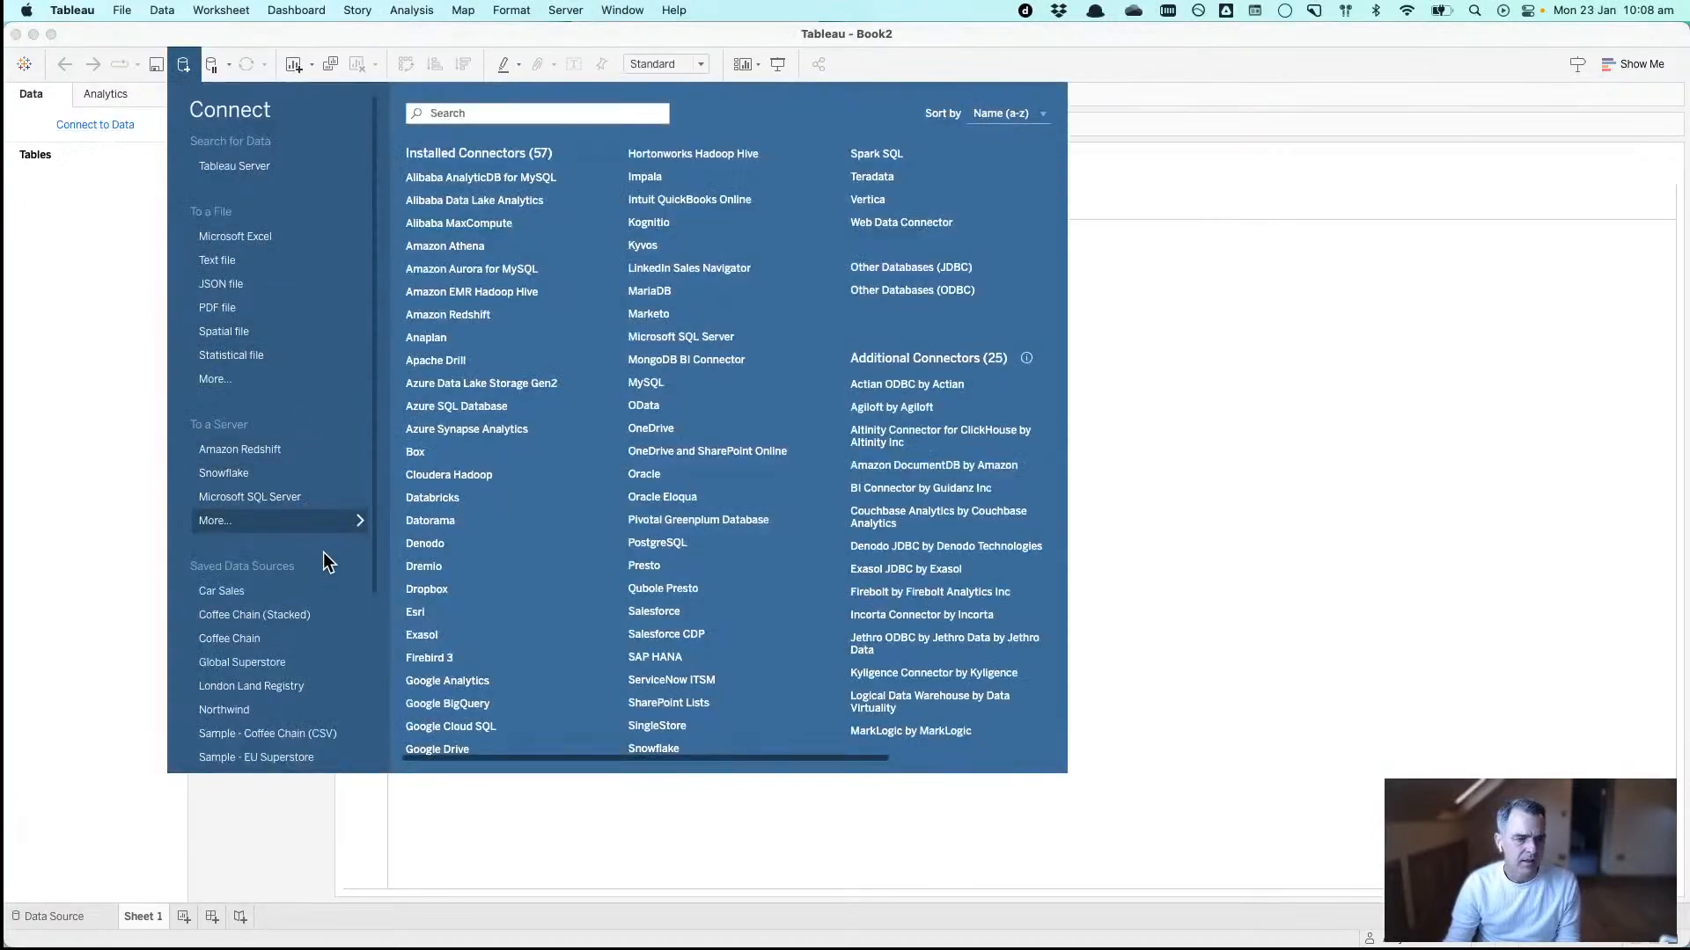
# - Connect to the file Recalls_Data.csv in the 2023 subfolder of the Makeover Monday Data folder
pyautogui.click(229, 377)
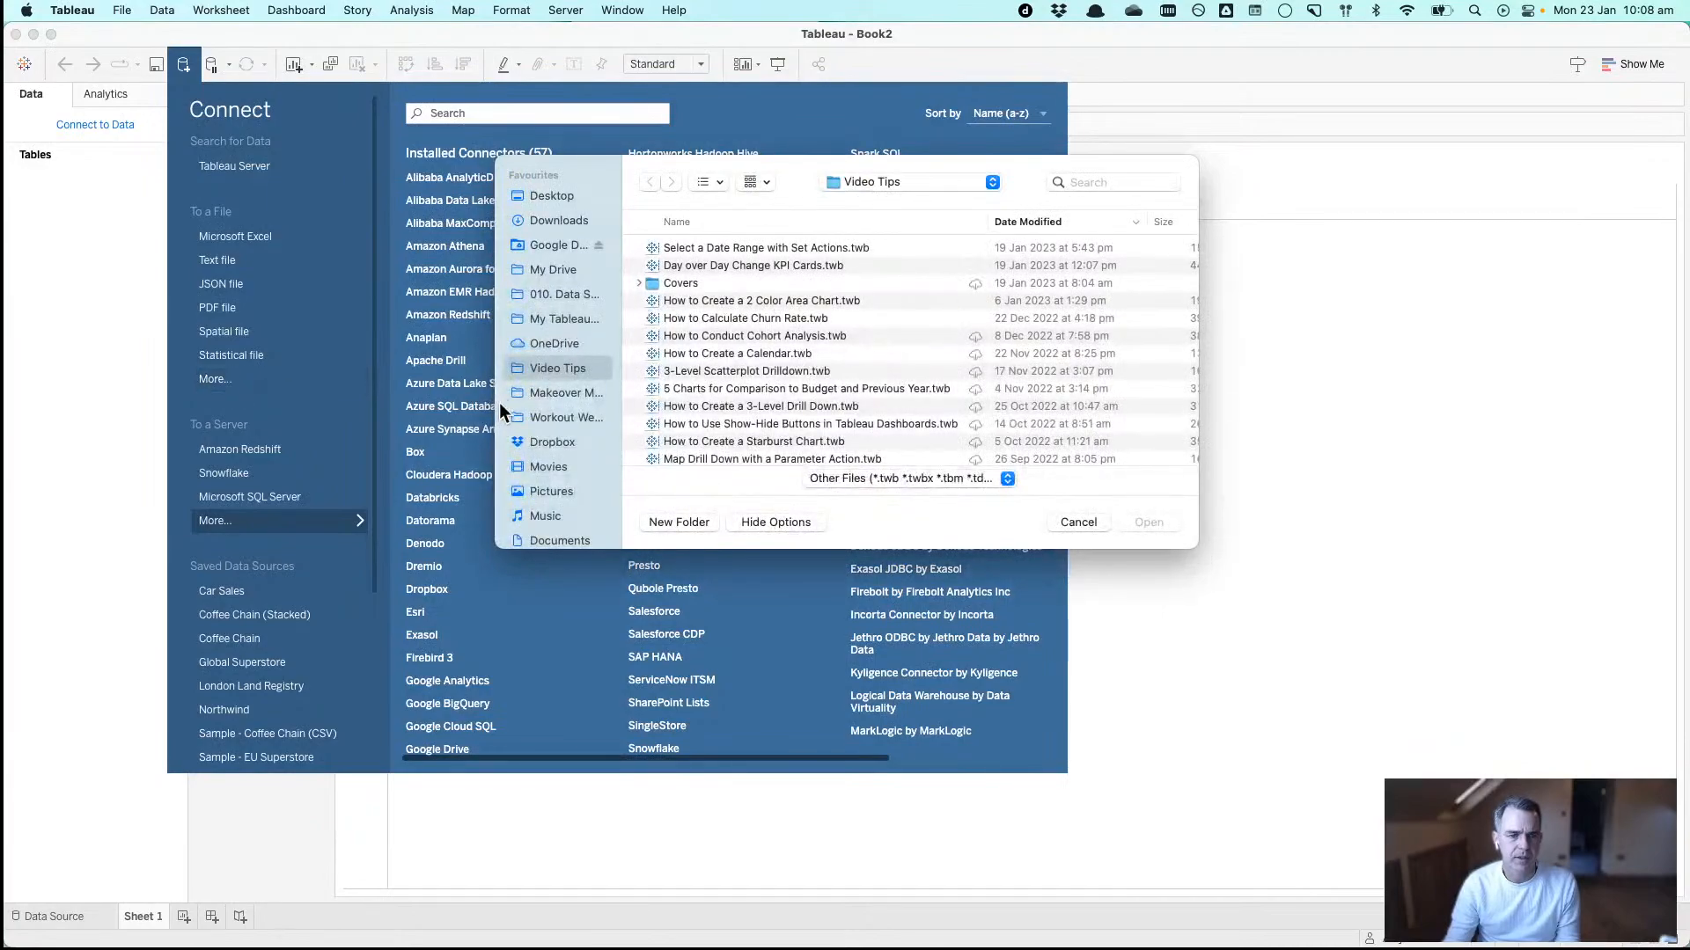
pyautogui.click(542, 393)
pyautogui.doubleClick(655, 266)
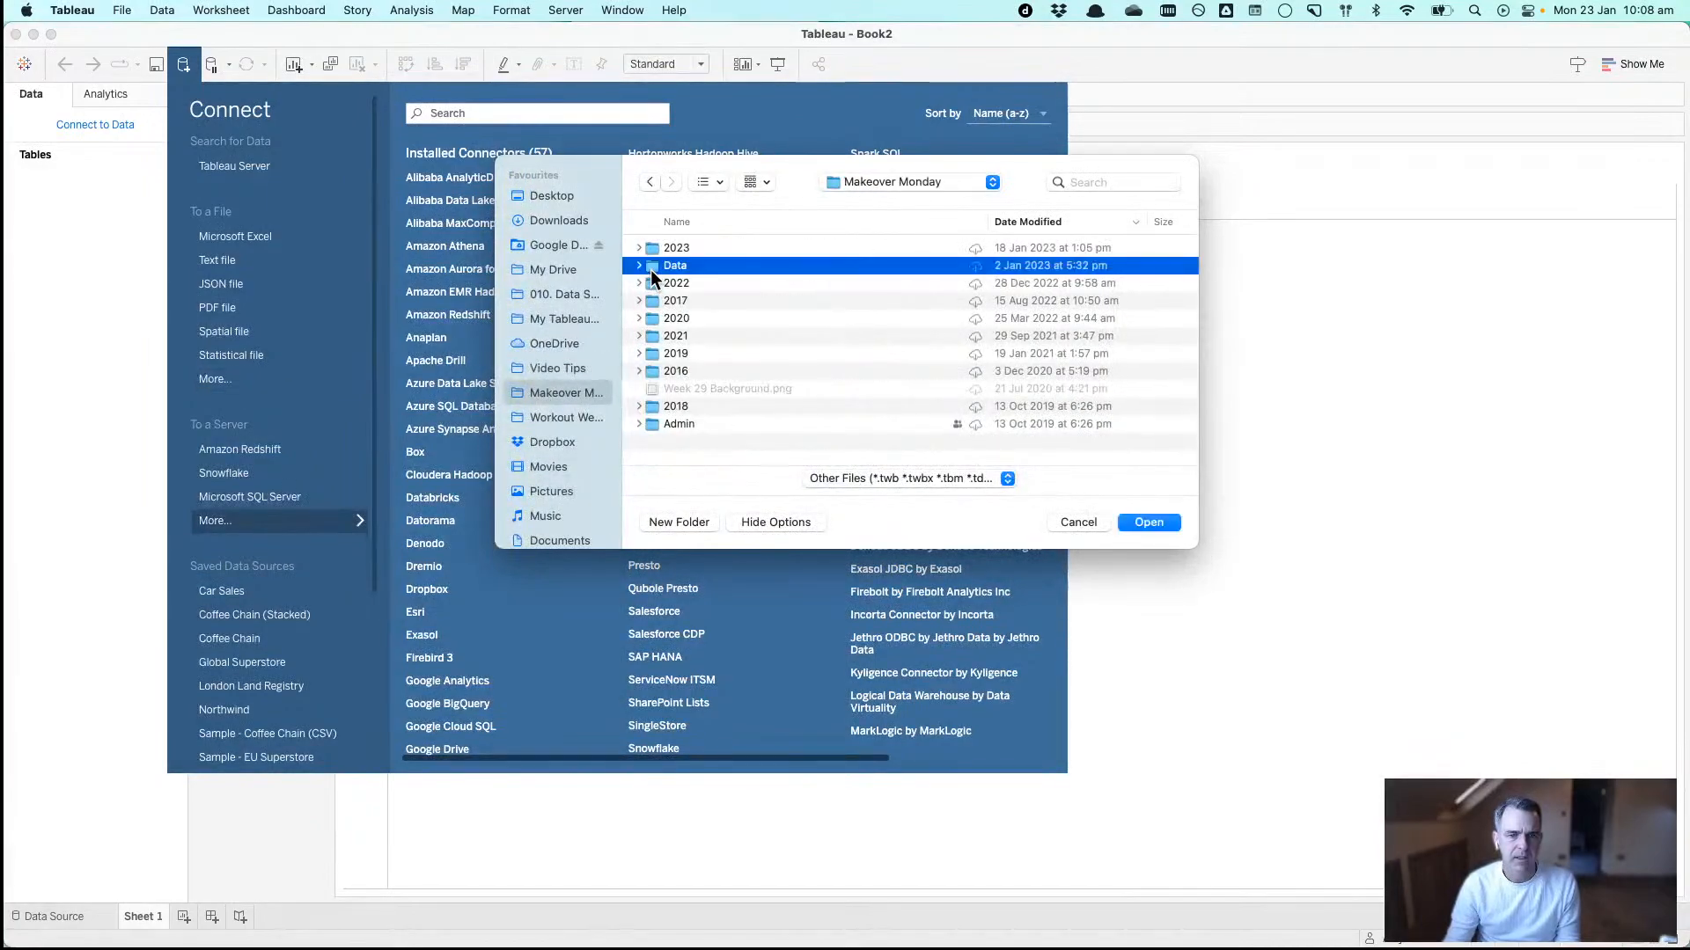
pyautogui.doubleClick(656, 249)
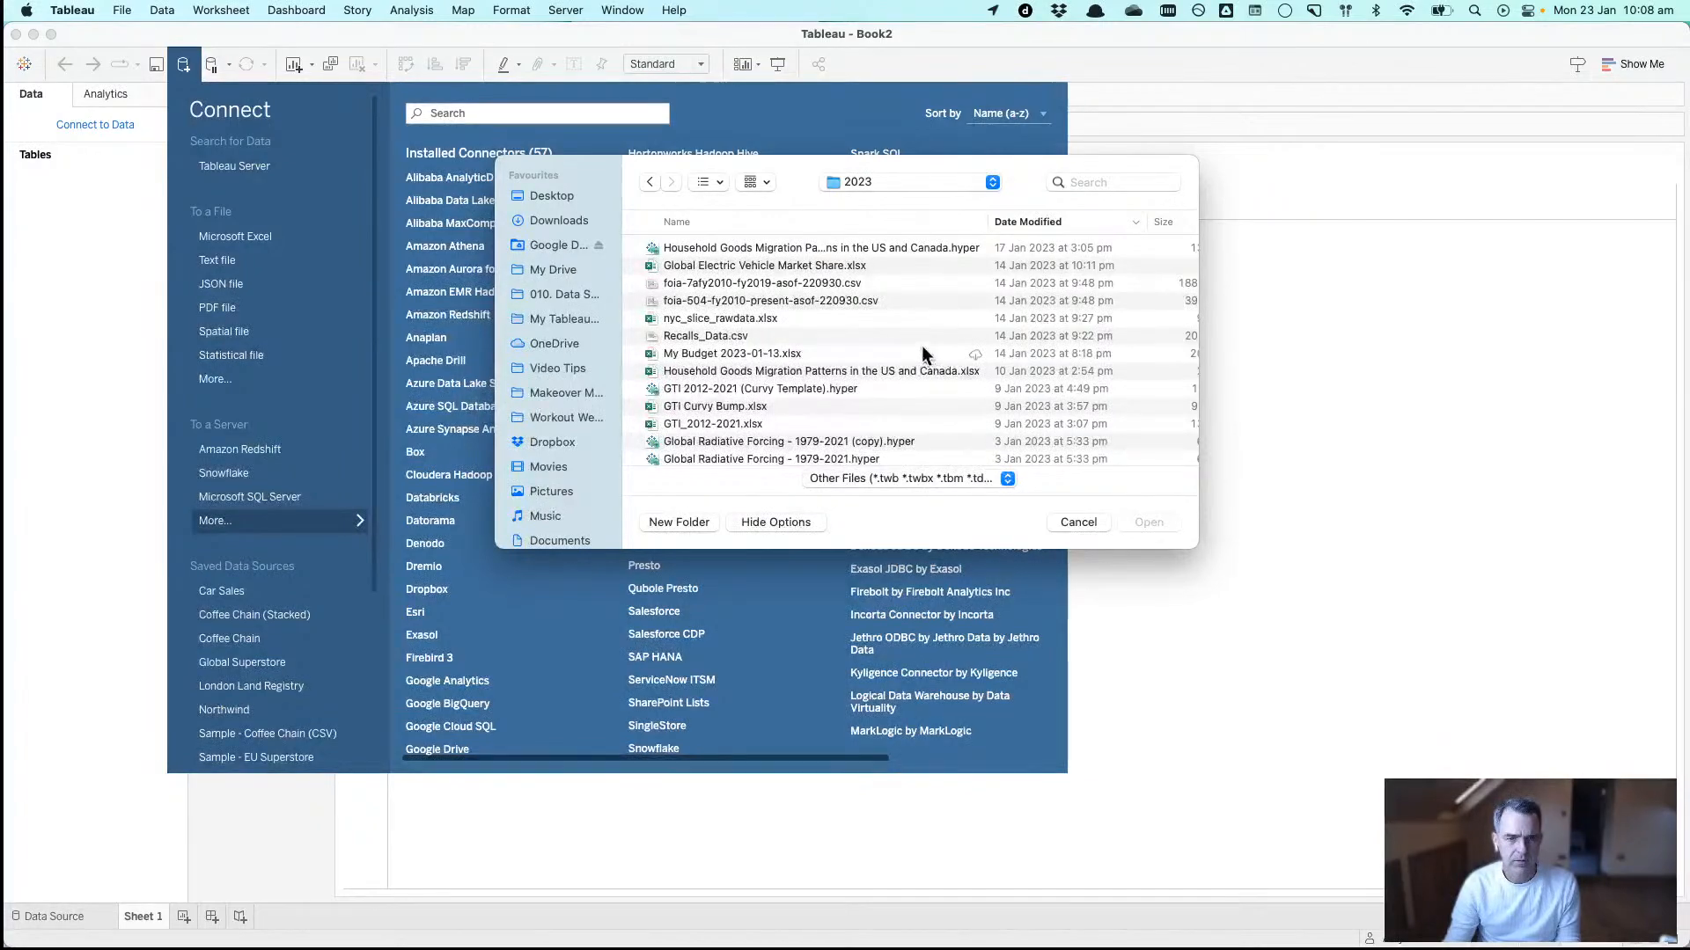
pyautogui.click(709, 339)
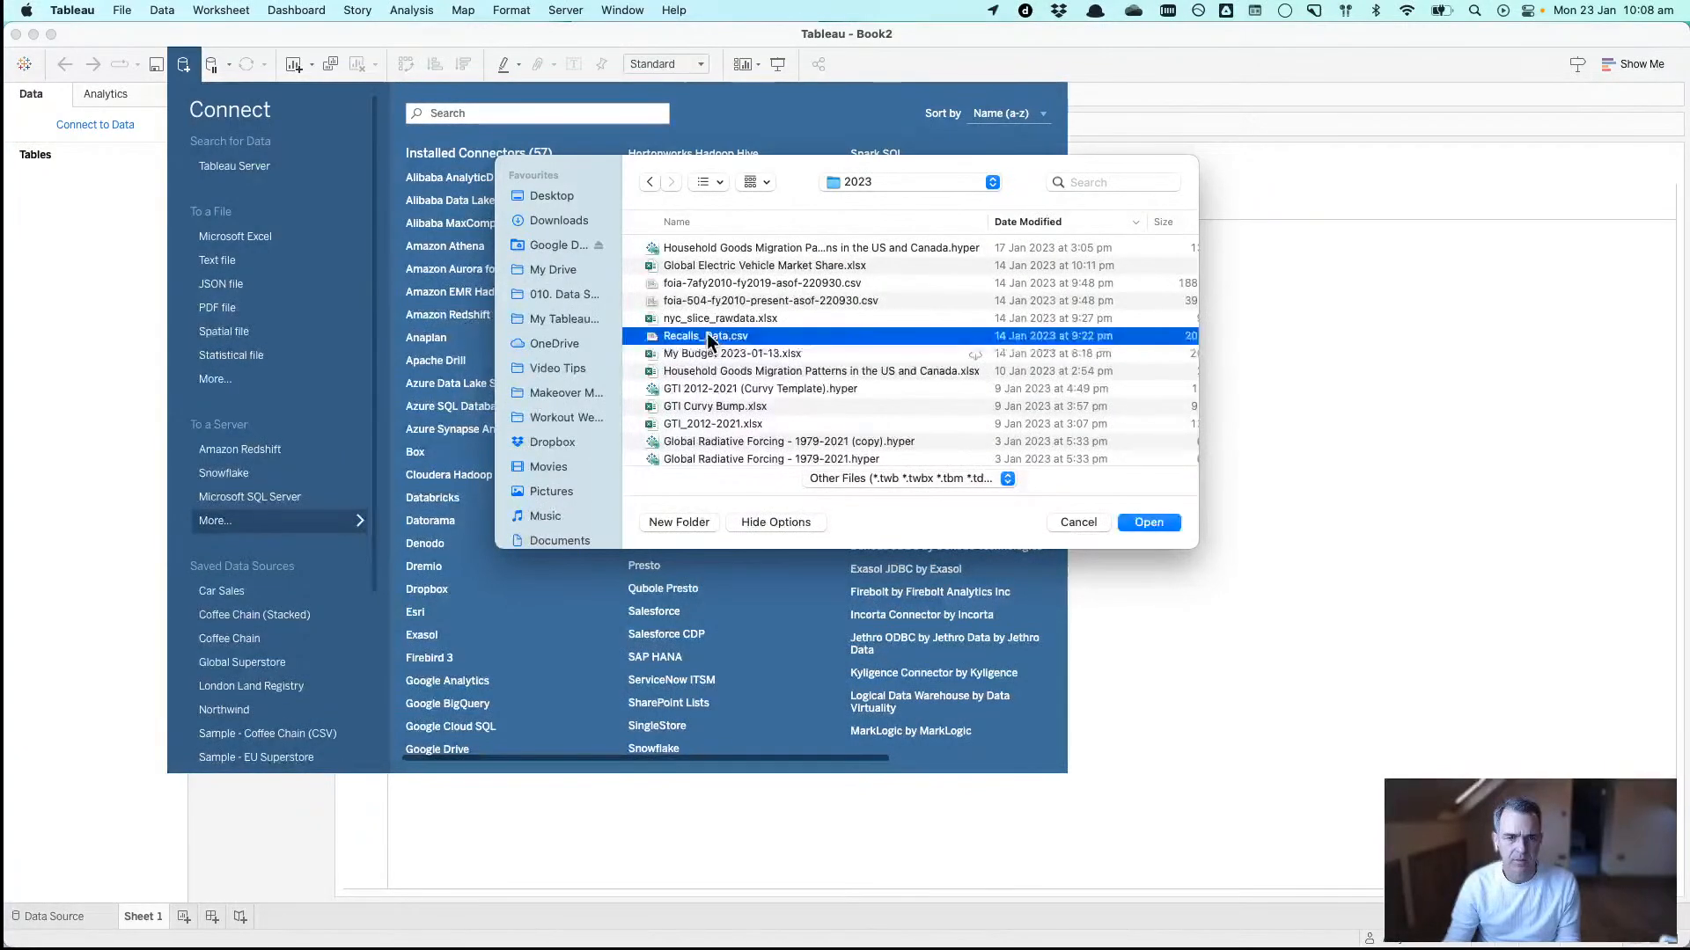
pyautogui.click(1150, 523)
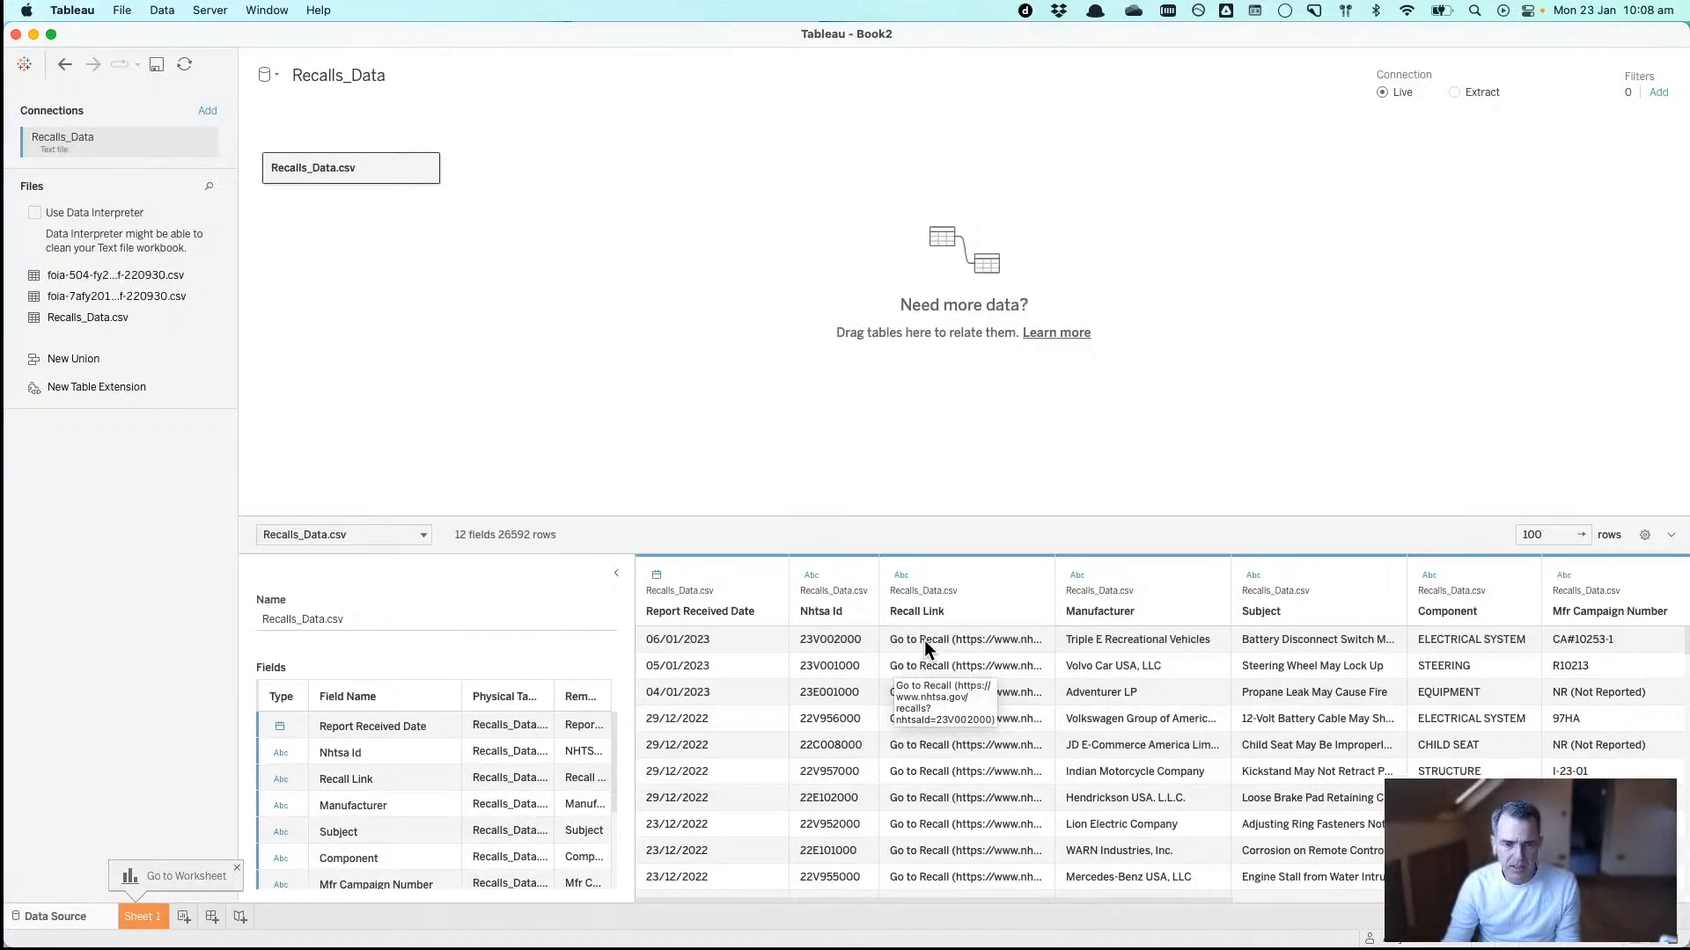
# - Apply a custom split to the Recall Link column using the separator "(" and splitting off the last 1 column
pyautogui.click(1033, 581)
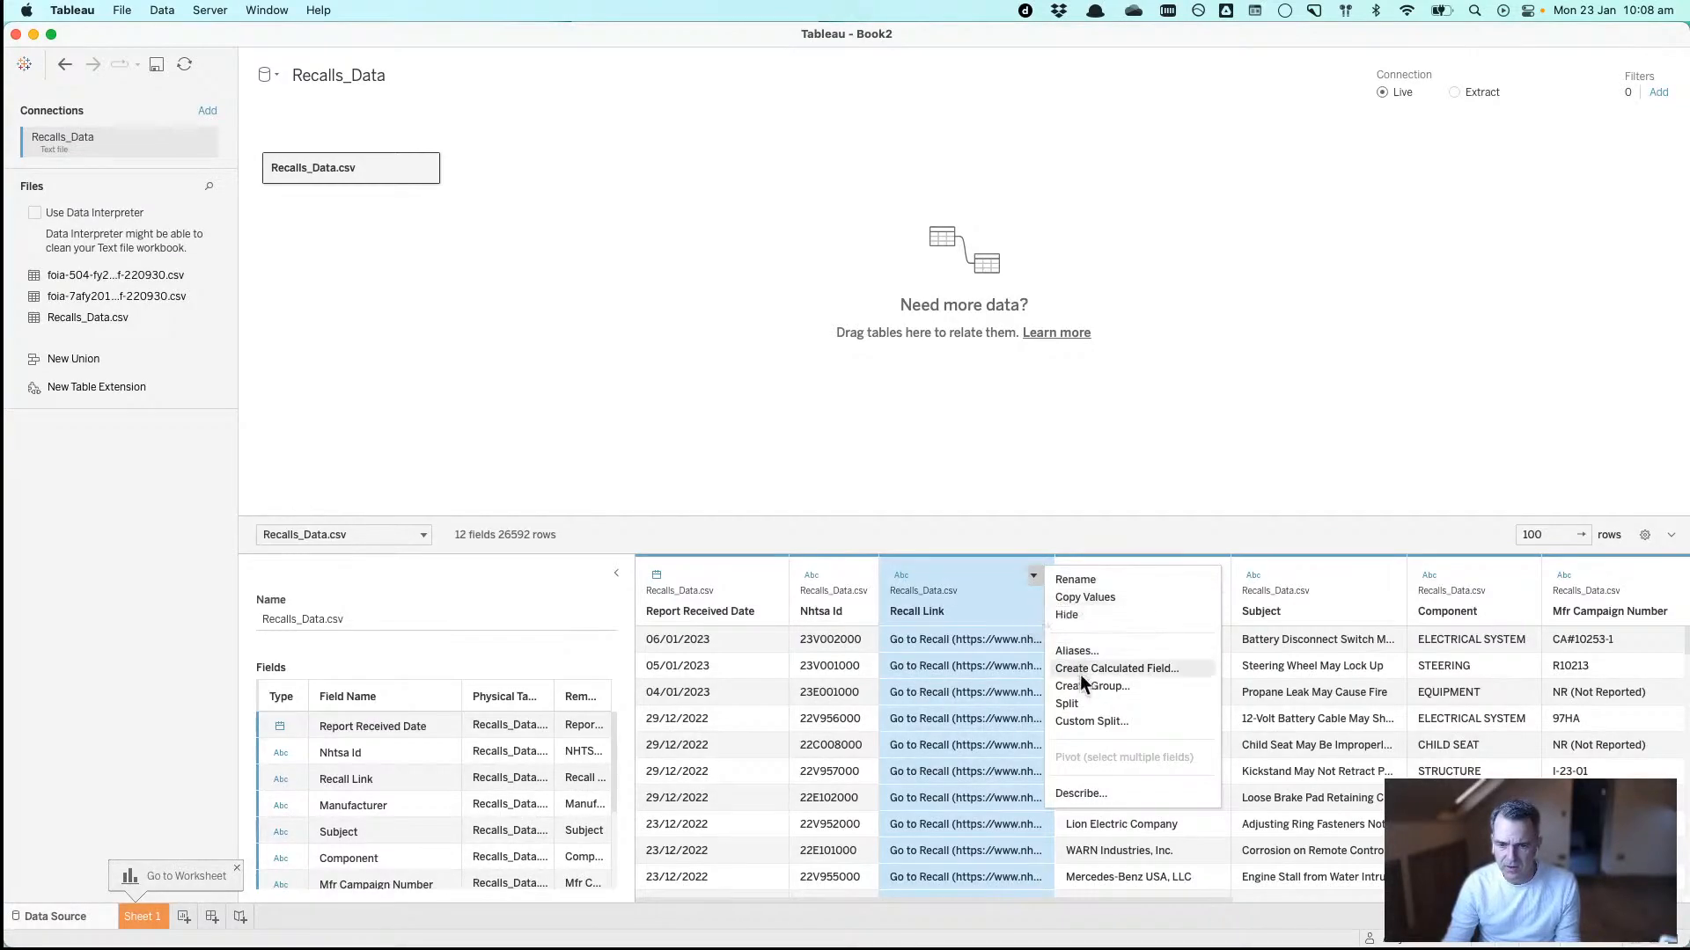
pyautogui.click(1084, 703)
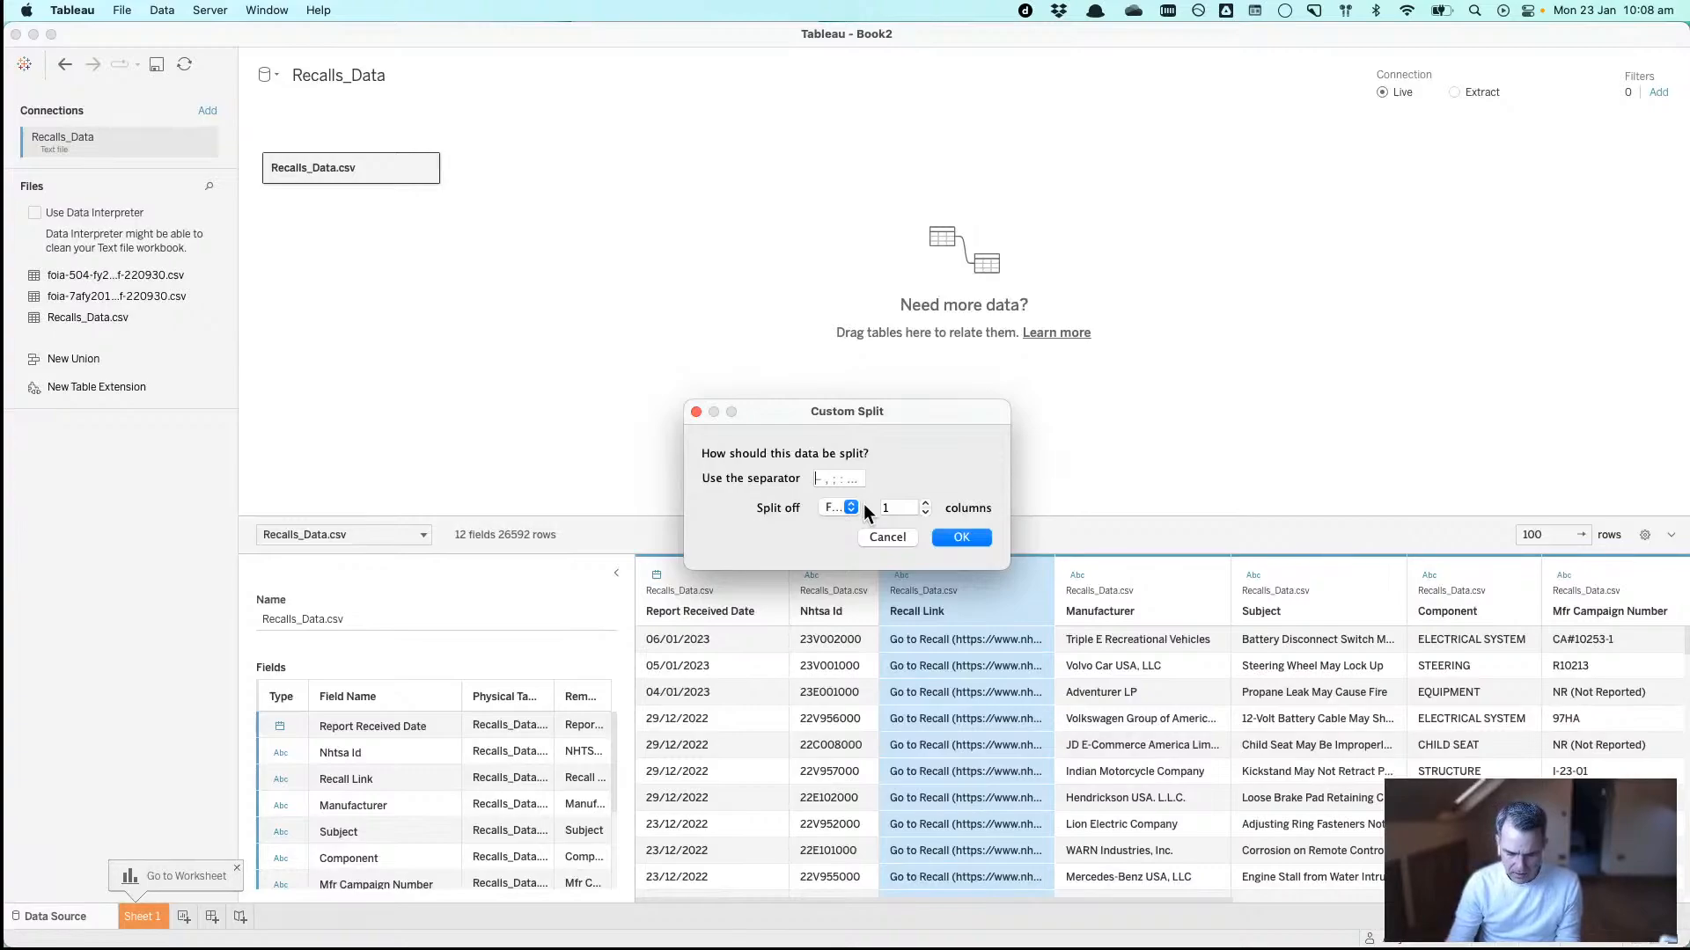
pyautogui.write('(')
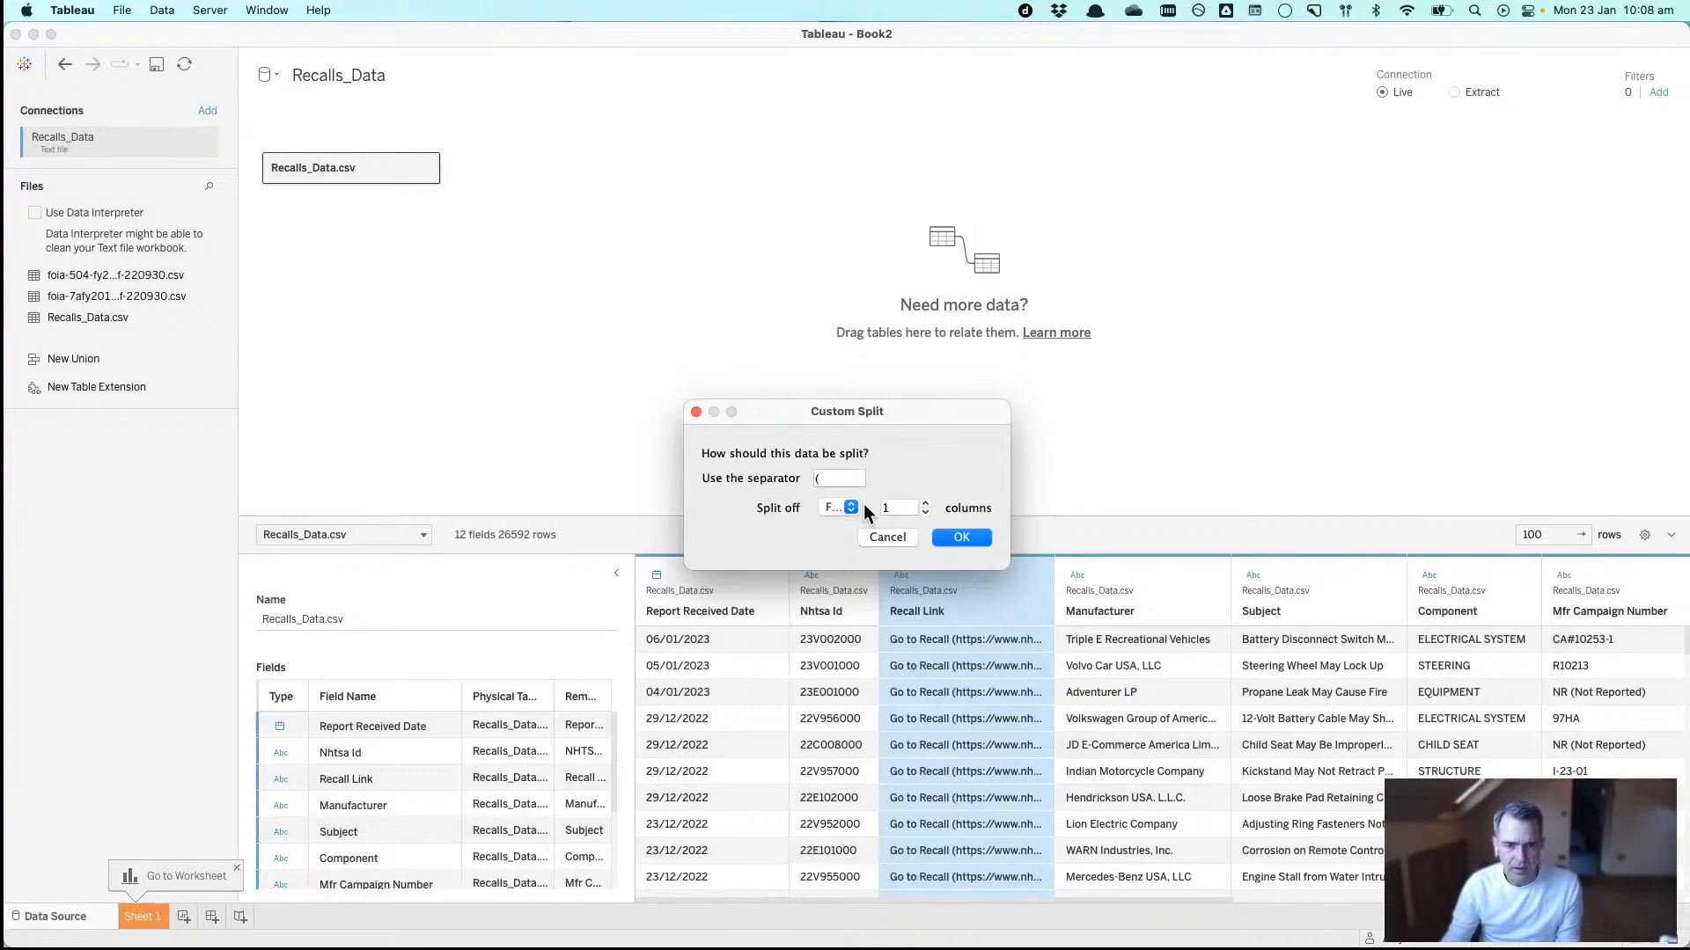
pyautogui.click(841, 508)
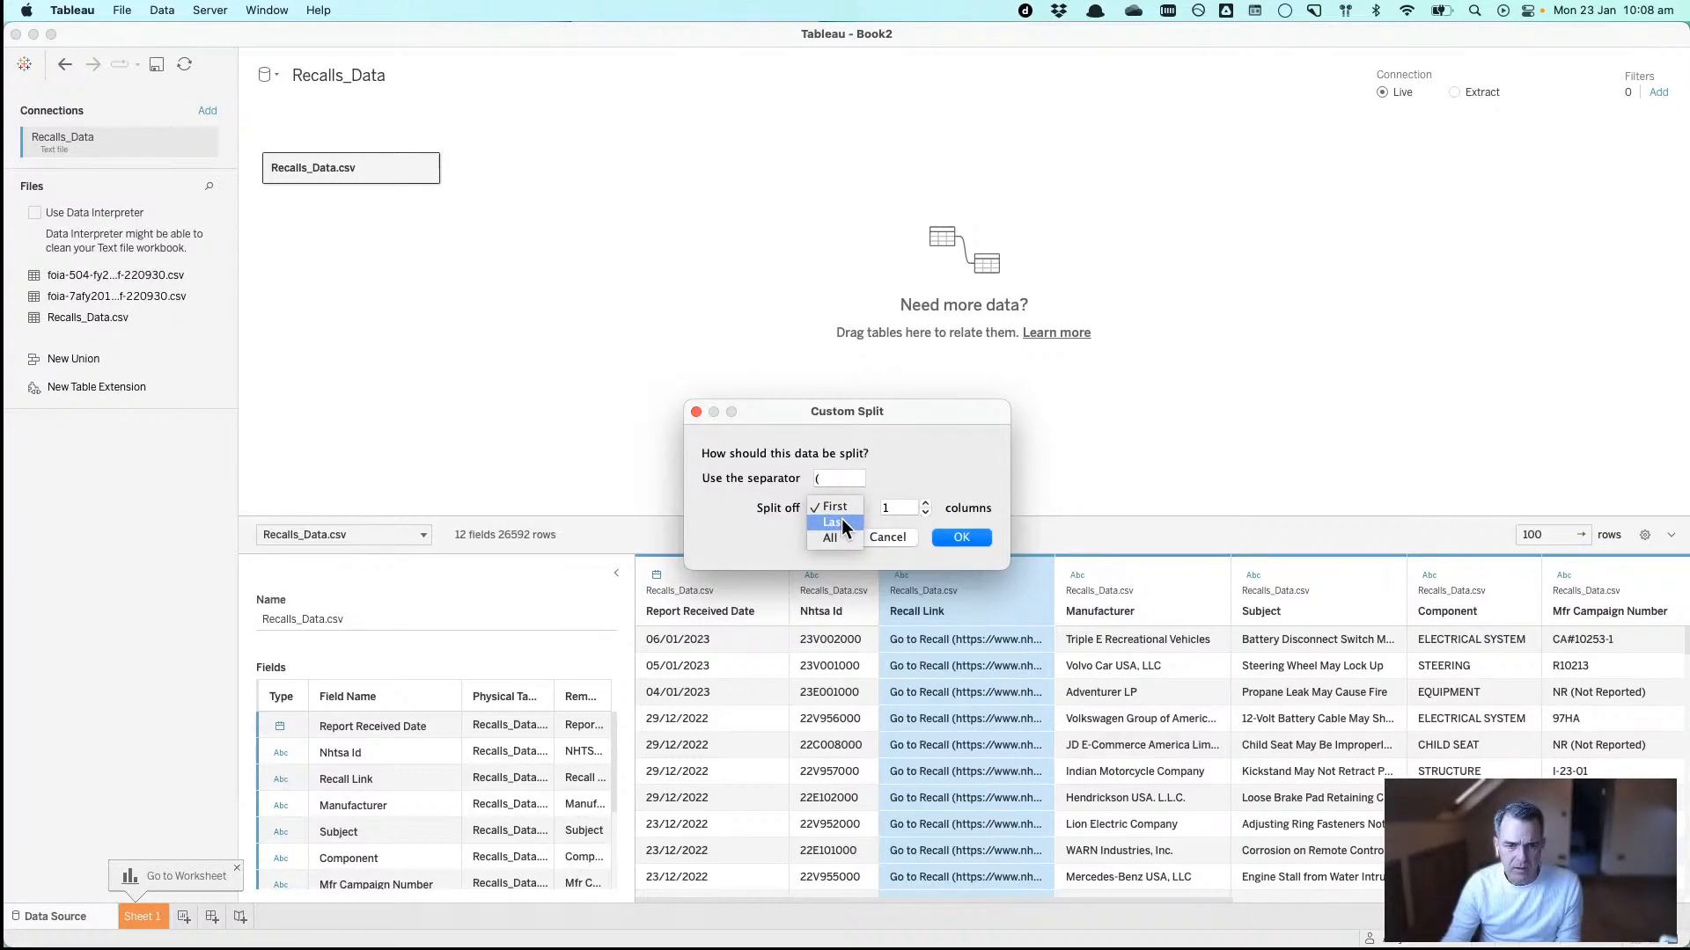
pyautogui.click(948, 532)
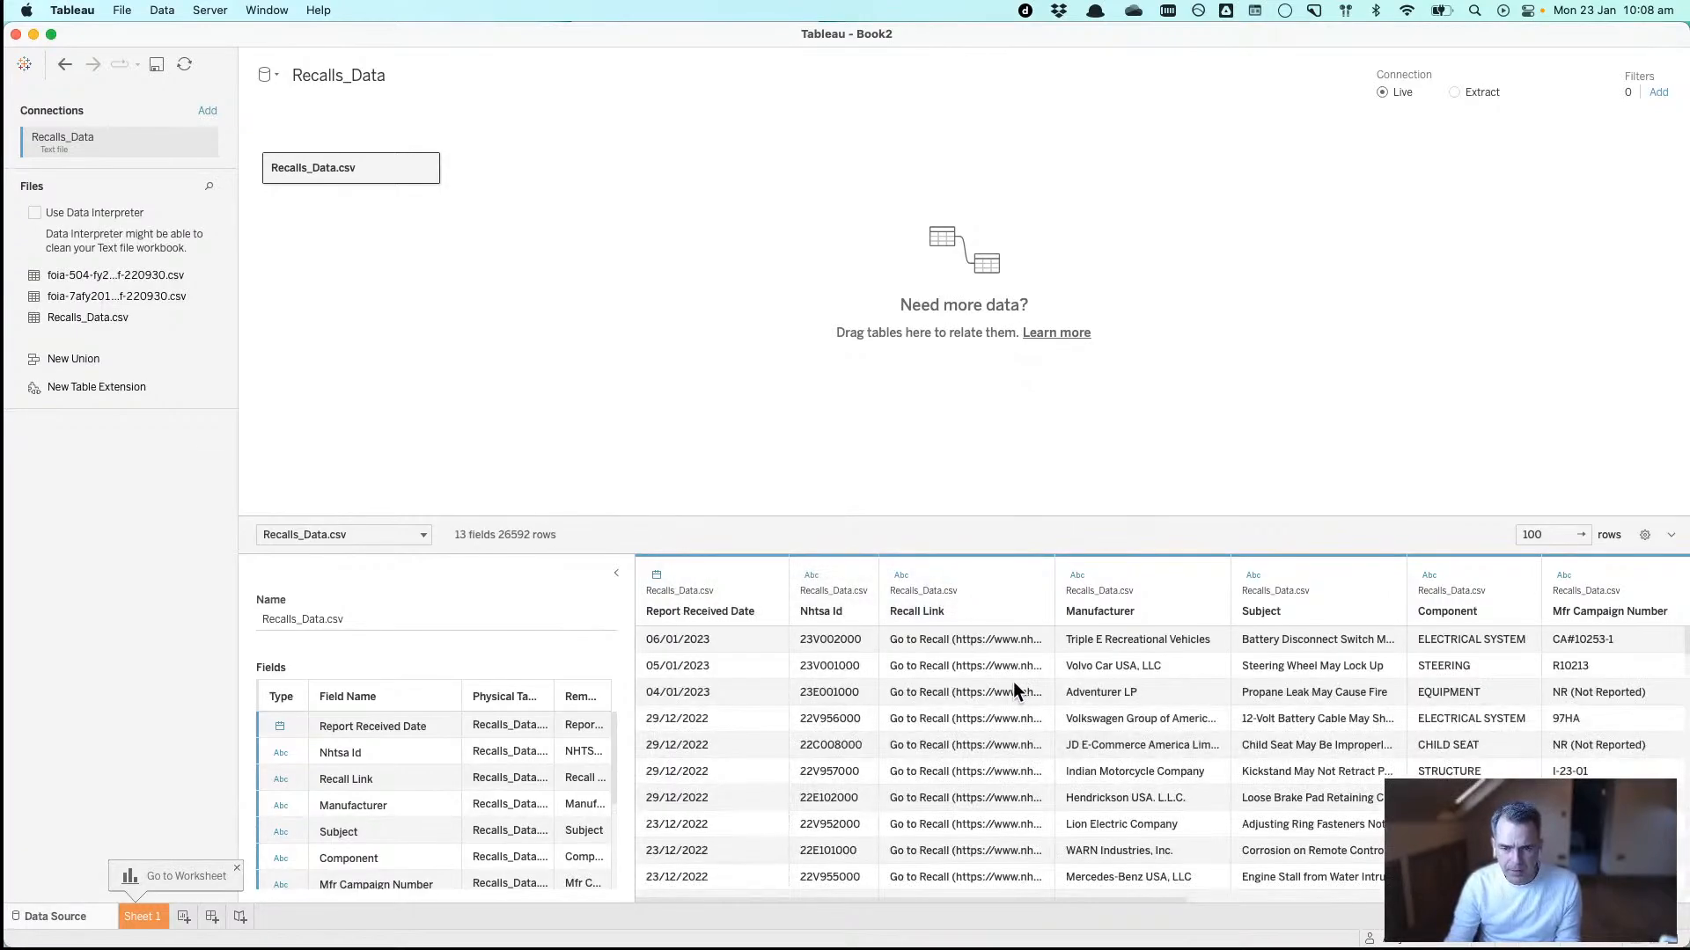
# - Apply a custom split to the Recall Link - Split 1 column using the separator ")" and splitting off the first 1 column
pyautogui.hscroll(10, 1012, 666)
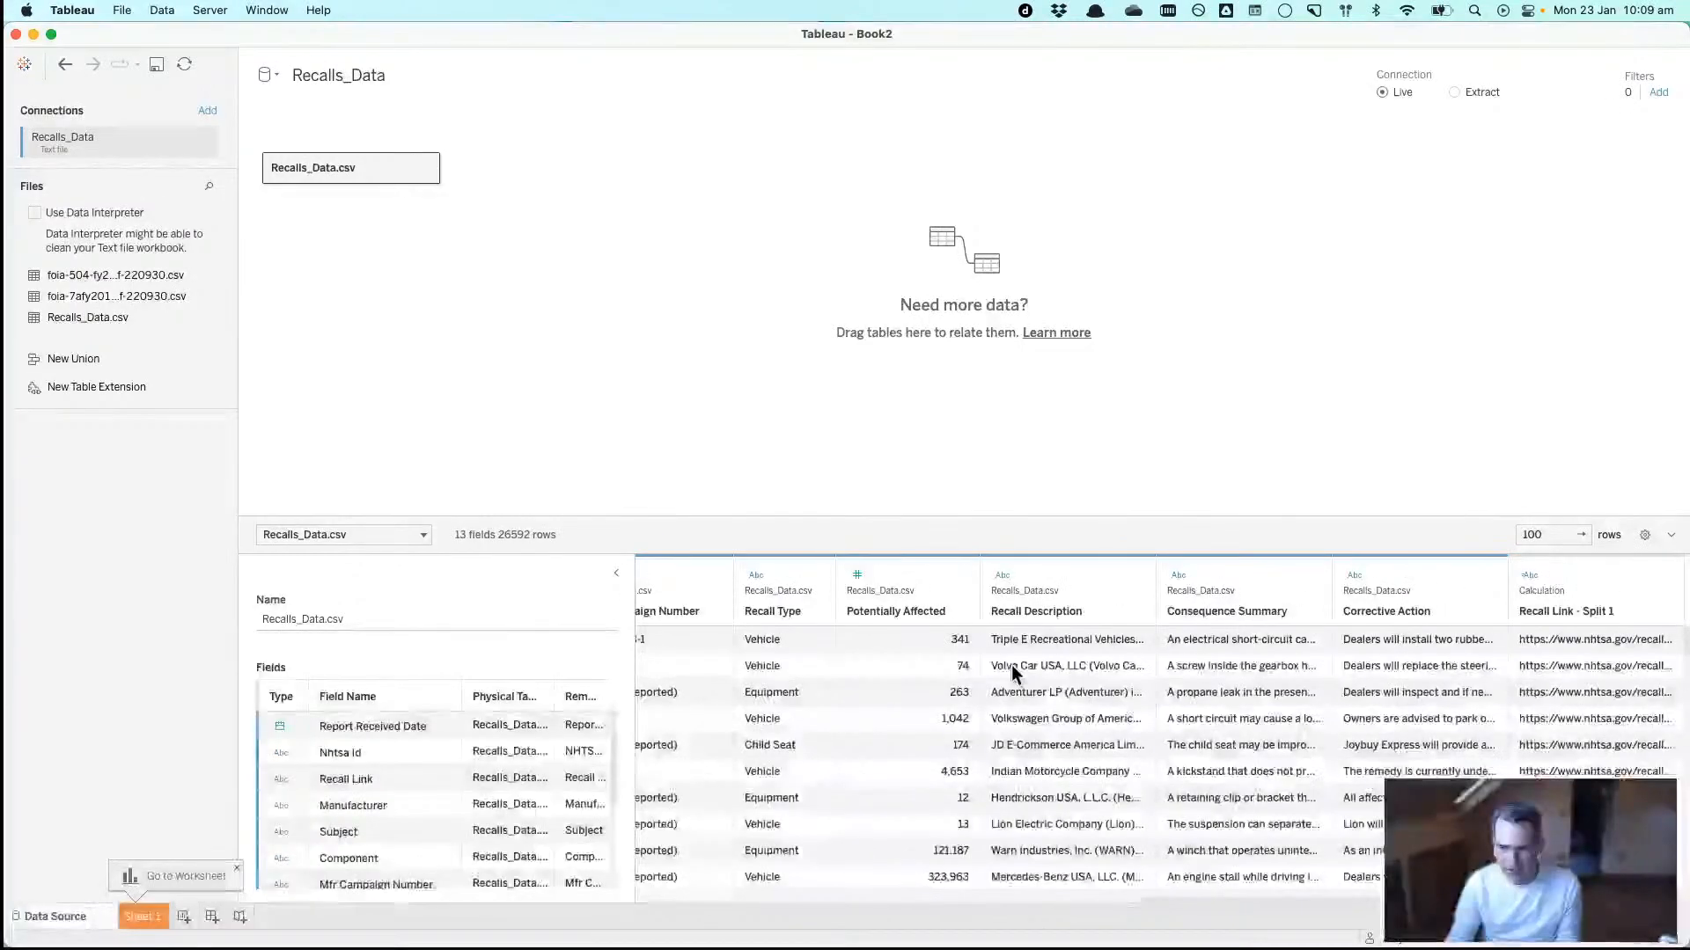
pyautogui.click(1554, 634)
pyautogui.hscroll(1, 1550, 632)
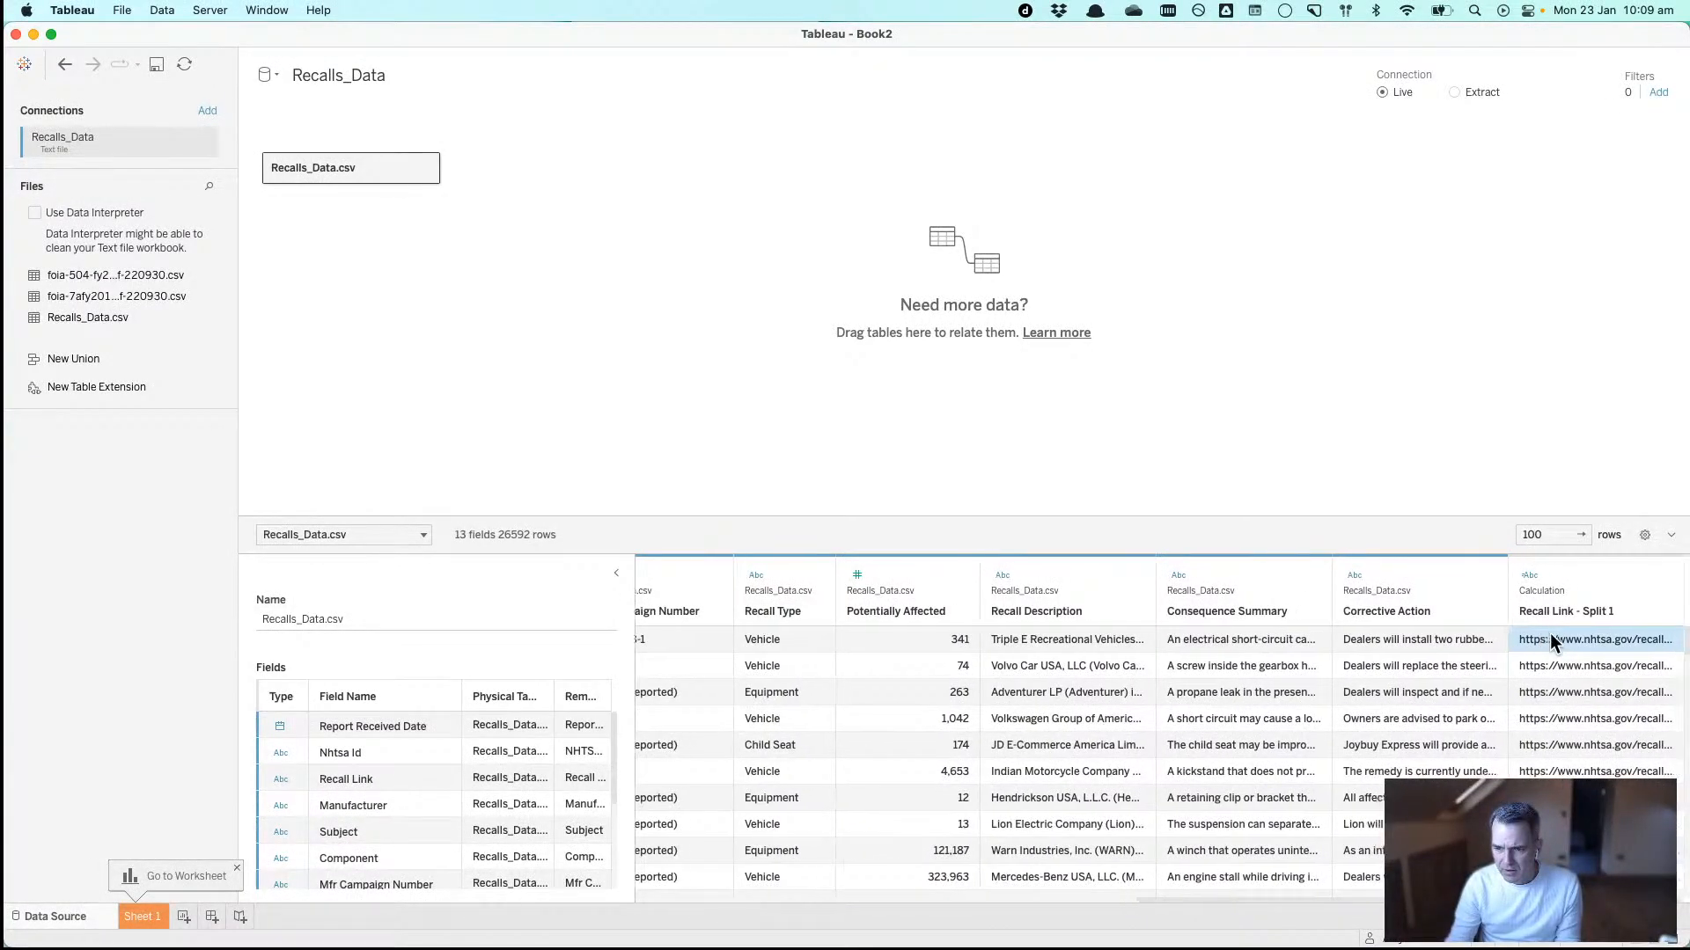
pyautogui.hscroll(-1, 1550, 632)
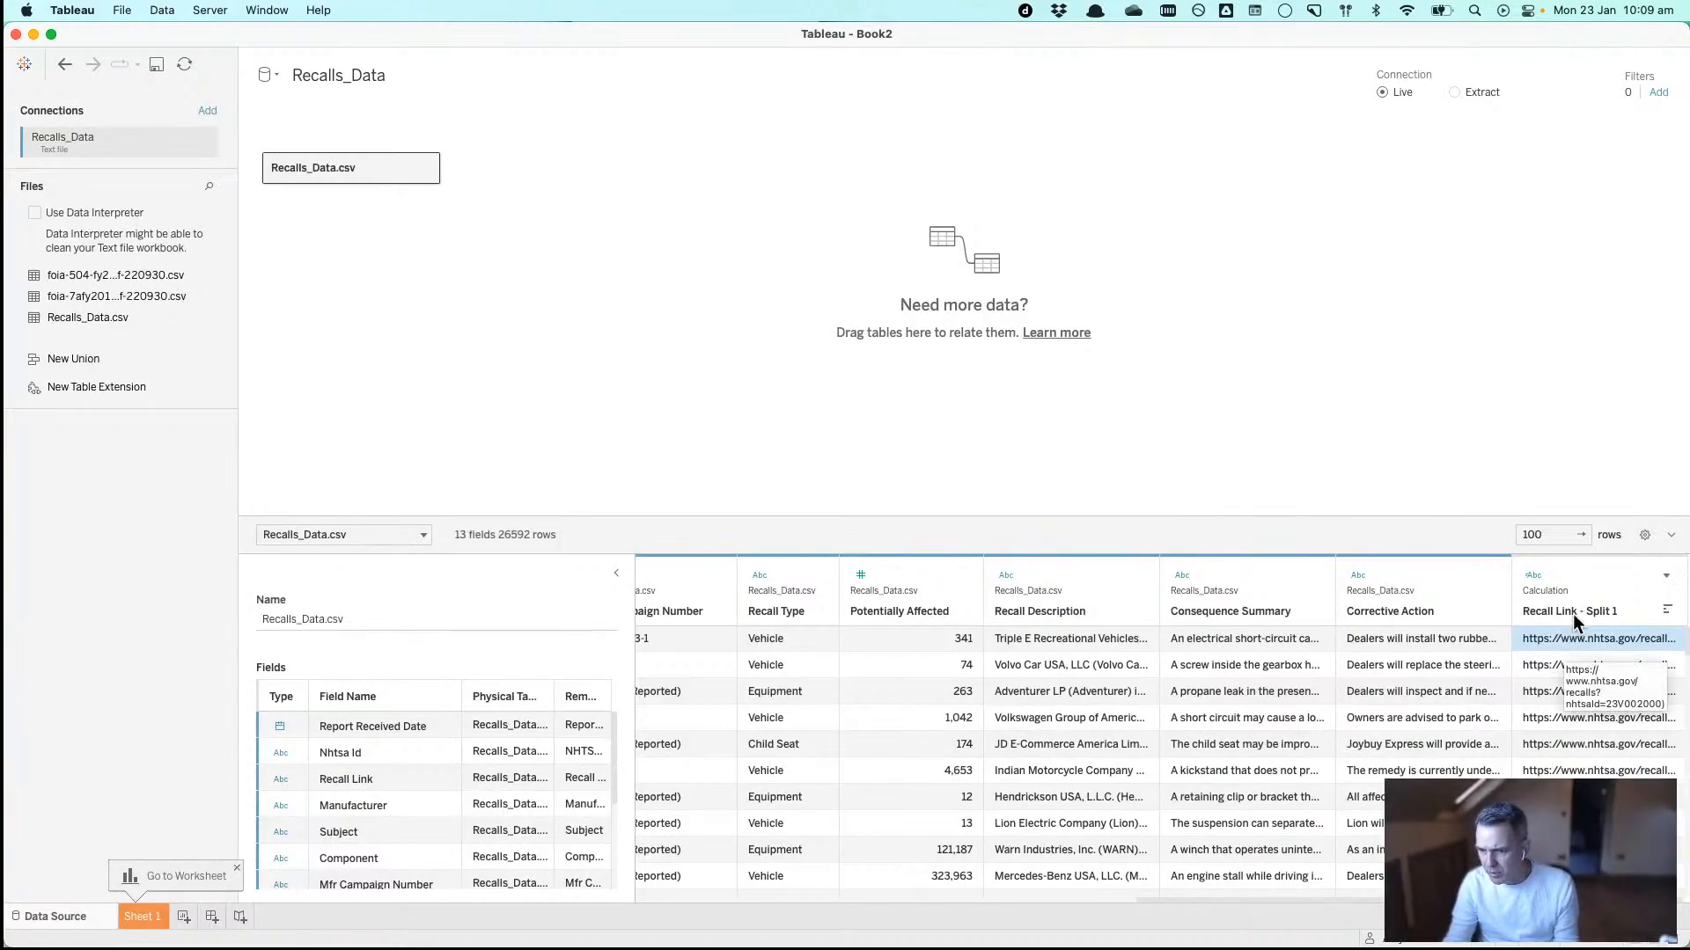
pyautogui.click(1666, 577)
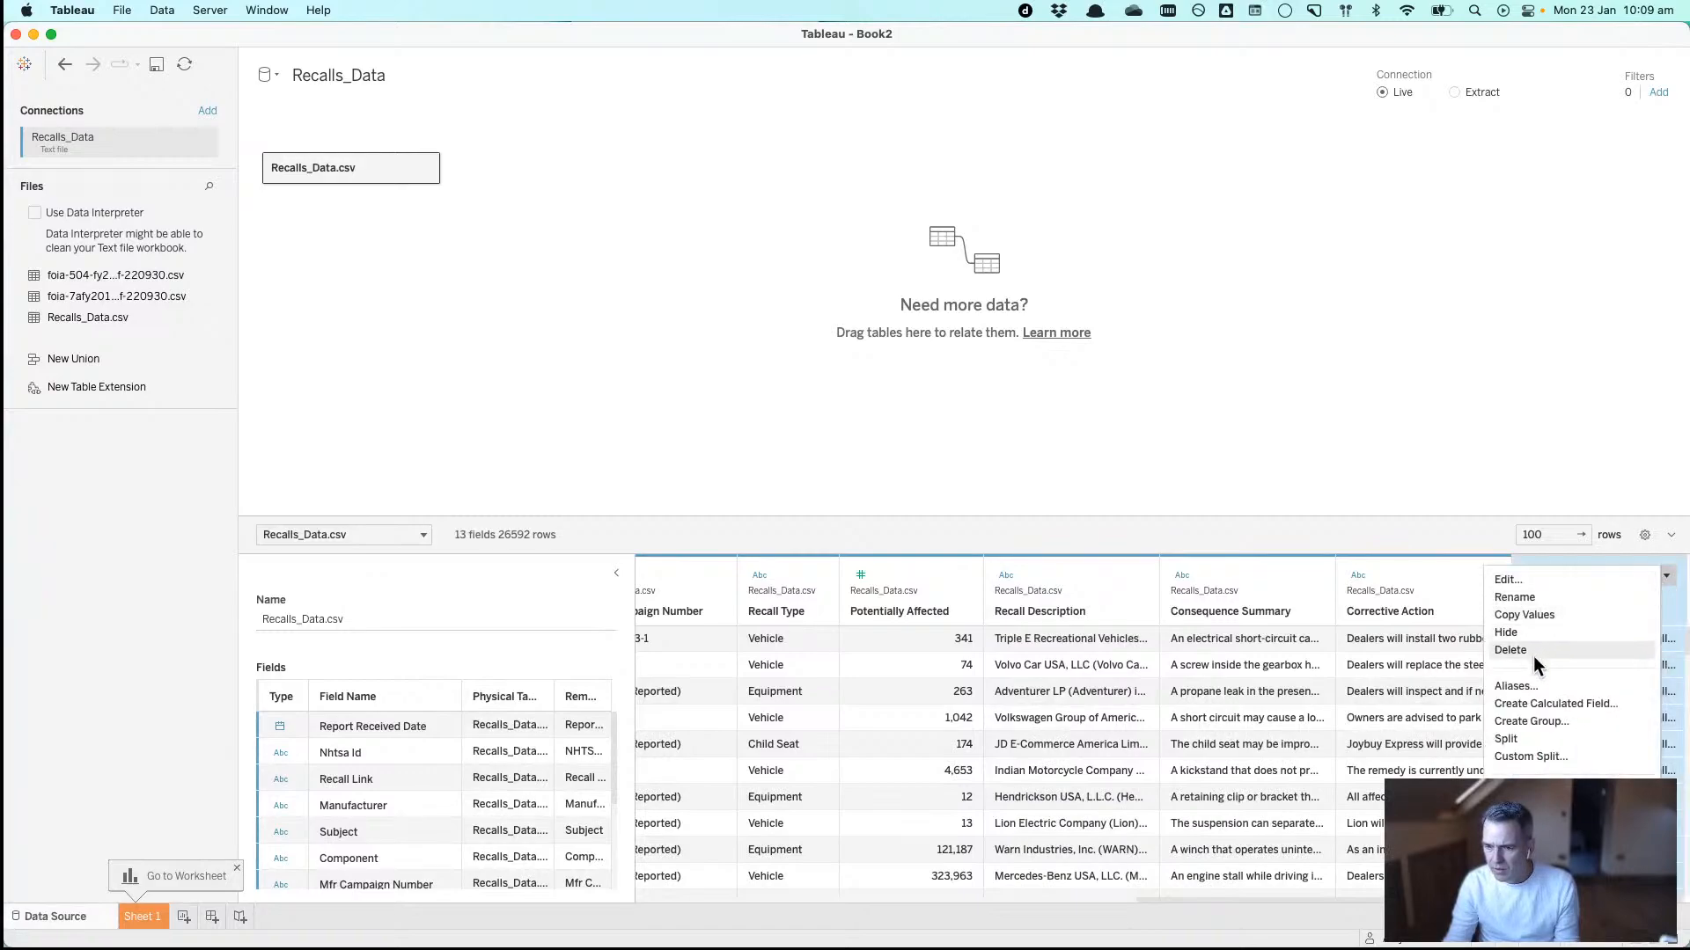
pyautogui.click(1536, 753)
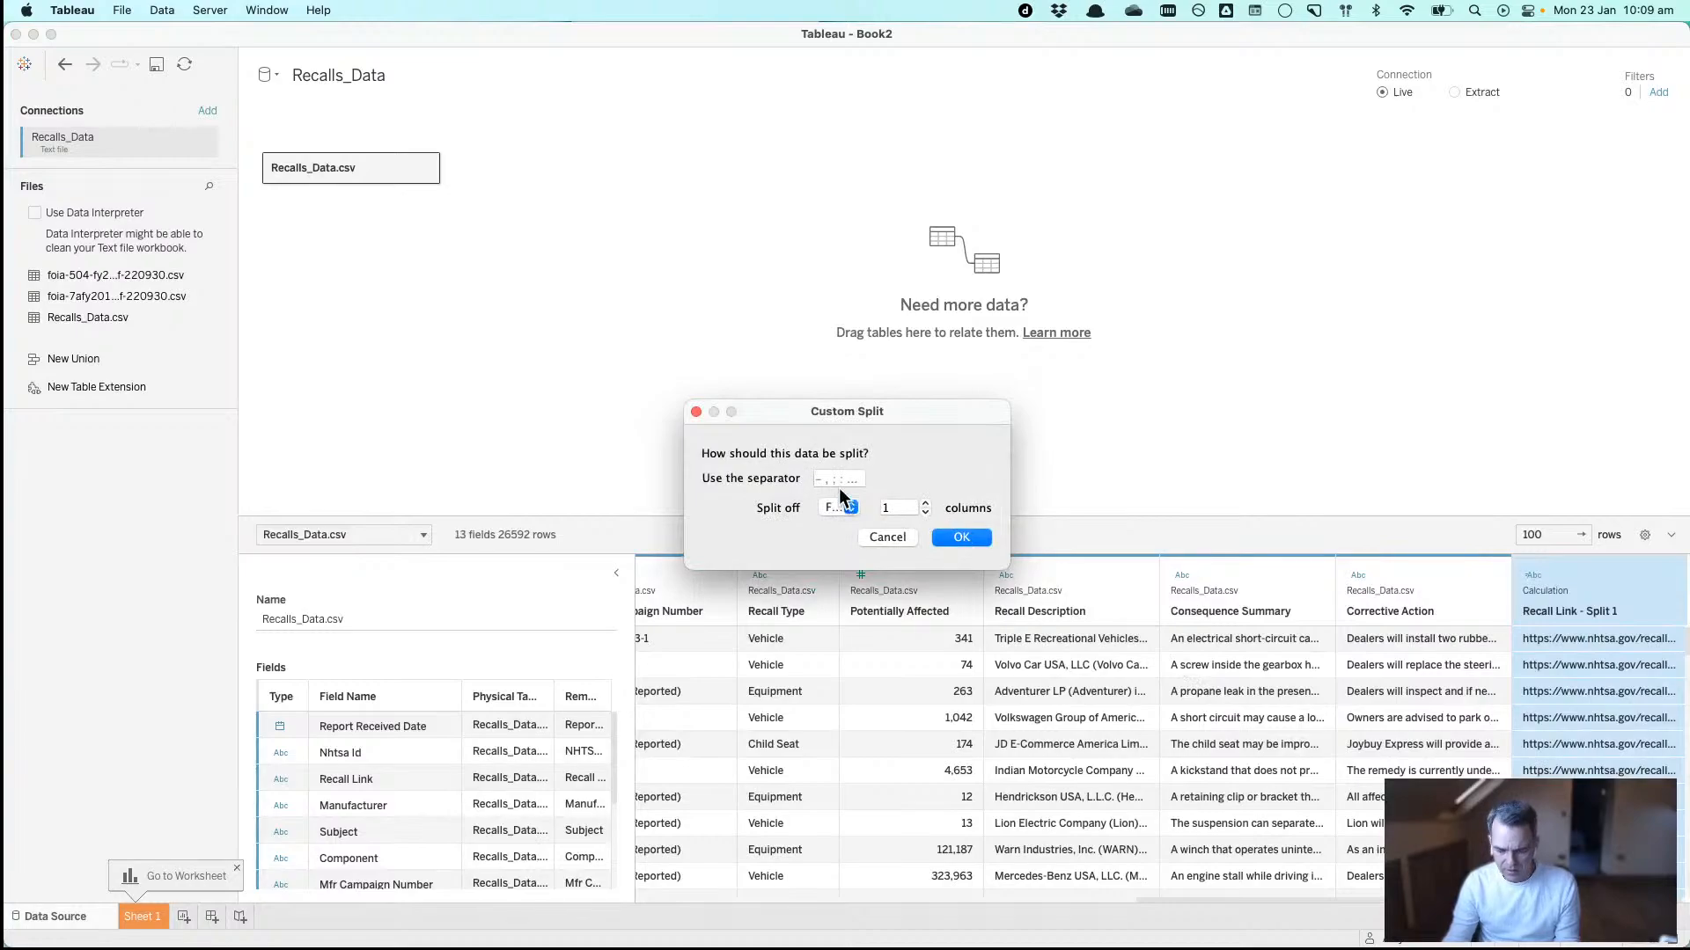
pyautogui.write(')')
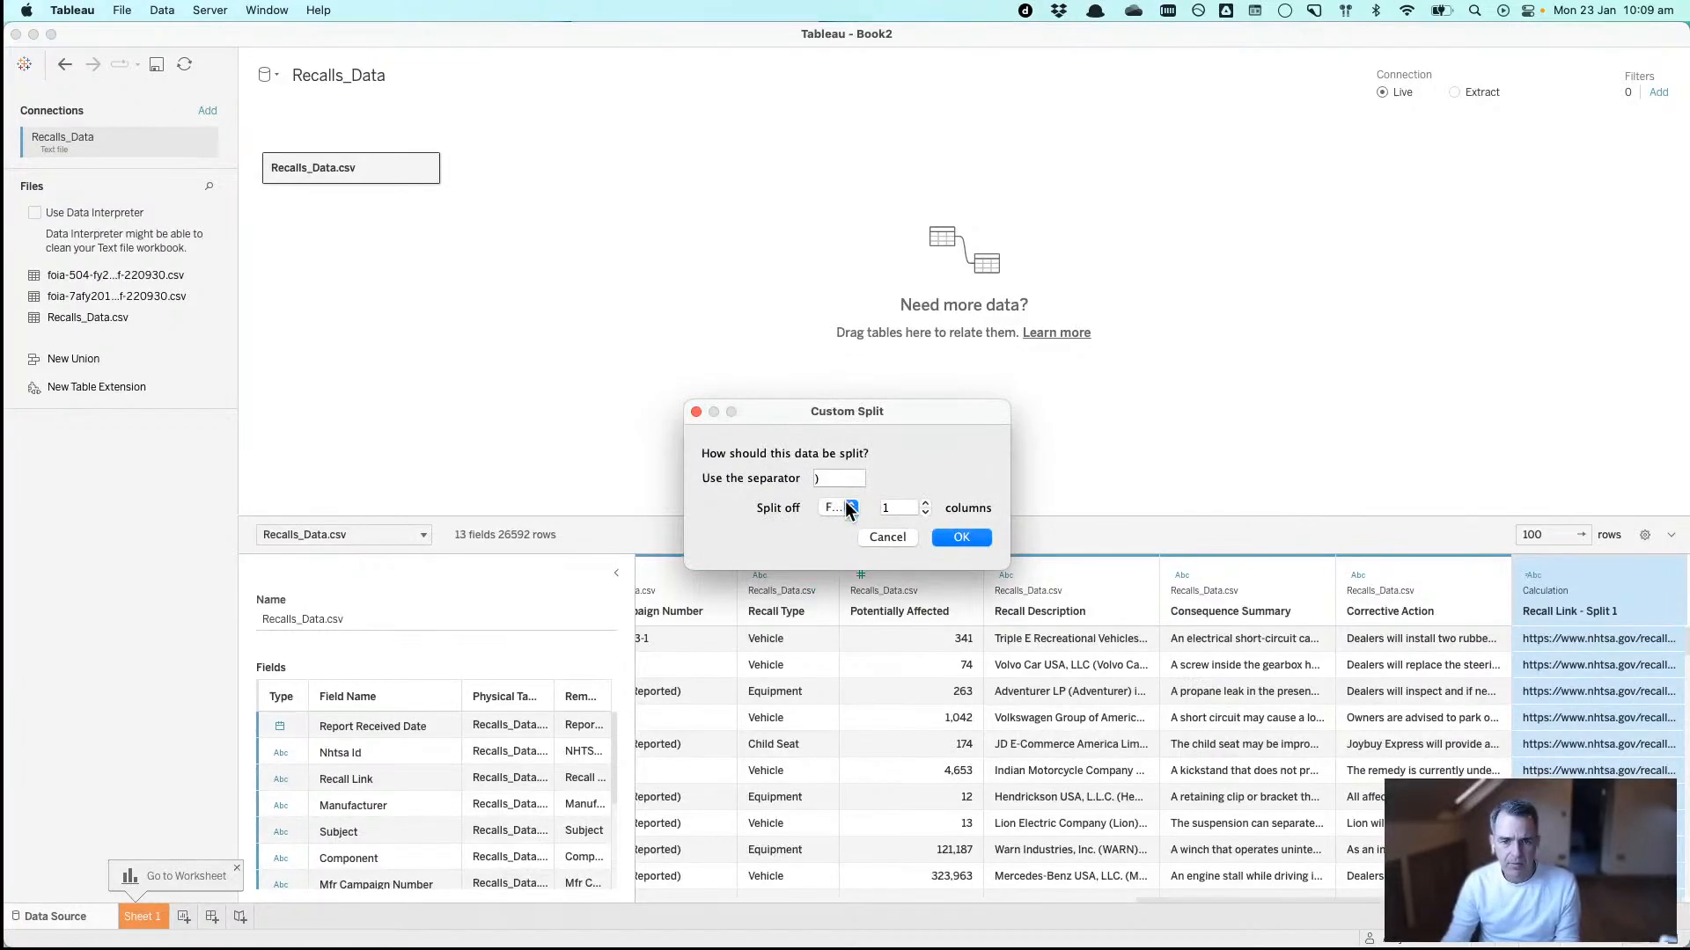
pyautogui.click(841, 507)
pyautogui.click(843, 508)
pyautogui.click(961, 537)
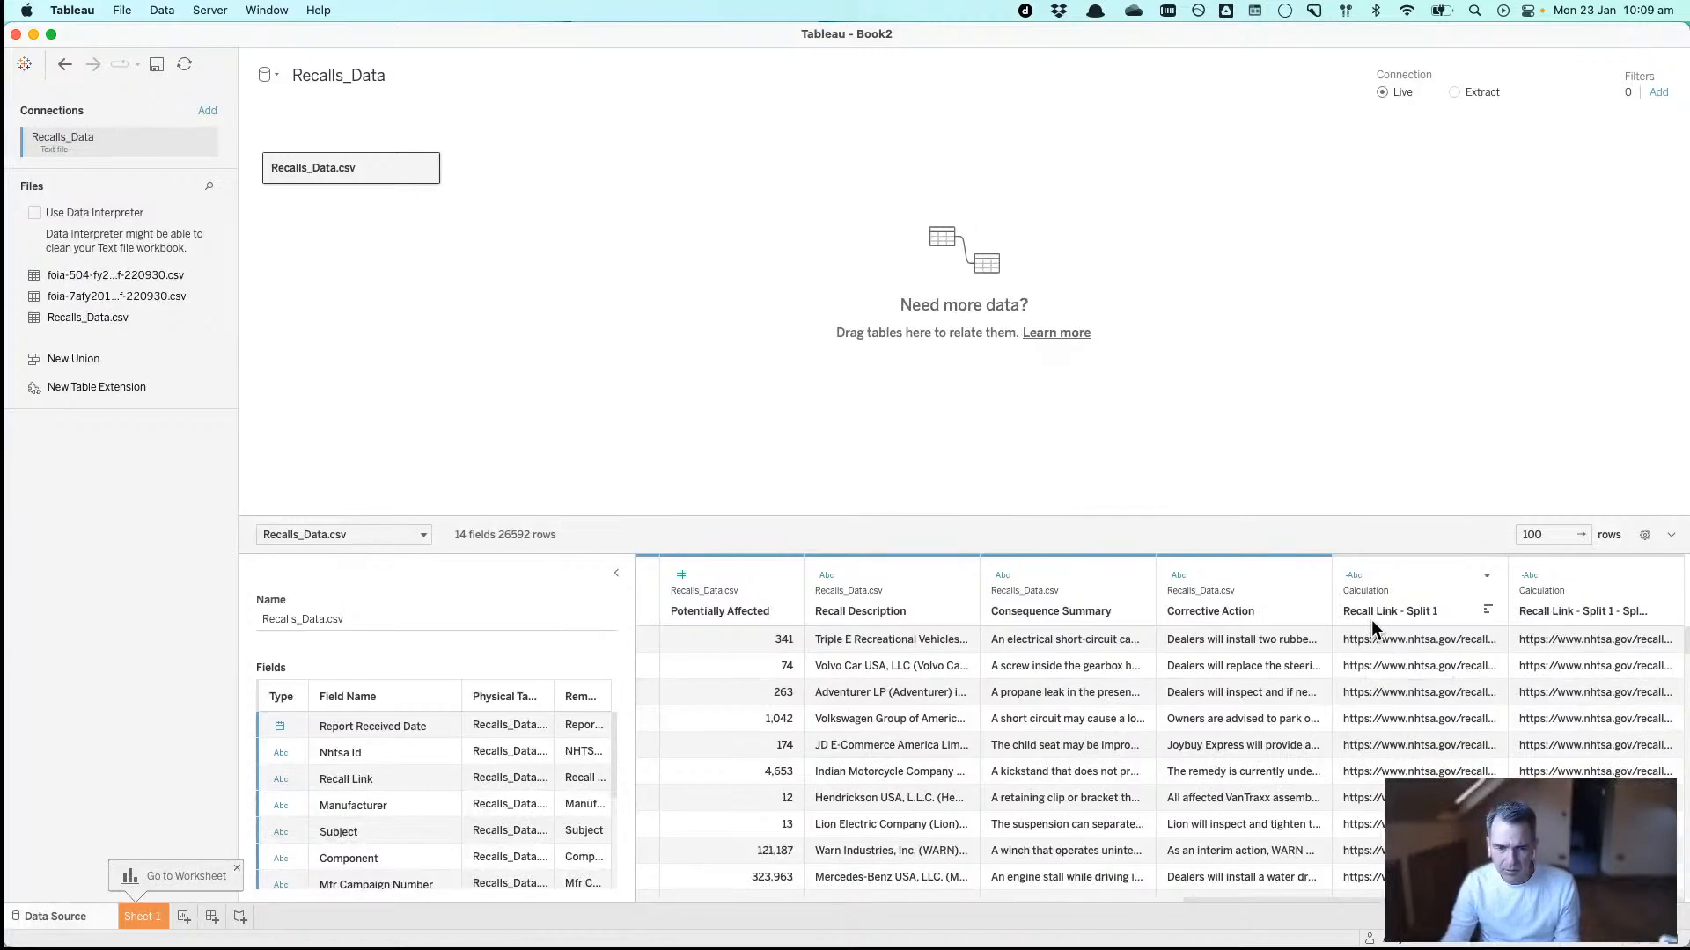
# - Rename the source Recall Link column to Recall Original Link
pyautogui.hscroll(-10, 1232, 704)
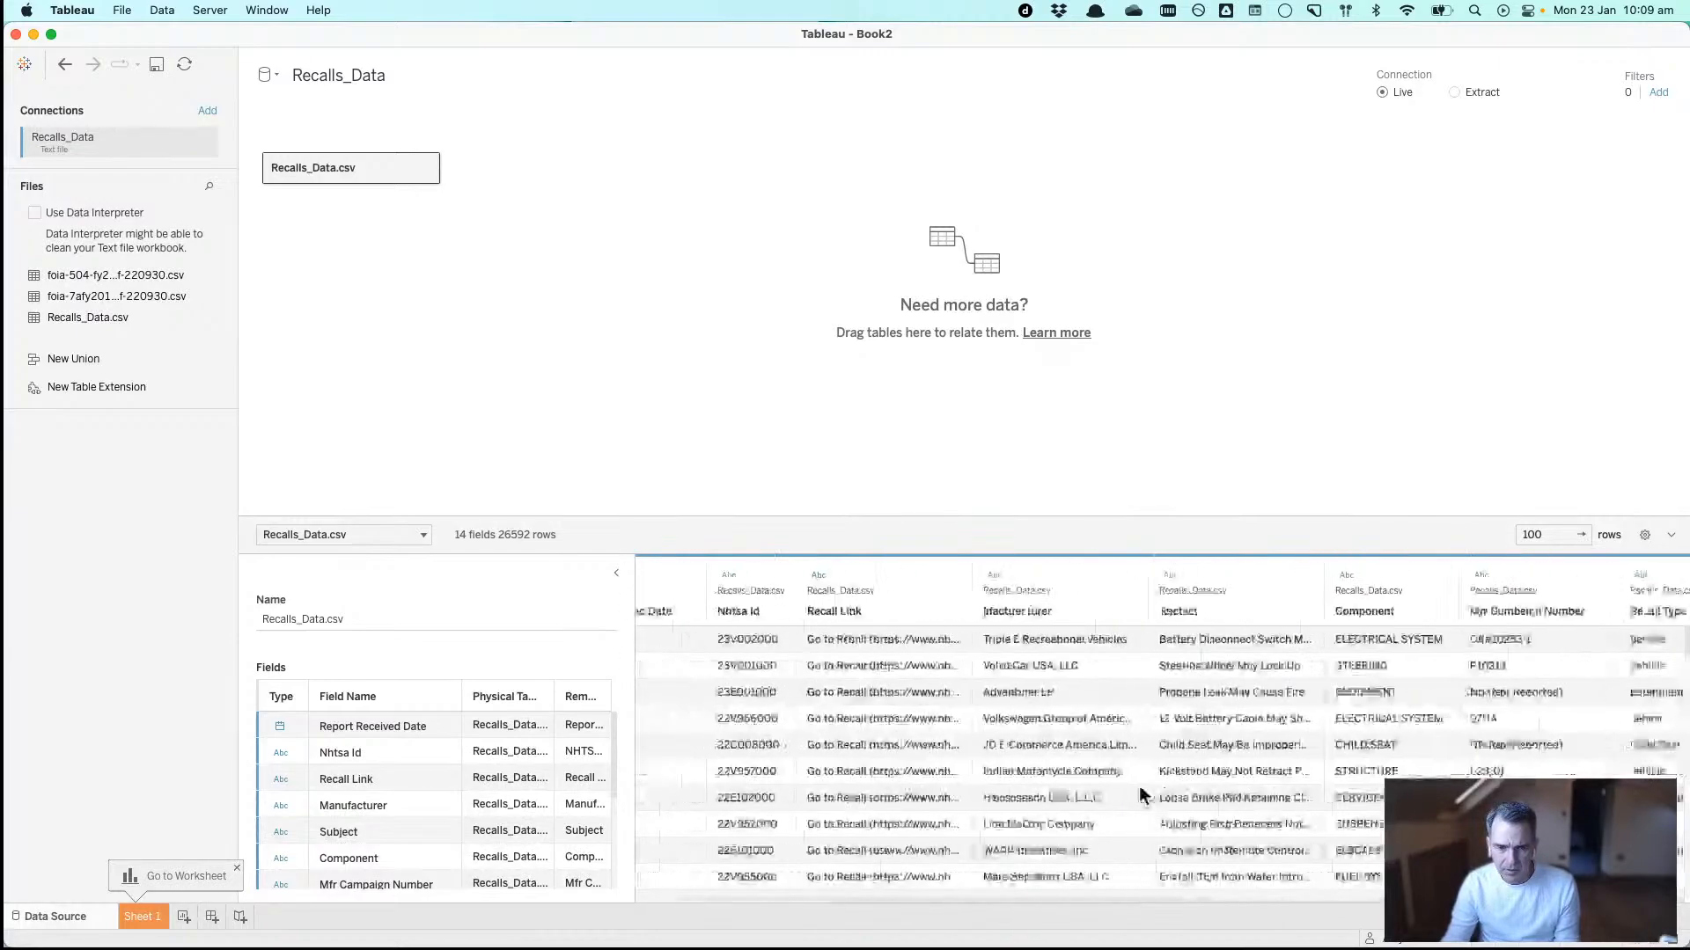
pyautogui.click(926, 614)
pyautogui.rightClick(925, 614)
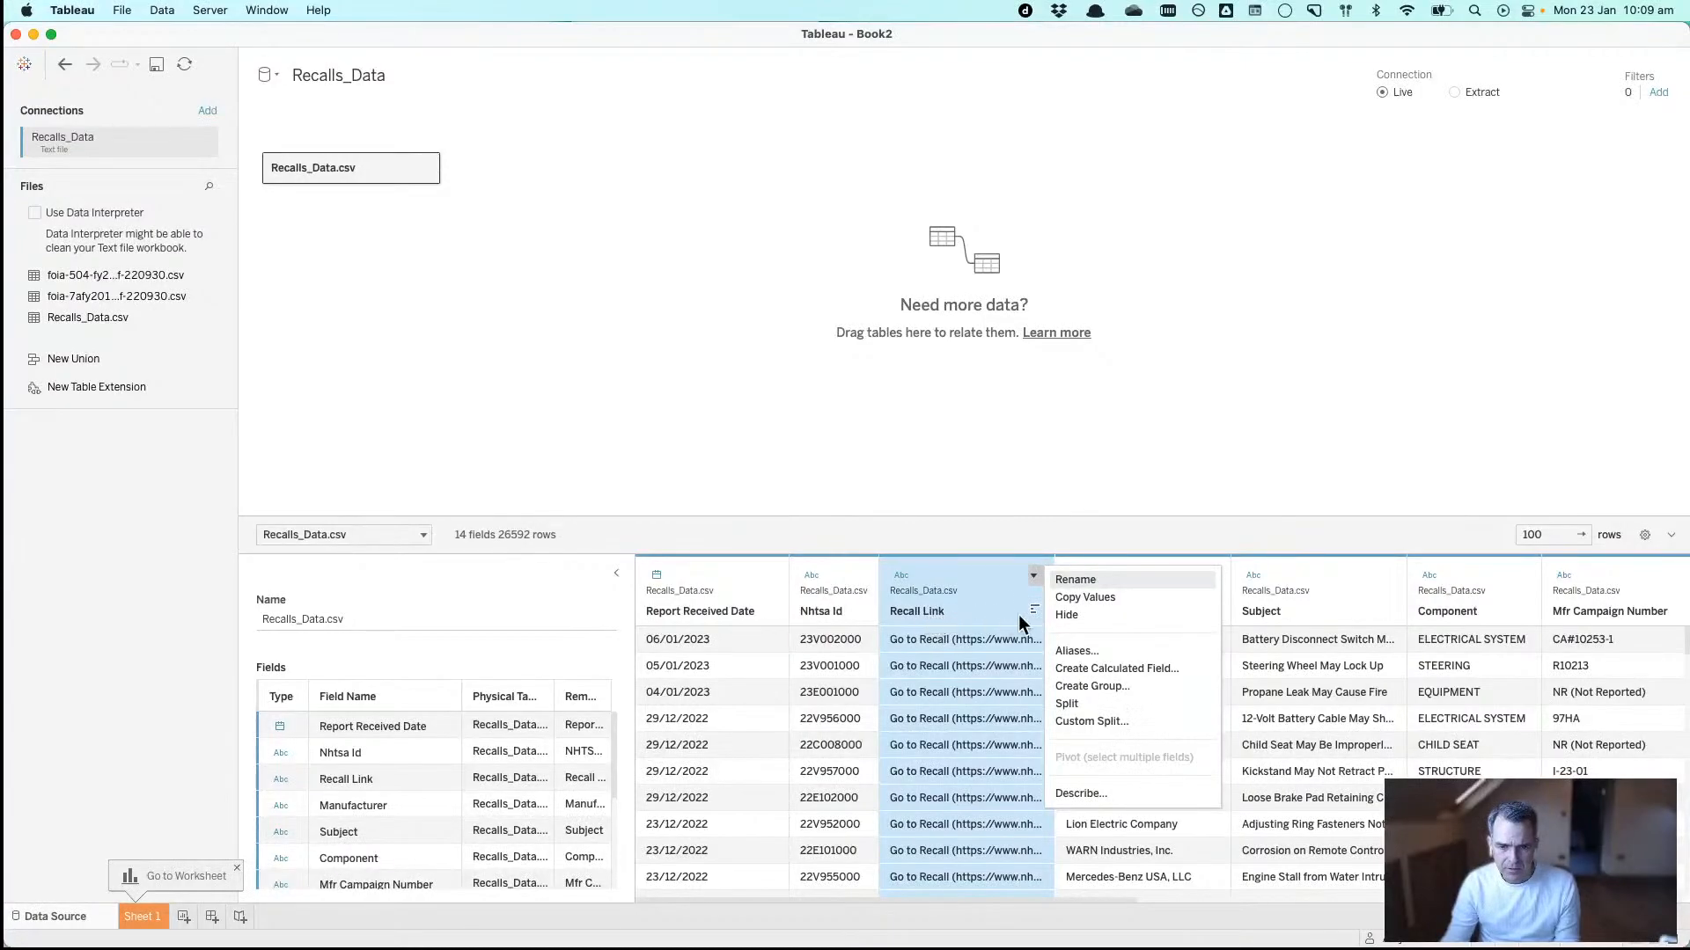
pyautogui.click(1084, 583)
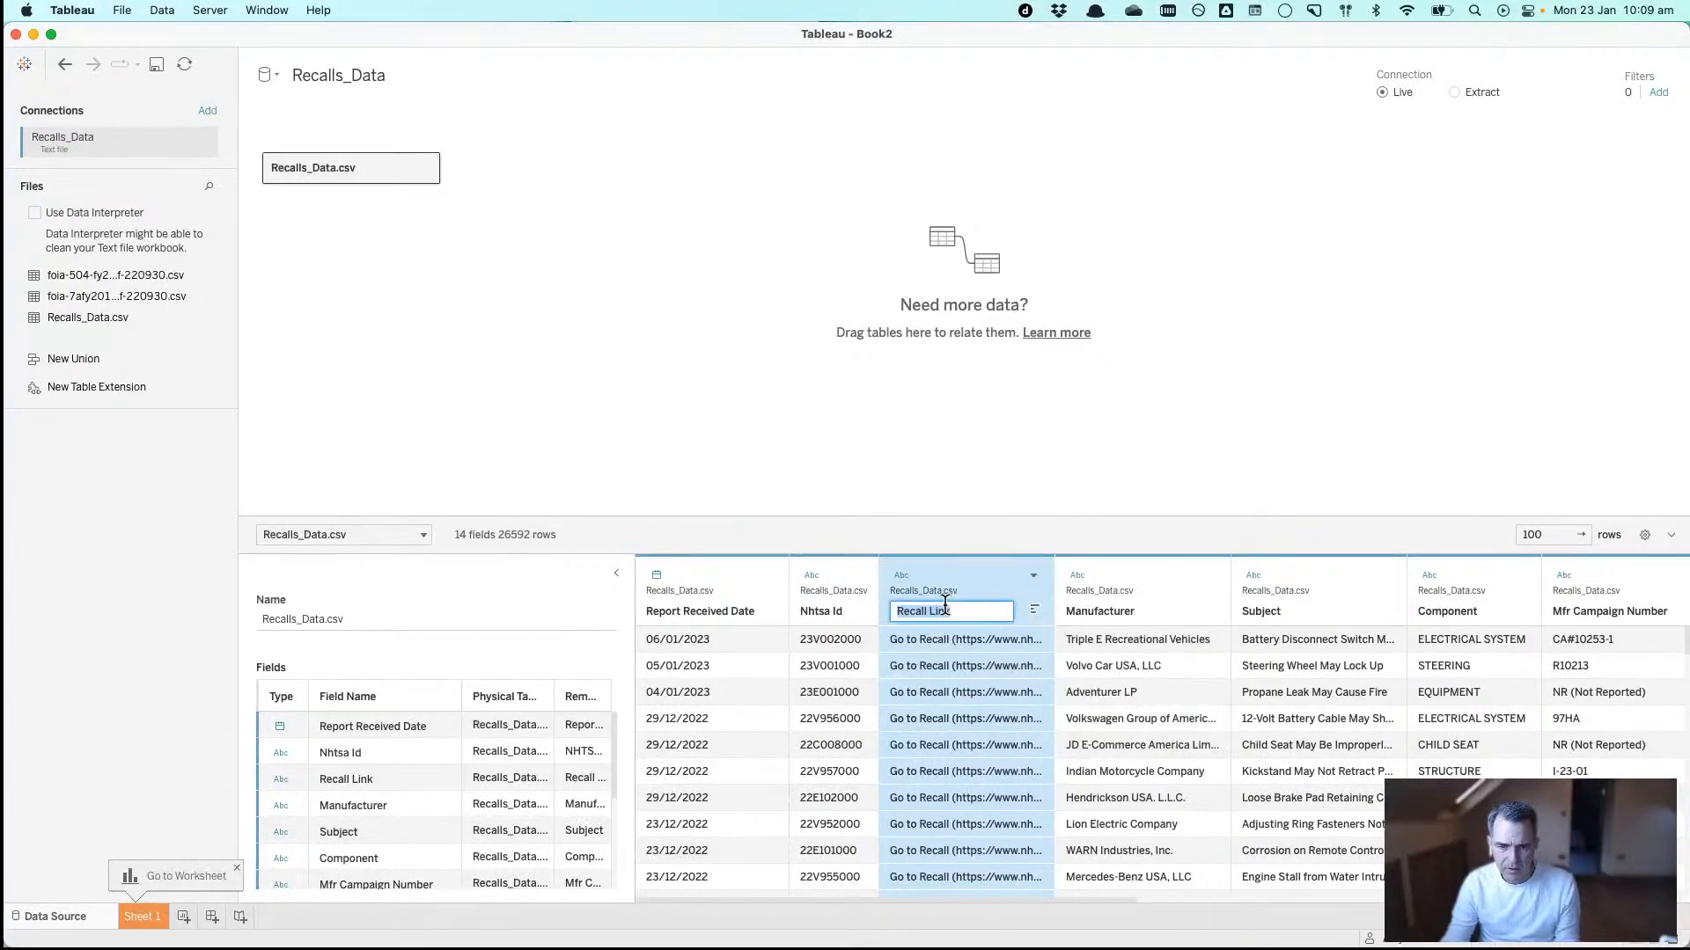
pyautogui.click(968, 608)
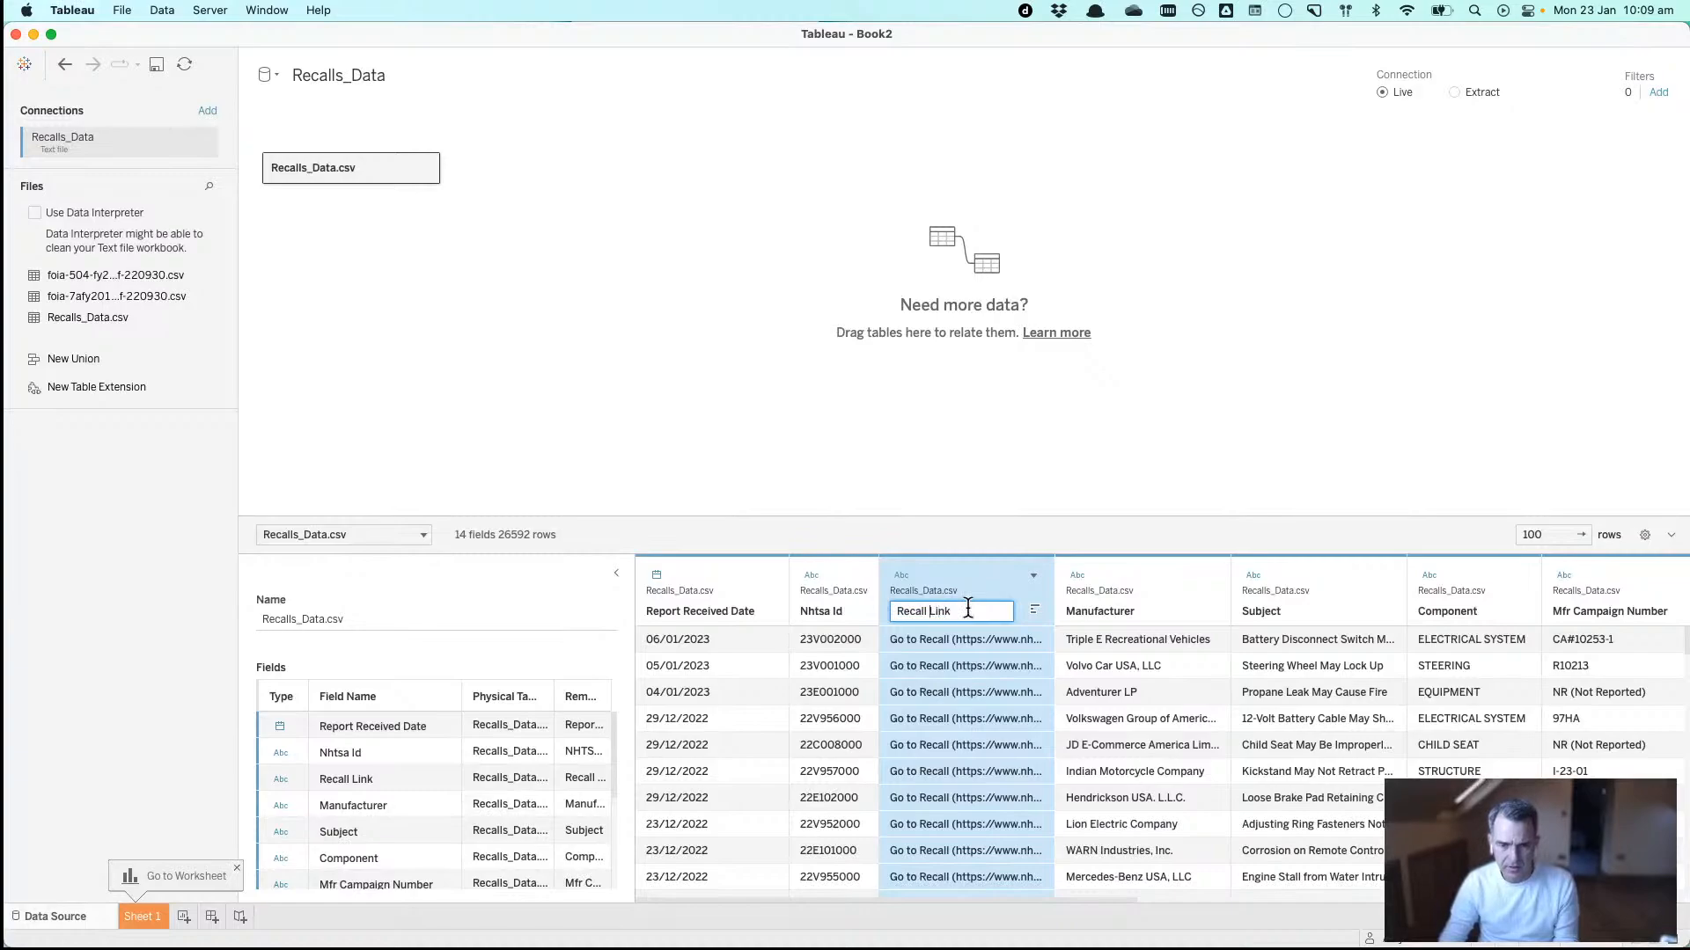
pyautogui.write('Original')
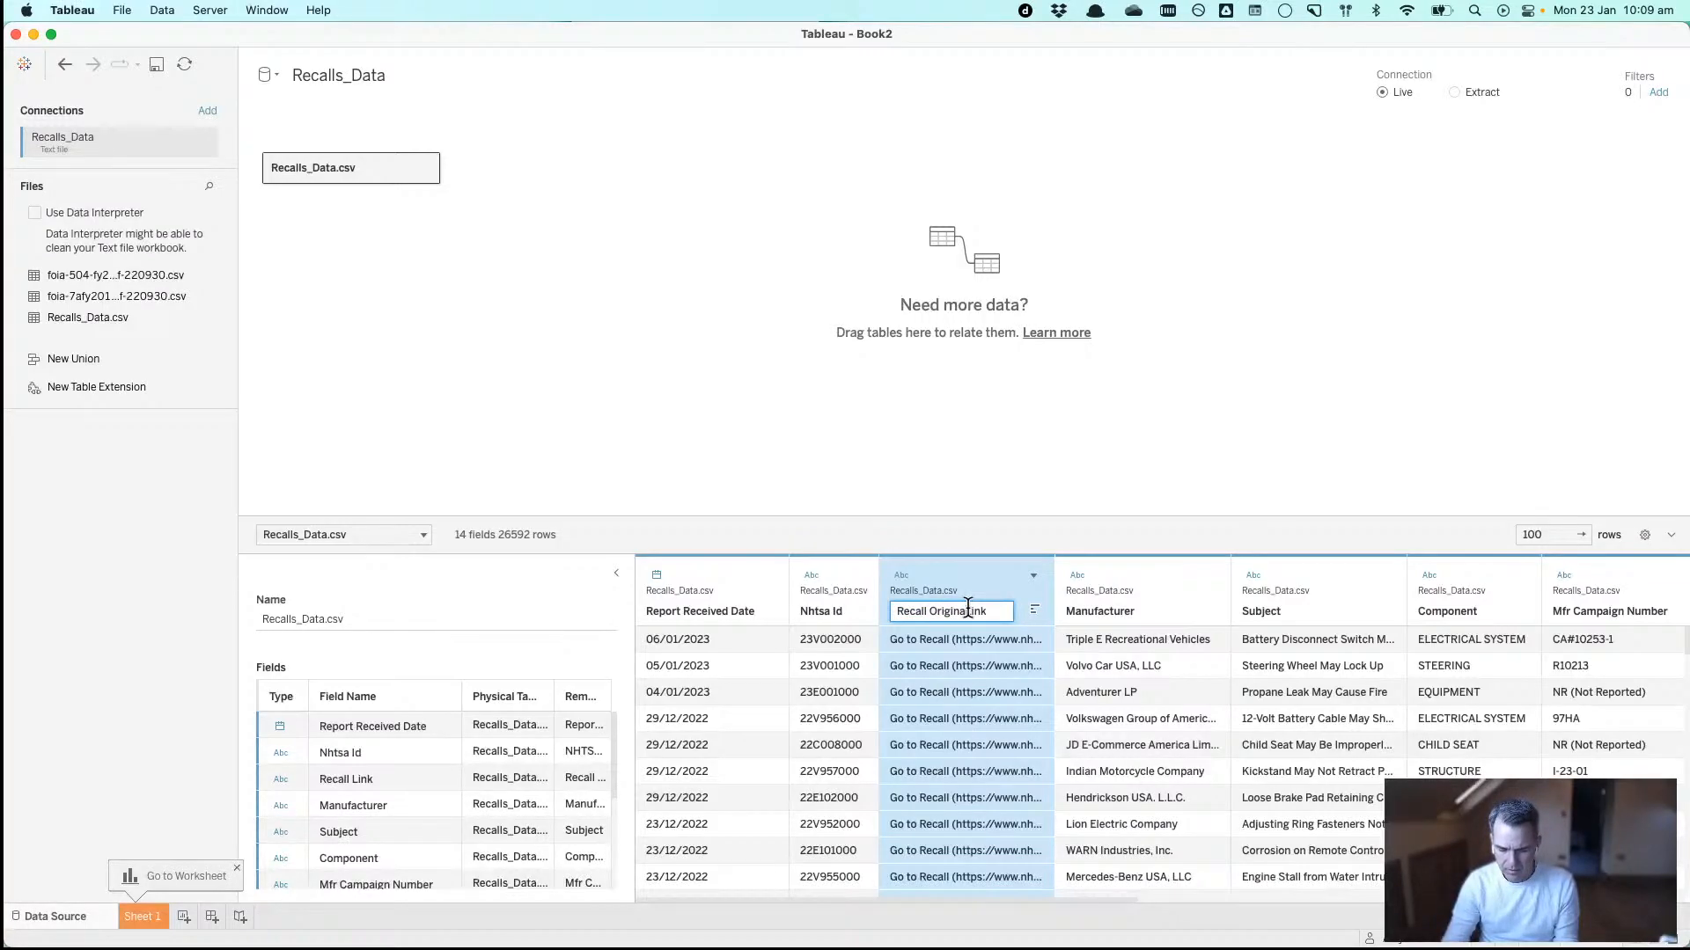
pyautogui.press('Return')
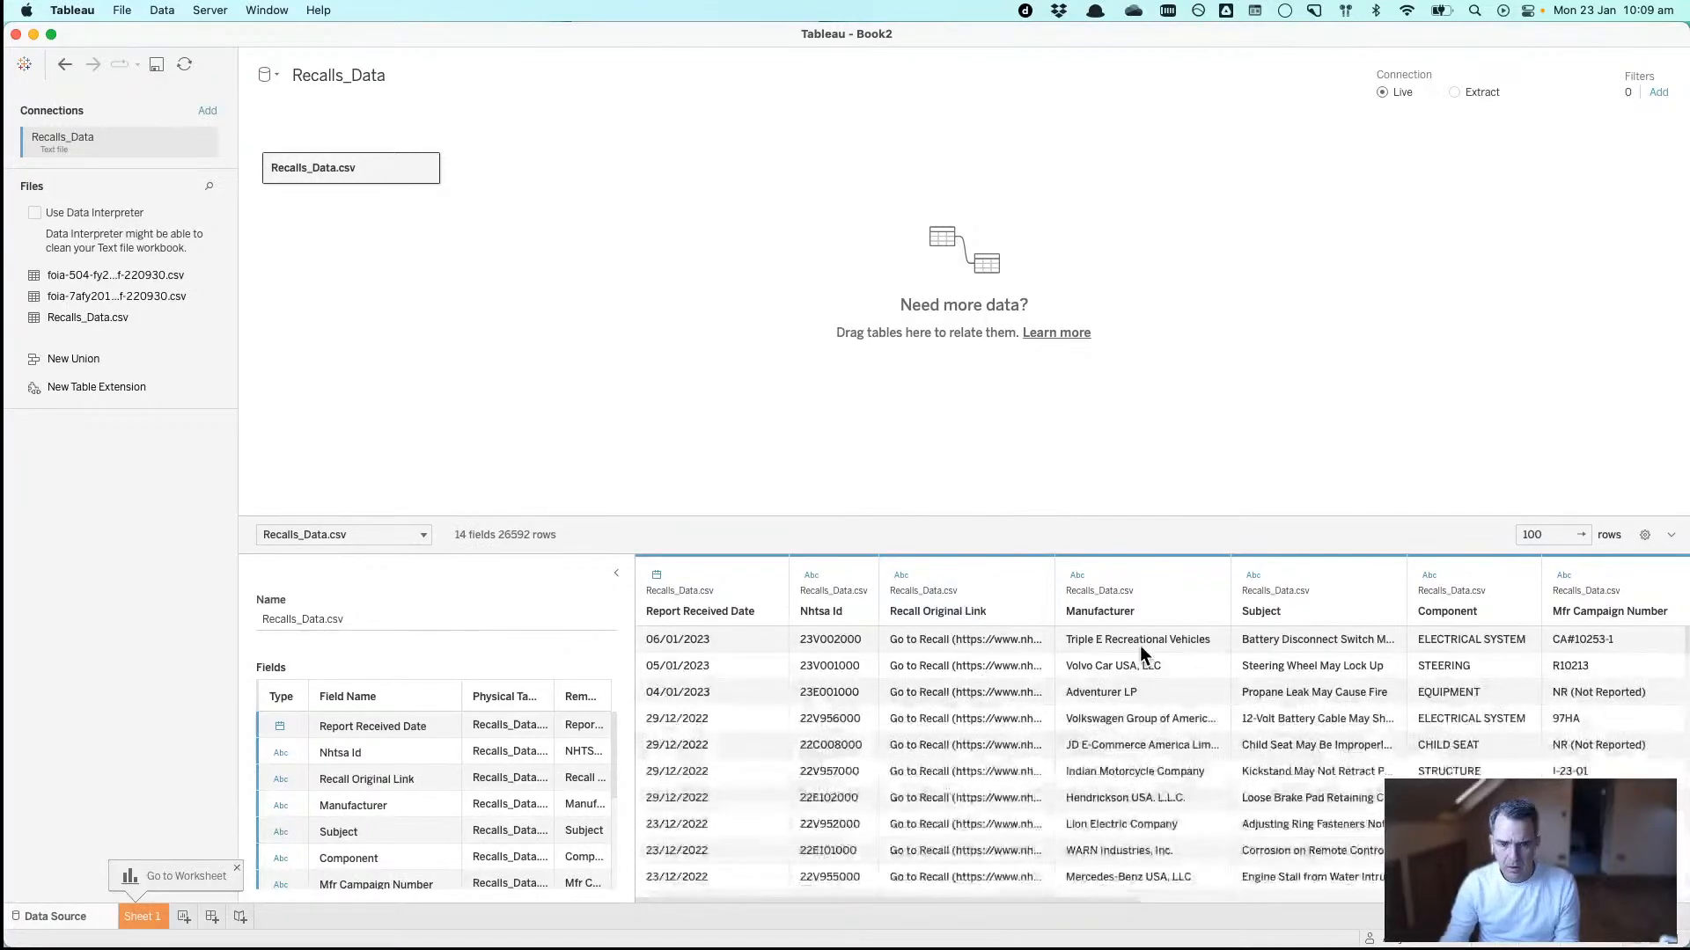
# - Hide the Recall Original Link column and the intermediate Recall Link - Split 1 column
pyautogui.click(1034, 577)
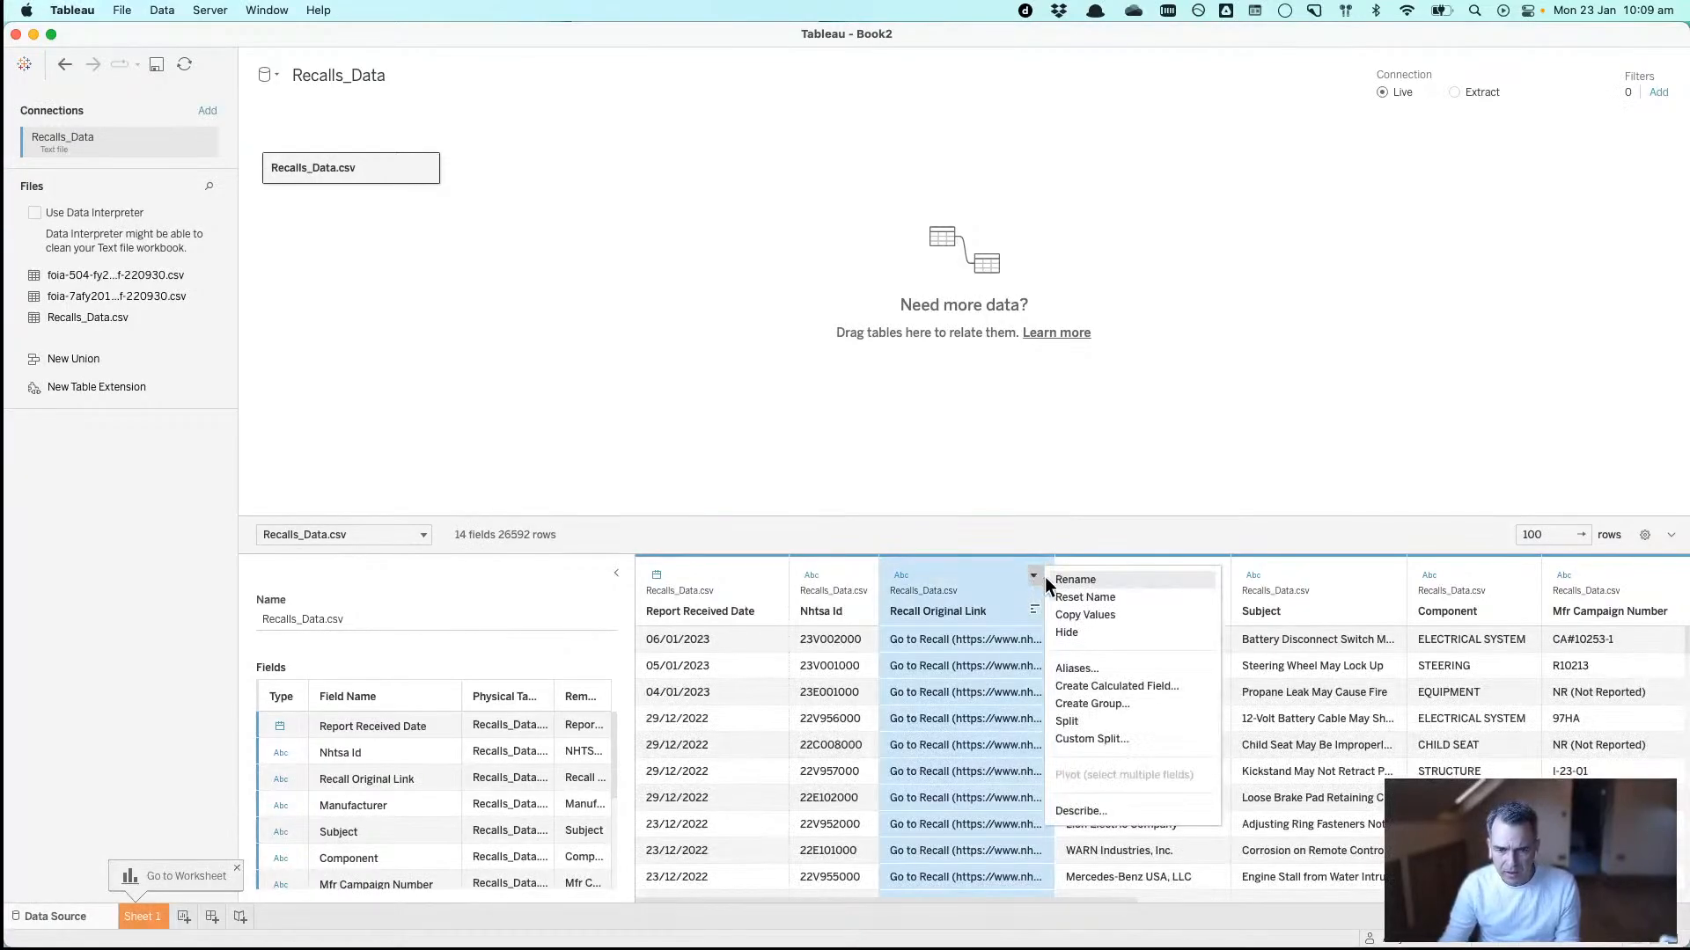
pyautogui.click(1084, 630)
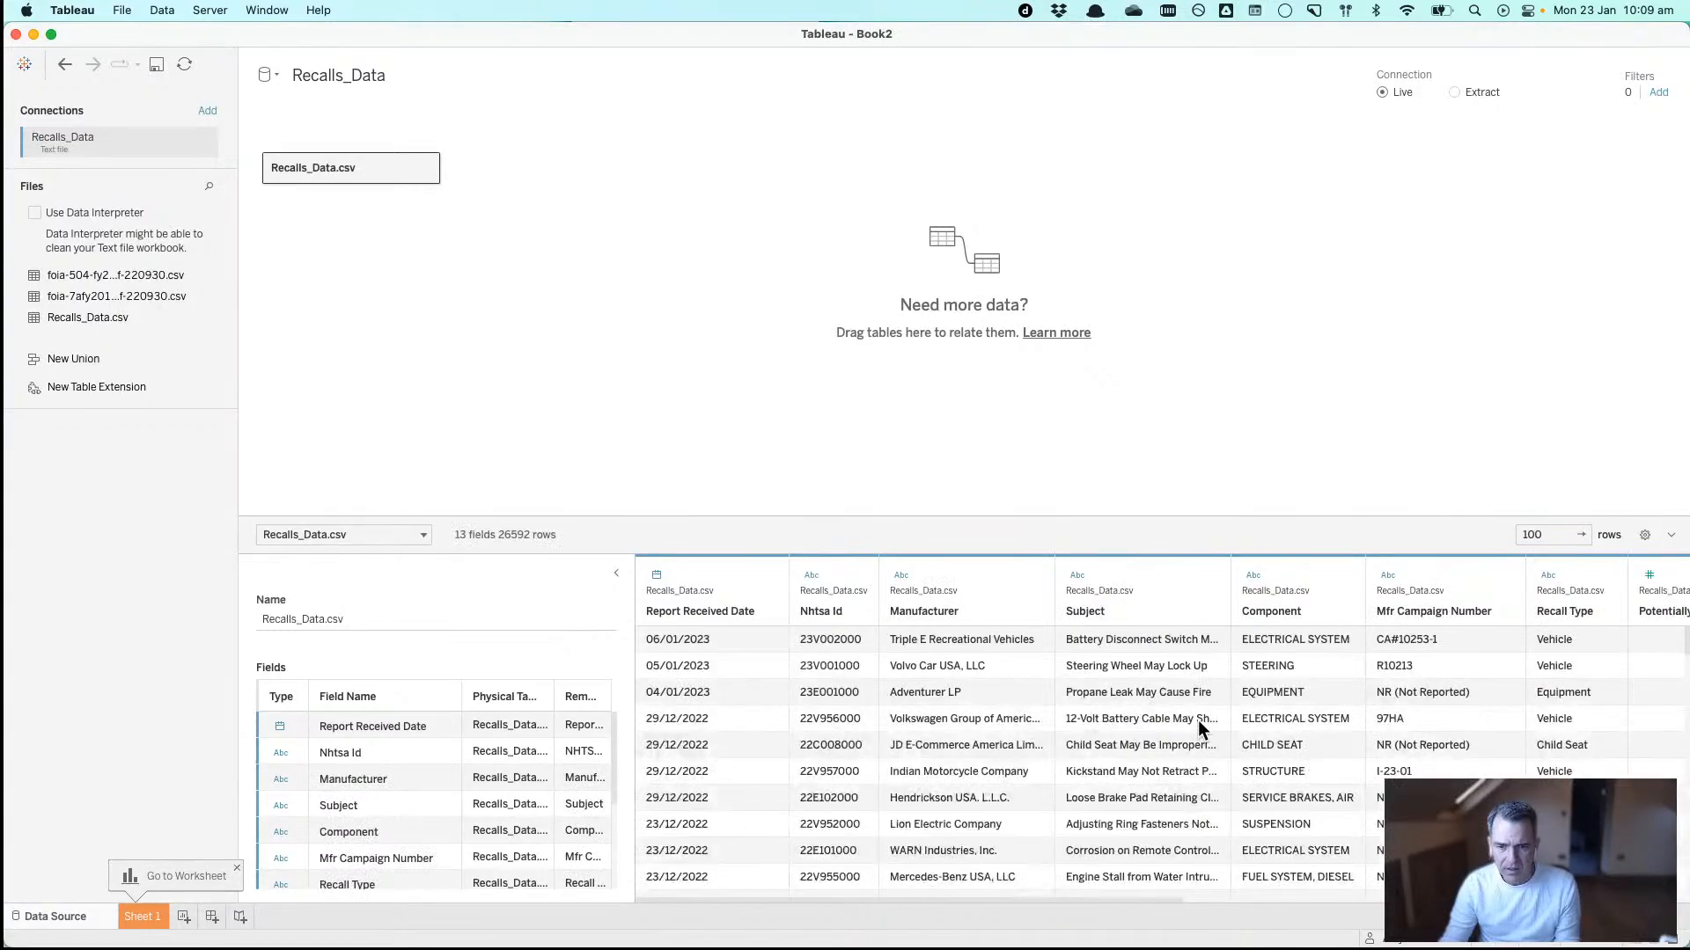
pyautogui.hscroll(5, 1197, 720)
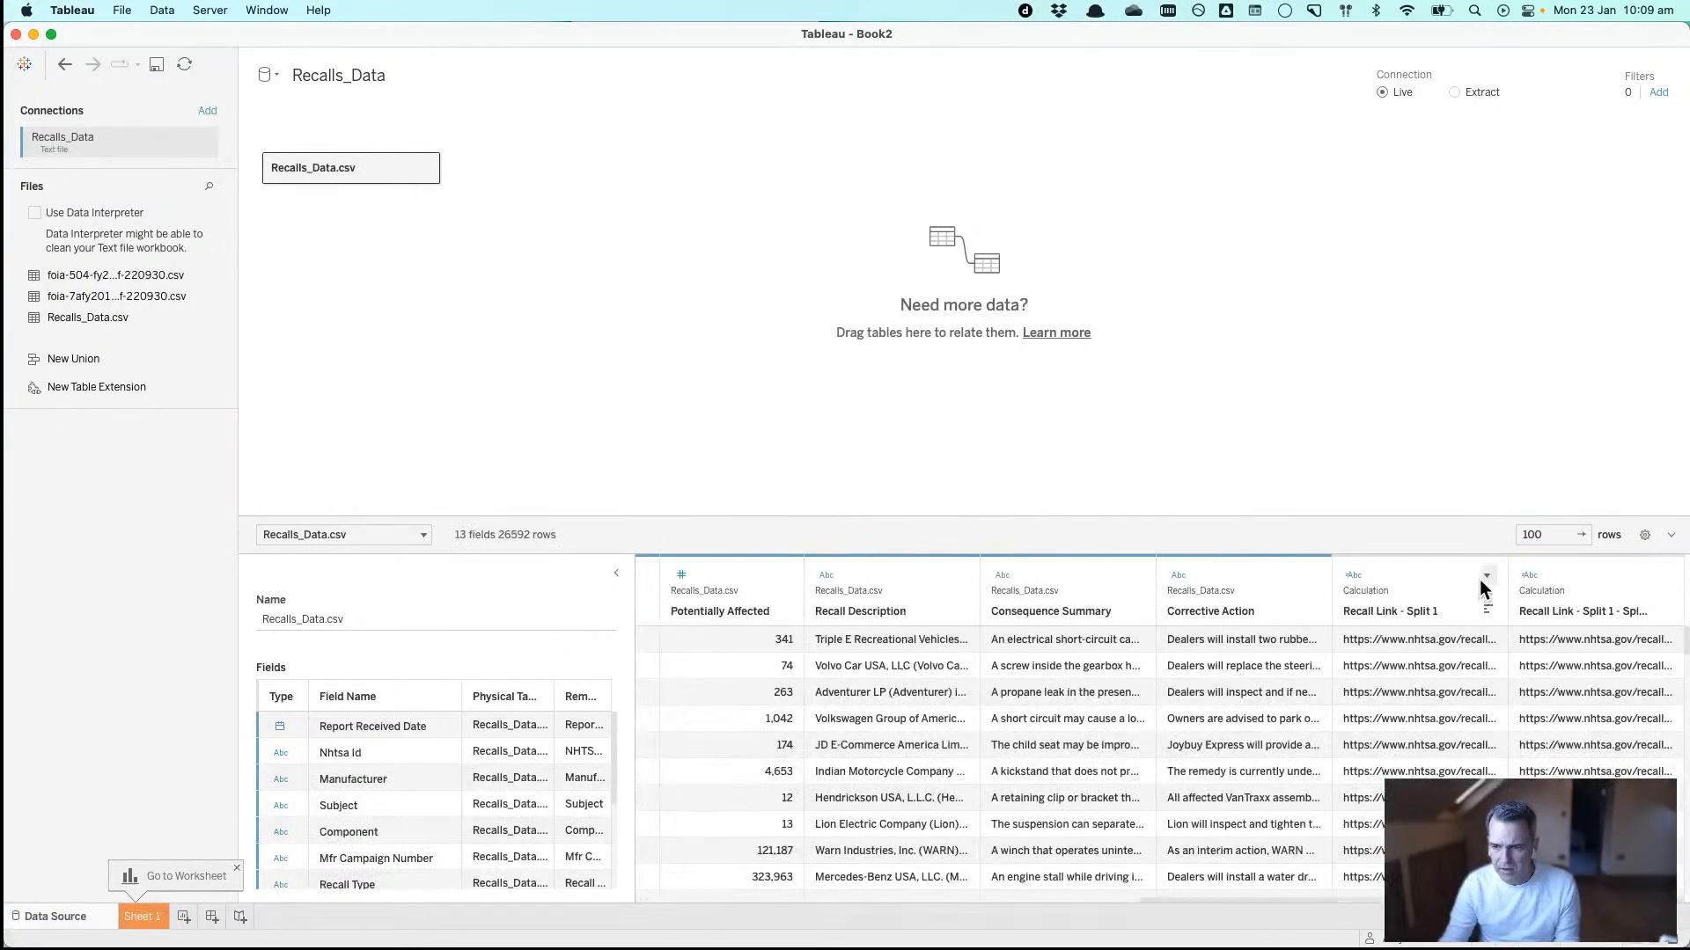
pyautogui.click(1487, 577)
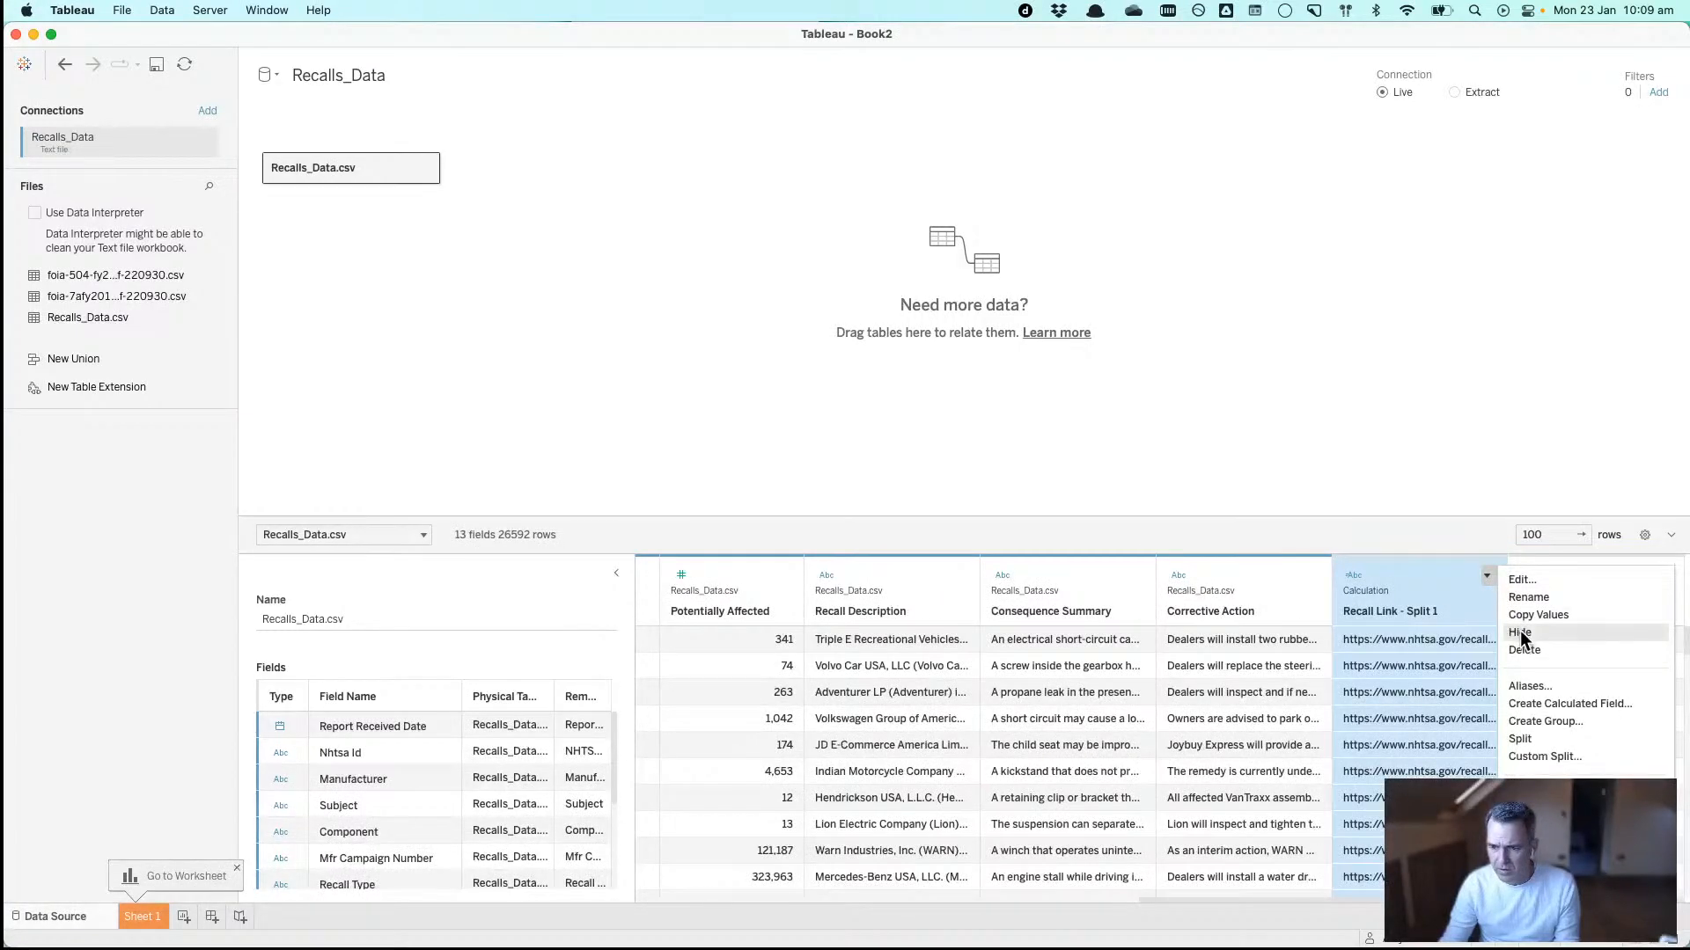
pyautogui.click(1519, 630)
# - Rename the remaining calculated split column containing the clean web addresses to Recall Link
pyautogui.rightClick(1554, 612)
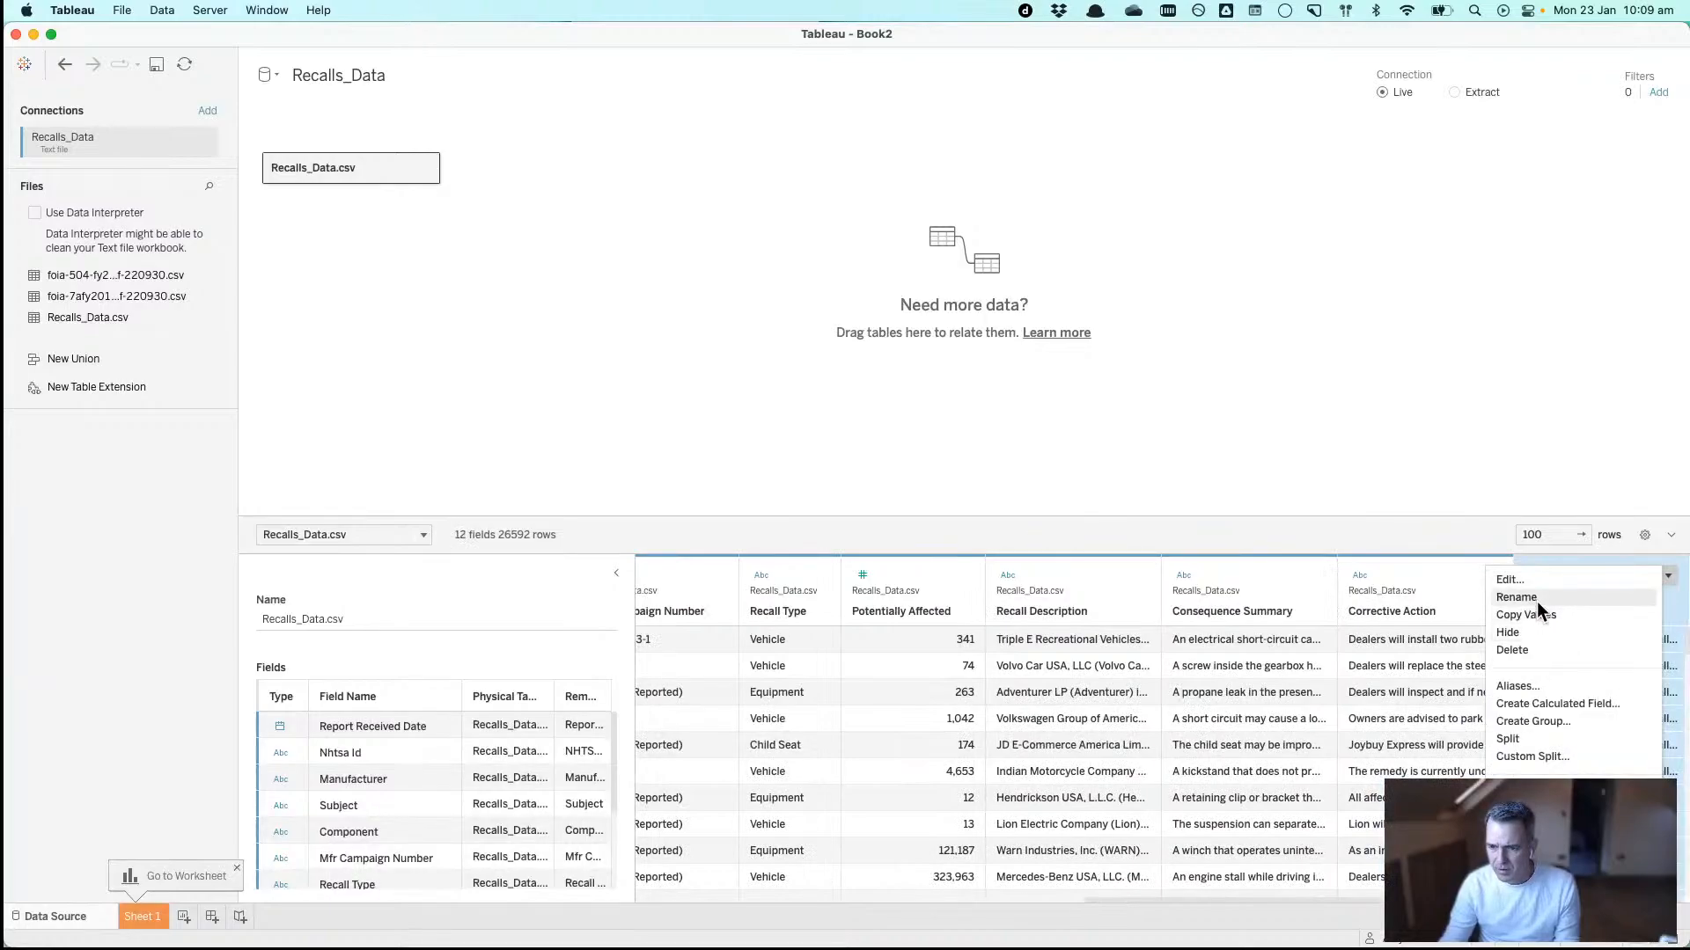
pyautogui.click(1516, 597)
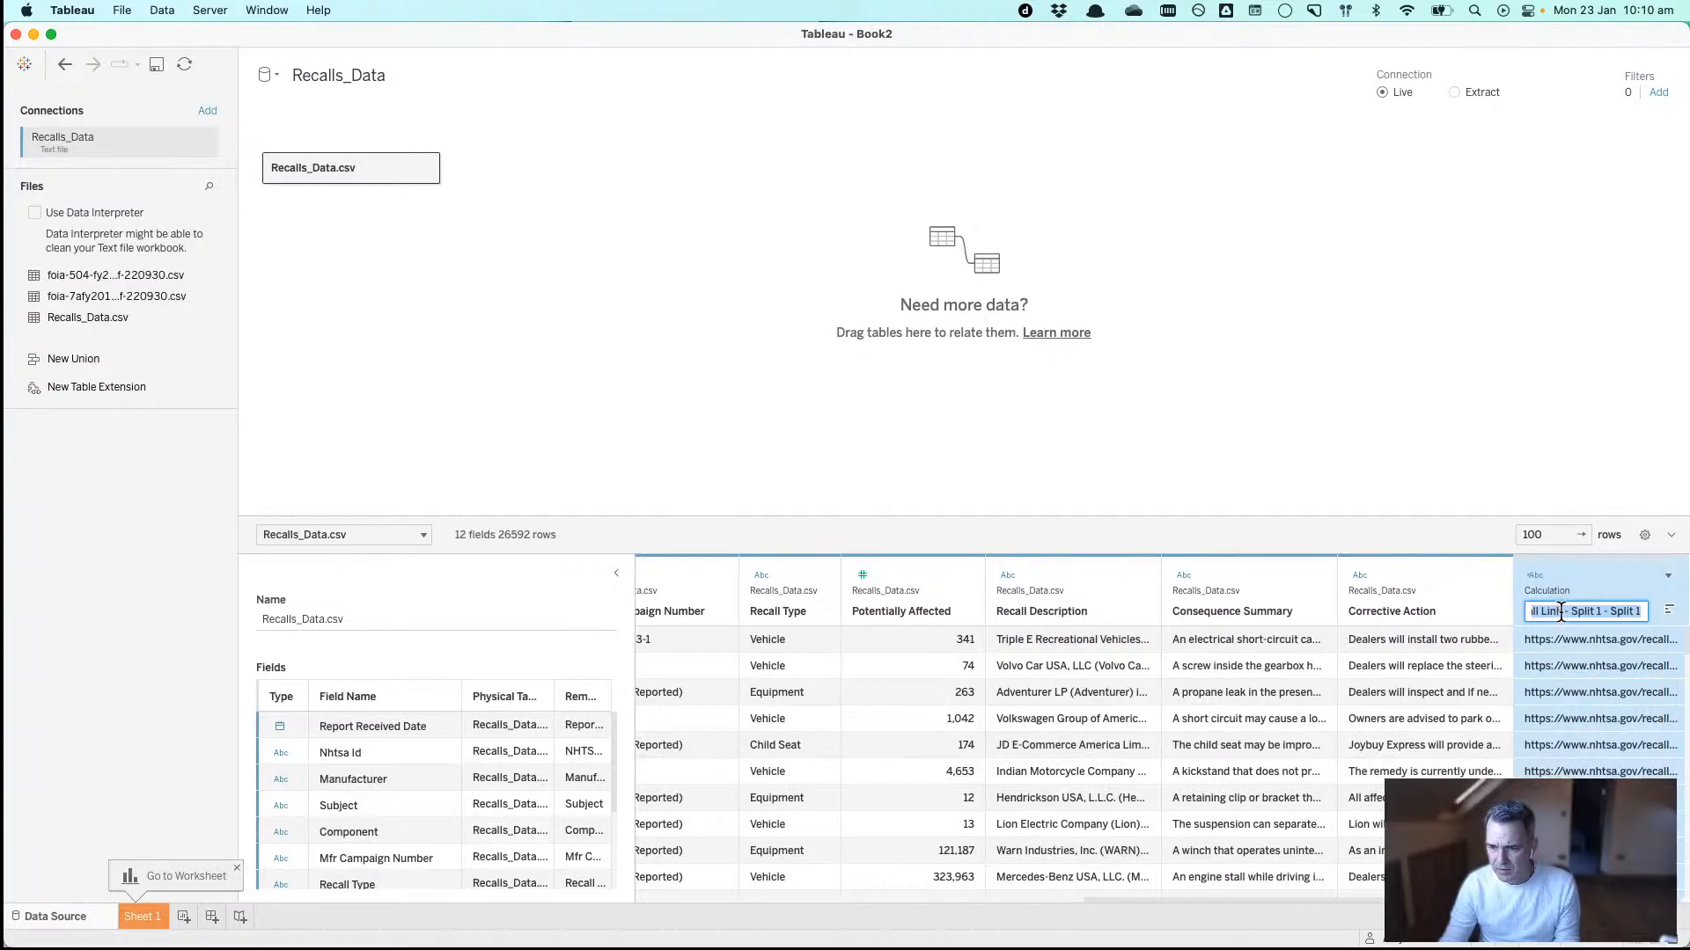
pyautogui.write('Recall Link')
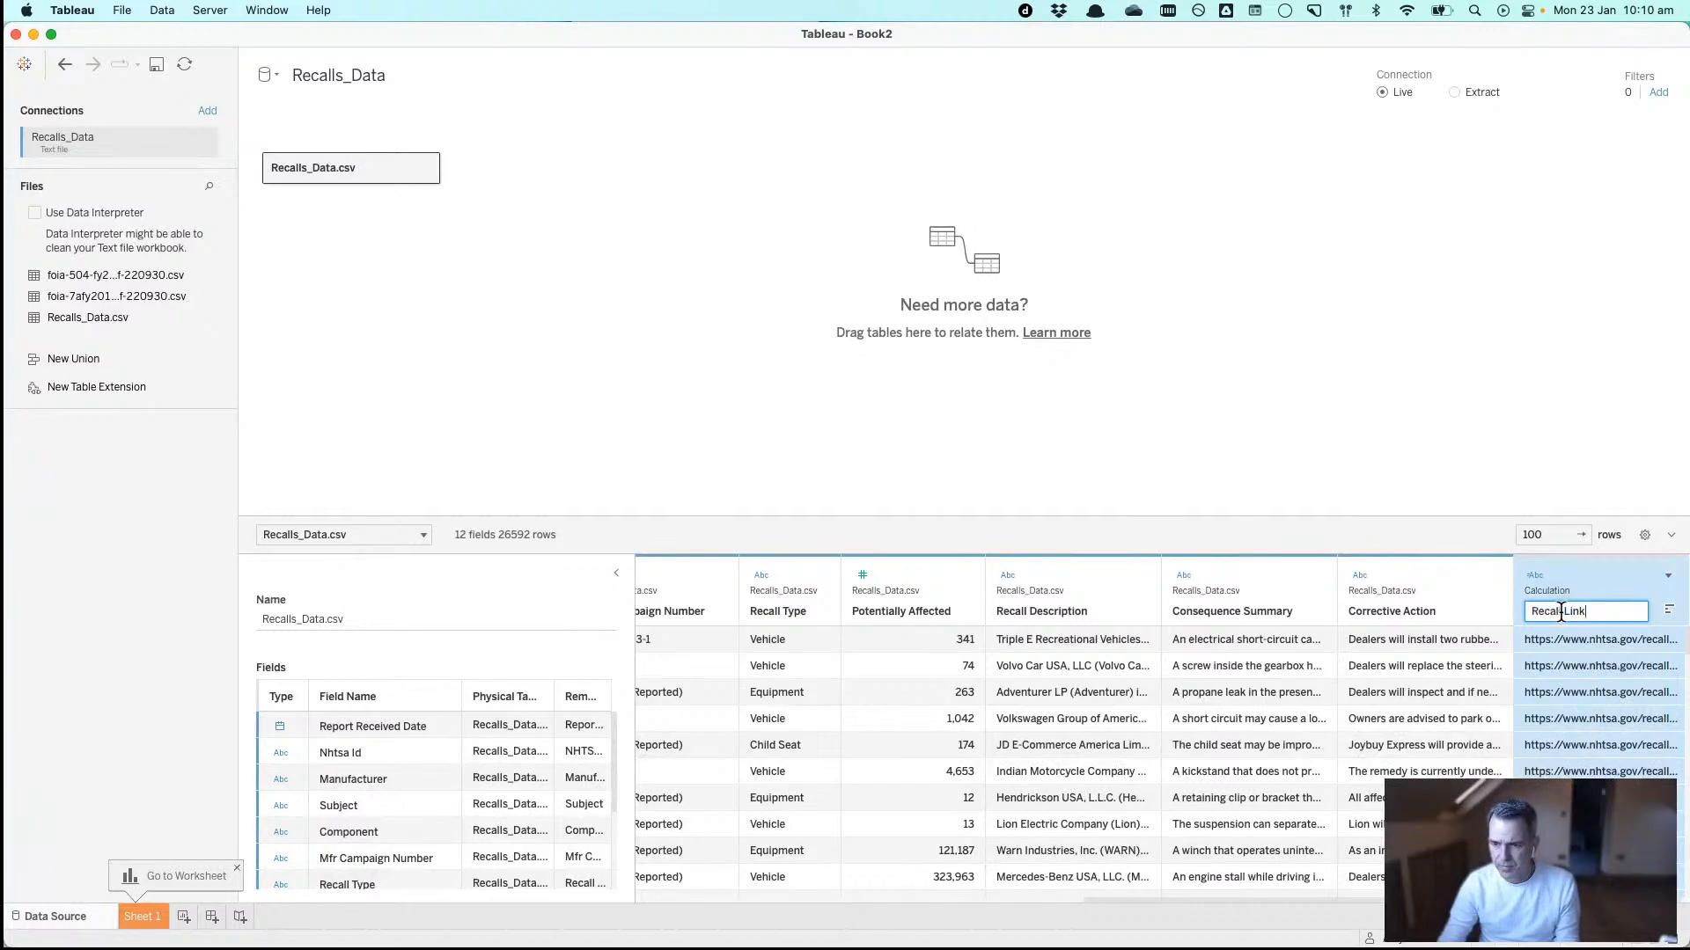
pyautogui.press('Return')
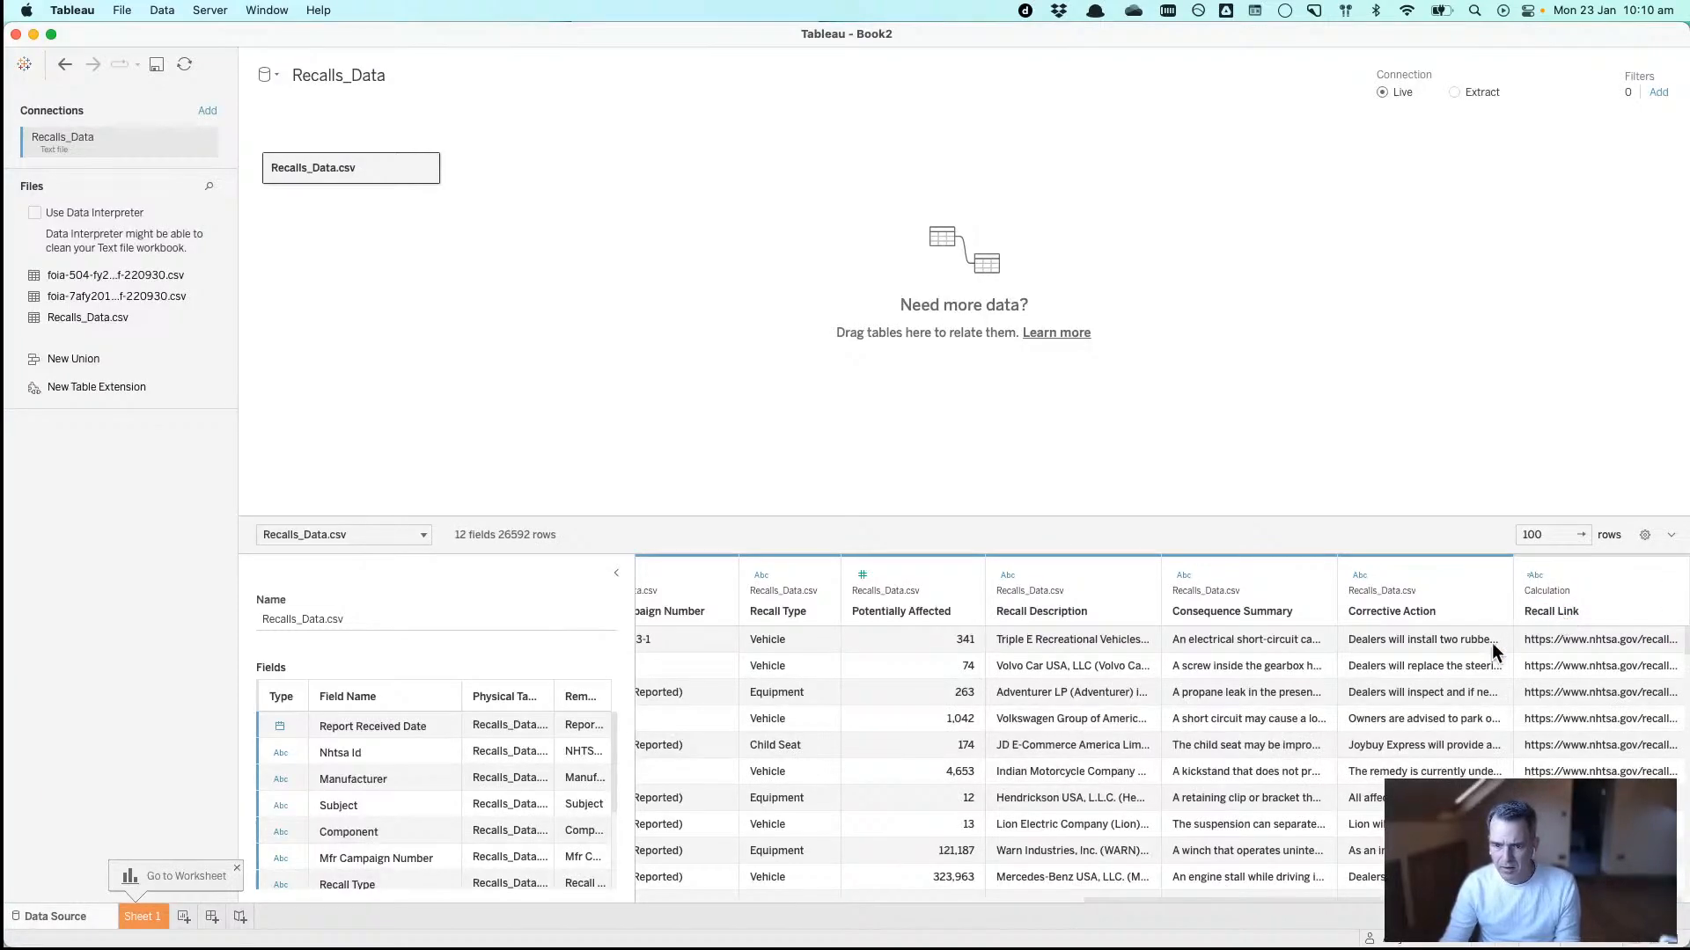
pyautogui.hscroll(-3, 927, 709)
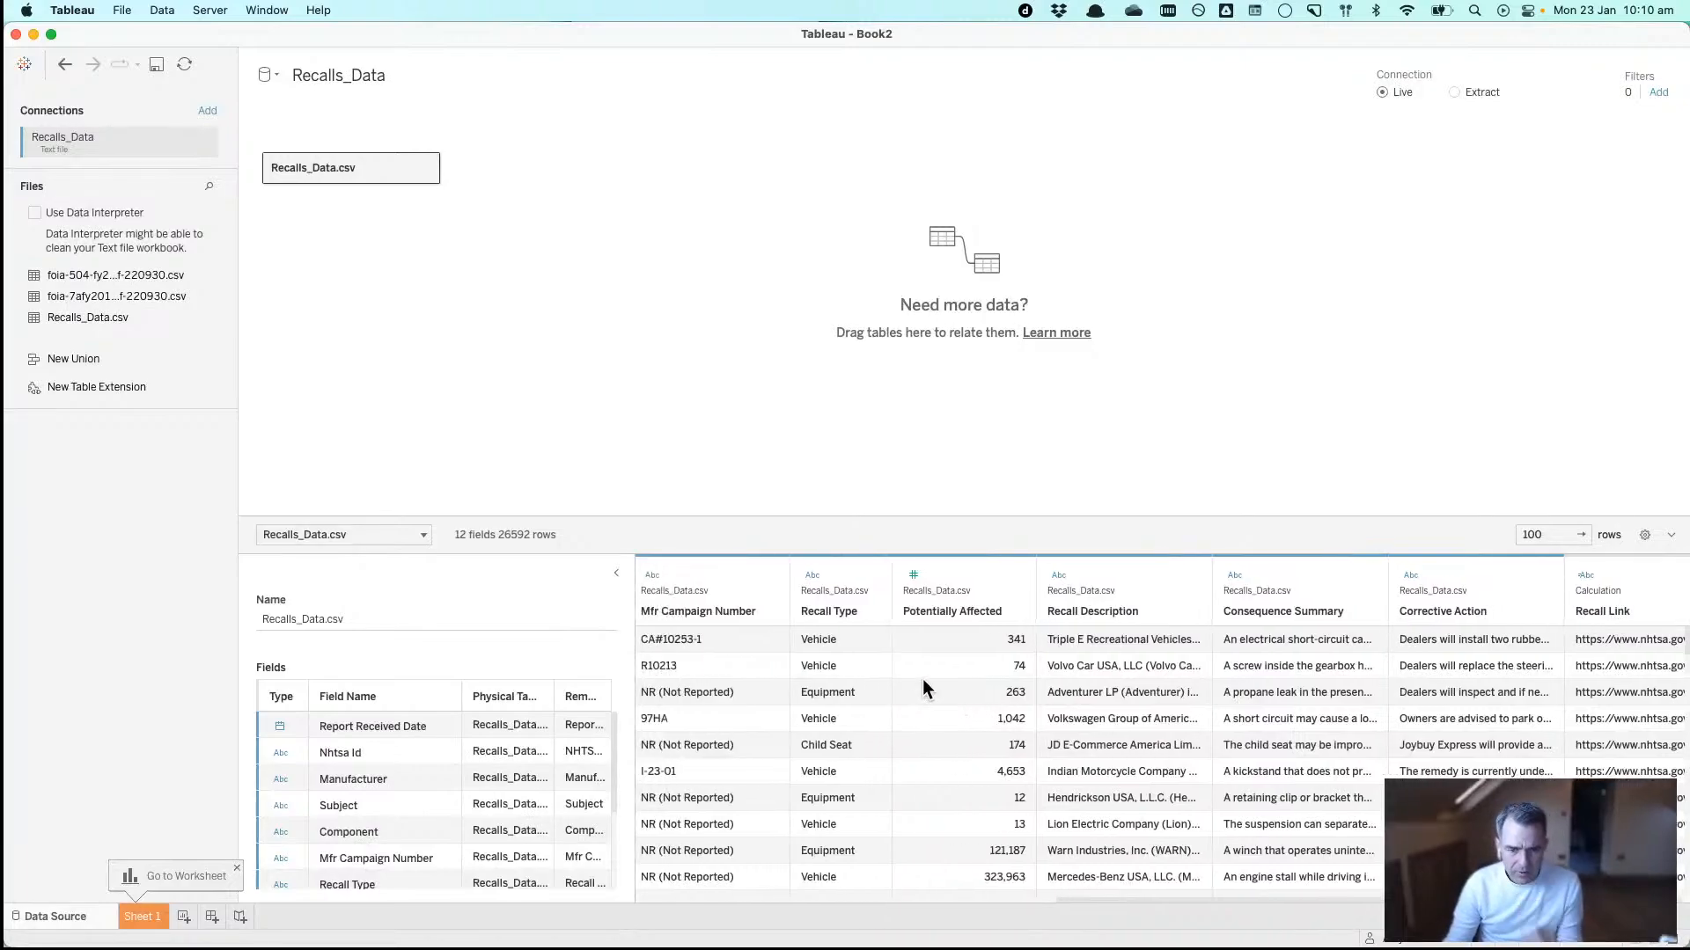
pyautogui.hscroll(-5, 939, 681)
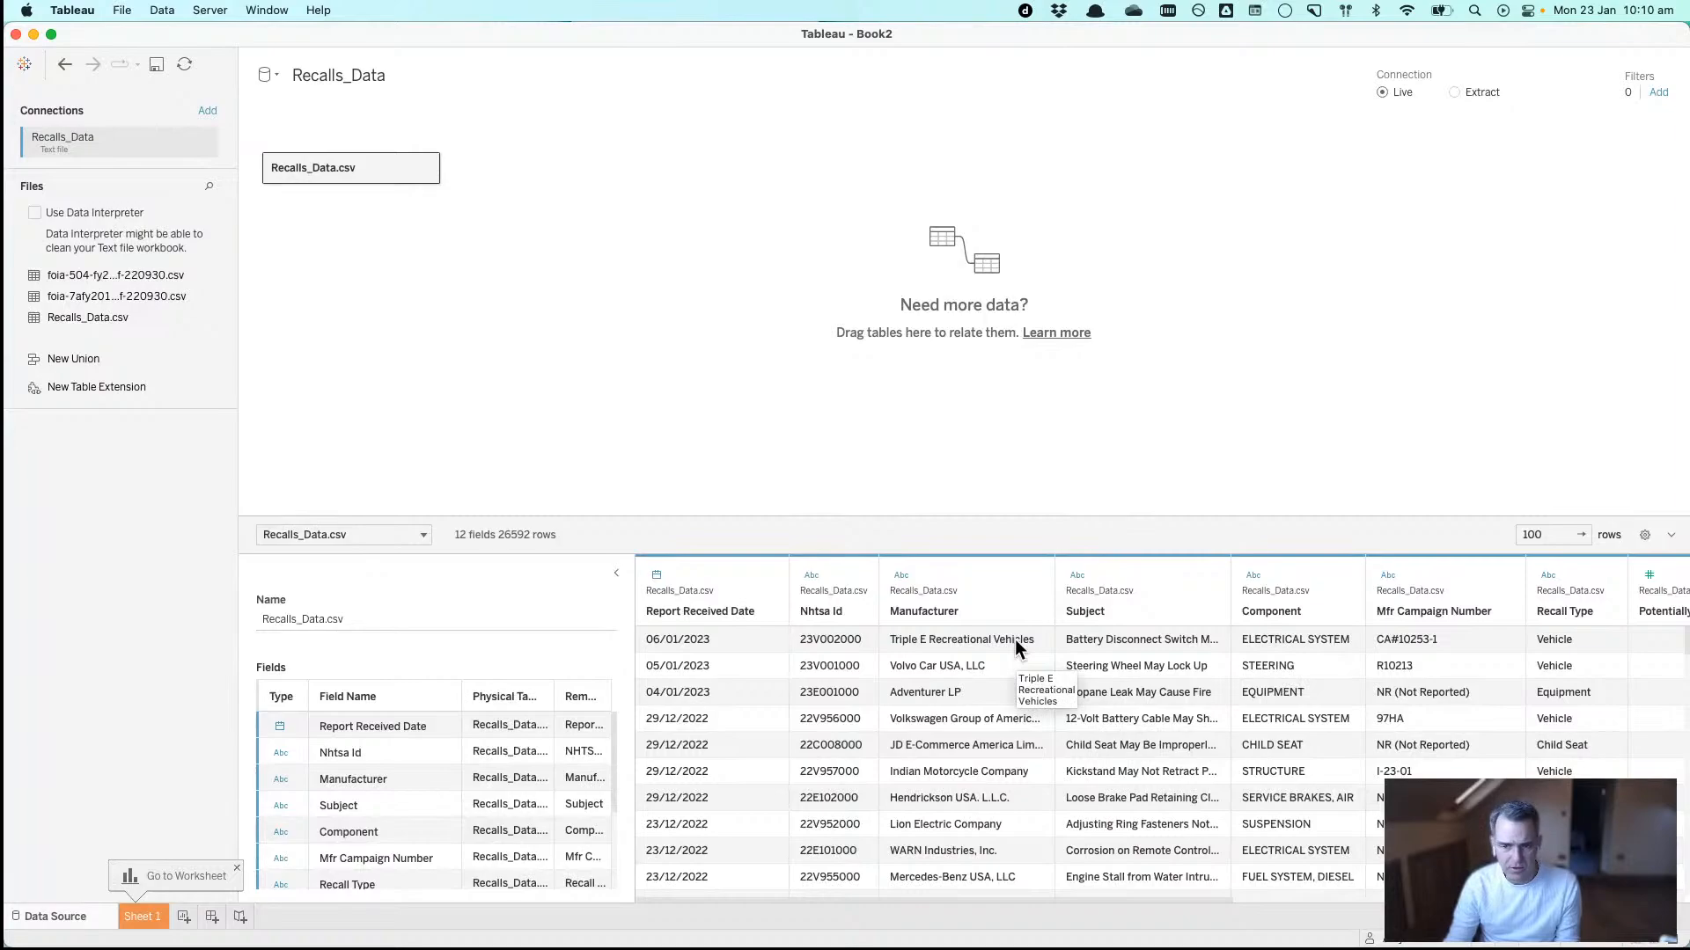
pyautogui.hscroll(5, 1475, 684)
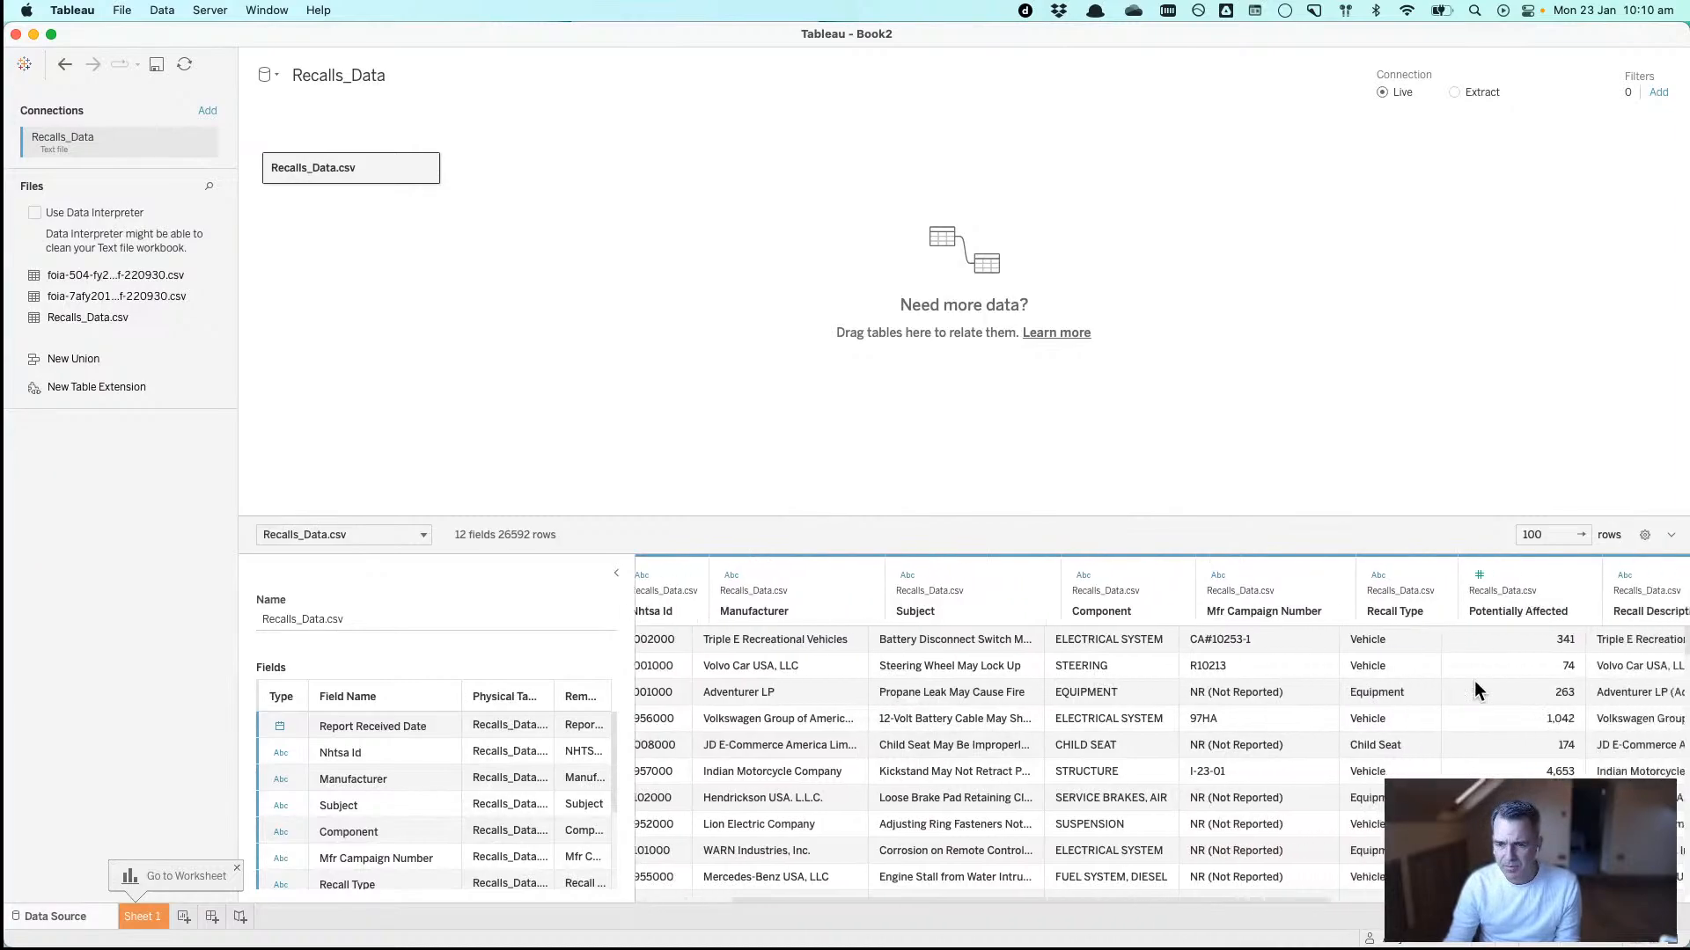
pyautogui.hscroll(3, 1475, 686)
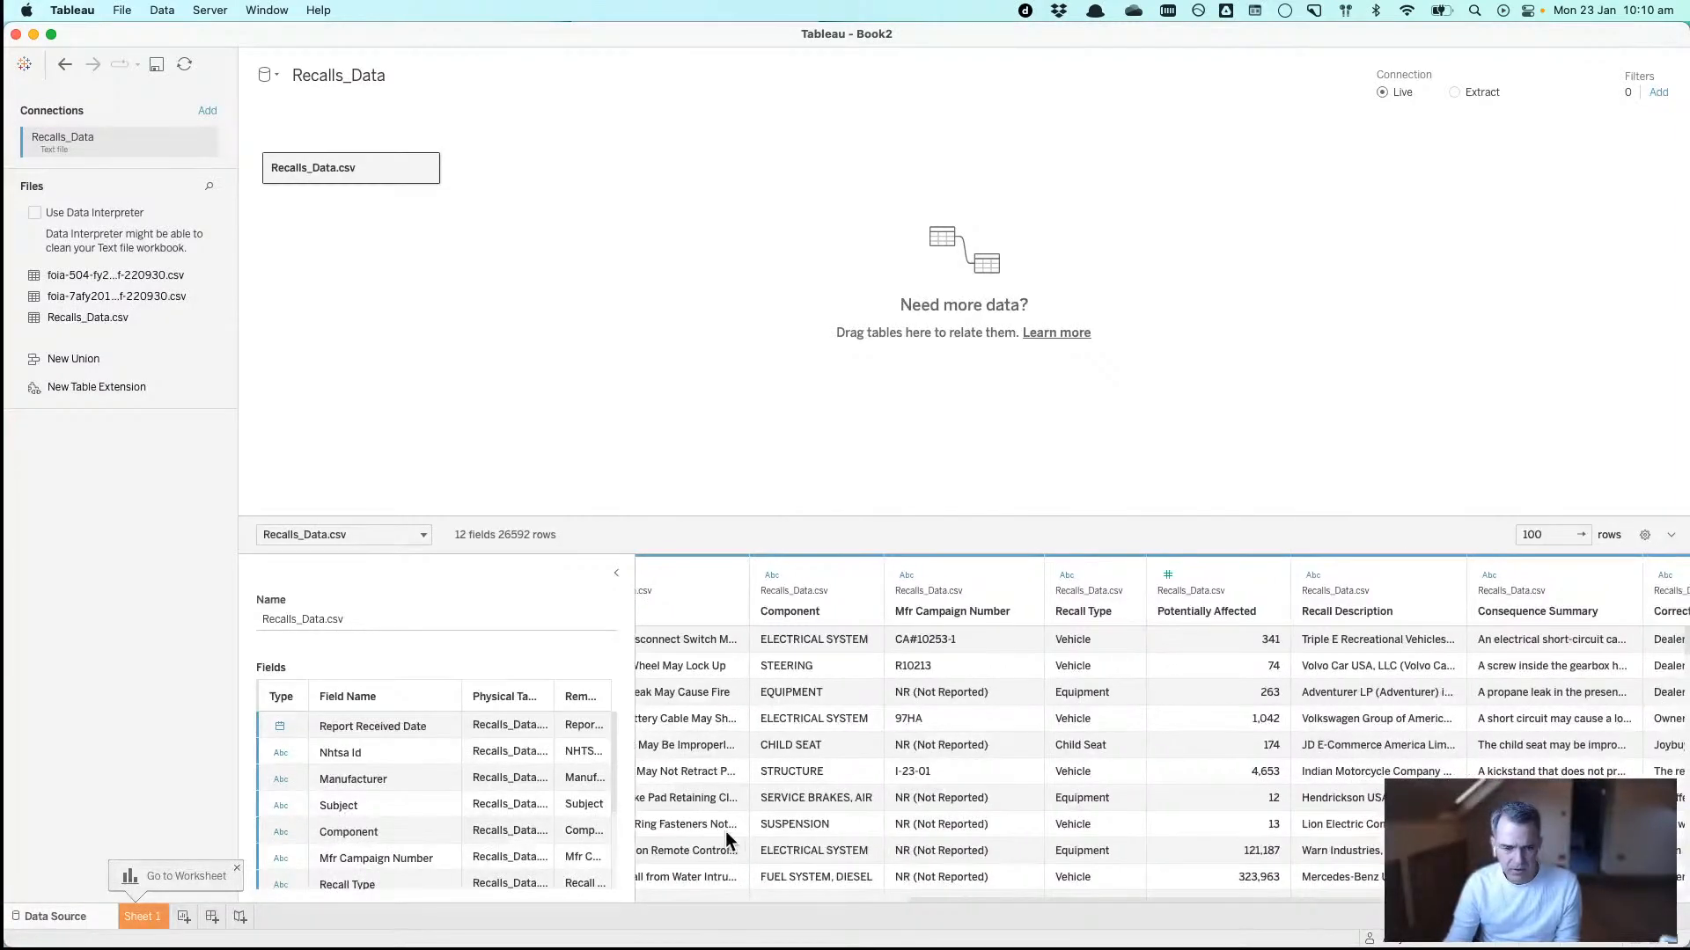
# - On Sheet 1, build a bar chart with Manufacturer on Rows and Potentially Affected on Columns, sorted descending
pyautogui.click(154, 911)
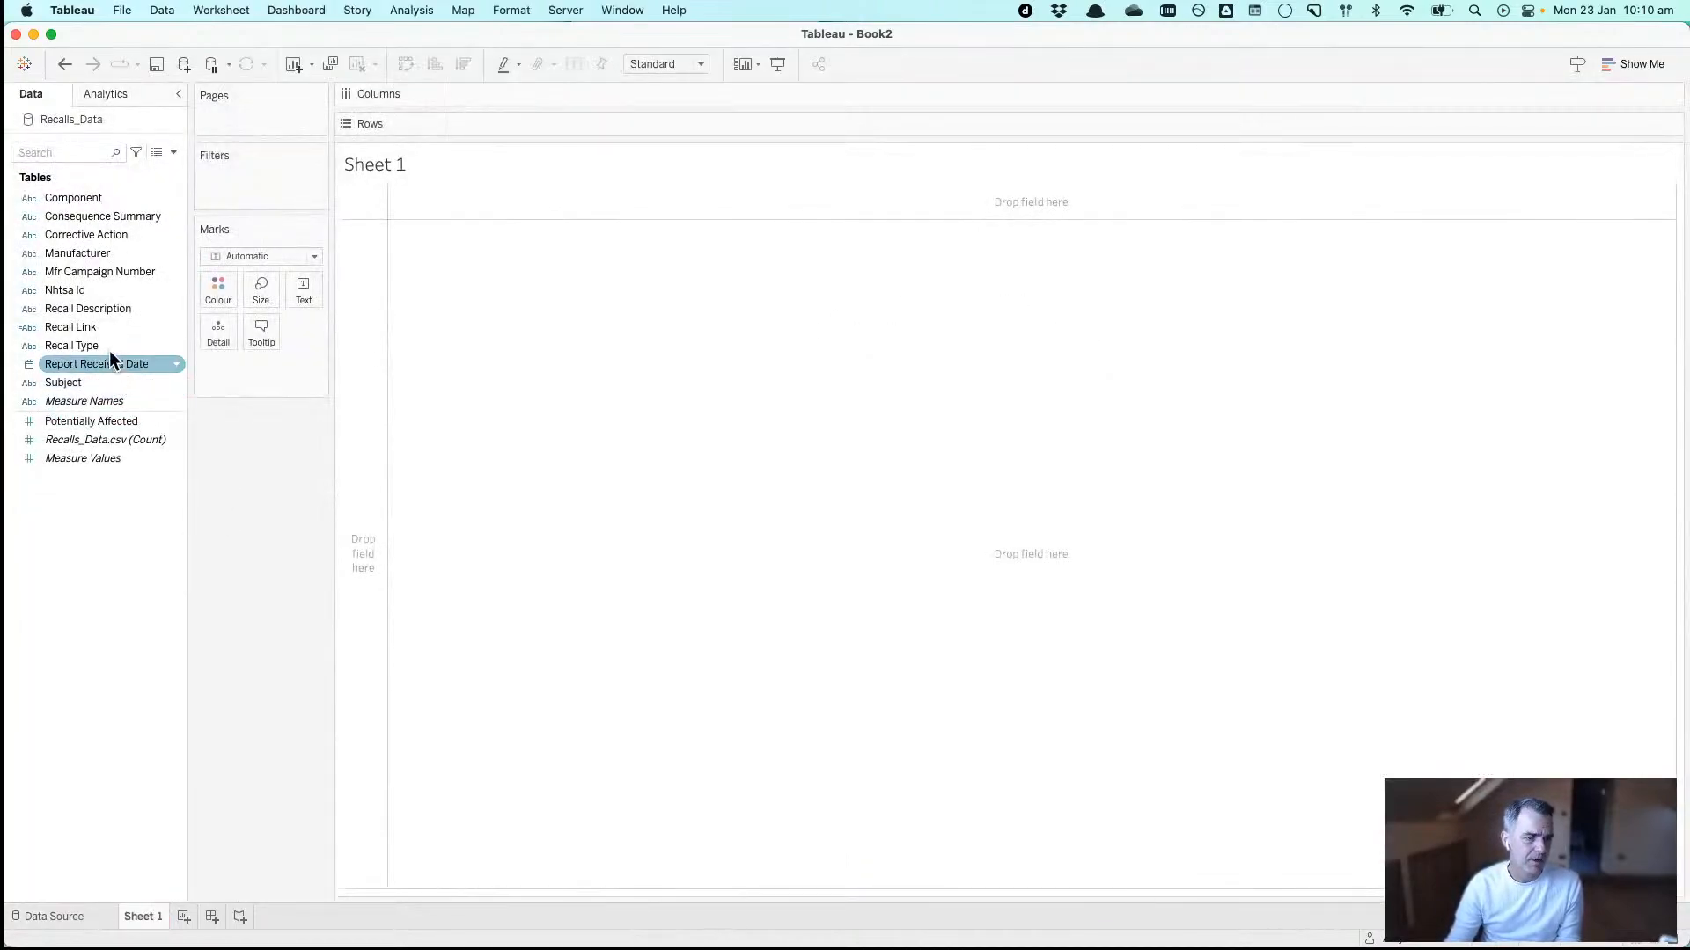
pyautogui.moveTo(99, 253); pyautogui.dragTo(377, 278)
pyautogui.click(128, 421)
pyautogui.moveTo(127, 421); pyautogui.dragTo(544, 86)
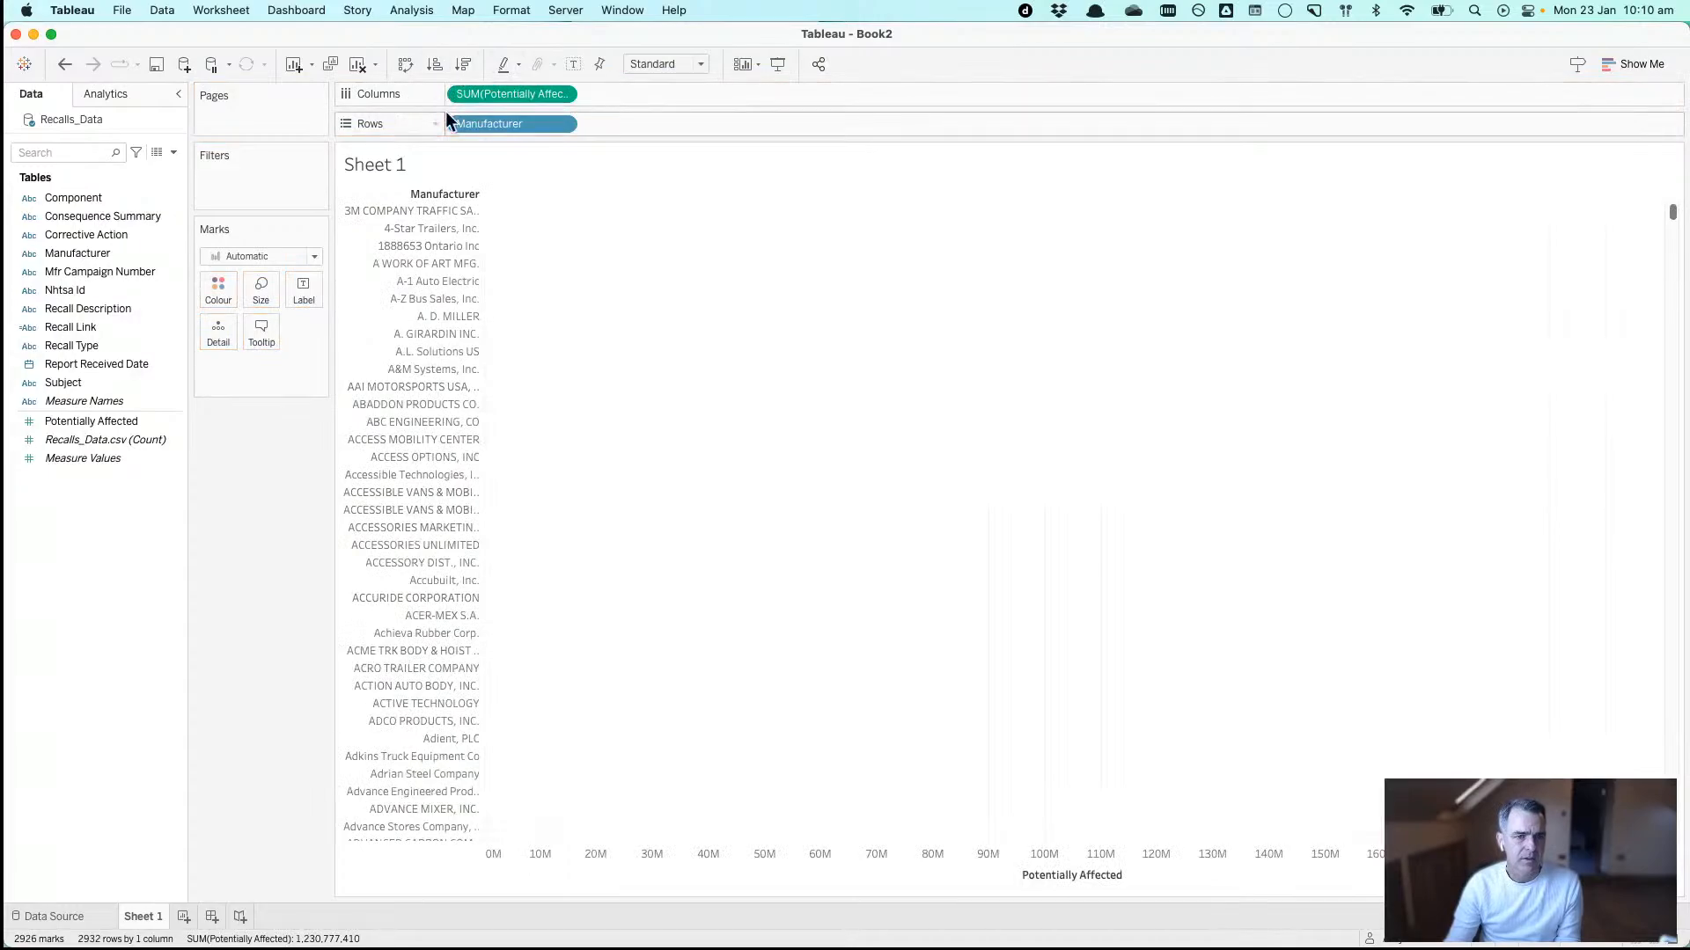
pyautogui.click(461, 65)
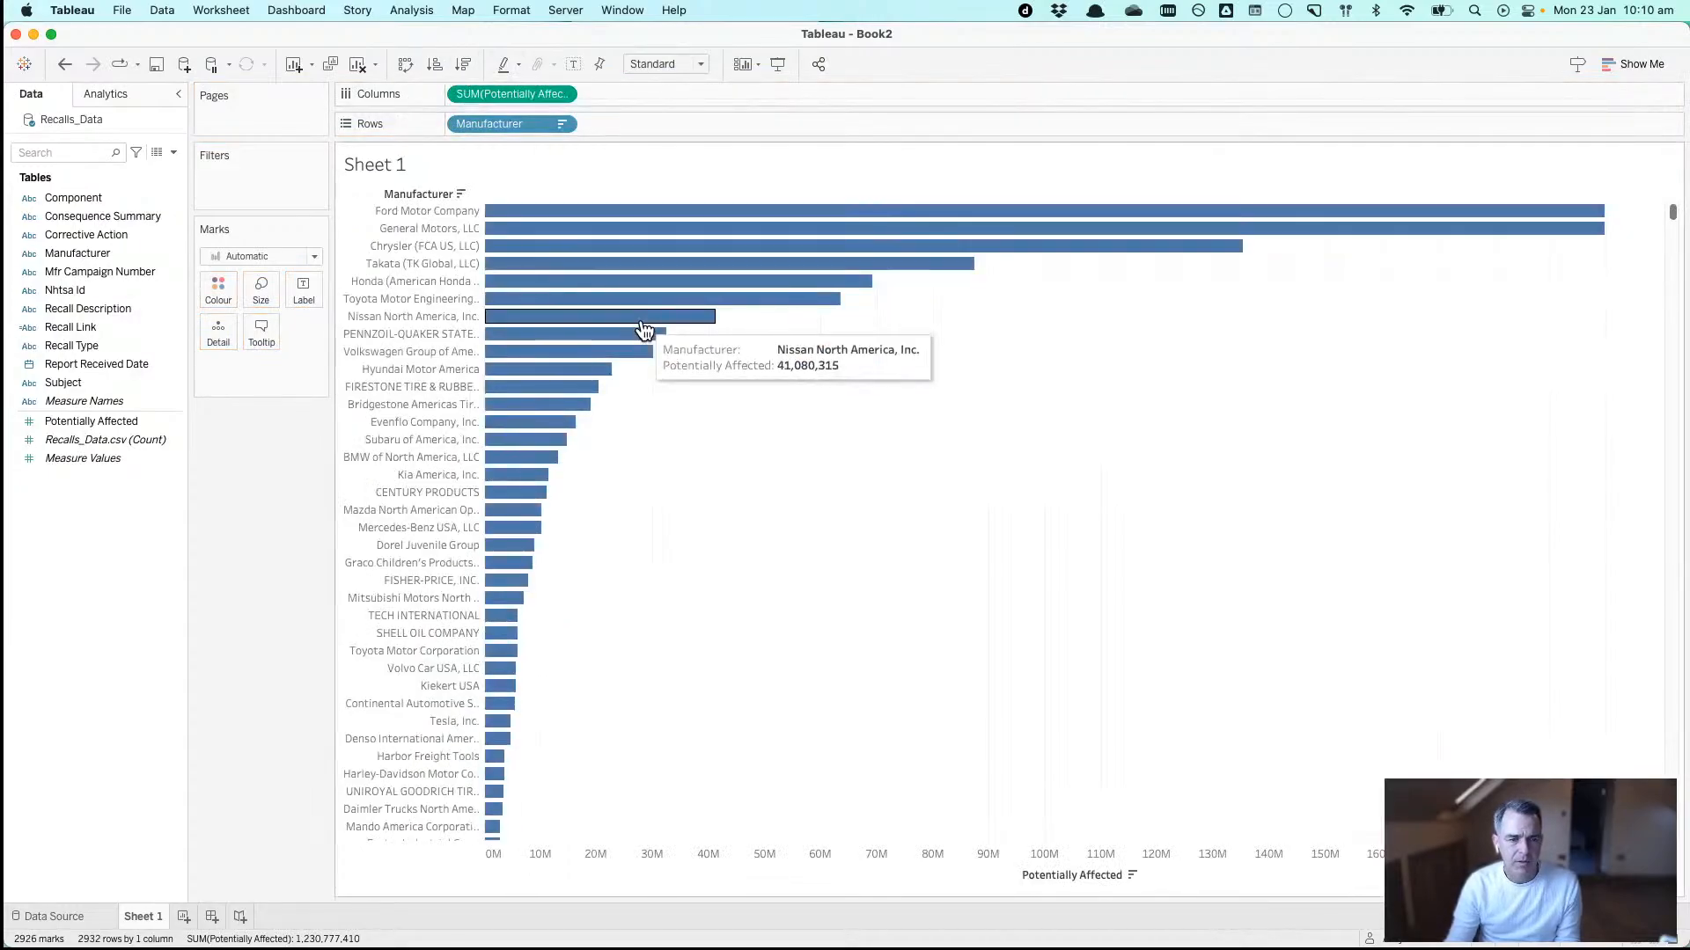
# - Switch to Chrome and examine the original NHTSA Recalls by Manufacturer pie chart and the data table beneath it
pyautogui.press('super+Tab')
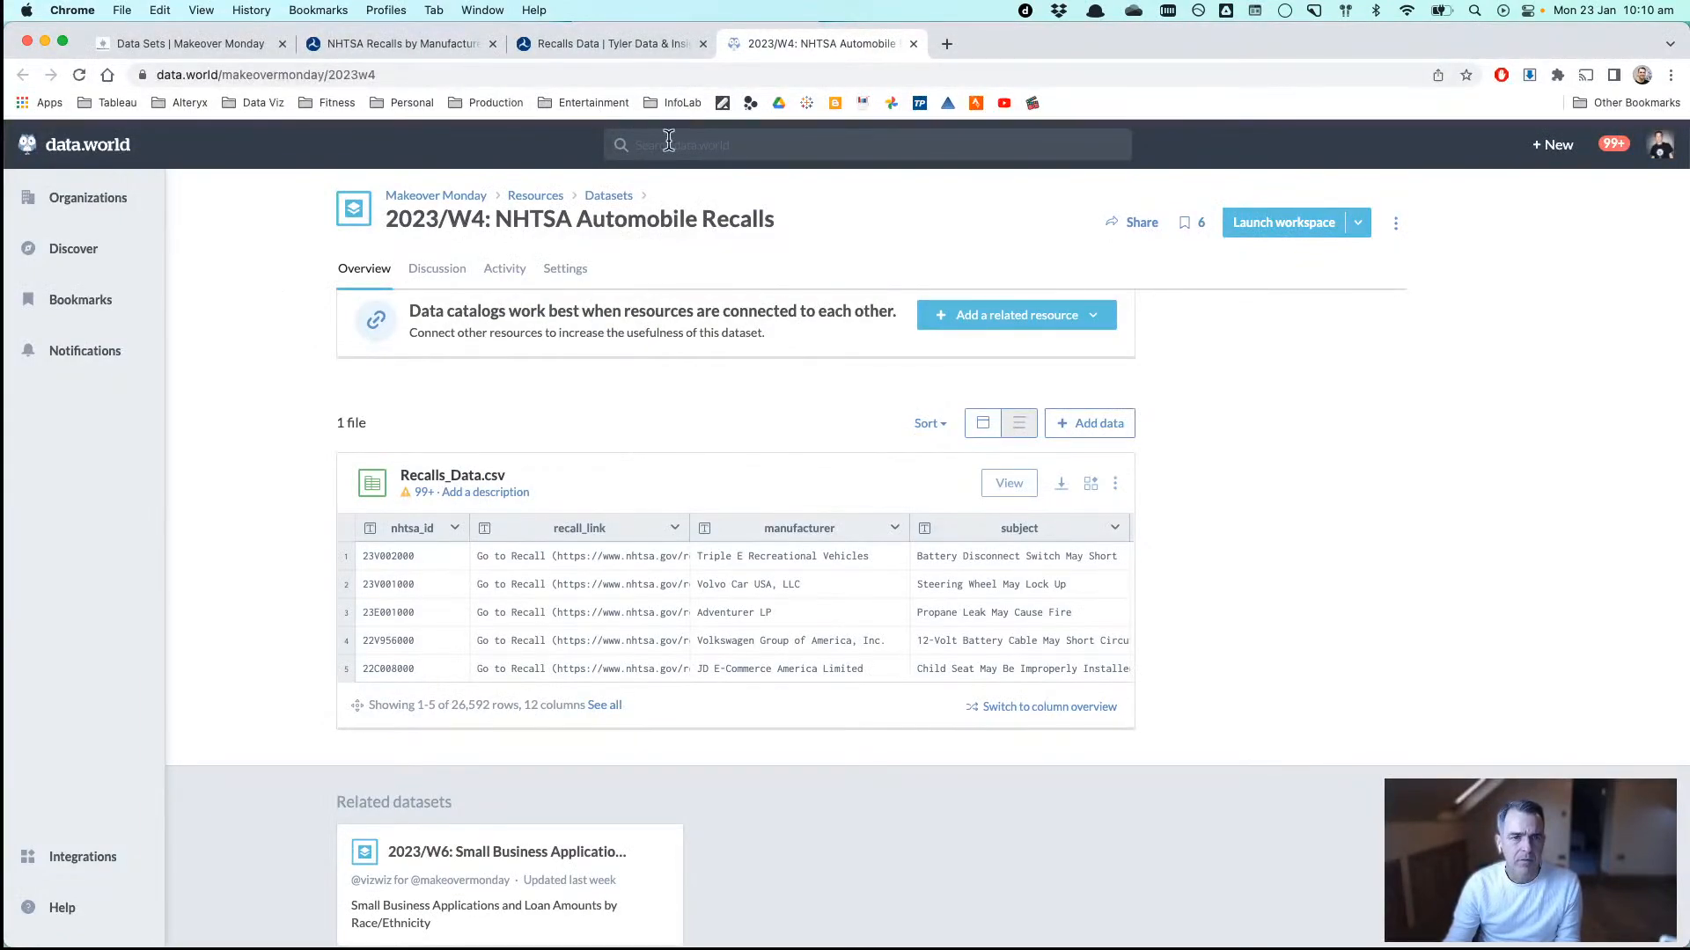
pyautogui.click(383, 44)
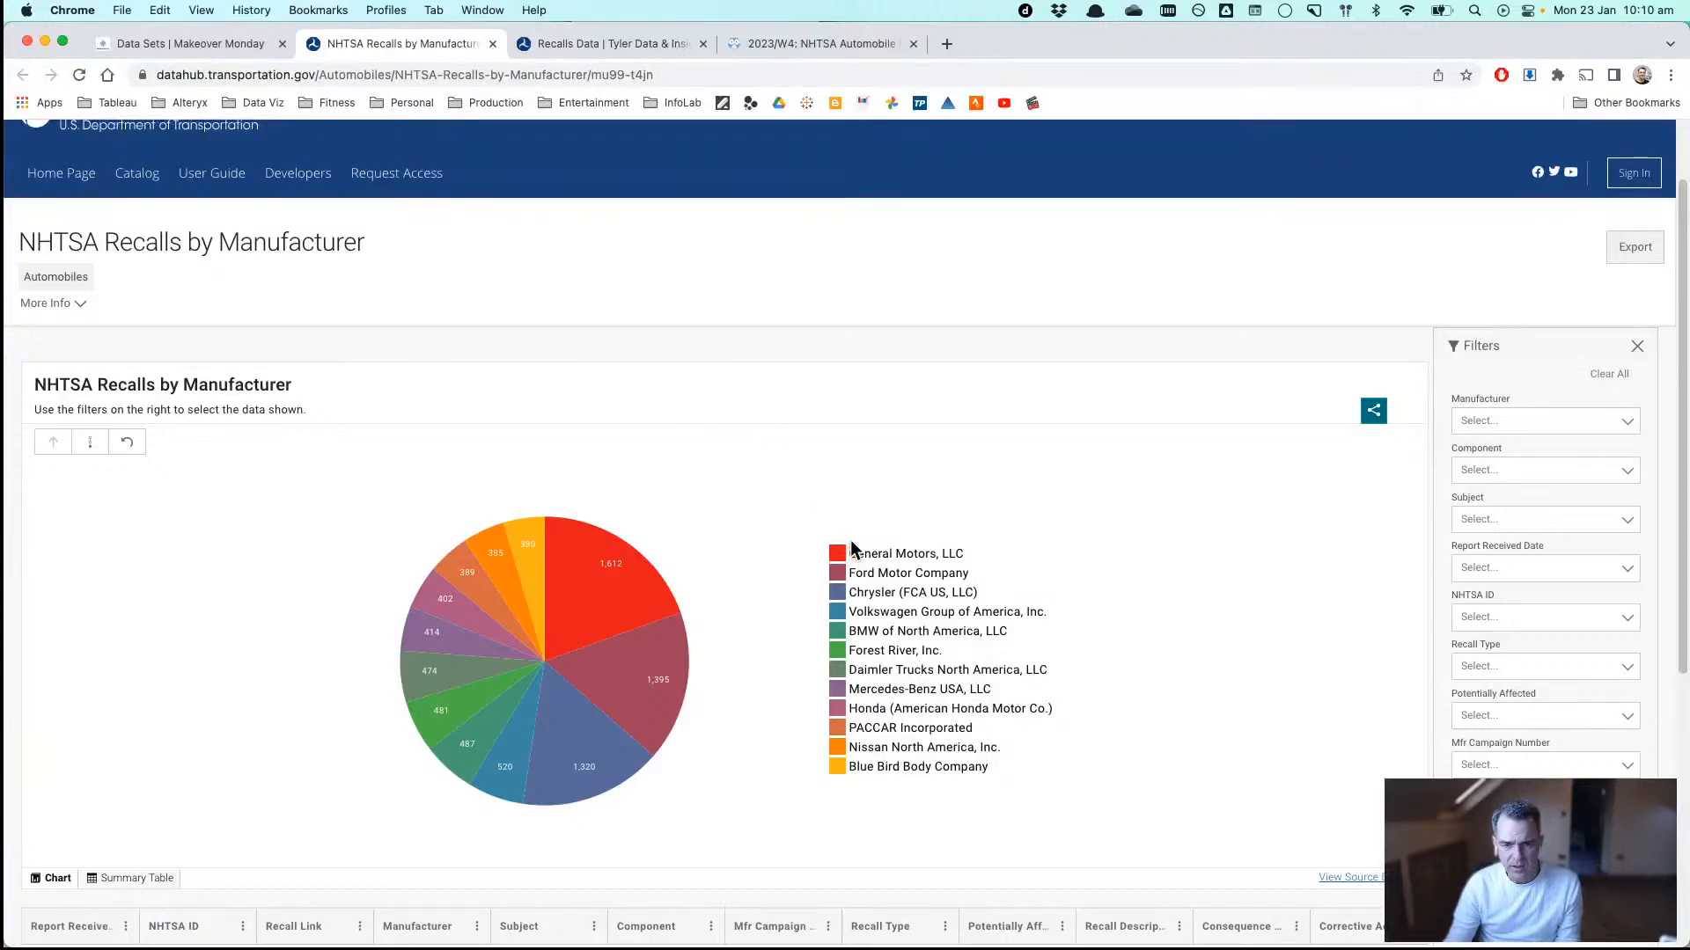
pyautogui.moveTo(866, 570)
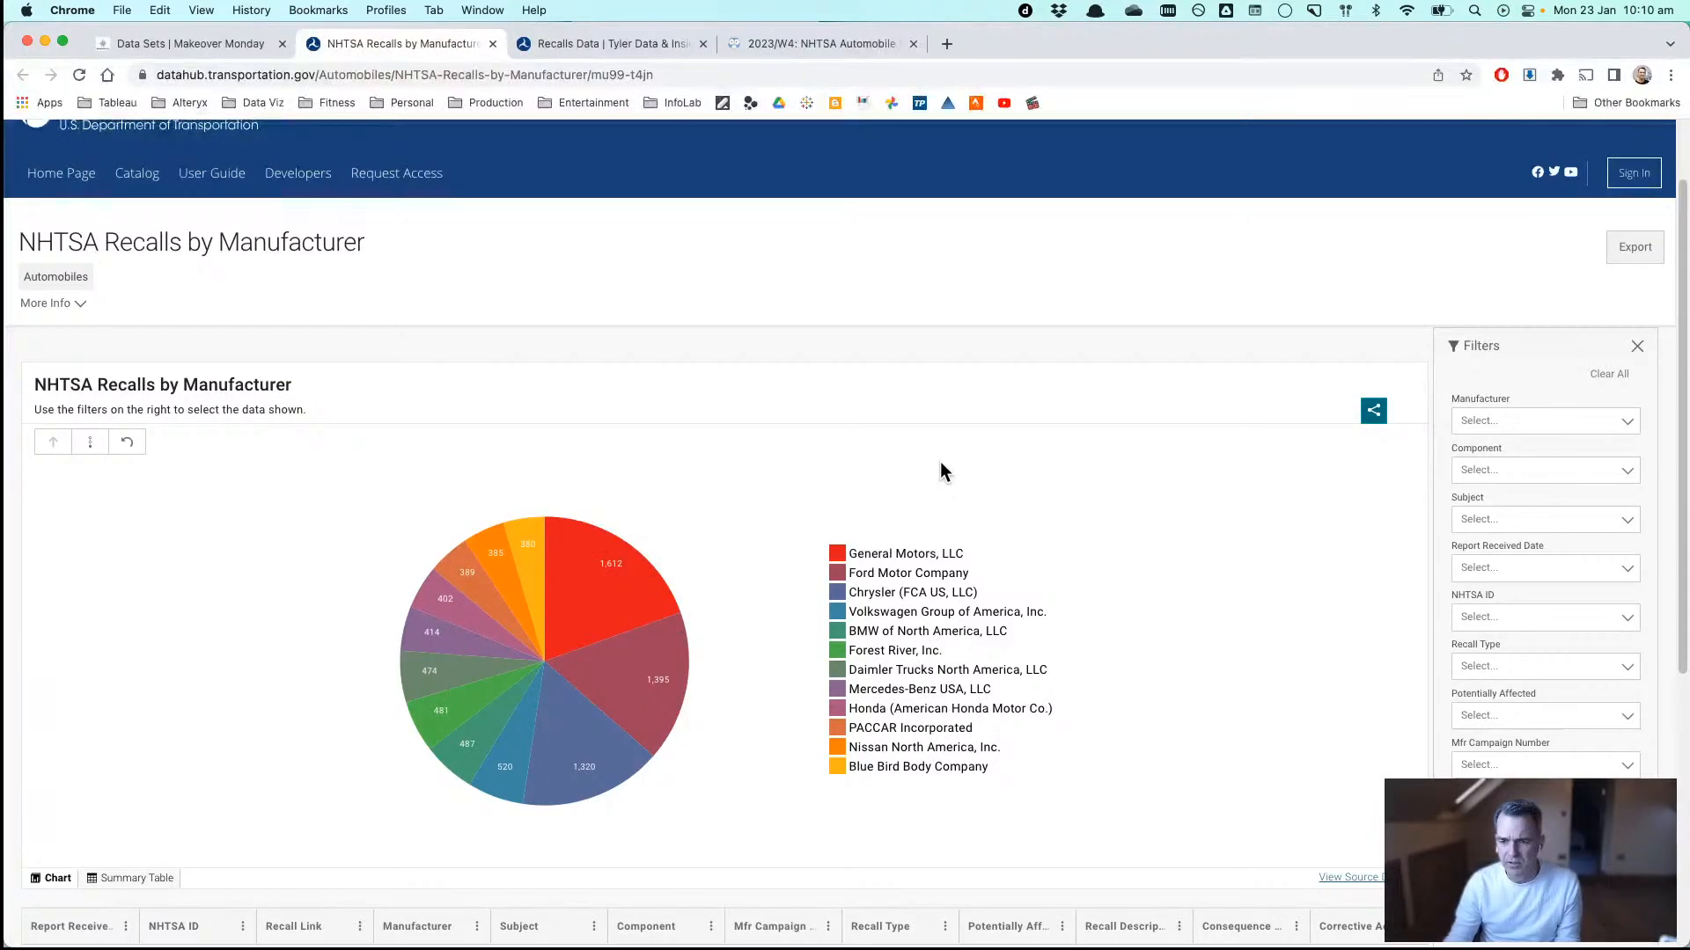
pyautogui.scroll(-5, 1675, 525)
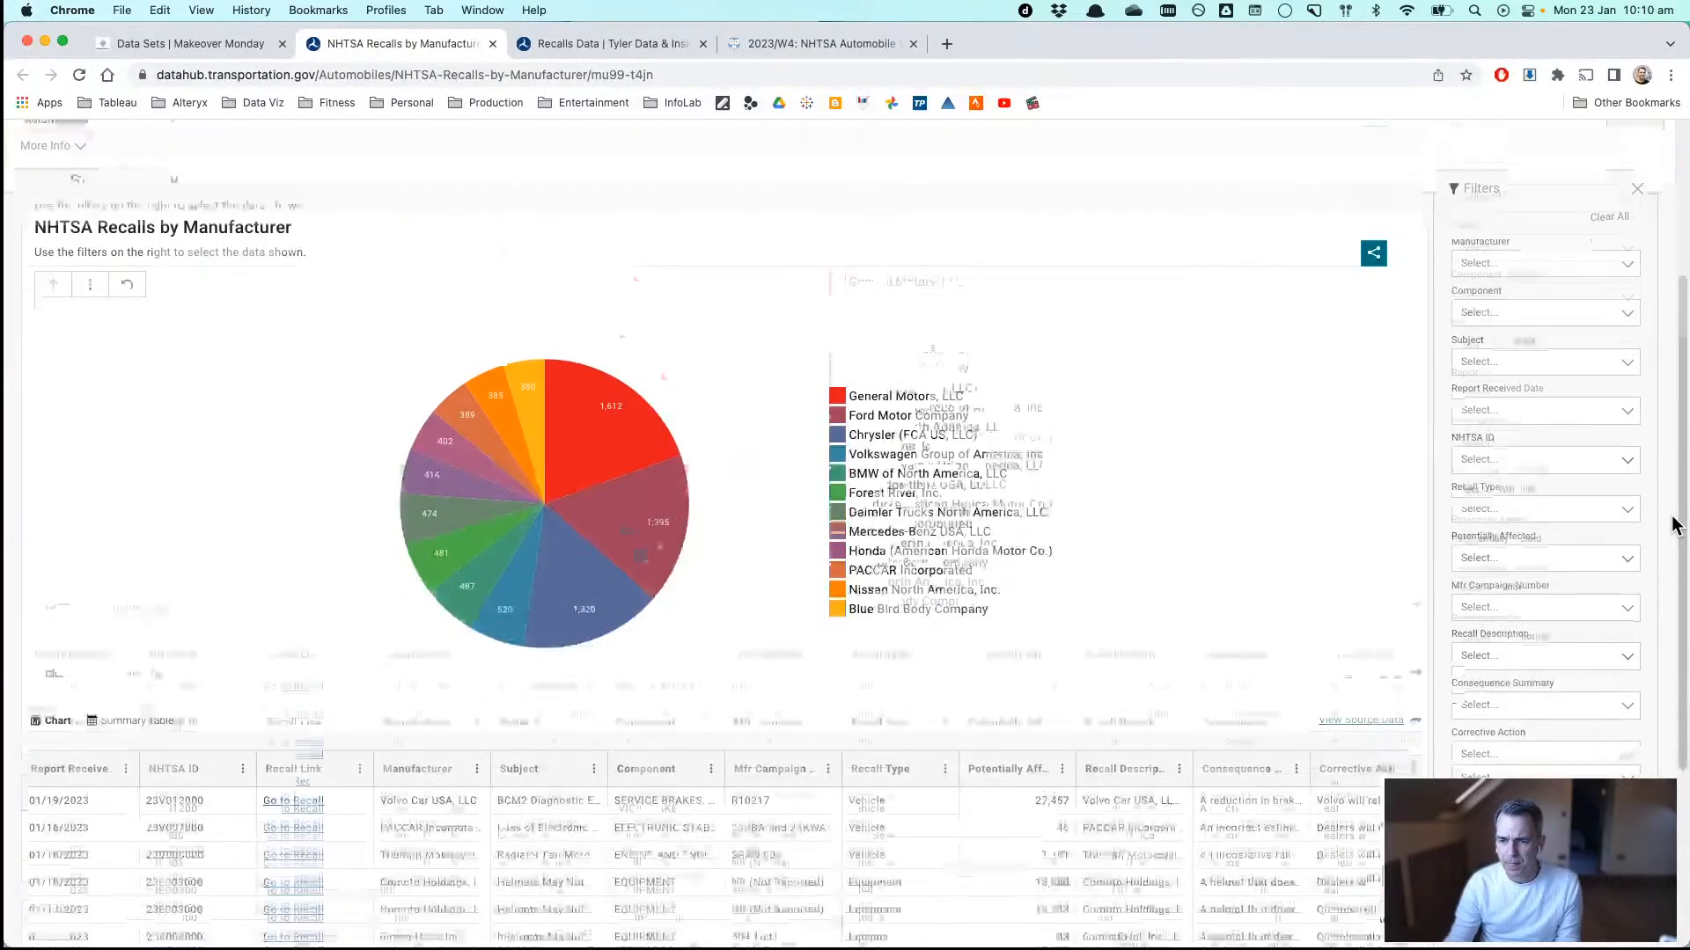
pyautogui.scroll(6, 1674, 526)
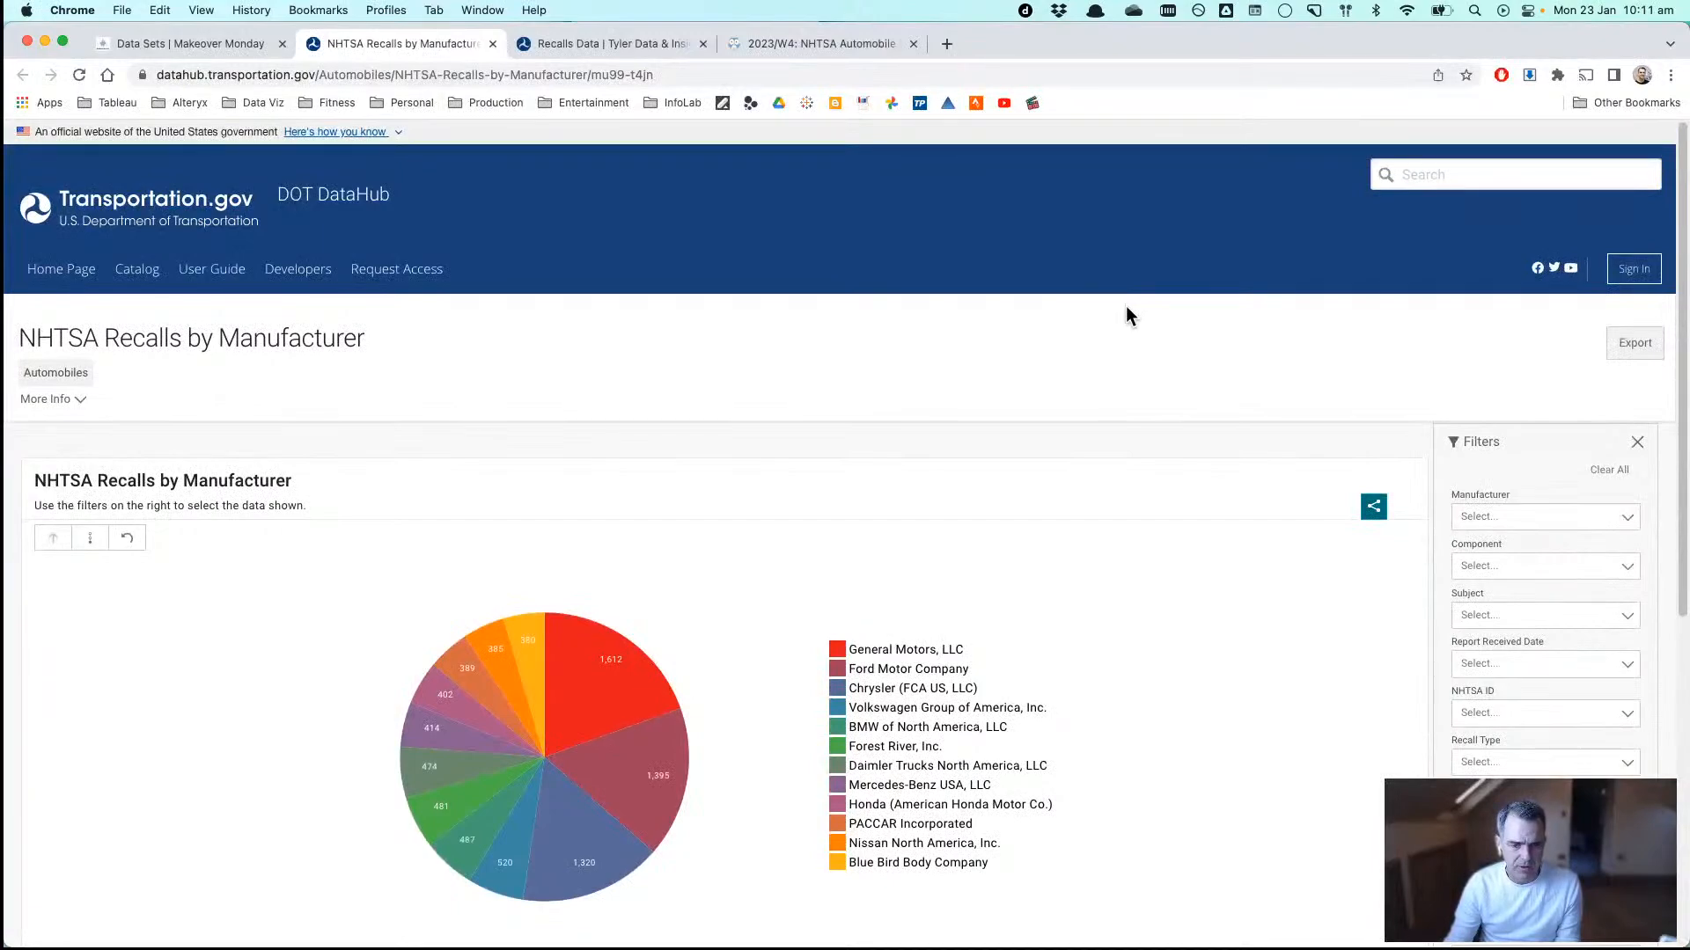
# - Switch back to Tableau, replace Potentially Affected on Columns with Recalls_Data.csv (Count), and compare the ranking with the original chart in Chrome
pyautogui.press('super+Tab')
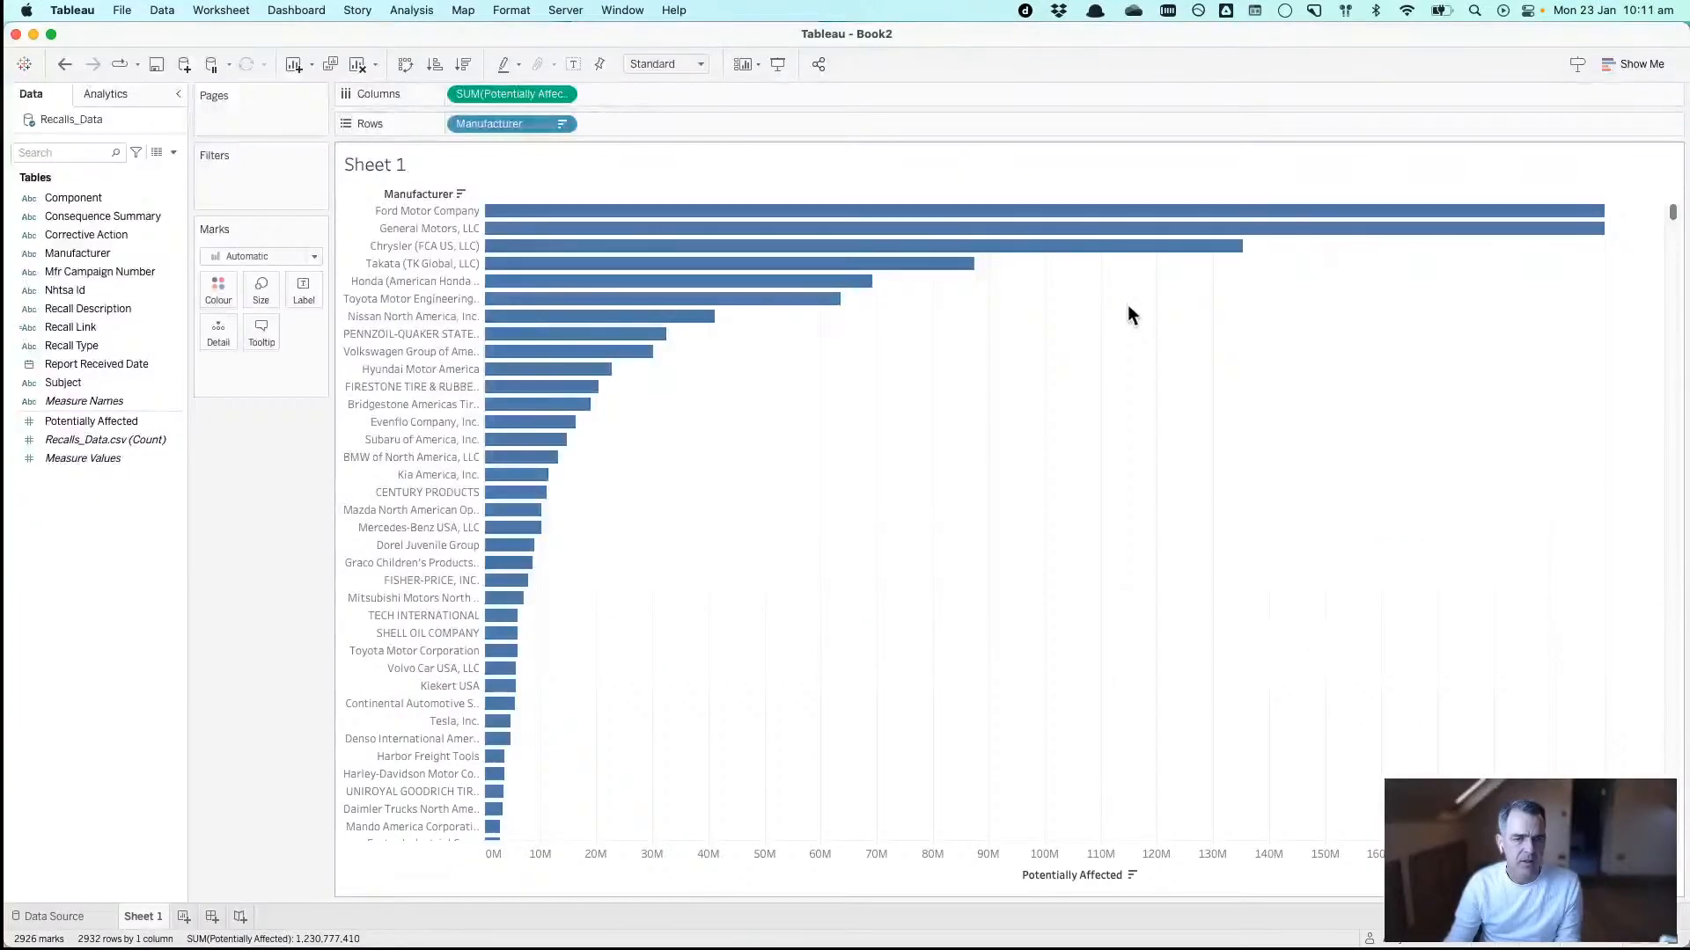
pyautogui.moveTo(666, 236)
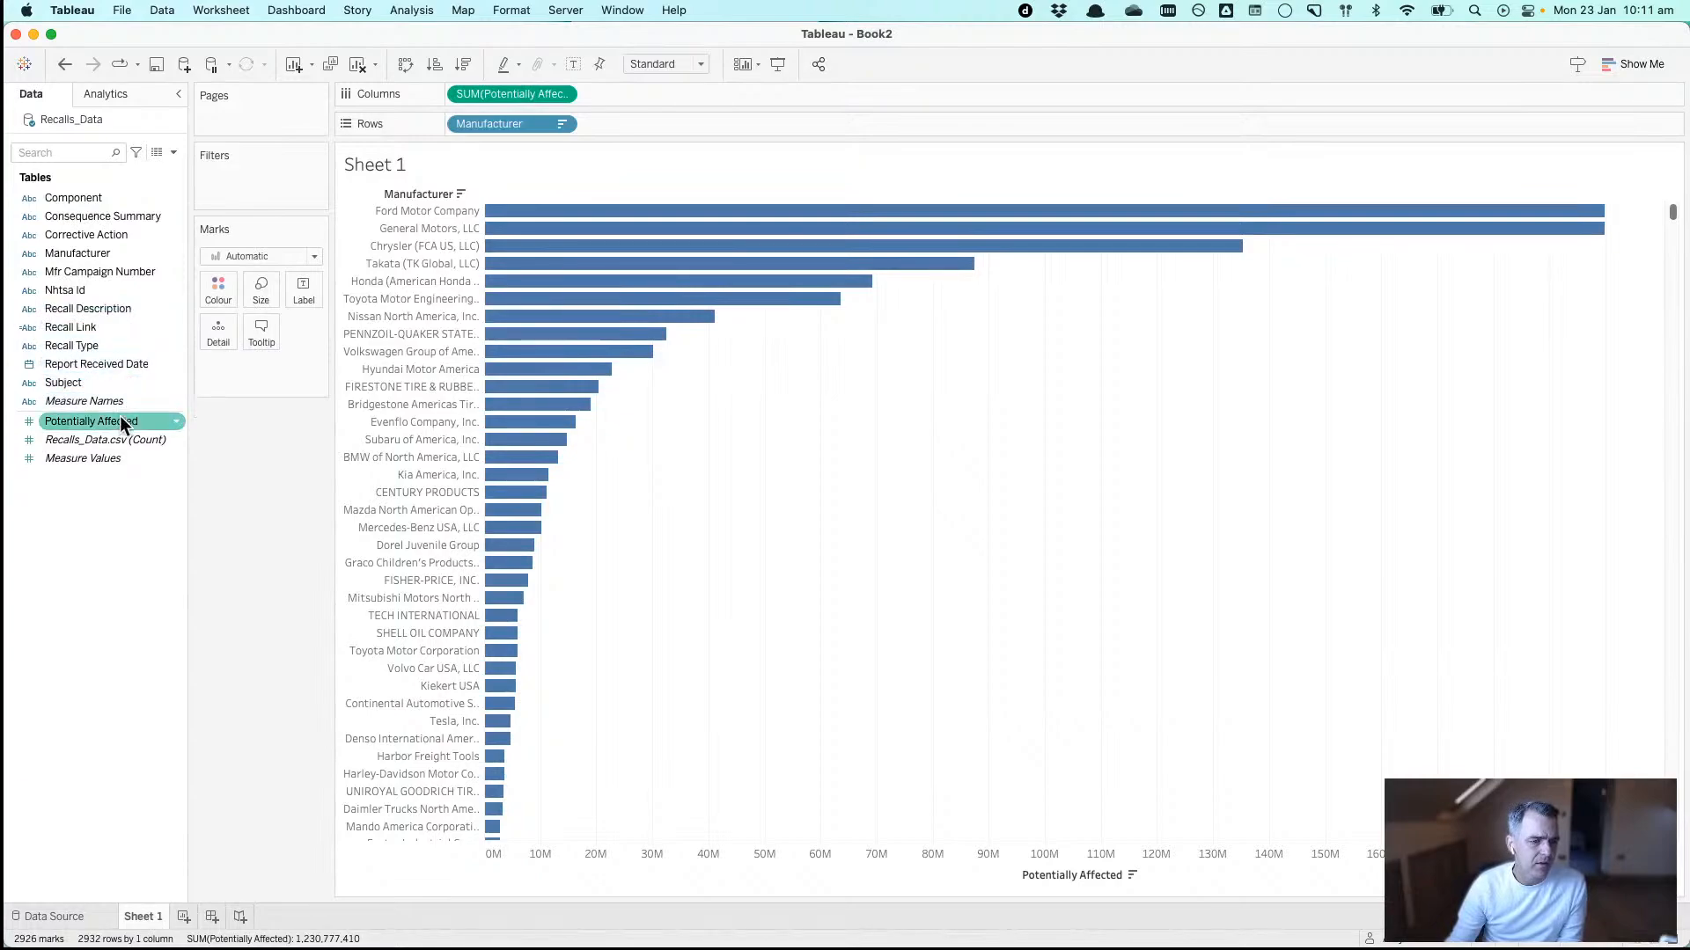
pyautogui.moveTo(109, 435); pyautogui.dragTo(519, 95)
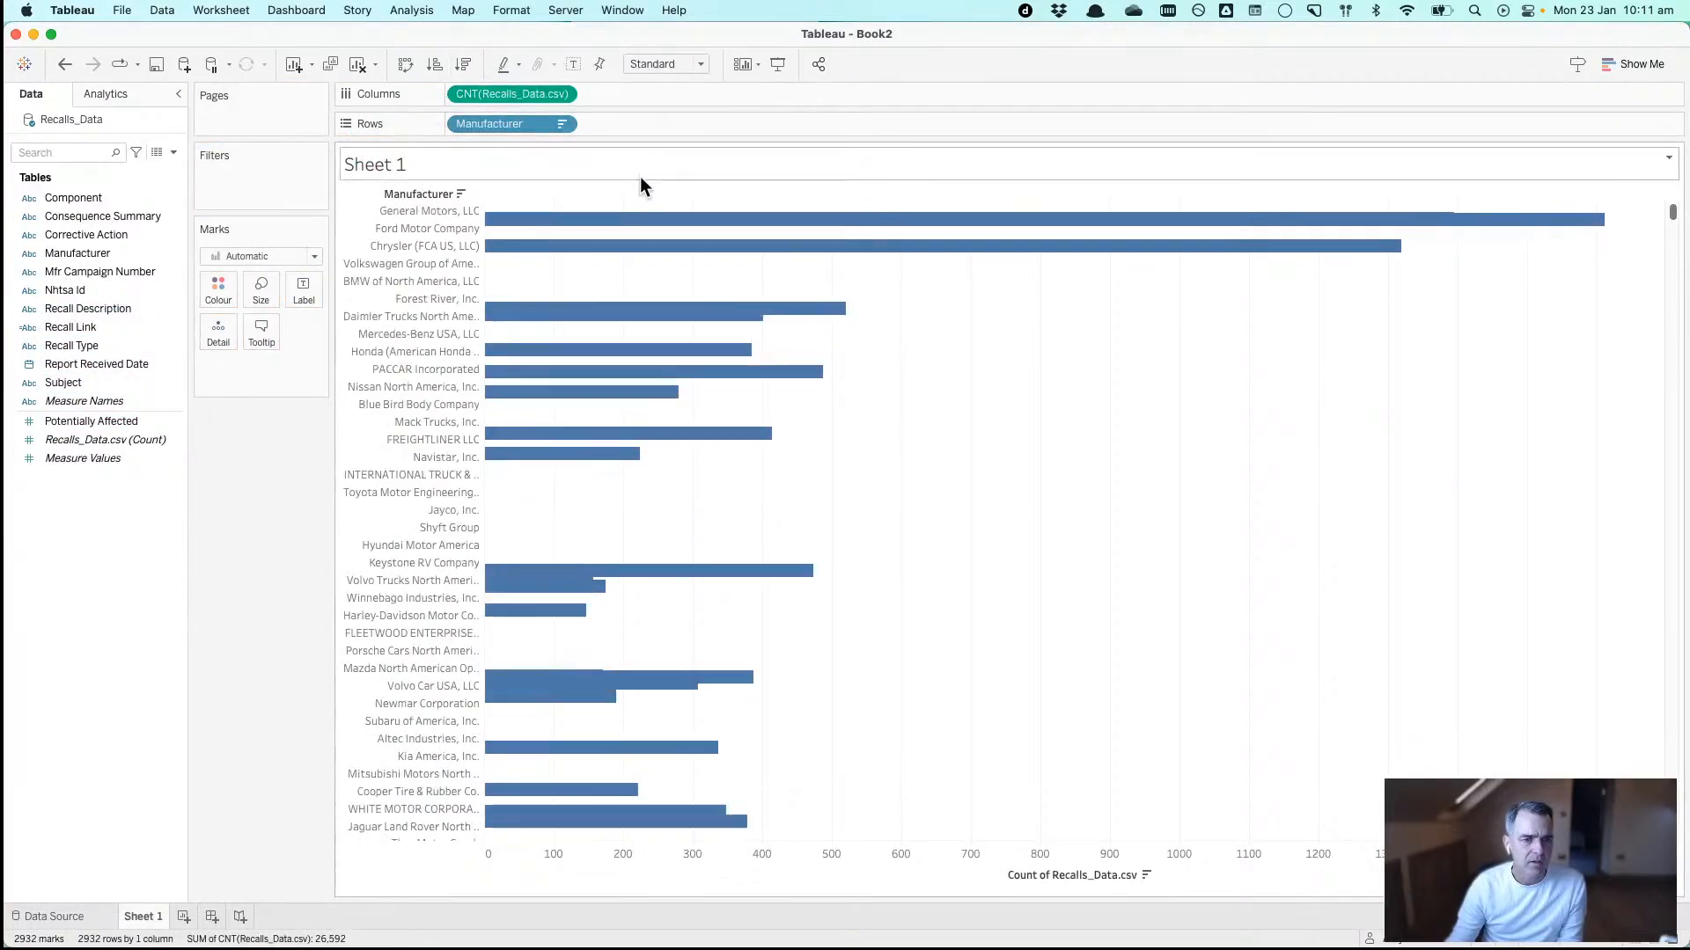
pyautogui.press('super+Tab')
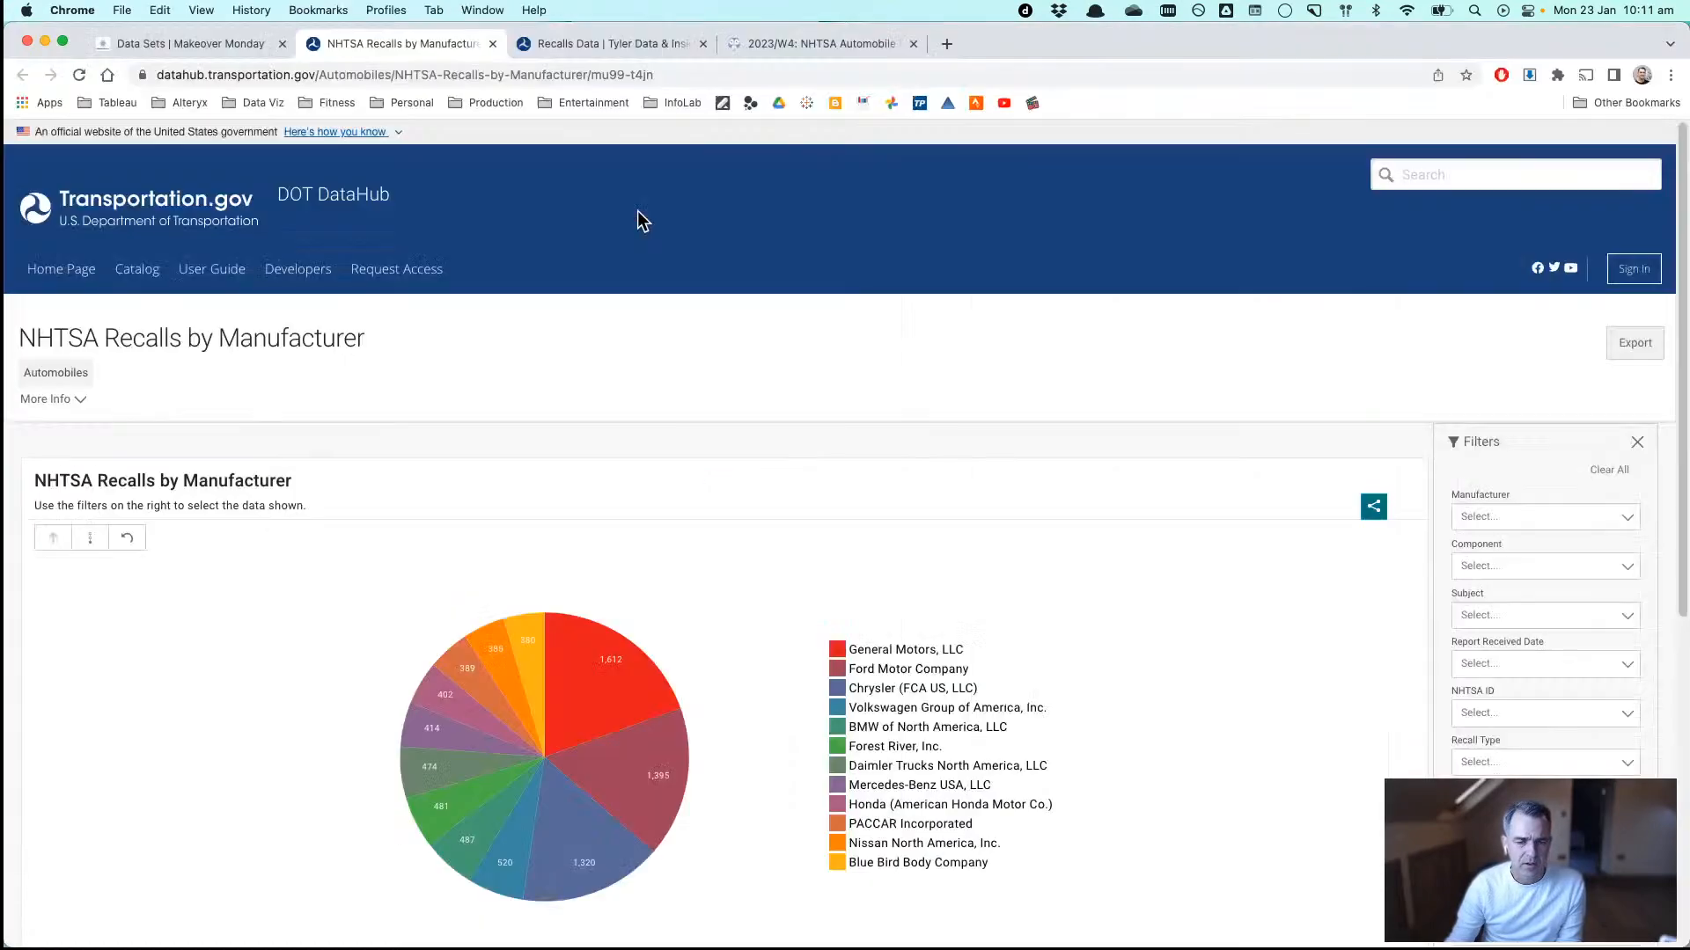
pyautogui.press('super+Tab')
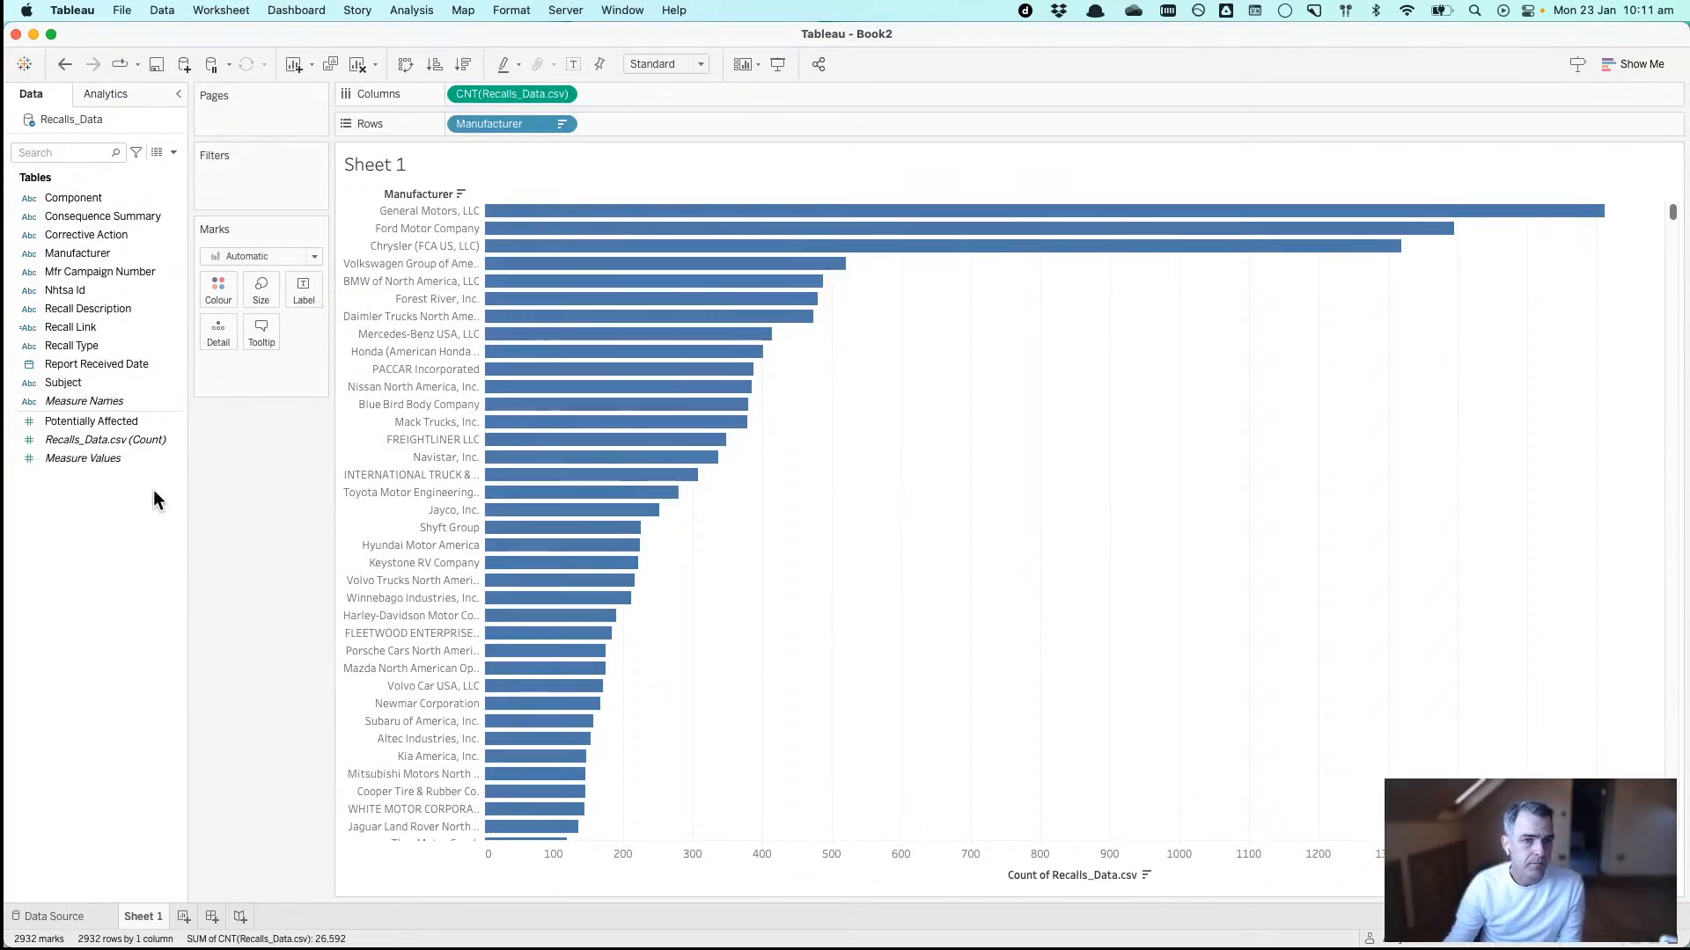
pyautogui.click(118, 440)
pyautogui.rightClick(118, 440)
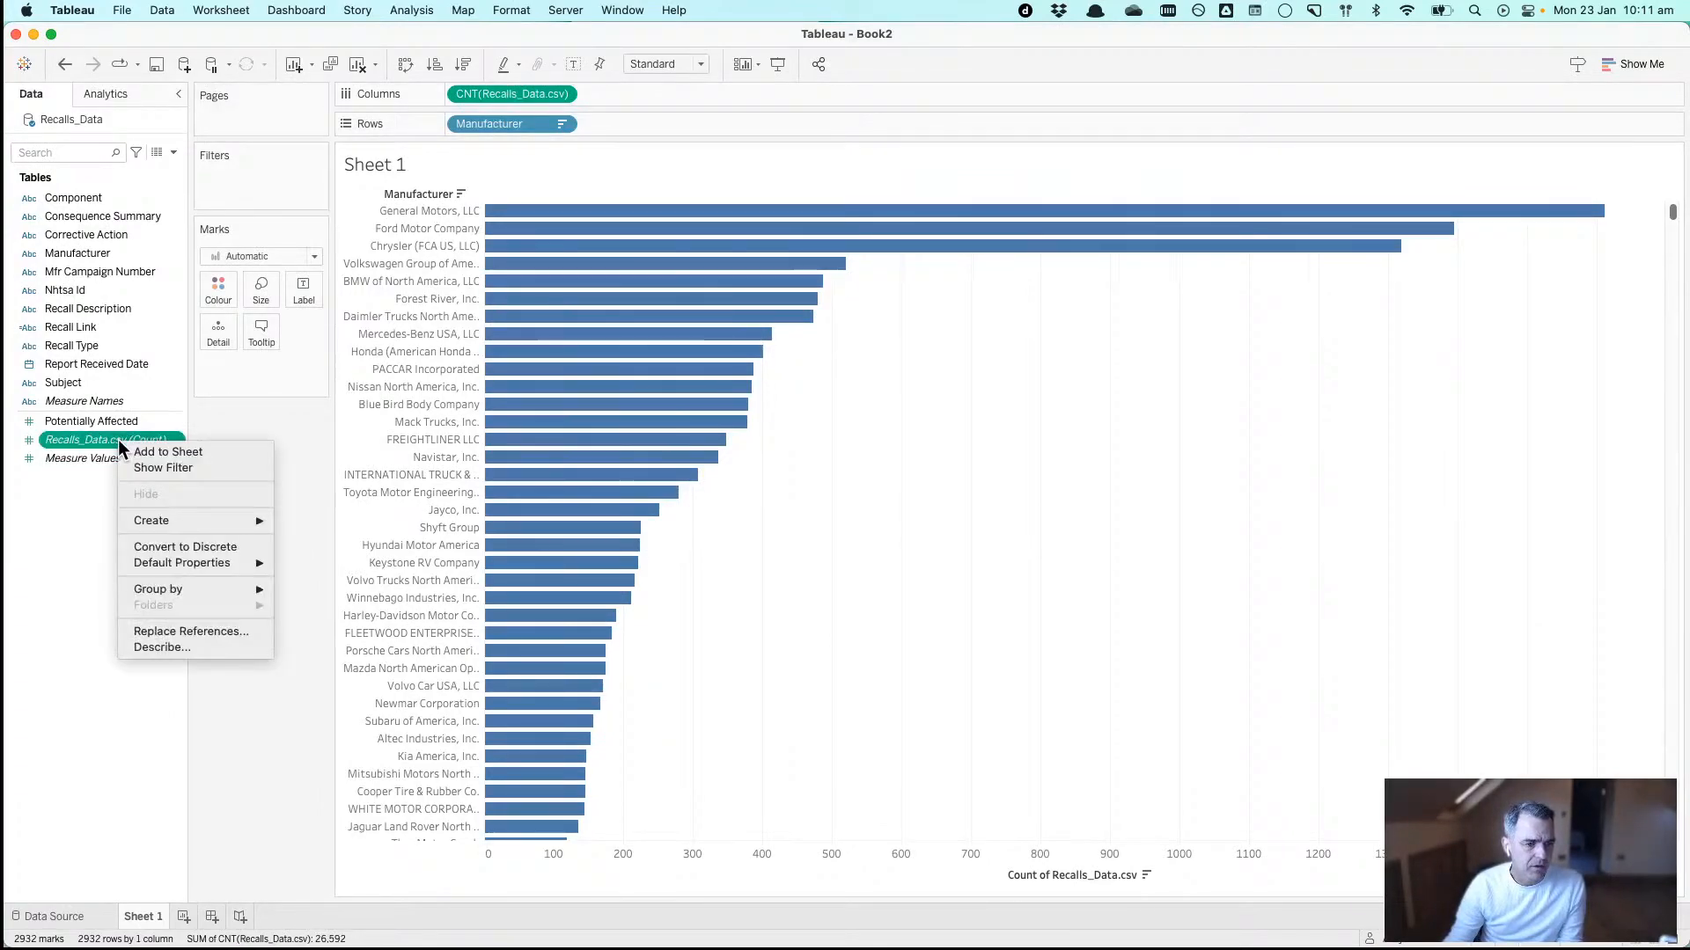
pyautogui.click(90, 478)
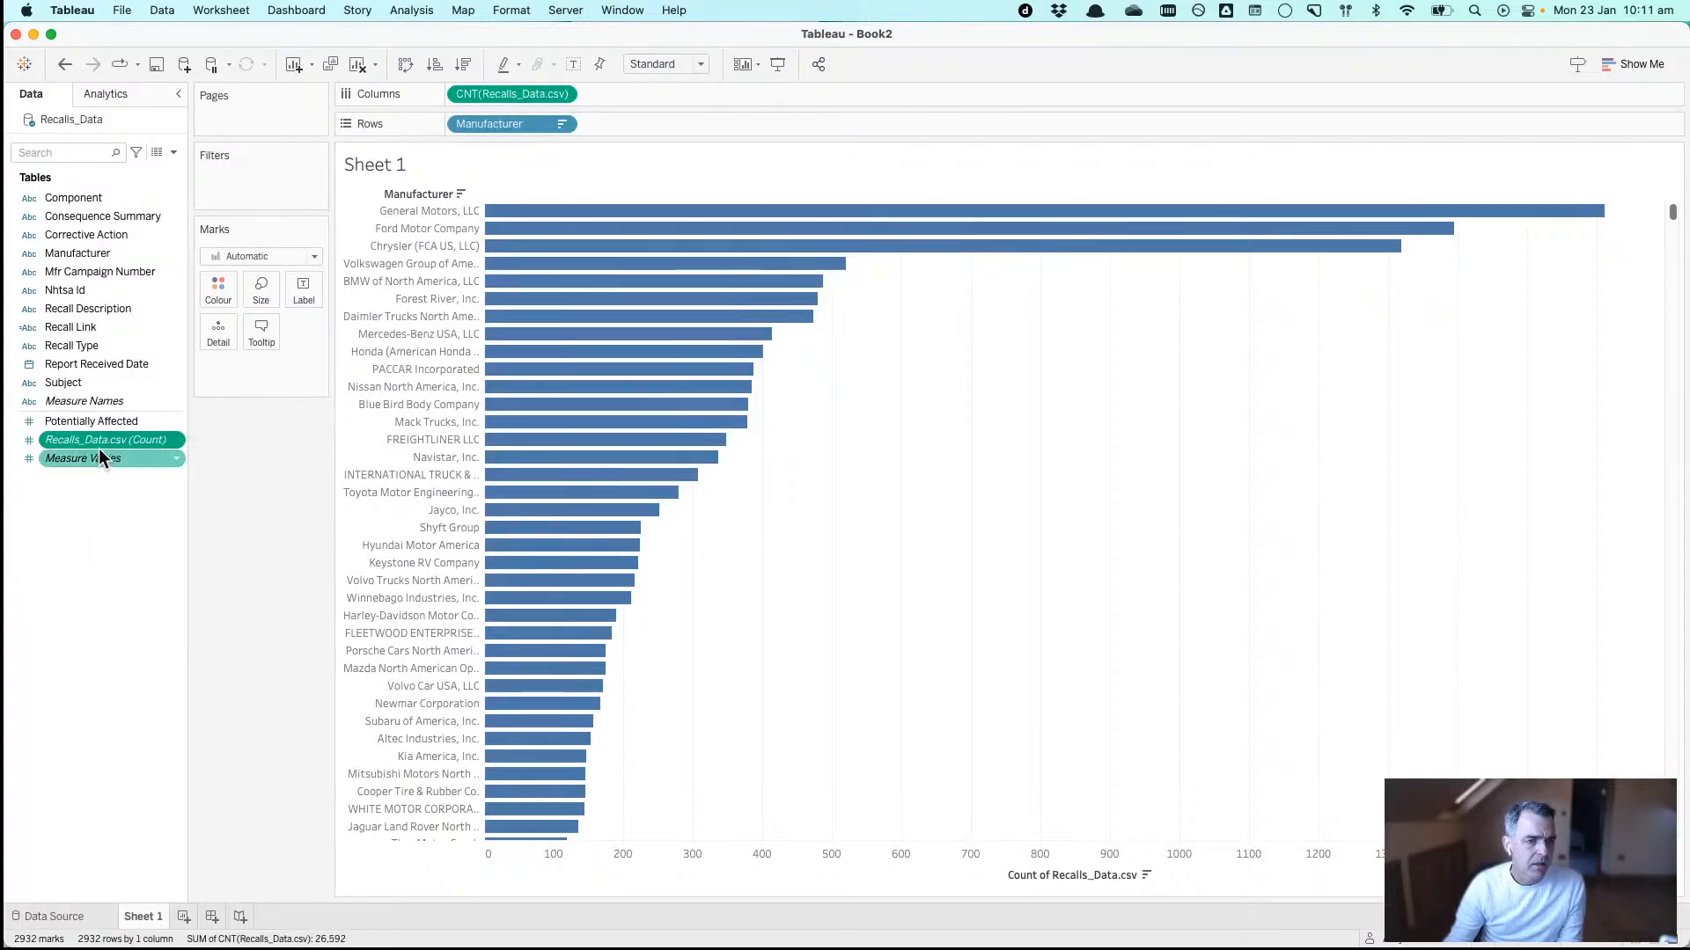
pyautogui.rightClick(103, 437)
pyautogui.click(69, 515)
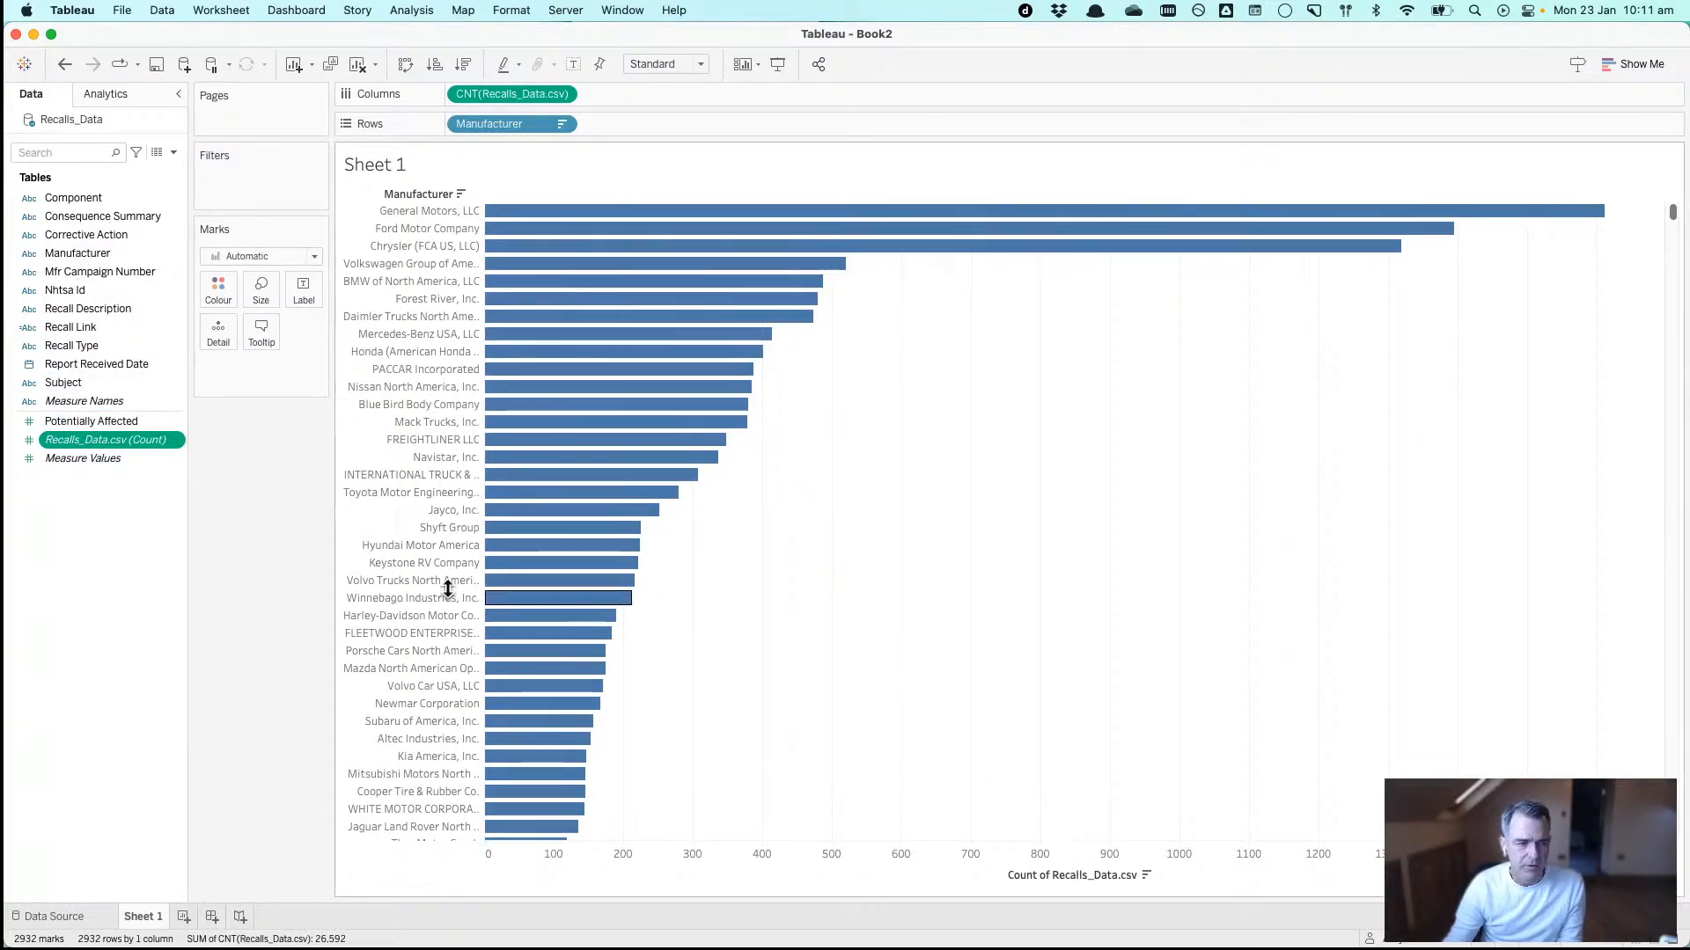
# - Create a calculated field named Recalls with the formula 1 and put it on Columns in place of the record count
pyautogui.rightClick(145, 516)
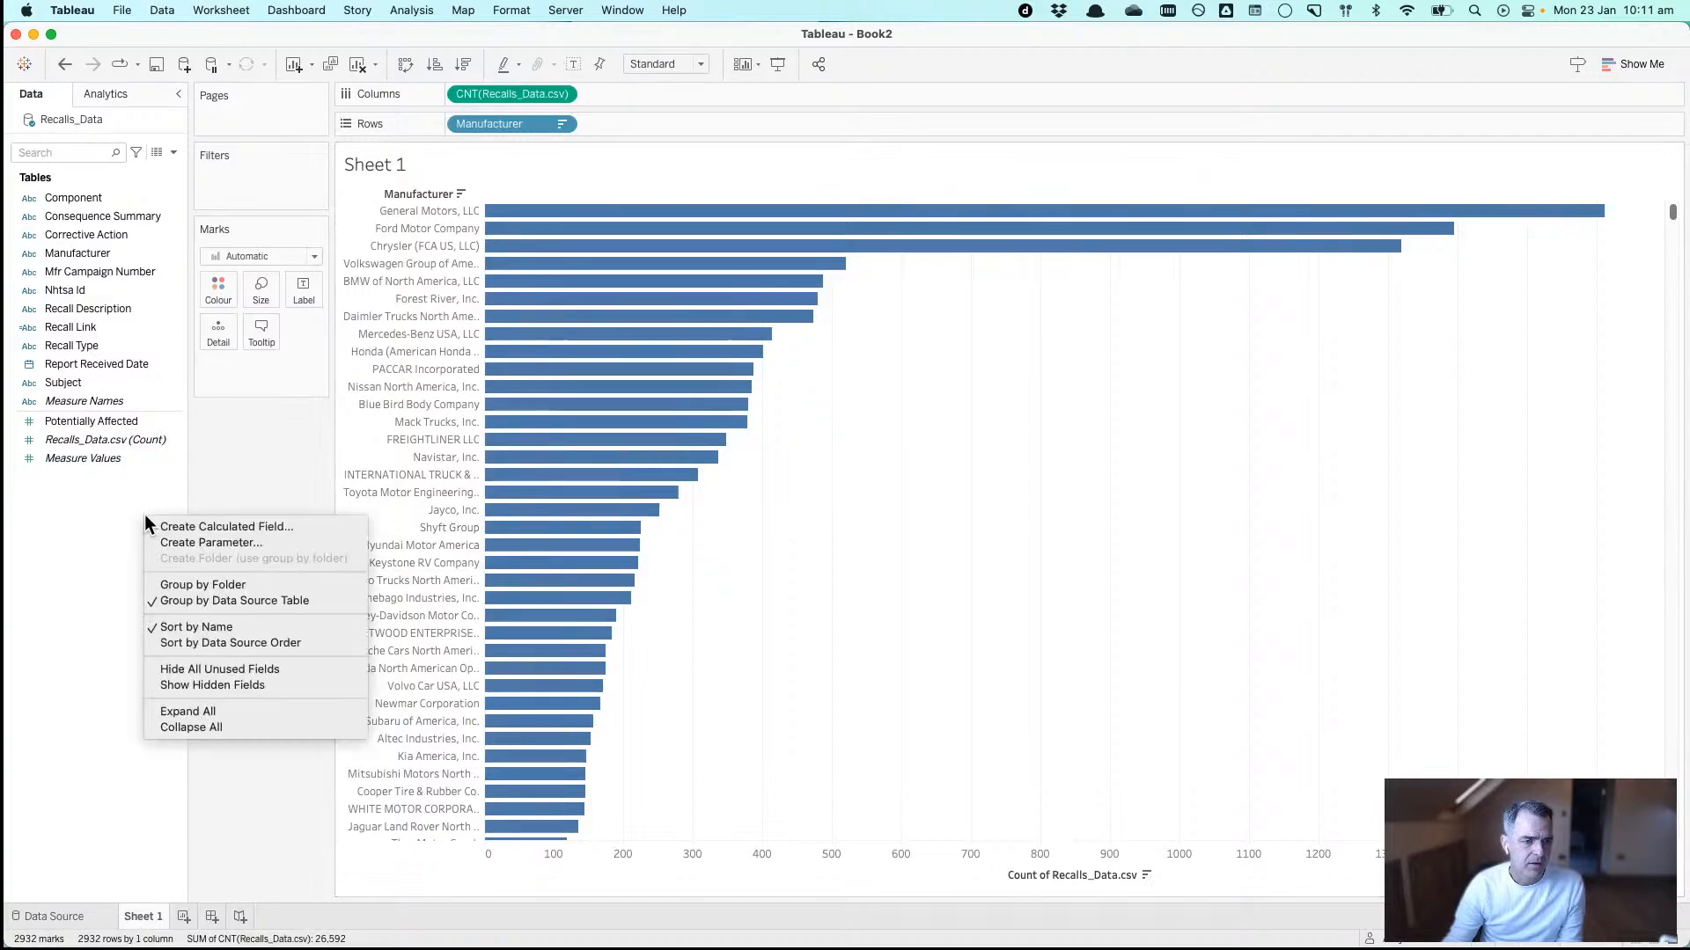
pyautogui.click(213, 526)
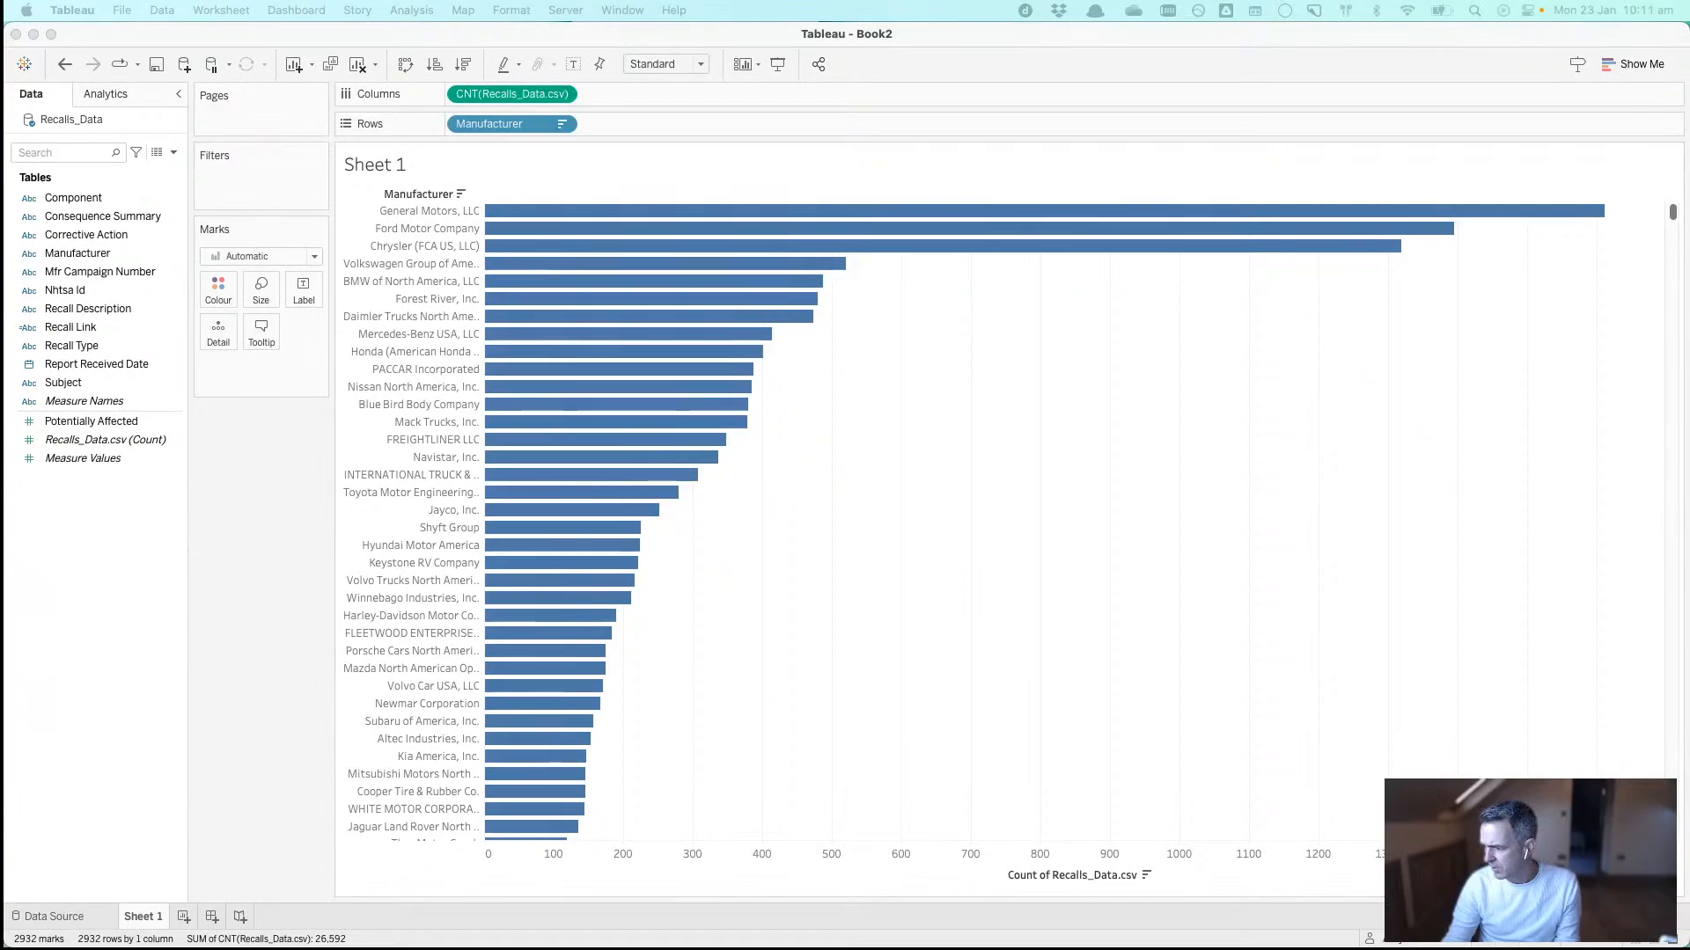
pyautogui.moveTo(878, 38); pyautogui.dragTo(1019, 269)
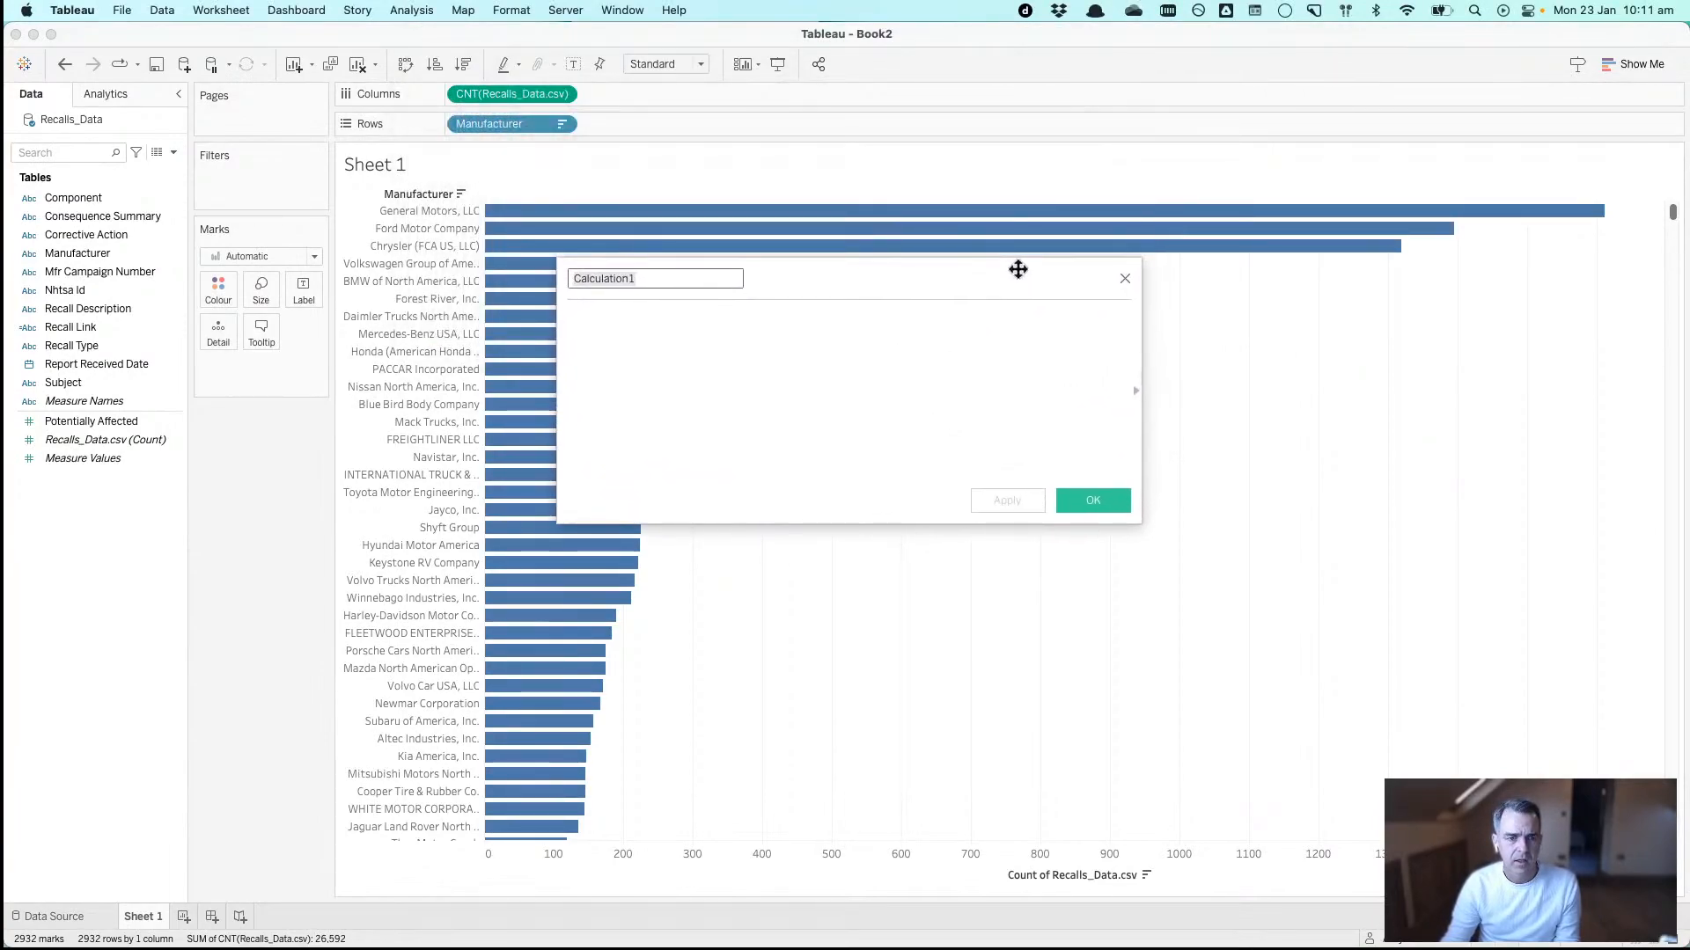
pyautogui.write('Recalls')
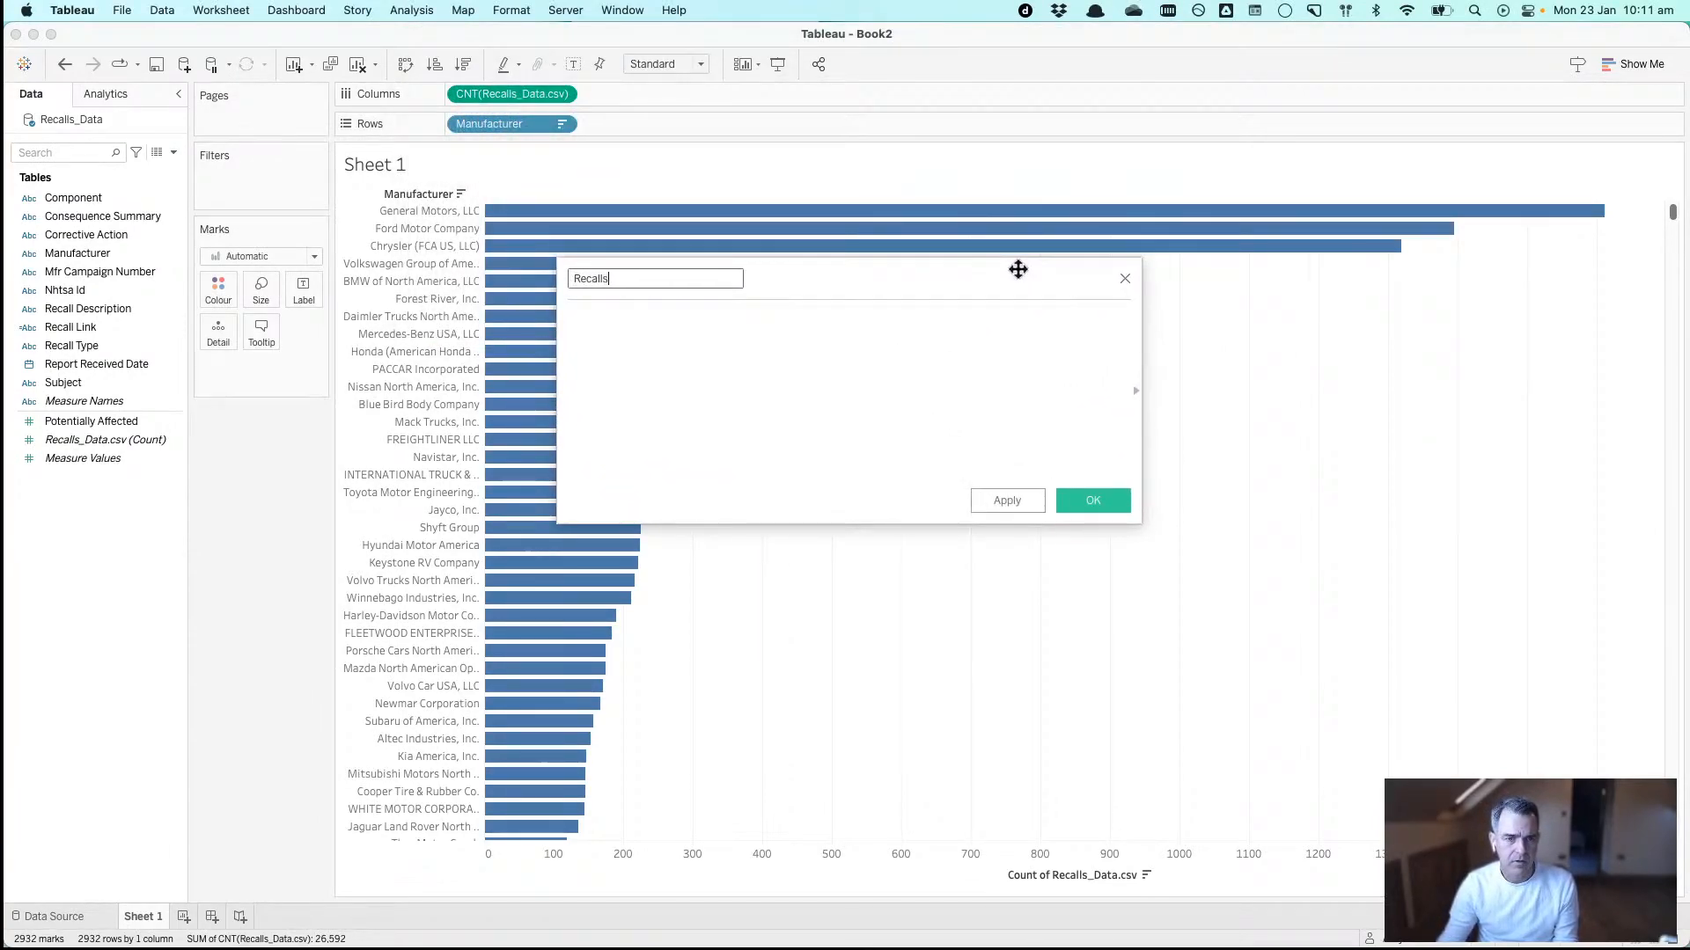
pyautogui.click(933, 366)
pyautogui.write('1')
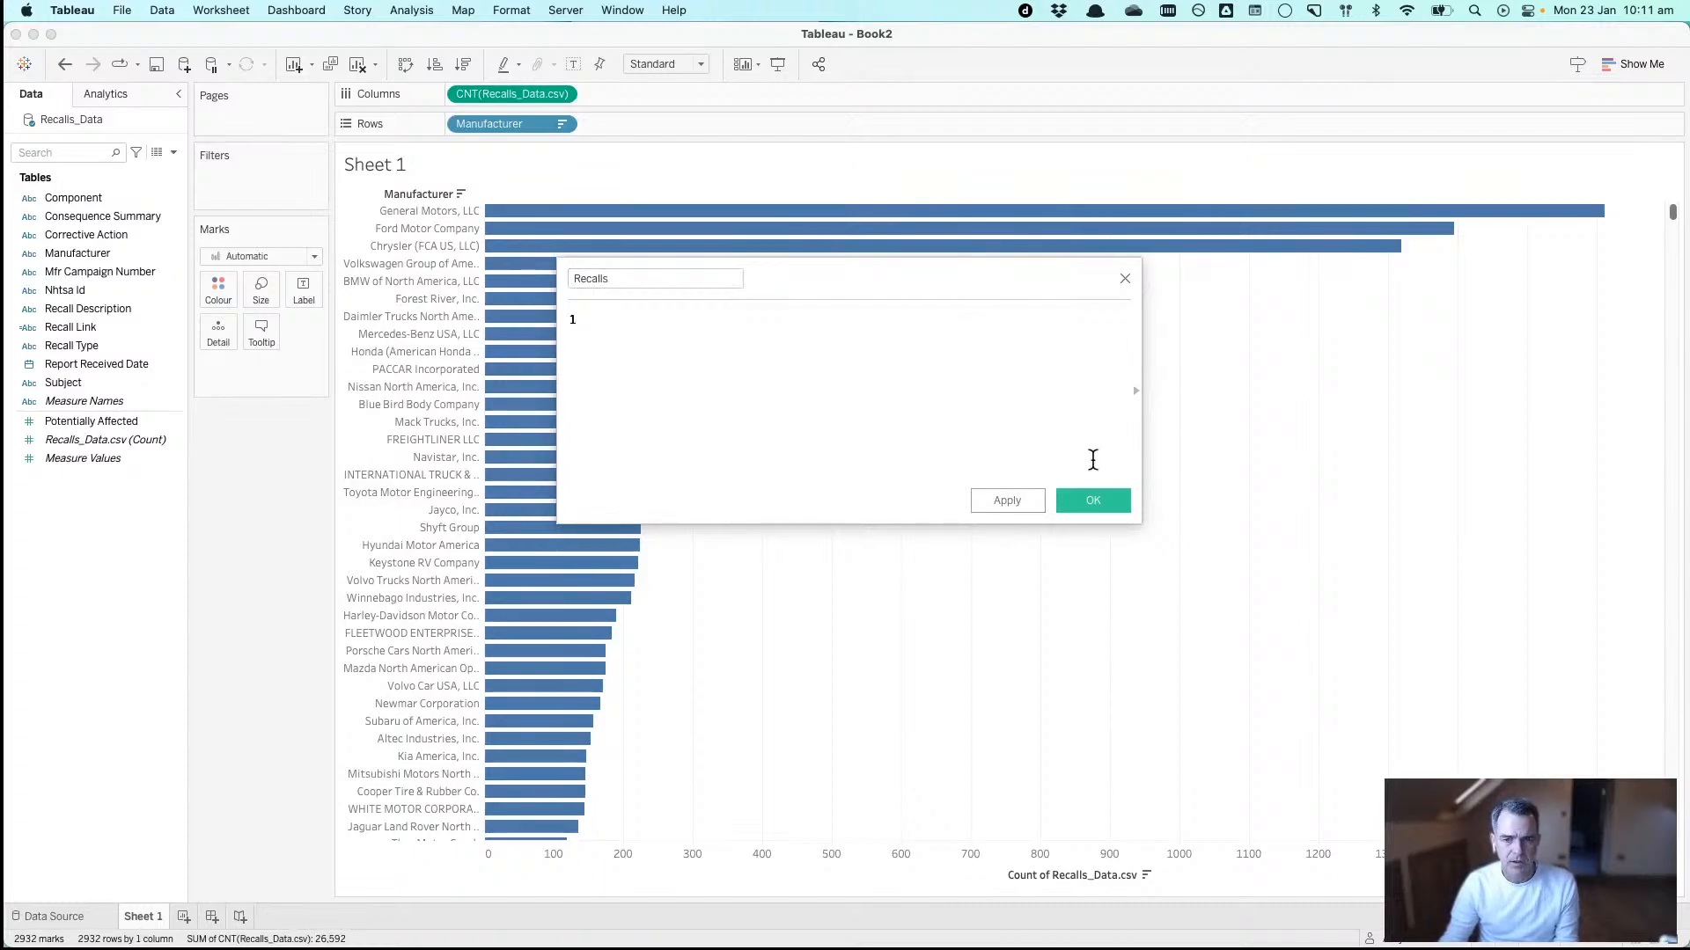
pyautogui.click(1100, 498)
pyautogui.moveTo(126, 440); pyautogui.dragTo(515, 89)
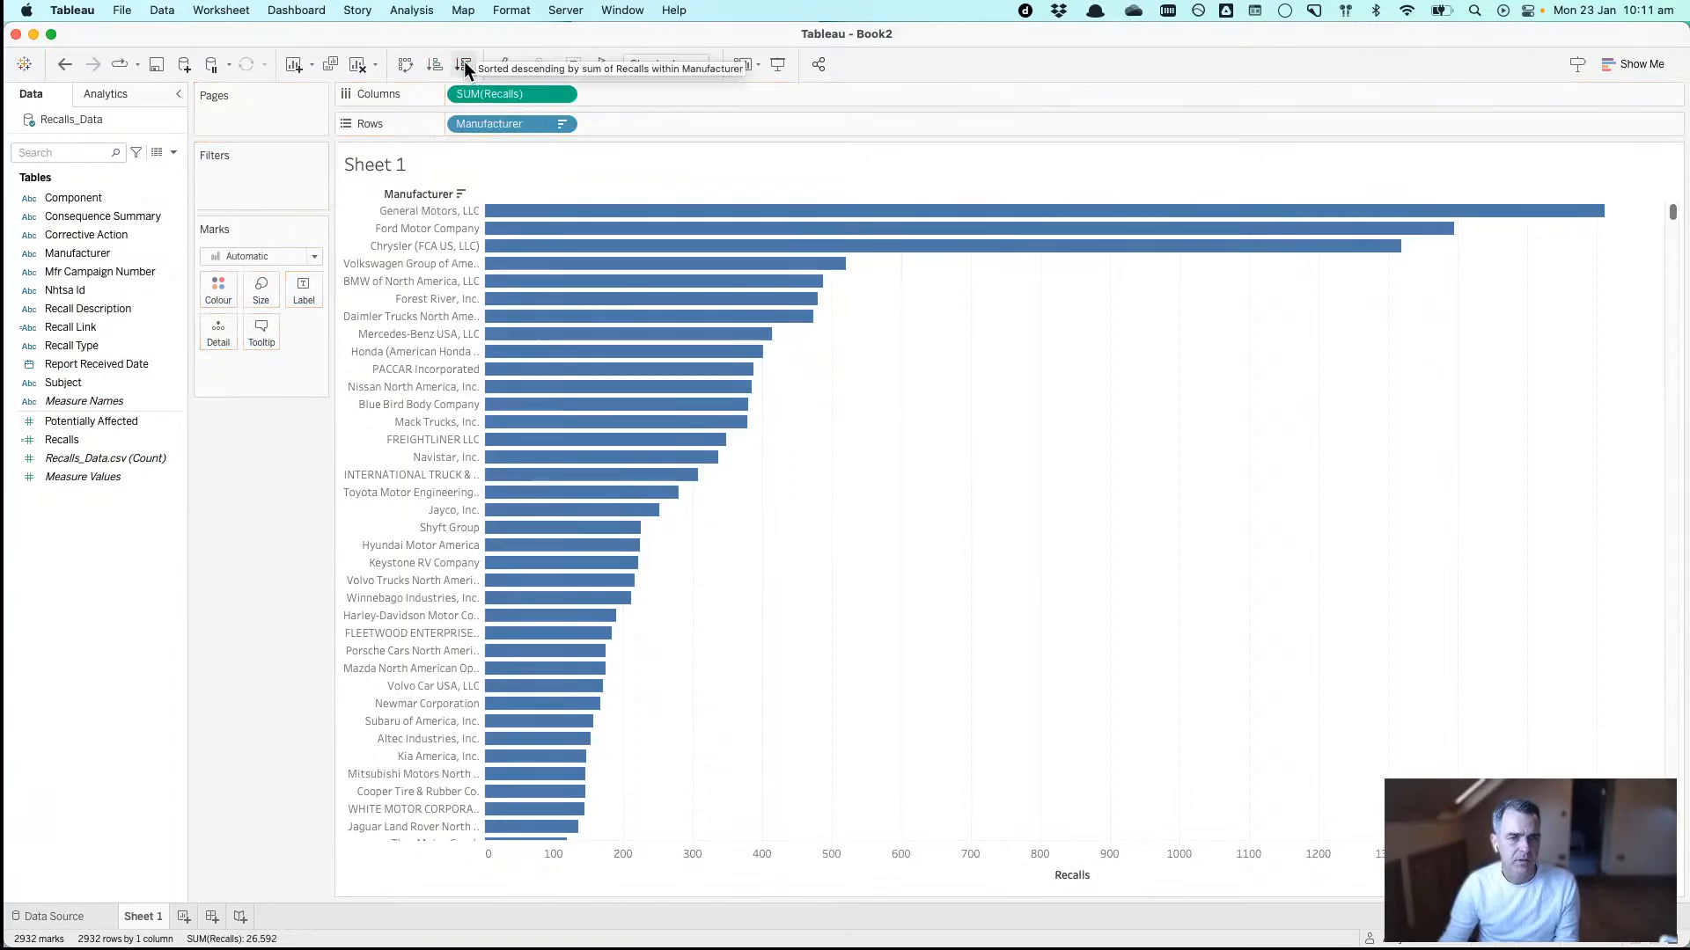
# - Add Component to Rows after Manufacturer and sort the components in descending order of Recalls
pyautogui.moveTo(736, 218)
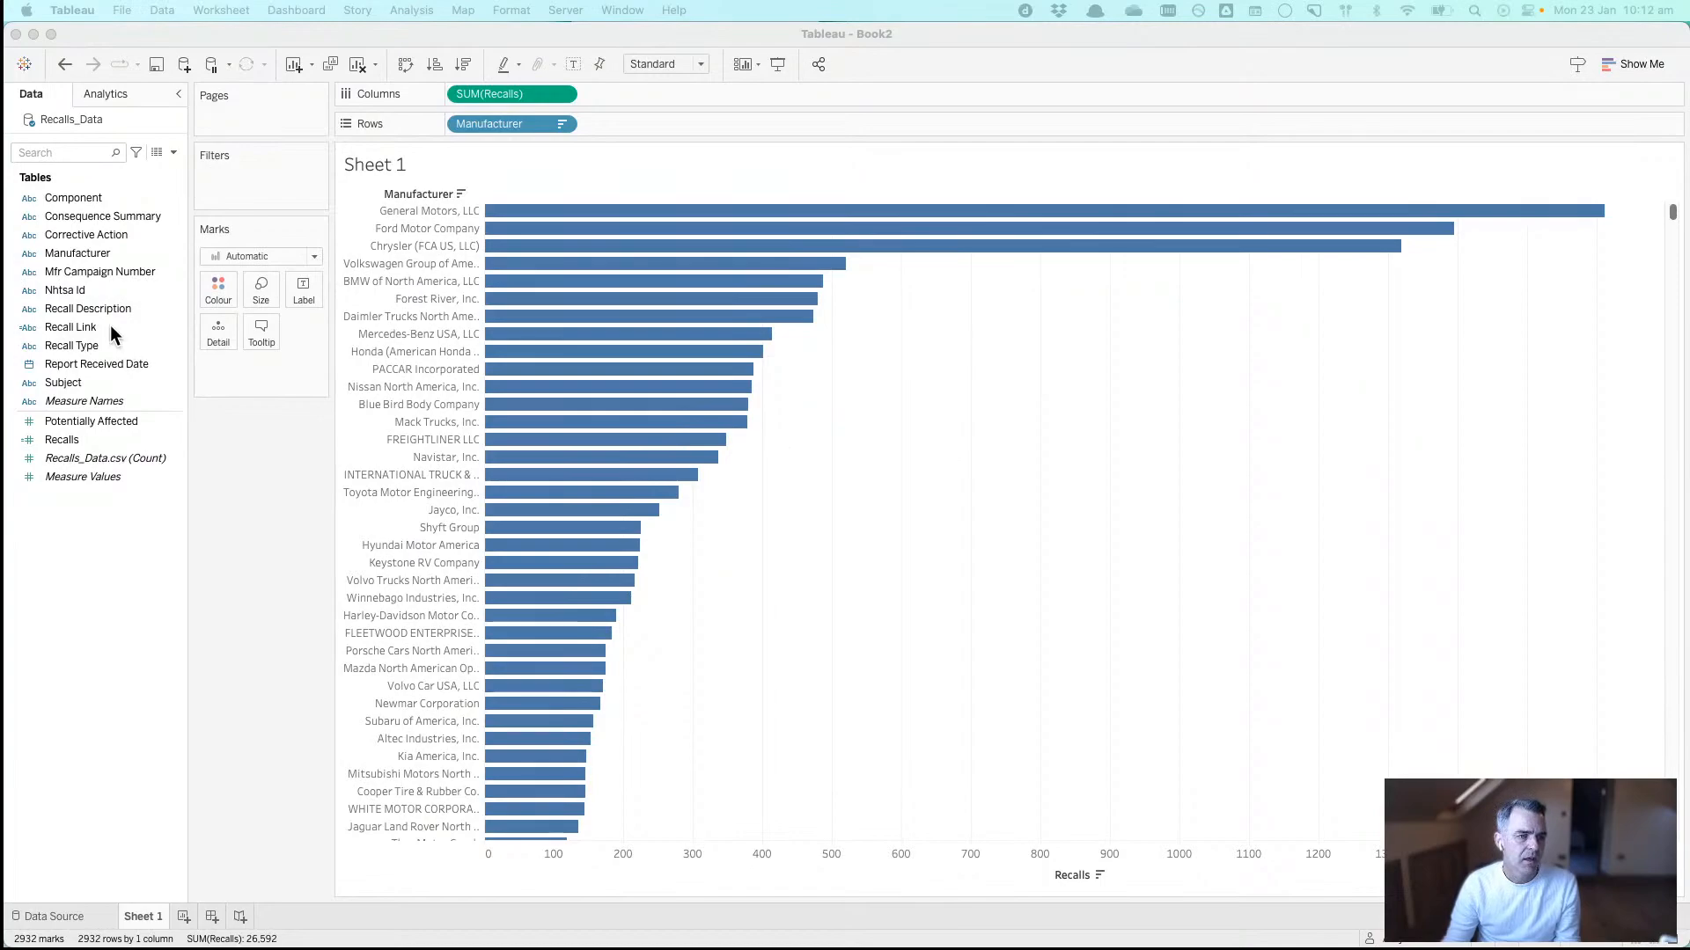
pyautogui.moveTo(90, 199); pyautogui.dragTo(765, 123)
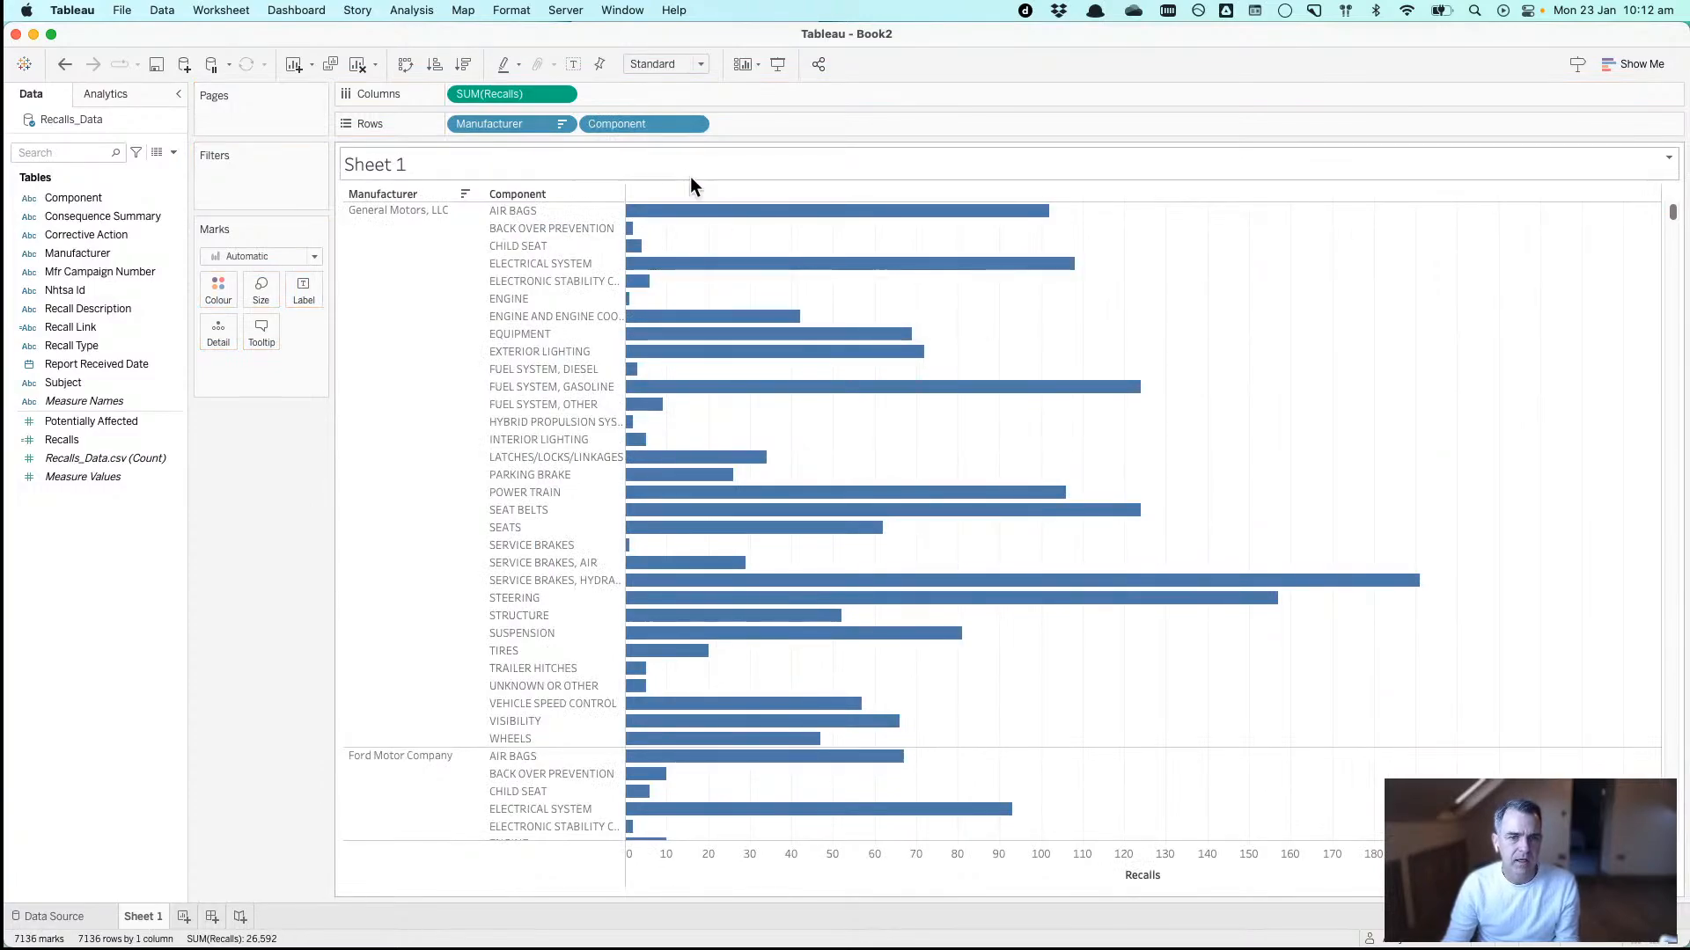
pyautogui.click(465, 66)
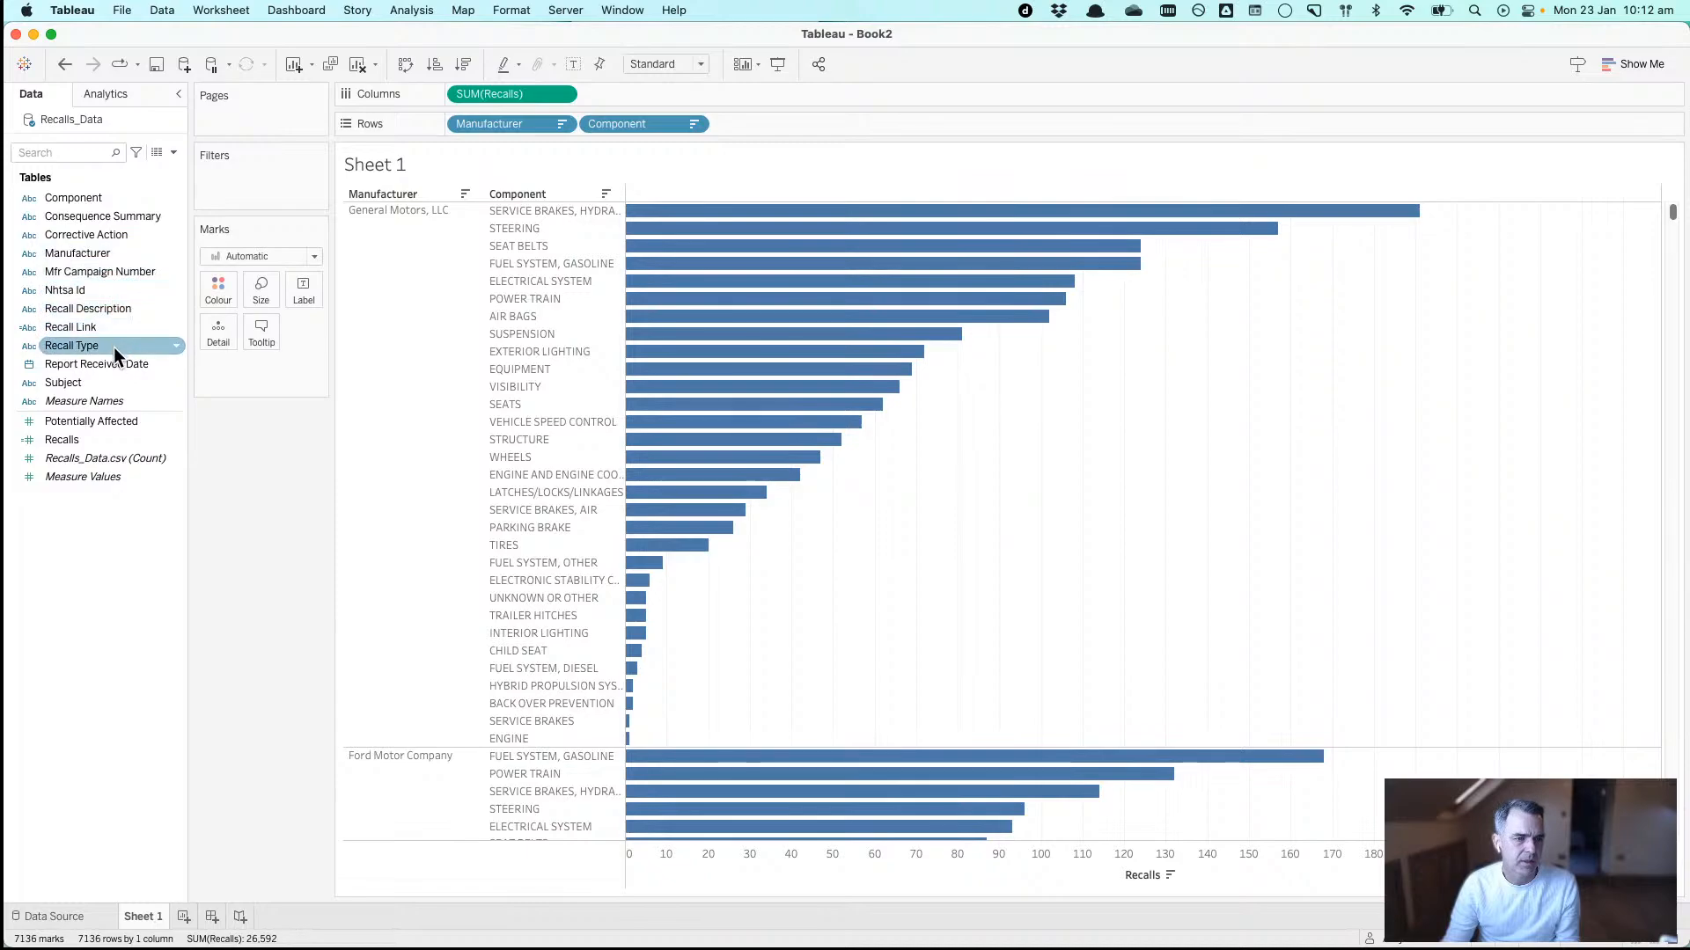
# - Start a set named Manufacturer Set from the Manufacturer field, selecting values from a list with none of them included
pyautogui.rightClick(118, 254)
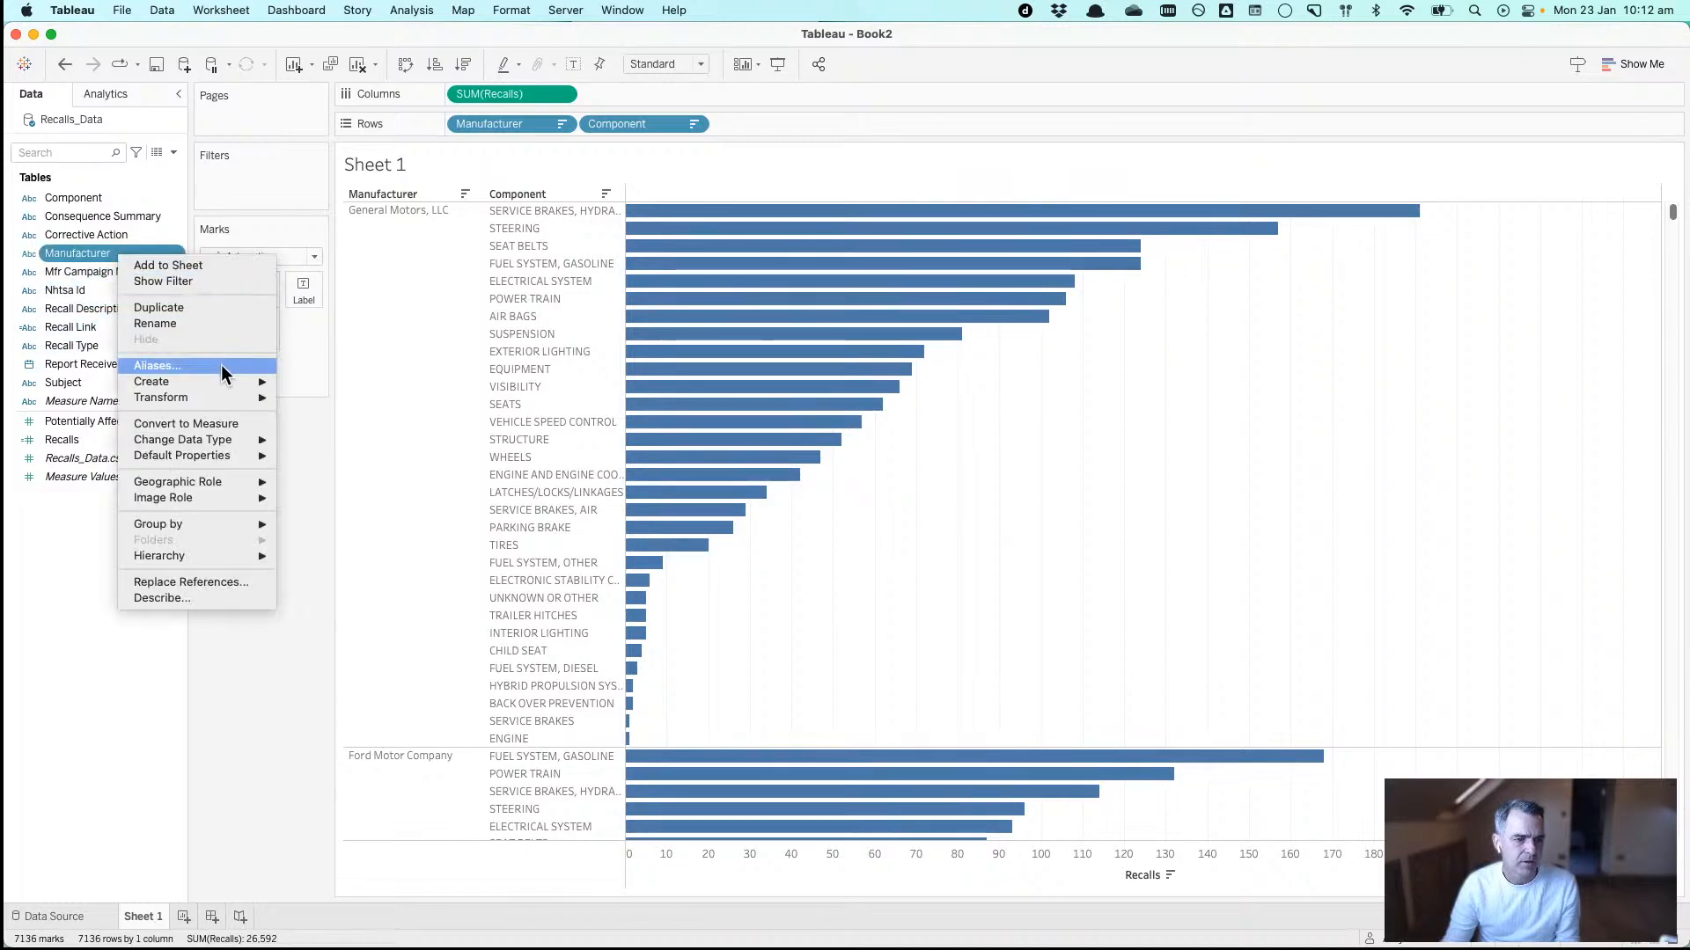
pyautogui.moveTo(224, 378)
pyautogui.click(372, 411)
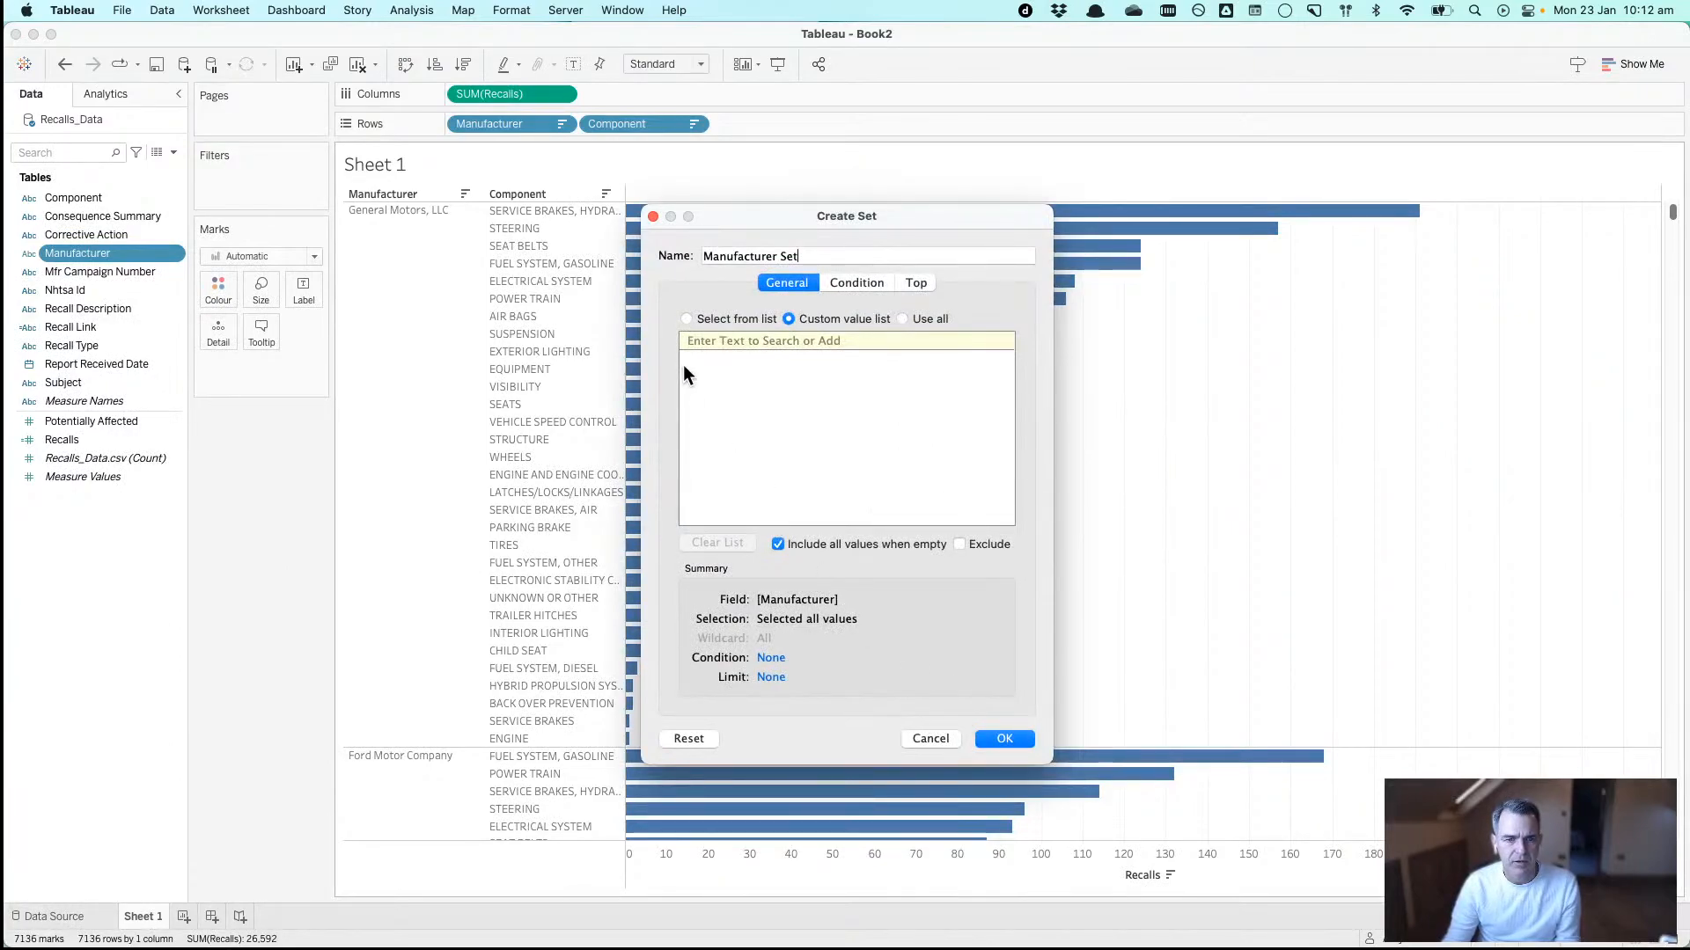
pyautogui.click(687, 319)
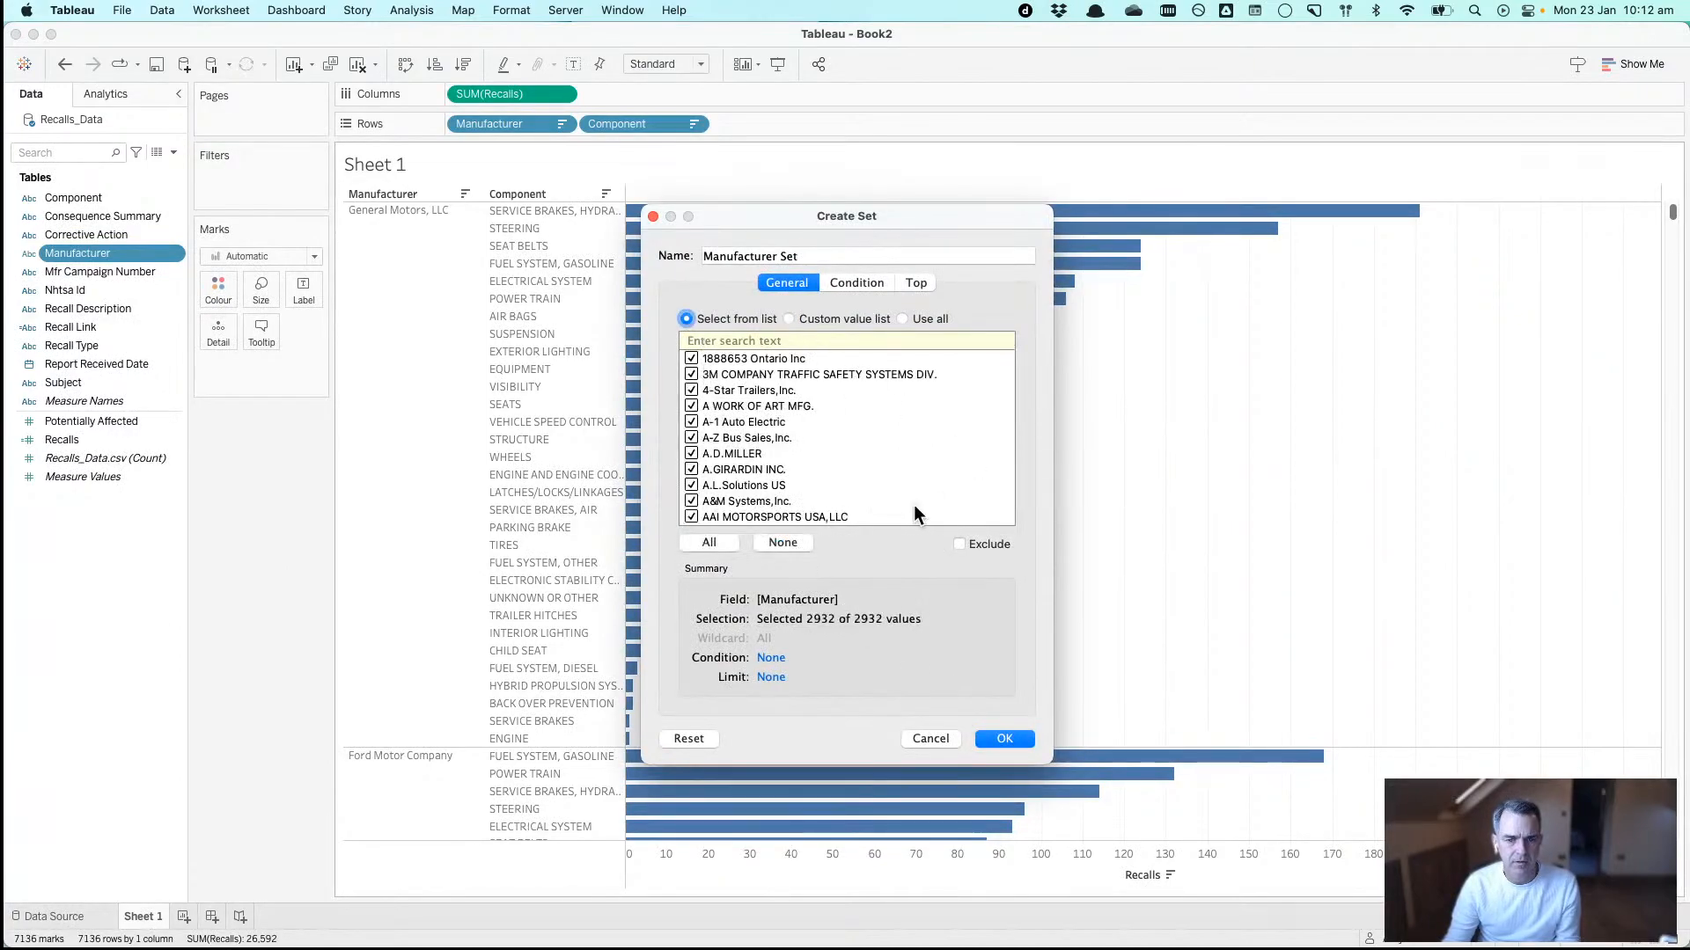
pyautogui.click(786, 538)
# - Search the manufacturer list for "gen" and include General Motors,LLC in the set
pyautogui.scroll(-2, 793, 495)
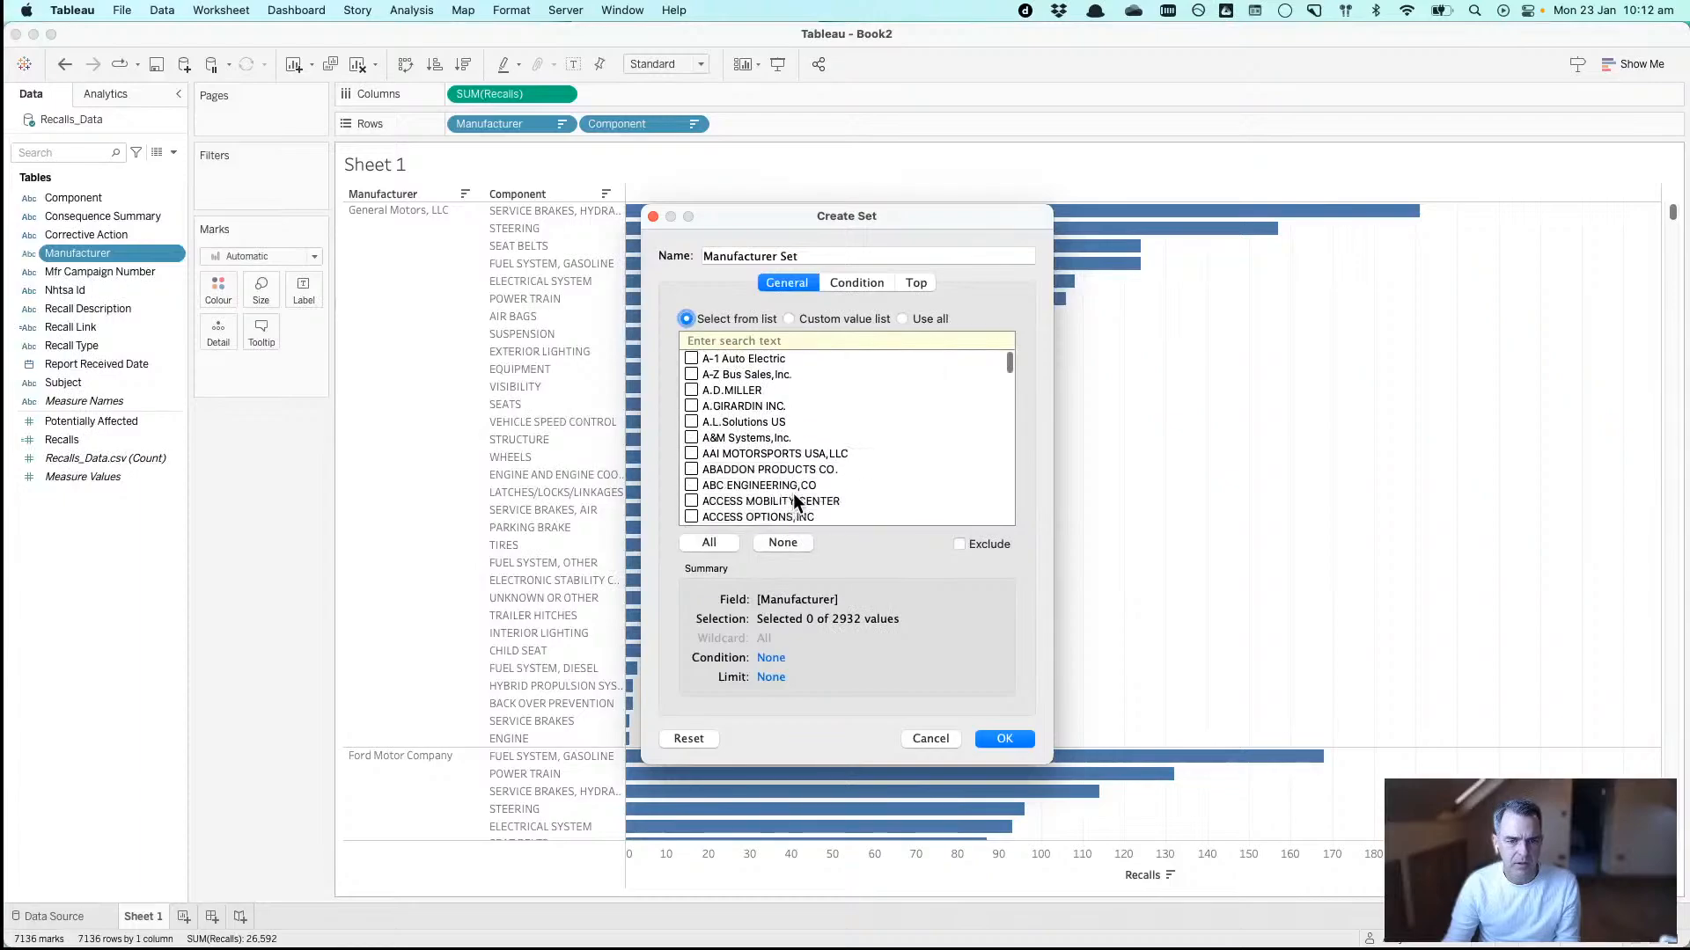
pyautogui.scroll(-10, 794, 493)
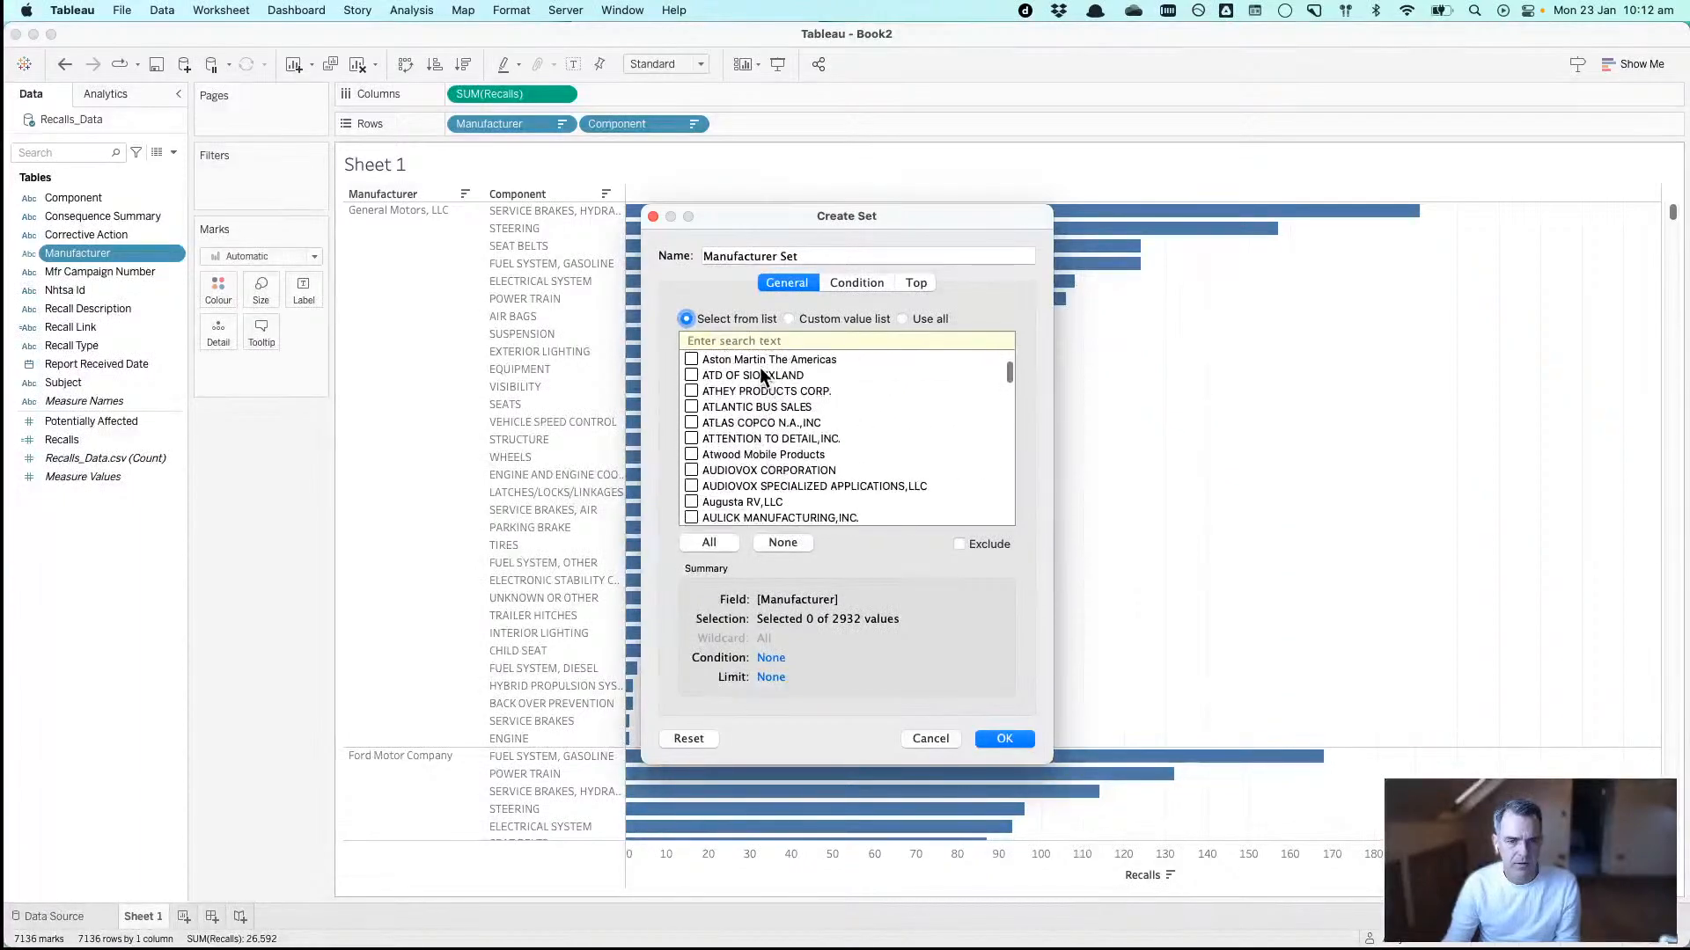
pyautogui.click(759, 341)
pyautogui.write('ge')
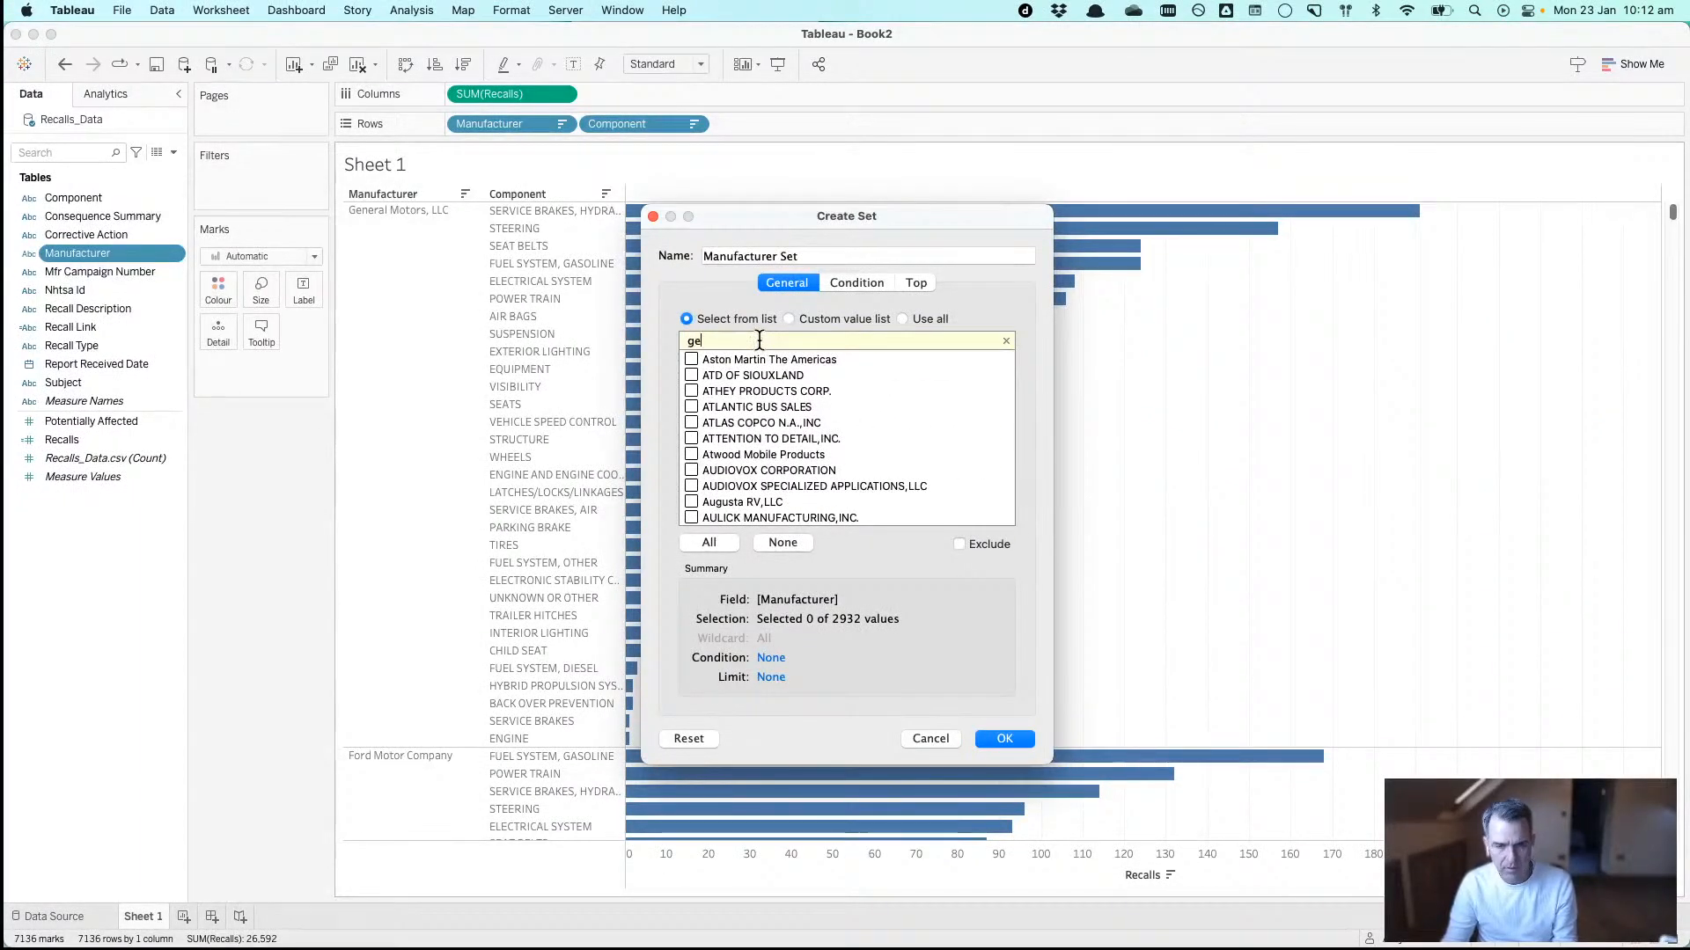
pyautogui.write('n')
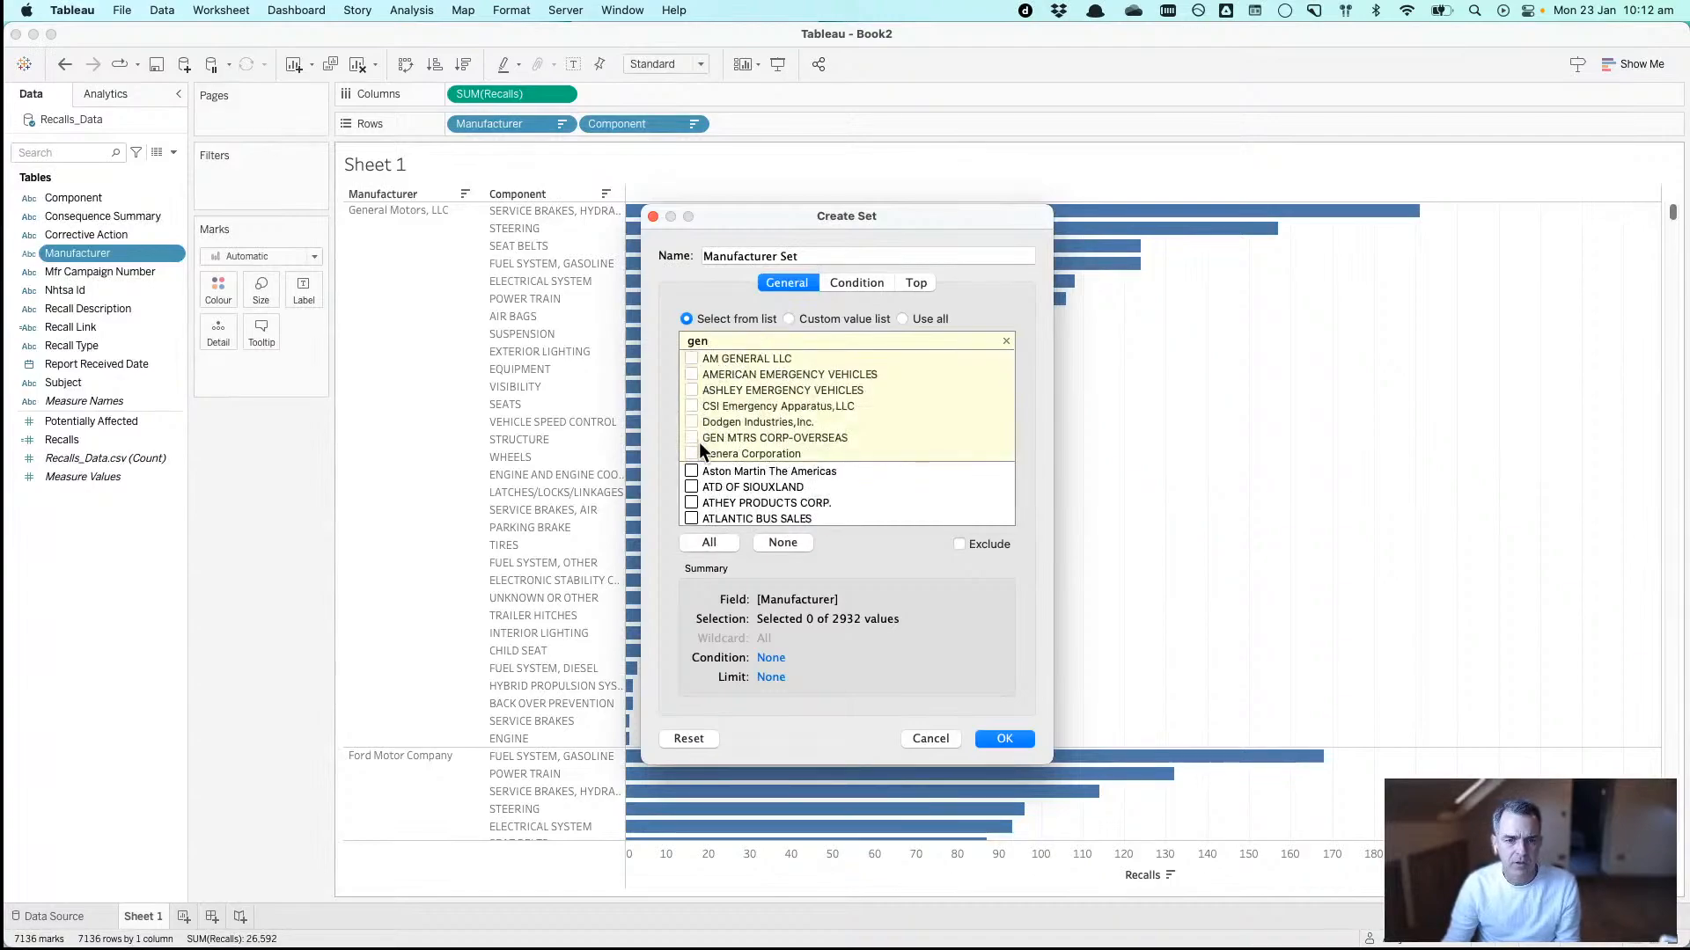
pyautogui.scroll(-5, 739, 421)
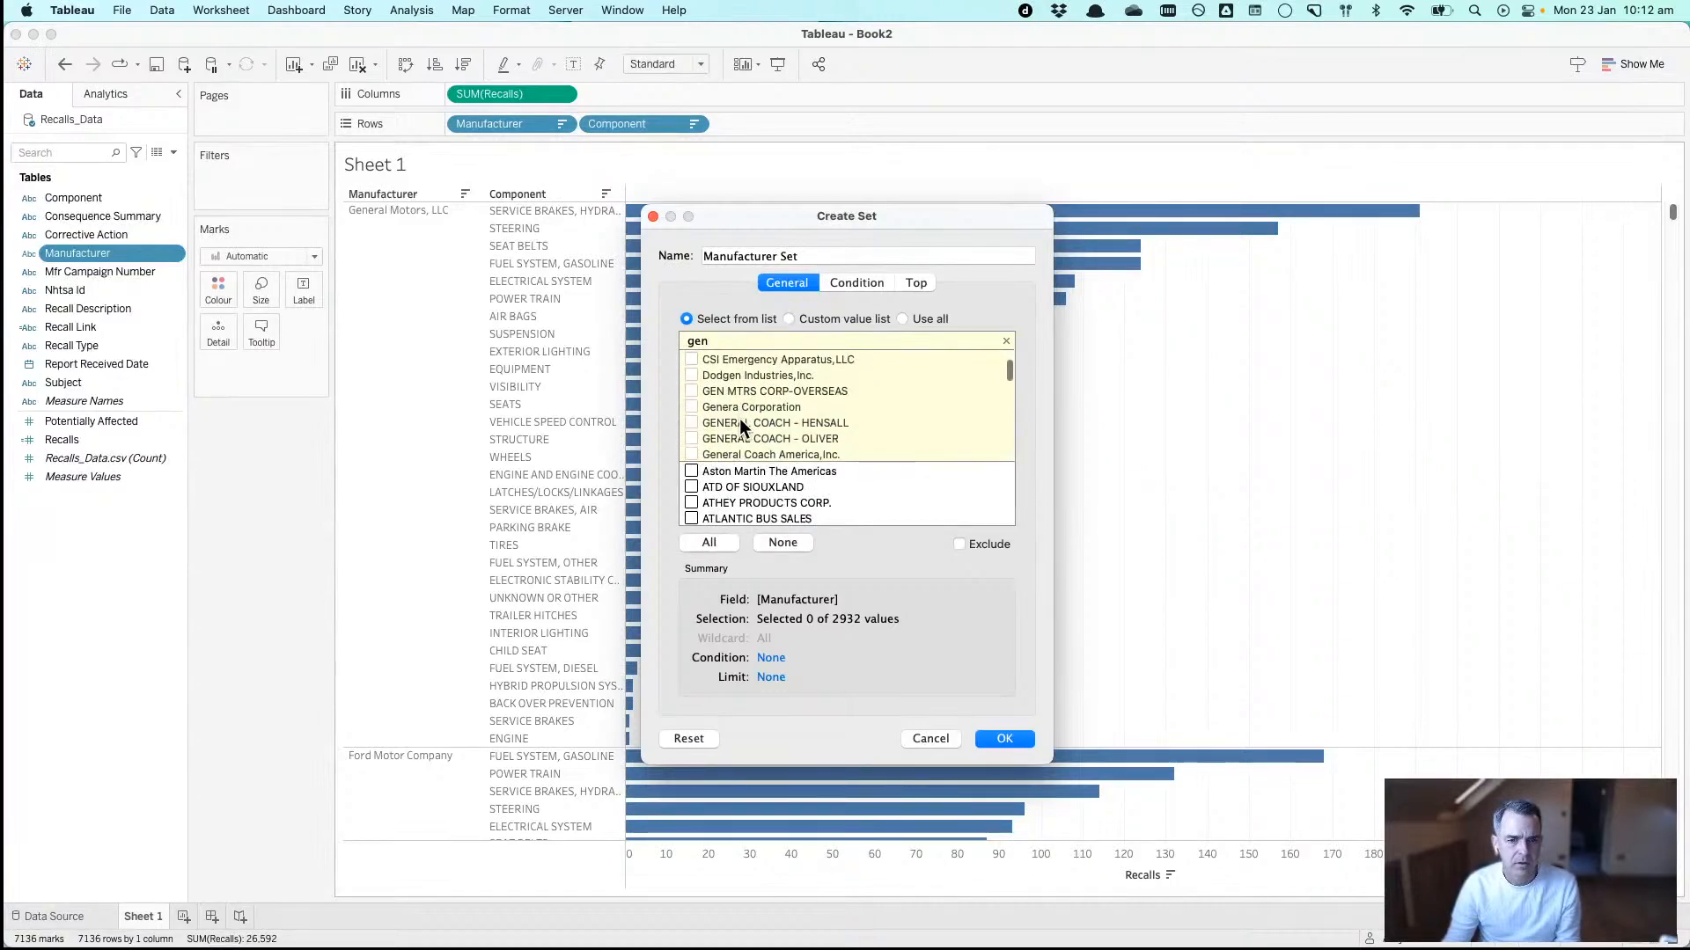
pyautogui.scroll(-2, 739, 421)
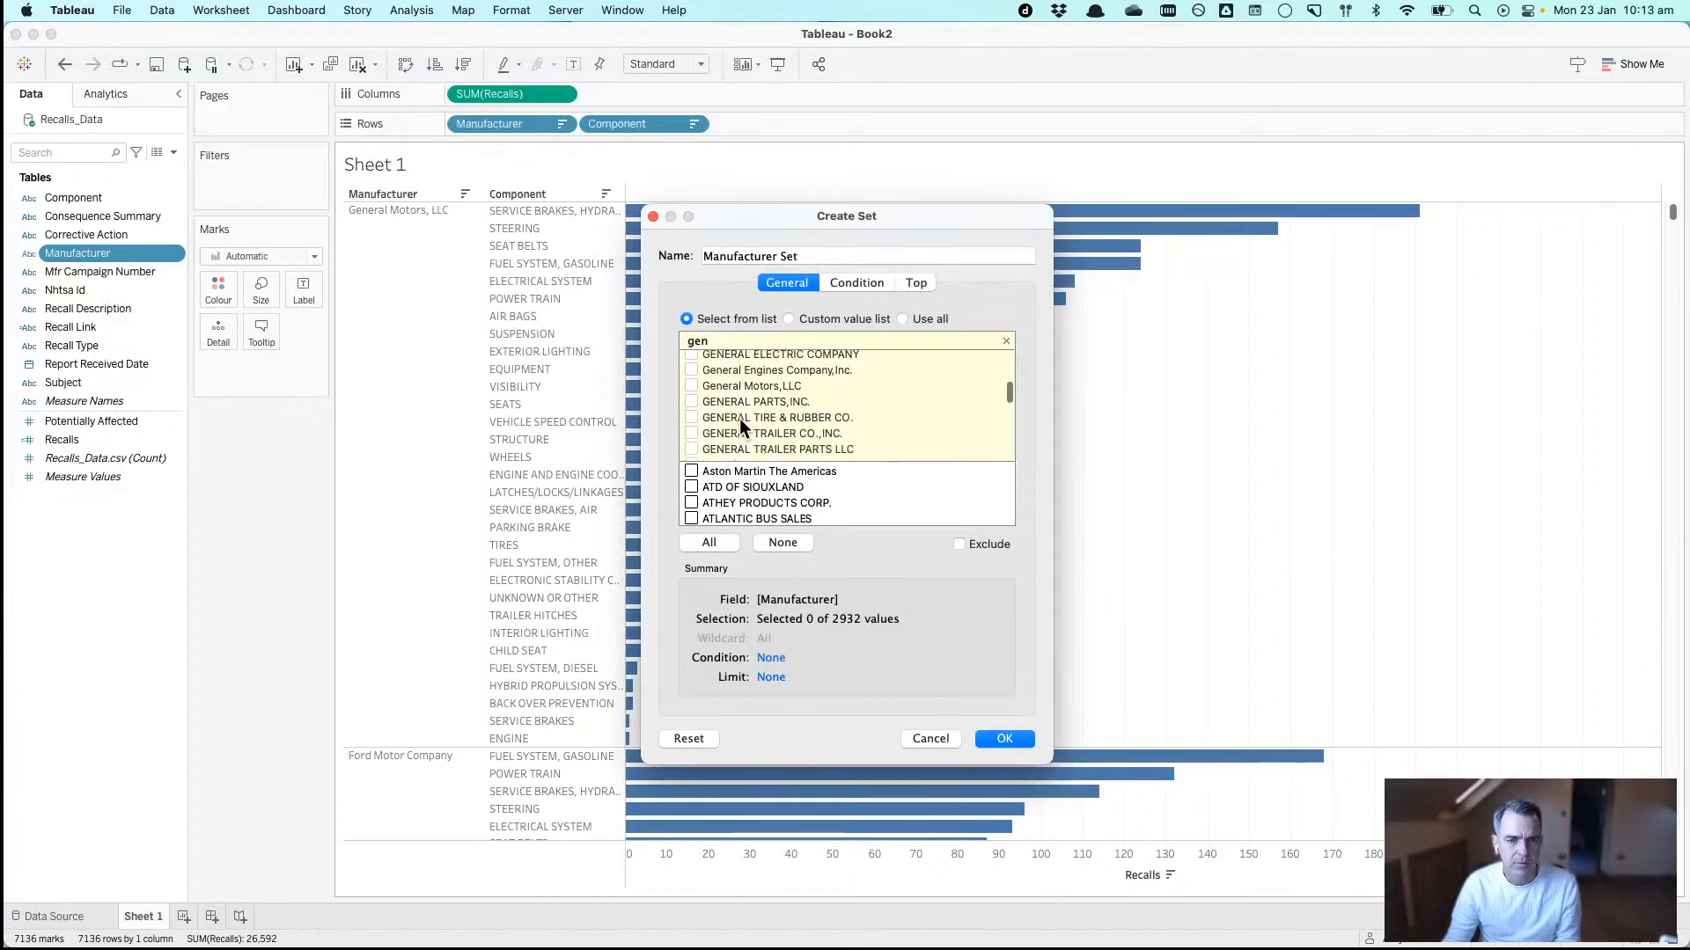
pyautogui.click(692, 382)
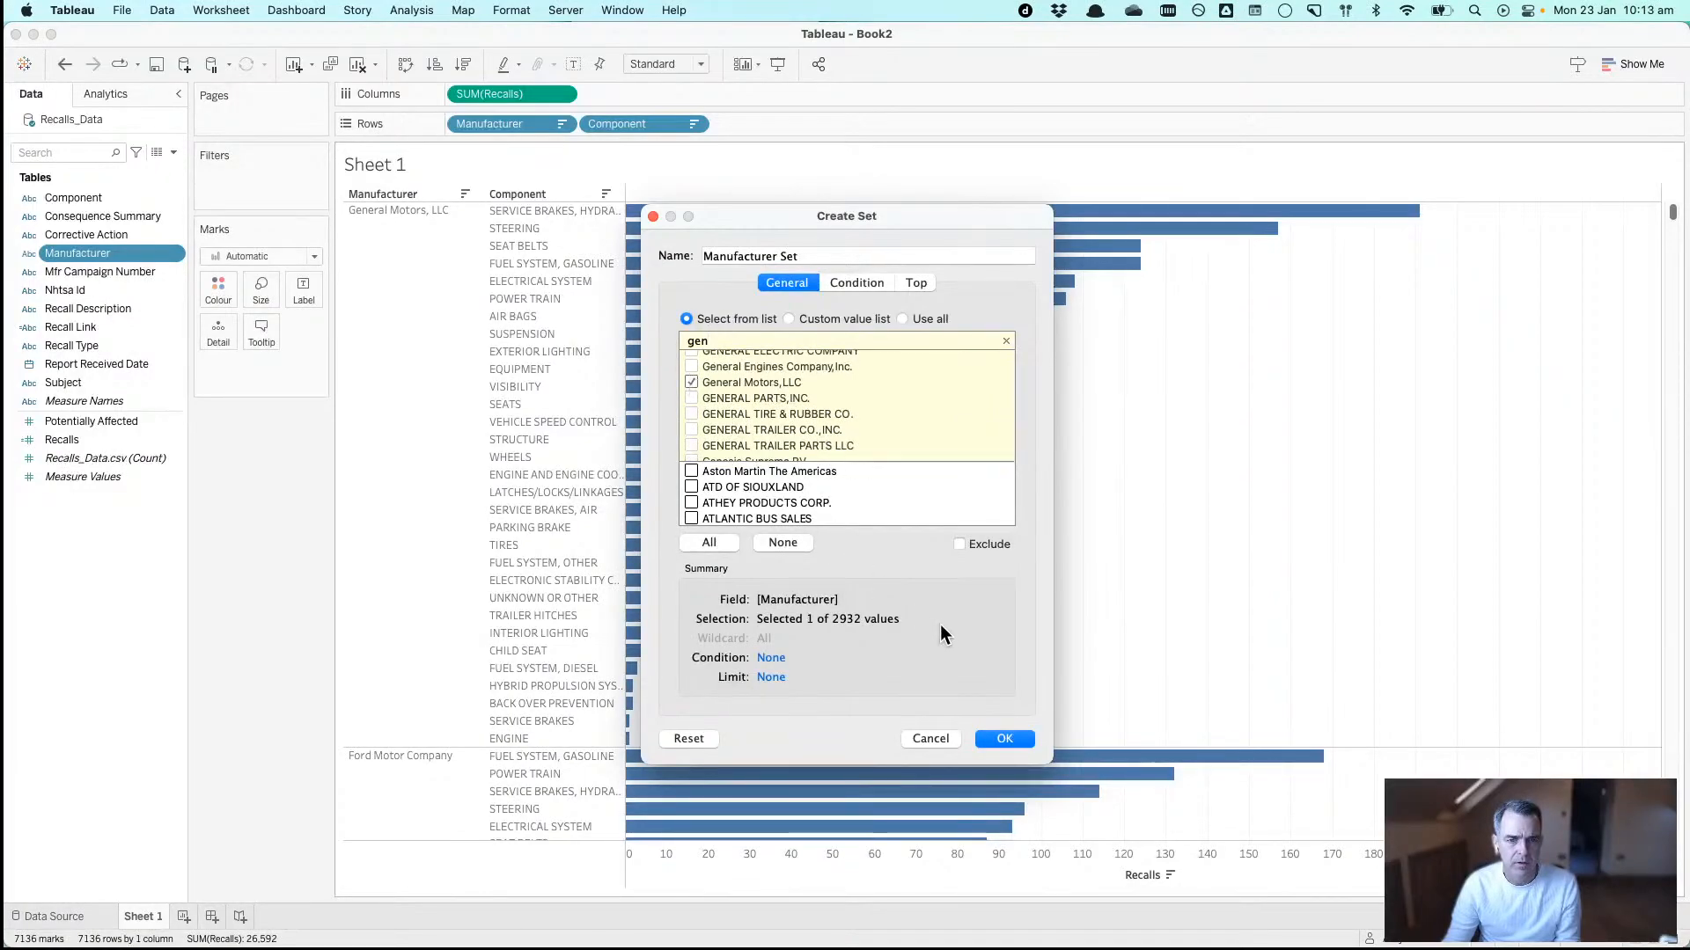
# - Finish creating the Manufacturer Set and use it to colour the bars by in or out of the set
pyautogui.click(1005, 738)
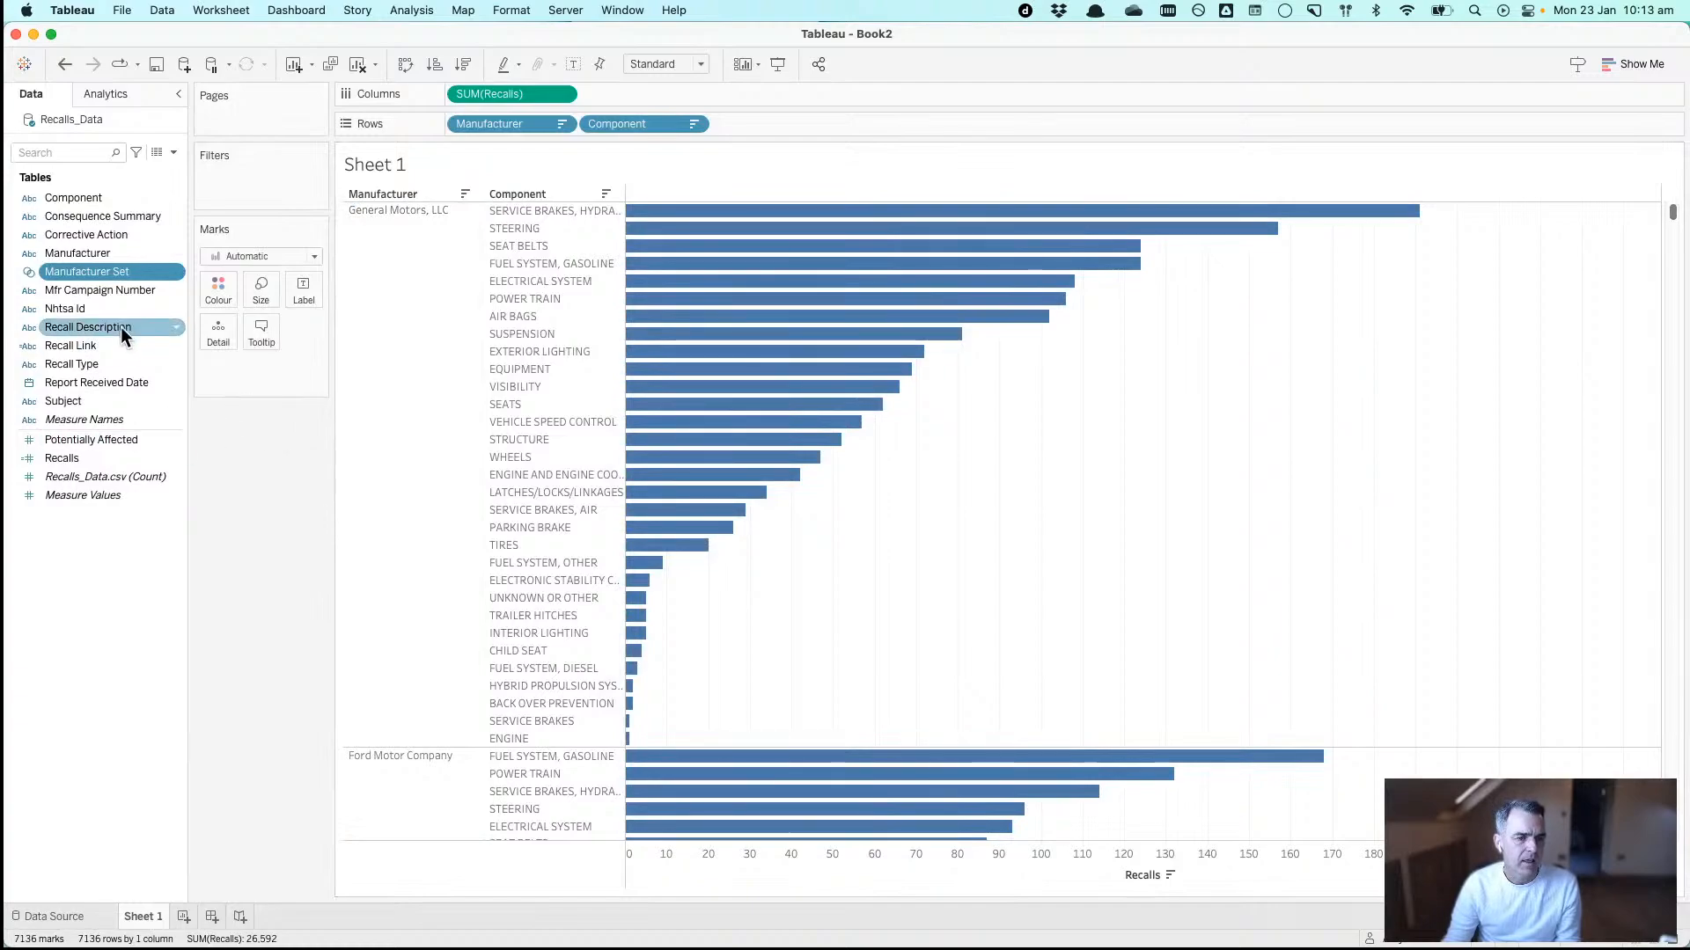
pyautogui.moveTo(92, 272); pyautogui.dragTo(278, 536)
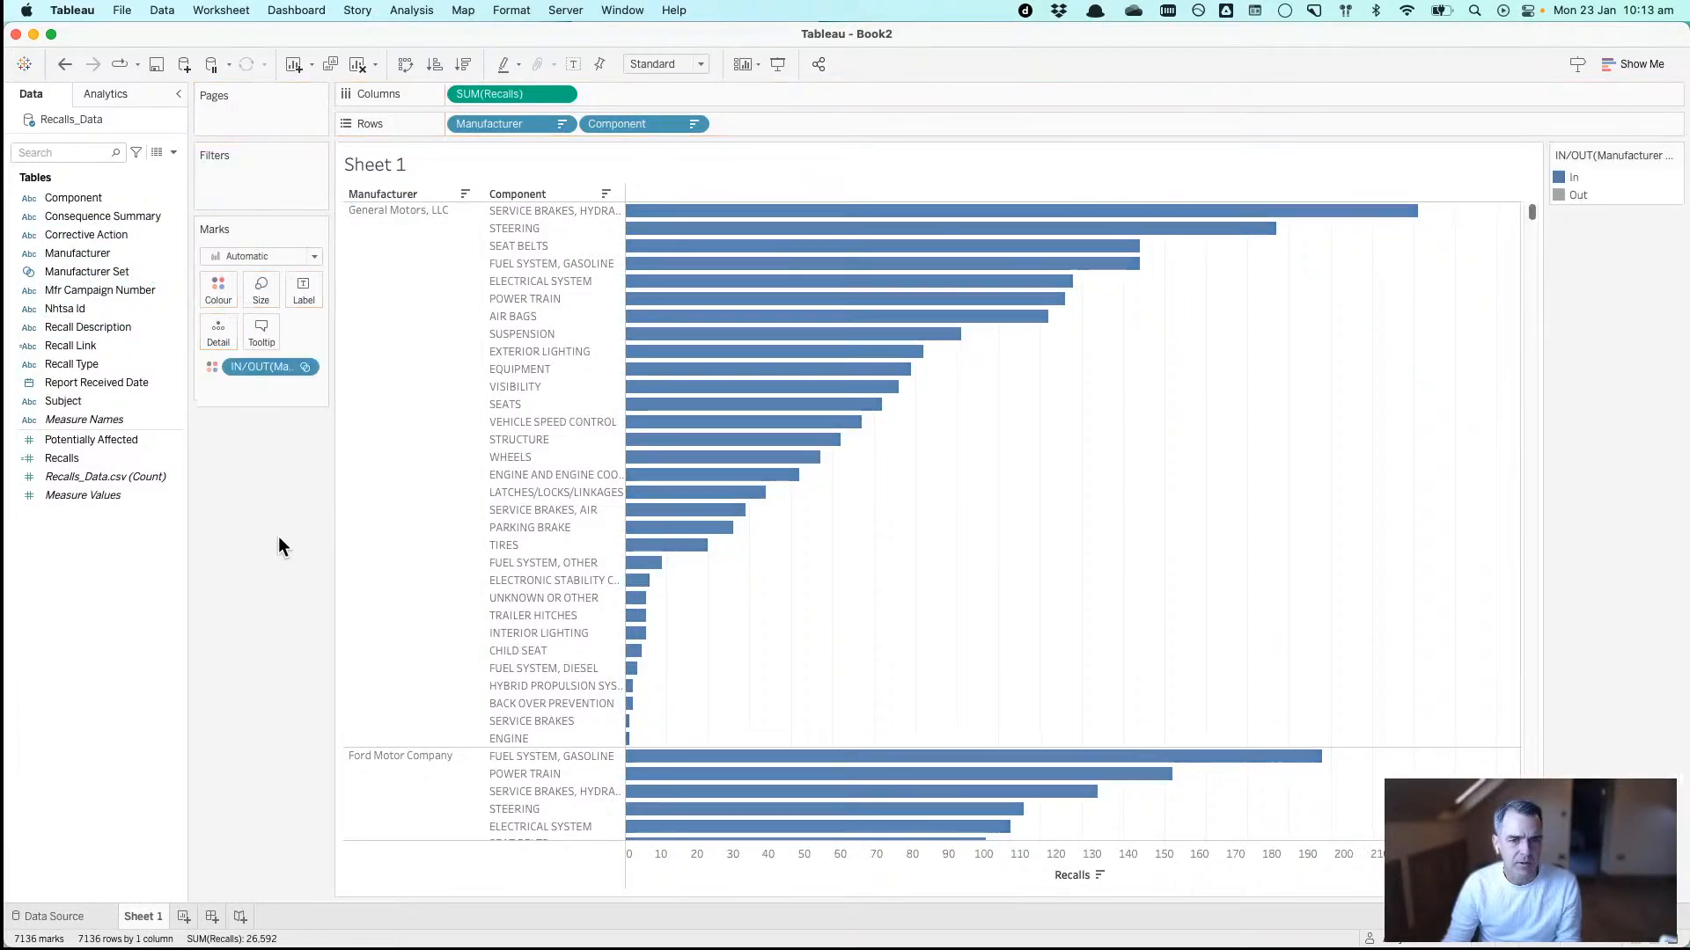
# - Create a calculated field named COMPONENTS with the formula IF [Manufacturer Set] THEN [Component] END
pyautogui.rightClick(142, 597)
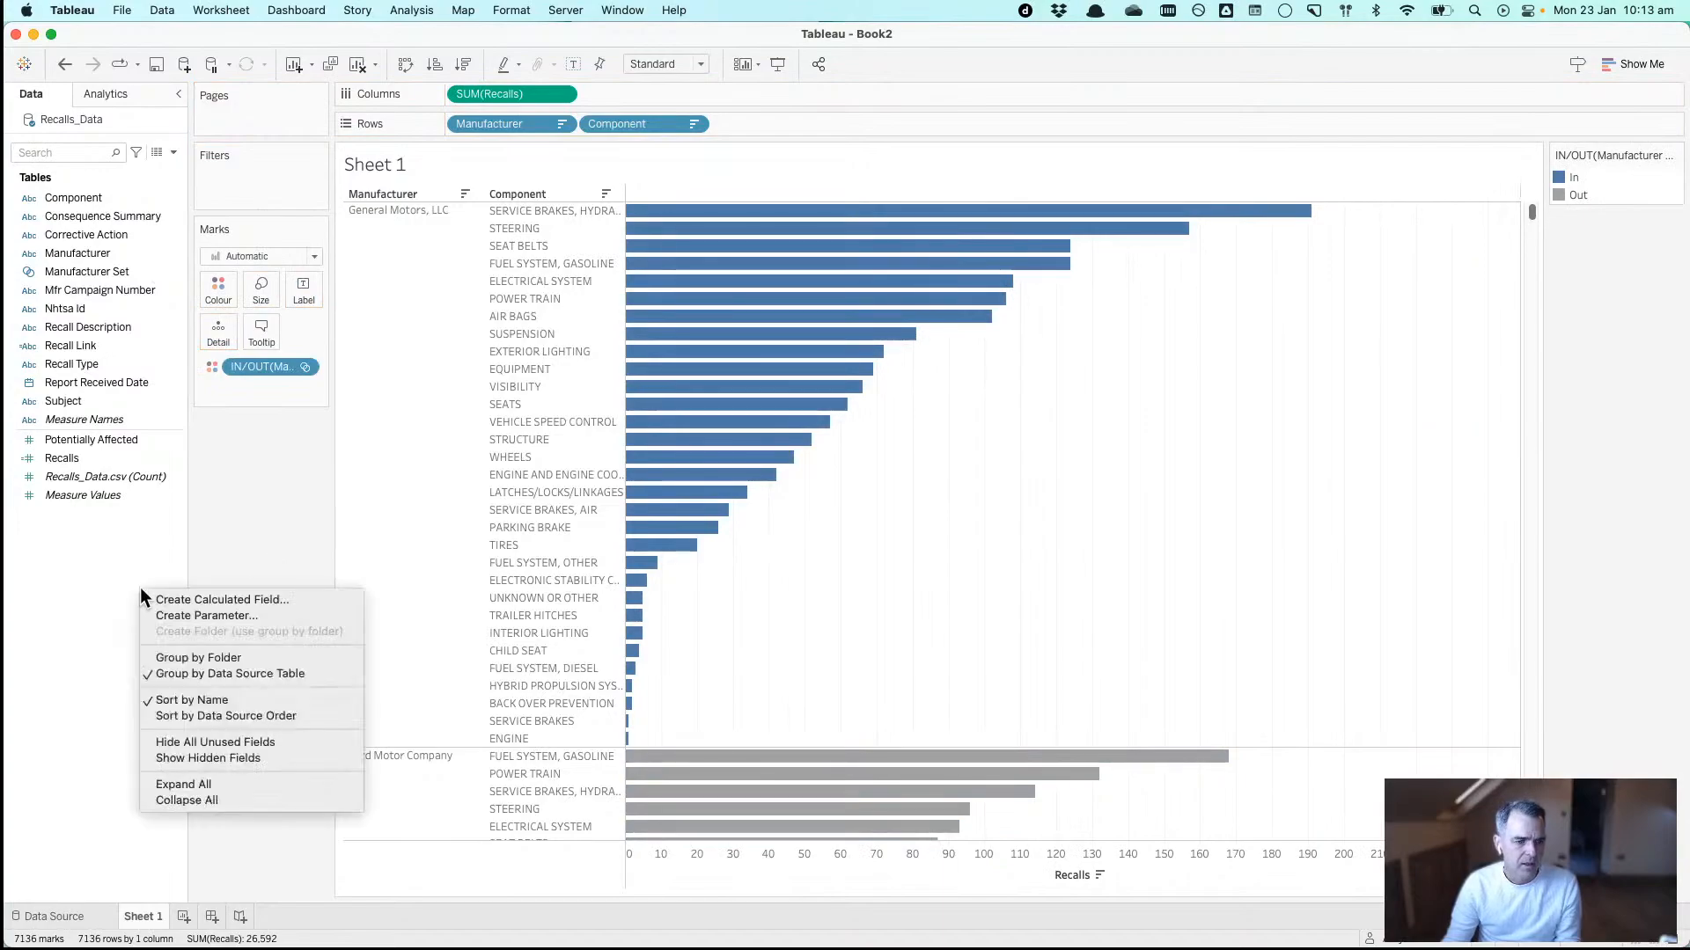
pyautogui.click(189, 602)
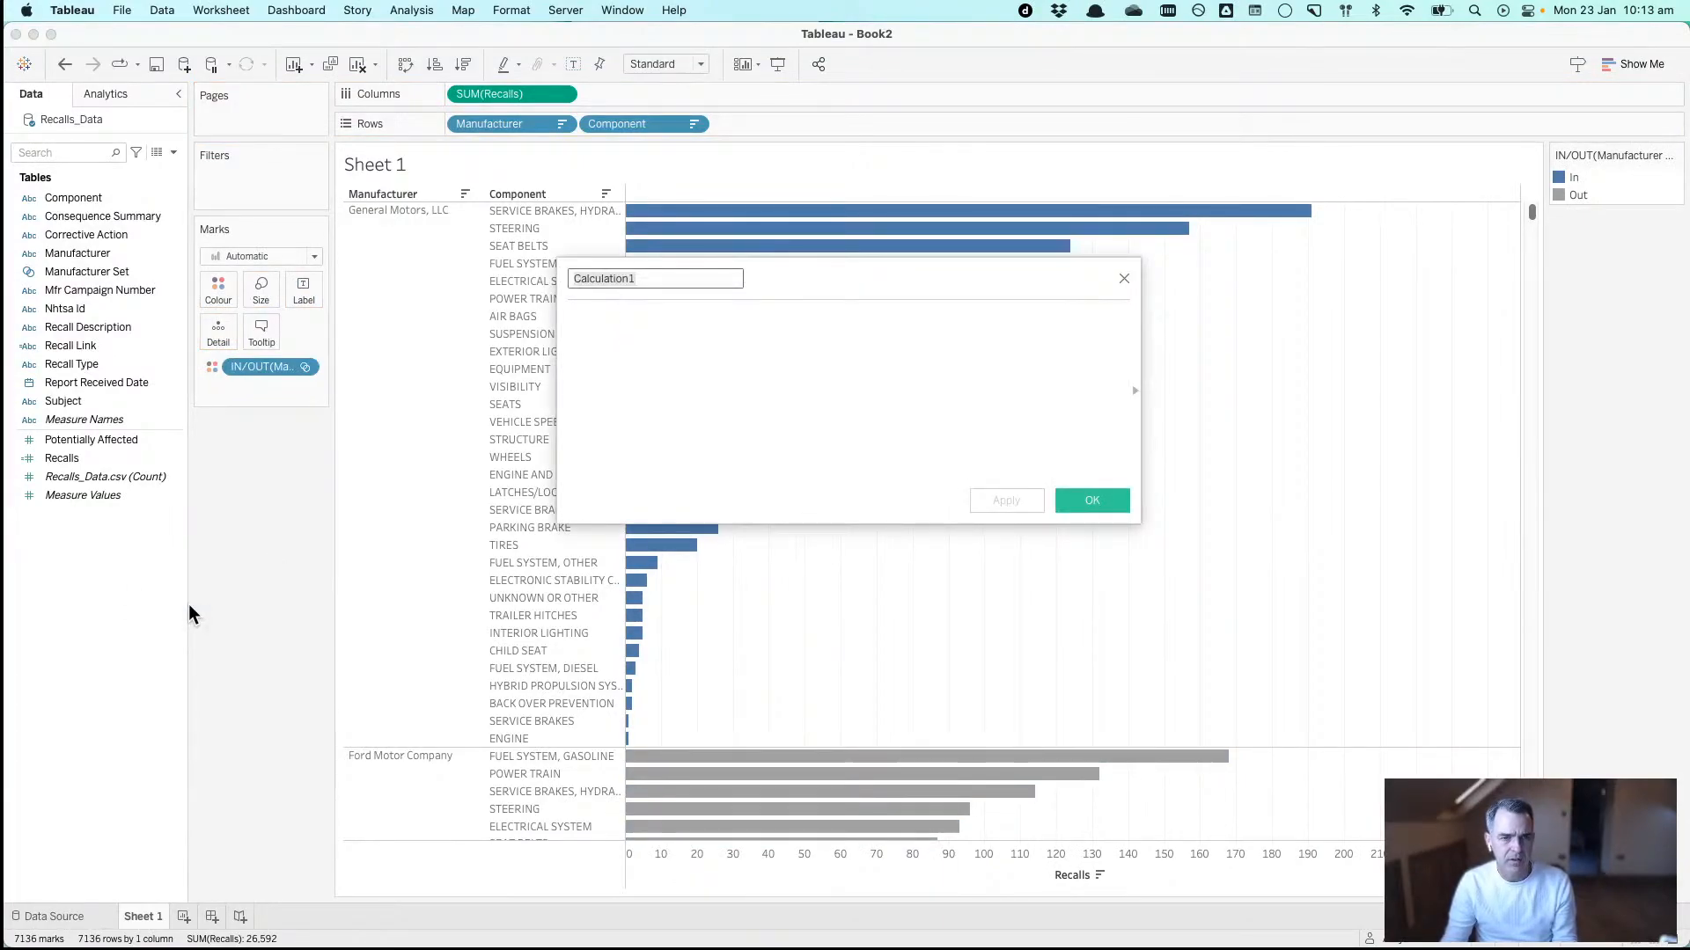
pyautogui.write('COMPONE')
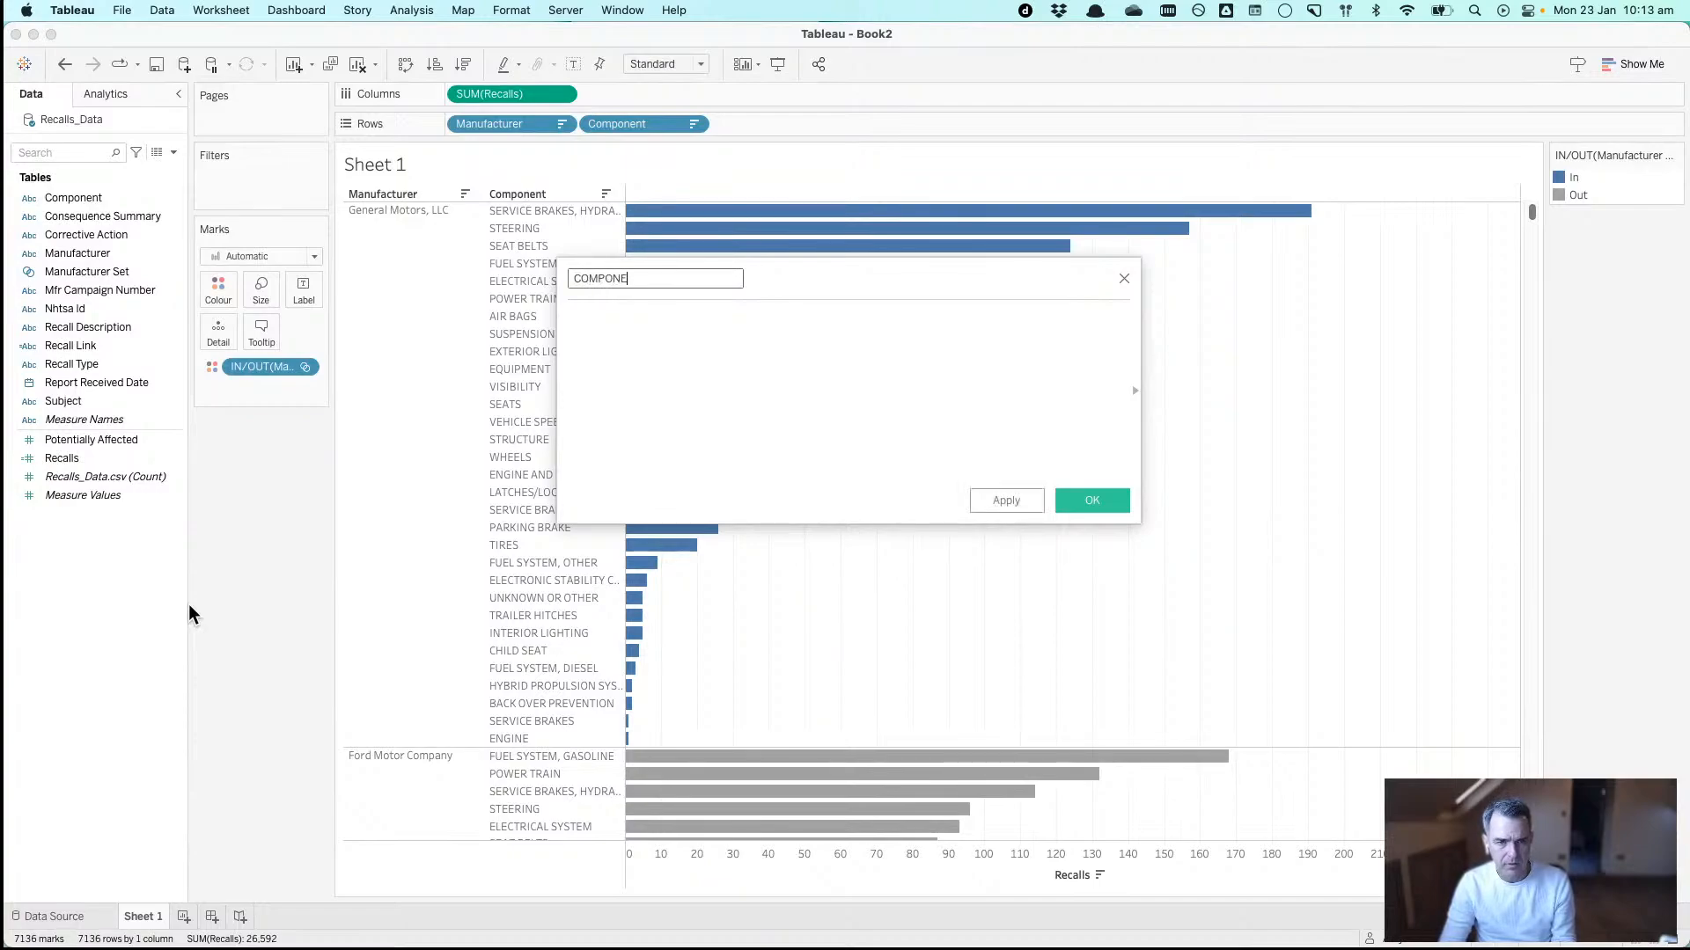
pyautogui.write('NTS')
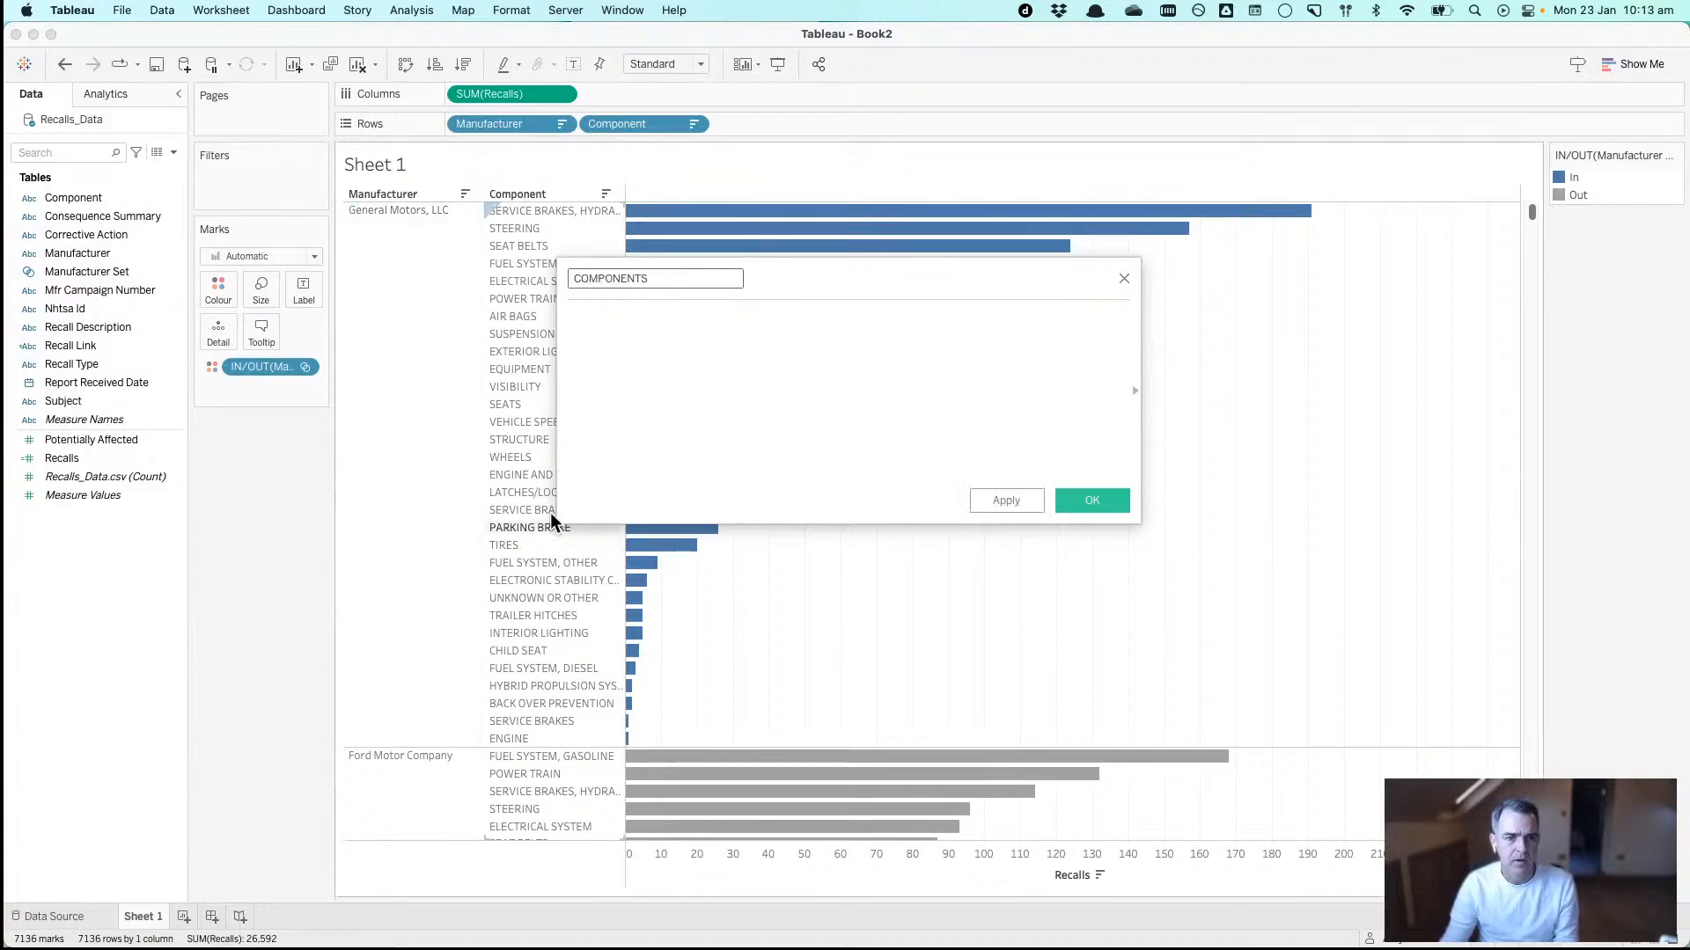
pyautogui.click(622, 404)
pyautogui.write('IF man')
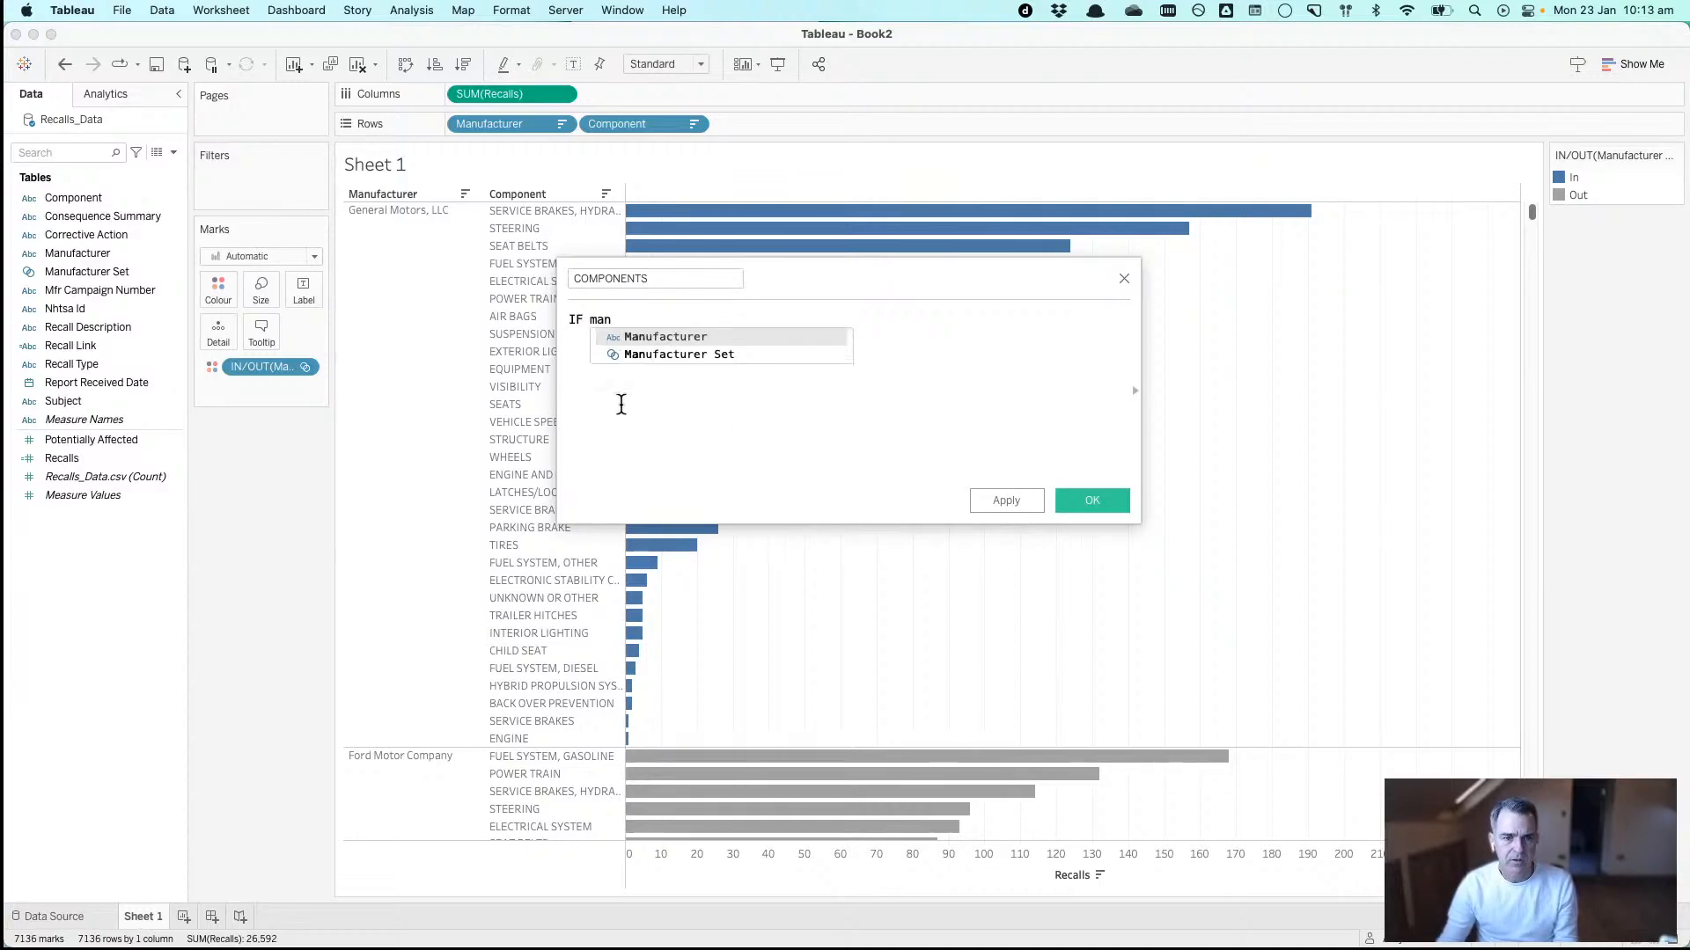
pyautogui.click(626, 354)
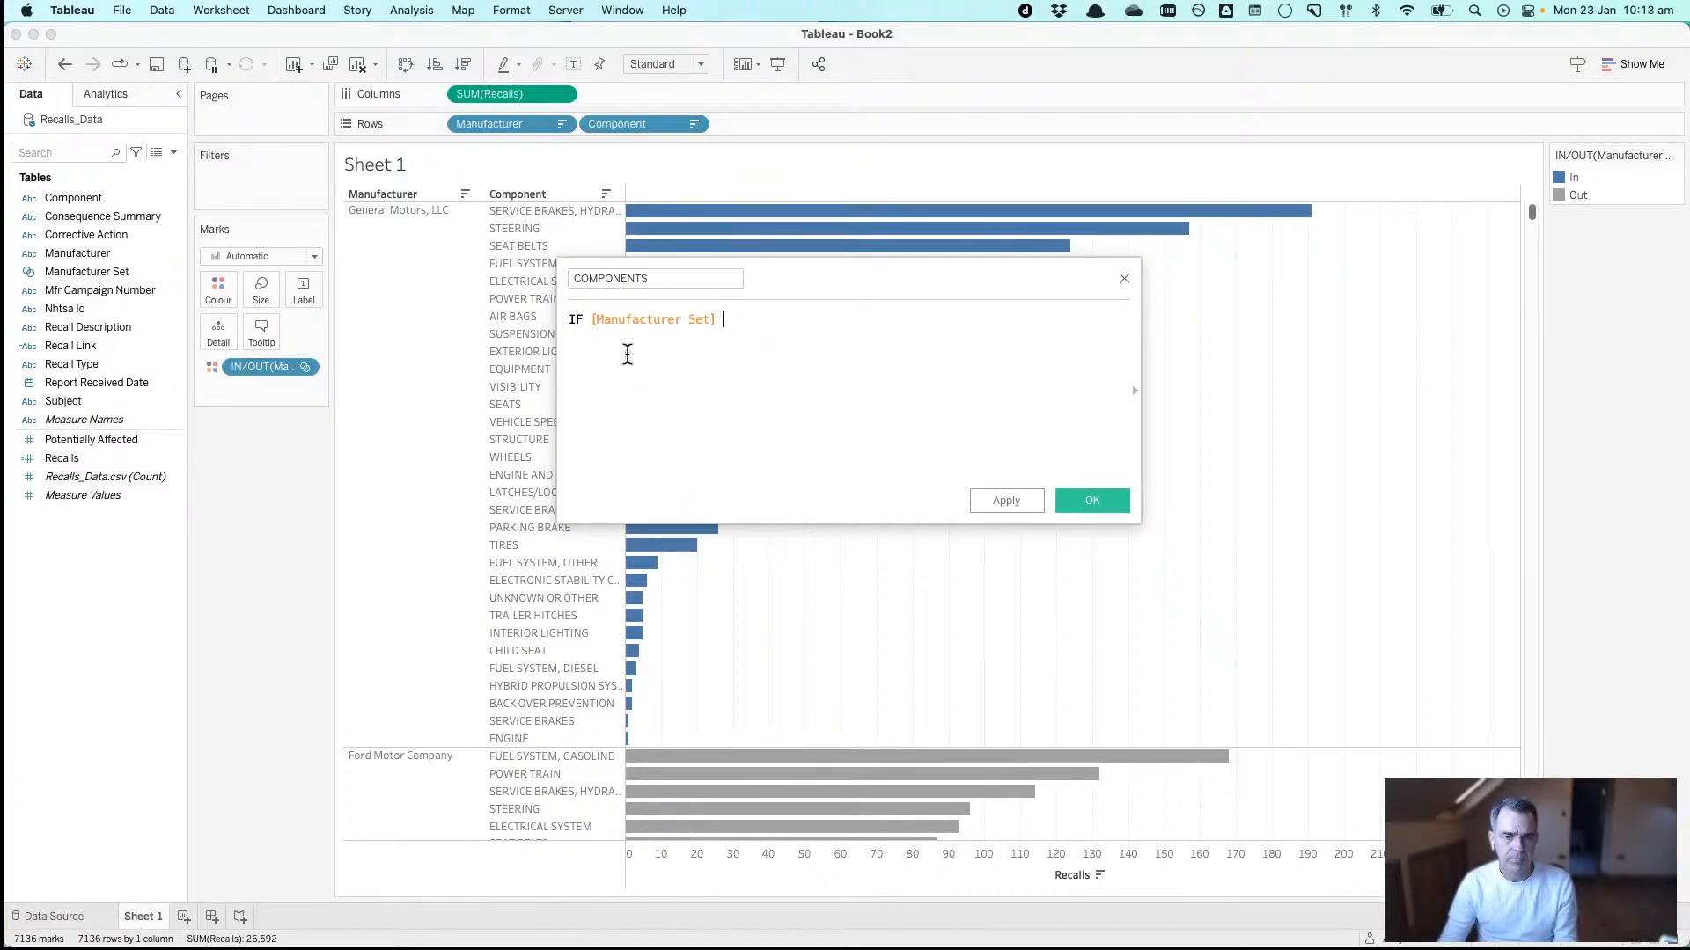
pyautogui.write('THEN com')
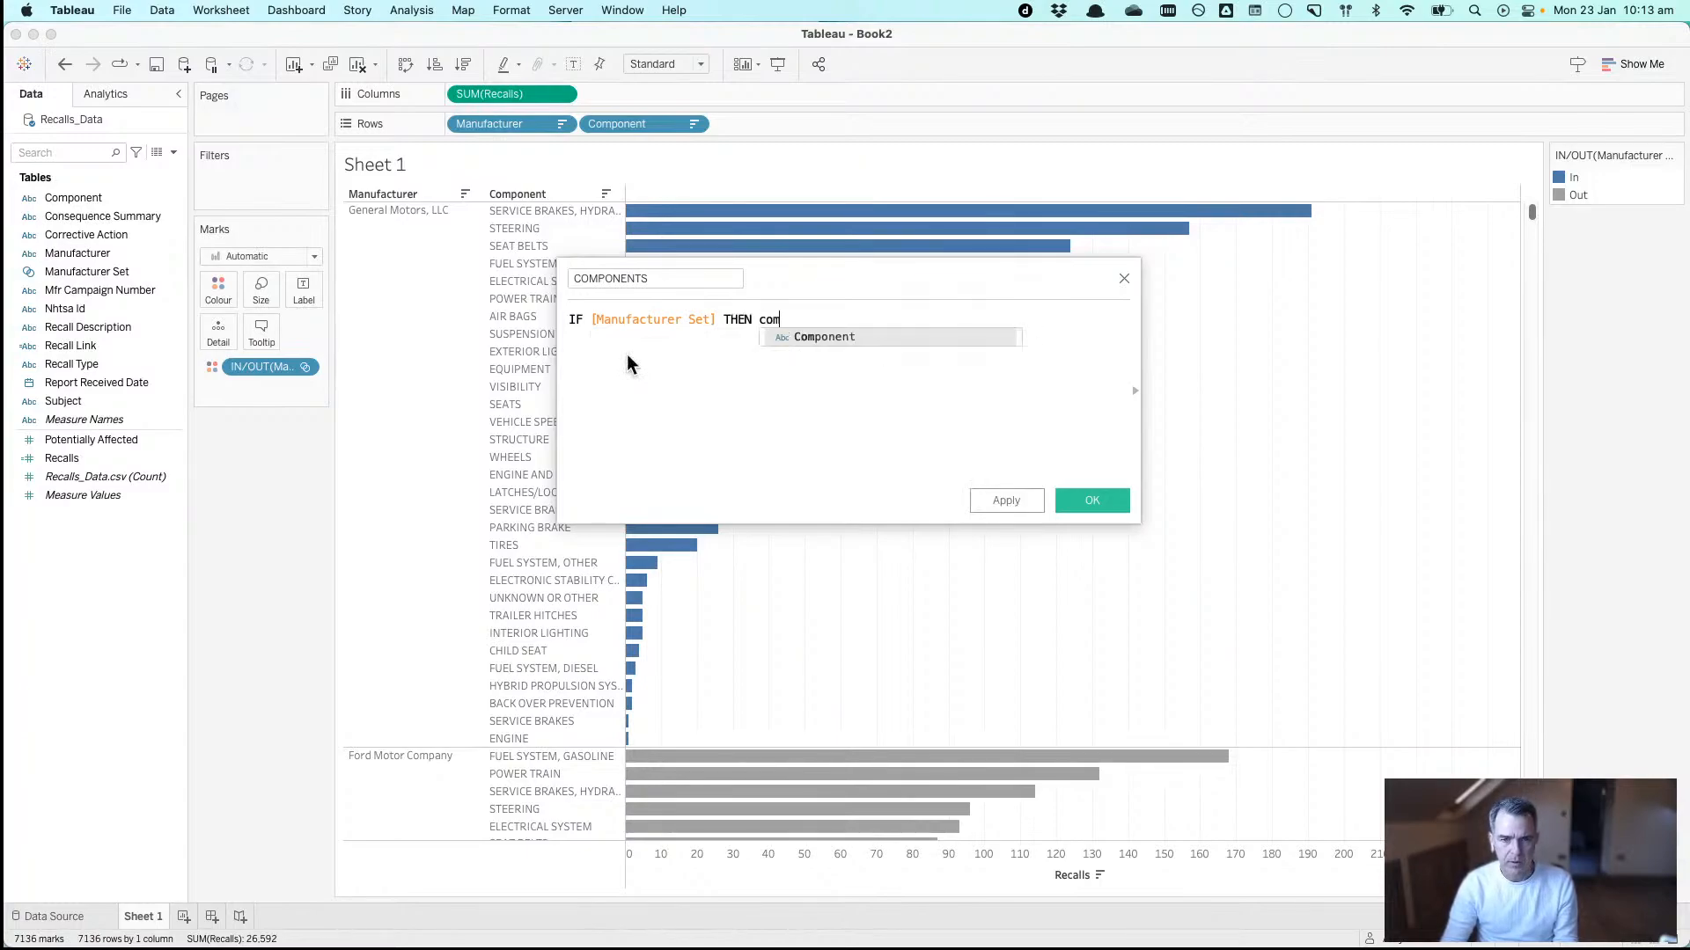
pyautogui.press('Return')
pyautogui.press('Return')
pyautogui.write('EN')
pyautogui.press('Return')
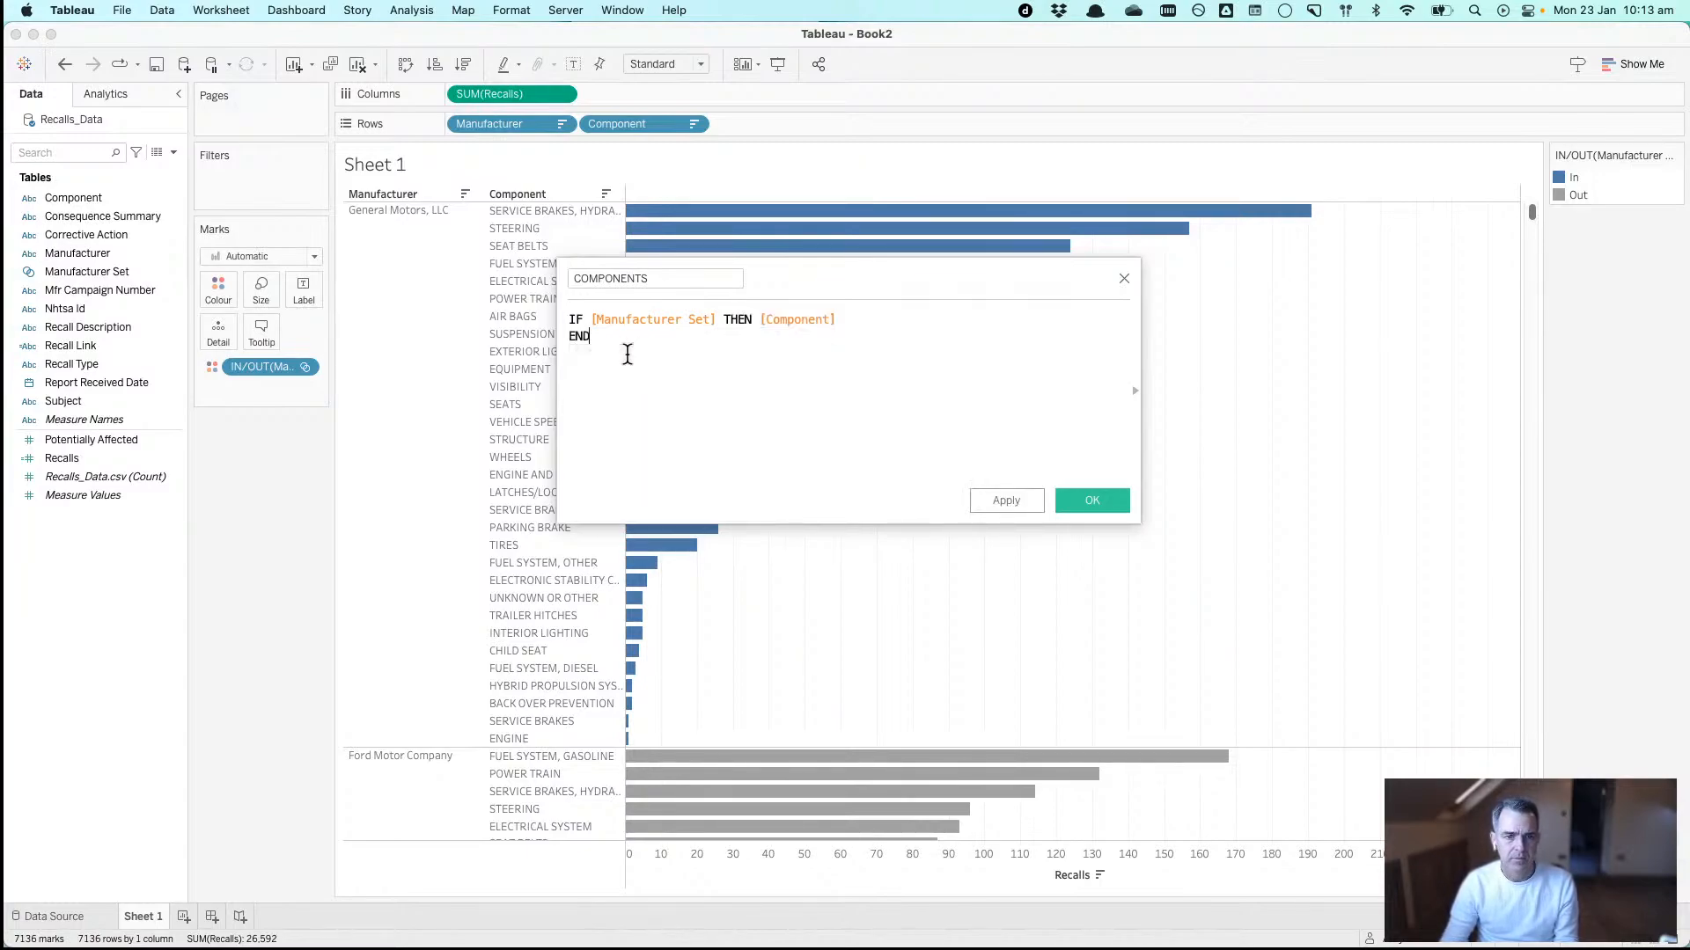
pyautogui.click(1065, 490)
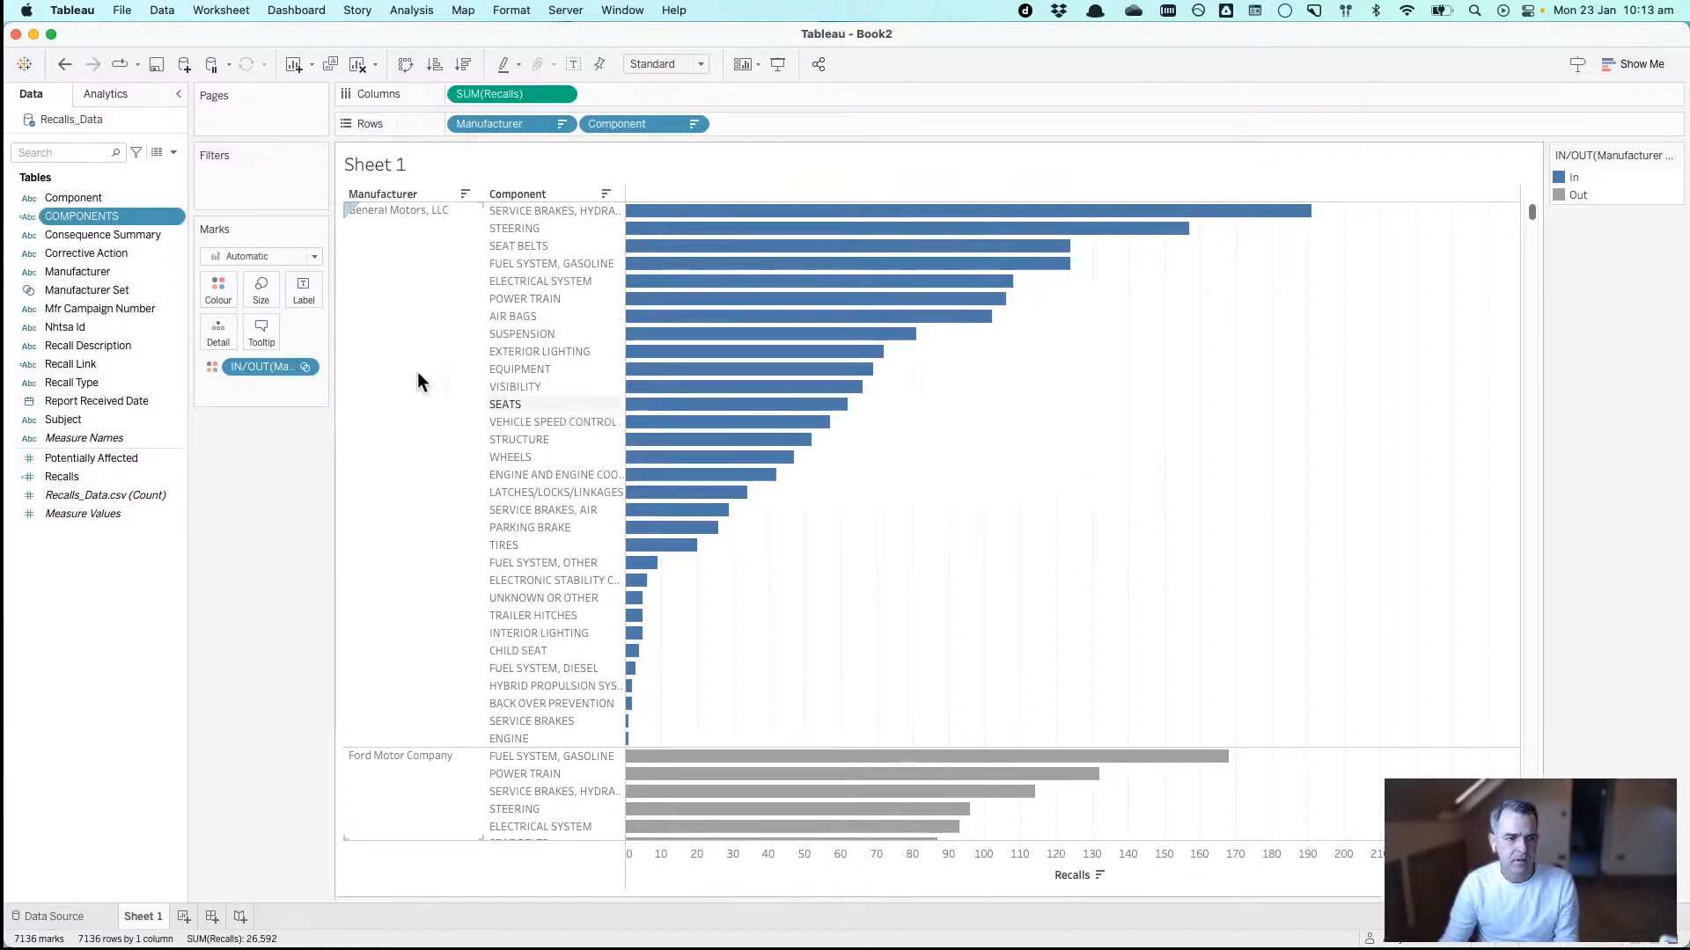
# - Replace Component on Rows with the COMPONENTS calculation and sort it in descending order of Recalls
pyautogui.moveTo(94, 218); pyautogui.dragTo(631, 125)
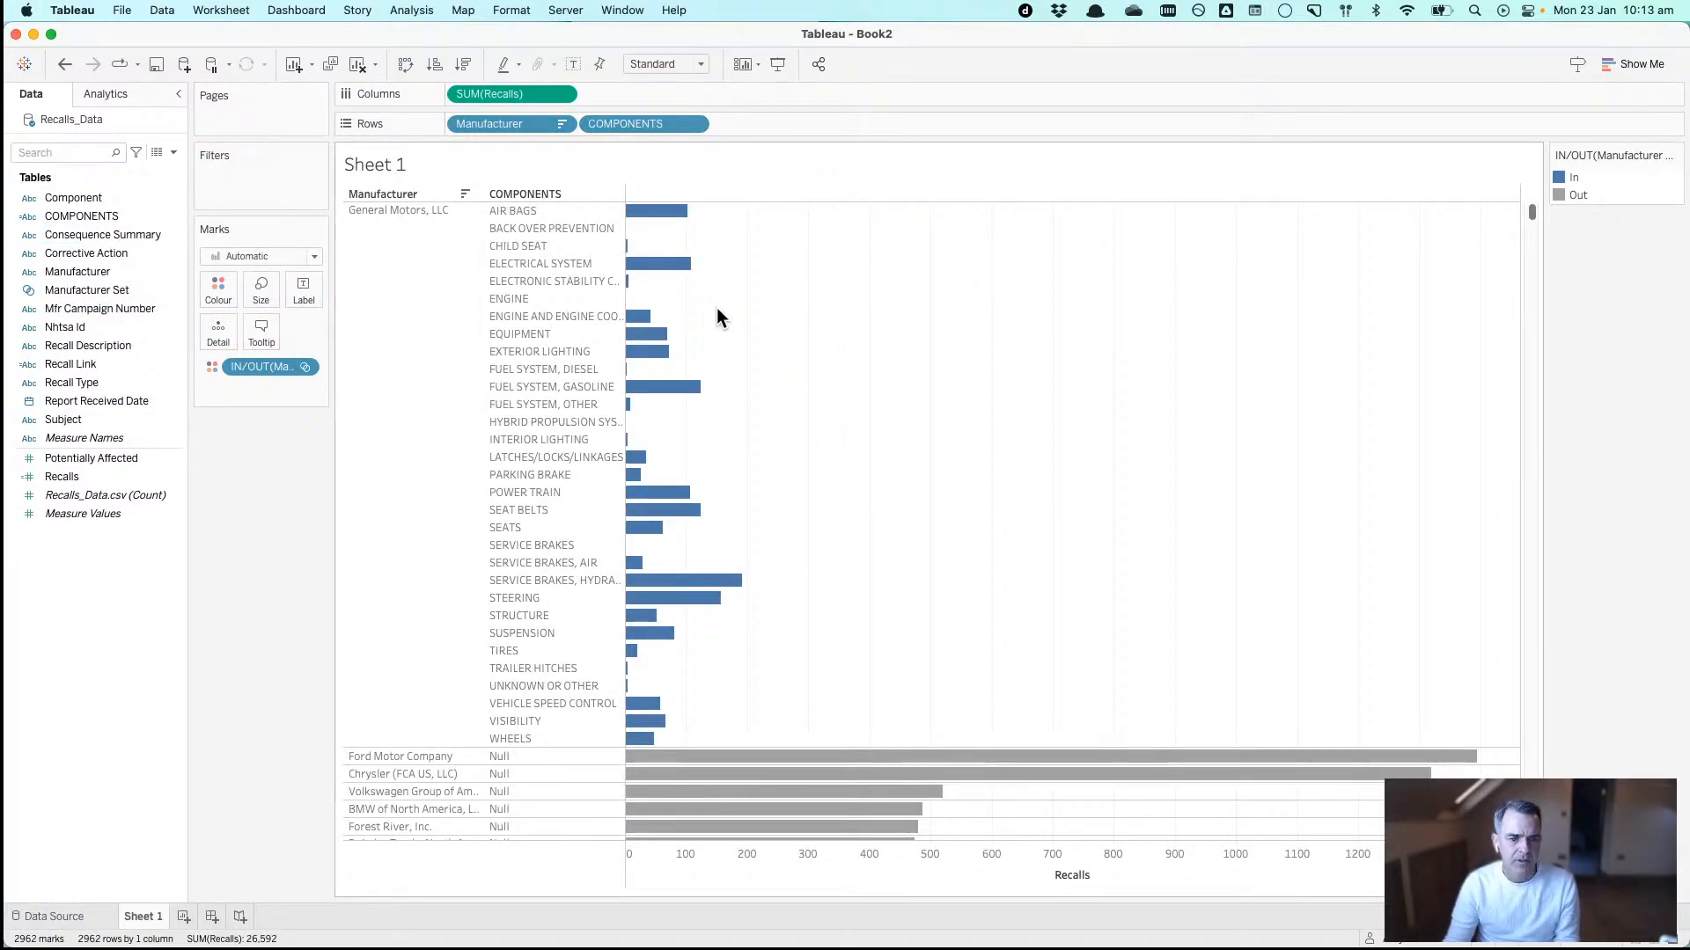
pyautogui.click(471, 64)
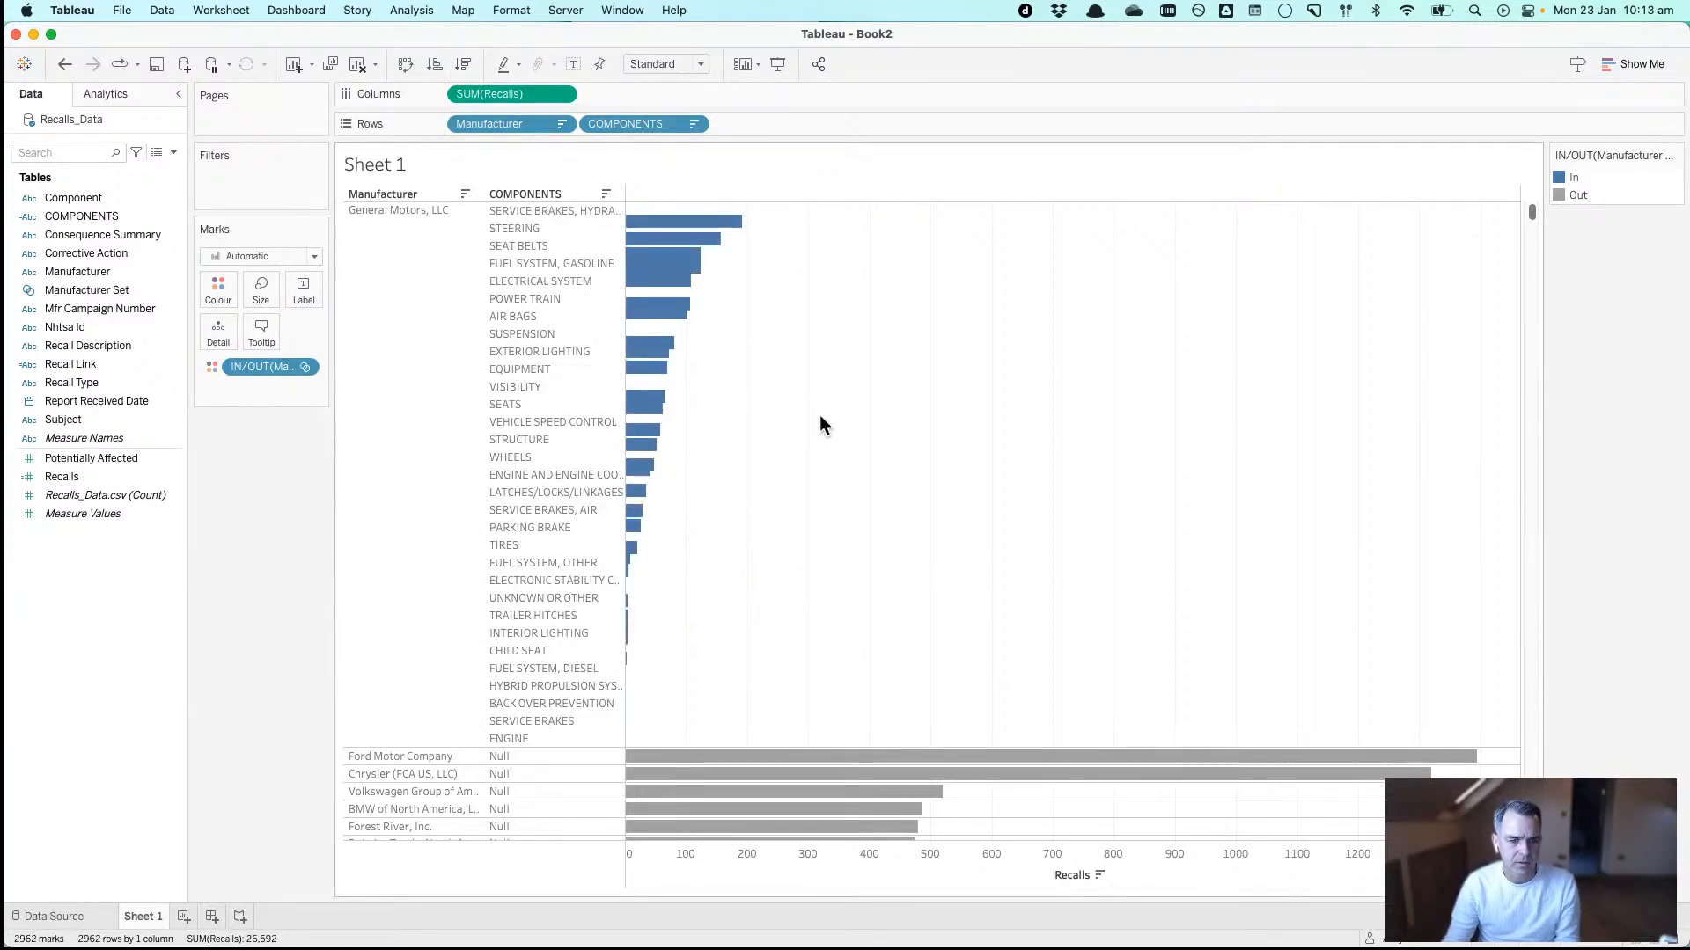
# - Edit the COMPONENTS calculation to include an ELSE '' line before END so other manufacturers return an empty string
pyautogui.rightClick(82, 211)
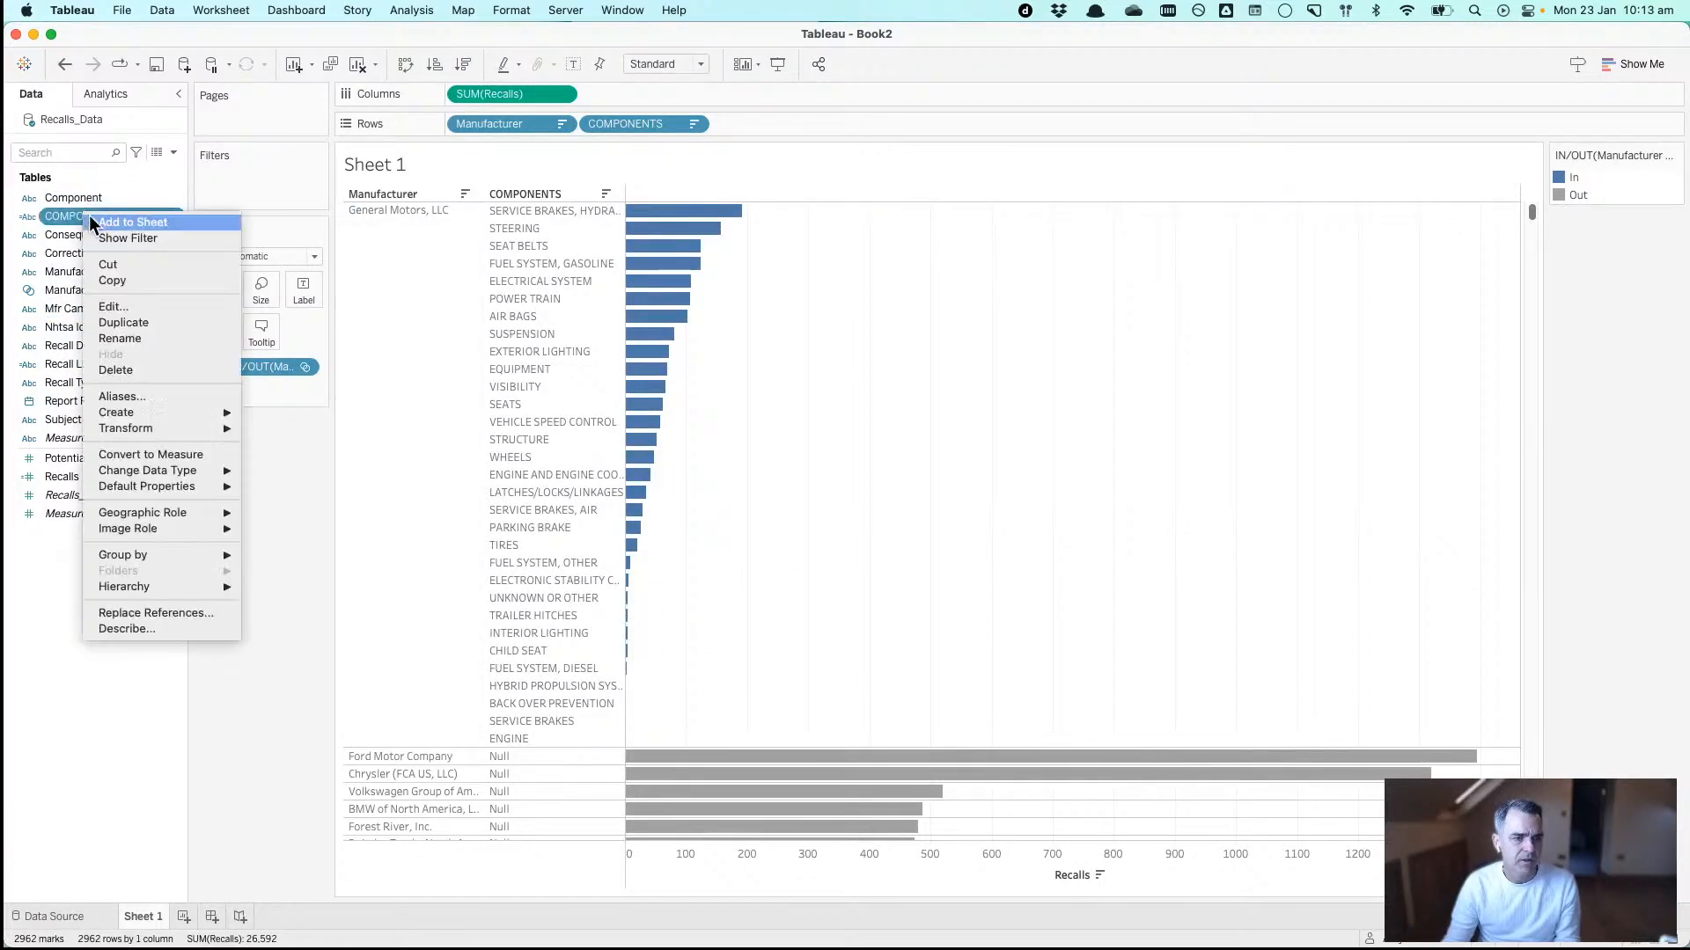
pyautogui.click(116, 304)
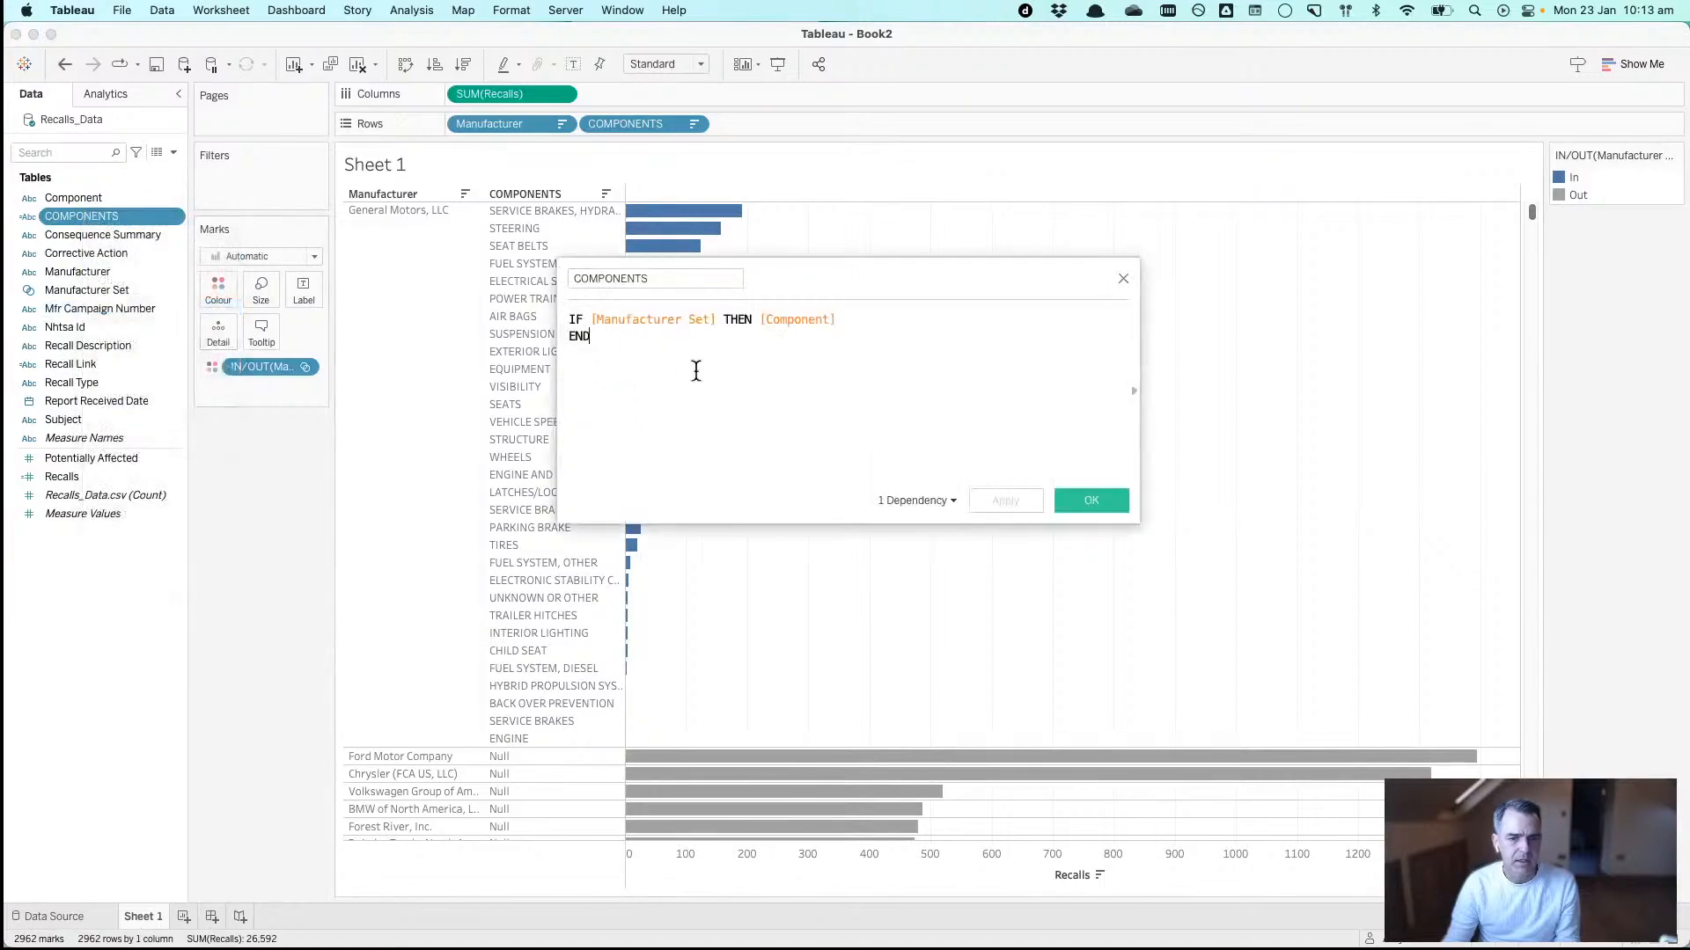
pyautogui.click(924, 315)
pyautogui.press('Return')
pyautogui.write("ELSE ''")
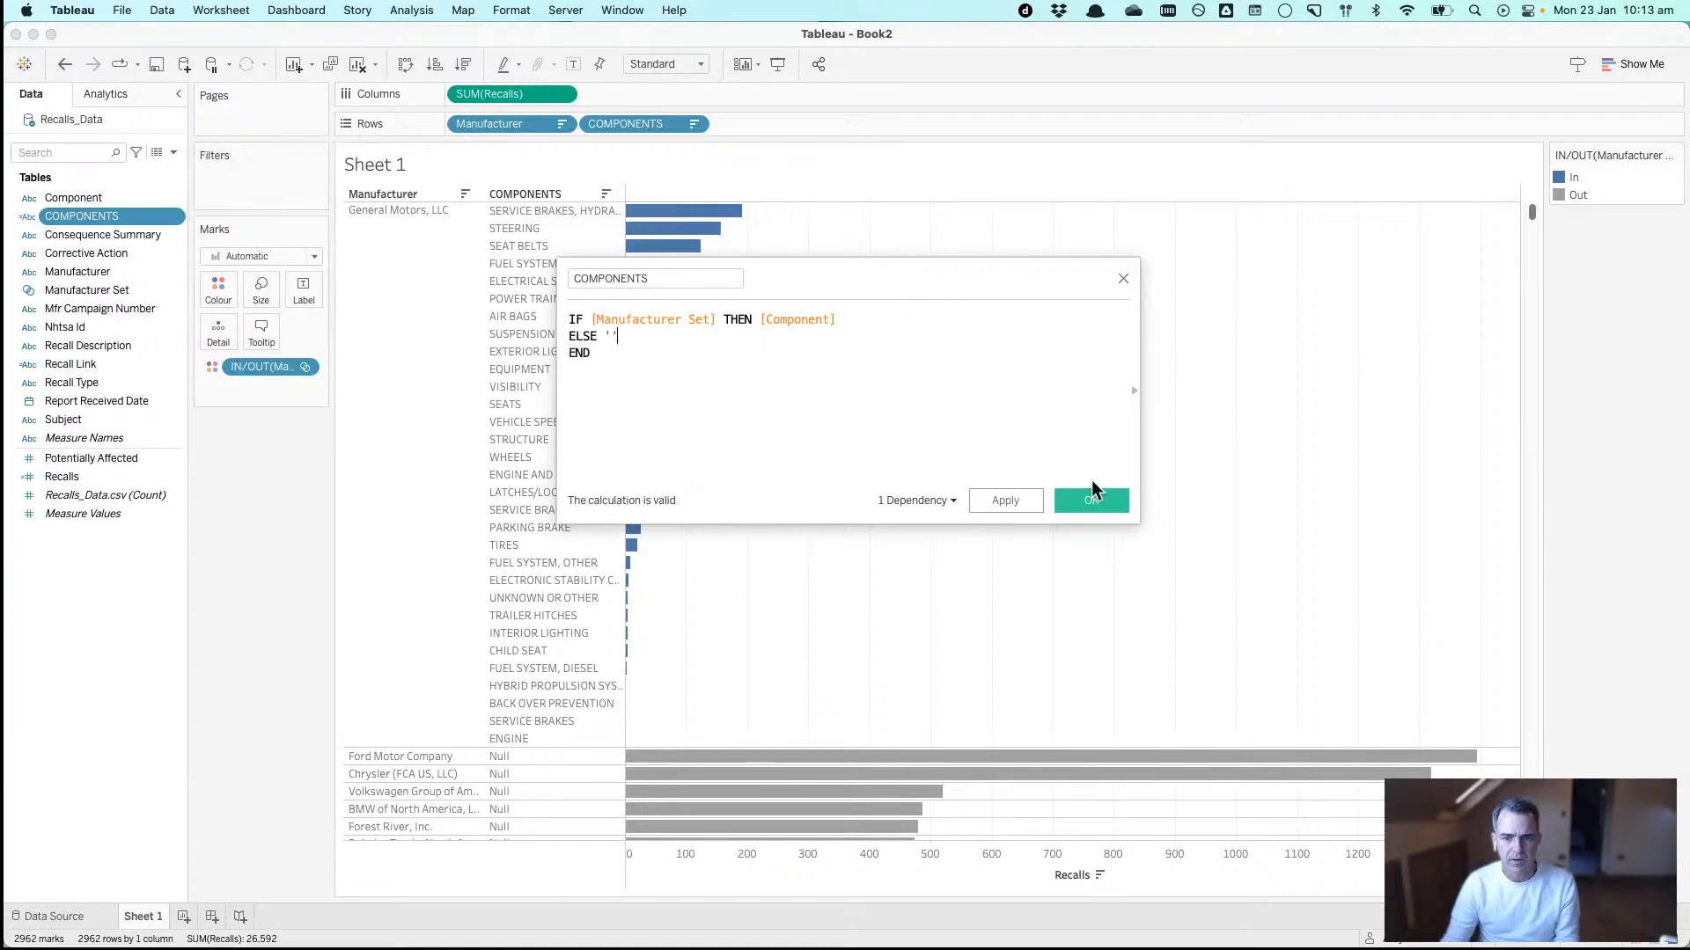
pyautogui.click(1091, 499)
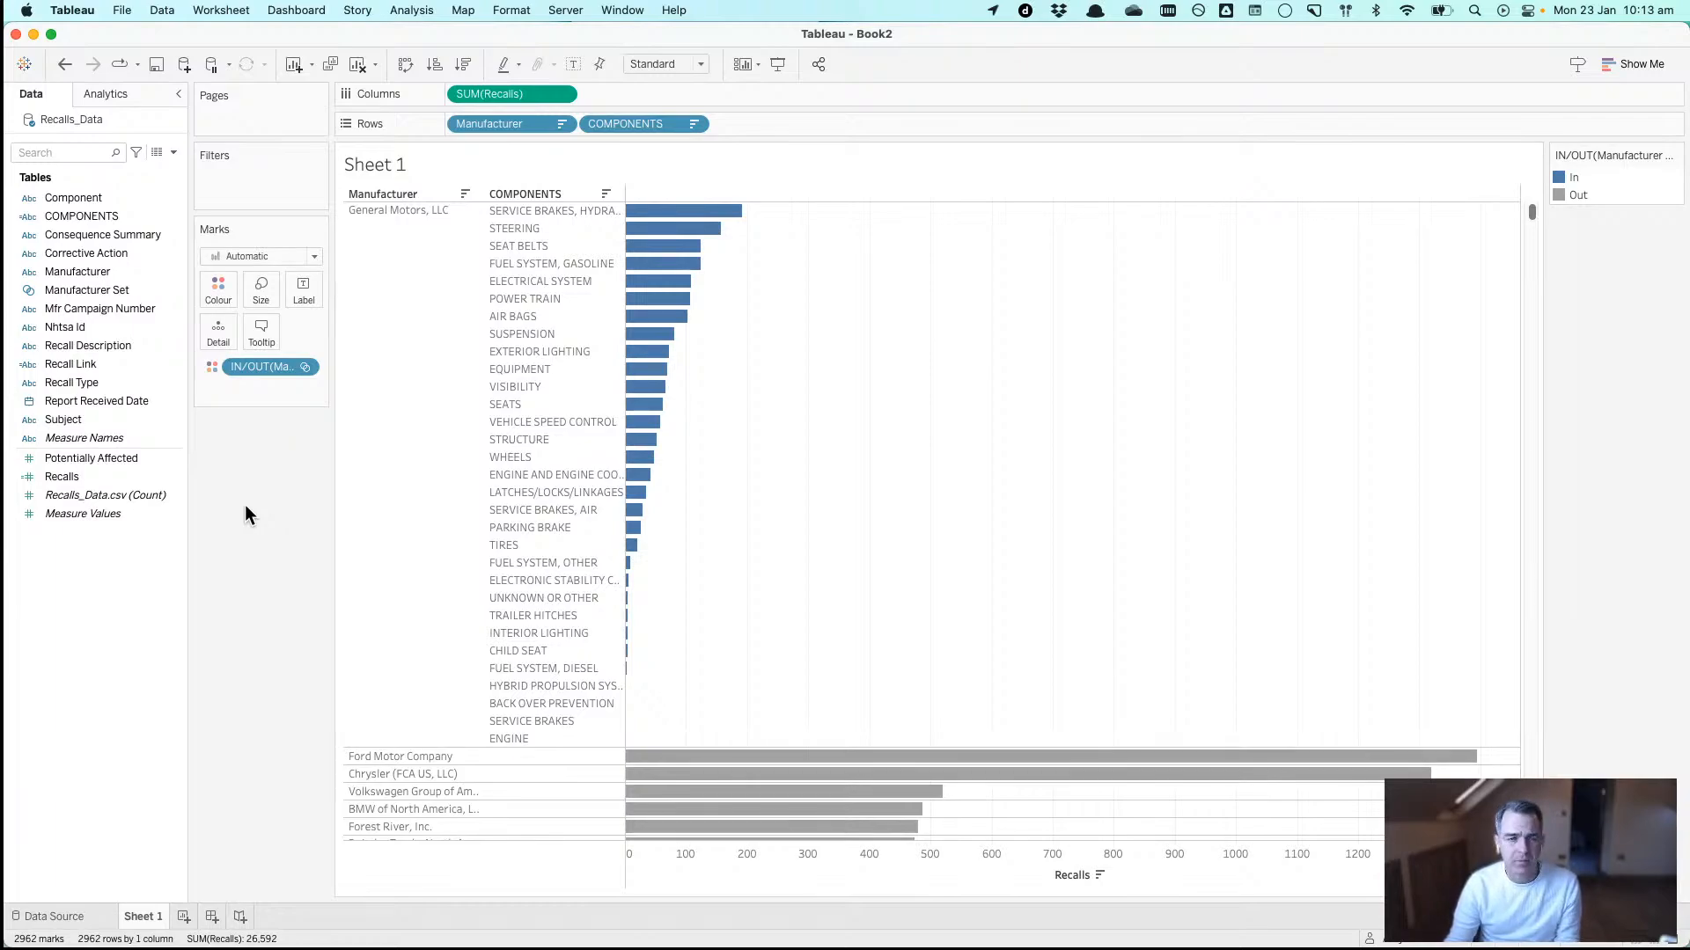
# - Open the list of actions for the worksheet
pyautogui.click(214, 10)
pyautogui.click(231, 132)
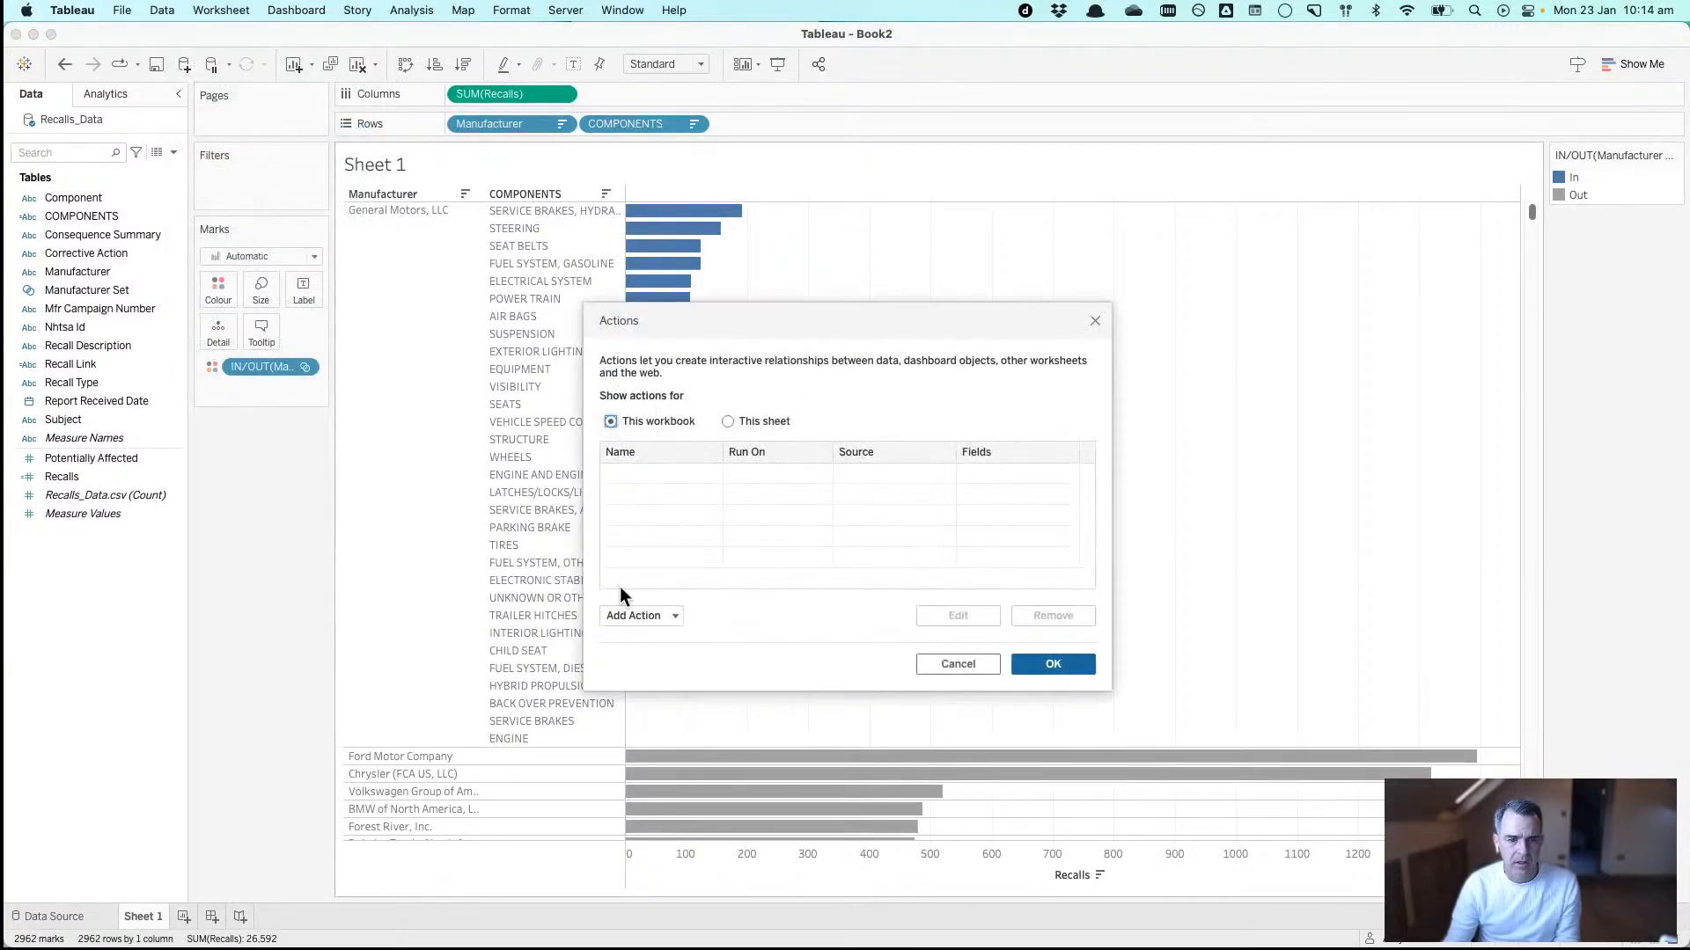
pyautogui.click(640, 615)
pyautogui.click(695, 583)
pyautogui.write('U')
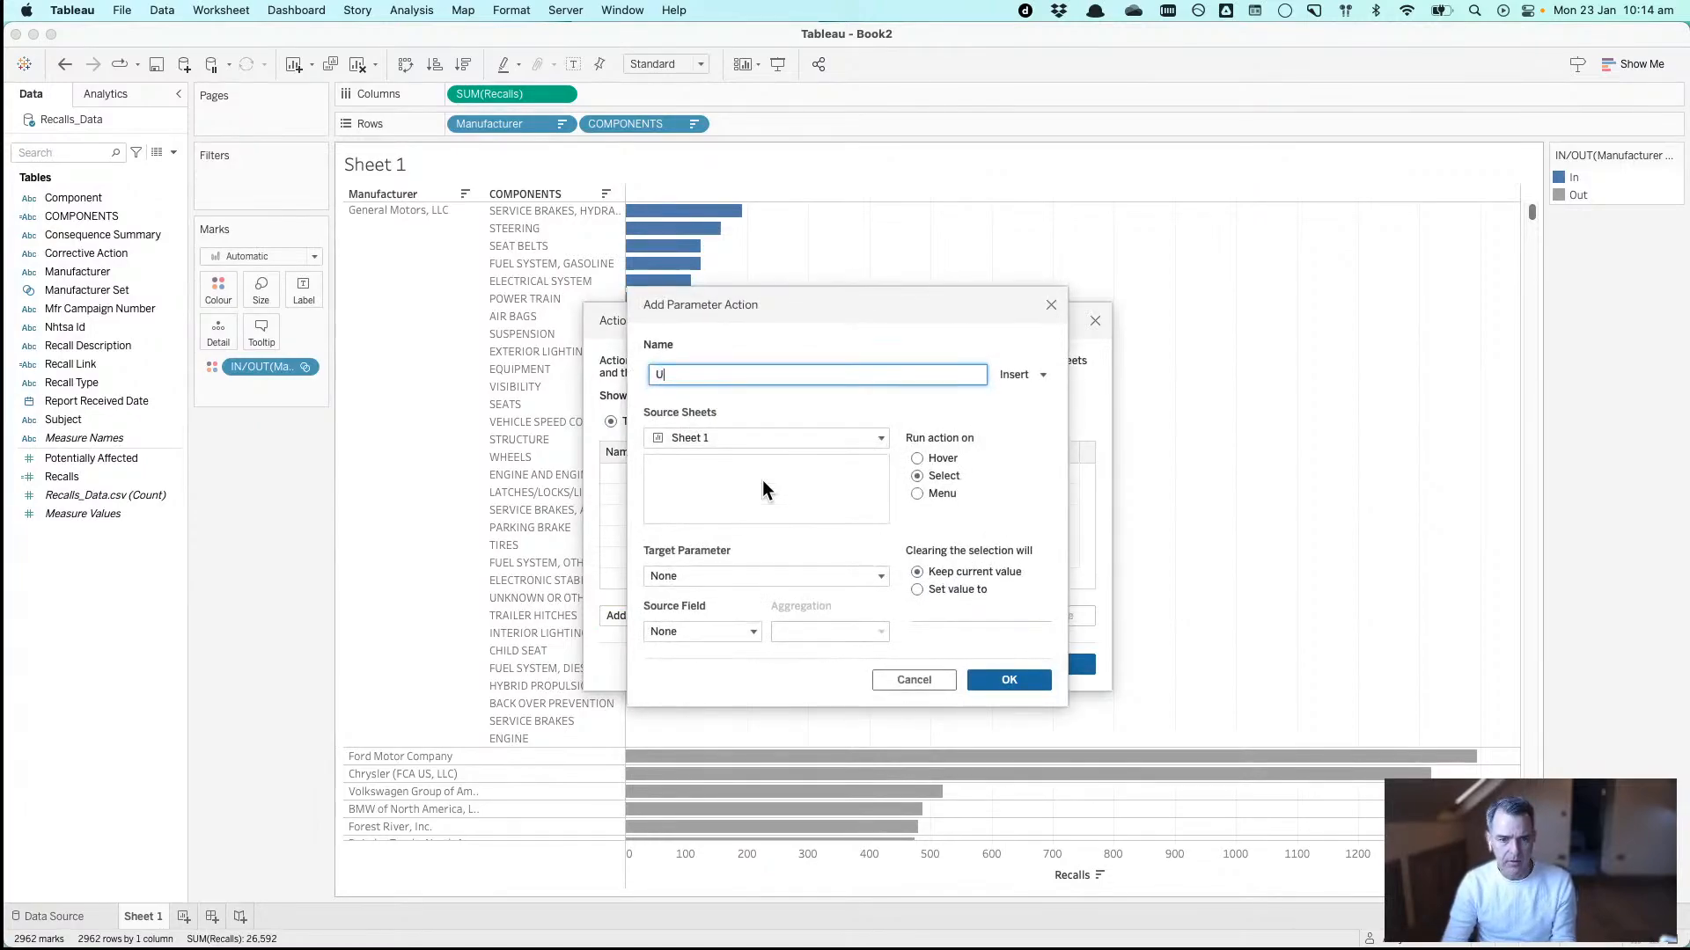
pyautogui.click(895, 671)
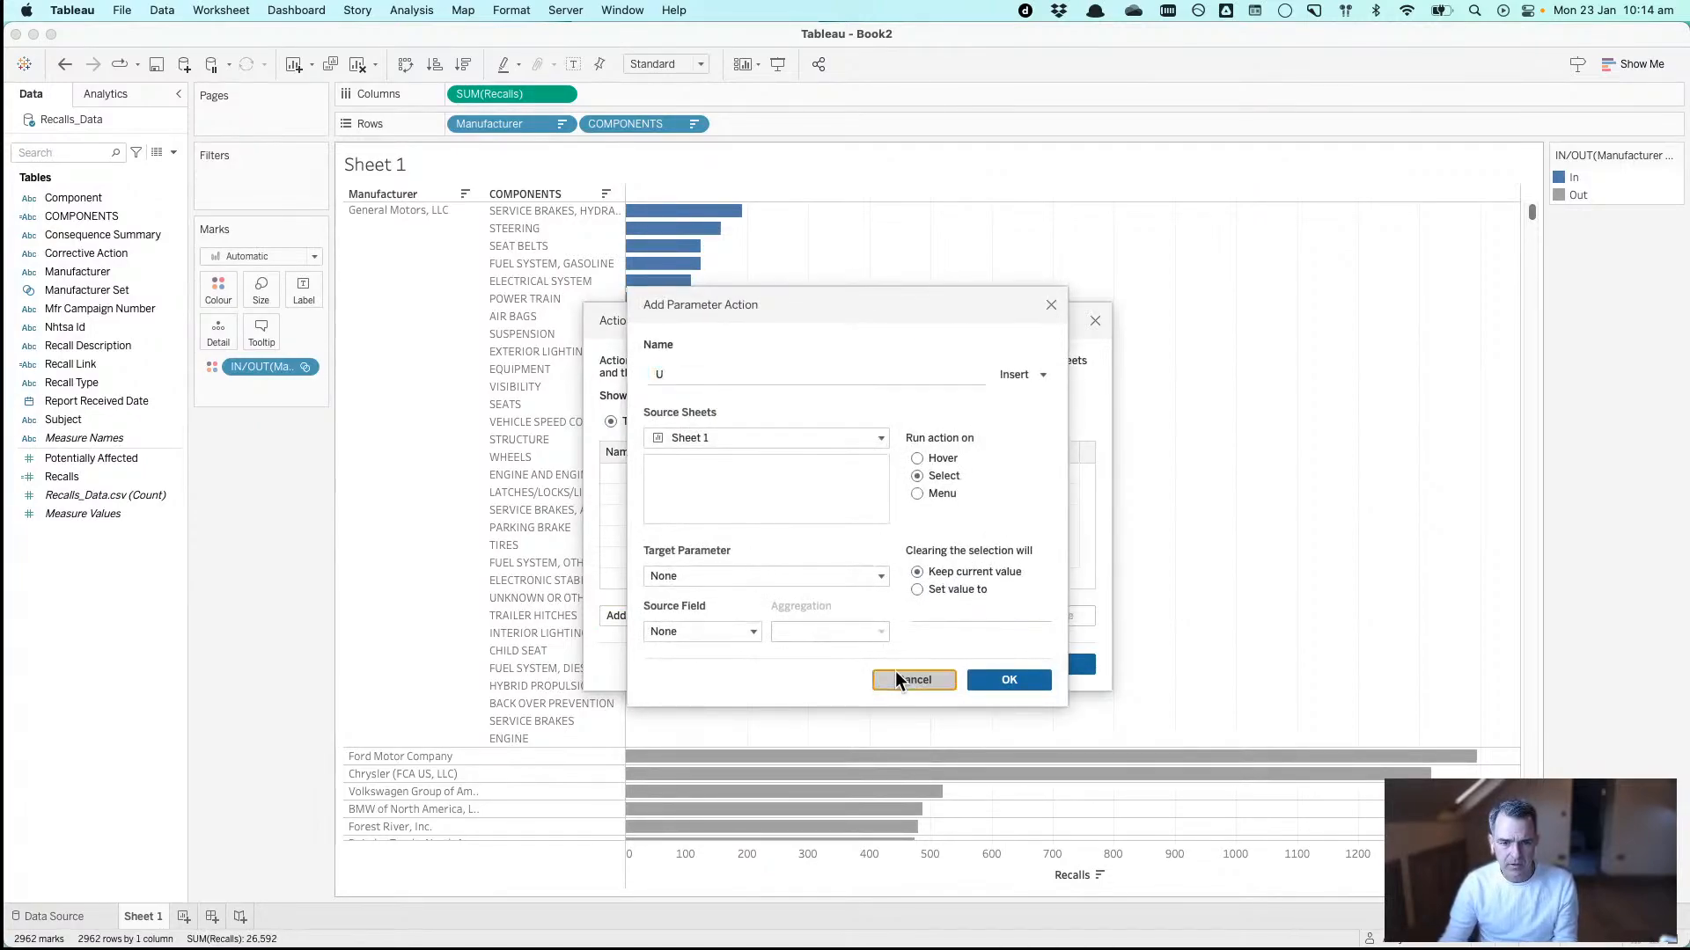
# - Add a Change Set Values action on Sheet 1 and name it Updatse Manufacturer Set
pyautogui.click(668, 620)
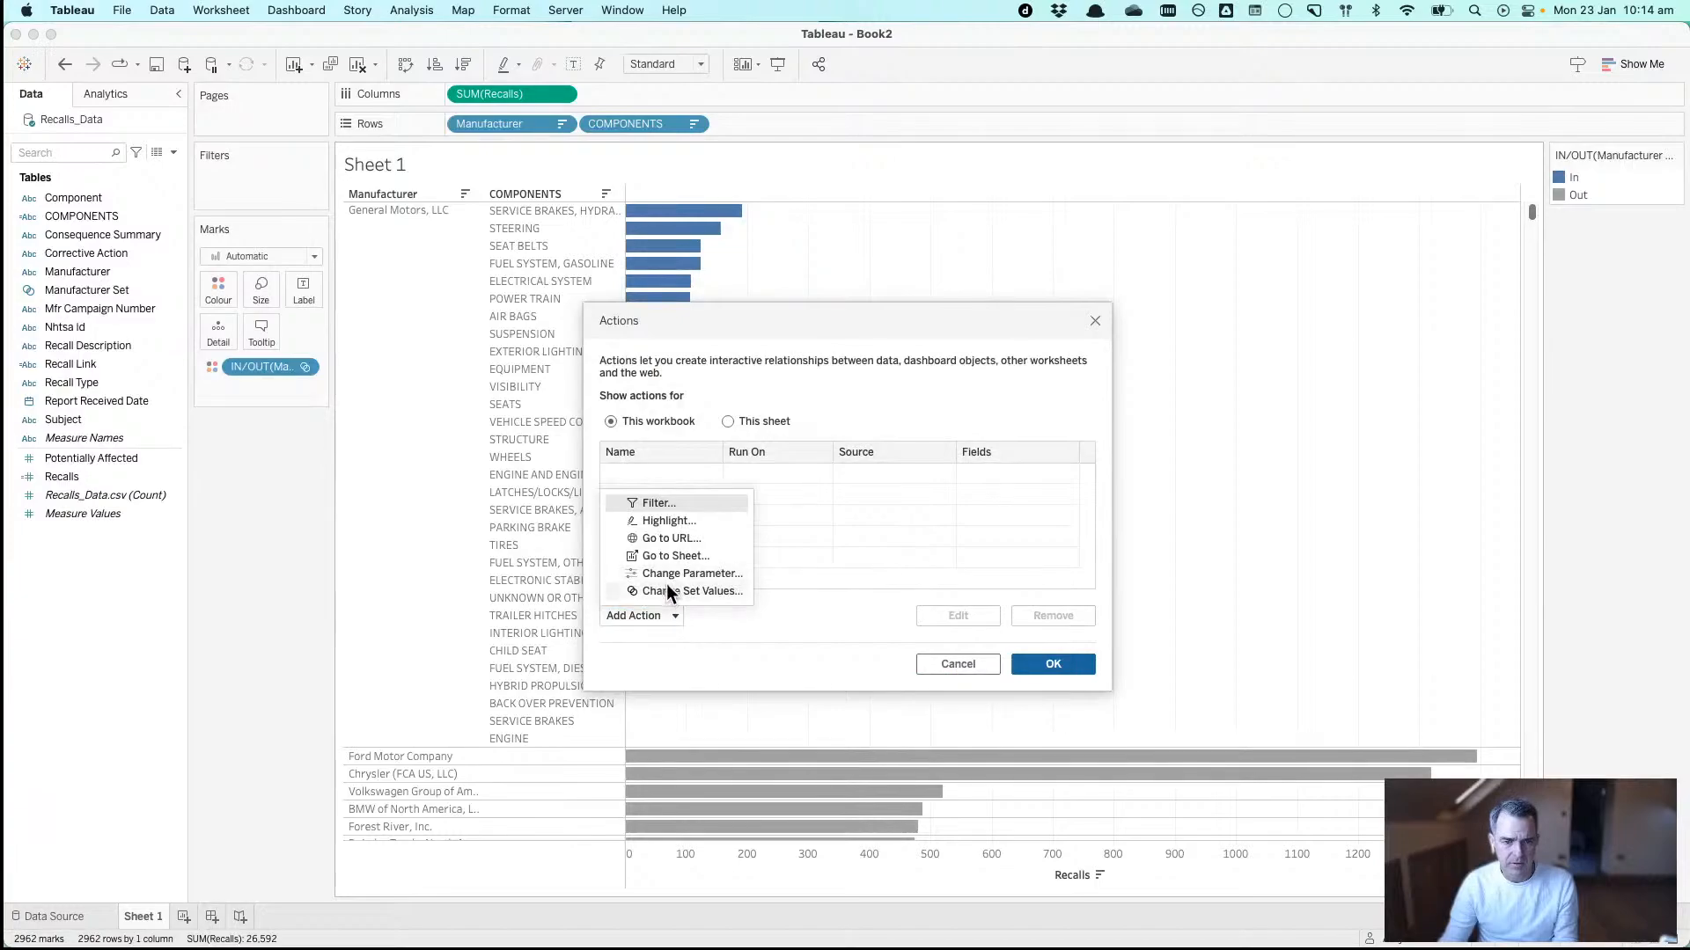
pyautogui.click(668, 590)
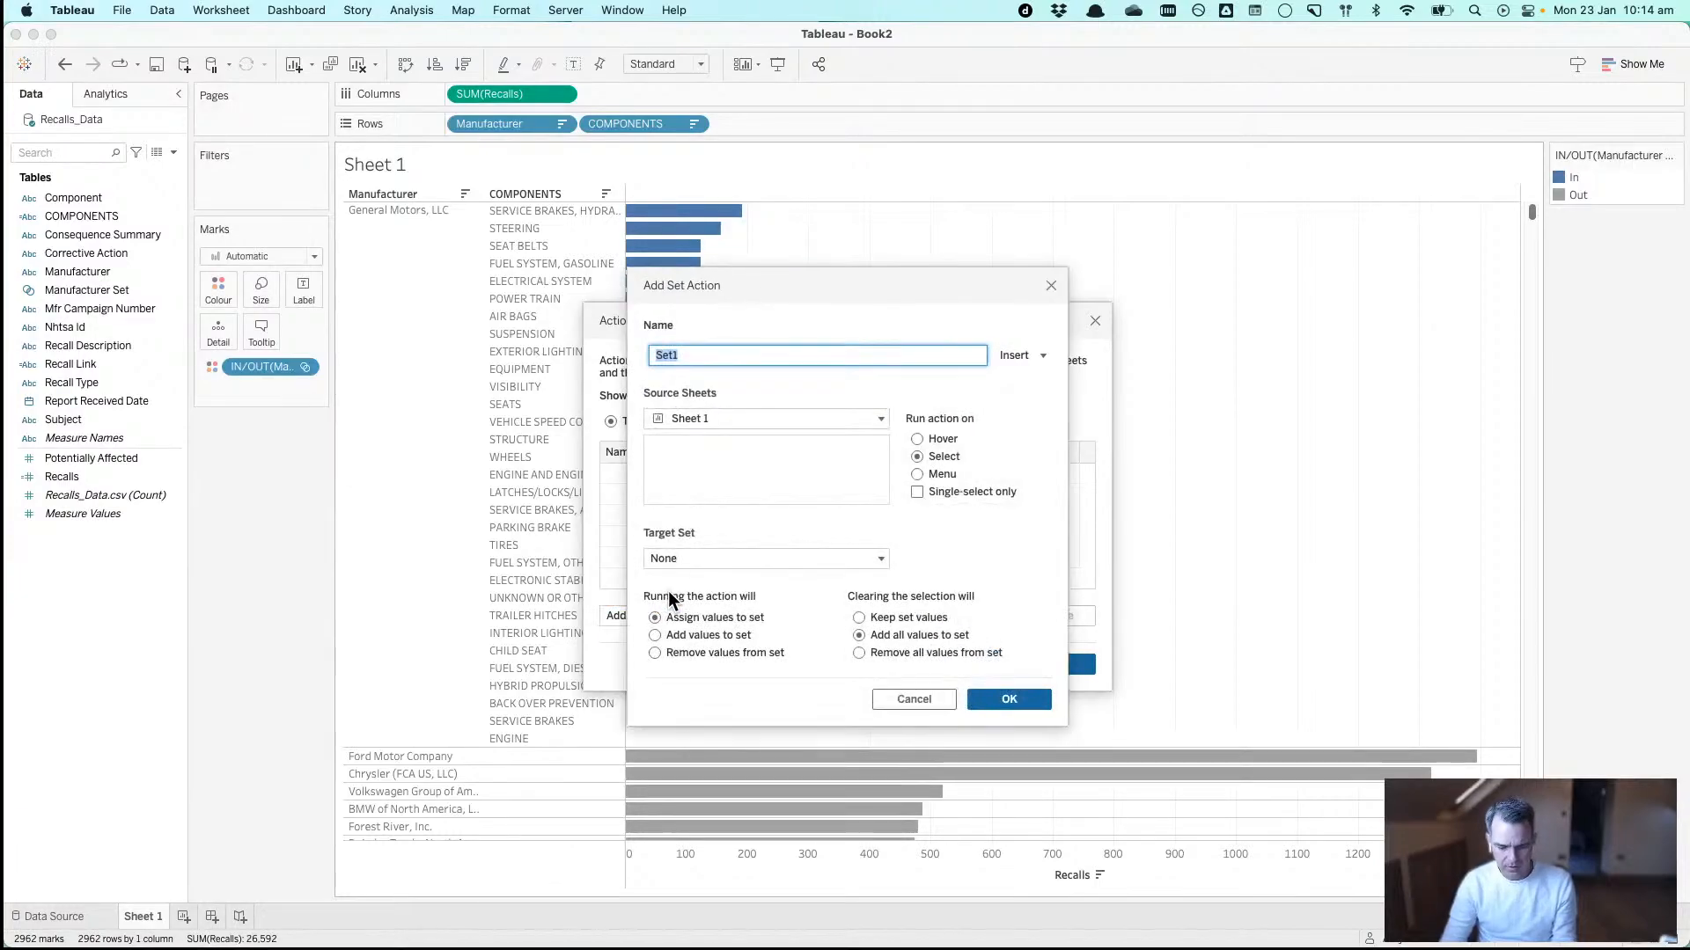
pyautogui.write('Updatse ')
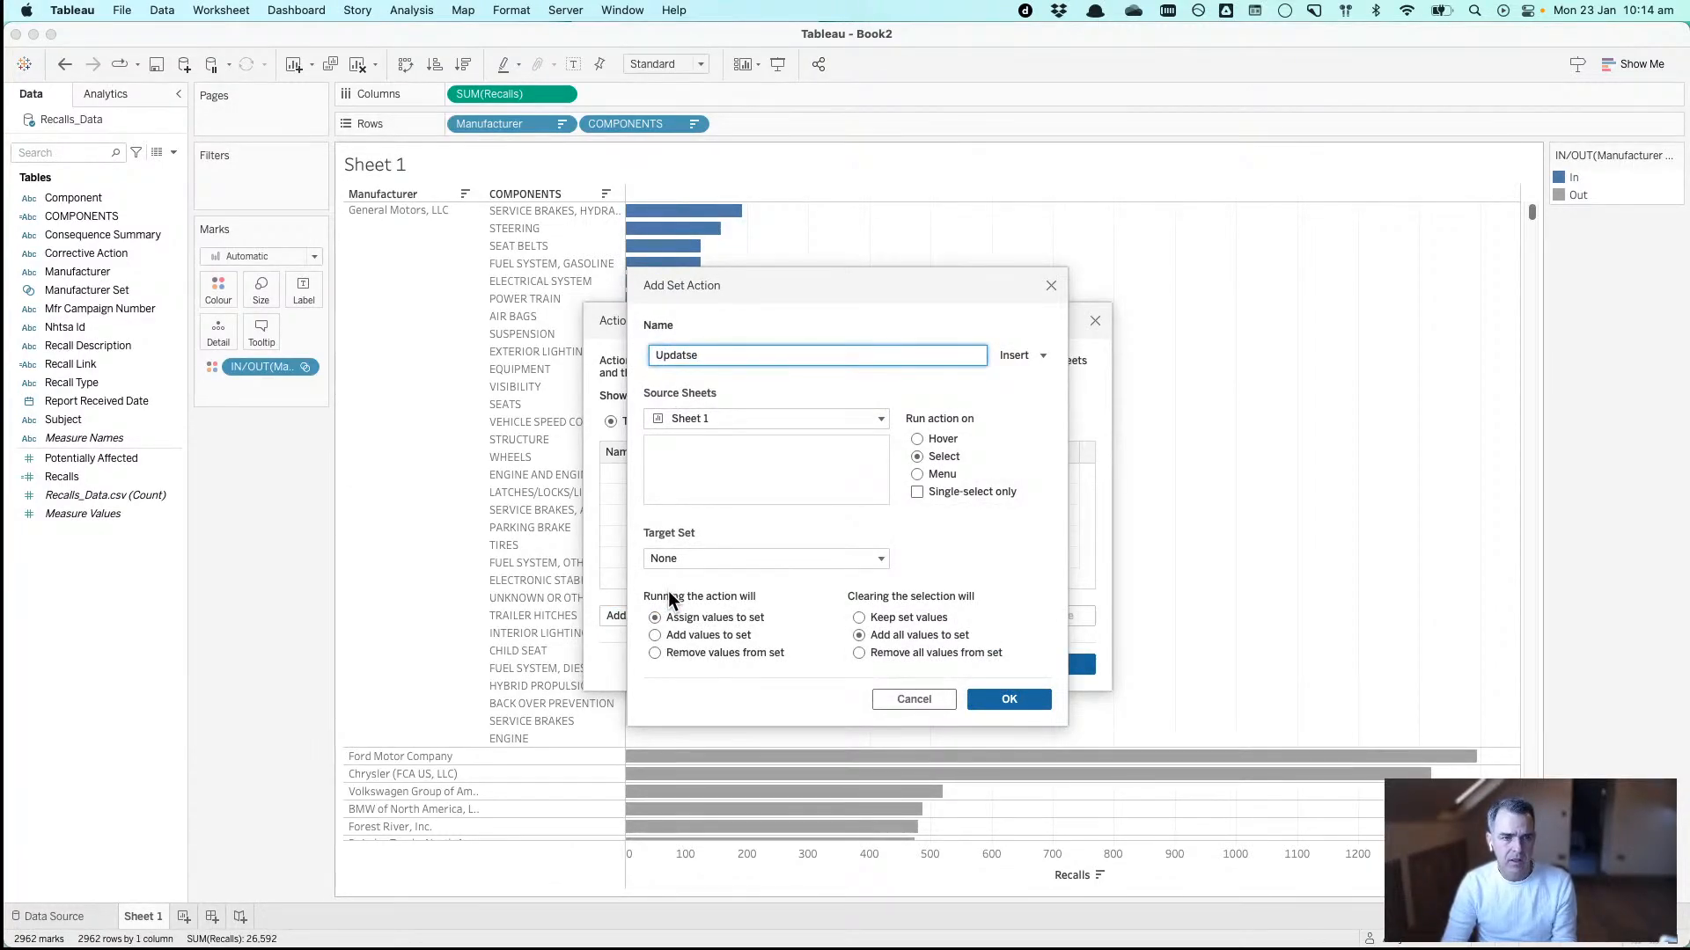
pyautogui.write('Manu')
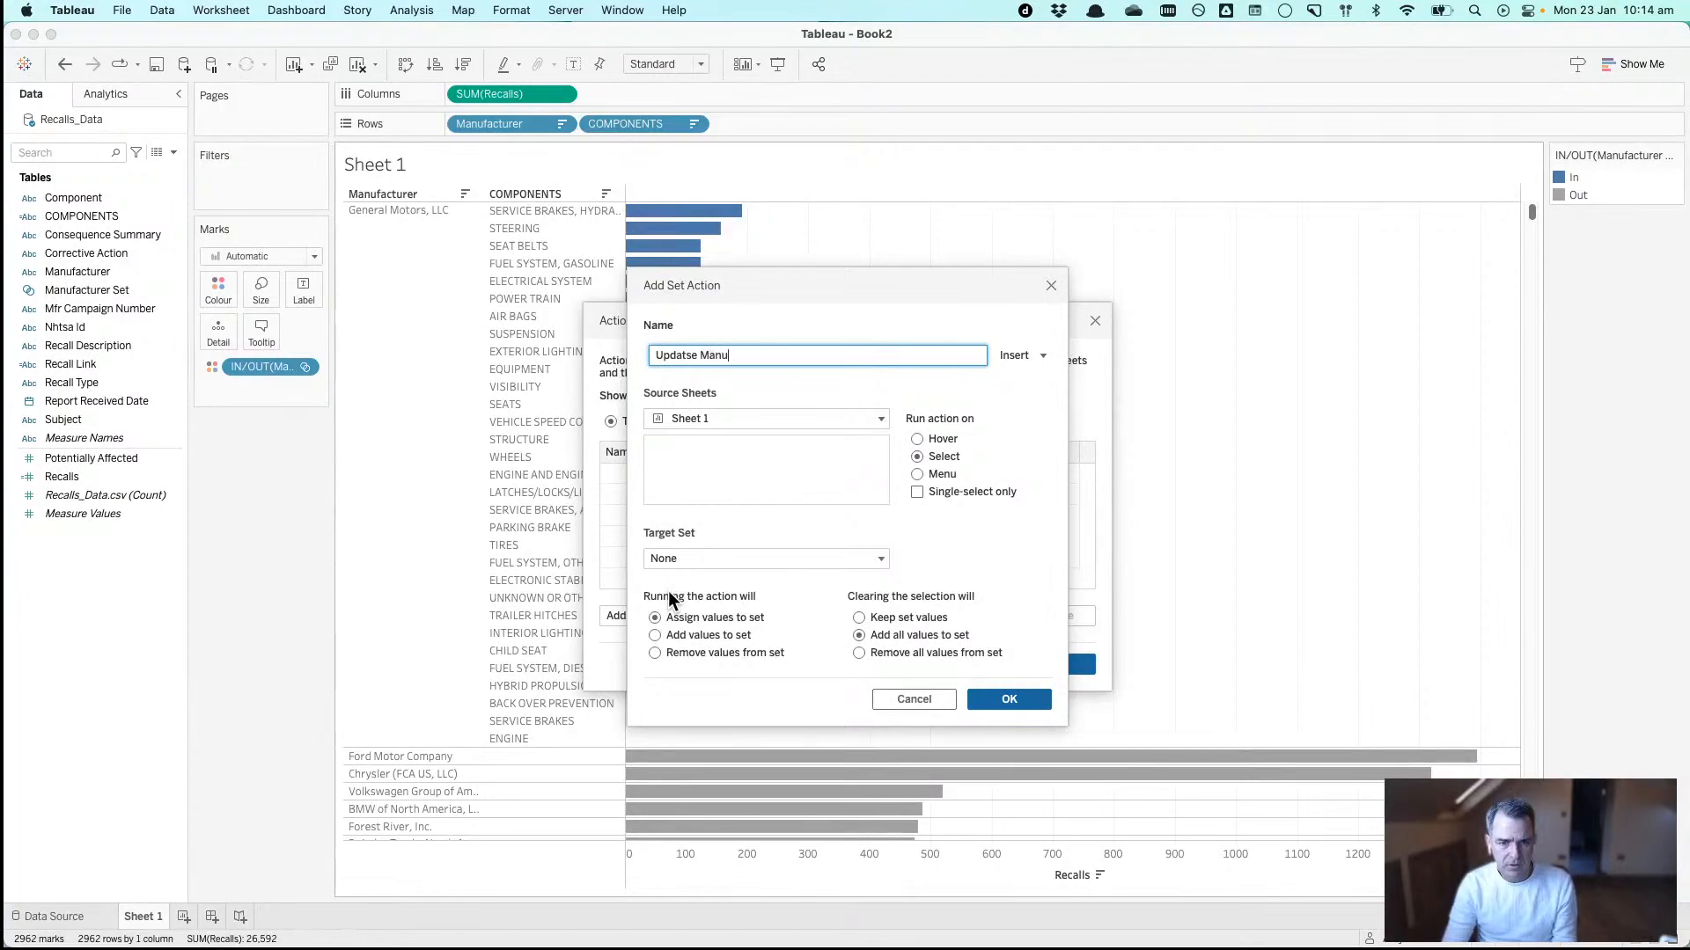
pyautogui.write('fac')
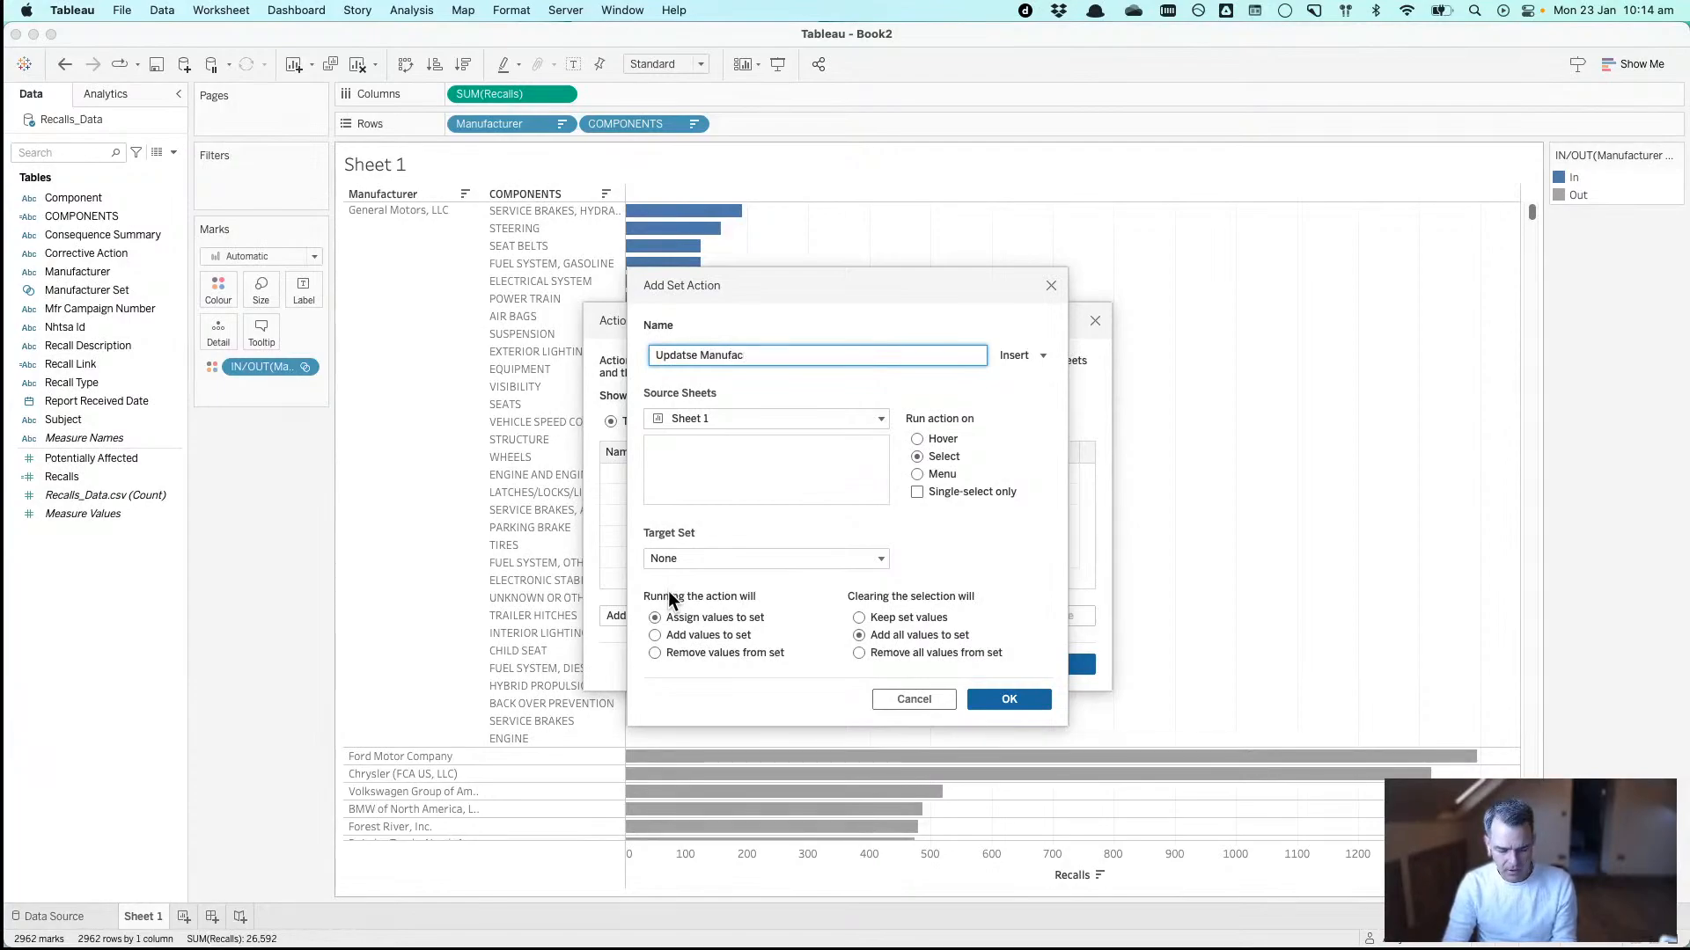
pyautogui.write('turer Set')
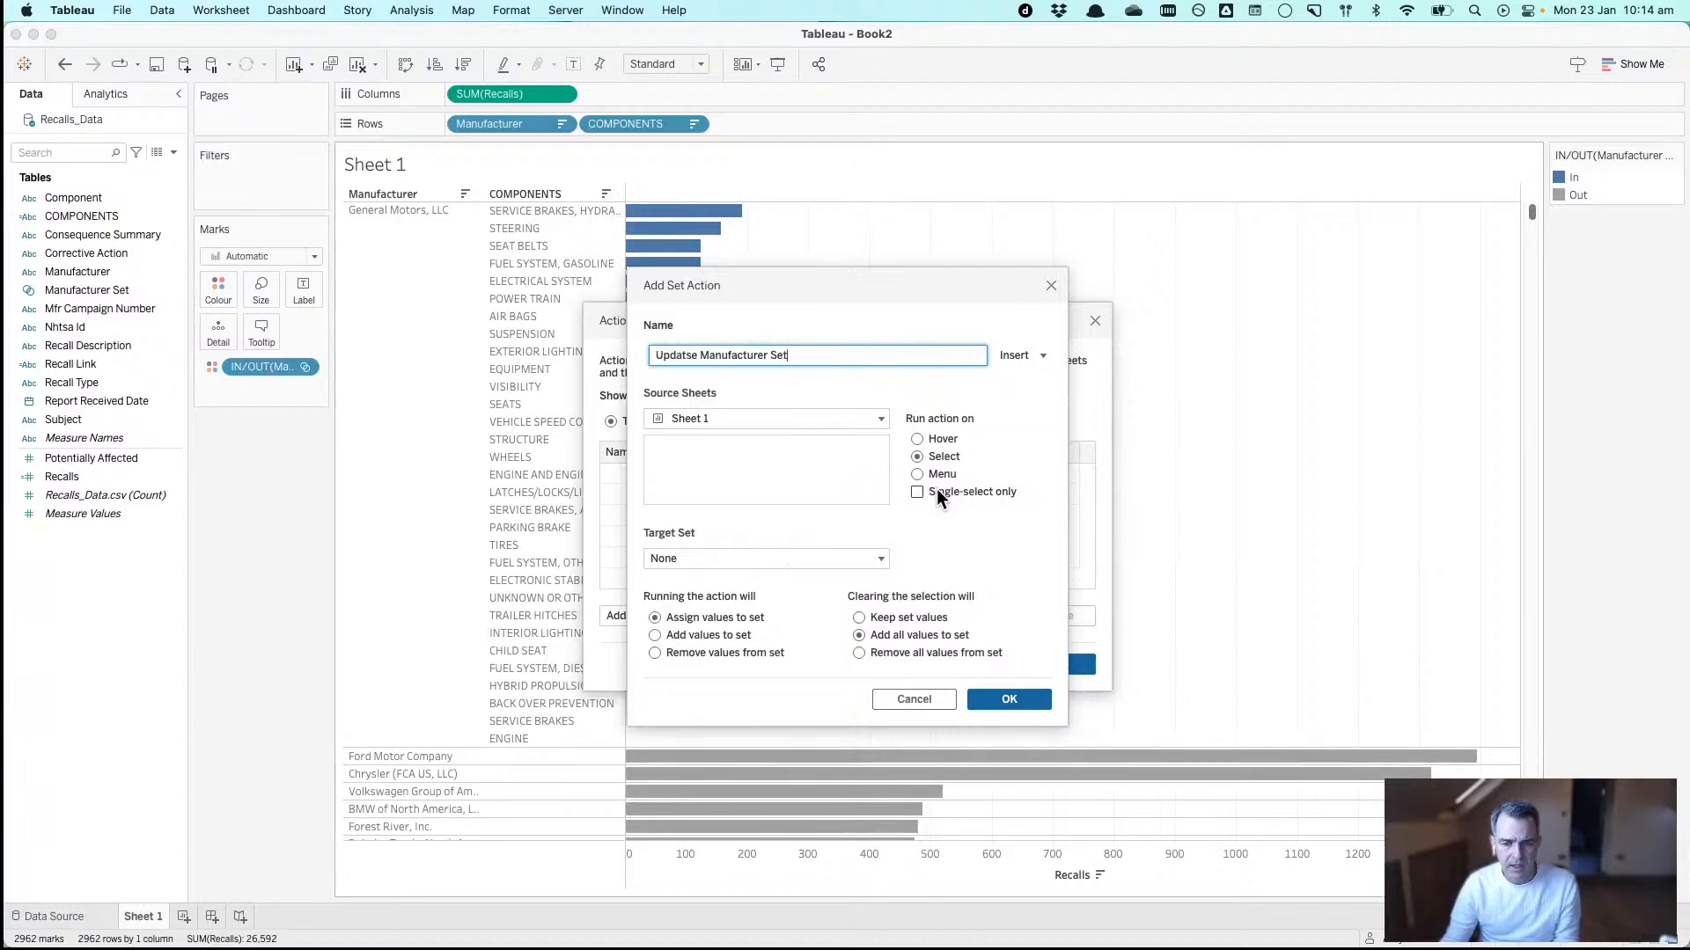
# - Target the action at Manufacturer Set from Recalls_Data, remove all values from the set on clearing the selection, and save it
pyautogui.click(764, 557)
pyautogui.moveTo(759, 598)
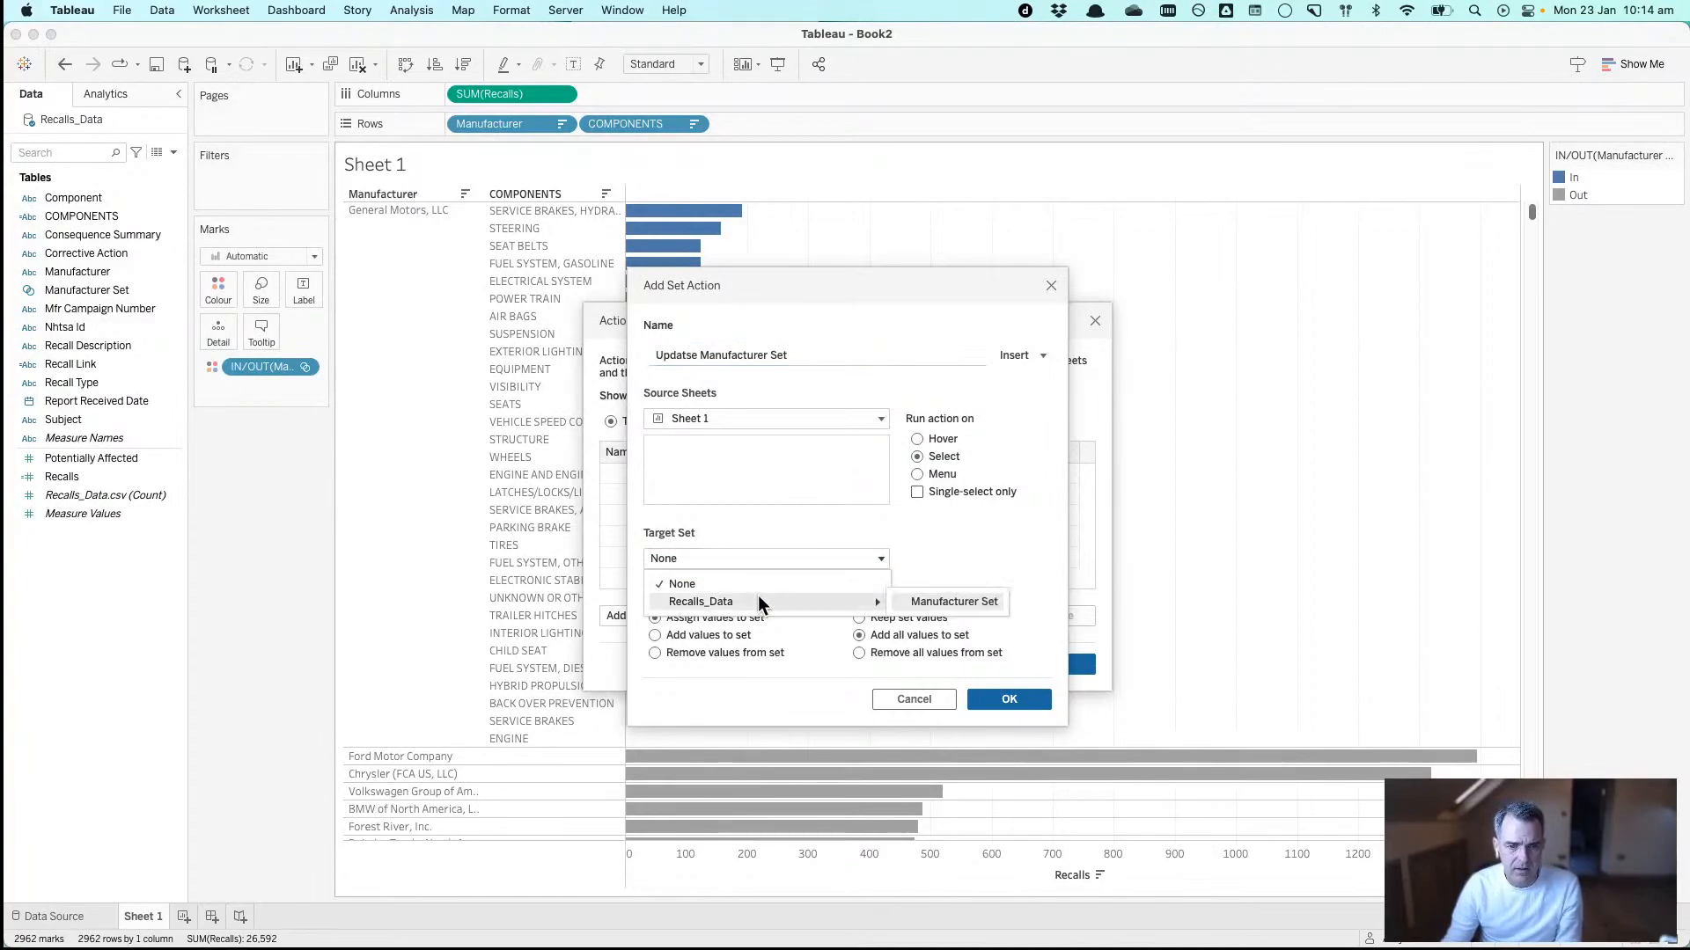
pyautogui.click(920, 601)
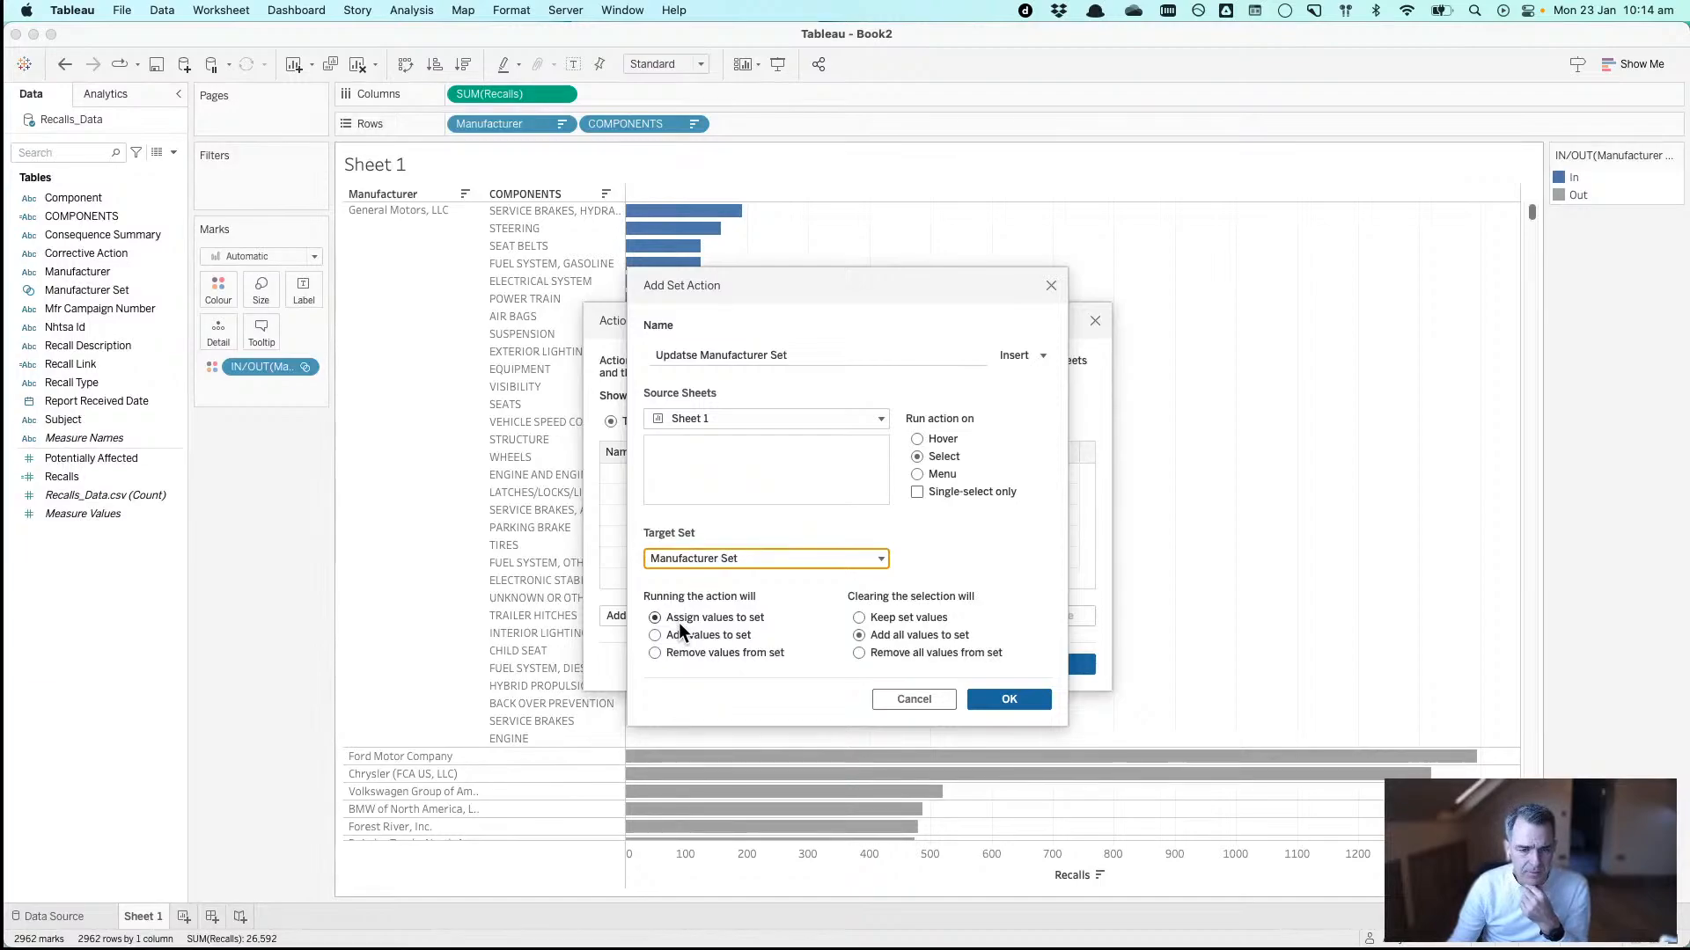
pyautogui.click(912, 636)
pyautogui.click(915, 654)
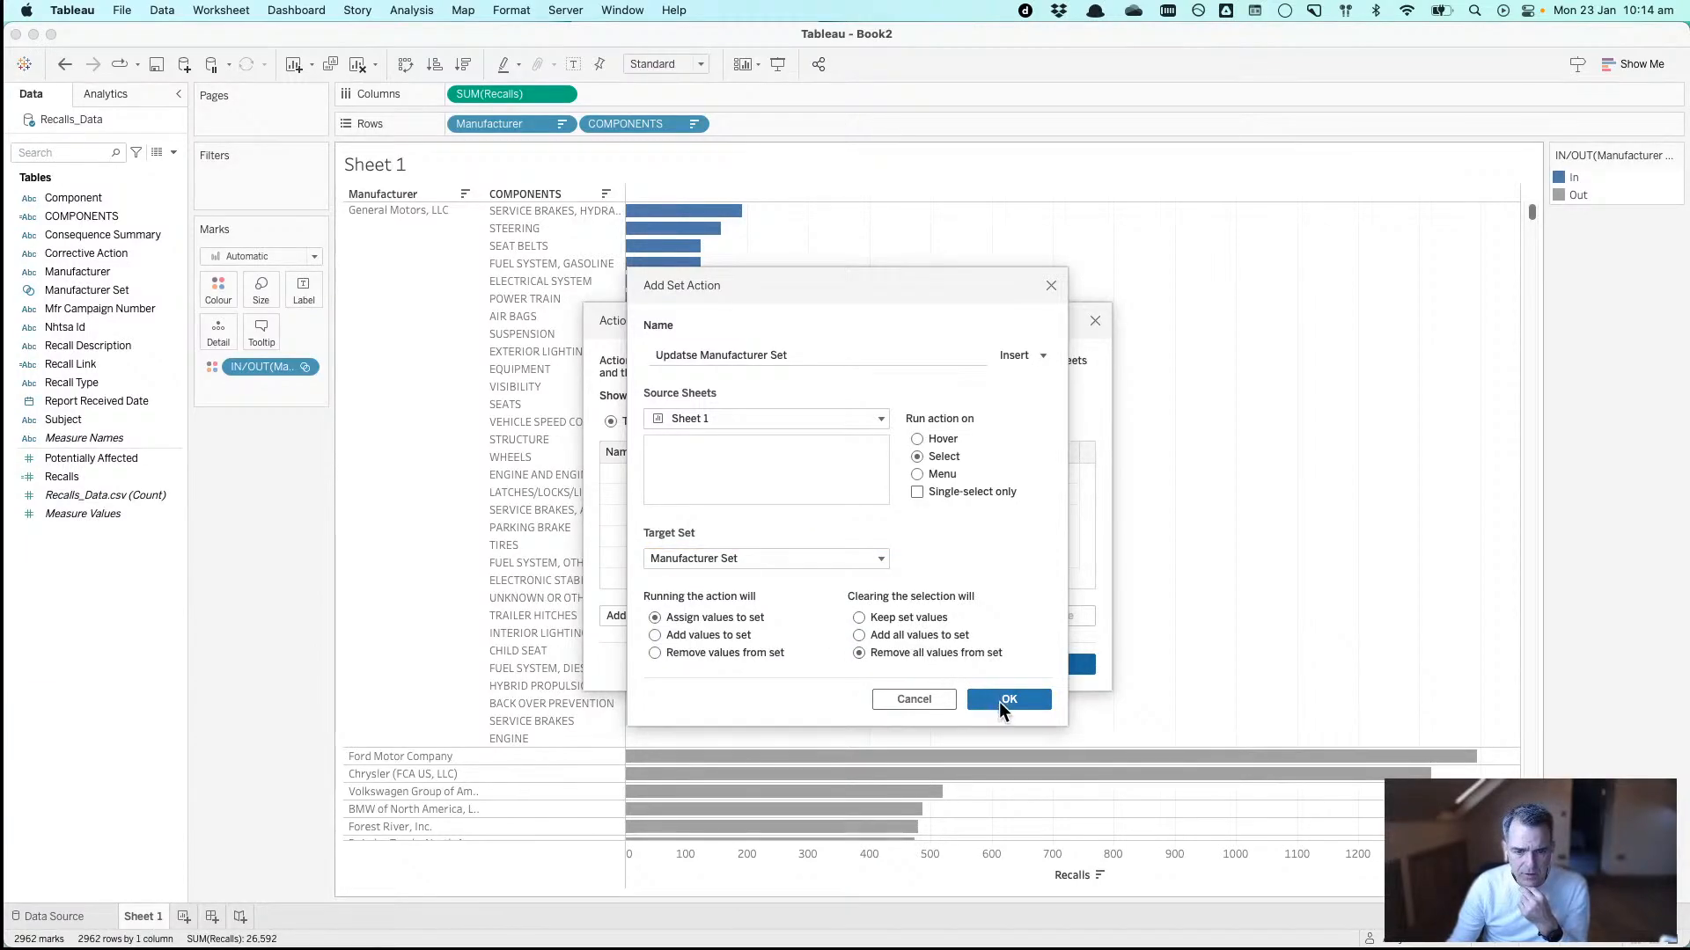
pyautogui.click(1000, 701)
pyautogui.click(1052, 663)
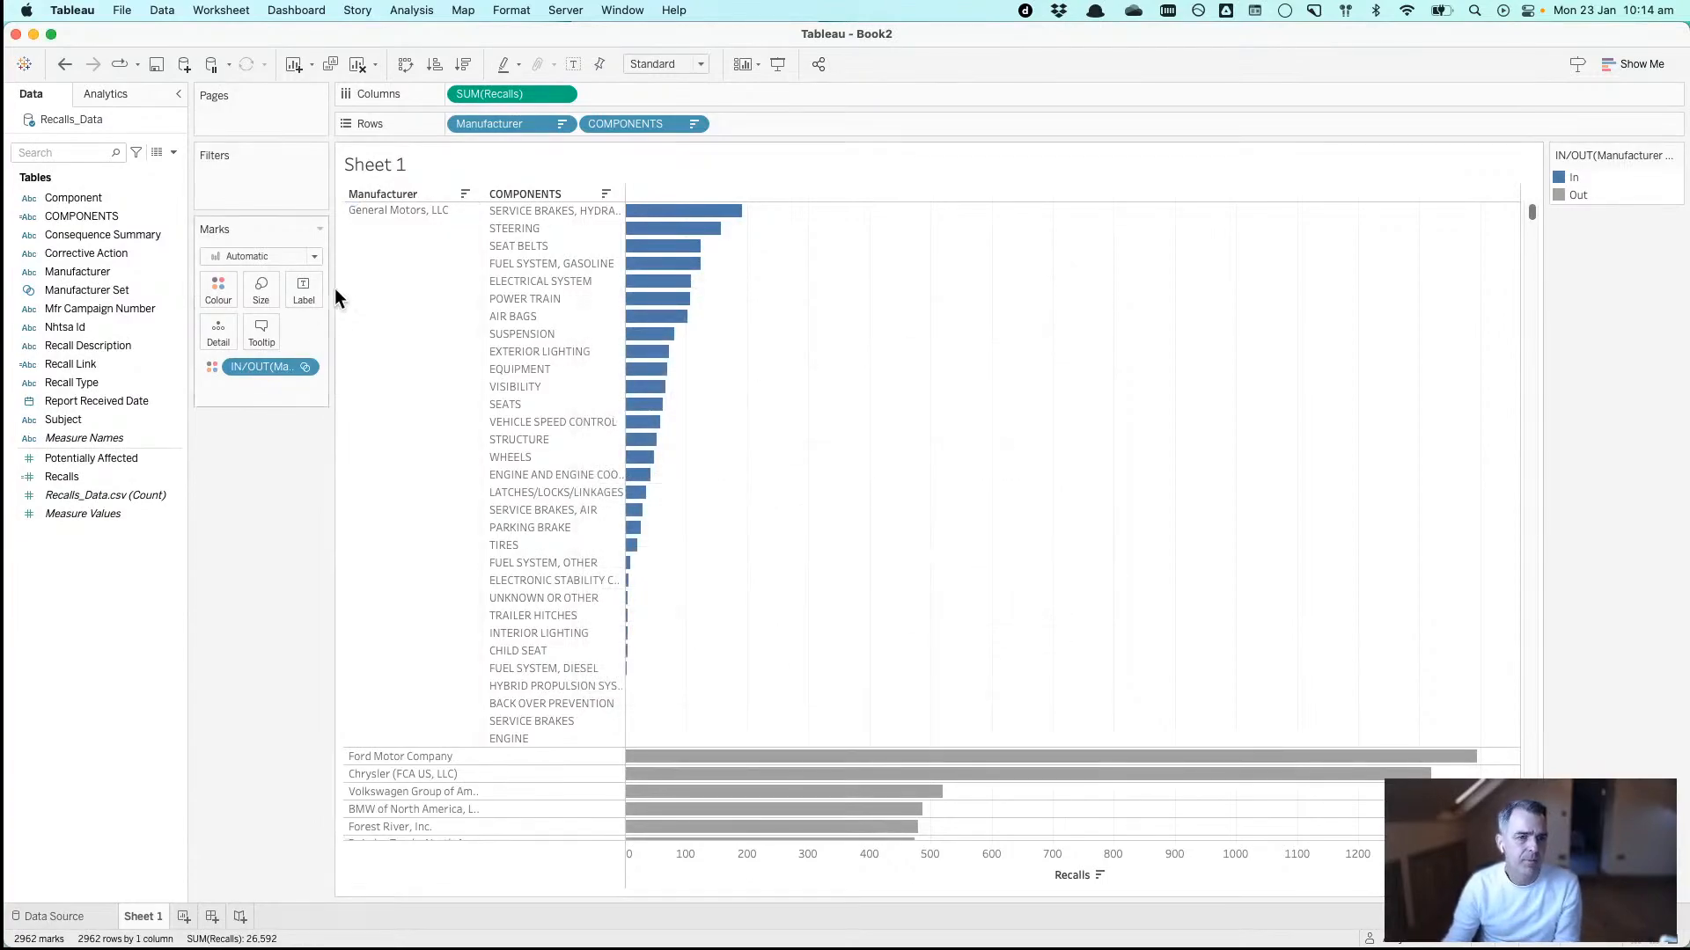
# - Test the set action by clearing the selection in the chart and selecting General Motors, LLC
pyautogui.click(547, 300)
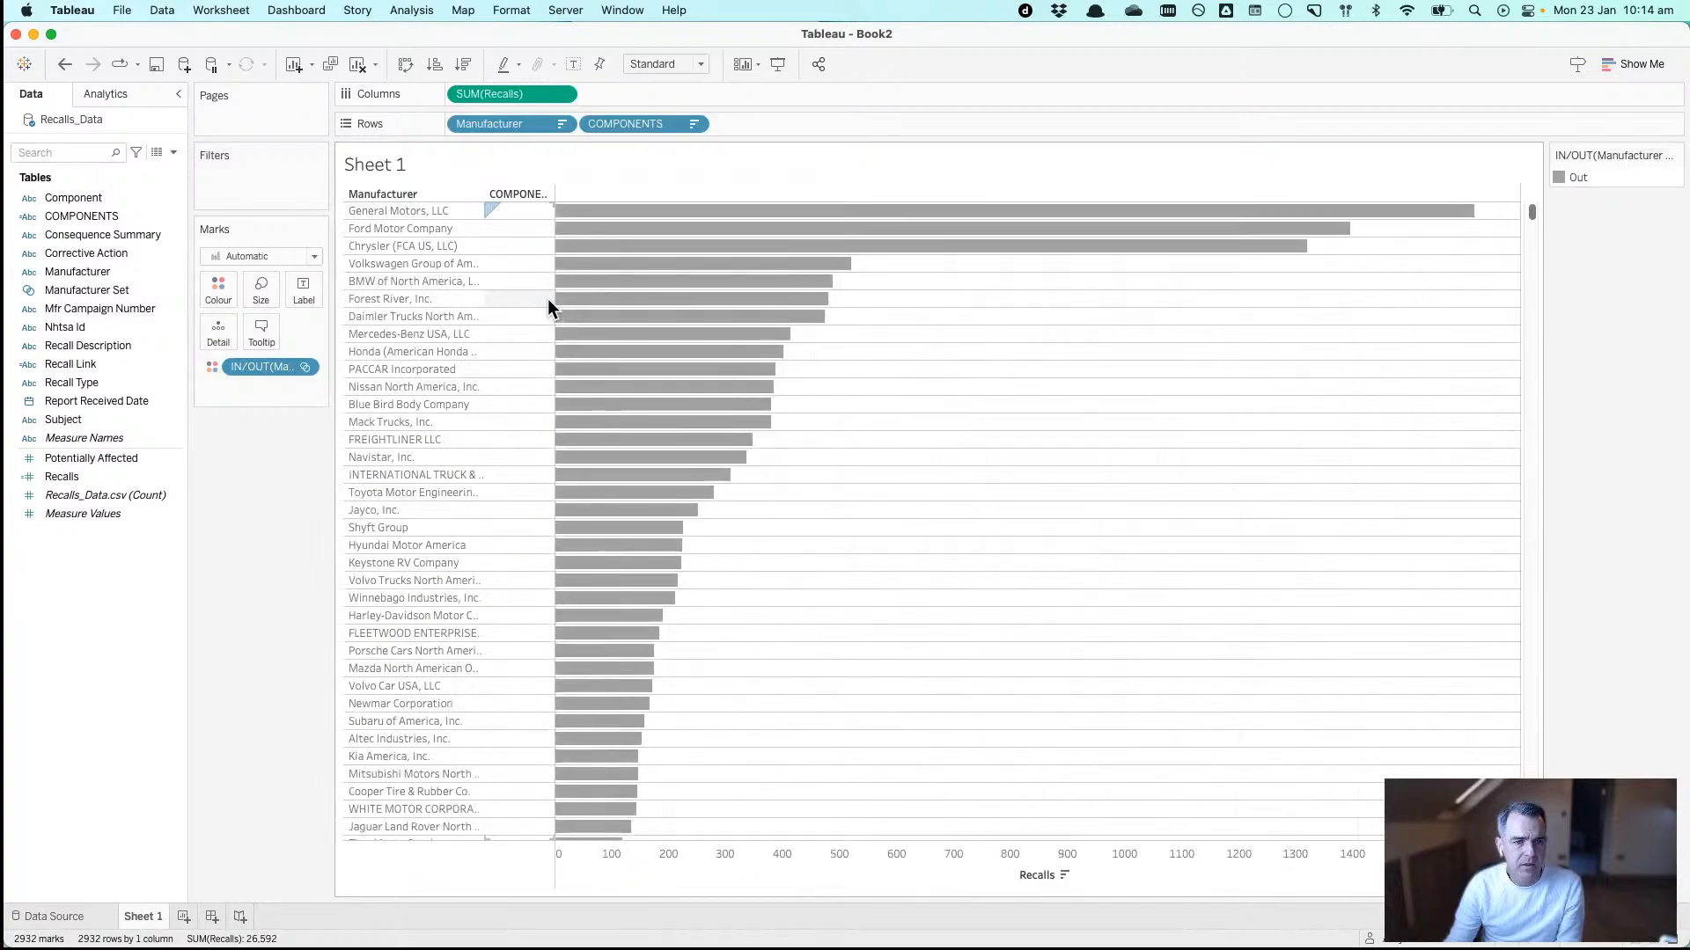
pyautogui.click(613, 227)
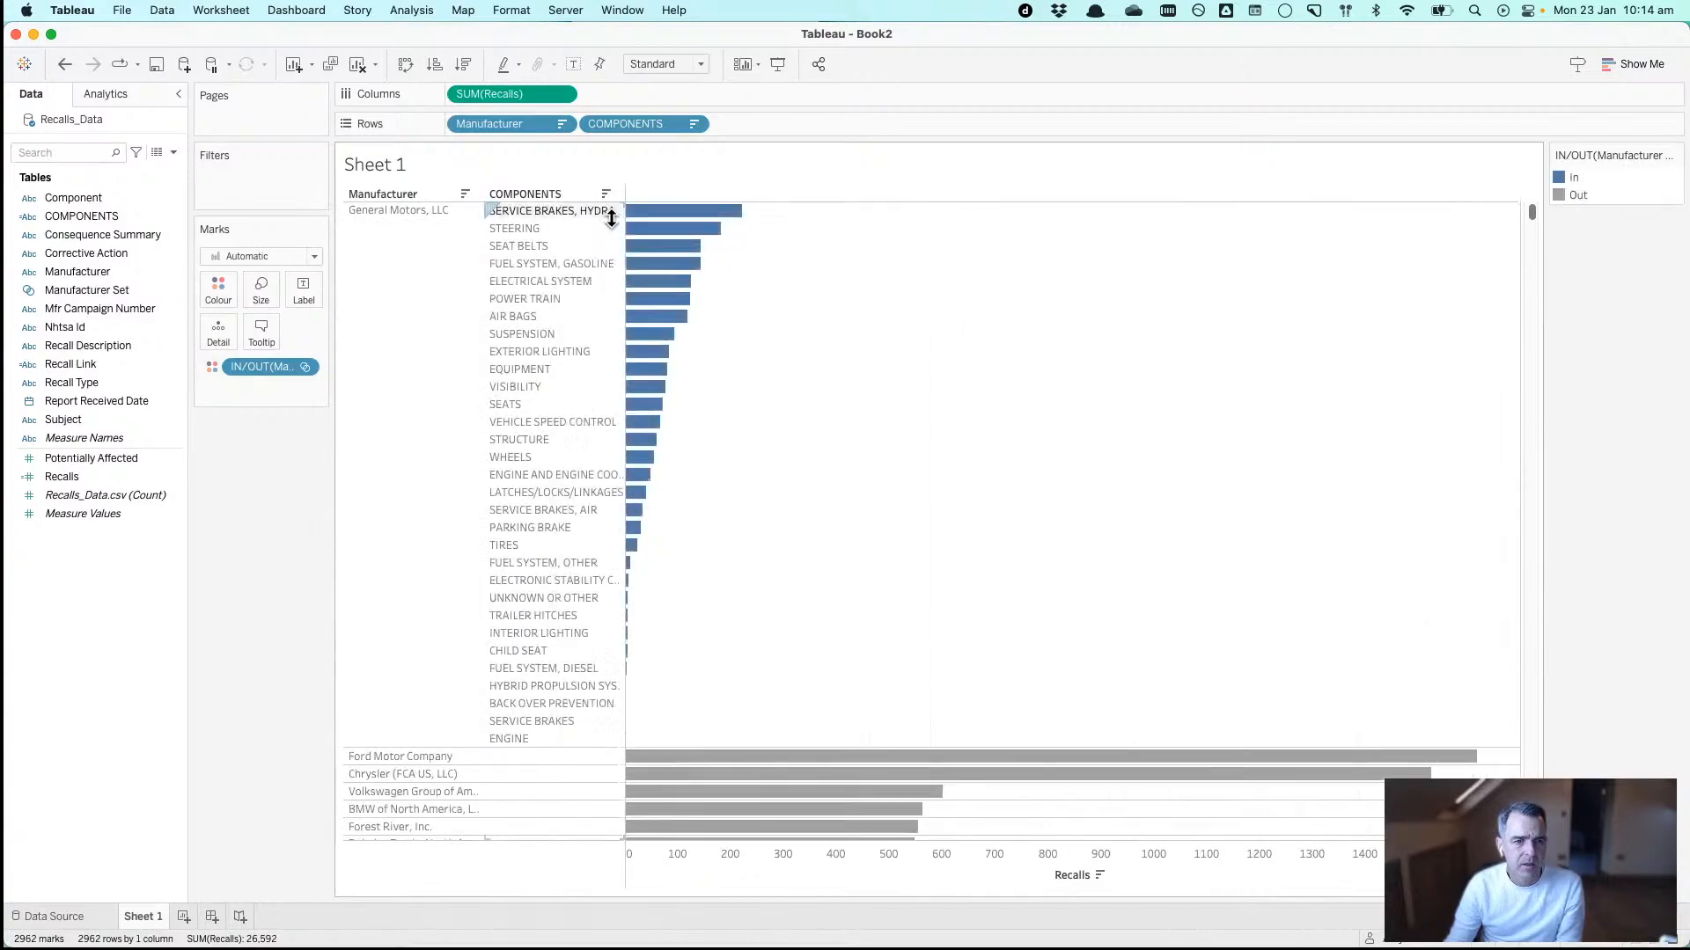
# - Create a calculated field named Manufacturer Chosen
pyautogui.rightClick(96, 598)
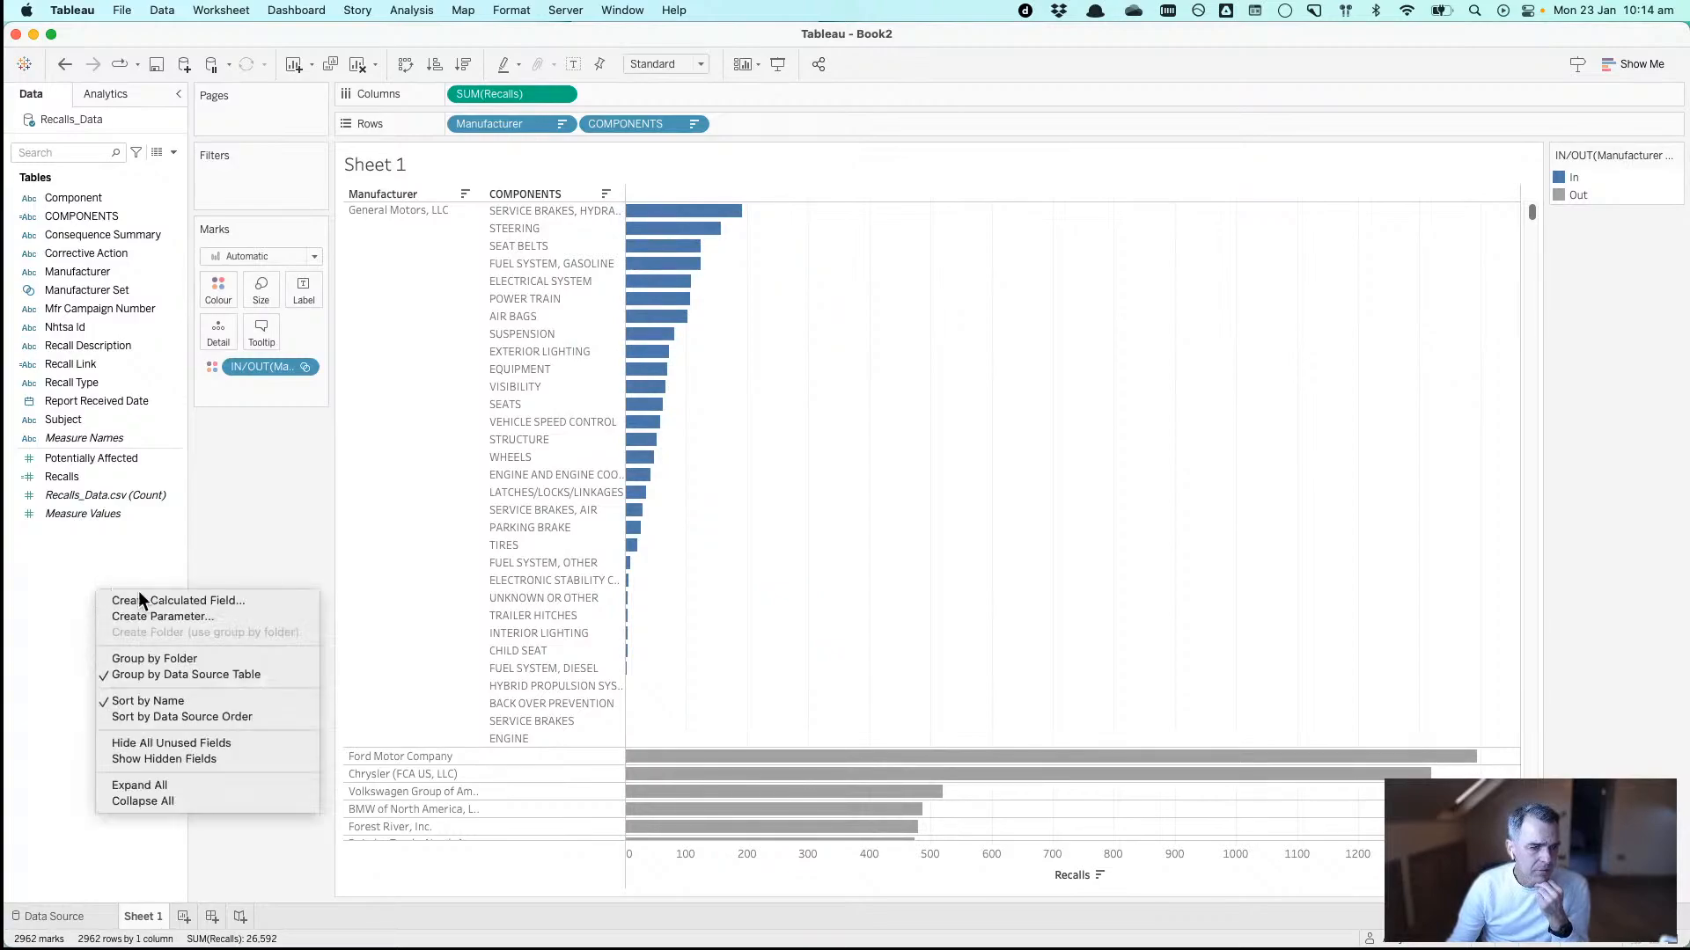
pyautogui.click(149, 600)
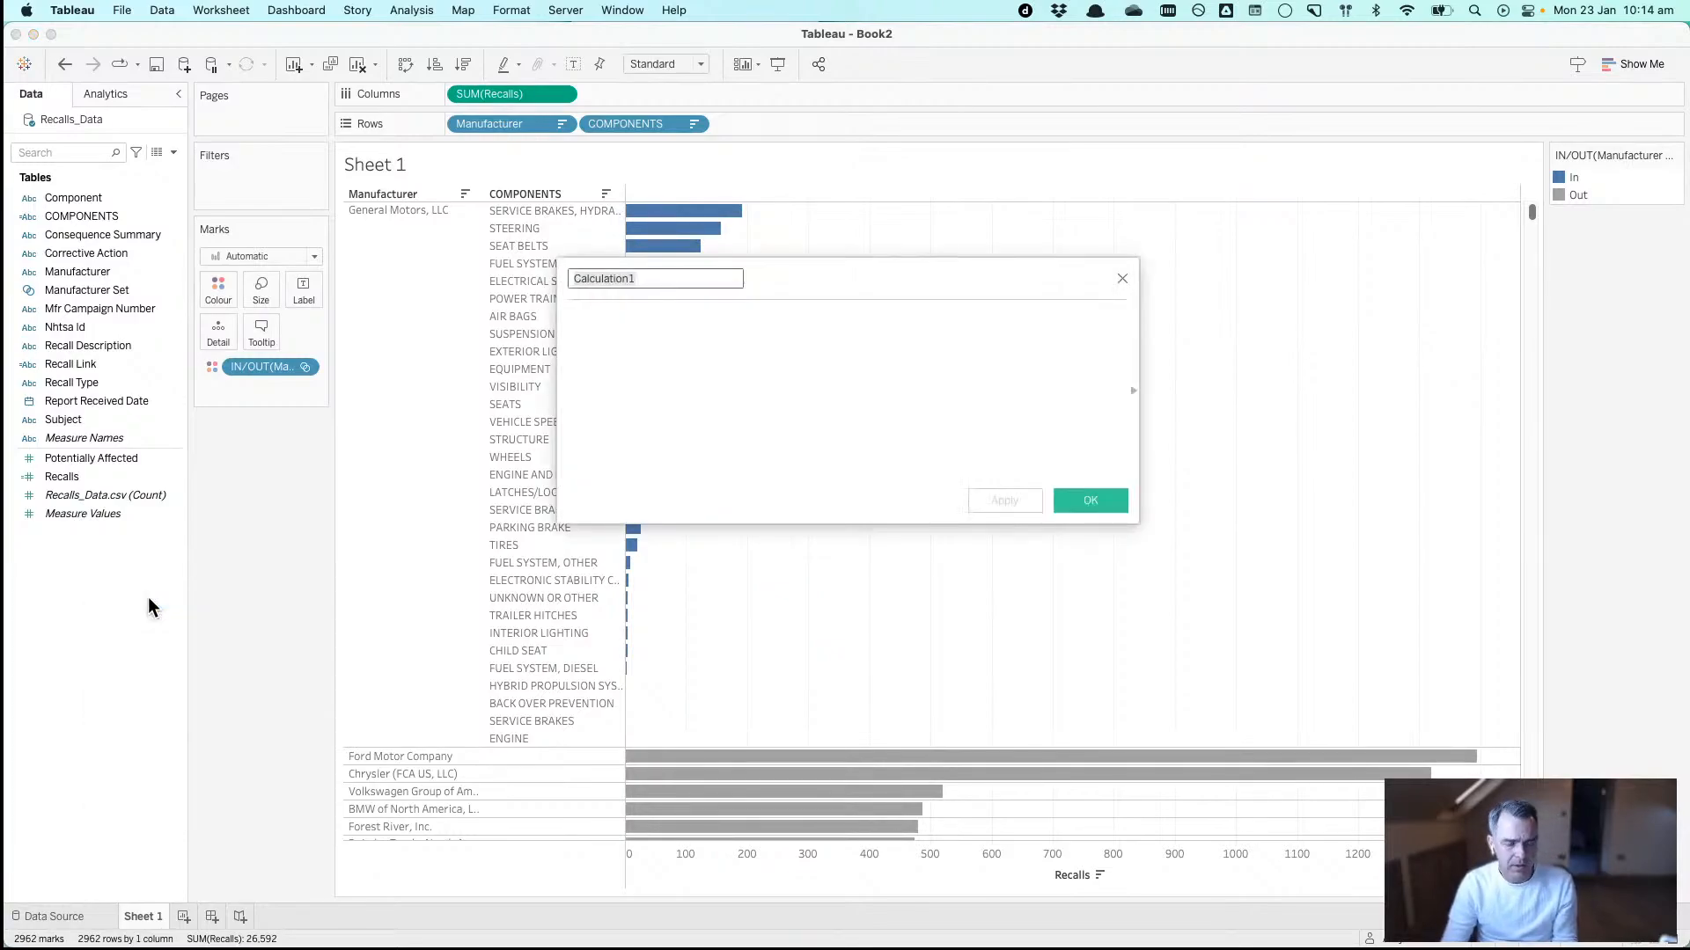
pyautogui.write('Manufacturer Chosen')
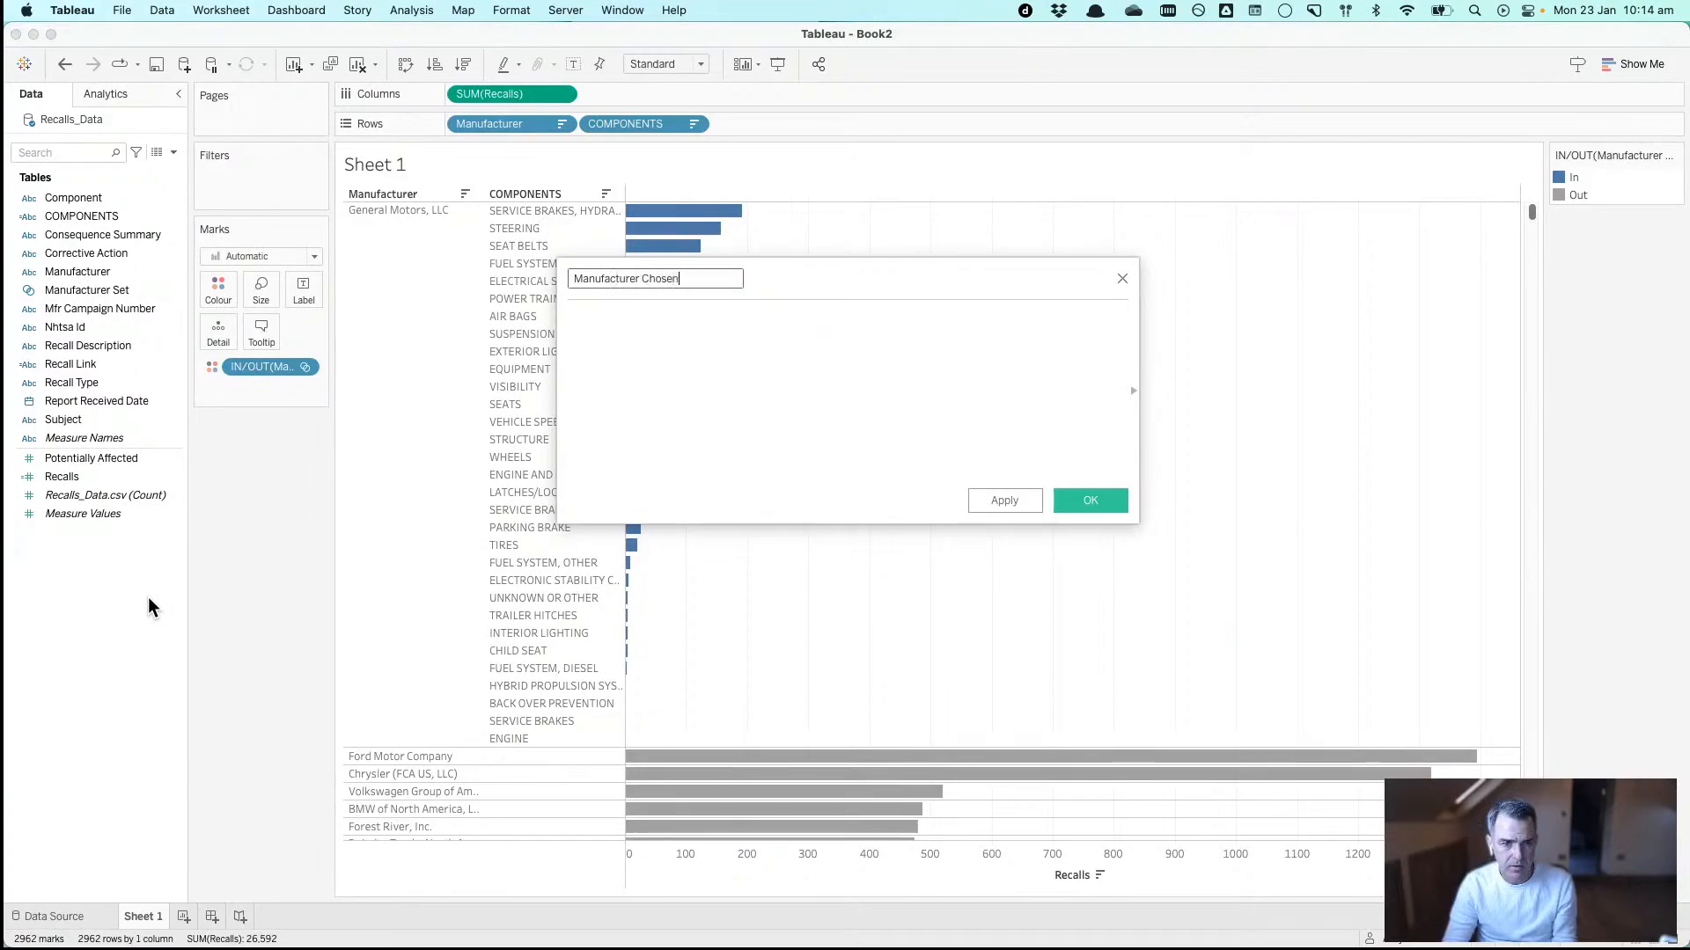
# - Begin the Manufacturer Chosen formula with IF [Manufacturer Set] THEN [Manufacturer]
pyautogui.click(616, 424)
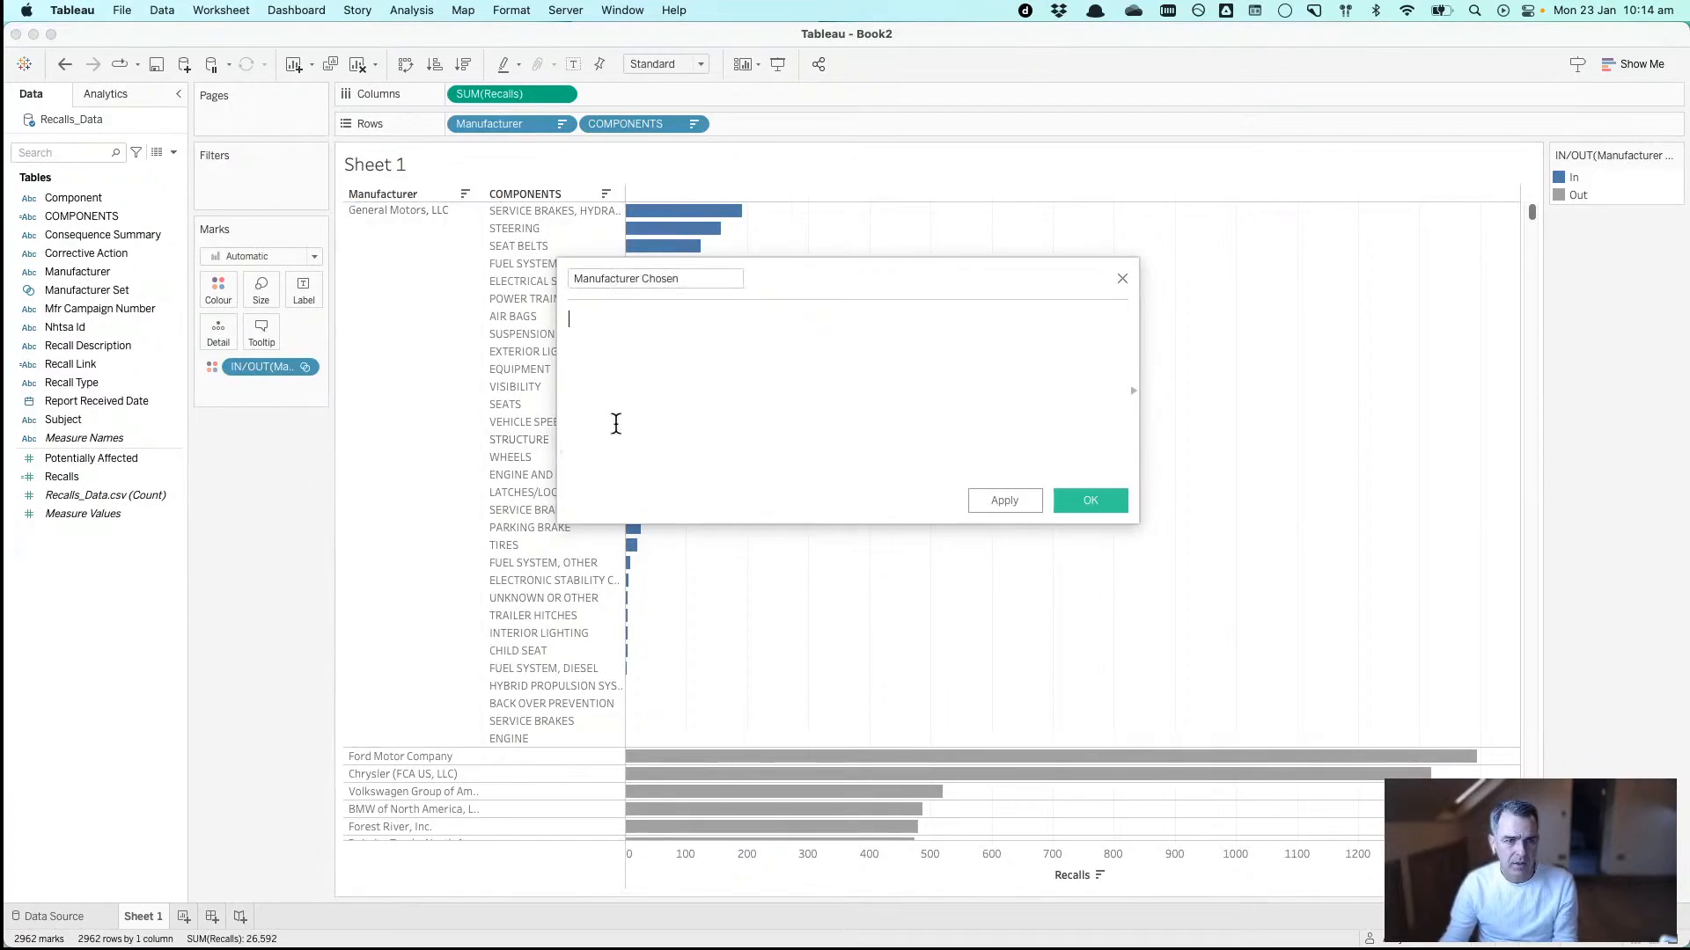
pyautogui.write('IF man')
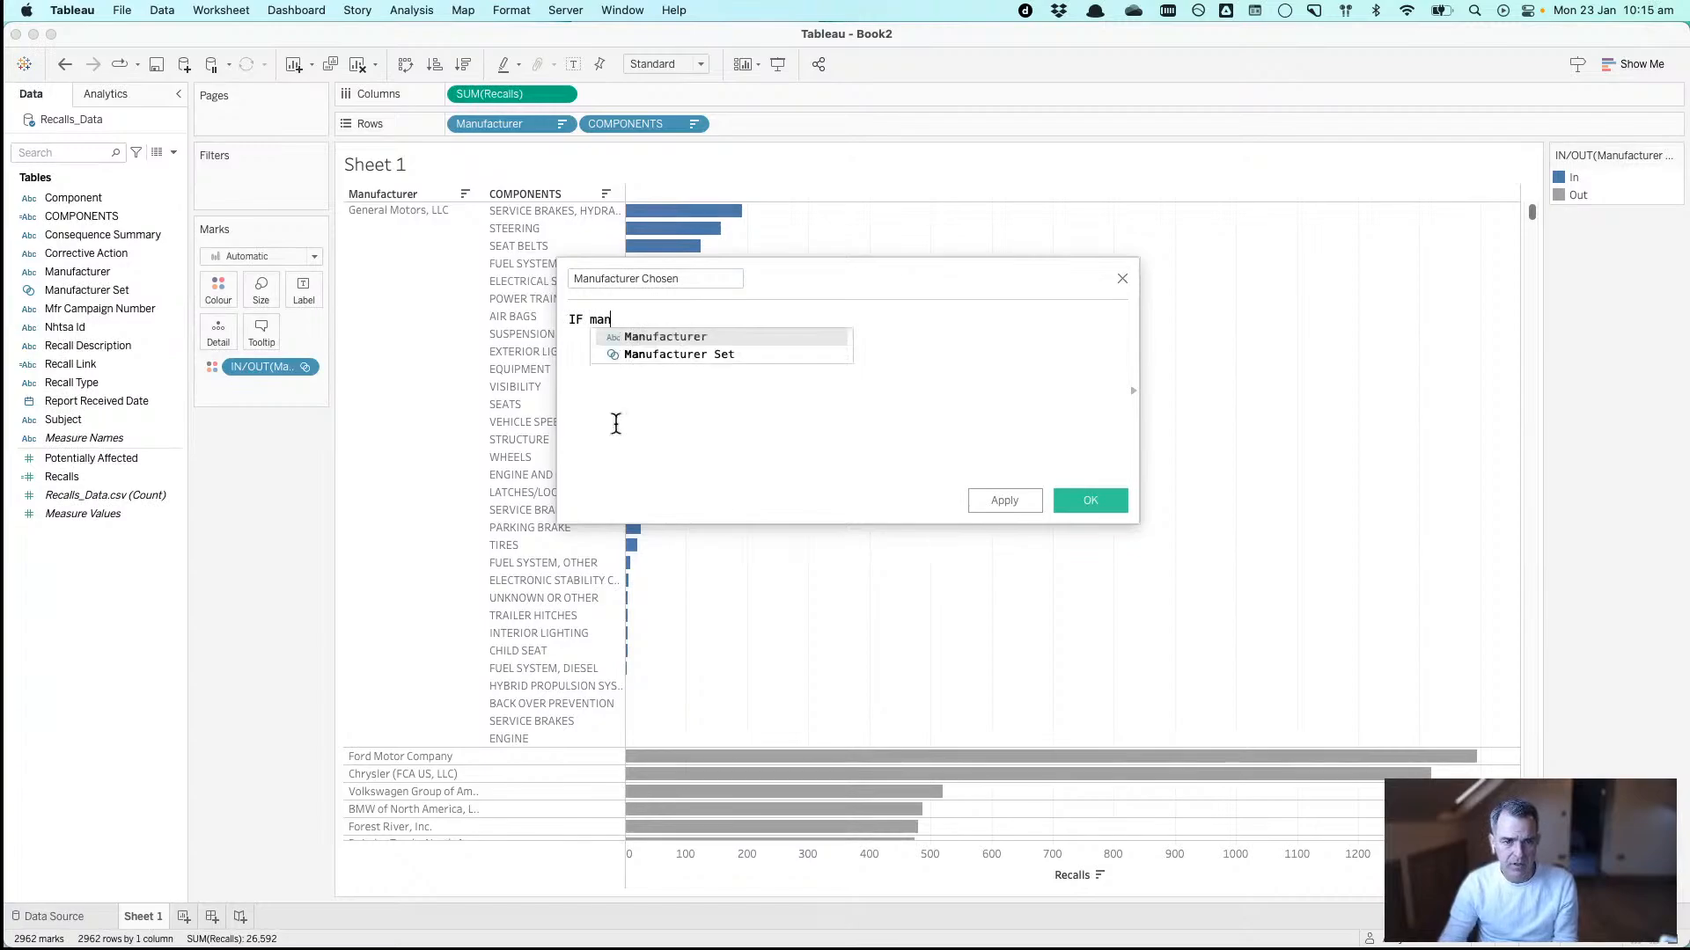
pyautogui.press('Down')
pyautogui.press('Return')
pyautogui.write('THEN ma')
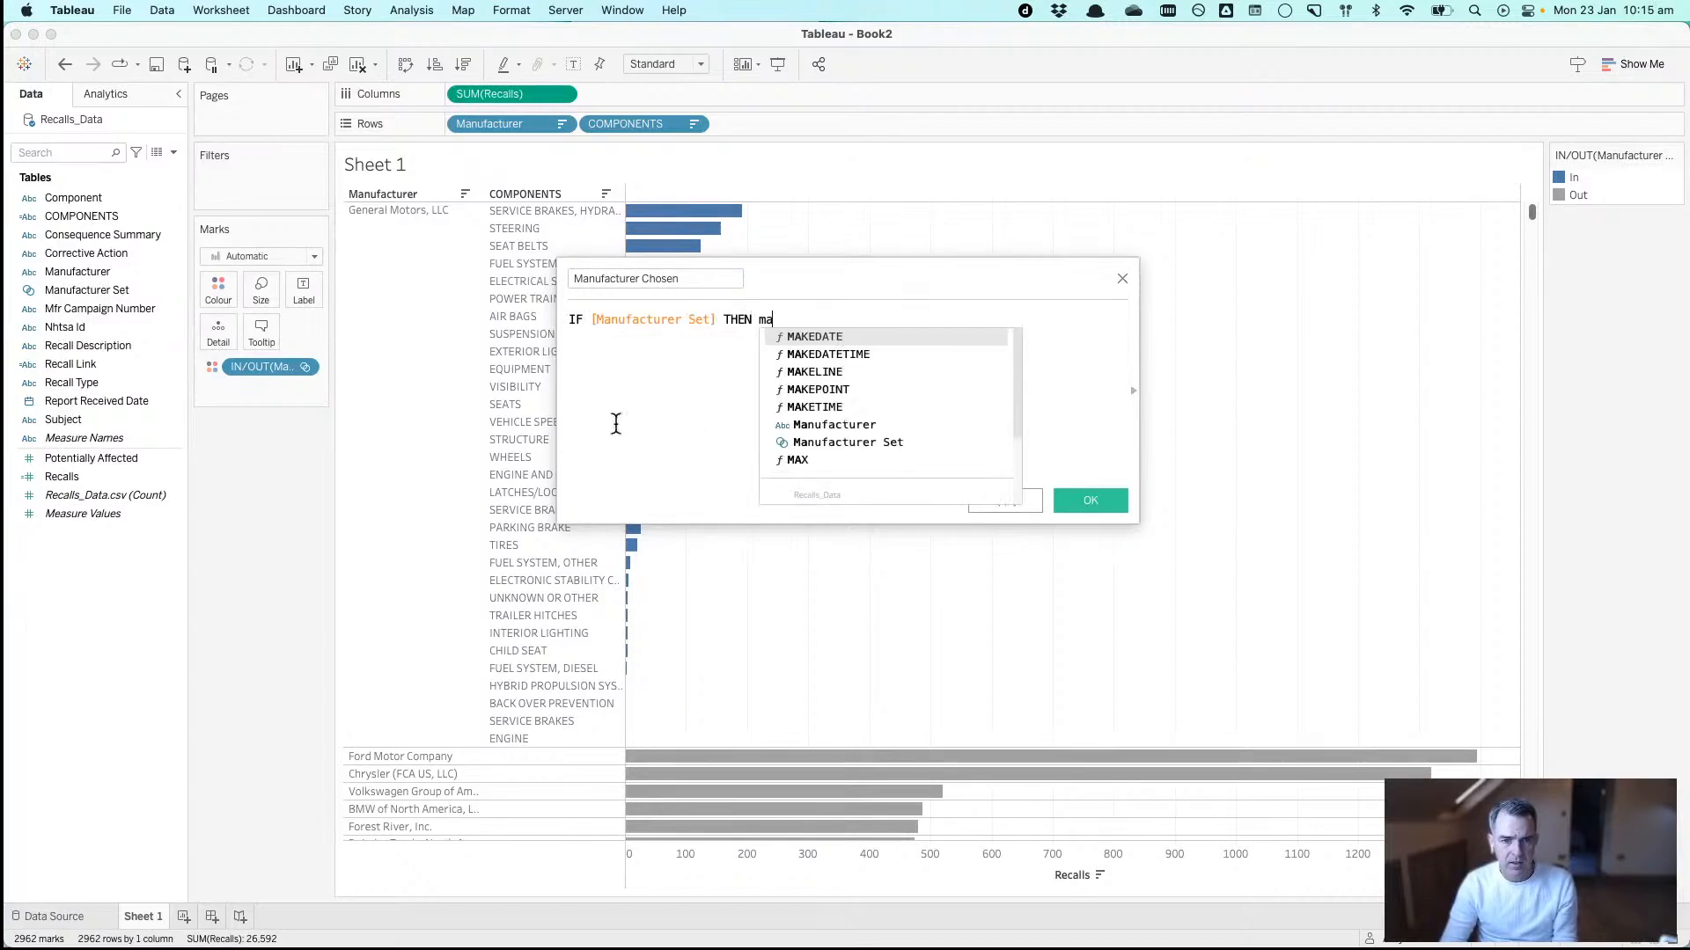
pyautogui.press('Down')
pyautogui.press('Down')
pyautogui.press('Down')
pyautogui.press('Down')
pyautogui.press('Down')
pyautogui.press('Down')
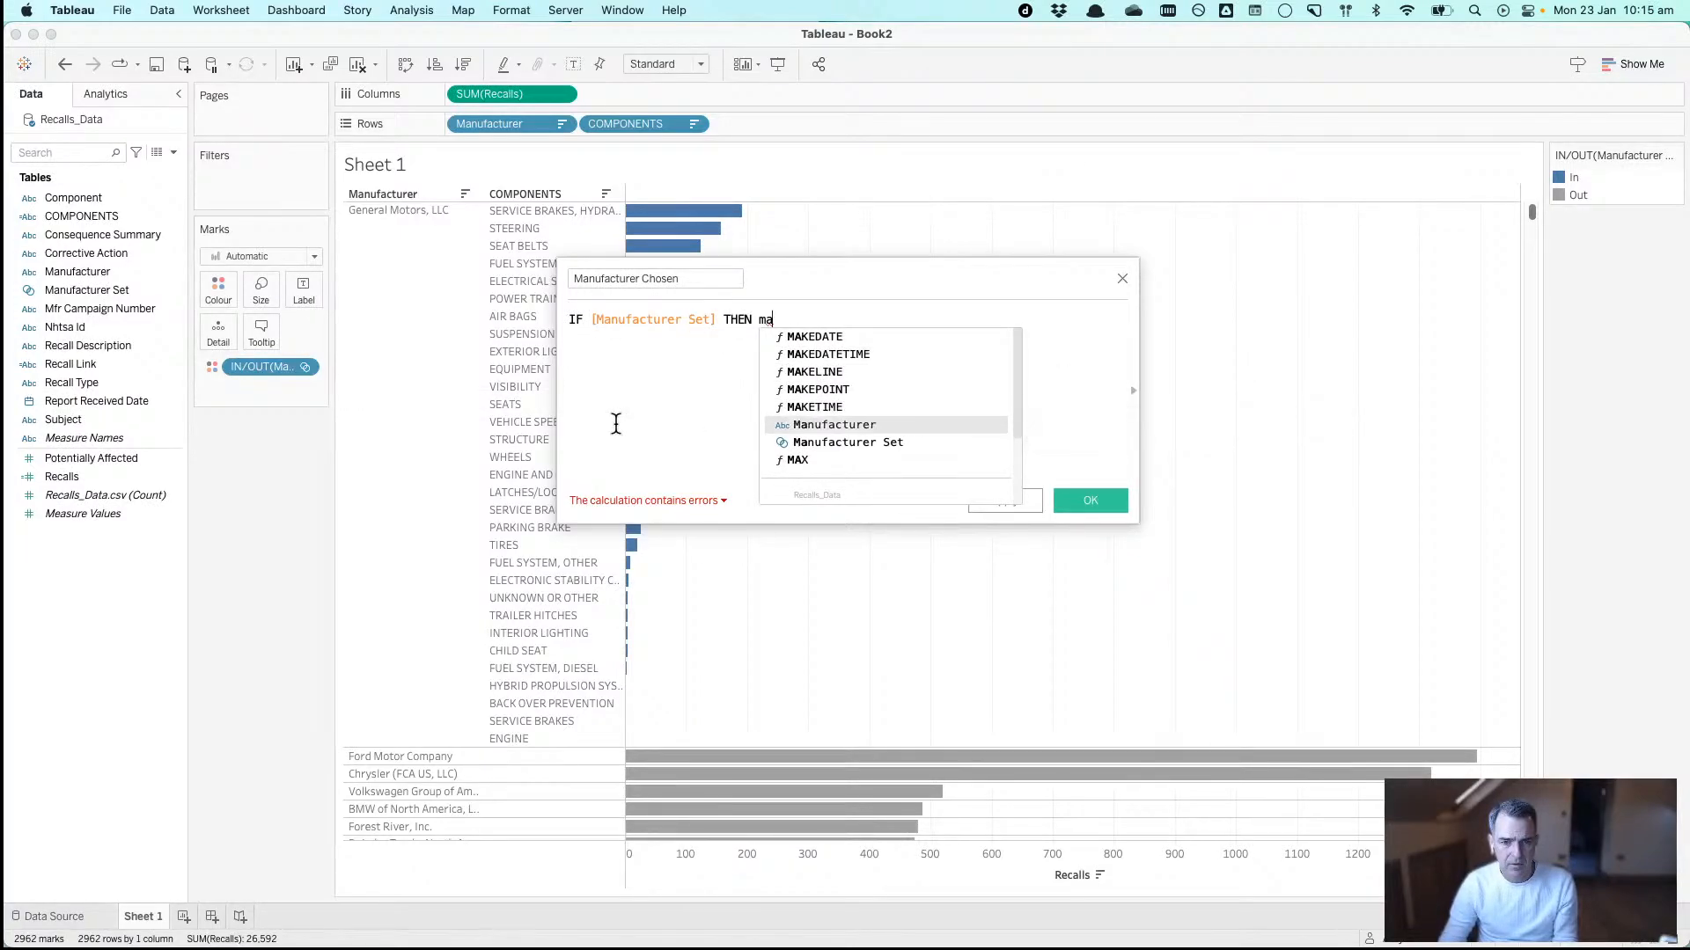
pyautogui.press('Up')
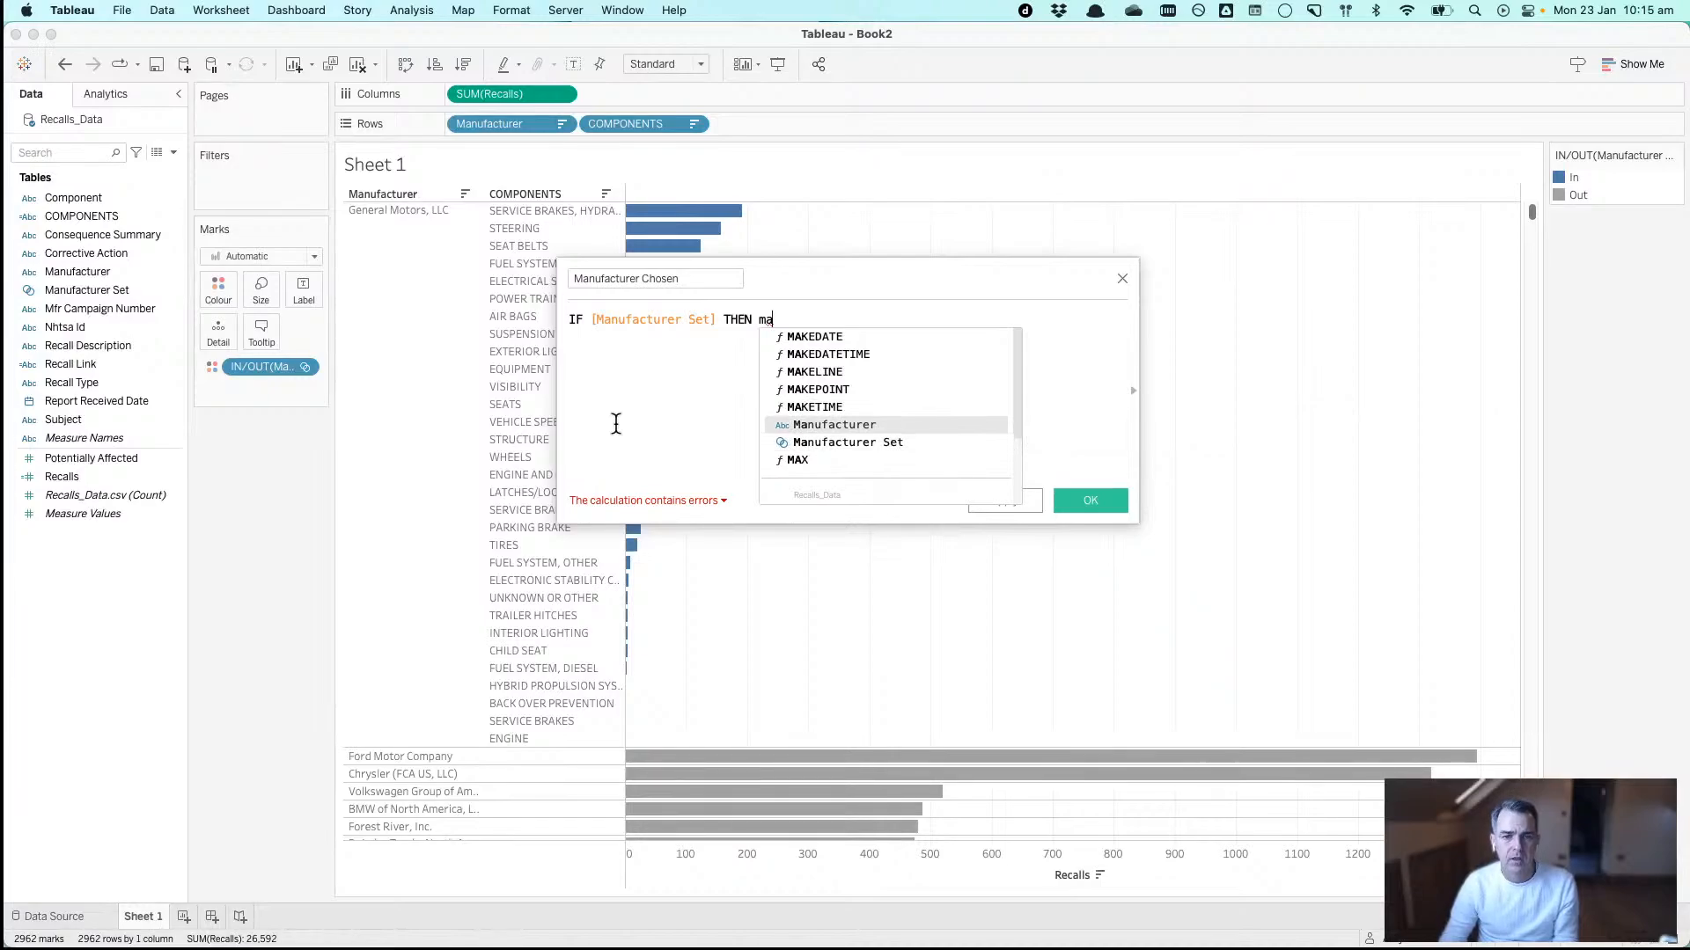
pyautogui.press('Return')
# - Complete the Manufacturer Chosen formula with ELSE '' and END on separate lines, and save the calculated field
pyautogui.press('Return')
pyautogui.write("ELSE '' ")
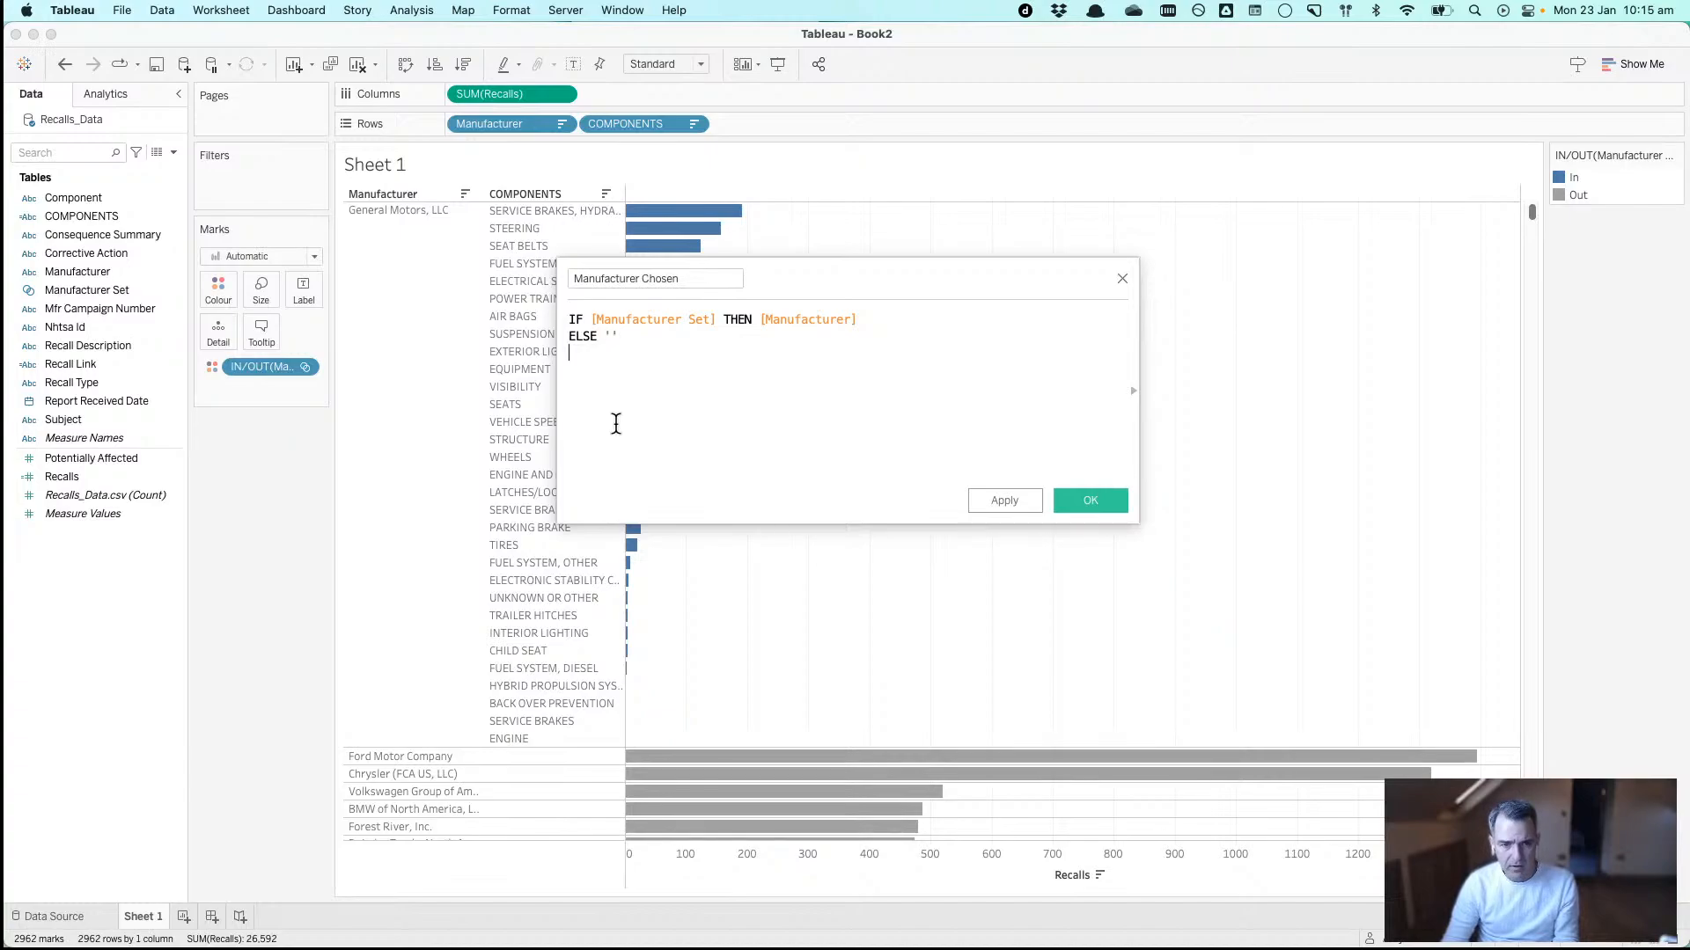
pyautogui.write('END')
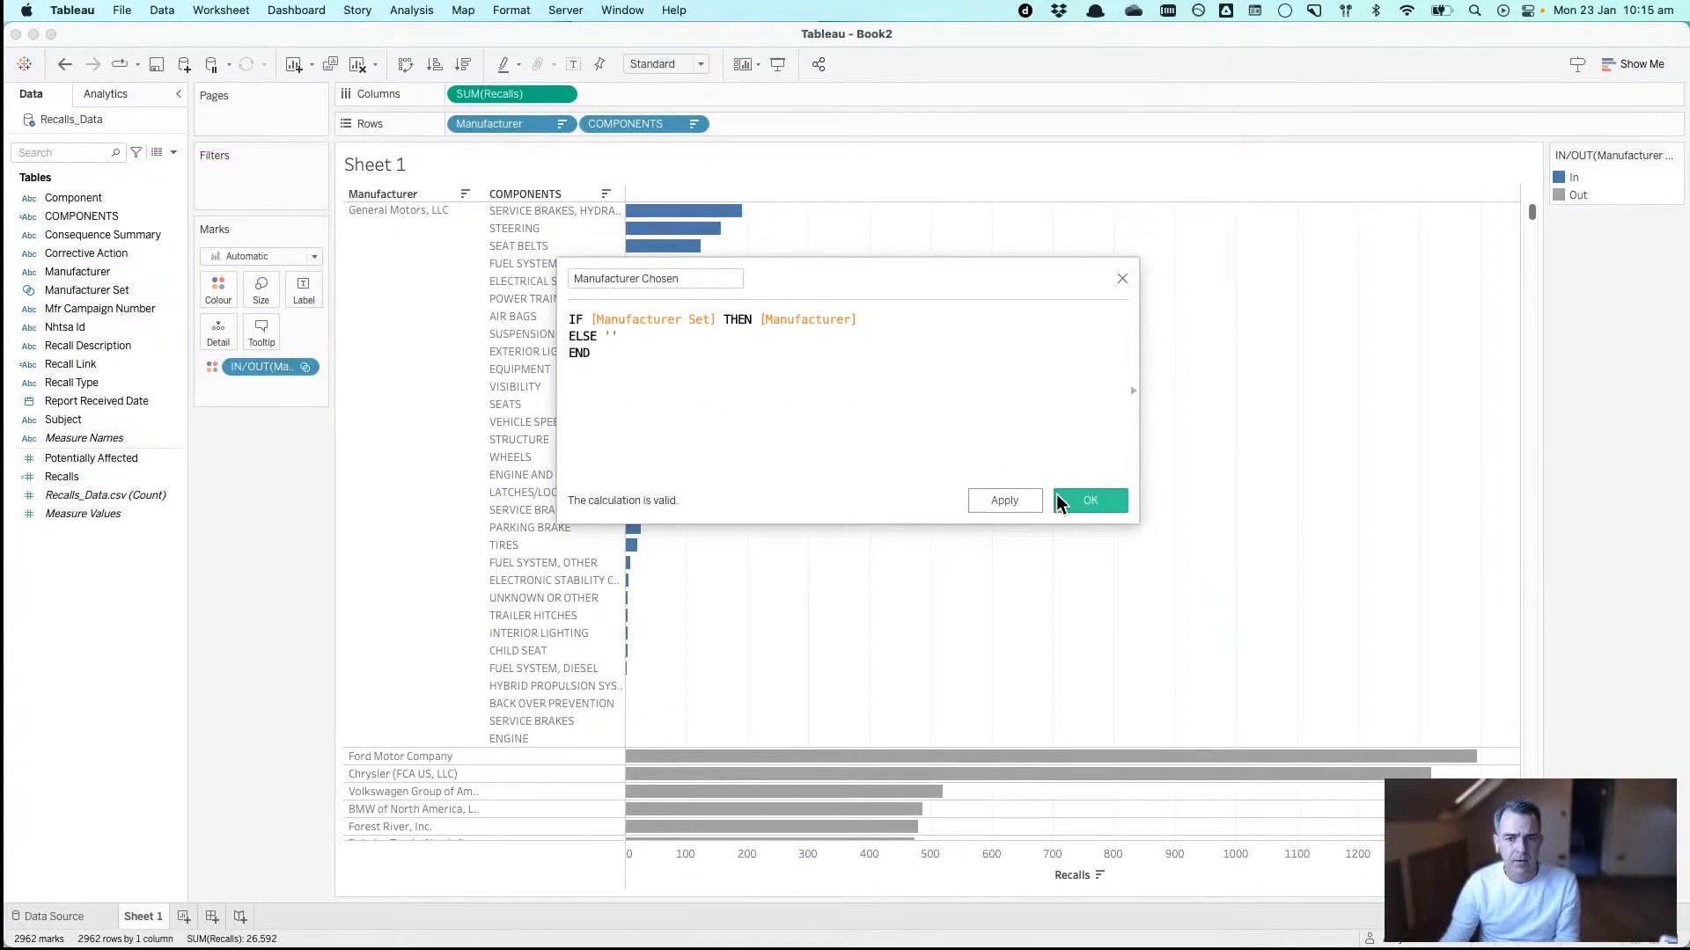
pyautogui.click(1065, 502)
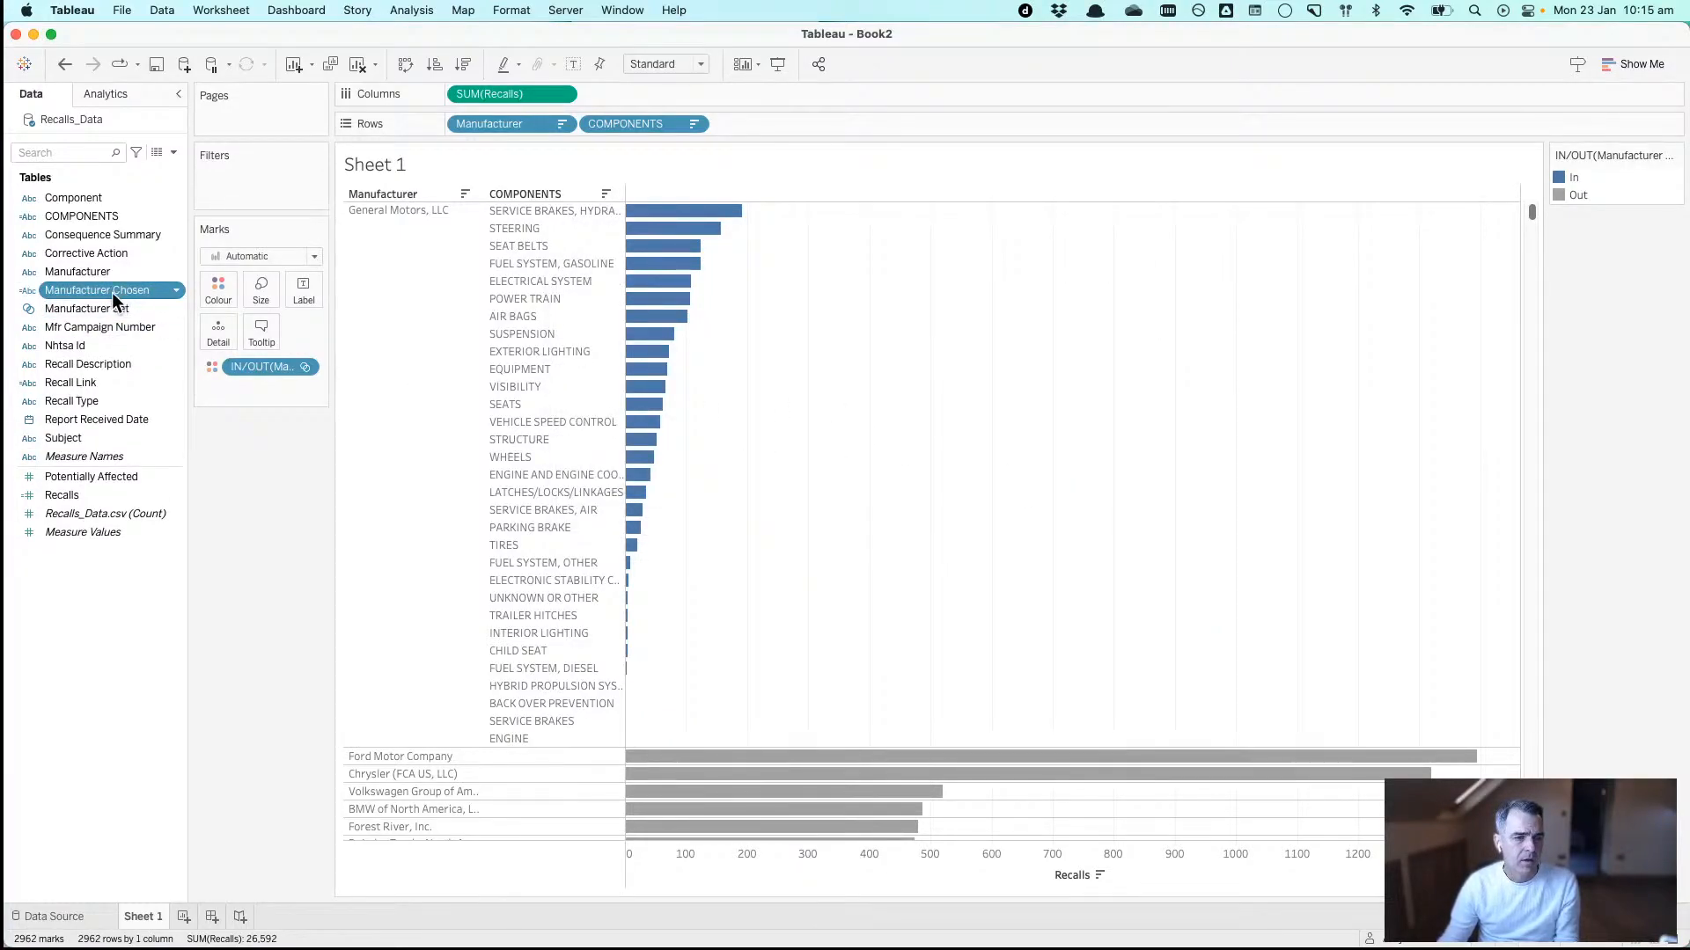
# - Place Manufacturer Chosen ahead of Manufacturer on Rows and rotate its row labels
pyautogui.moveTo(120, 288); pyautogui.dragTo(557, 211)
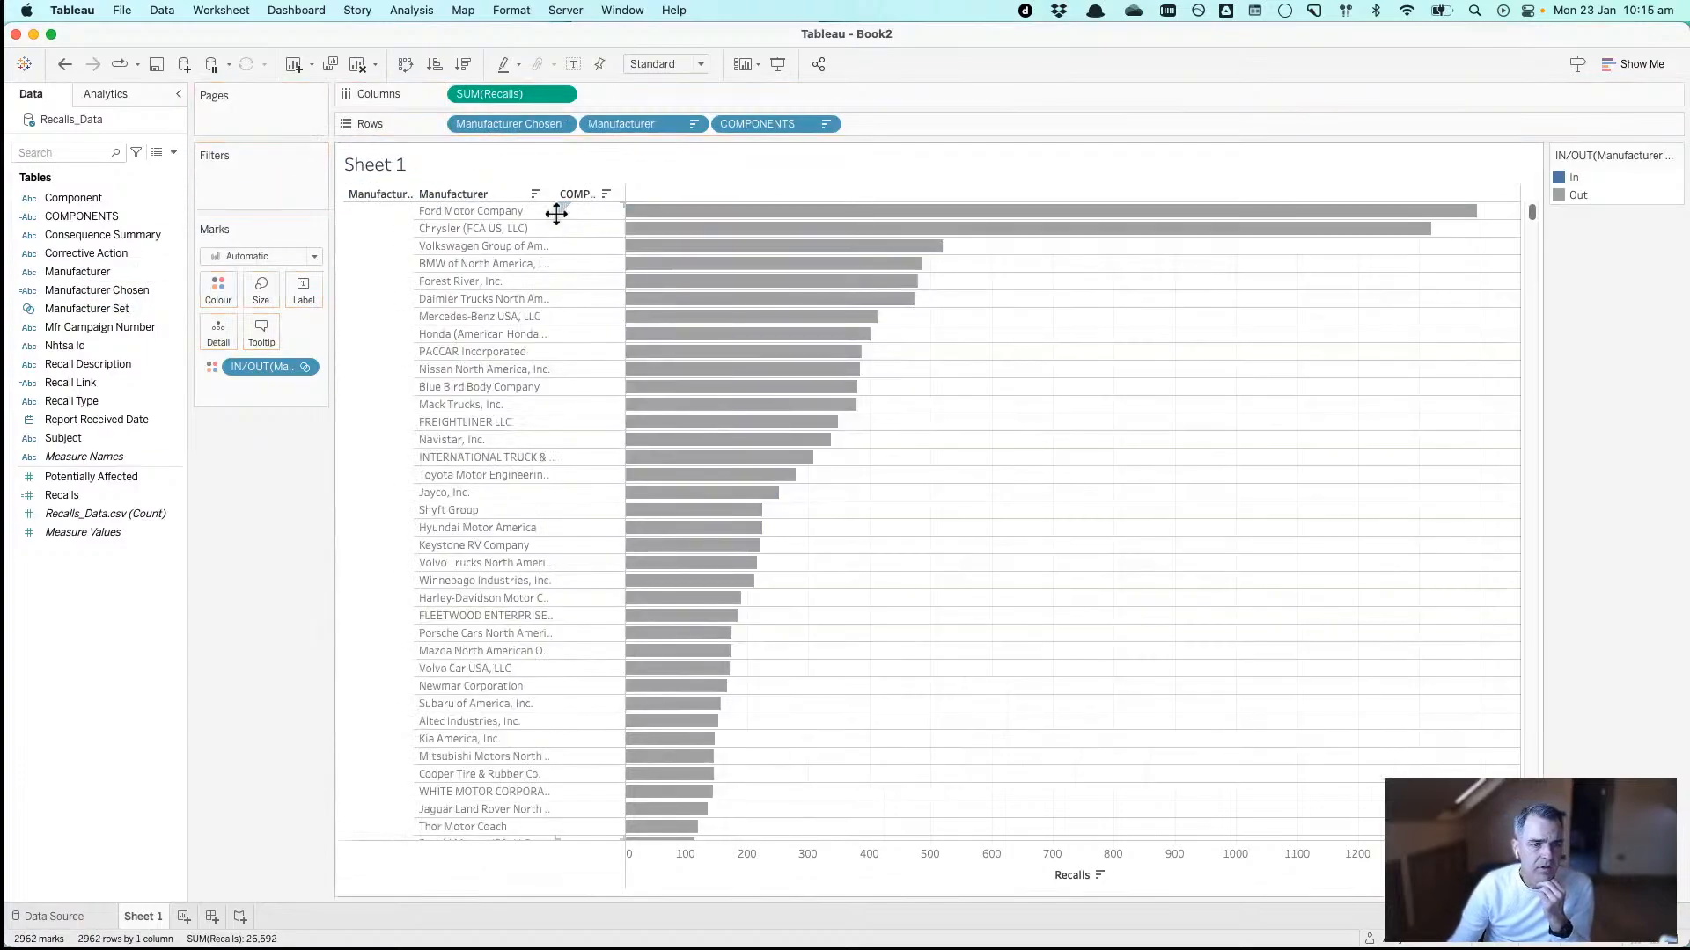
pyautogui.rightClick(390, 288)
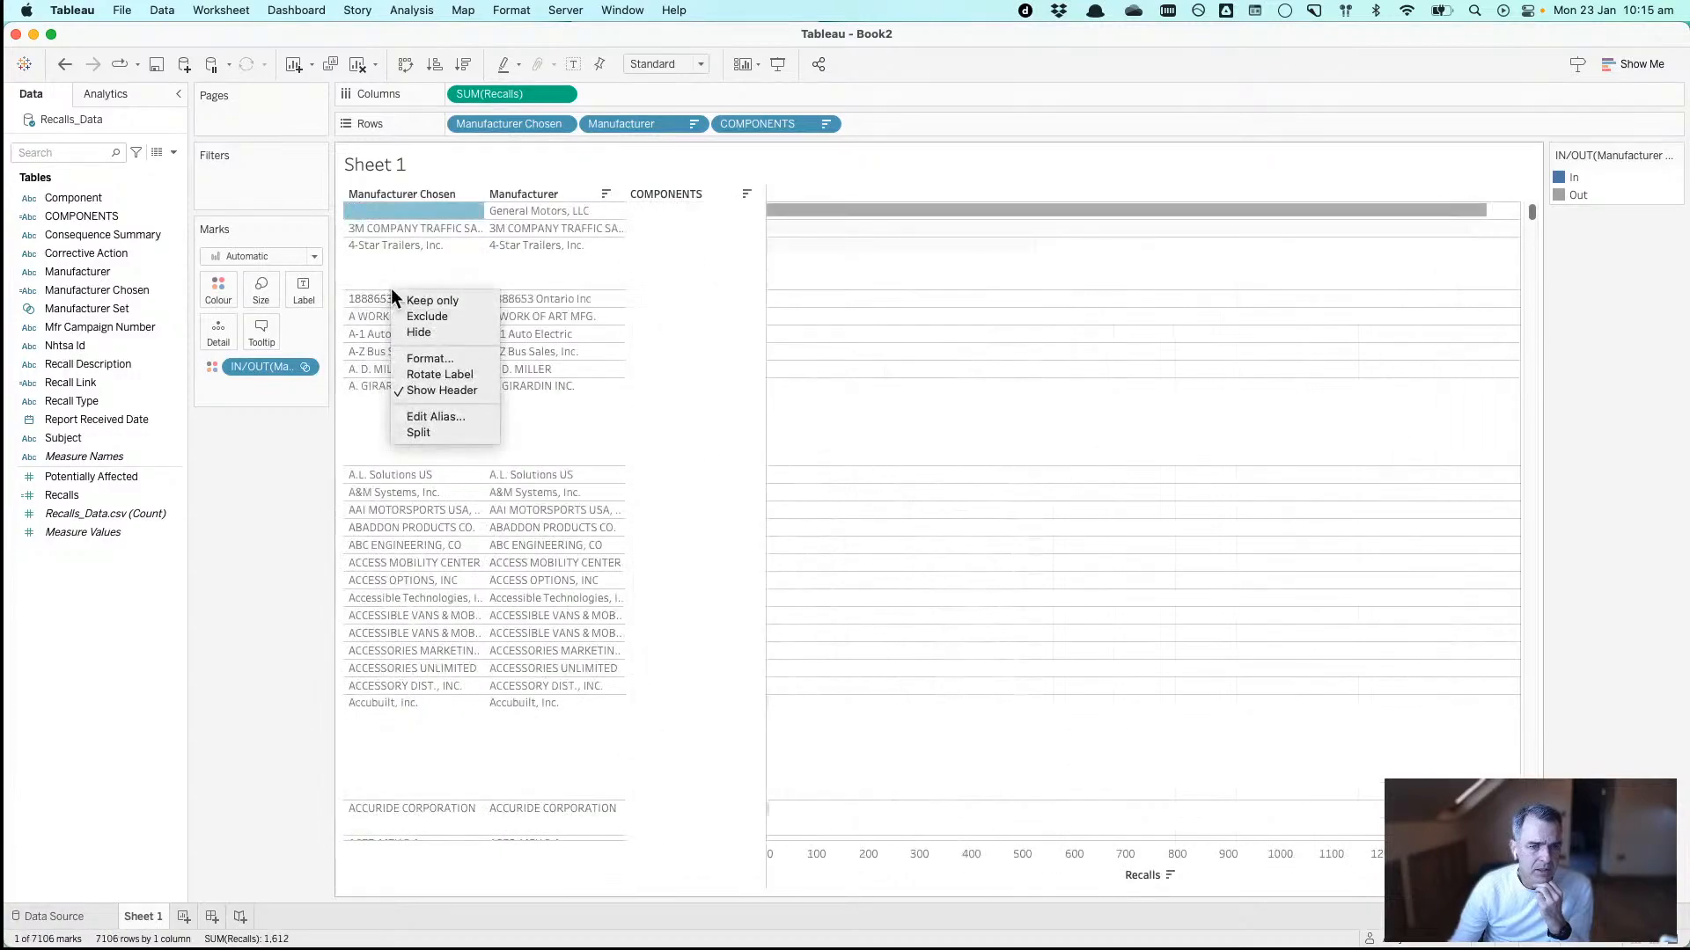
pyautogui.click(431, 374)
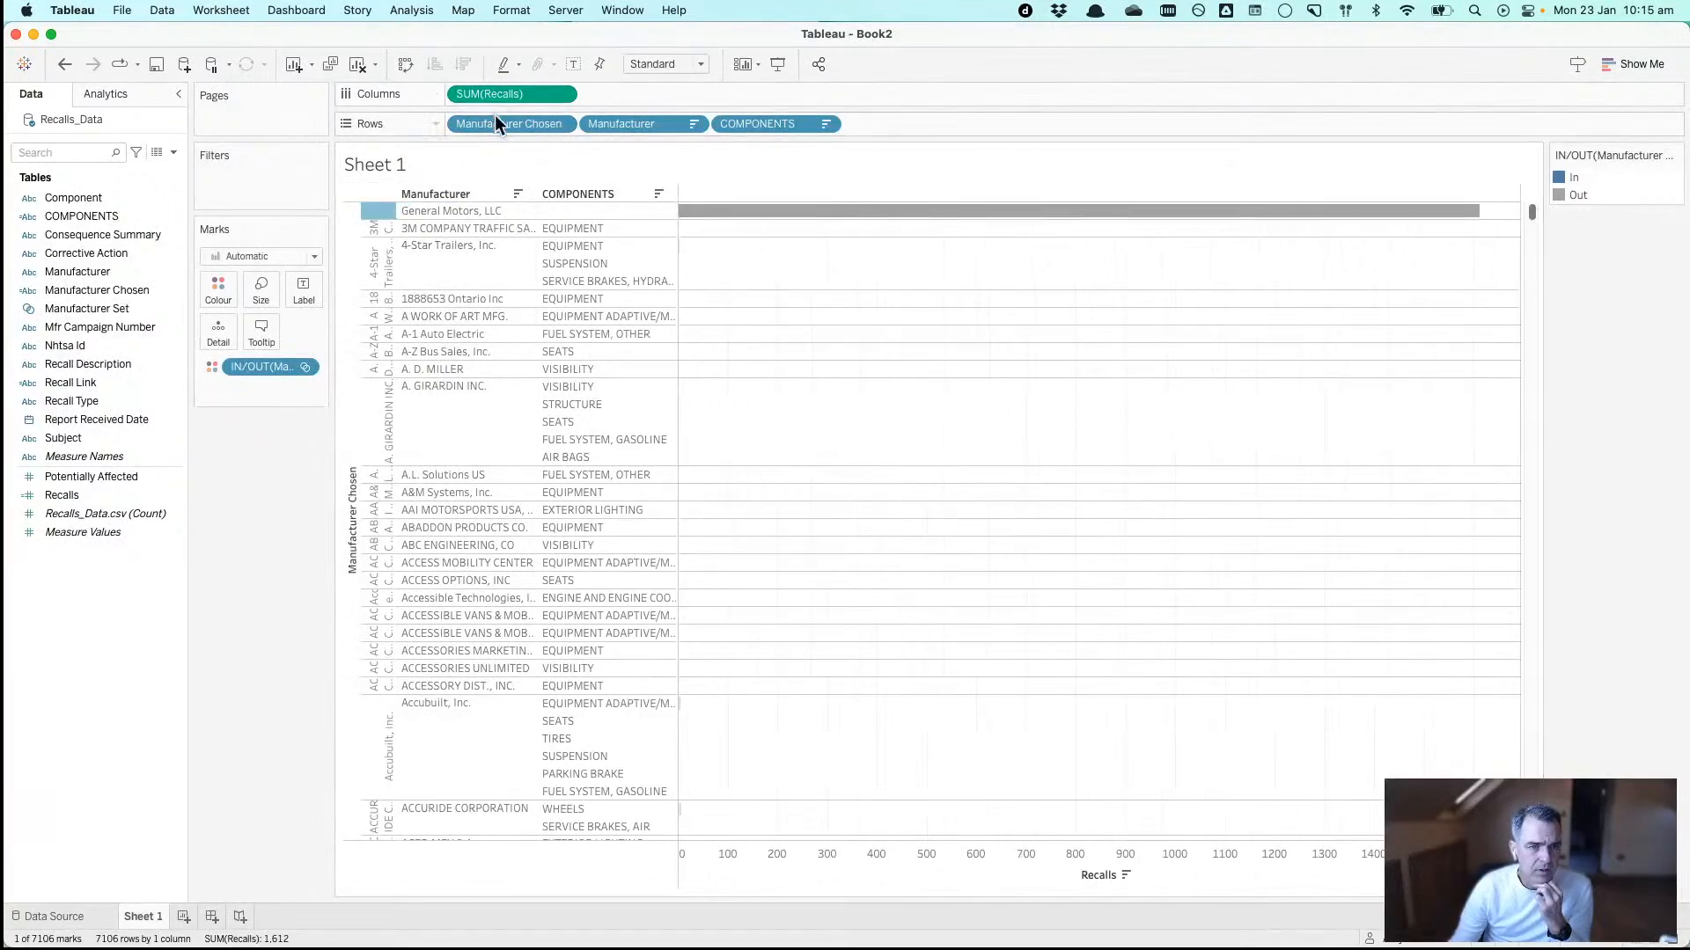
# - Sort Manufacturer Chosen in descending order and test the set action by selecting the General Motors, LLC bar
pyautogui.click(463, 65)
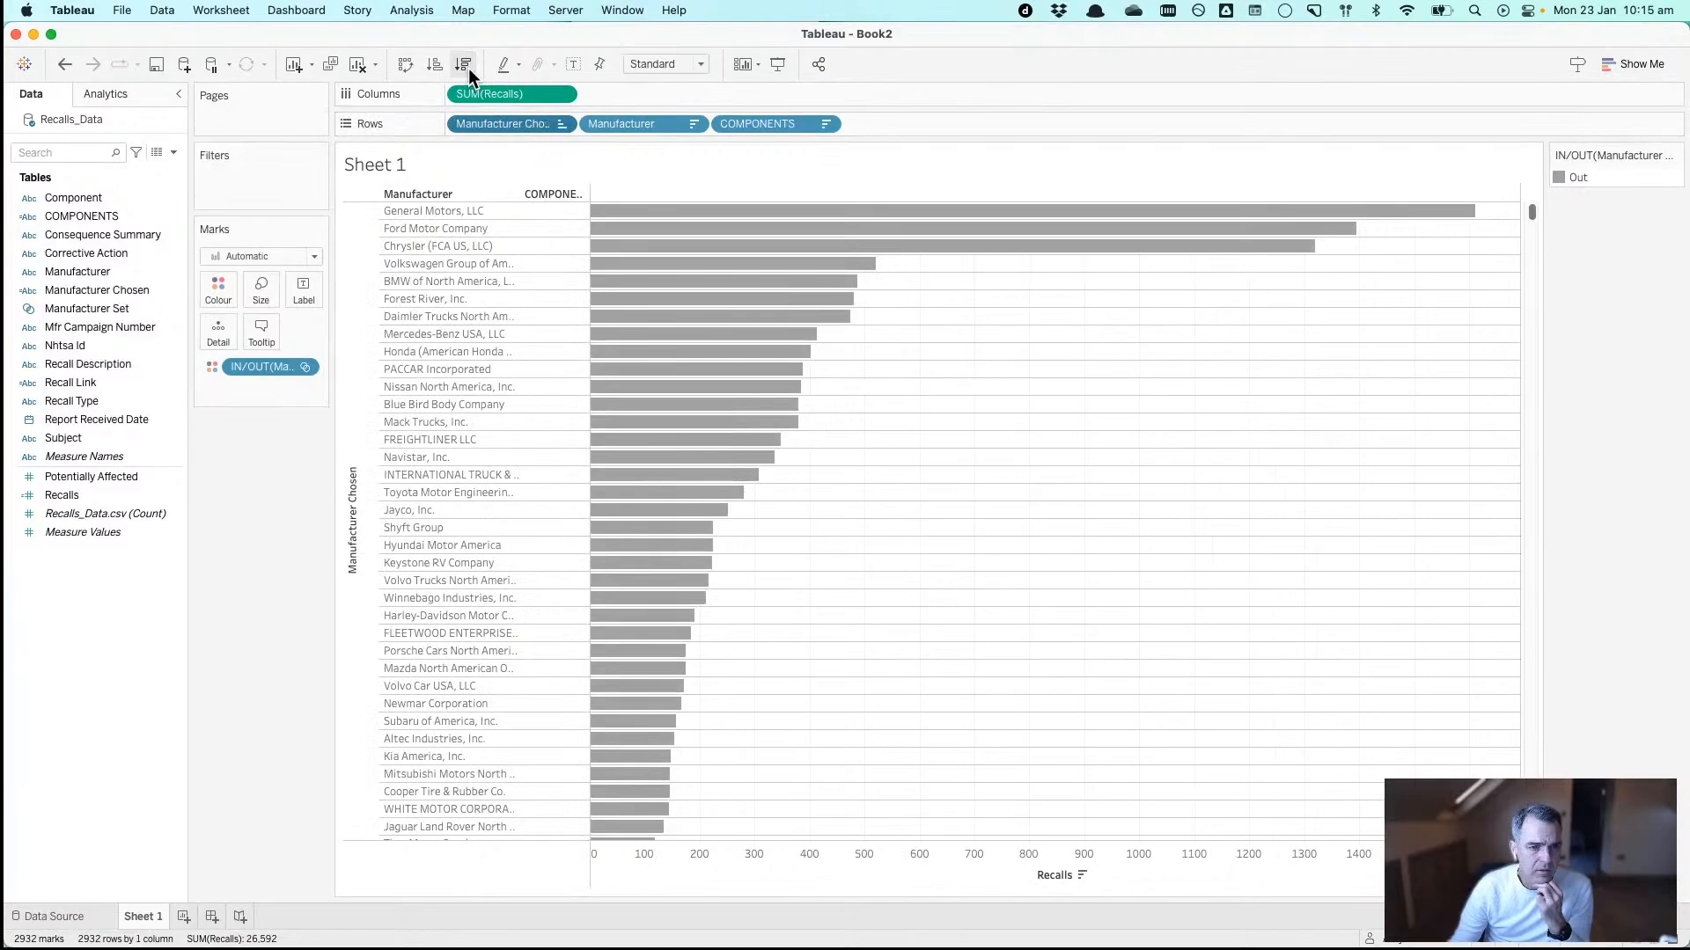
pyautogui.click(621, 211)
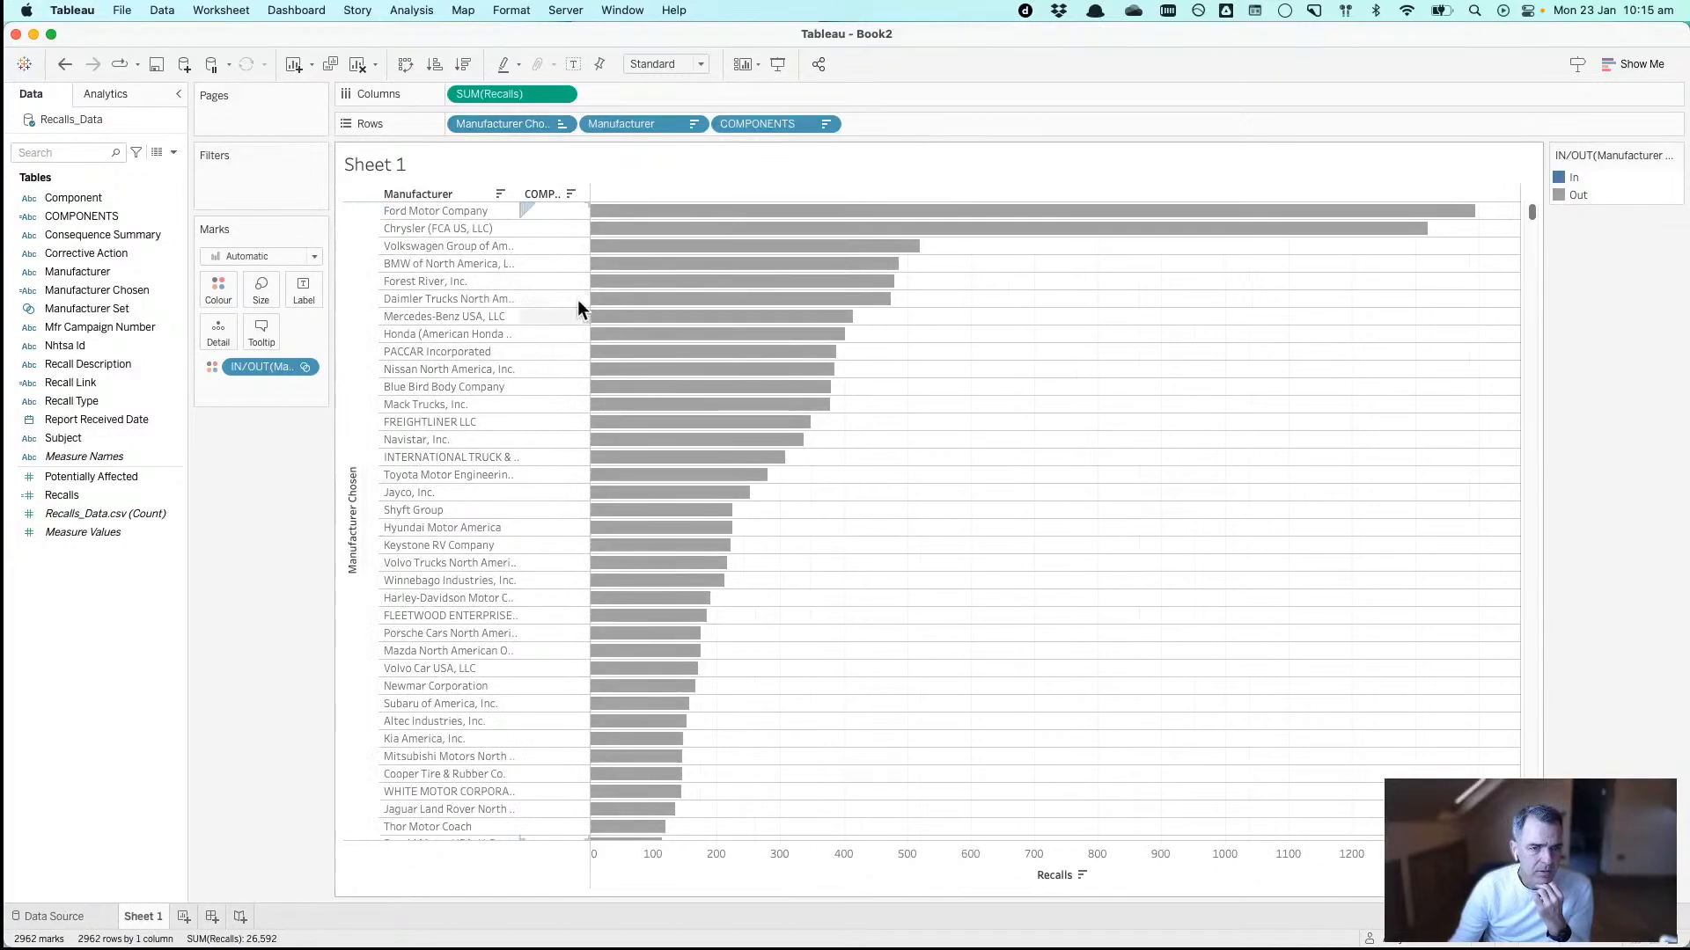
pyautogui.moveTo(622, 247)
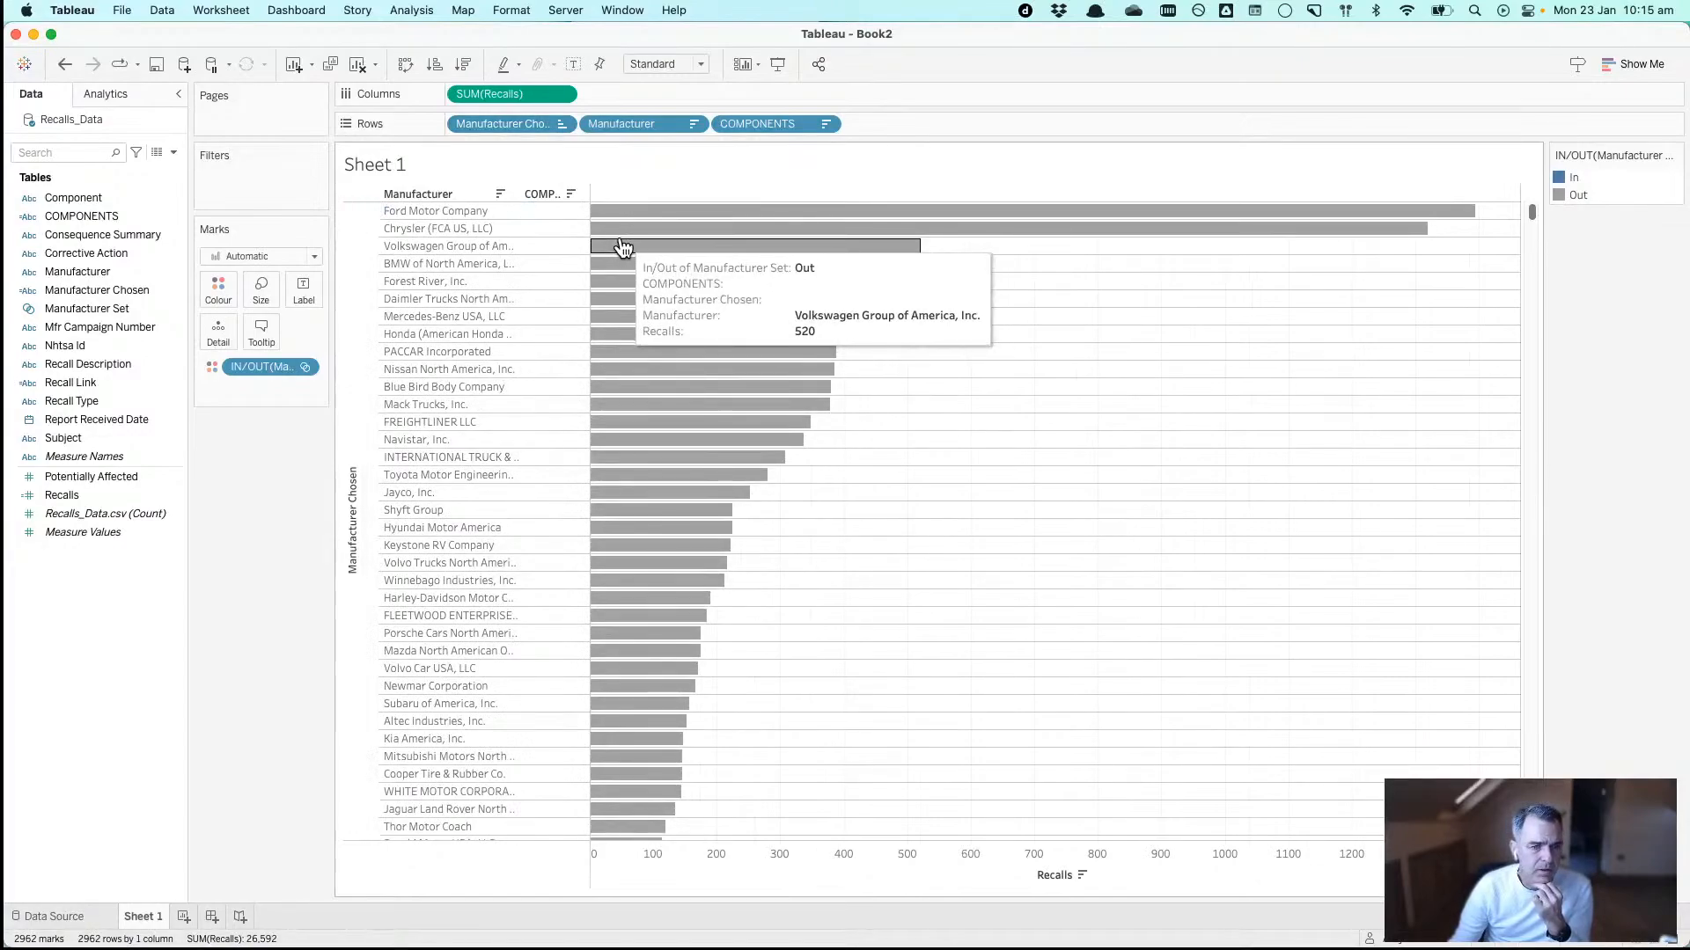
# - Change the Manufacturer Chosen sort to Nested, Descending, and test it by selecting the Ford Motor Company bar
pyautogui.click(561, 124)
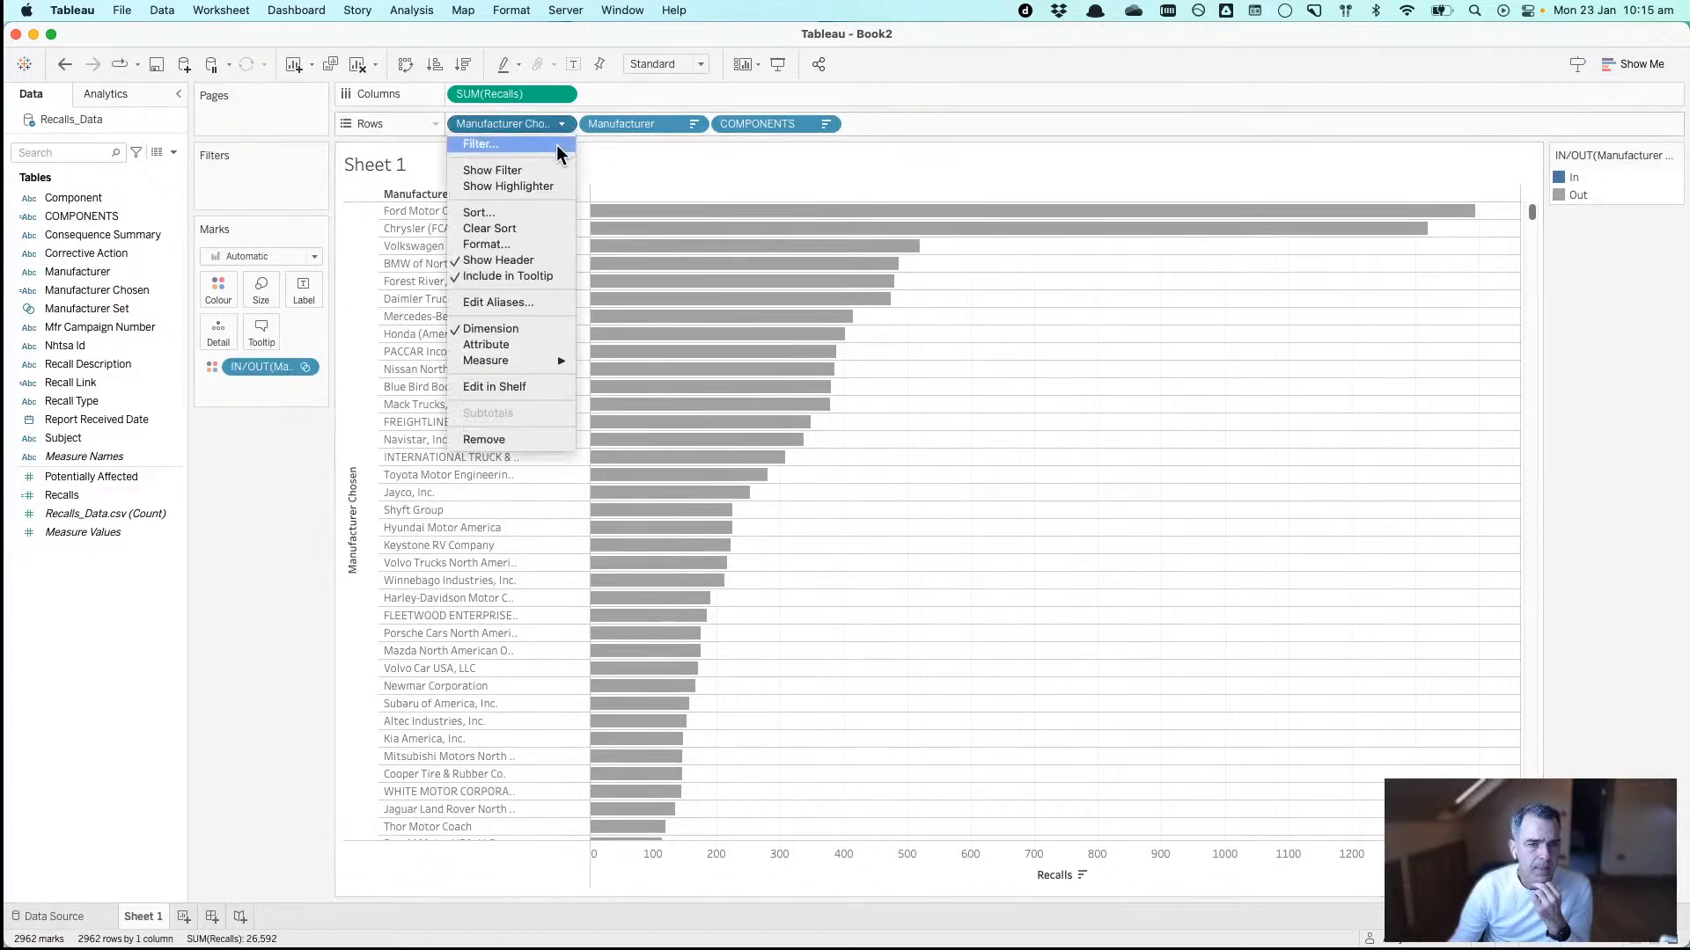
pyautogui.click(544, 213)
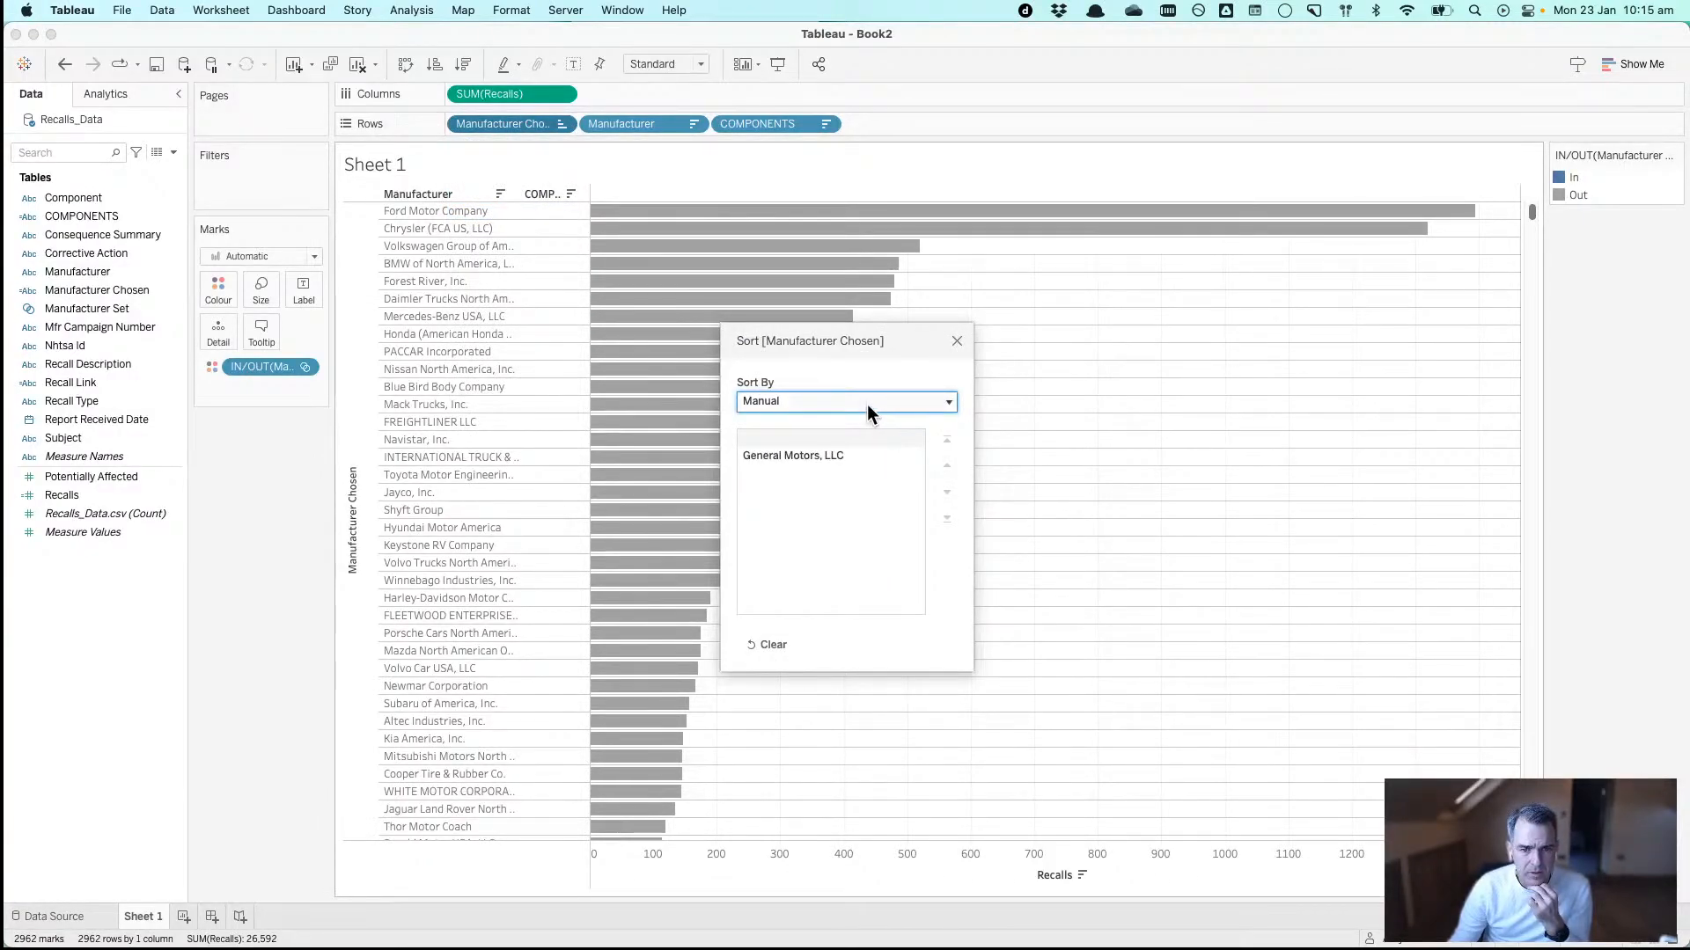
pyautogui.click(868, 404)
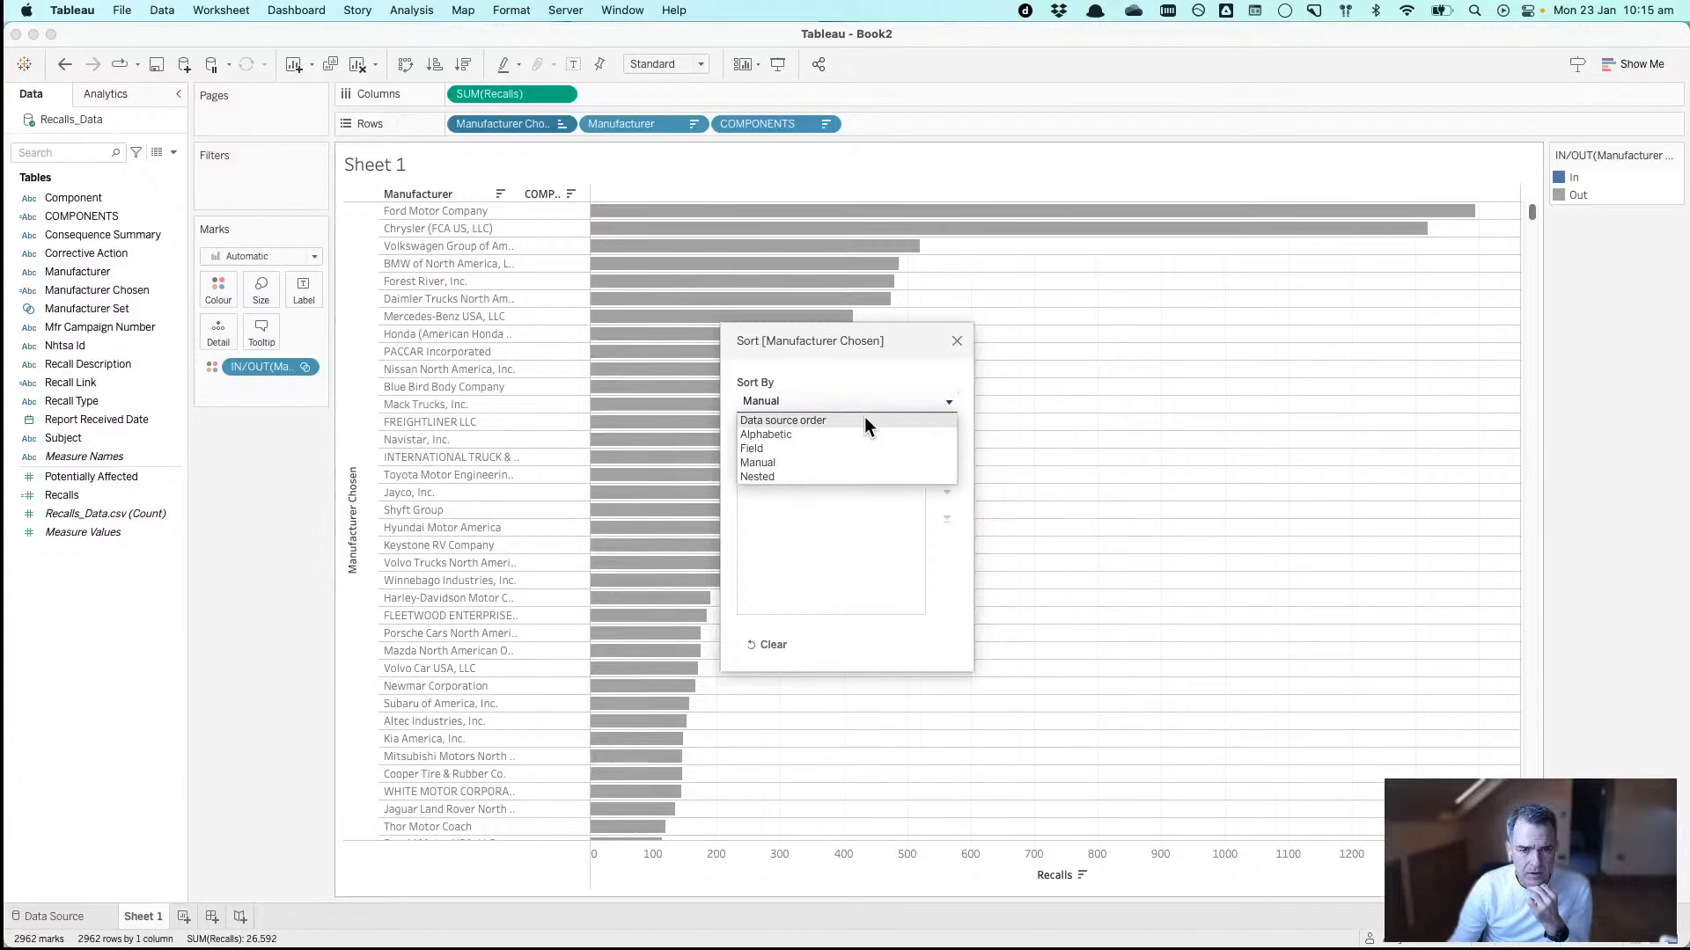
pyautogui.click(862, 475)
pyautogui.click(802, 468)
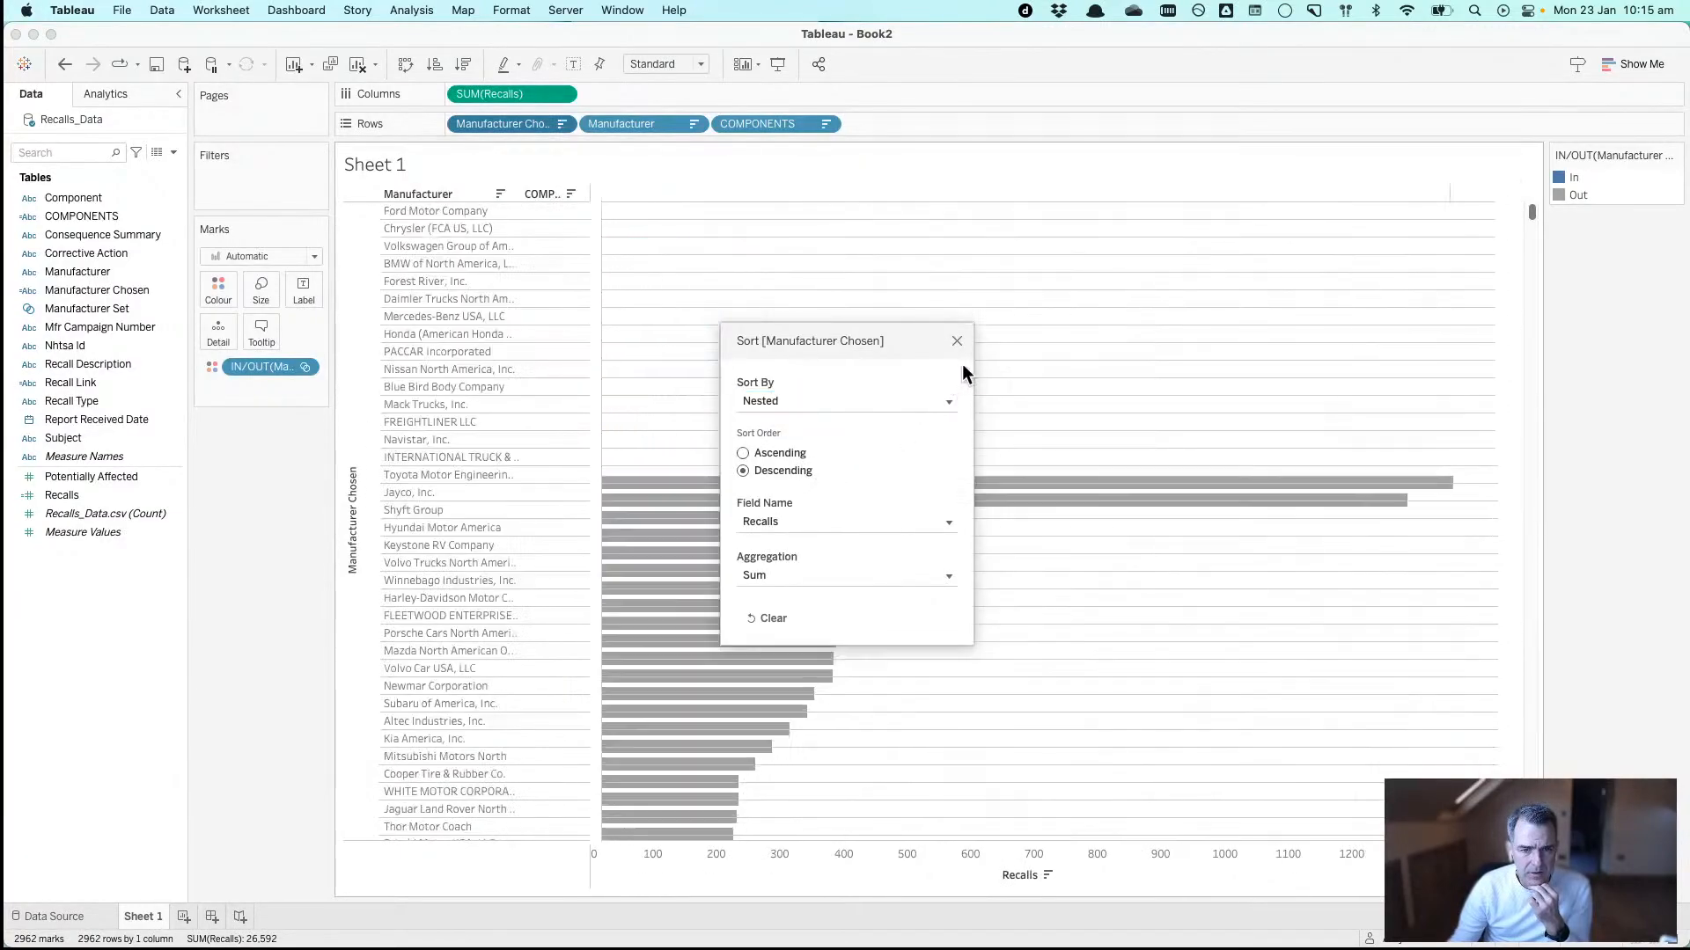
pyautogui.click(956, 341)
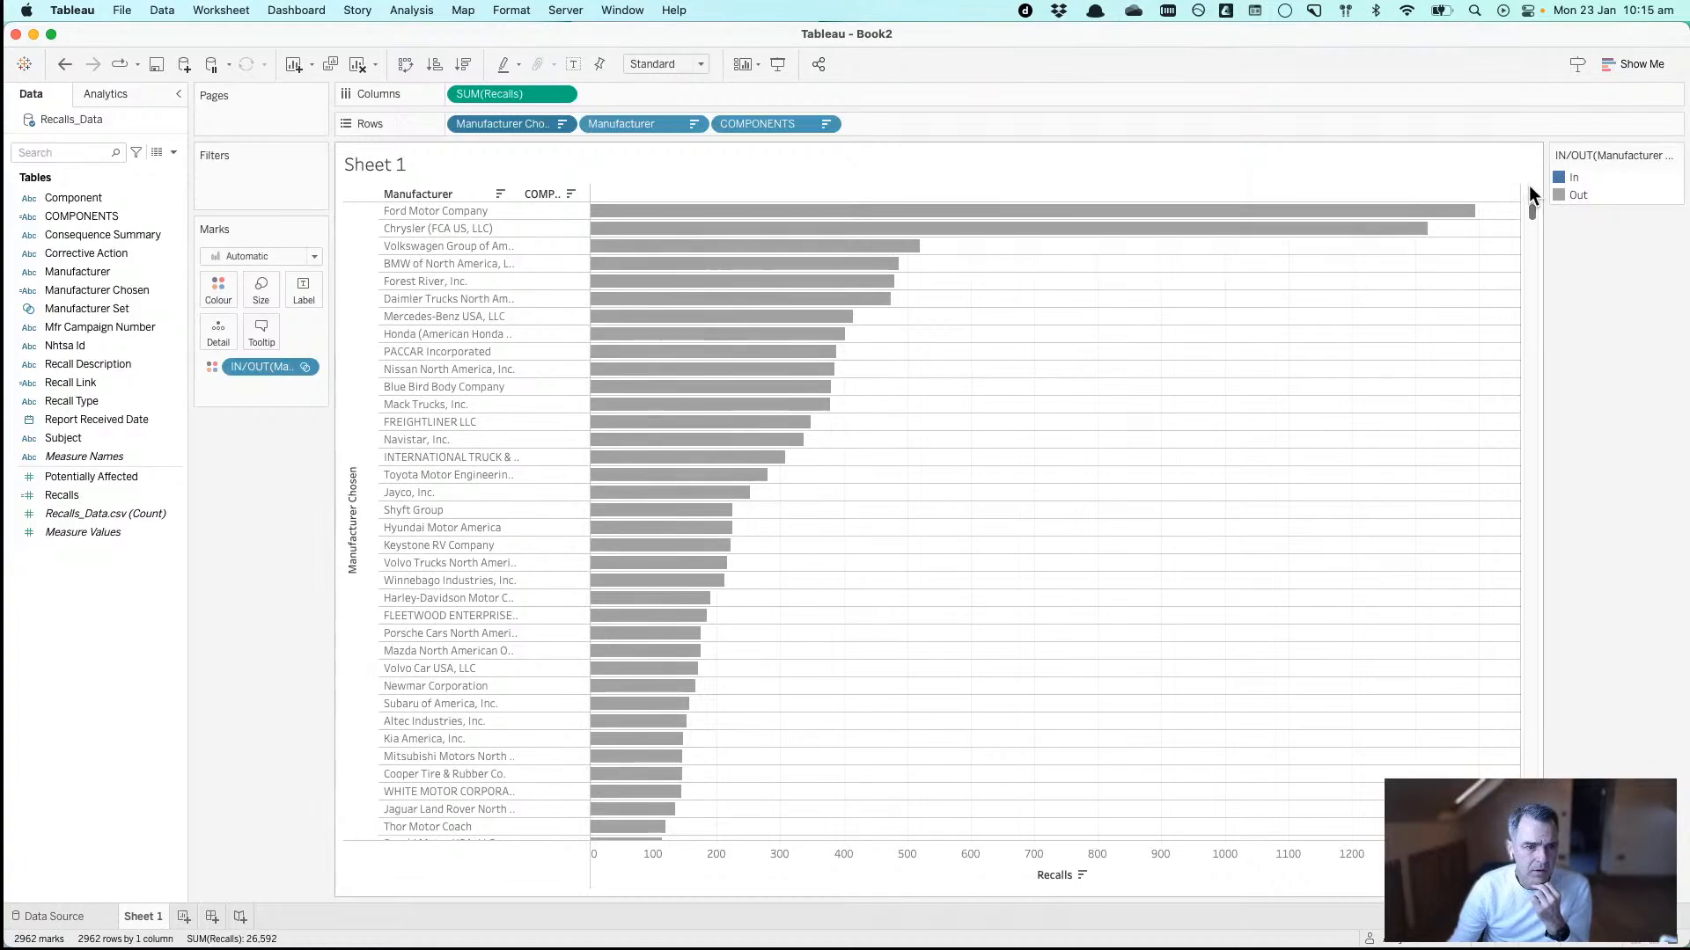
pyautogui.moveTo(848, 229)
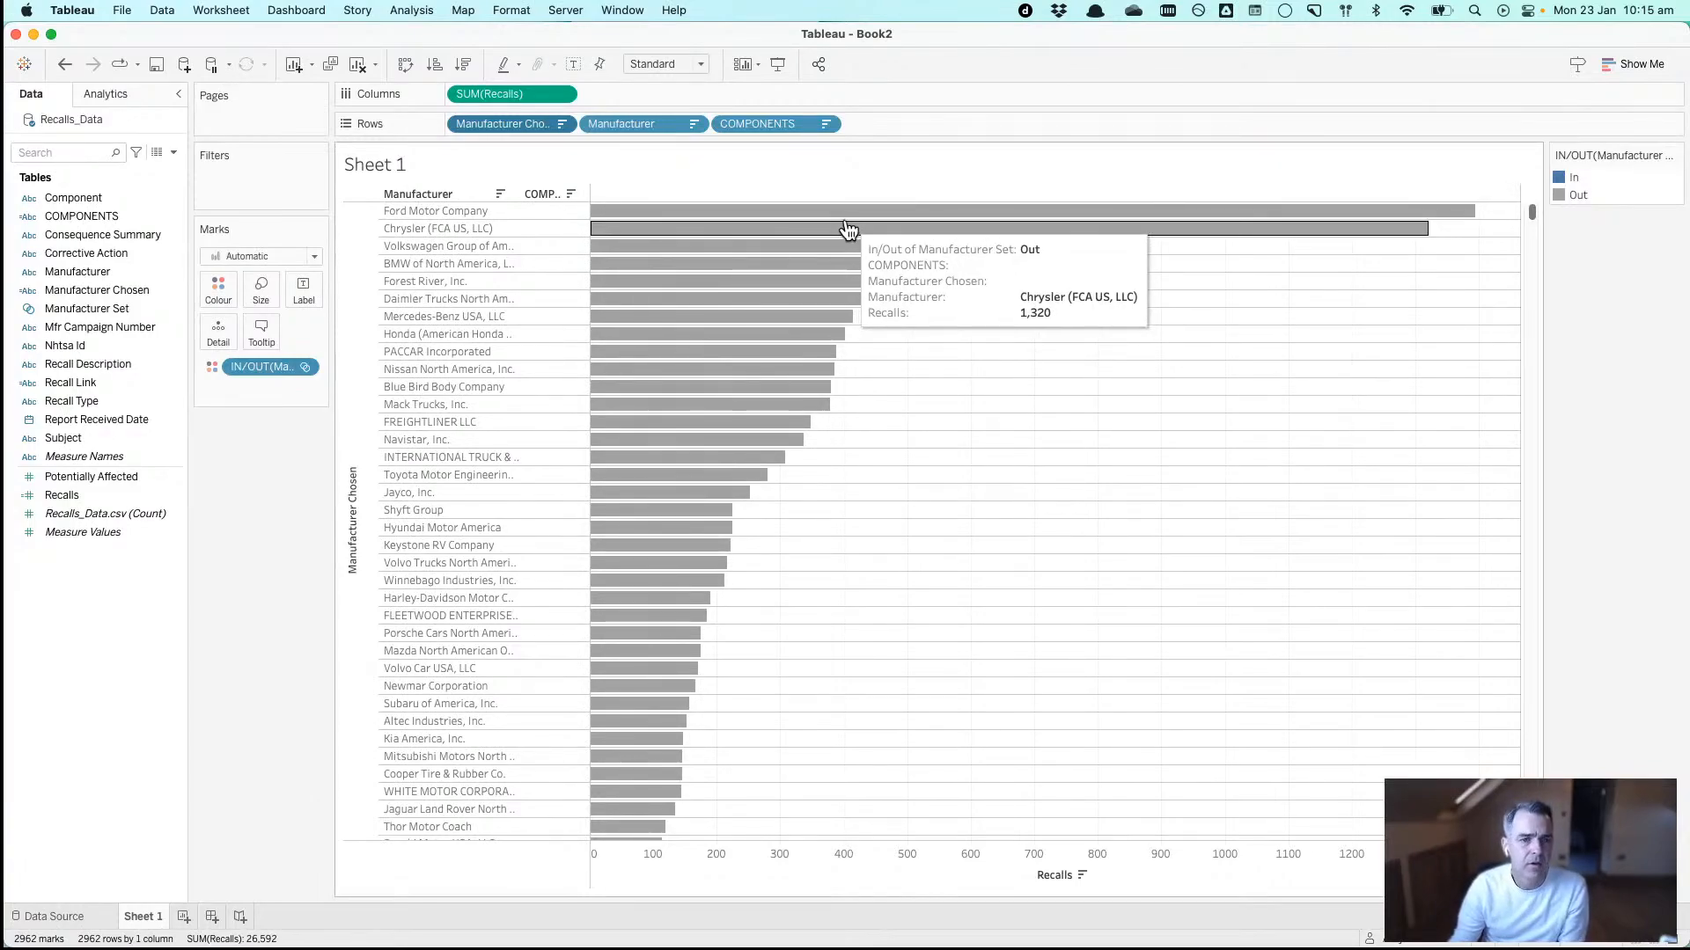
pyautogui.click(845, 216)
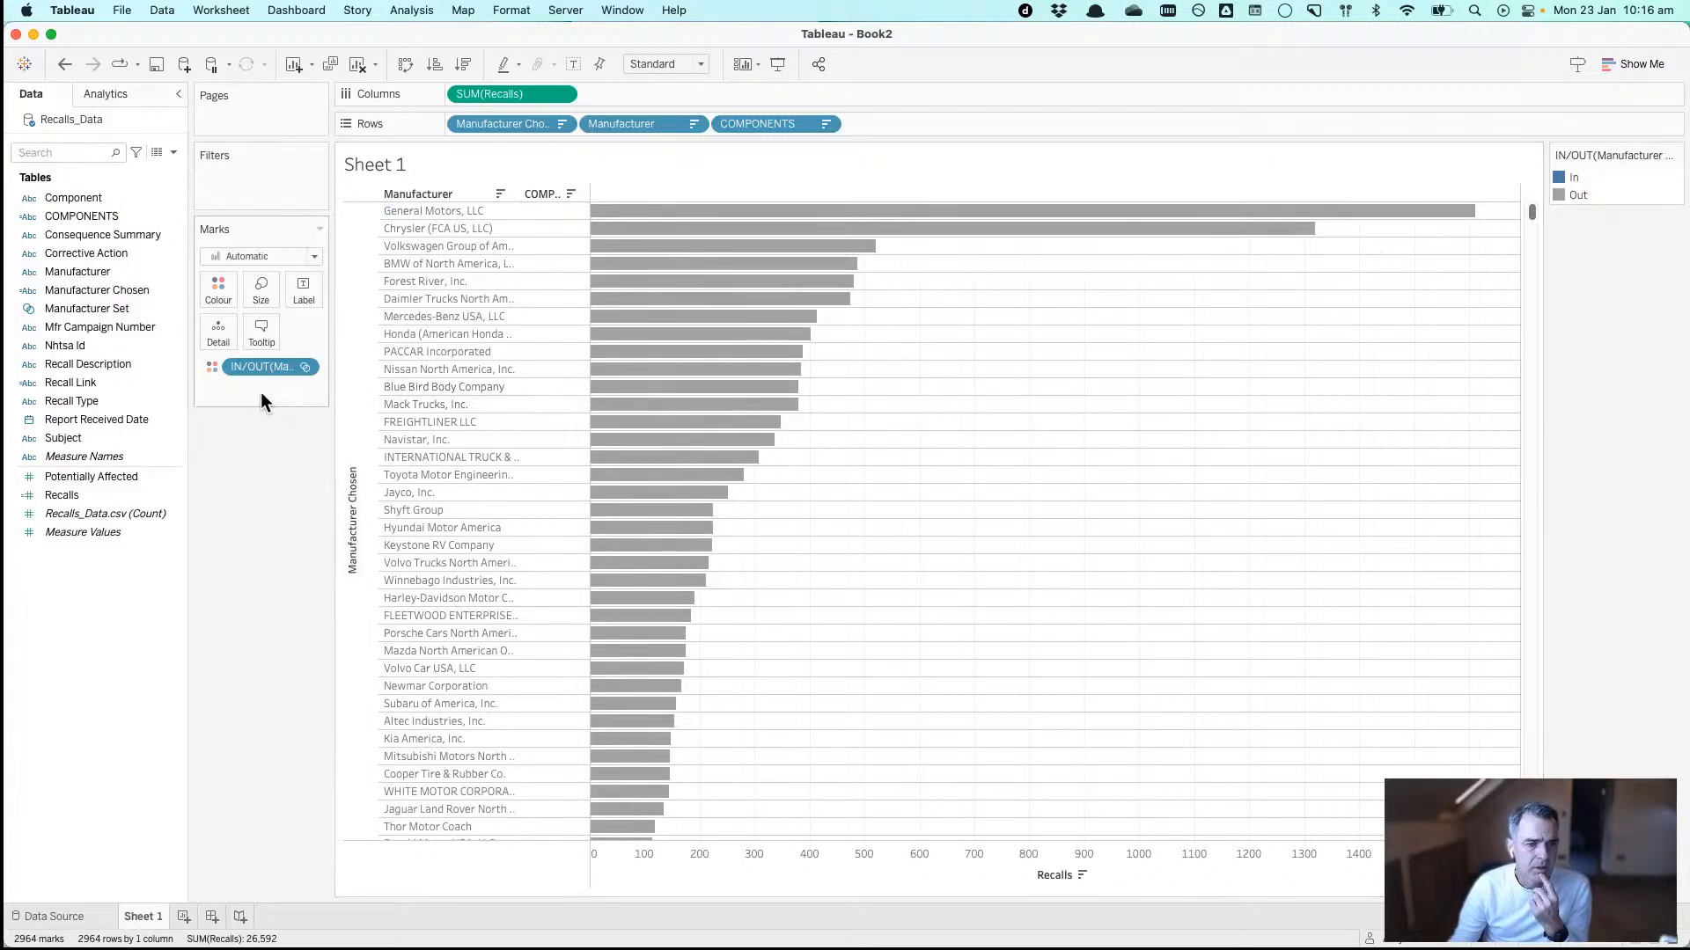
# - Remove the Manufacturer Set from Colour and select the General Motors, LLC bar to test the row order
pyautogui.moveTo(263, 364); pyautogui.dragTo(266, 473)
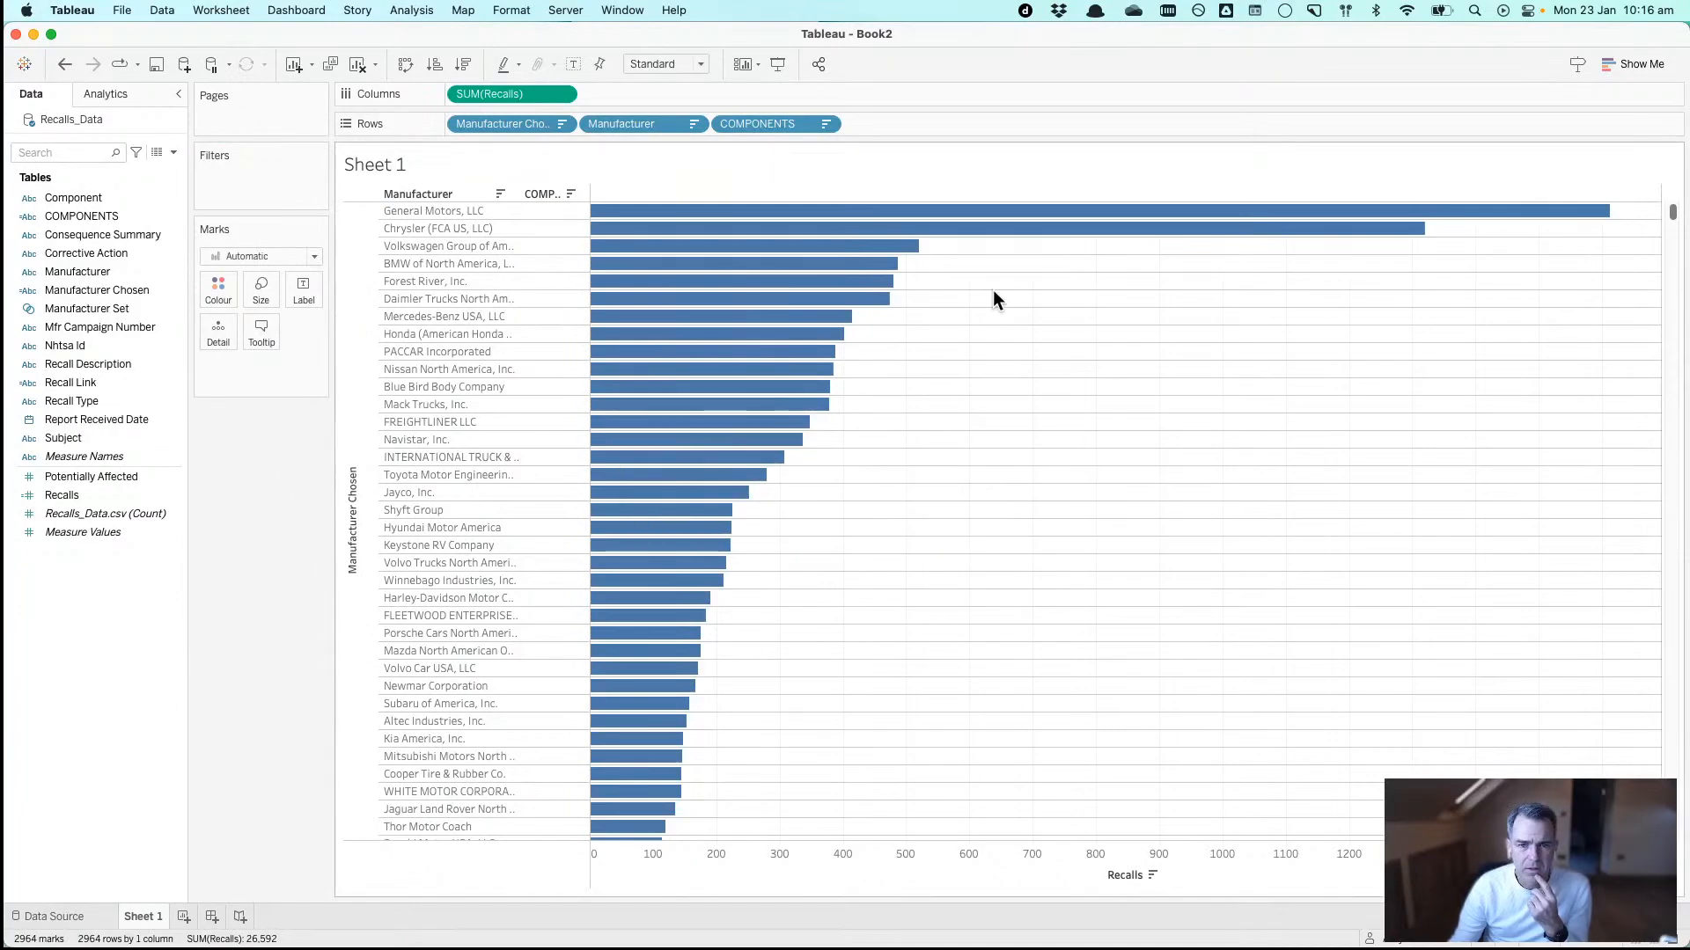
pyautogui.moveTo(887, 279)
pyautogui.click(849, 217)
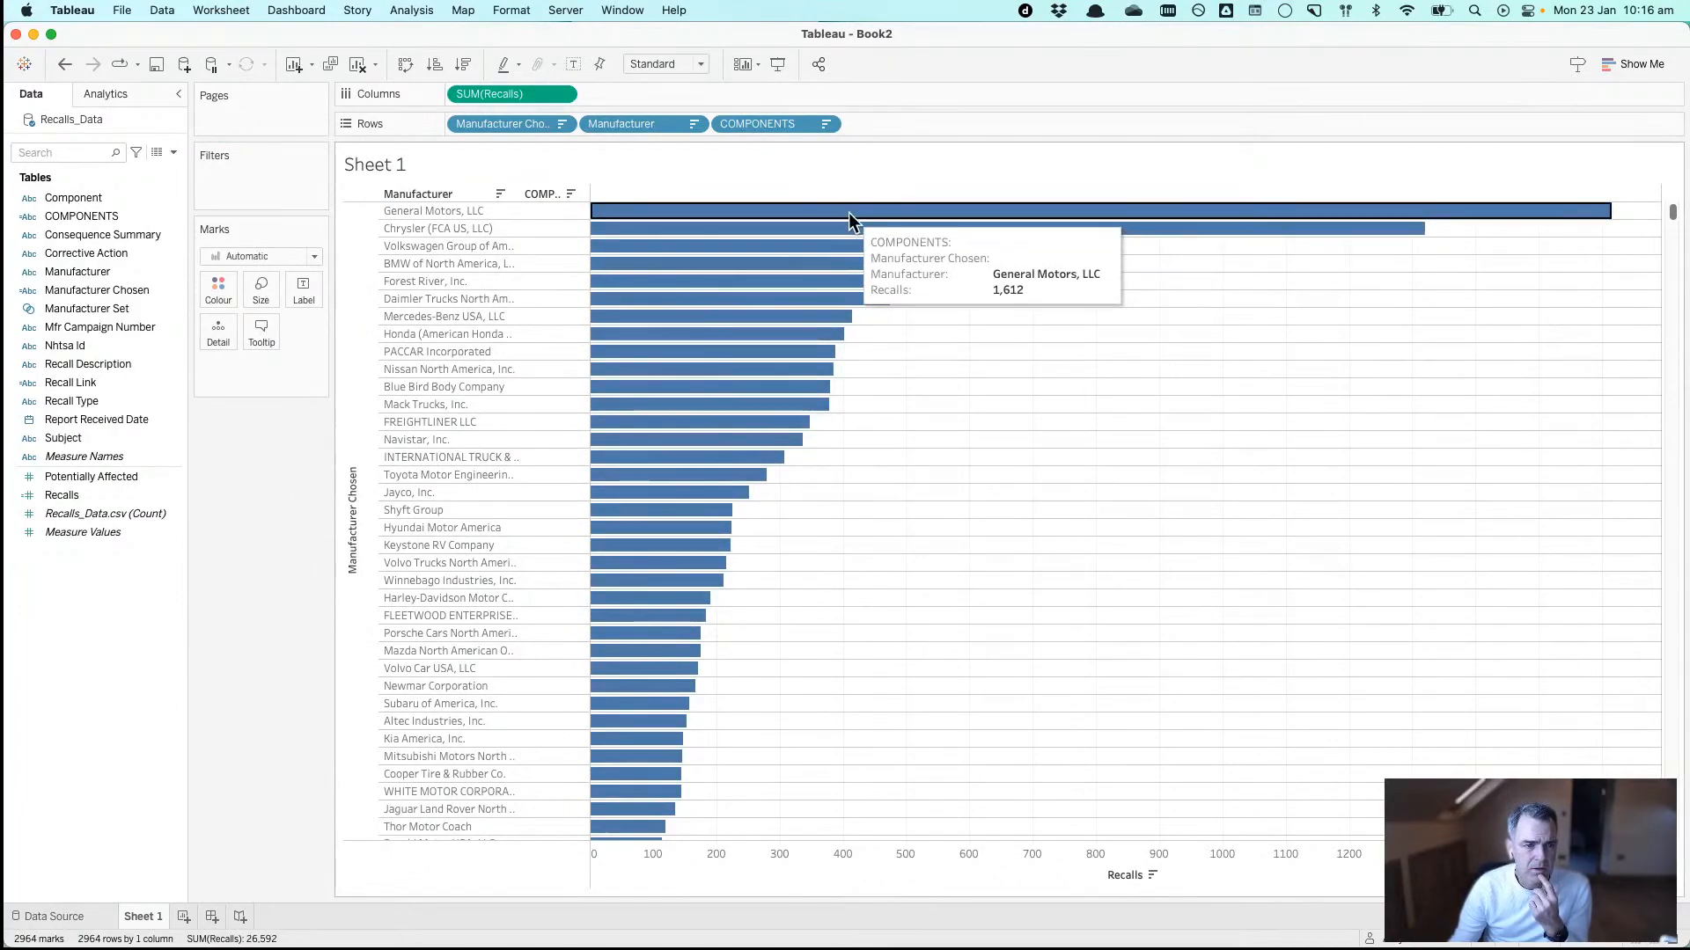
pyautogui.moveTo(1672, 212); pyautogui.dragTo(1599, 54)
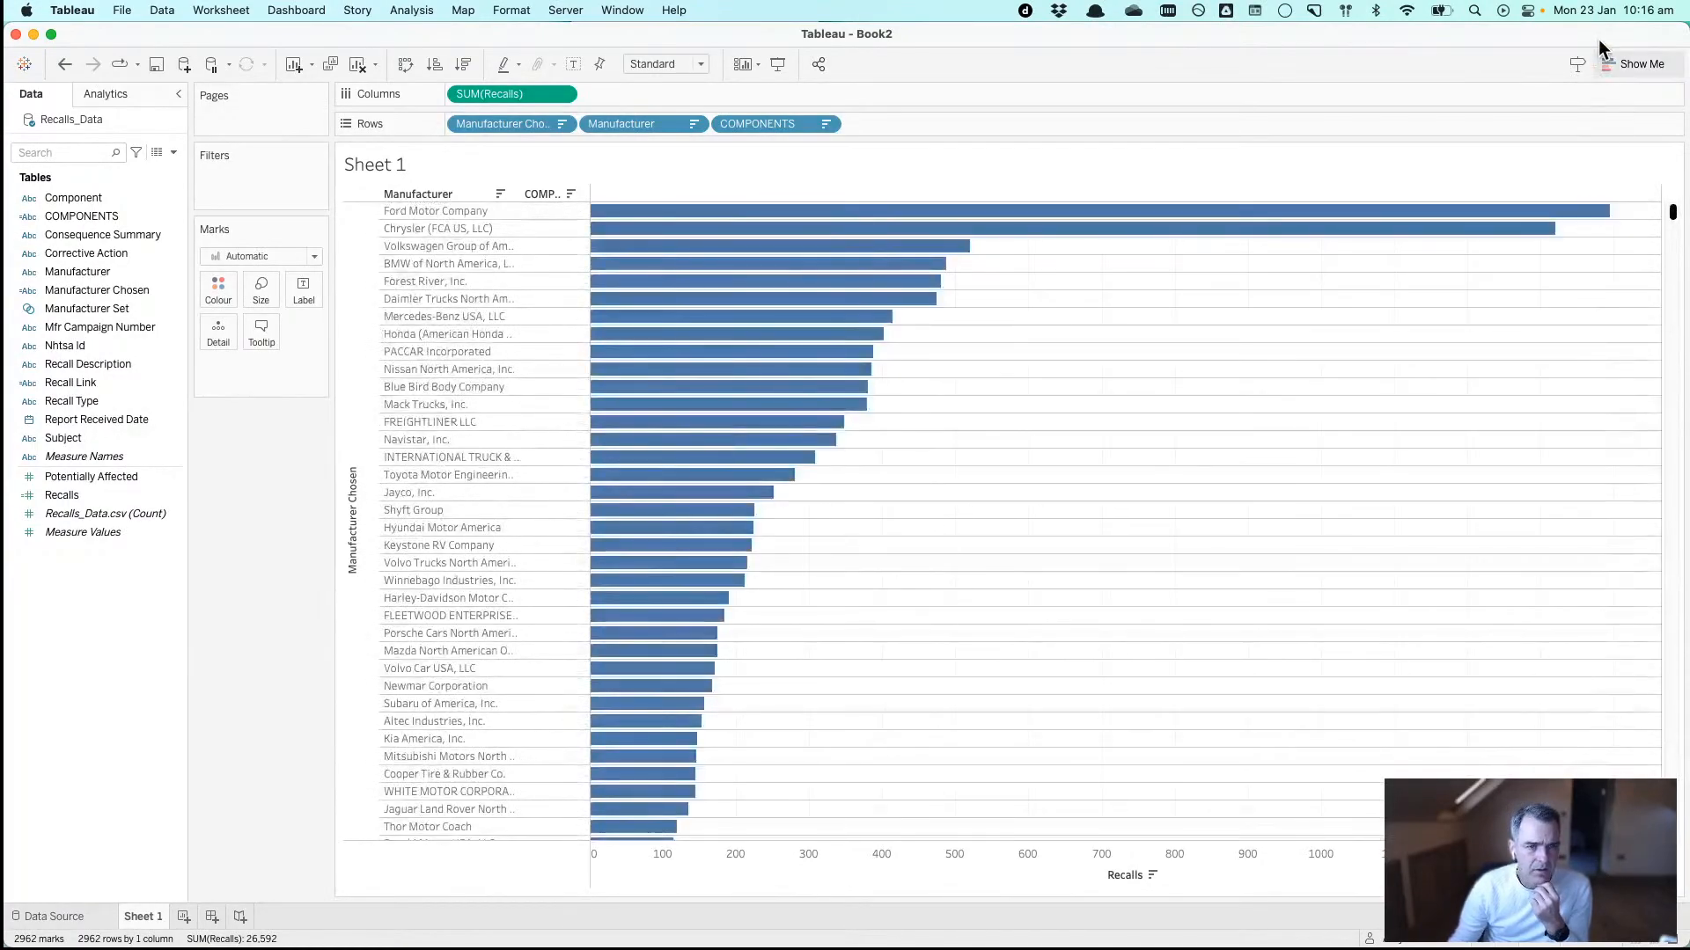
# - Sort Manufacturer Chosen by Data source order, Descending
pyautogui.click(563, 124)
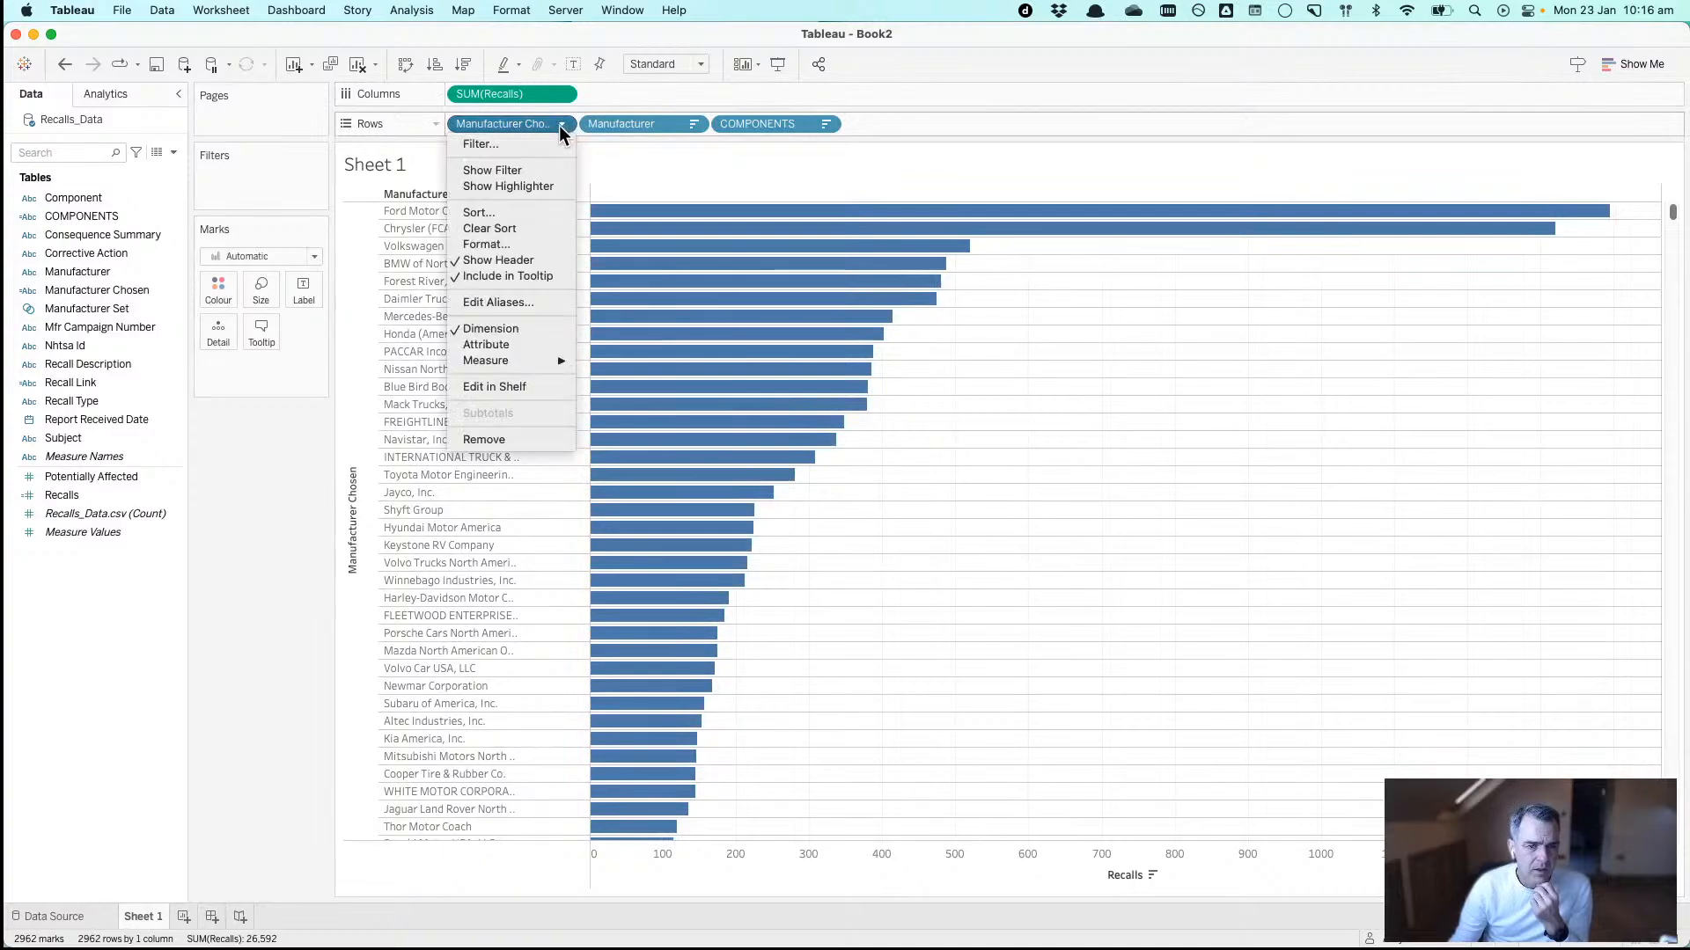
pyautogui.click(529, 211)
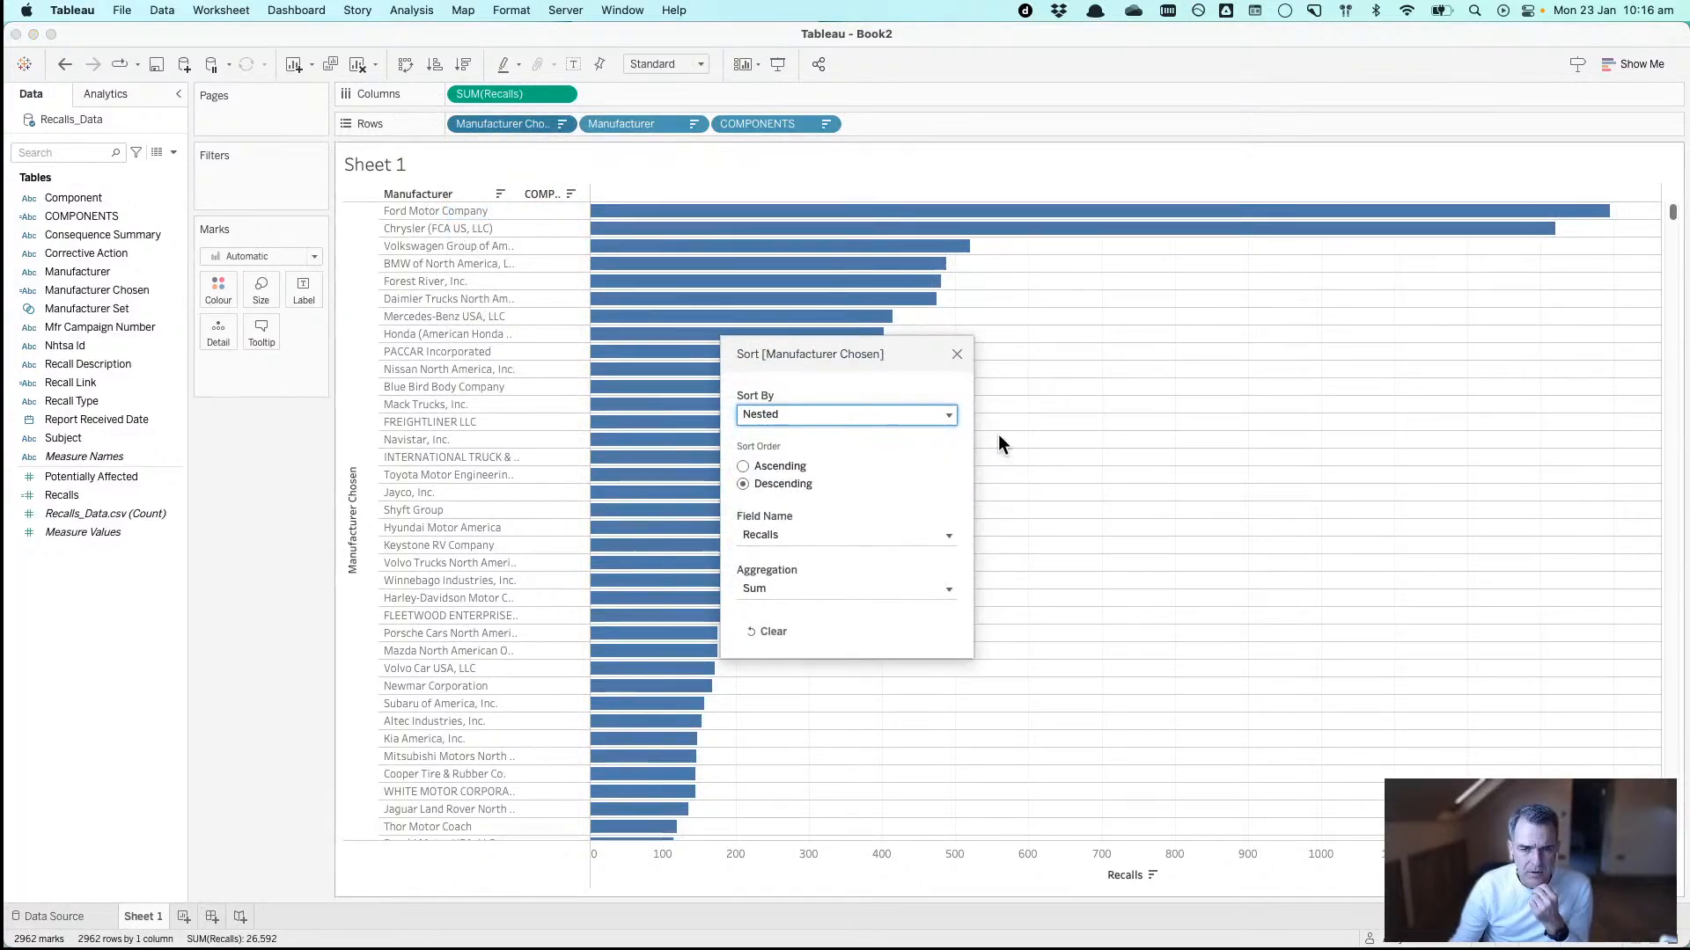
pyautogui.click(812, 414)
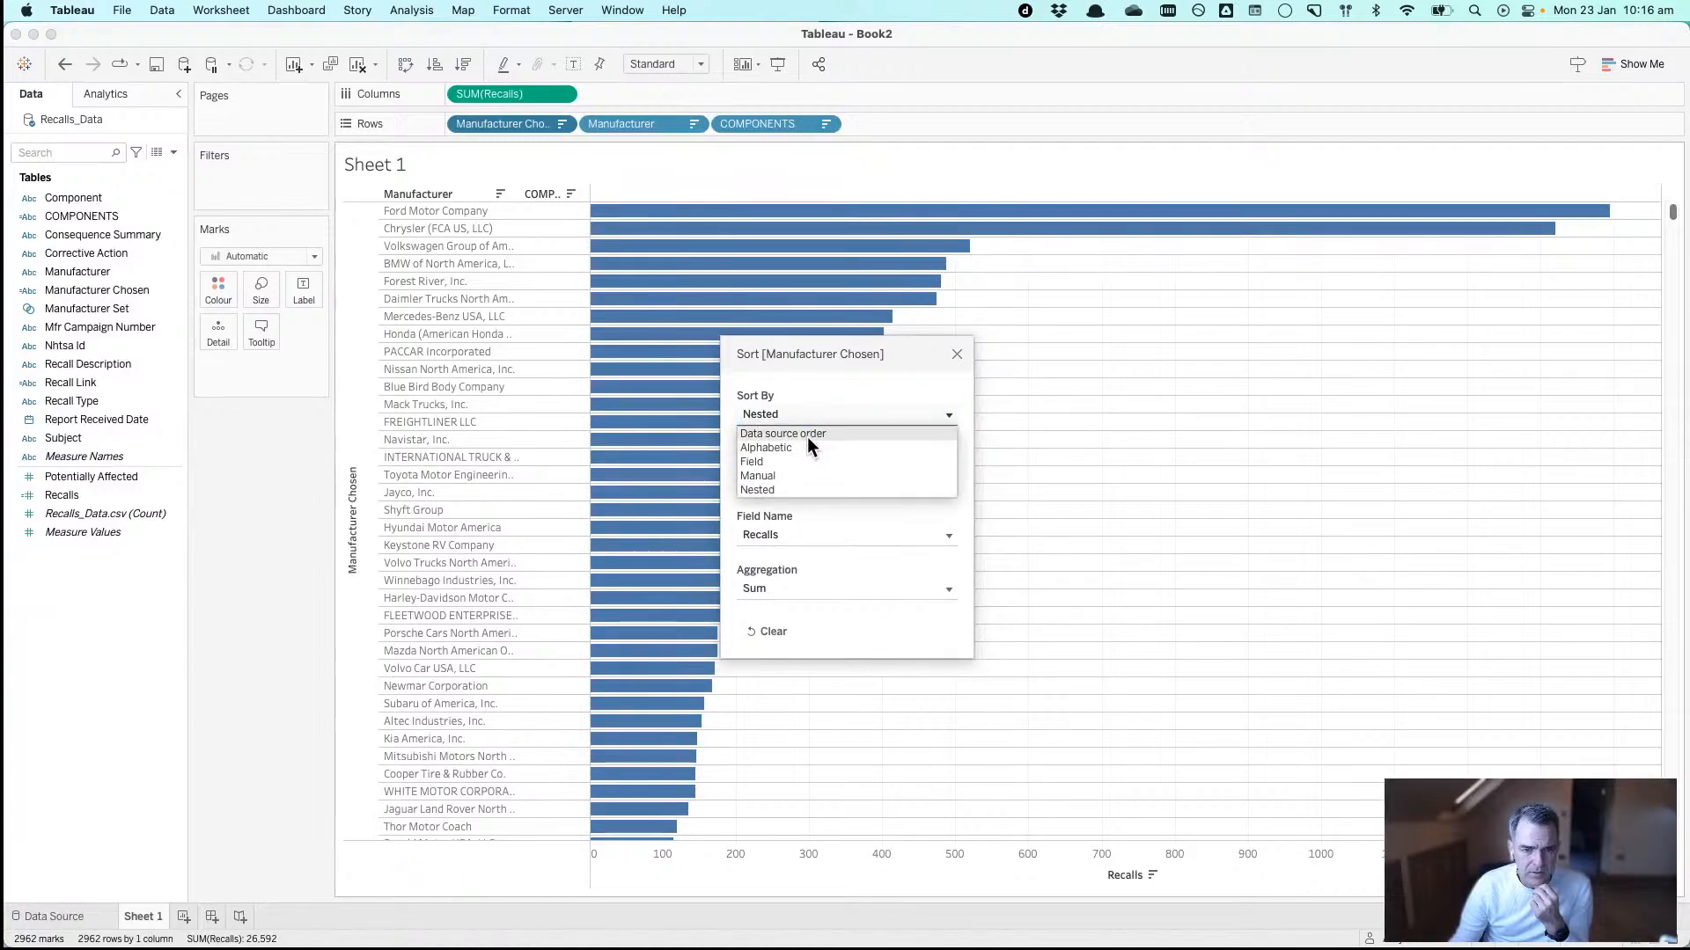
pyautogui.click(806, 434)
pyautogui.click(777, 466)
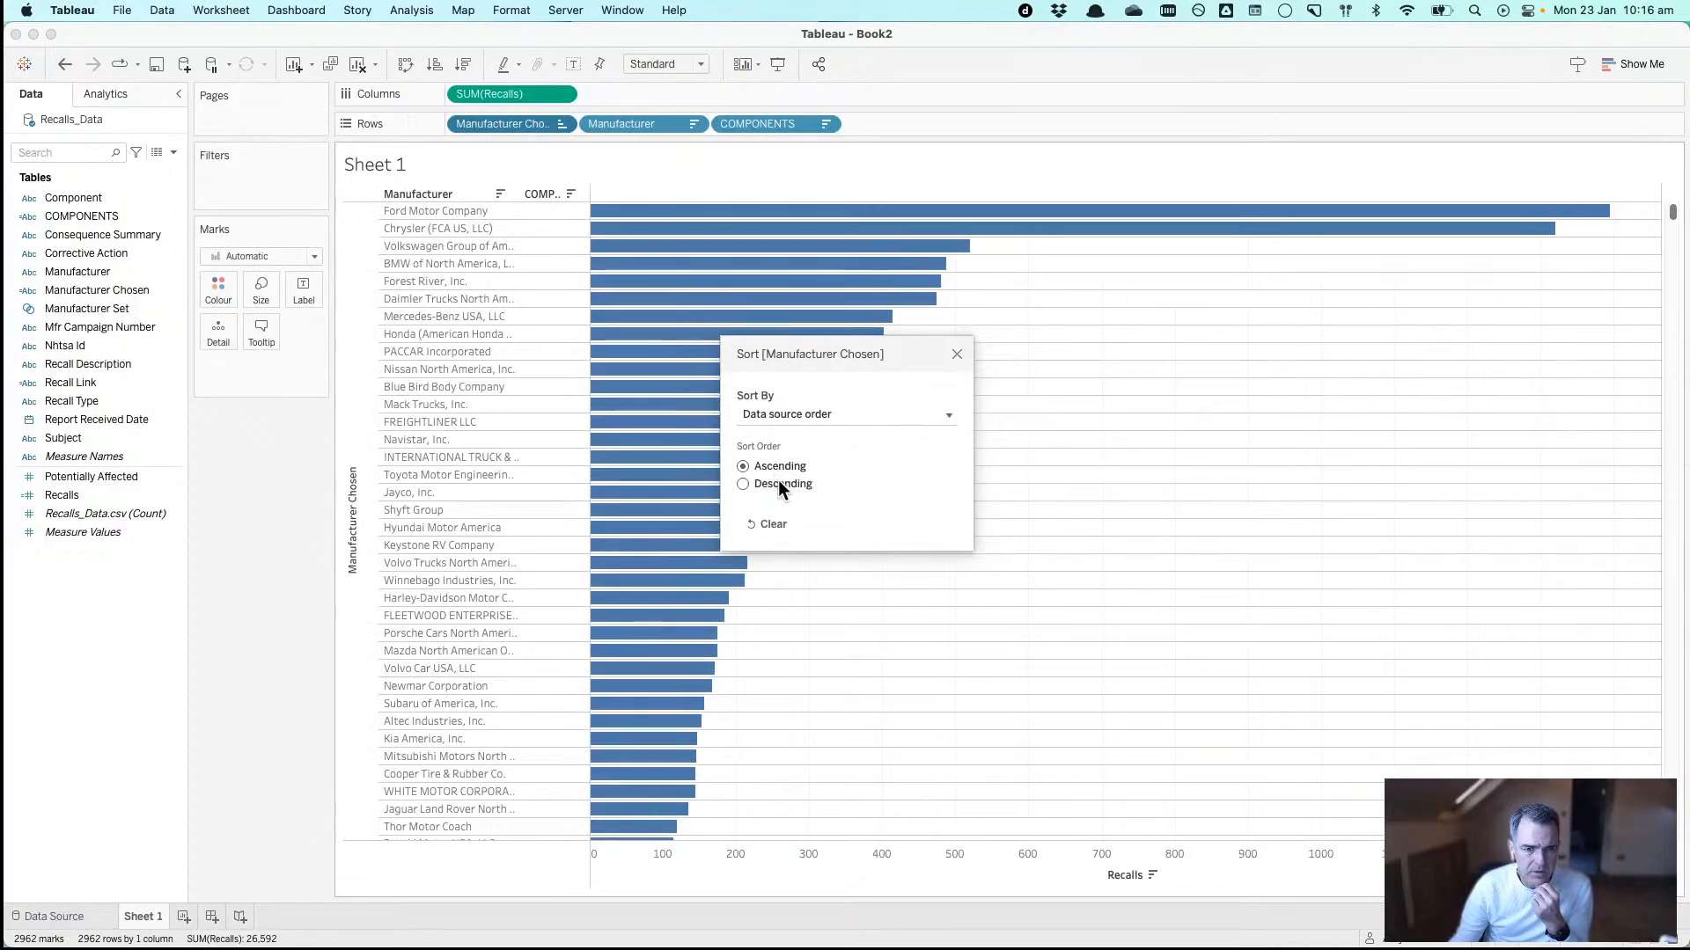
pyautogui.click(778, 478)
pyautogui.click(956, 356)
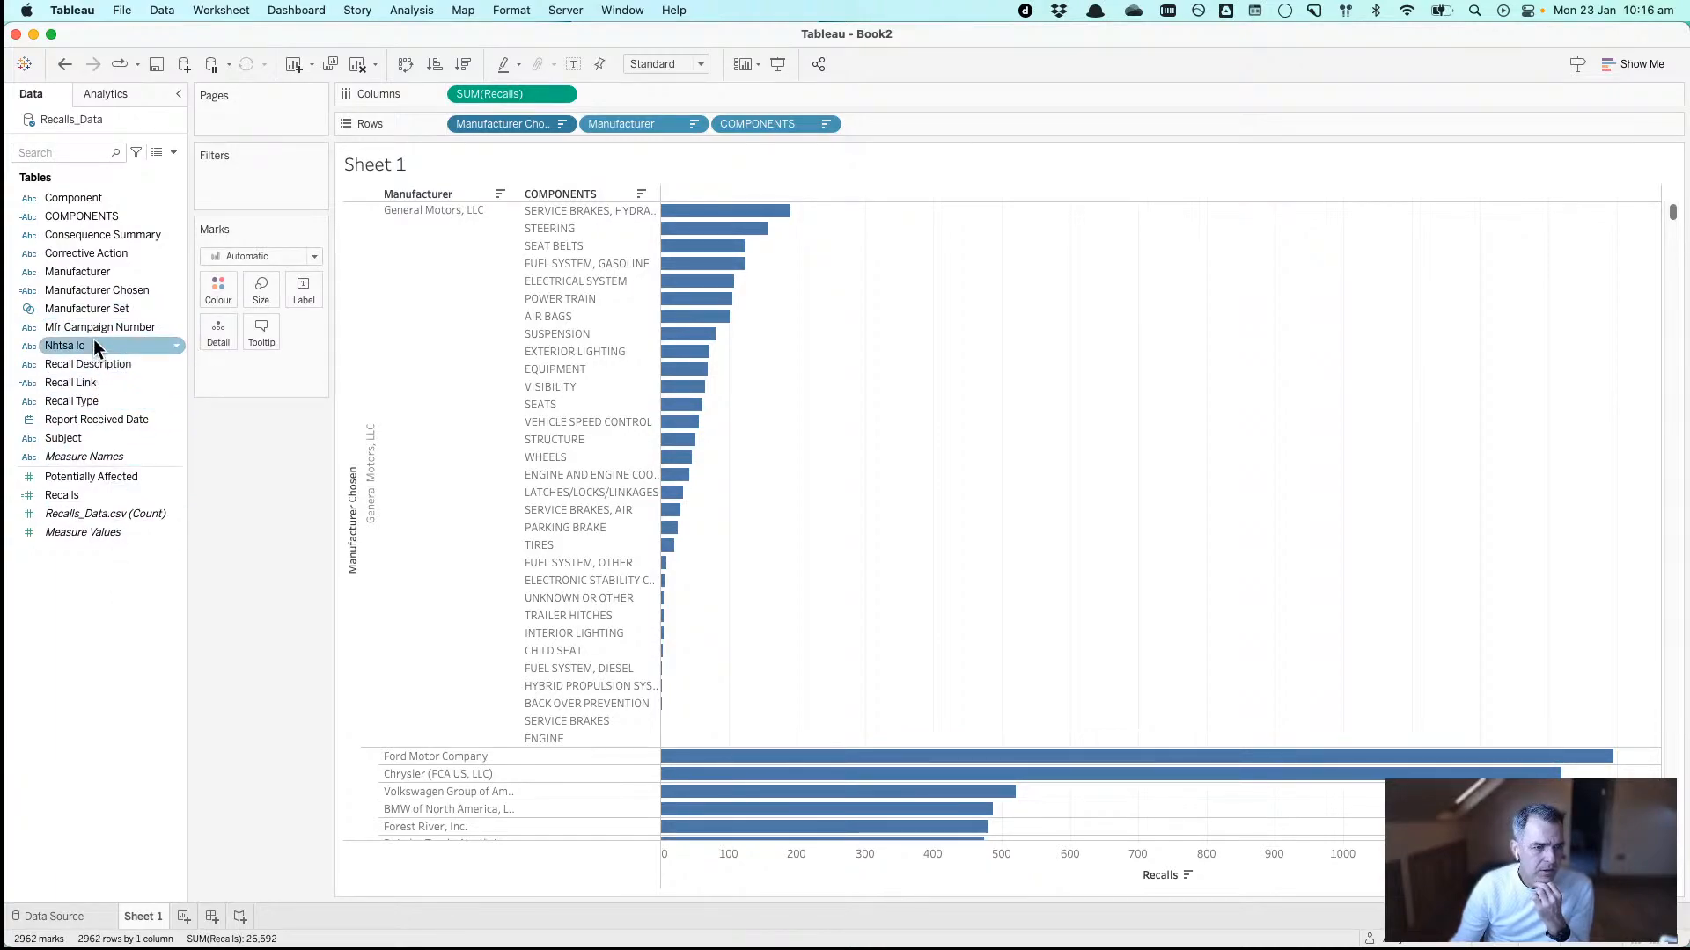
# - Duplicate the Manufacturer Set in the Recalls_Data fields
pyautogui.rightClick(96, 311)
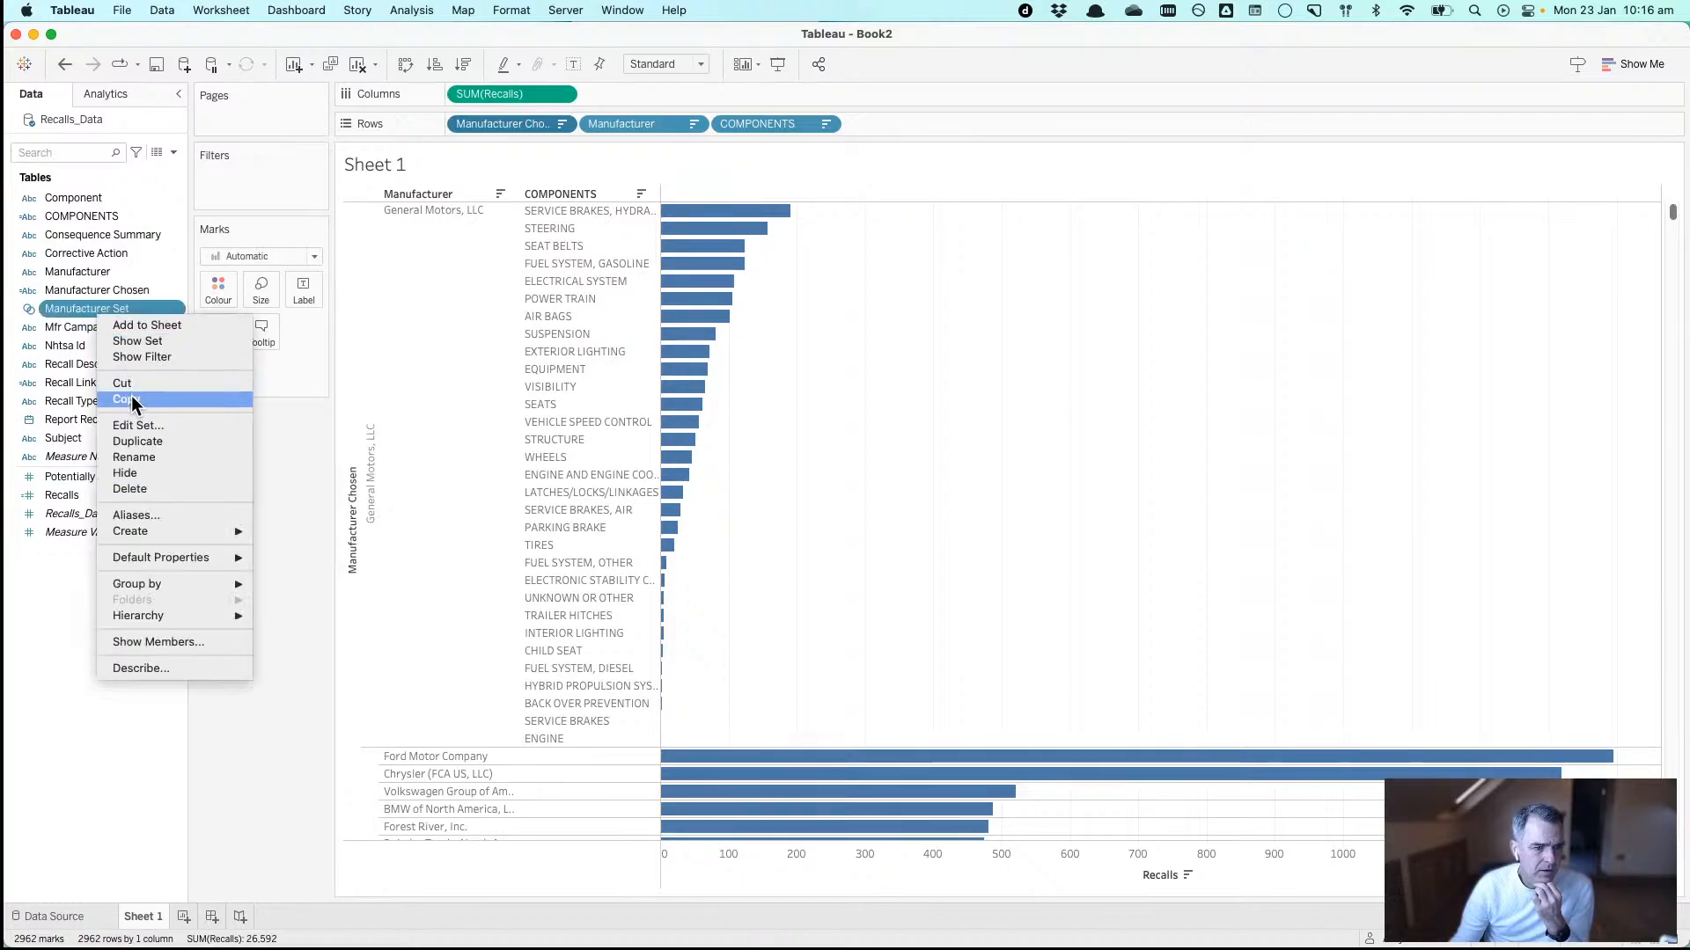
pyautogui.click(138, 442)
pyautogui.rightClick(132, 327)
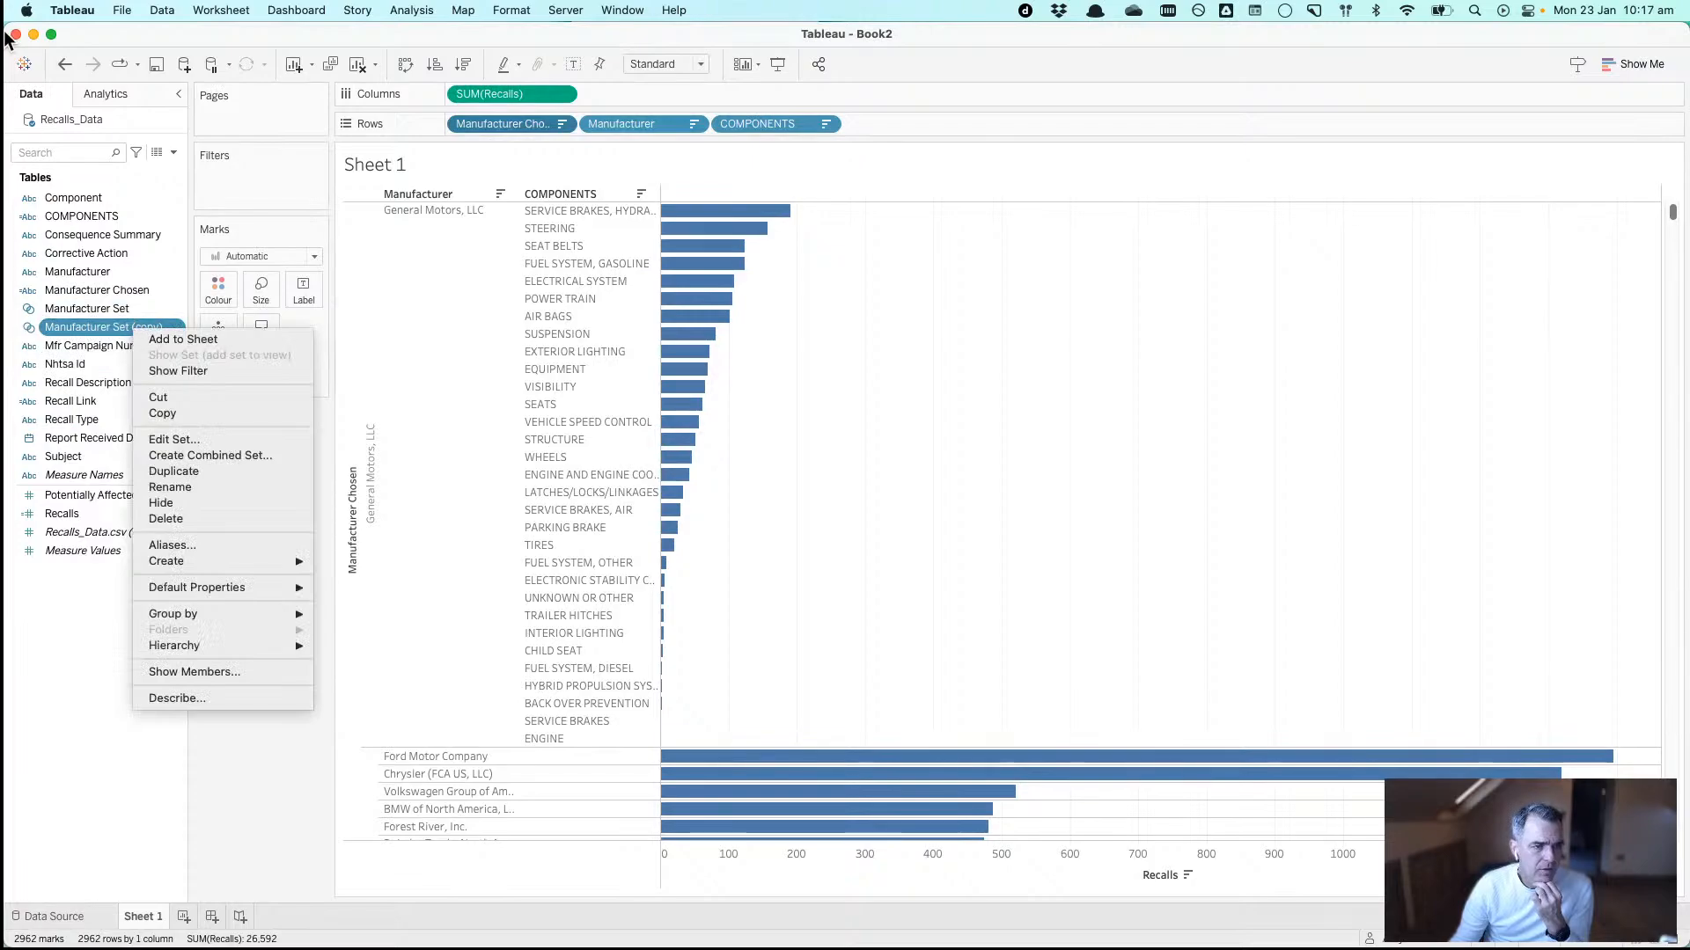
pyautogui.click(65, 68)
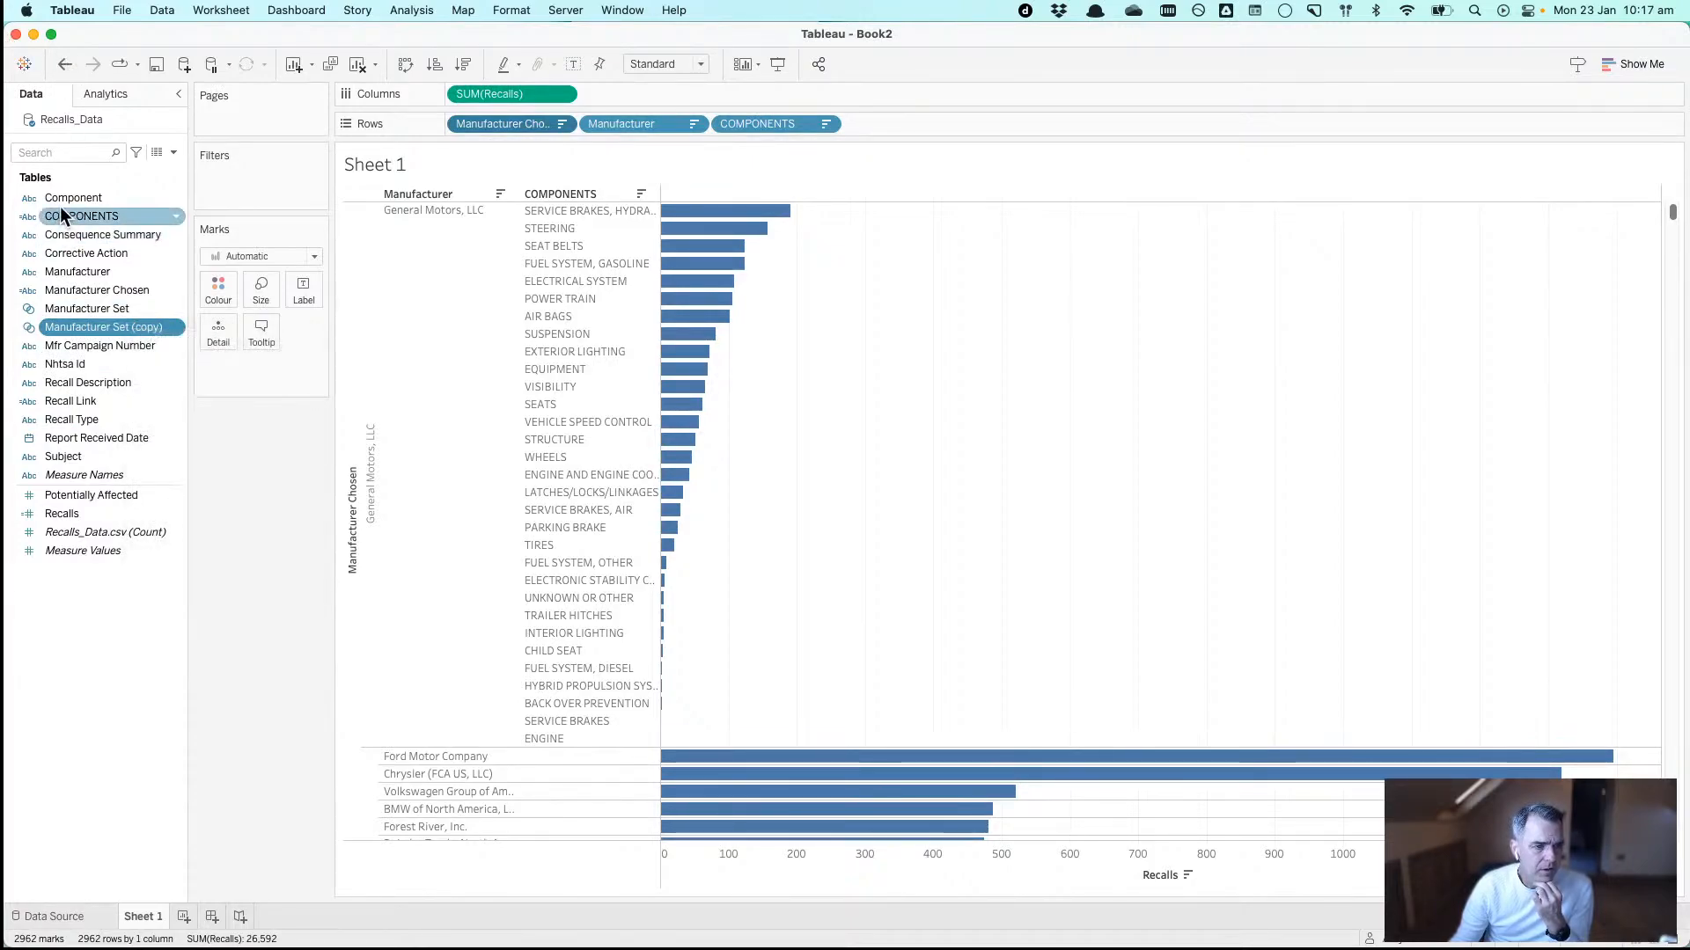
# - Undo the duplication of the Manufacturer Set, and duplicate the Manufacturer Chosen calculated field instead
pyautogui.click(65, 65)
pyautogui.click(150, 291)
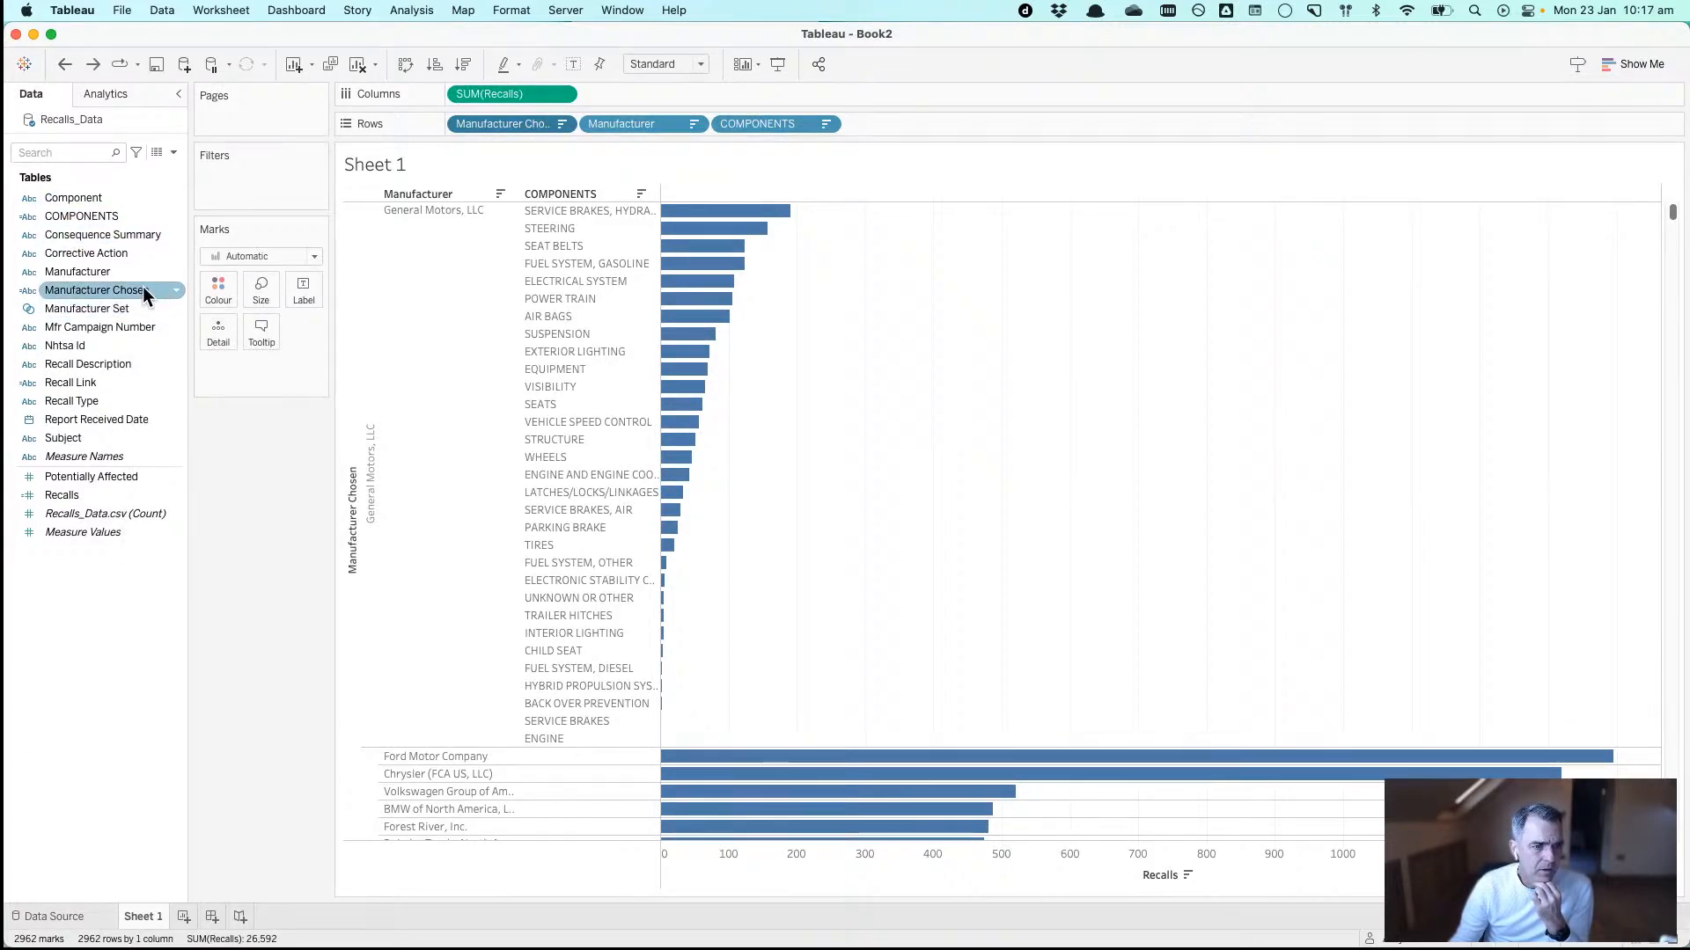
pyautogui.rightClick(150, 291)
pyautogui.click(182, 399)
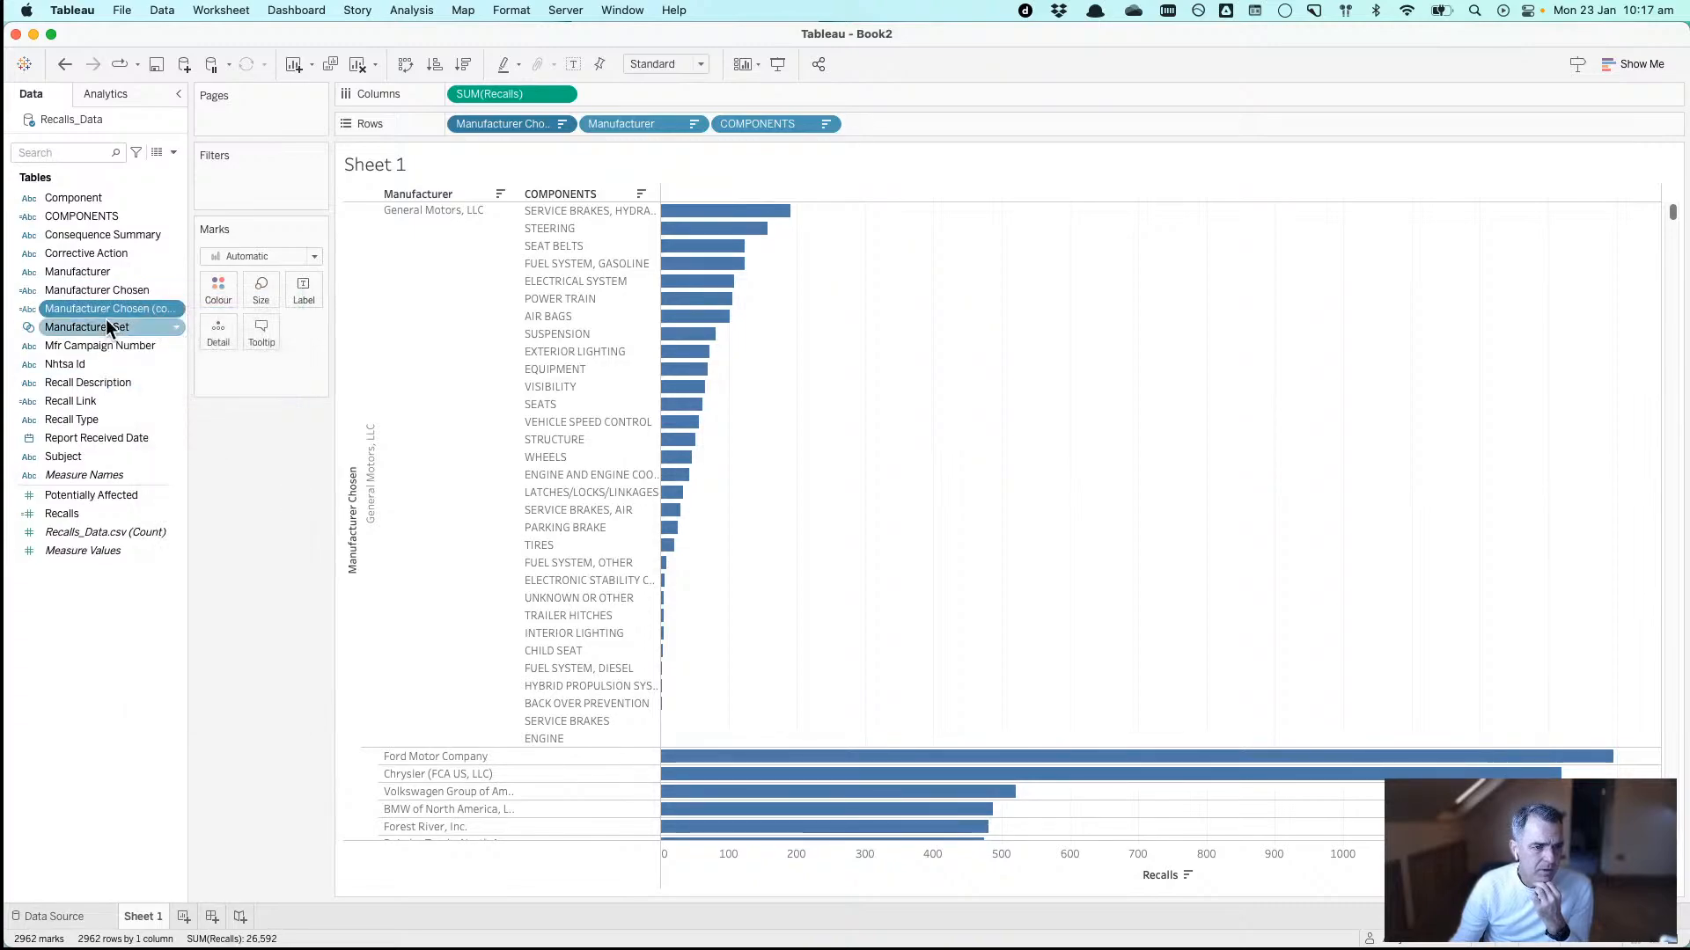
# - Edit the copy of the Manufacturer Chosen calculation and rename it Manufacturer Header
pyautogui.click(95, 301)
pyautogui.rightClick(95, 304)
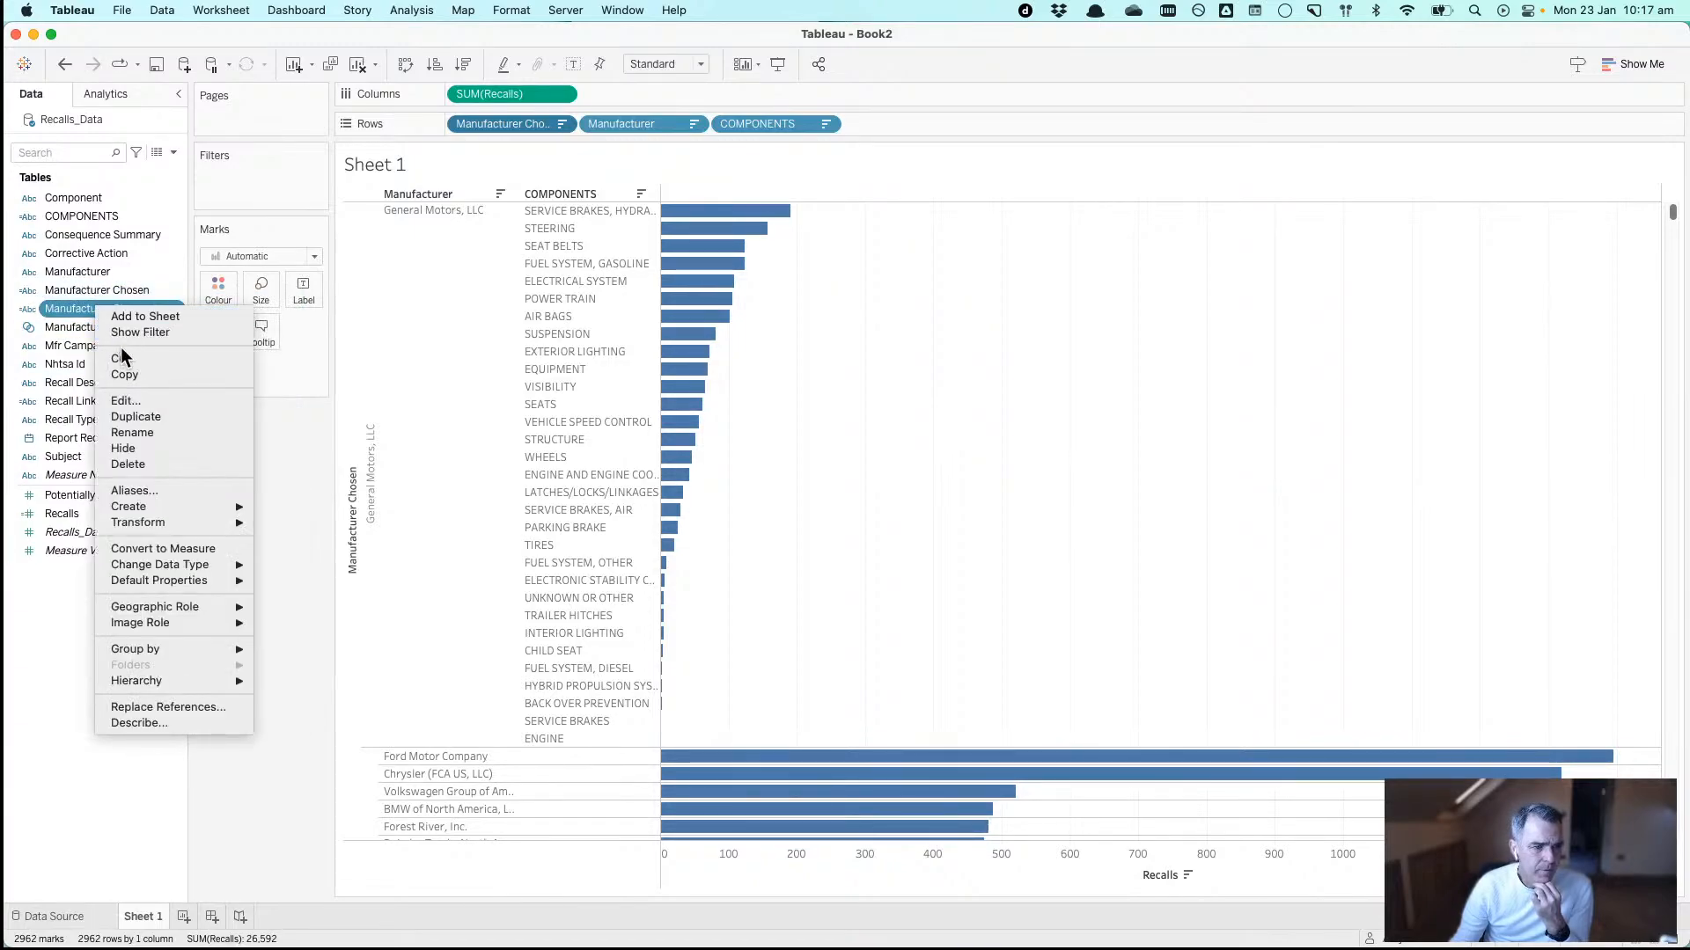
pyautogui.click(140, 400)
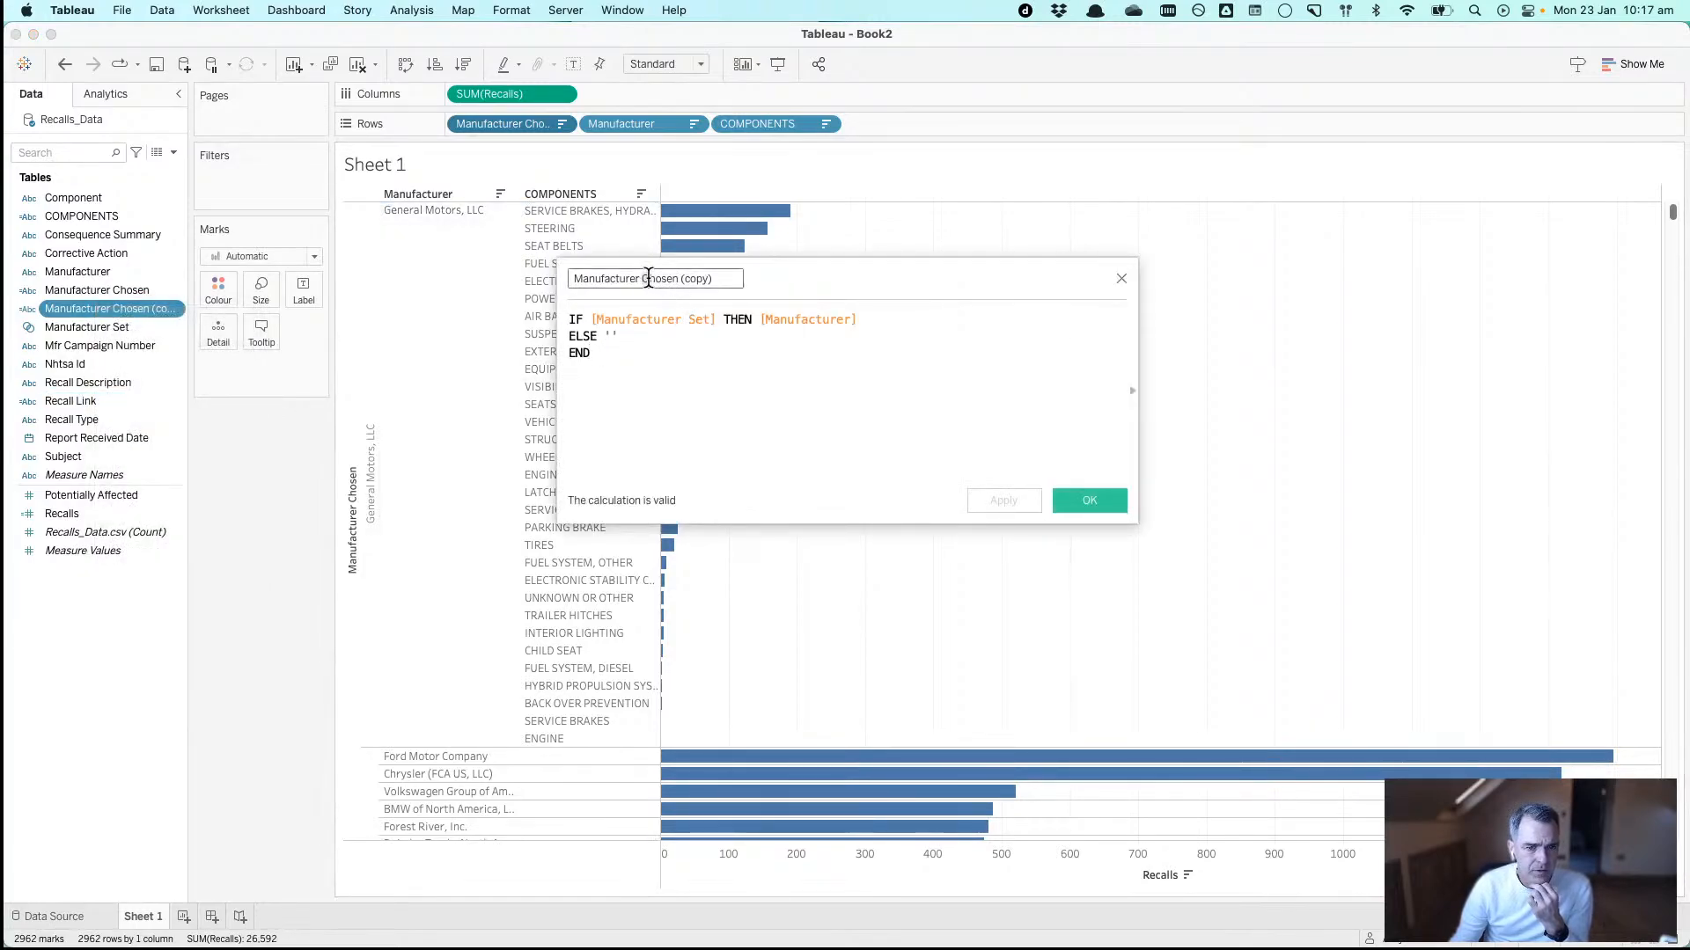
pyautogui.moveTo(644, 278); pyautogui.dragTo(743, 278)
pyautogui.write('Header')
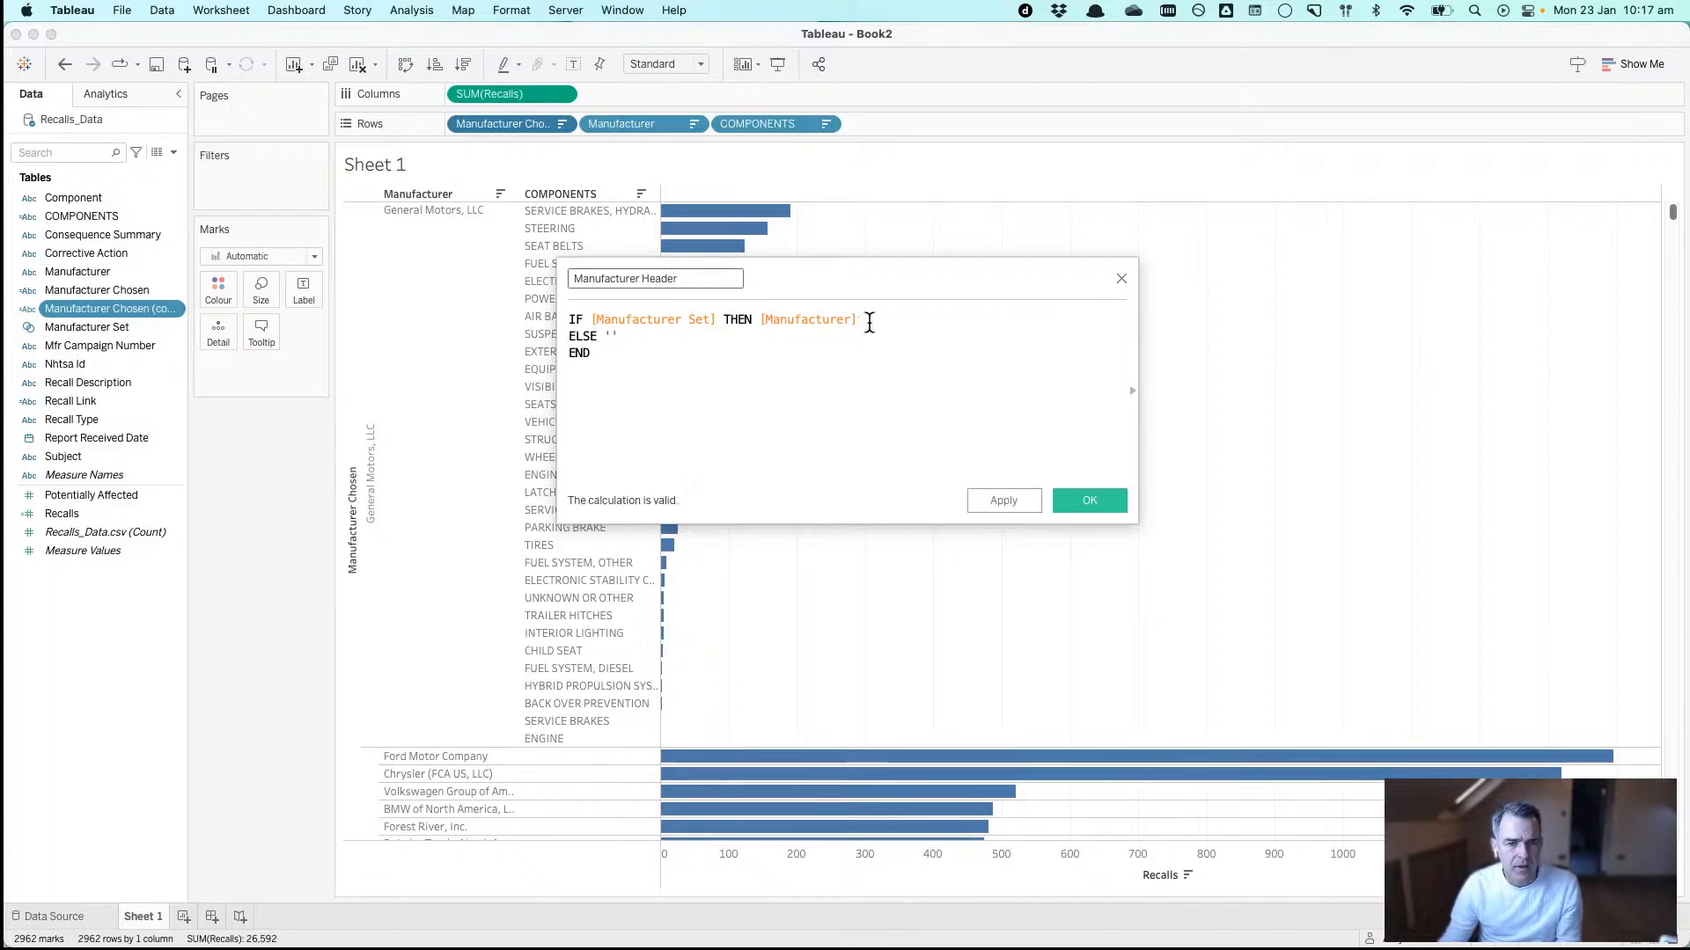
# - Change the Manufacturer Header formula to return '' for members of the Manufacturer Set and [Manufacturer] otherwise, and save it
pyautogui.doubleClick(821, 319)
pyautogui.write("''")
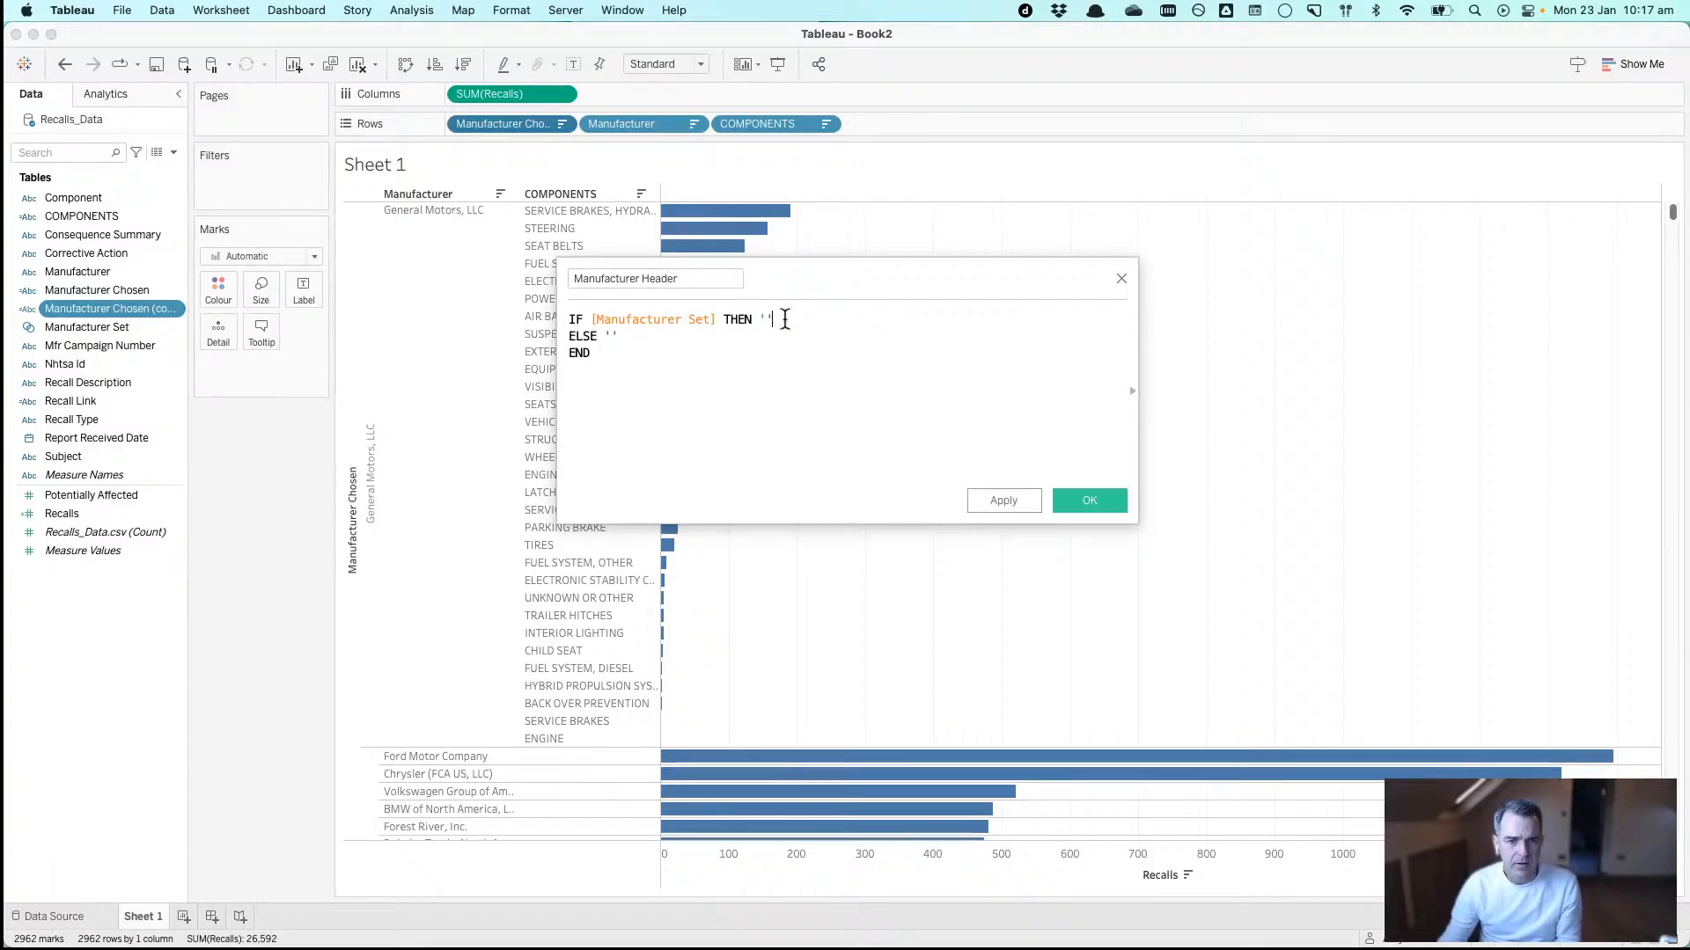
pyautogui.click(691, 331)
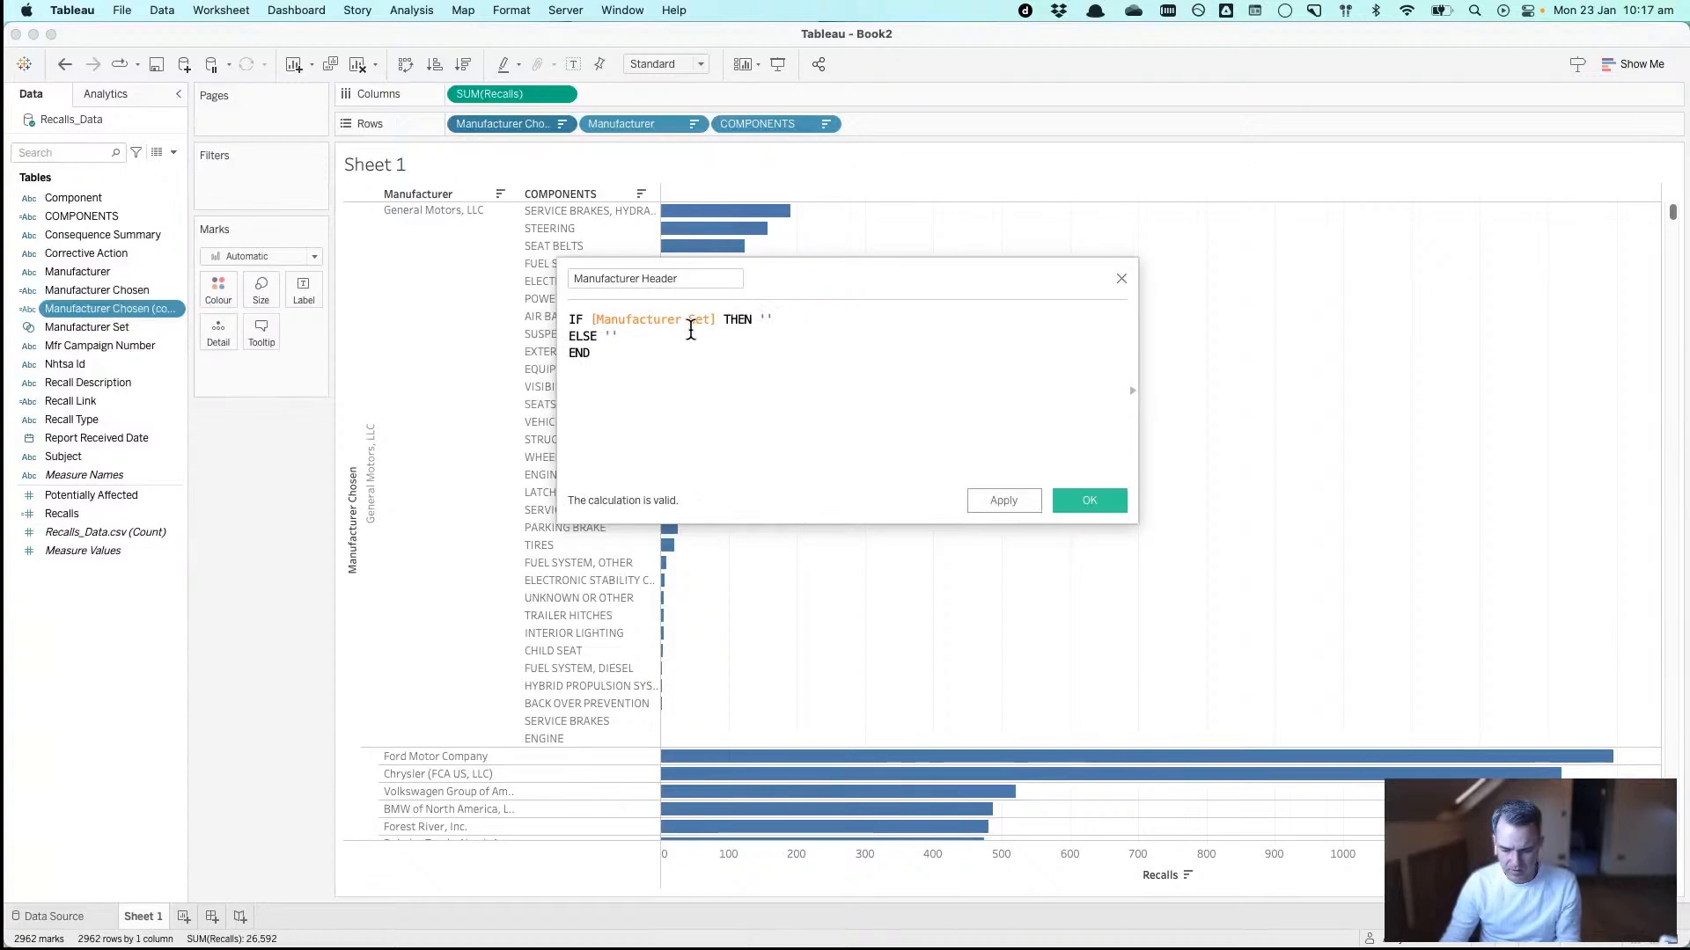
pyautogui.press('BackSpace')
pyautogui.press('BackSpace')
pyautogui.write('man')
pyautogui.press('Return')
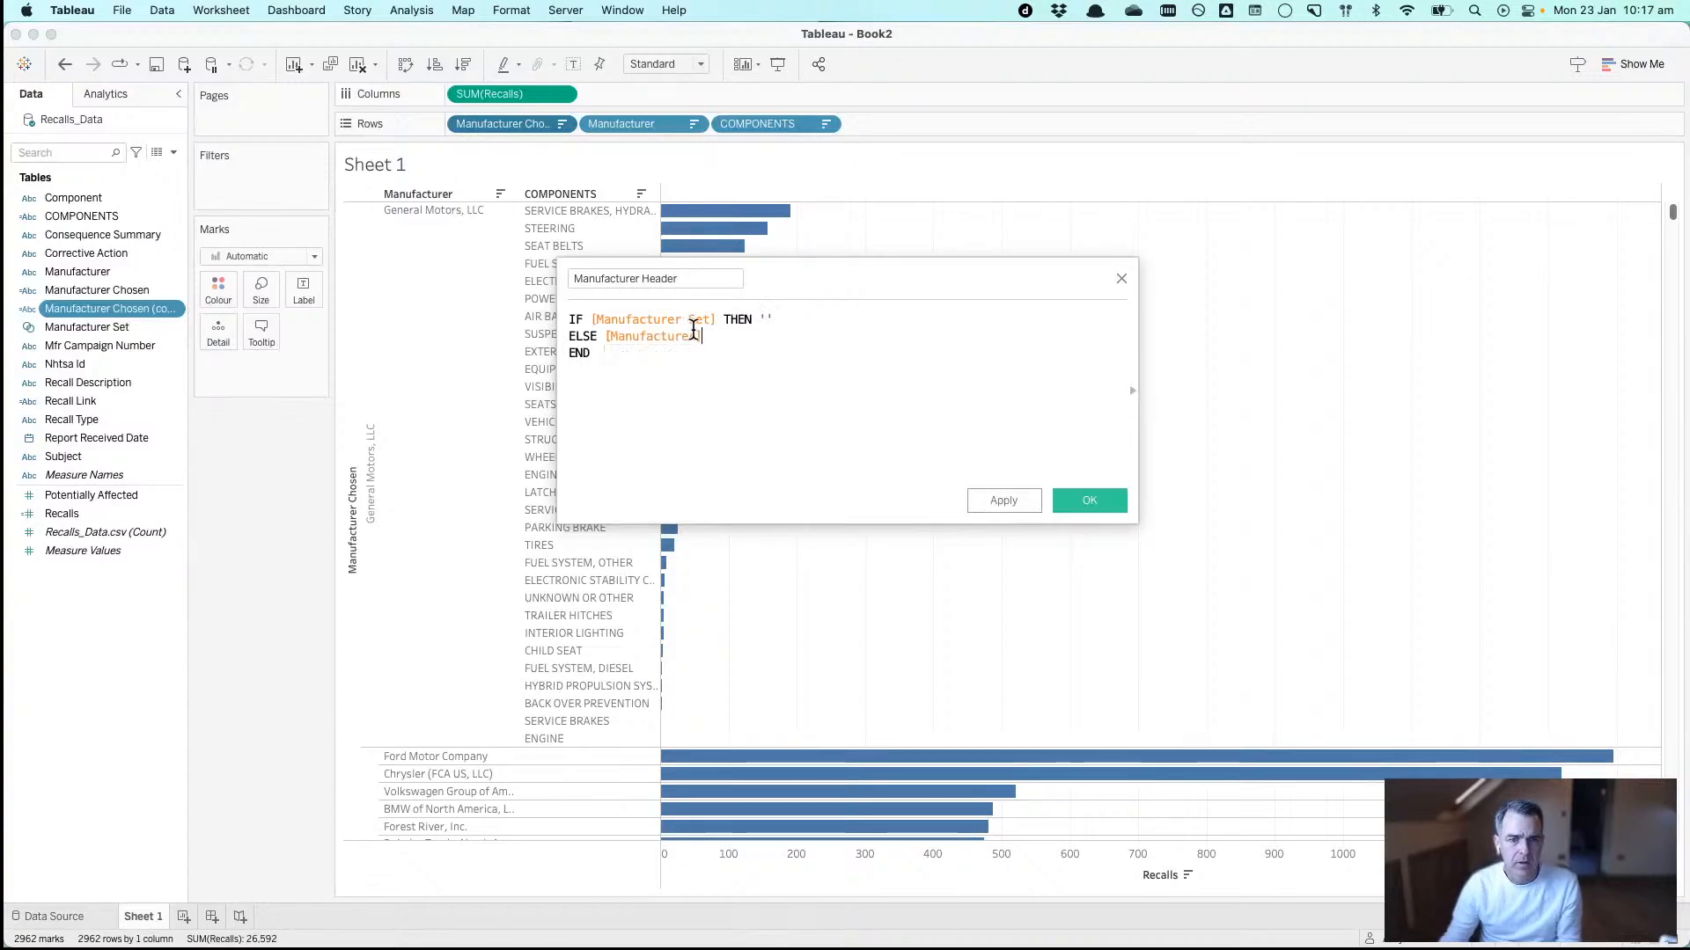
pyautogui.click(1088, 501)
# - Add Manufacturer Header to Rows between Manufacturer Chosen and Manufacturer, and hide the header of the Manufacturer field
pyautogui.click(114, 333)
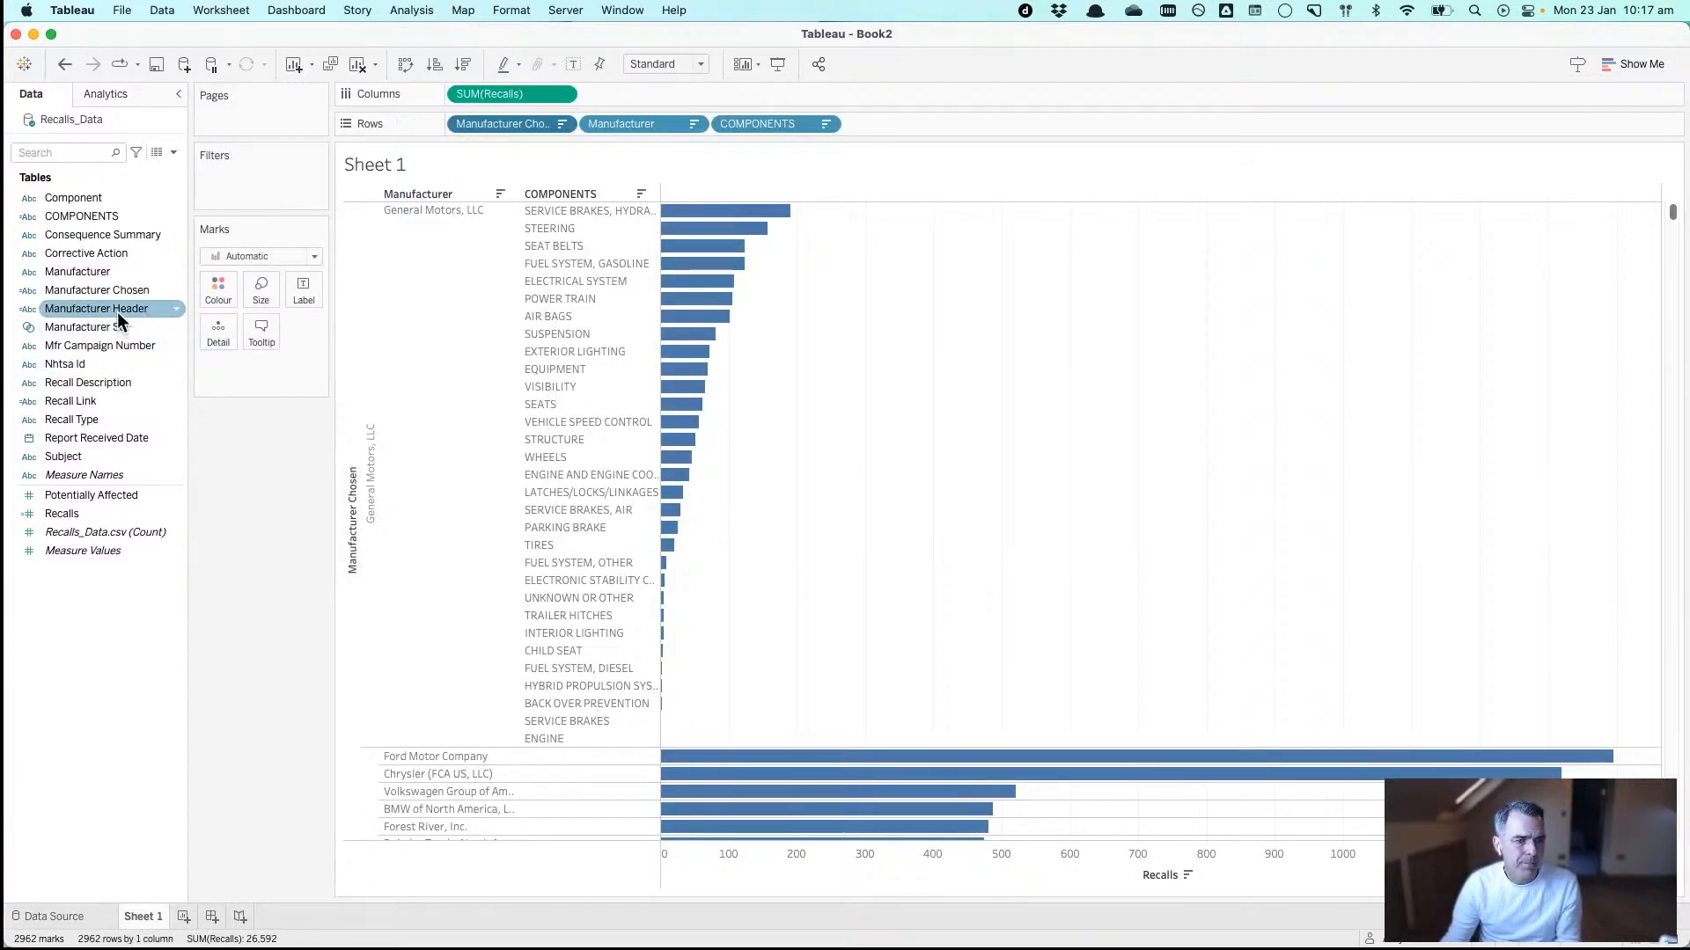
pyautogui.moveTo(114, 309); pyautogui.dragTo(600, 120)
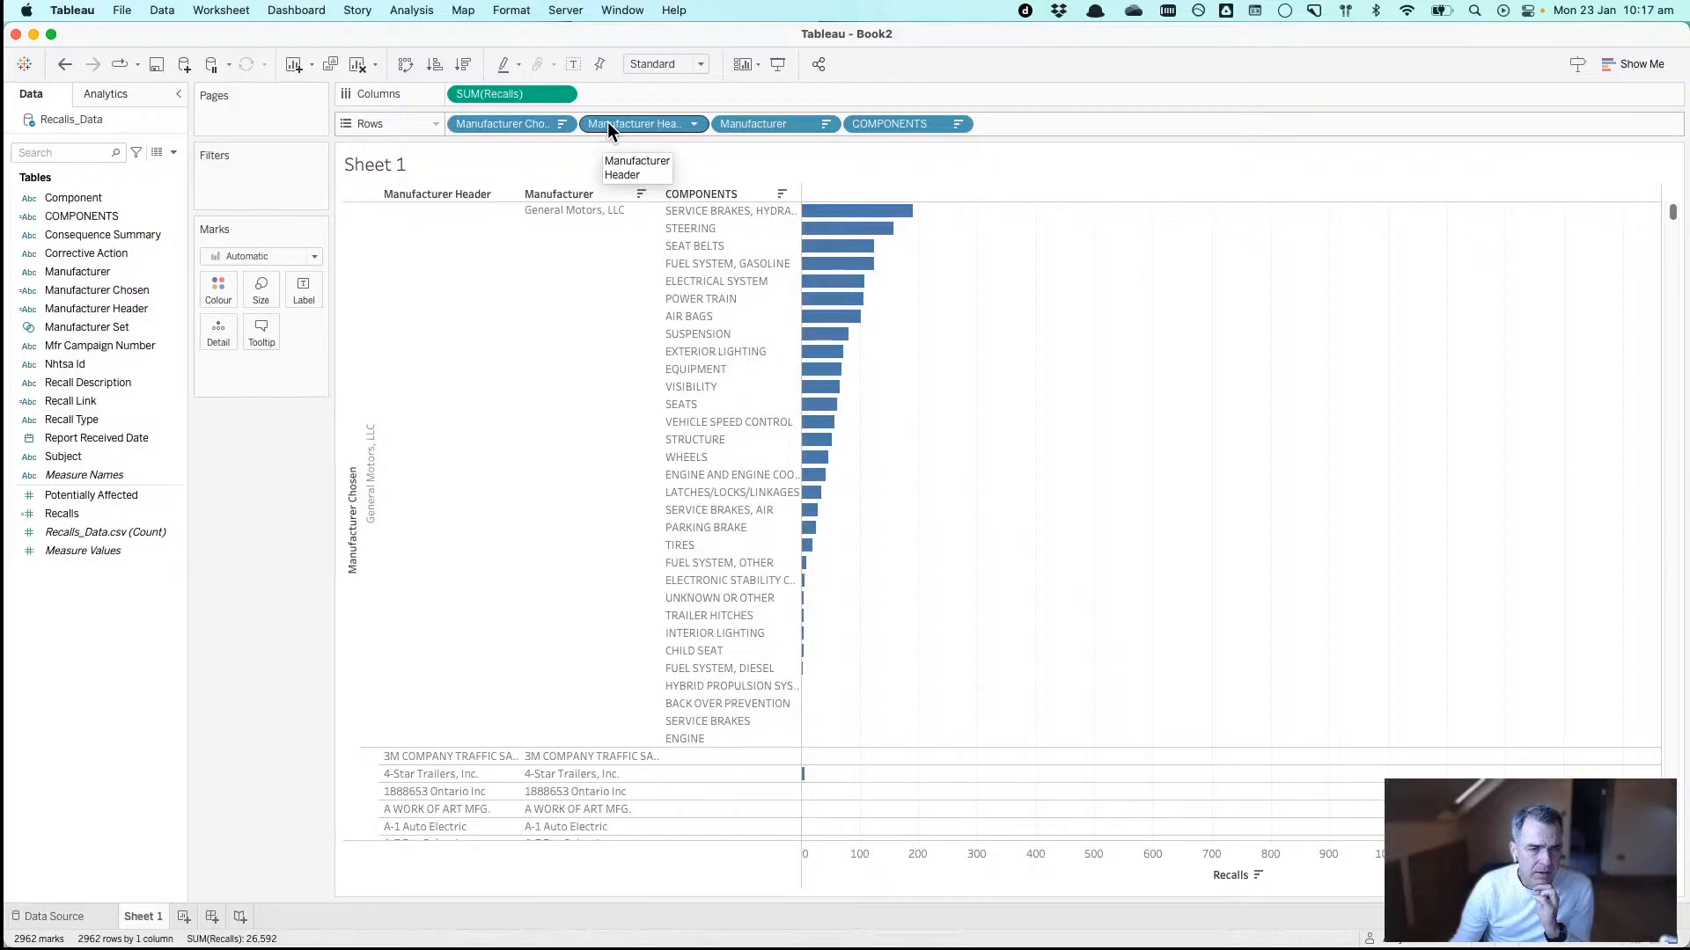
pyautogui.click(825, 124)
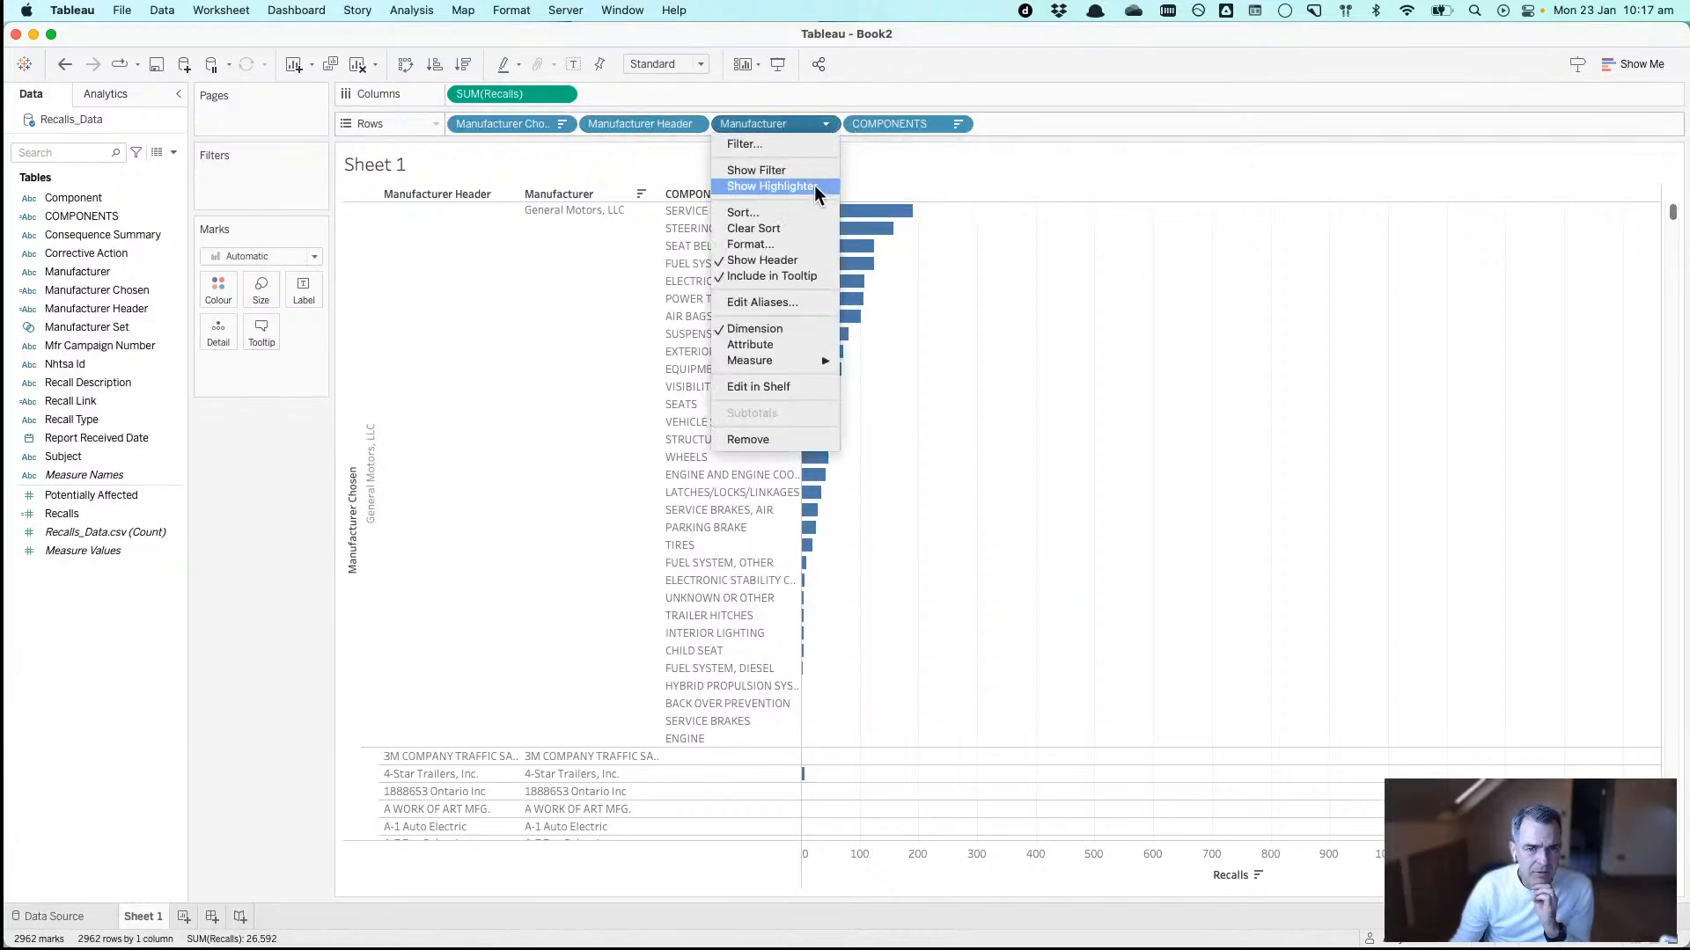
pyautogui.click(792, 261)
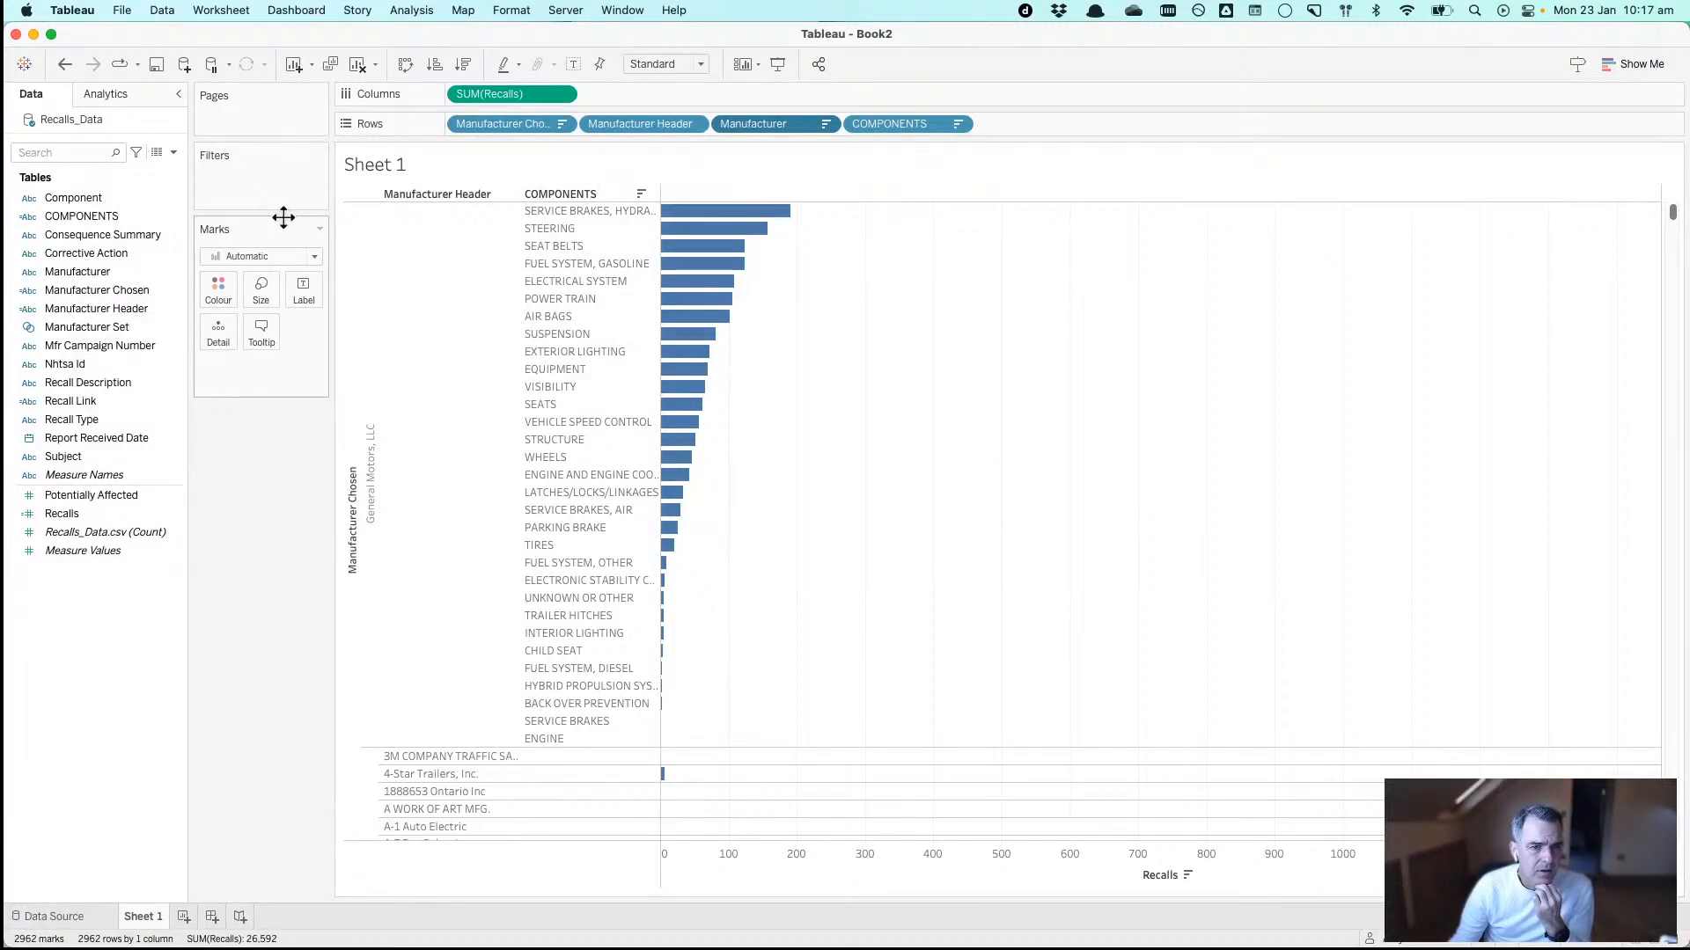
pyautogui.click(127, 277)
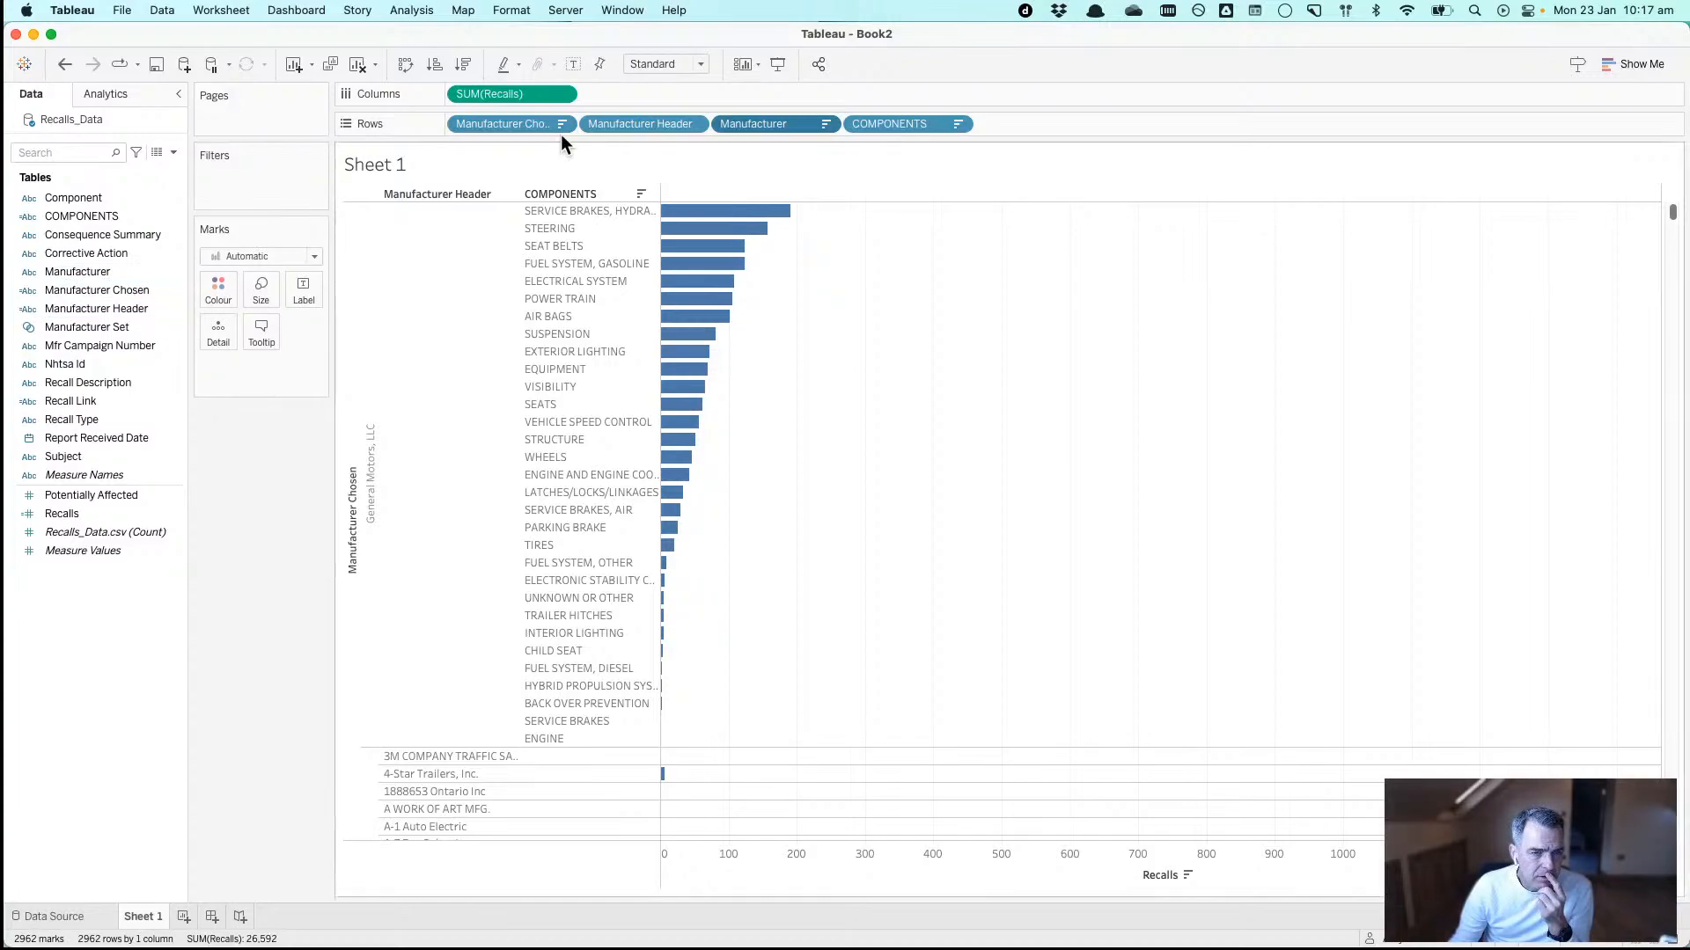
# - Try the chart with Manufacturer Header removed from Rows, check the manufacturer rows, and undo the removal
pyautogui.moveTo(653, 119); pyautogui.dragTo(598, 51)
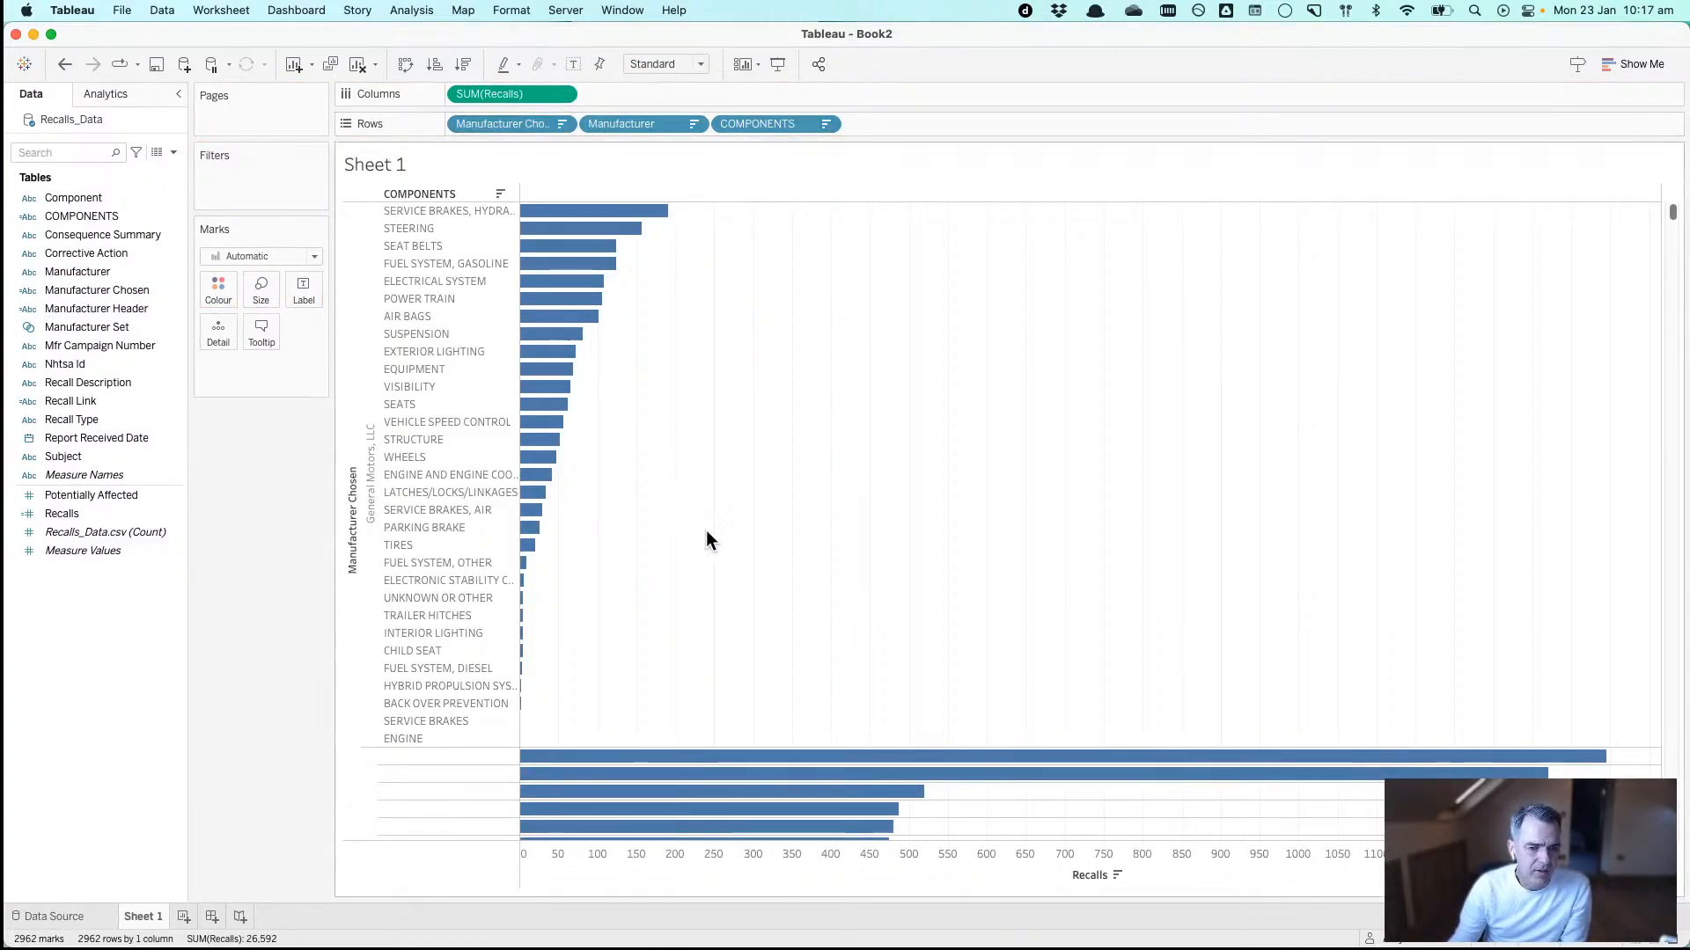
pyautogui.scroll(-8, 709, 533)
pyautogui.scroll(8, 709, 534)
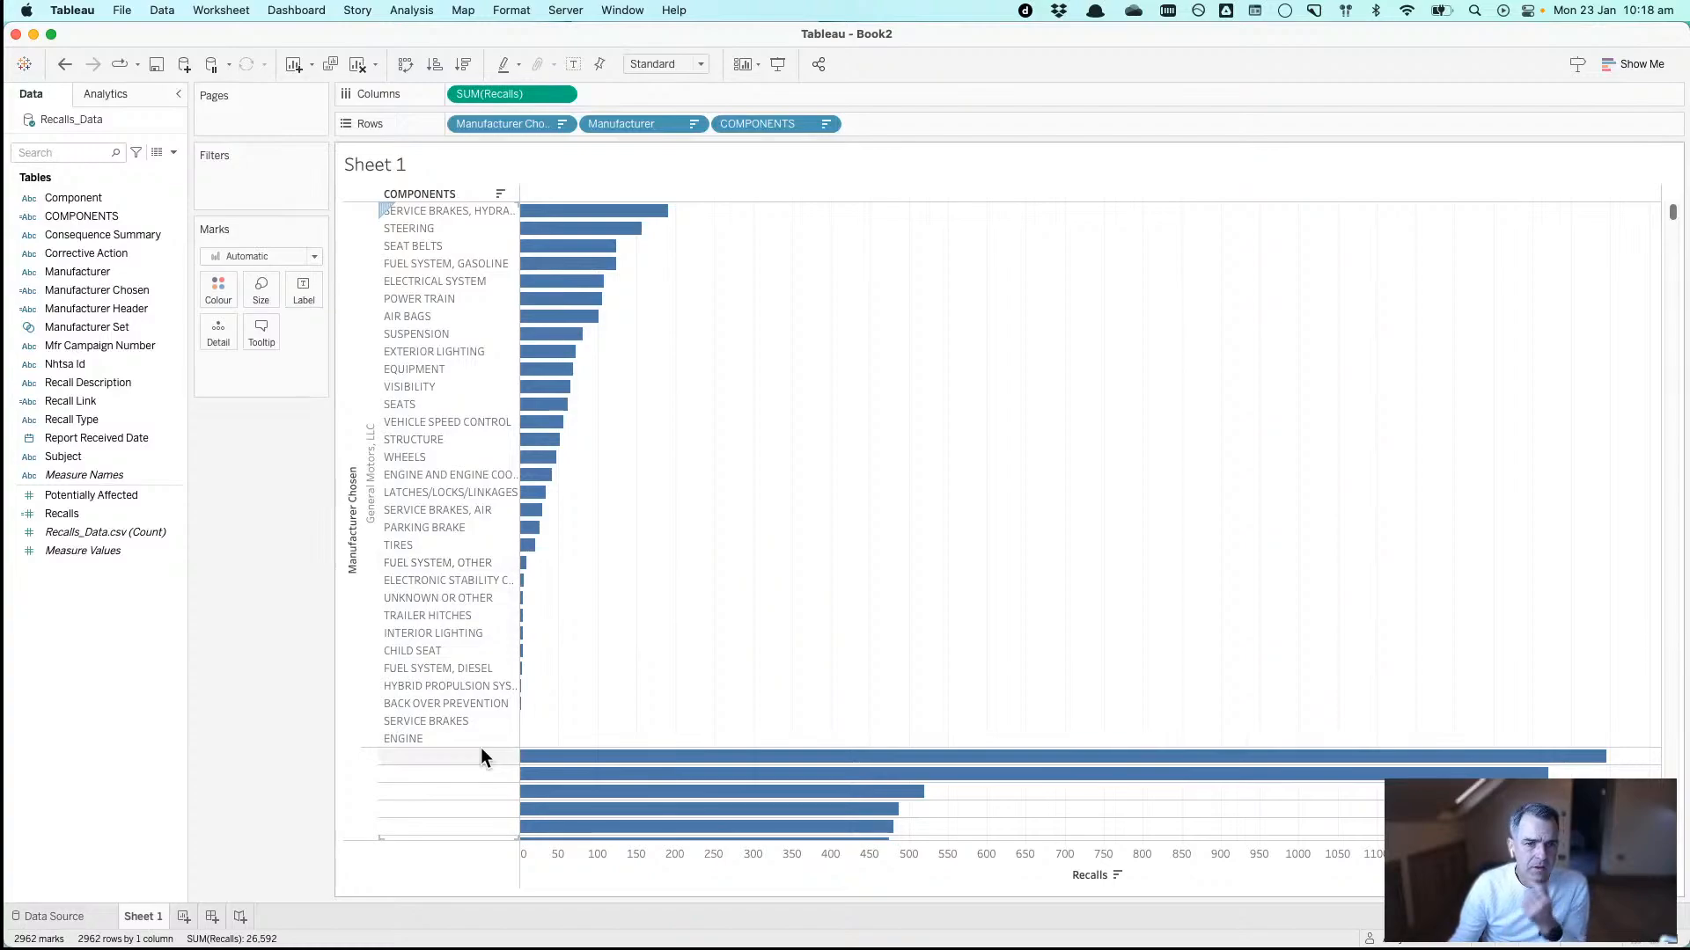
pyautogui.moveTo(552, 271)
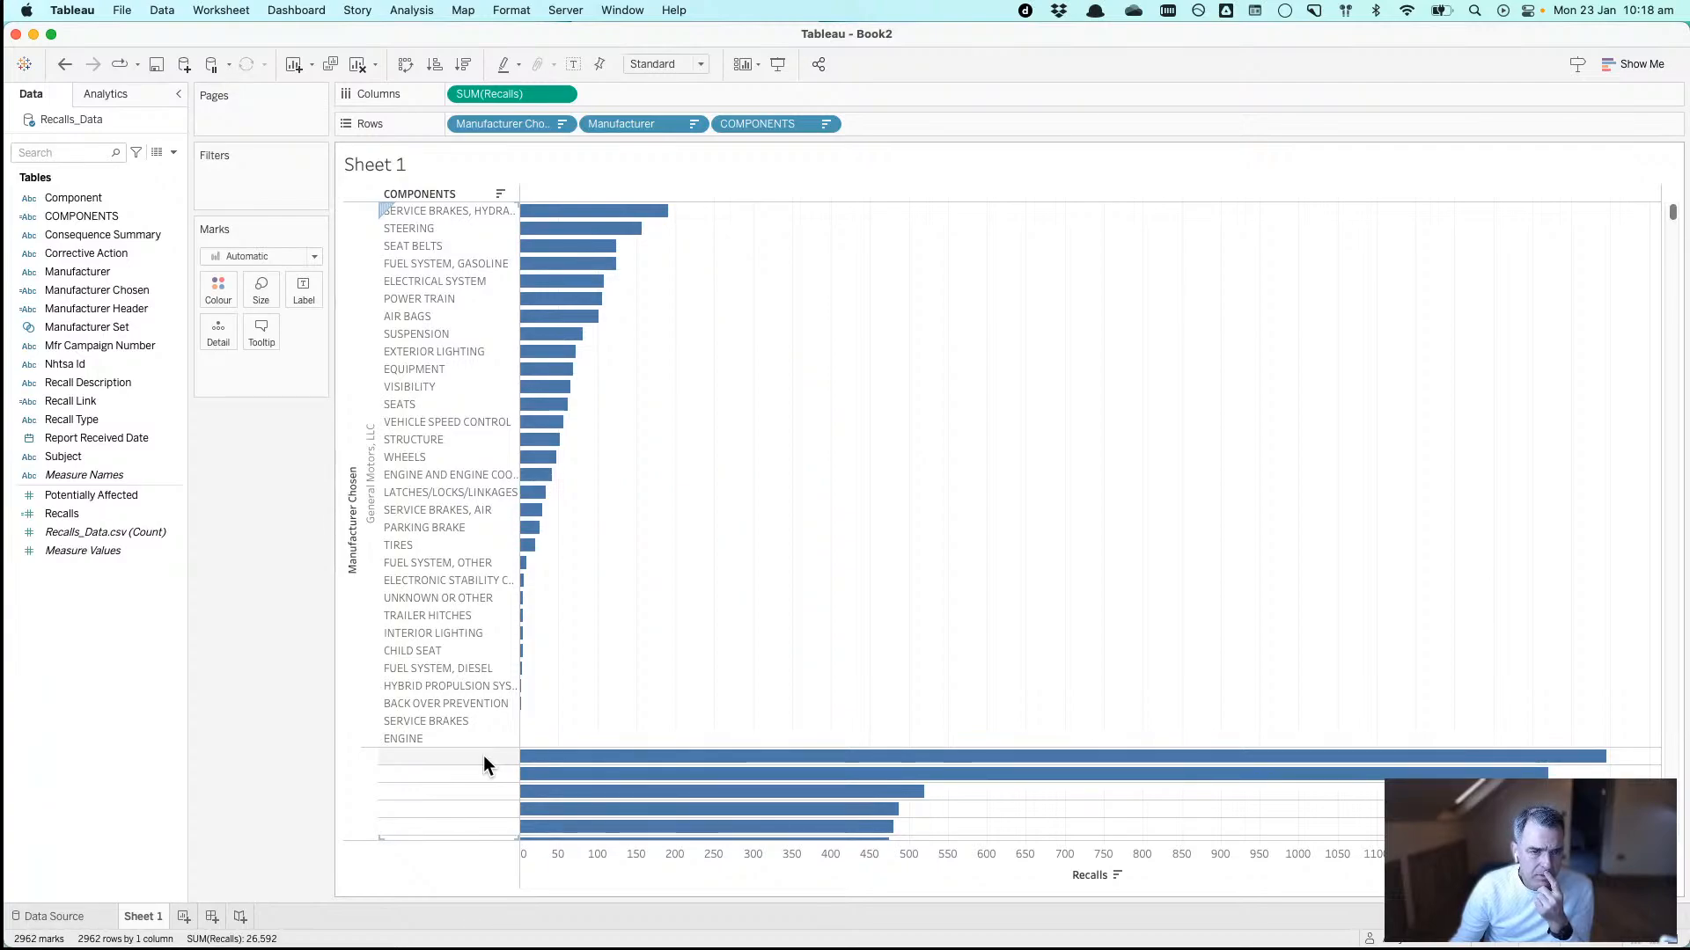
pyautogui.click(65, 64)
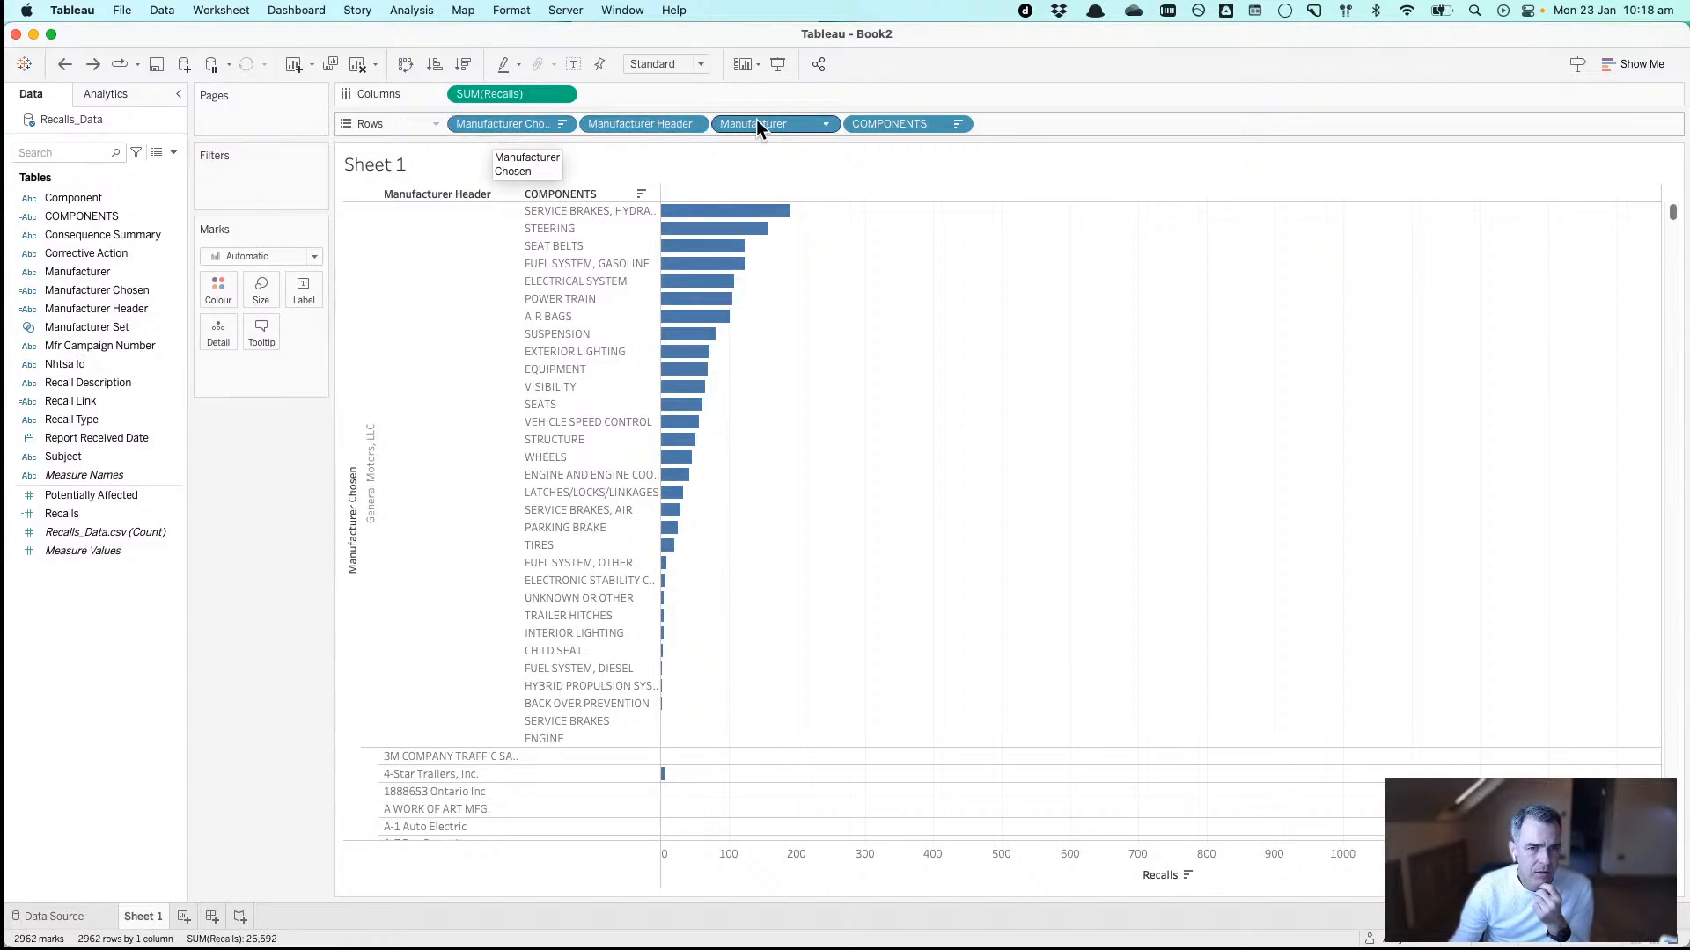
# - Try removing Manufacturer from Rows, undo that, and remove Manufacturer Header from Rows instead
pyautogui.moveTo(756, 119); pyautogui.dragTo(633, 26)
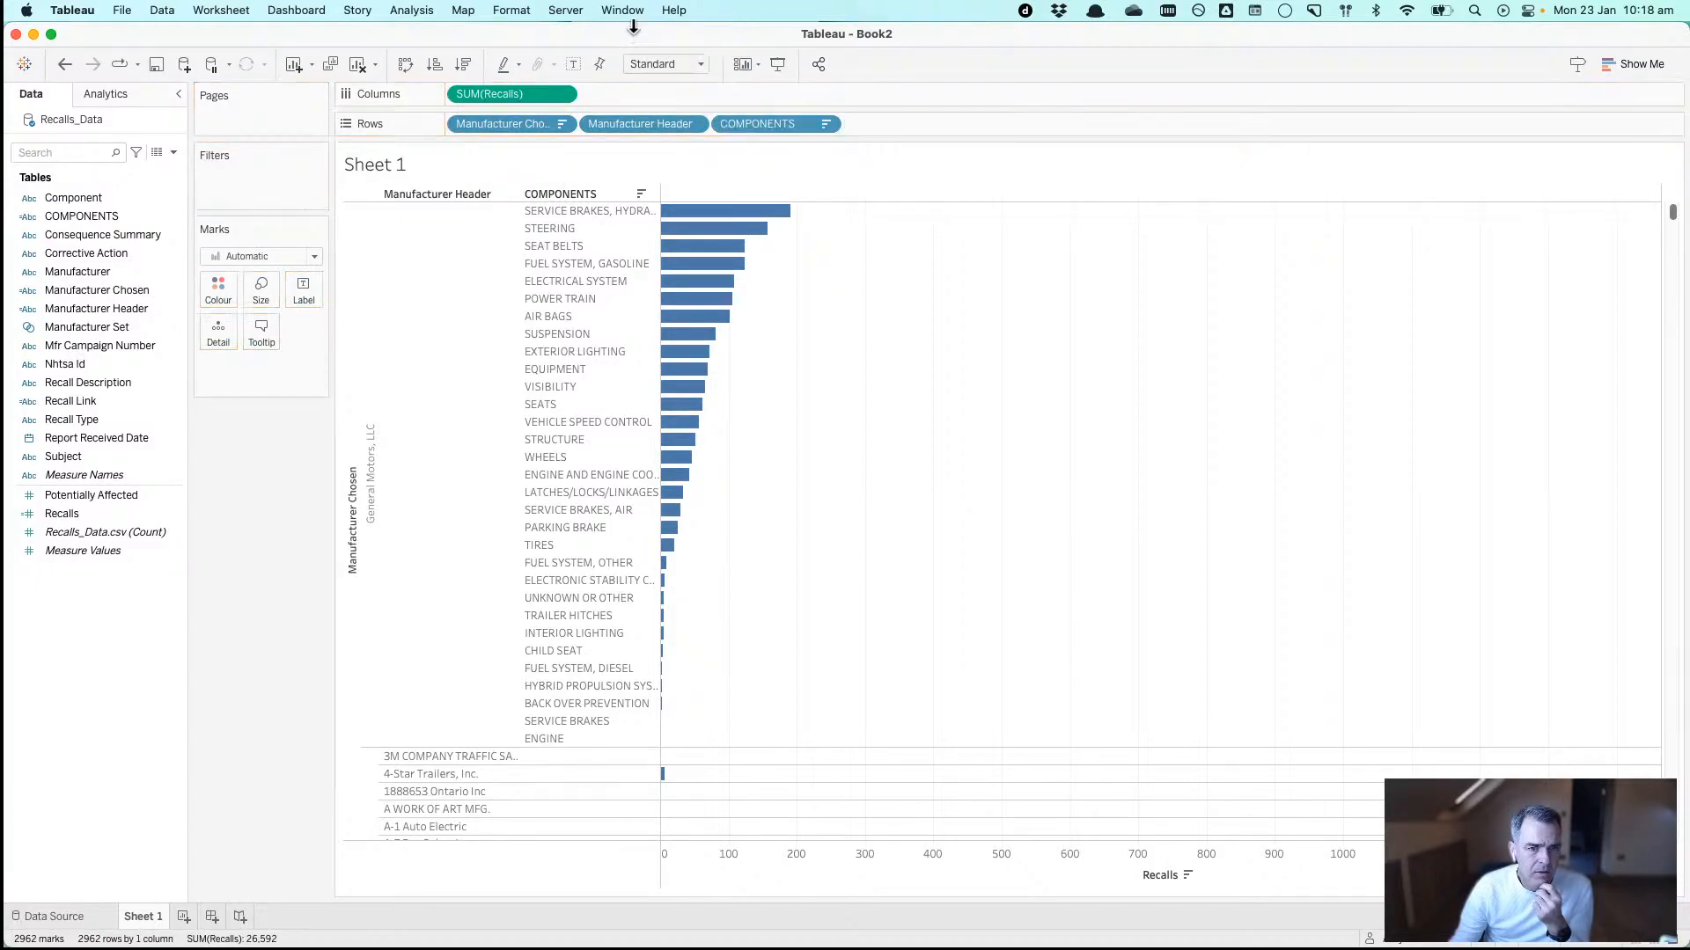
pyautogui.click(64, 64)
pyautogui.moveTo(627, 126); pyautogui.dragTo(552, 40)
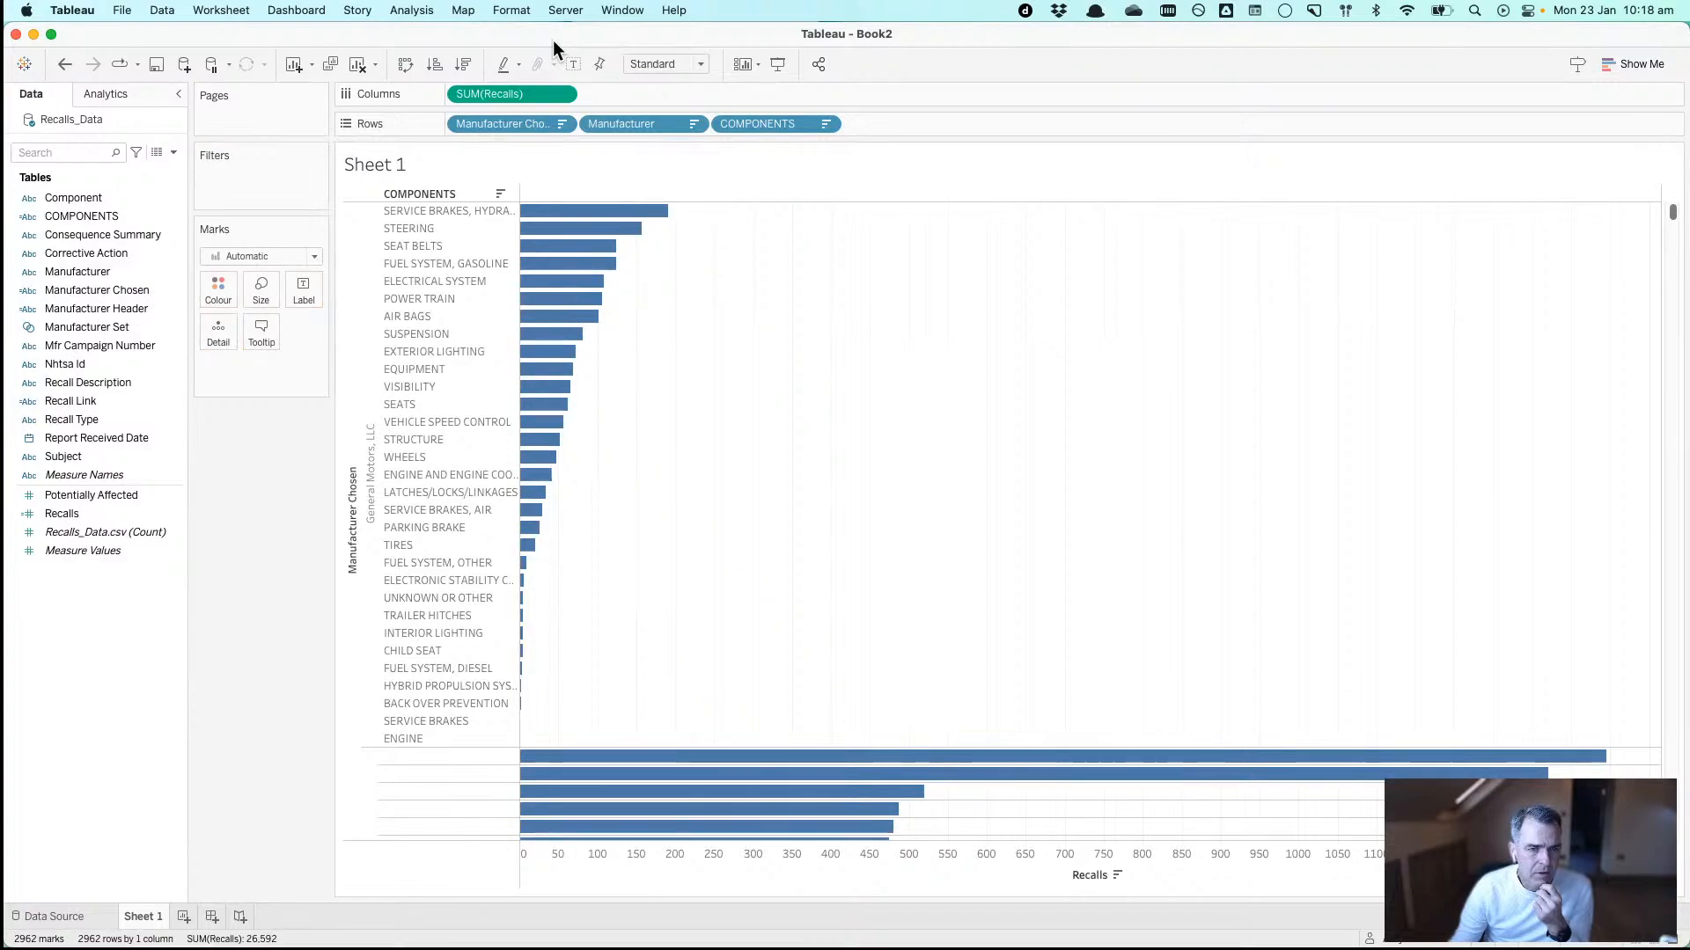
pyautogui.rightClick(130, 627)
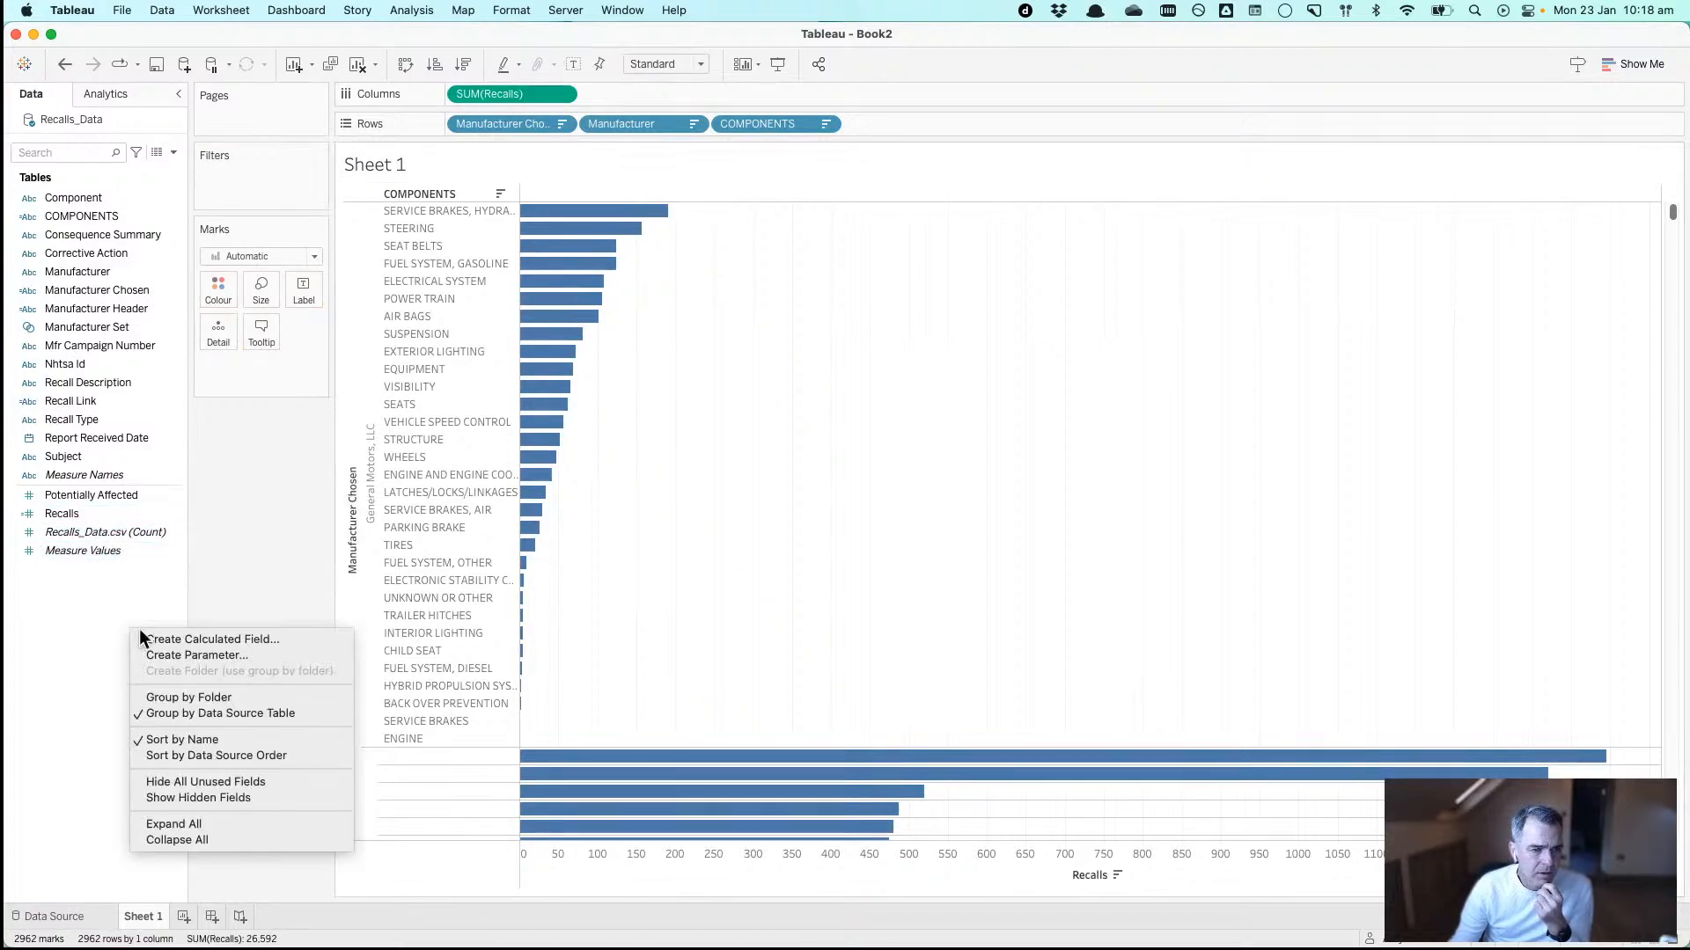
pyautogui.click(188, 642)
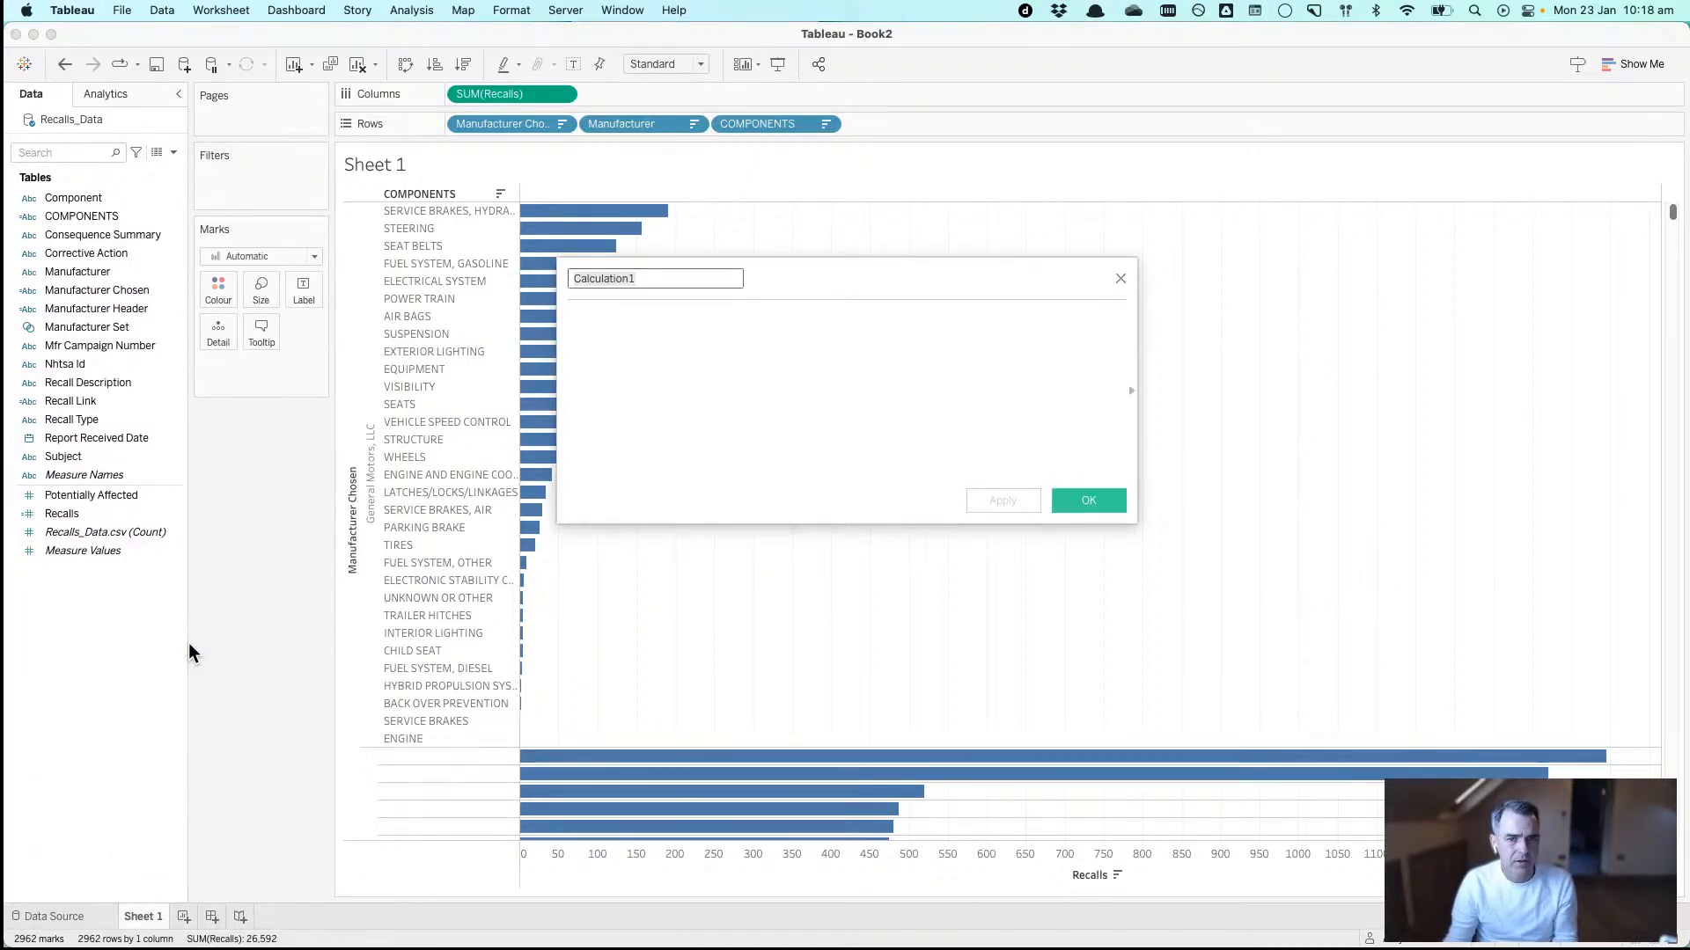
pyautogui.write('COM')
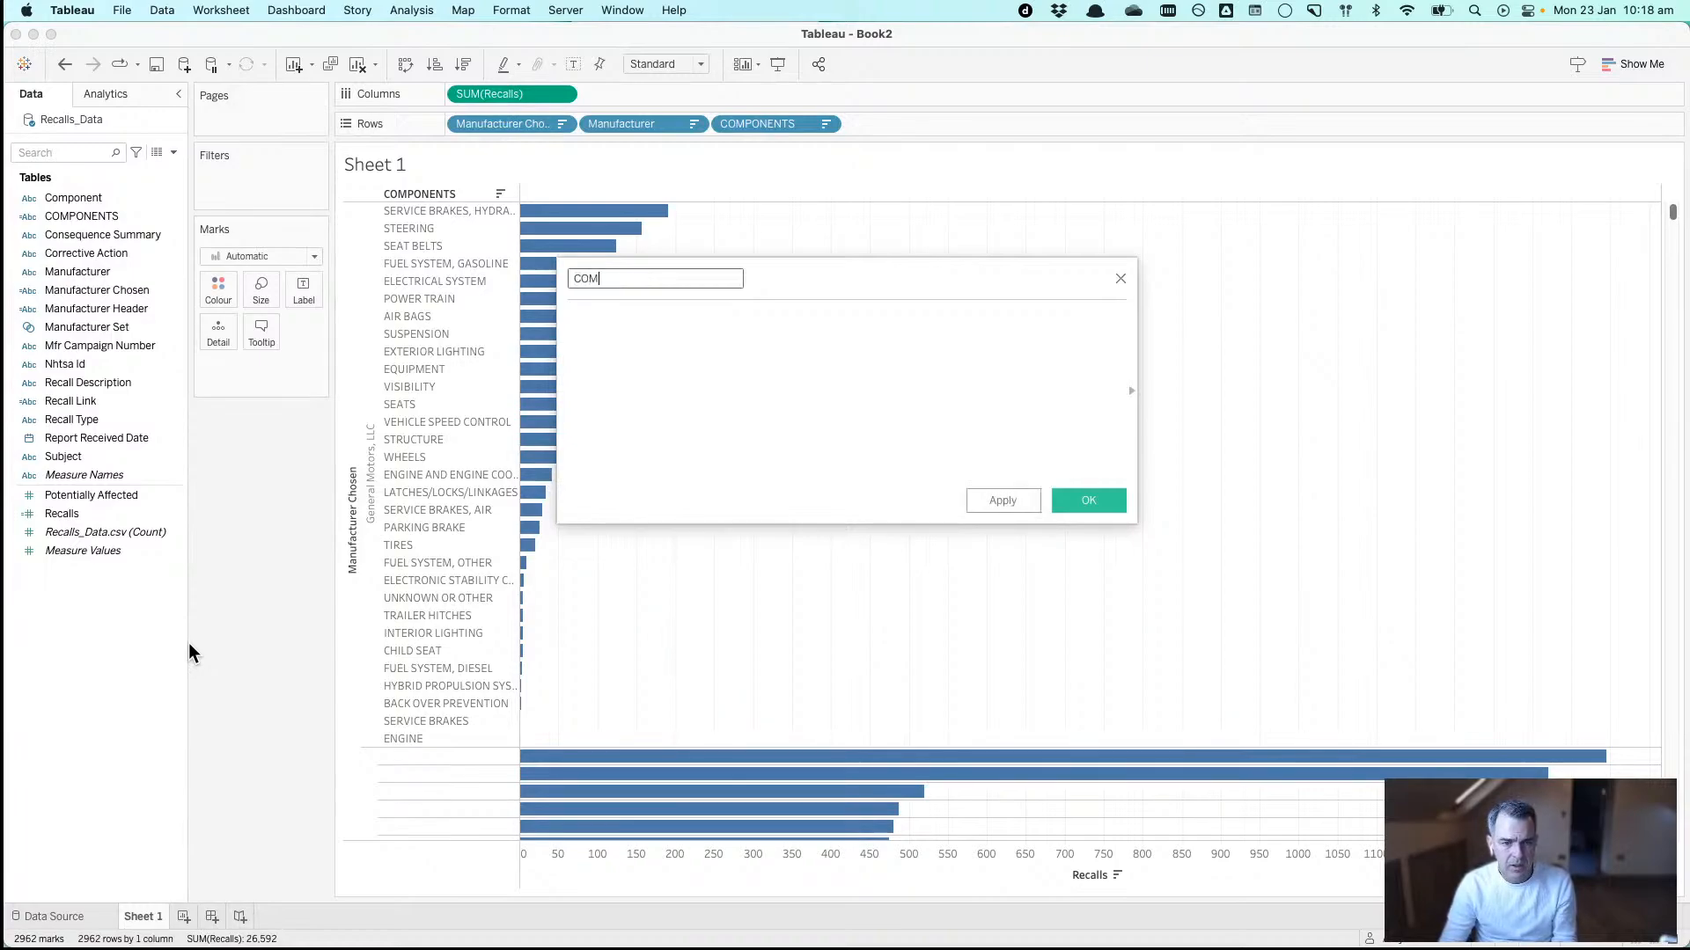
pyautogui.write('PONENT ')
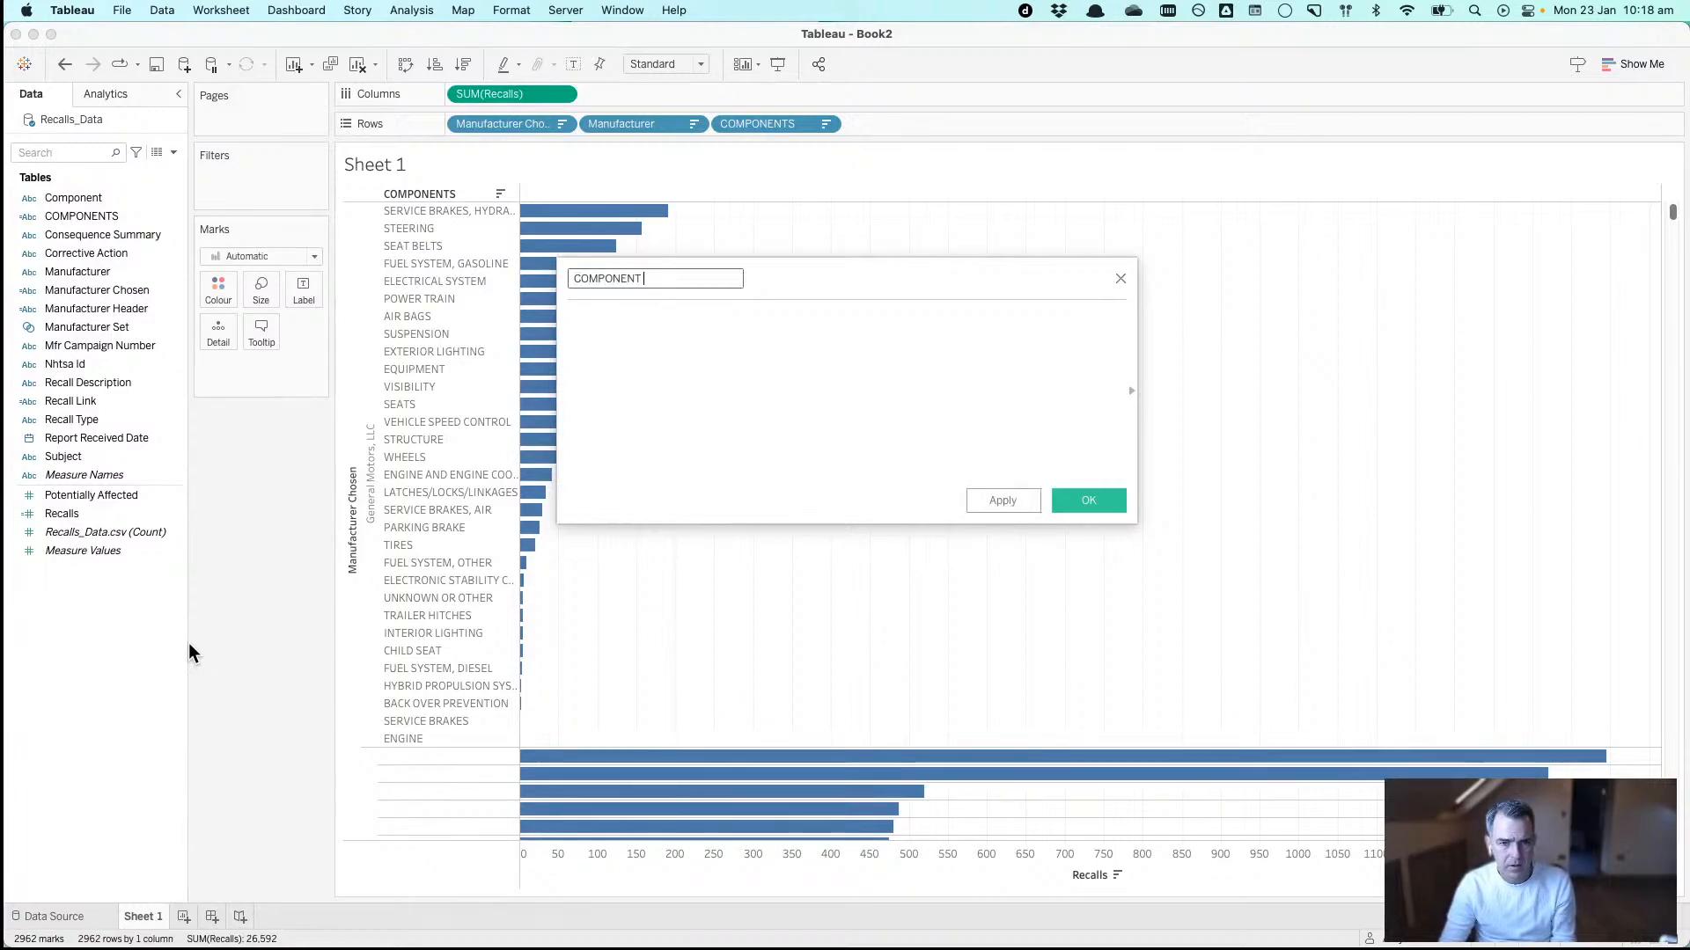
pyautogui.write('OR MANUF')
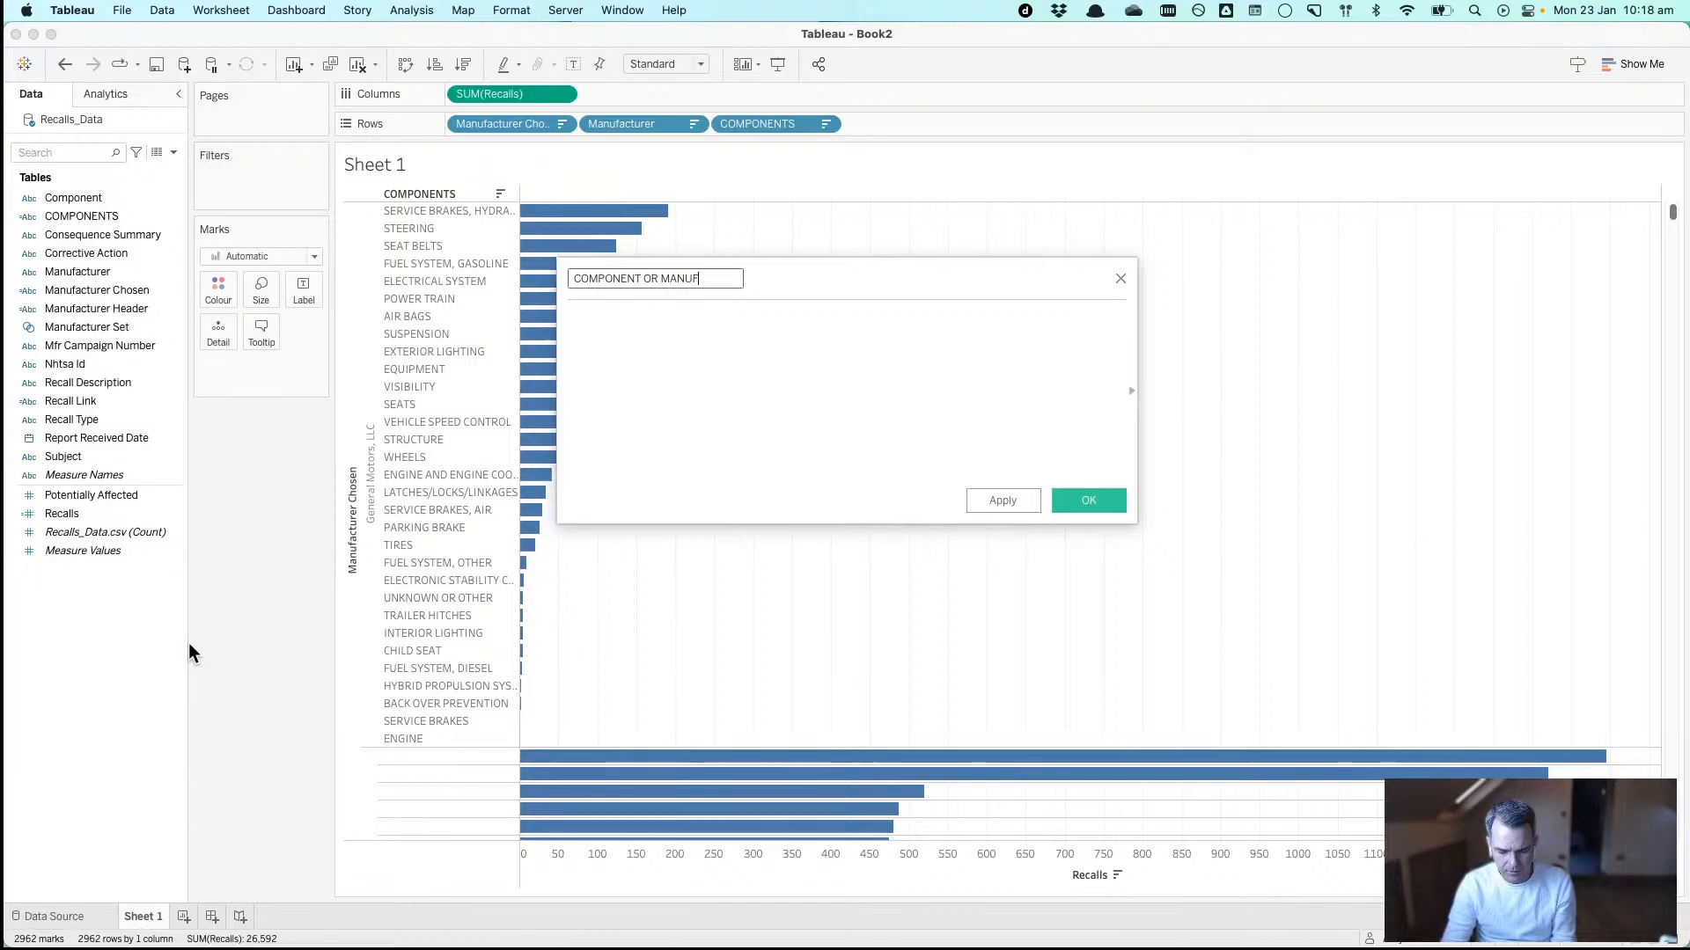
pyautogui.write('ACTURER')
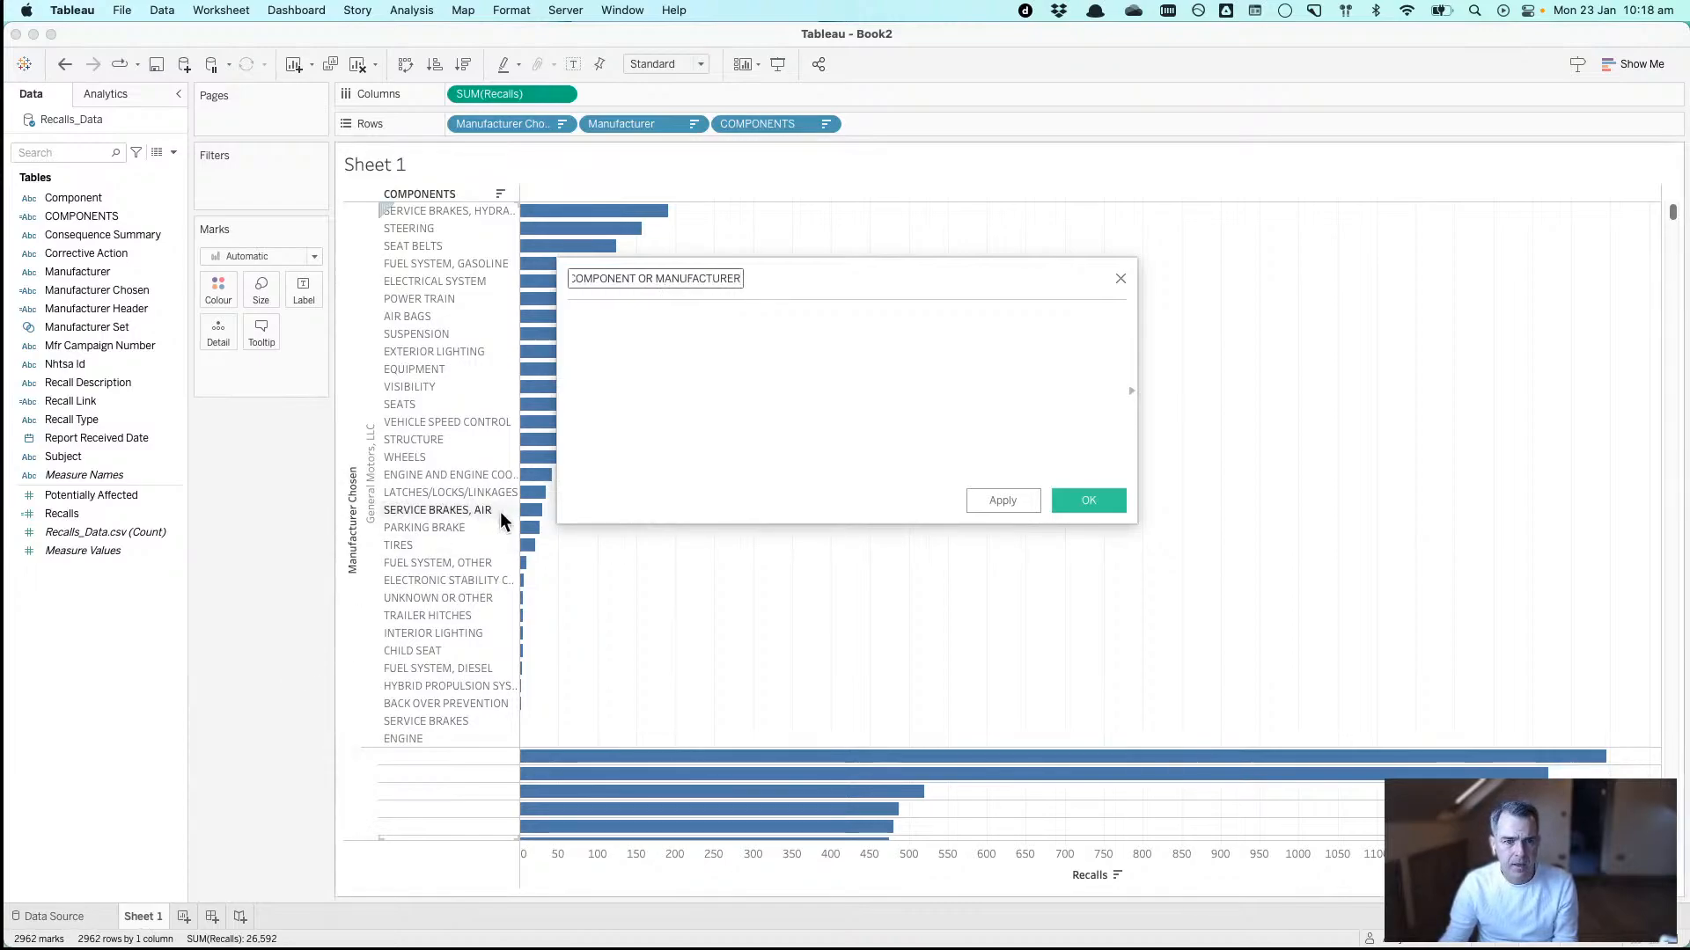
pyautogui.click(596, 459)
pyautogui.write('IF ')
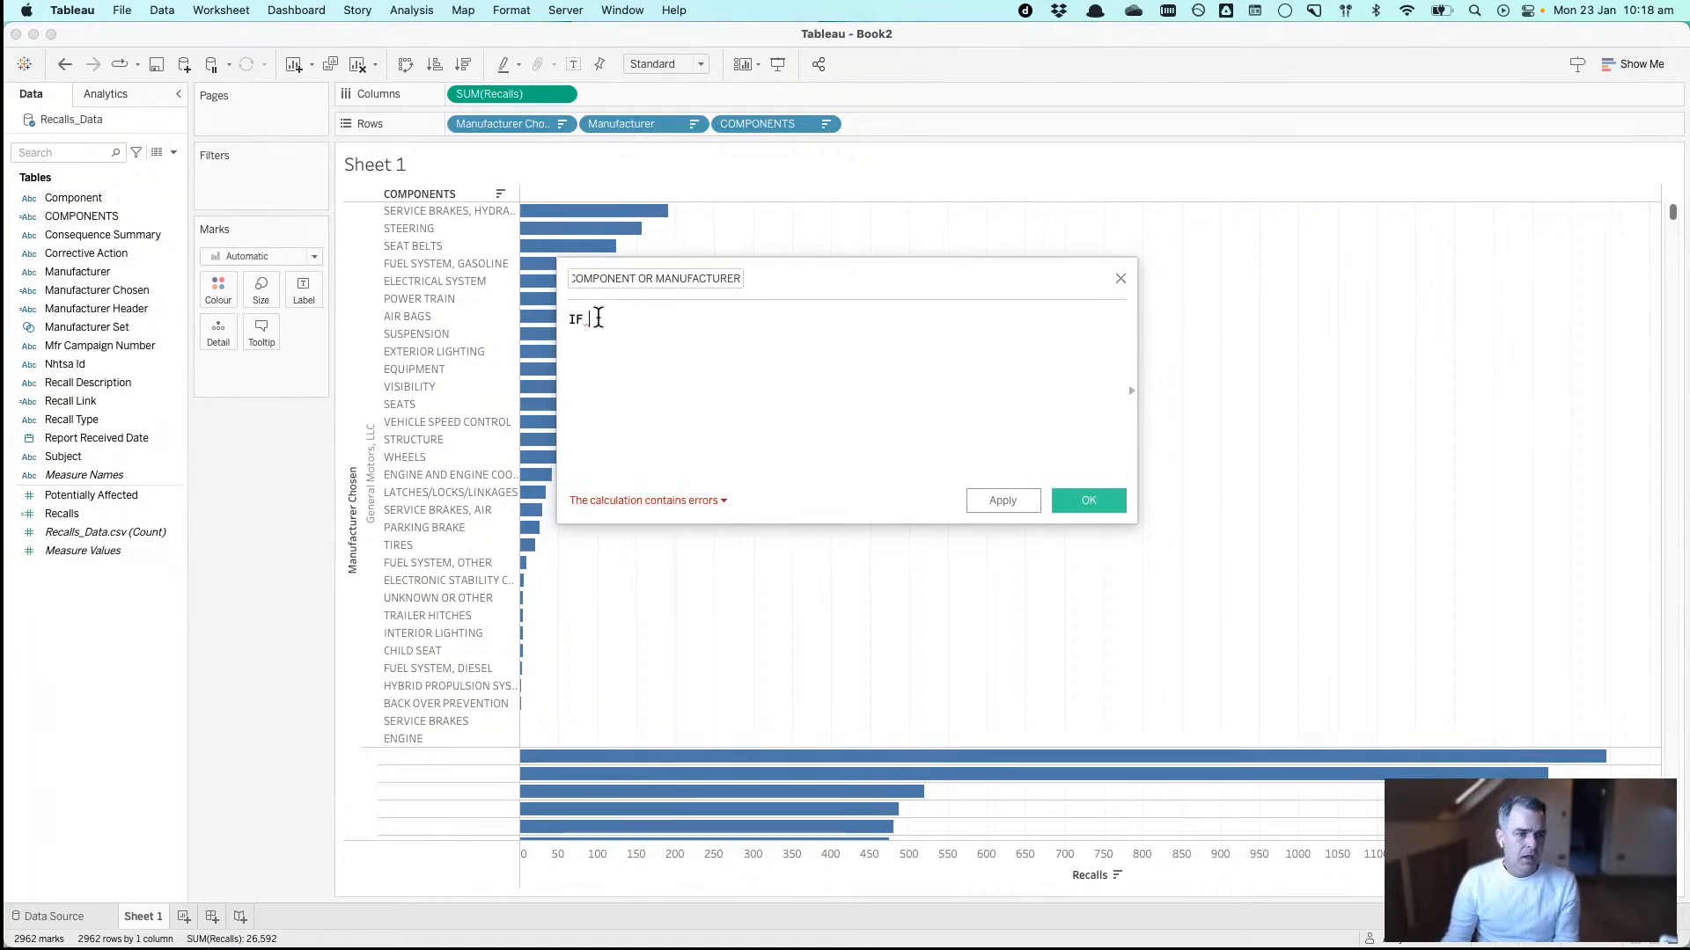
pyautogui.write('man')
pyautogui.press('Down')
pyautogui.press('Down')
pyautogui.press('Down')
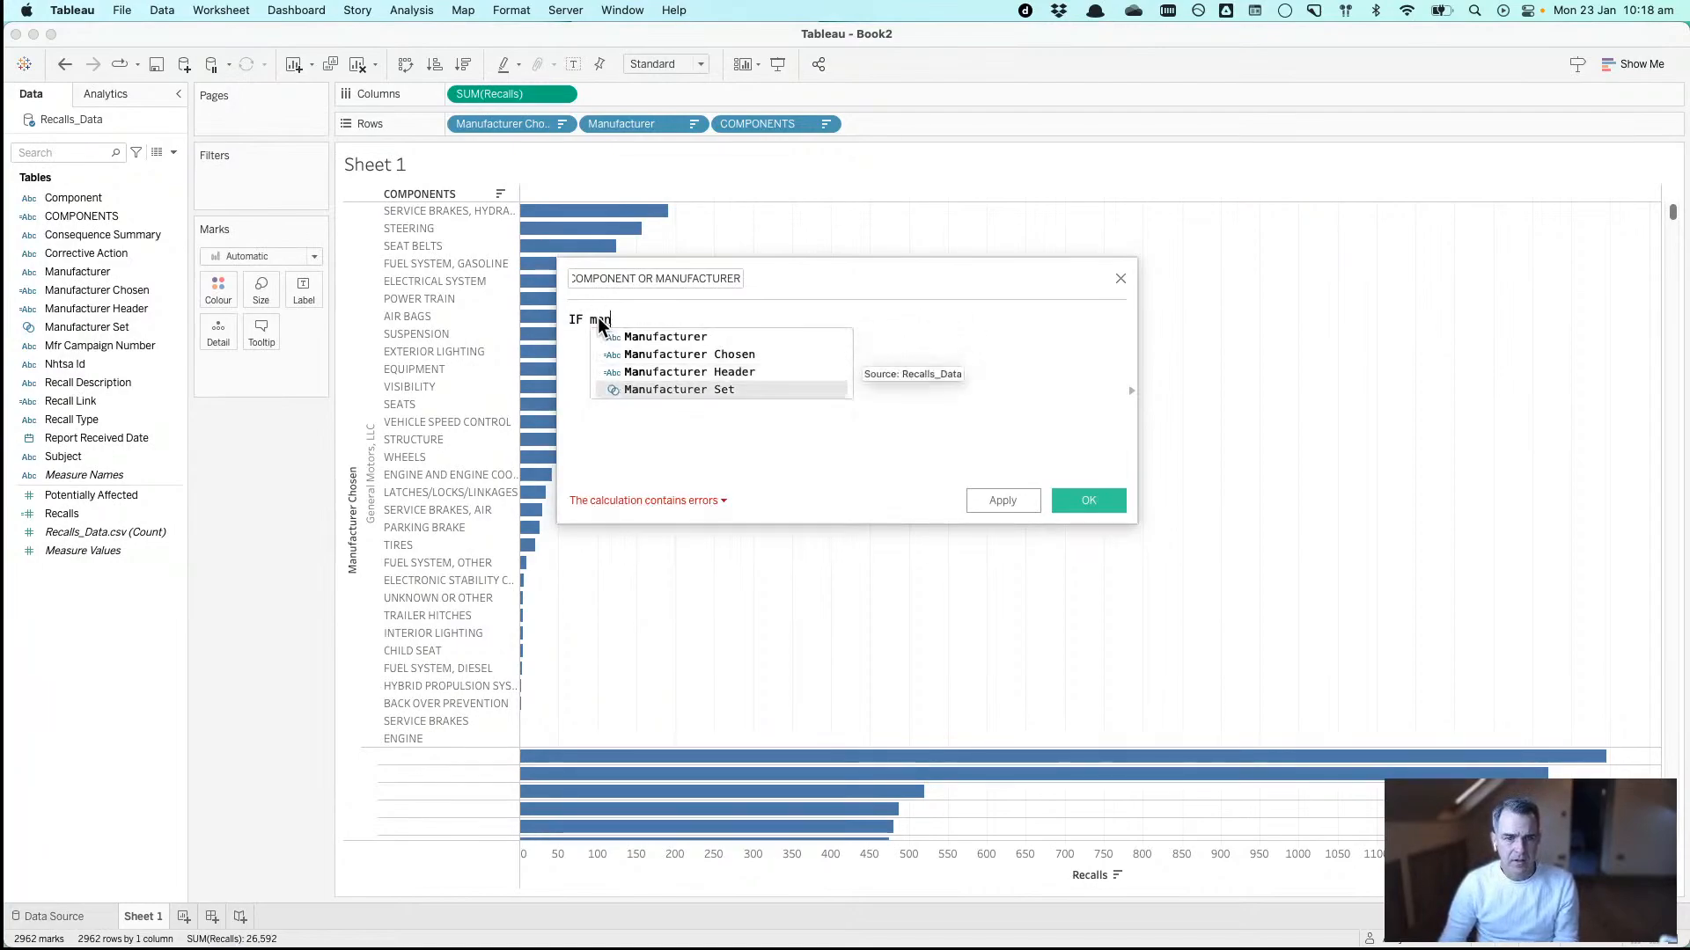
pyautogui.press('Return')
pyautogui.write('THEN')
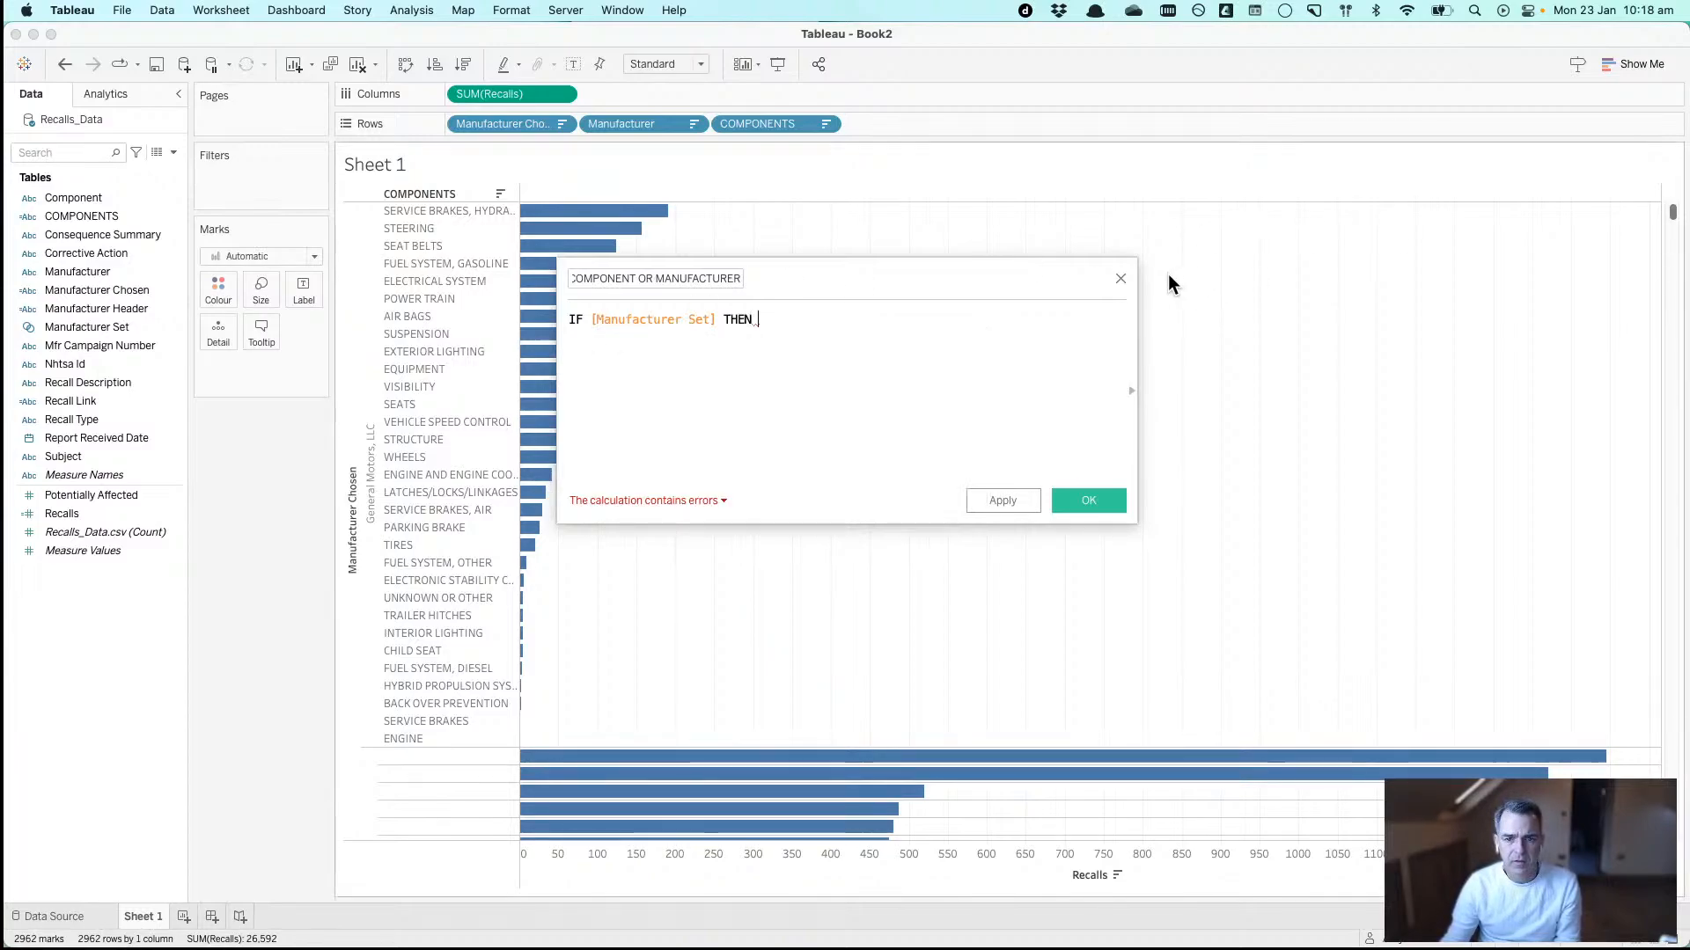
pyautogui.click(1121, 279)
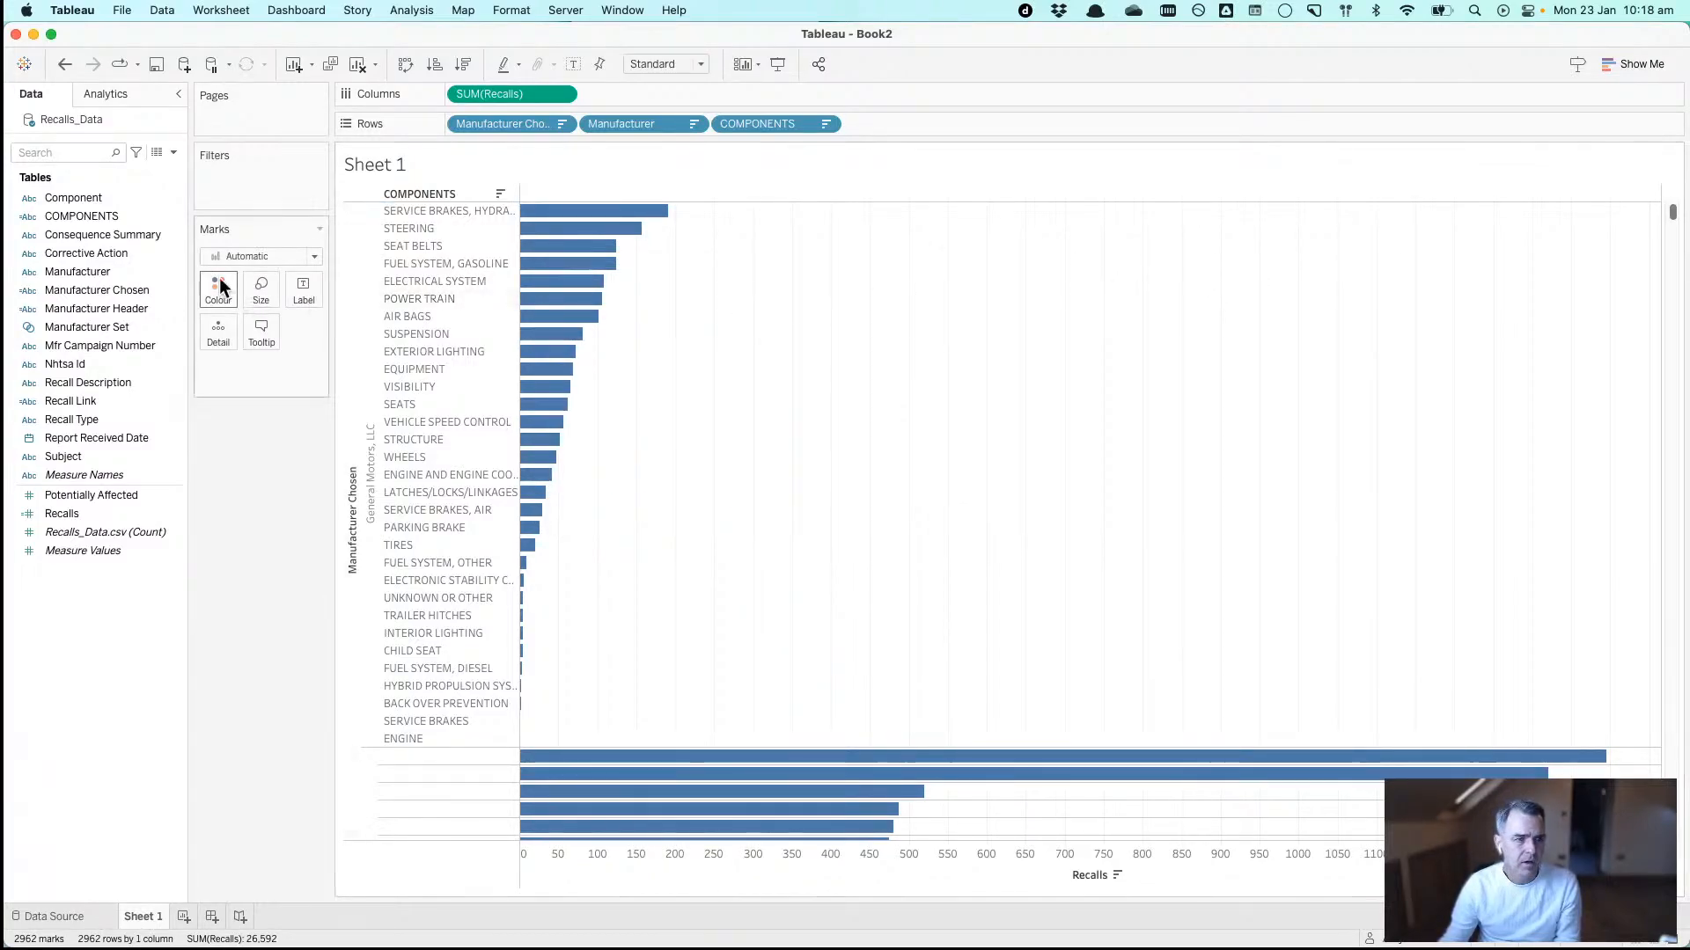
# - Change the ELSE result of the COMPONENTS calculation to [Manufacturer], and test it by selecting the Ford Motor Company bar
pyautogui.click(103, 218)
pyautogui.rightClick(104, 220)
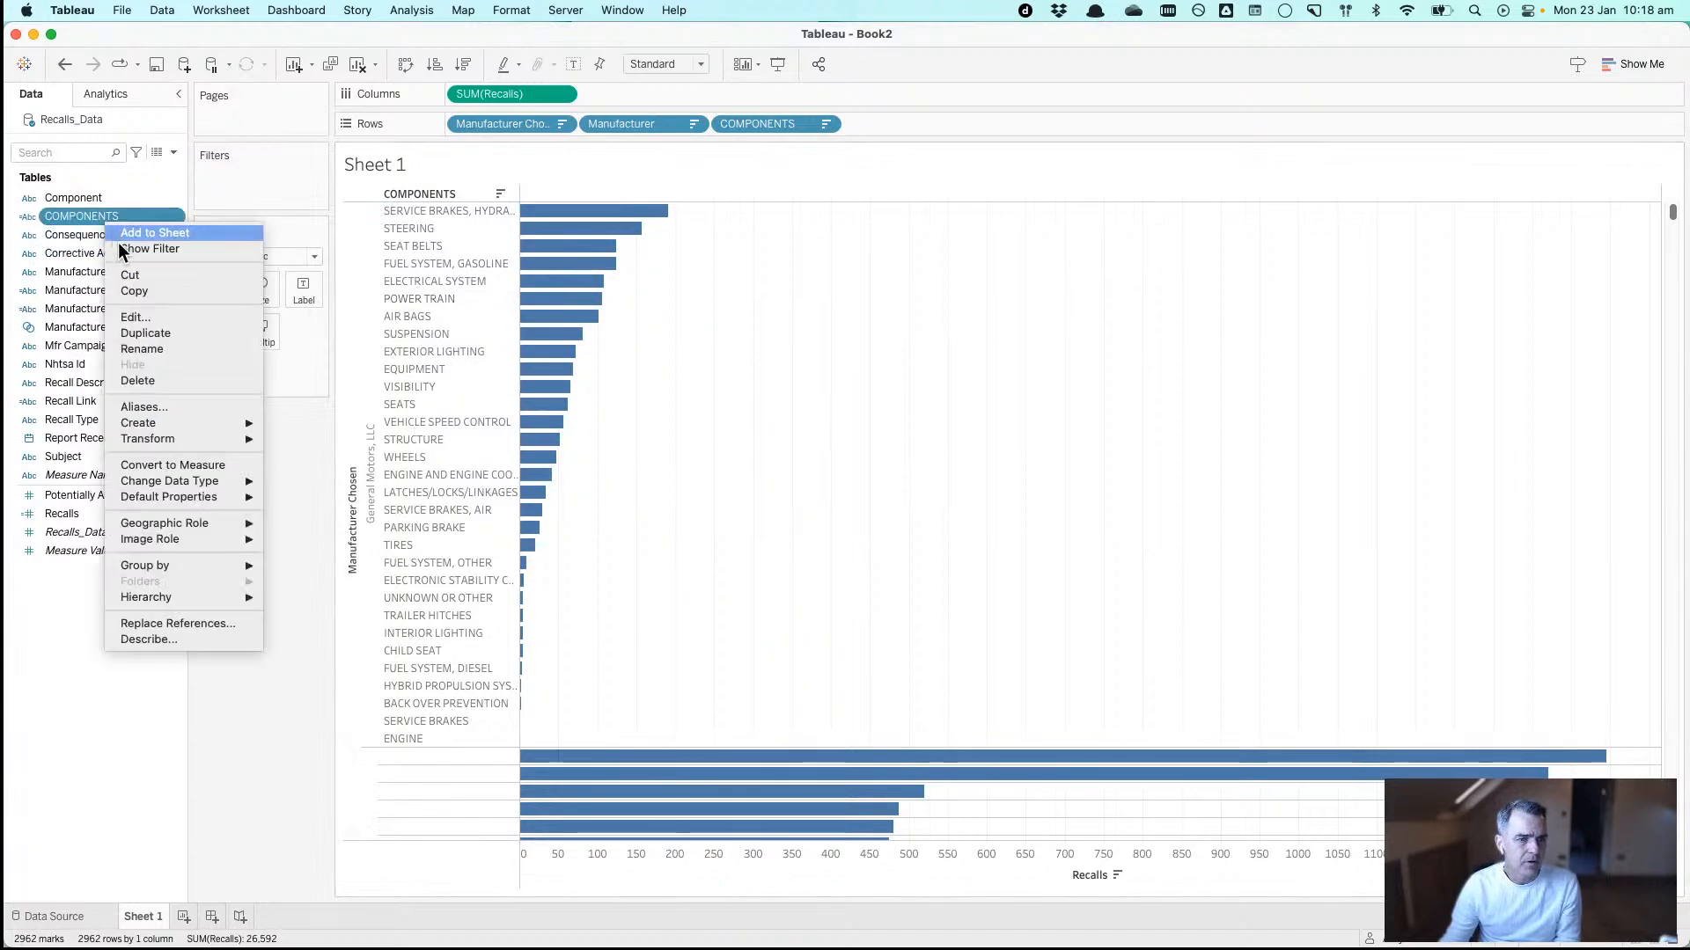
pyautogui.click(136, 315)
pyautogui.click(671, 337)
pyautogui.press('BackSpace')
pyautogui.press('BackSpace')
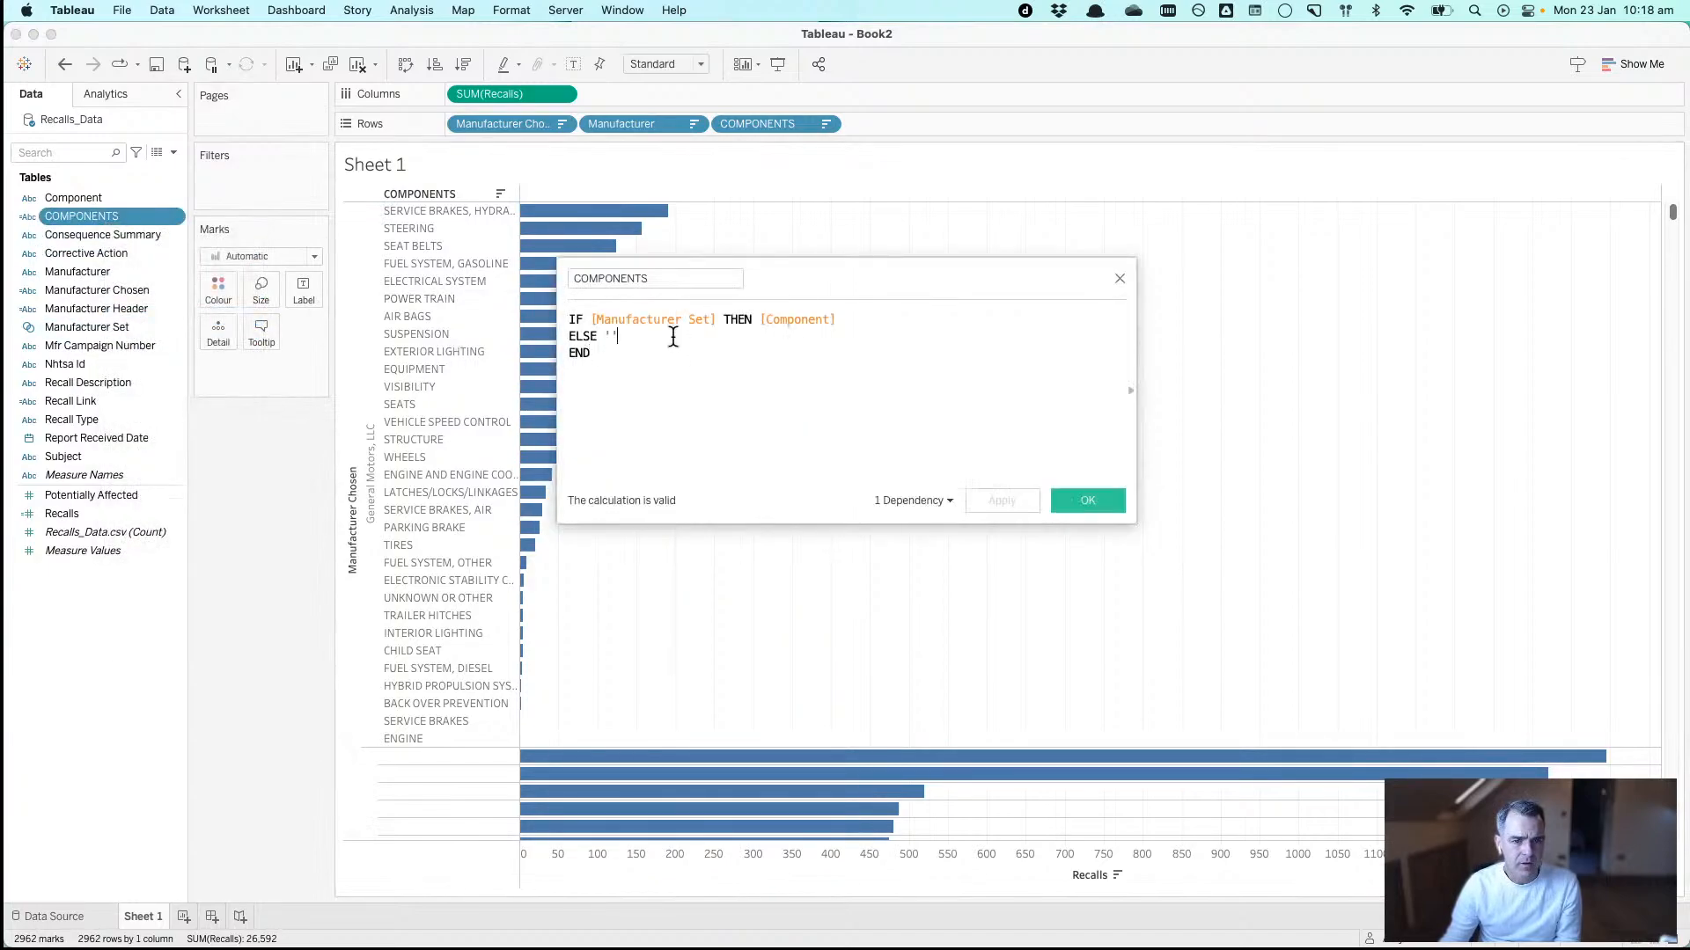
pyautogui.write('Manu')
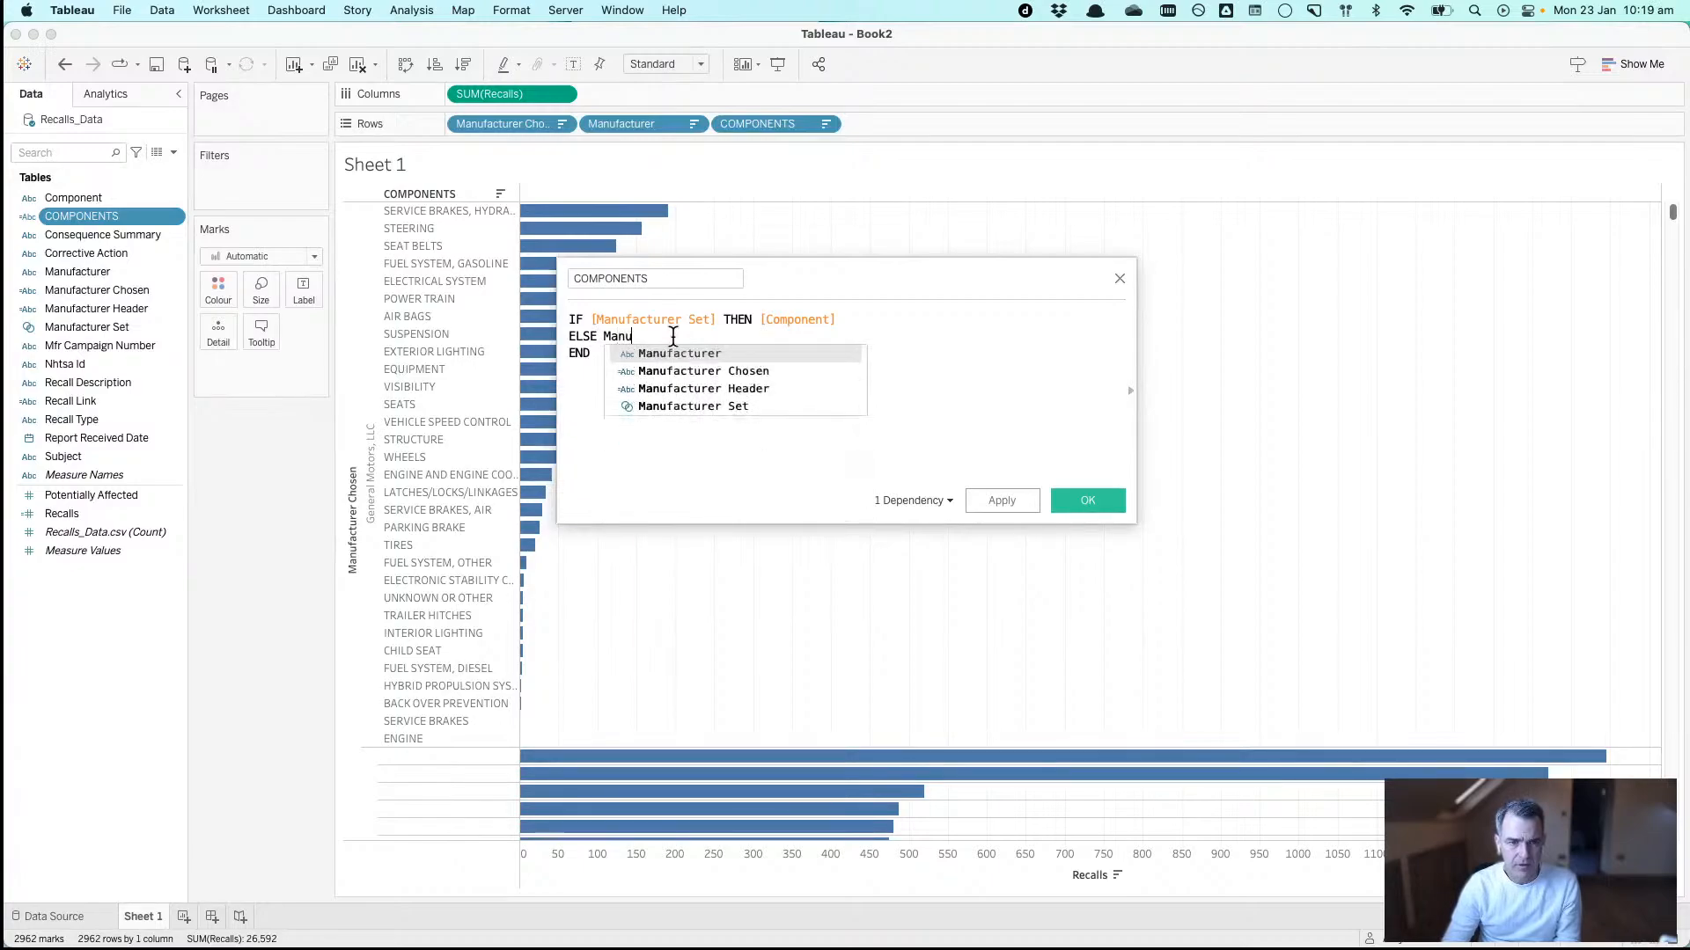
pyautogui.press('Return')
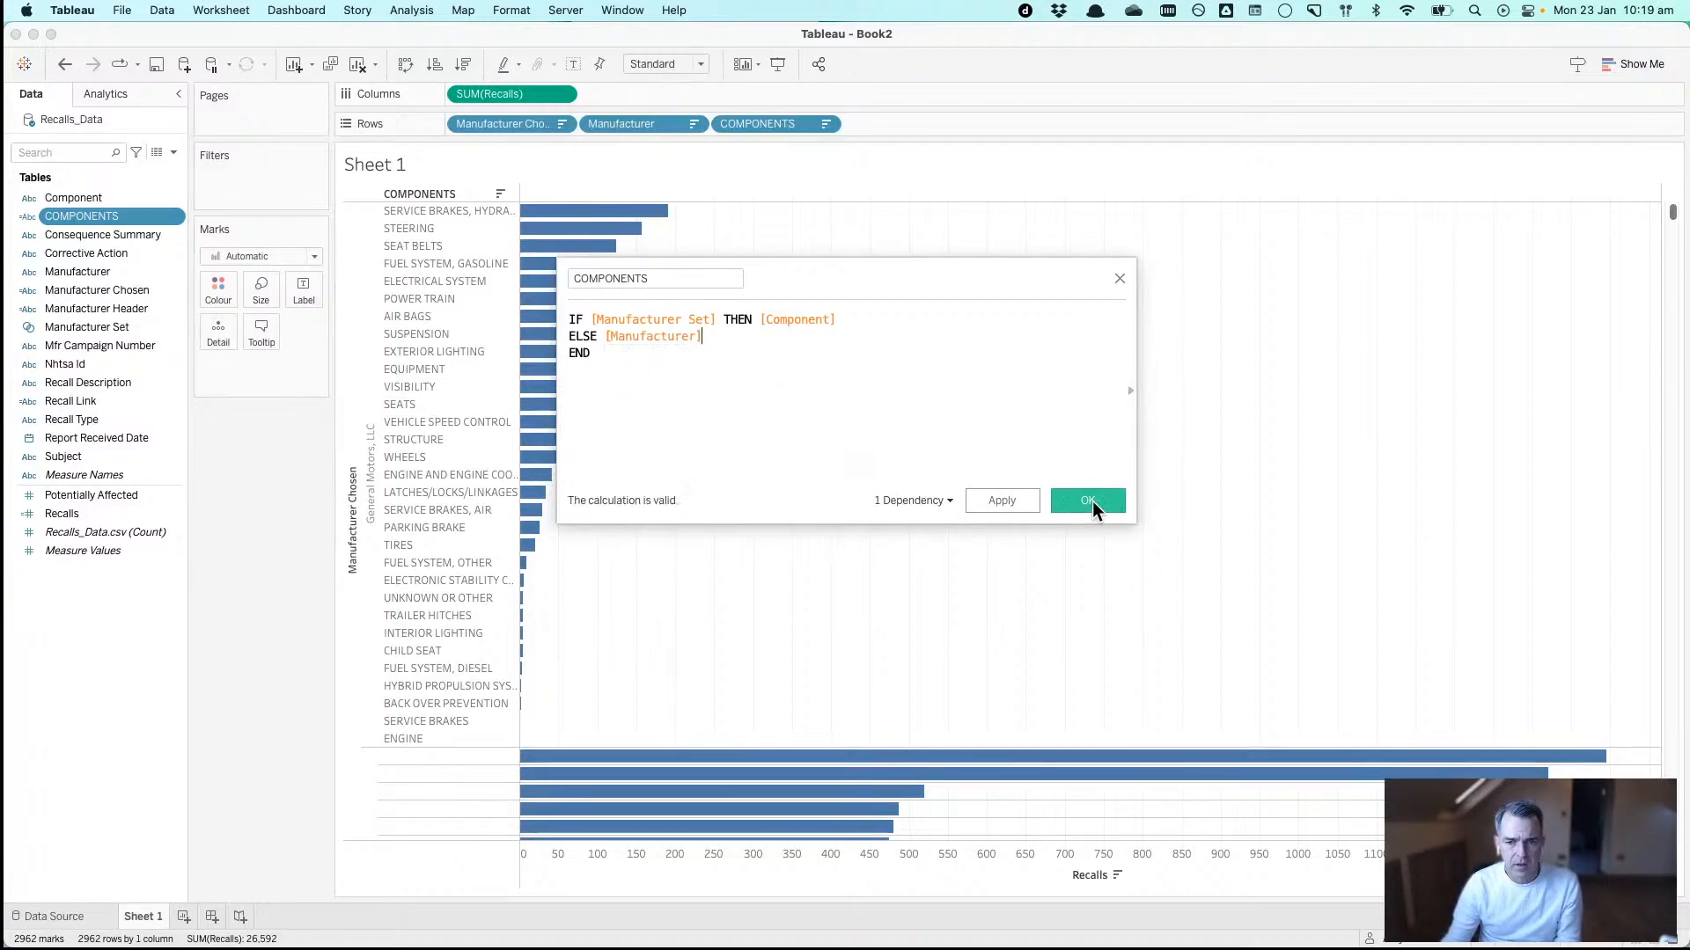
pyautogui.click(1088, 500)
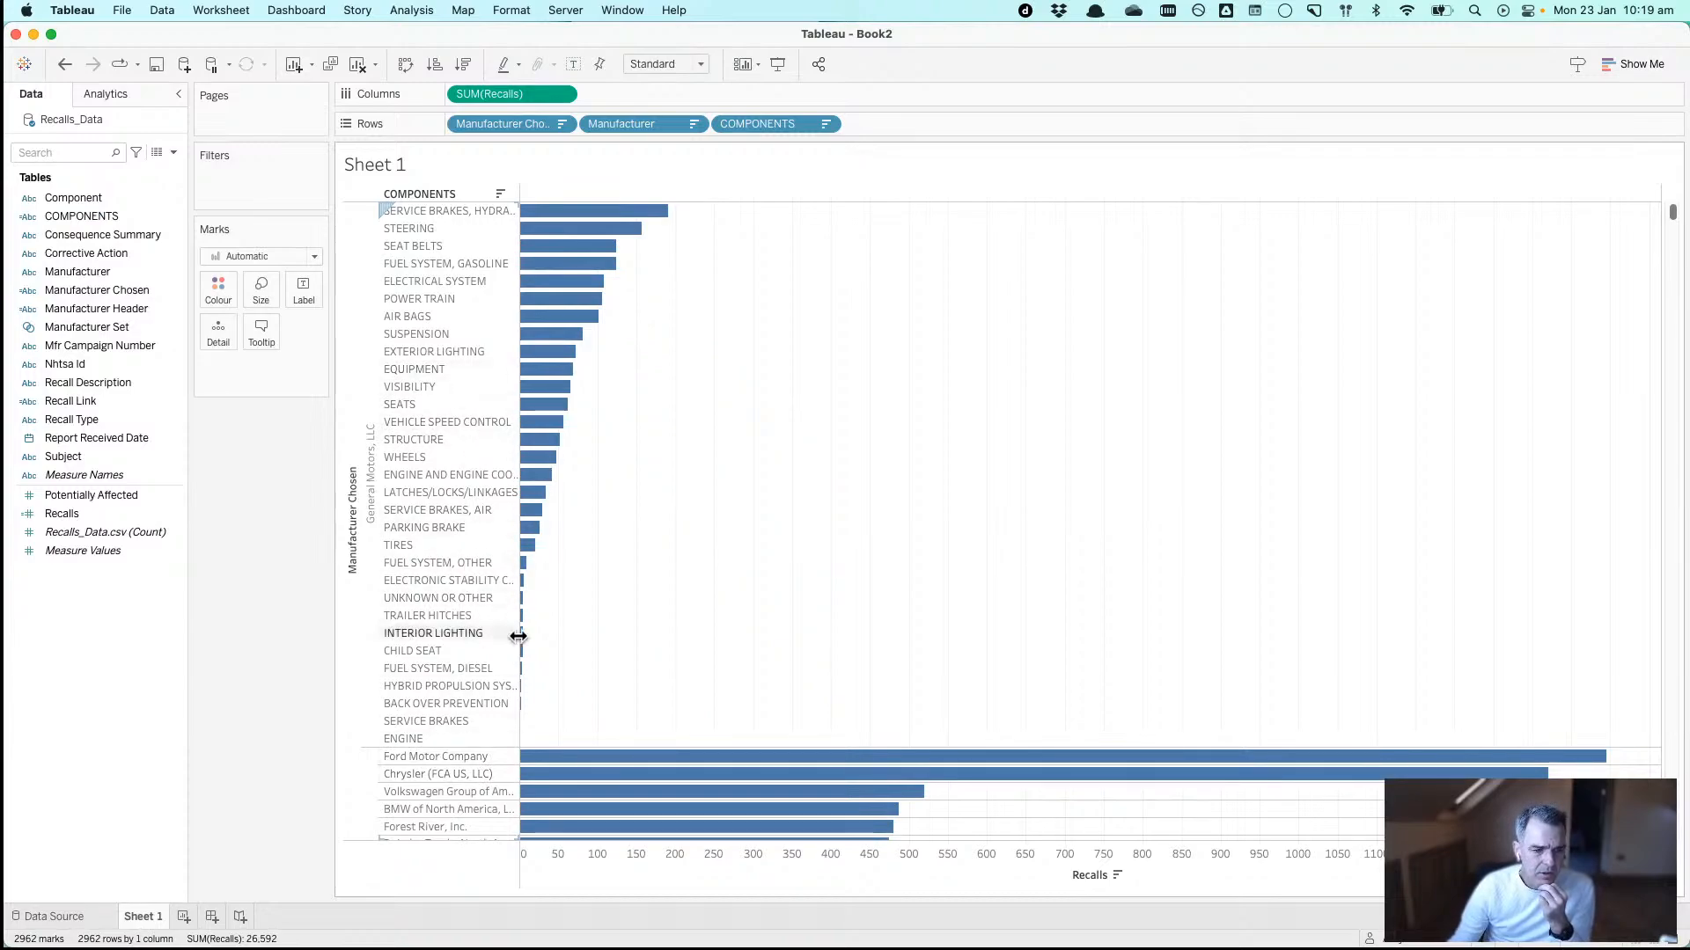
pyautogui.click(541, 757)
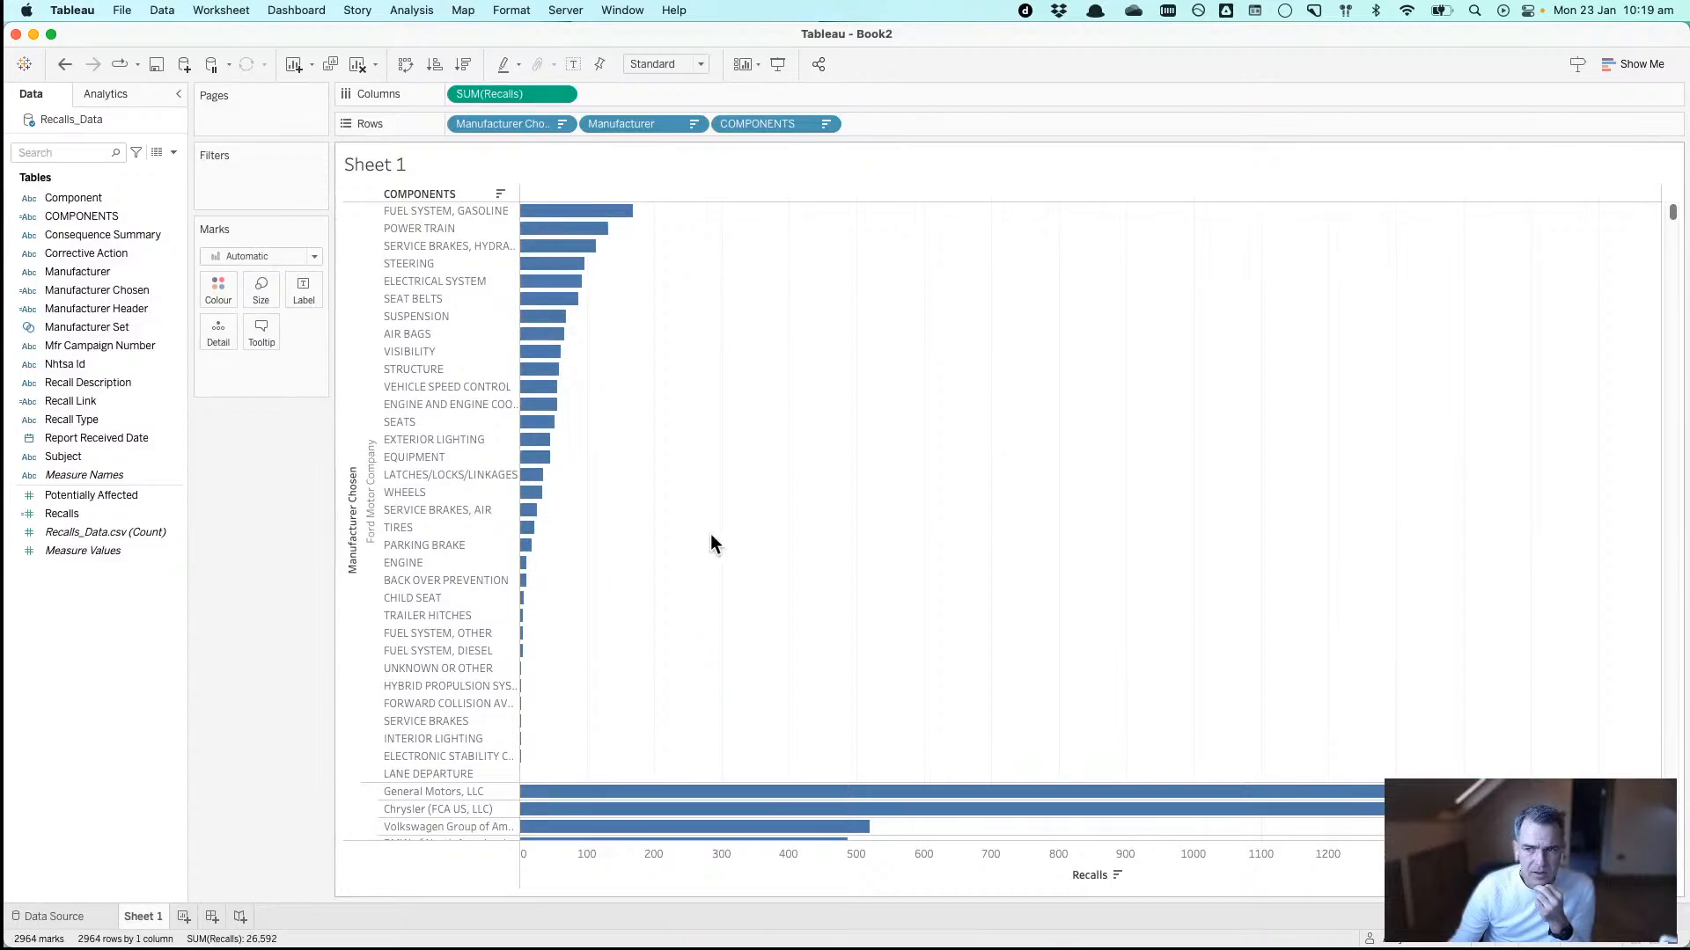
# - Hide the field labels for rows, and test the chart by collapsing and reselecting Ford Motor Company
pyautogui.scroll(-5, 710, 542)
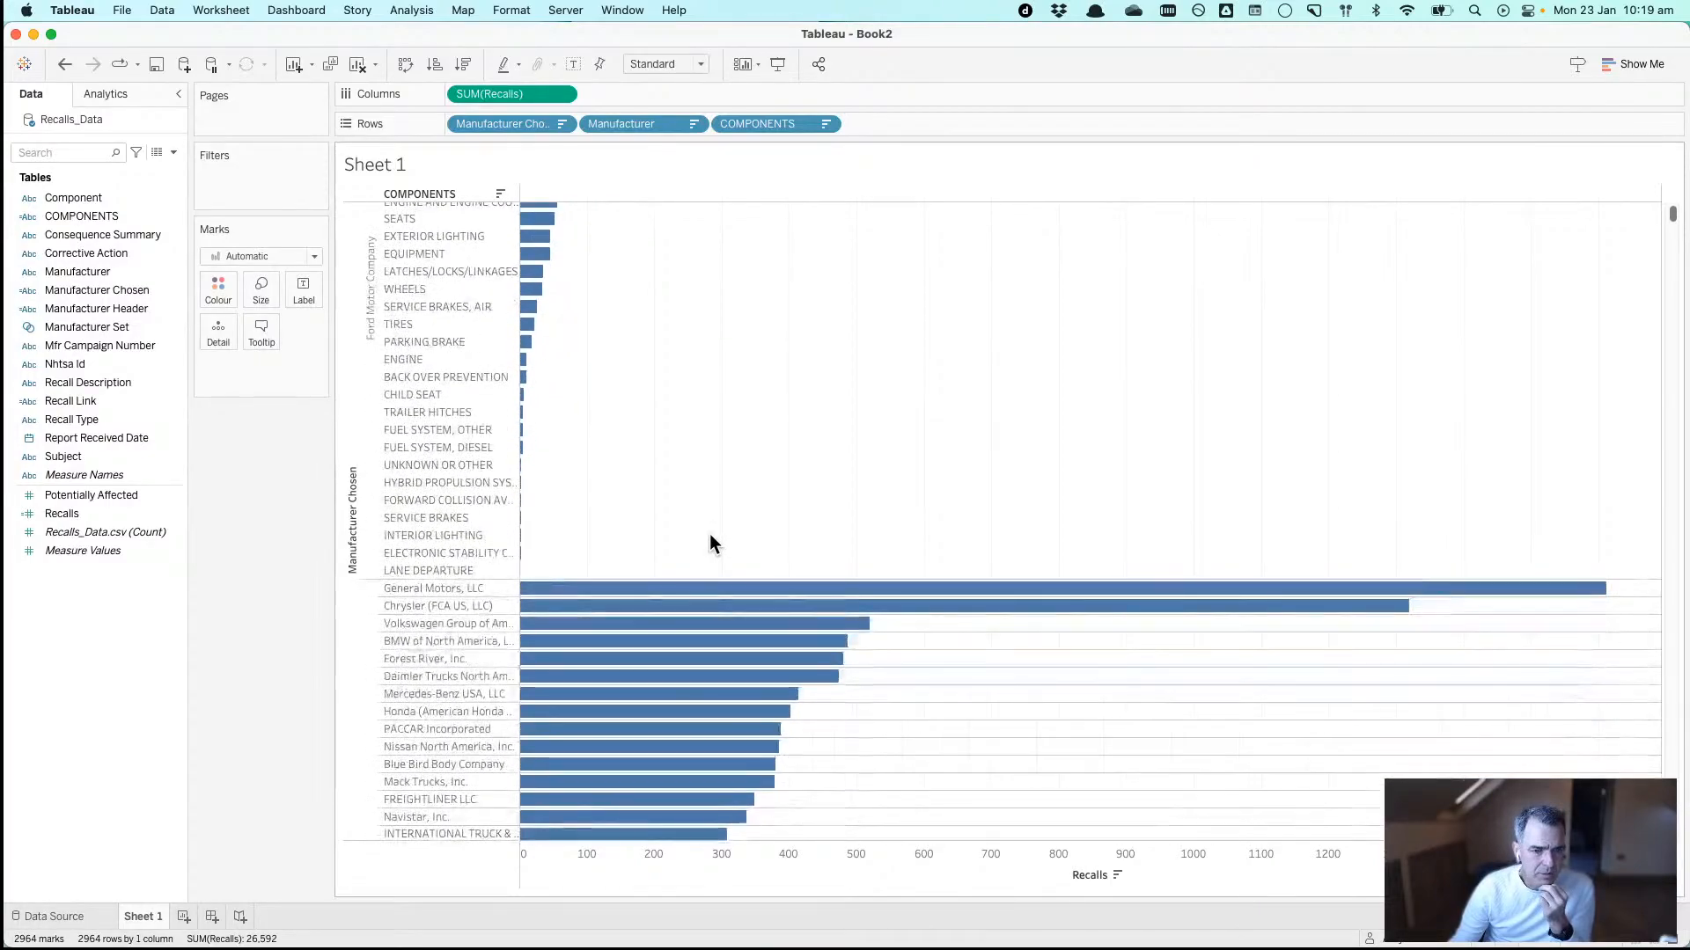
pyautogui.scroll(5, 699, 546)
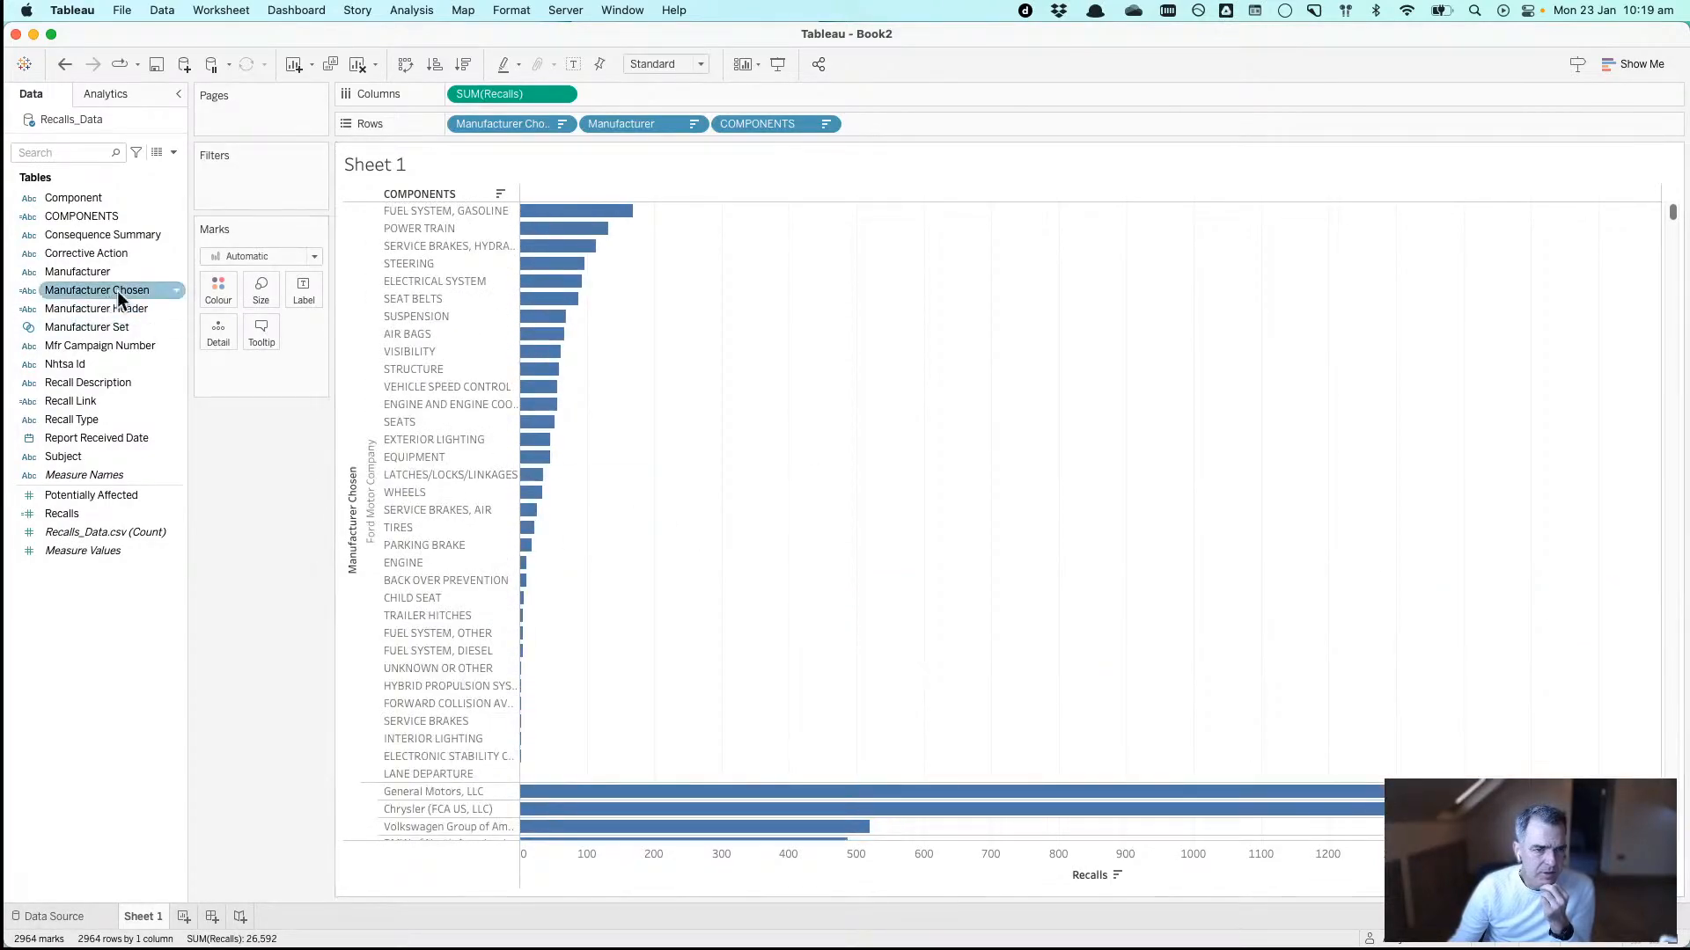
pyautogui.rightClick(350, 516)
pyautogui.click(378, 583)
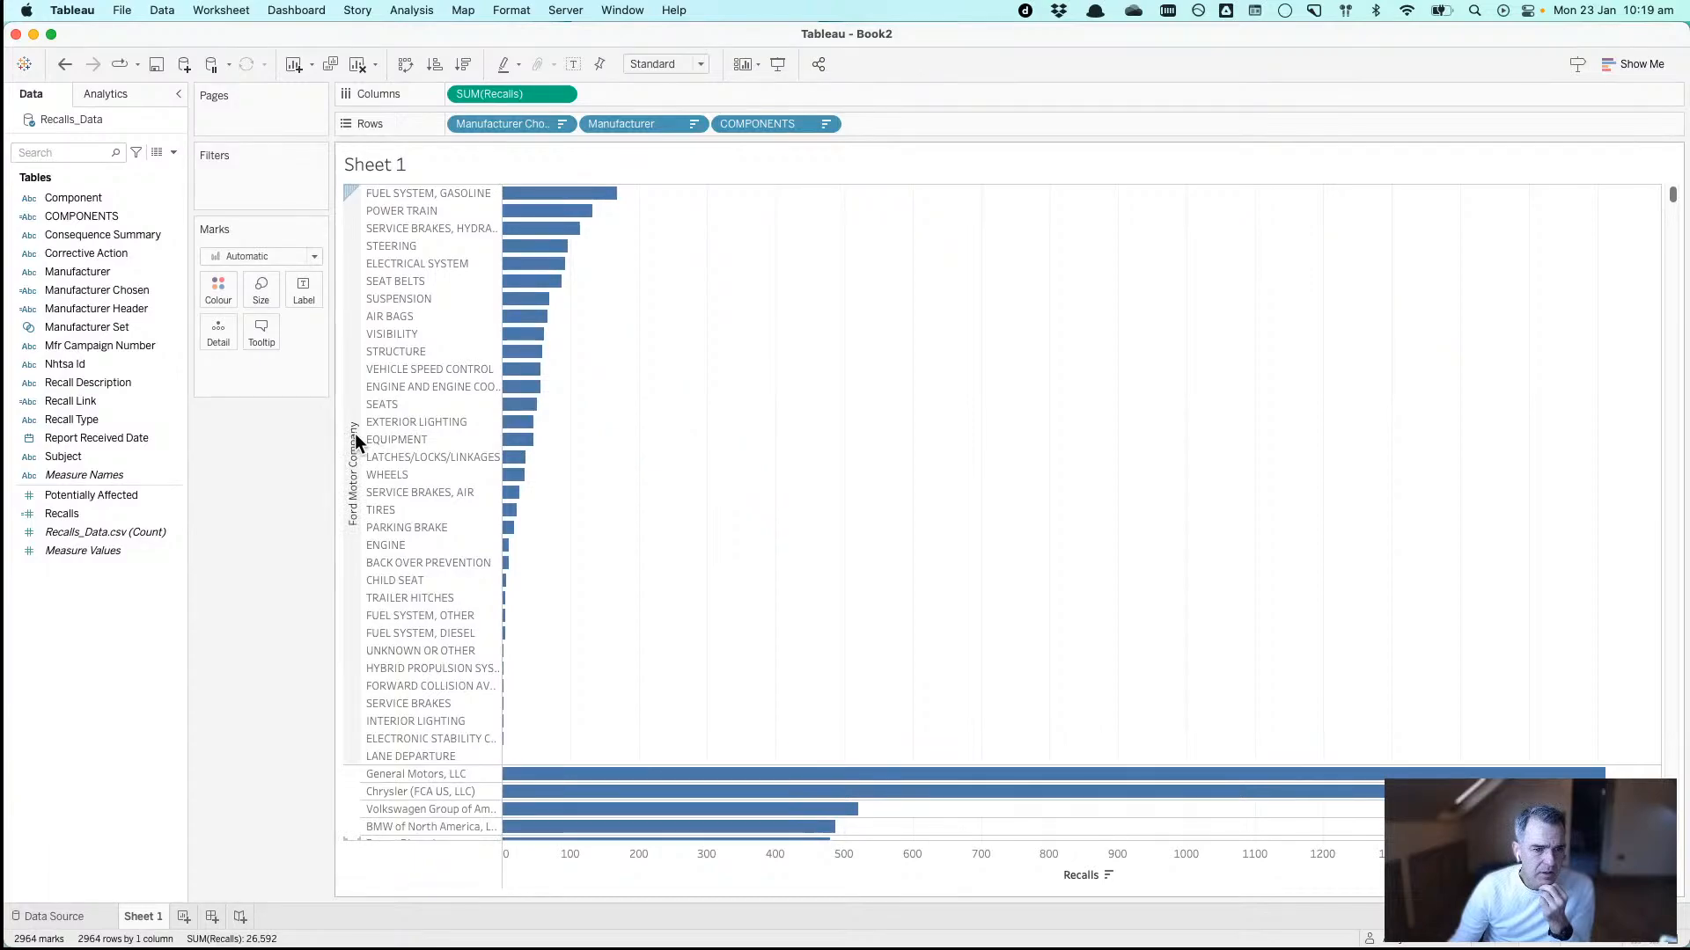
pyautogui.click(388, 416)
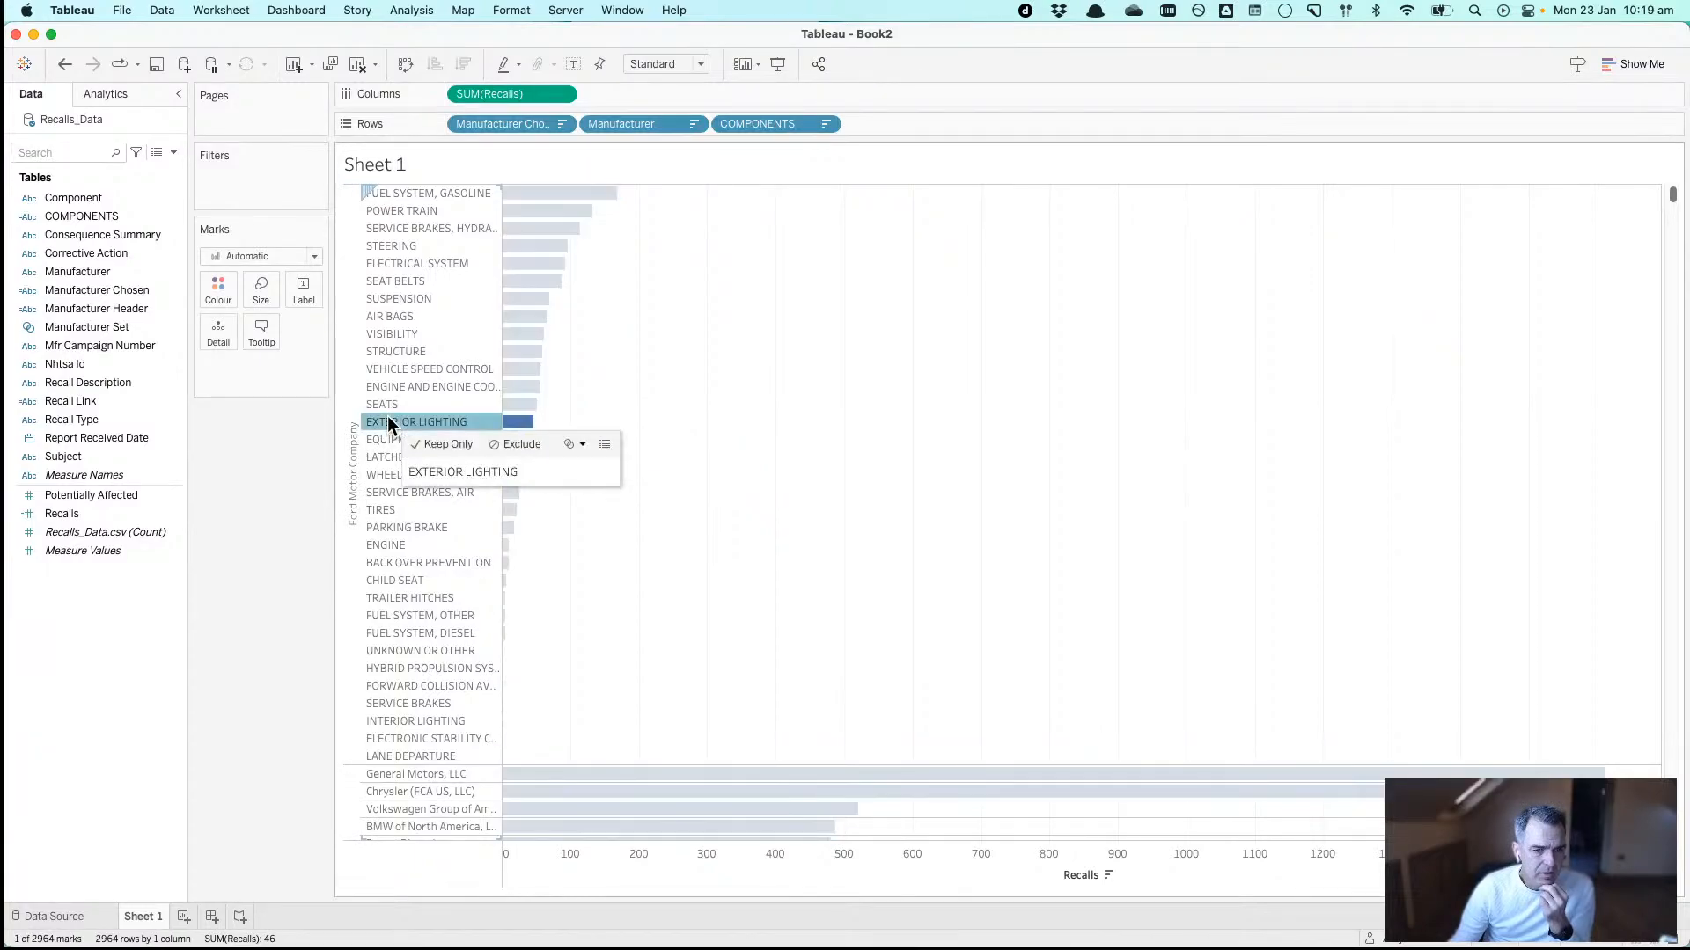
pyautogui.click(387, 416)
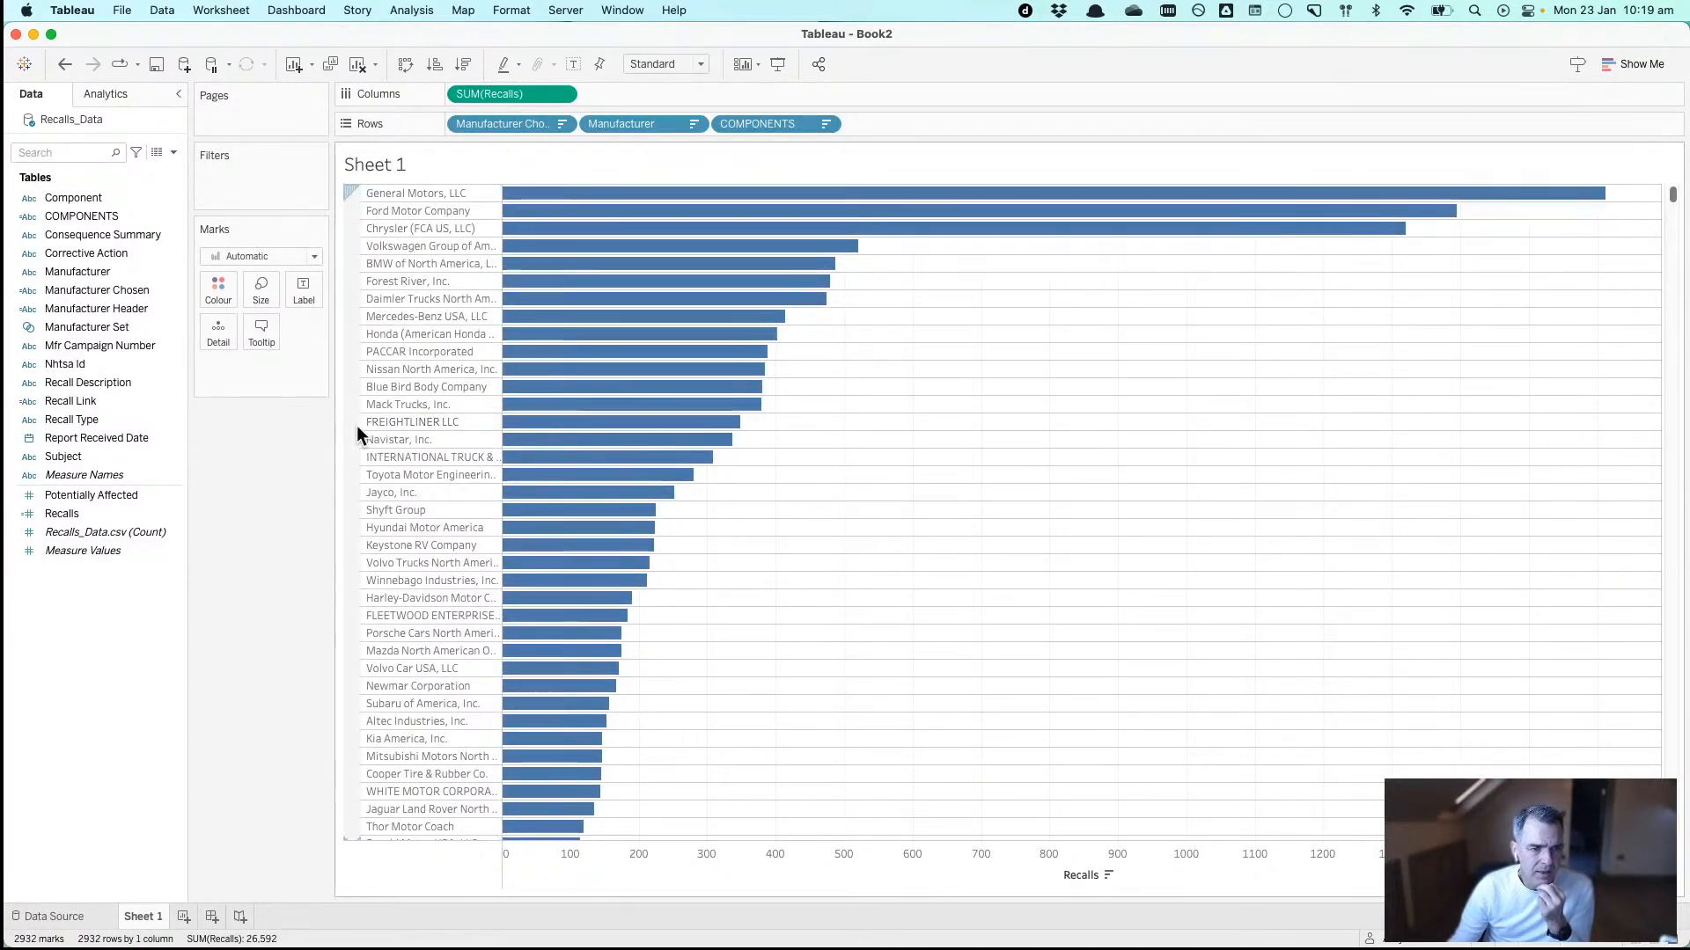
pyautogui.click(573, 216)
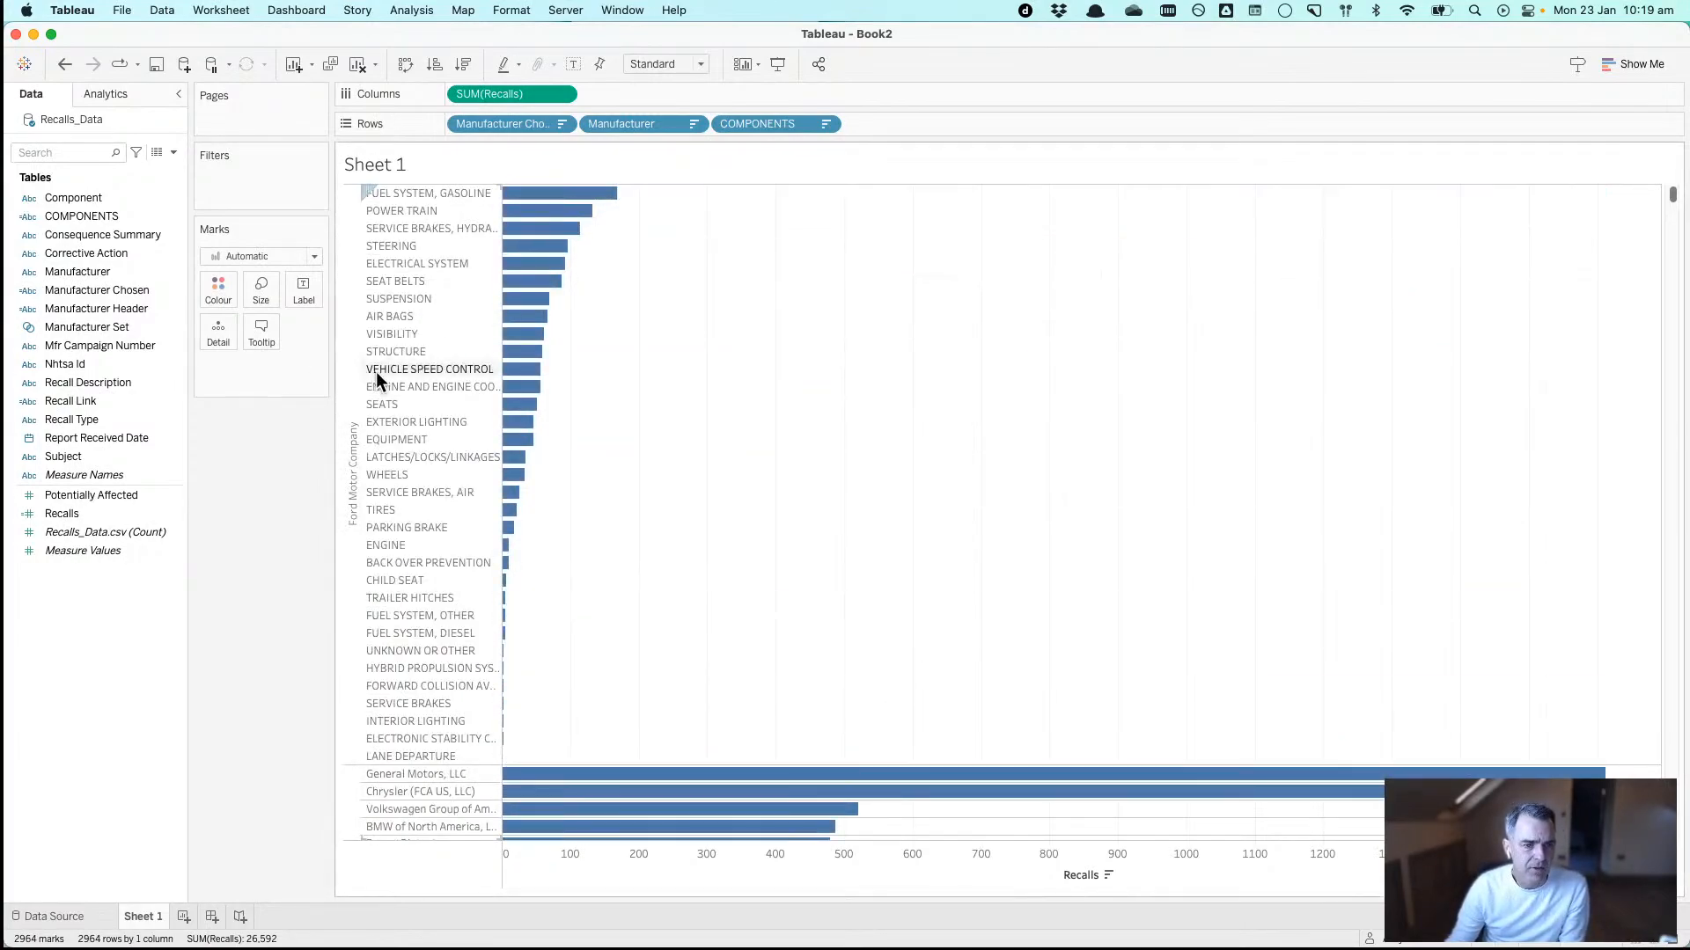
# - Widen the Manufacturer Chosen header column slightly
pyautogui.moveTo(362, 369); pyautogui.dragTo(387, 370)
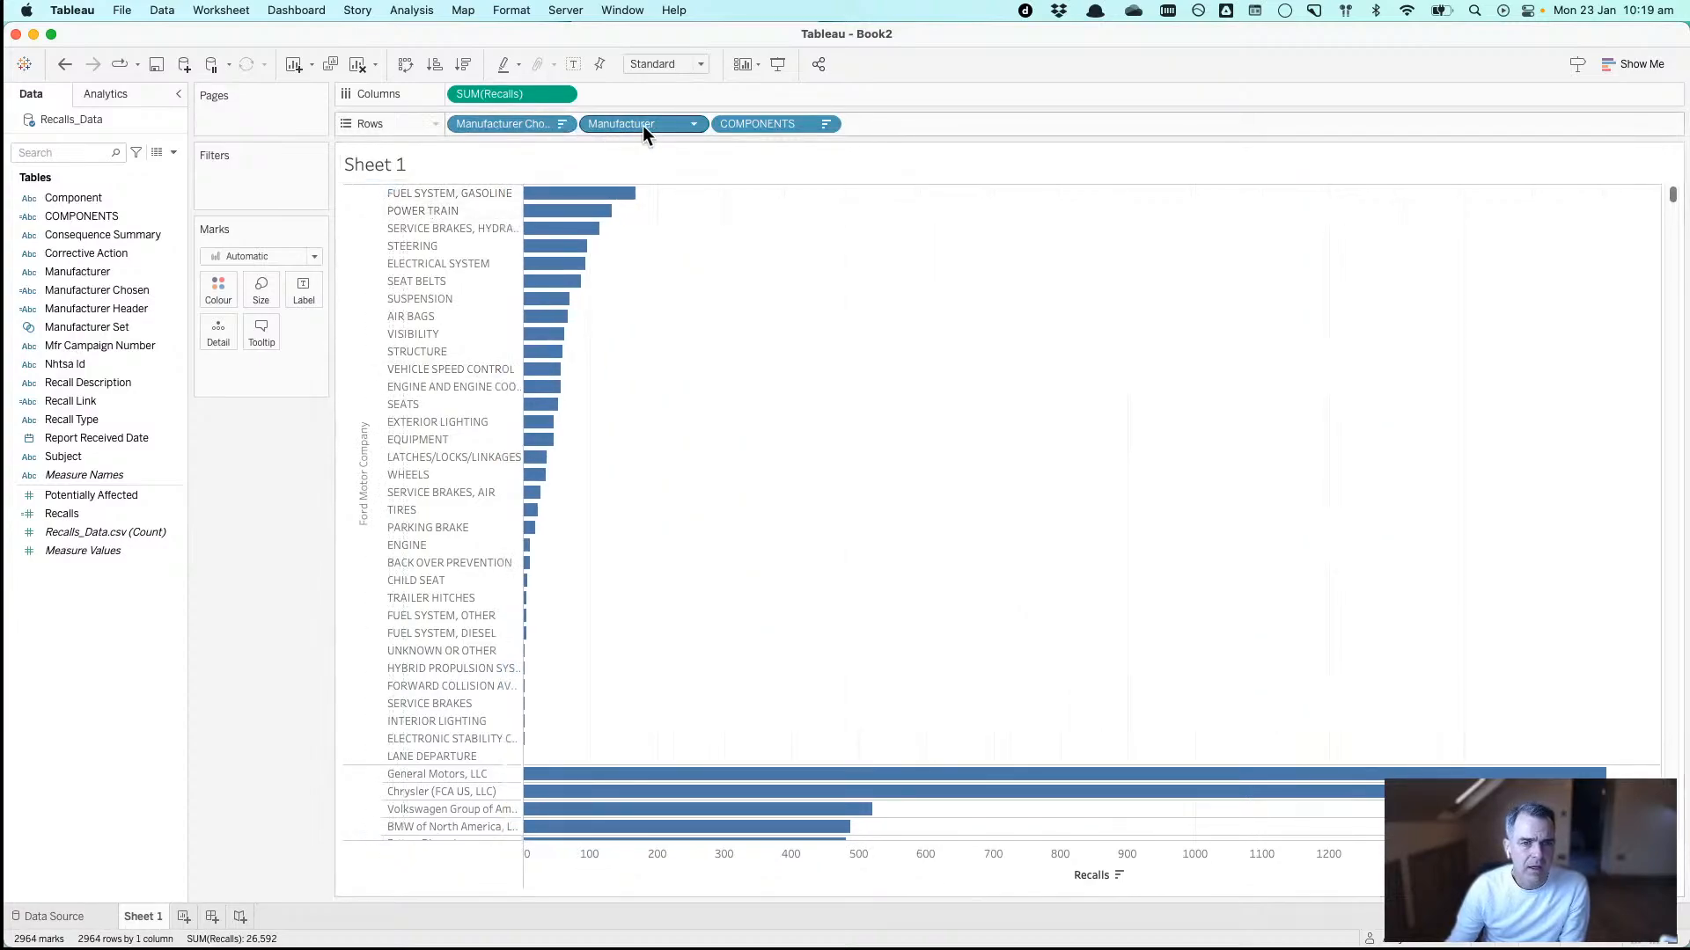
pyautogui.click(695, 123)
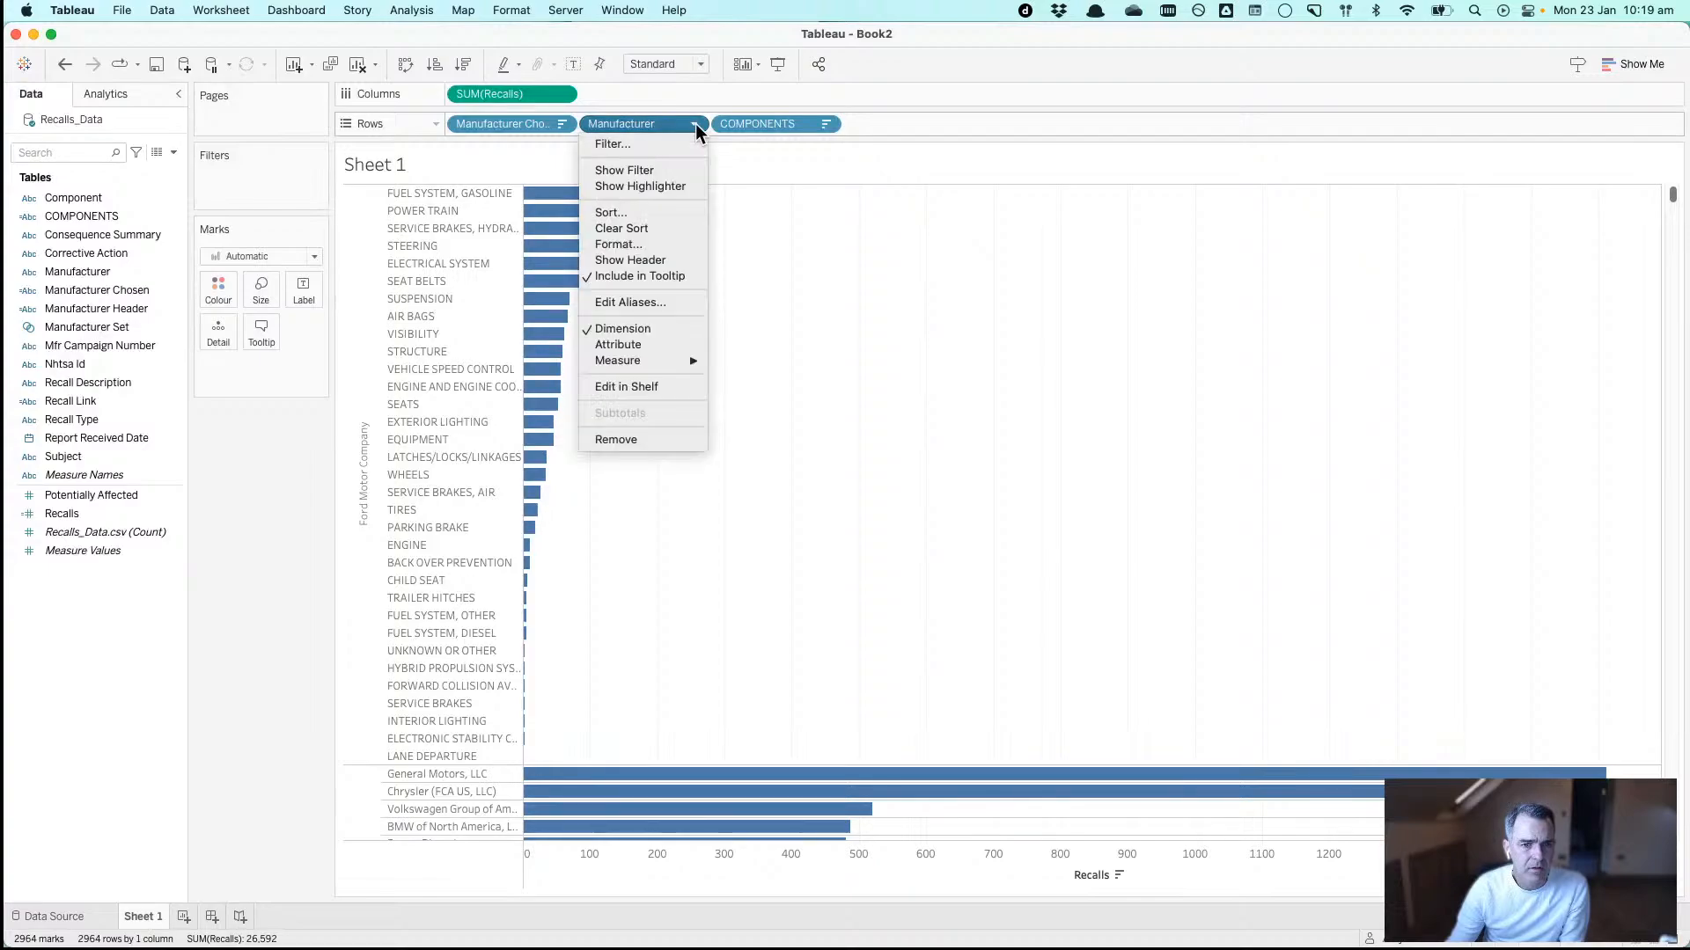
pyautogui.click(609, 47)
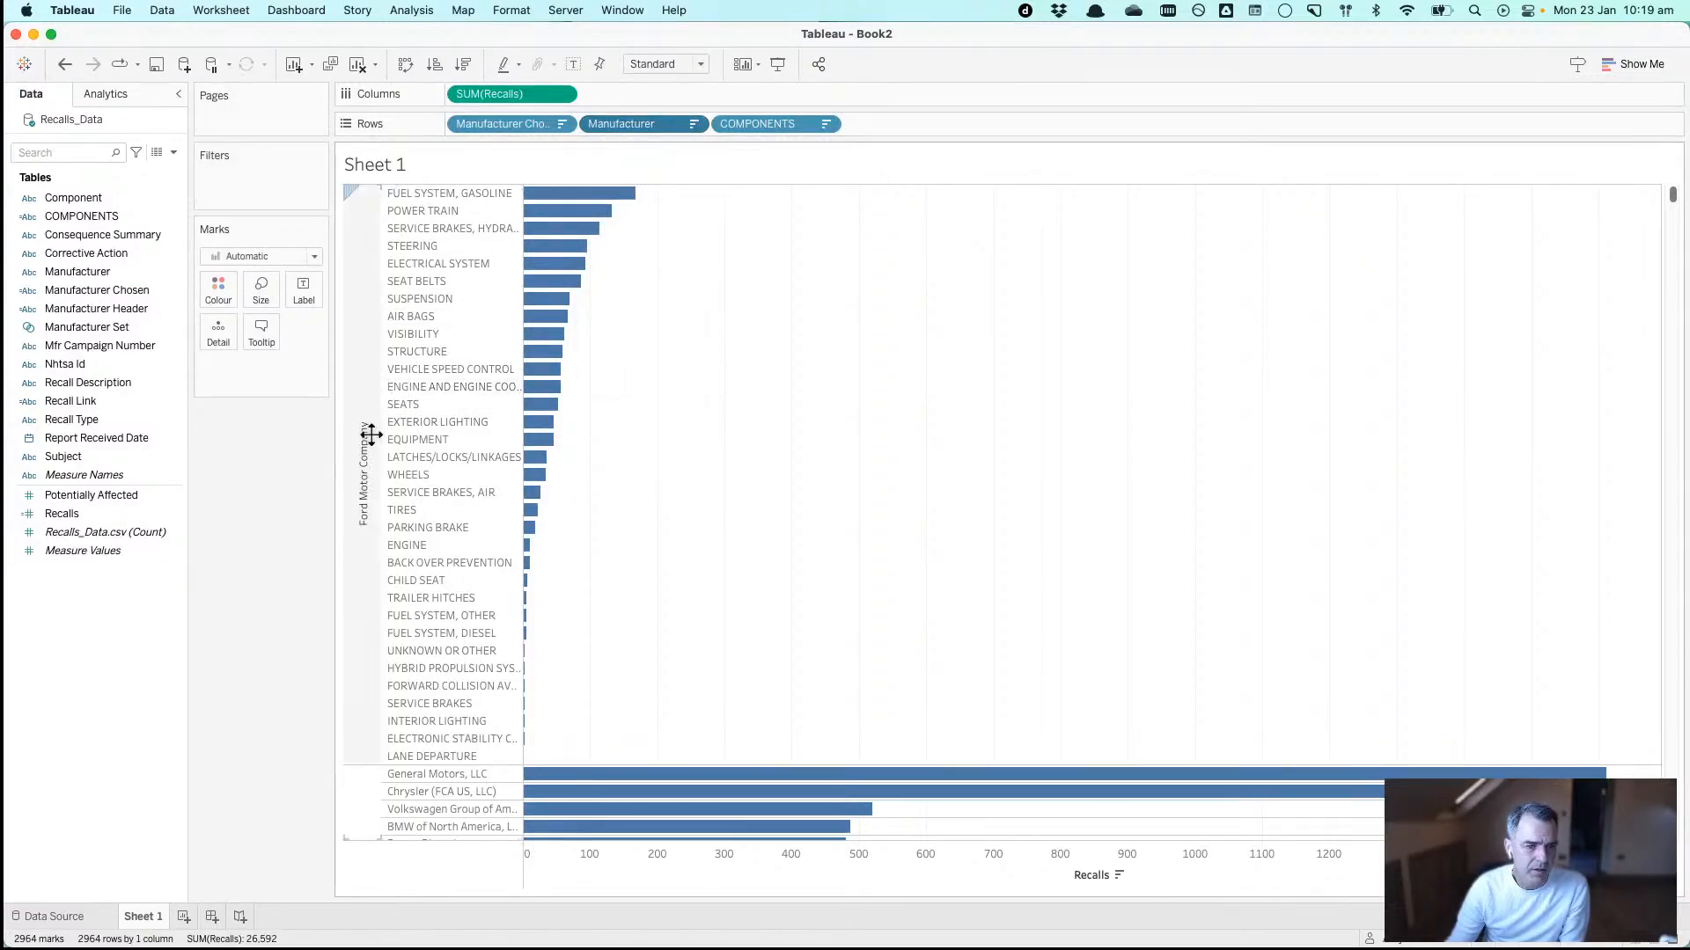
# - Wrap the whole IF expression of the Manufacturer Chosen calculation in UPPER( ) and save it
pyautogui.rightClick(103, 291)
pyautogui.click(146, 386)
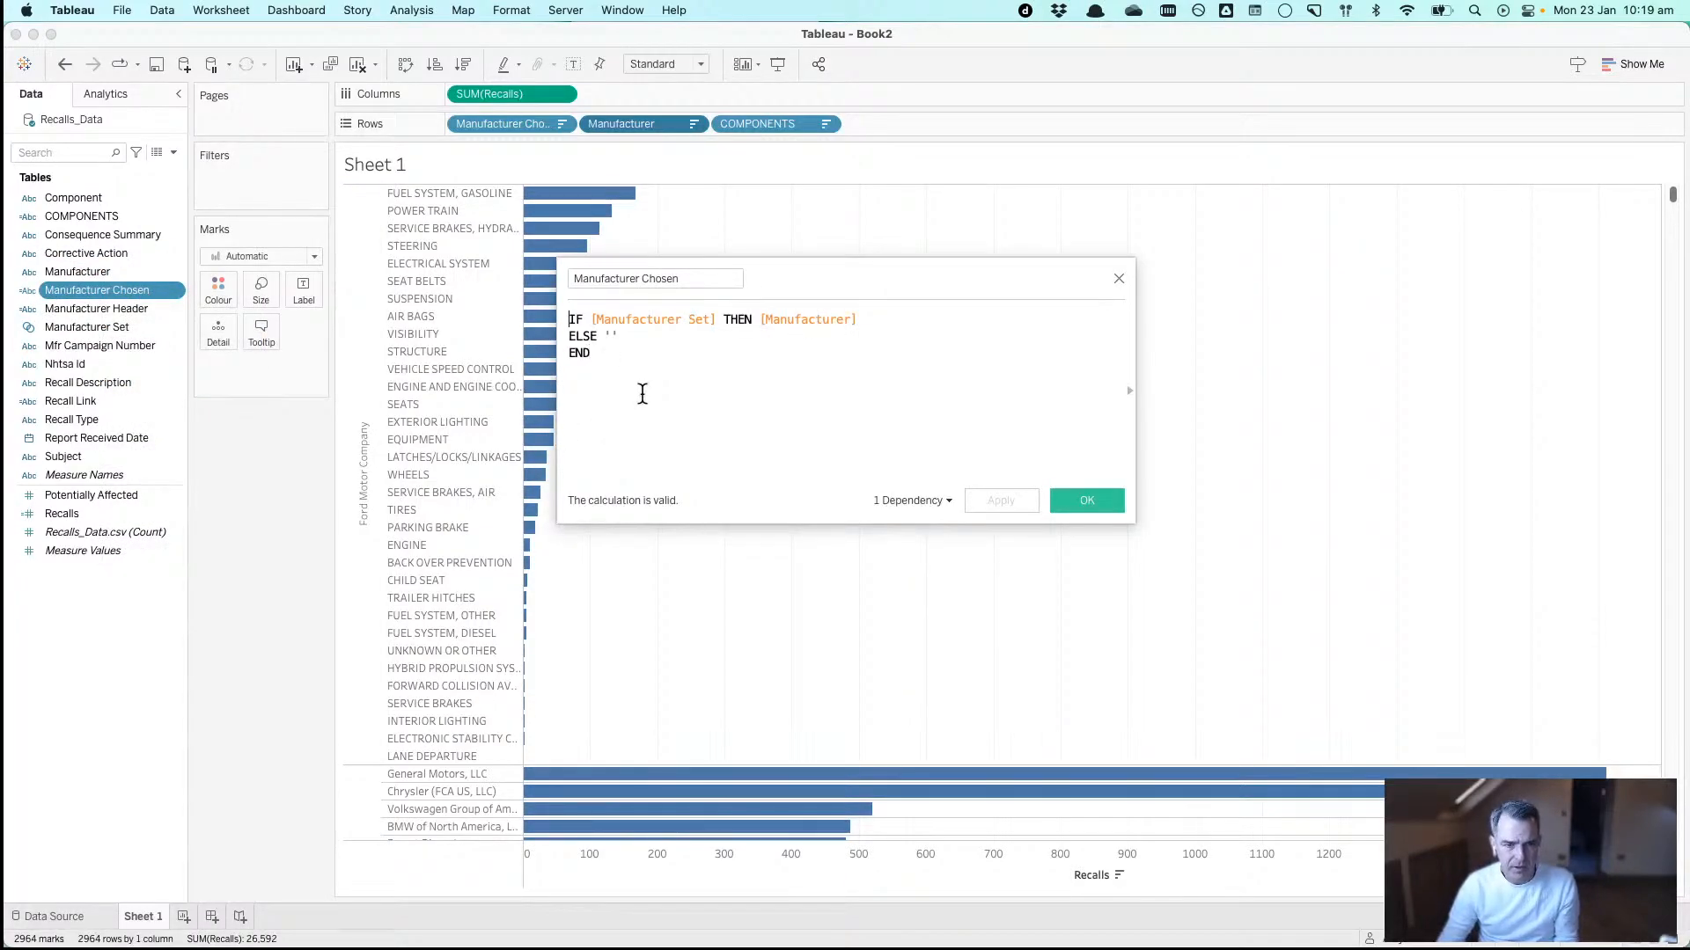
pyautogui.write('UPPER(')
pyautogui.press('Down')
pyautogui.press('Down')
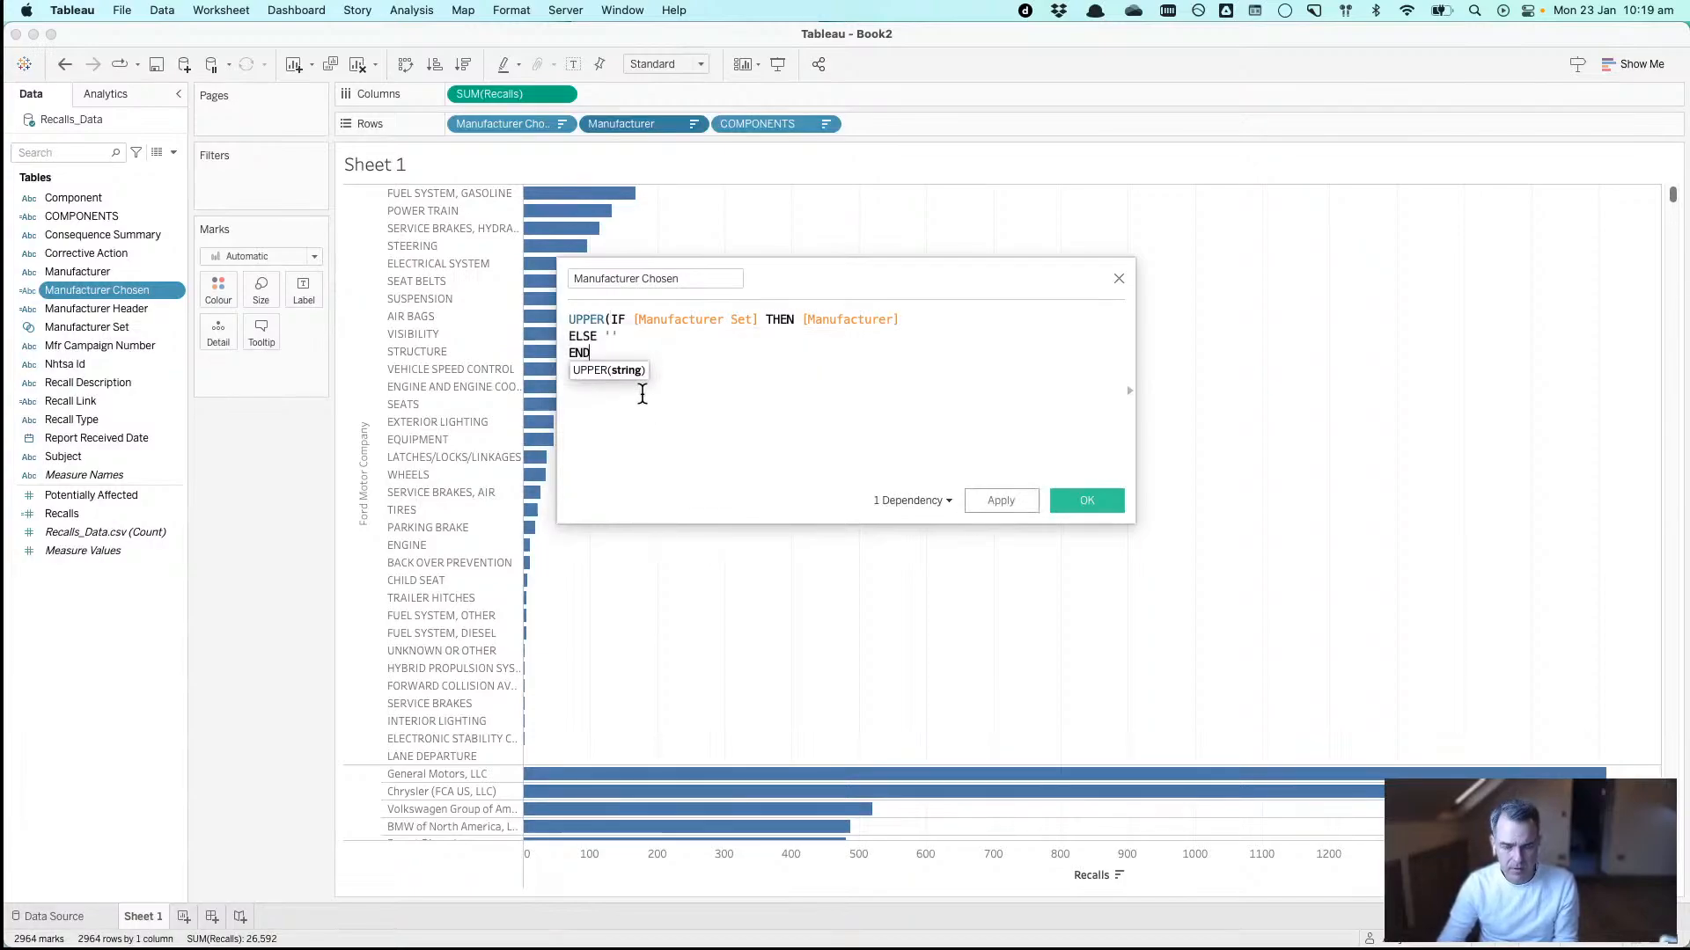
pyautogui.write(')')
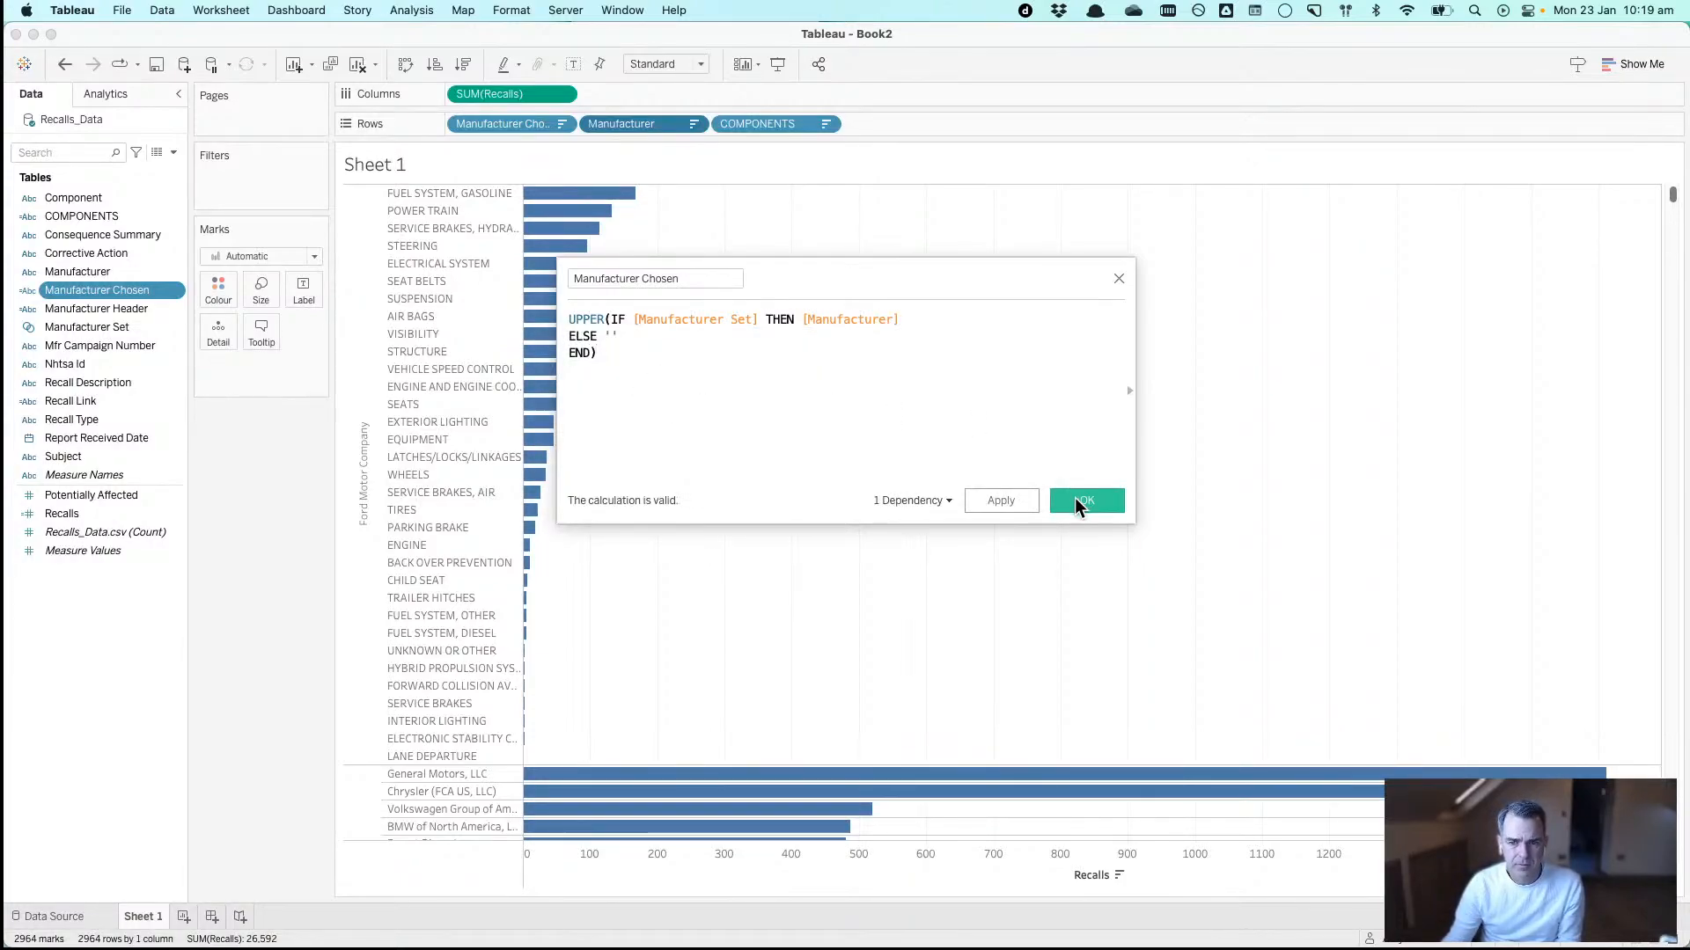
pyautogui.click(1083, 499)
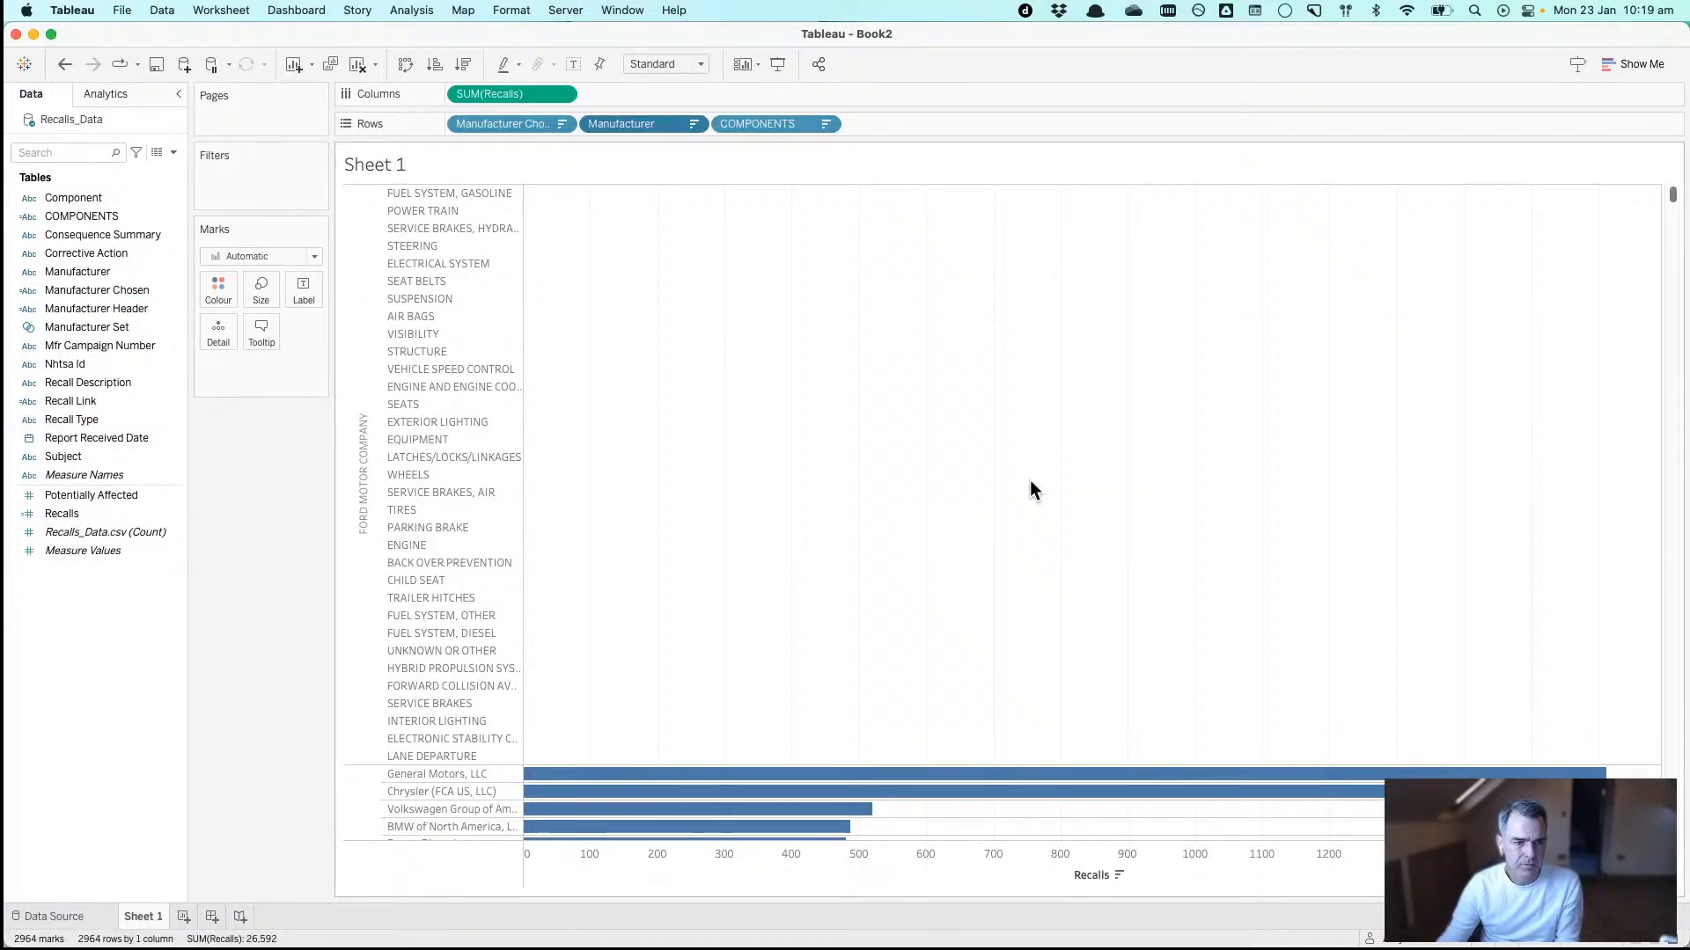
# - Format the Manufacturer Chosen header with font size 14 and a darker text colour, and clear the selection
pyautogui.rightClick(370, 465)
pyautogui.click(416, 532)
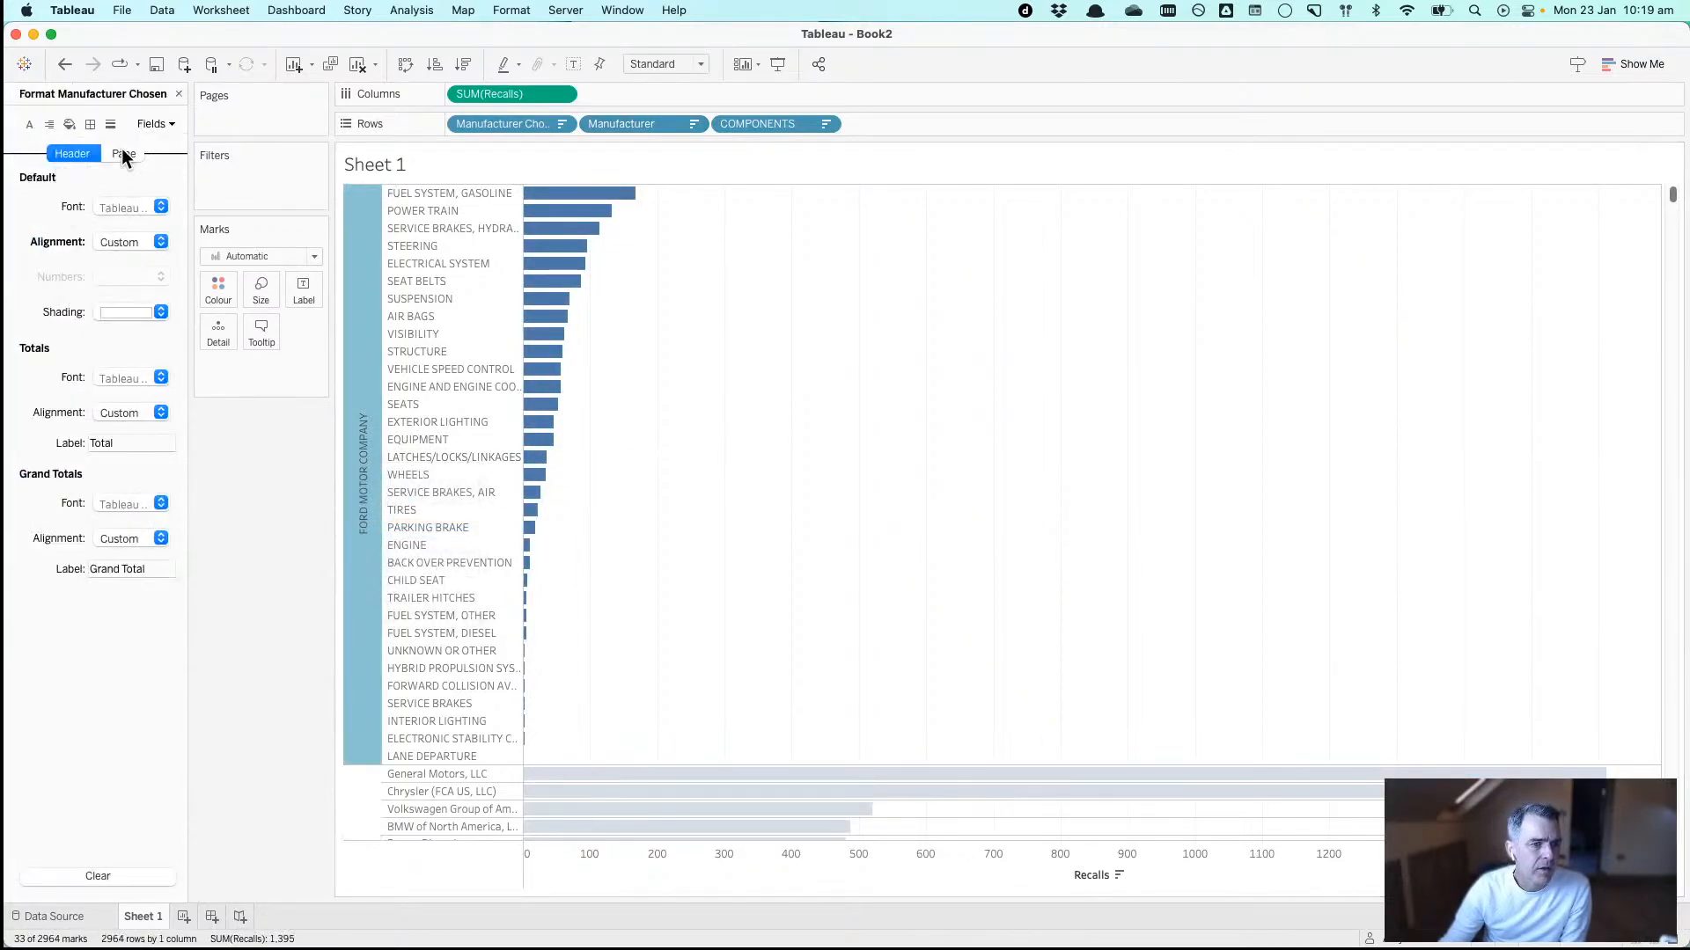
pyautogui.click(126, 208)
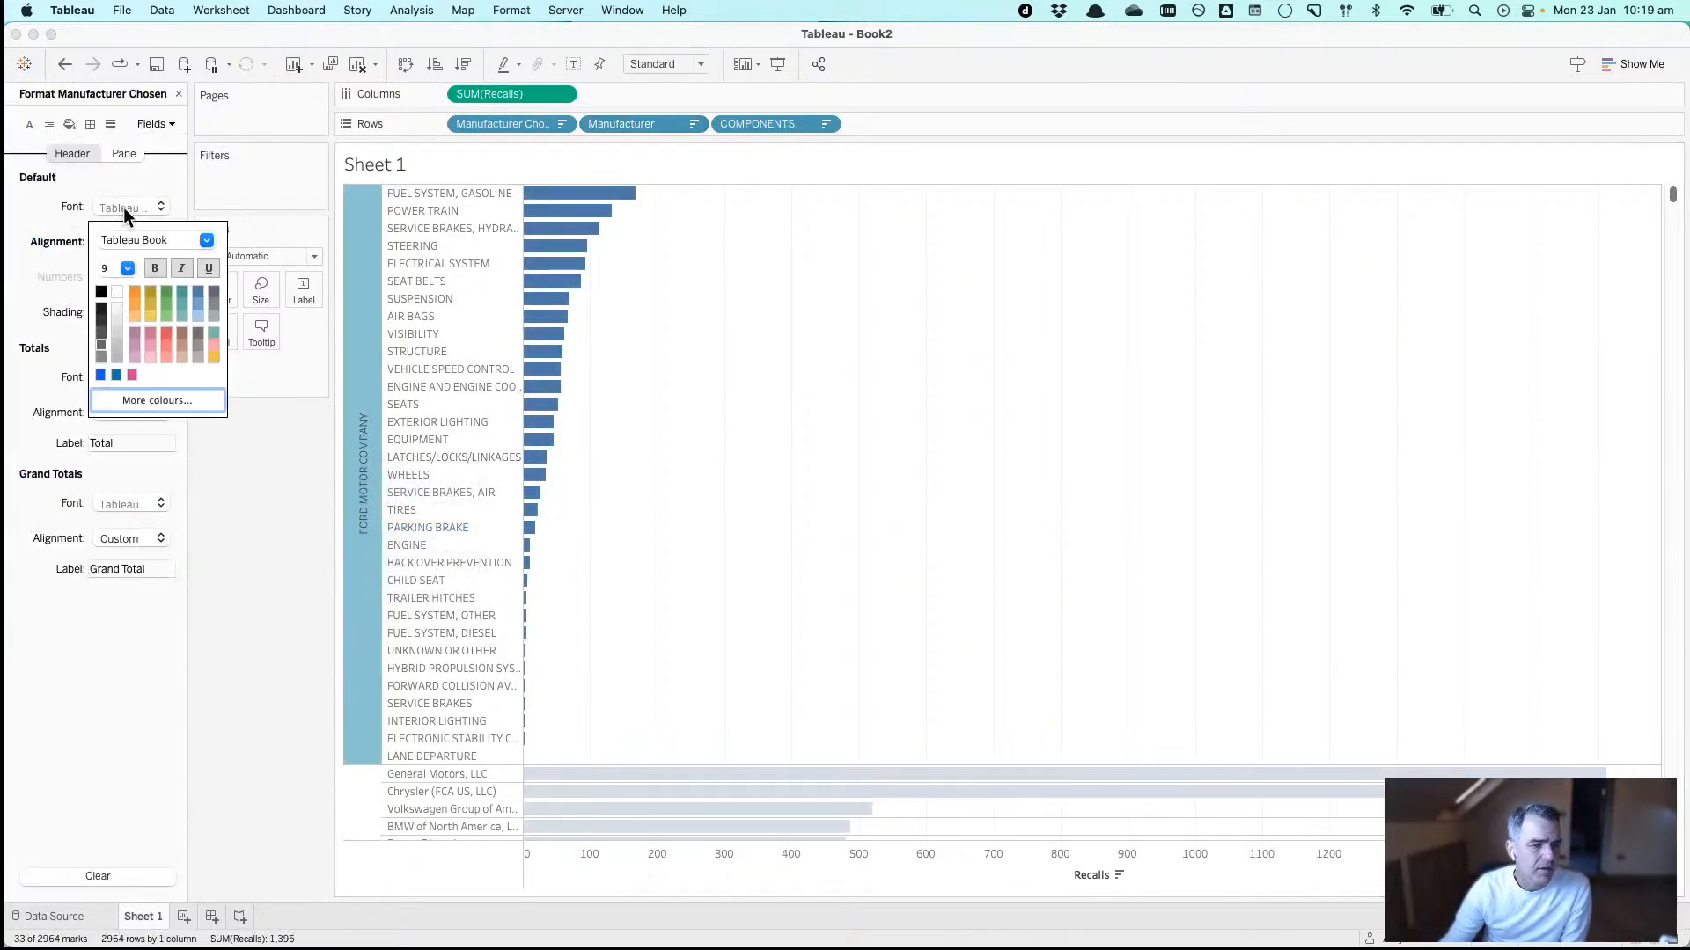
pyautogui.click(128, 269)
pyautogui.click(127, 340)
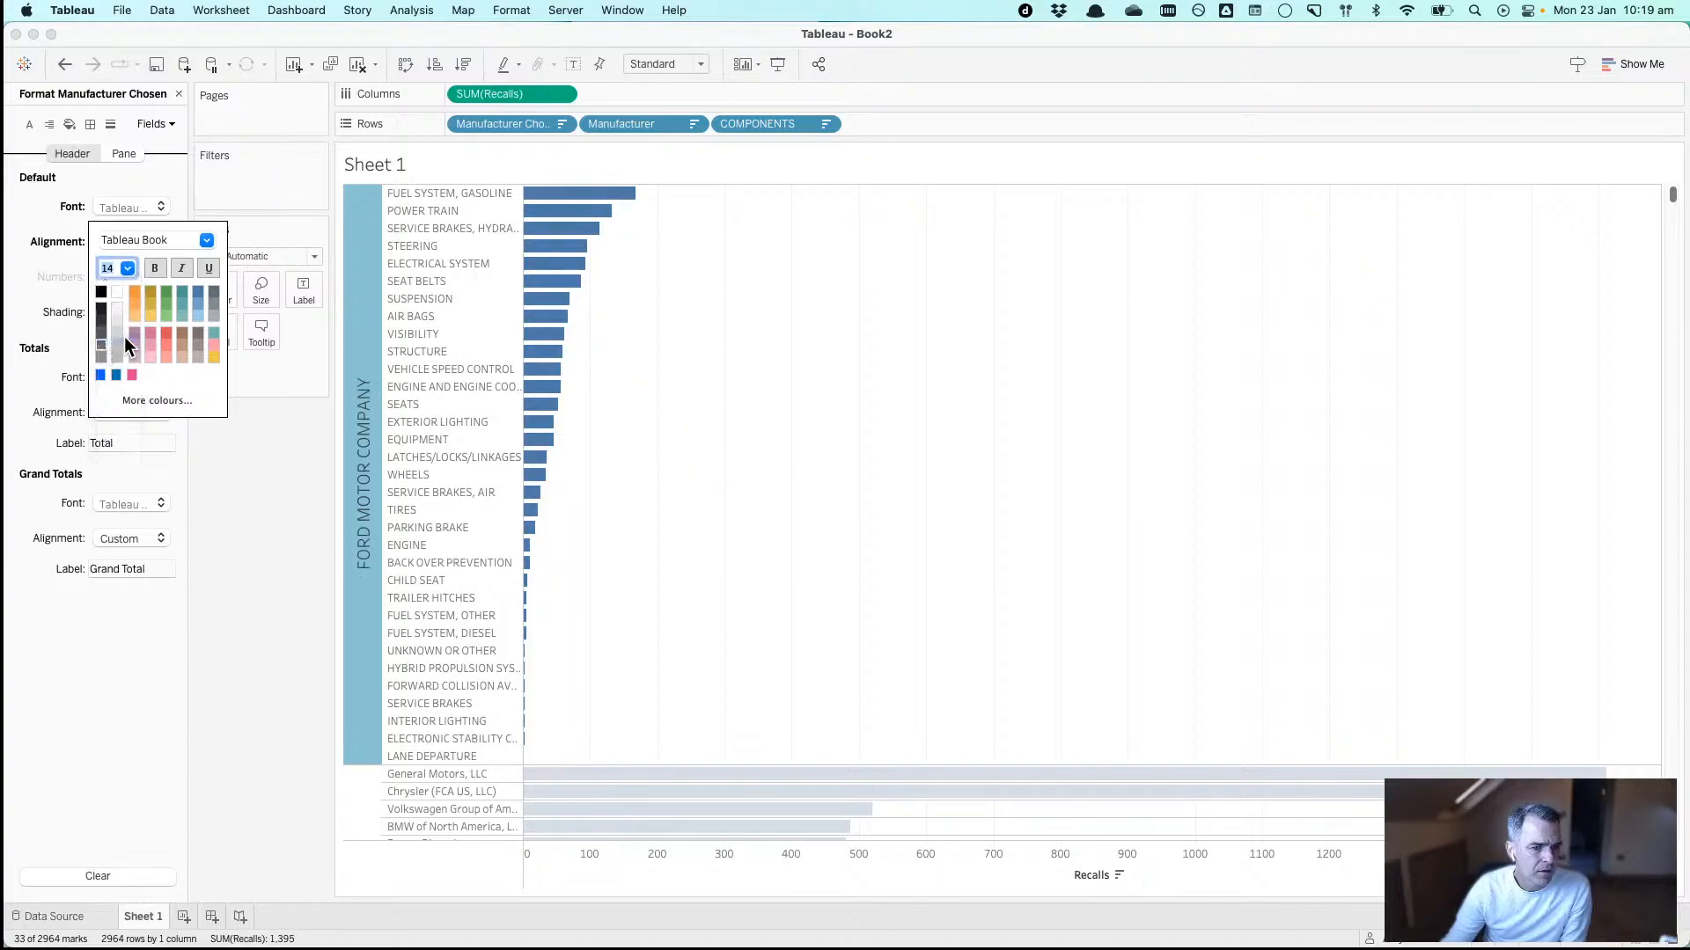
pyautogui.click(102, 306)
pyautogui.click(757, 391)
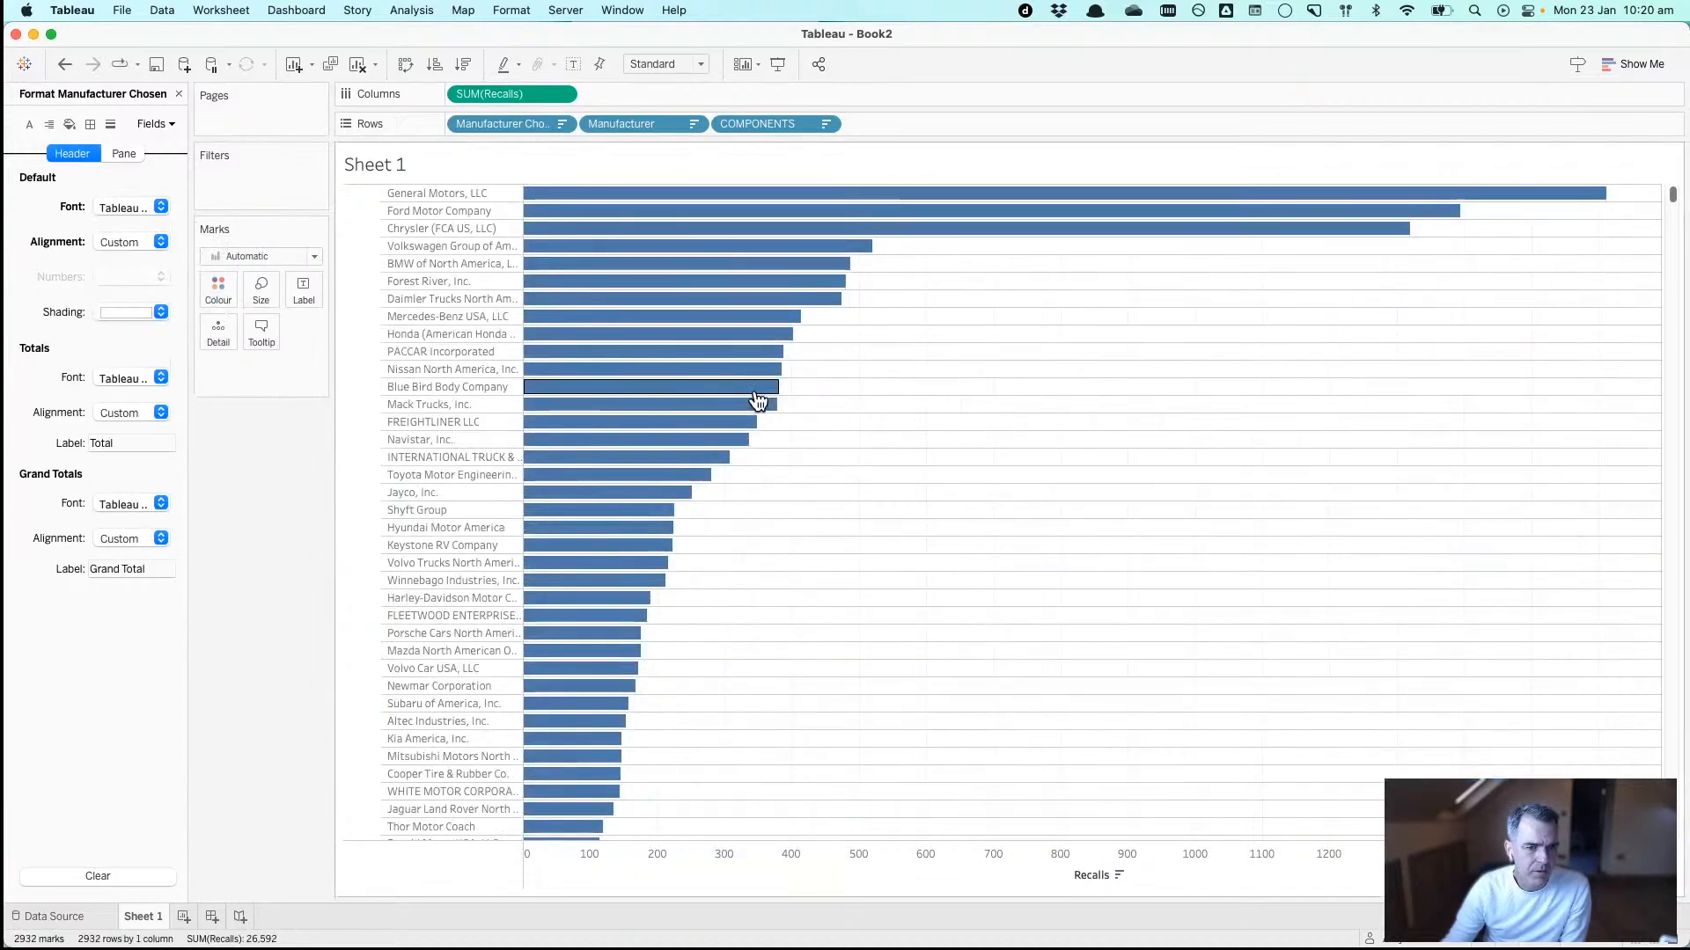
# - Test the formatted header by selecting the Mercedes-Benz USA bar and the General Motors bar, and close the formatting options
pyautogui.click(624, 318)
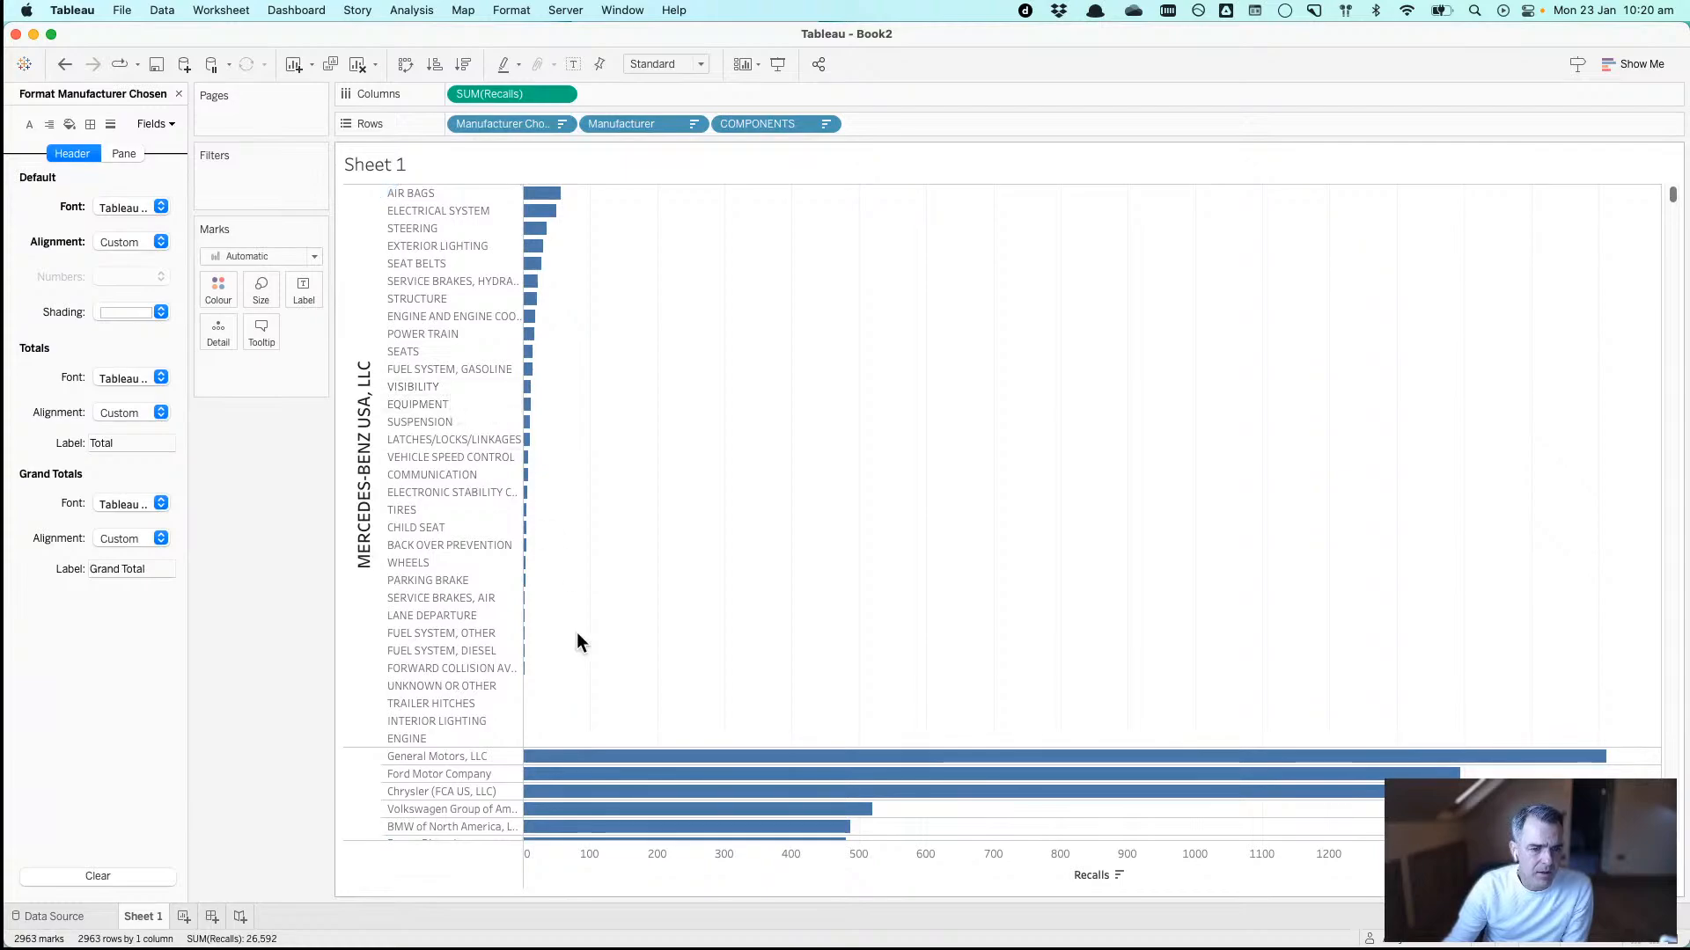
pyautogui.click(601, 758)
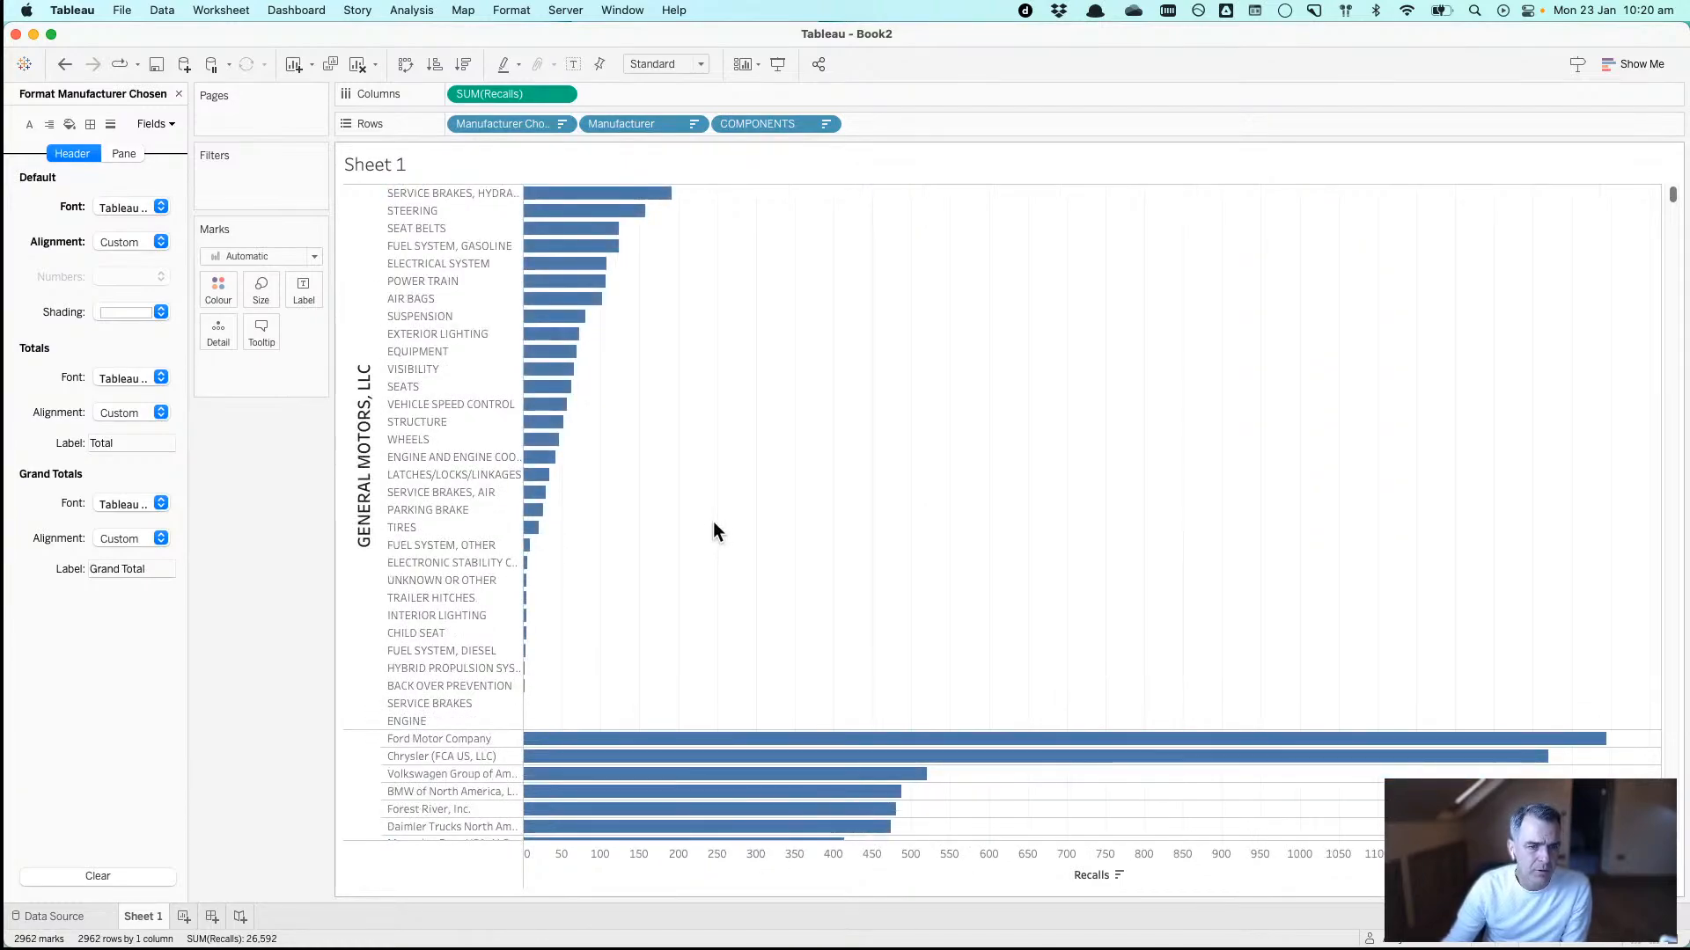
pyautogui.click(178, 93)
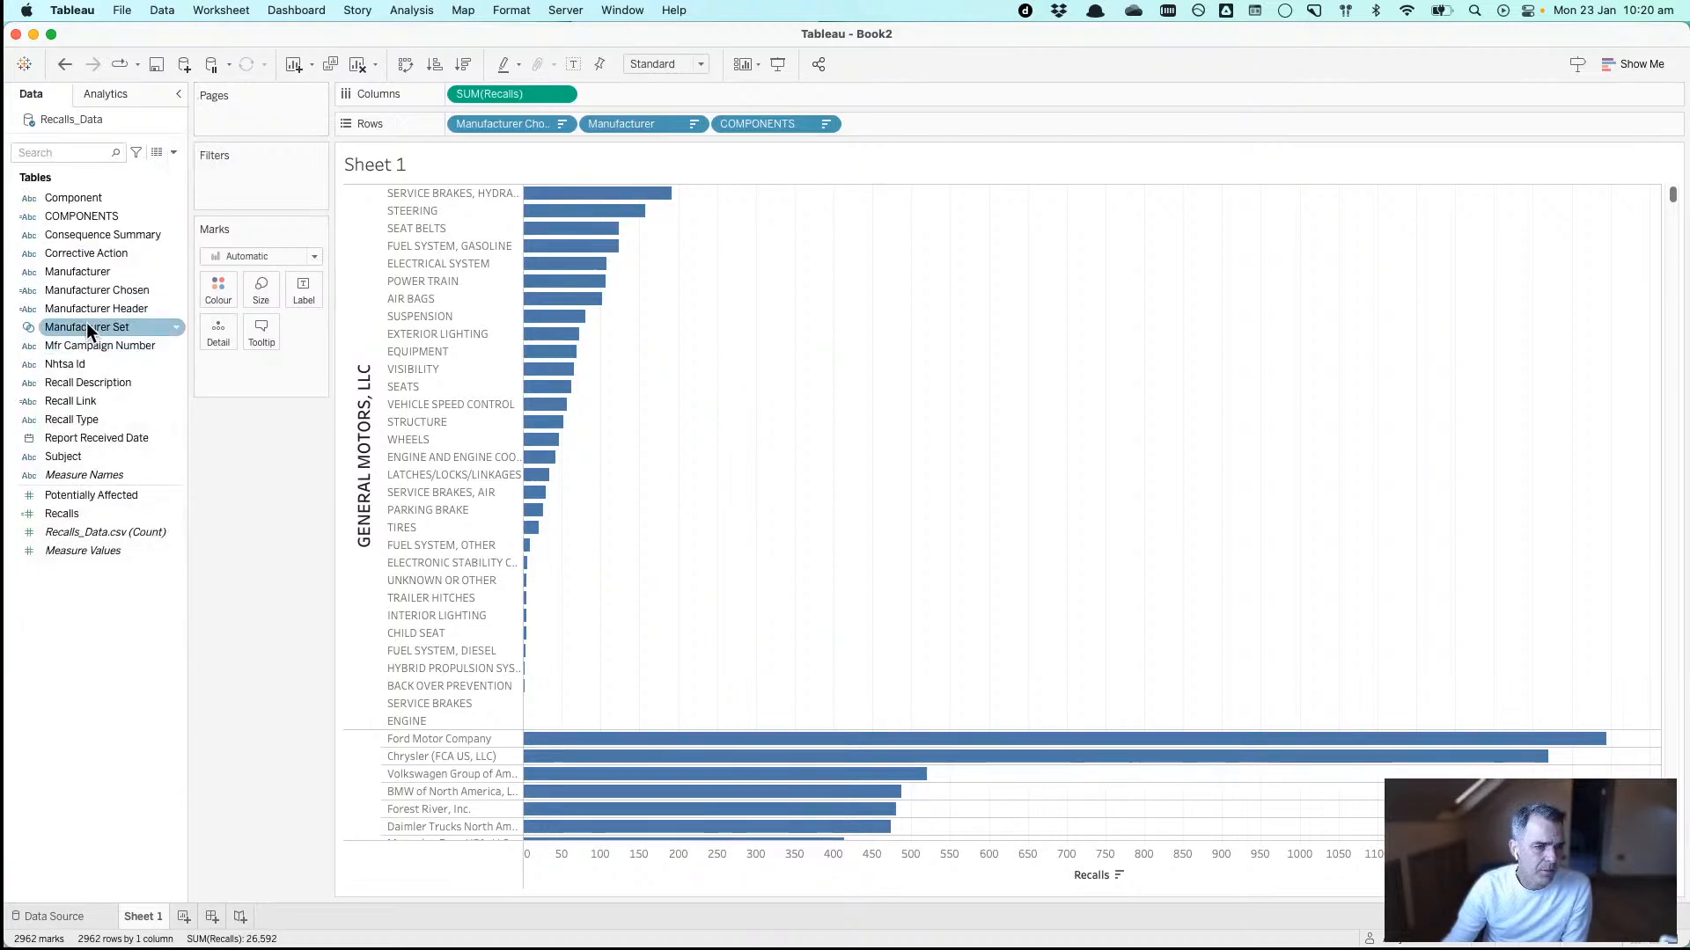
# - Colour the bars by Manufacturer Set, and test it by selecting the Chrysler and Ford Motor Company bars
pyautogui.moveTo(87, 322); pyautogui.dragTo(215, 278)
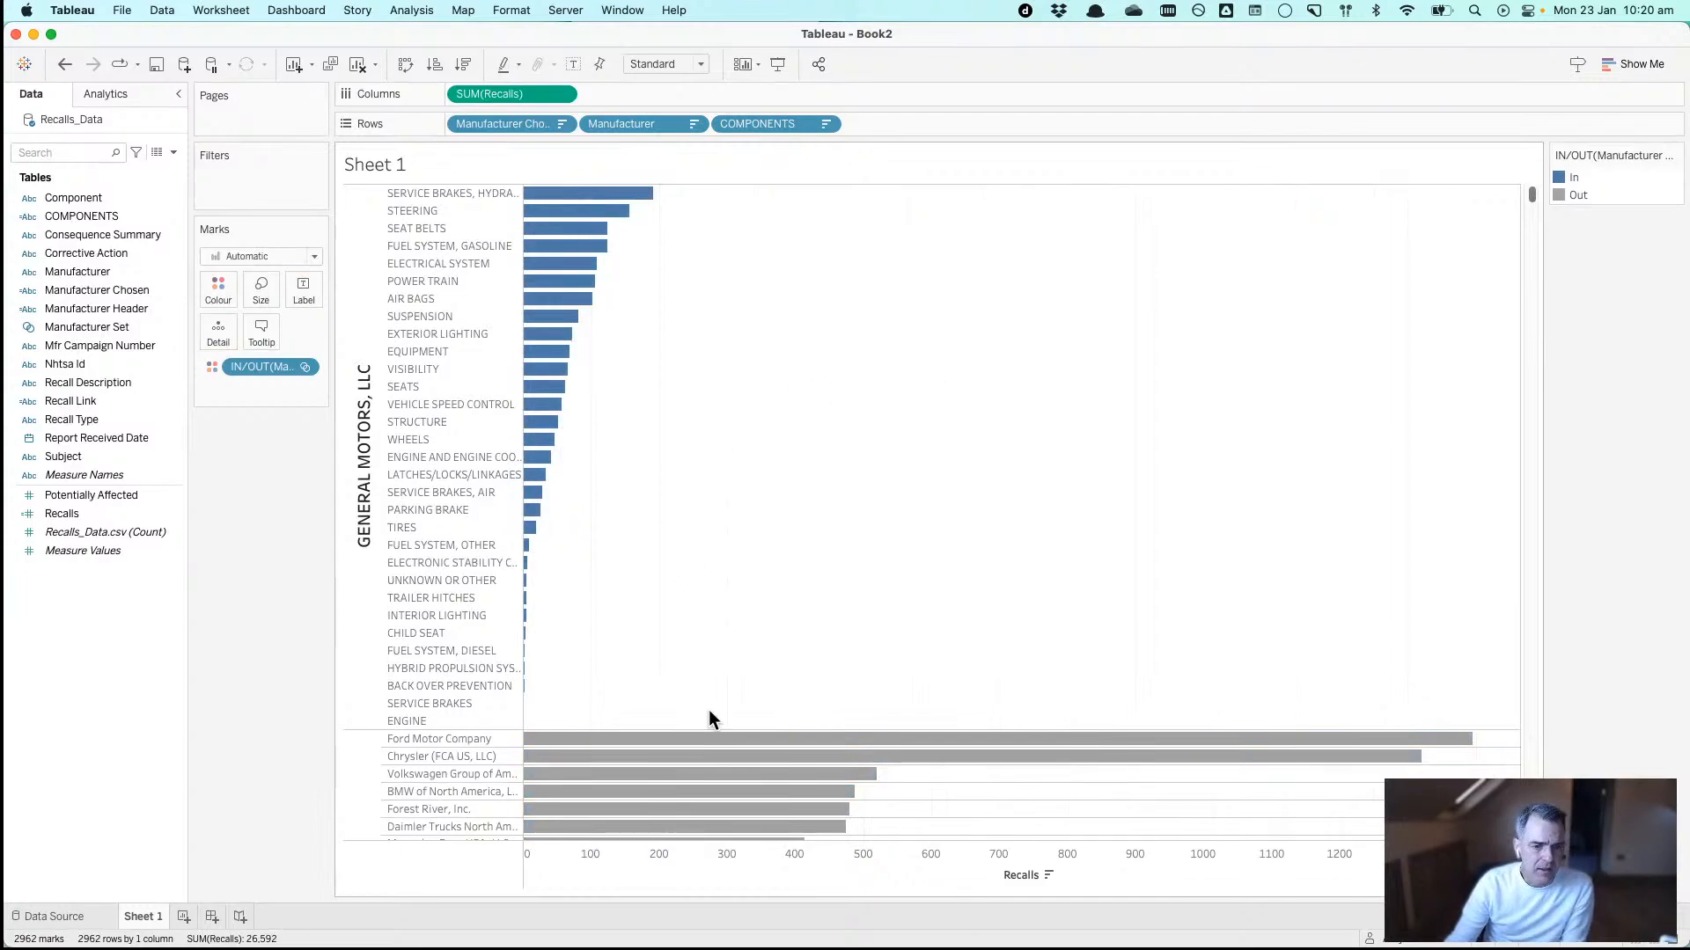
pyautogui.click(714, 758)
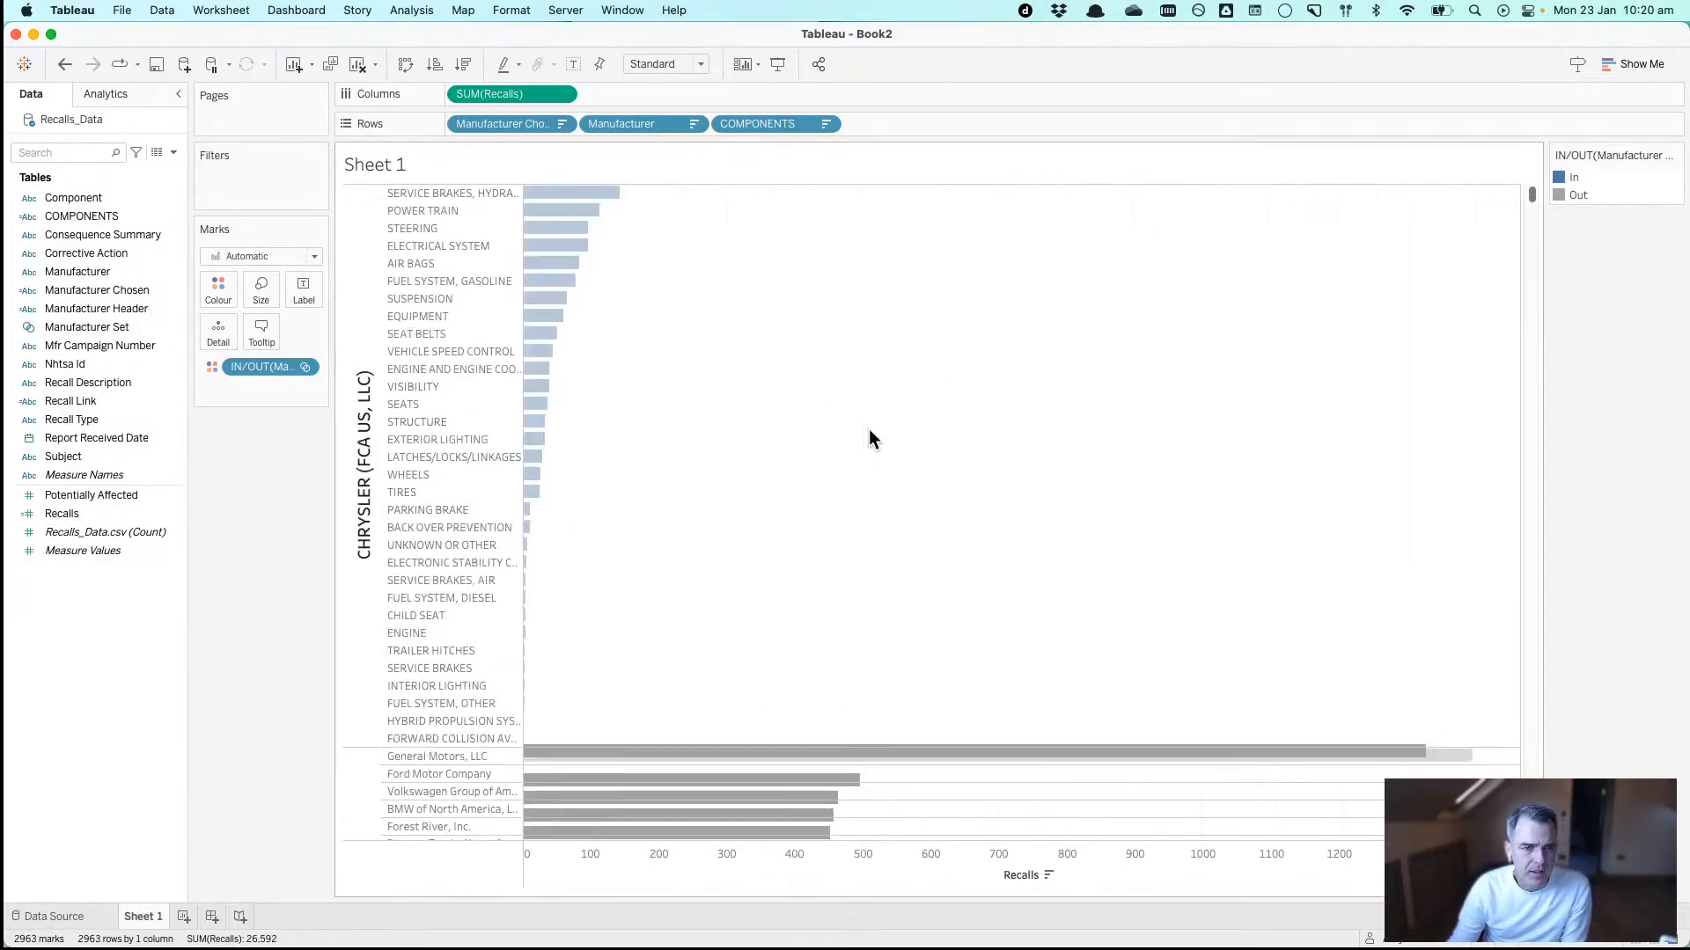
pyautogui.click(788, 774)
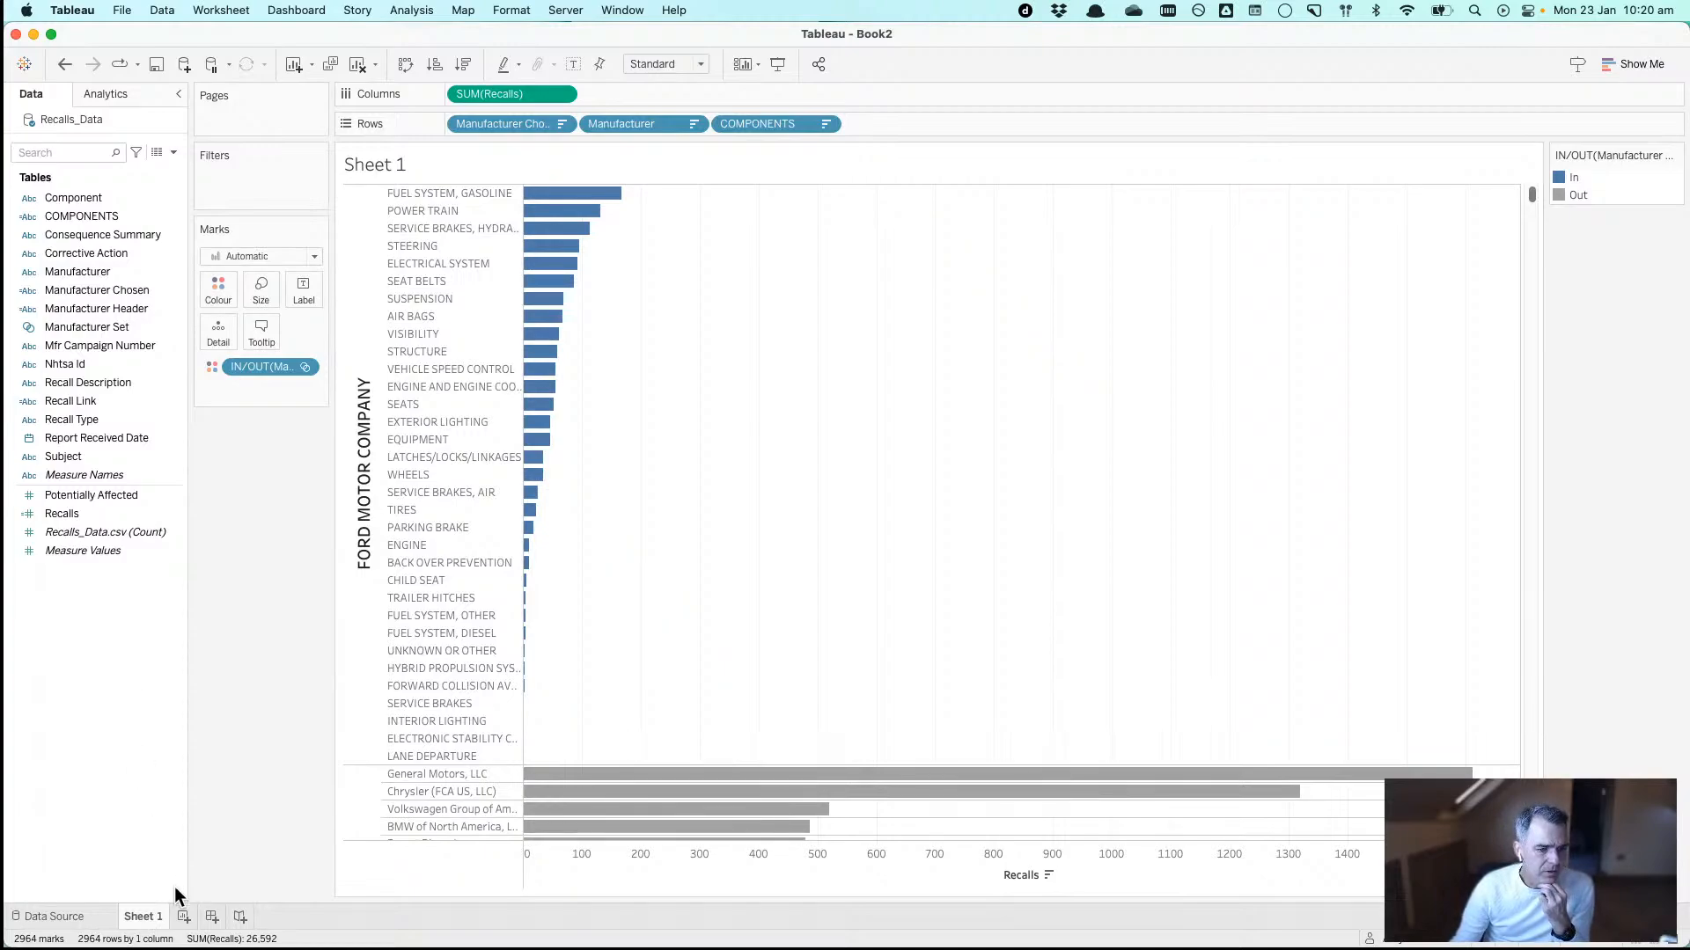
# - Add a new worksheet with Corrective Action on Rows, undo and redo that placement, and return to Sheet 1
pyautogui.click(101, 257)
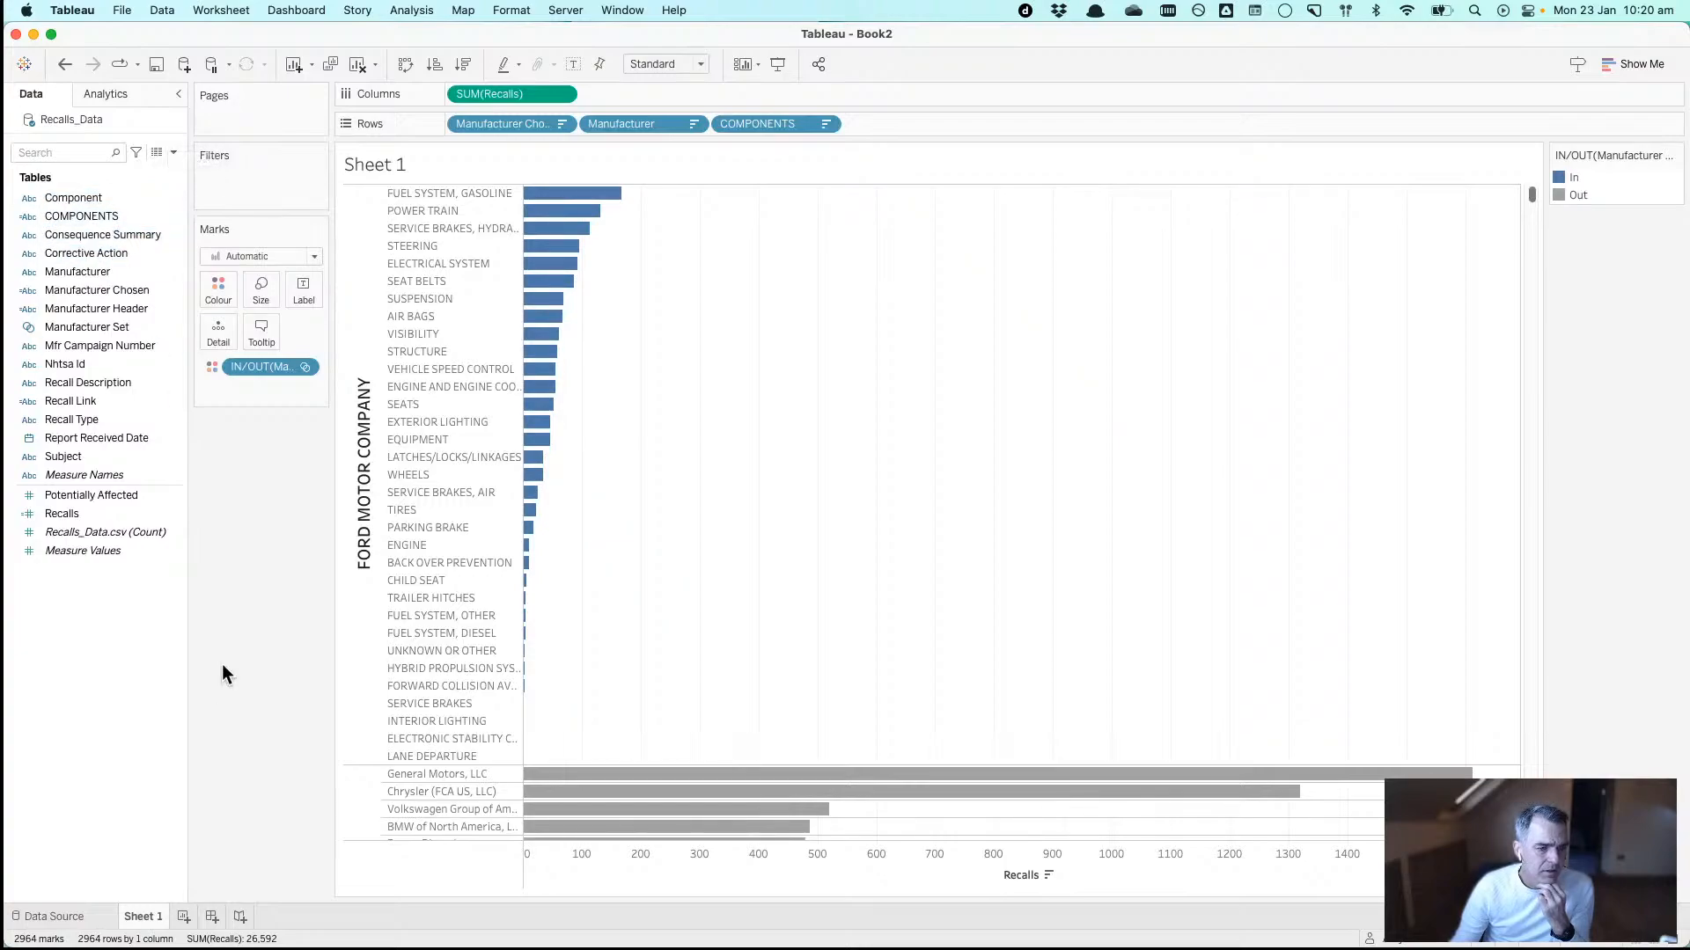
pyautogui.click(184, 916)
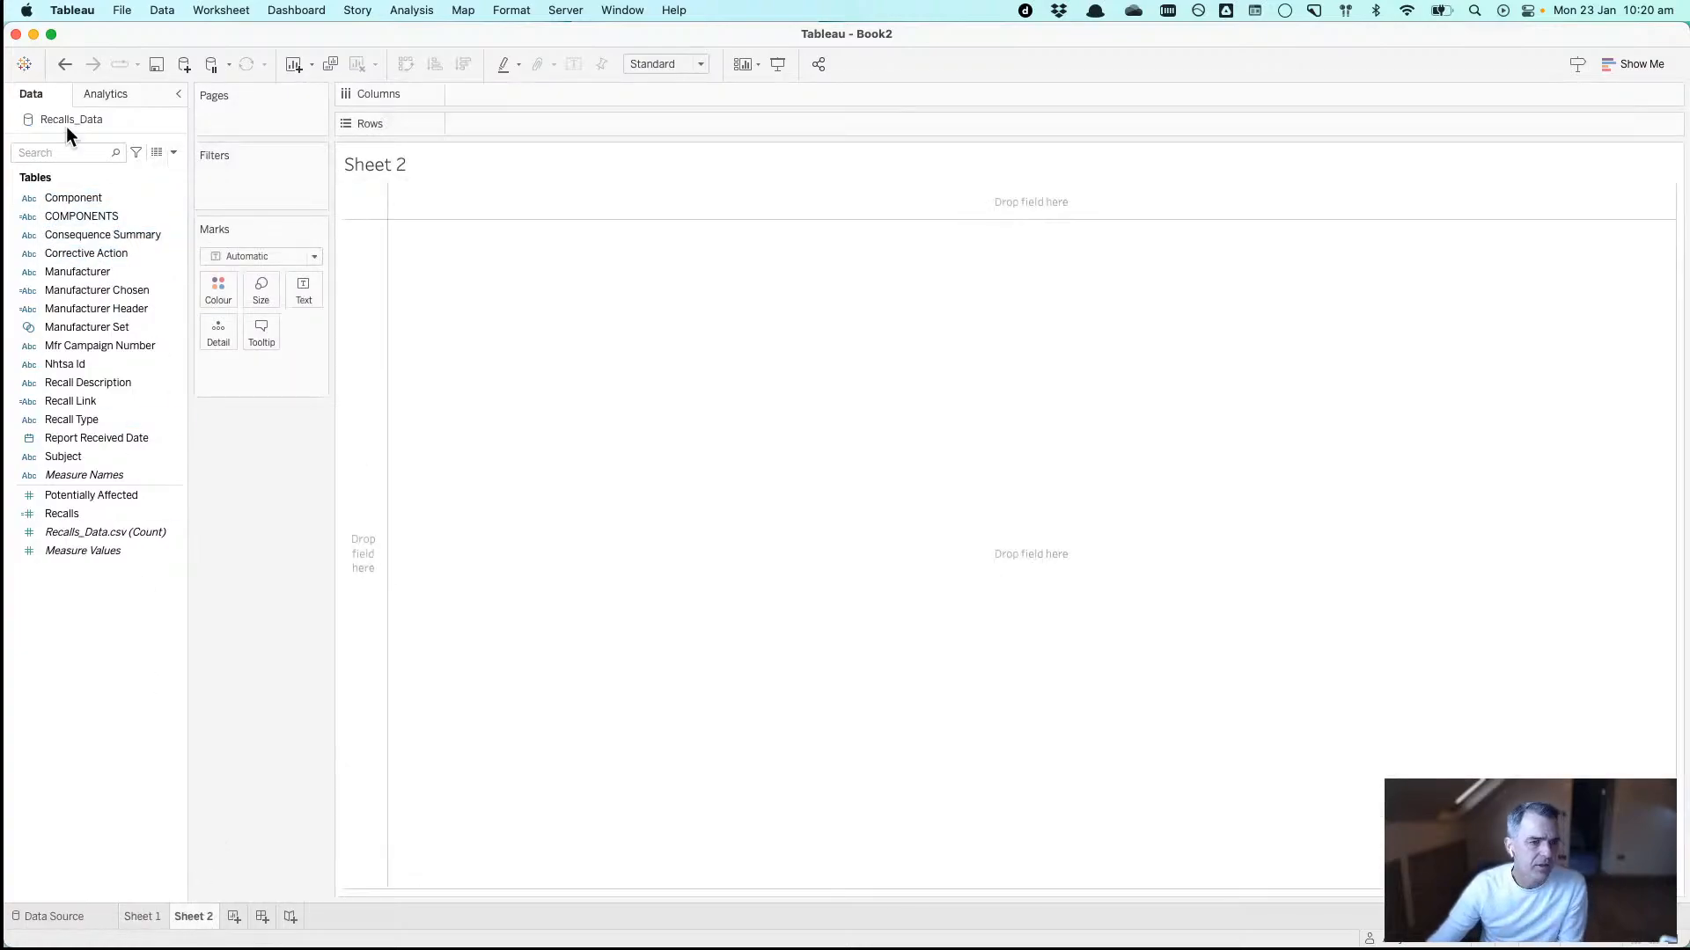
pyautogui.moveTo(119, 253); pyautogui.dragTo(356, 262)
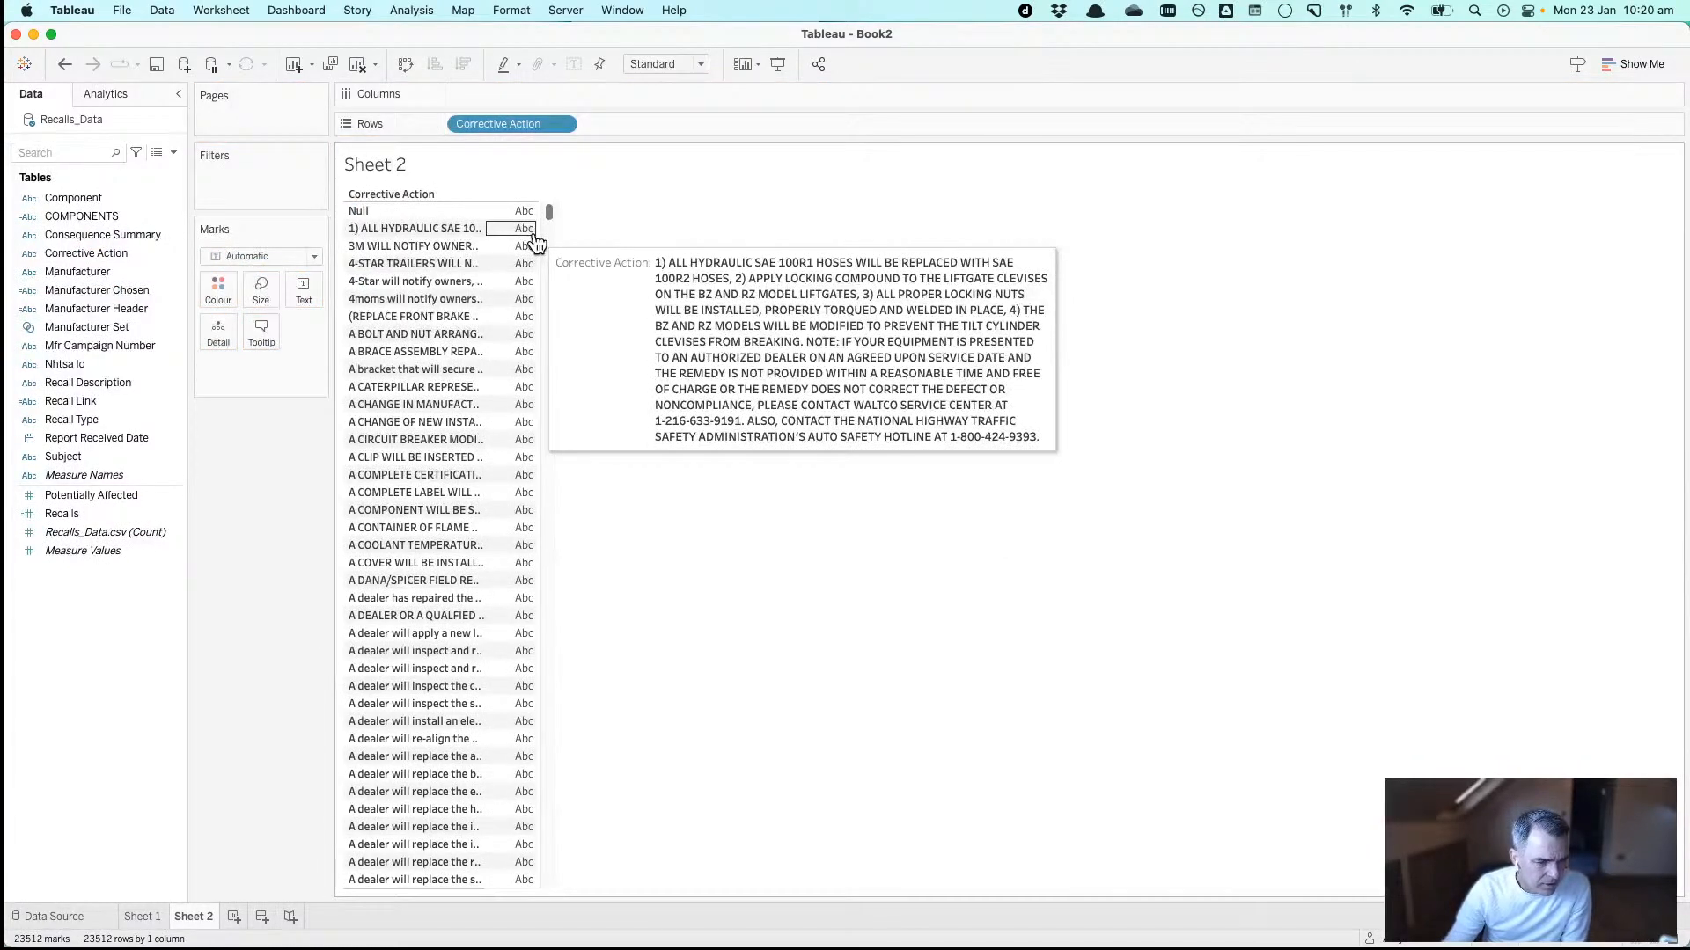
pyautogui.click(65, 66)
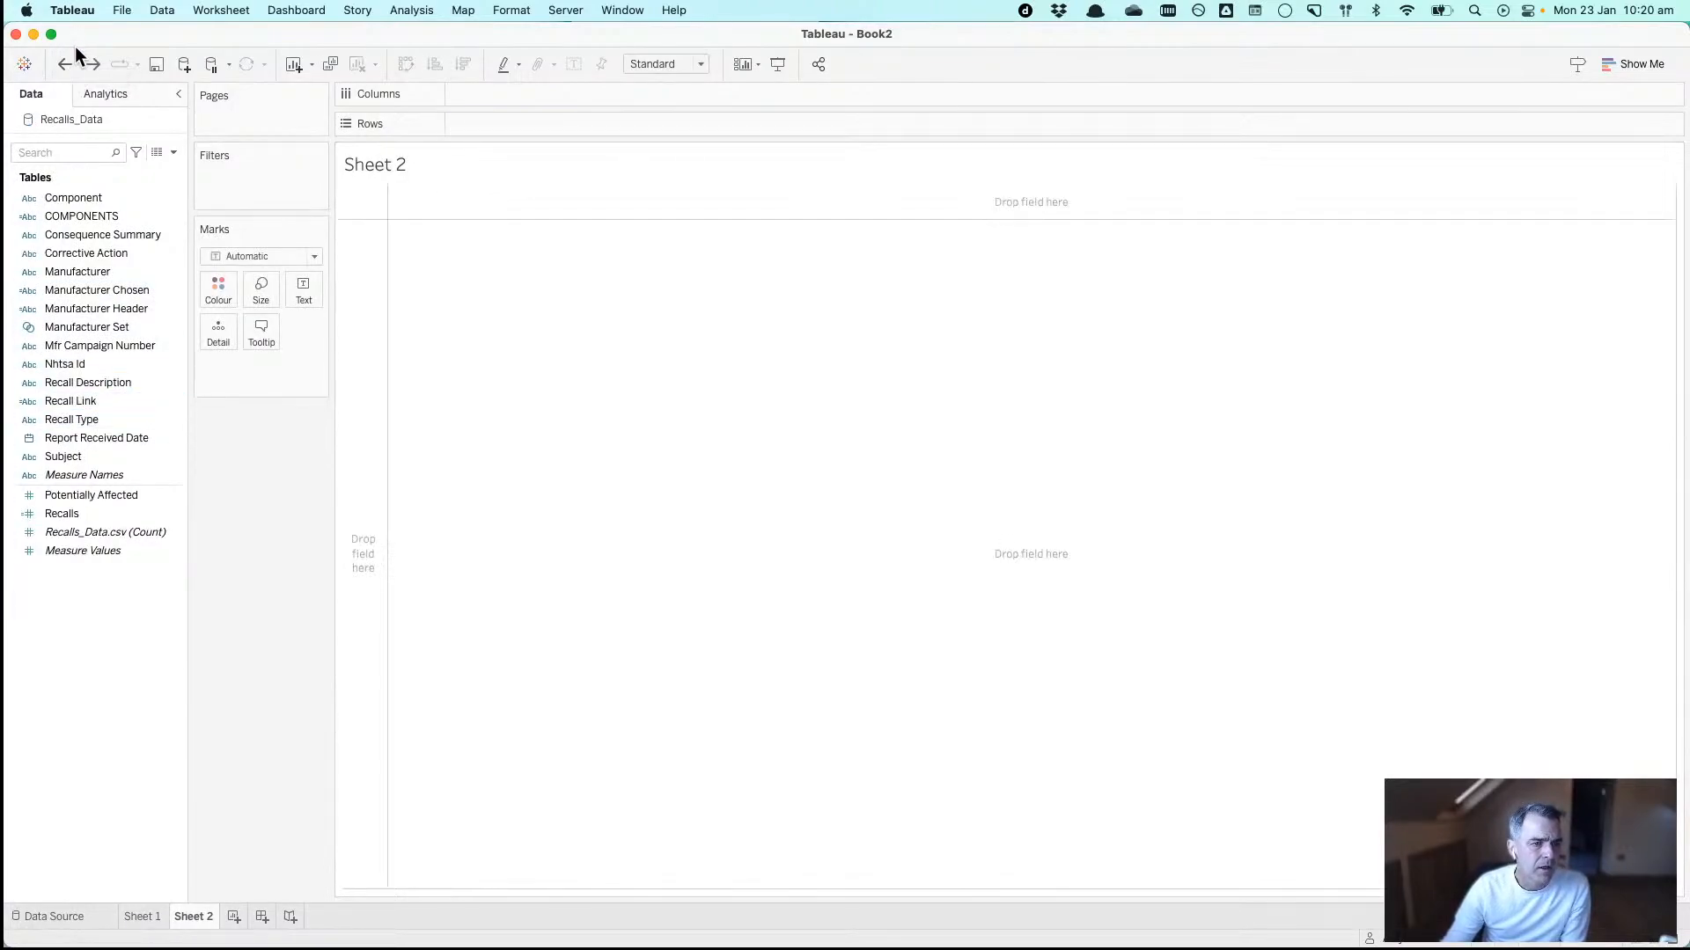
pyautogui.click(95, 66)
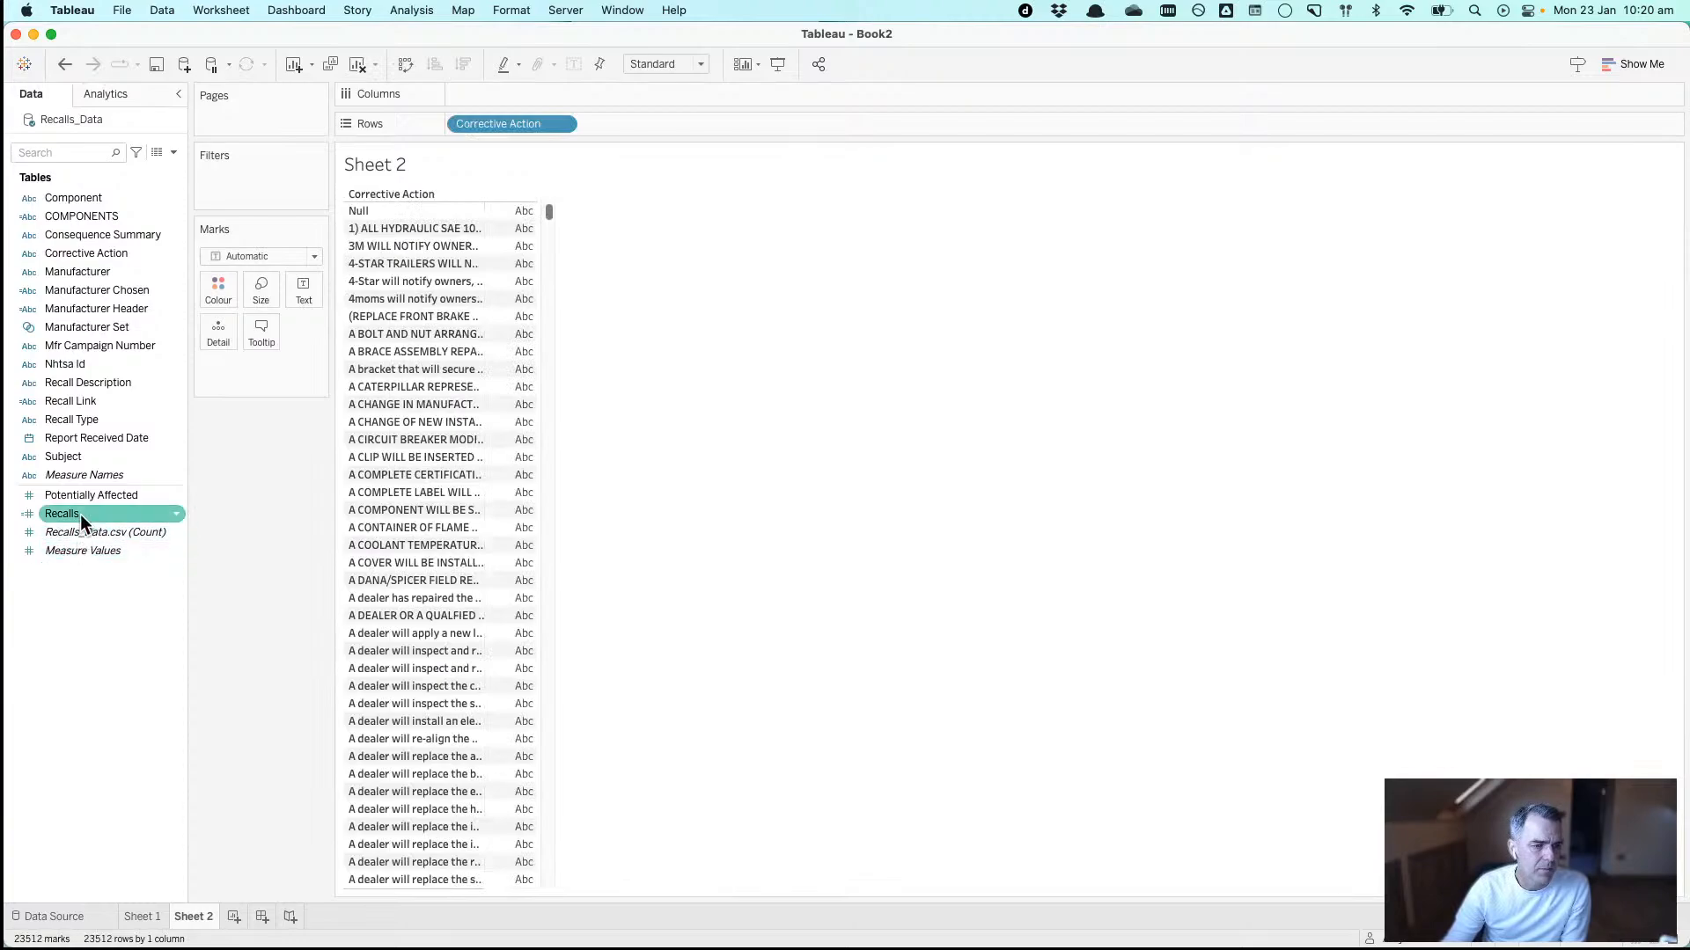
pyautogui.moveTo(81, 514); pyautogui.dragTo(88, 563)
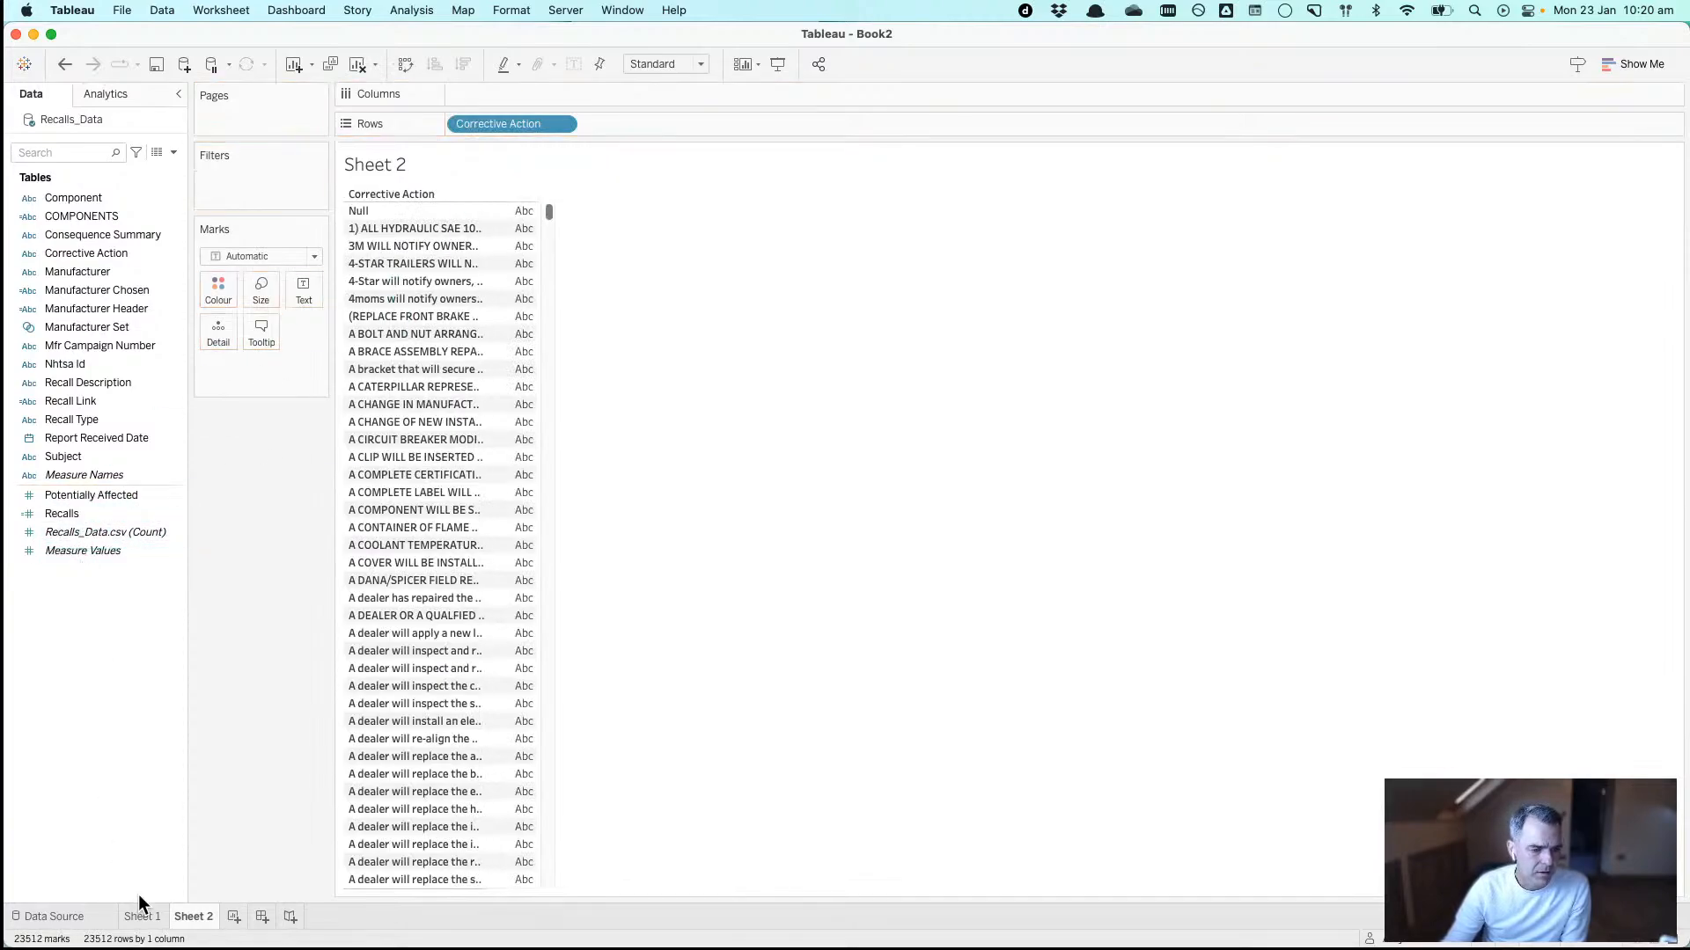
pyautogui.click(141, 918)
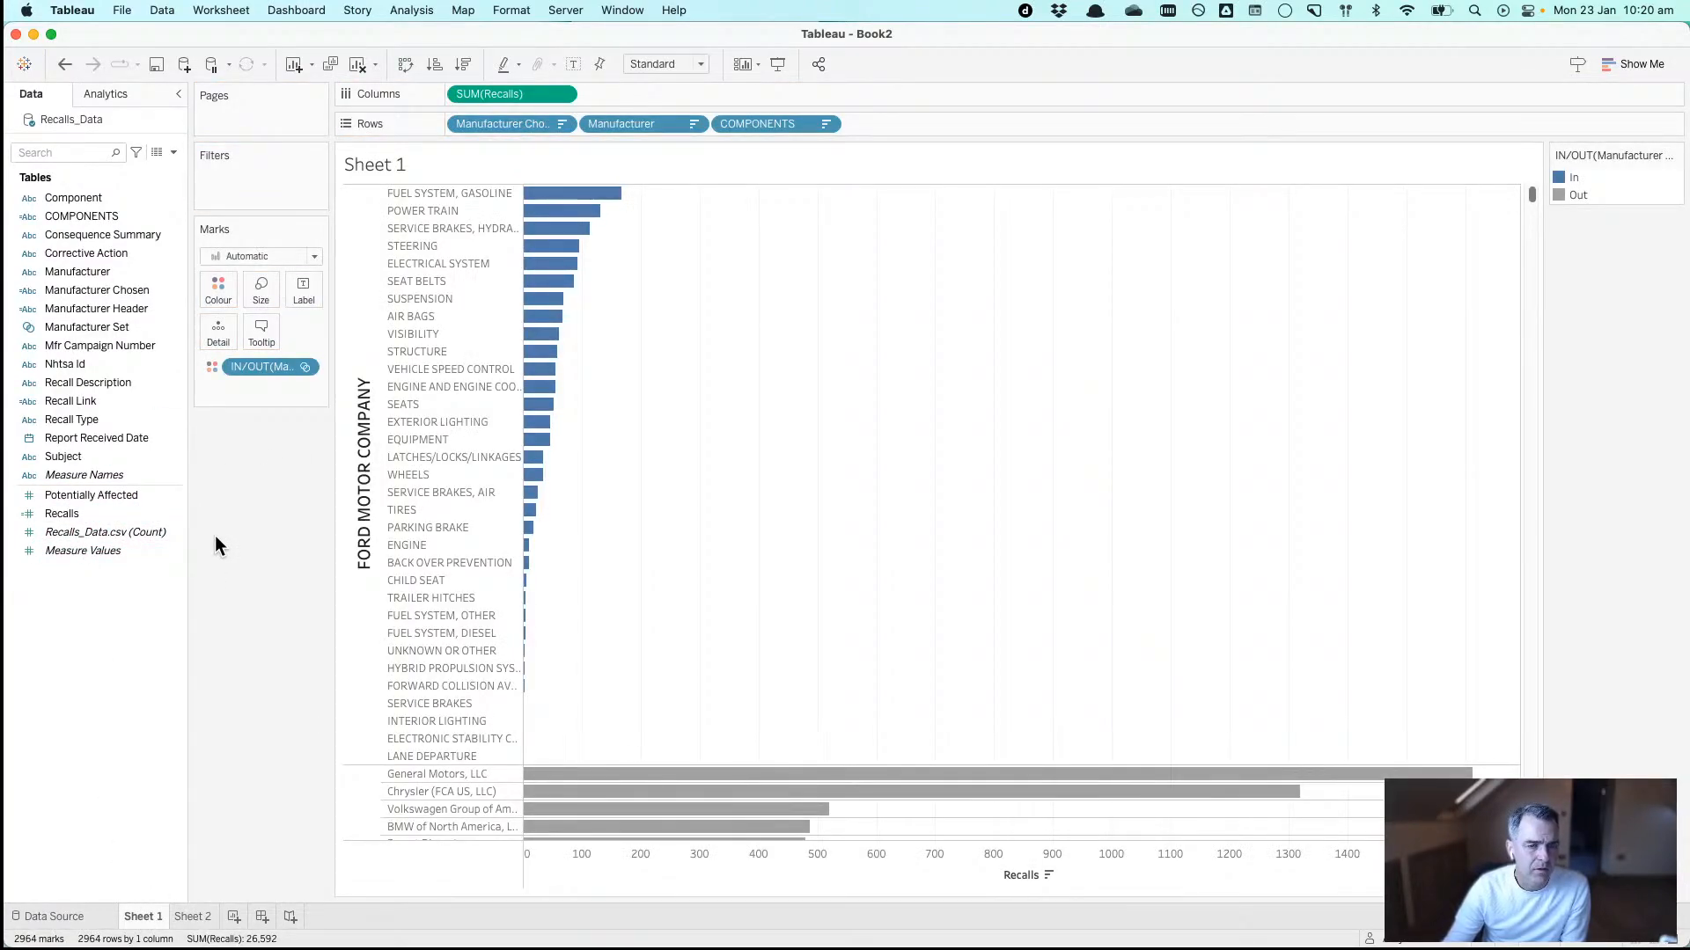
# - Create a parameter named Measure Parameter with the String data type
pyautogui.moveTo(109, 497)
pyautogui.mouseDown()
pyautogui.moveTo(678, 69)
pyautogui.moveTo(673, 98)
pyautogui.moveTo(278, 490)
pyautogui.moveTo(109, 509)
pyautogui.mouseUp()
pyautogui.rightClick(104, 678)
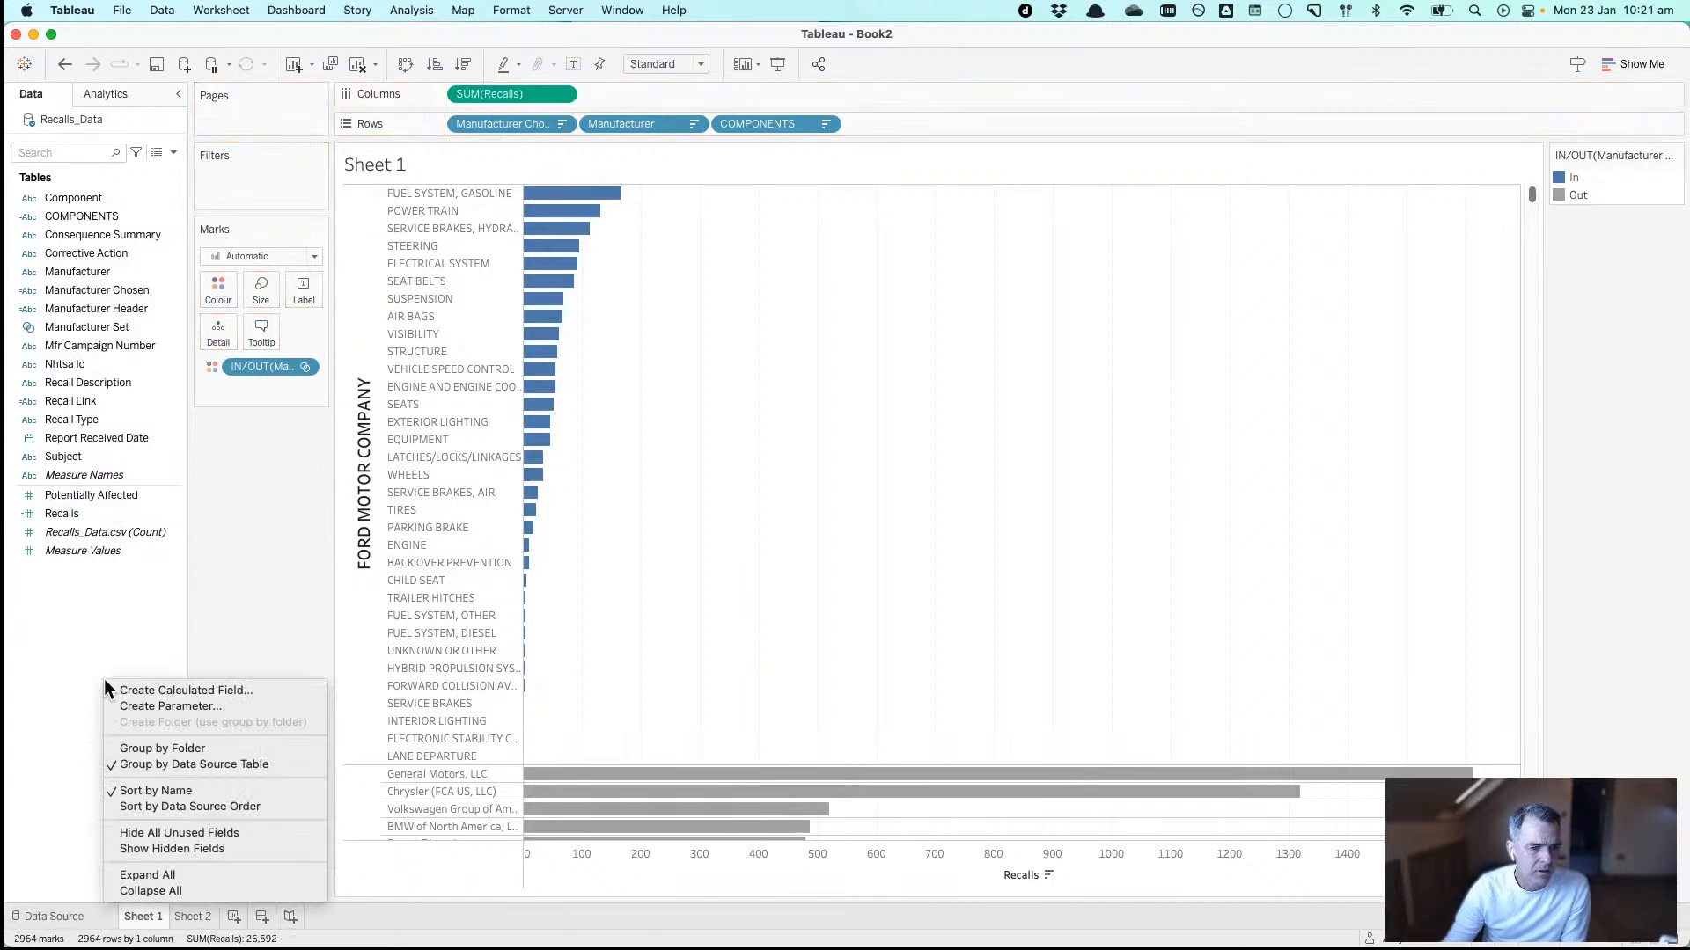
pyautogui.click(162, 705)
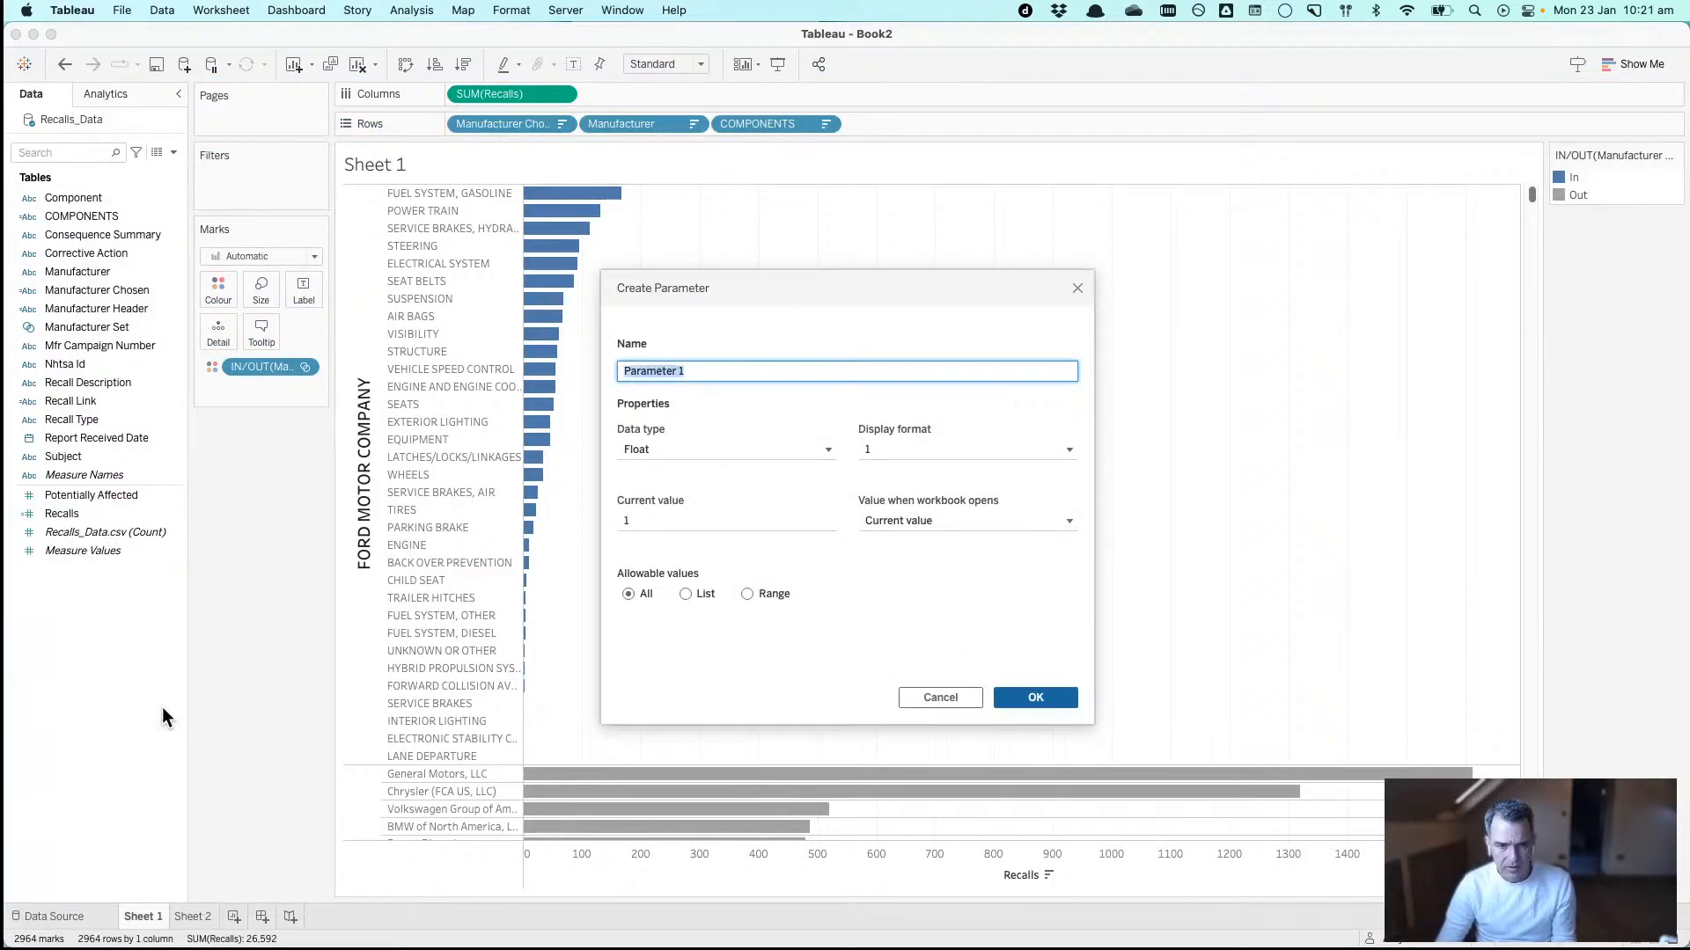
pyautogui.press('Right')
pyautogui.press('BackSpace')
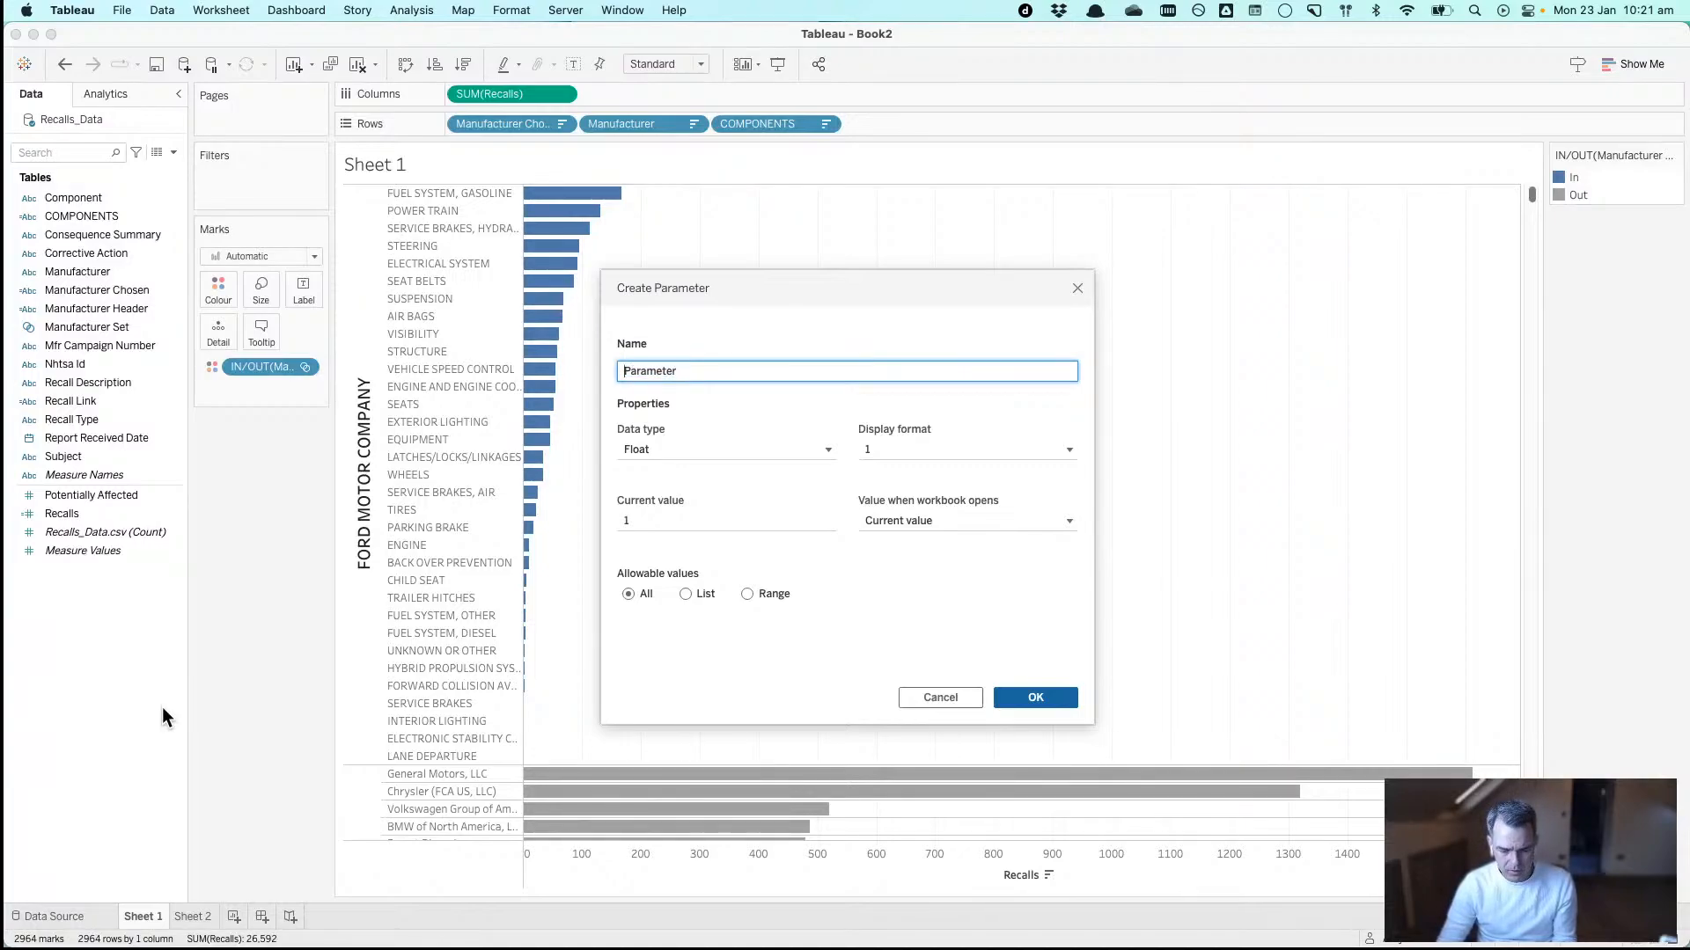
pyautogui.write('Measure')
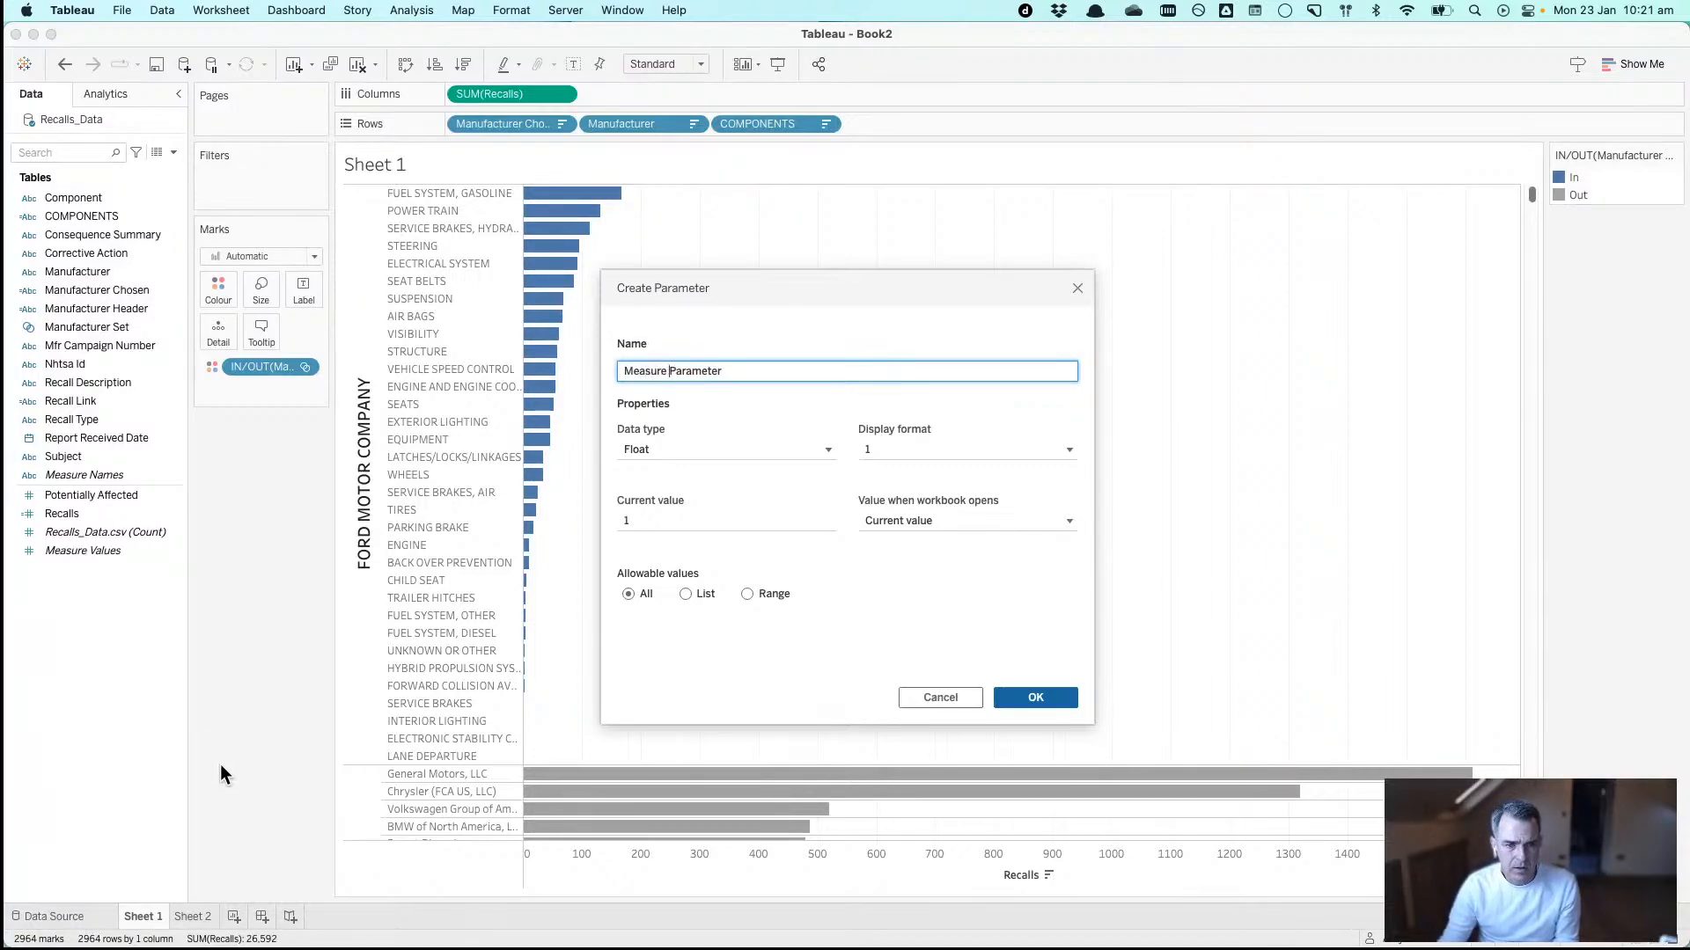
pyautogui.click(668, 450)
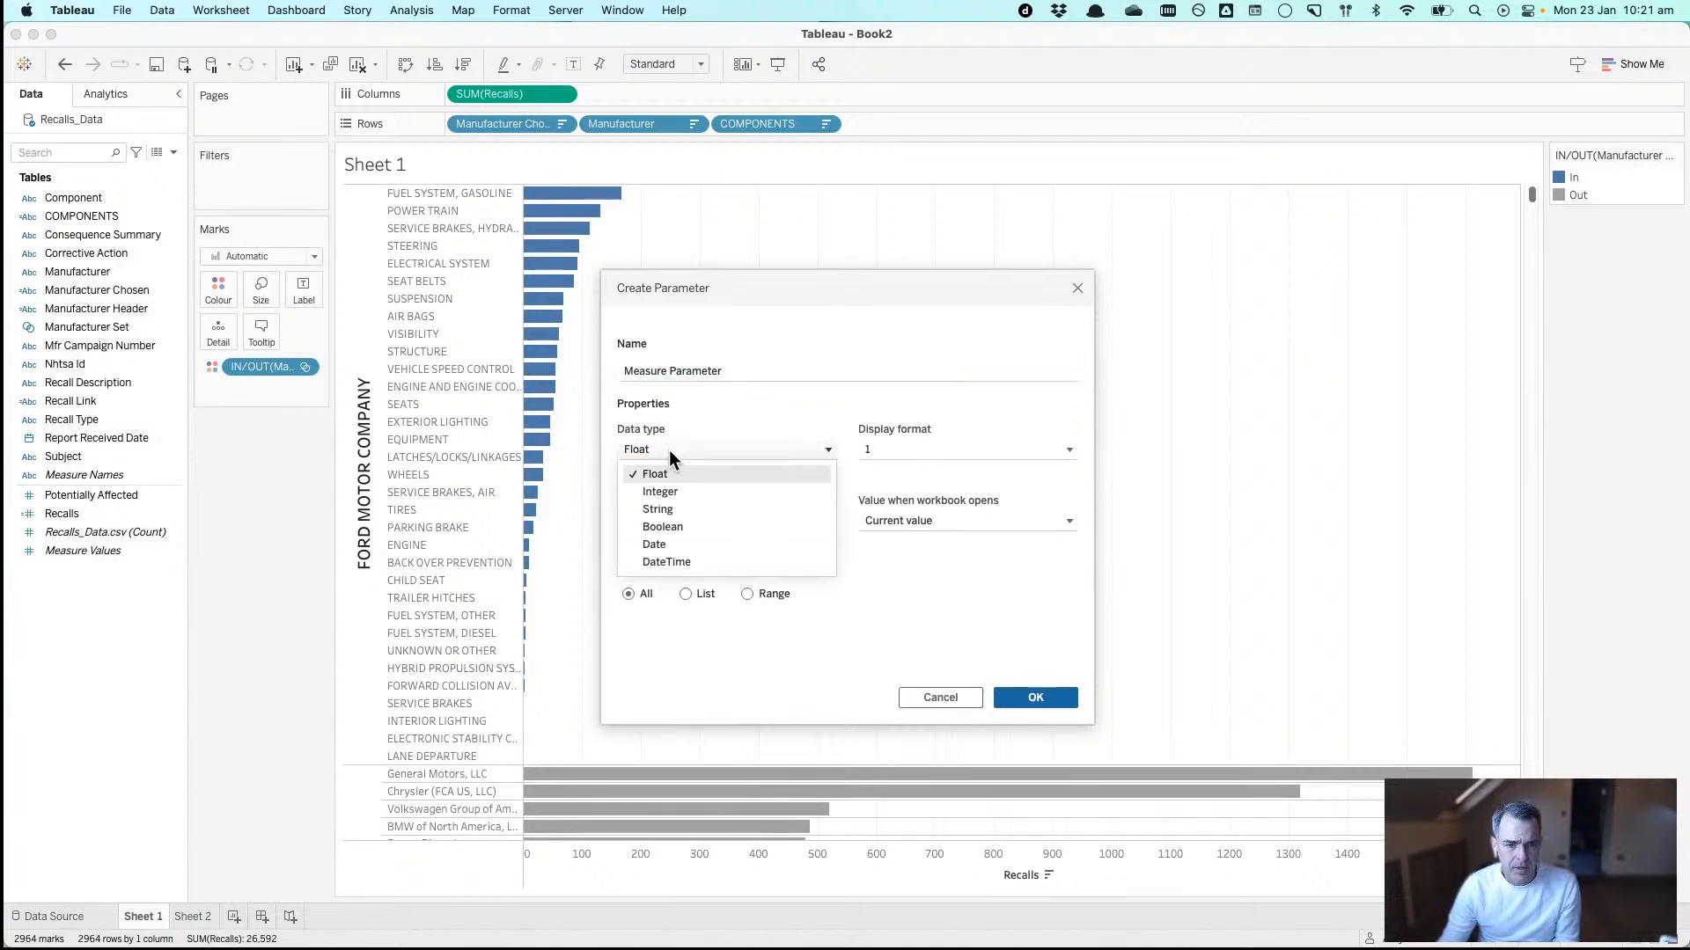
pyautogui.click(673, 509)
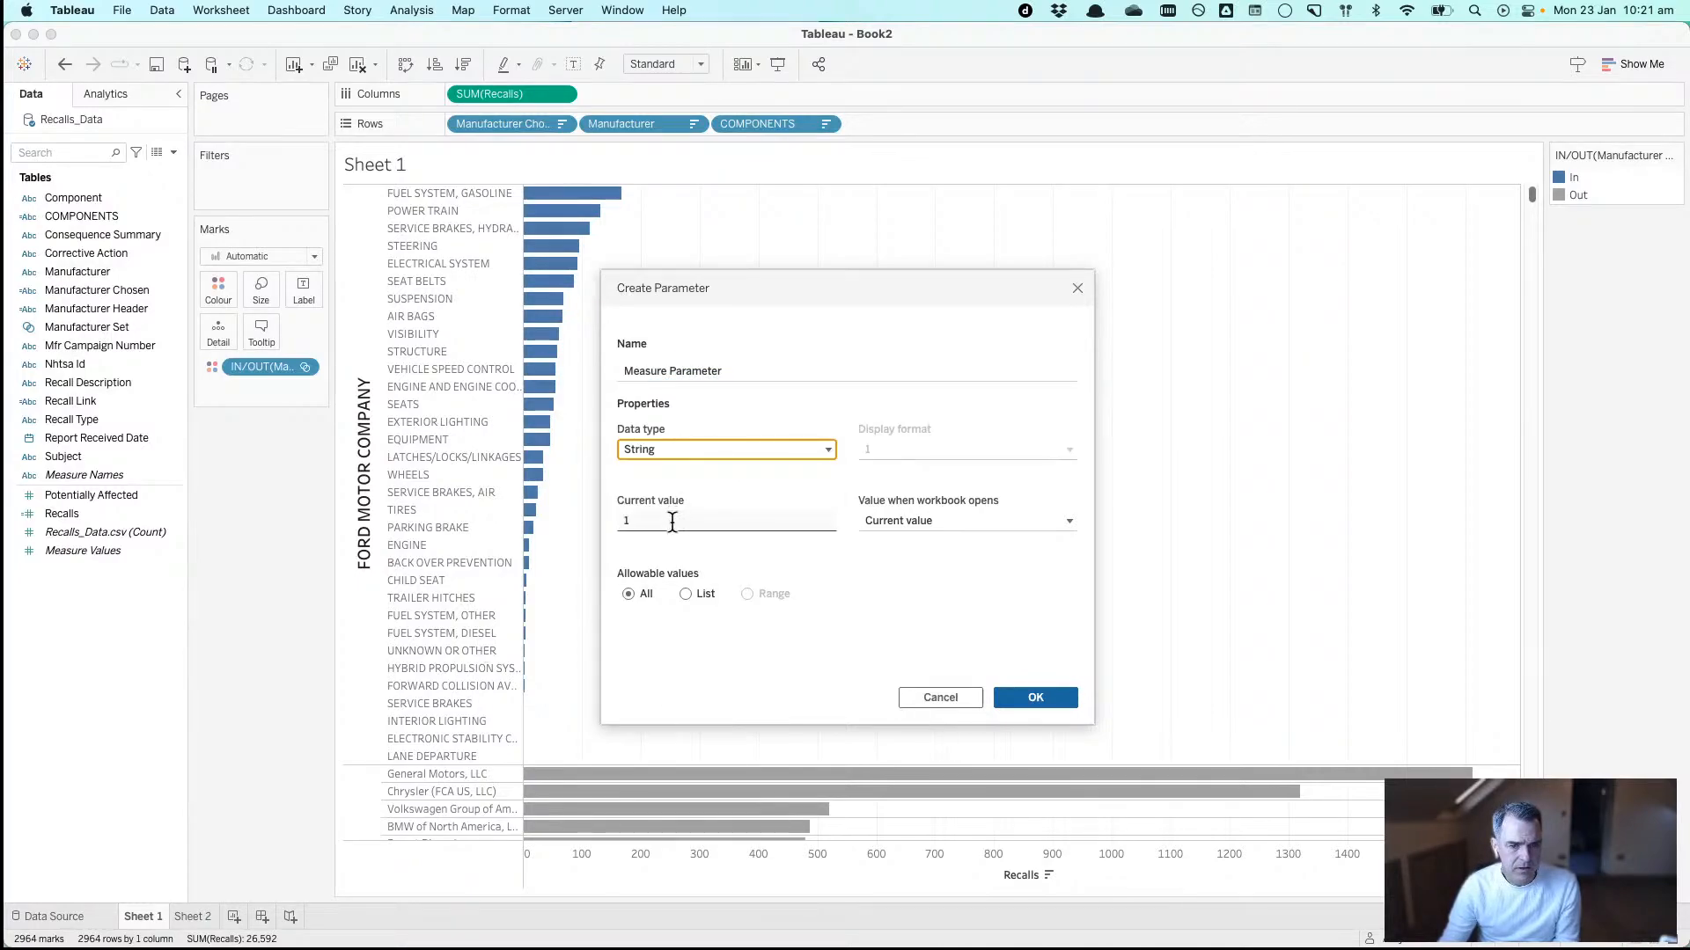
# - Restrict the parameter's allowable values to a list and enter RECALLS as the first value
pyautogui.click(673, 521)
pyautogui.click(686, 593)
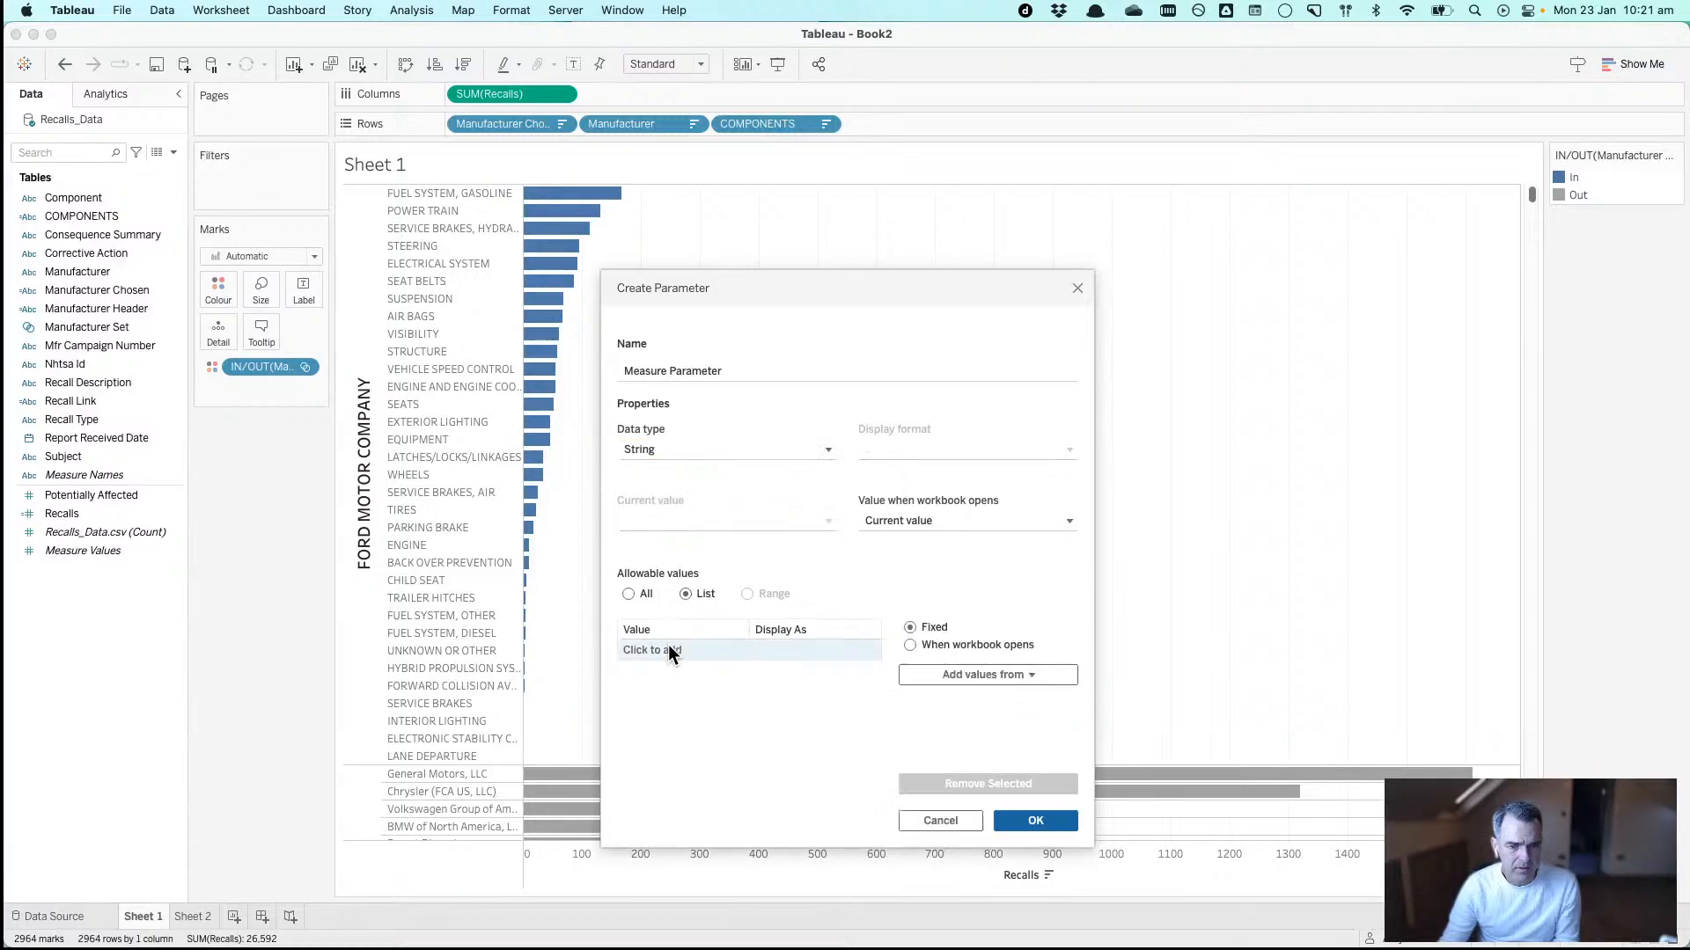
pyautogui.click(968, 672)
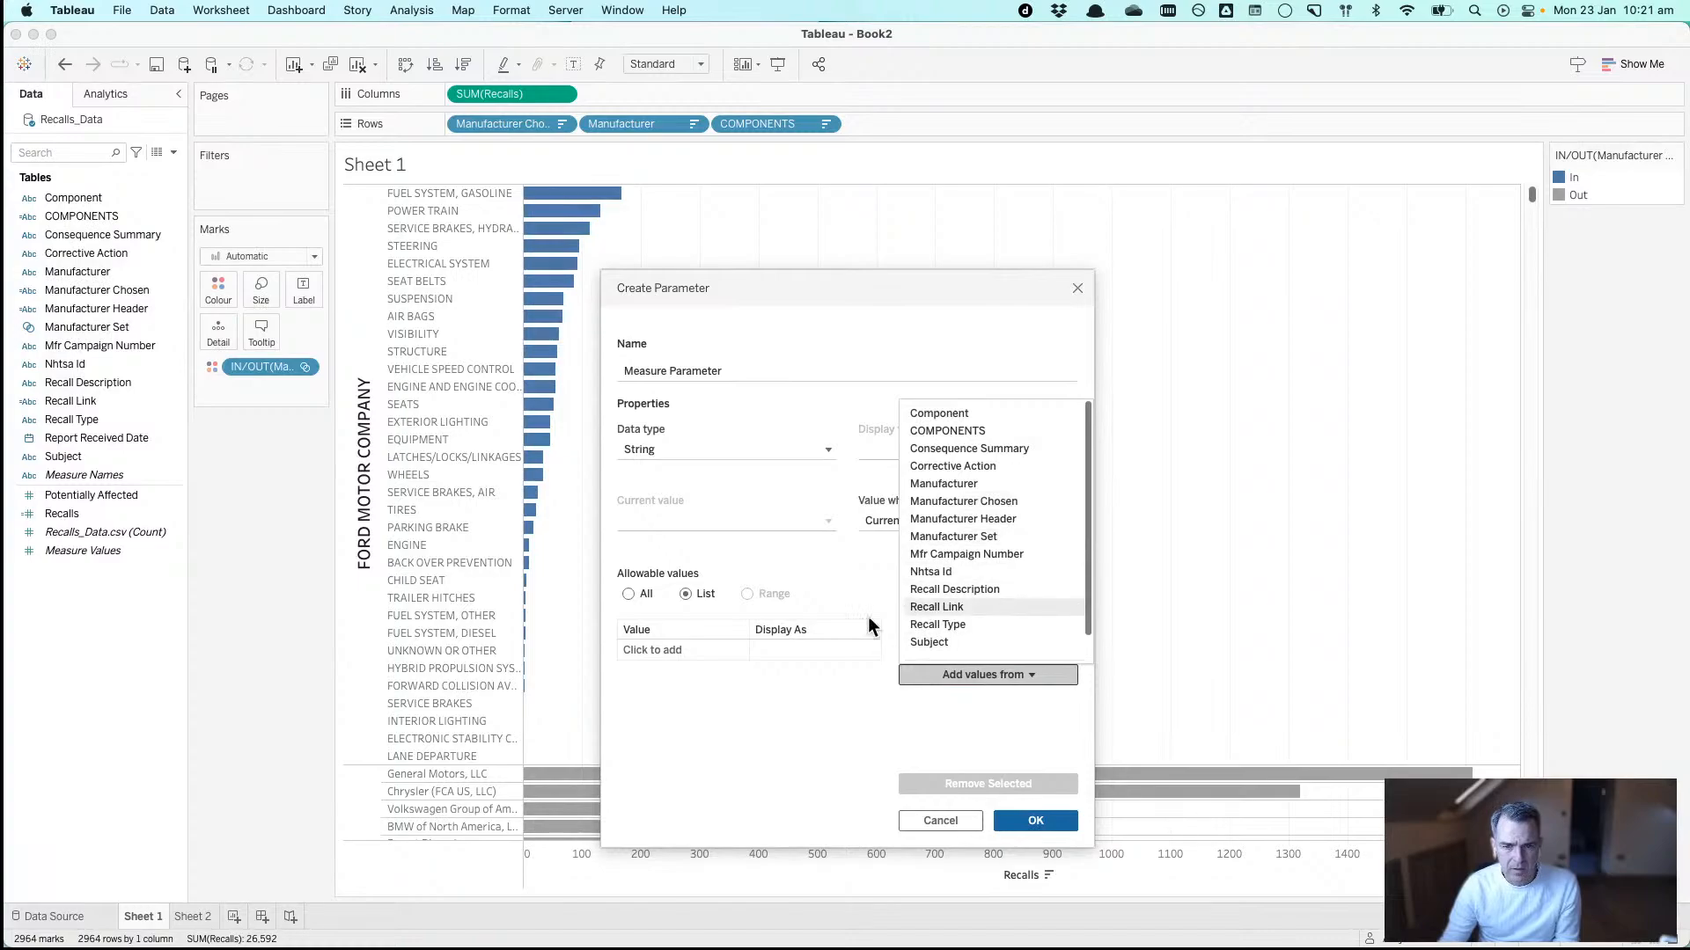
pyautogui.click(671, 649)
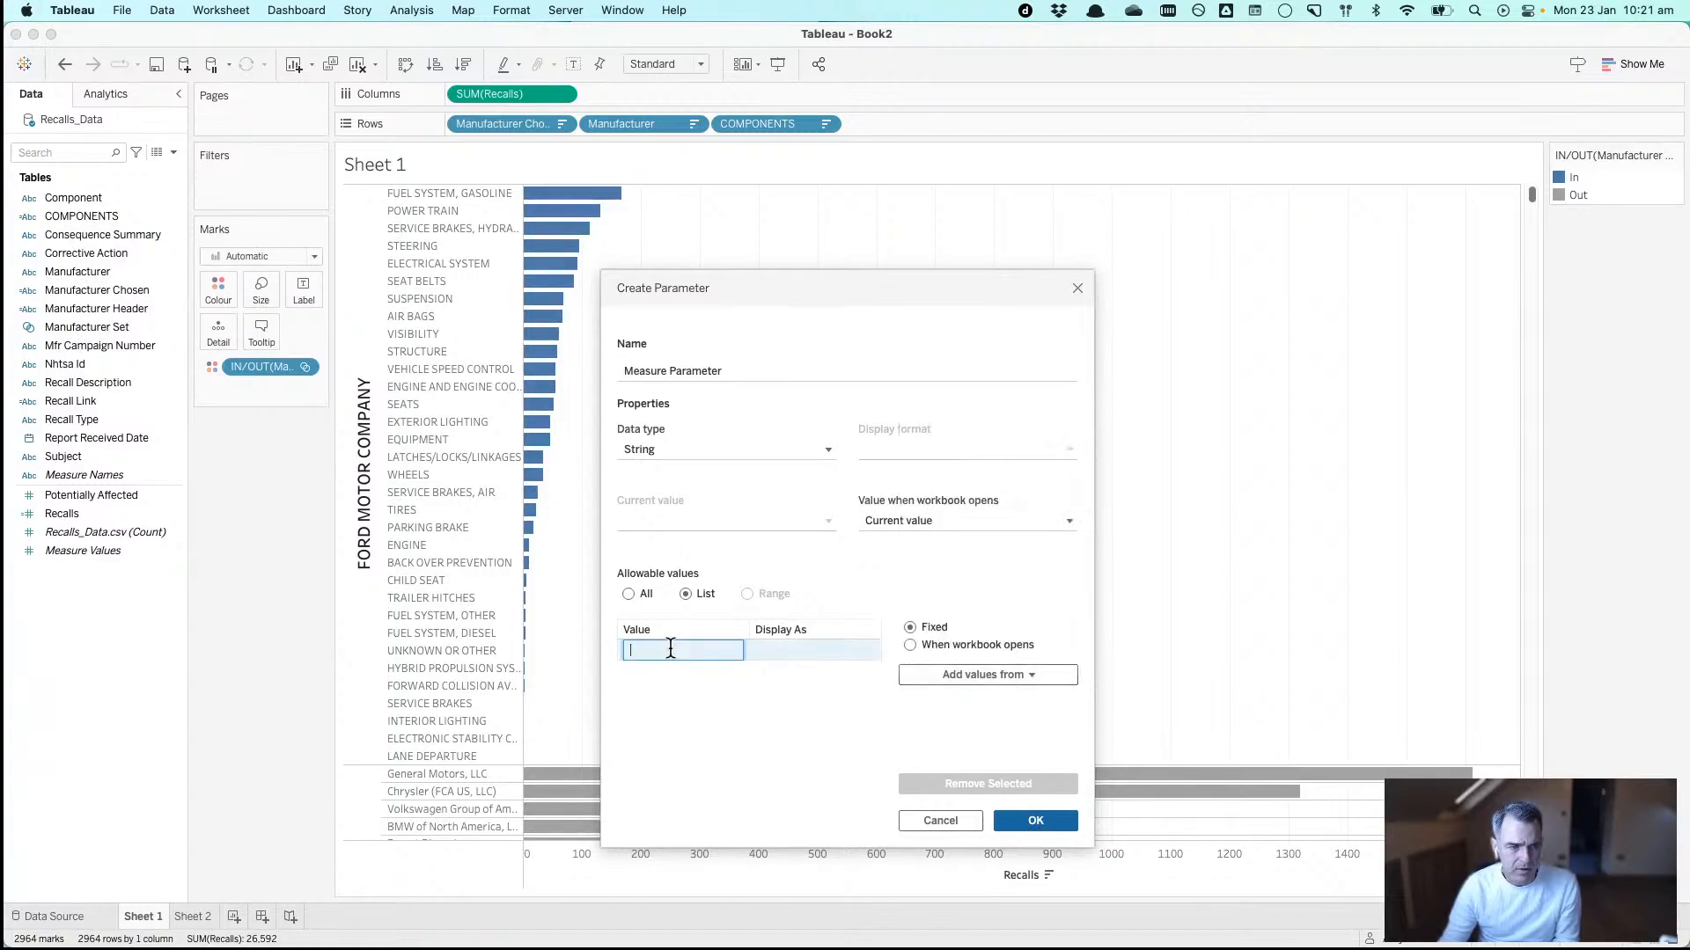
pyautogui.write('Recall')
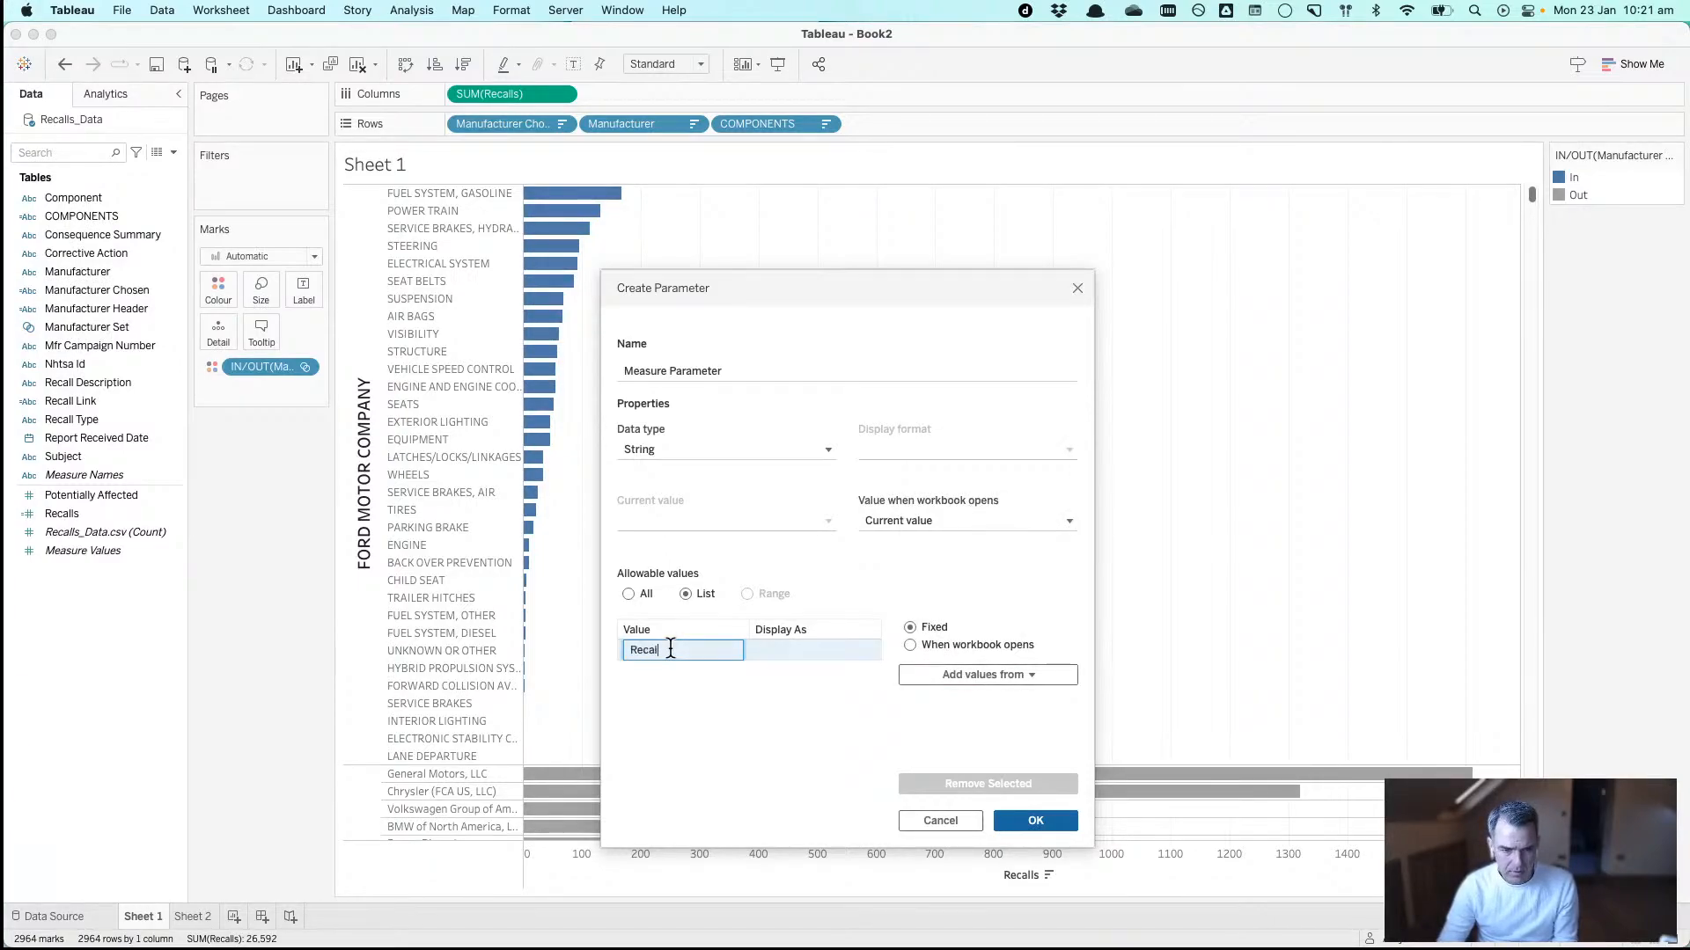
pyautogui.write('s')
pyautogui.press('super+a')
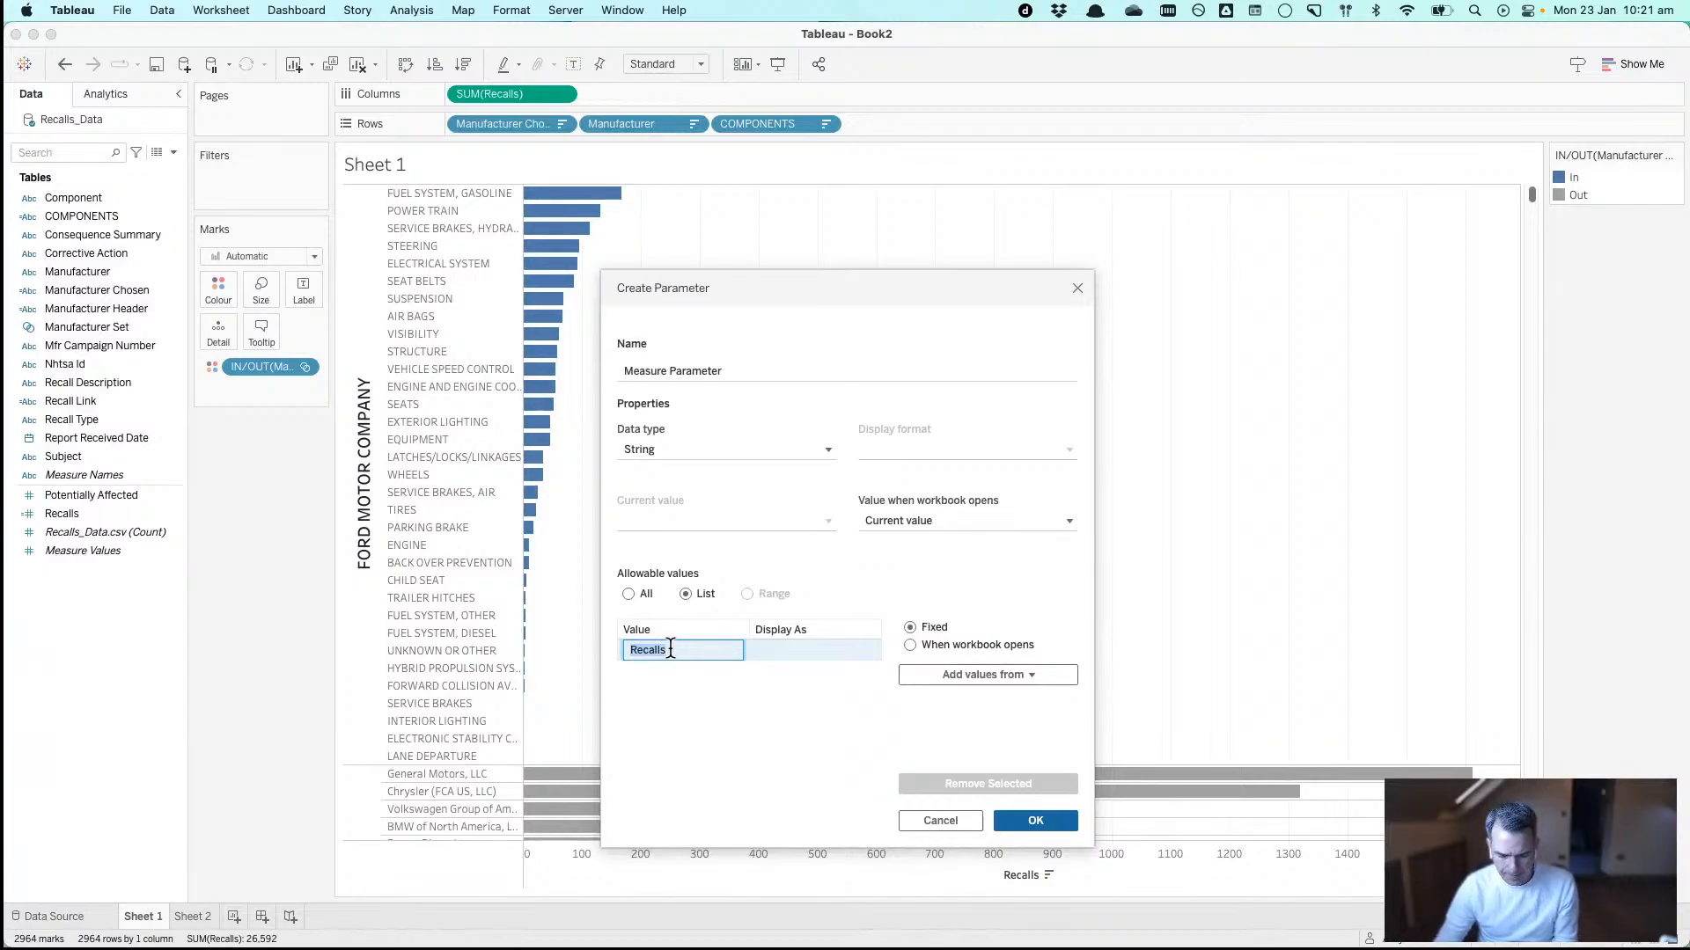
pyautogui.write('RECAL')
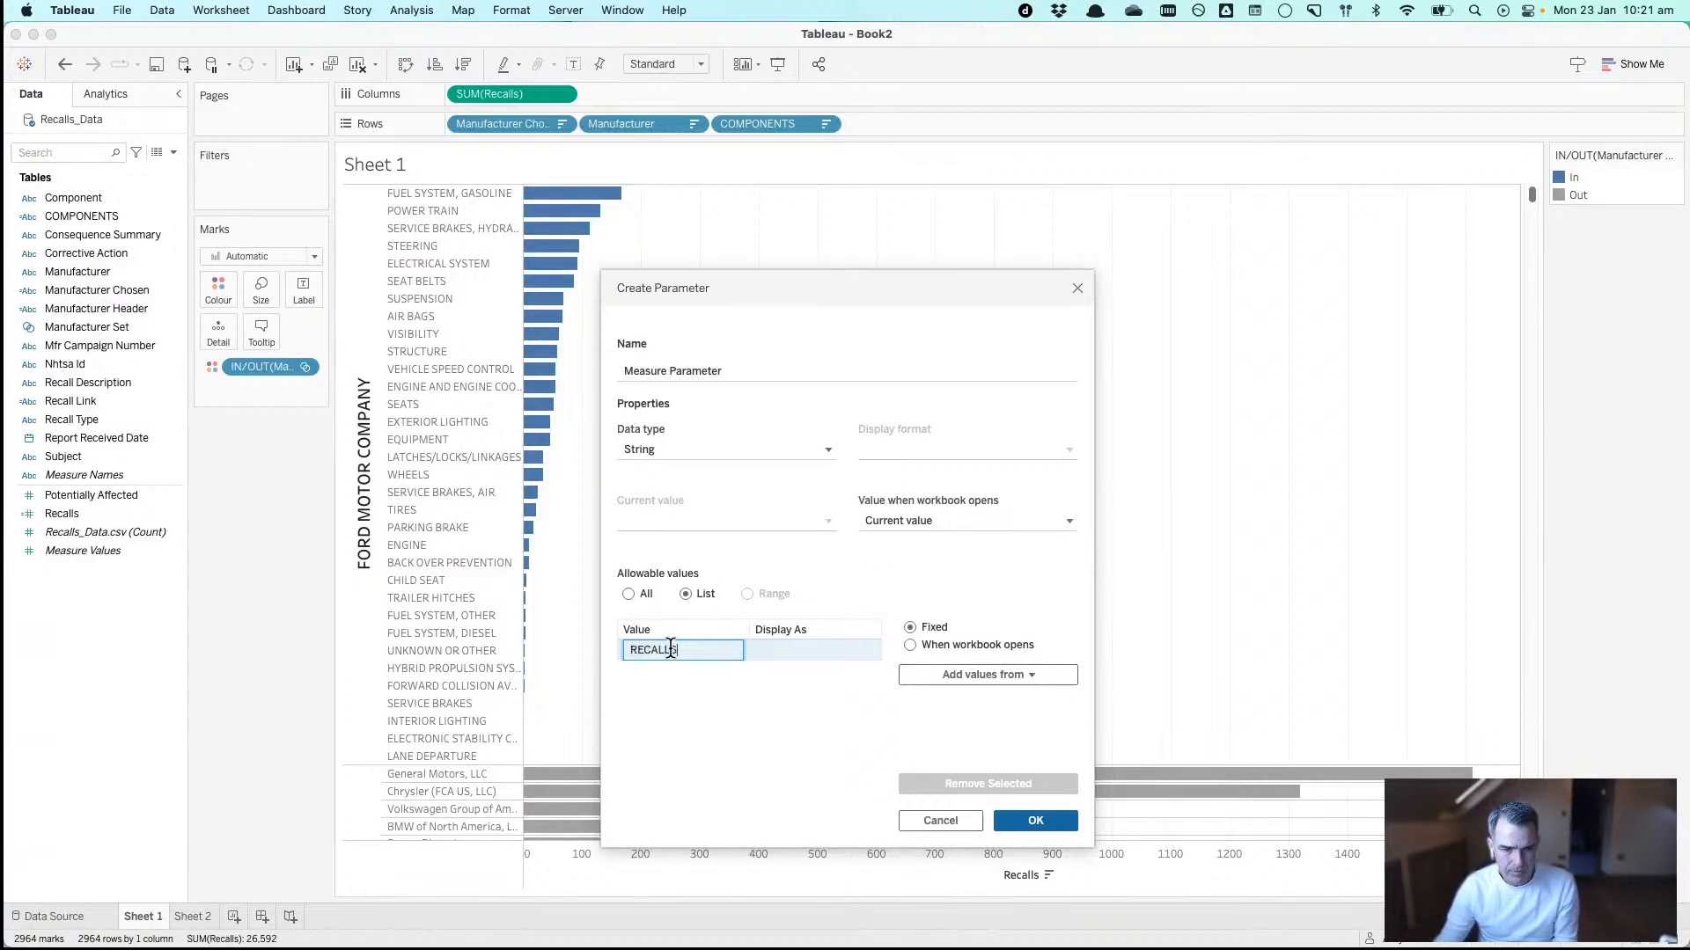
pyautogui.write('LS')
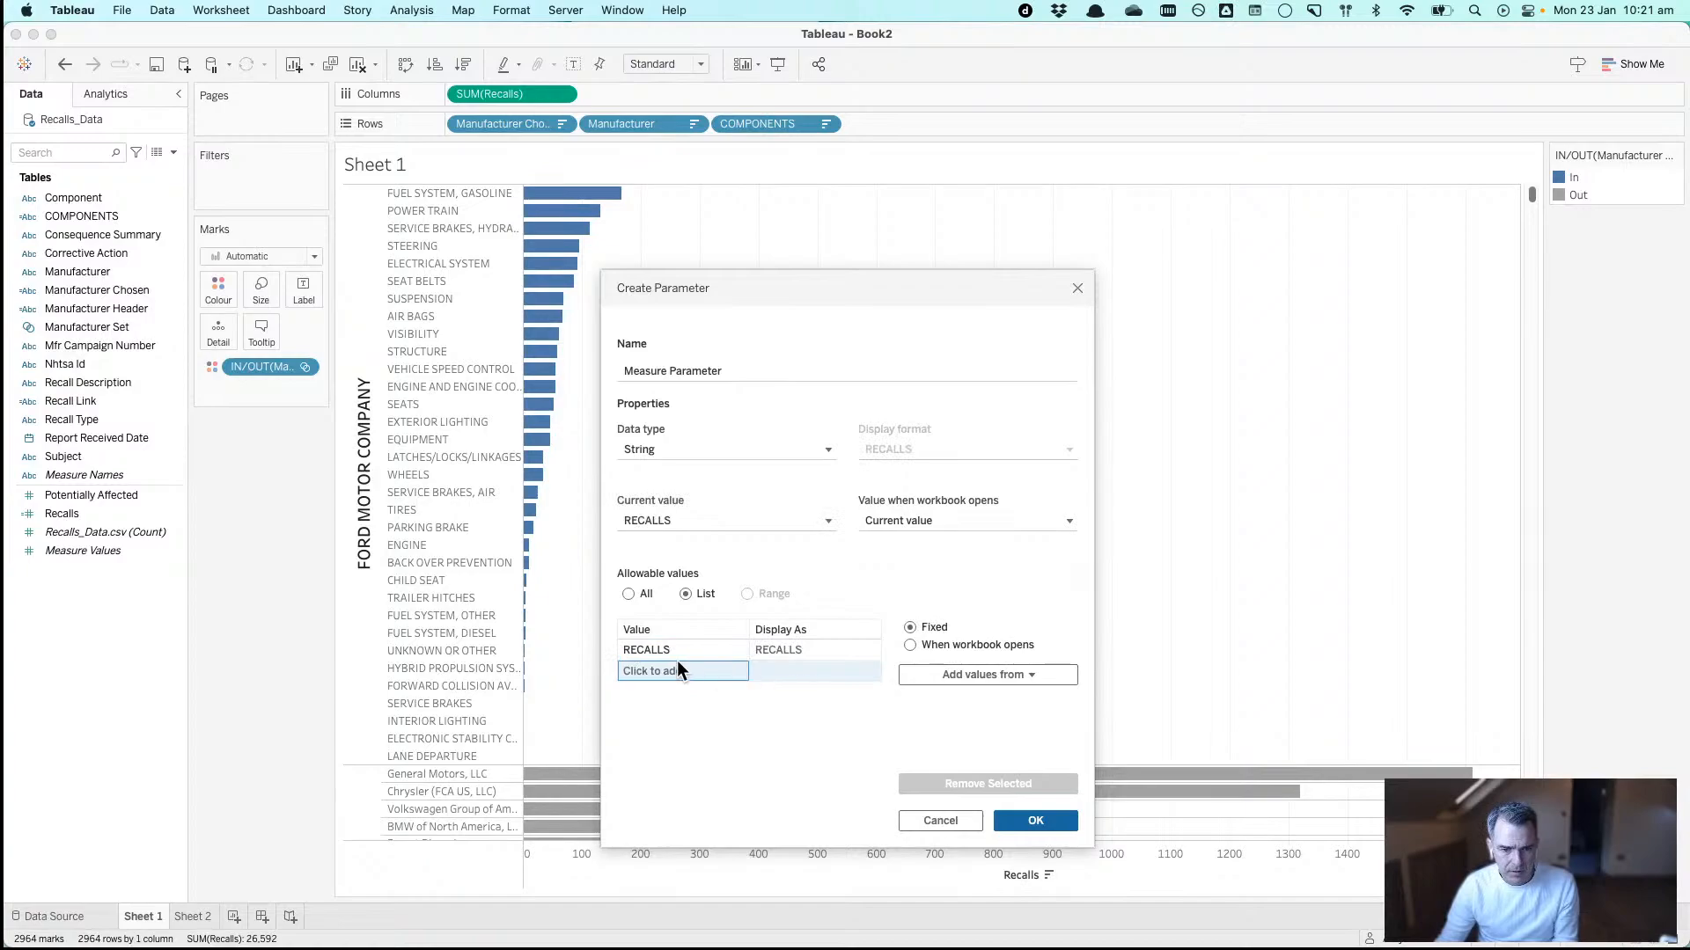
# - Change the first value in the parameter's list to Recalls
pyautogui.click(670, 652)
pyautogui.click(671, 652)
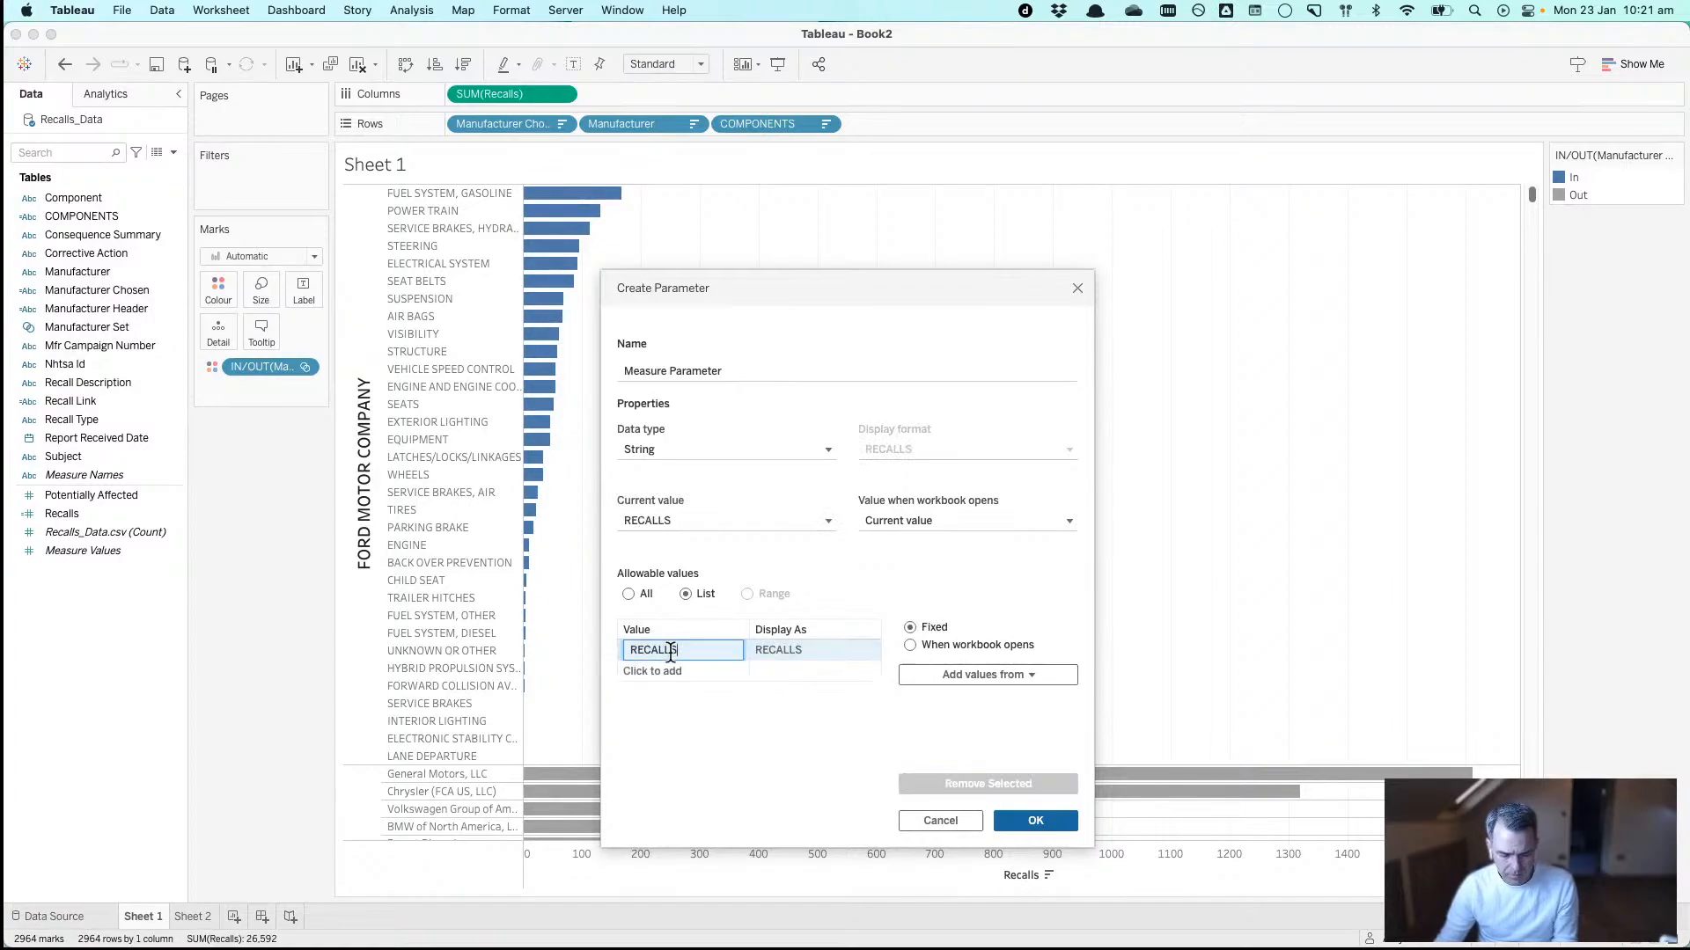
pyautogui.doubleClick(670, 652)
pyautogui.write('Recalls')
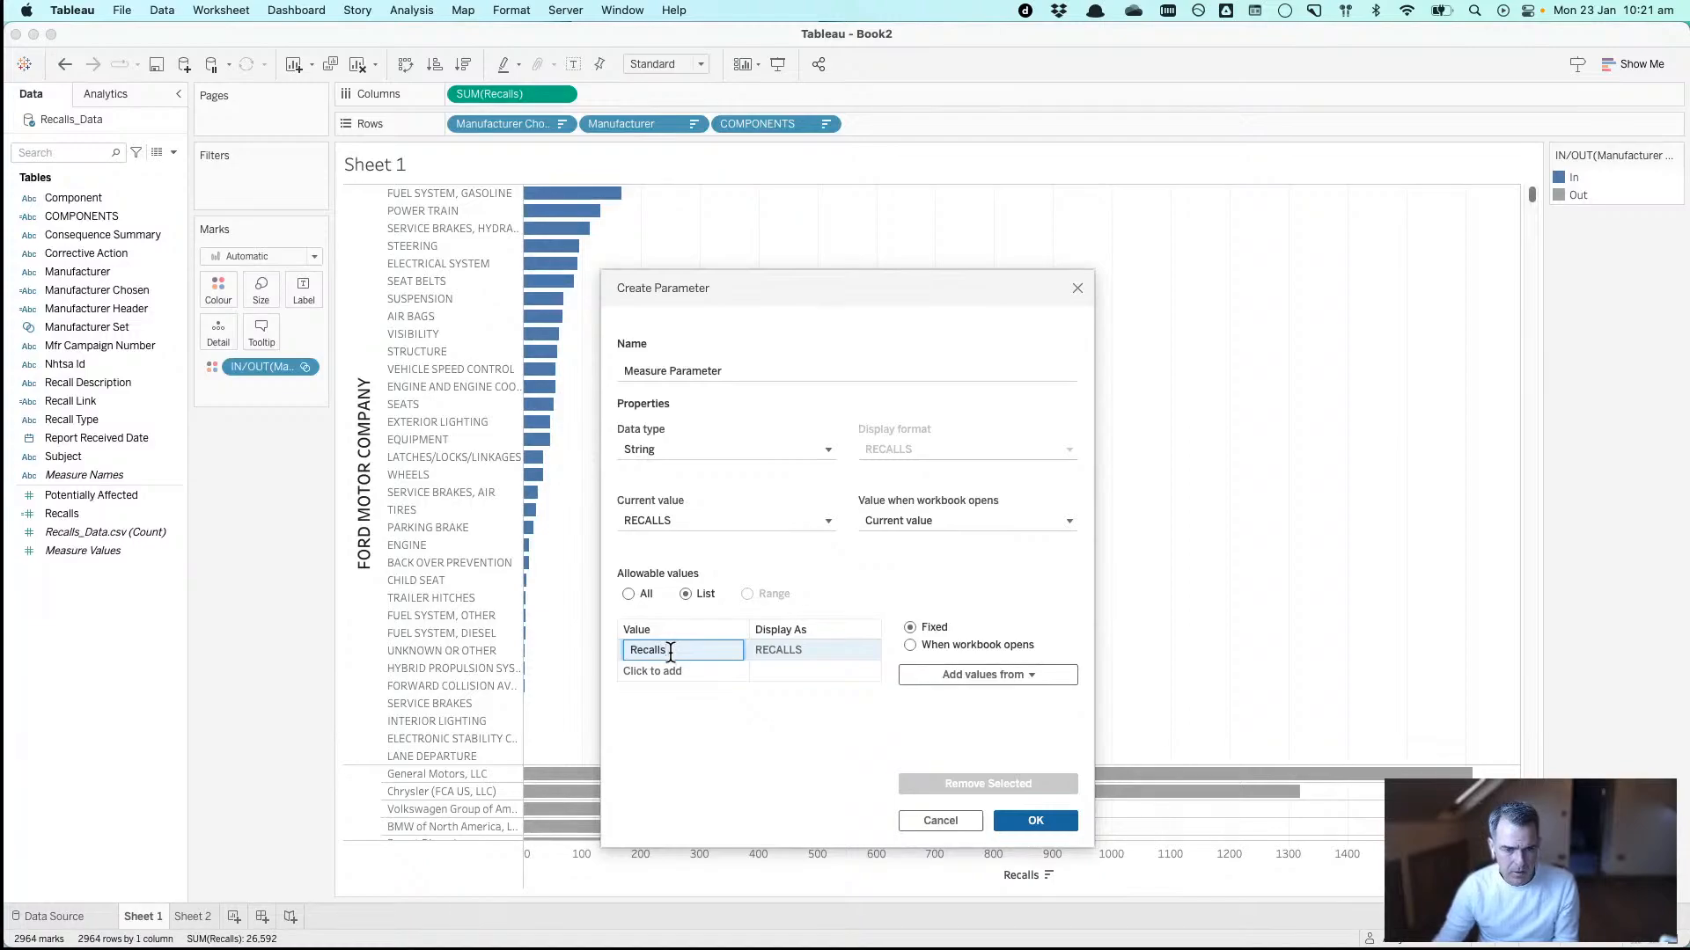
# - Add Potentially Affected as the second list value, then save Measure Parameter and show its control on the sheet
pyautogui.click(670, 669)
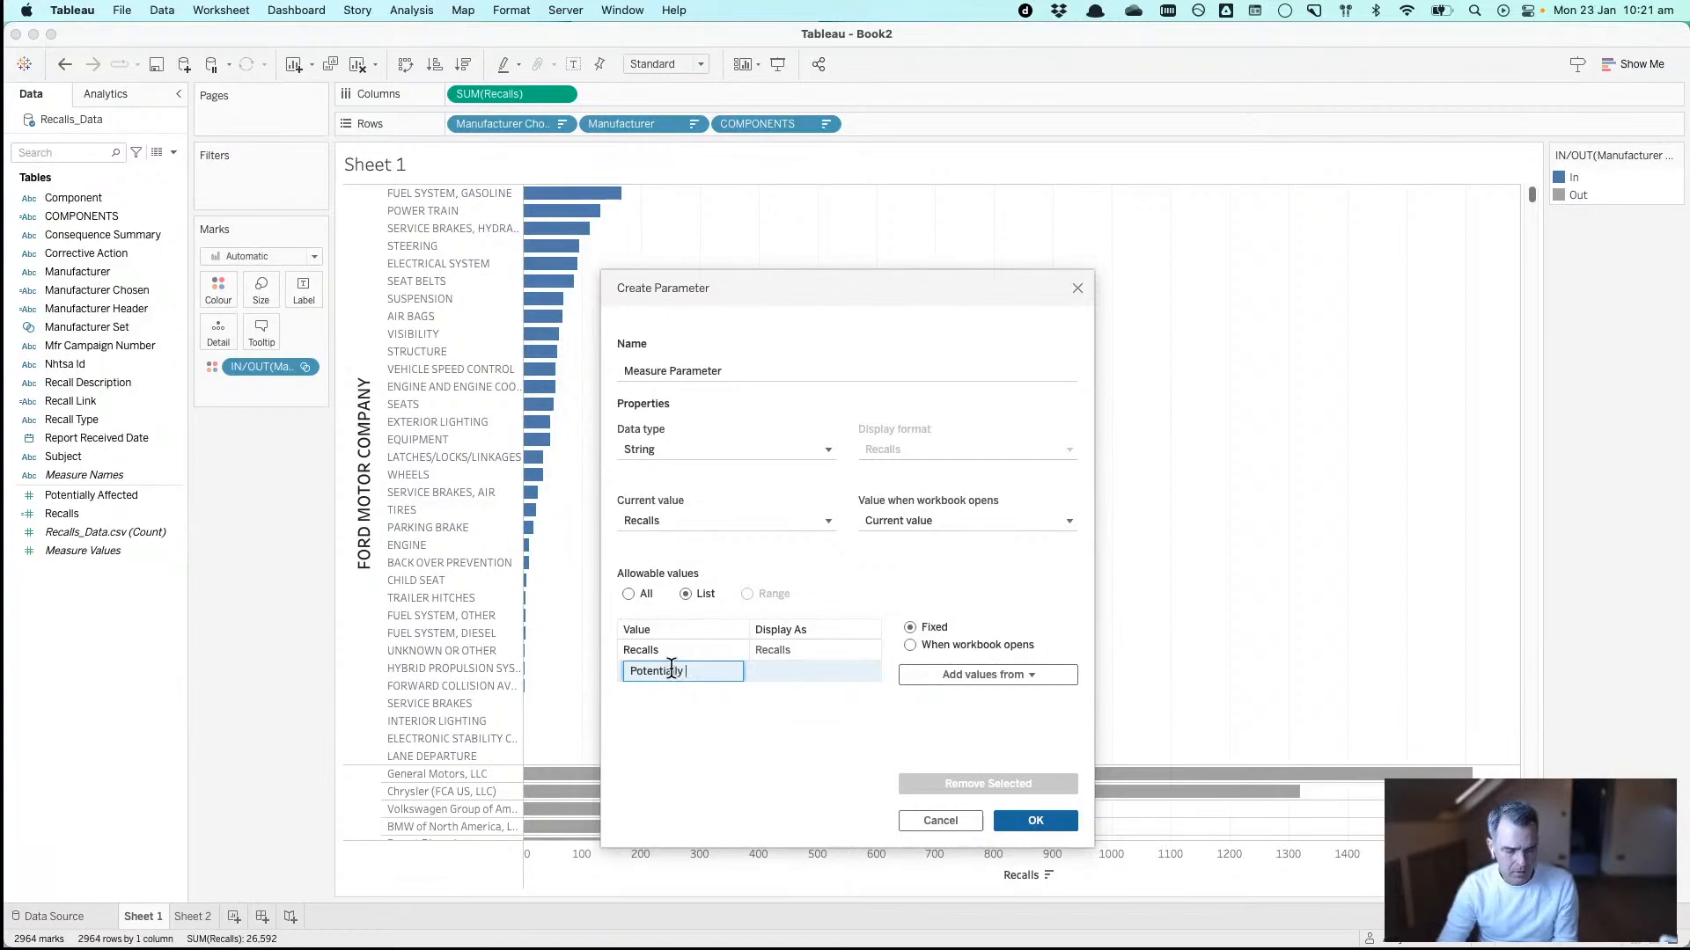
pyautogui.press('Return')
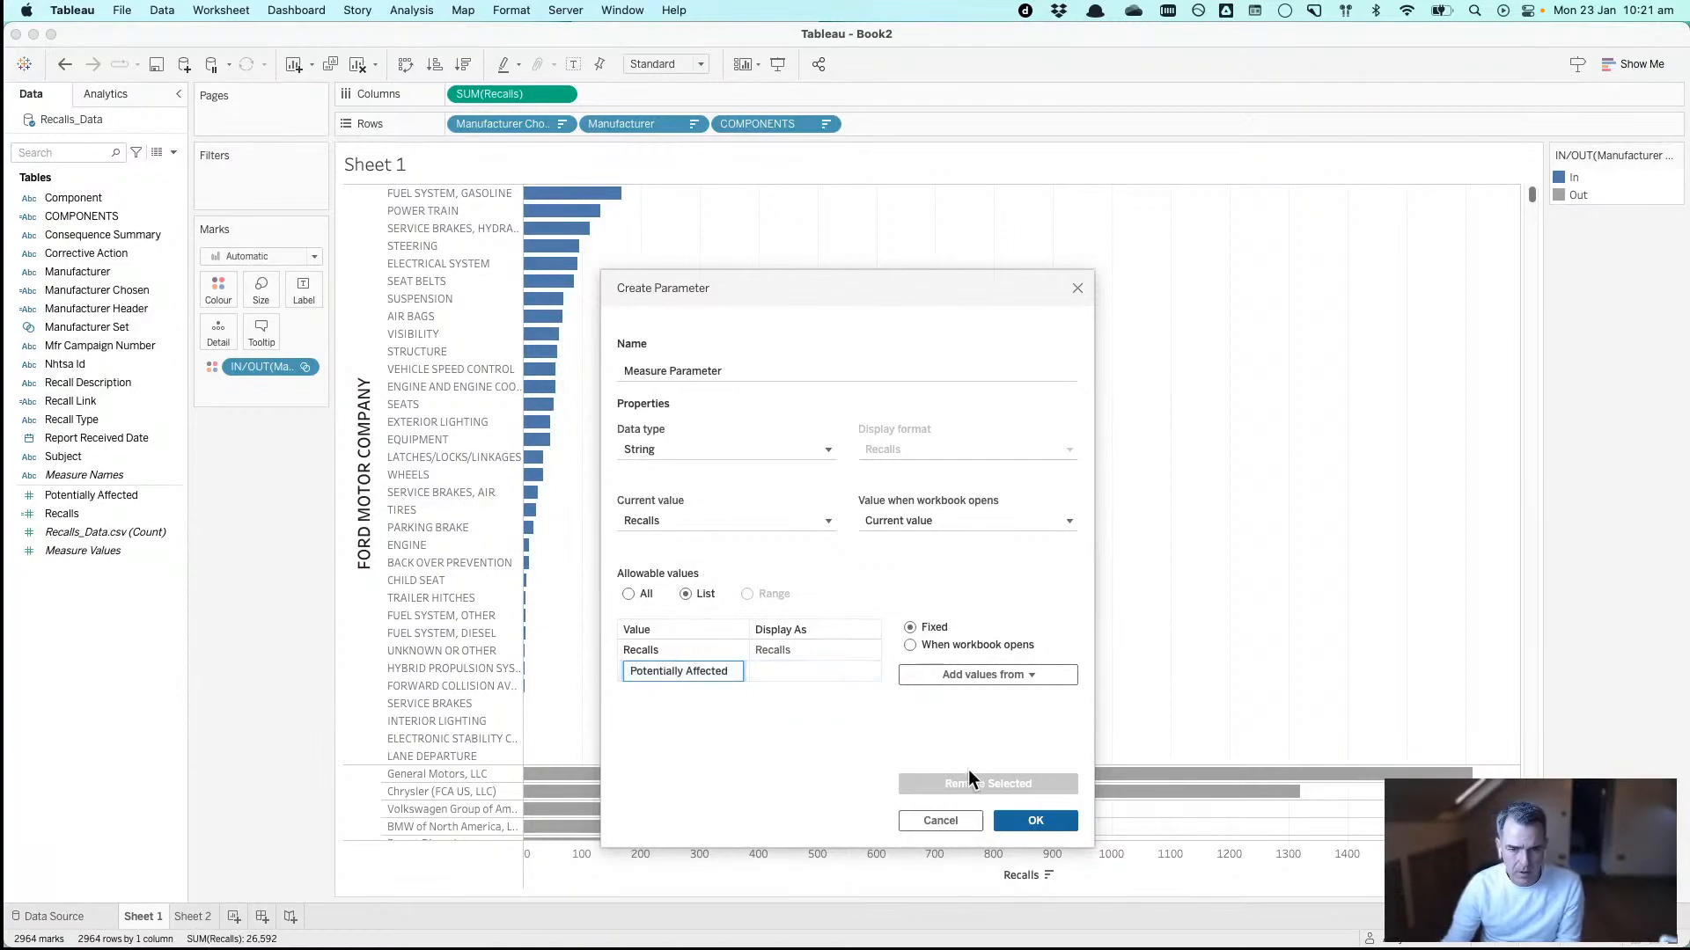
pyautogui.click(1034, 820)
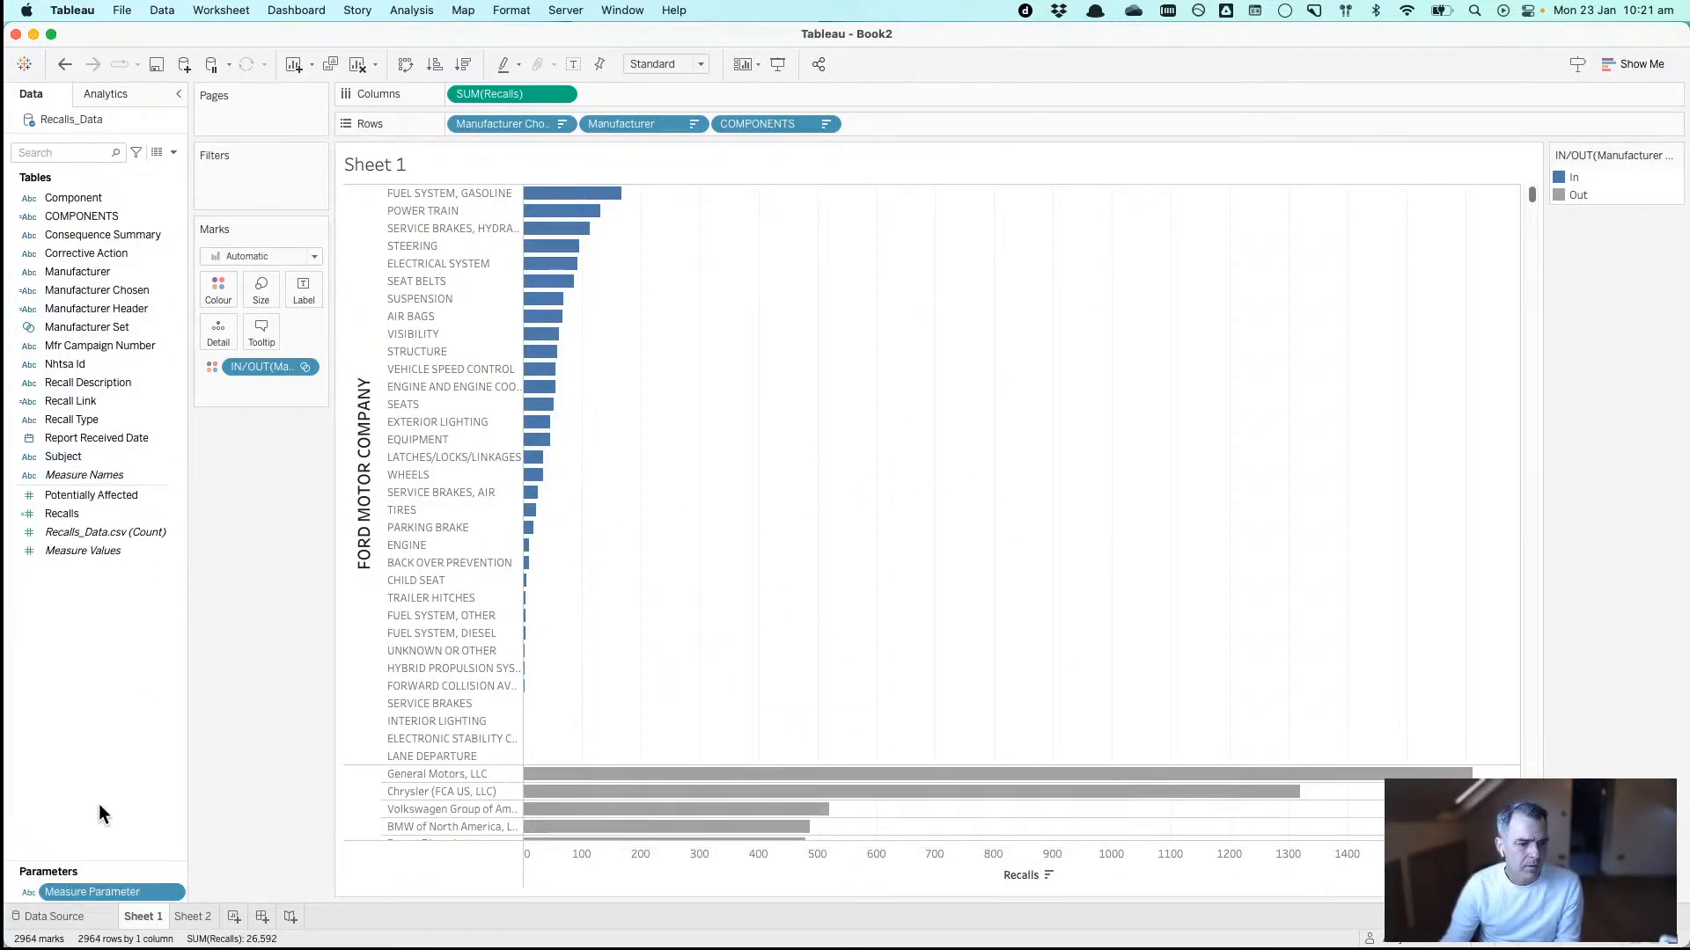
pyautogui.rightClick(70, 892)
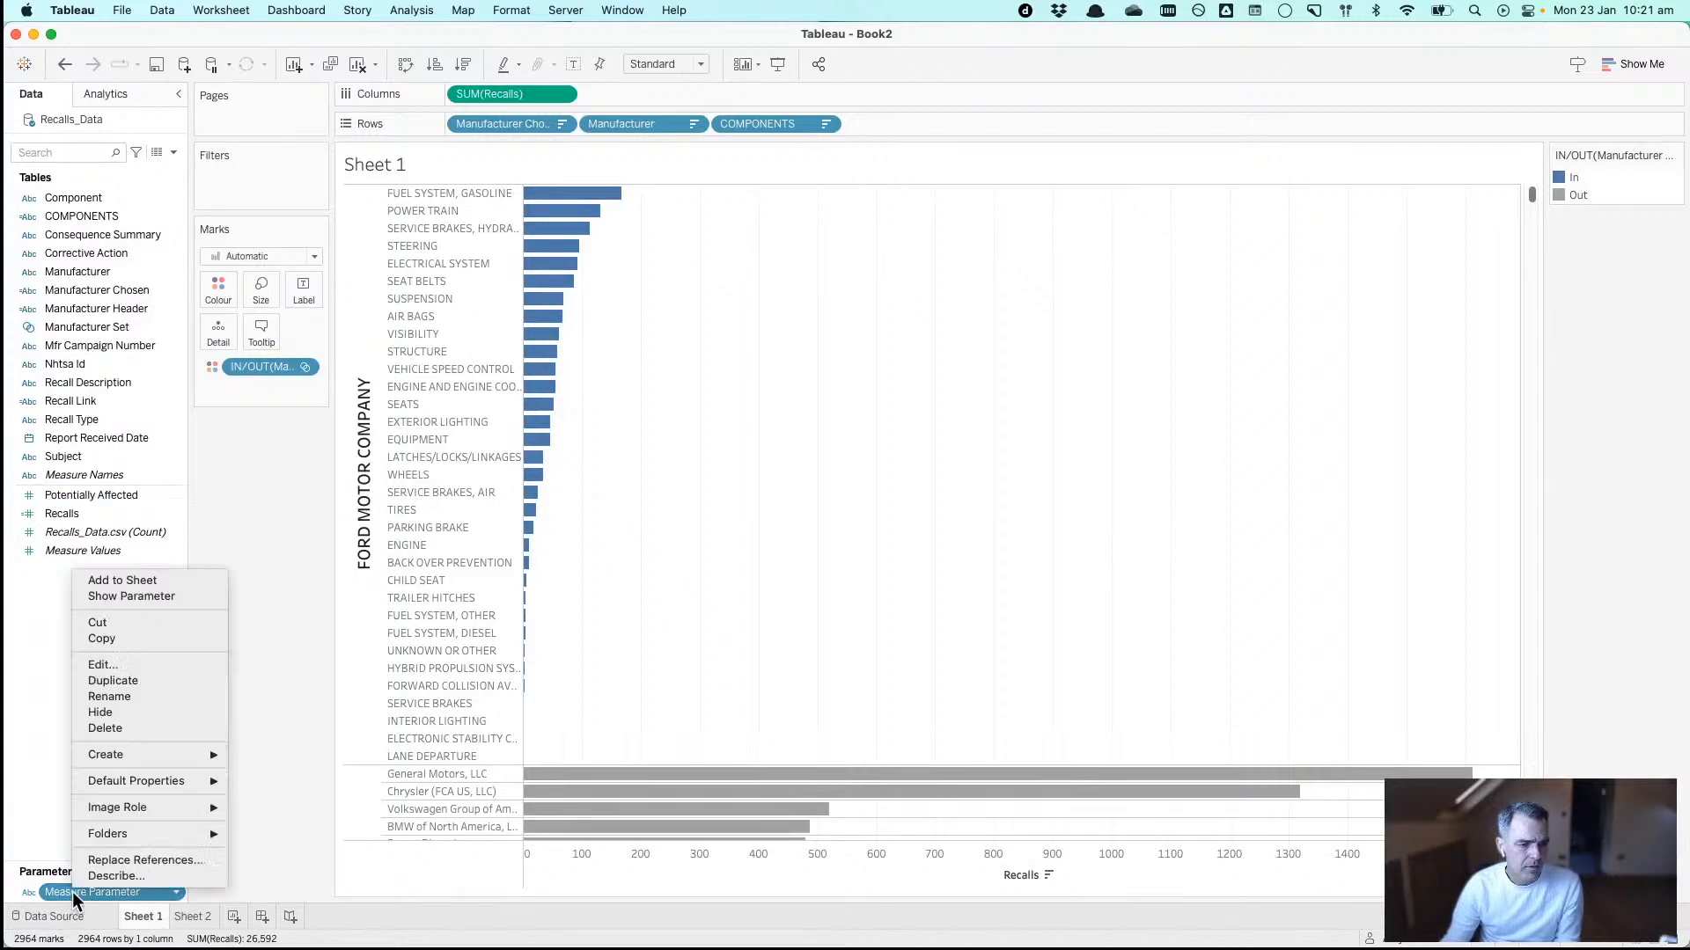
pyautogui.click(147, 598)
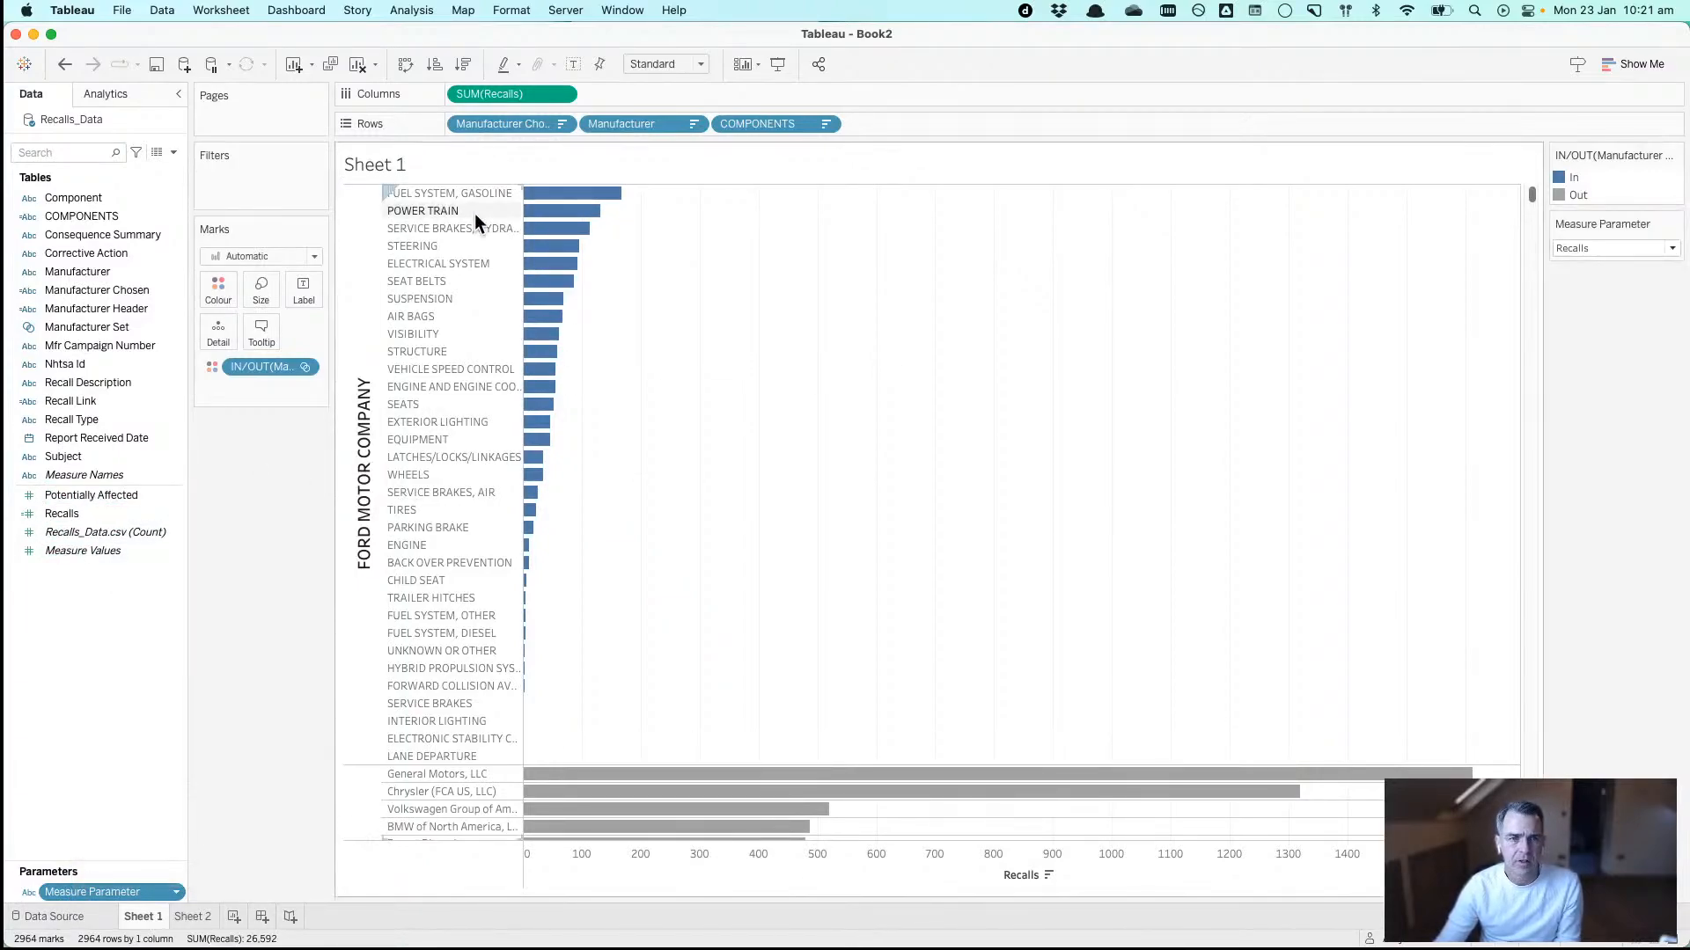
# - Create a calculated field named Measure and begin its formula with IF [Measure Parameter]='Recalls' THEN [Recalls]
pyautogui.rightClick(153, 595)
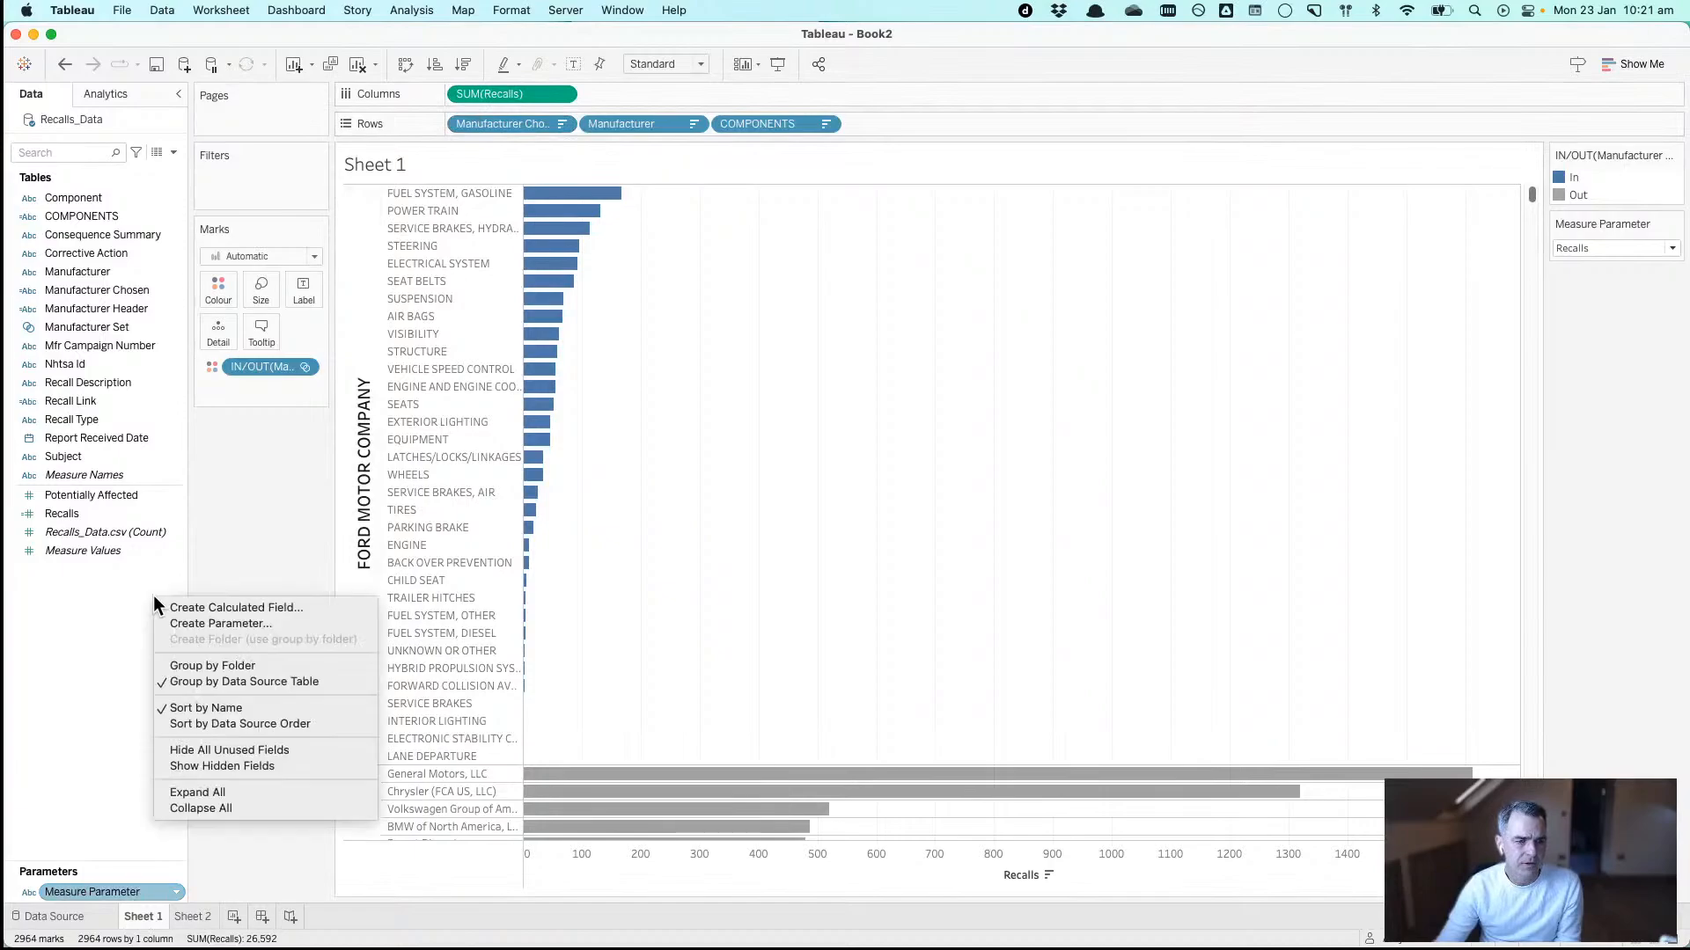
pyautogui.click(193, 607)
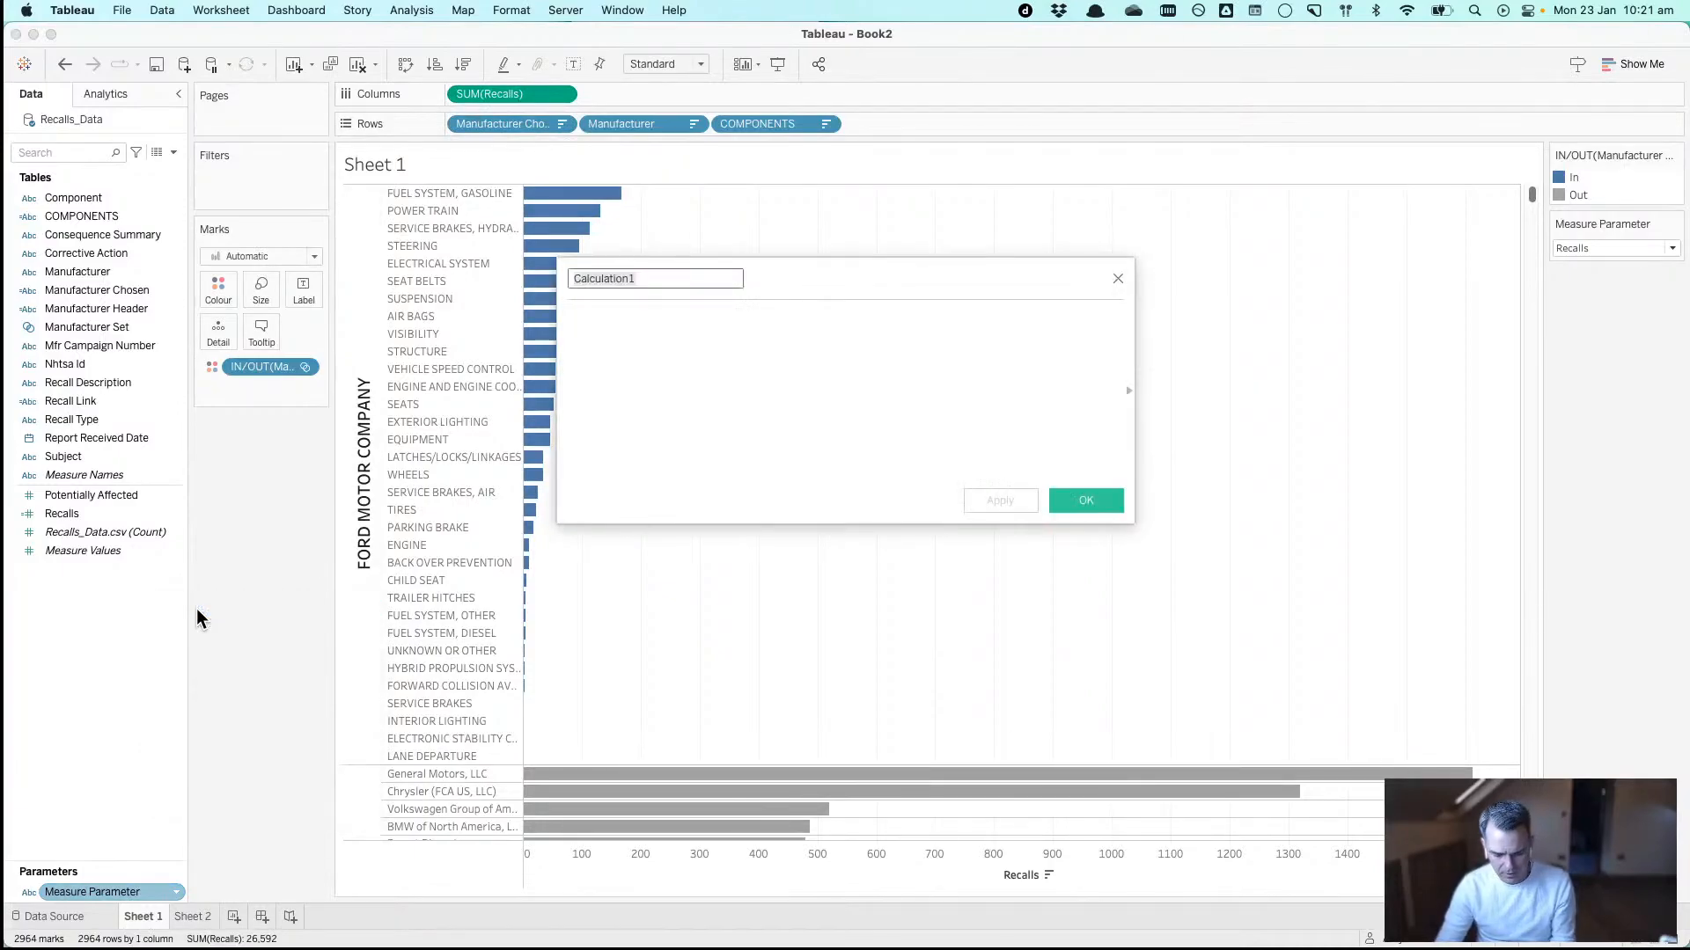
pyautogui.write('Meaasure')
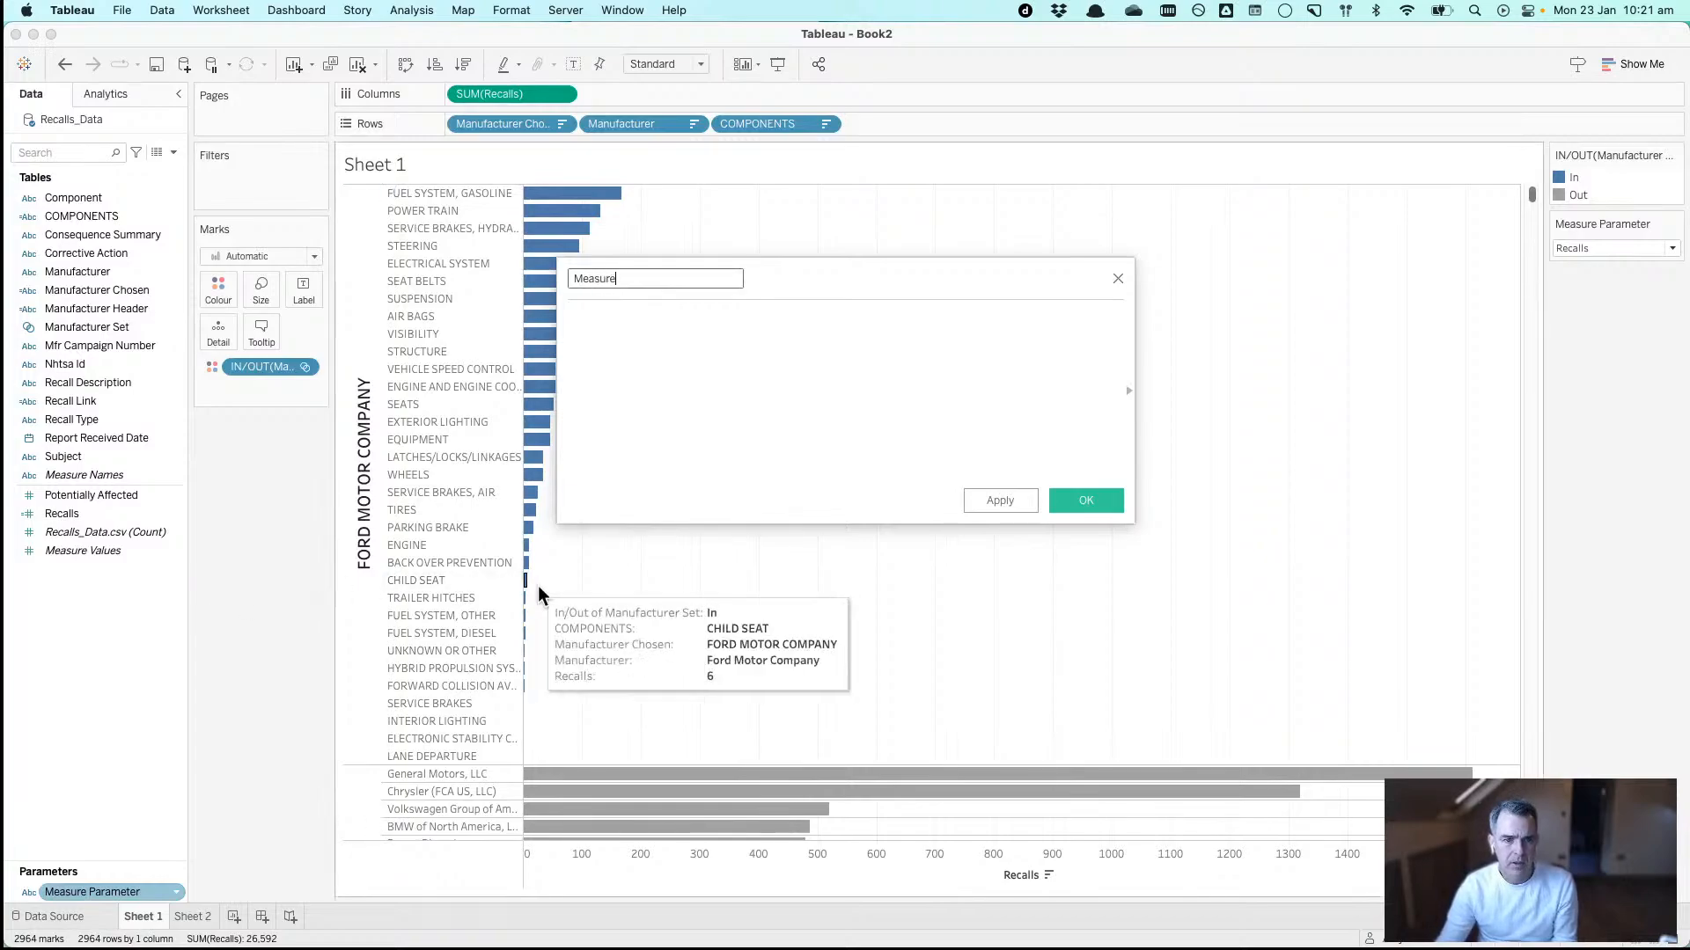
pyautogui.click(614, 463)
pyautogui.write('IF para')
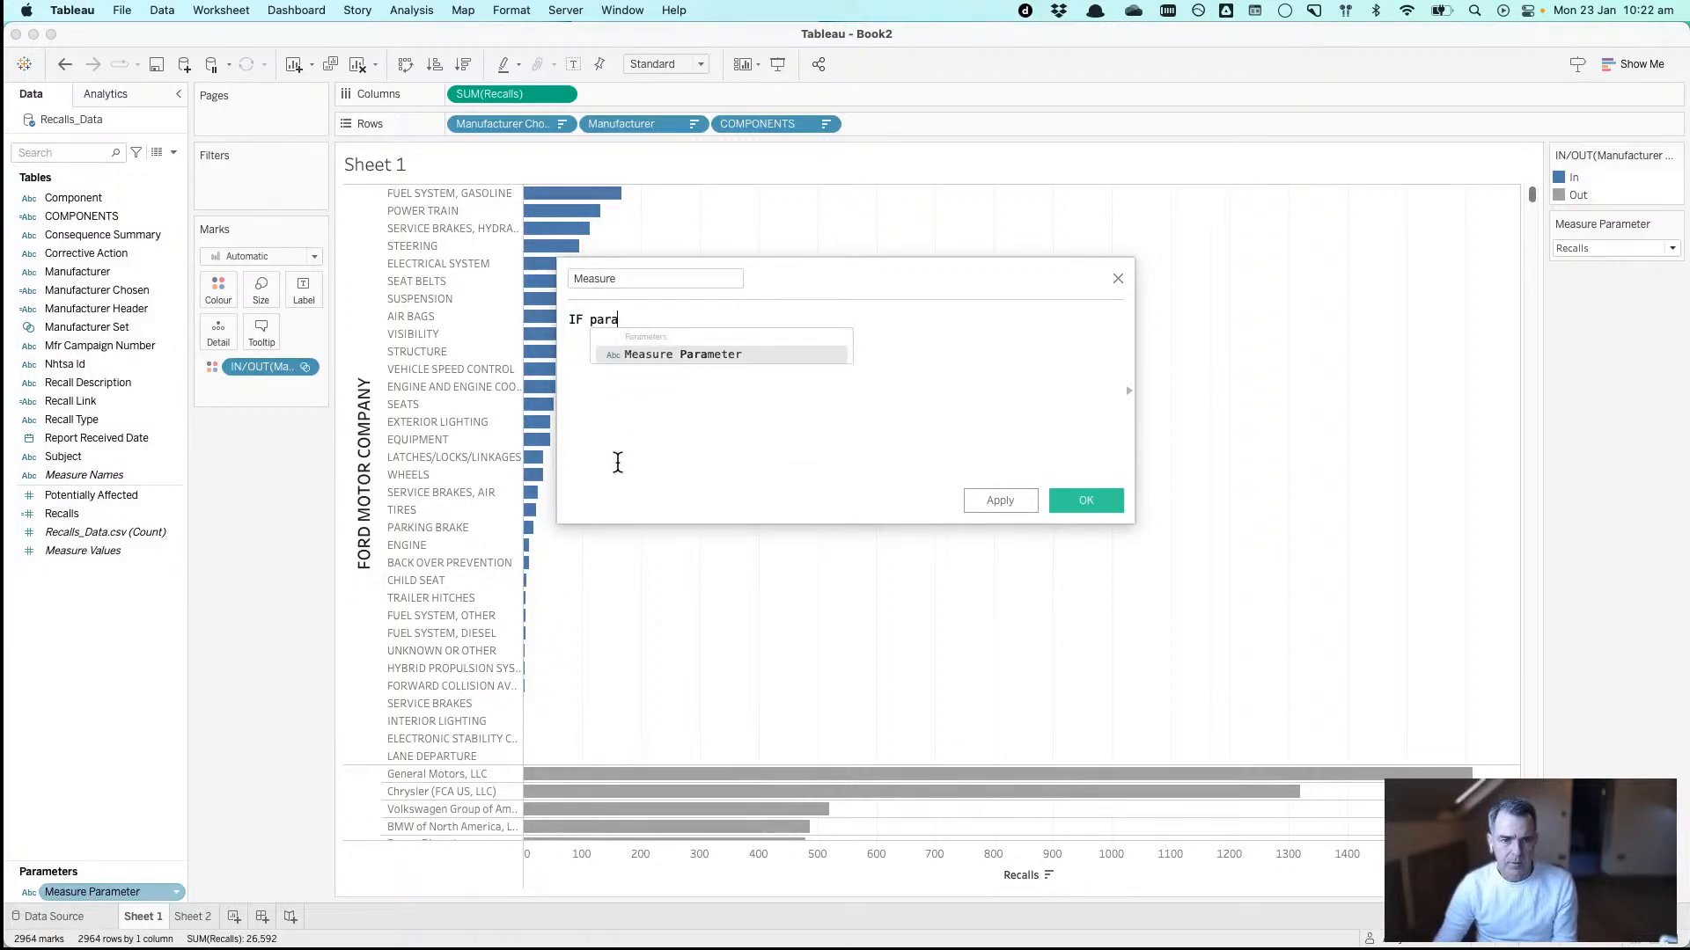
pyautogui.press('Return')
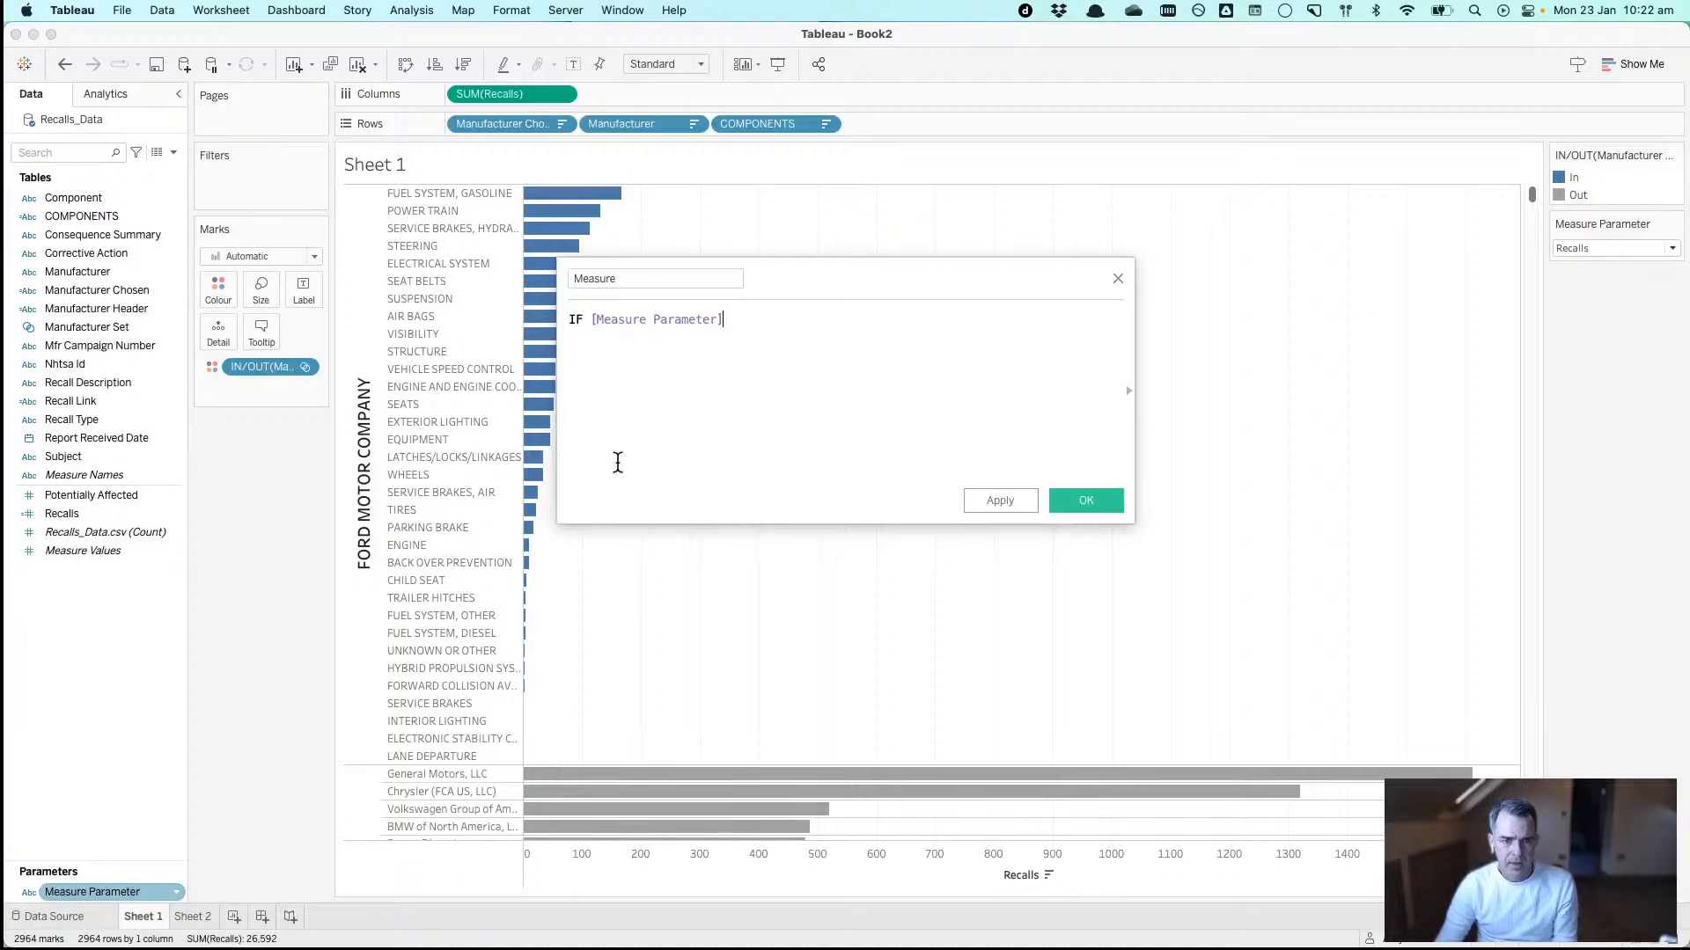
pyautogui.write("='Recall")
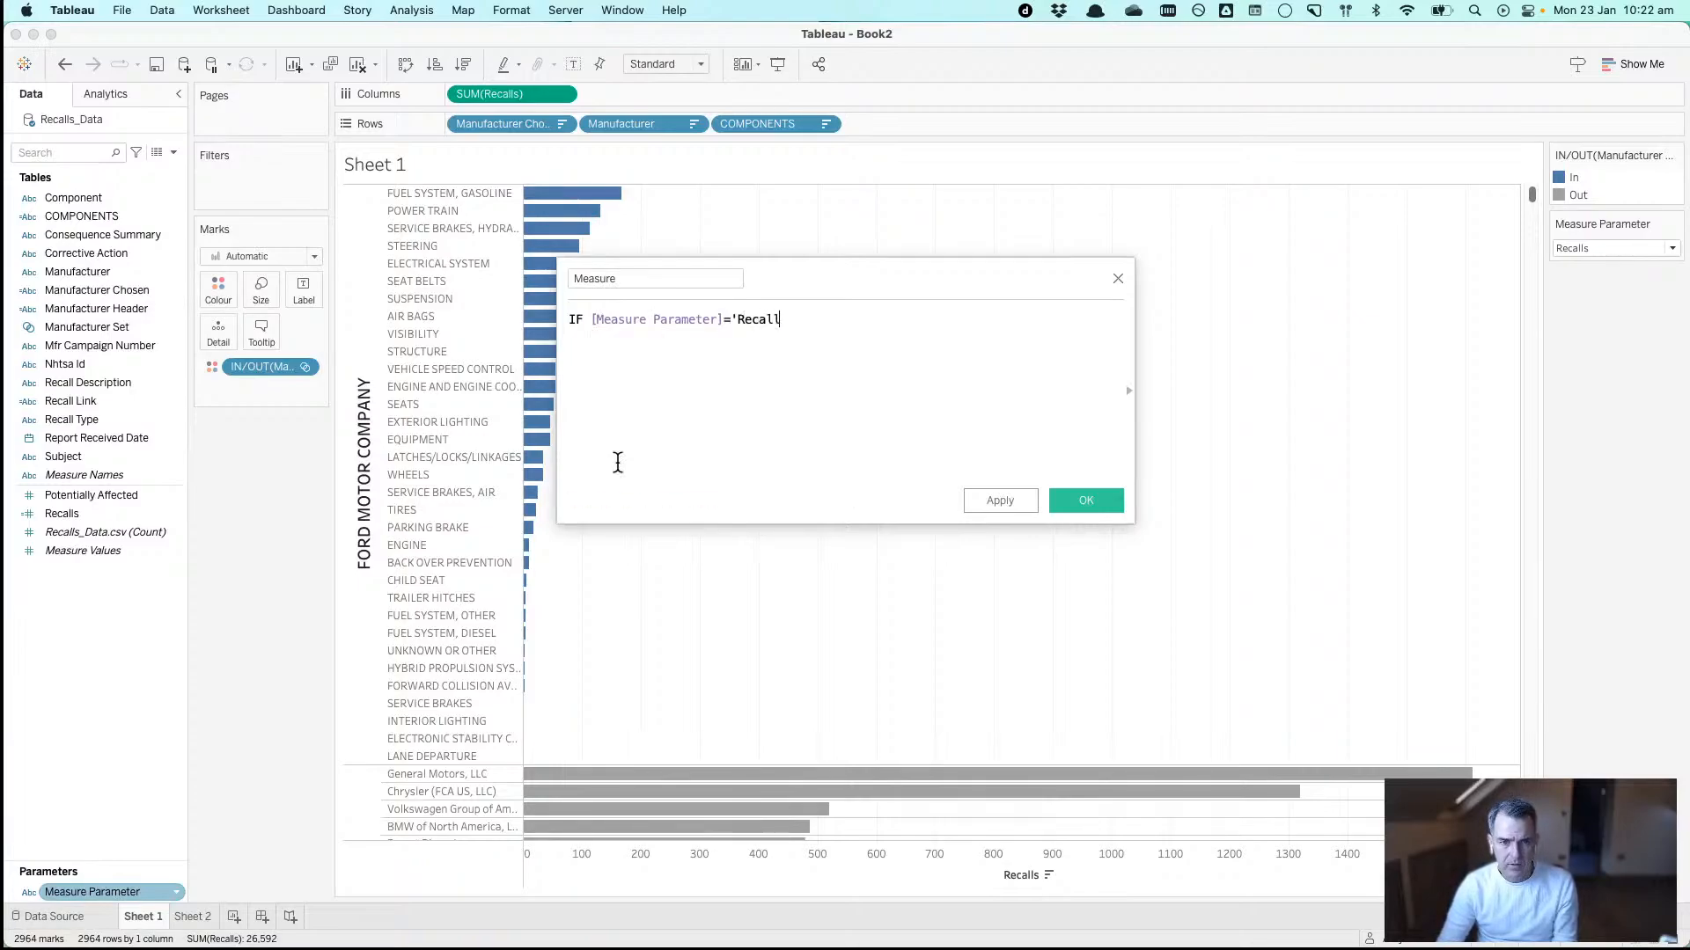
pyautogui.write("s' THEN rec")
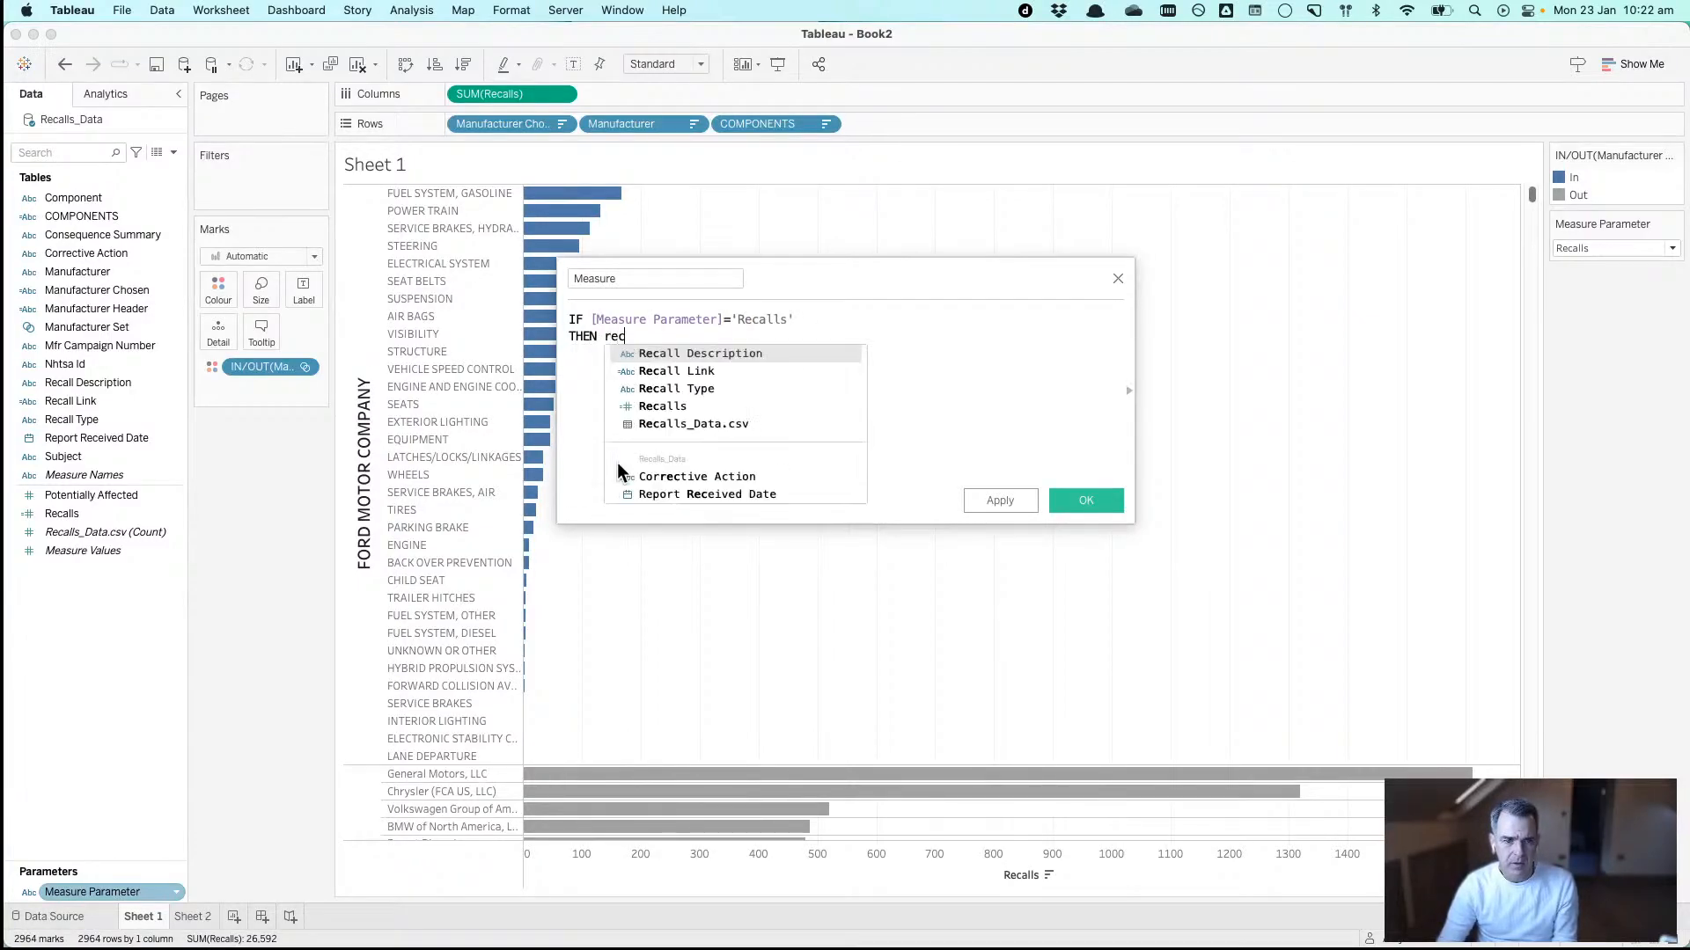
pyautogui.press('Down')
pyautogui.press('Down')
pyautogui.press('Down')
pyautogui.press('Return')
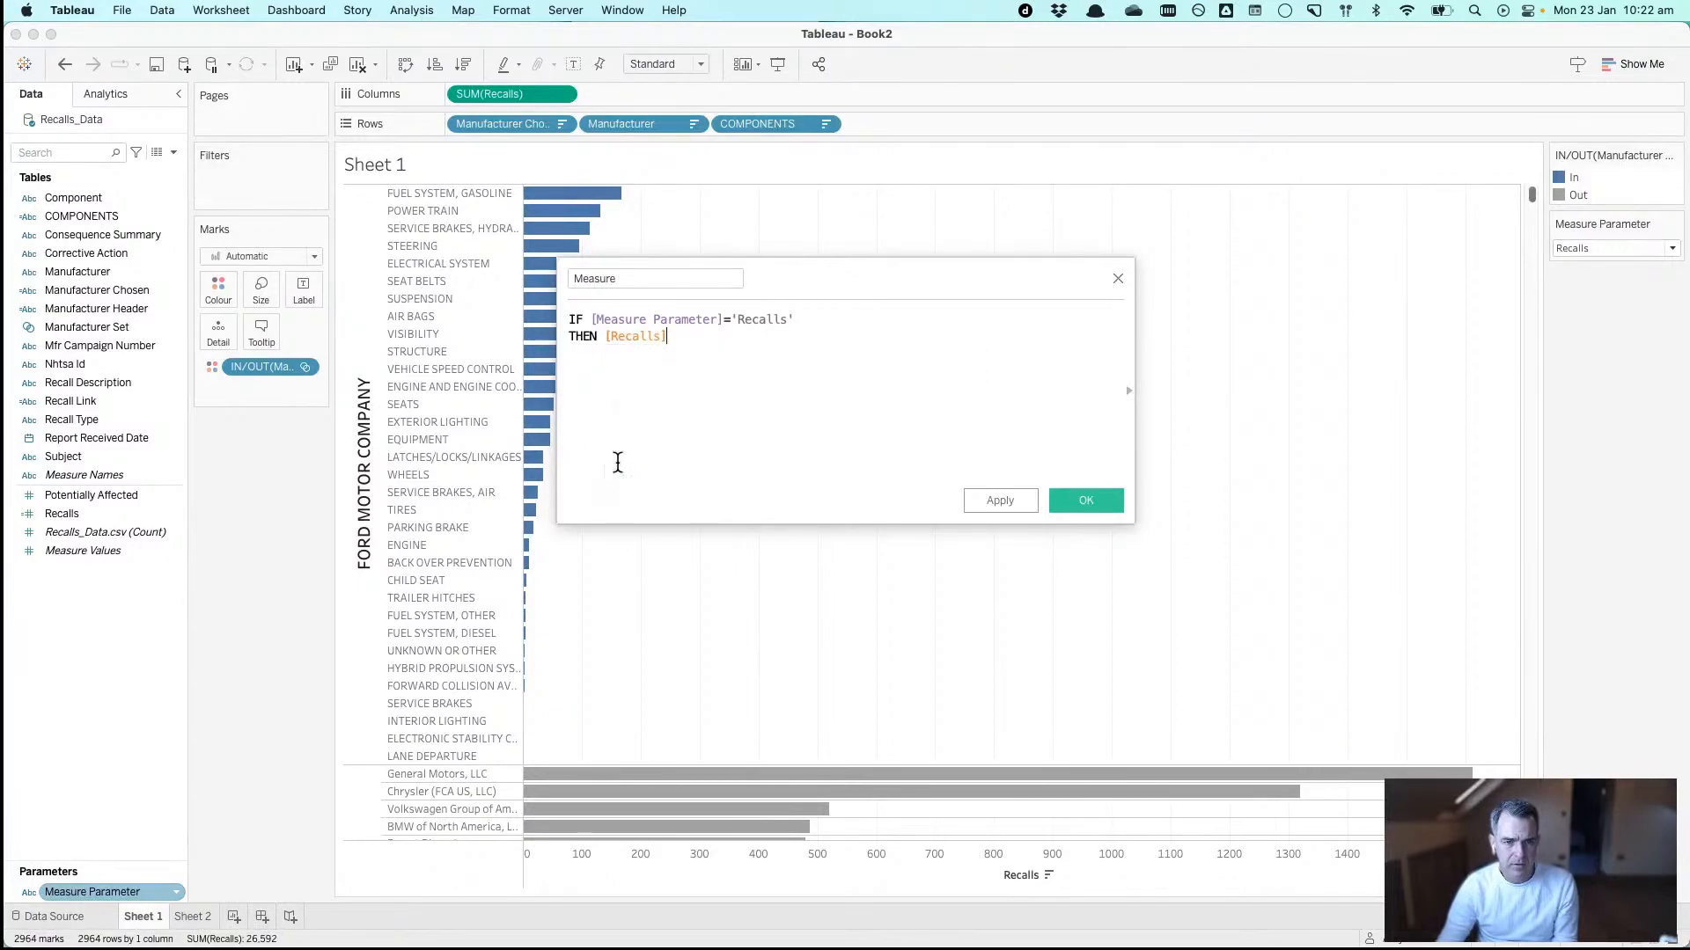
# - Complete the Measure formula with ELSE [Potentially Affected] END, and replace SUM(Recalls) on Columns with the saved Measure field
pyautogui.press('Return')
pyautogui.write('ELSE pot')
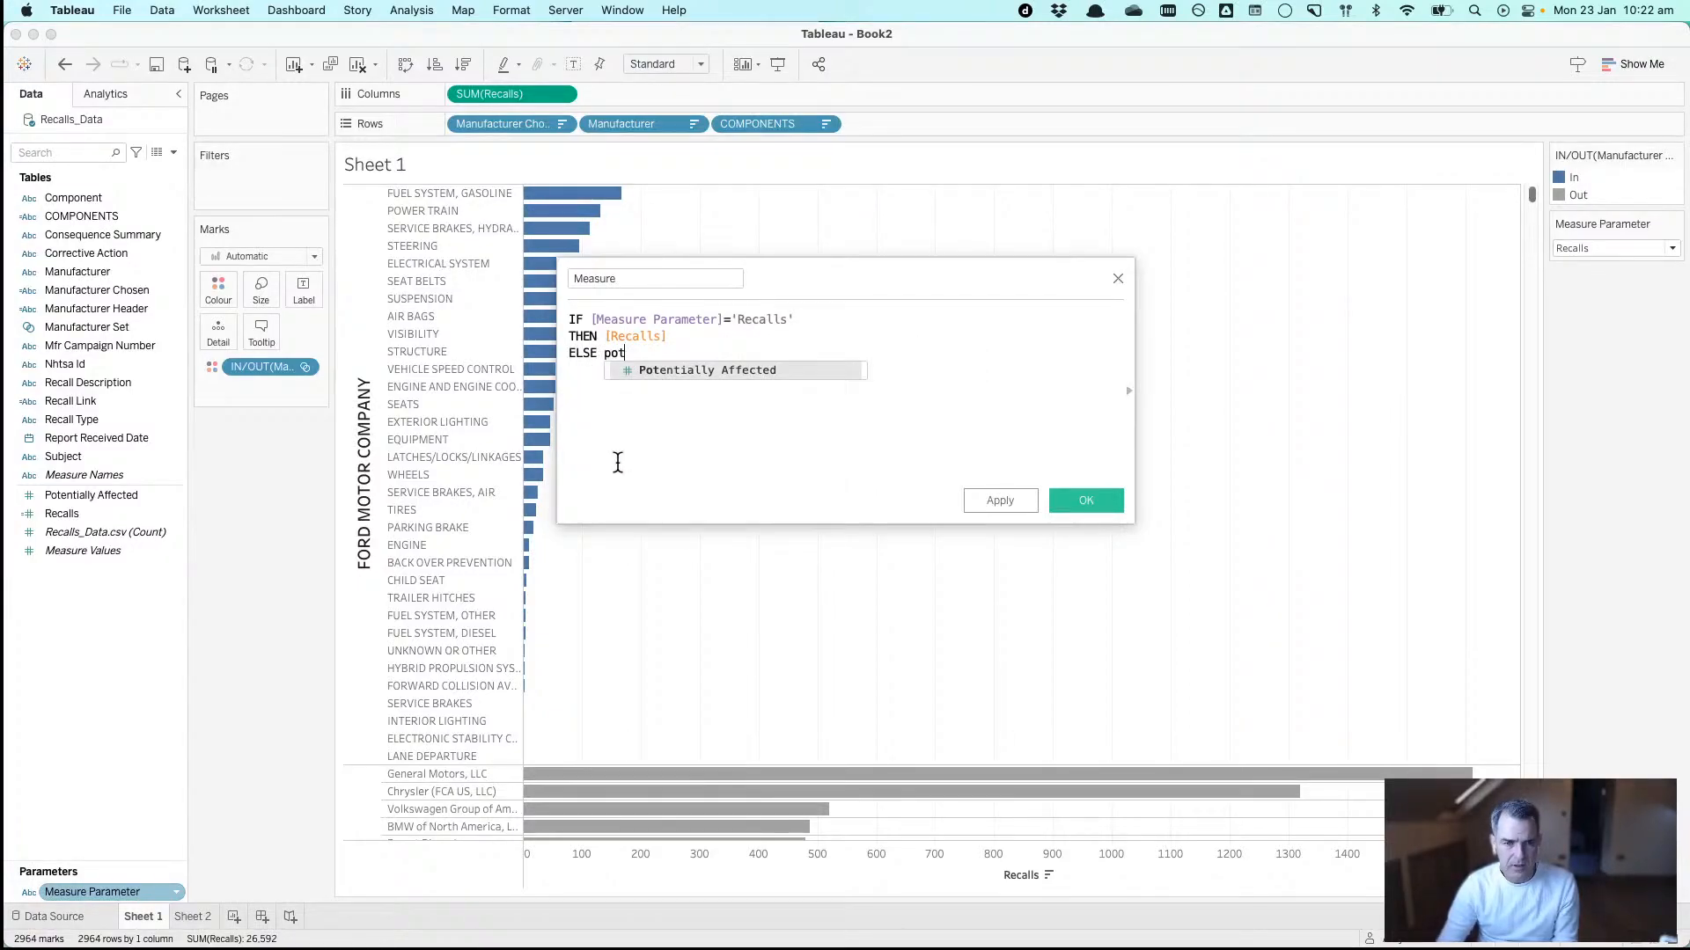
pyautogui.press('Return')
pyautogui.press('Return')
pyautogui.write('END')
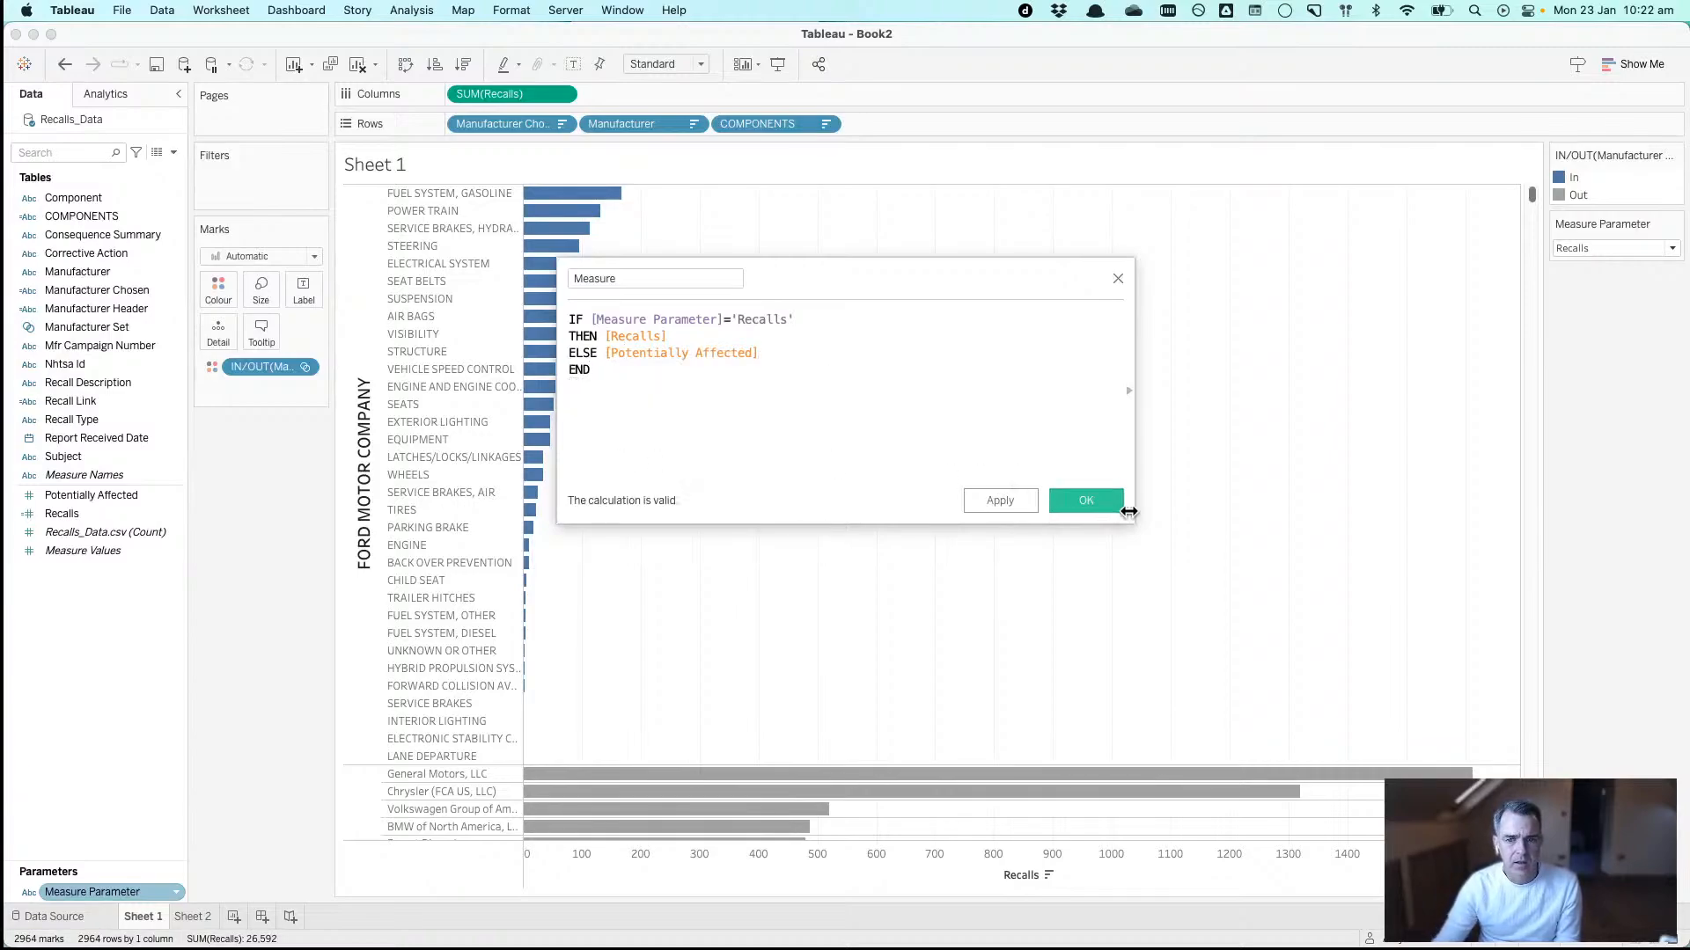
pyautogui.click(1091, 498)
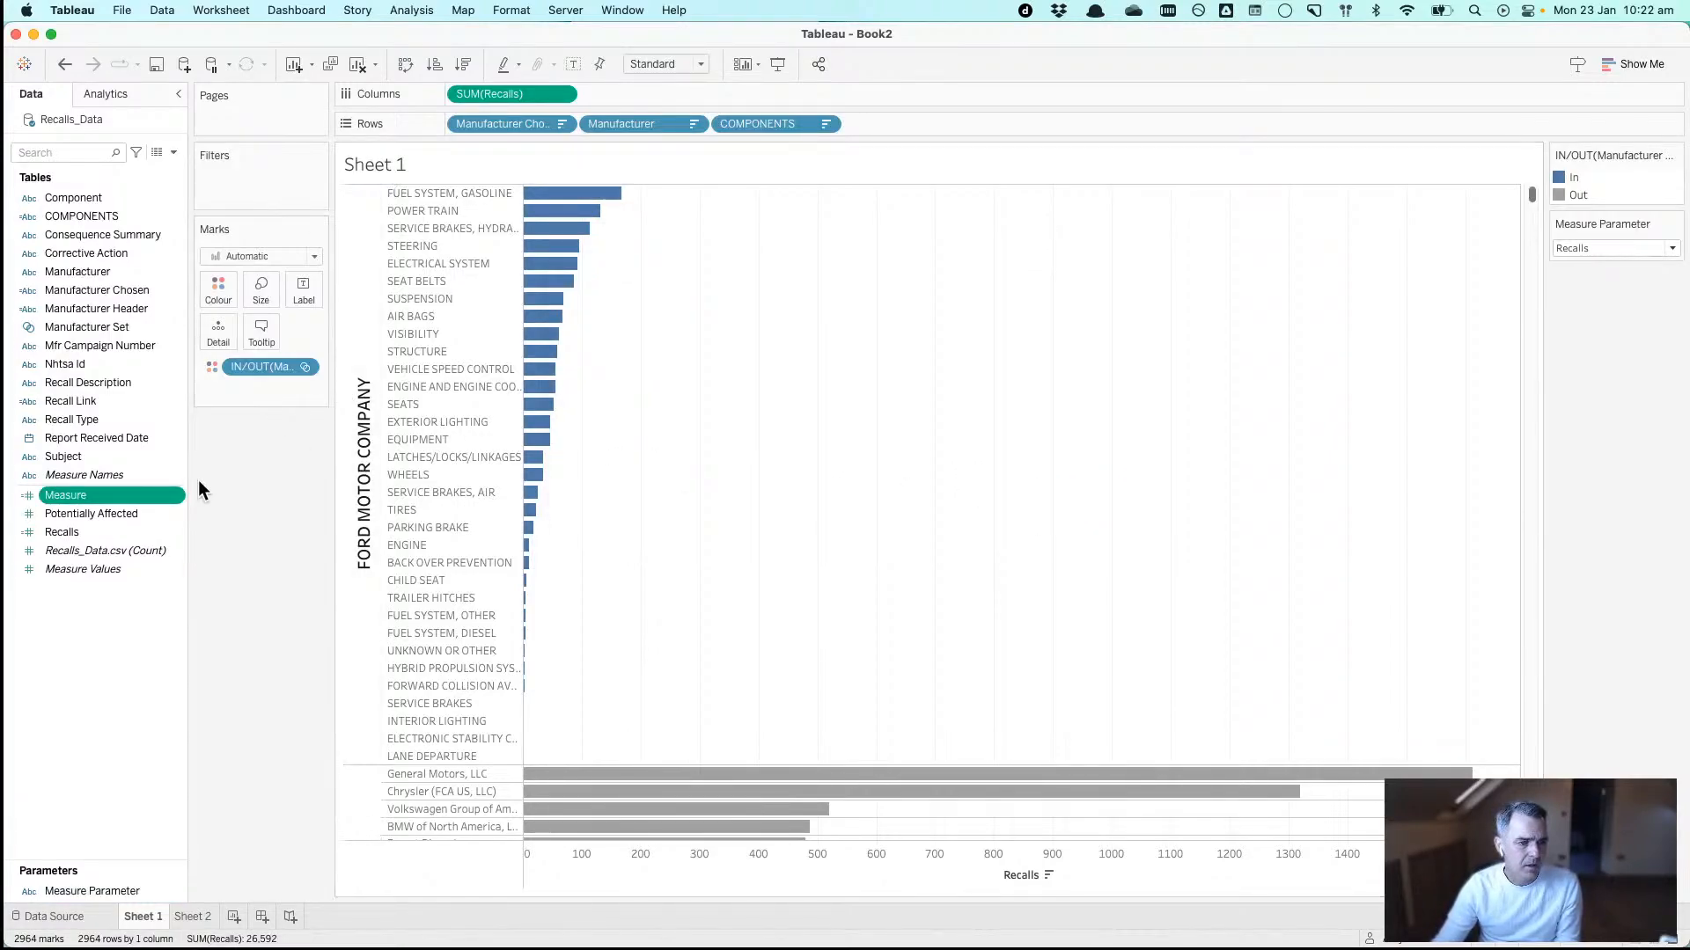
pyautogui.moveTo(119, 493); pyautogui.dragTo(511, 97)
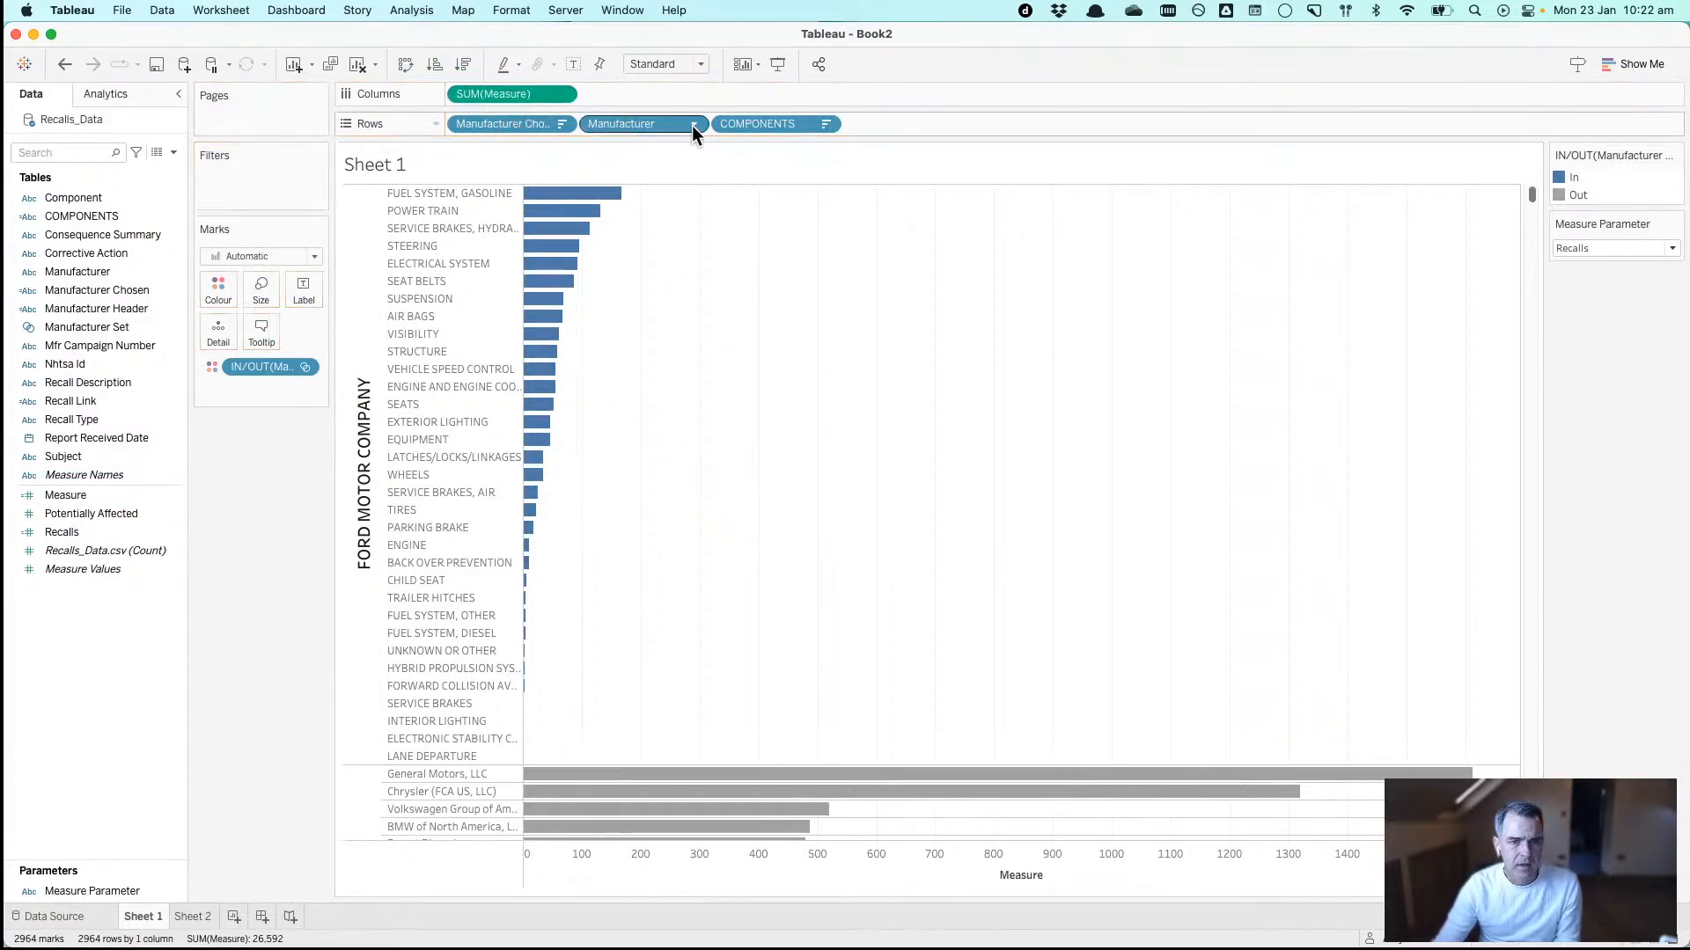
# - Set the Manufacturer field's nested descending sort to use the sum of Measure
pyautogui.click(692, 125)
pyautogui.click(666, 231)
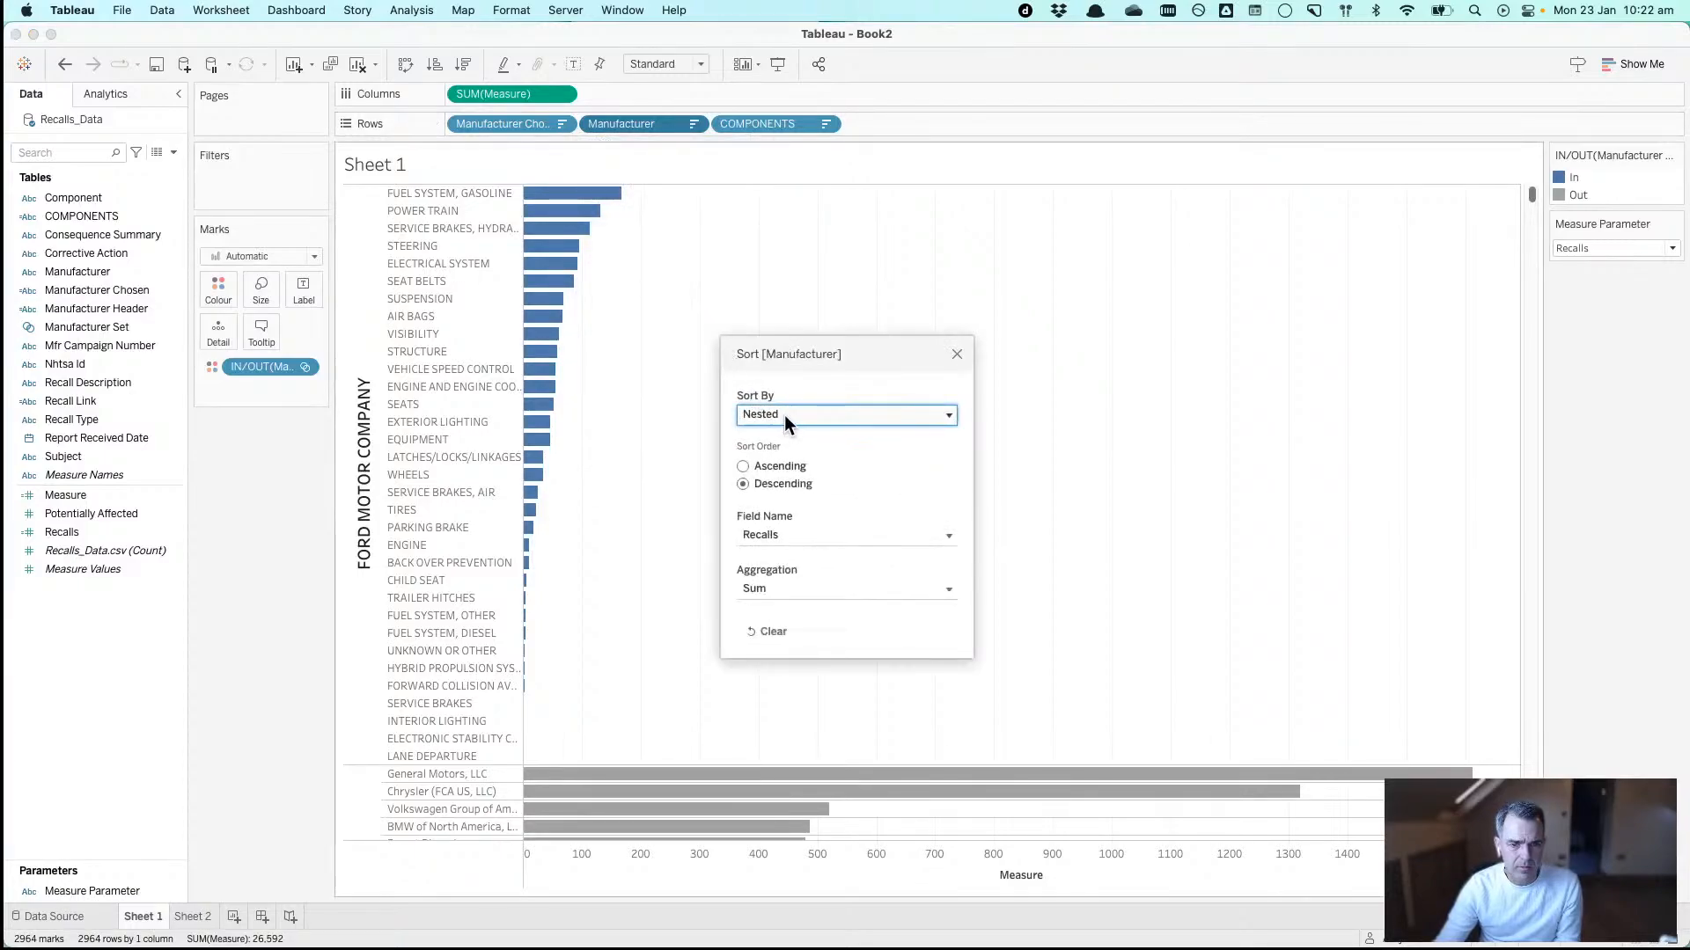
pyautogui.click(789, 532)
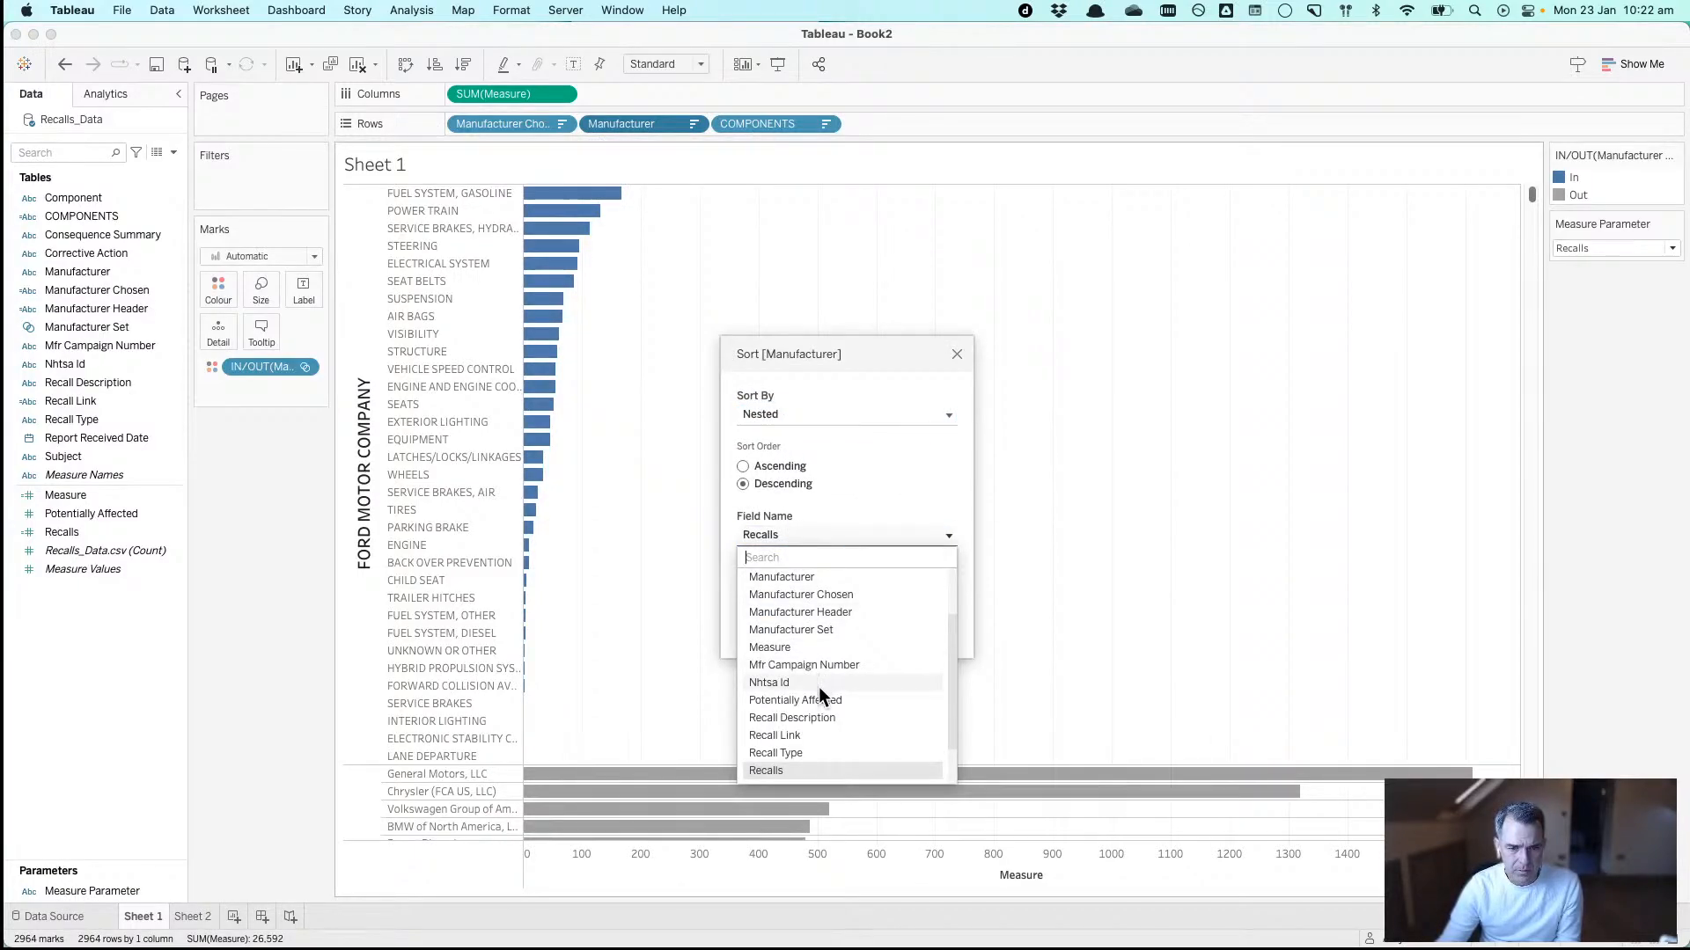
pyautogui.click(817, 699)
pyautogui.click(789, 539)
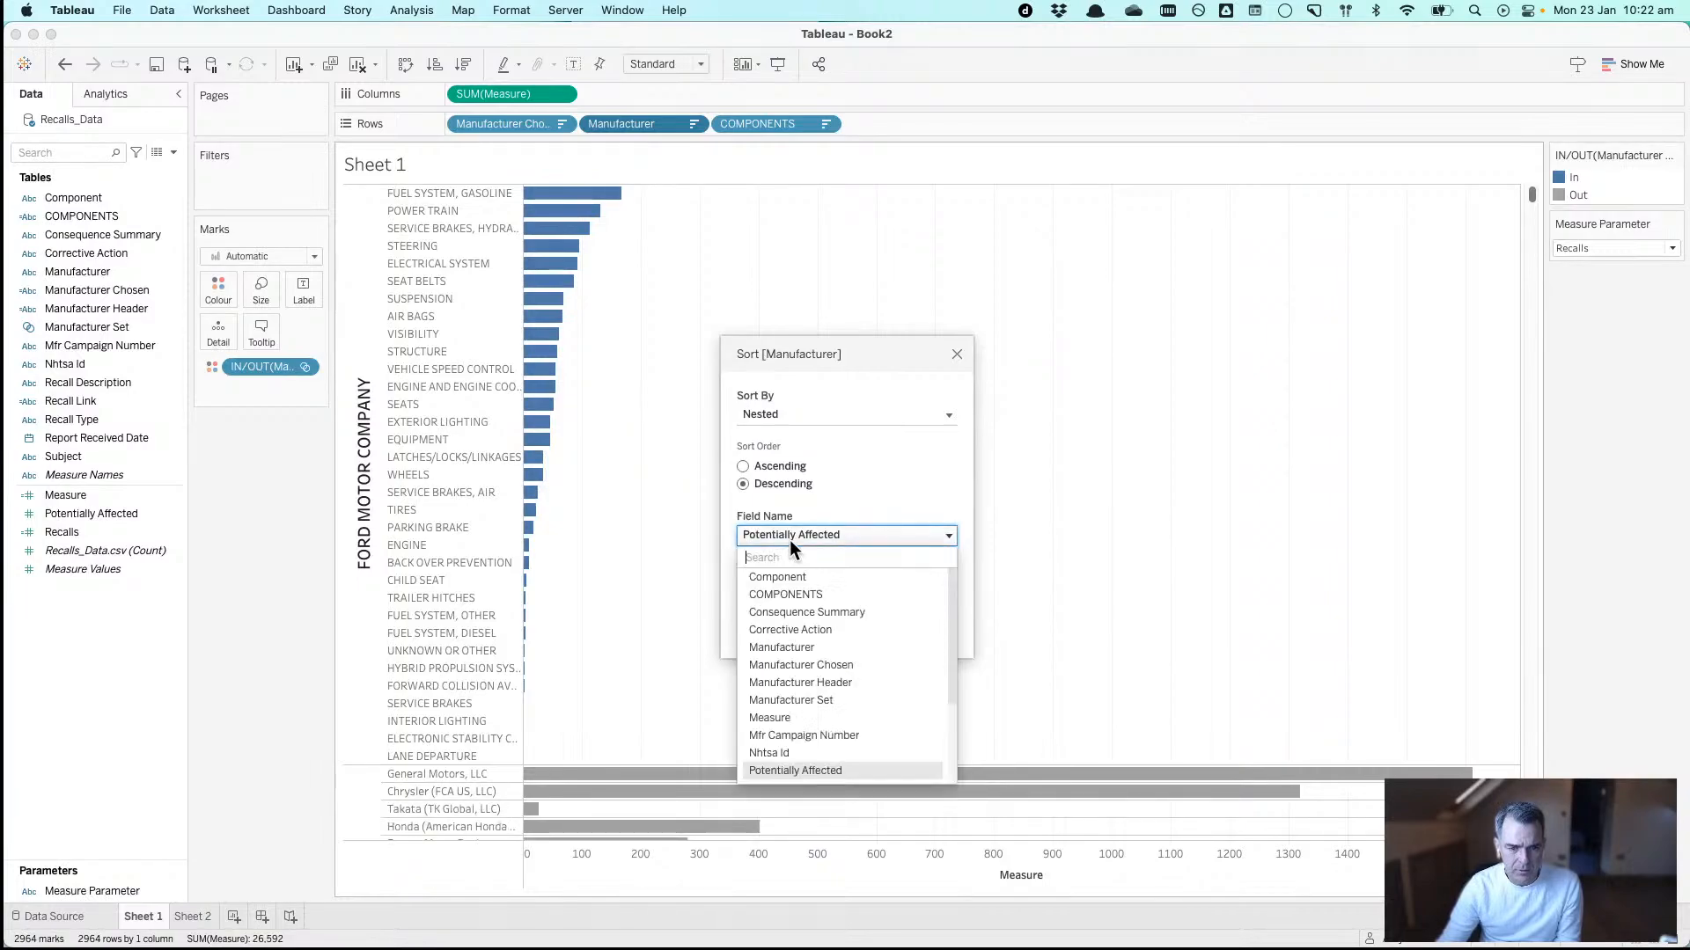
pyautogui.click(794, 713)
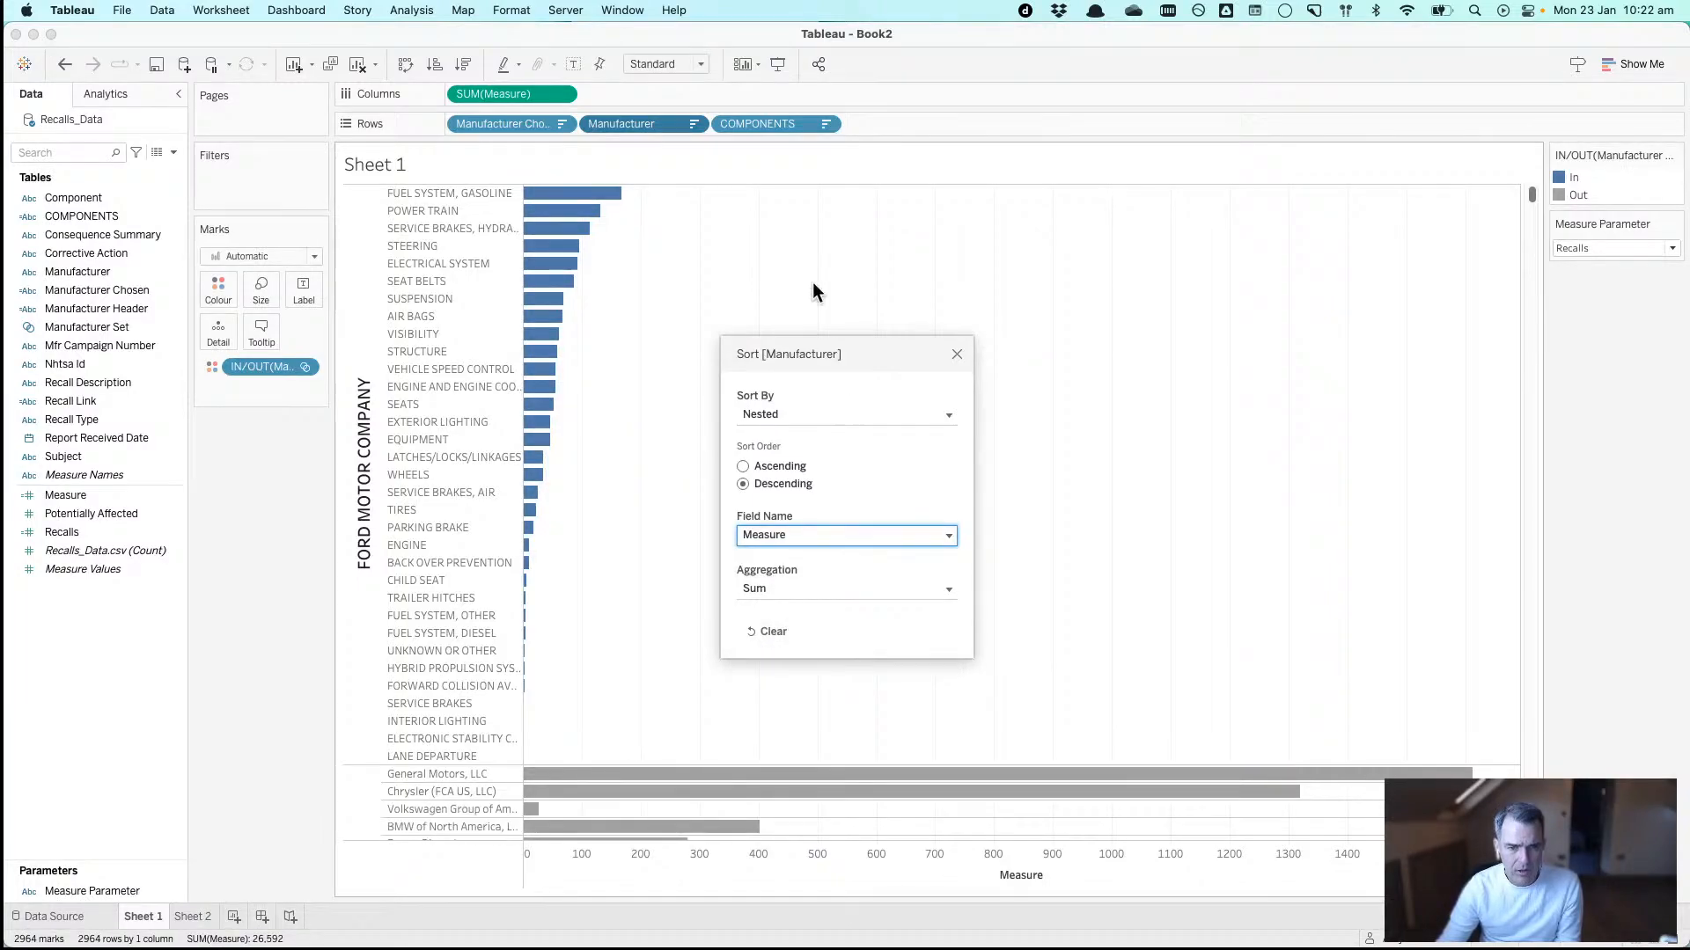
pyautogui.click(957, 355)
# - Set the COMPONENTS field's nested descending sort to use the sum of Potentially Affected
pyautogui.click(825, 124)
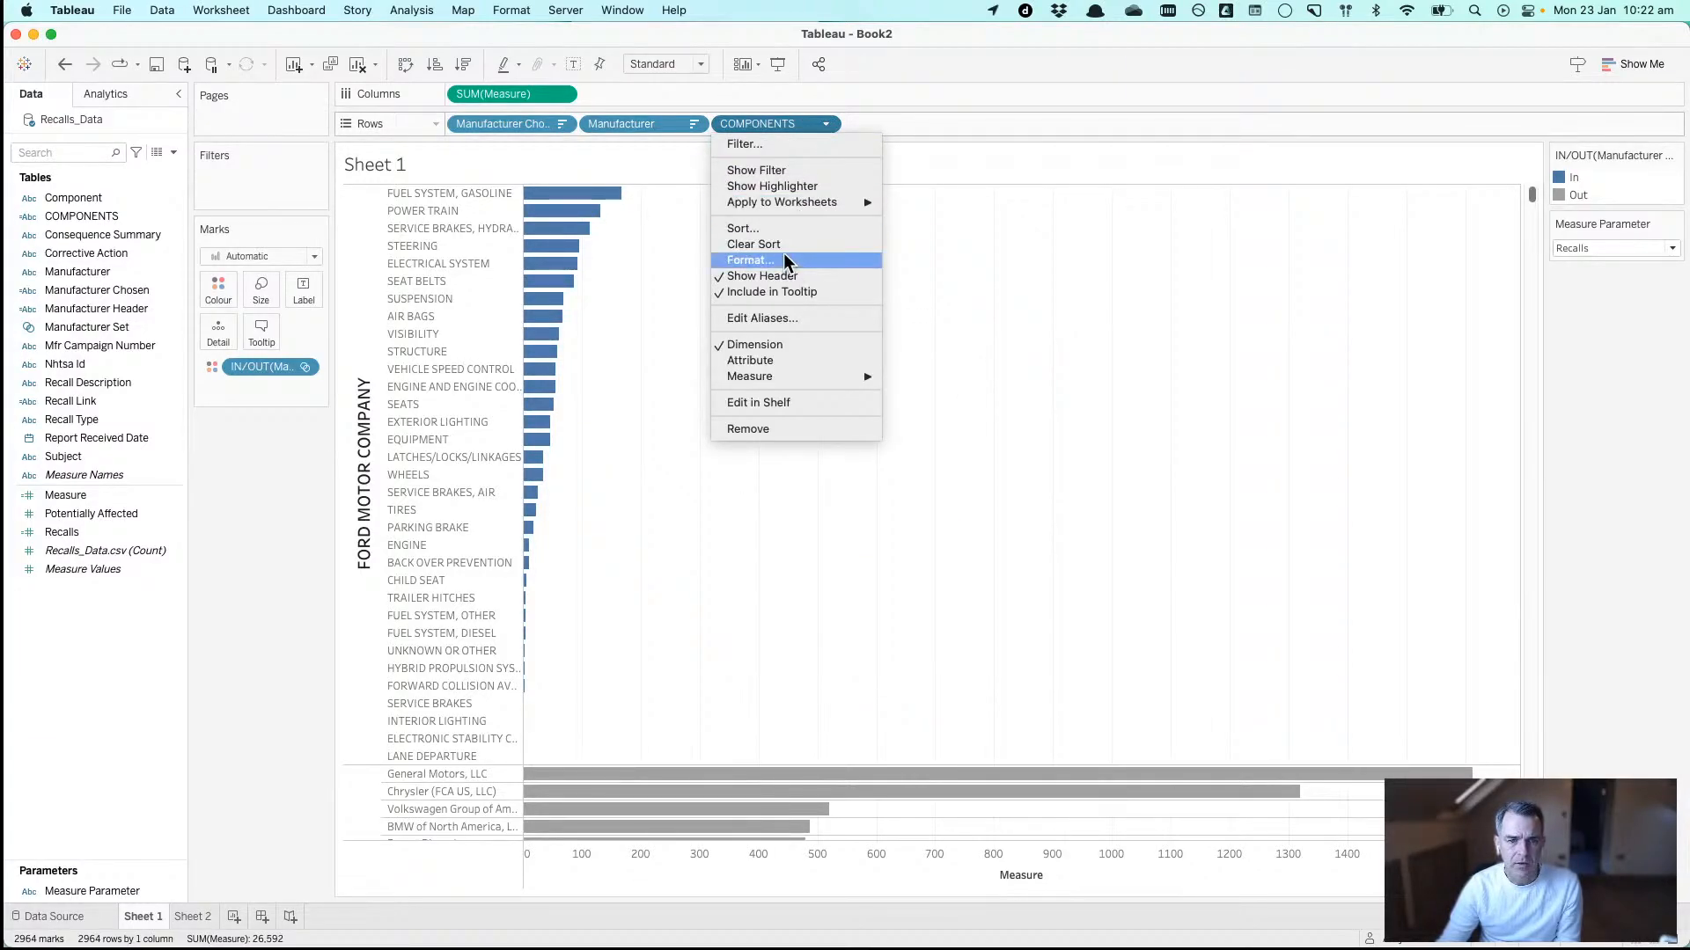
pyautogui.click(748, 228)
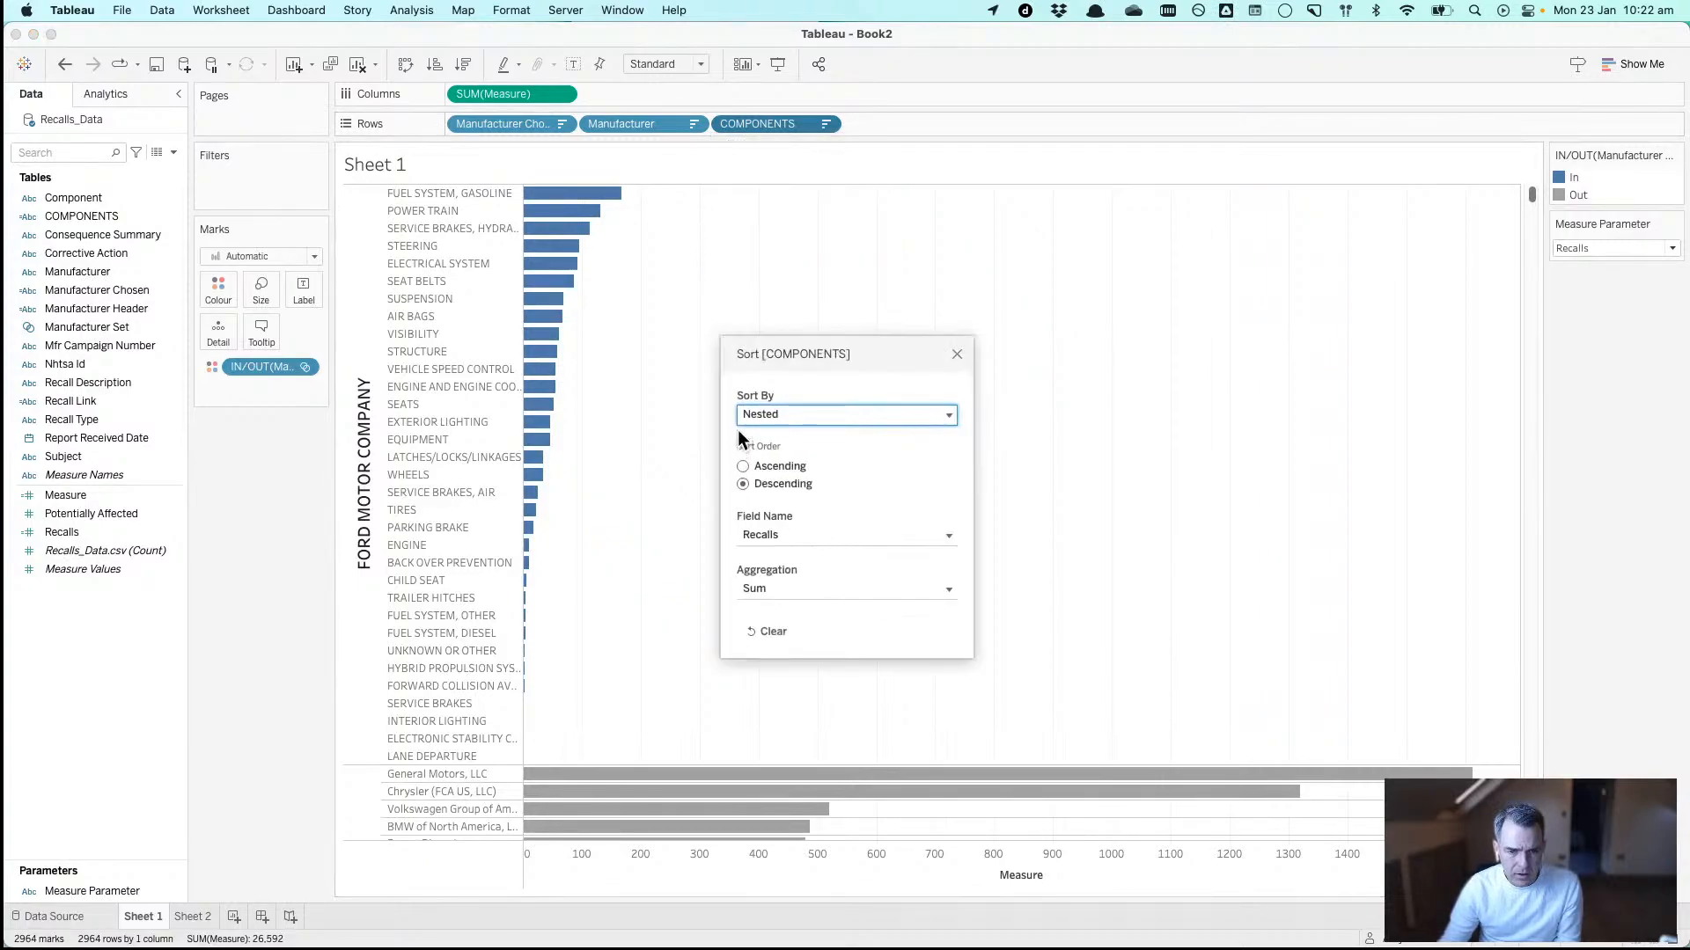
pyautogui.click(784, 531)
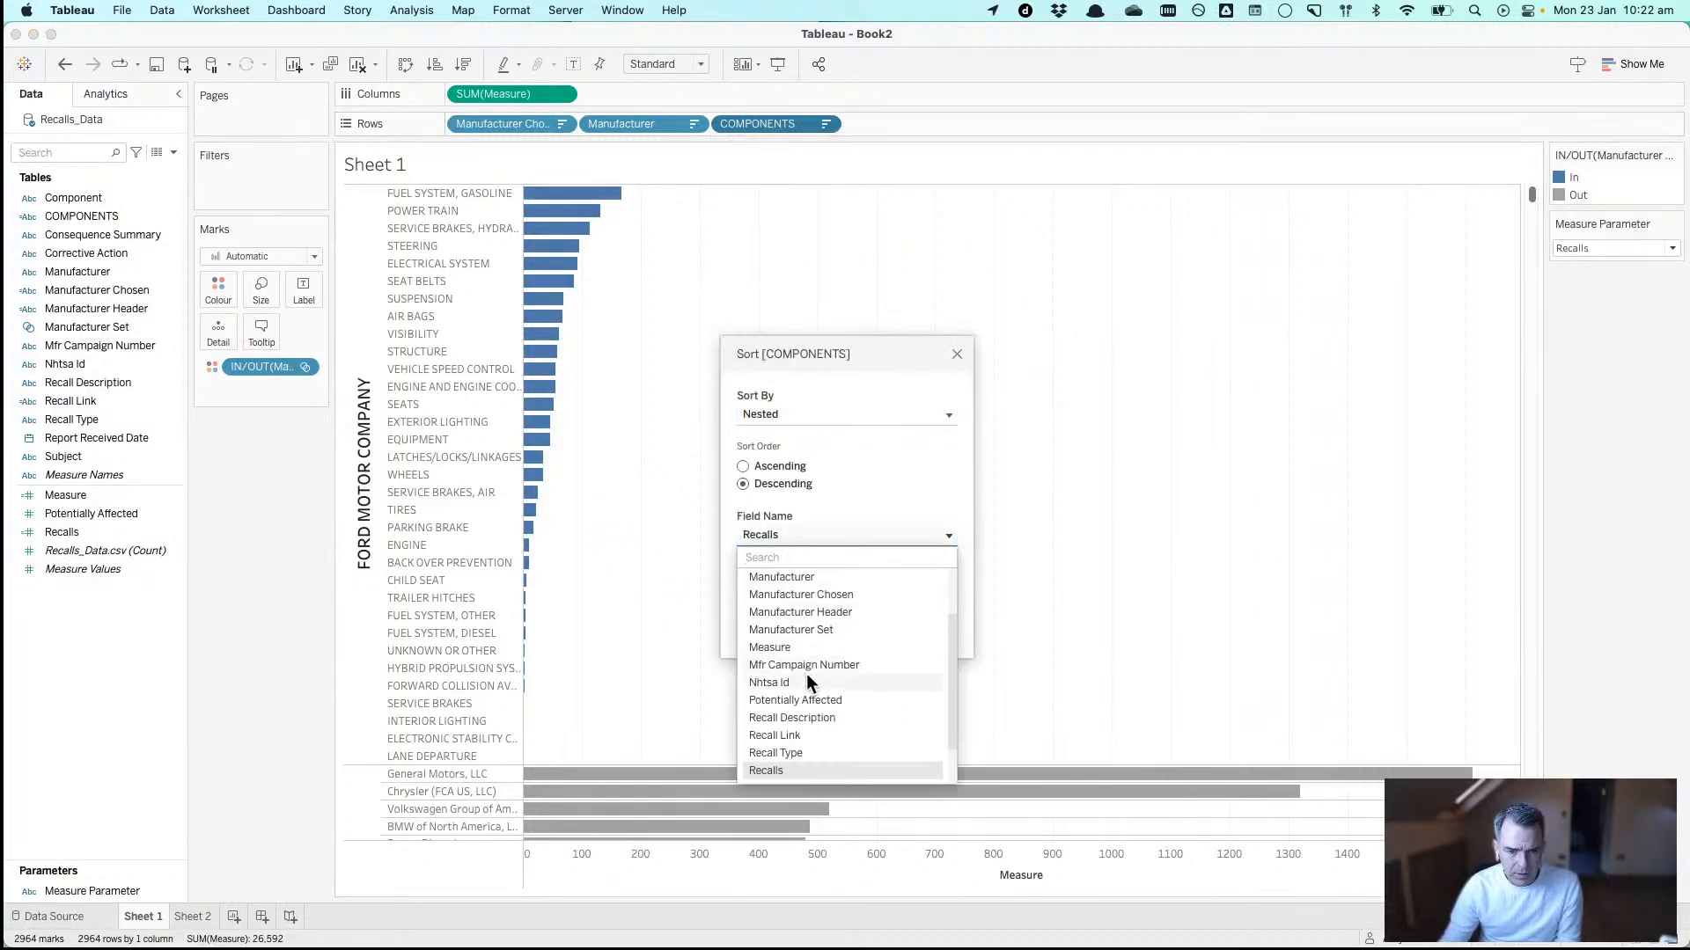
pyautogui.click(806, 700)
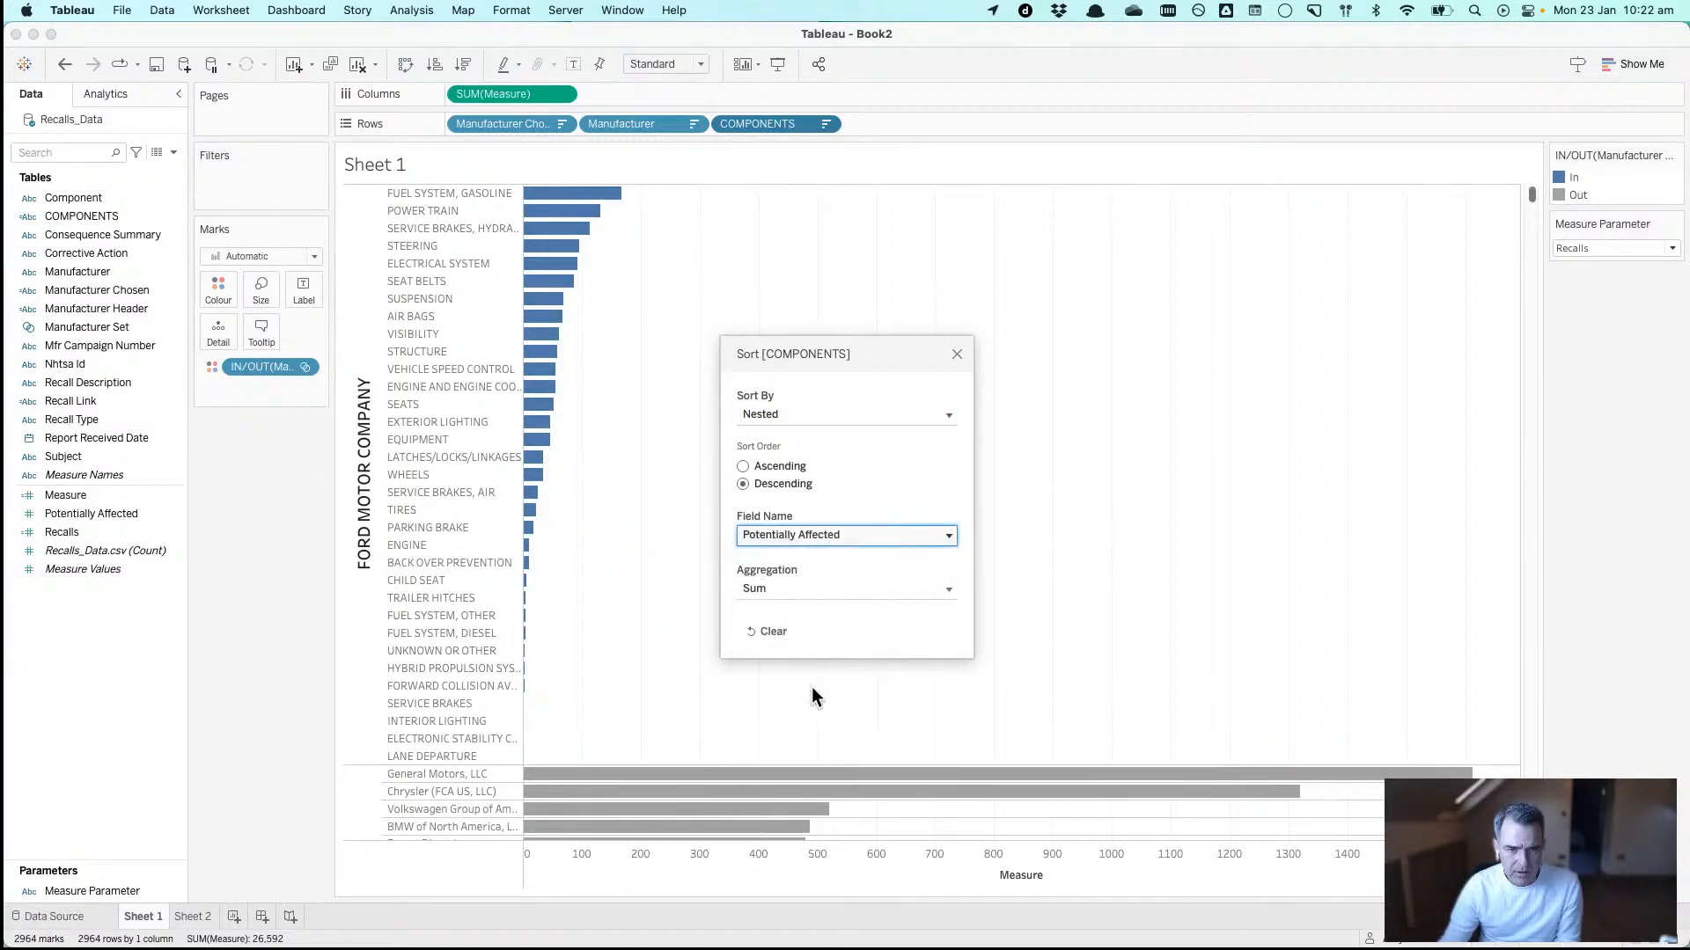
pyautogui.click(956, 355)
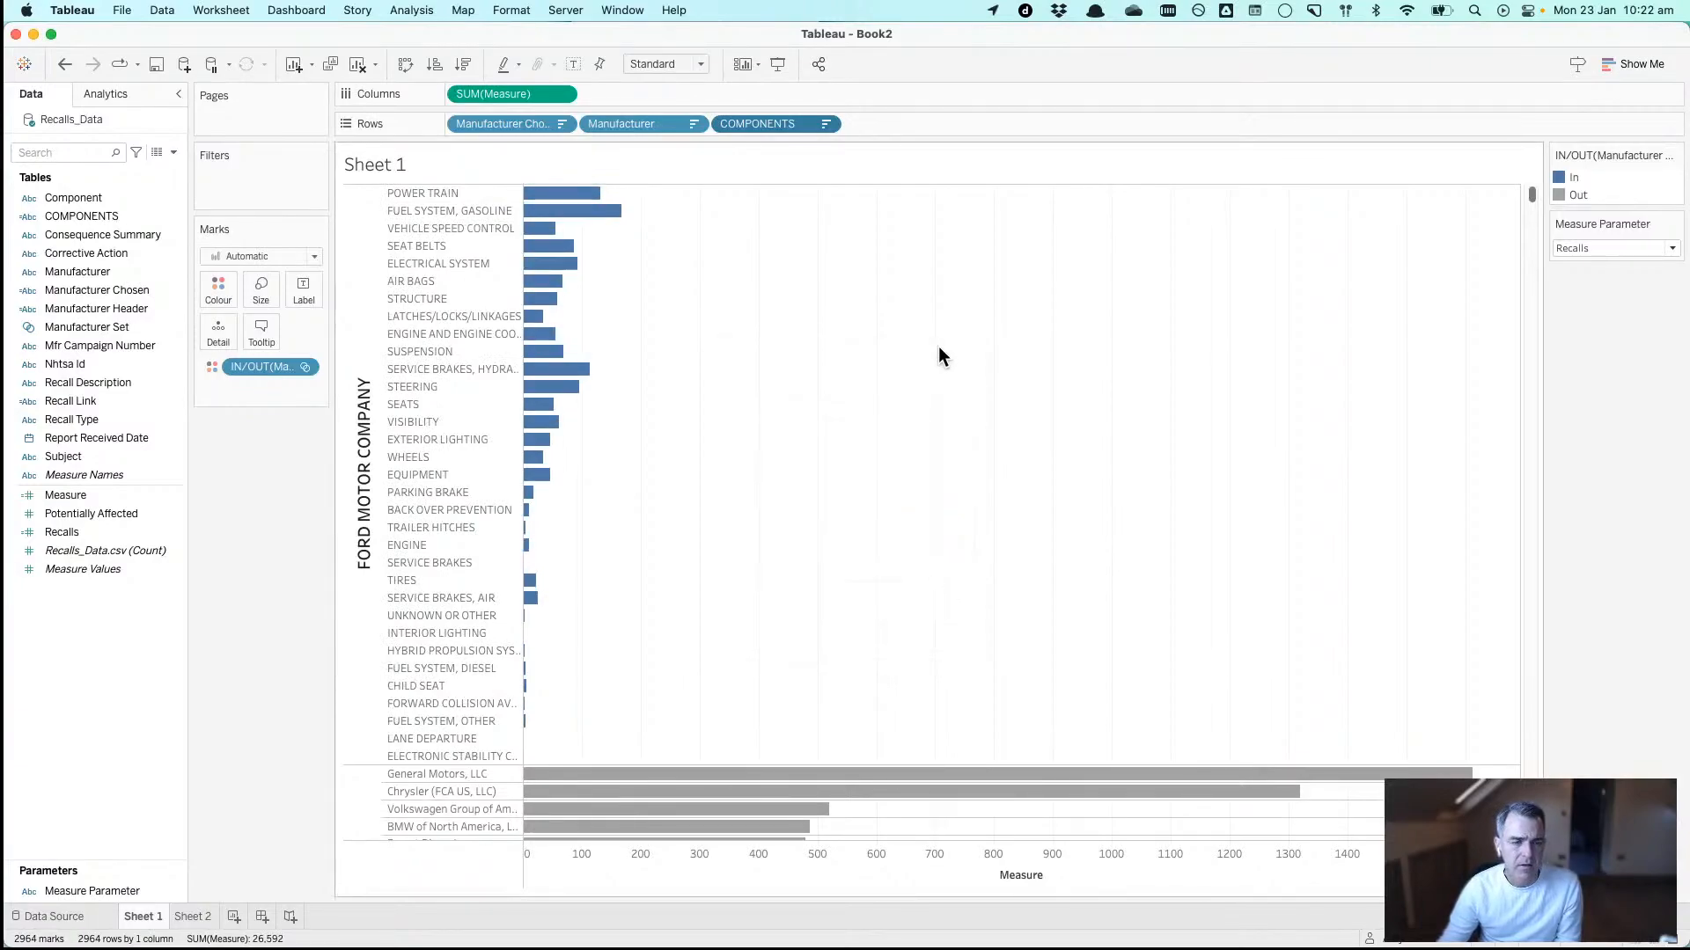
# - Switch Measure Parameter to Potentially Affected and back to Recalls to check the component order
pyautogui.click(1633, 250)
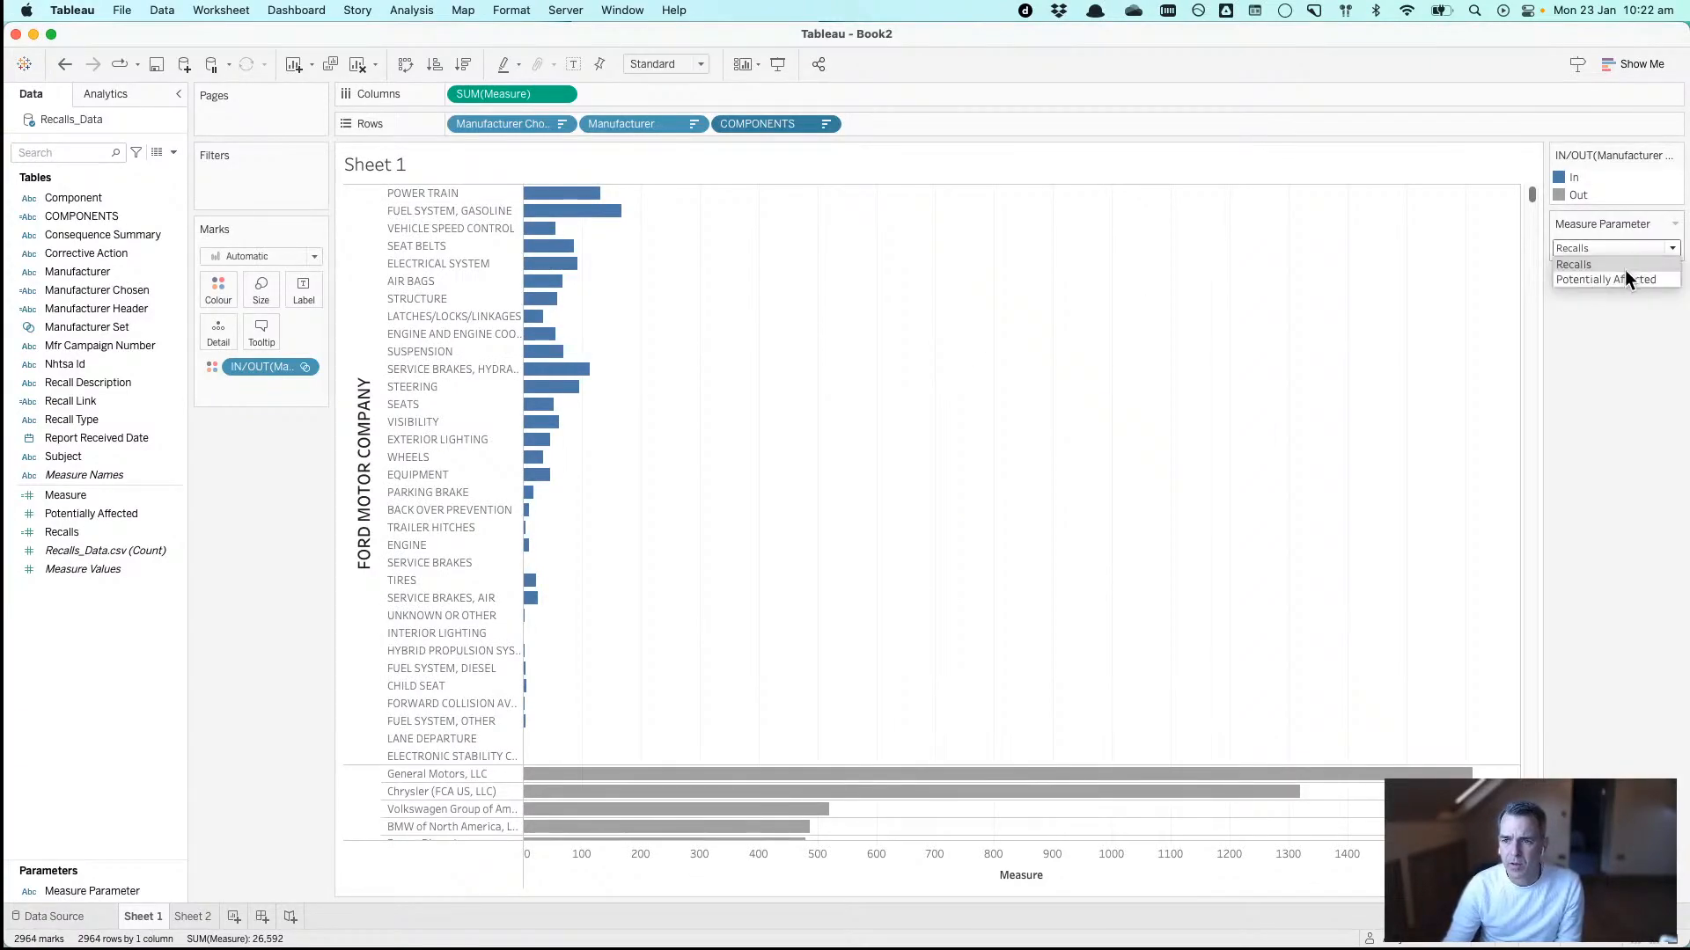
pyautogui.click(1623, 273)
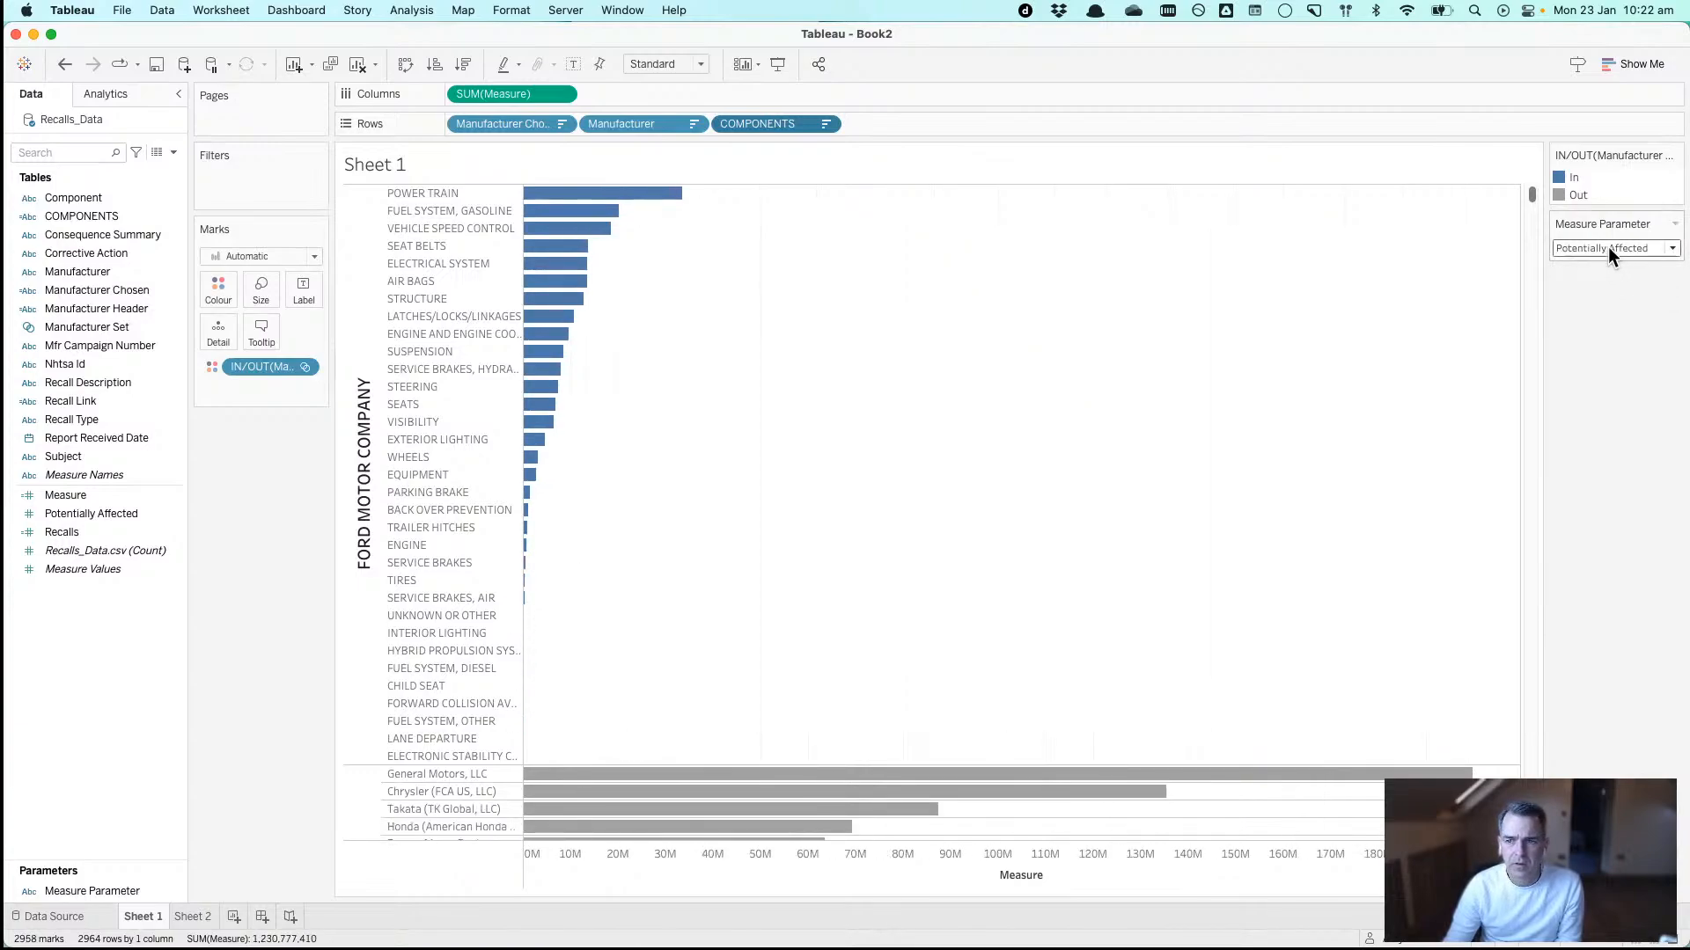
pyautogui.click(1608, 252)
pyautogui.click(1607, 260)
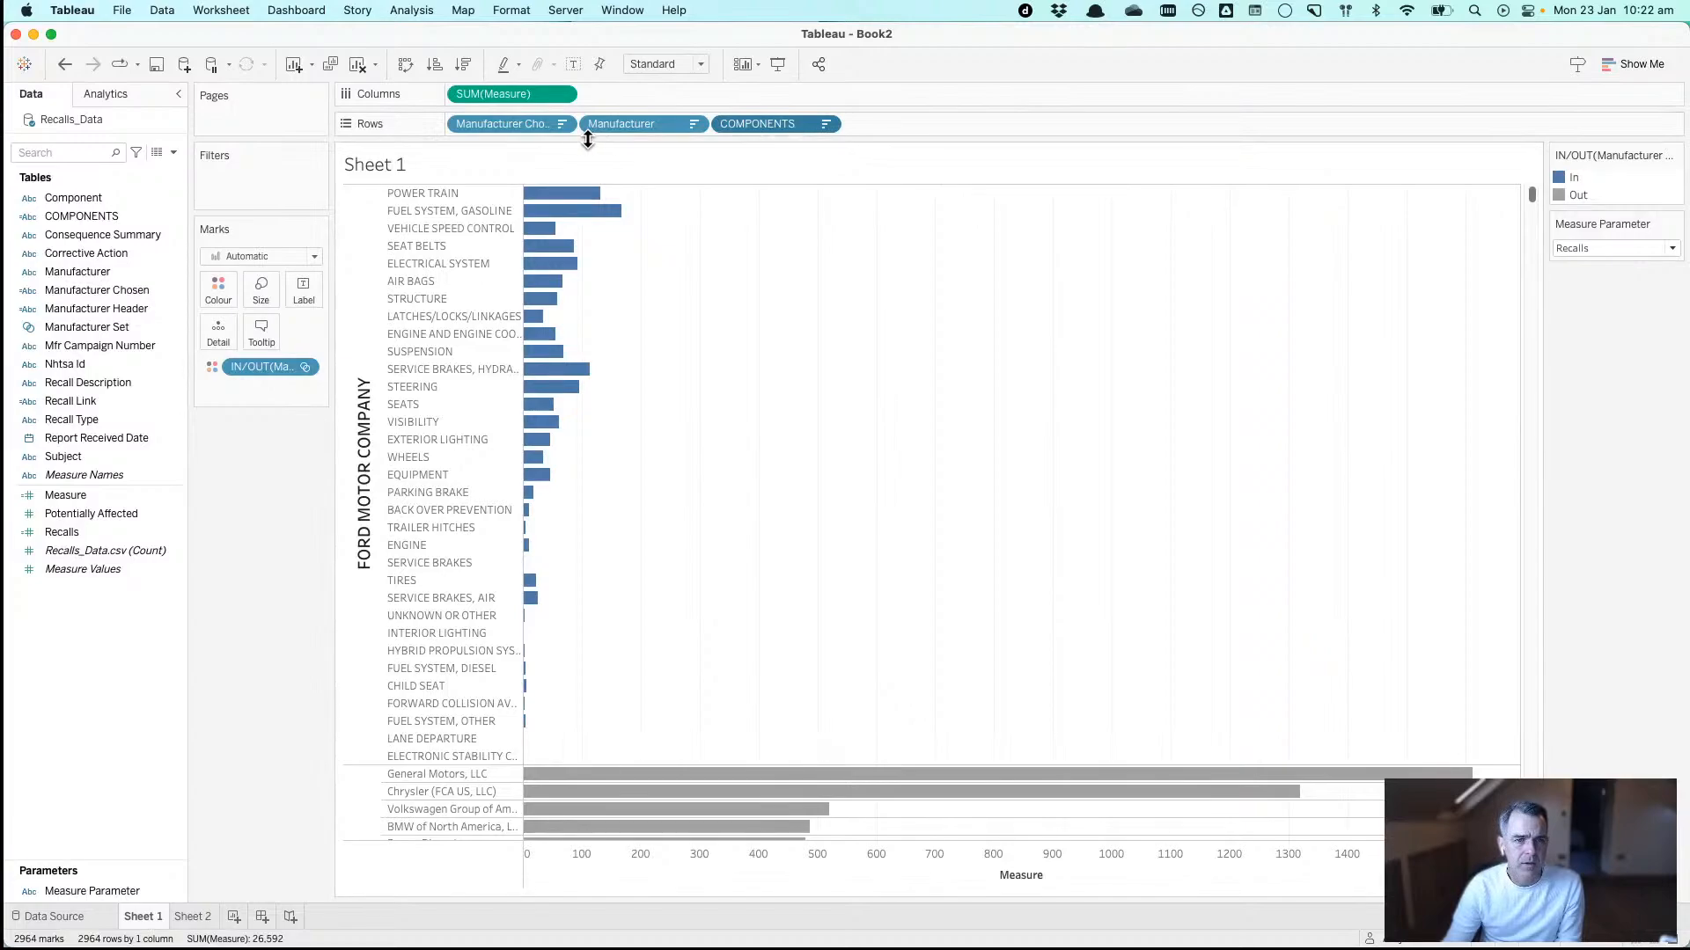
# - Change the sort field of COMPONENTS to Measure, keeping the nested descending order
pyautogui.click(826, 124)
pyautogui.click(786, 228)
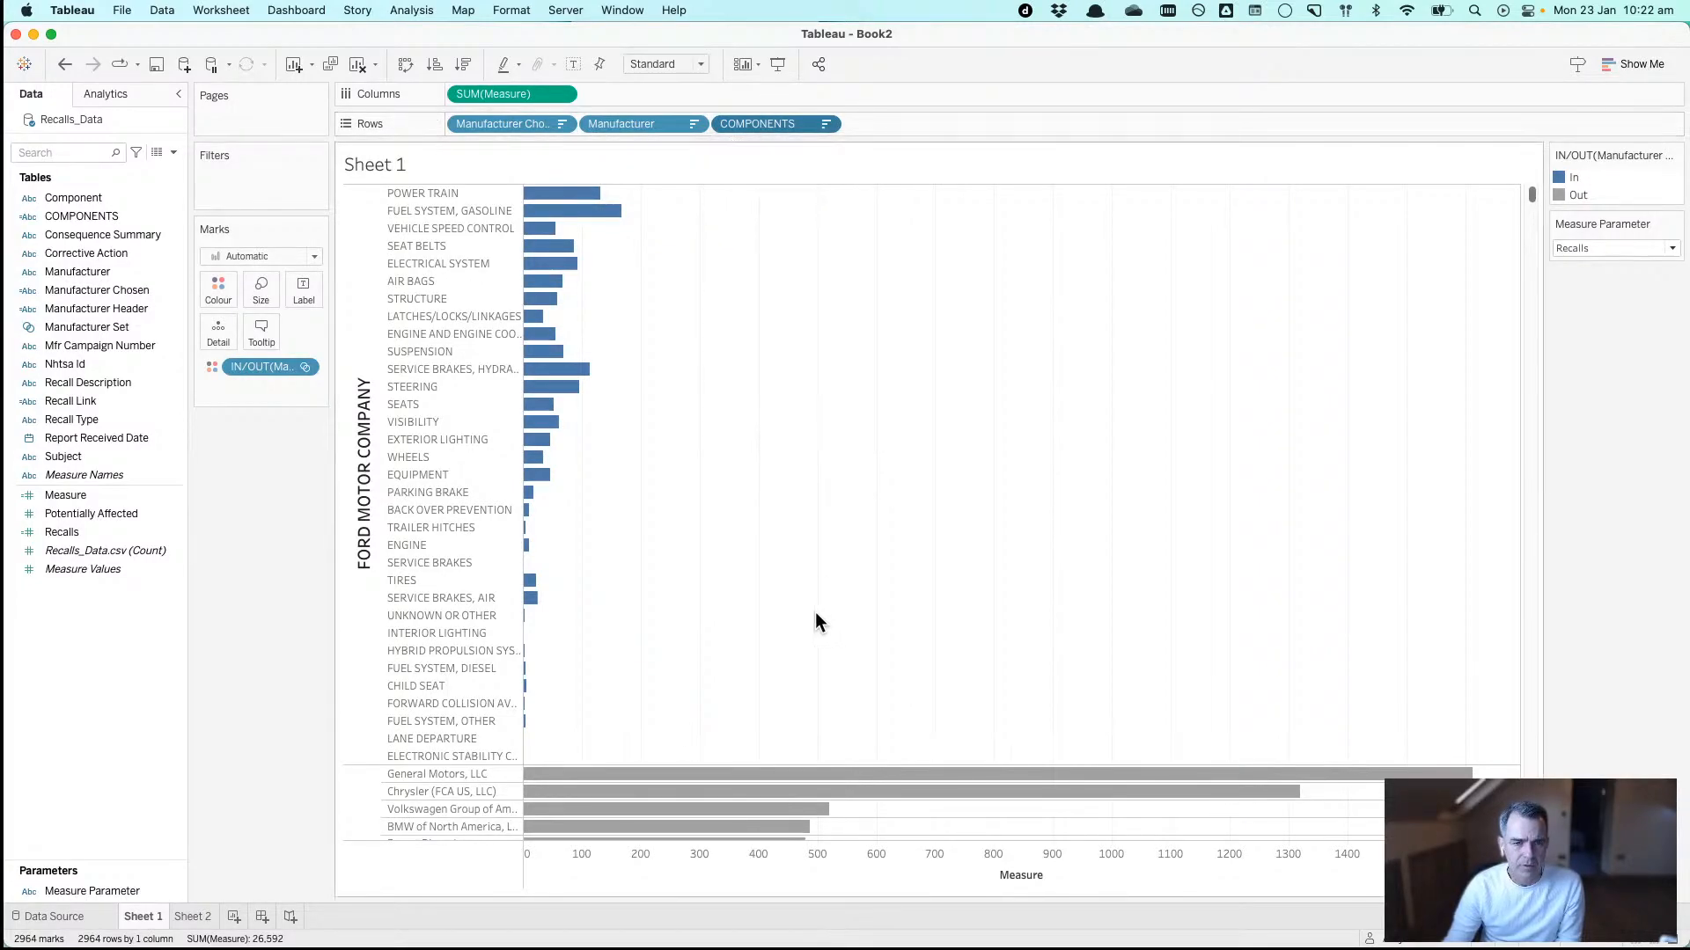
pyautogui.click(822, 536)
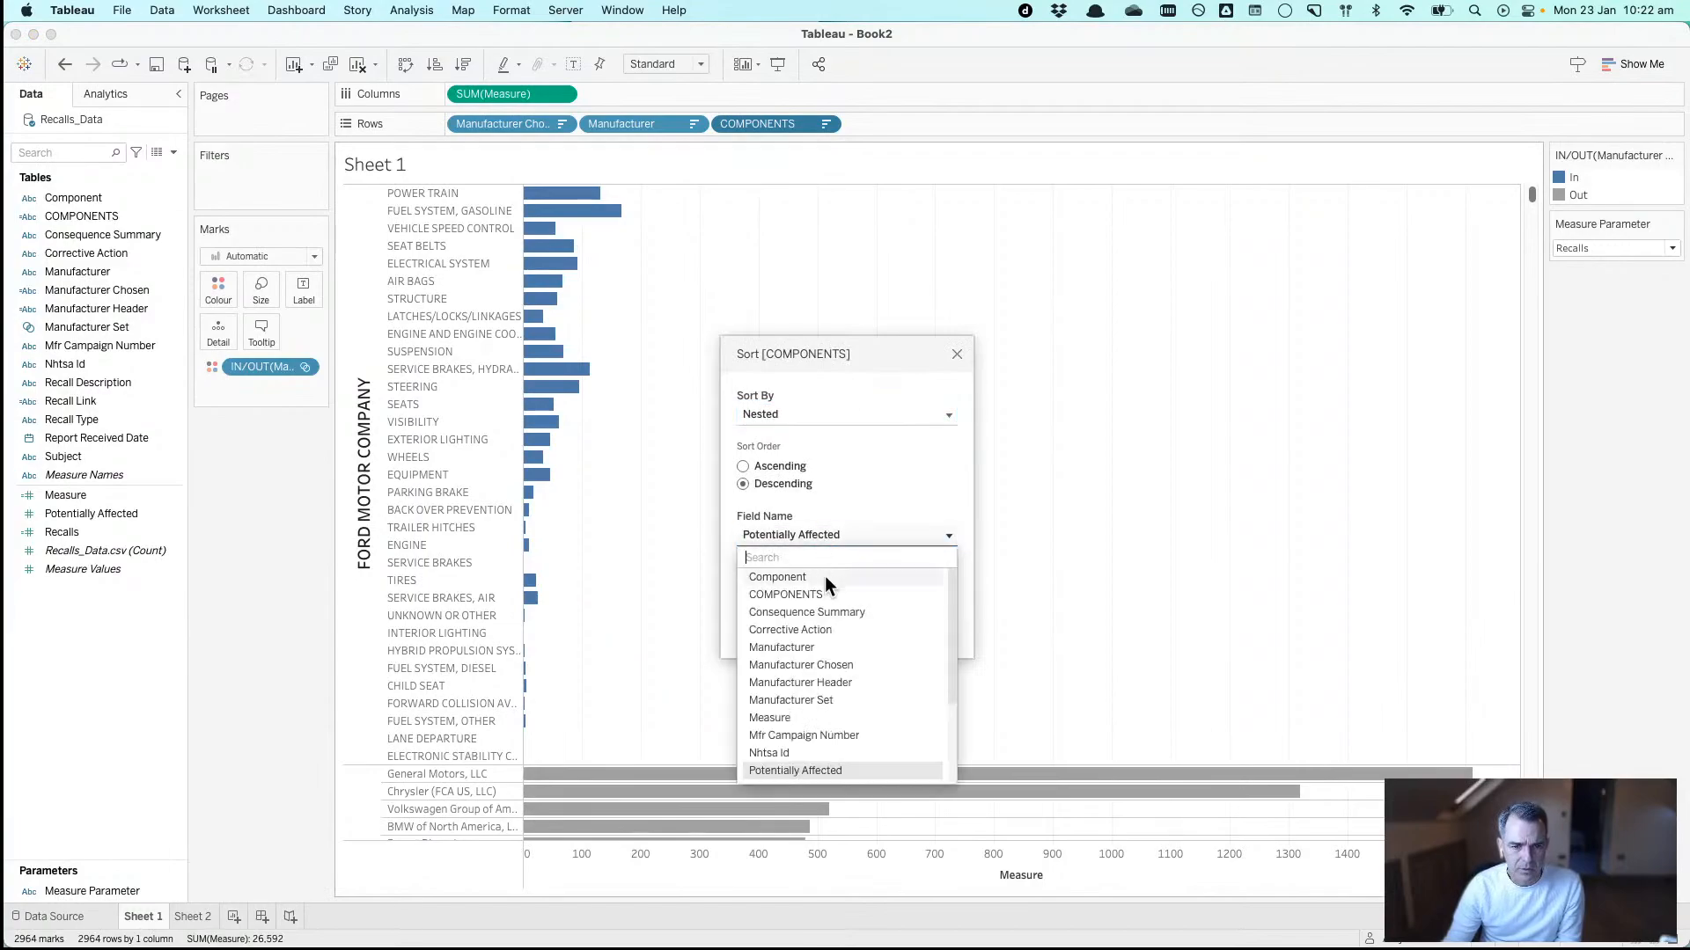
pyautogui.click(811, 716)
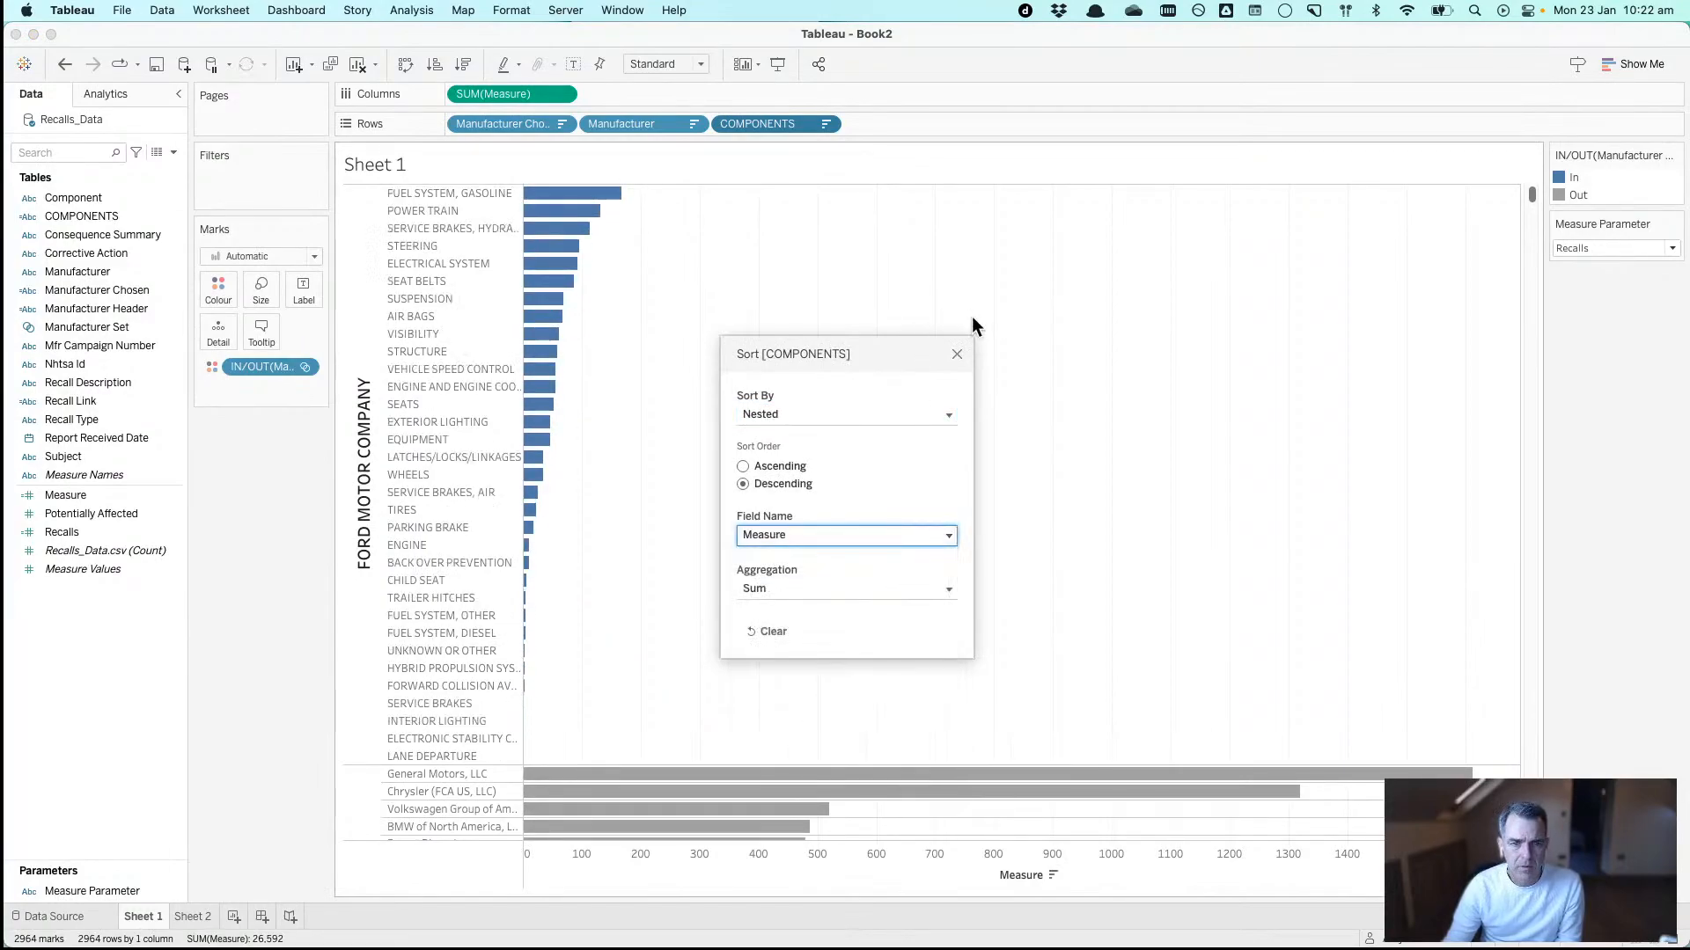
pyautogui.click(956, 353)
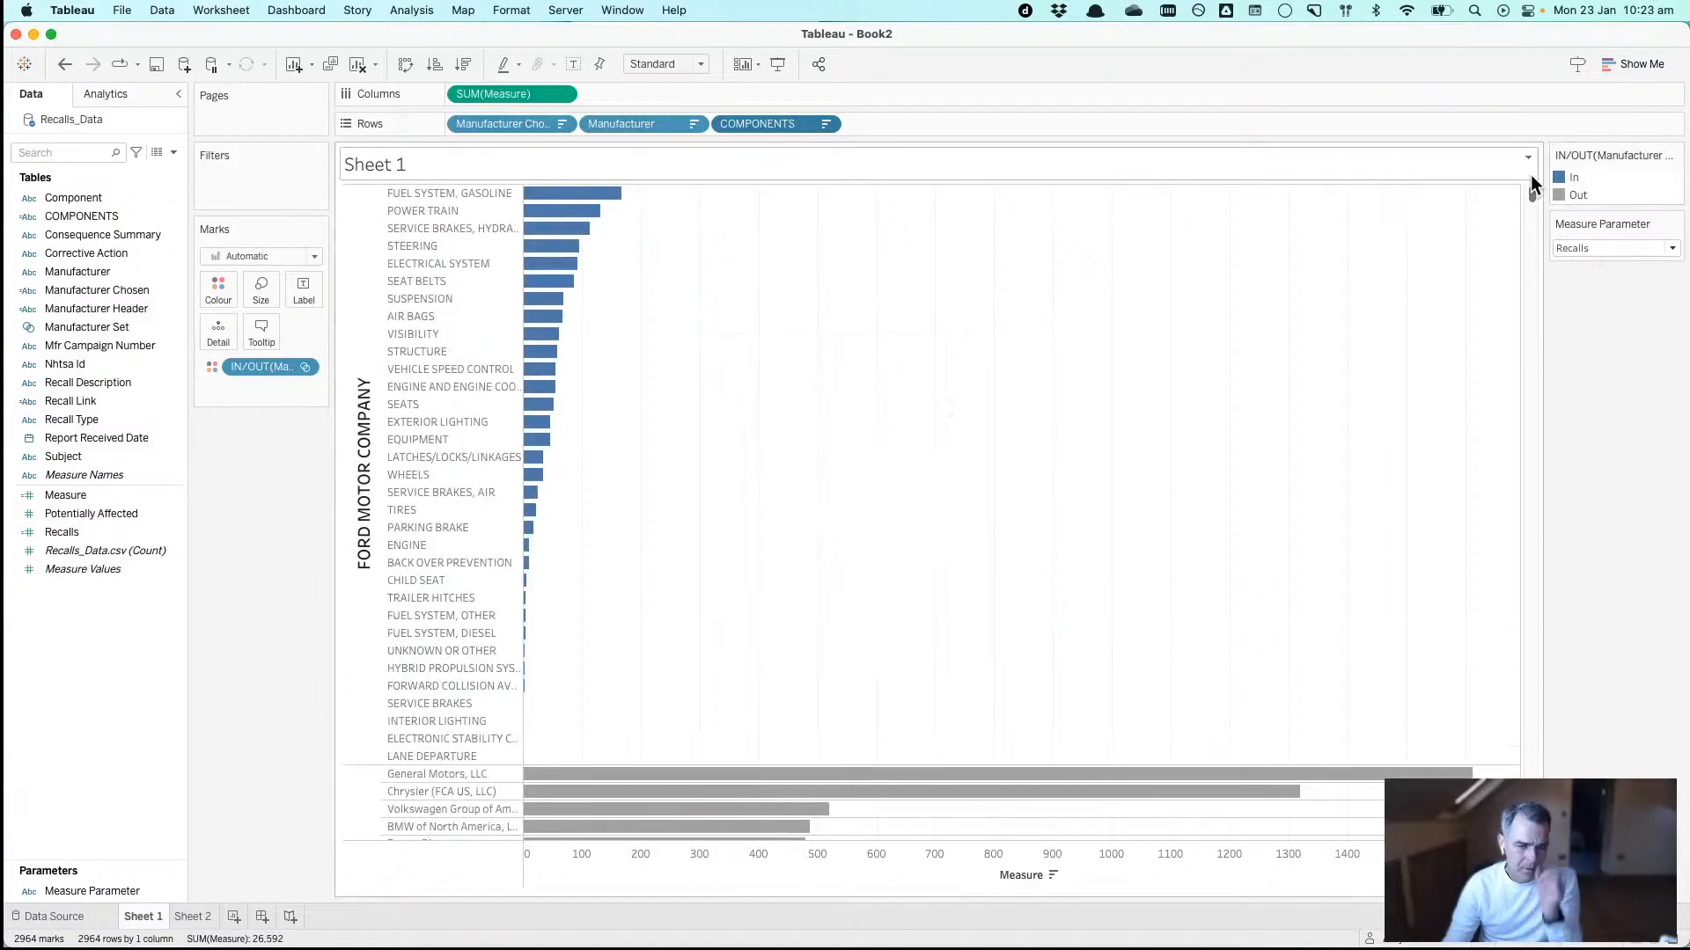
# - Test the Measure-based sorting by setting Measure Parameter to Potentially Affected and returning it to Recalls
pyautogui.click(1576, 248)
pyautogui.click(1584, 278)
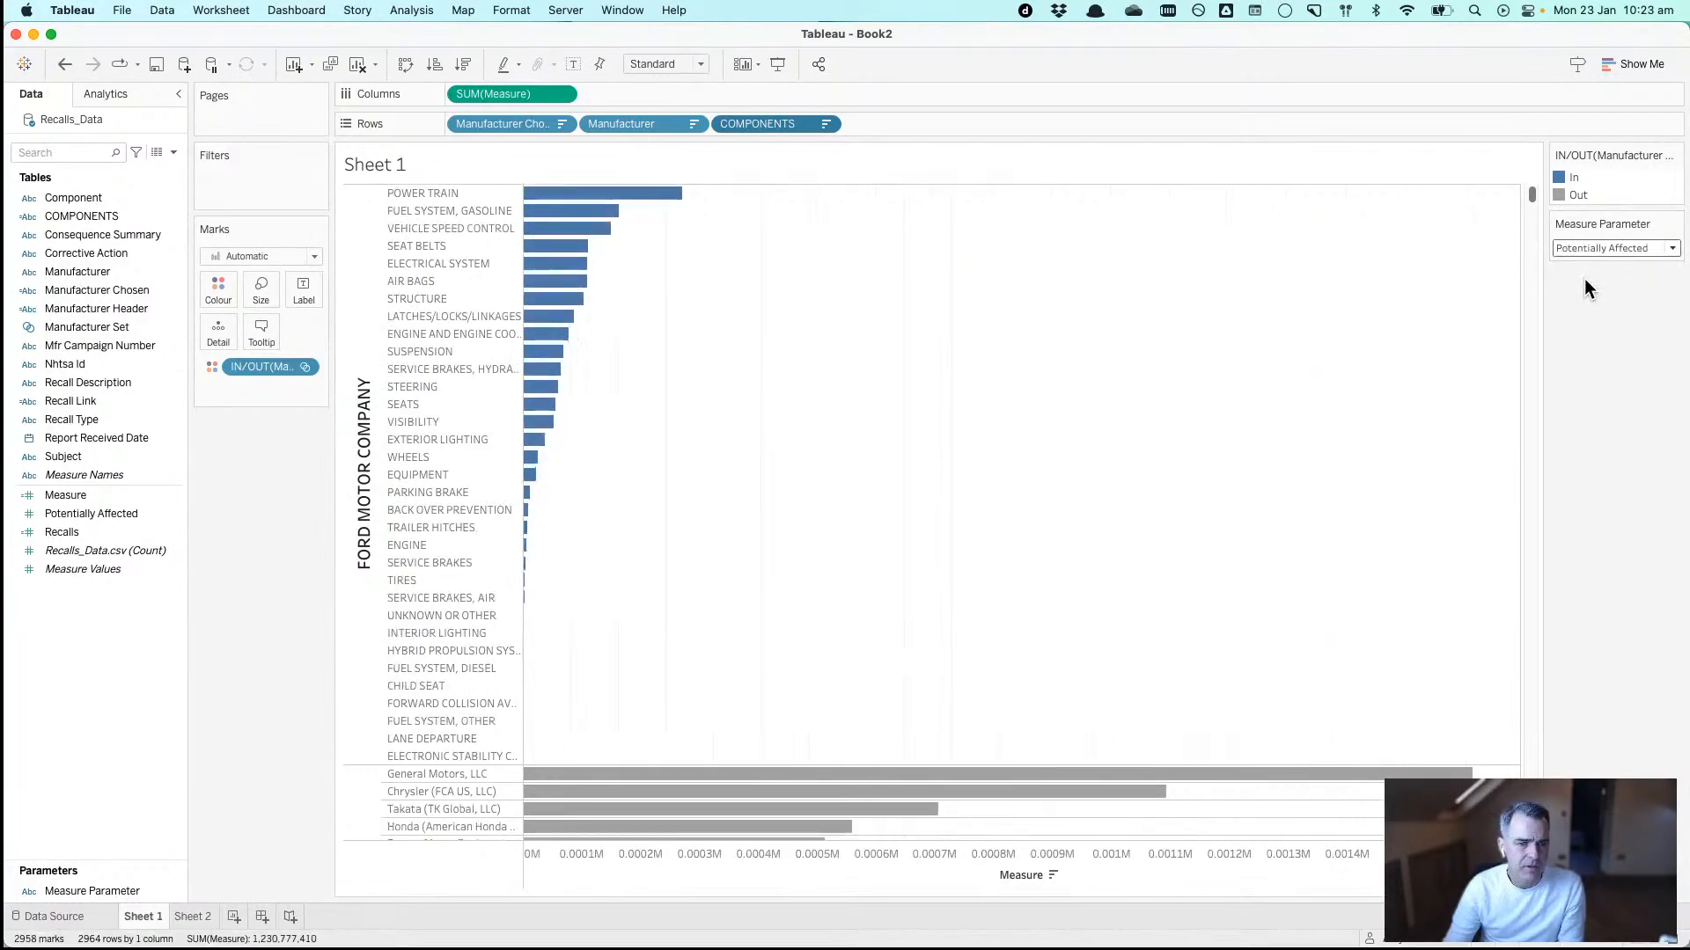
pyautogui.click(1570, 247)
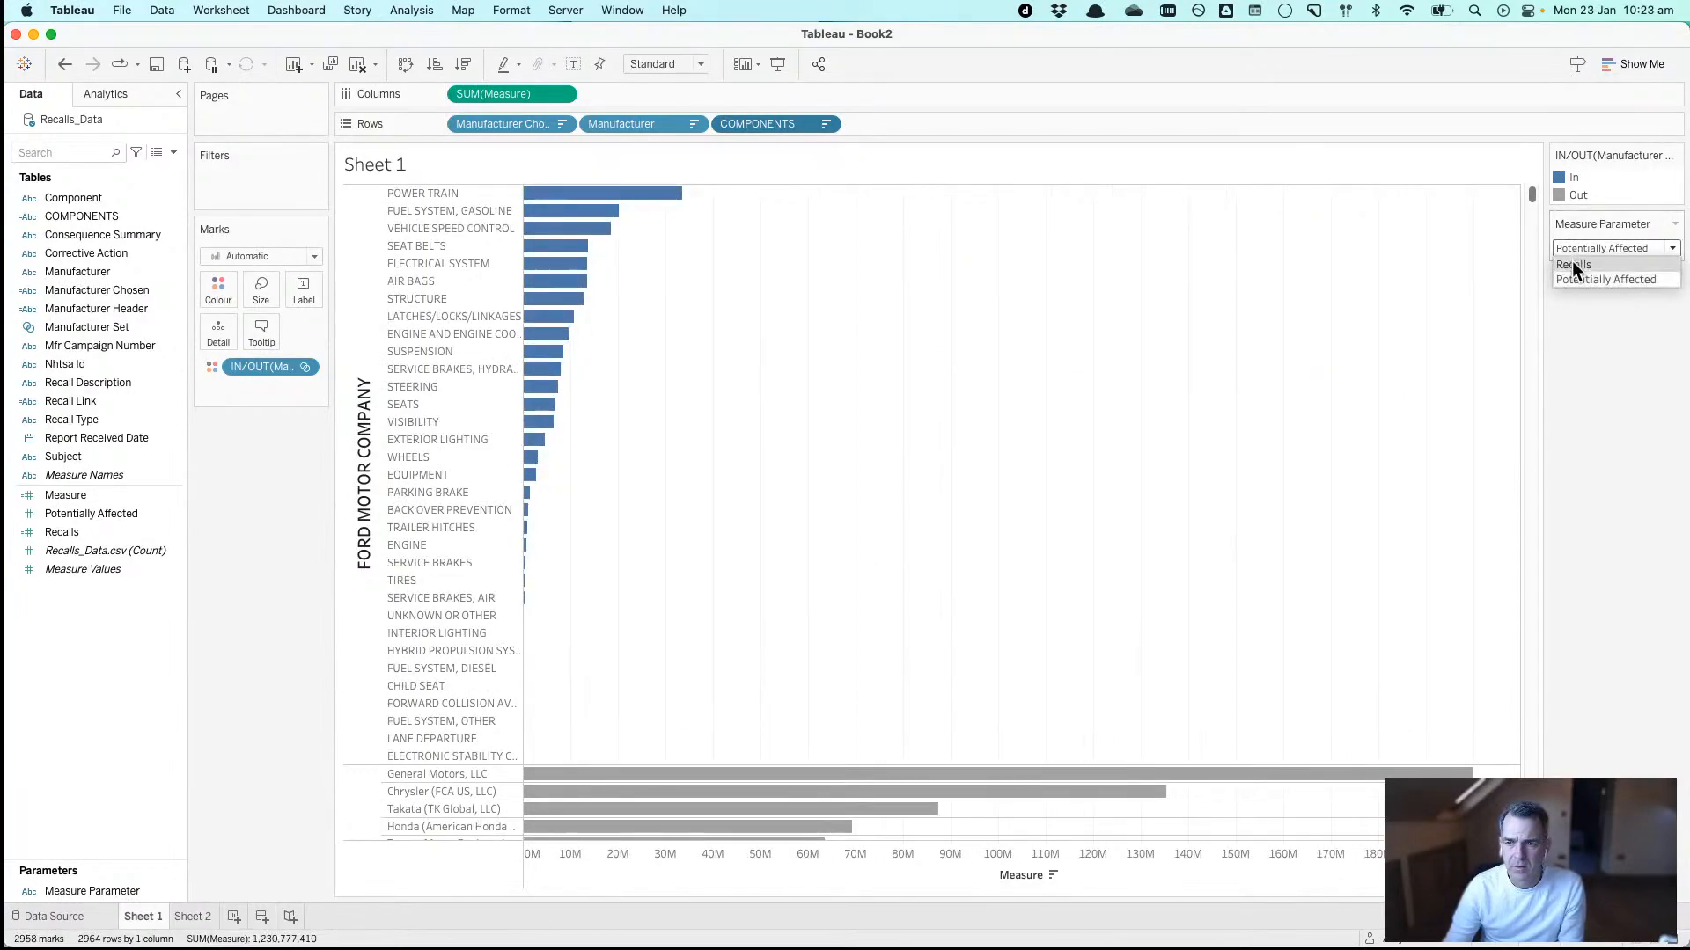
pyautogui.click(1573, 265)
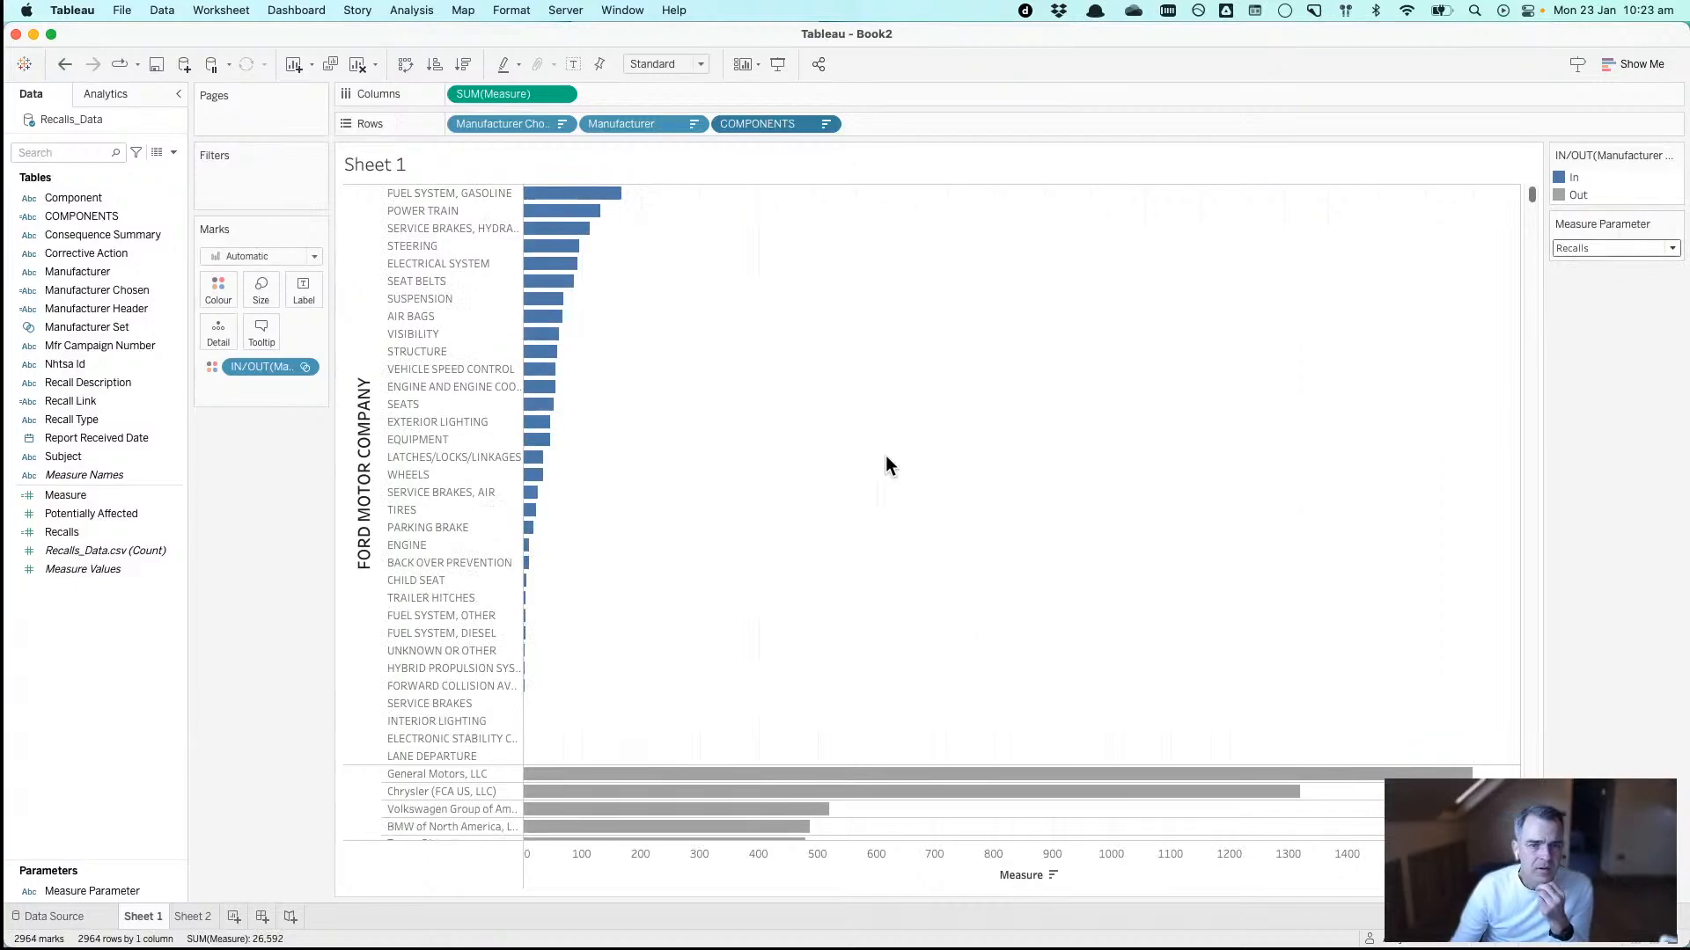
# - Collapse Ford Motor Company's components and expand those of BMW of North America, LLC
pyautogui.click(537, 247)
pyautogui.click(633, 350)
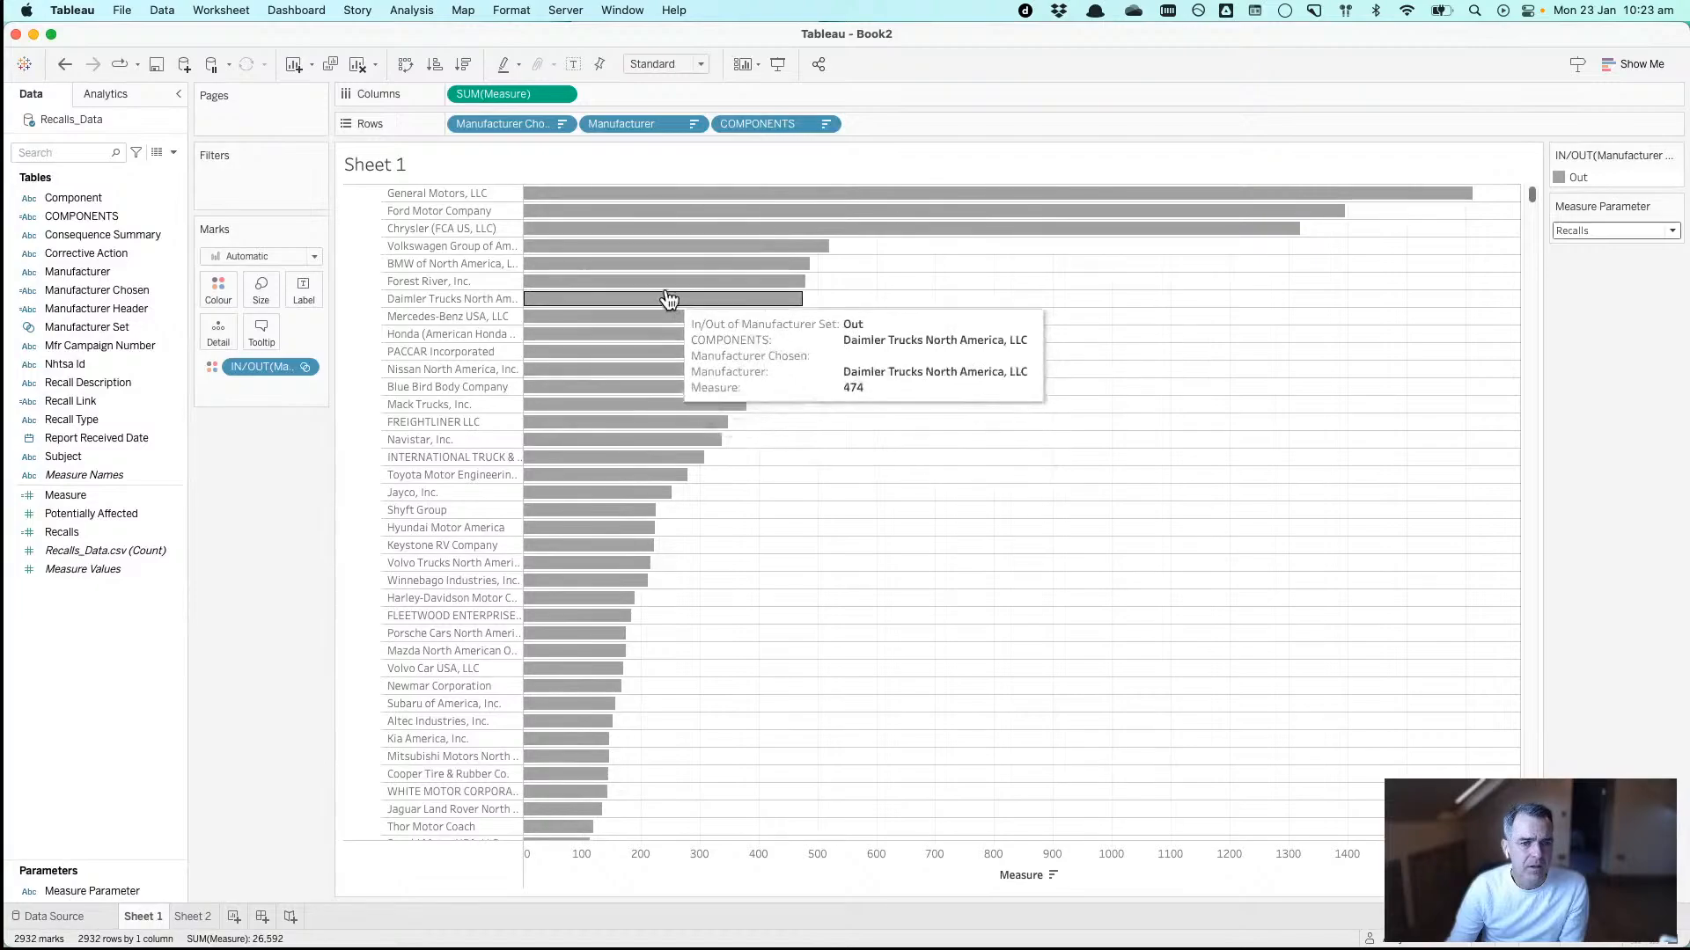
pyautogui.click(656, 266)
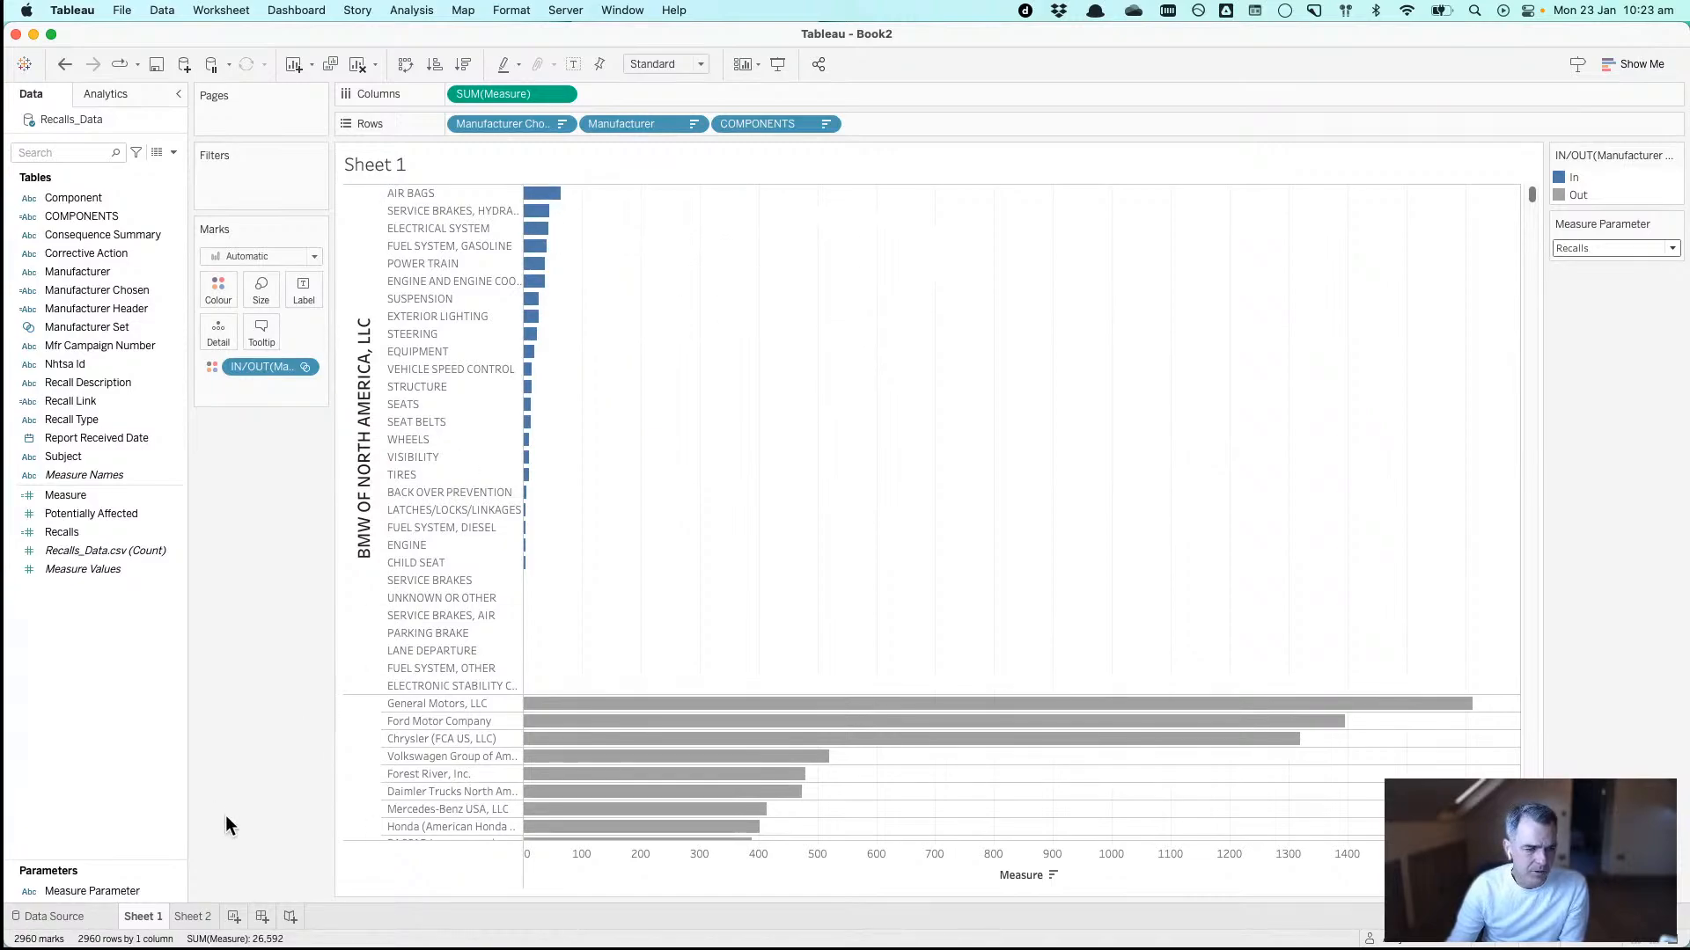
# - On Sheet 2, add Measure to Columns to chart it by Corrective Action
pyautogui.click(193, 916)
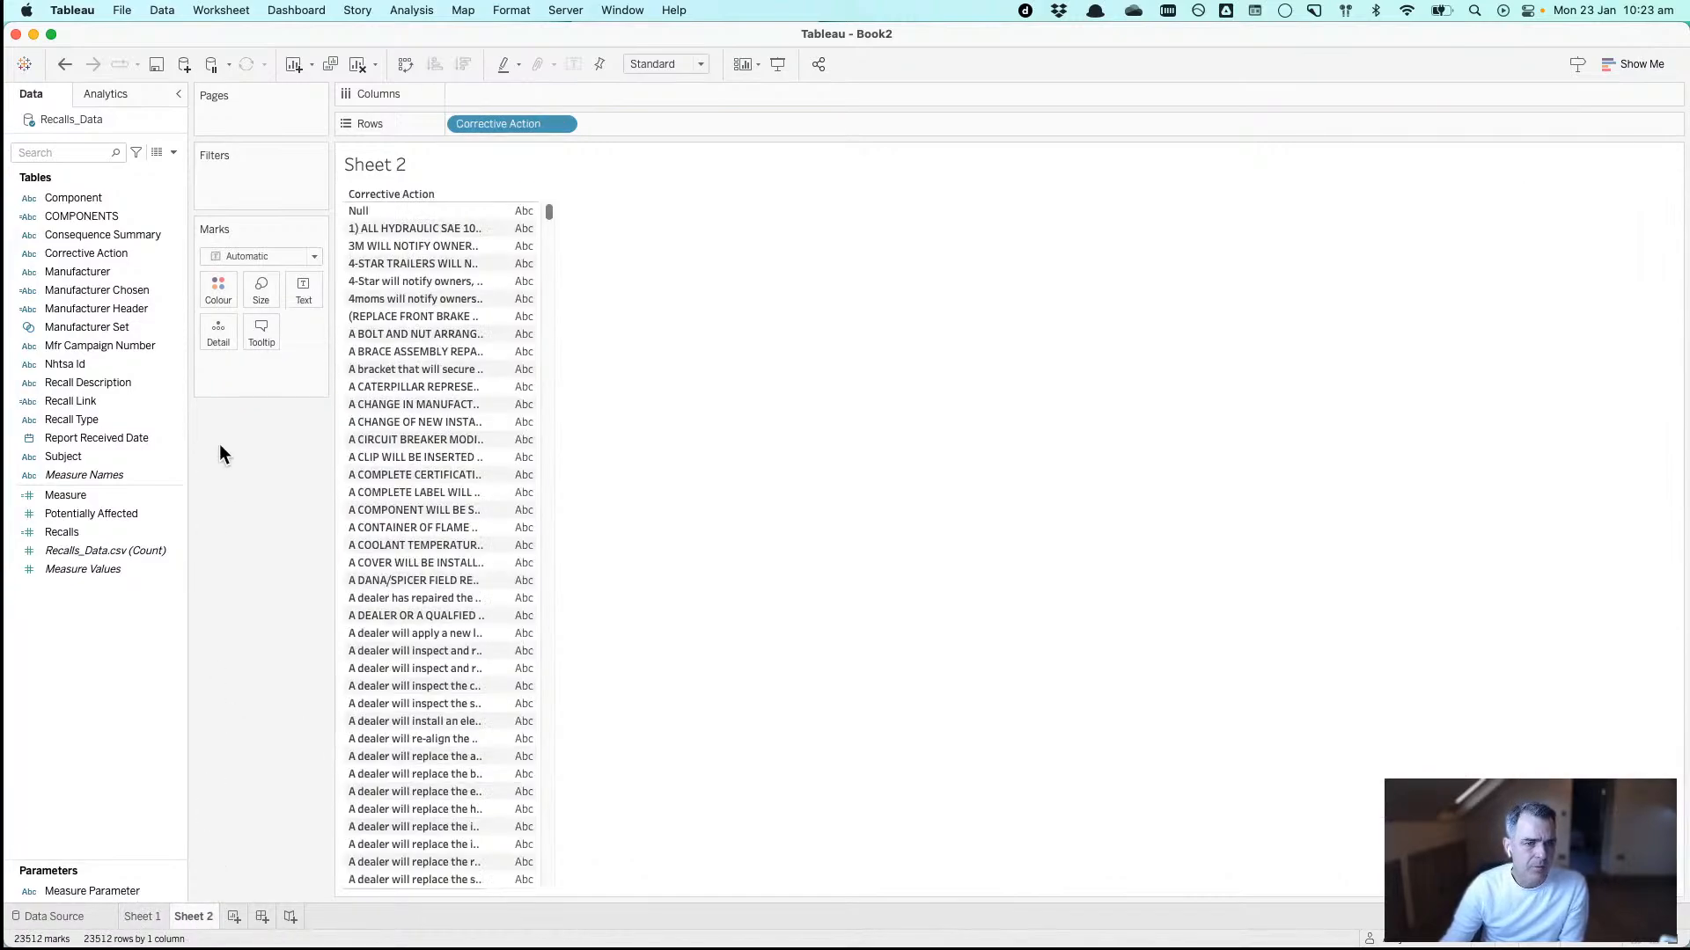
pyautogui.click(114, 346)
pyautogui.click(95, 496)
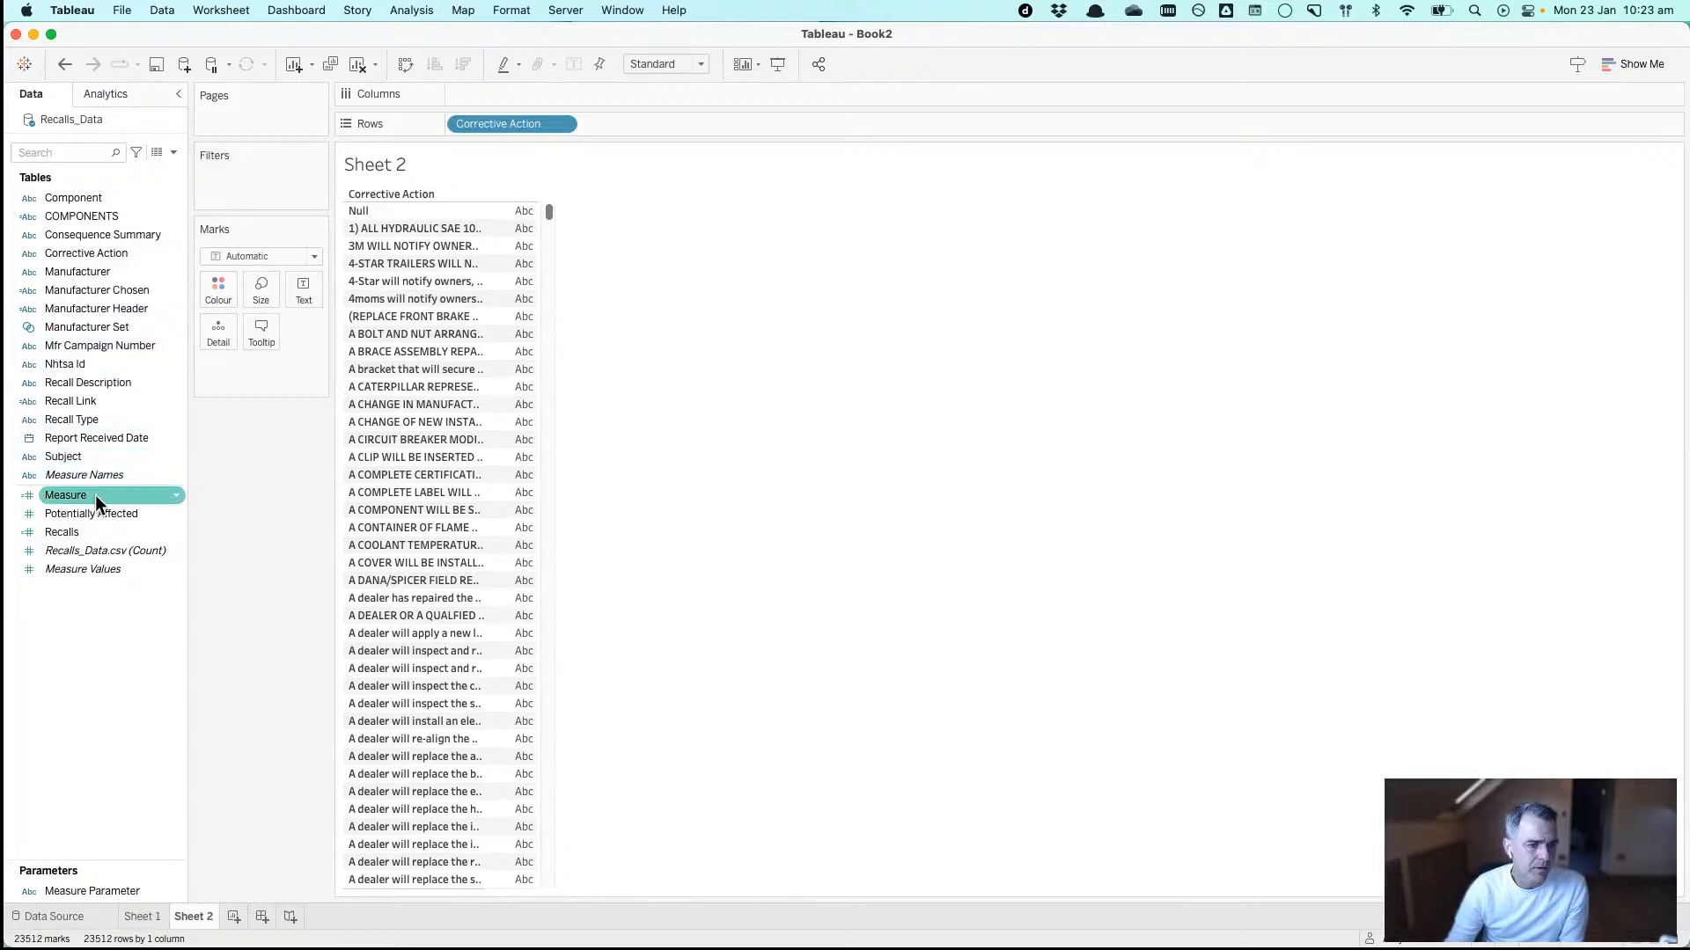
pyautogui.click(97, 514)
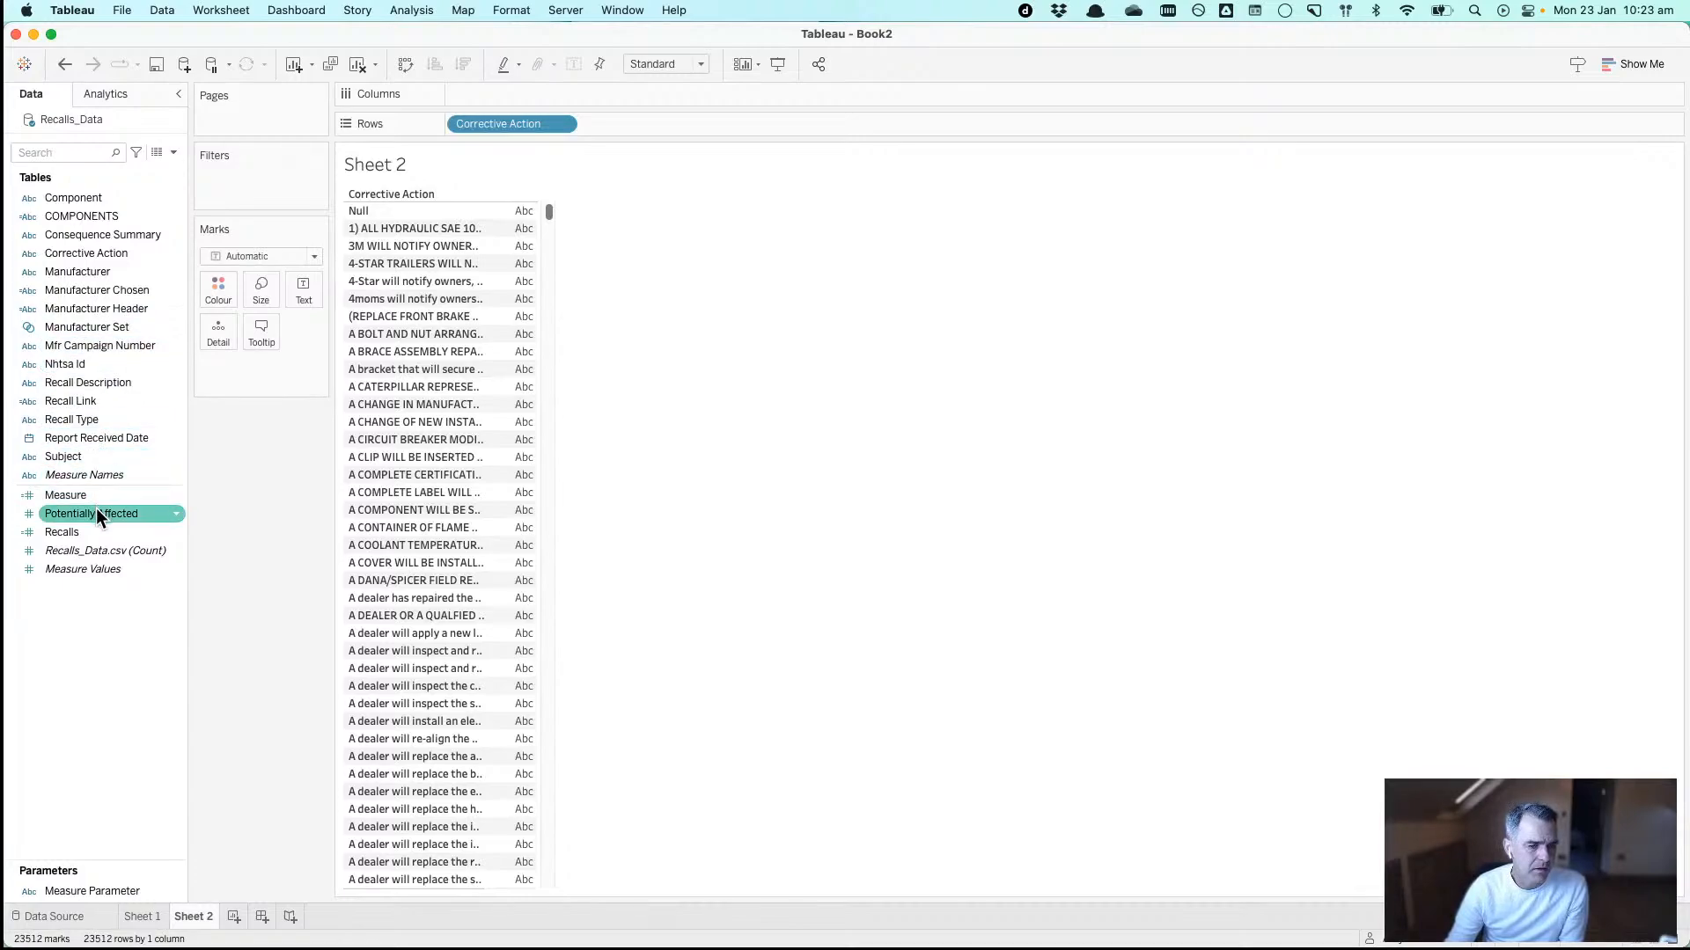
pyautogui.click(96, 498)
pyautogui.click(96, 512)
pyautogui.moveTo(97, 512); pyautogui.dragTo(518, 97)
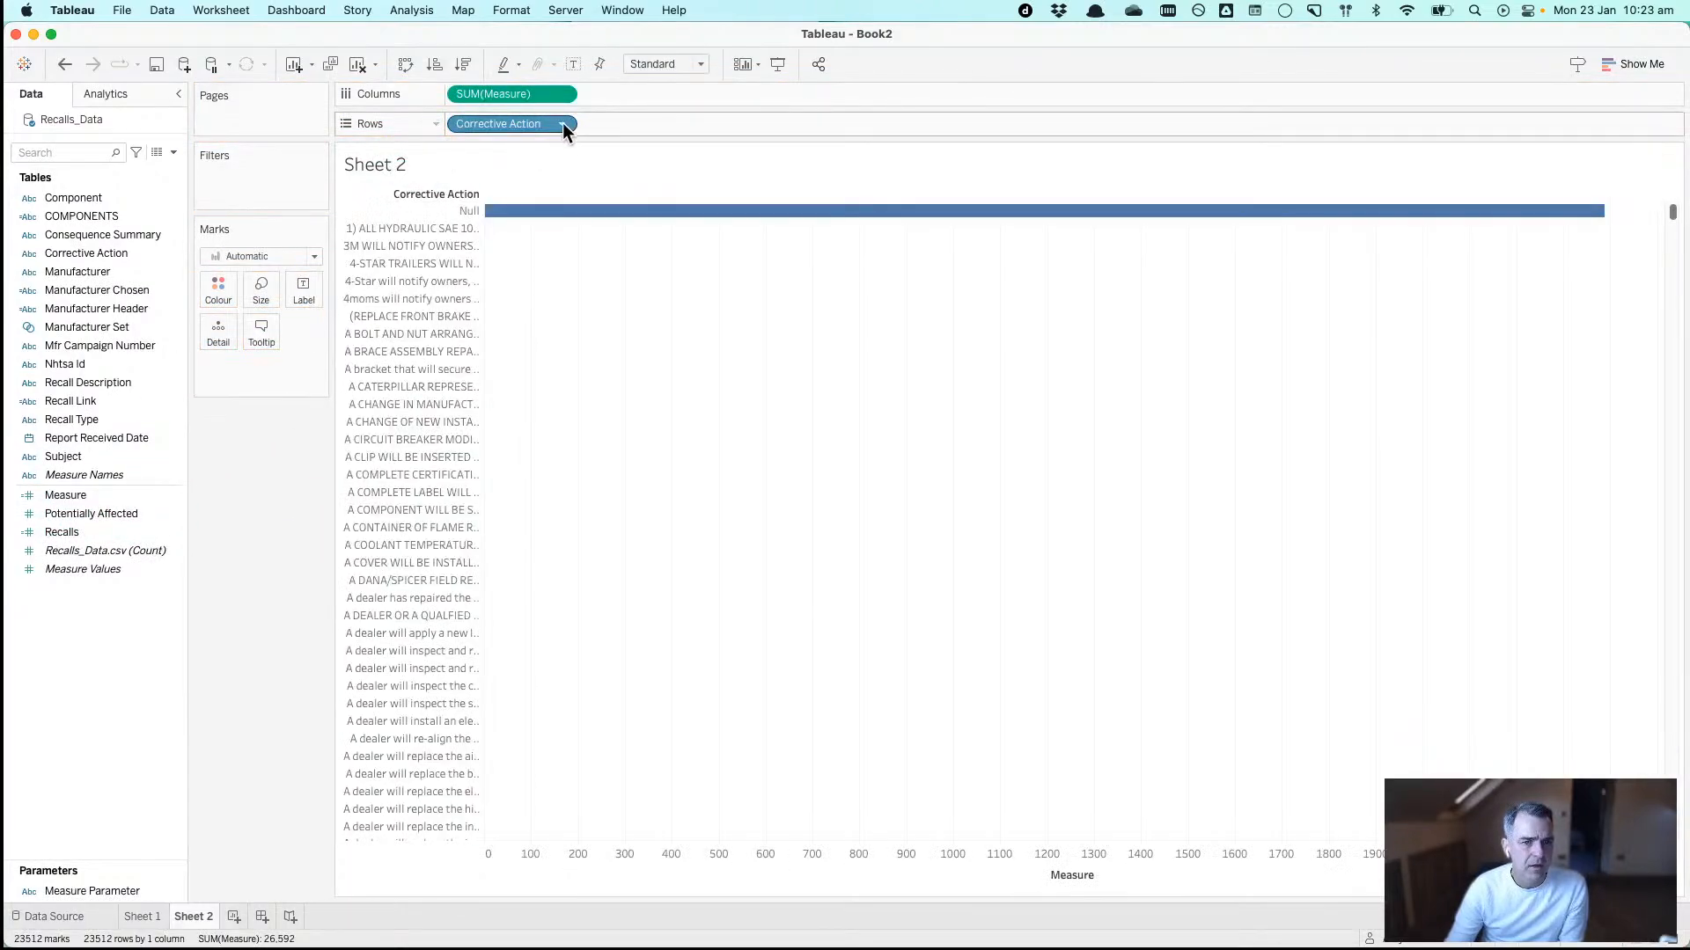
# - Exclude the Null corrective action from the chart and sort the remaining actions in descending order of Measure
pyautogui.click(563, 127)
pyautogui.click(751, 380)
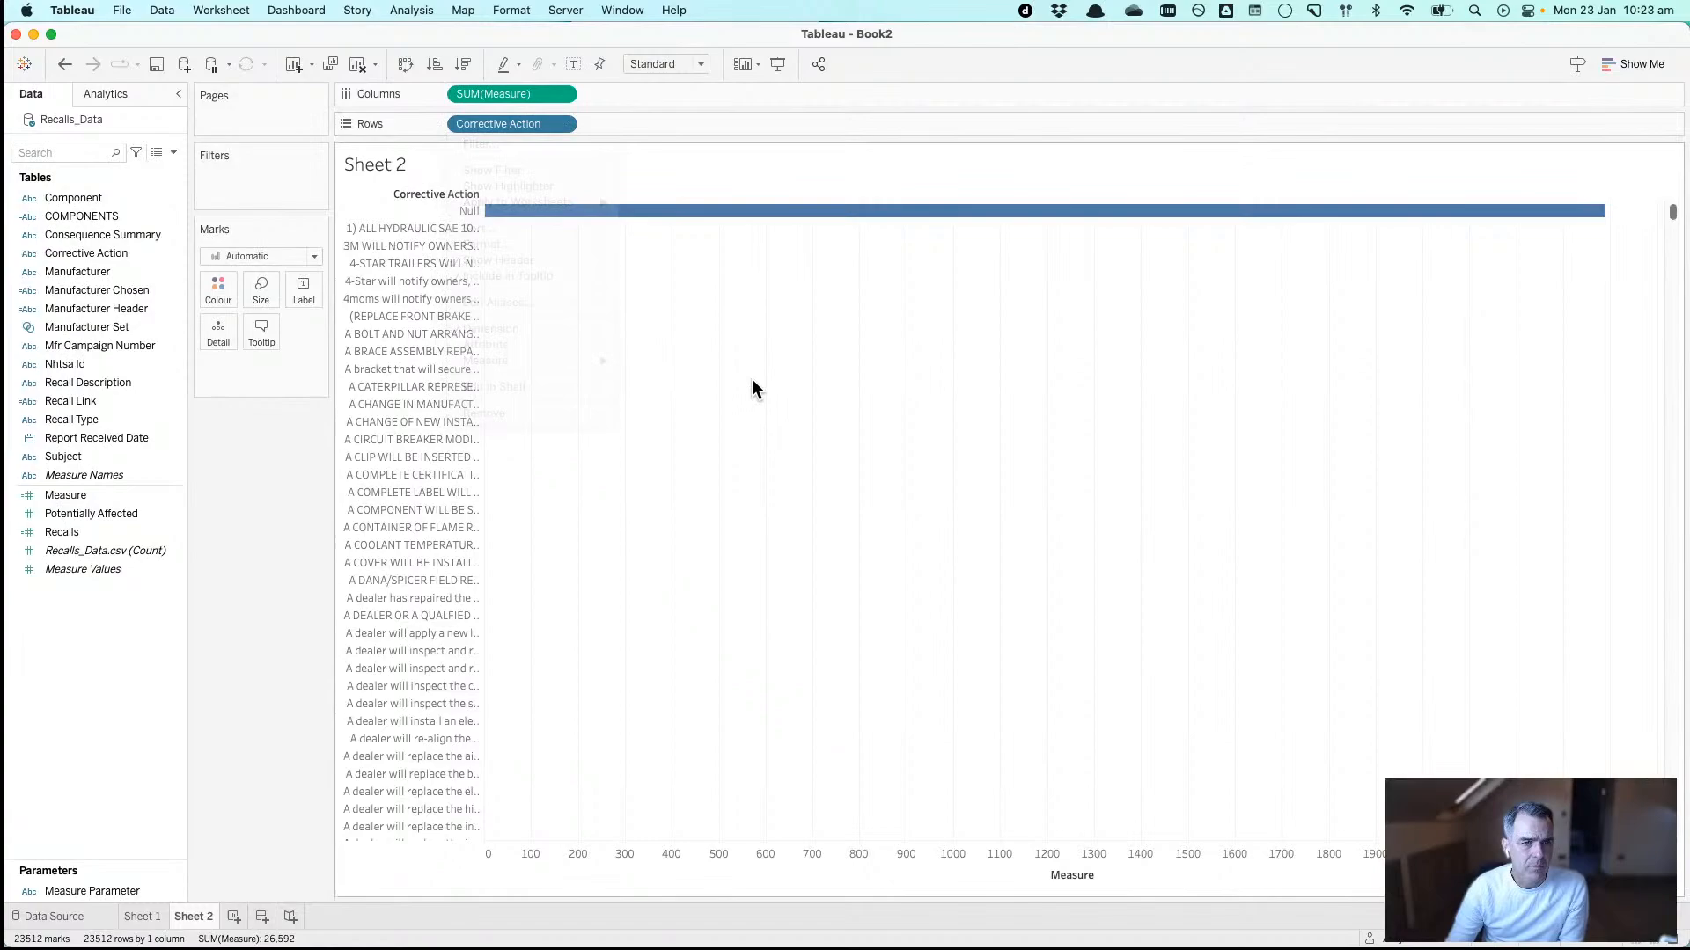
pyautogui.rightClick(430, 209)
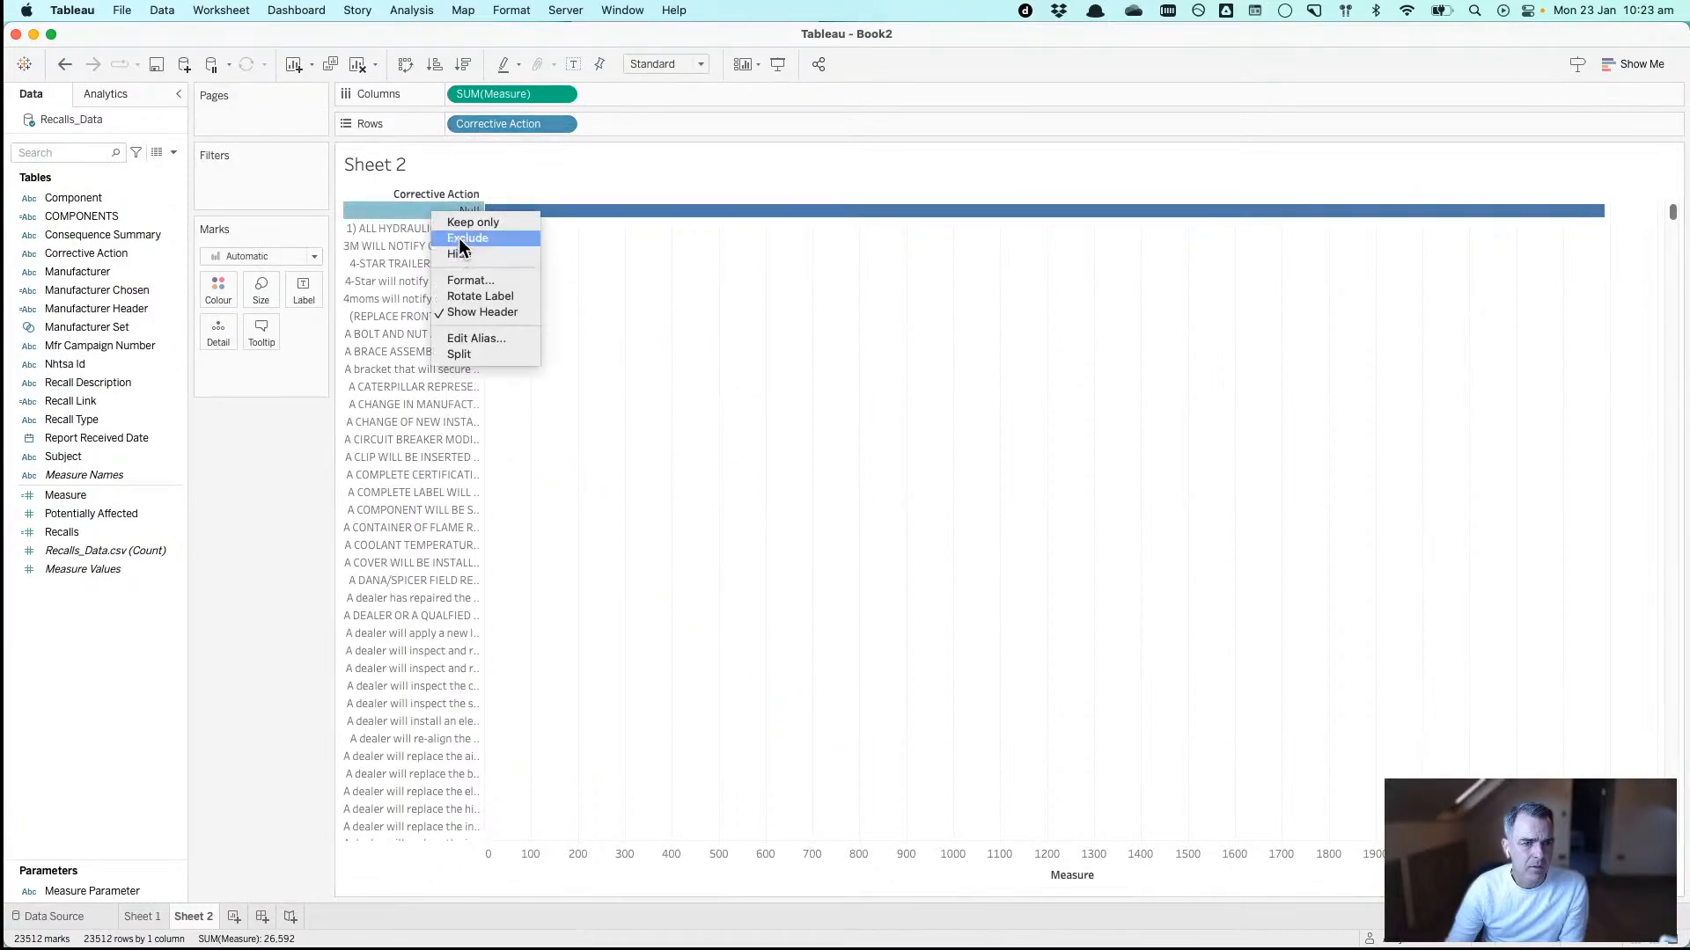
pyautogui.click(465, 239)
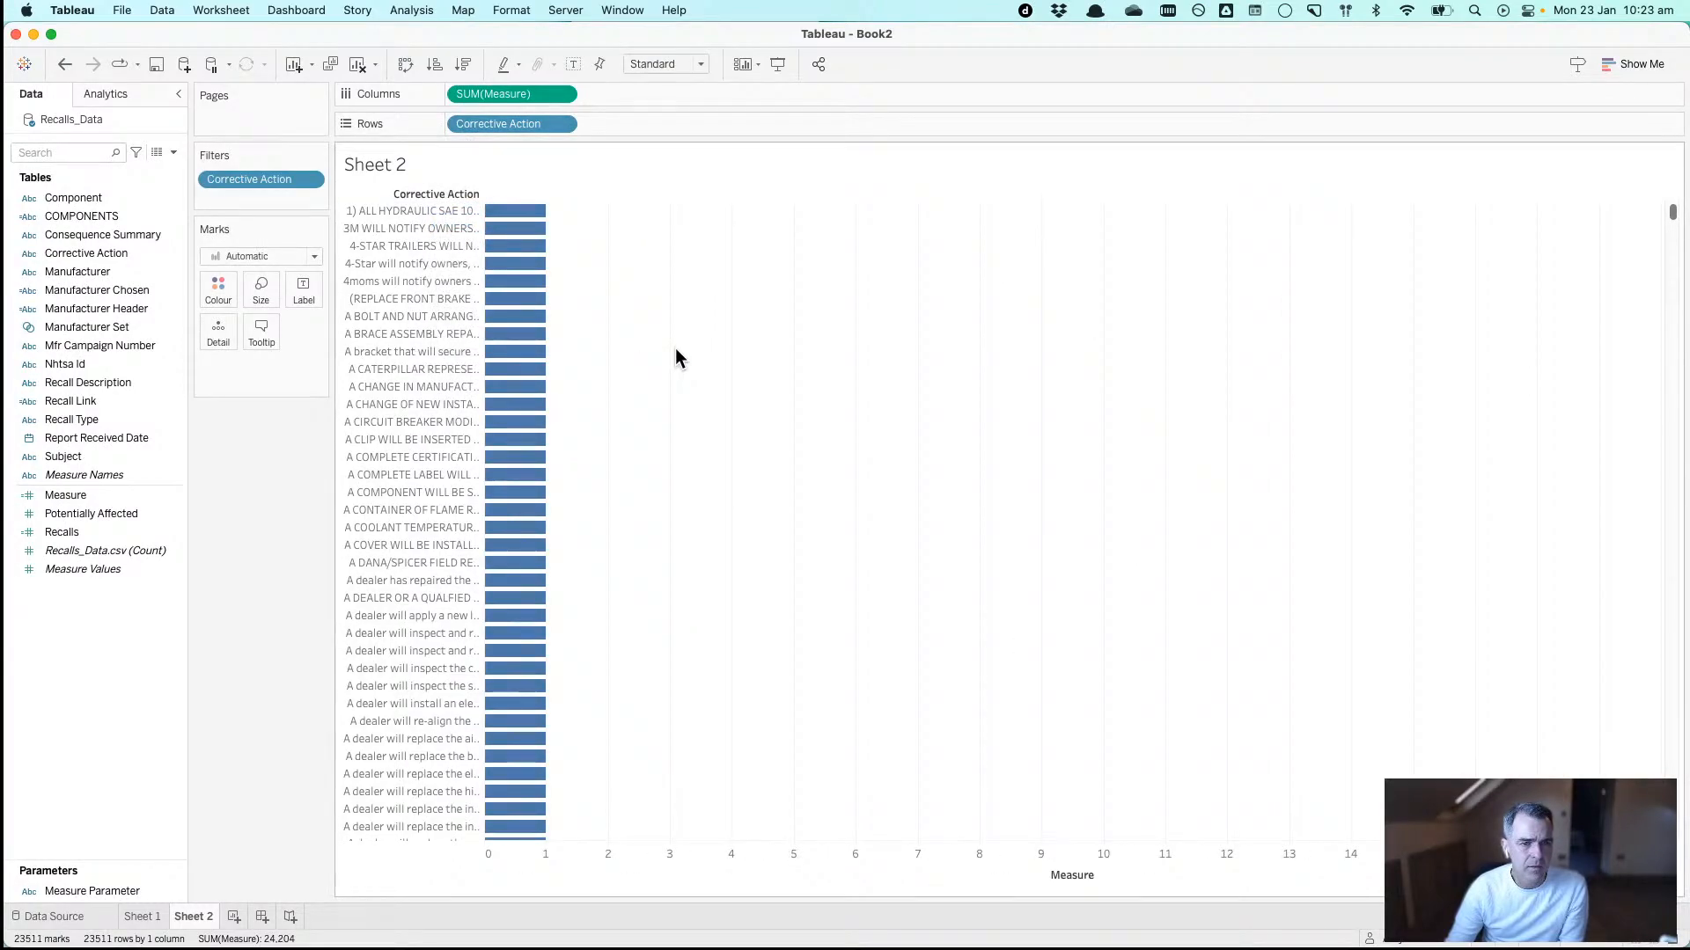
pyautogui.click(464, 65)
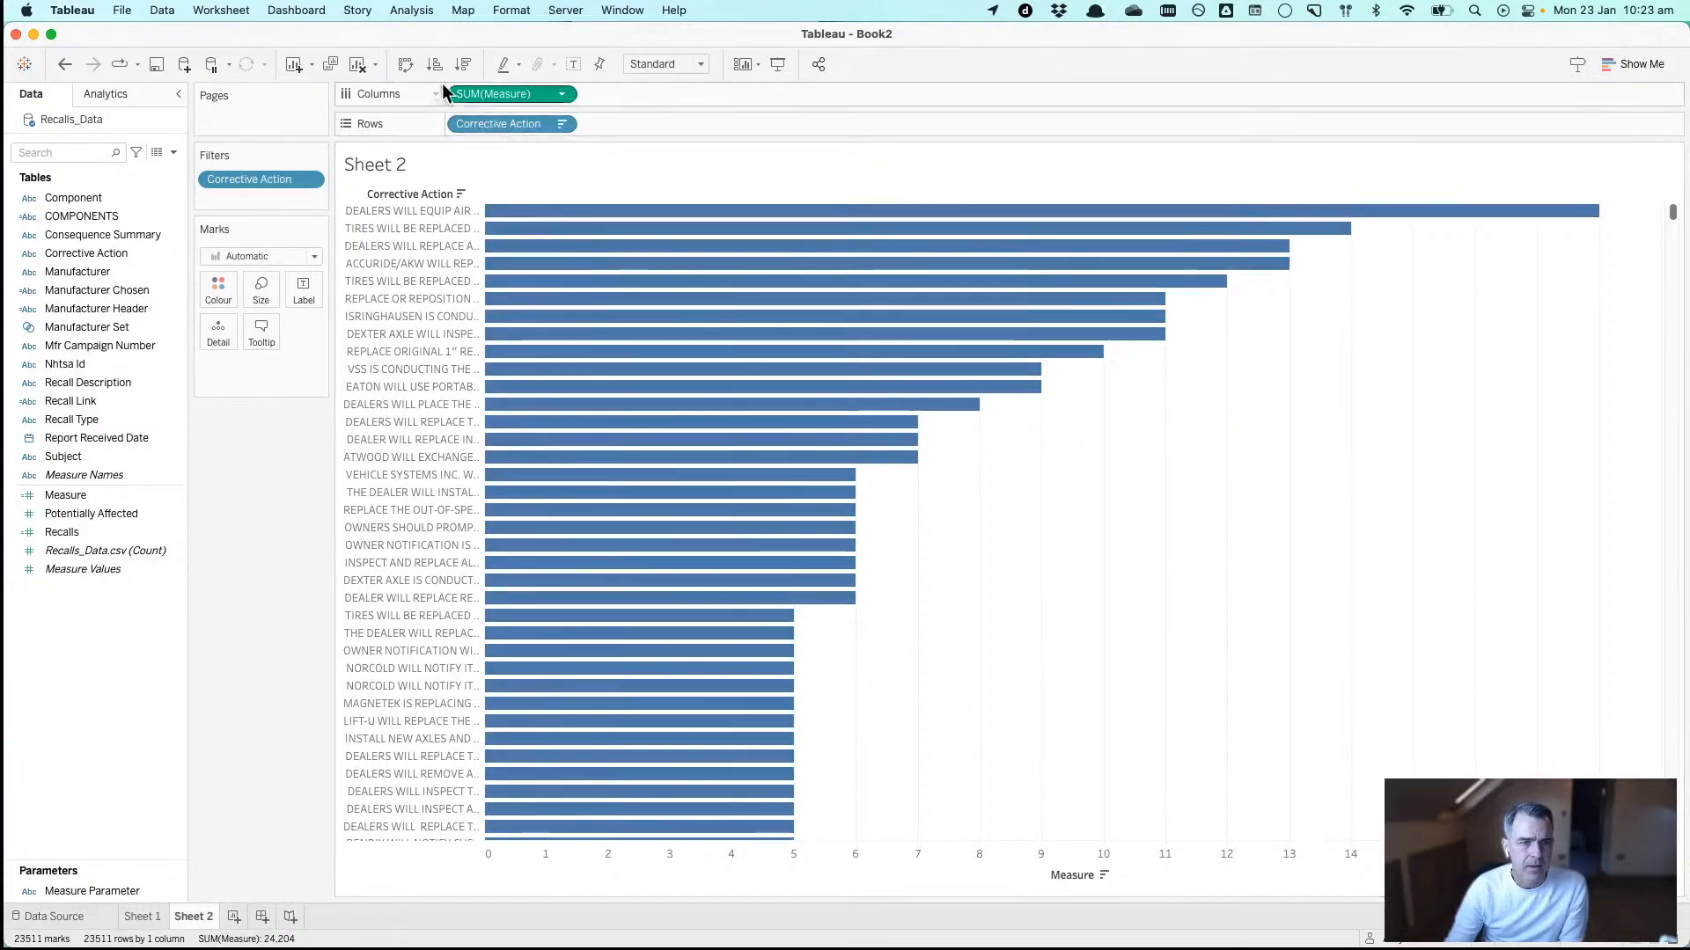
# - Clear Sheet 2 and chart Recalls on Rows against the year of Report Received Date on Columns
pyautogui.click(366, 71)
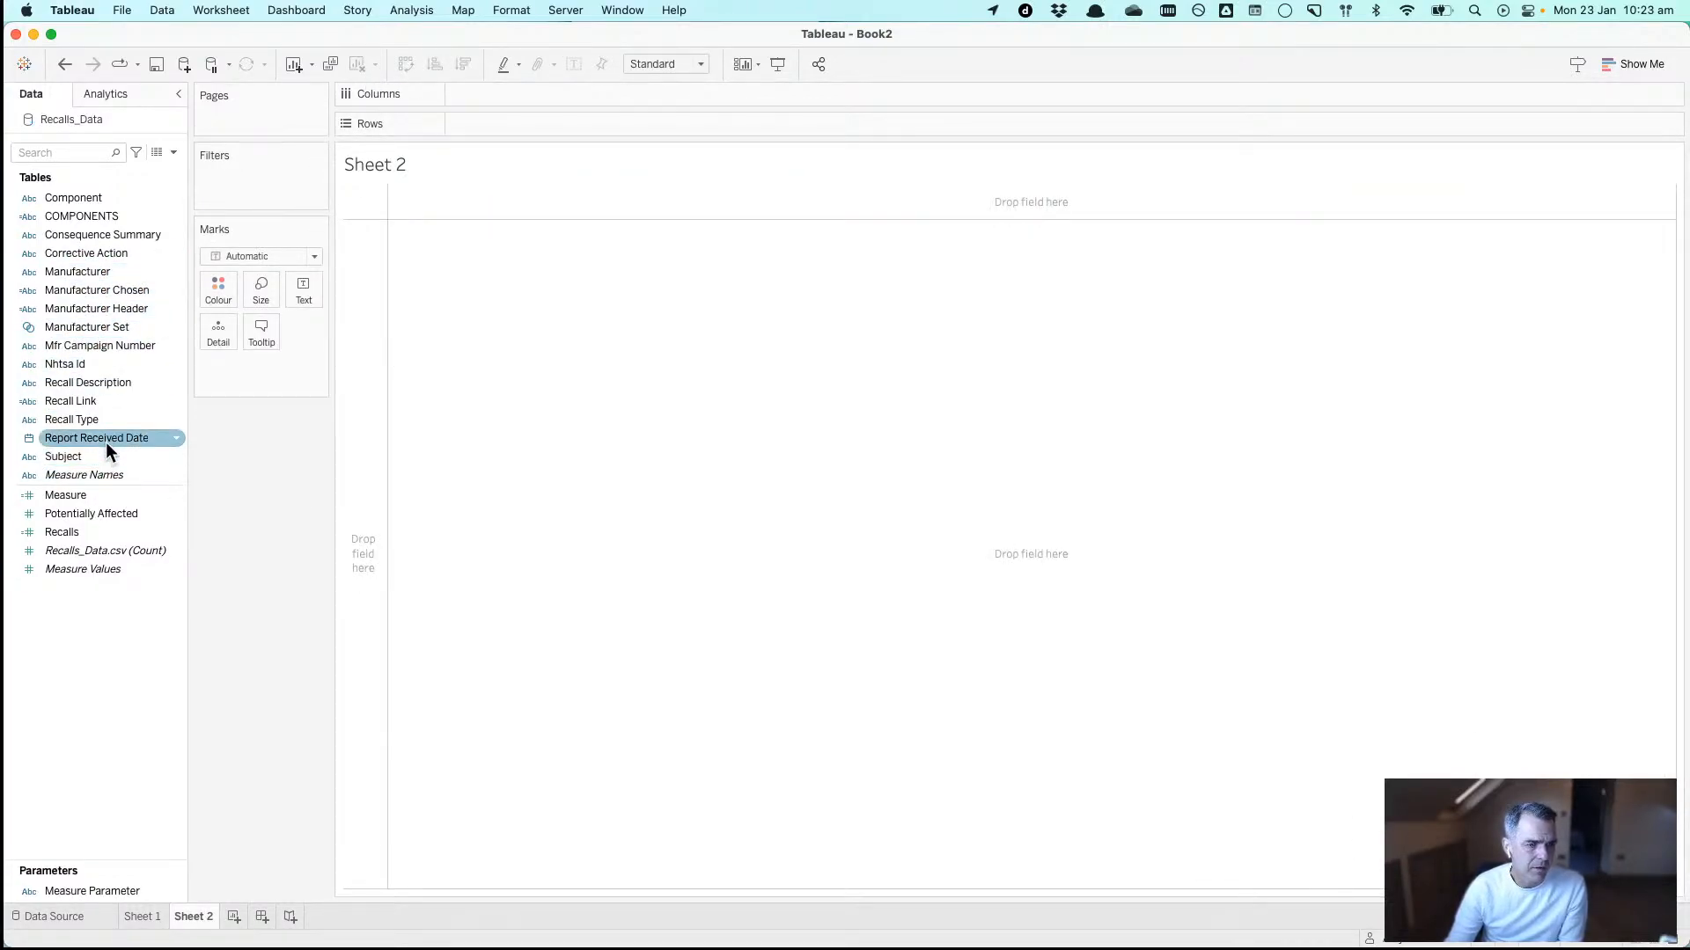
pyautogui.moveTo(104, 437); pyautogui.dragTo(554, 103)
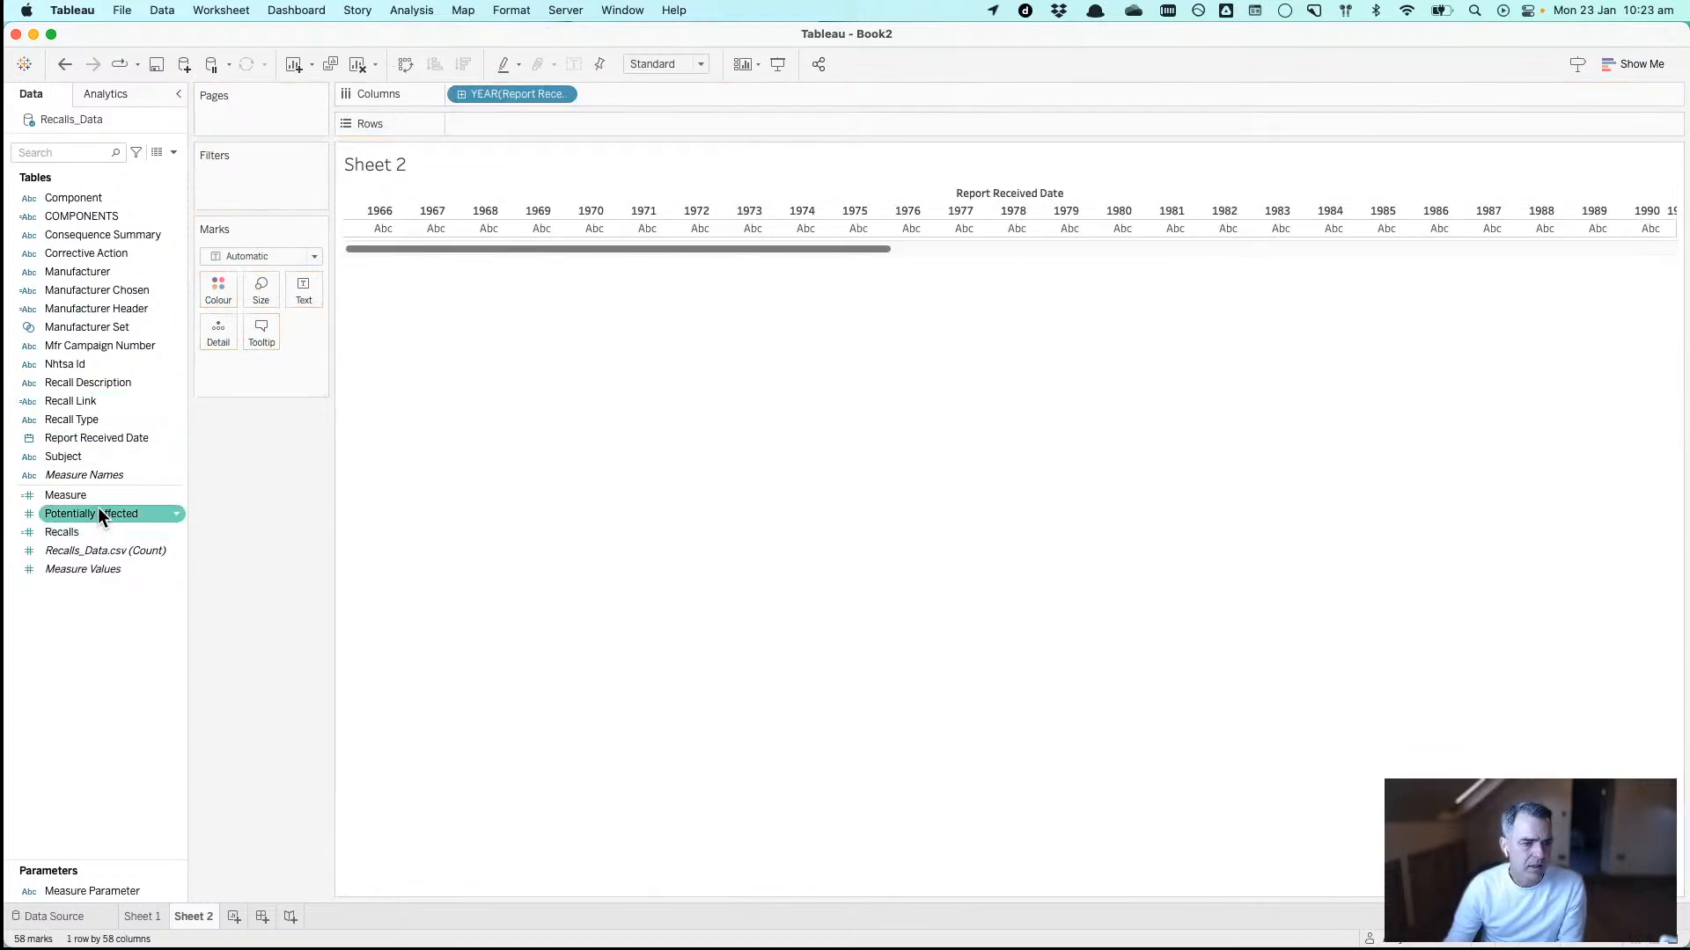
pyautogui.moveTo(97, 538); pyautogui.dragTo(527, 130)
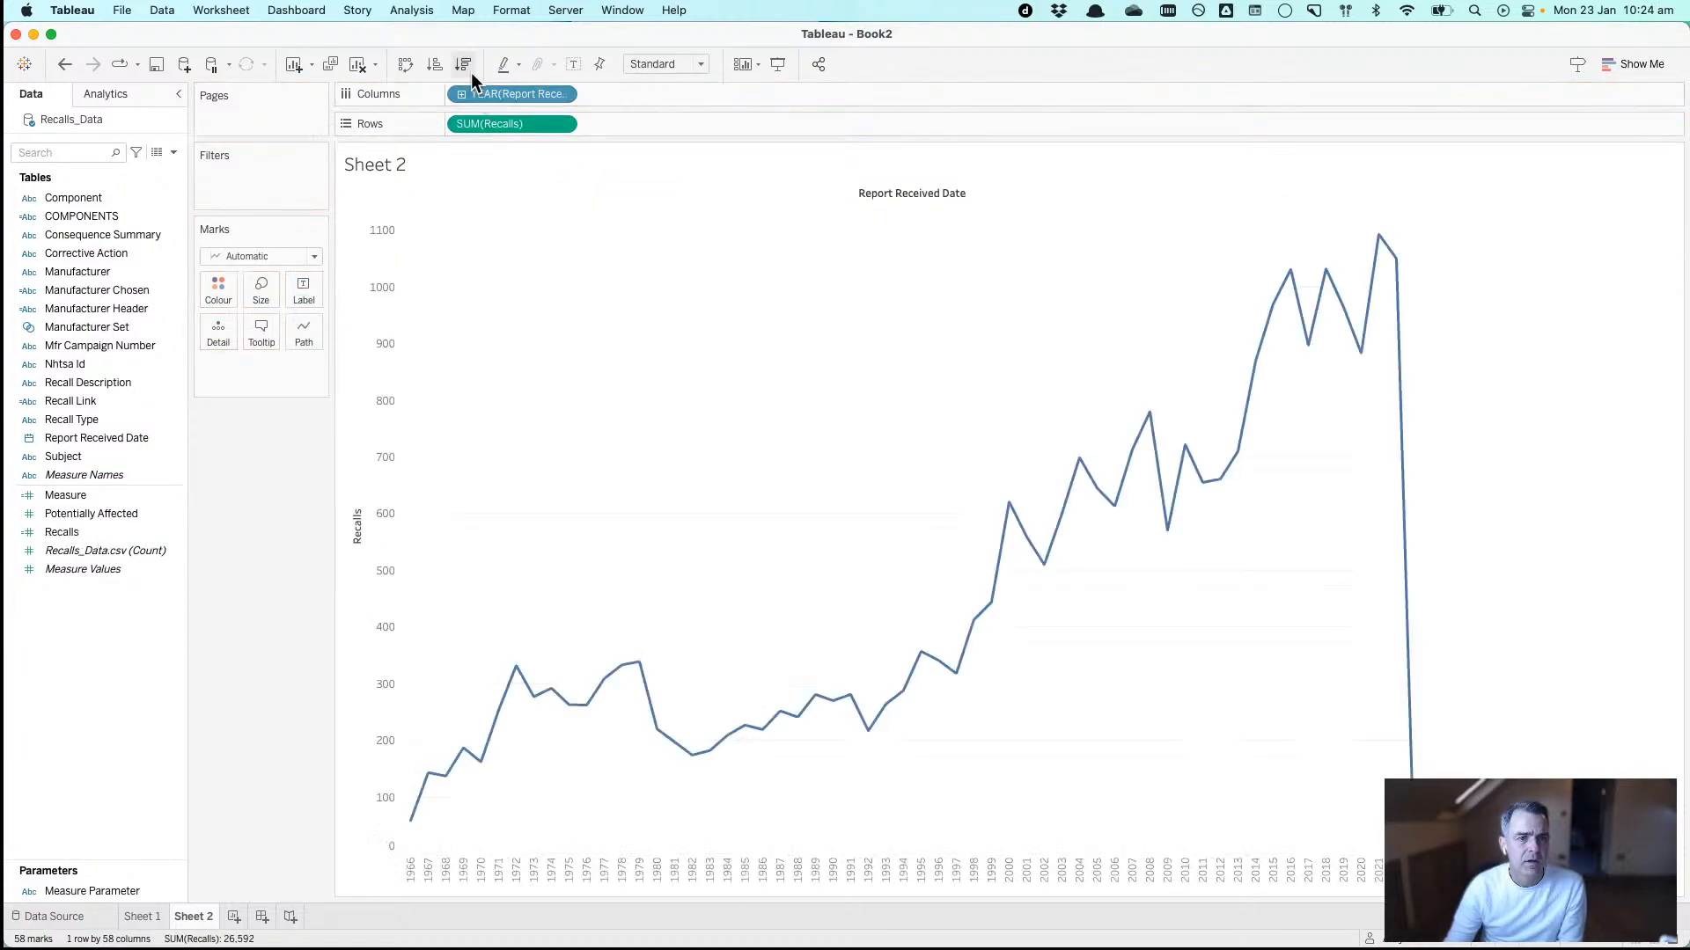
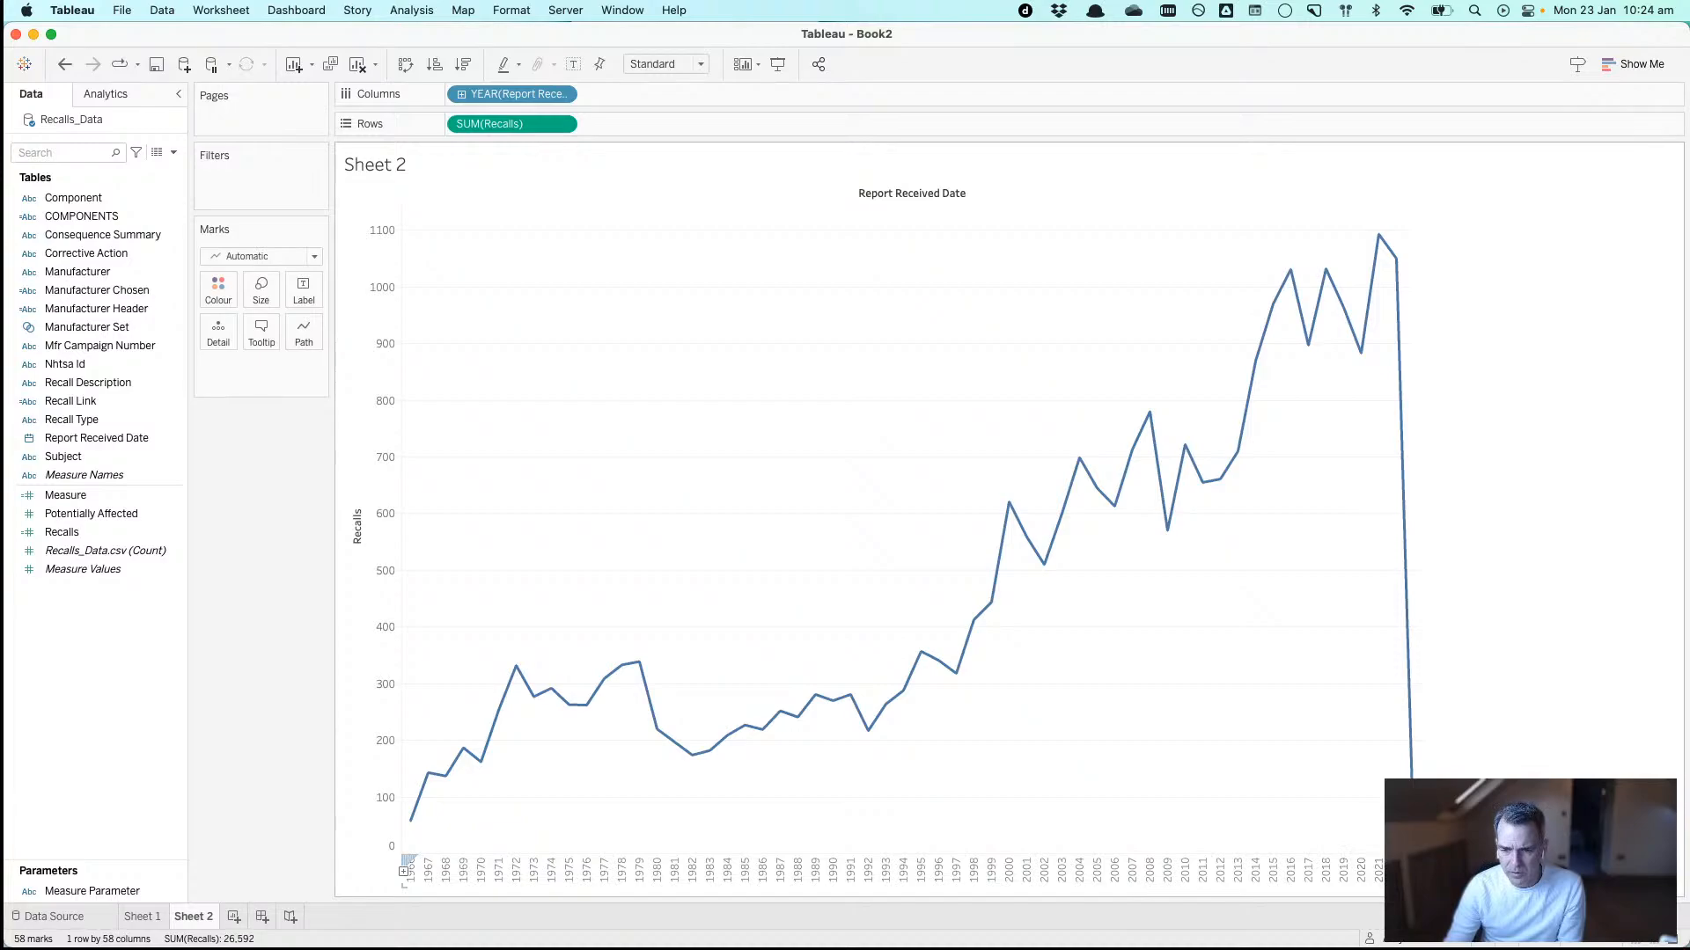
# - Keep only 2023 in the recalls chart and drill Report Received Date down to quarter
pyautogui.click(1414, 870)
pyautogui.click(1447, 890)
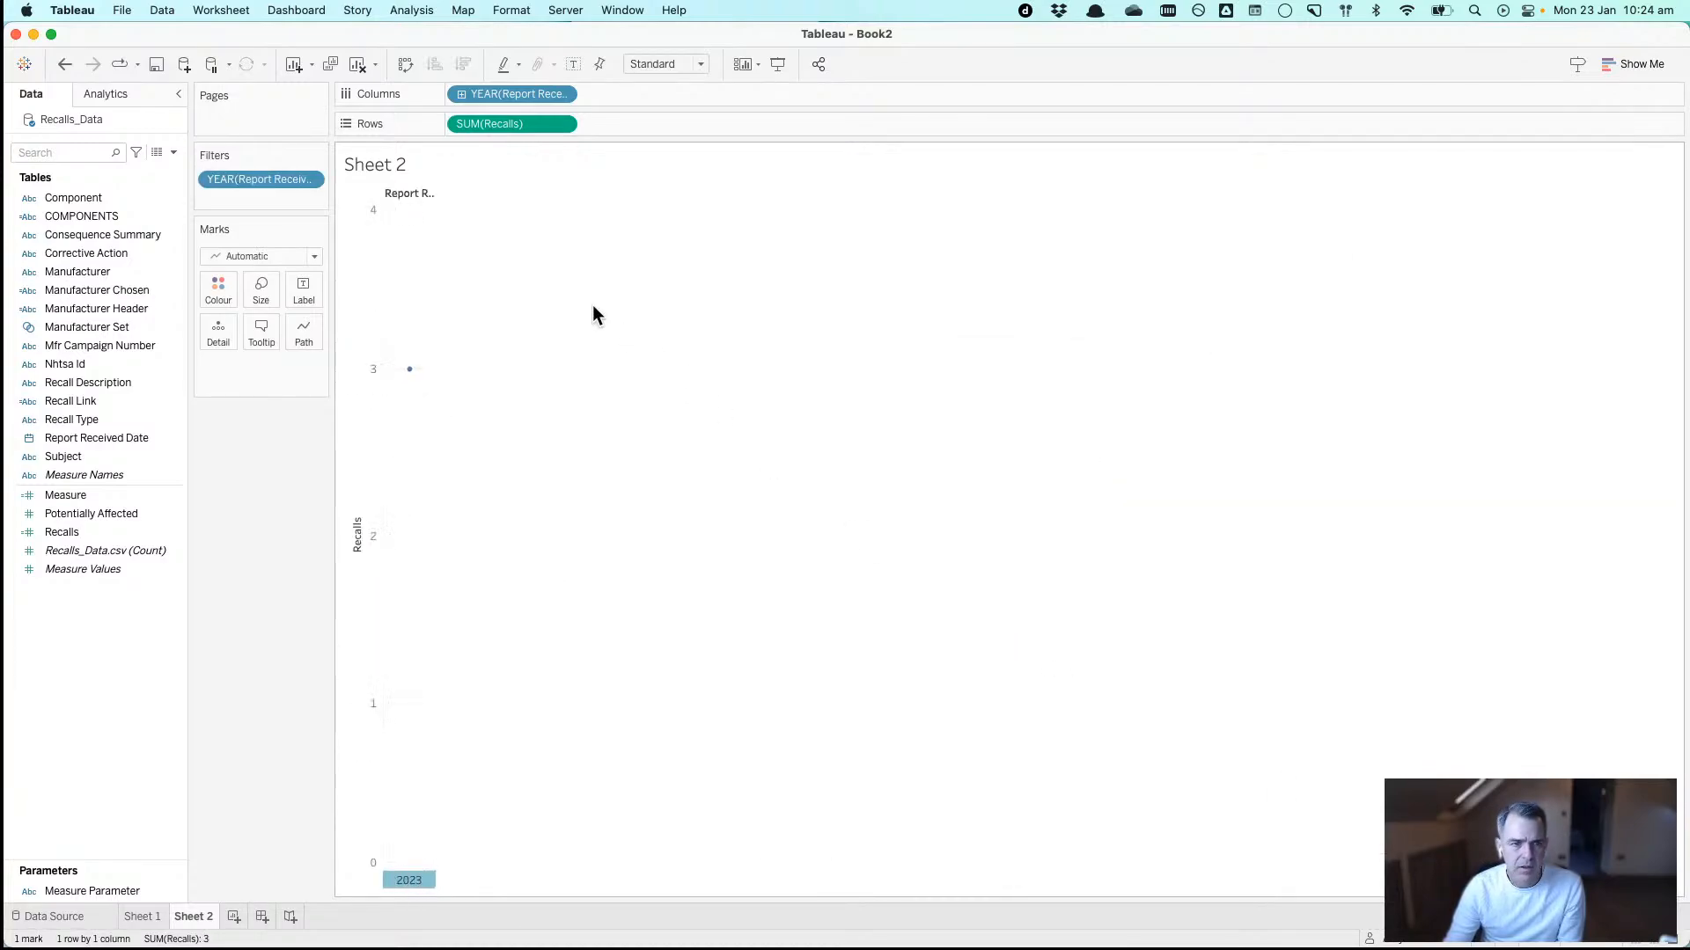
pyautogui.click(459, 93)
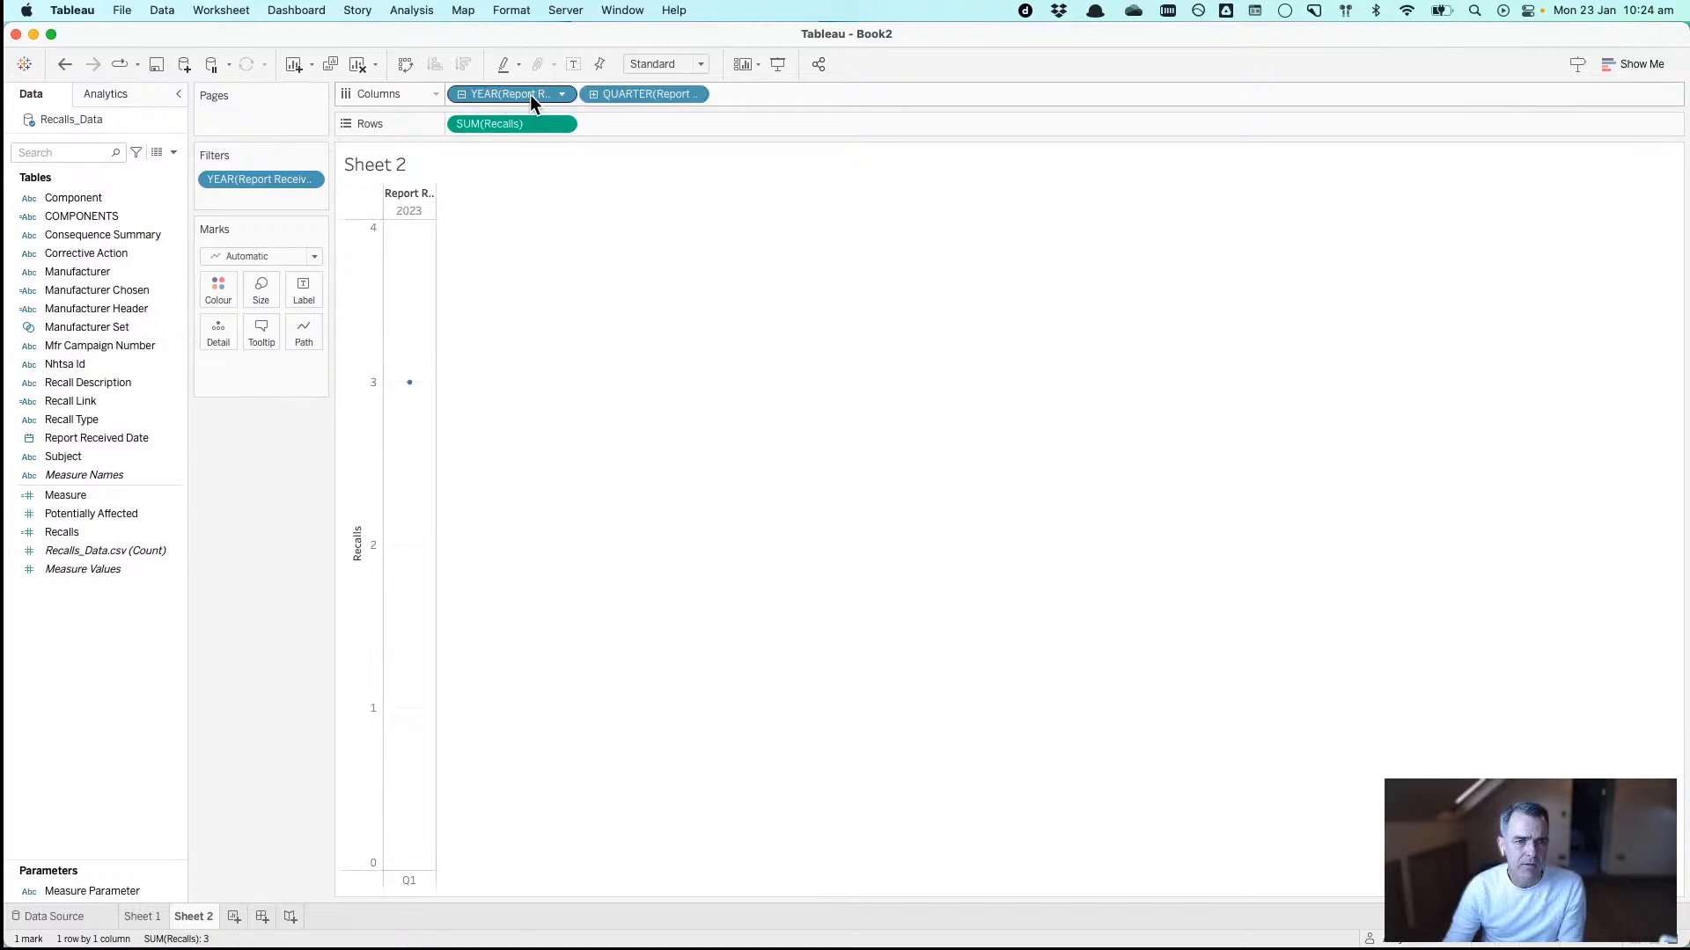
# - Drill Report Received Date down to month and day in the 2023 recalls chart
pyautogui.click(592, 94)
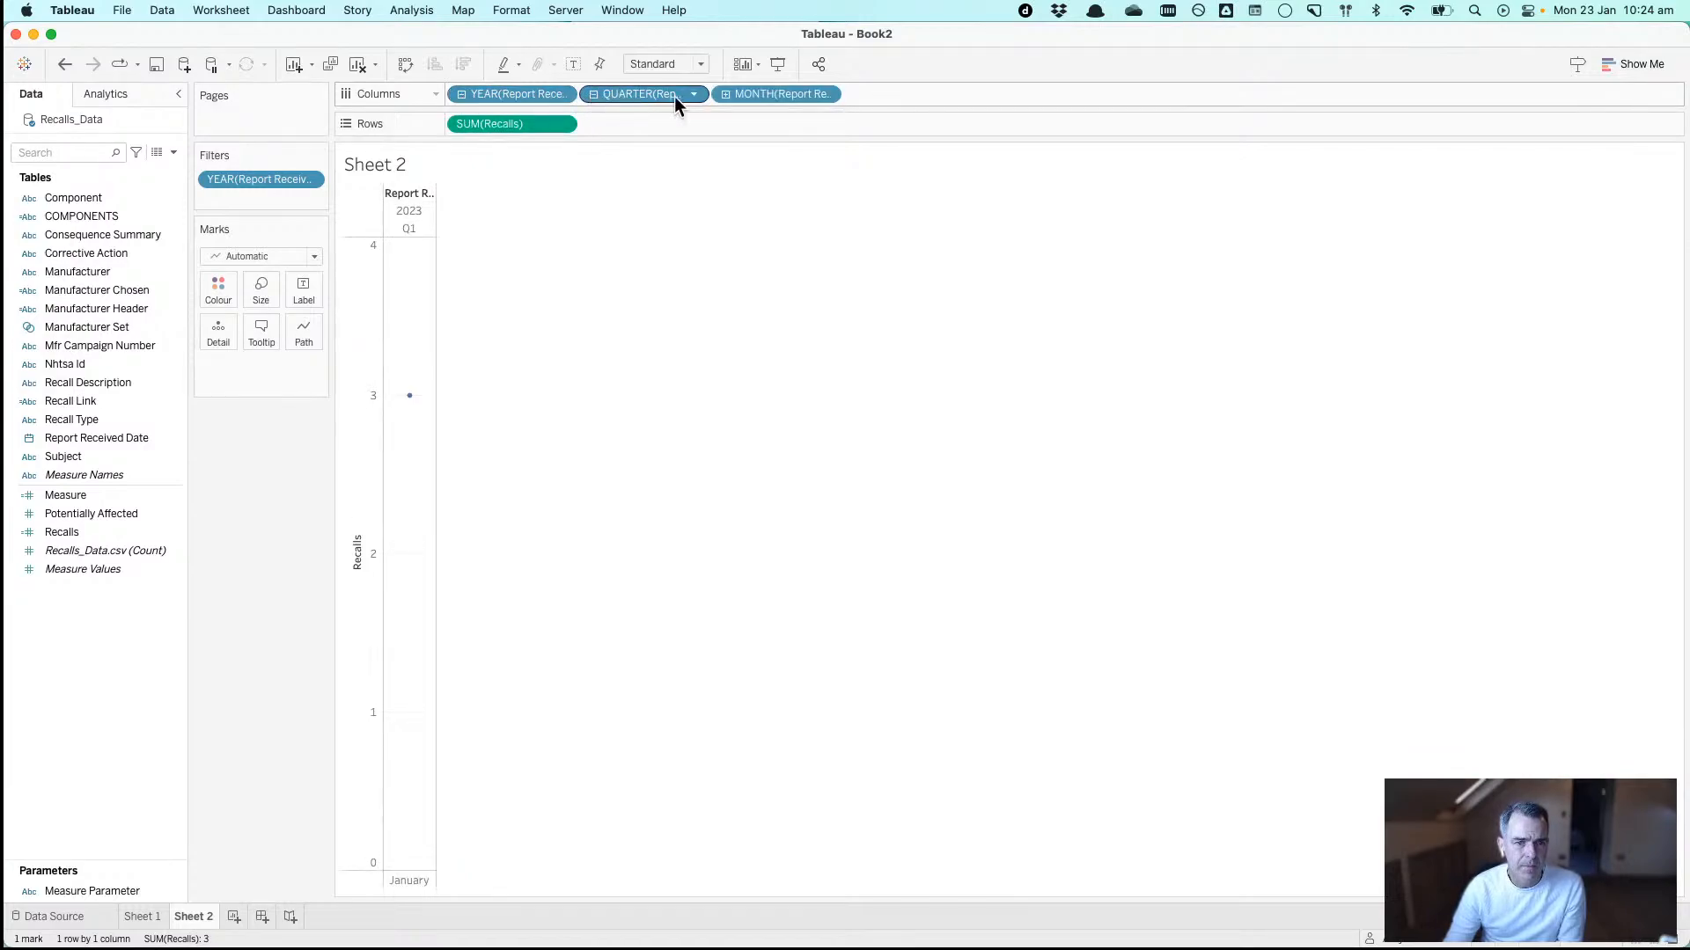
pyautogui.click(725, 93)
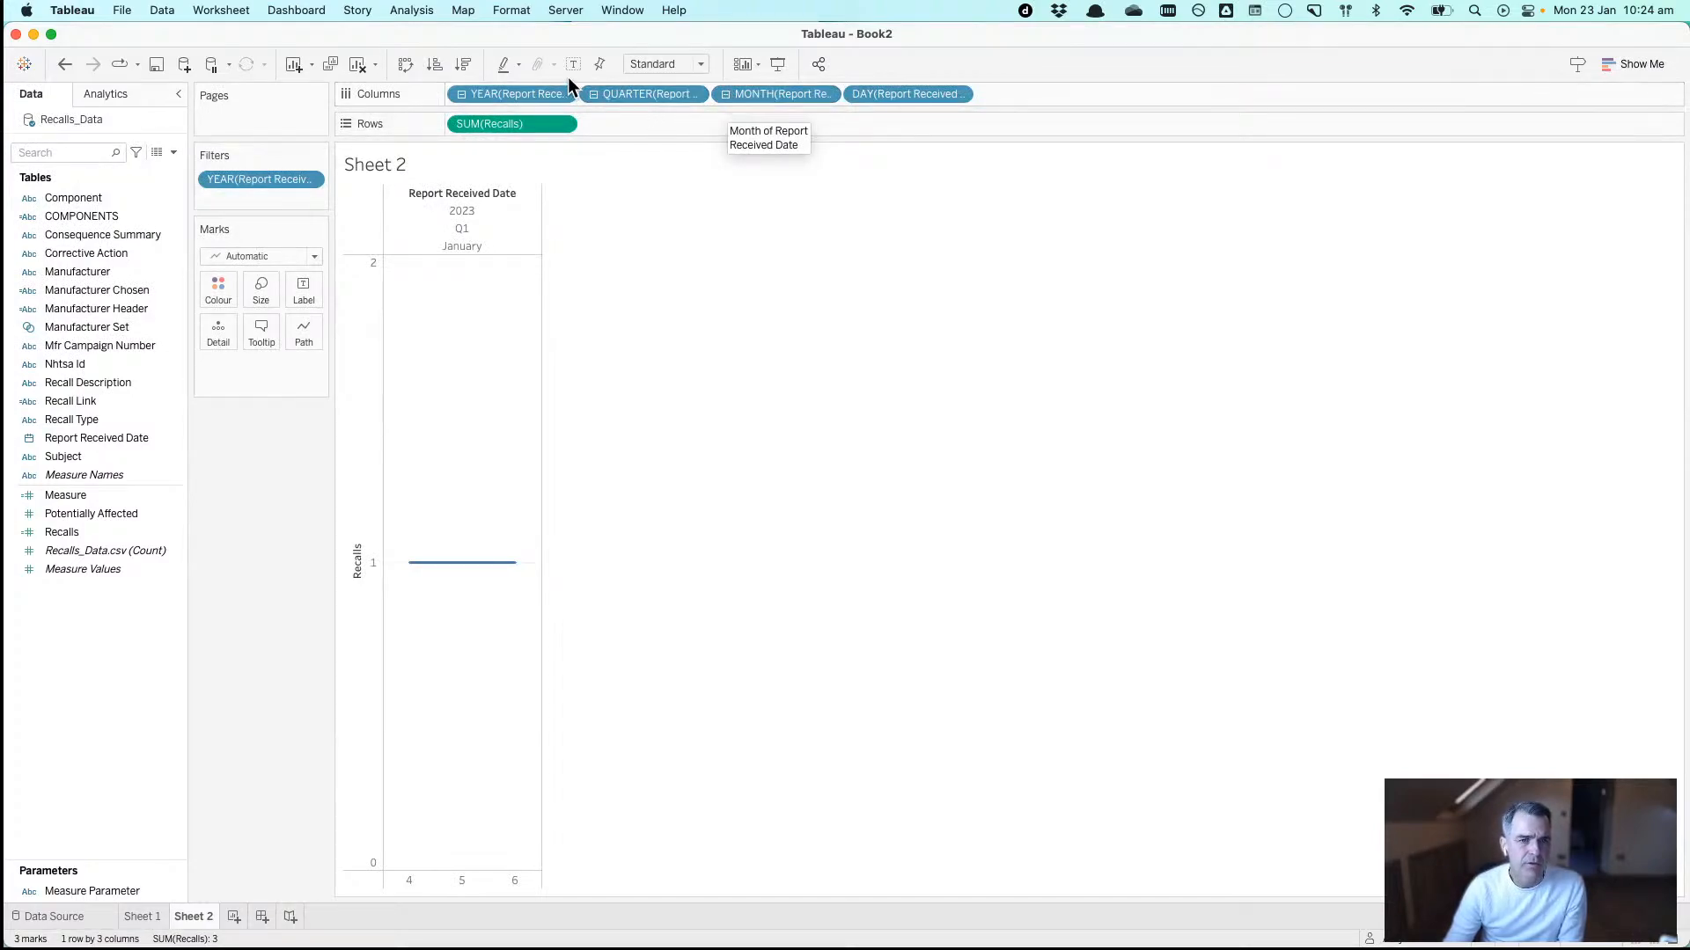
# - Clear Sheet 2 and start a data source filter for Recalls_Data on the year of Report Received Date
pyautogui.click(357, 64)
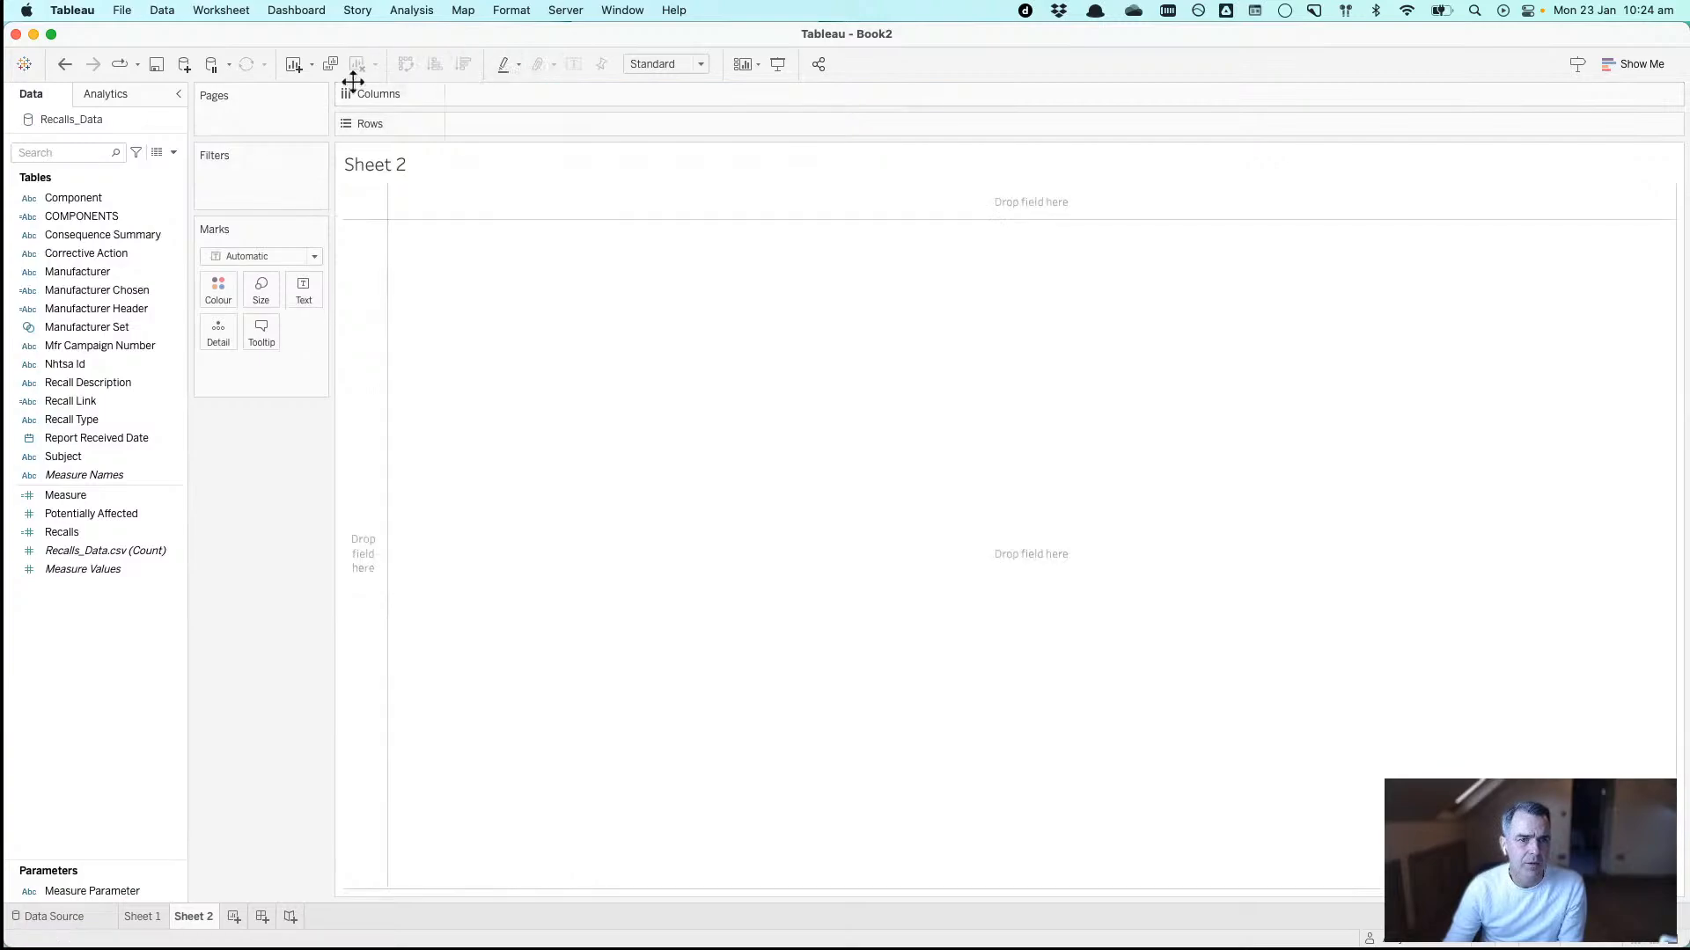
pyautogui.rightClick(73, 119)
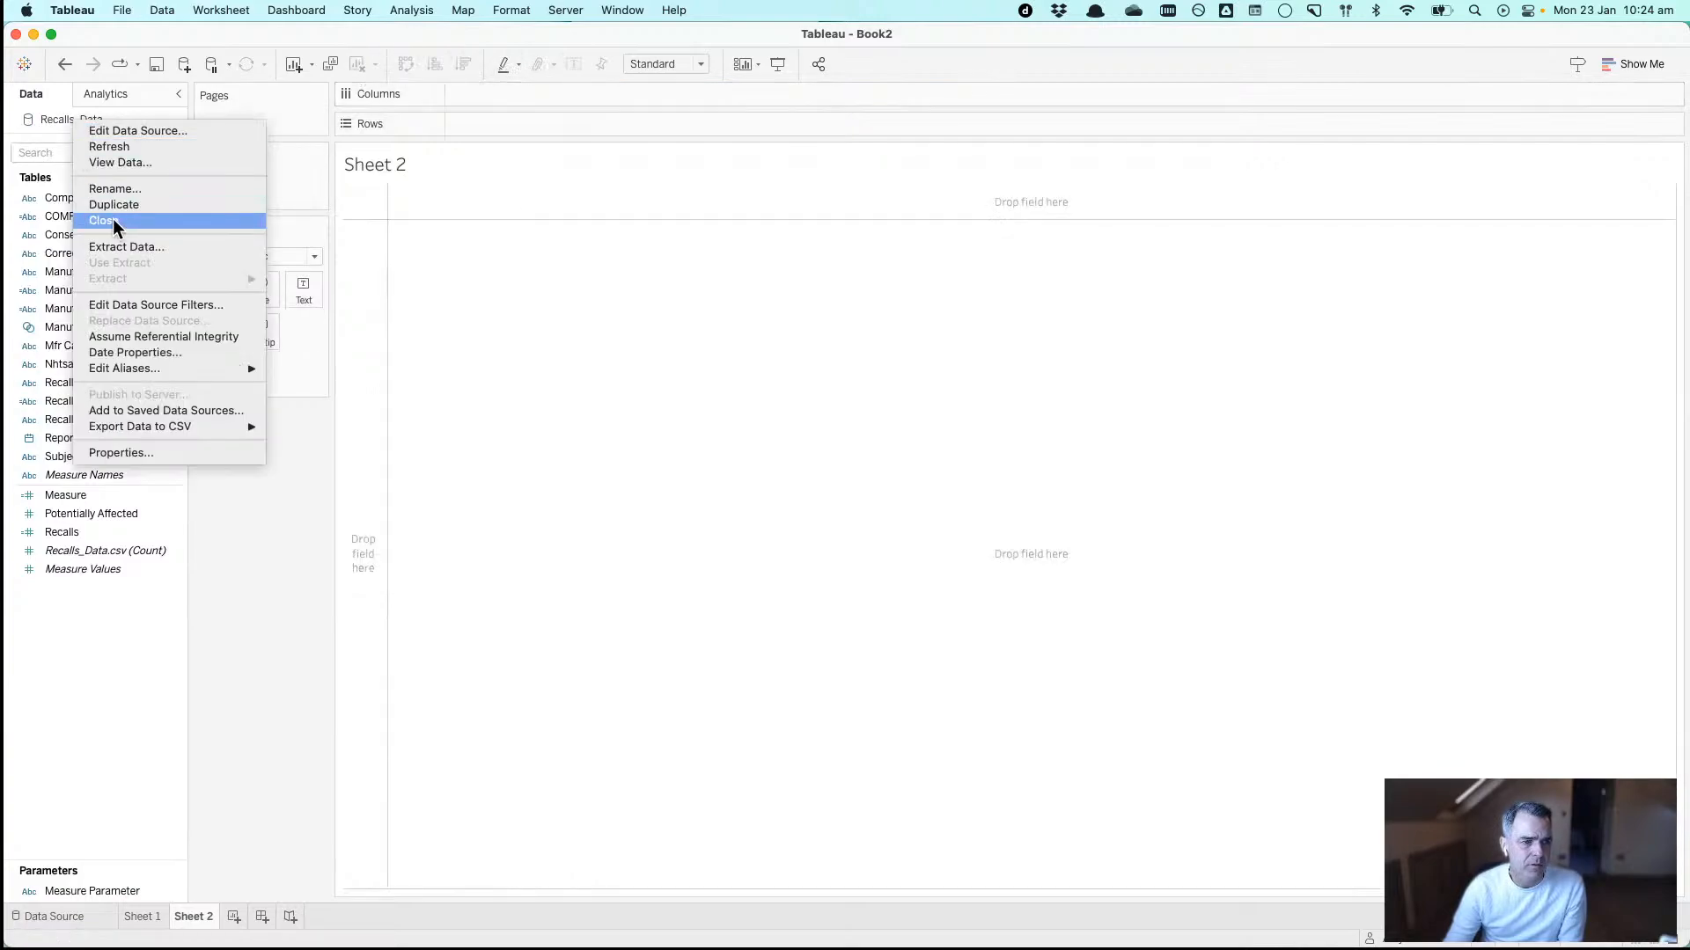
pyautogui.click(124, 304)
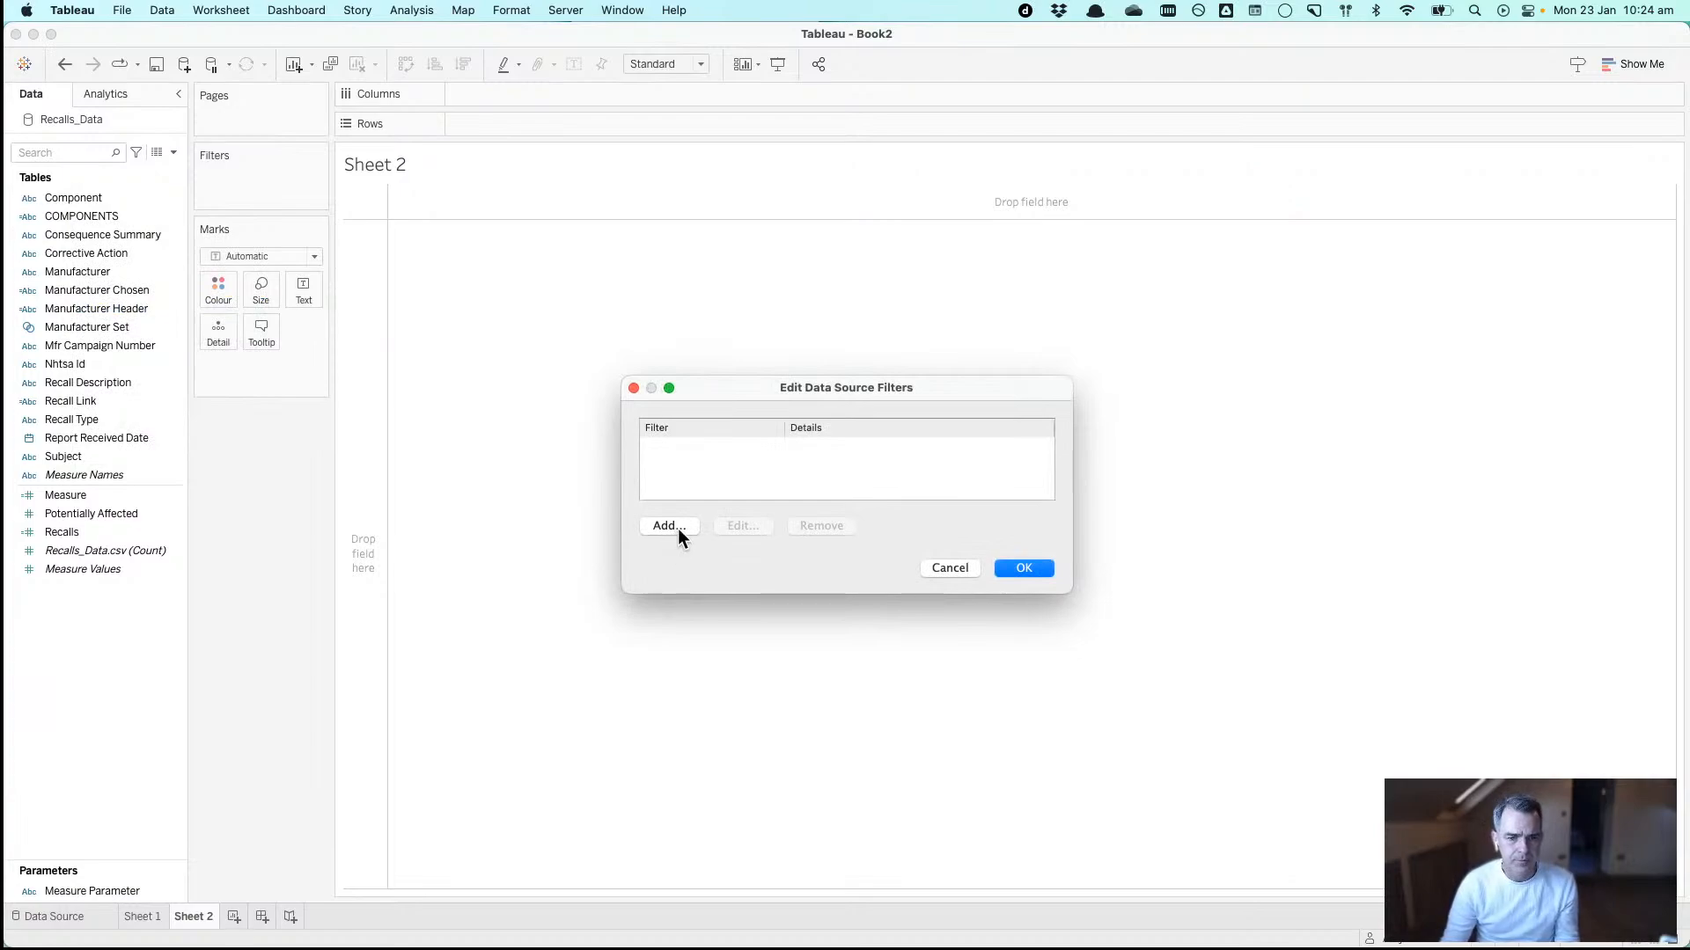
pyautogui.click(678, 527)
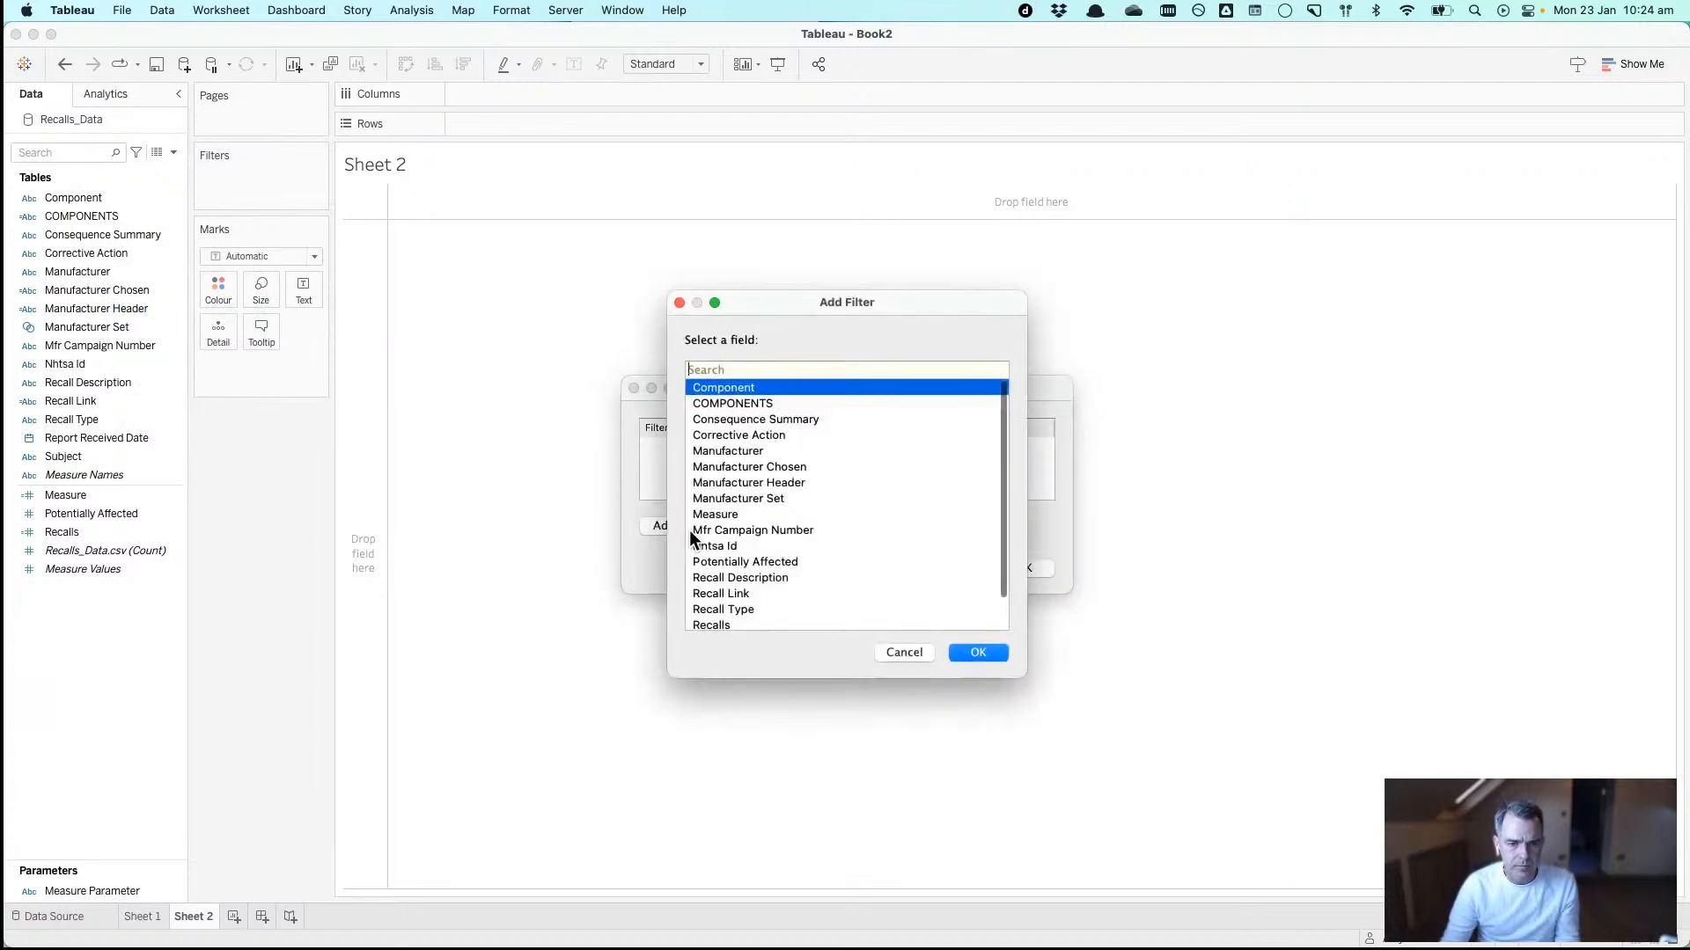
pyautogui.scroll(-2, 748, 558)
pyautogui.doubleClick(746, 607)
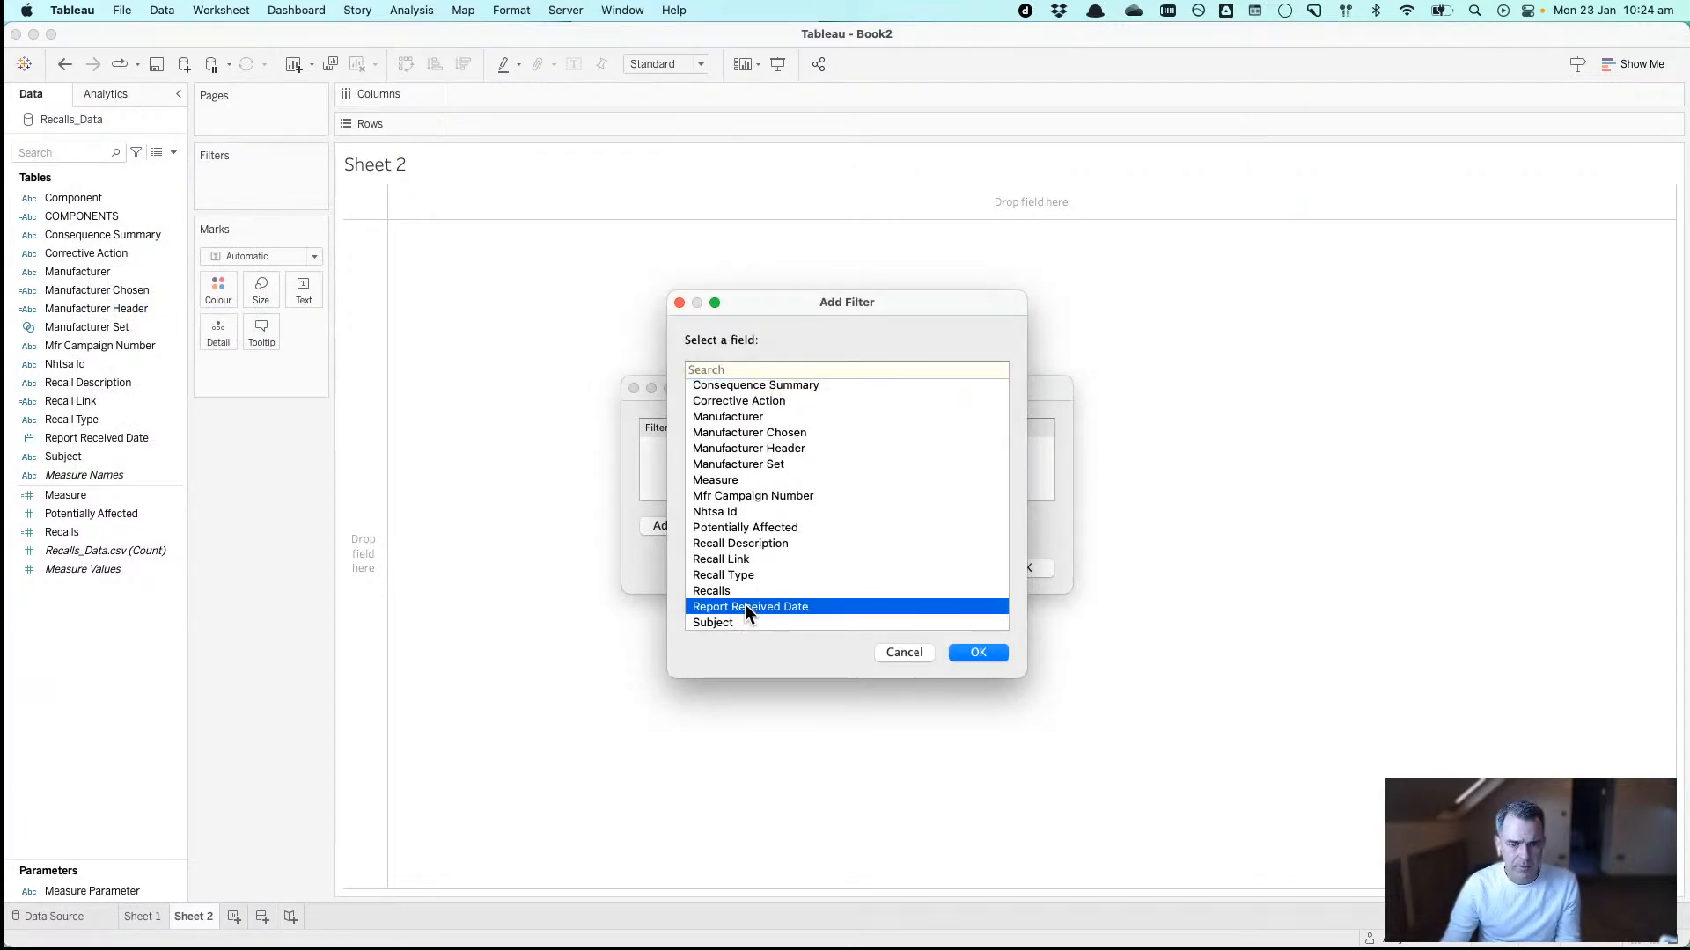
pyautogui.doubleClick(709, 434)
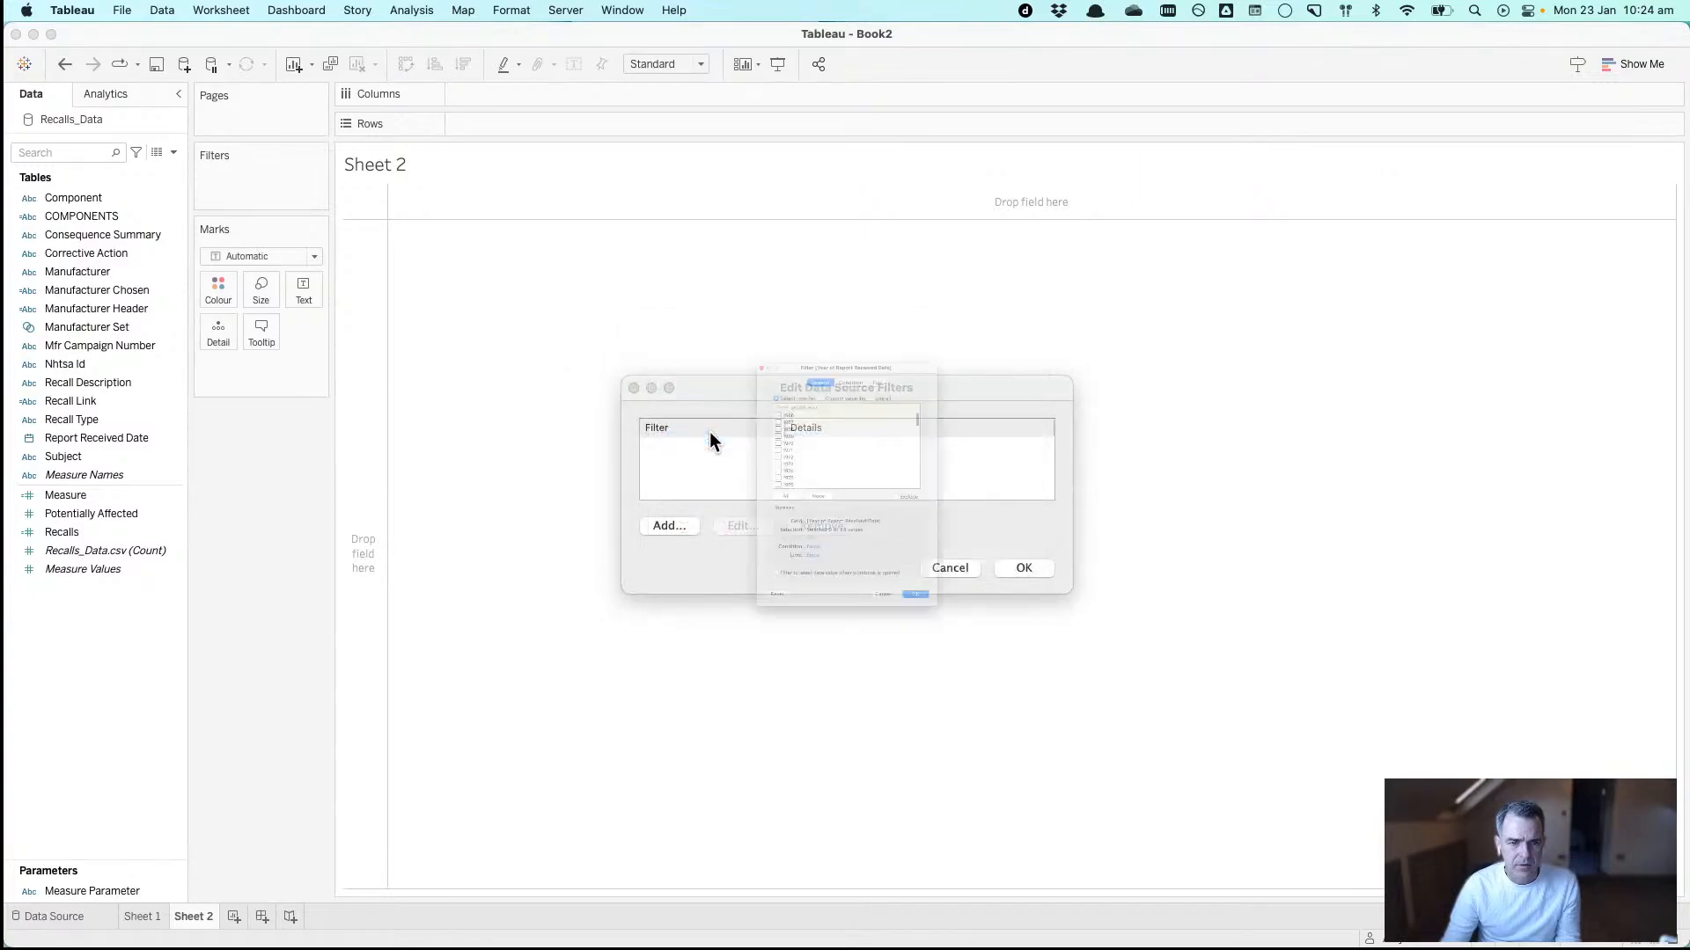
# - Exclude 2023 in the Report Received Date year filter and apply it to the data source
pyautogui.scroll(-15, 753, 424)
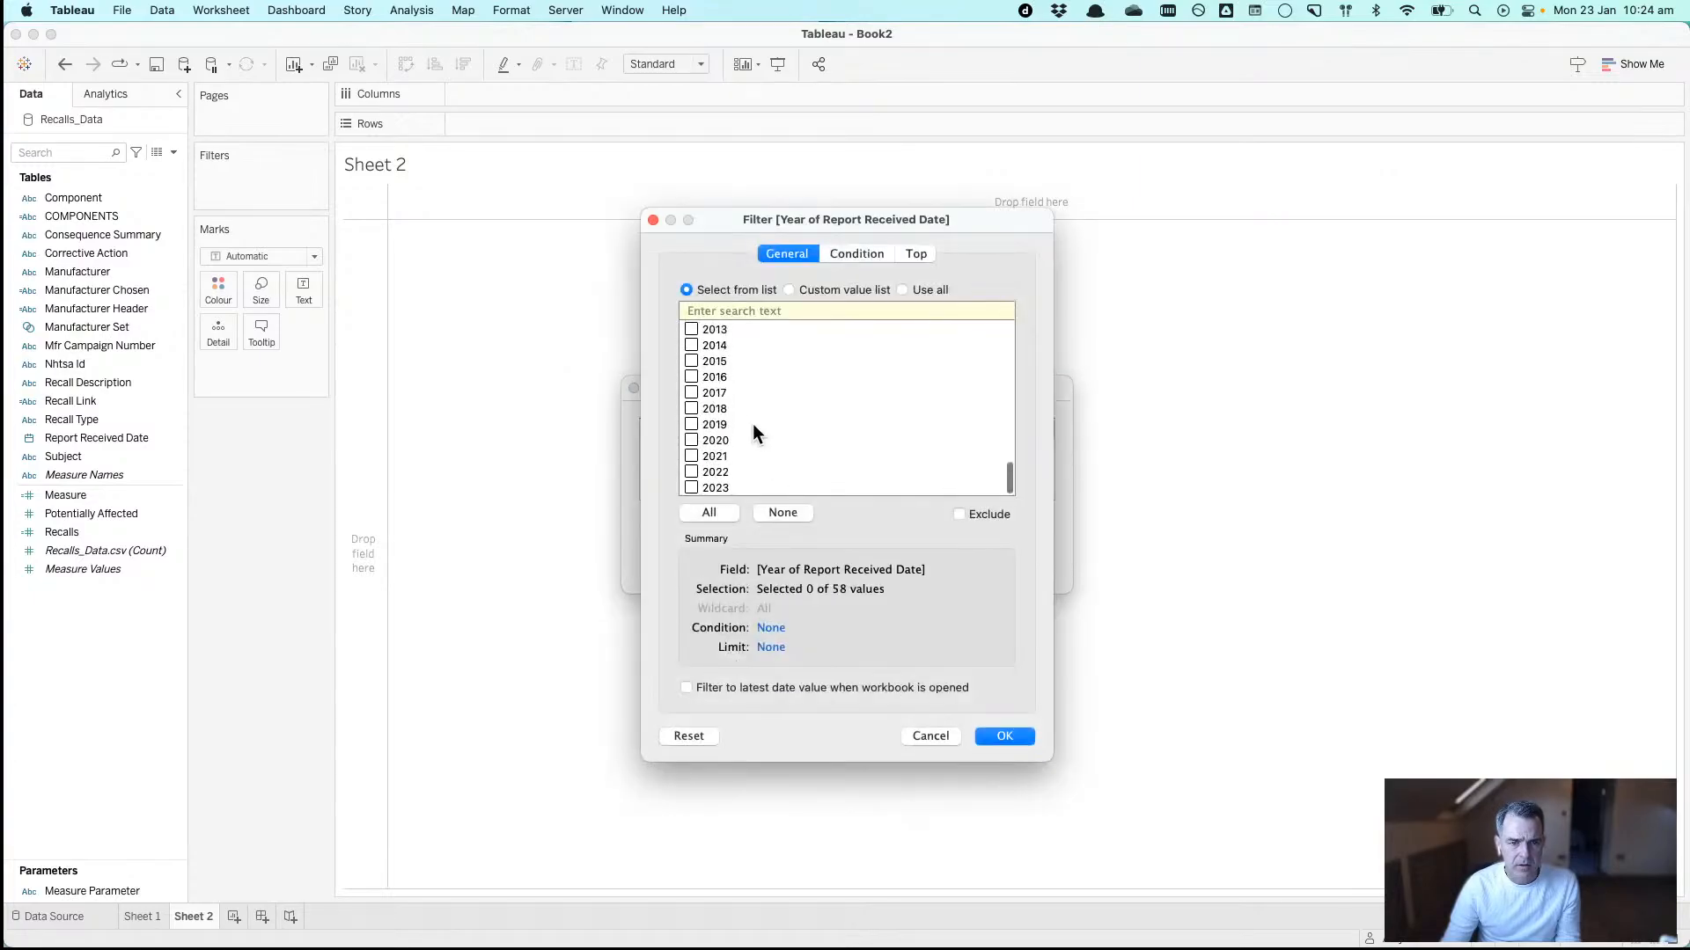
pyautogui.click(691, 488)
pyautogui.click(976, 515)
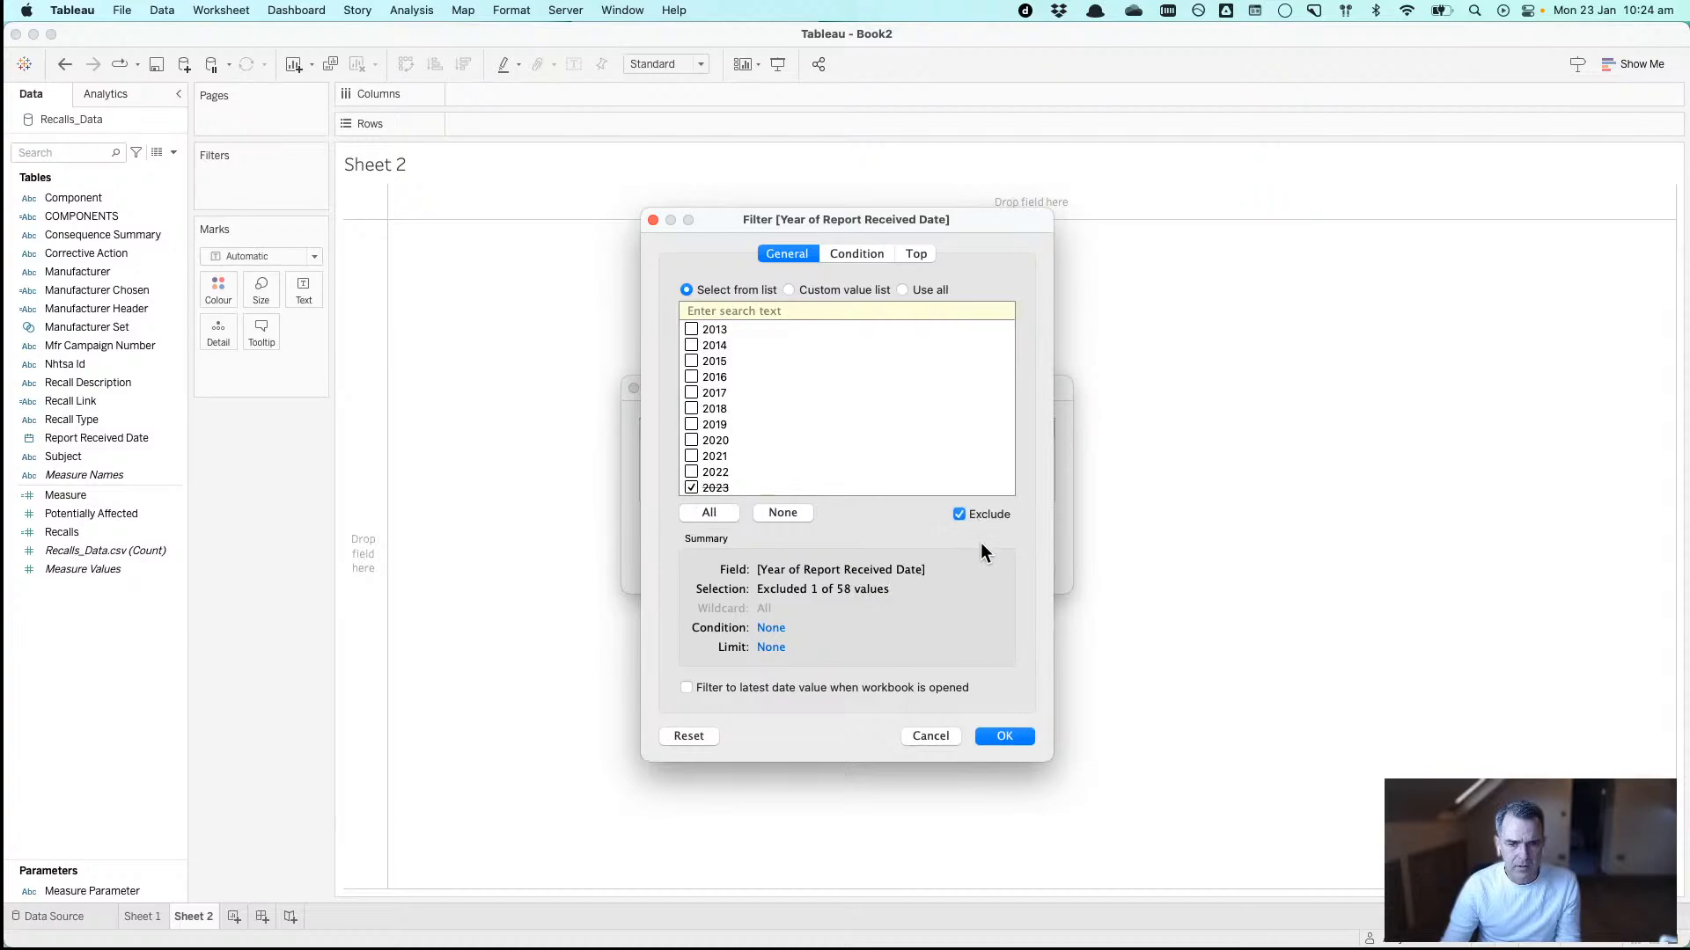
pyautogui.click(995, 737)
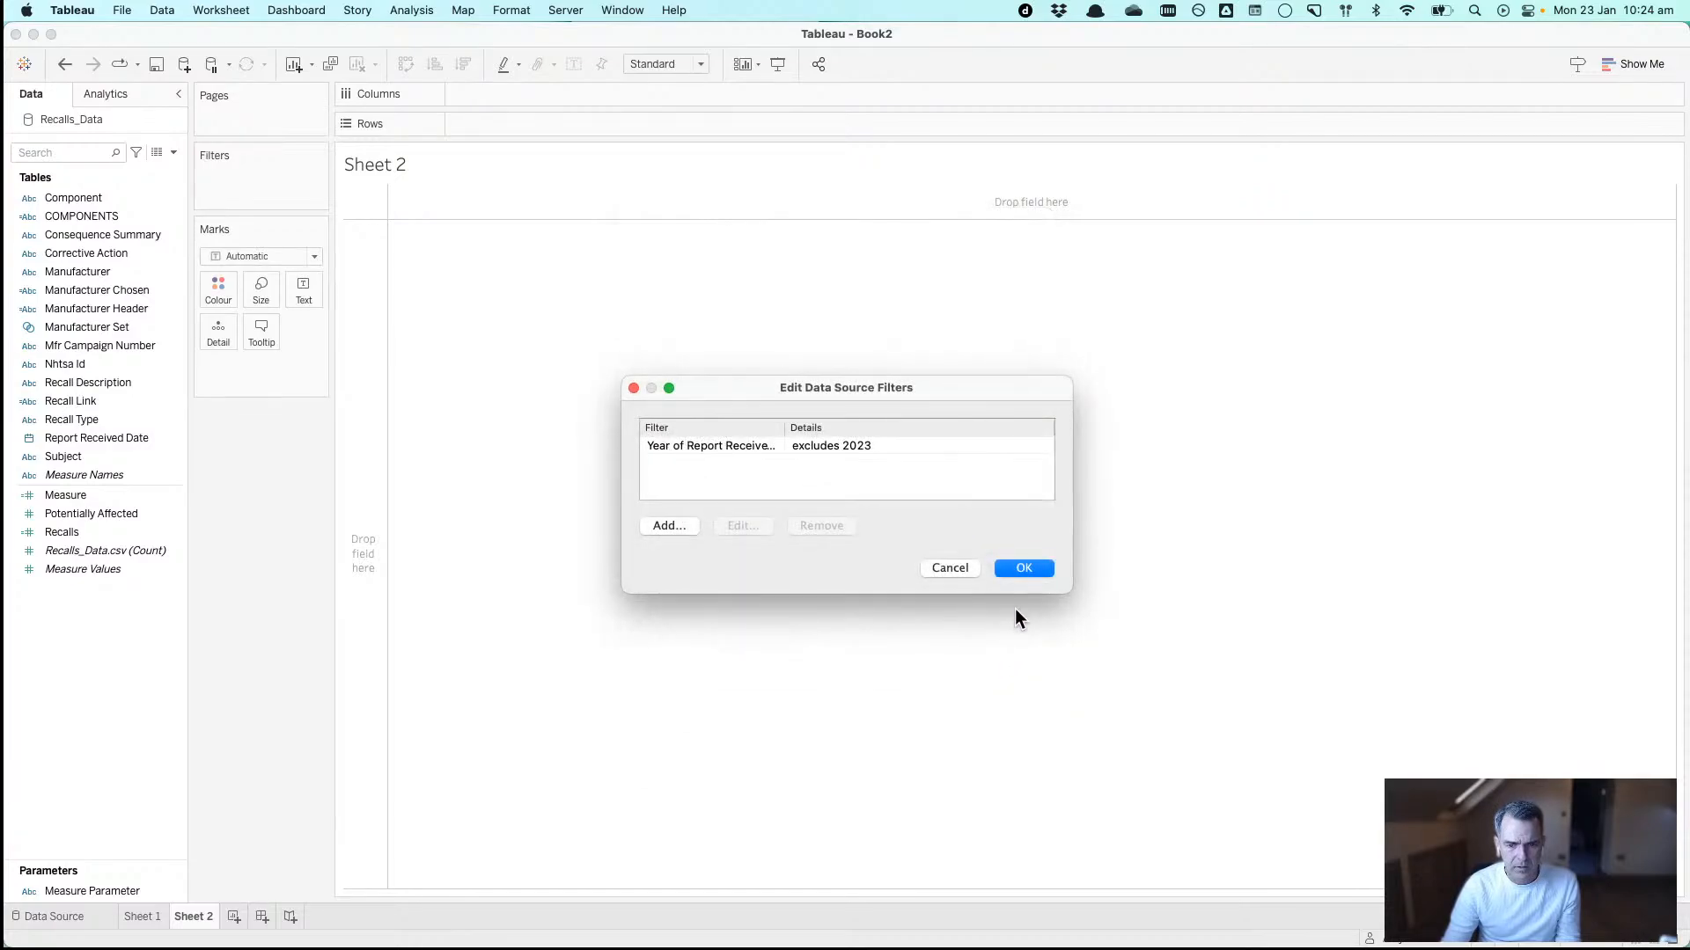
pyautogui.click(1022, 570)
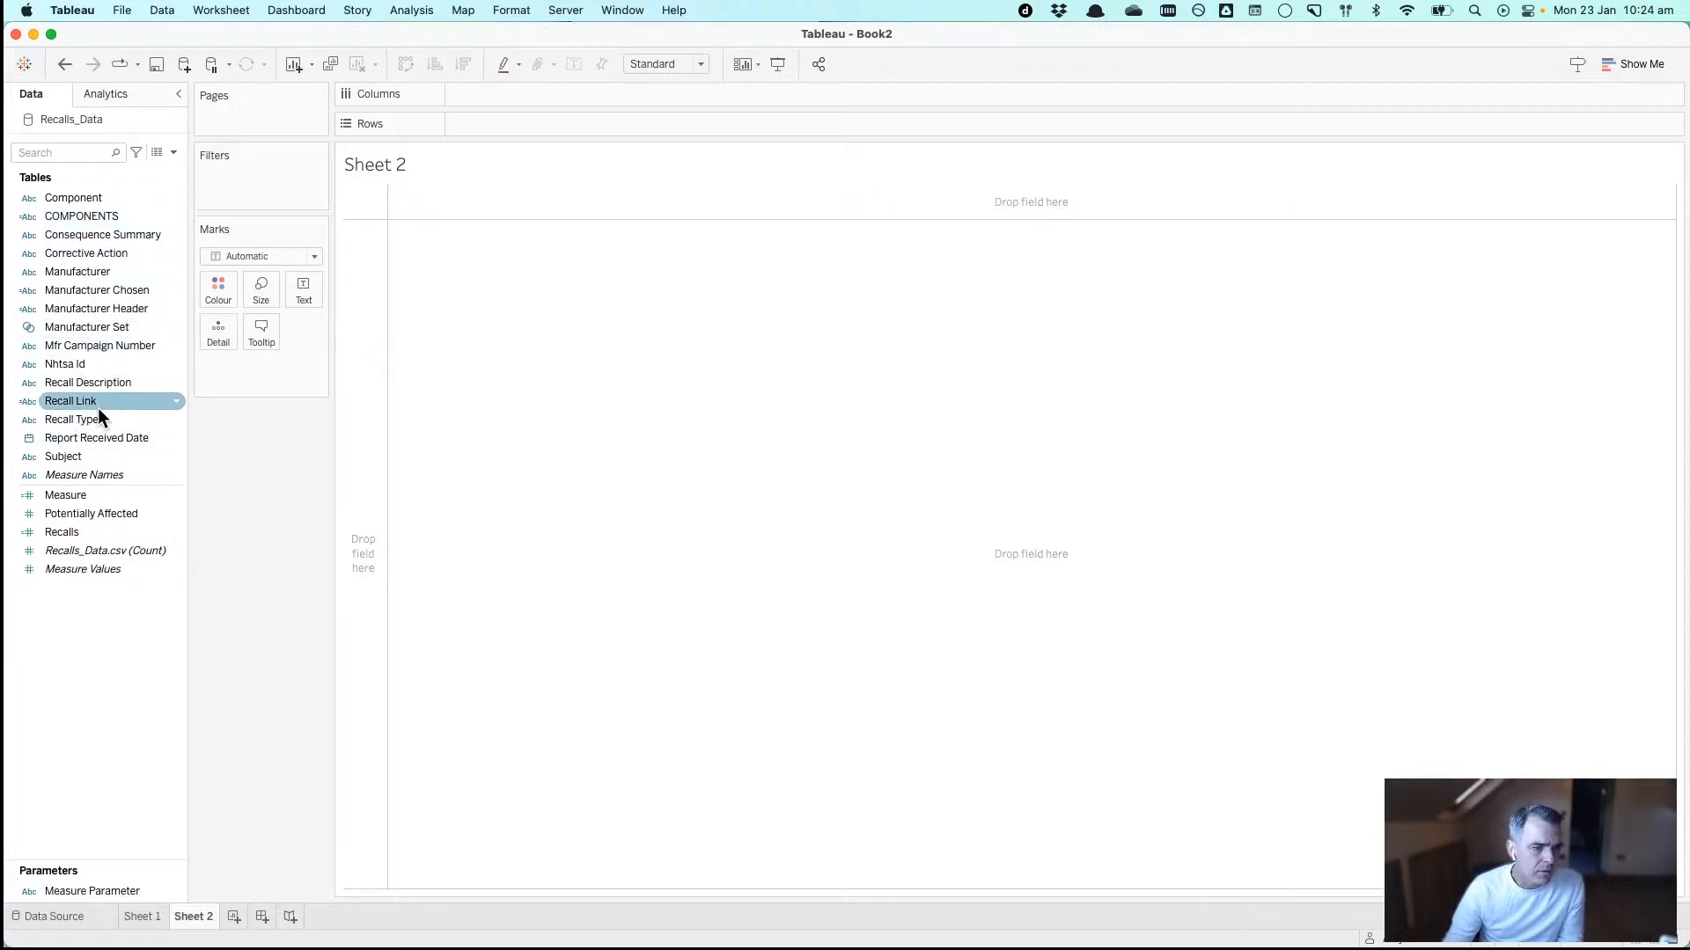
# - Add discrete Report Received Date to Rows, and move it to Columns as a continuous month
pyautogui.moveTo(96, 437); pyautogui.dragTo(354, 405)
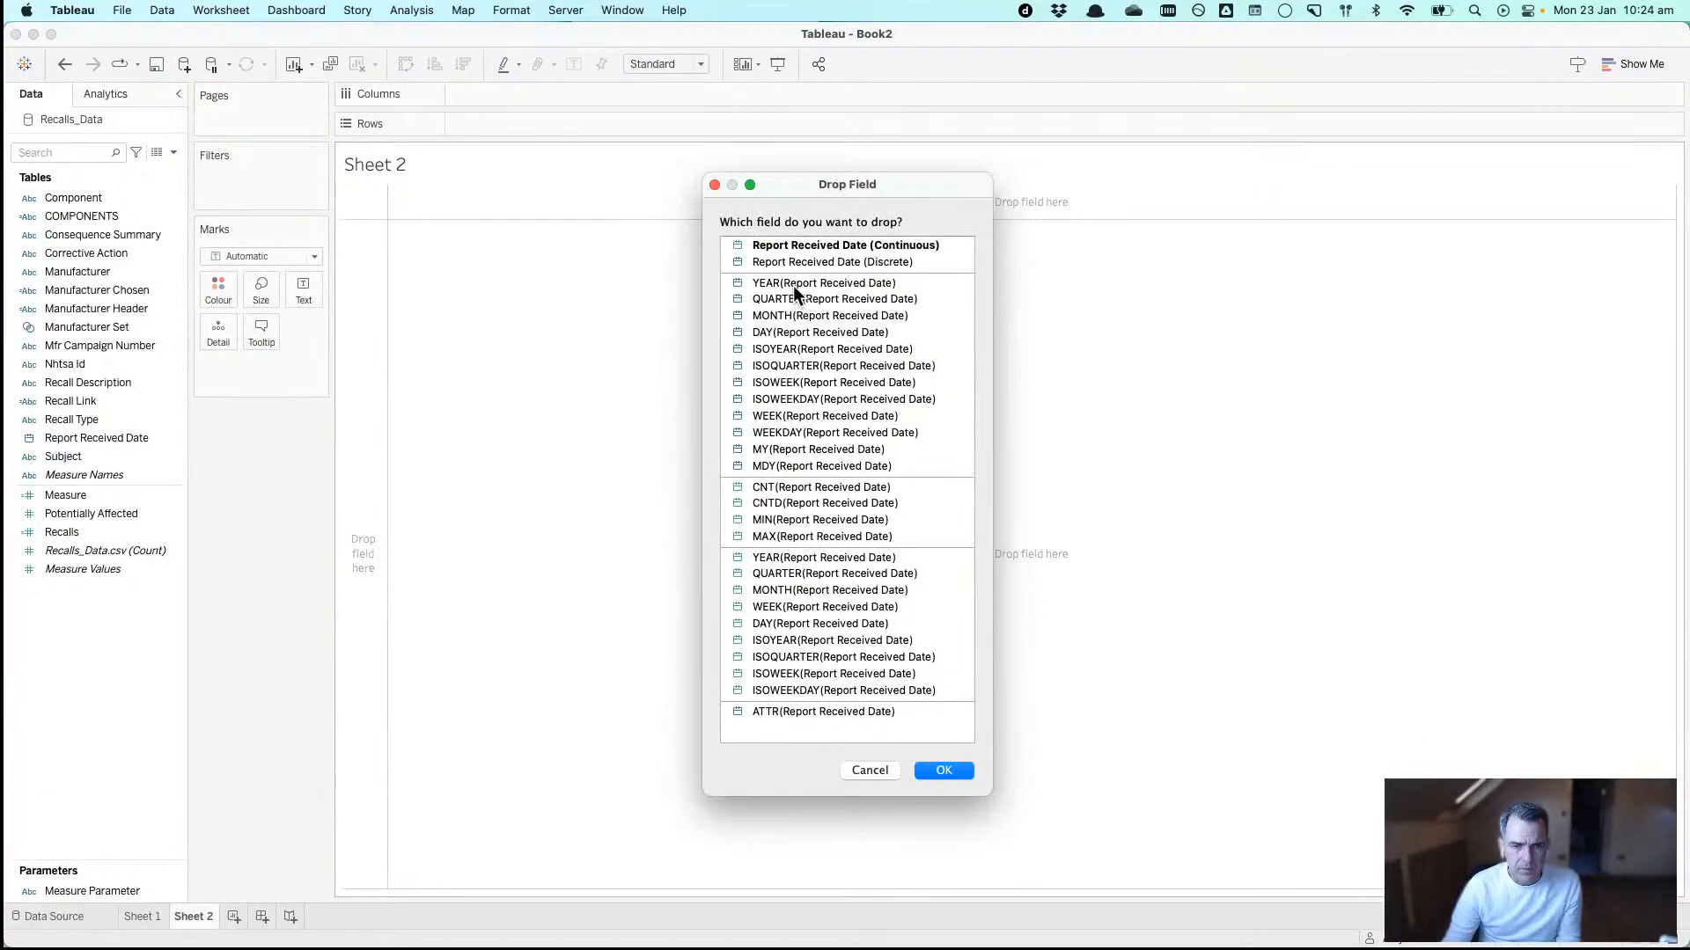
pyautogui.click(812, 258)
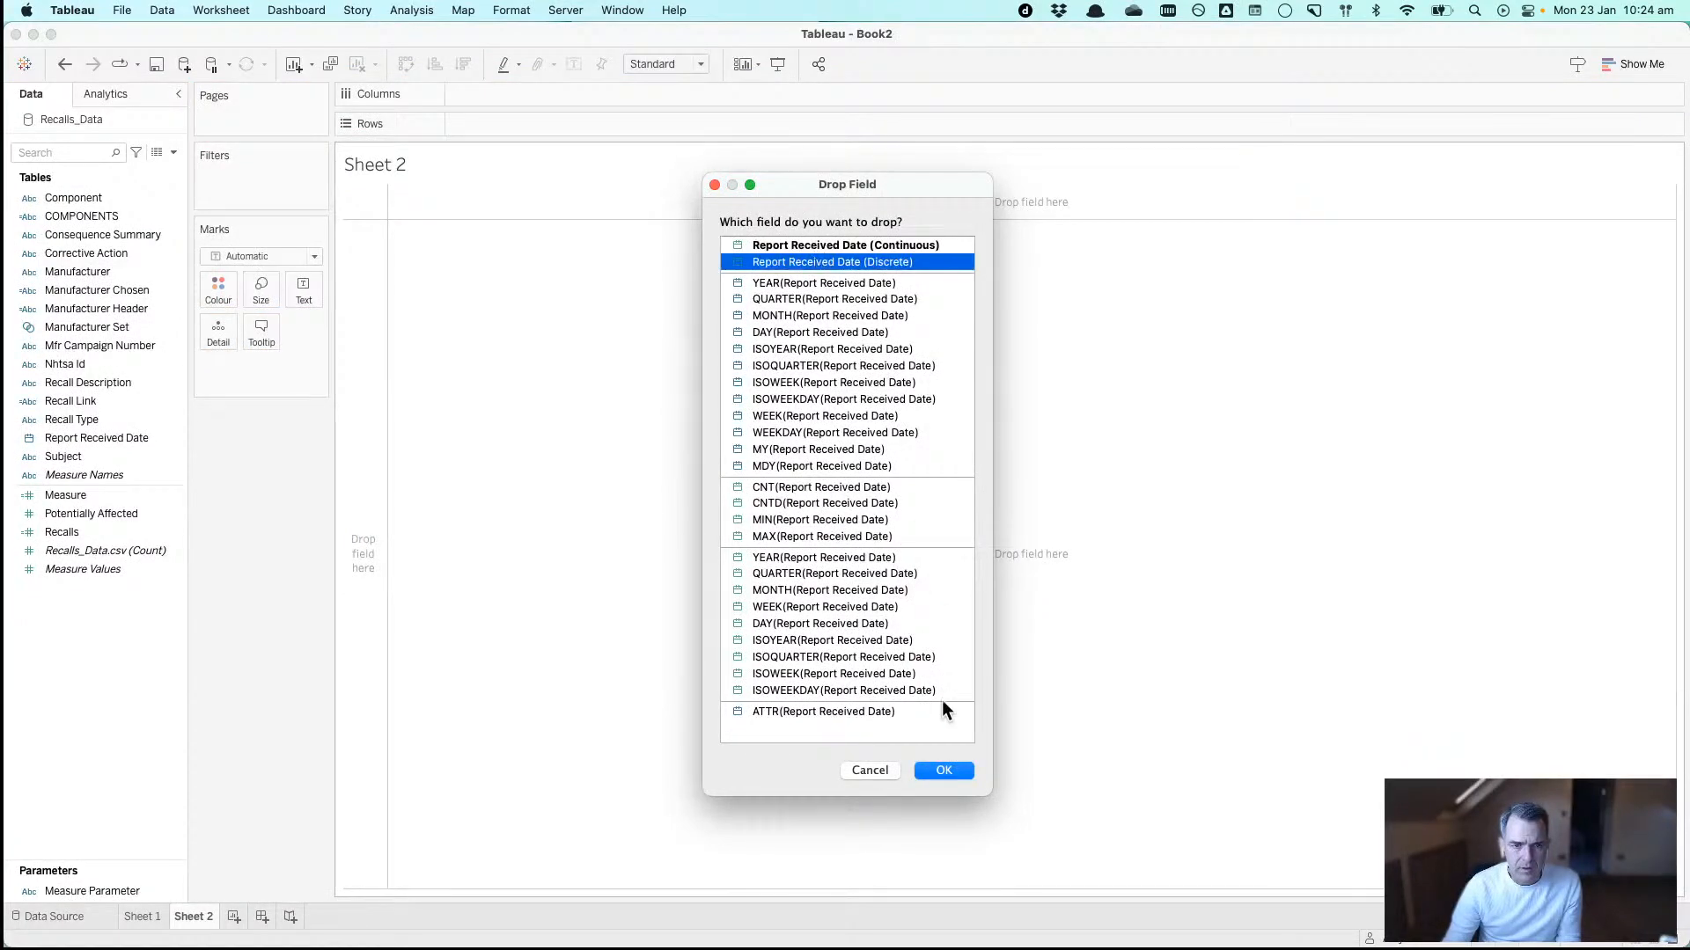
pyautogui.click(943, 771)
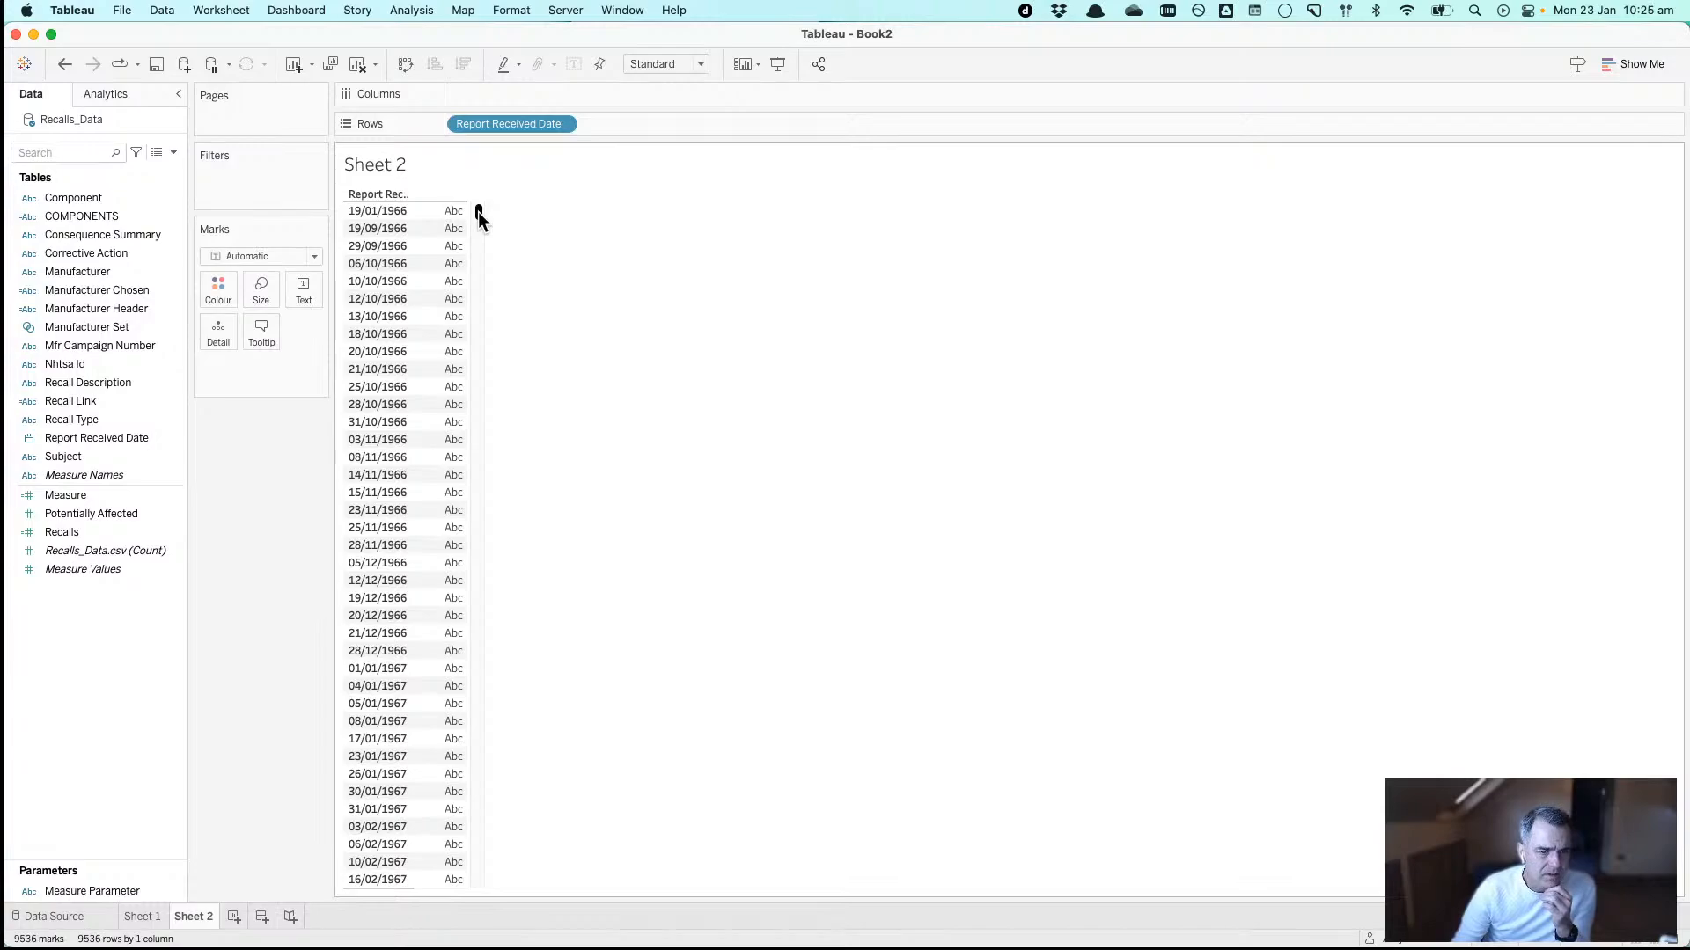
pyautogui.moveTo(478, 213); pyautogui.dragTo(510, 95)
pyautogui.click(561, 93)
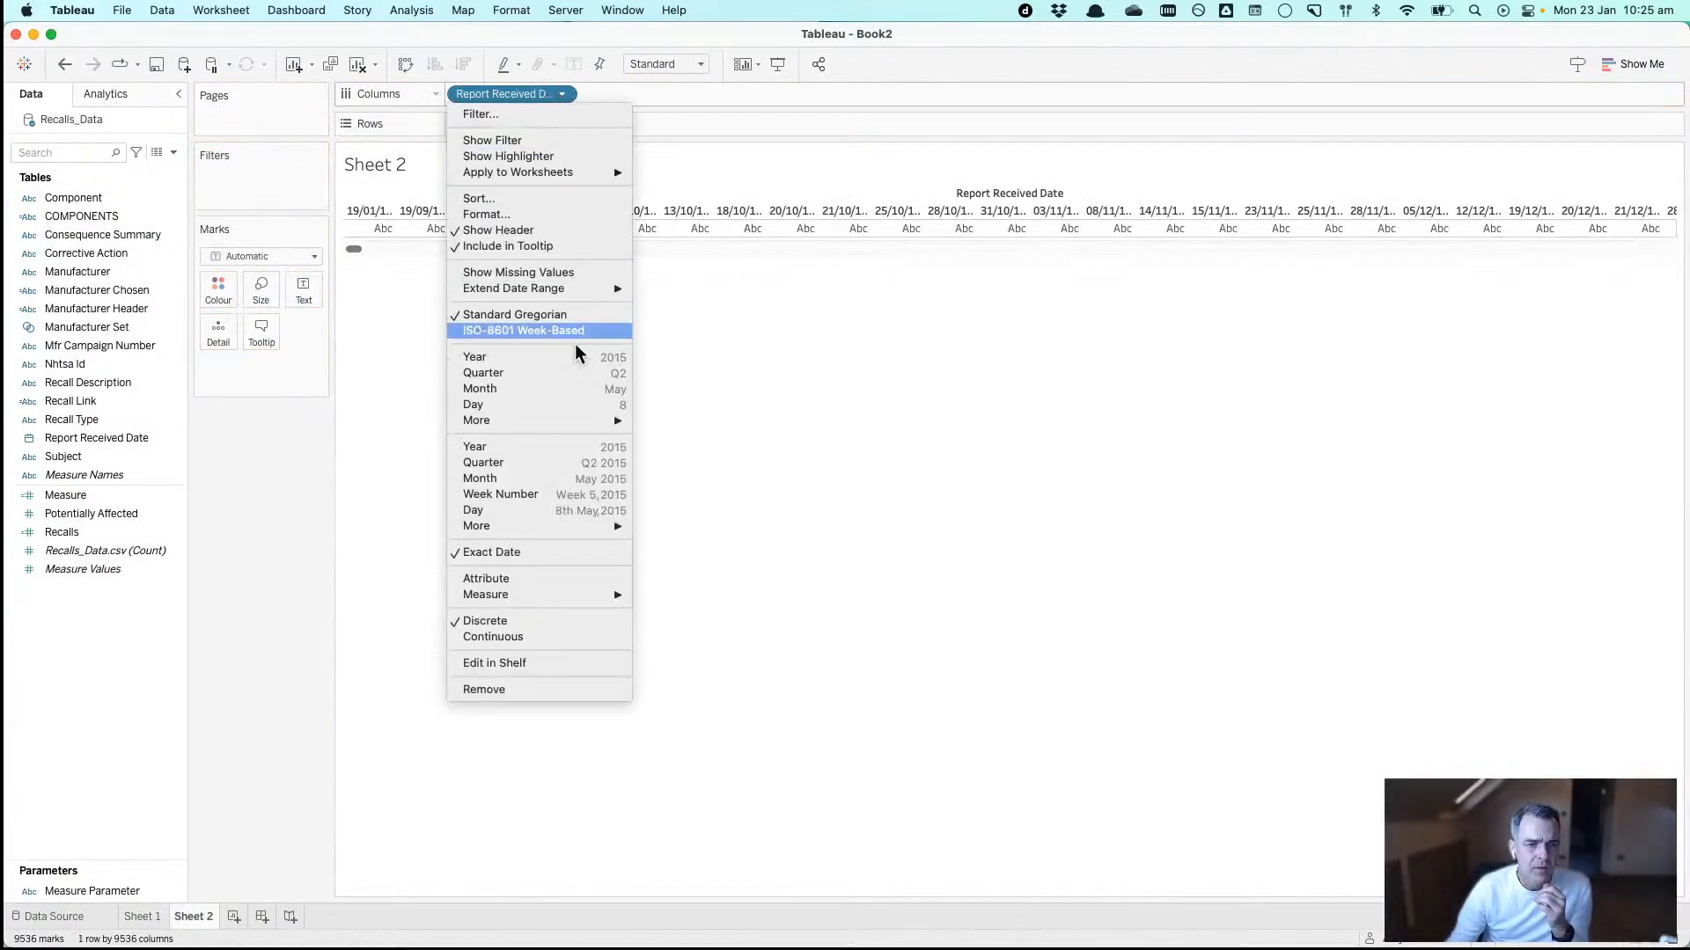
pyautogui.click(547, 481)
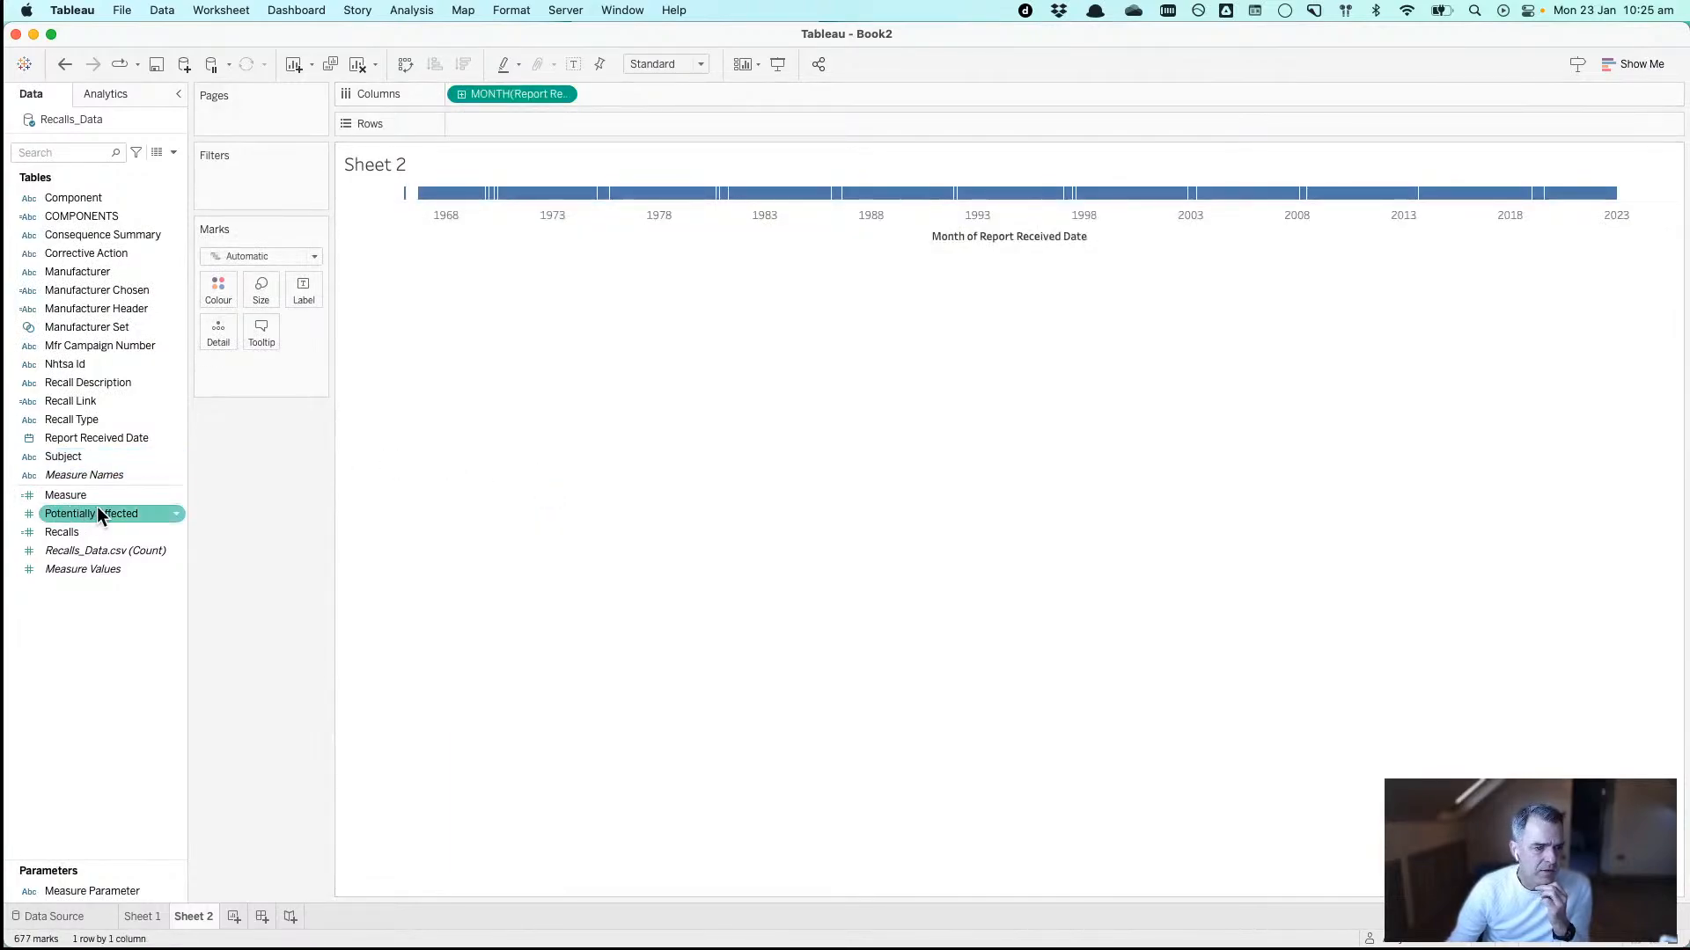
# - Add Measure to Rows and change Report Received Date on Columns to continuous quarter
pyautogui.moveTo(98, 498); pyautogui.dragTo(572, 122)
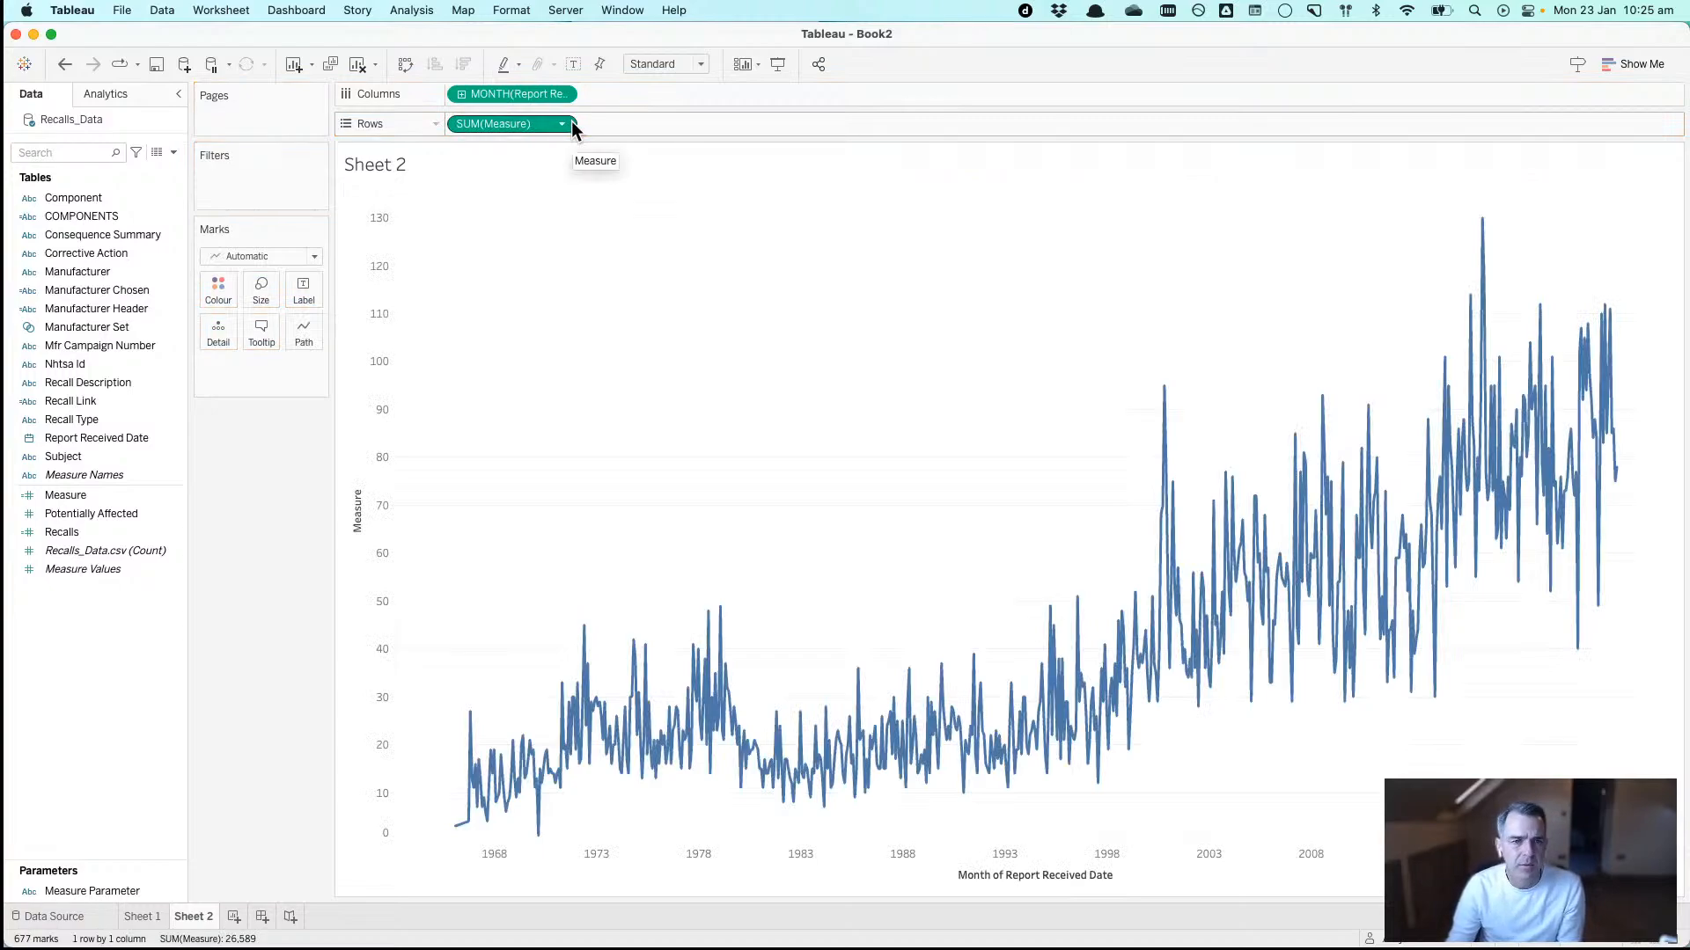
pyautogui.click(561, 93)
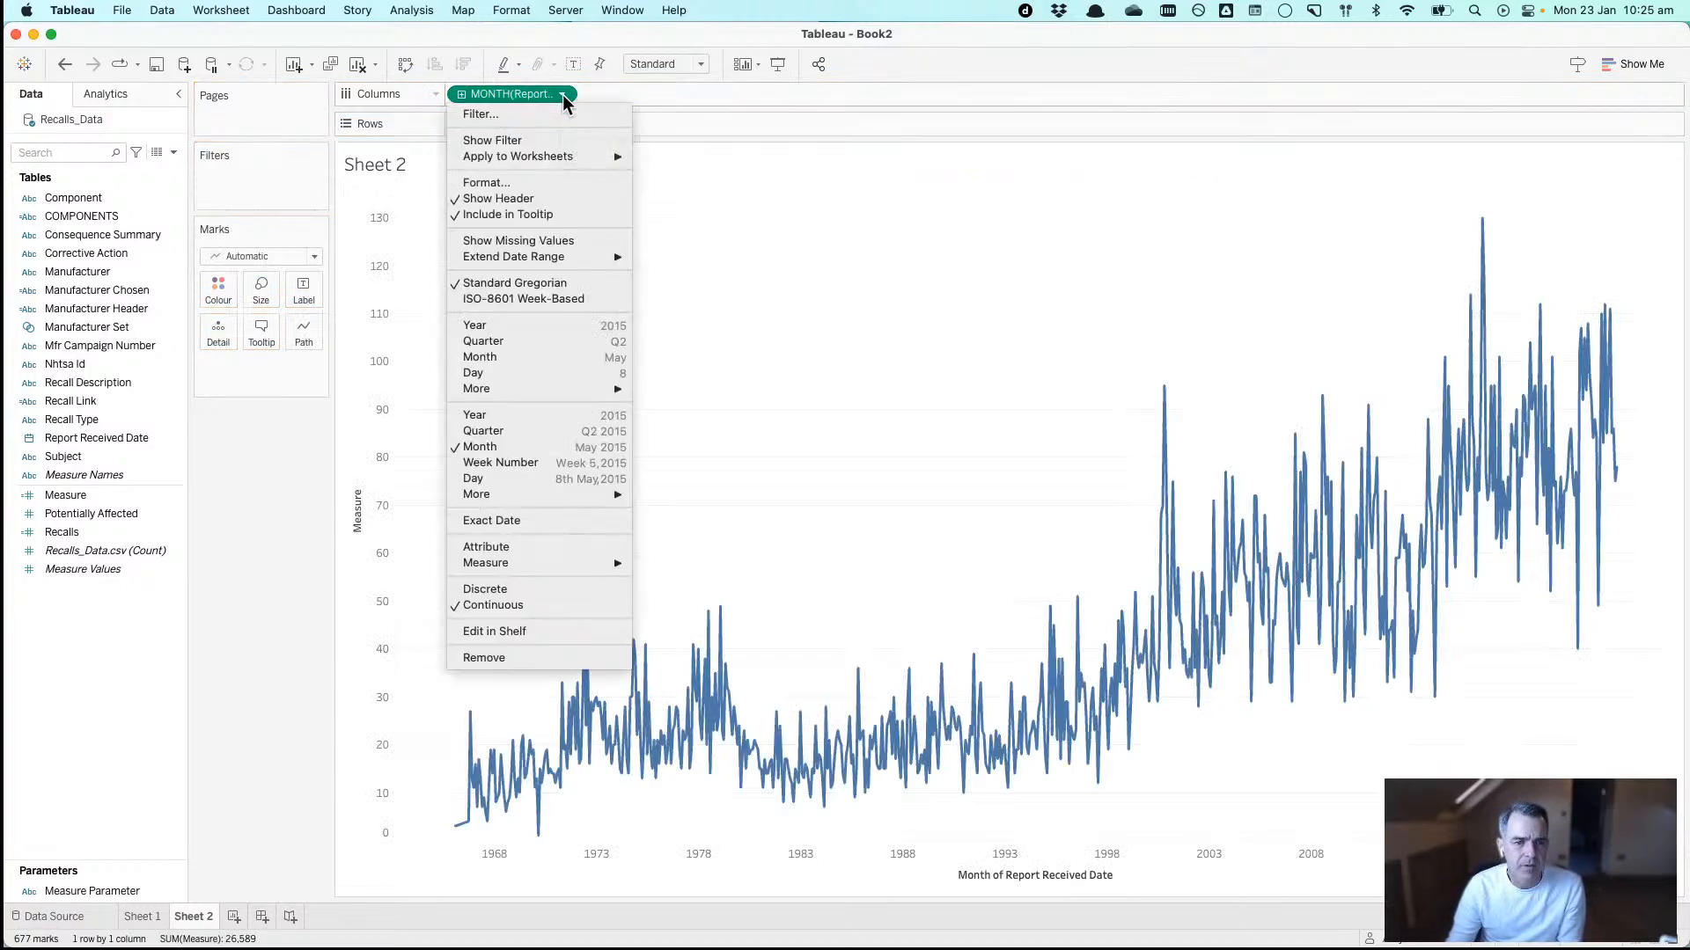
pyautogui.click(545, 431)
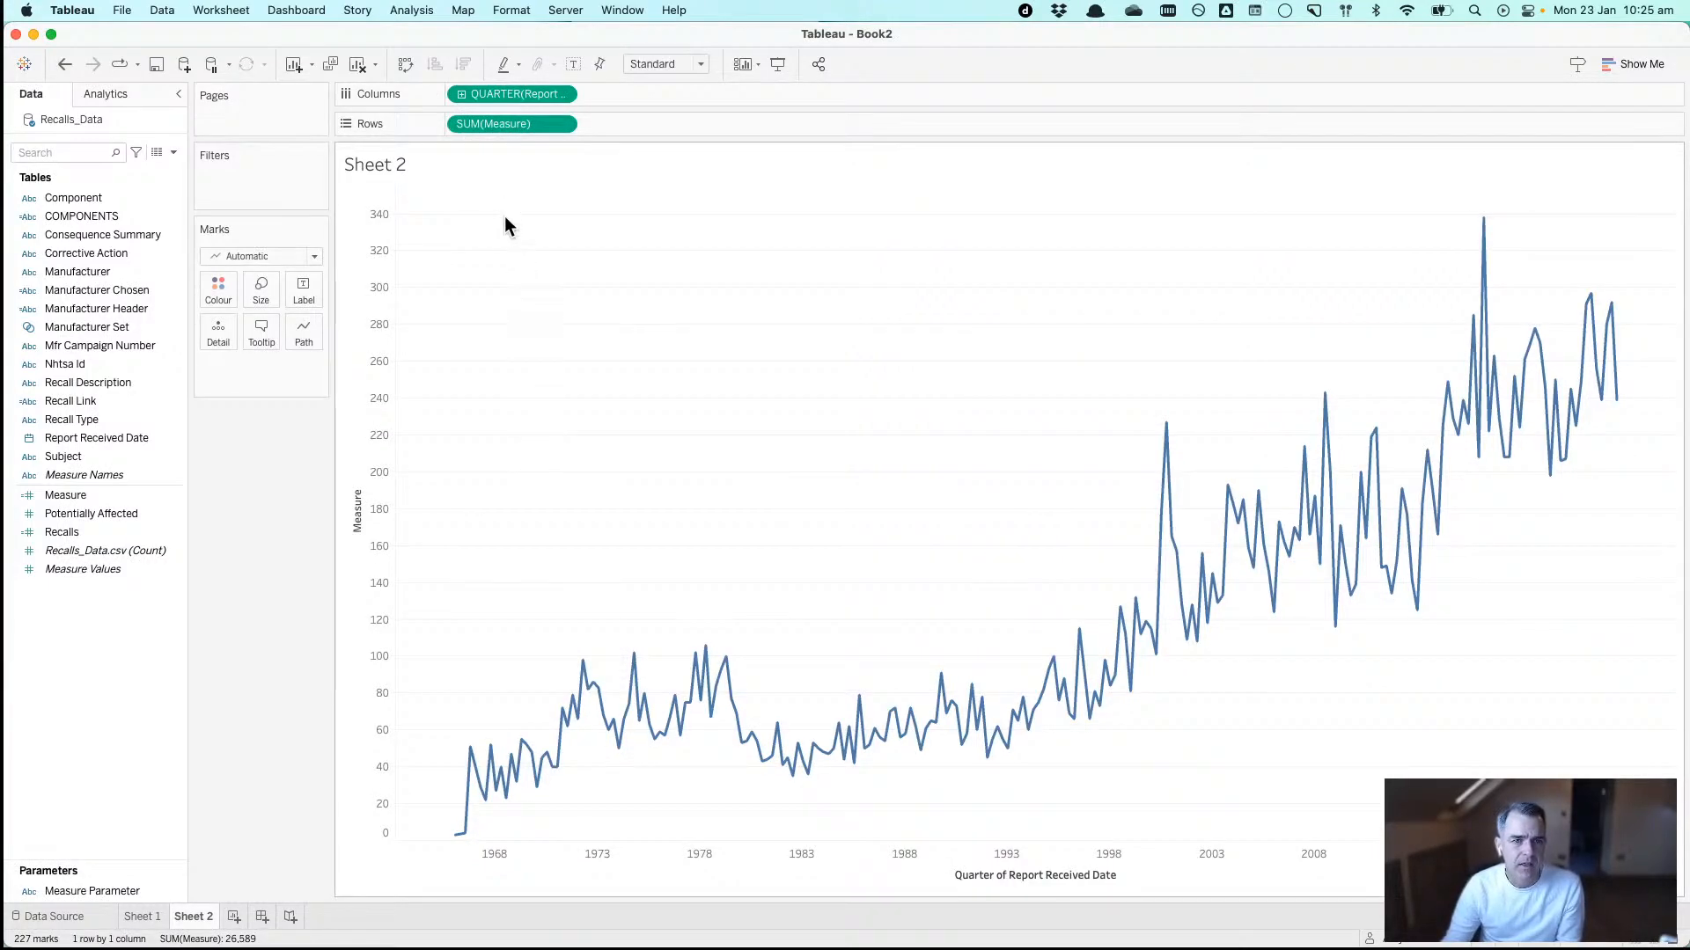
# - Duplicate SUM(Measure) on Rows and apply a Difference quick table calculation to the copy
pyautogui.moveTo(512, 124); pyautogui.dragTo(623, 124)
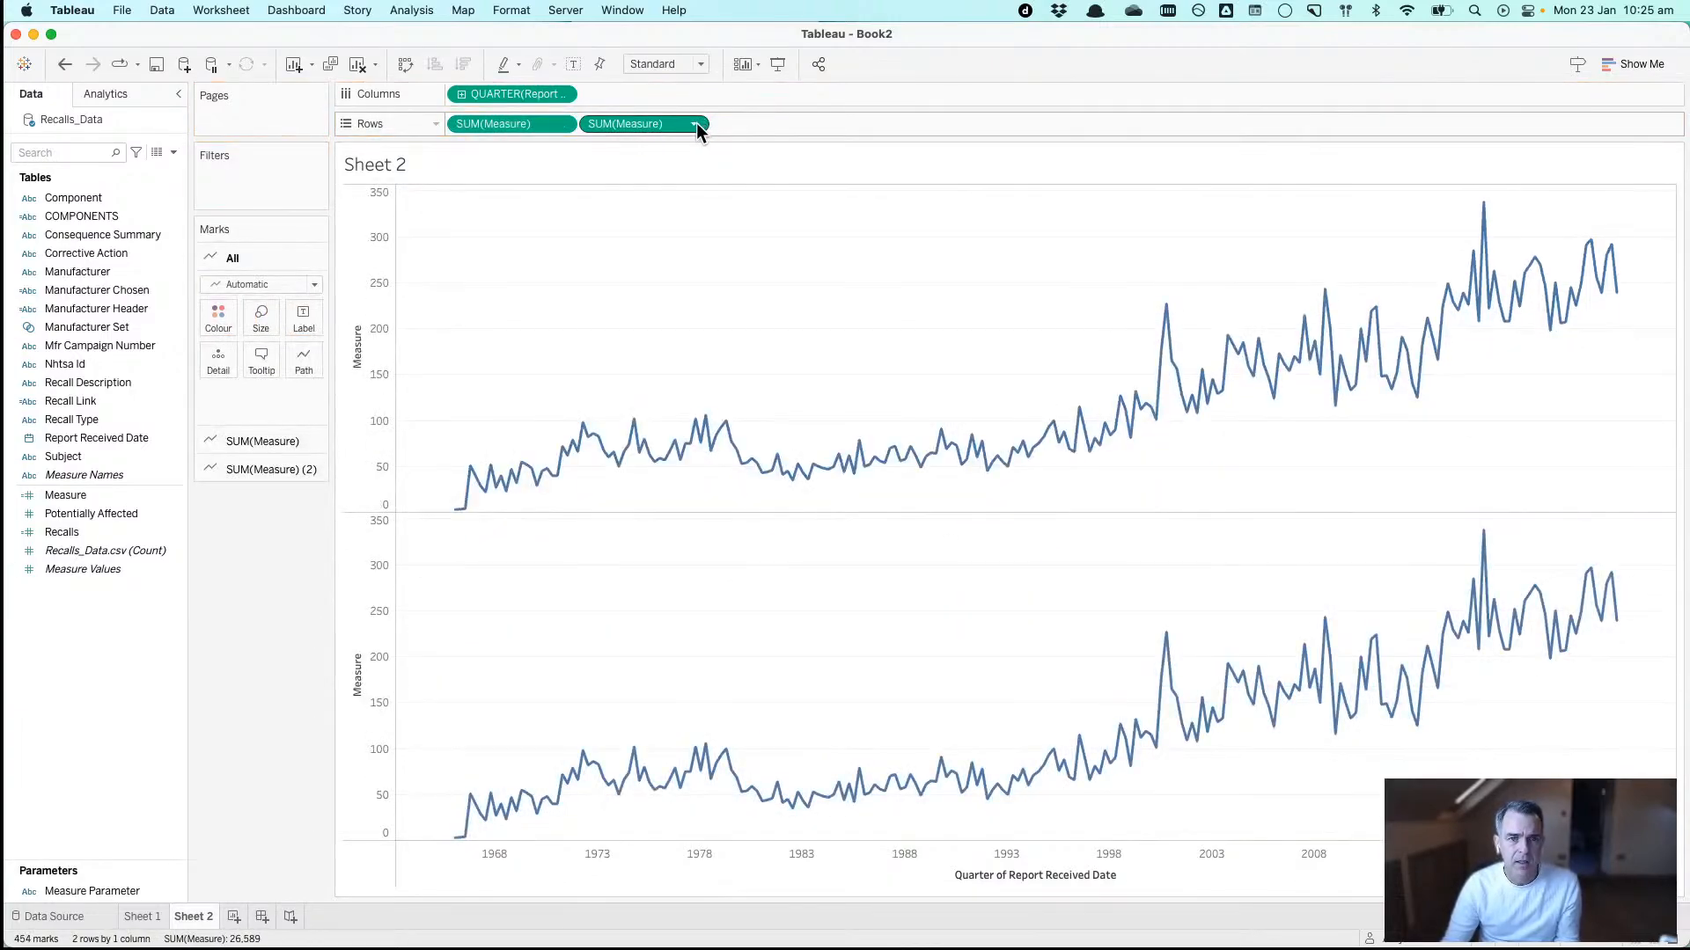
pyautogui.click(695, 124)
pyautogui.moveTo(710, 415)
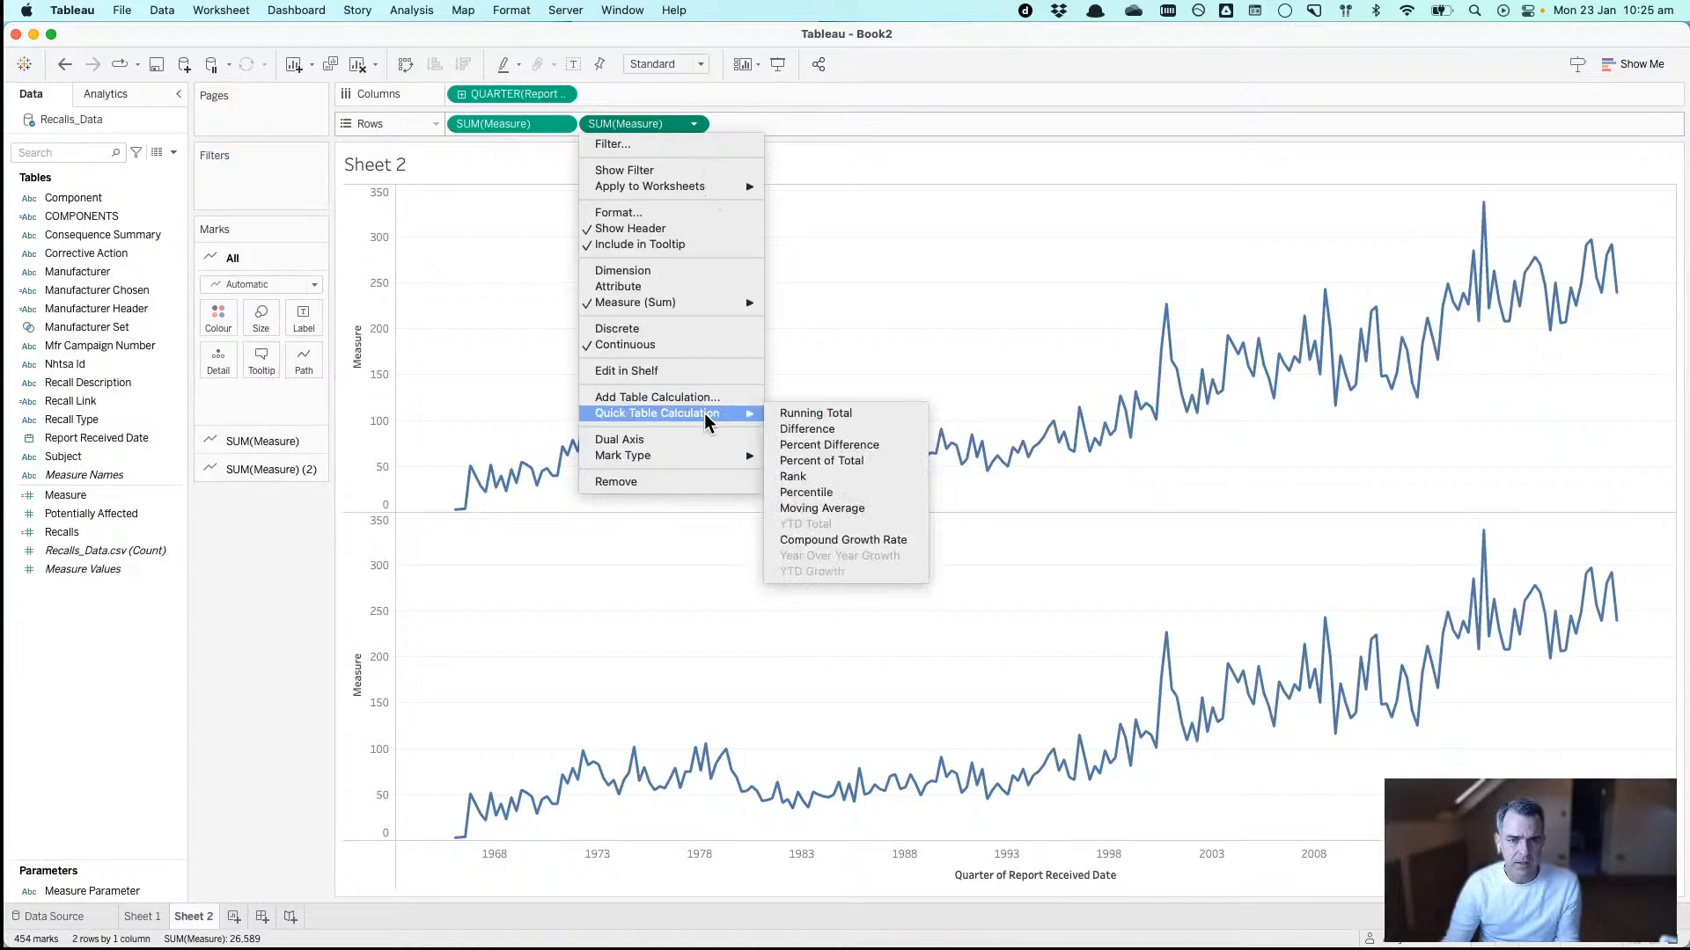
pyautogui.click(807, 428)
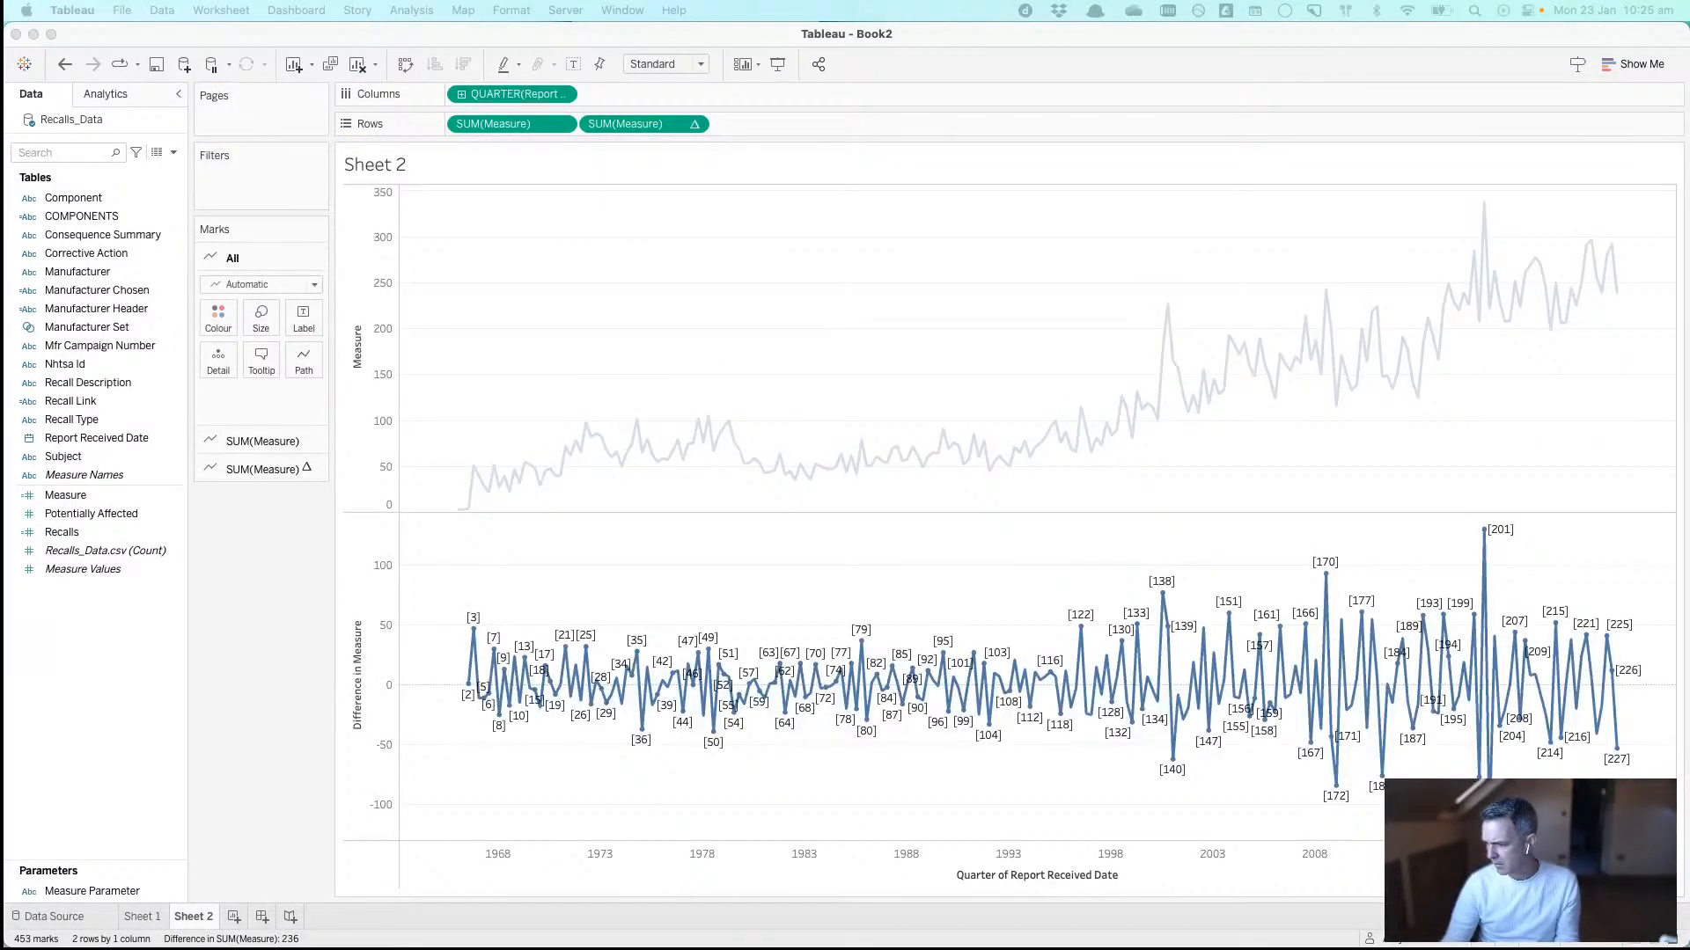
# - Change the second SUM(Measure) table calculation to a Moving Calculation that summarises values using Average
pyautogui.moveTo(1172, 100); pyautogui.dragTo(873, 243)
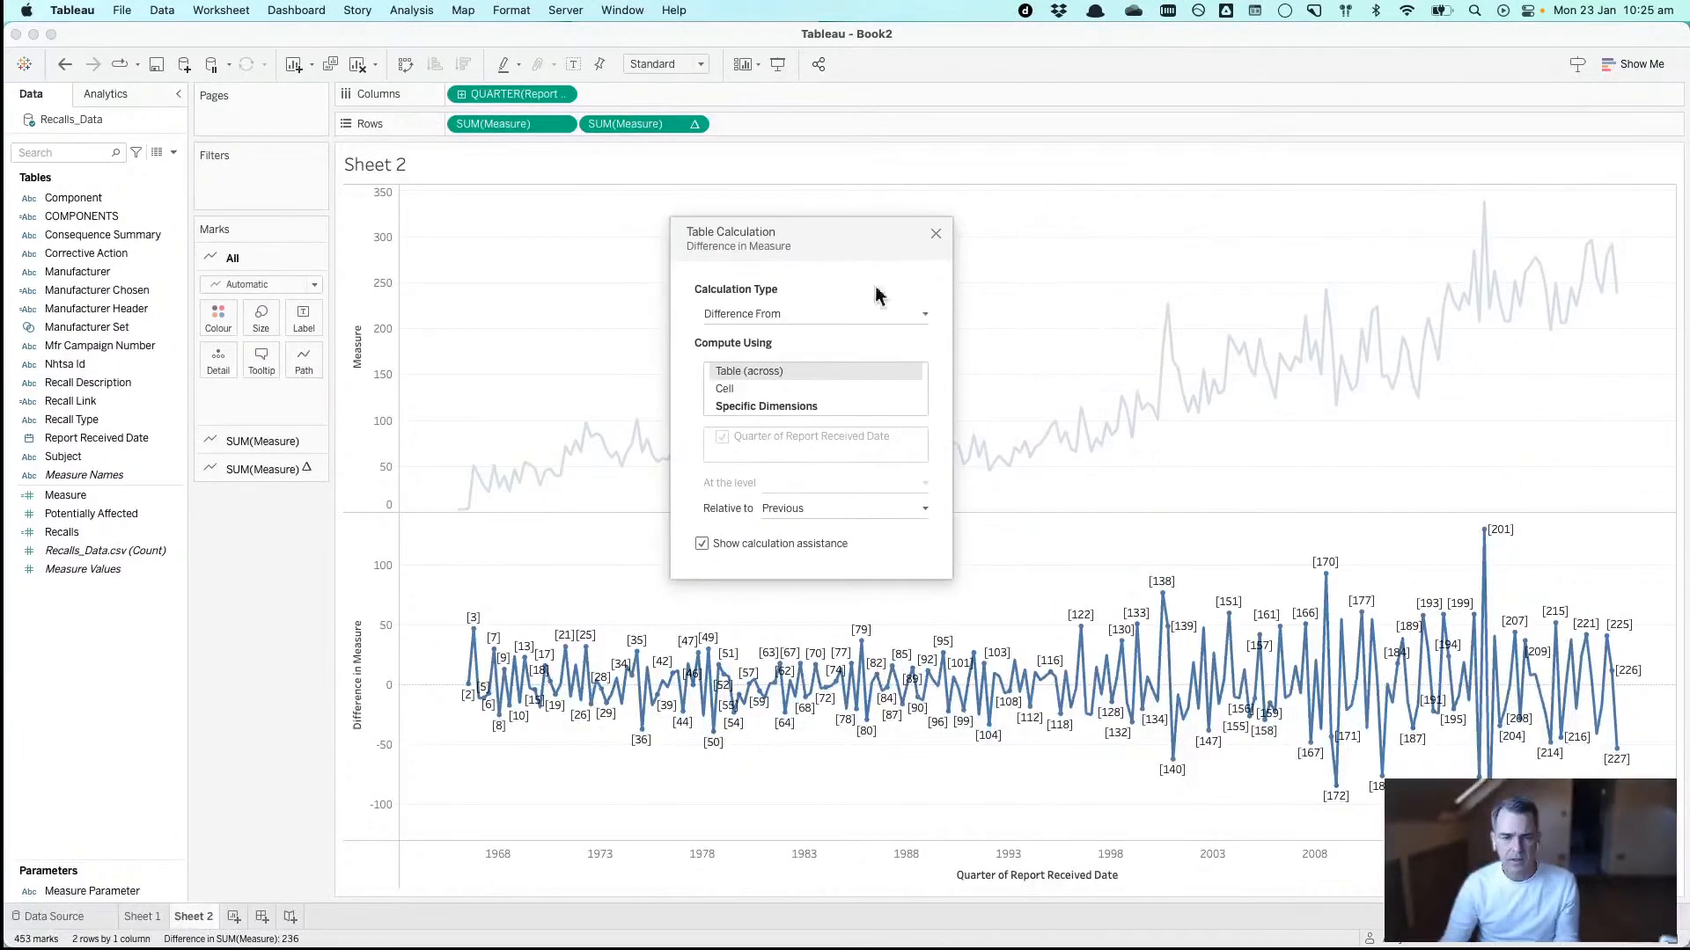
pyautogui.click(788, 315)
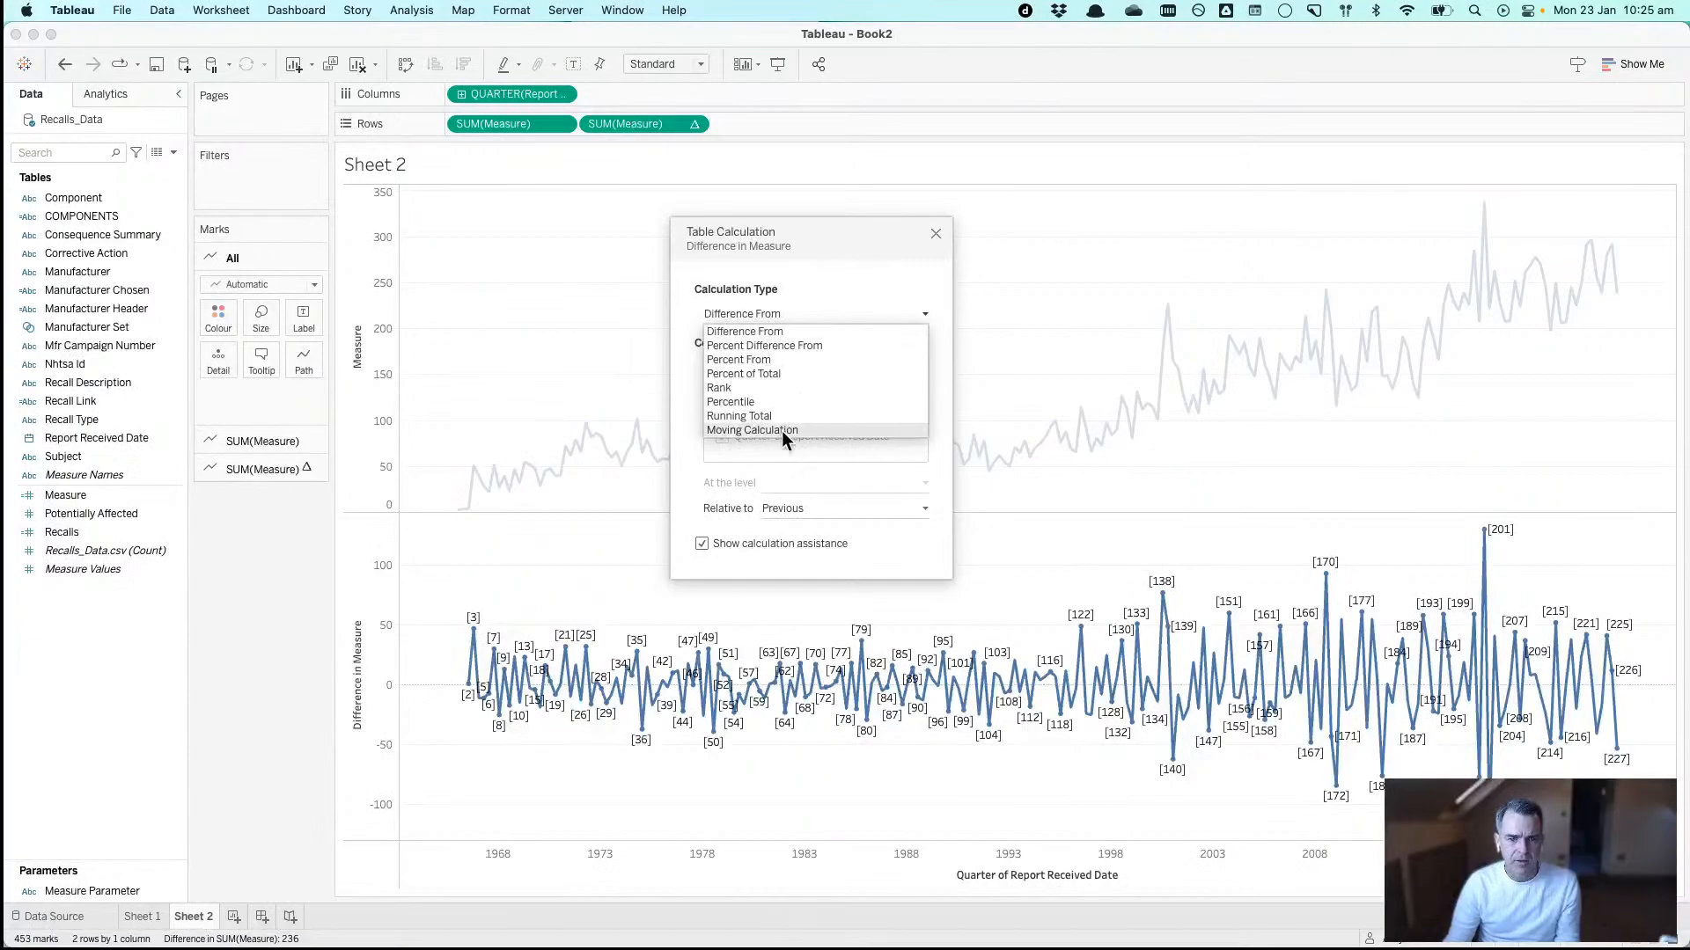
pyautogui.click(781, 430)
pyautogui.click(771, 345)
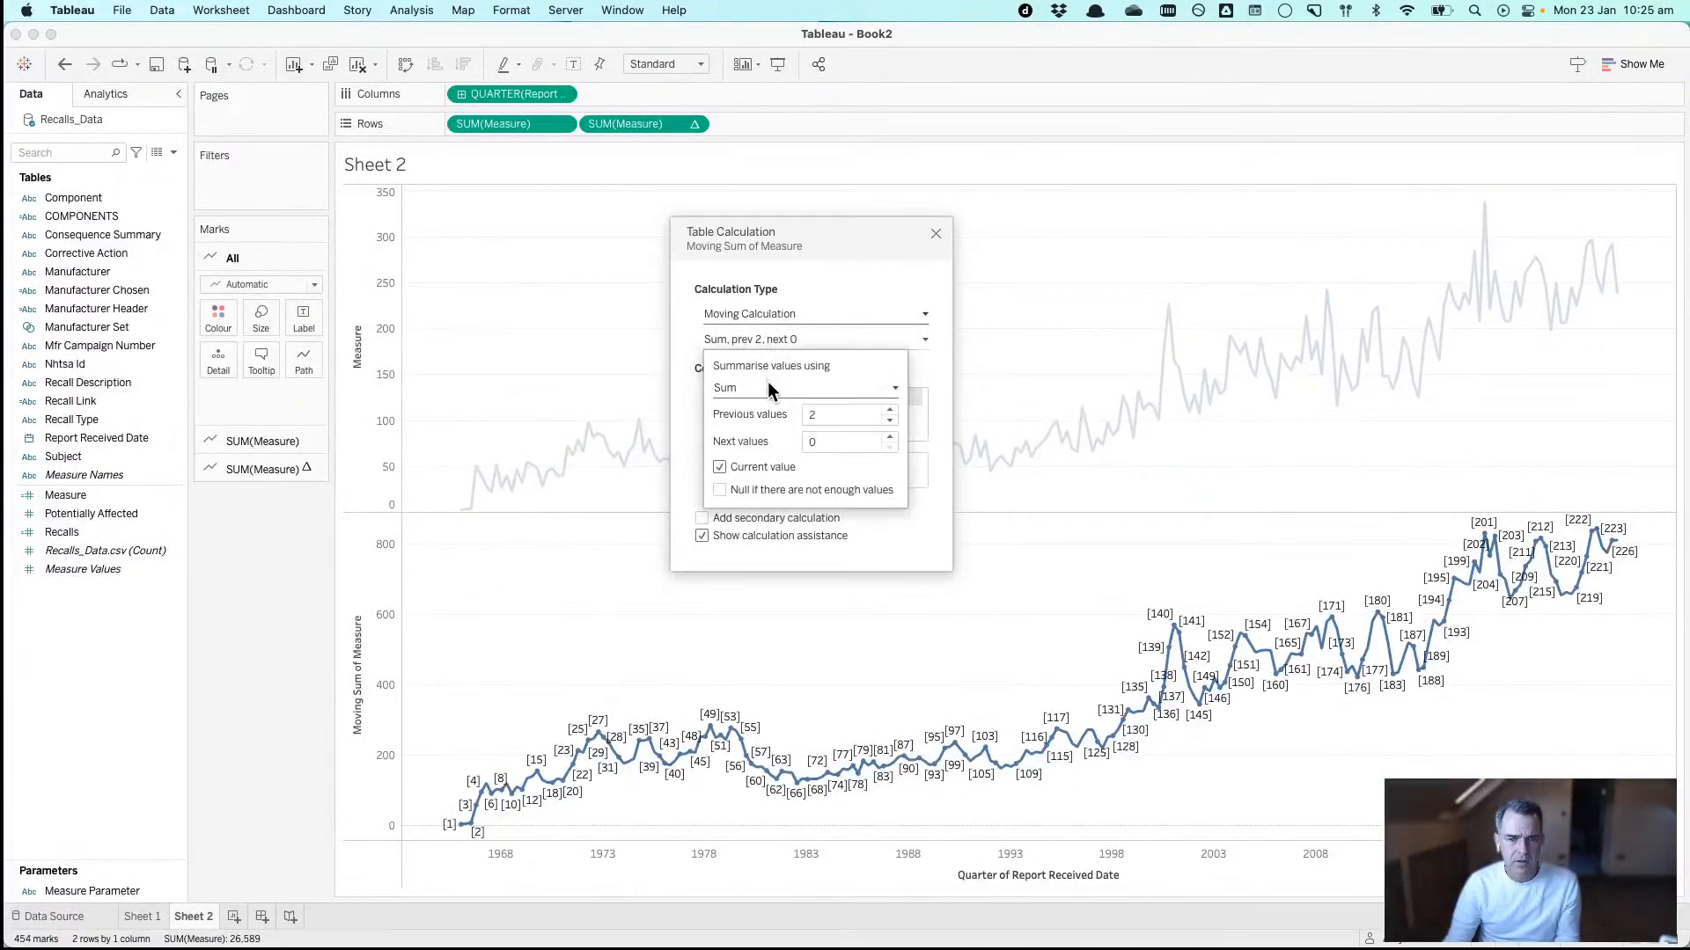
pyautogui.click(767, 383)
pyautogui.click(758, 417)
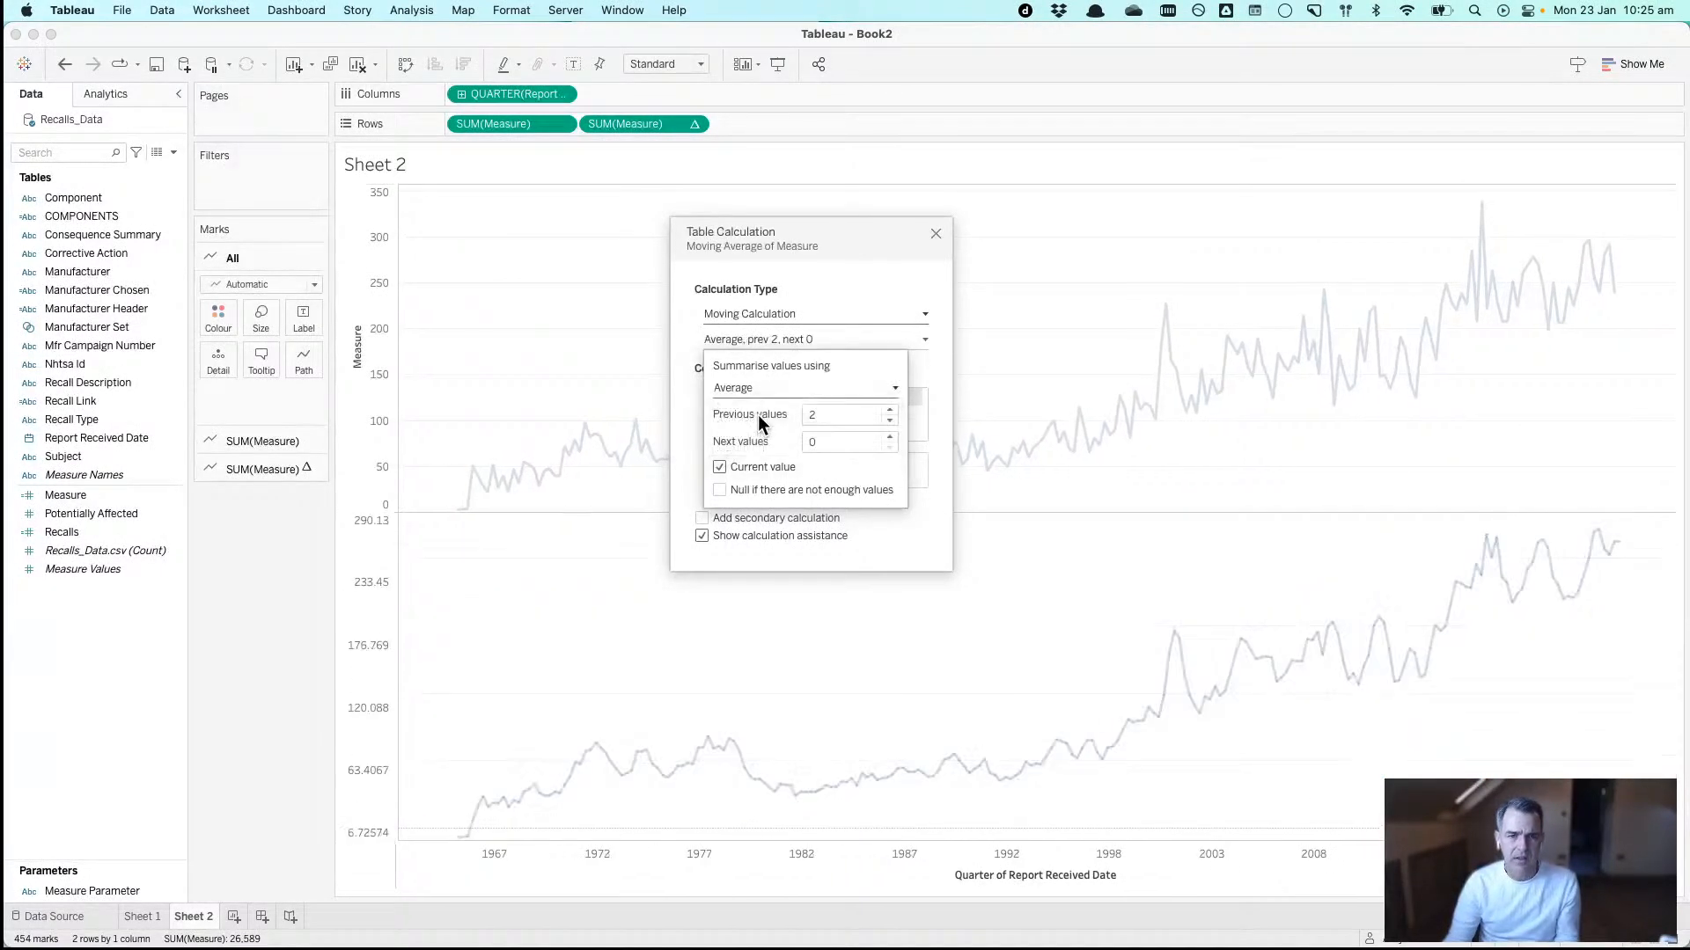
# - Set the moving average's previous values to 3 and close the table calculation settings
pyautogui.click(841, 414)
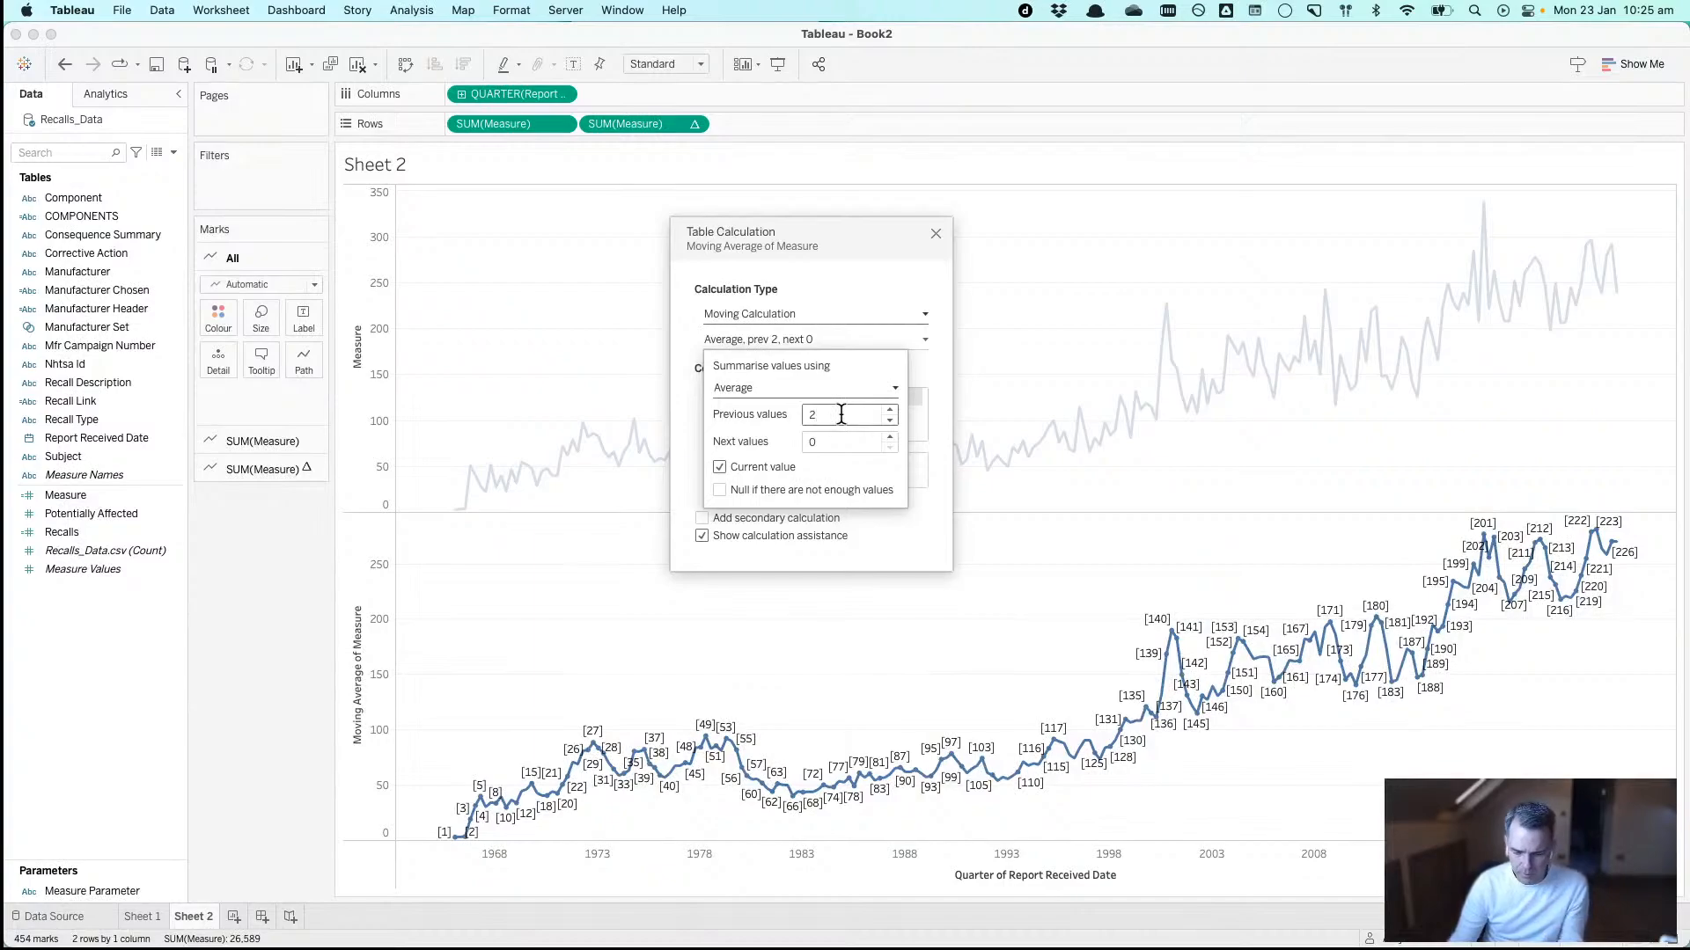
pyautogui.press('BackSpace')
pyautogui.write('3')
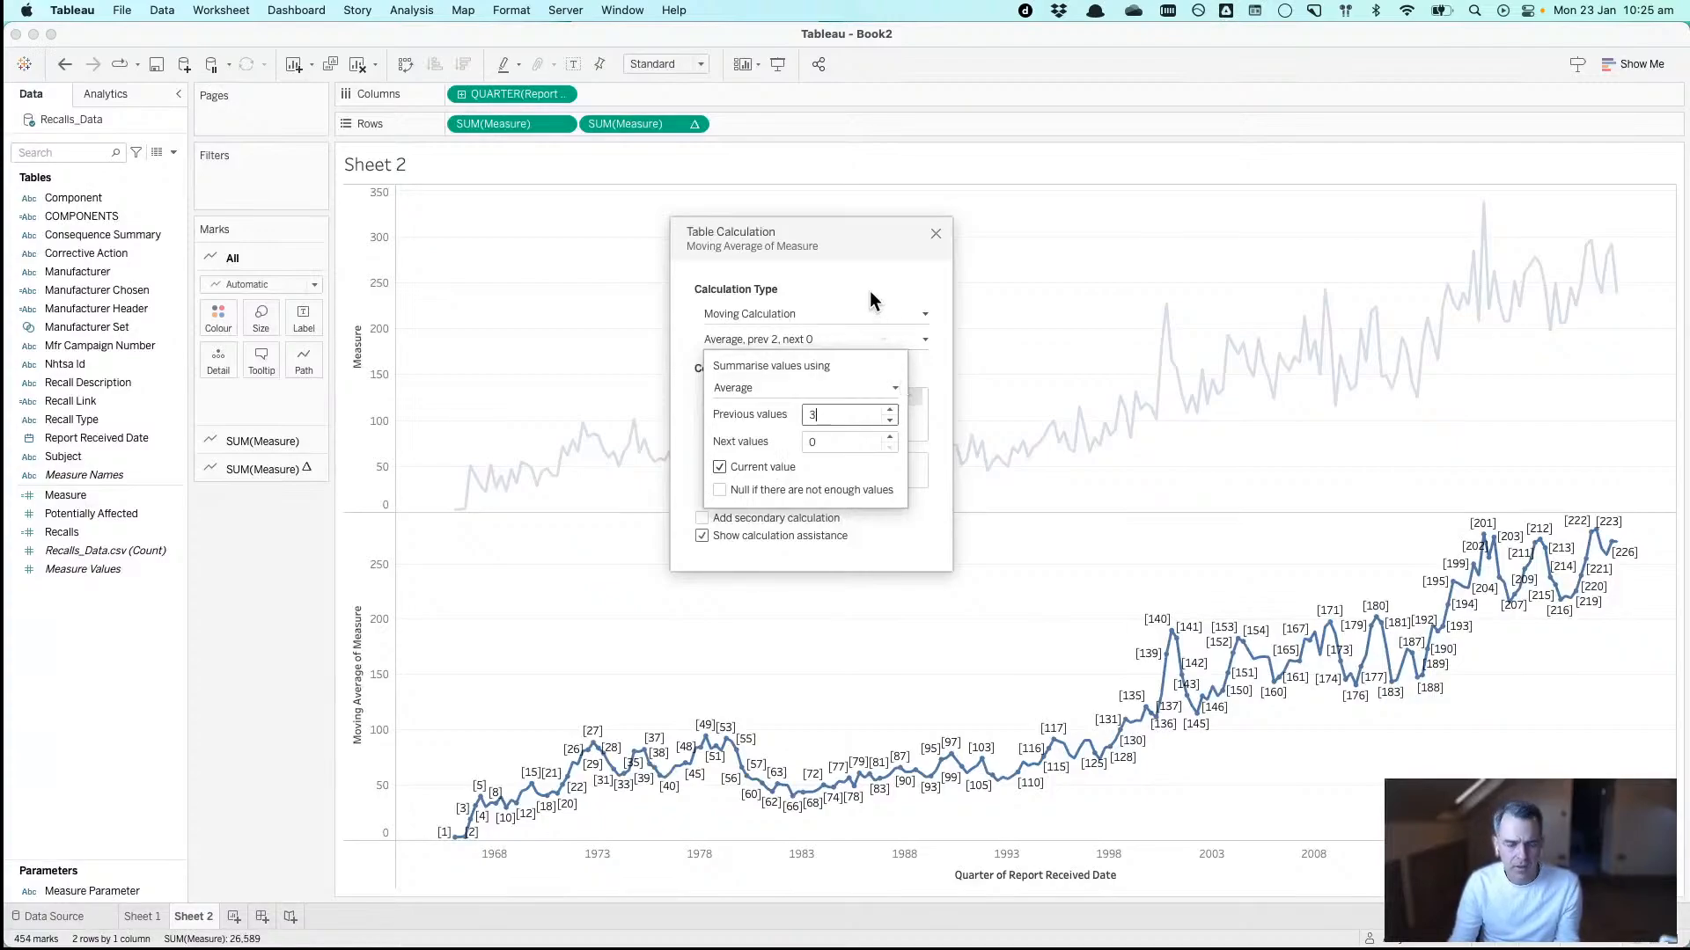
pyautogui.press('Tab')
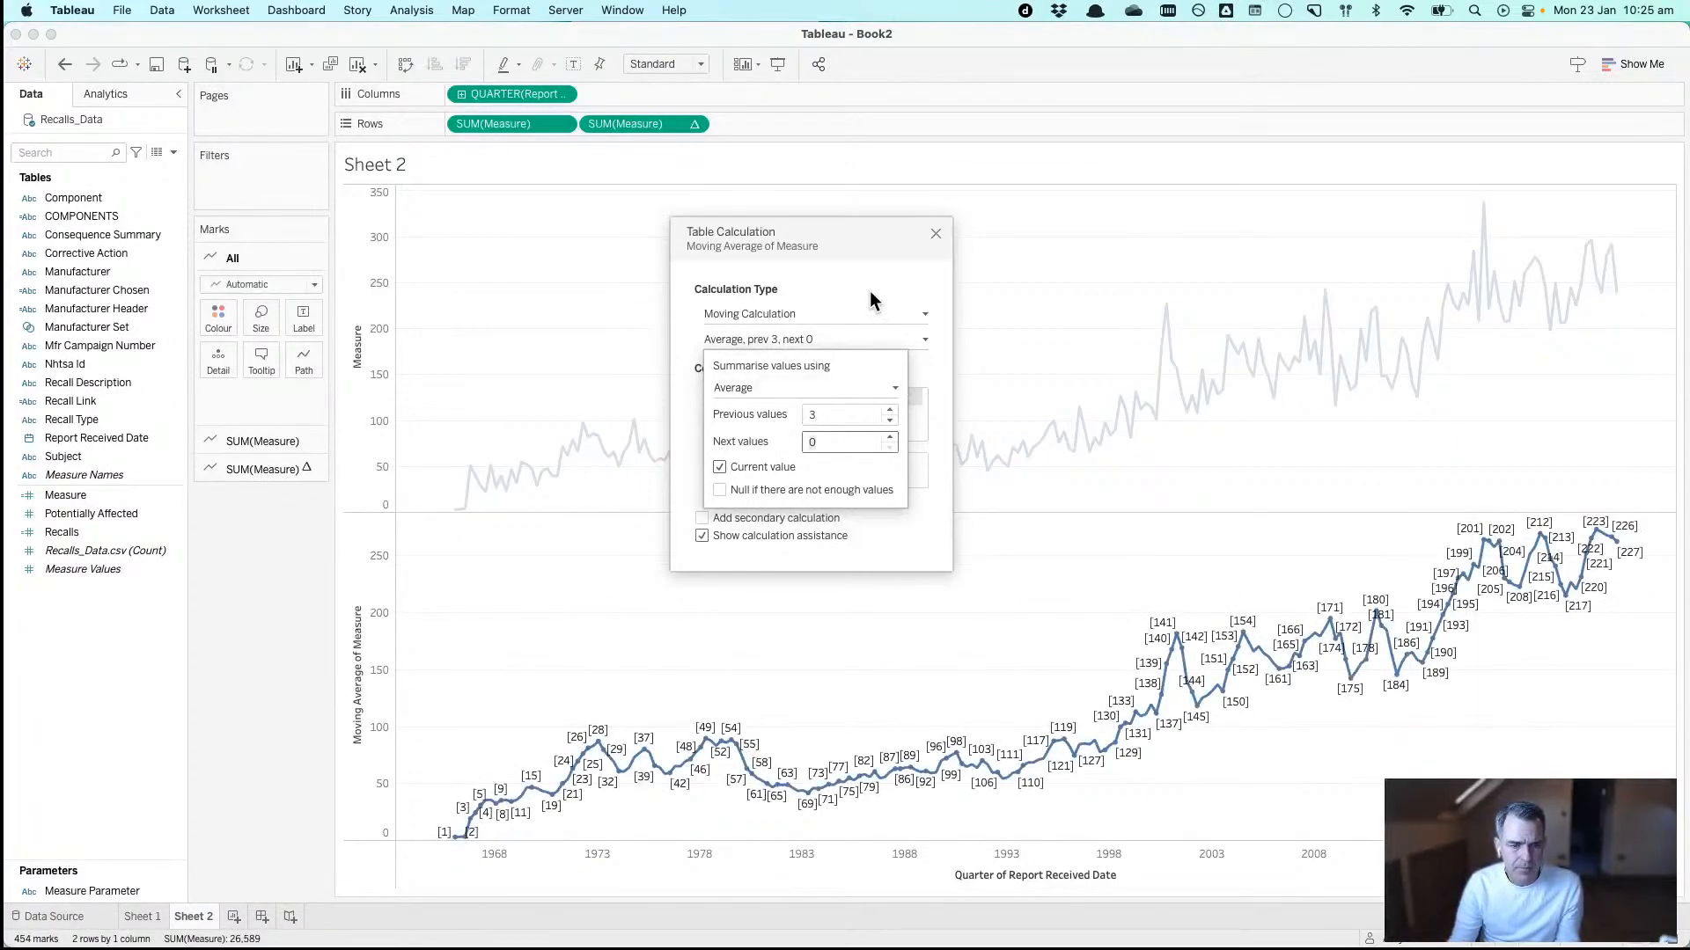
pyautogui.click(936, 234)
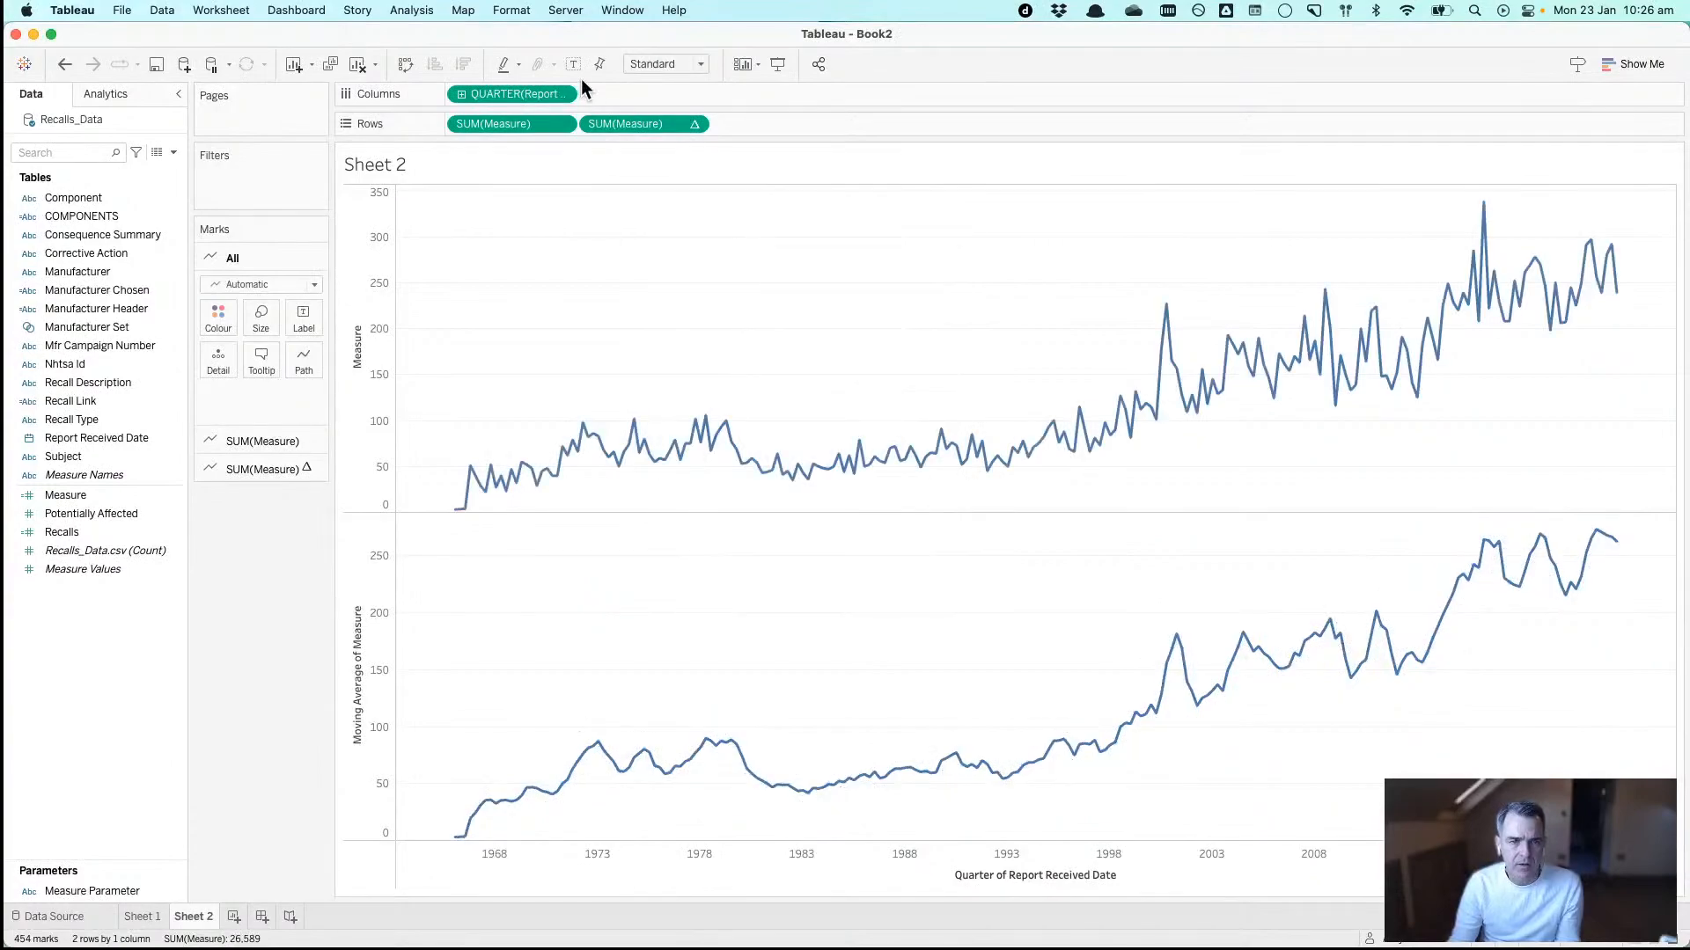
# - Combine the moving average with Measure on one shared axis and order Moving Average above Measure in the colour legend
pyautogui.moveTo(669, 123); pyautogui.dragTo(381, 308)
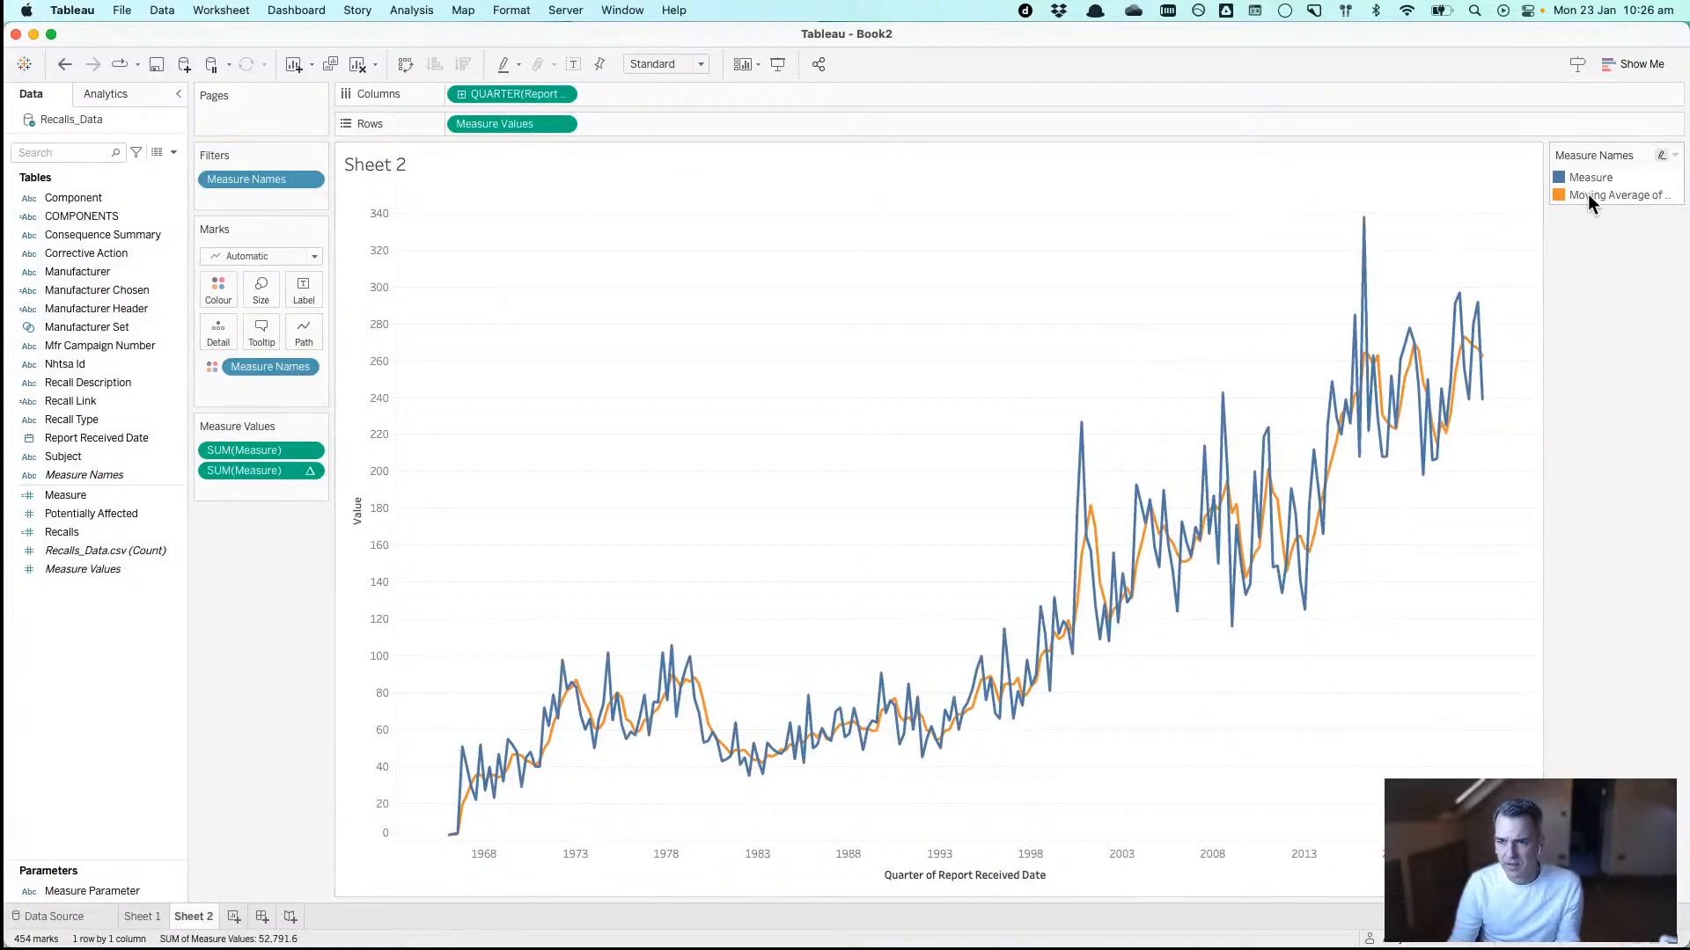
pyautogui.moveTo(1587, 193); pyautogui.dragTo(1588, 172)
pyautogui.click(1634, 189)
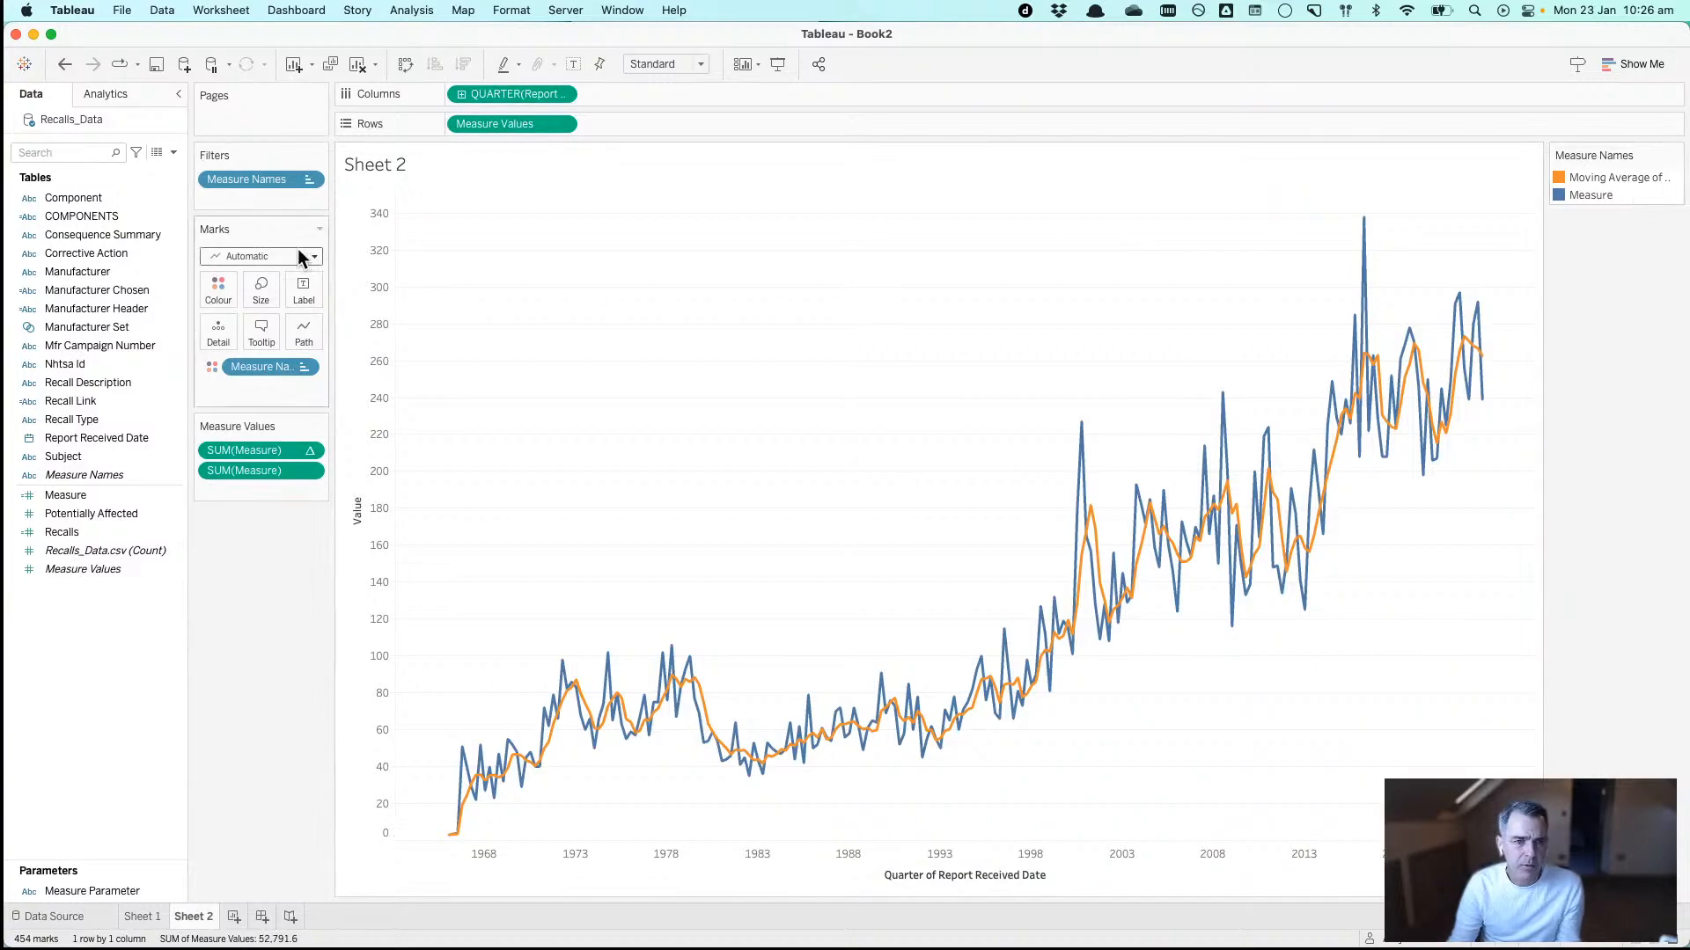
# - Set the moving average's previous values to 11 and close the table calculation settings
pyautogui.click(307, 450)
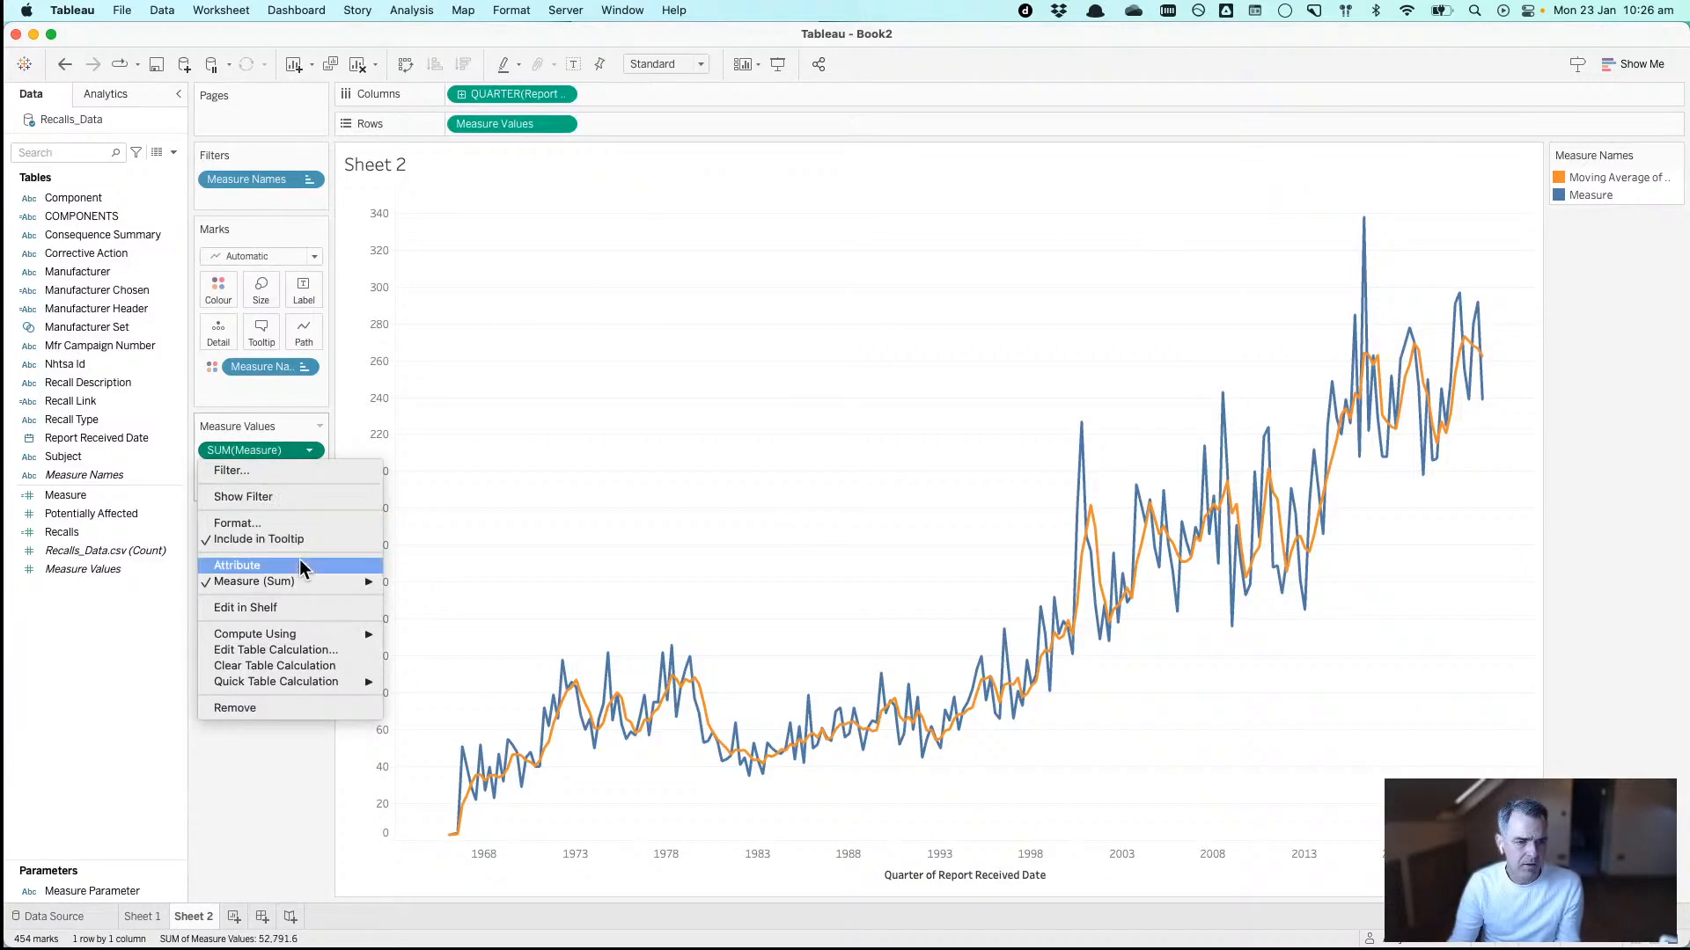
pyautogui.click(313, 649)
pyautogui.click(819, 340)
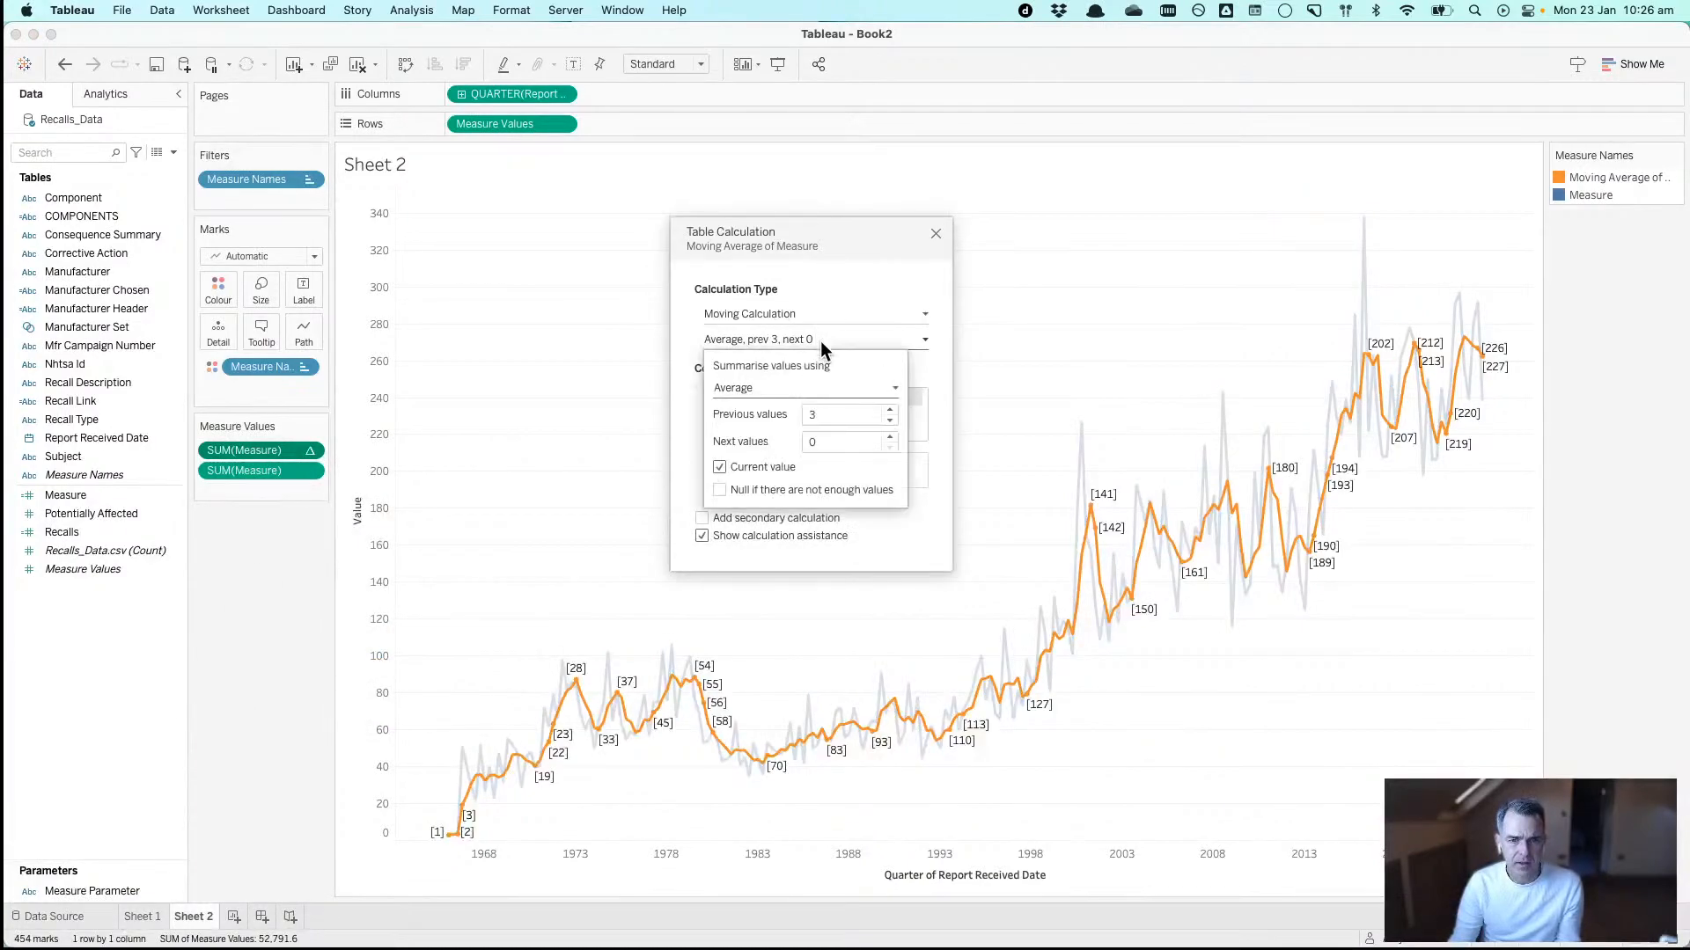
pyautogui.click(818, 417)
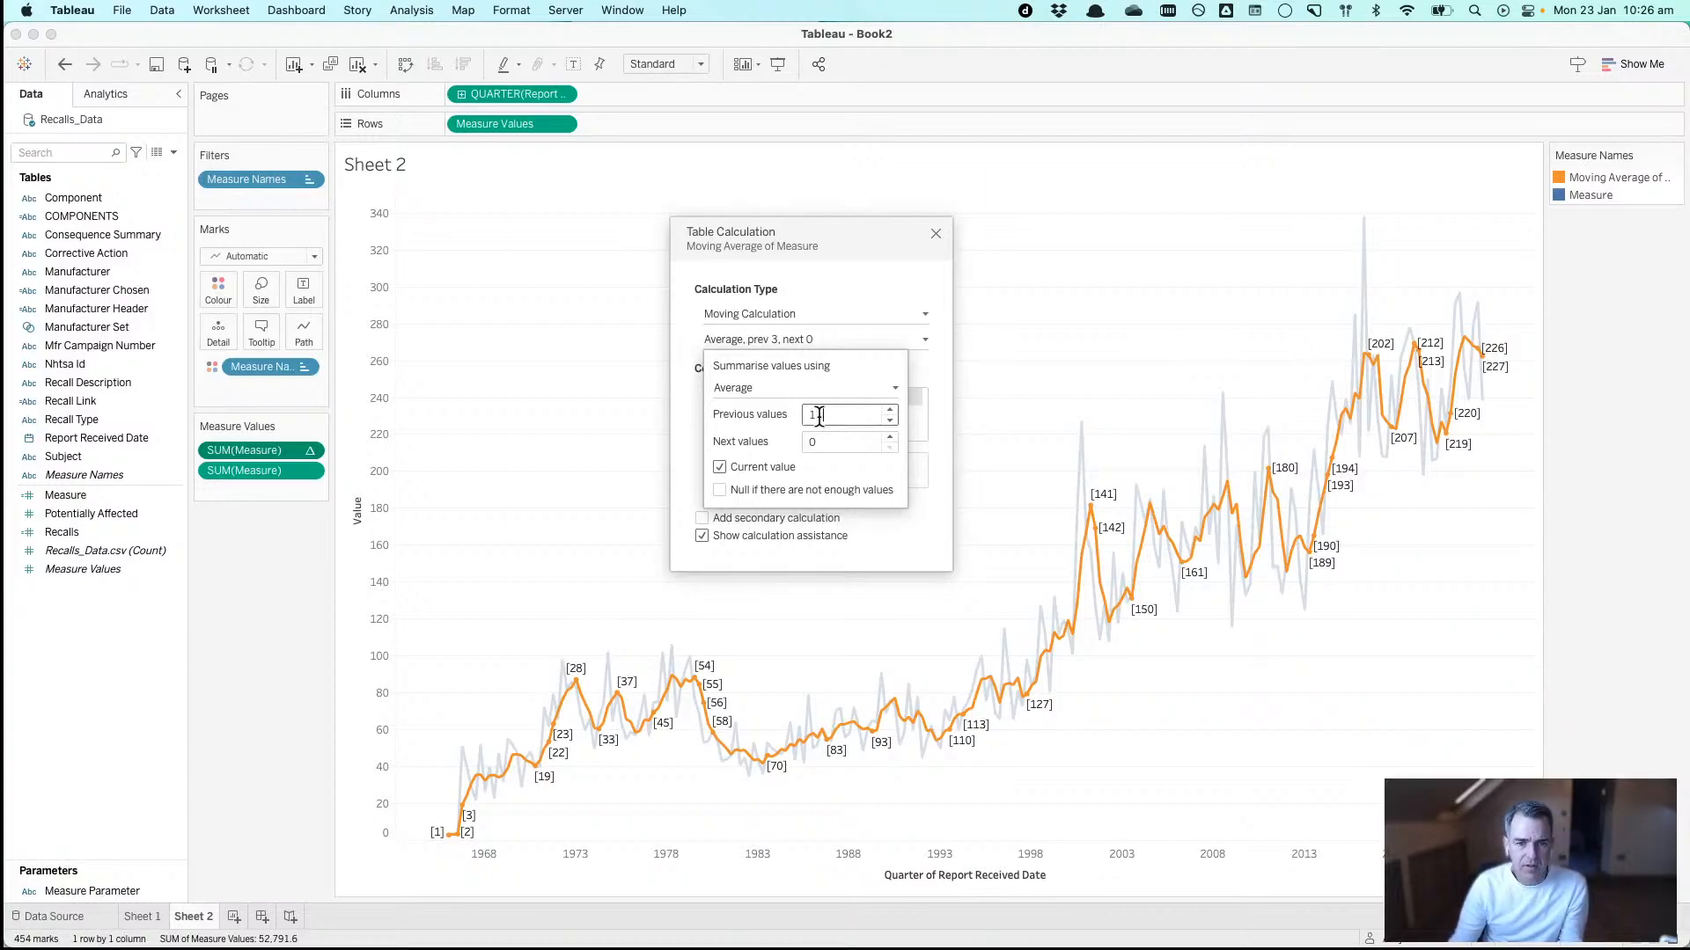
pyautogui.write('1')
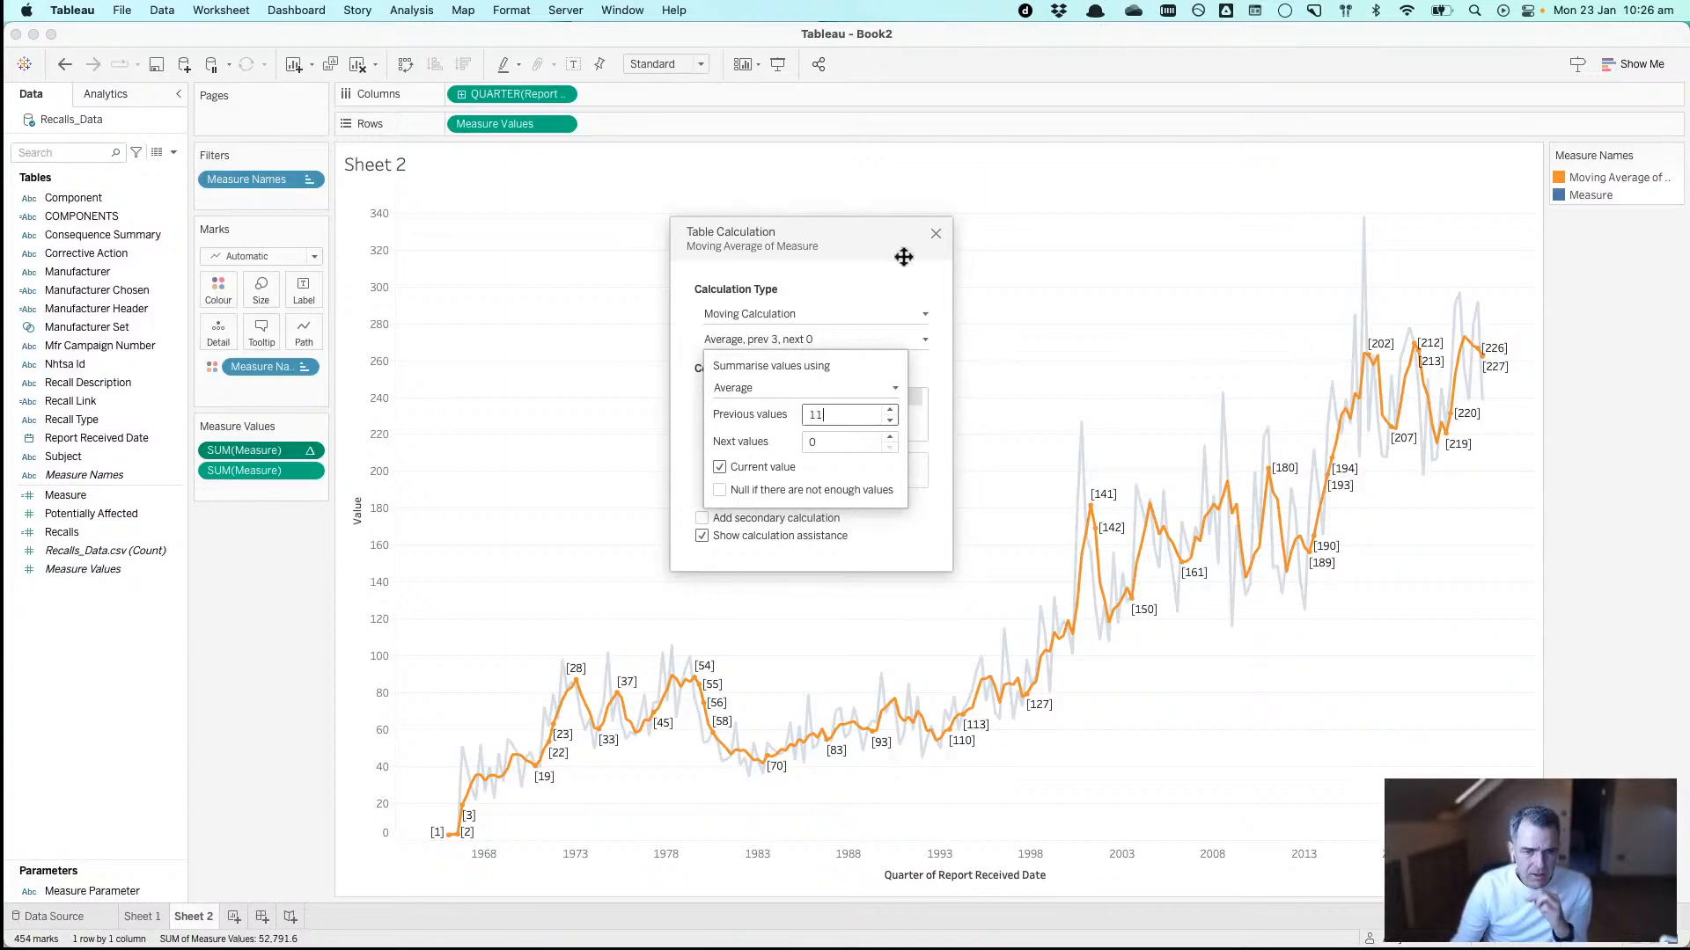
pyautogui.press('Tab')
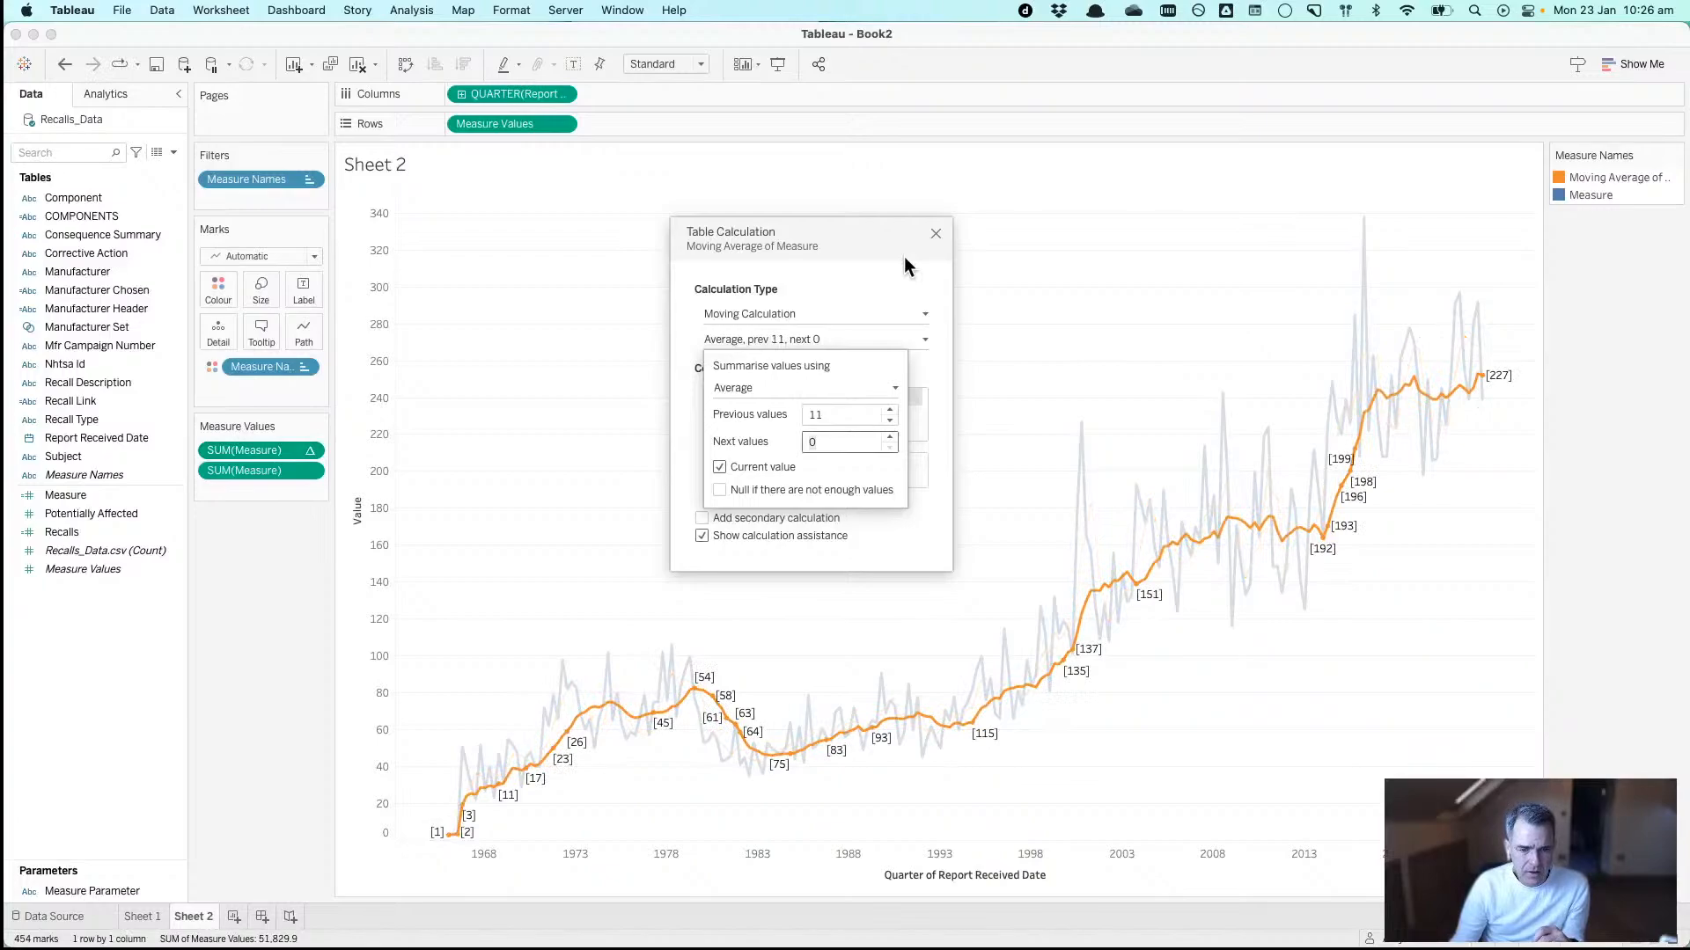
pyautogui.click(934, 232)
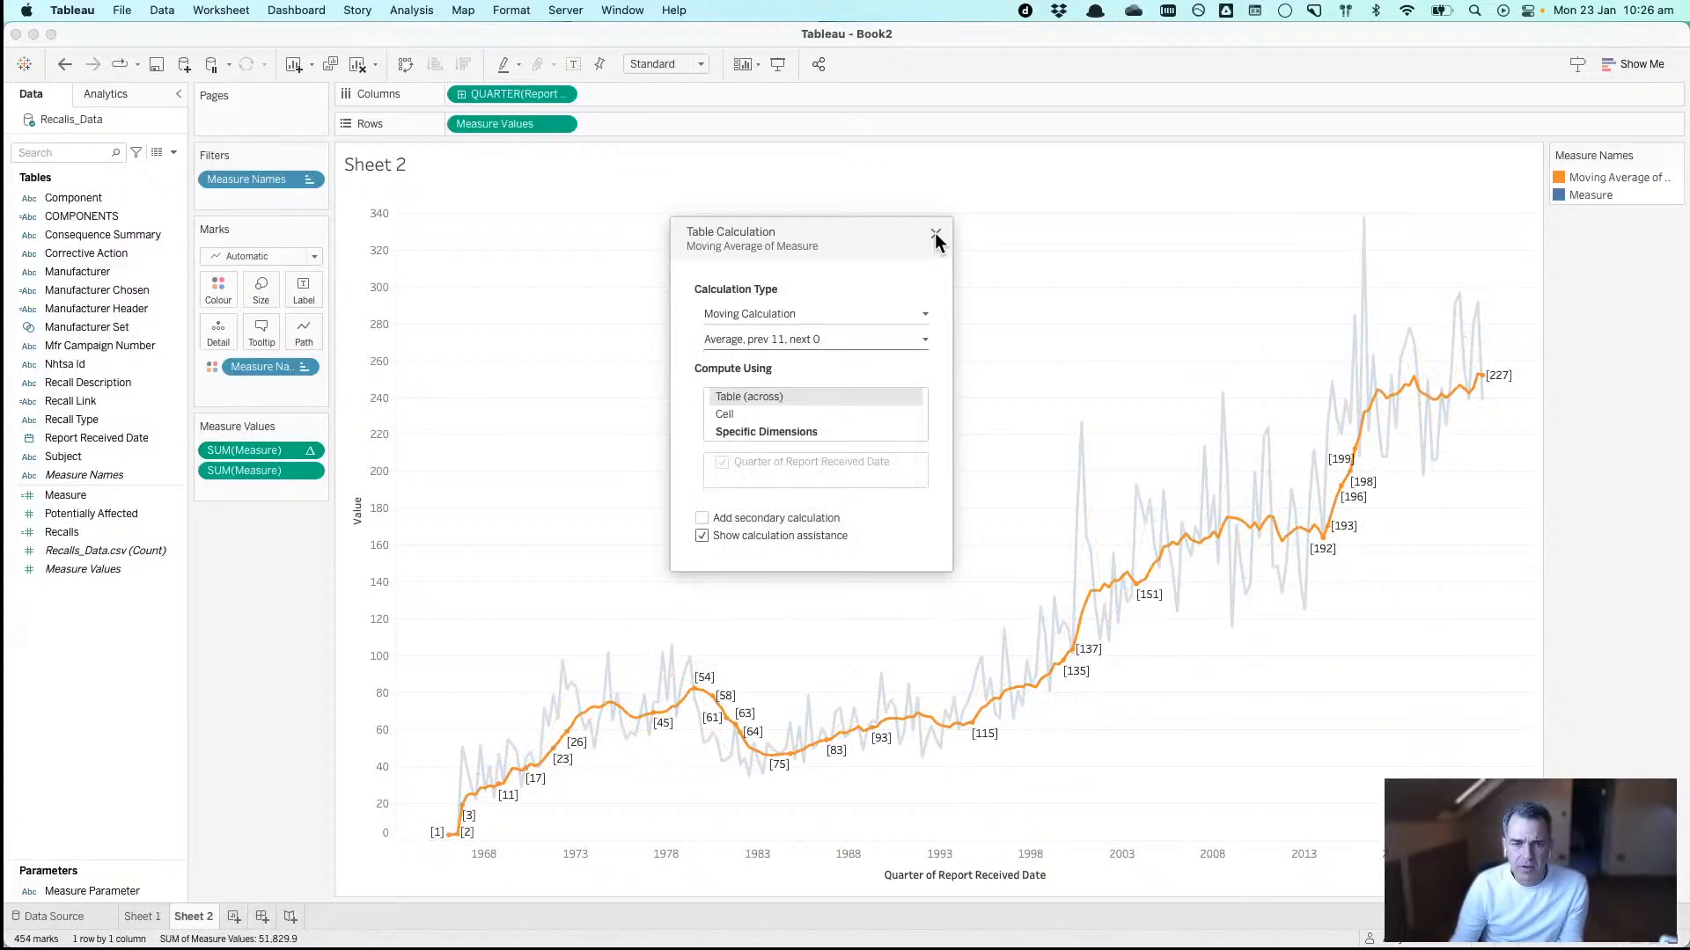
pyautogui.click(935, 232)
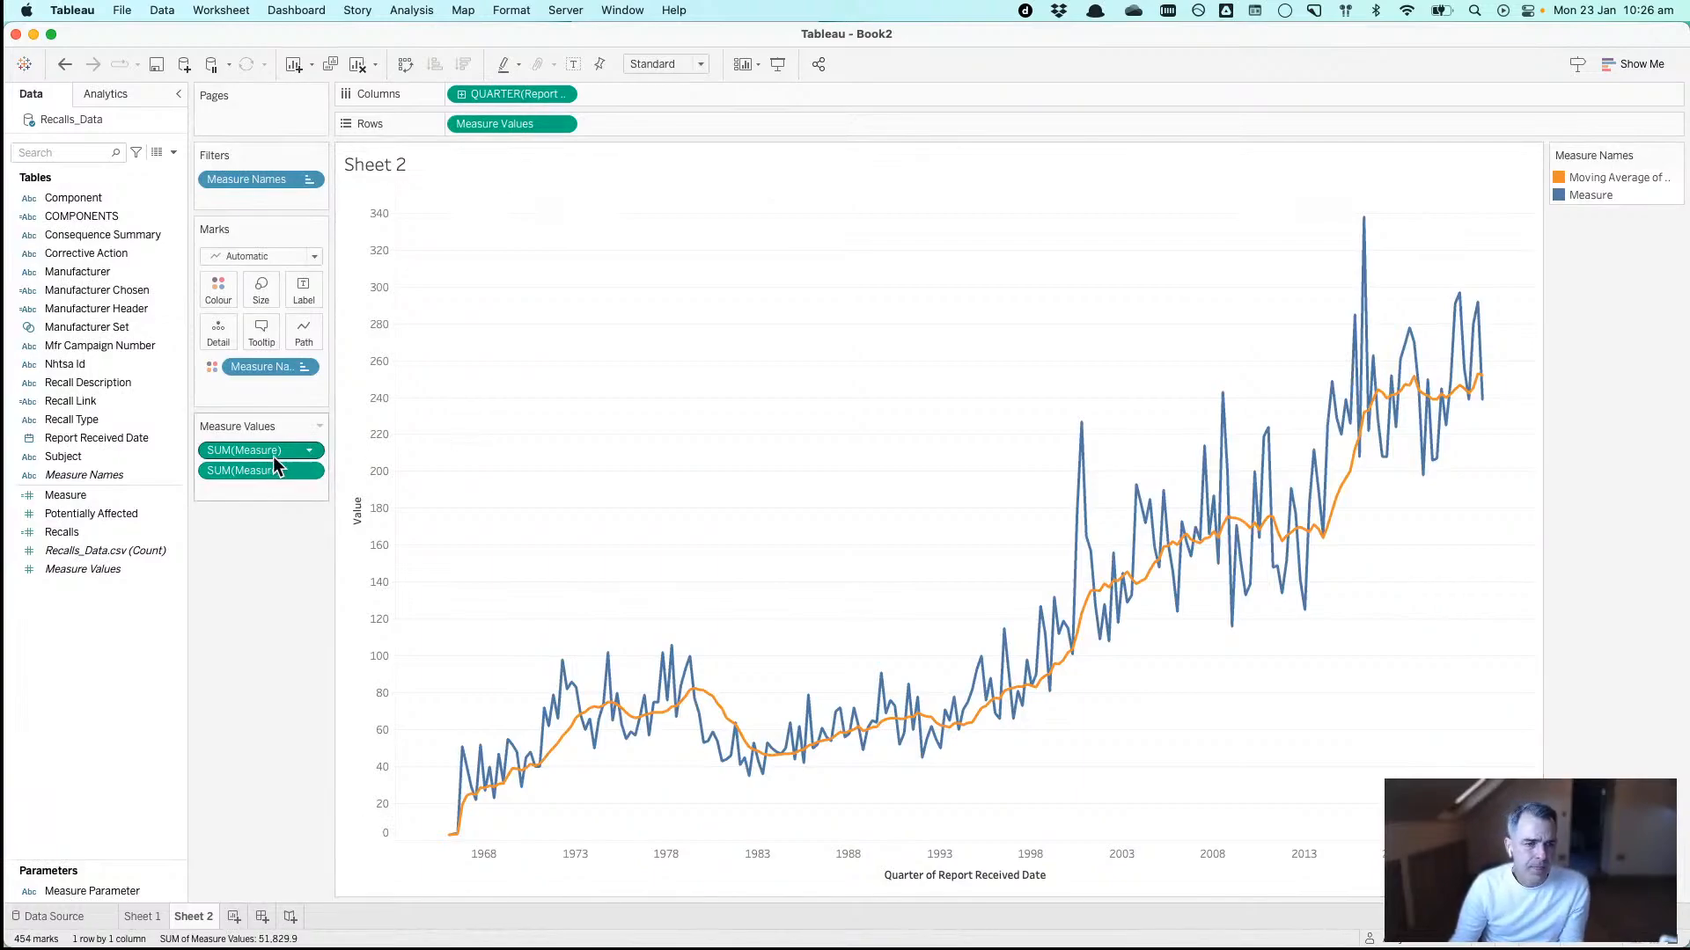
# - Set the moving average's previous values to 19, and undo and redo the change to compare the trend lines
pyautogui.click(308, 451)
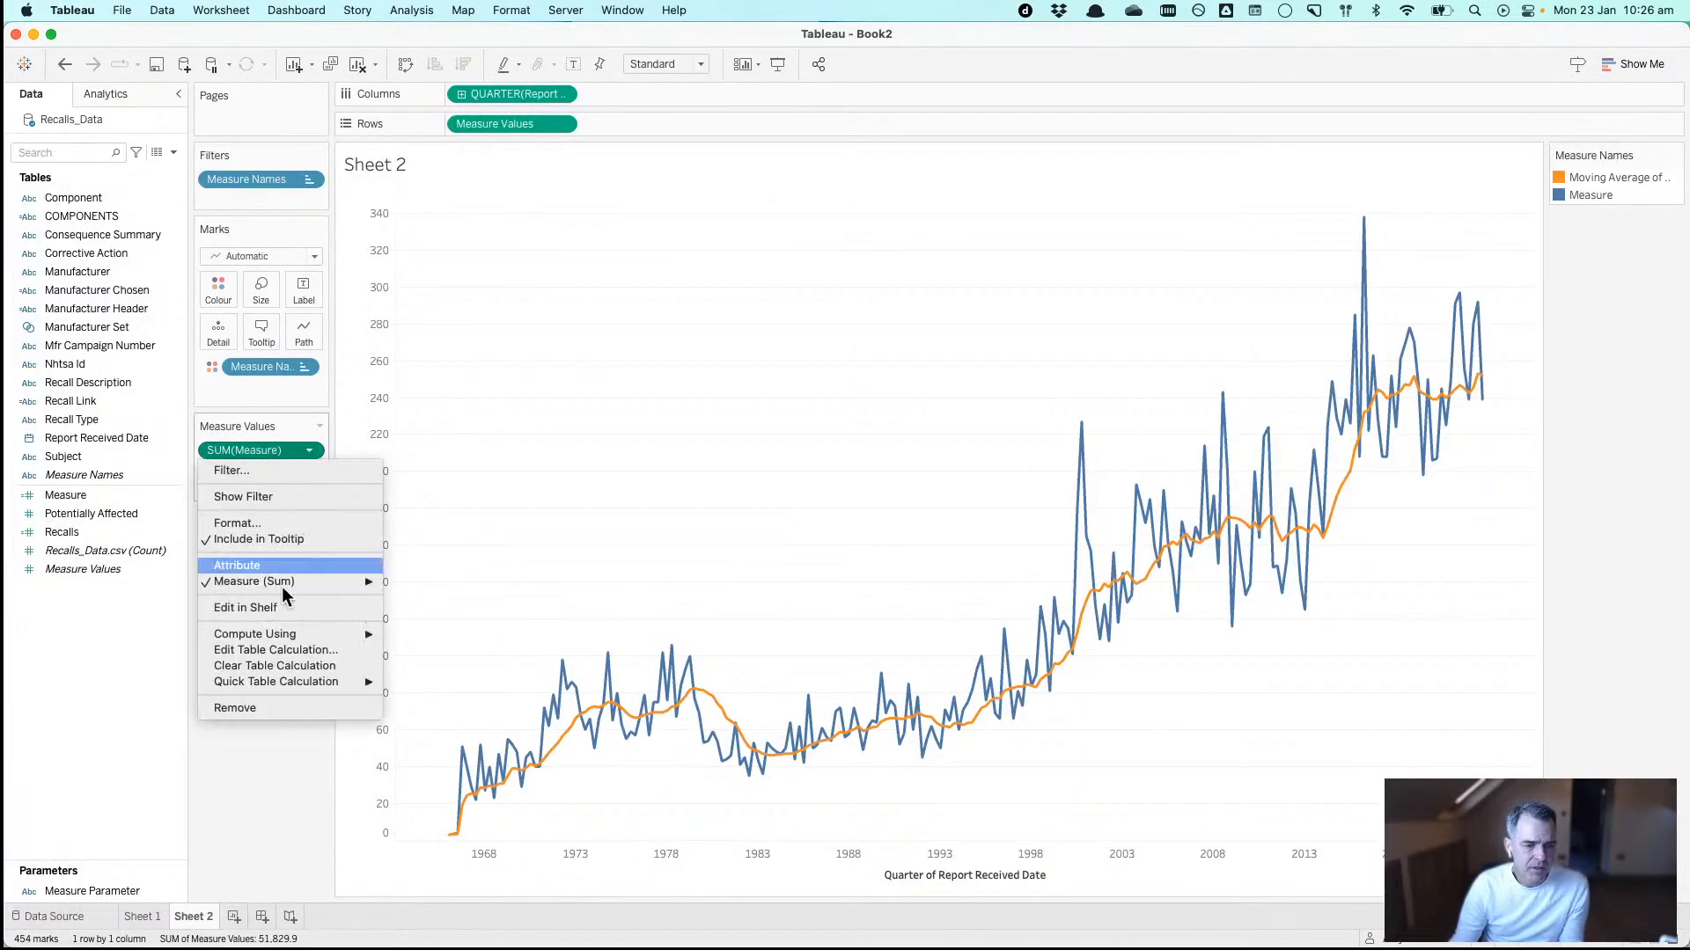
pyautogui.click(287, 647)
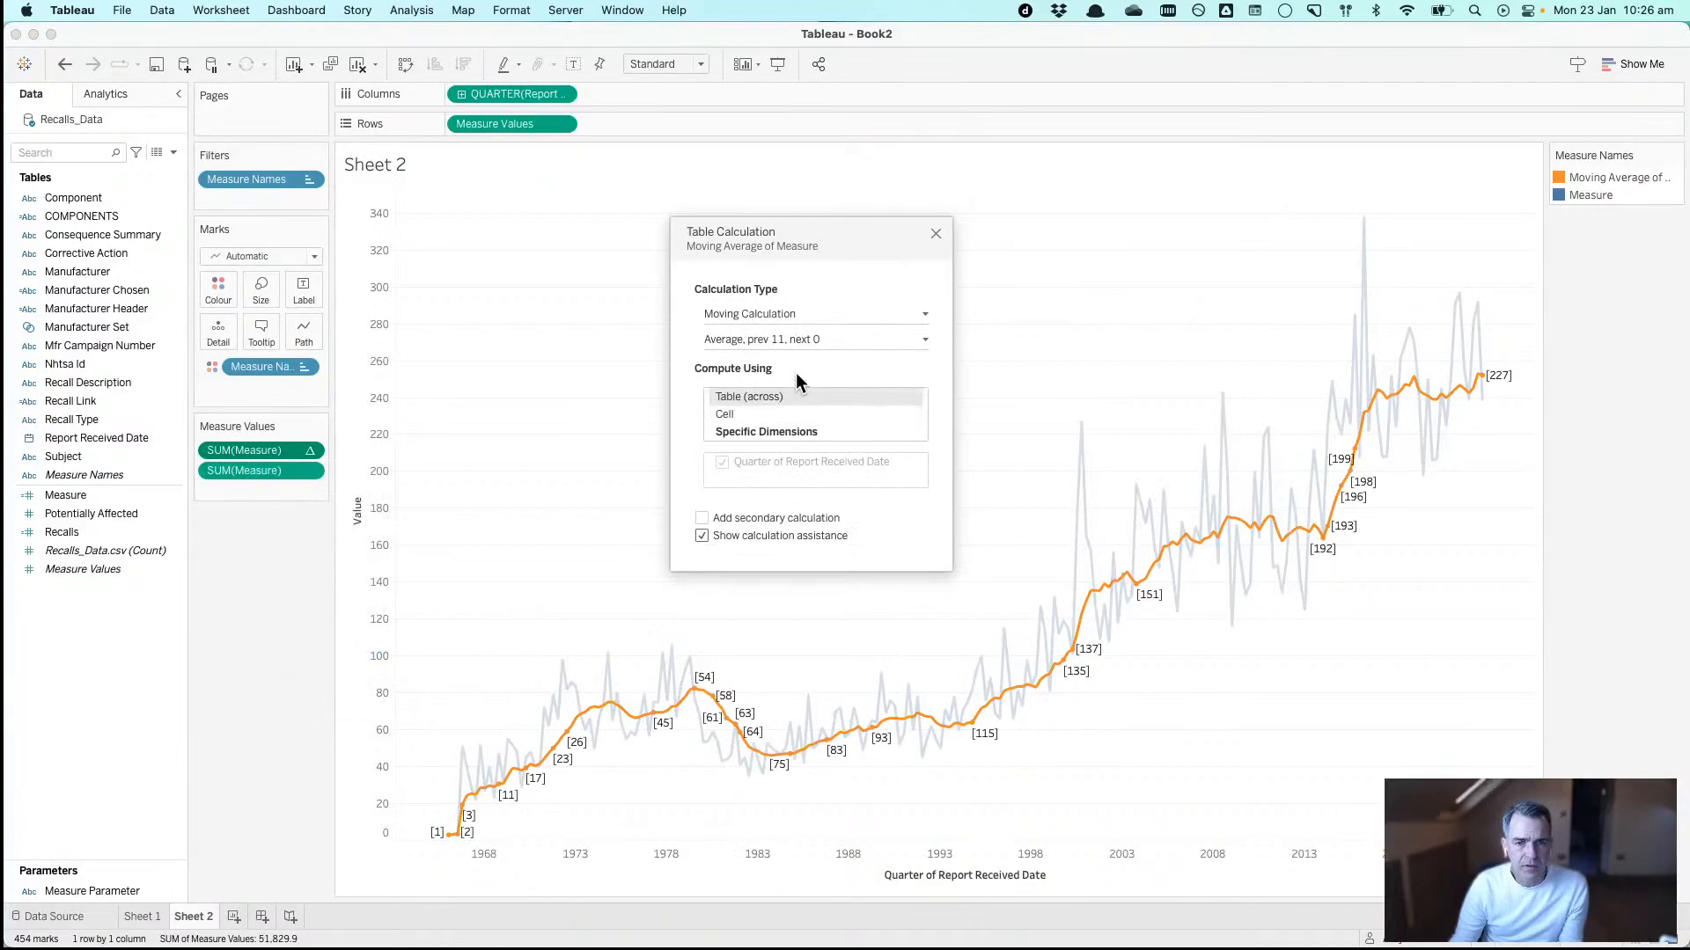
pyautogui.click(780, 338)
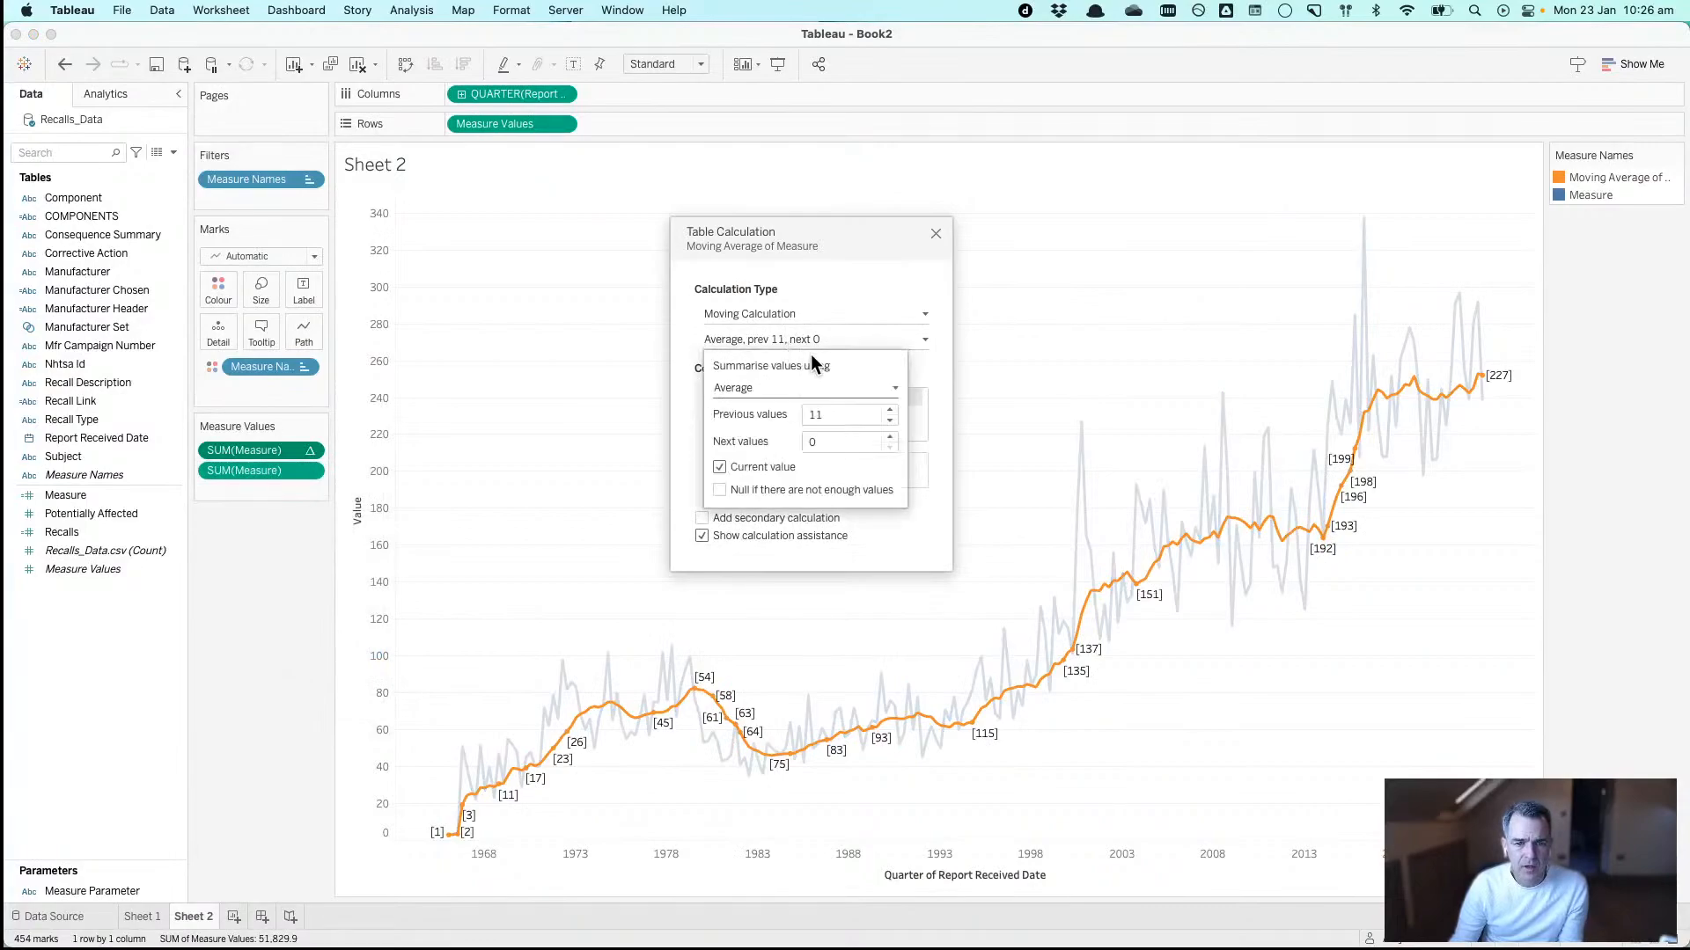
pyautogui.click(833, 407)
pyautogui.press('BackSpace')
pyautogui.write('9')
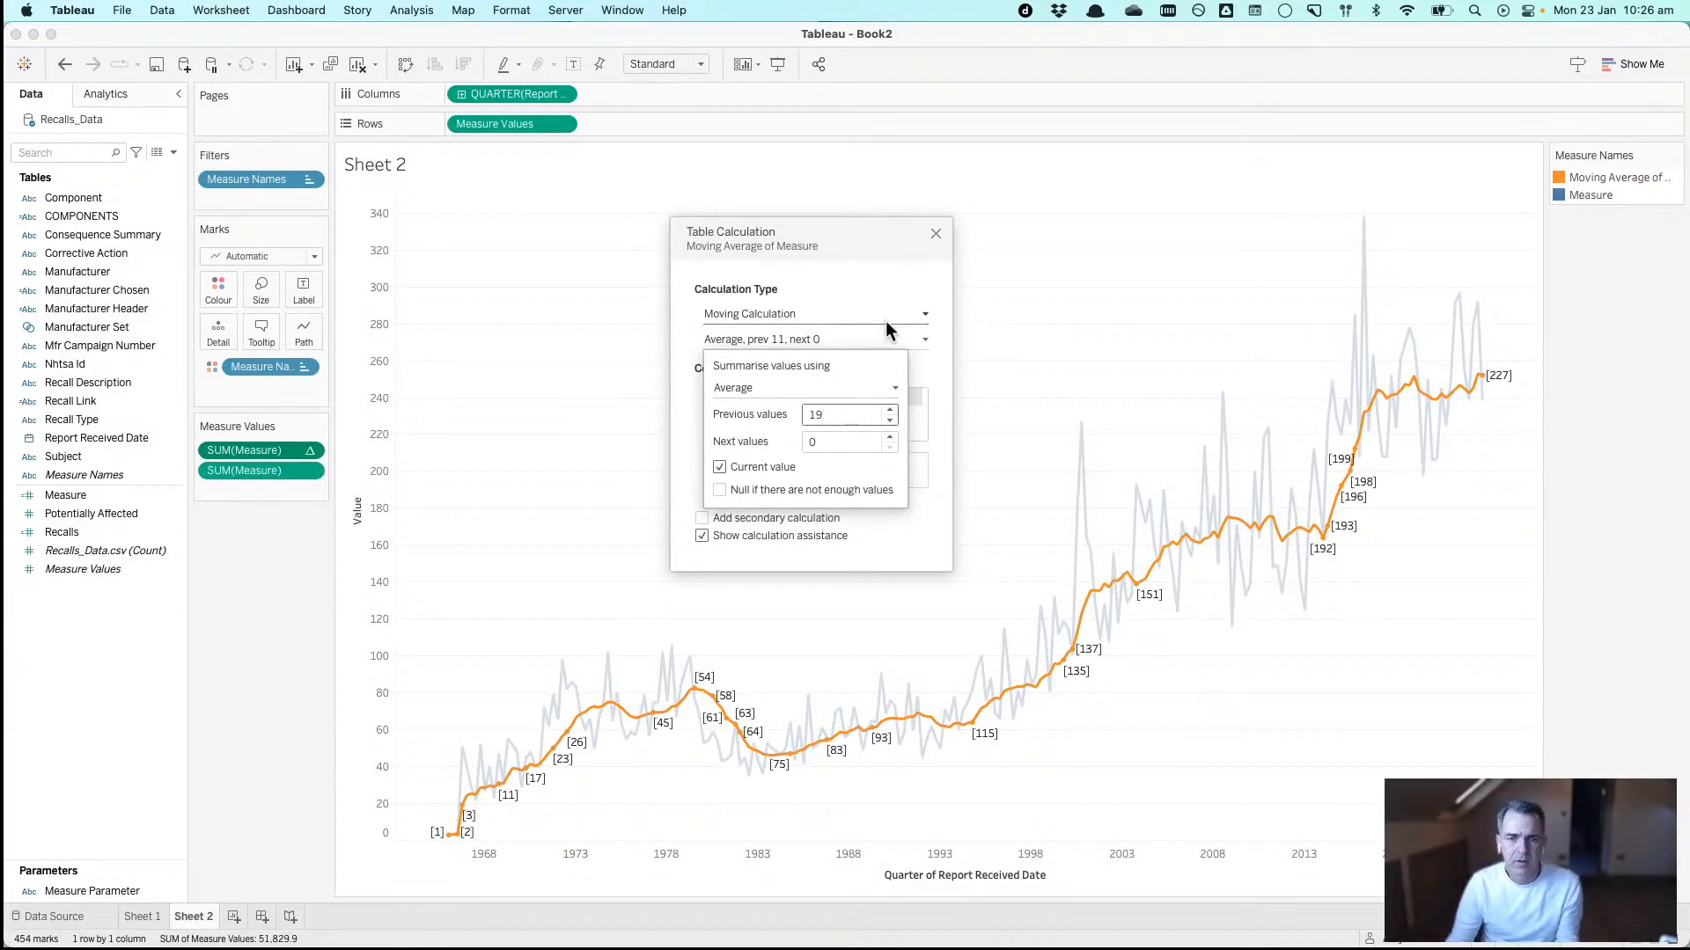
pyautogui.click(937, 229)
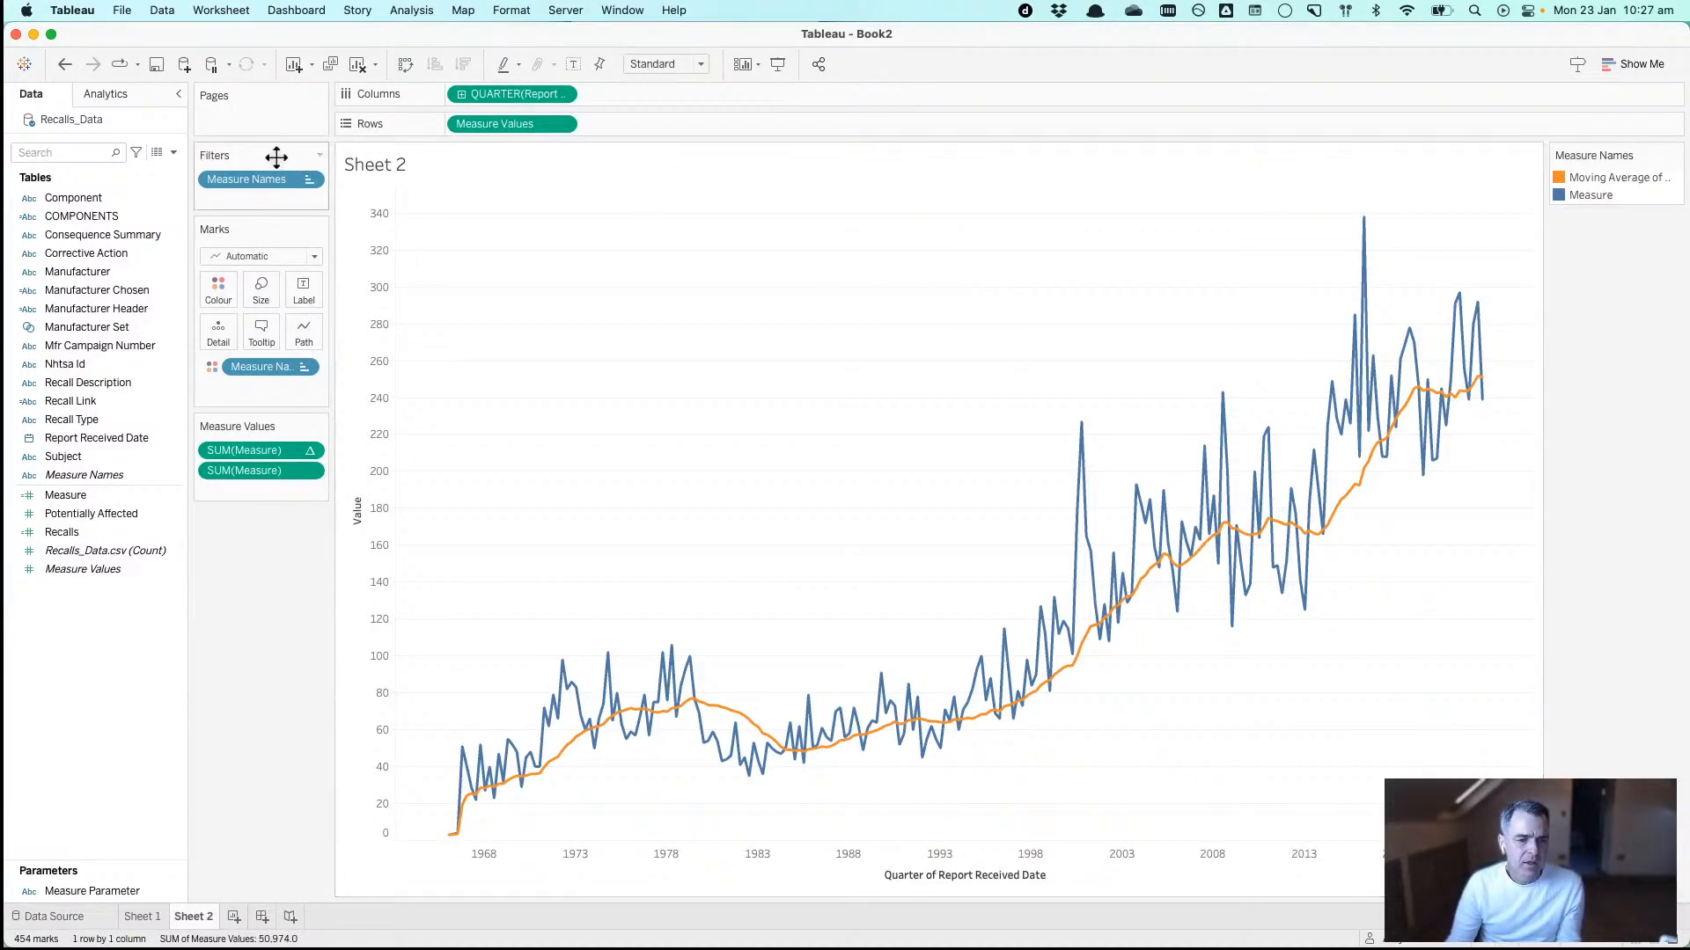
pyautogui.click(65, 65)
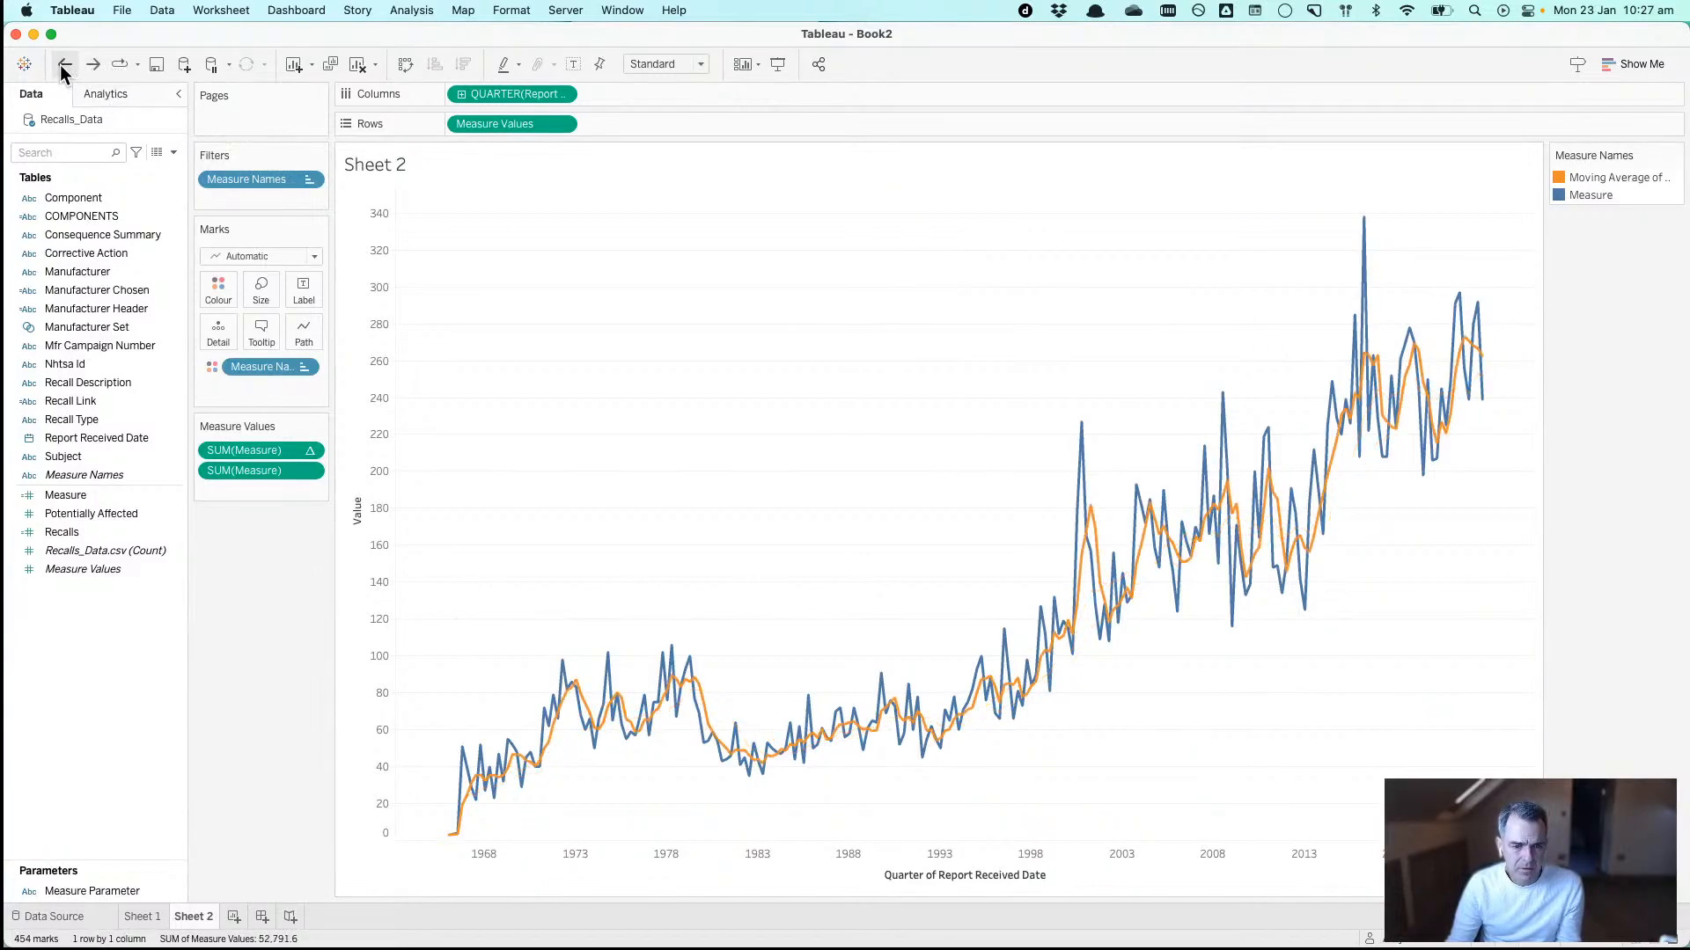
pyautogui.click(93, 65)
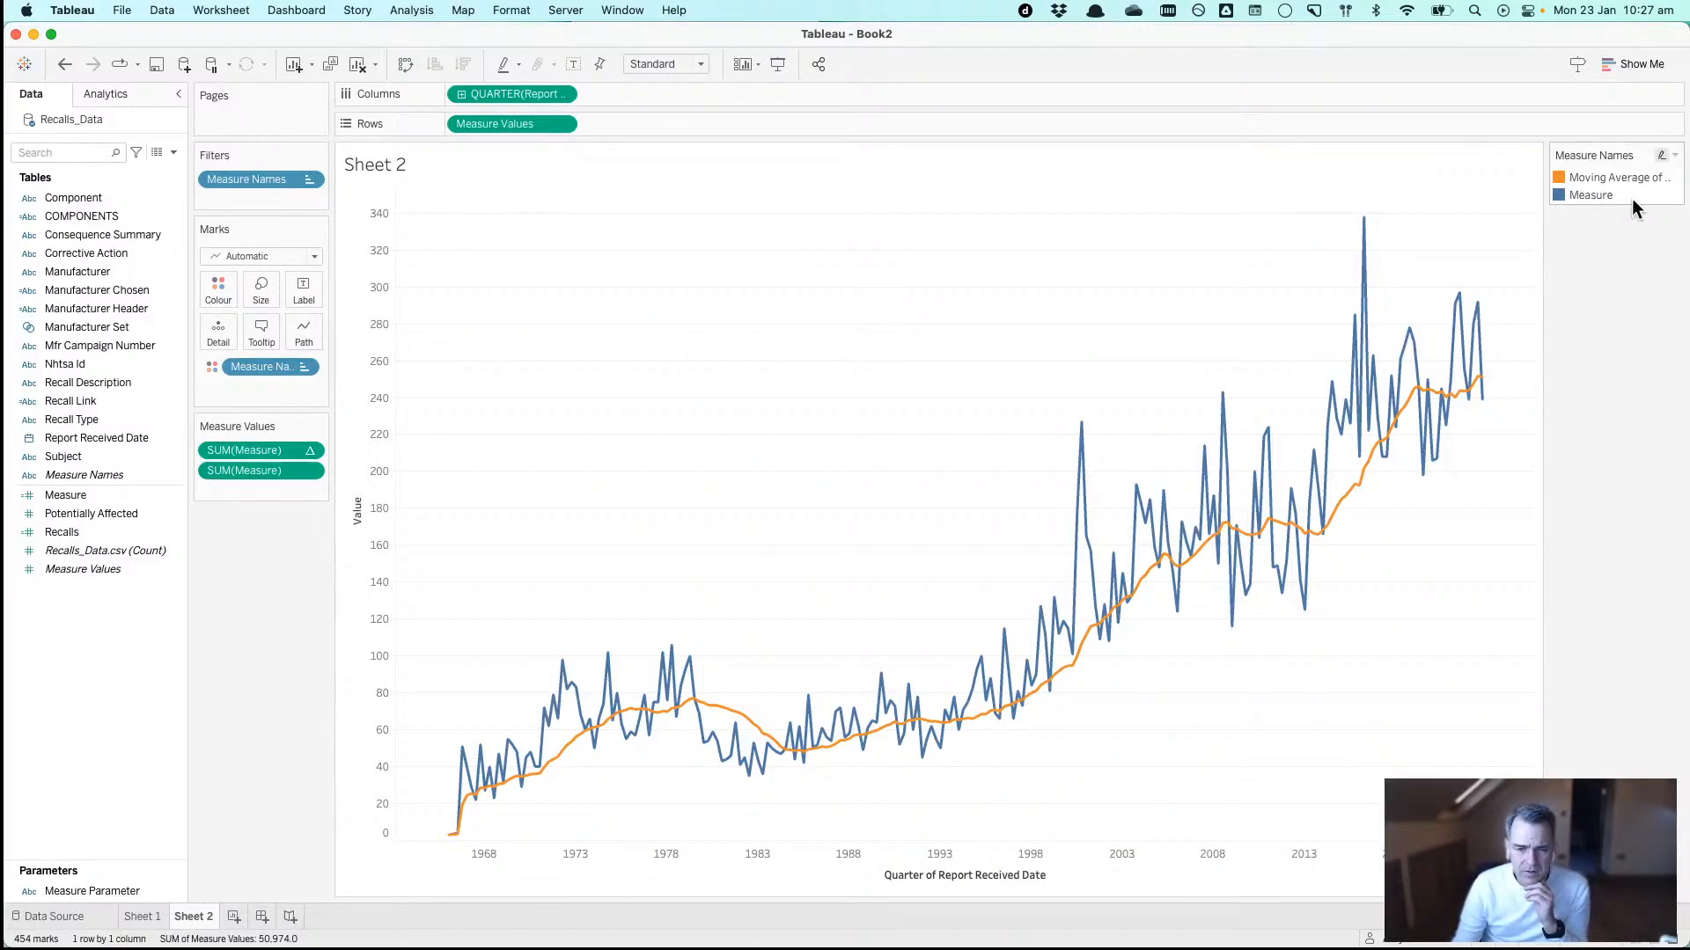
# - Create a new worksheet with Report Received Date as years on Columns and months on Rows, leaving out the quarter level
pyautogui.click(233, 916)
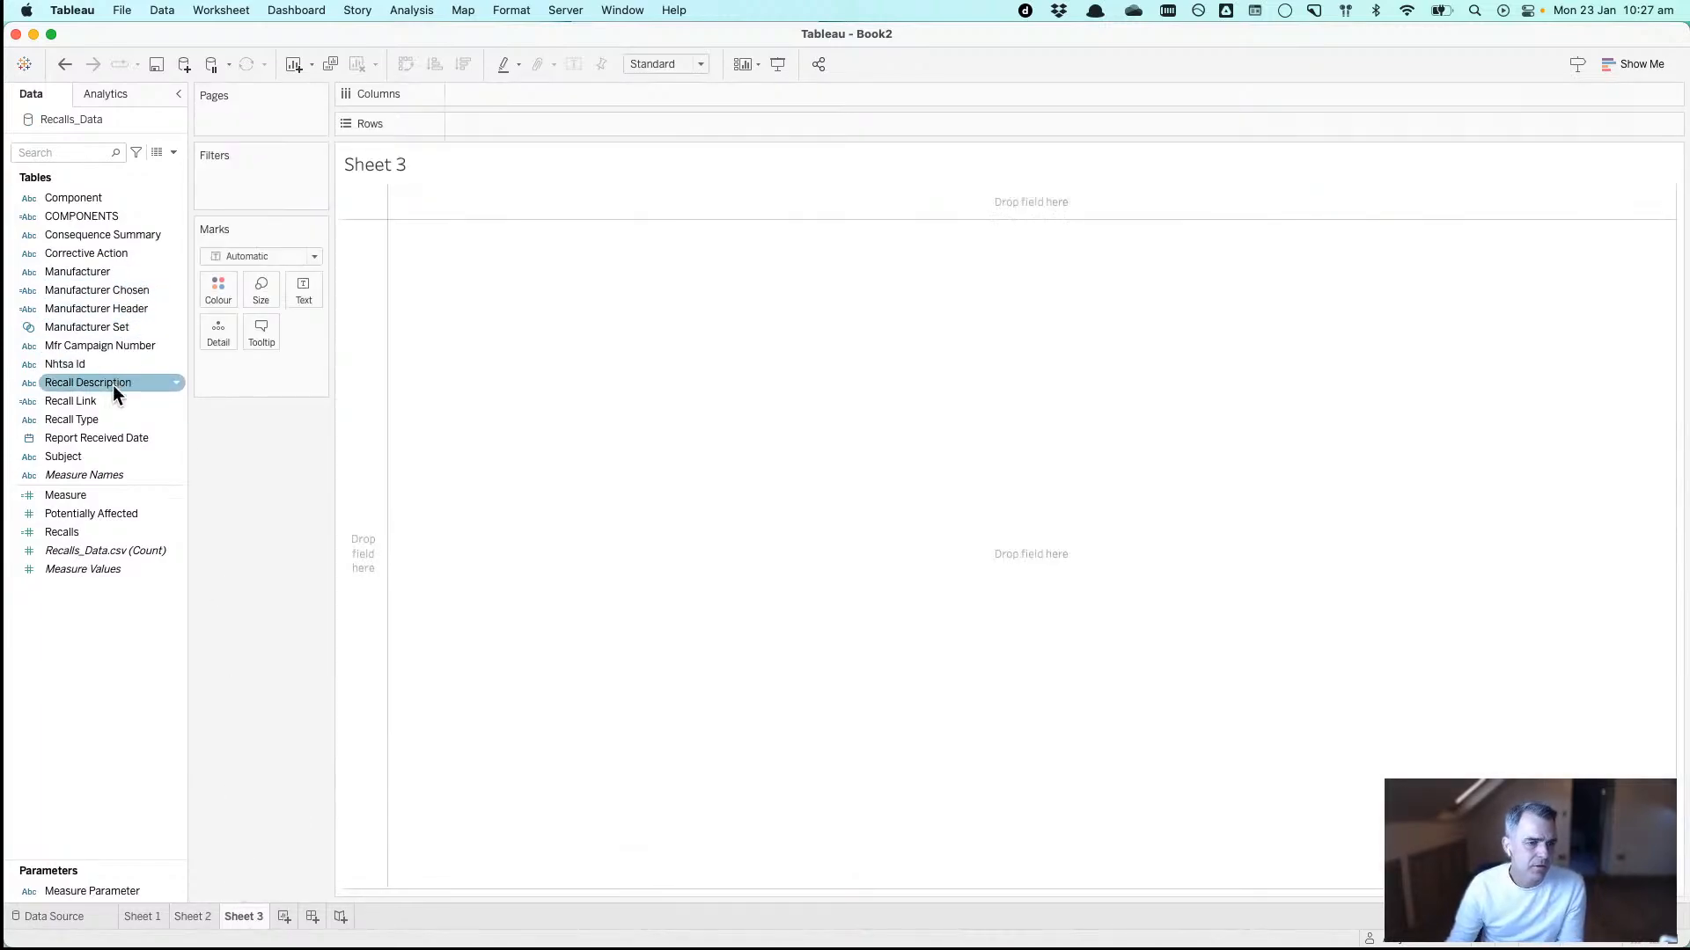
pyautogui.moveTo(103, 435); pyautogui.dragTo(505, 91)
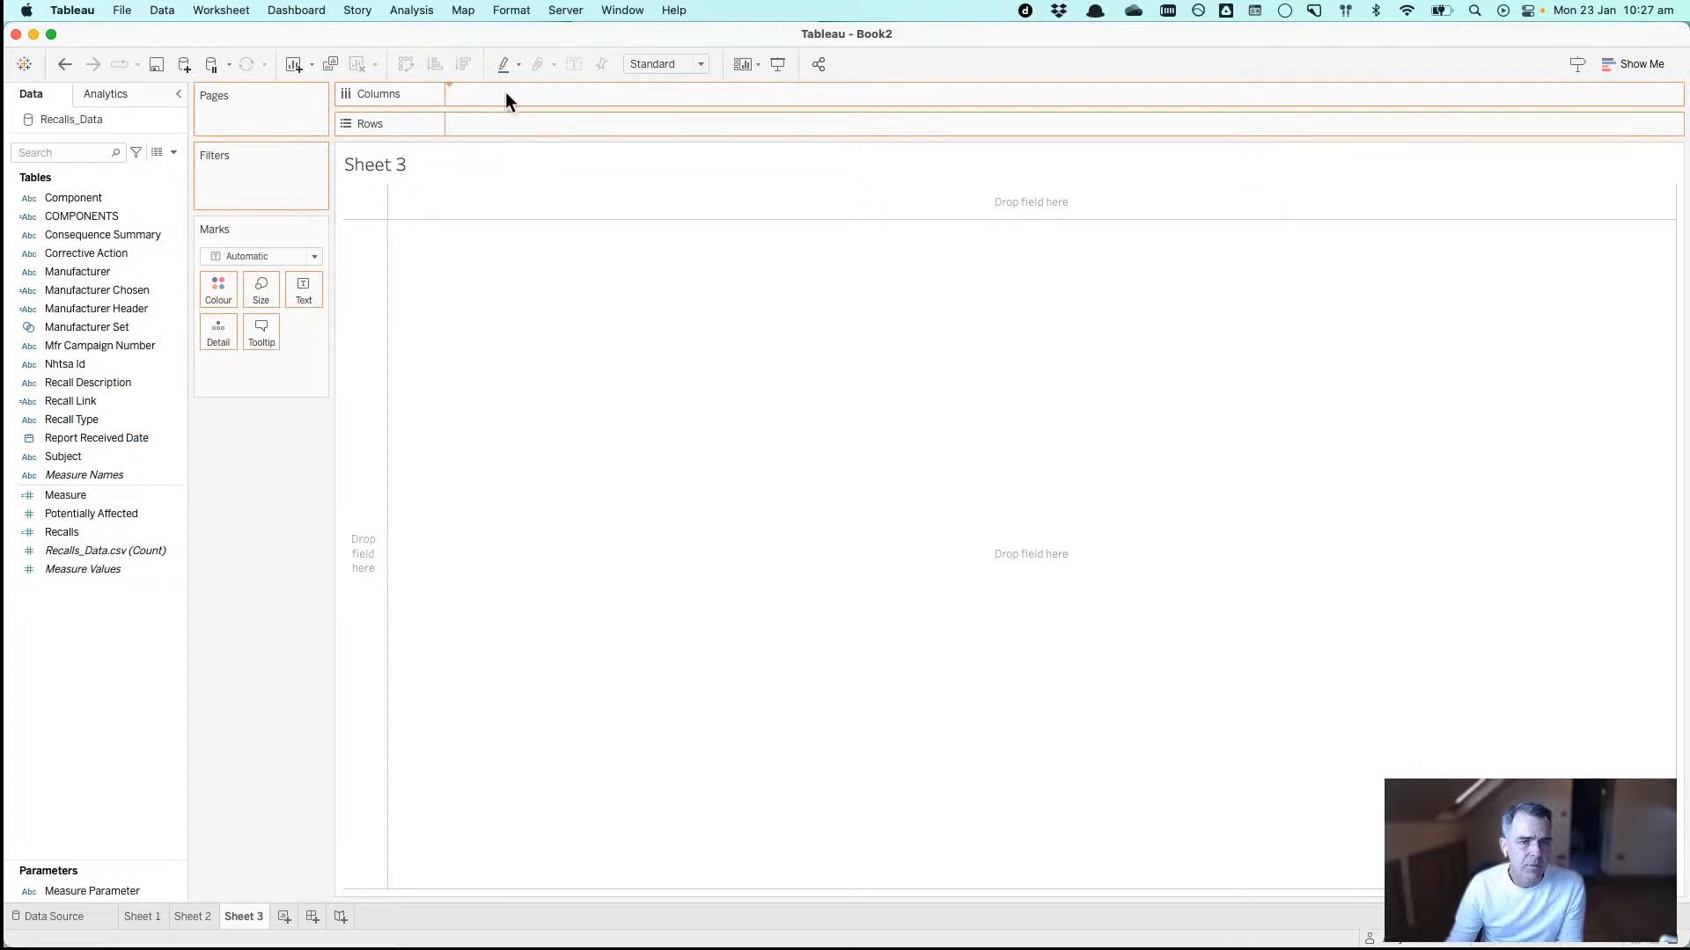
pyautogui.click(461, 94)
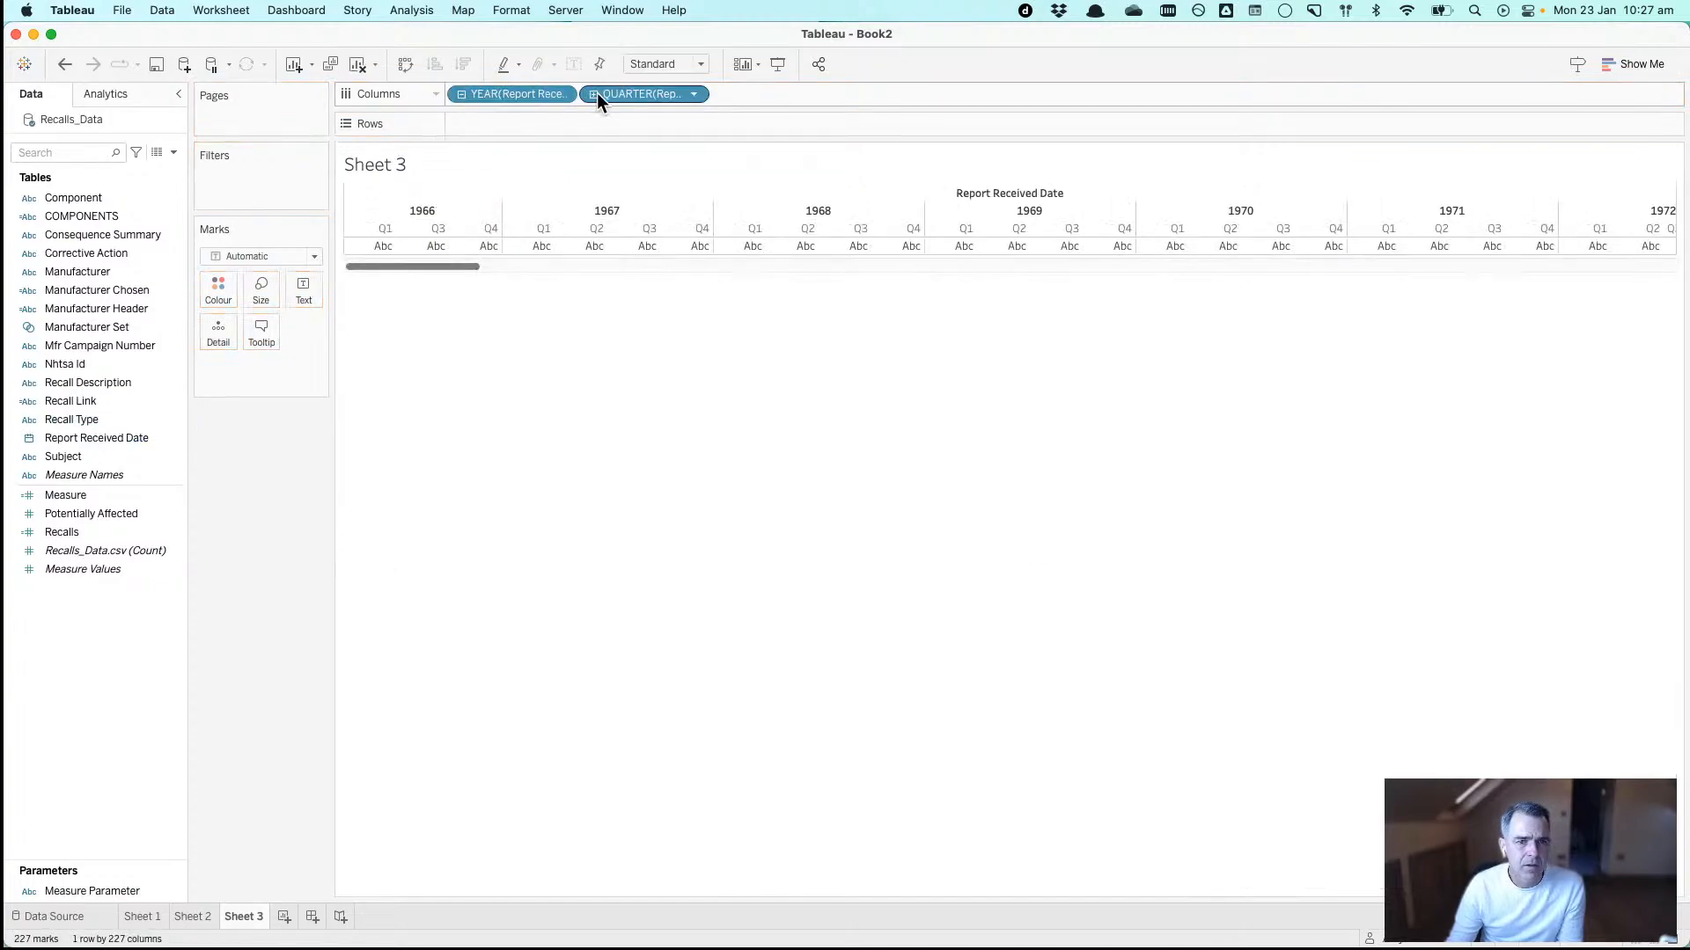
pyautogui.click(594, 95)
pyautogui.moveTo(738, 93); pyautogui.dragTo(727, 123)
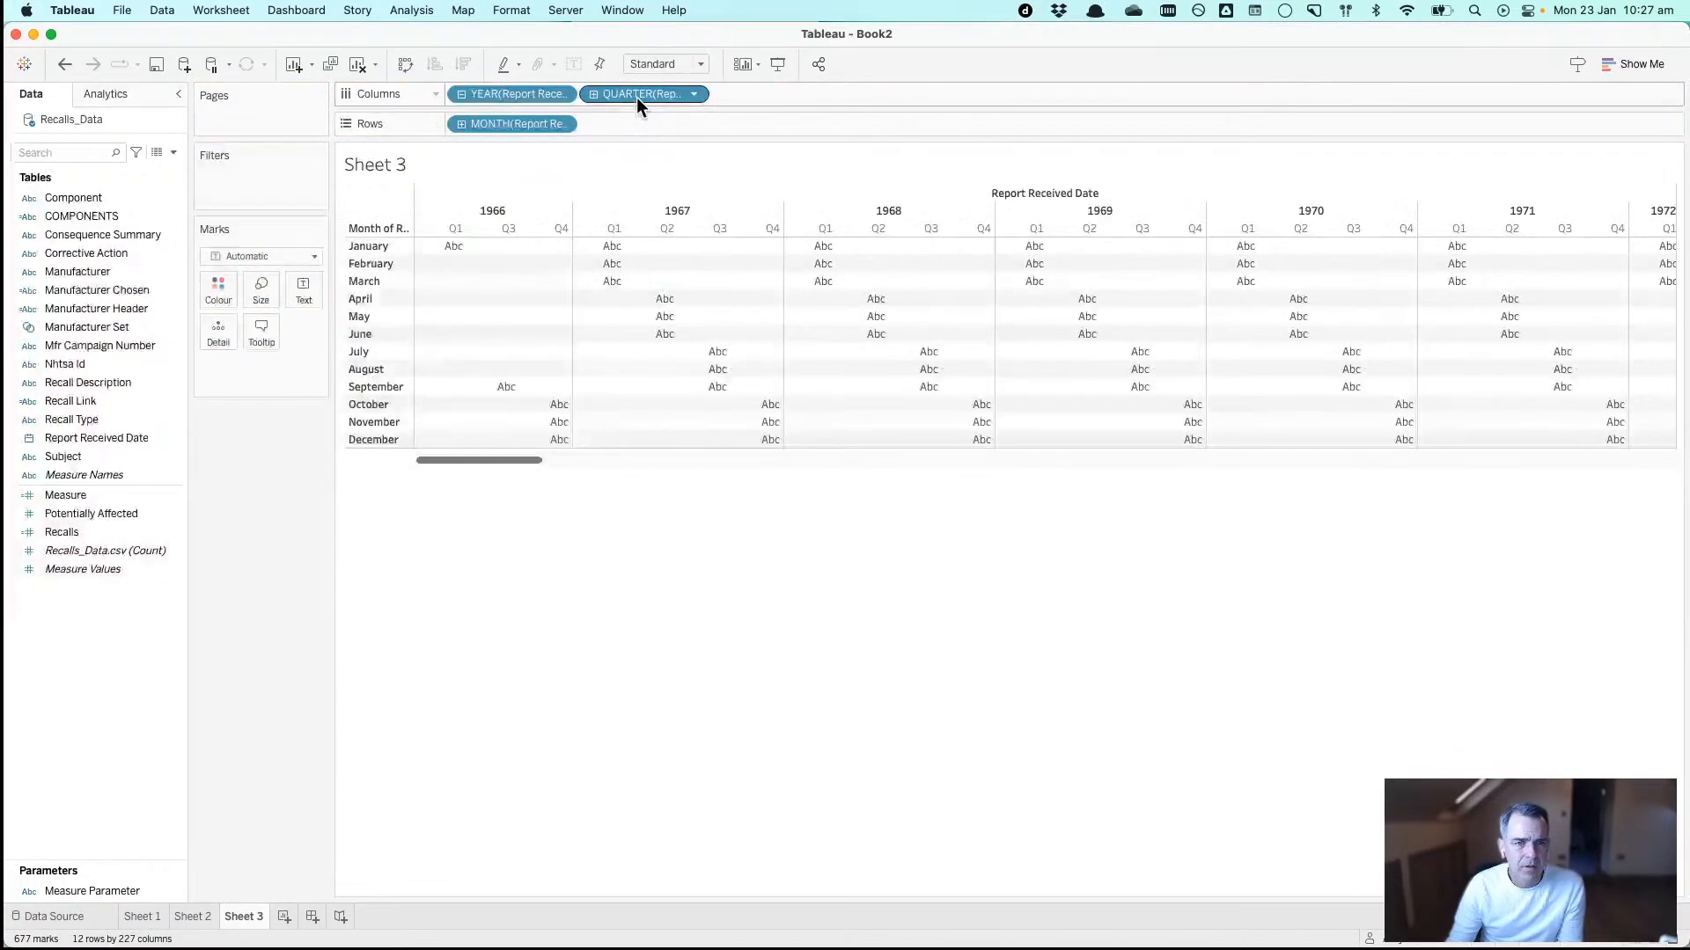
pyautogui.moveTo(637, 97); pyautogui.dragTo(596, 53)
# - Set the view to Fit Width and colour the year-by-month grid by Measure
pyautogui.click(651, 62)
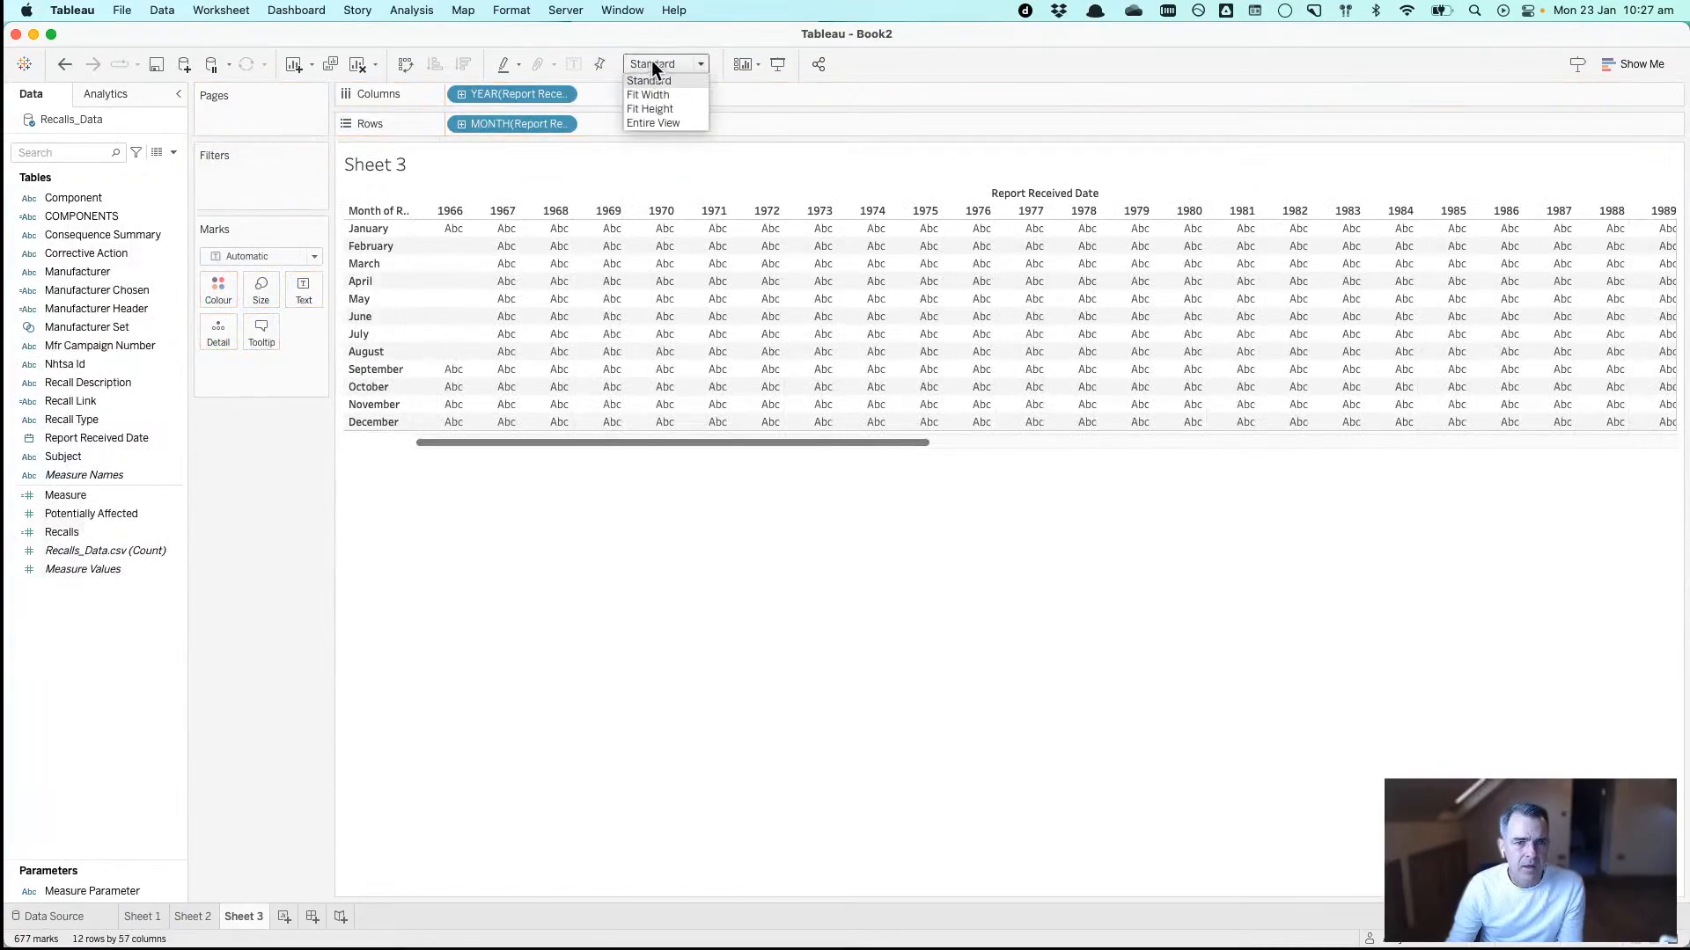
pyautogui.click(651, 94)
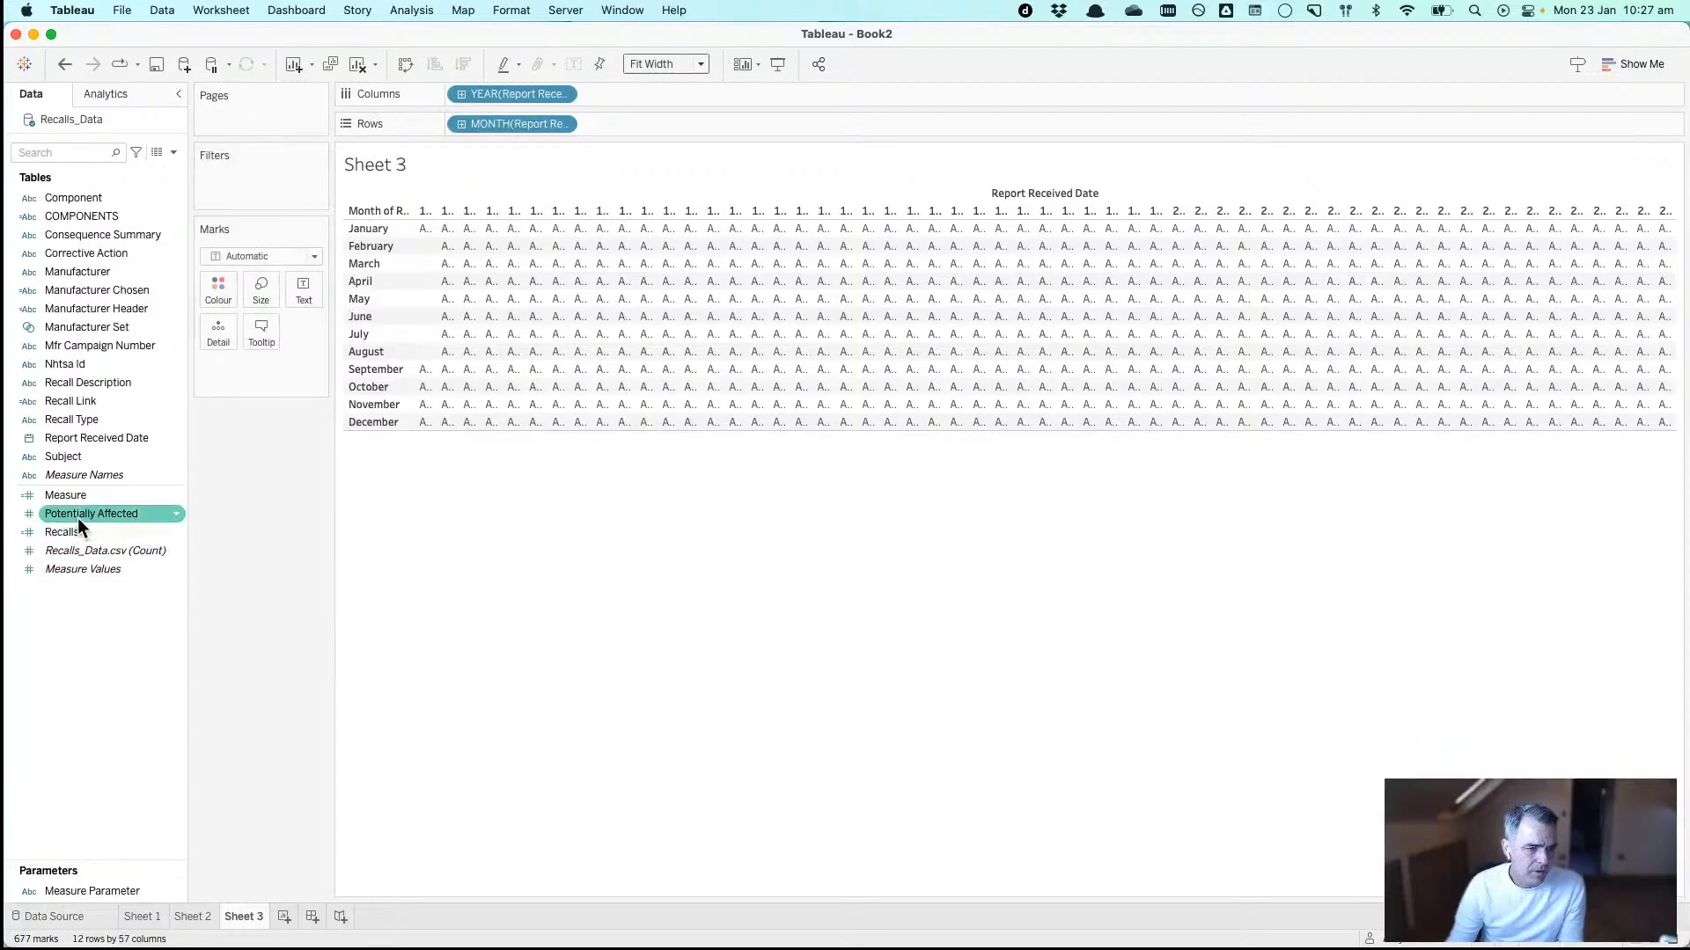
pyautogui.moveTo(67, 494); pyautogui.dragTo(200, 278)
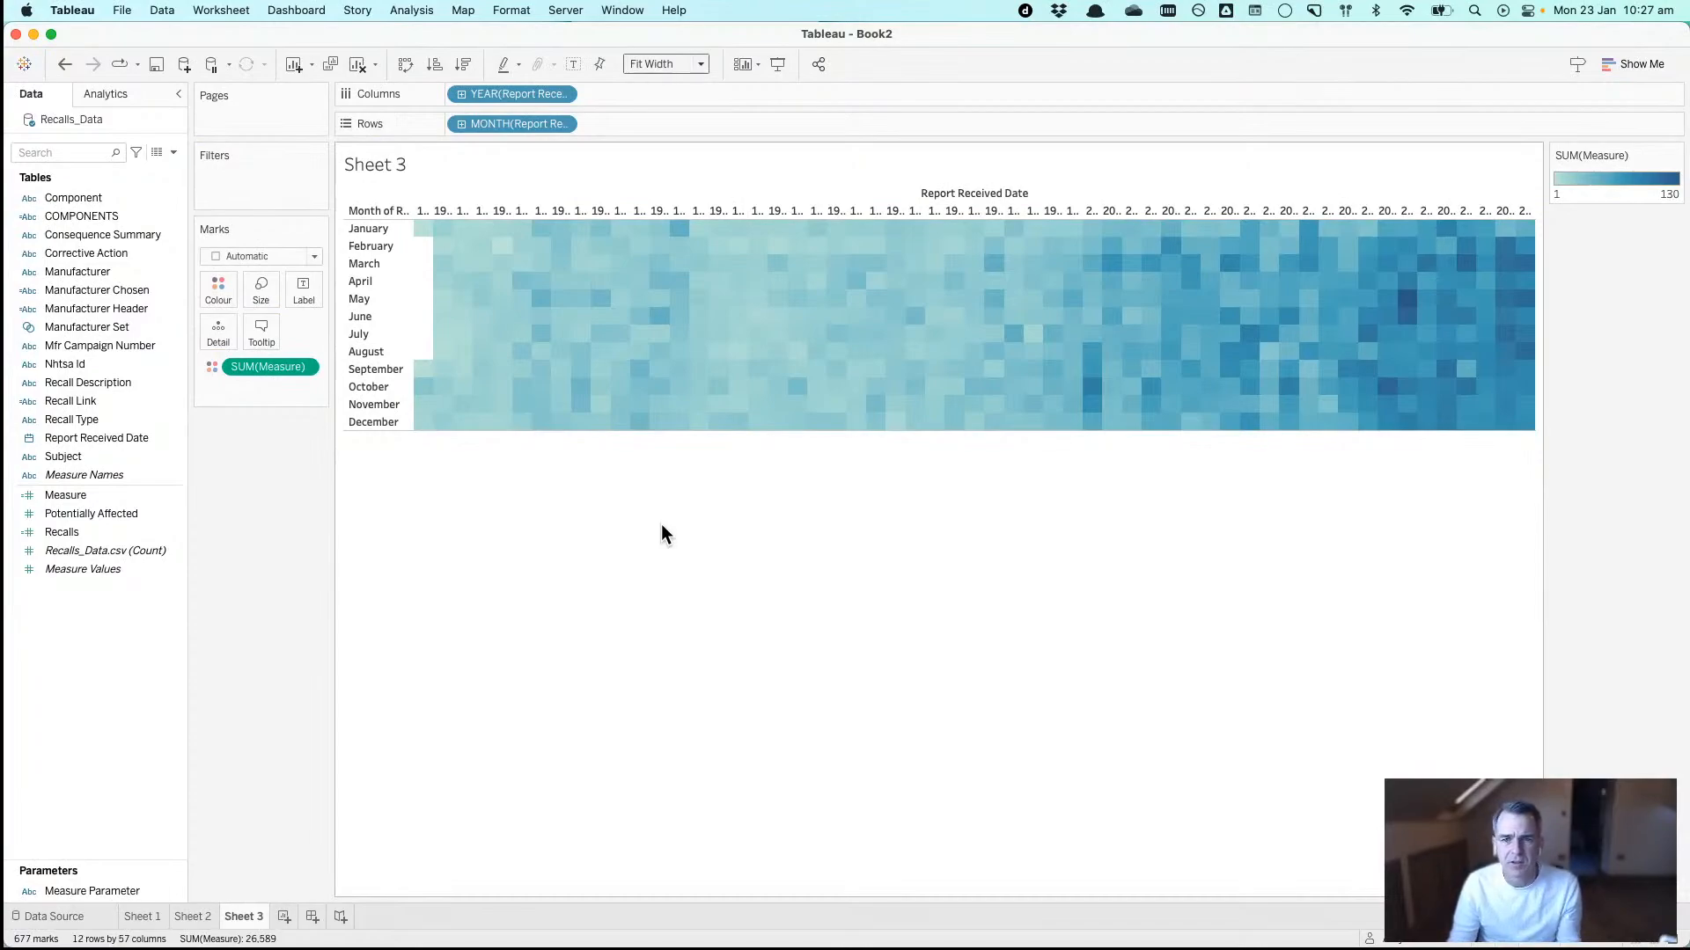
pyautogui.moveTo(949, 311)
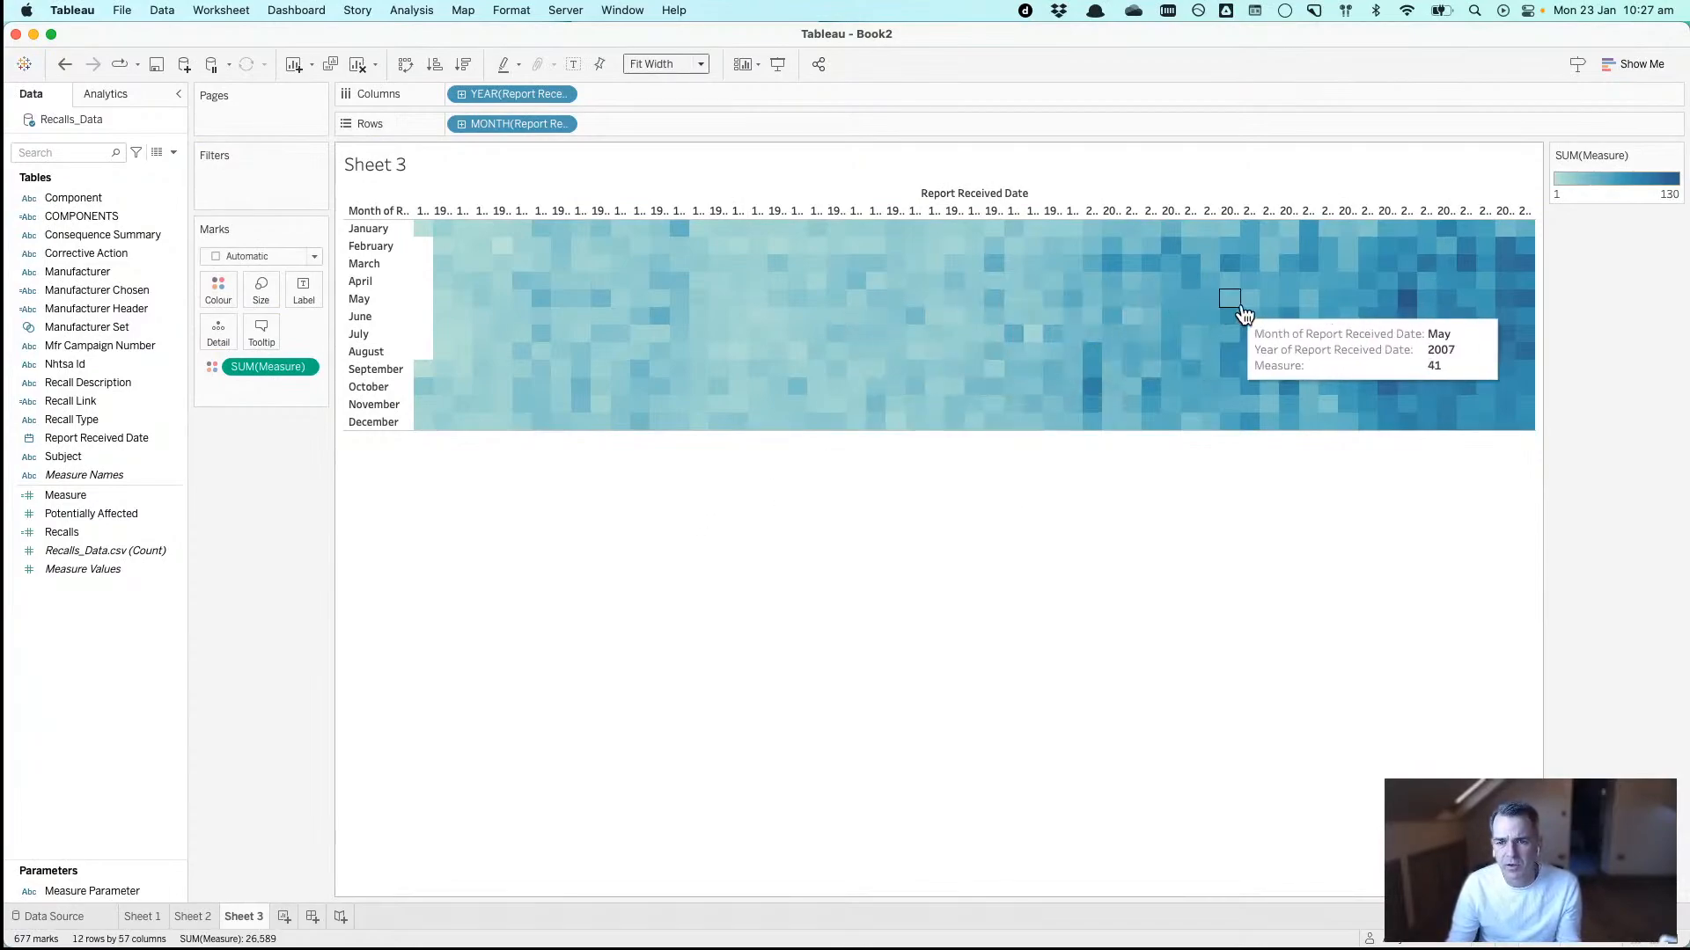
pyautogui.moveTo(1325, 317)
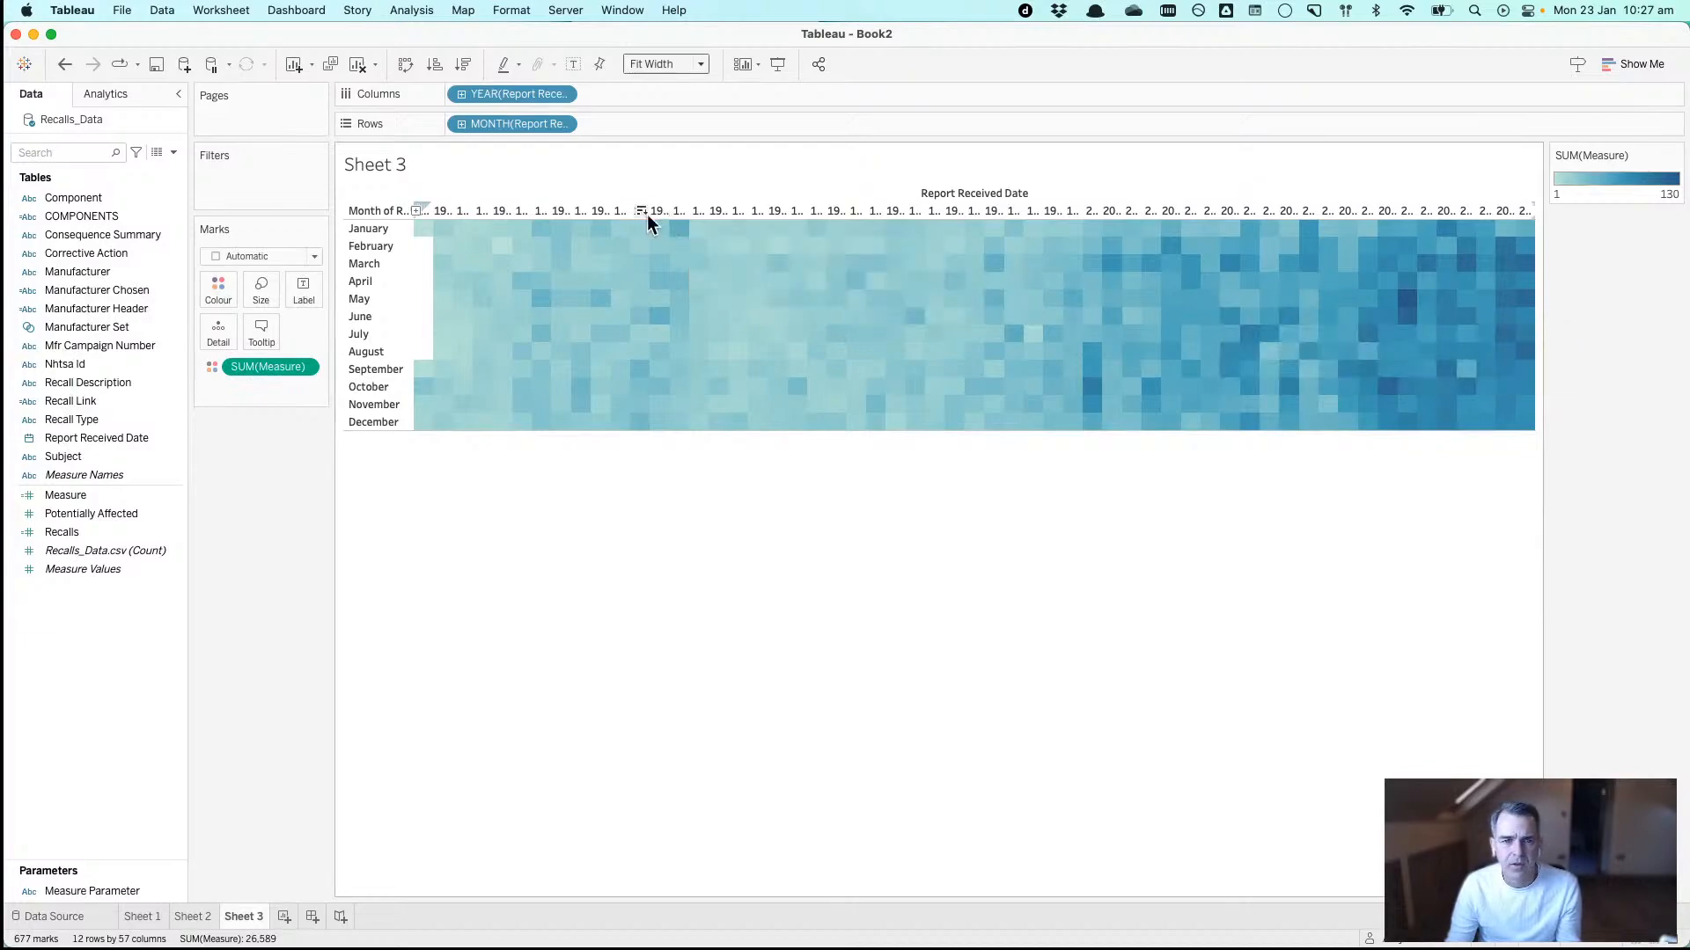
# - Try the heatmap with rows and columns swapped and fitted to Entire View, and restore the original orientation with Fit Width
pyautogui.click(400, 63)
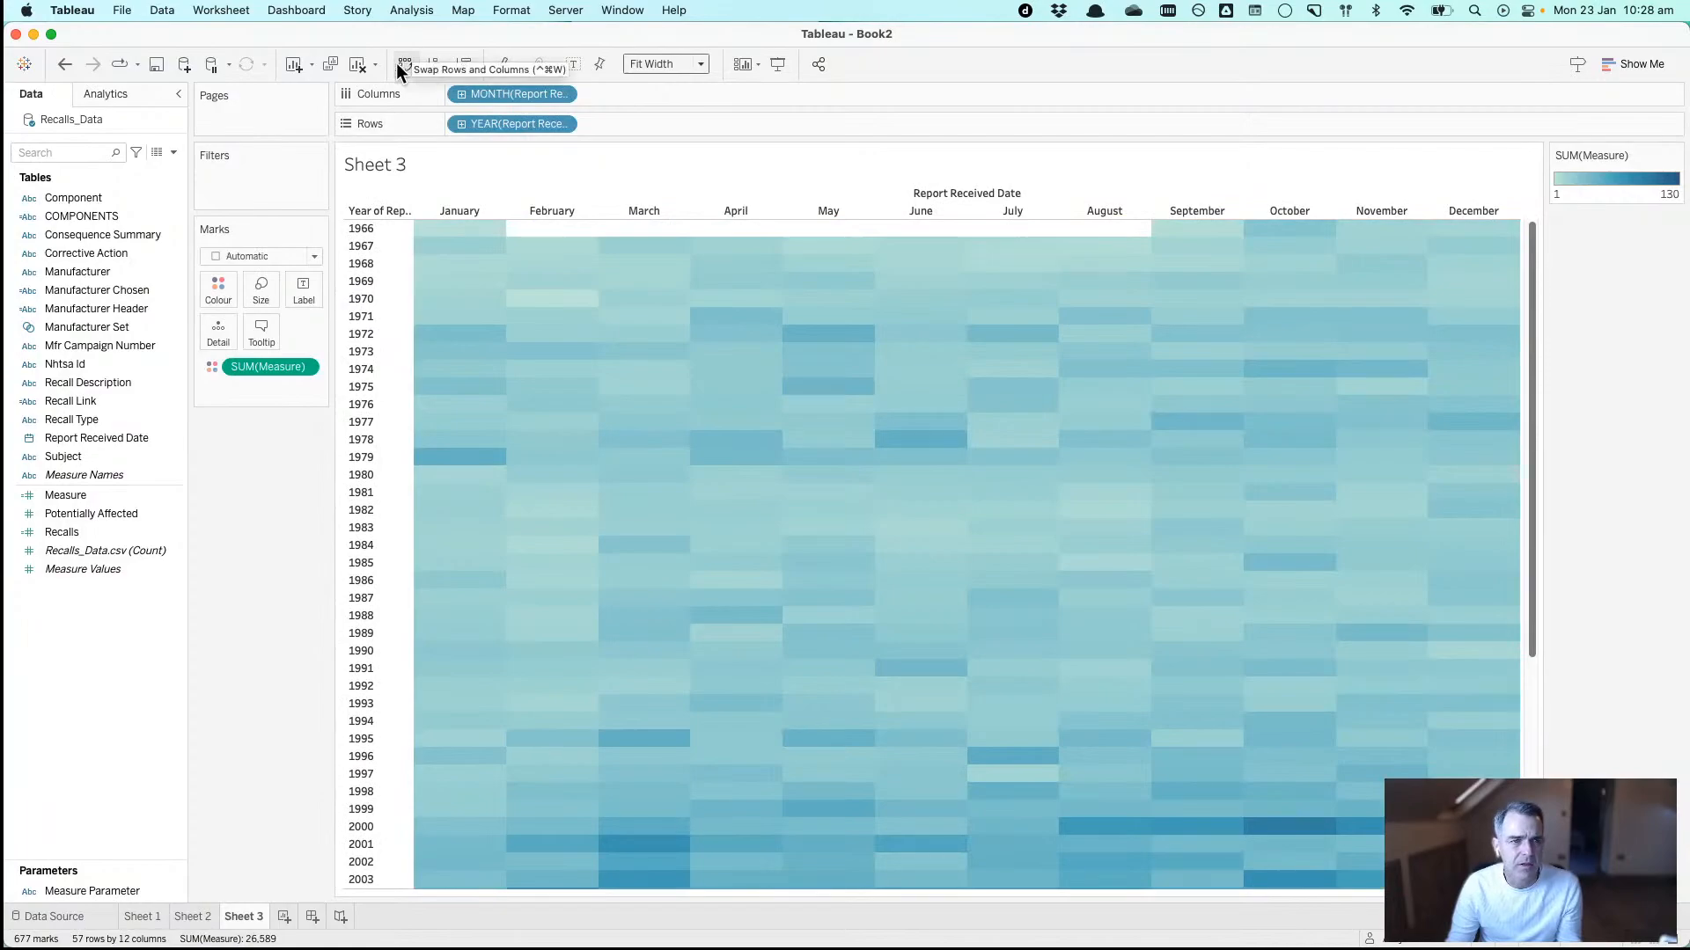
pyautogui.click(652, 61)
pyautogui.click(655, 123)
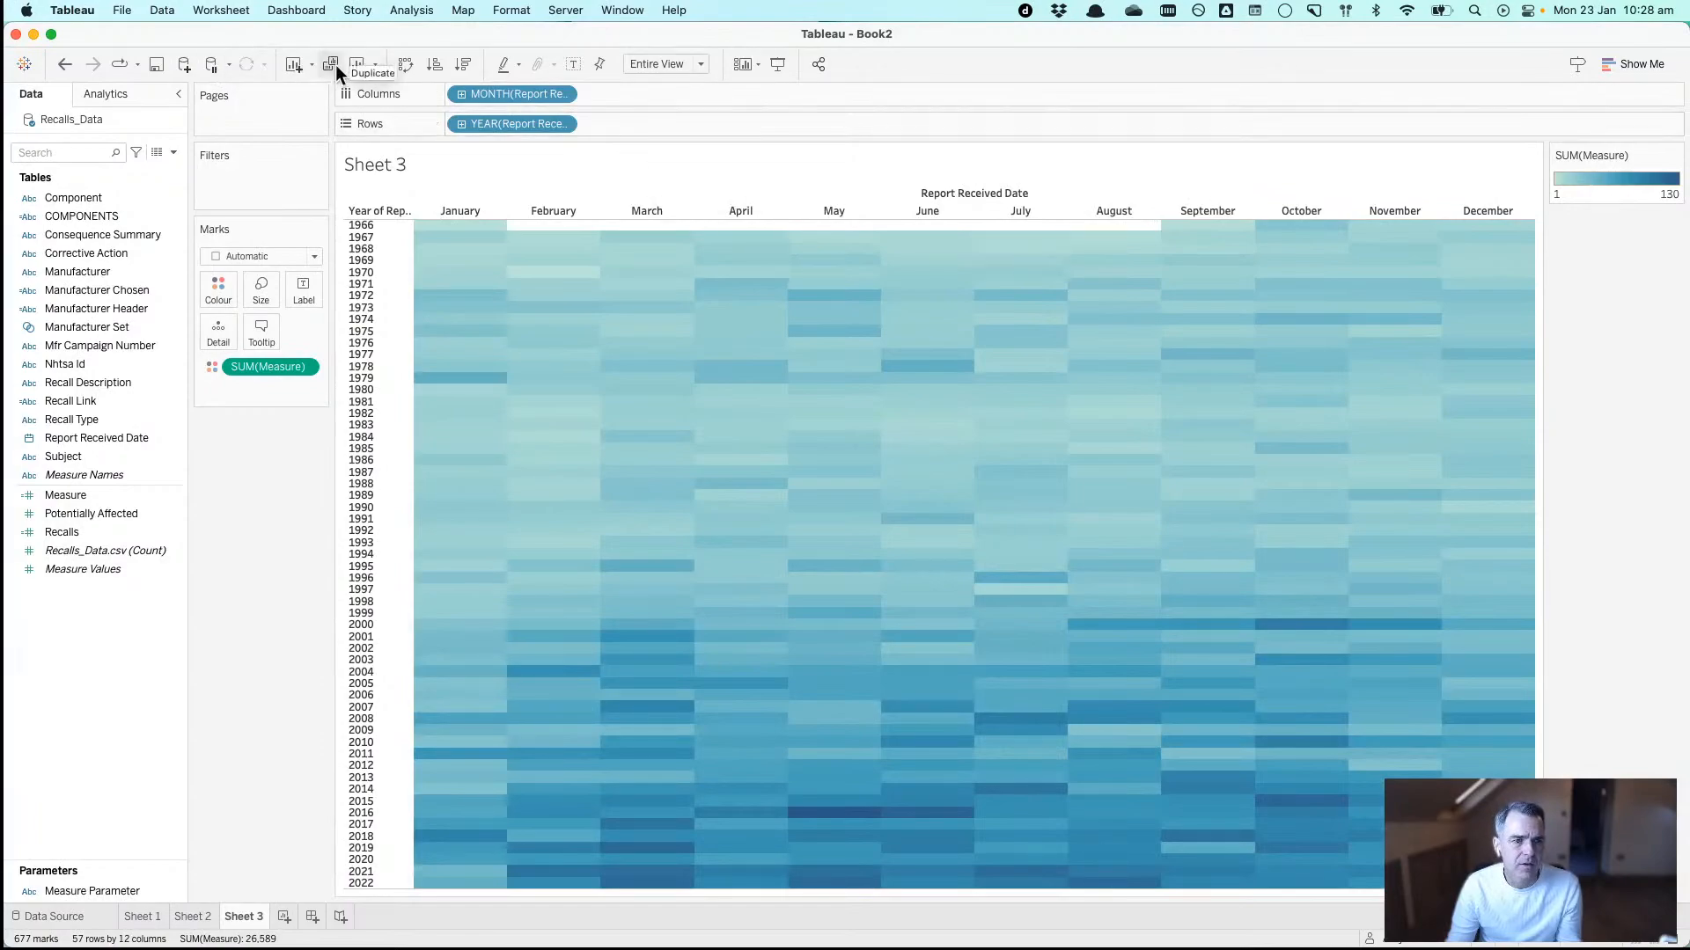
pyautogui.click(403, 64)
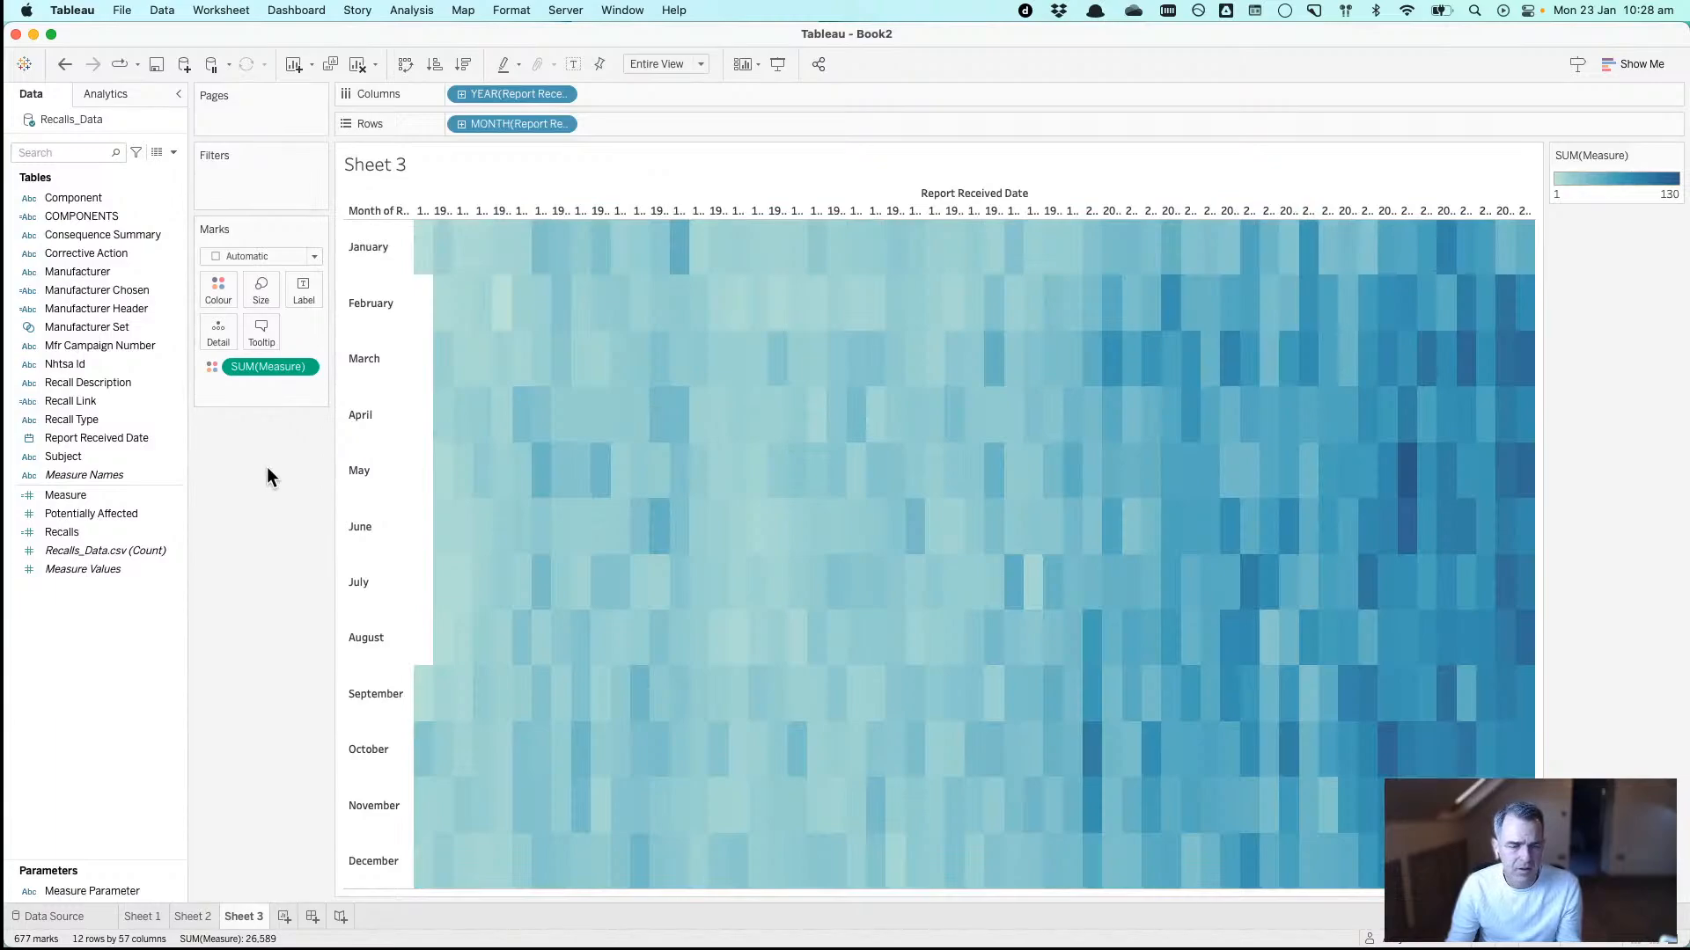
pyautogui.click(642, 65)
pyautogui.click(652, 98)
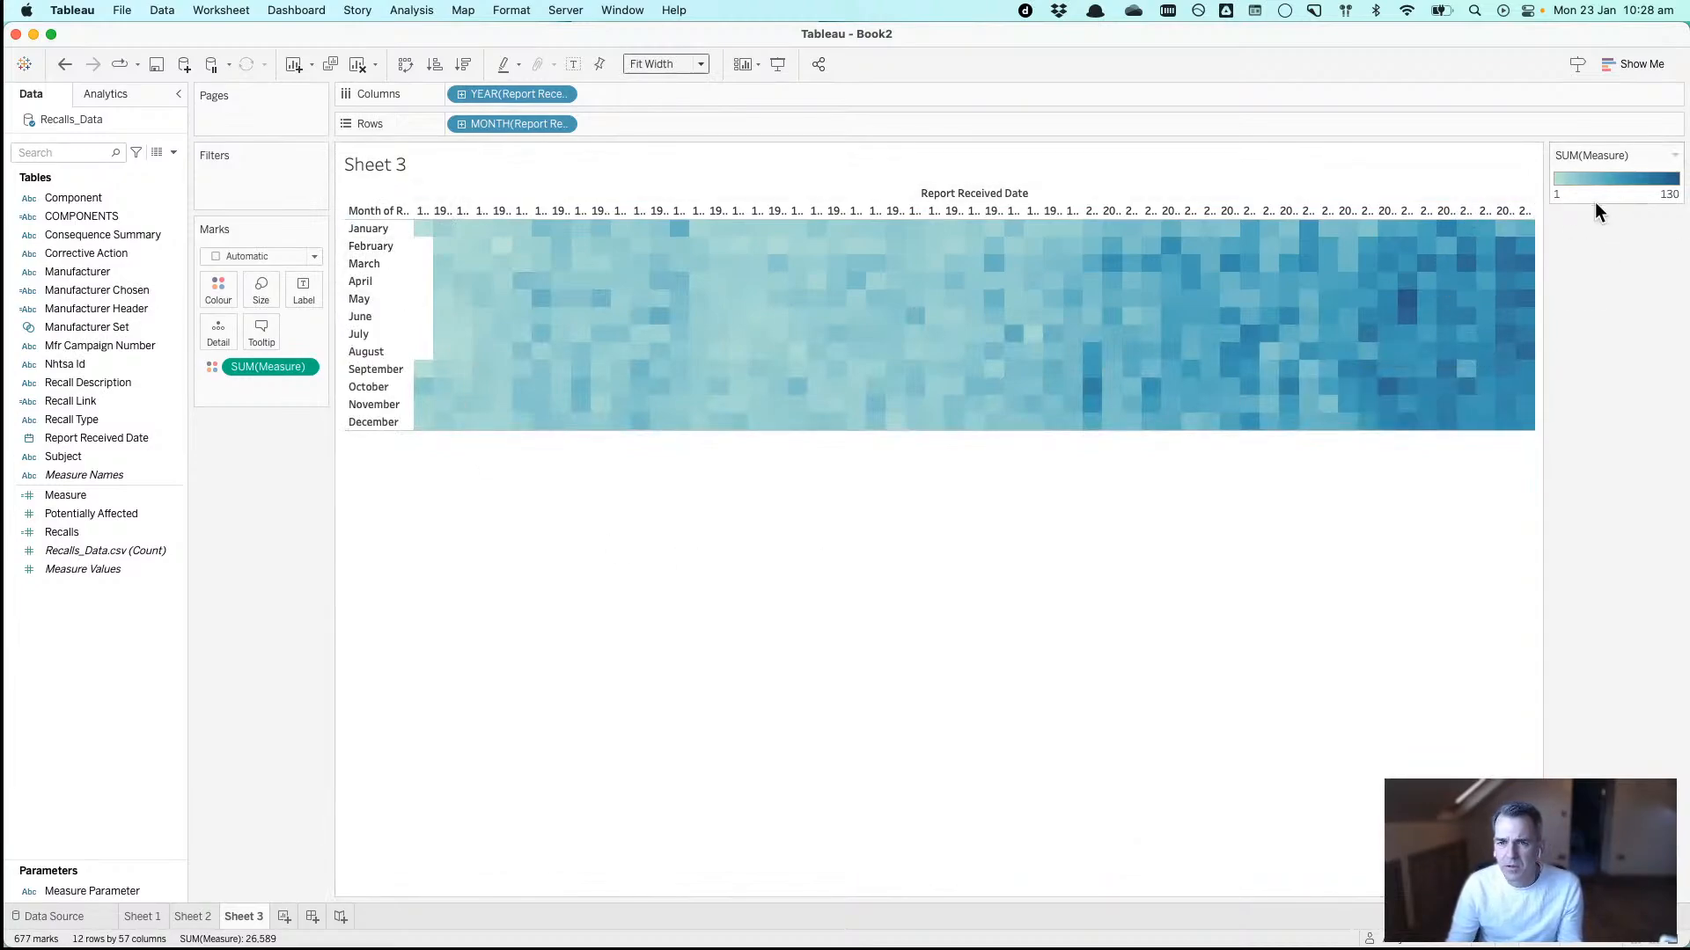
# - Show the Measure Parameter control on the heatmap sheet and set it to Potentially Affected
pyautogui.rightClick(111, 887)
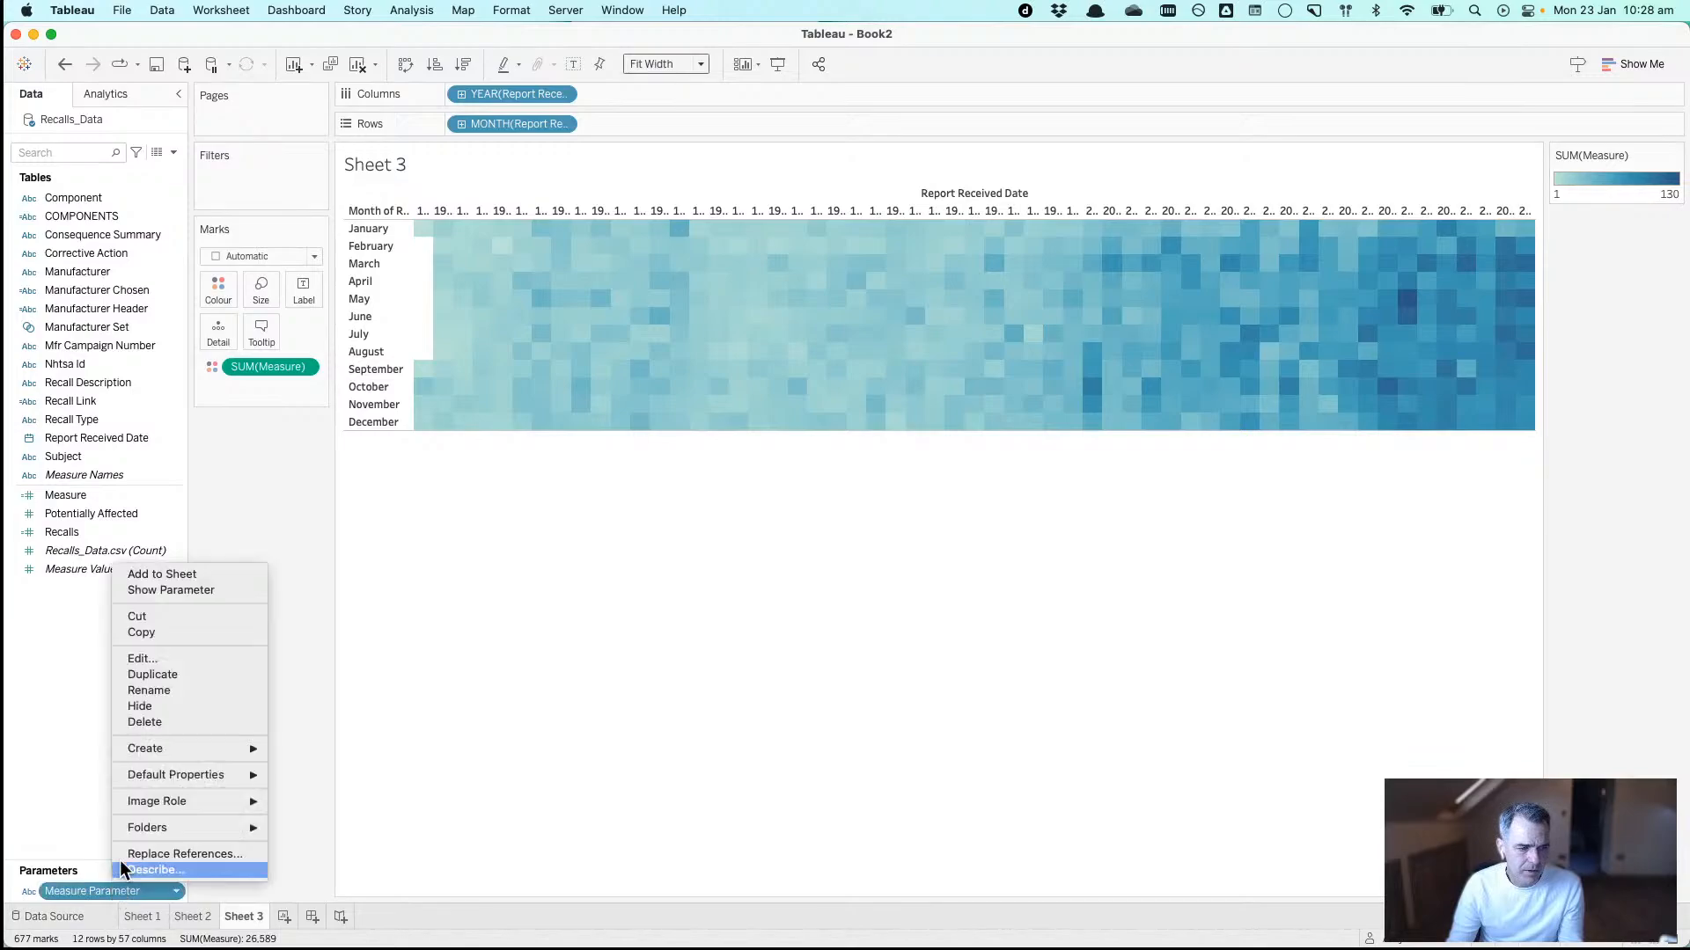
pyautogui.click(188, 591)
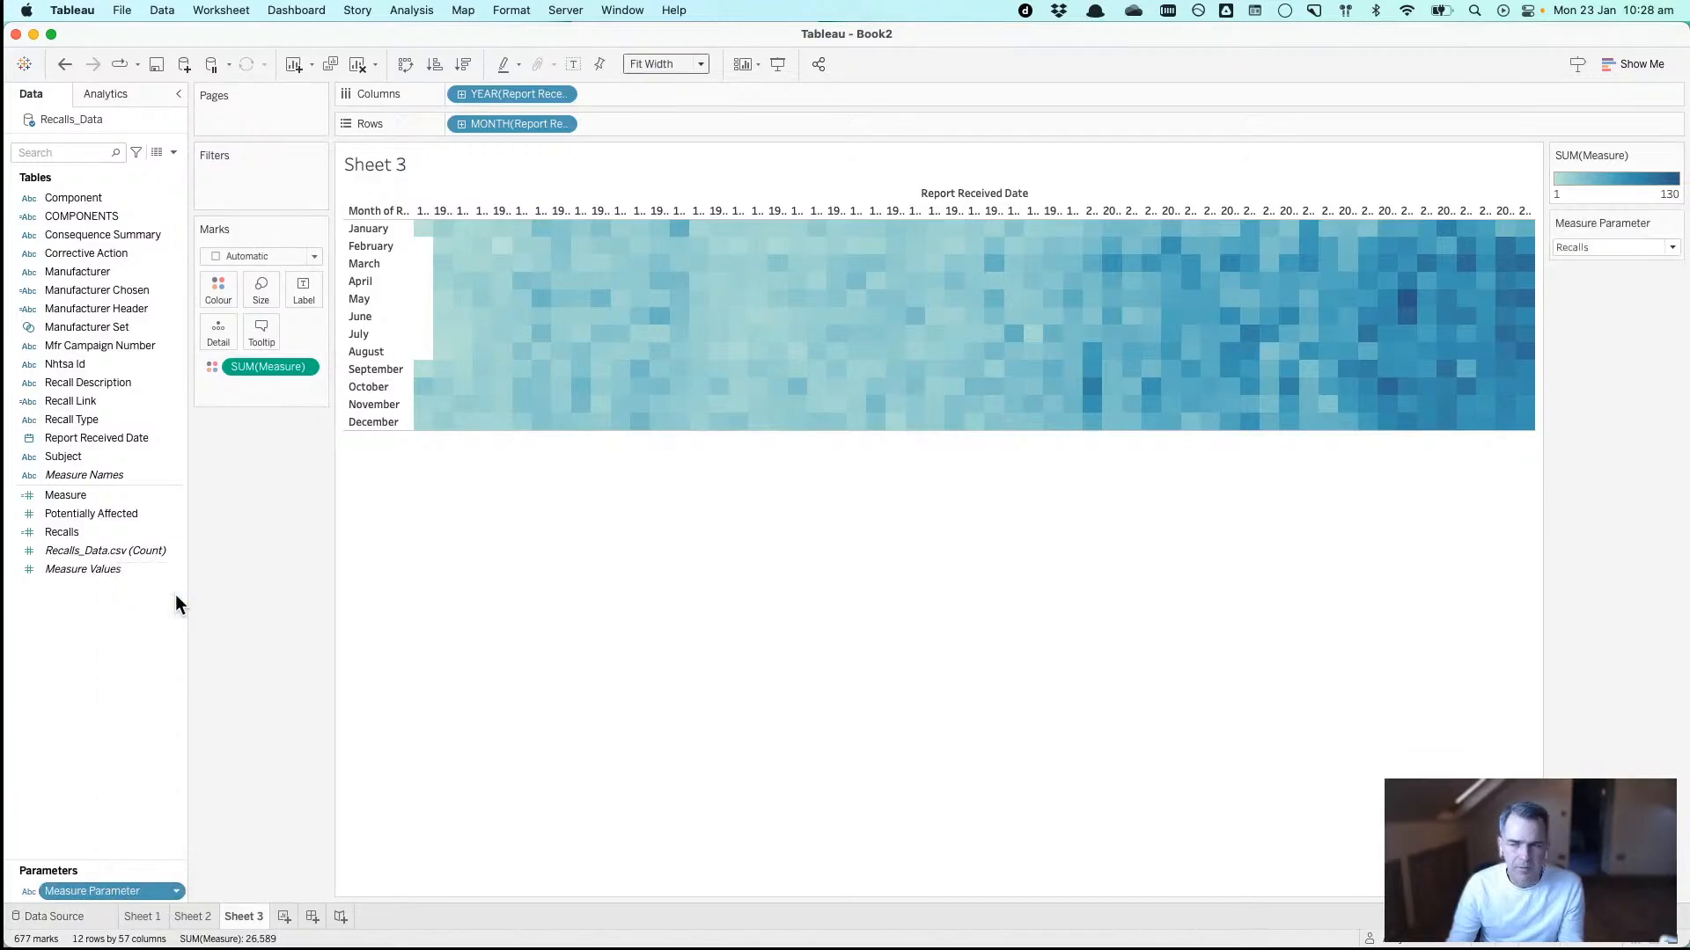
pyautogui.click(1636, 249)
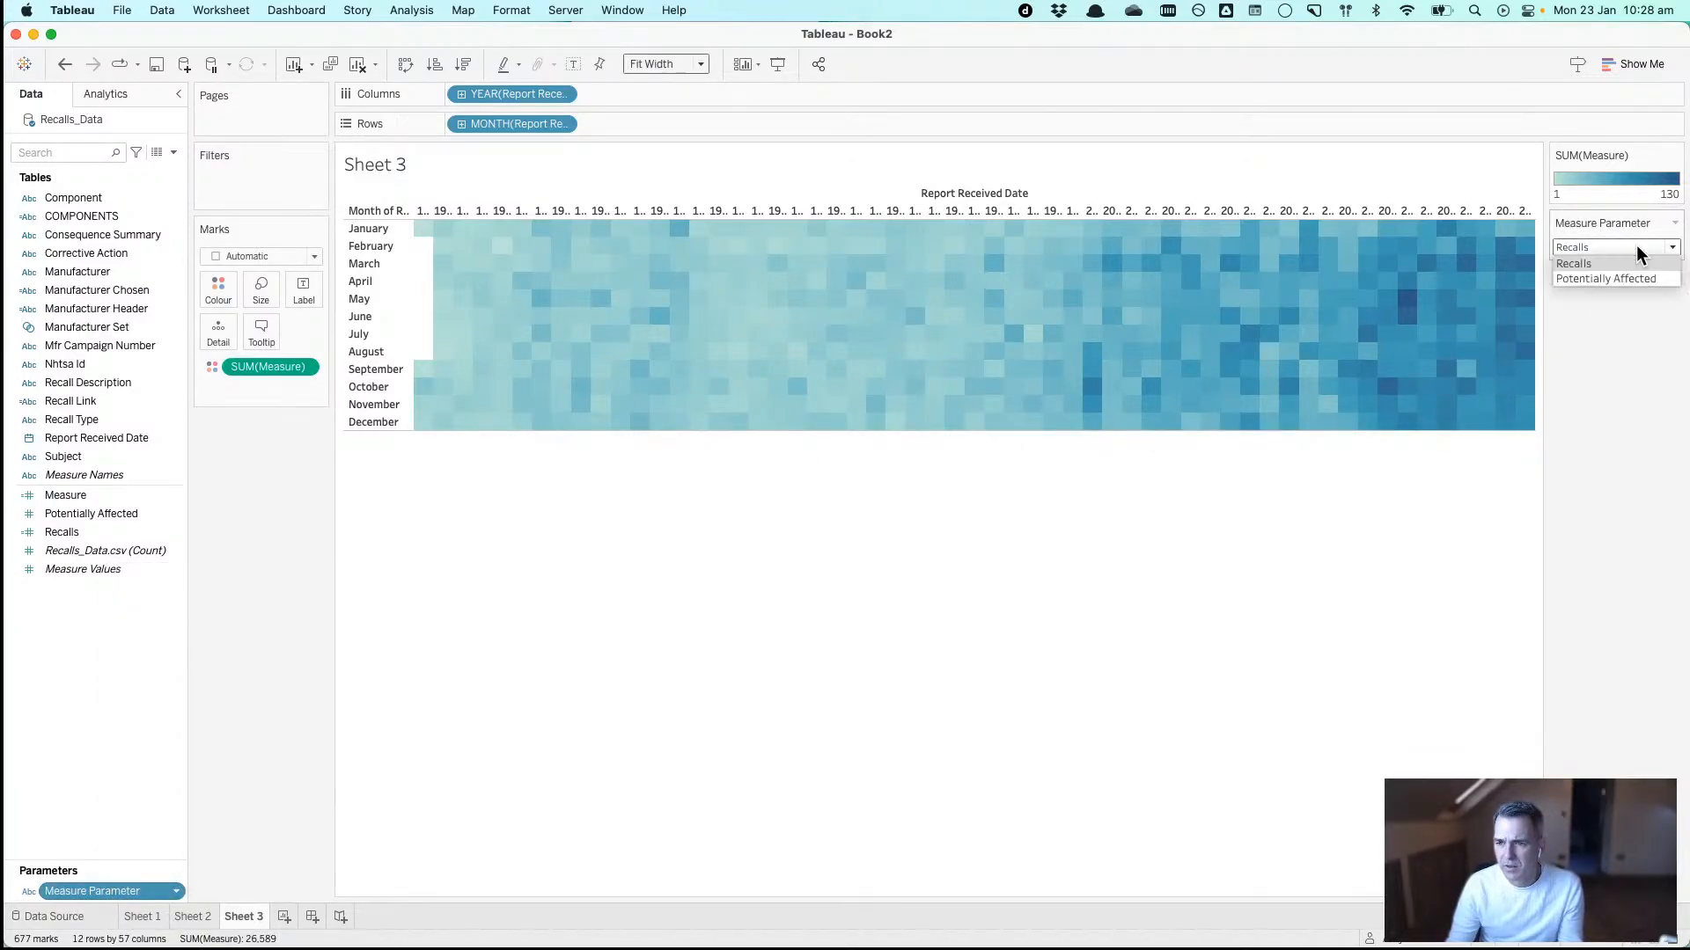
pyautogui.click(1630, 278)
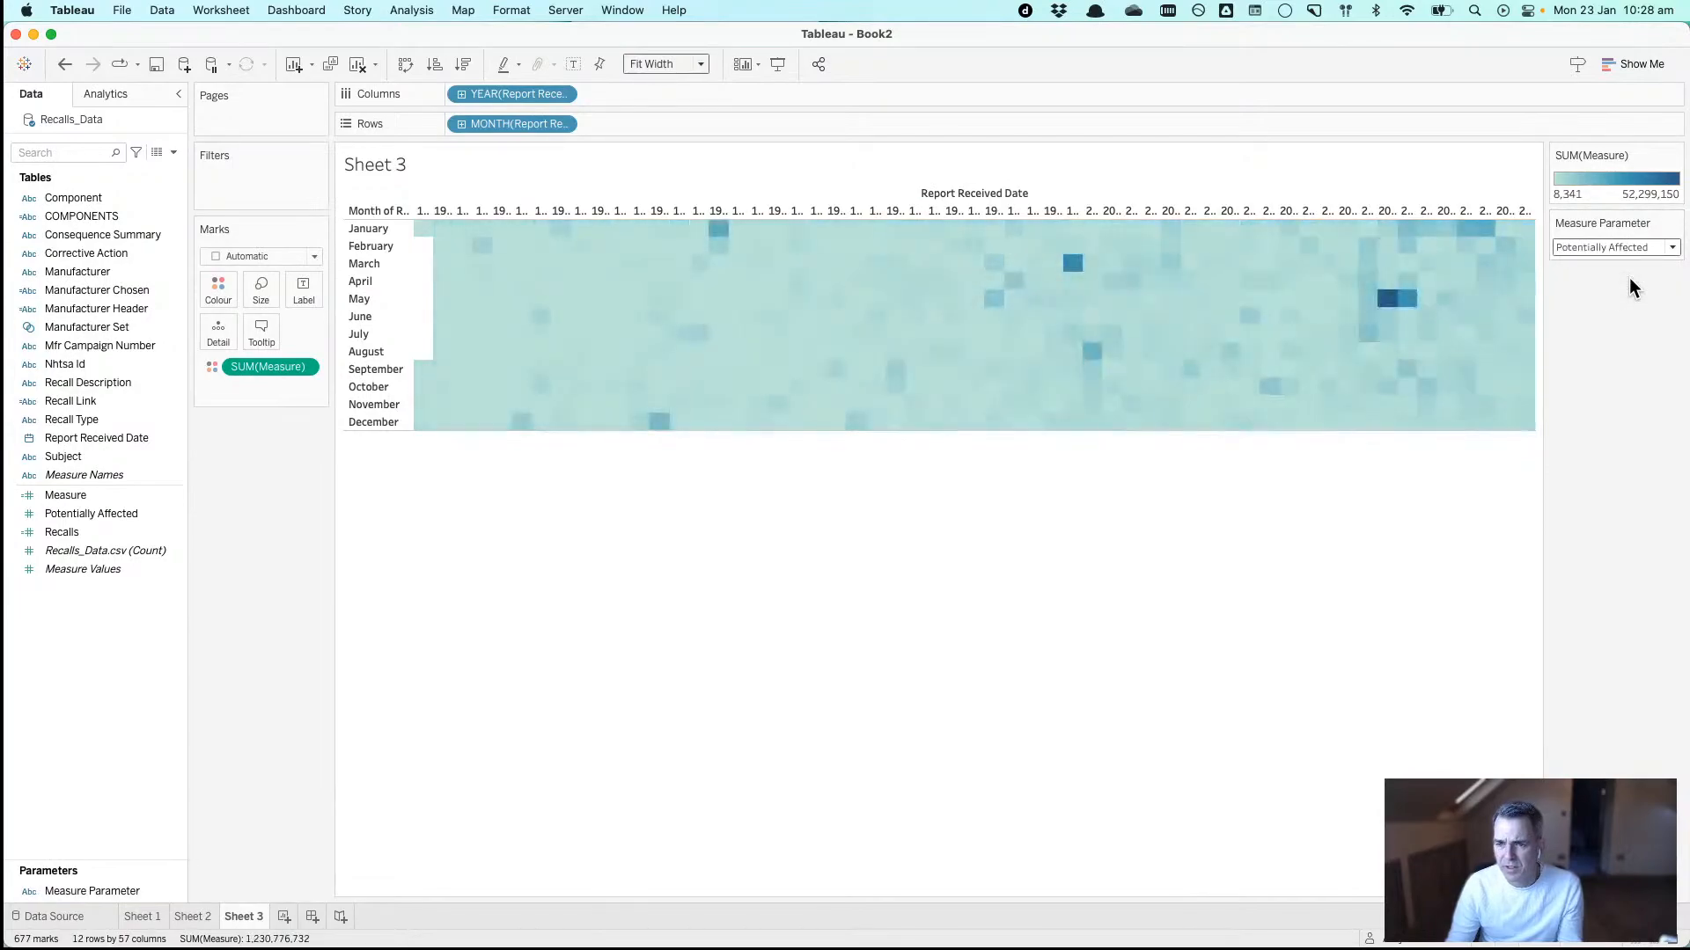
# - Examine the full underlying data for the May 2015 mark in the heatmap
pyautogui.moveTo(1385, 301)
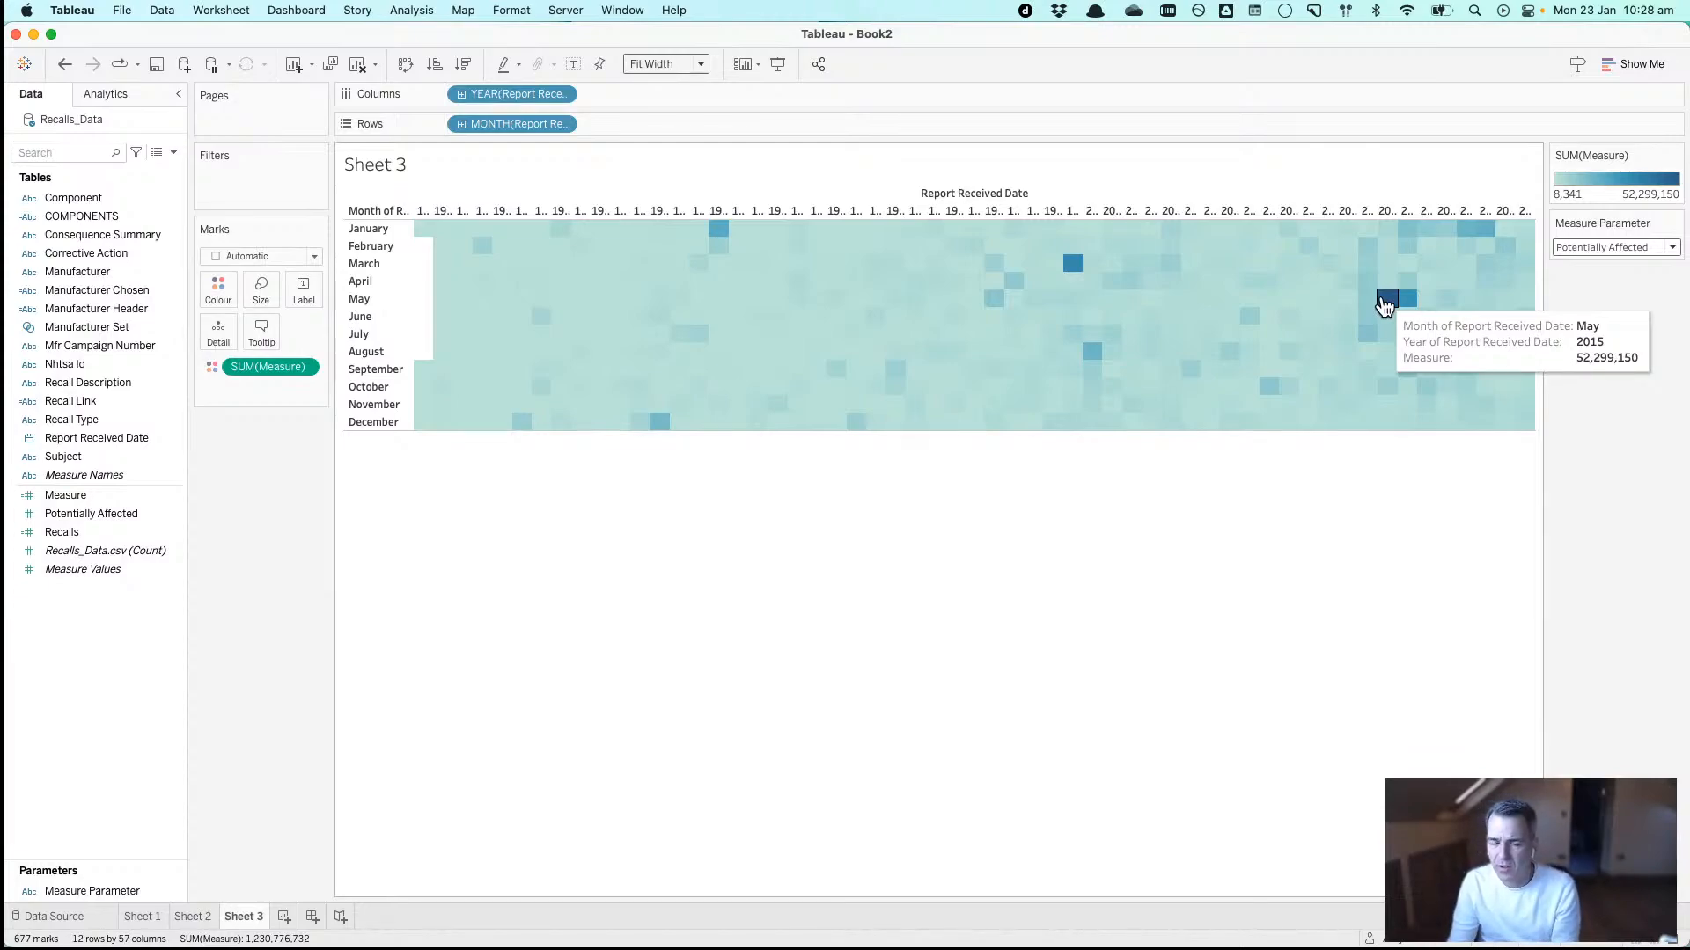
pyautogui.click(1386, 300)
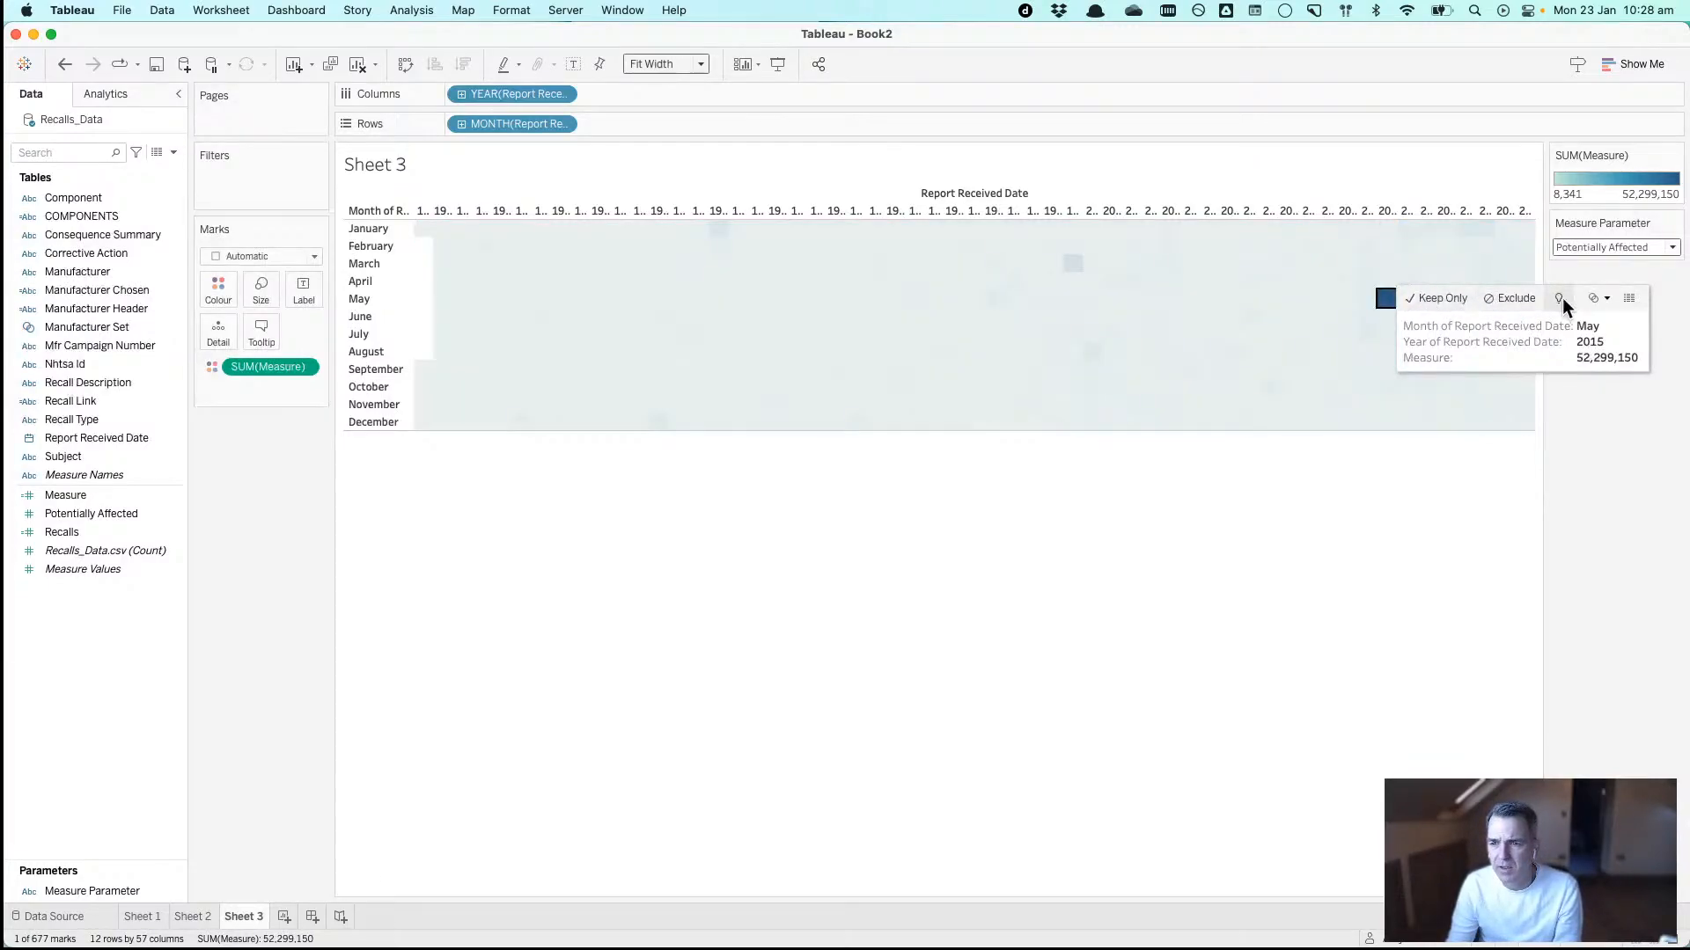
pyautogui.click(1627, 300)
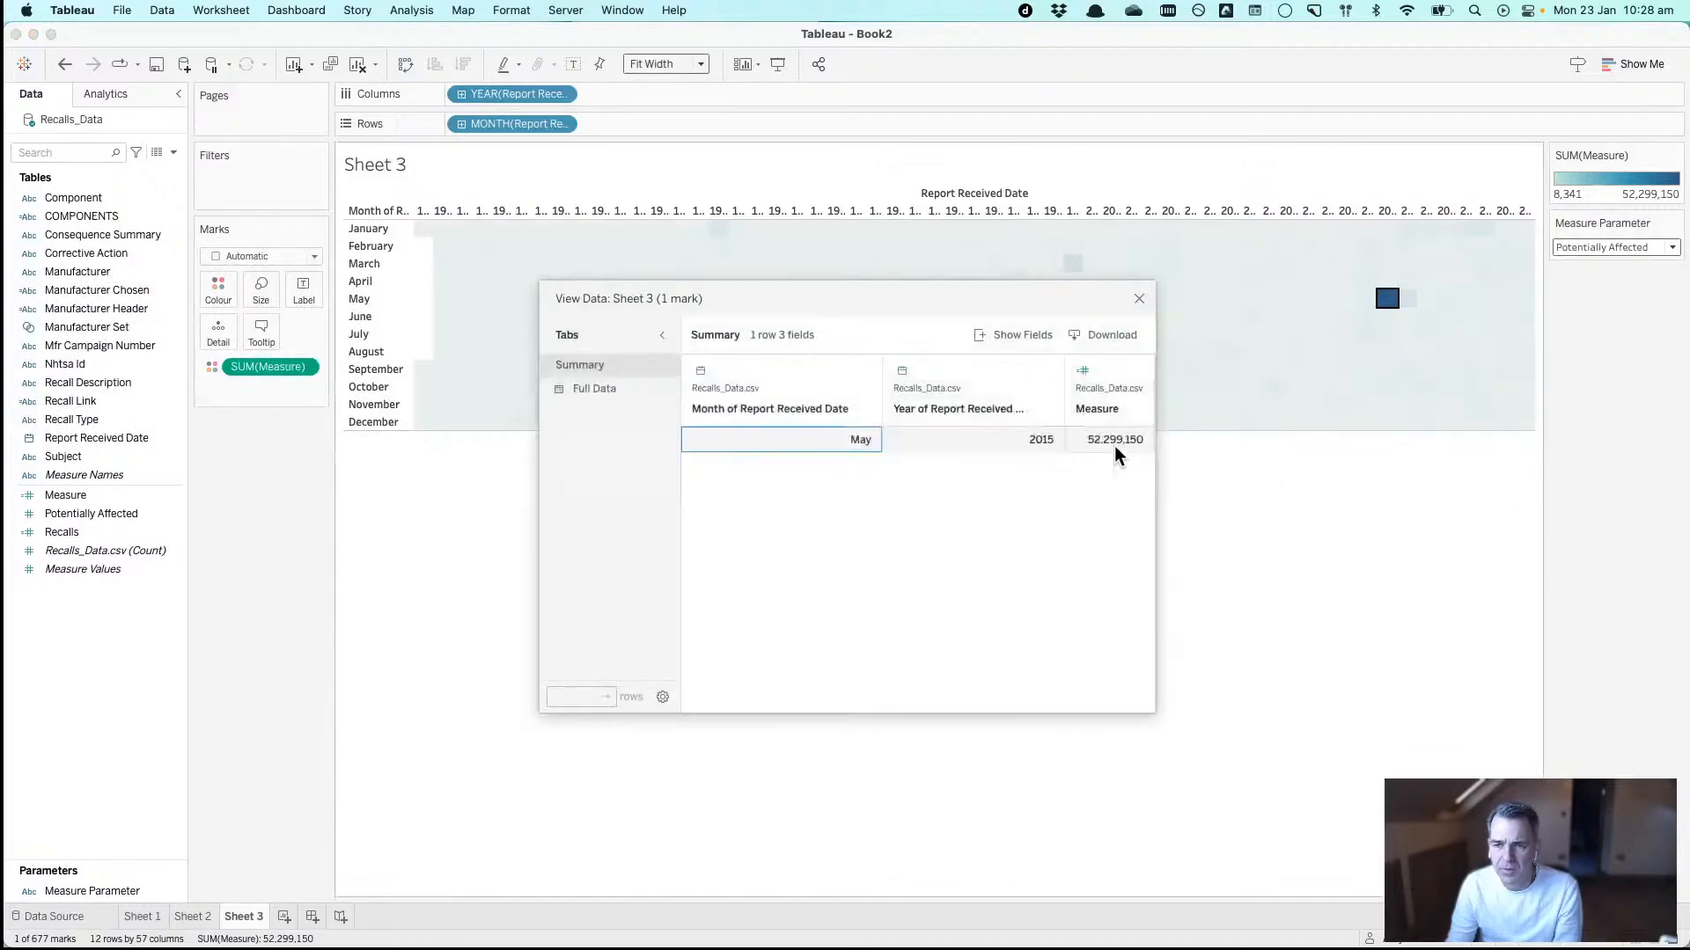
pyautogui.click(630, 388)
pyautogui.hscroll(4, 943, 519)
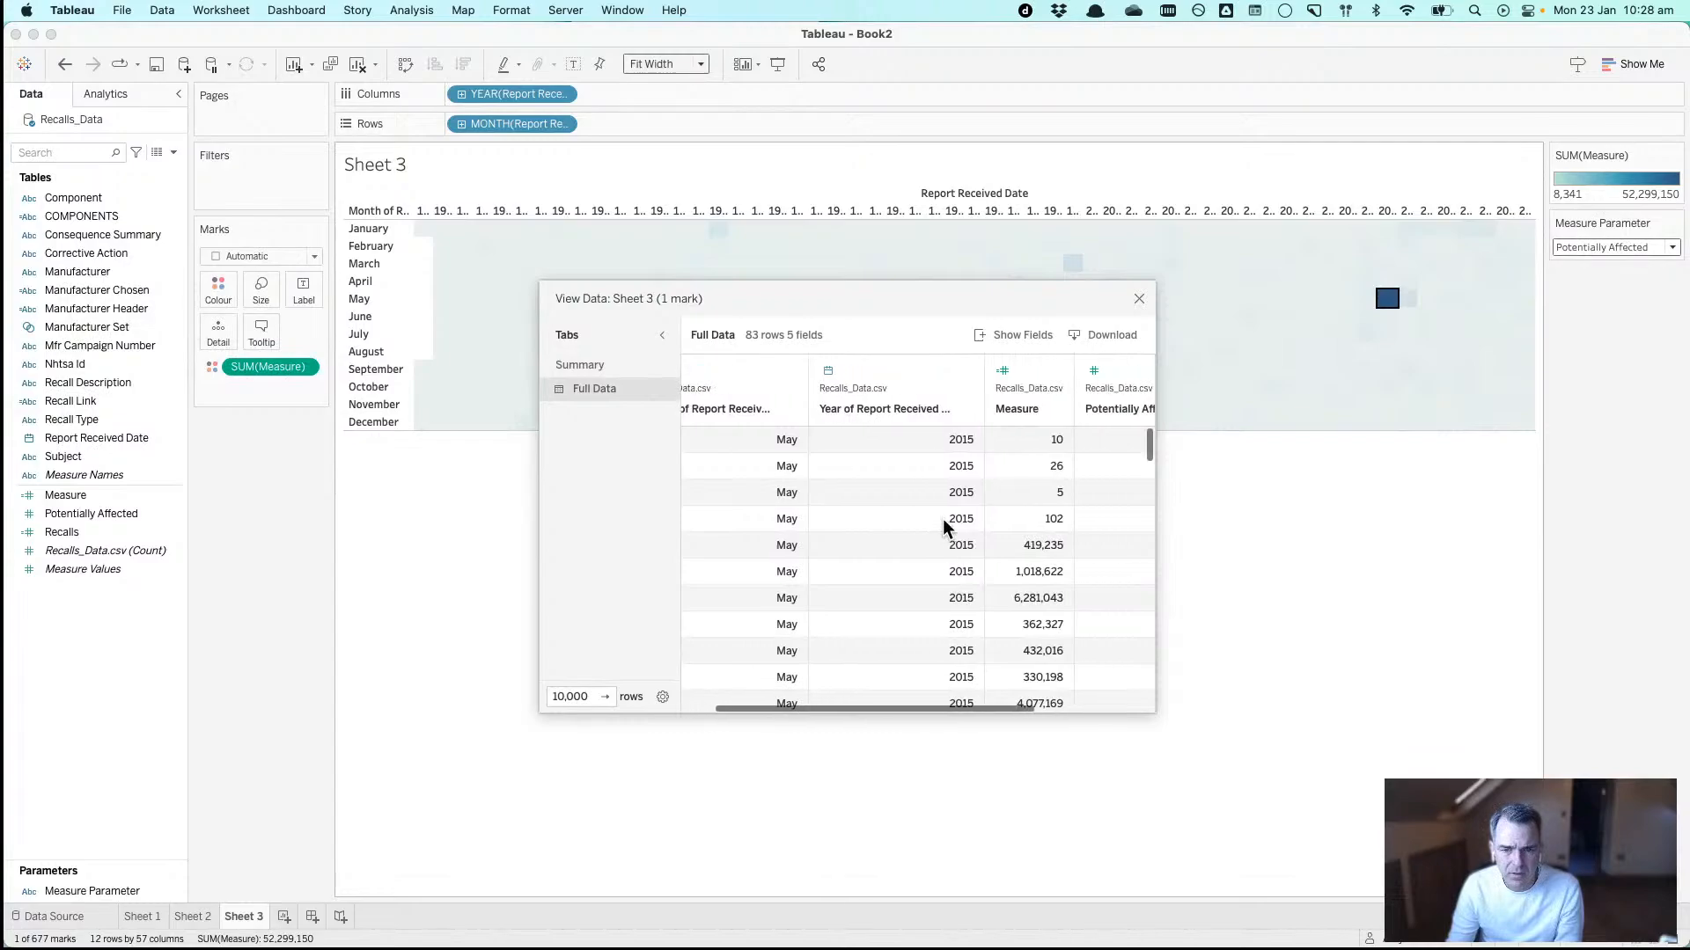
# - Sort the May 2015 full data by Measure in descending order and review the rows across the available columns
pyautogui.click(1026, 409)
pyautogui.click(1026, 409)
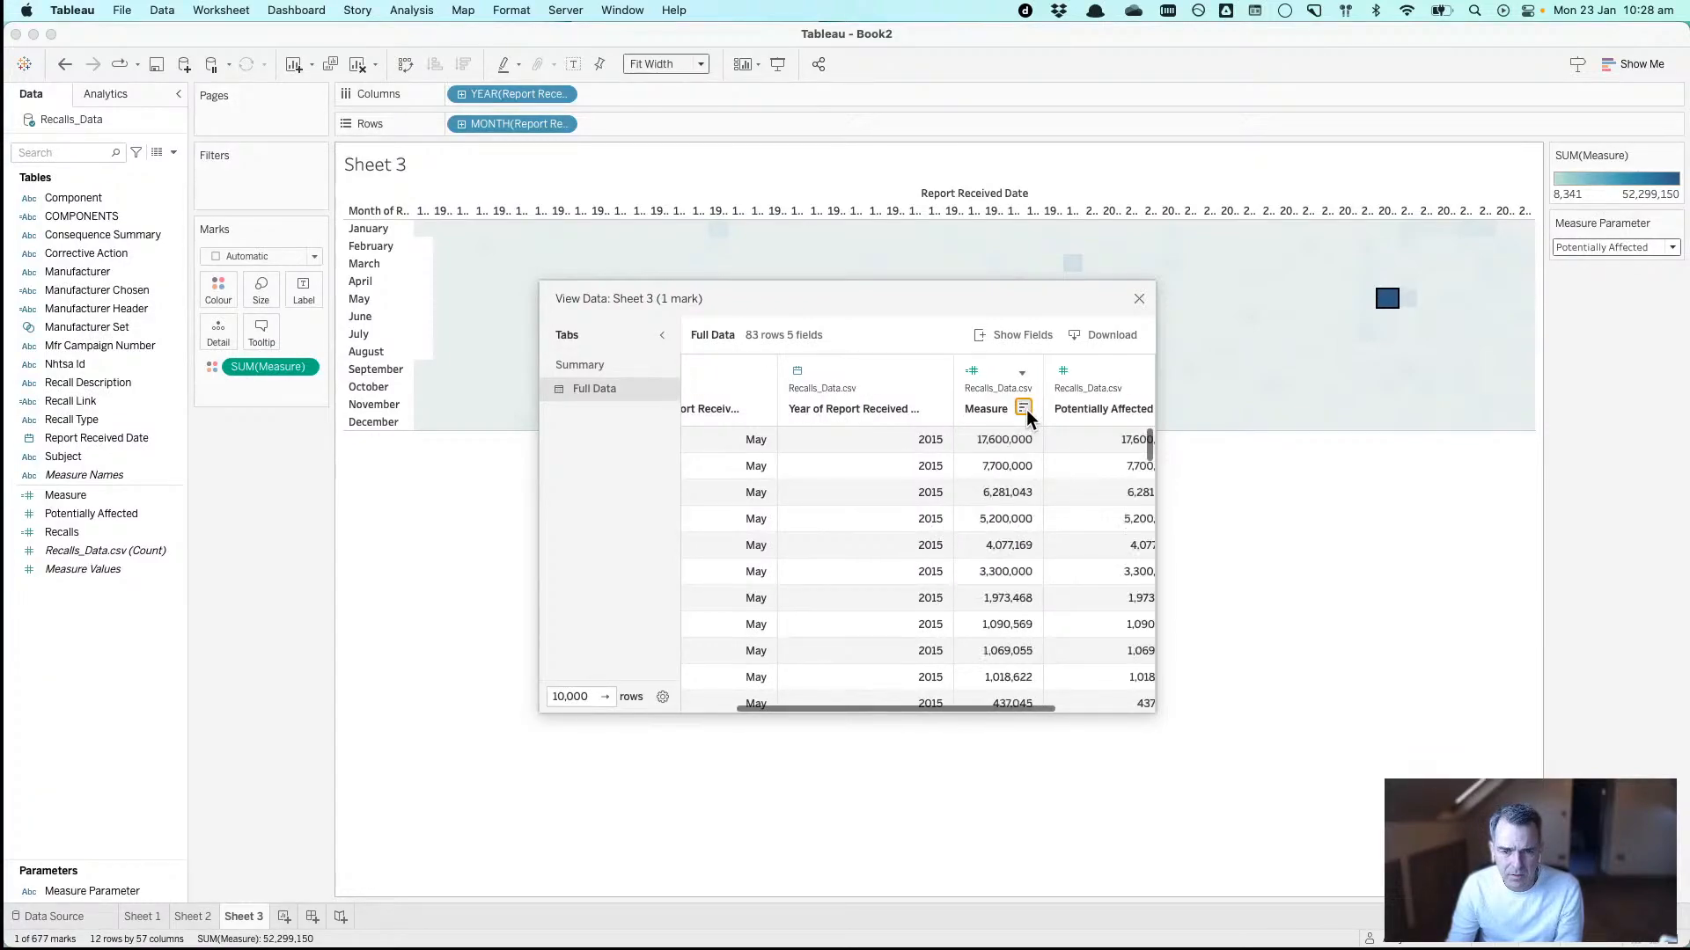
pyautogui.click(1012, 440)
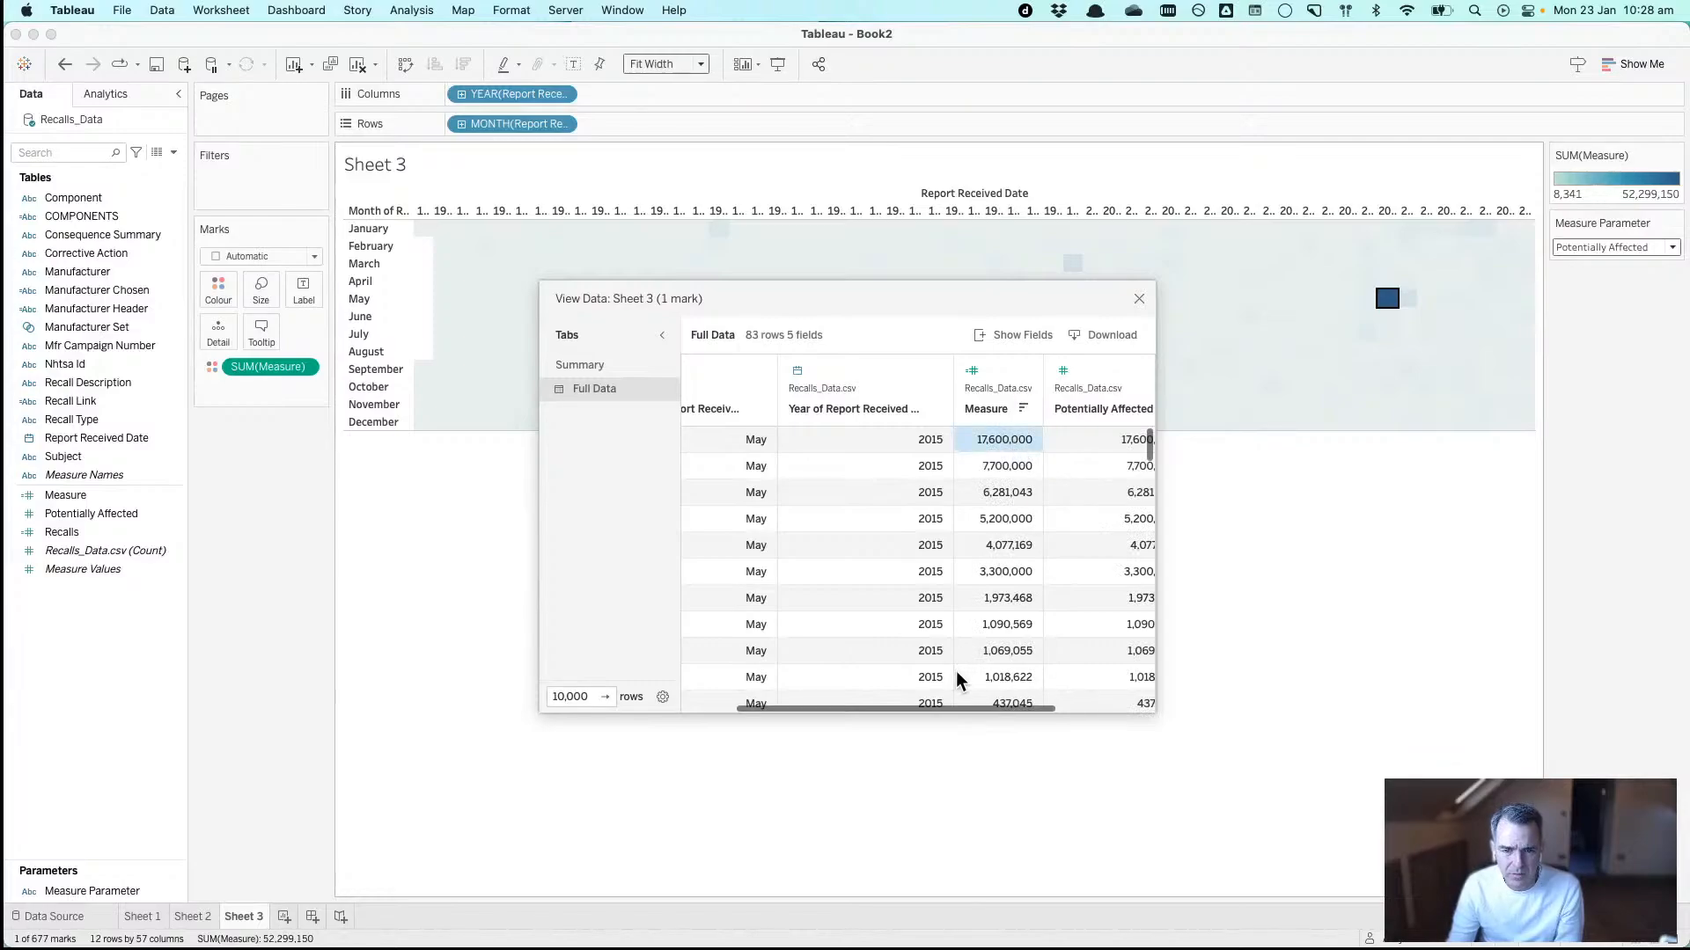
pyautogui.moveTo(943, 704); pyautogui.dragTo(745, 689)
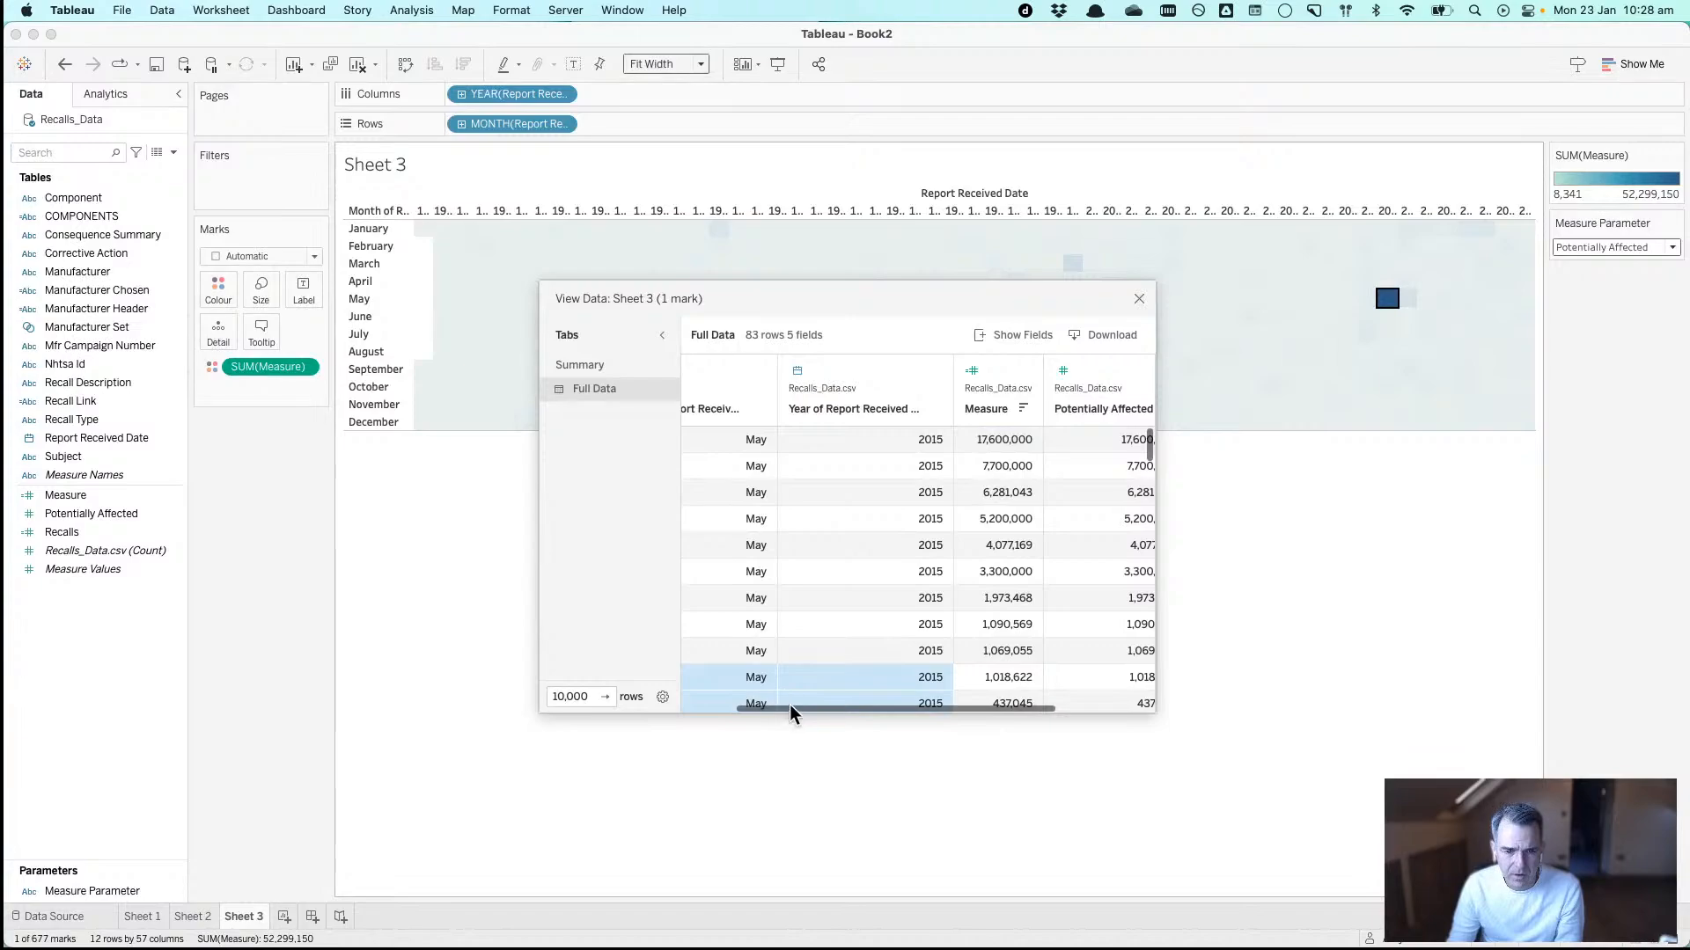
pyautogui.moveTo(789, 704); pyautogui.dragTo(679, 704)
pyautogui.hscroll(-2, 765, 570)
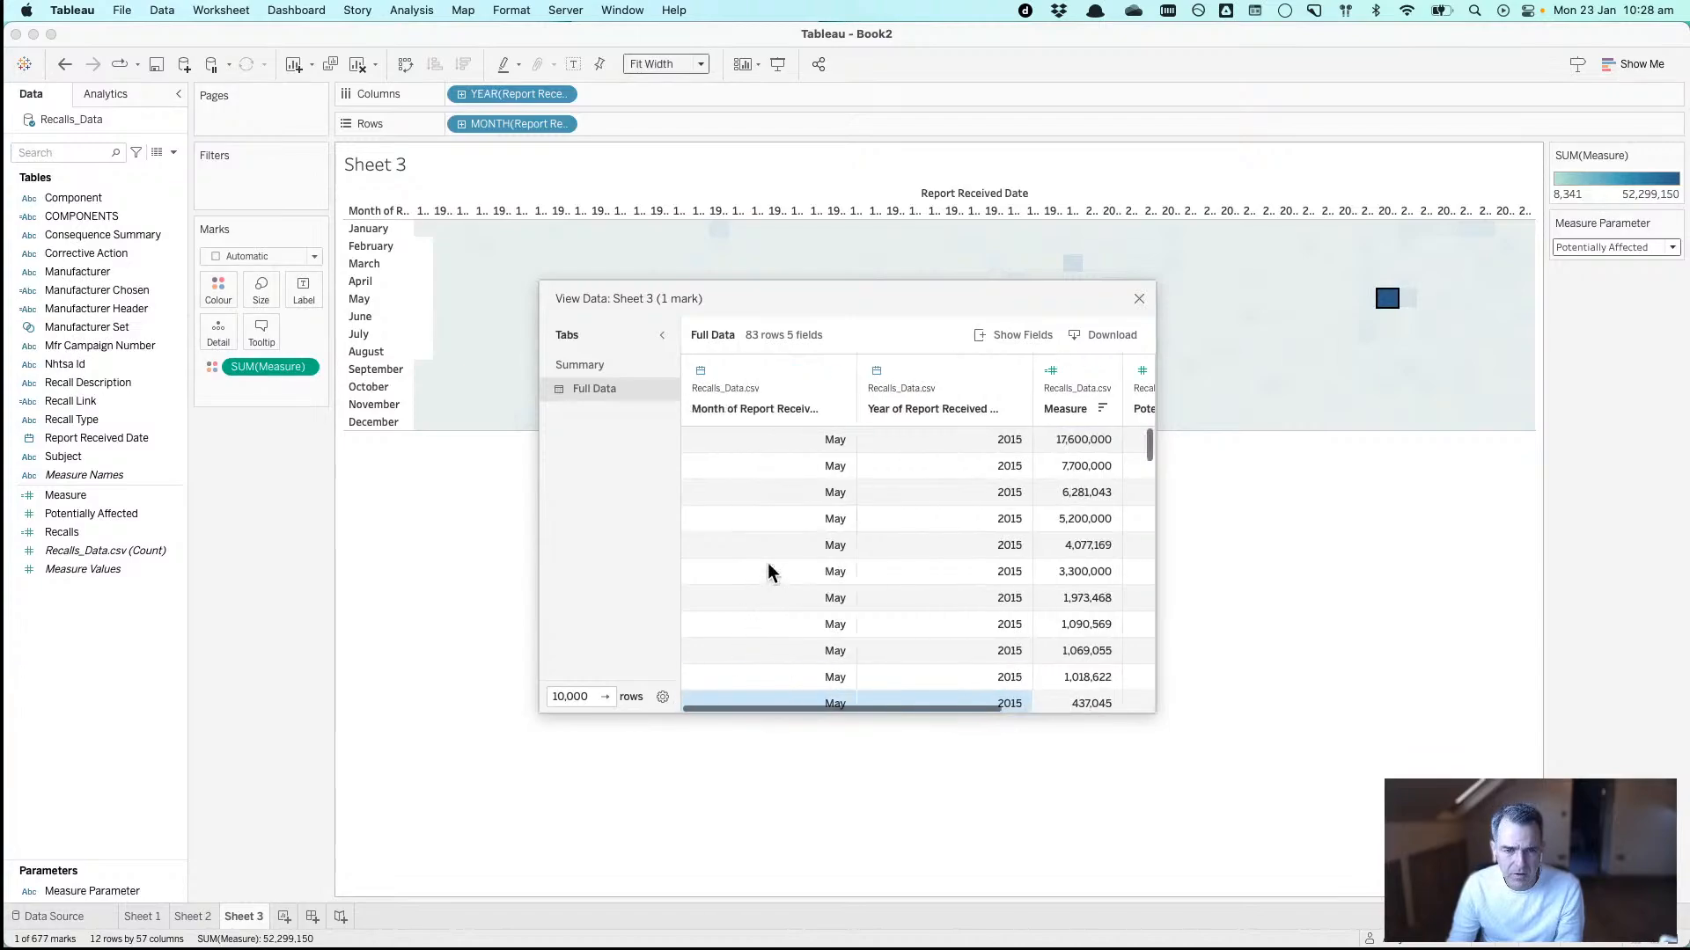
pyautogui.hscroll(3, 767, 568)
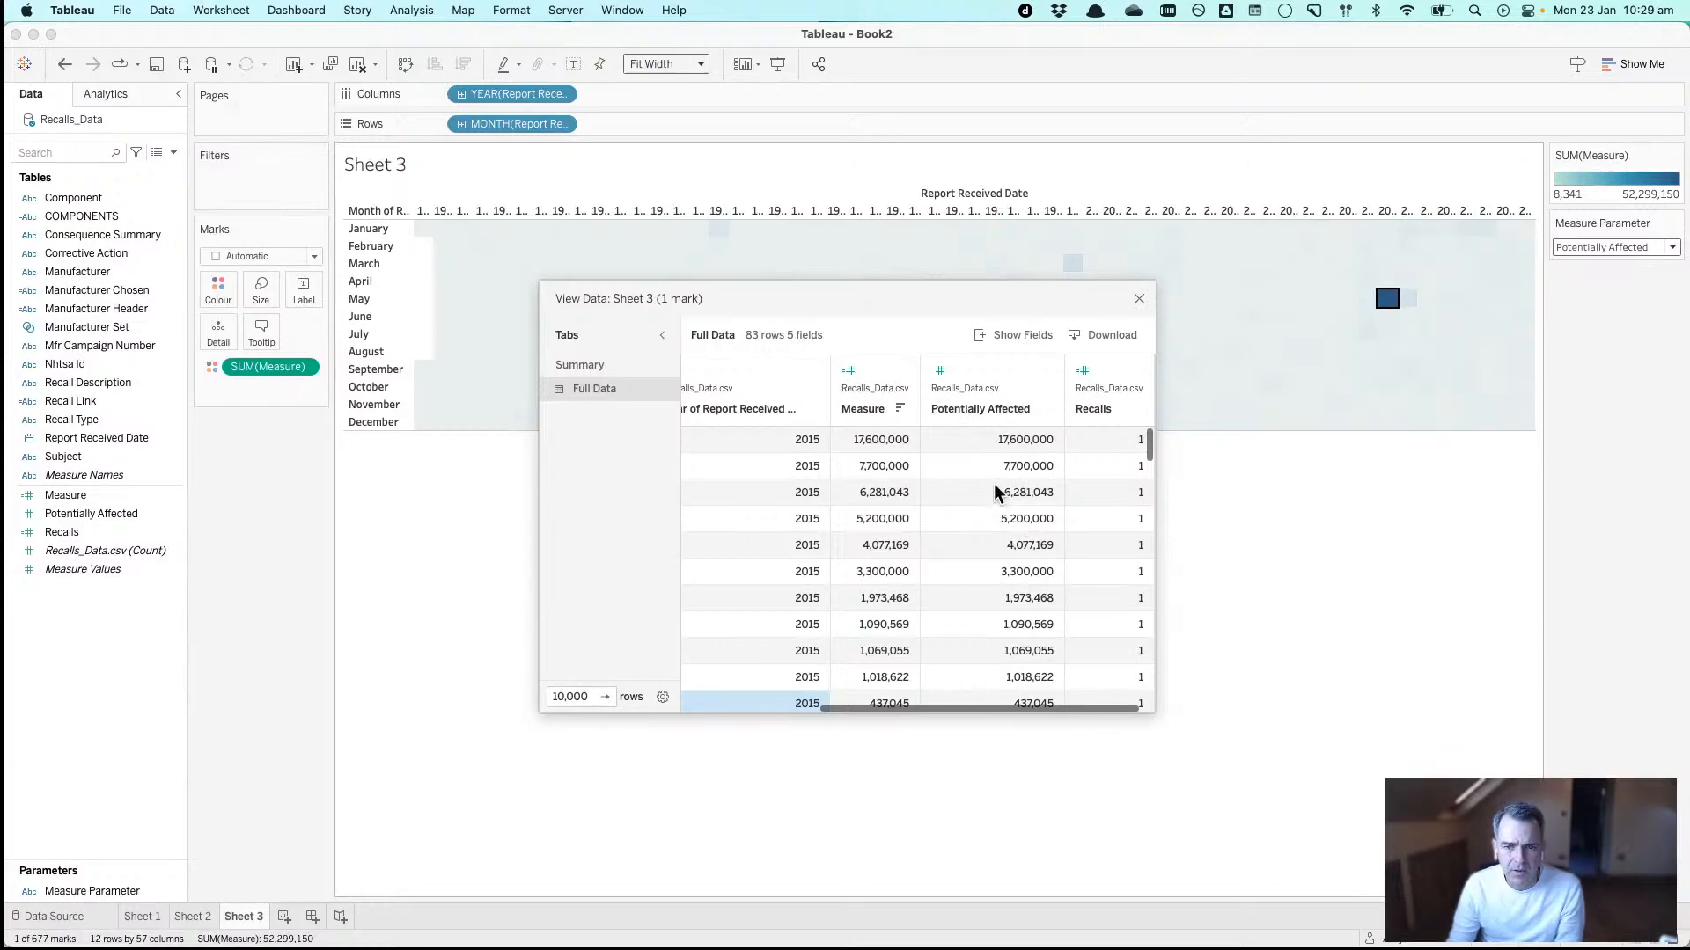
# - Include all fields in the full data table for the May 2015 mark
pyautogui.click(1010, 335)
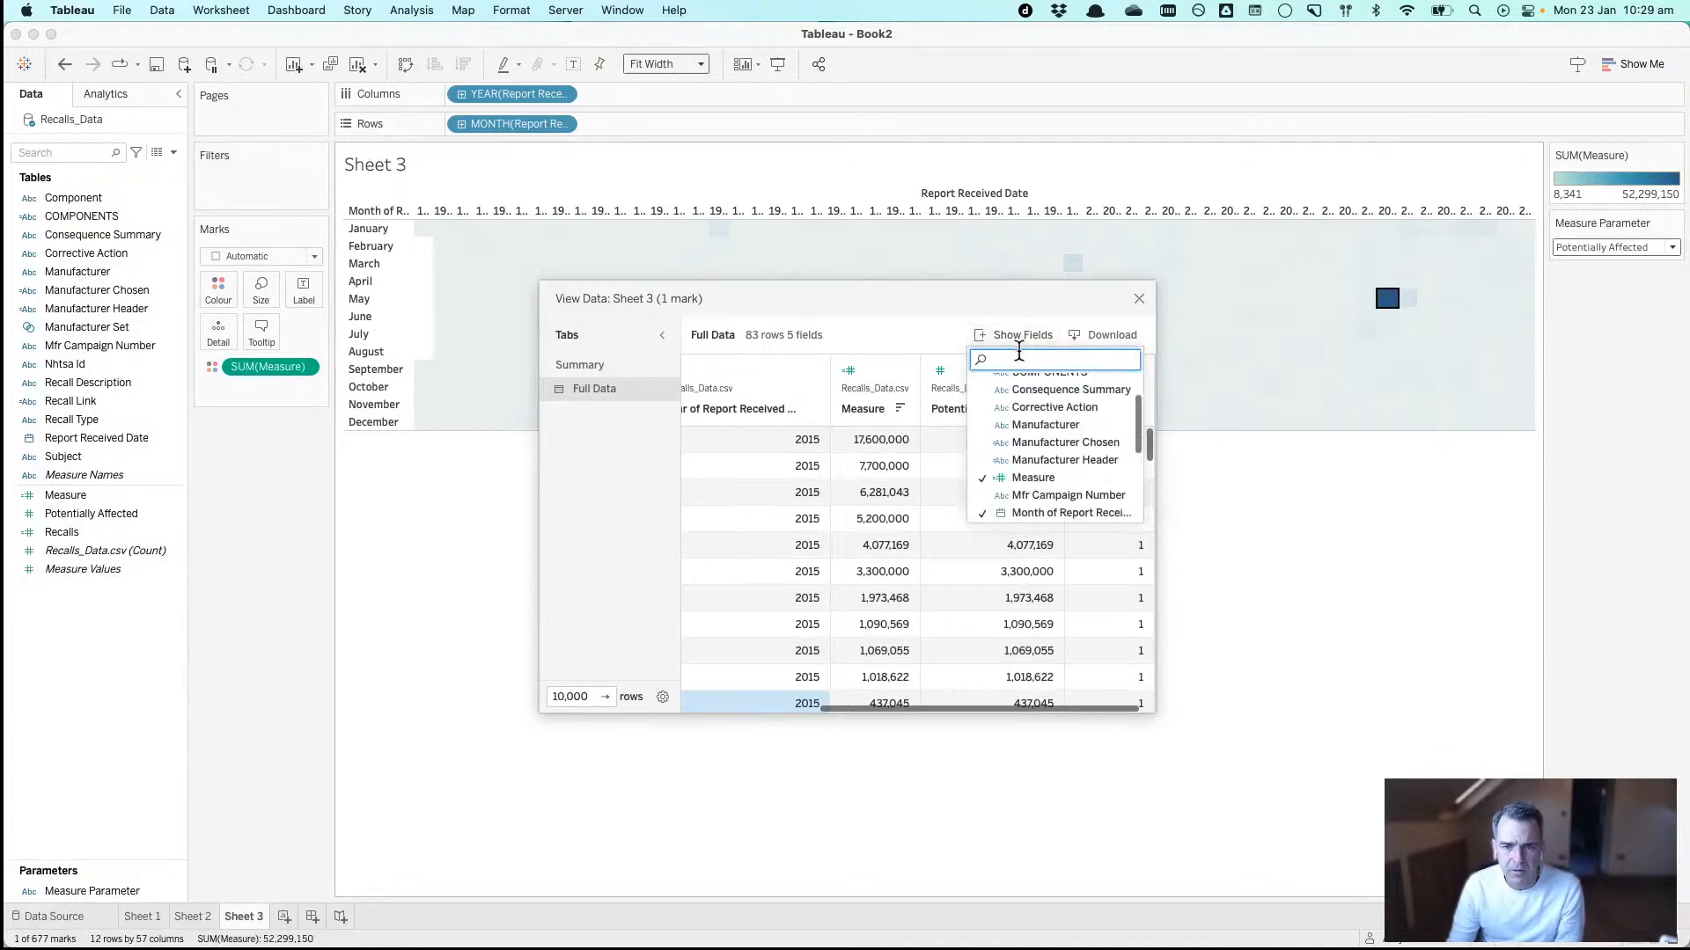
pyautogui.scroll(3, 1043, 426)
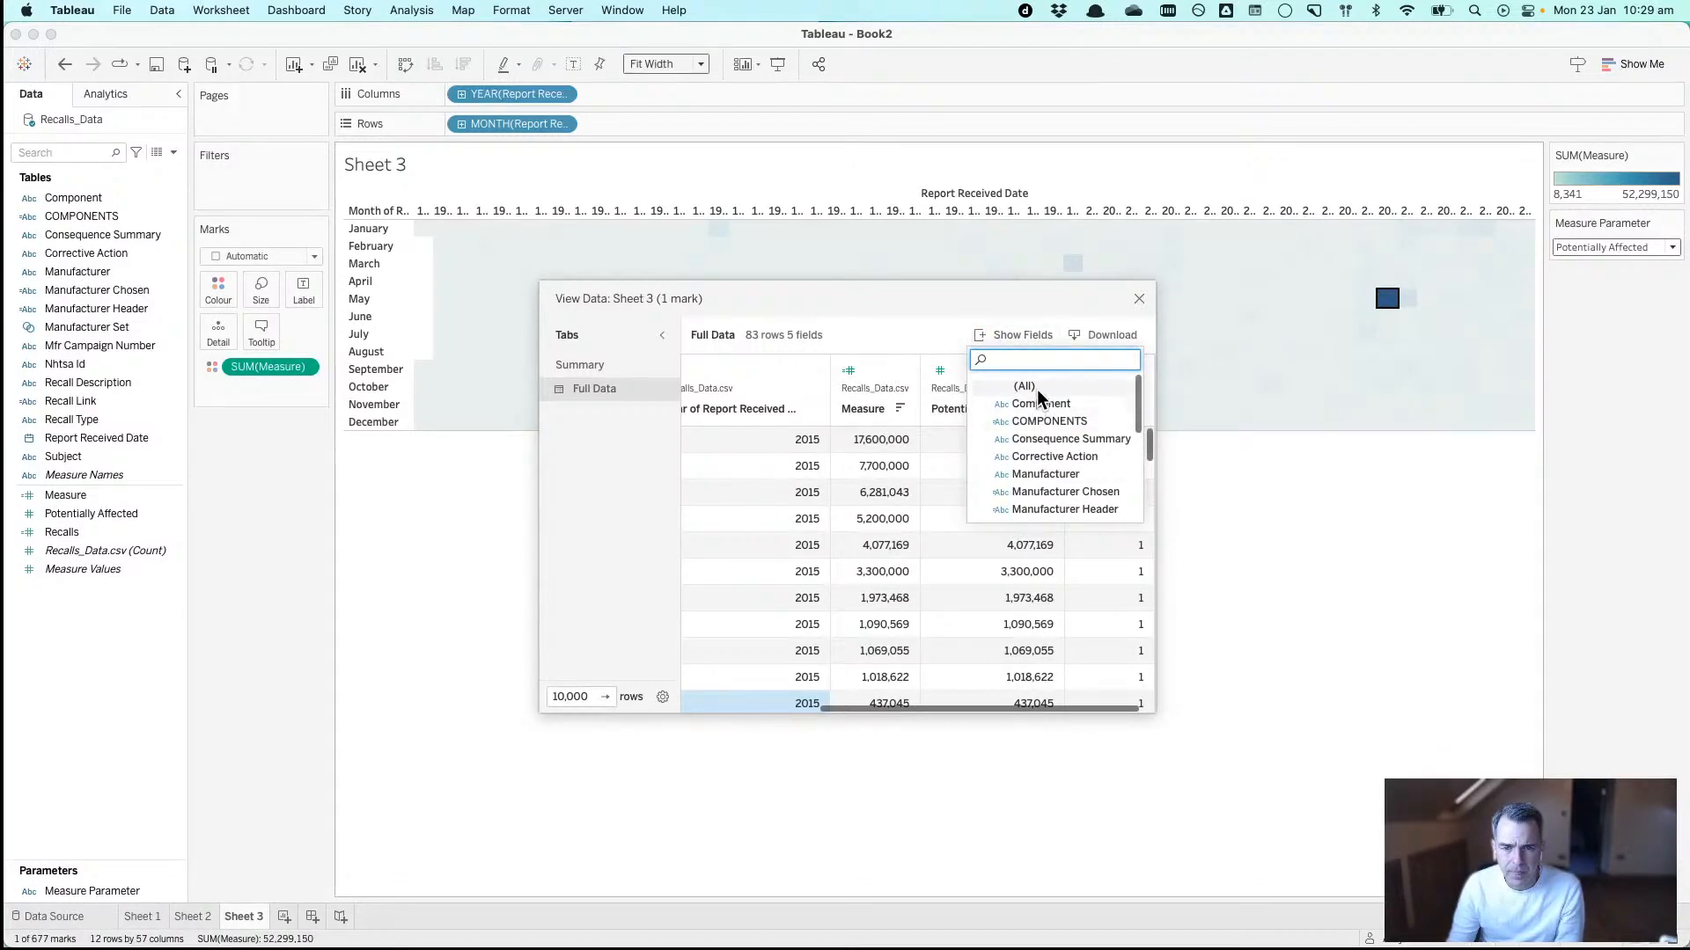
pyautogui.click(1036, 388)
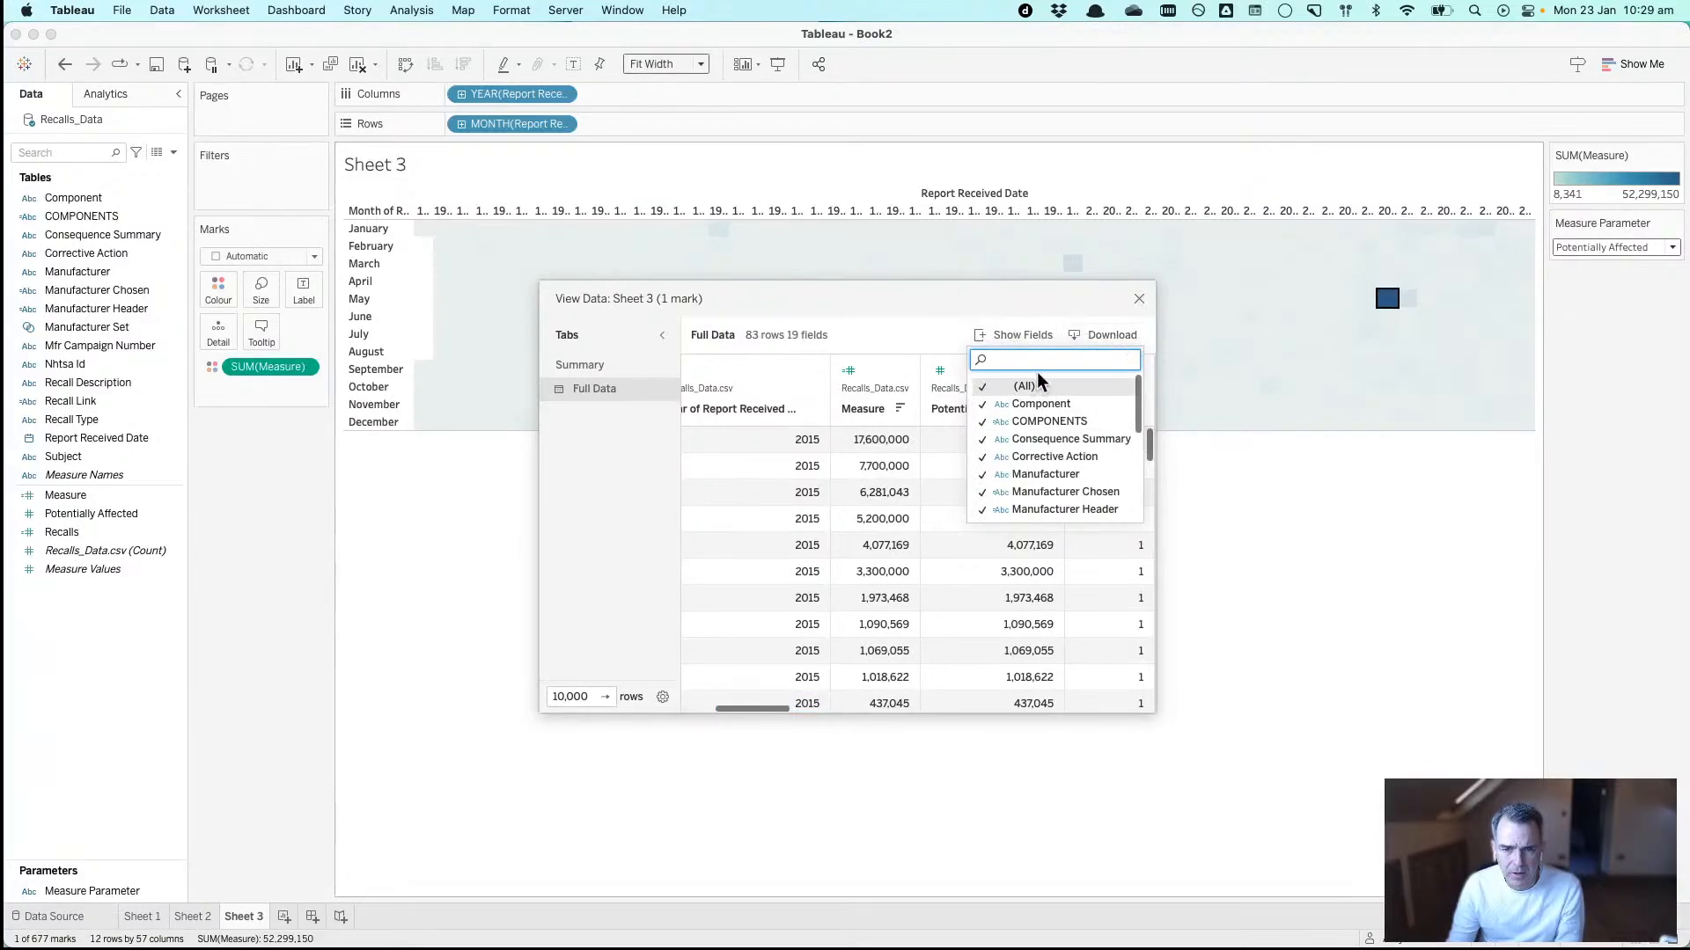
pyautogui.click(935, 355)
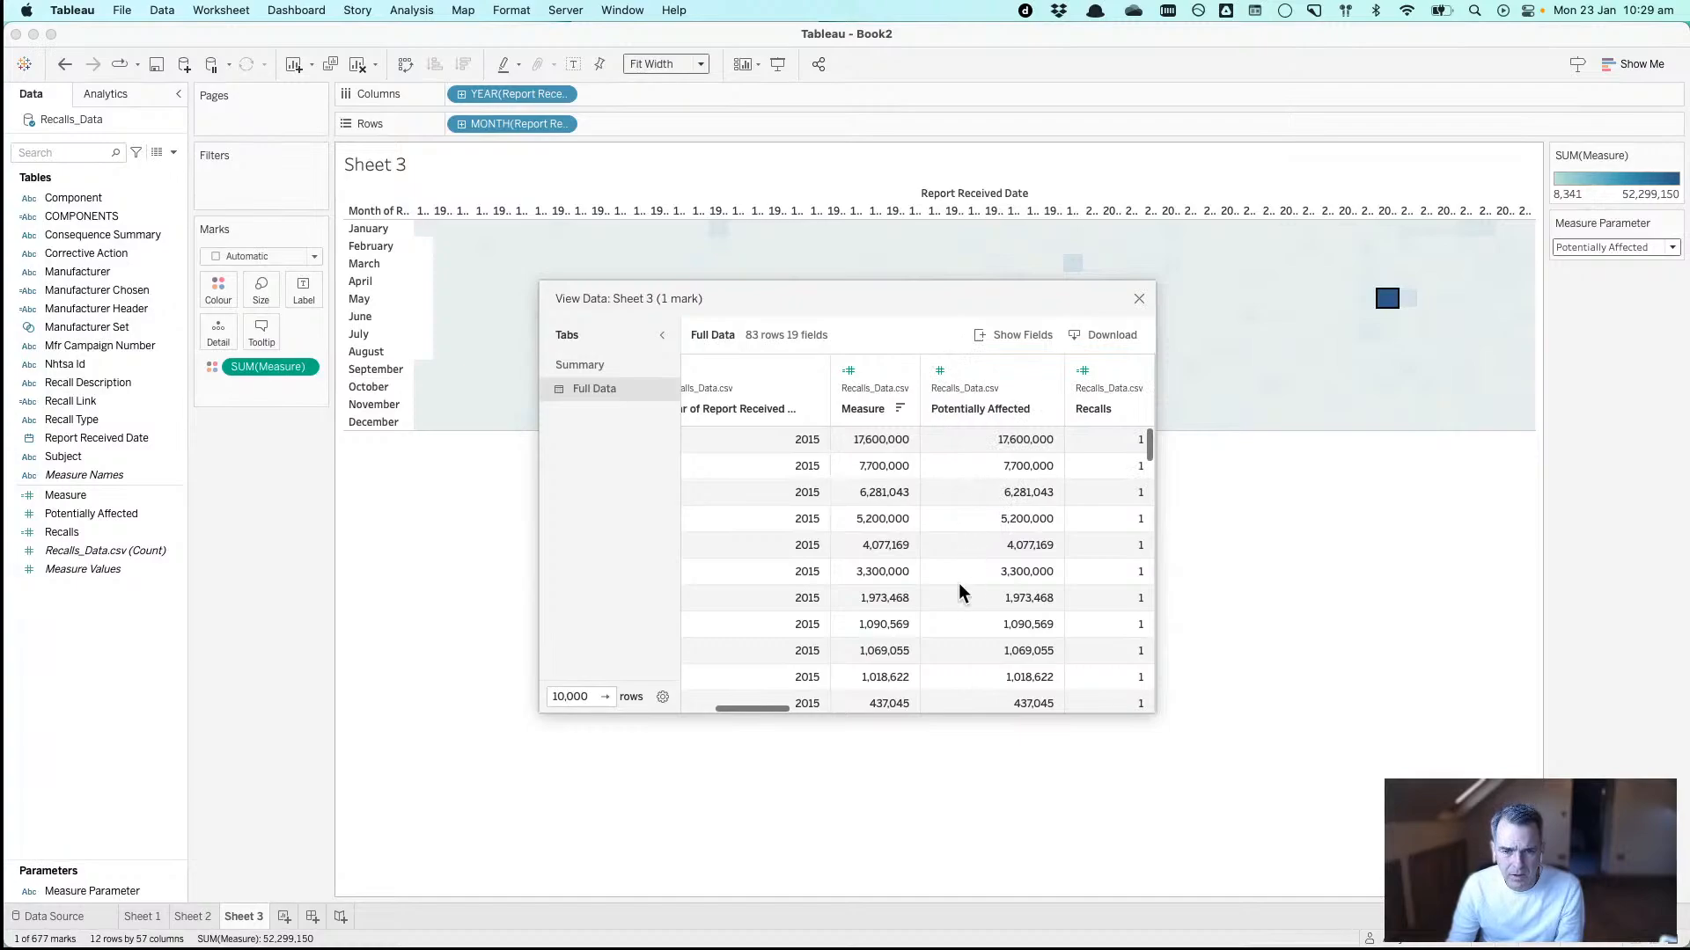
# - Examine the component, manufacturer, description and recall type columns of the largest May 2015 recalls, and close the data window
pyautogui.hscroll(-5, 758, 595)
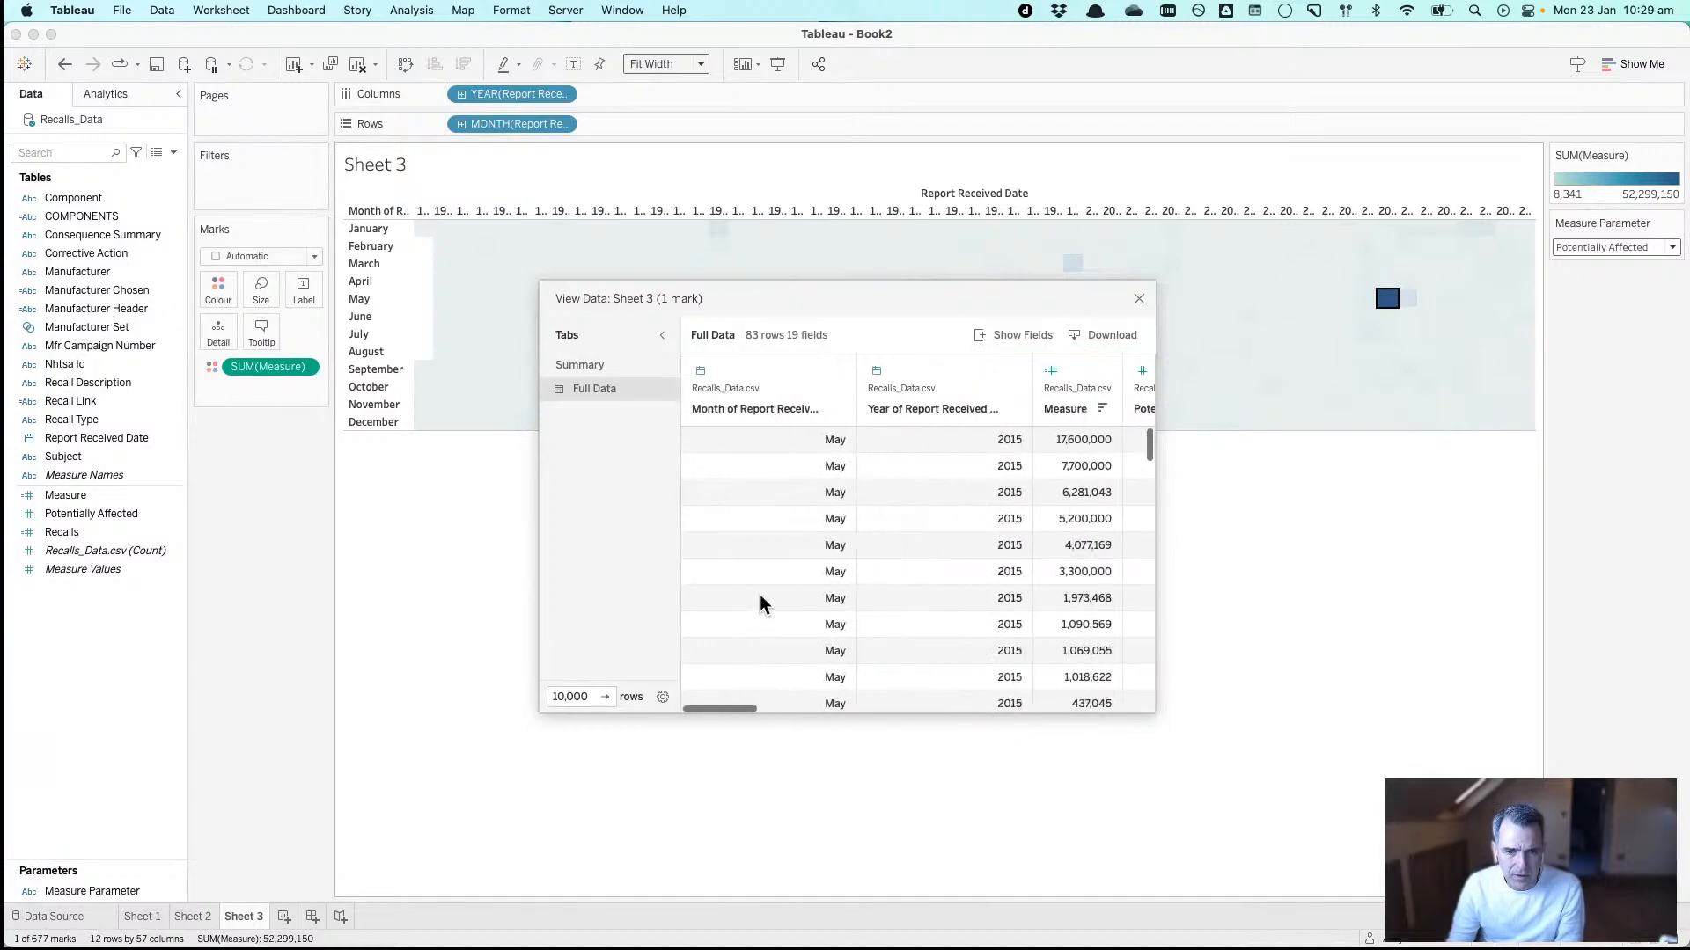
pyautogui.hscroll(5, 758, 593)
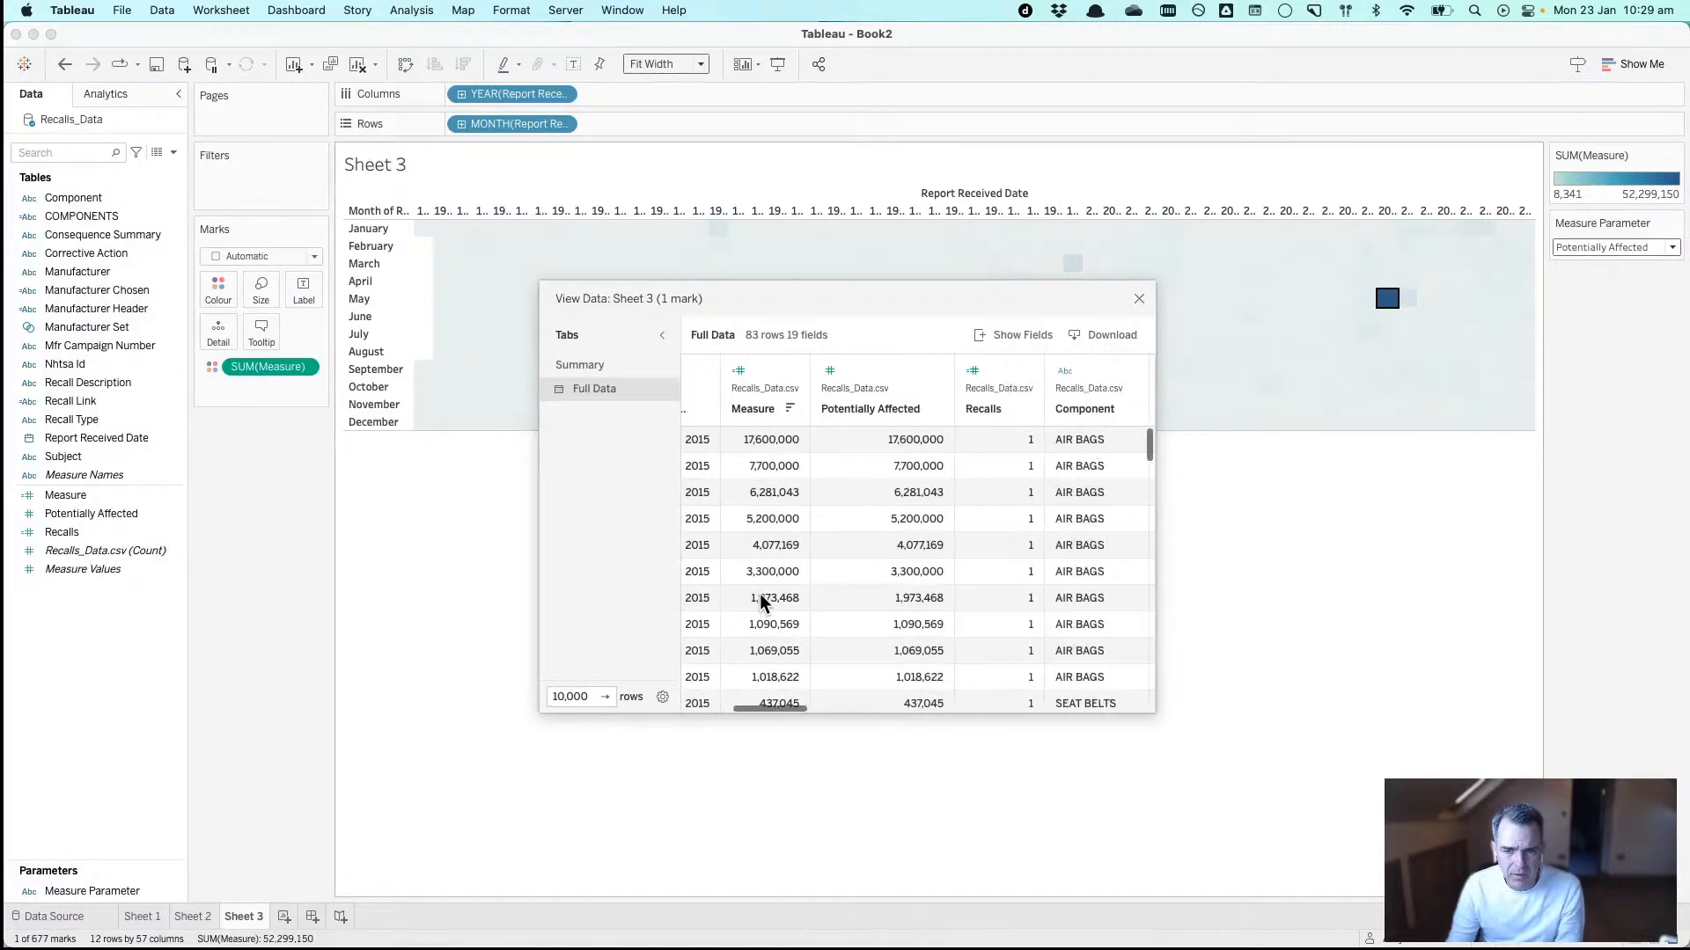
pyautogui.hscroll(5, 761, 595)
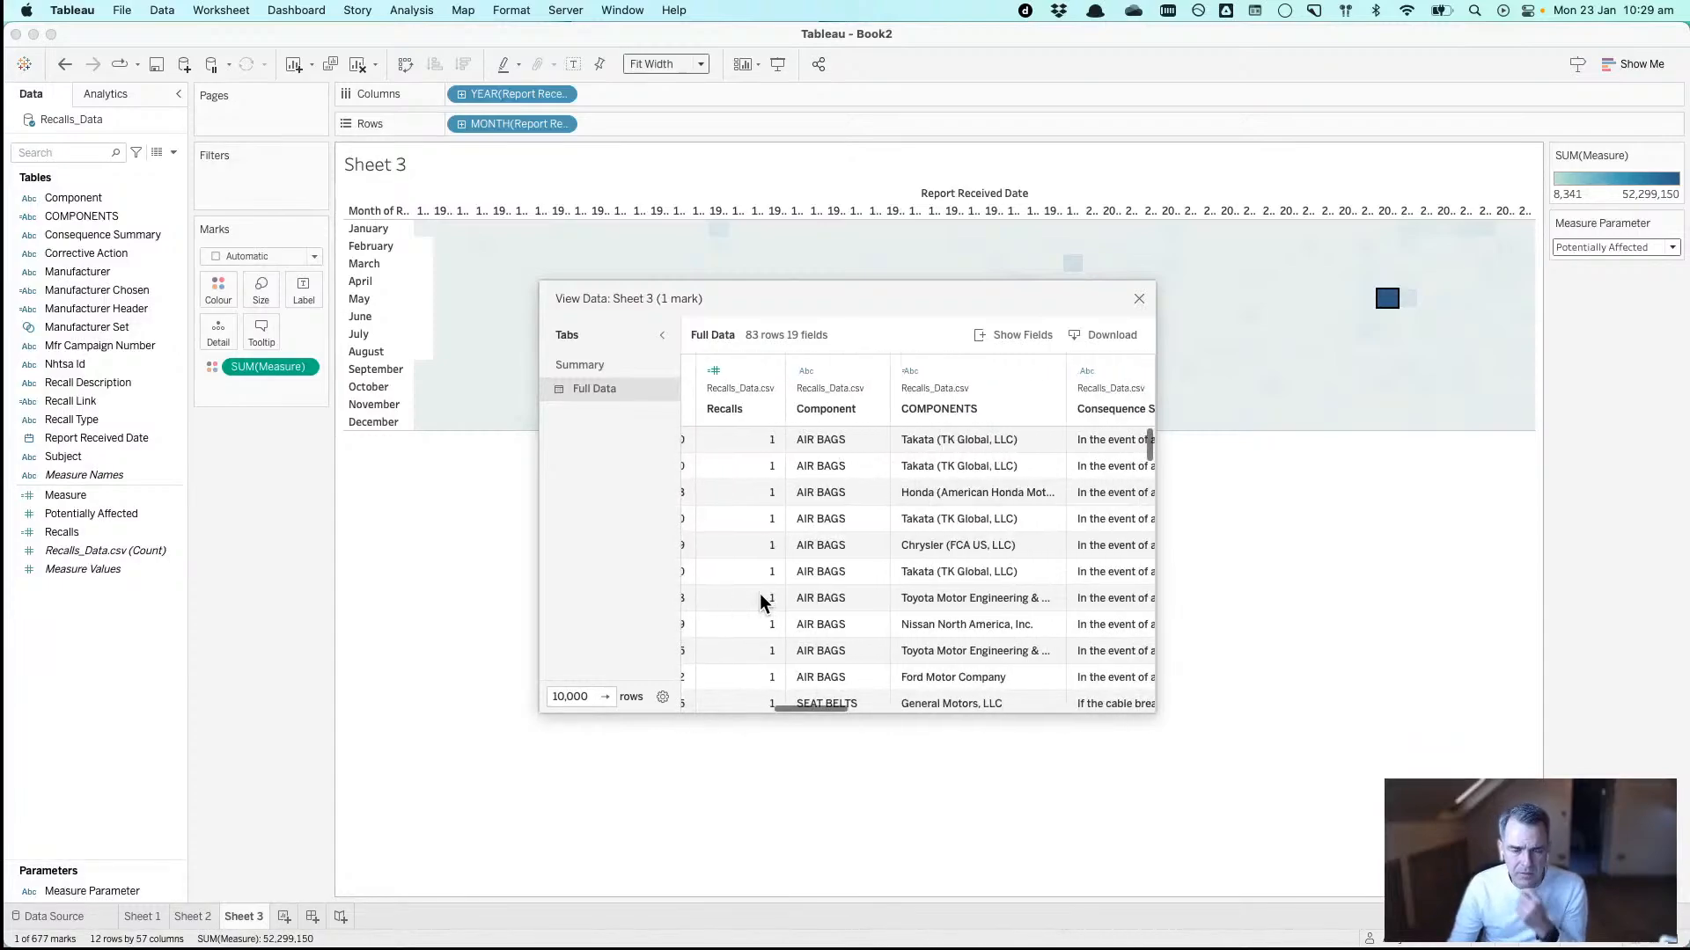
pyautogui.hscroll(3, 764, 600)
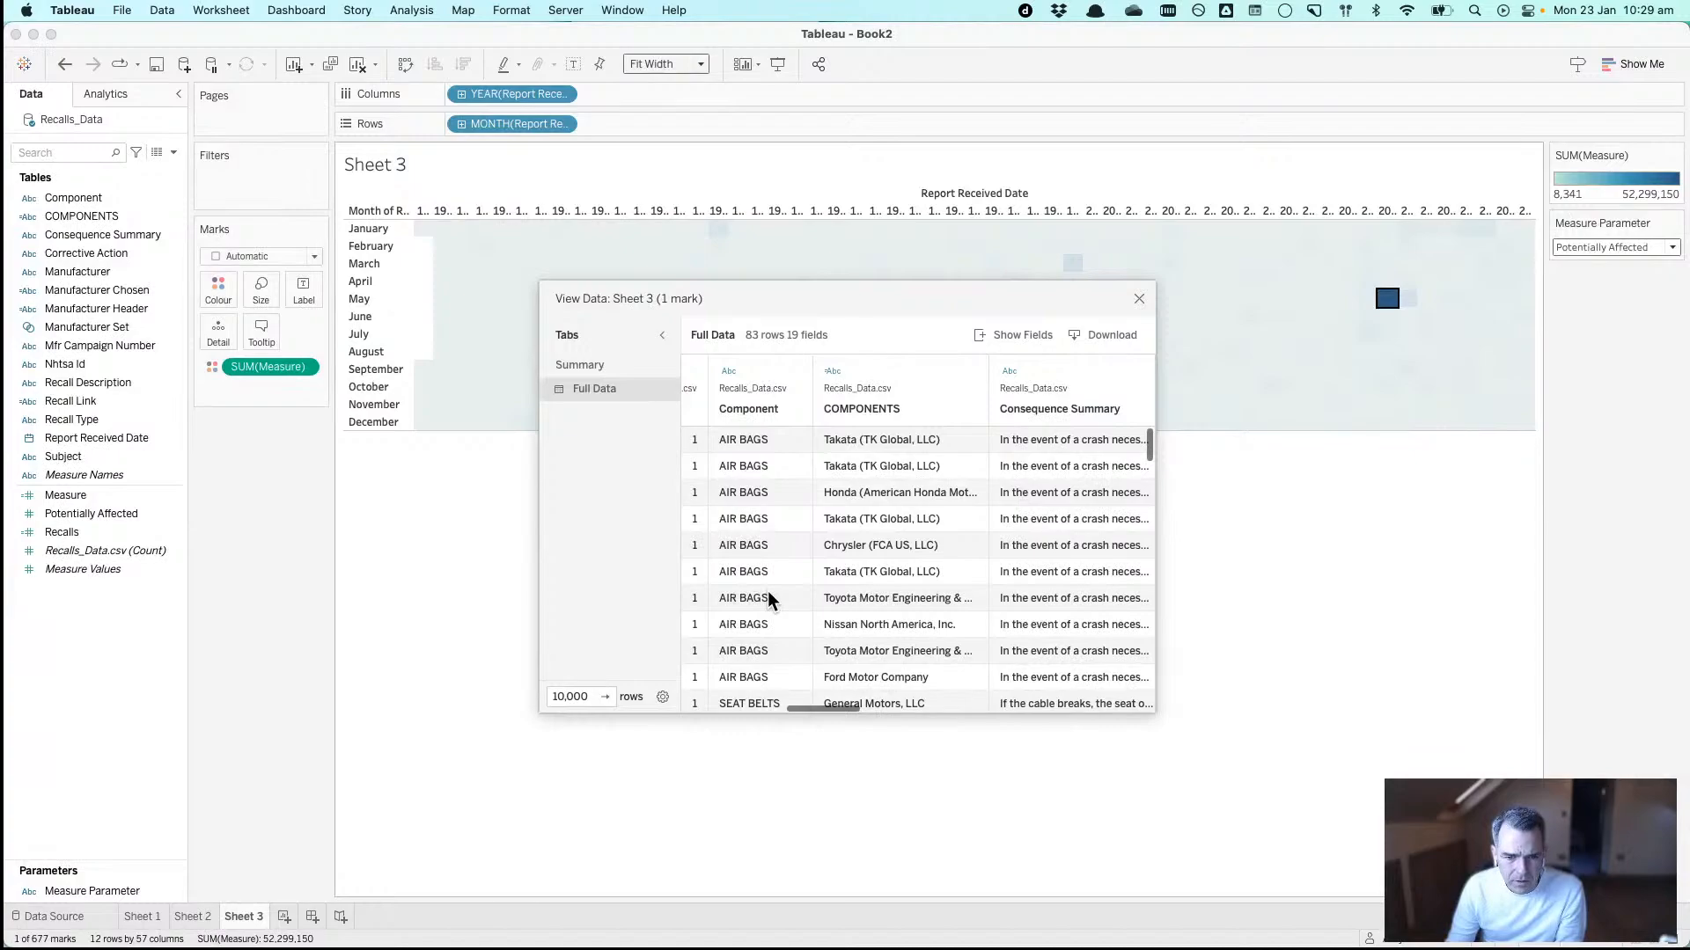
pyautogui.hscroll(4, 768, 592)
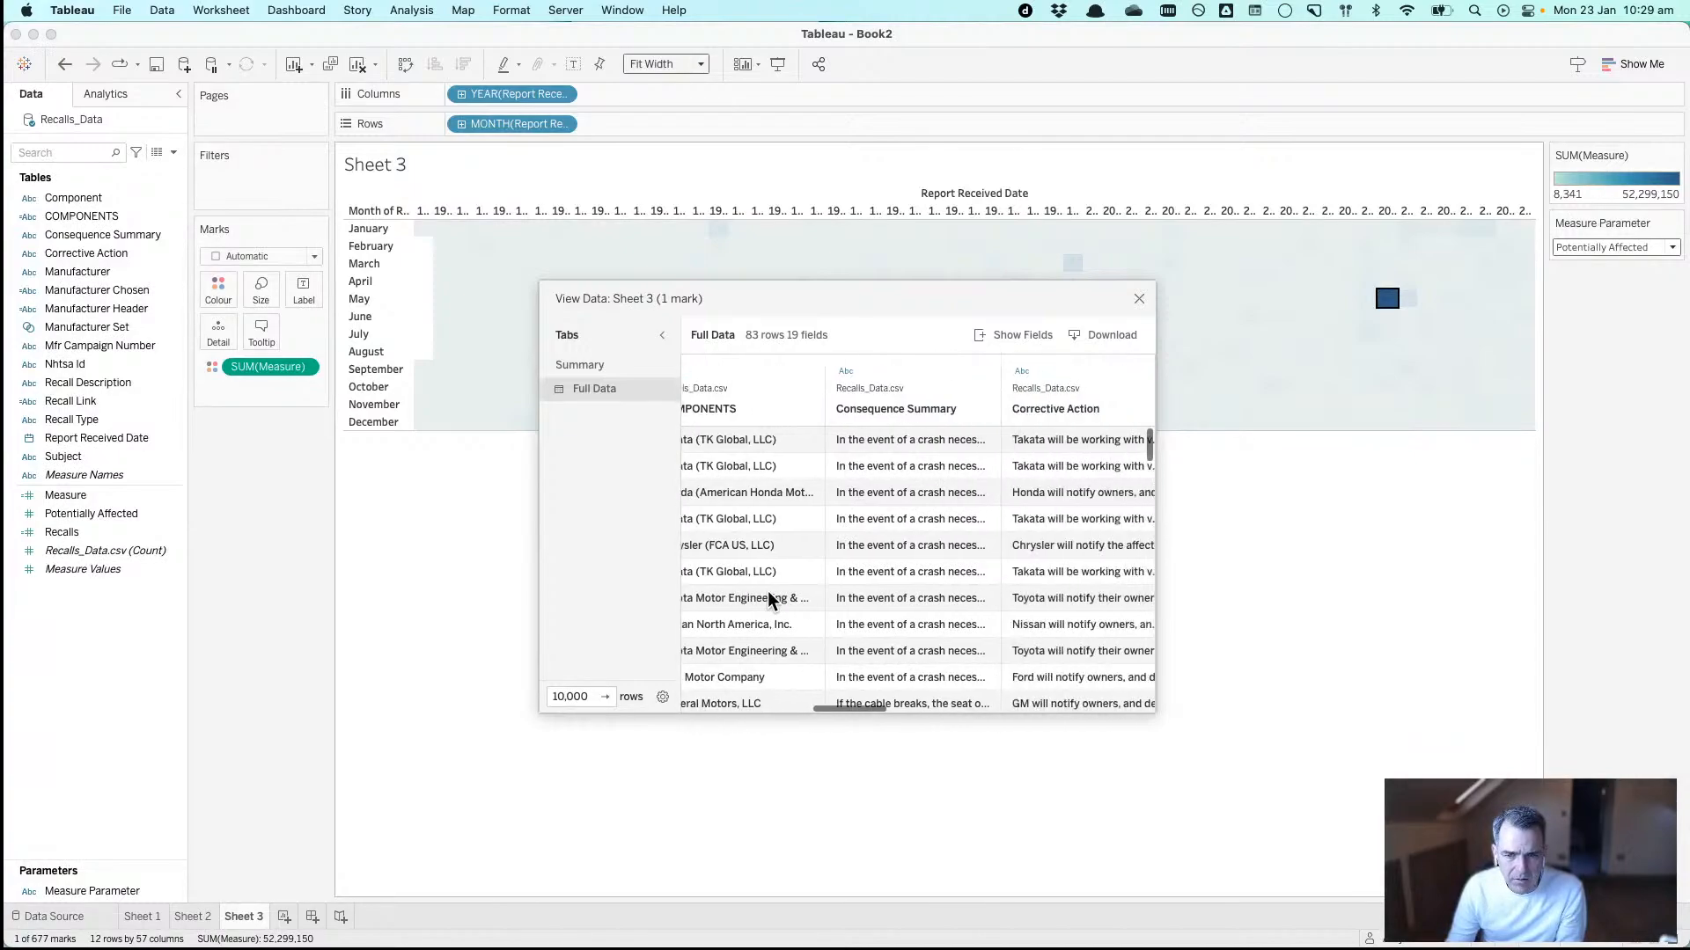
pyautogui.hscroll(5, 768, 593)
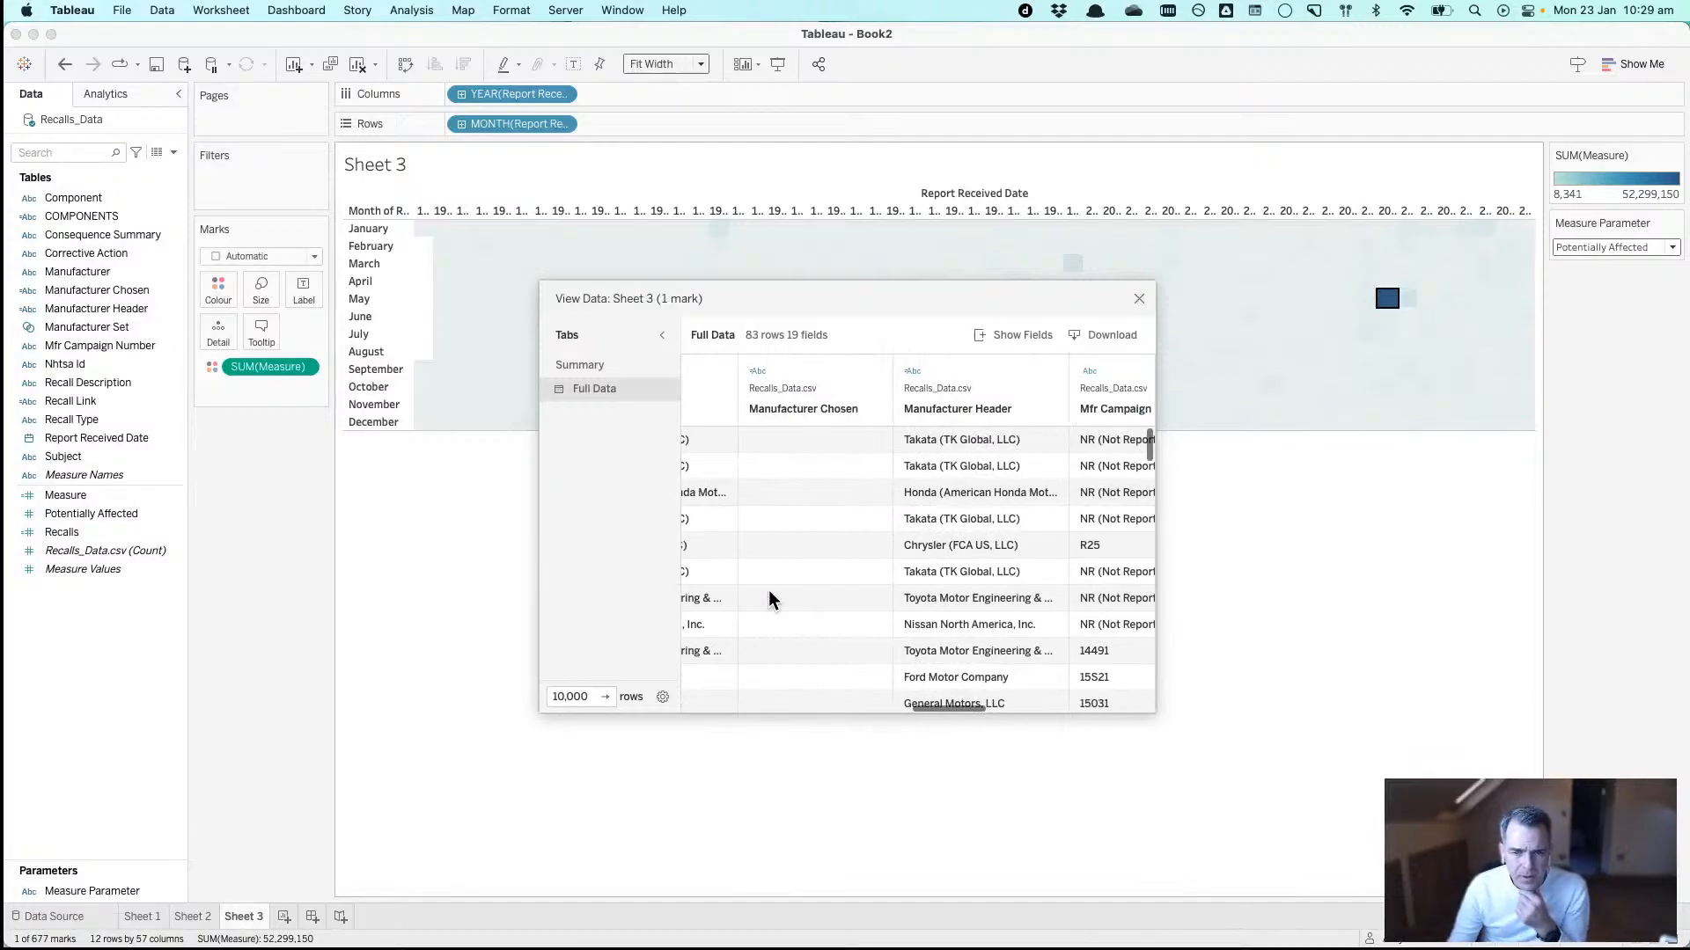
pyautogui.hscroll(3, 768, 593)
pyautogui.hscroll(4, 768, 598)
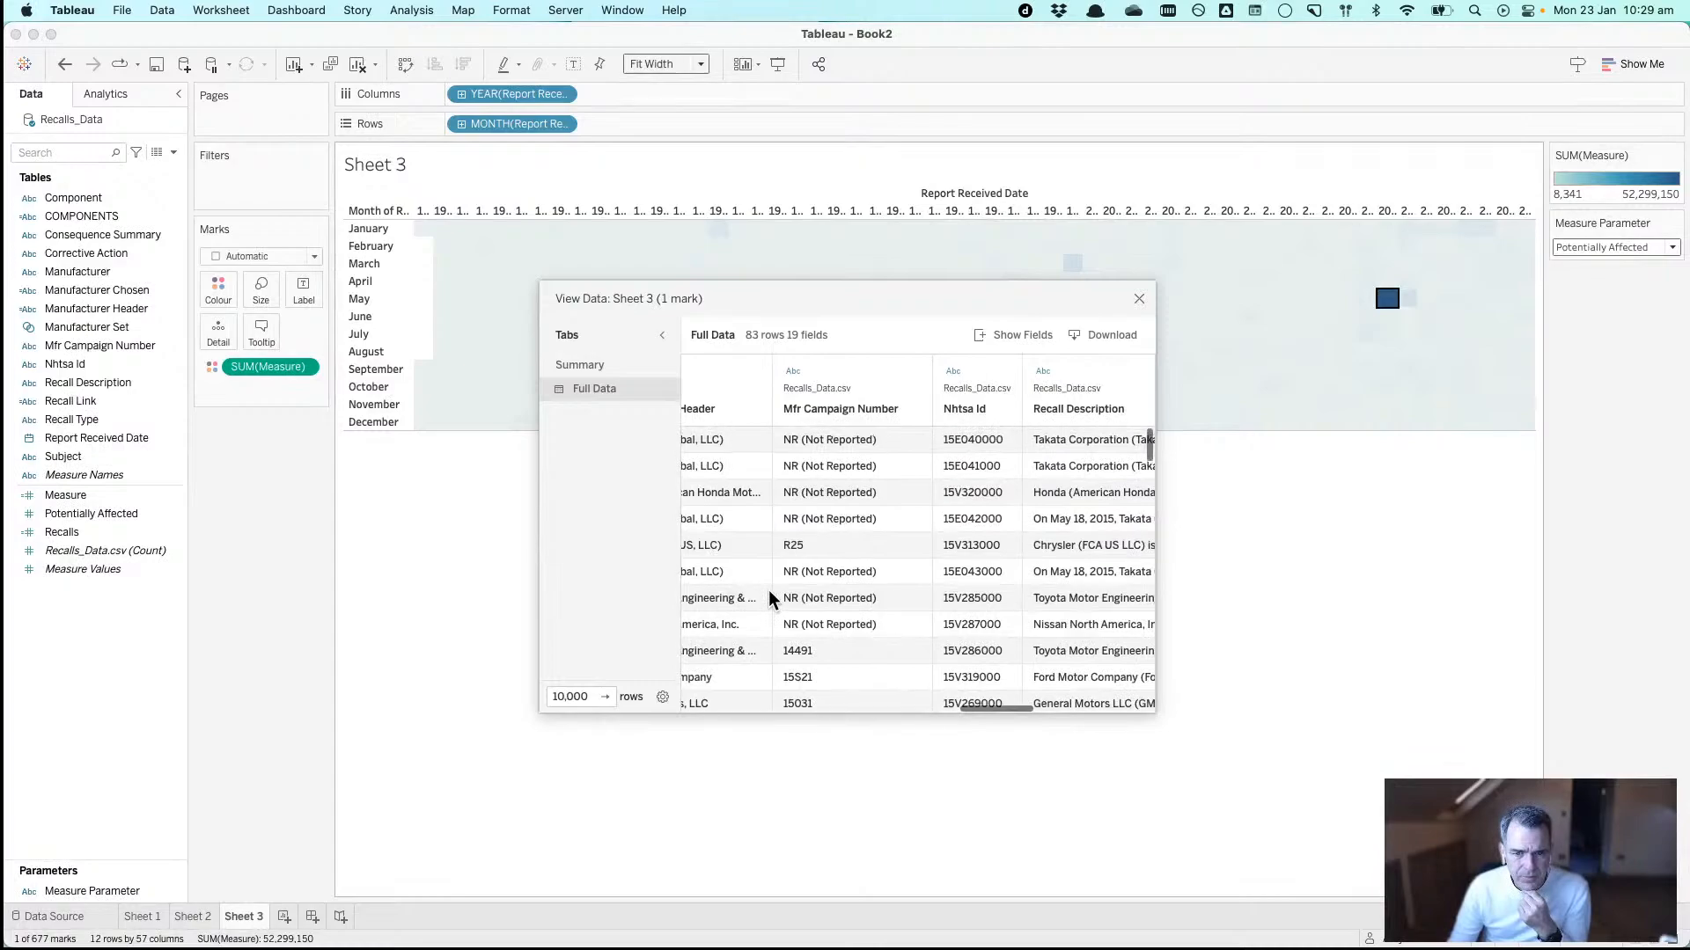
pyautogui.hscroll(3, 959, 577)
pyautogui.hscroll(3, 959, 577)
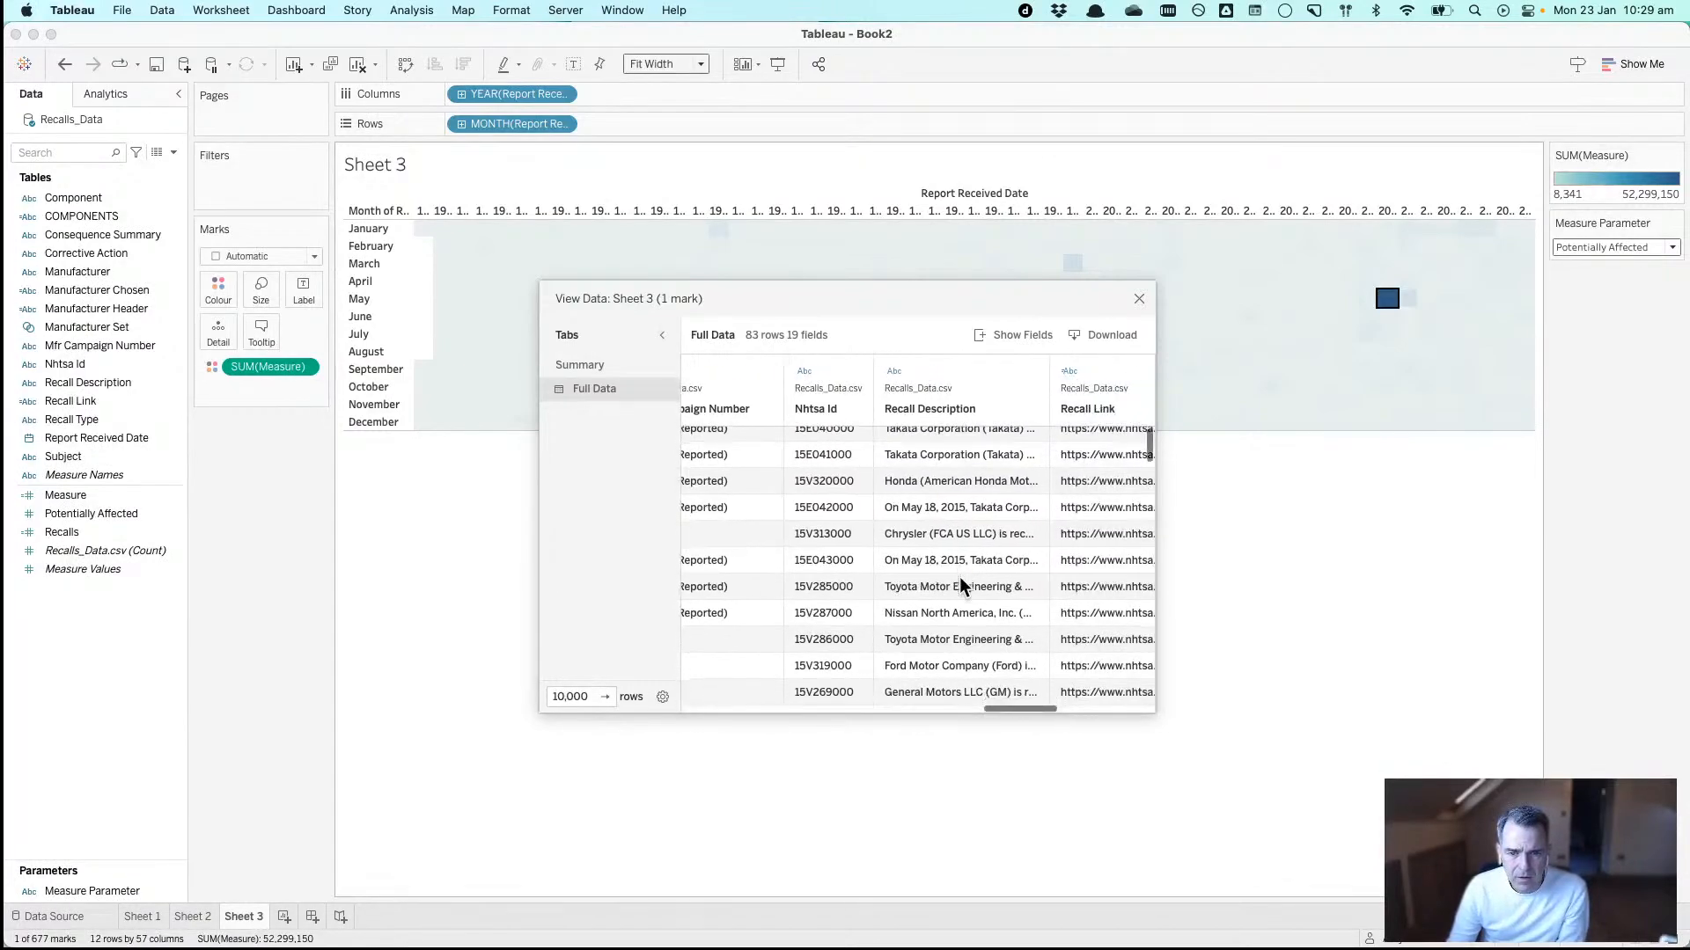
pyautogui.hscroll(3, 958, 578)
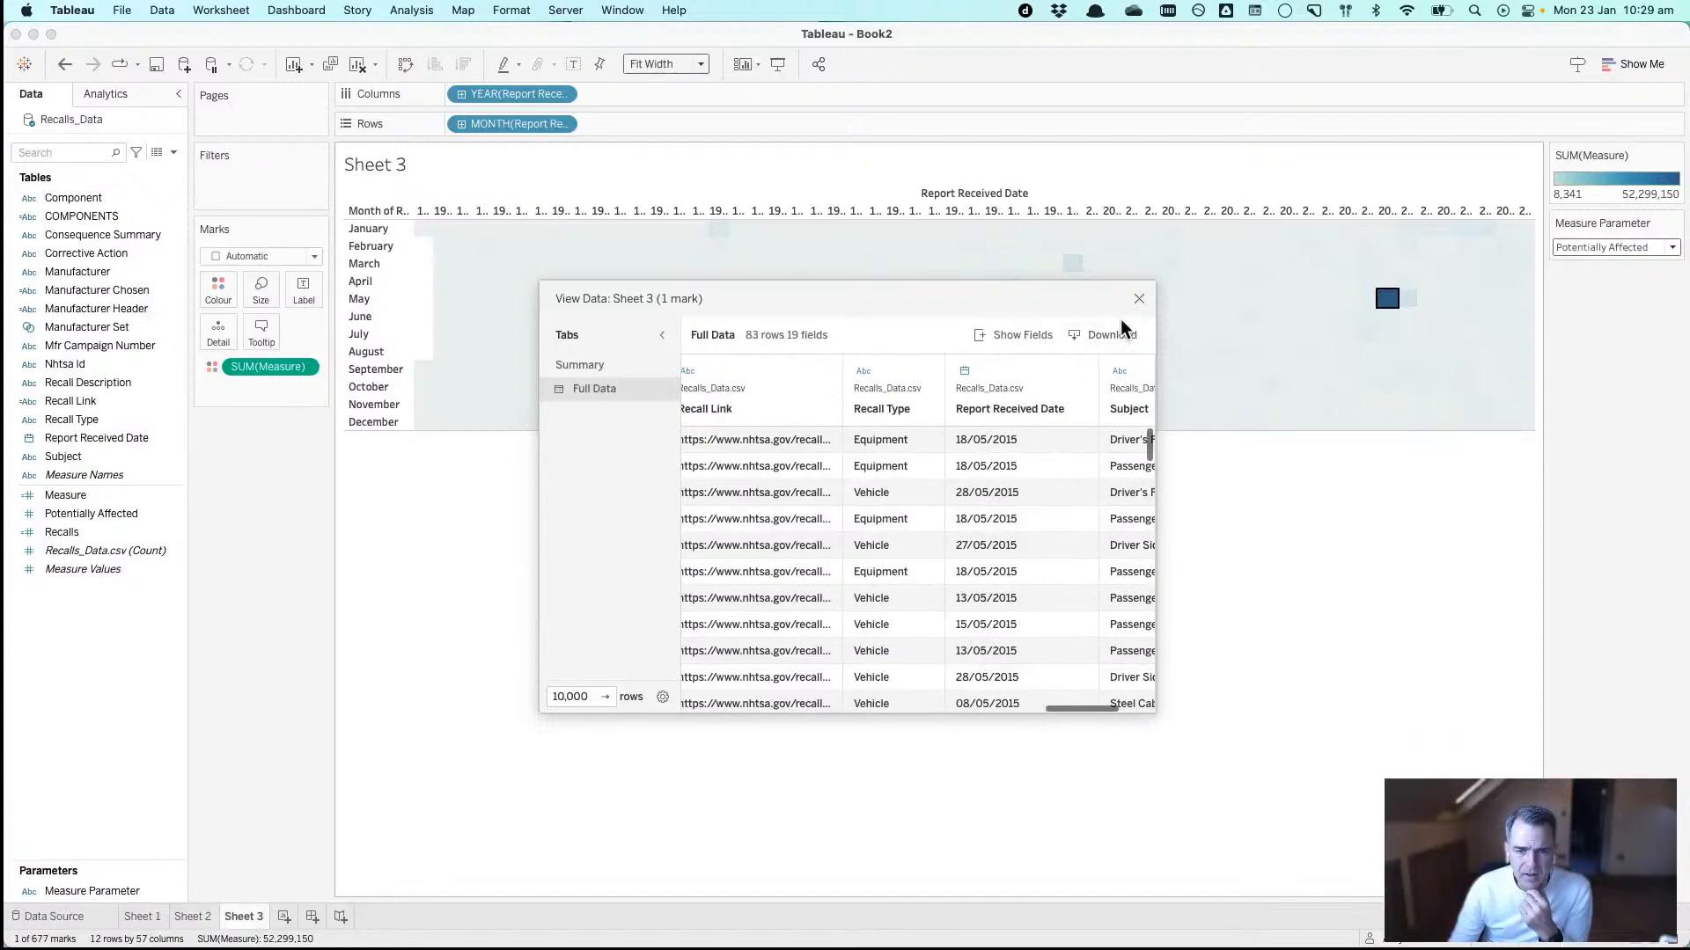
pyautogui.click(1140, 299)
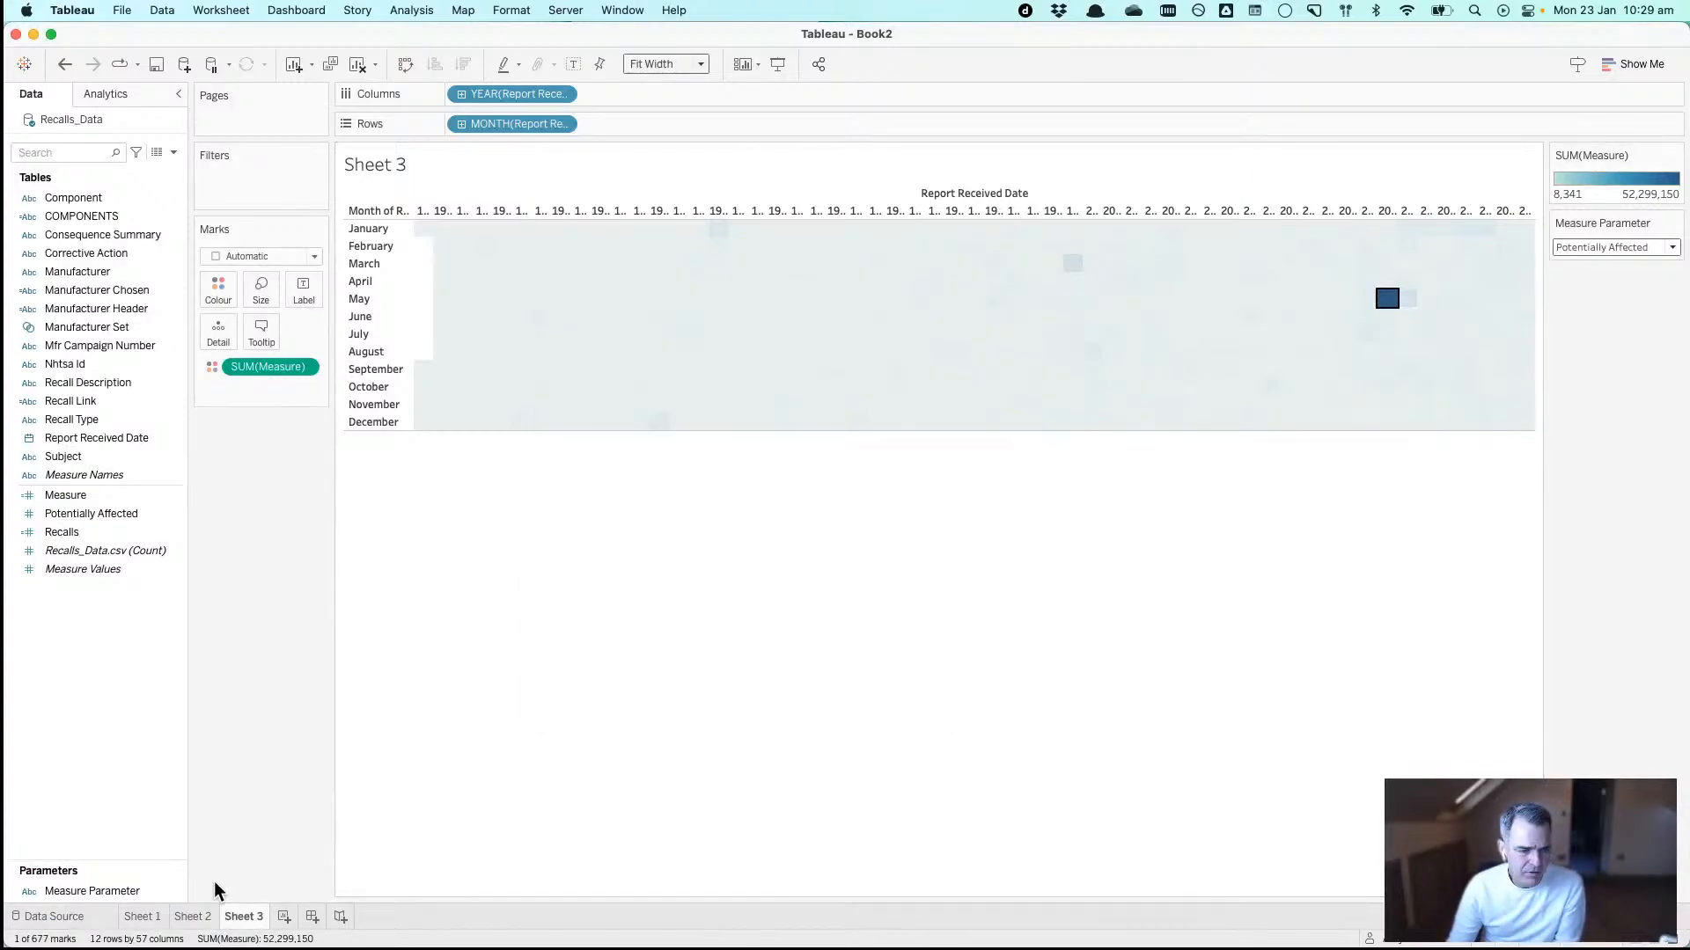
# - Add a new worksheet and preview the Consequence Summary values on Rows, taking the field off again
pyautogui.click(283, 917)
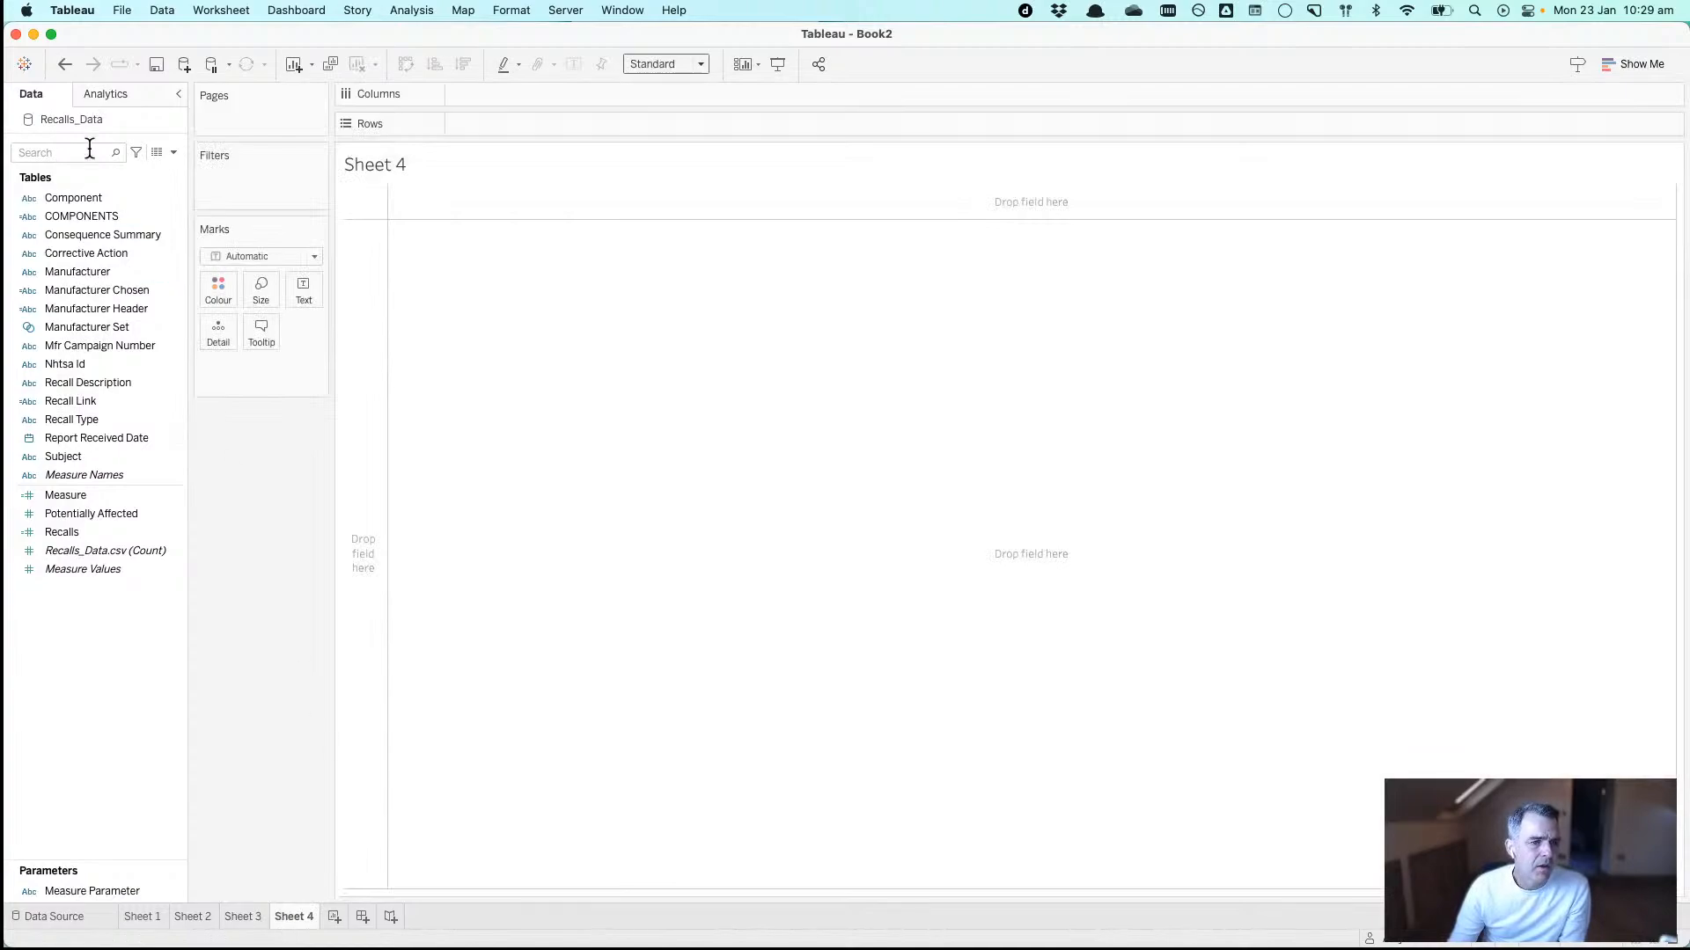
pyautogui.moveTo(92, 234); pyautogui.dragTo(434, 277)
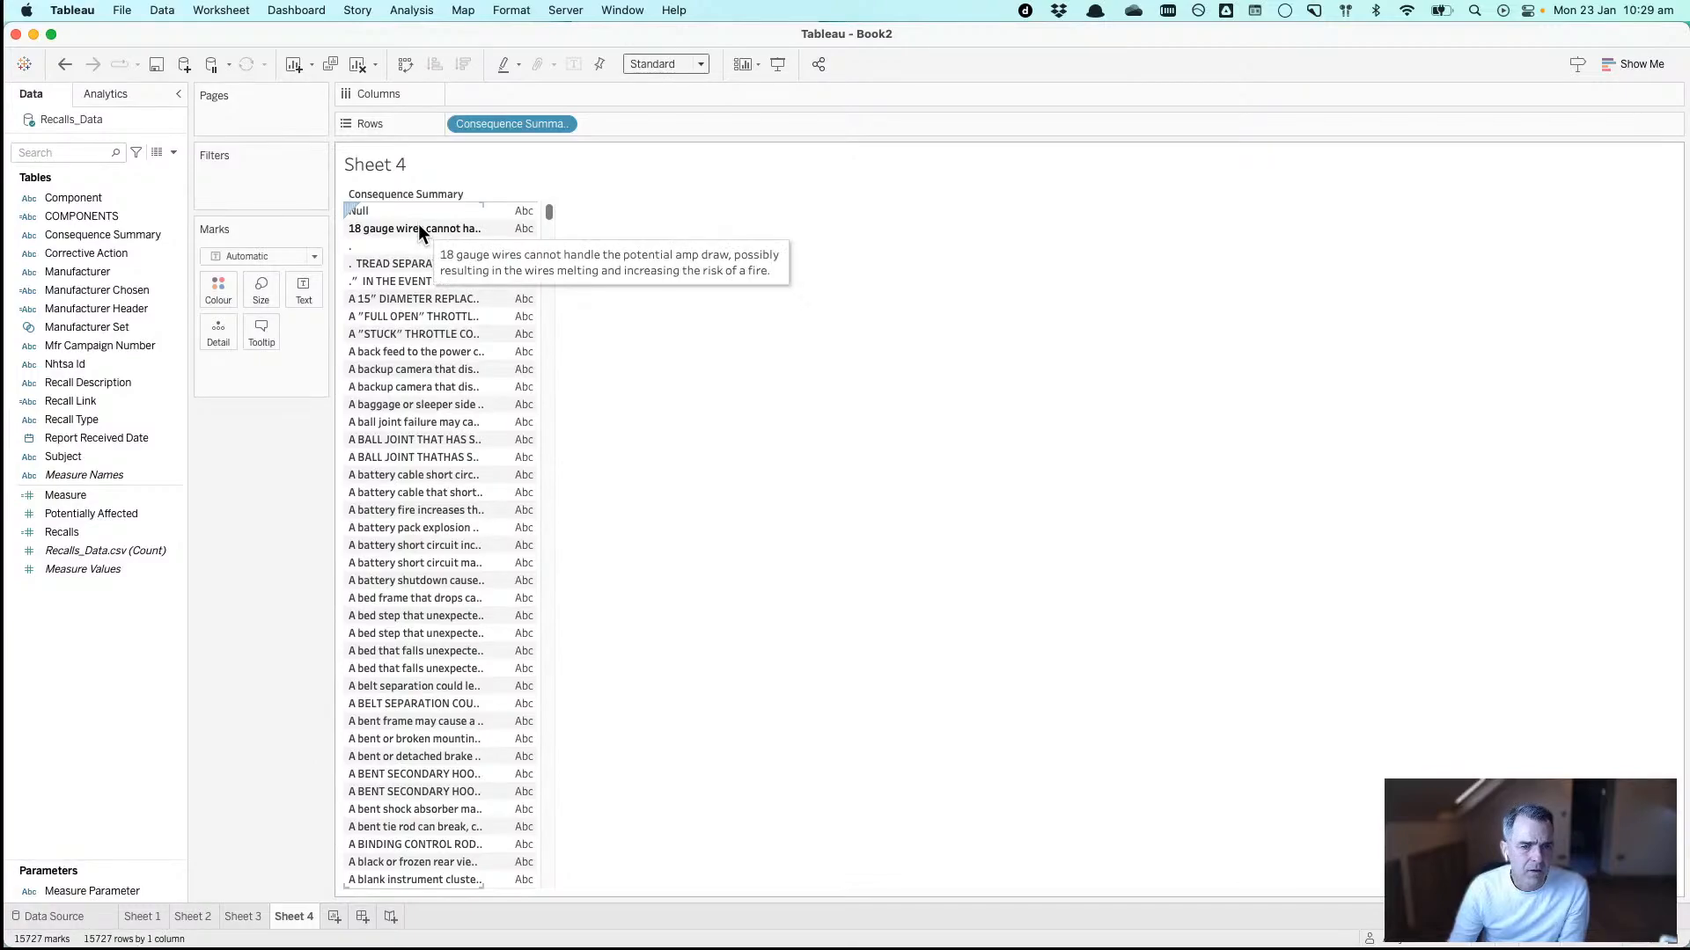
pyautogui.moveTo(473, 124); pyautogui.dragTo(258, 213)
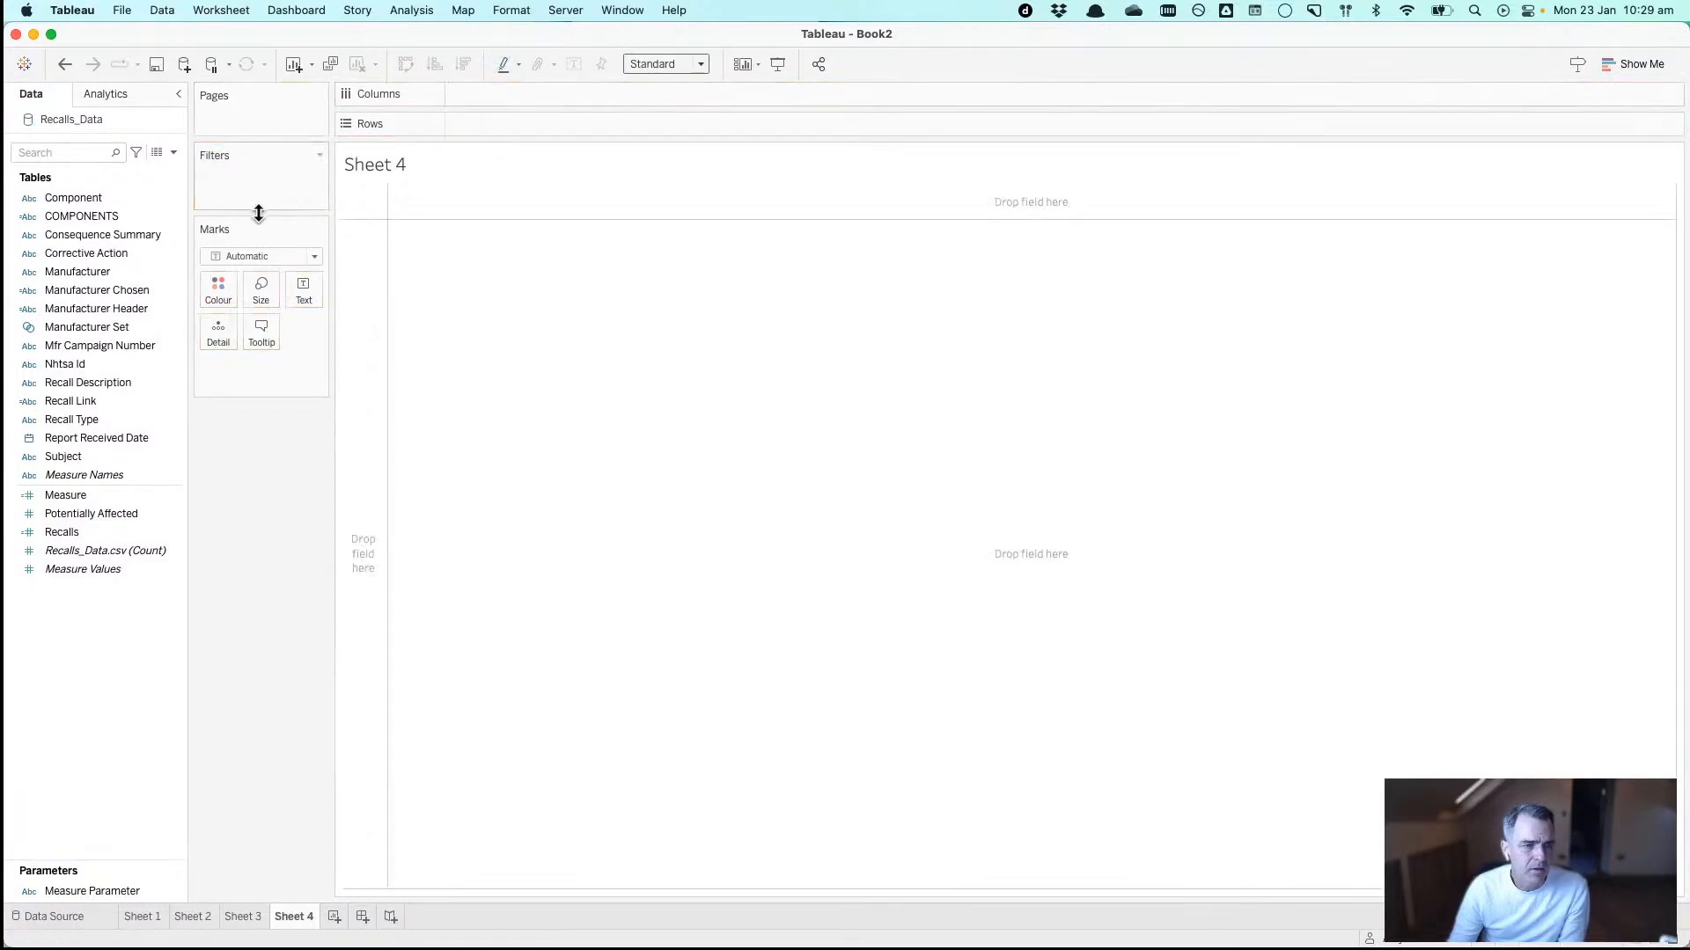
# - Hide the Consequence Summary field from the data source's field list
pyautogui.click(177, 235)
pyautogui.rightClick(178, 234)
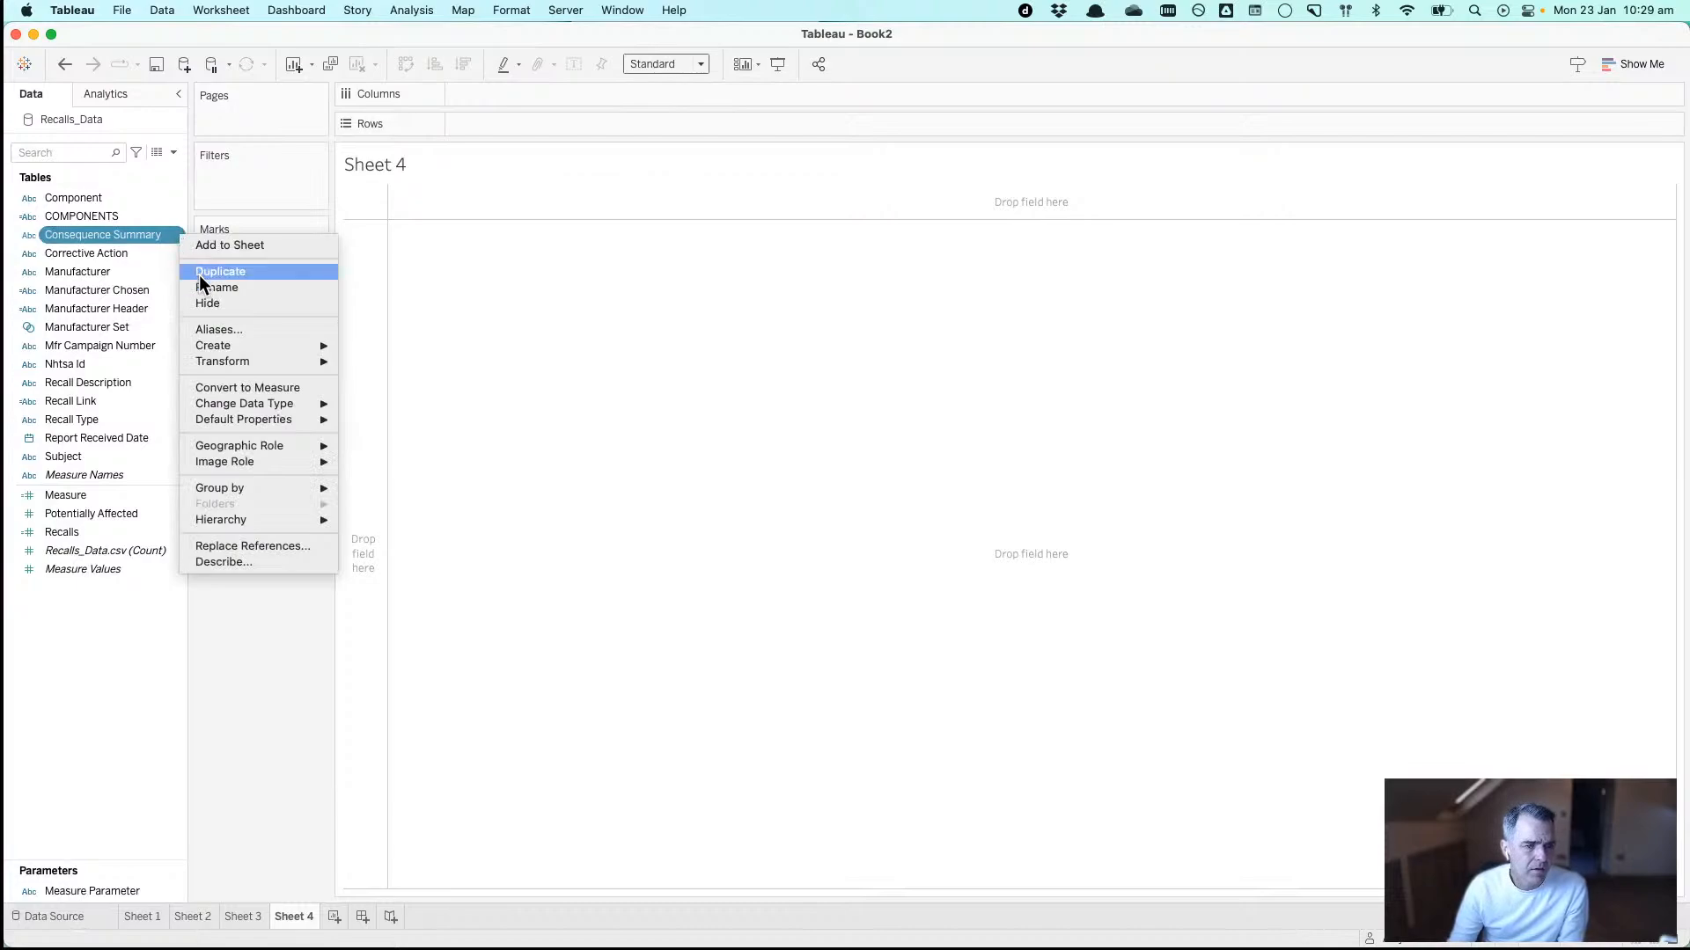
pyautogui.click(209, 303)
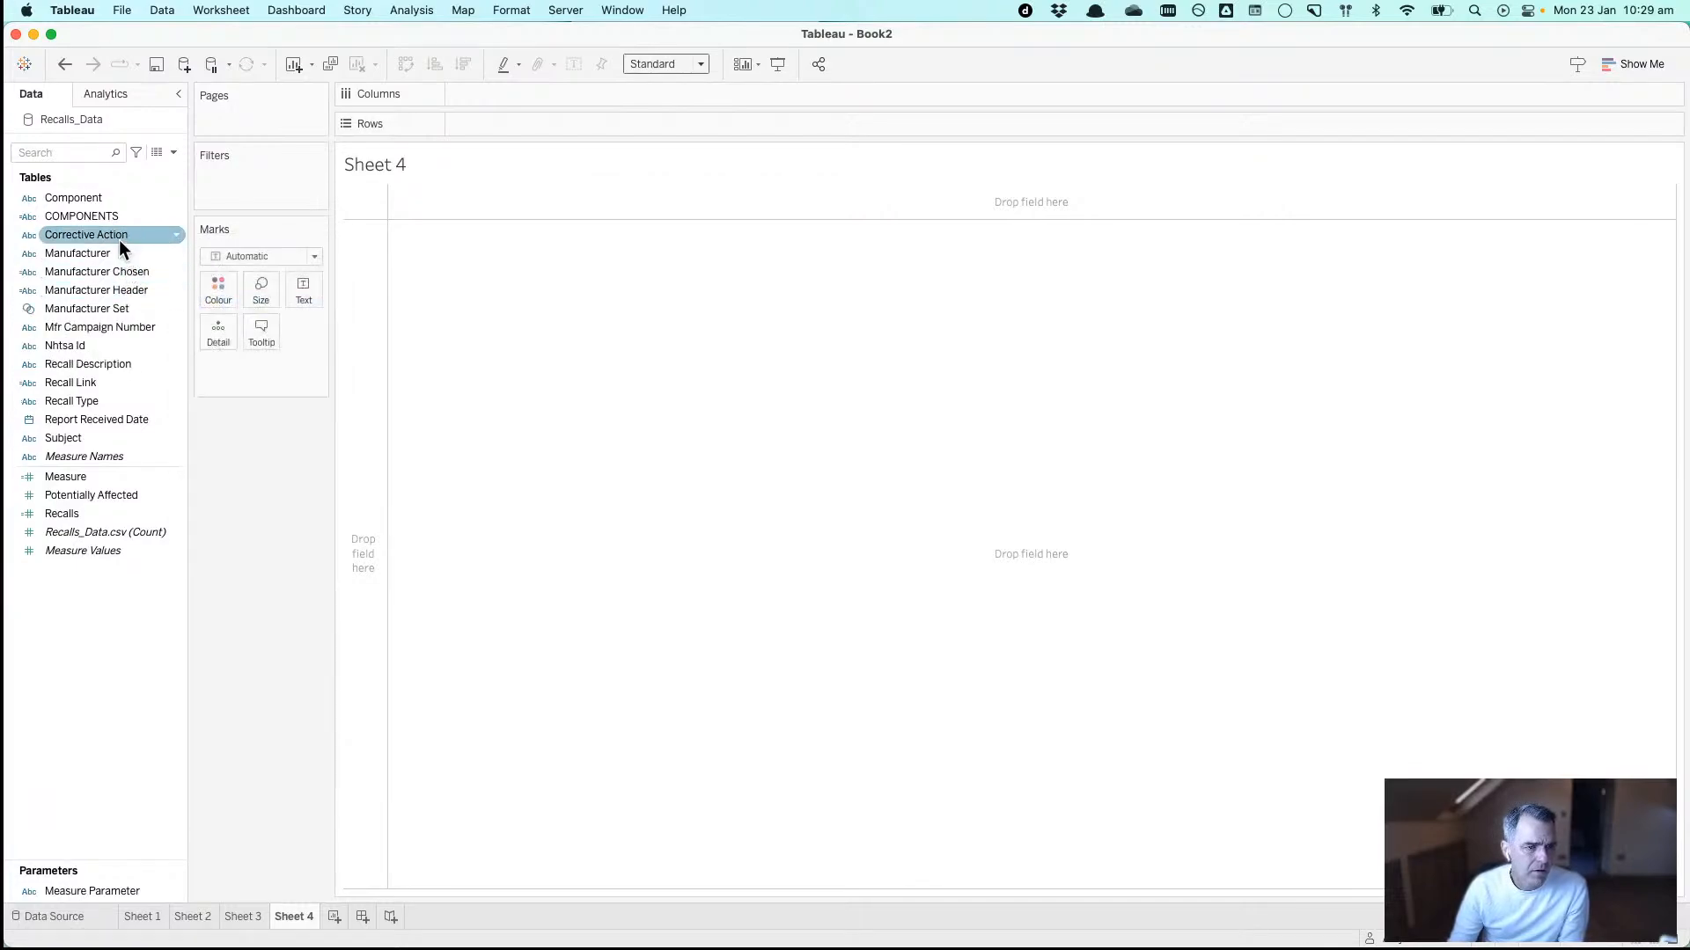
# - Preview the Corrective Action values on Rows and remove them, and hide the Mfr Campaign Number and Nhtsa Id fields
pyautogui.moveTo(122, 237); pyautogui.dragTo(347, 274)
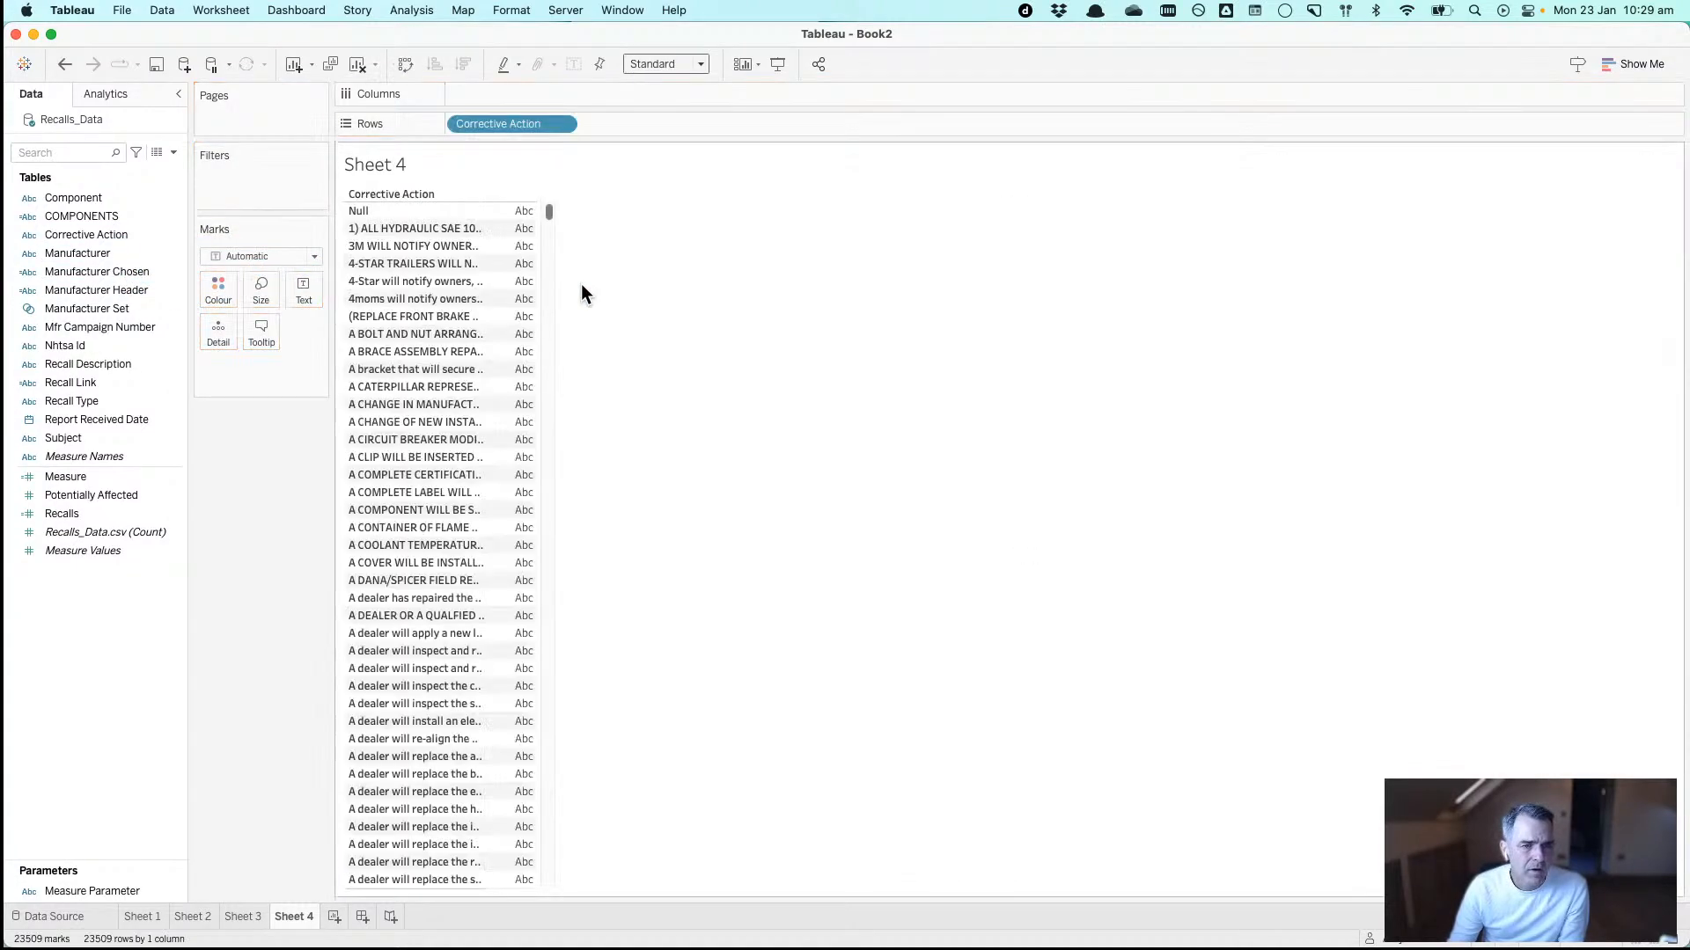
pyautogui.moveTo(499, 129); pyautogui.dragTo(34, 333)
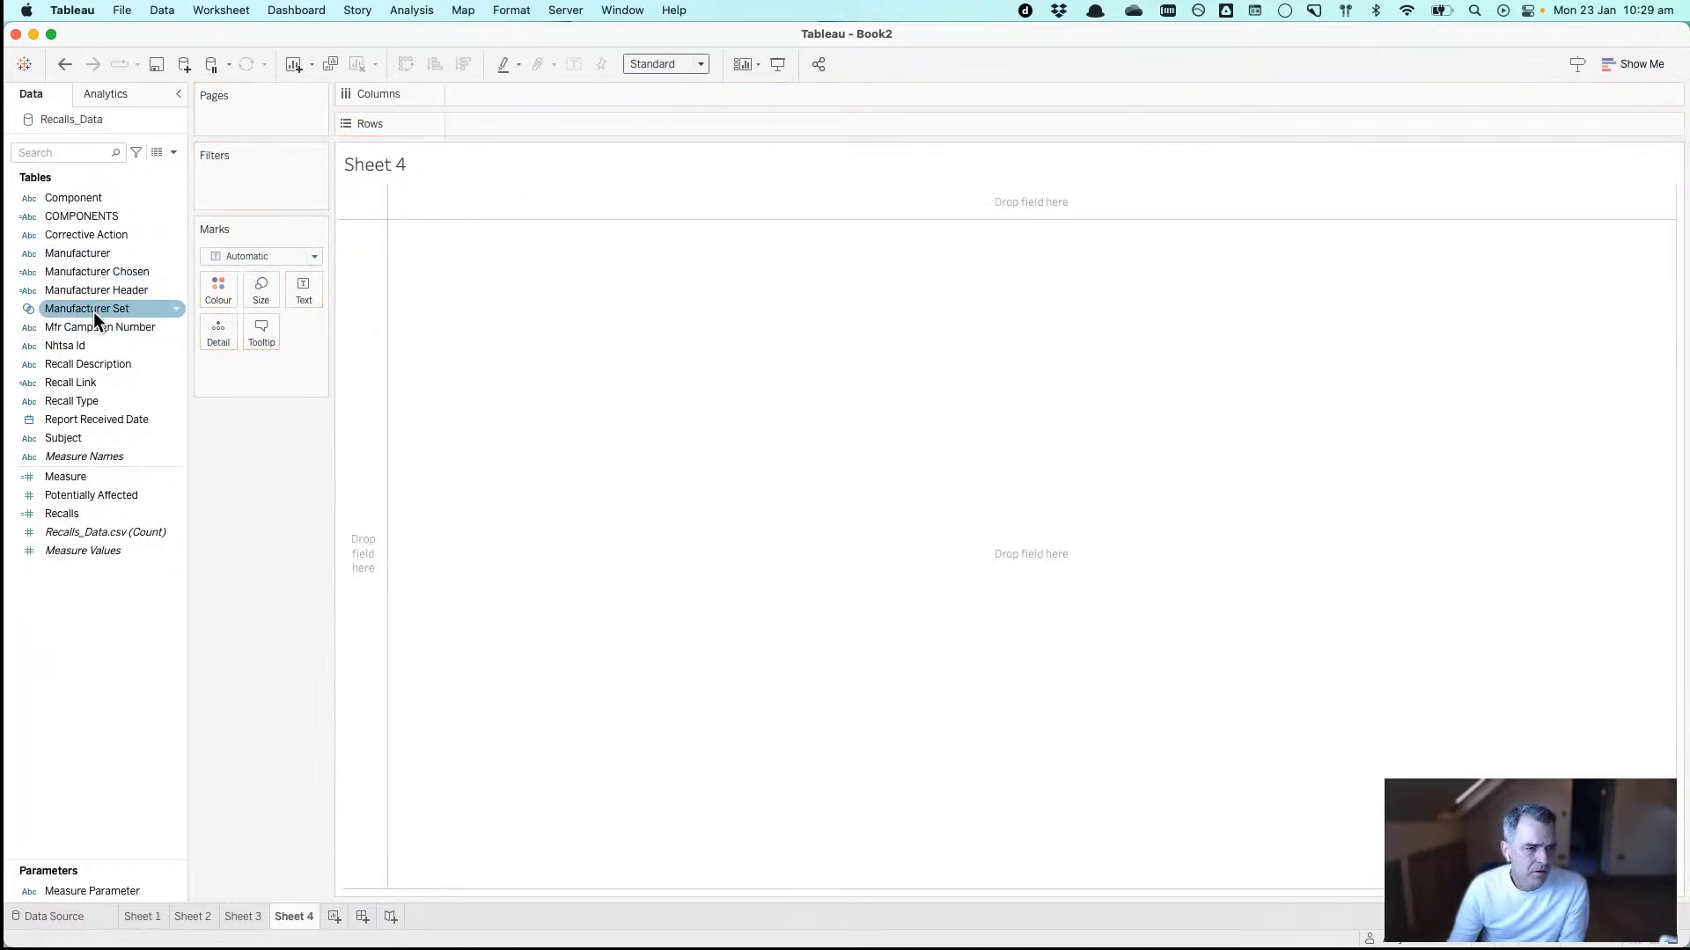
pyautogui.rightClick(92, 326)
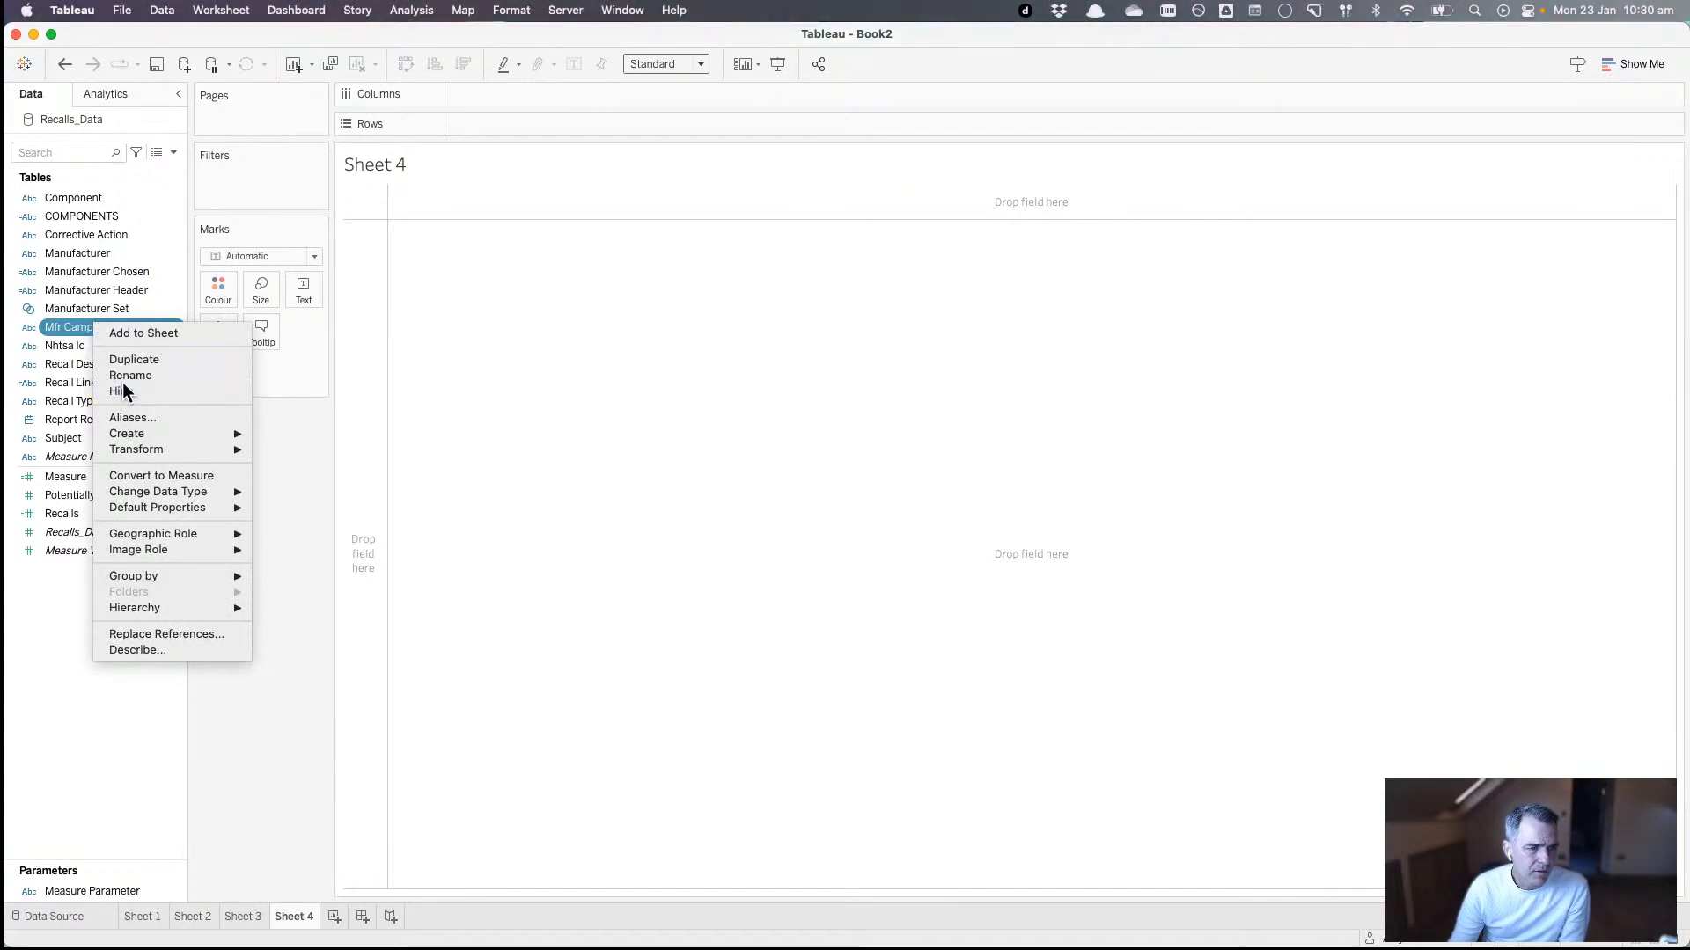
pyautogui.click(123, 385)
pyautogui.rightClick(86, 328)
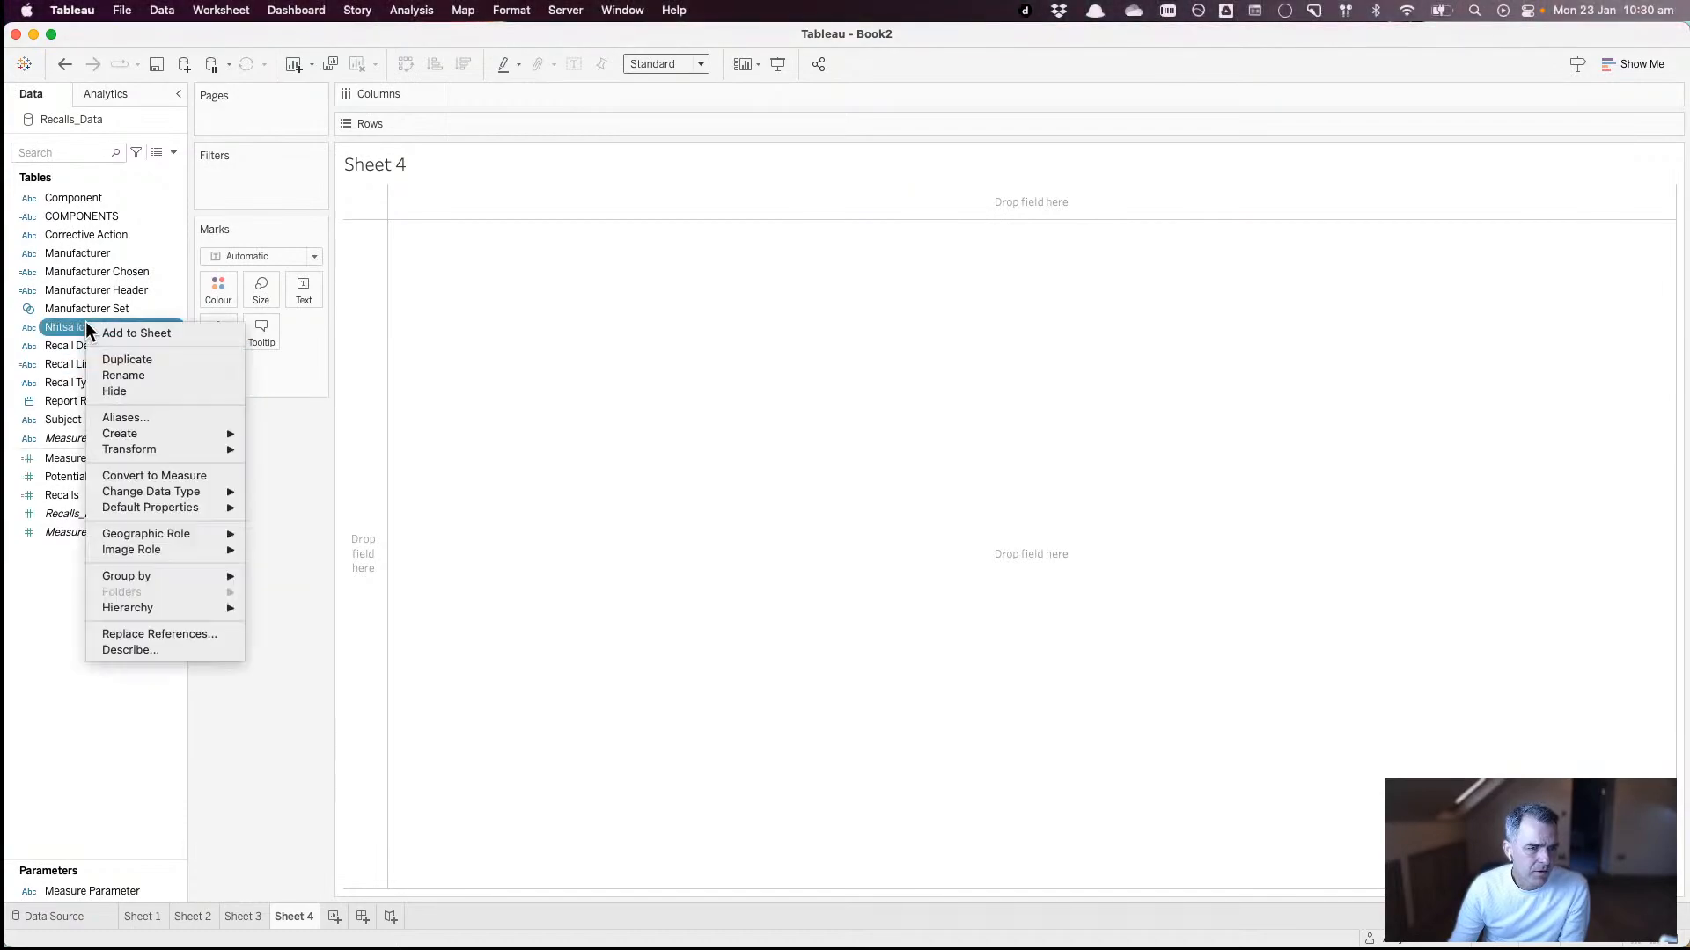
pyautogui.click(123, 393)
# - Preview the Recall Description values on Rows, take the field off the sheet and hide it from the field list
pyautogui.moveTo(105, 327); pyautogui.dragTo(375, 339)
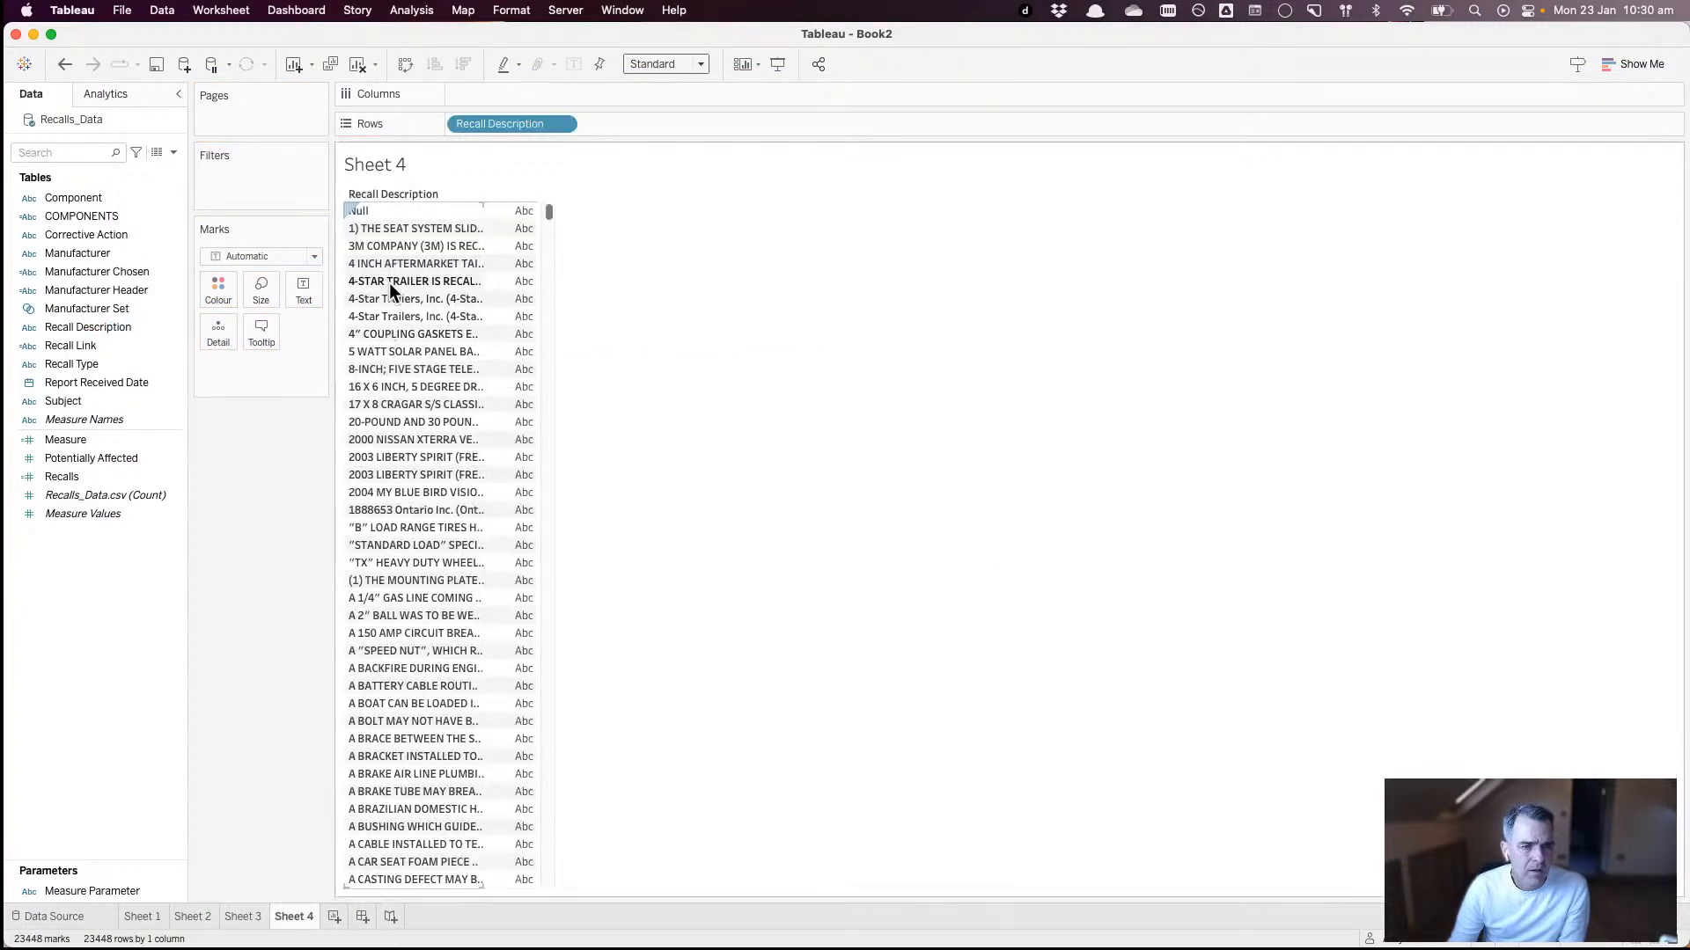
pyautogui.moveTo(491, 121); pyautogui.dragTo(417, 45)
pyautogui.rightClick(118, 323)
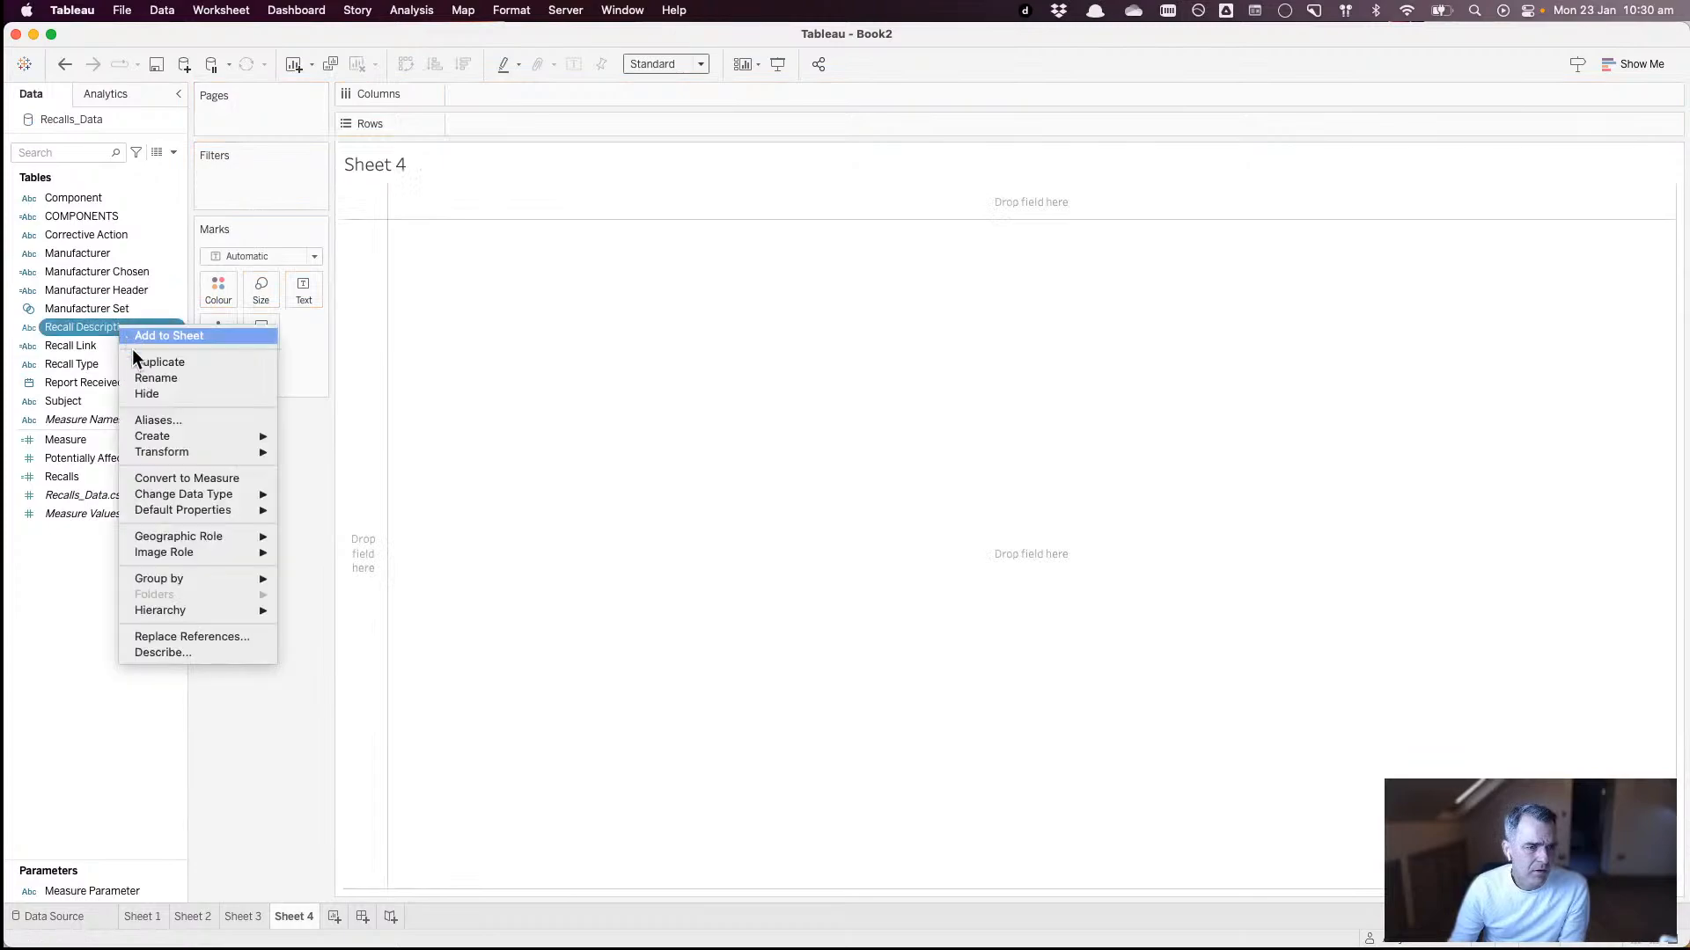
pyautogui.moveTo(176, 436)
pyautogui.click(178, 394)
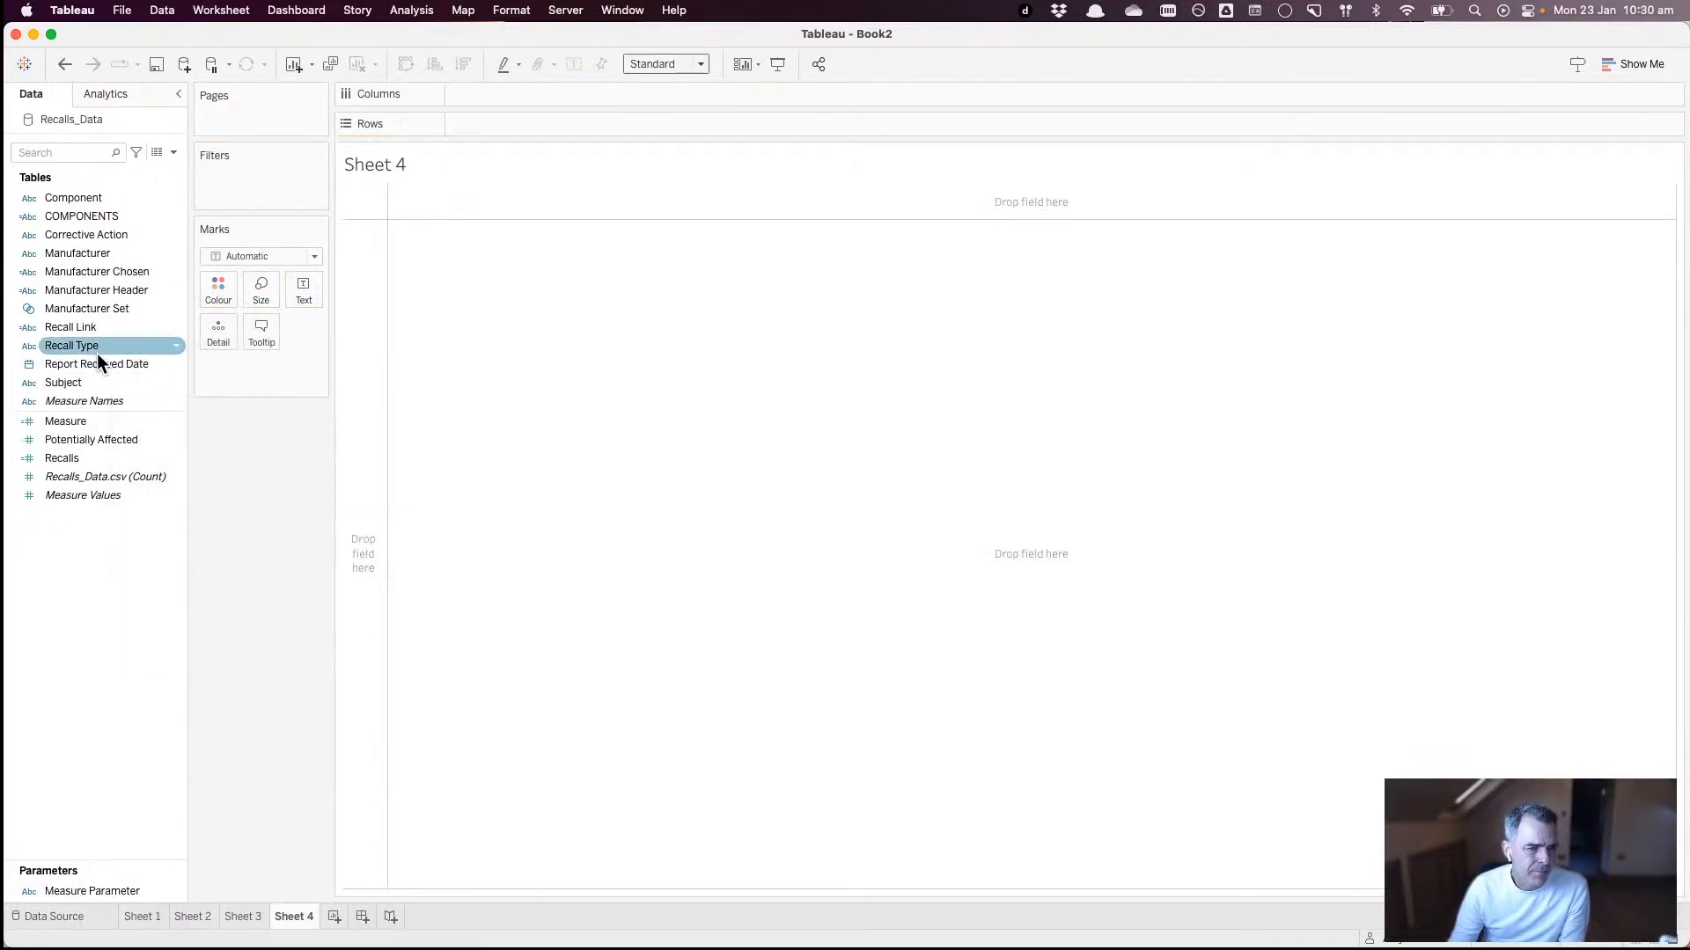
# - Preview the Recall Type values on Rows and take the field off the sheet again
pyautogui.moveTo(97, 350); pyautogui.dragTo(399, 358)
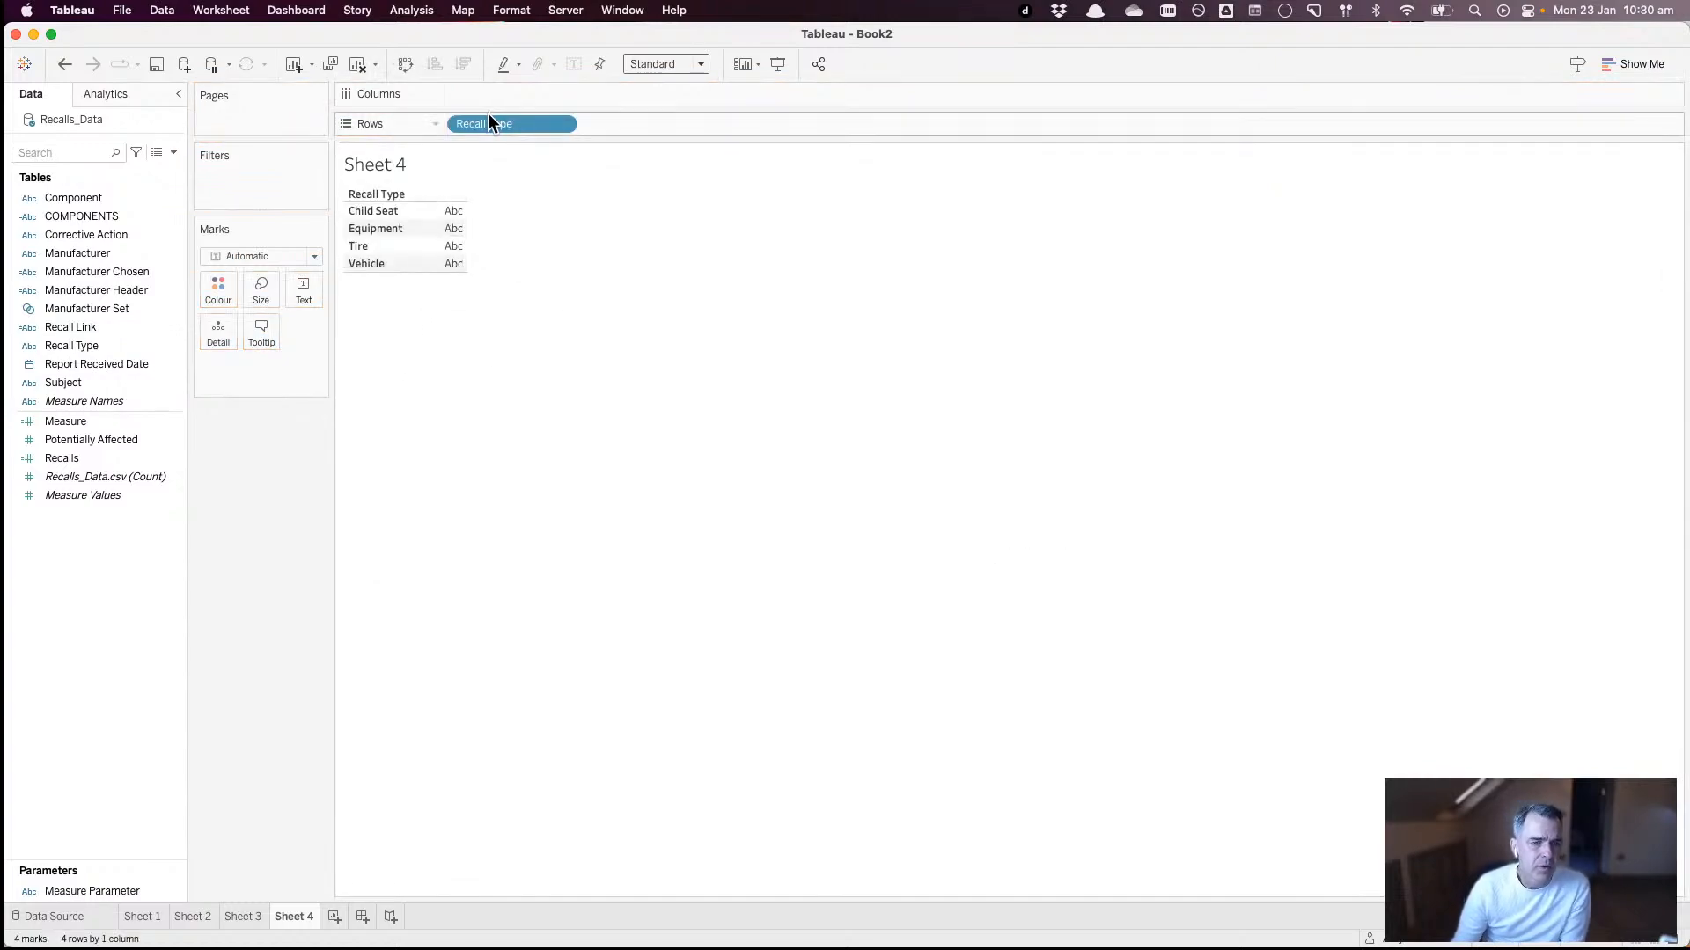
pyautogui.moveTo(489, 116); pyautogui.dragTo(79, 476)
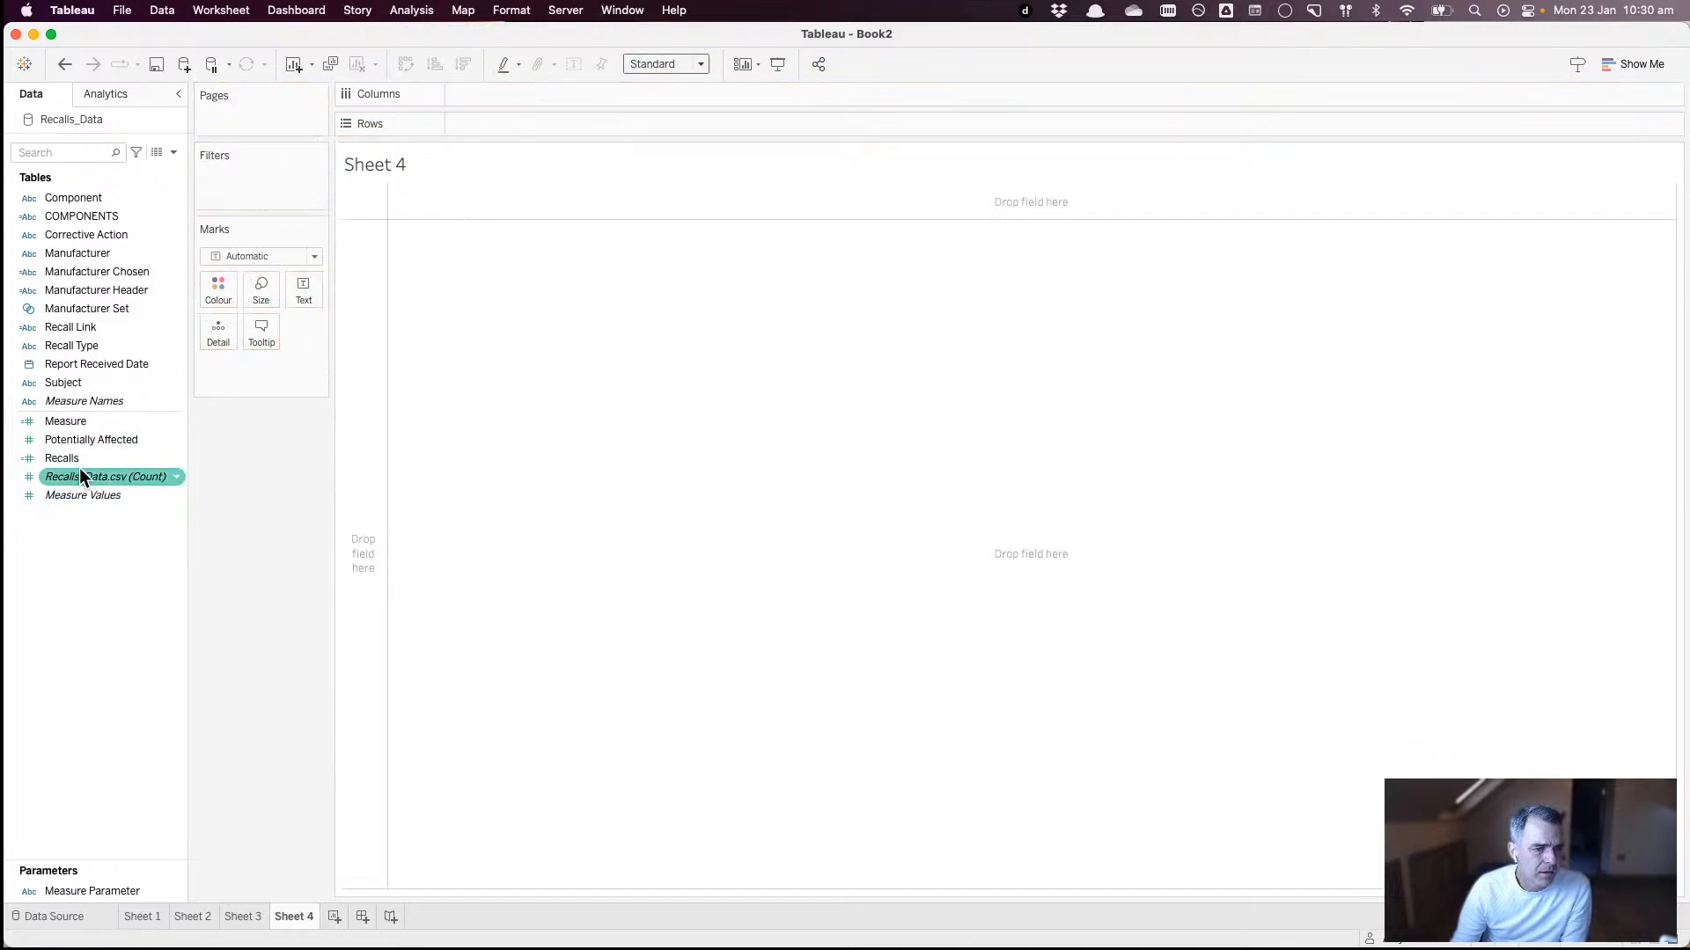
pyautogui.moveTo(82, 397); pyautogui.dragTo(359, 377)
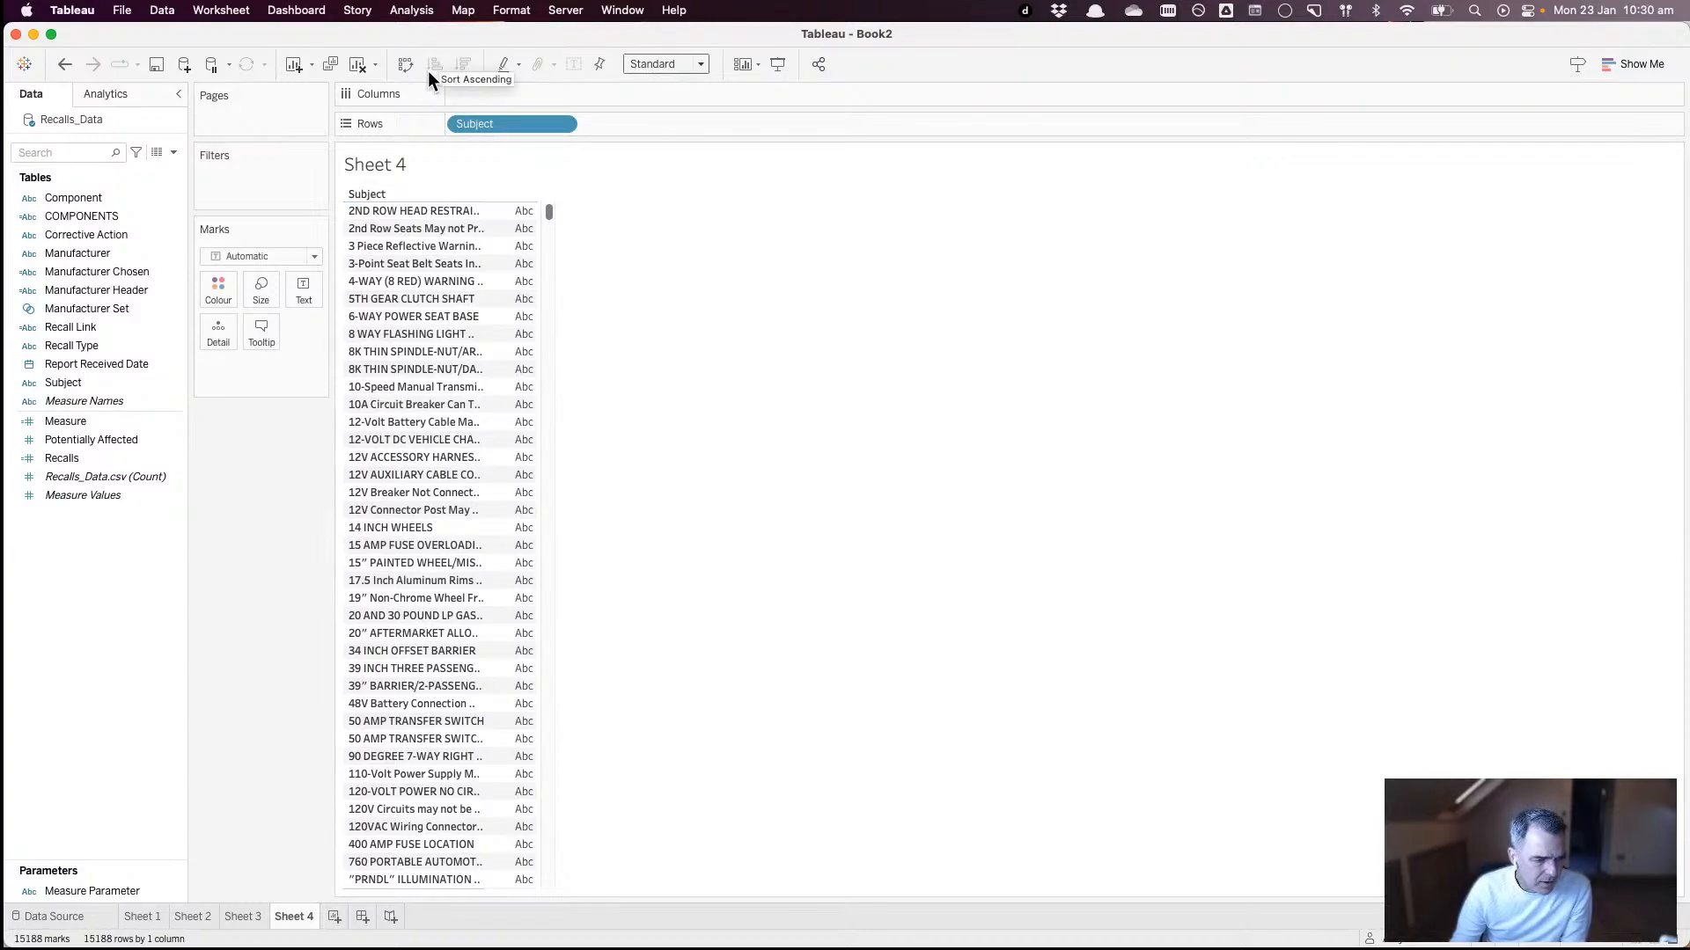
pyautogui.click(104, 439)
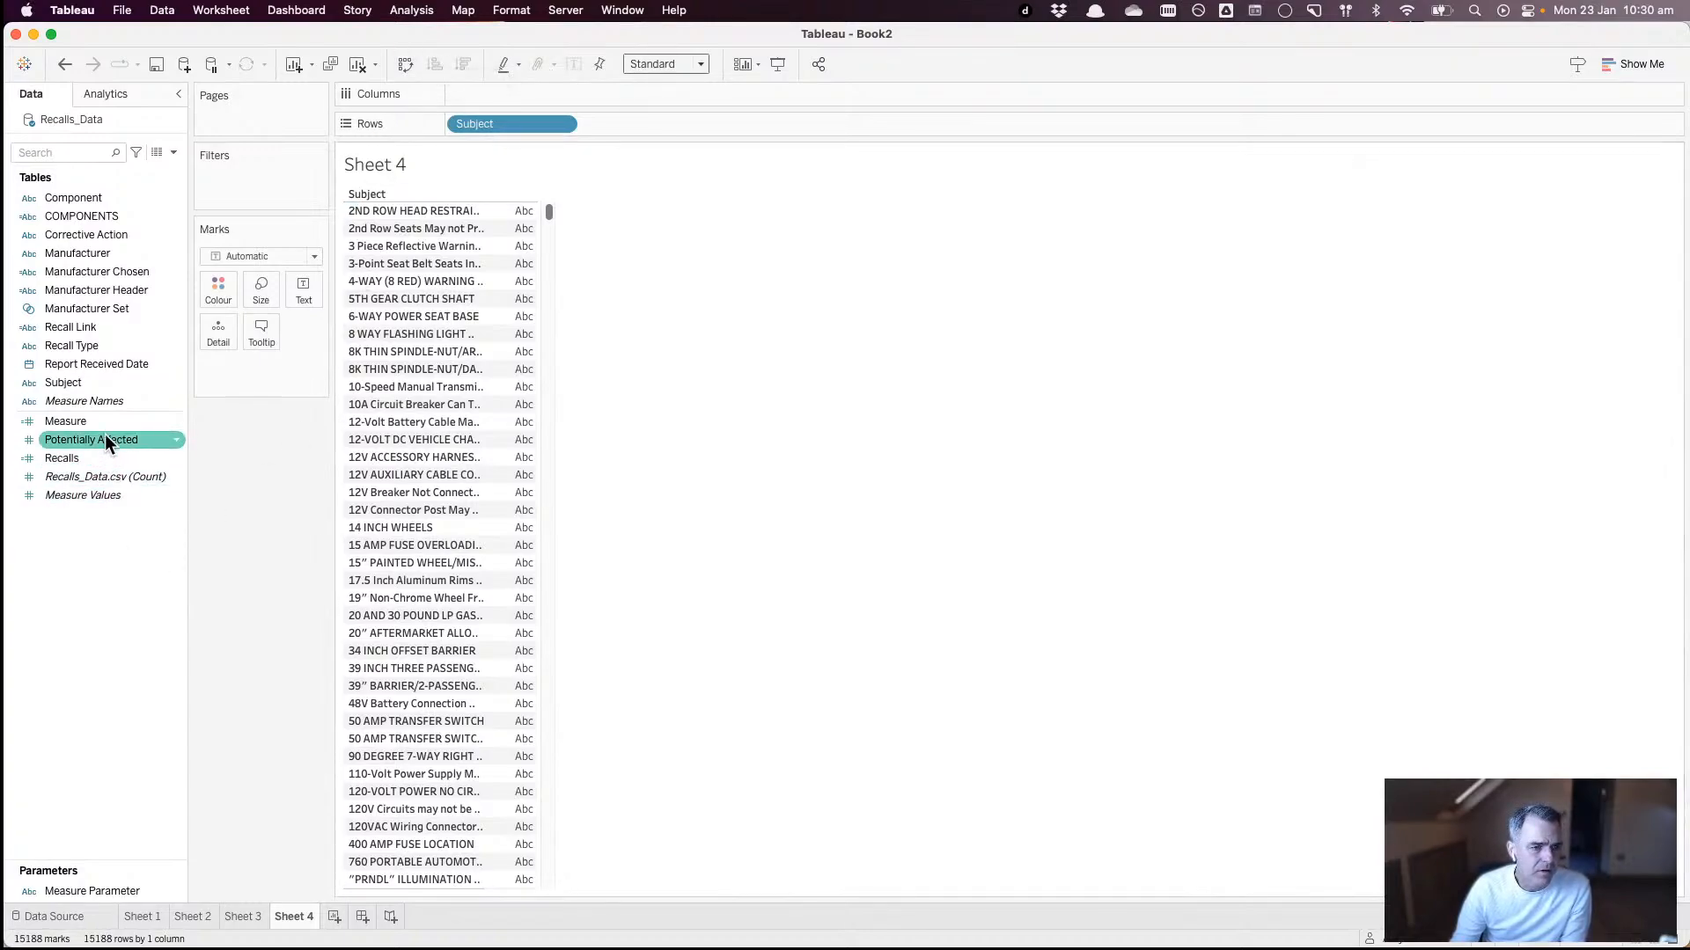
pyautogui.moveTo(107, 437); pyautogui.dragTo(498, 94)
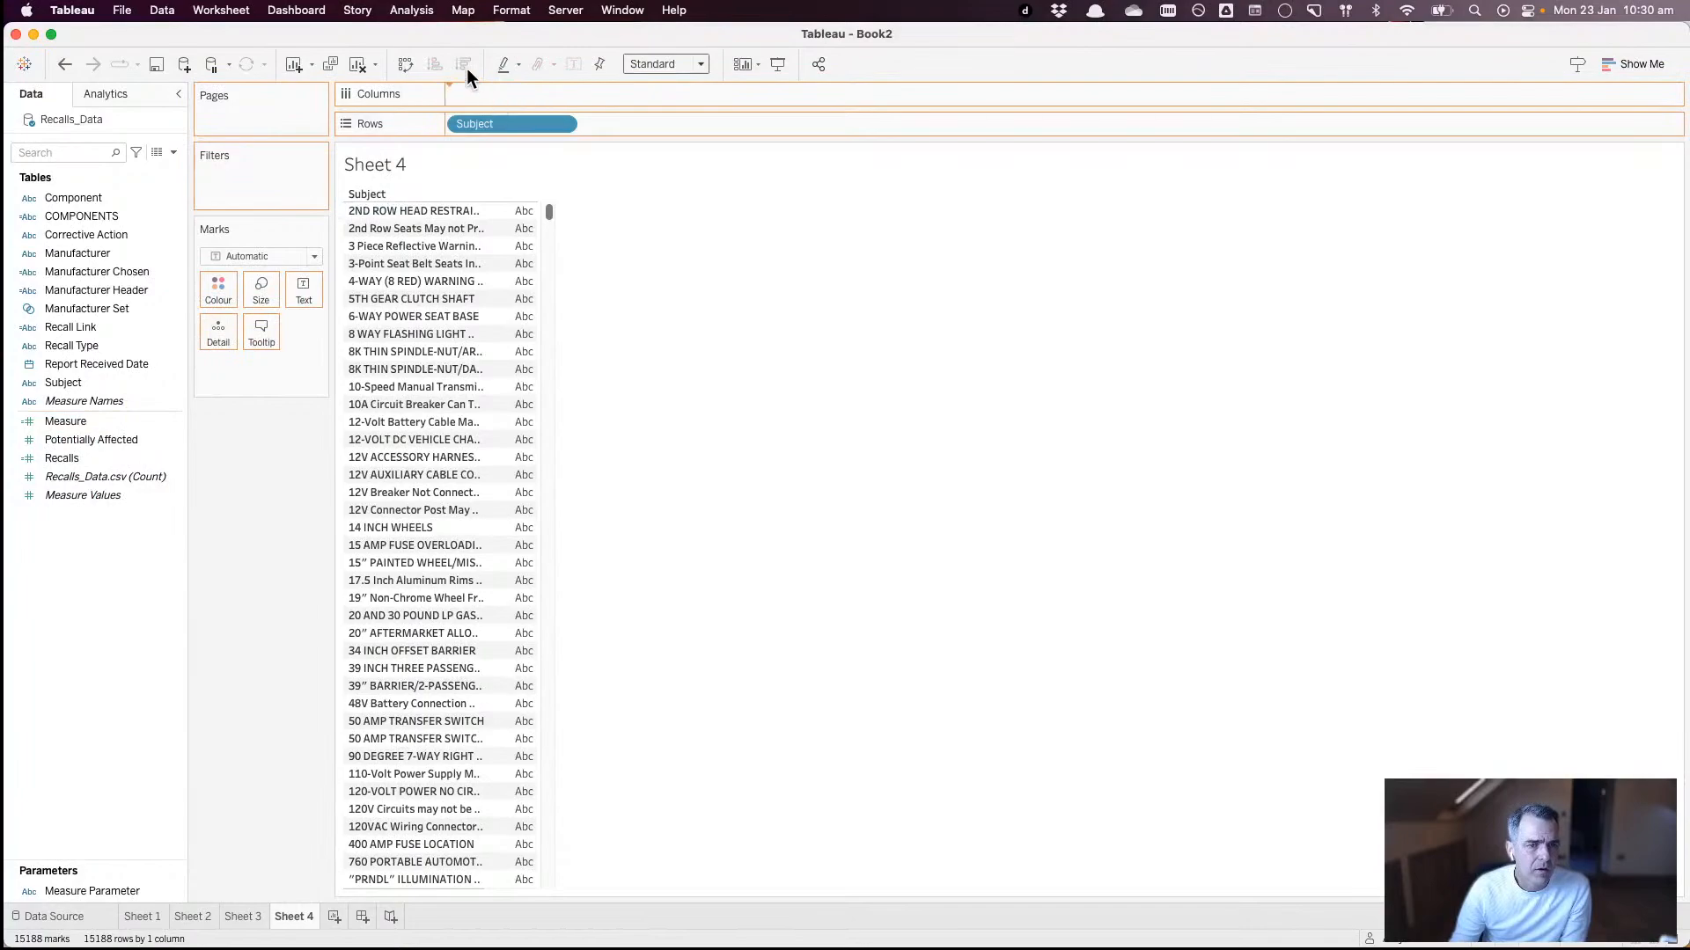
pyautogui.click(461, 65)
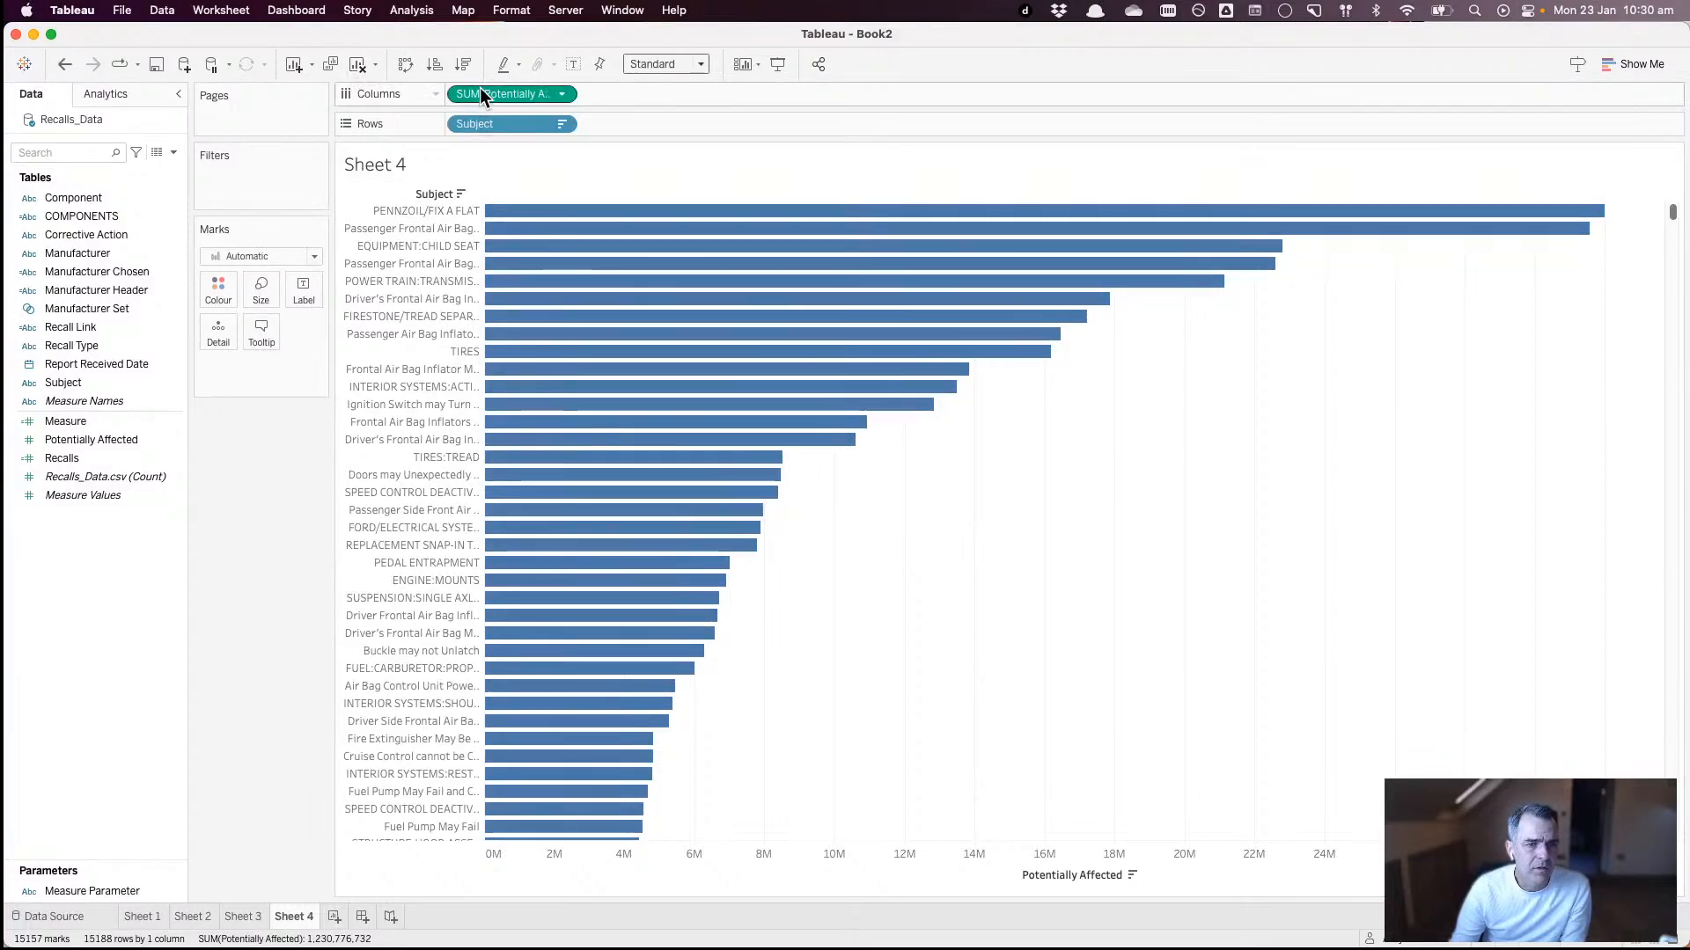
pyautogui.moveTo(480, 95); pyautogui.dragTo(431, 49)
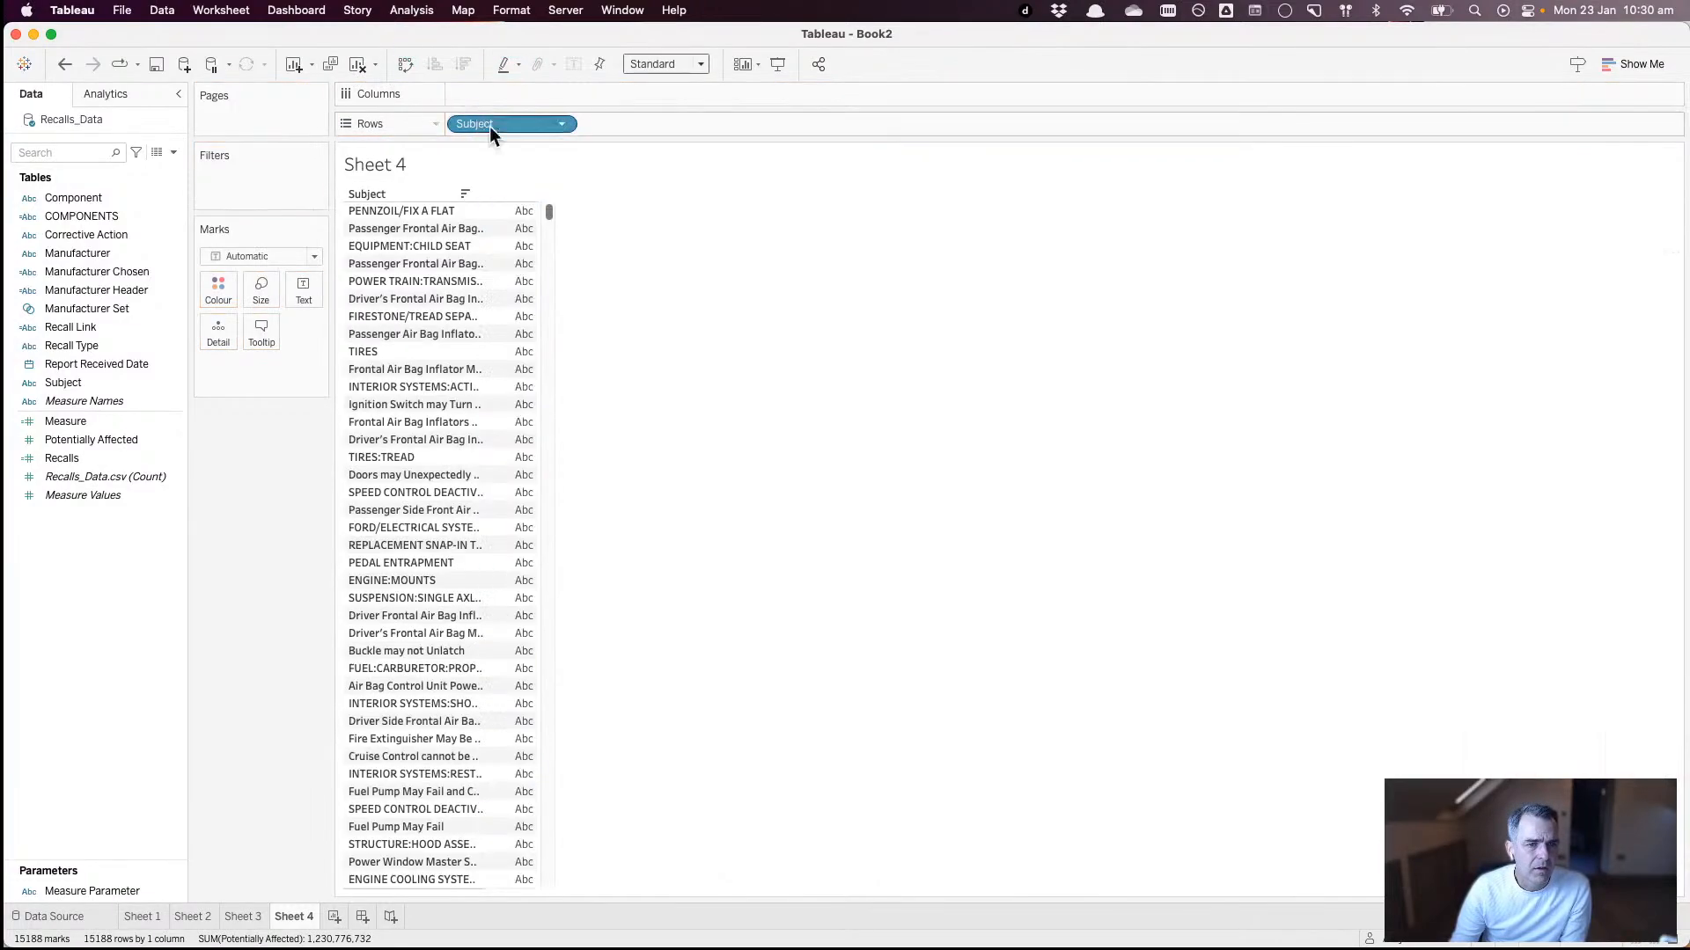
pyautogui.moveTo(489, 125); pyautogui.dragTo(77, 384)
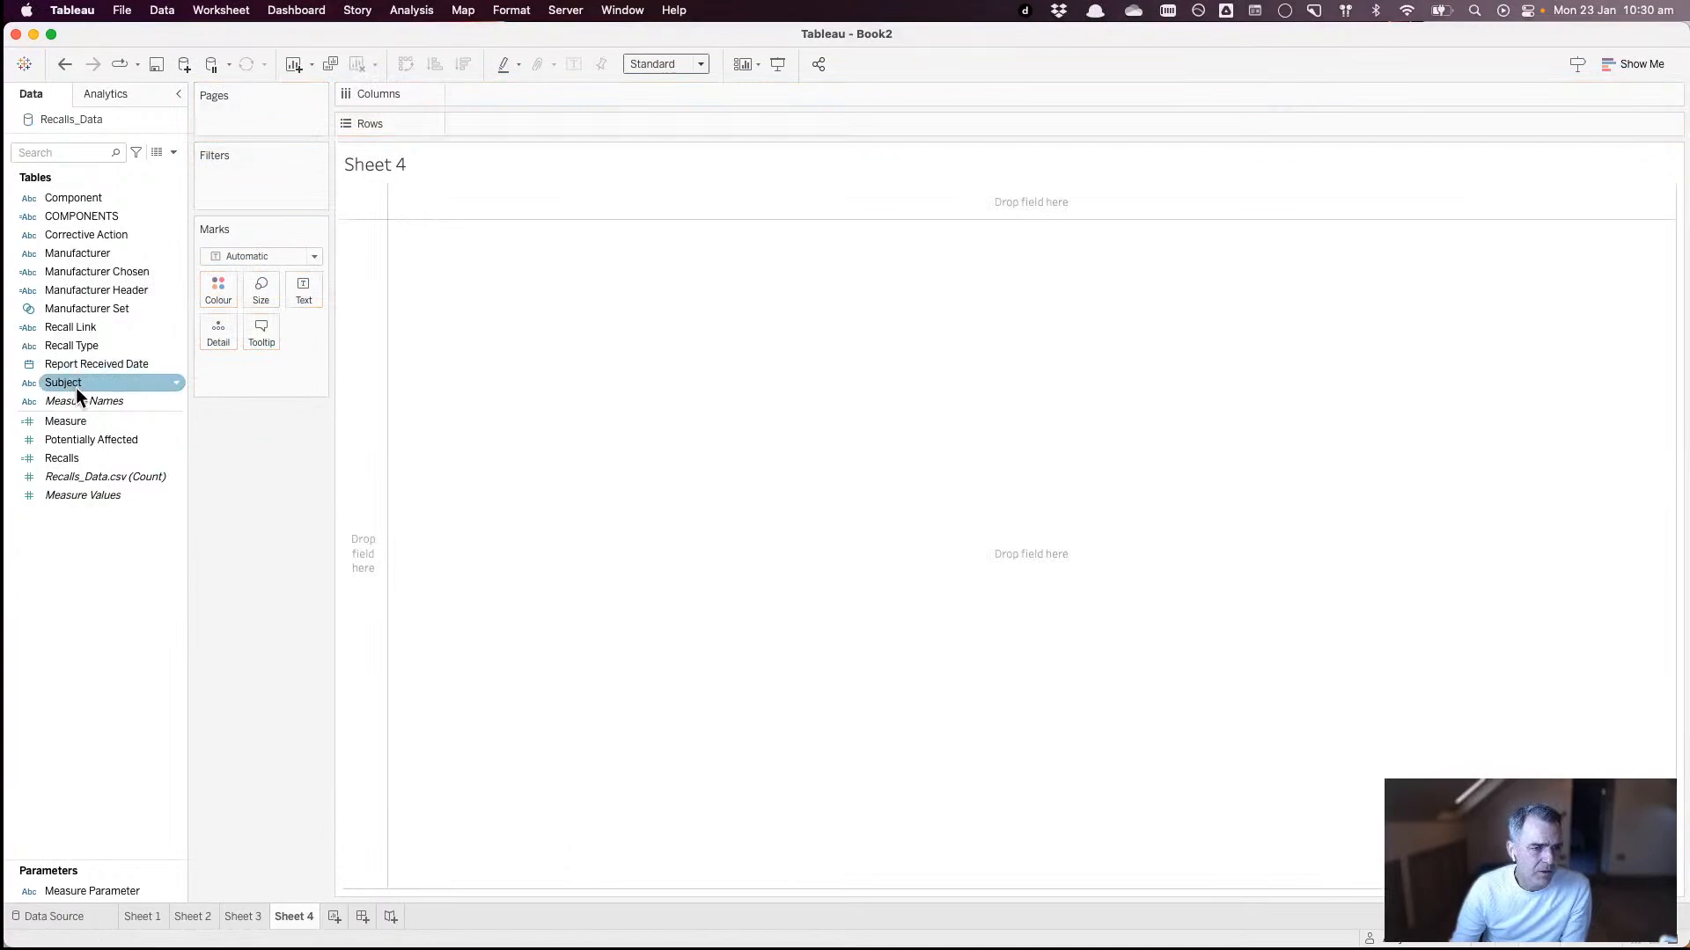
# - Hide the Subject field from the list of data fields
pyautogui.rightClick(75, 387)
pyautogui.click(119, 458)
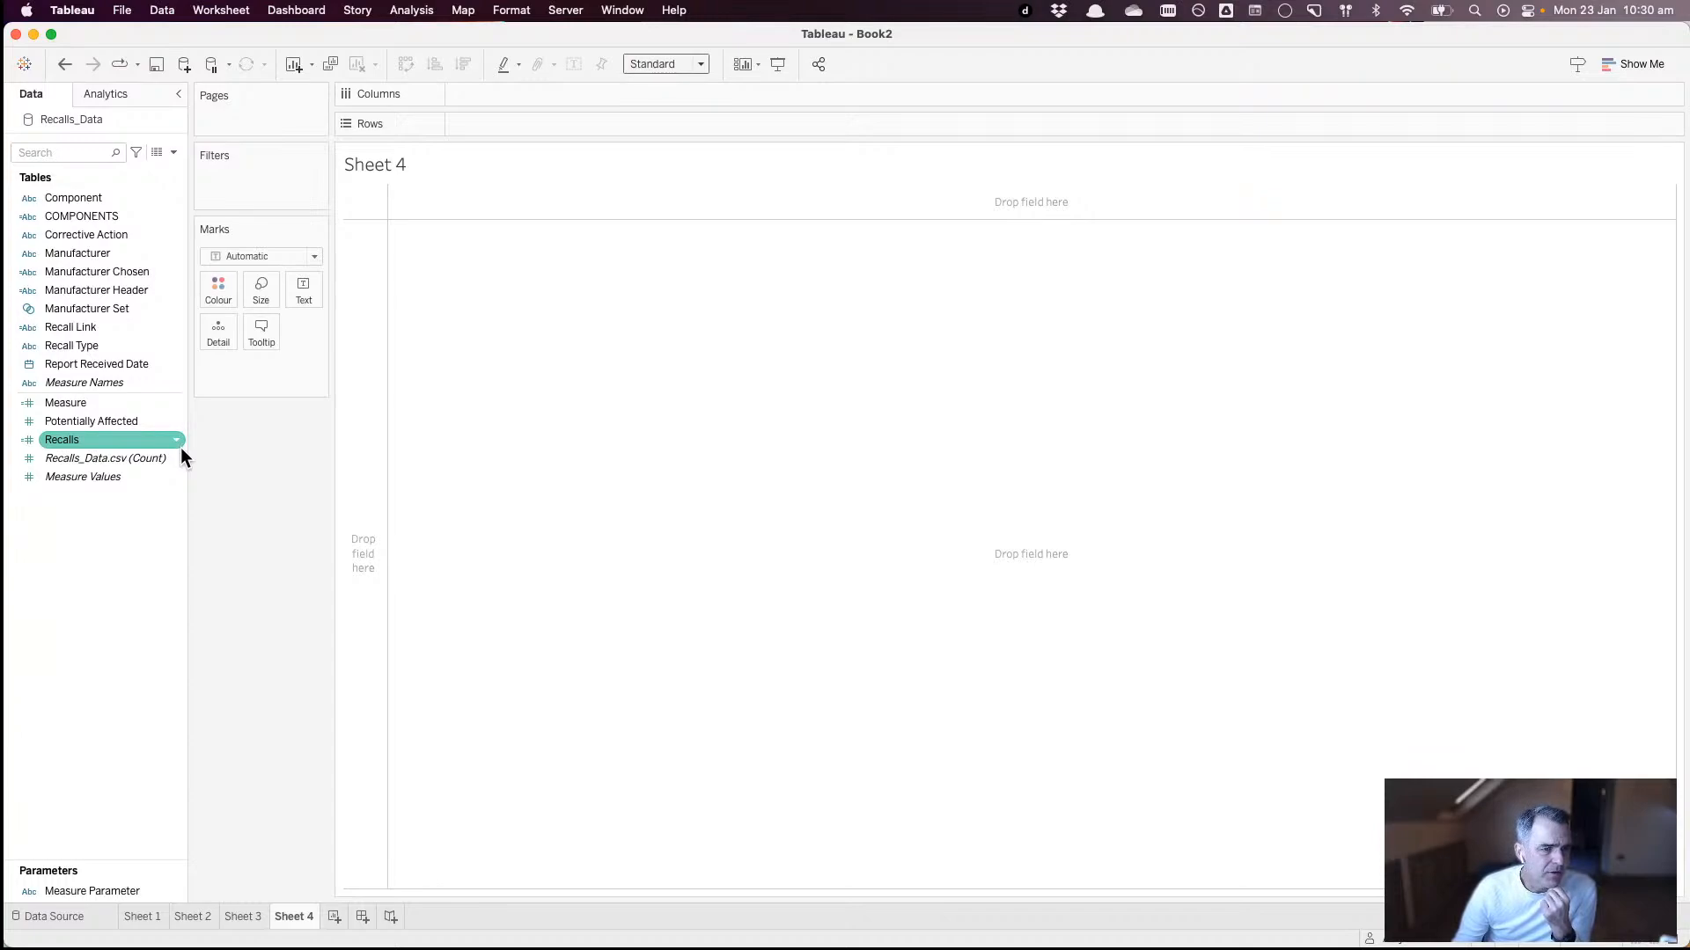
# - Clear the selected cell in the Sheet 3 heatmap and examine the months and years
pyautogui.click(235, 915)
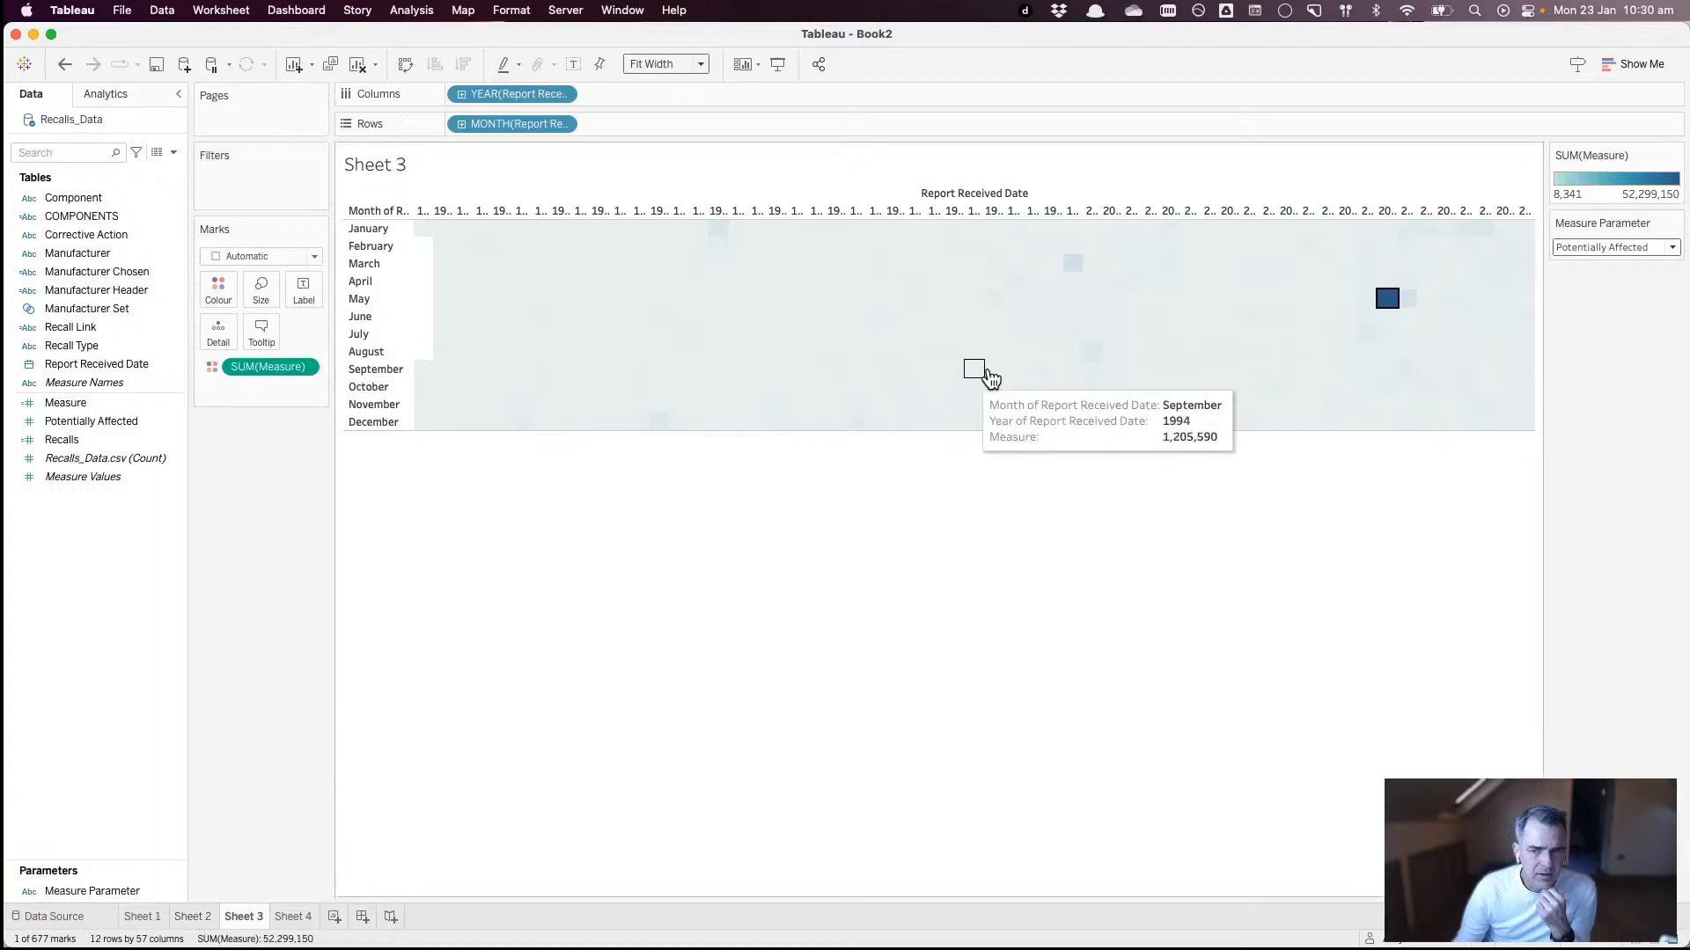
pyautogui.moveTo(1386, 310)
pyautogui.click(678, 717)
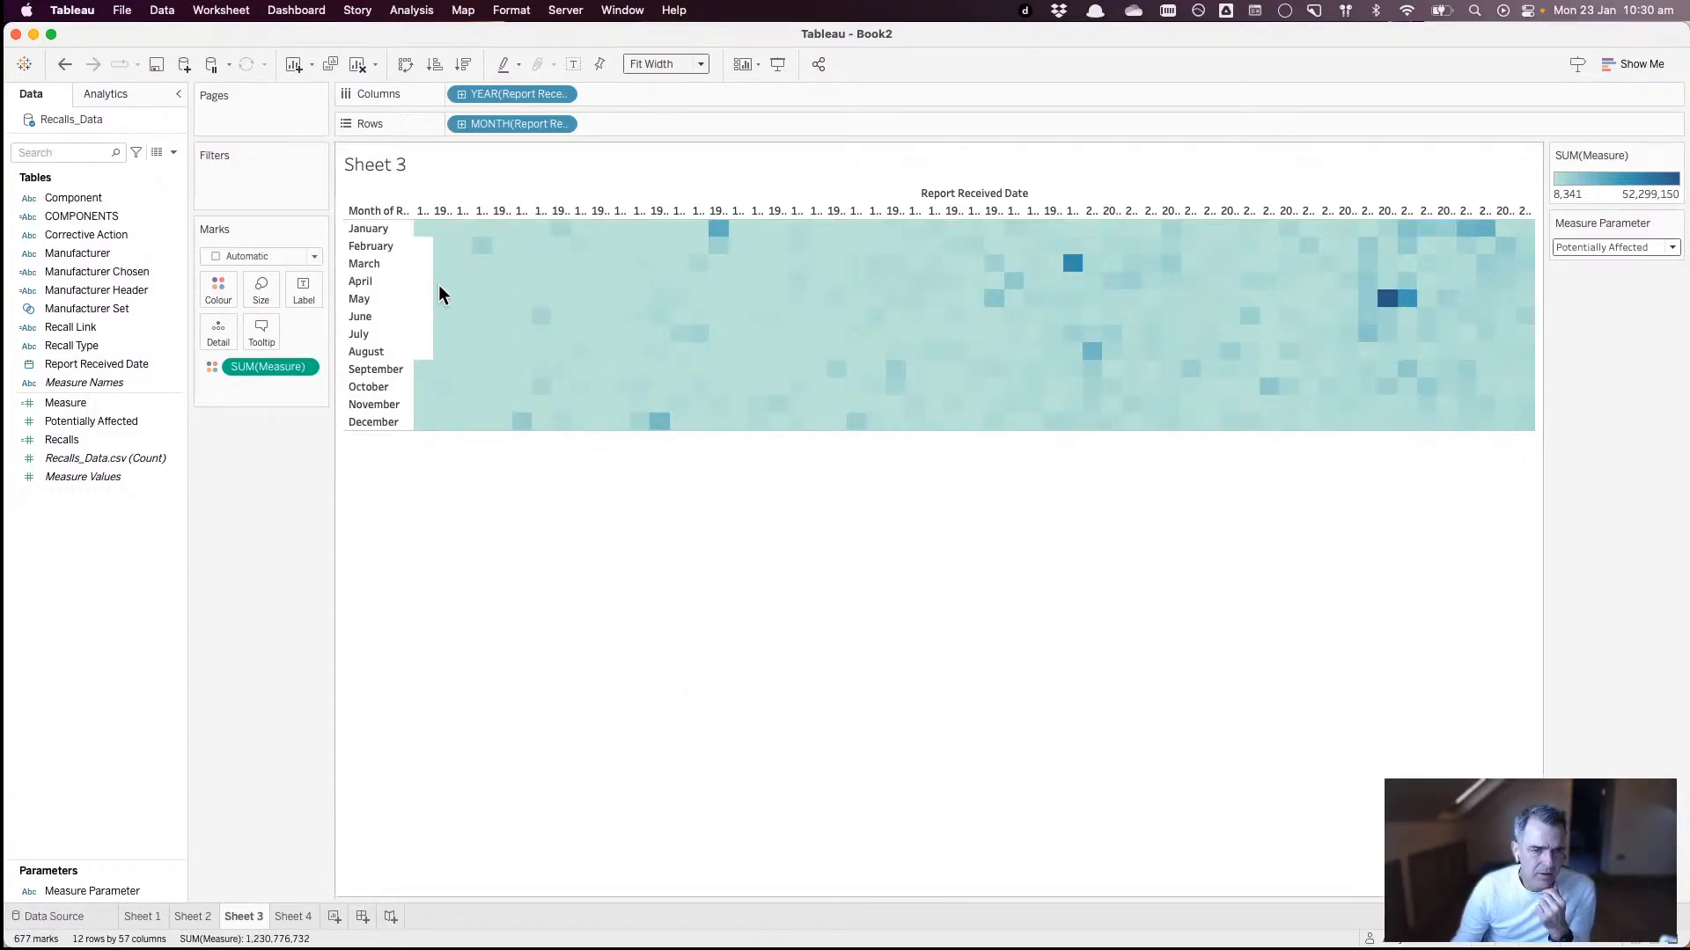
pyautogui.moveTo(522, 264)
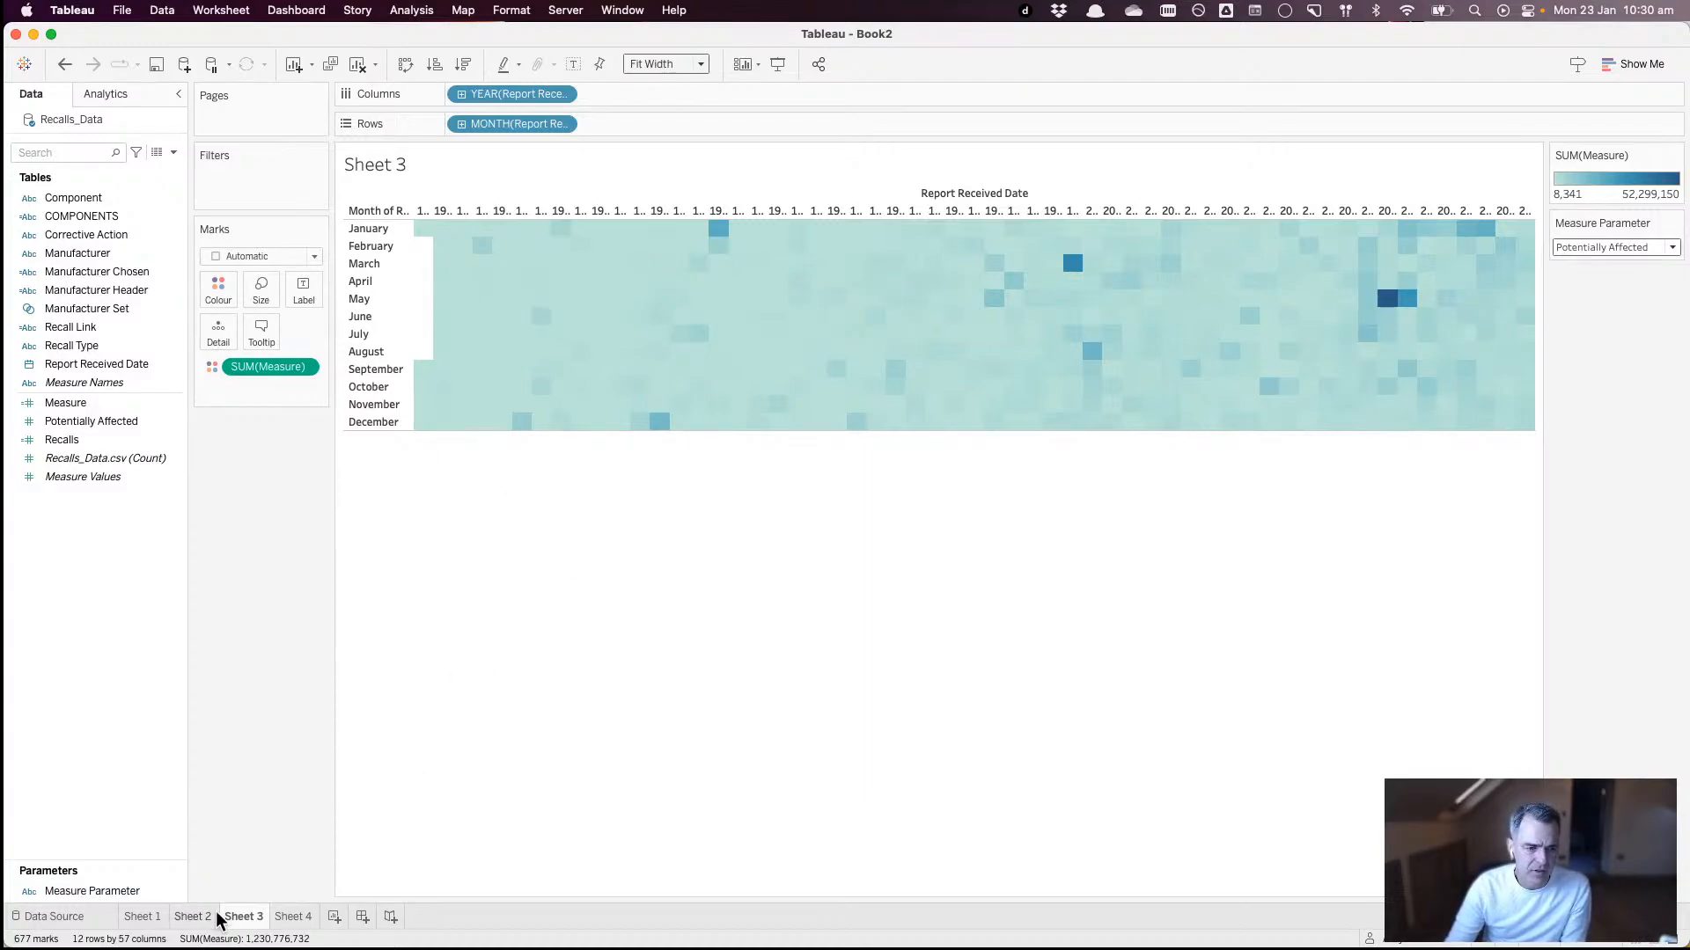
# - On Sheet 1, wrap the entire COMPONENTS calculated field formula in UPPER() and save the calculation
pyautogui.click(138, 916)
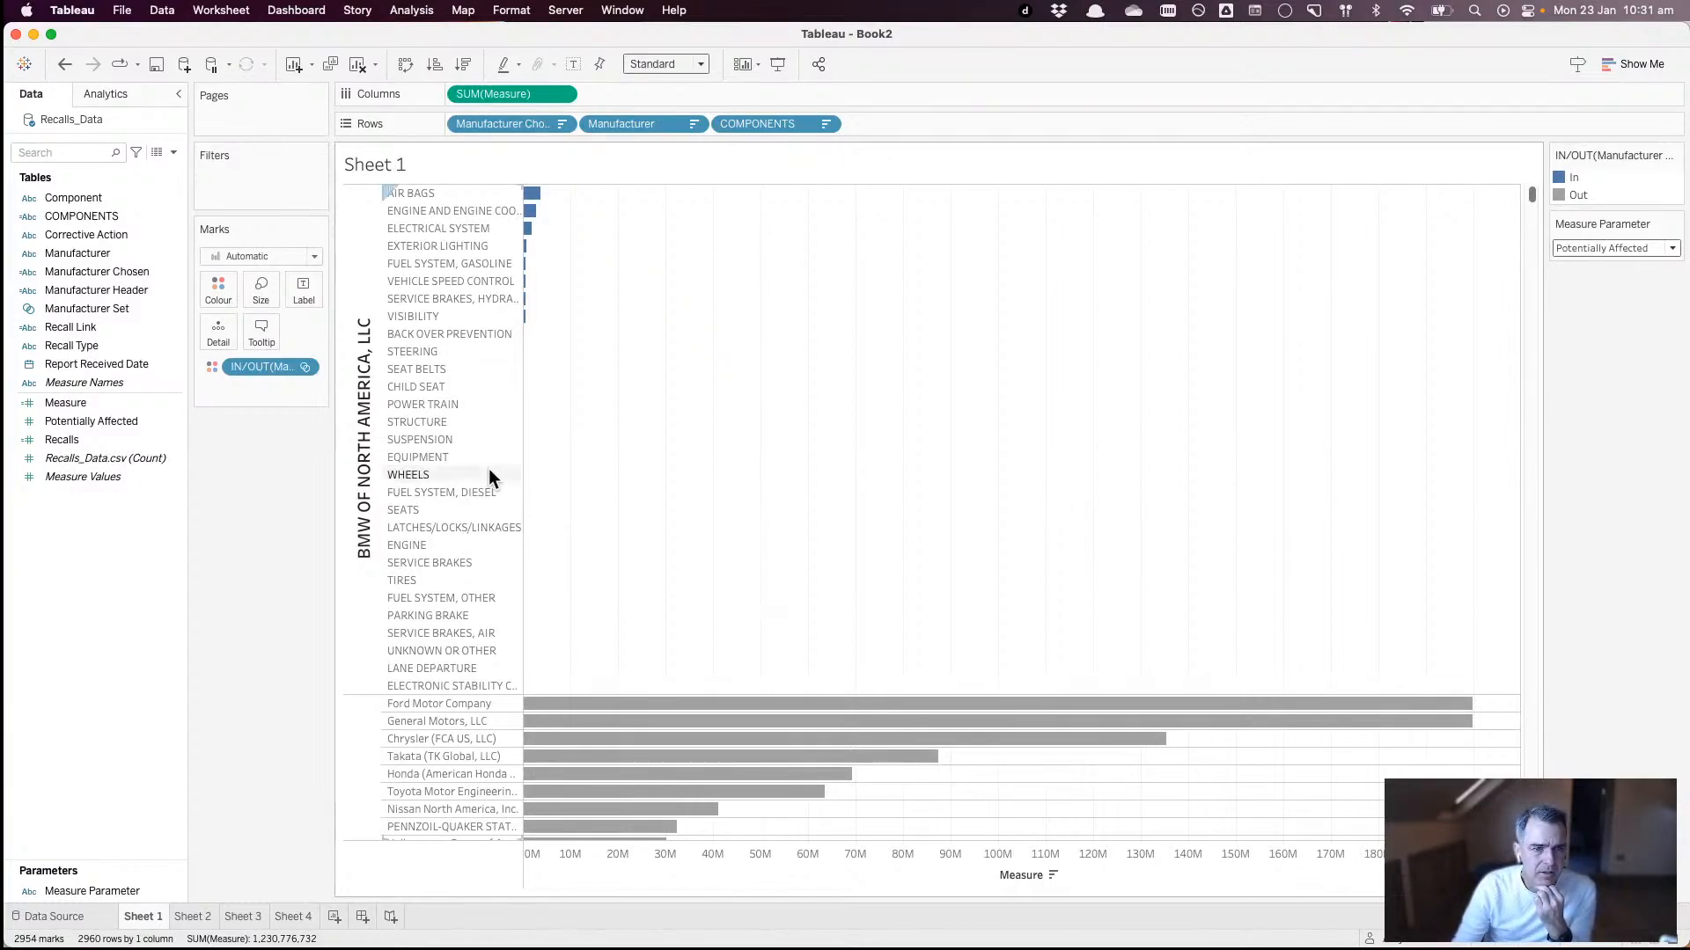
pyautogui.rightClick(114, 216)
pyautogui.click(154, 306)
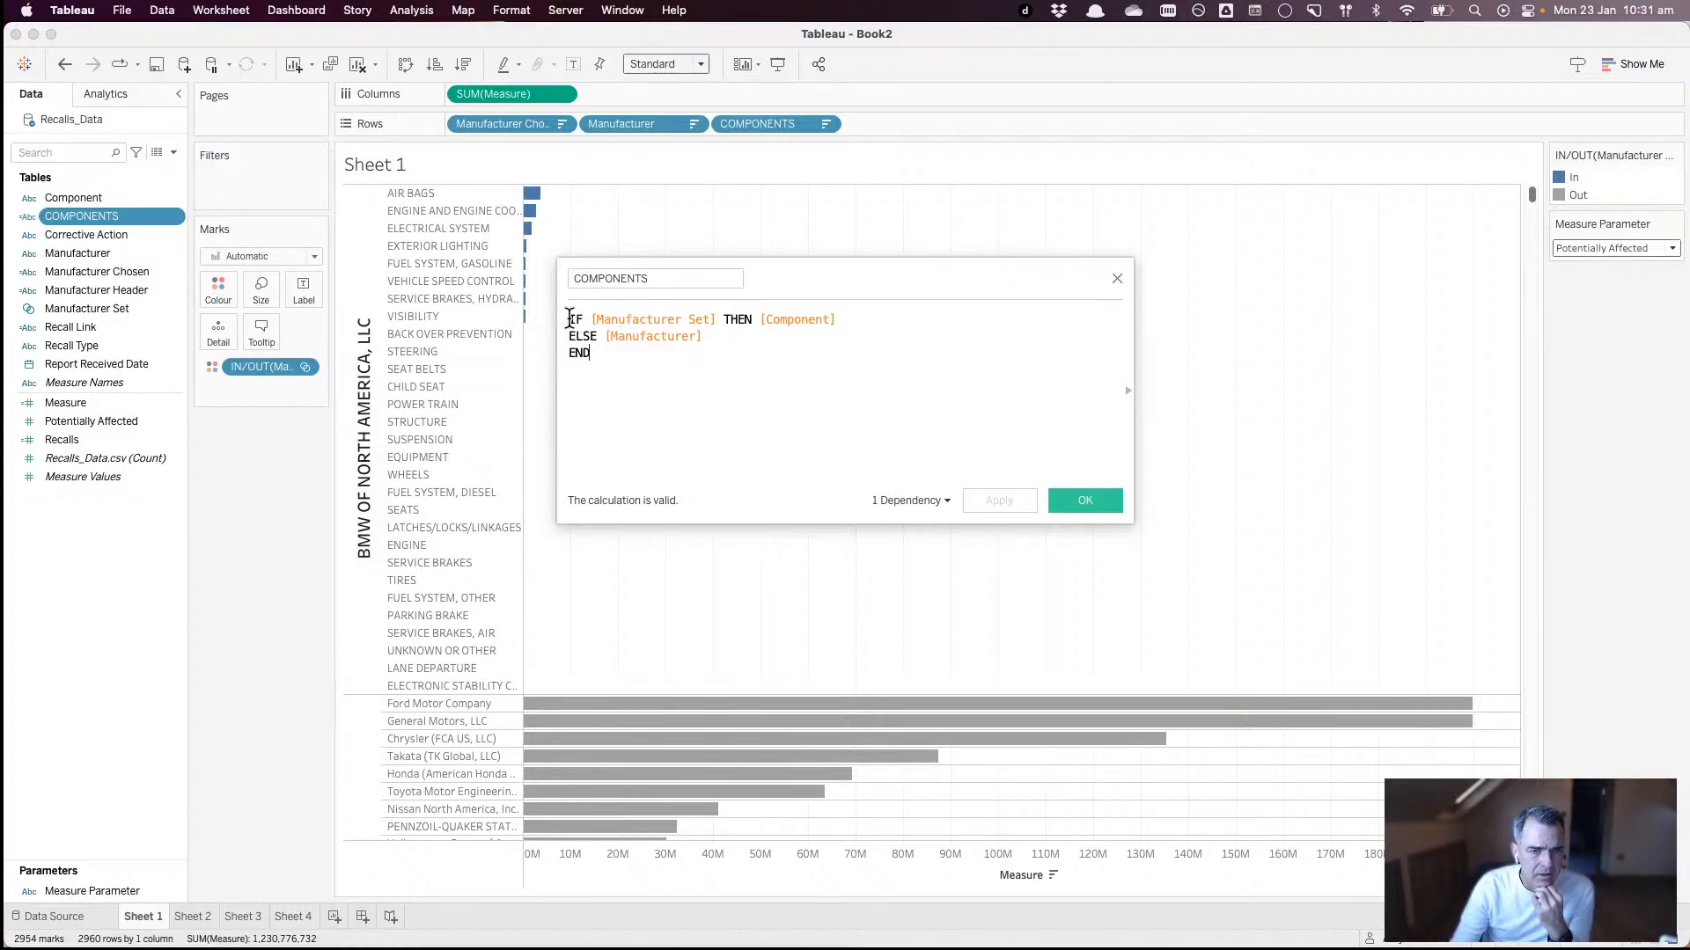
pyautogui.click(570, 318)
pyautogui.write('UPPER(')
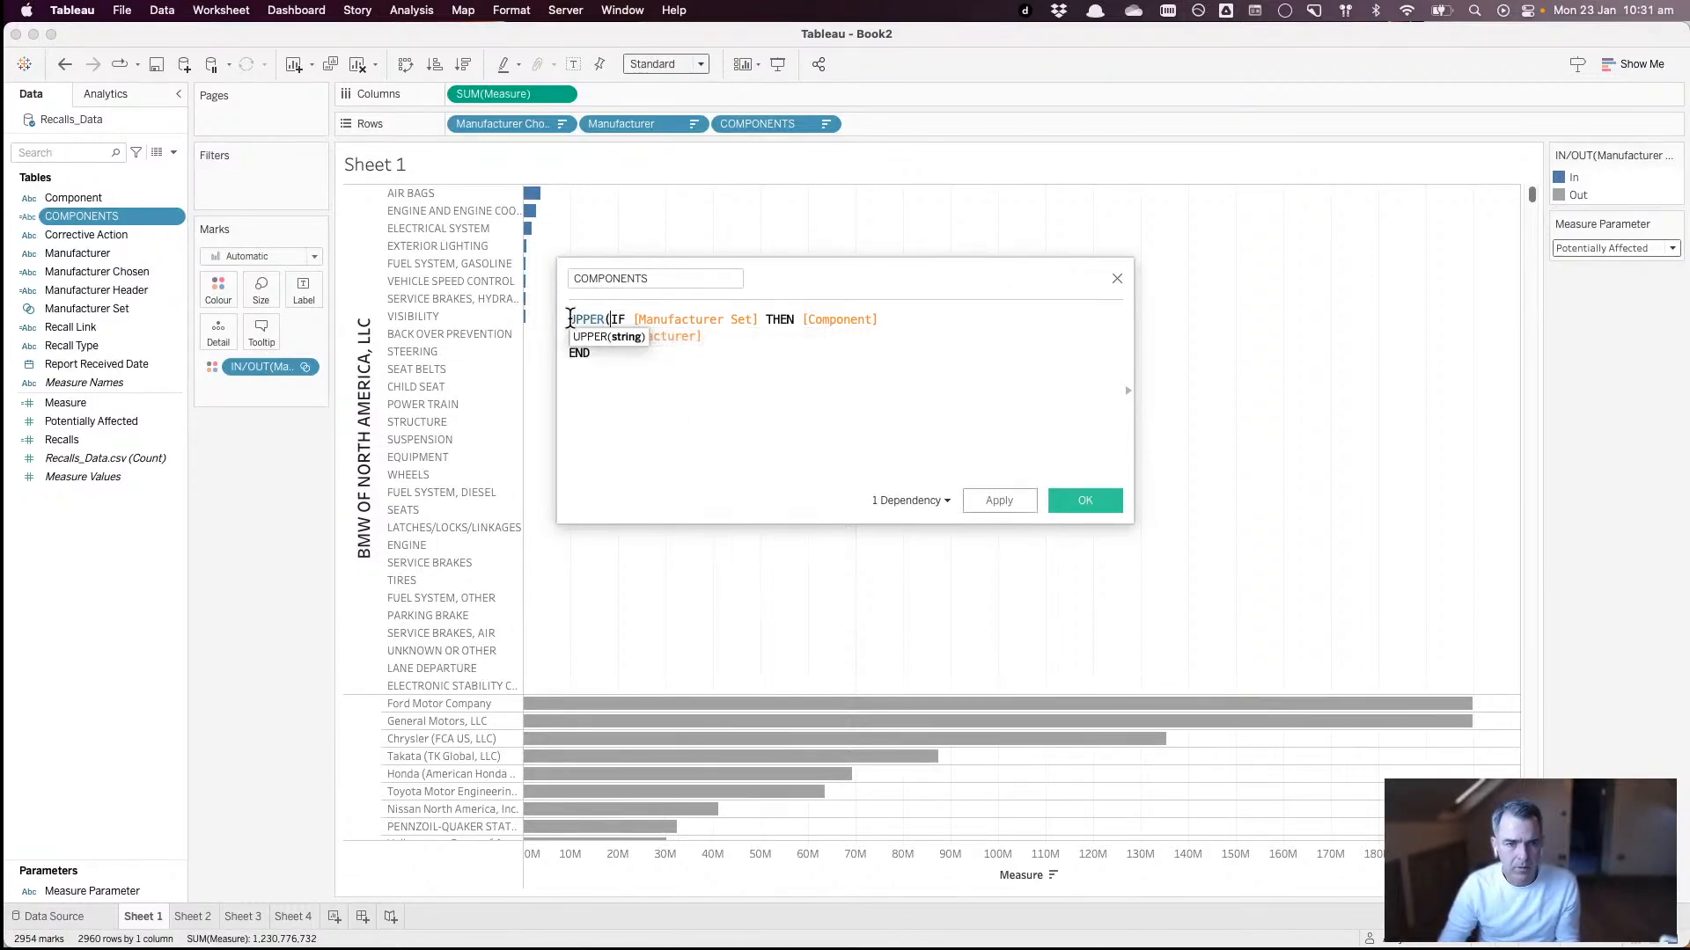
pyautogui.press('super+Down')
pyautogui.write(')')
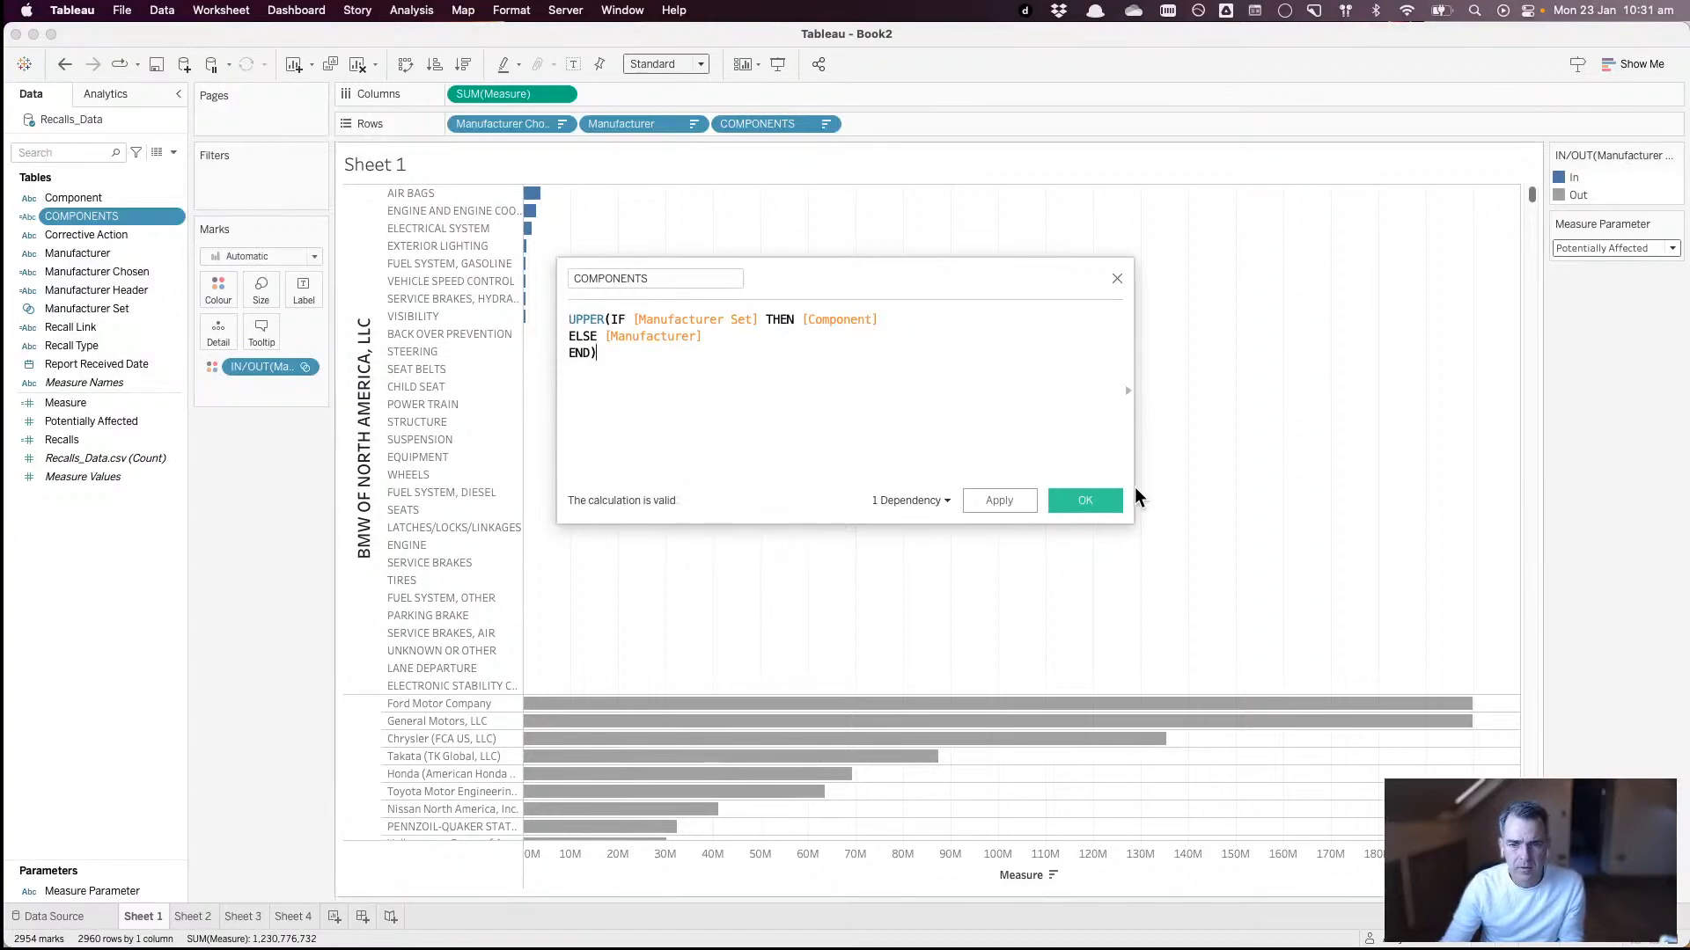
pyautogui.click(1084, 498)
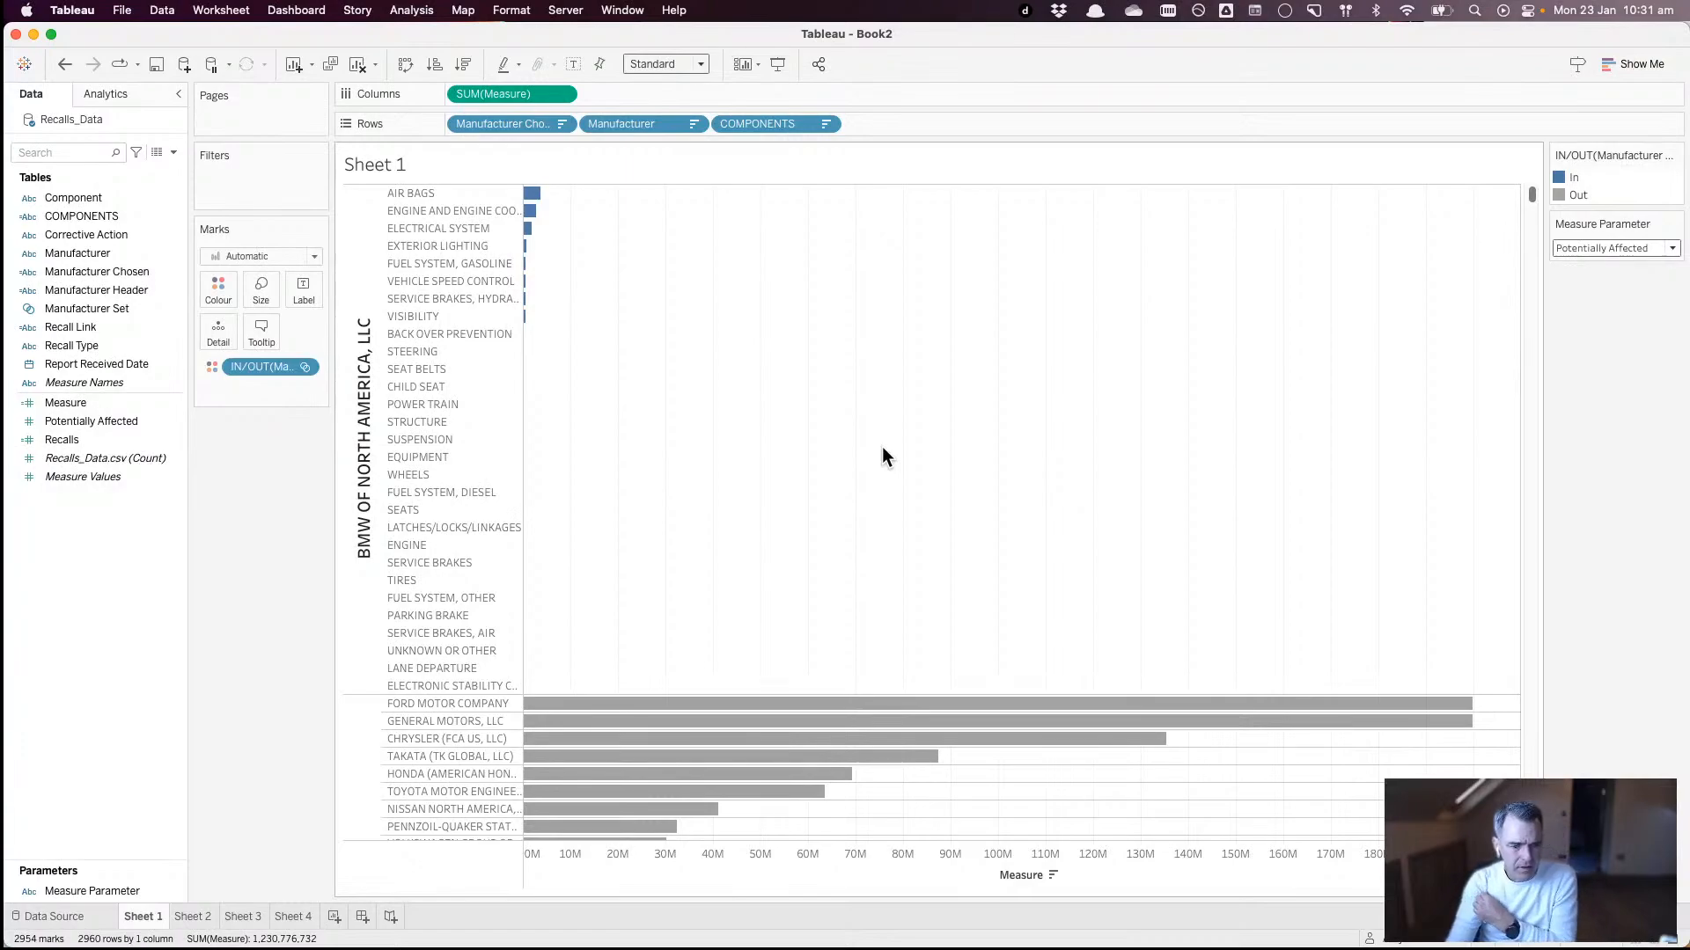
# - Create a new worksheet and show Recalls and Potentially Affected as text values in a table
pyautogui.click(334, 917)
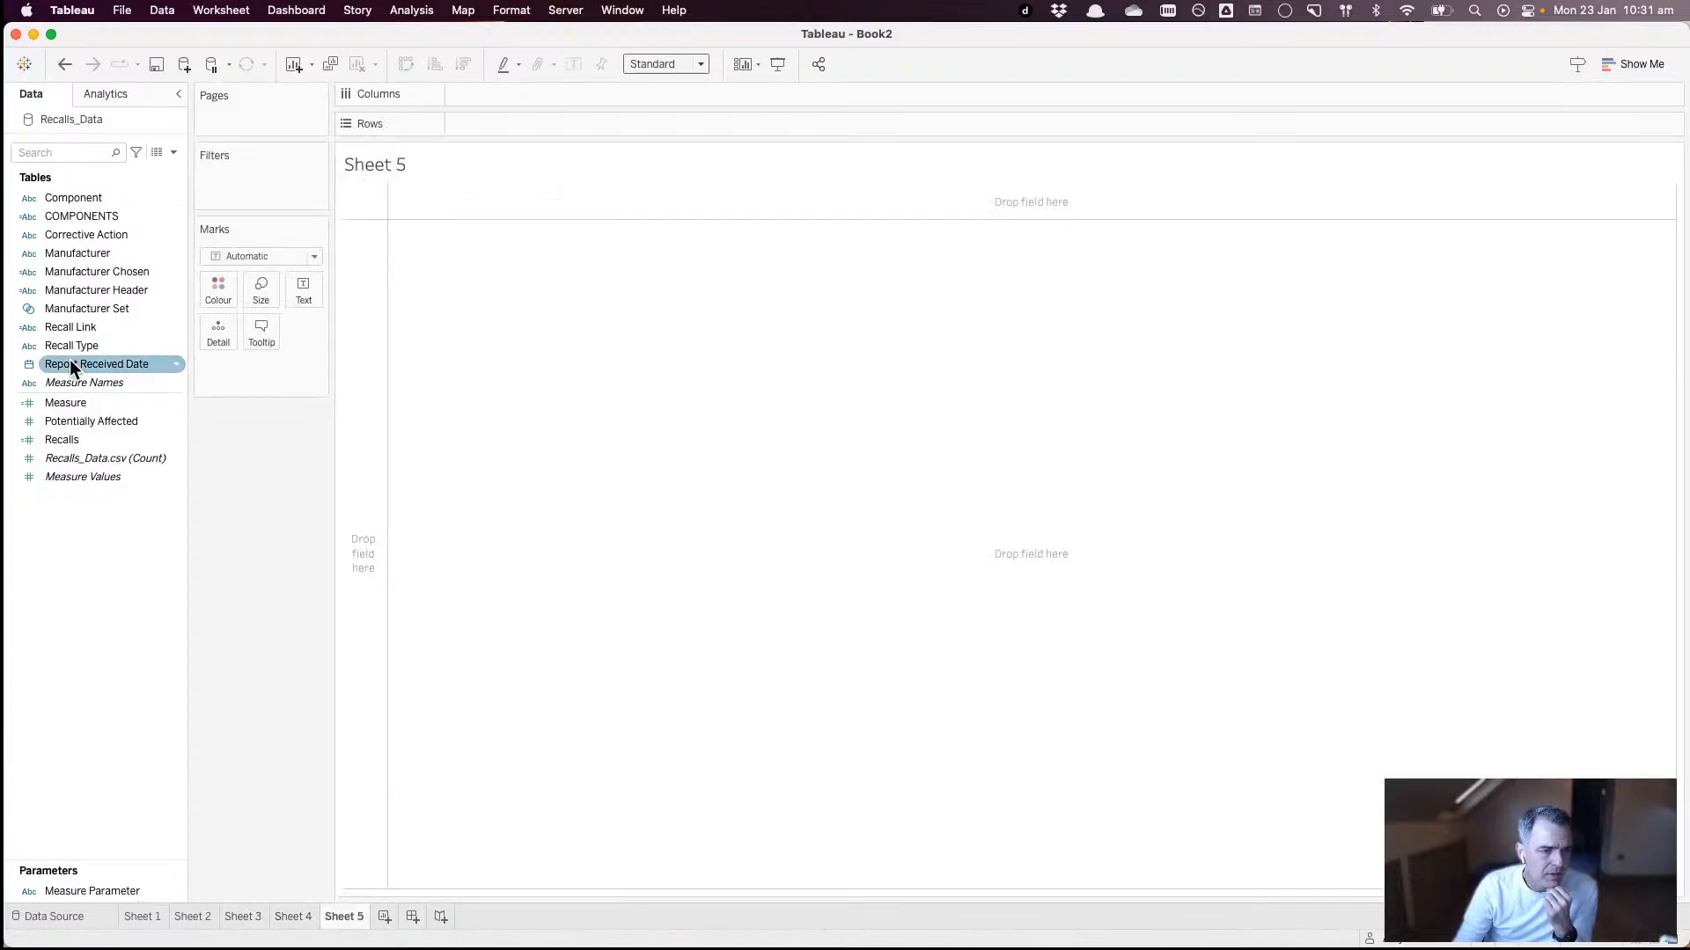
pyautogui.moveTo(93, 438); pyautogui.dragTo(309, 290)
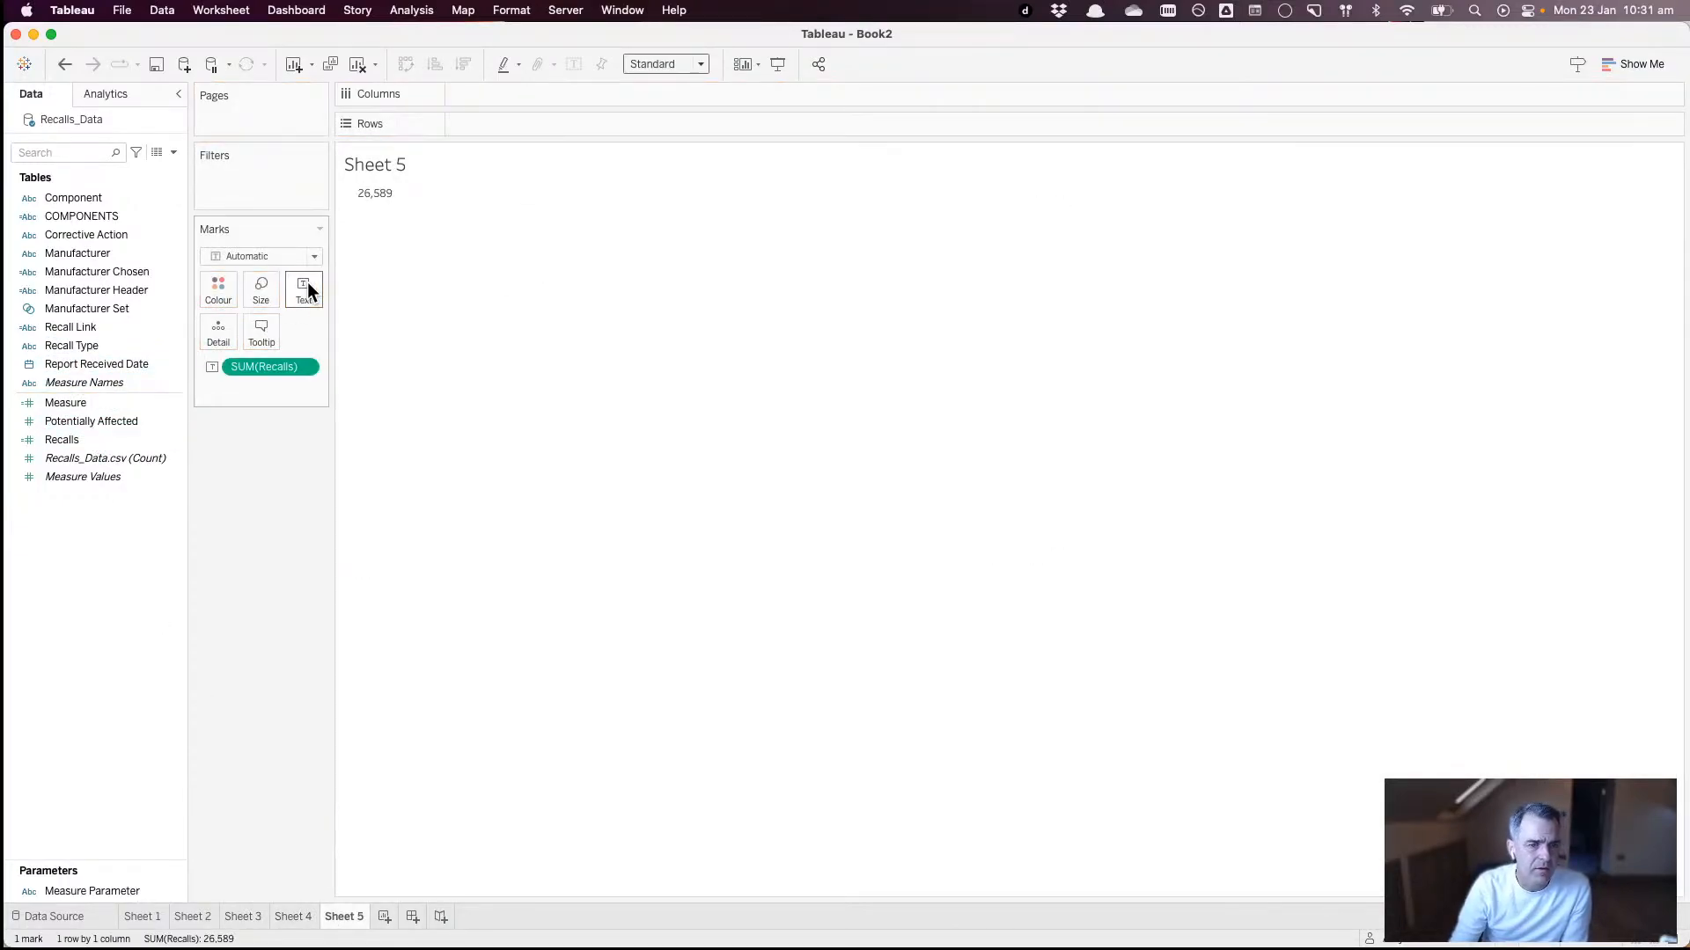
pyautogui.moveTo(84, 420); pyautogui.dragTo(362, 188)
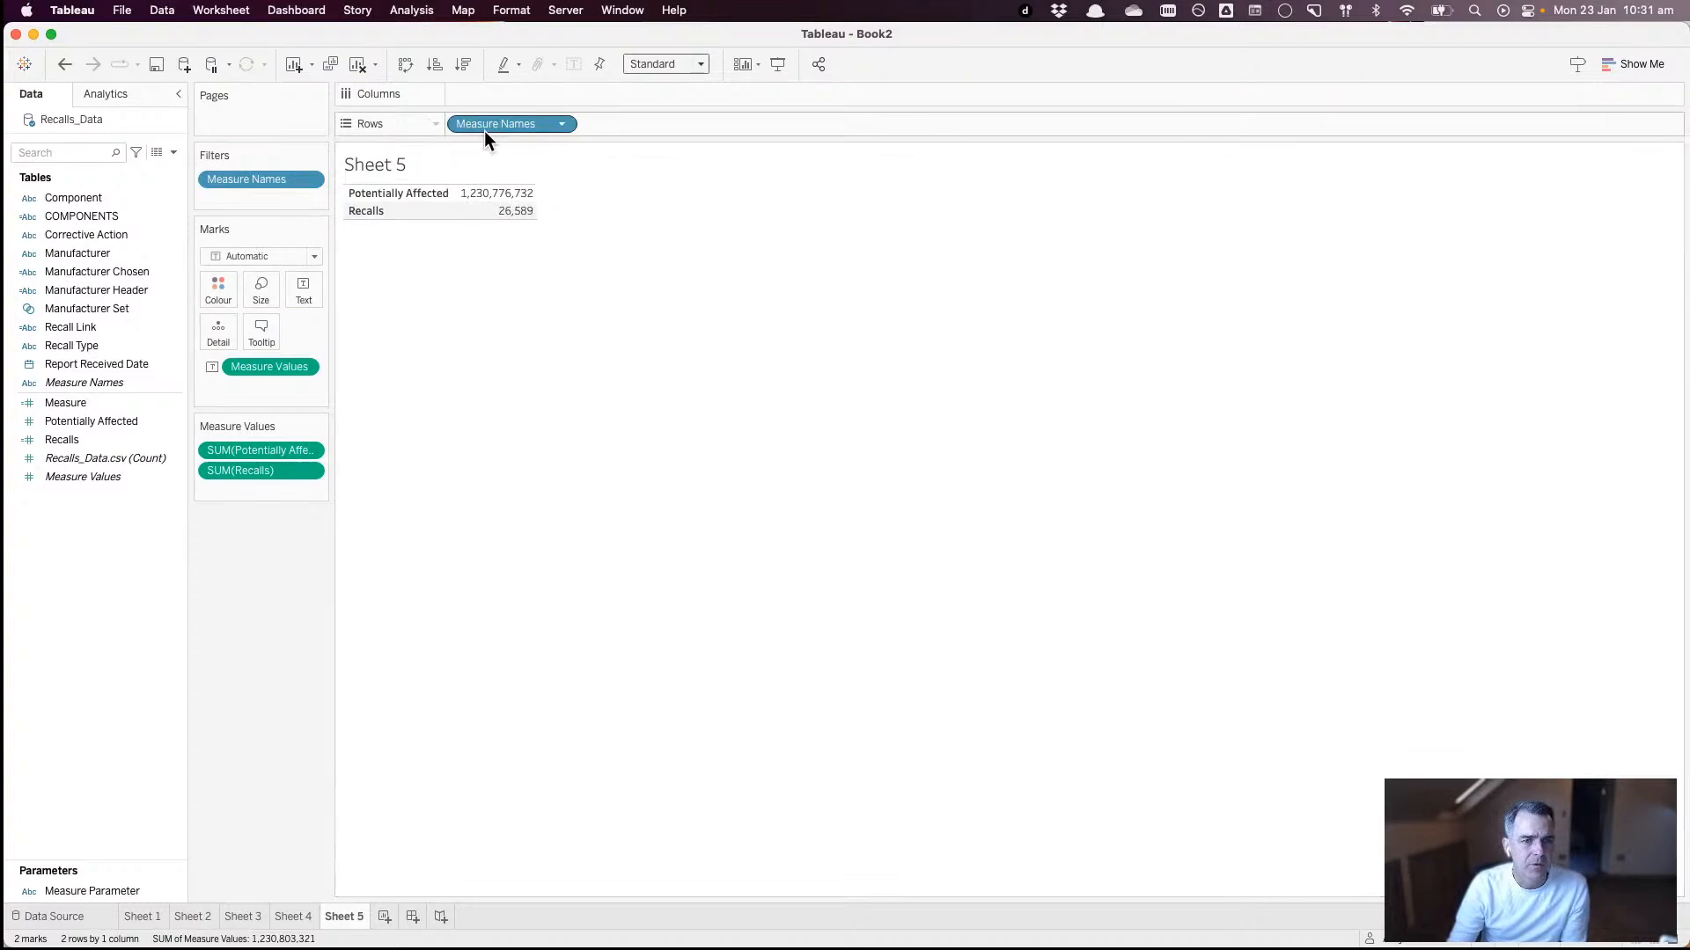
# - Move Measure Names from rows to columns and place Recalls before Potentially Affected
pyautogui.moveTo(484, 126); pyautogui.dragTo(490, 109)
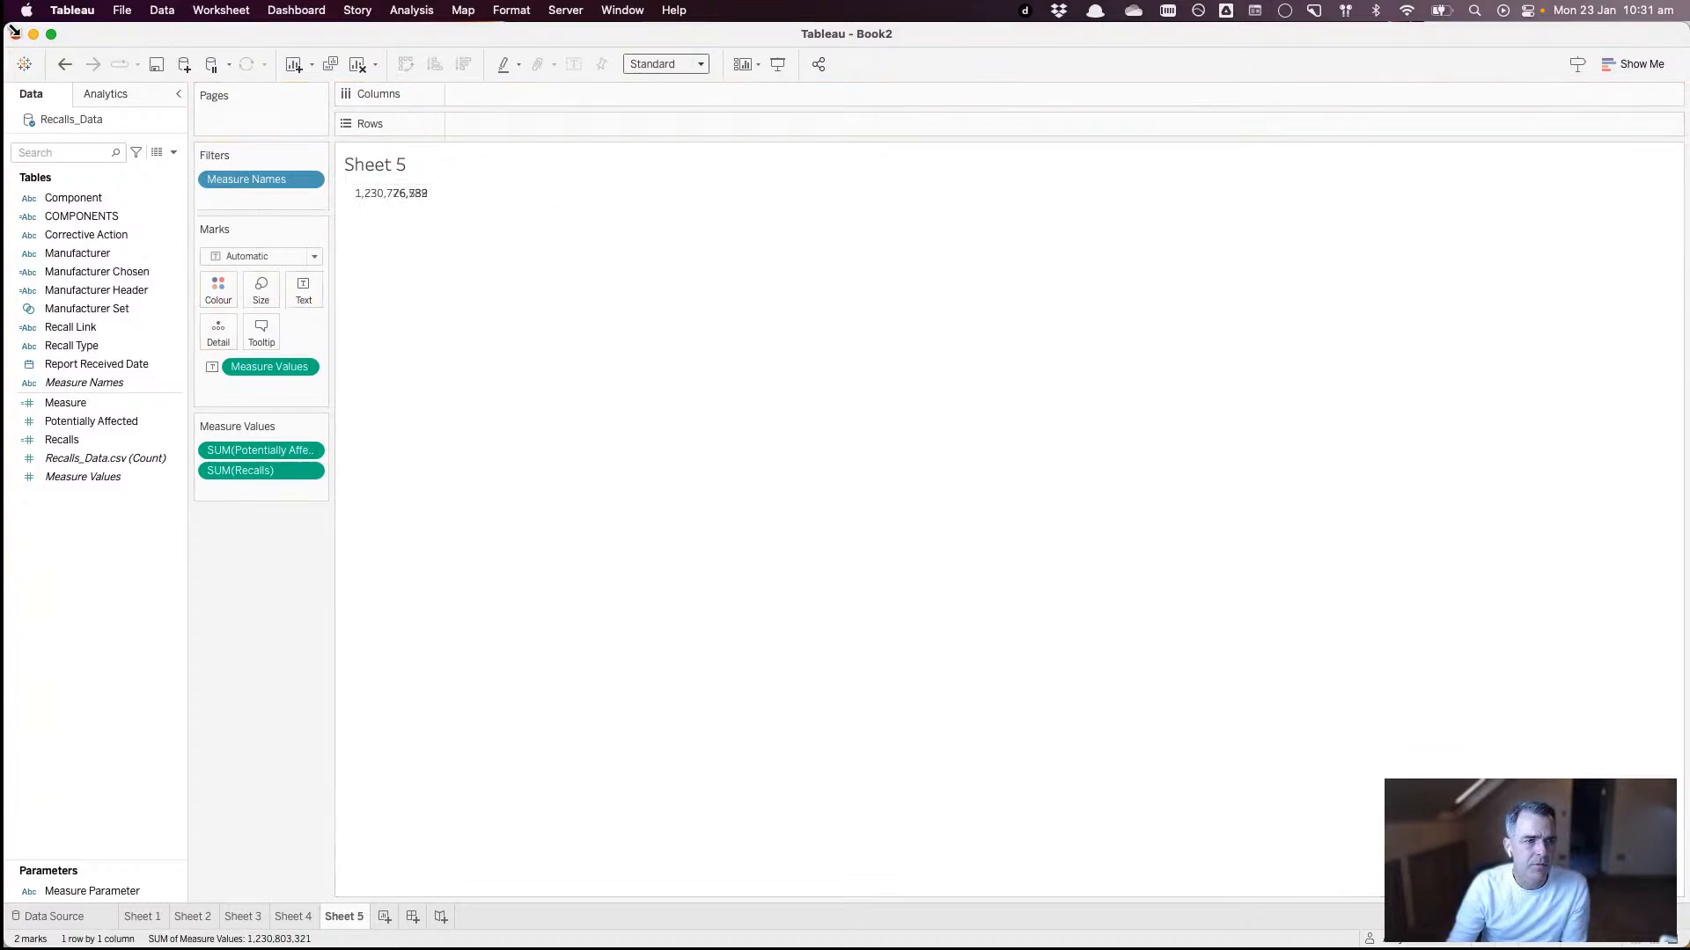
pyautogui.click(64, 63)
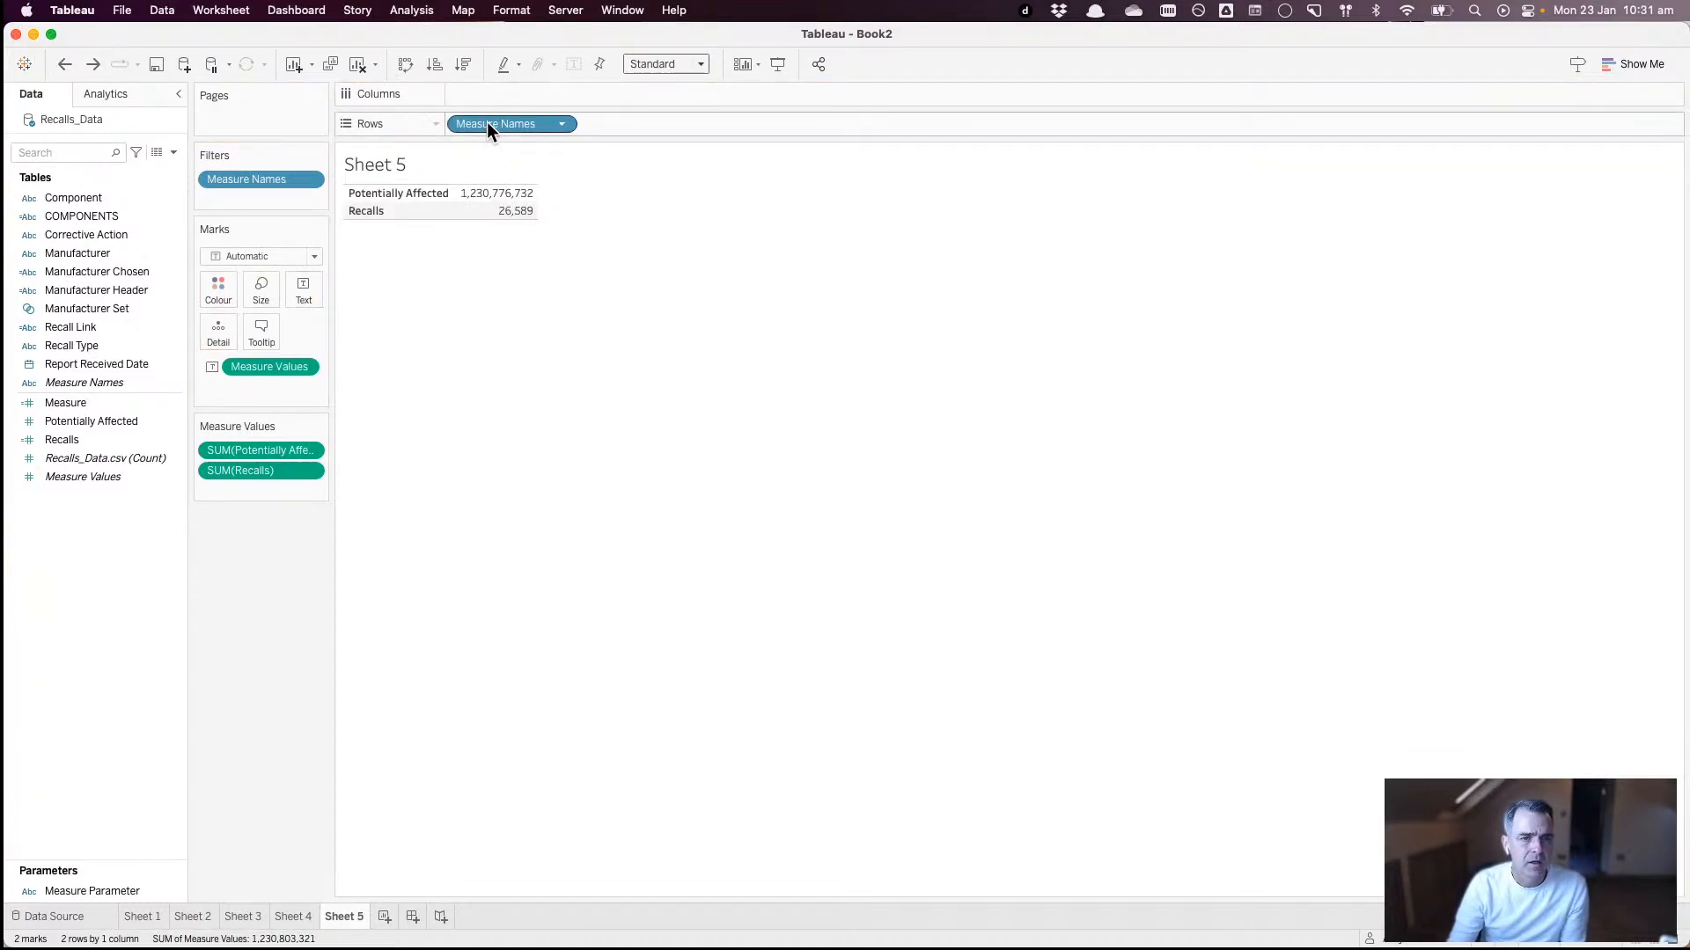
pyautogui.moveTo(488, 121); pyautogui.dragTo(484, 97)
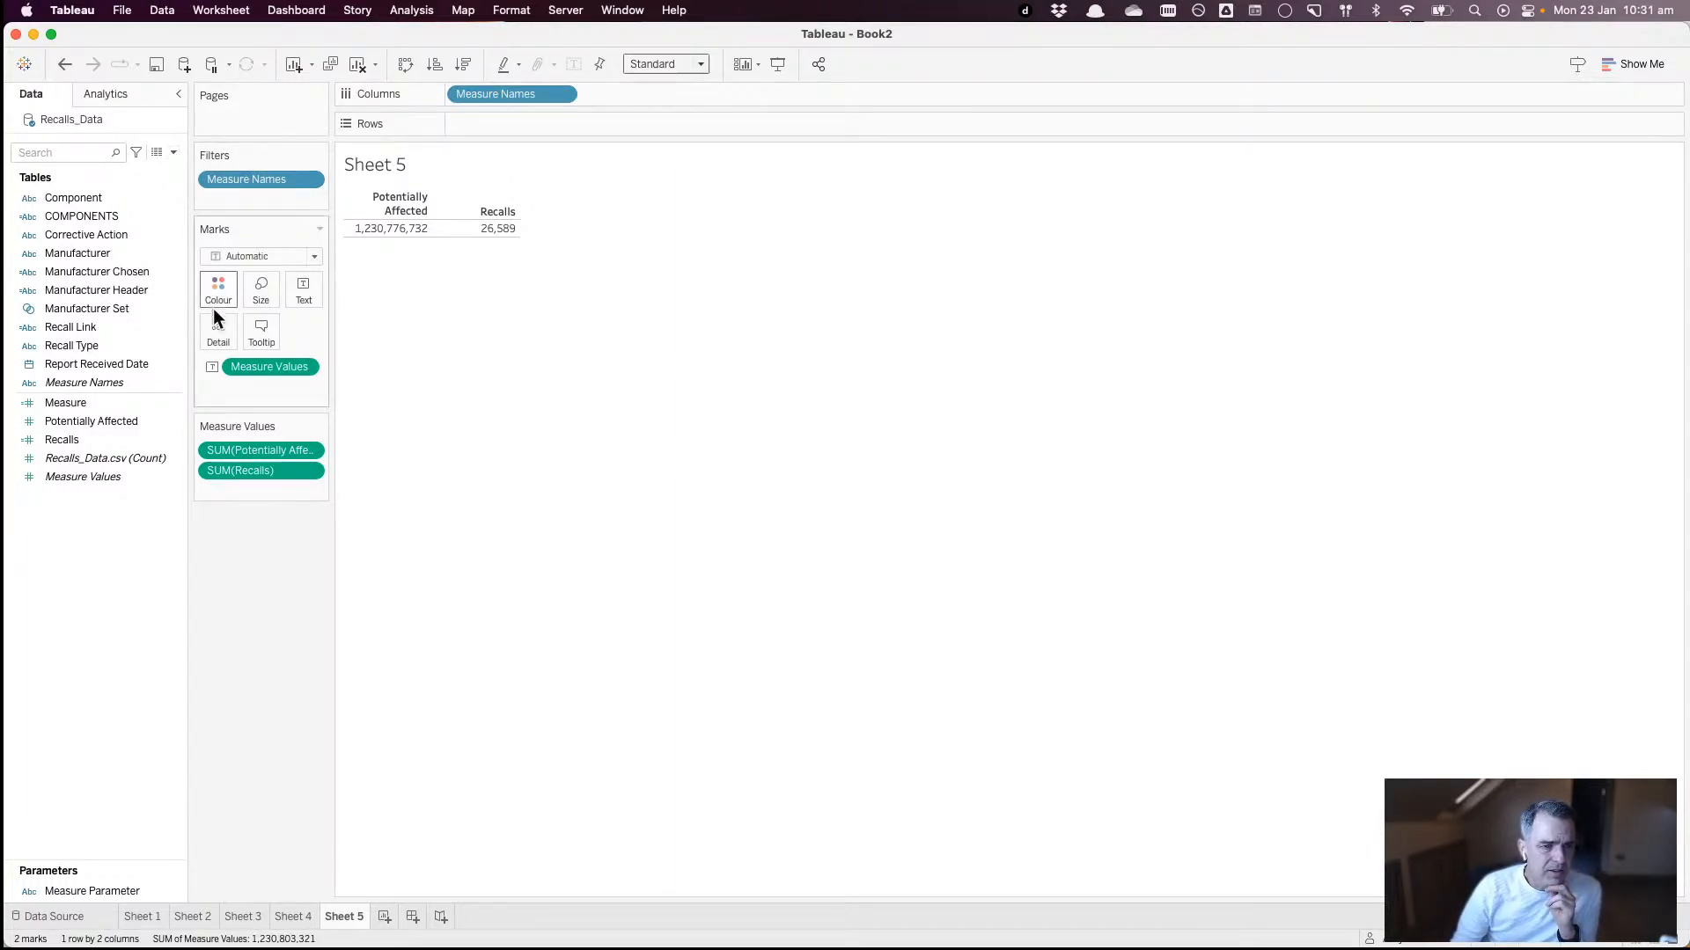
pyautogui.moveTo(250, 449); pyautogui.dragTo(250, 483)
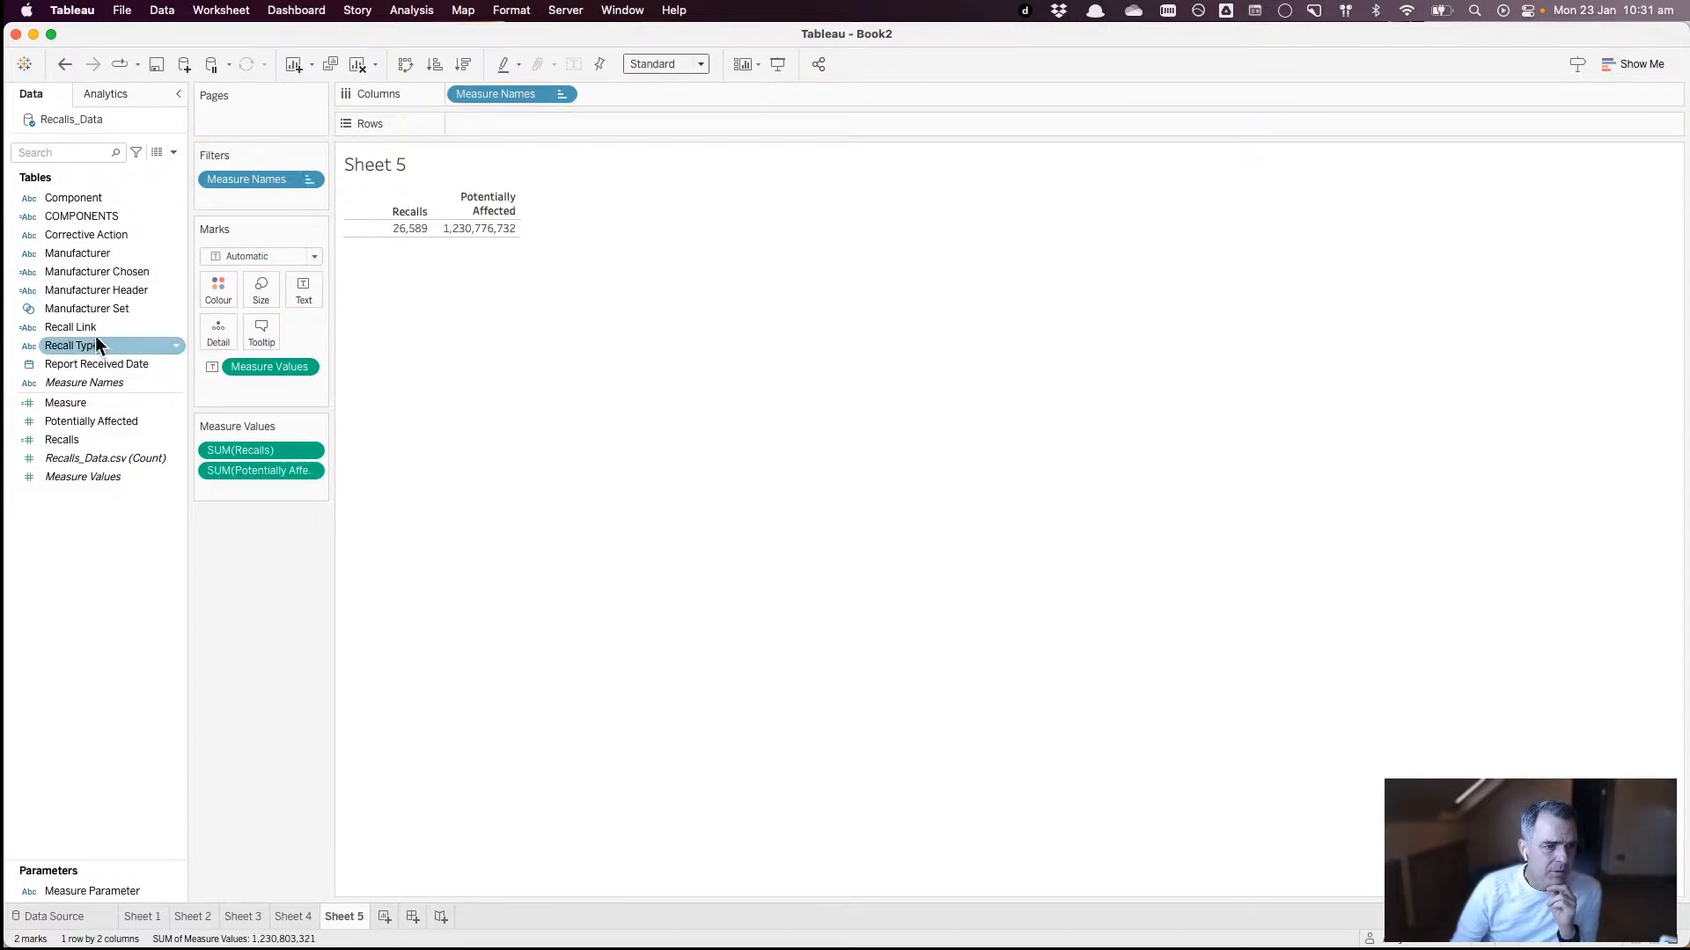
# - Add Measure Names to the text marks and place Measure Values on the line above Measure Names in the label
pyautogui.moveTo(97, 382); pyautogui.dragTo(290, 289)
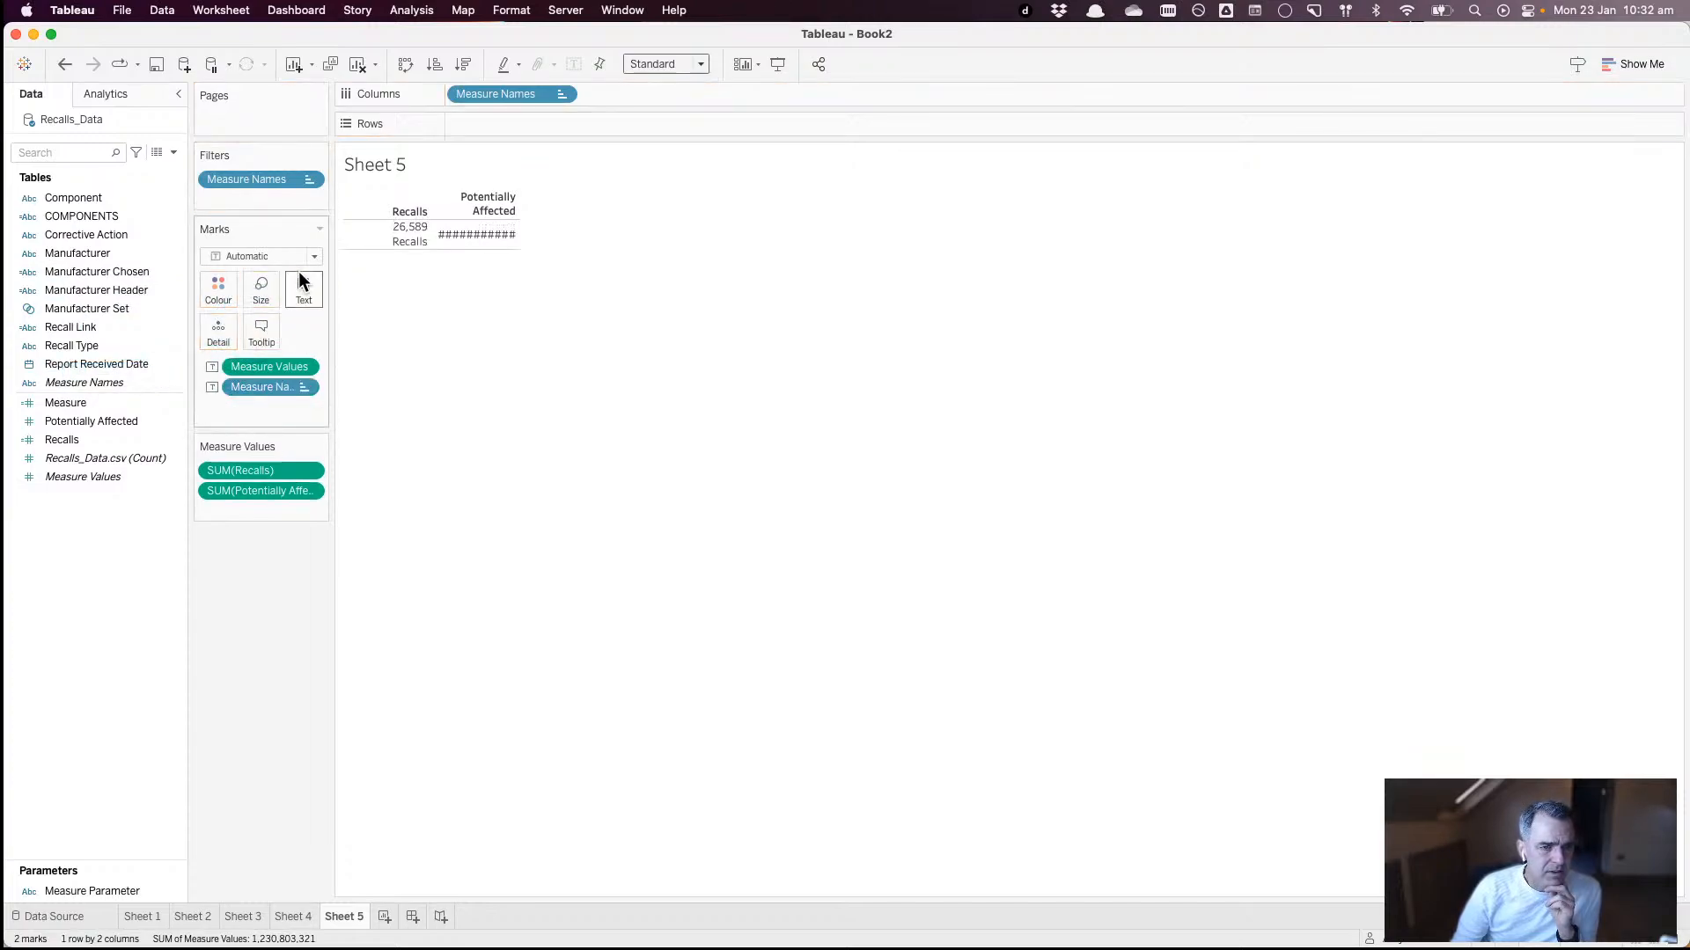
pyautogui.click(303, 288)
pyautogui.click(461, 330)
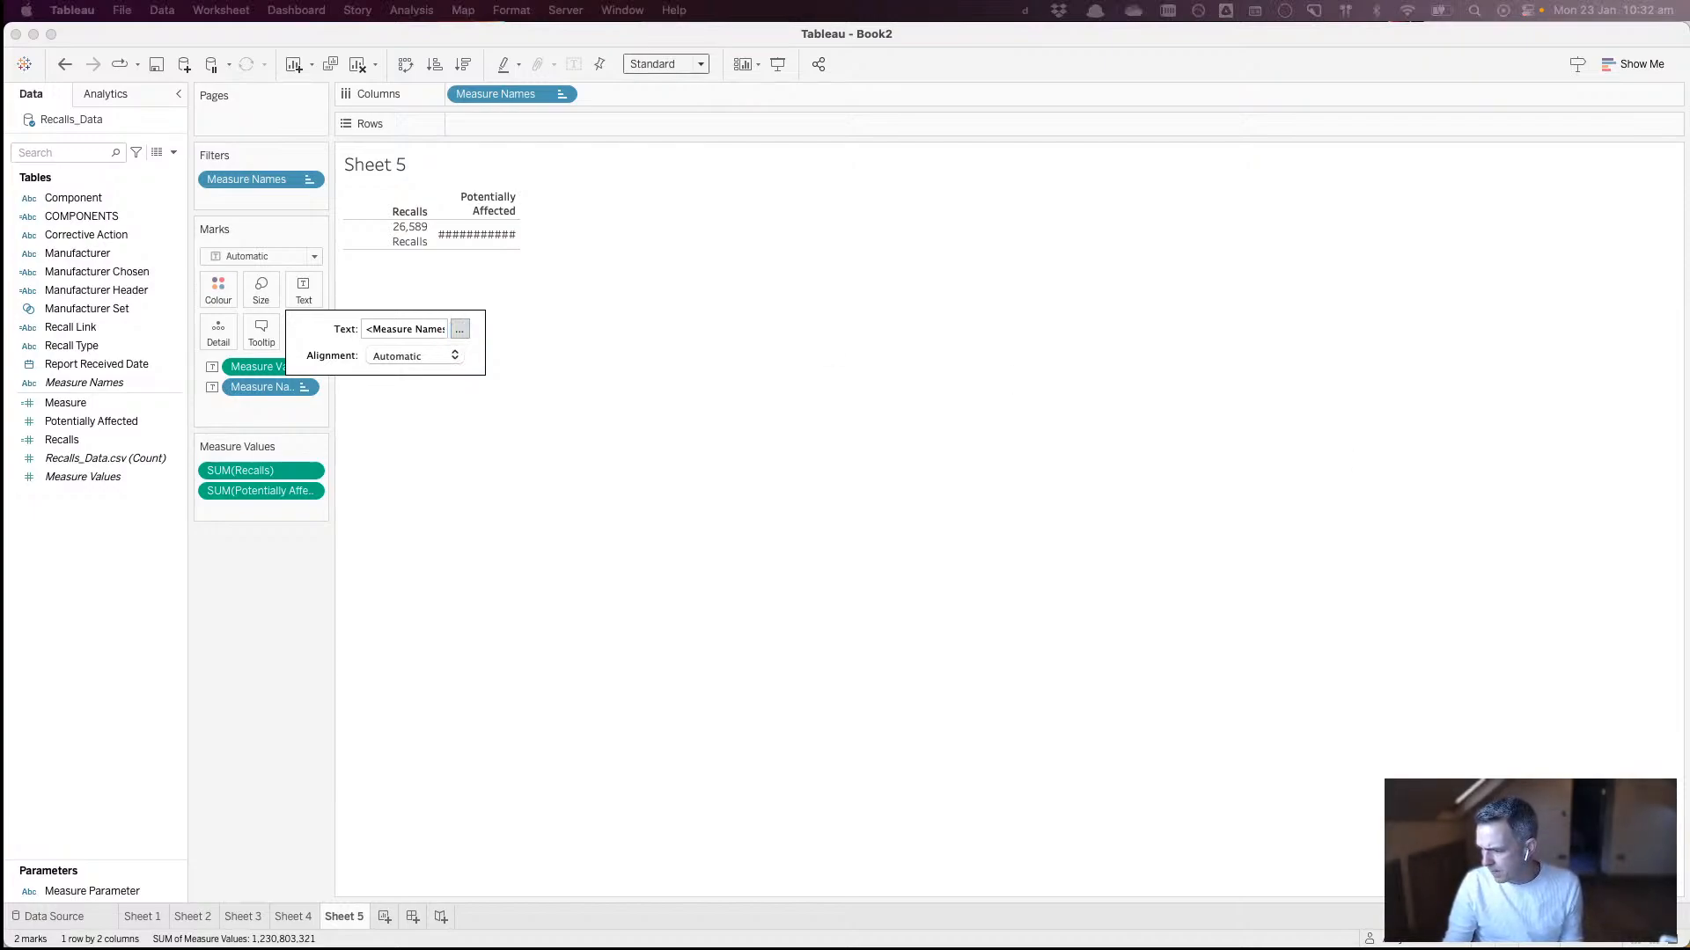
pyautogui.moveTo(972, 96); pyautogui.dragTo(737, 204)
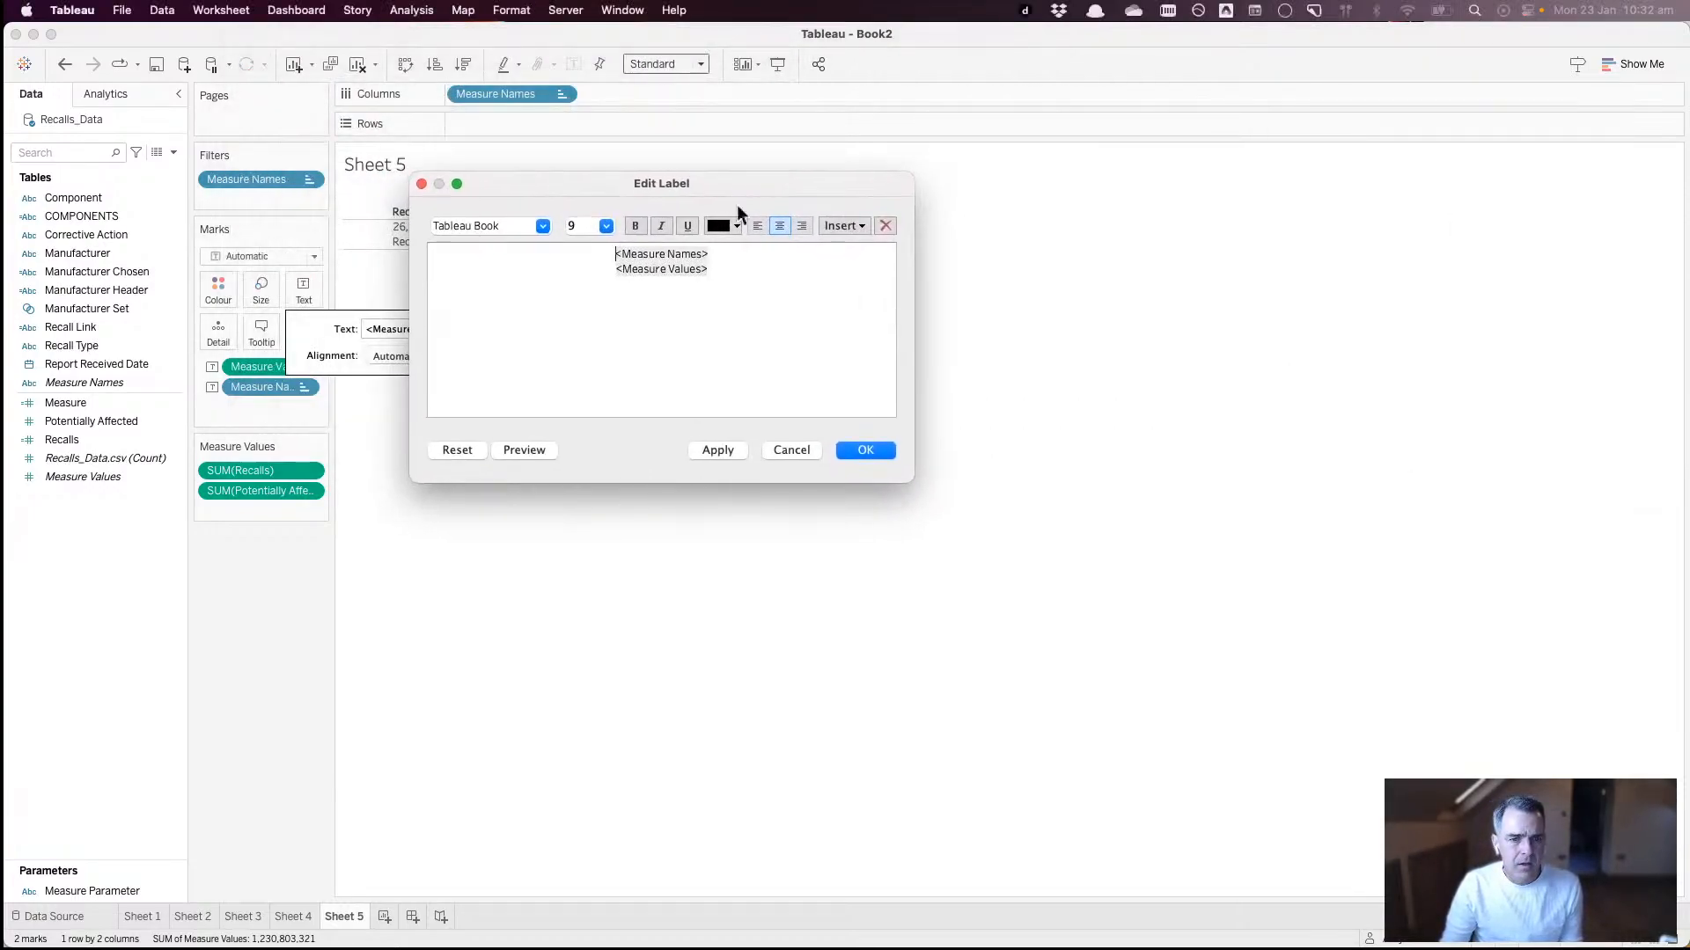
pyautogui.click(751, 264)
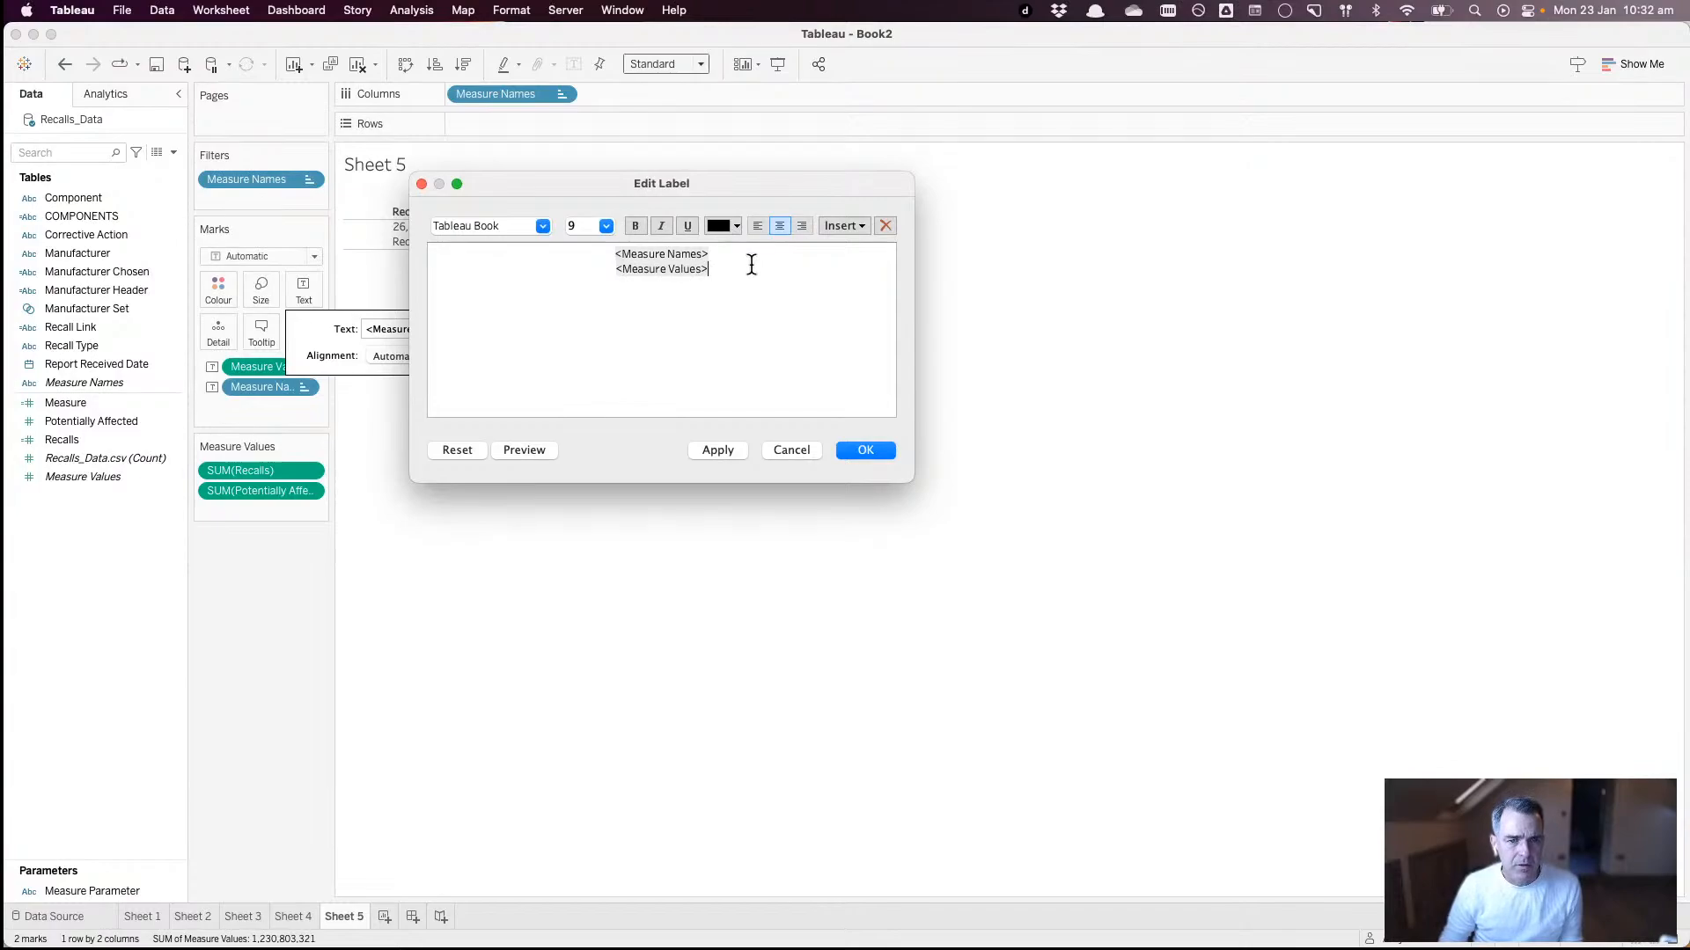
pyautogui.doubleClick(751, 265)
pyautogui.press('super+x')
pyautogui.press('Up')
pyautogui.press('Left')
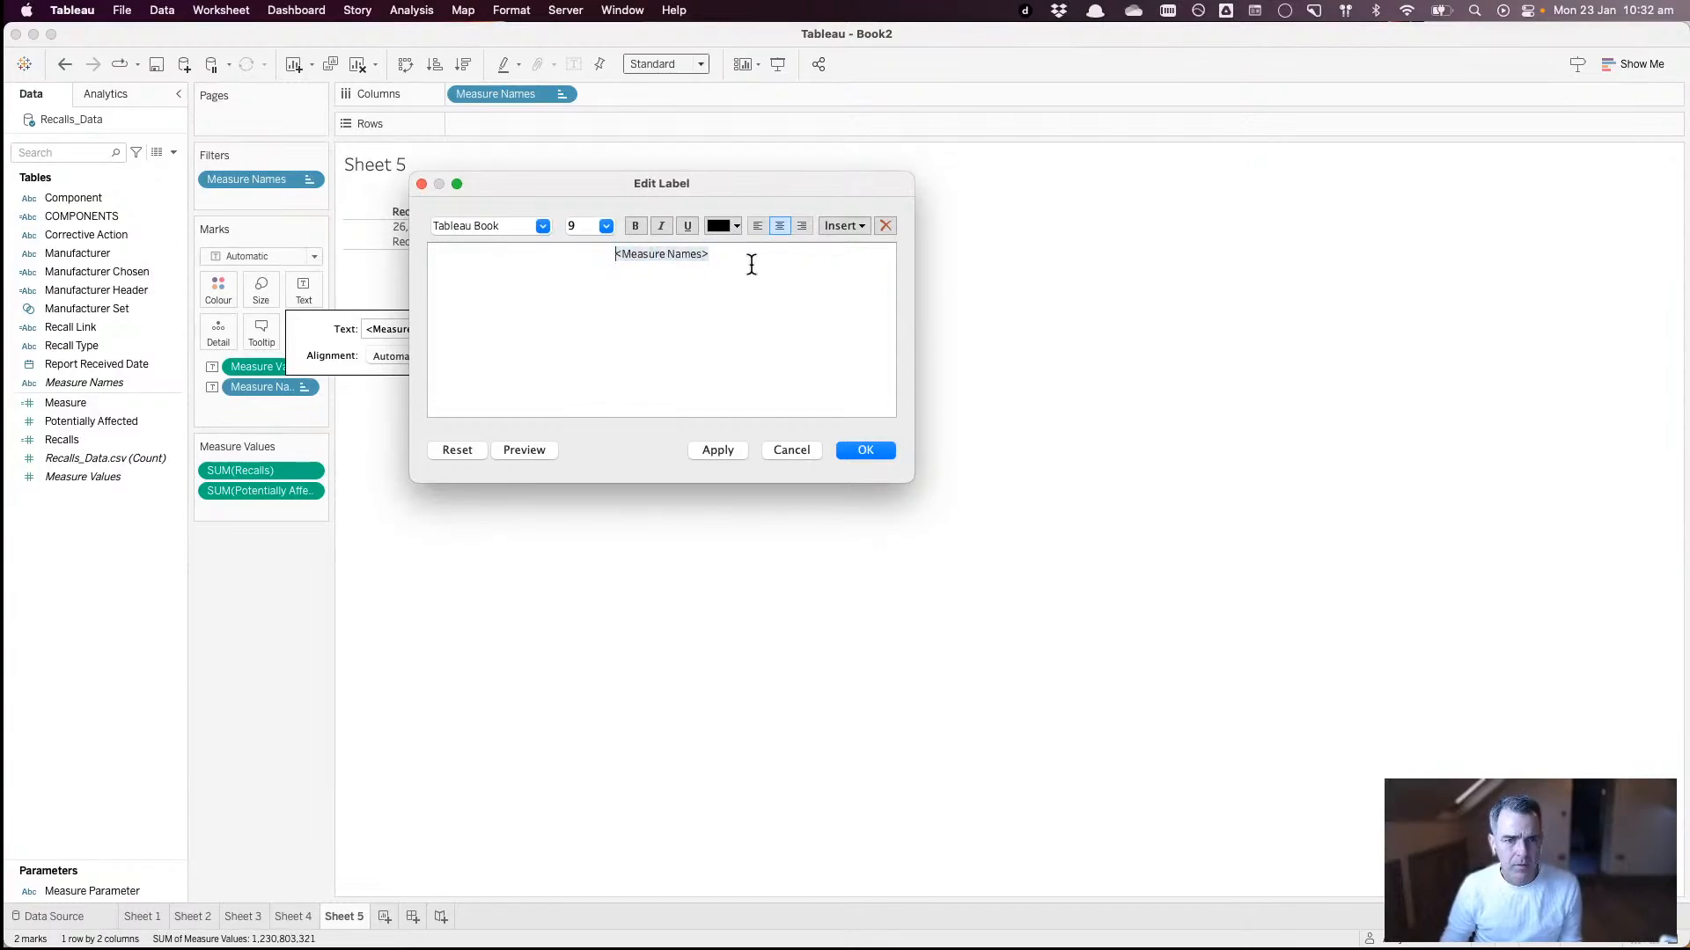
pyautogui.press('super+v')
pyautogui.press('Return')
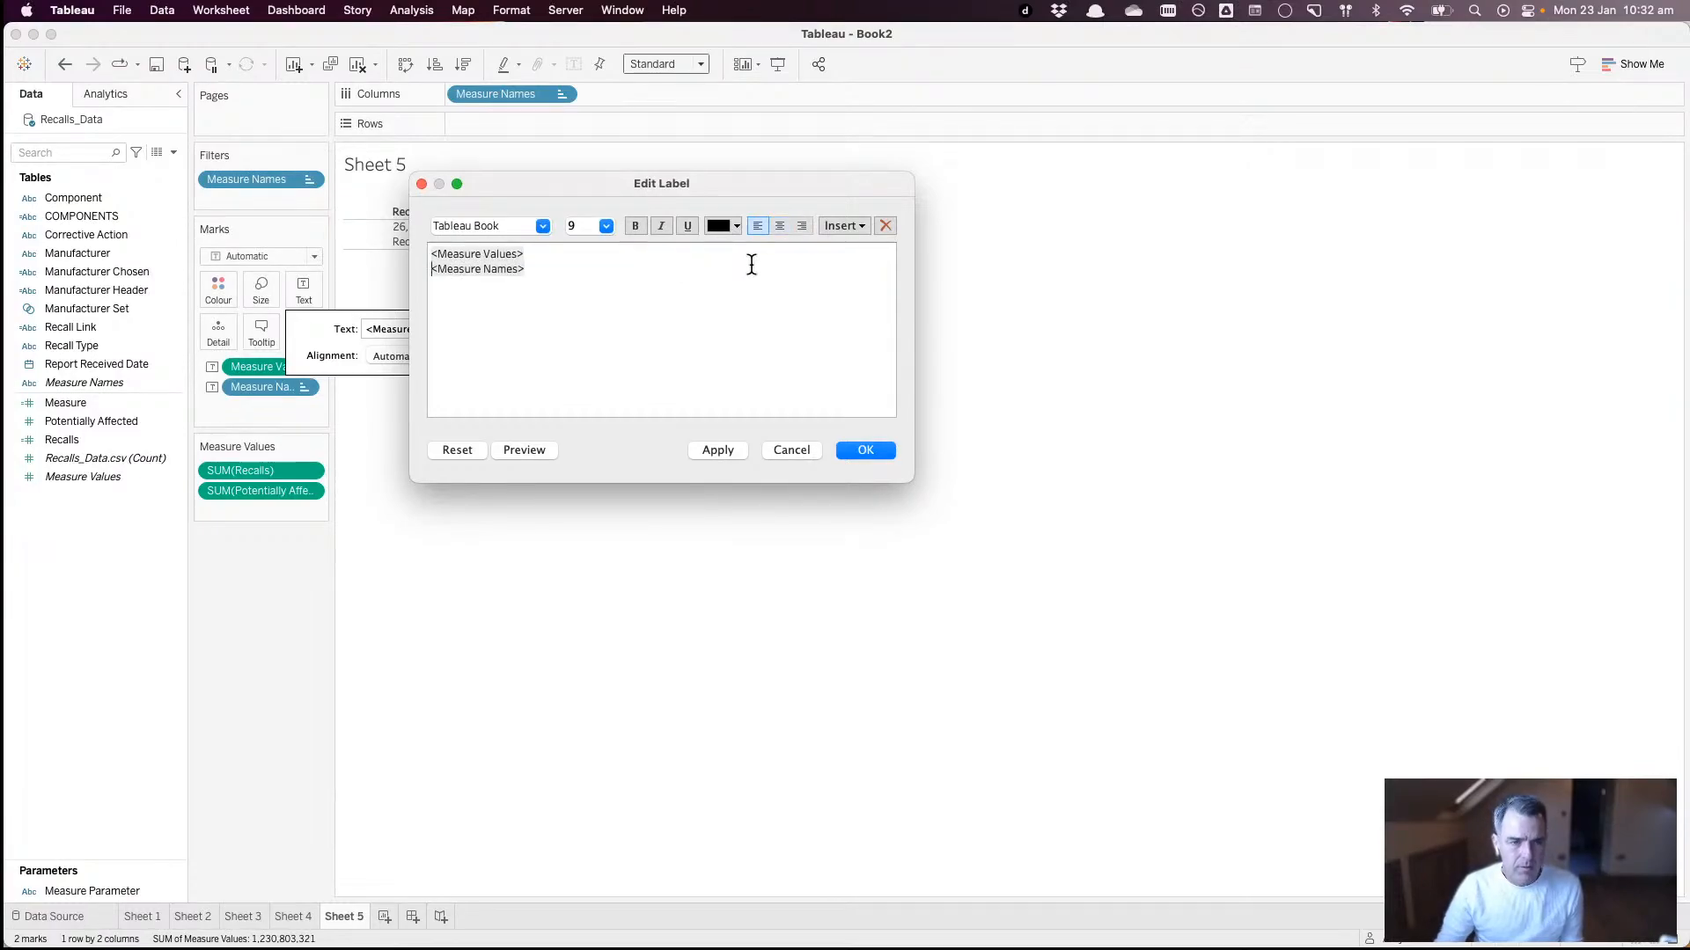
# - Centre both the Measure Values and Measure Names lines of the label
pyautogui.press('super+a')
pyautogui.click(780, 225)
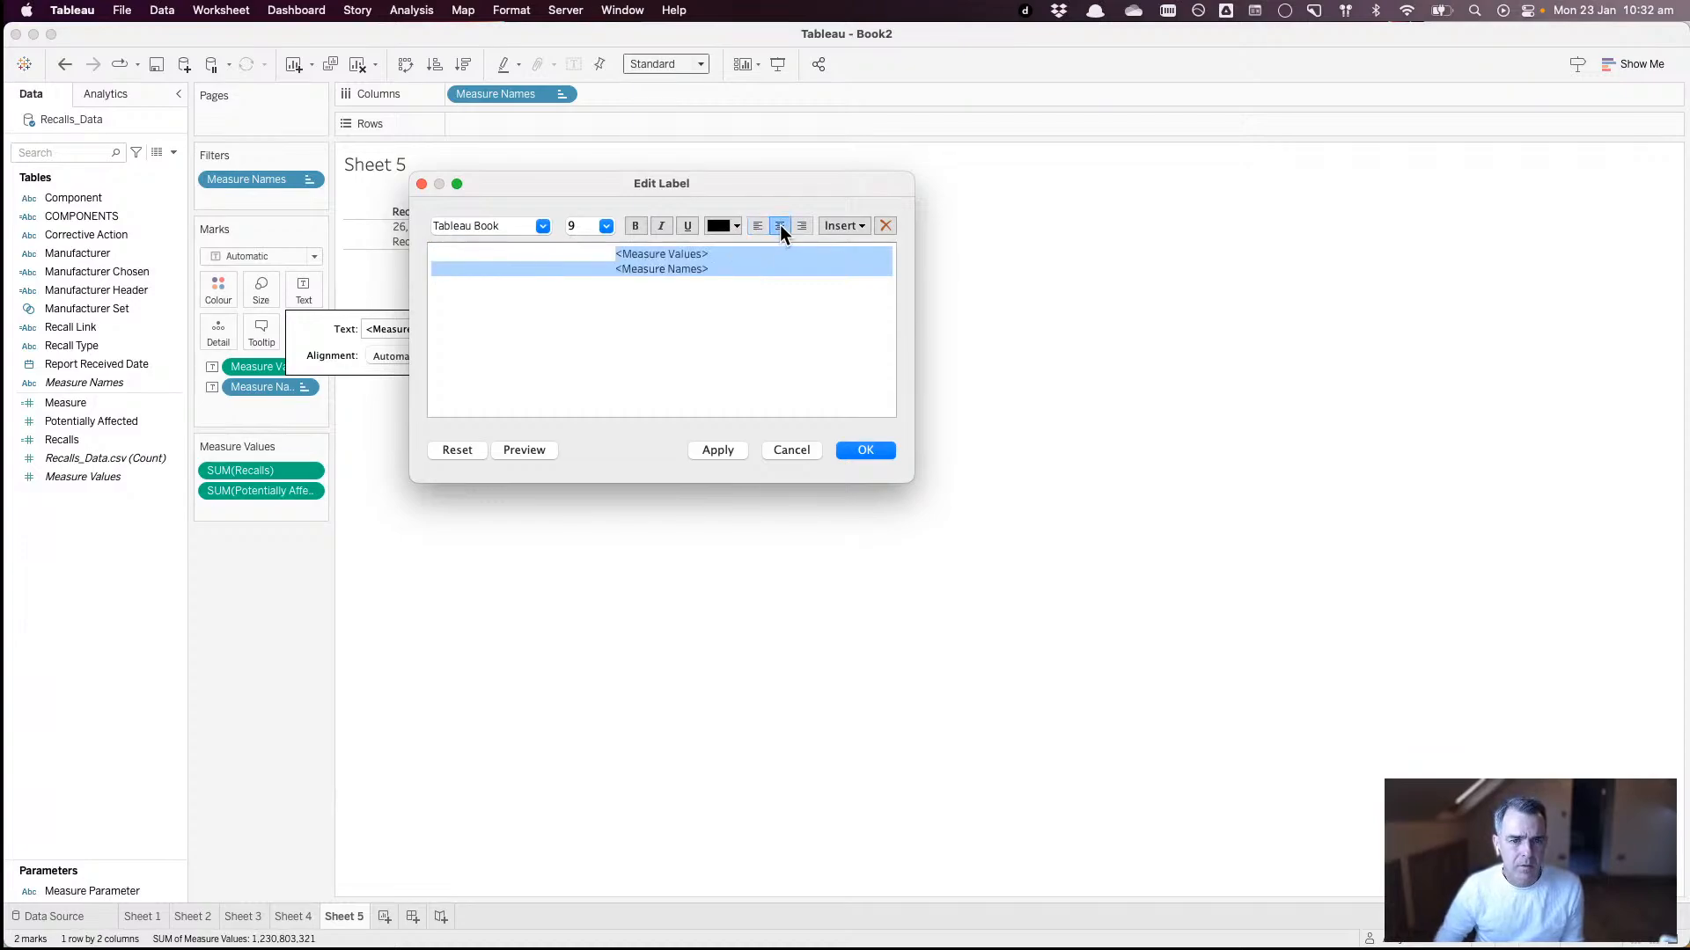
pyautogui.press('Up')
pyautogui.press('Right')
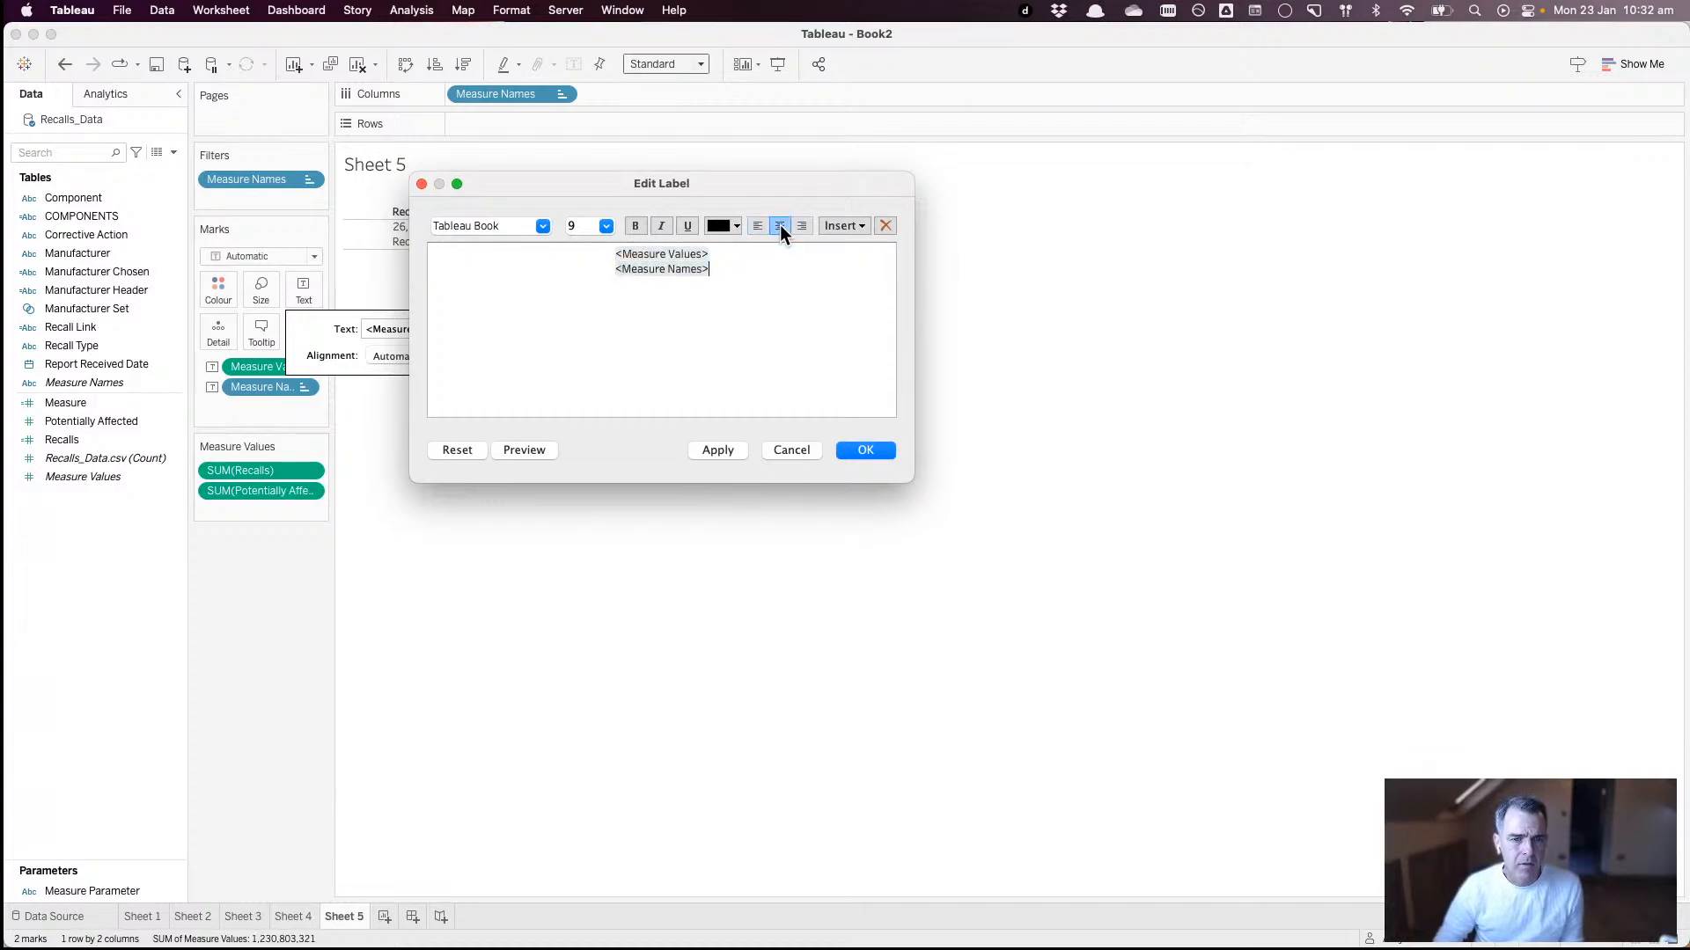
# - Format Measure Values in the label as bold text with font size 26
pyautogui.press('super+a')
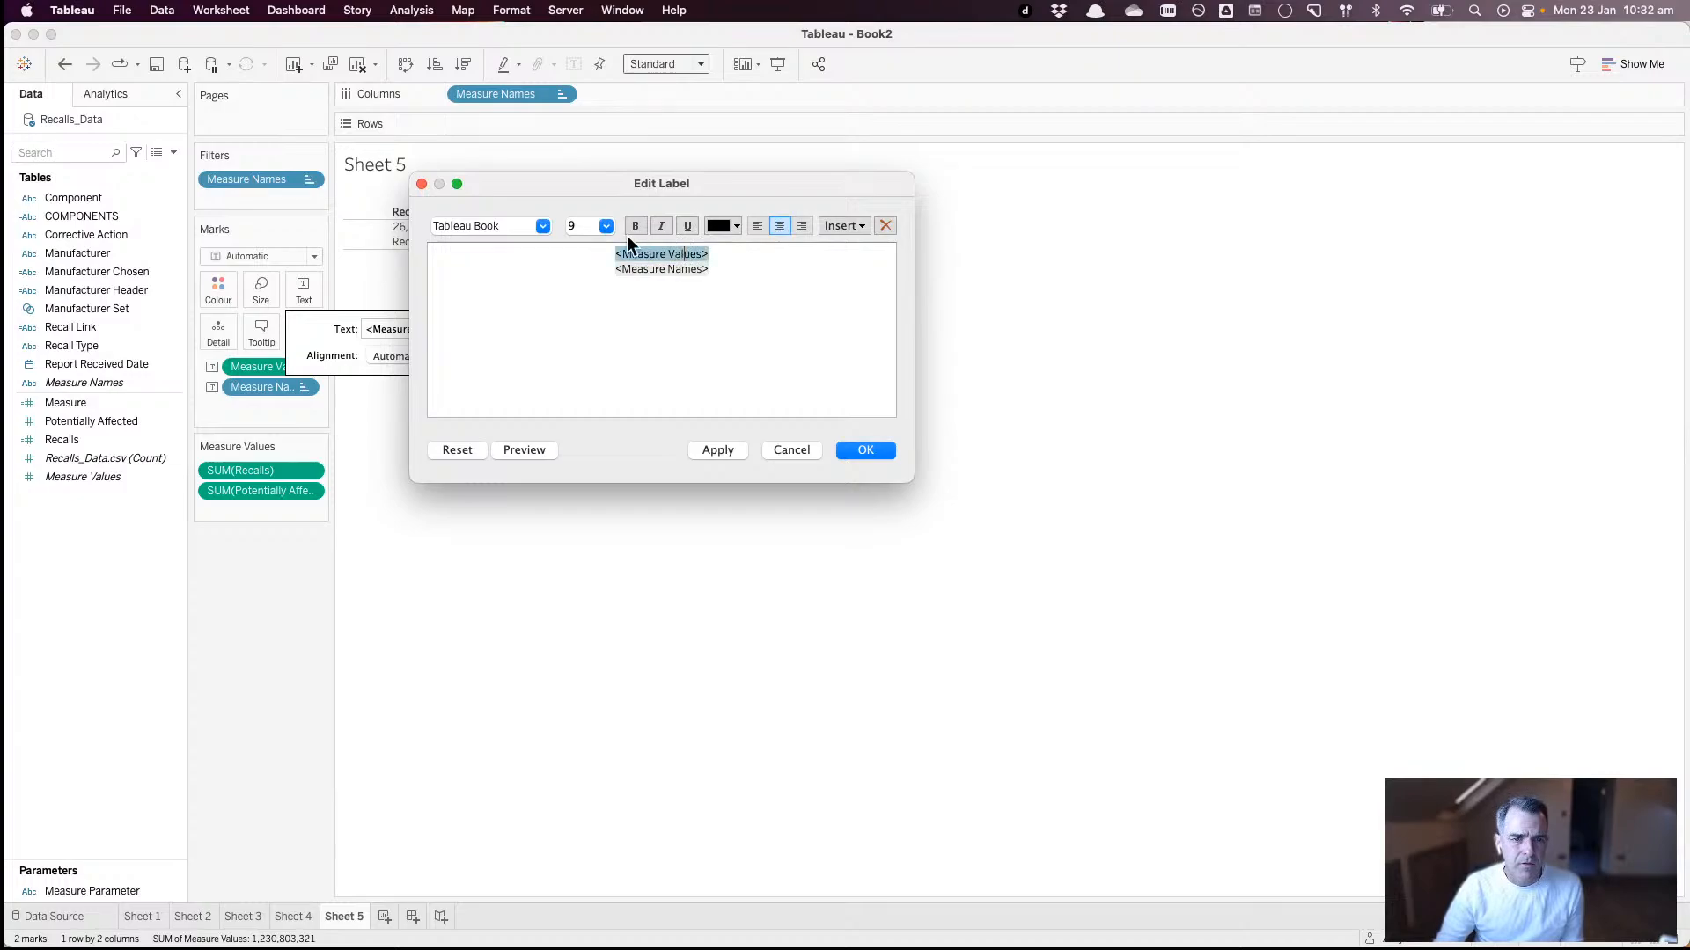
pyautogui.click(606, 226)
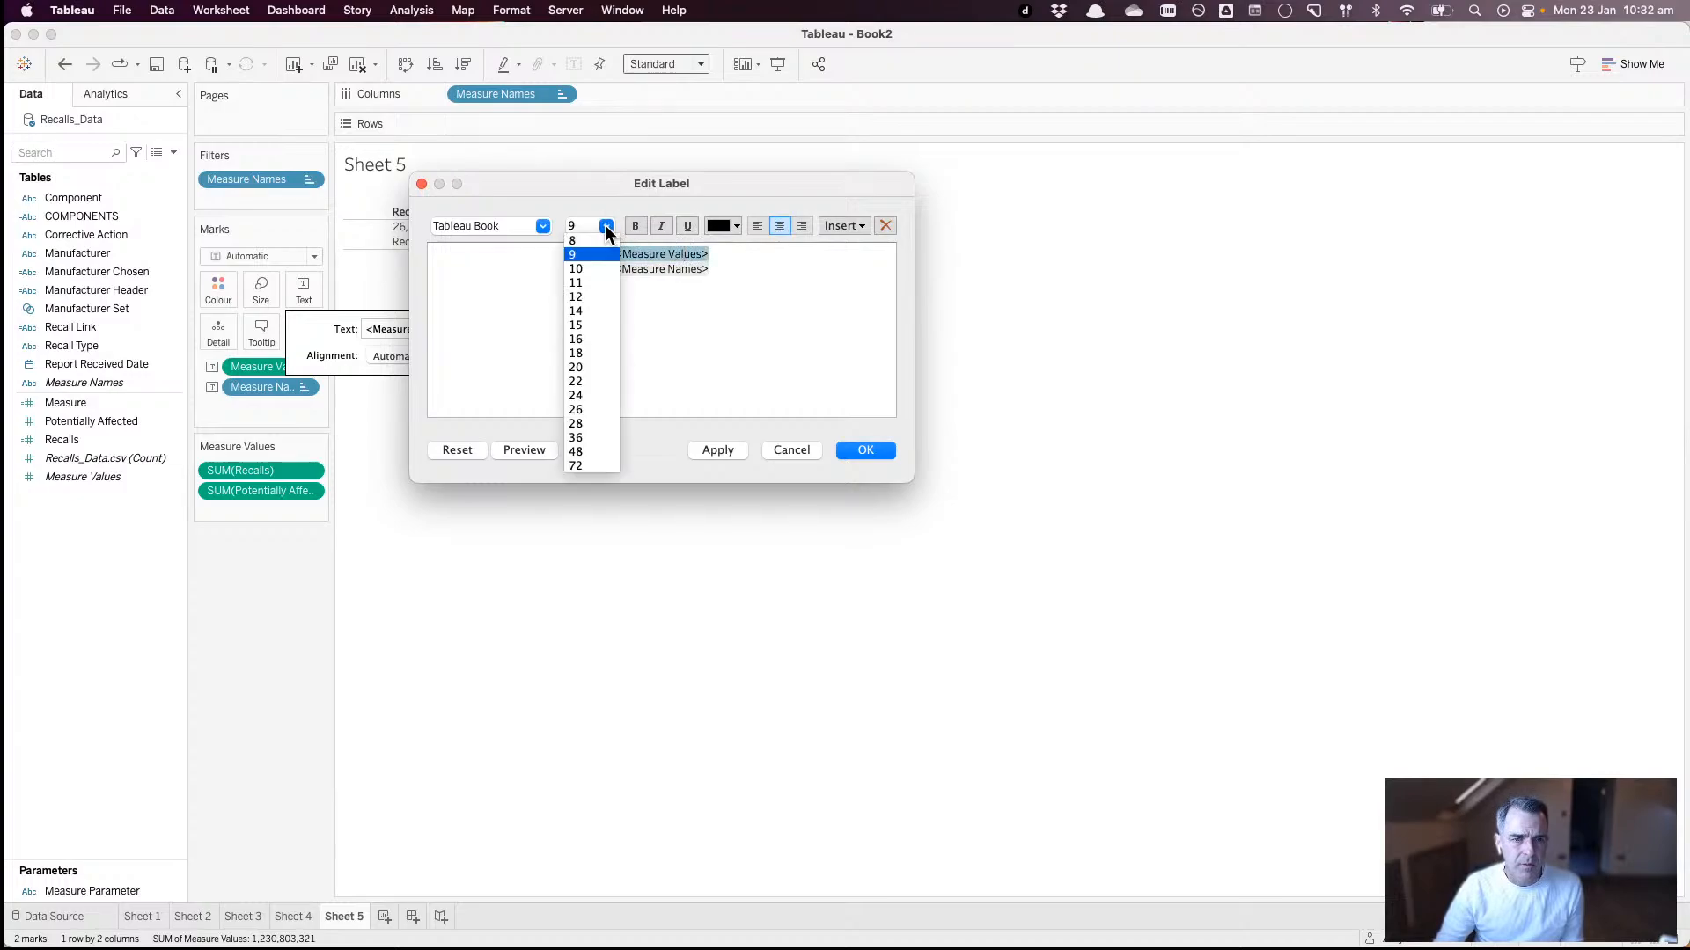
pyautogui.click(603, 353)
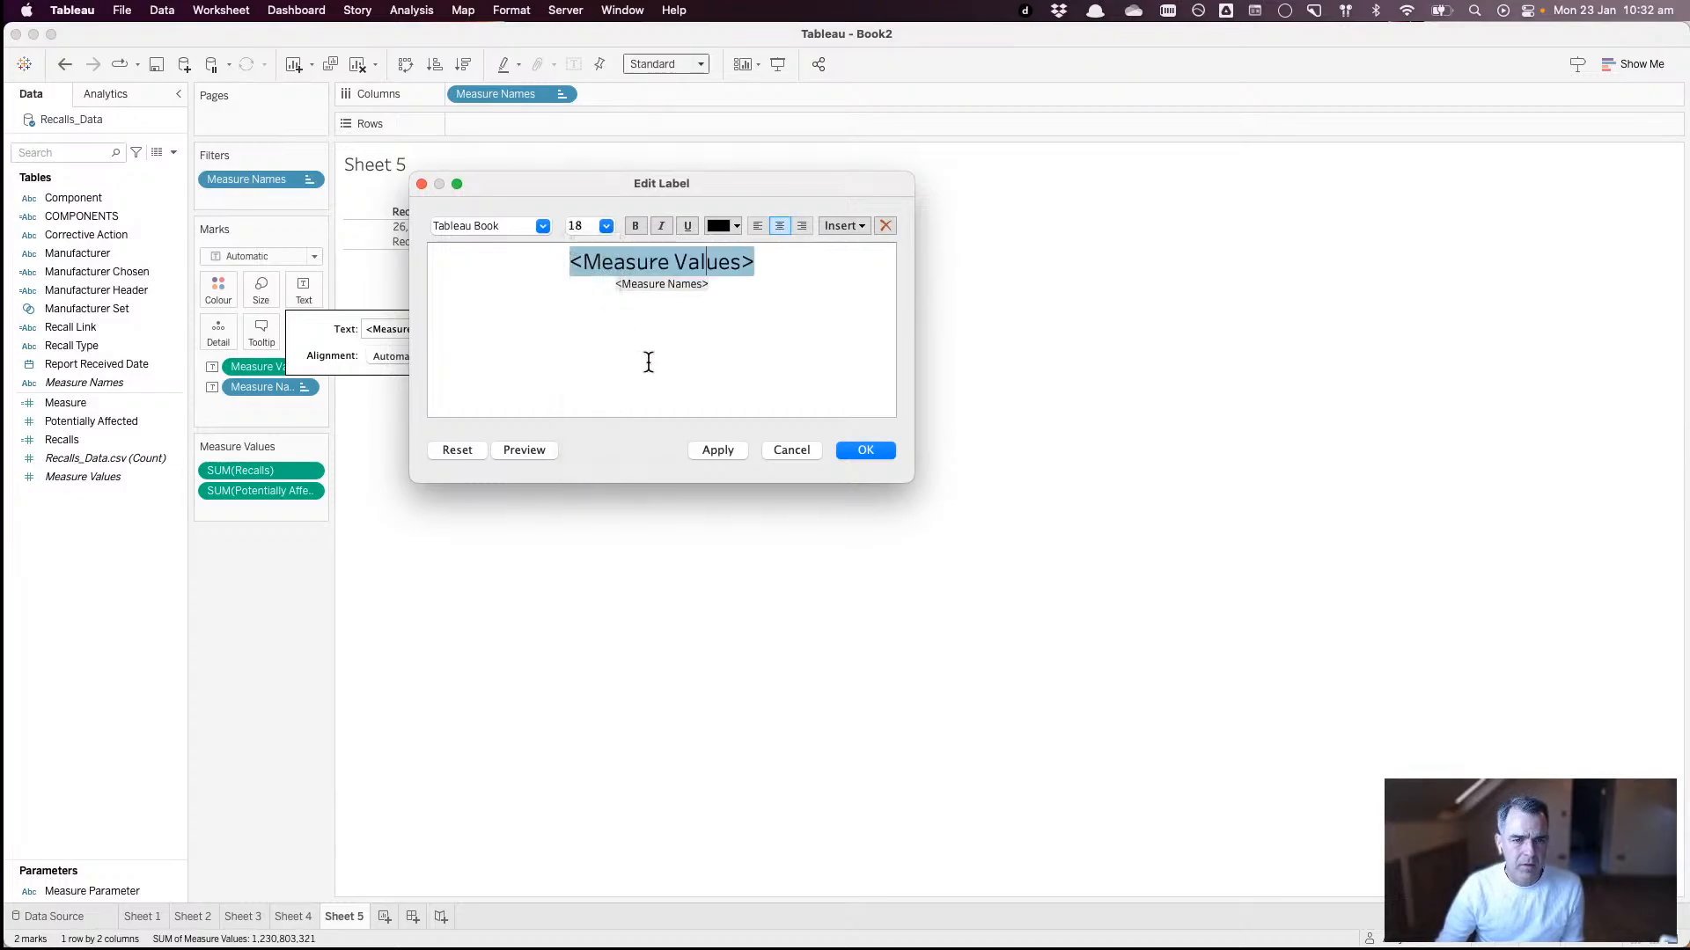
pyautogui.click(635, 229)
pyautogui.click(607, 227)
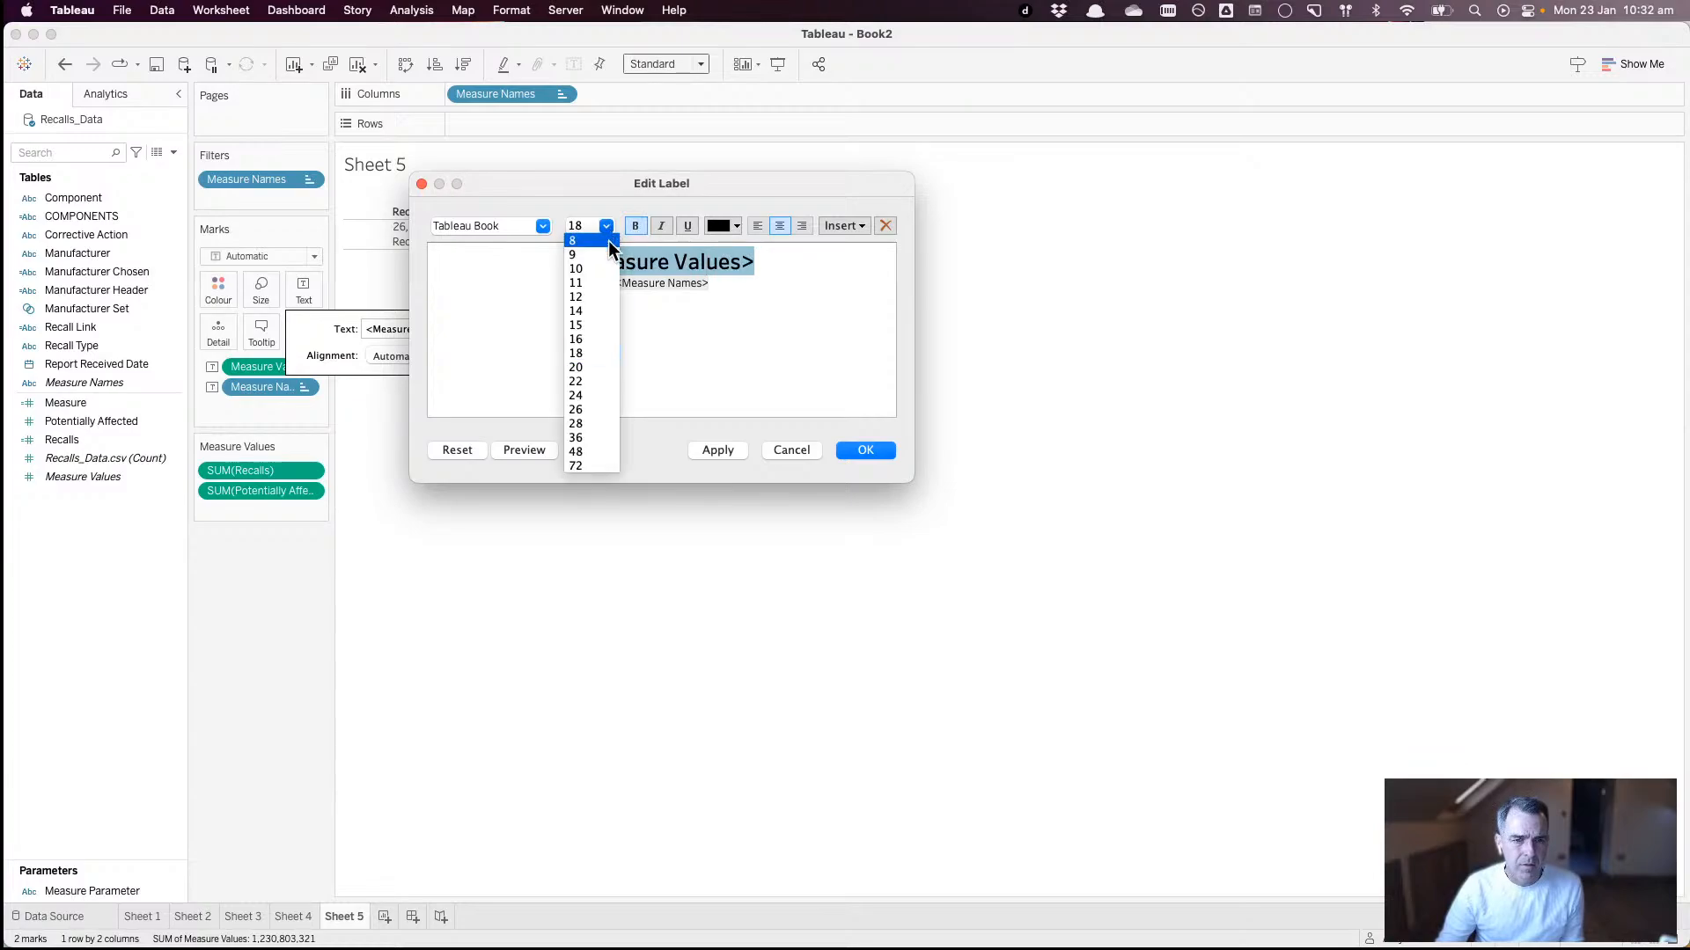
pyautogui.click(597, 407)
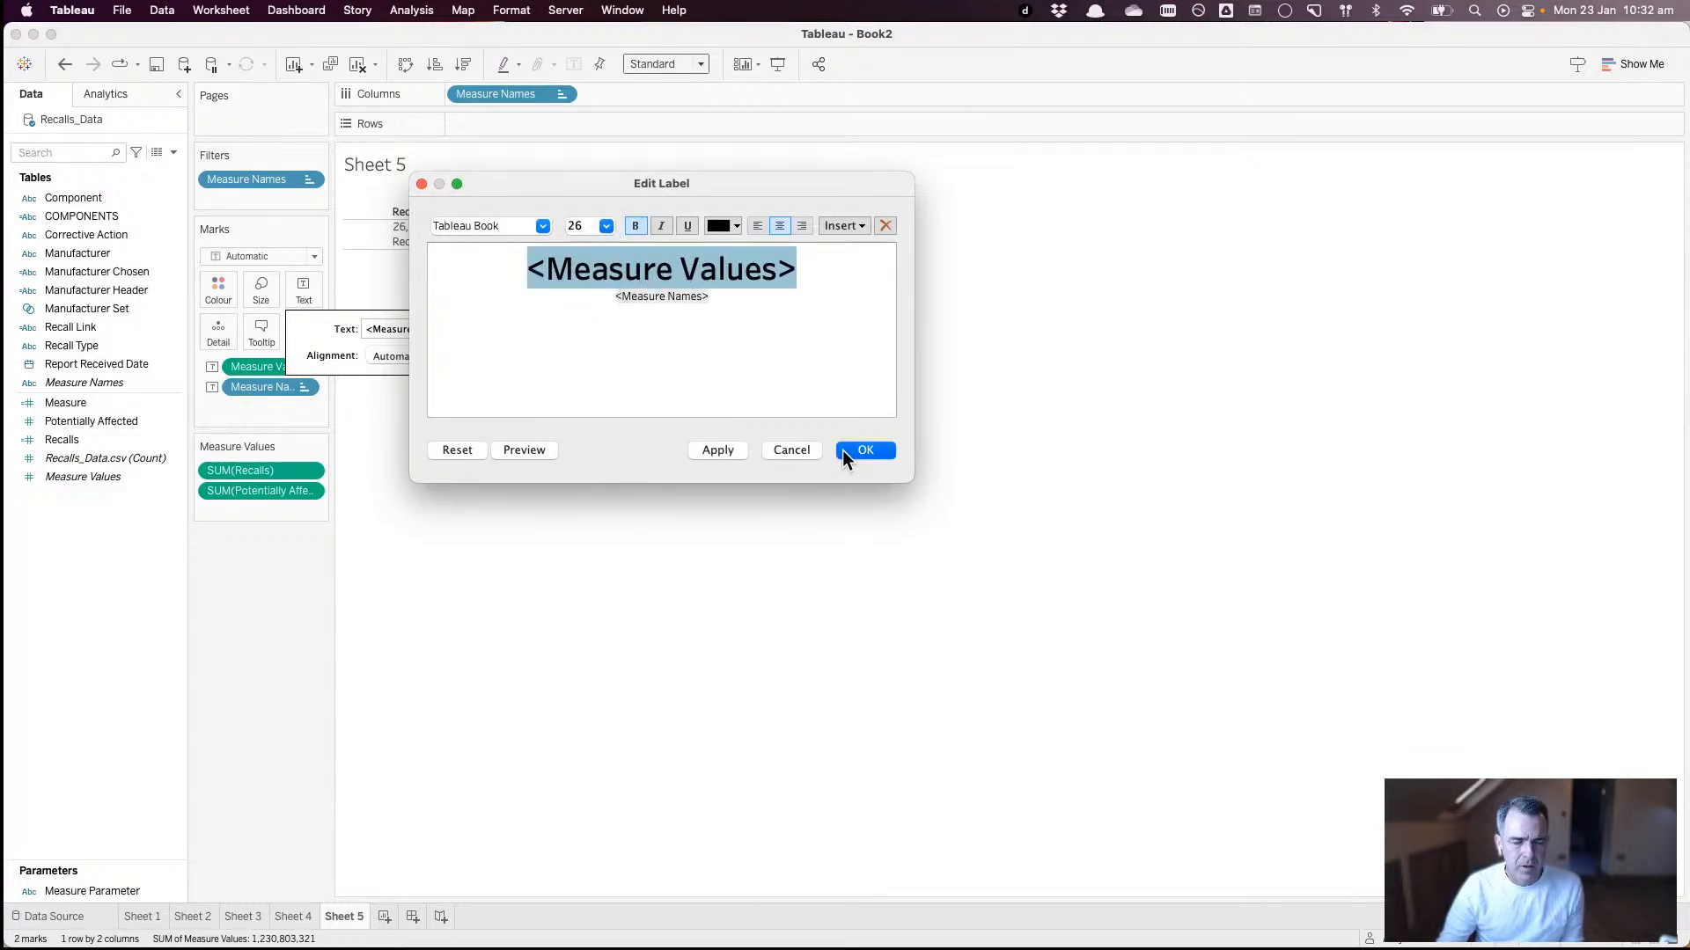
# - Apply the label formatting and align the text marks to horizontal centre and vertical middle
pyautogui.click(842, 451)
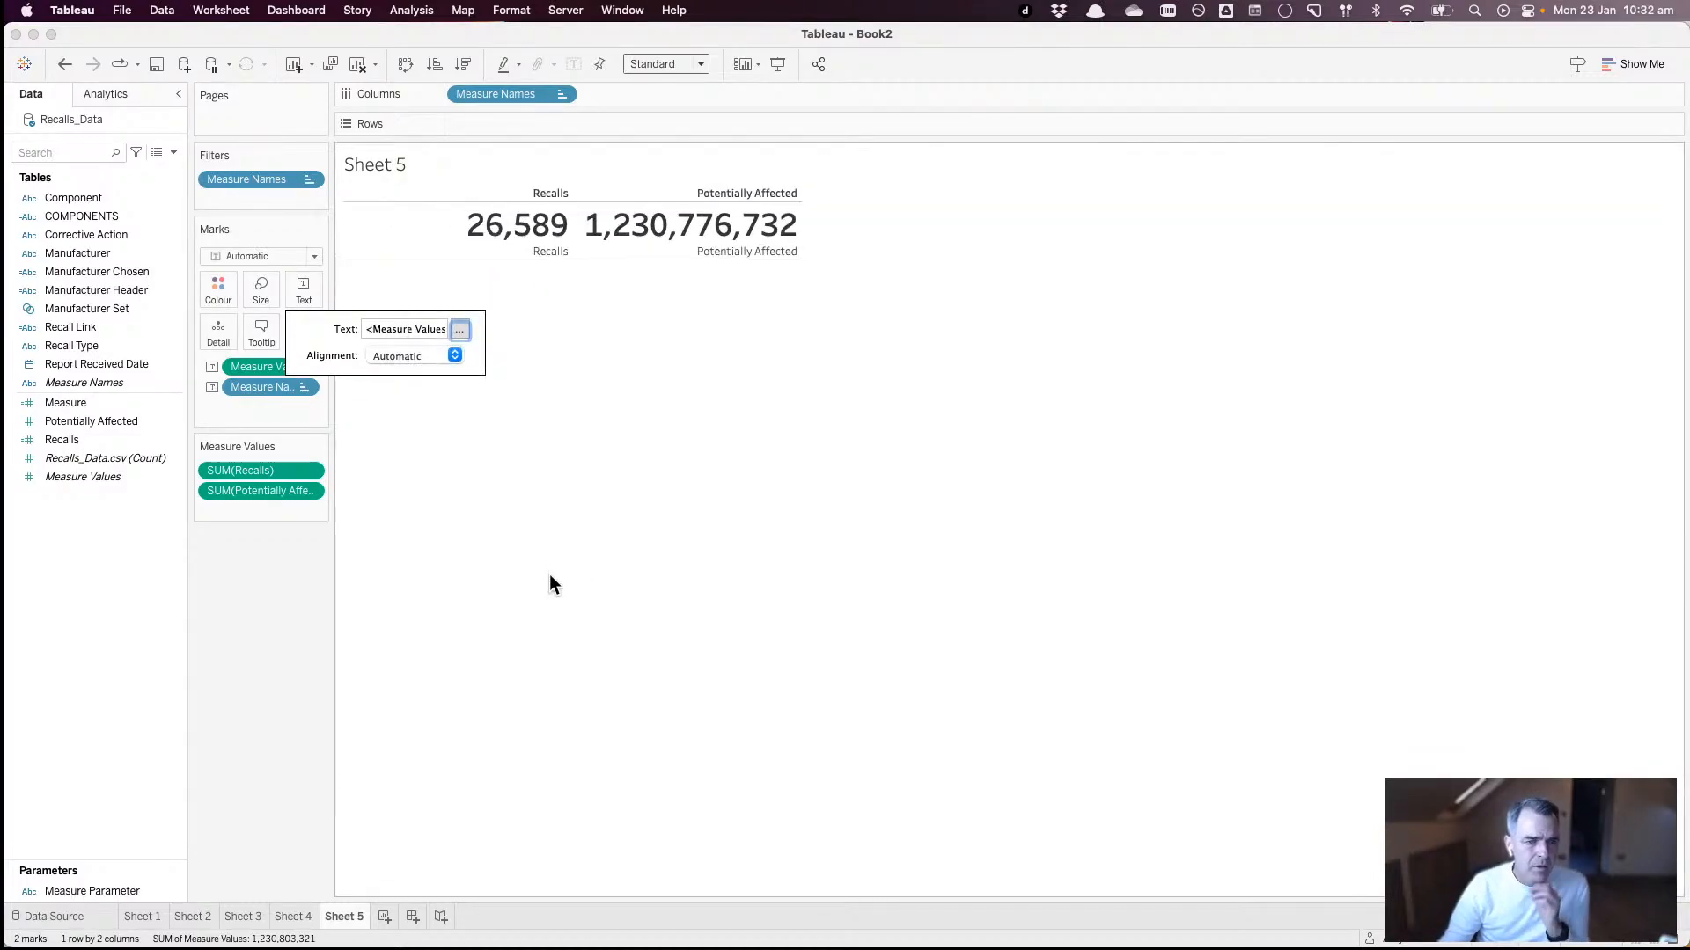
pyautogui.click(406, 355)
pyautogui.click(411, 441)
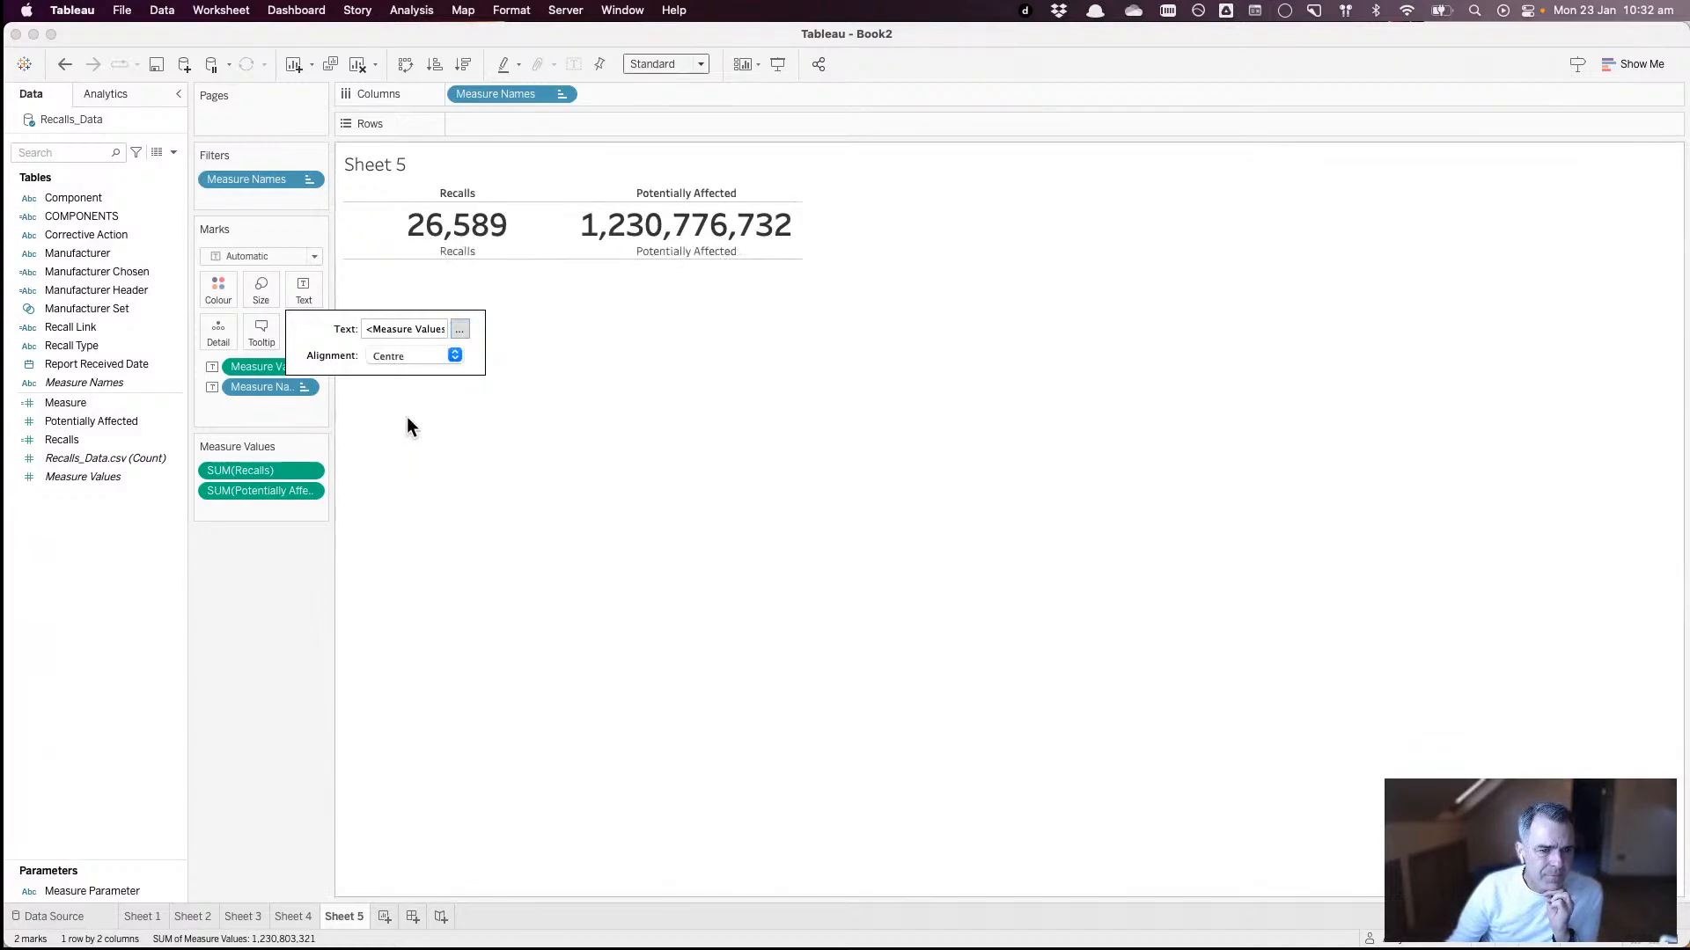
pyautogui.click(406, 363)
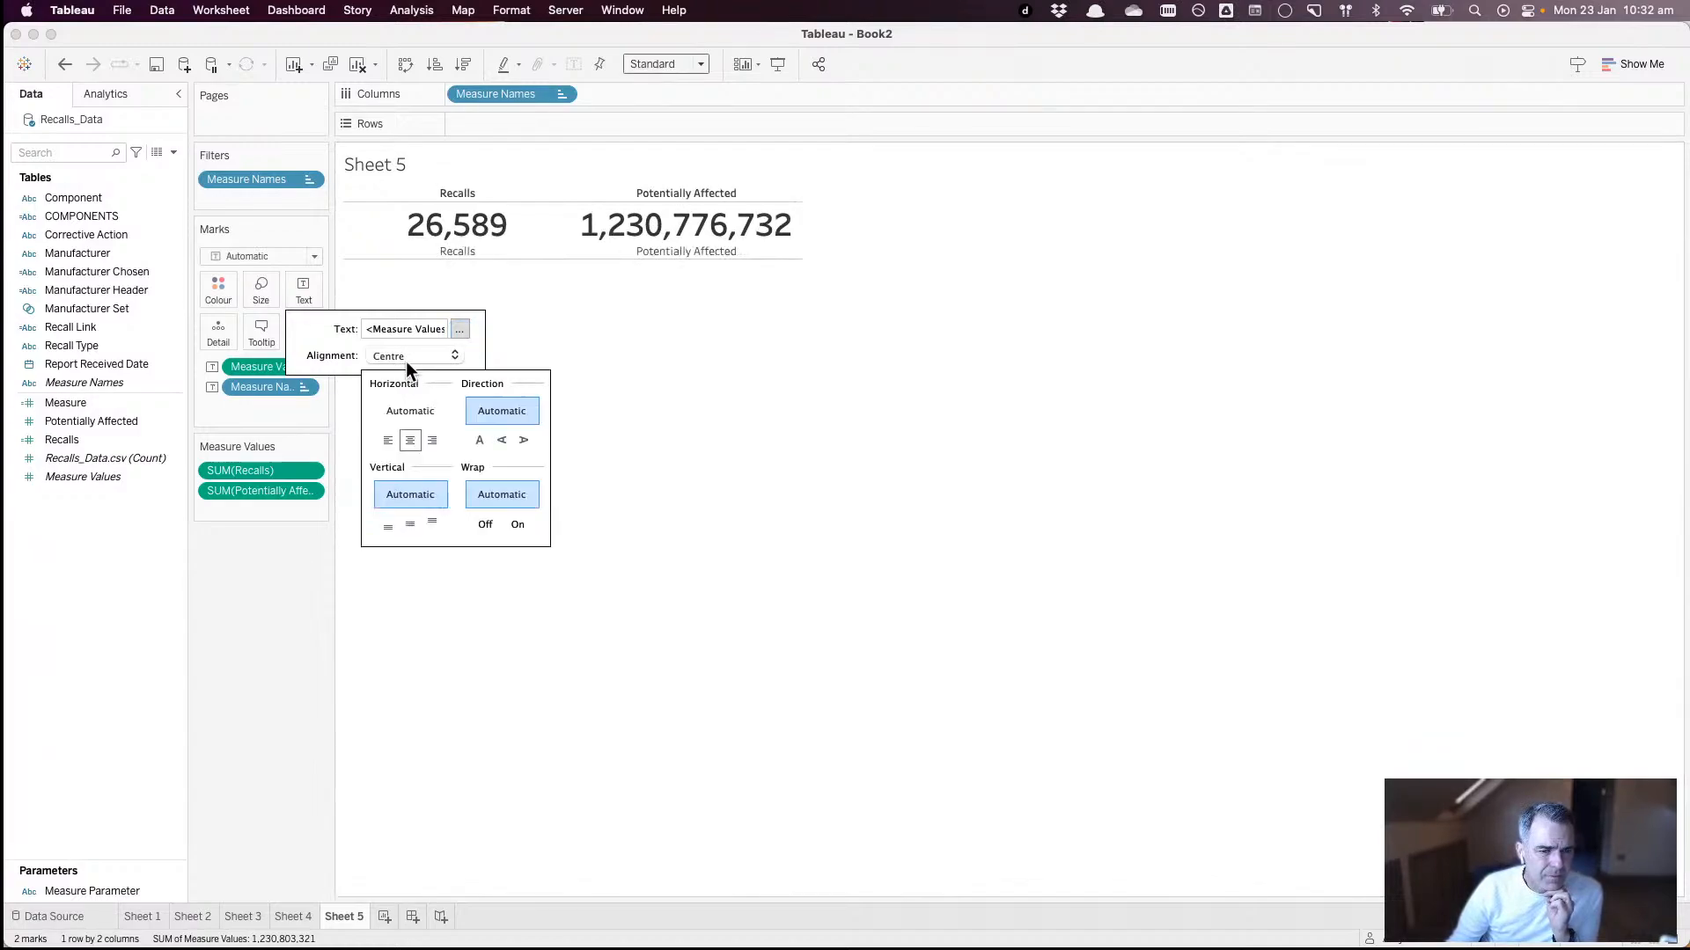
pyautogui.click(410, 525)
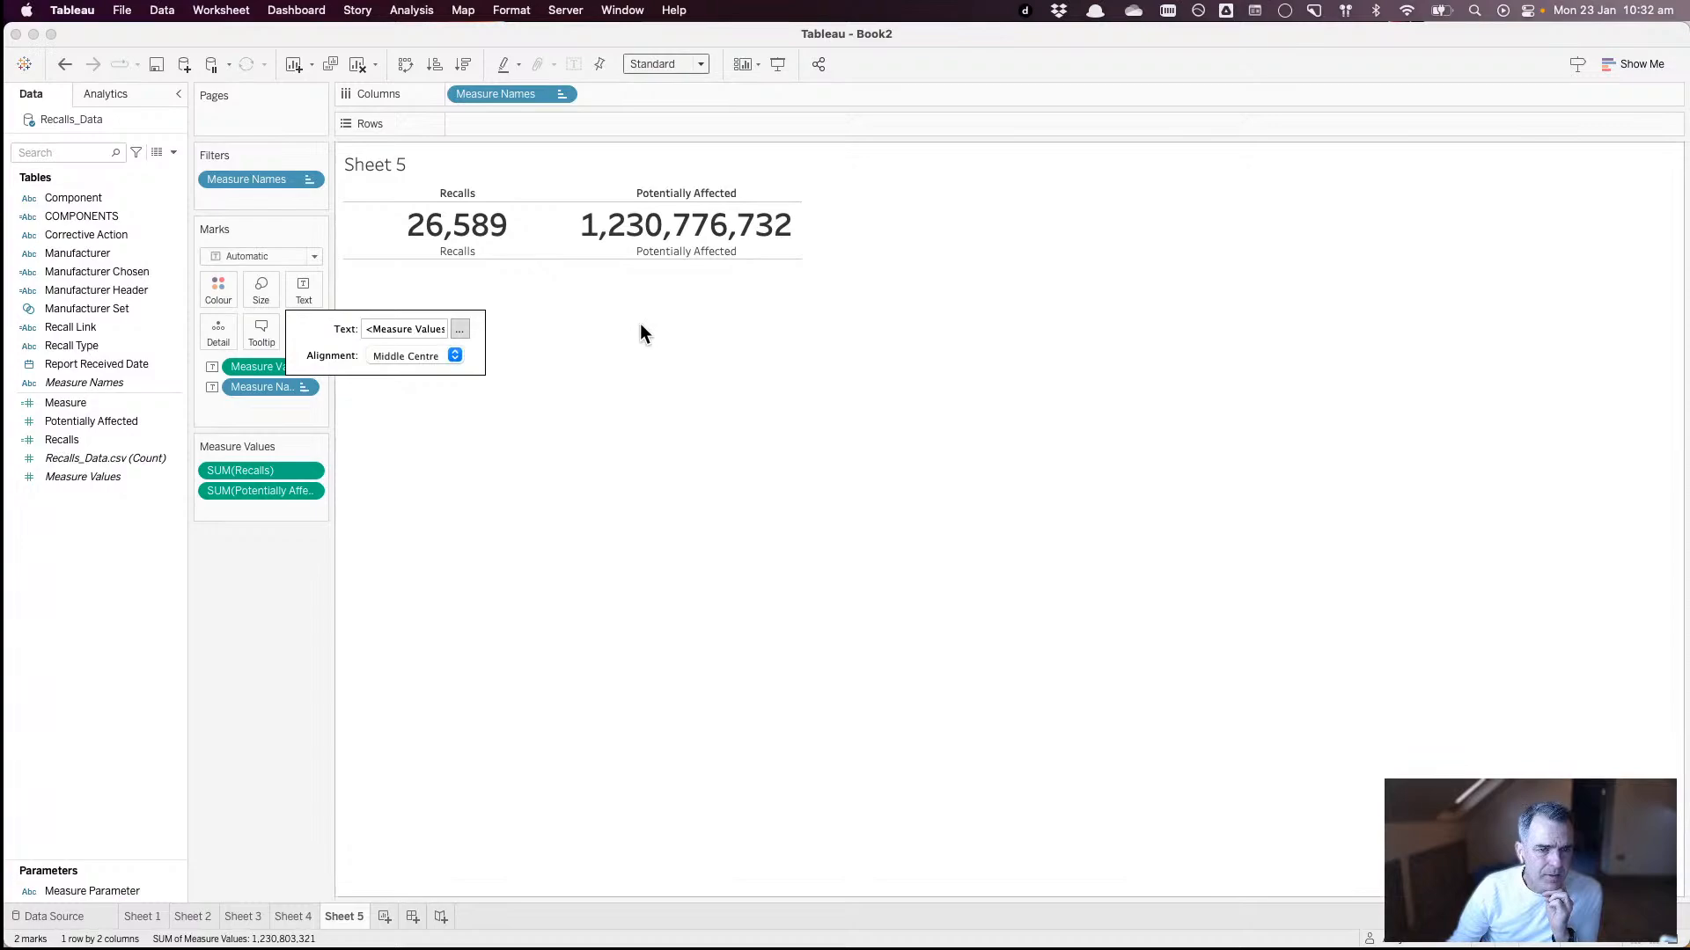
# - Hide the Measure Names column headers and turn off tooltips for Sheet 5
pyautogui.click(560, 94)
pyautogui.click(522, 245)
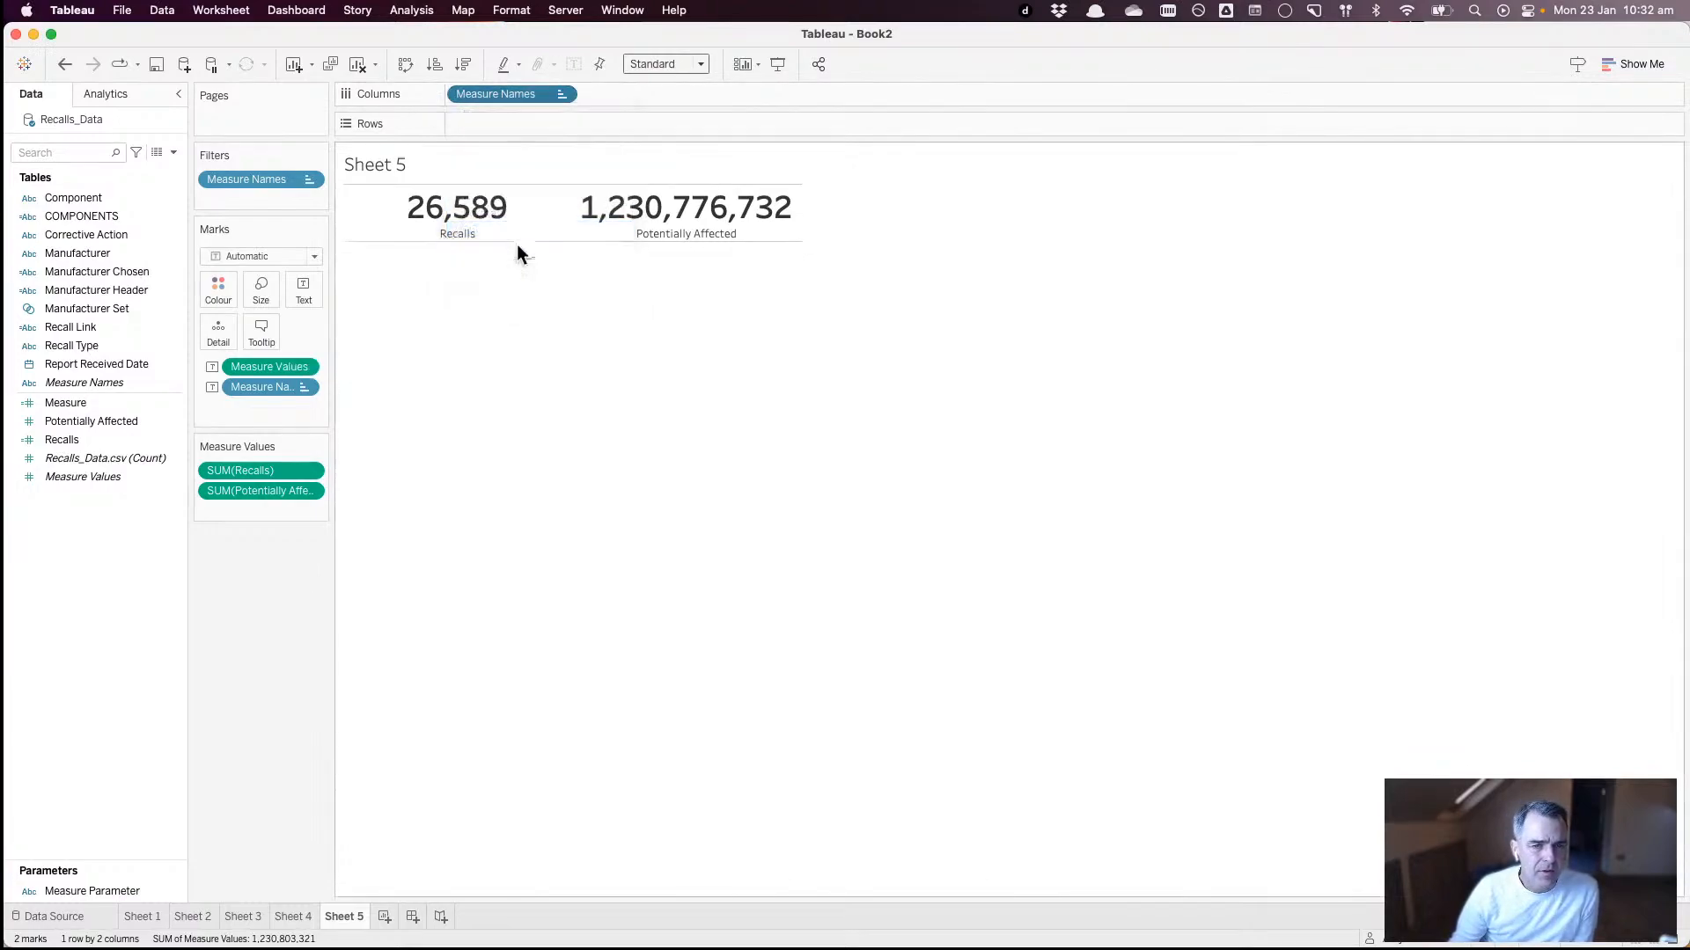
pyautogui.click(259, 333)
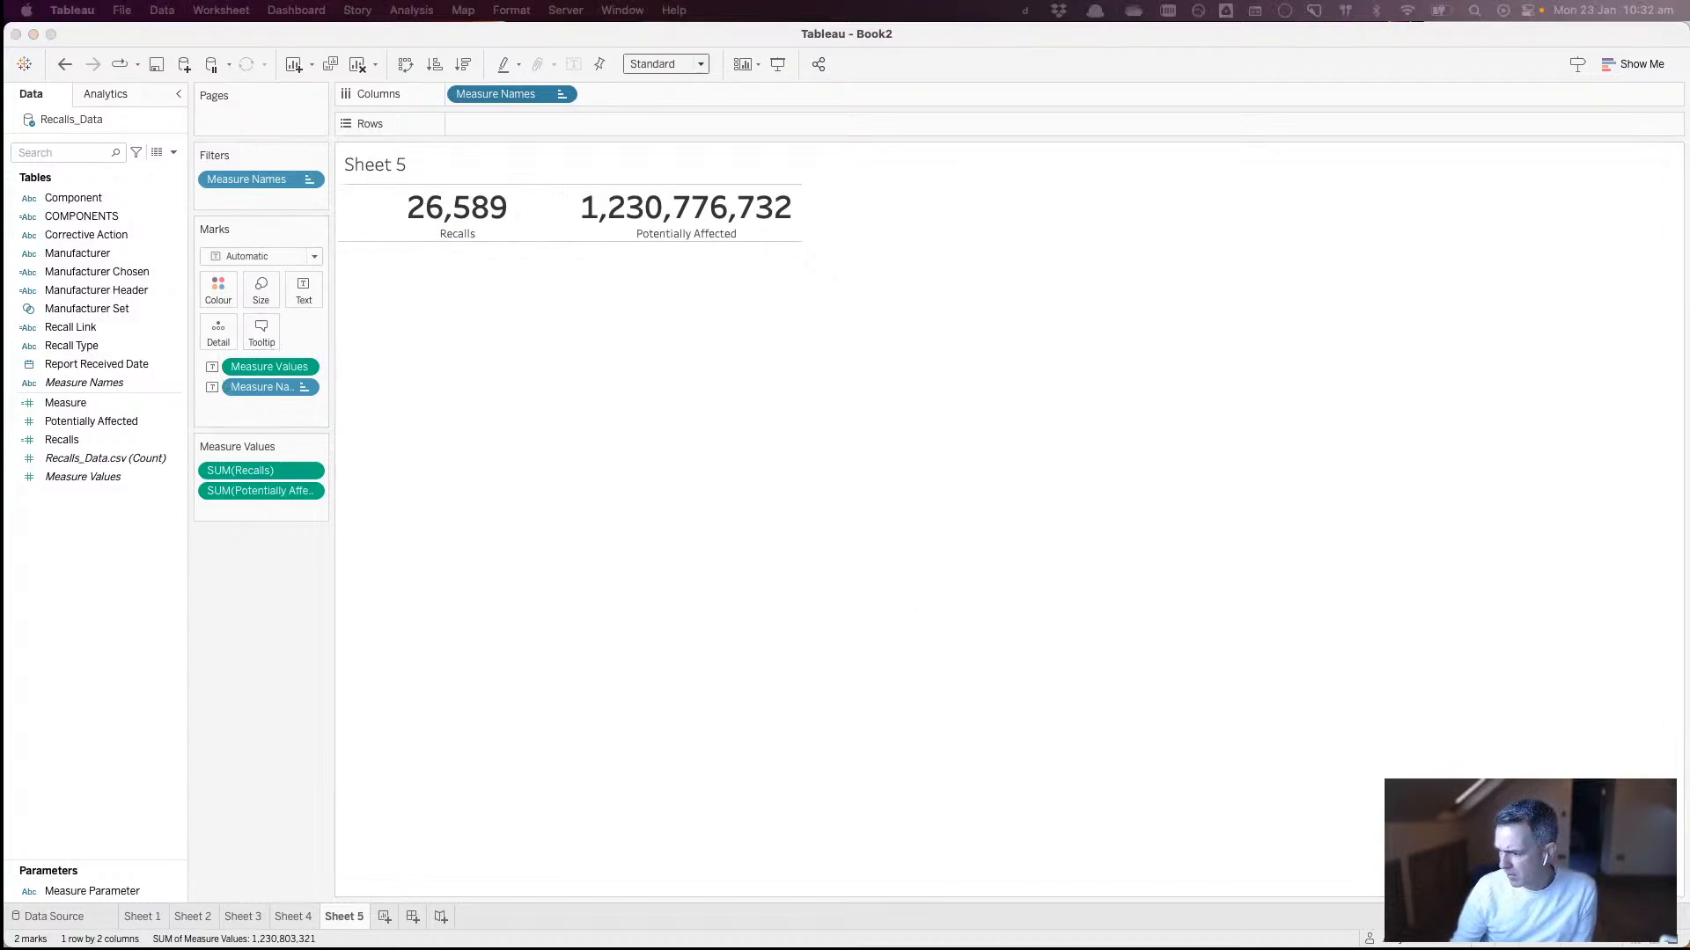
pyautogui.moveTo(0, 35); pyautogui.dragTo(620, 274)
pyautogui.click(511, 543)
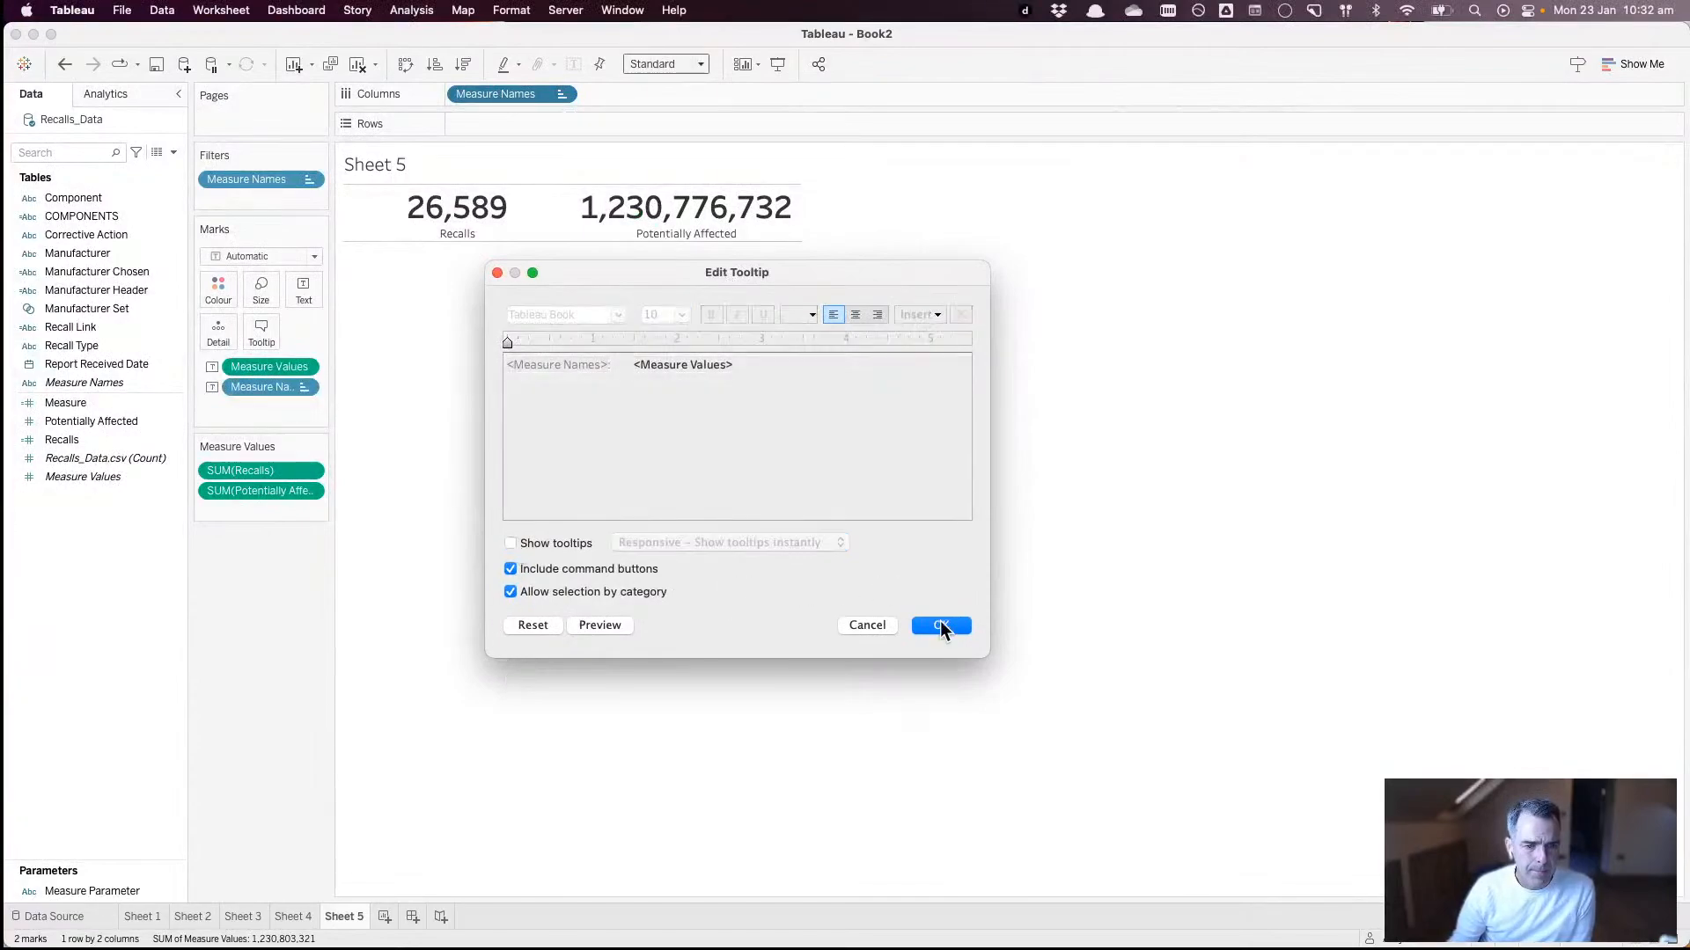
pyautogui.click(943, 625)
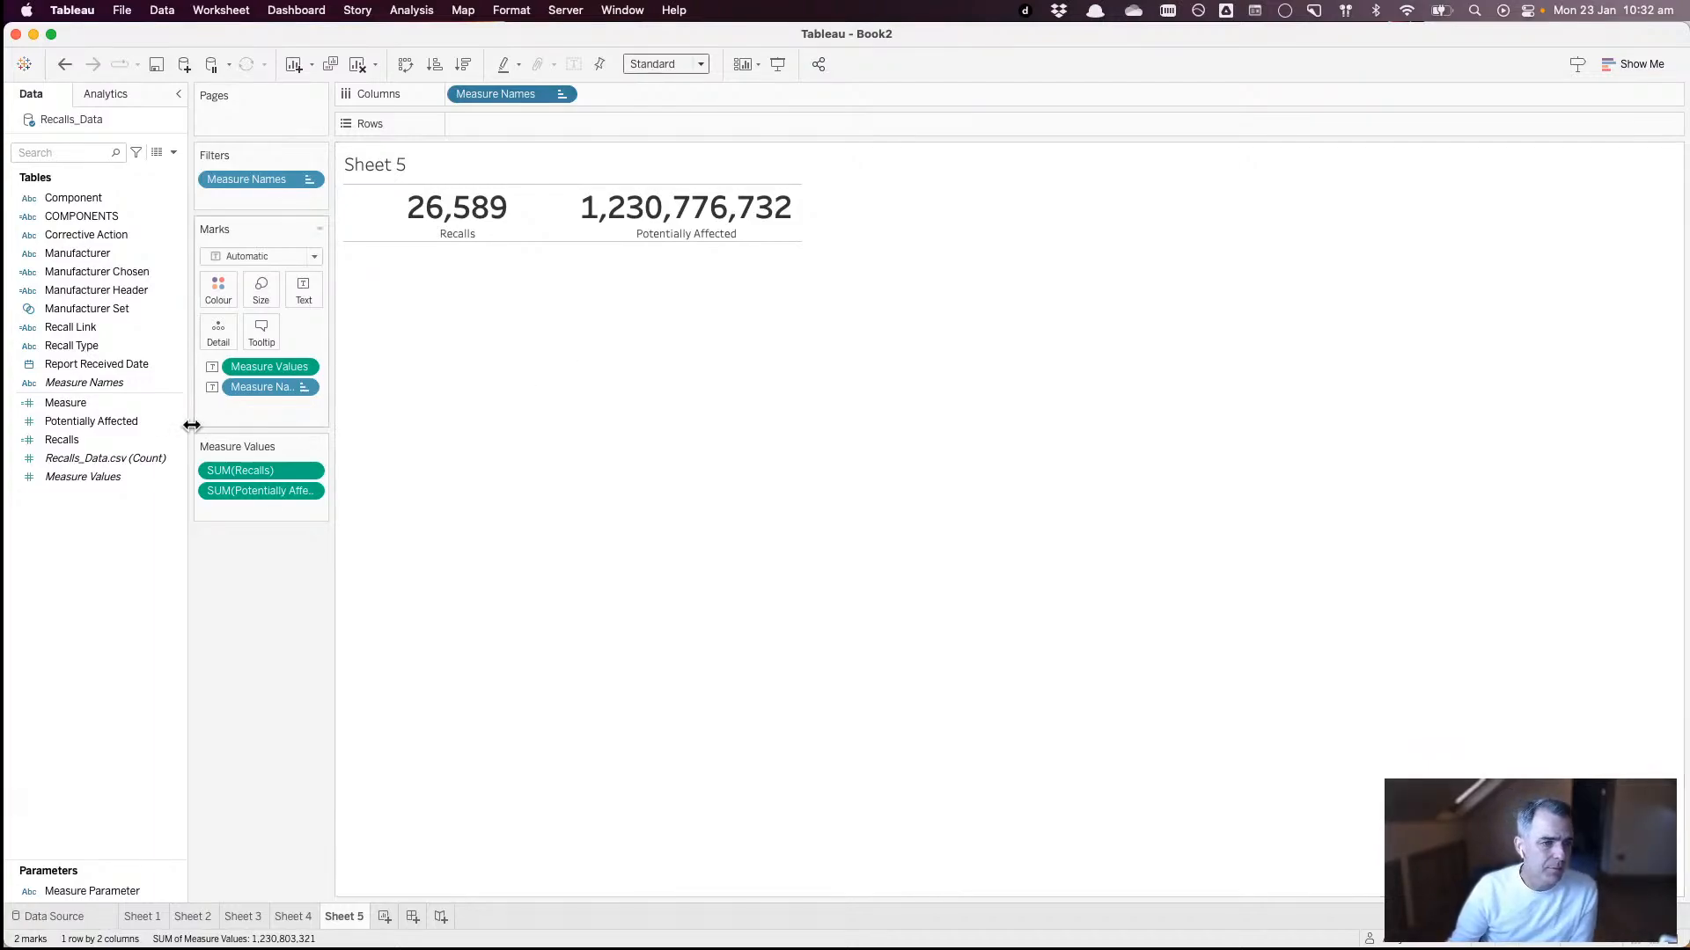
# - Edit the Measure Names aliases, giving Potentially Affected the alias POTENTIALLY AFFECTED
pyautogui.rightClick(155, 378)
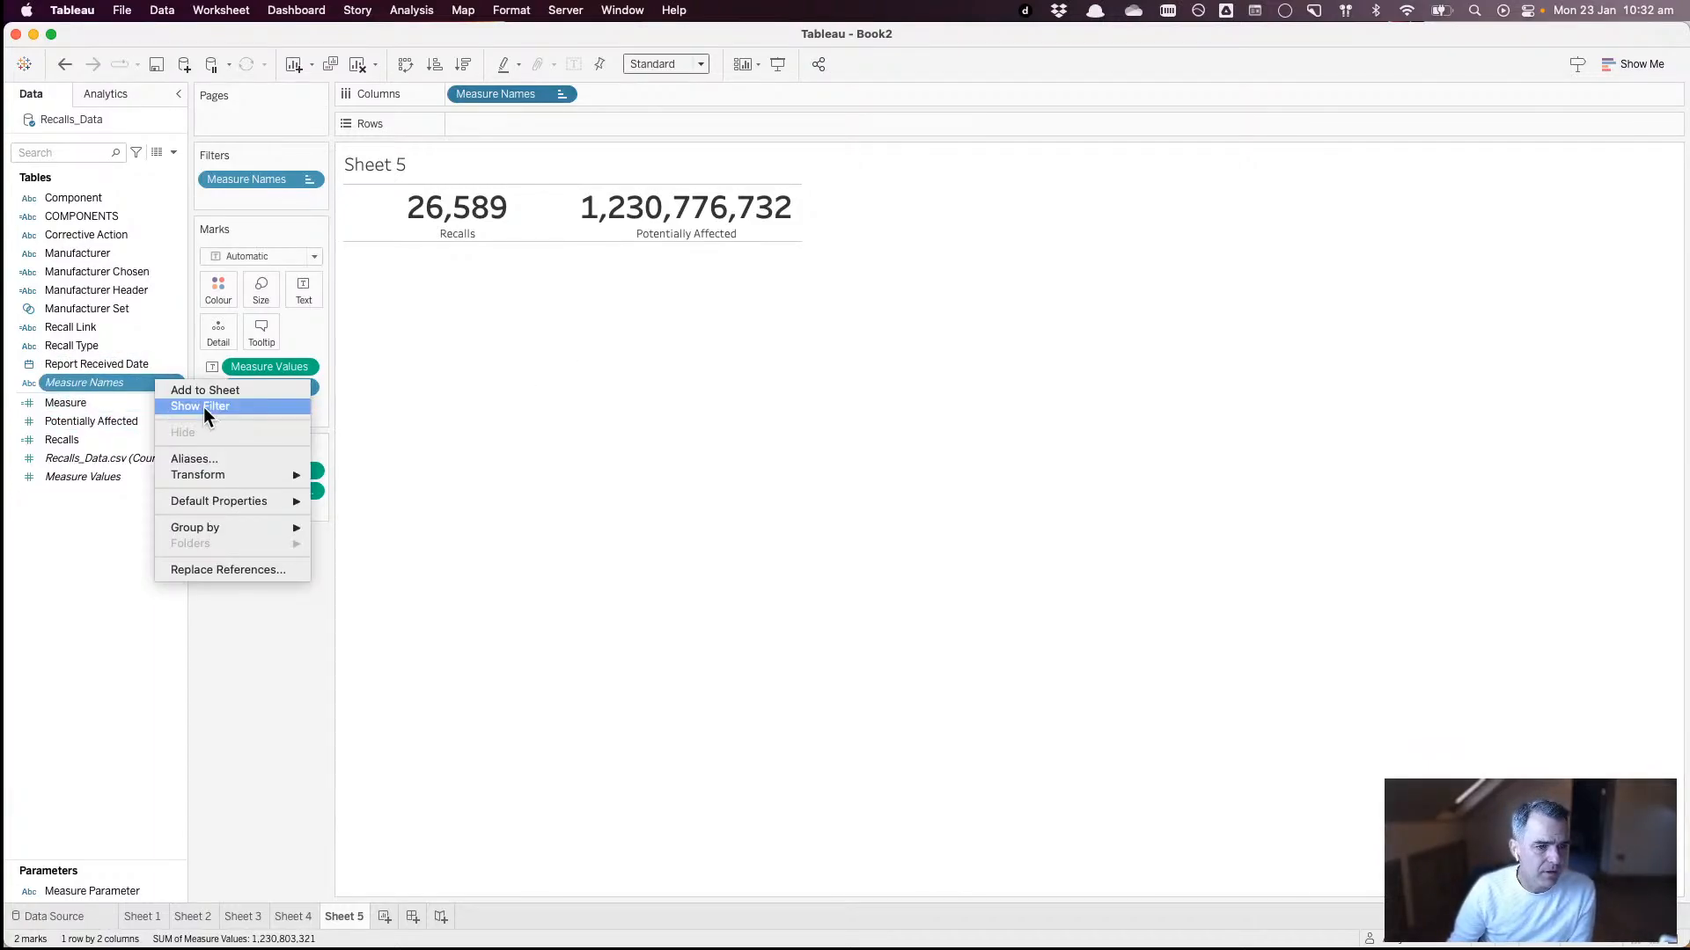
pyautogui.click(208, 458)
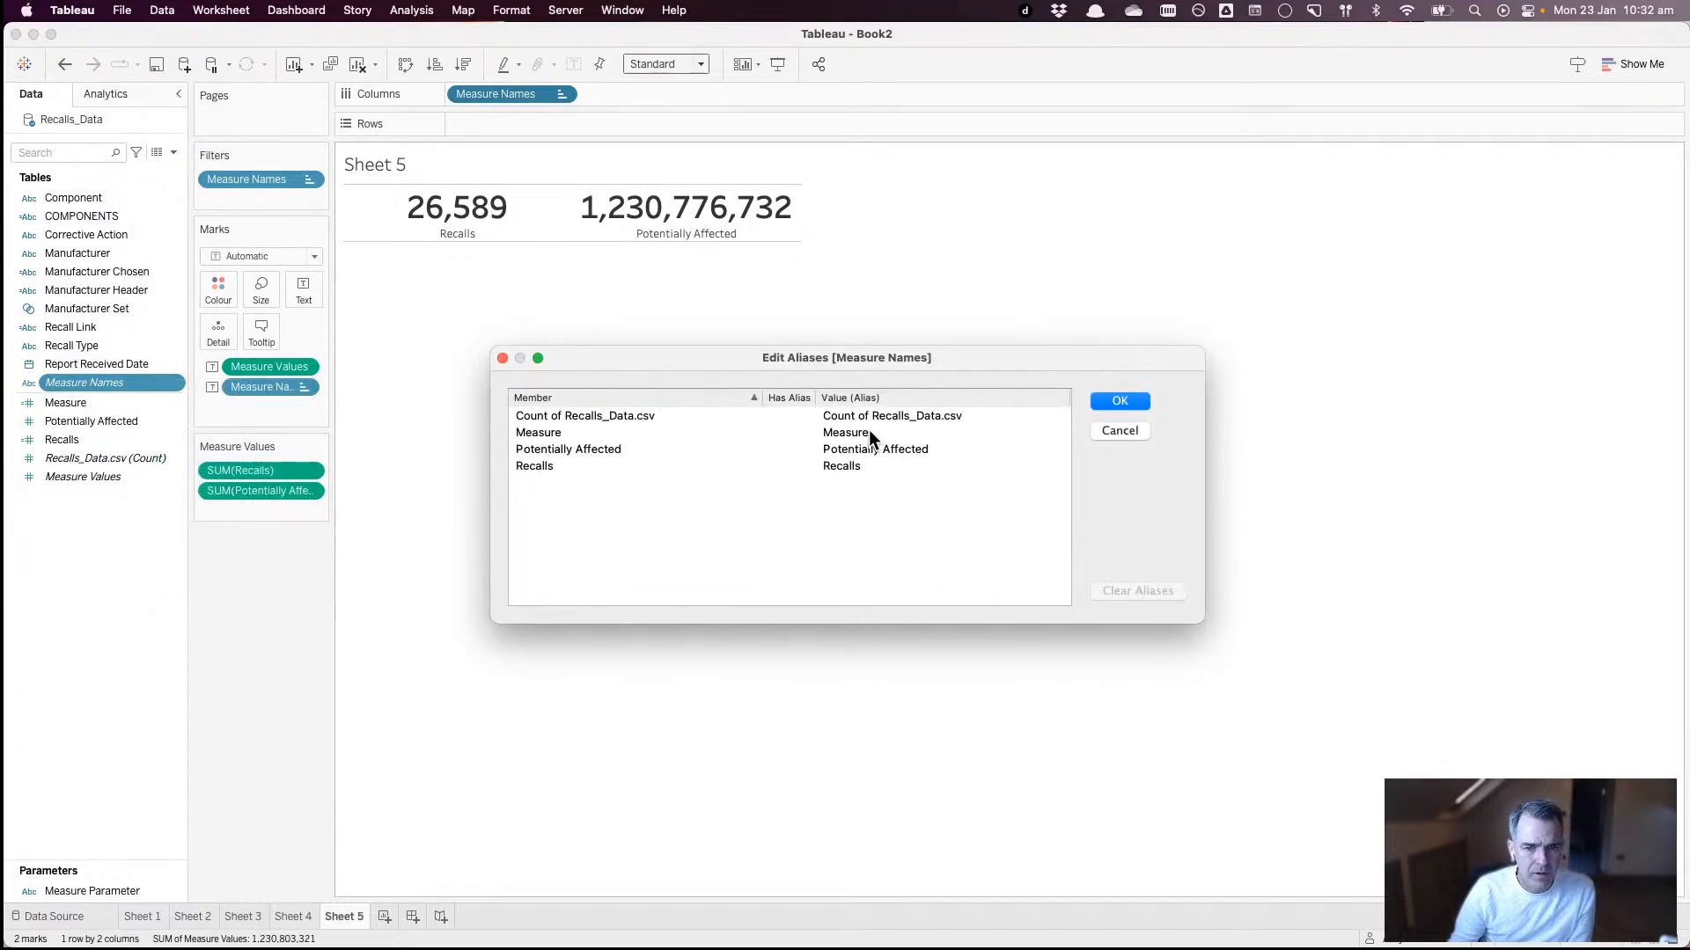
pyautogui.click(860, 451)
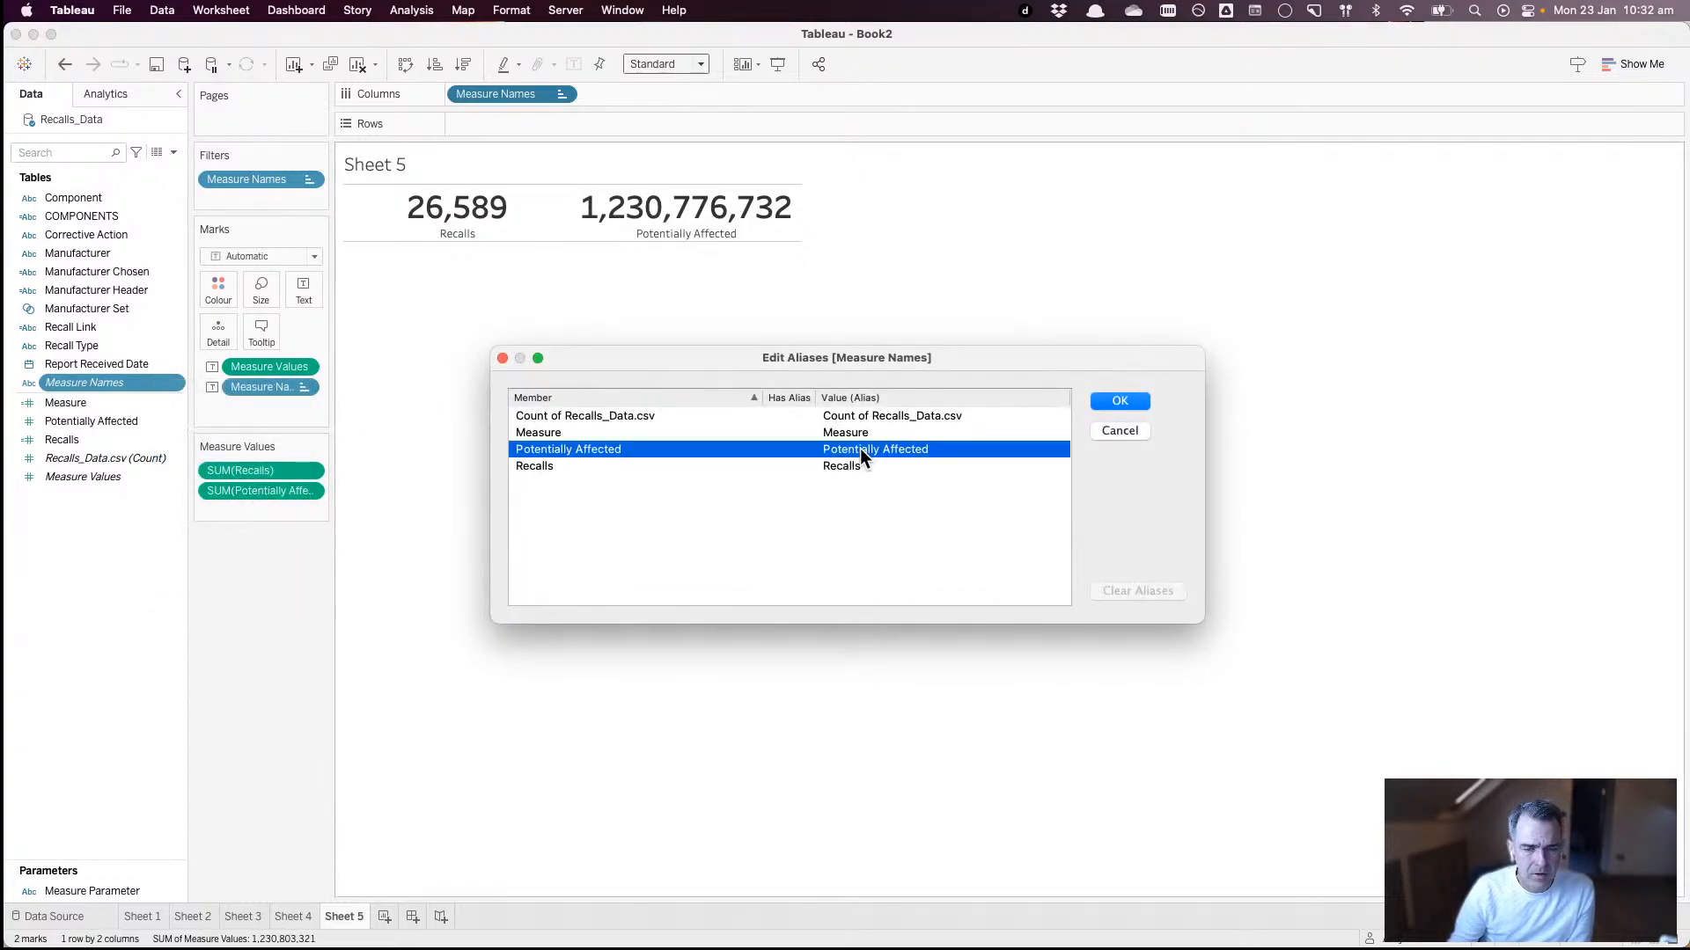
pyautogui.click(861, 450)
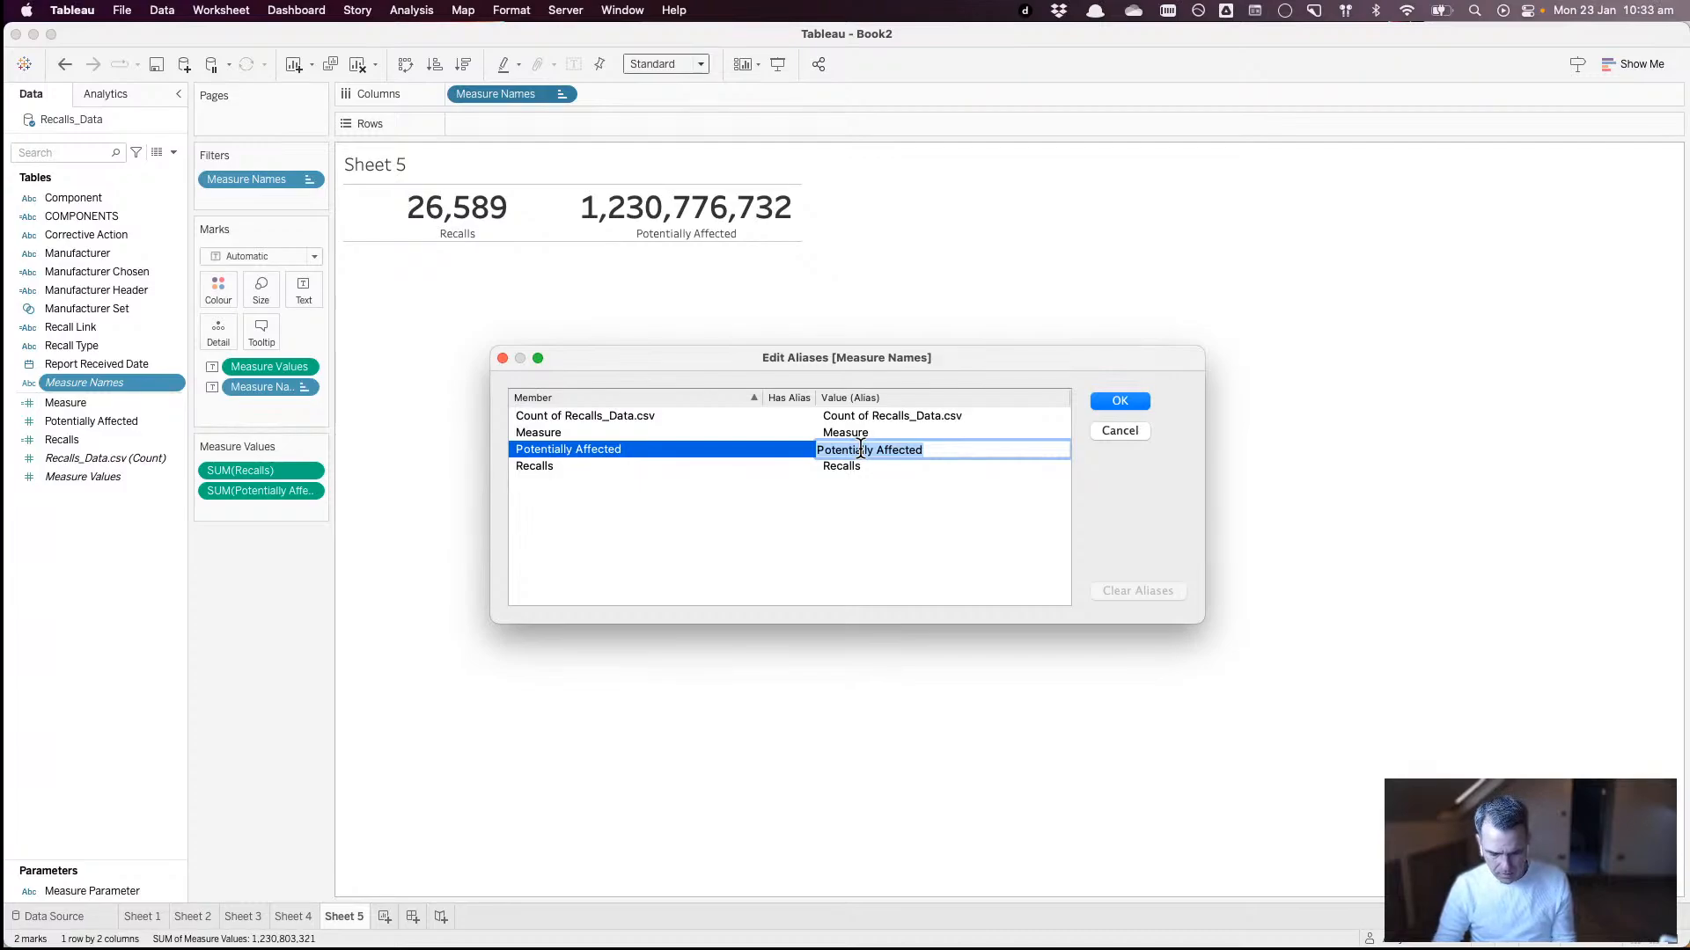
pyautogui.write('POTENTIALL')
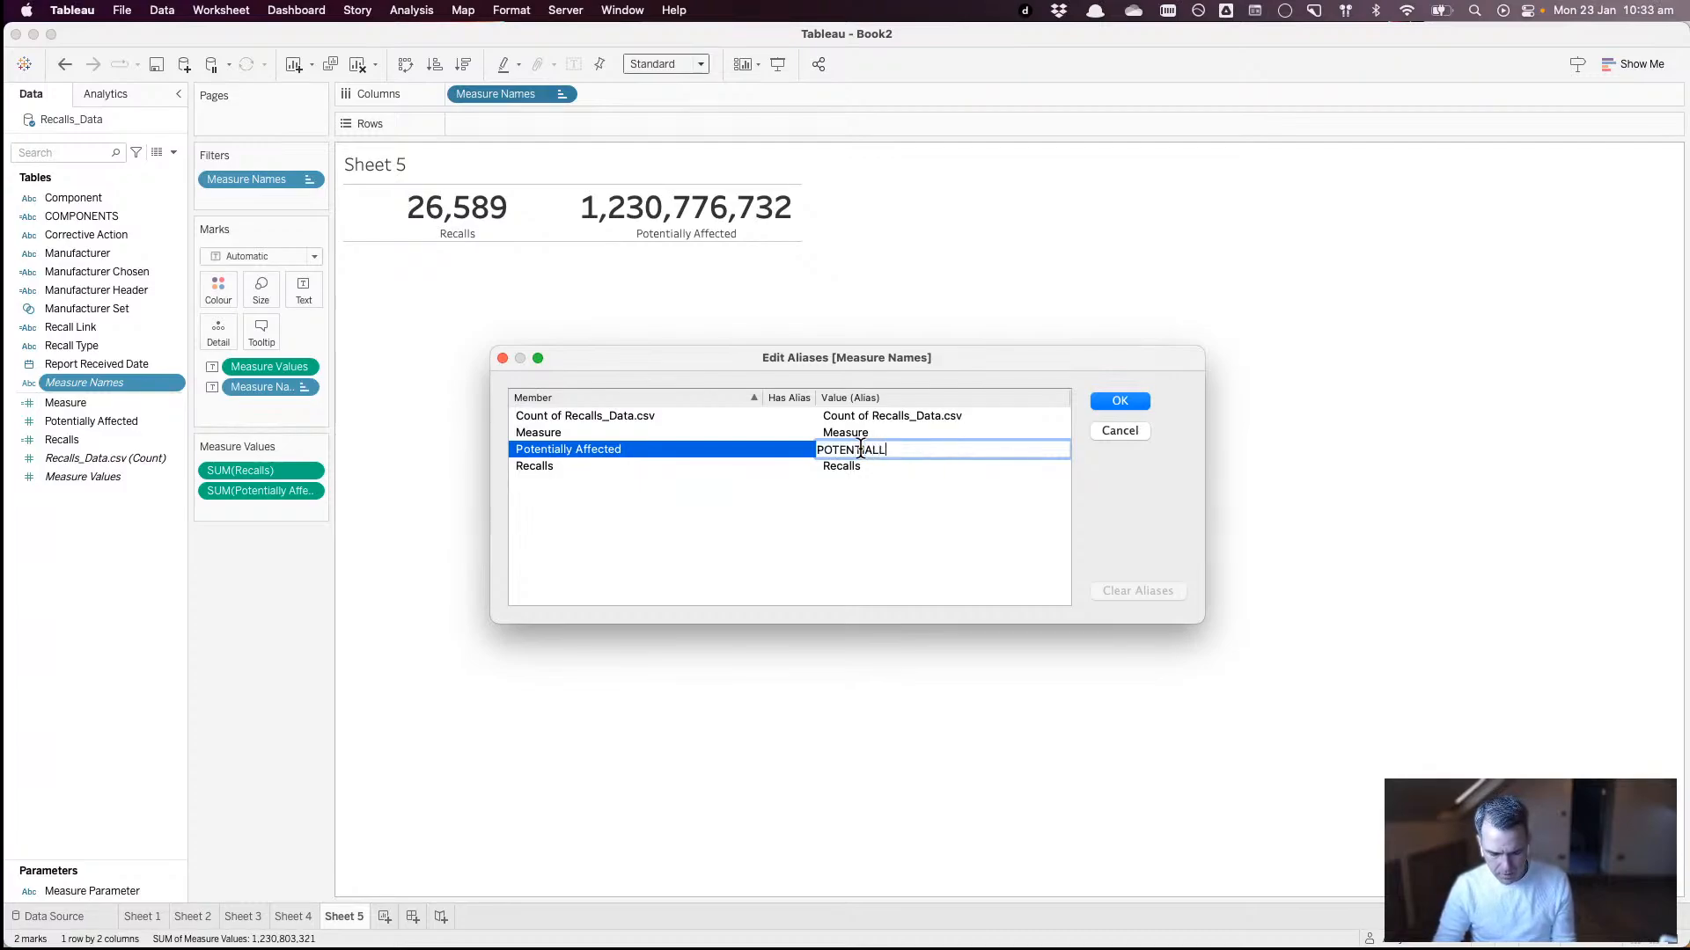
pyautogui.write('Y AFFECTED')
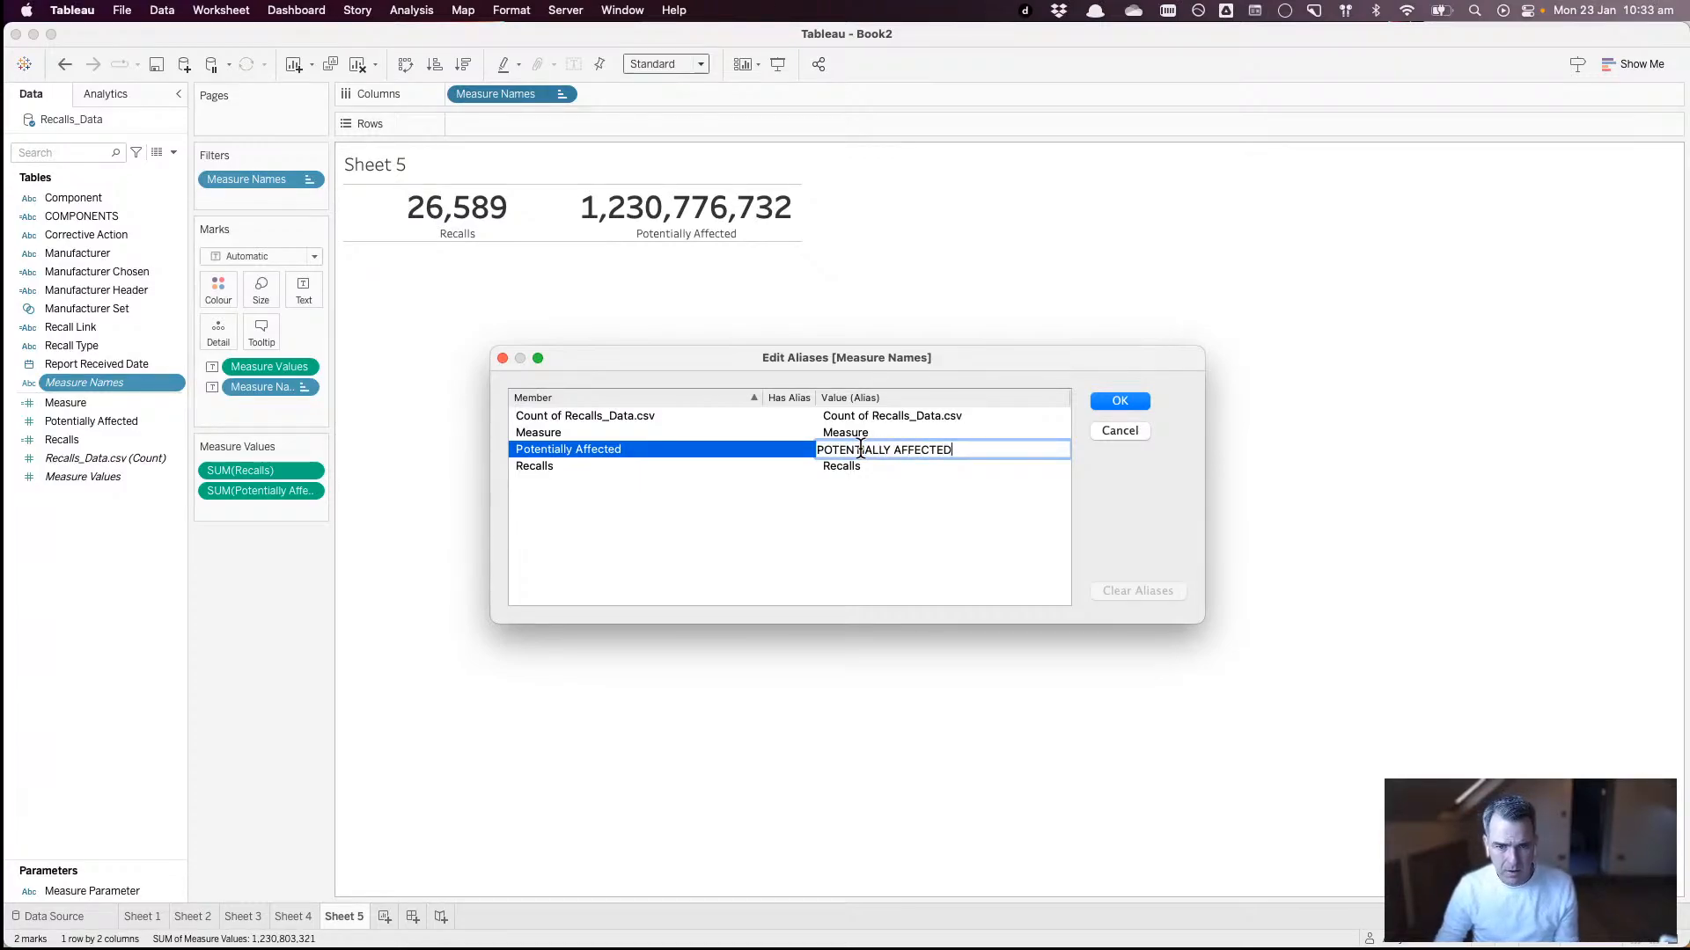
# - Give Recalls the alias RECALLS and apply the alias changes
pyautogui.click(851, 461)
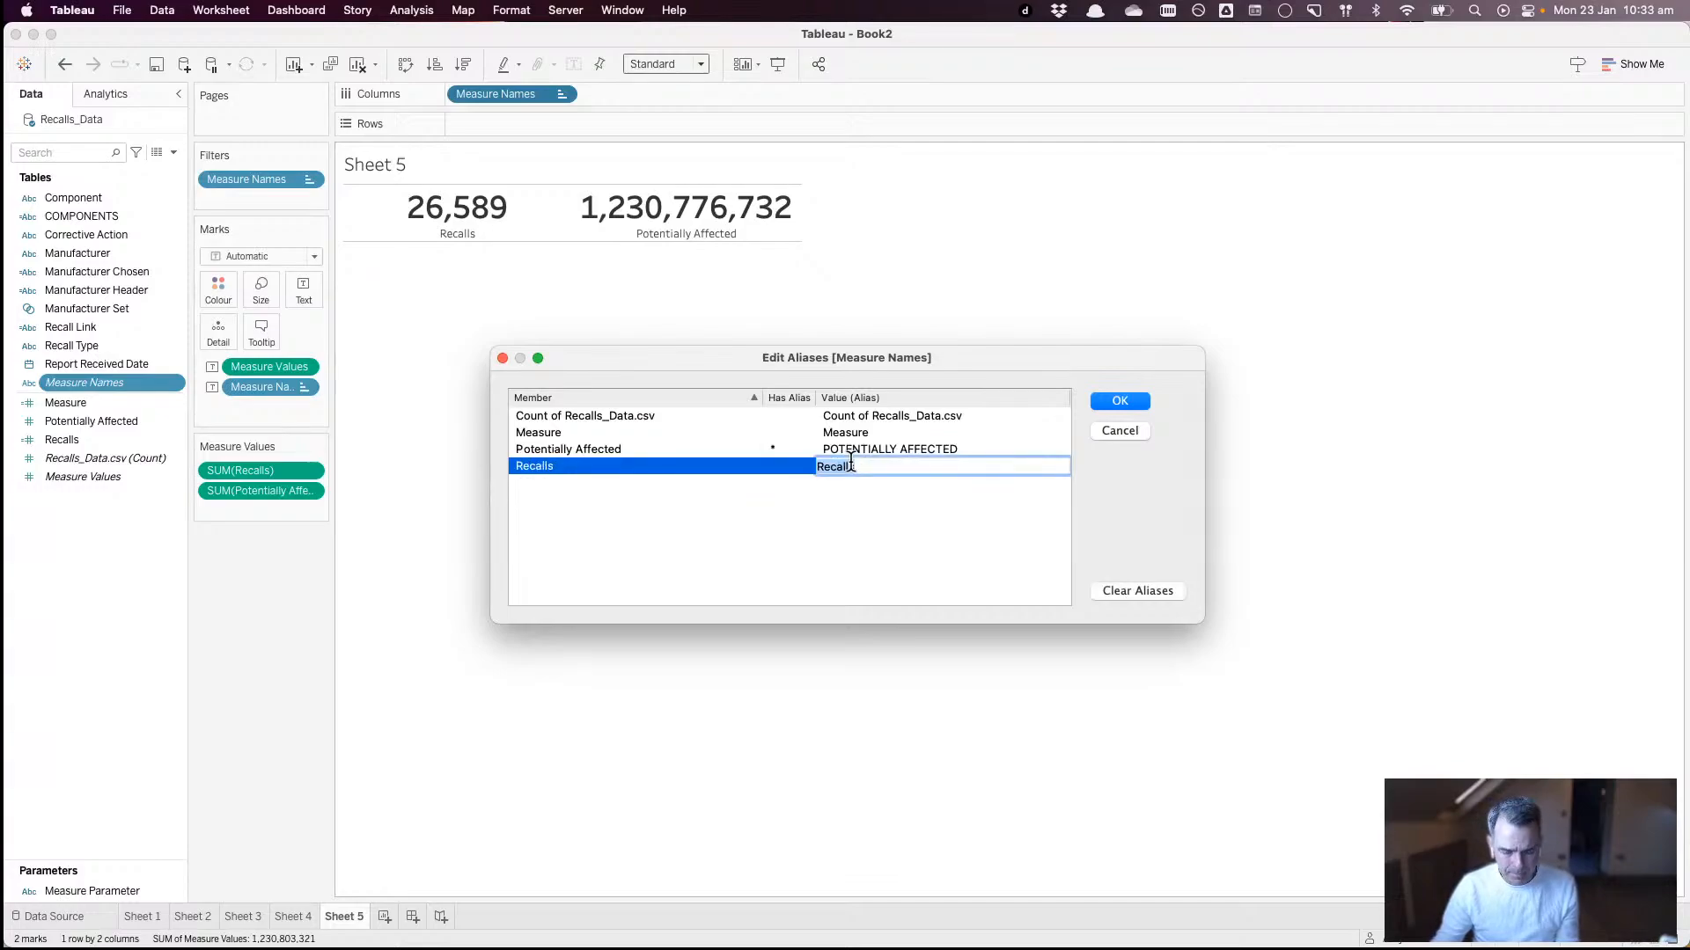
pyautogui.write('RECALLS')
pyautogui.press('Return')
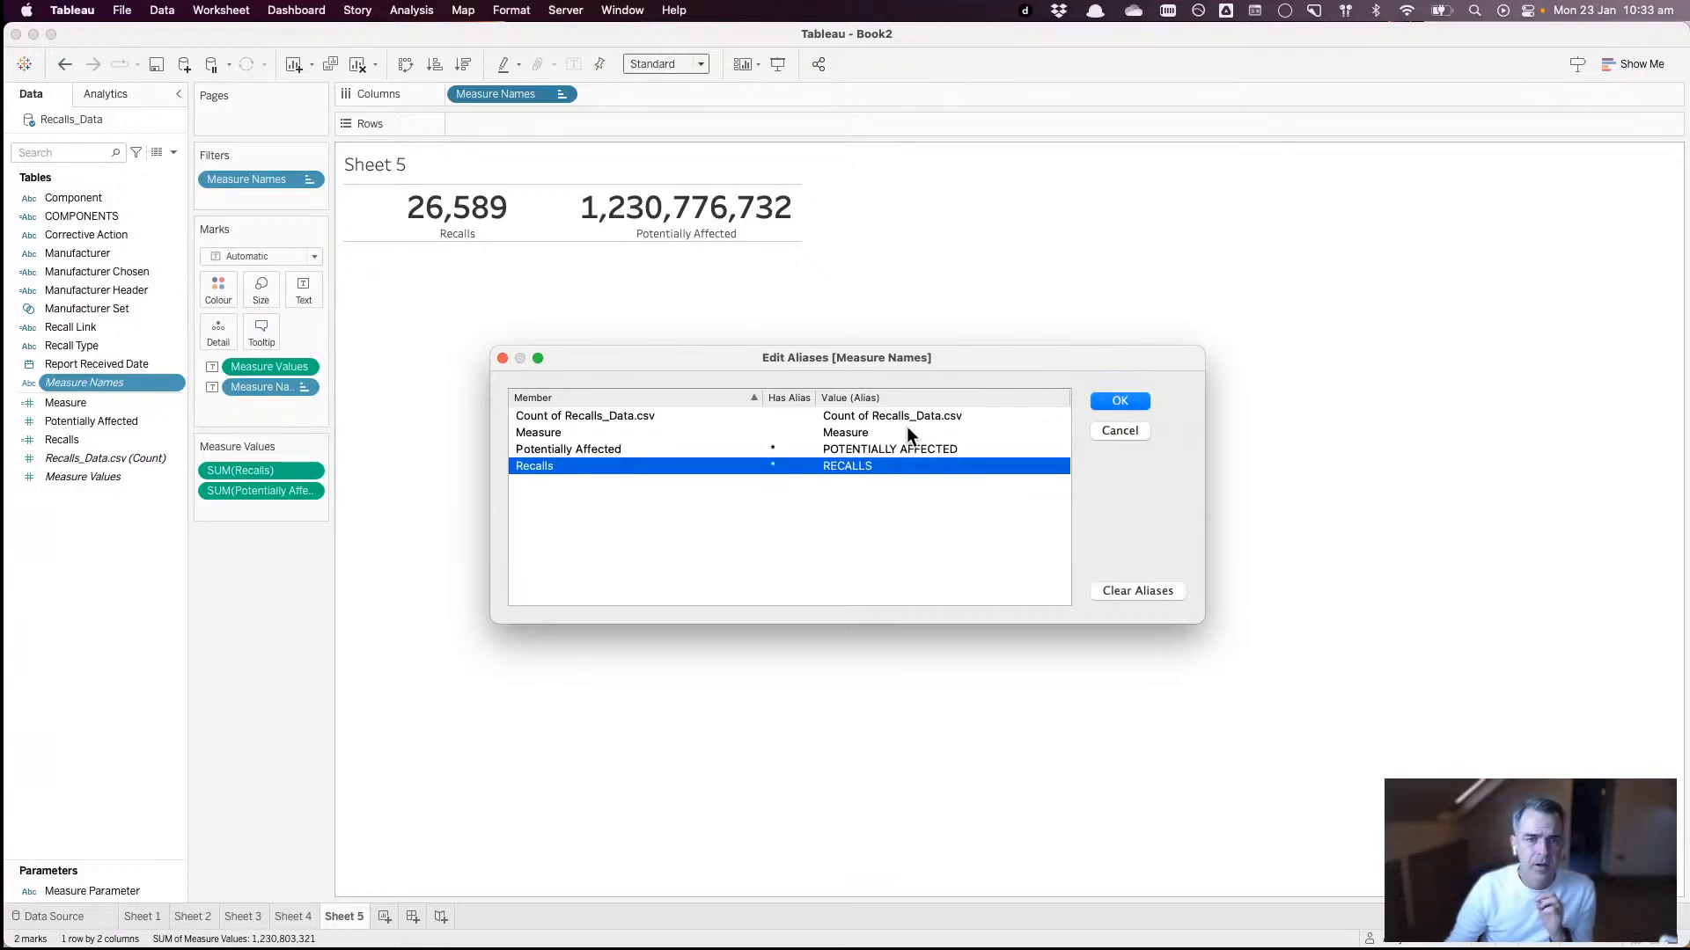
pyautogui.click(1115, 401)
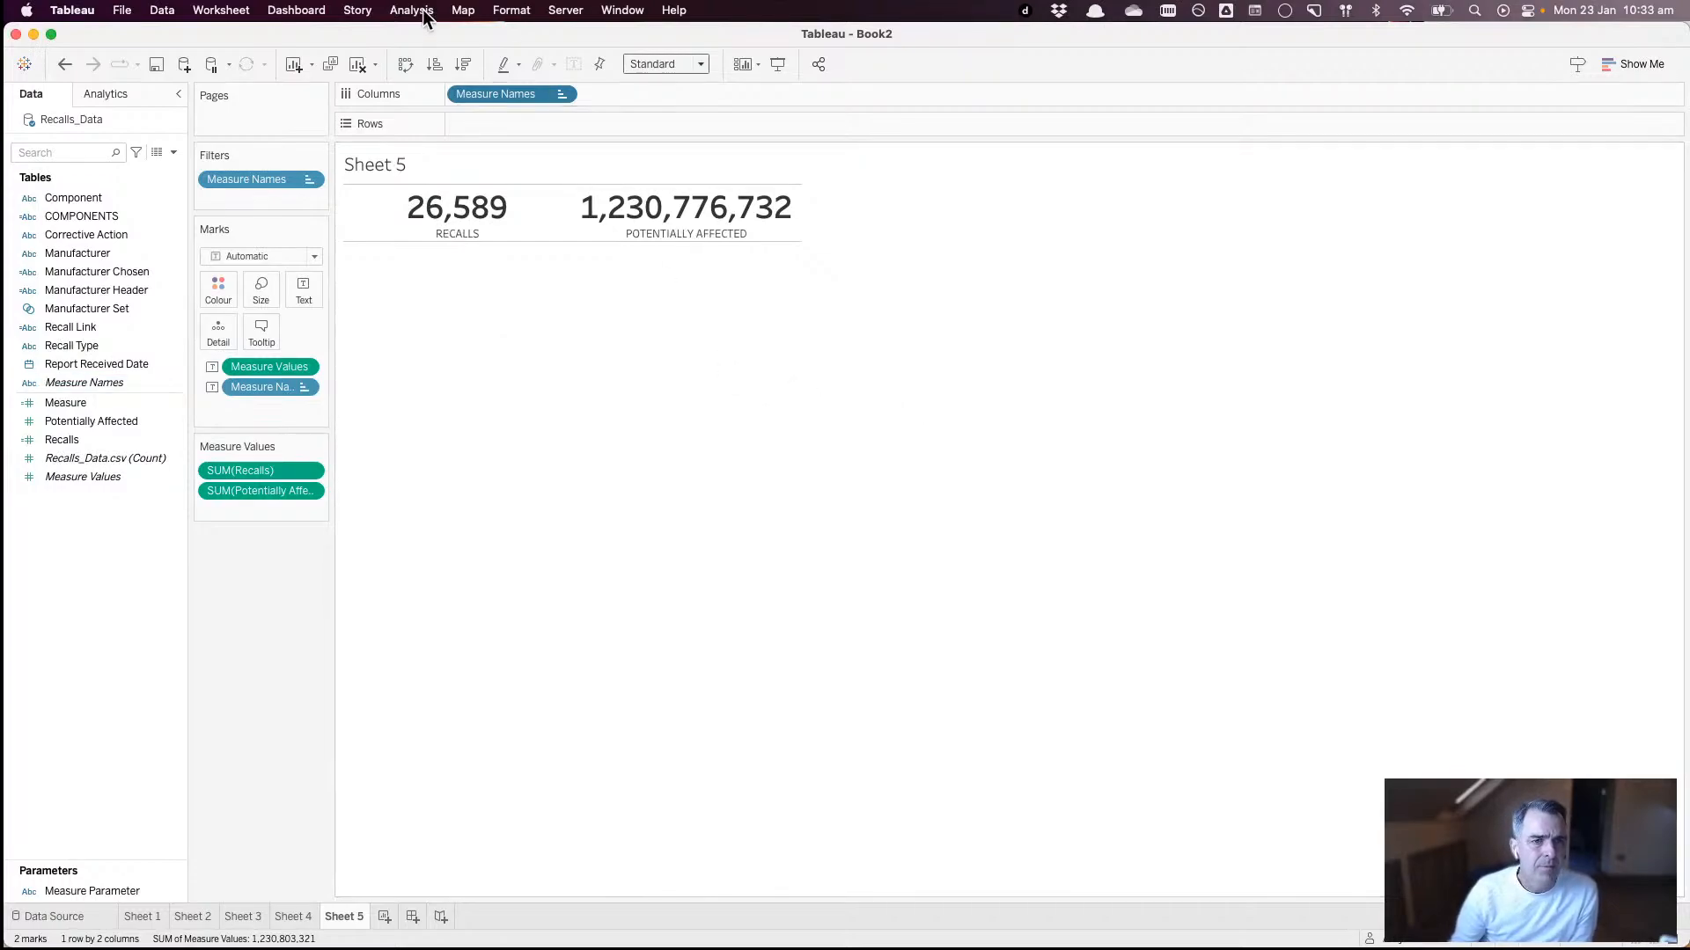
# - Set the sheet's row divider borders to None for both pane and header
pyautogui.click(513, 10)
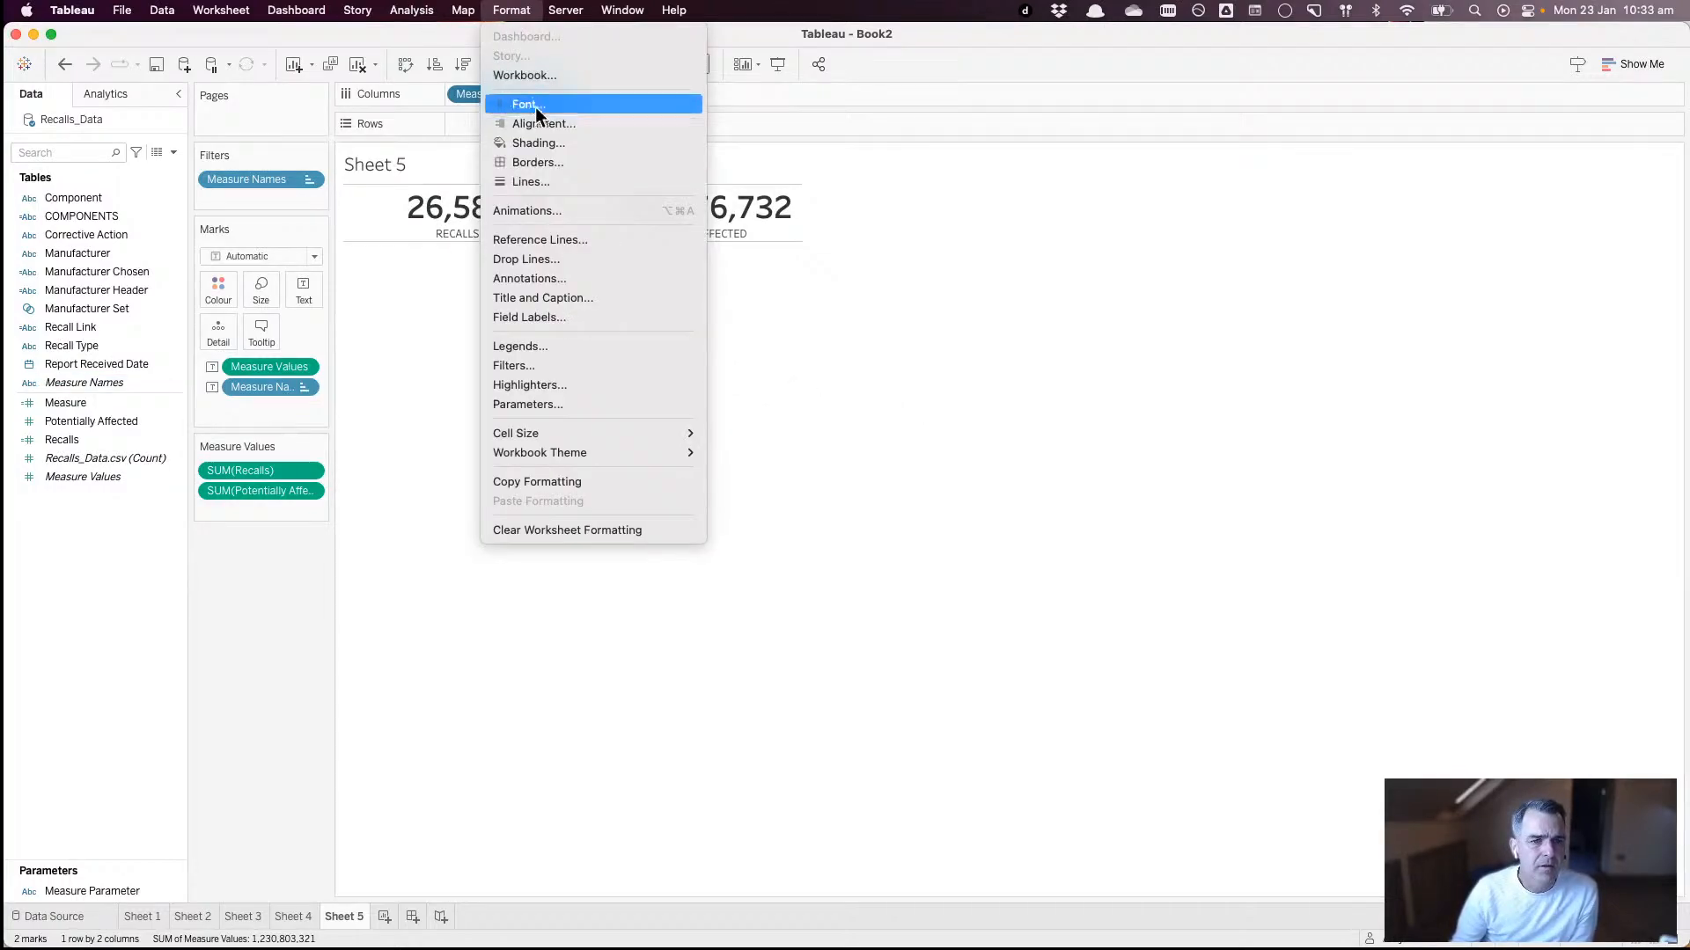
pyautogui.click(546, 180)
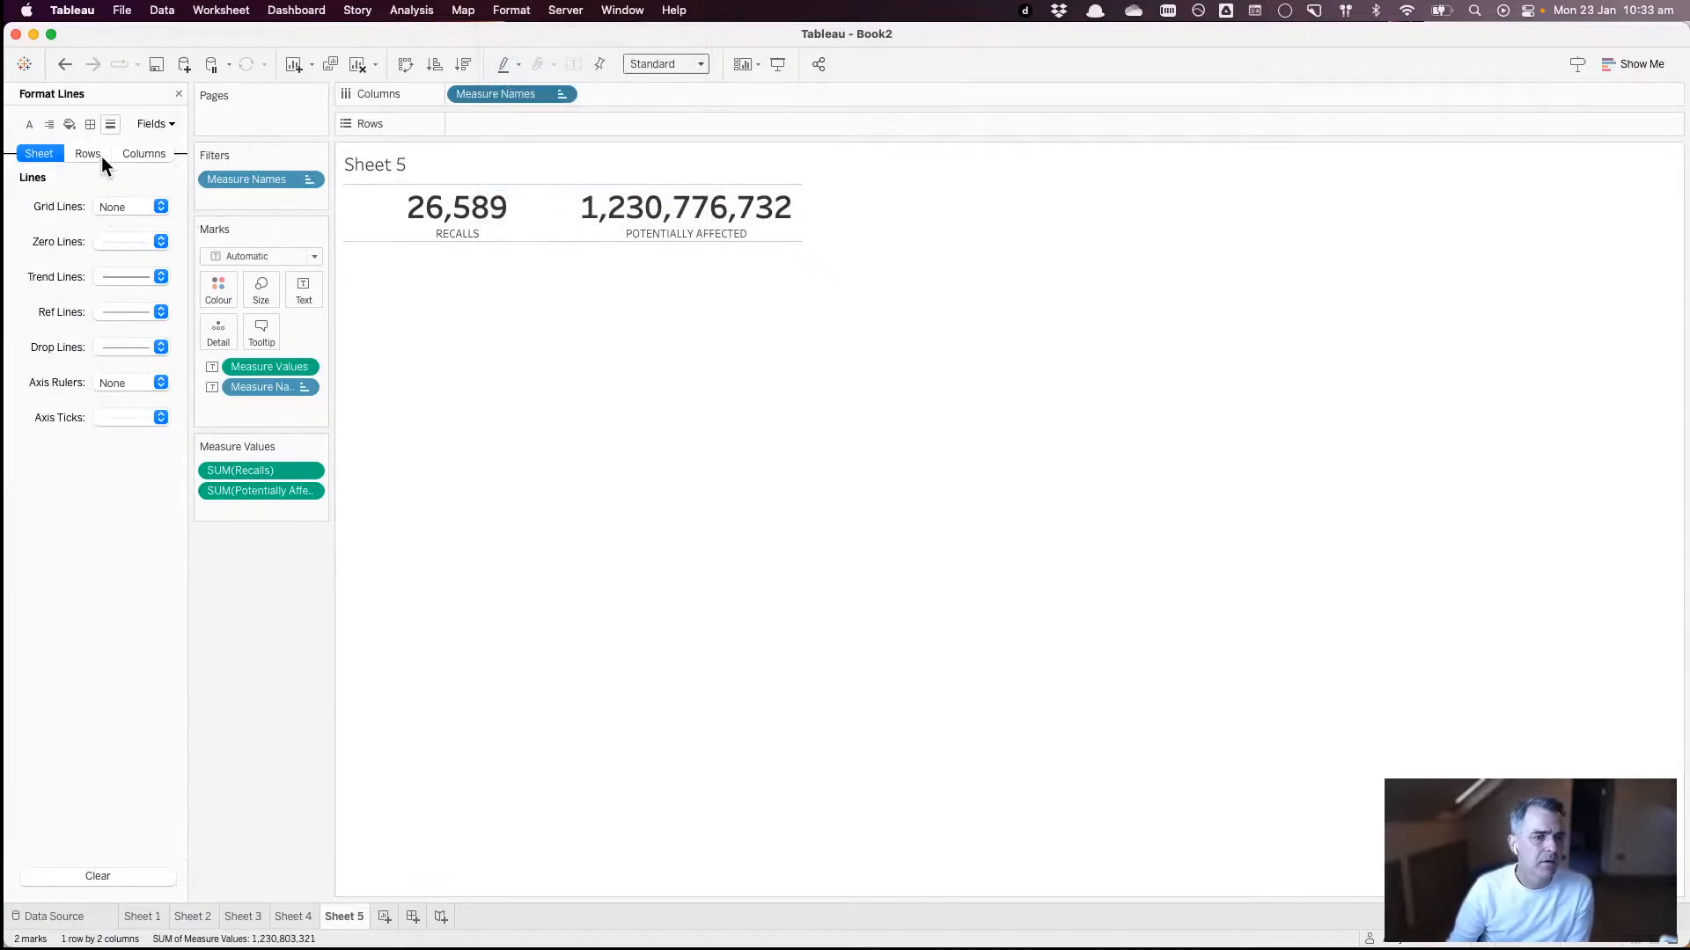
pyautogui.click(91, 125)
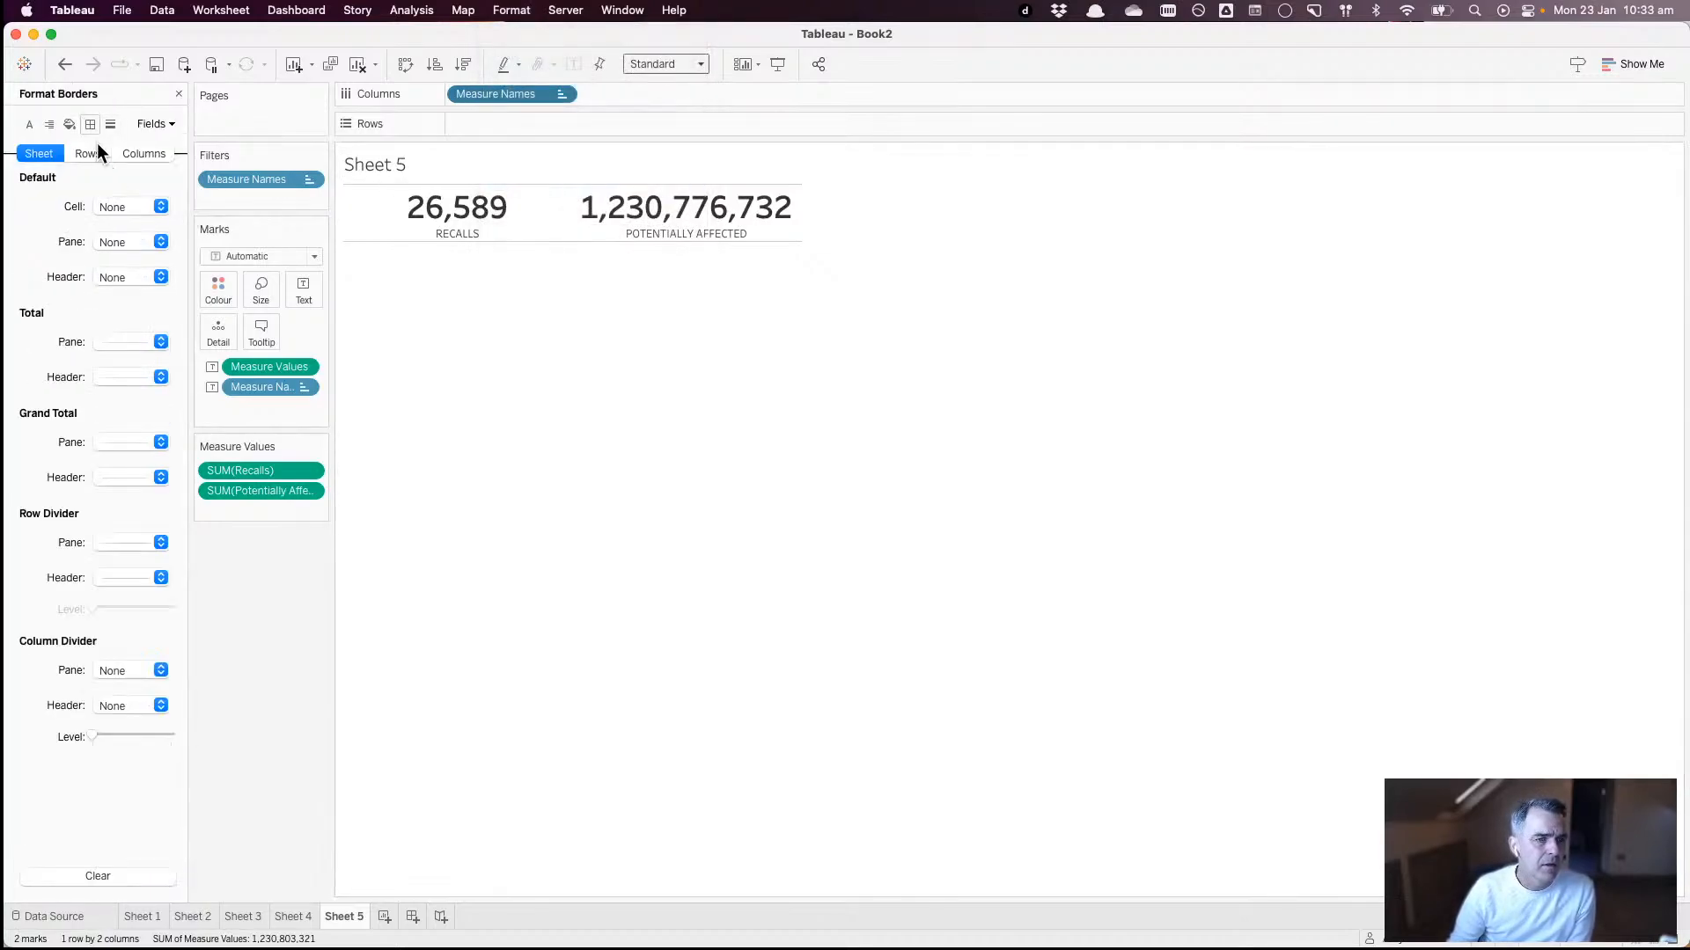
pyautogui.click(120, 544)
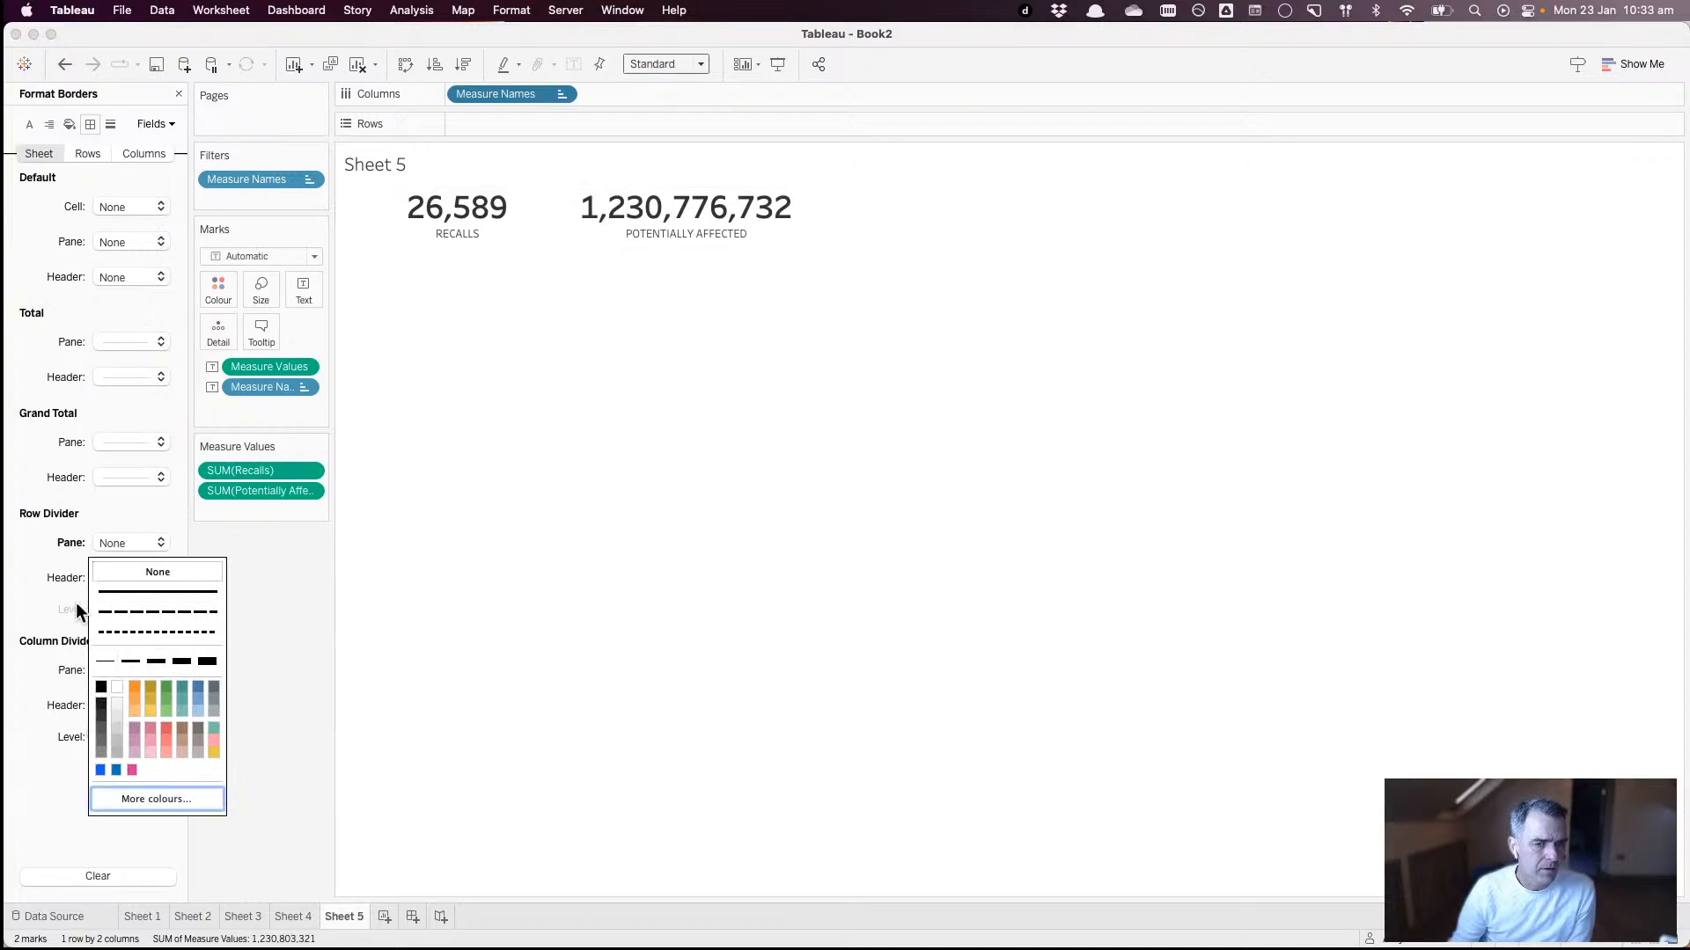
pyautogui.click(35, 594)
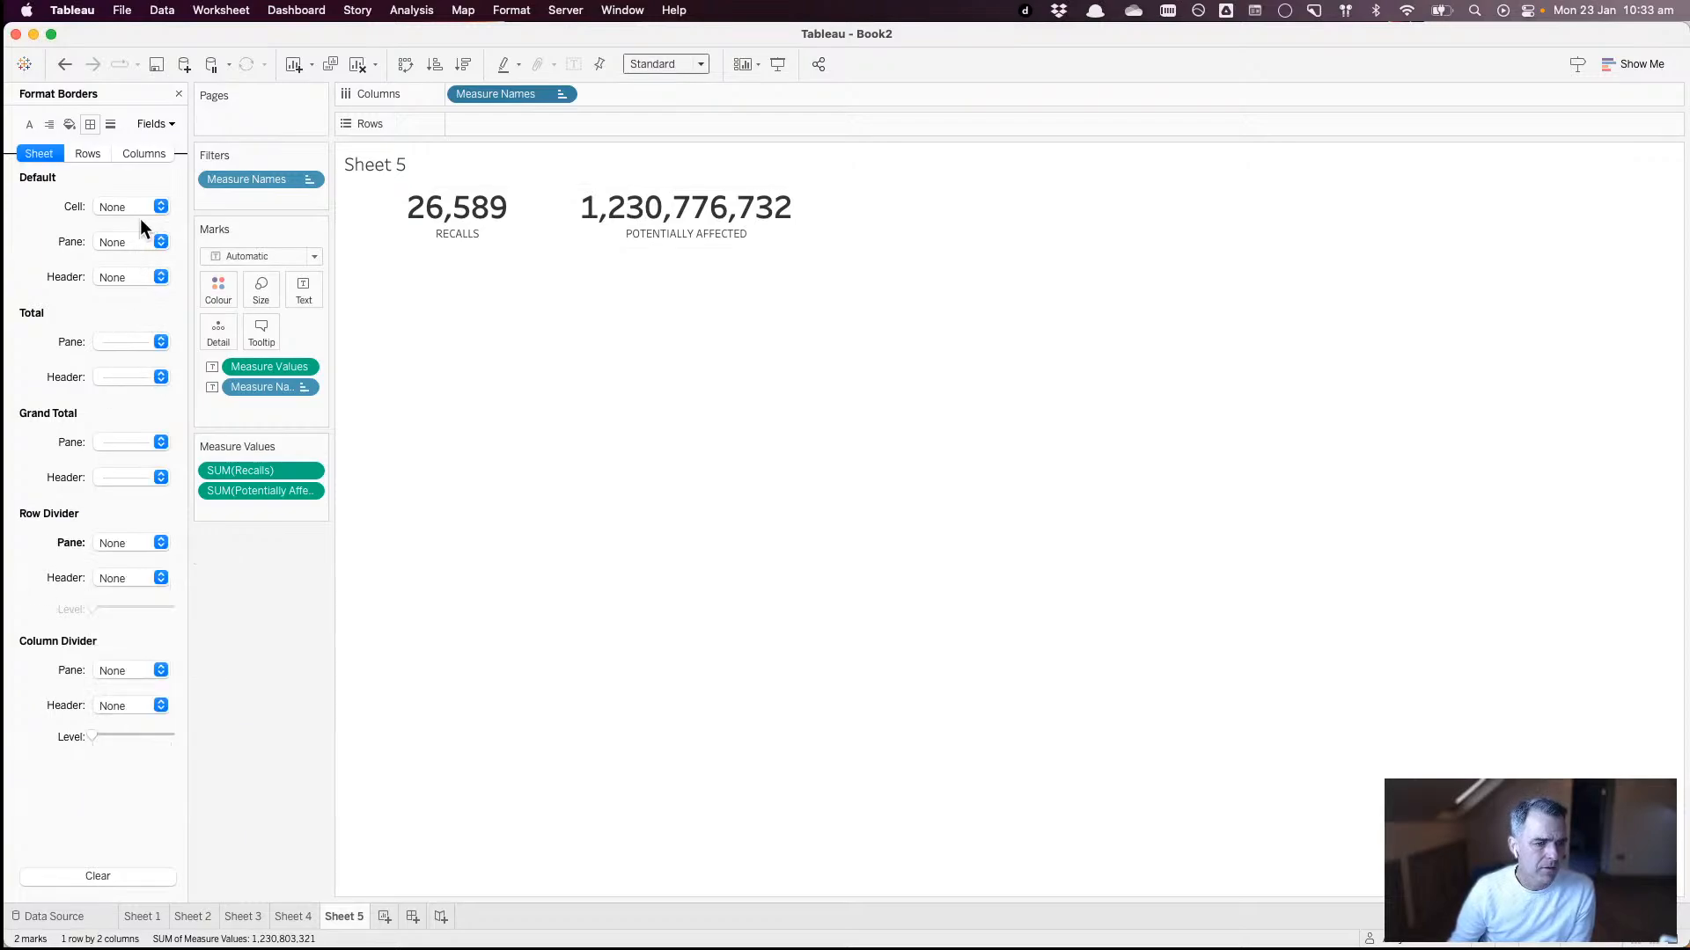
pyautogui.click(178, 93)
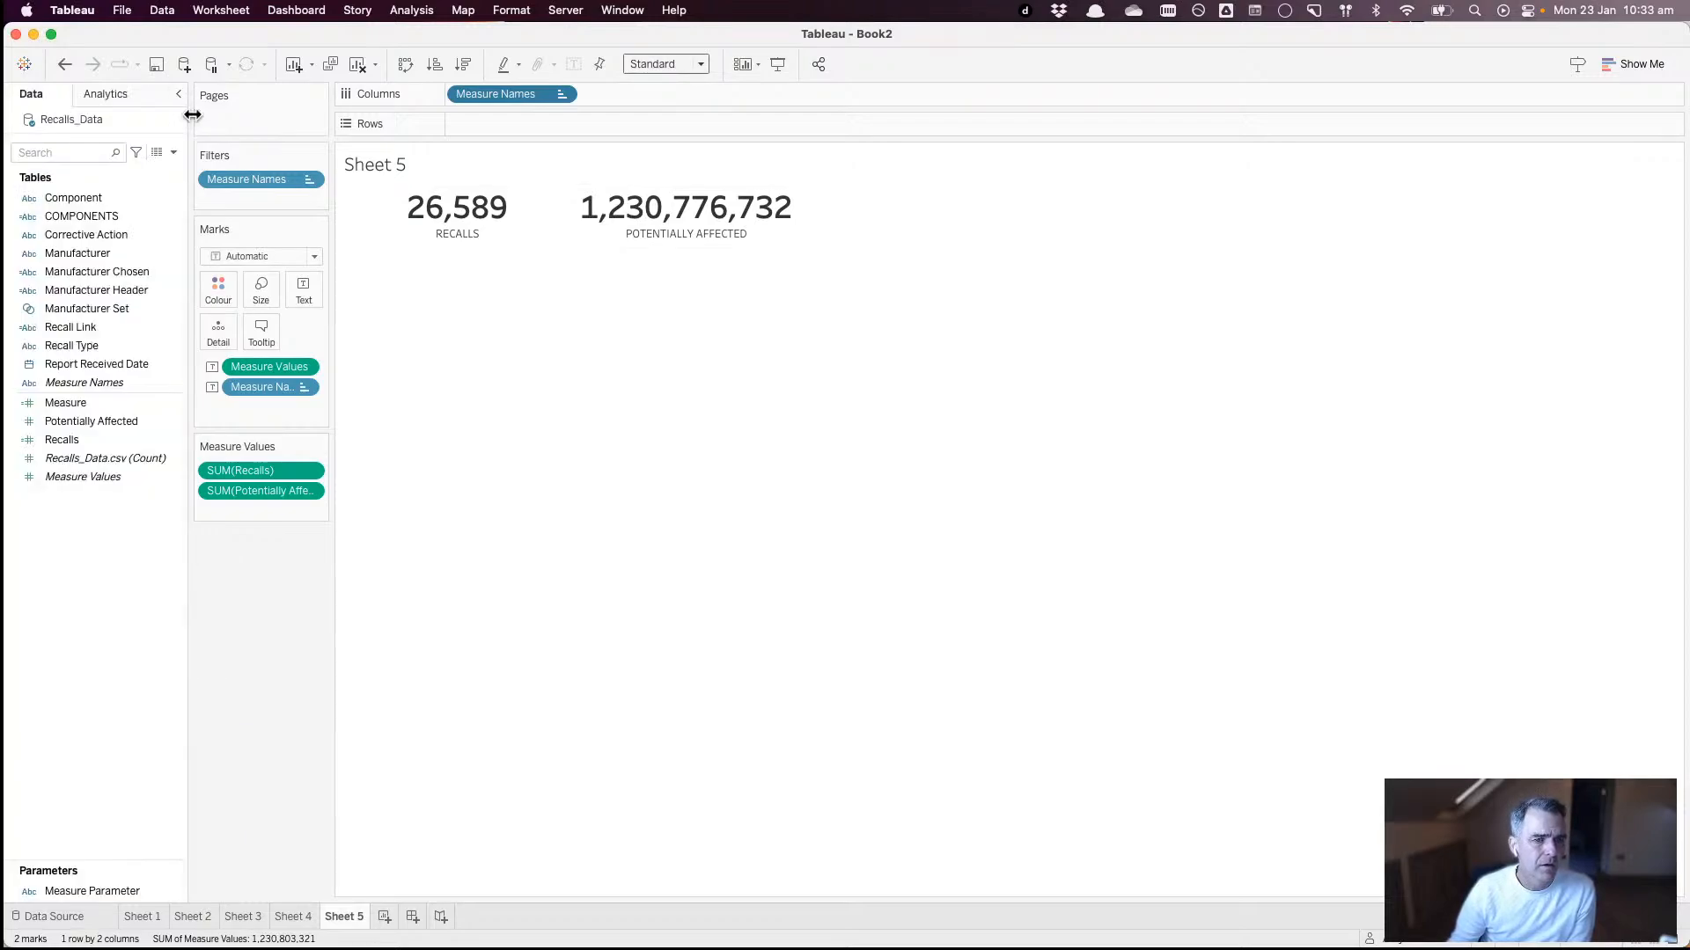
# - Rename Sheet 5 as BANs
pyautogui.doubleClick(344, 916)
pyautogui.write('B')
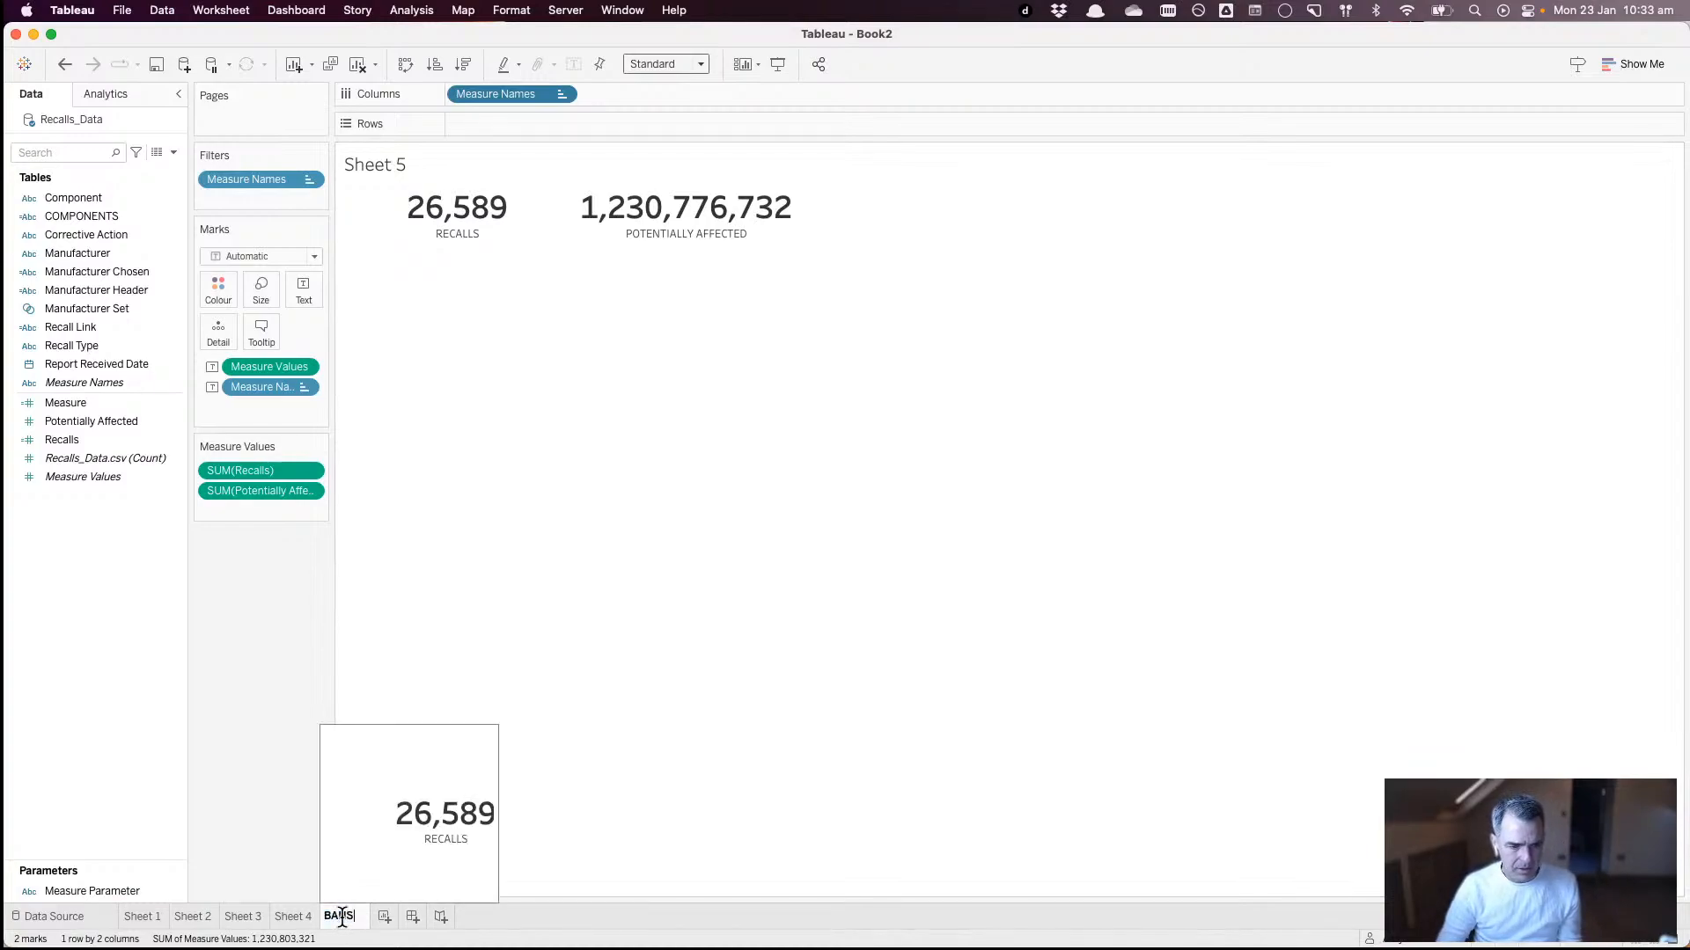
pyautogui.write('ANs')
pyautogui.press('Return')
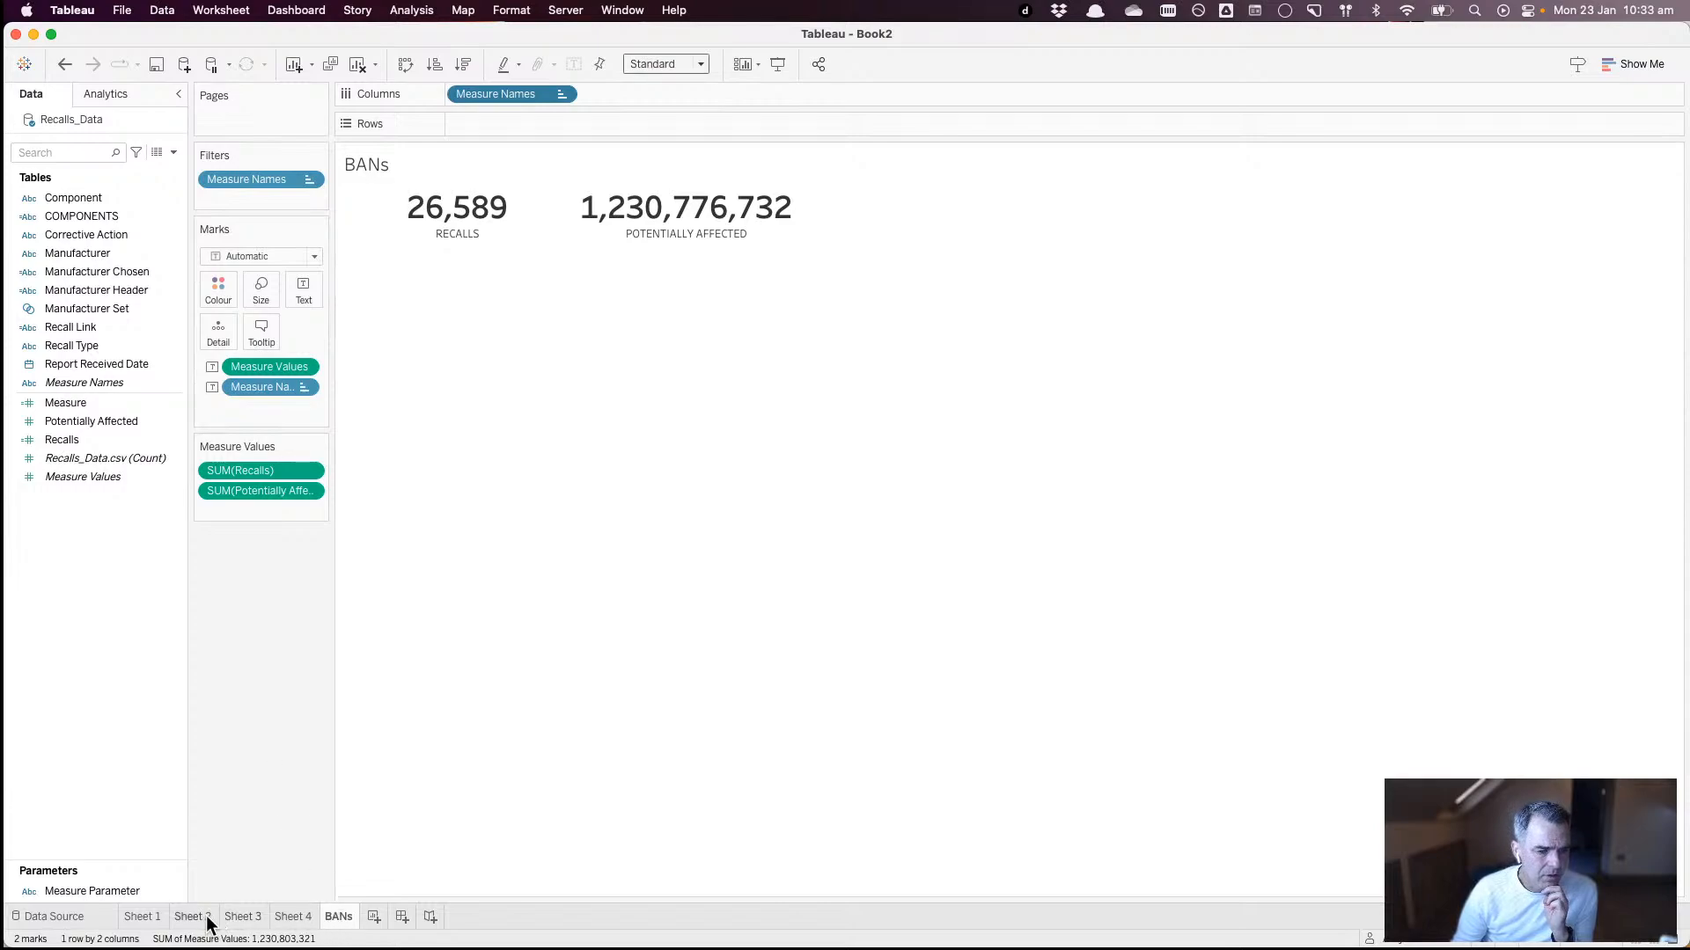
# - Move the BANs sheet ahead of Sheet 1 in the workbook's sheet order
pyautogui.click(283, 916)
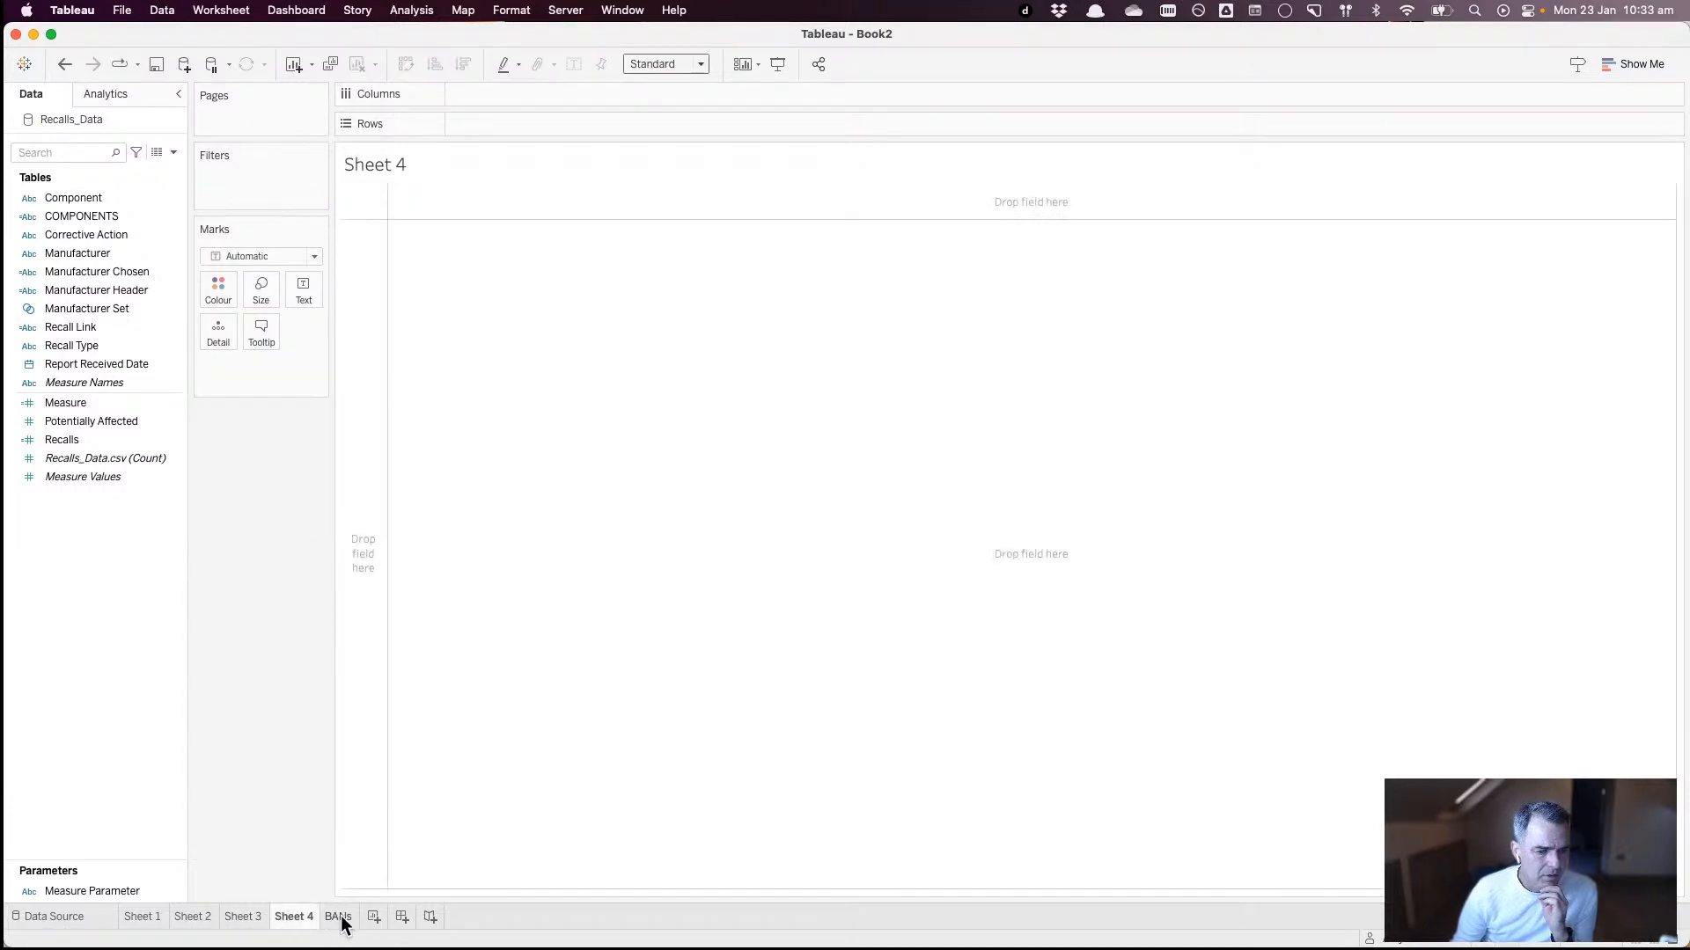
pyautogui.click(335, 917)
pyautogui.click(249, 917)
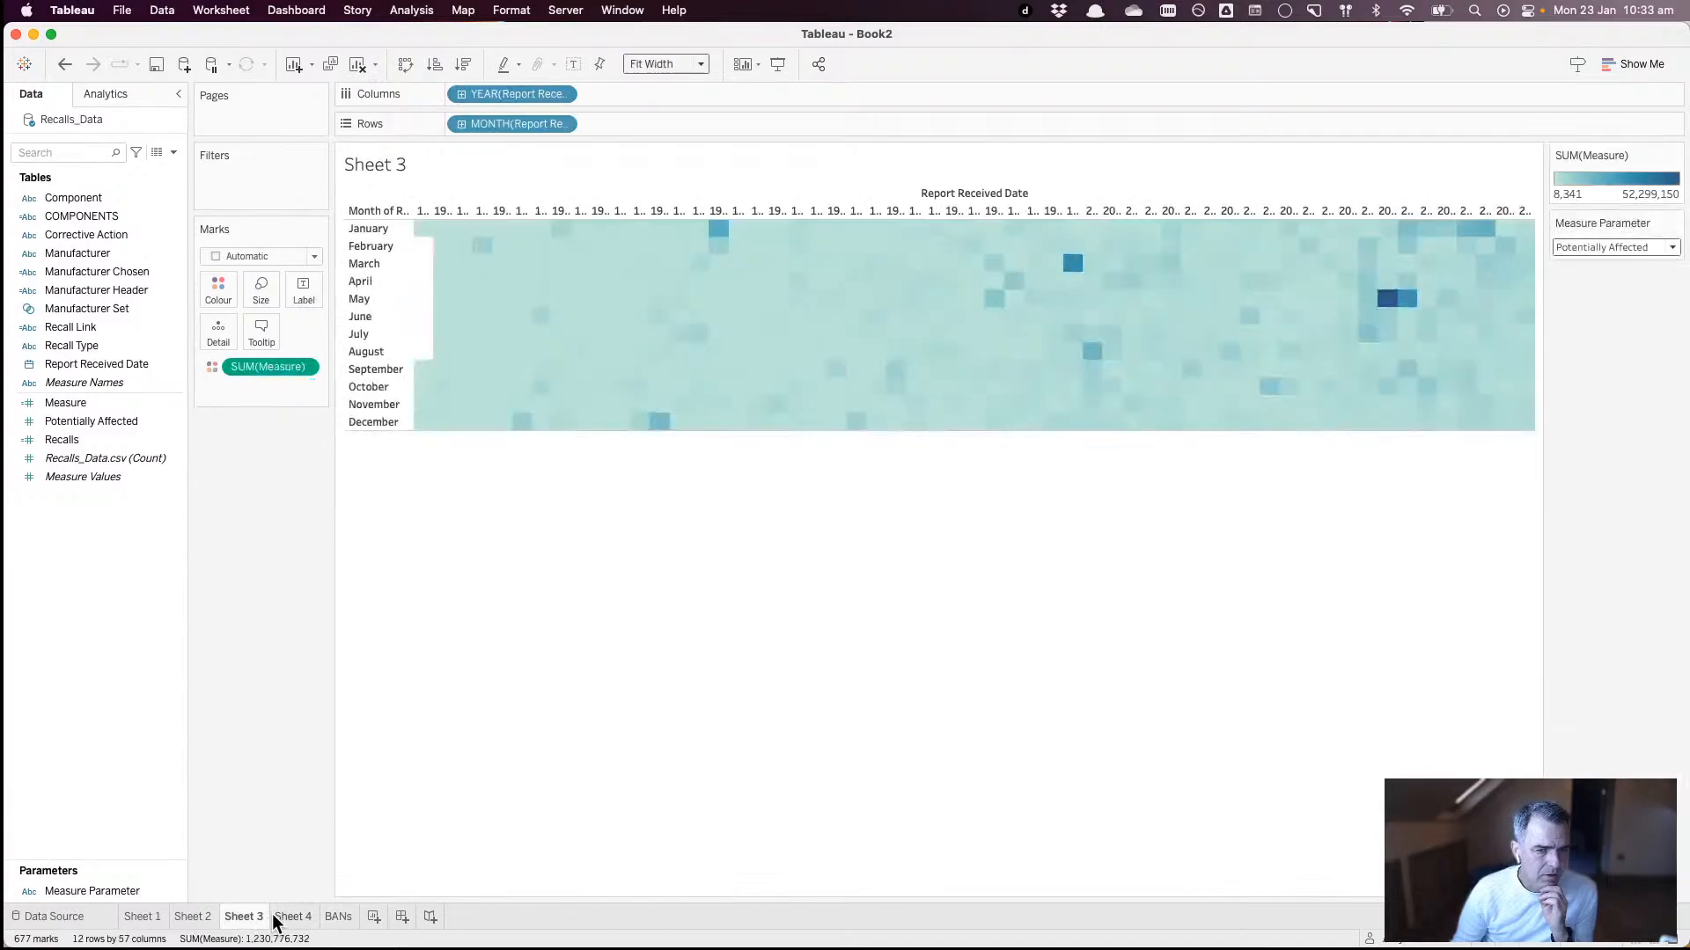
pyautogui.moveTo(332, 918); pyautogui.dragTo(150, 920)
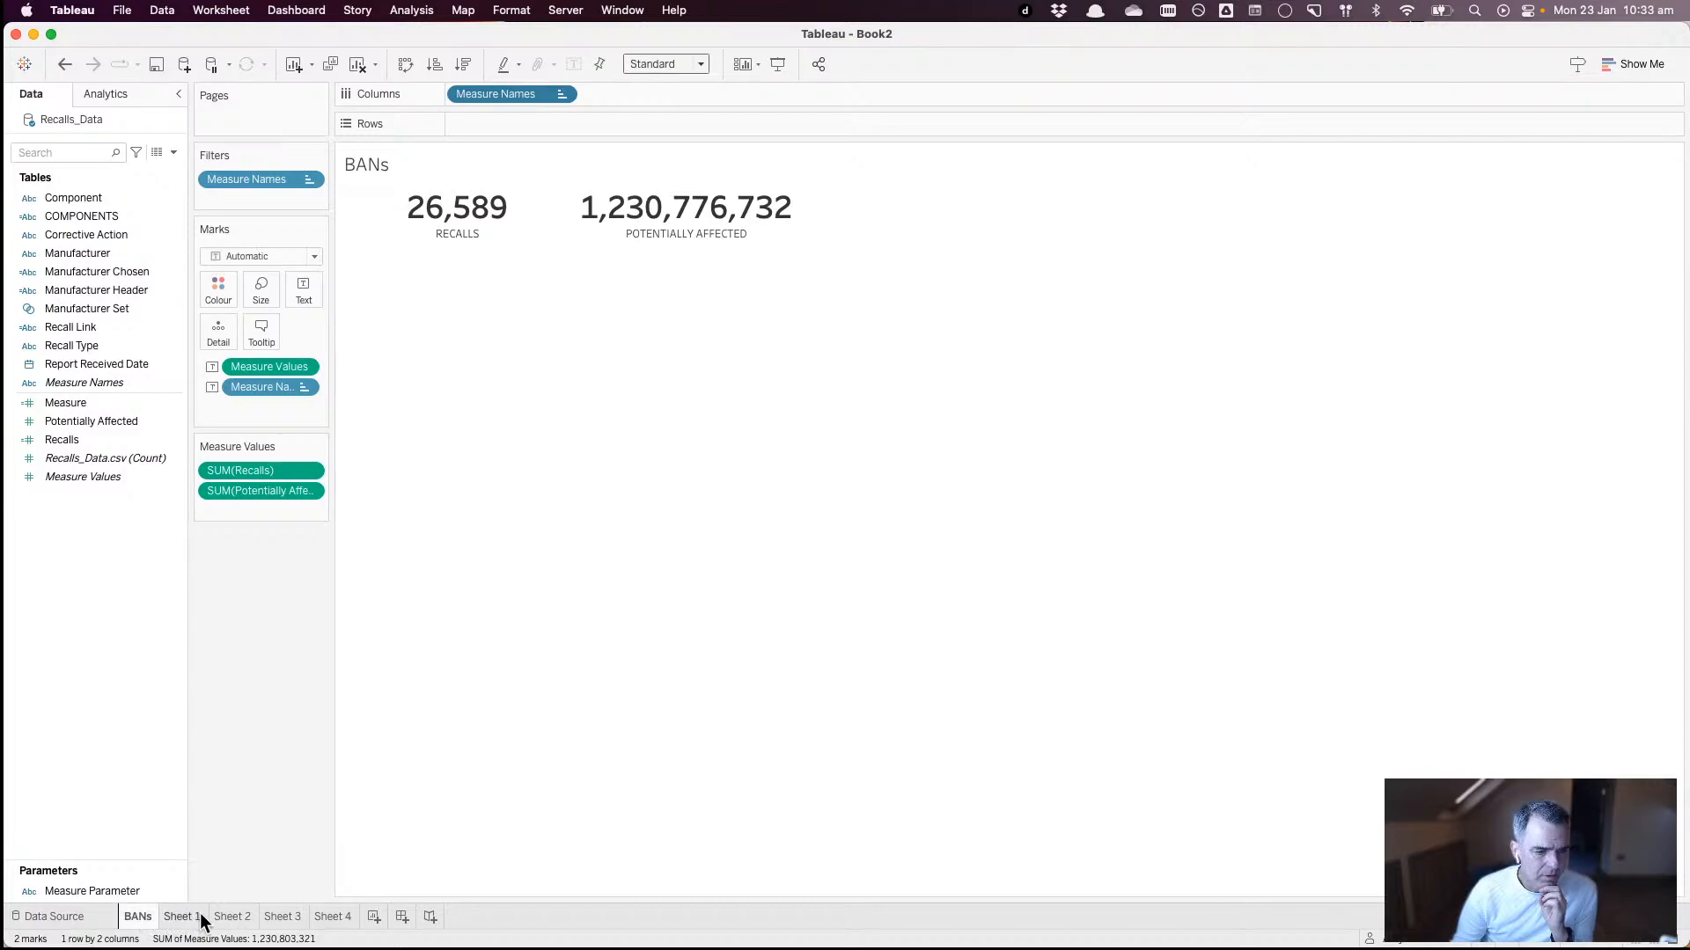
# - Rename Sheet 3, which holds the month-by-year grid, as Heatmap
pyautogui.click(303, 919)
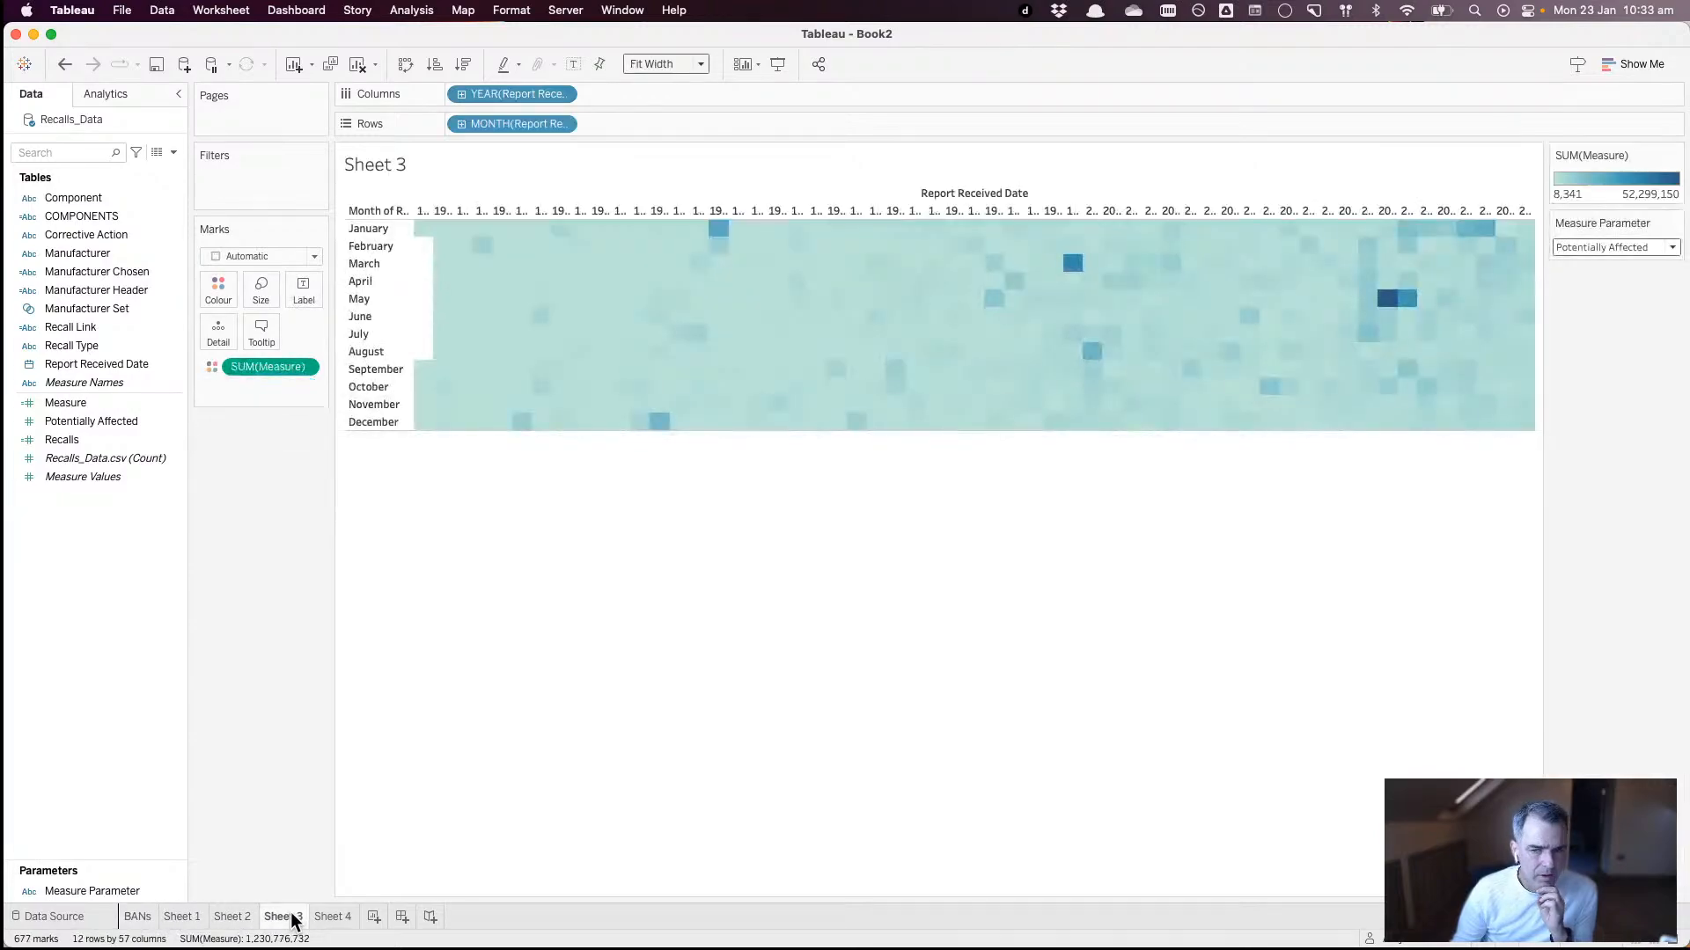
pyautogui.doubleClick(291, 916)
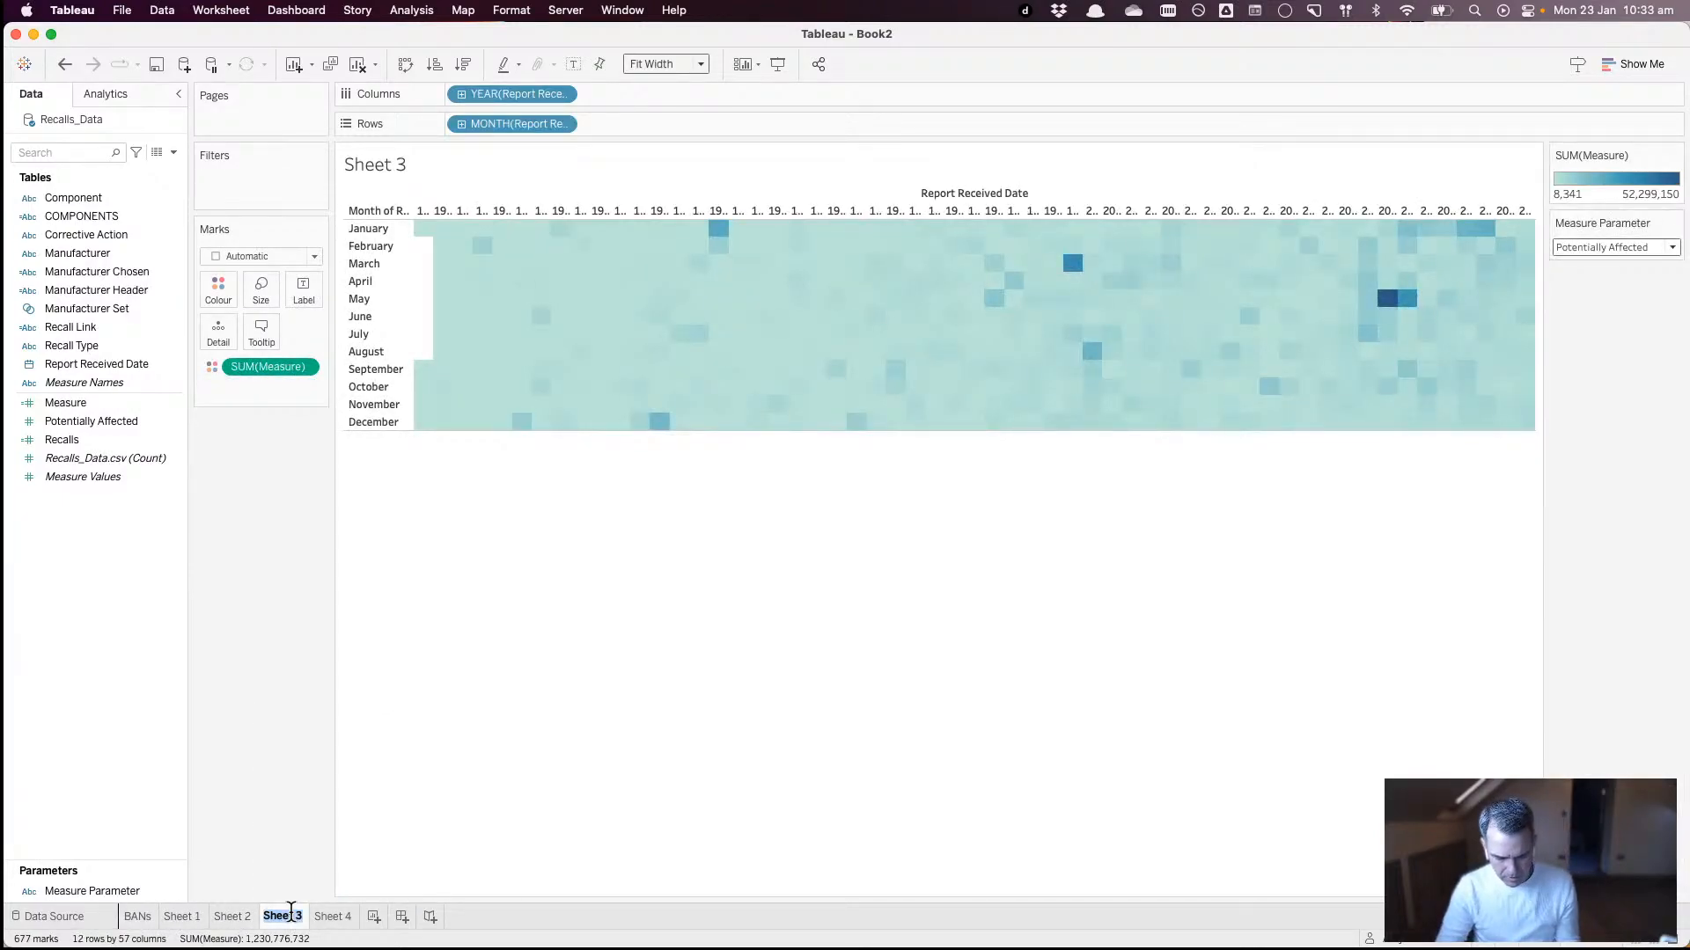
pyautogui.write('Hea')
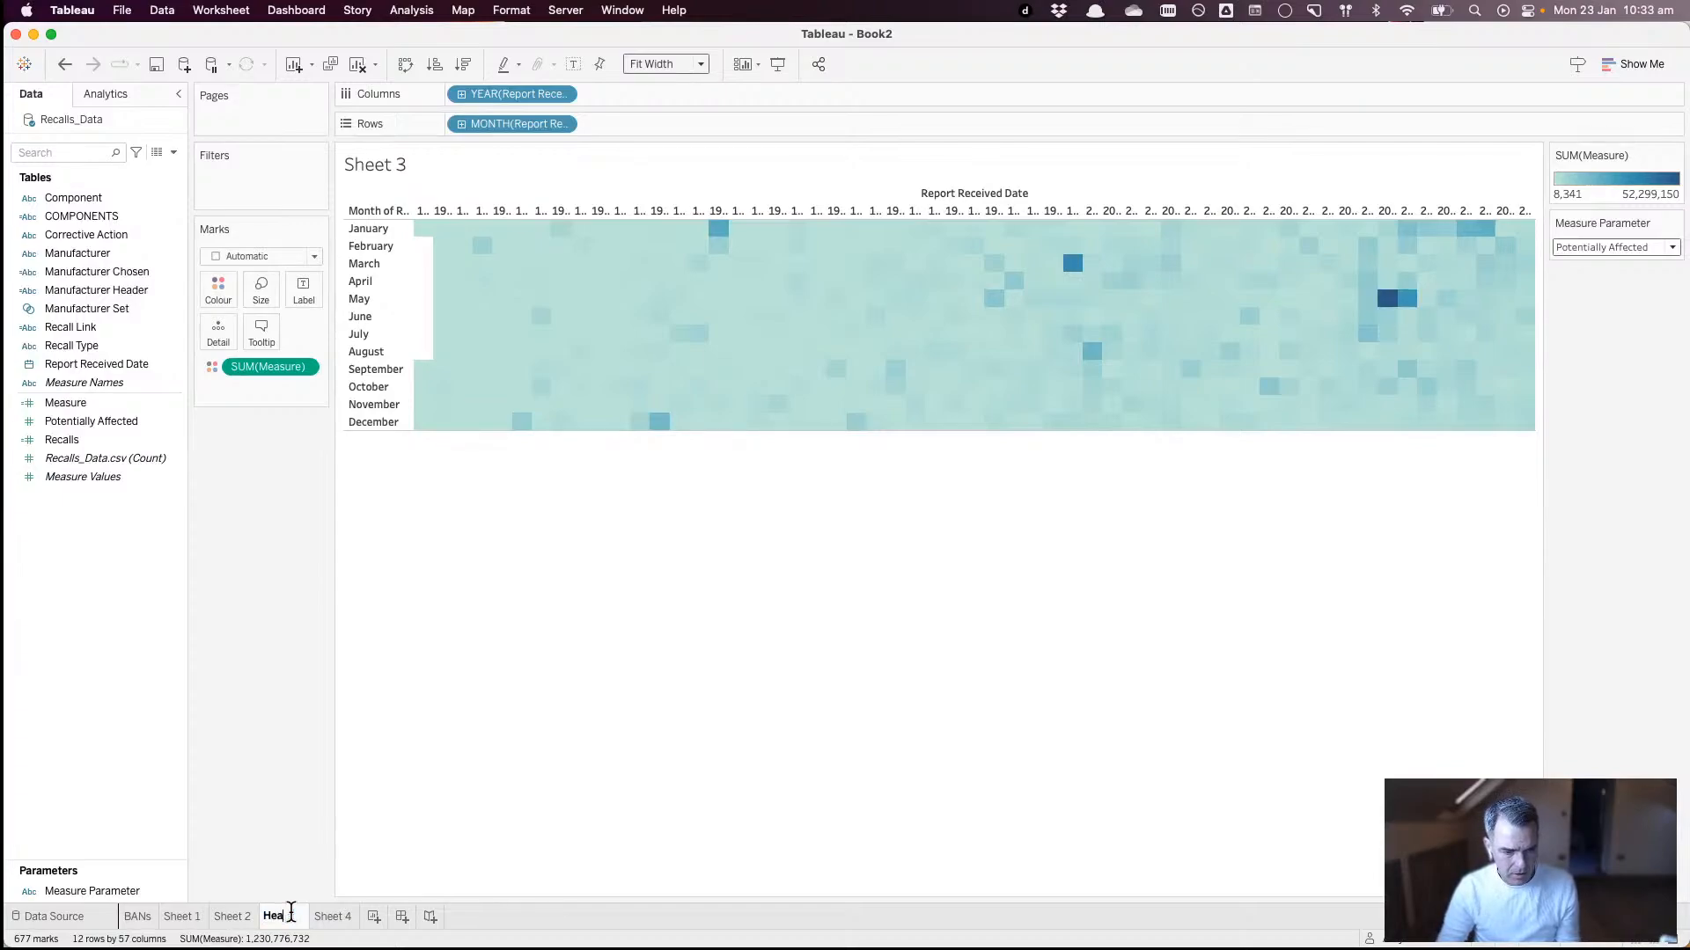
pyautogui.write('tmap')
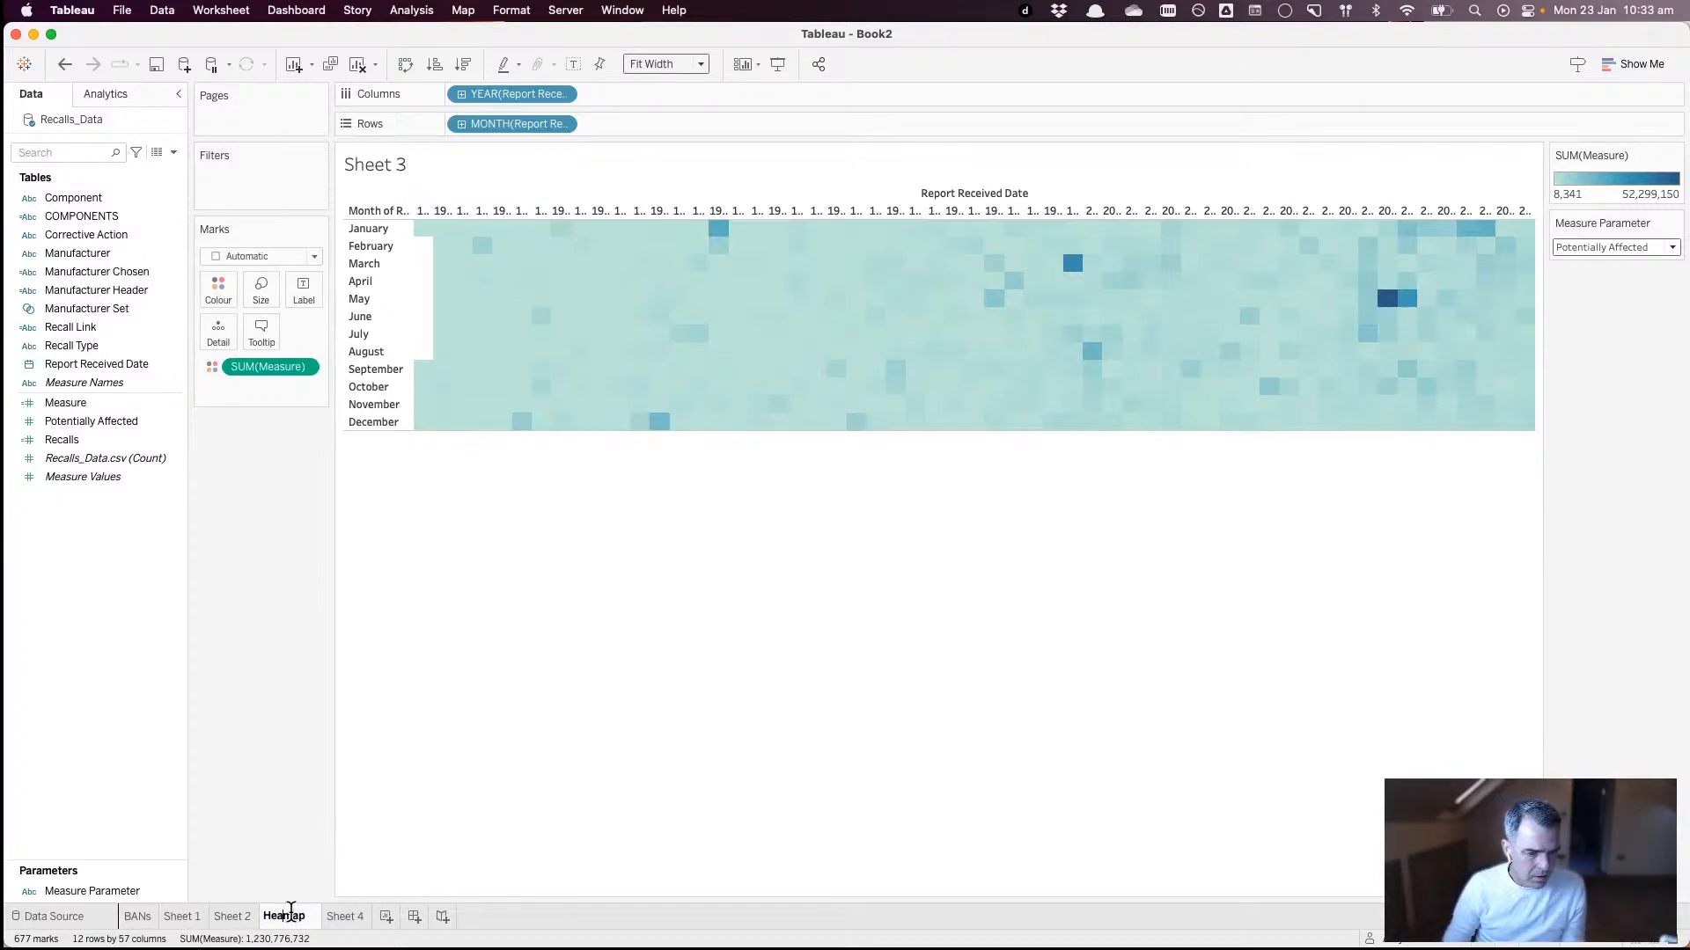
pyautogui.press('Return')
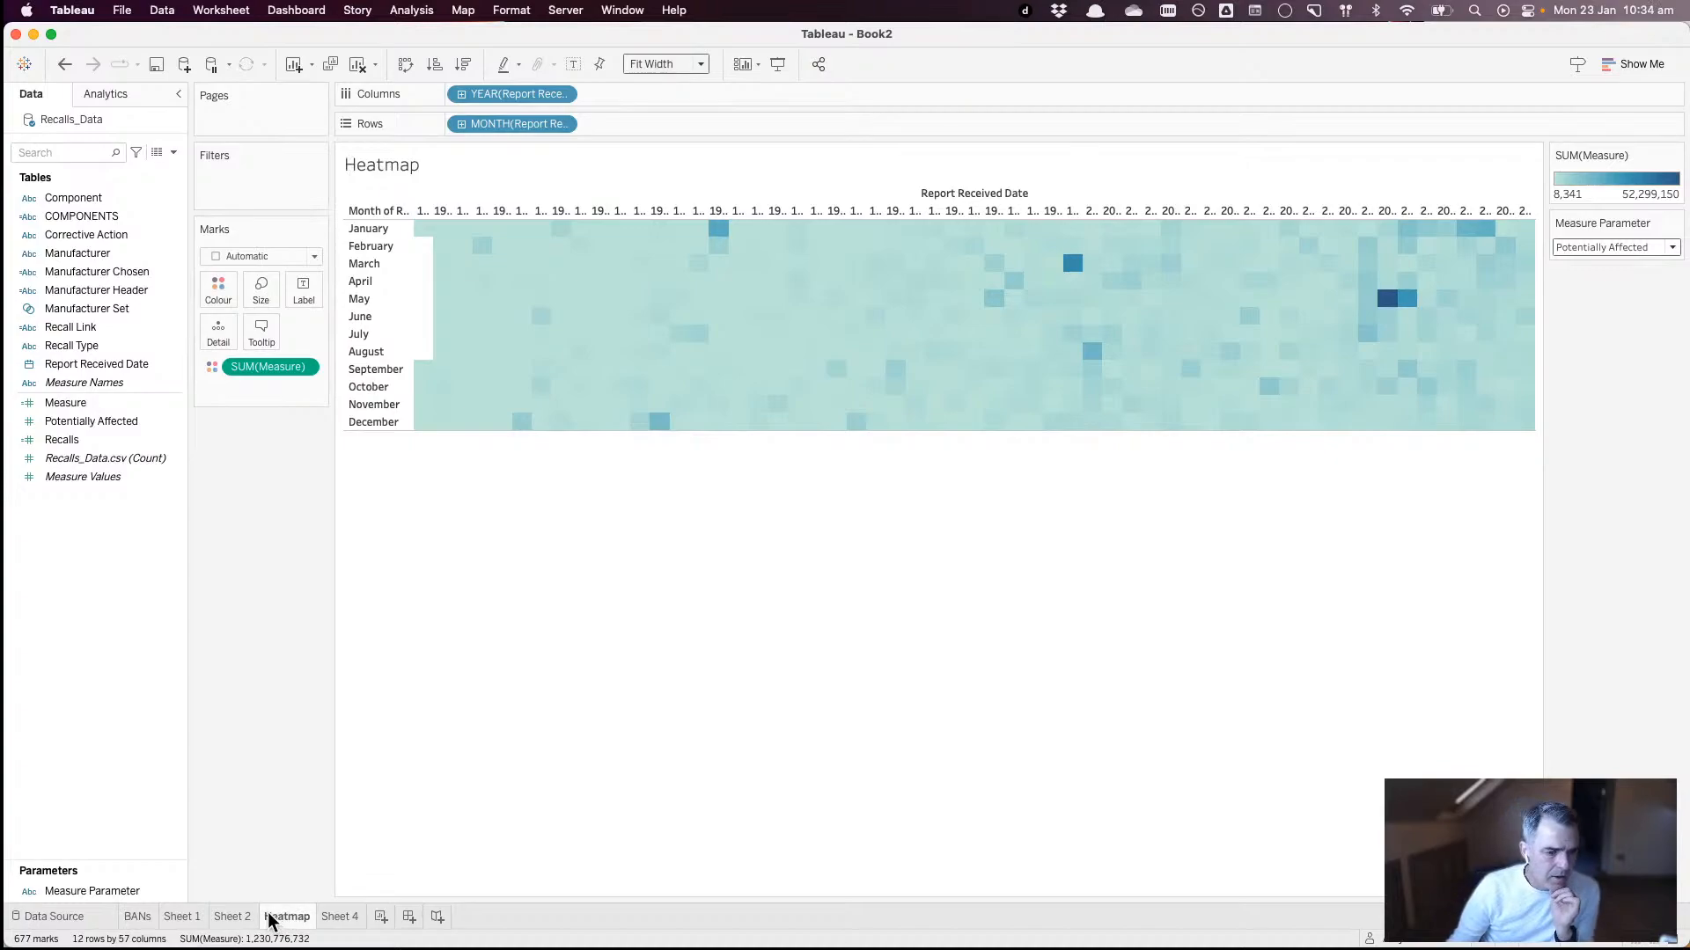
# - Rename Sheet 2, which holds the quarterly line chart with its moving average, as Trend
pyautogui.click(244, 917)
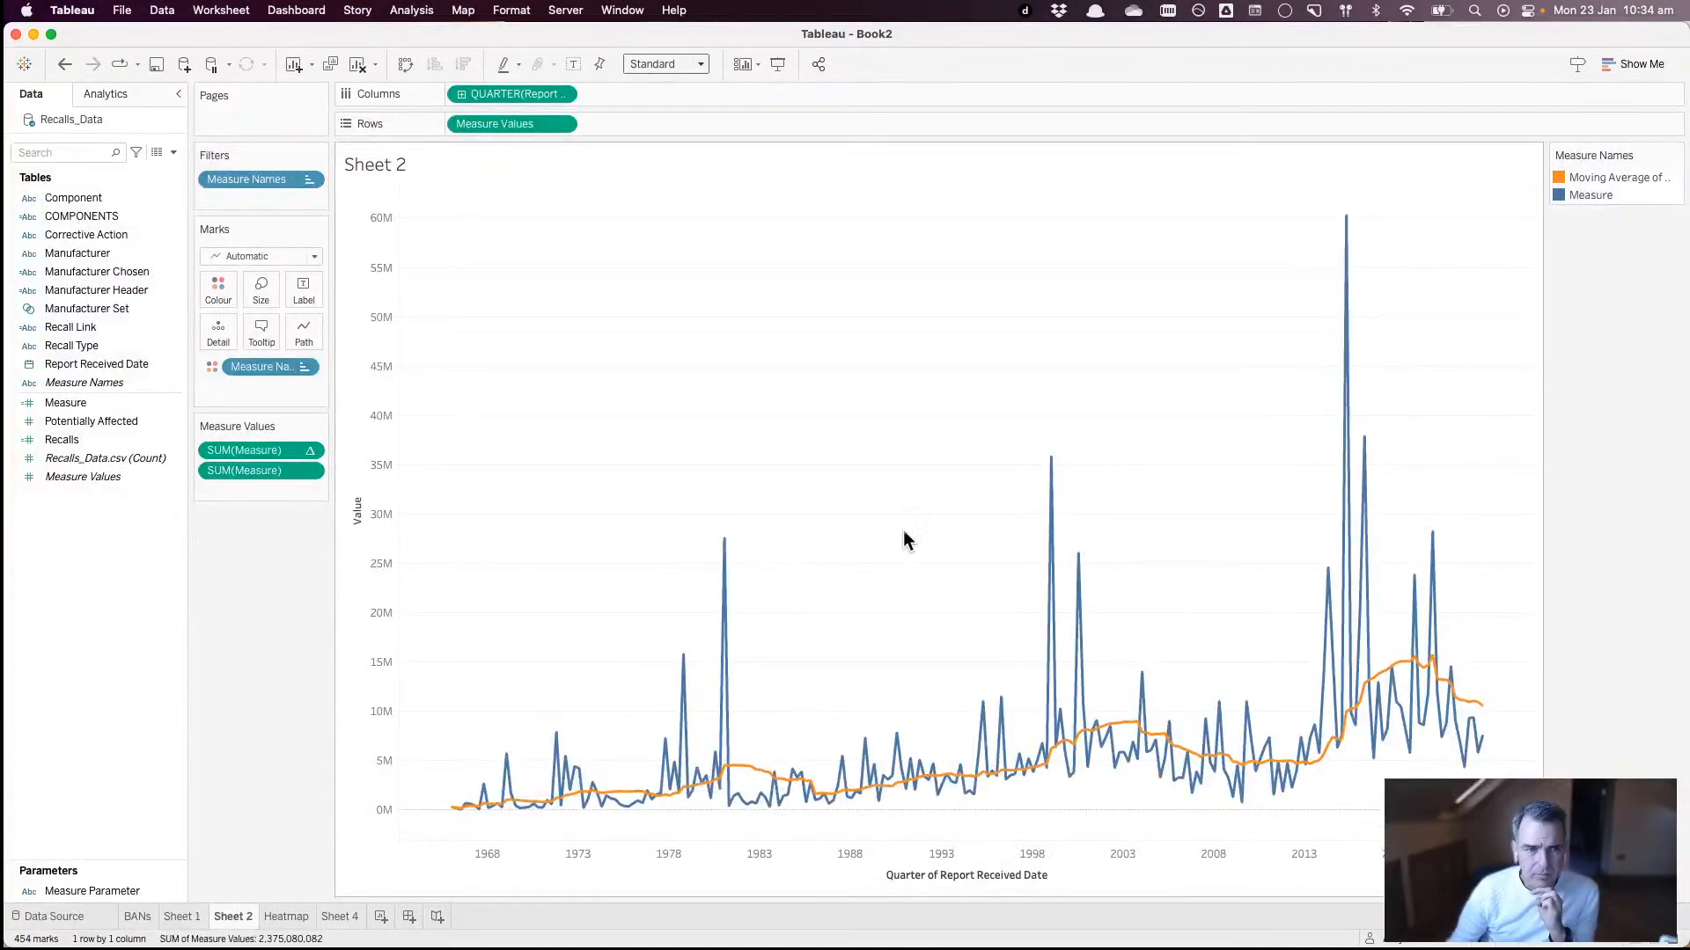
pyautogui.moveTo(1343, 224)
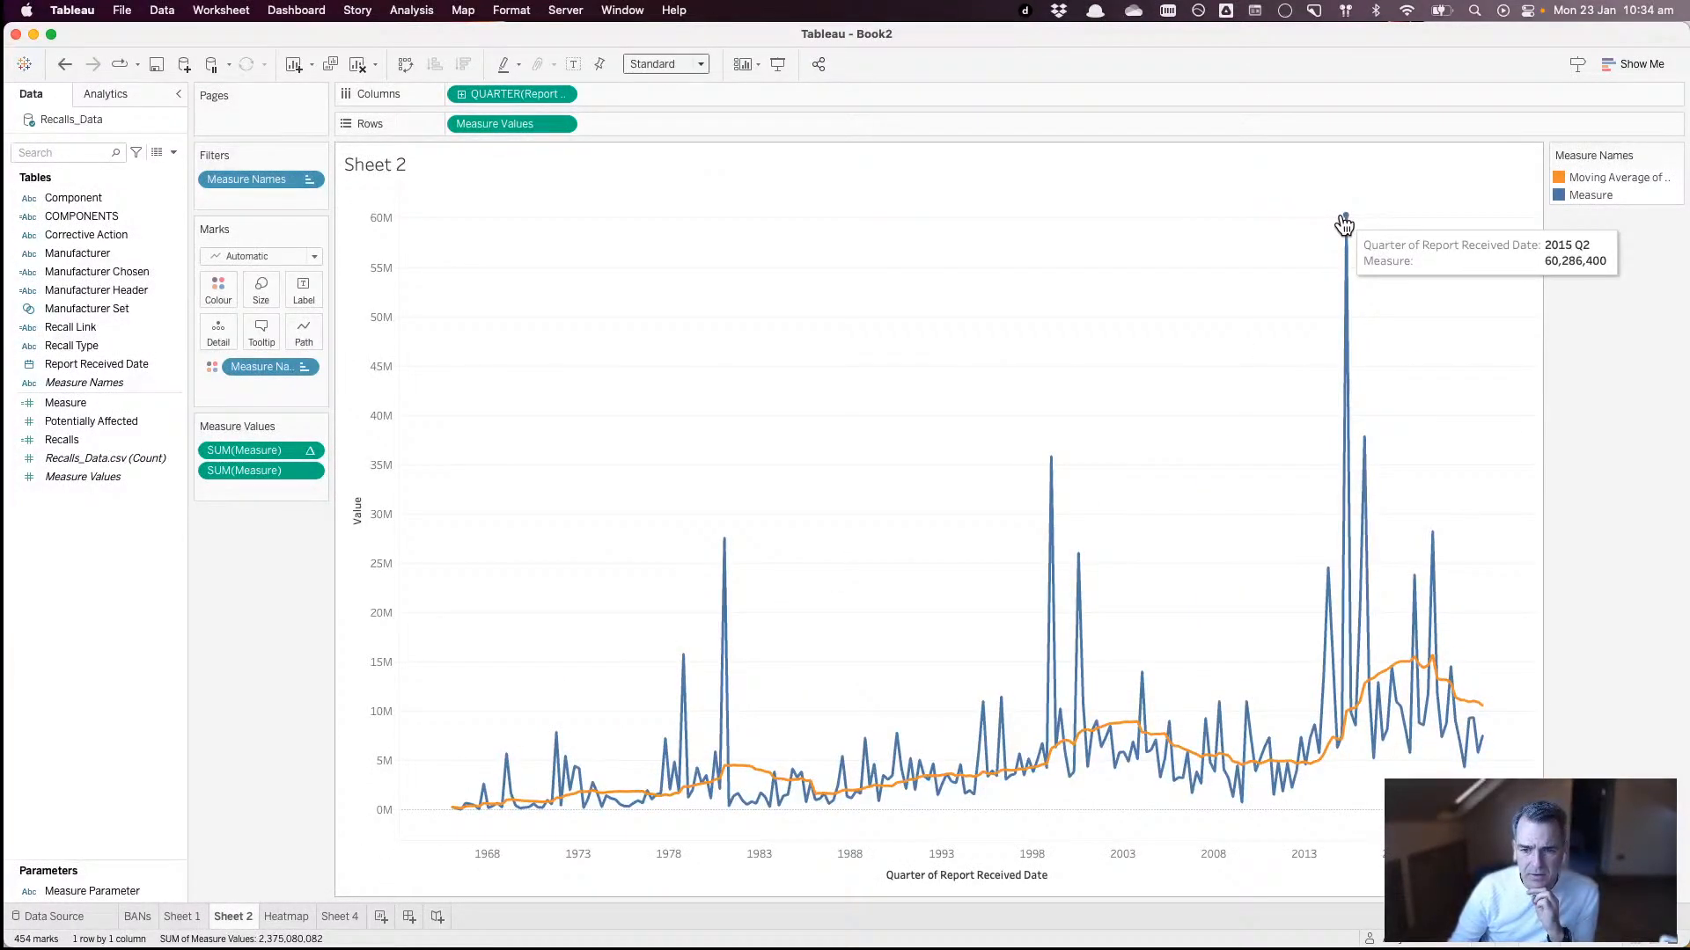
pyautogui.doubleClick(251, 917)
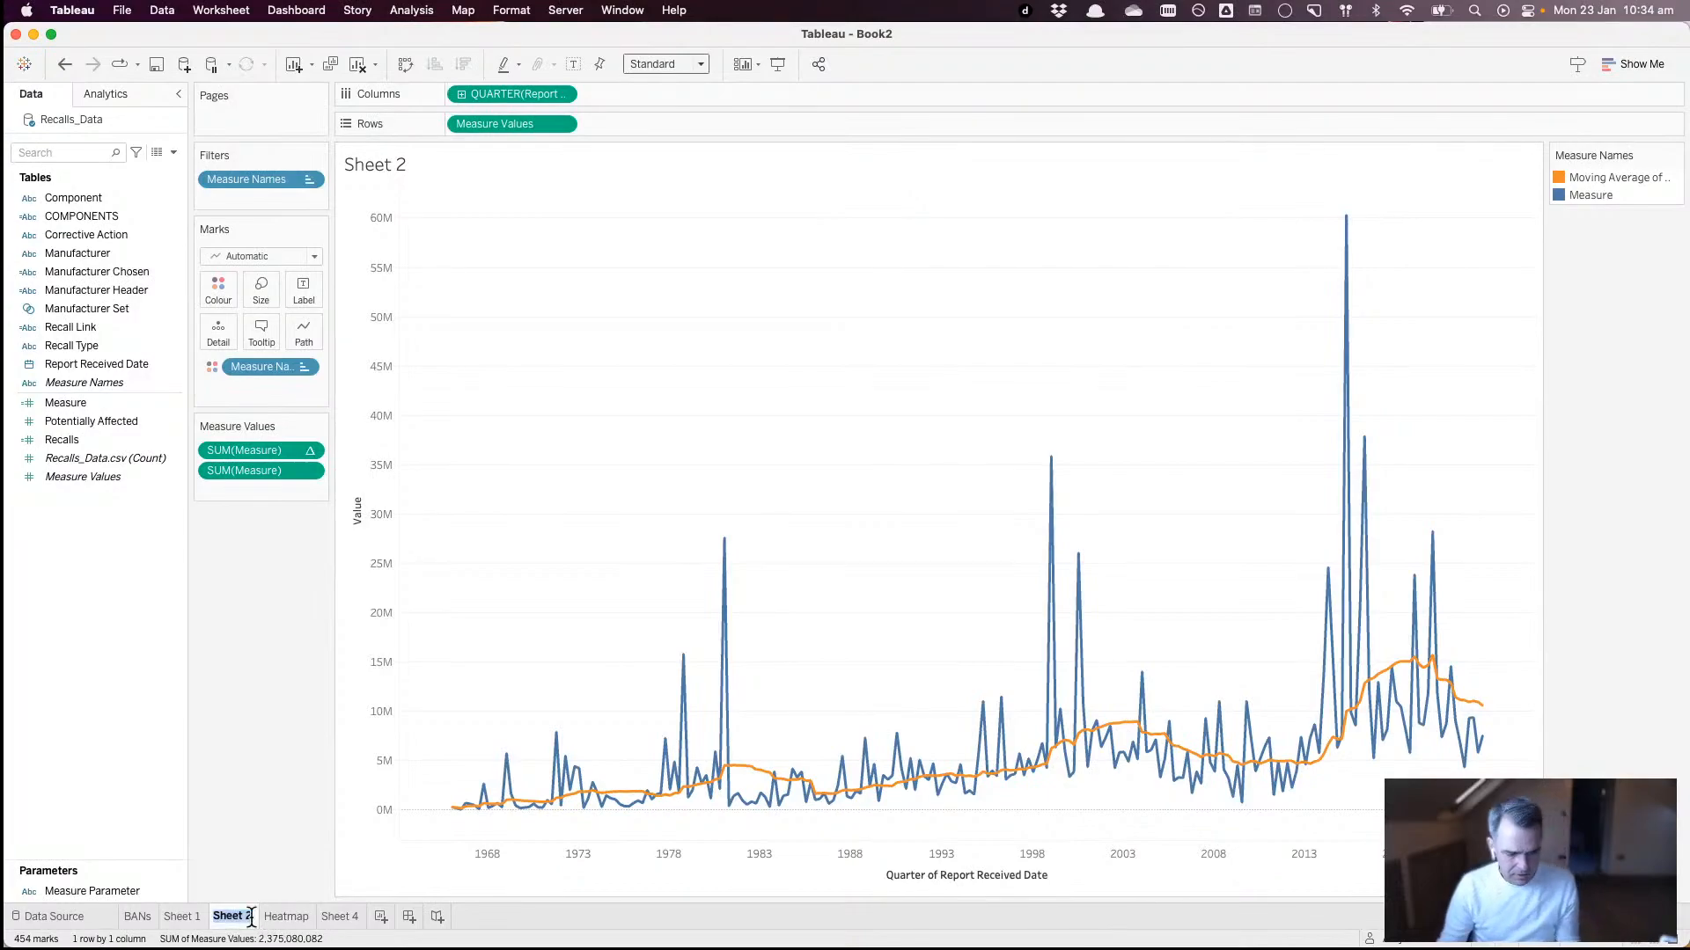
pyautogui.write('Trend')
pyautogui.press('Return')
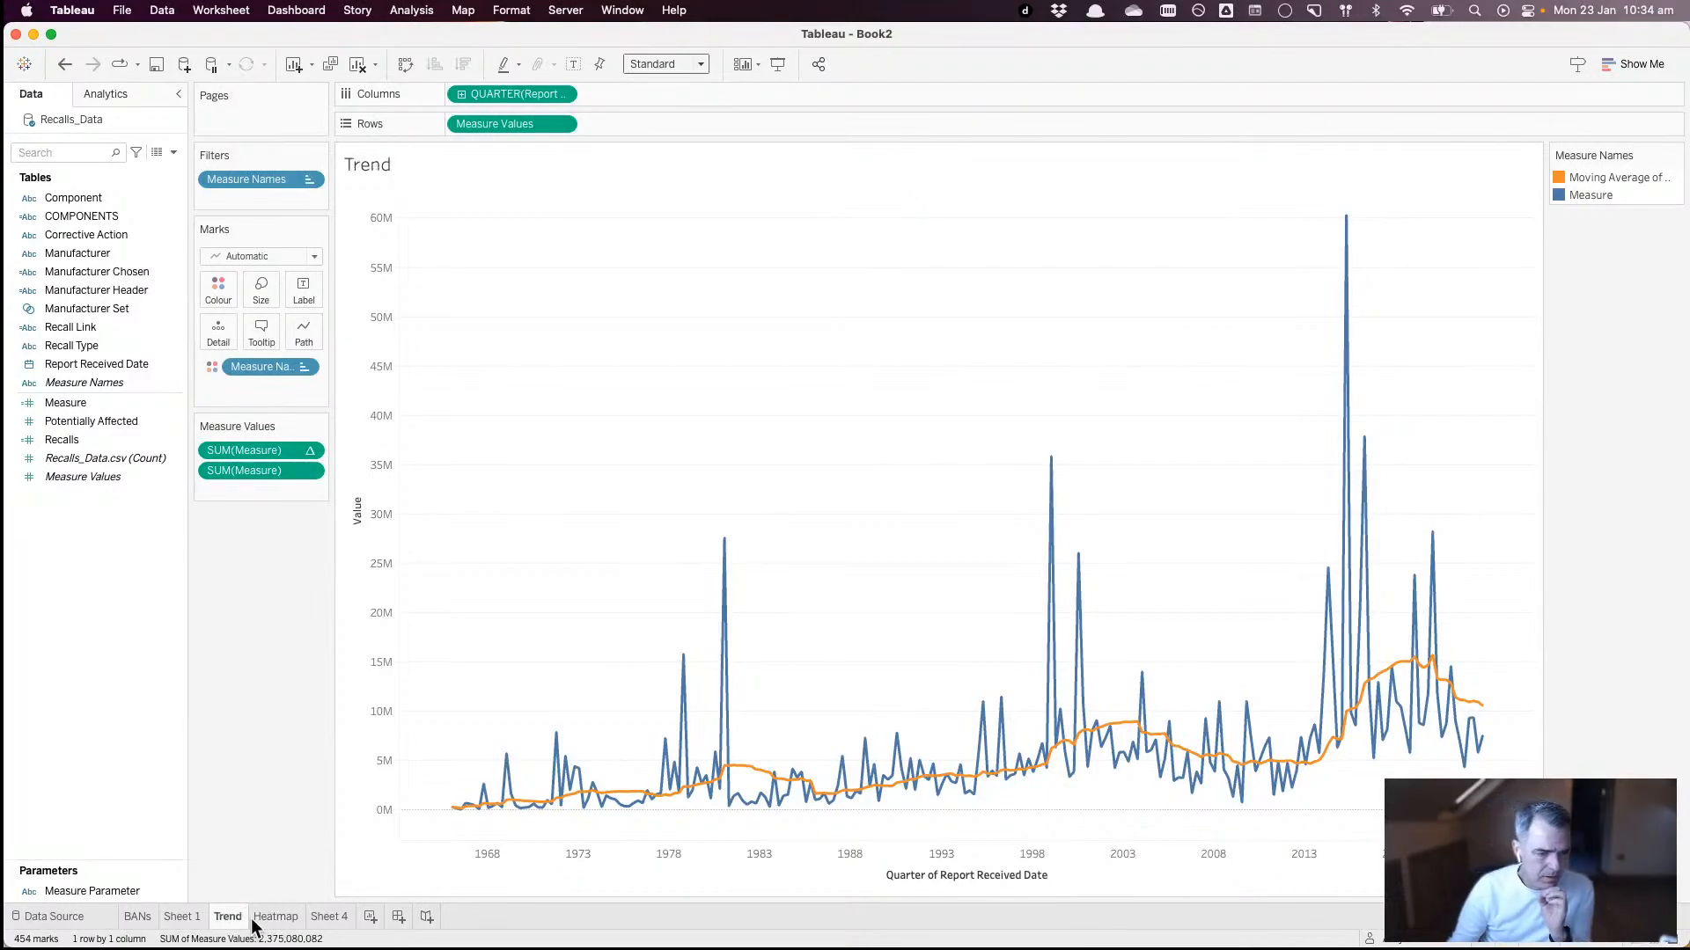
# - Rename Sheet 1, which holds the manufacturer and component bar chart, as Drill Down
pyautogui.click(198, 919)
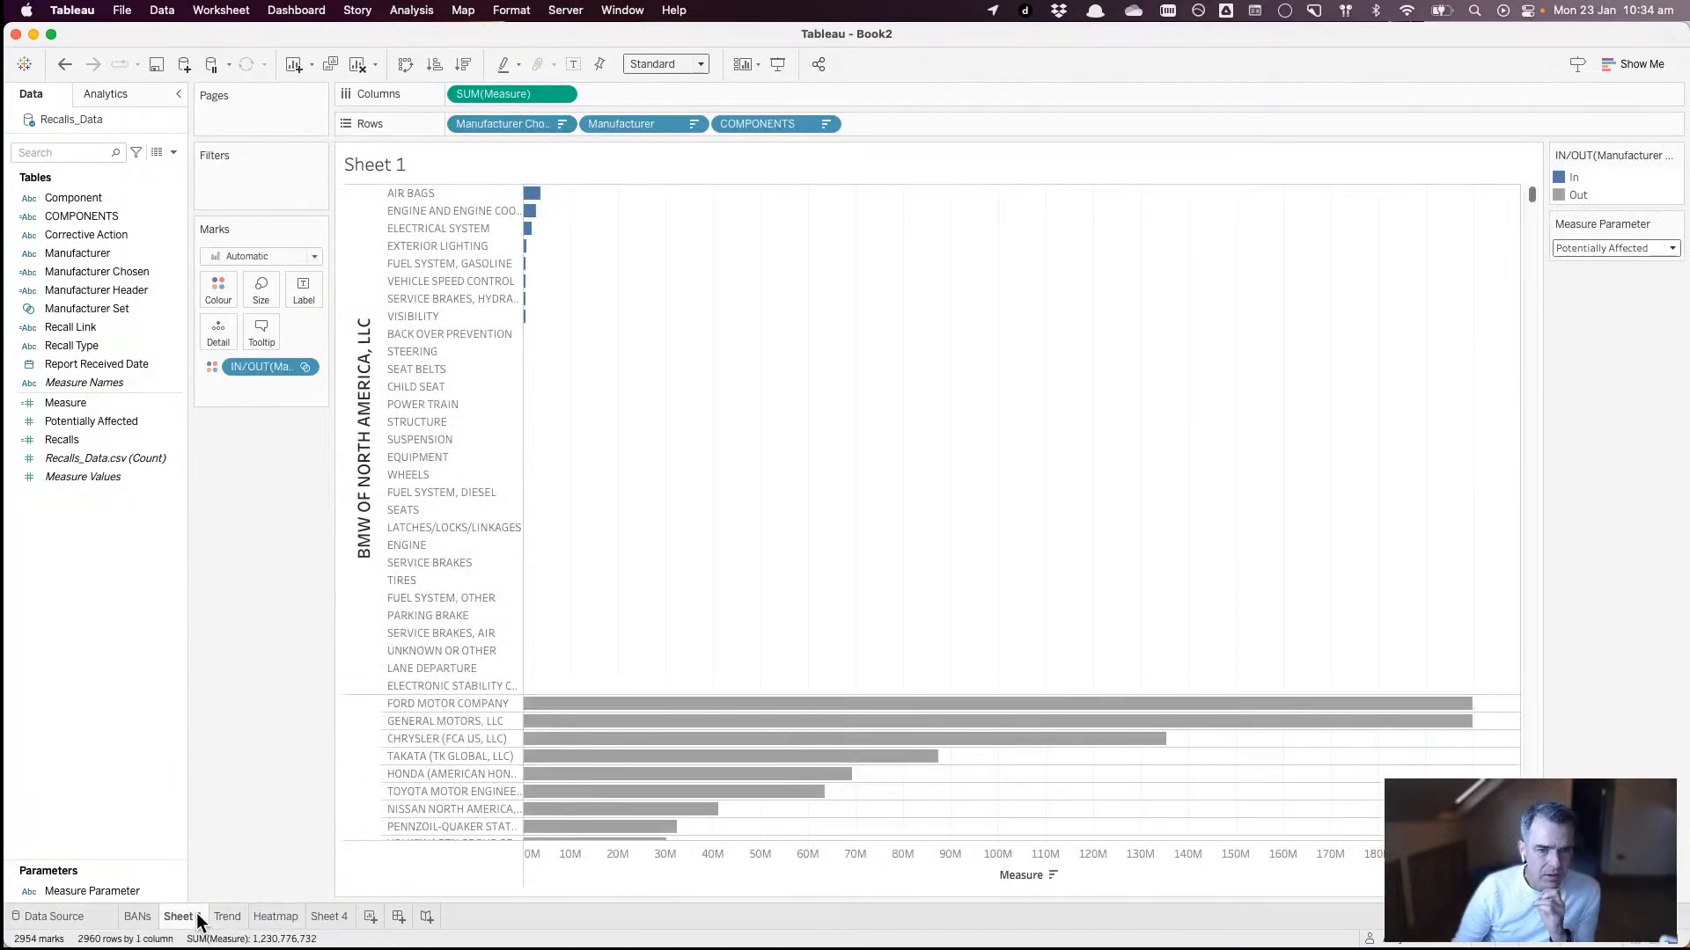
pyautogui.click(227, 917)
pyautogui.click(286, 919)
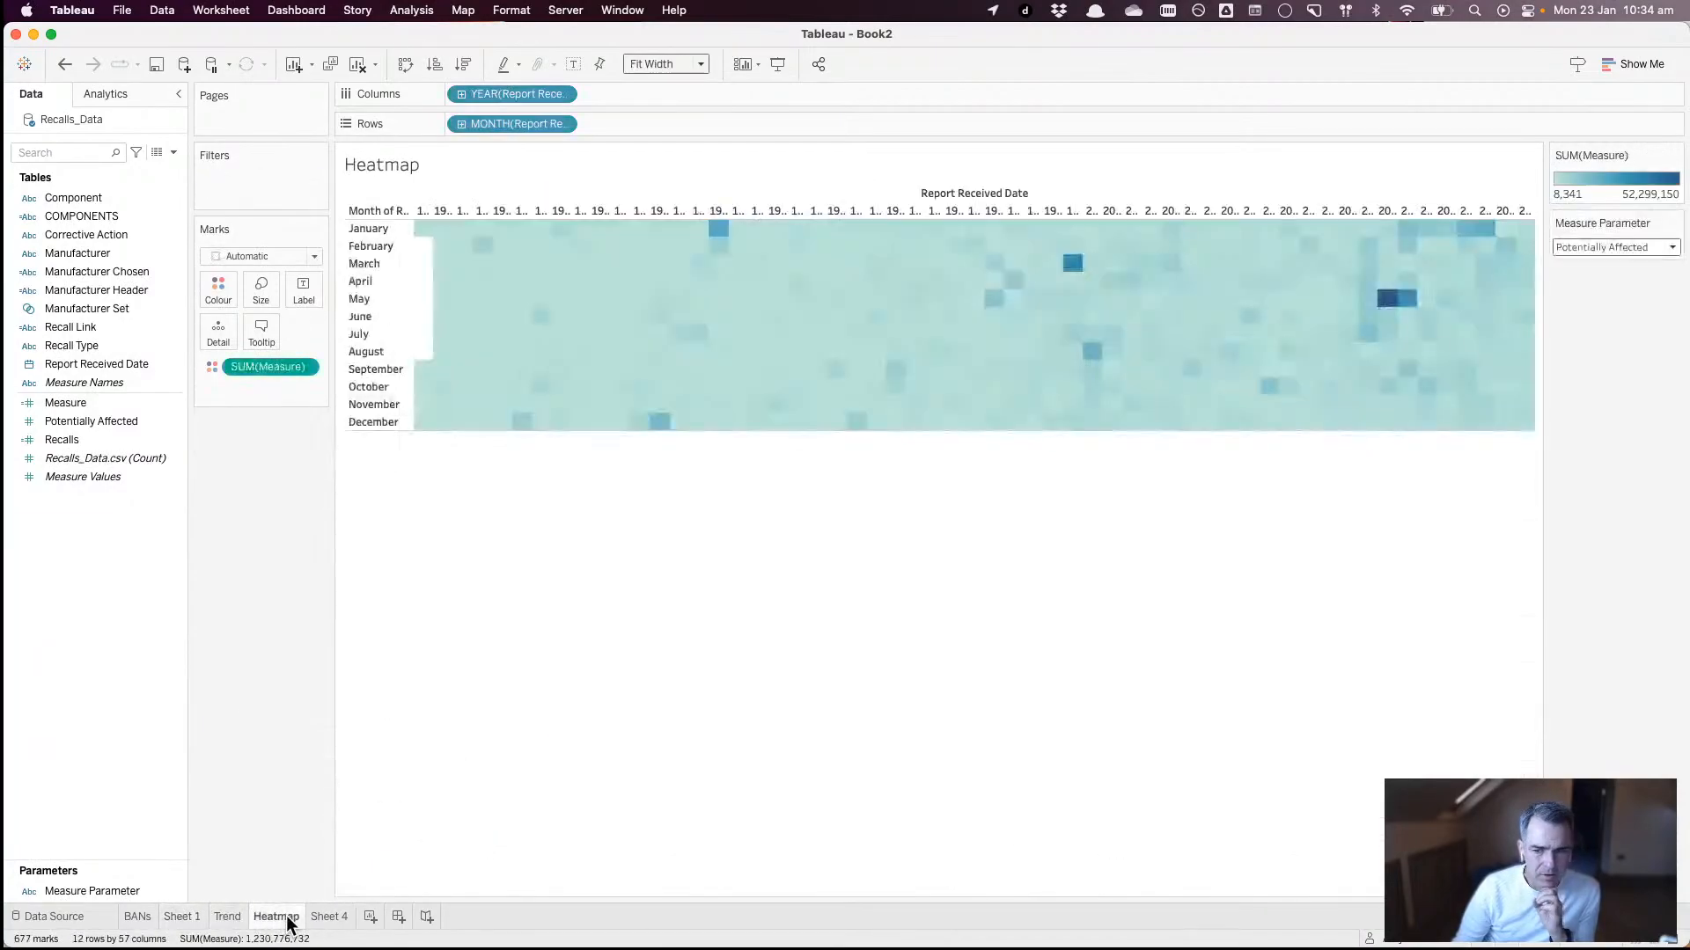
pyautogui.click(179, 919)
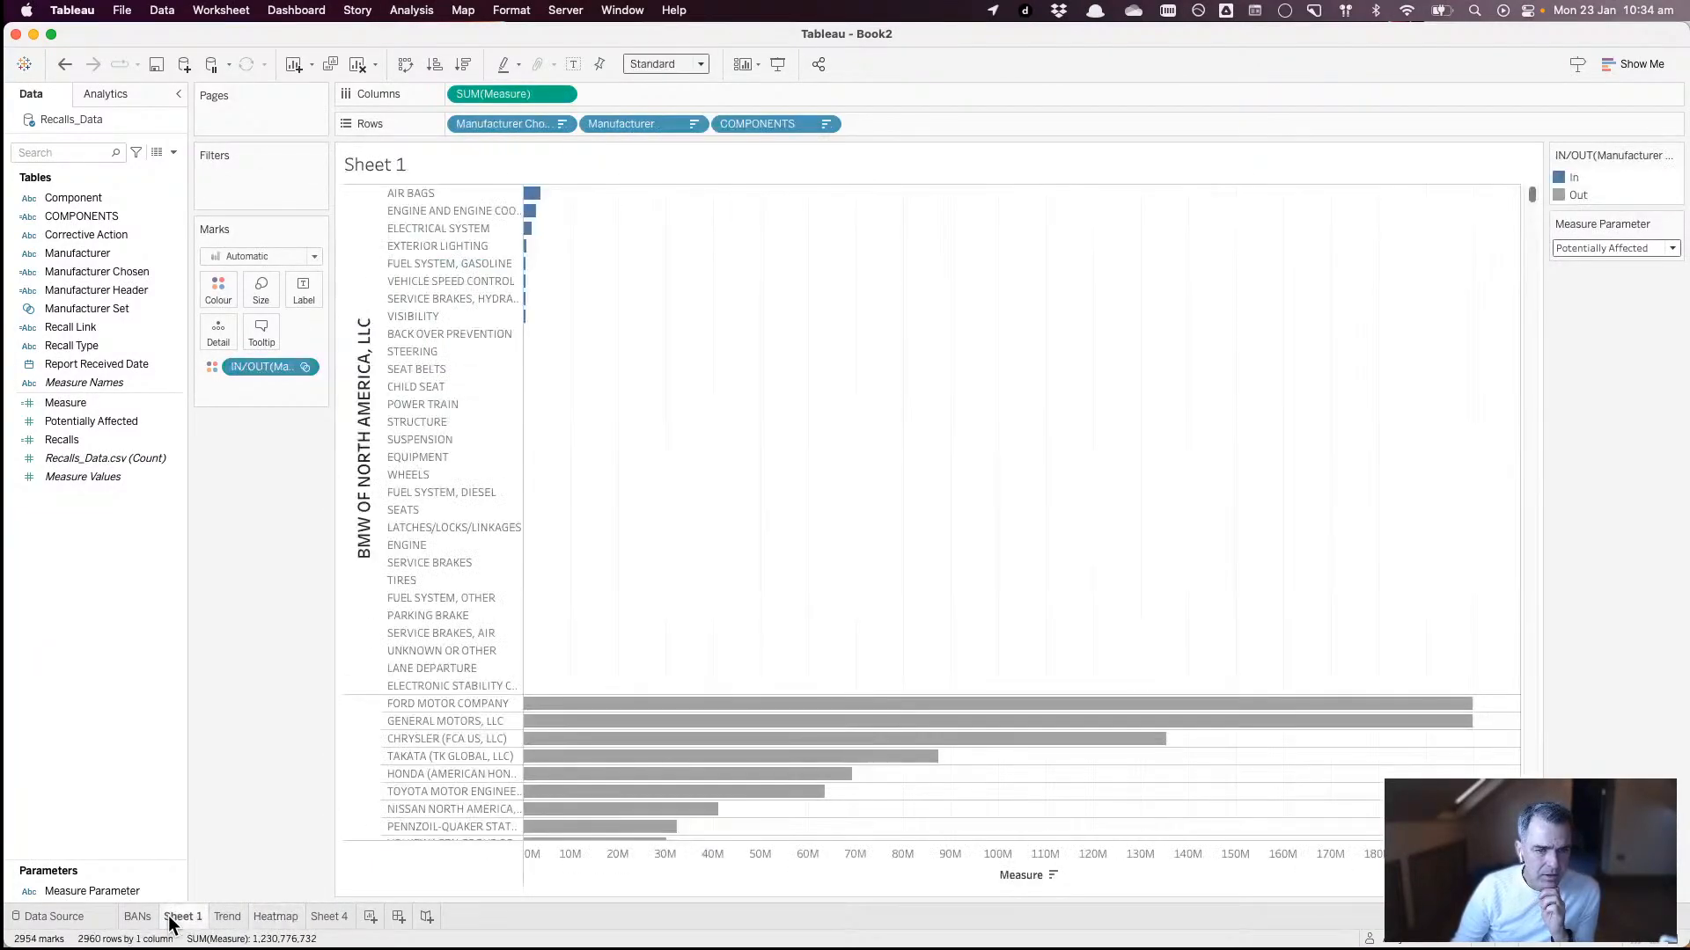
pyautogui.doubleClick(178, 918)
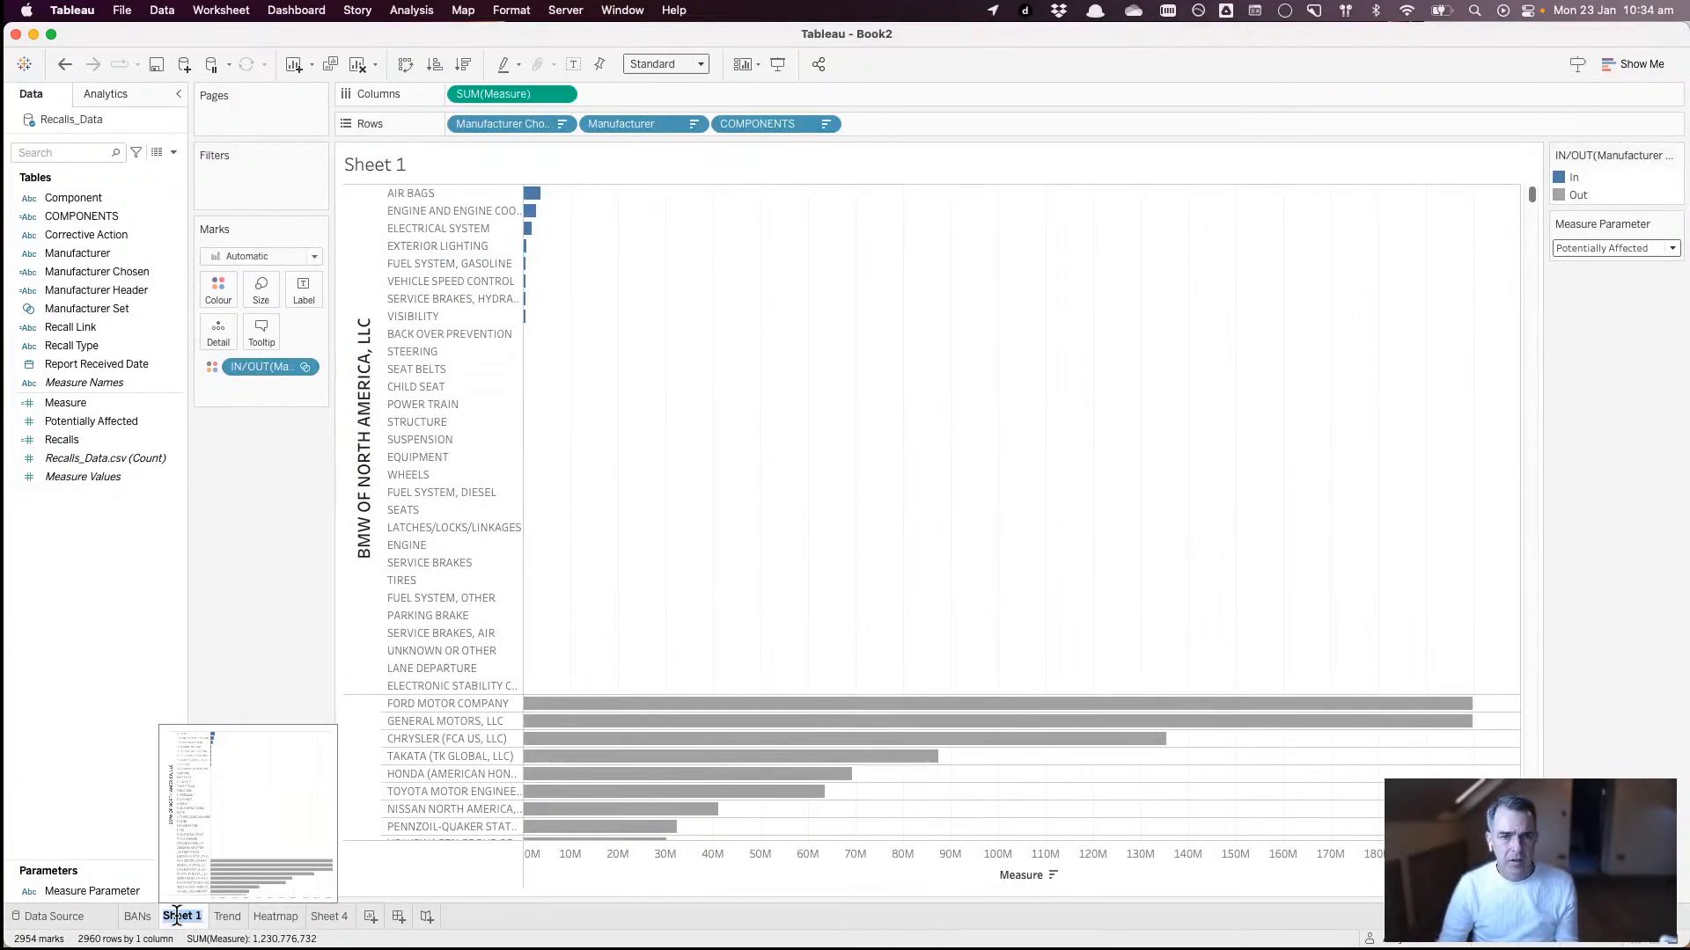
pyautogui.write('Drill Down')
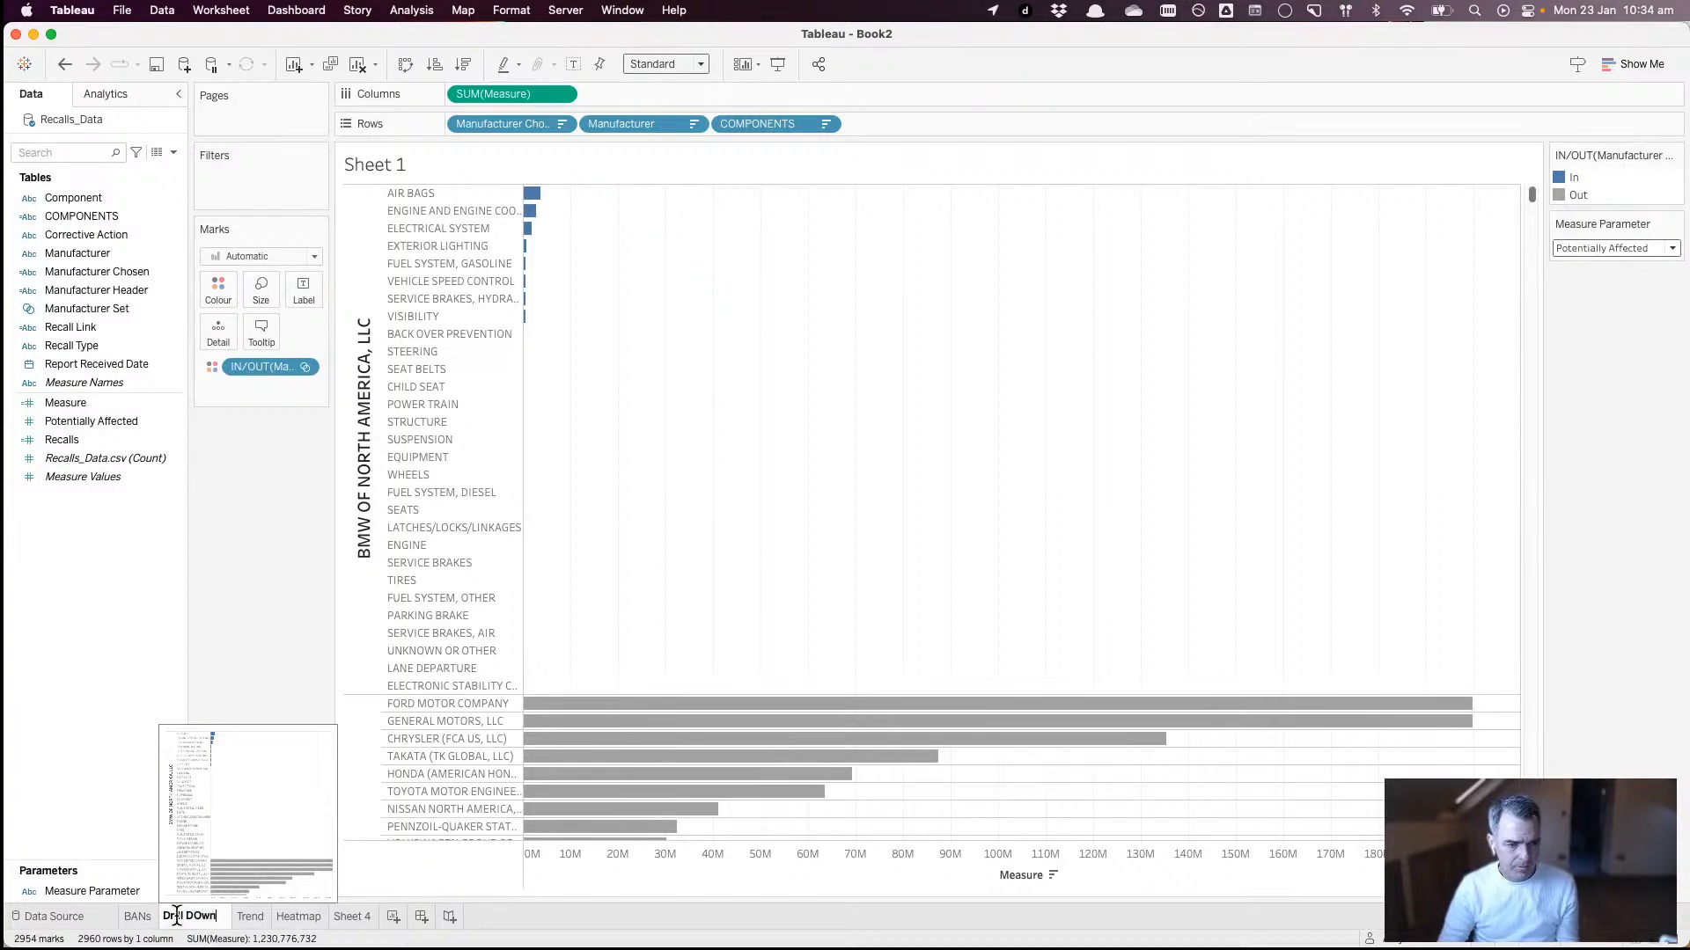
pyautogui.press('BackSpace')
pyautogui.press('BackSpace')
pyautogui.press('BackSpace')
pyautogui.write('own')
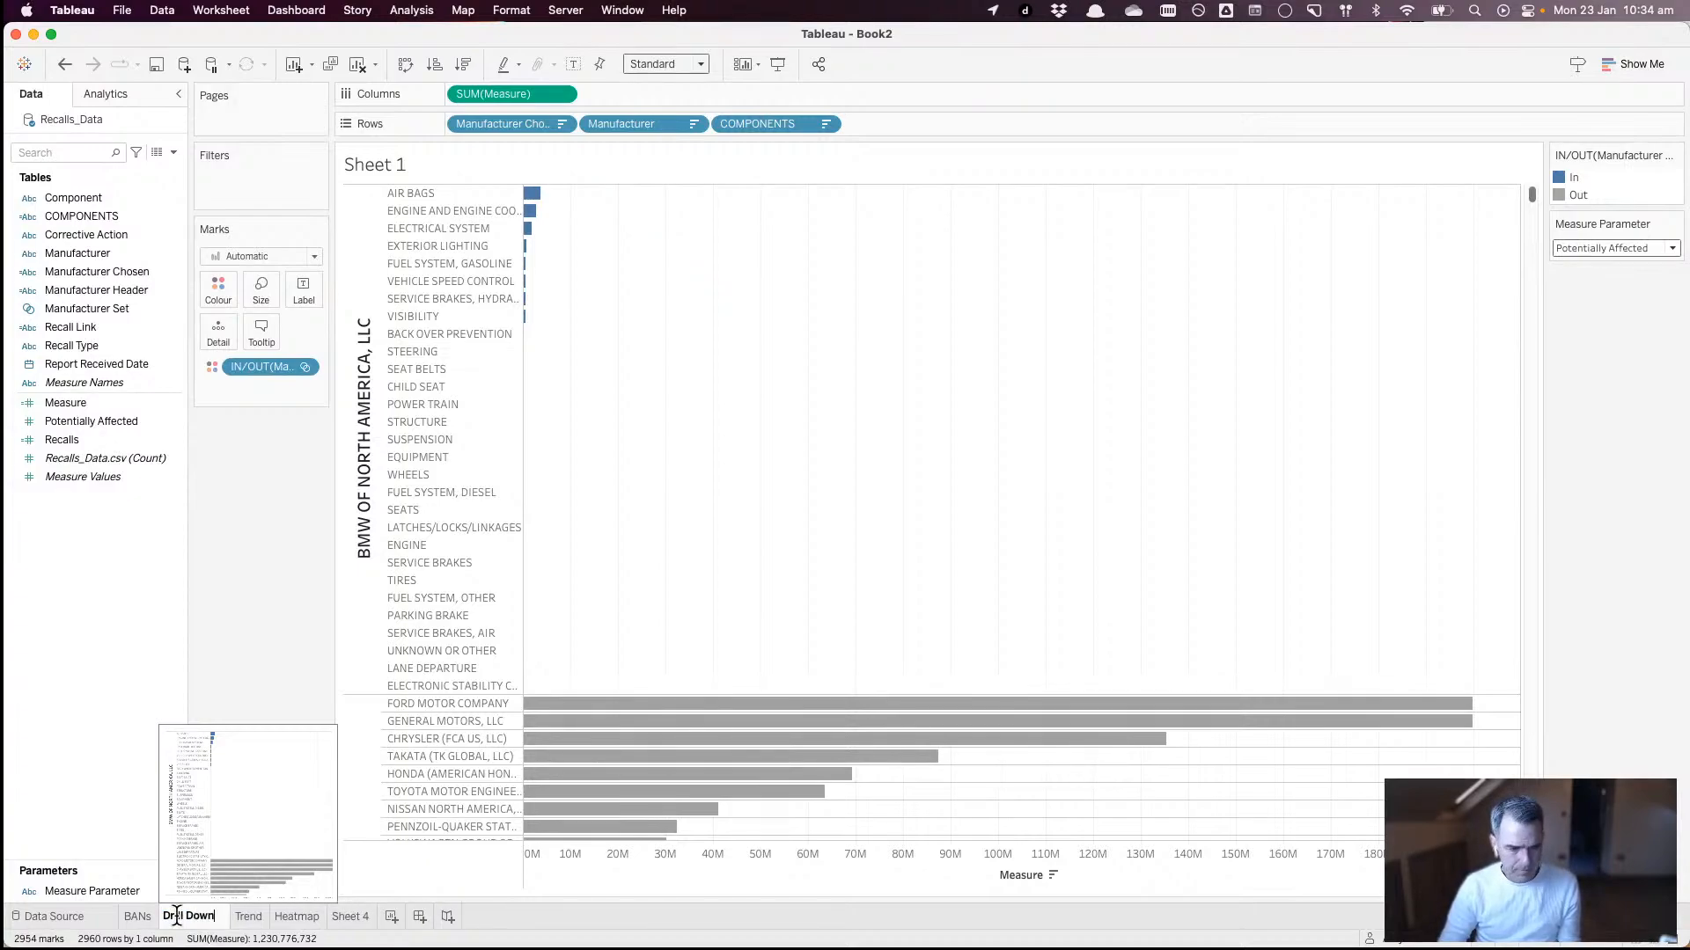
pyautogui.press('Return')
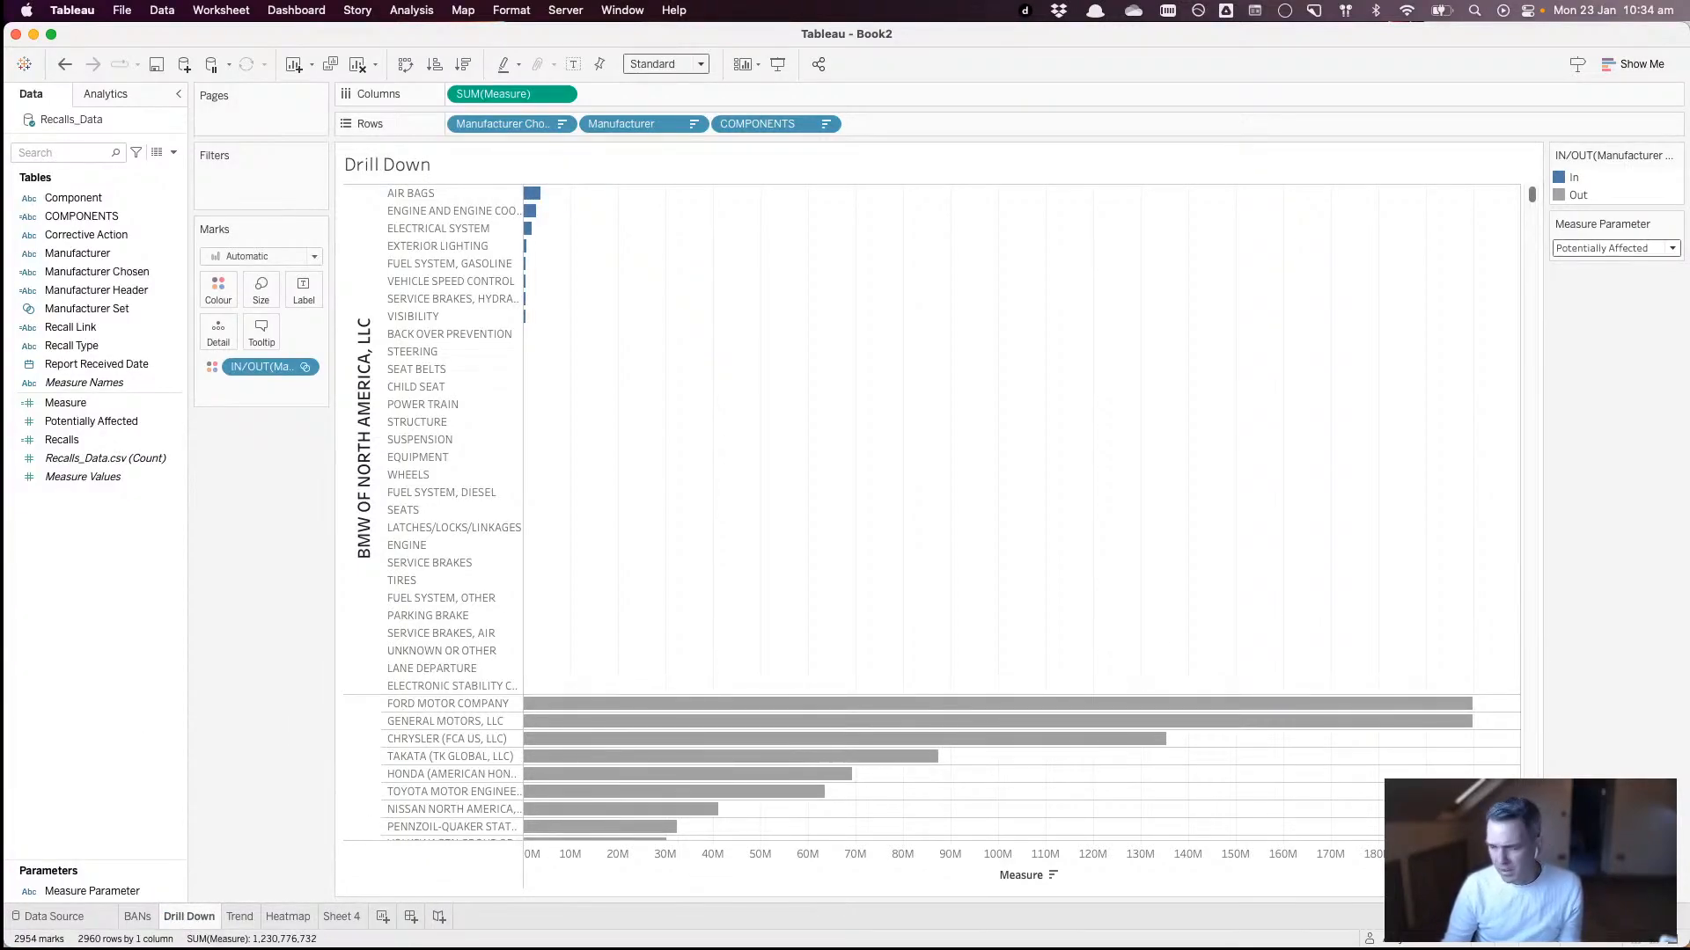
# - Switch to Chrome and run an image search for "automobile recalls charts" on a new page
pyautogui.press('super+Tab')
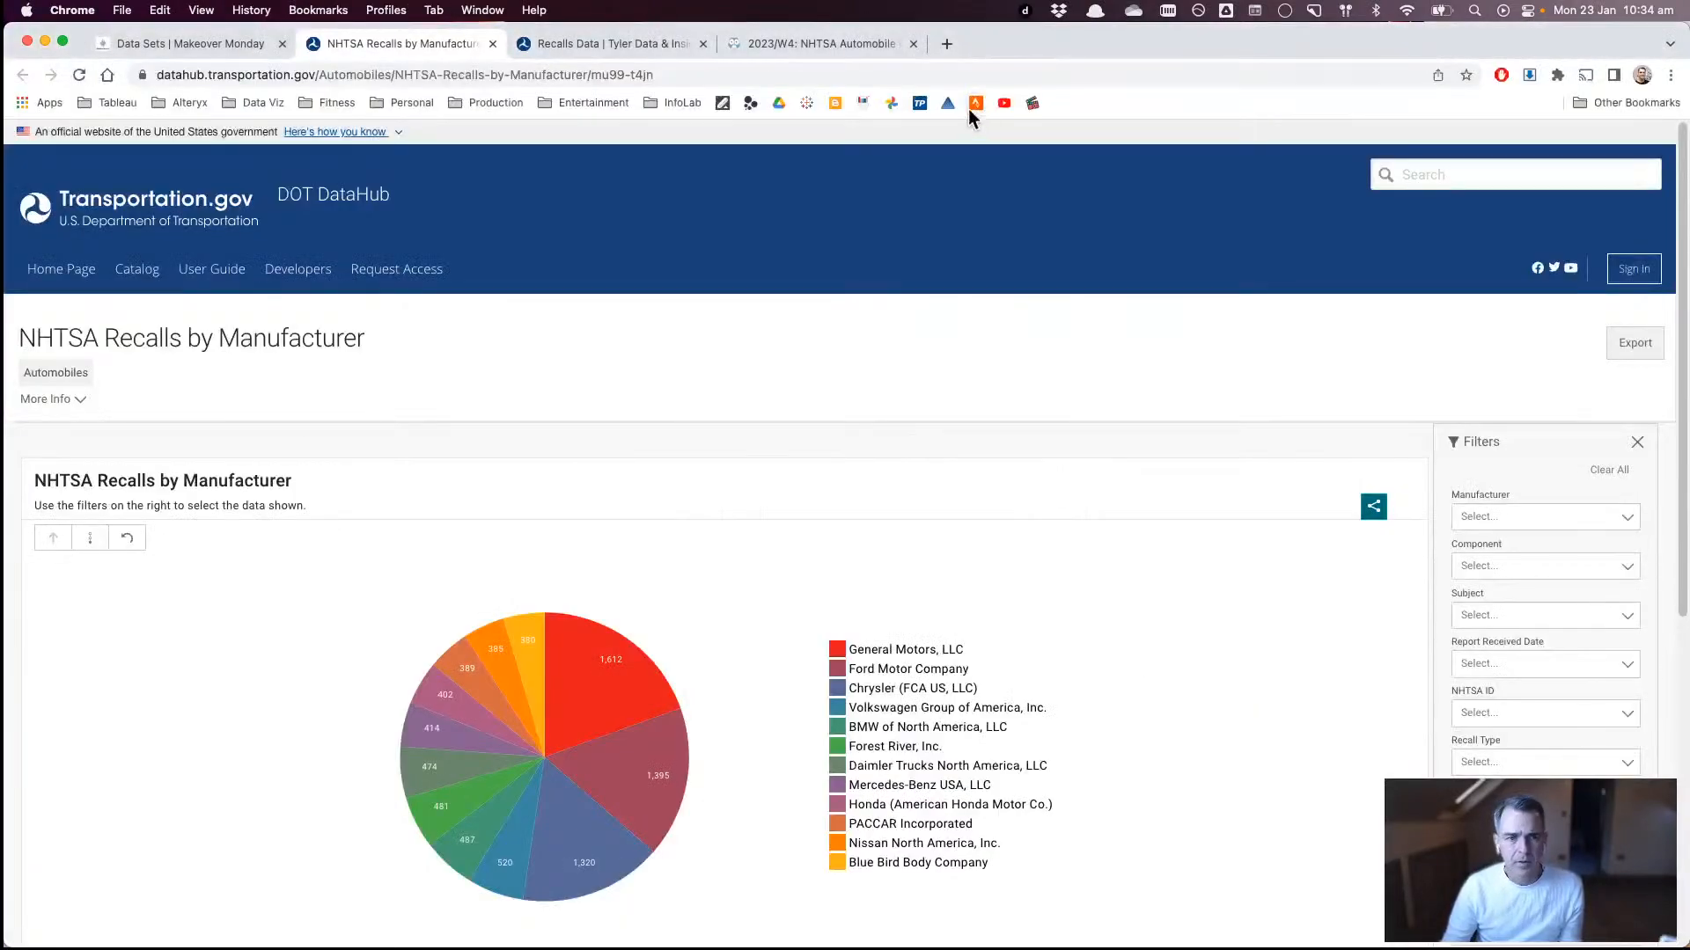
pyautogui.click(946, 44)
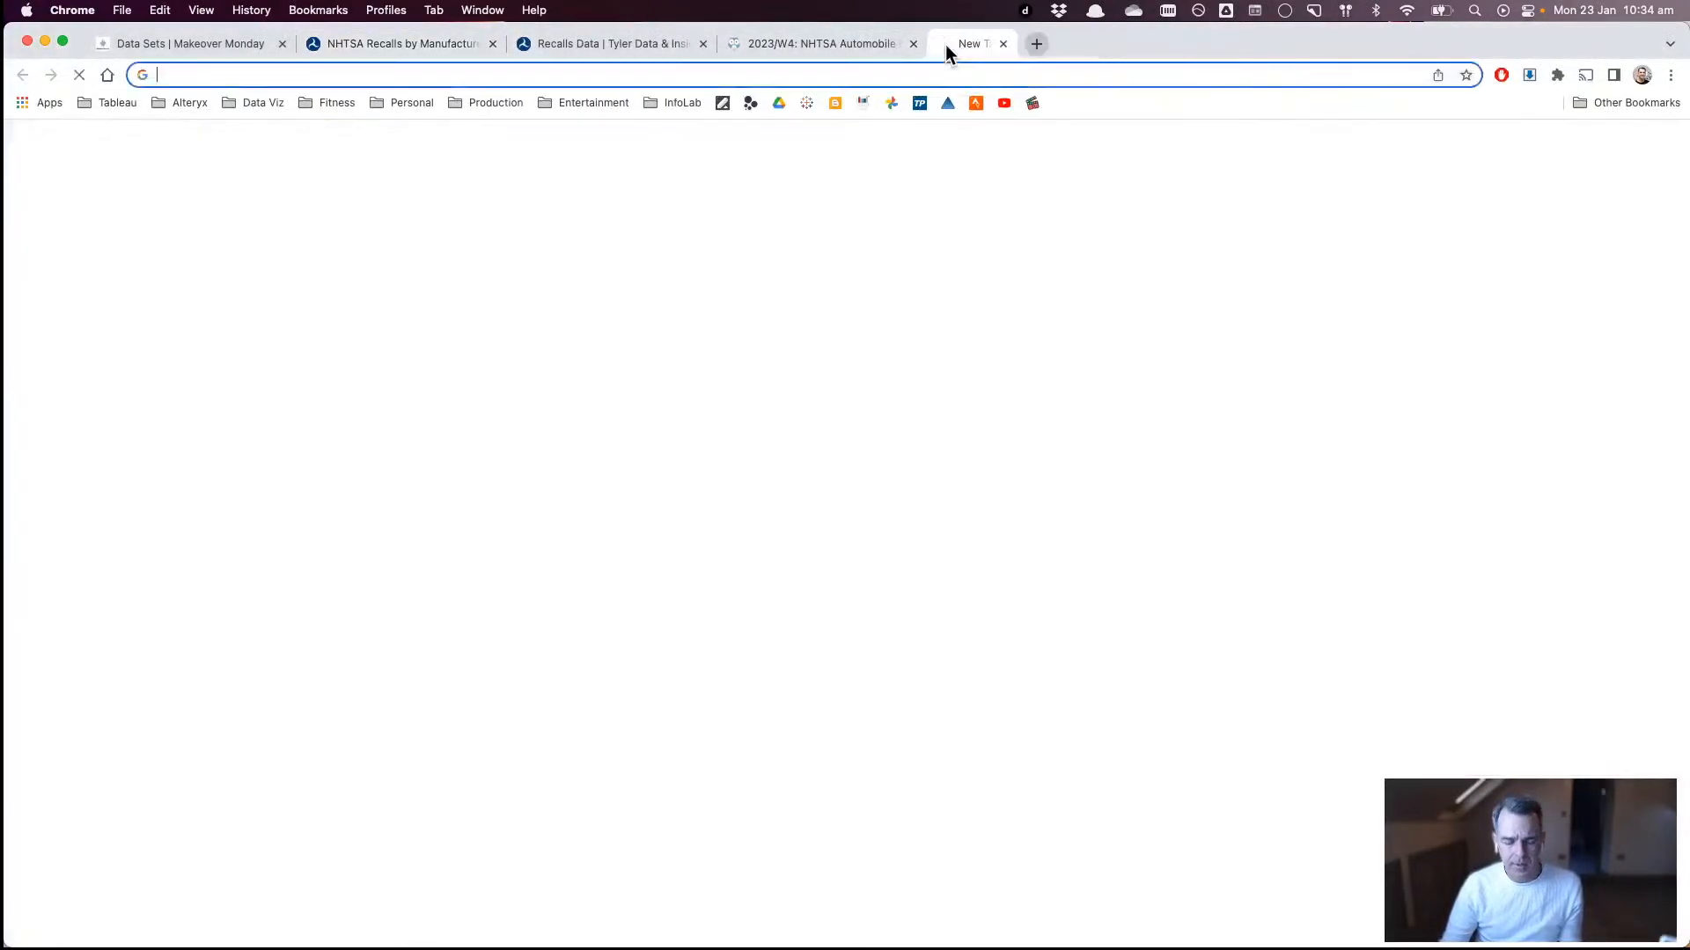
pyautogui.write('autom')
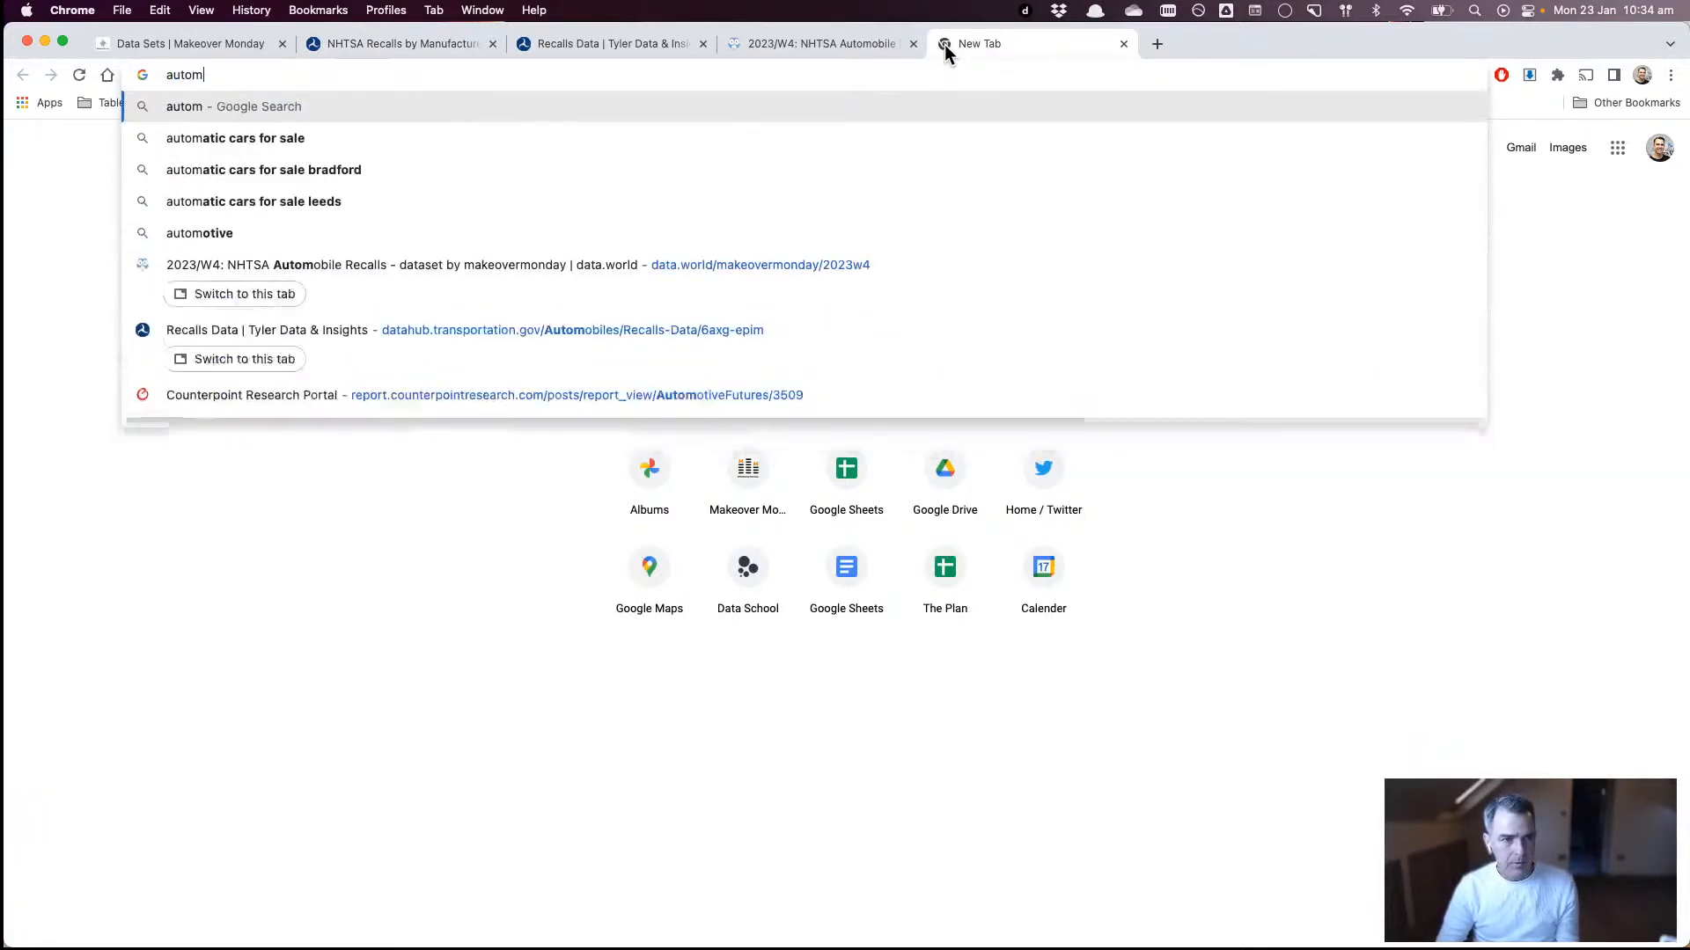
pyautogui.write('obi')
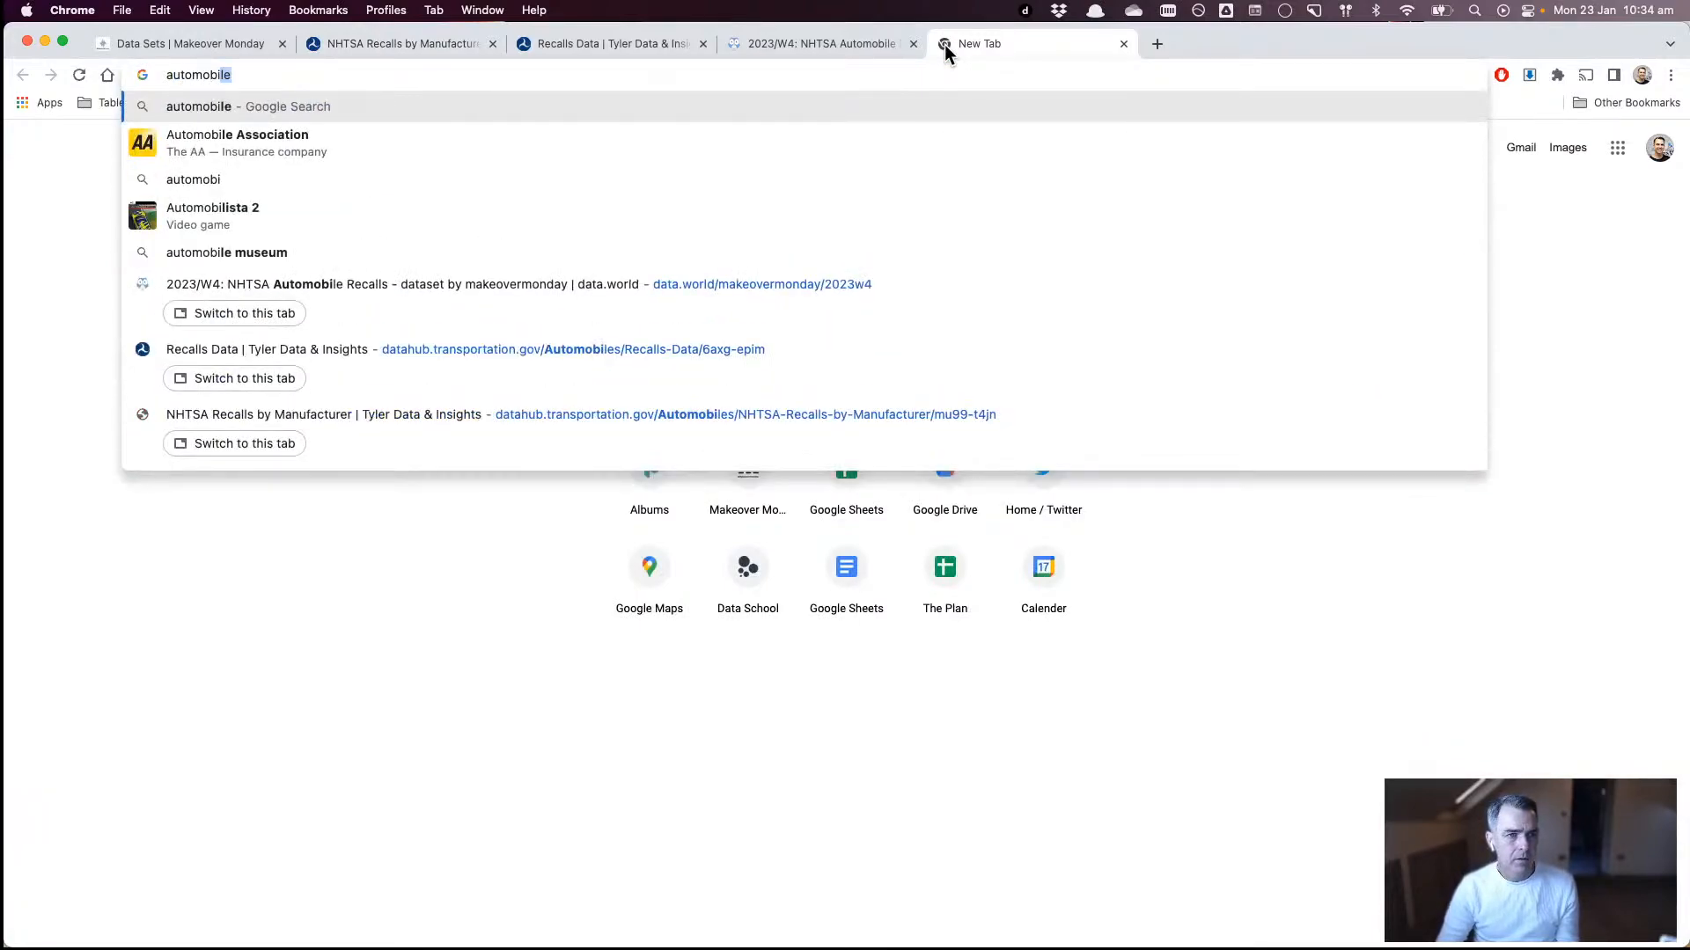
pyautogui.write('le recalls')
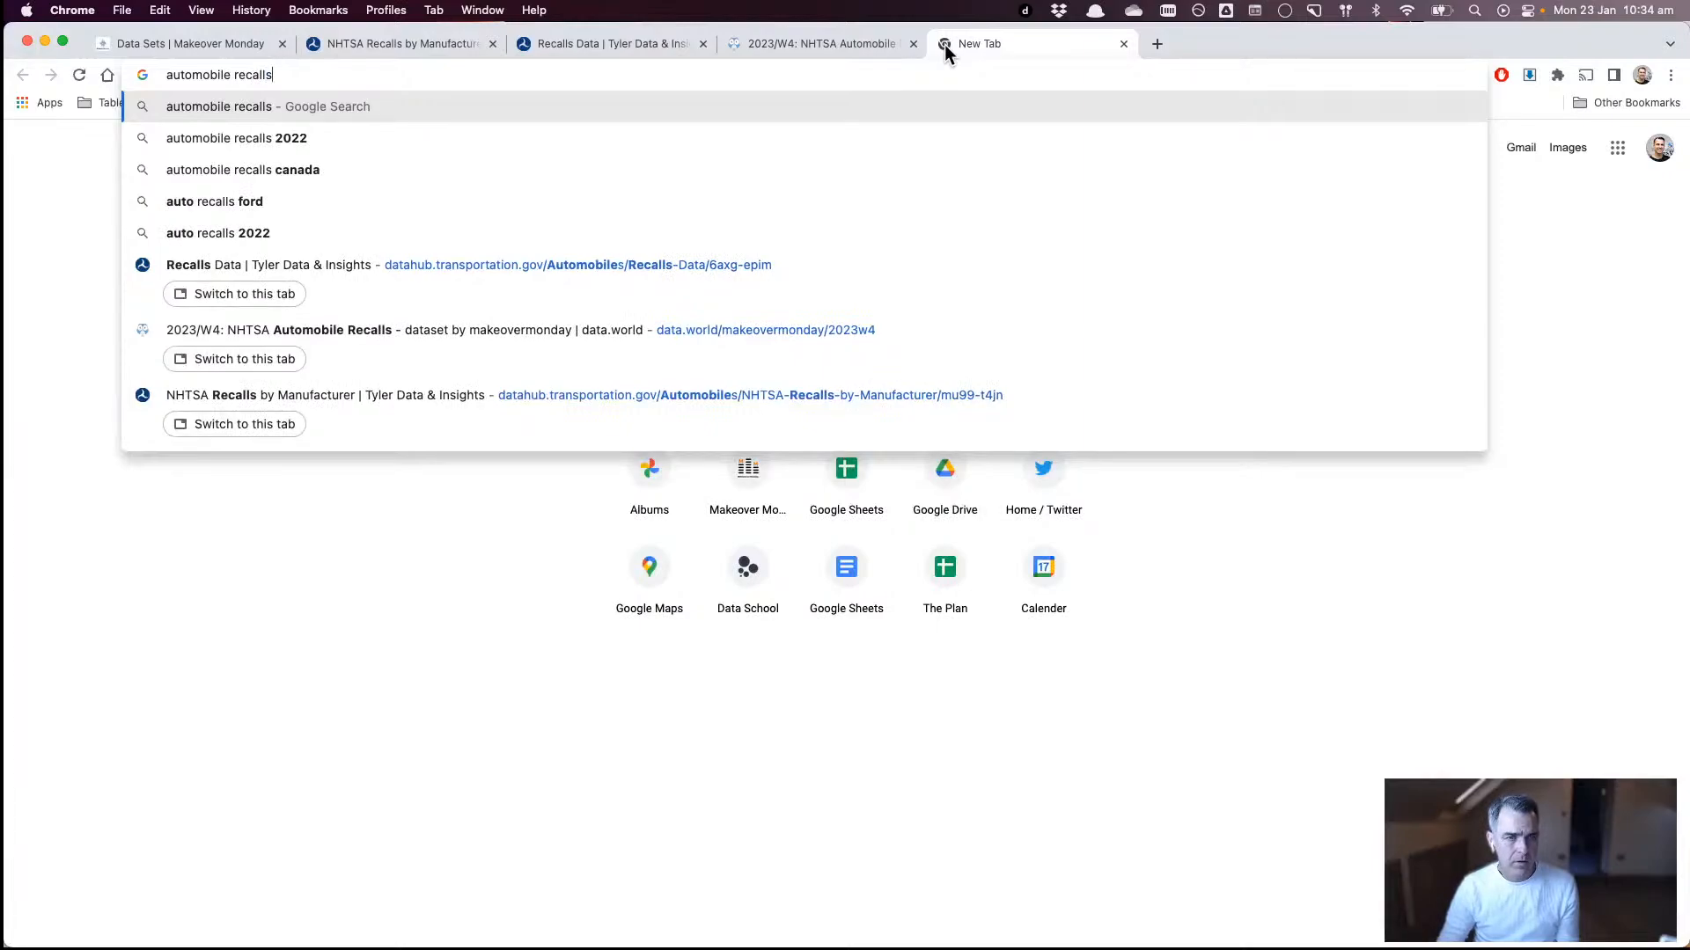
pyautogui.write(' dashb')
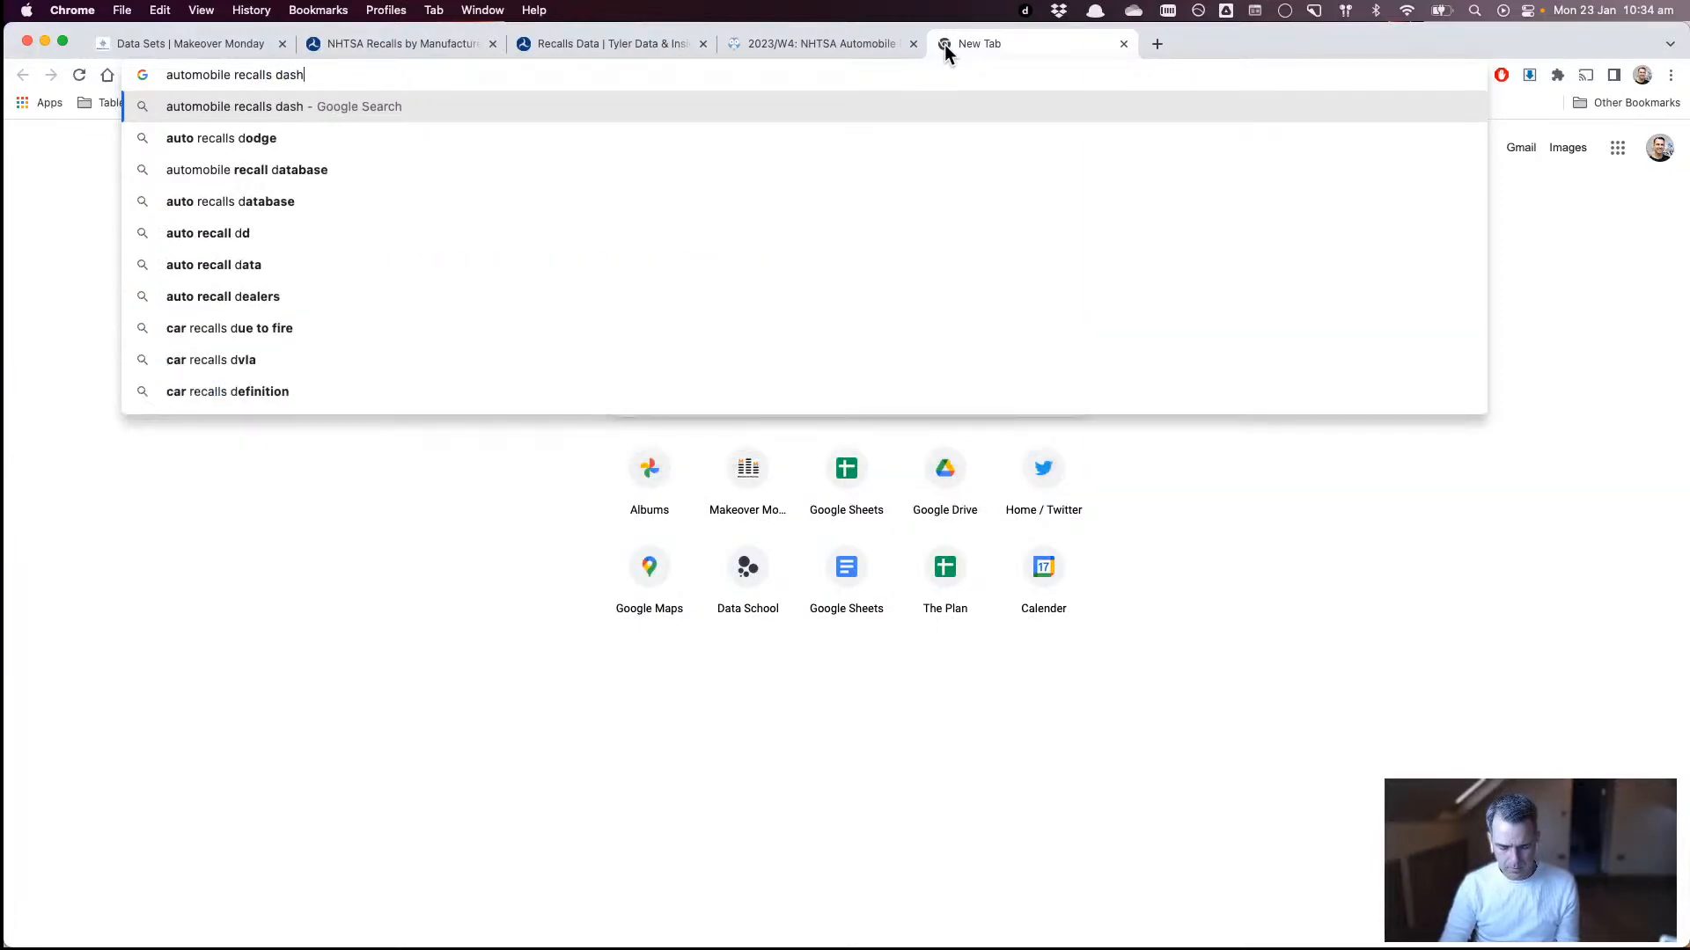
pyautogui.press('BackSpace')
pyautogui.press('BackSpace')
pyautogui.press('BackSpace')
pyautogui.press('BackSpace')
pyautogui.press('BackSpace')
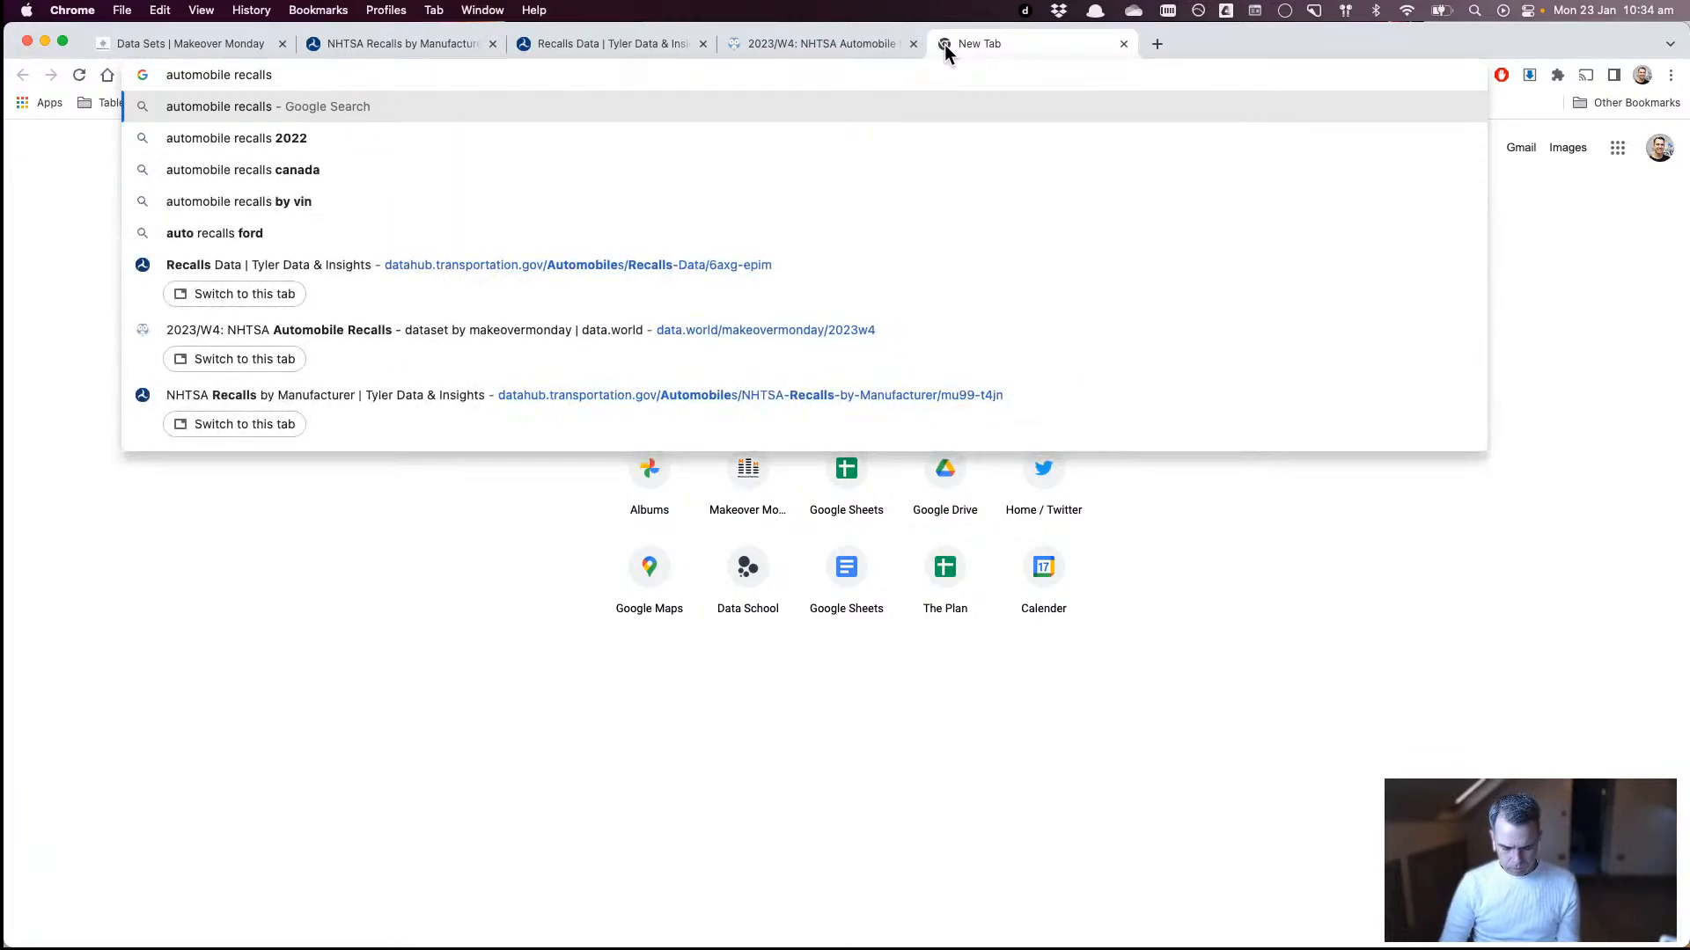
pyautogui.write('charts')
pyautogui.press('Return')
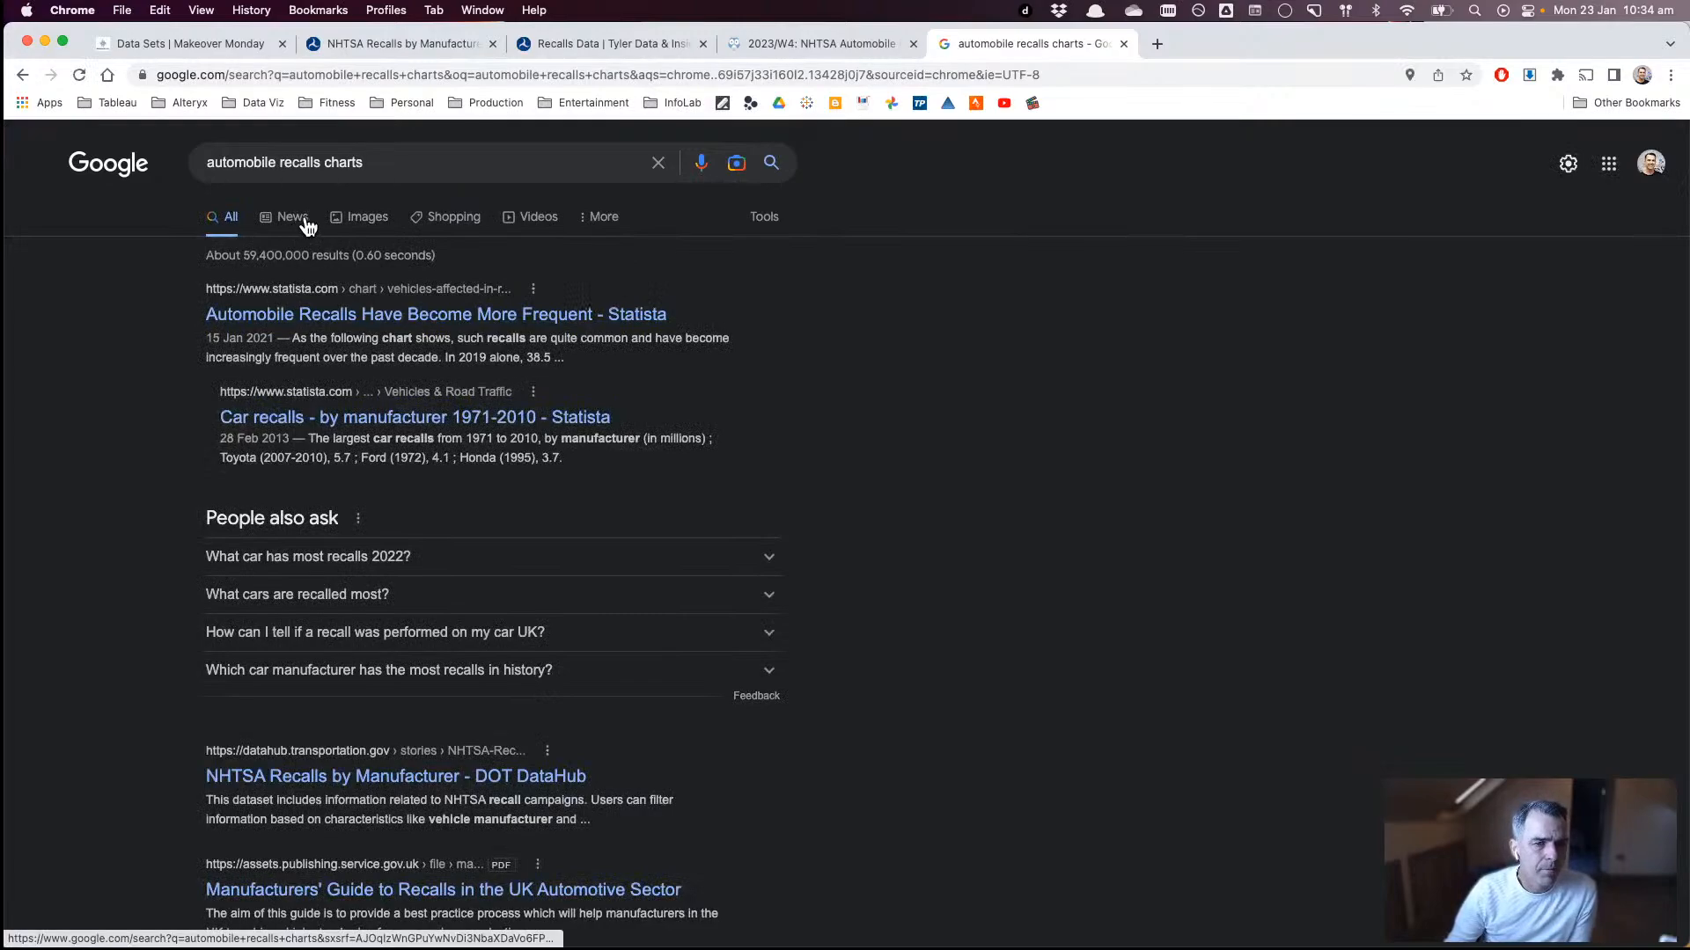
pyautogui.click(366, 218)
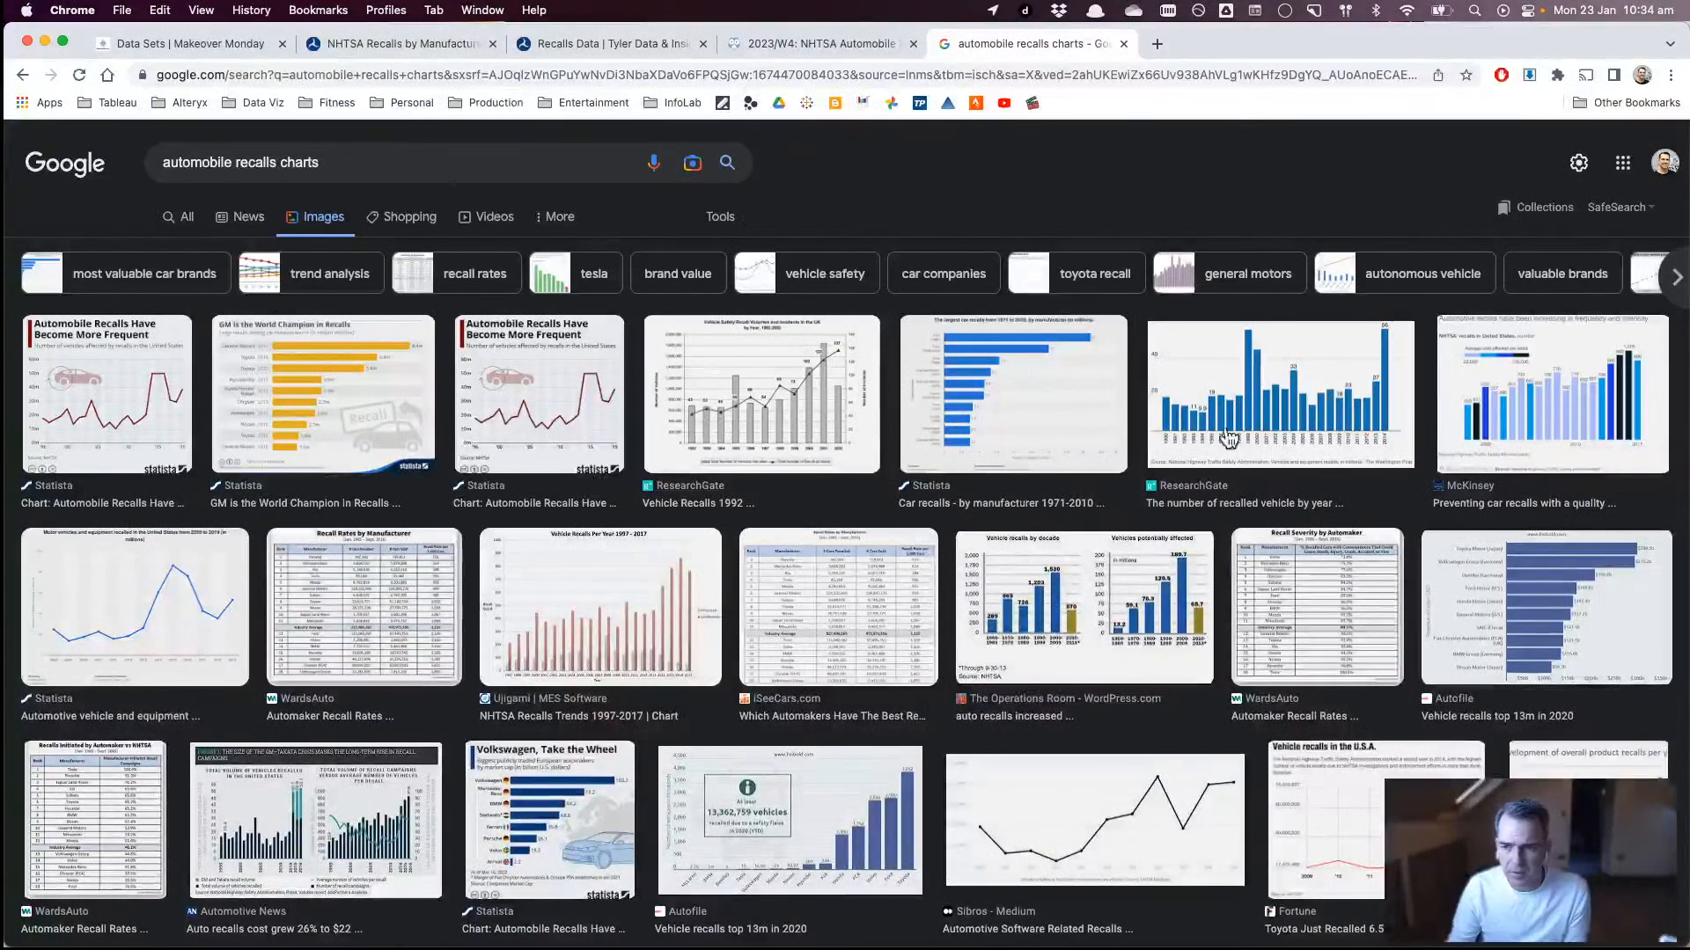
# - Open the McKinsey article behind the "Preventing car recalls with a quality focus" image result and decline optional cookies
pyautogui.click(1583, 435)
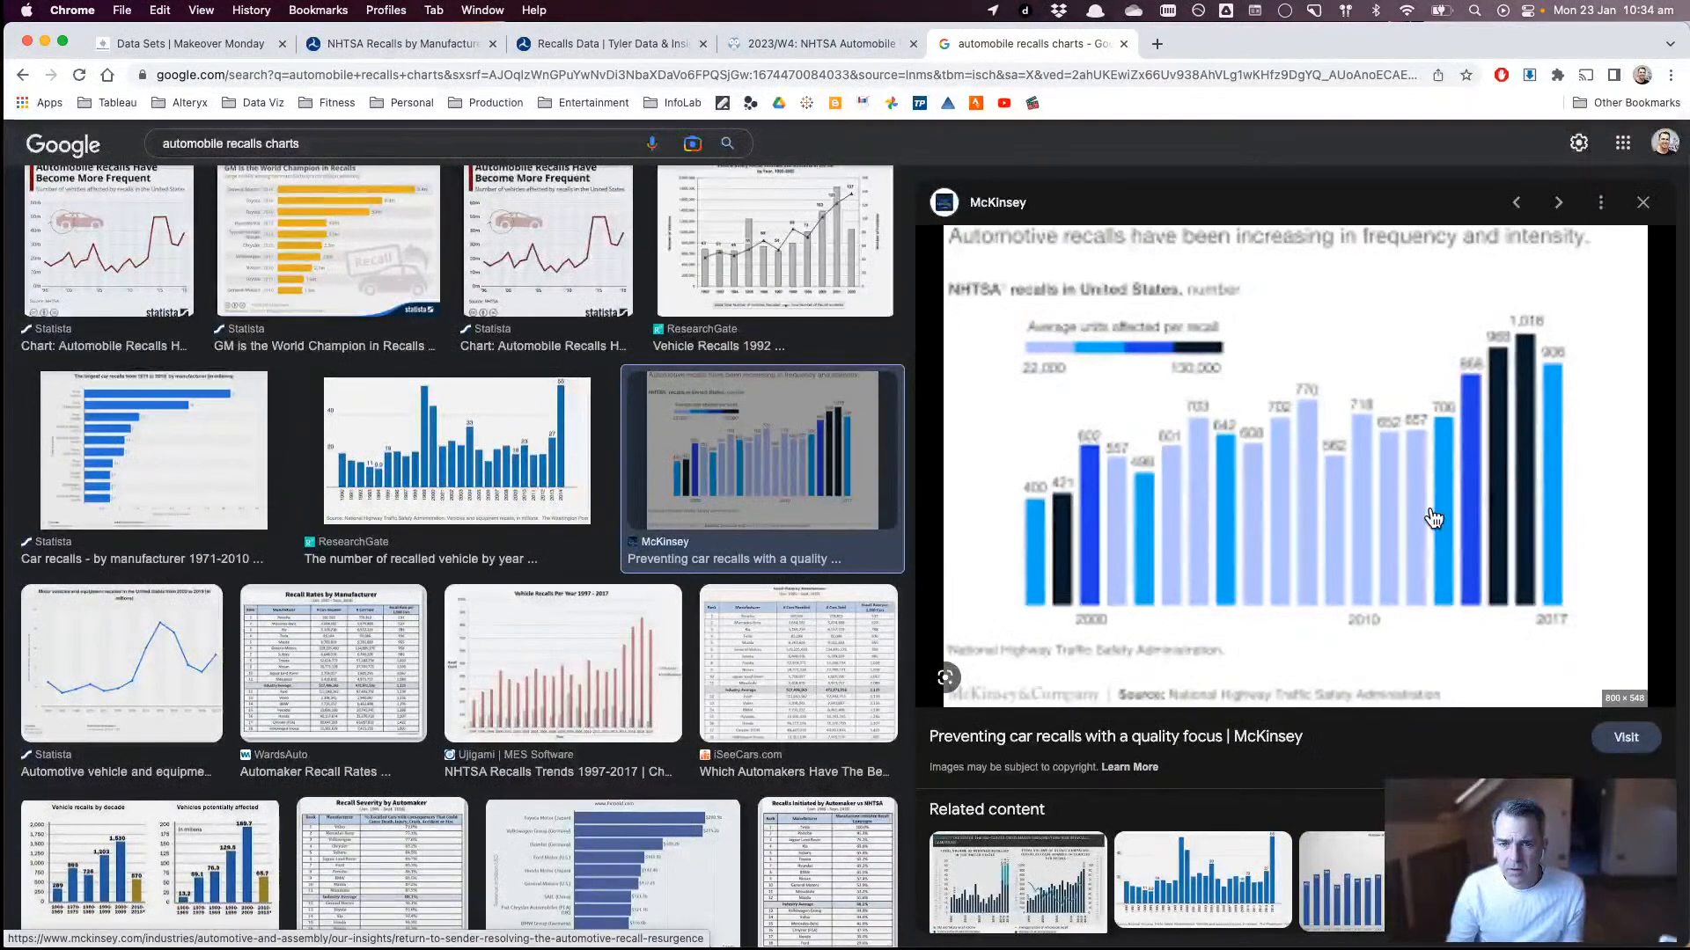
pyautogui.click(1174, 739)
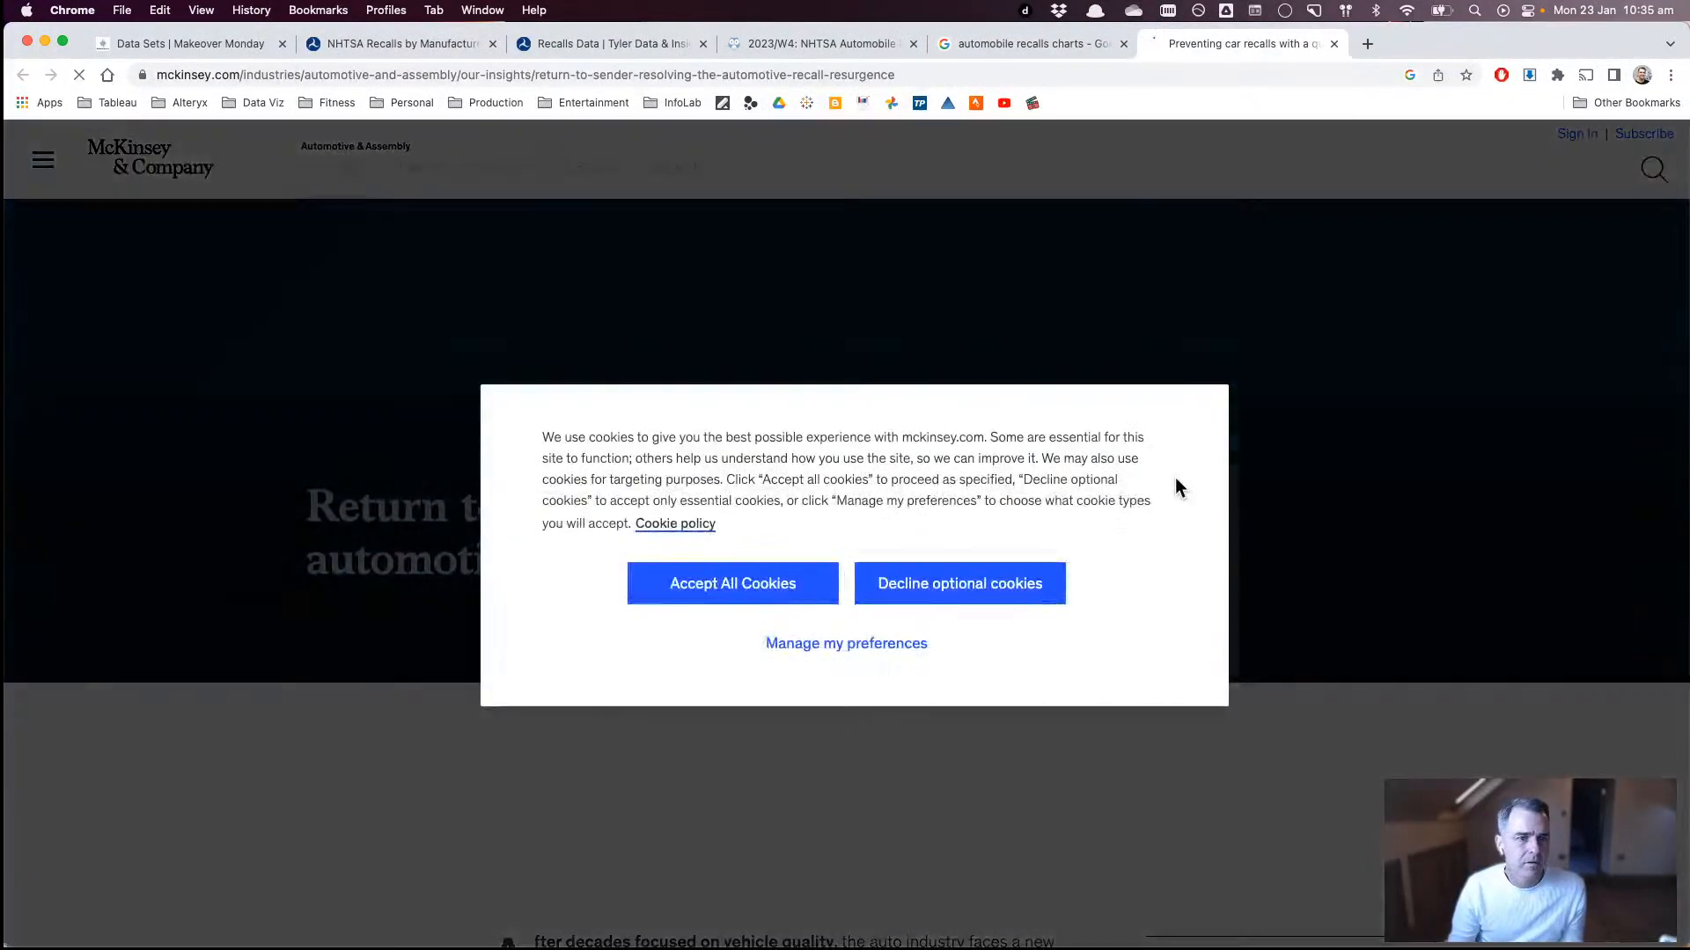
pyautogui.click(975, 581)
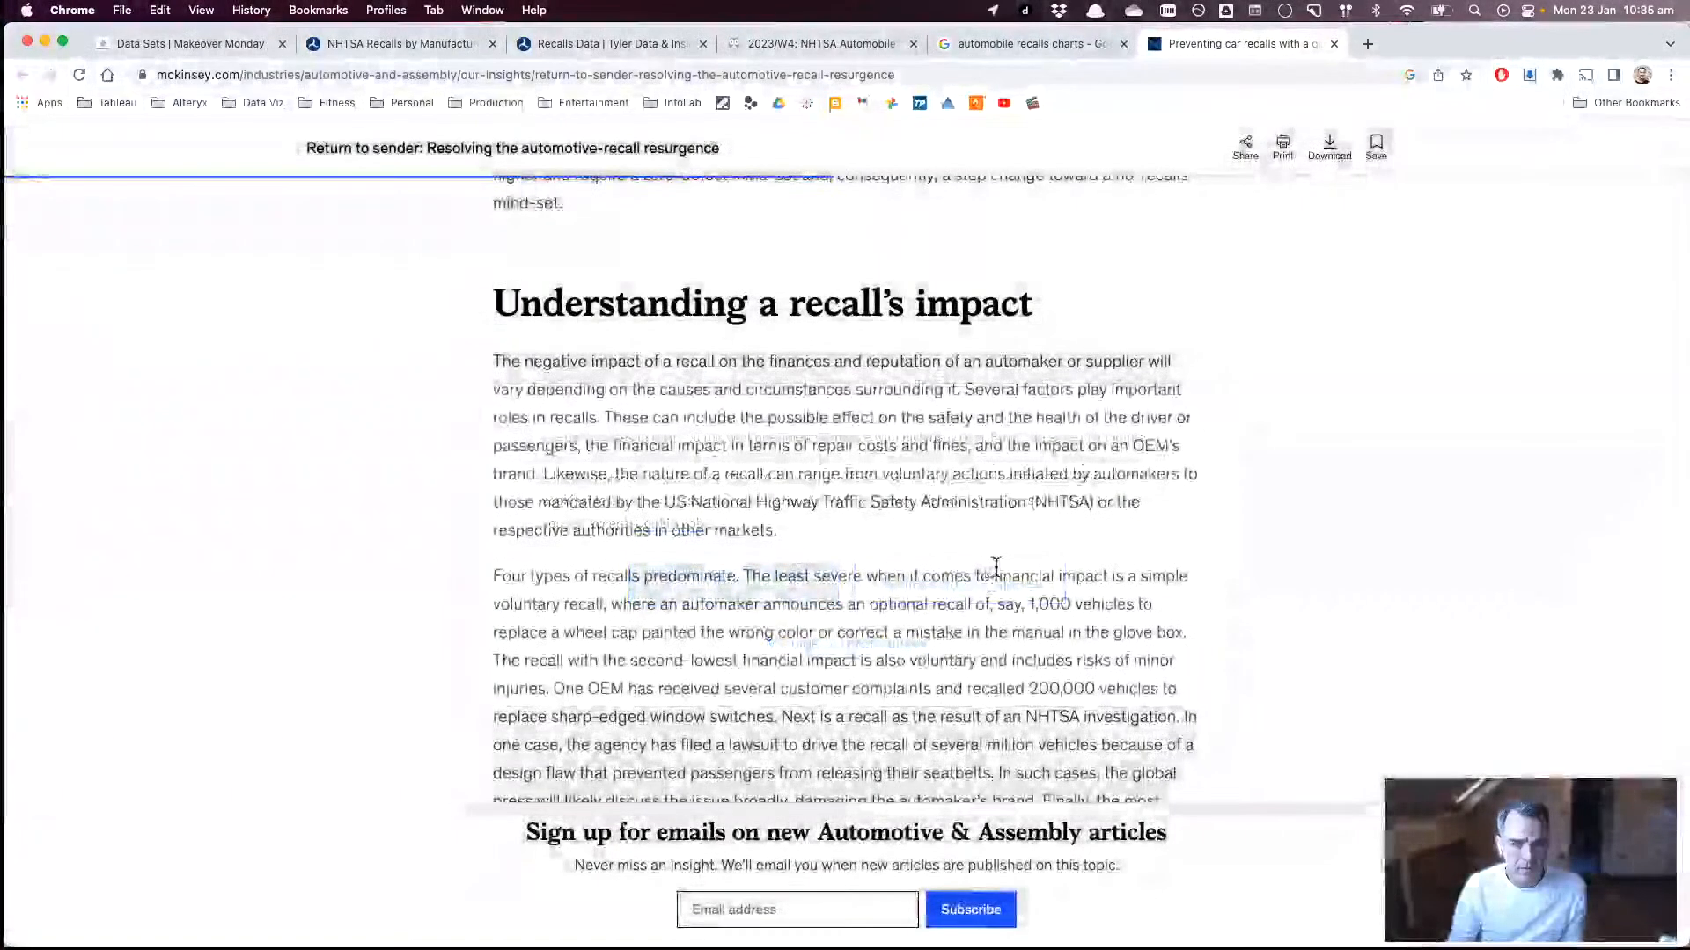
# - Look through the McKinsey article's exhibits and examine Exhibit 1 on NHTSA recalls and average units affected per recall
pyautogui.scroll(-15, 996, 566)
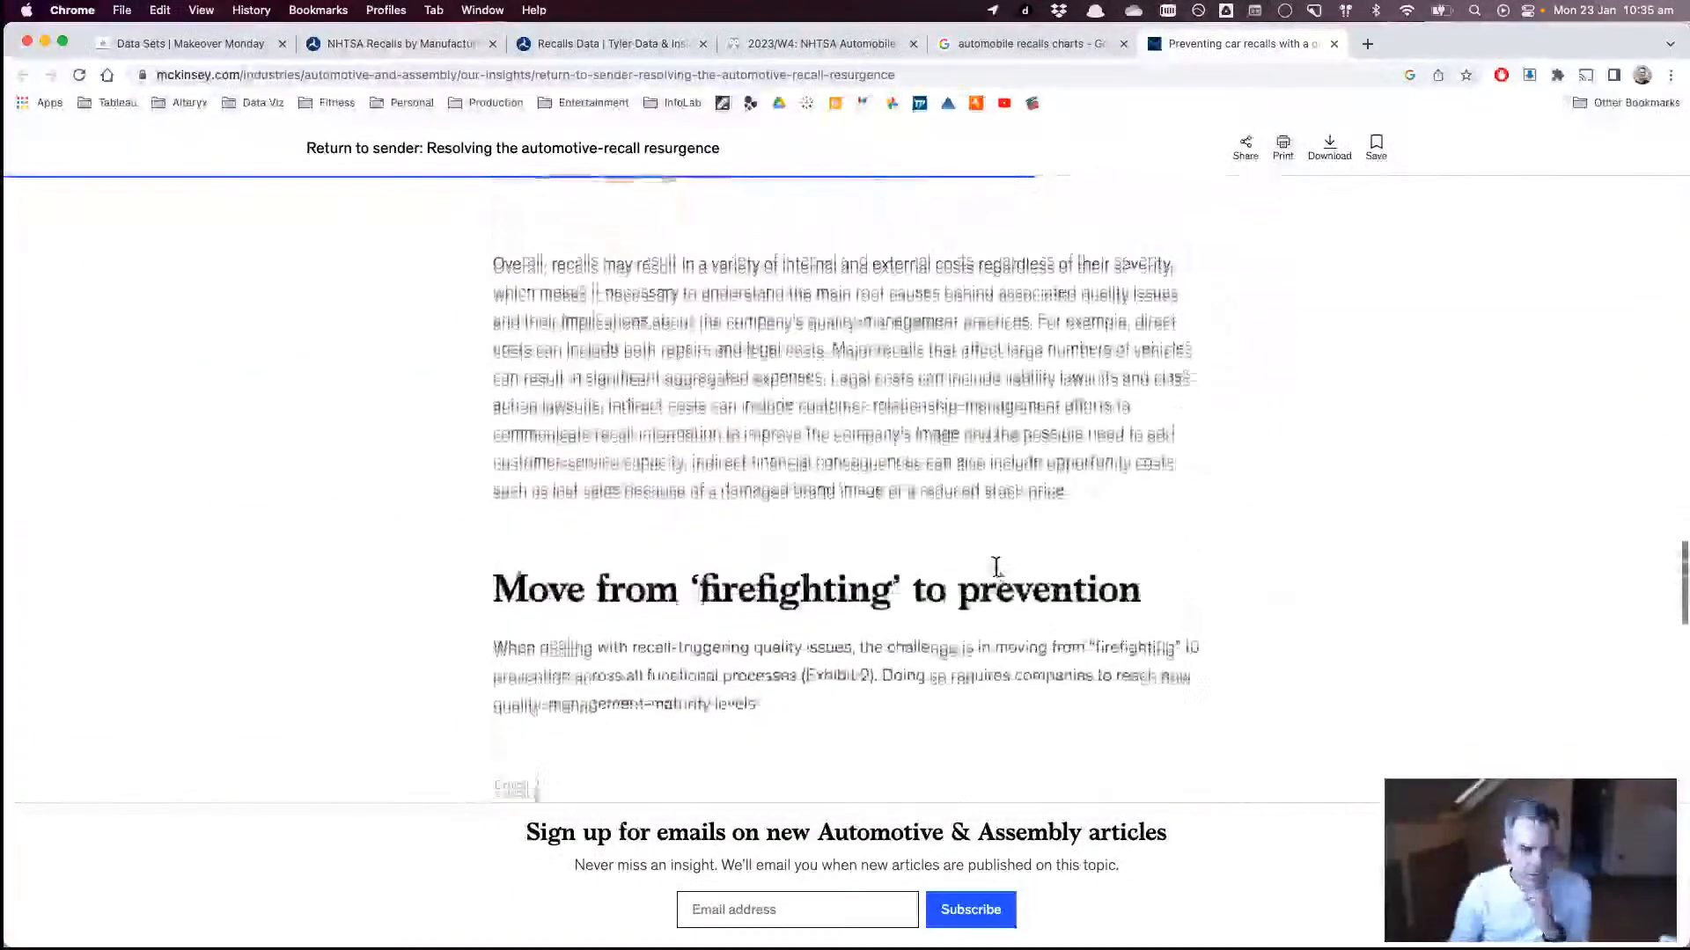
pyautogui.scroll(-20, 995, 566)
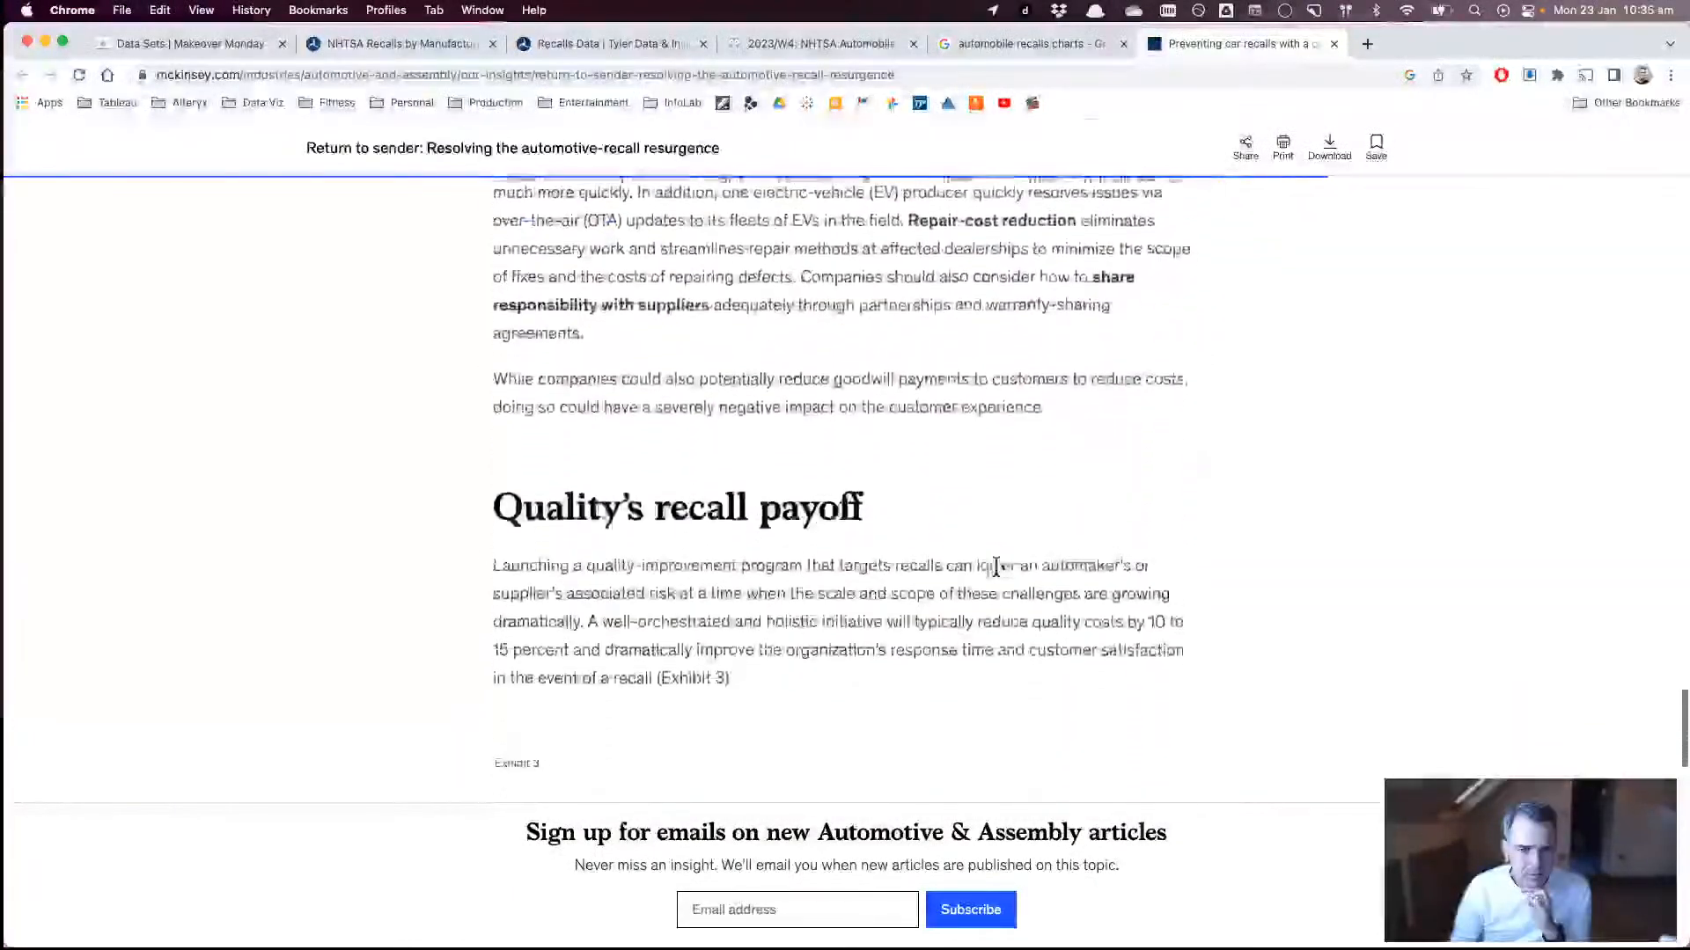
pyautogui.scroll(-8, 995, 567)
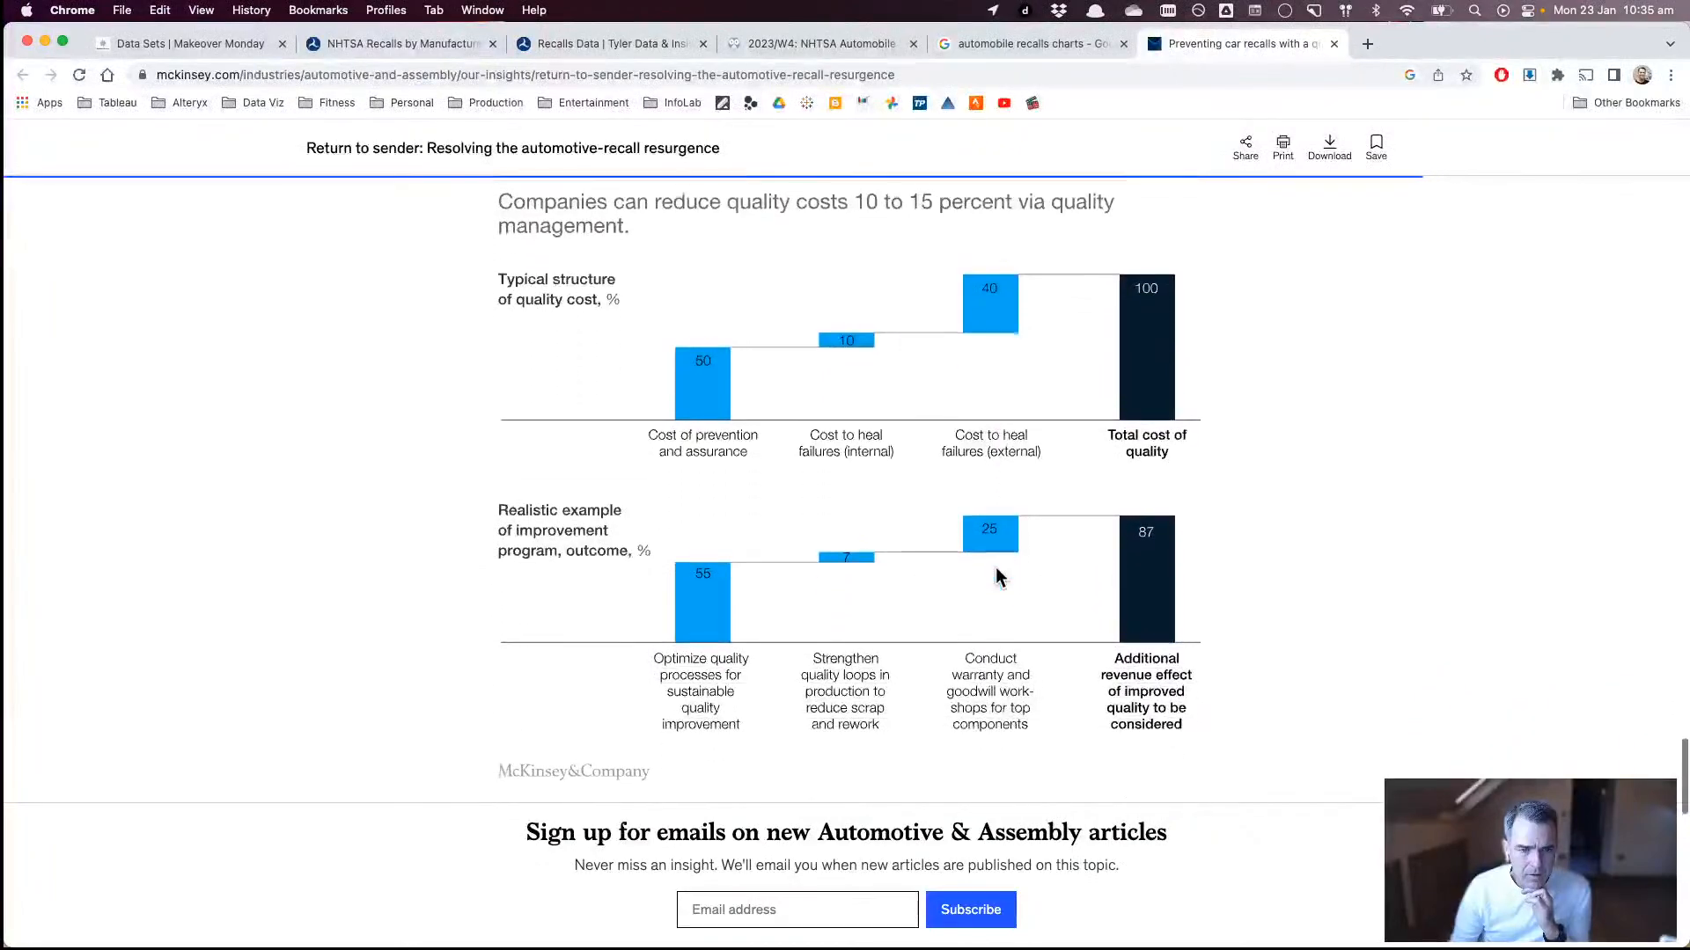
pyautogui.scroll(-5, 995, 568)
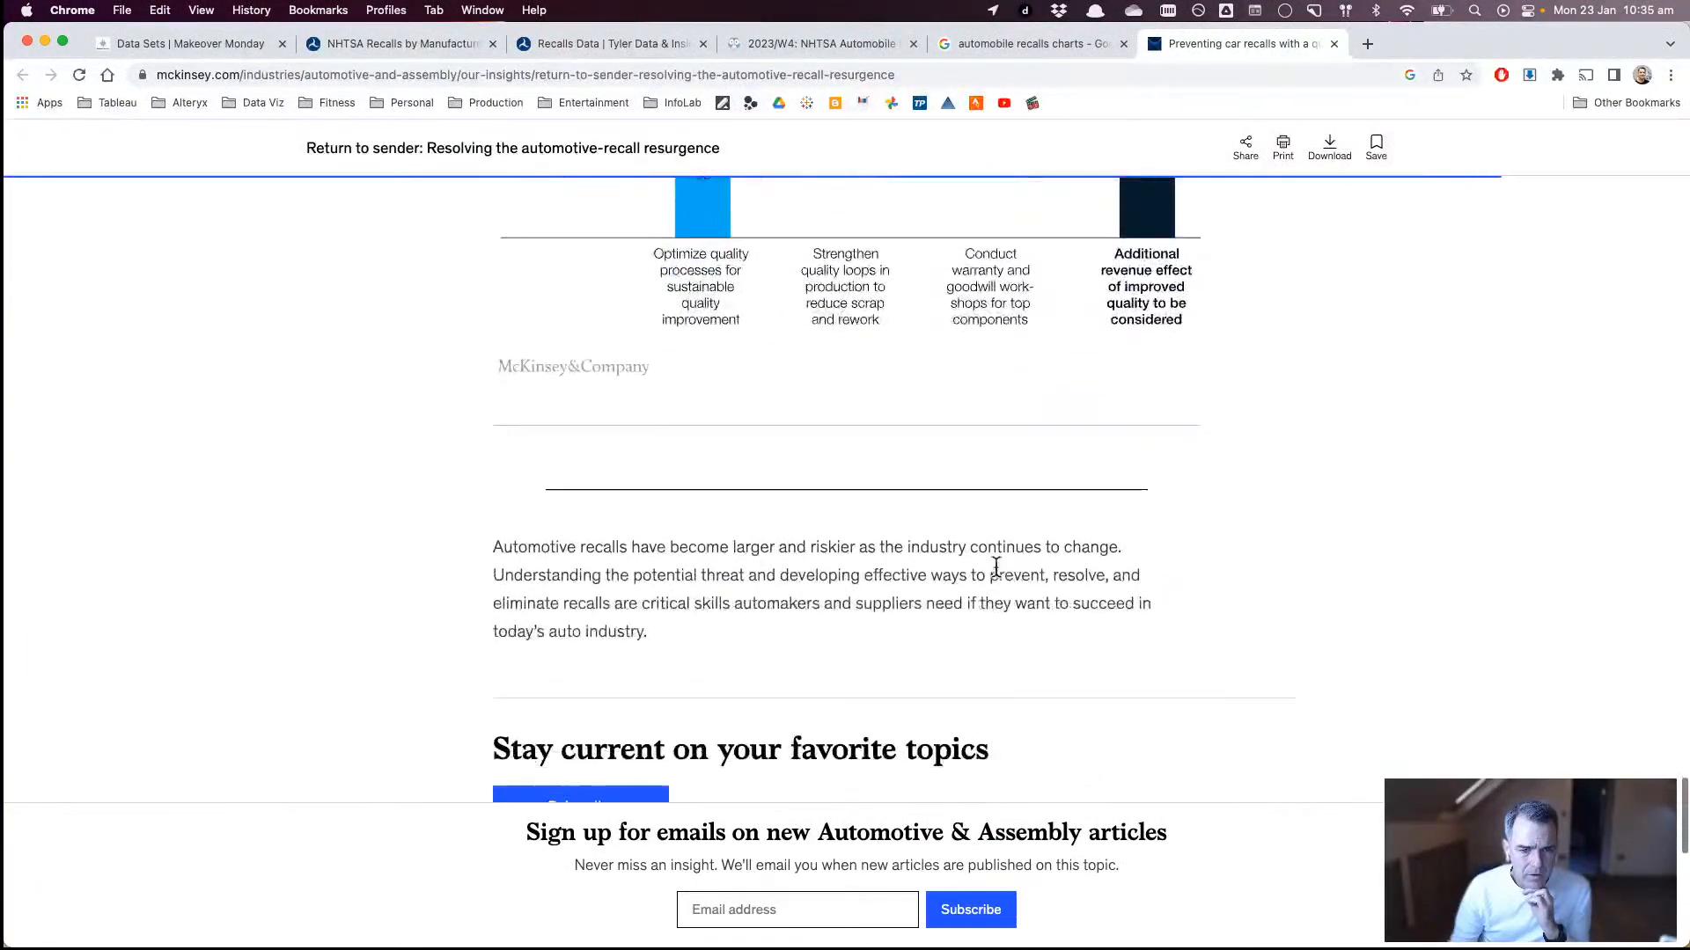
pyautogui.scroll(-5, 995, 567)
pyautogui.scroll(20, 996, 567)
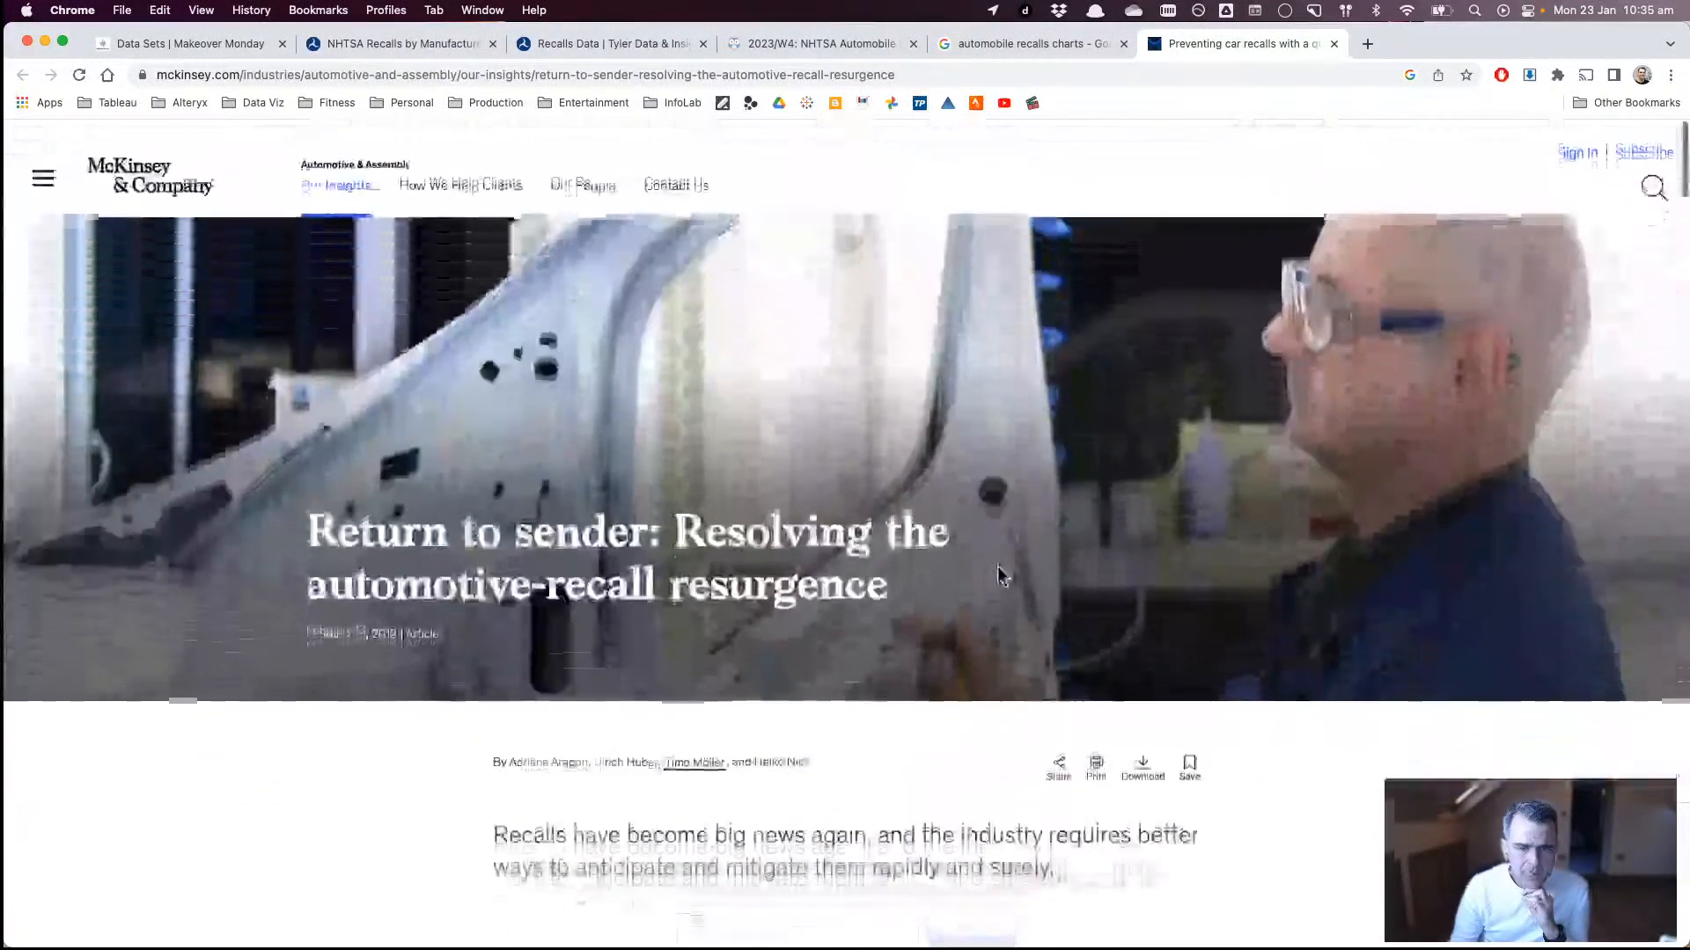
pyautogui.scroll(-7, 998, 577)
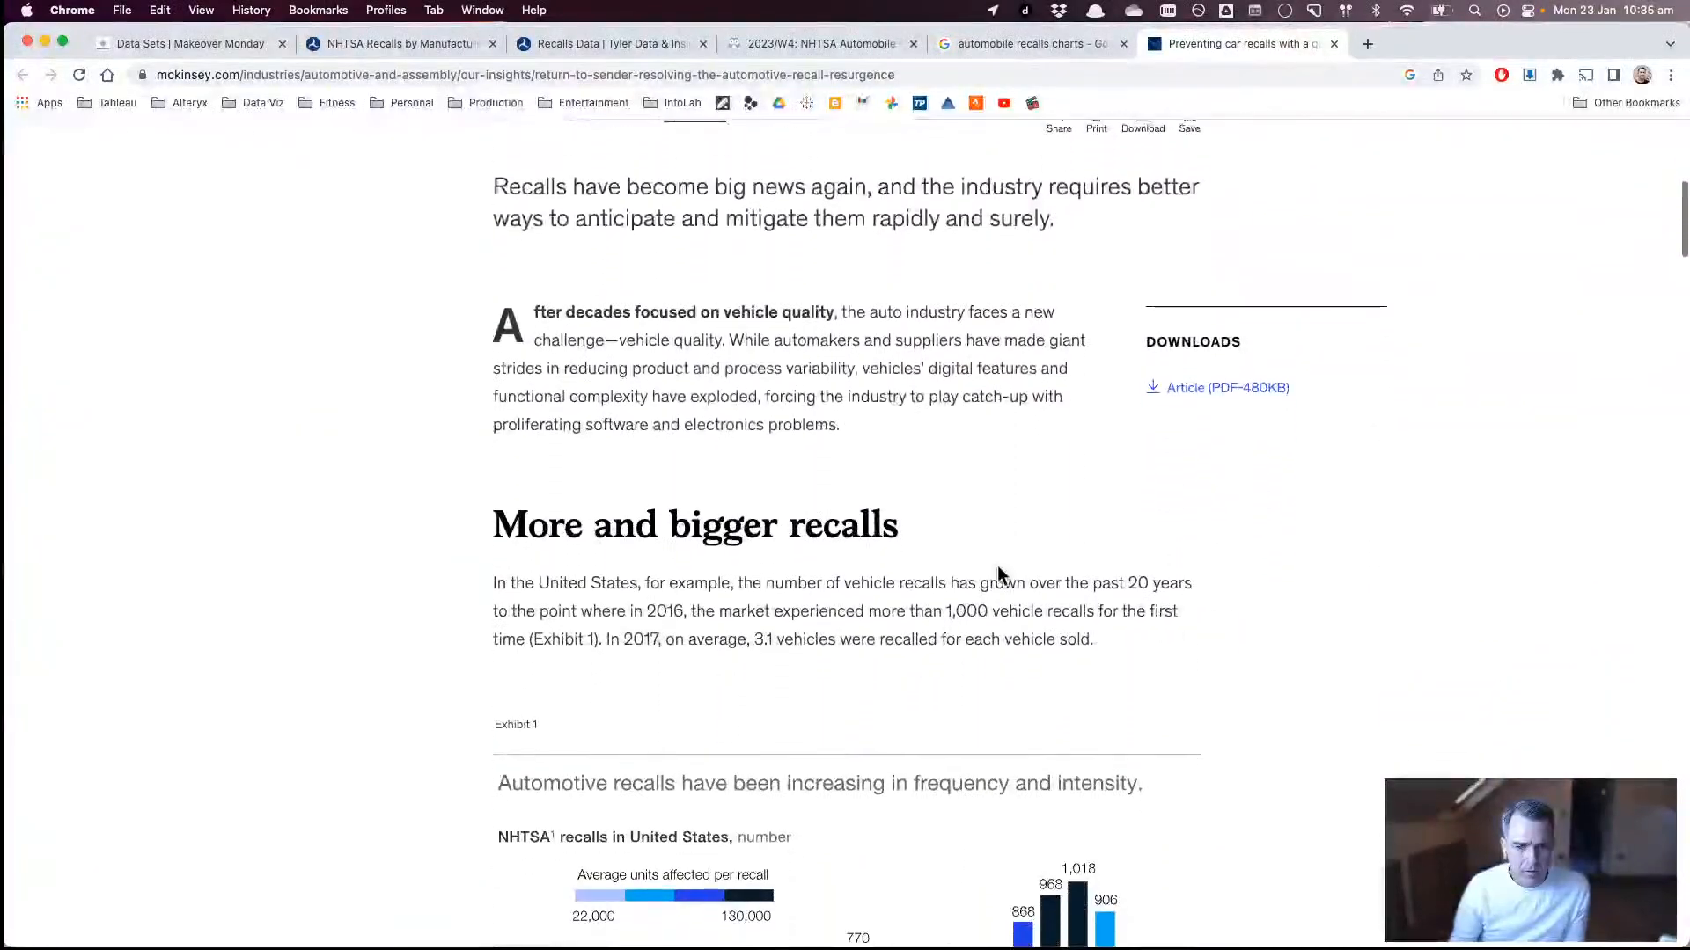
pyautogui.scroll(-4, 998, 576)
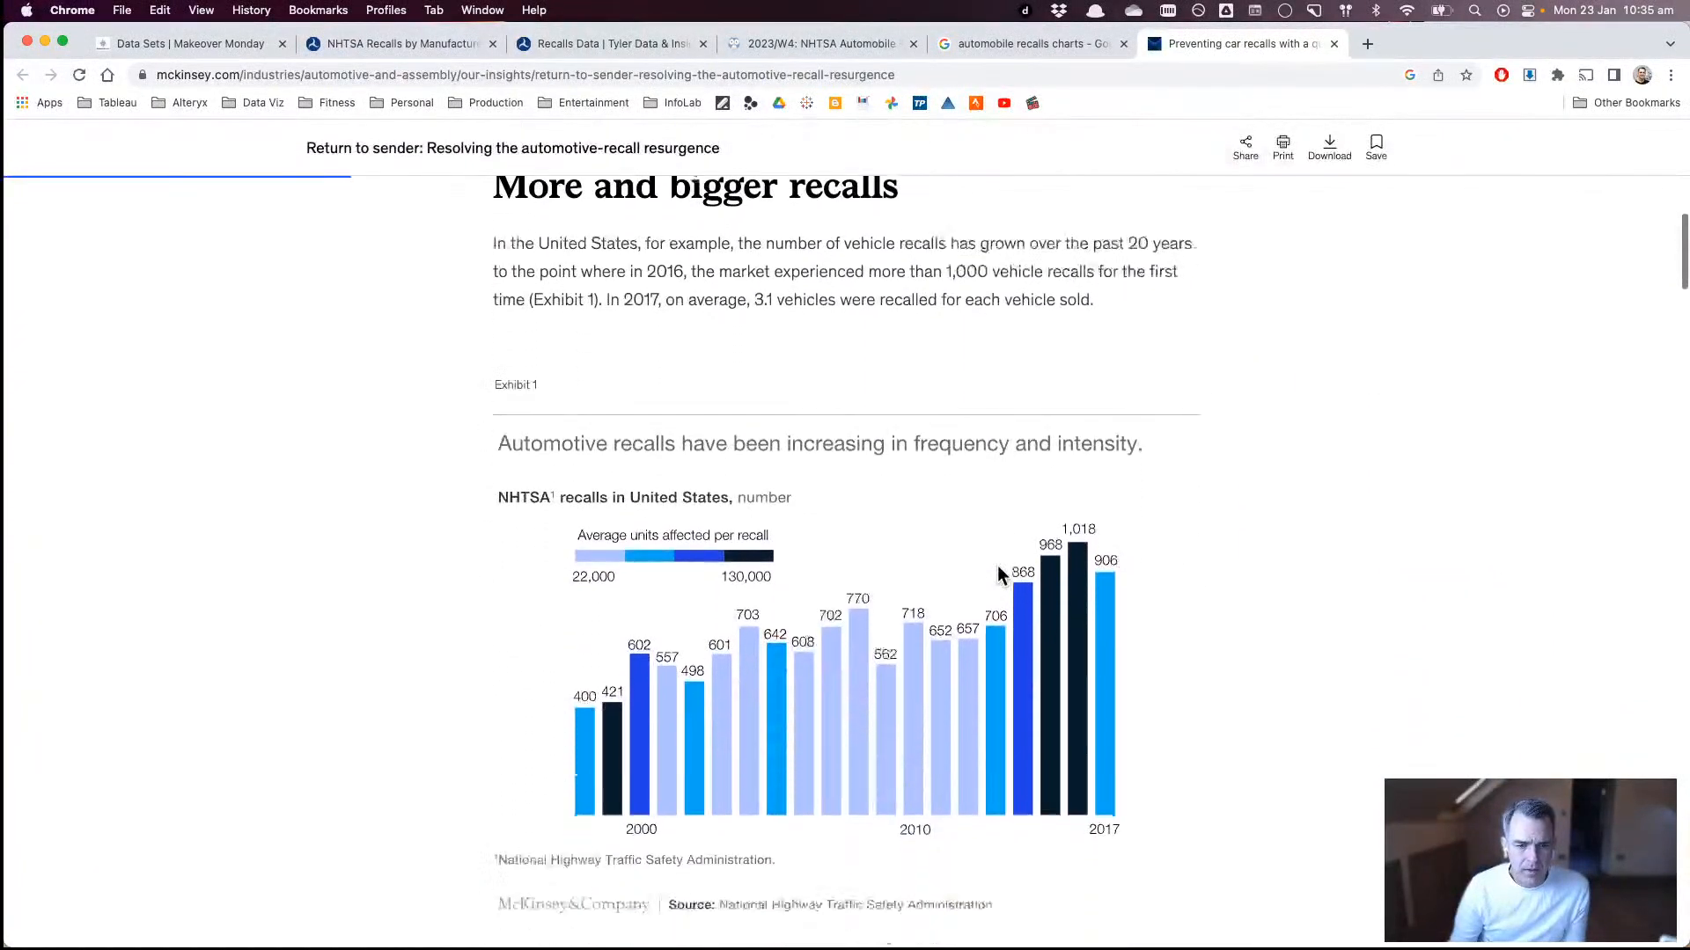
pyautogui.scroll(-1, 998, 577)
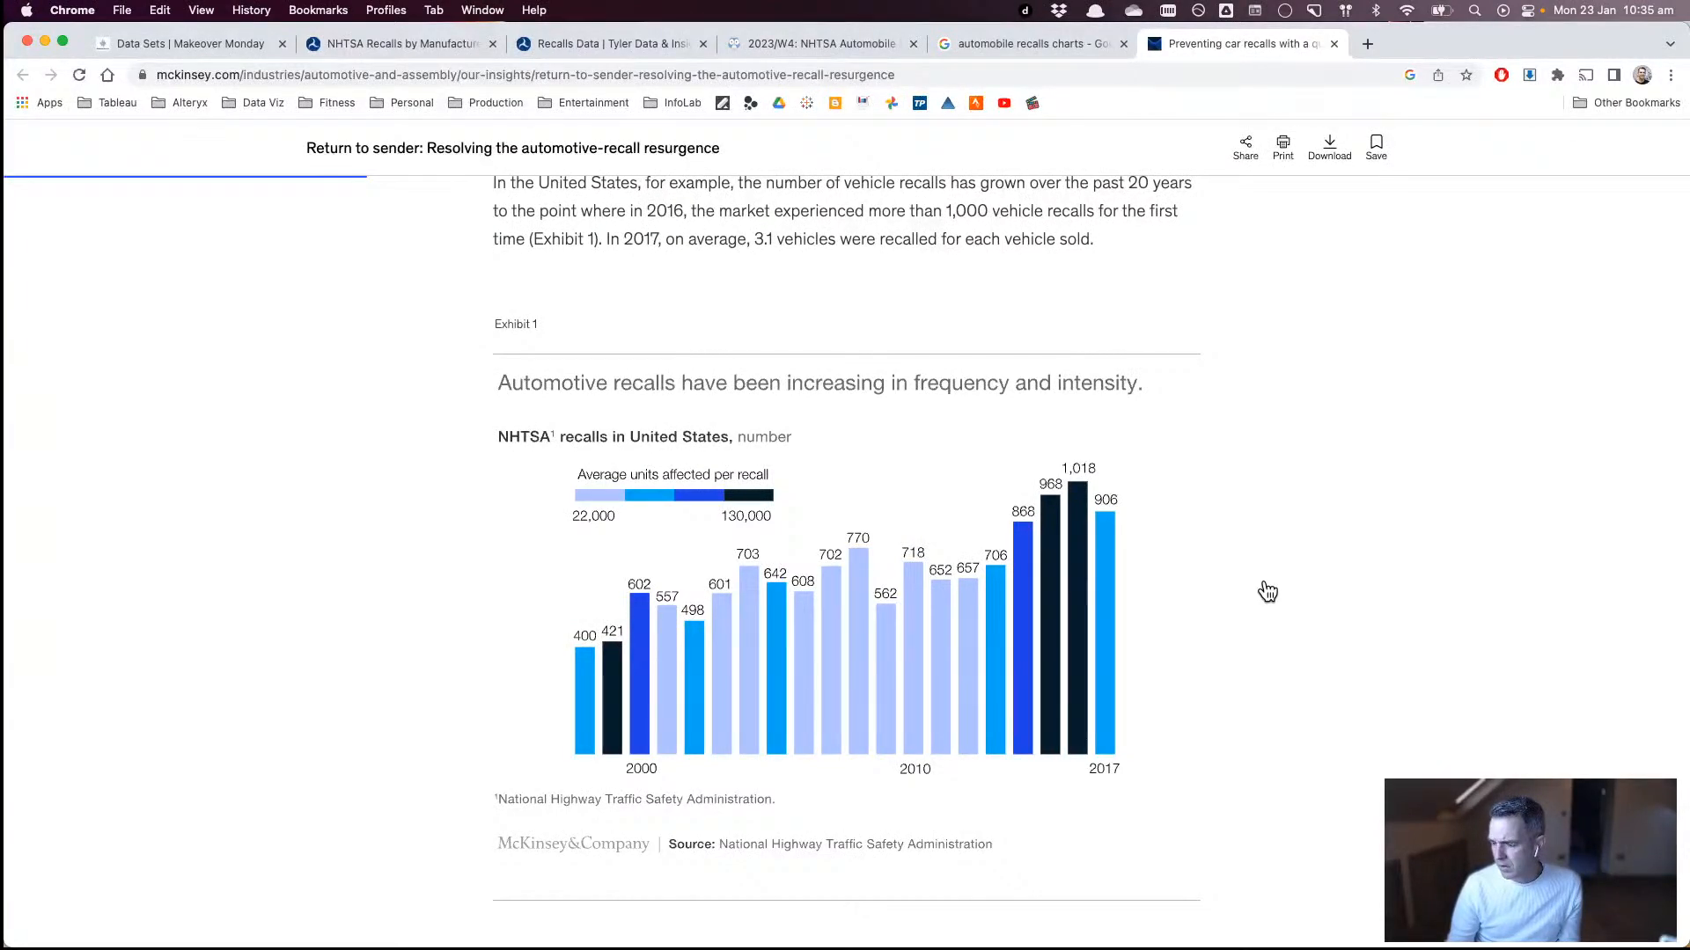
# - Switch back to Tableau and start a calculated field named UNITS PER RECALL from the Trend sheet
pyautogui.press('super+Tab')
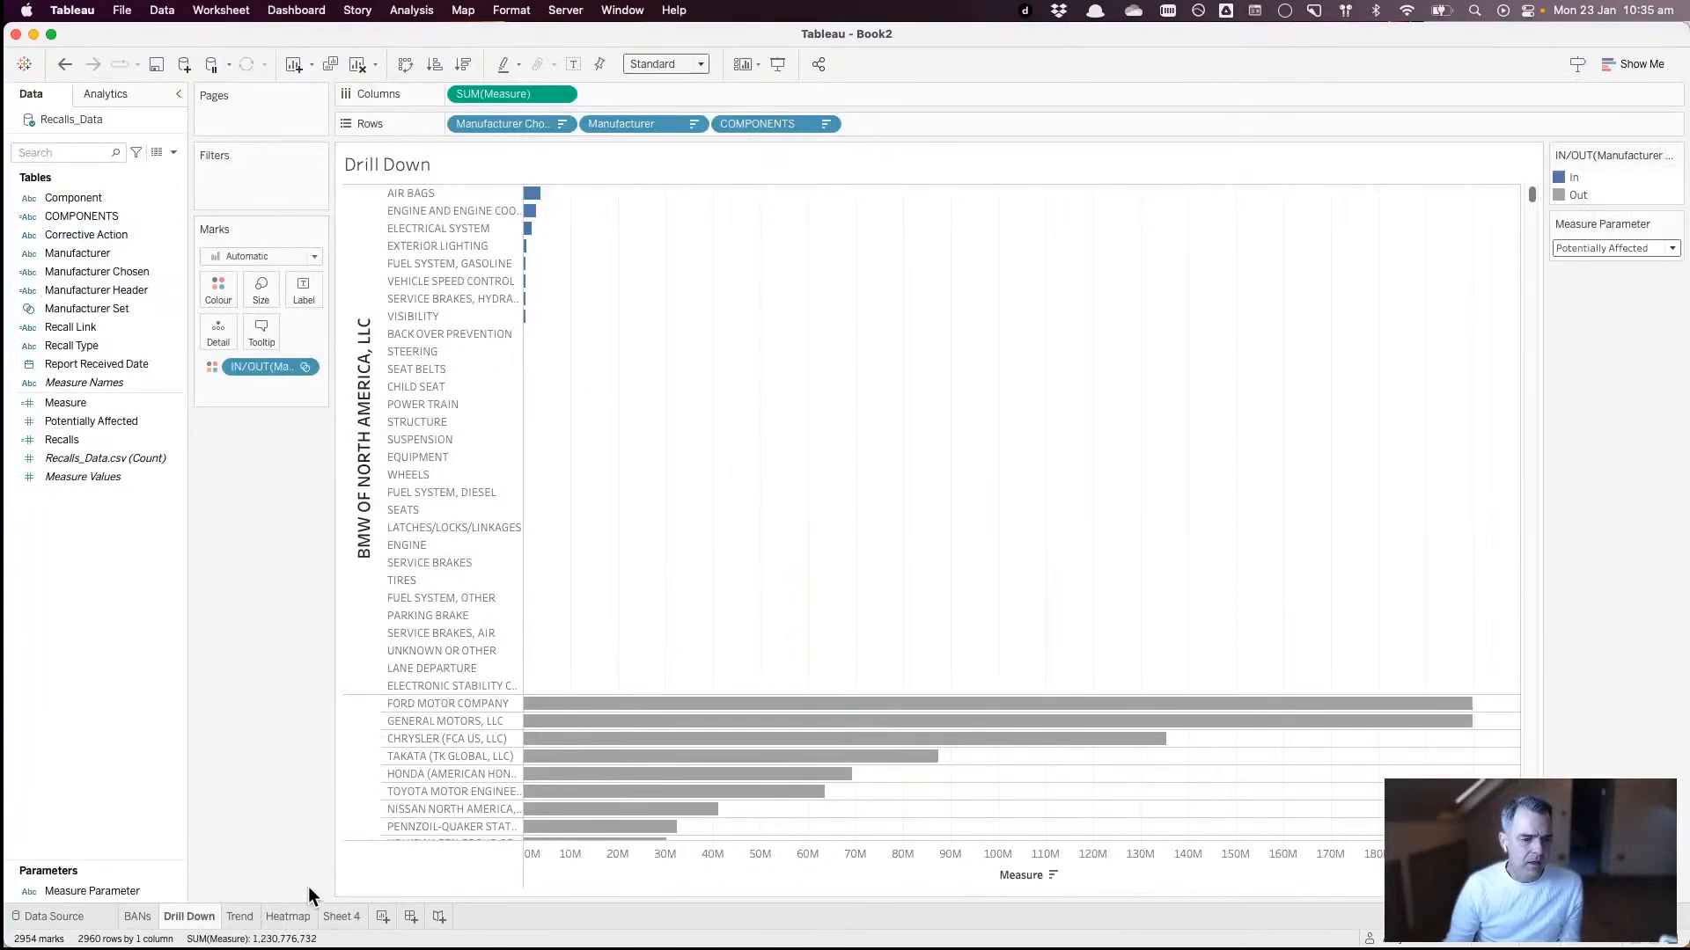
pyautogui.click(239, 916)
pyautogui.rightClick(105, 582)
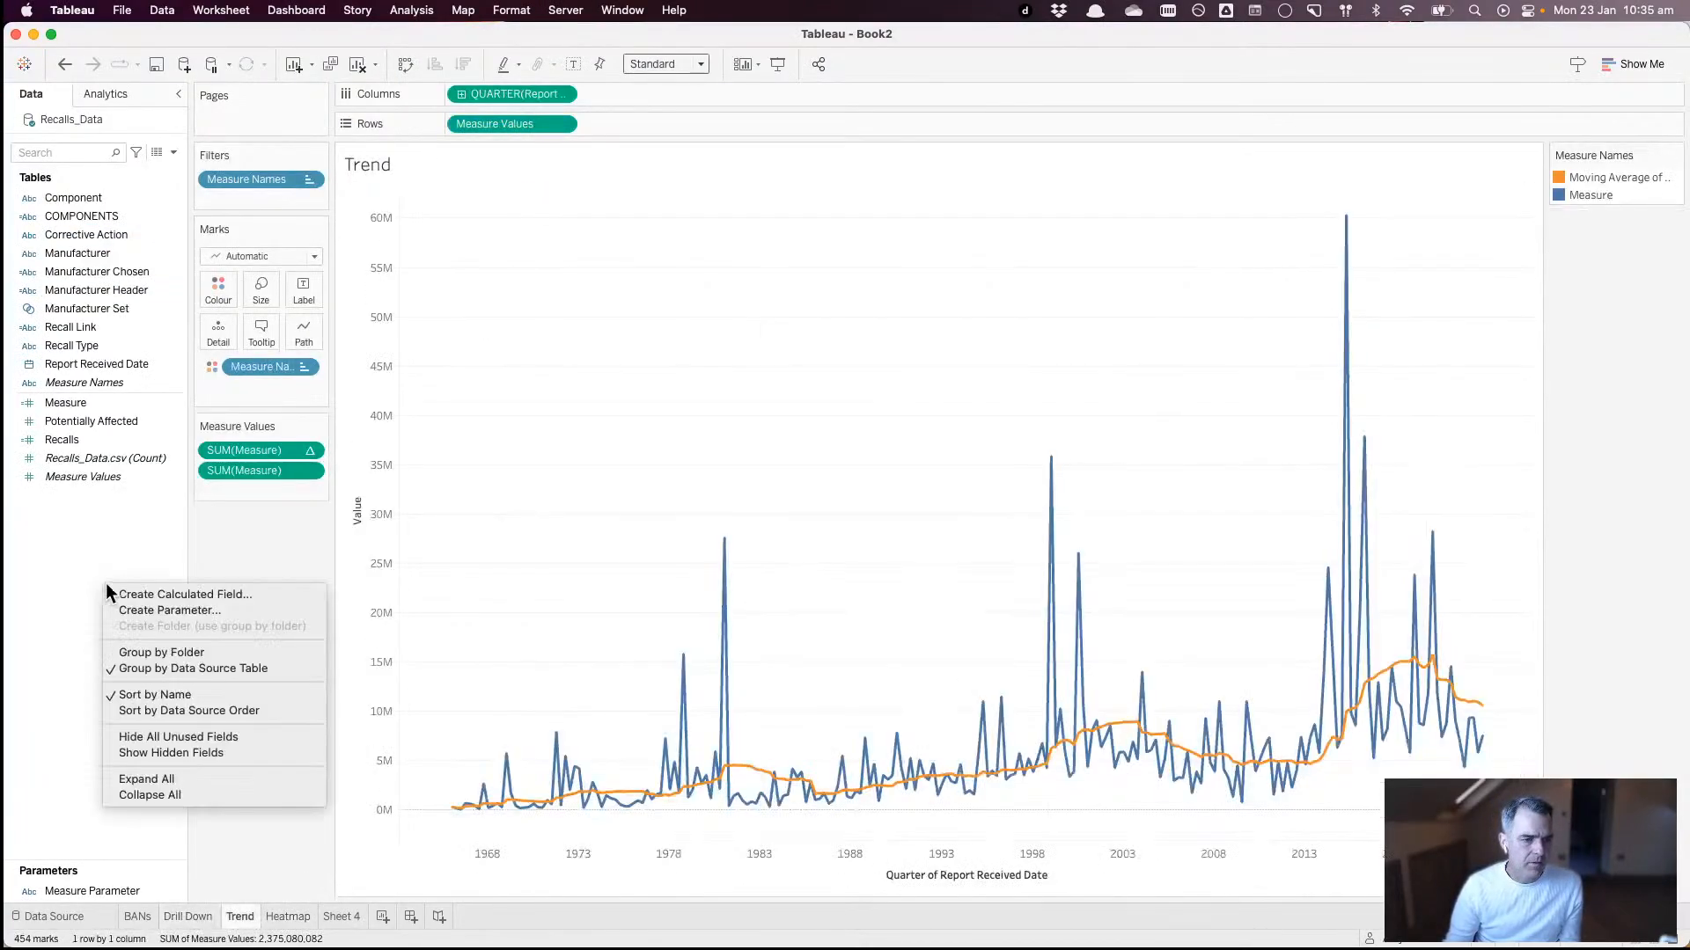
pyautogui.click(151, 597)
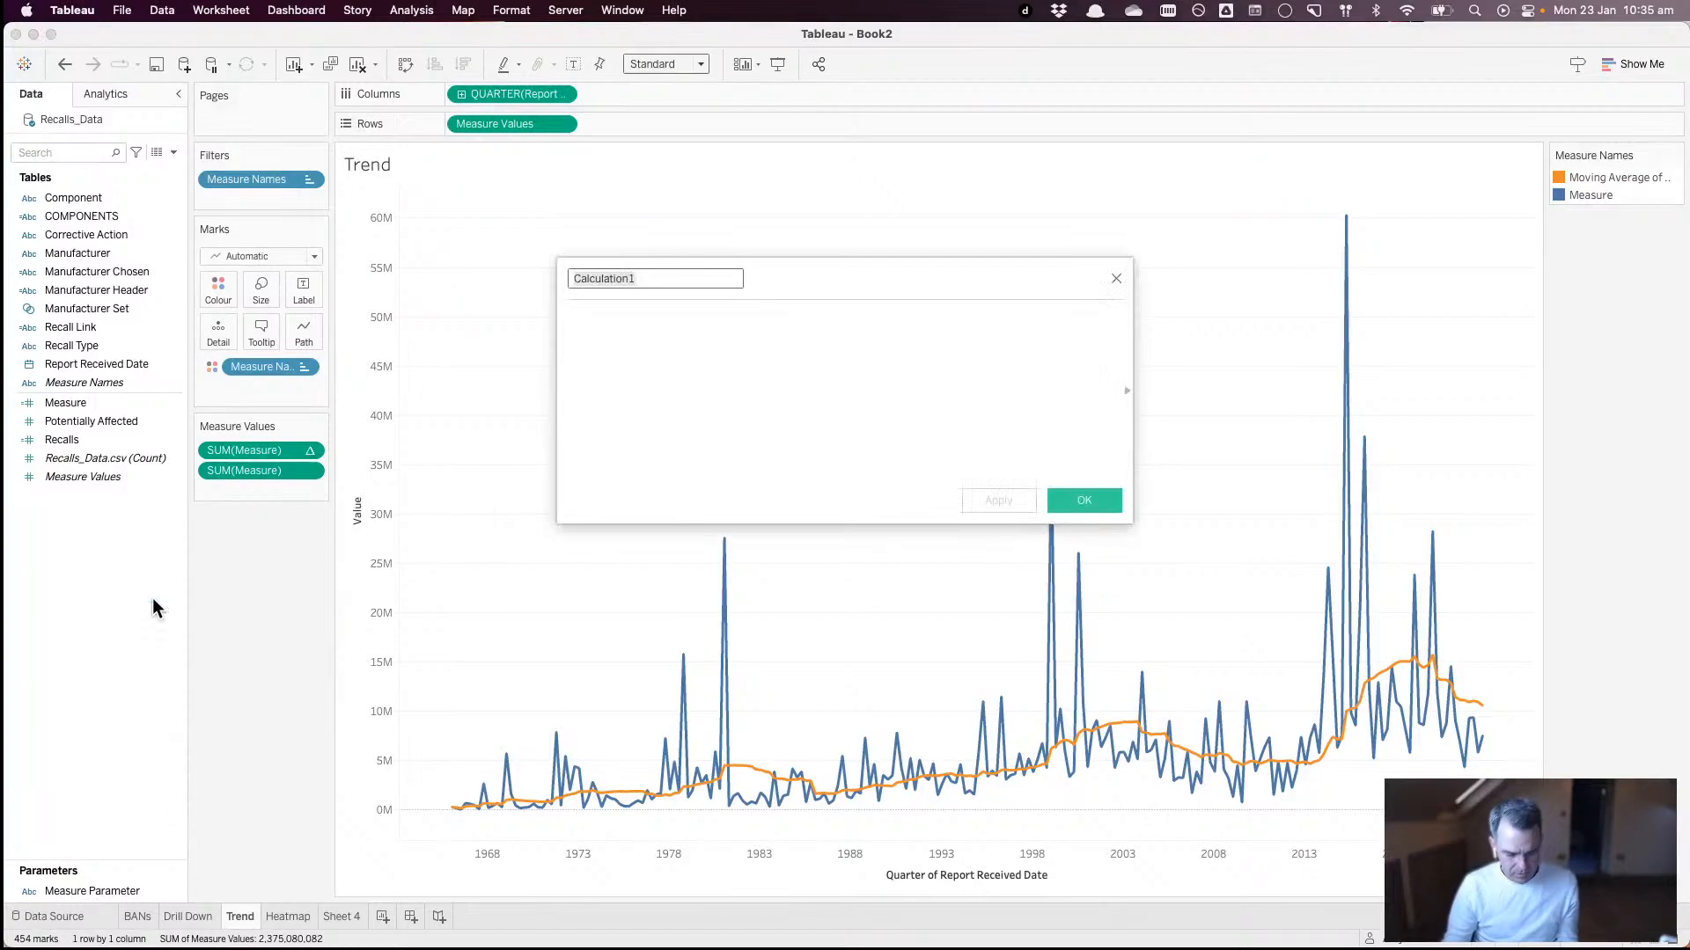
pyautogui.write('UNITES')
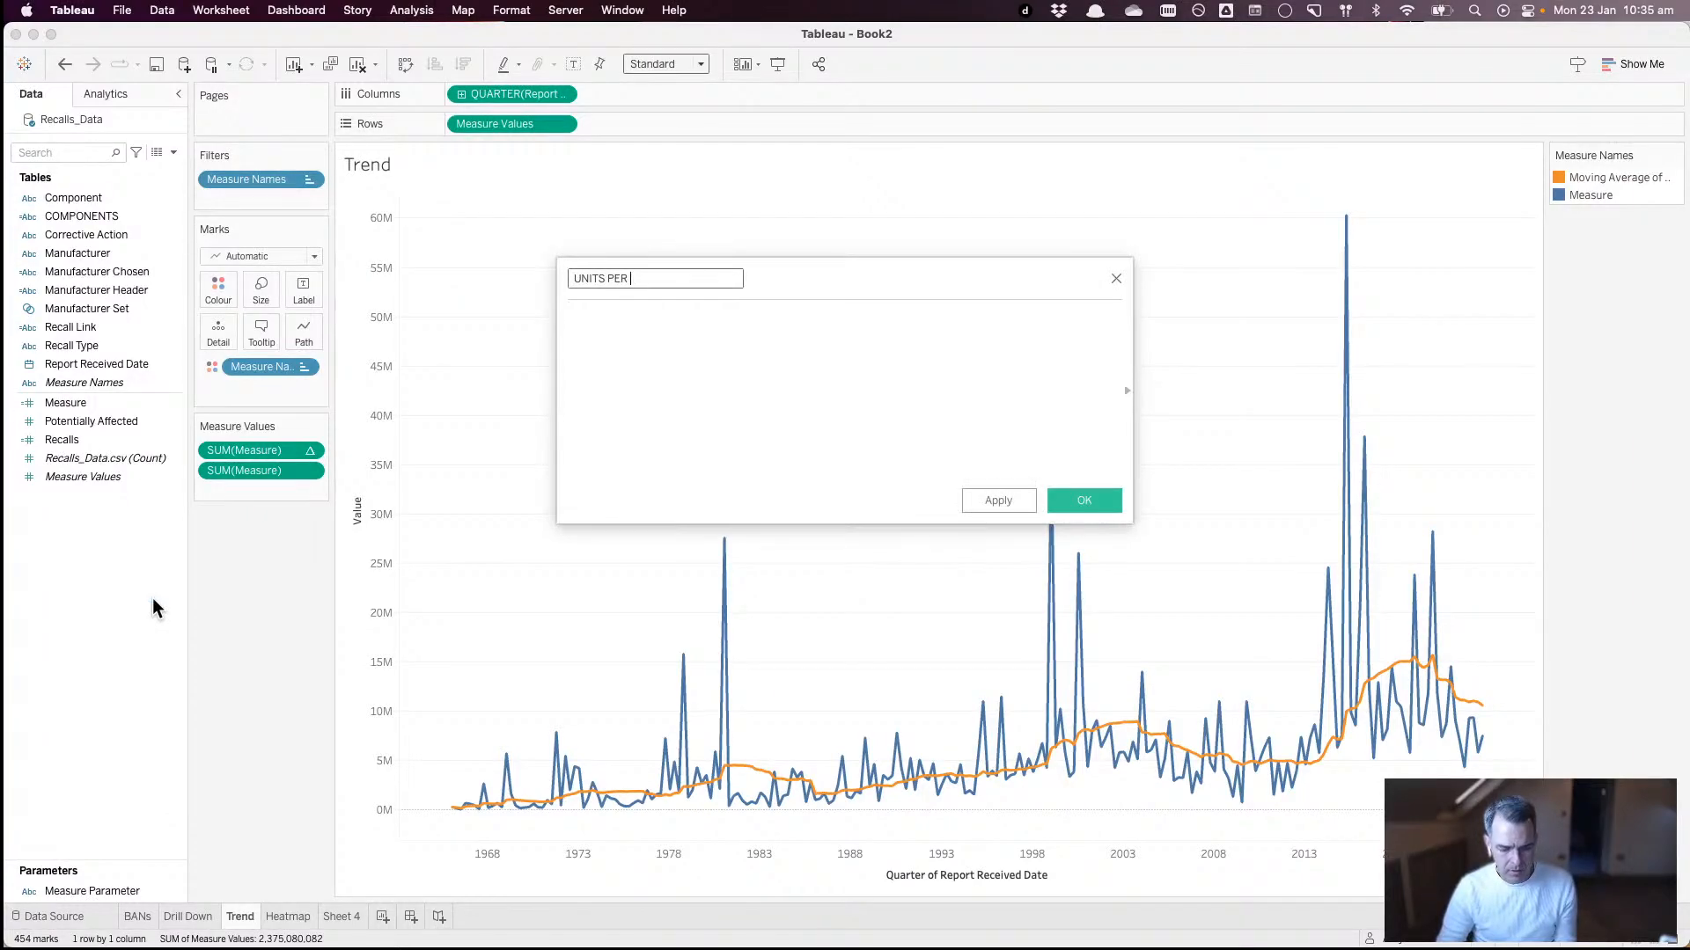
pyautogui.write('PER RECALL')
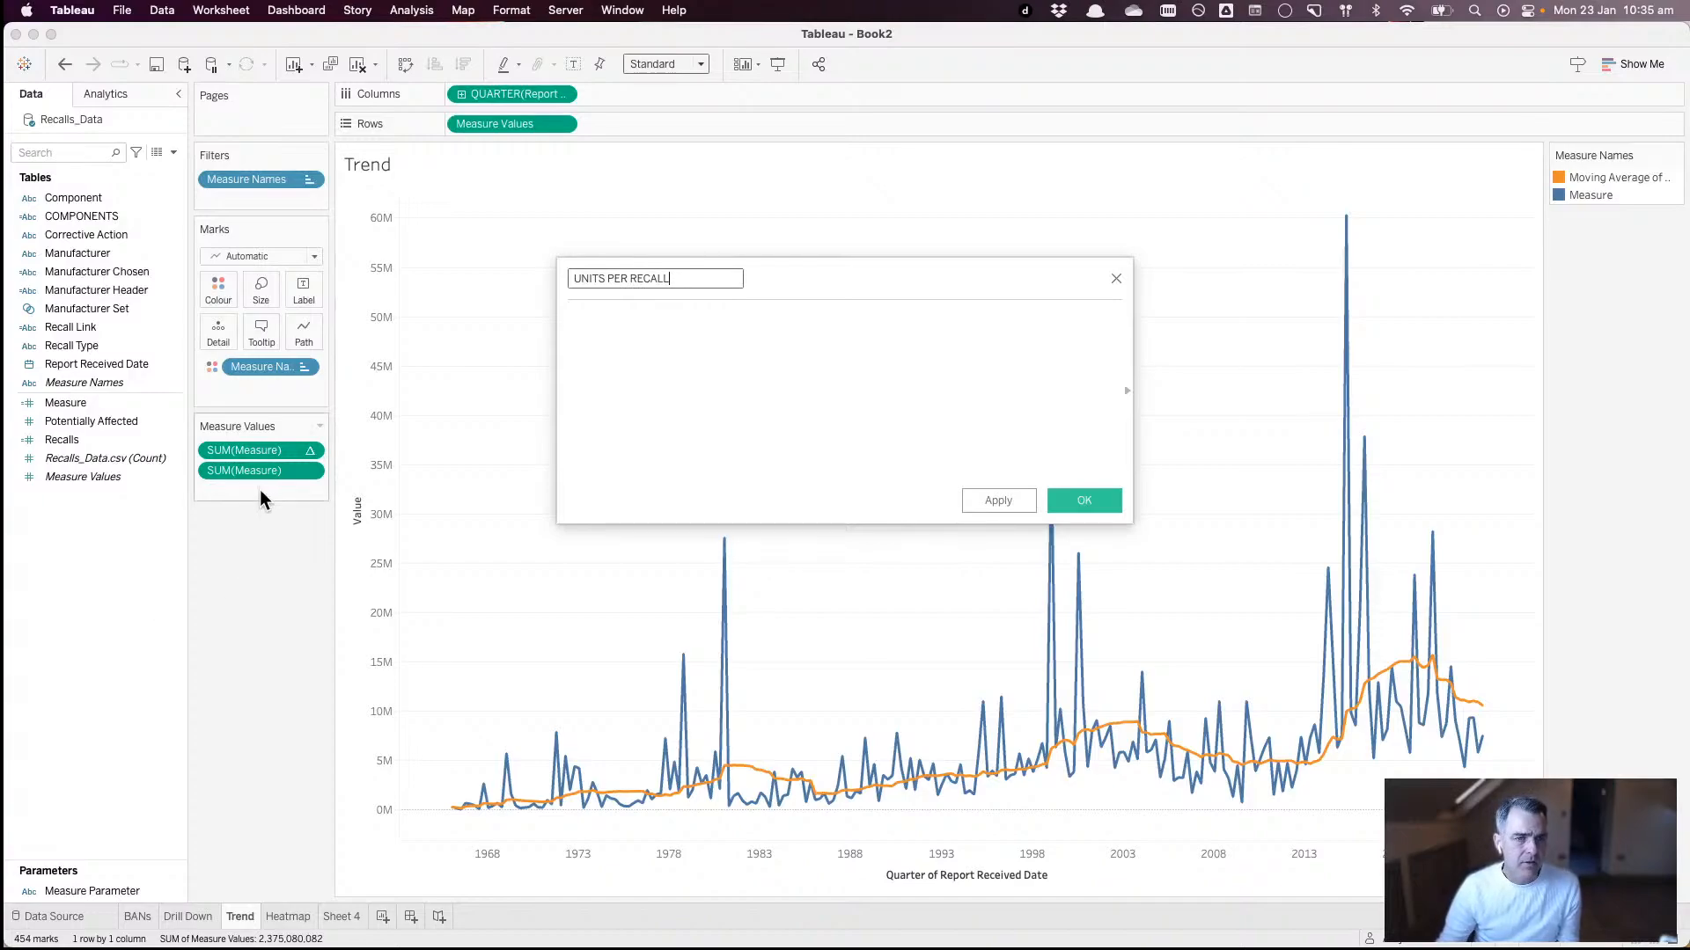
# - Define the calculation as SUM([Potentially Affected])/SUM([Recalls]) and save it
pyautogui.click(151, 428)
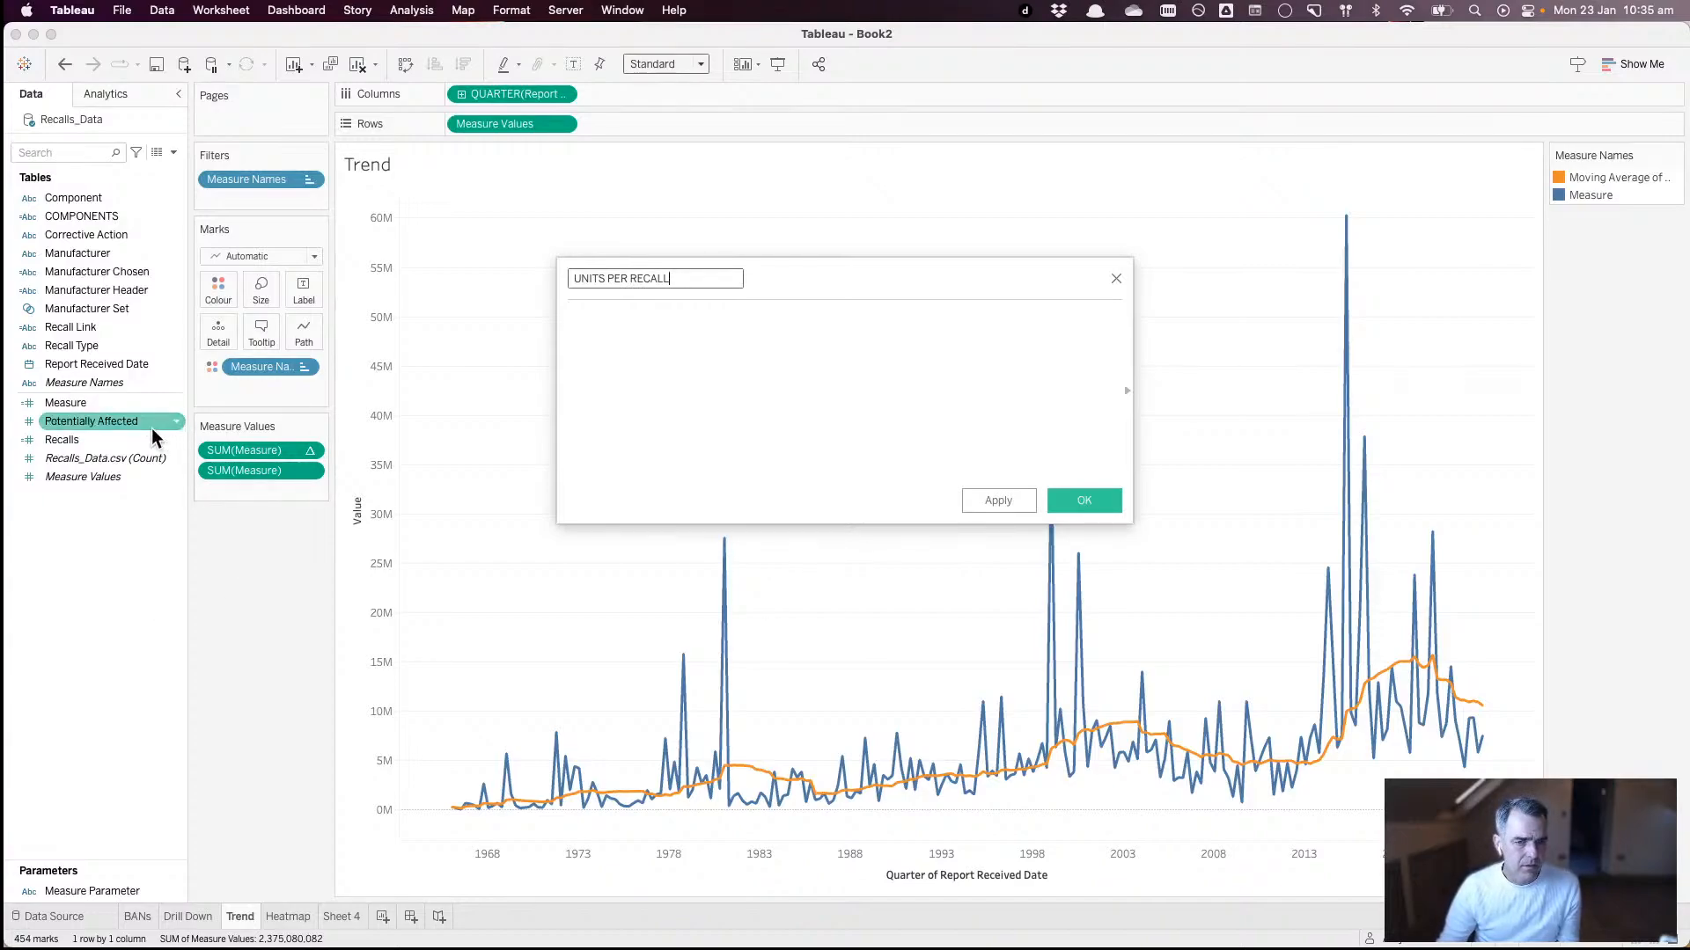
pyautogui.click(729, 416)
pyautogui.write('SUM')
pyautogui.press('Return')
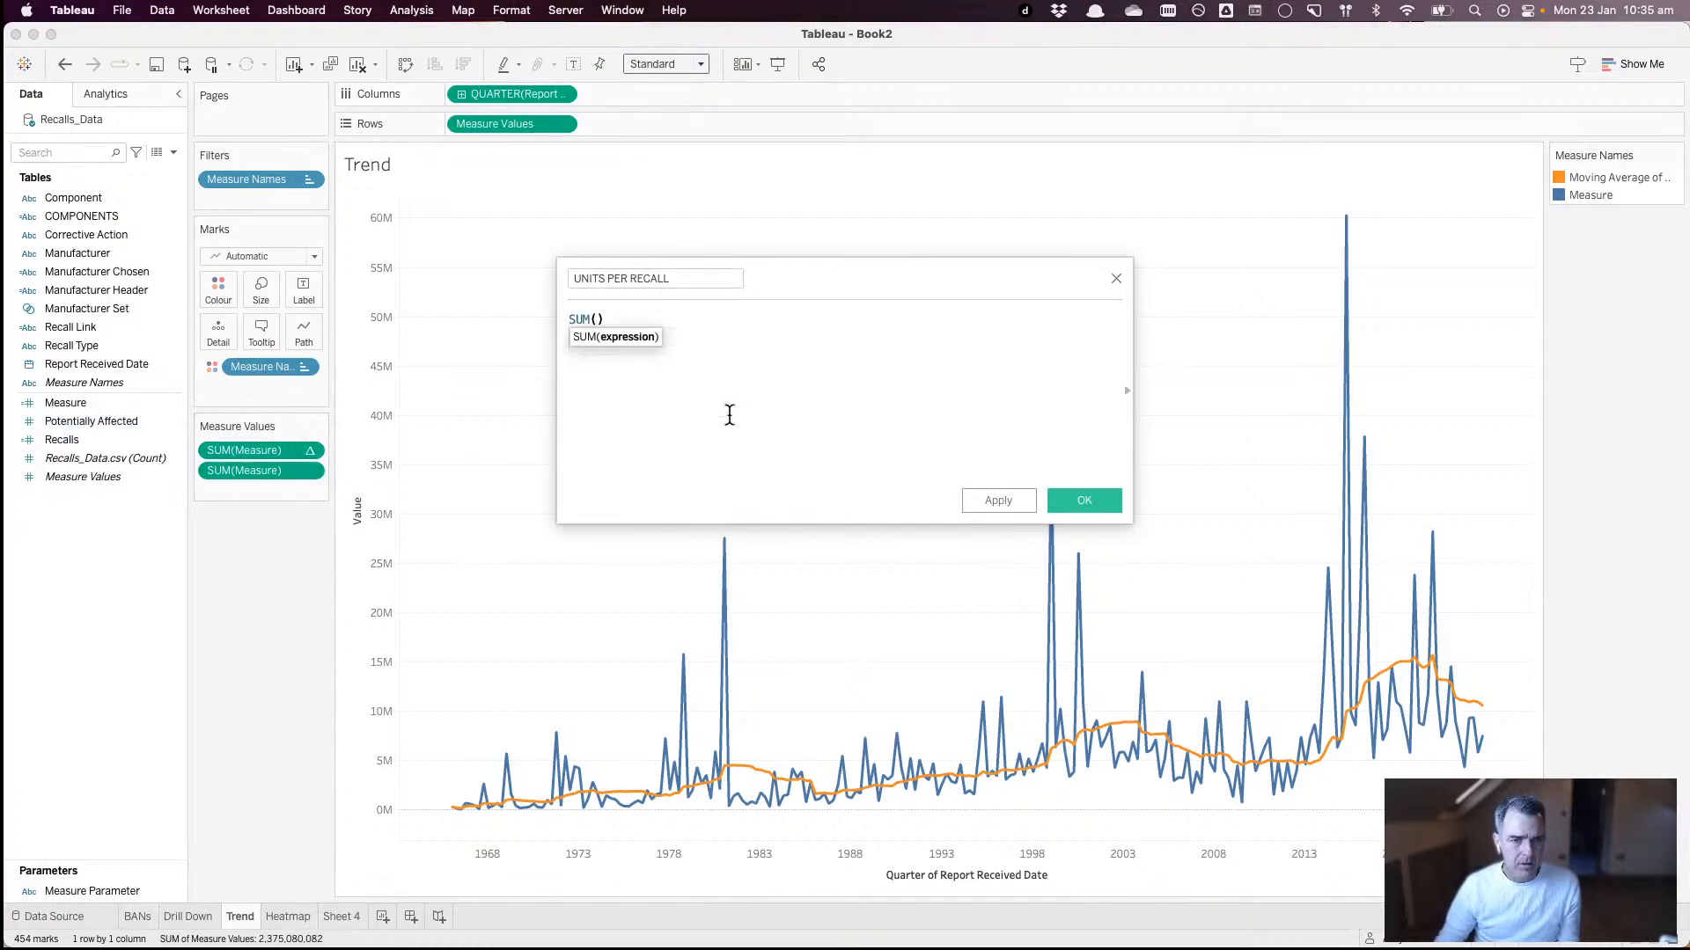
pyautogui.write('pot')
pyautogui.press('Return')
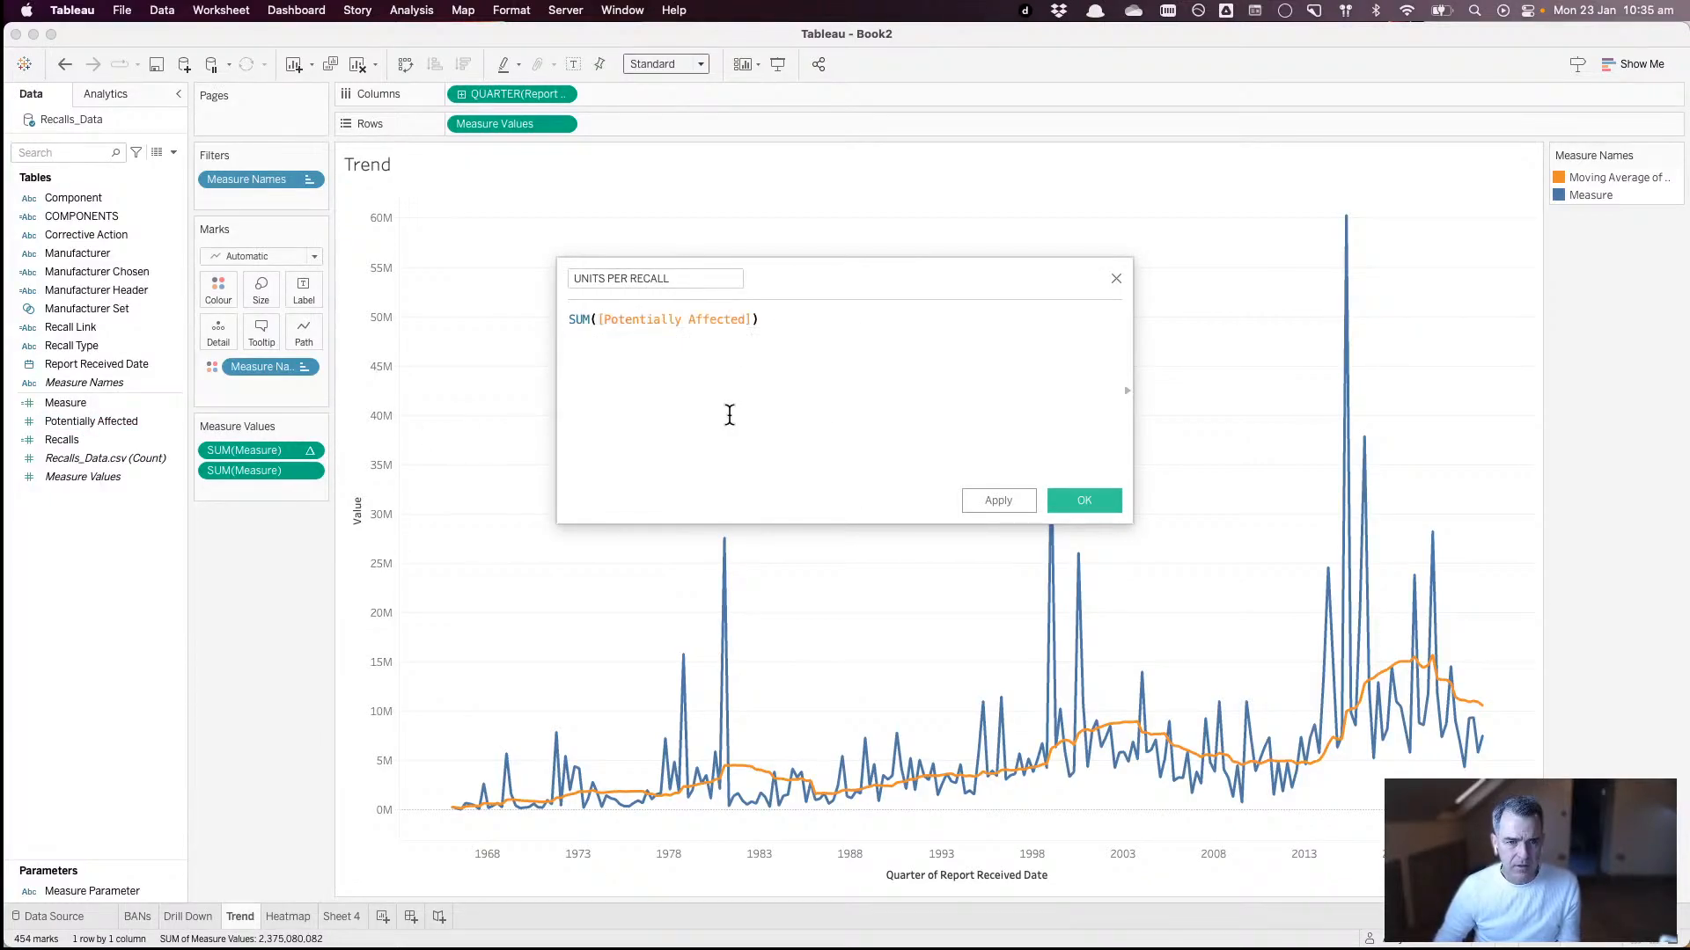
pyautogui.write('/SUM')
pyautogui.press('Return')
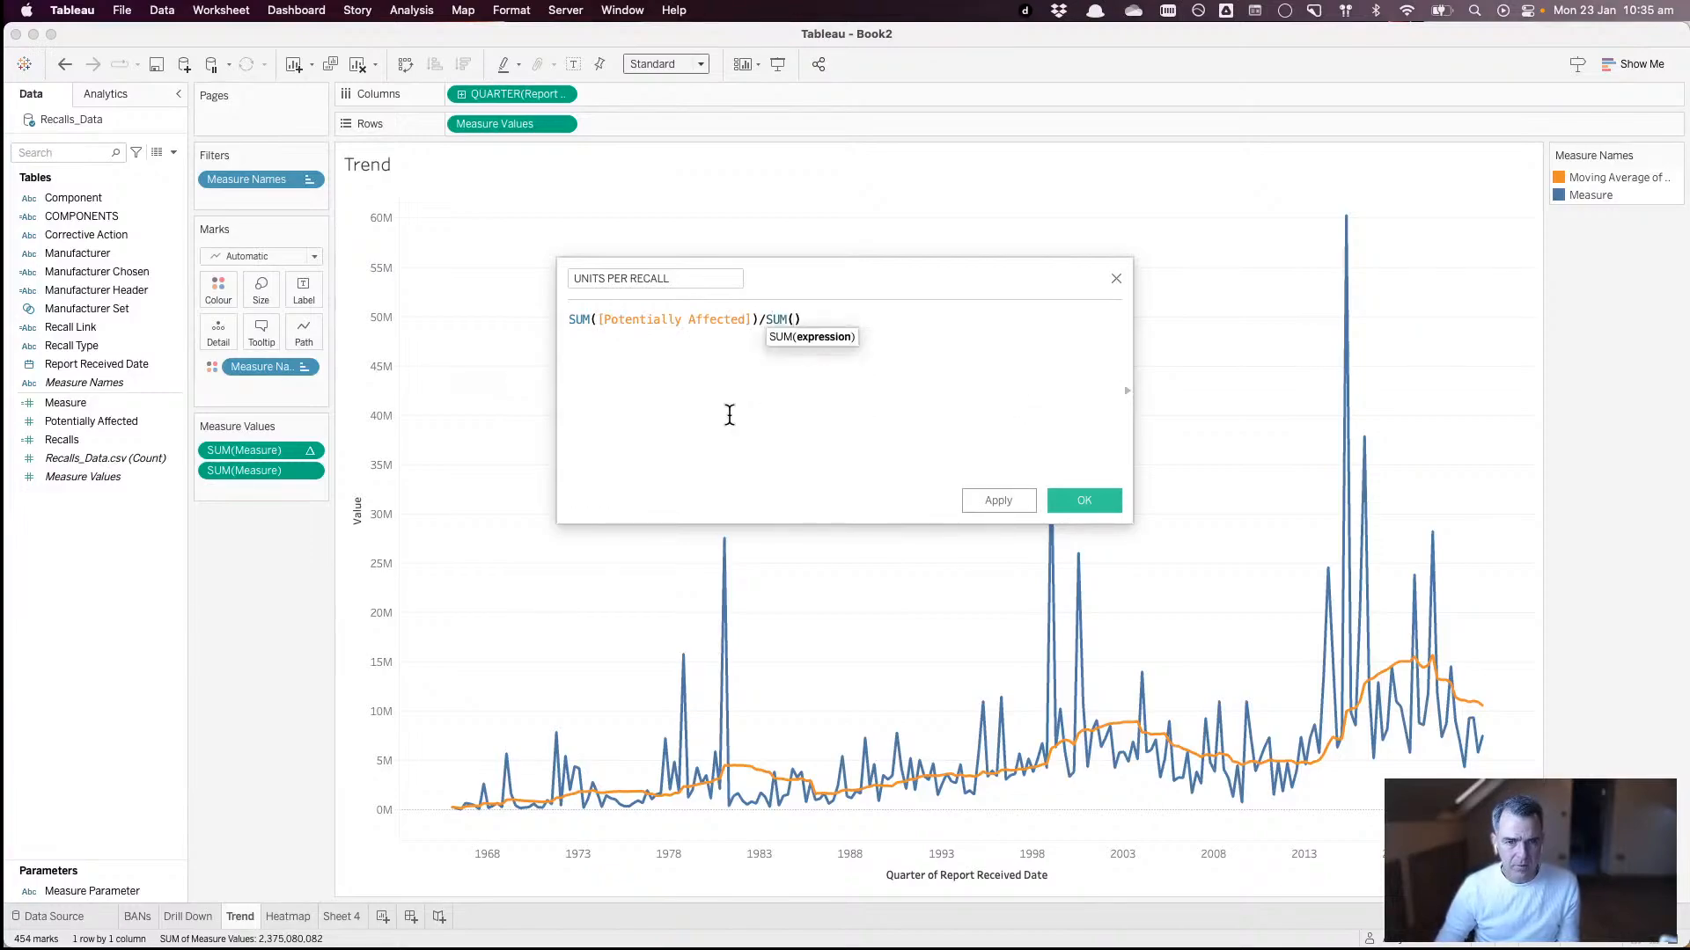
pyautogui.write('EREC')
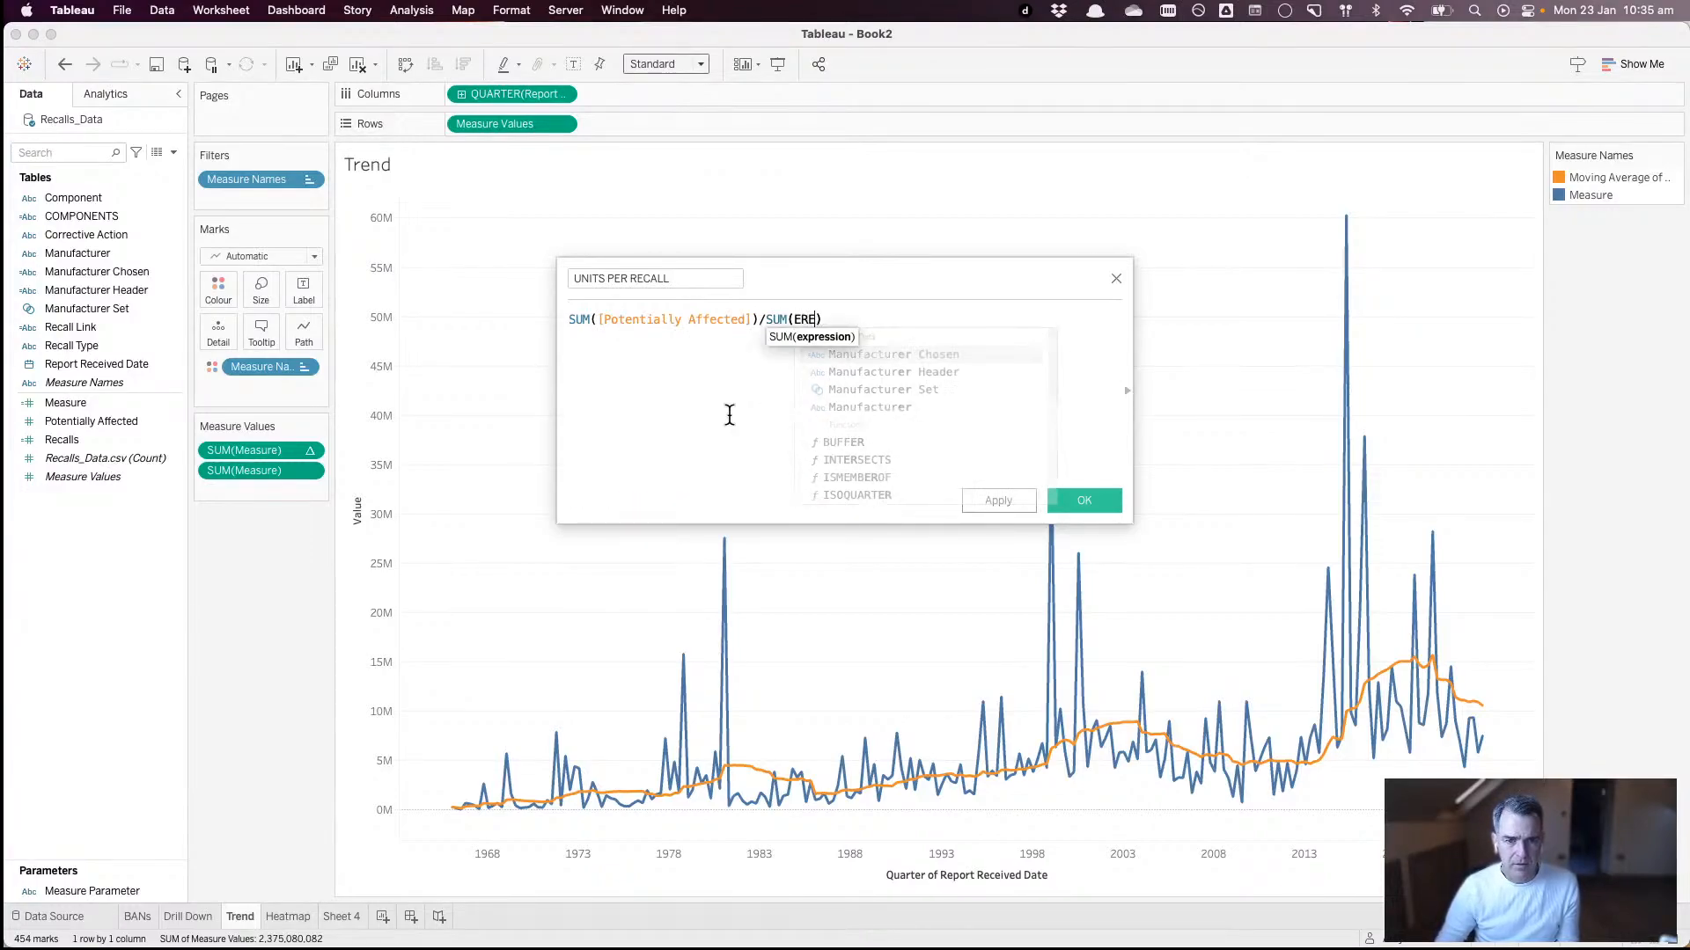
pyautogui.press('BackSpace')
pyautogui.press('BackSpace')
pyautogui.press('BackSpace')
pyautogui.press('BackSpace')
pyautogui.write('RECA')
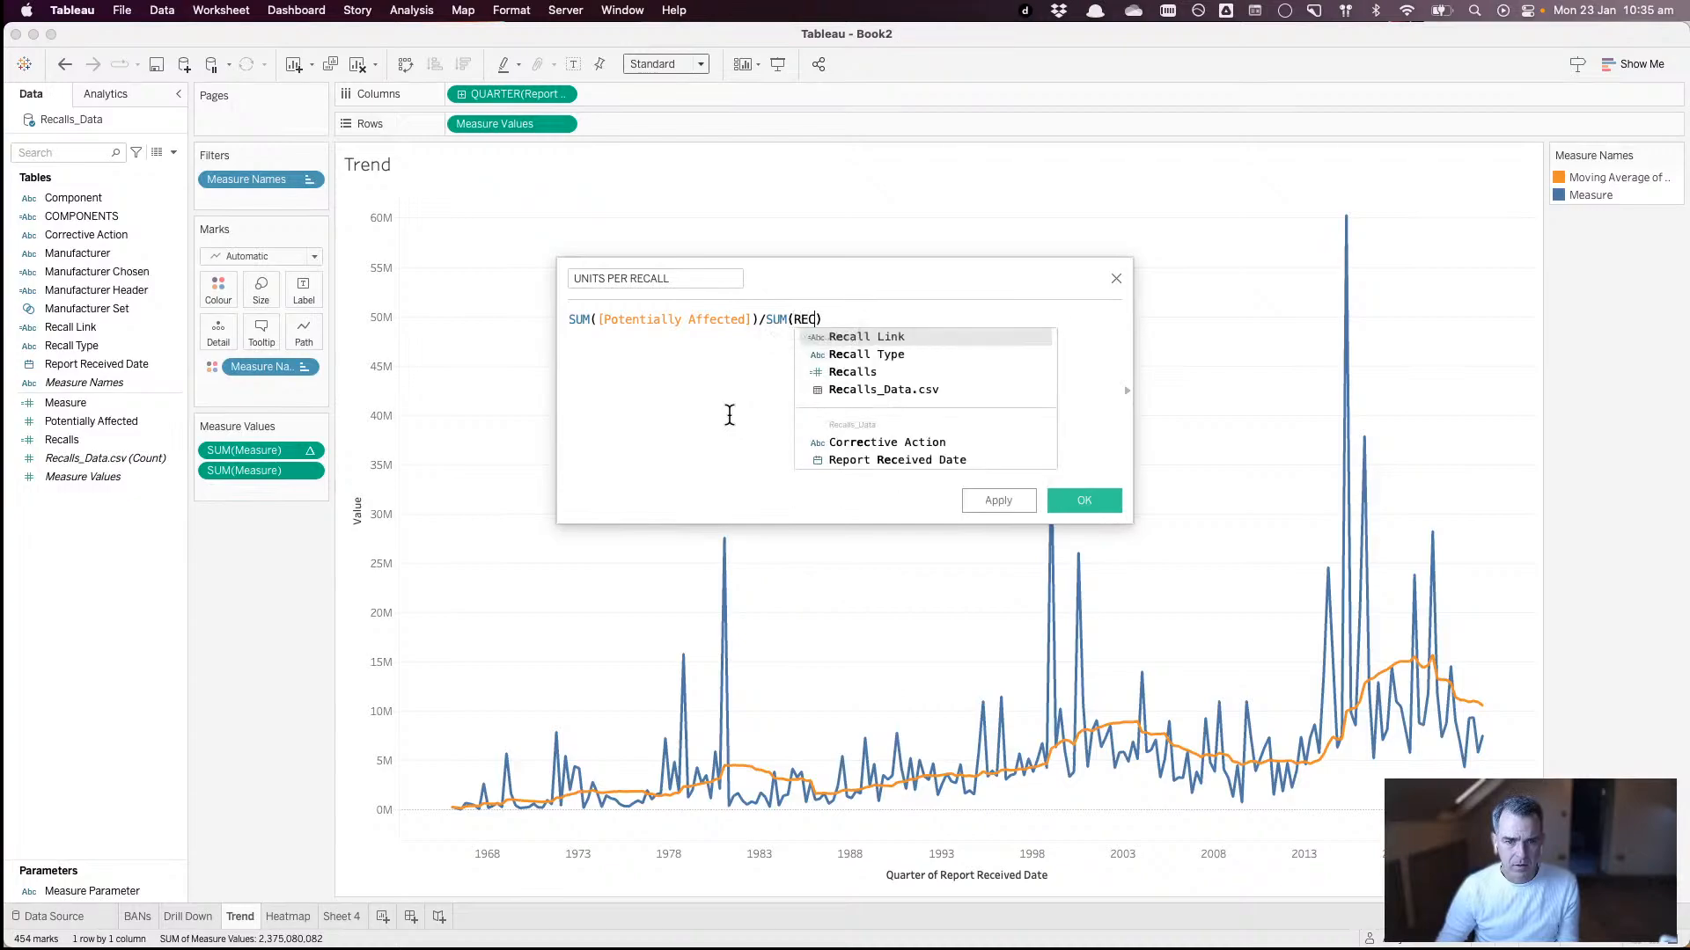
pyautogui.press('Down')
pyautogui.press('Down')
pyautogui.press('Return')
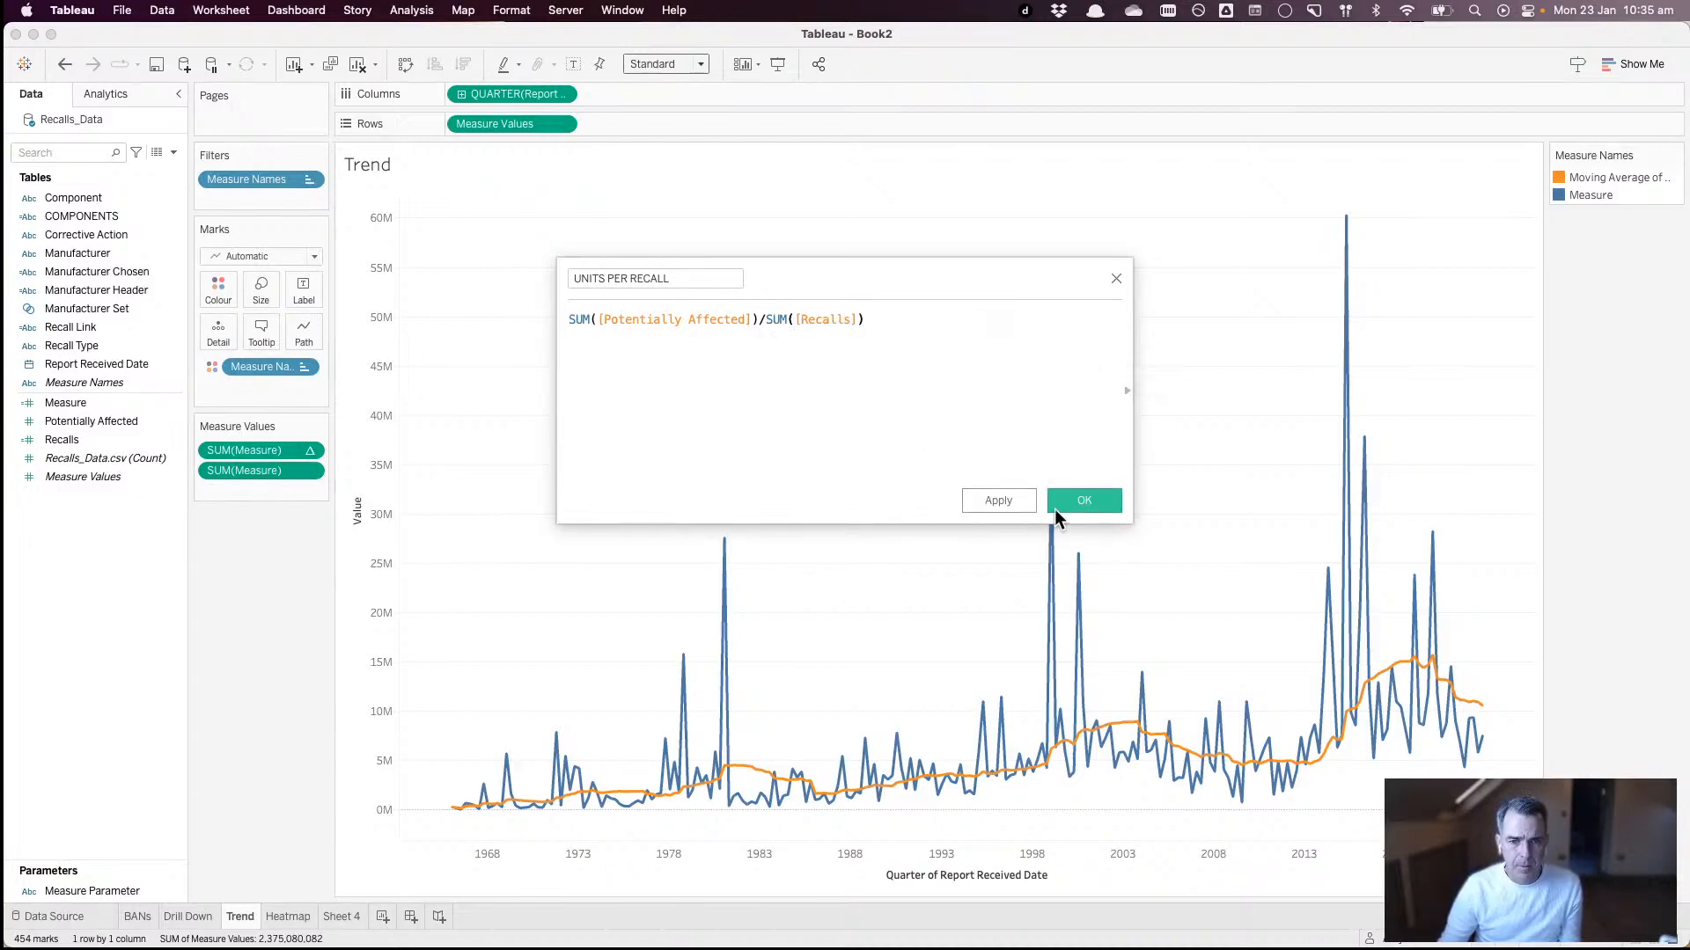
pyautogui.click(1102, 509)
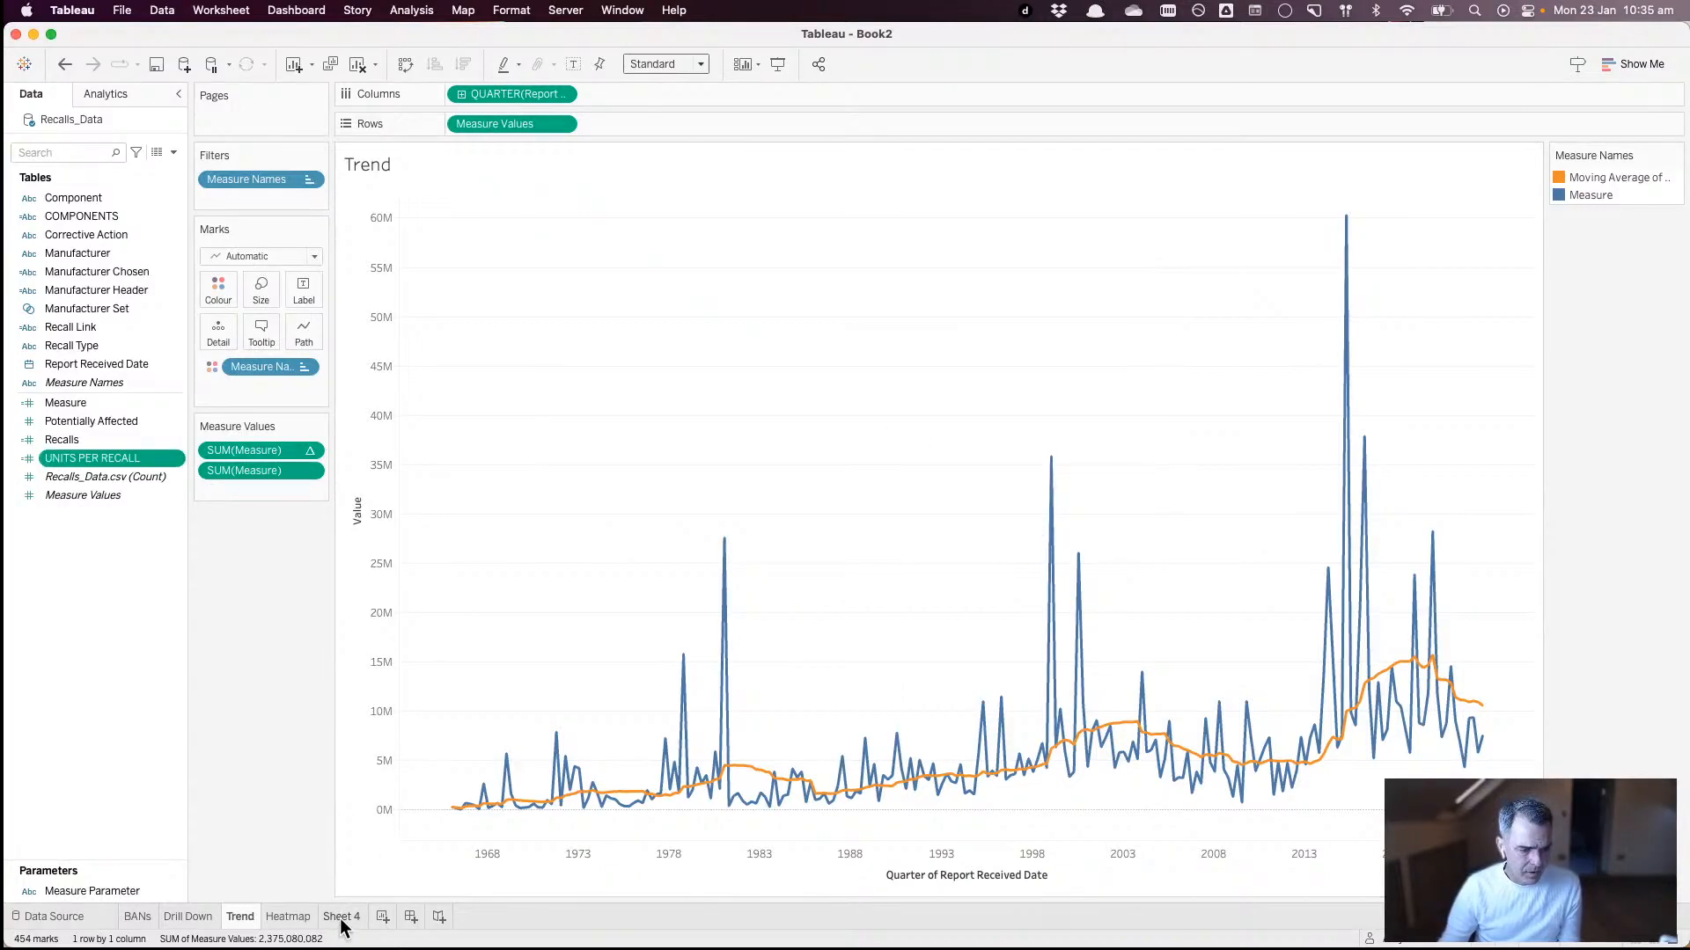
# - Add UNITS PER RECALL as the third measure on the BANs sheet and rename the field AVG. UNITS PER RECALL
pyautogui.click(137, 916)
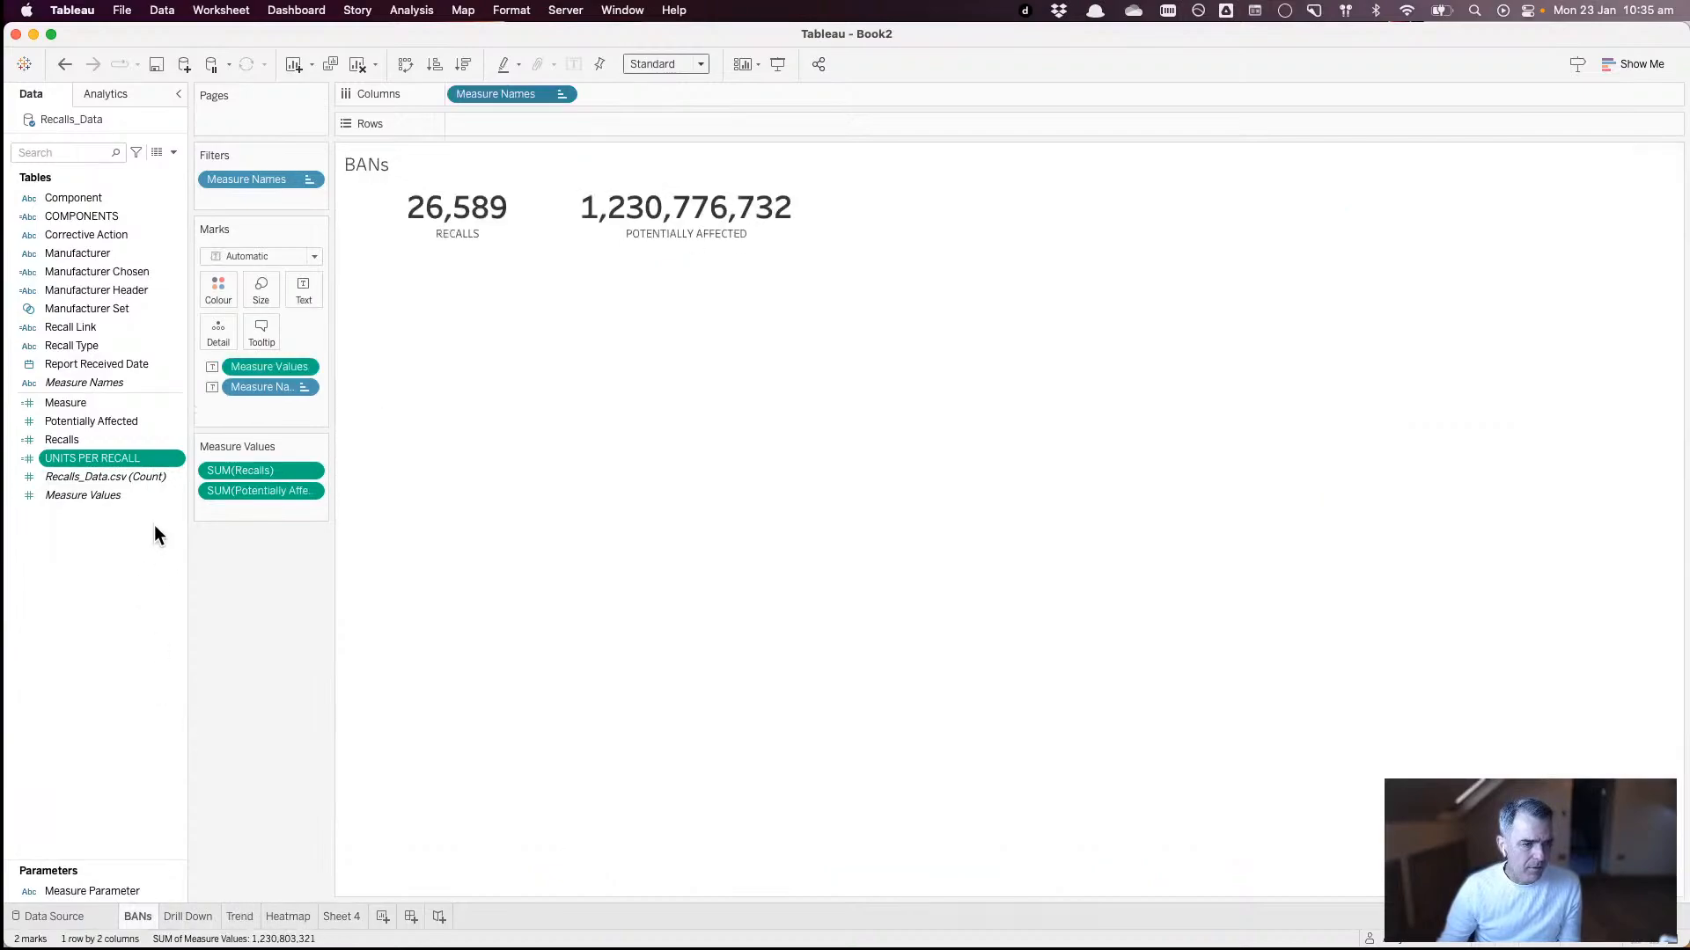
pyautogui.moveTo(127, 466); pyautogui.dragTo(256, 511)
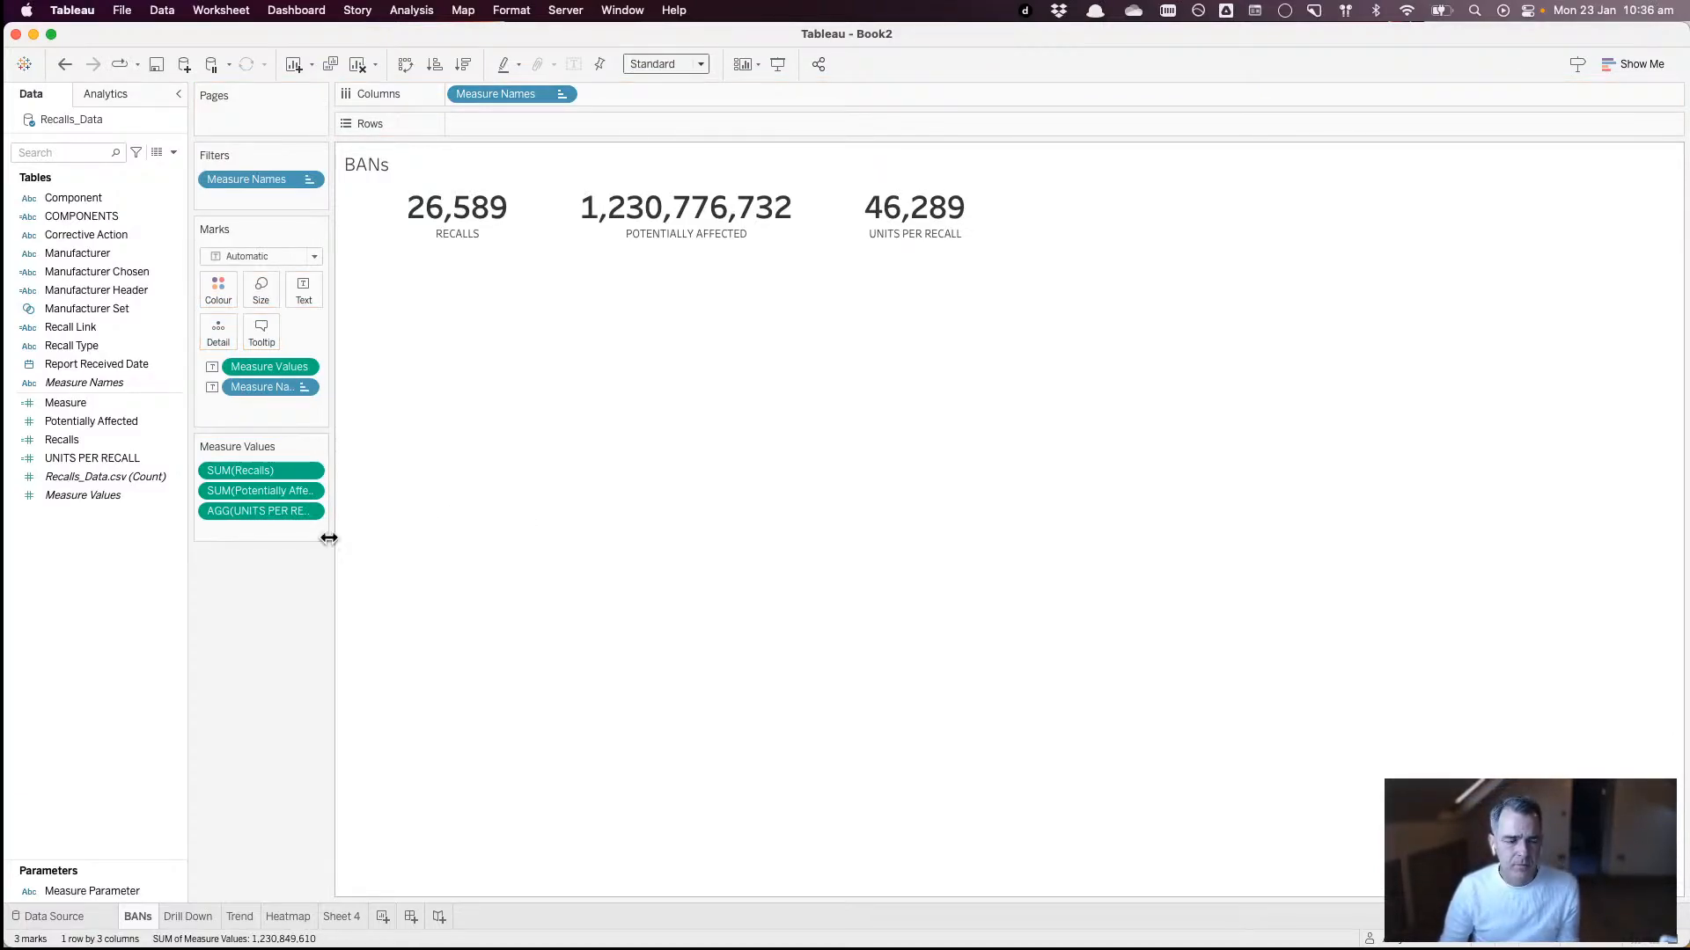
pyautogui.rightClick(105, 459)
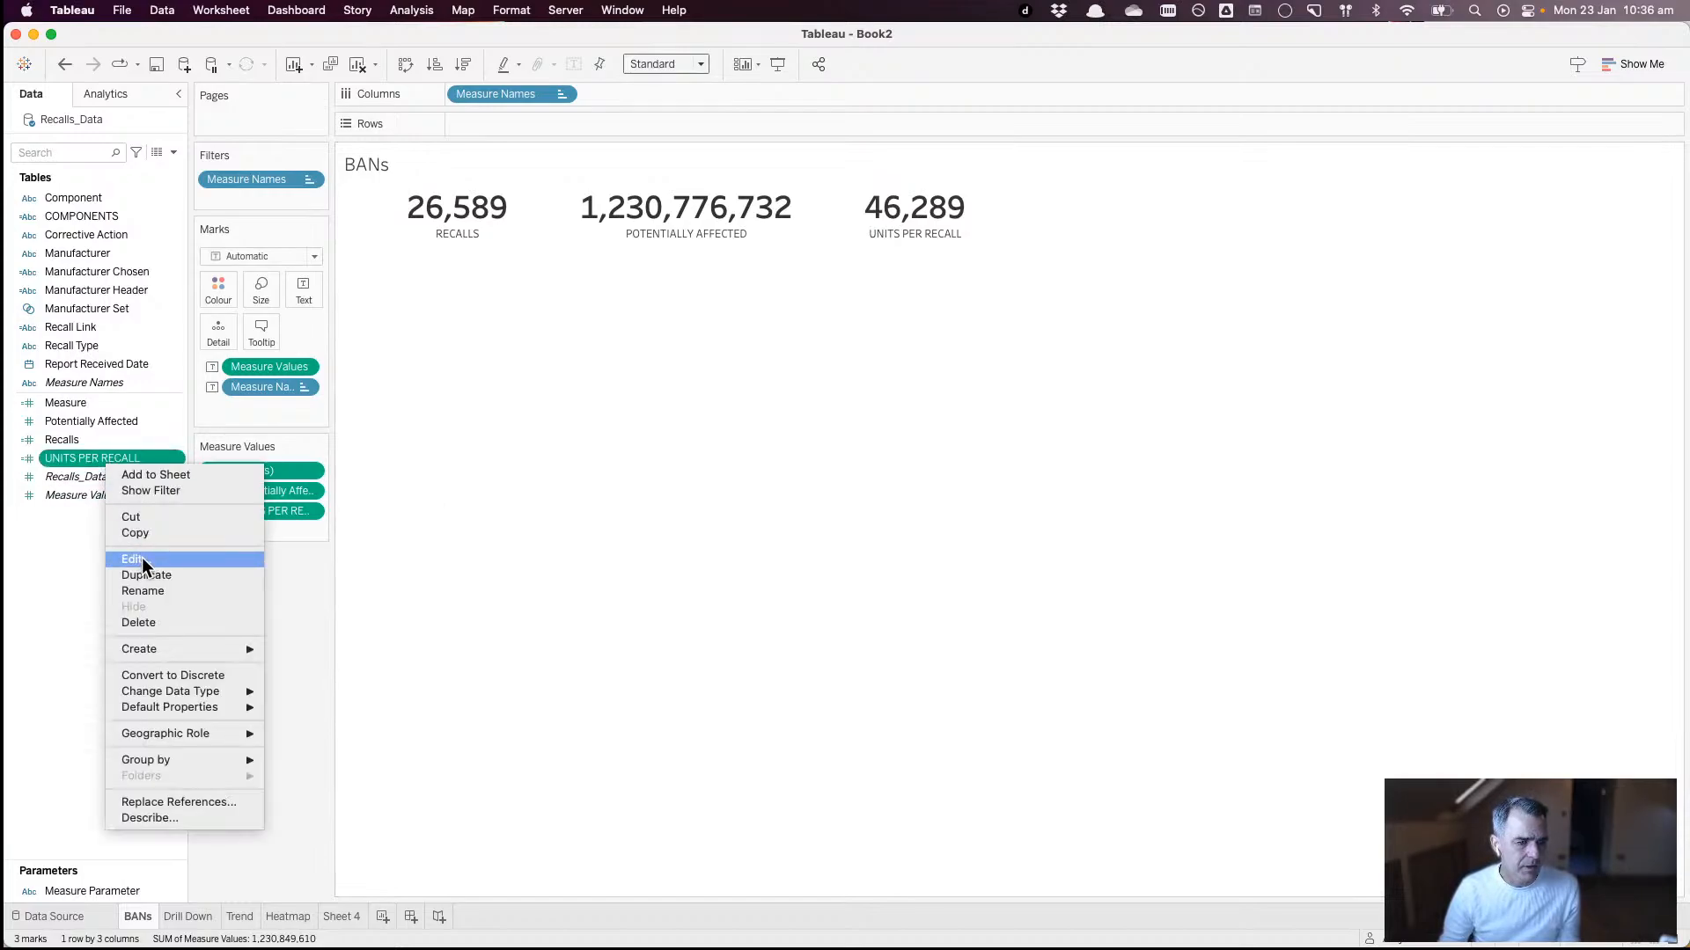
pyautogui.click(145, 590)
pyautogui.press('Left')
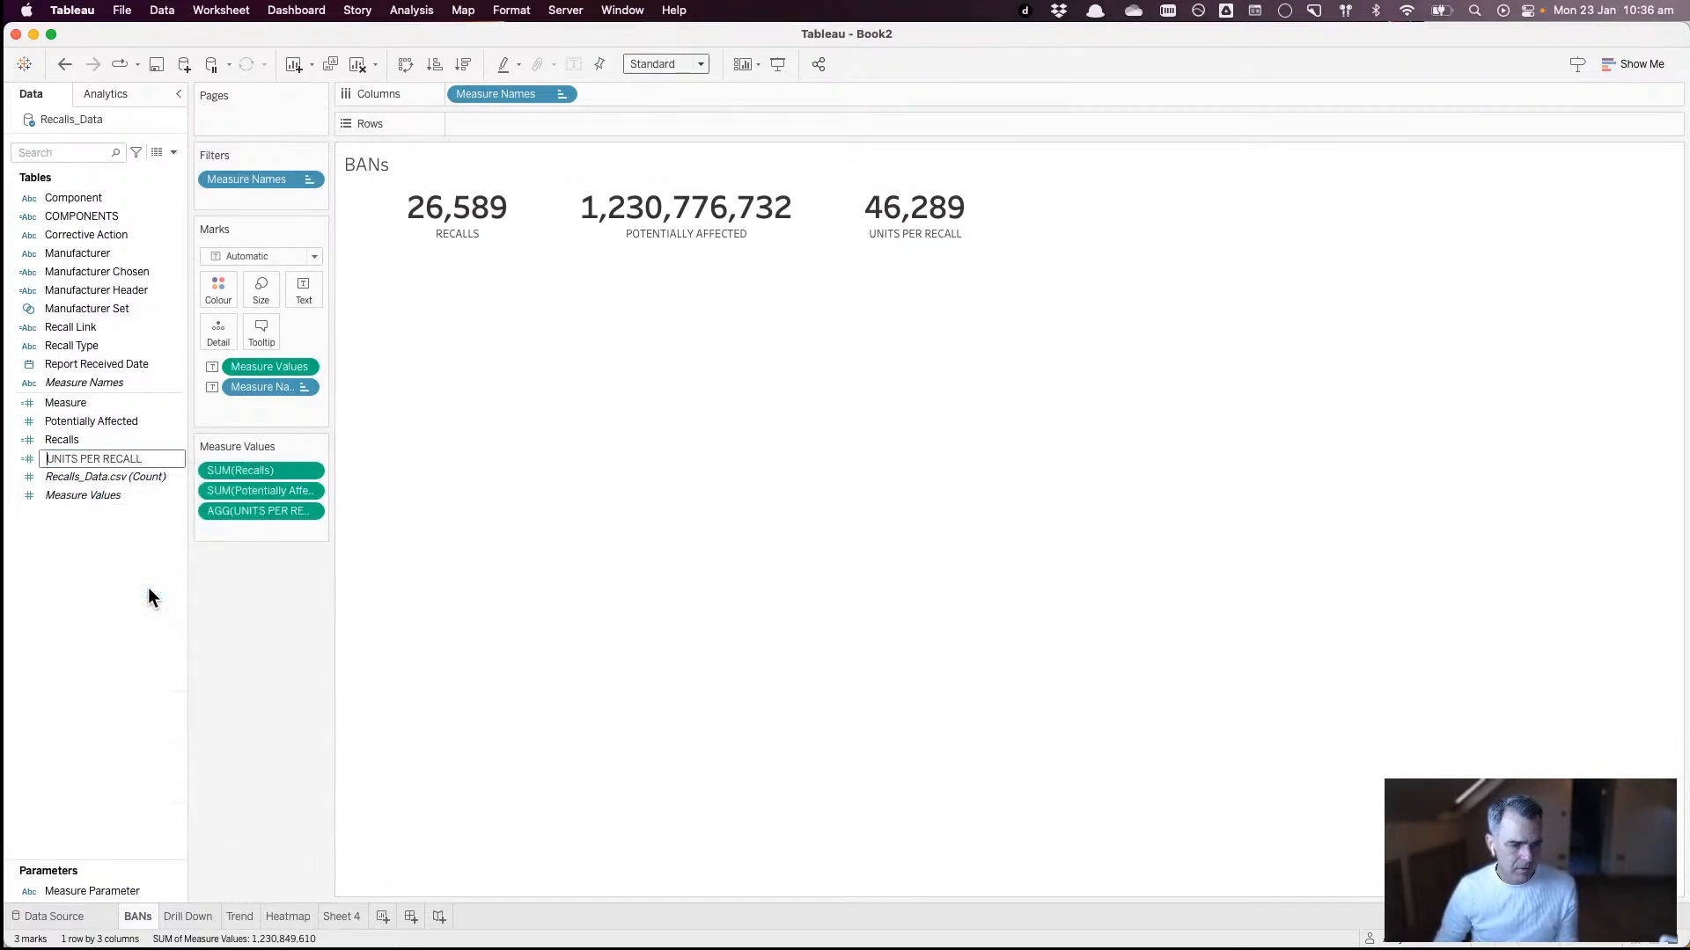
pyautogui.write('AVG.')
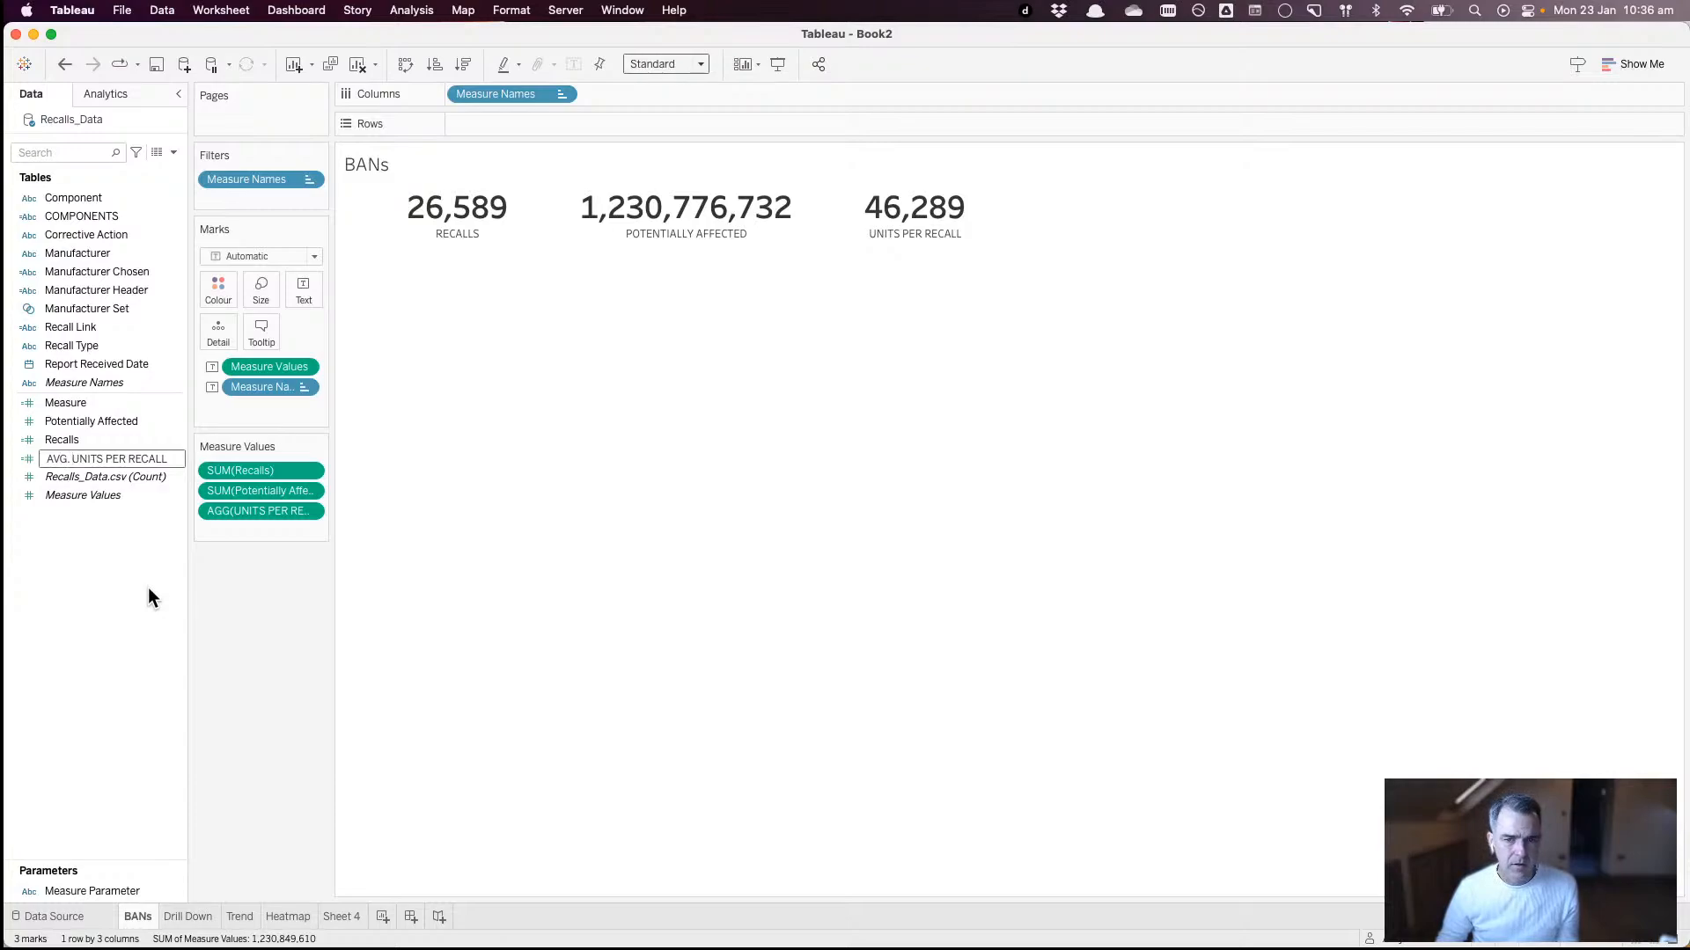
pyautogui.press('Return')
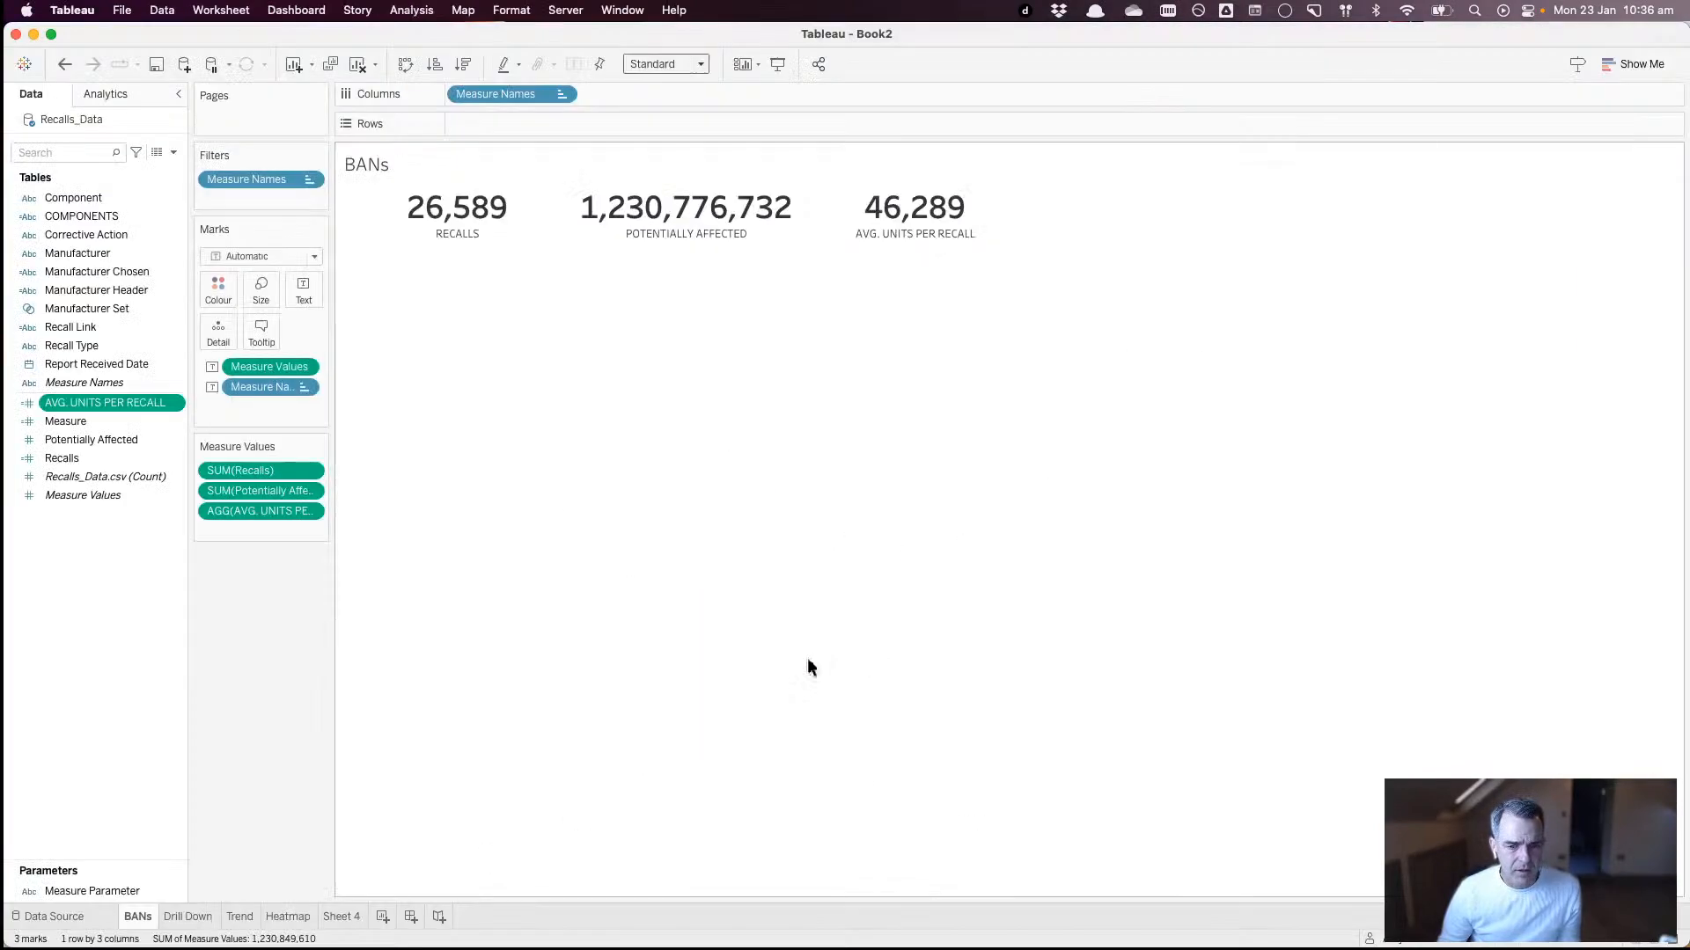
# - On Sheet 4, build a bar chart of AVG. UNITS PER RECALL by year of Report Received Date
pyautogui.click(355, 917)
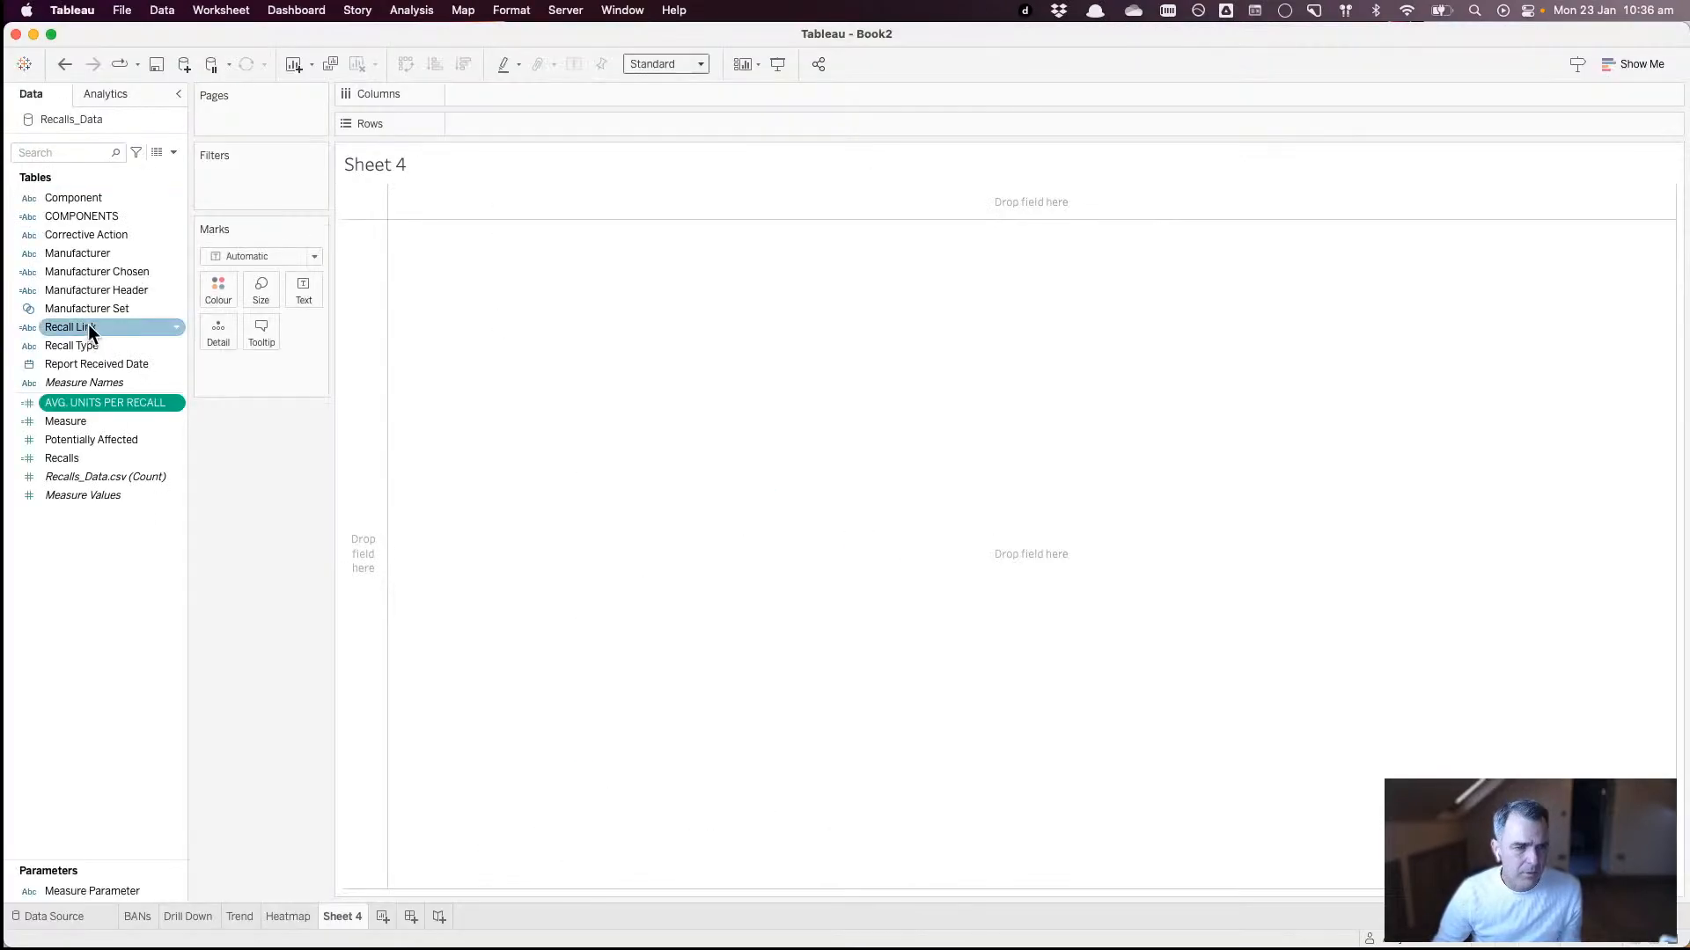
pyautogui.moveTo(86, 363); pyautogui.dragTo(561, 95)
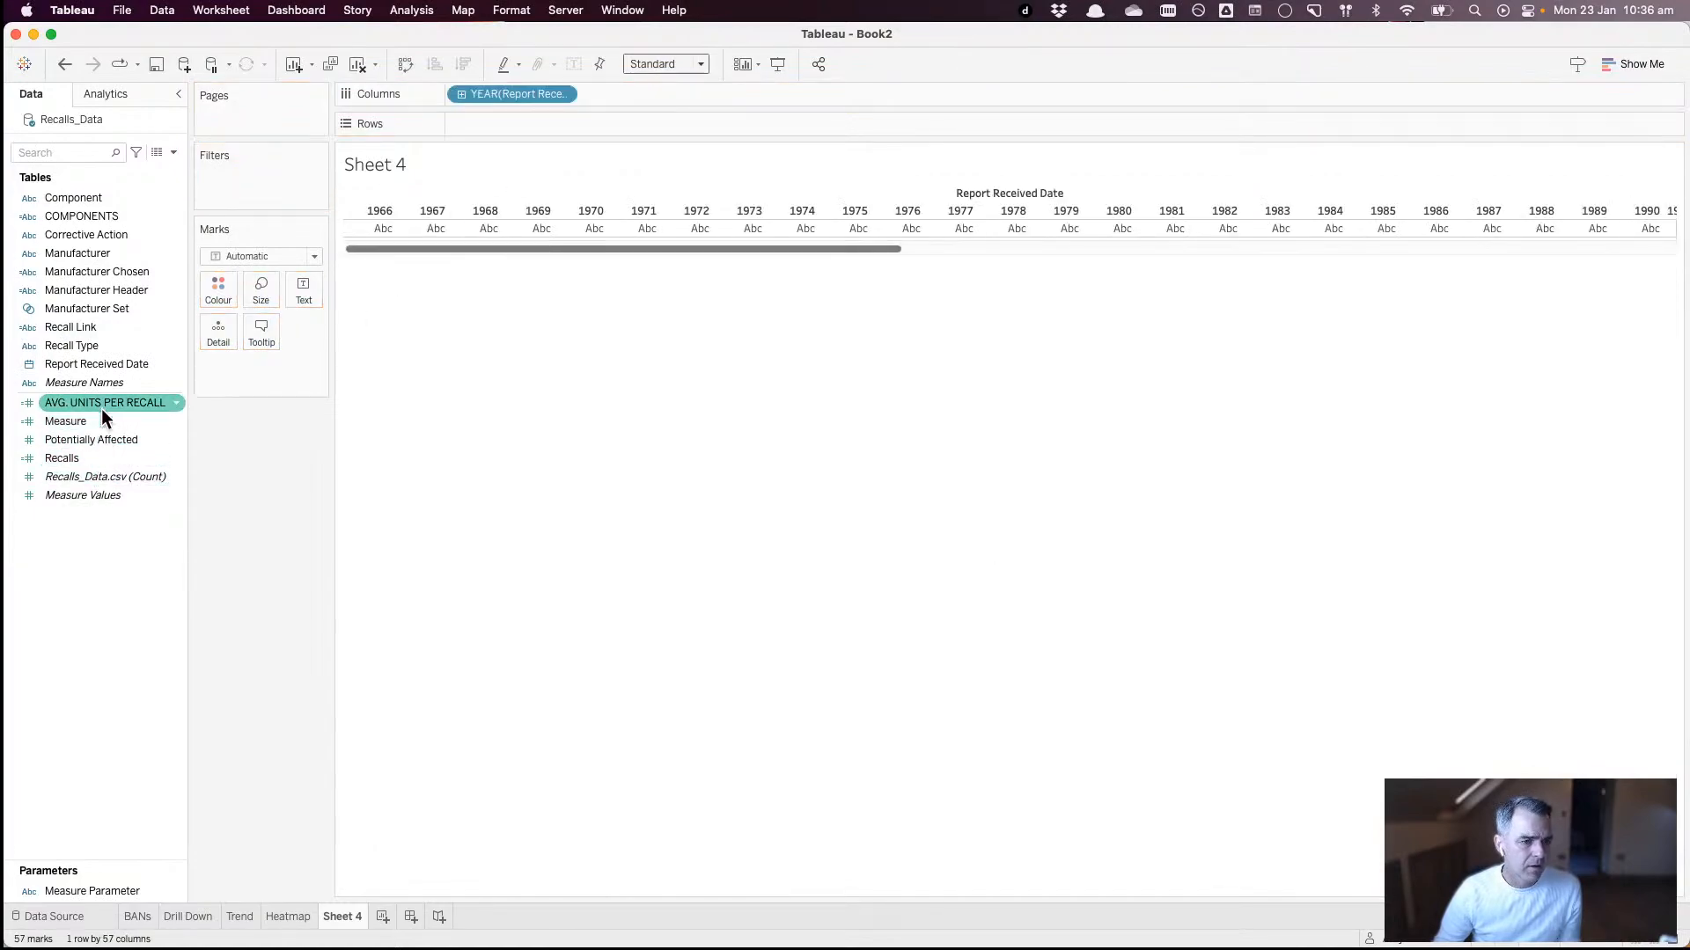
pyautogui.moveTo(102, 404); pyautogui.dragTo(489, 127)
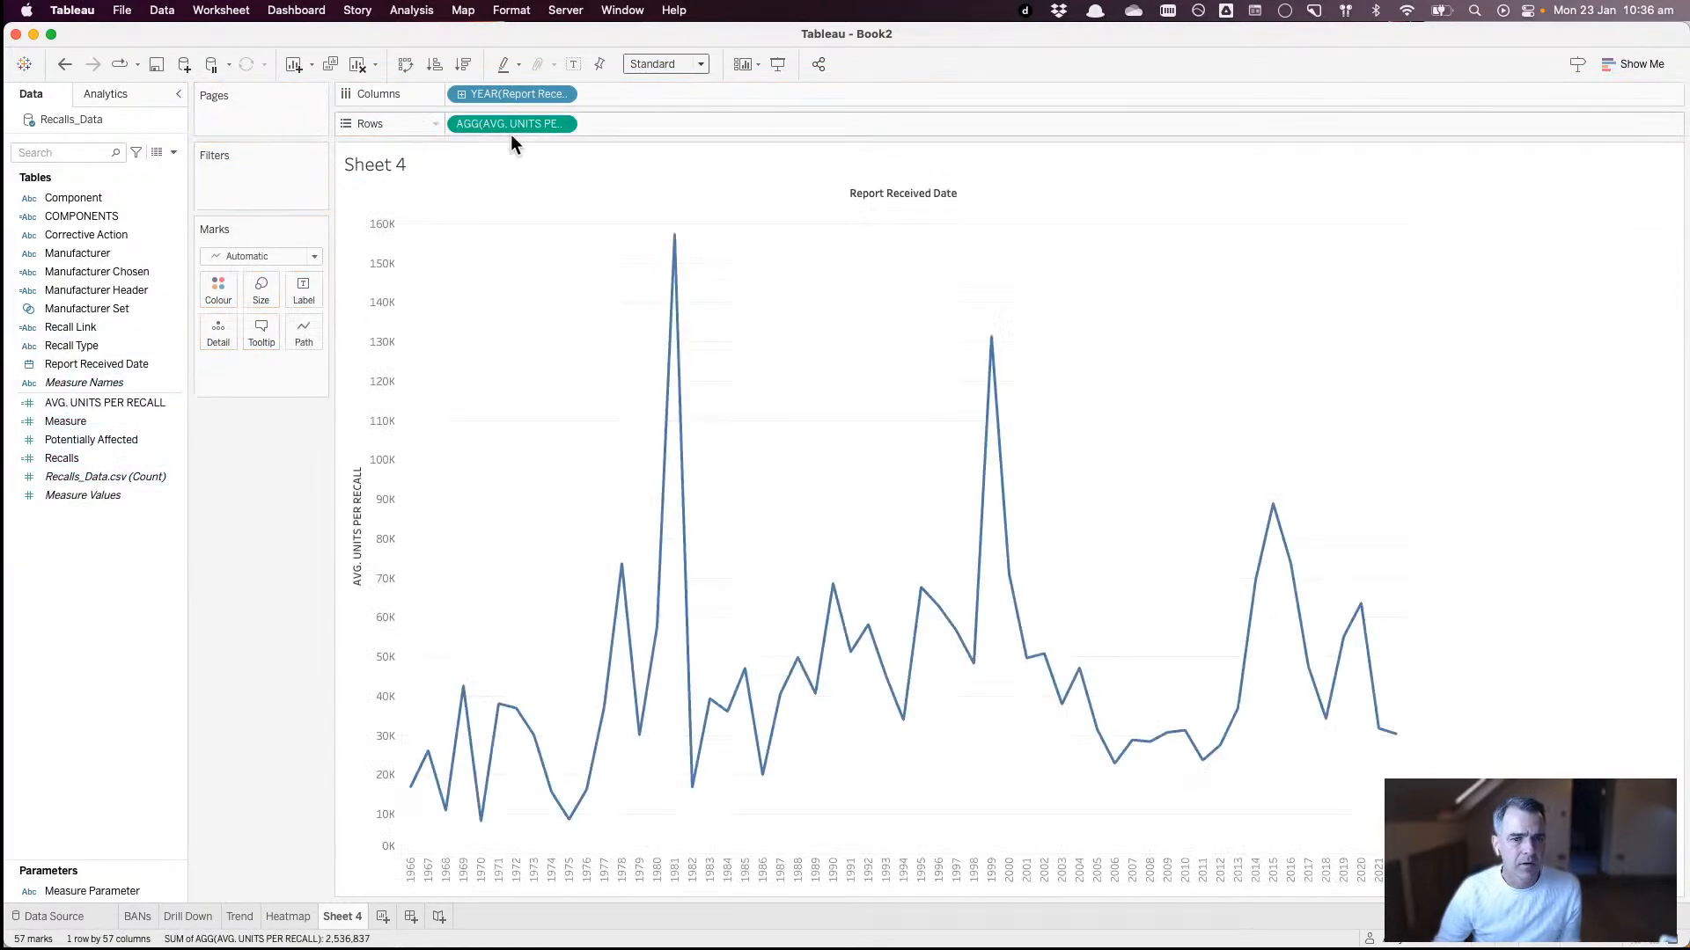
pyautogui.click(272, 256)
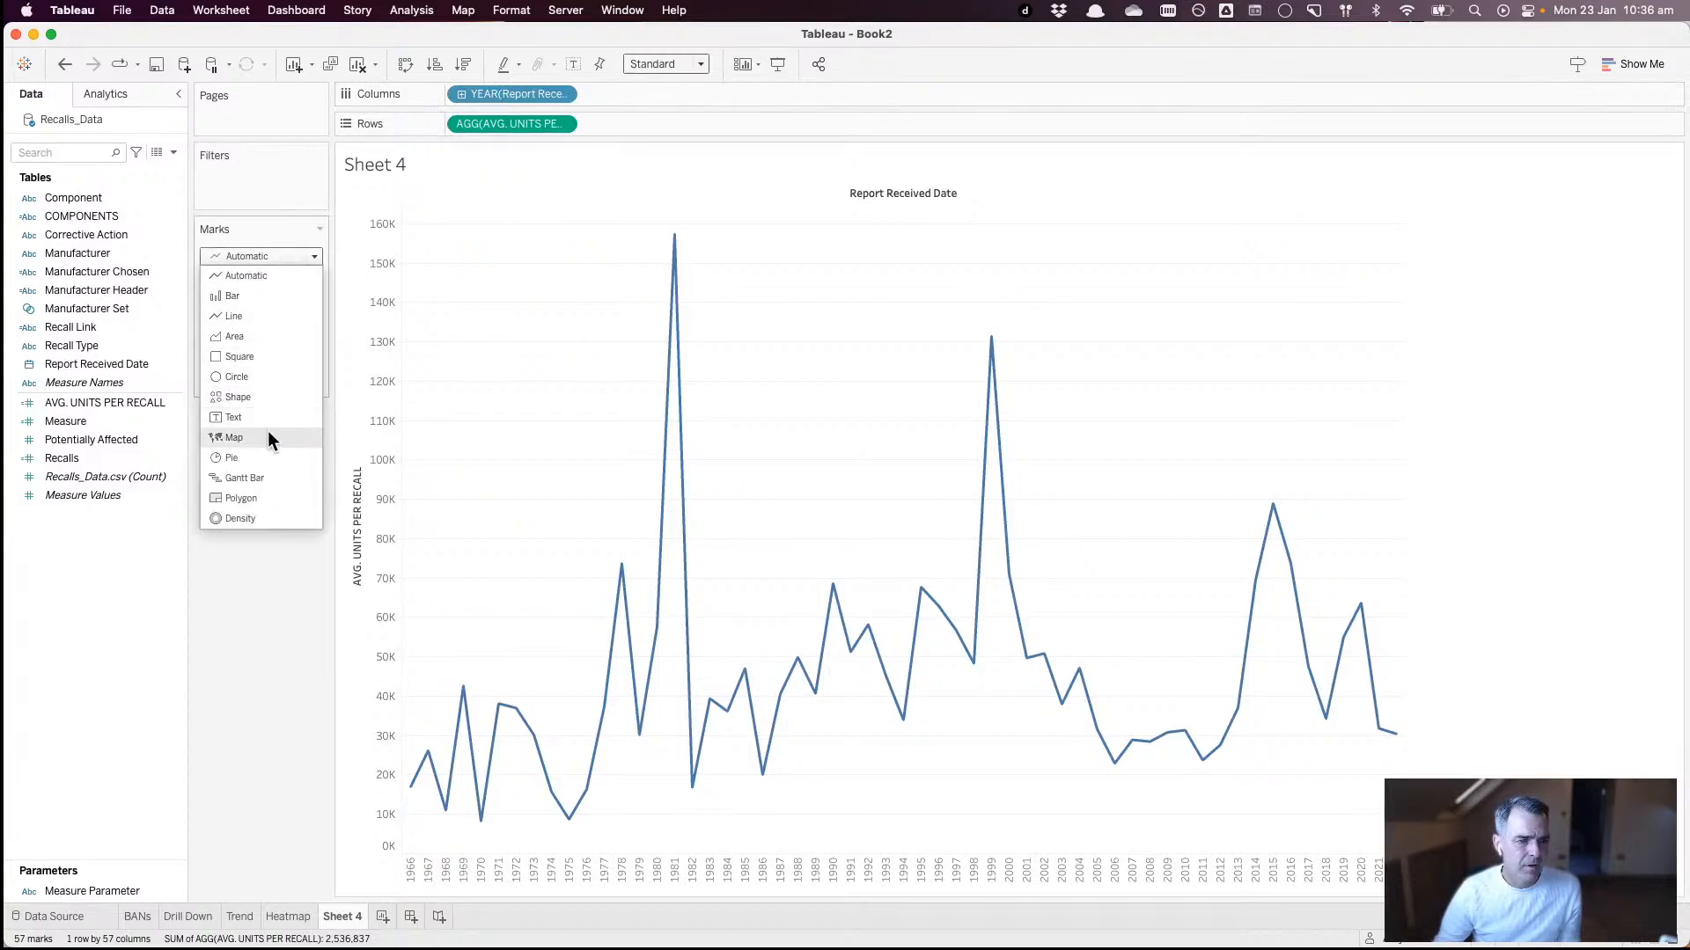
pyautogui.click(265, 296)
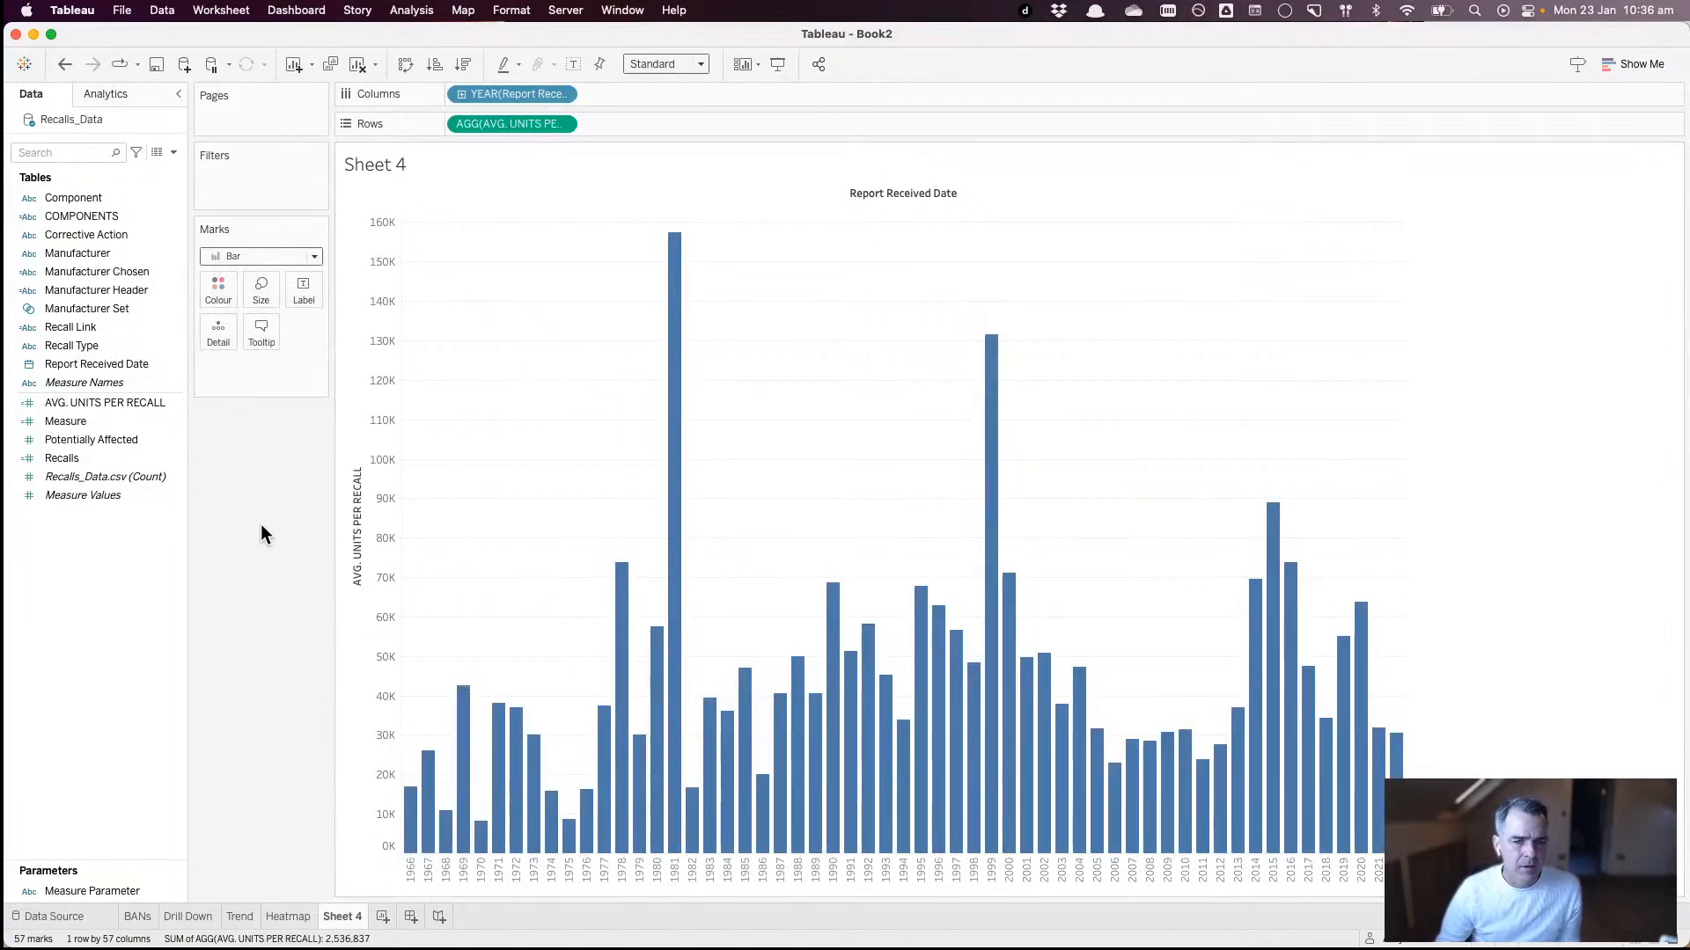
# - Compare the yearly bars, especially the 1981 and 1999 peaks, with the McKinsey recalls exhibit in Chrome
pyautogui.press('super+Tab')
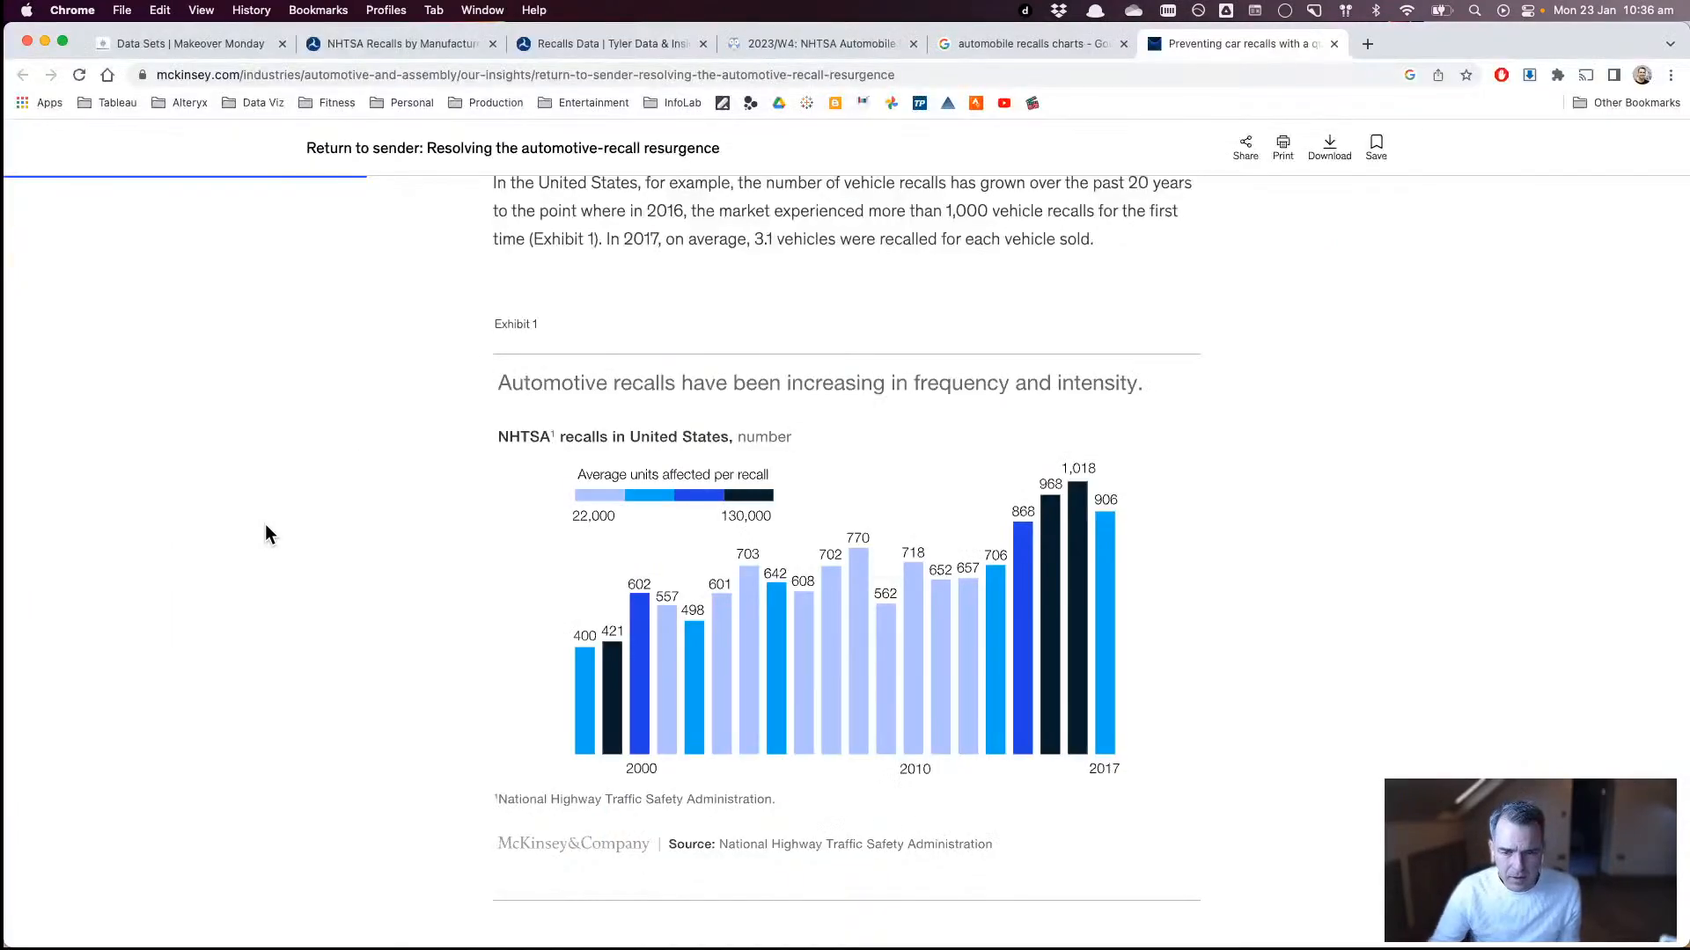
pyautogui.press('super+Tab')
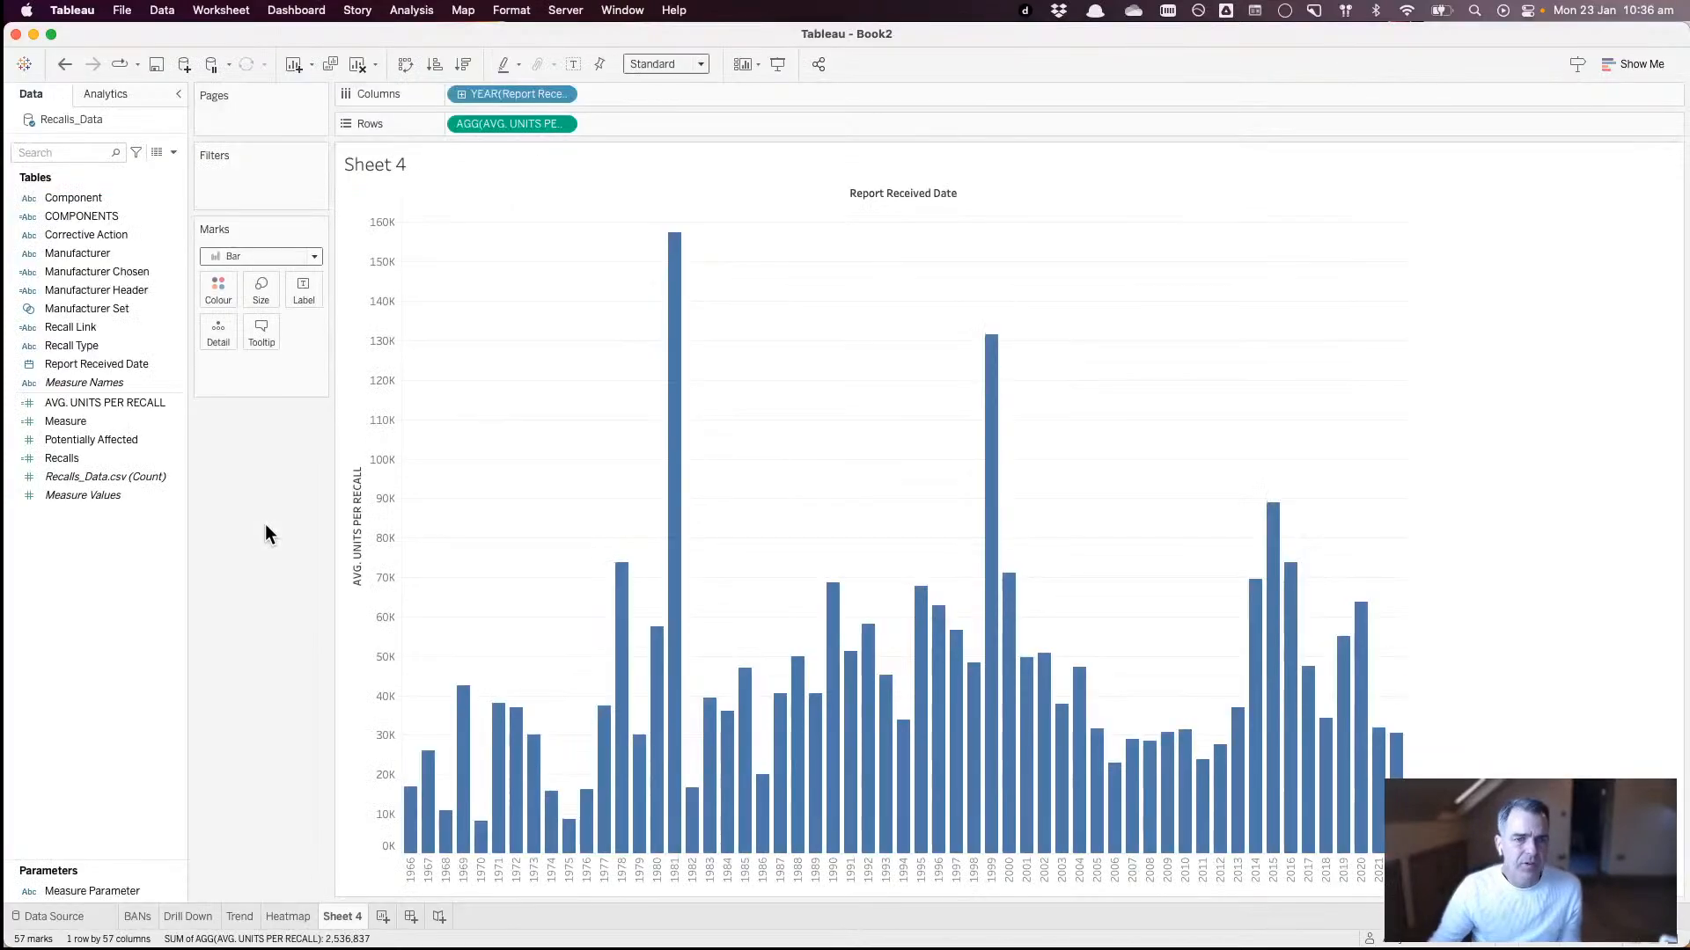
pyautogui.press('super+Tab')
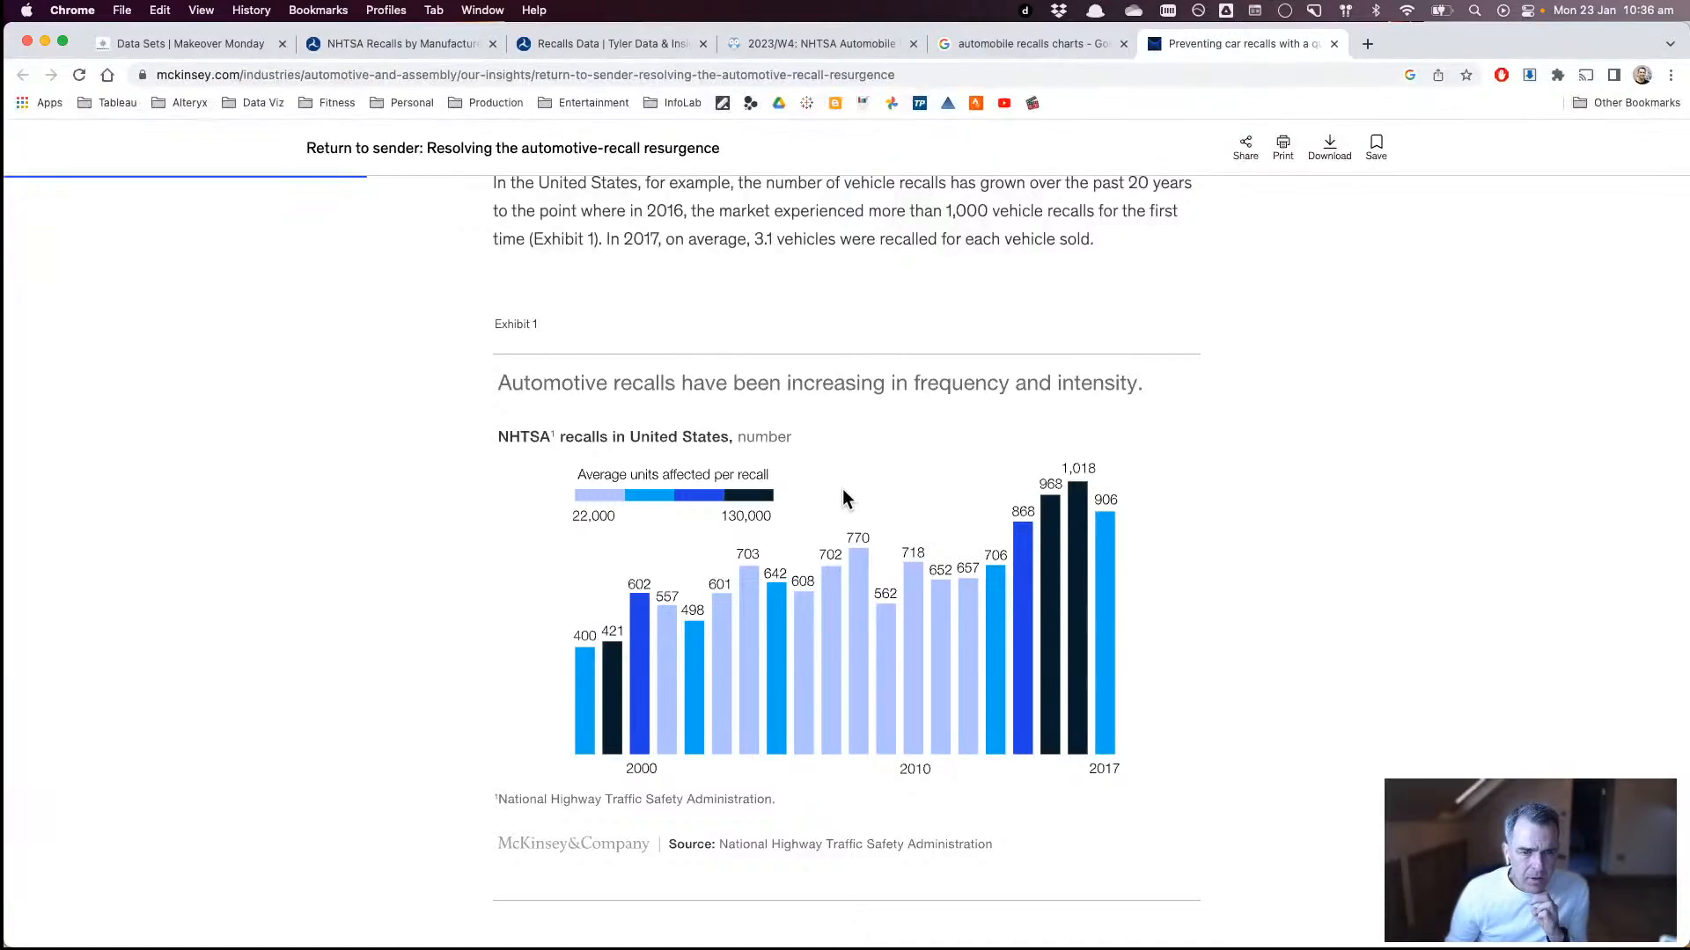
pyautogui.press('super+Tab')
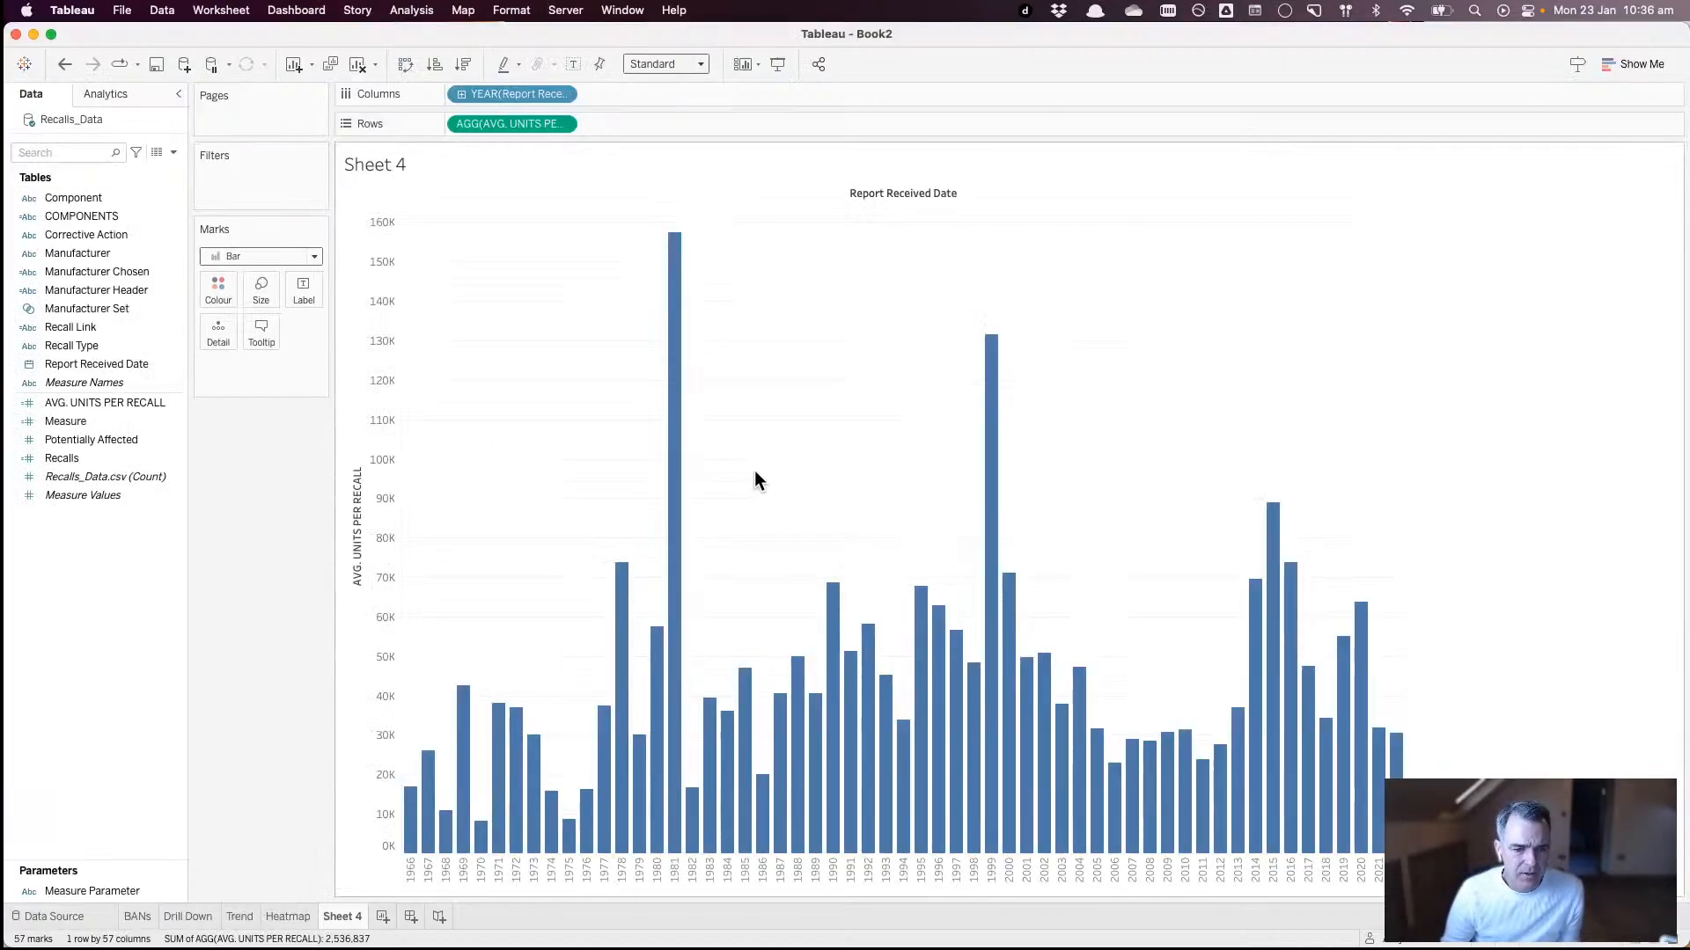
pyautogui.moveTo(674, 449)
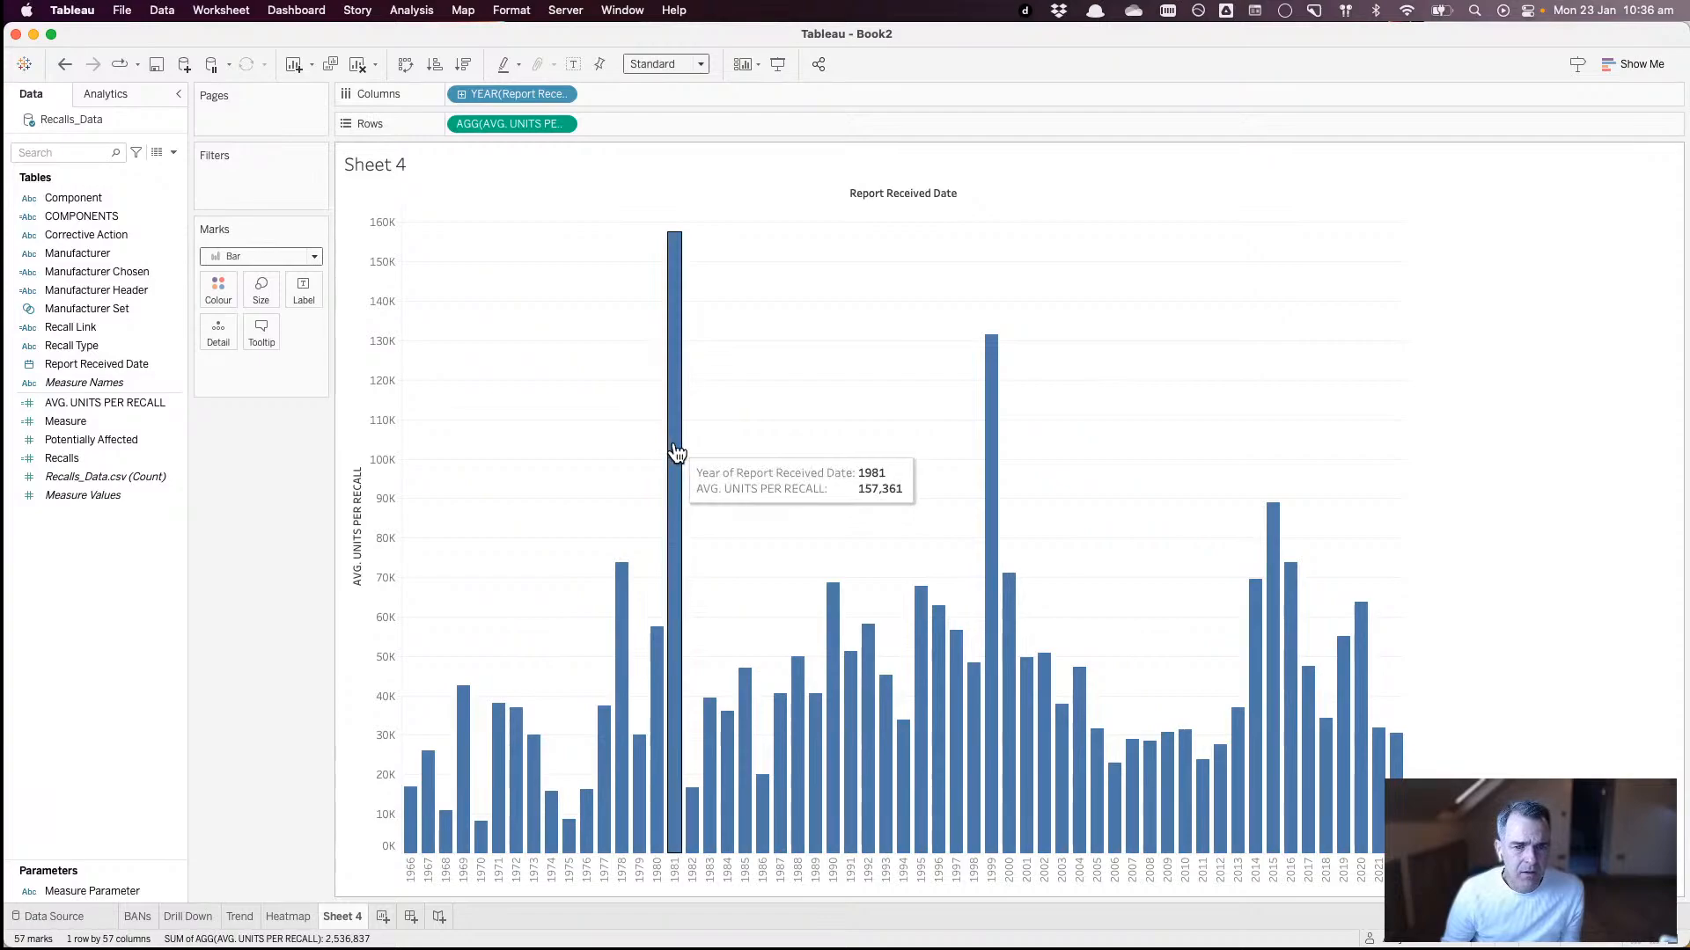
pyautogui.moveTo(990, 467)
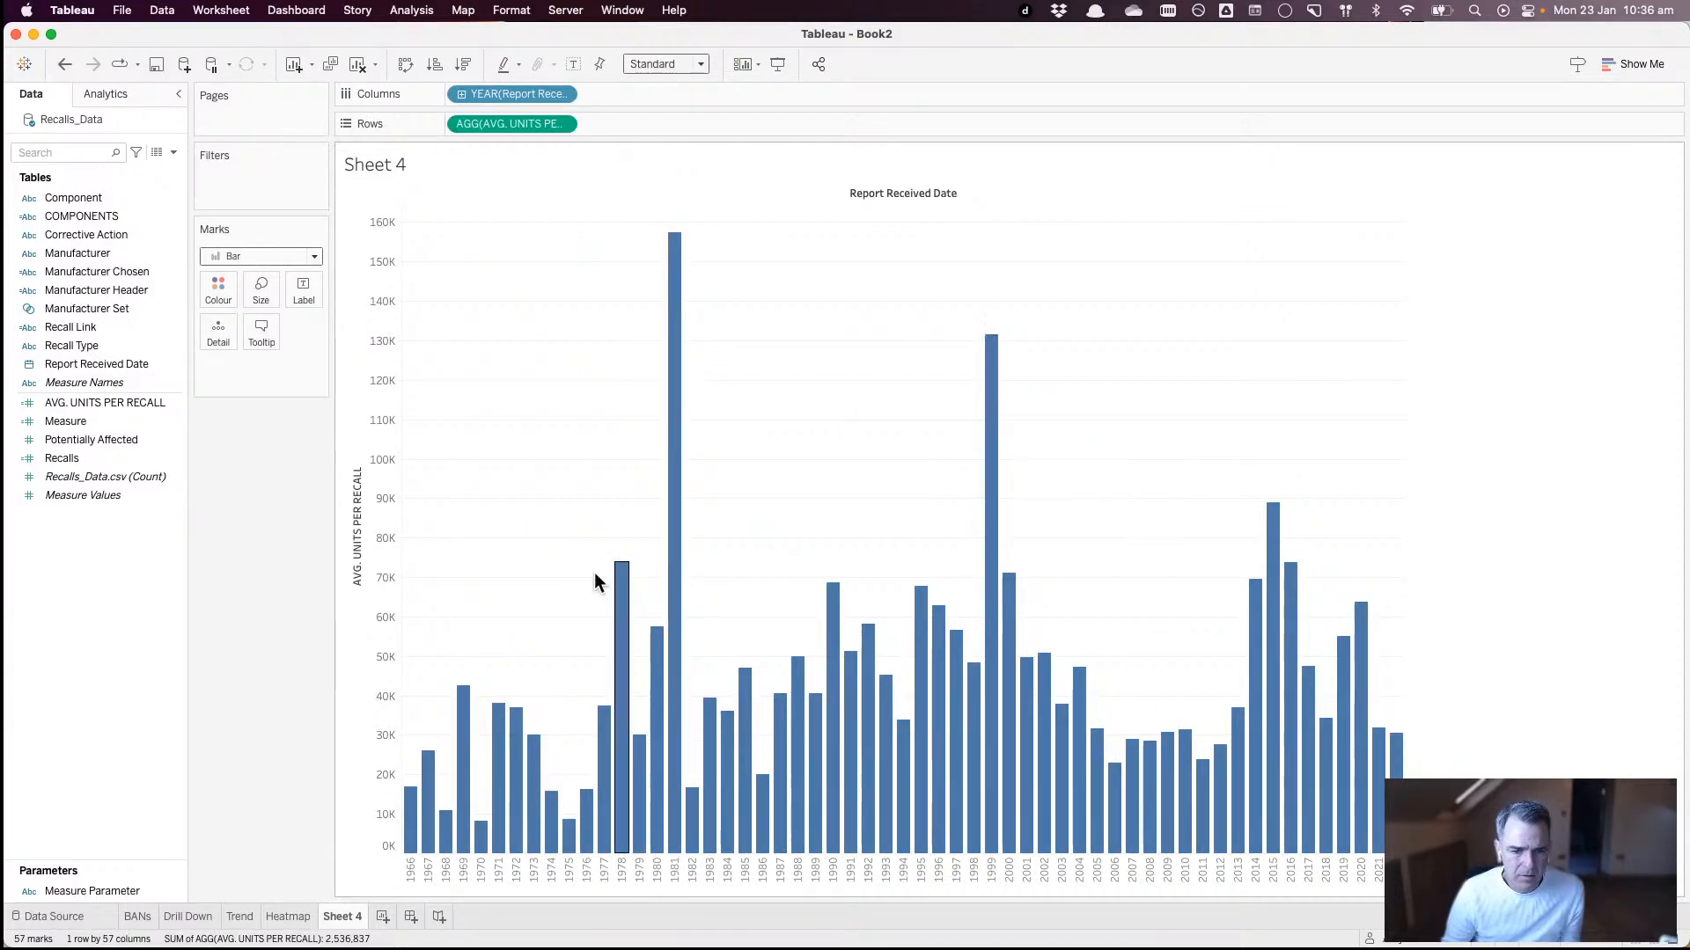
# - Change the date on Sheet 4 to continuous years and set the bar size manually to the widest setting
pyautogui.click(562, 92)
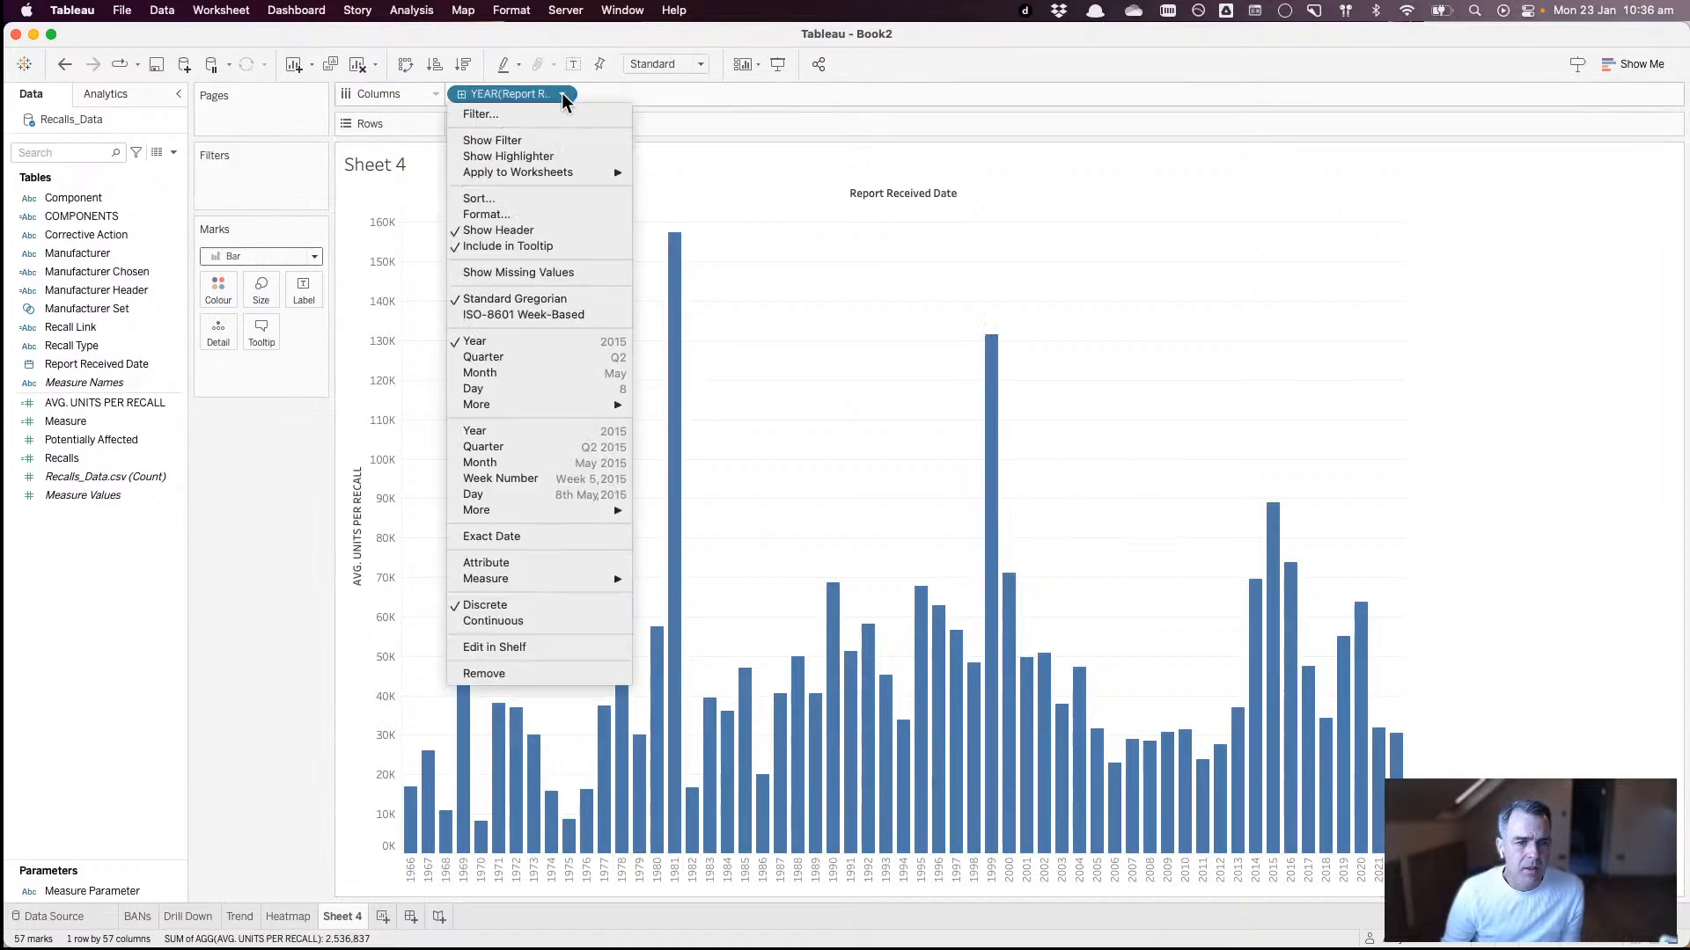
pyautogui.click(526, 431)
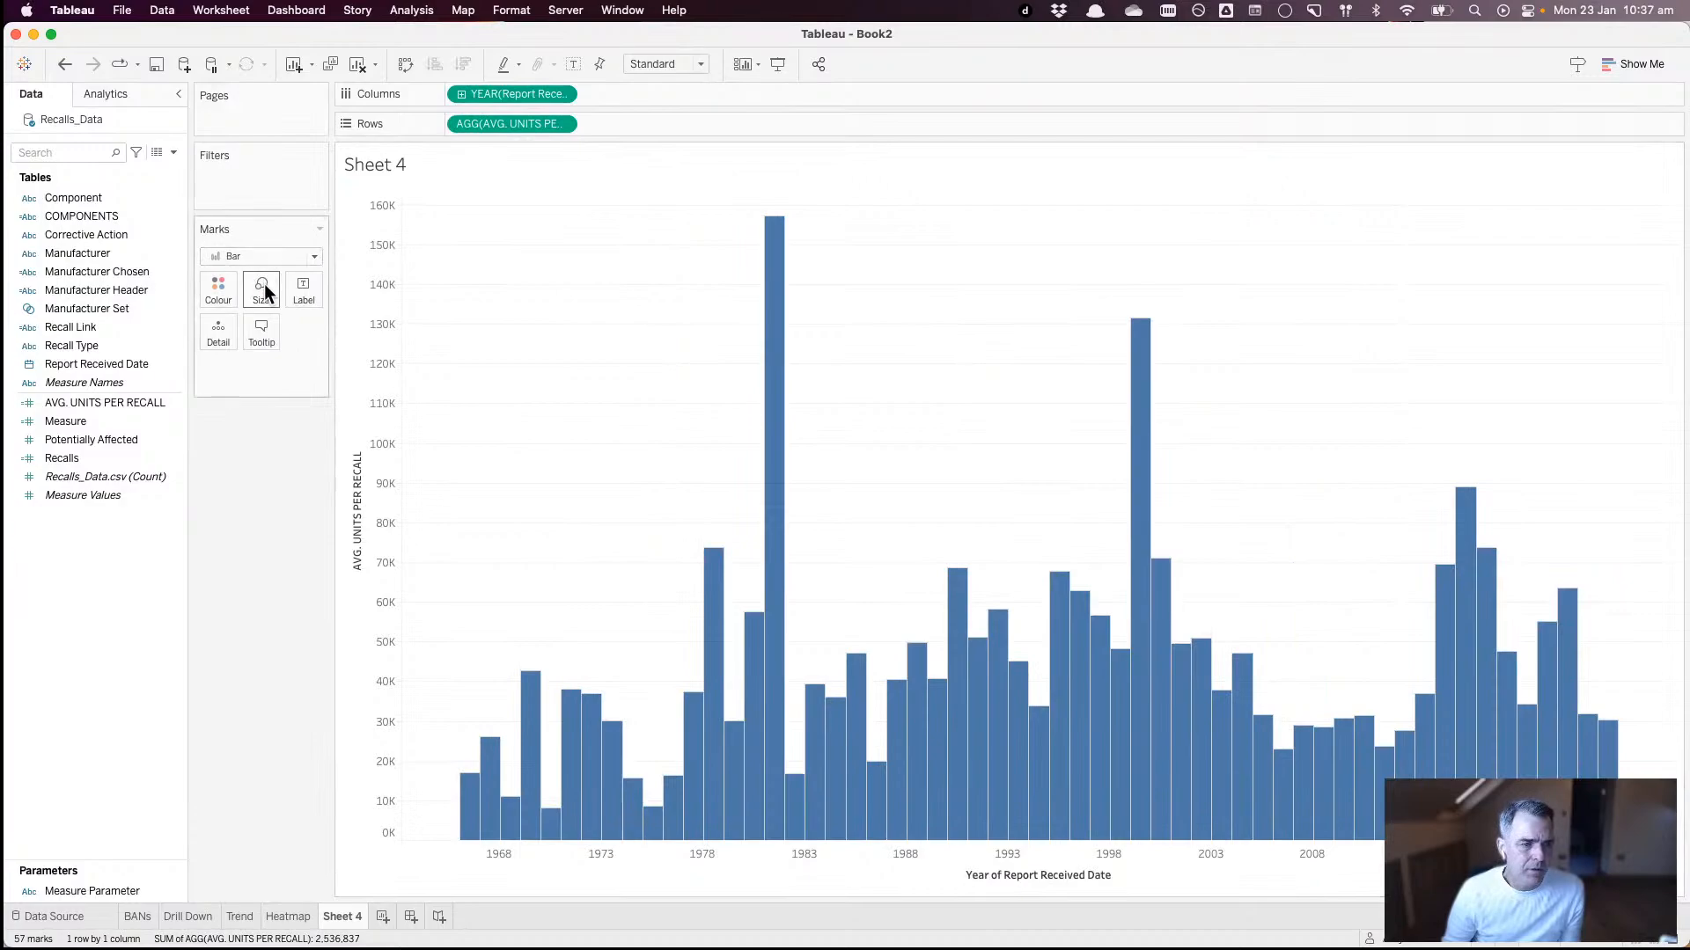
pyautogui.click(262, 284)
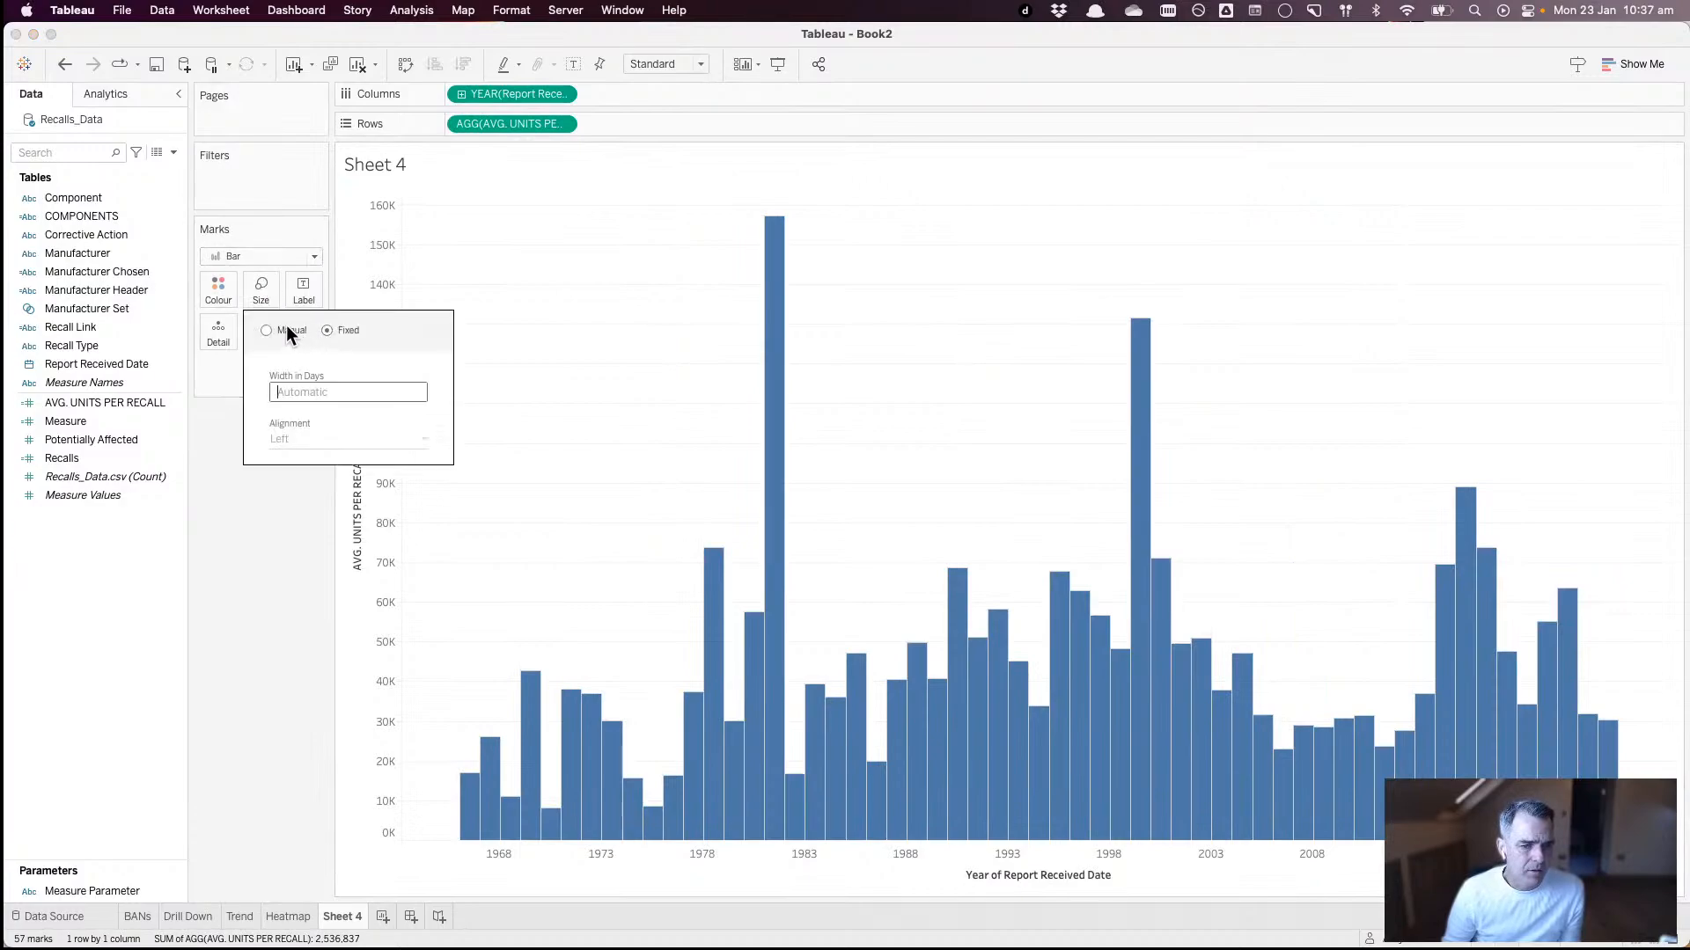
pyautogui.click(288, 326)
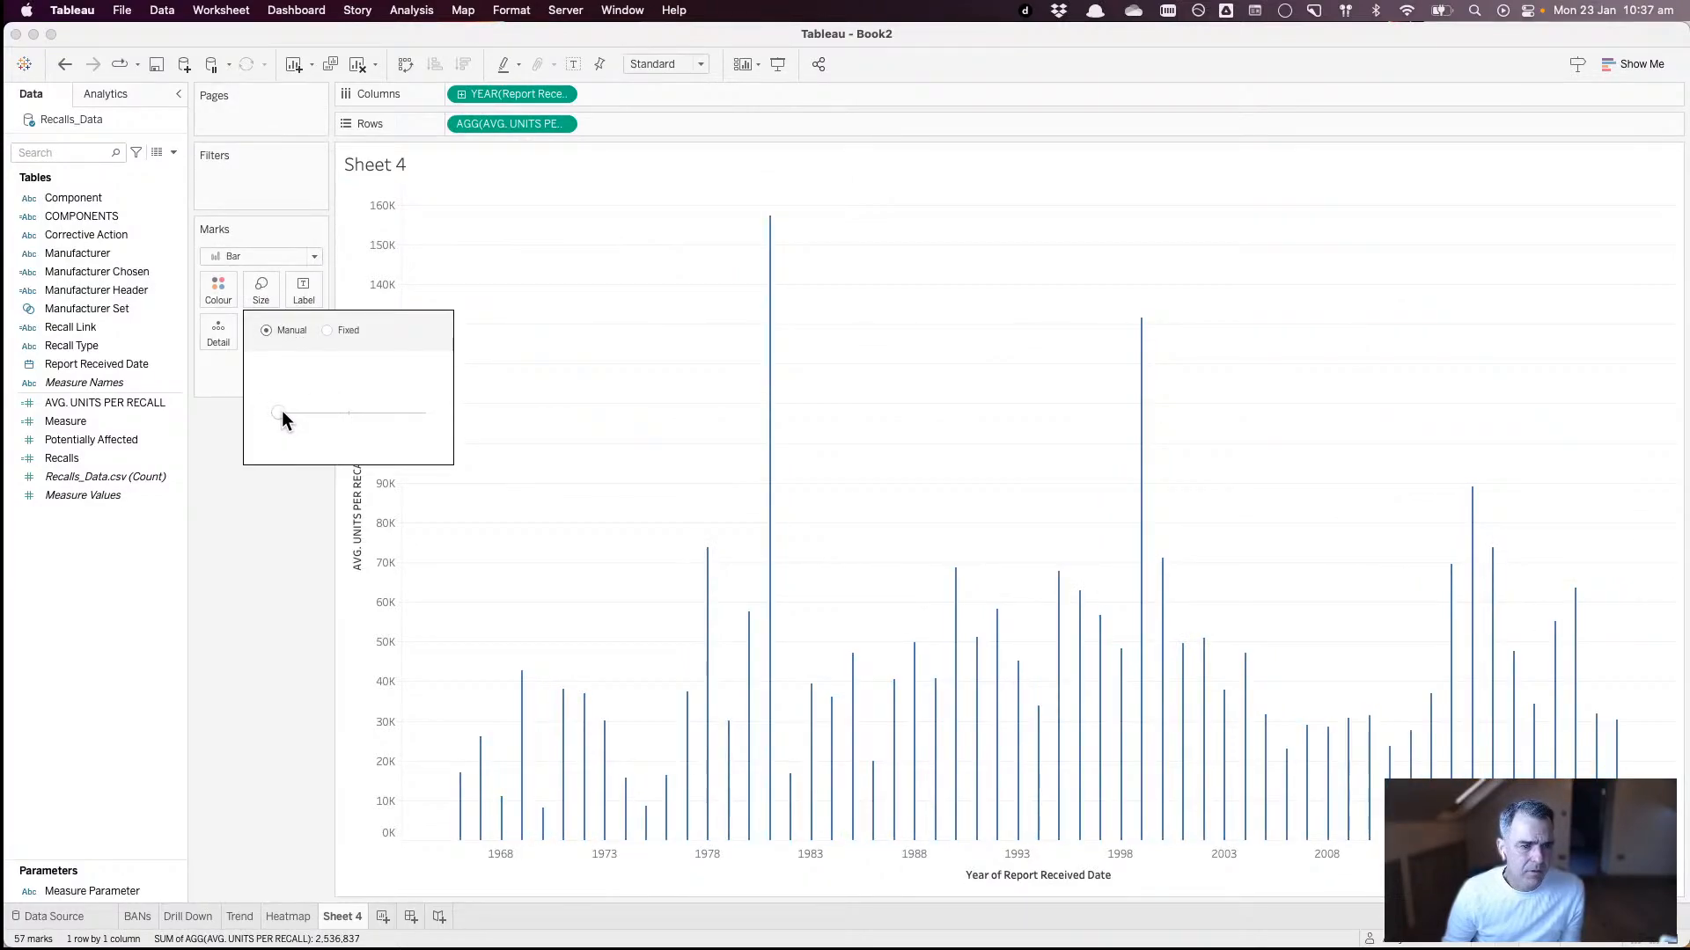
pyautogui.moveTo(451, 414); pyautogui.dragTo(452, 409)
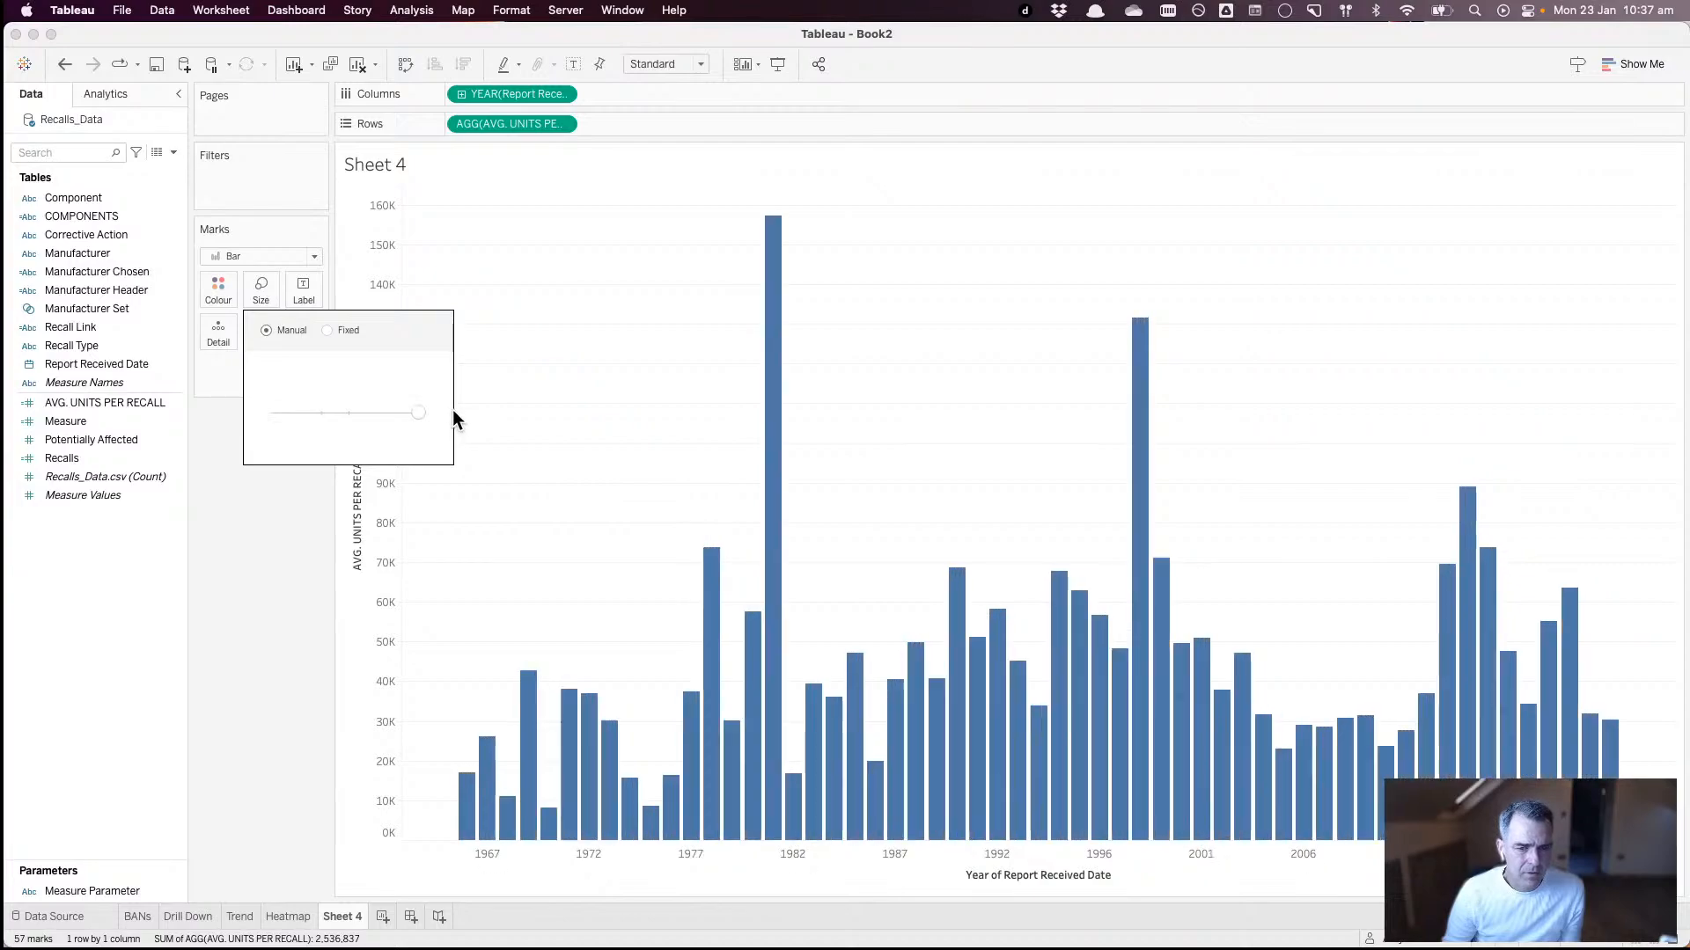
# - Move Sheet 4 in the sheet order so it directly follows the BANs sheet
pyautogui.click(618, 401)
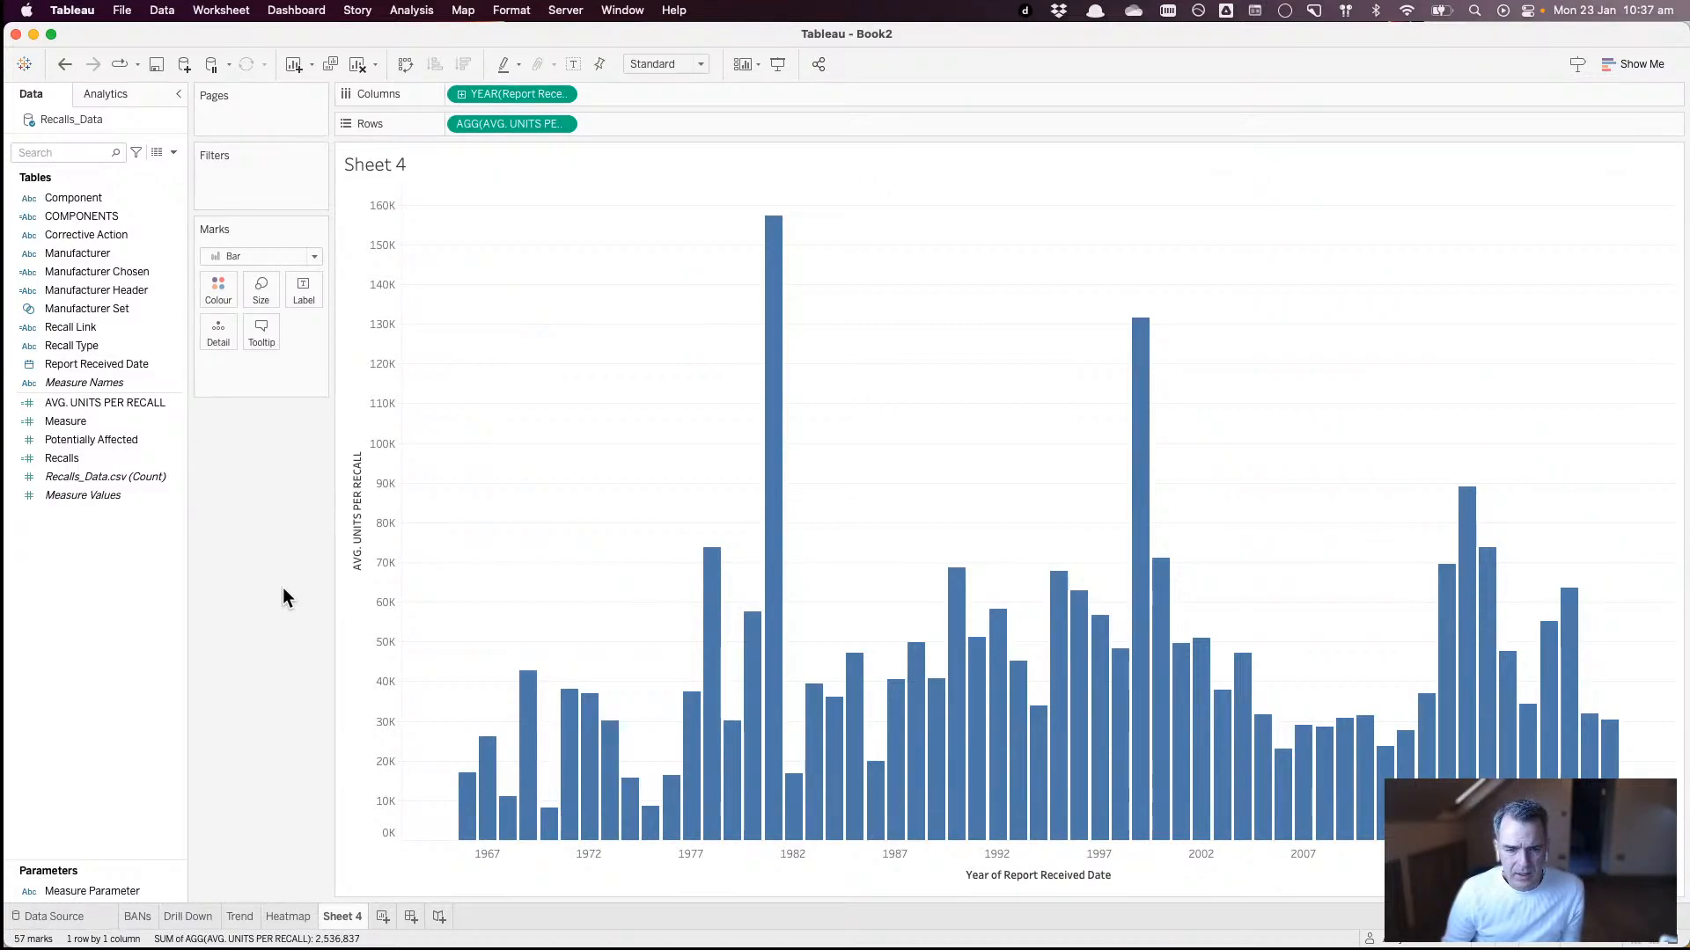
pyautogui.click(238, 917)
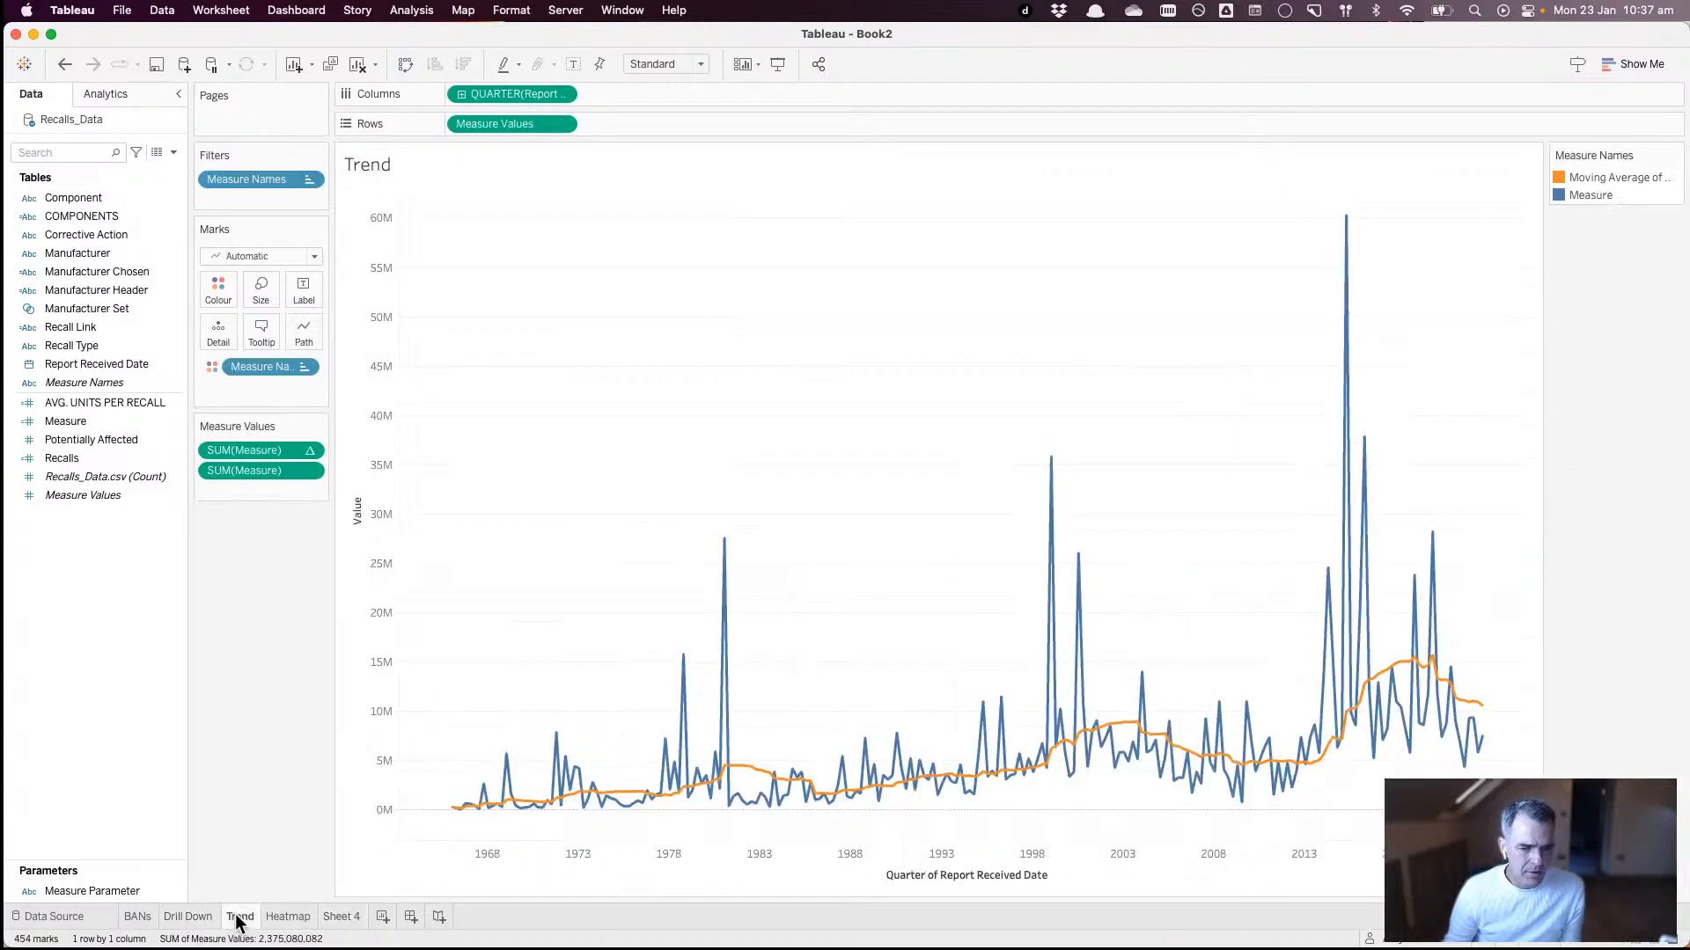
pyautogui.click(341, 917)
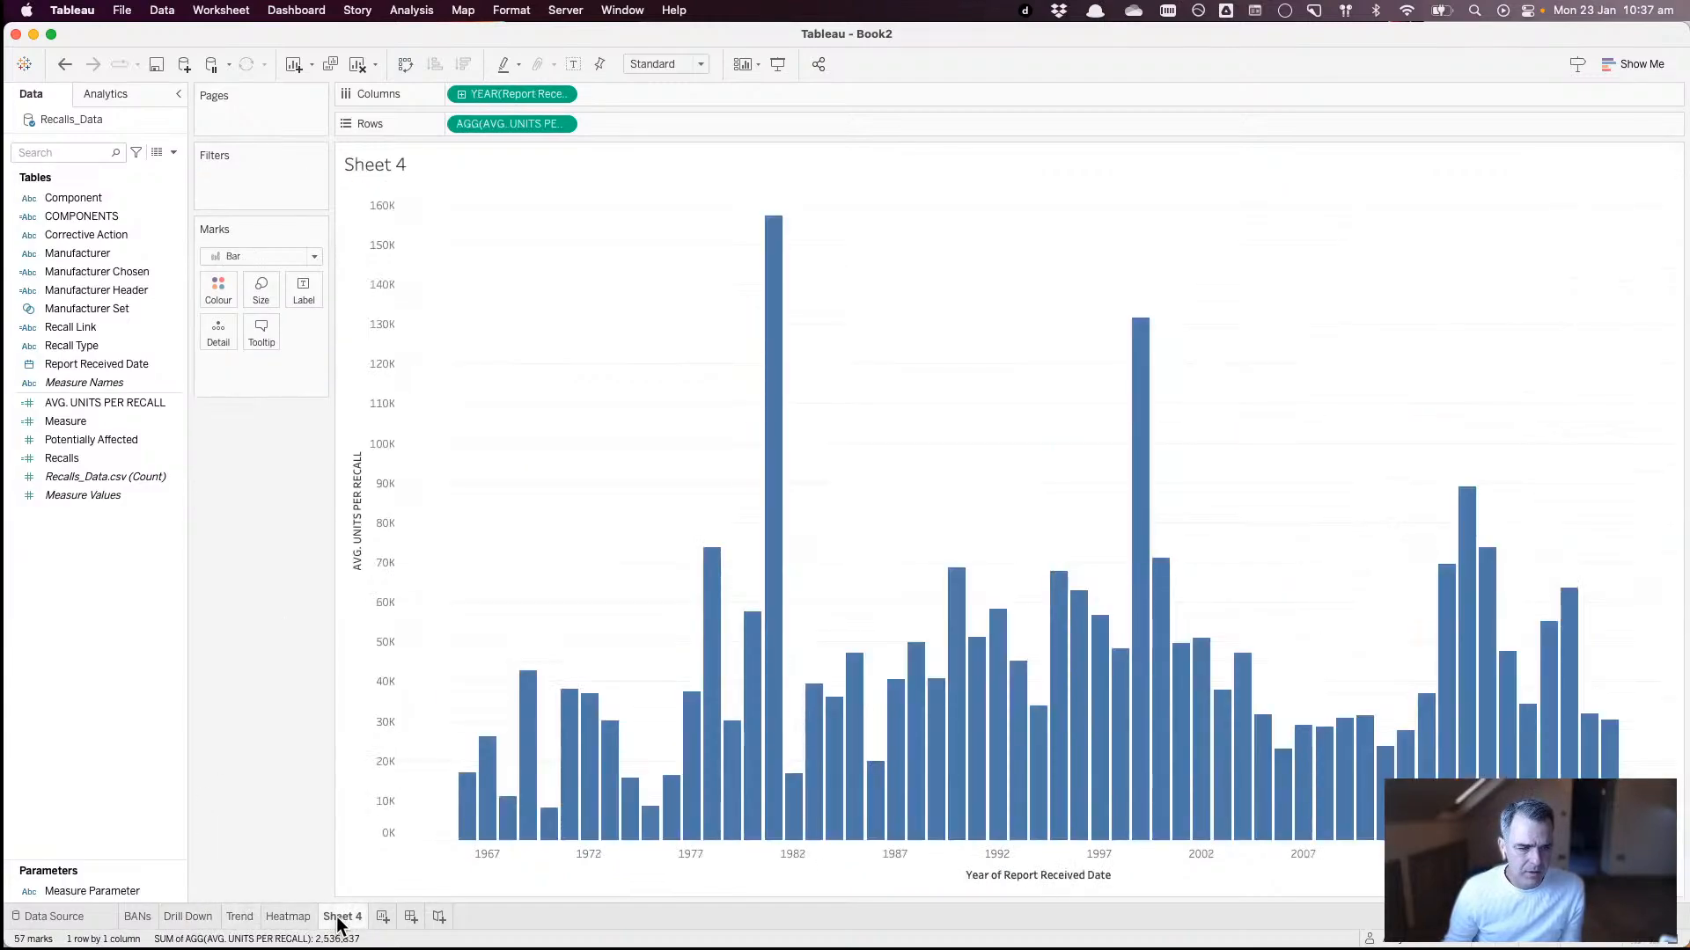
pyautogui.moveTo(339, 920); pyautogui.dragTo(167, 917)
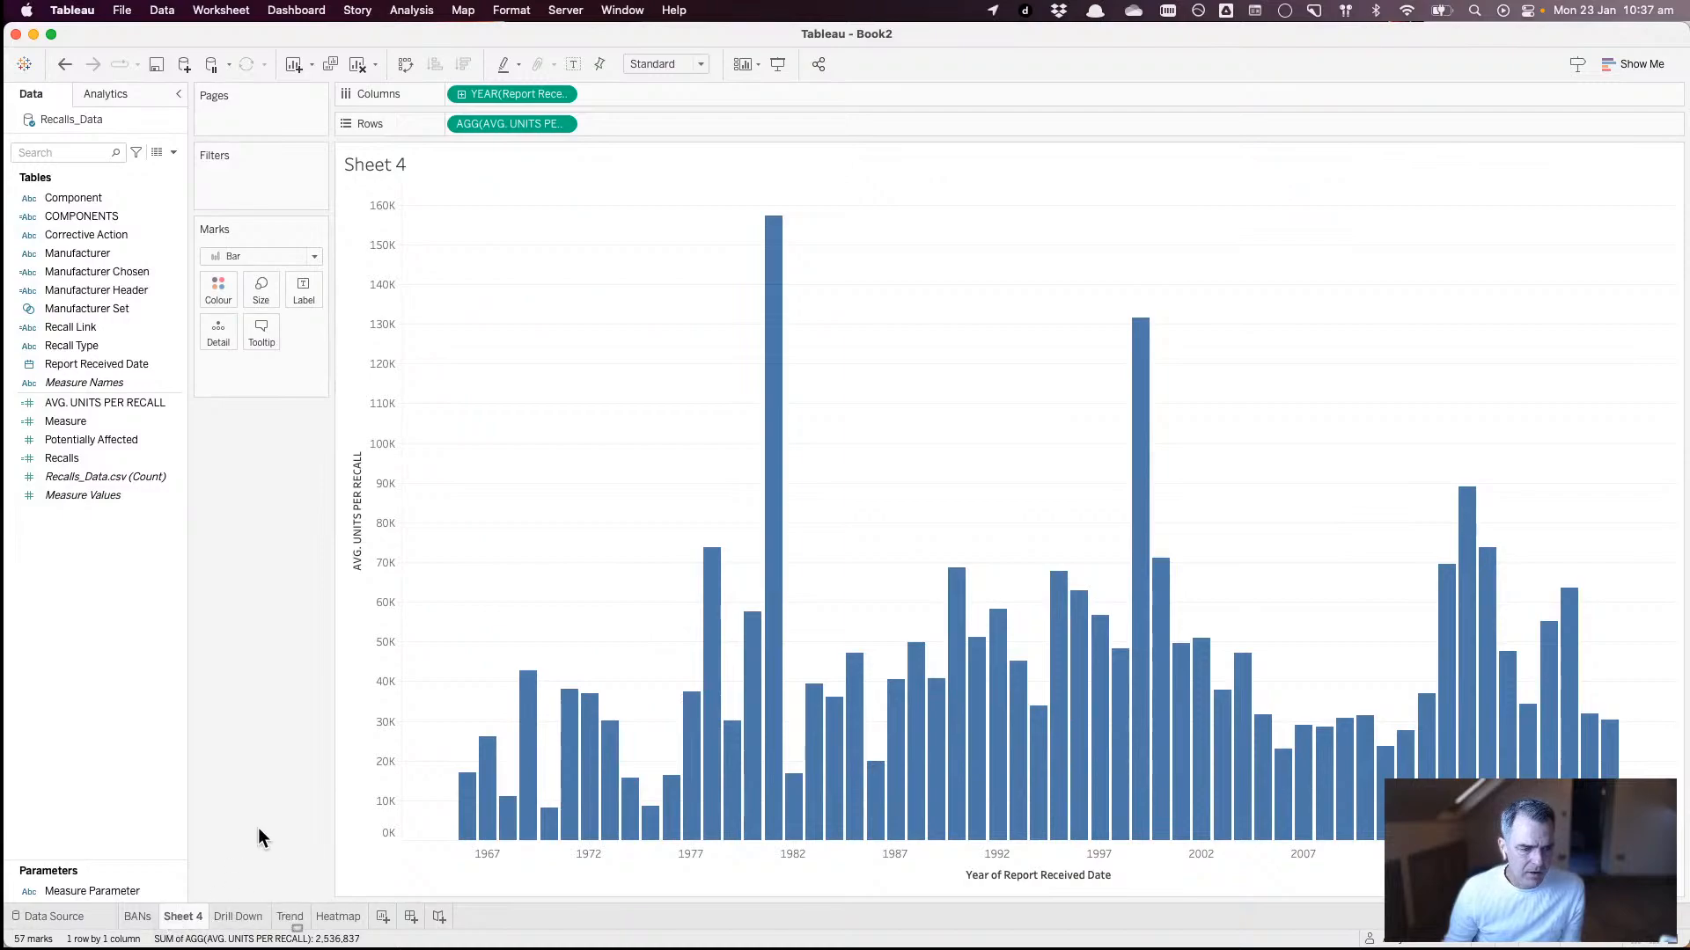
# - Remove the title from the Report Received Date year axis on Sheet 4
pyautogui.moveTo(705, 880)
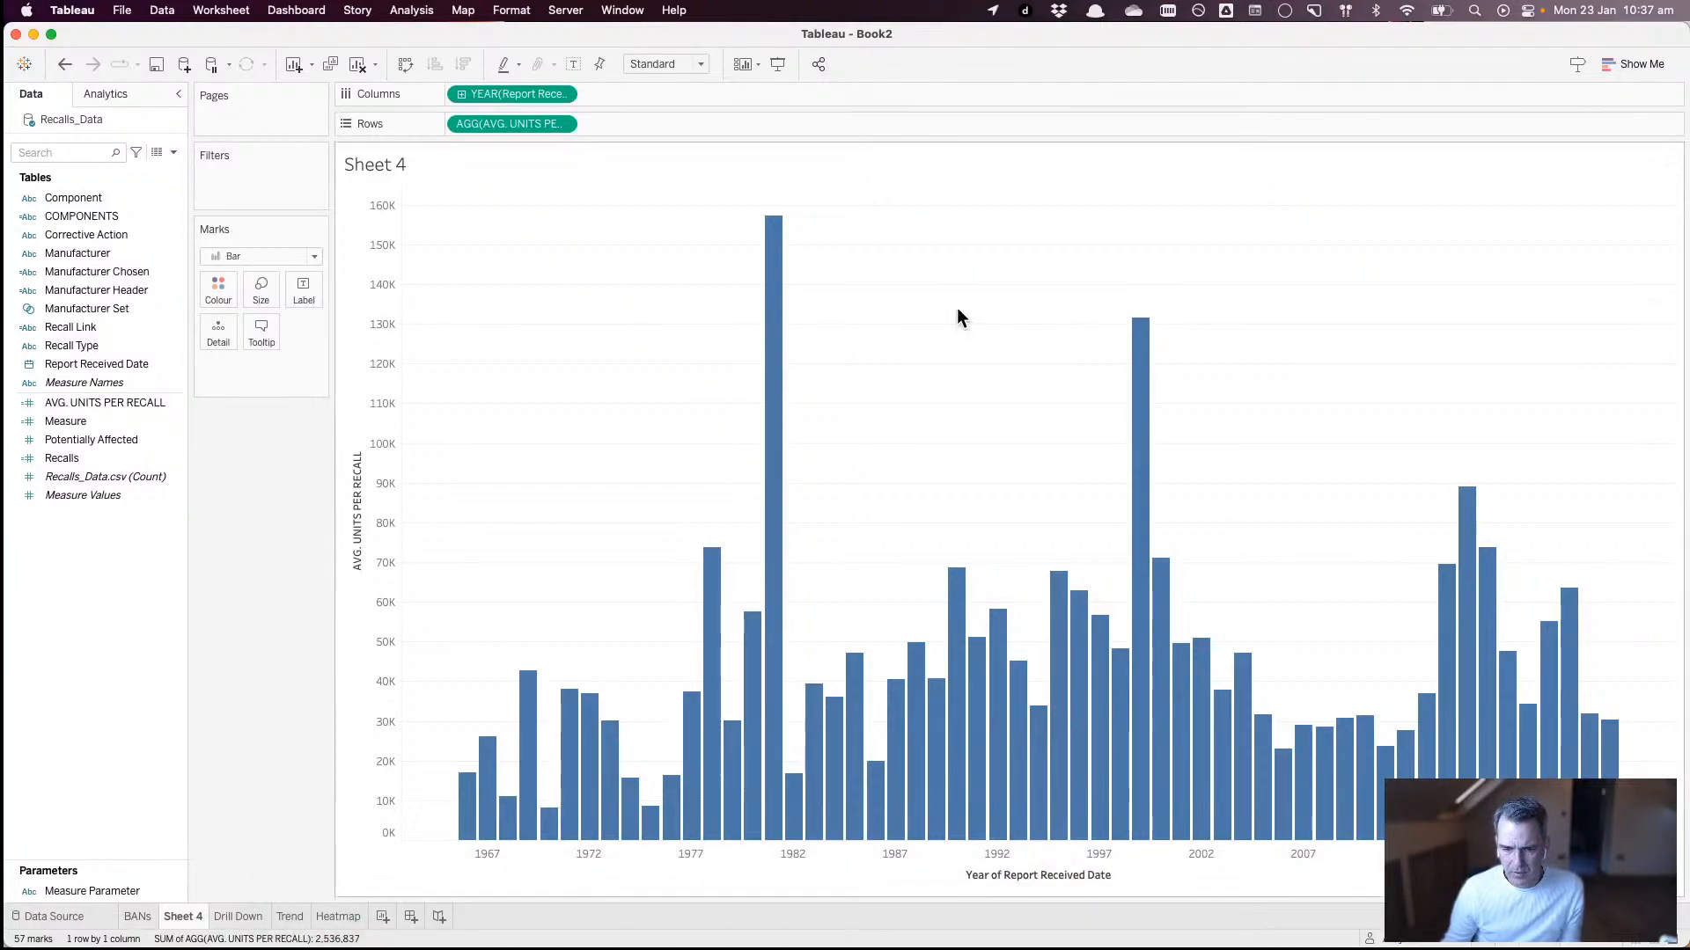
pyautogui.rightClick(986, 854)
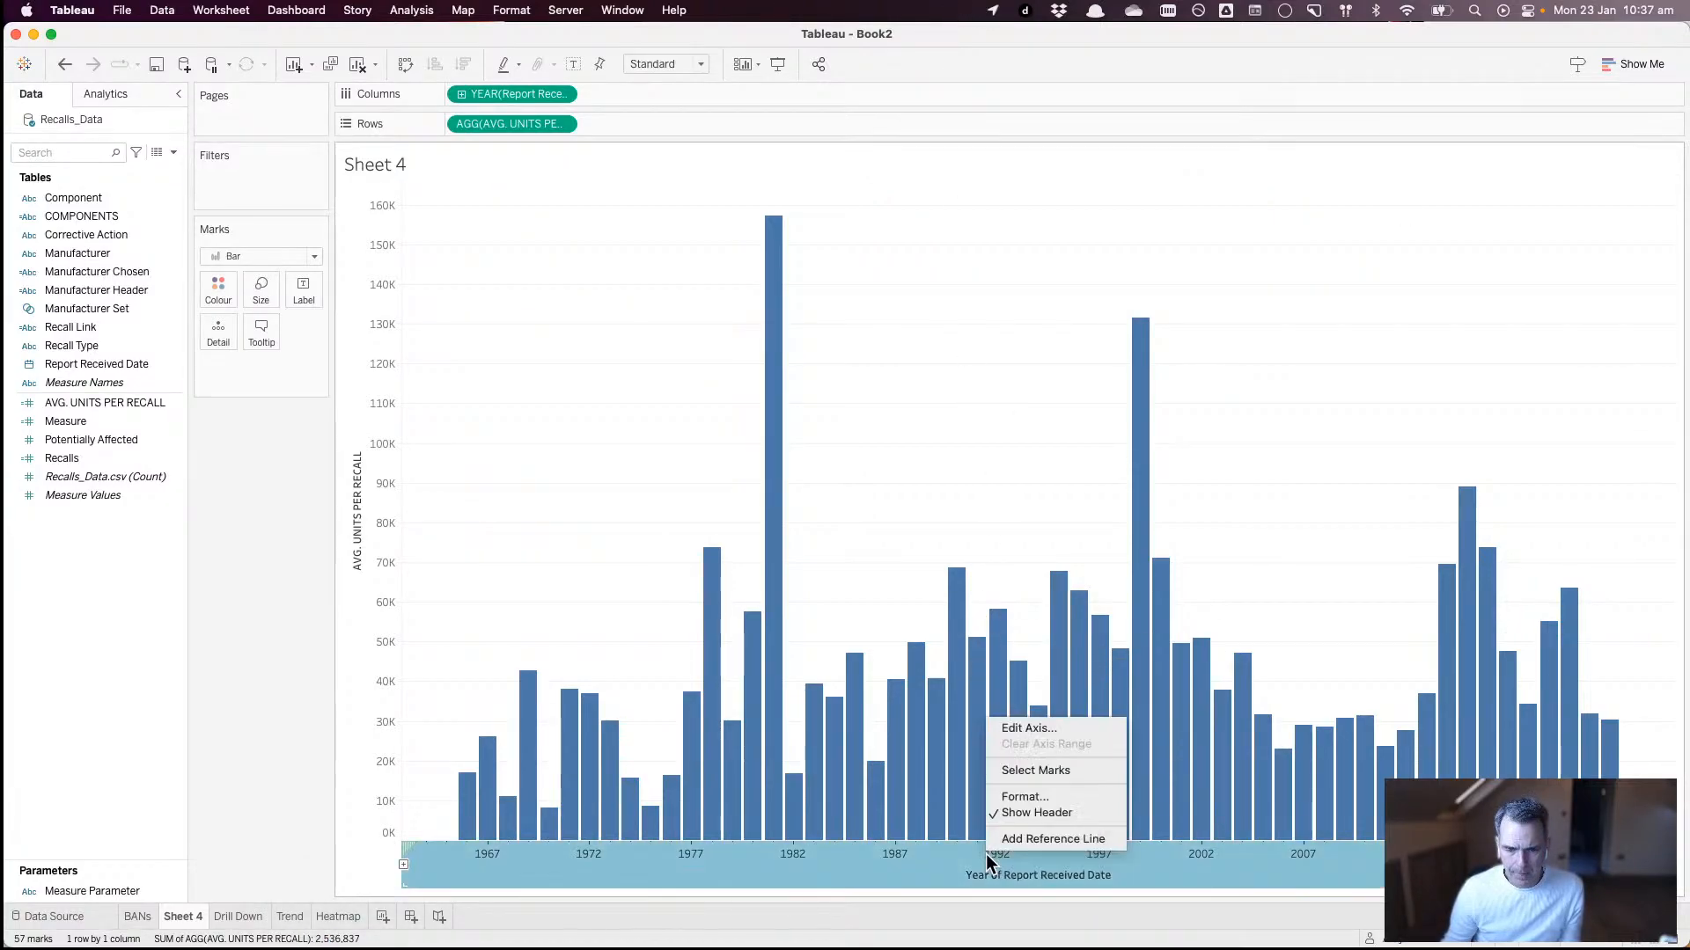
pyautogui.click(1018, 731)
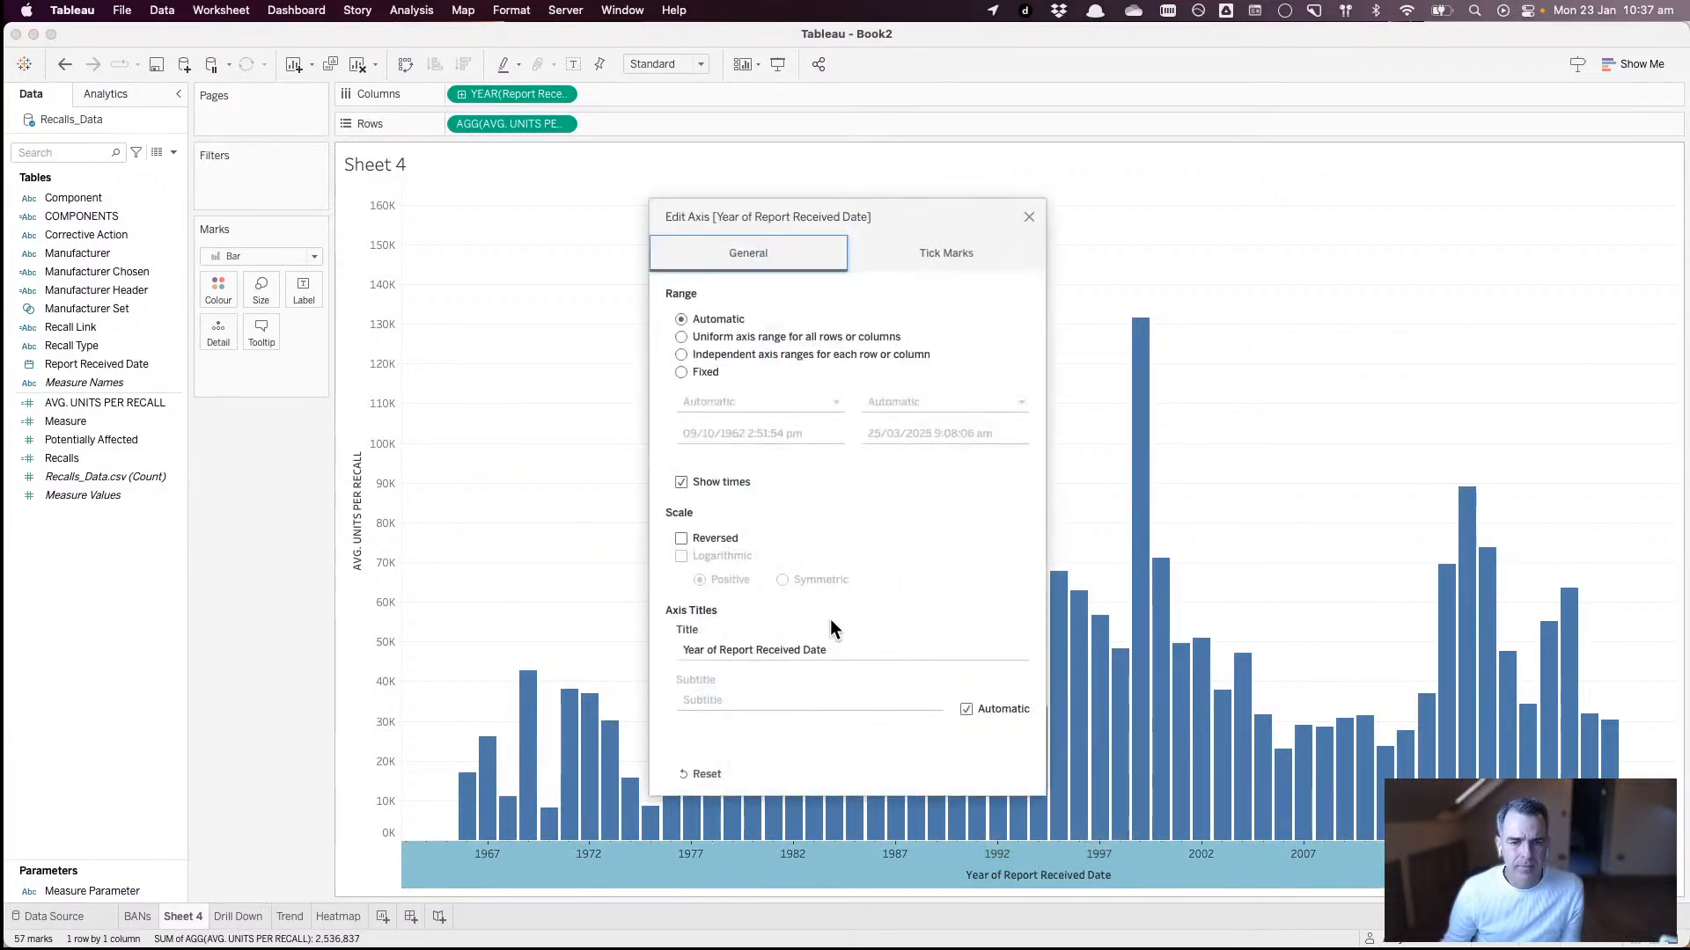
pyautogui.press('BackSpace')
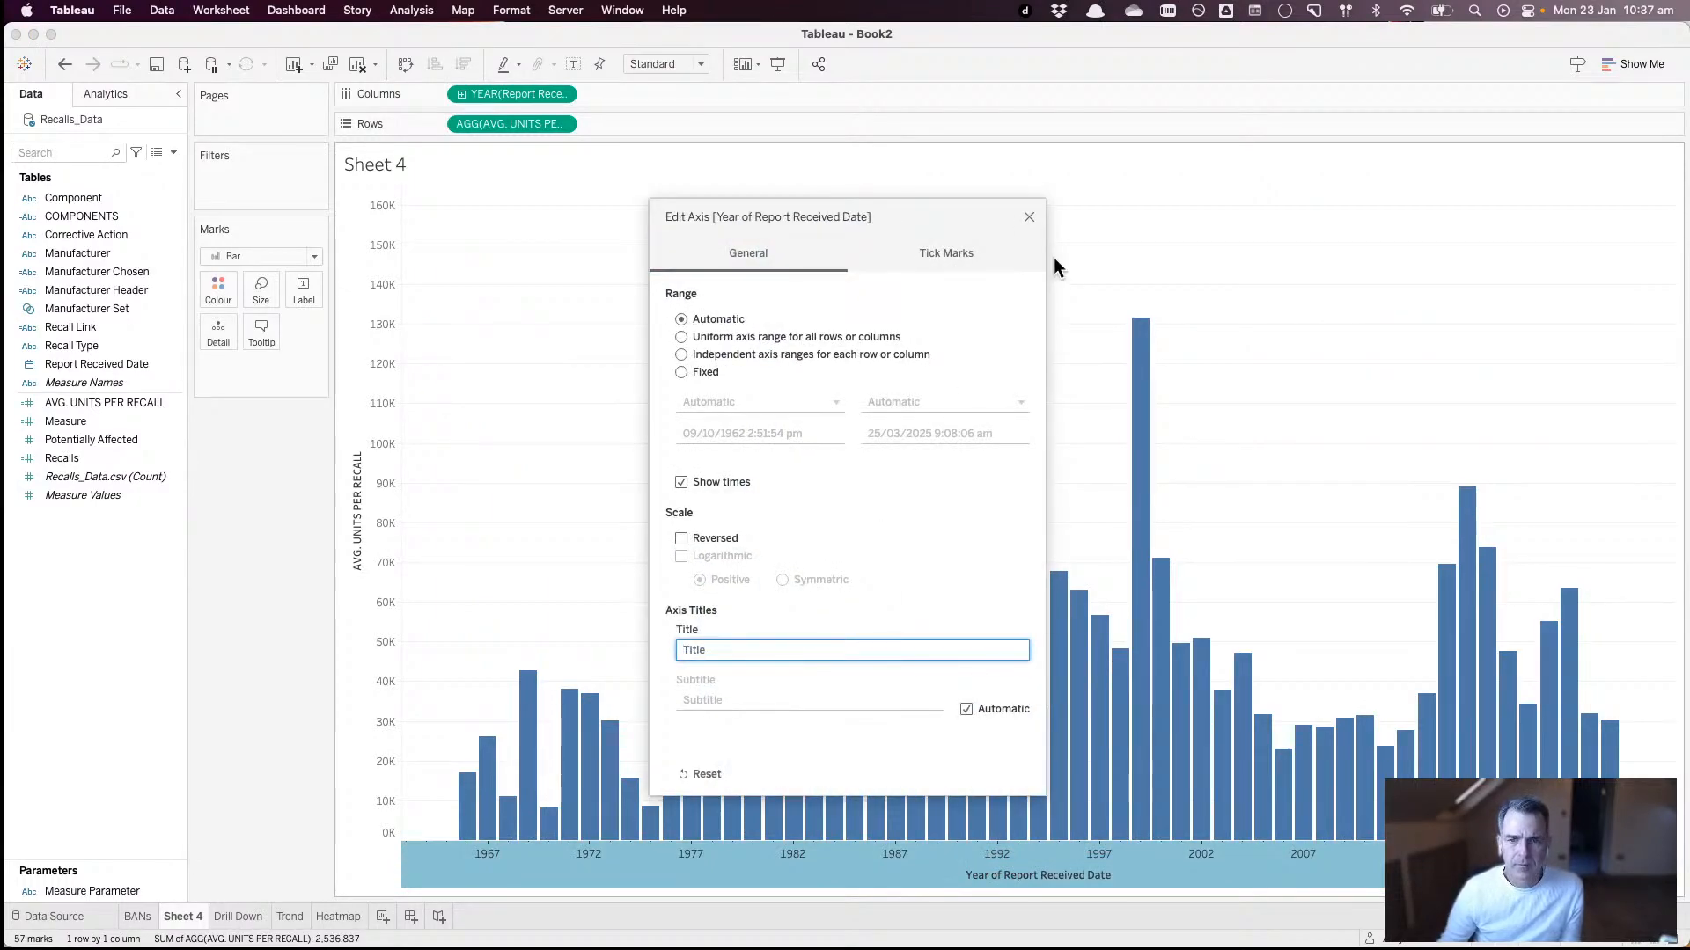
pyautogui.click(1034, 218)
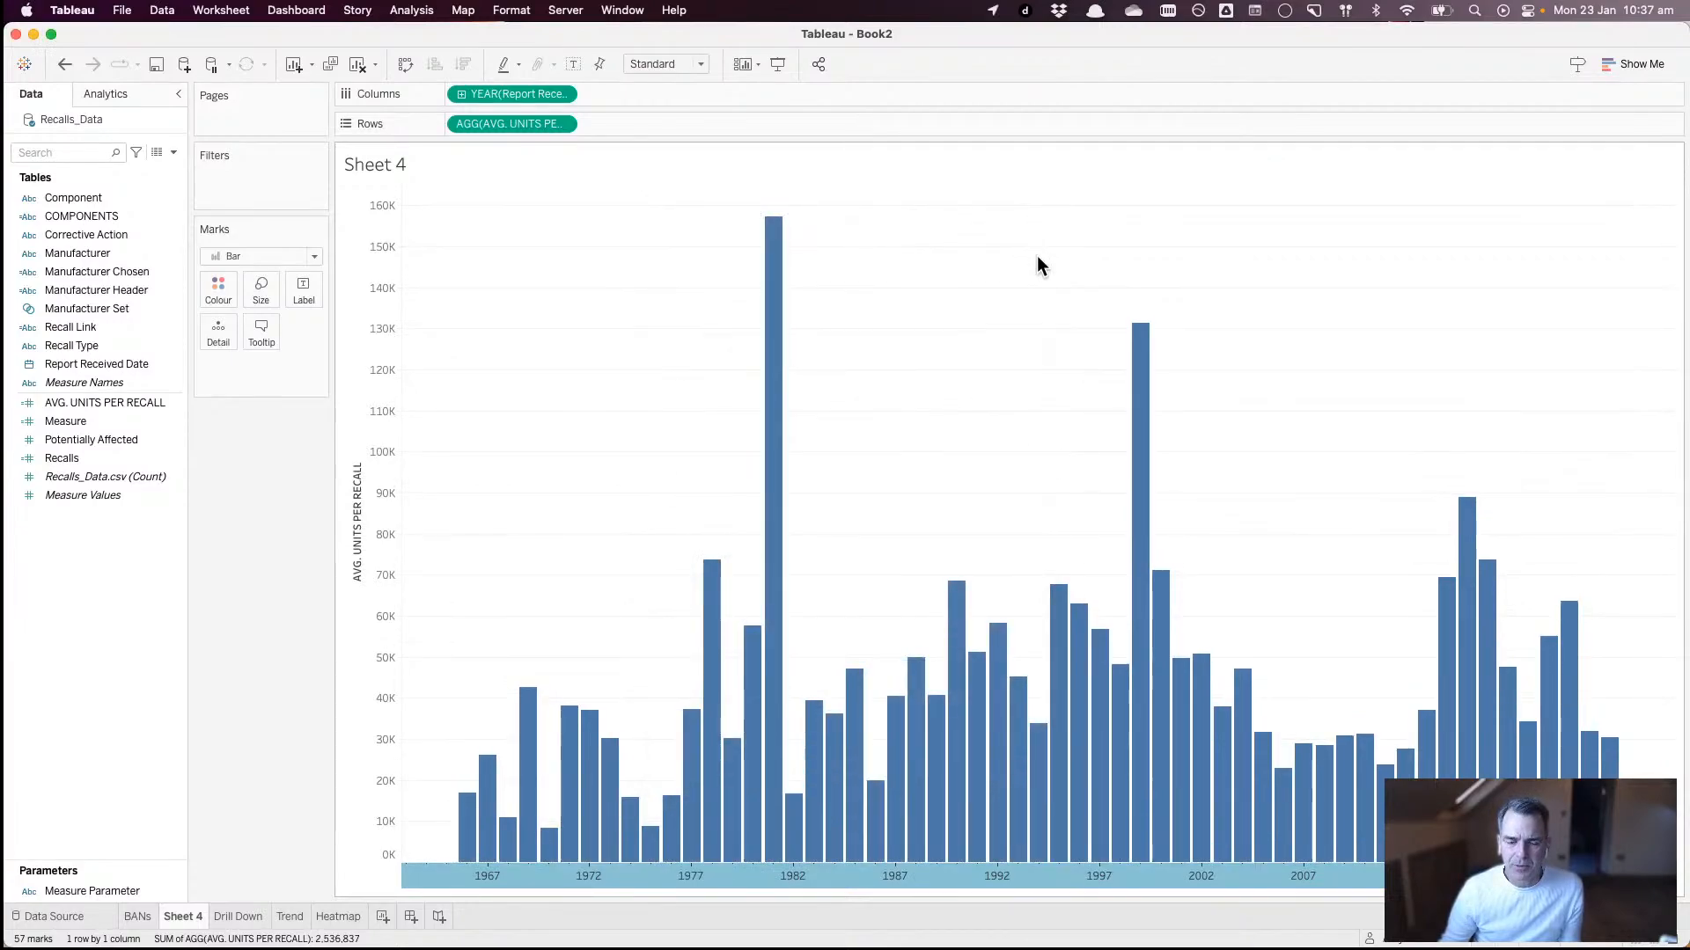
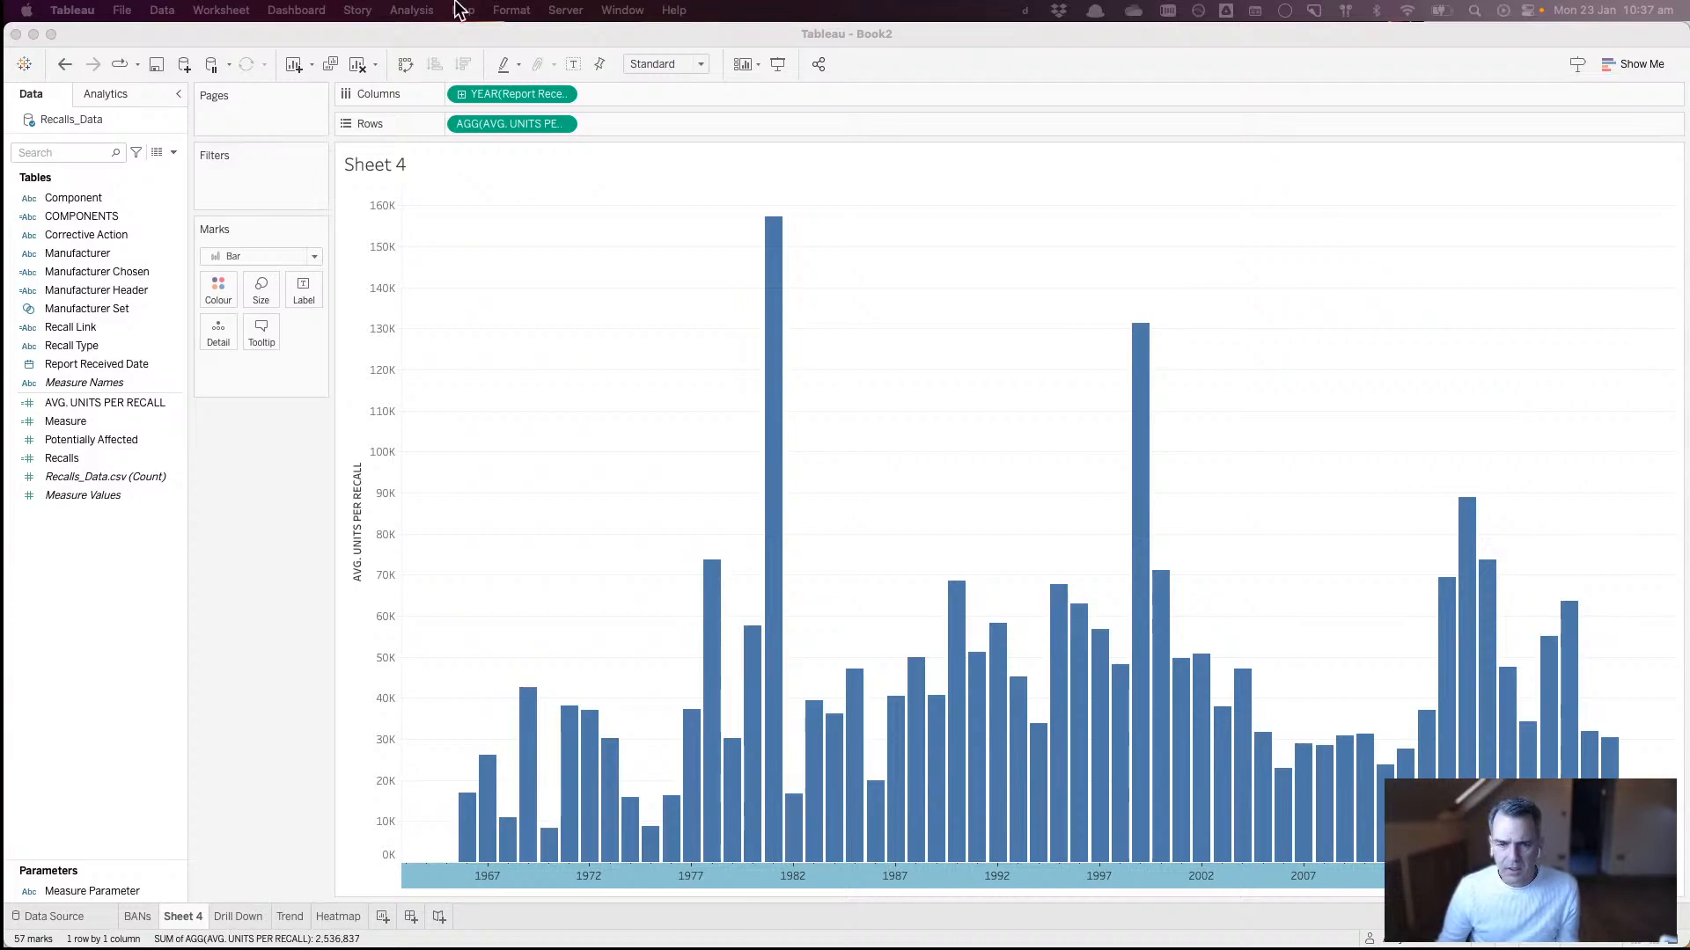
pyautogui.click(574, 348)
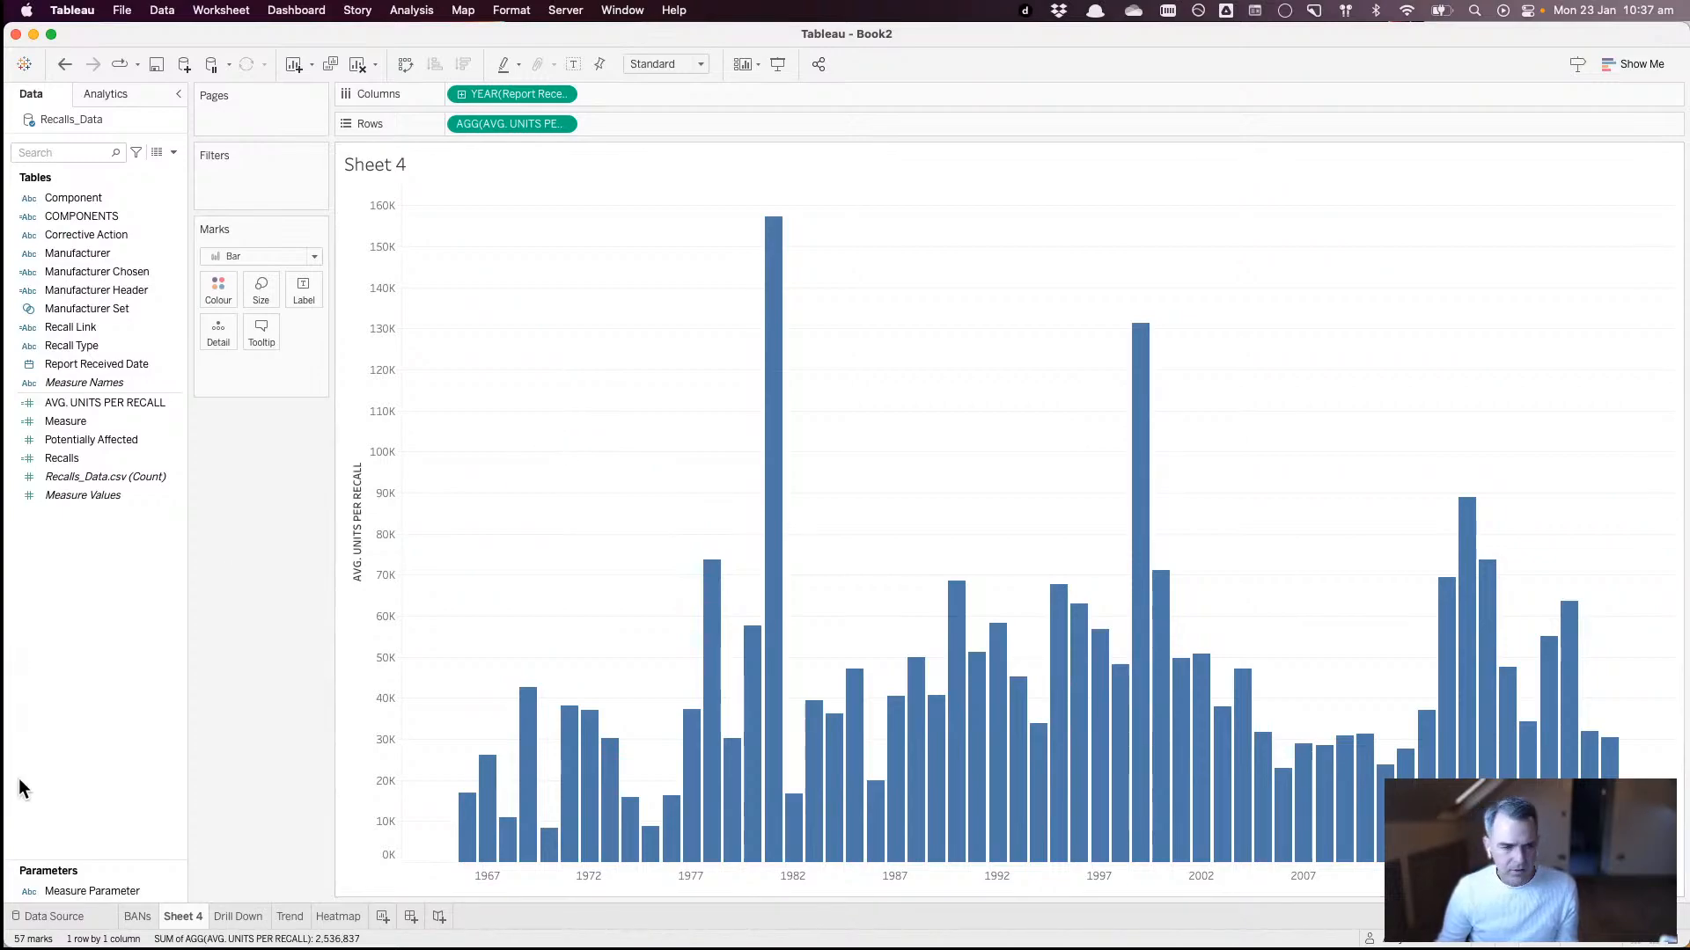
# - Rename Sheet 4 as AVG PER RECALL
pyautogui.doubleClick(177, 924)
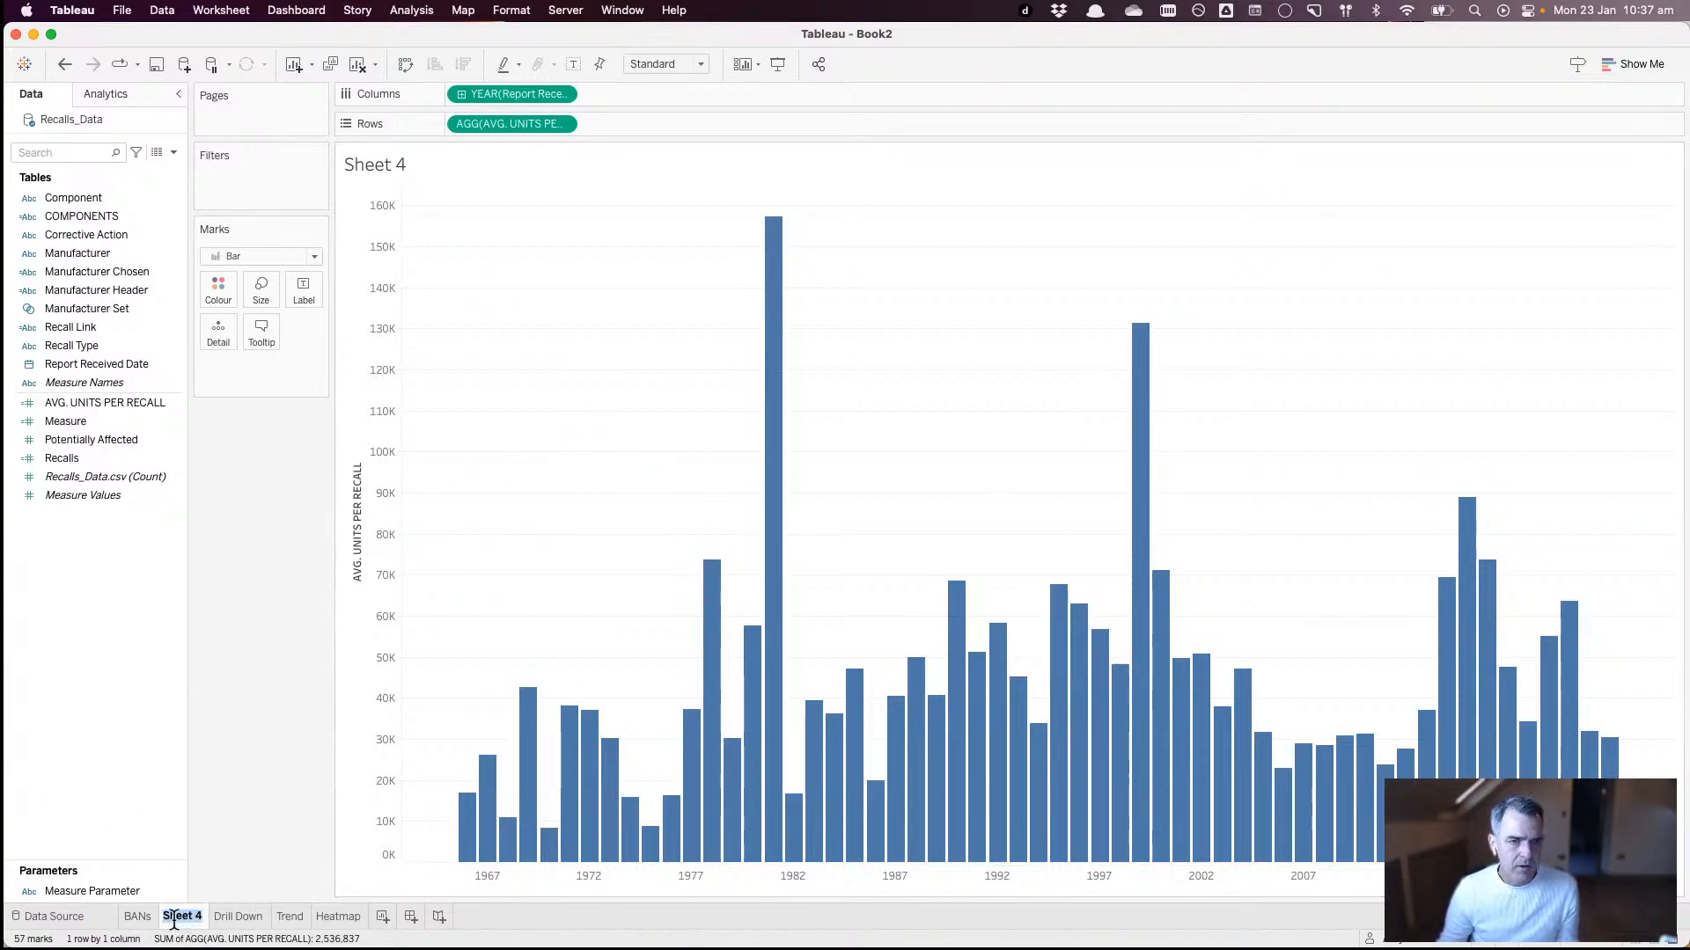
pyautogui.write('AVG PER')
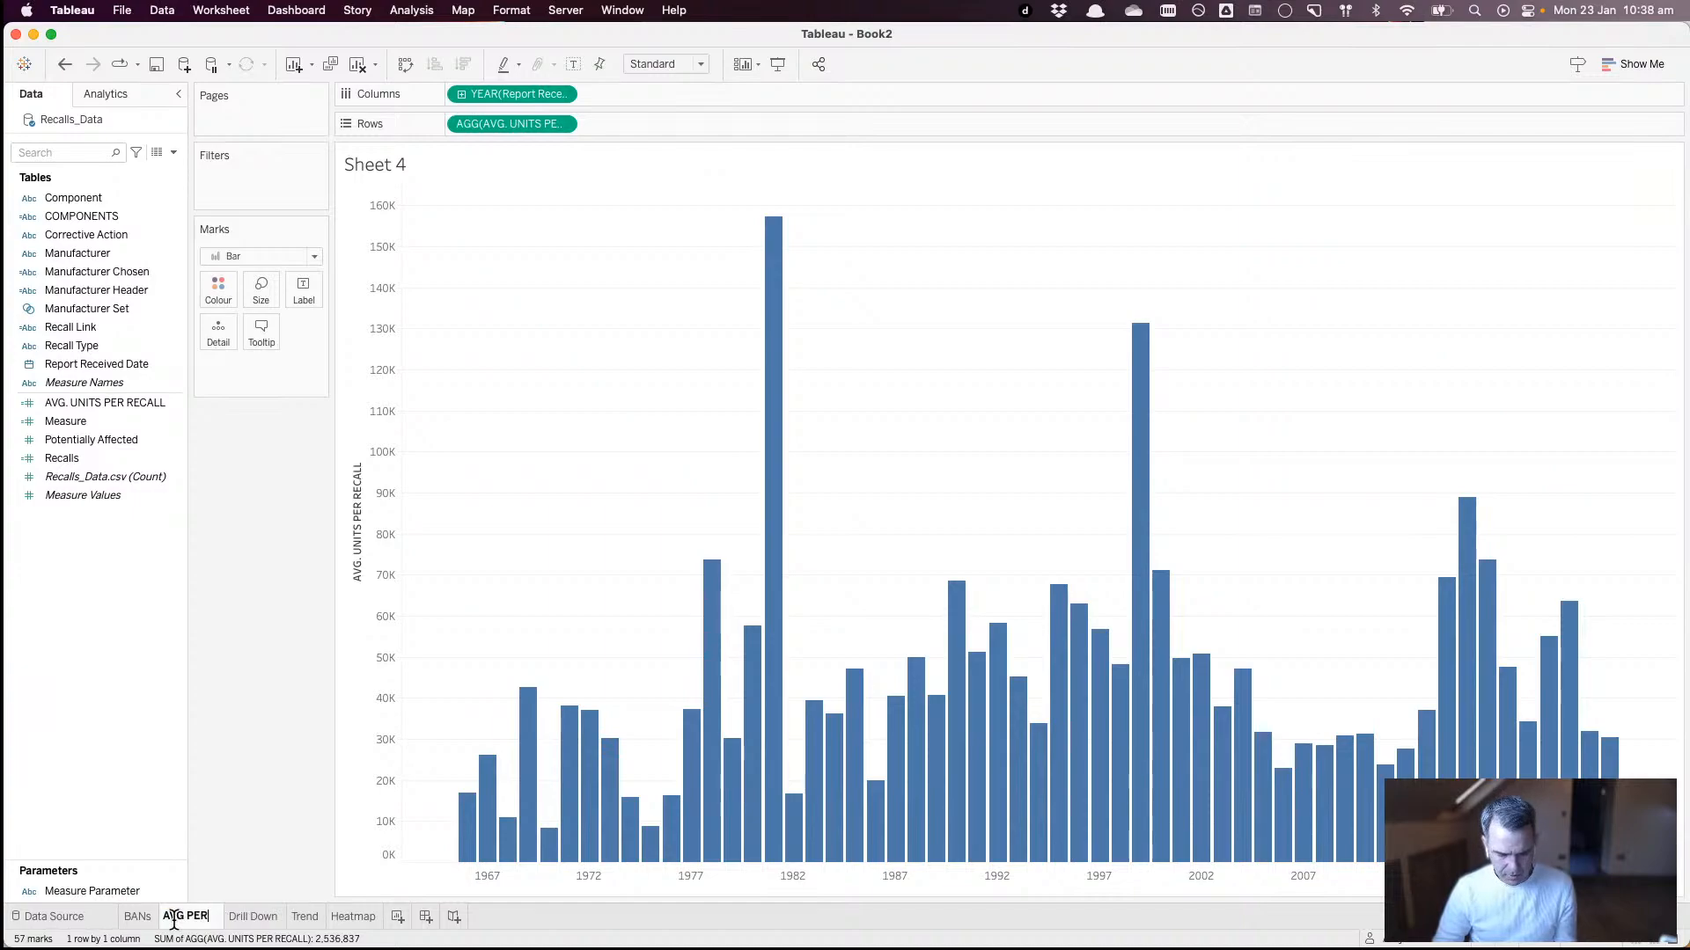
pyautogui.write(' RECALL')
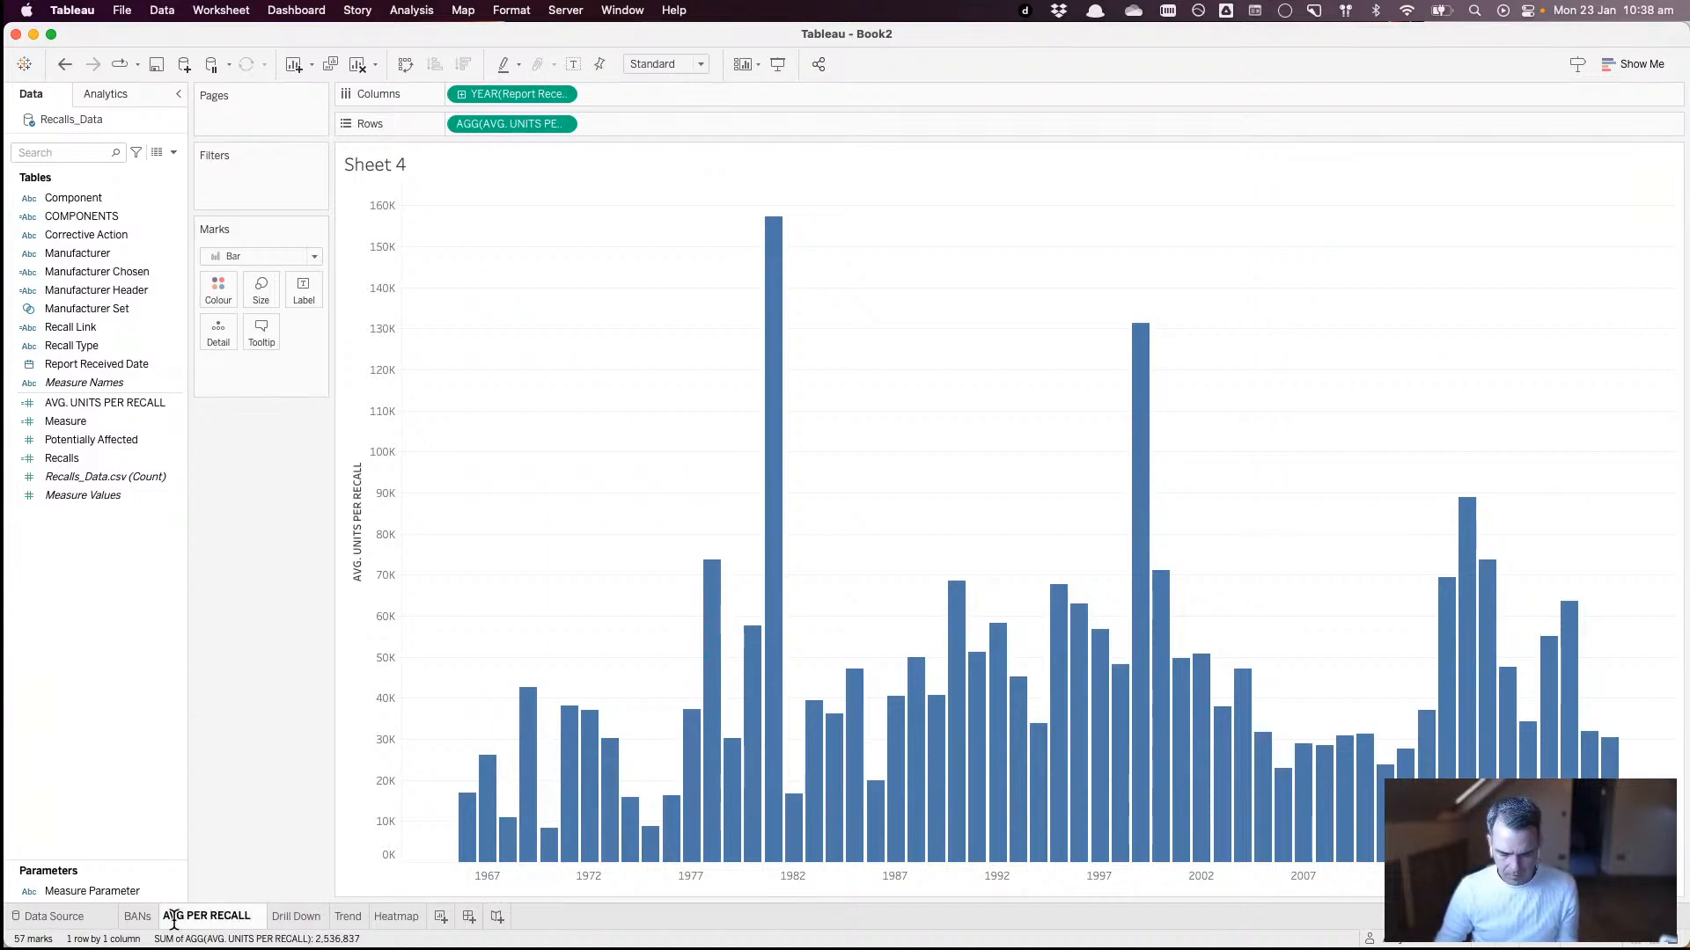
pyautogui.press('Return')
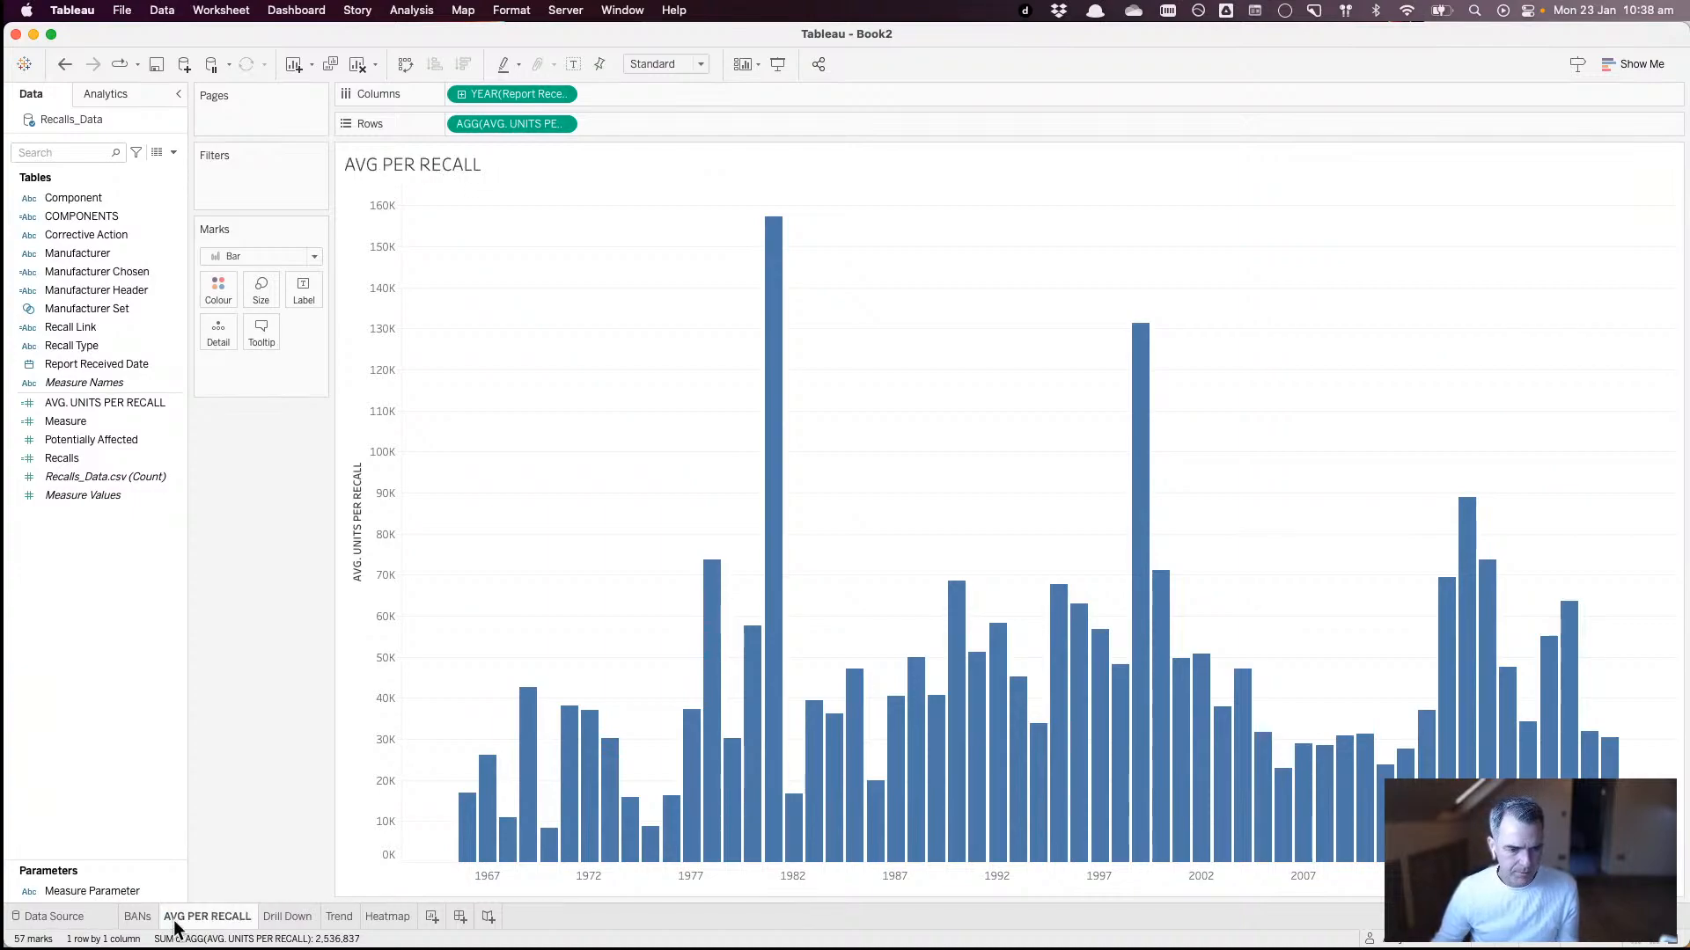
# - Add a new worksheet and plot Measure by year of Report Received Date
pyautogui.click(432, 917)
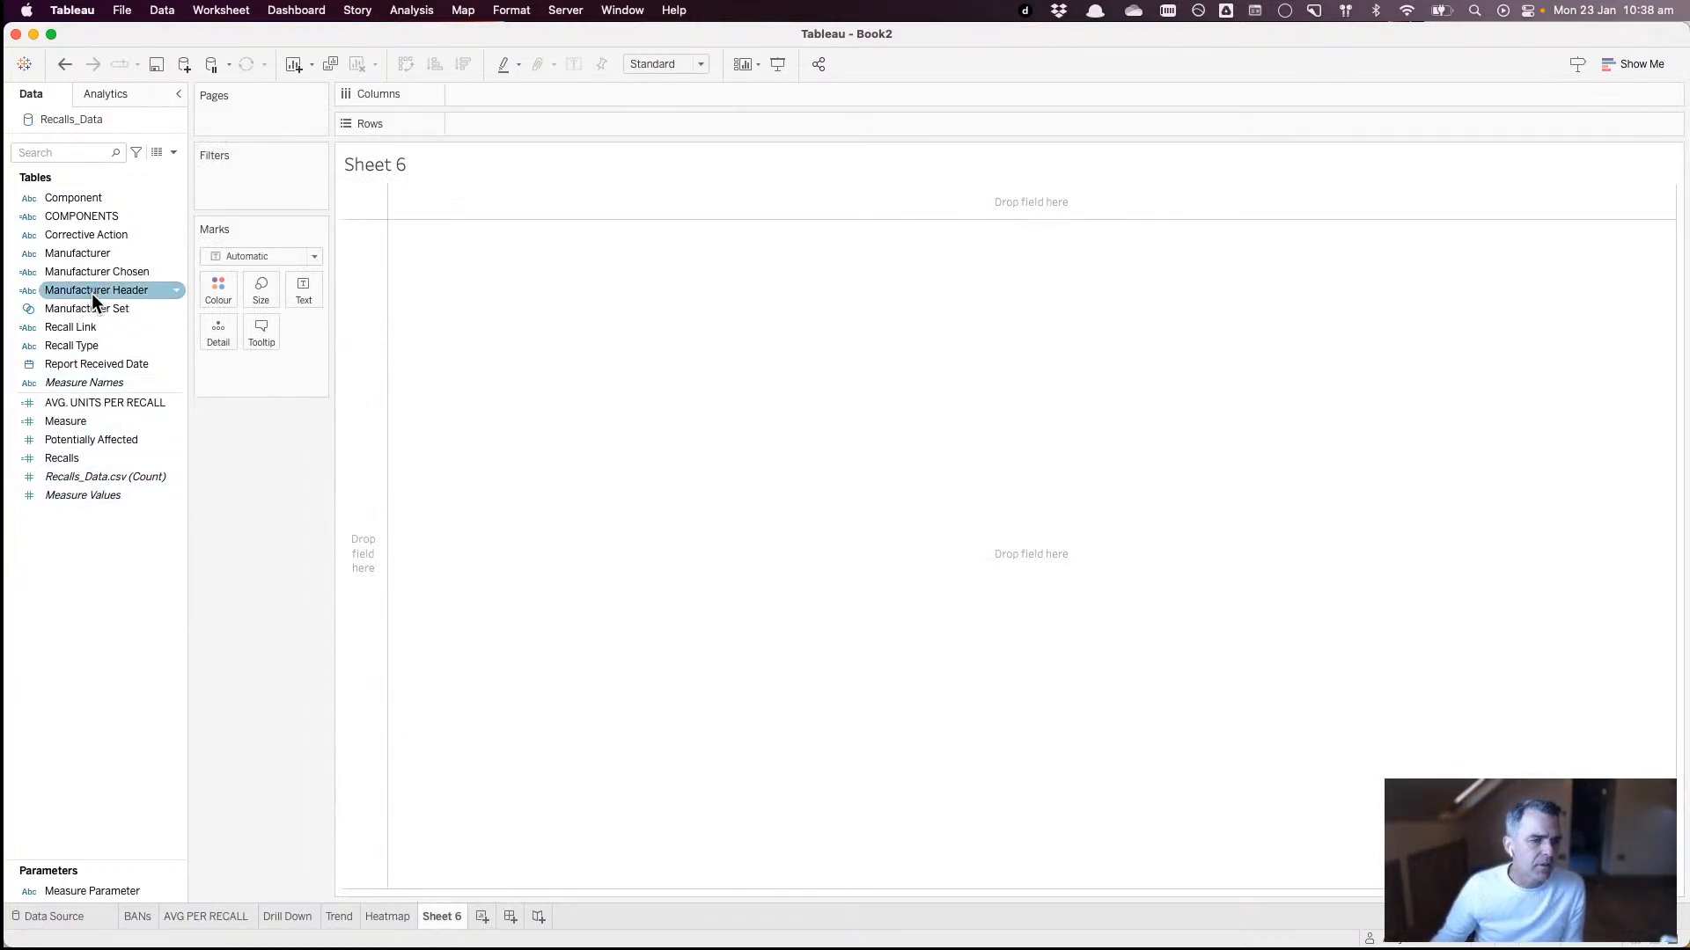
pyautogui.moveTo(462, 129); pyautogui.dragTo(560, 97)
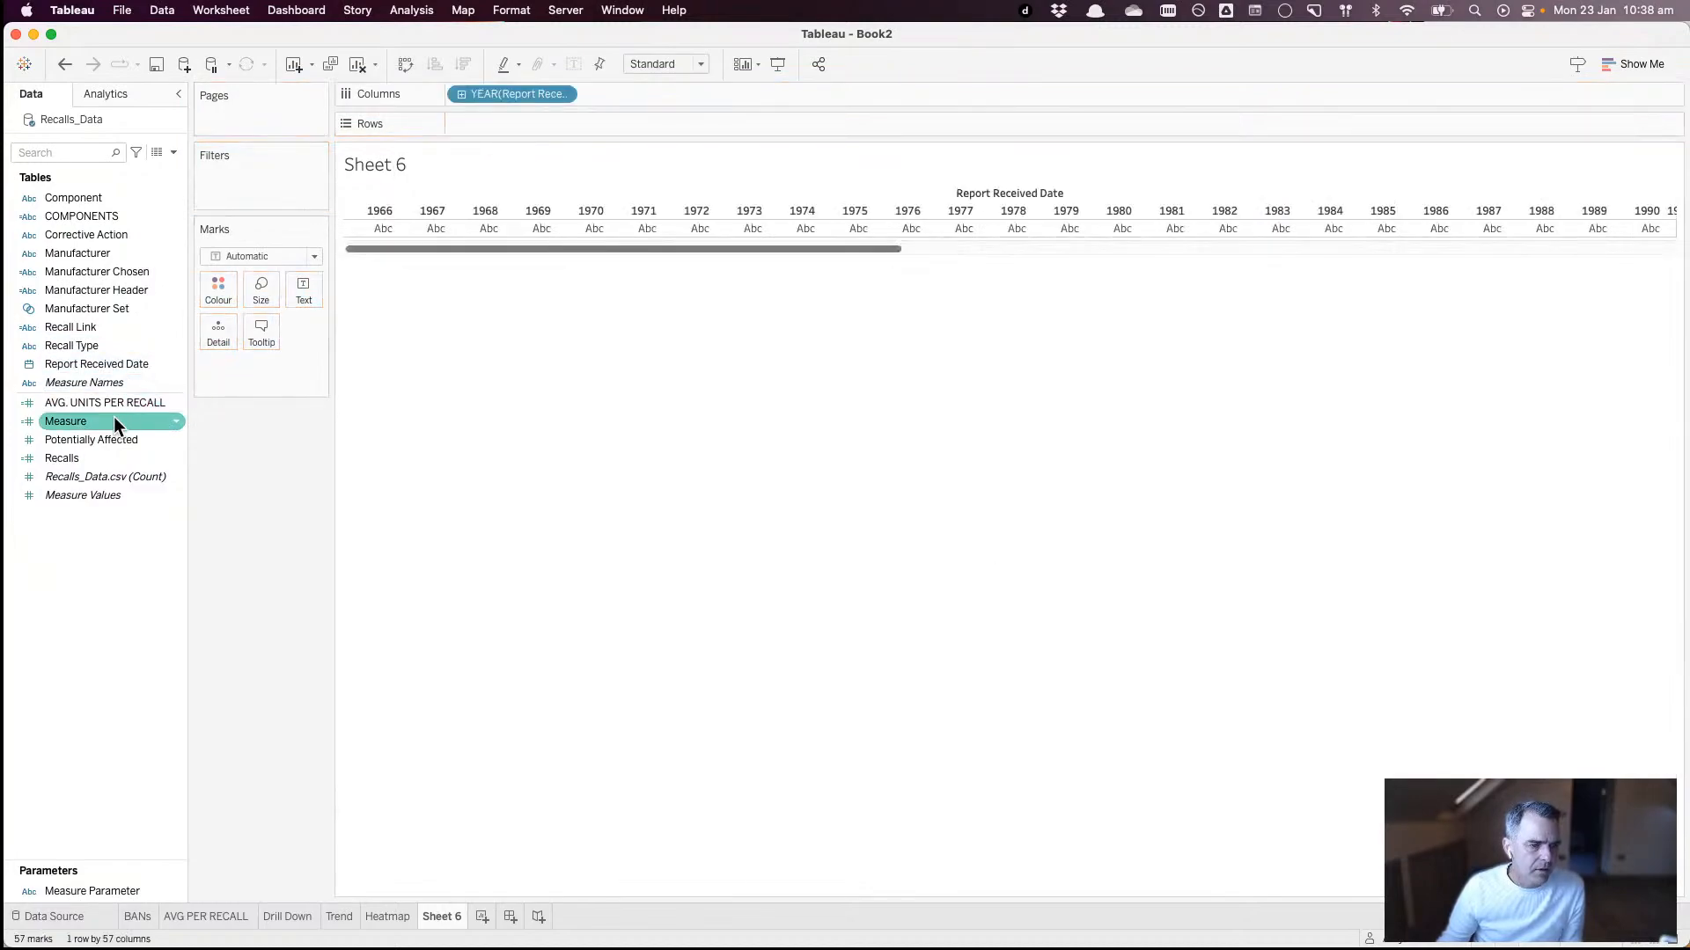
pyautogui.moveTo(113, 415); pyautogui.dragTo(552, 125)
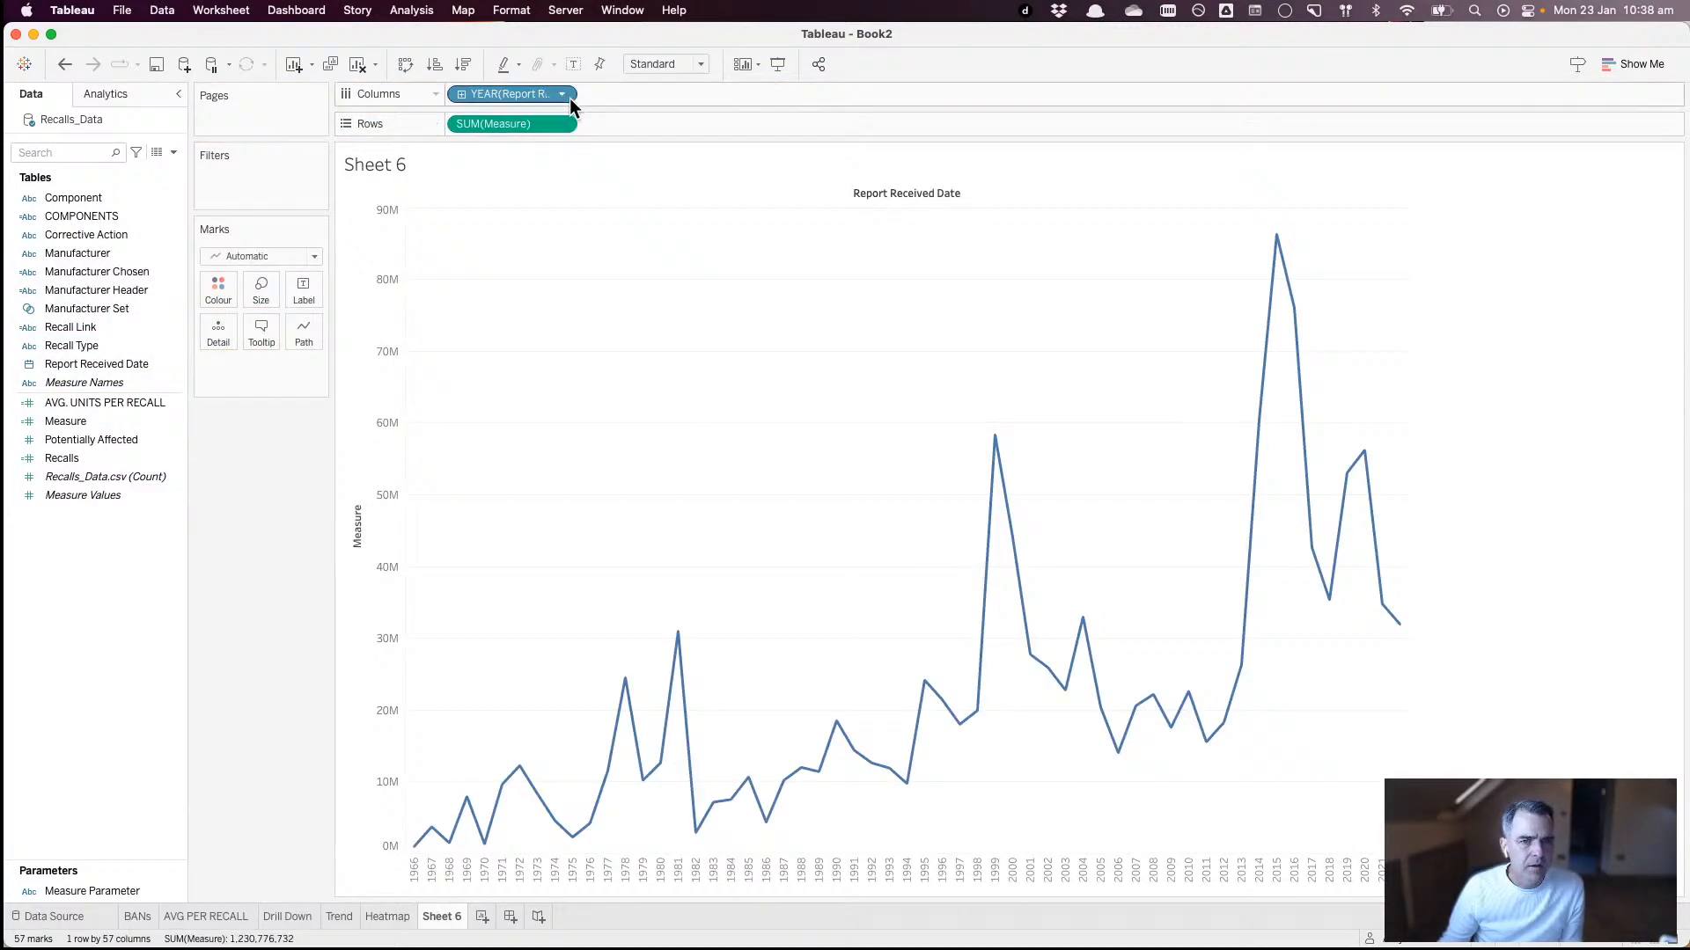
# - Apply the Percent Difference quick table calculation to Measure on Sheet 6 and display the marks as bars
pyautogui.click(562, 124)
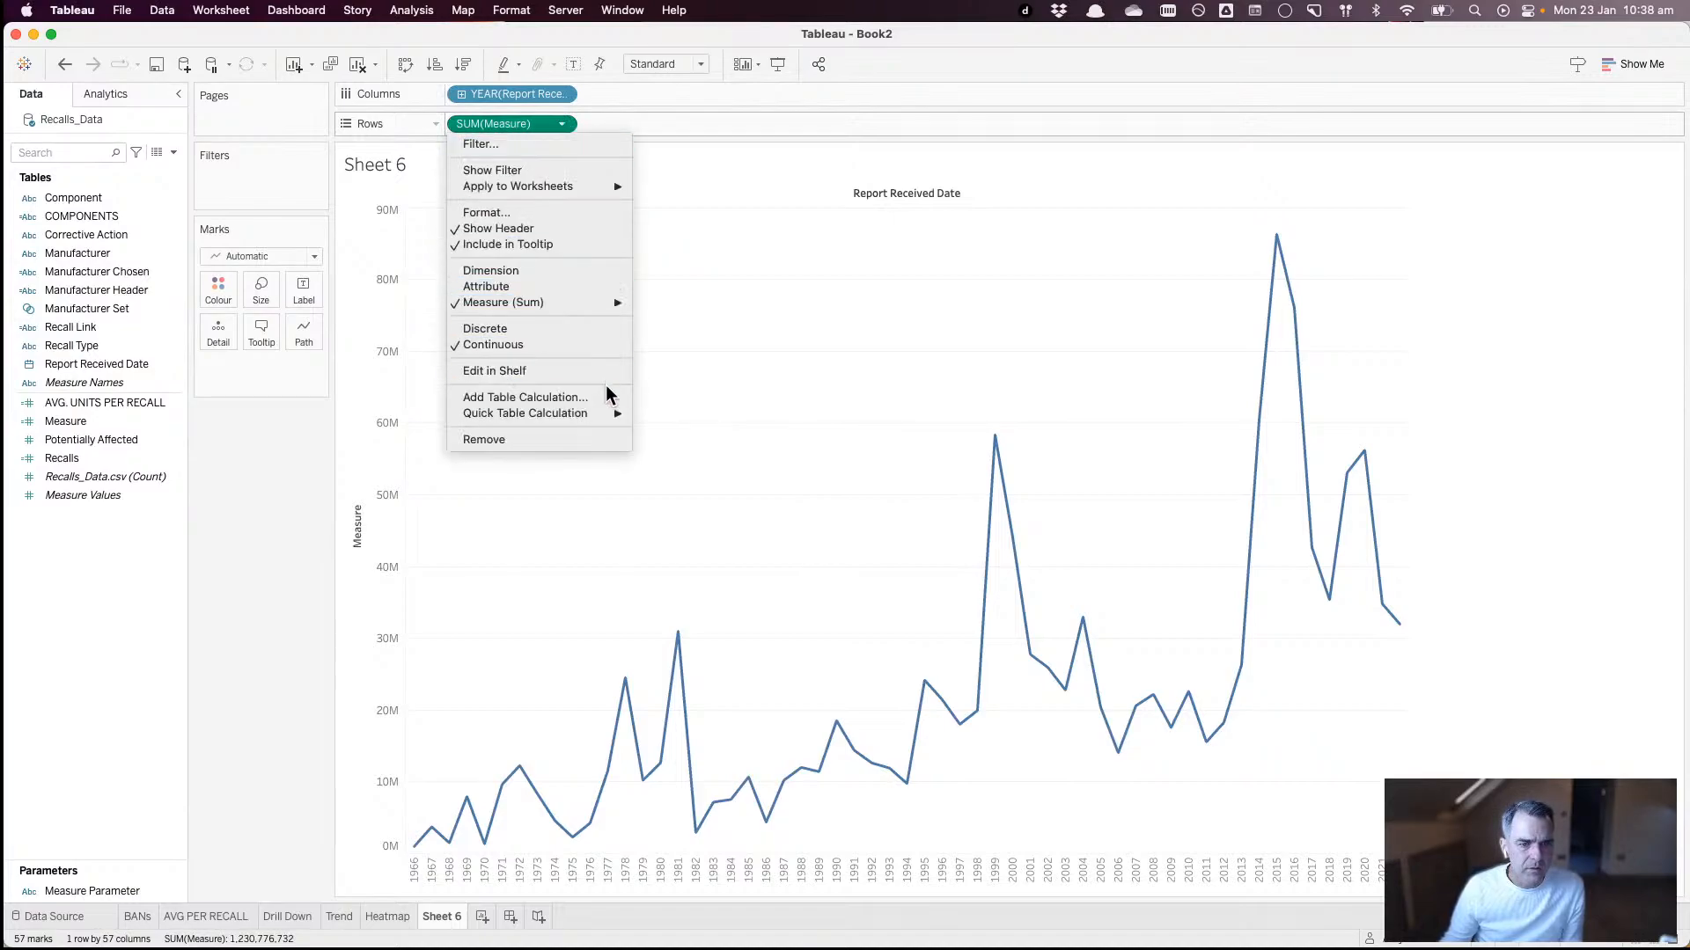
pyautogui.moveTo(613, 413)
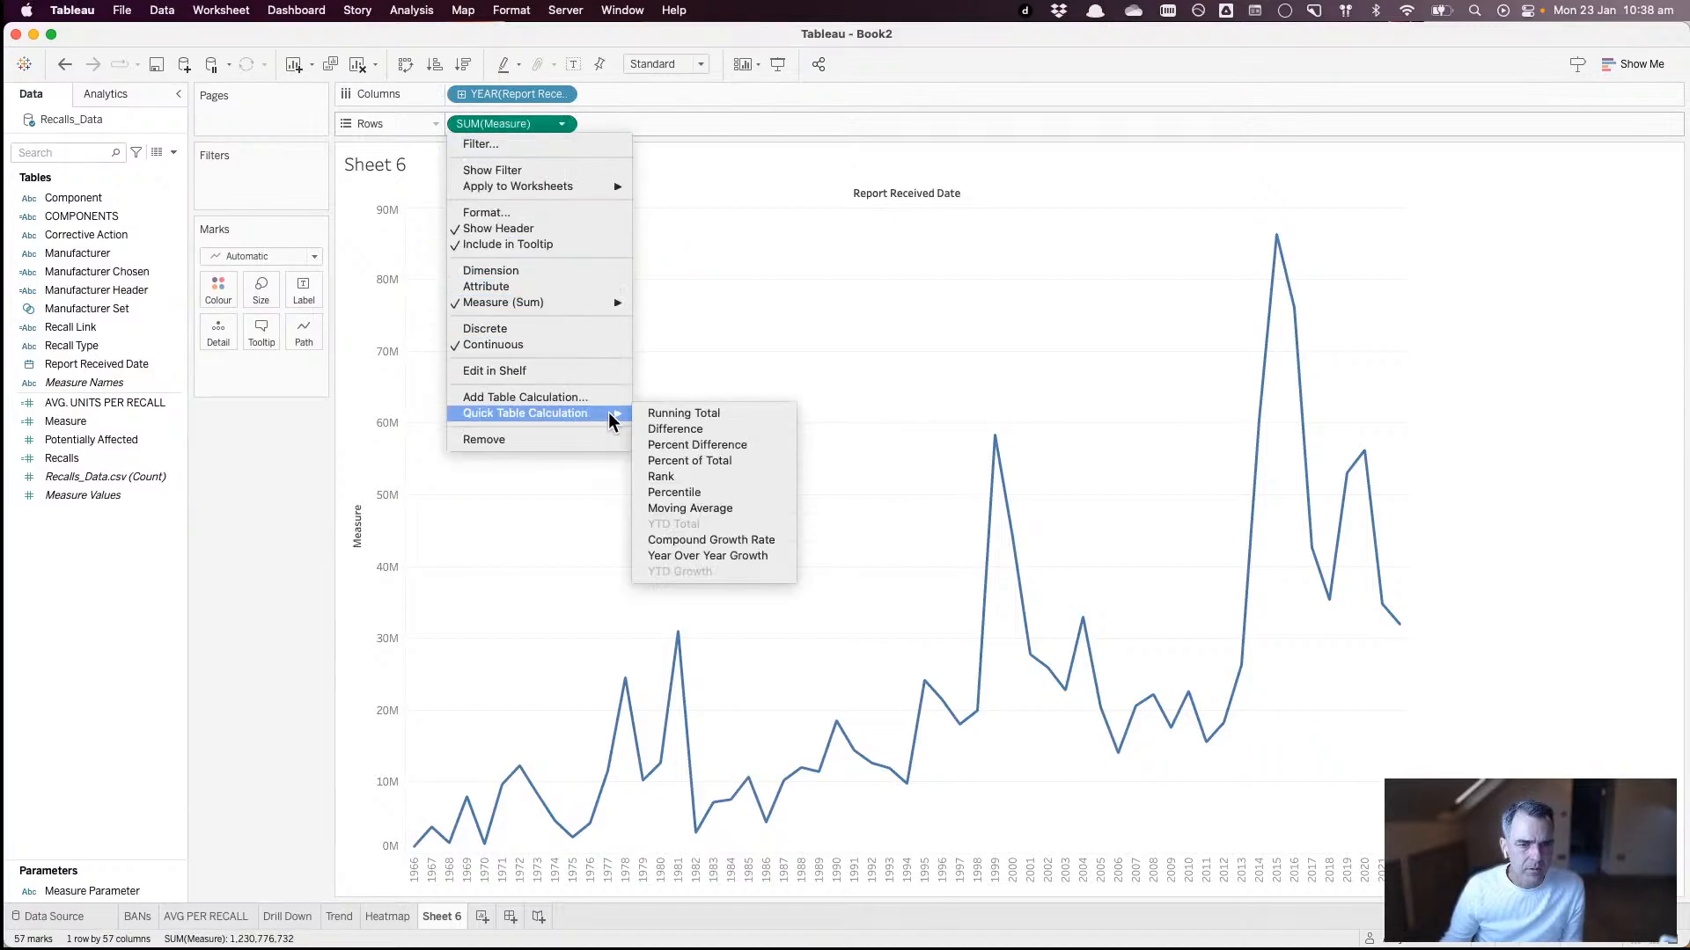
pyautogui.click(697, 447)
pyautogui.click(565, 124)
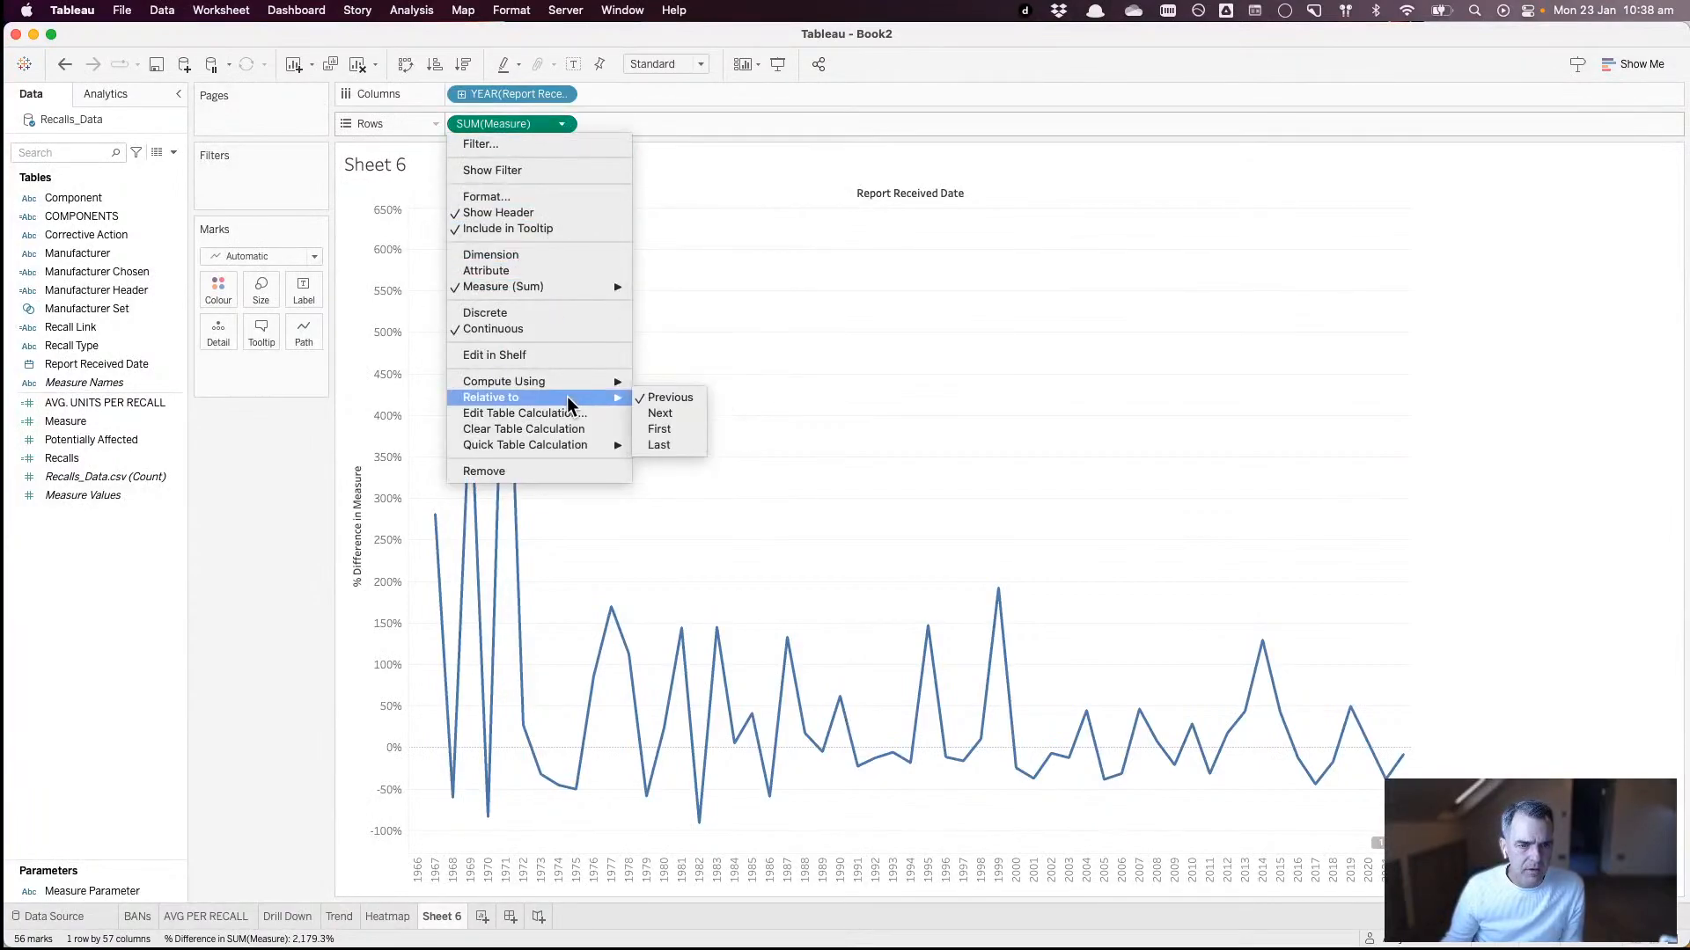
pyautogui.click(686, 351)
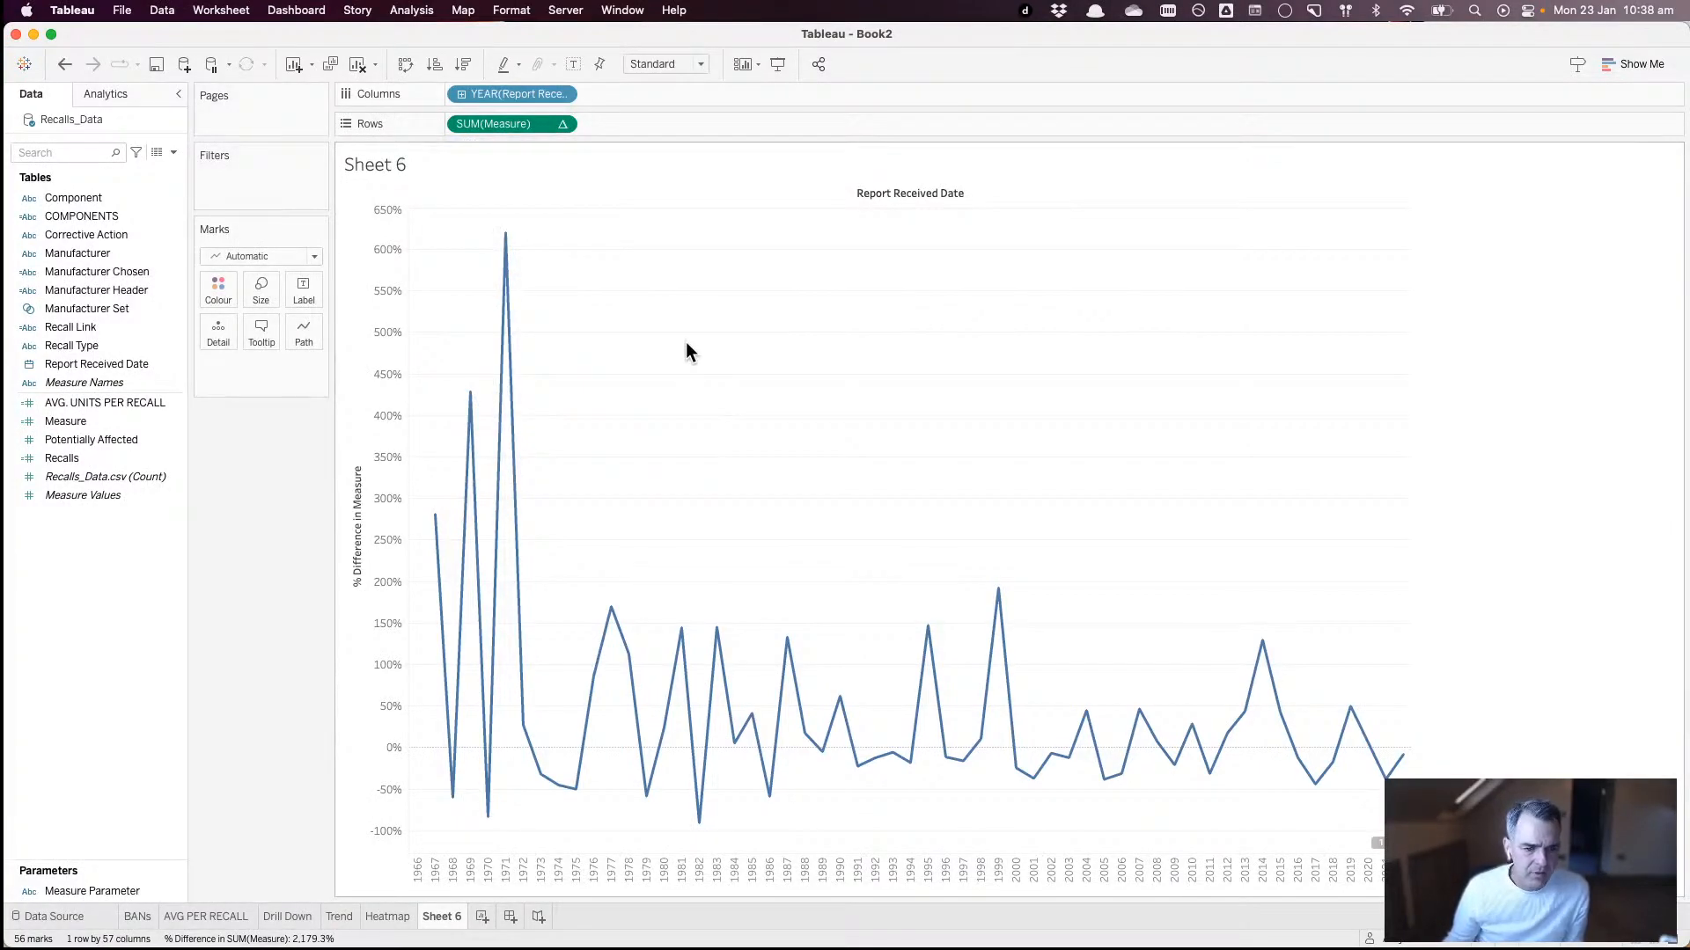
pyautogui.click(277, 261)
pyautogui.click(267, 294)
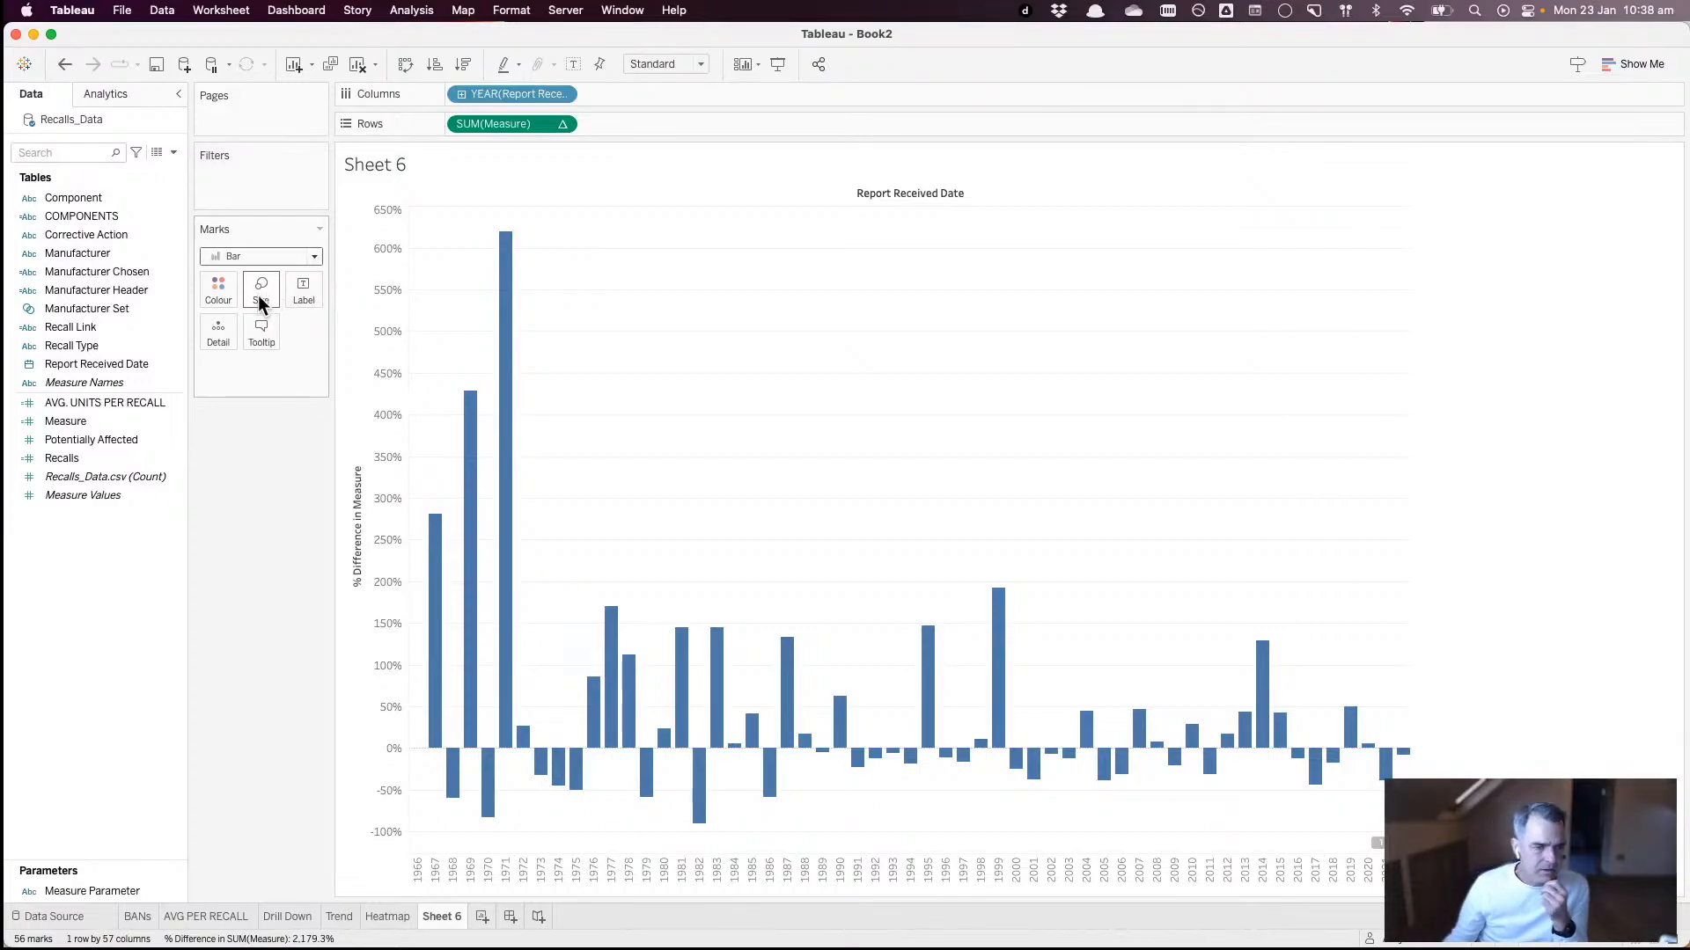
# - On another new worksheet, chart Recalls by quarter and then year of Report Received Date, fitted to the entire view
pyautogui.click(480, 916)
pyautogui.click(137, 364)
pyautogui.moveTo(139, 371); pyautogui.dragTo(465, 102)
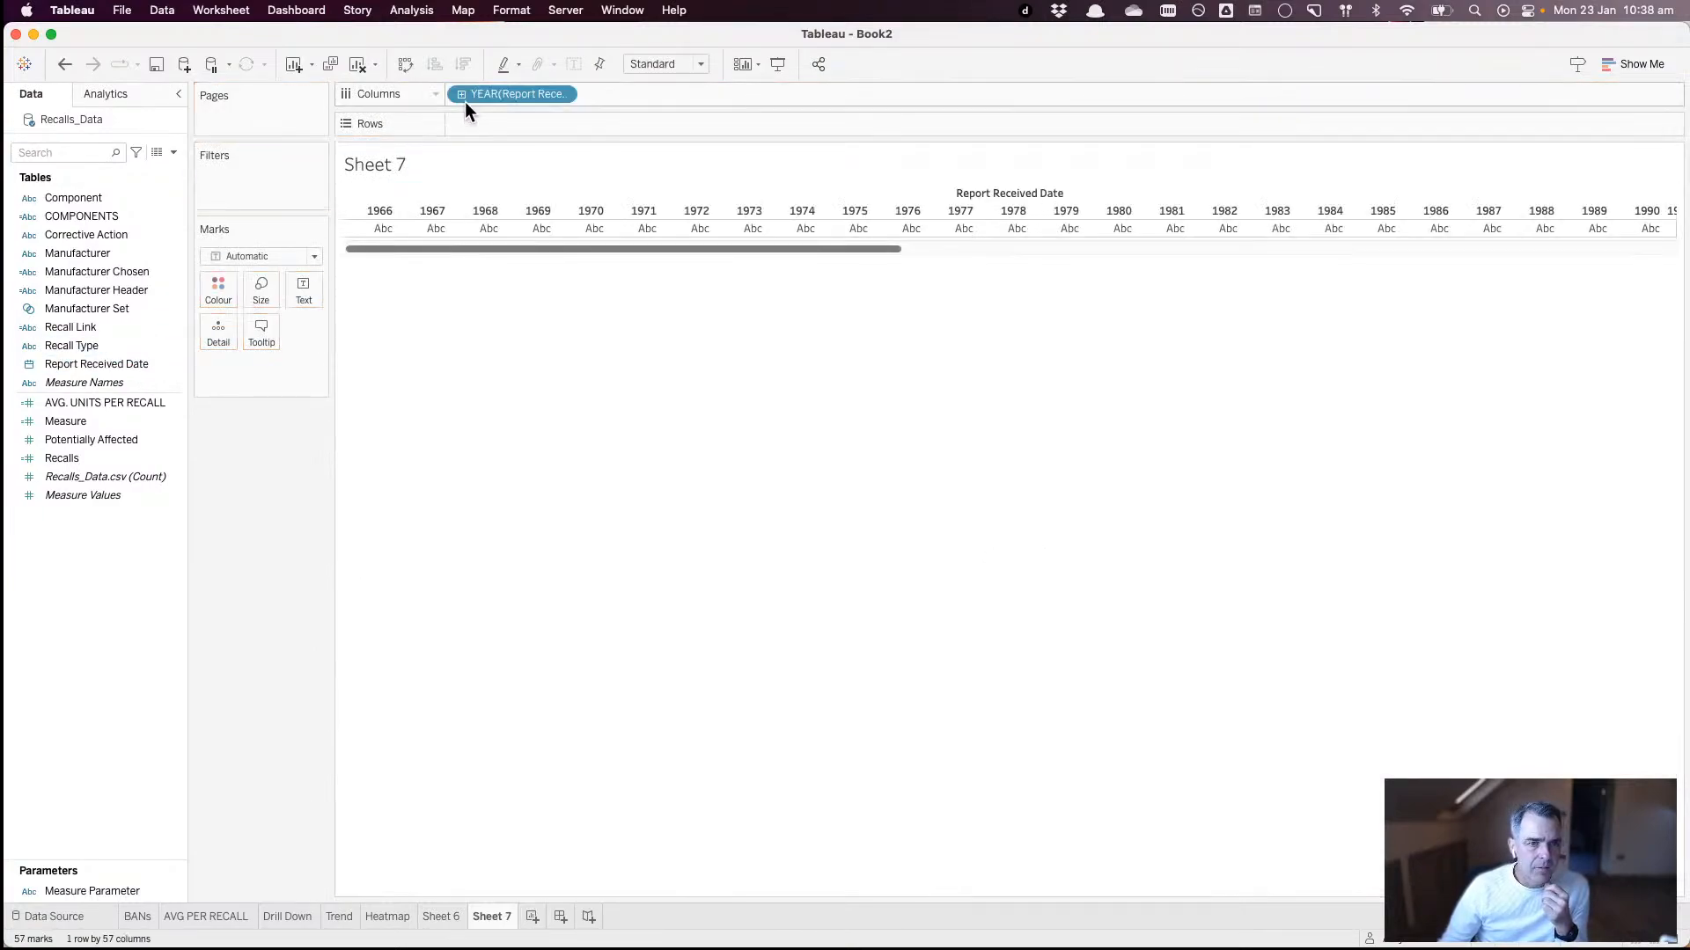
pyautogui.click(461, 94)
pyautogui.moveTo(631, 93); pyautogui.dragTo(478, 97)
pyautogui.click(94, 462)
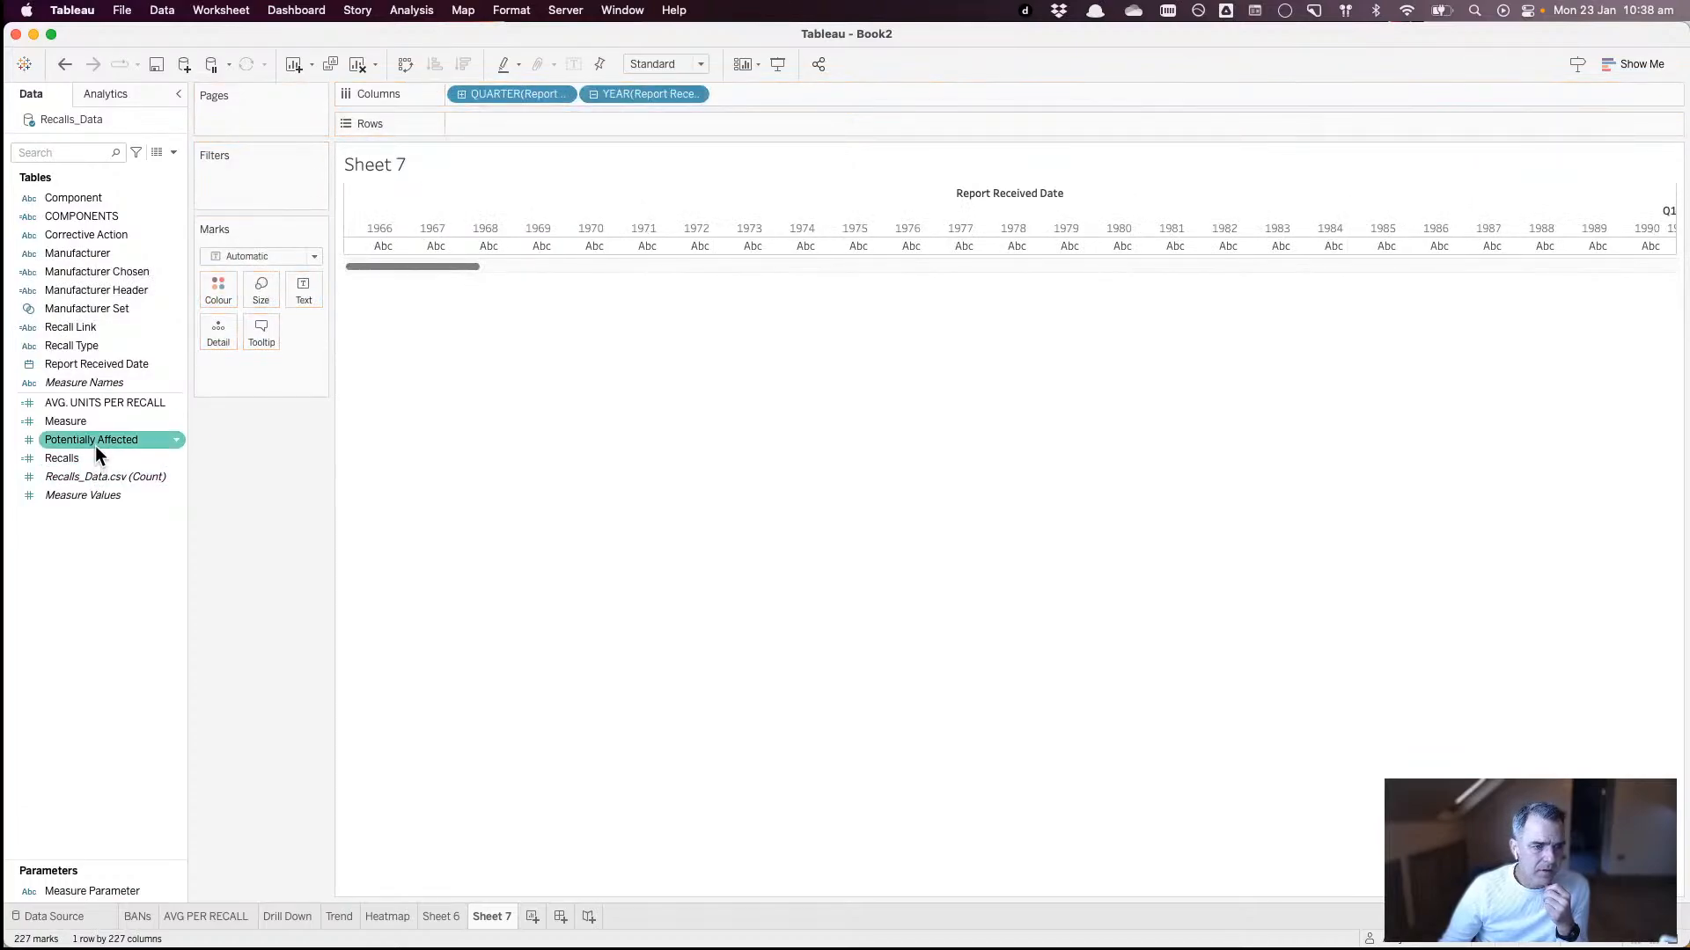
pyautogui.moveTo(93, 457); pyautogui.dragTo(572, 119)
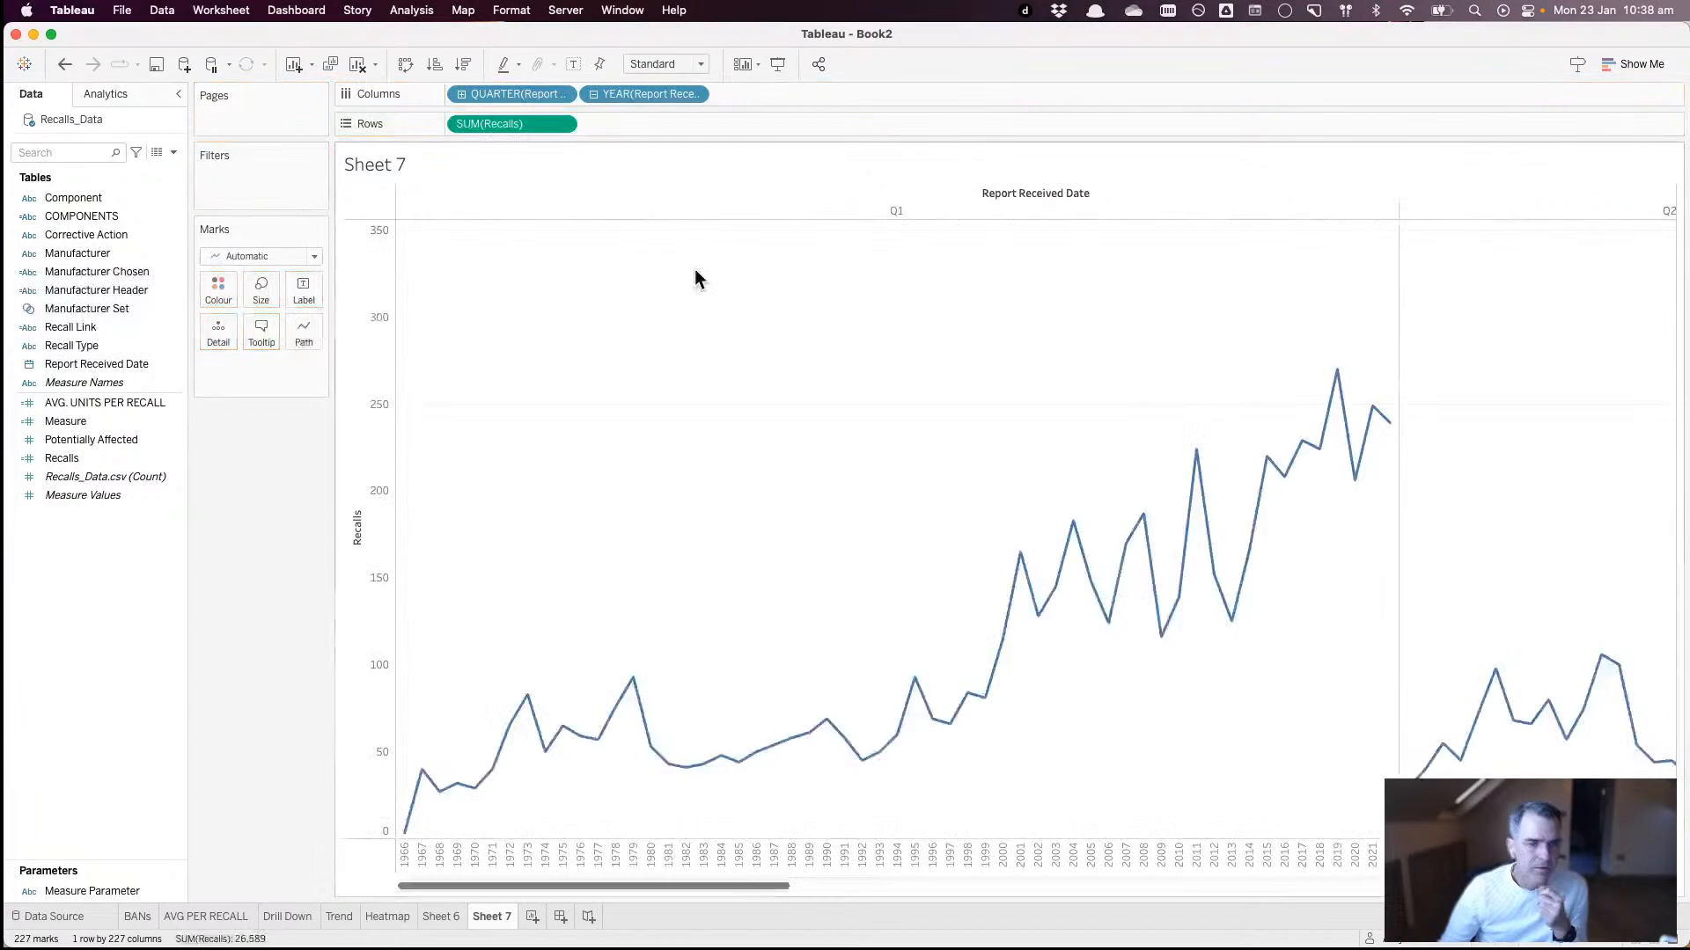
pyautogui.click(651, 63)
pyautogui.click(652, 122)
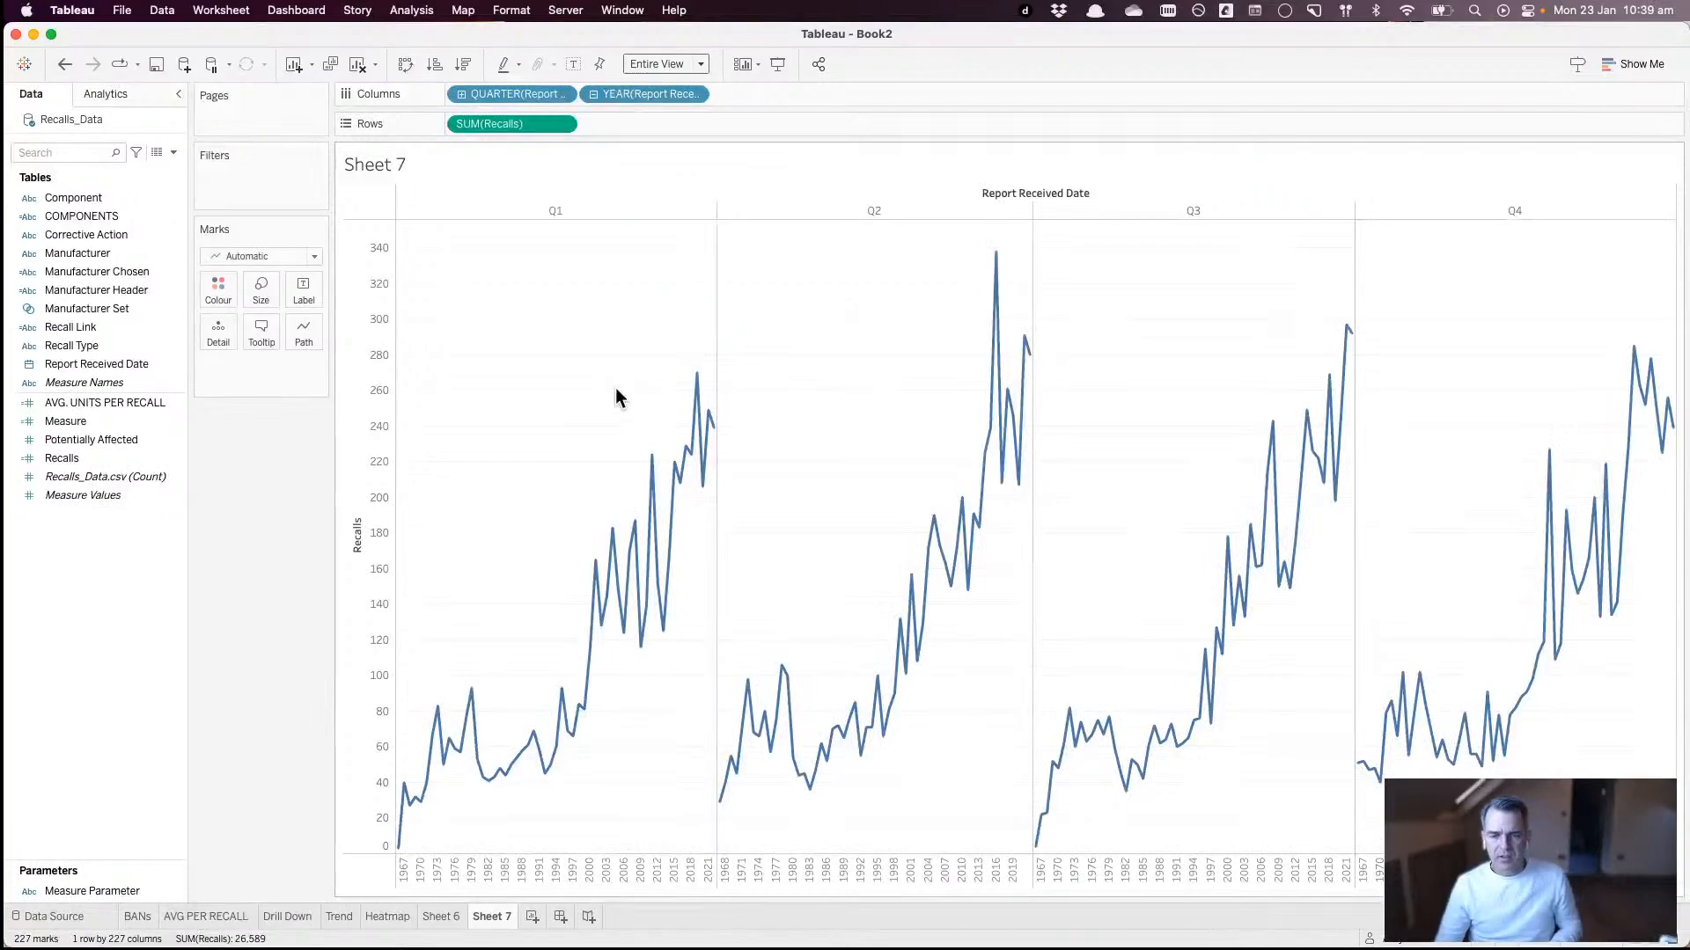
# - Add an average line per pane to the Recalls chart and change the date grouping from quarter to month
pyautogui.click(132, 95)
pyautogui.moveTo(103, 162); pyautogui.dragTo(569, 221)
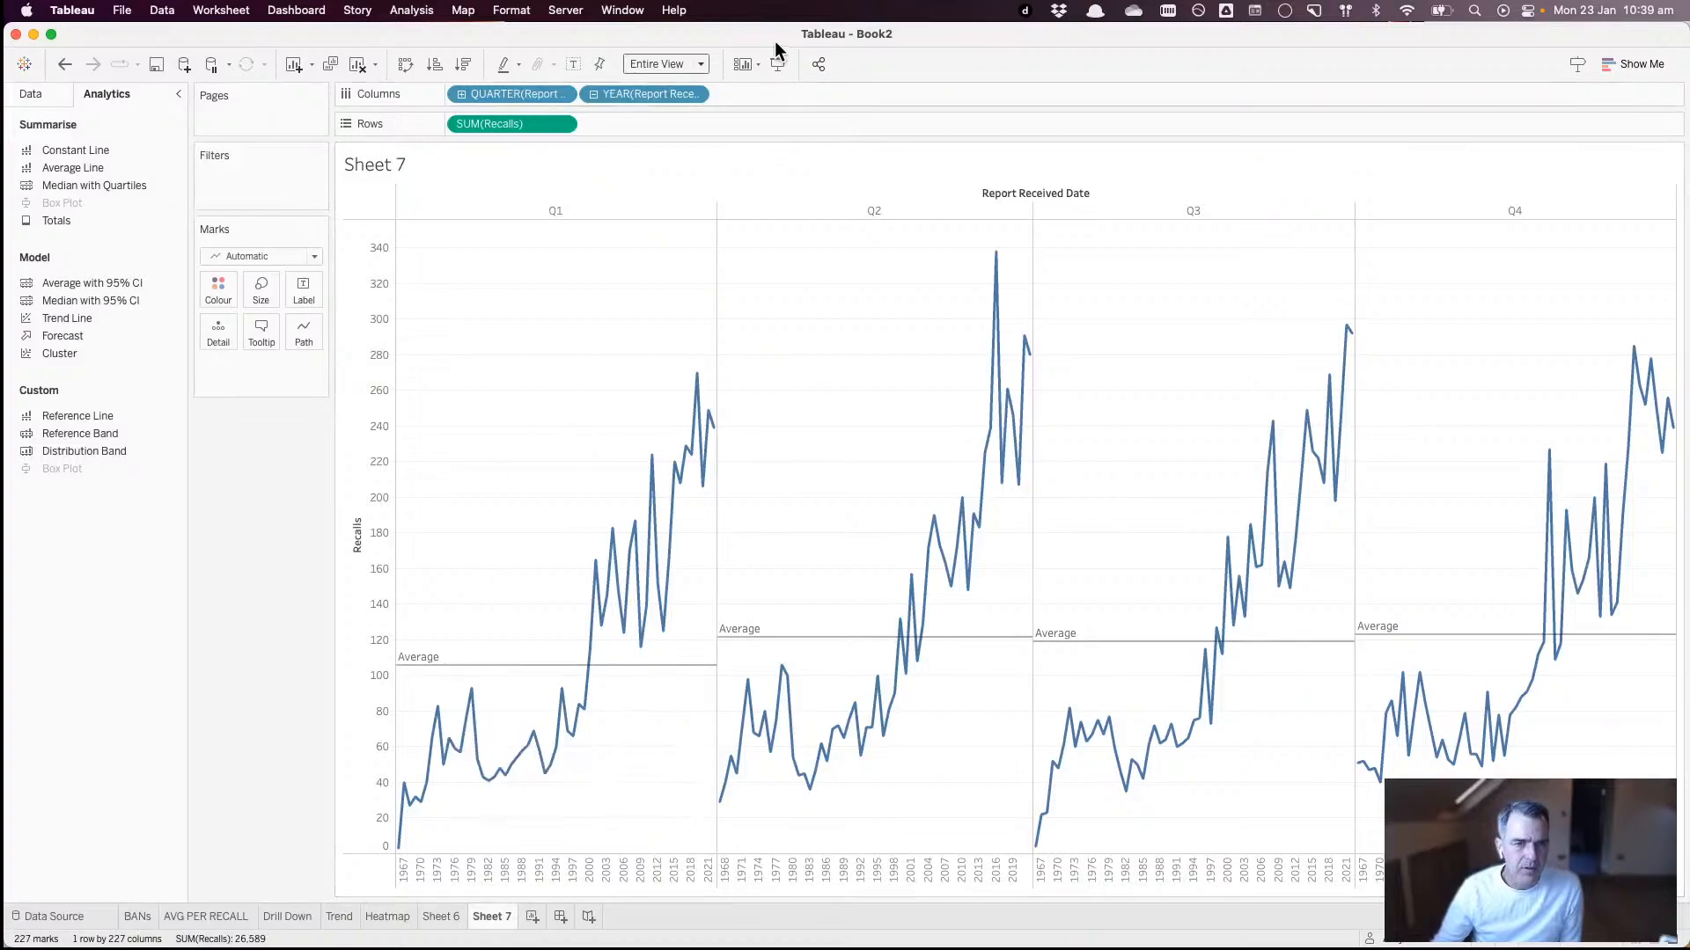
pyautogui.click(563, 95)
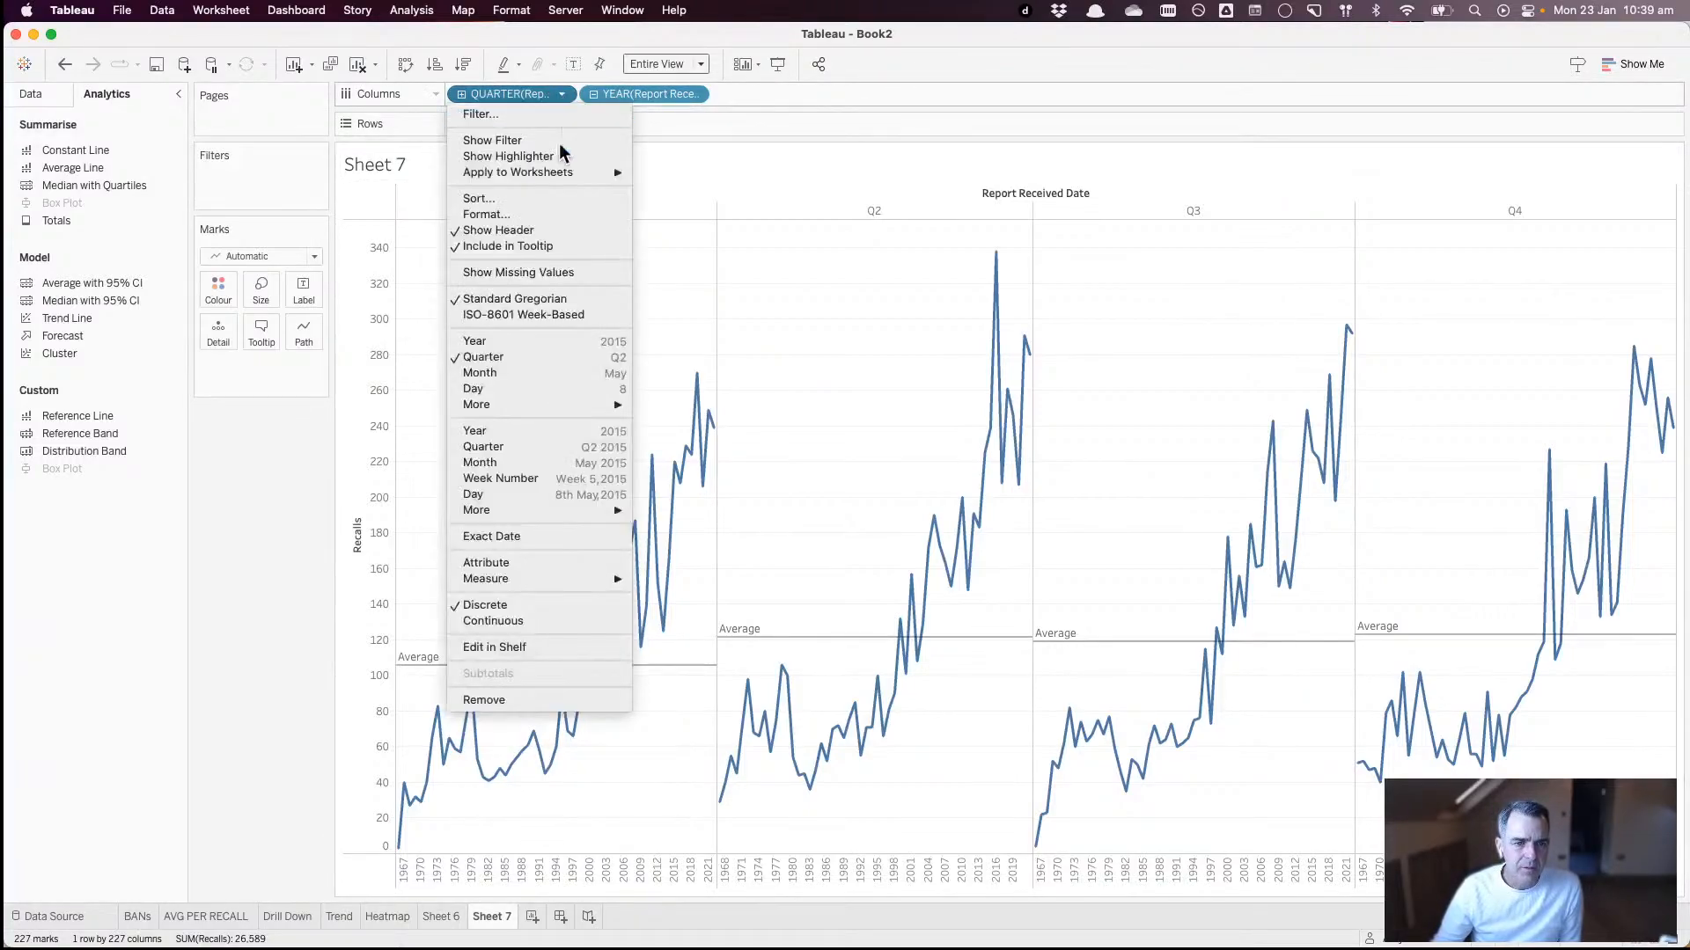
pyautogui.click(551, 377)
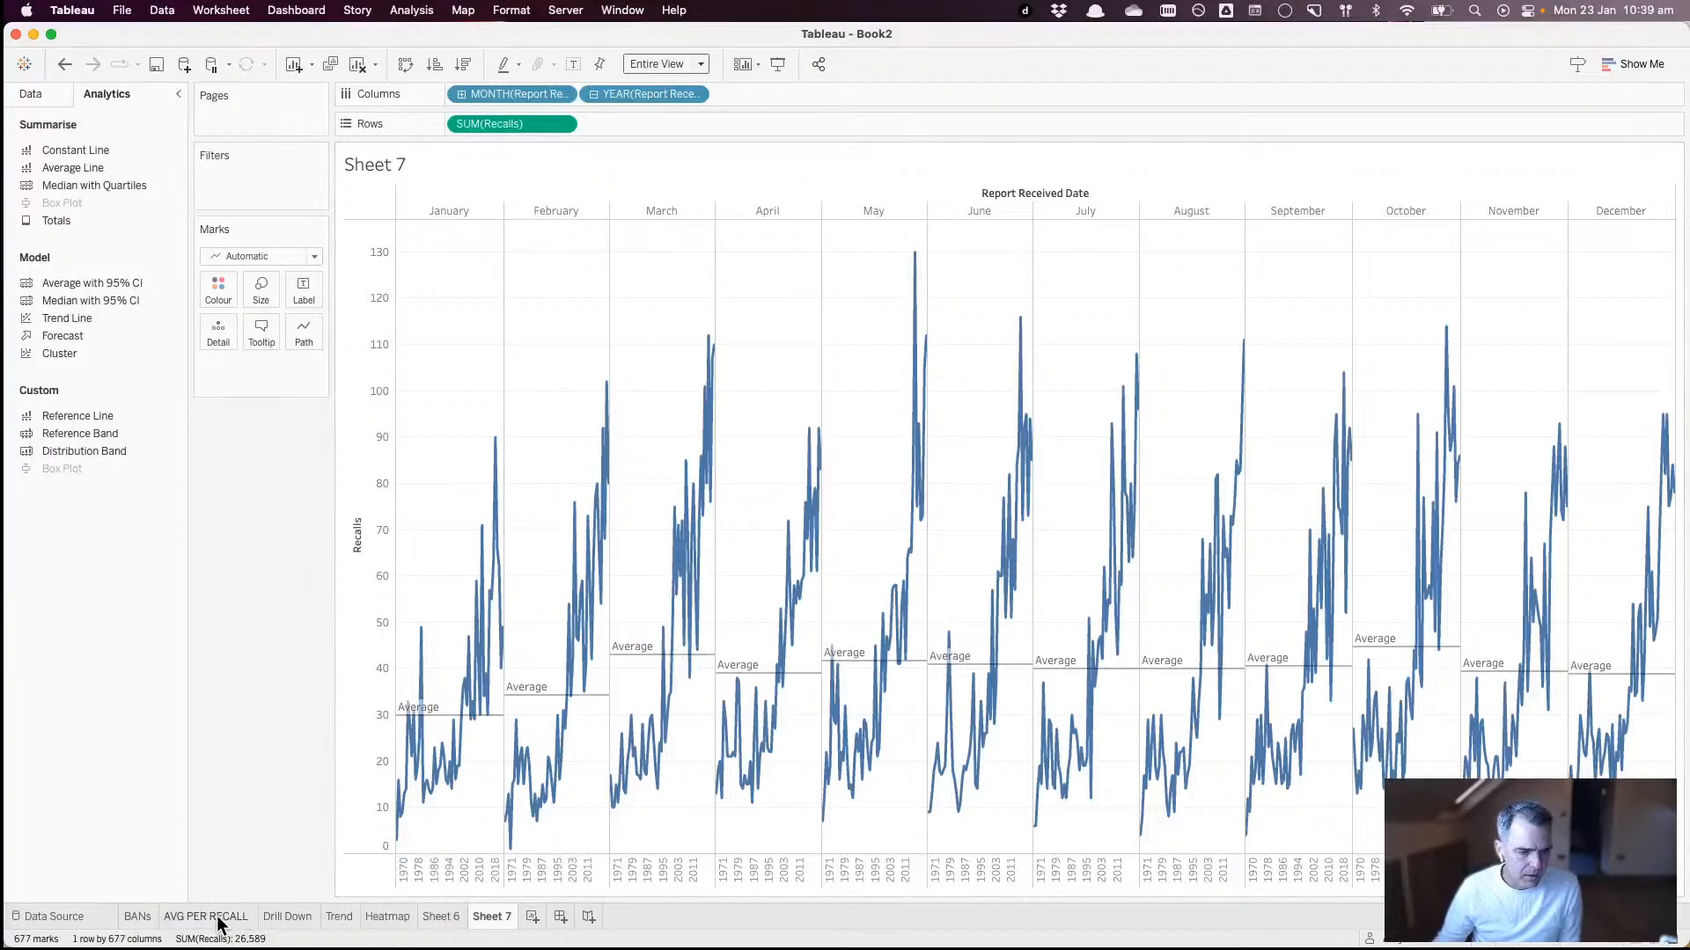
# - Open the Drill Down worksheet and show its data fields
pyautogui.click(296, 917)
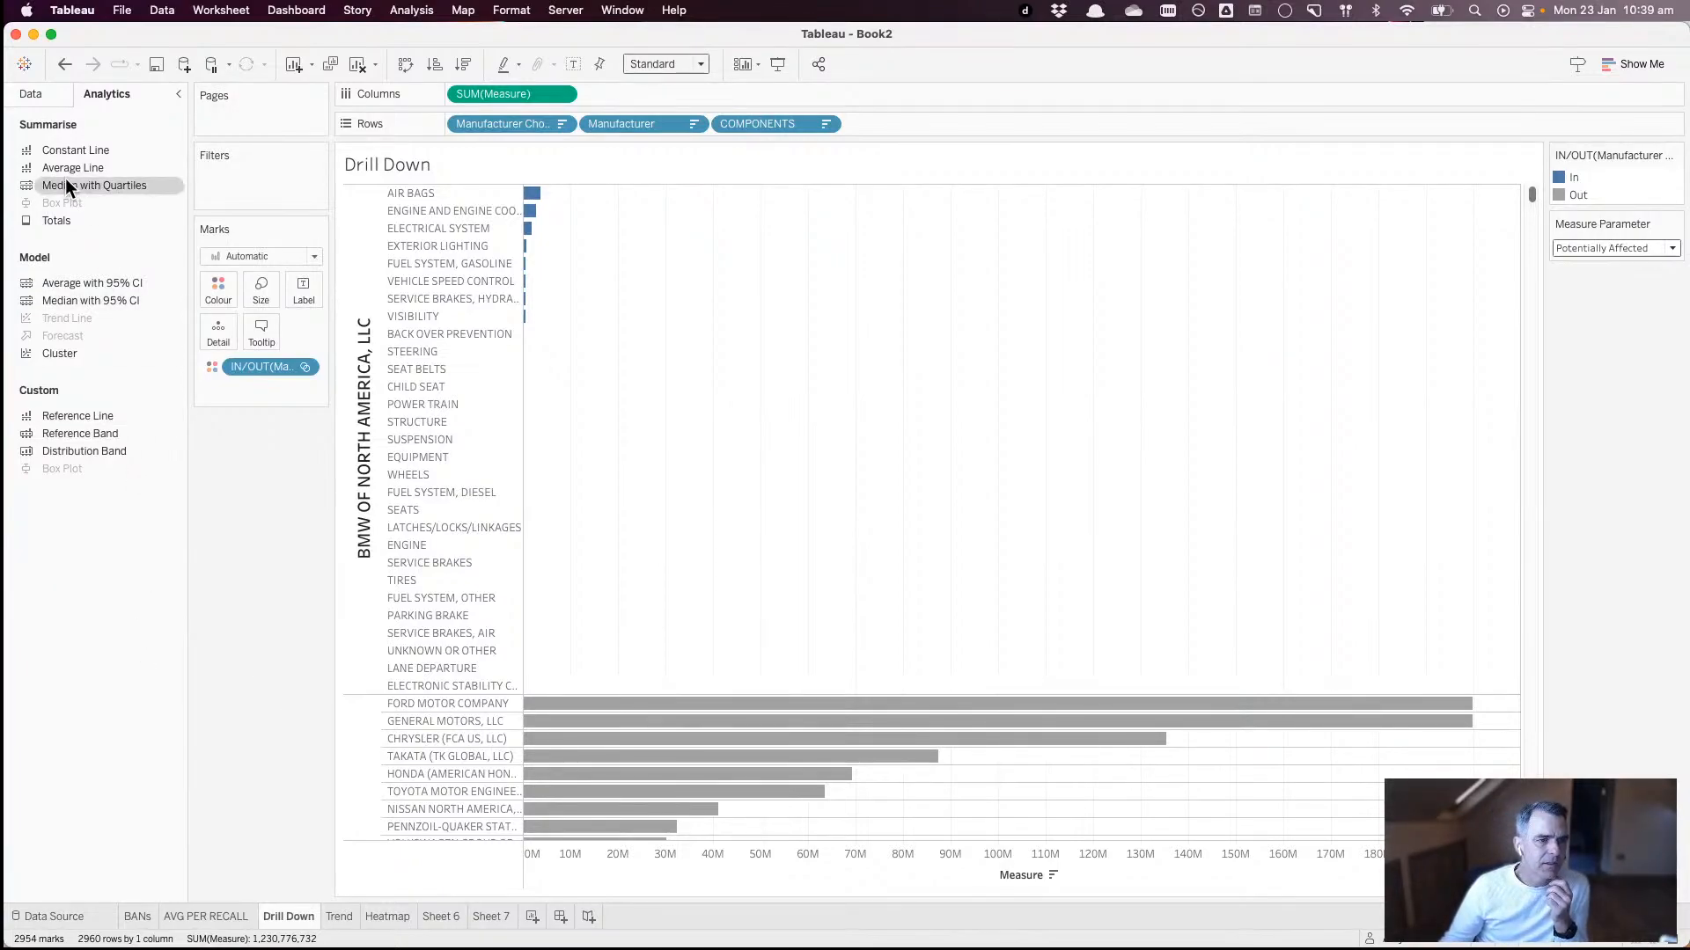
pyautogui.click(31, 94)
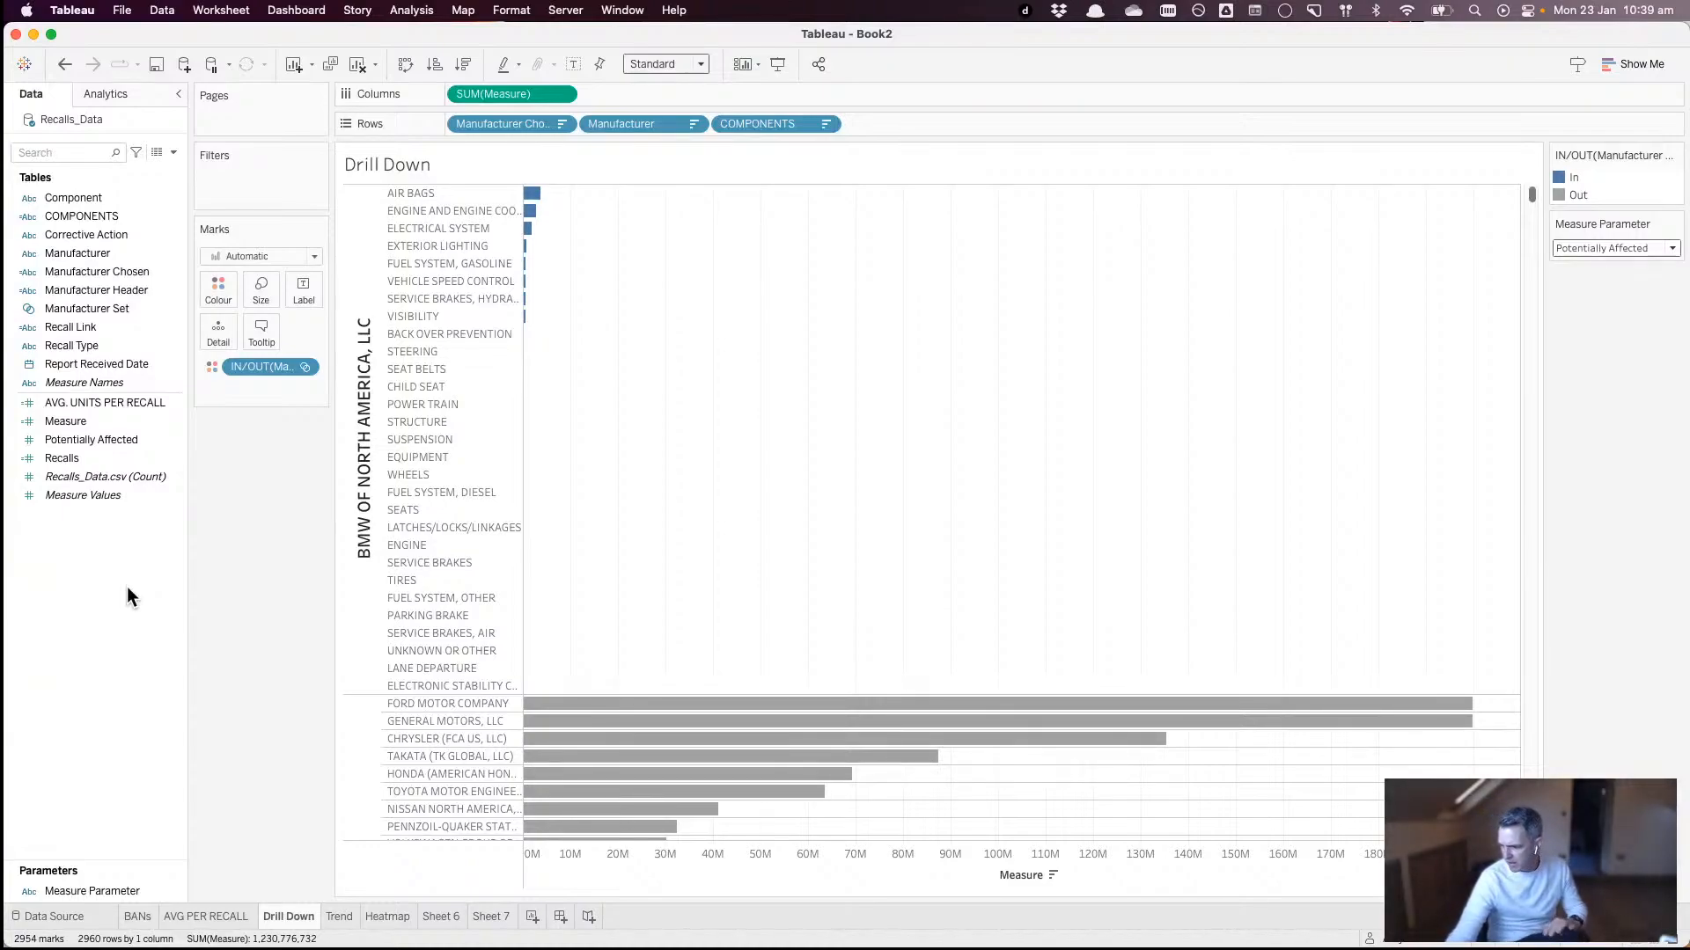
pyautogui.rightClick(110, 761)
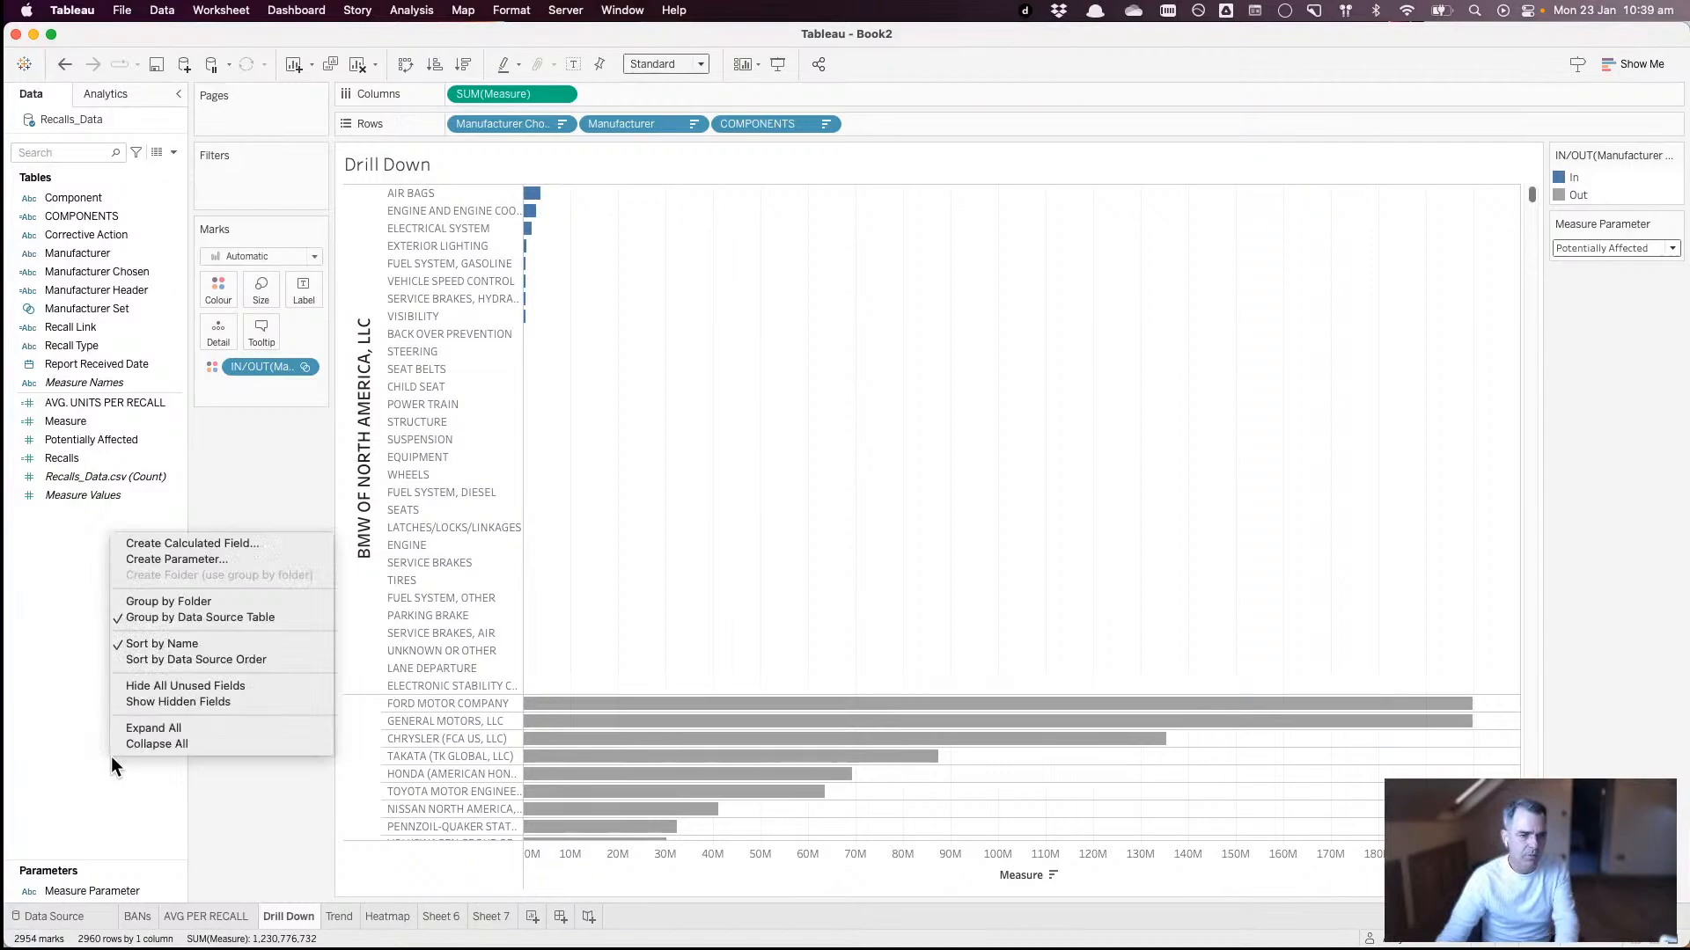
pyautogui.click(246, 558)
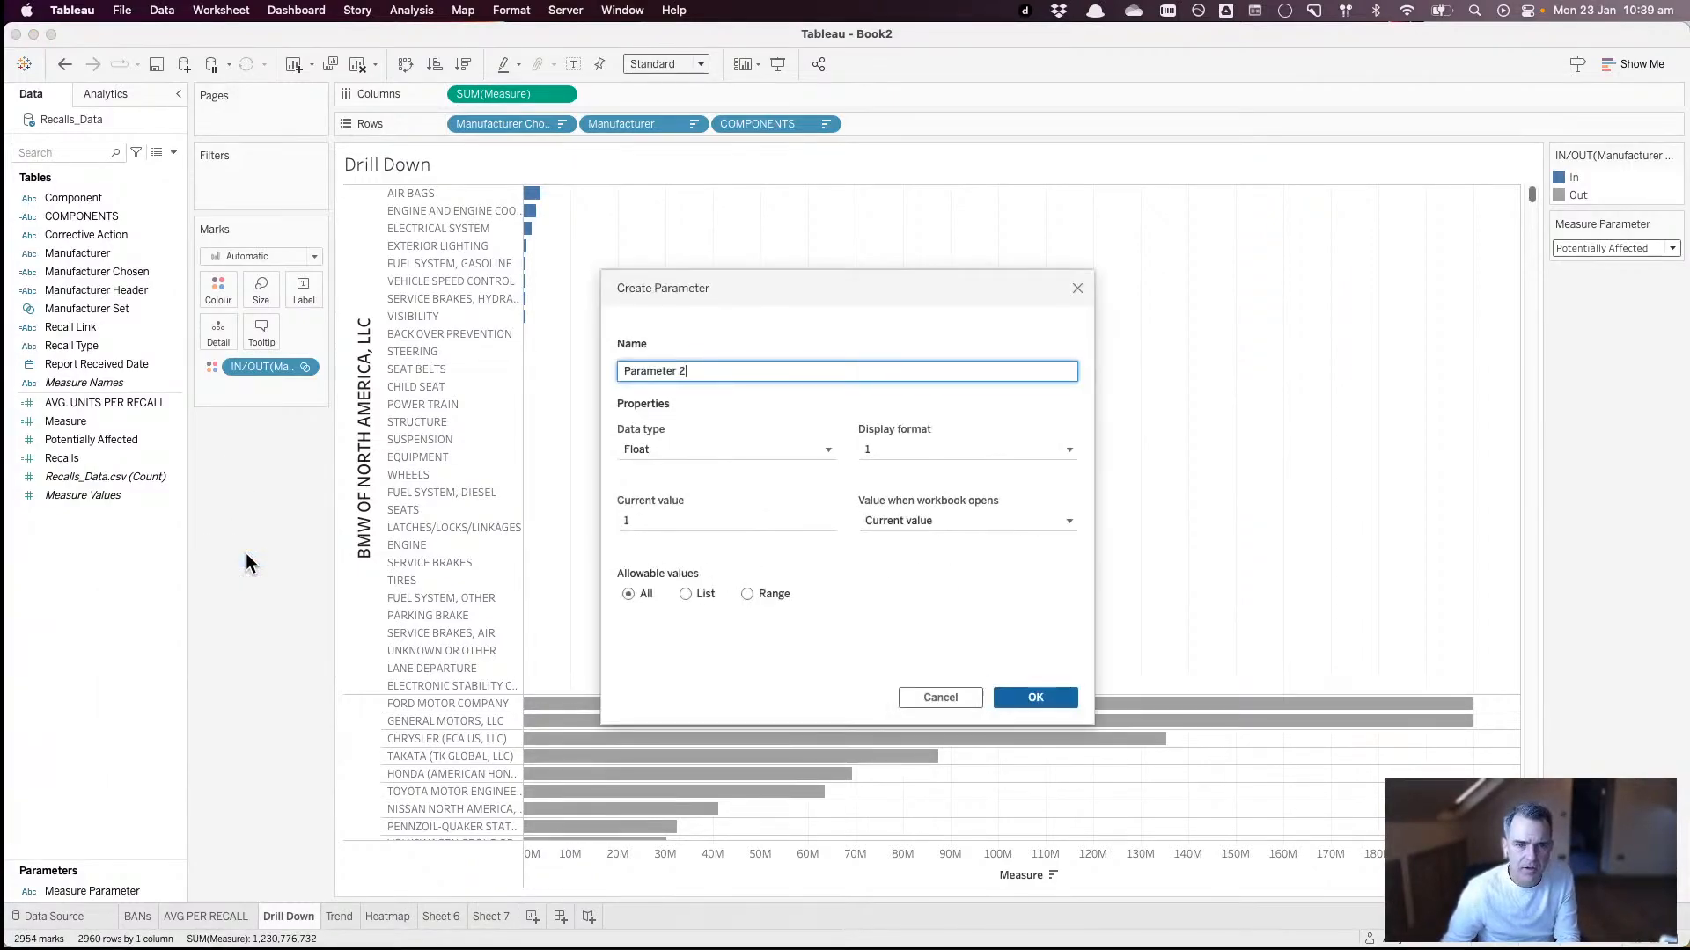
pyautogui.press('super+a')
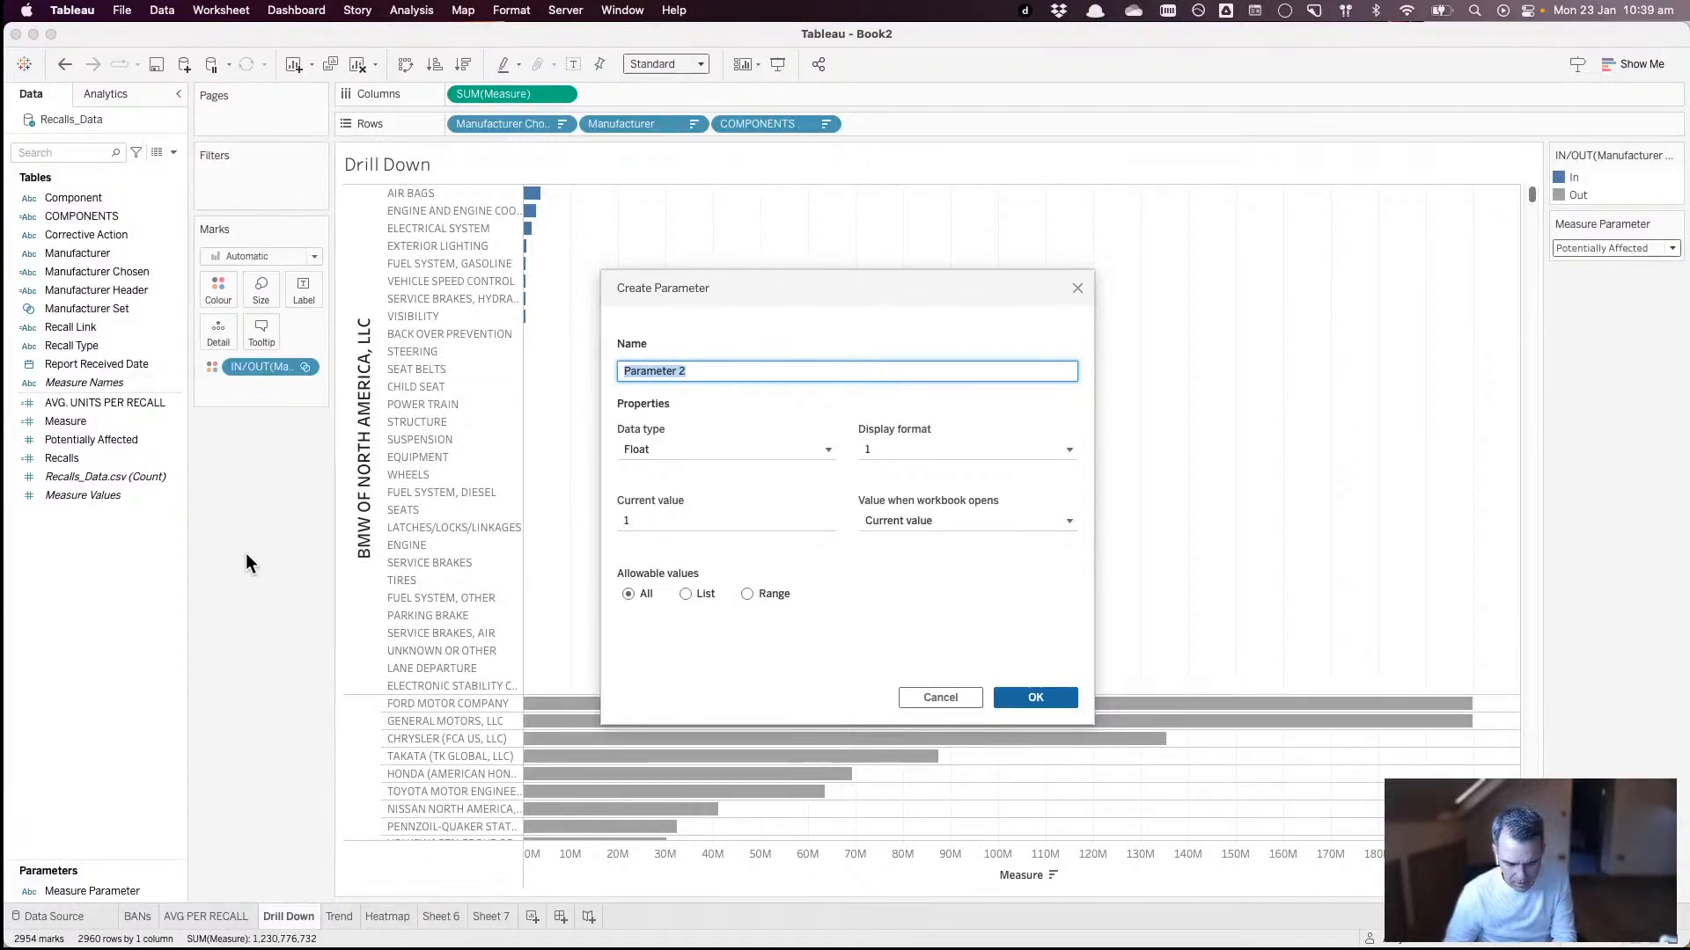
pyautogui.write('Drill Down')
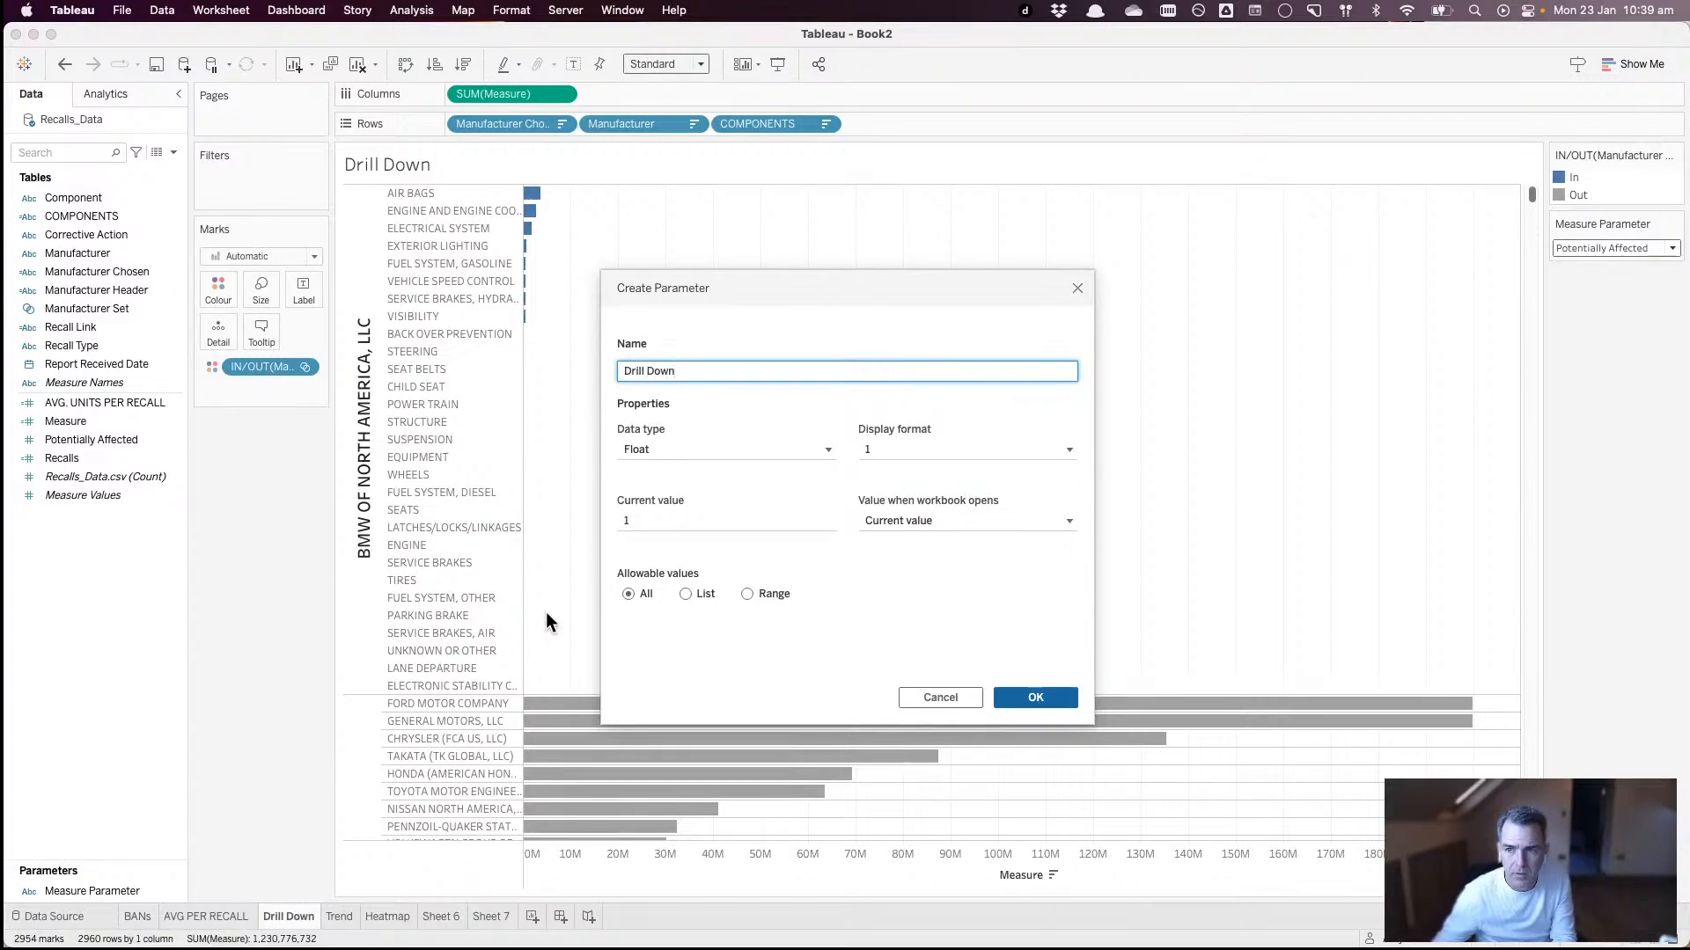
pyautogui.click(685, 593)
pyautogui.click(678, 649)
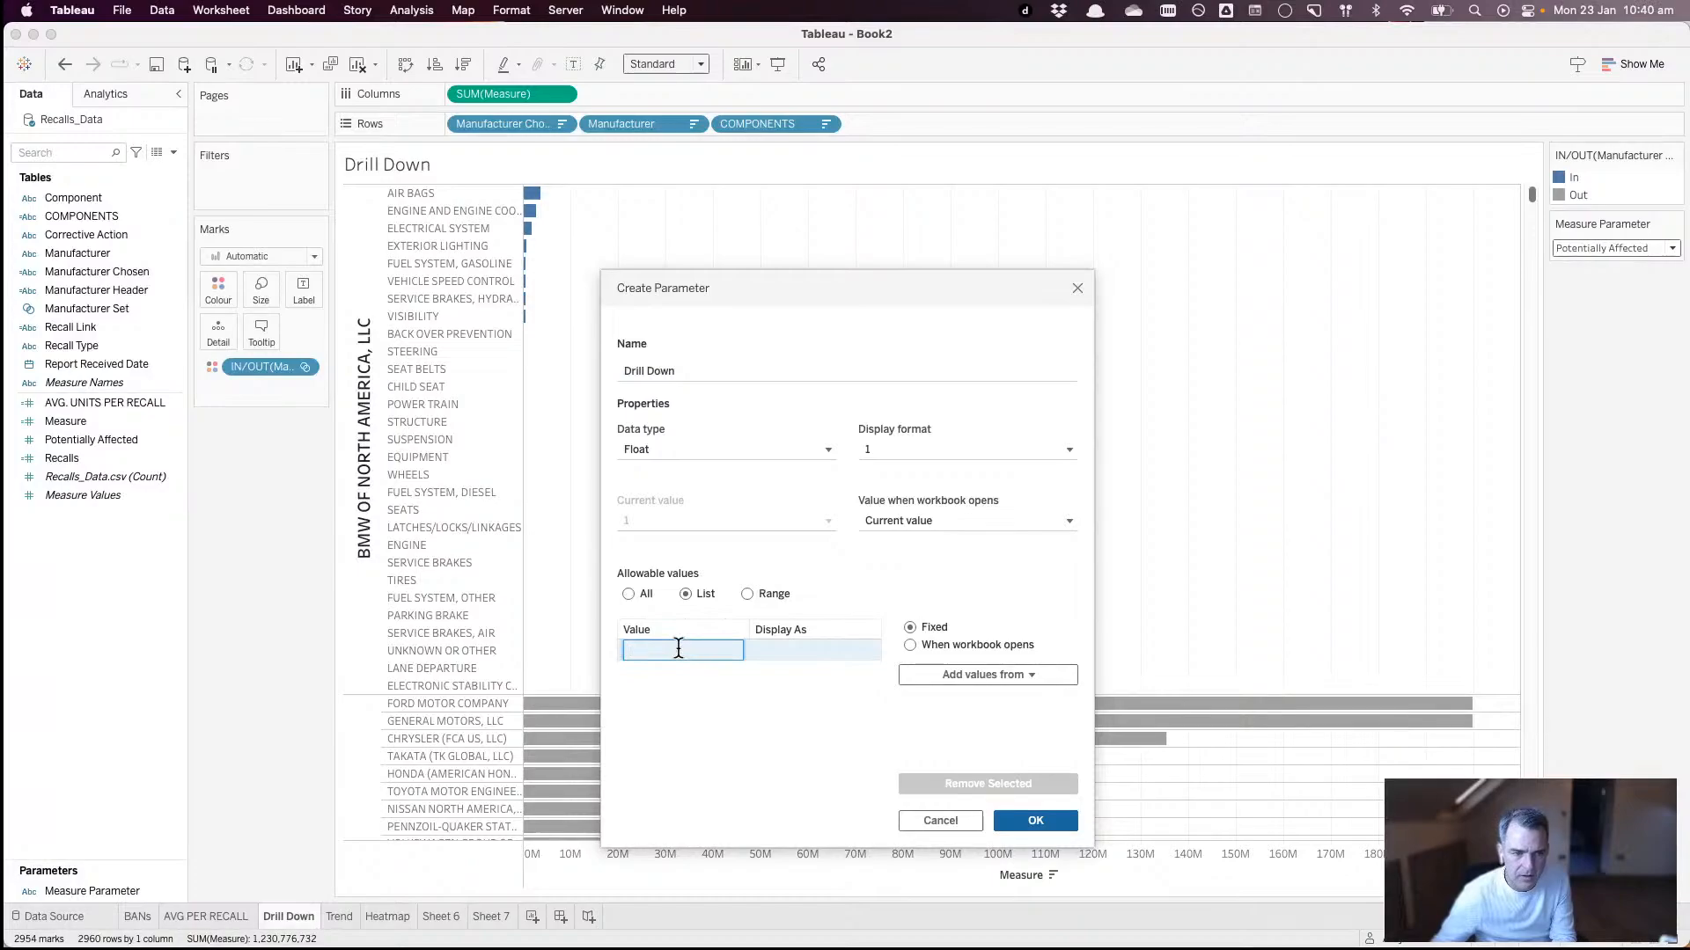
pyautogui.write('Man')
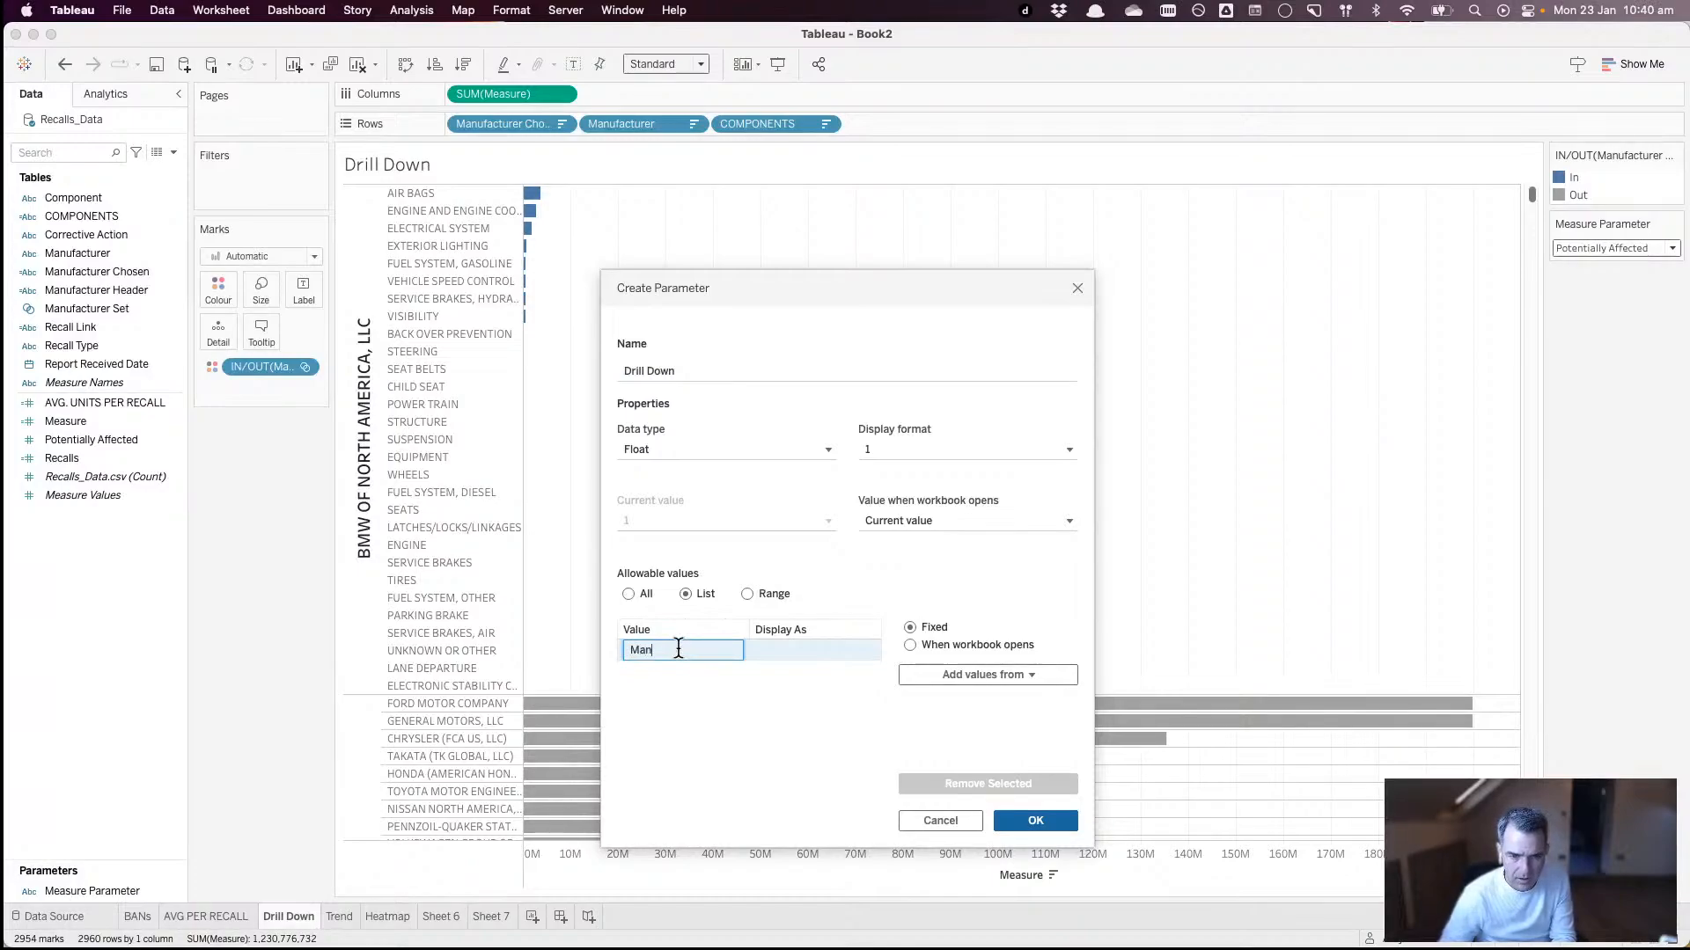
pyautogui.write('ufacture')
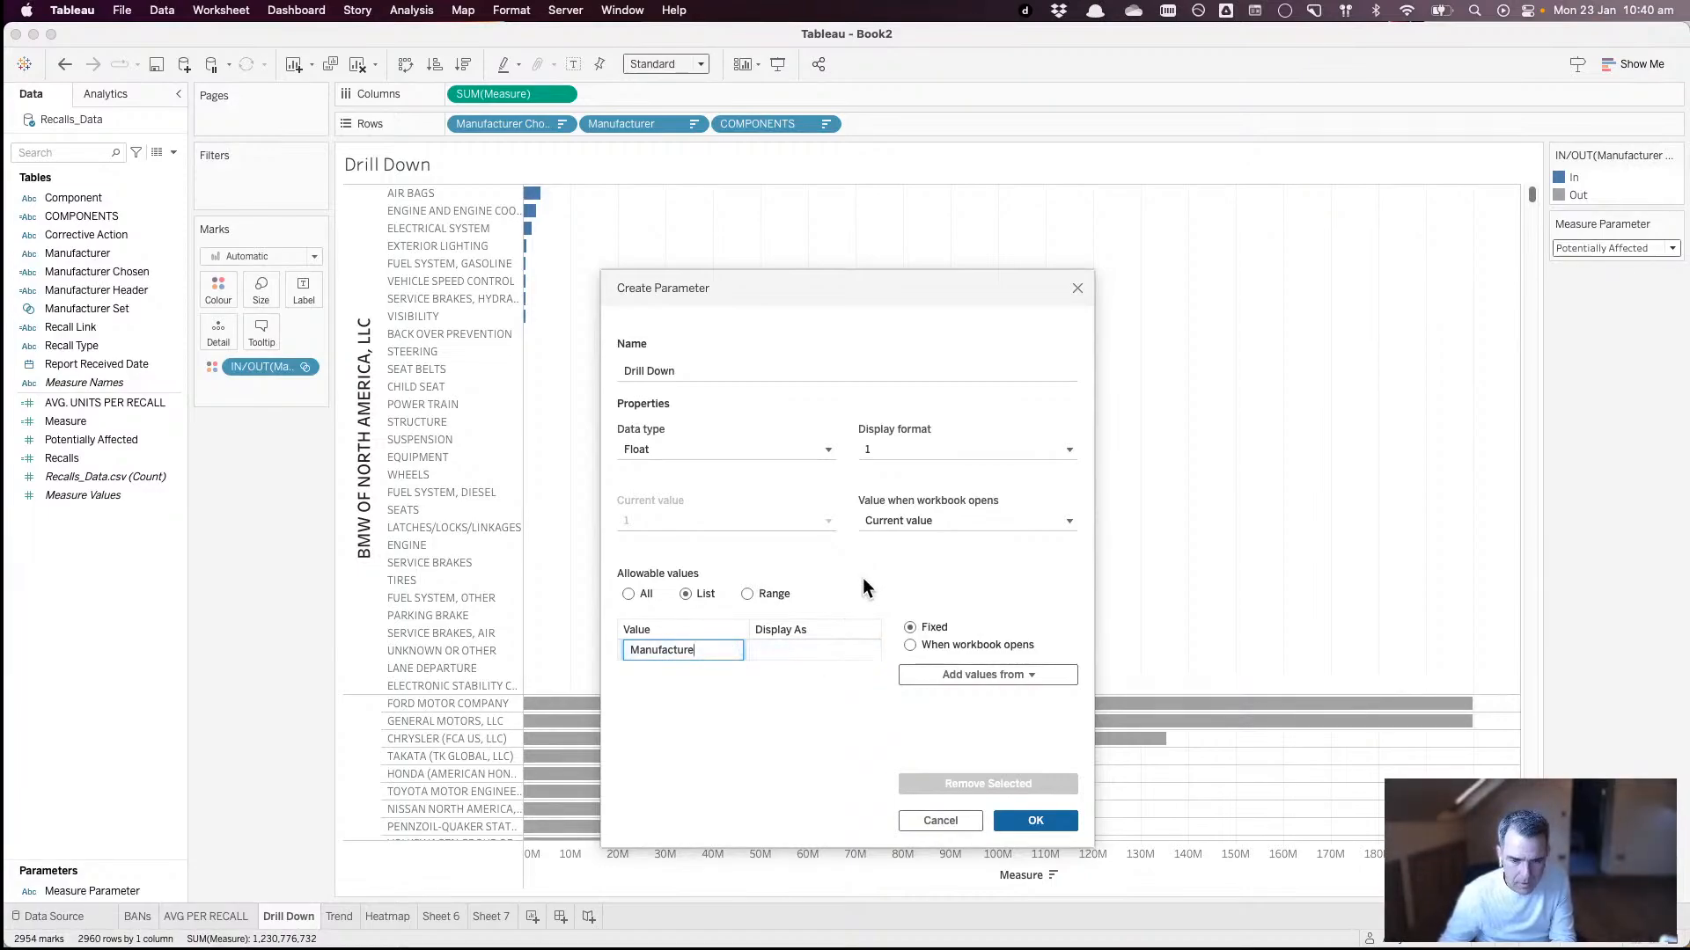
pyautogui.write('r -> ')
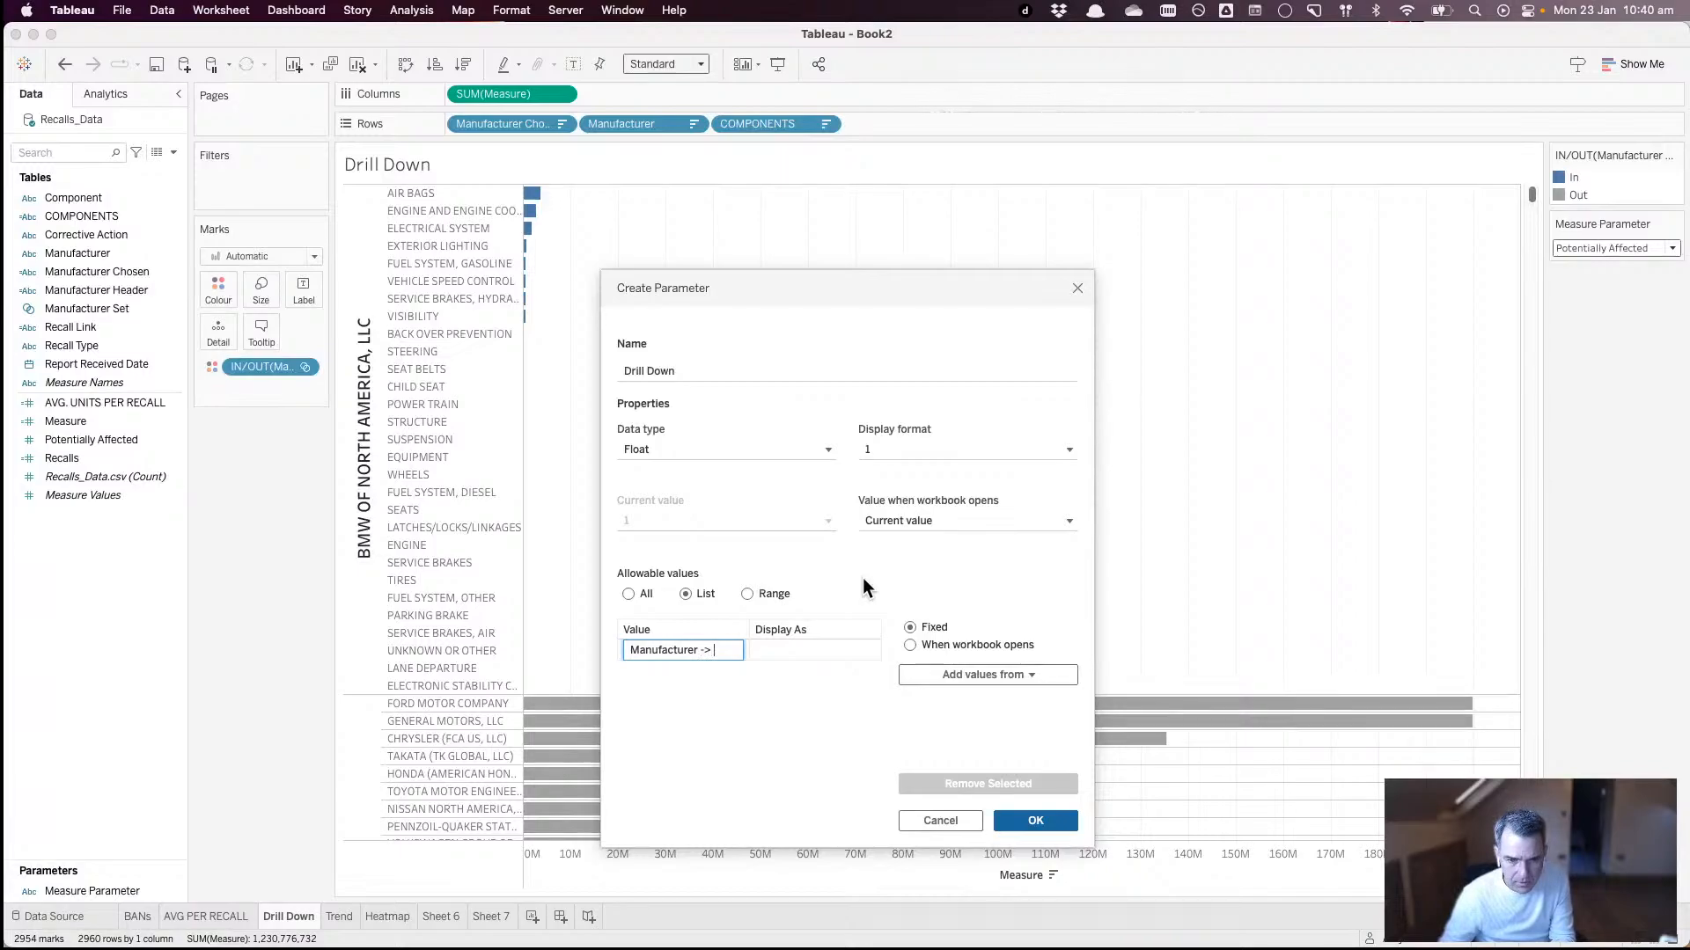
pyautogui.write('Comp')
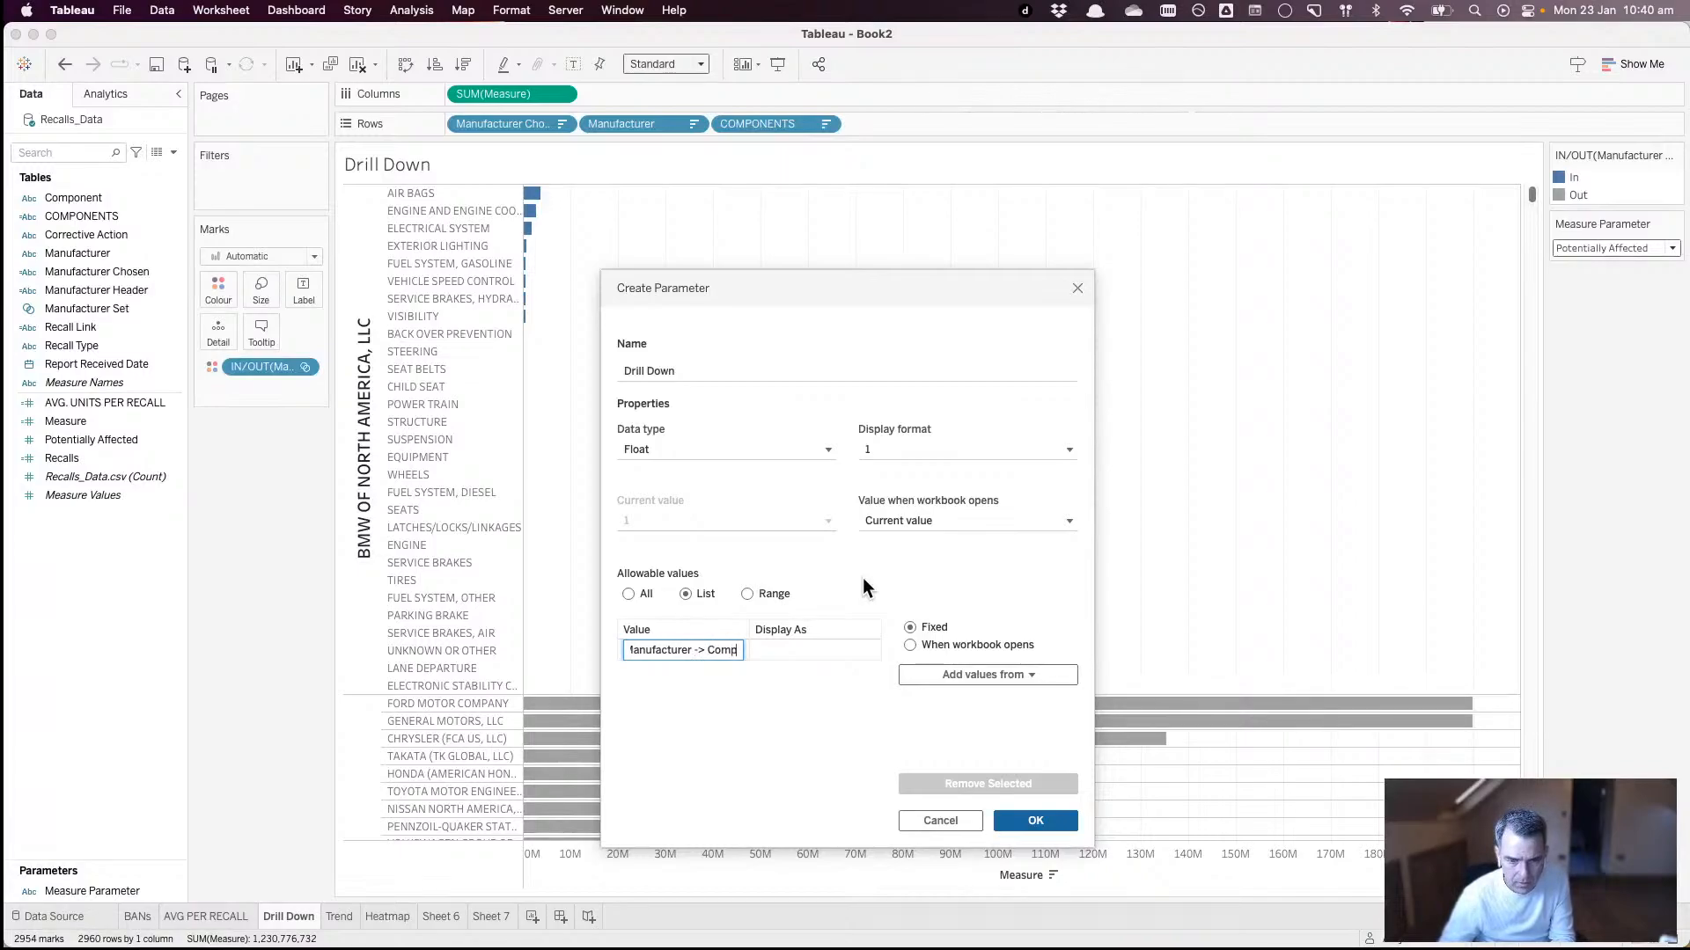
pyautogui.write('n')
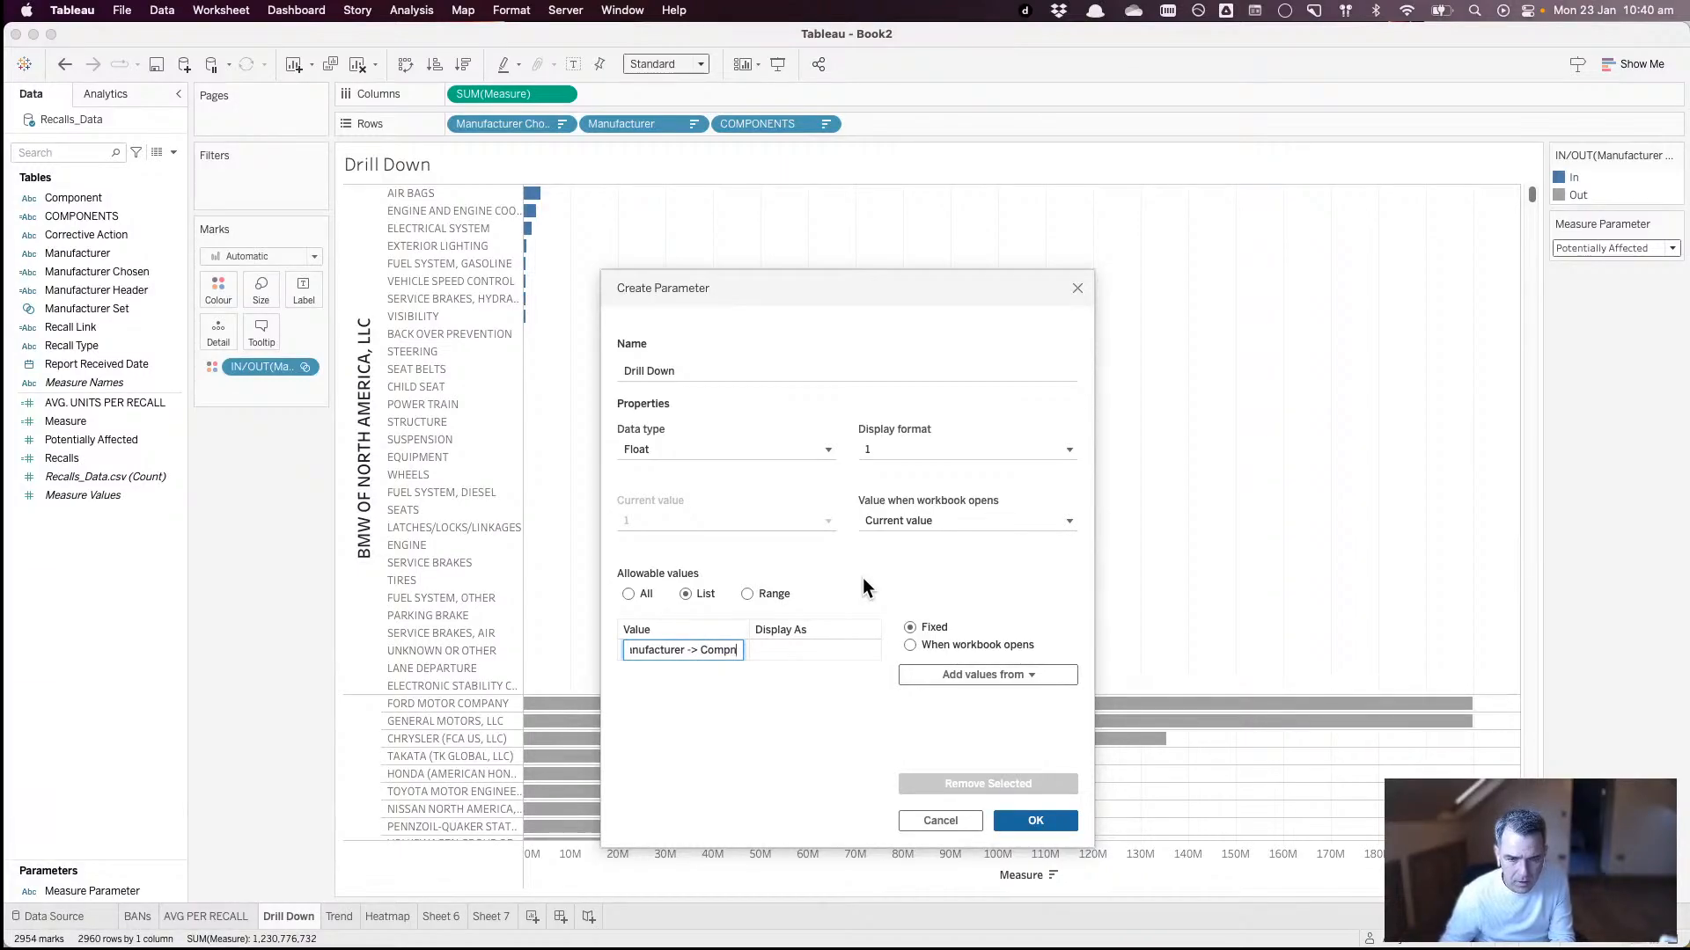
pyautogui.press('BackSpace')
pyautogui.write('onent')
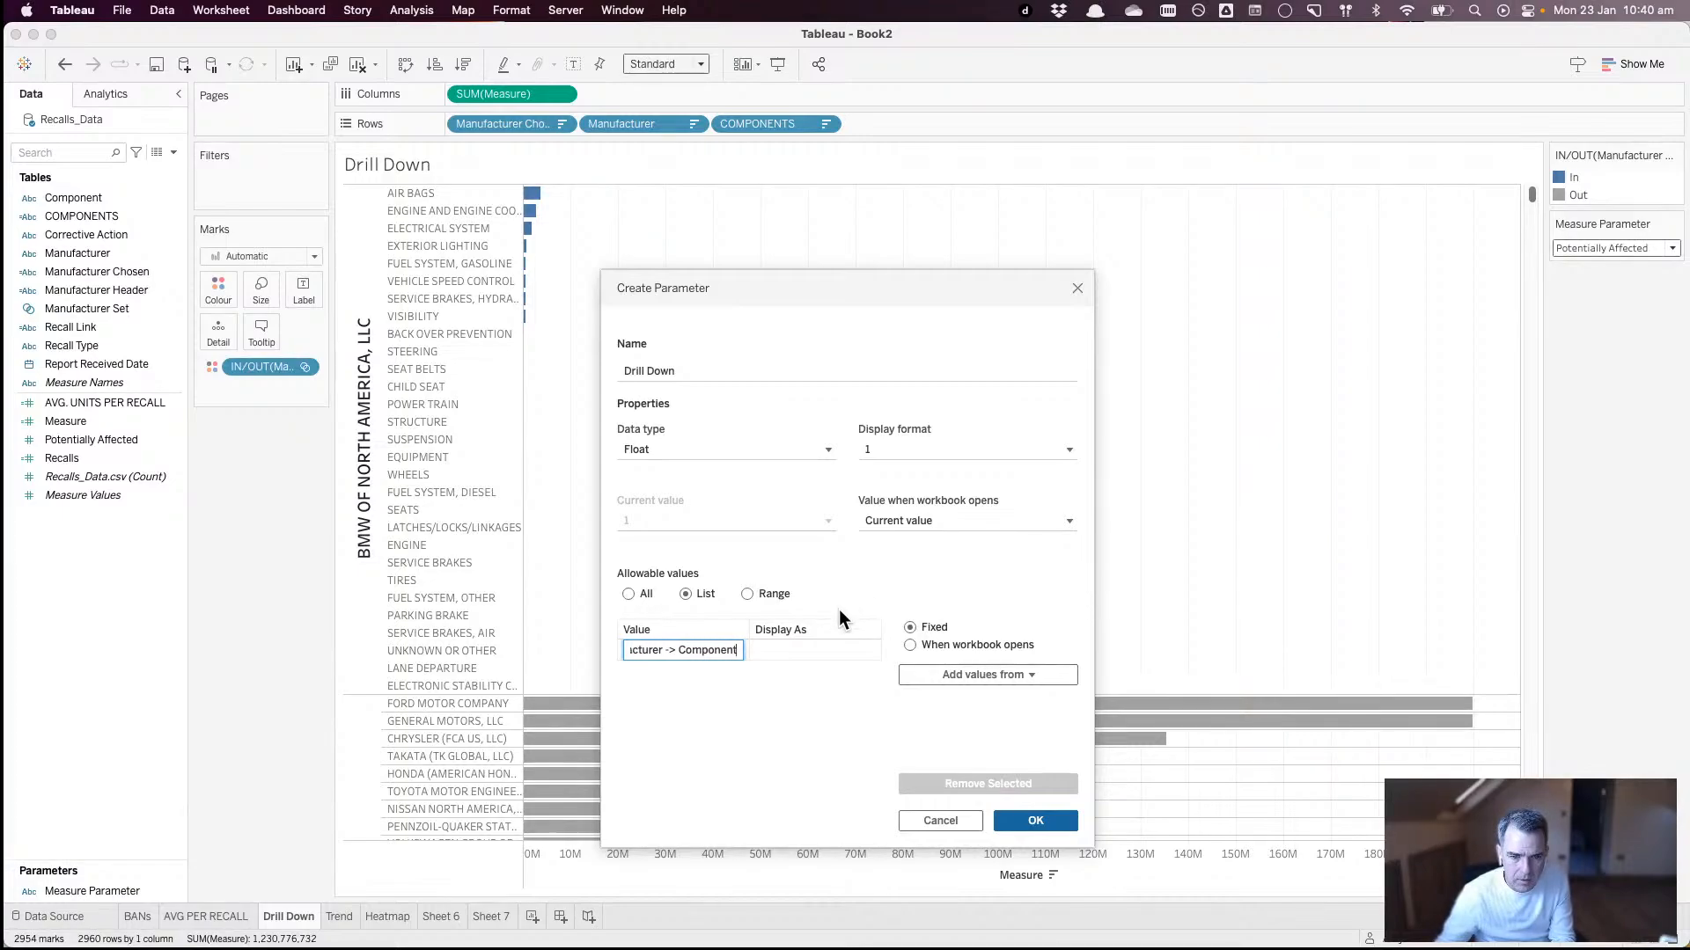
pyautogui.press('BackSpace')
pyautogui.press('BackSpace')
pyautogui.press('BackSpace')
pyautogui.press('BackSpace')
pyautogui.press('BackSpace')
pyautogui.press('BackSpace')
pyautogui.press('BackSpace')
pyautogui.press('BackSpace')
pyautogui.press('BackSpace')
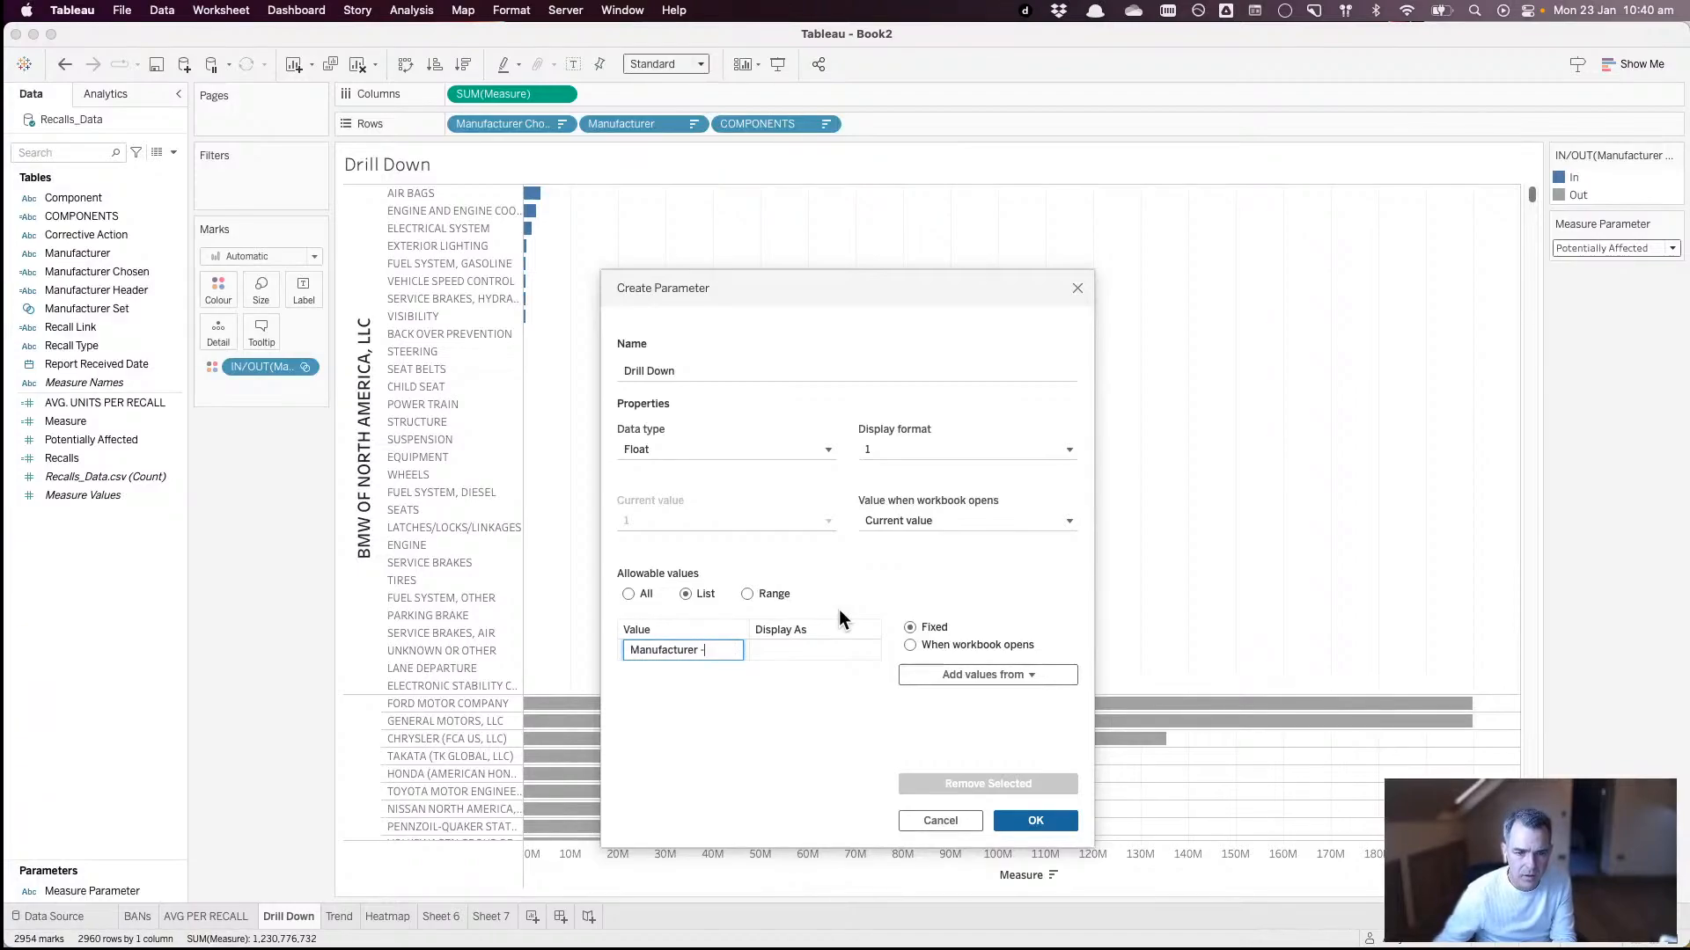
pyautogui.press('BackSpace')
pyautogui.press('BackSpace')
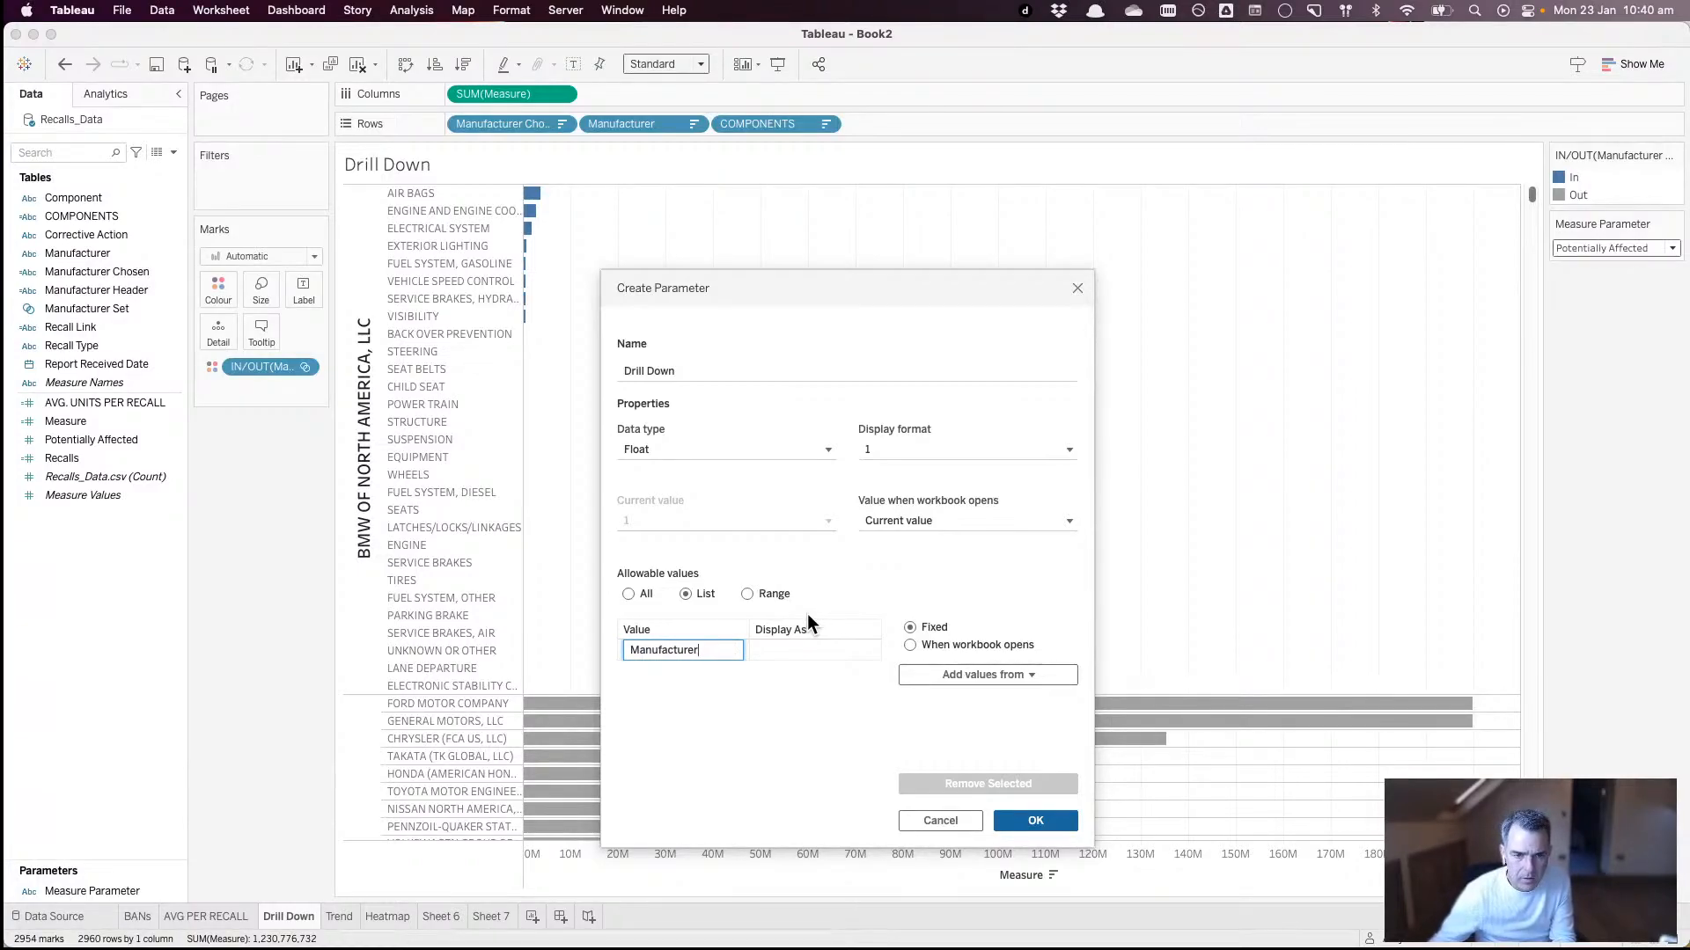
pyautogui.click(701, 370)
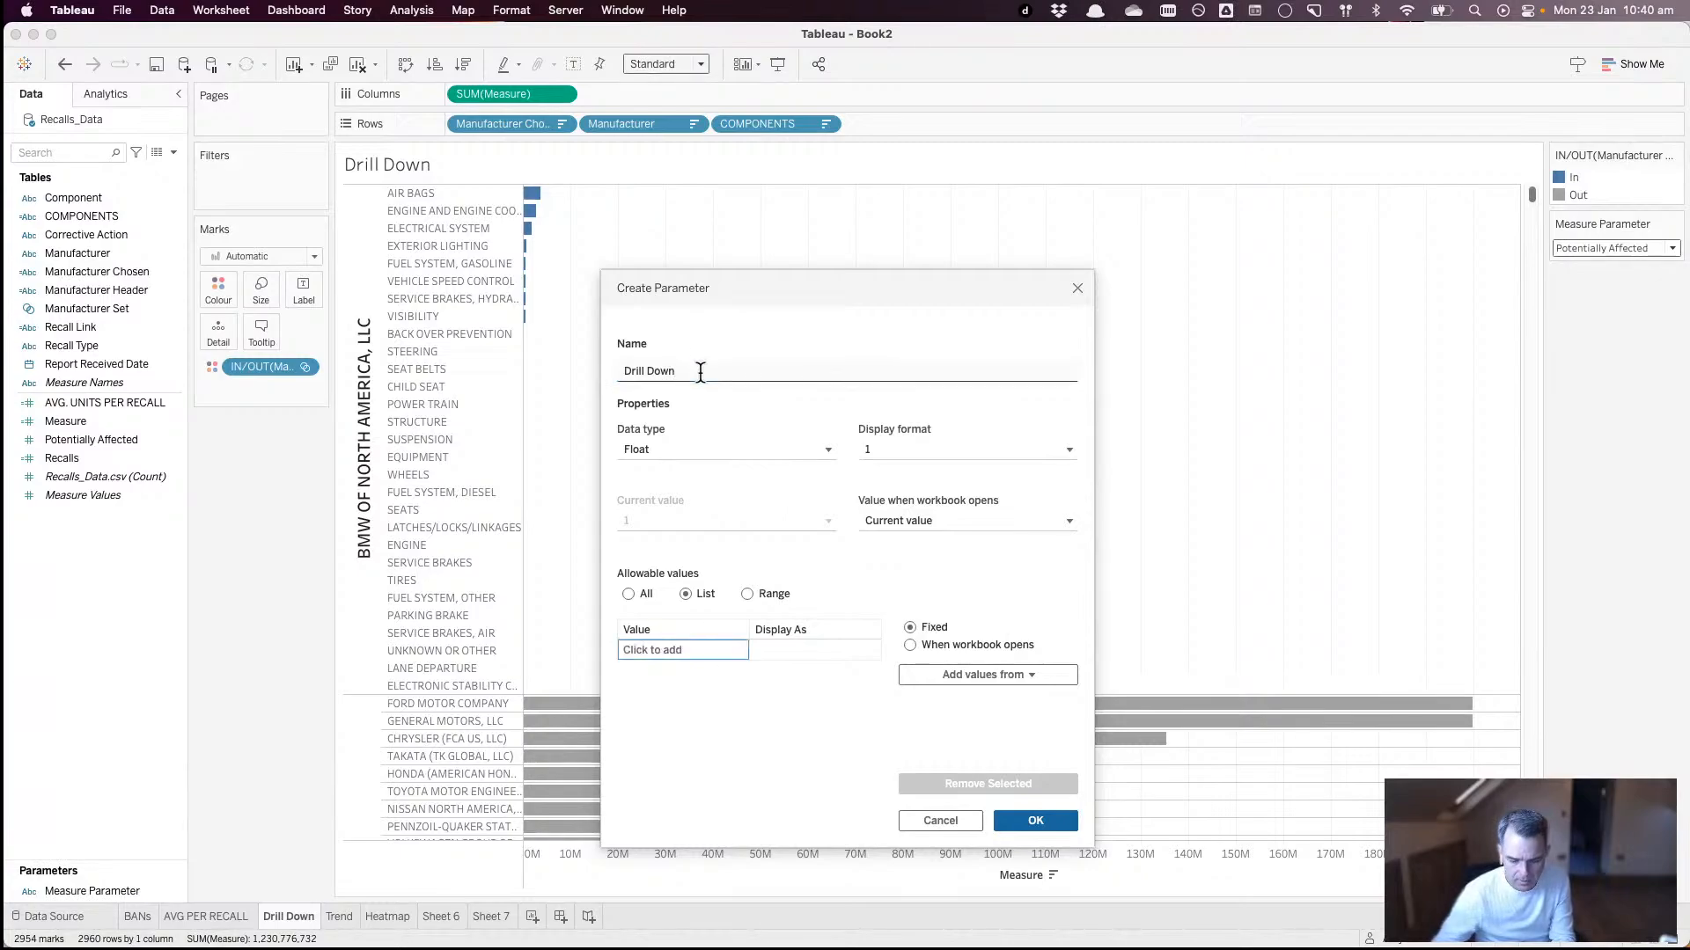
pyautogui.click(701, 370)
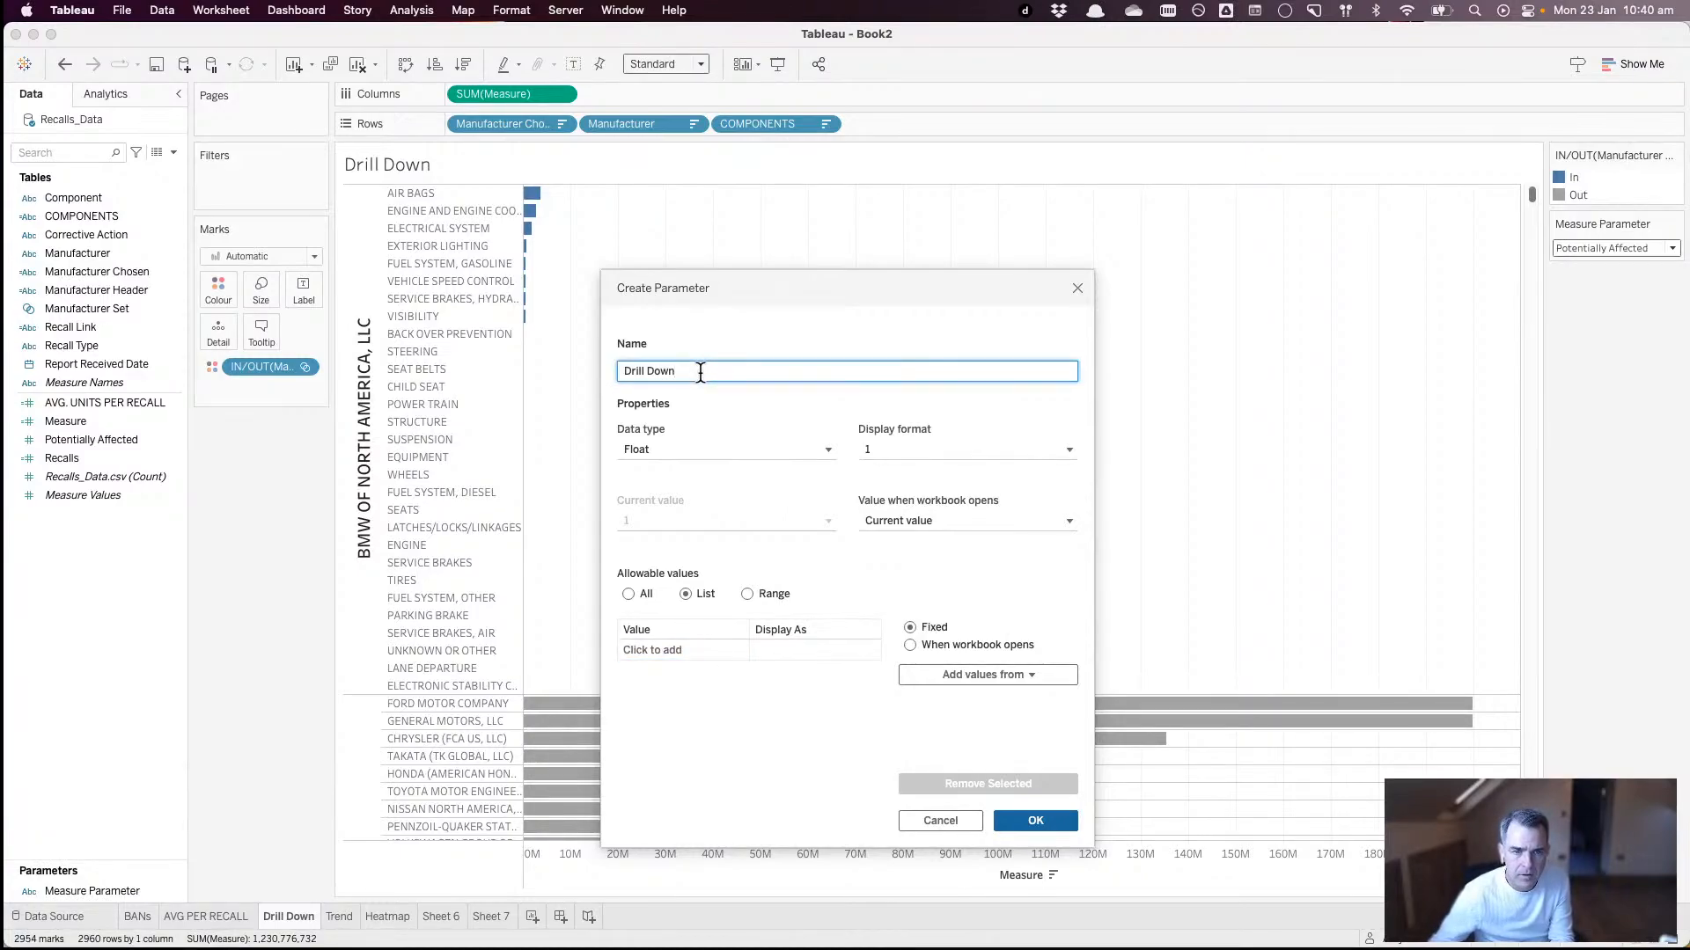
pyautogui.write('B')
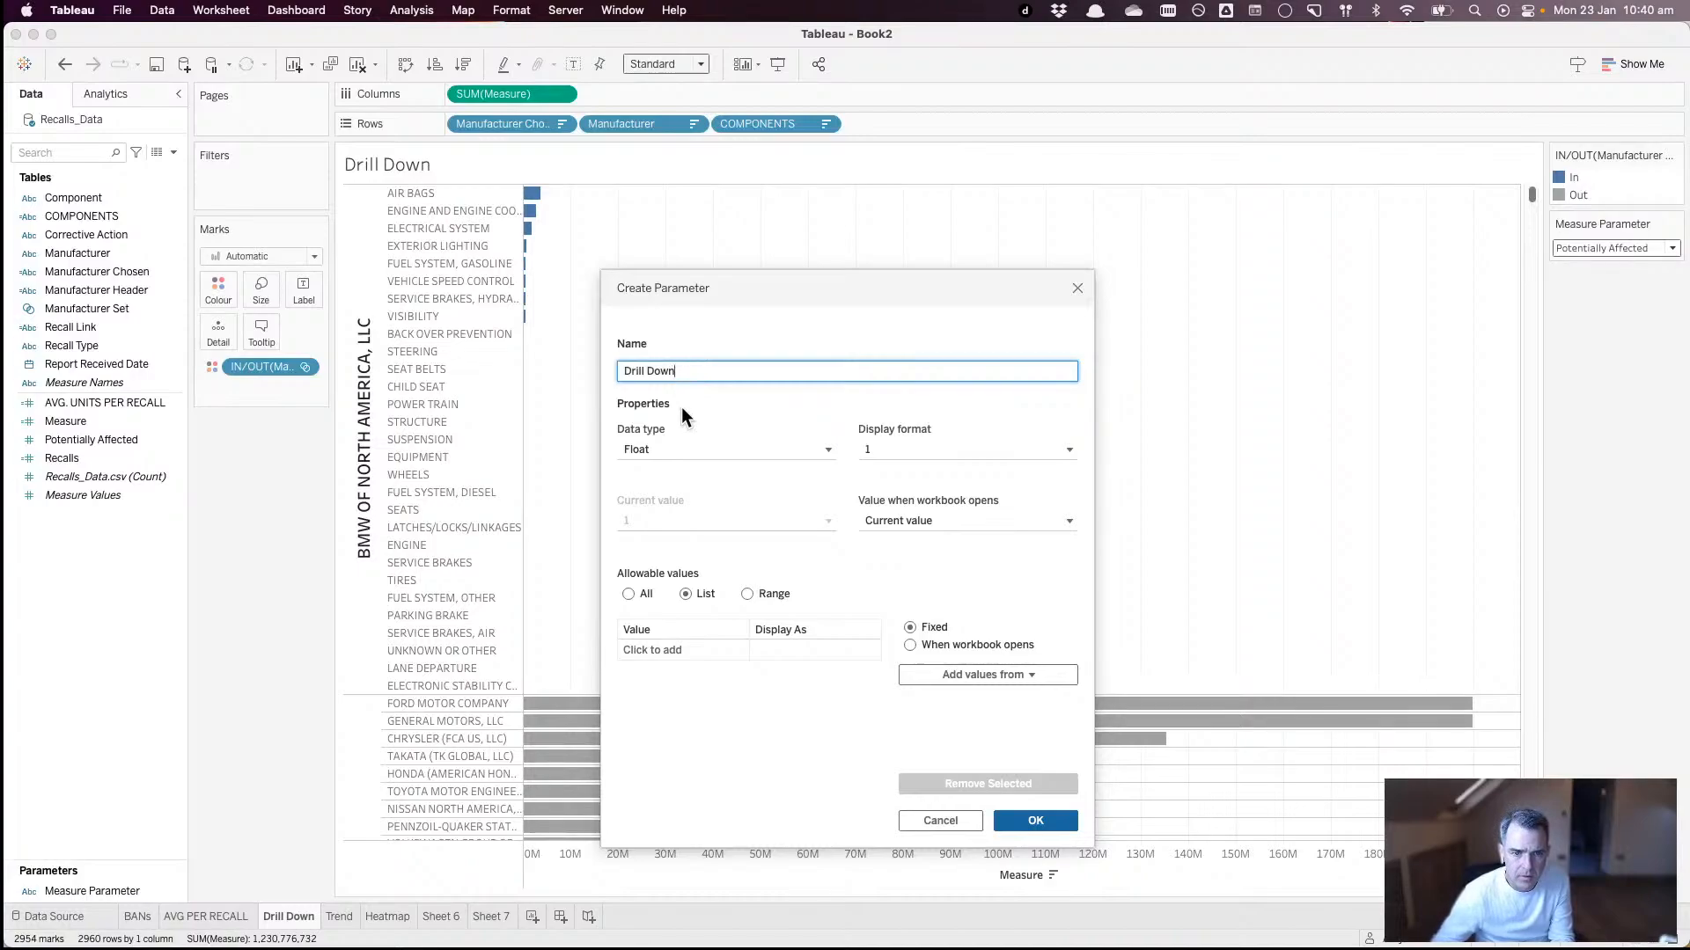
pyautogui.write('By')
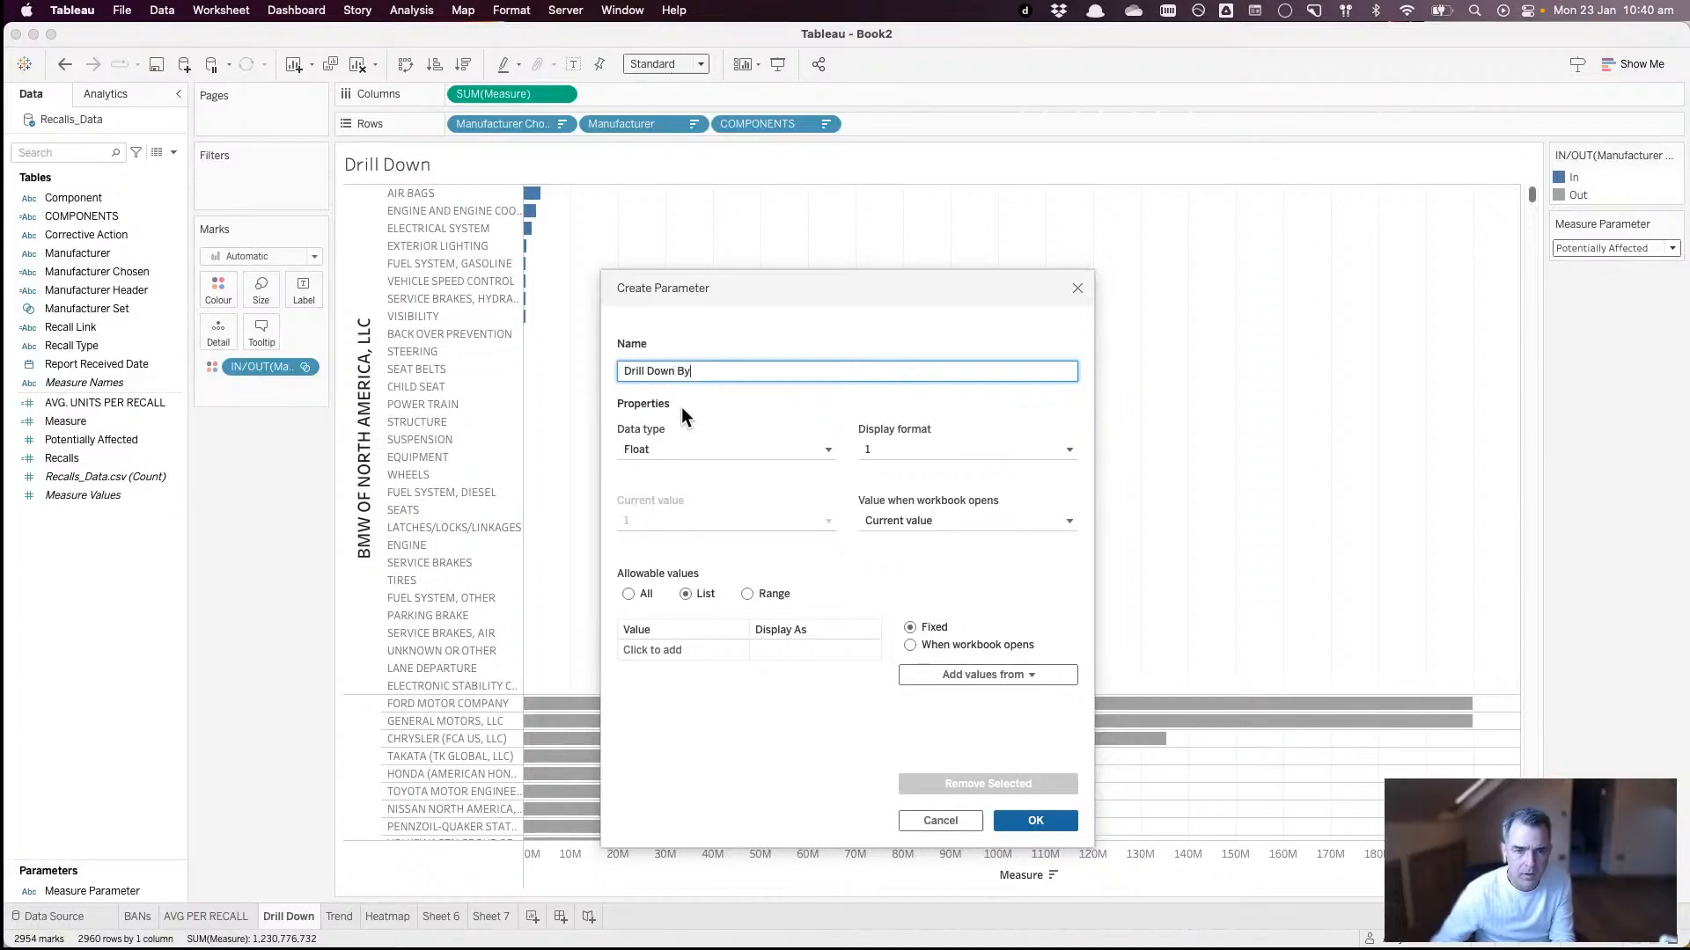
pyautogui.click(664, 650)
pyautogui.write('Manu')
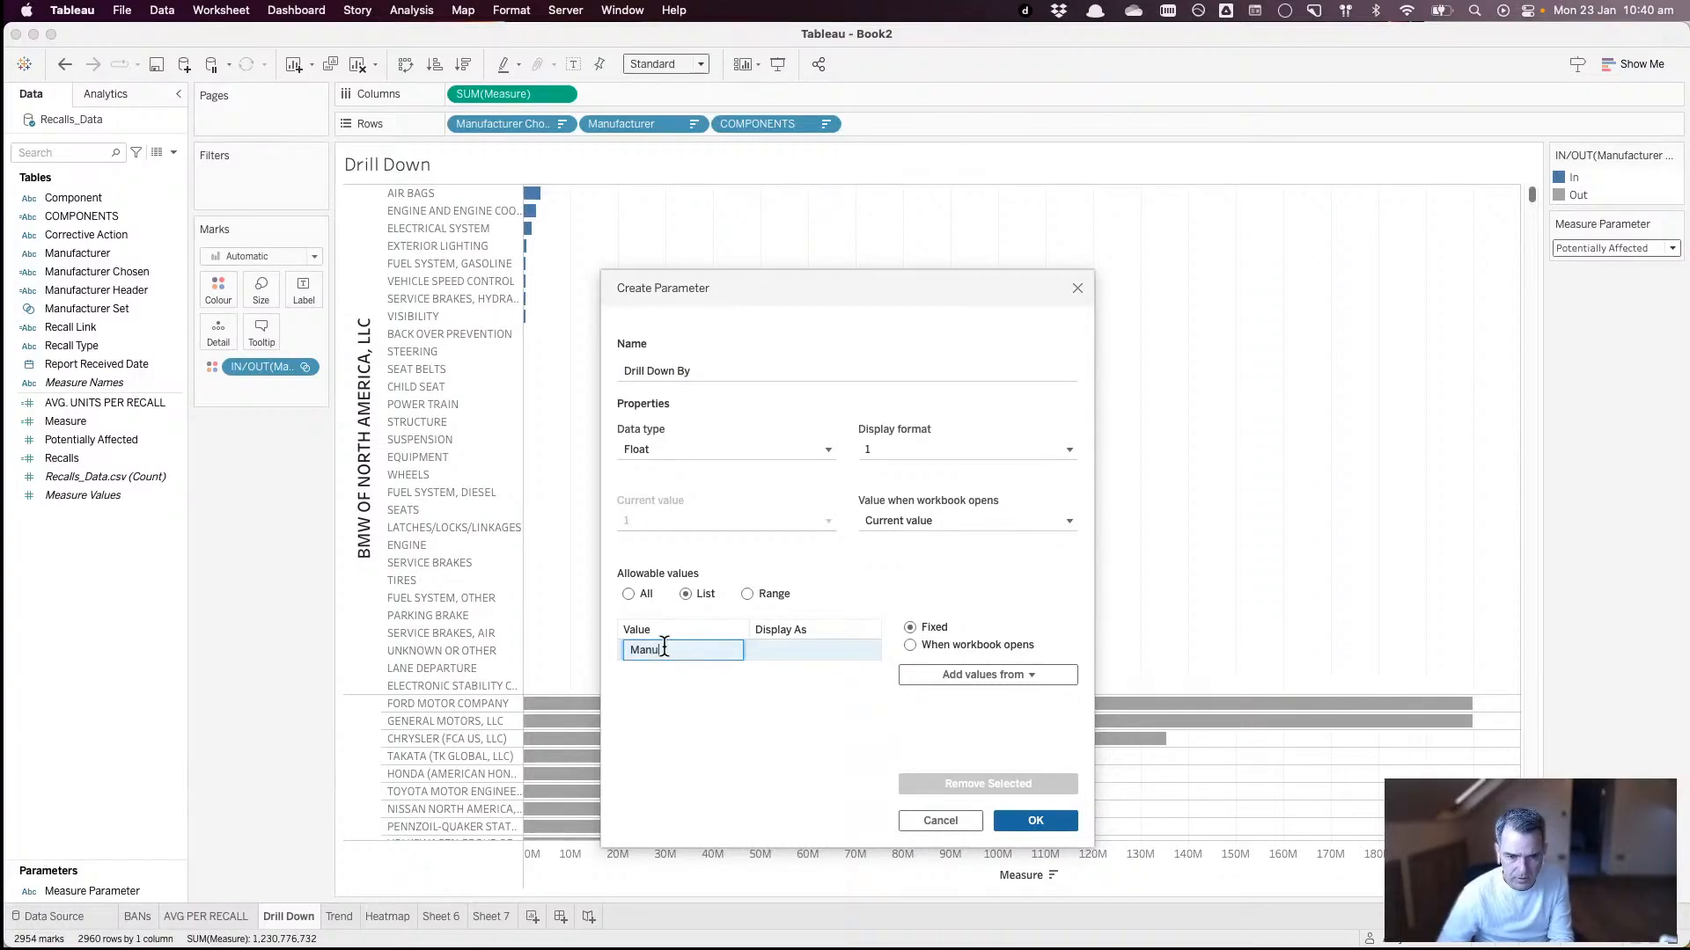
pyautogui.write('factur')
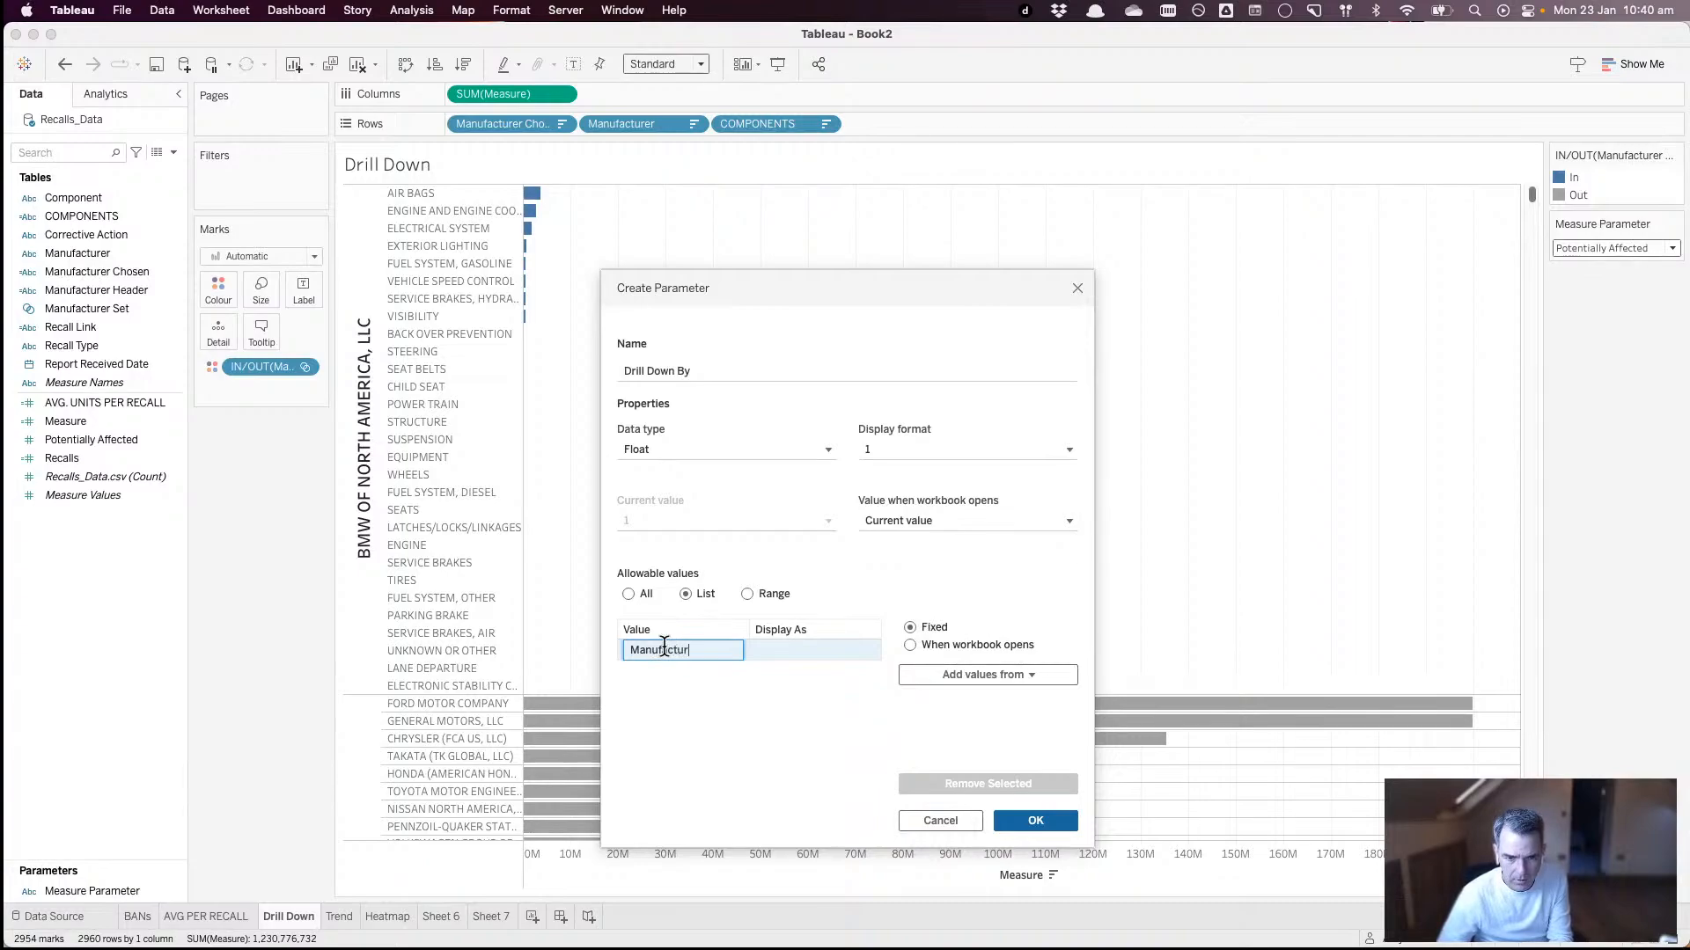
pyautogui.write('er')
pyautogui.press('Return')
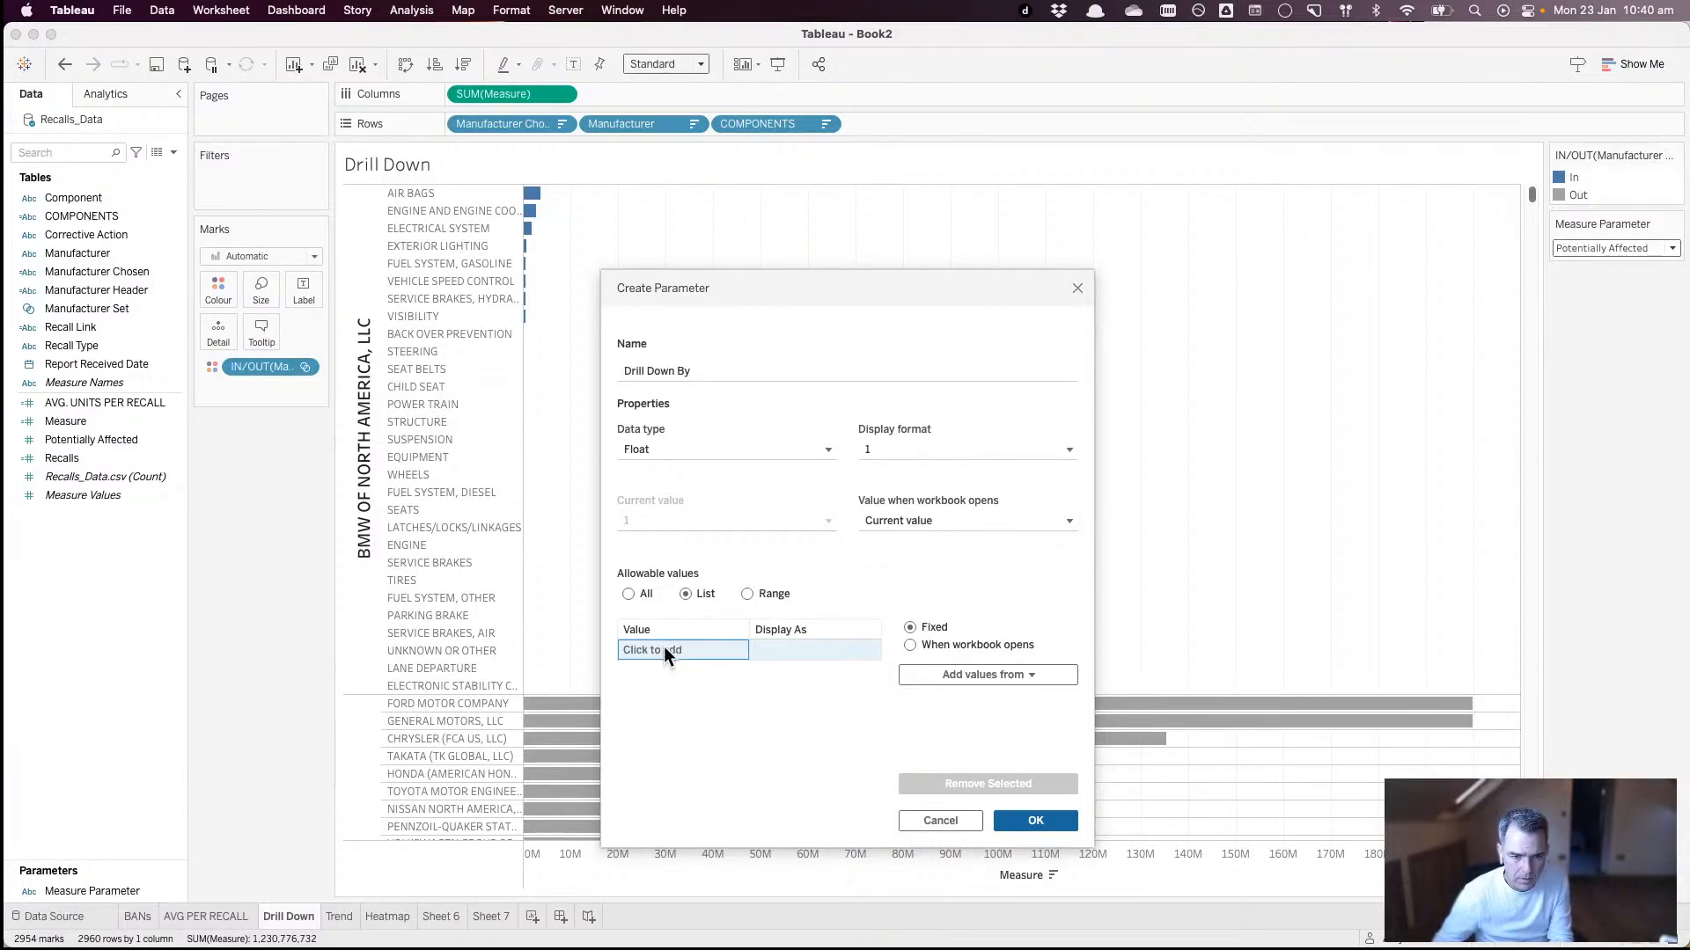
pyautogui.click(664, 648)
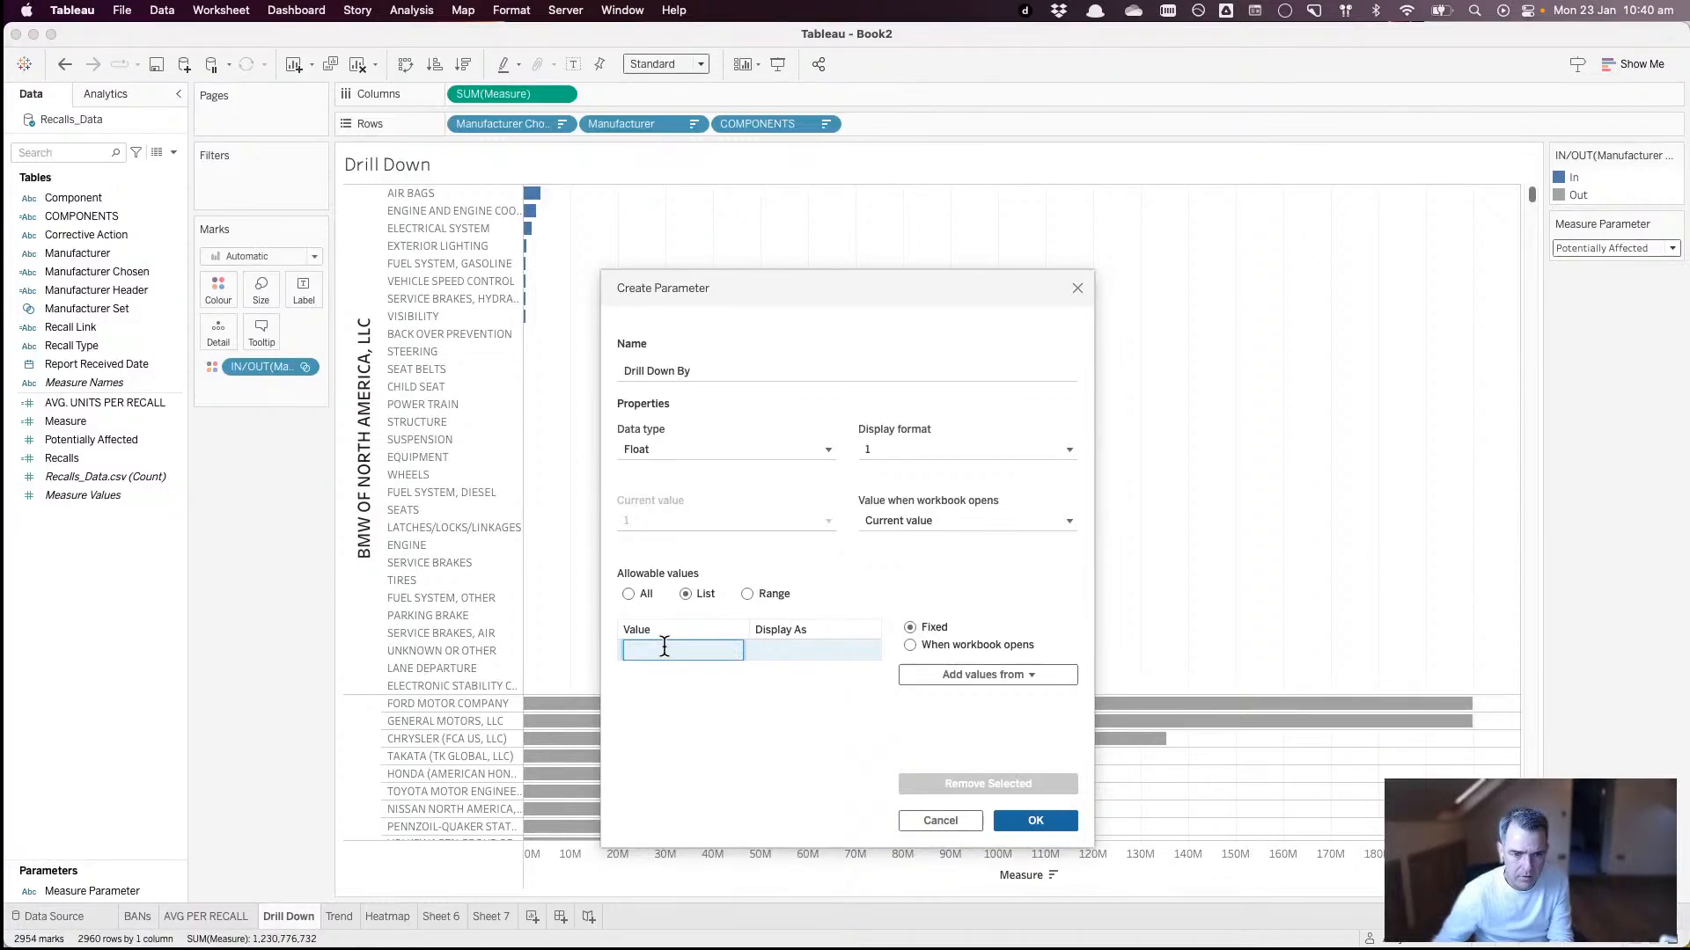
pyautogui.write('Manufacturer')
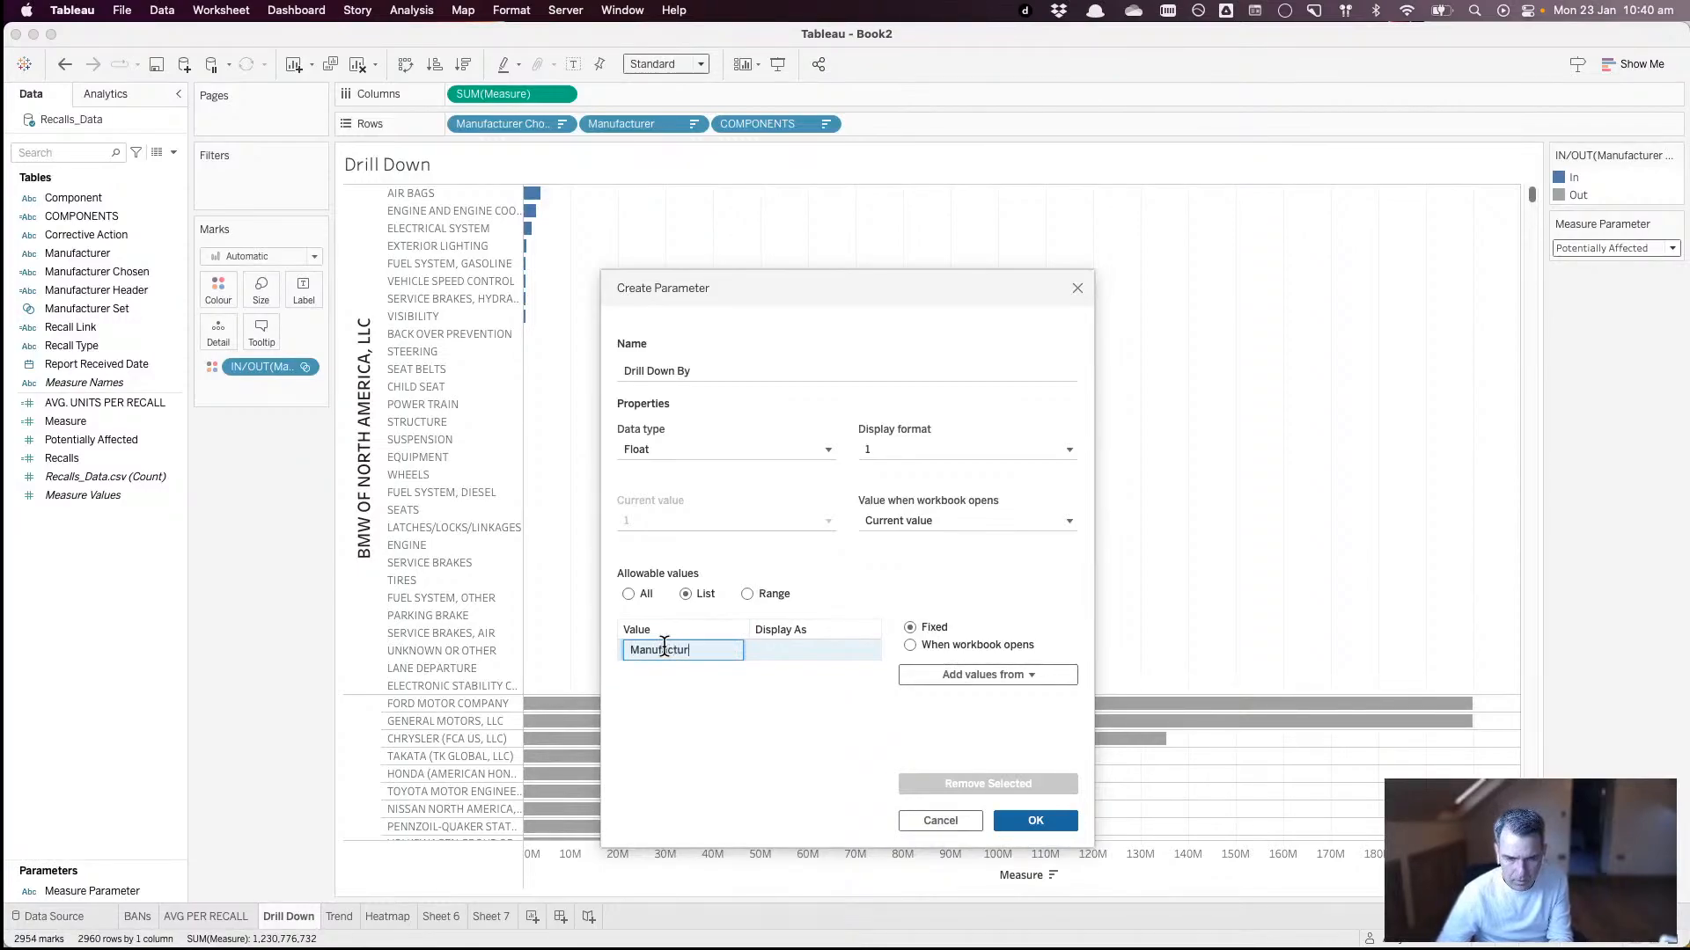
pyautogui.press('Return')
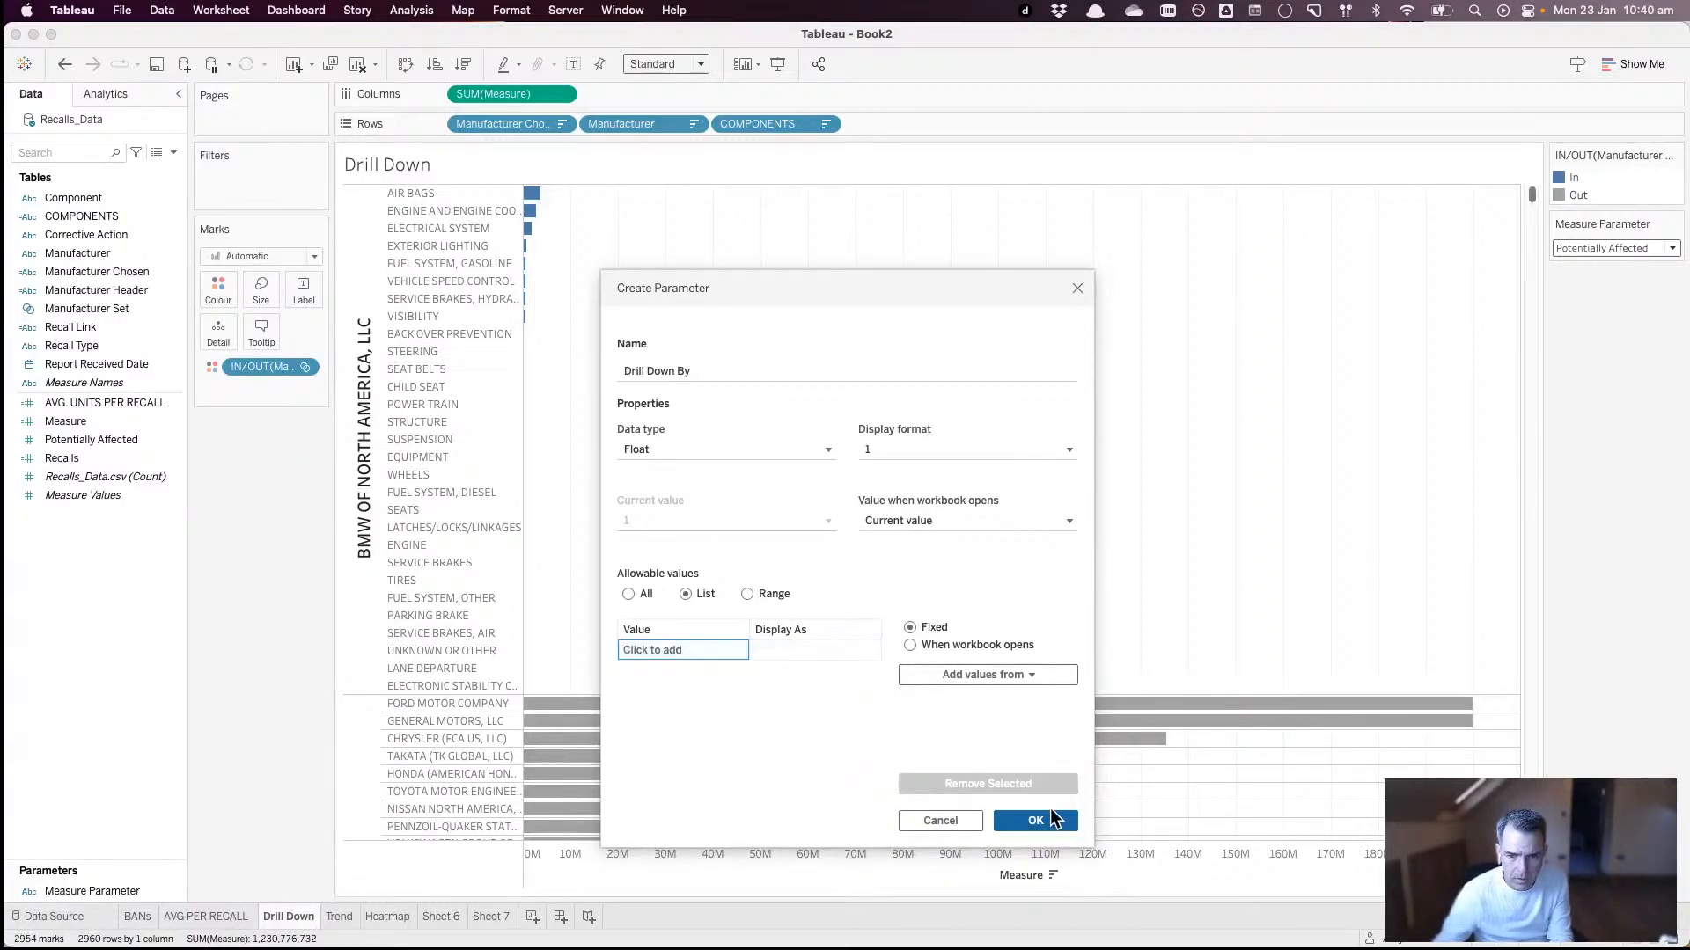
pyautogui.click(956, 815)
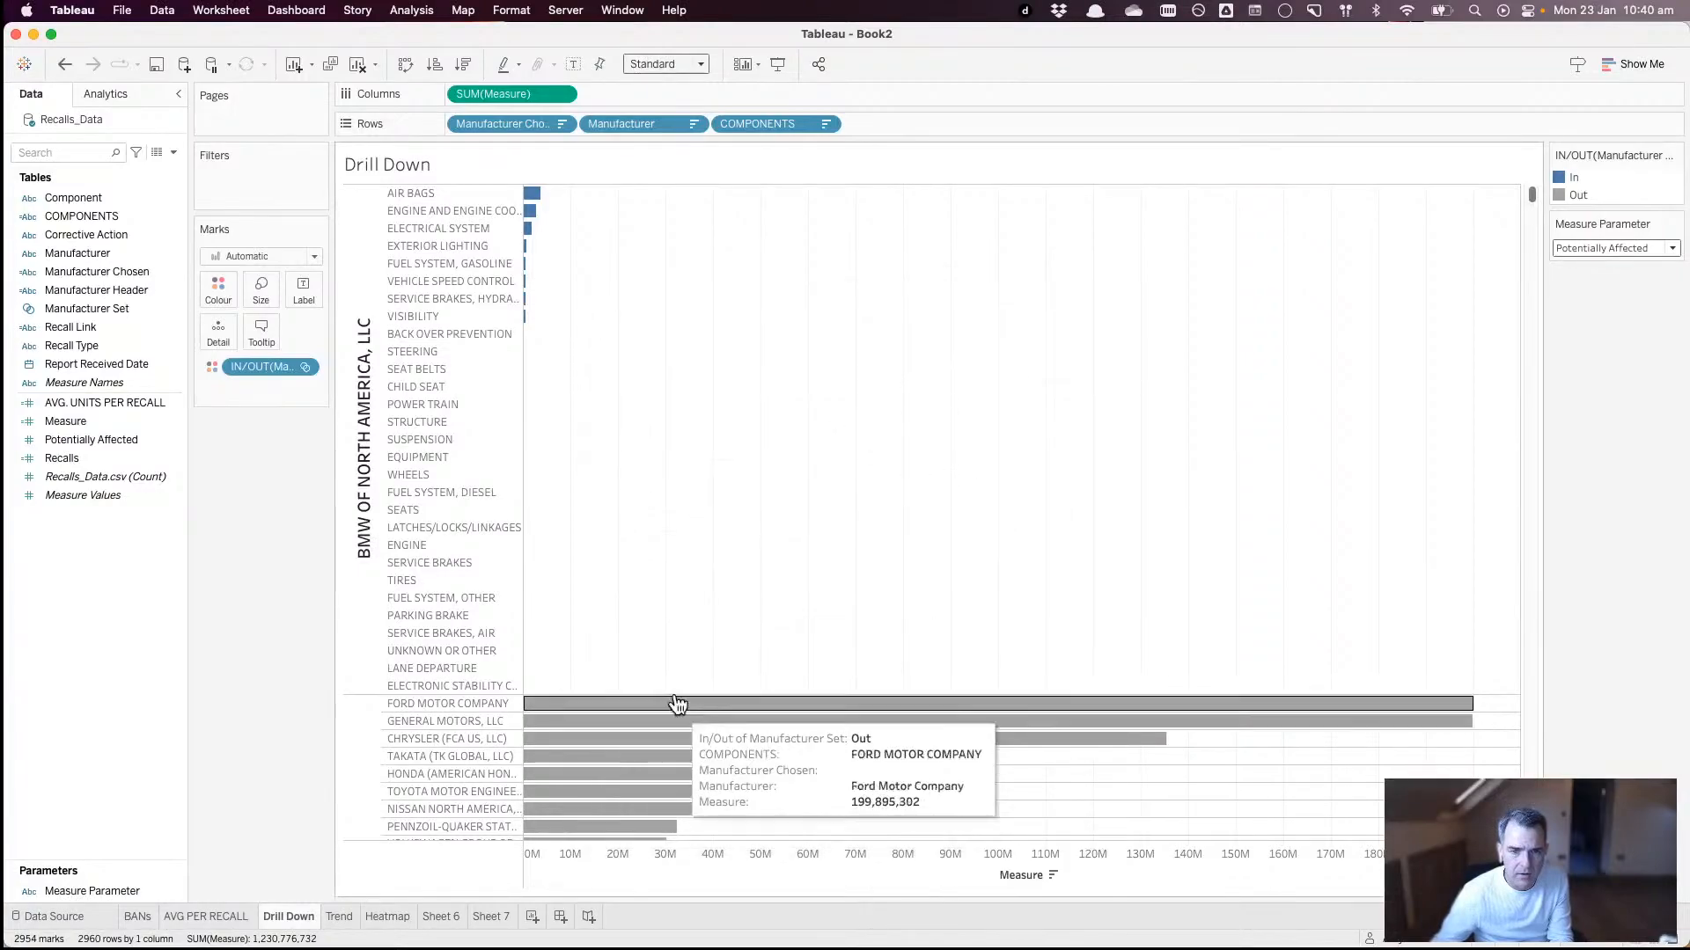
# - Start a new parameter named Drill Down By with the data type String
pyautogui.click(173, 152)
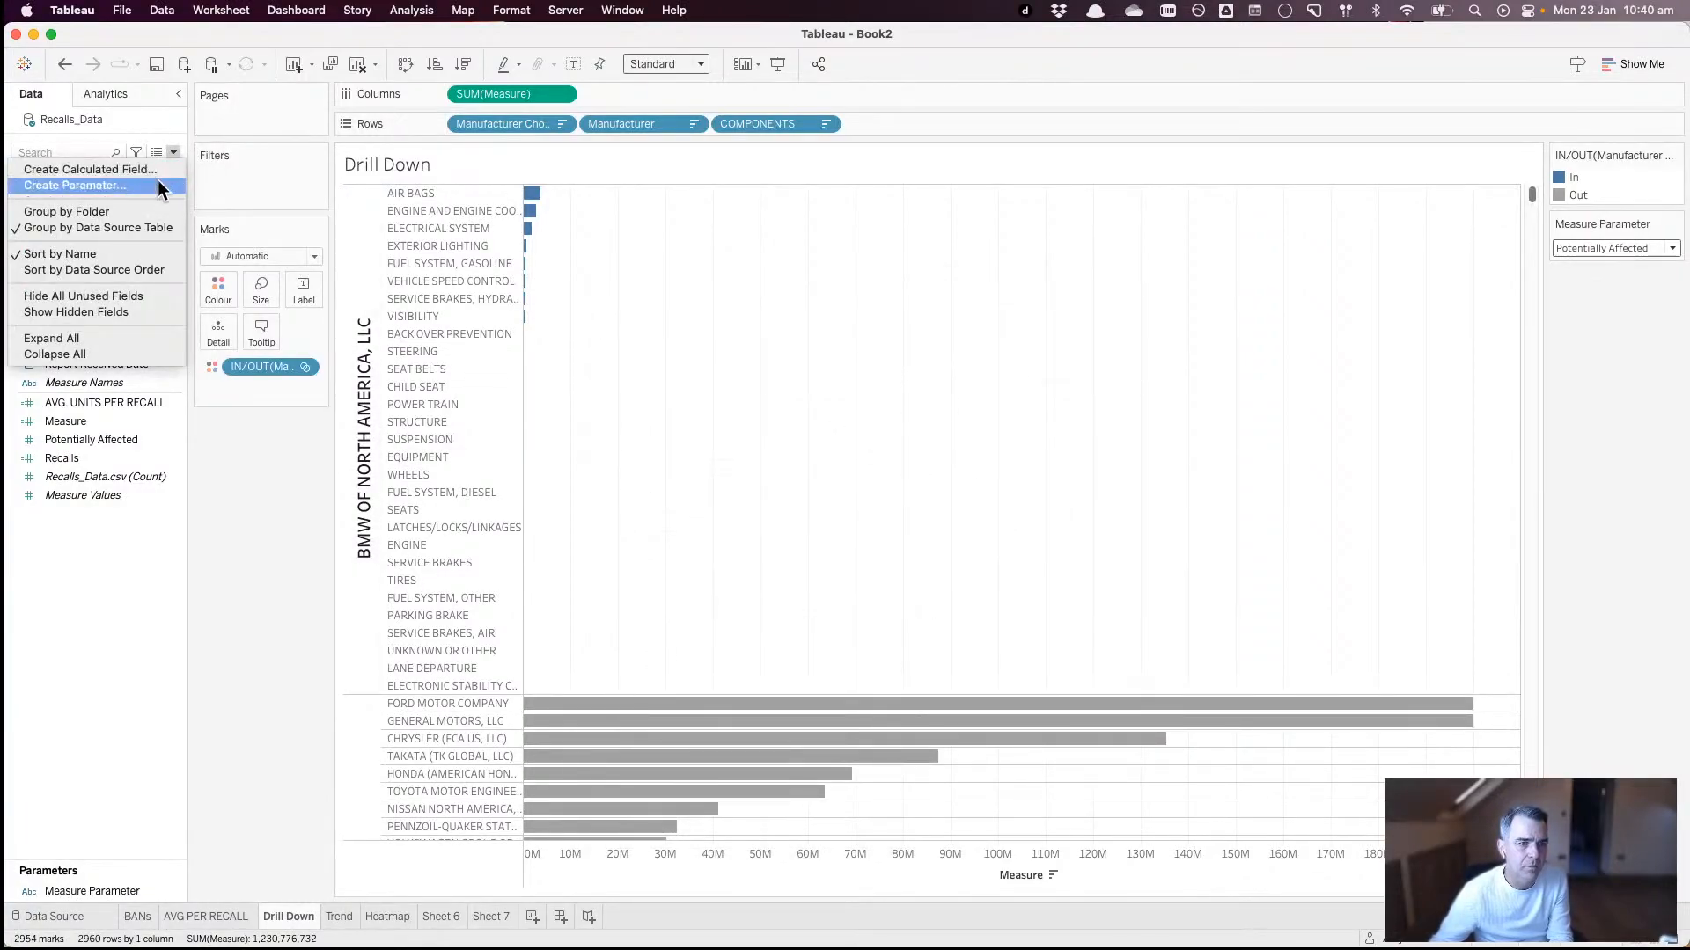
pyautogui.click(156, 181)
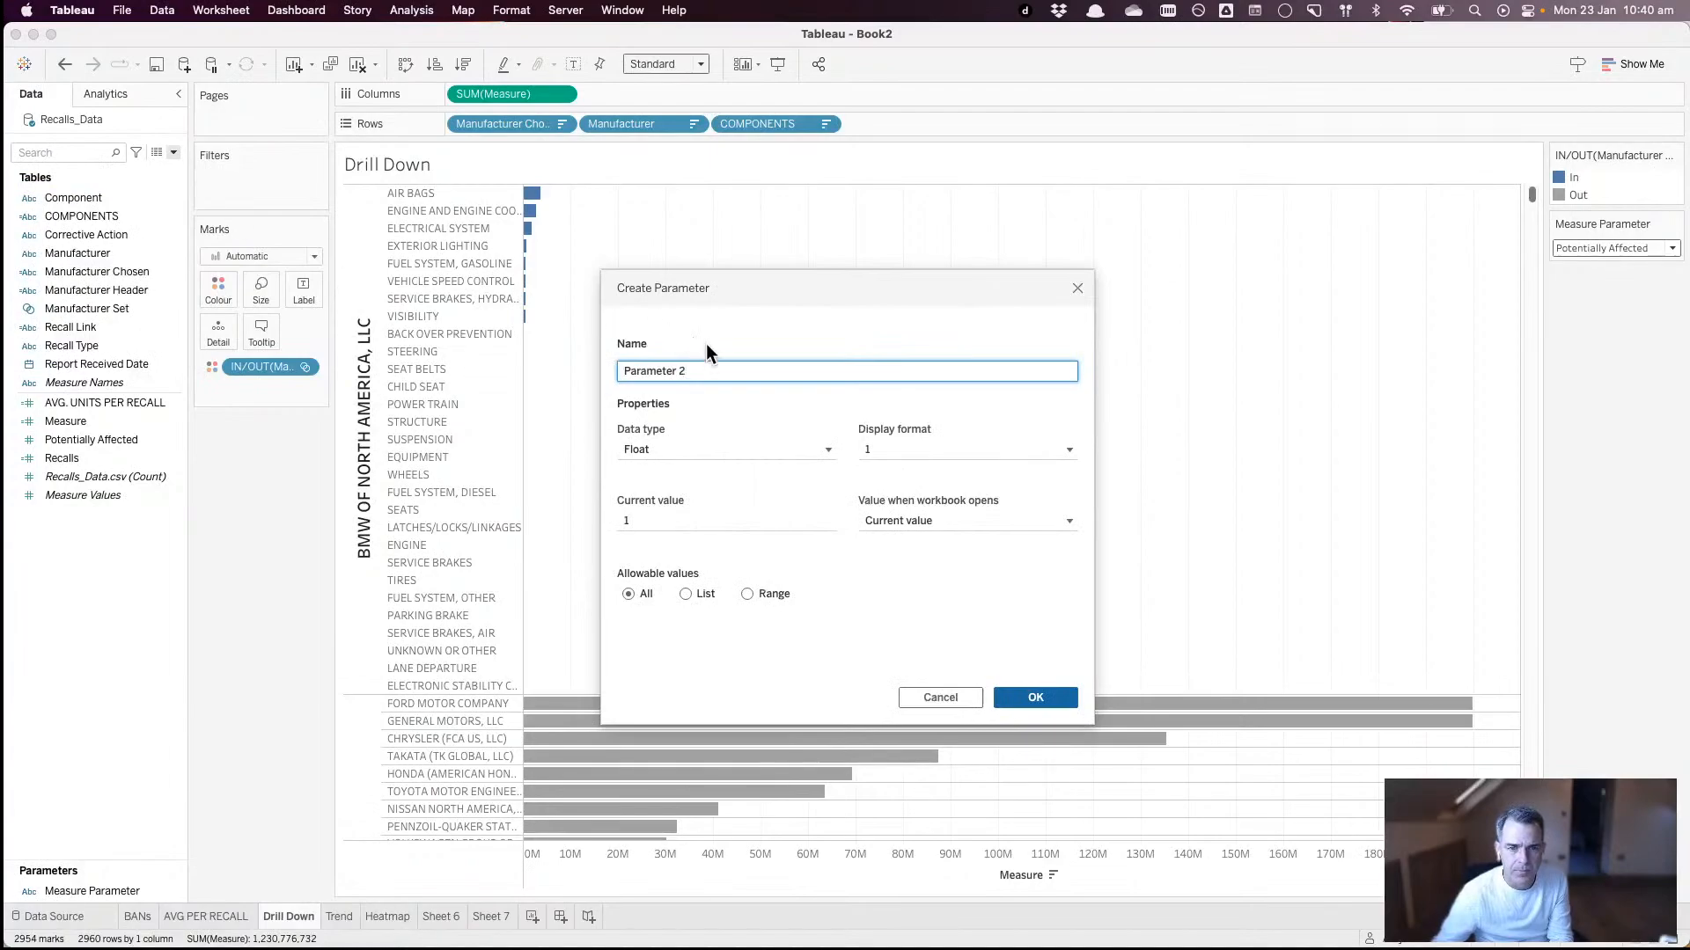
pyautogui.write('Dri')
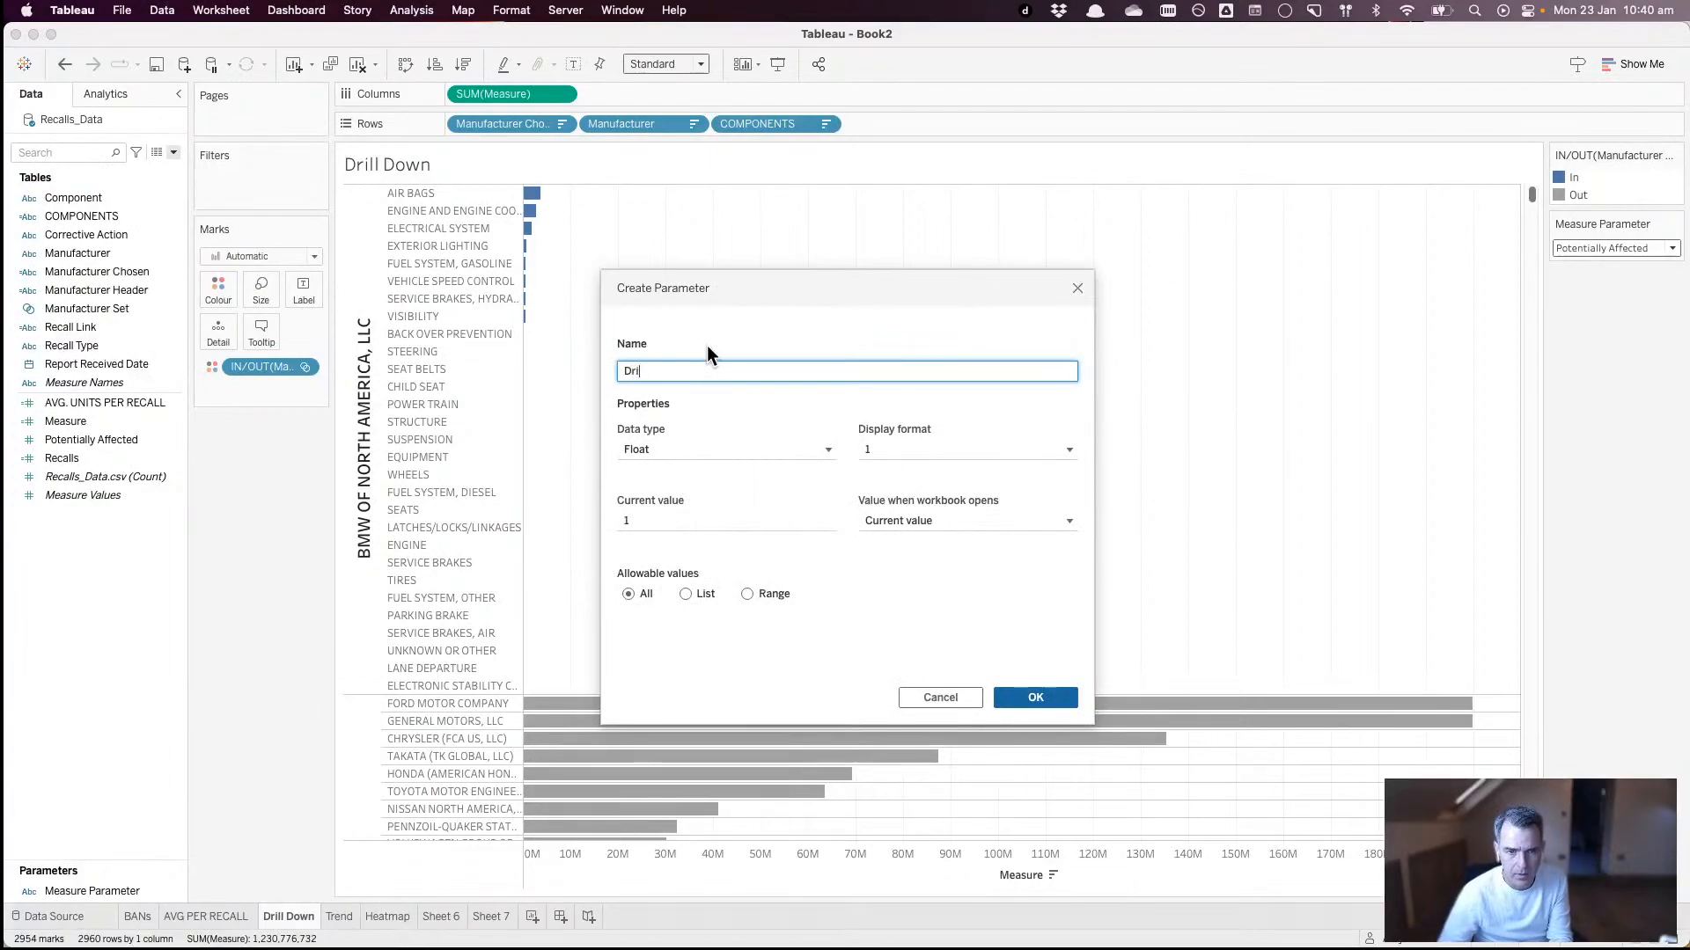
pyautogui.write('ll Down By')
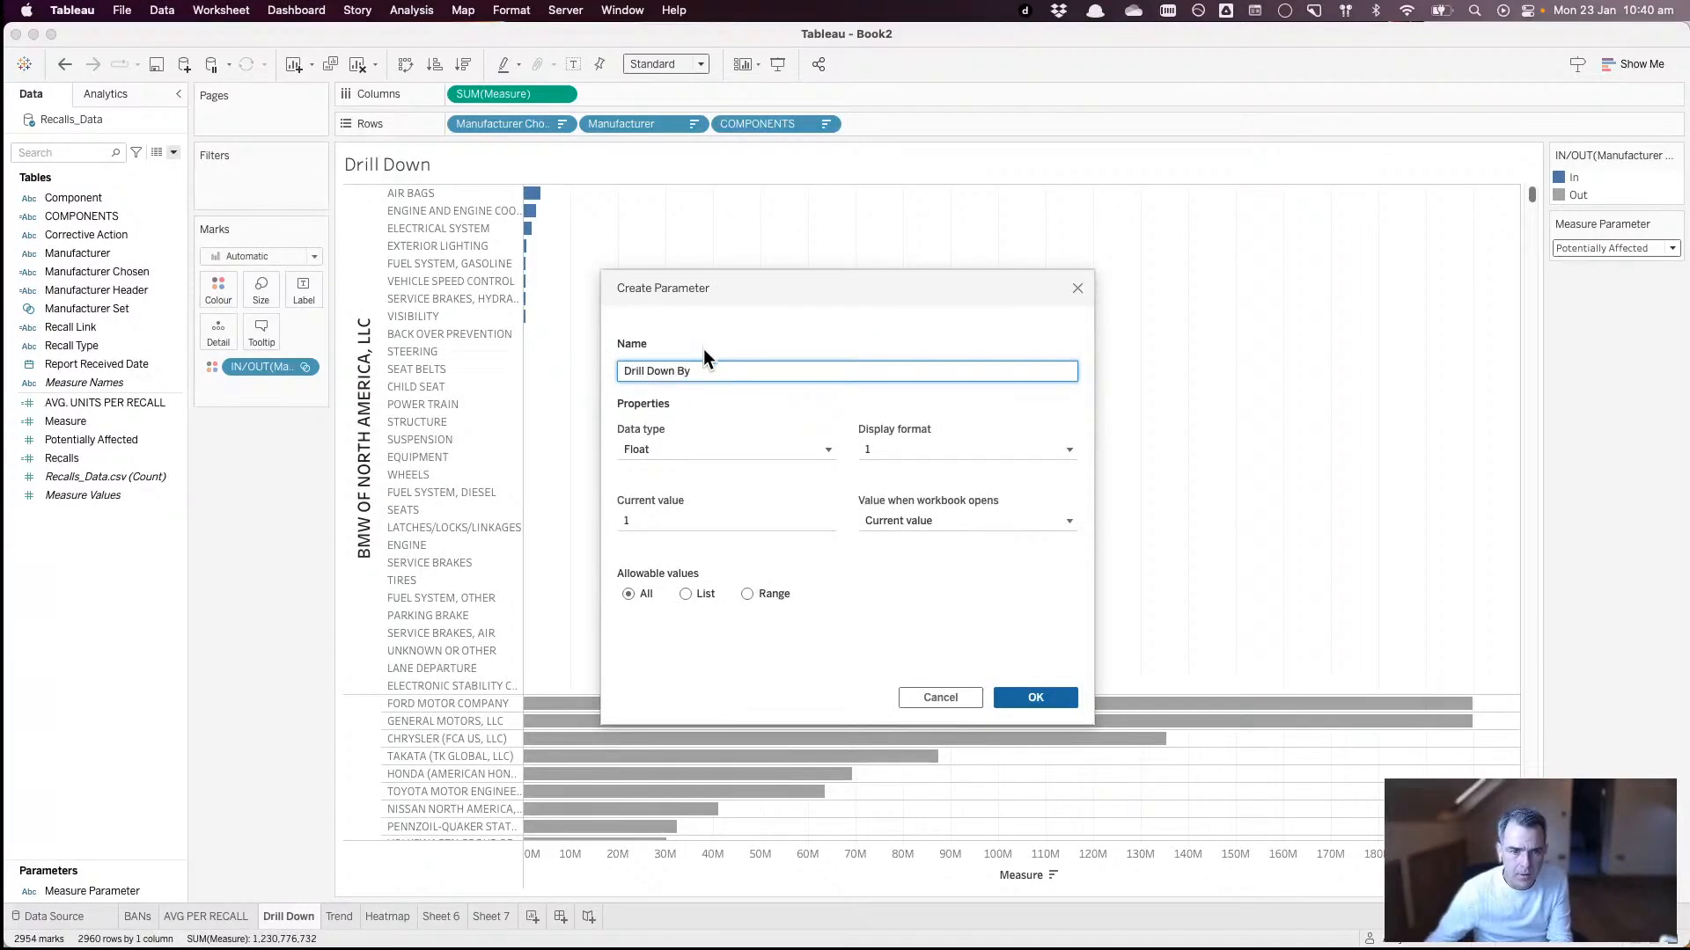
pyautogui.click(673, 449)
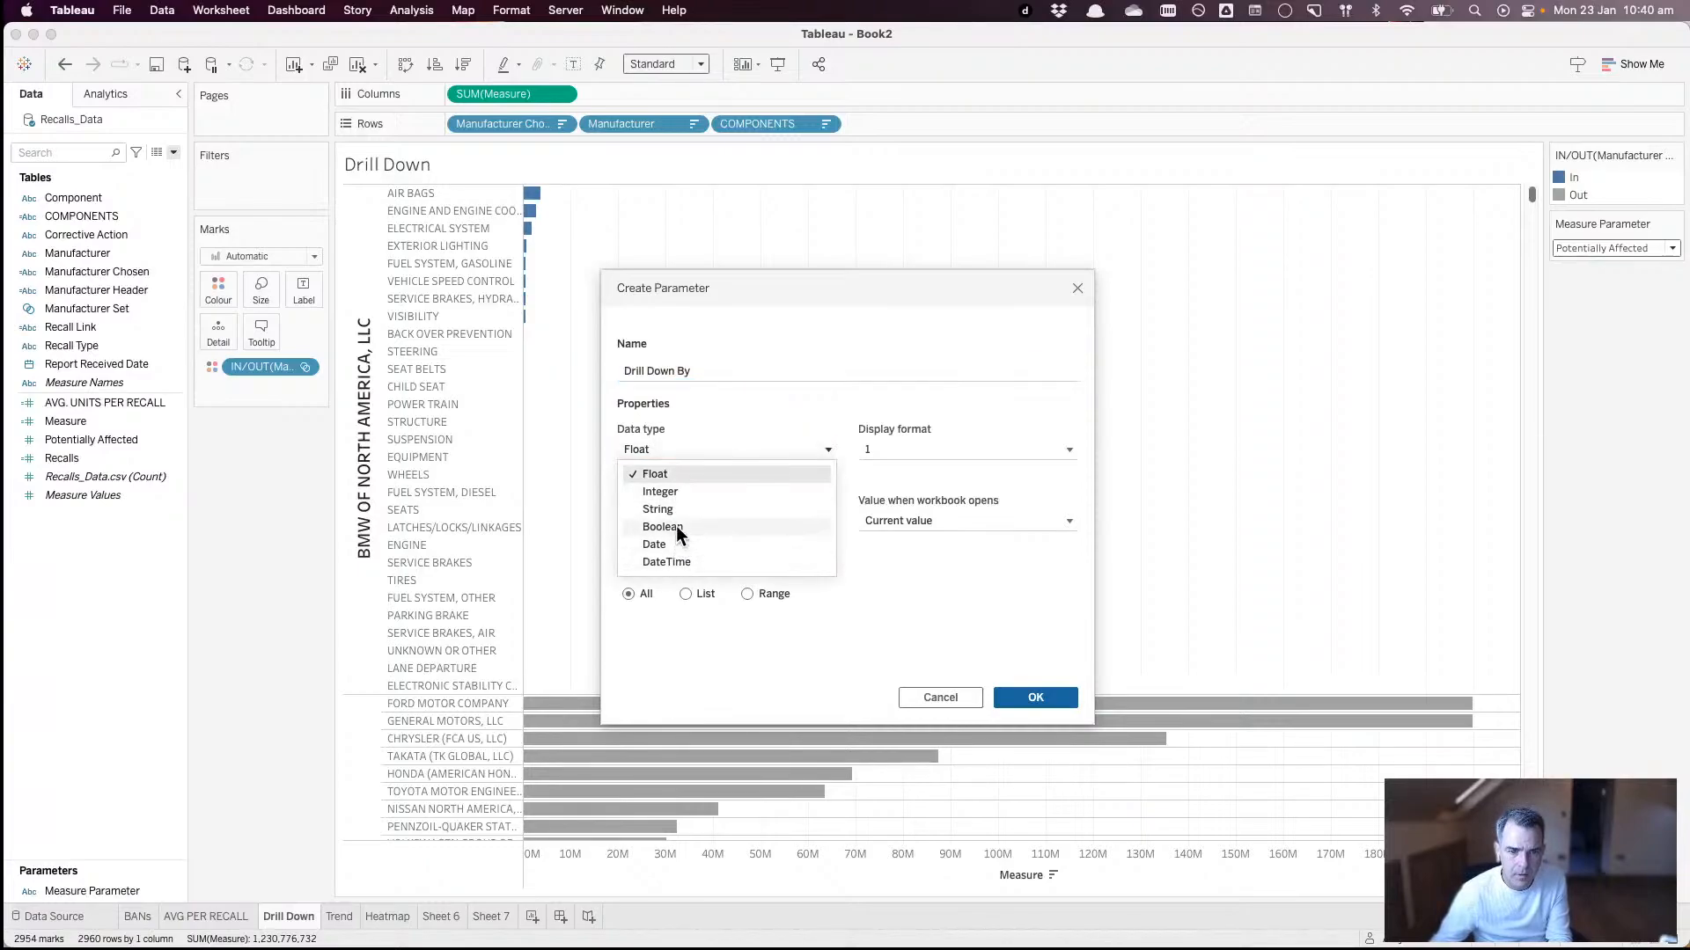
pyautogui.click(676, 510)
# - Restrict the Drill Down By parameter's allowable values to a list and add Manufacturer as its first value
pyautogui.click(685, 595)
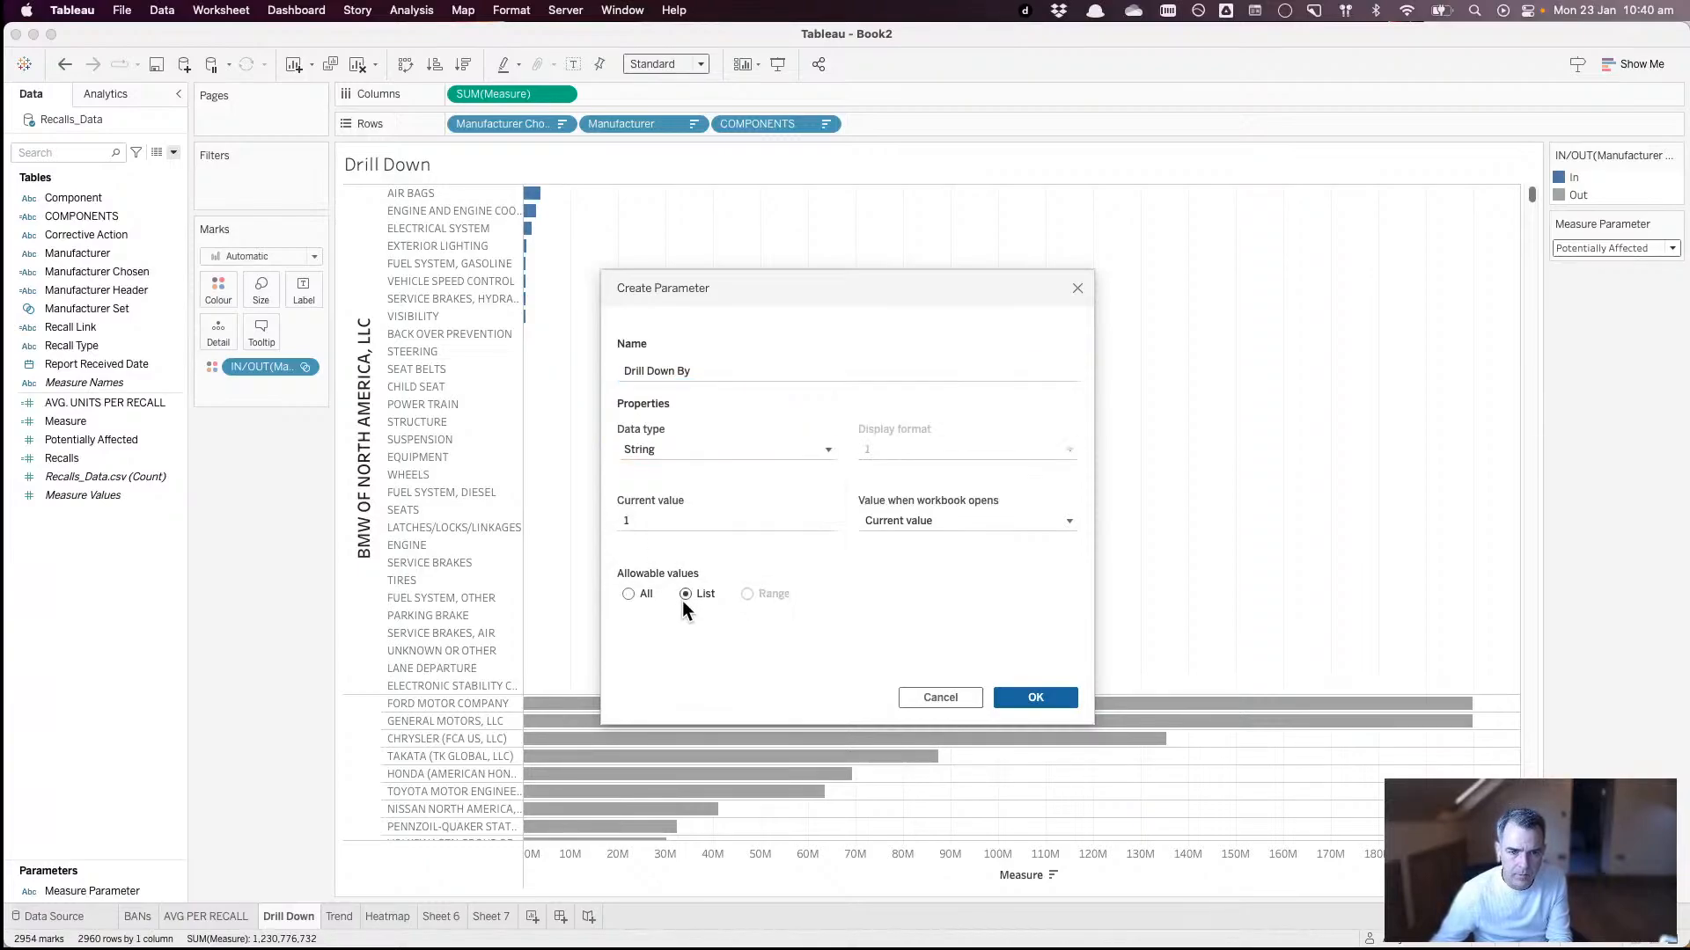
pyautogui.click(657, 649)
pyautogui.write('M')
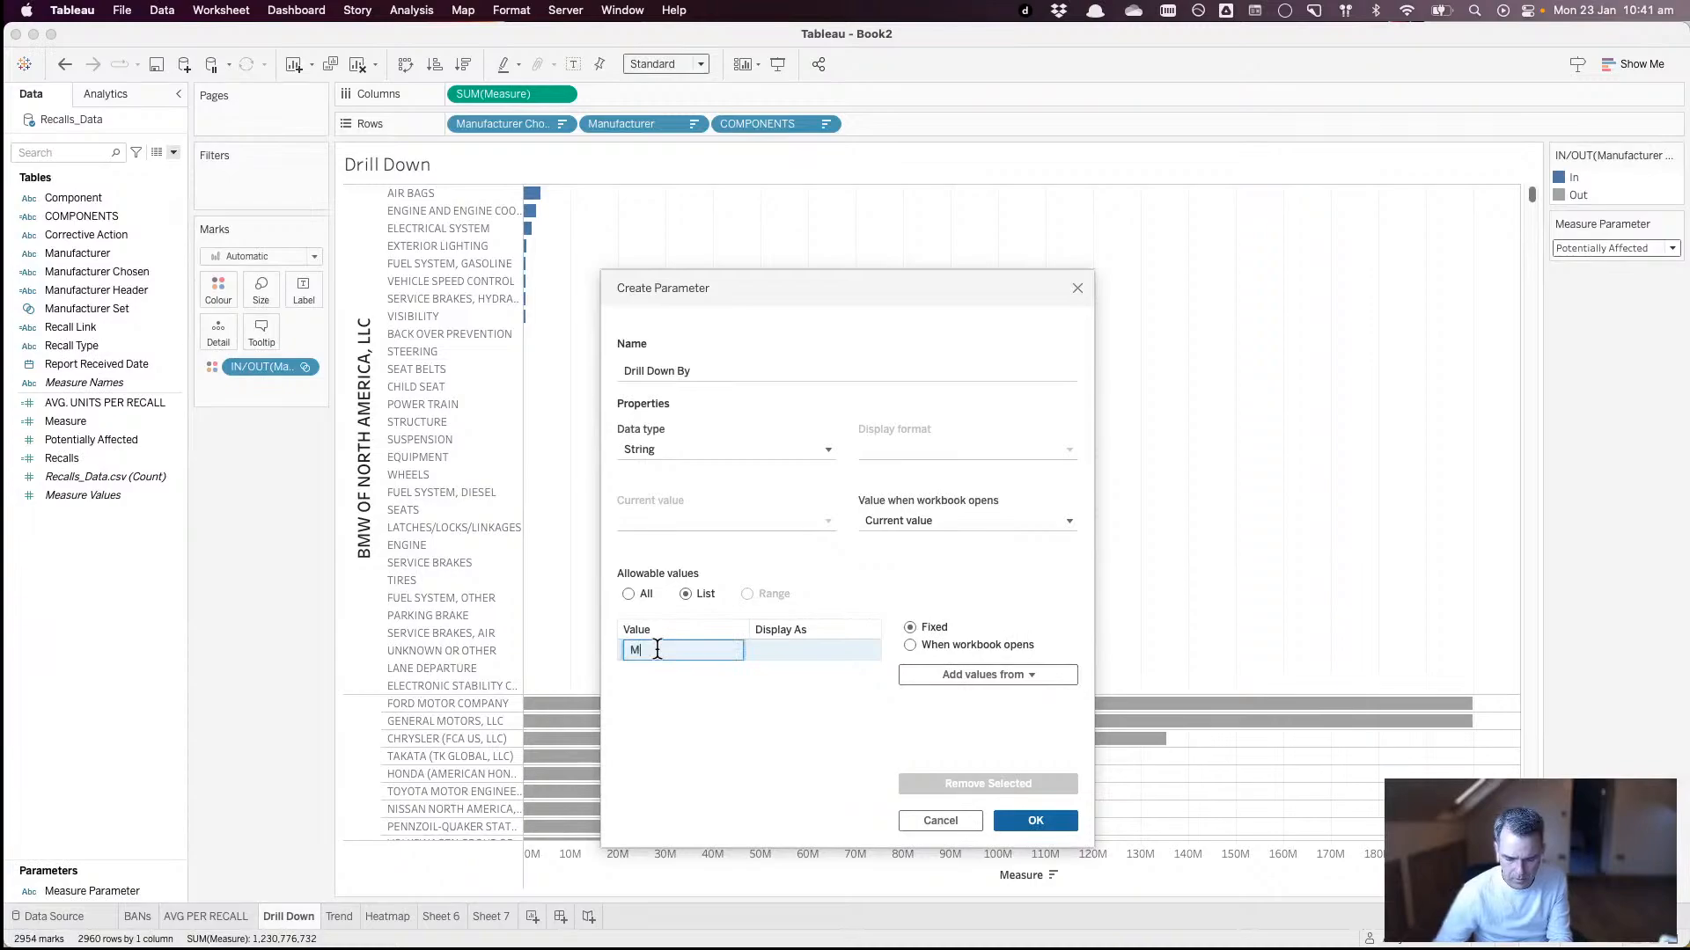
pyautogui.write('anufacturer')
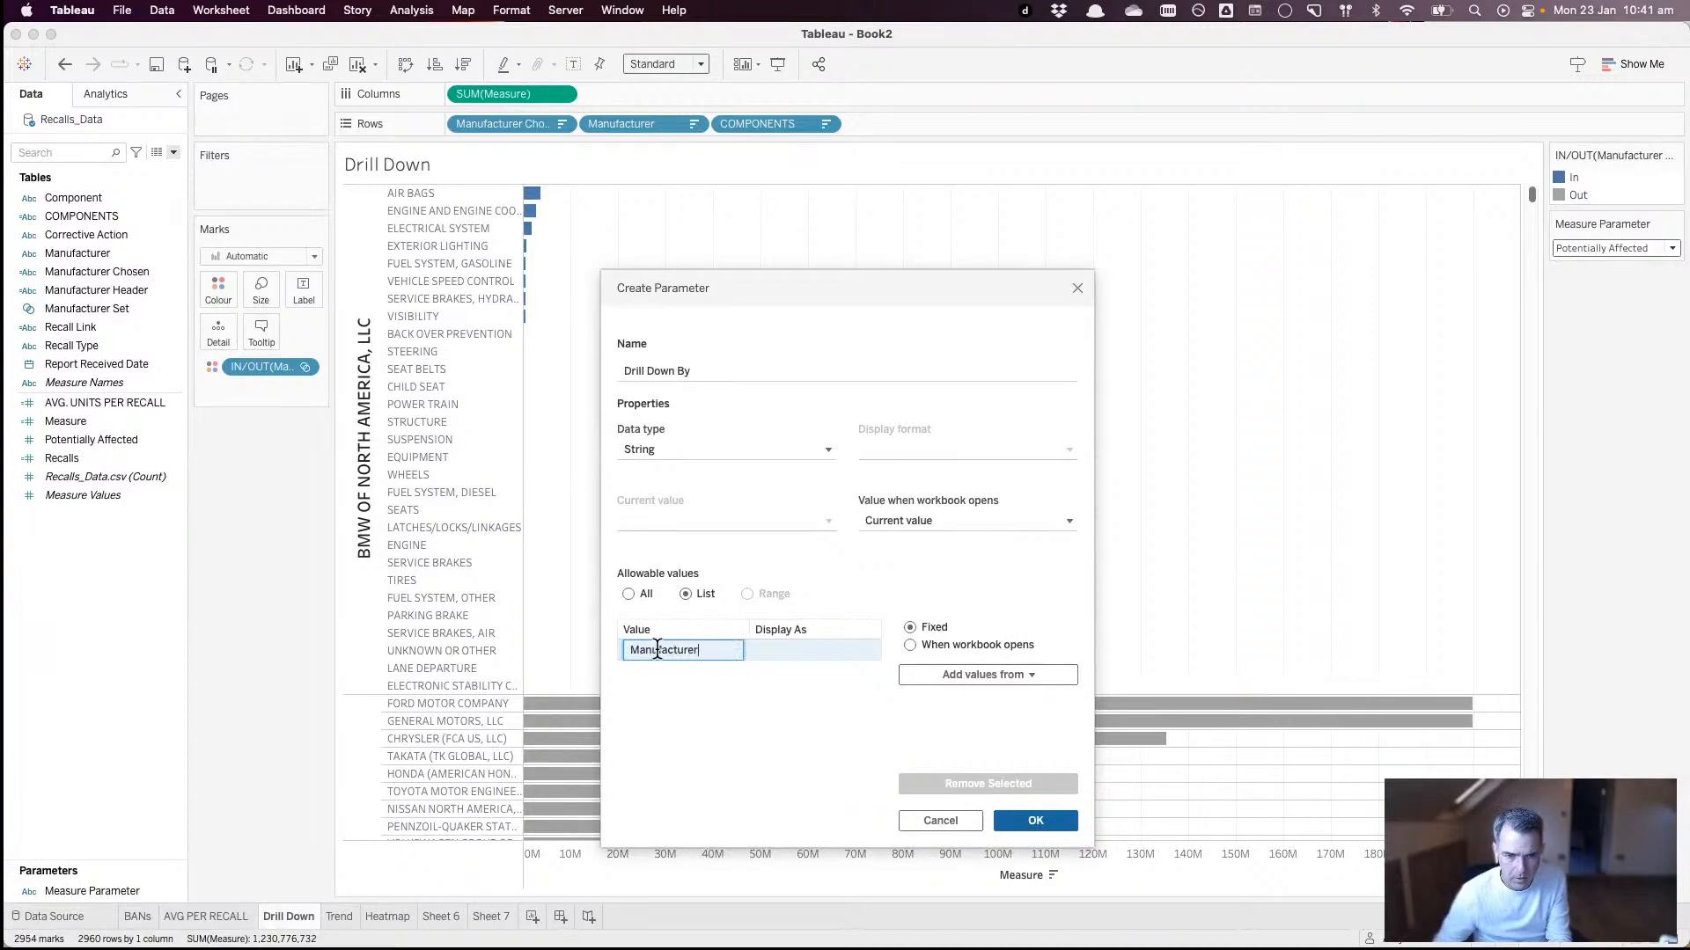
pyautogui.press('Return')
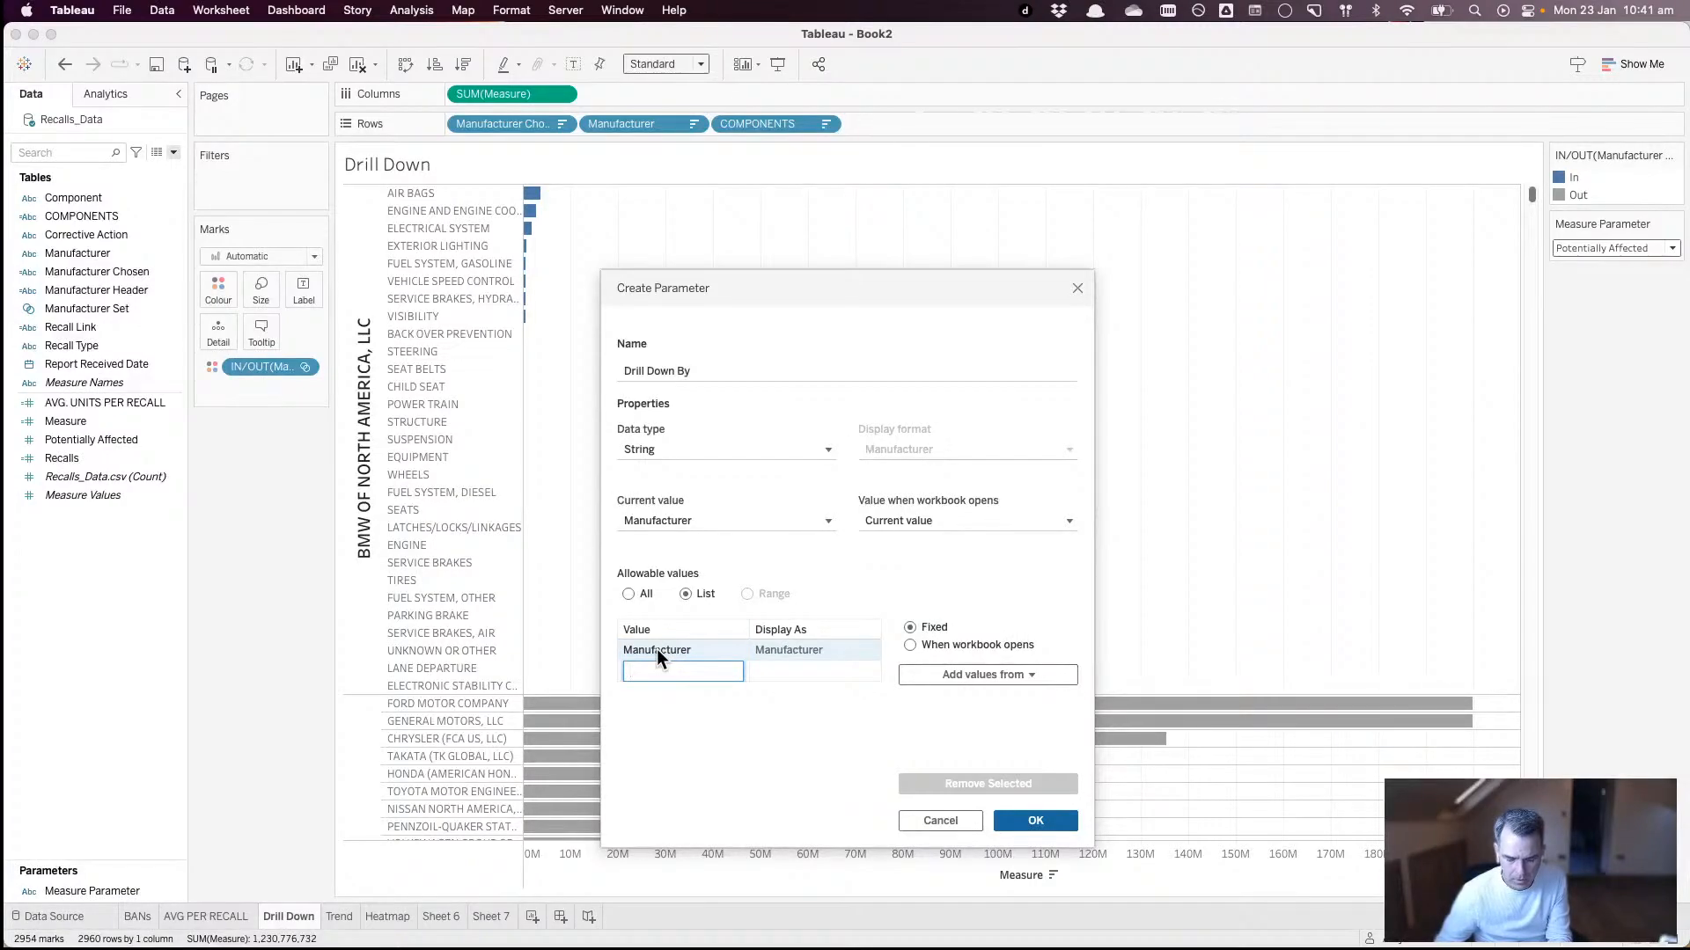
# - Add Component as the second list value and create the Drill Down By parameter
pyautogui.write('Compon')
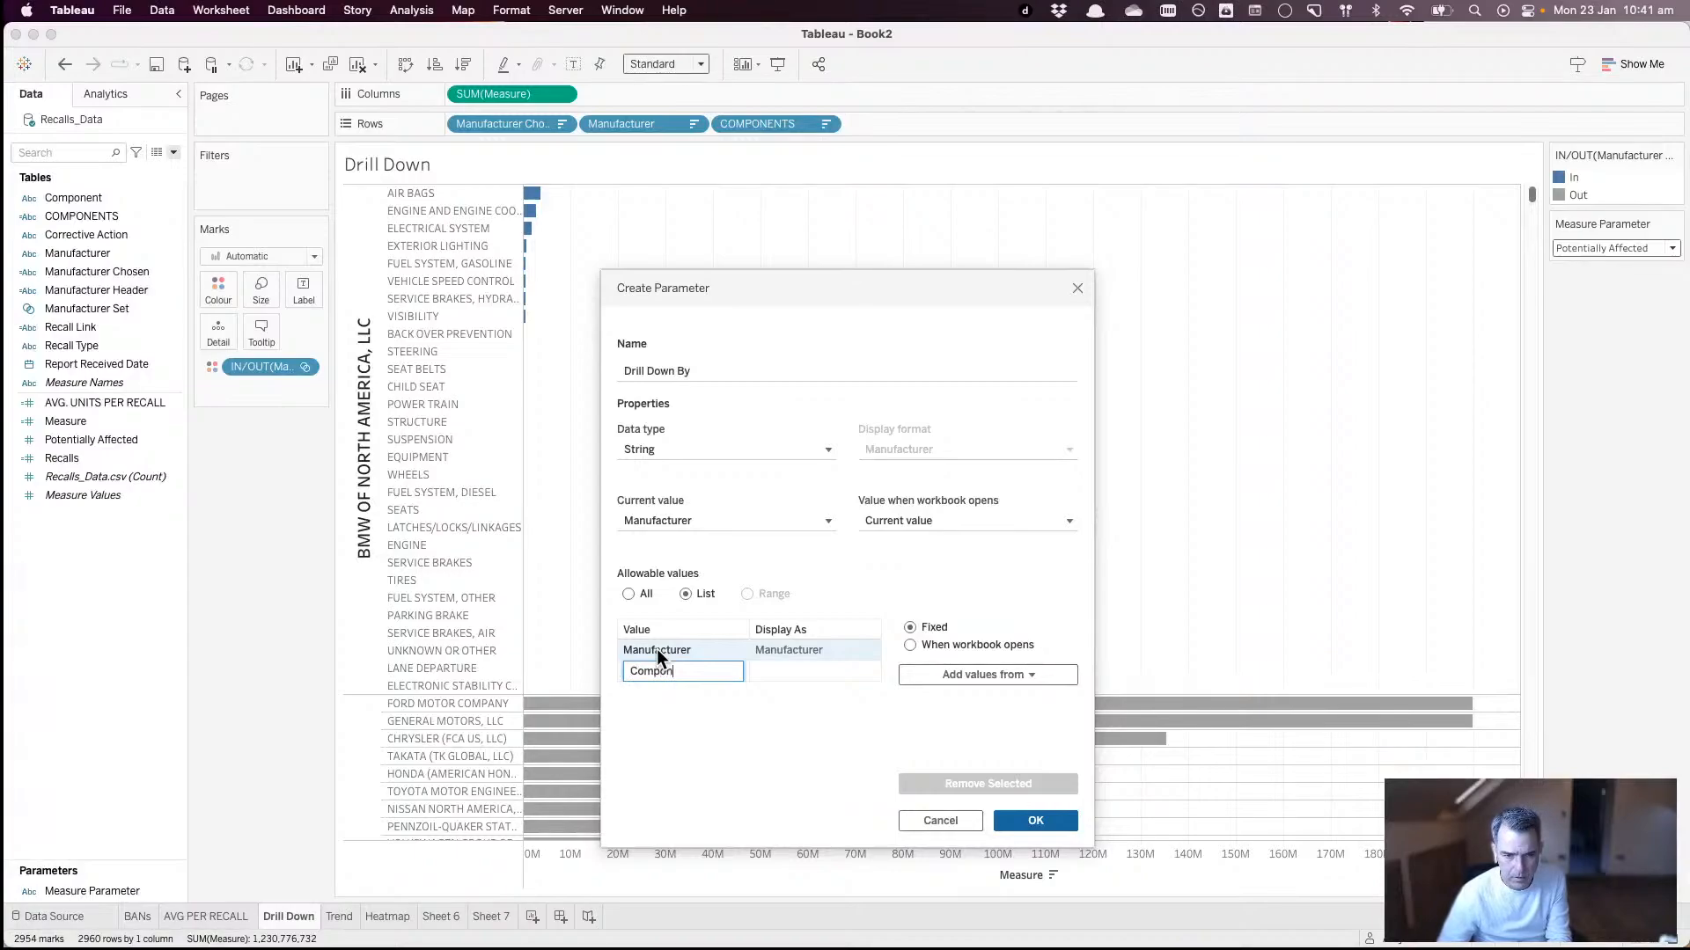
pyautogui.write('ent')
pyautogui.press('Return')
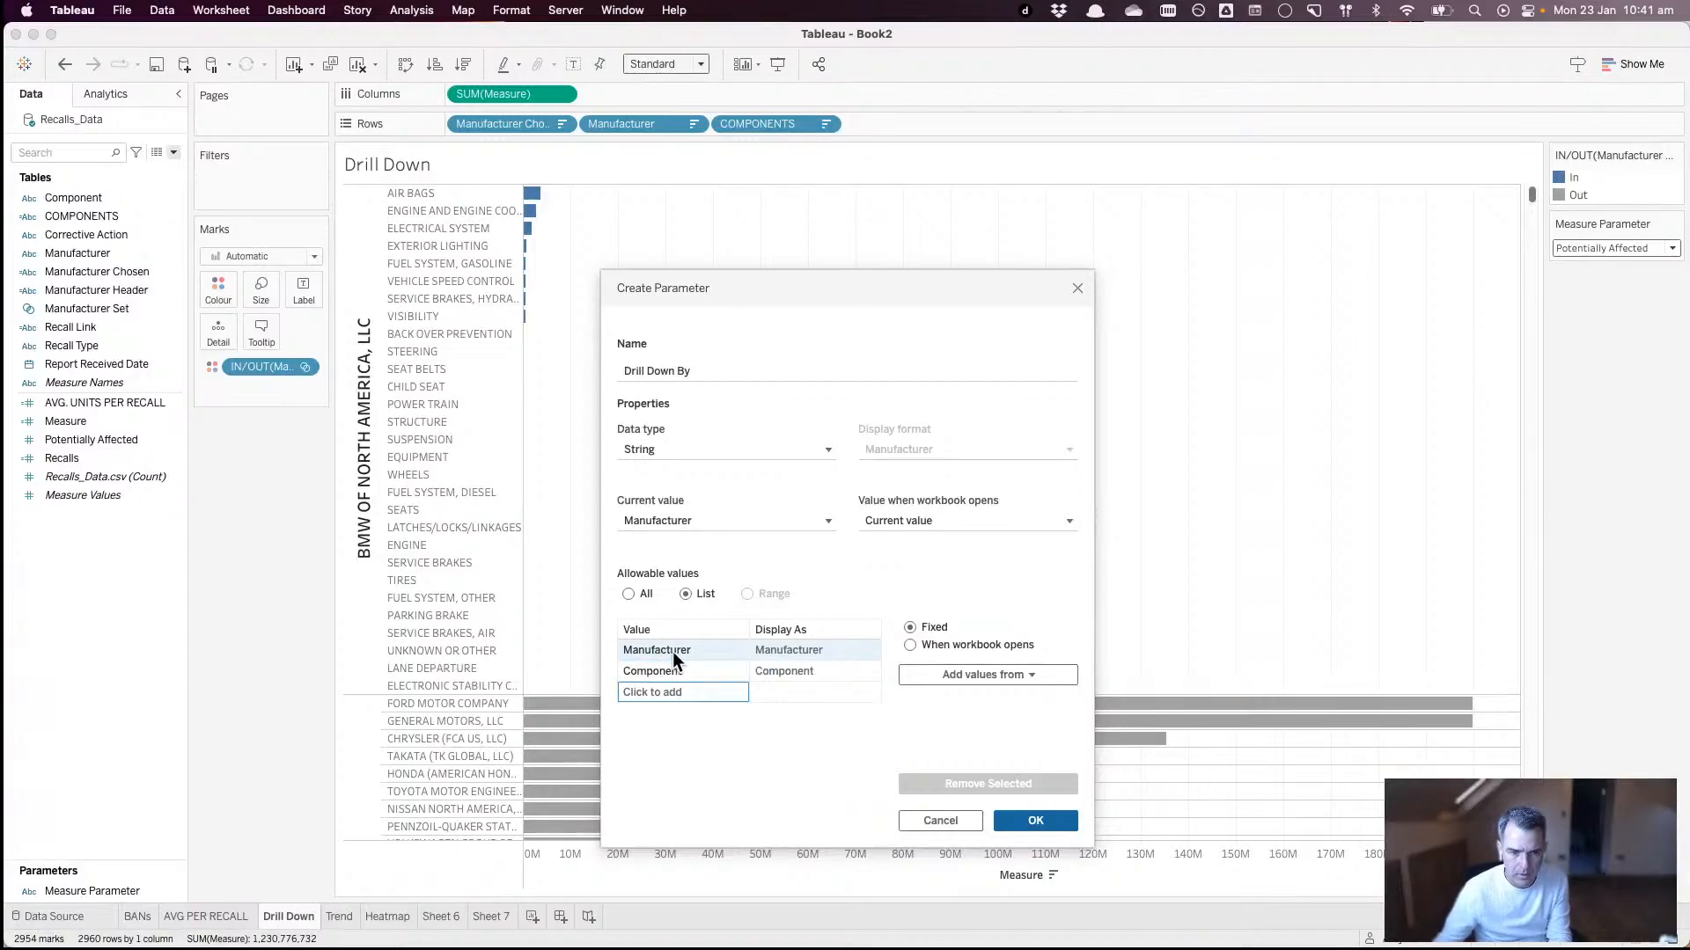
pyautogui.click(1022, 820)
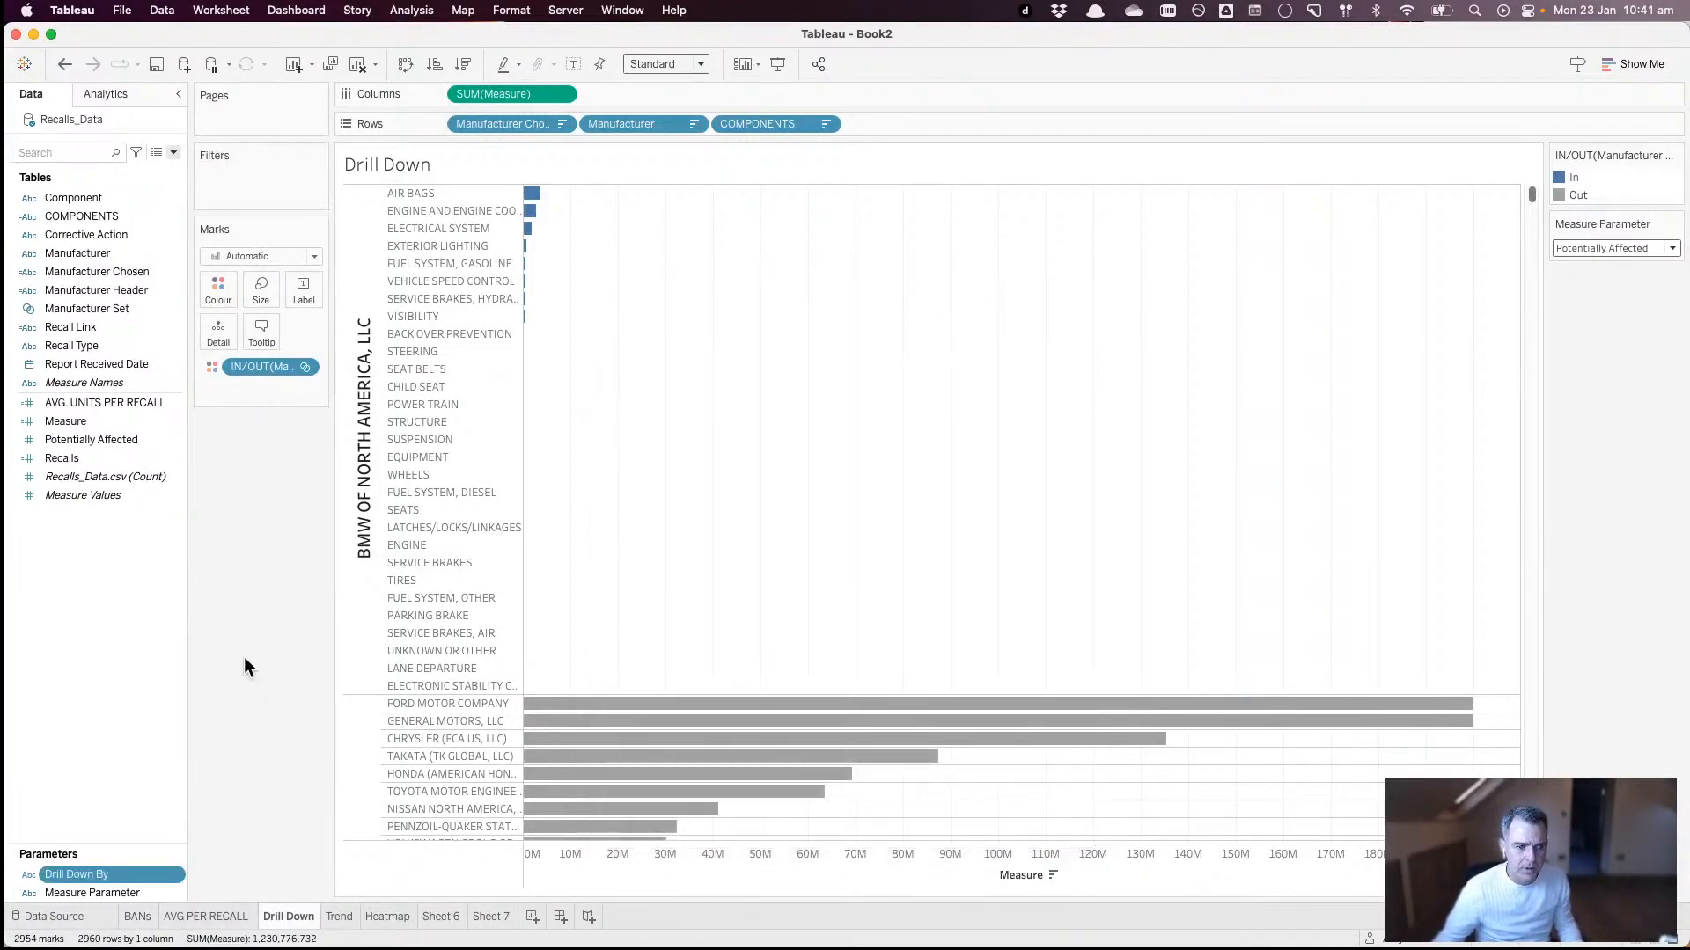
# - Show the Drill Down By parameter control on the Drill Down worksheet, and duplicate the worksheet
pyautogui.rightClick(106, 874)
pyautogui.click(176, 581)
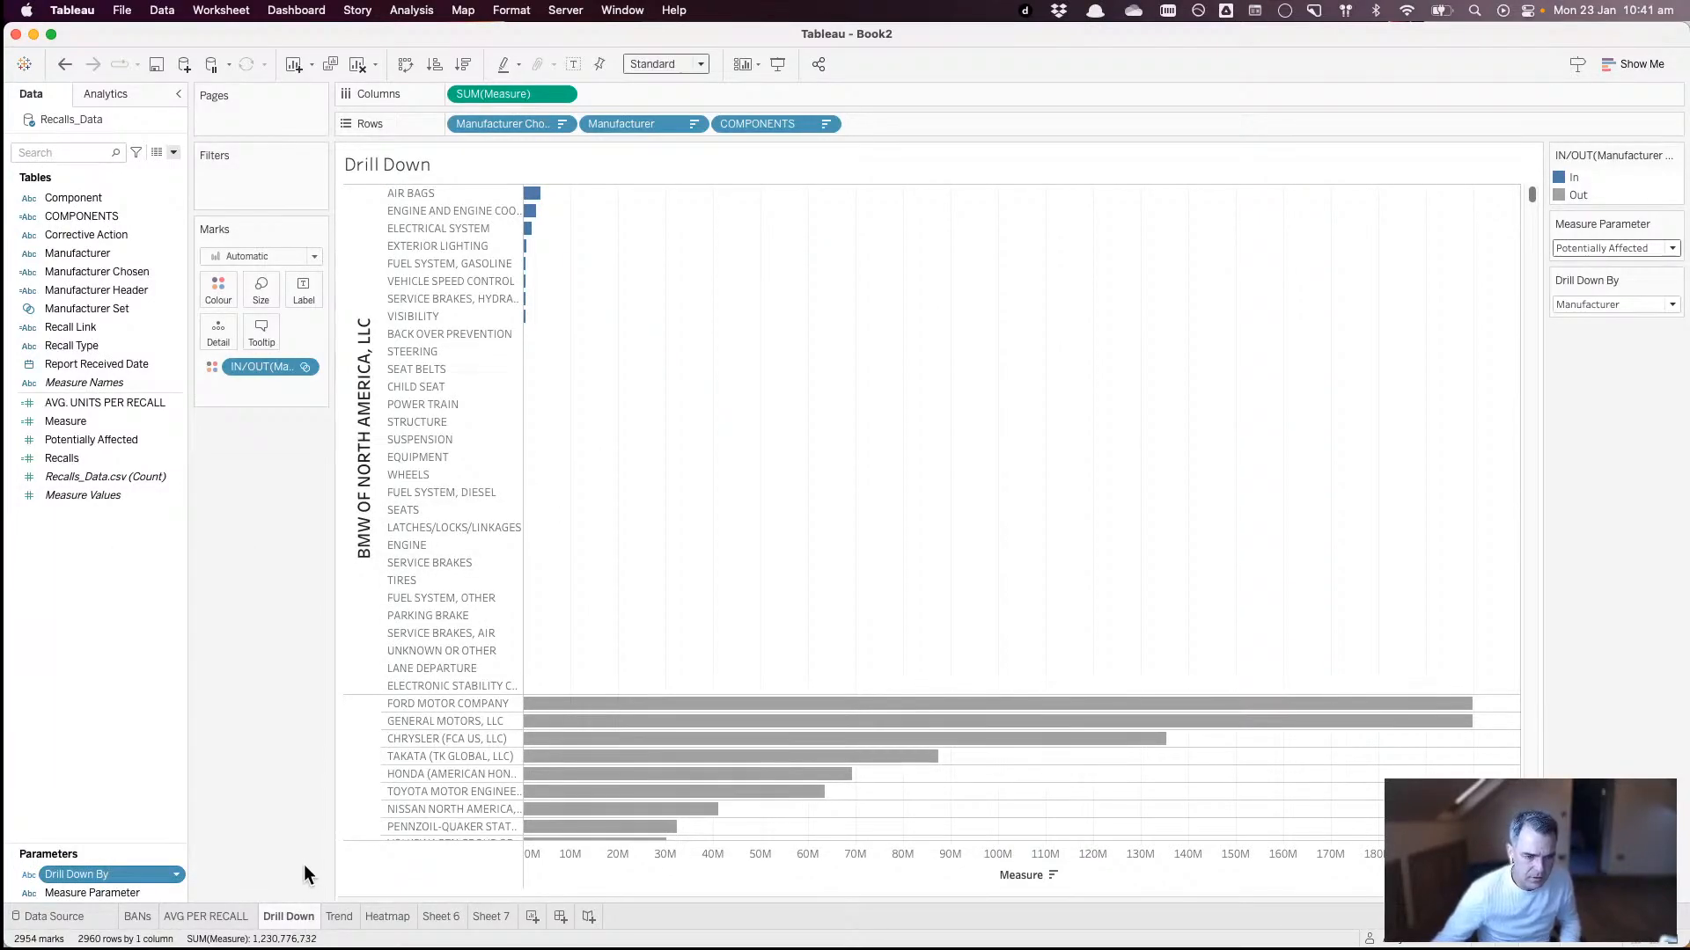
pyautogui.rightClick(299, 907)
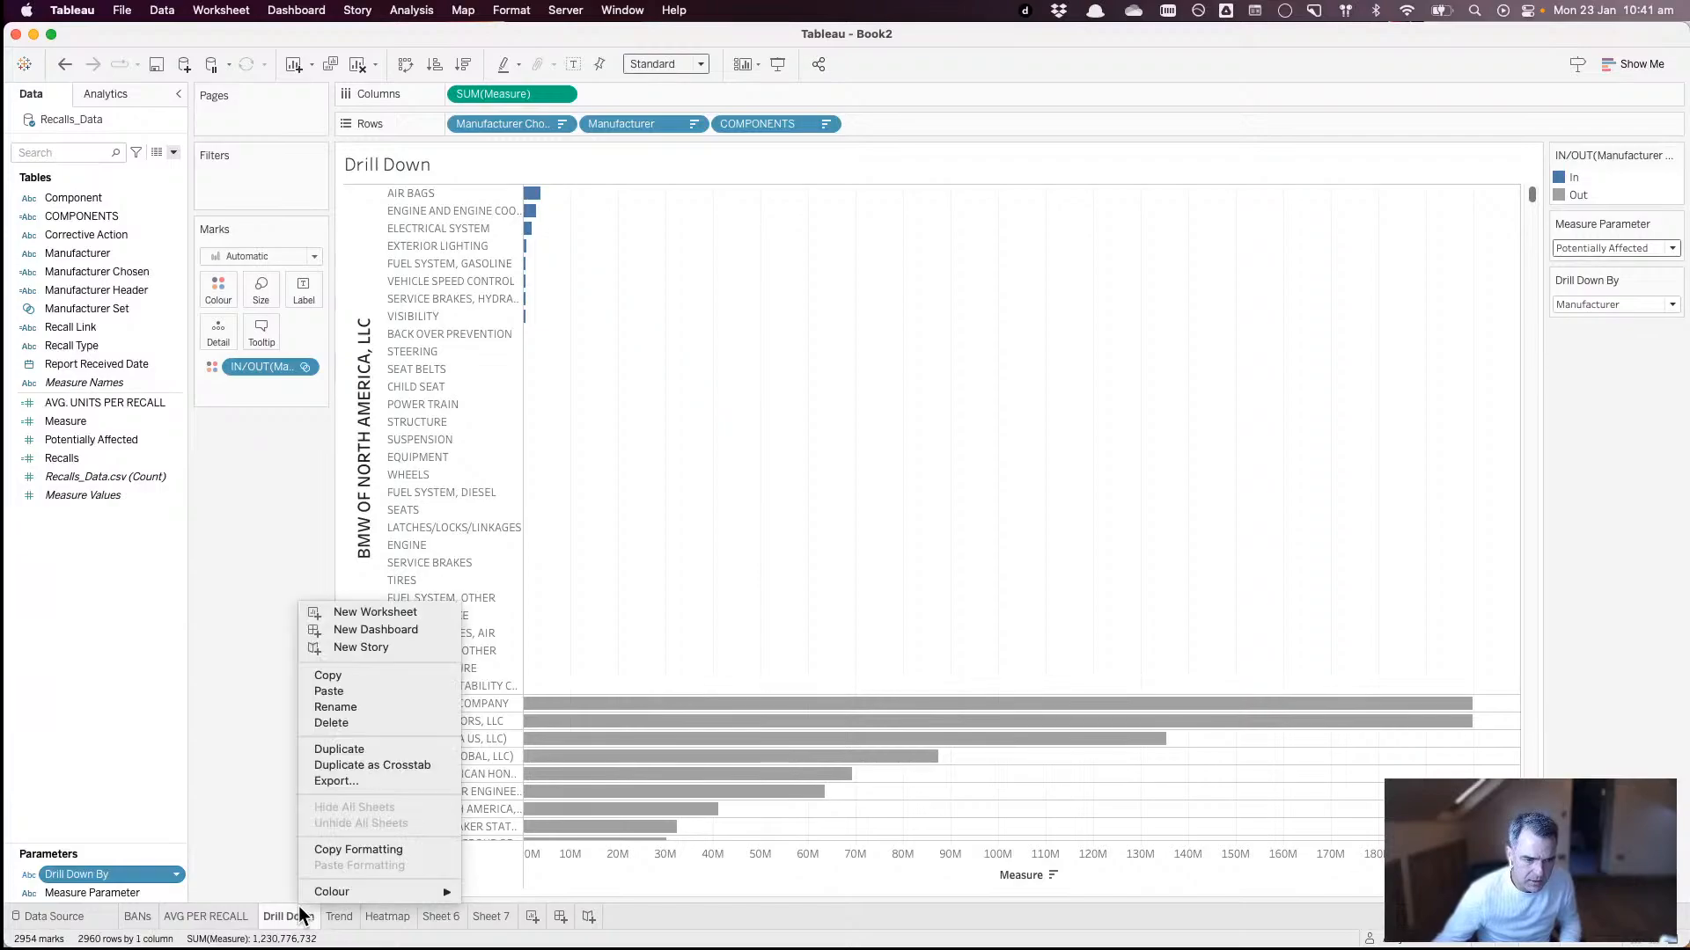
pyautogui.click(343, 755)
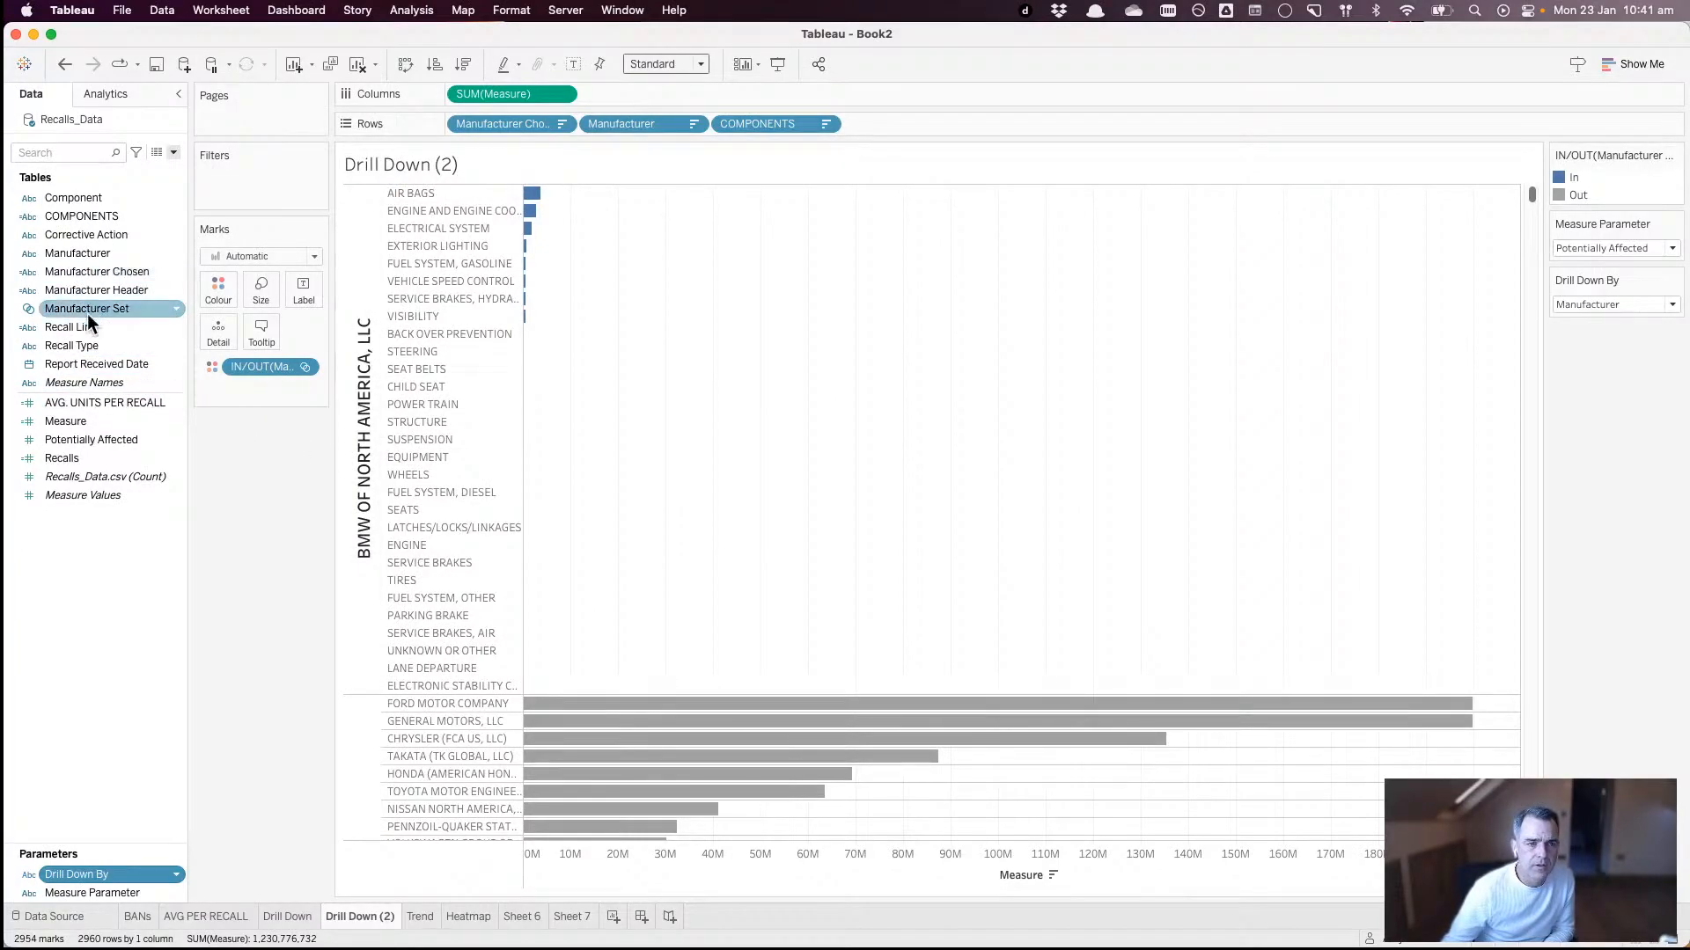
# - Start a new calculated field named Manu or Comp
pyautogui.rightClick(113, 571)
pyautogui.click(166, 581)
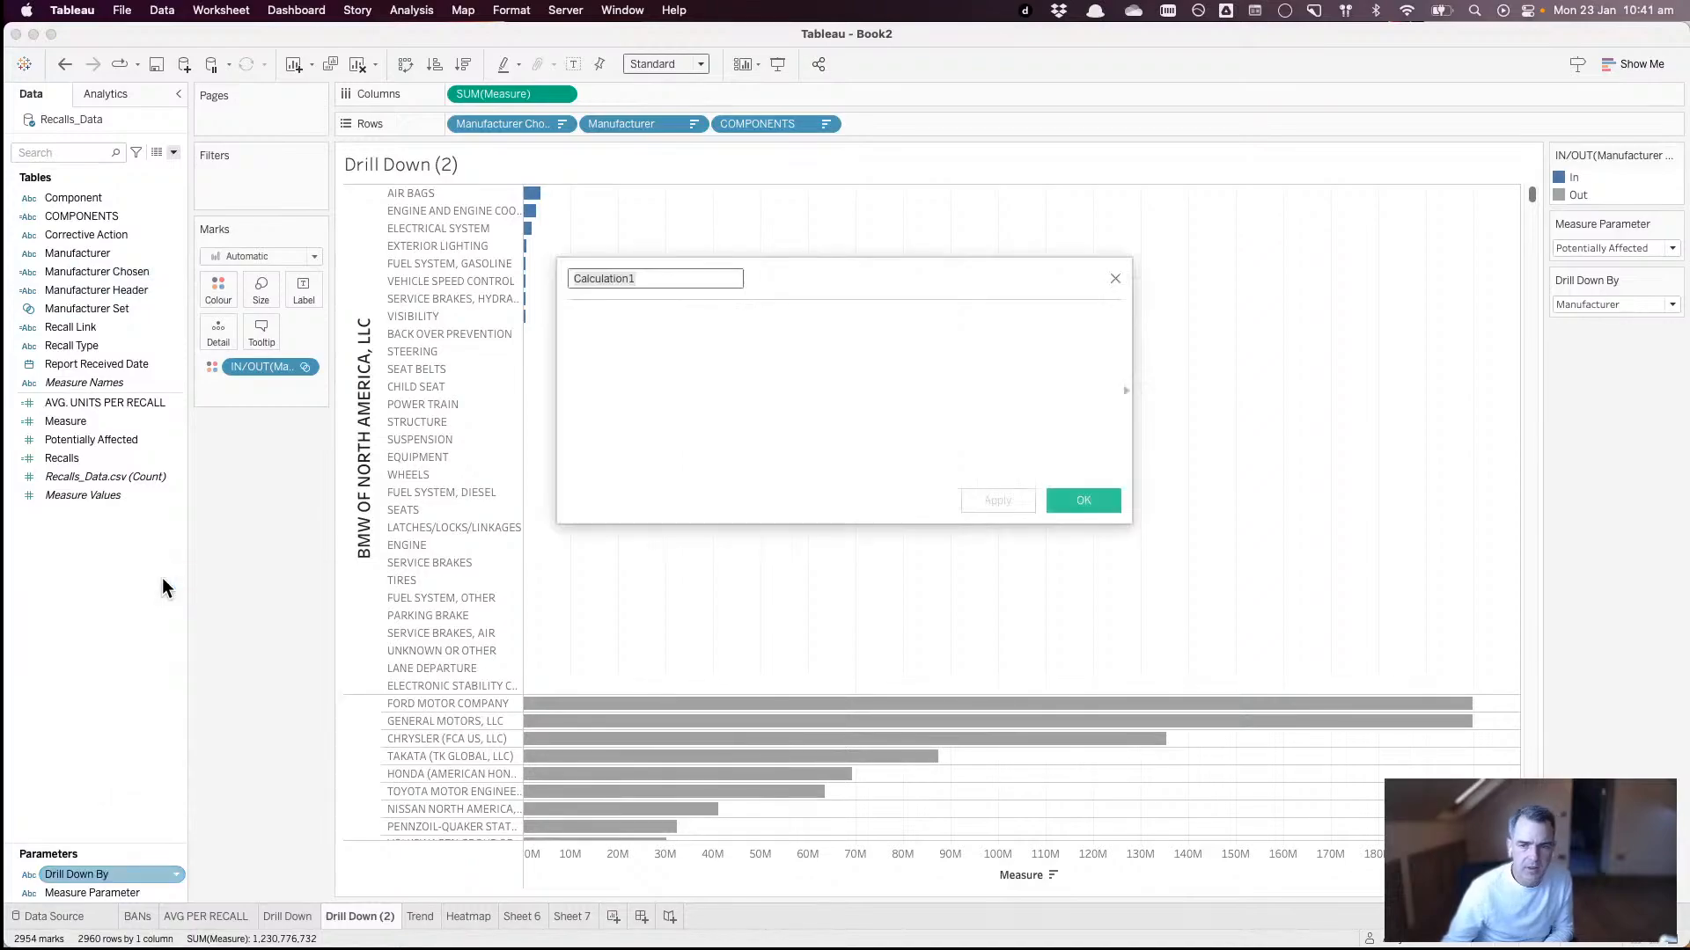
pyautogui.write('Manu or')
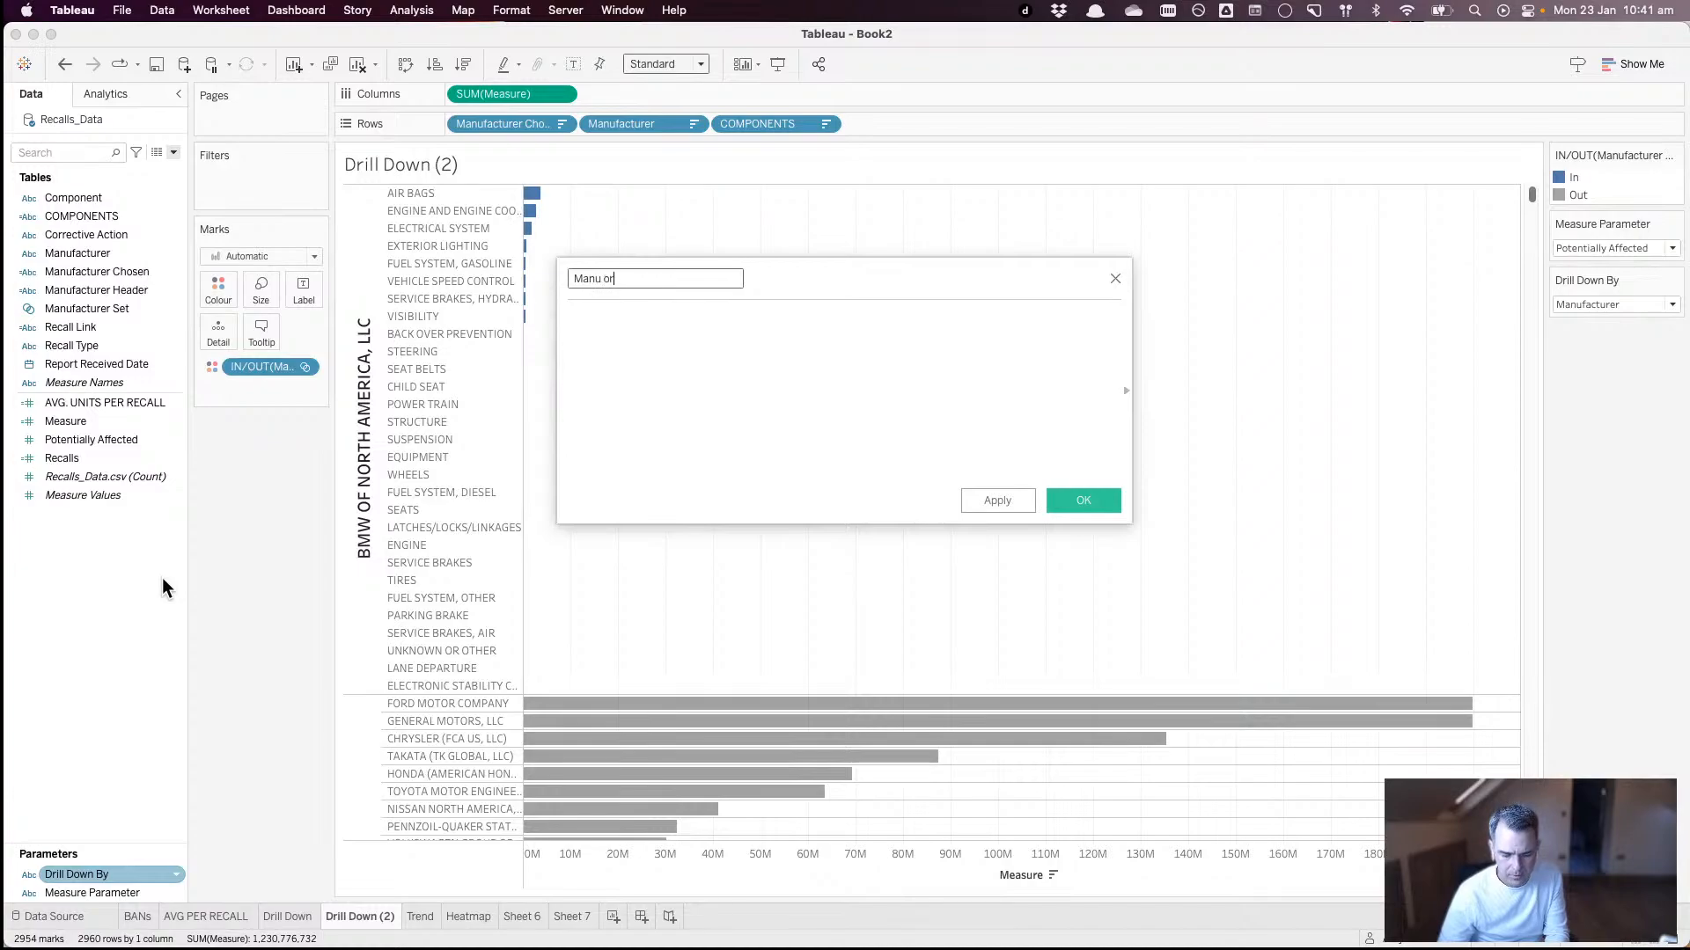
pyautogui.write('COm')
pyautogui.press('BackSpace')
pyautogui.press('BackSpace')
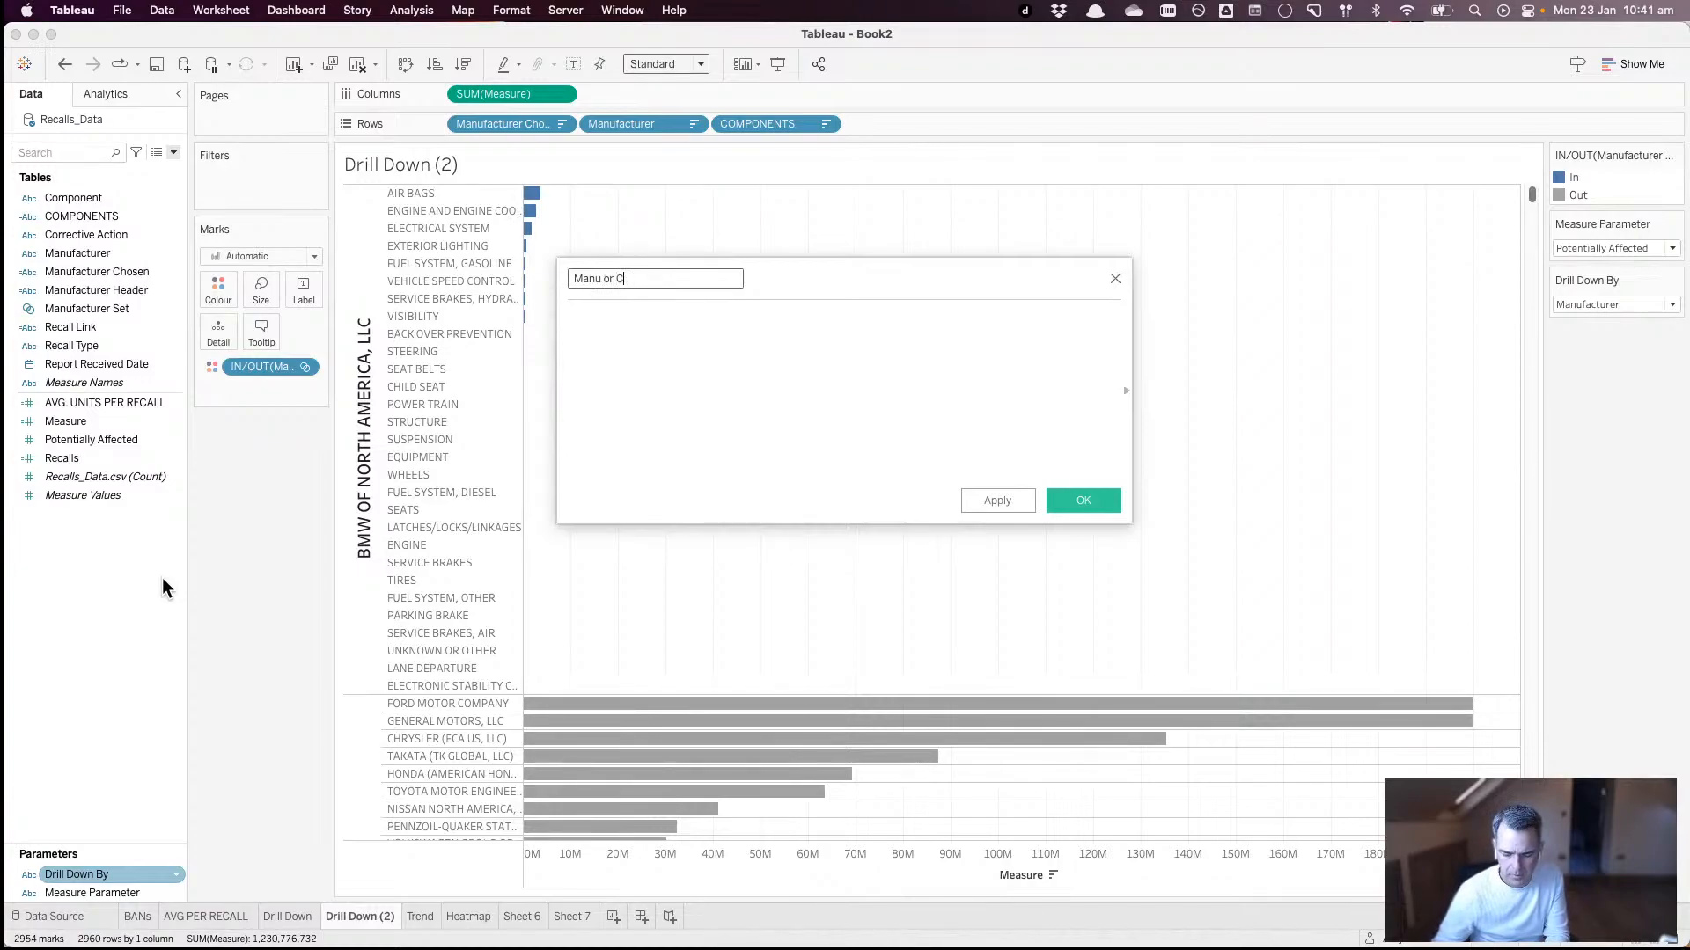
pyautogui.write('omp')
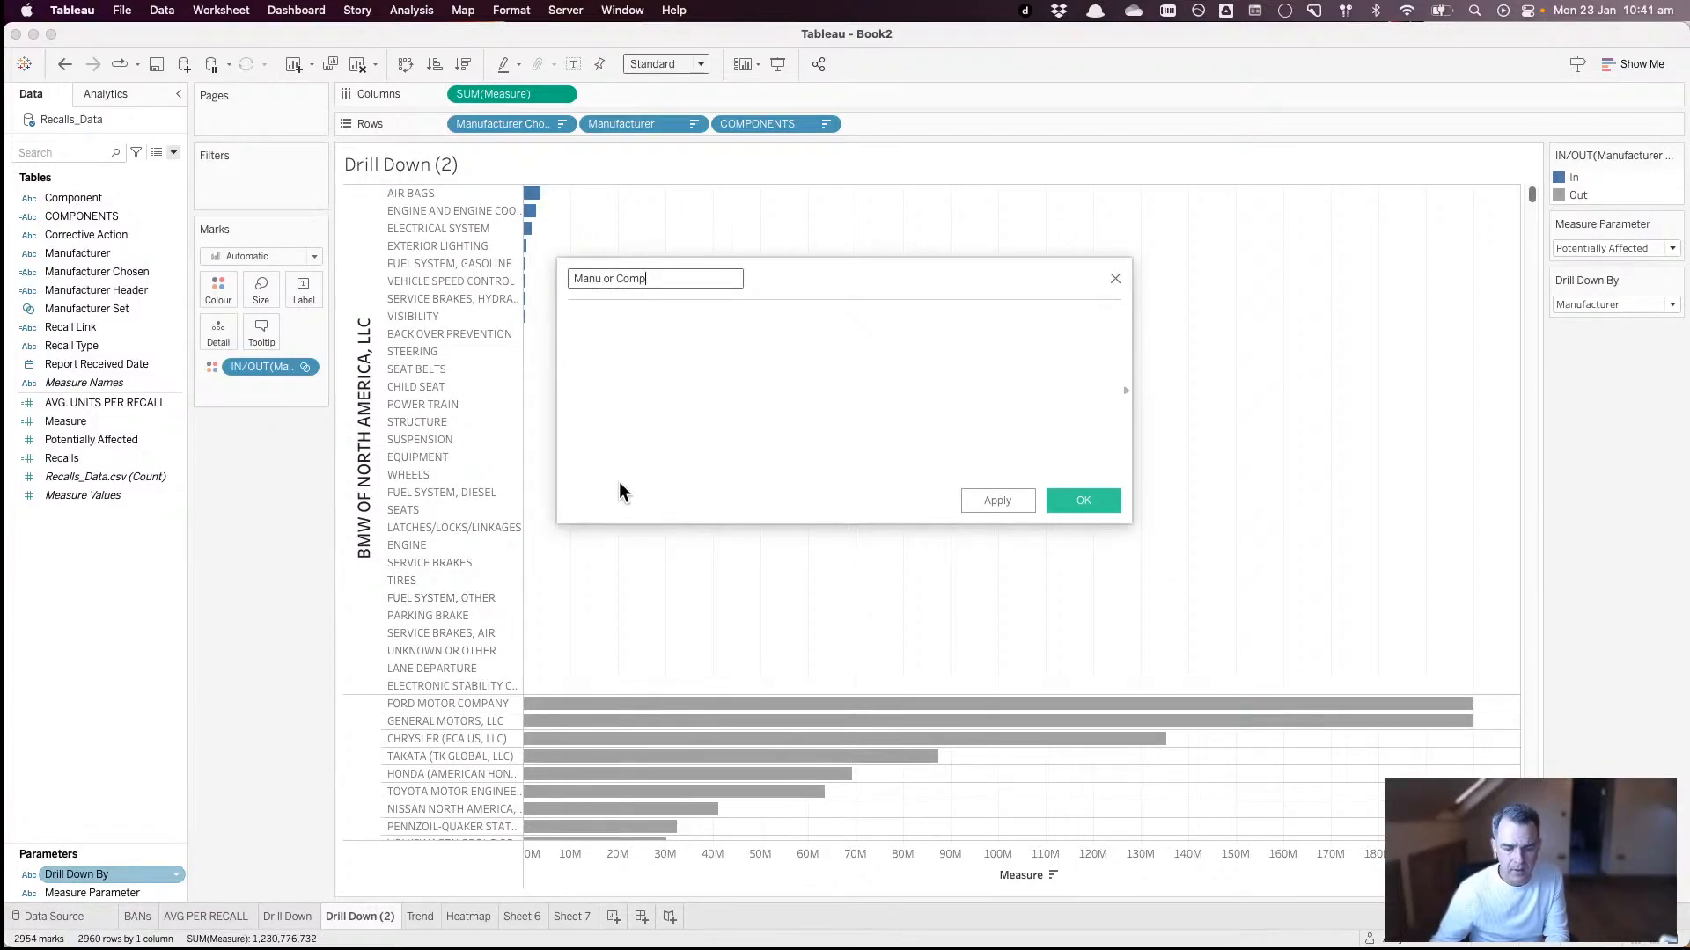
pyautogui.write('IF dri')
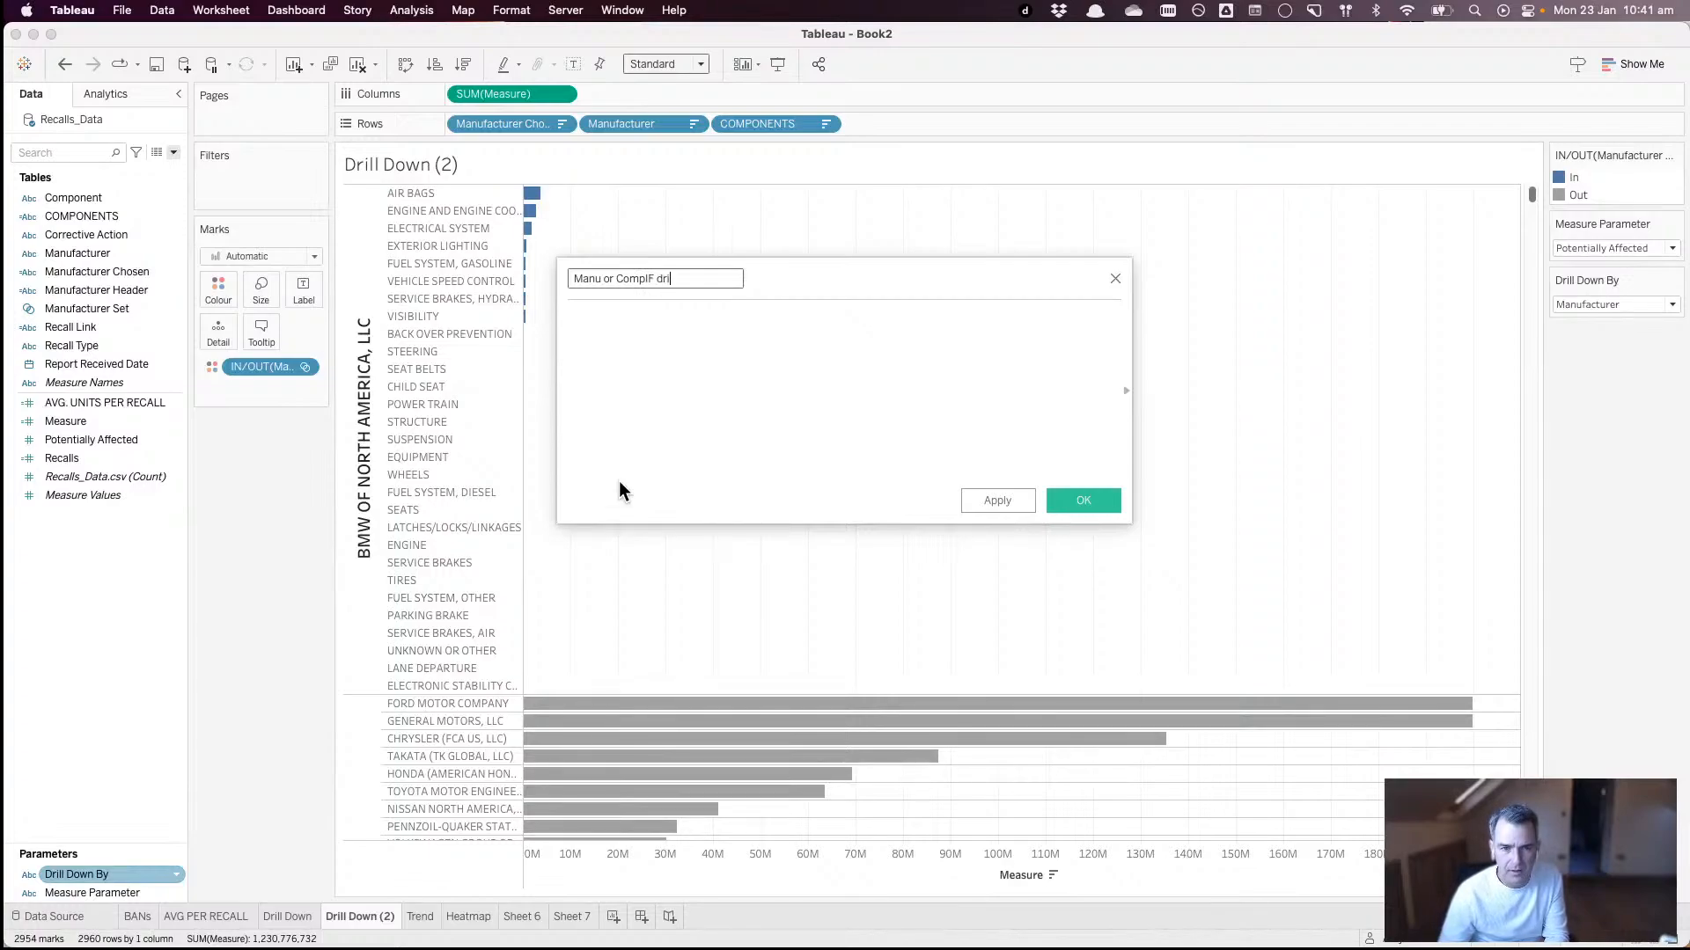
pyautogui.press('BackSpace')
pyautogui.press('BackSpace')
pyautogui.press('BackSpace')
pyautogui.press('BackSpace')
pyautogui.press('BackSpace')
pyautogui.press('BackSpace')
# - Begin the Manu or Comp formula with the condition If [Drill Down By] = 'Manufacturer'
pyautogui.click(619, 480)
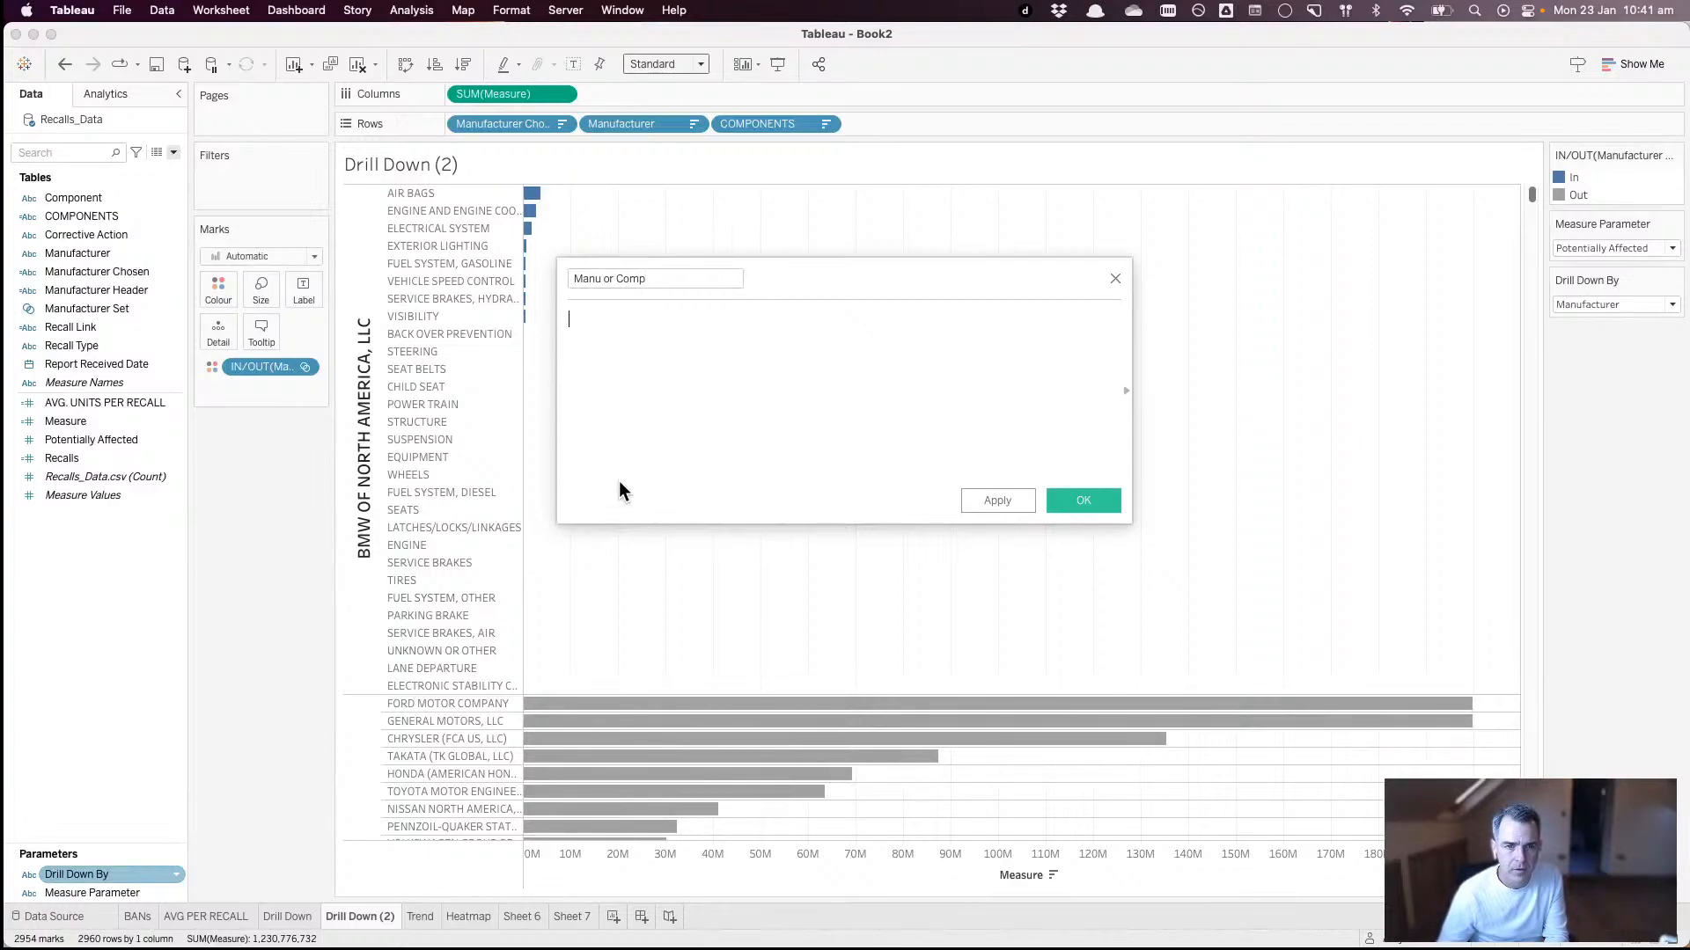
pyautogui.write('If droll')
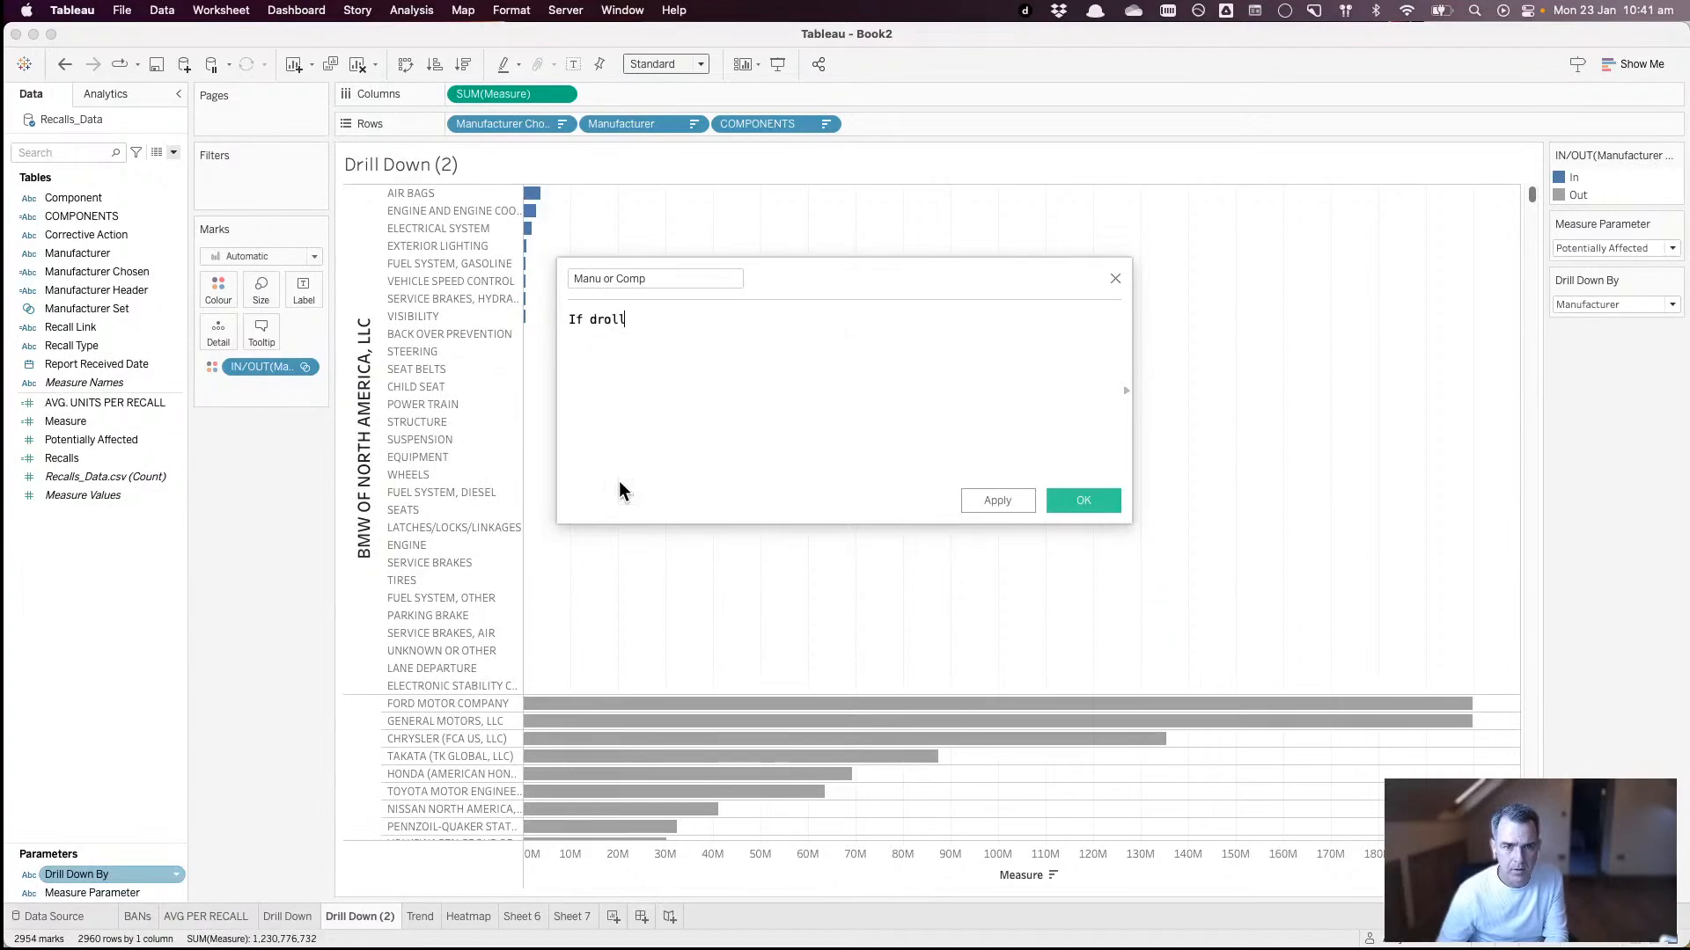
pyautogui.press('BackSpace')
pyautogui.press('BackSpace')
pyautogui.press('BackSpace')
pyautogui.press('Return')
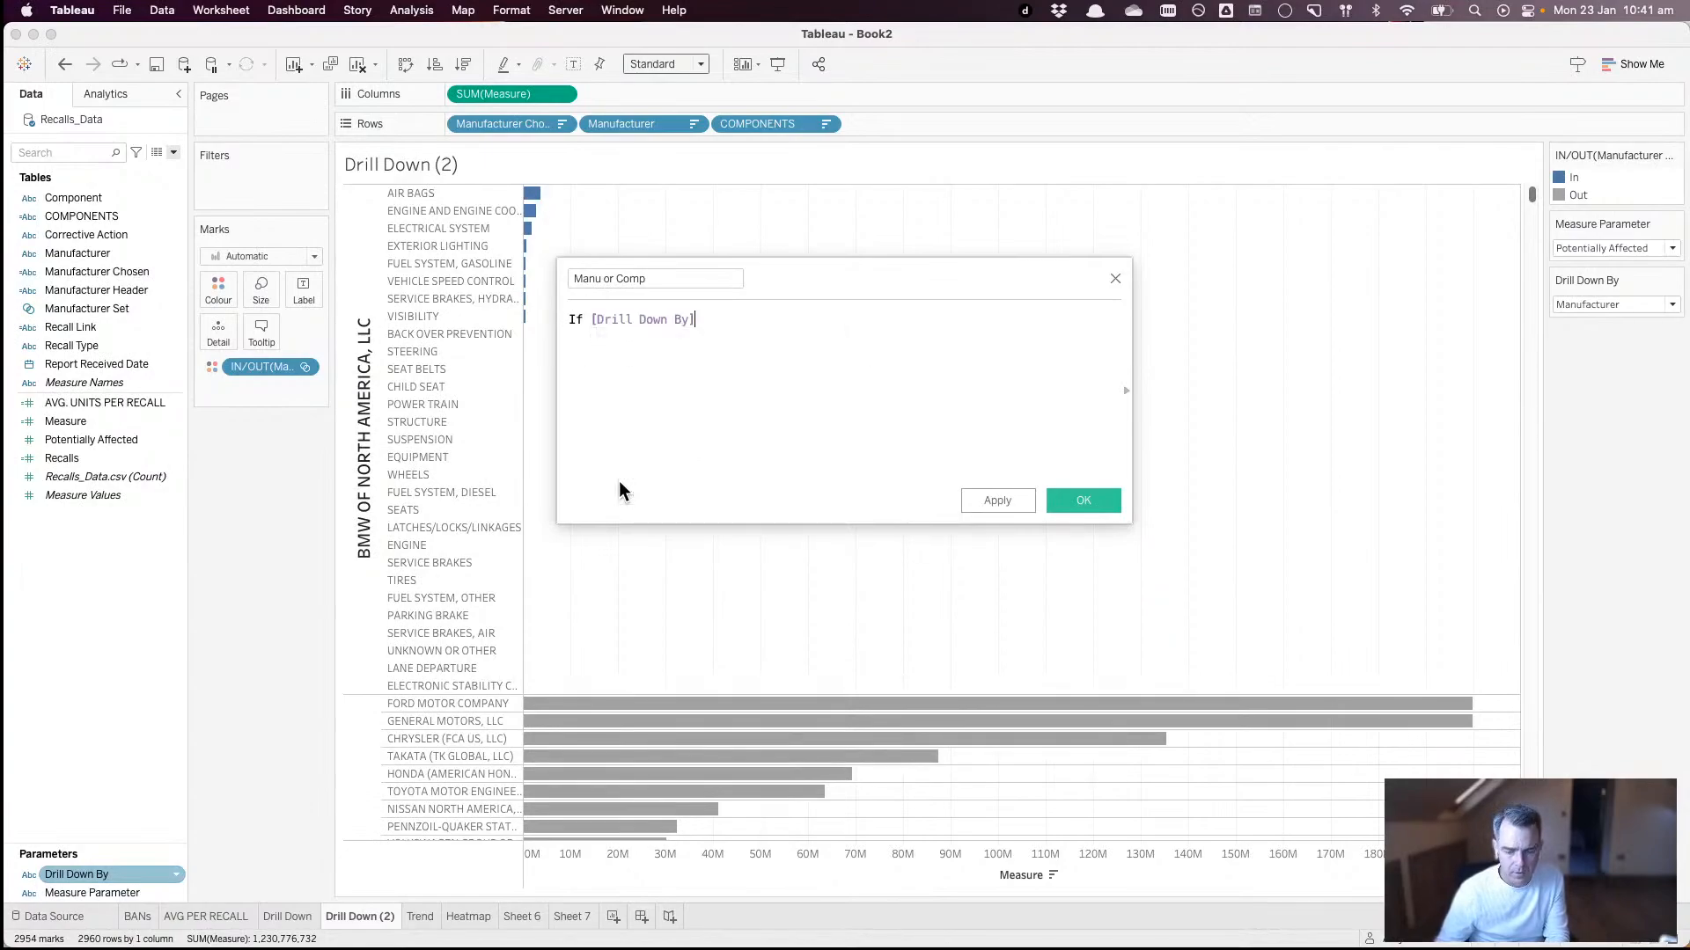
pyautogui.write('-')
pyautogui.press('BackSpace')
pyautogui.write("= 'M")
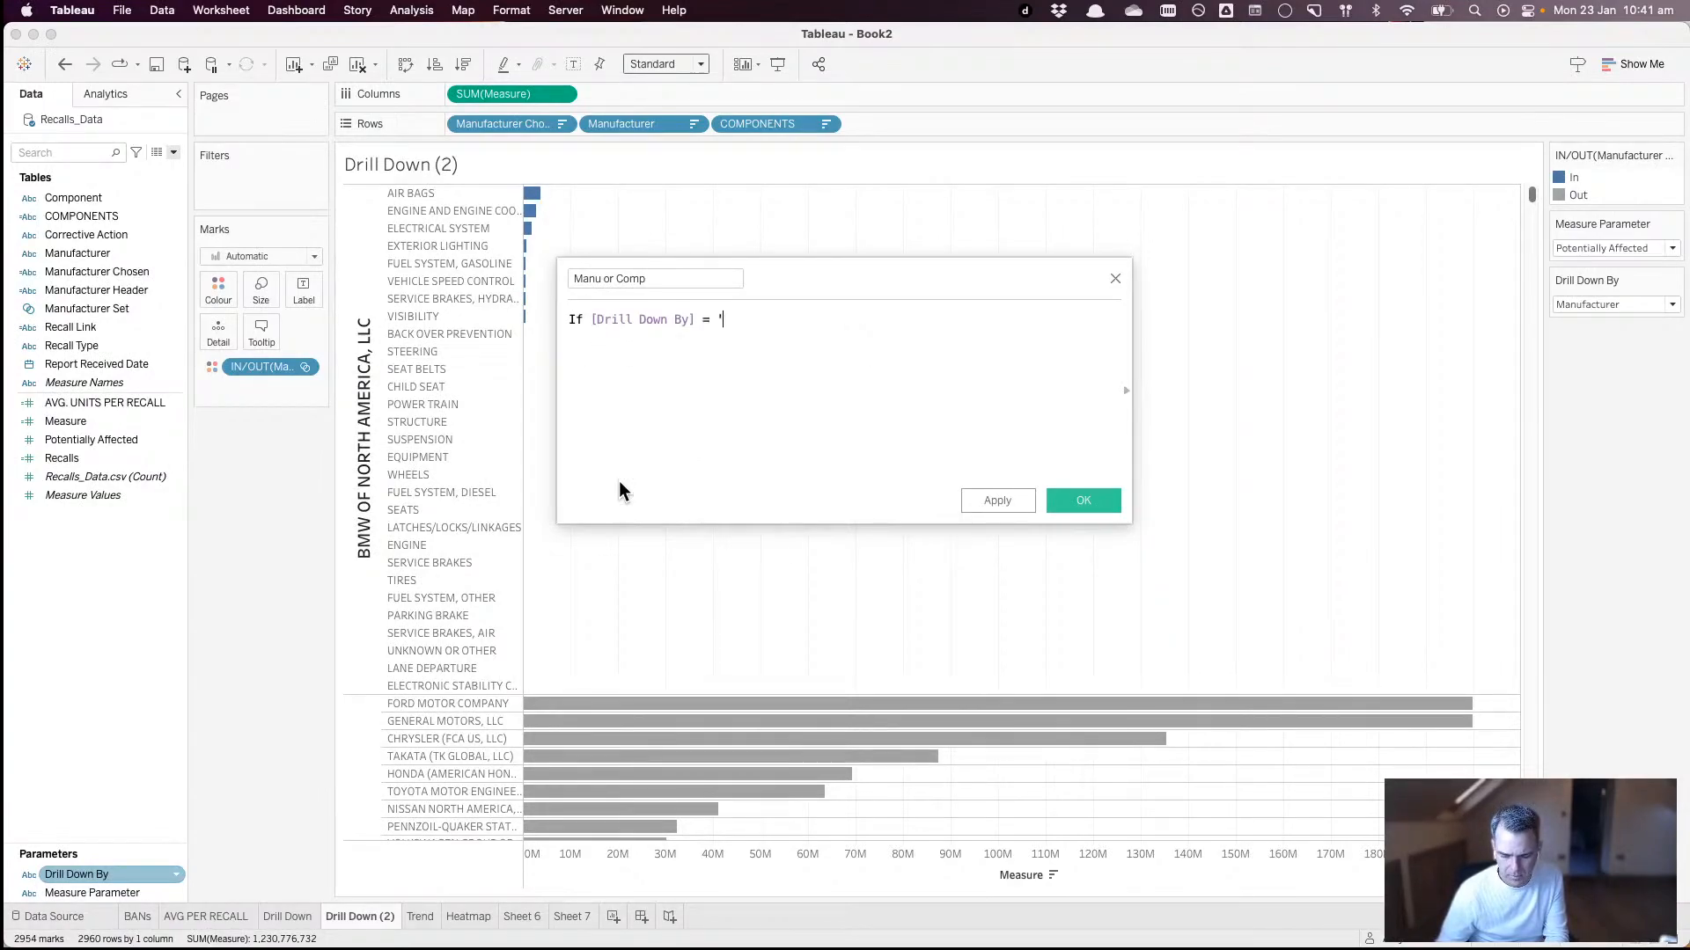
pyautogui.write('anufactur')
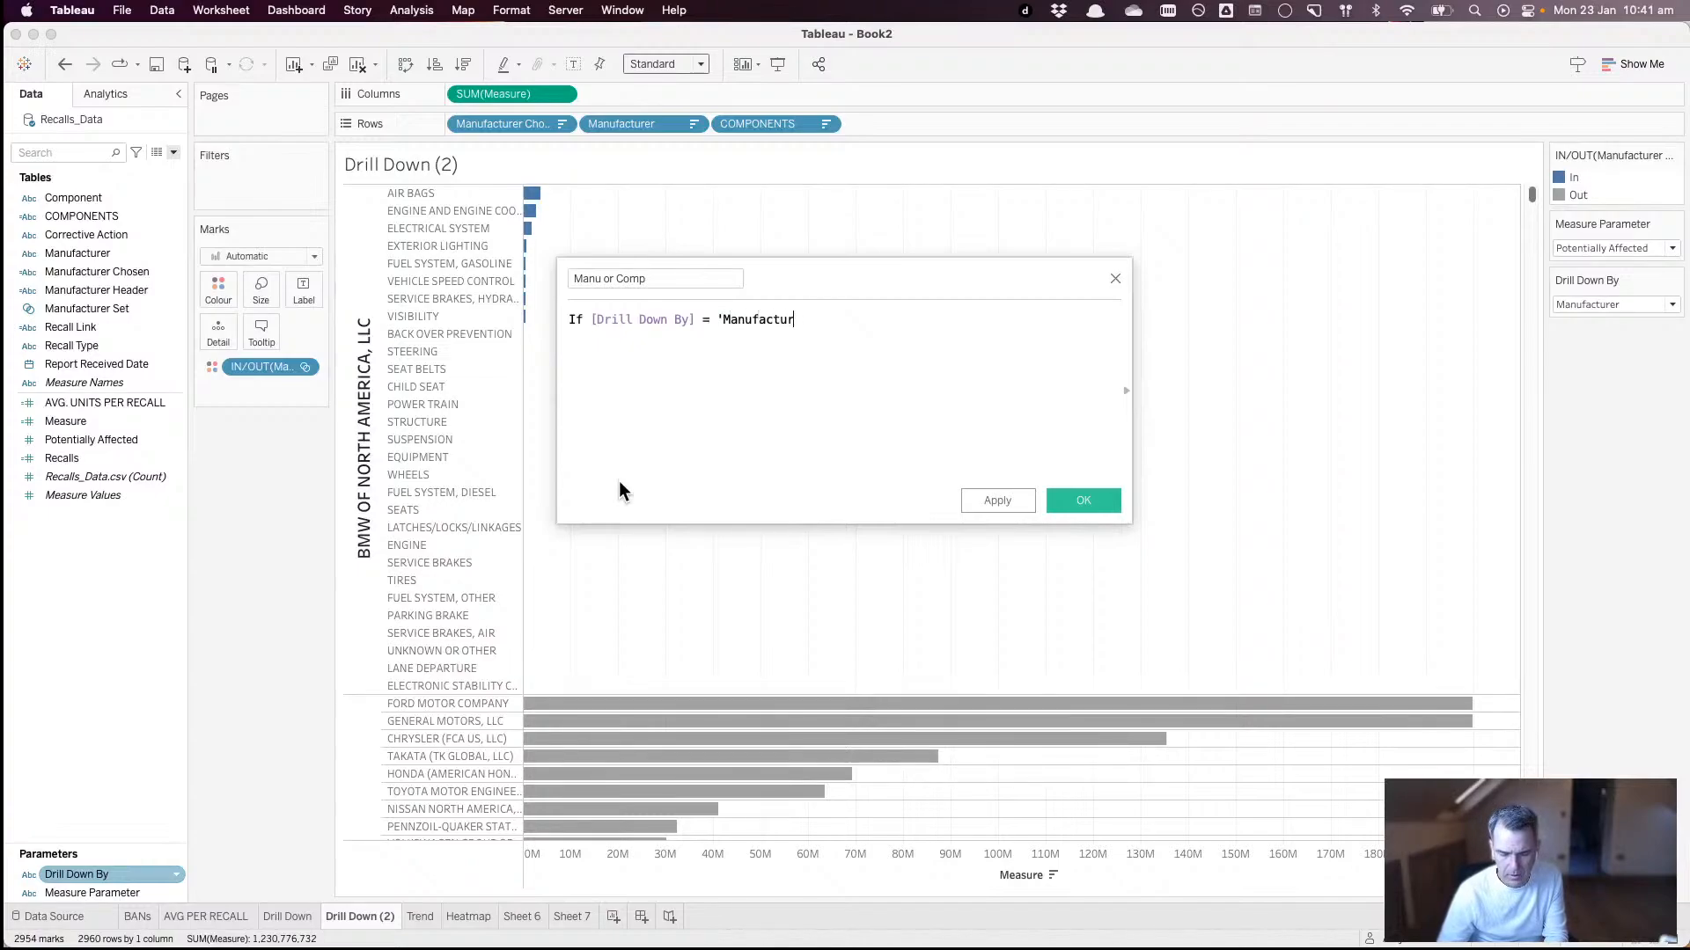
pyautogui.write('er"')
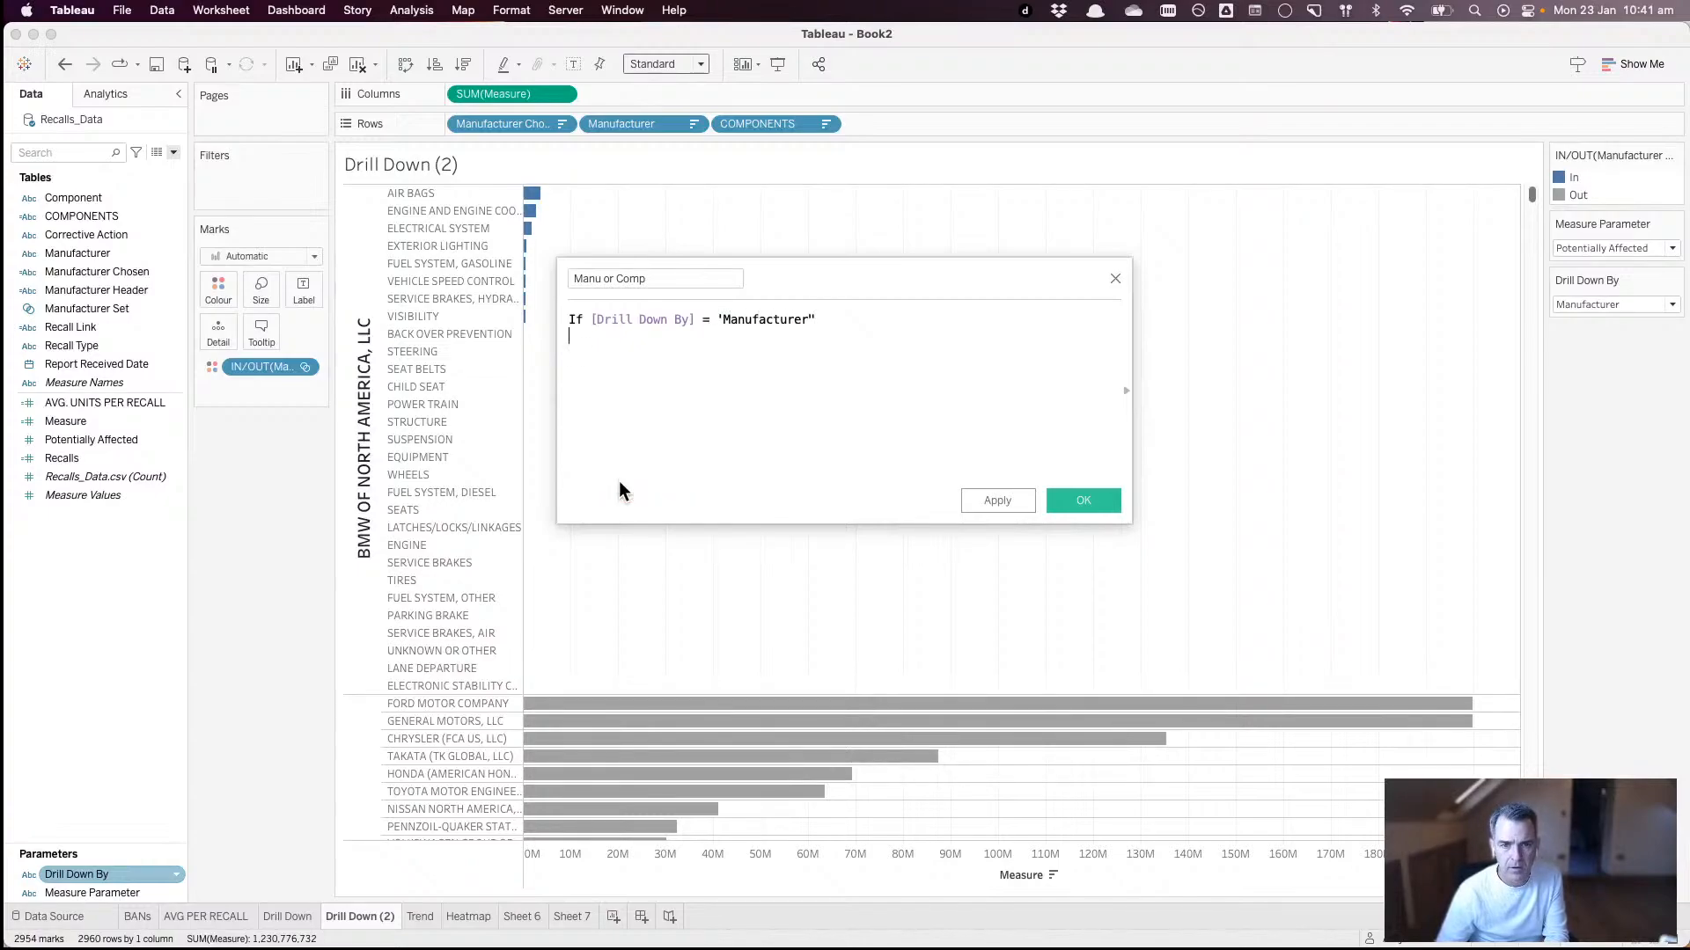
pyautogui.press('BackSpace')
pyautogui.press('BackSpace')
pyautogui.write("'")
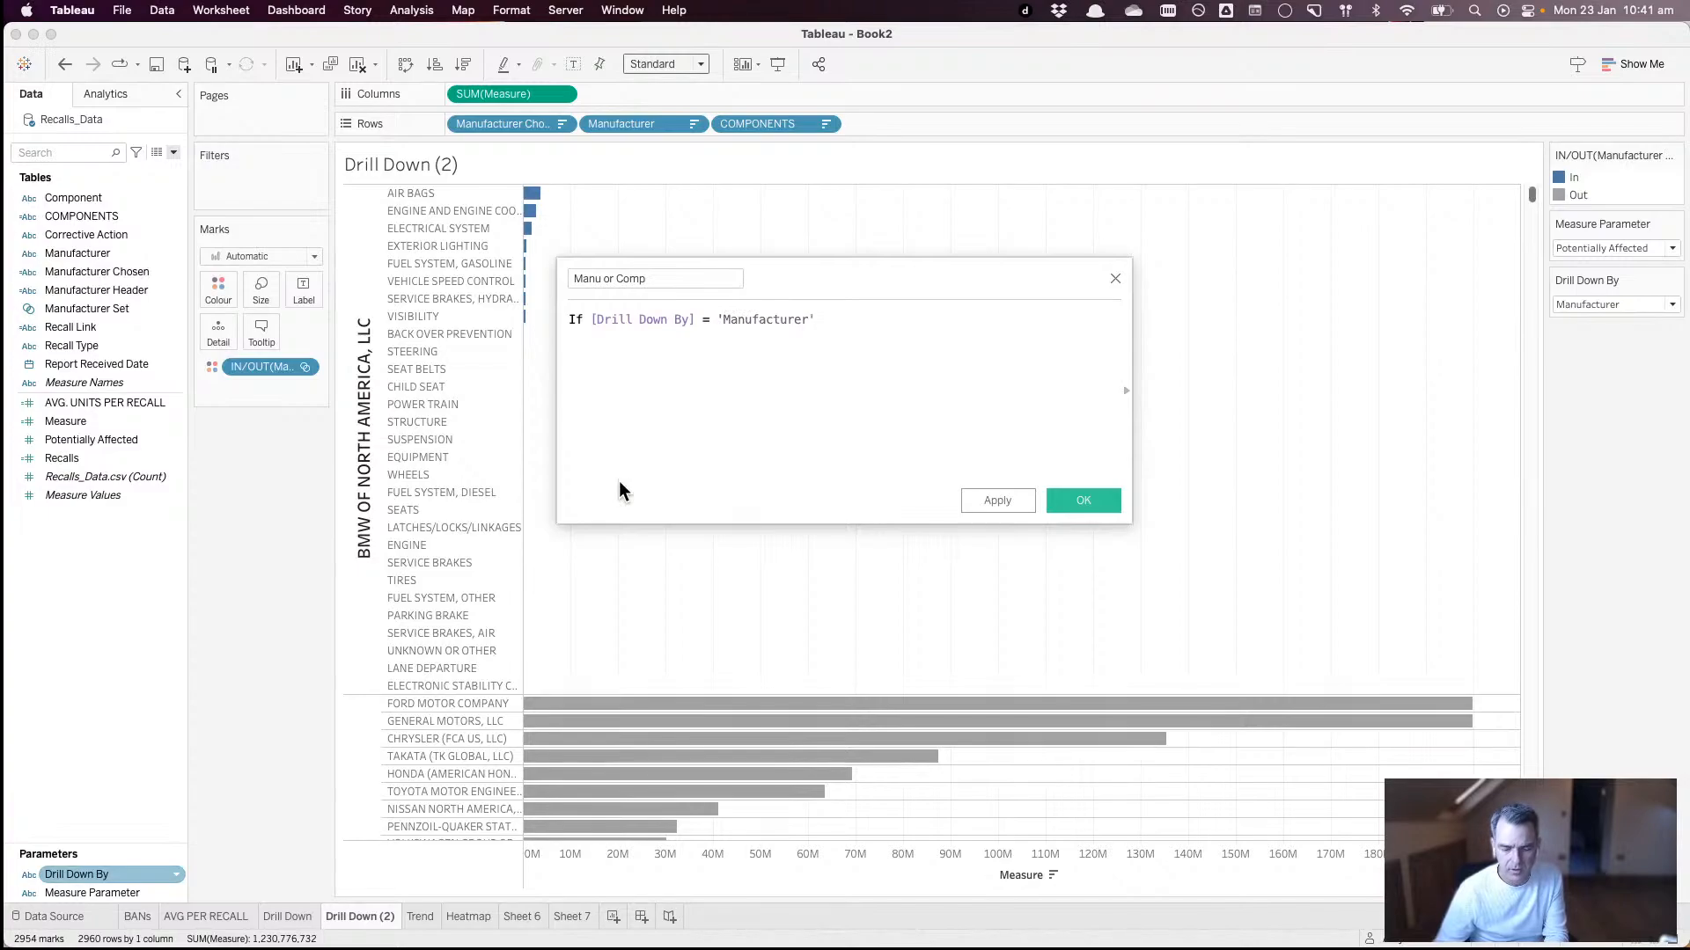
# - Complete the formula with THEN [Manufacturer] ELSE [Component] END and save the calculated field
pyautogui.press('Return')
pyautogui.write('THEN ma')
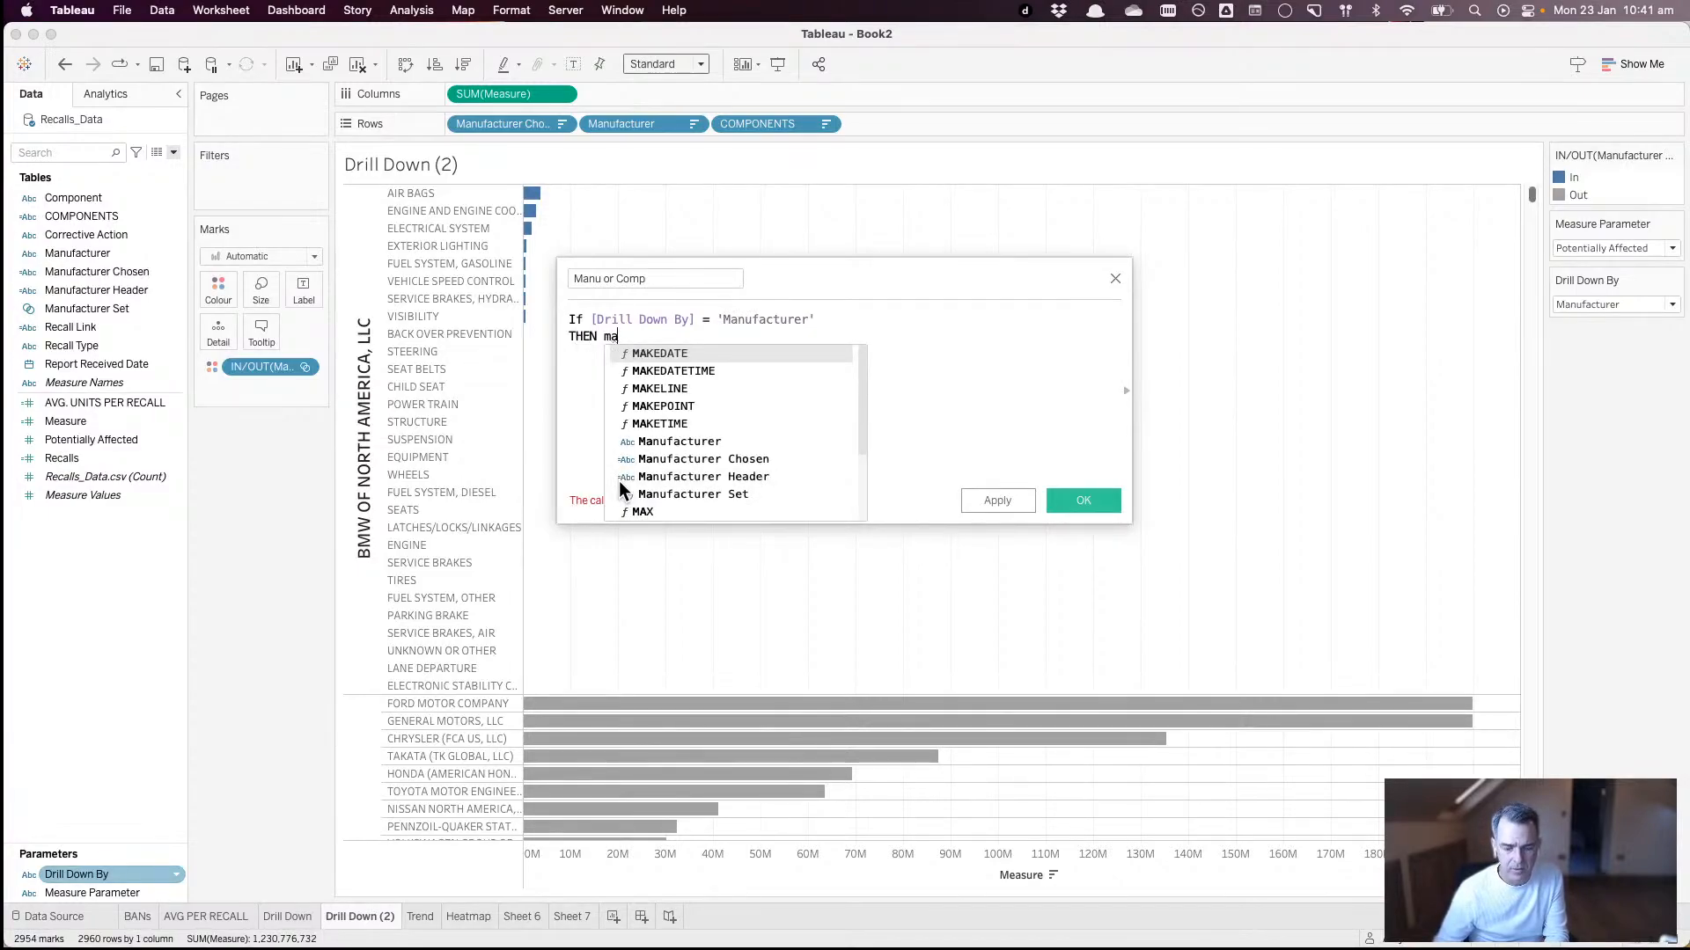
pyautogui.write('nu')
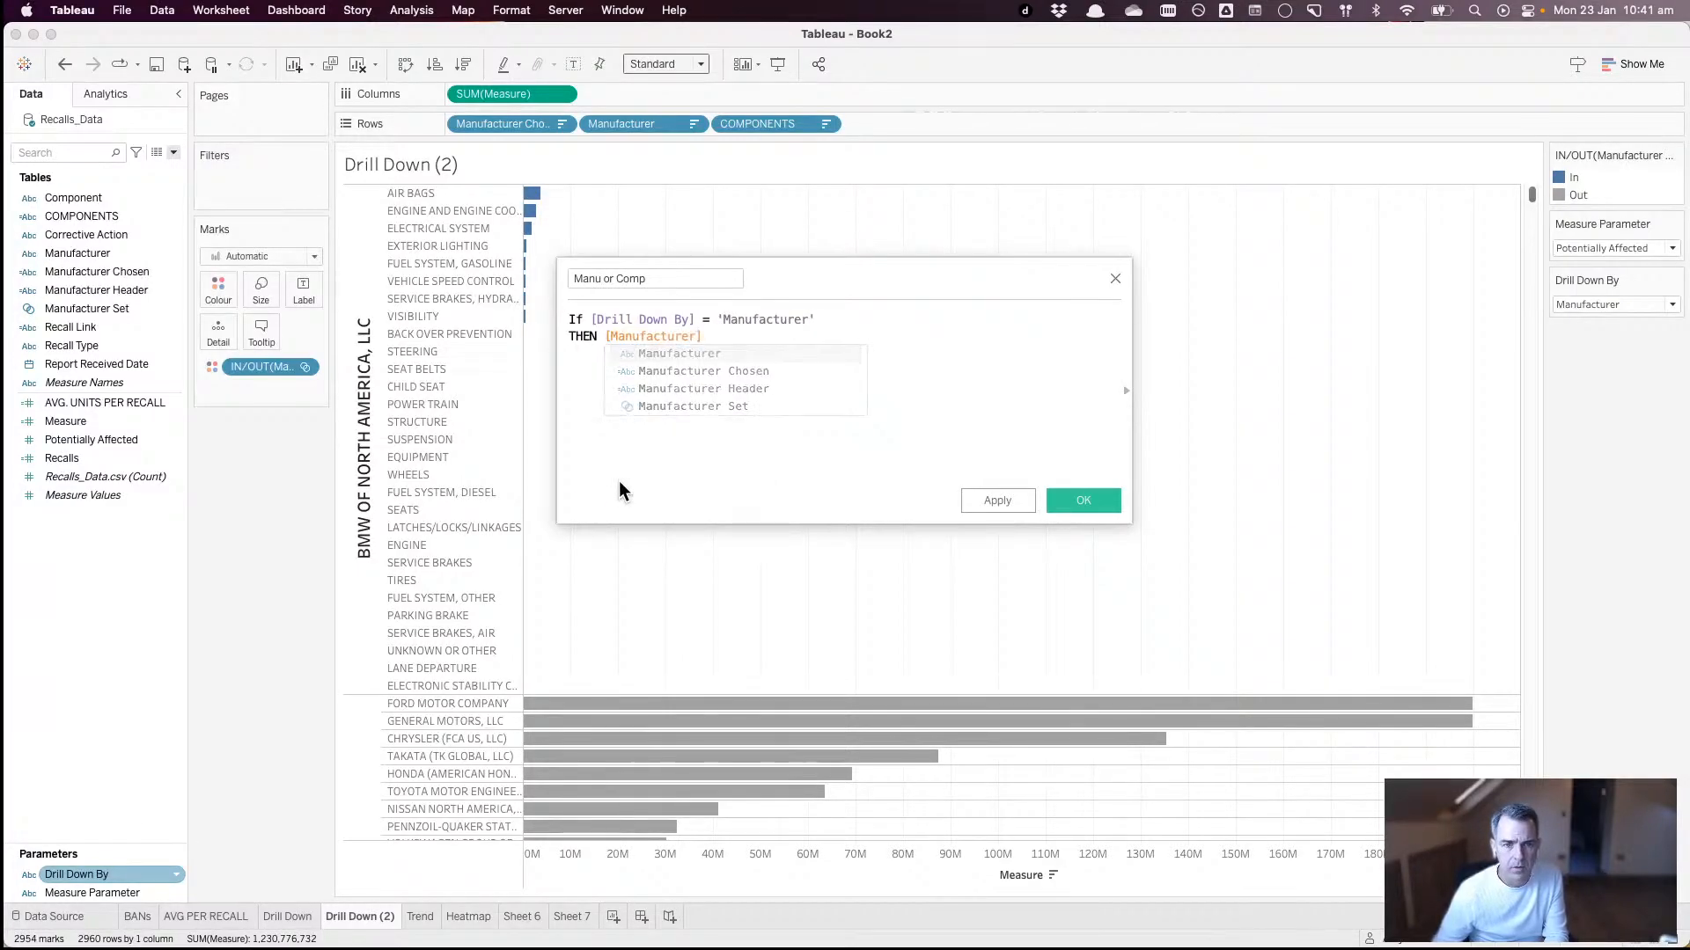
pyautogui.press('Return')
pyautogui.press('Return')
pyautogui.write('ELSE ')
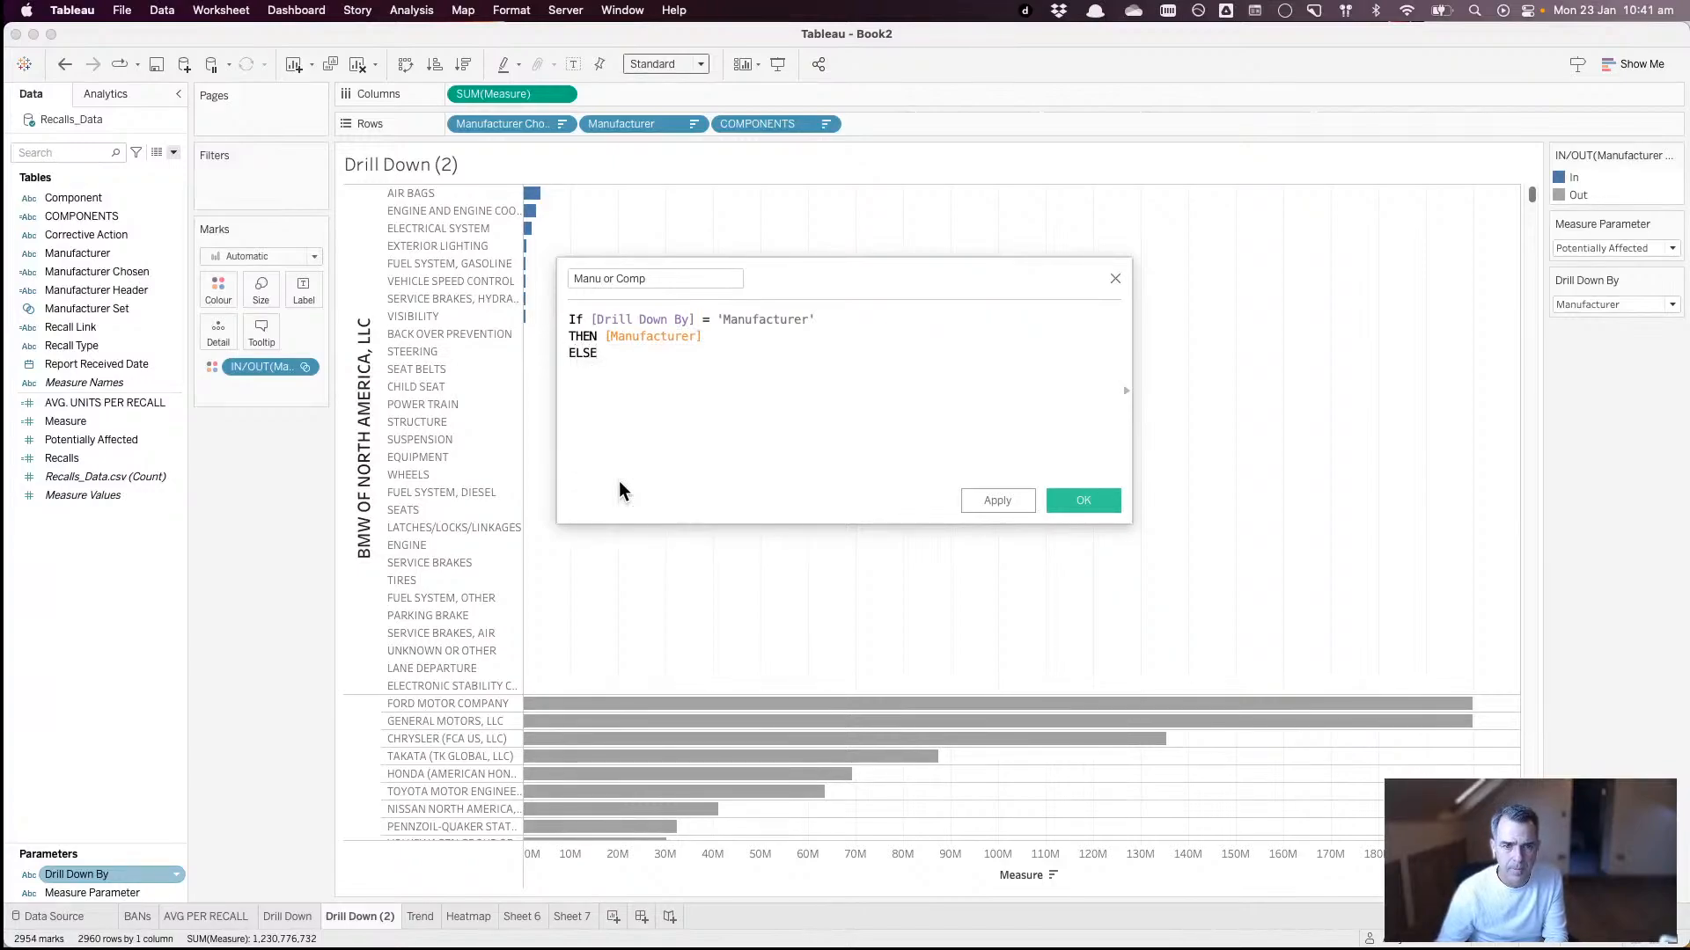
pyautogui.write('comp')
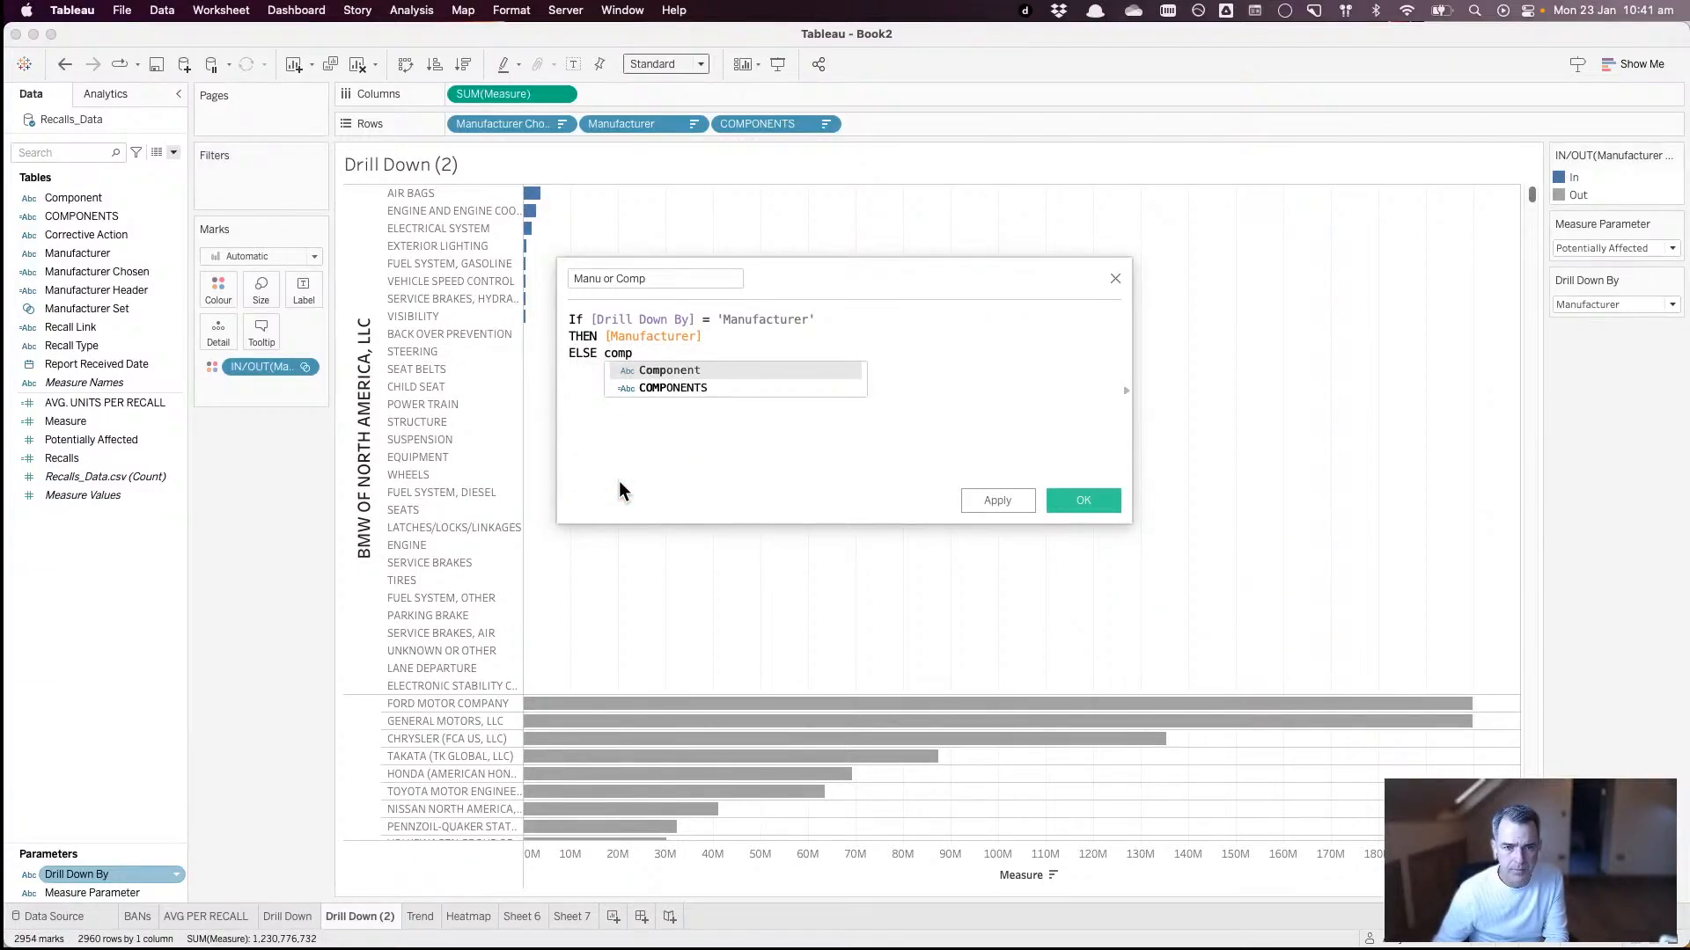
pyautogui.press('Return')
pyautogui.press('Return')
pyautogui.write('END')
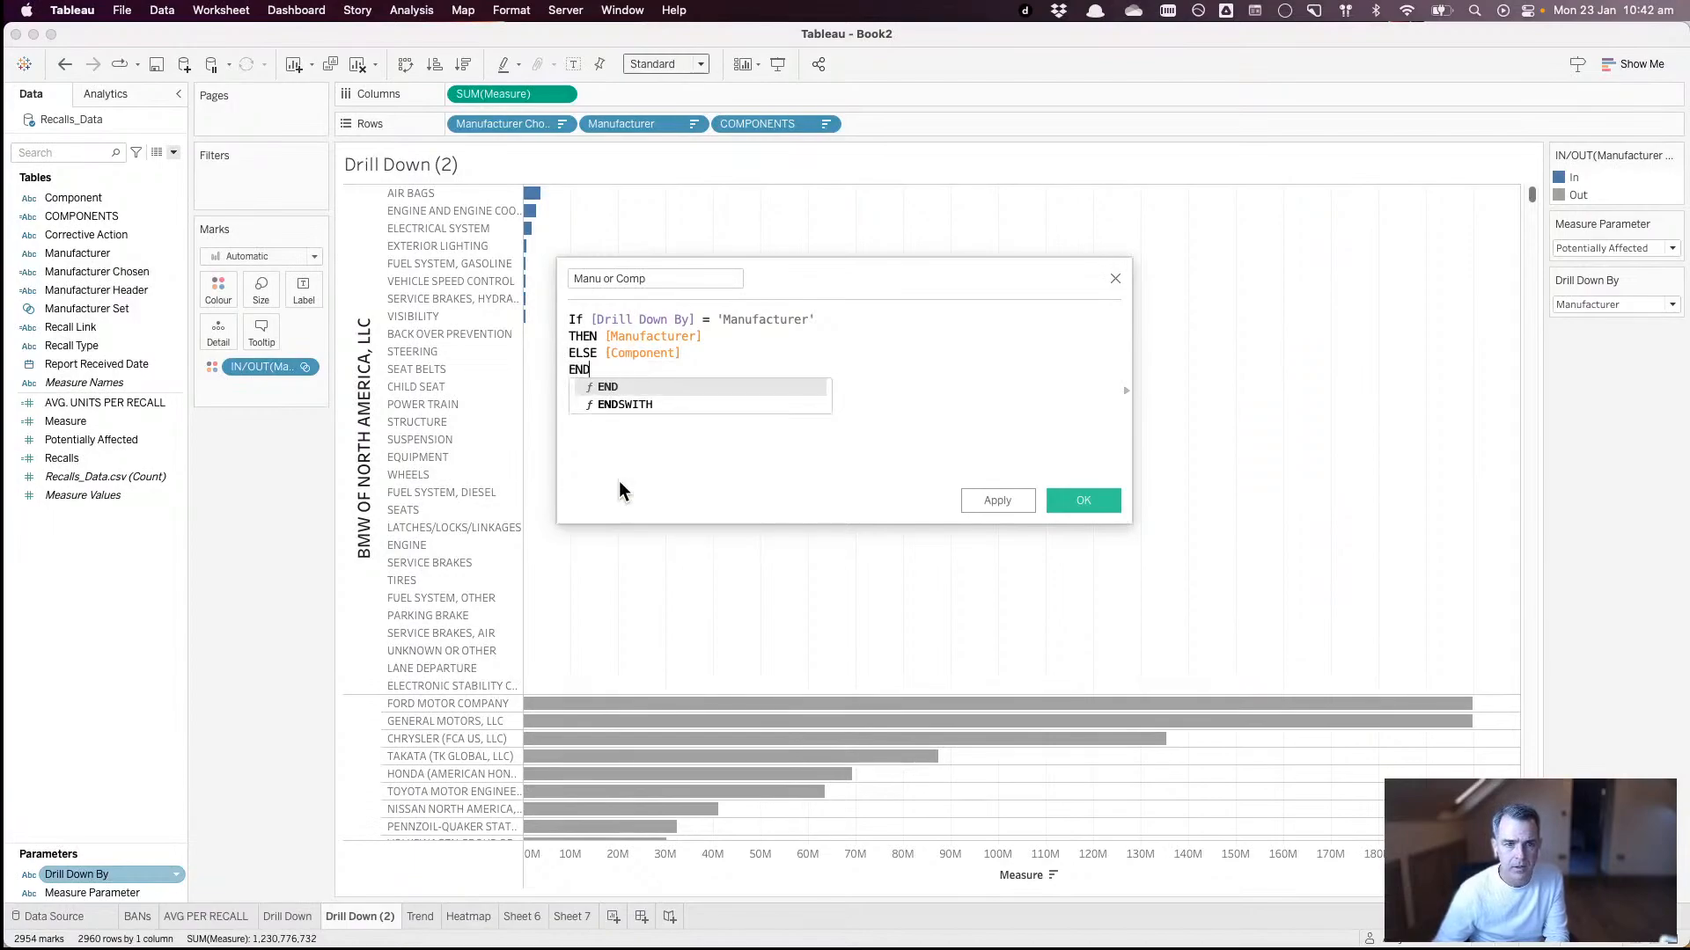
pyautogui.click(1056, 495)
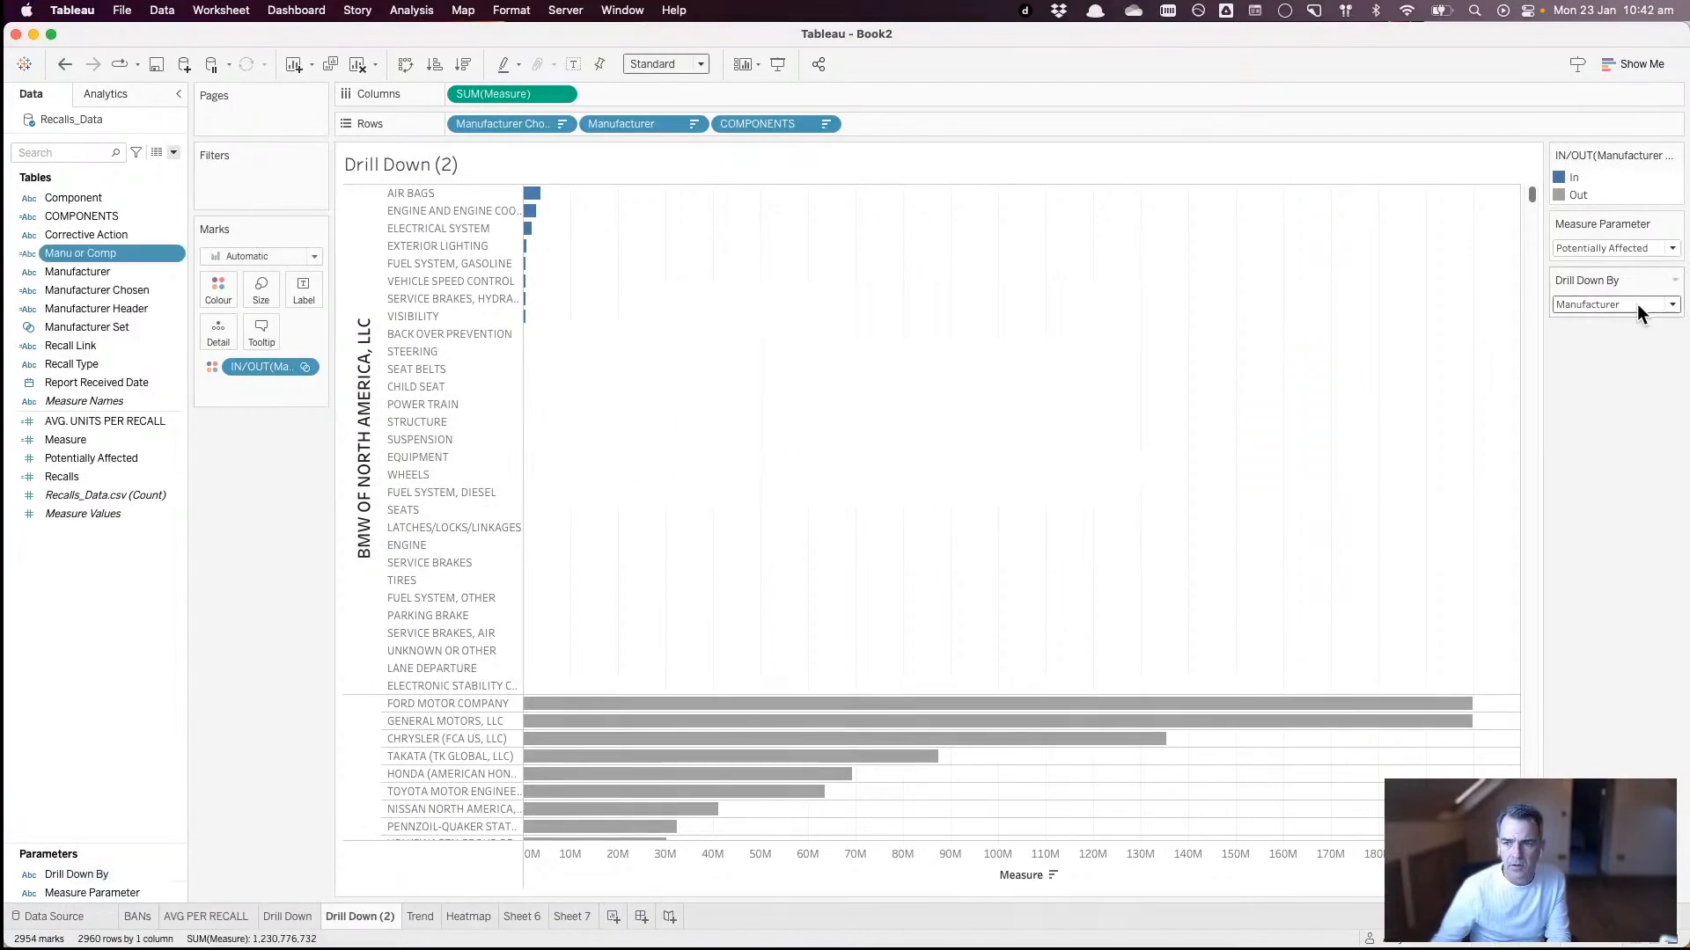
# - Display the Drill Down By parameter control as a single value list
pyautogui.click(1675, 280)
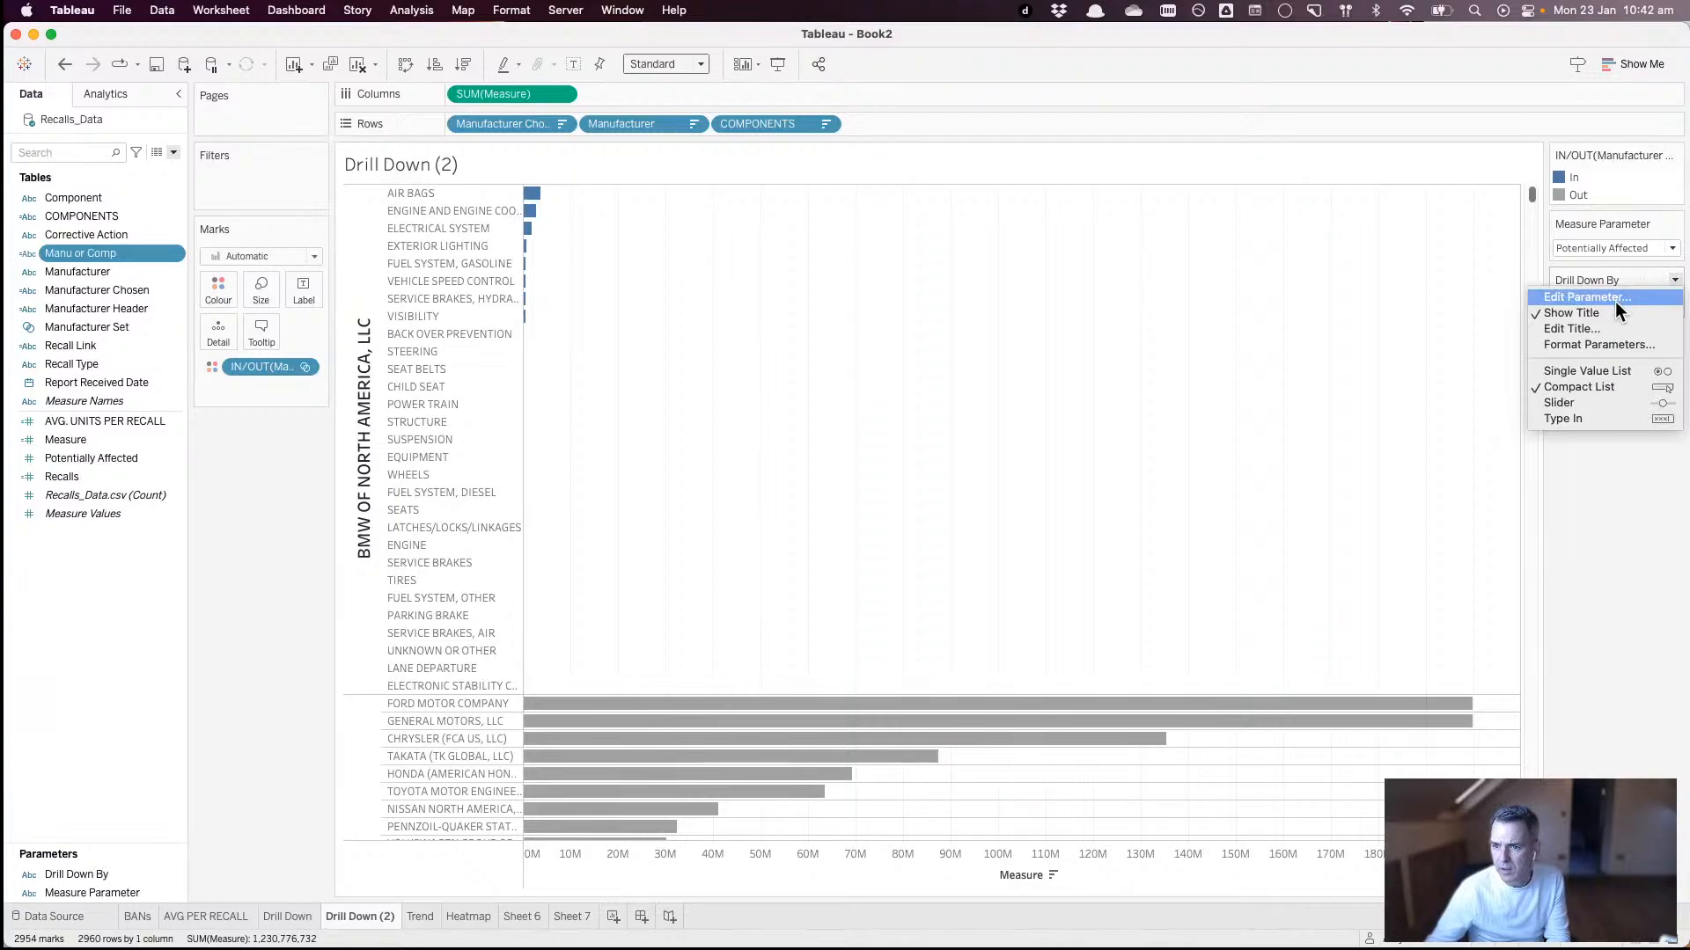
pyautogui.click(1604, 361)
pyautogui.click(1674, 279)
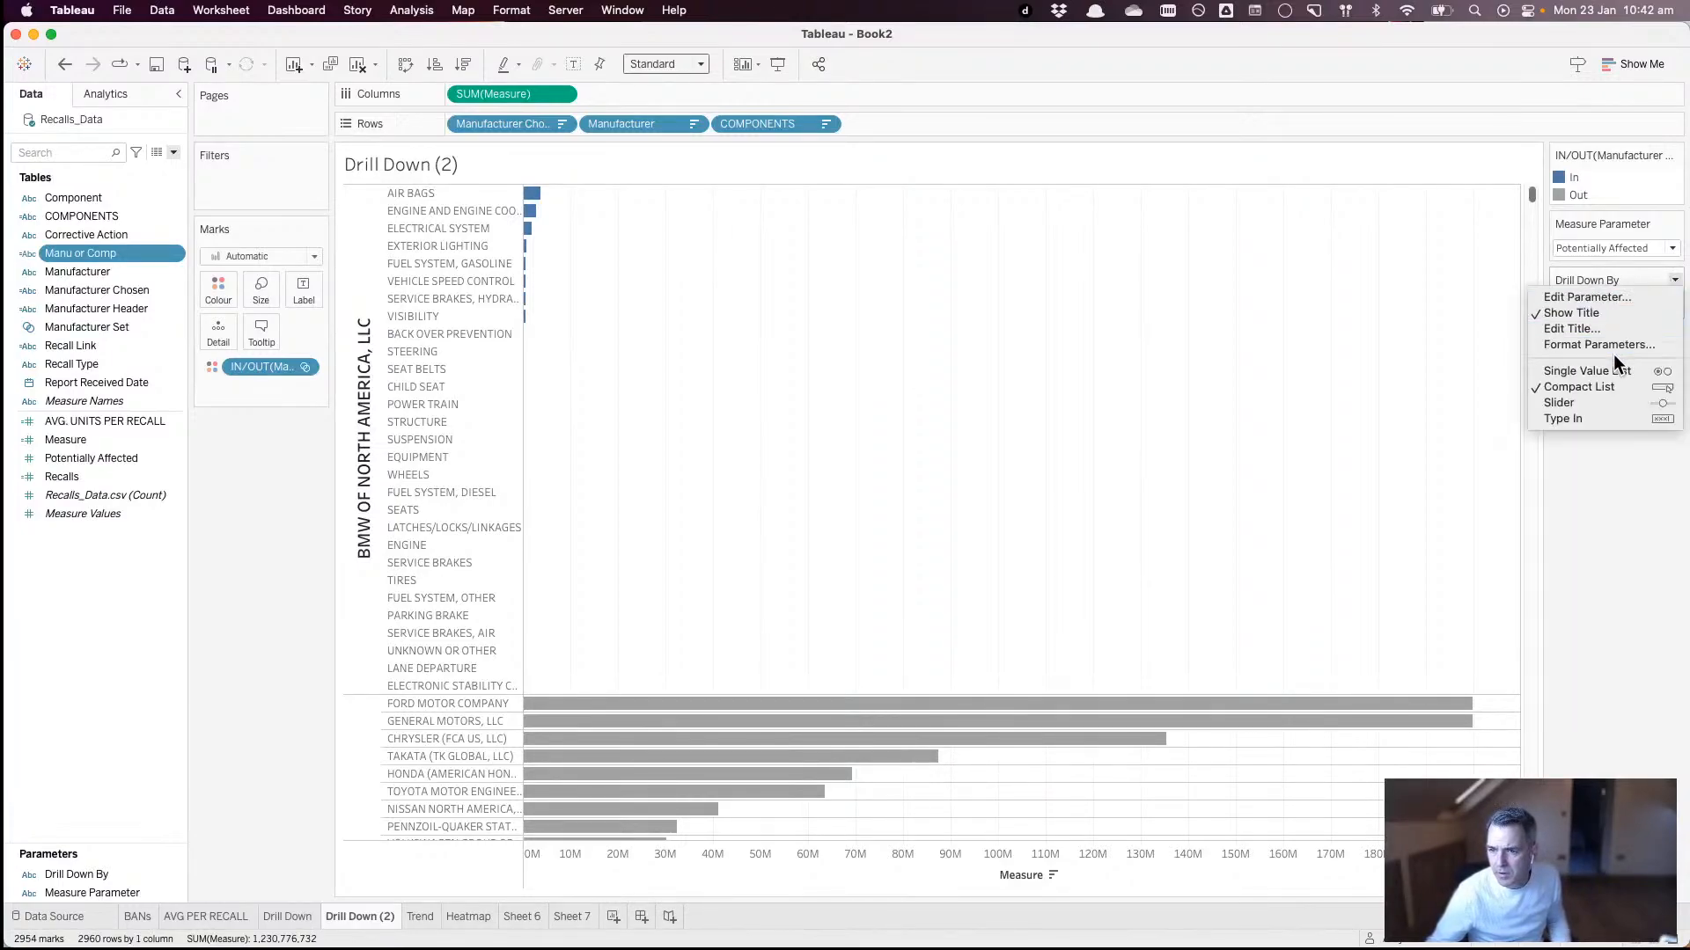
pyautogui.click(1612, 367)
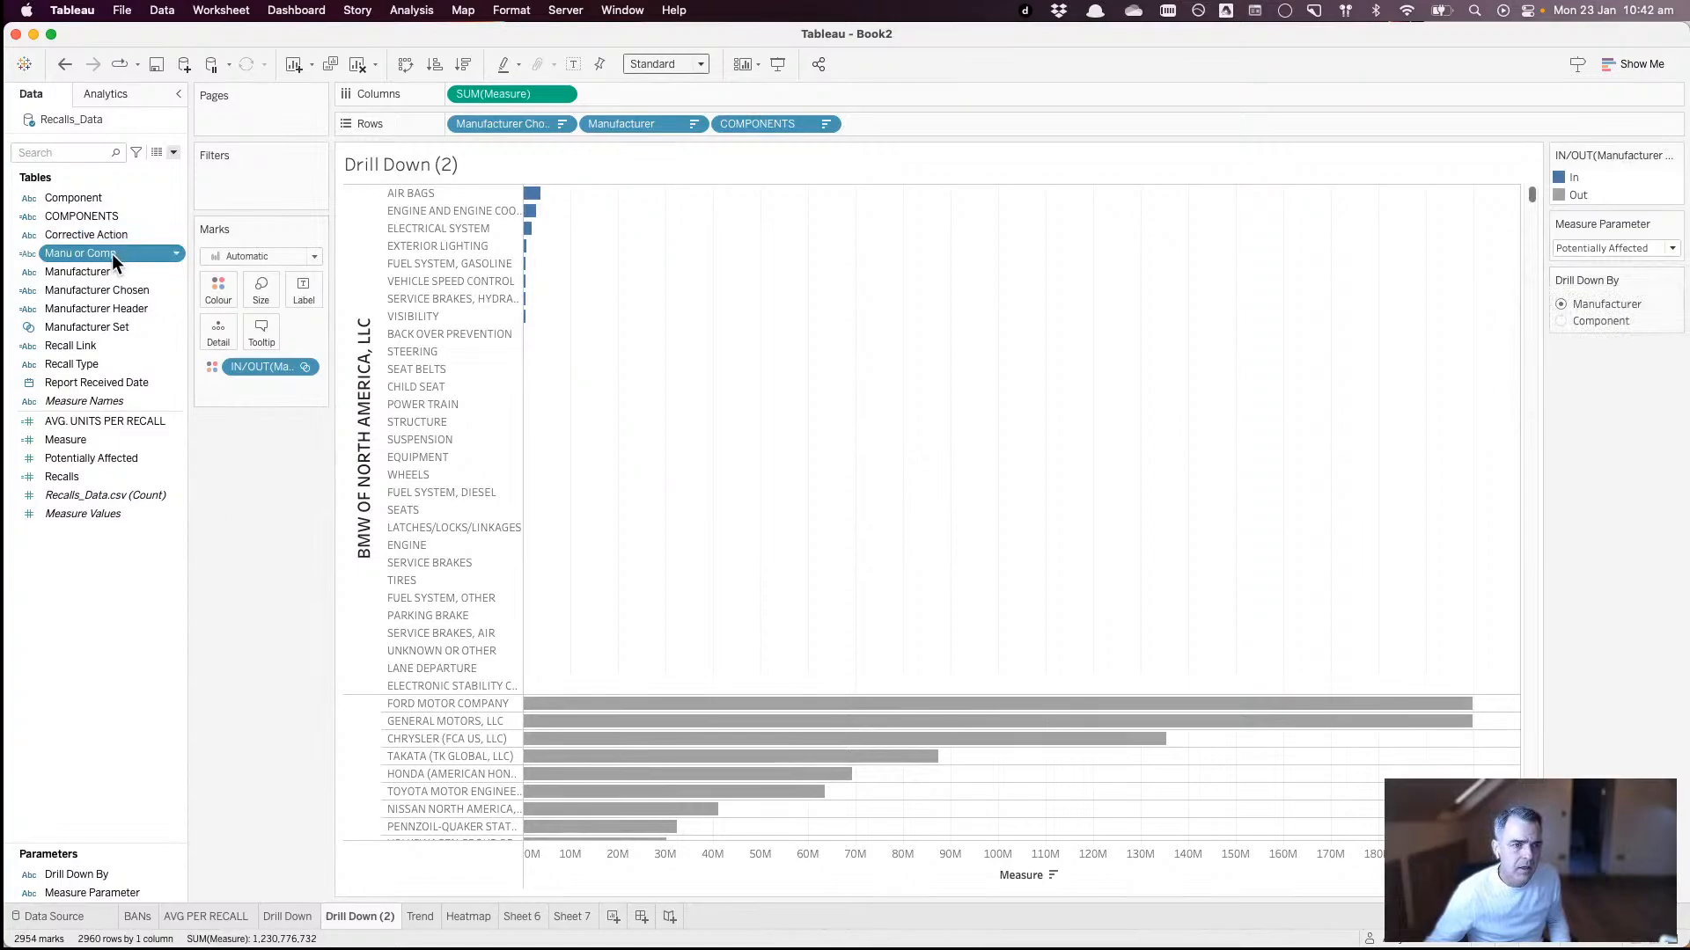
# - Replace Manufacturer with Manu or Comp on Rows and sort it by the field Measure, aggregated as Sum, in descending order
pyautogui.moveTo(113, 253); pyautogui.dragTo(659, 129)
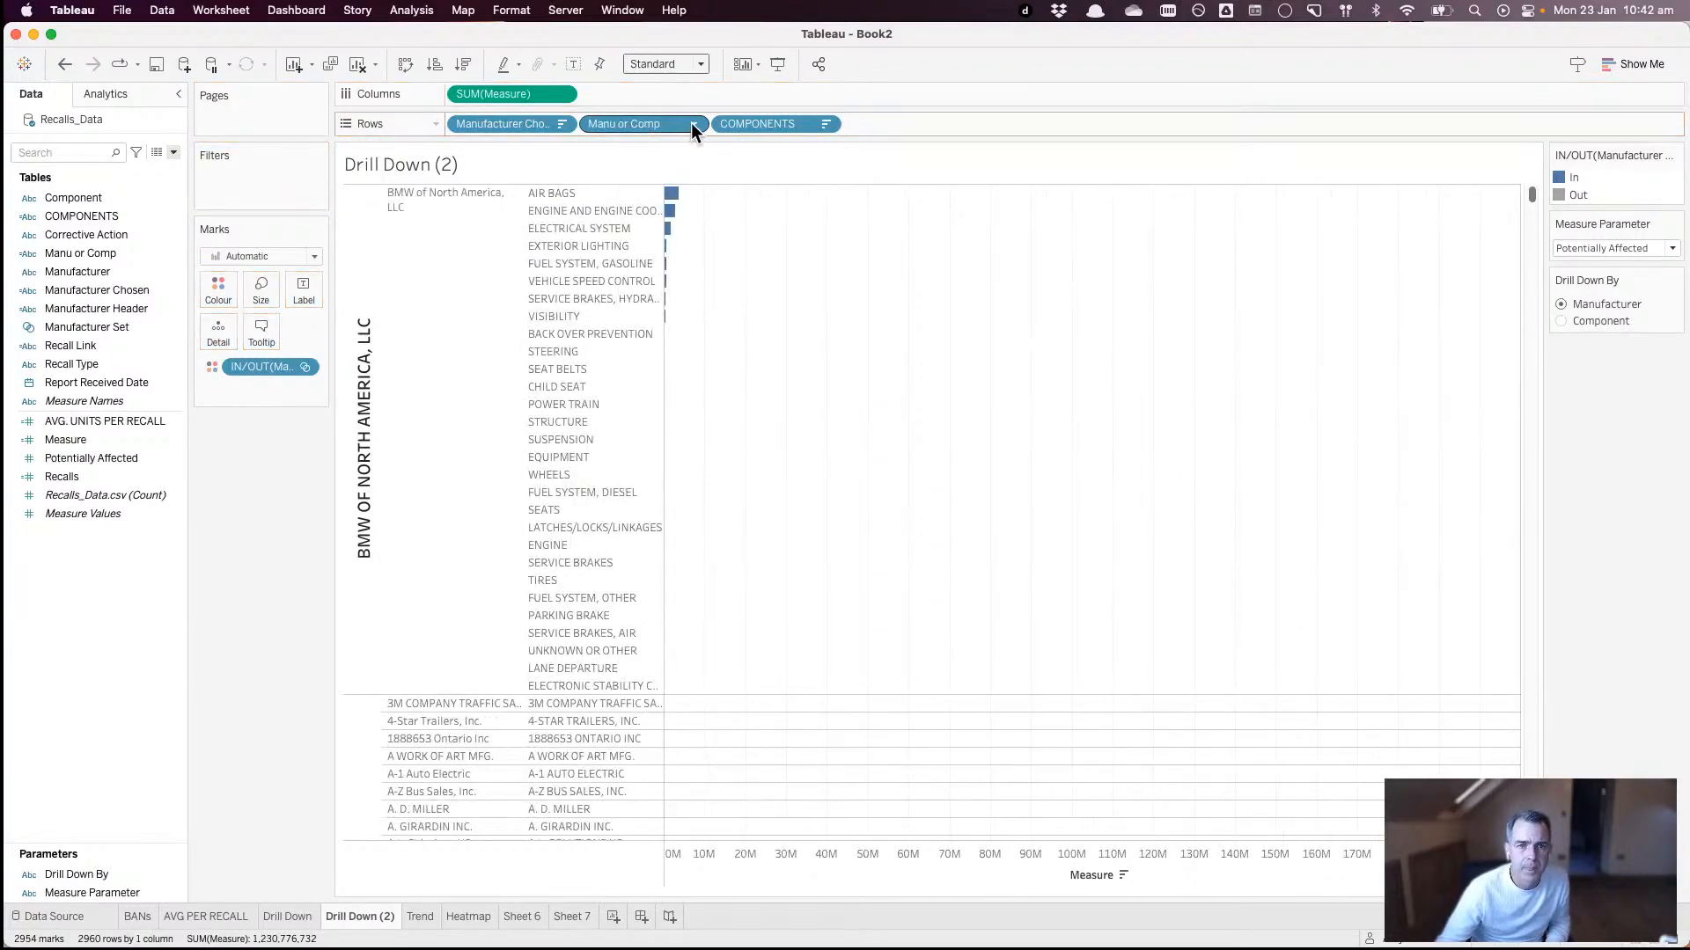
pyautogui.click(692, 124)
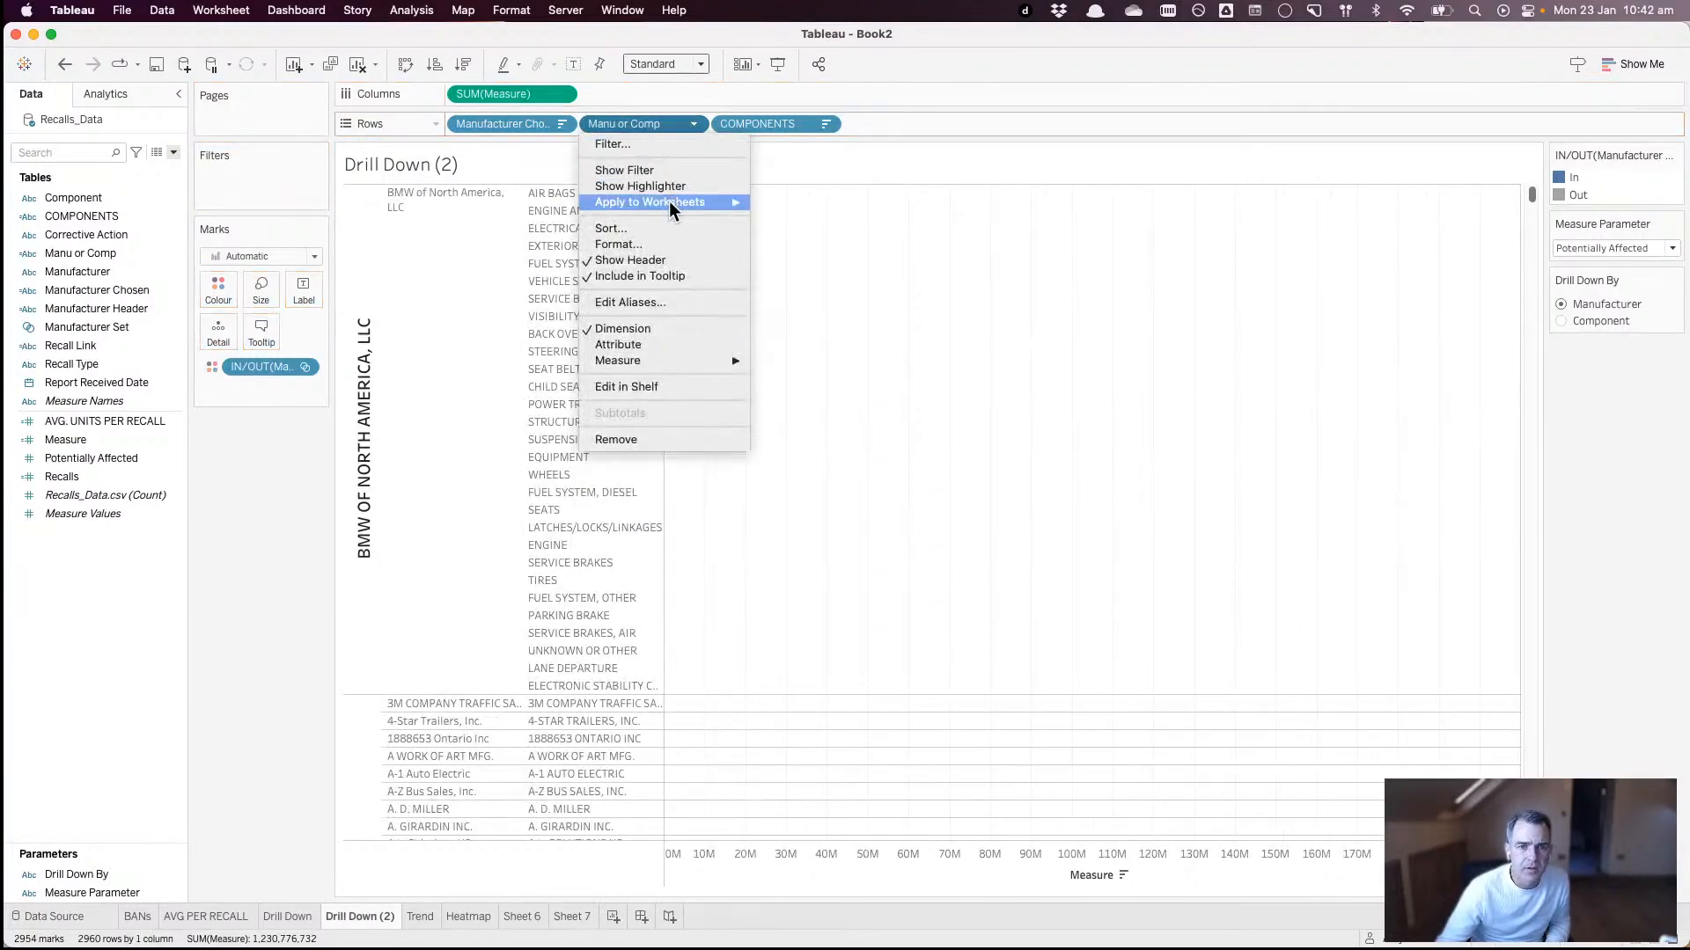
pyautogui.press('Escape')
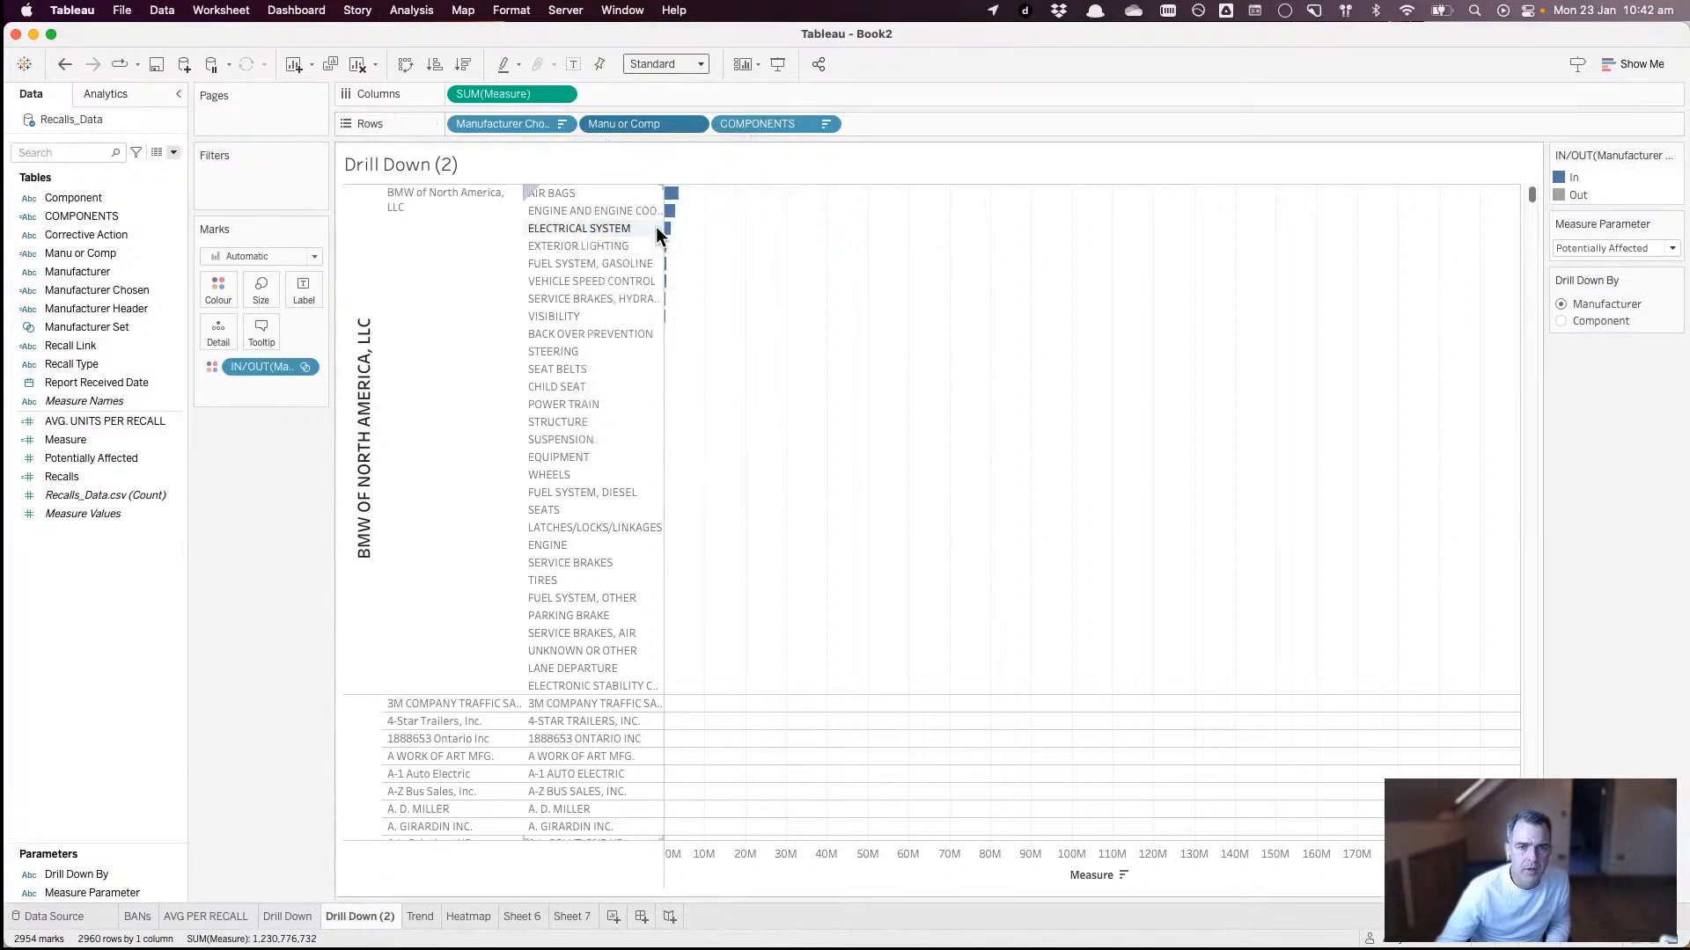
pyautogui.click(785, 468)
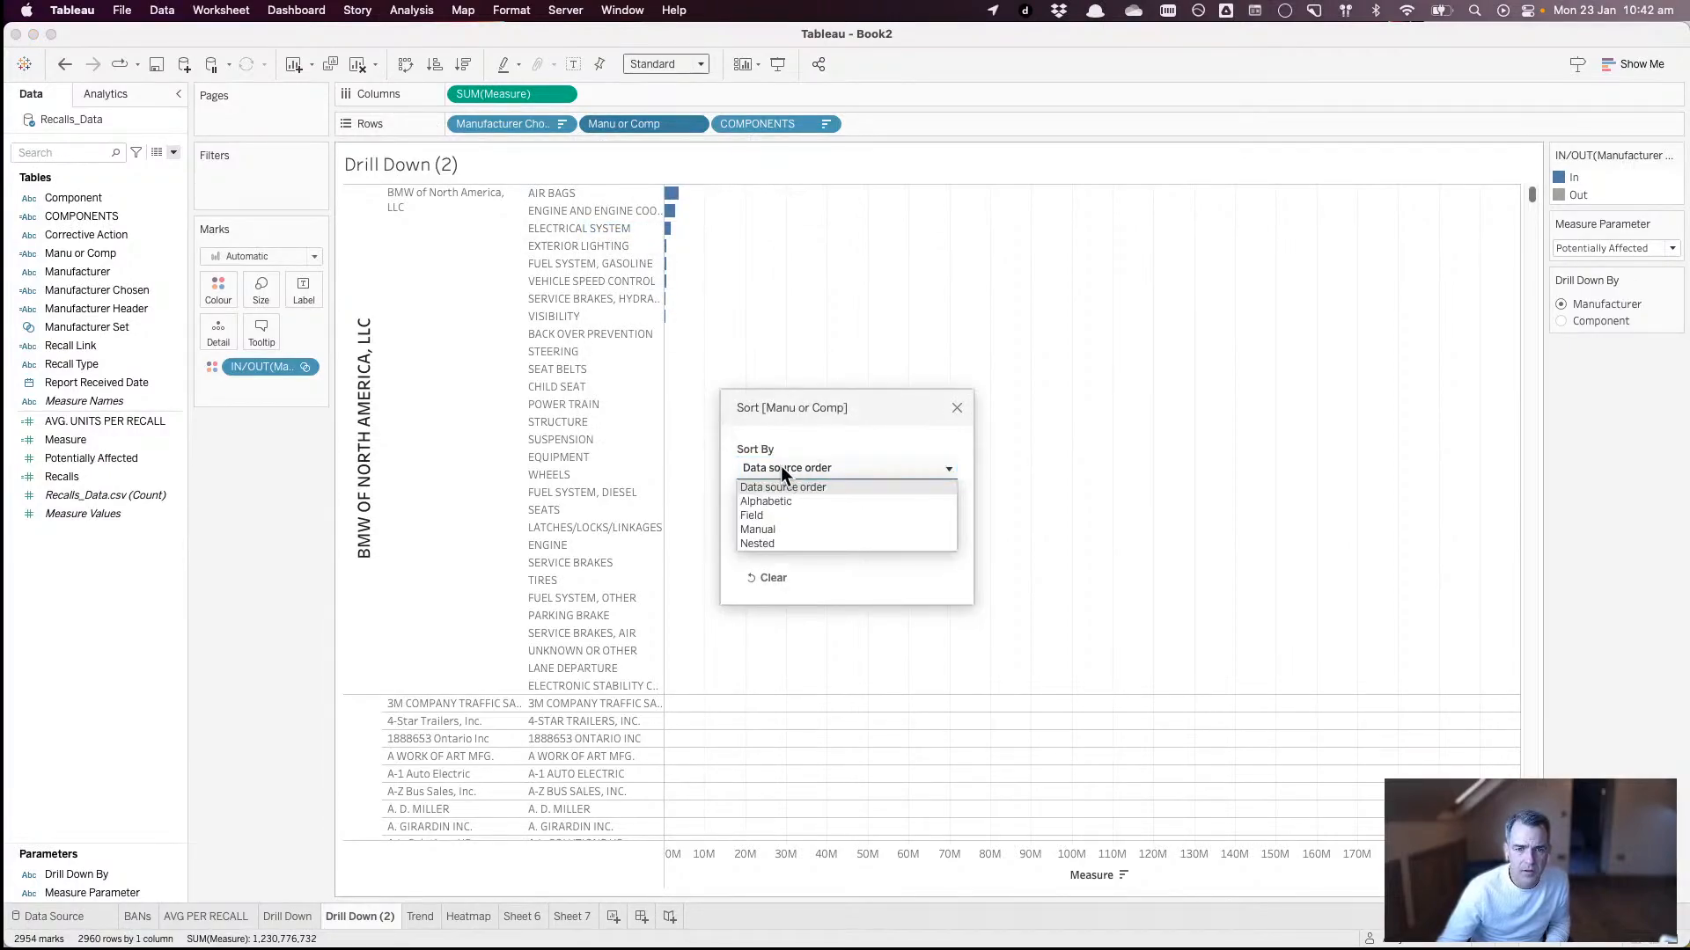
pyautogui.click(794, 517)
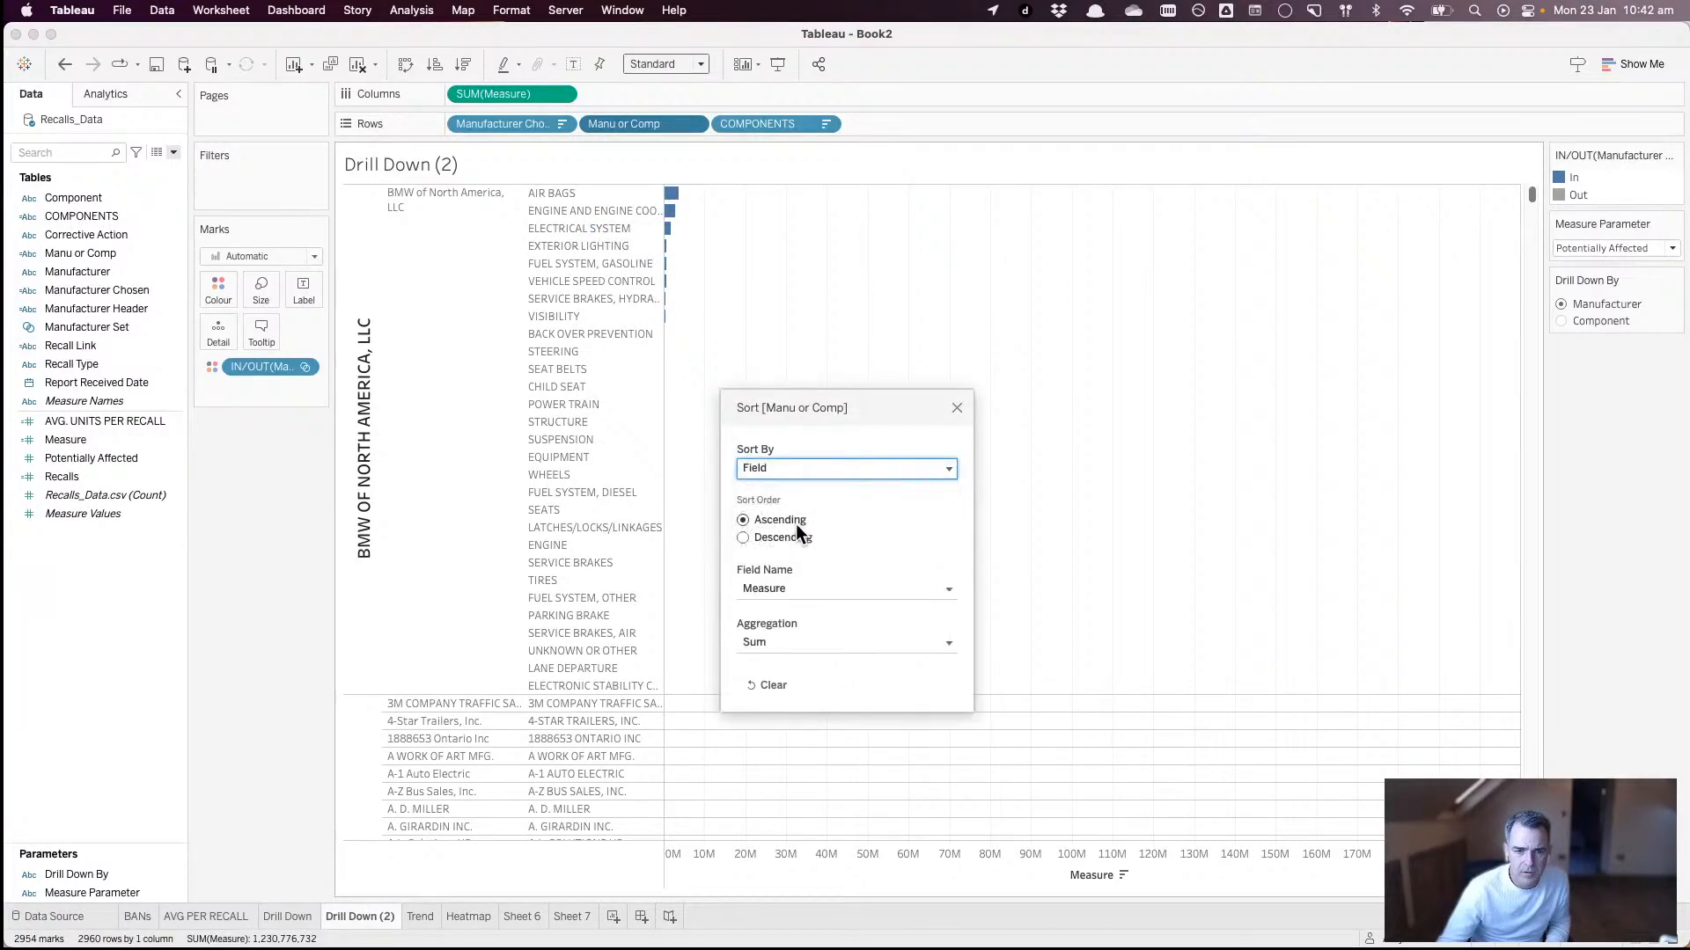
pyautogui.click(794, 540)
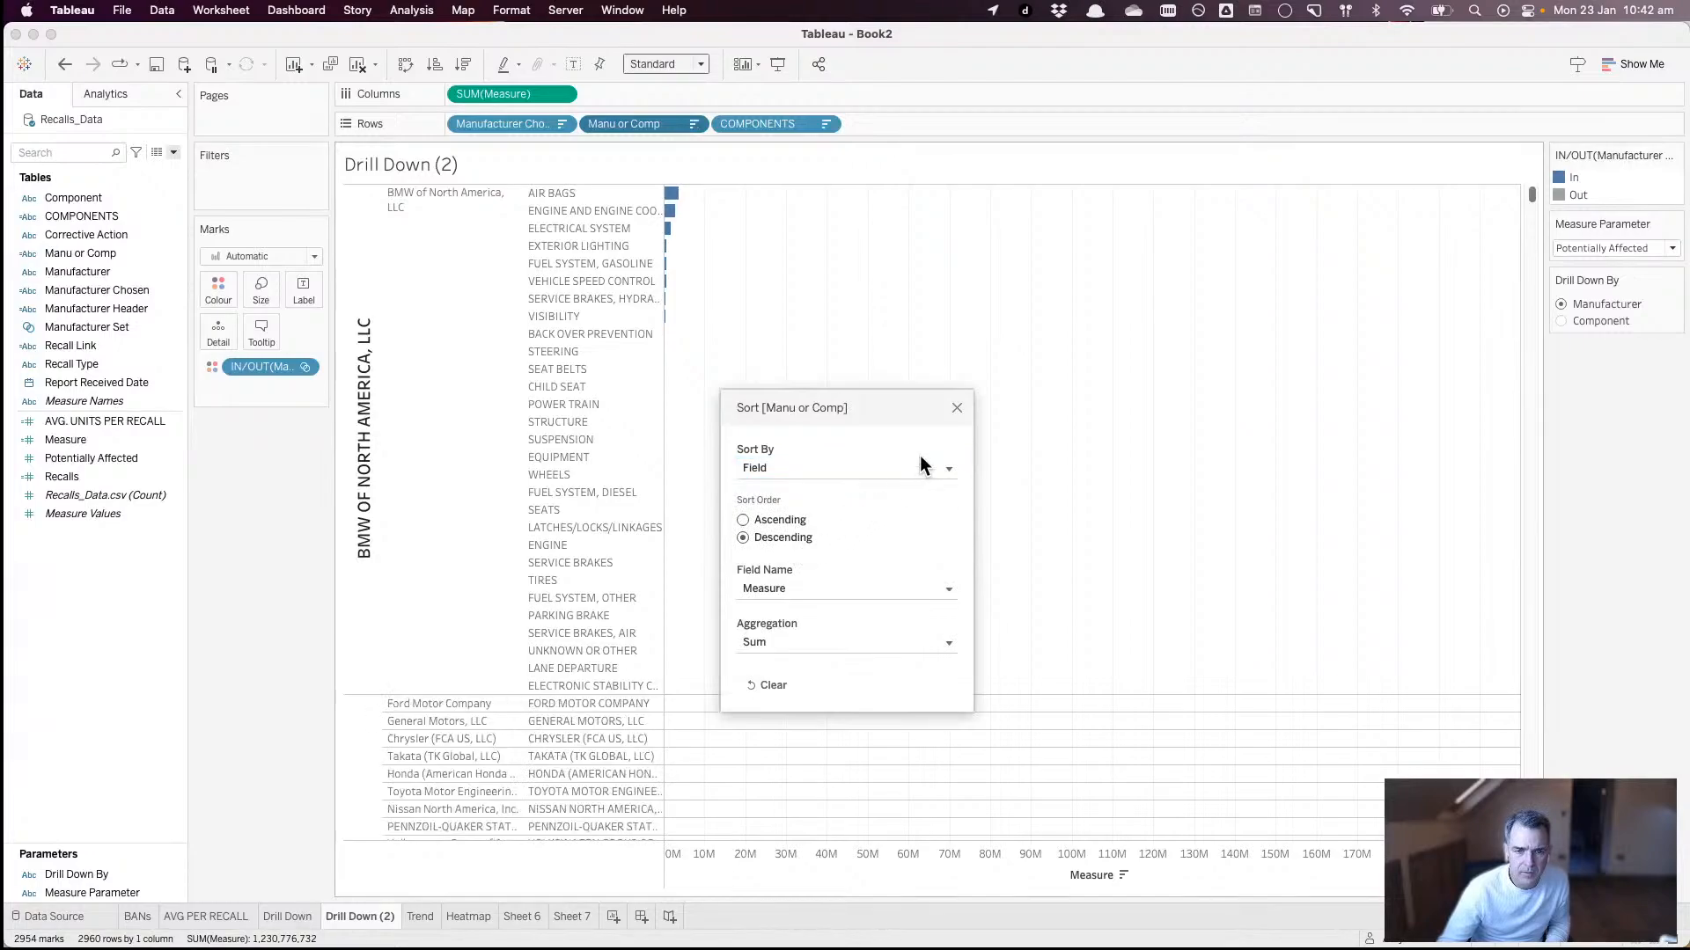
pyautogui.click(957, 409)
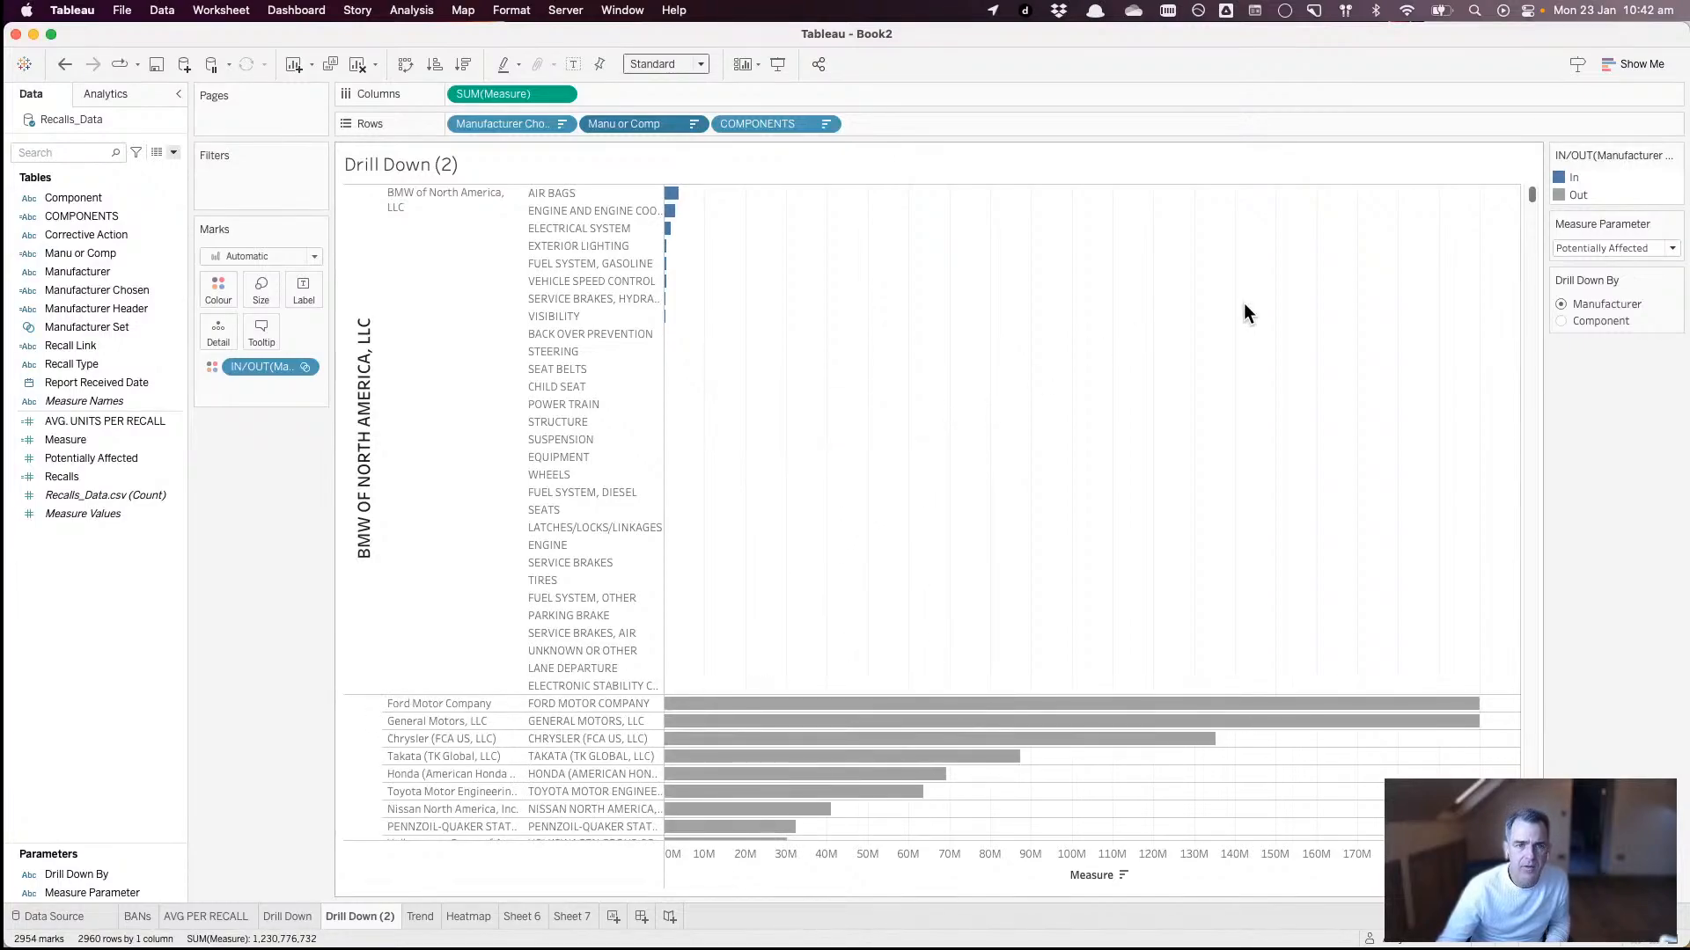
# - Check the Manu or Comp chart by switching Drill Down By to Component and back to Manufacturer
pyautogui.click(694, 124)
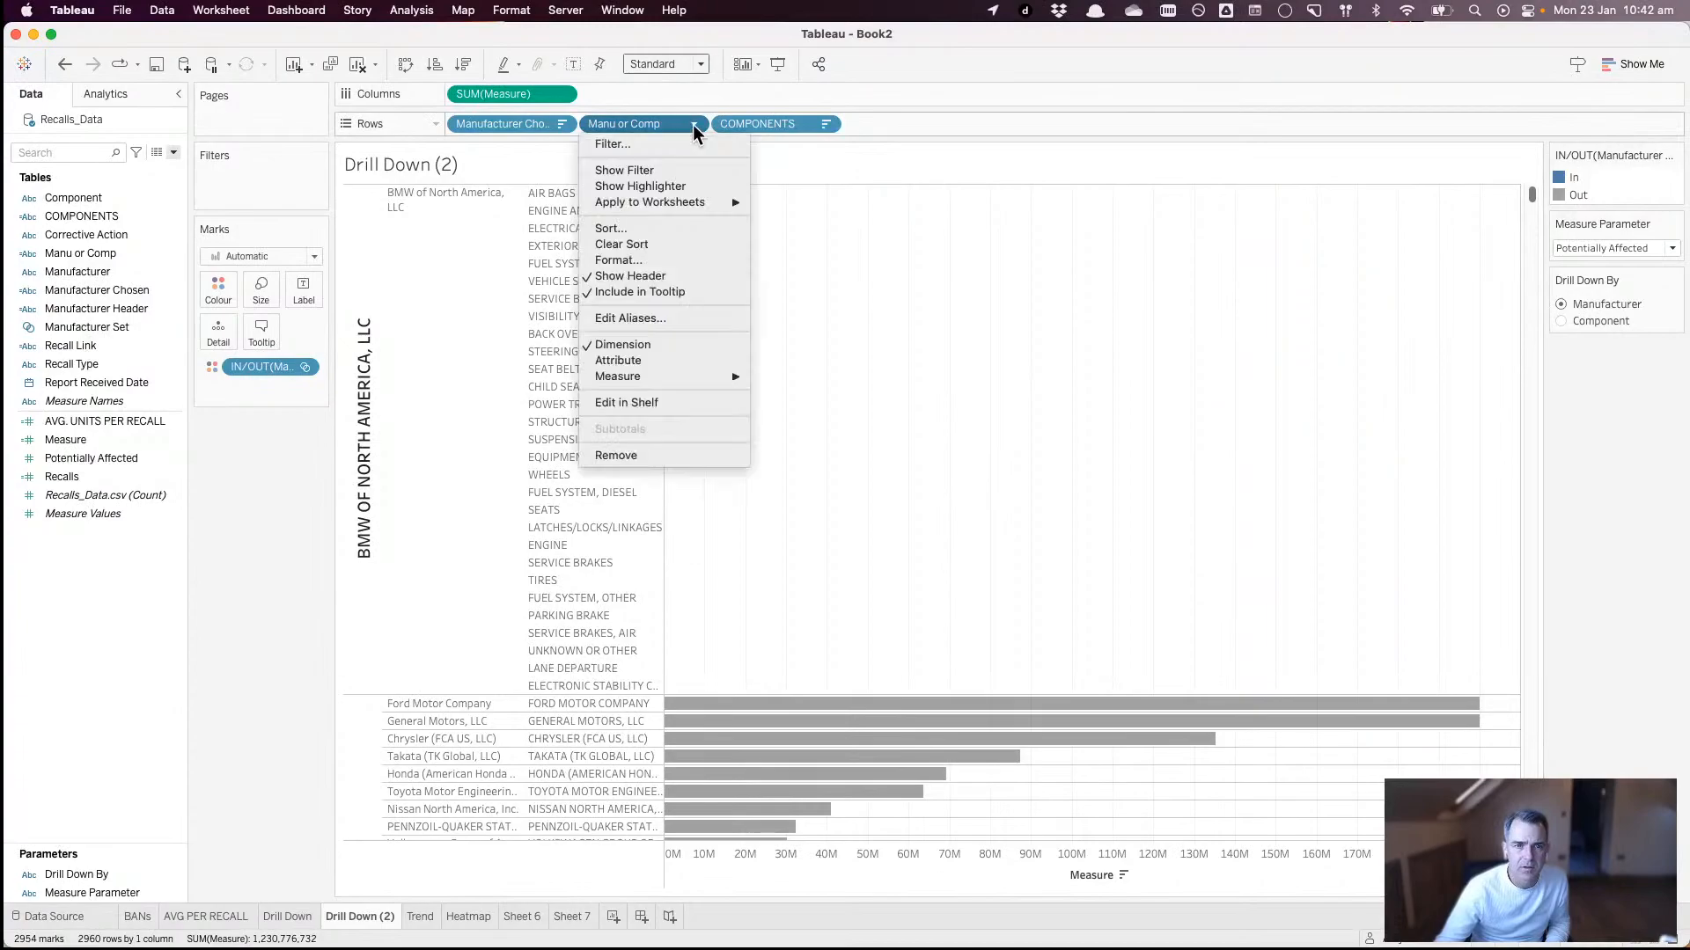
pyautogui.click(938, 299)
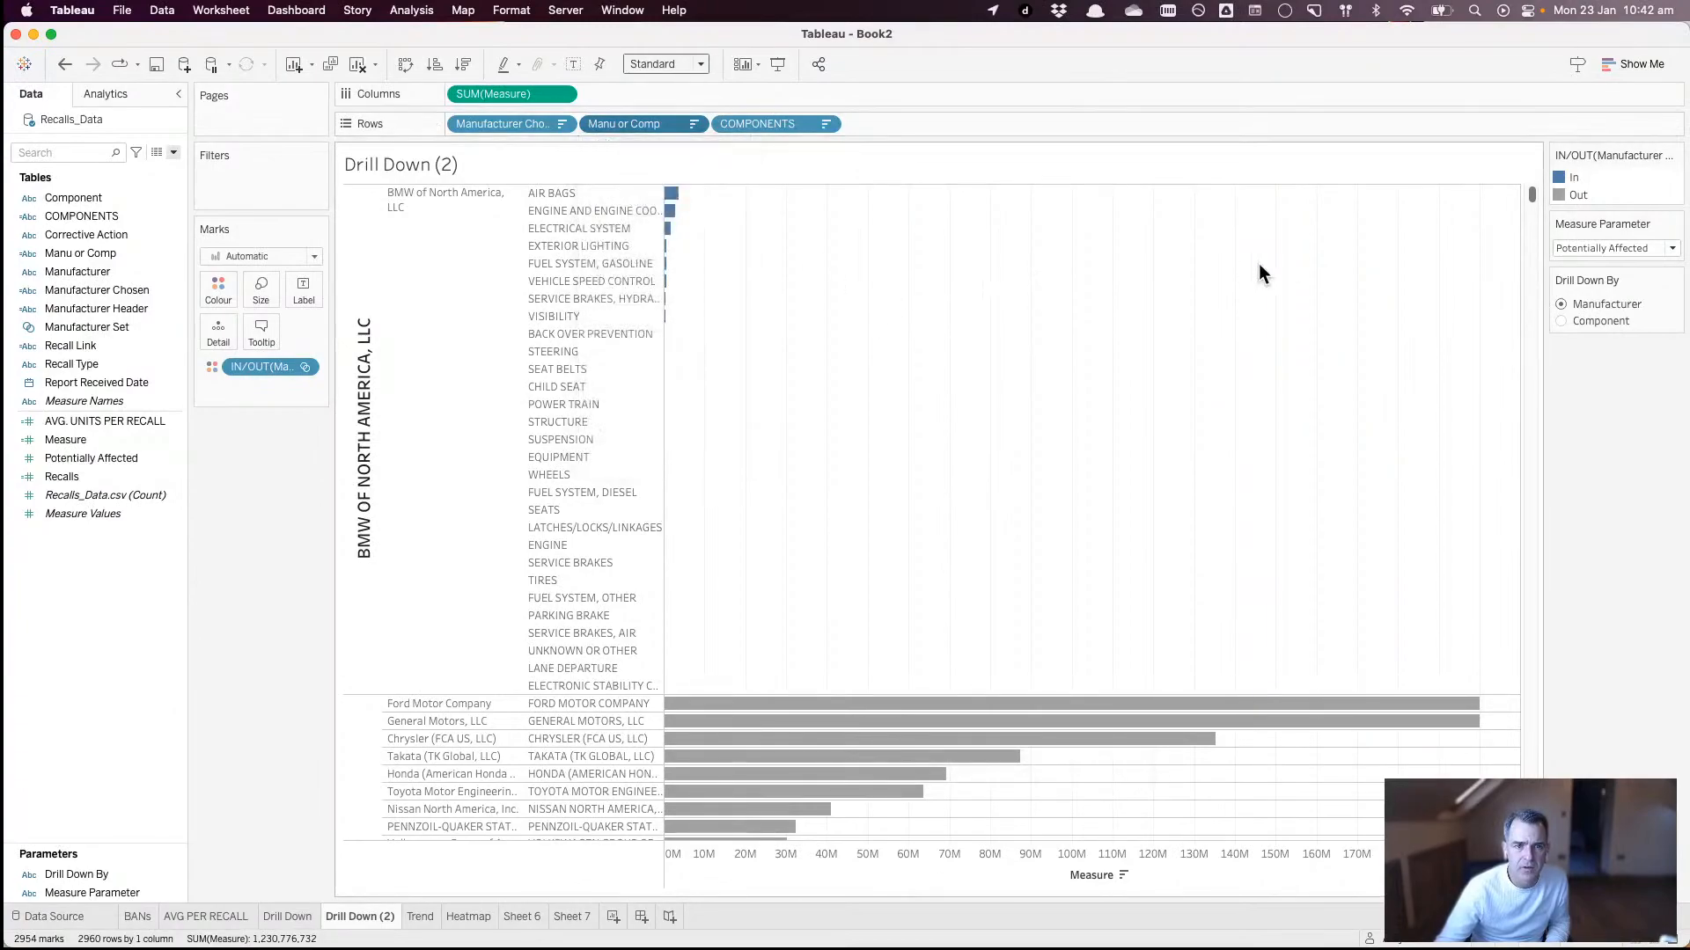
pyautogui.click(1559, 320)
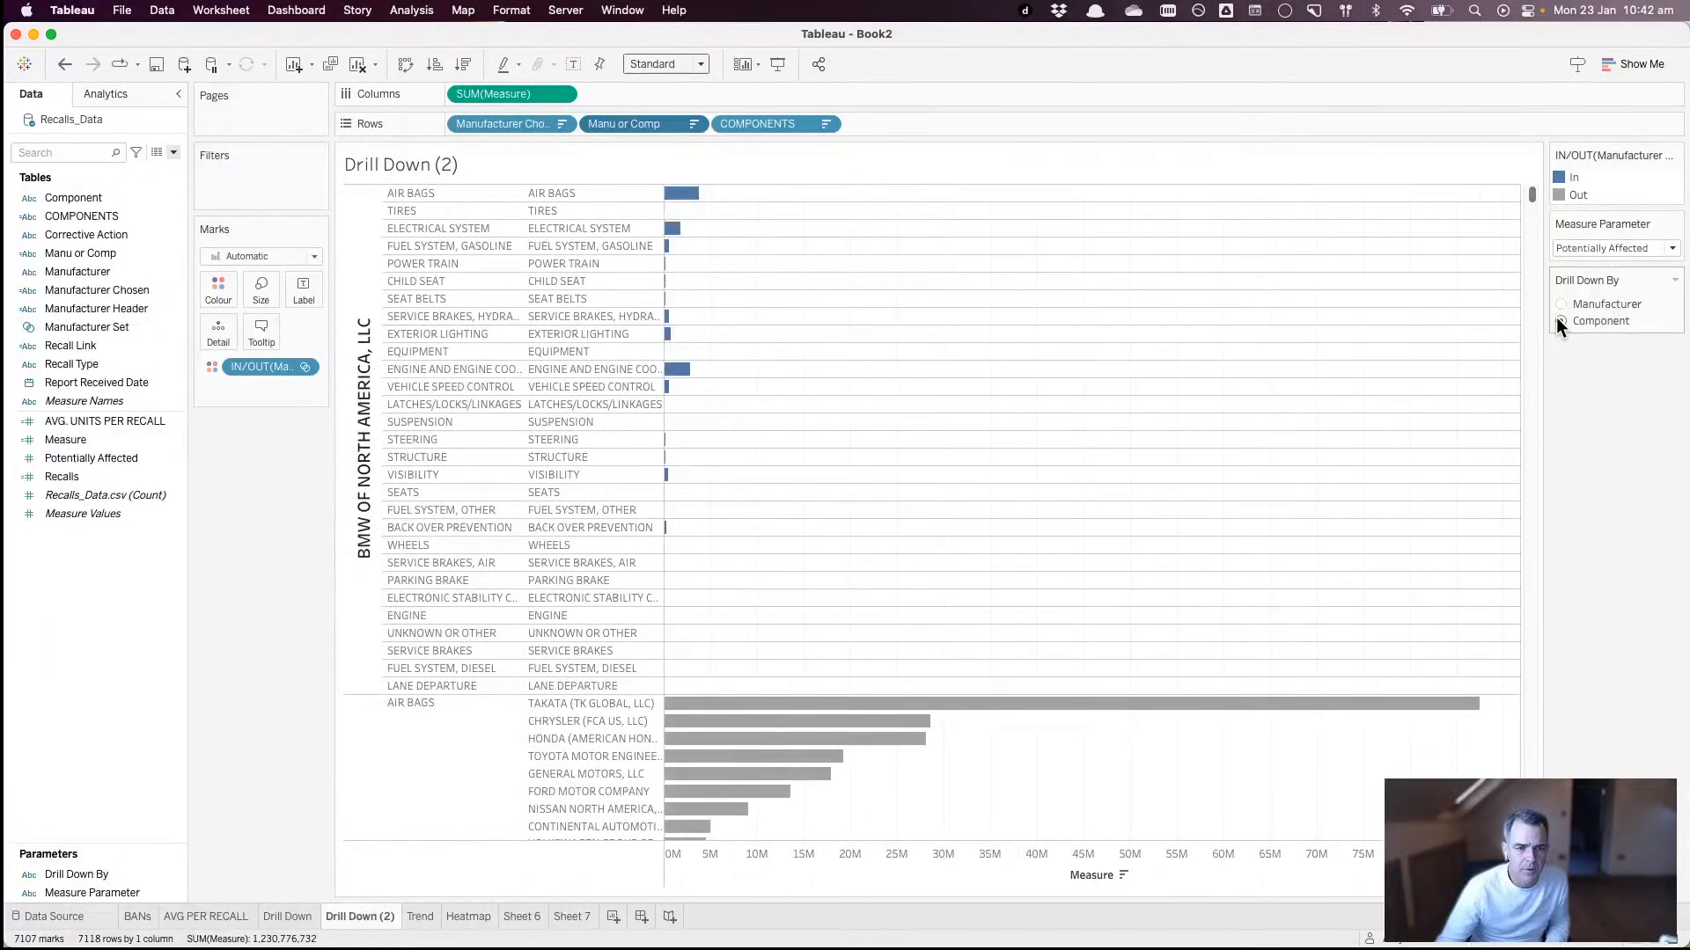
pyautogui.click(1559, 303)
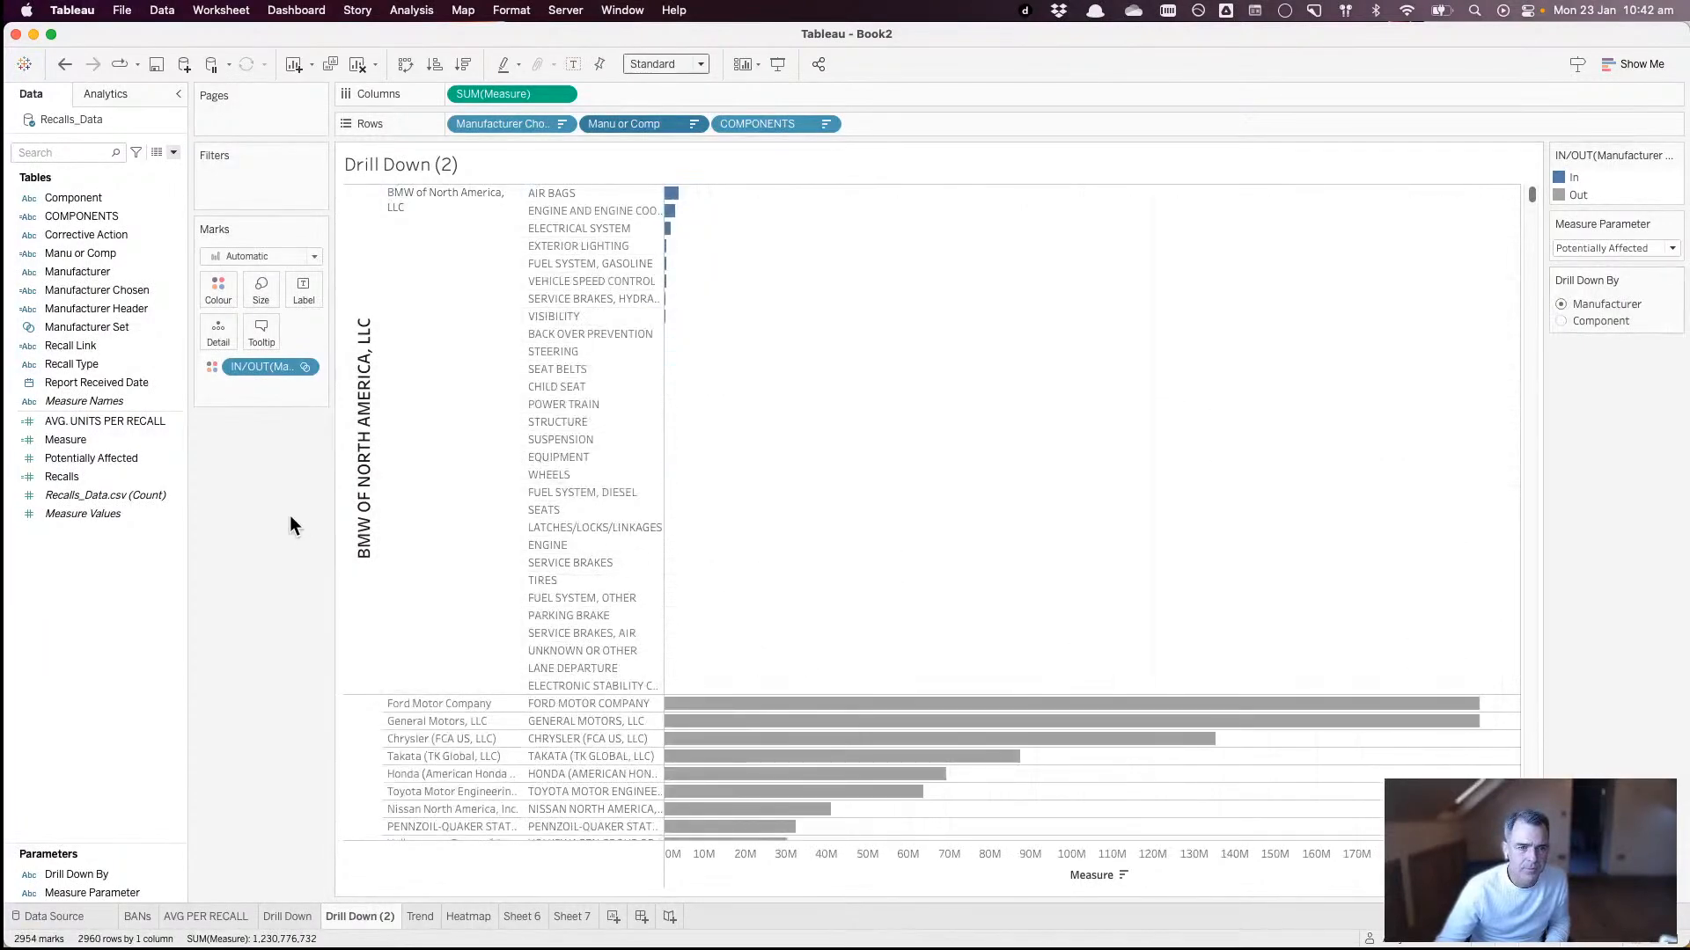
# - Duplicate the Manufacturer Chosen calculated field and rename the copy Bar Clicked
pyautogui.rightClick(121, 291)
pyautogui.click(157, 395)
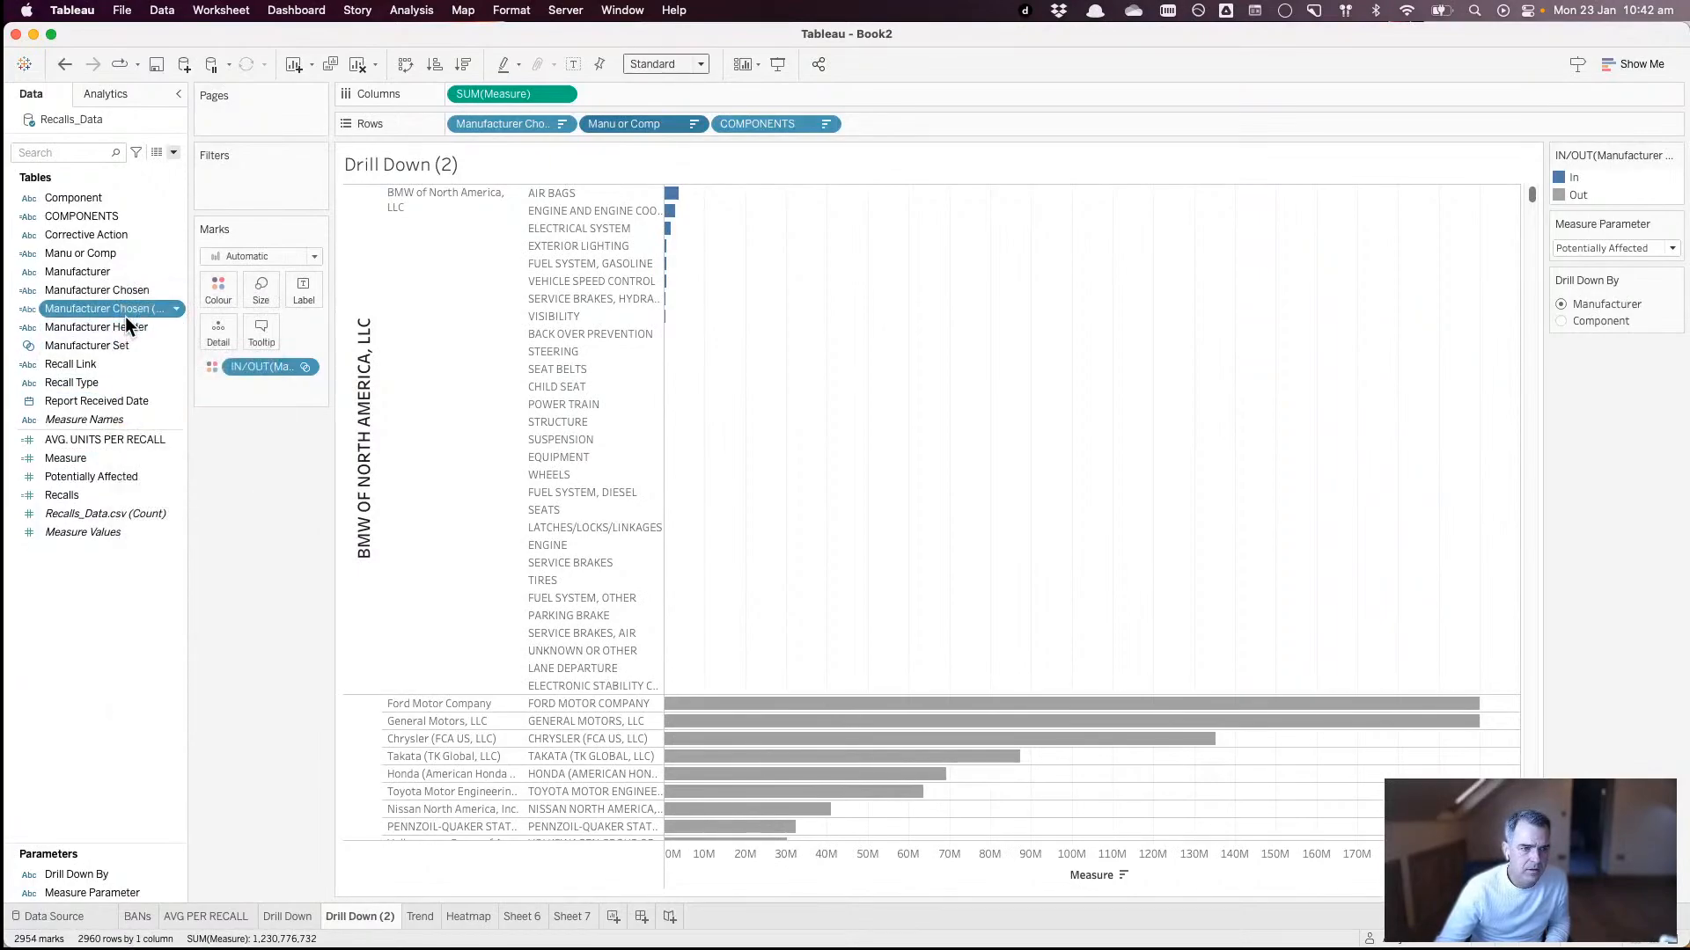
pyautogui.rightClick(119, 308)
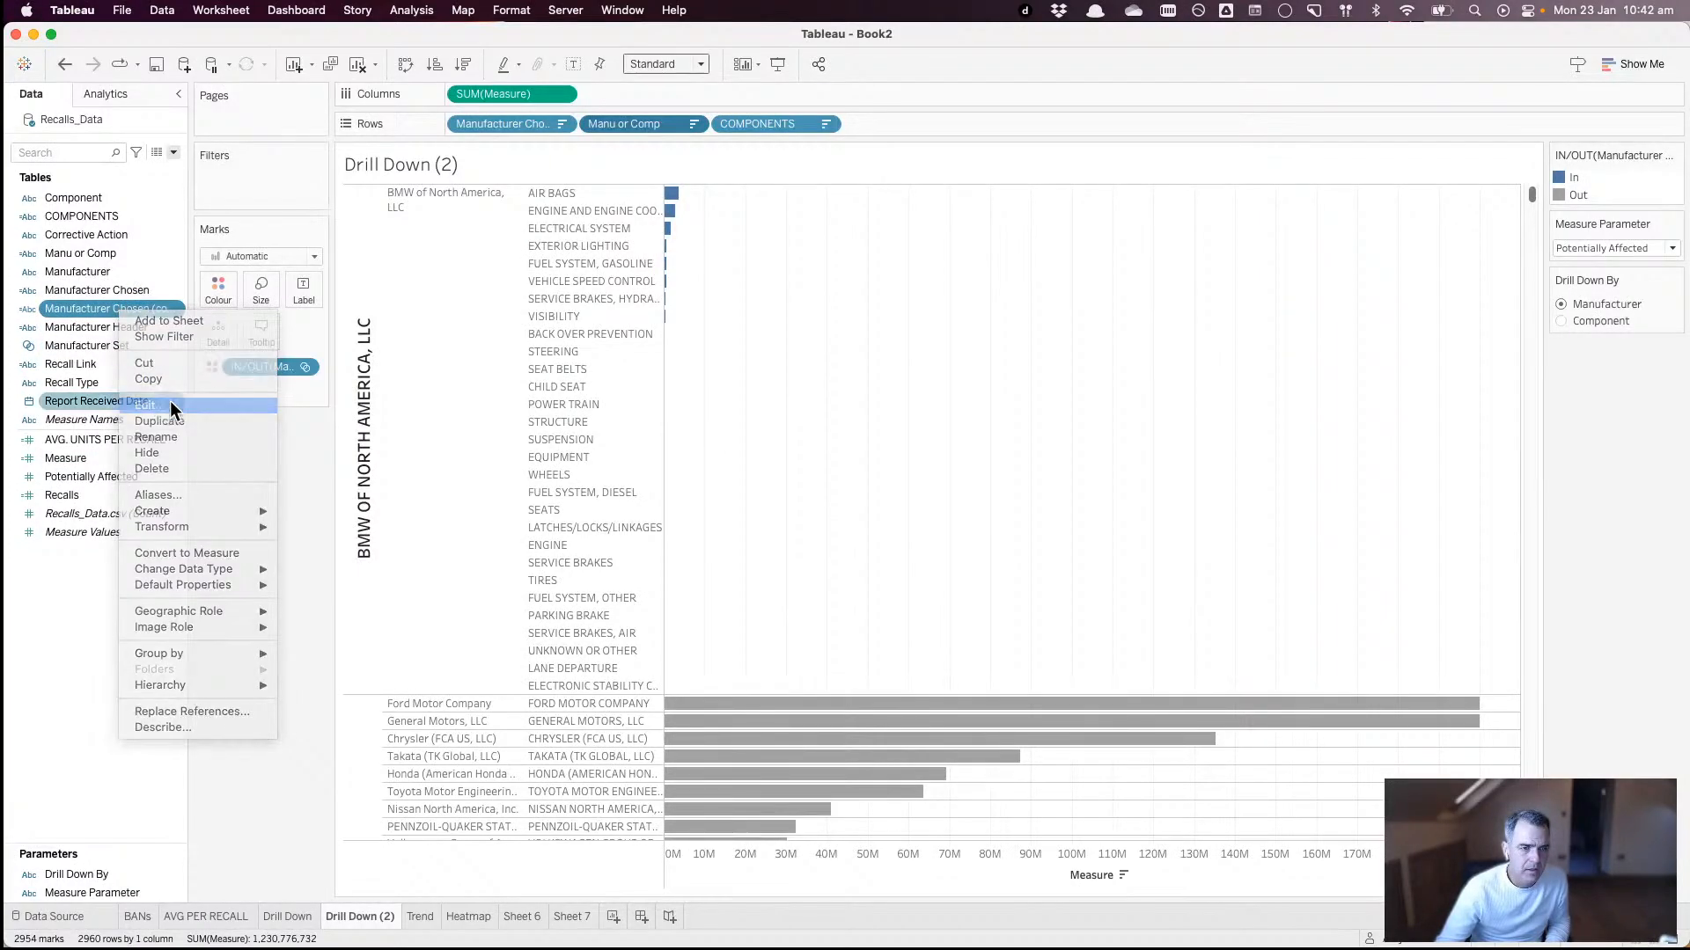
pyautogui.click(170, 399)
pyautogui.click(704, 280)
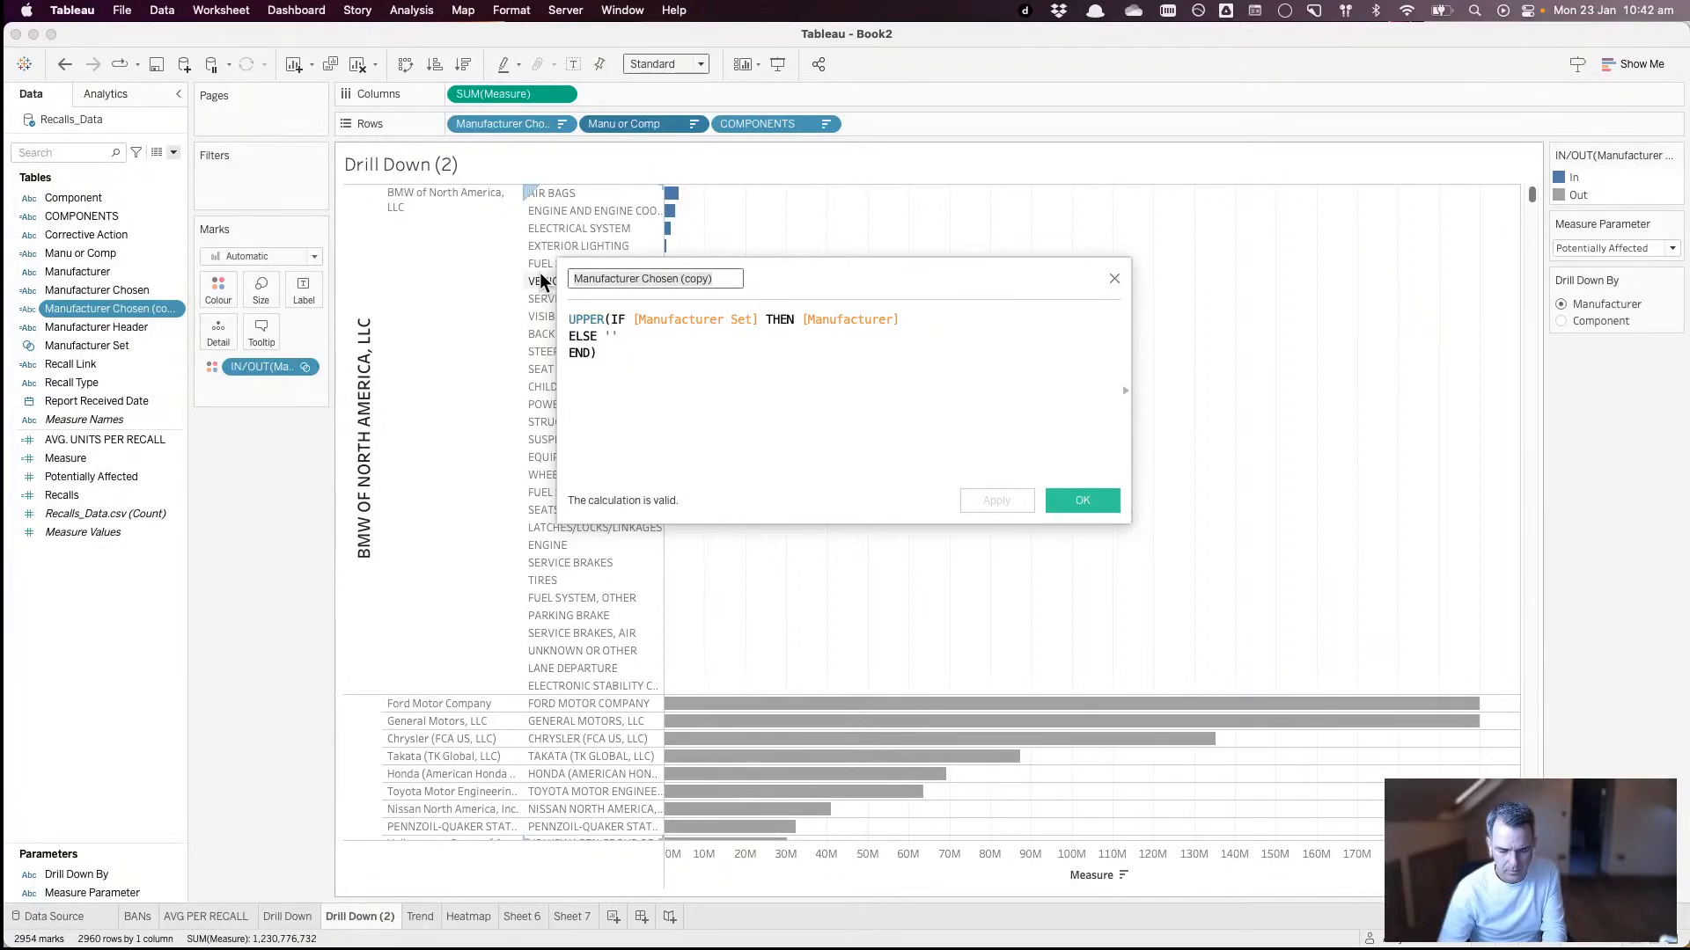
pyautogui.write('D')
pyautogui.press('BackSpace')
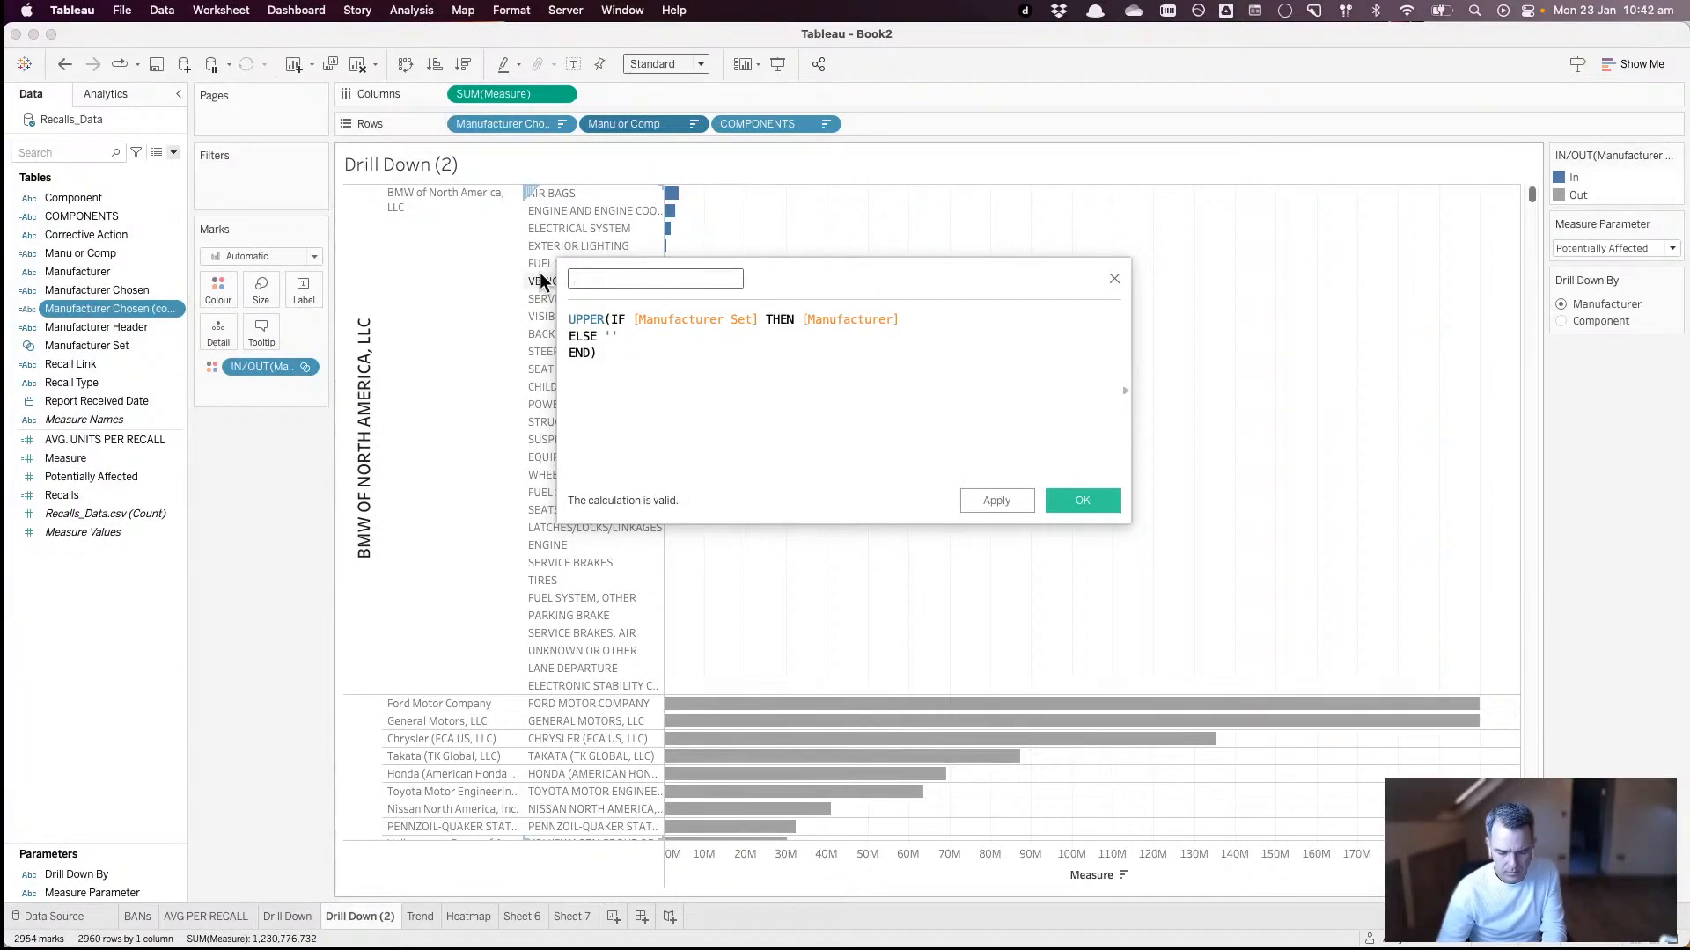
pyautogui.write('Bar Clicked')
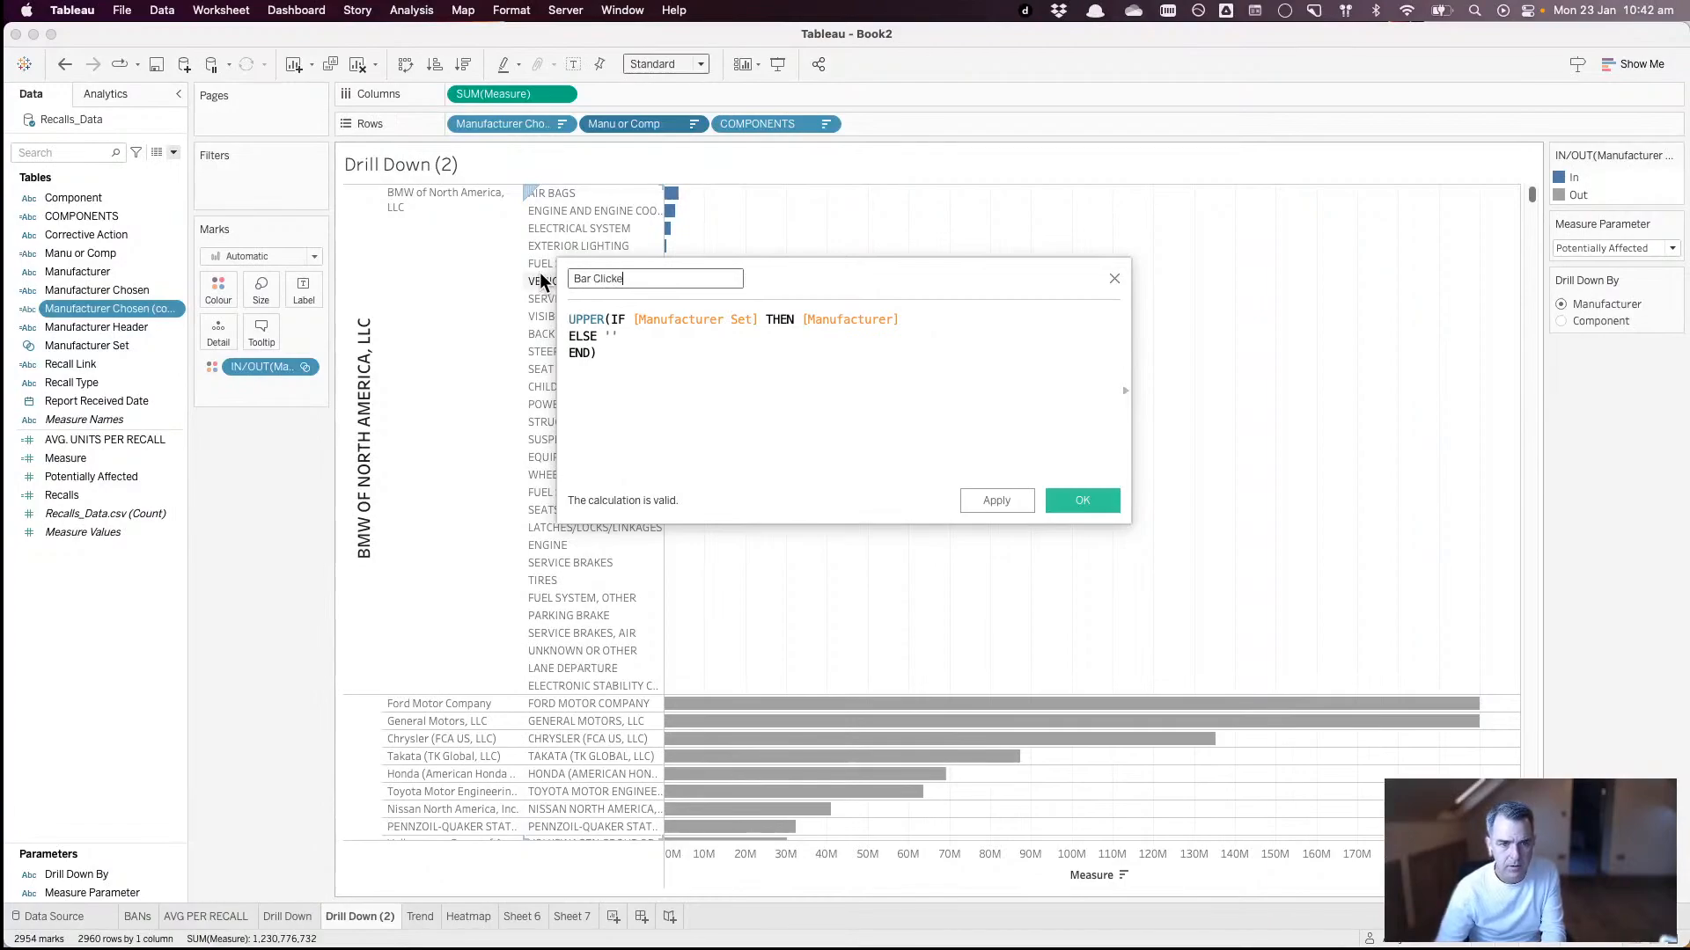
pyautogui.doubleClick(667, 319)
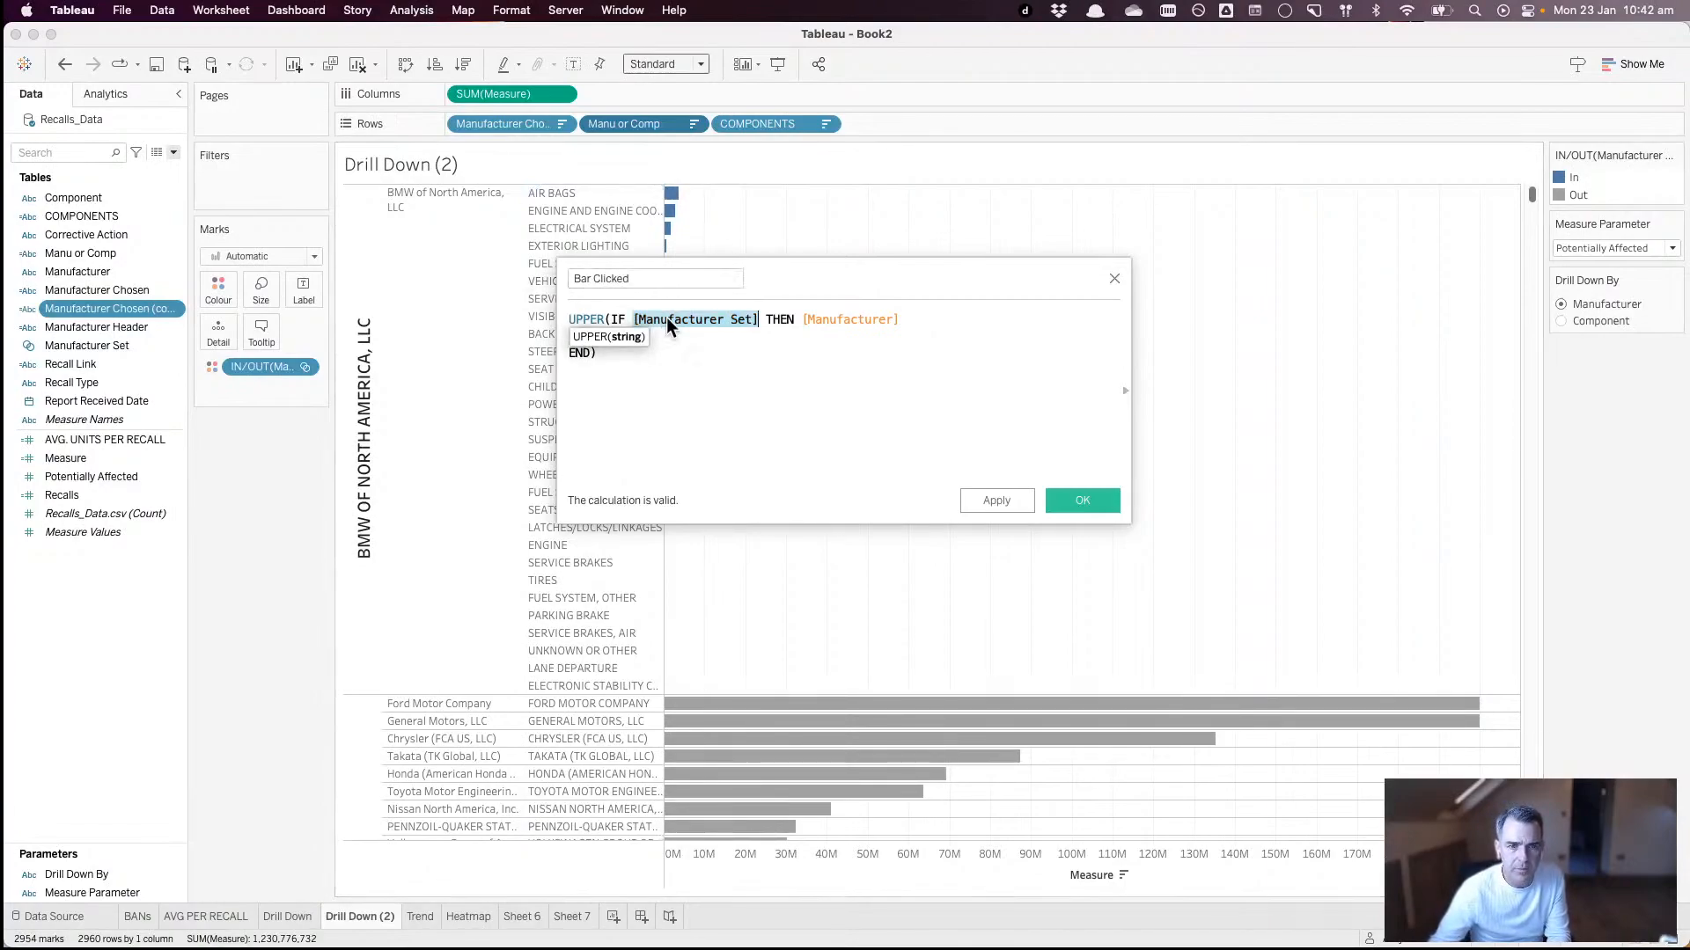
pyautogui.click(1082, 500)
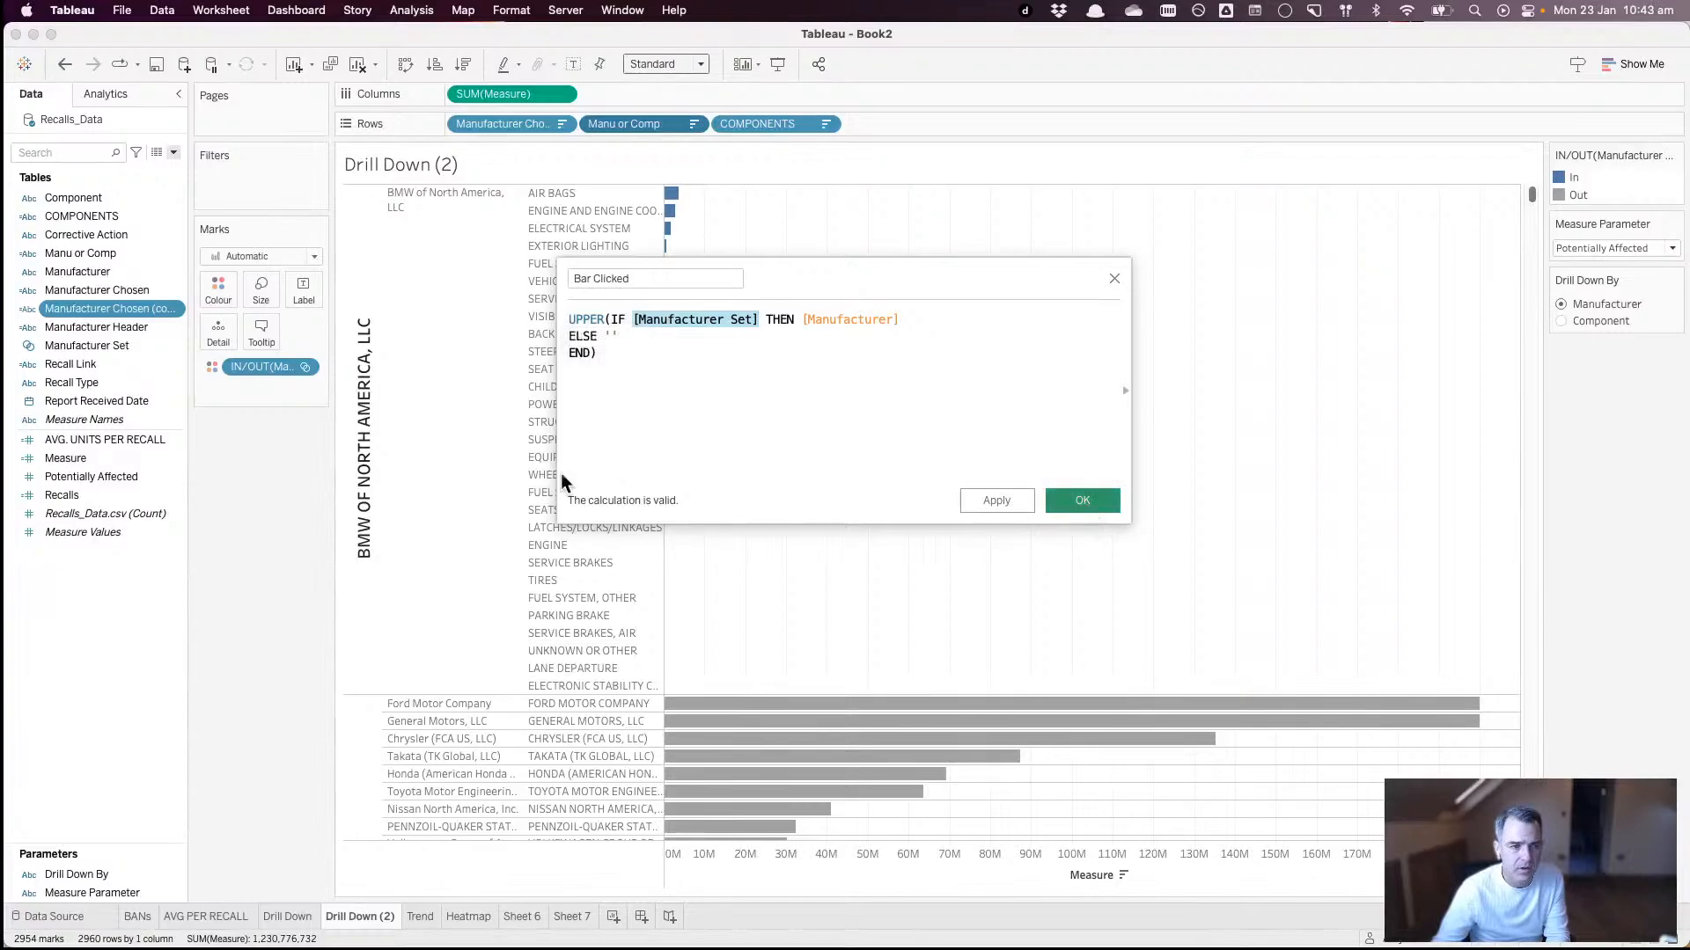
# - Create the set Manu or Comp Set from the Manu or Comp field, selecting BMW of North America,LLC from the list
pyautogui.click(108, 239)
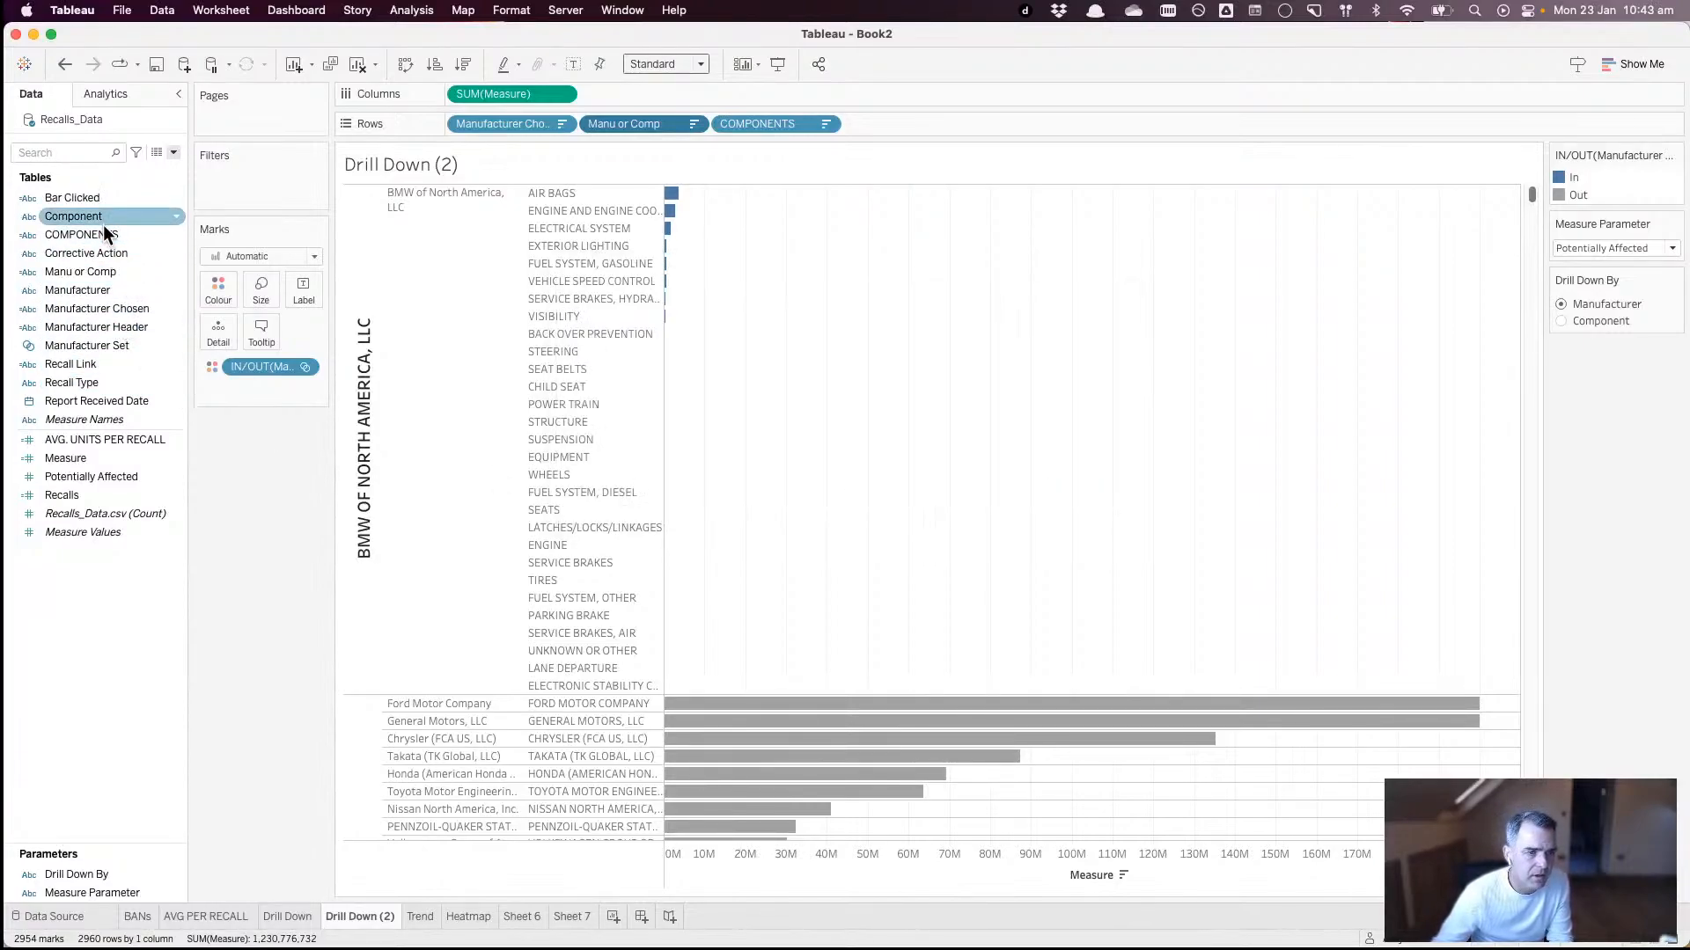
pyautogui.rightClick(97, 273)
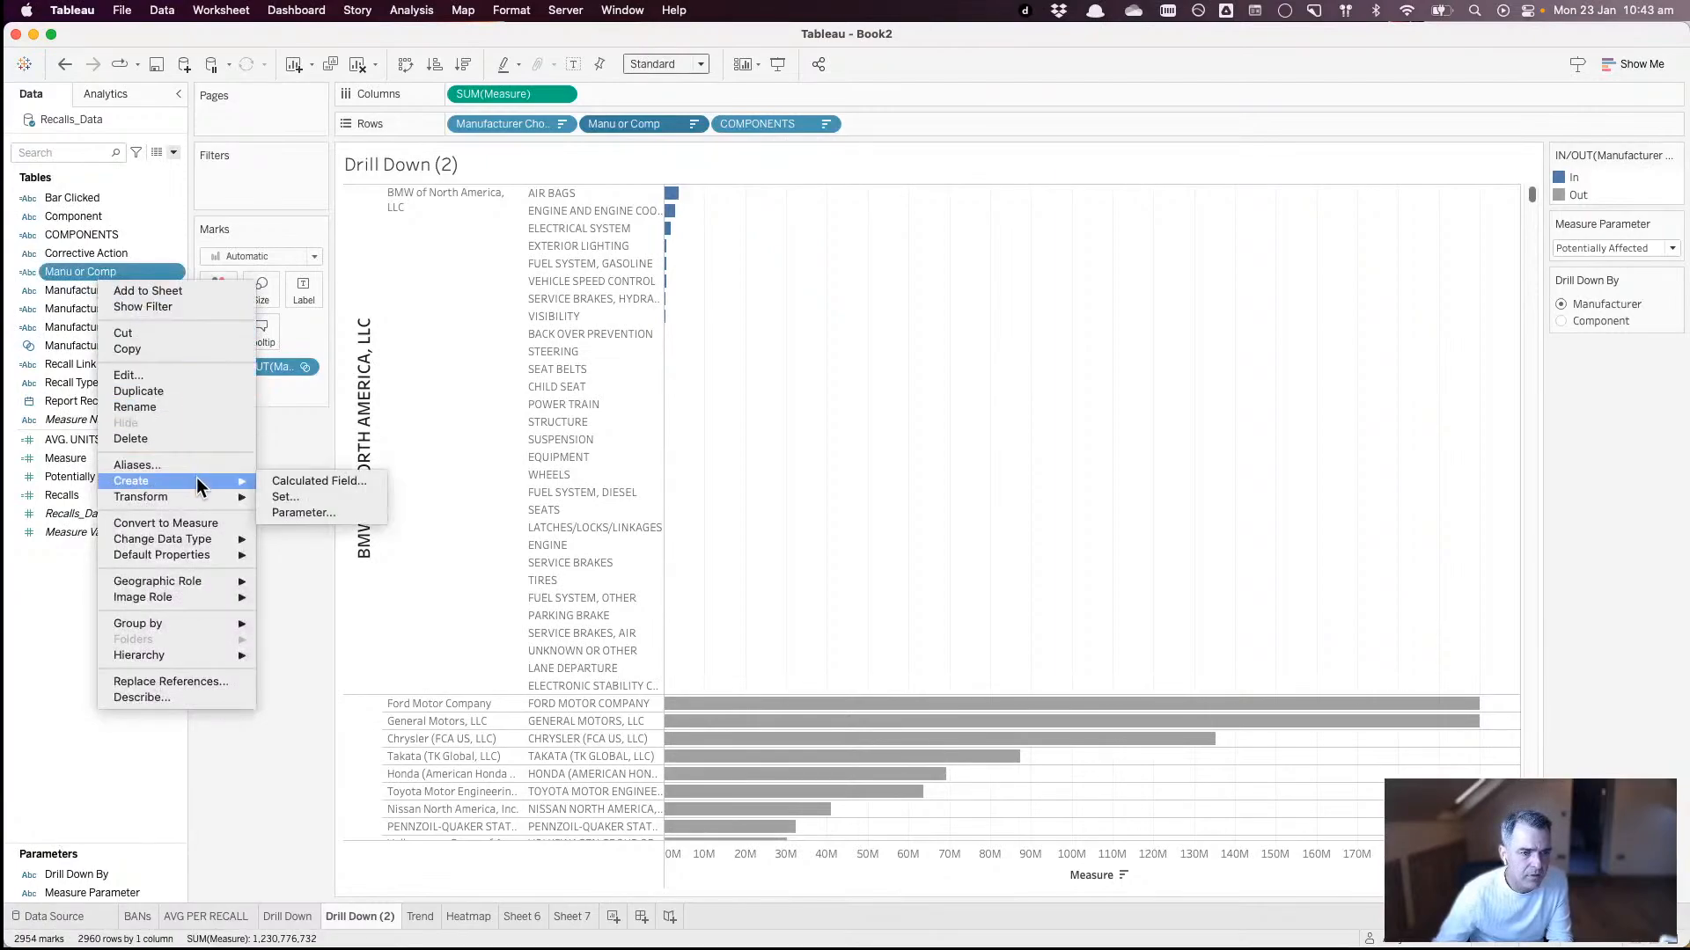
pyautogui.click(321, 493)
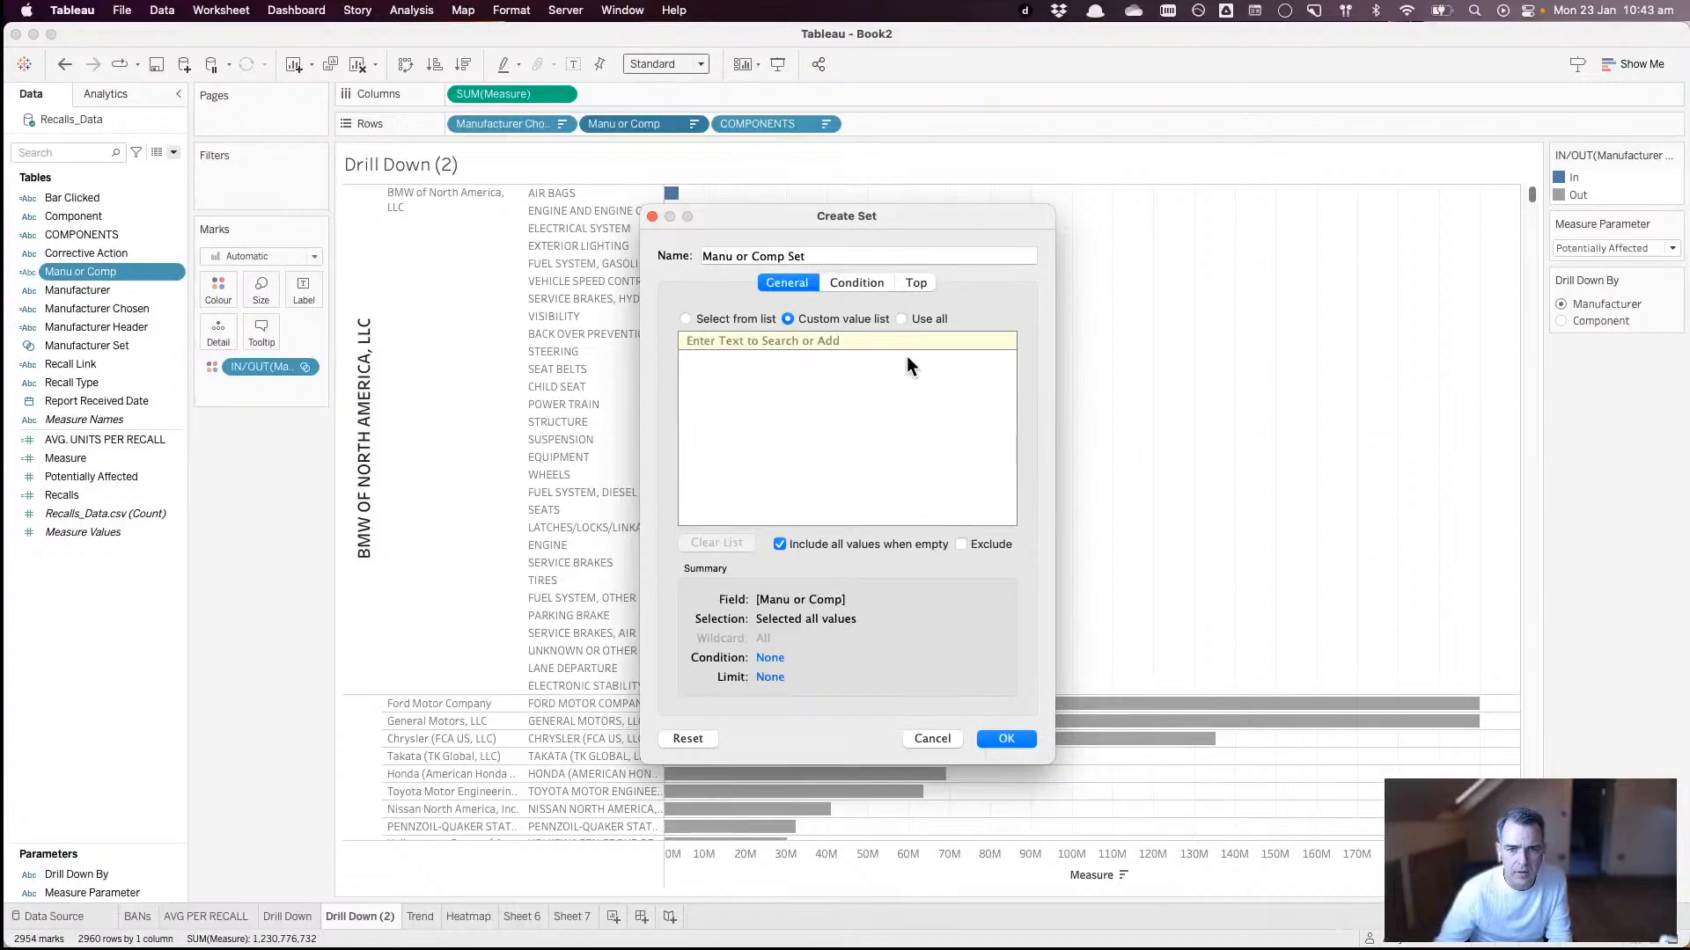
pyautogui.click(912, 318)
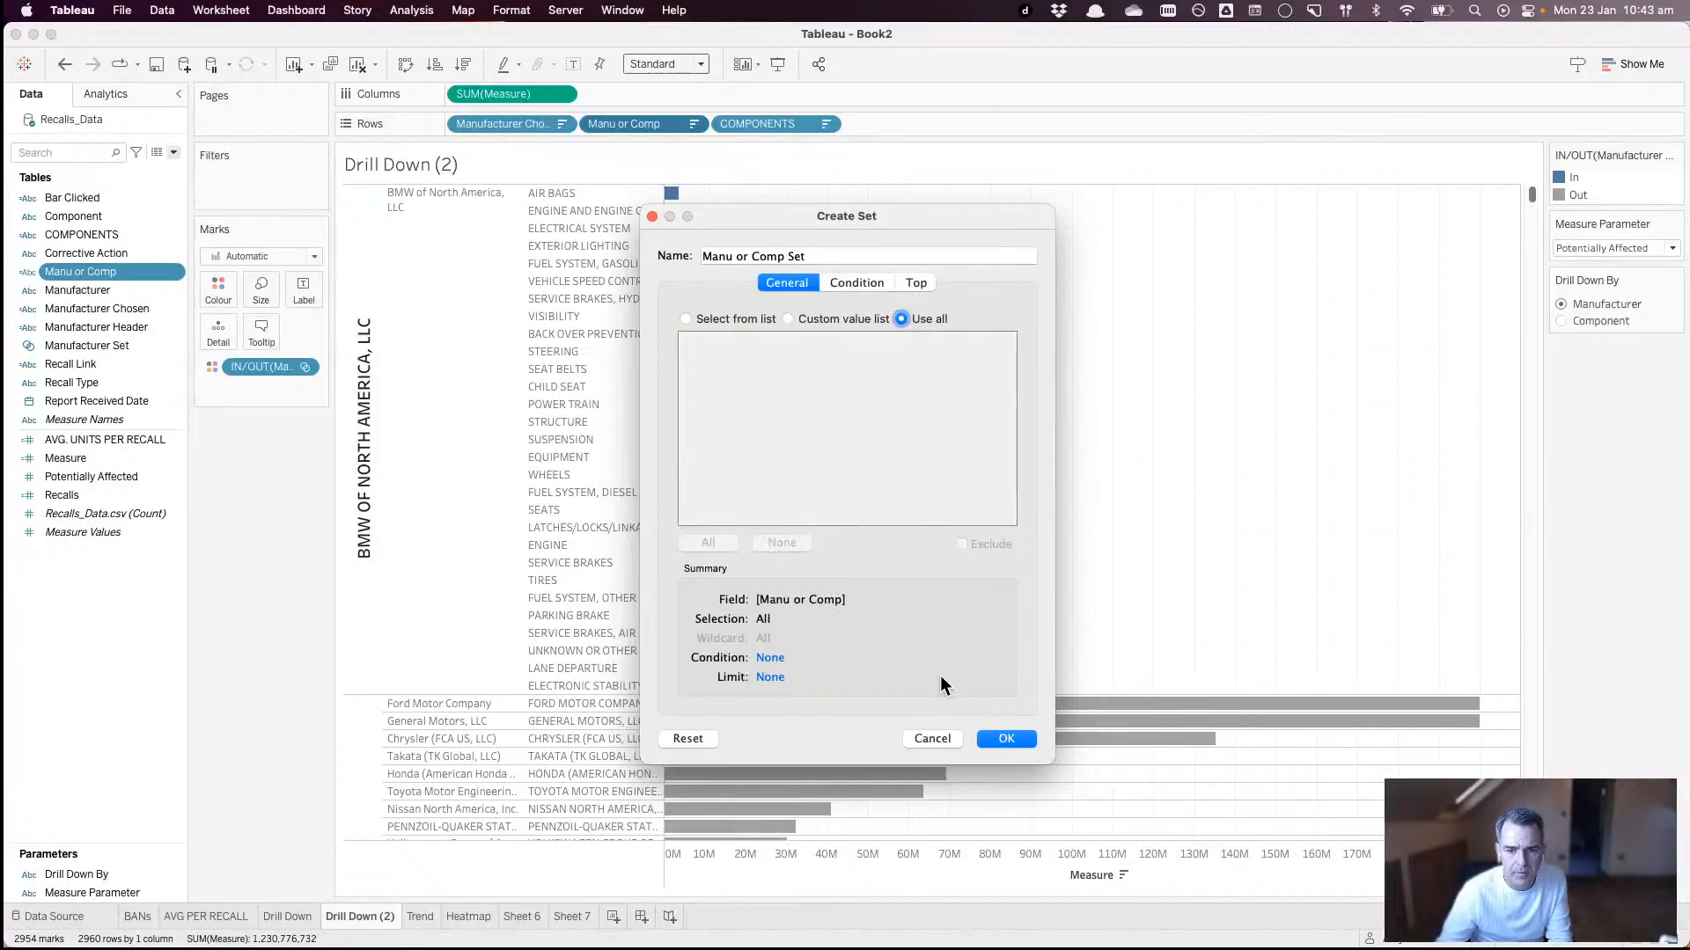
pyautogui.click(709, 318)
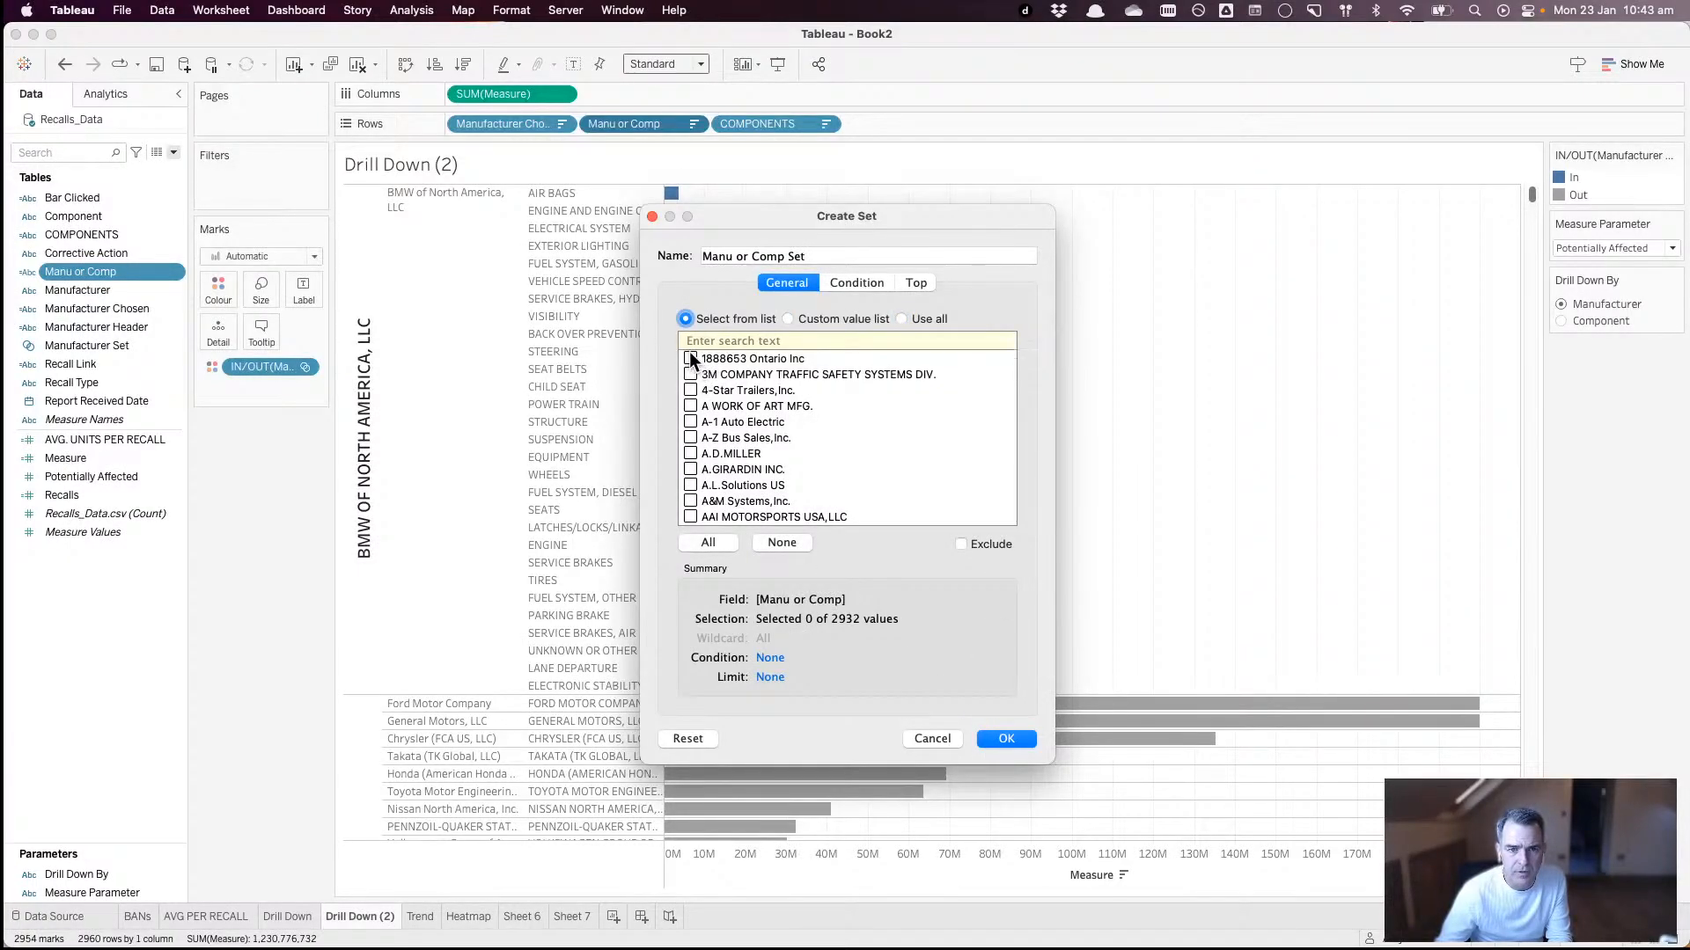
pyautogui.click(738, 342)
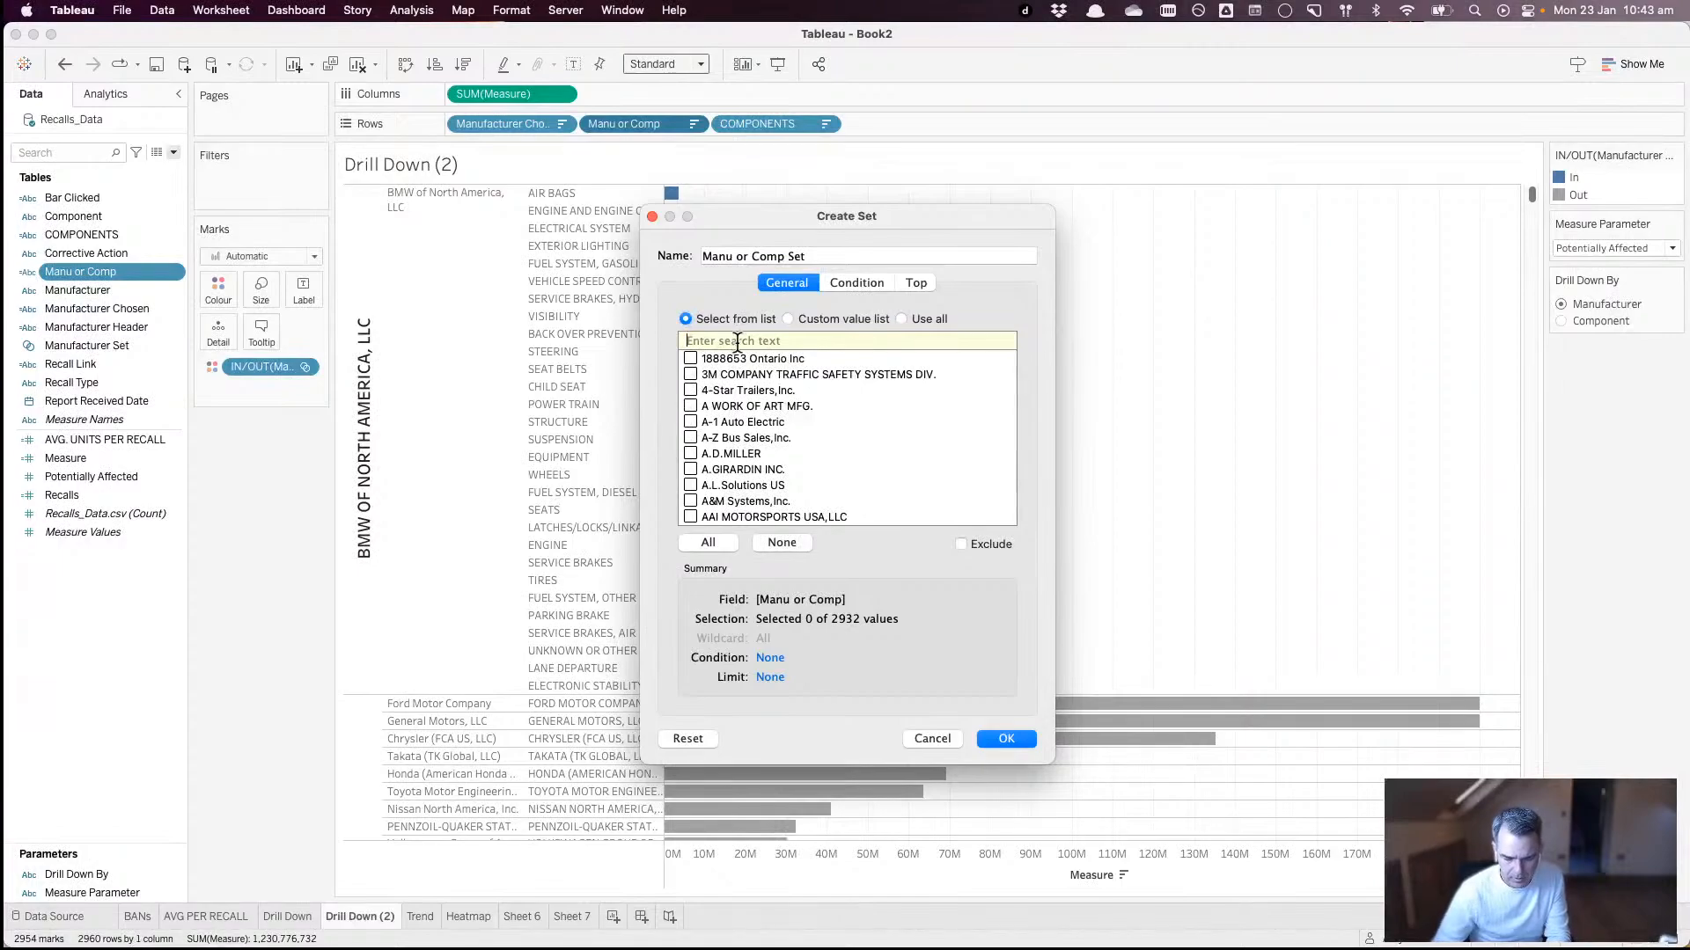
pyautogui.write('bmw')
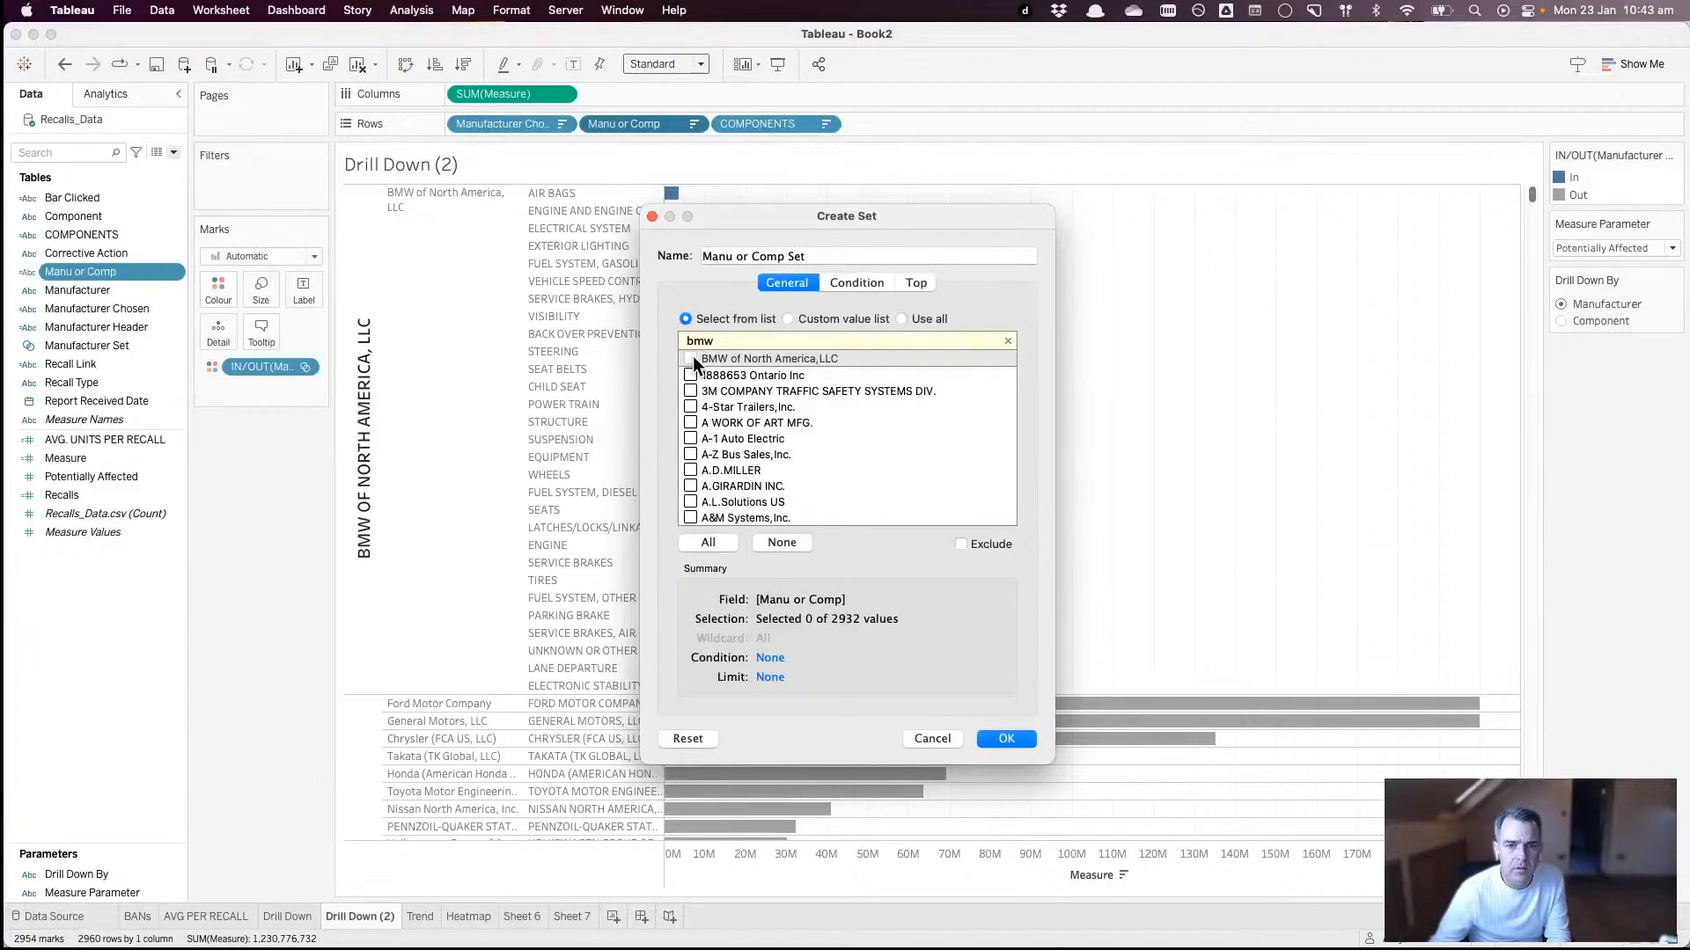
pyautogui.click(1003, 739)
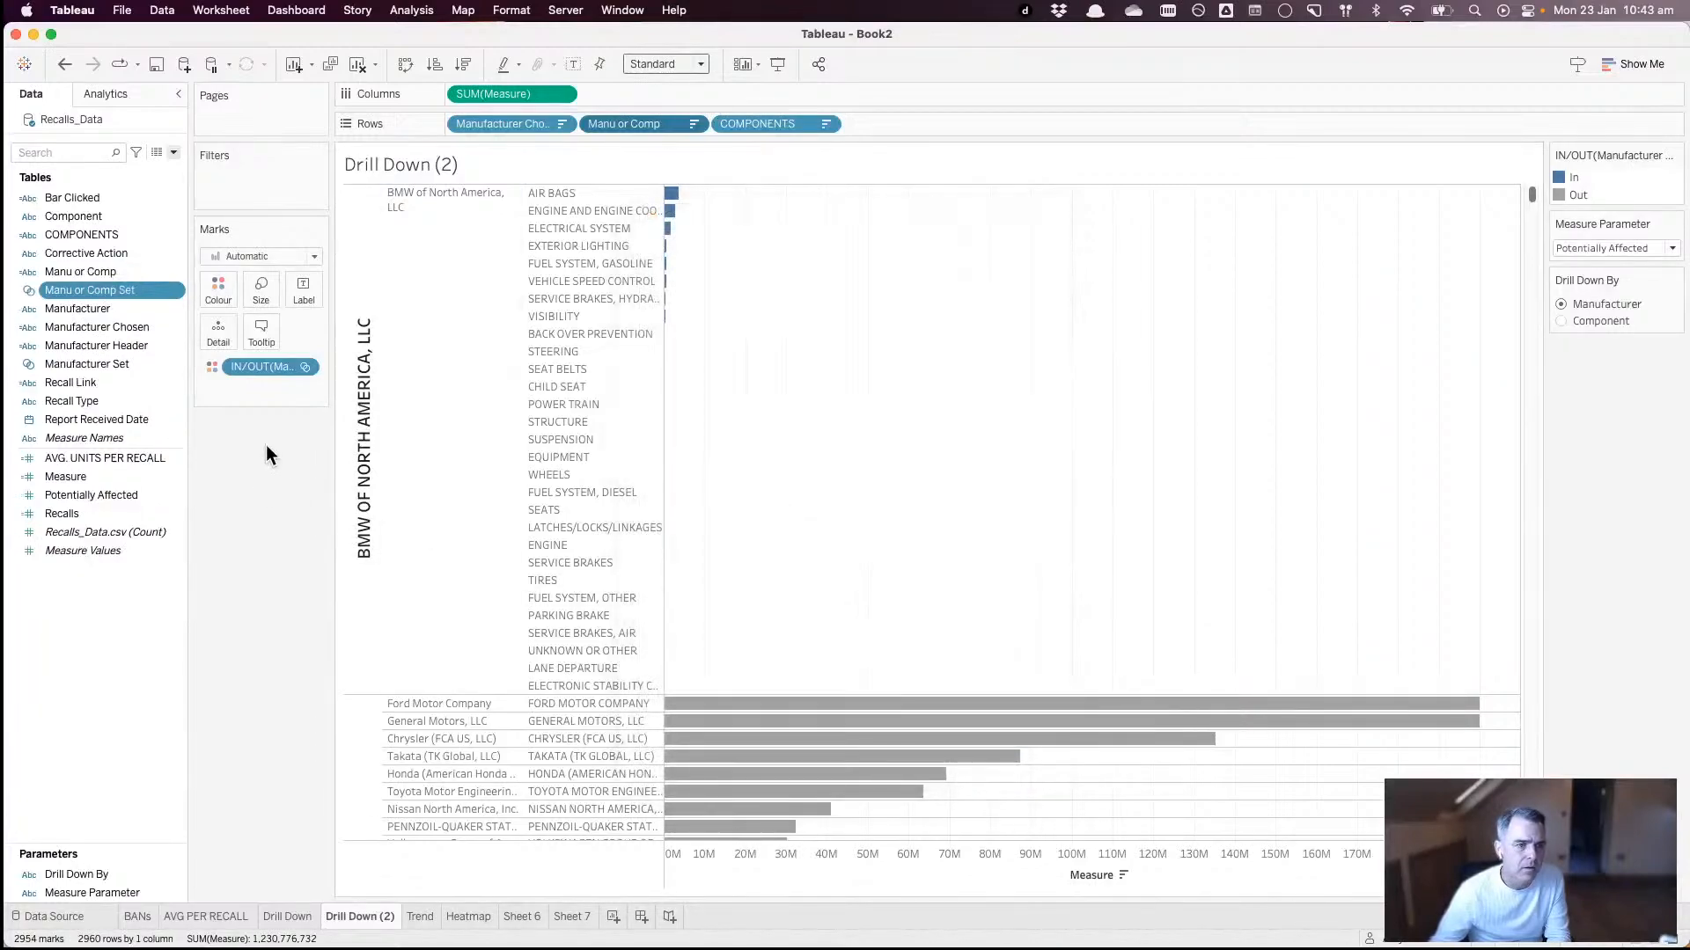
# - In the Bar Clicked formula, replace [Manufacturer Set] with [Manu or Comp Set] and [Manufacturer] with [Manu or Comp], and save it
pyautogui.rightClick(88, 197)
pyautogui.click(135, 293)
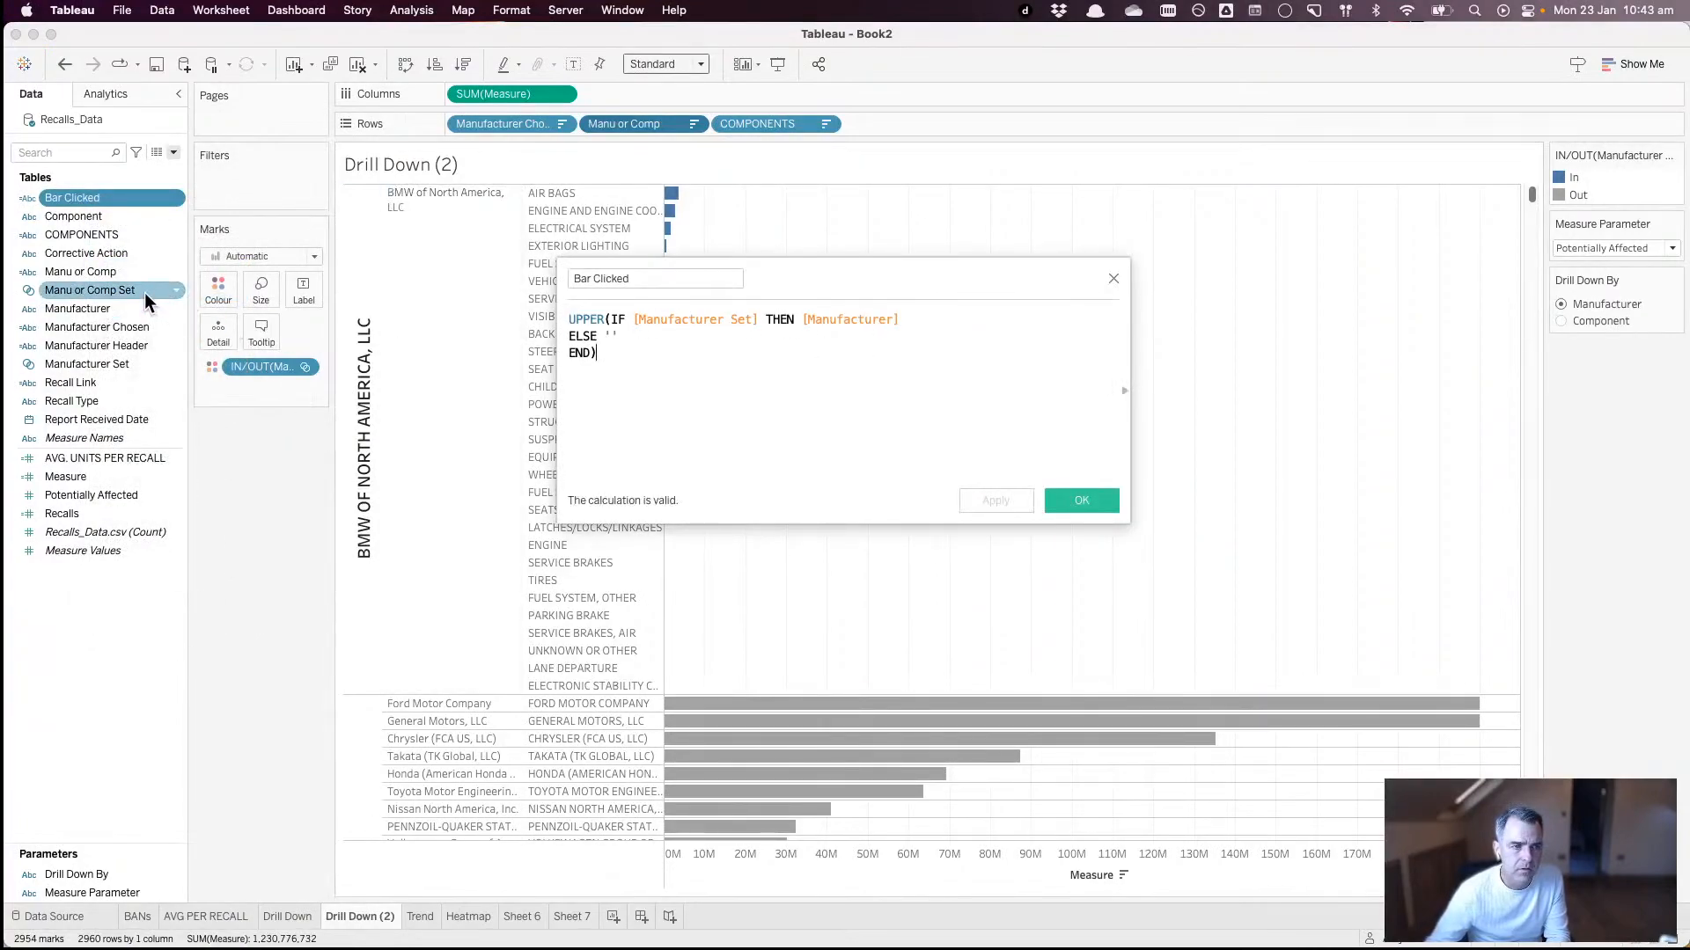
pyautogui.moveTo(146, 301); pyautogui.dragTo(665, 325)
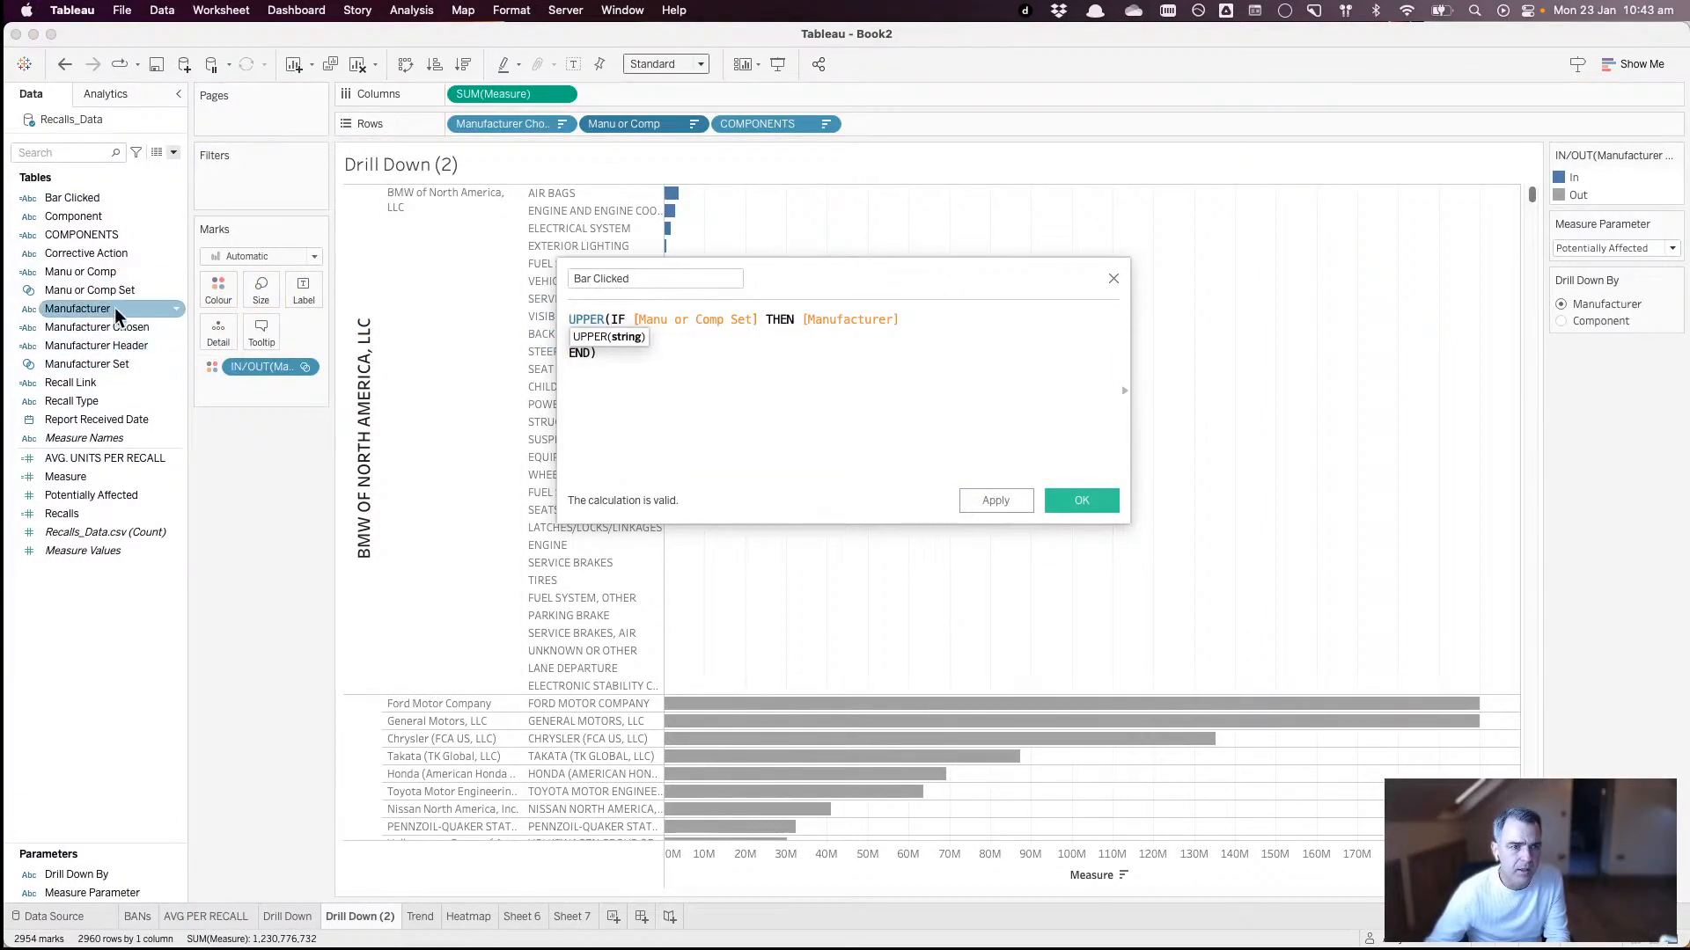
pyautogui.moveTo(106, 273); pyautogui.dragTo(838, 341)
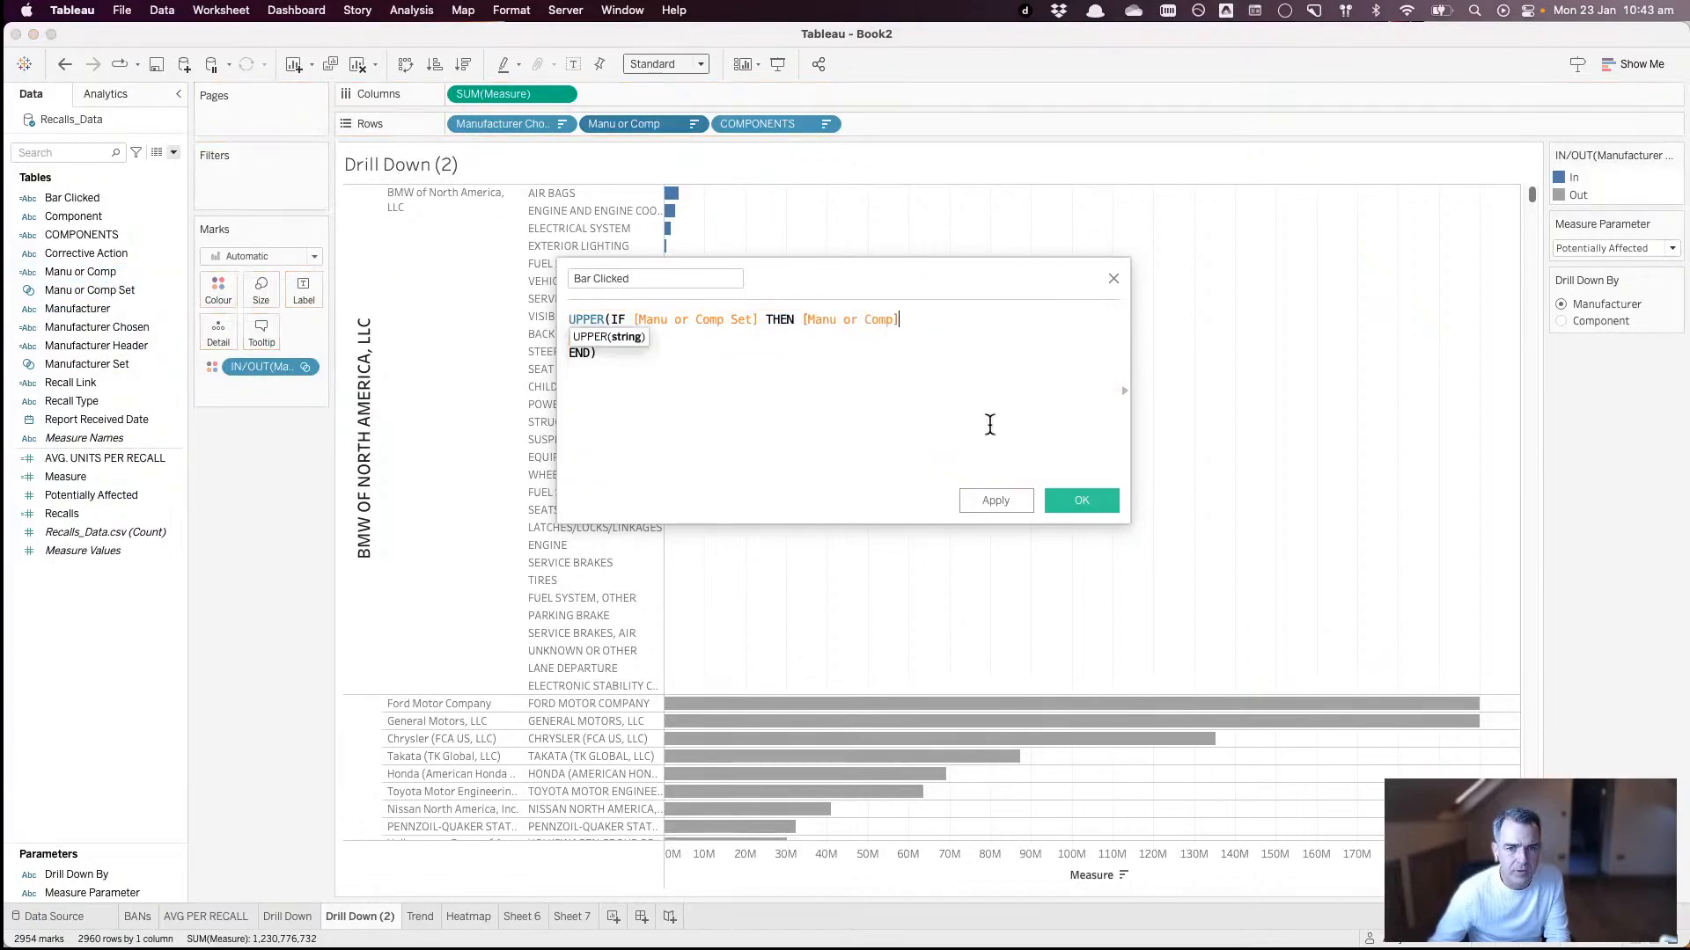
pyautogui.click(1079, 500)
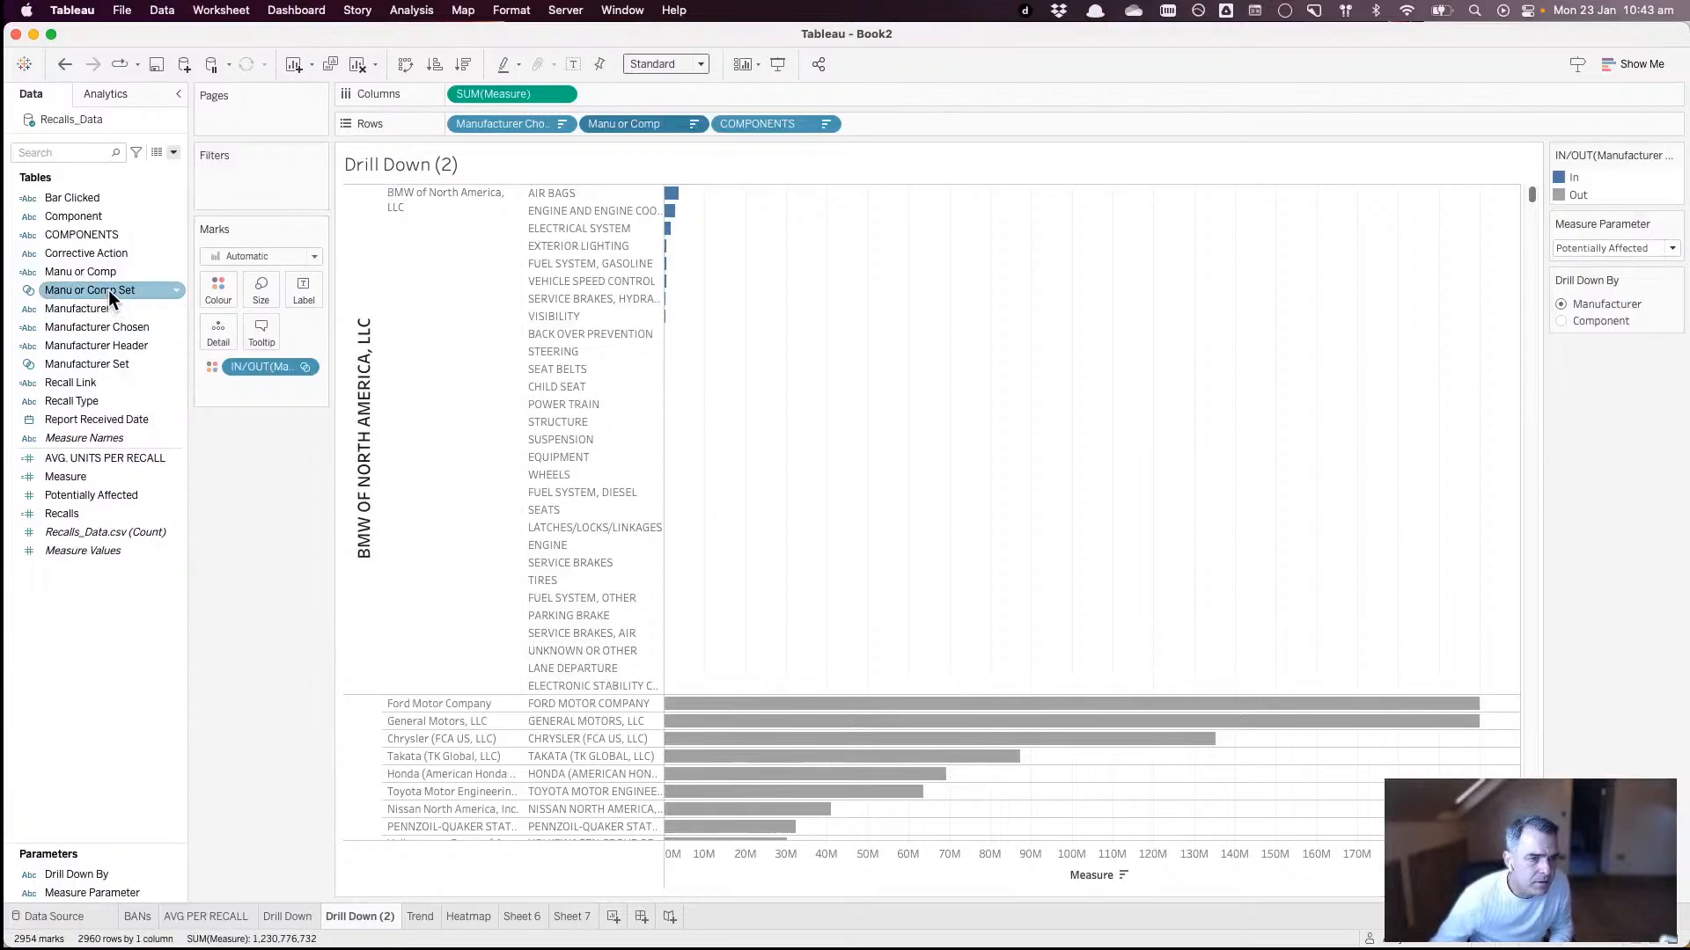
# - Colour the marks by Manu or Comp Set and replace Manufacturer Chosen on Rows with Bar Clicked
pyautogui.moveTo(108, 289); pyautogui.dragTo(264, 365)
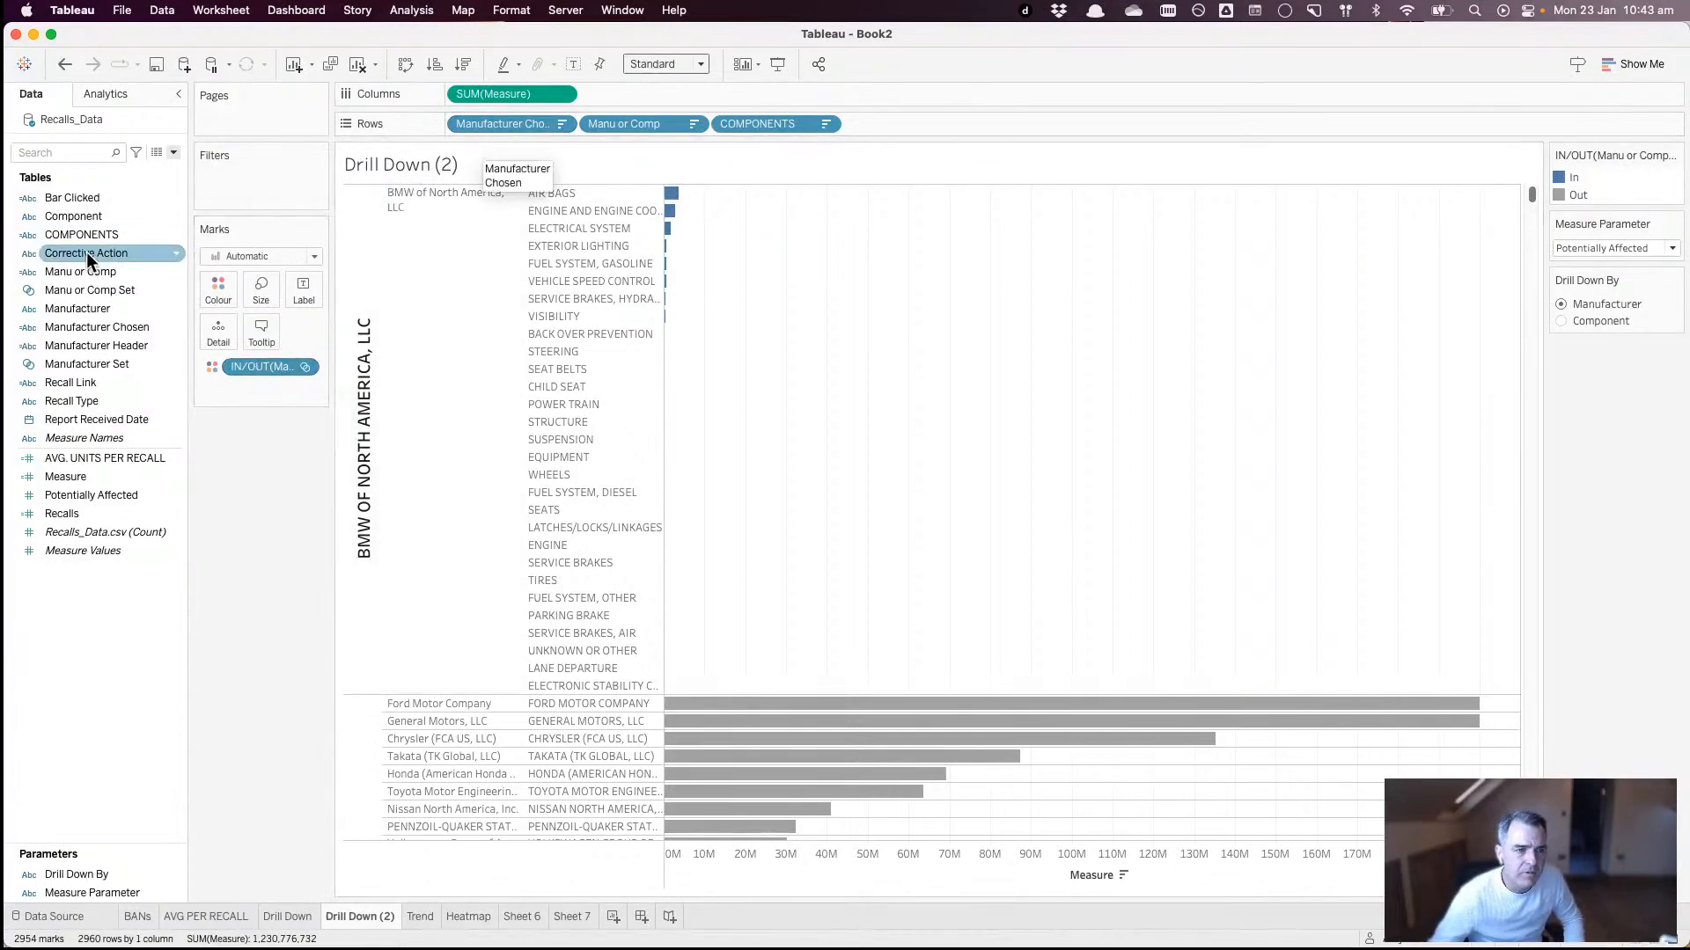
pyautogui.rightClick(104, 327)
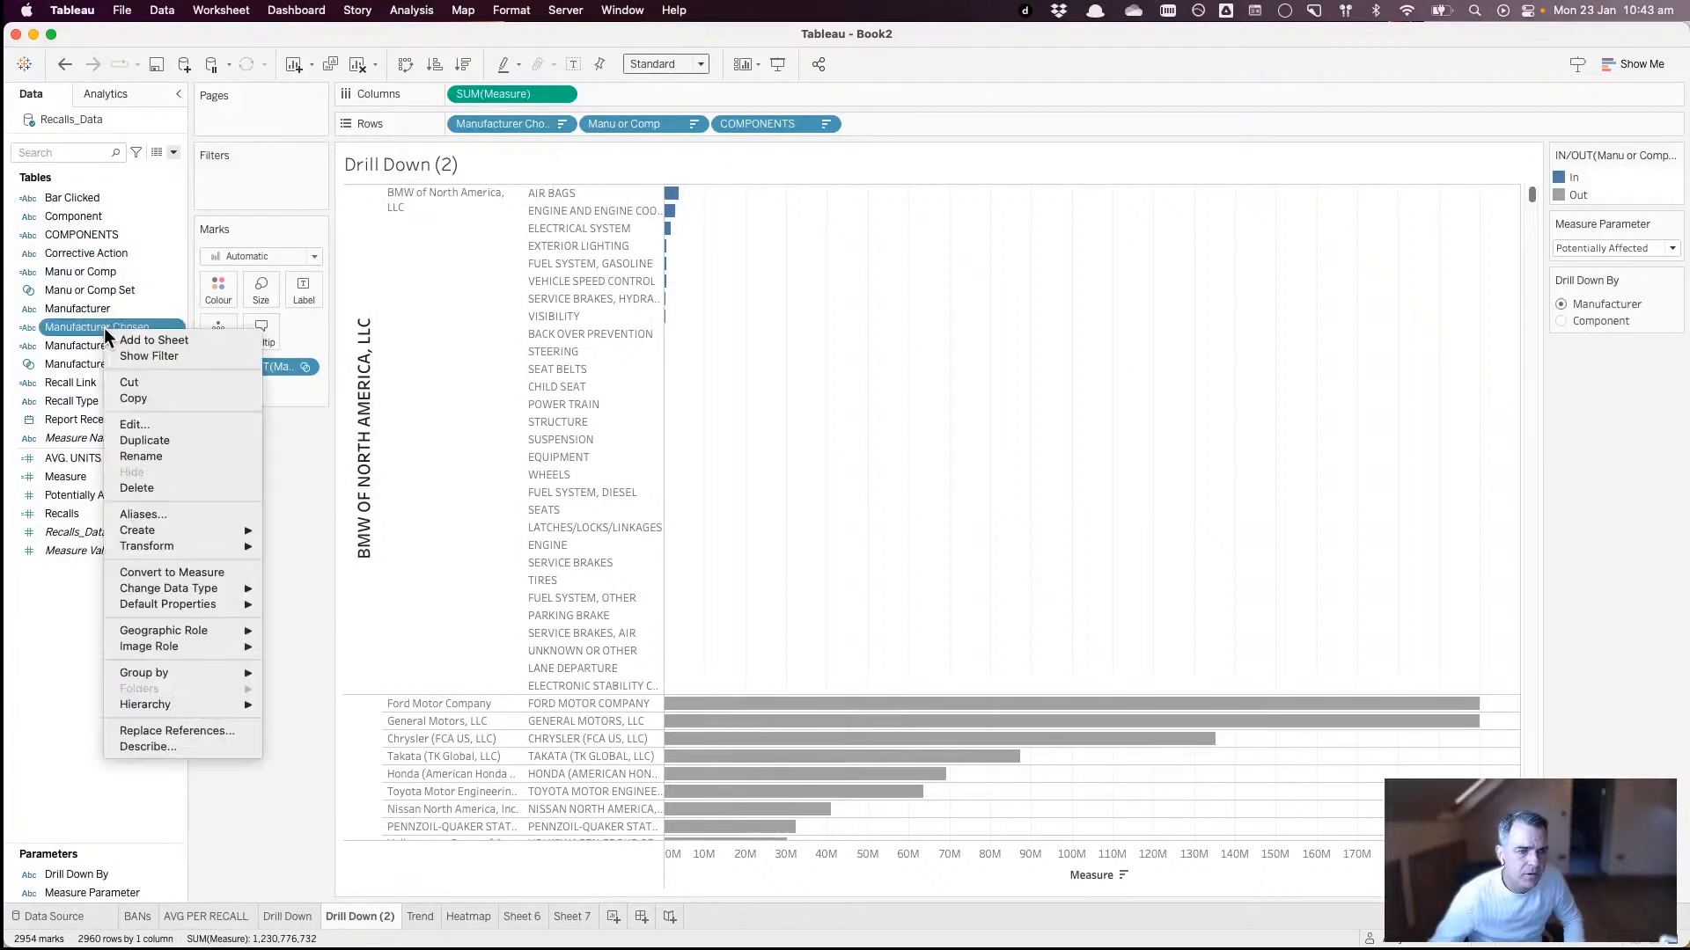
pyautogui.click(141, 421)
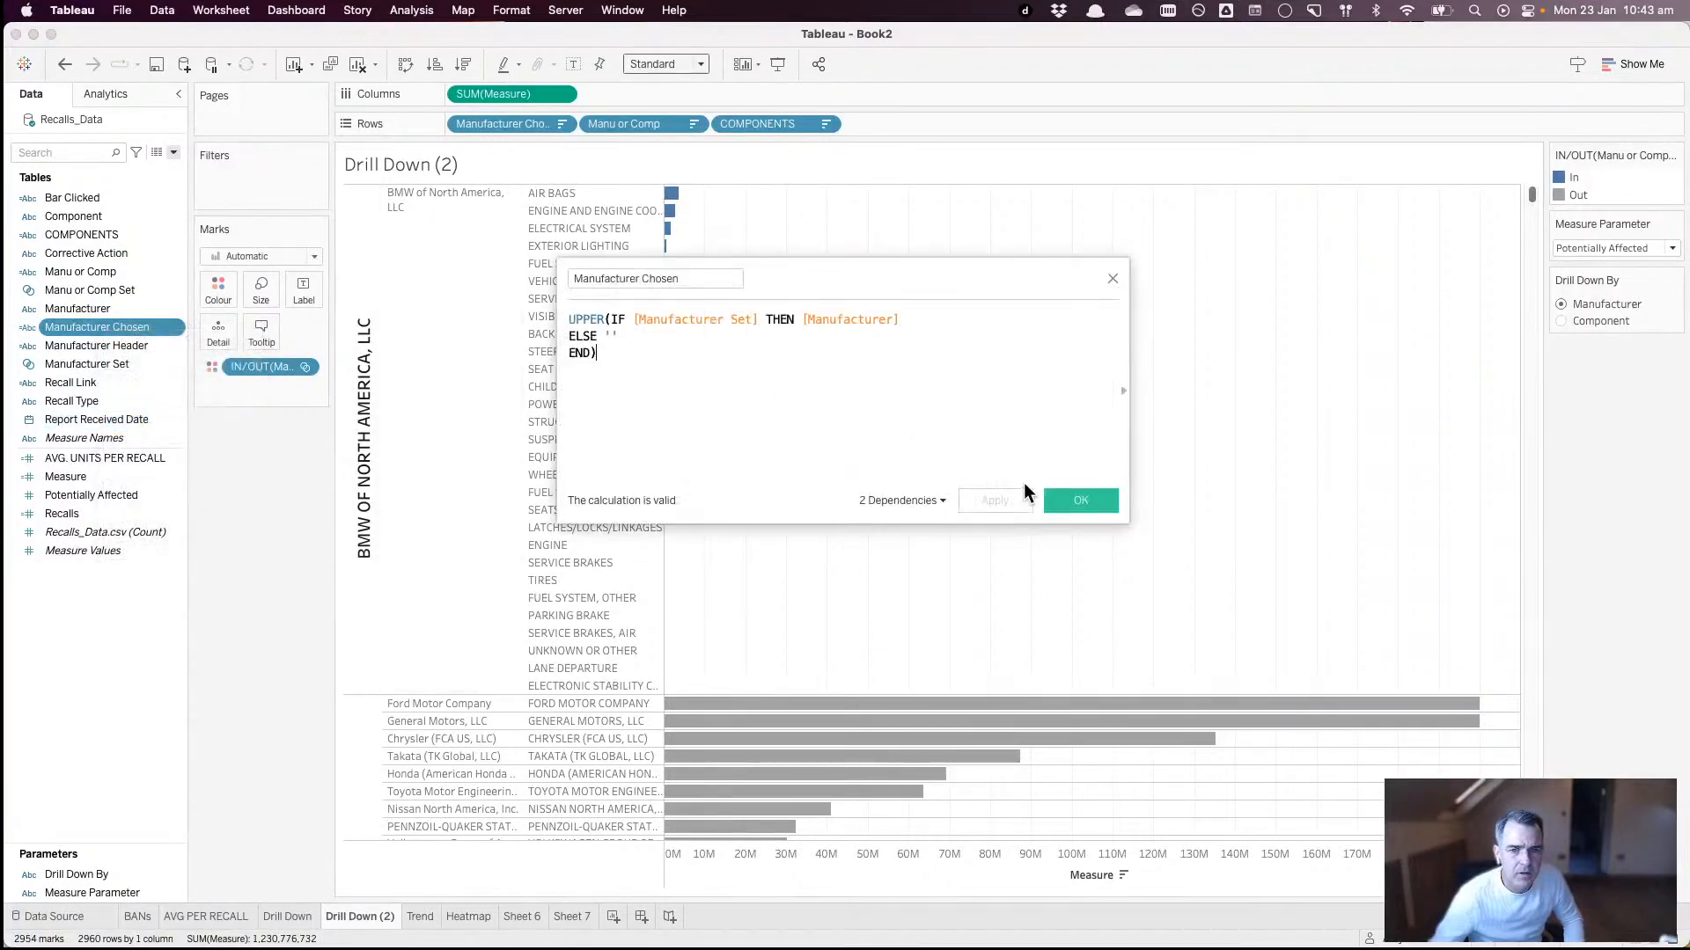
pyautogui.click(1049, 498)
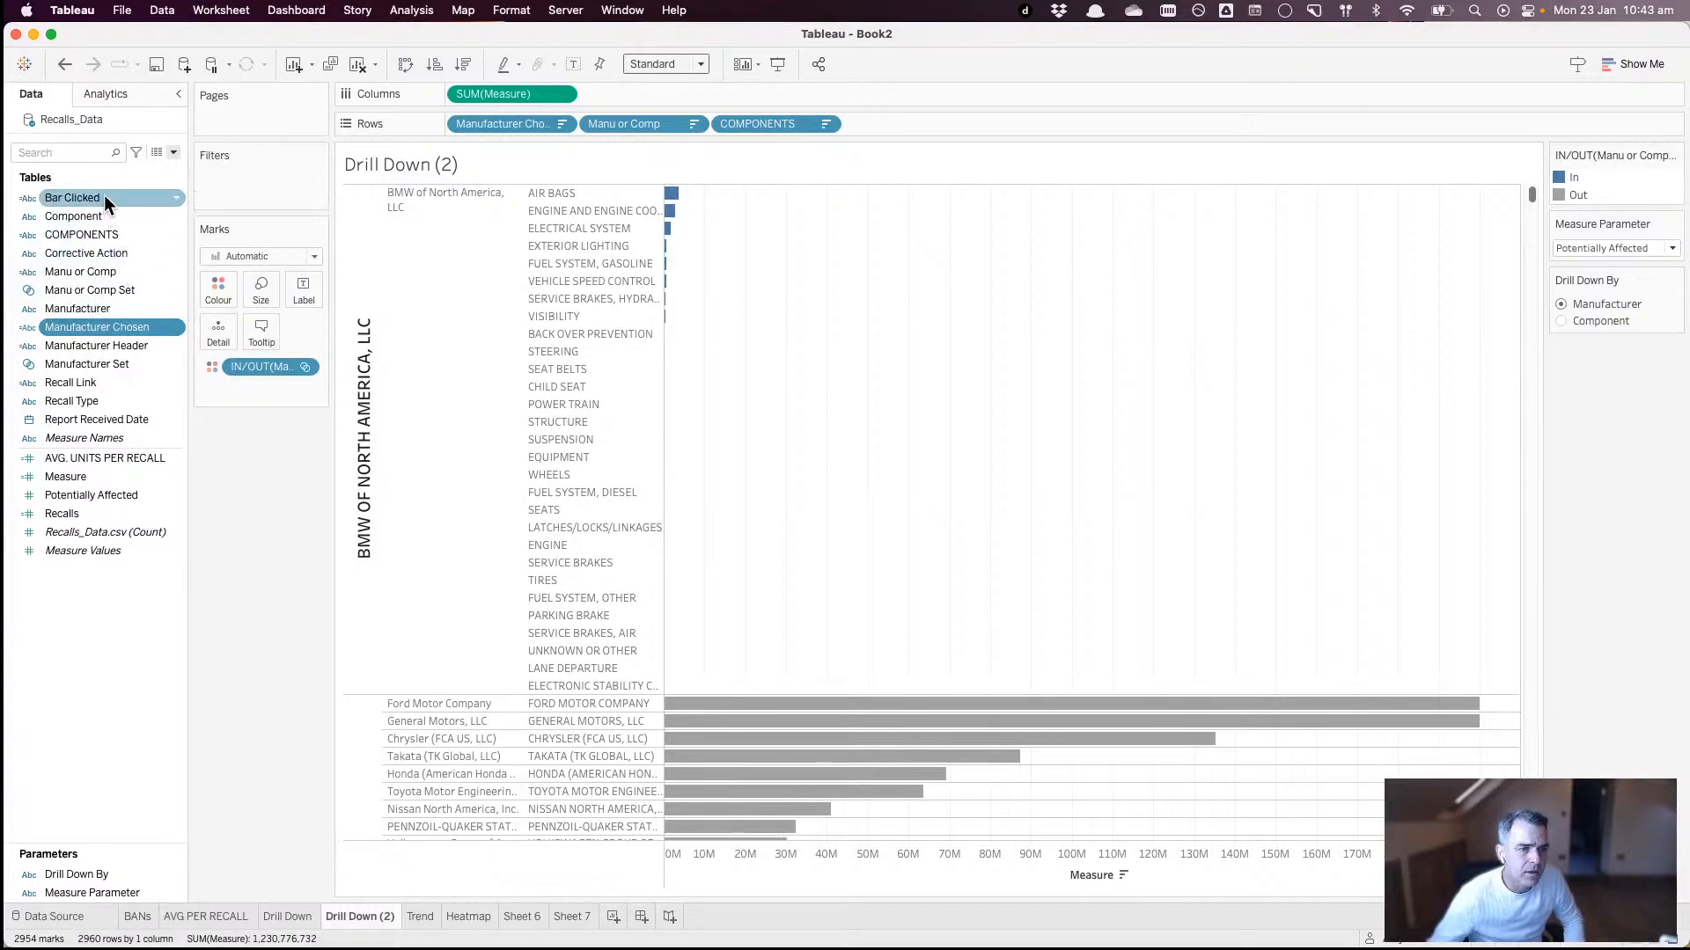
pyautogui.moveTo(103, 193); pyautogui.dragTo(536, 125)
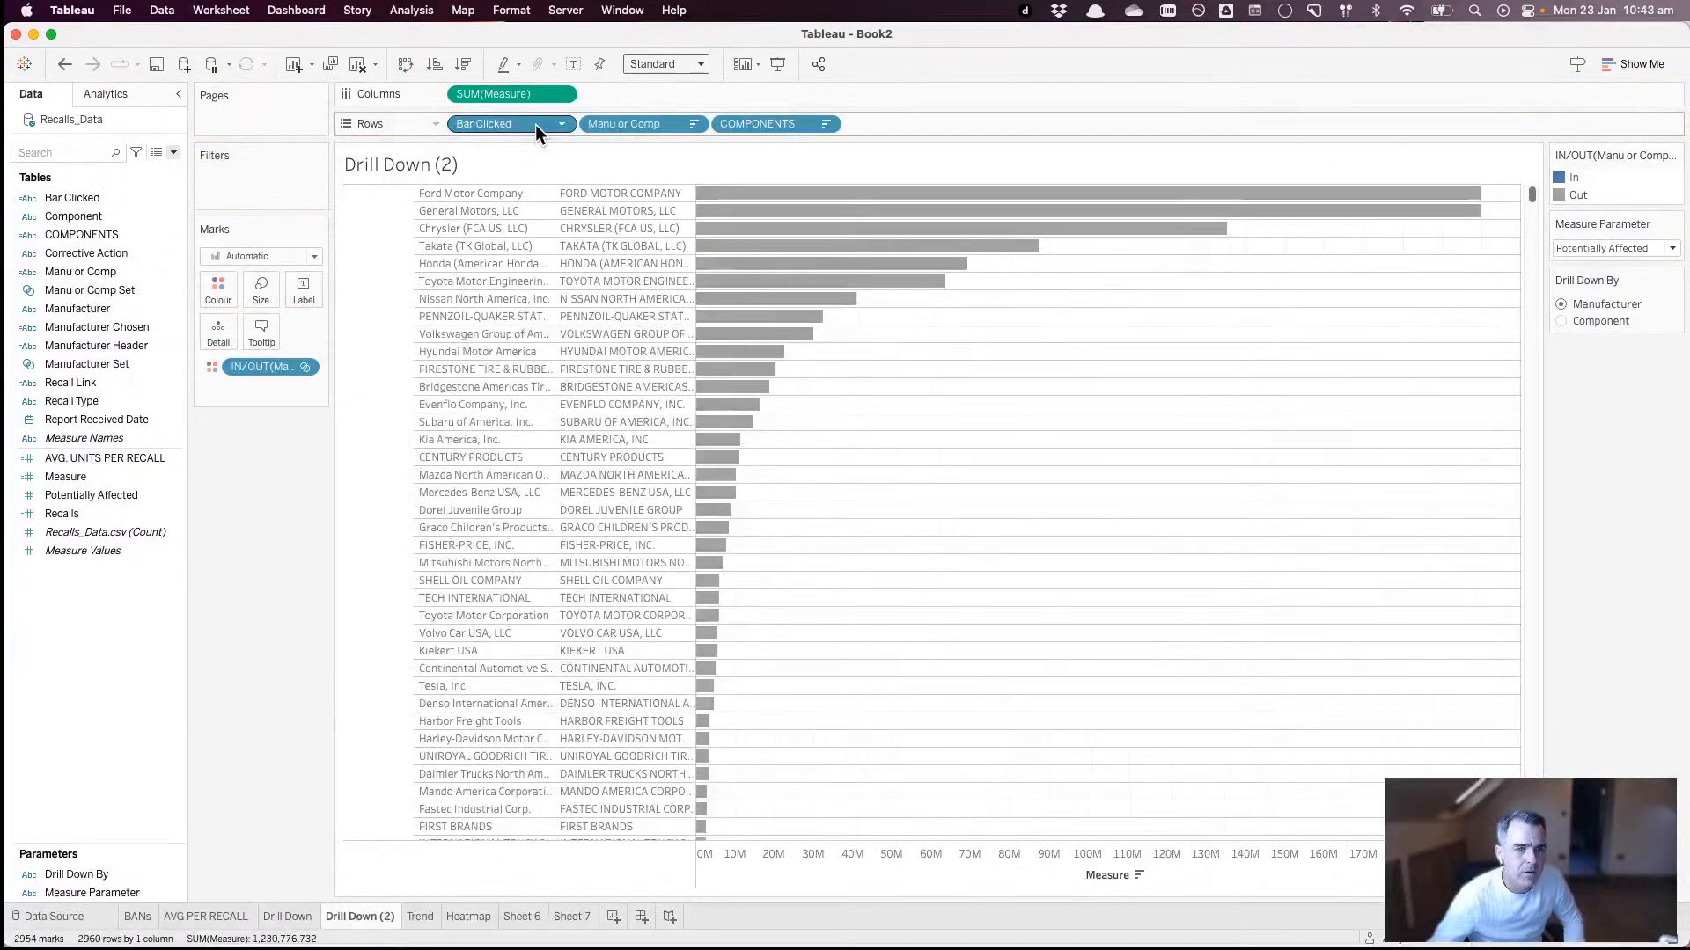
# - Rename the Bar Clicked calculated field as Manufacturer or Component Chosen and save it
pyautogui.rightClick(120, 197)
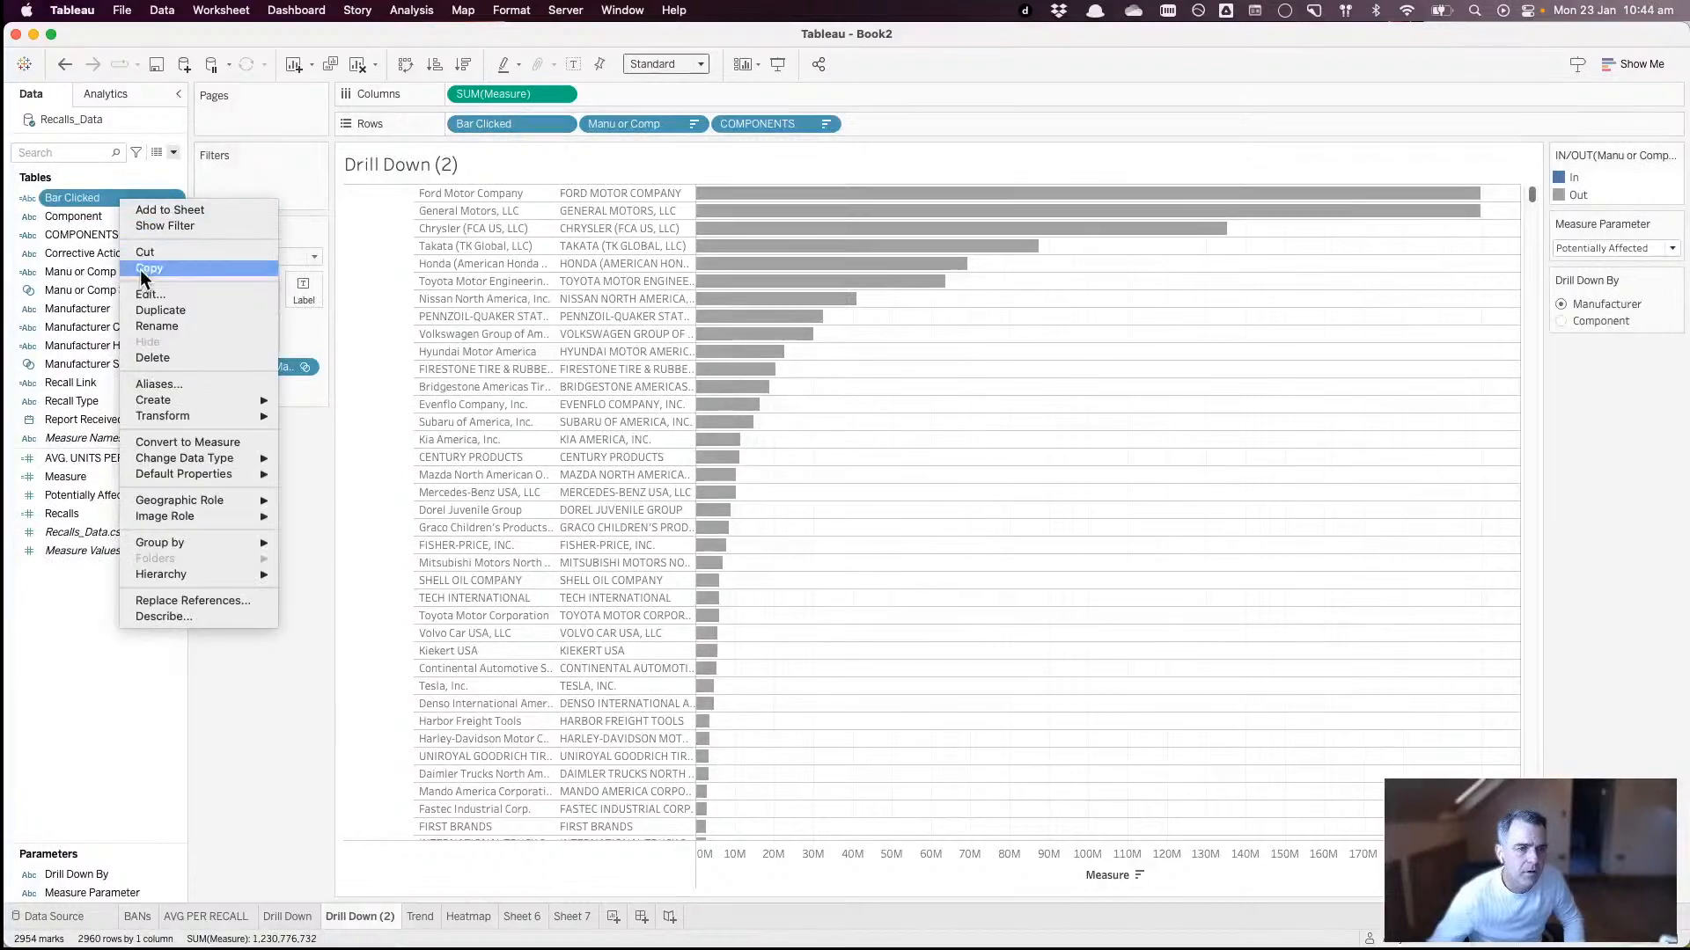
pyautogui.click(152, 296)
pyautogui.moveTo(641, 279); pyautogui.dragTo(552, 274)
pyautogui.write('M')
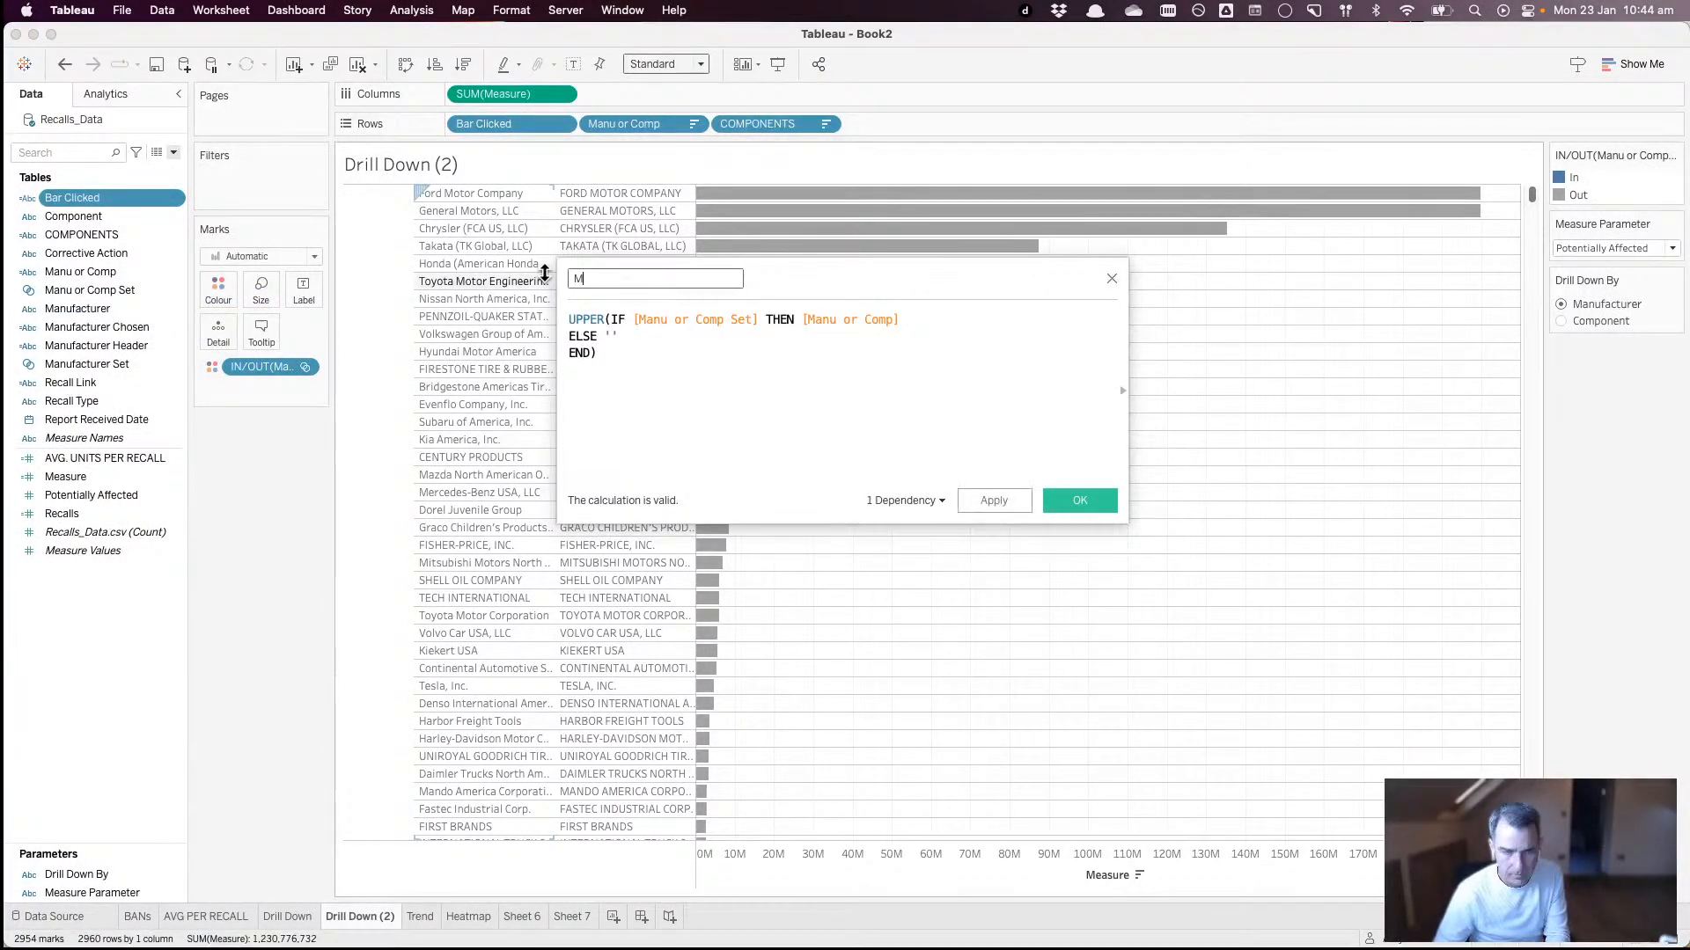
pyautogui.write('anufact')
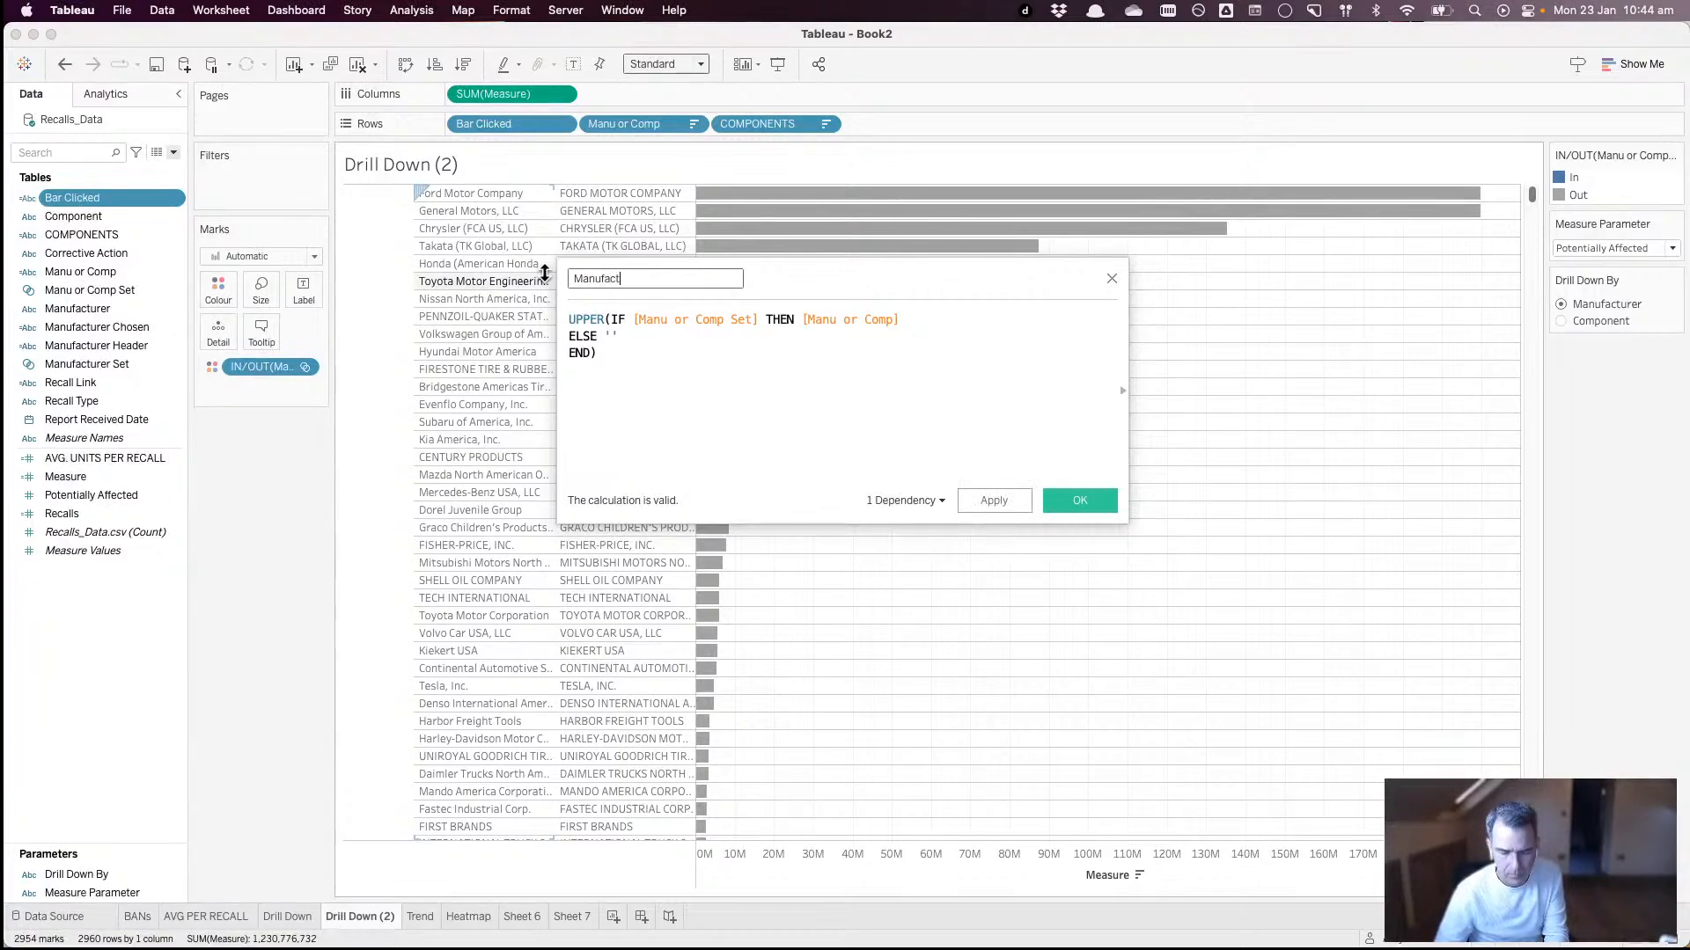
pyautogui.write('urer or ')
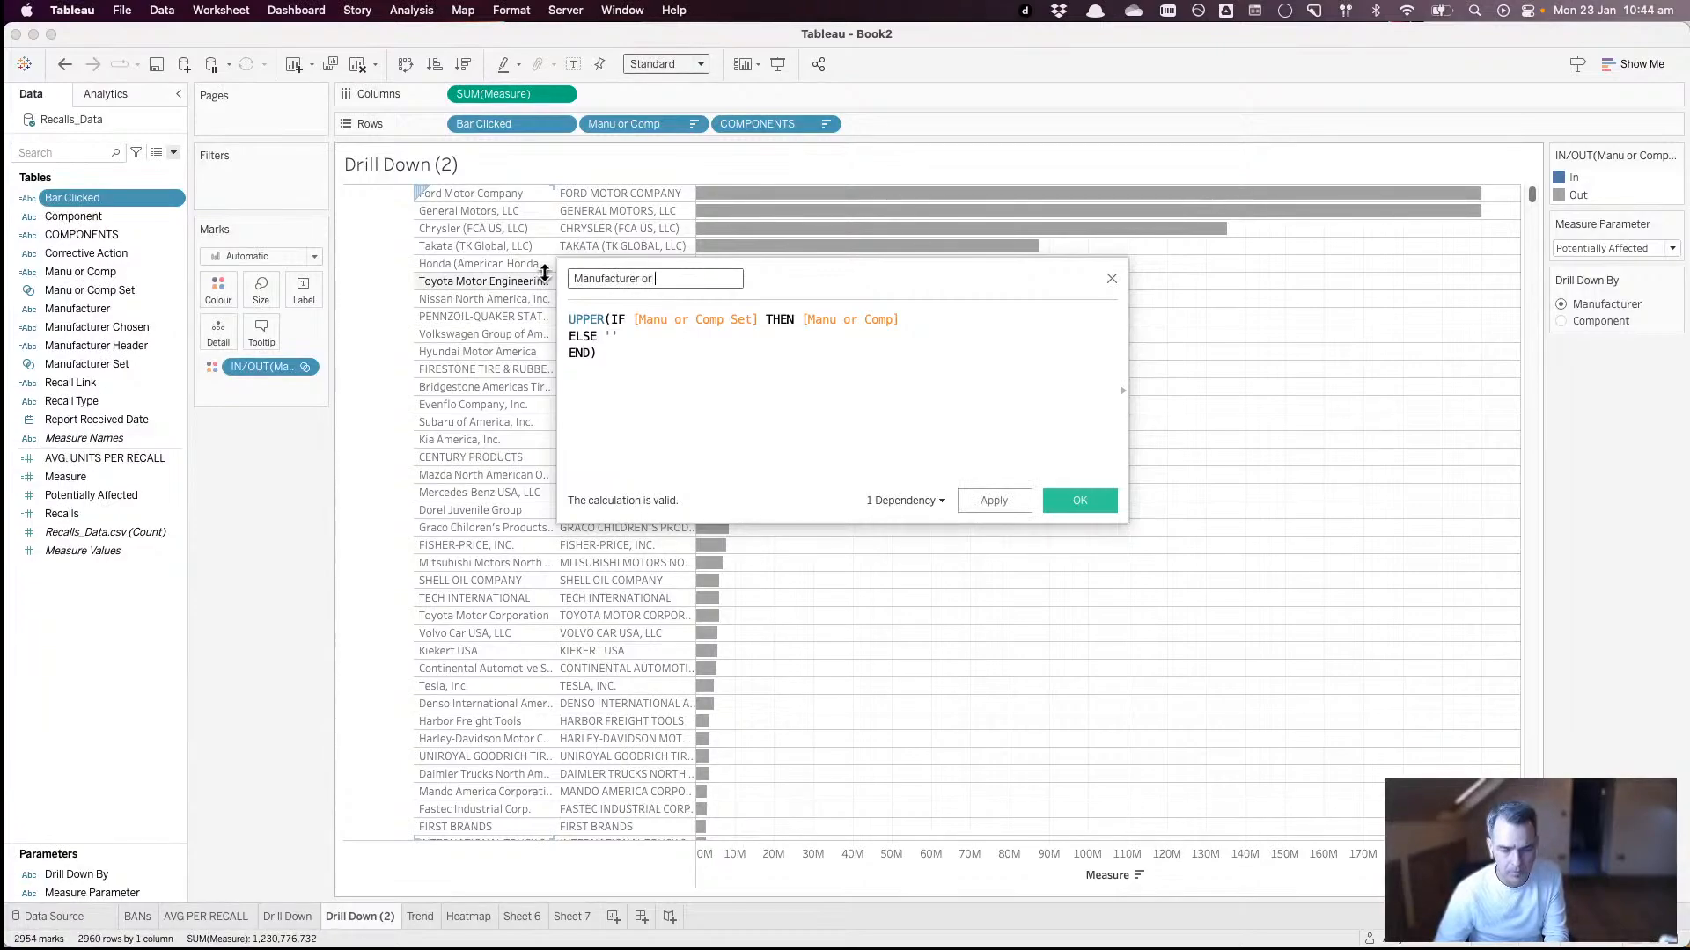
pyautogui.write('Com')
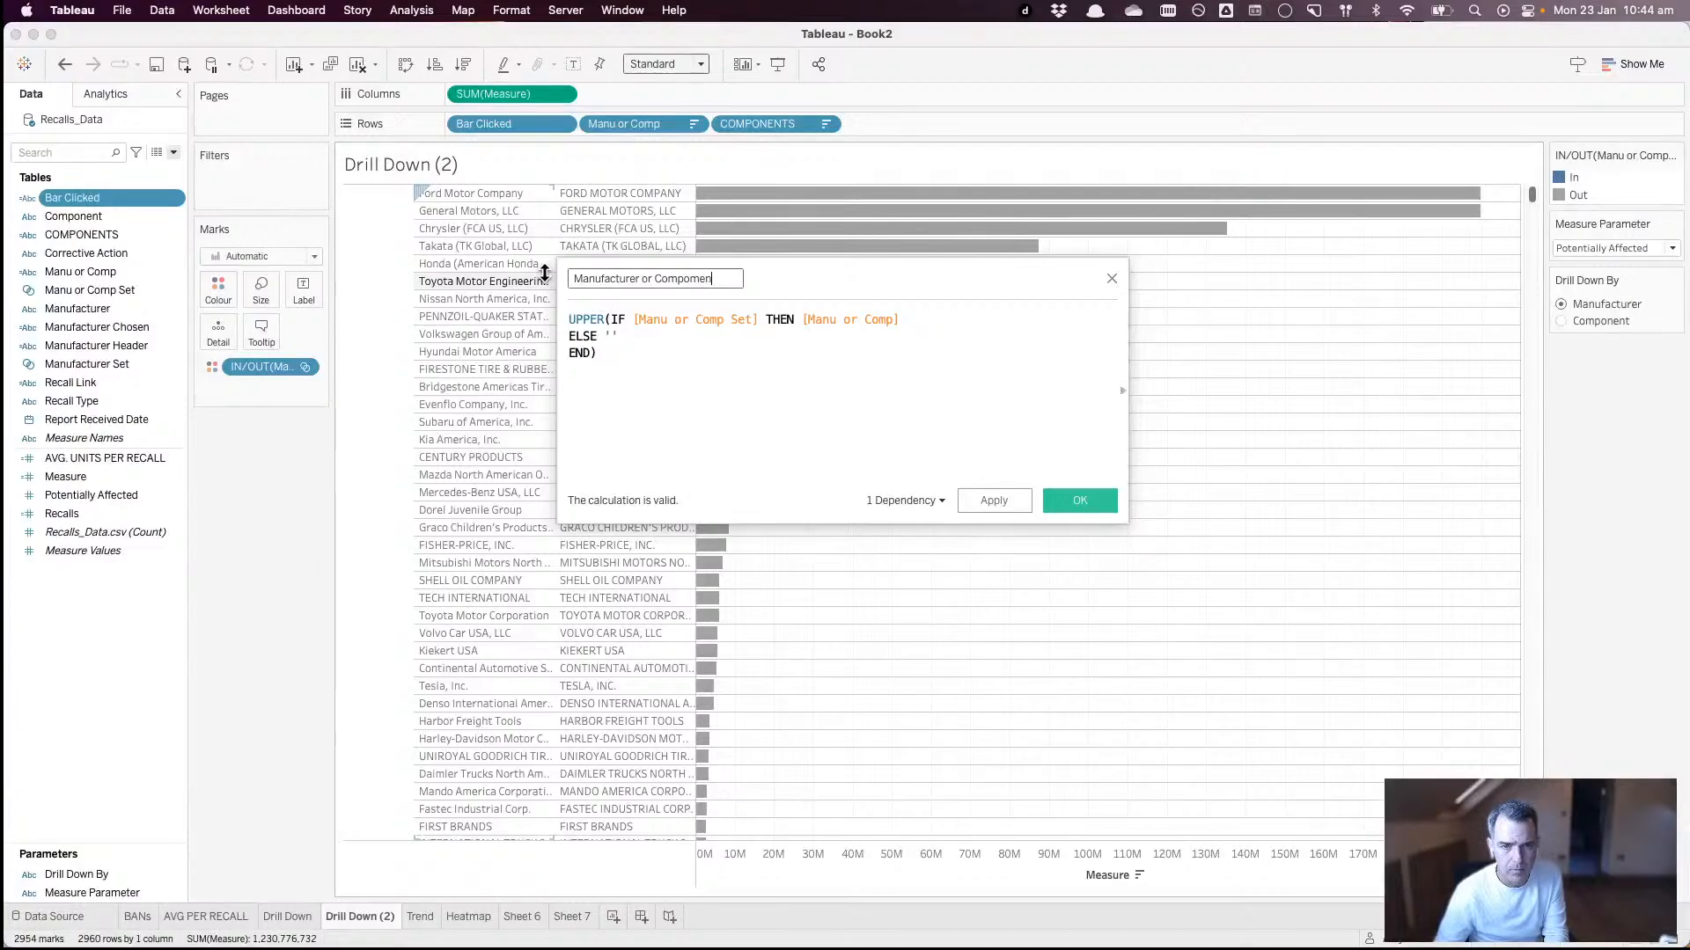
pyautogui.write('ponent Ch')
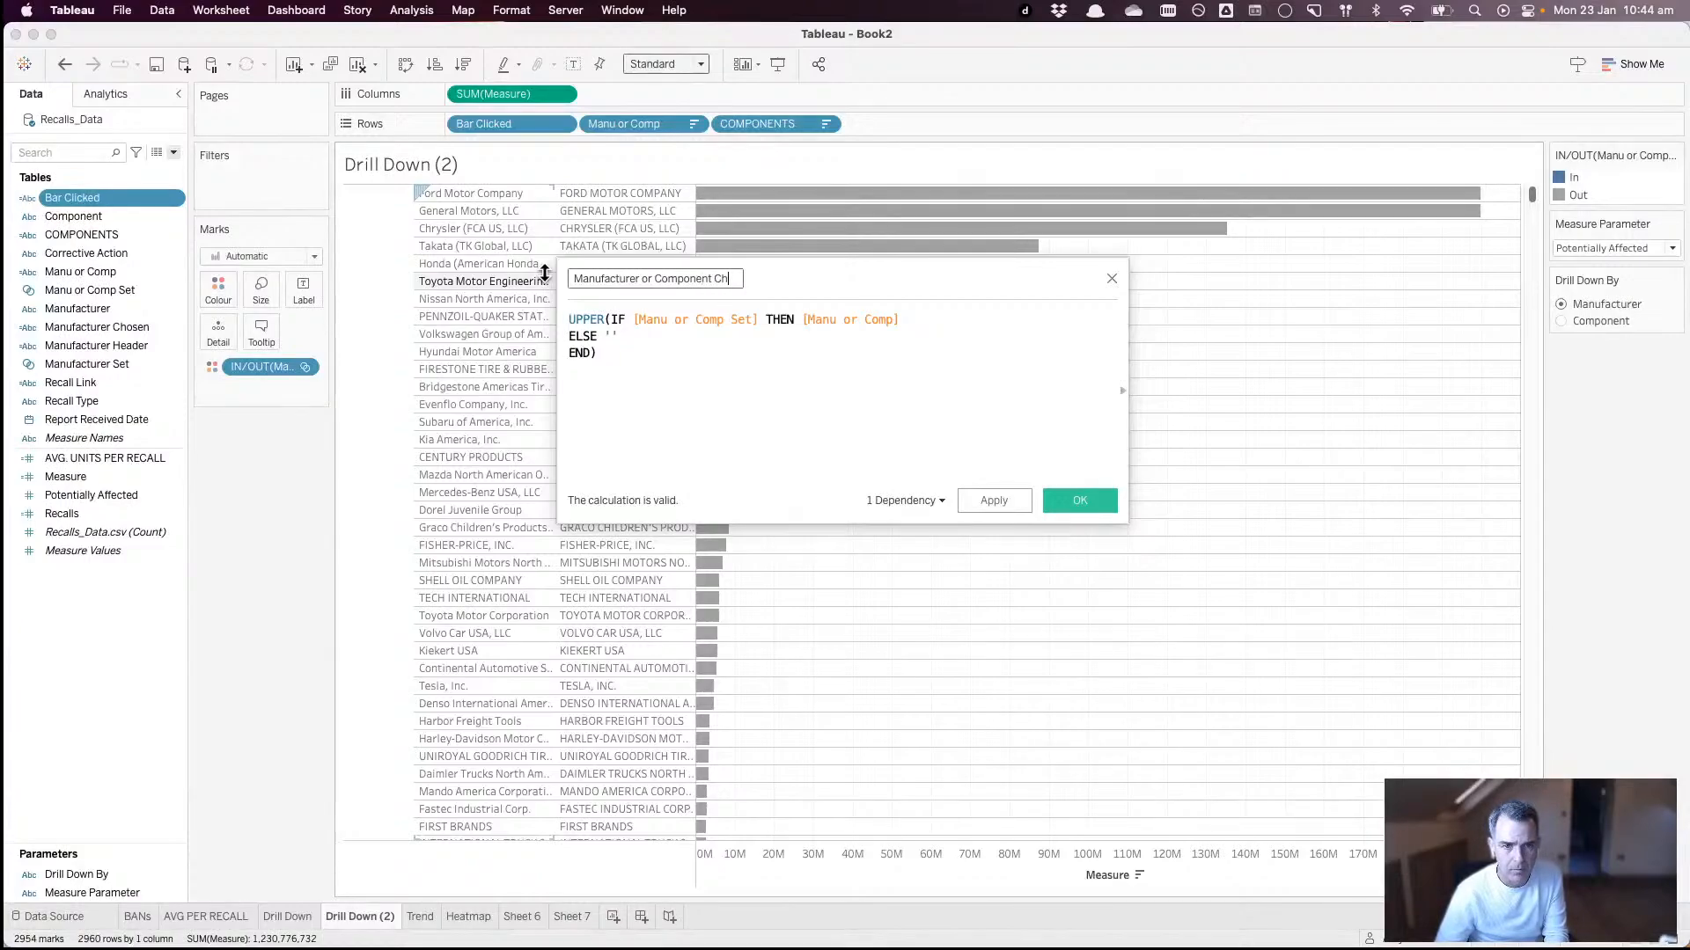
pyautogui.write('osen')
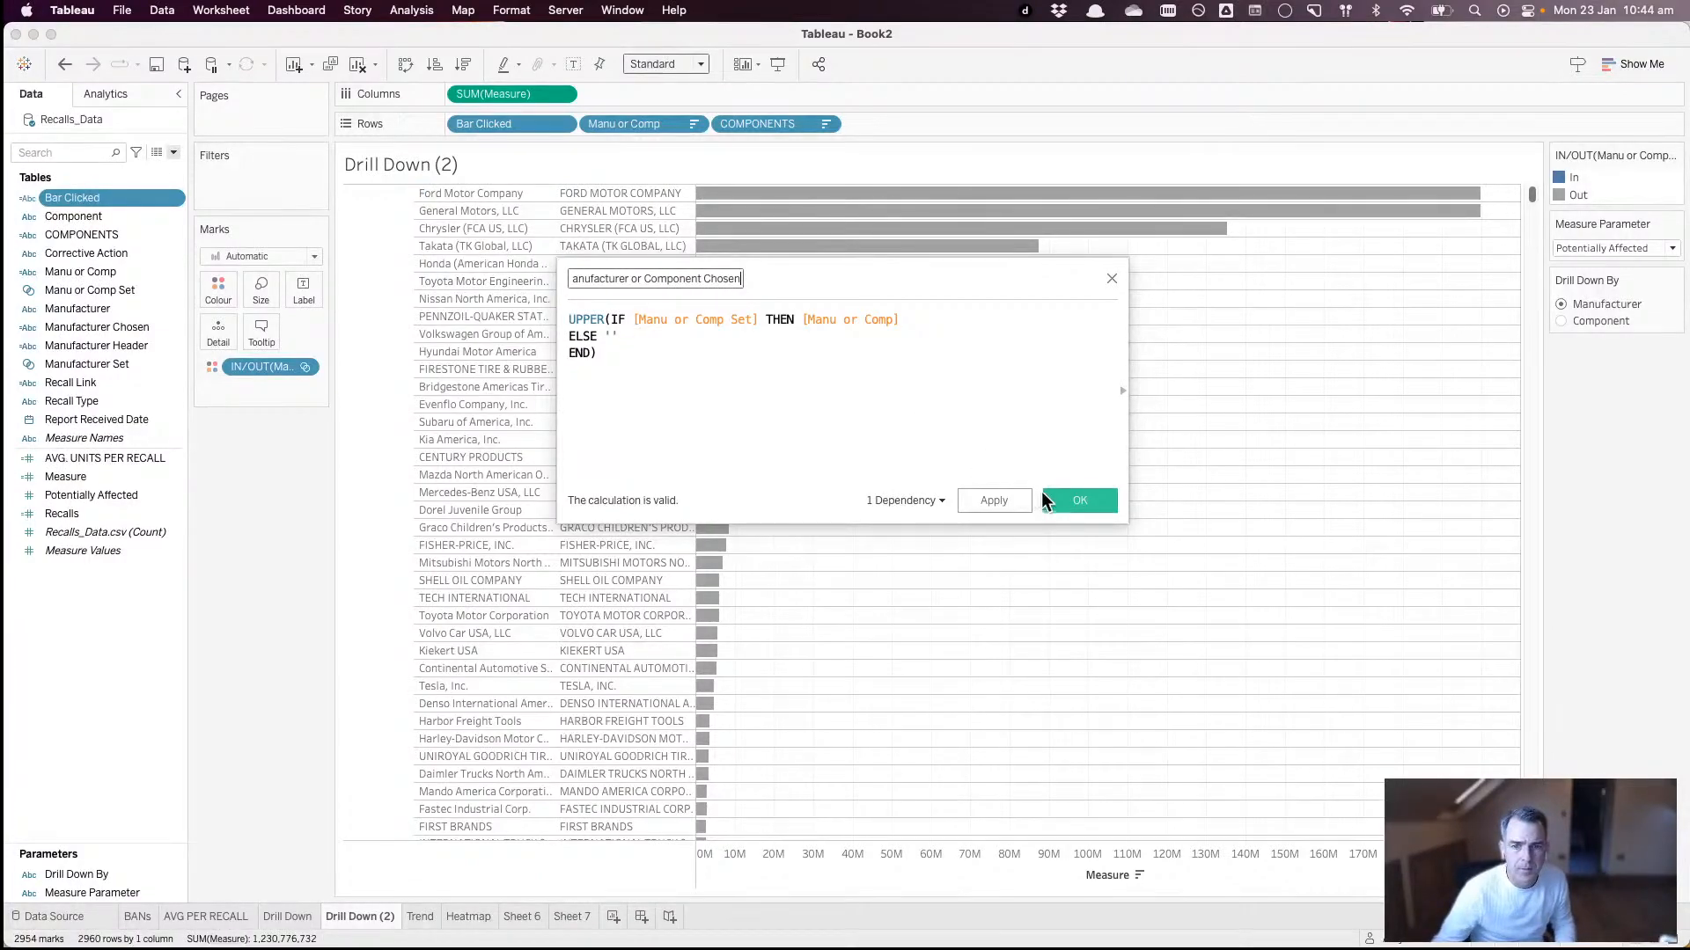
pyautogui.press('Return')
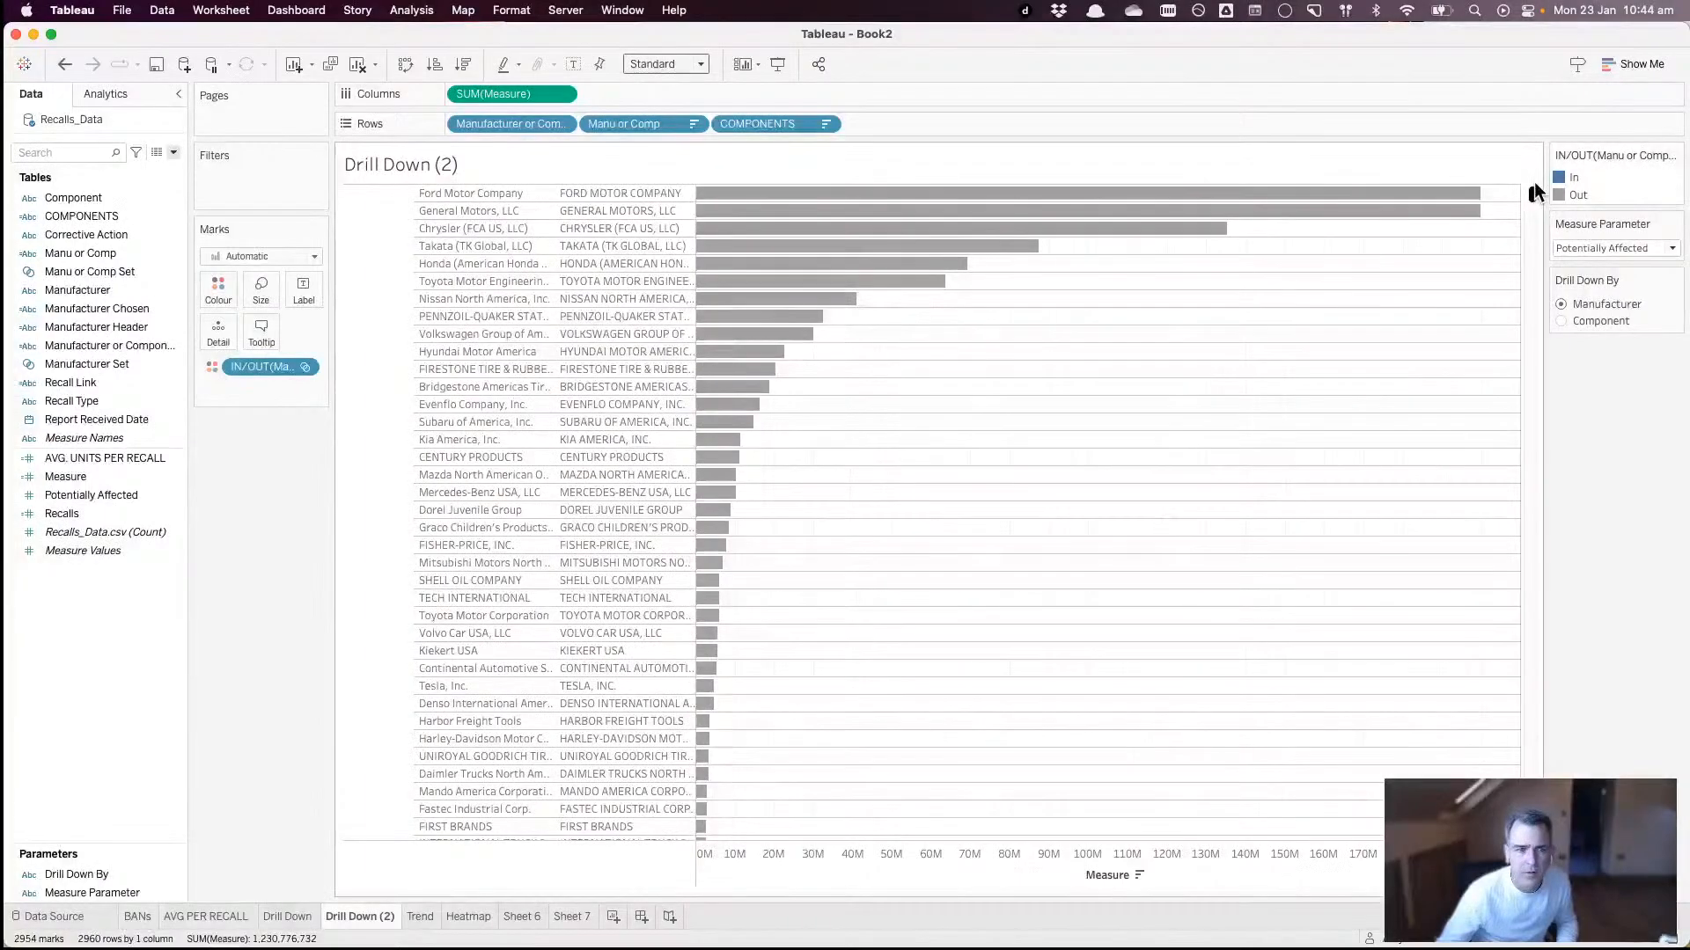
# - Sort Manufacturer or Component Chosen on Rows in descending data source order
pyautogui.moveTo(1533, 190); pyautogui.dragTo(1550, 819)
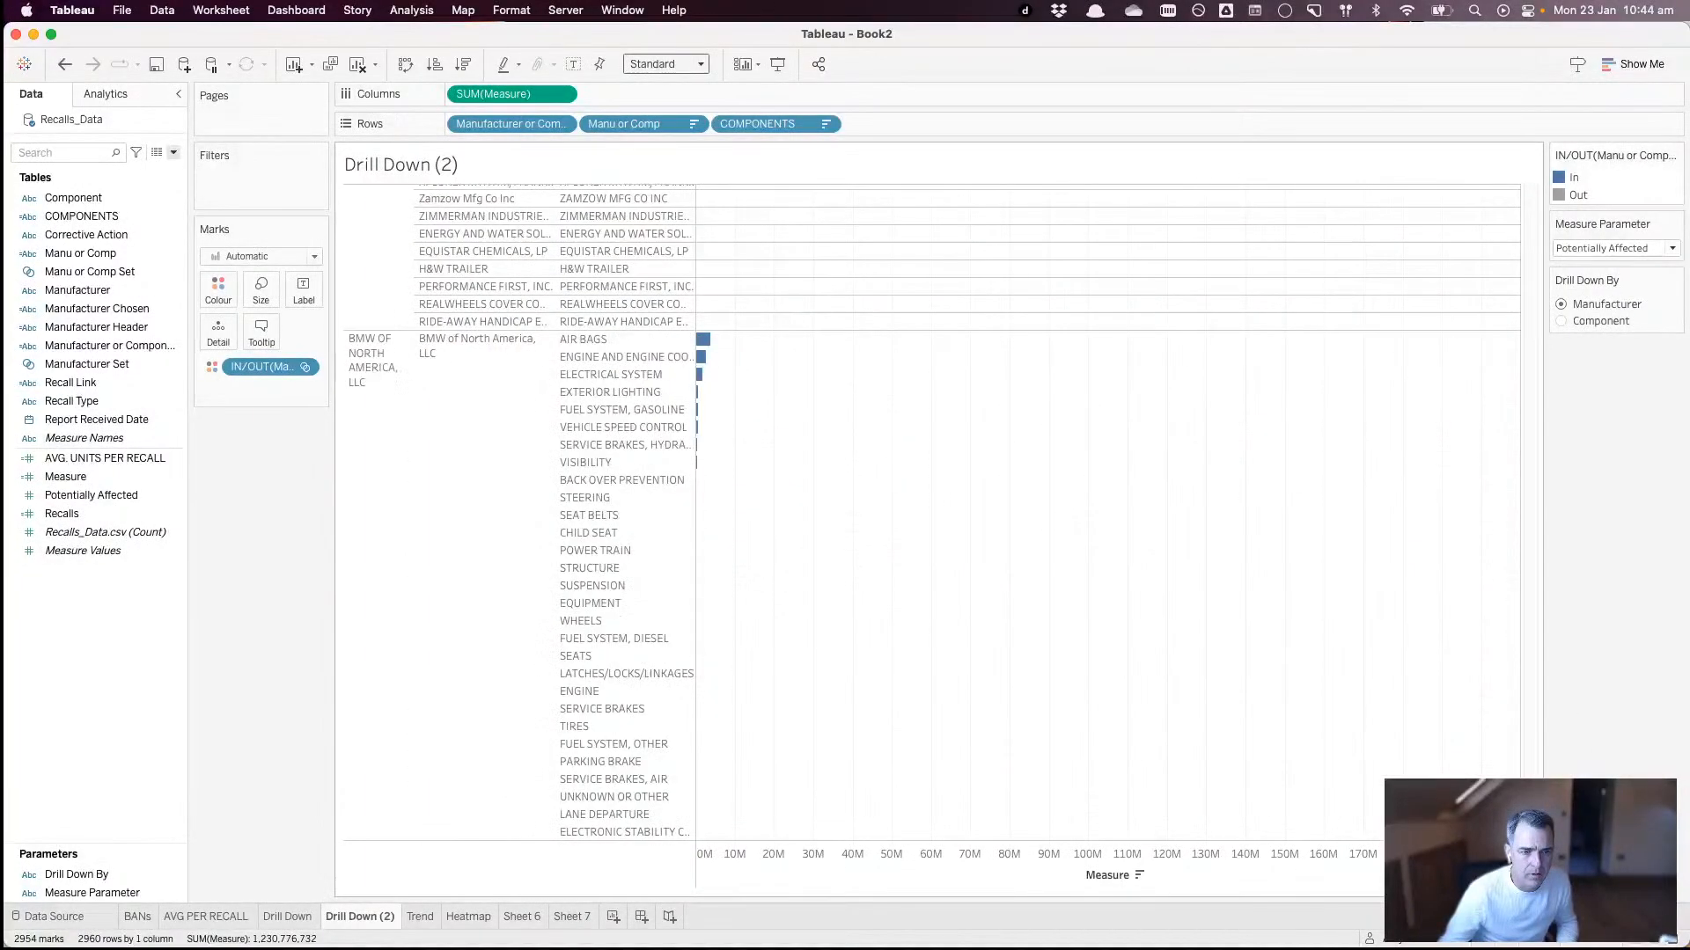
pyautogui.click(562, 124)
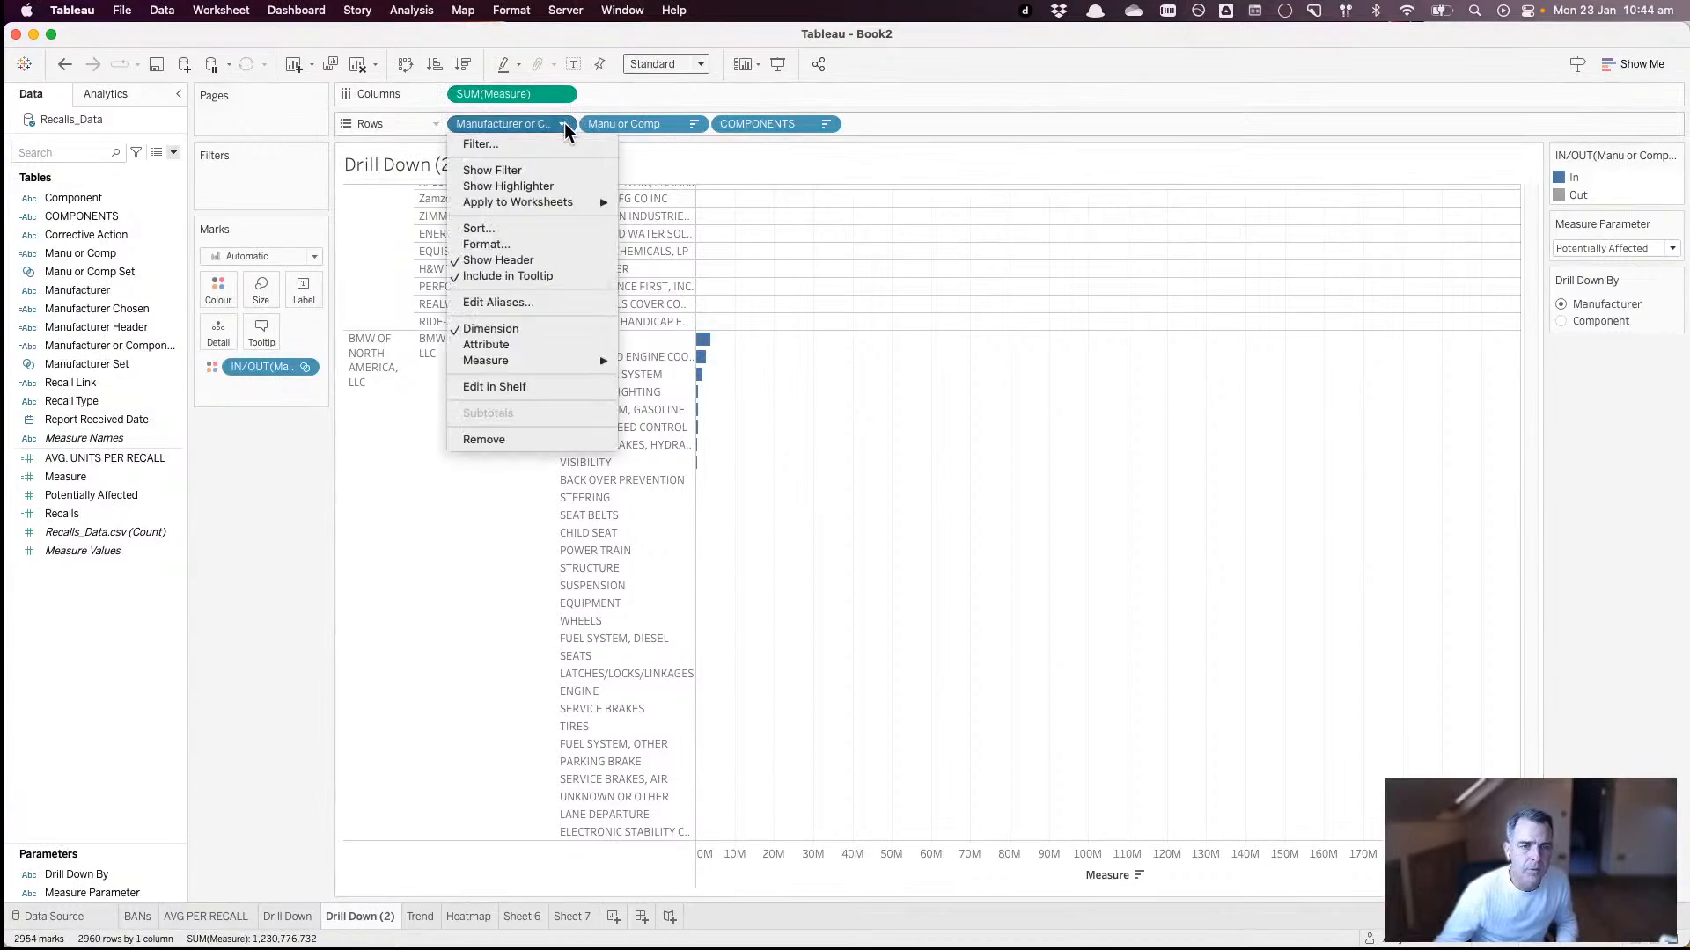
pyautogui.click(526, 230)
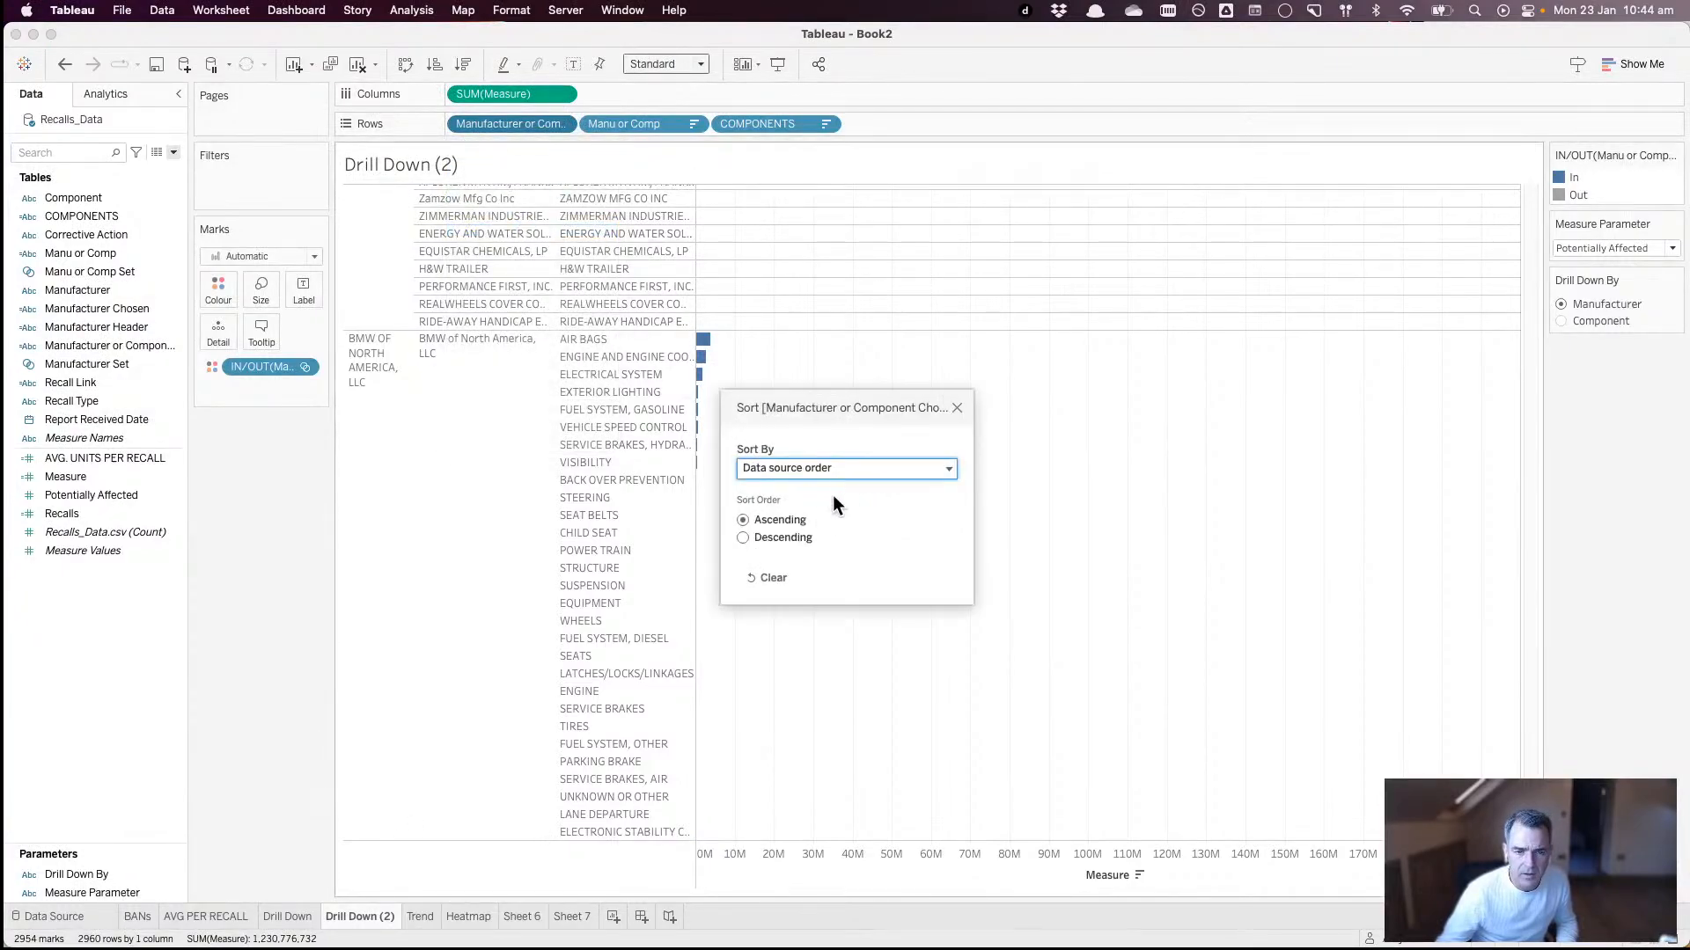
pyautogui.click(785, 531)
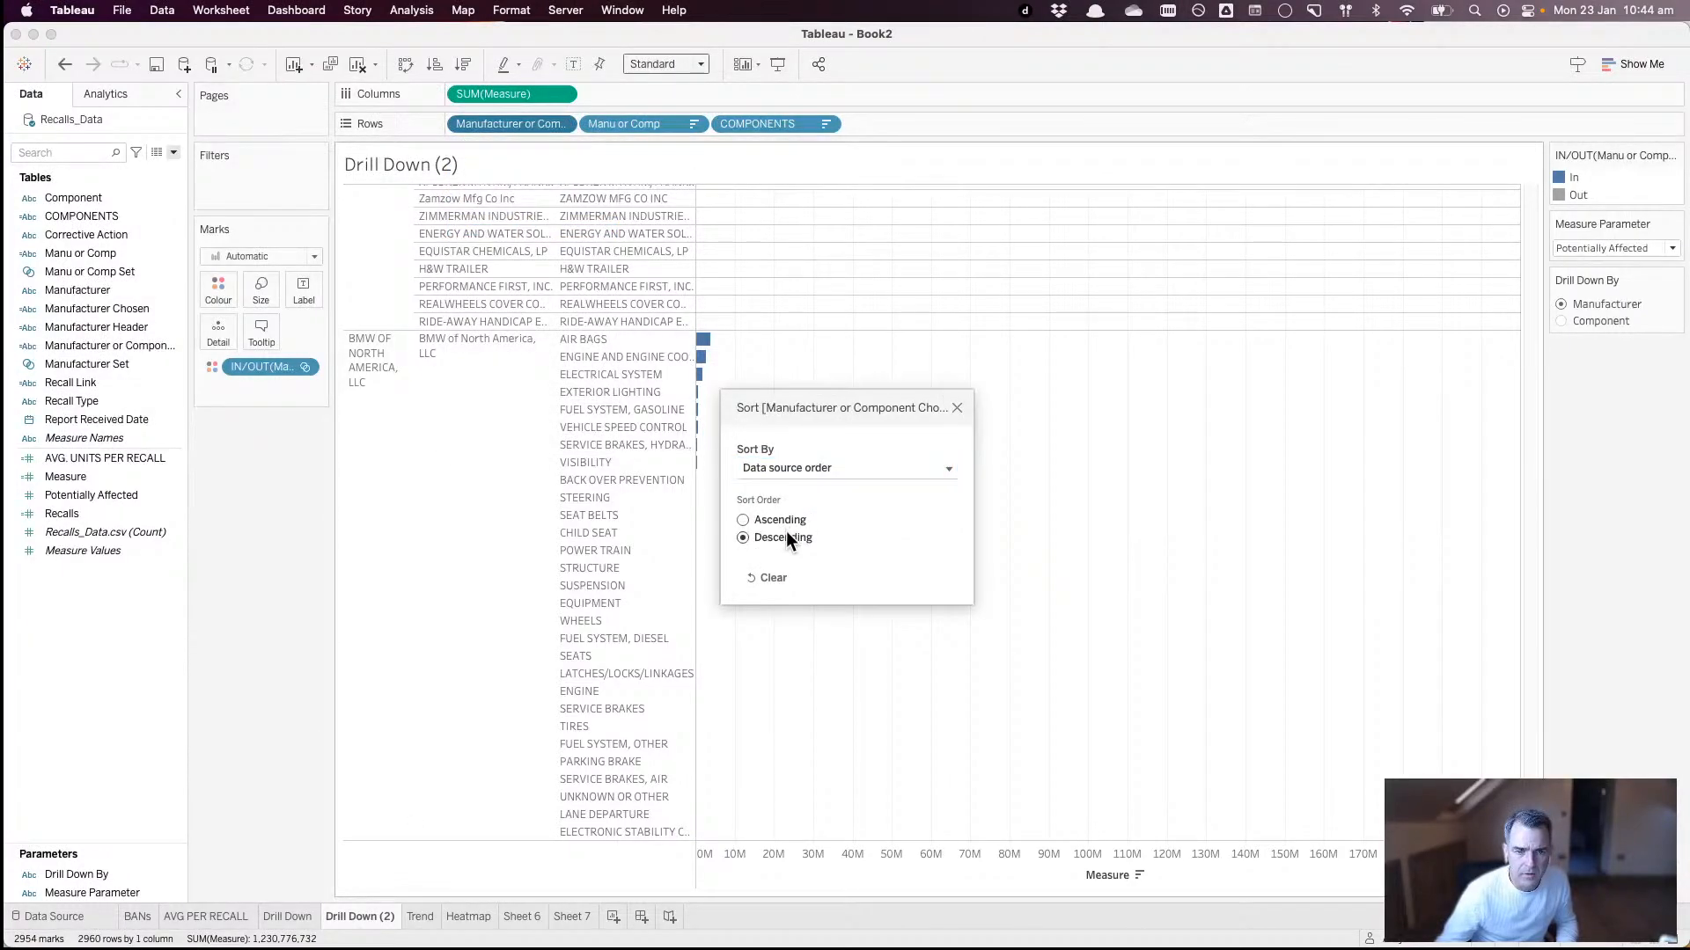
pyautogui.click(957, 408)
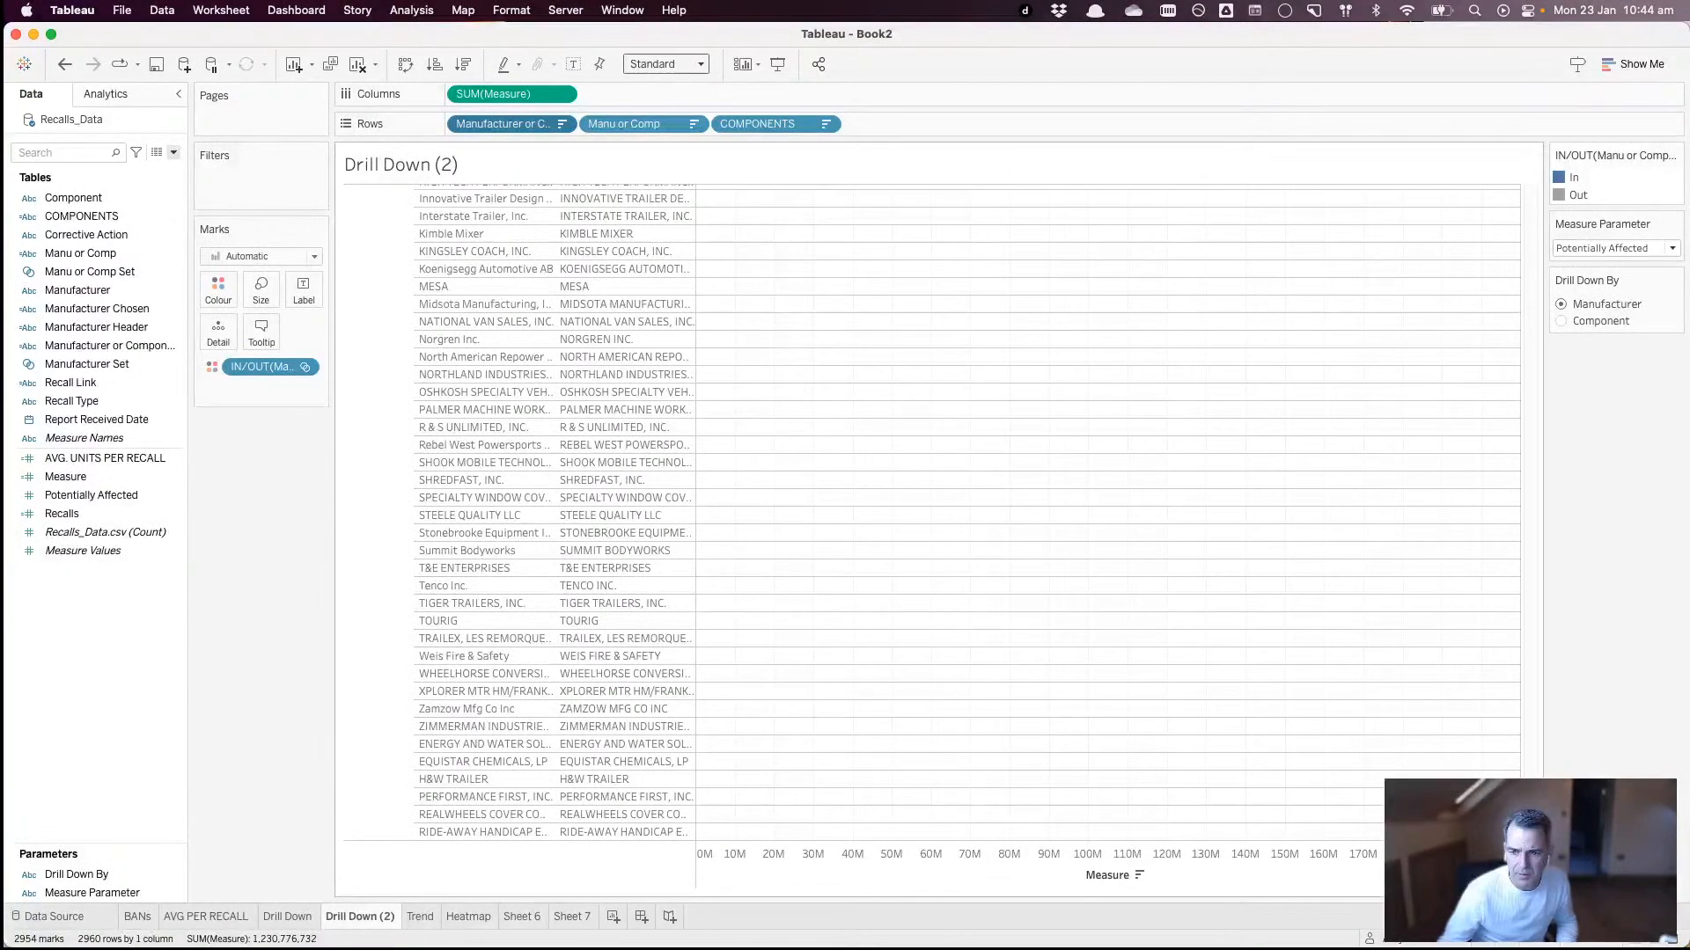
pyautogui.moveTo(1530, 827); pyautogui.dragTo(1504, 146)
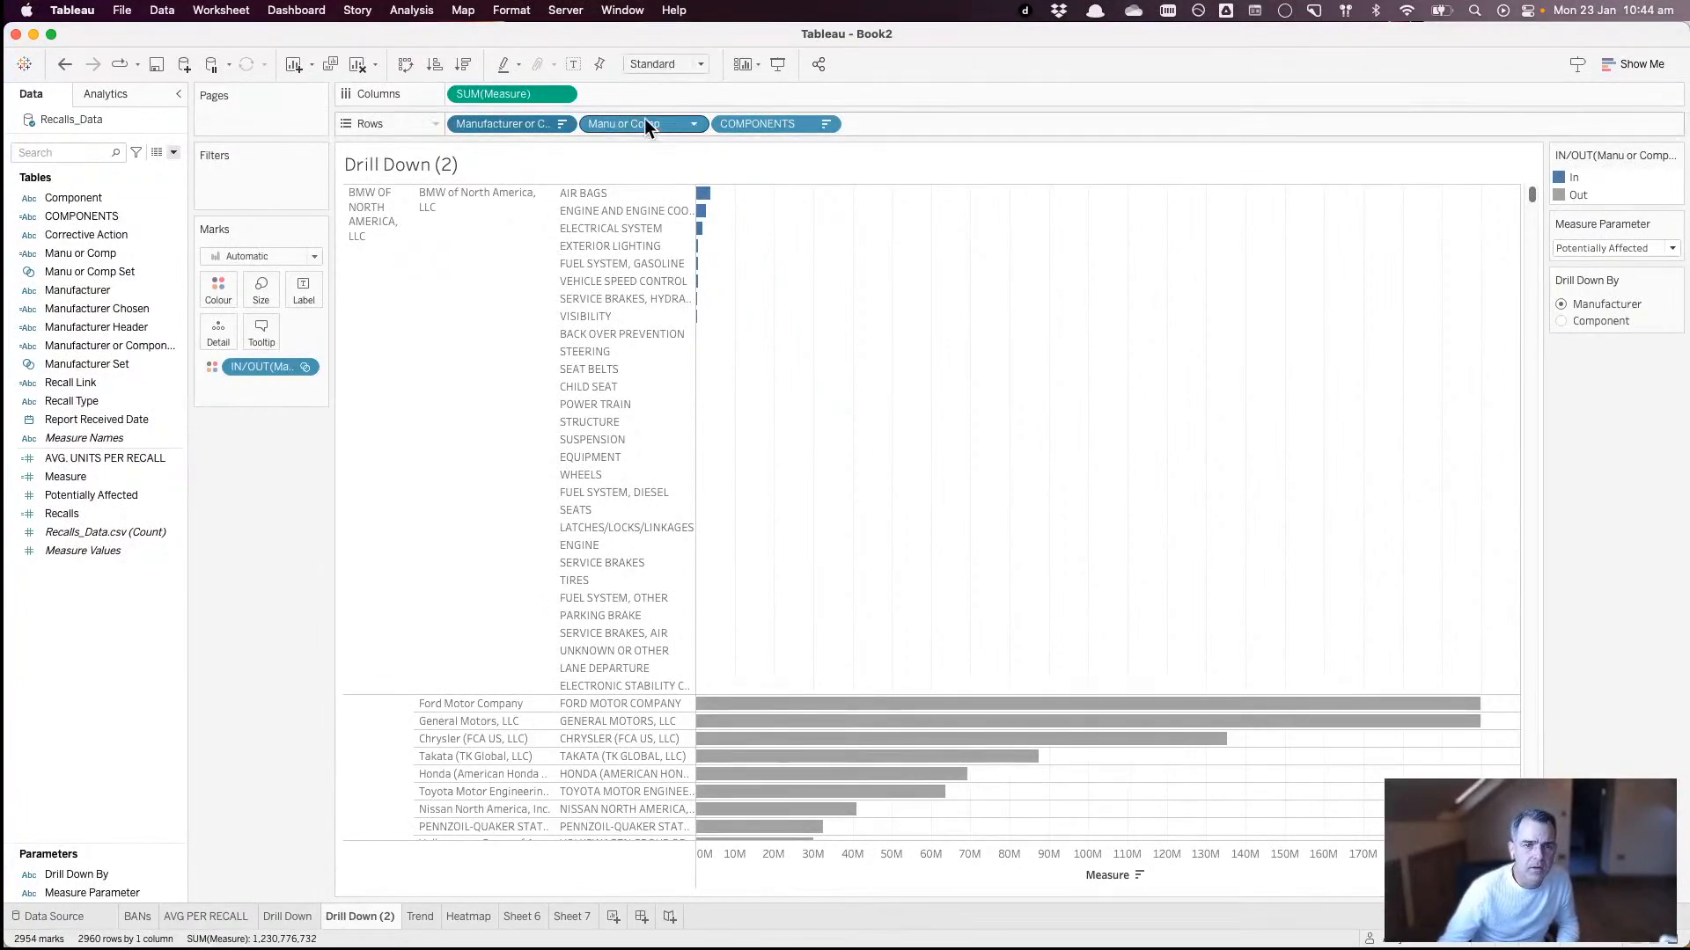
pyautogui.click(167, 459)
pyautogui.click(55, 253)
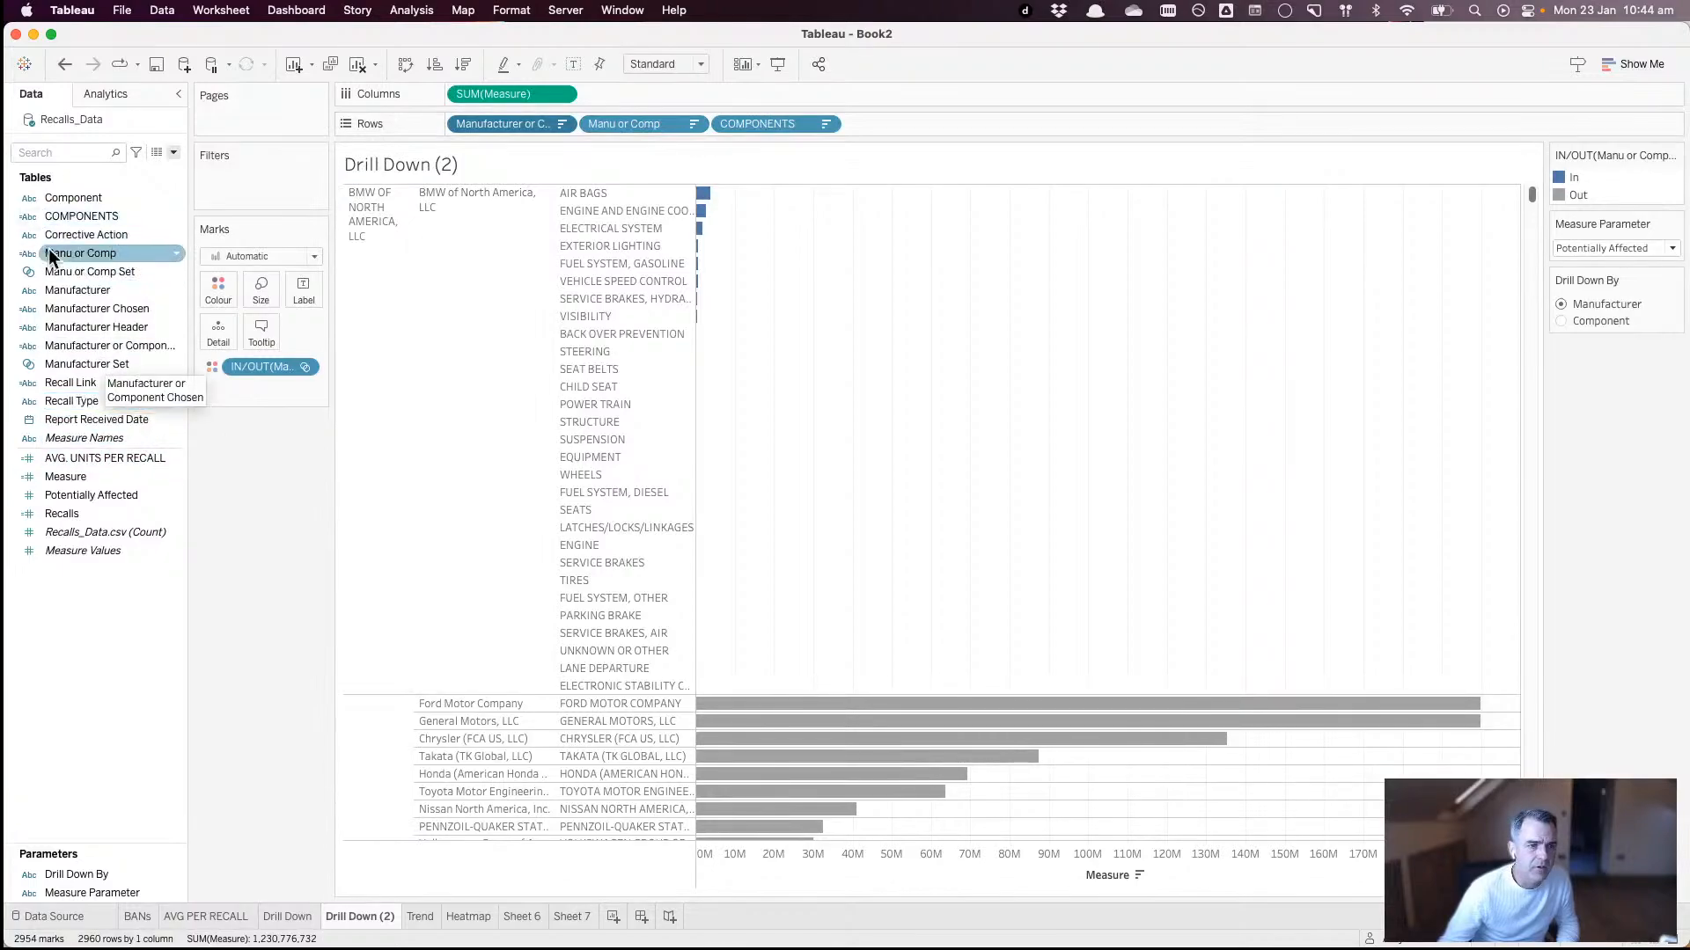
pyautogui.rightClick(72, 252)
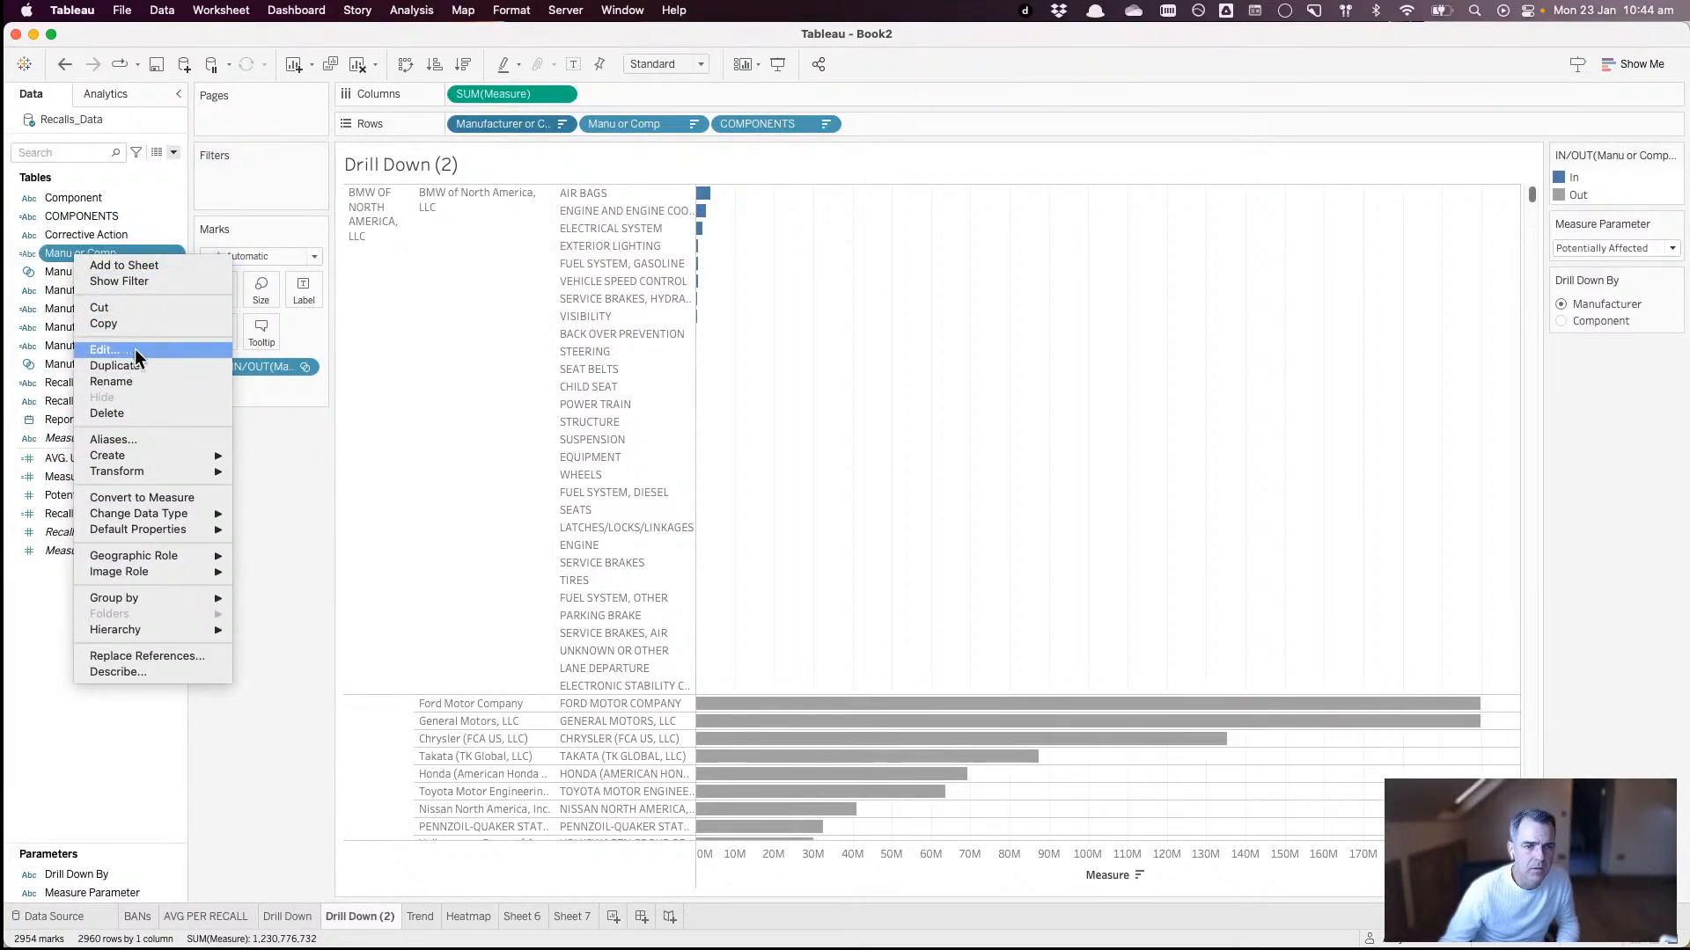
pyautogui.click(299, 440)
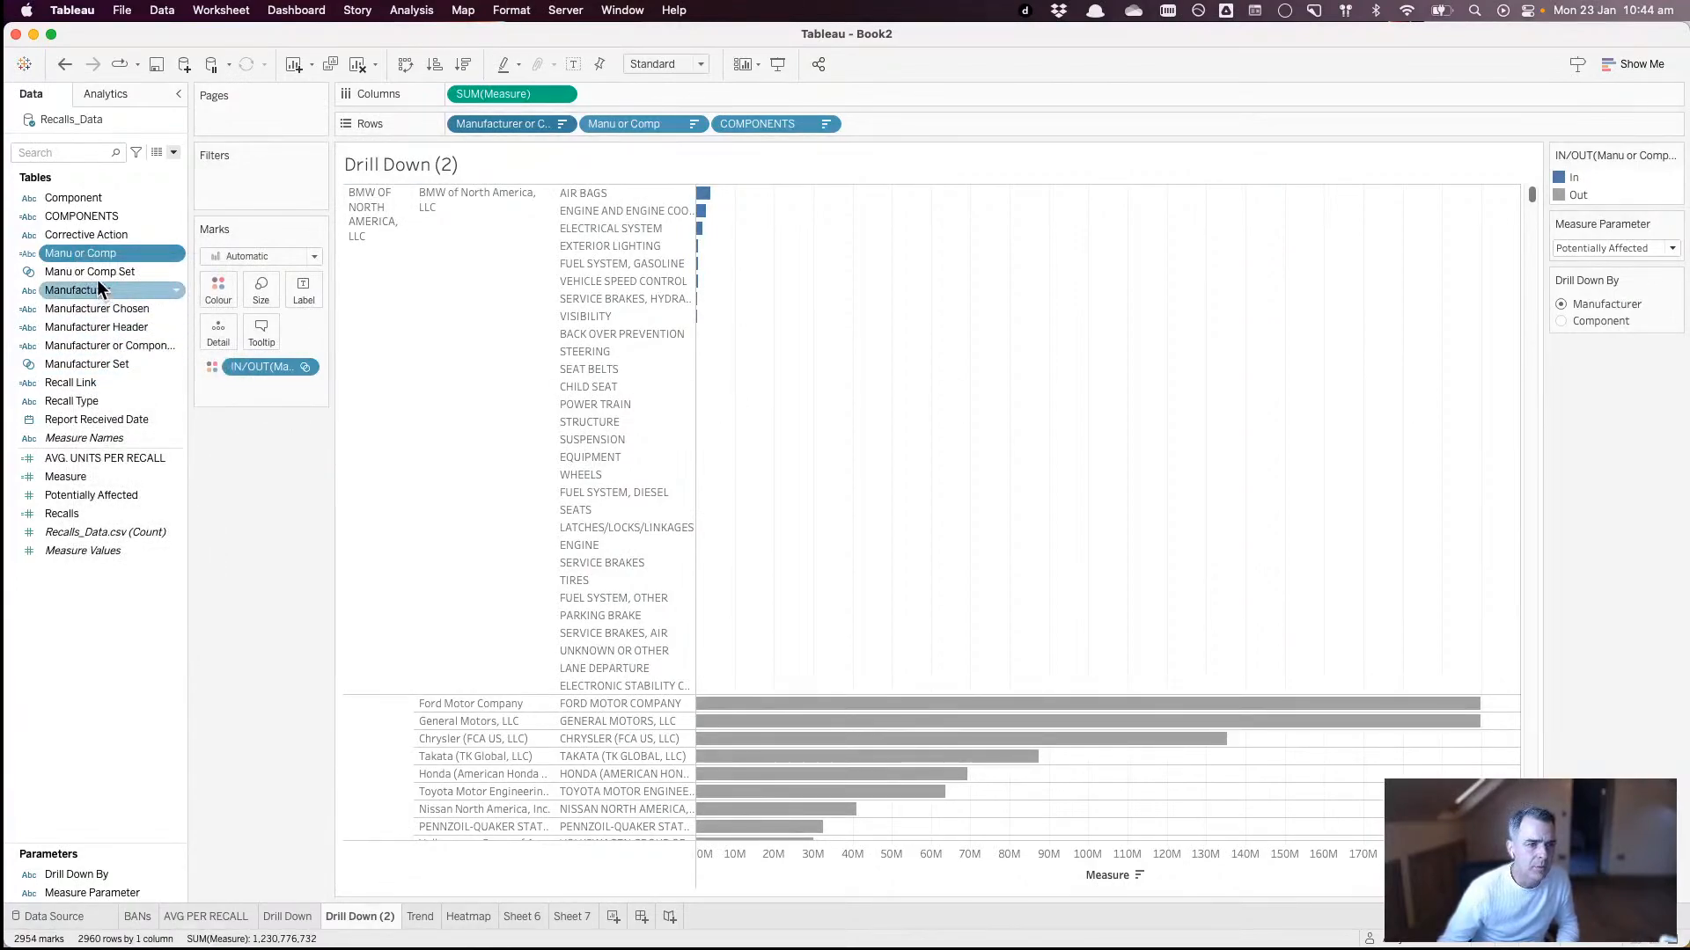
# - Duplicate the COMPONENTS calculated field, open the copy for editing and rename it DRILL DOWN
pyautogui.rightClick(90, 214)
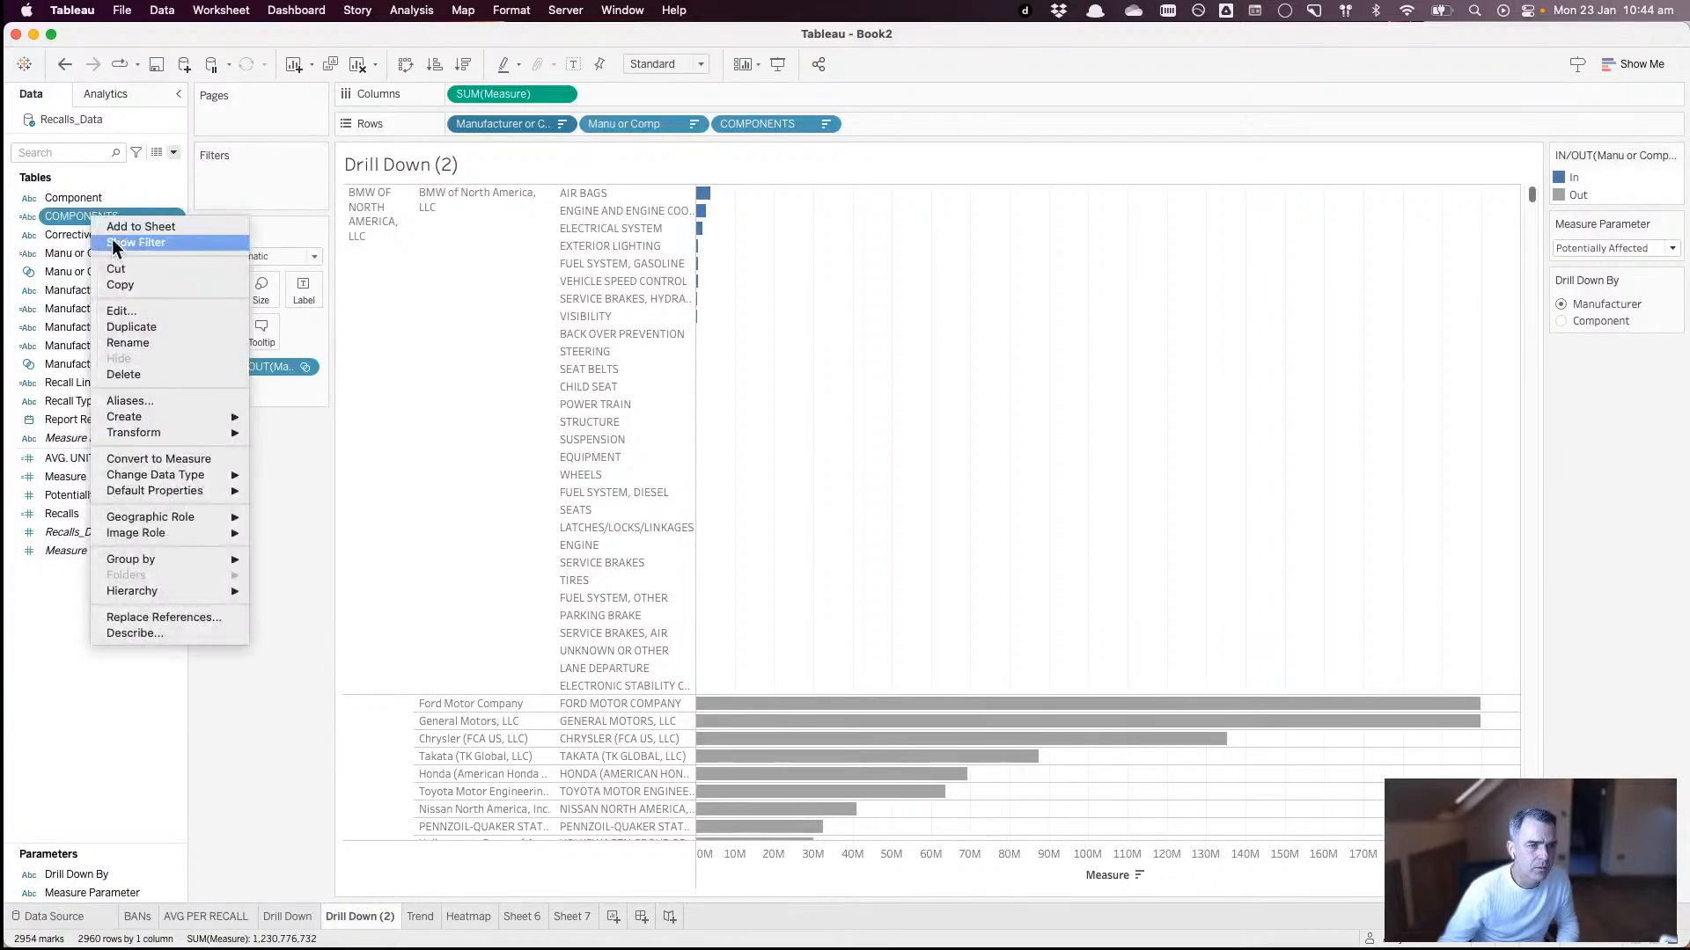
pyautogui.click(130, 327)
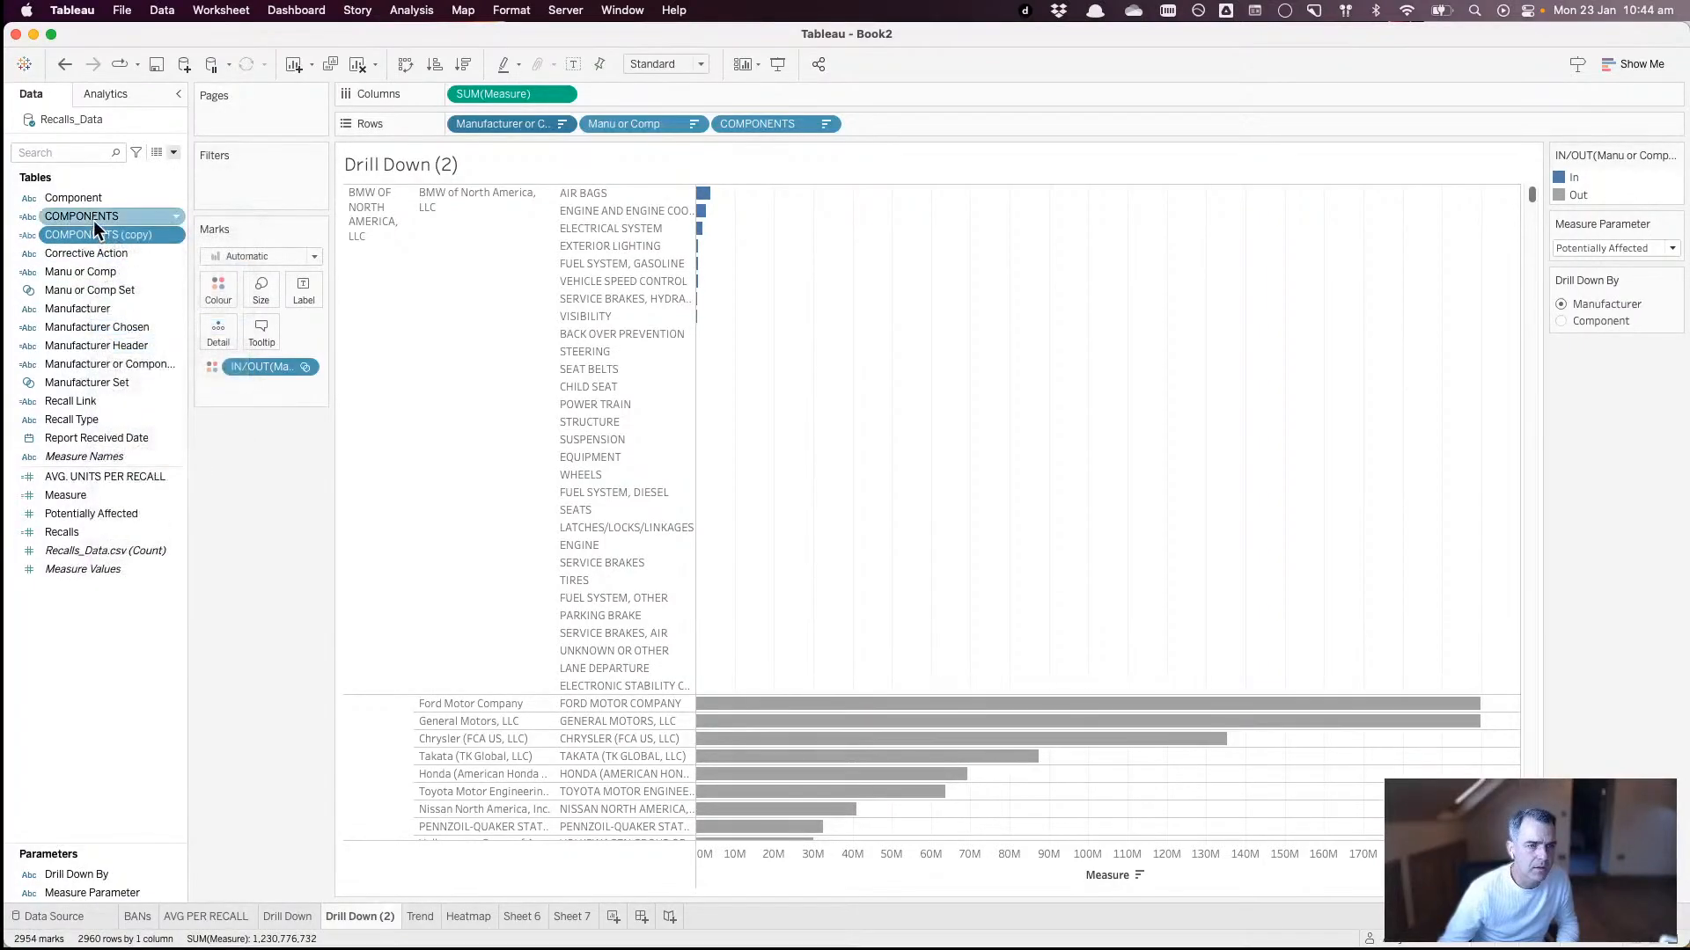
pyautogui.rightClick(93, 235)
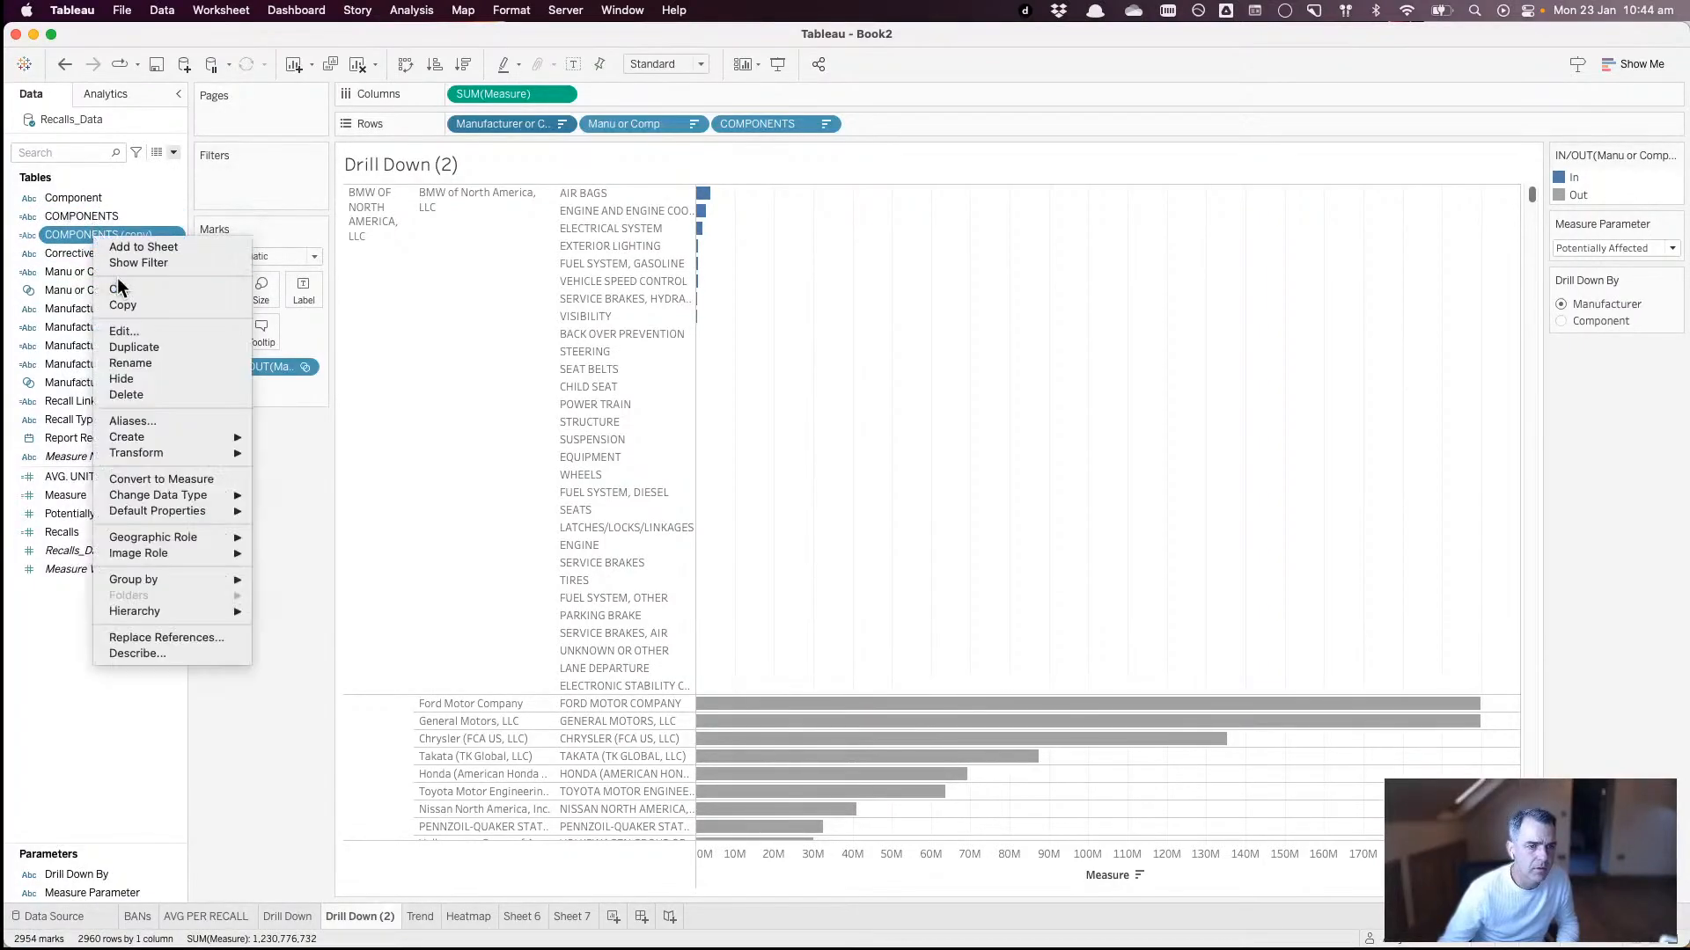
pyautogui.click(164, 331)
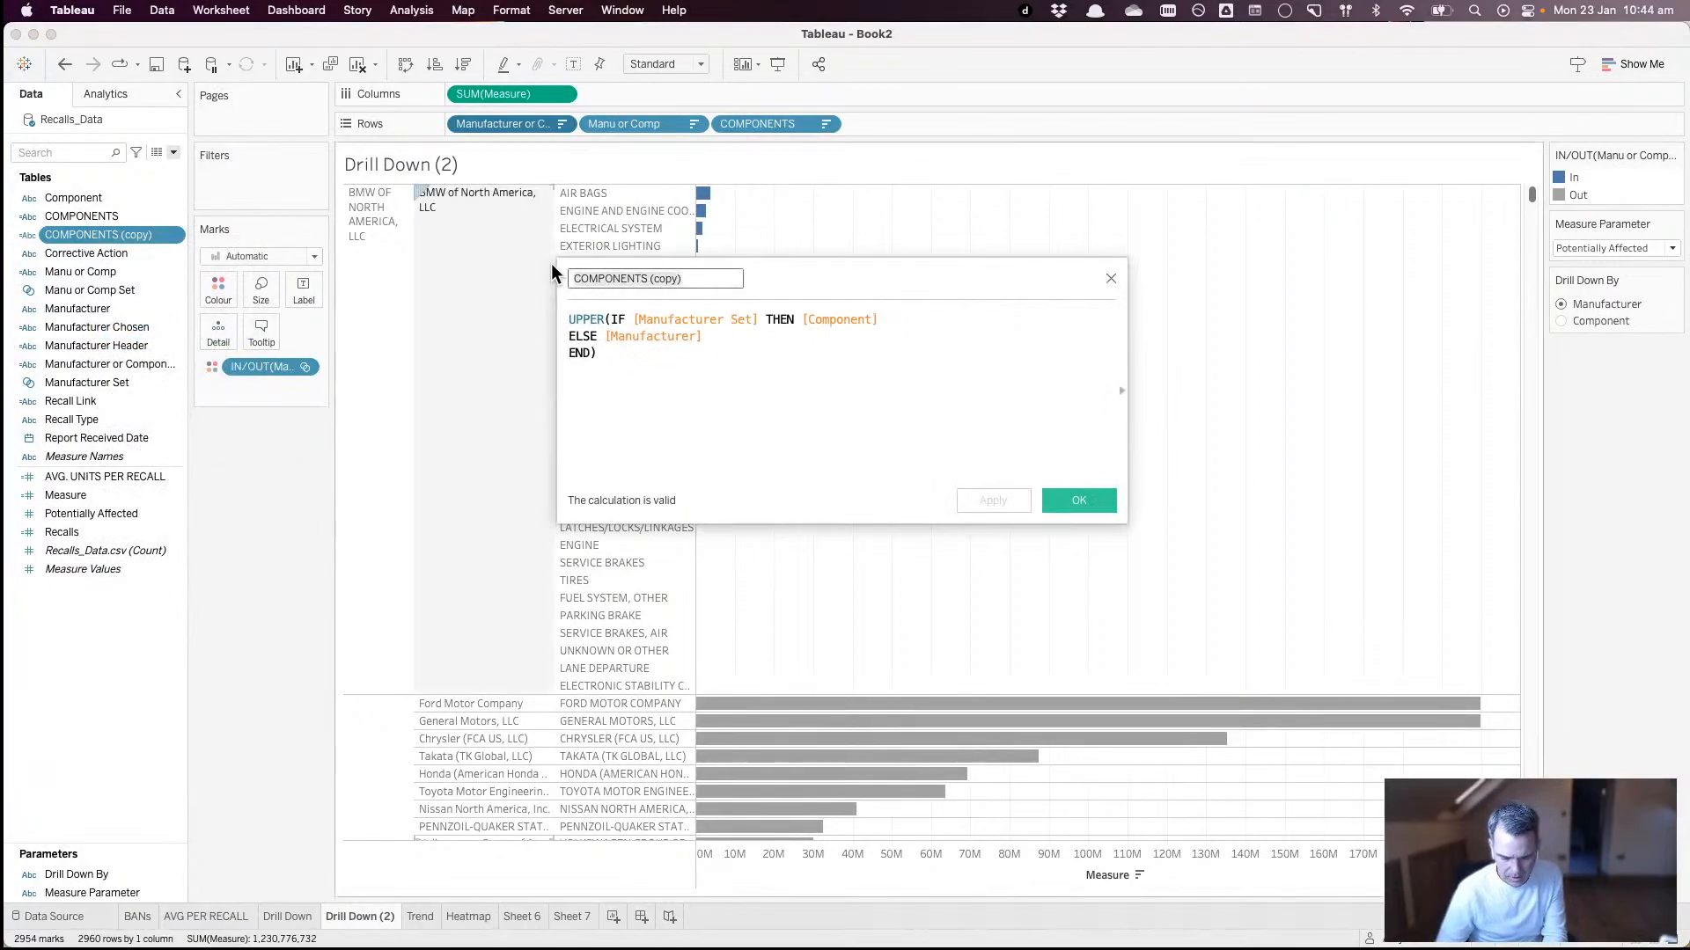
pyautogui.write('DRILL DOWN')
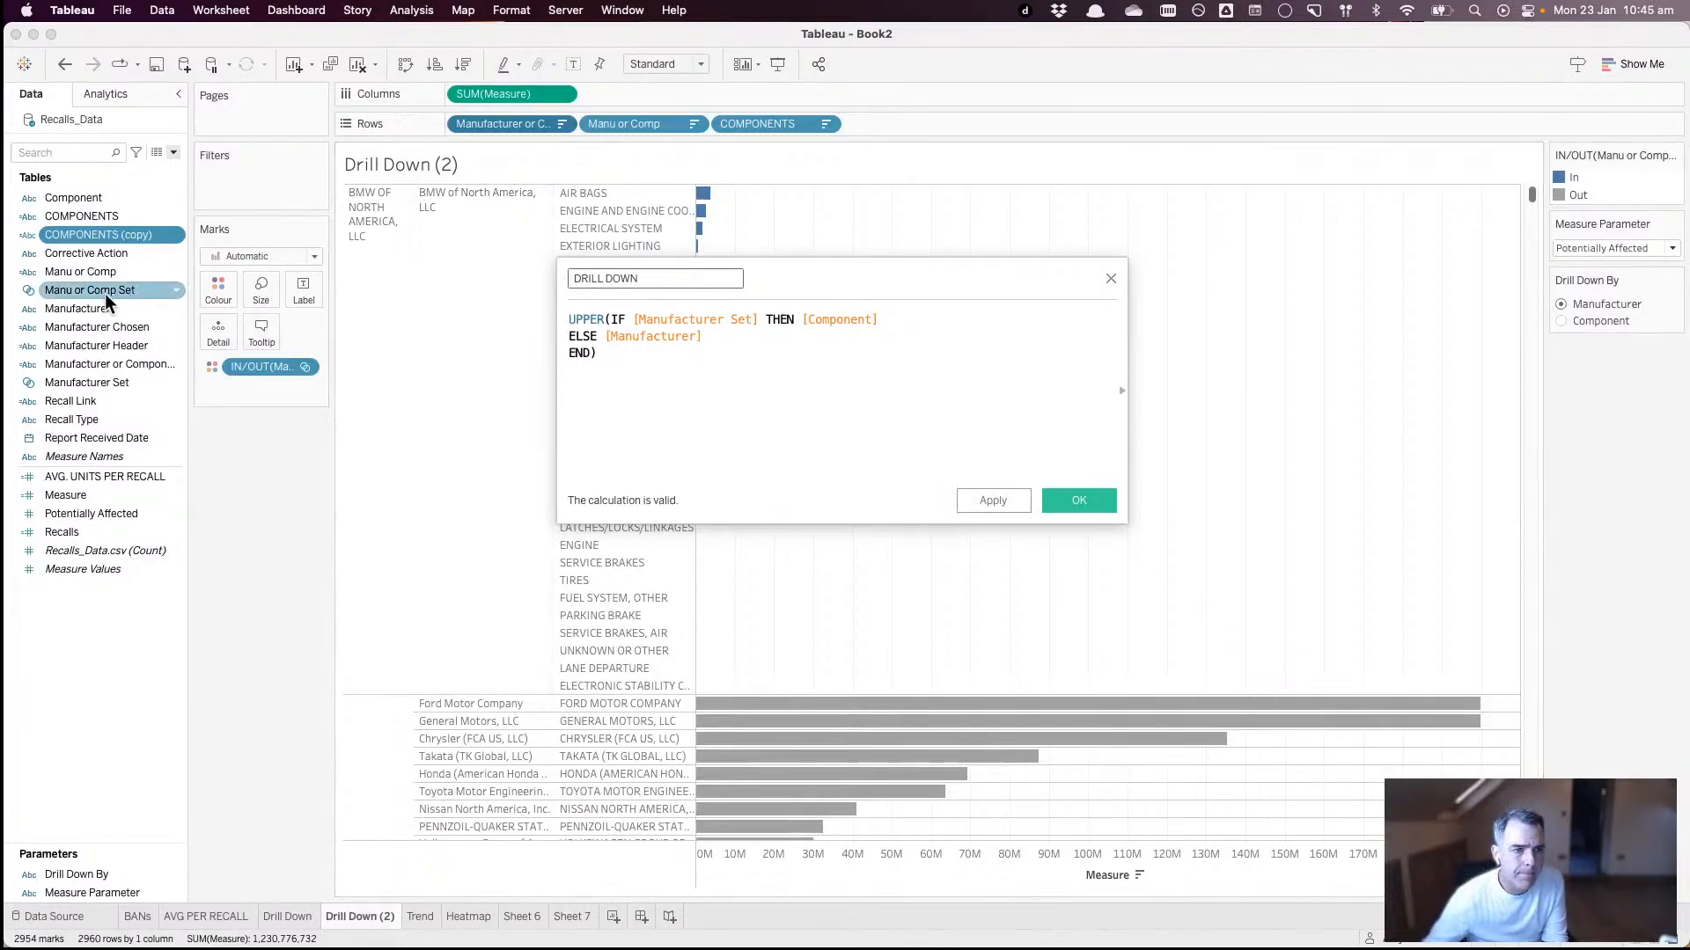
# - In the DRILL DOWN formula, replace the [Manufacturer Set] condition with [Drill Down By]='Manufacturer' and save the calculation
pyautogui.moveTo(104, 293); pyautogui.dragTo(720, 330)
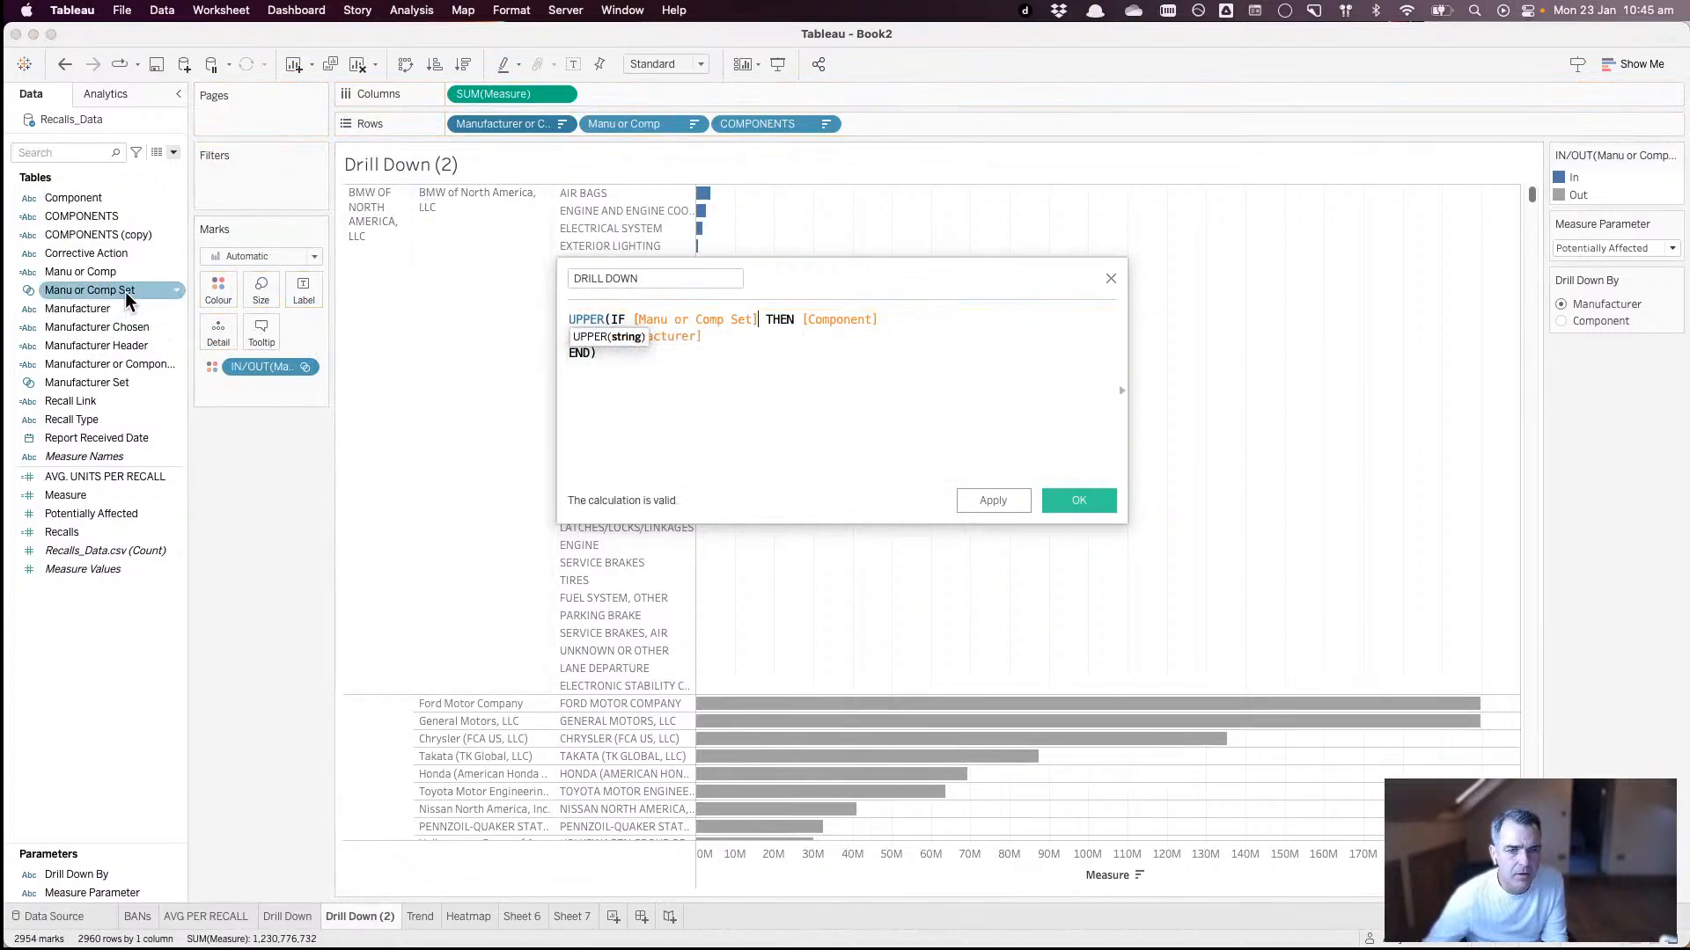
pyautogui.click(742, 344)
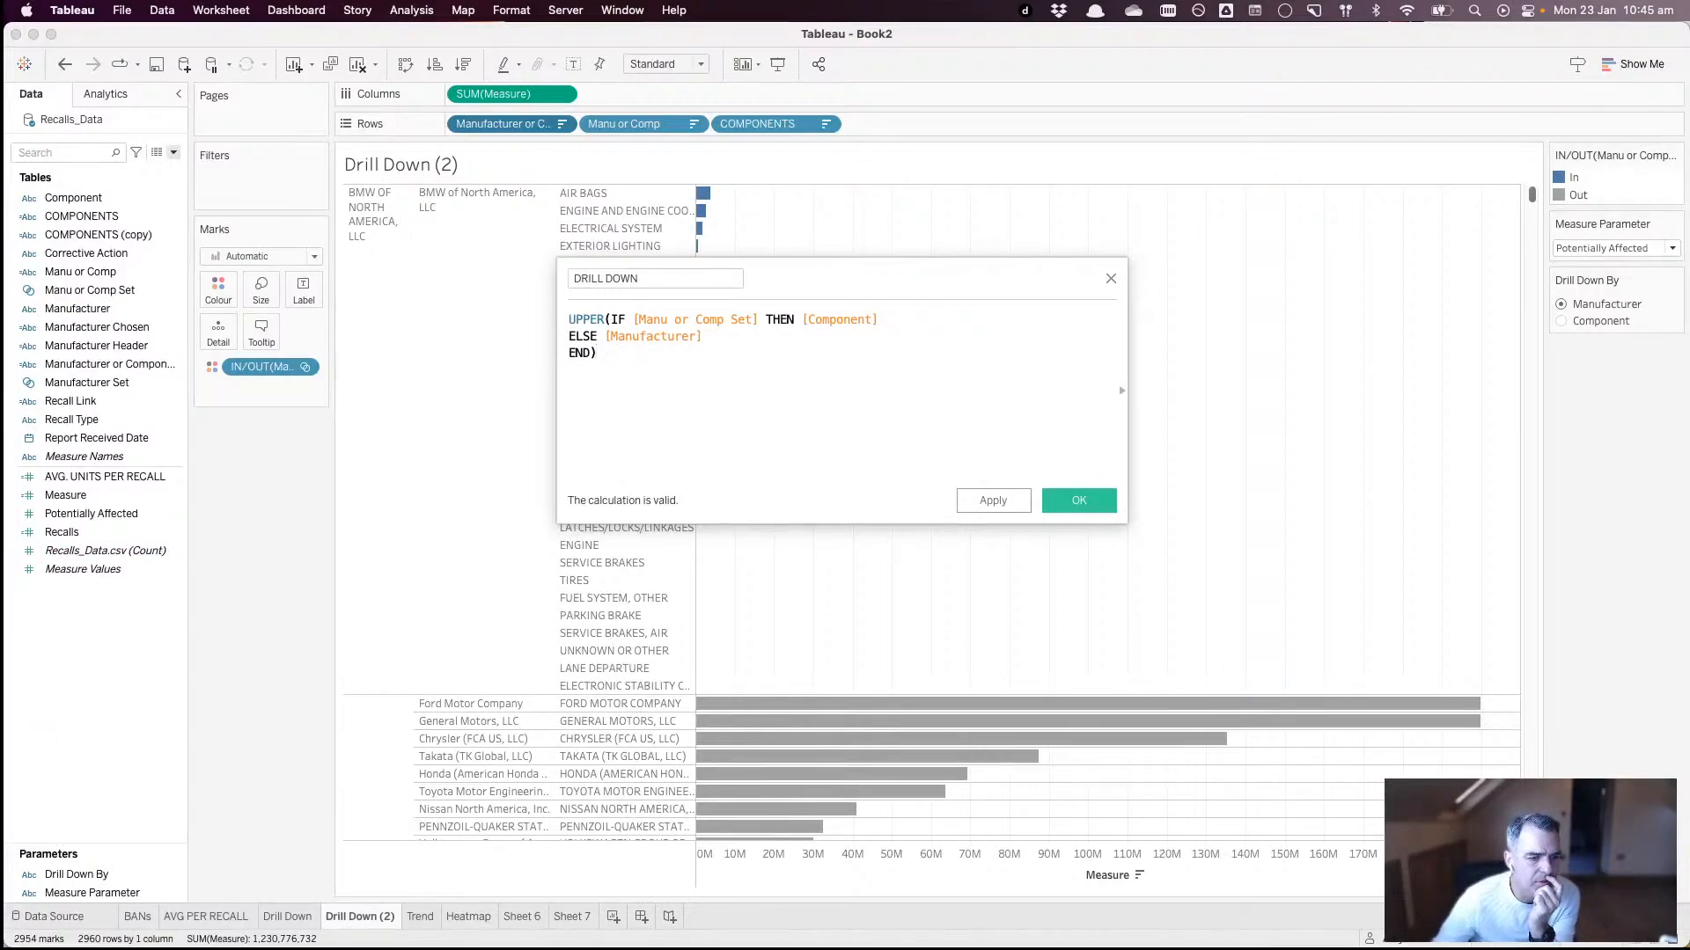
pyautogui.moveTo(95, 876); pyautogui.dragTo(684, 320)
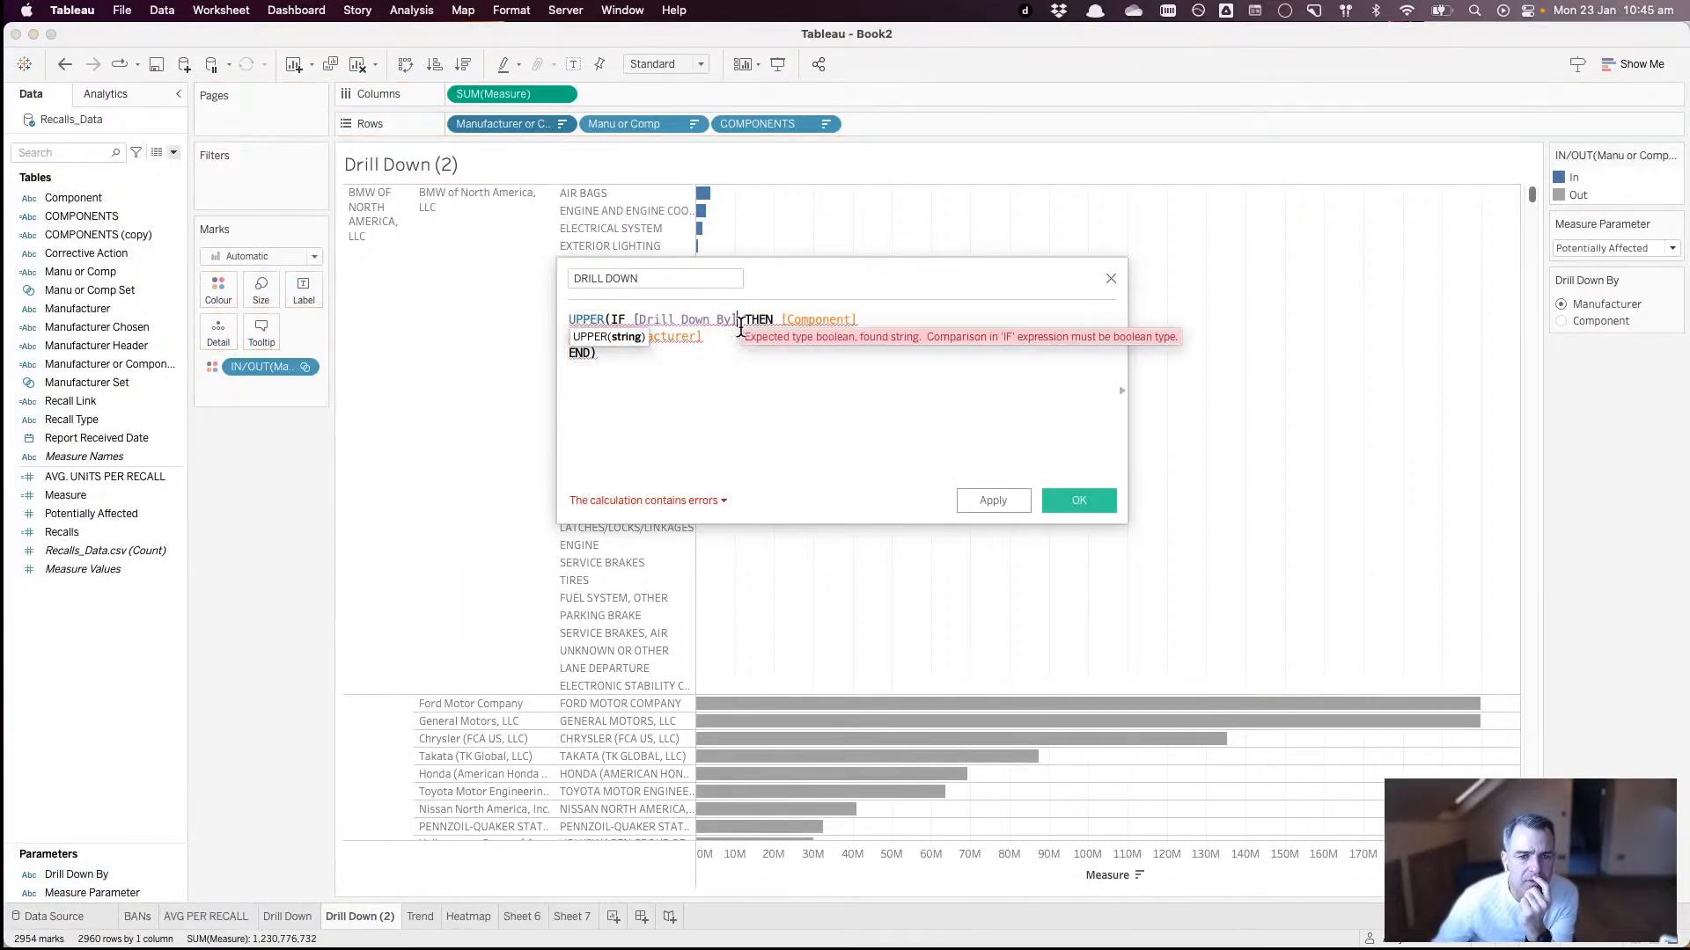
pyautogui.write('=')
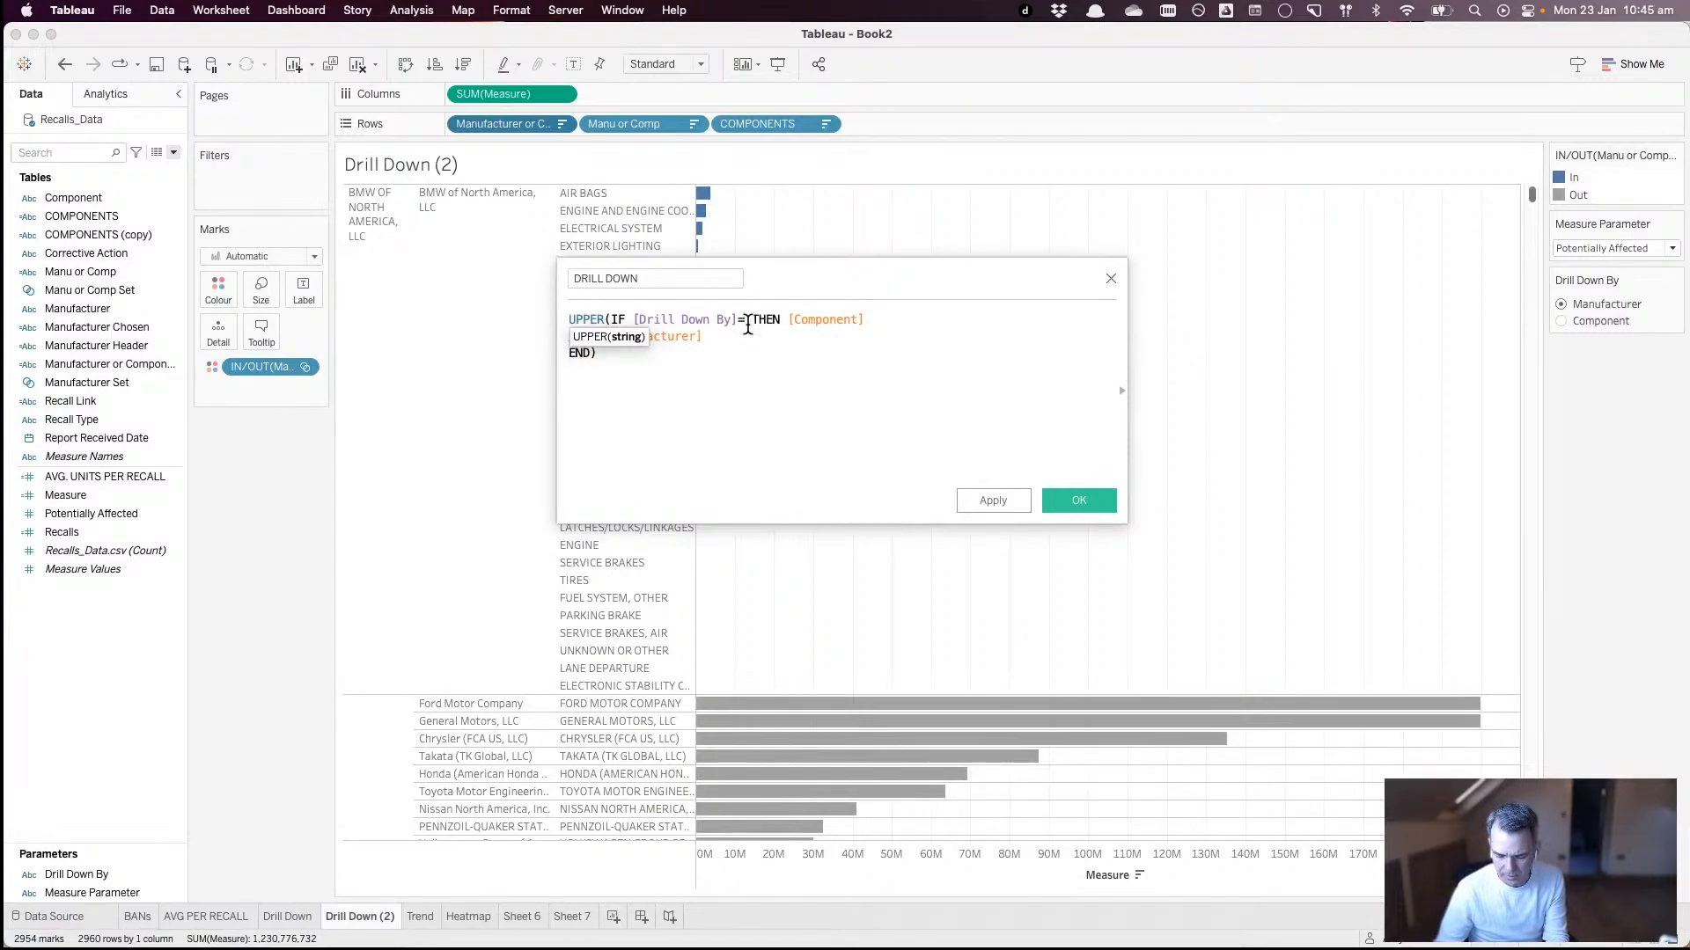
pyautogui.write("'M")
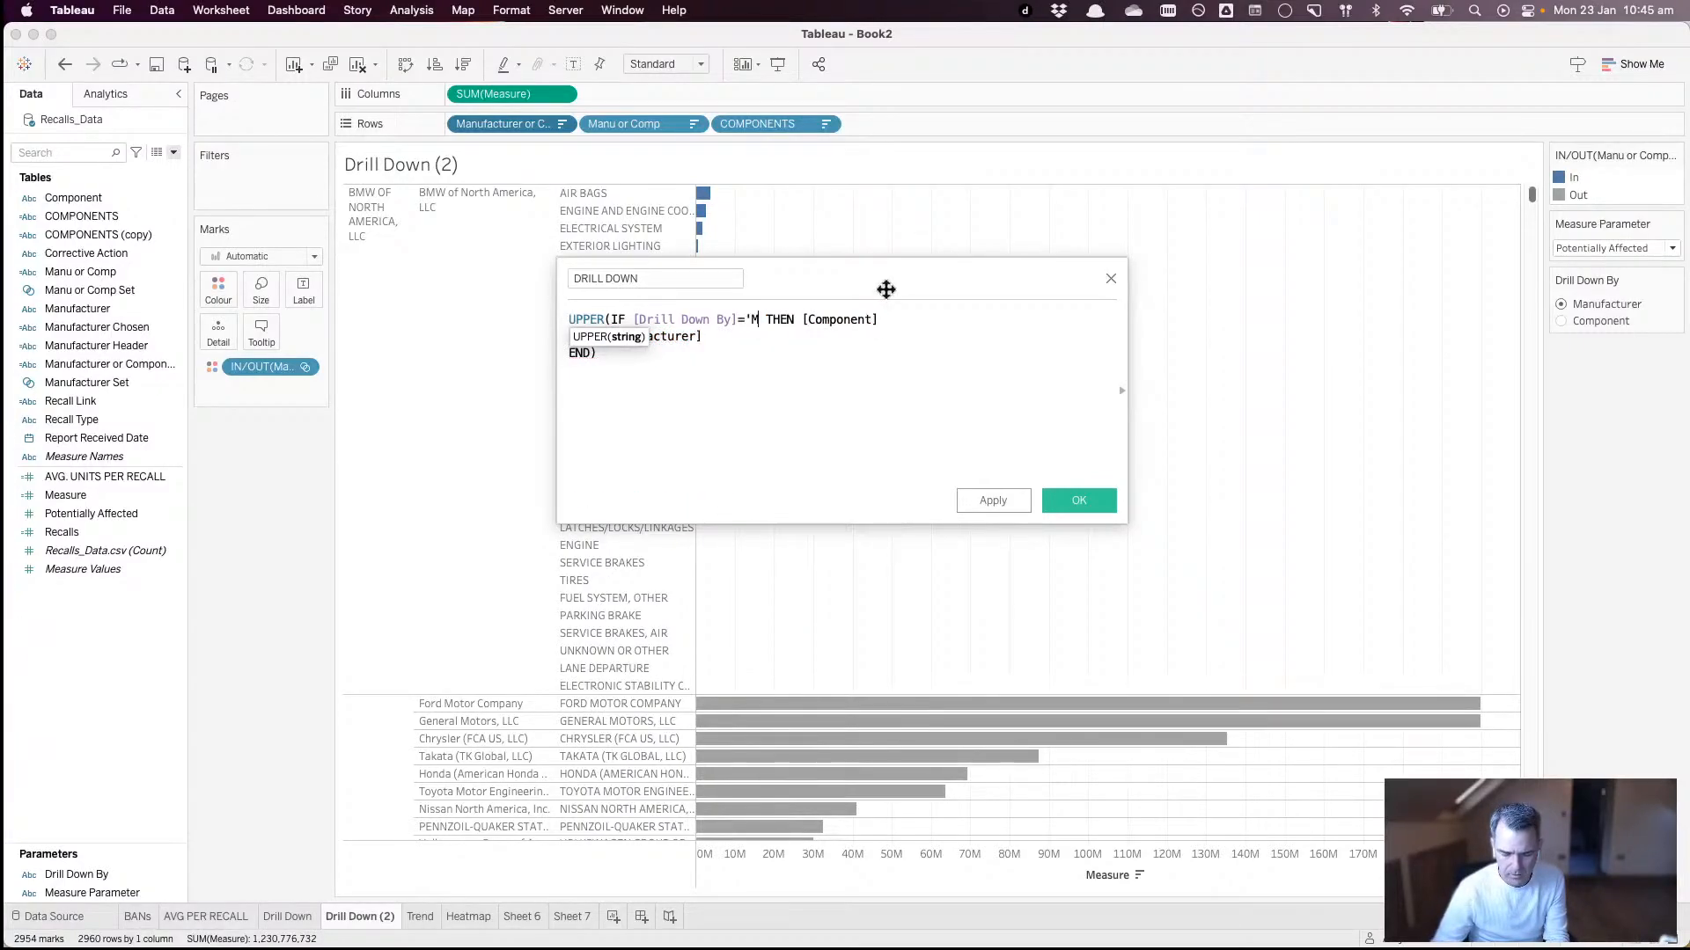
pyautogui.write('anu')
pyautogui.write('facture')
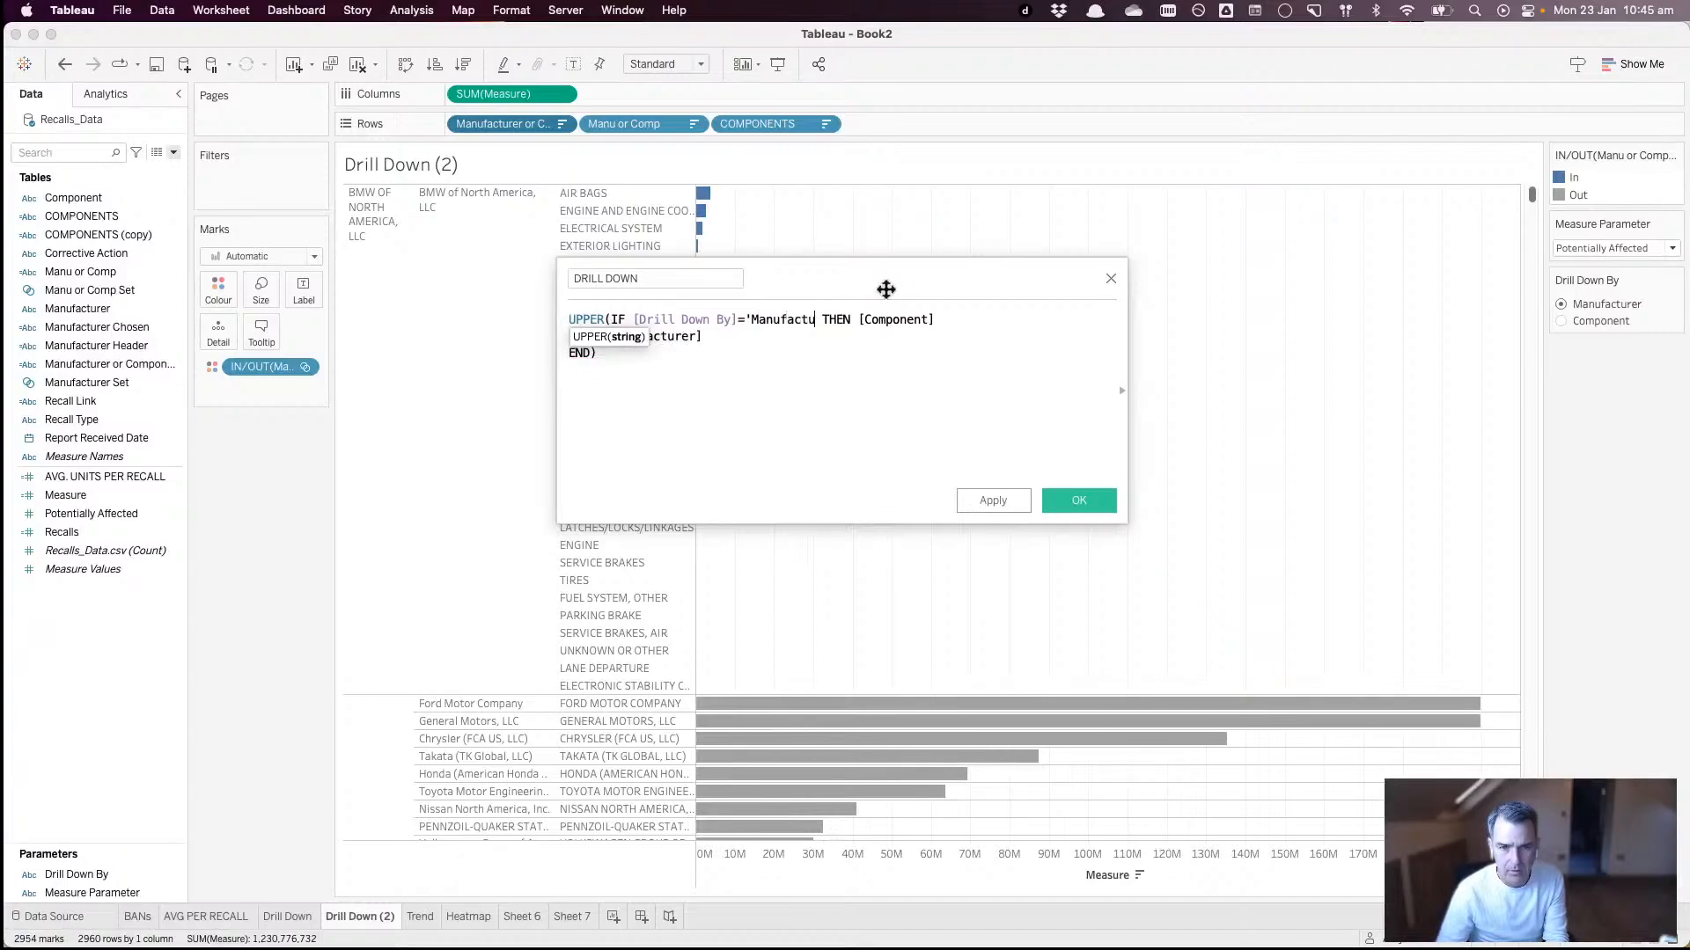
pyautogui.write("r'")
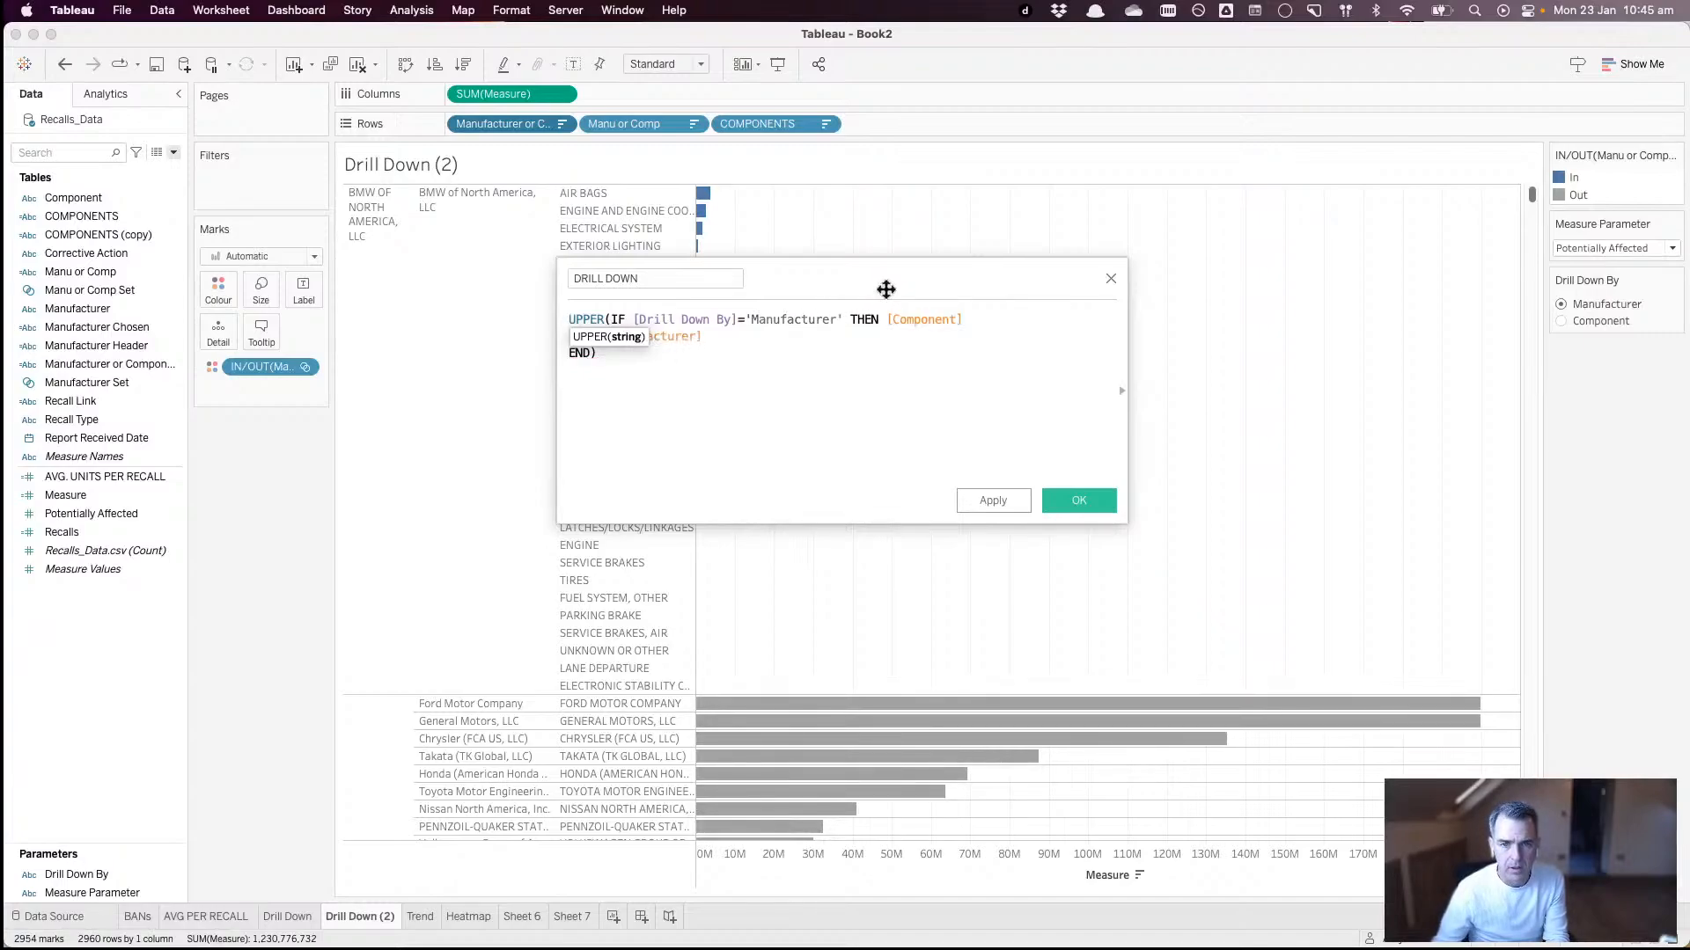
pyautogui.doubleClick(676, 338)
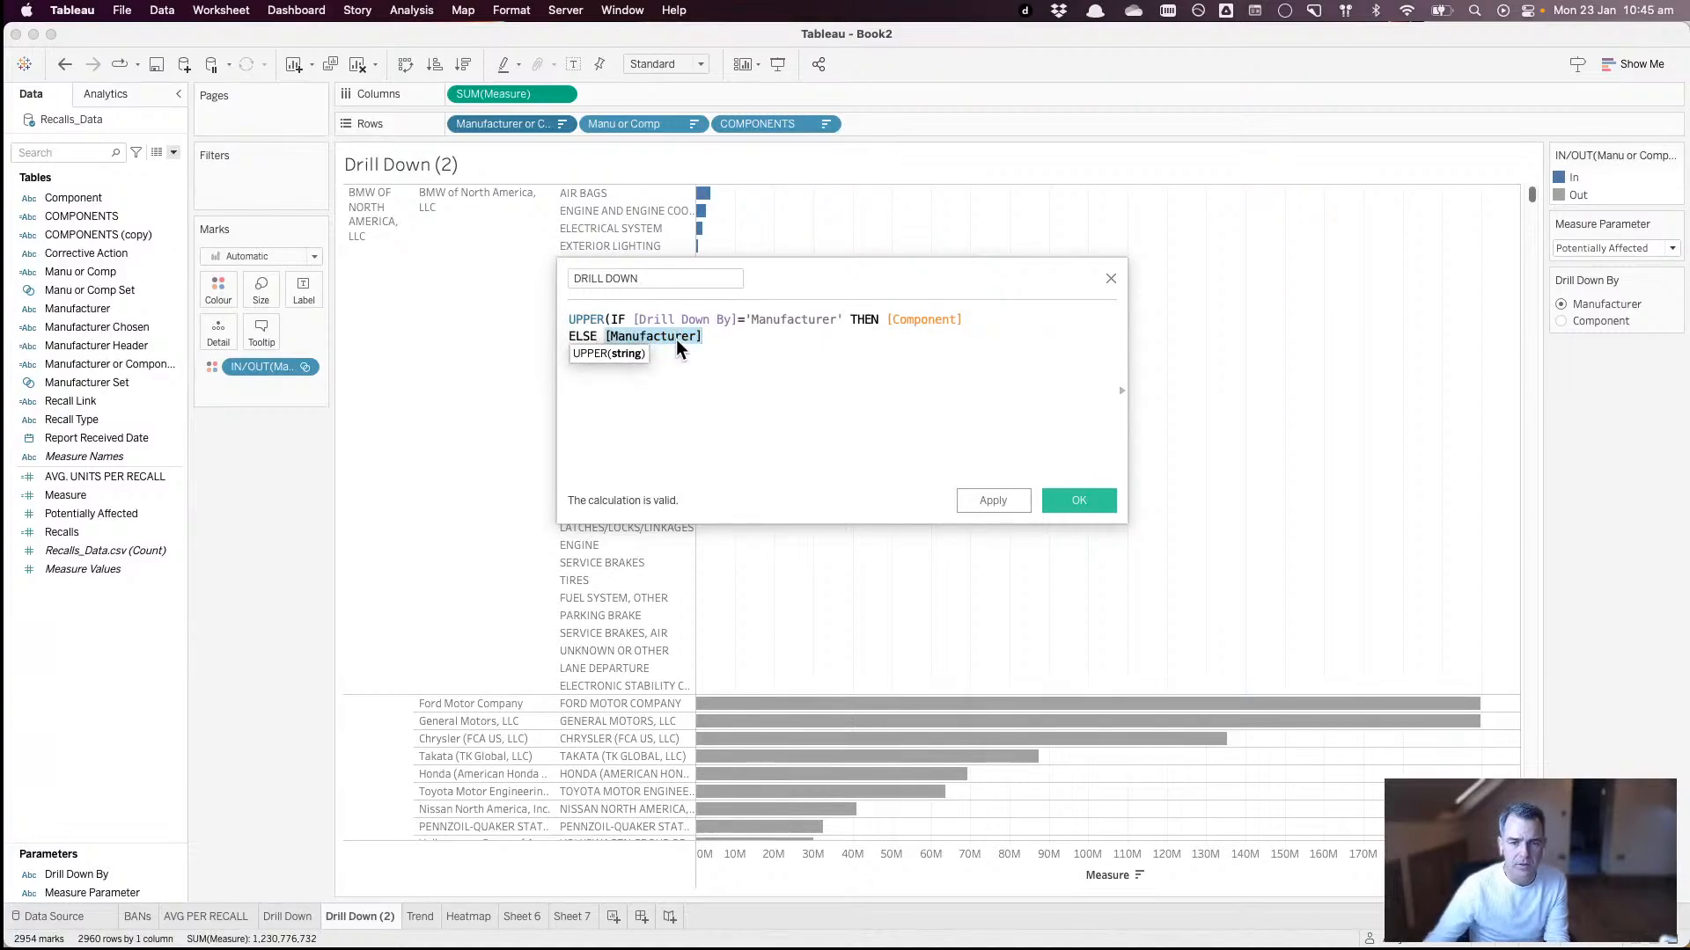
pyautogui.click(1055, 498)
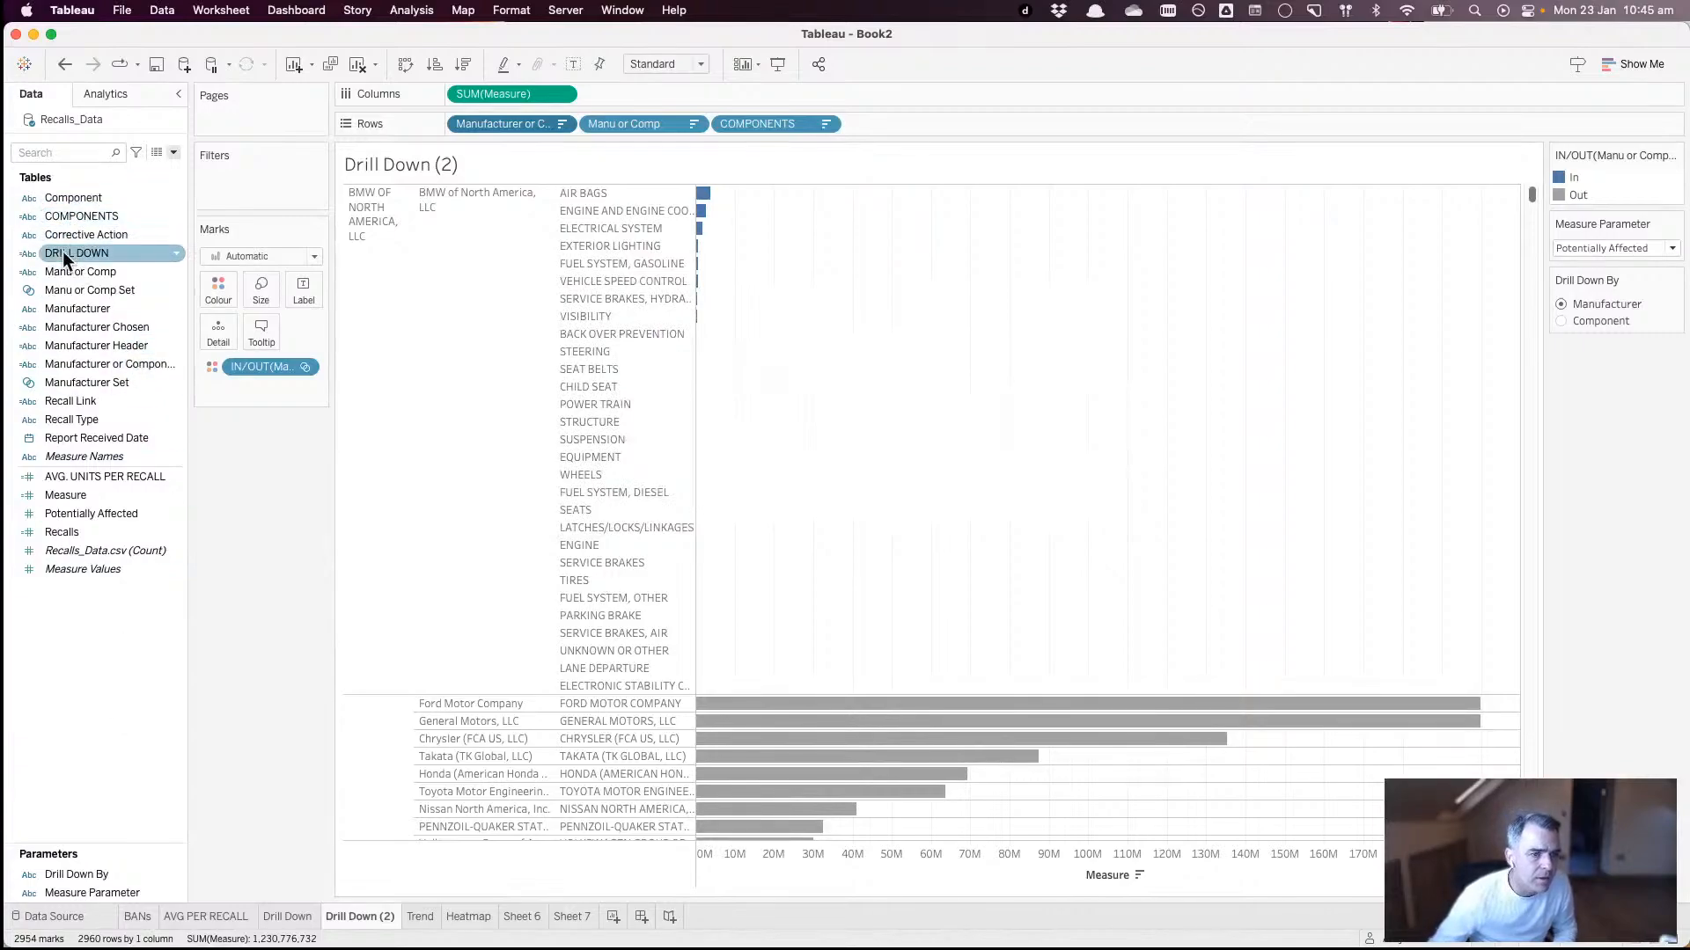
# - Replace COMPONENTS on Rows with the DRILL DOWN field and sort it descending by the sum of Measure
pyautogui.moveTo(70, 255); pyautogui.dragTo(794, 128)
pyautogui.click(825, 124)
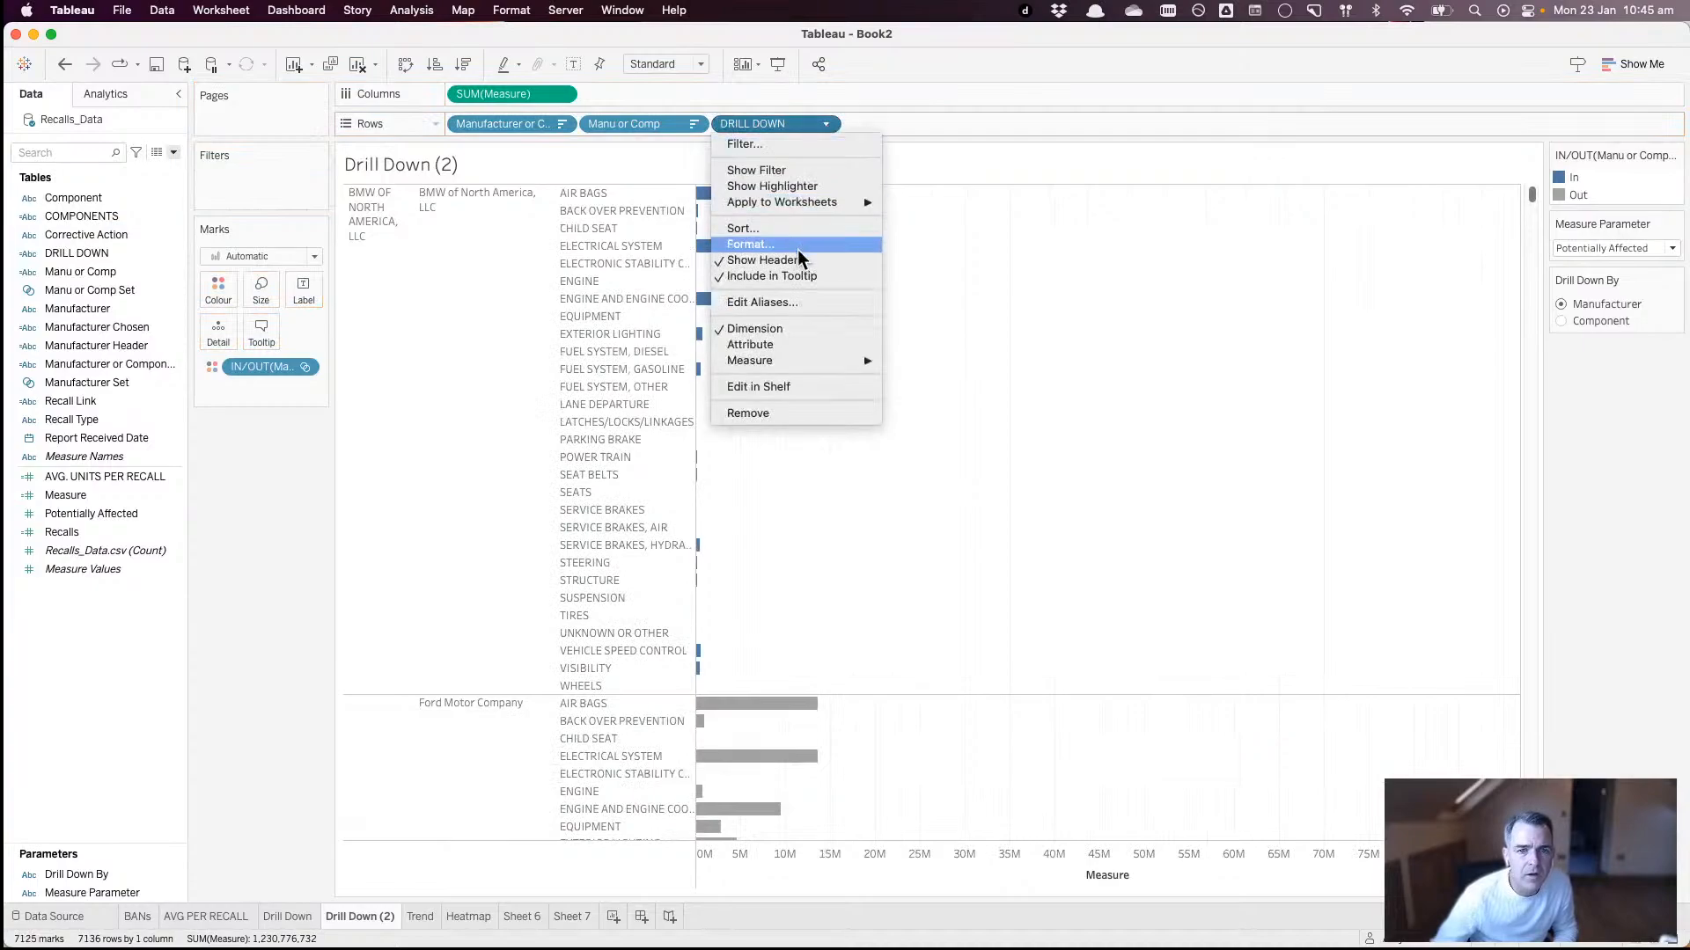
pyautogui.click(783, 230)
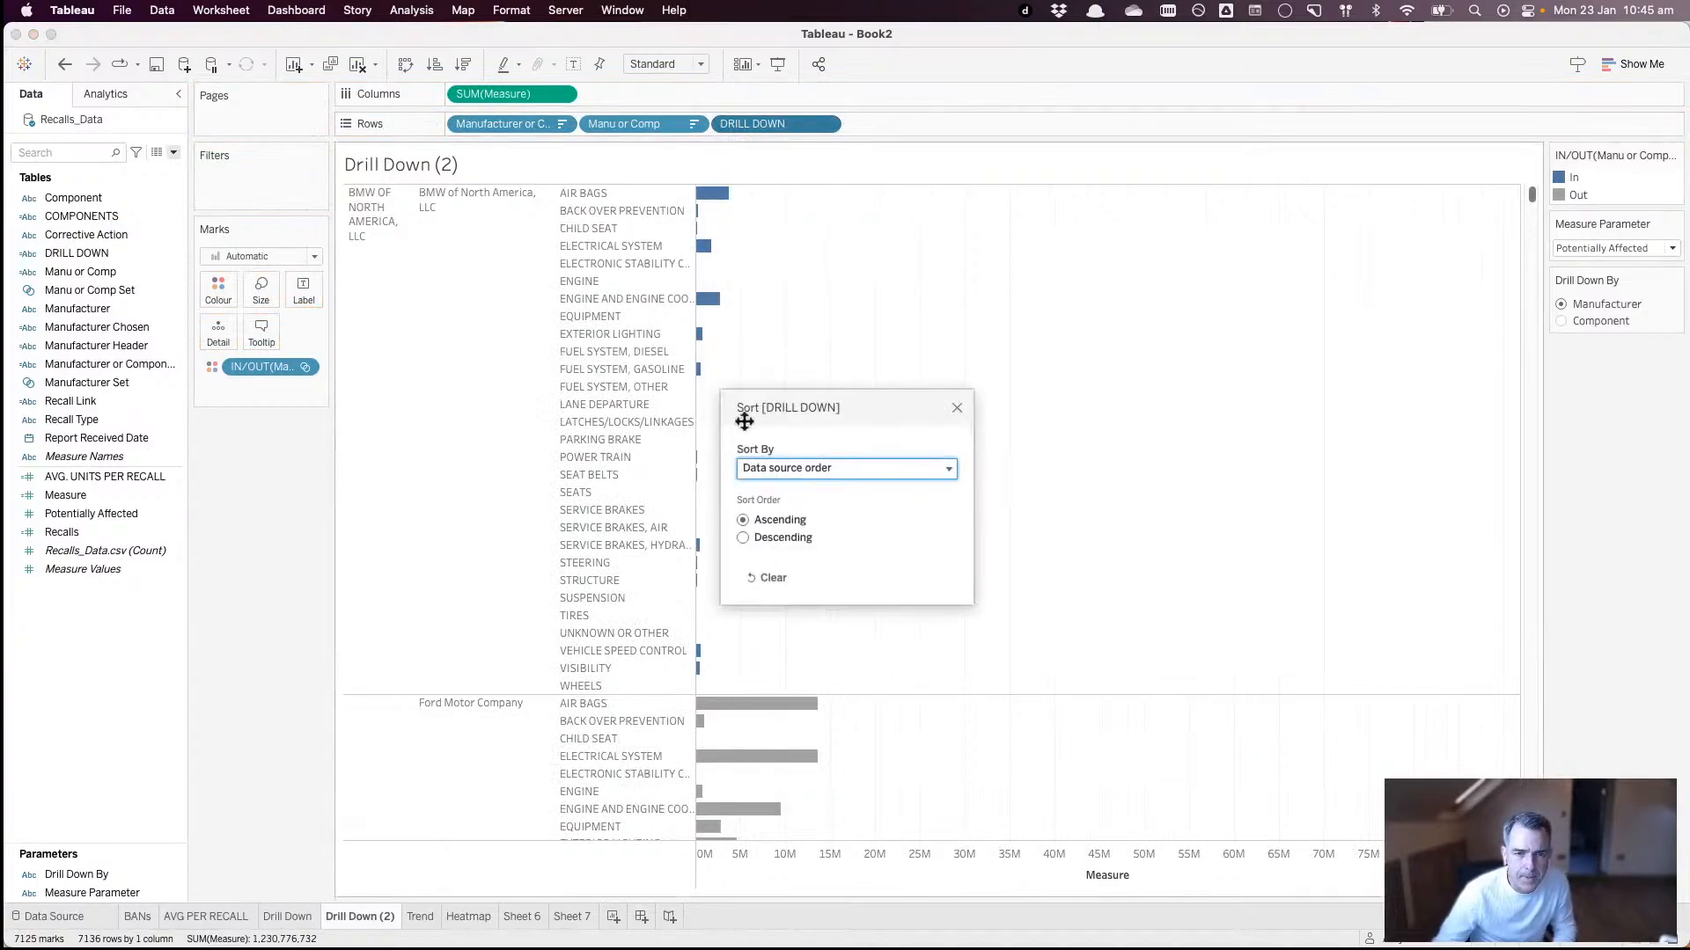
pyautogui.click(771, 466)
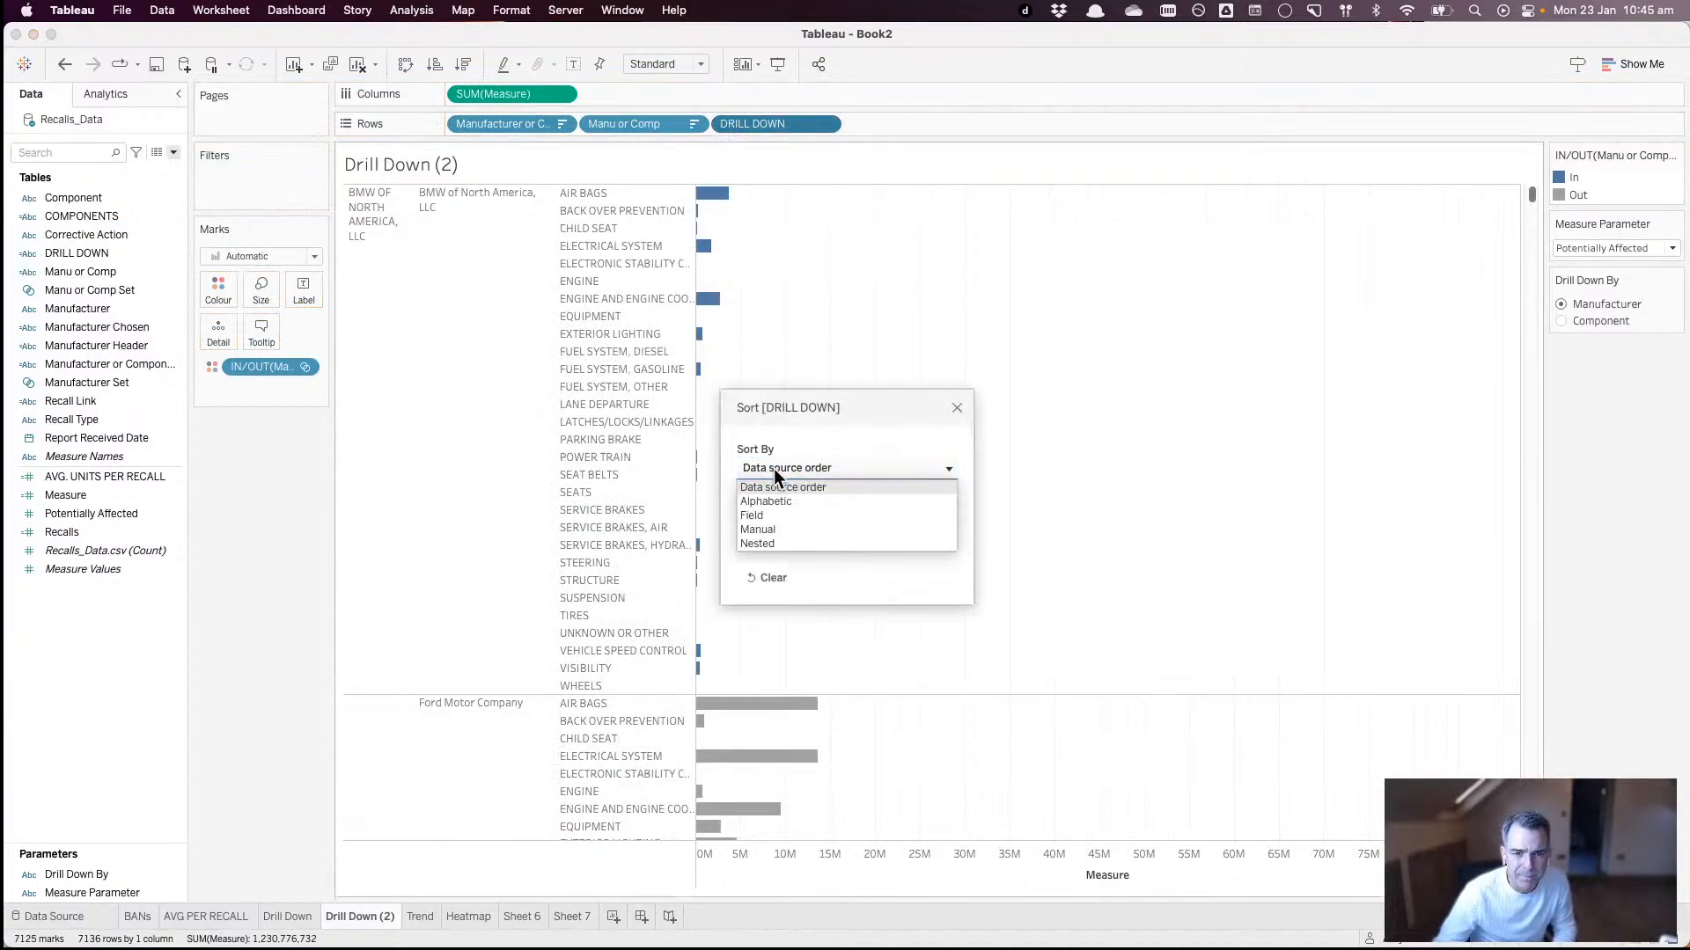
pyautogui.click(772, 517)
pyautogui.click(775, 536)
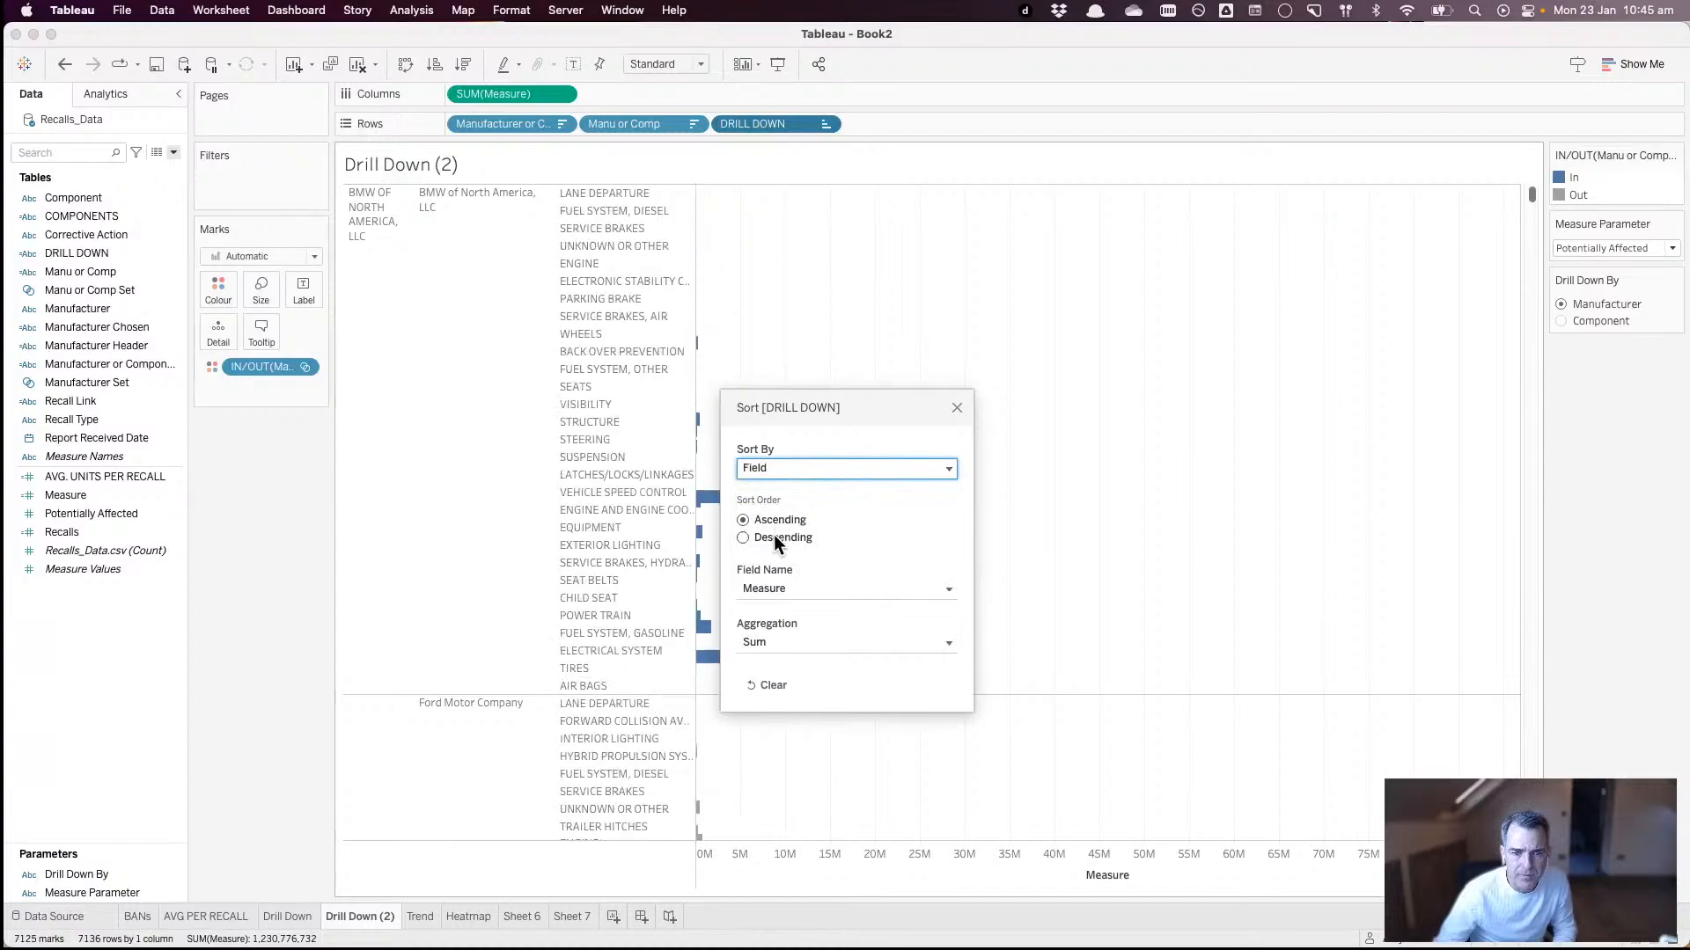
pyautogui.click(956, 409)
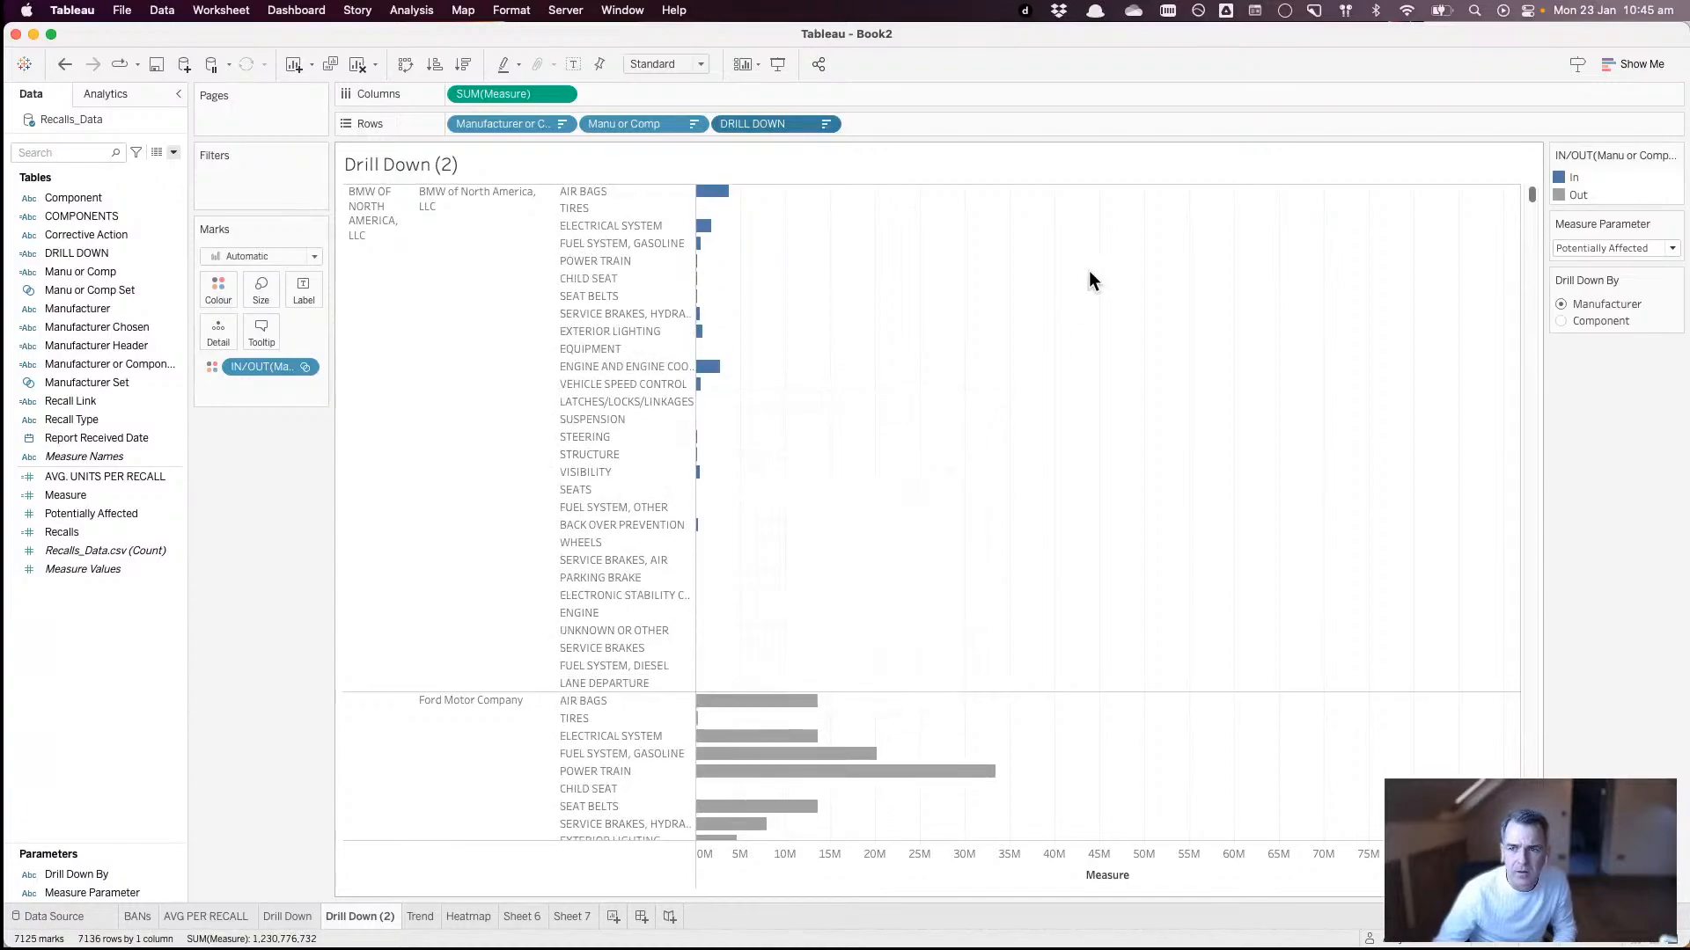
pyautogui.click(825, 126)
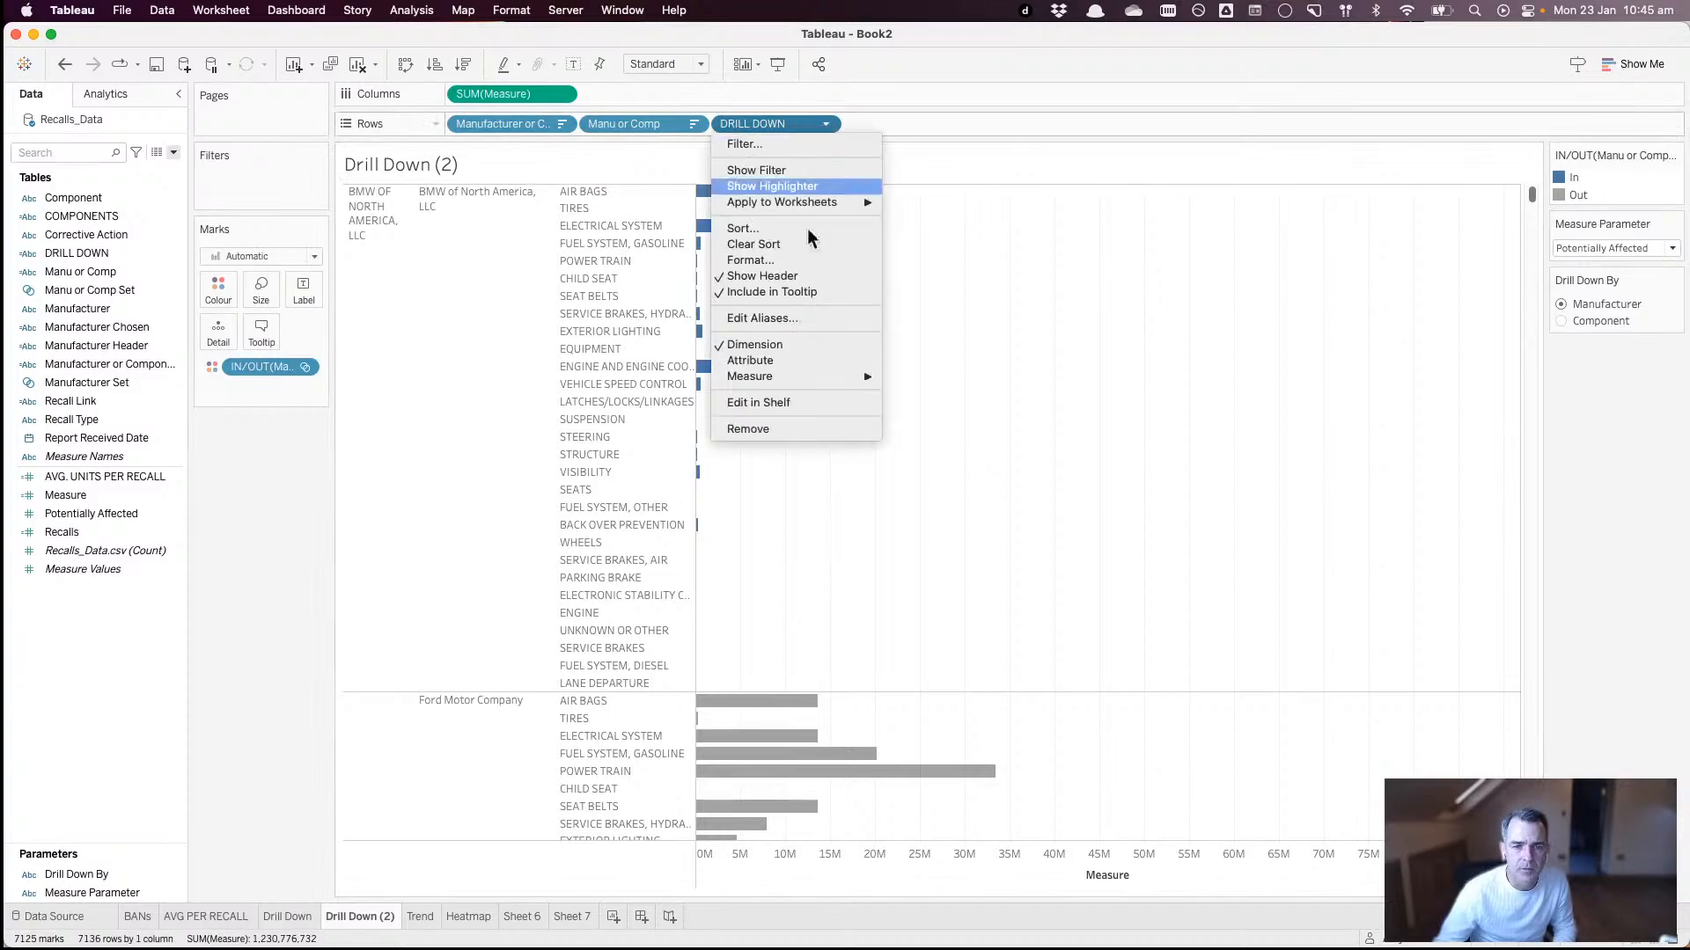
pyautogui.click(779, 230)
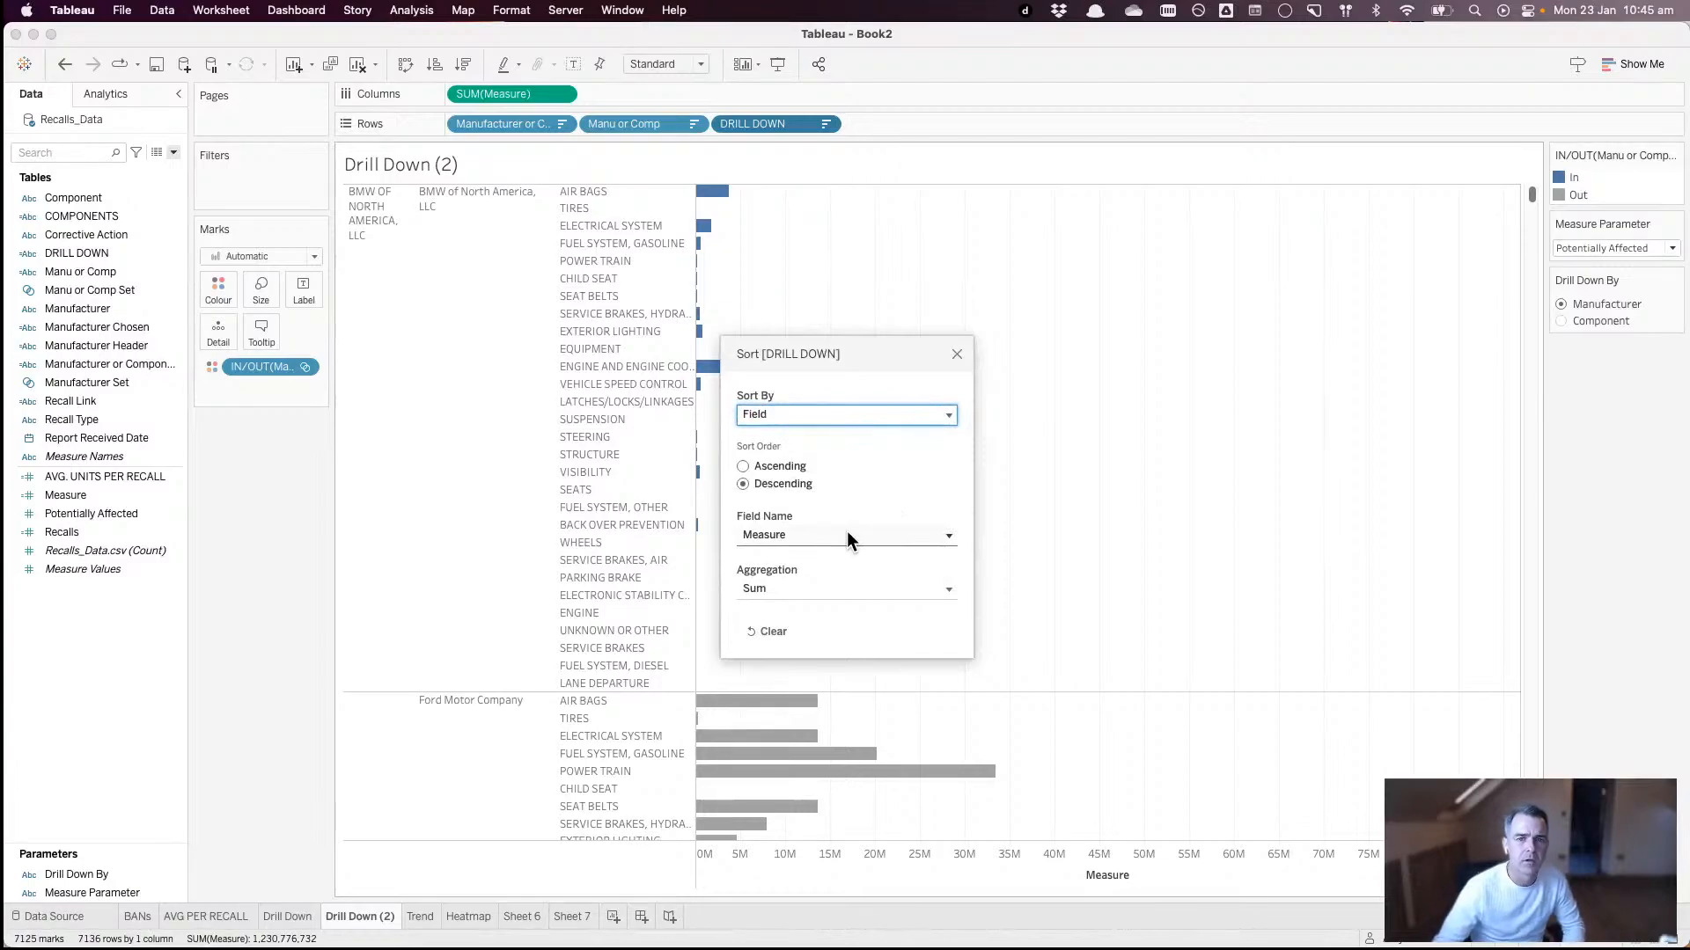
pyautogui.click(958, 354)
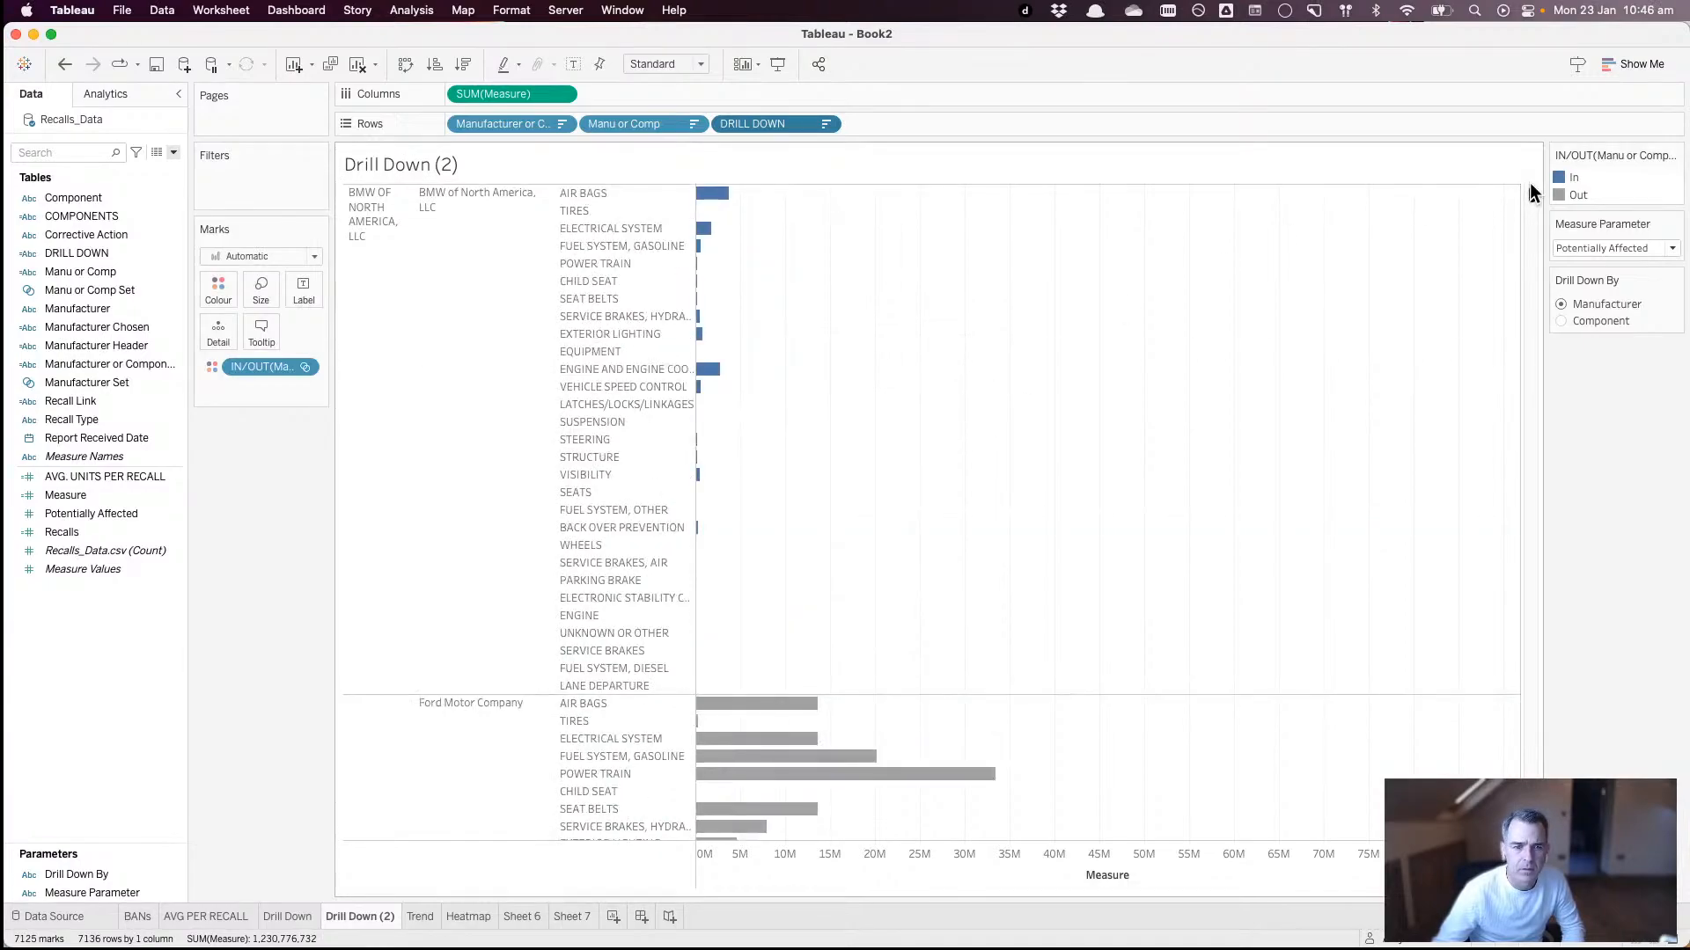
# - In the DRILL DOWN formula, replace the [Drill Down By]='Manufacturer' condition with [Manu or Comp Set] and save the calculation
pyautogui.rightClick(104, 256)
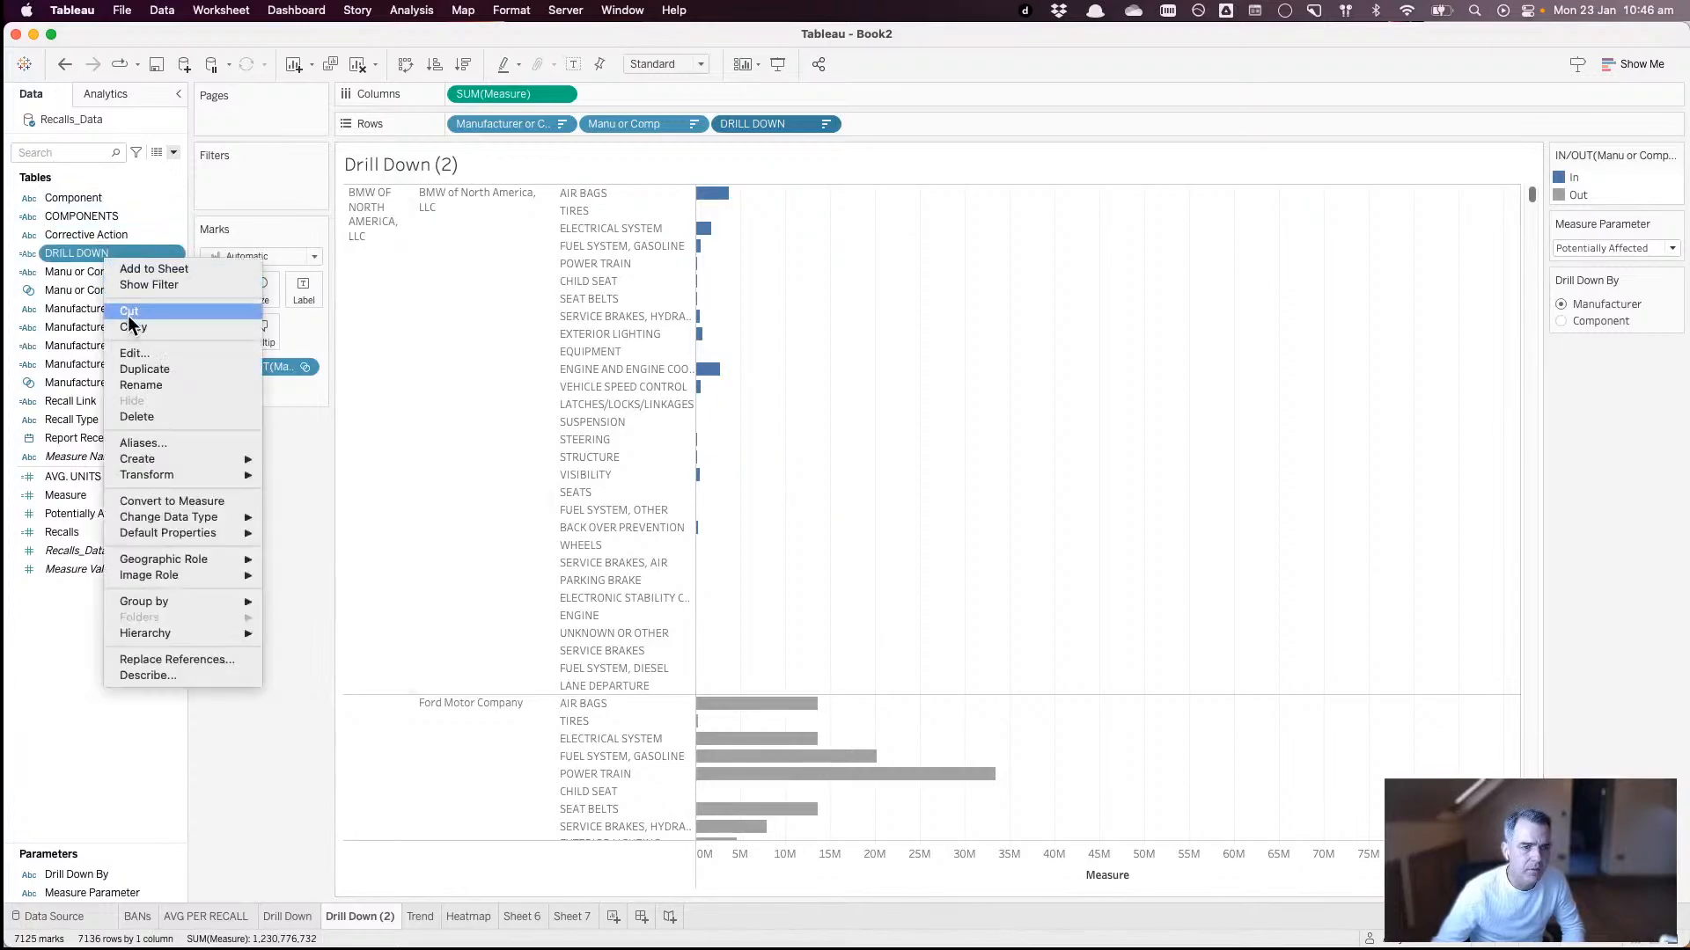
pyautogui.click(134, 352)
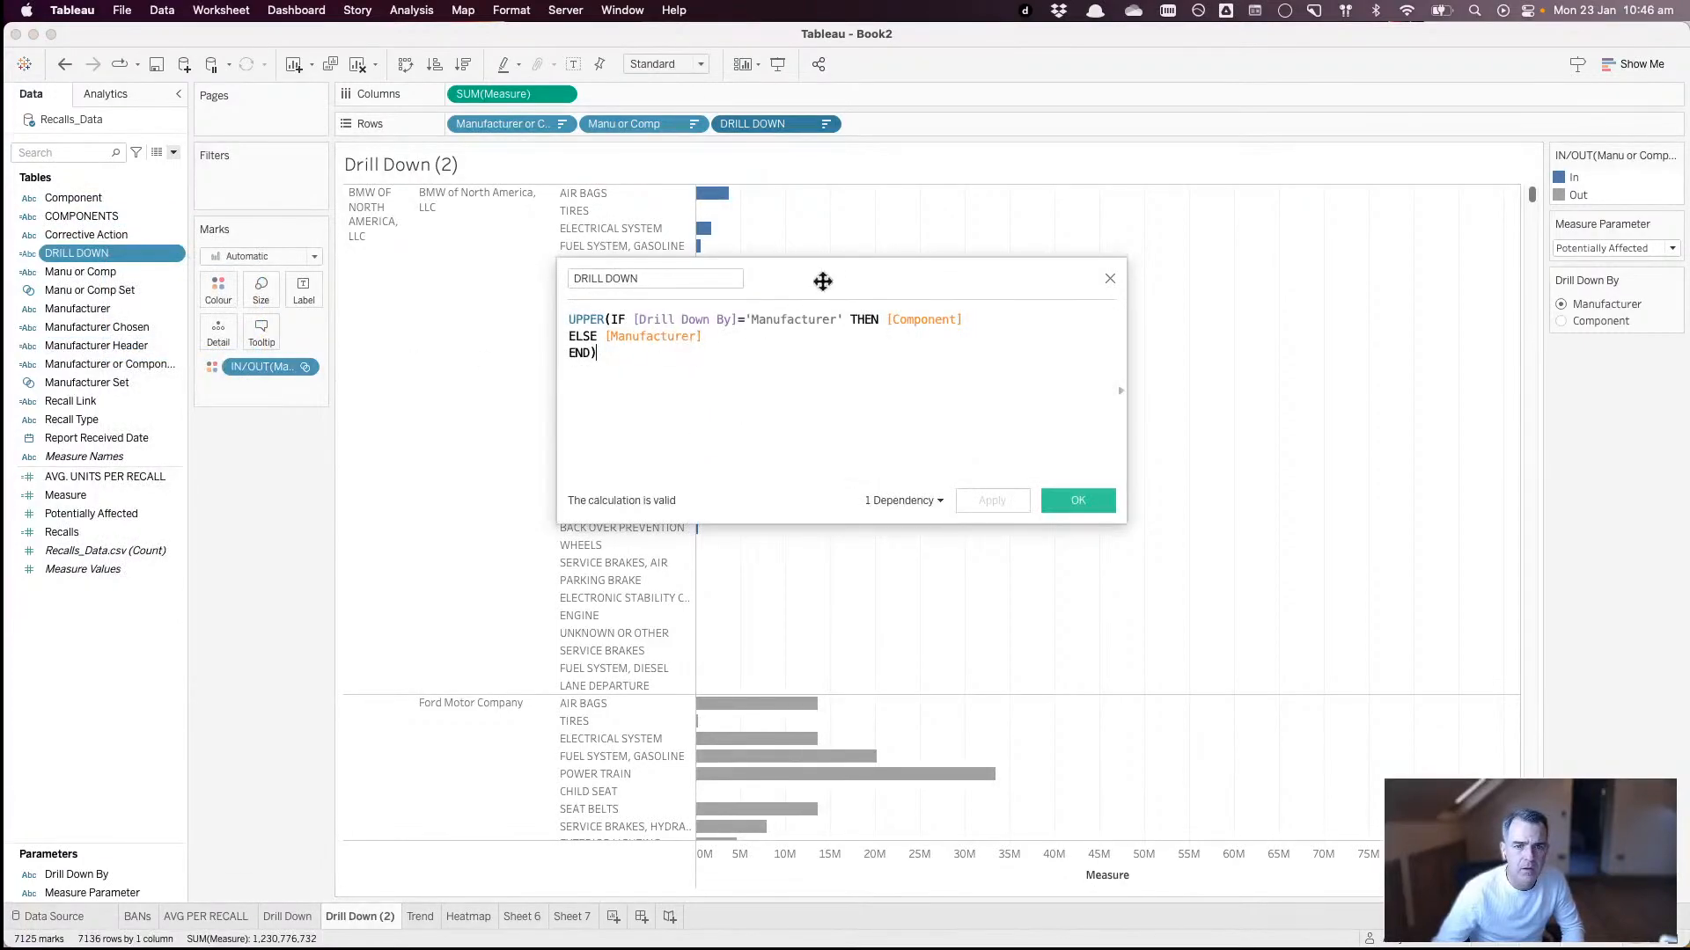
pyautogui.moveTo(823, 280); pyautogui.dragTo(909, 363)
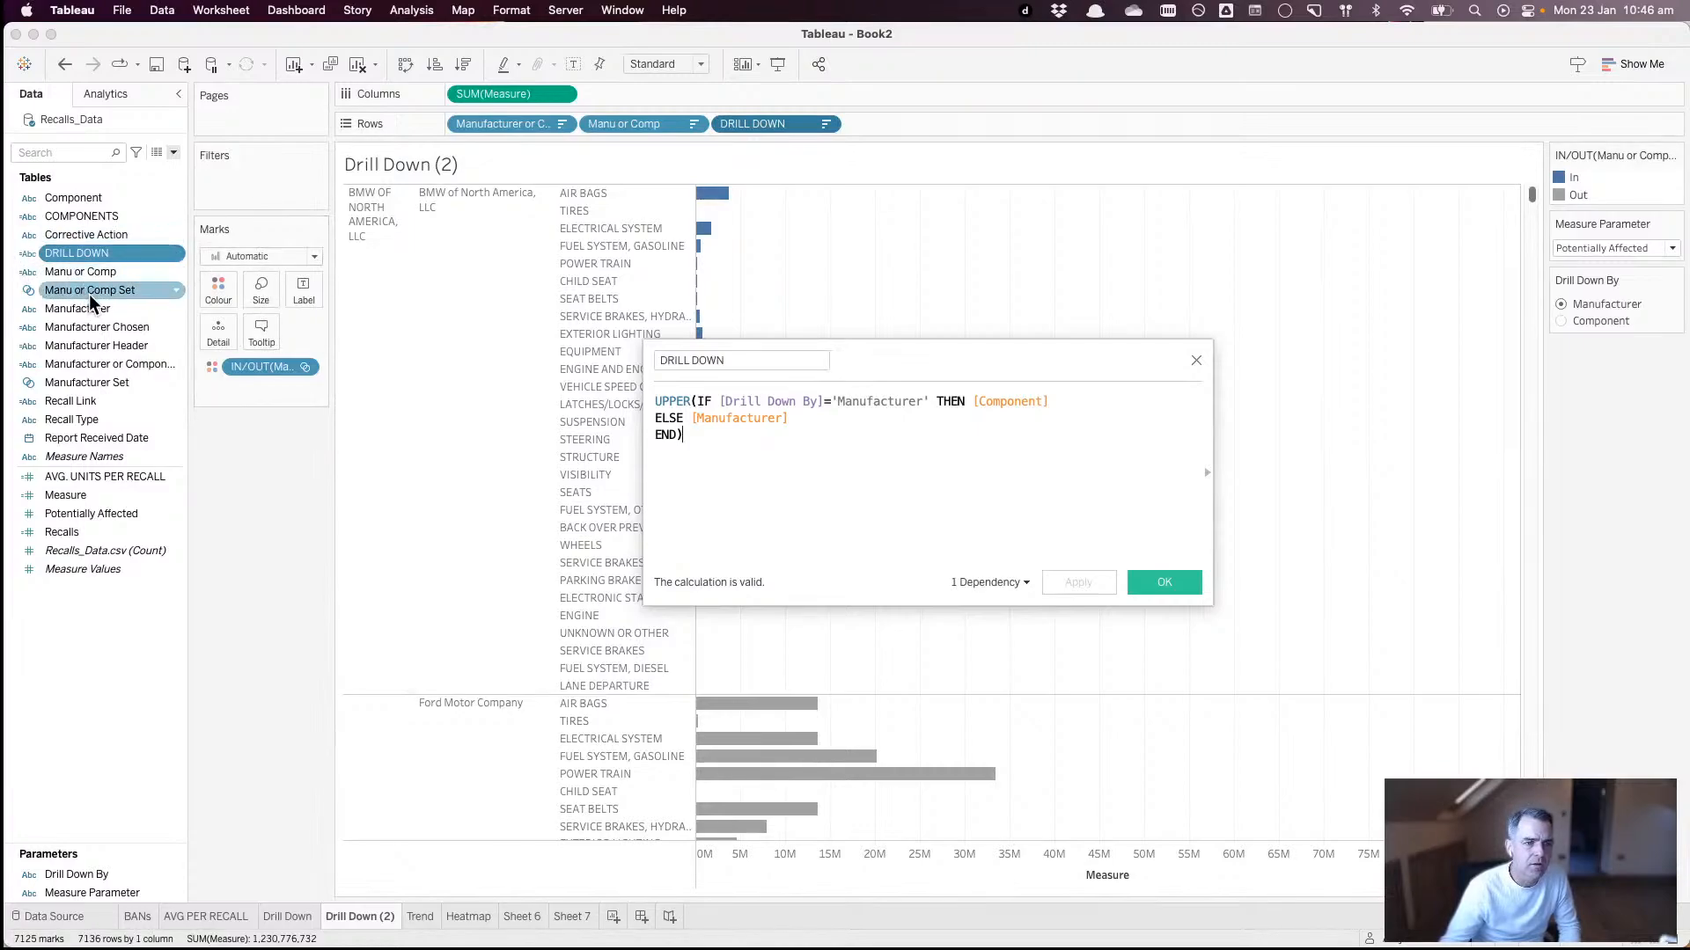
pyautogui.moveTo(91, 293); pyautogui.dragTo(949, 409)
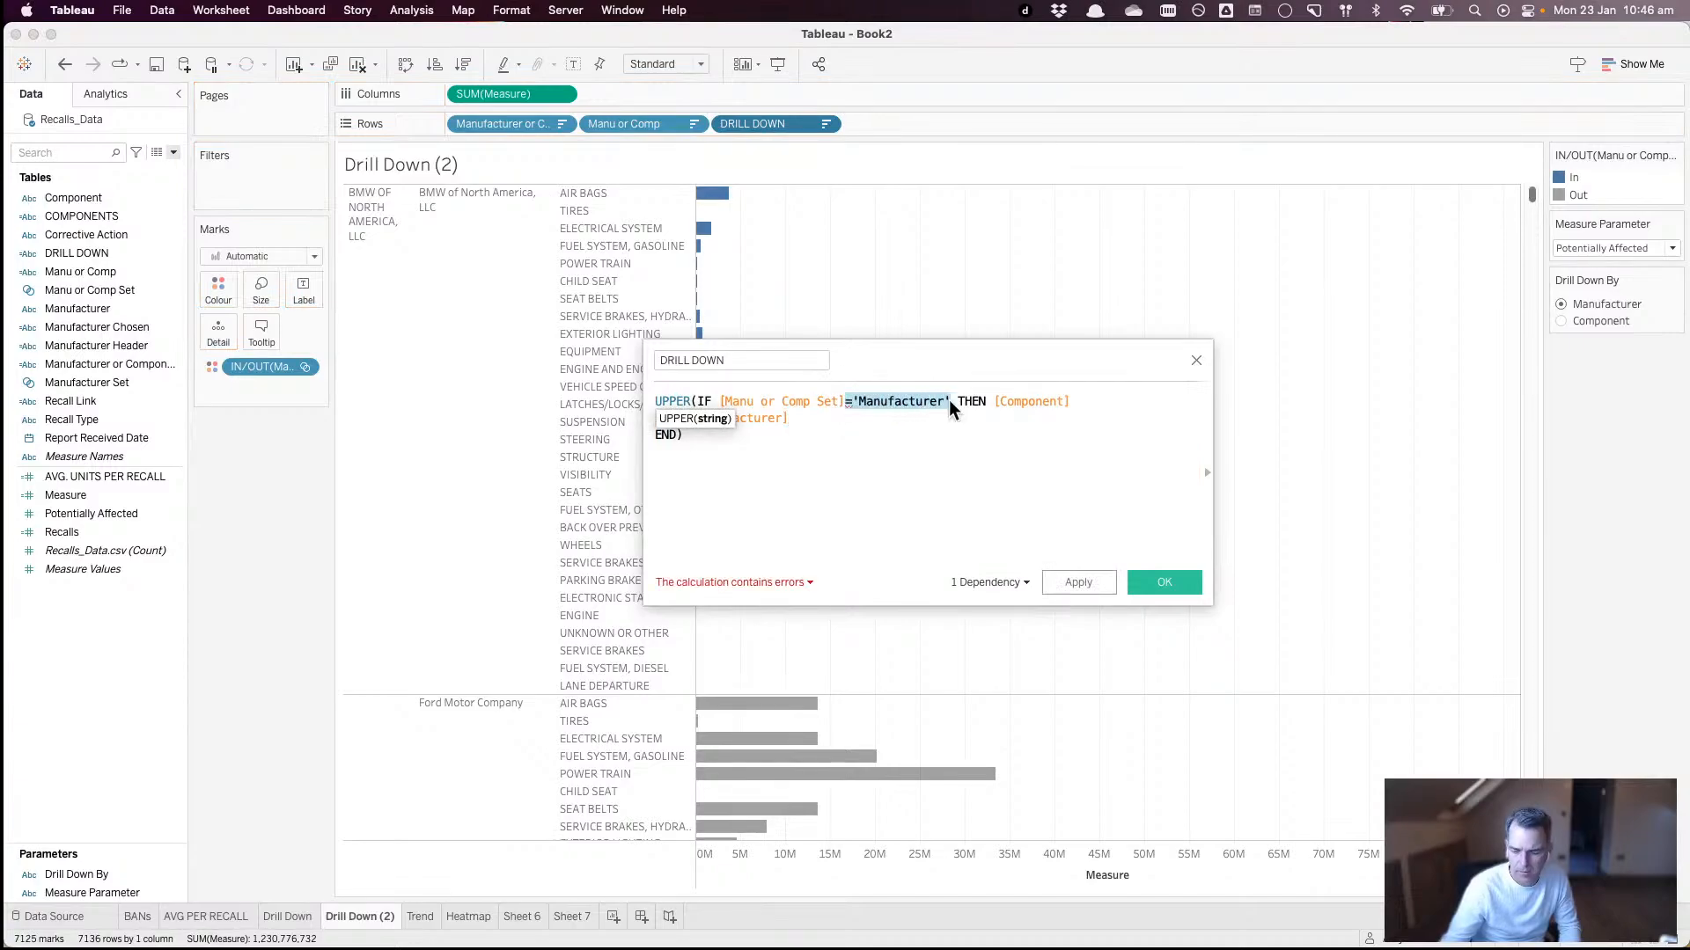
pyautogui.press('BackSpace')
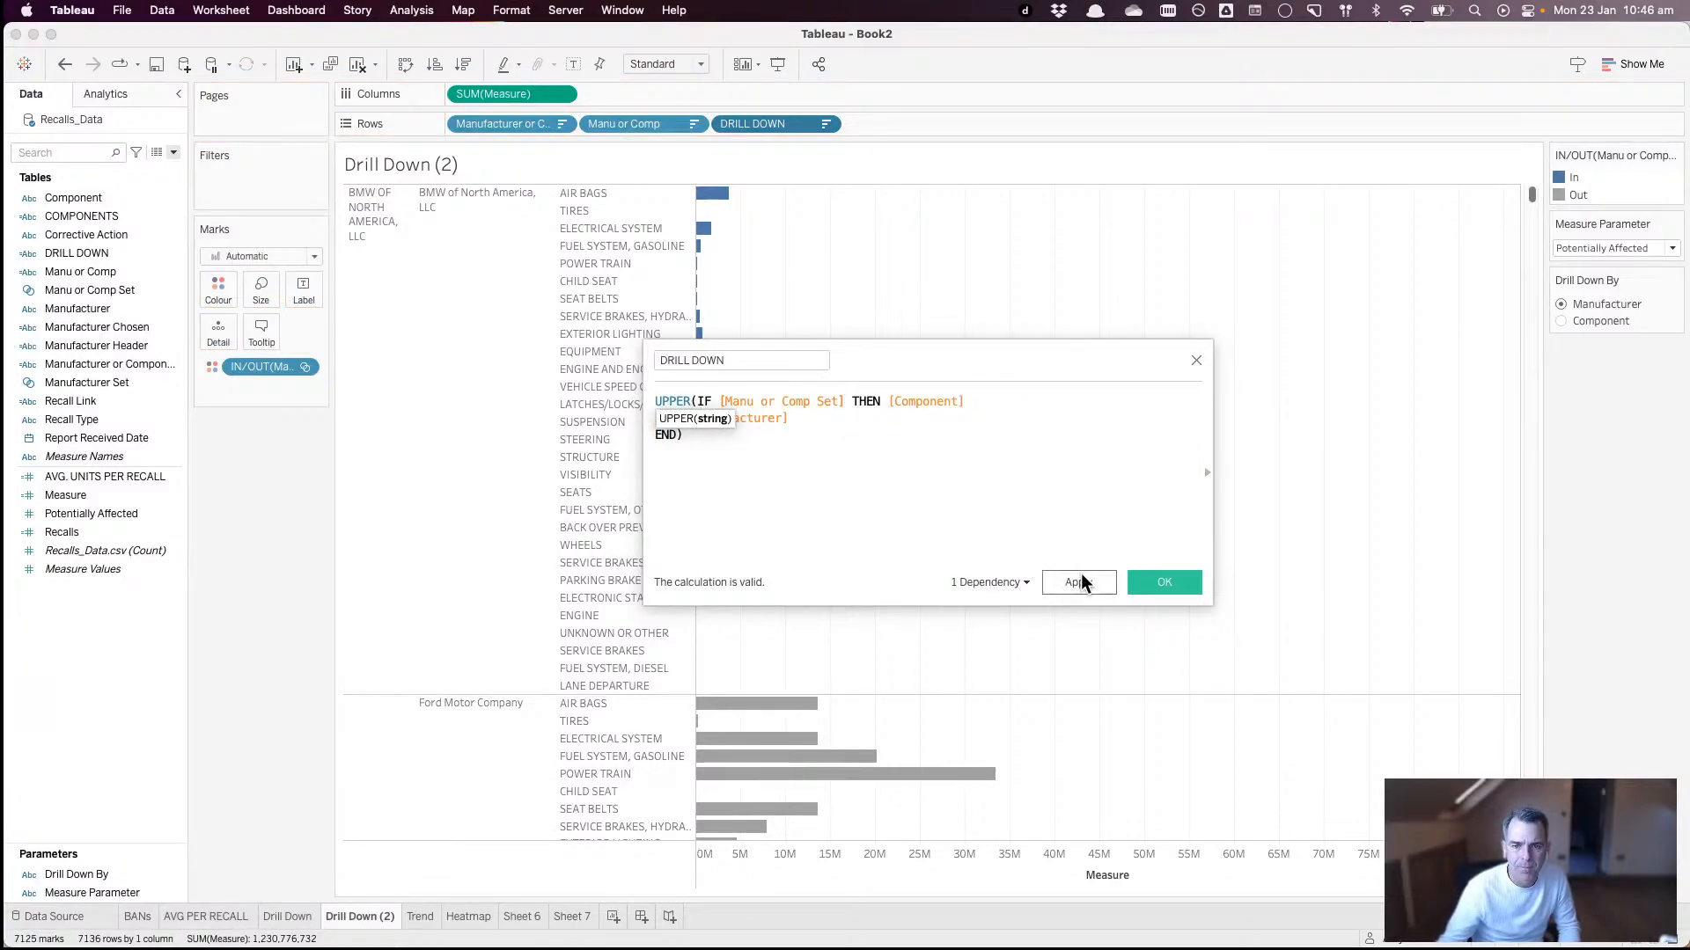
pyautogui.click(1079, 582)
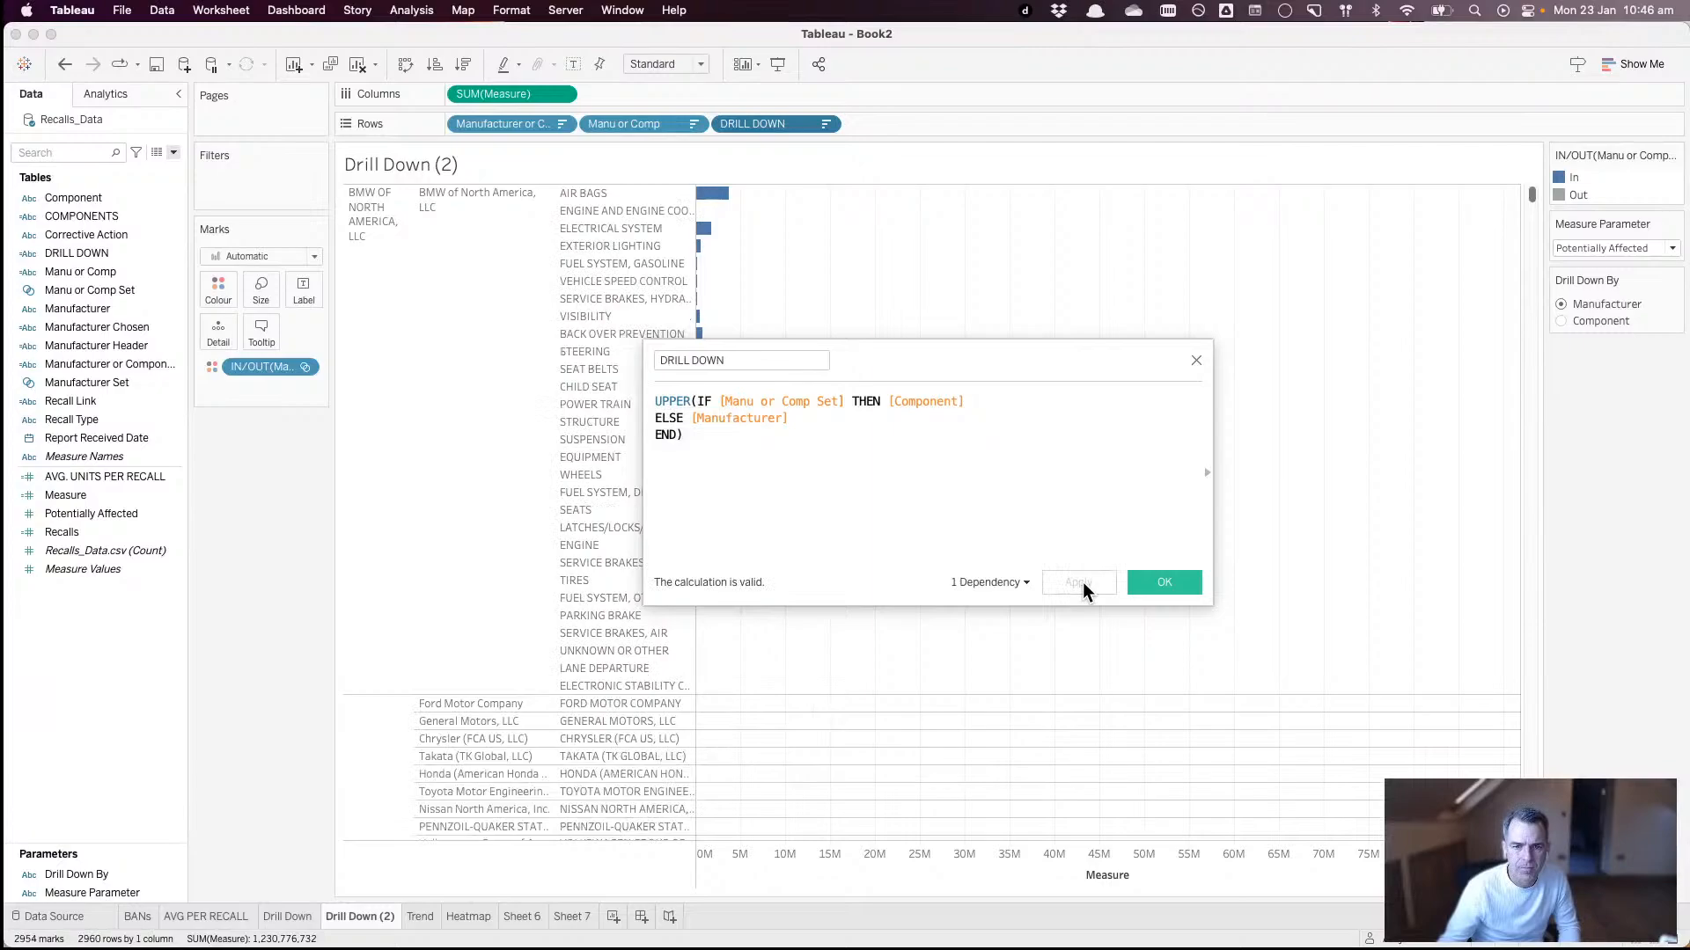
pyautogui.click(1138, 581)
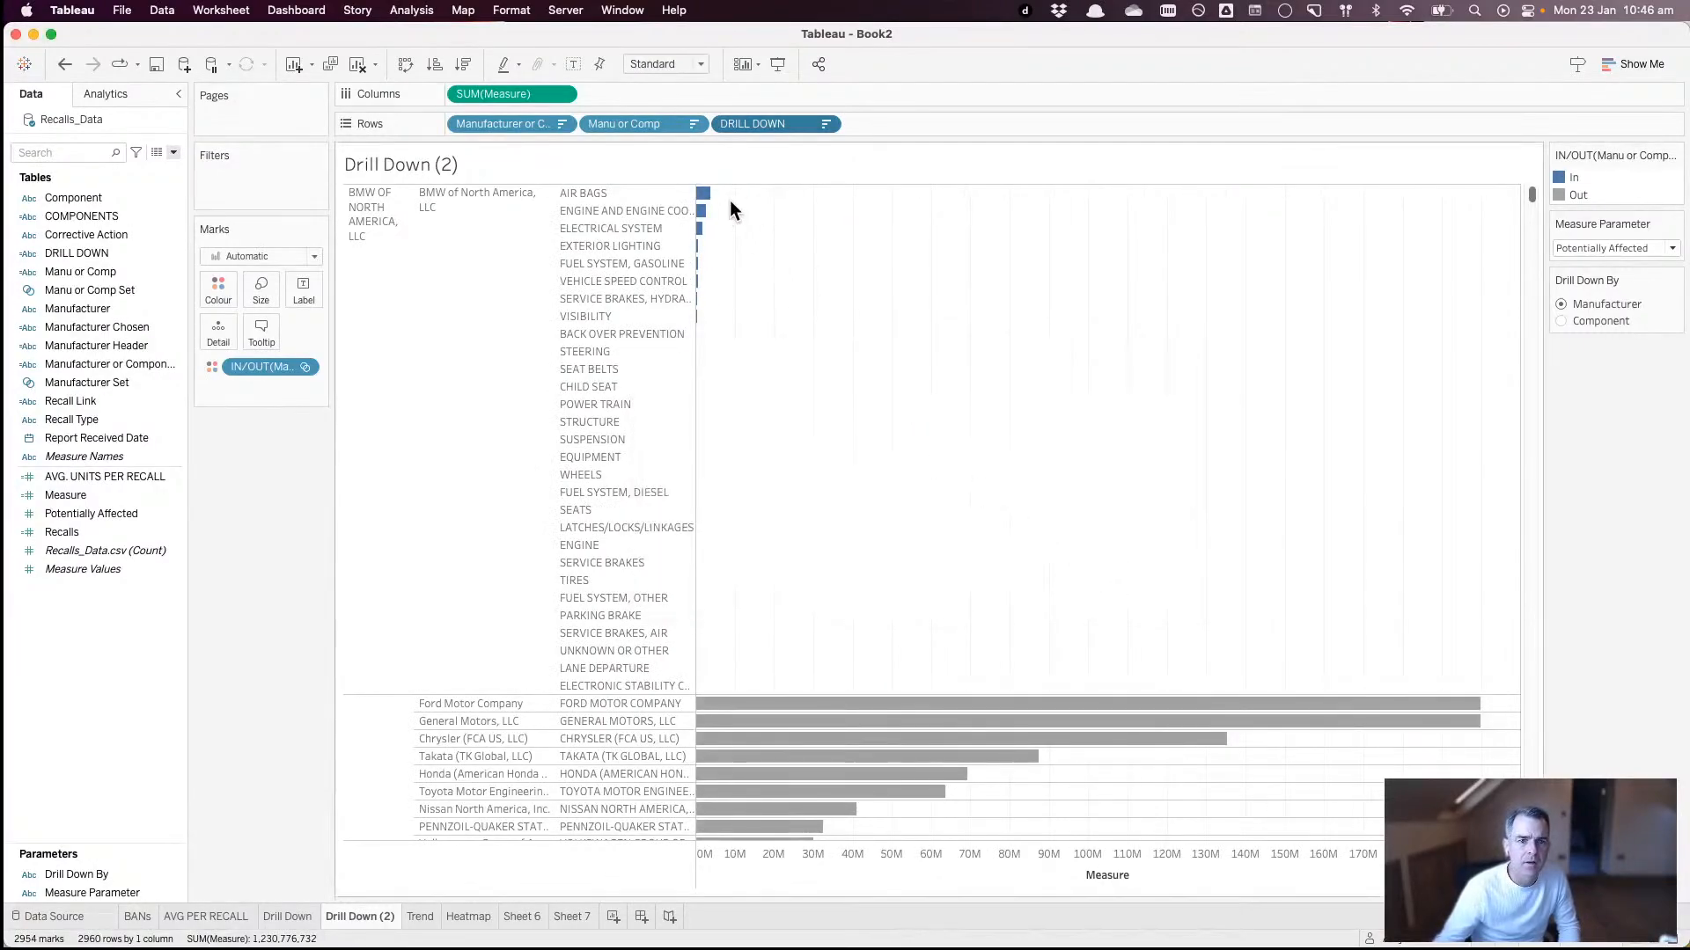
# - Hide the Manu or Comp header, and rotate the Manufacturer or Component Chosen label in a slightly wider column
pyautogui.click(692, 123)
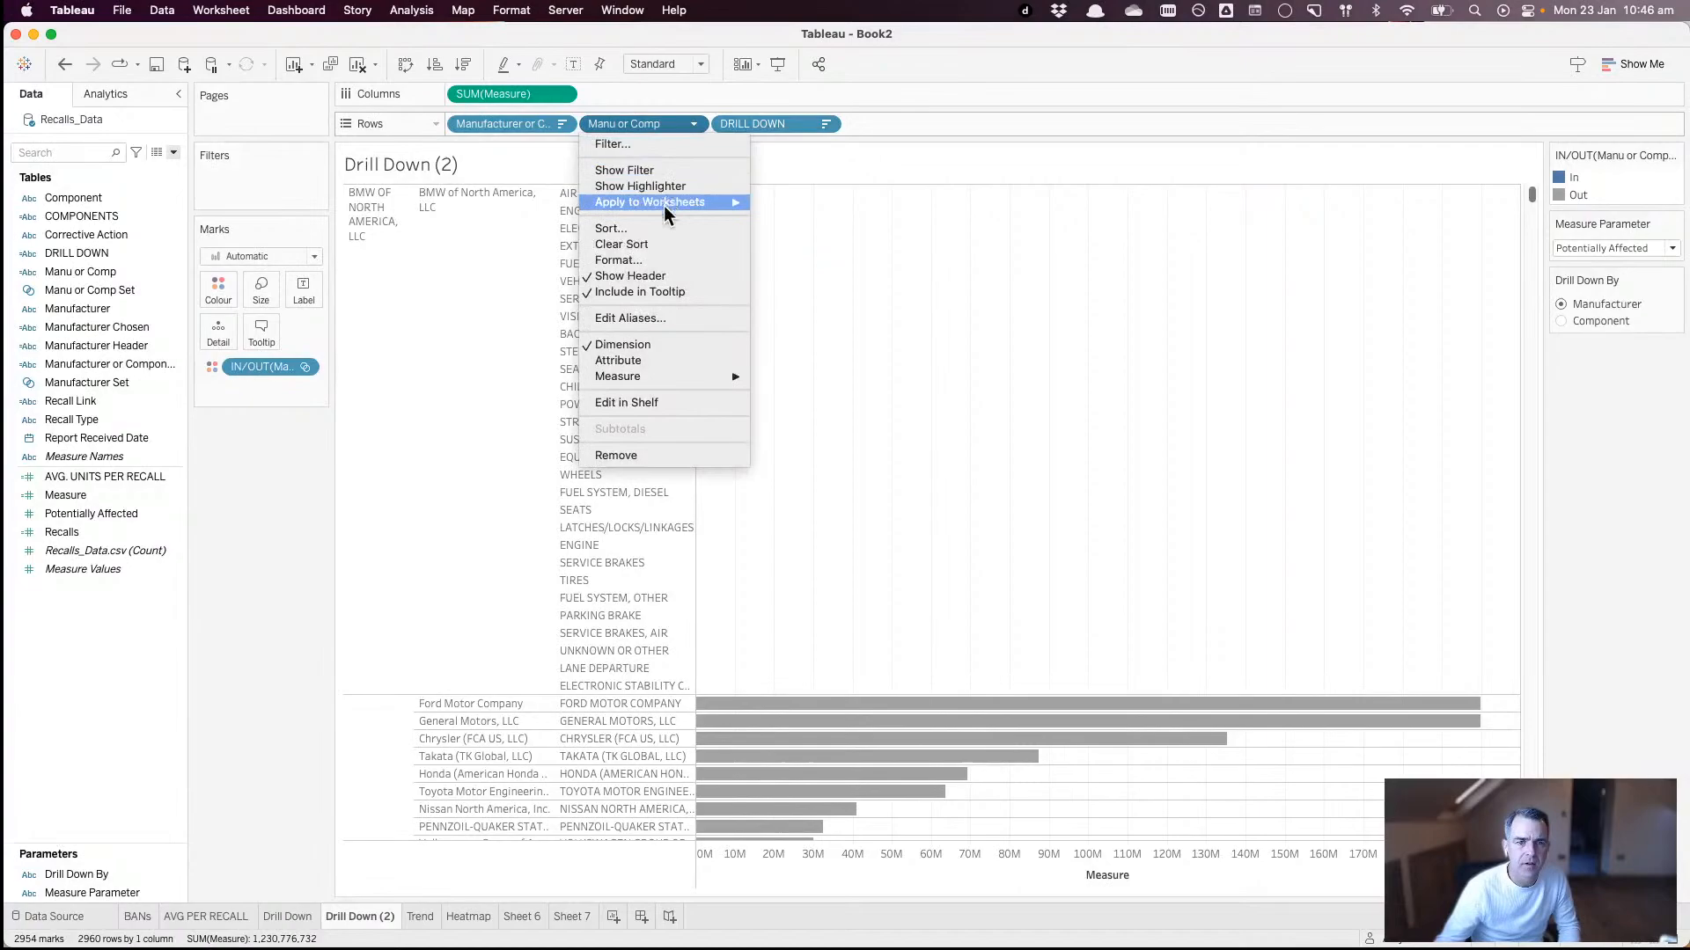
pyautogui.click(657, 274)
pyautogui.click(378, 310)
pyautogui.rightClick(384, 308)
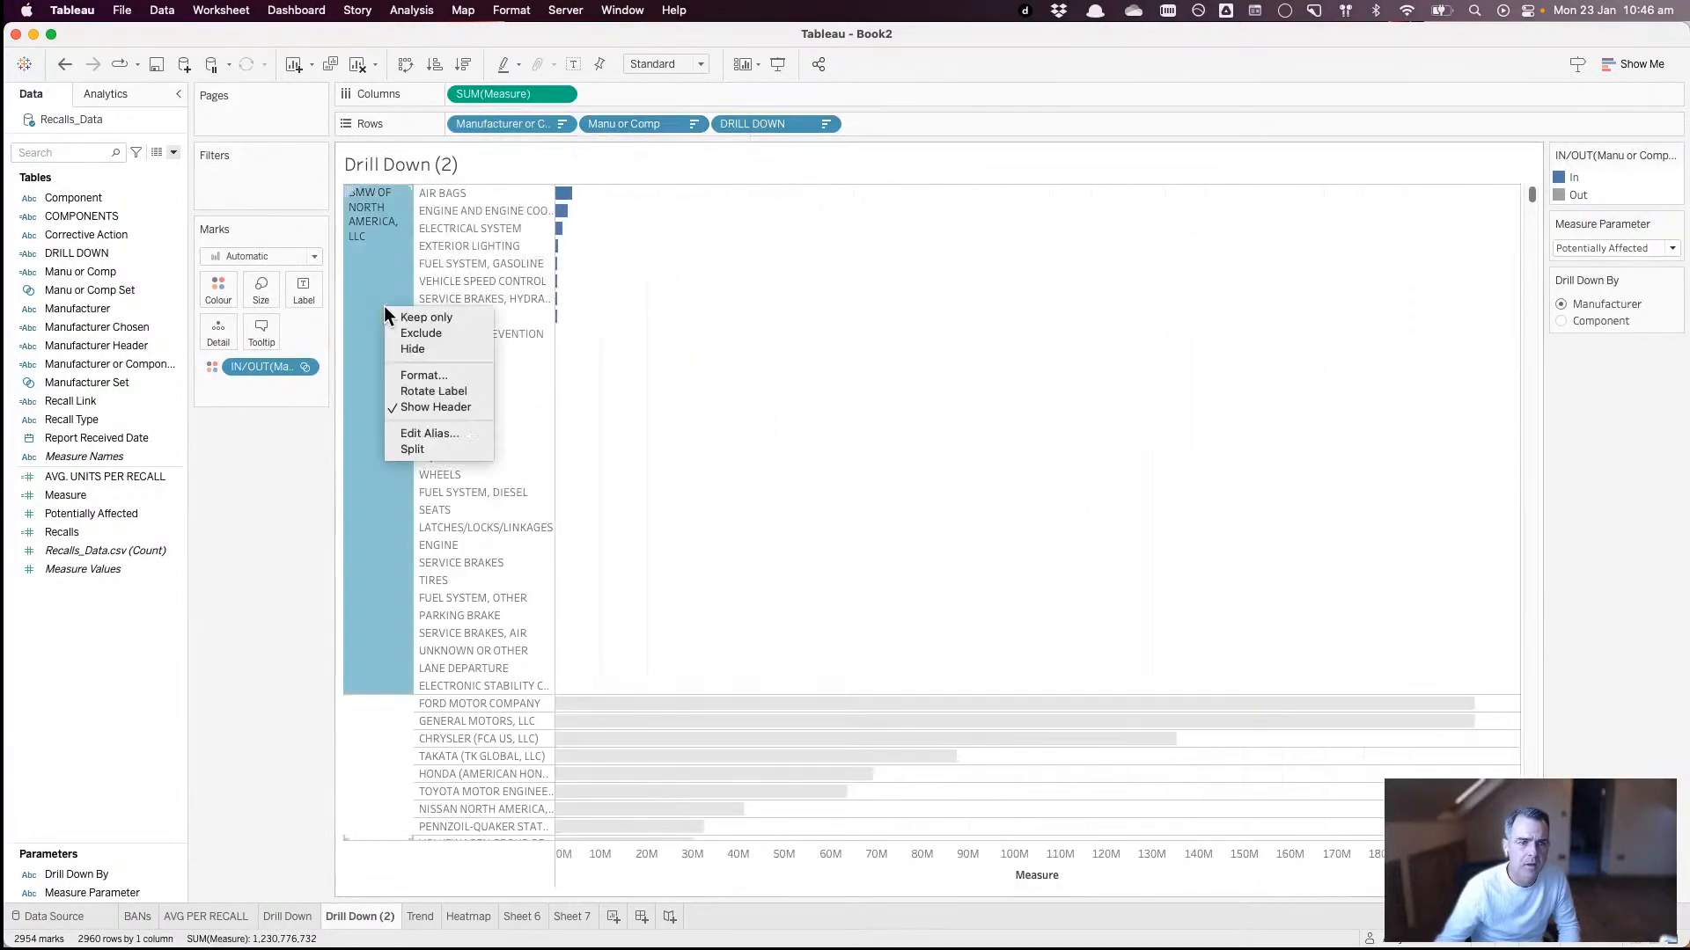
pyautogui.click(426, 389)
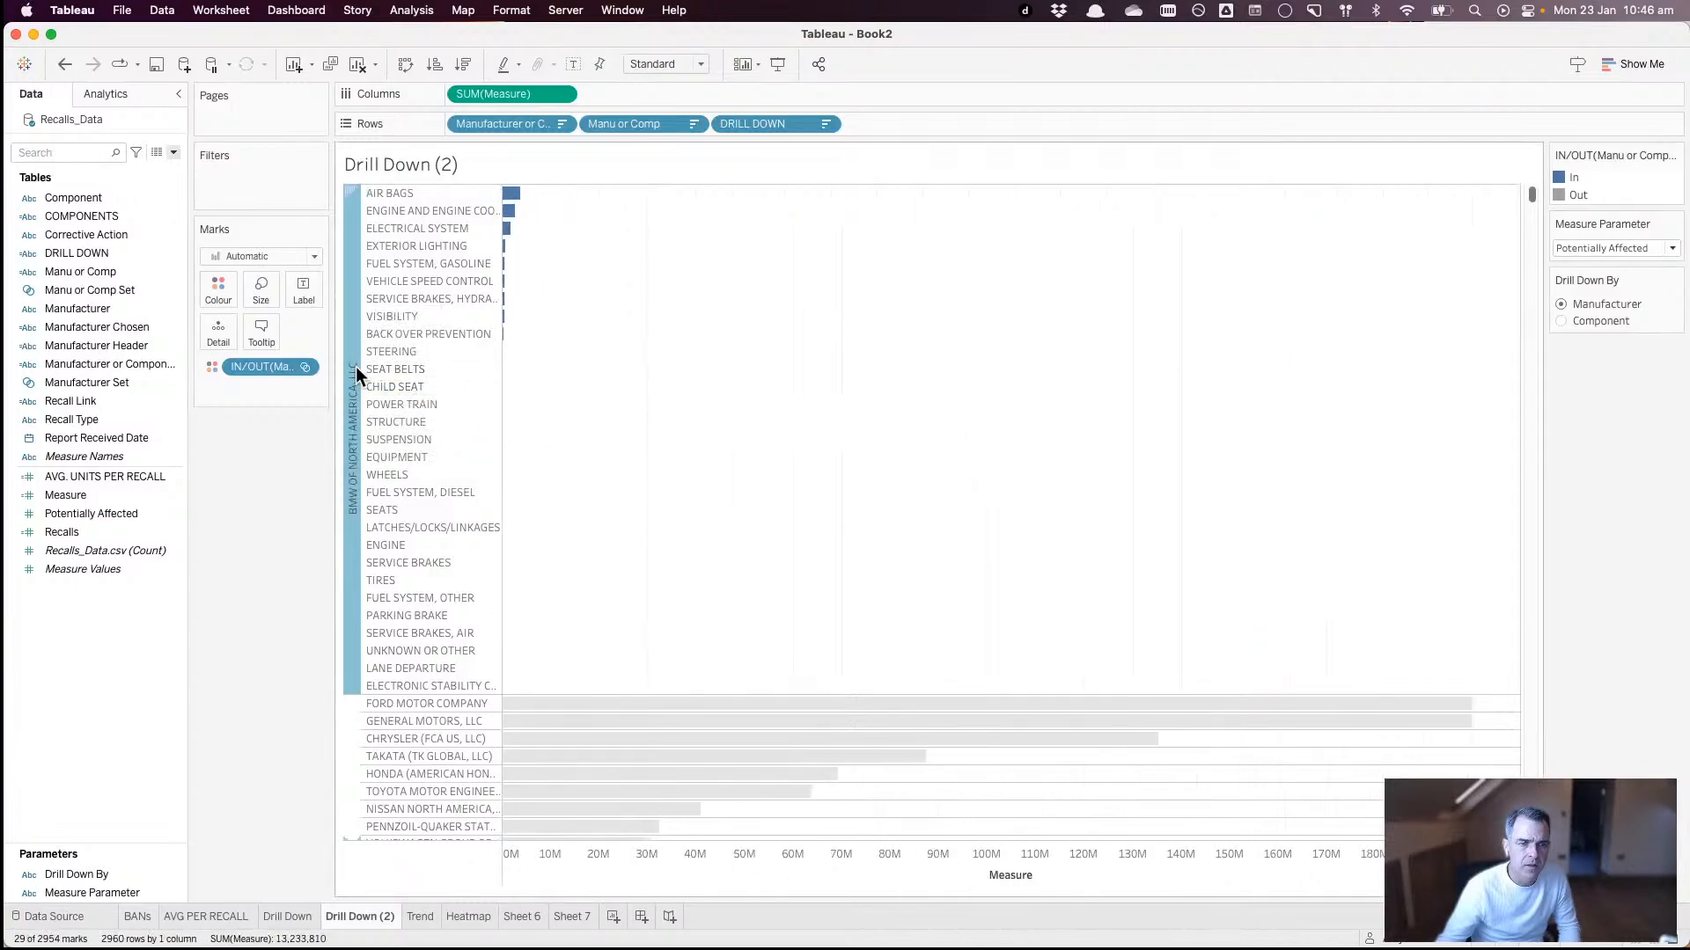
pyautogui.moveTo(360, 369); pyautogui.dragTo(385, 371)
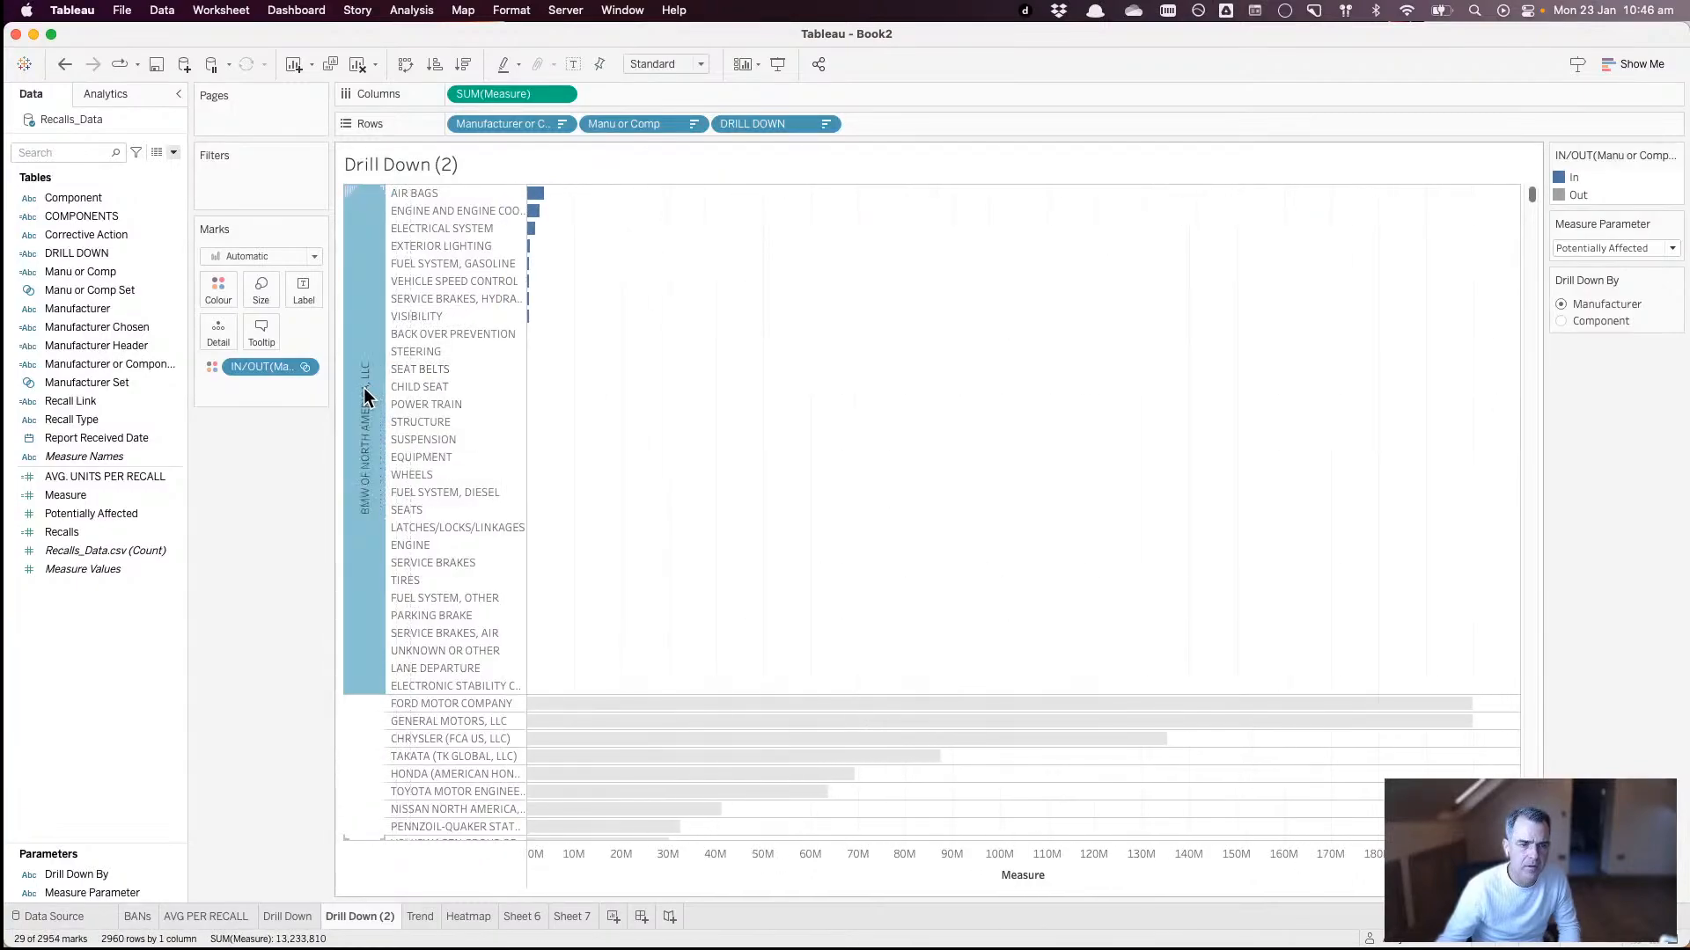
# - Format the Manufacturer or Component Chosen header font as 14 pt, bold and black
pyautogui.rightClick(366, 396)
pyautogui.click(410, 456)
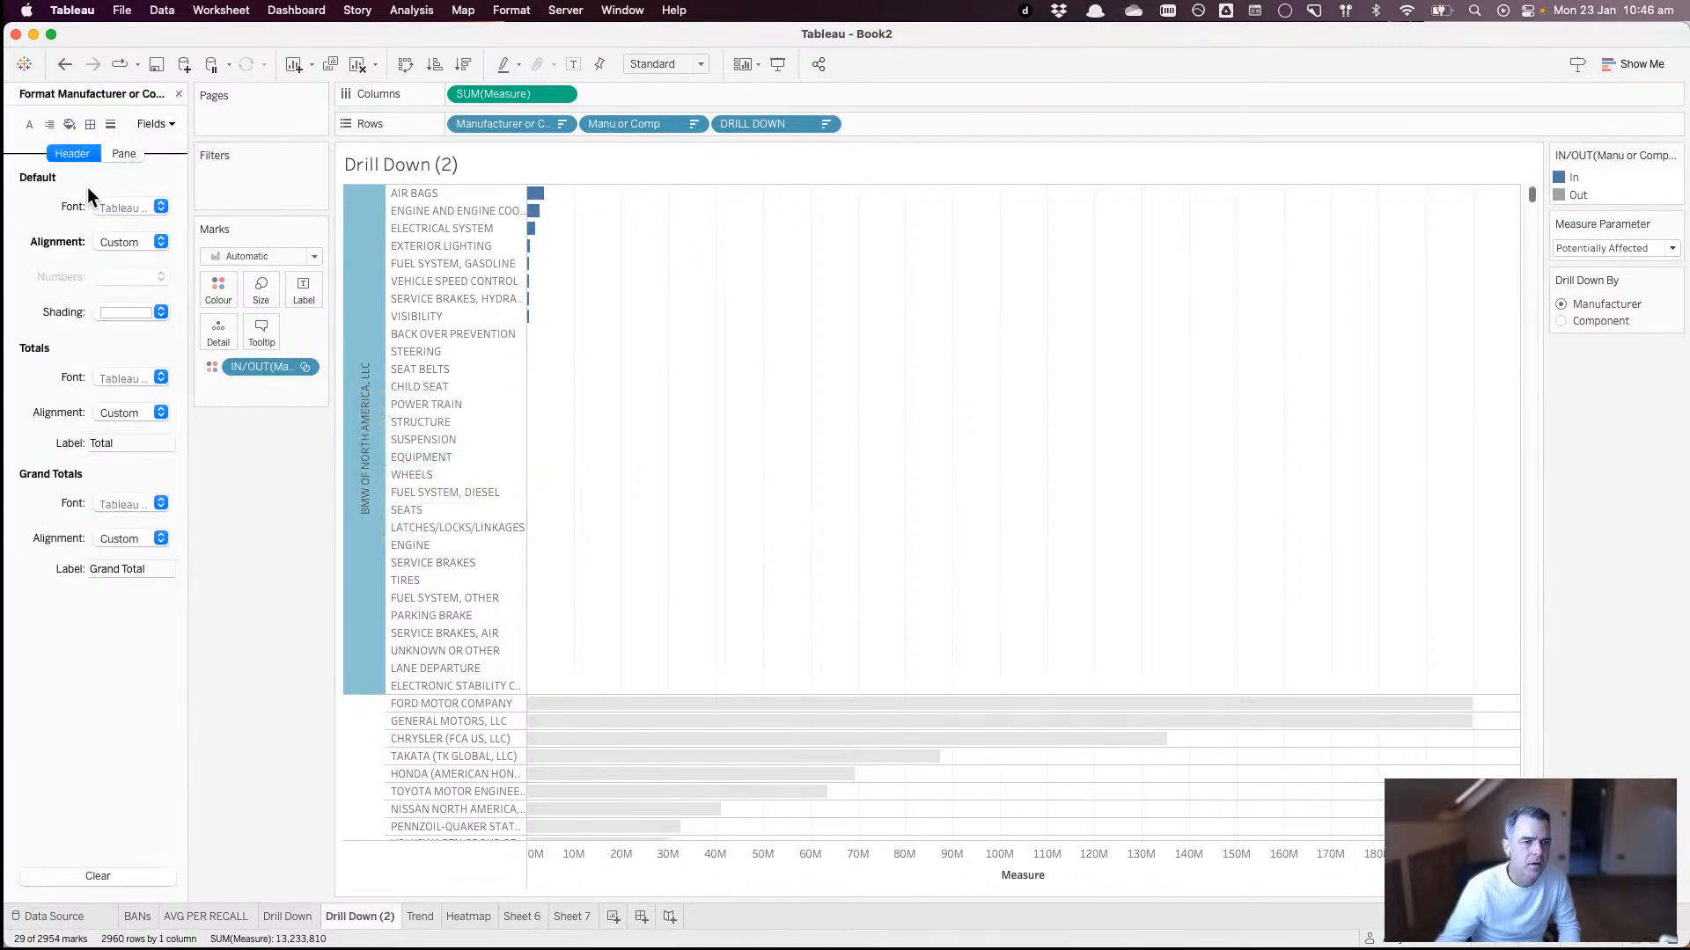
pyautogui.click(113, 206)
pyautogui.click(126, 266)
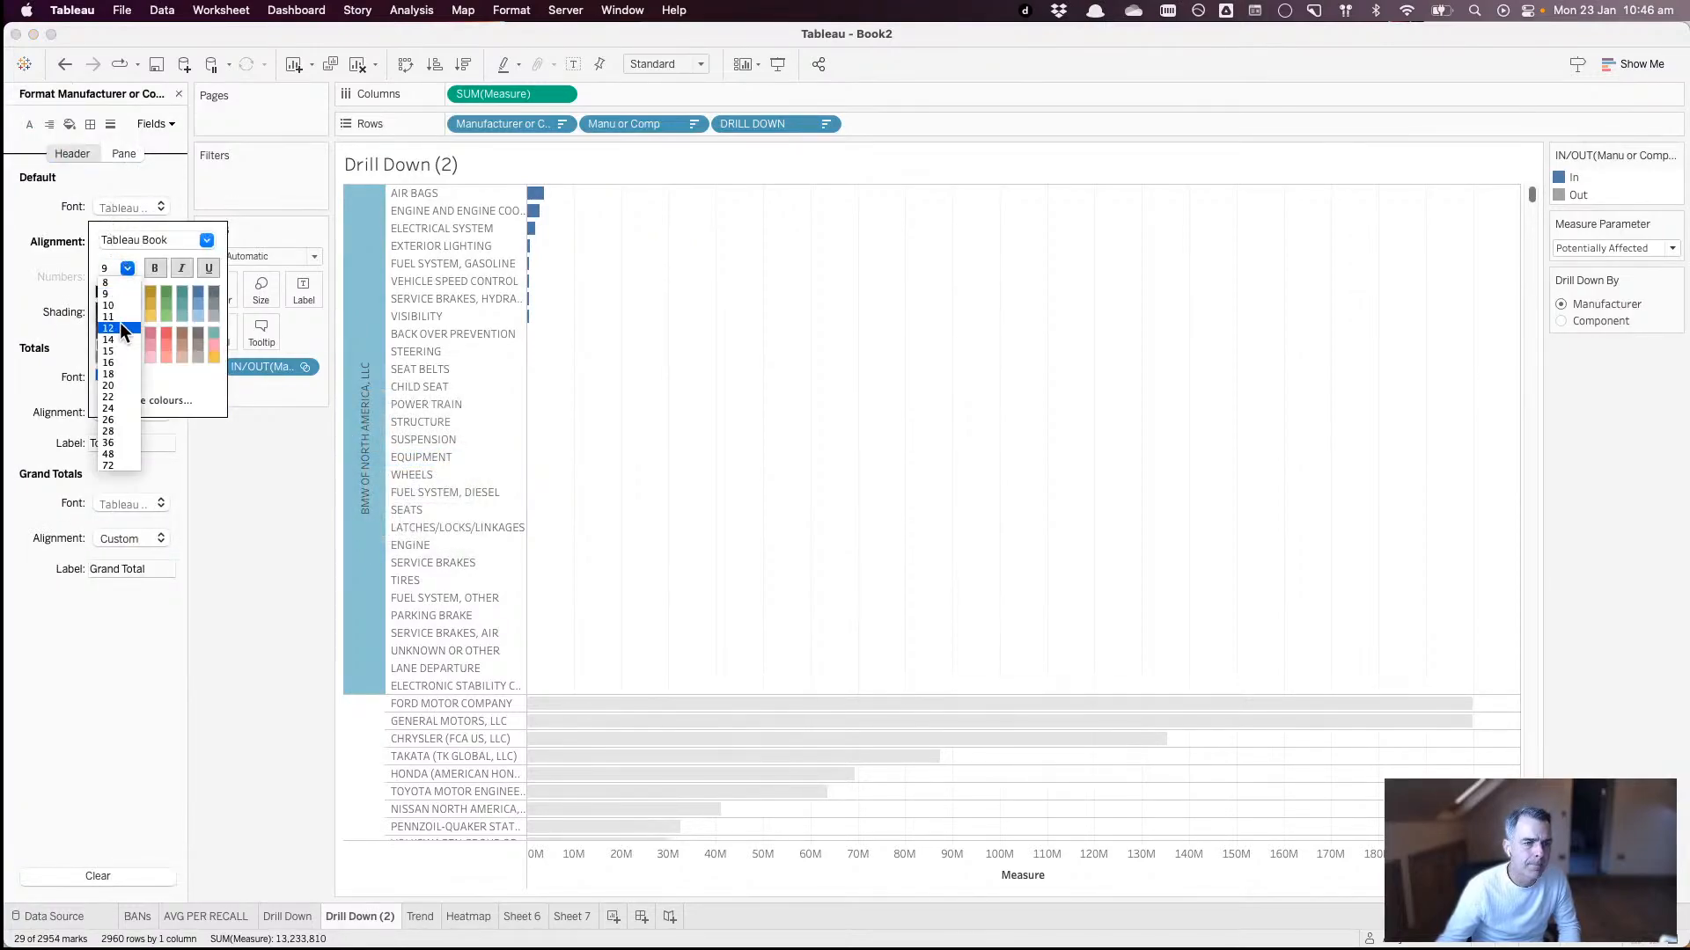
pyautogui.click(122, 339)
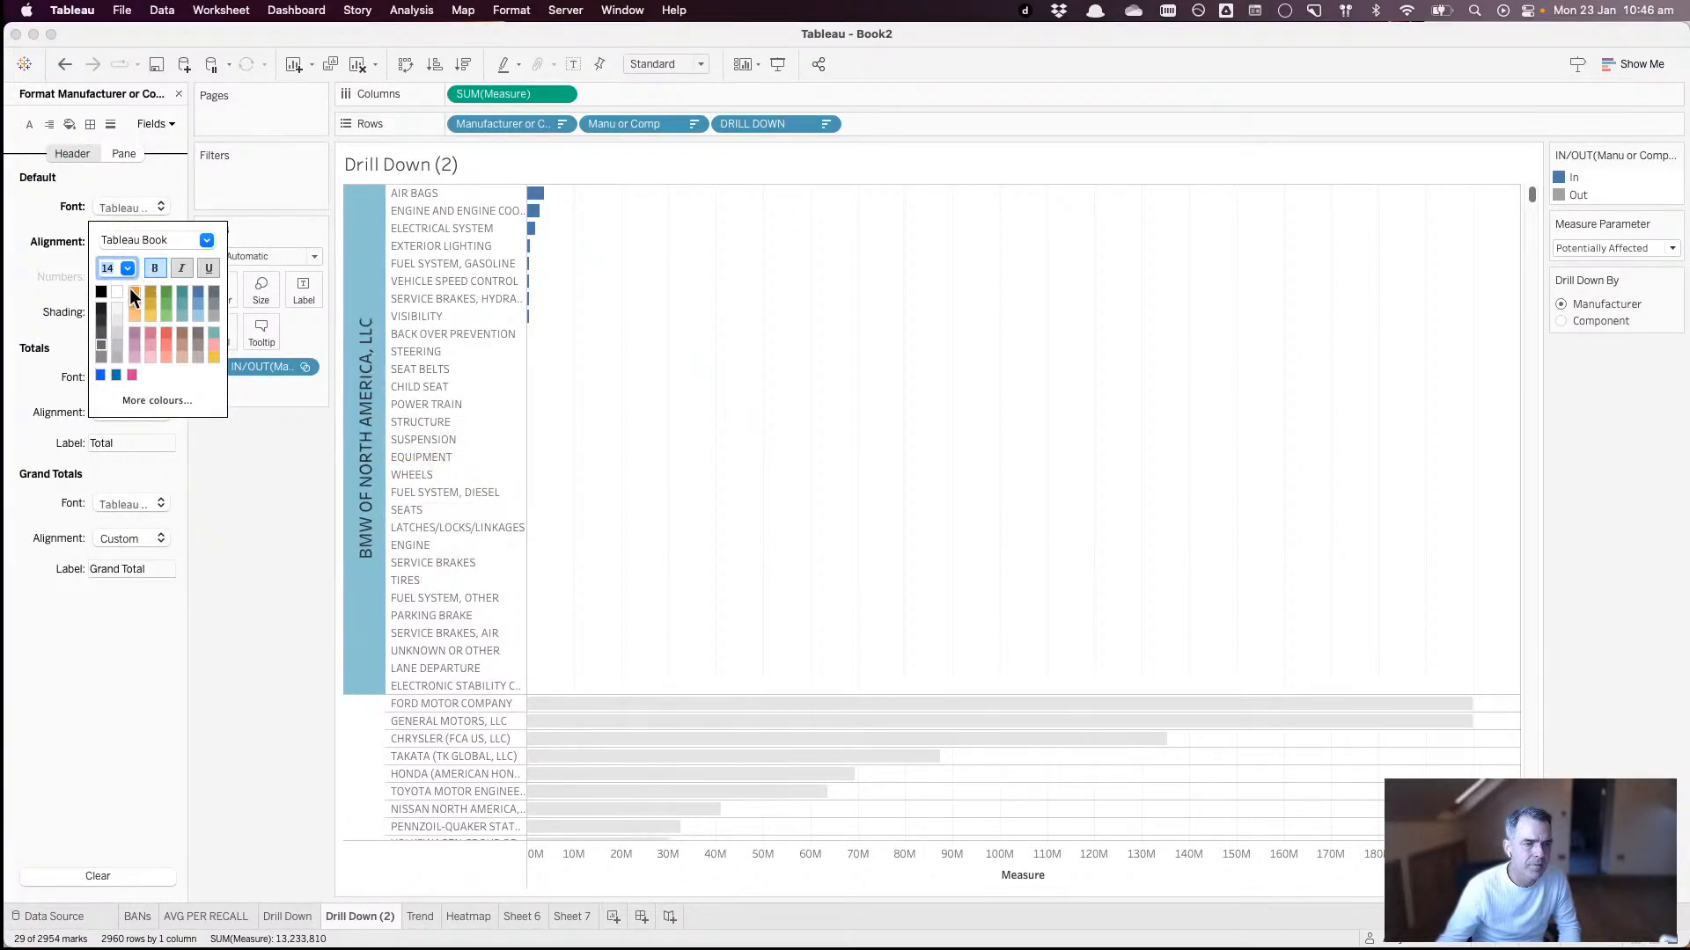
pyautogui.click(102, 291)
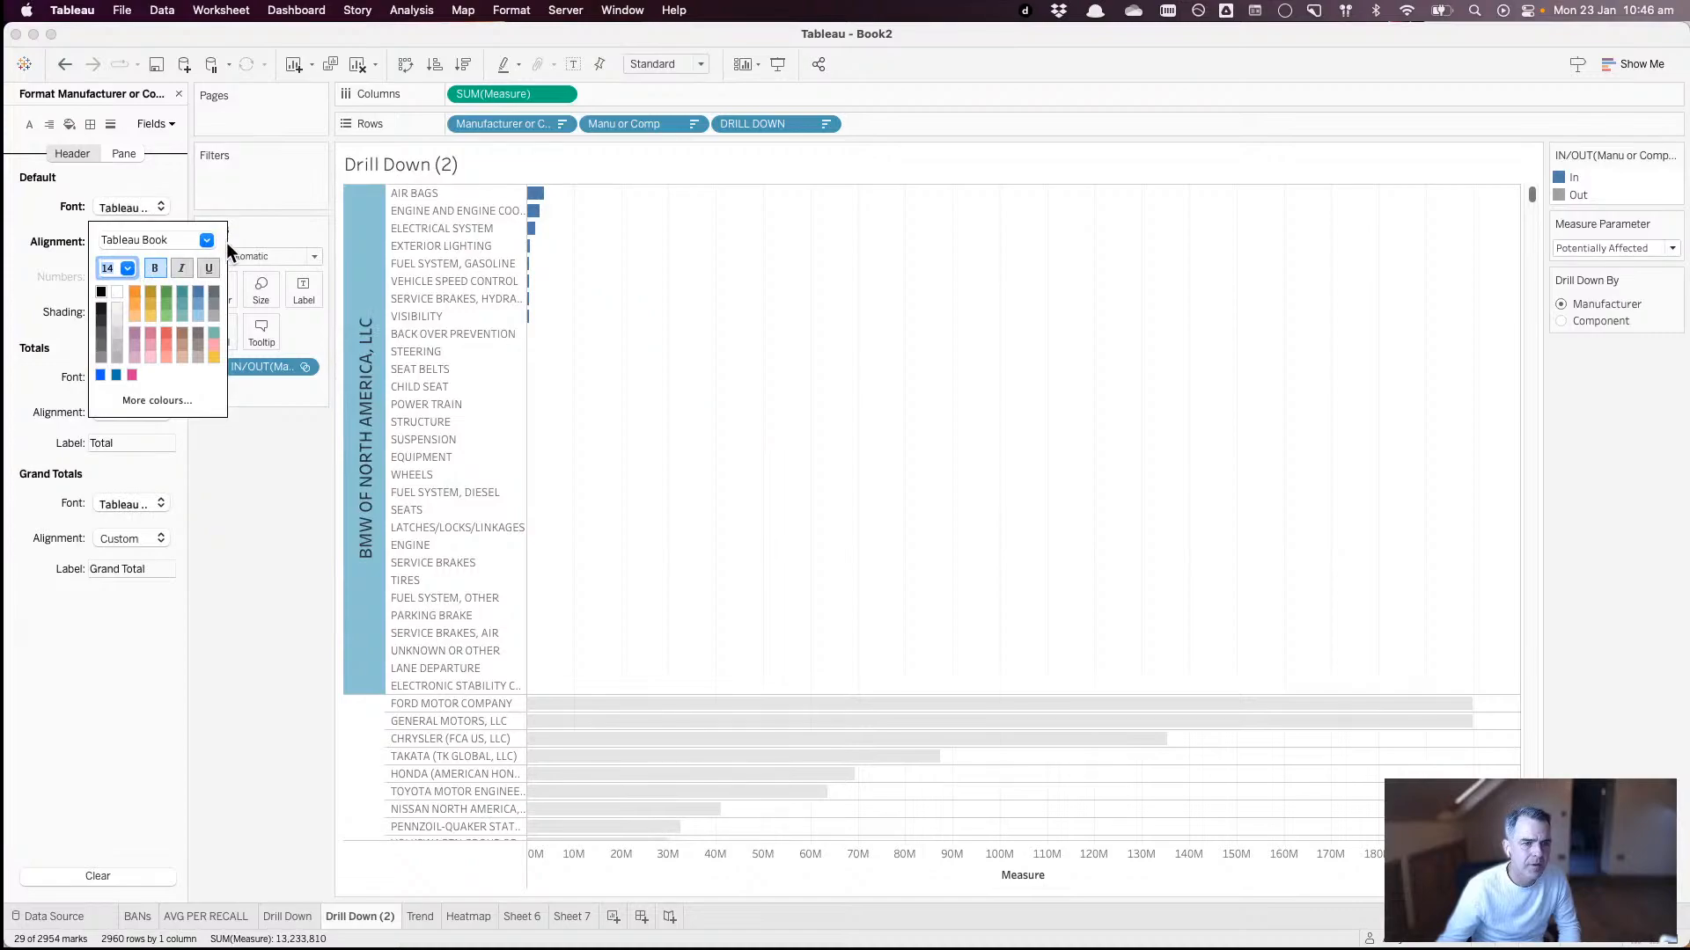
pyautogui.click(699, 295)
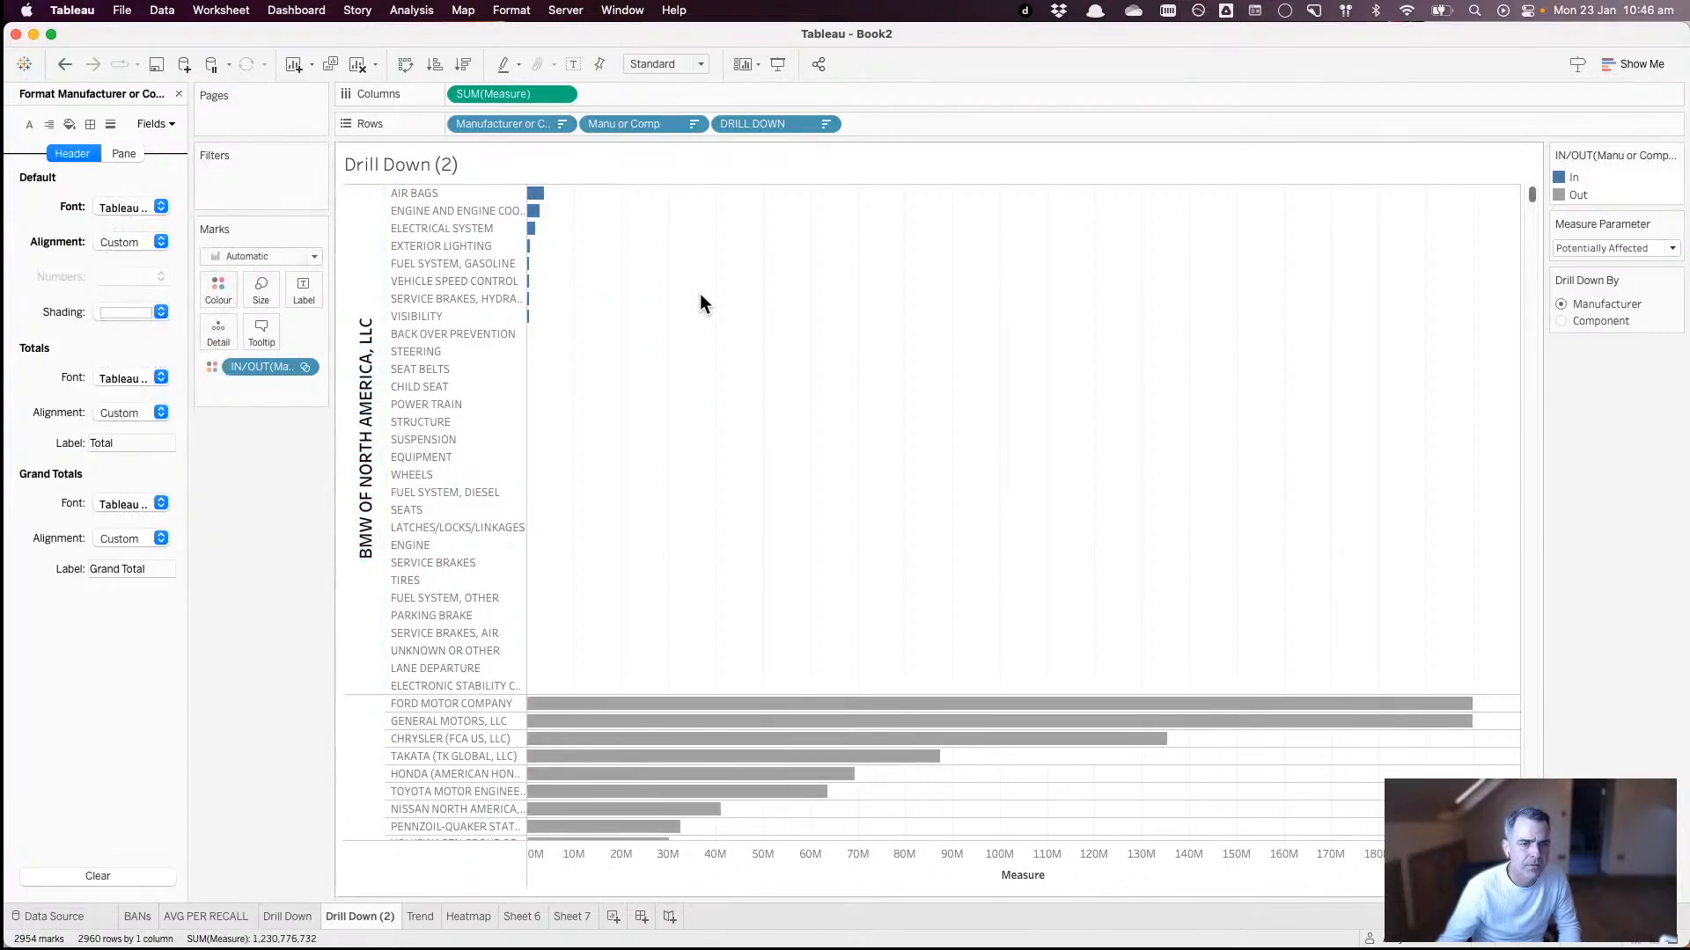
# - Open the worksheet's set action for Drill Down (2) and rename it Update Manu or Comp Set
pyautogui.click(244, 12)
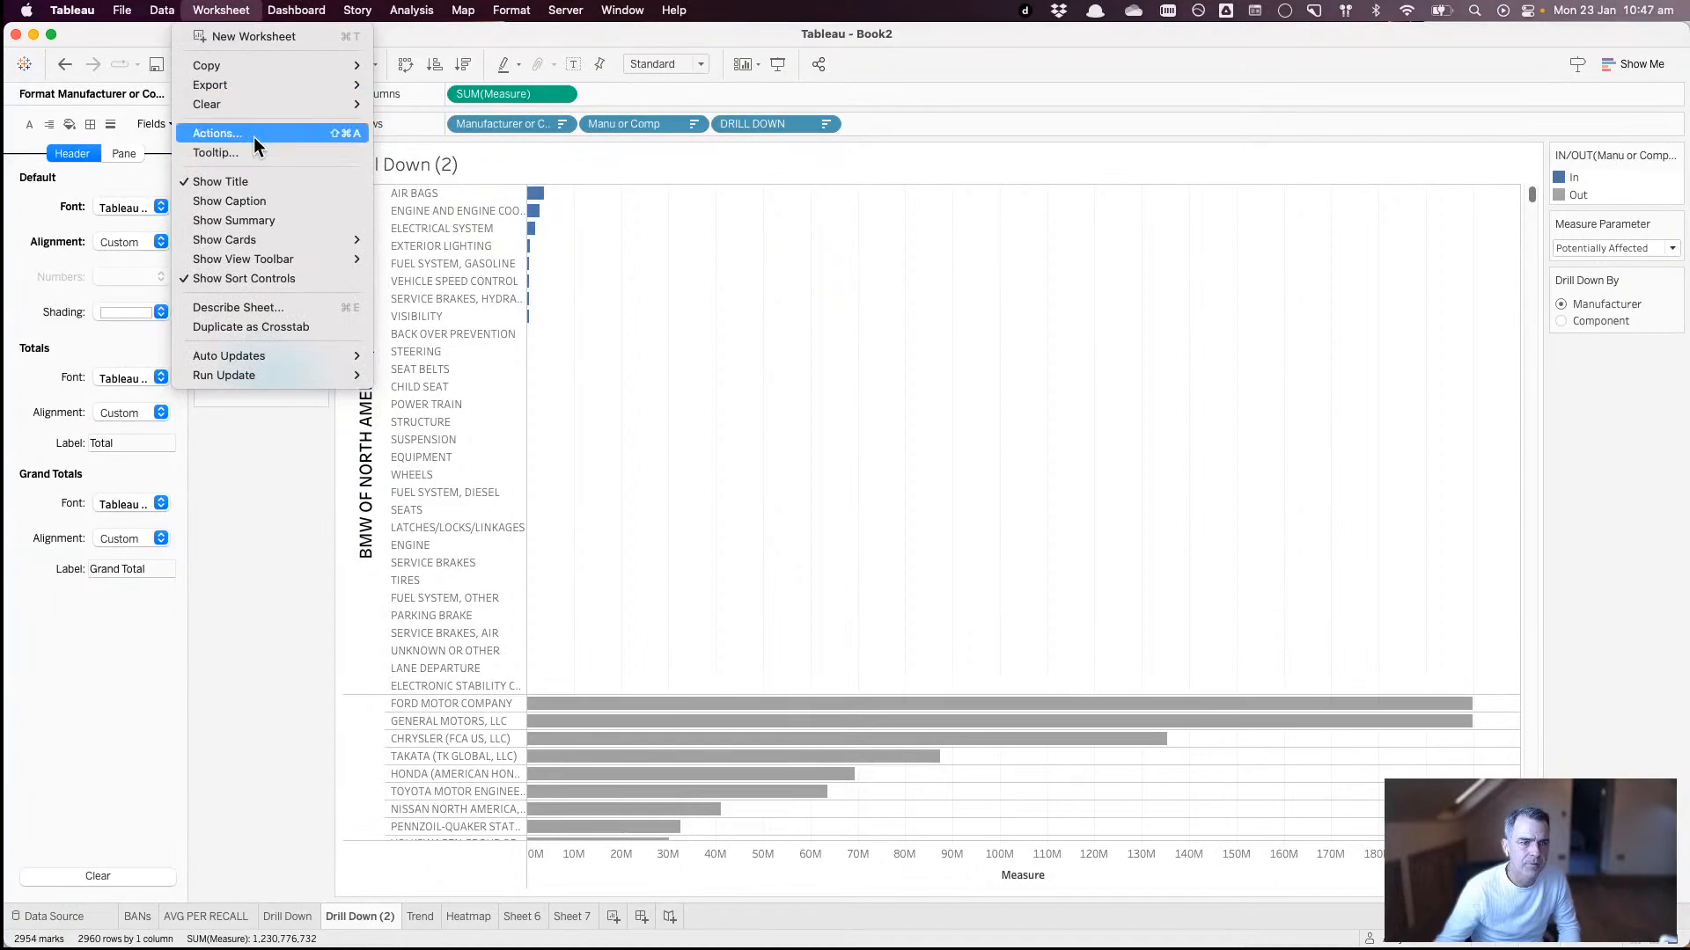
pyautogui.click(695, 507)
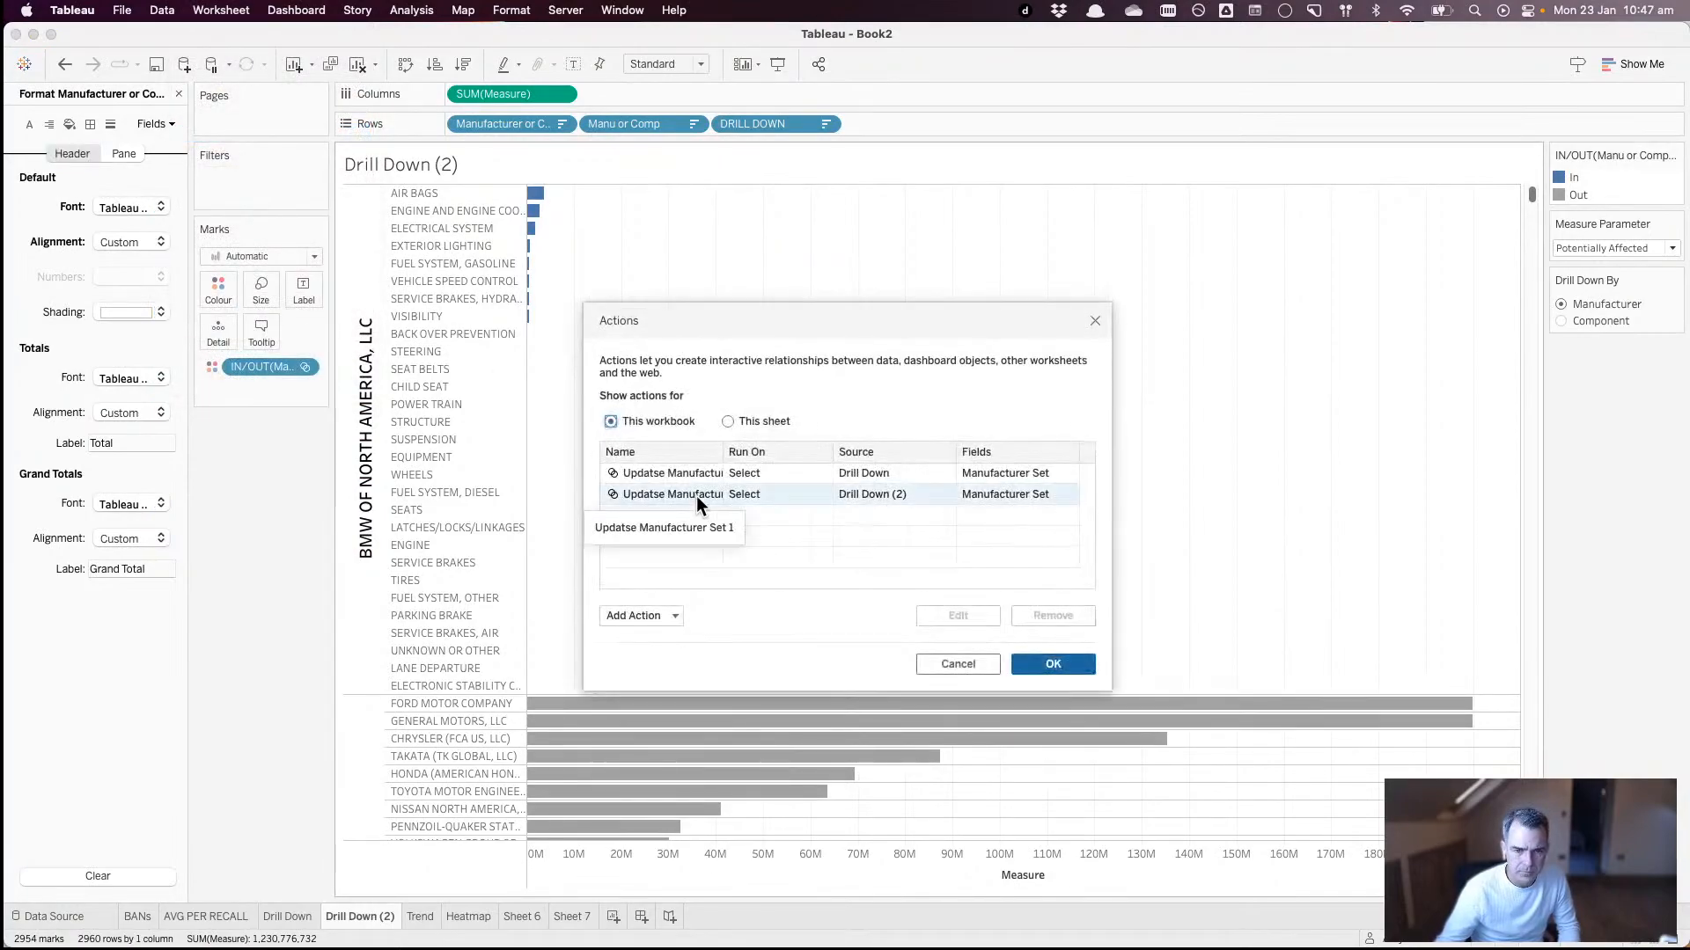
pyautogui.click(695, 494)
pyautogui.click(948, 611)
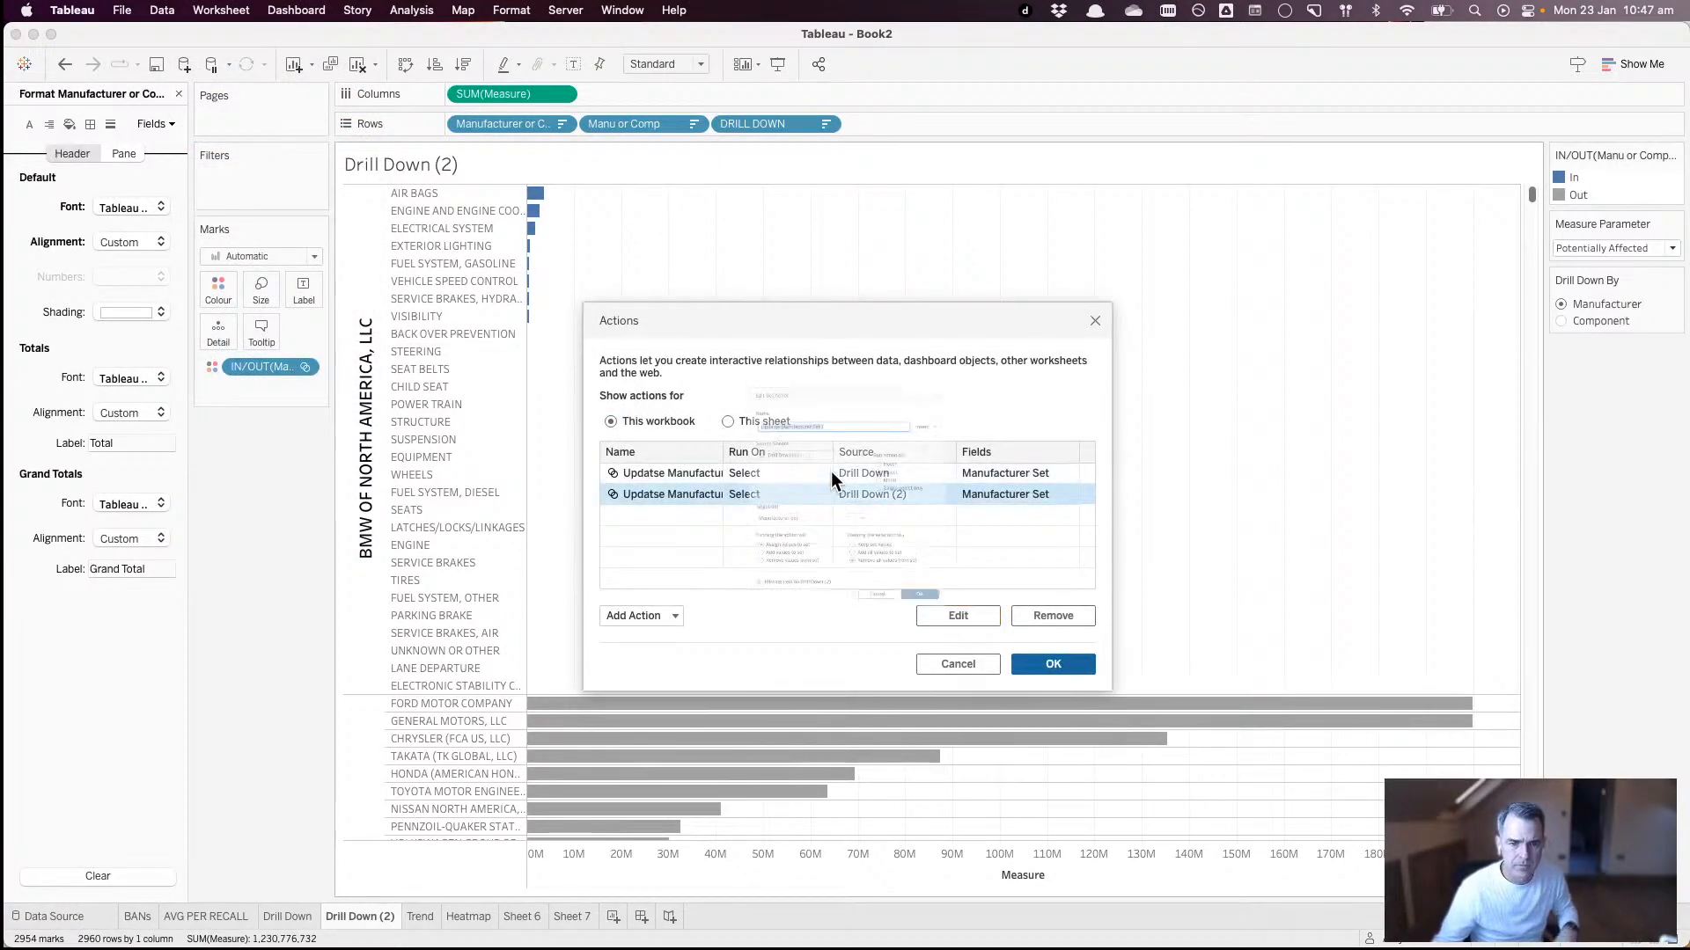
pyautogui.click(719, 348)
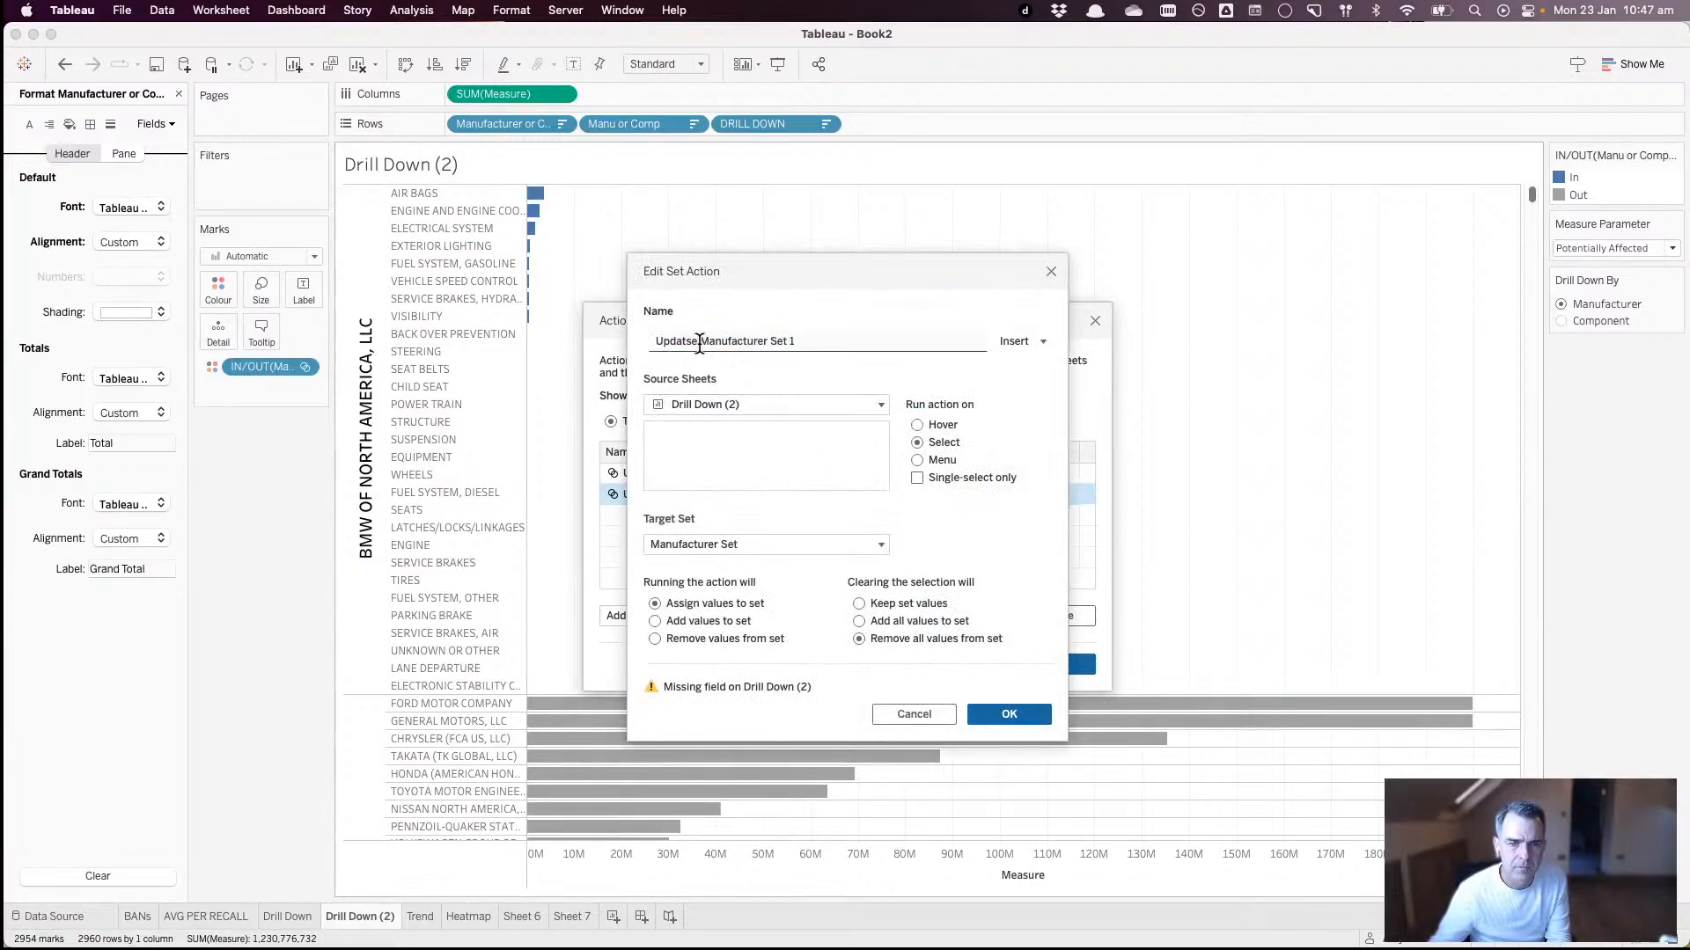
pyautogui.tripleClick(688, 341)
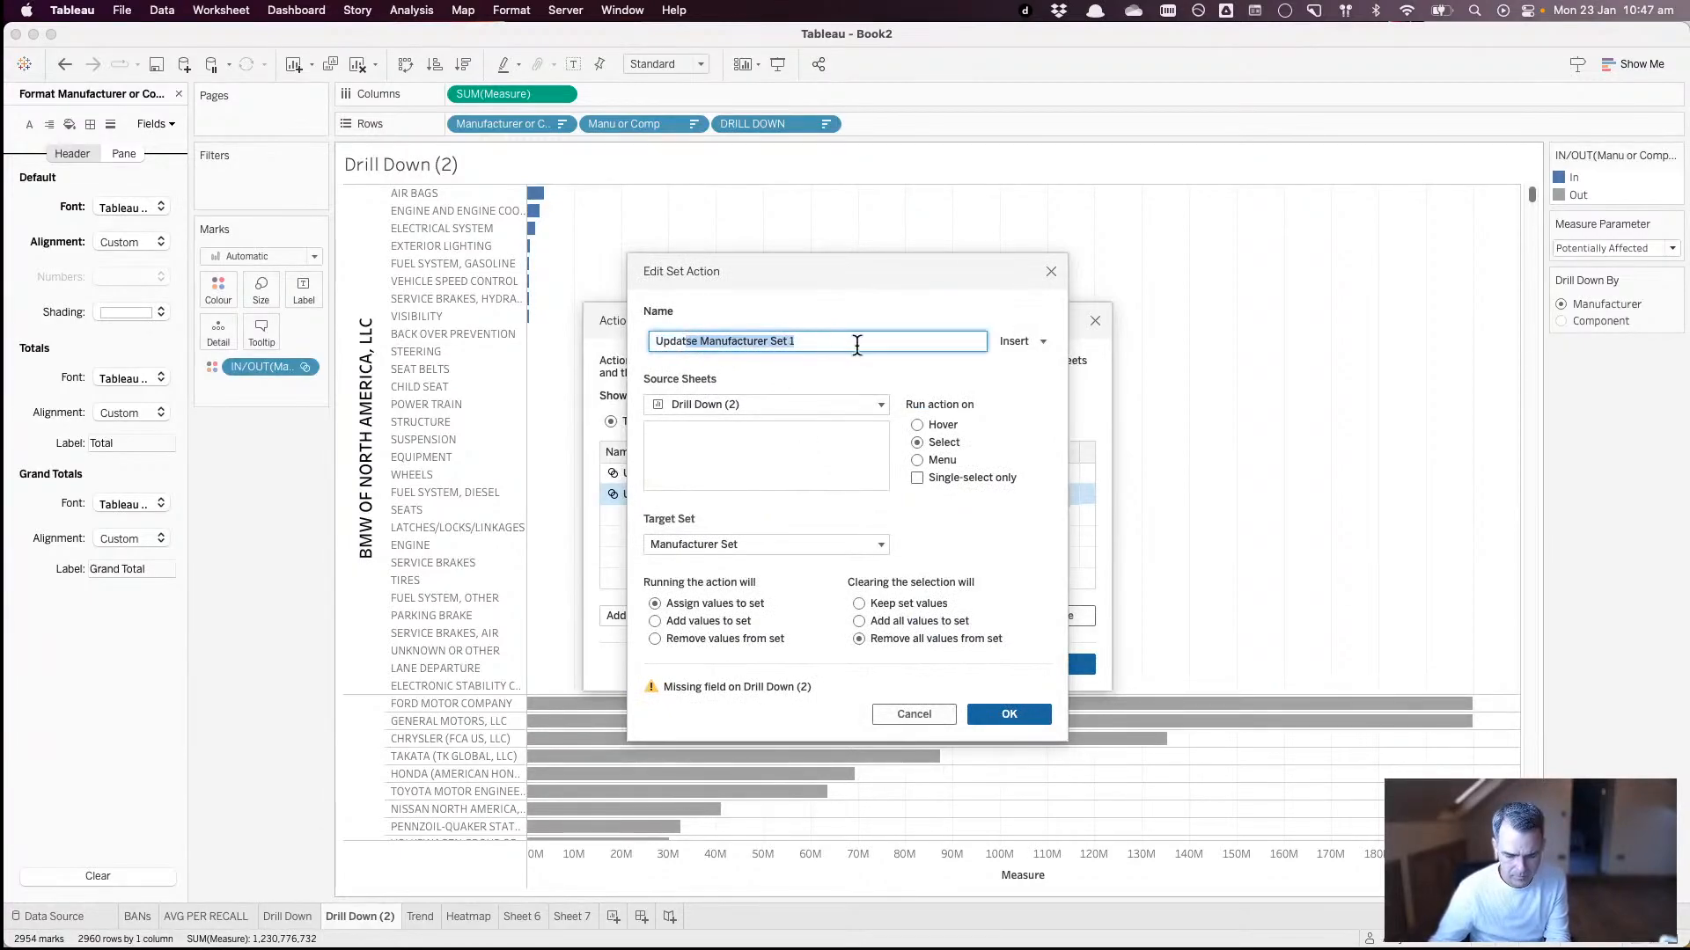
pyautogui.write('Update Manu')
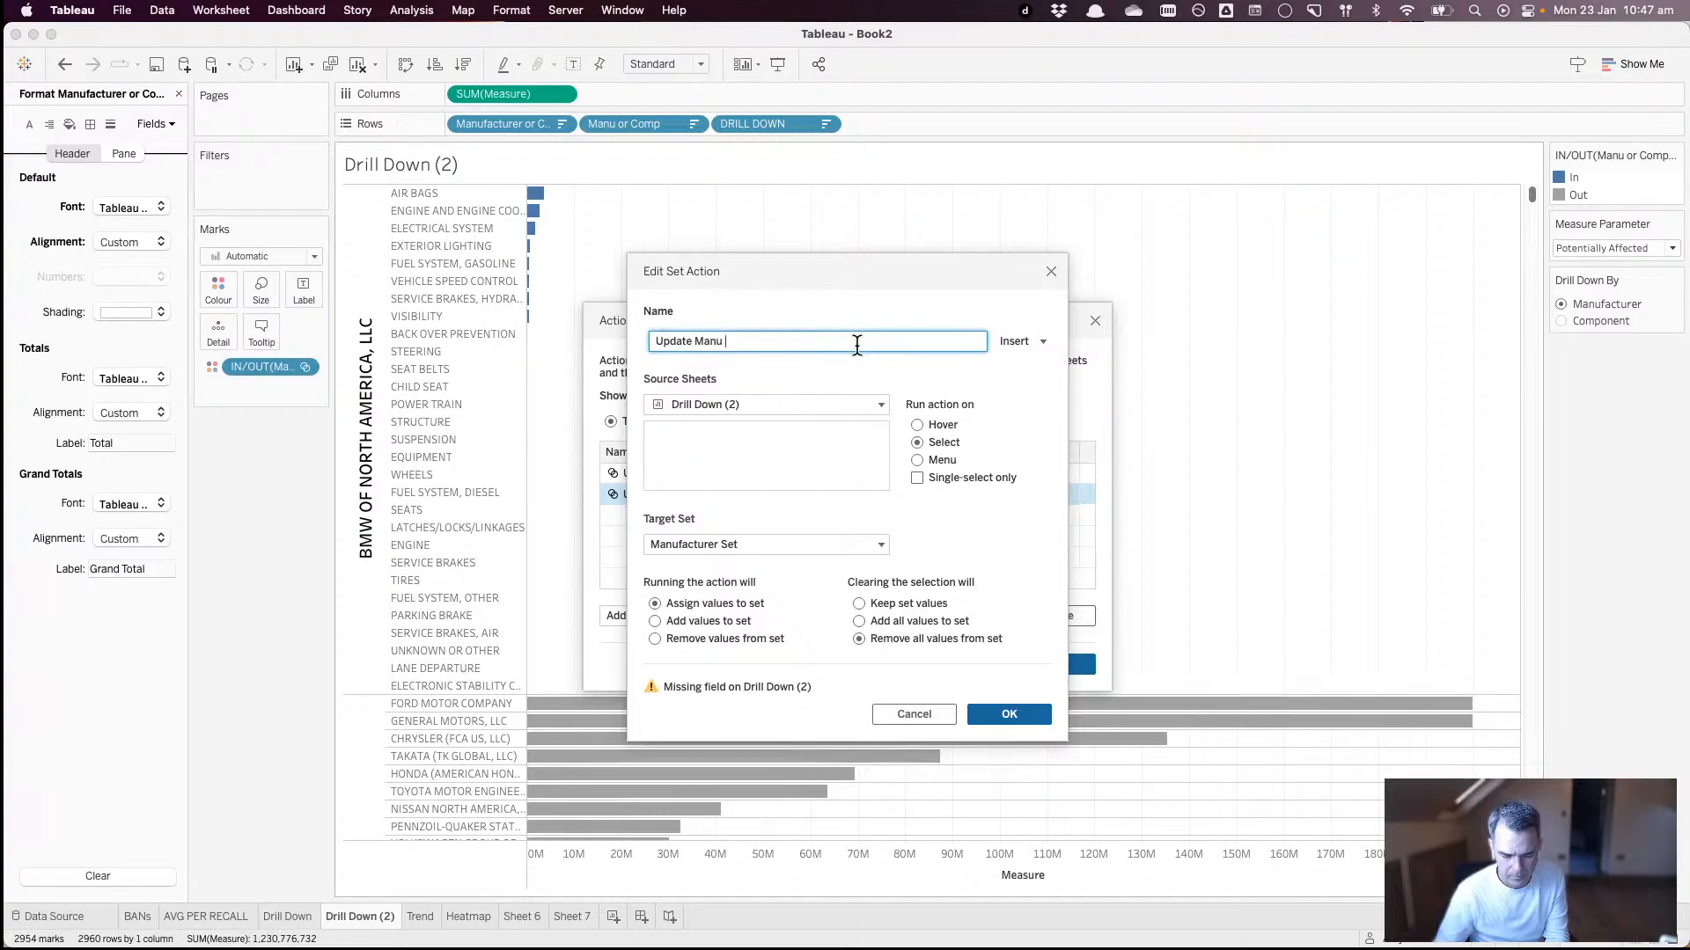
pyautogui.write(' or Comp Set')
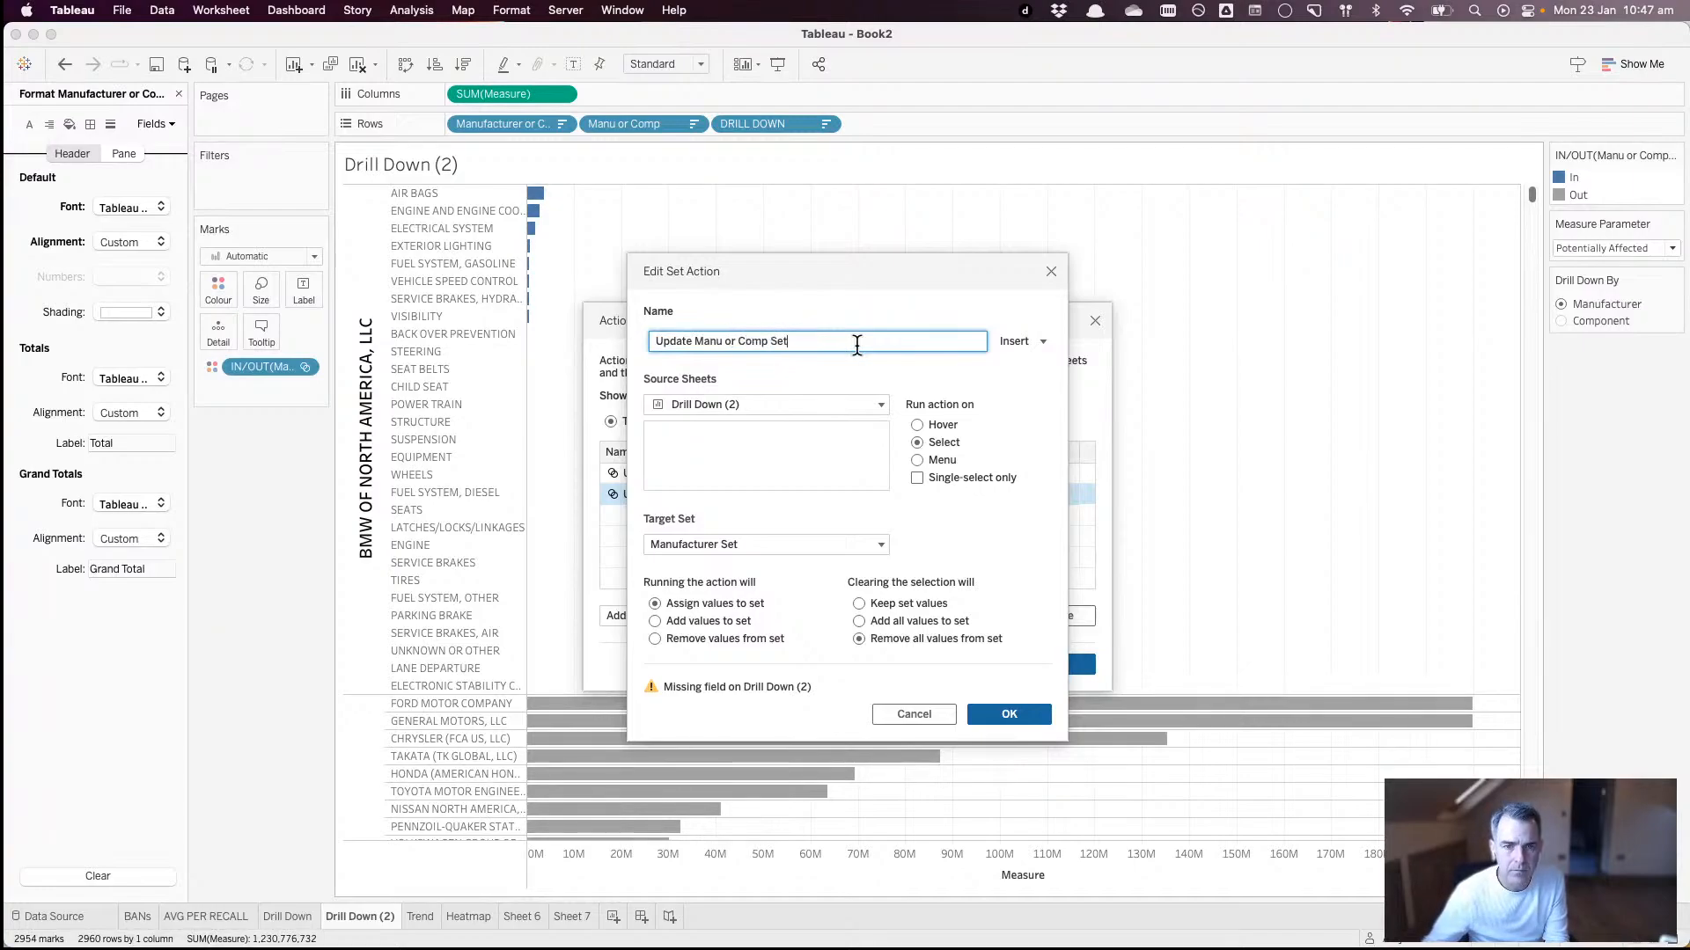
# - Make the set action single-select only, target the Manu or Comp Set, and save the action changes
pyautogui.click(932, 477)
pyautogui.click(705, 546)
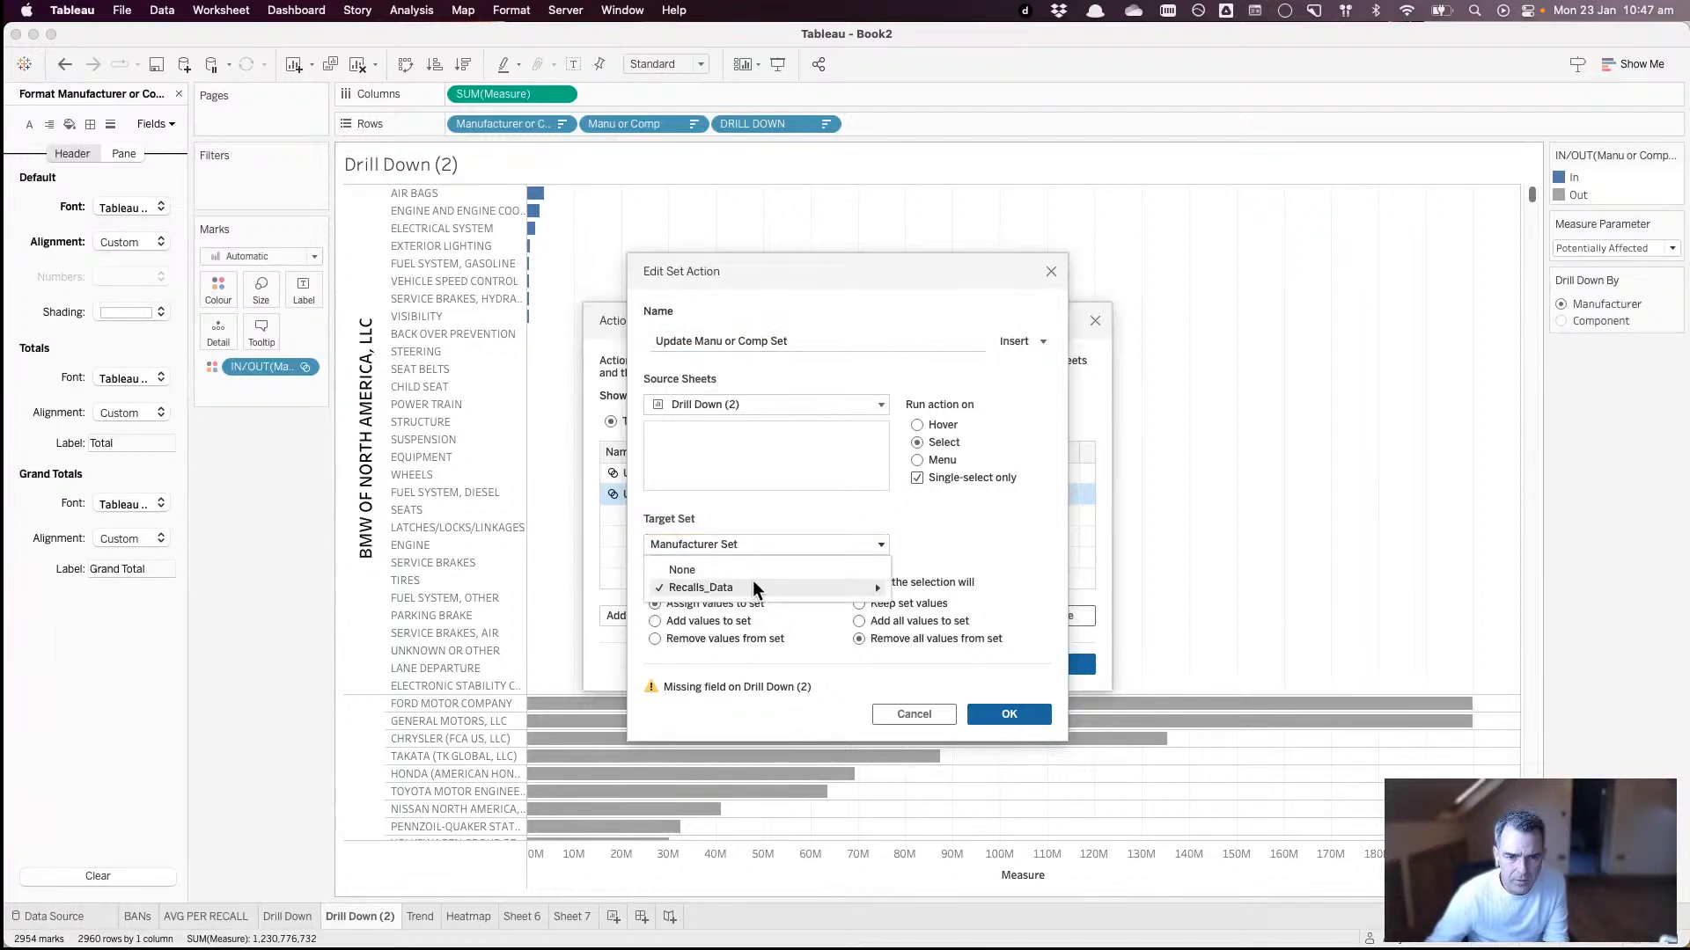
pyautogui.moveTo(799, 589)
pyautogui.click(953, 588)
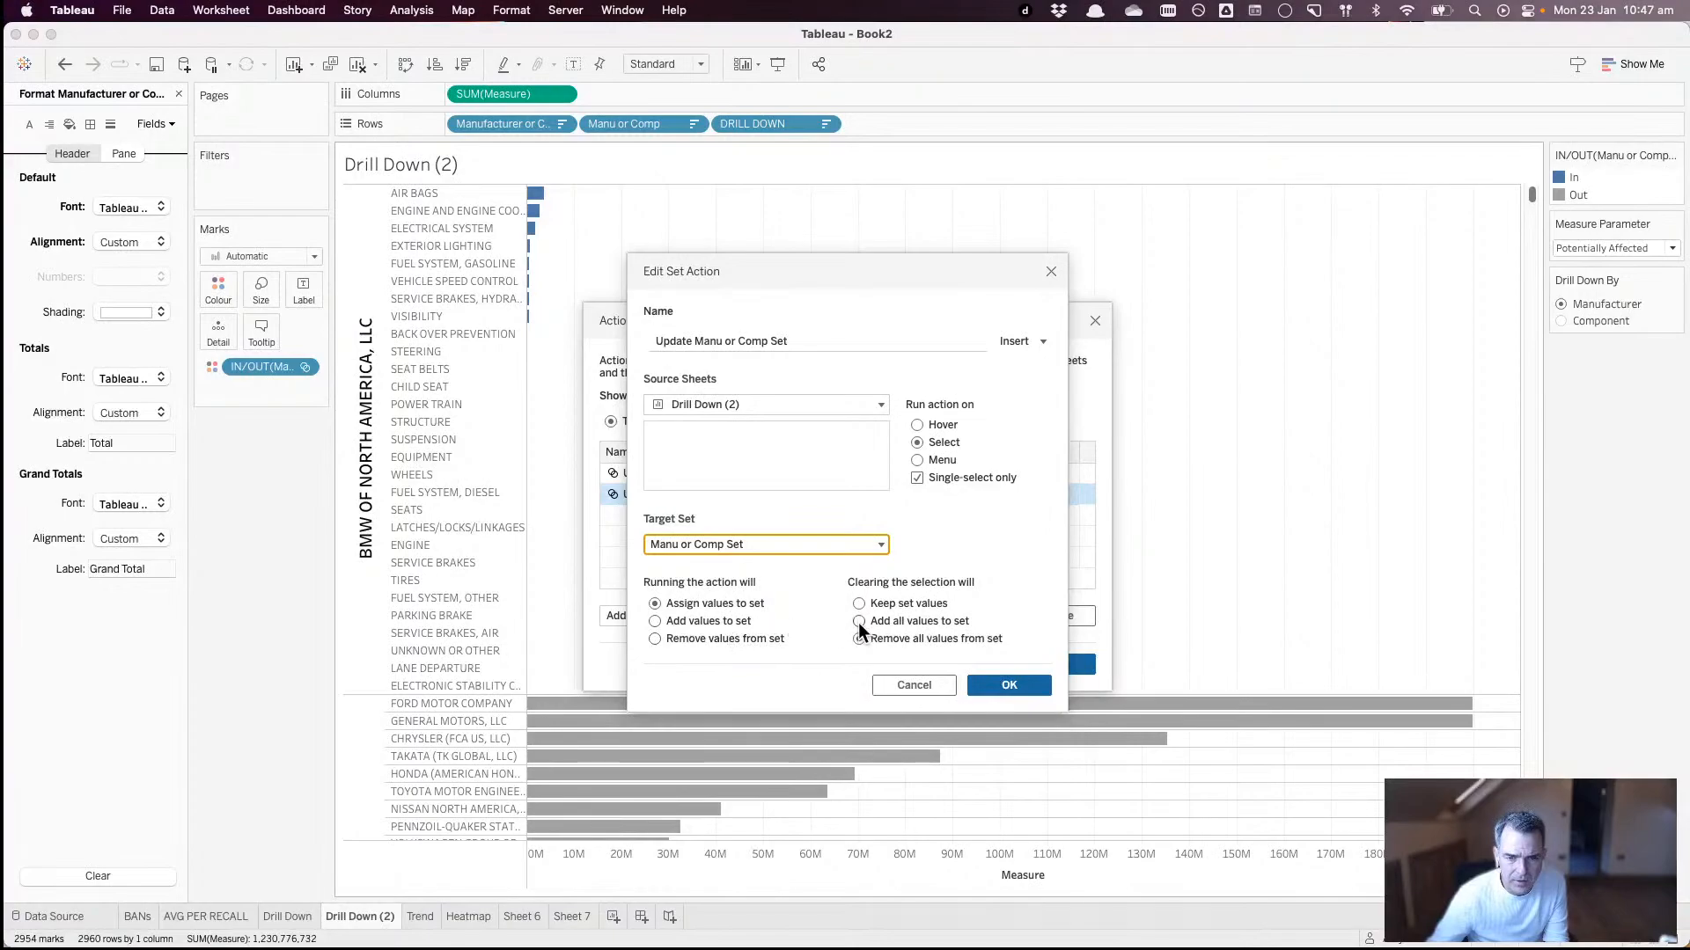
pyautogui.click(985, 680)
pyautogui.click(1033, 660)
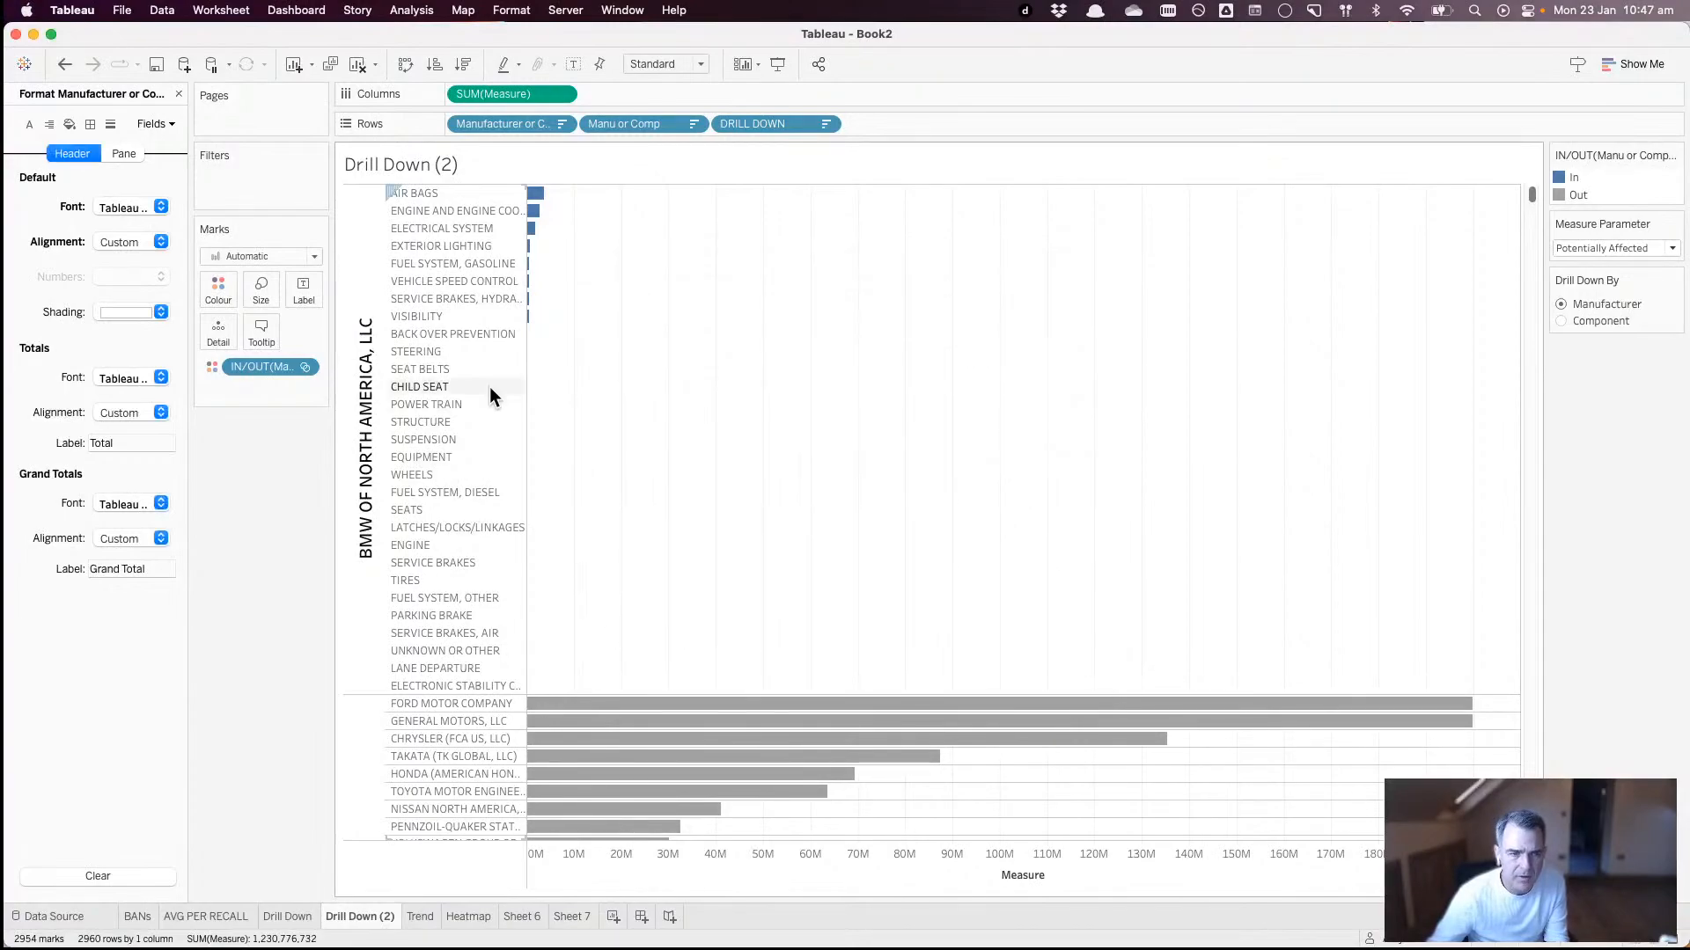
# - Test the set action by collapsing BMW, drilling into Honda and back out, and set Drill Down By to Component
pyautogui.click(437, 334)
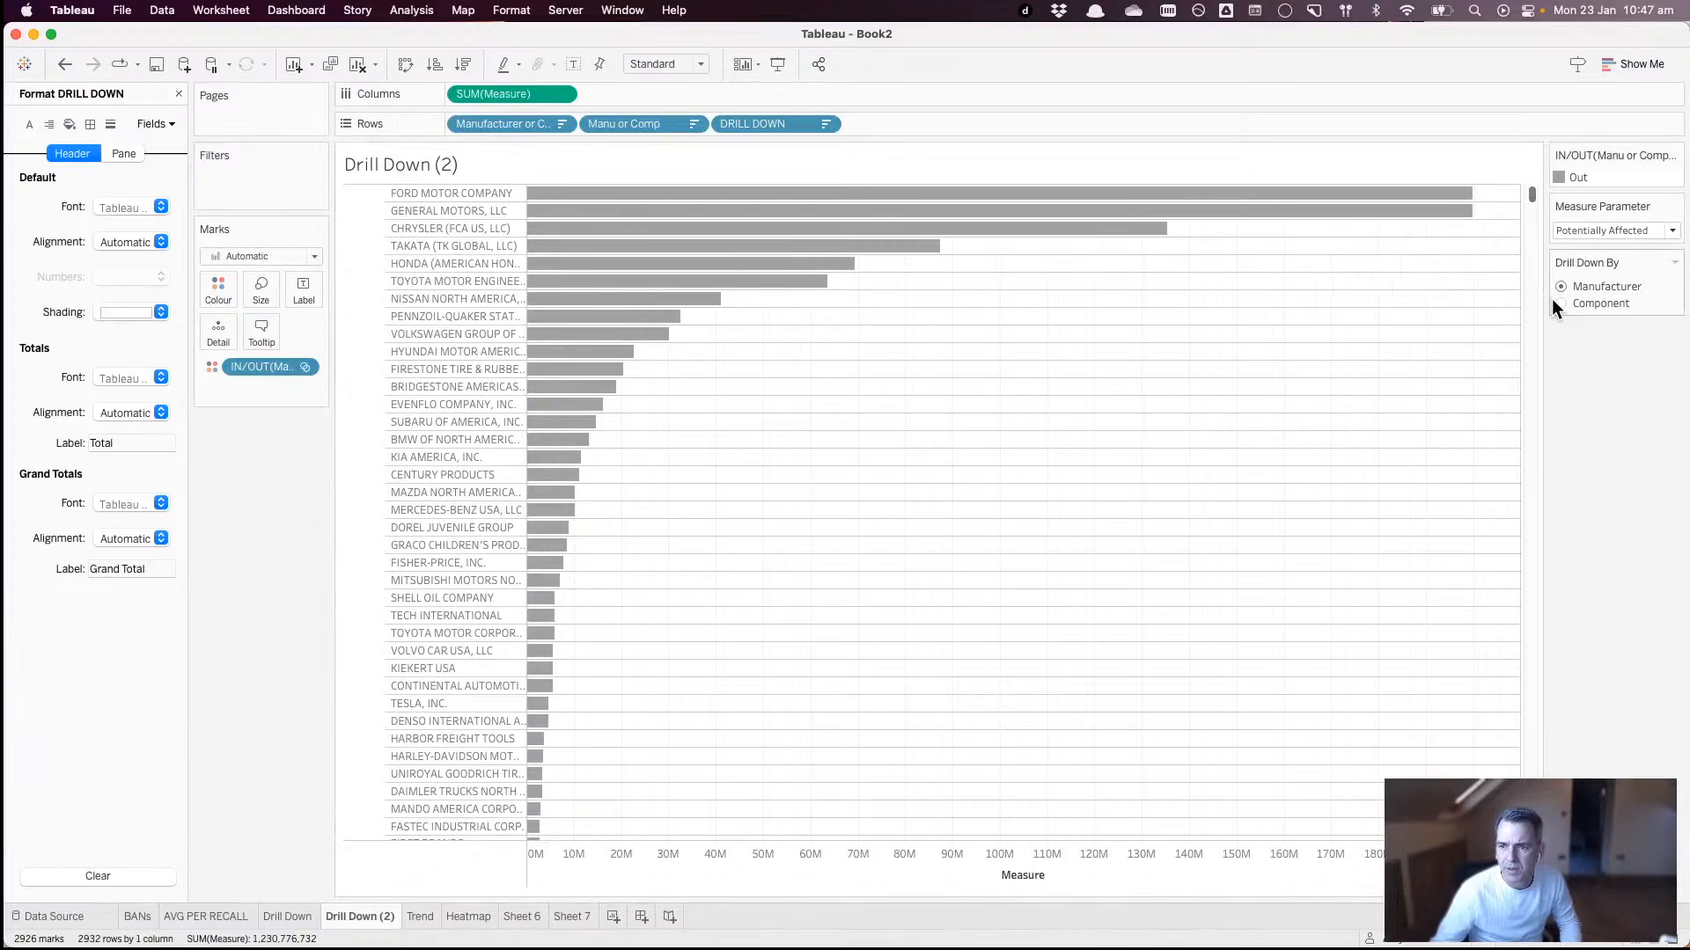
pyautogui.click(572, 265)
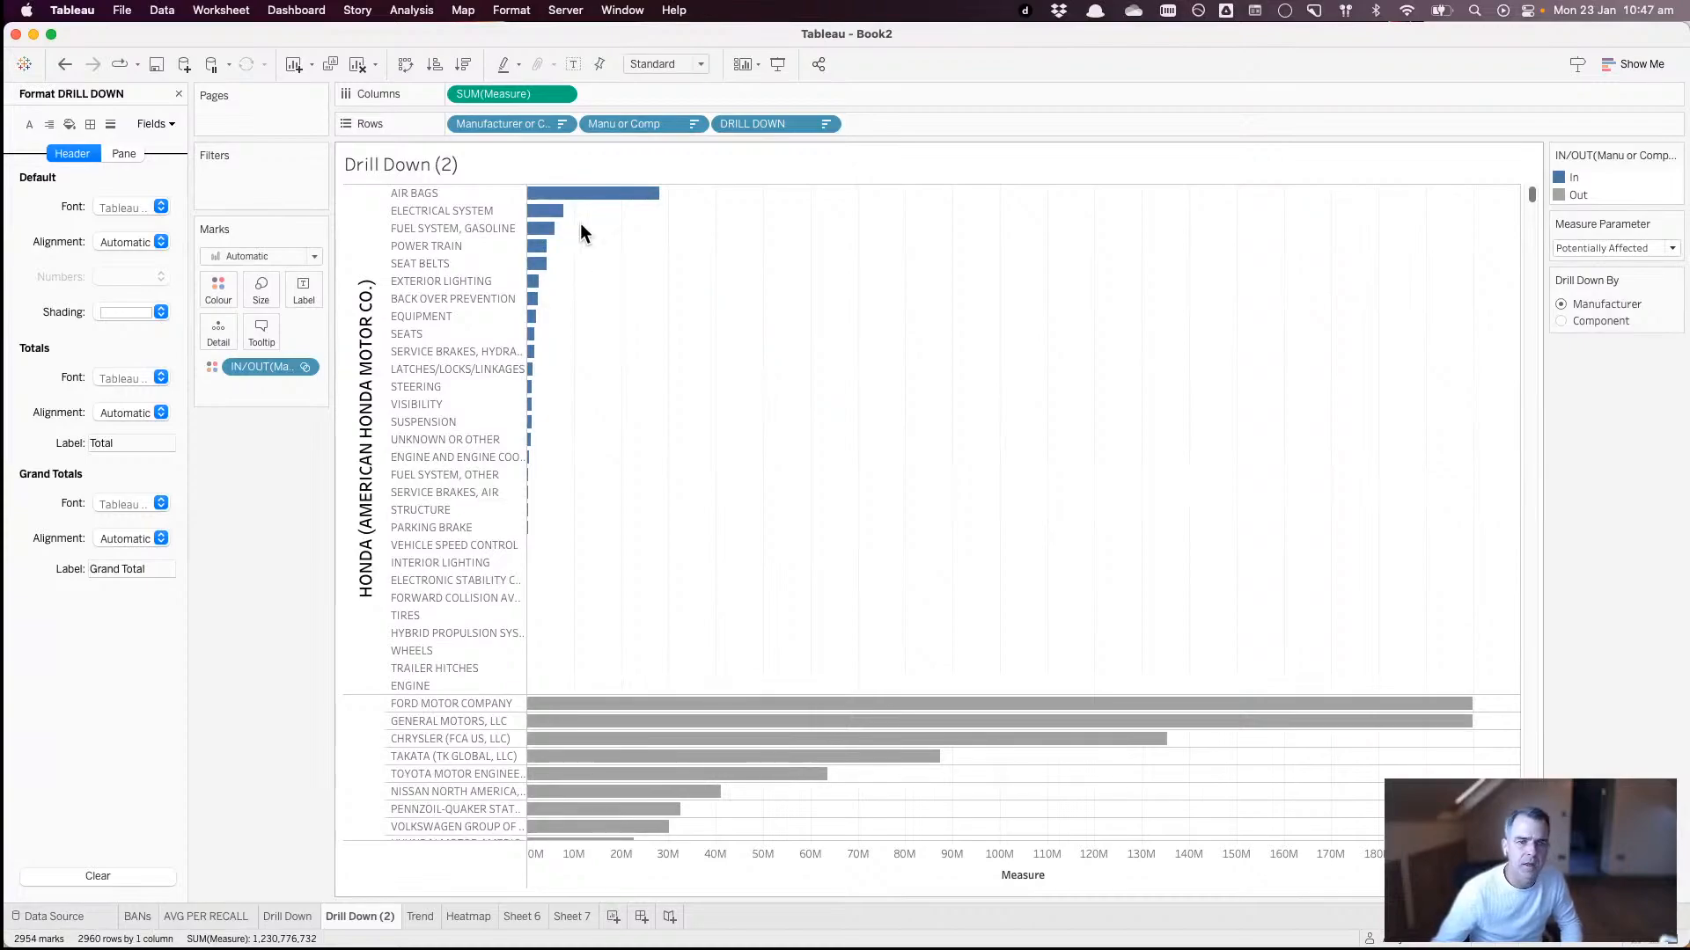
pyautogui.click(585, 195)
pyautogui.click(585, 195)
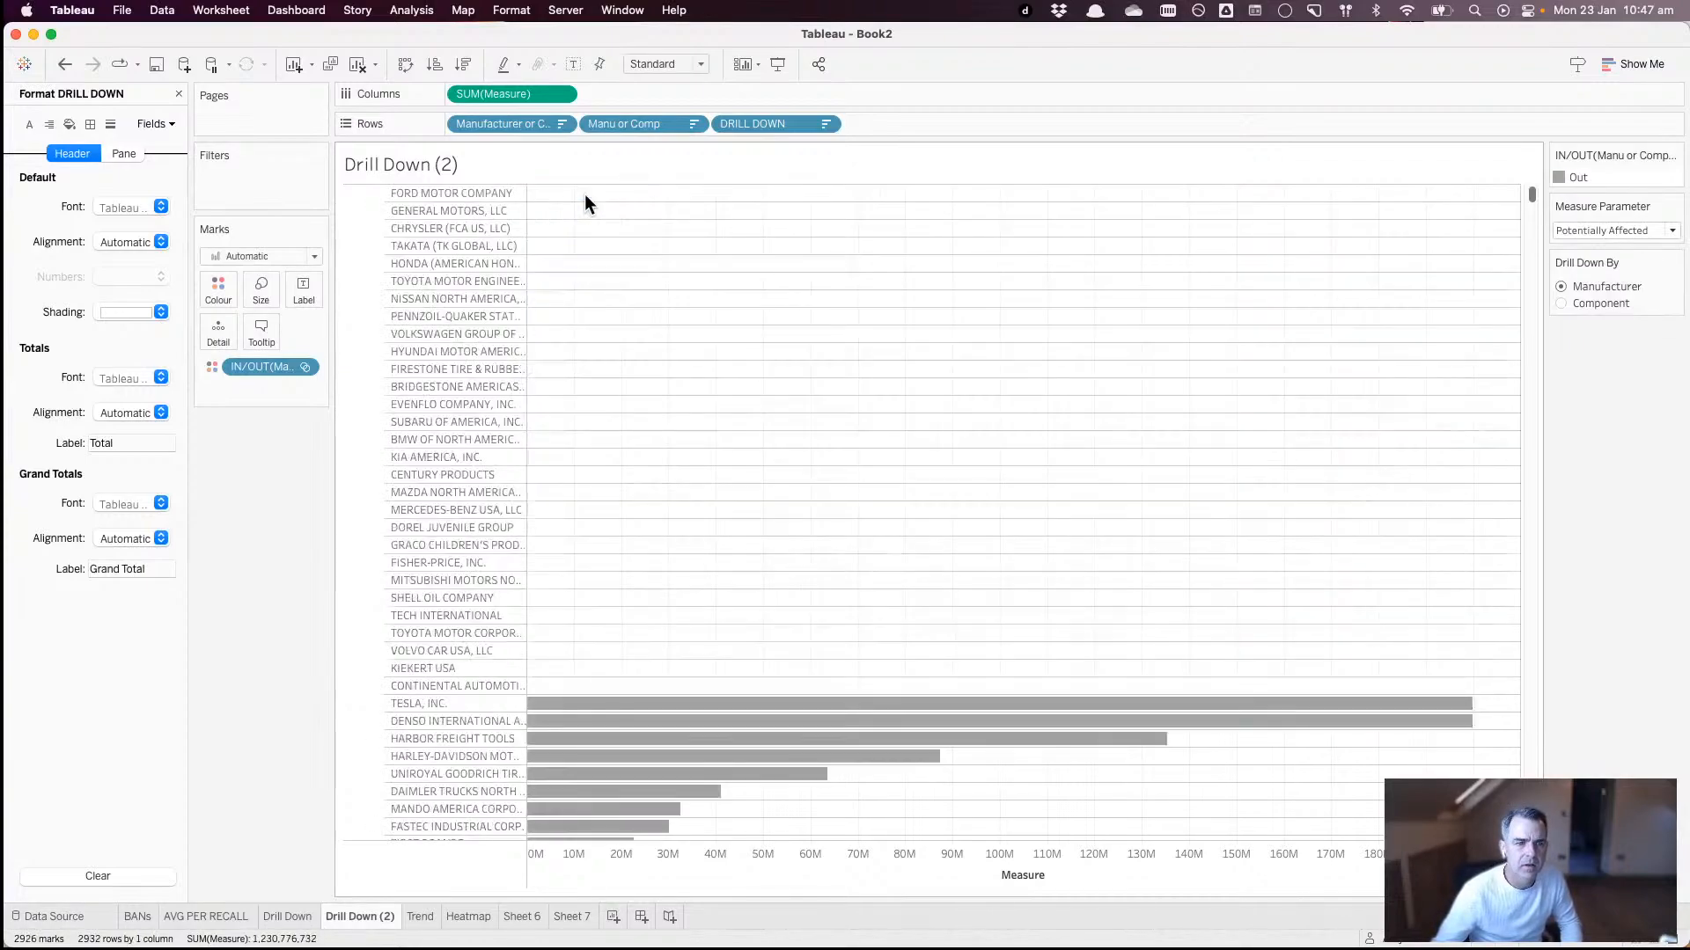
pyautogui.click(1560, 304)
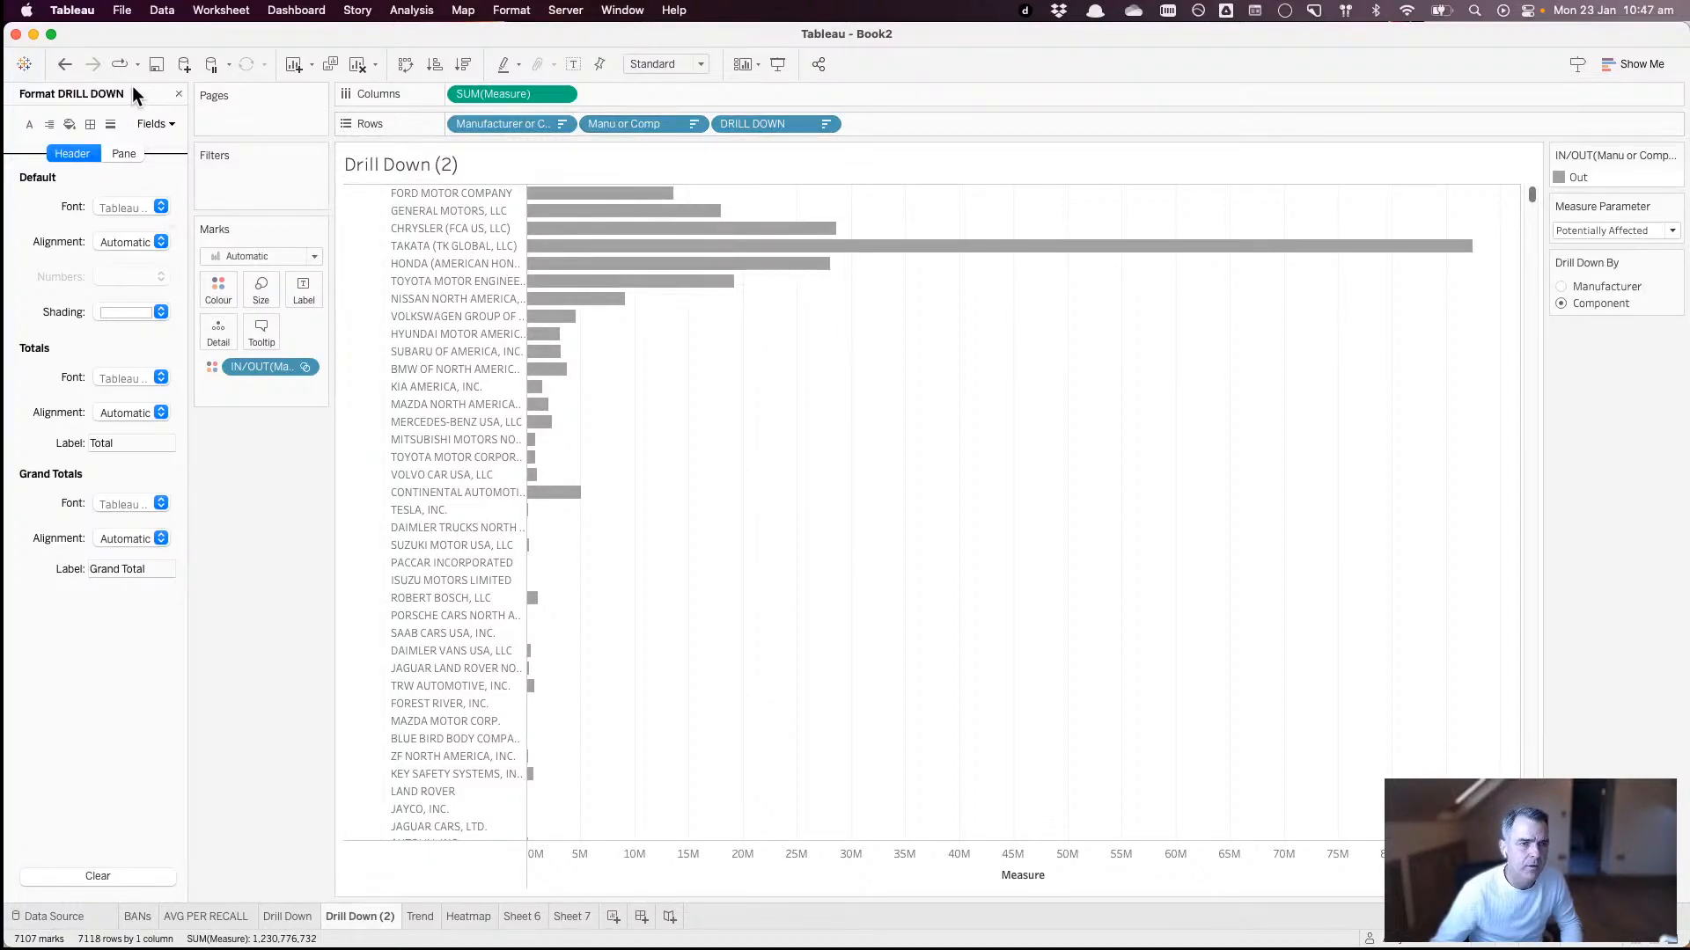
# - Review the Manu or Comp calculation's formula and the options of the DRILL DOWN field on Rows
pyautogui.click(179, 94)
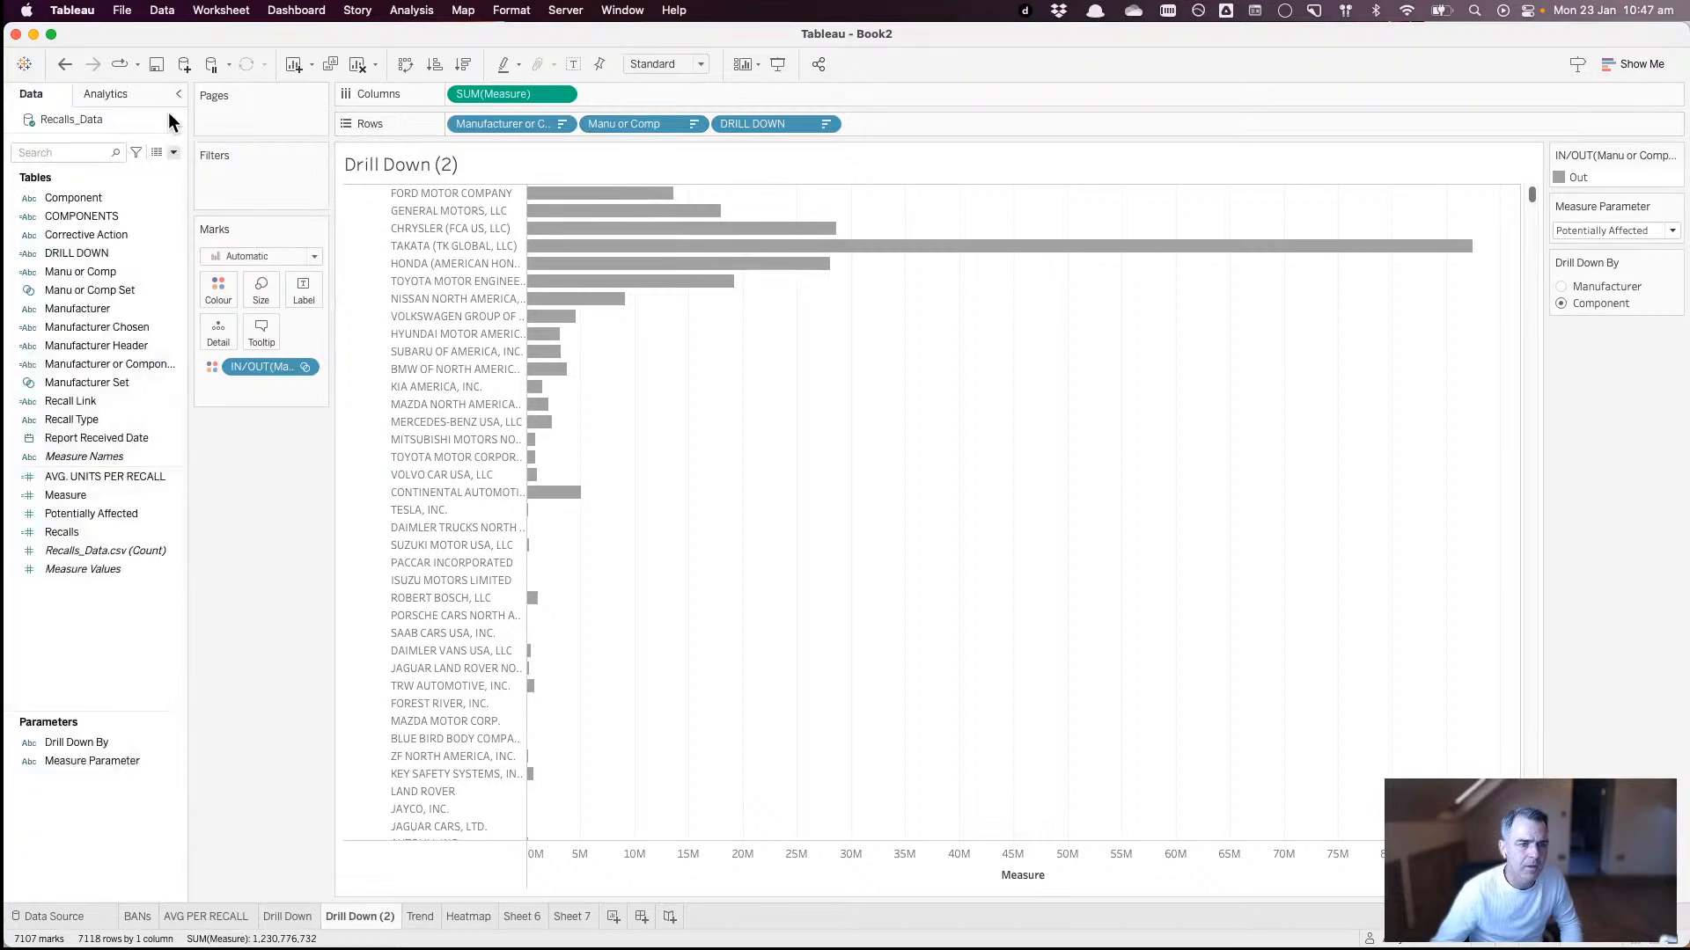
pyautogui.rightClick(74, 271)
pyautogui.click(118, 366)
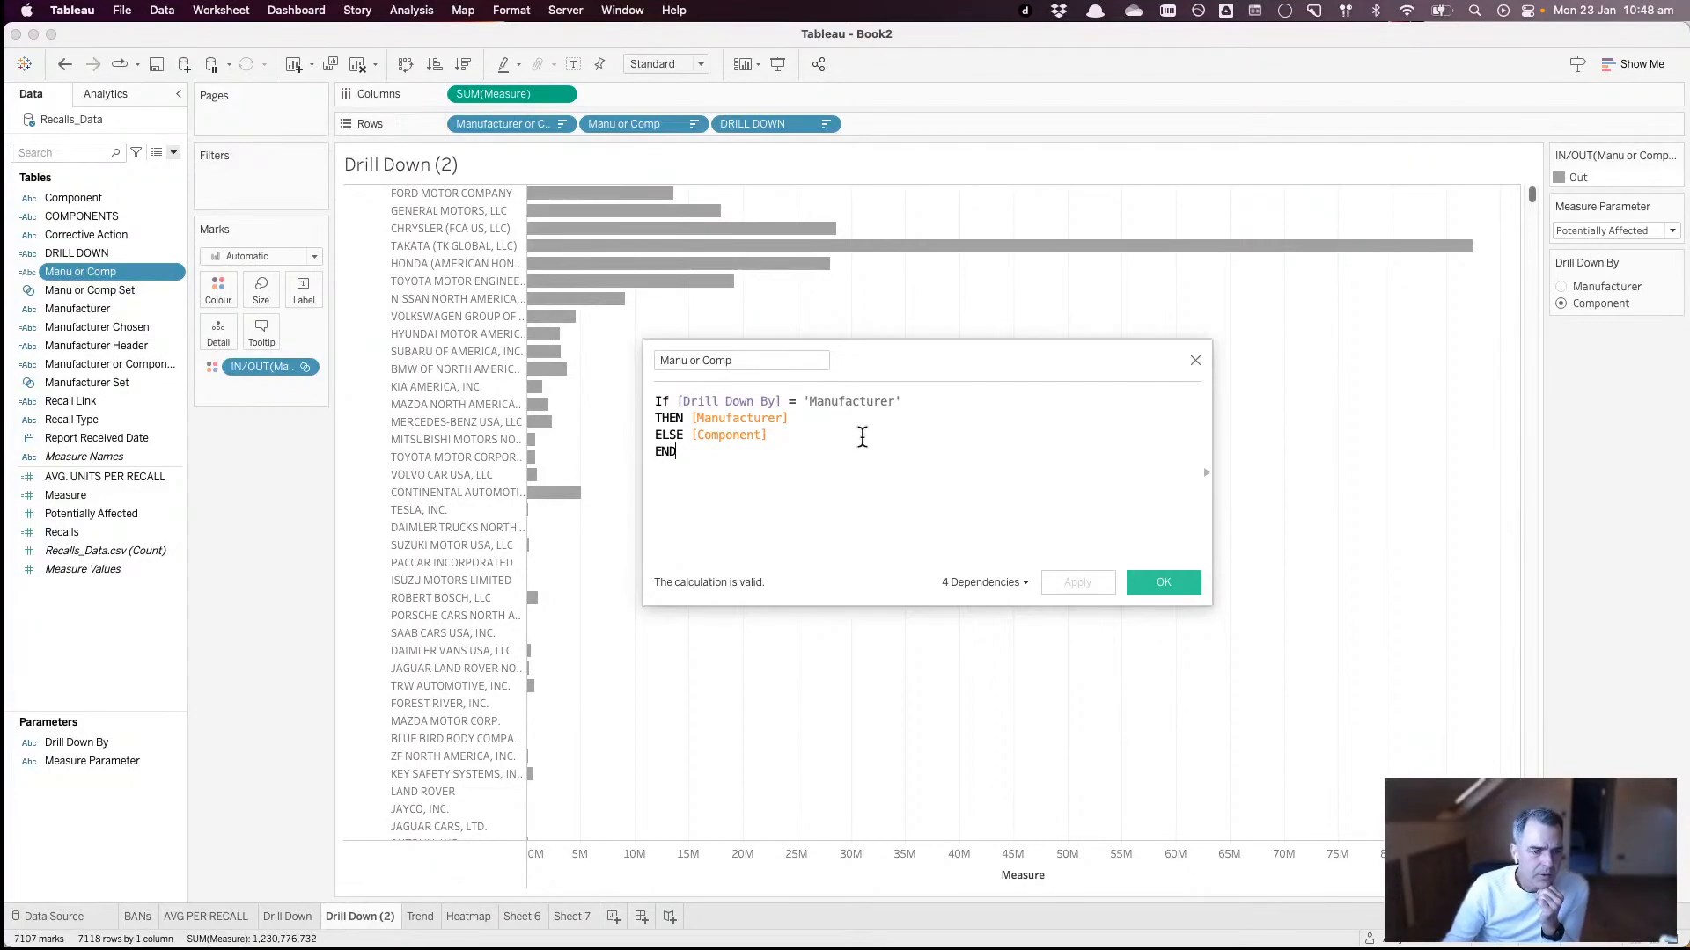
pyautogui.click(1155, 577)
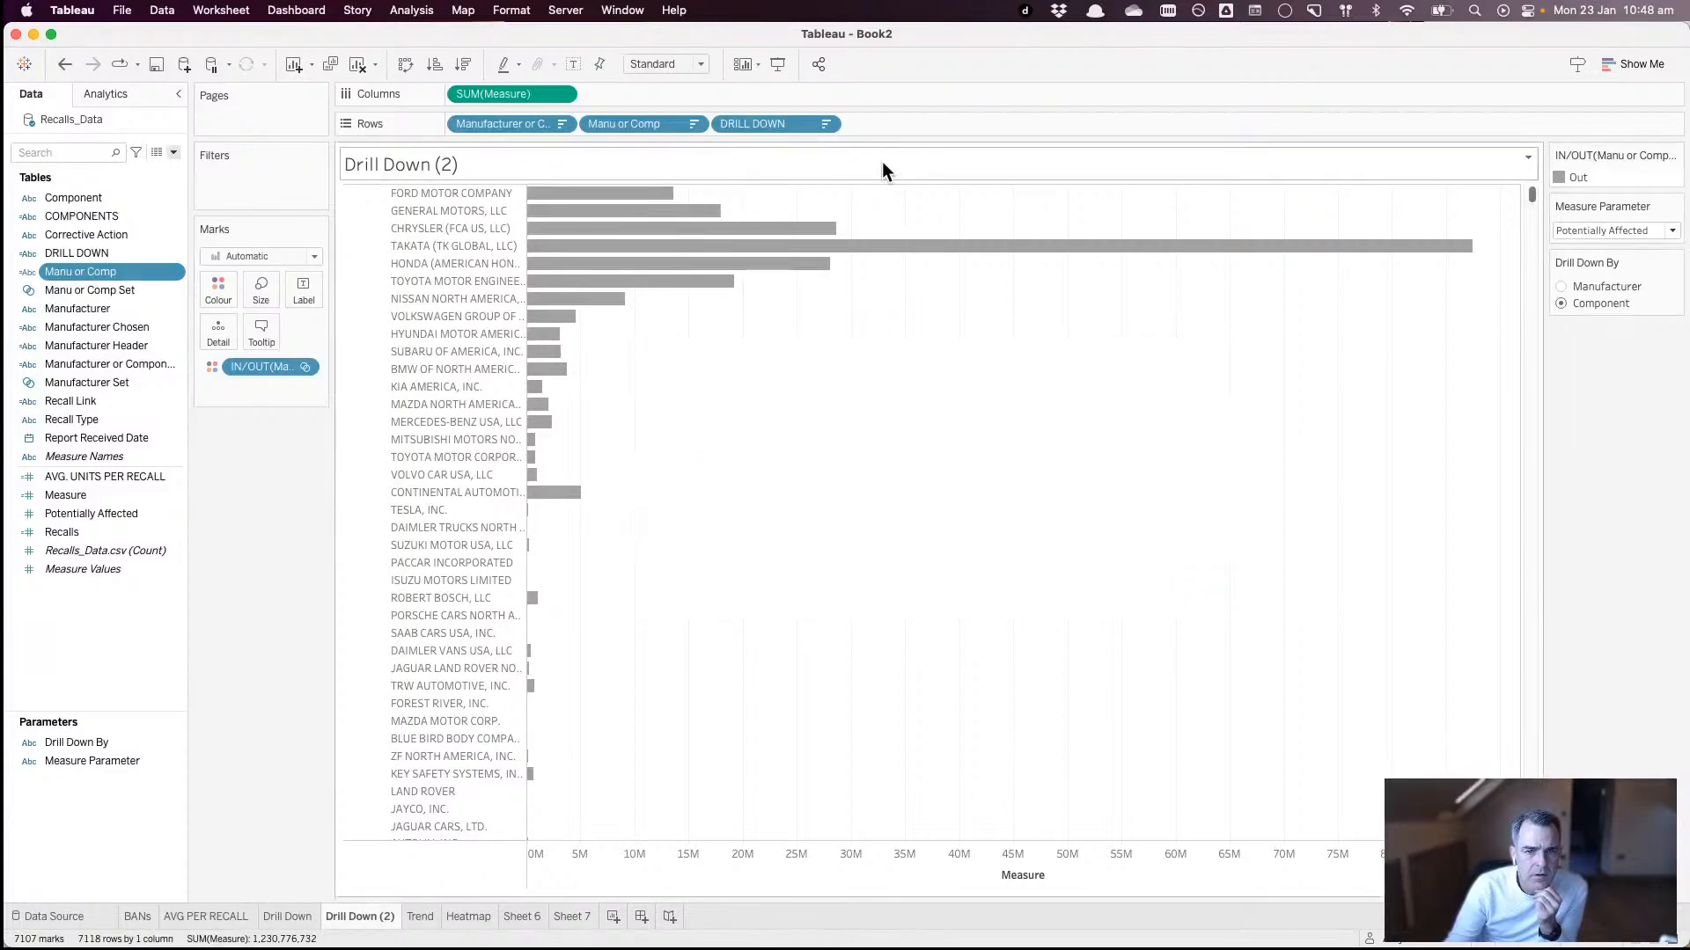
pyautogui.click(827, 126)
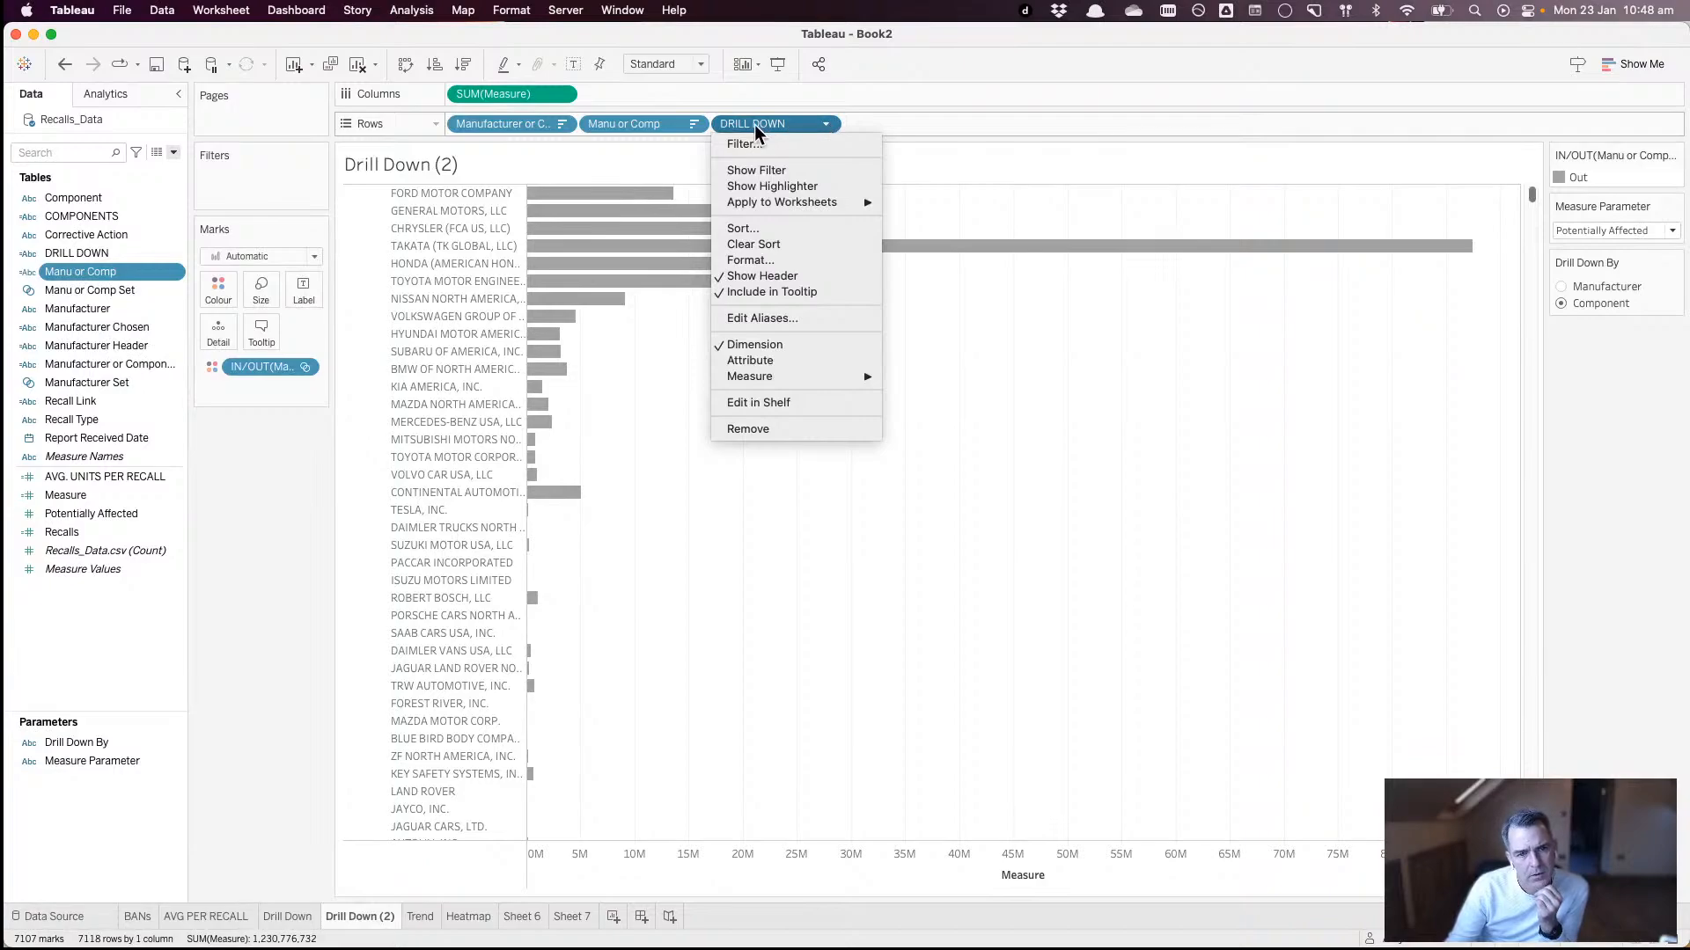
pyautogui.click(725, 30)
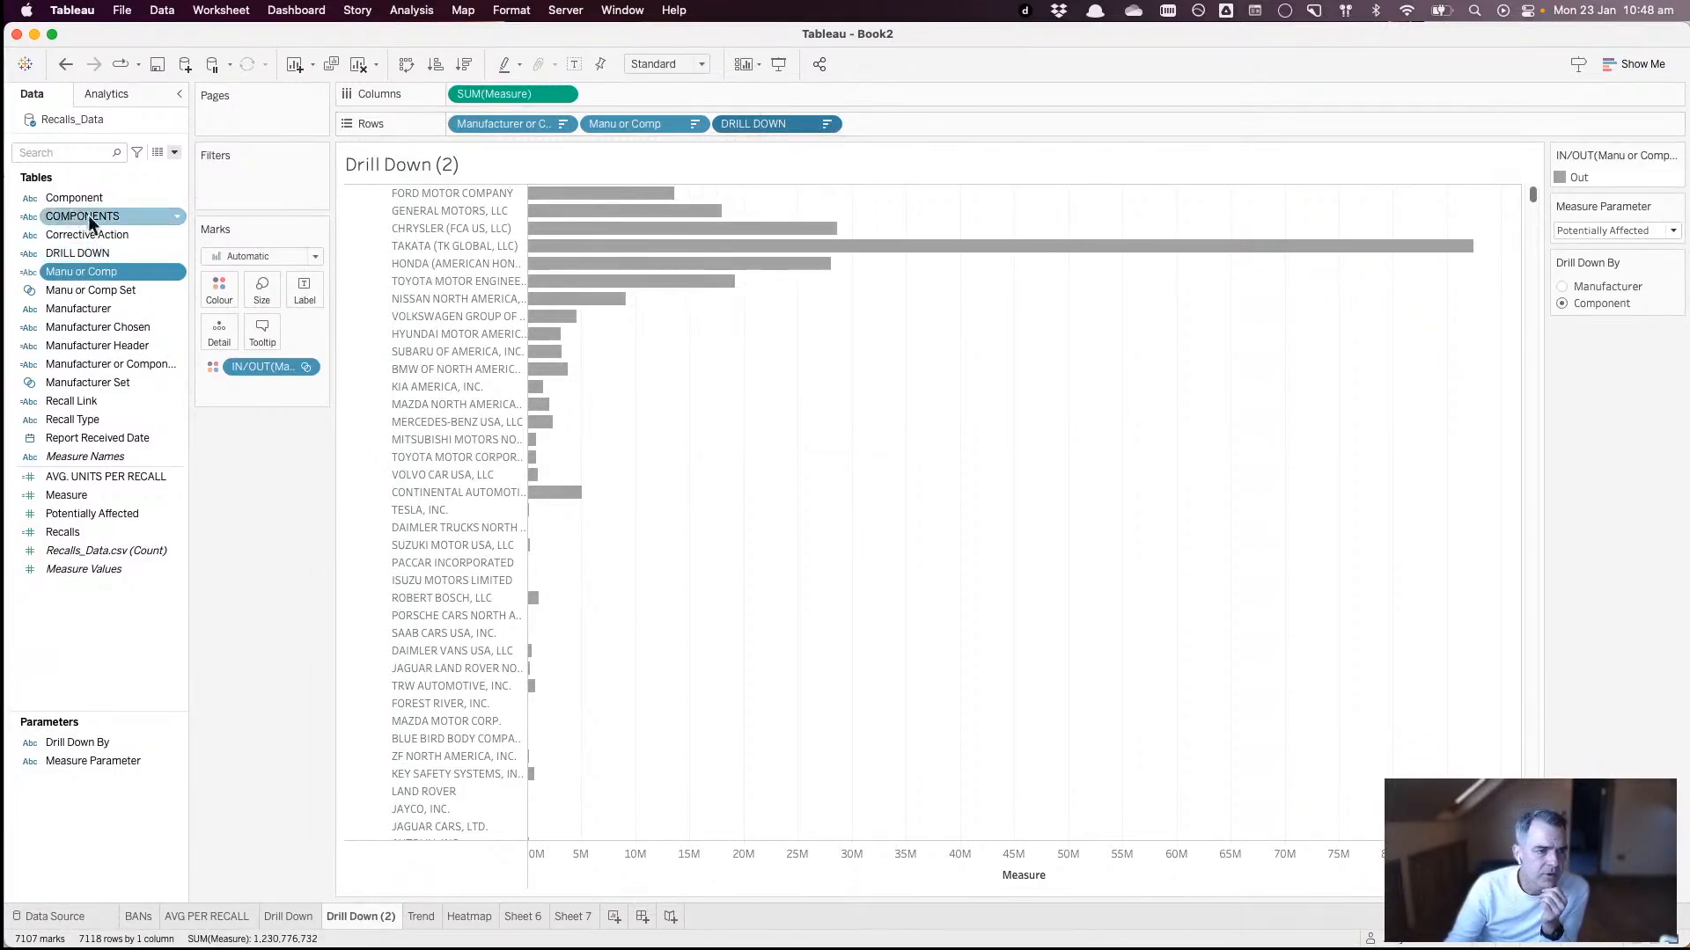
# - Edit the DRILL DOWN calculation, inserting the line IF [Drill Down By] = 'Manufacturer' THEN between UPPER( and the existing IF
pyautogui.rightClick(65, 251)
pyautogui.click(106, 345)
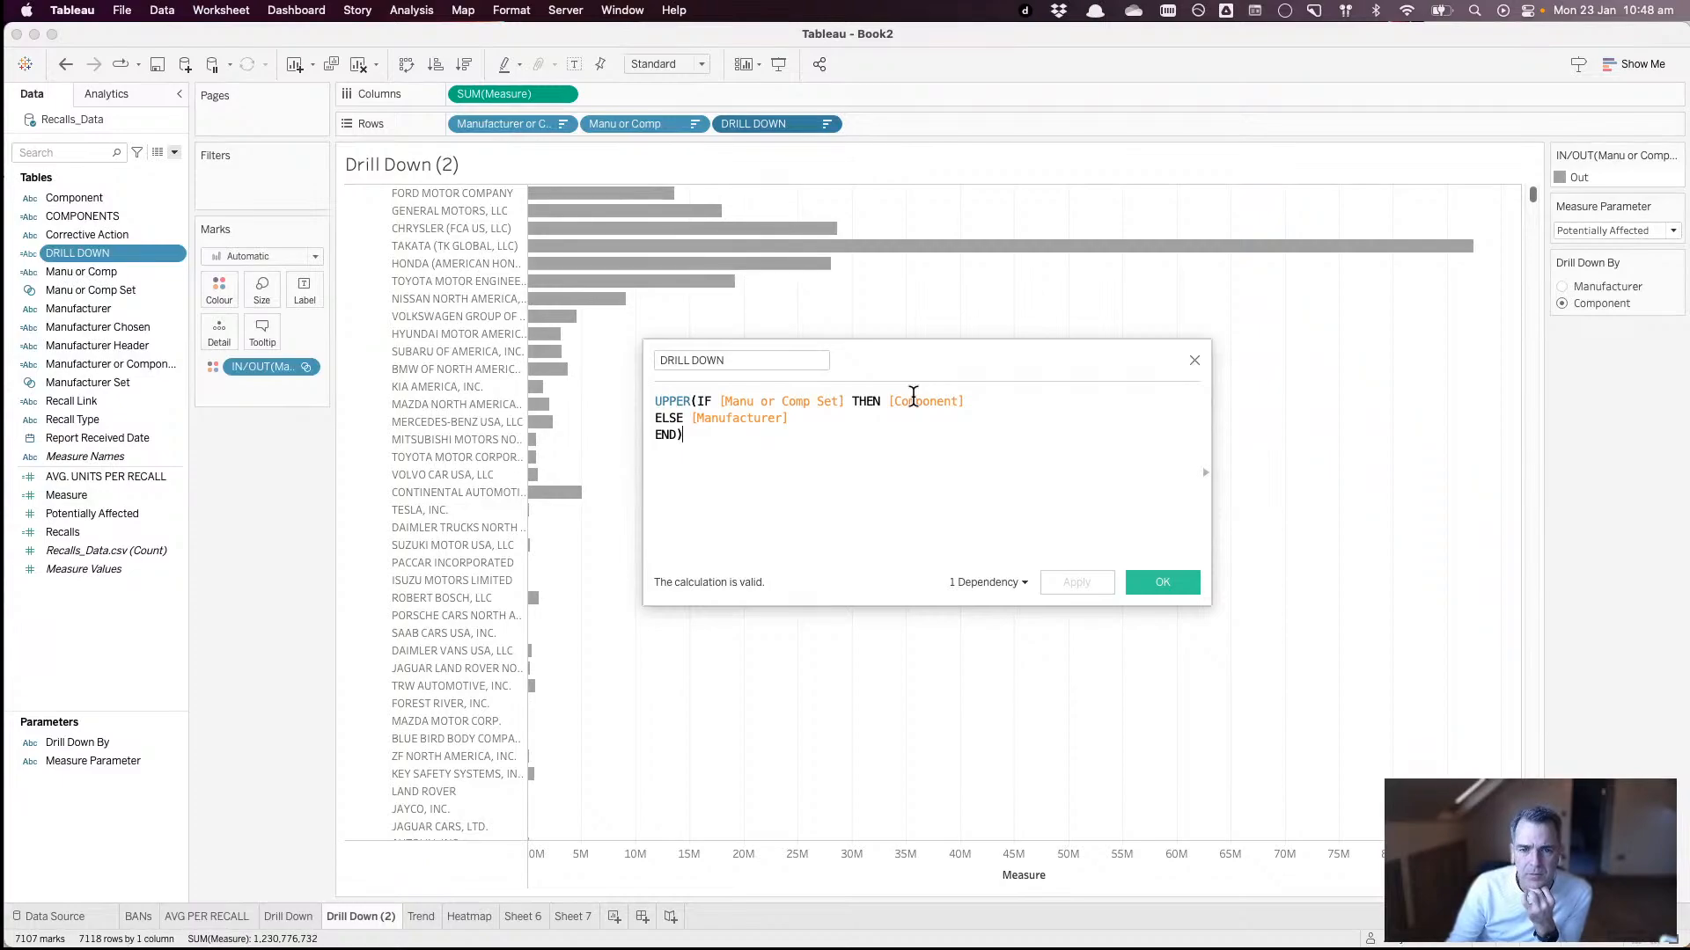
pyautogui.click(694, 401)
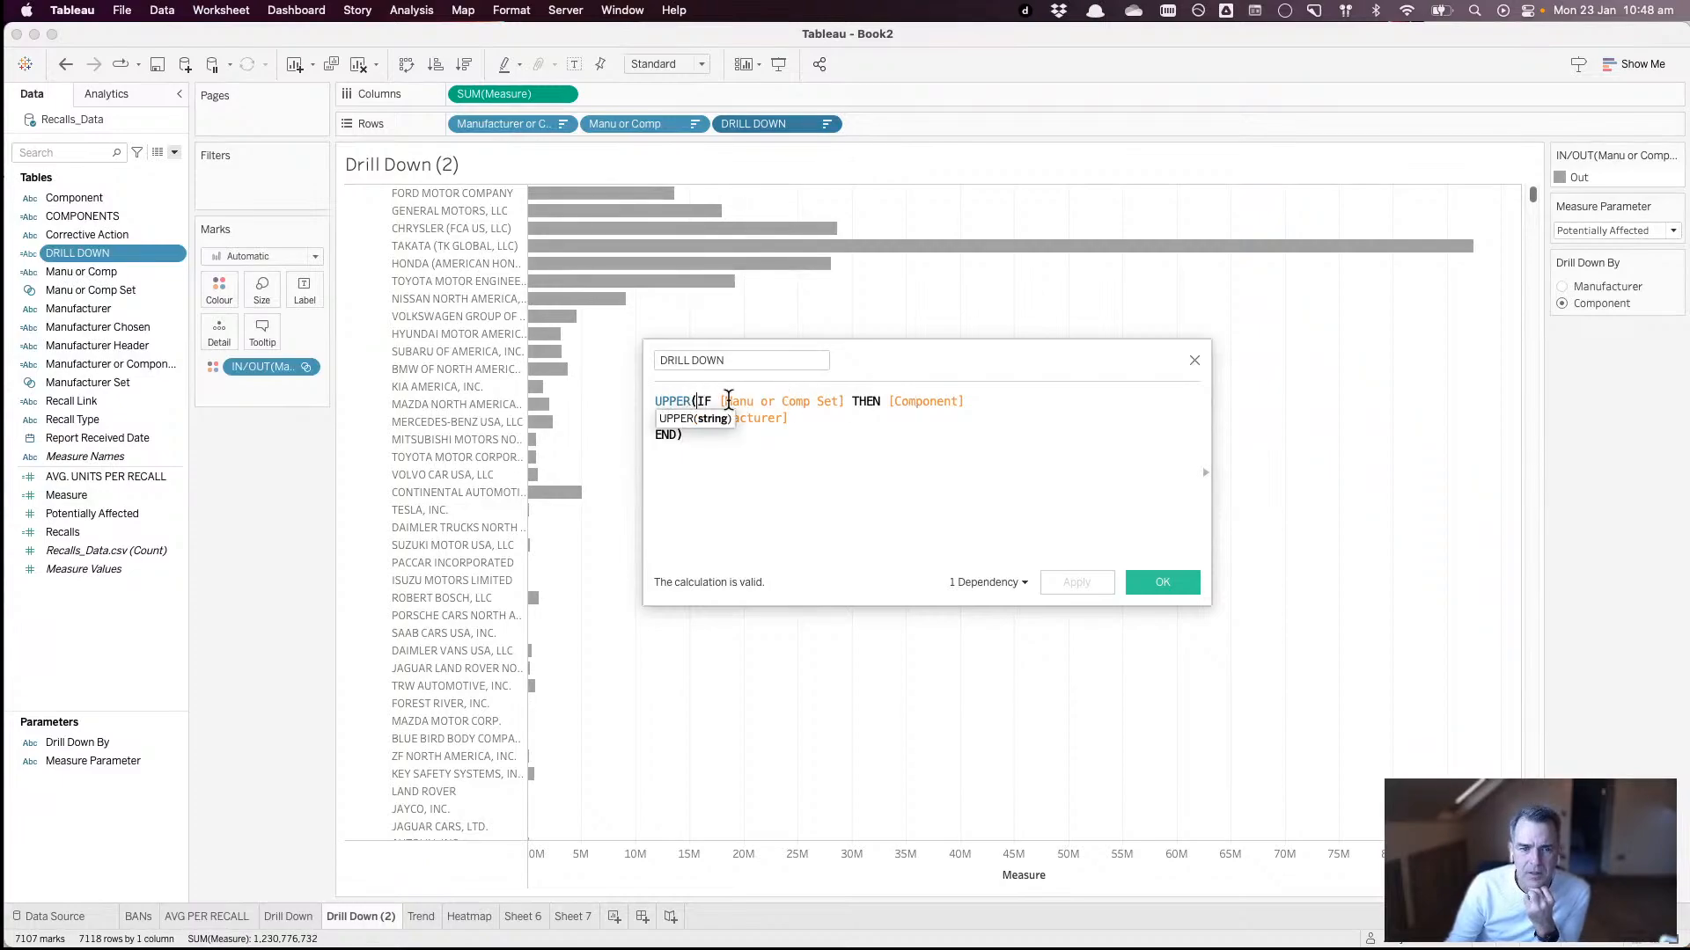
pyautogui.press('Return')
pyautogui.press('Return')
pyautogui.press('Up')
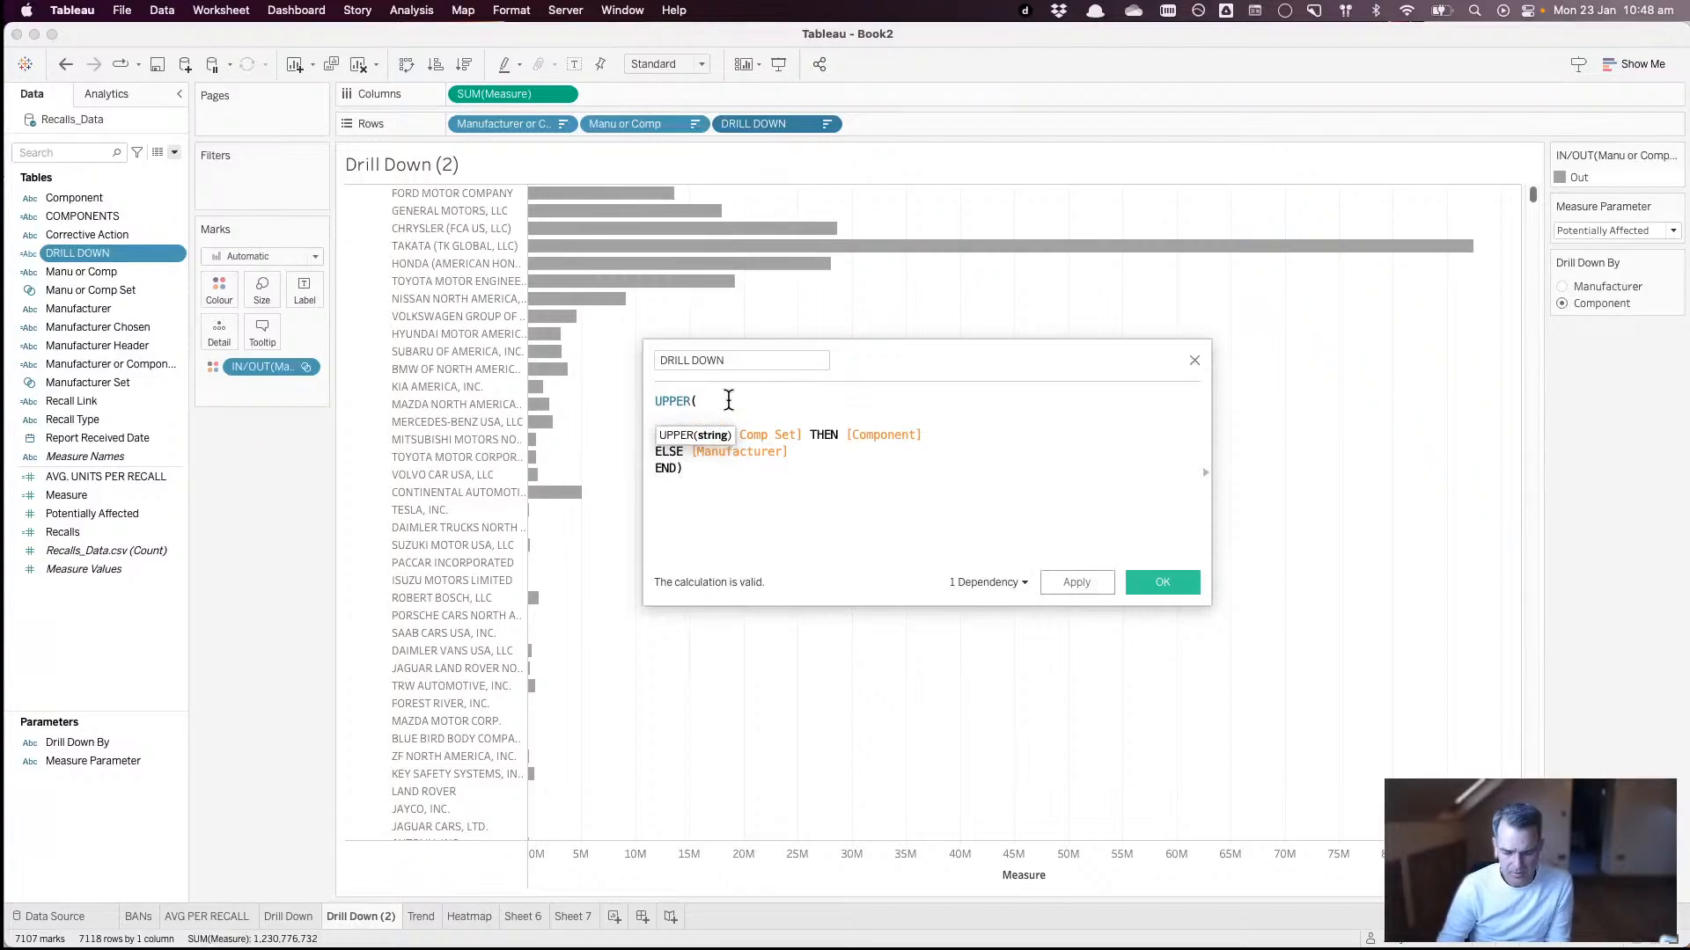
pyautogui.write('IF drill')
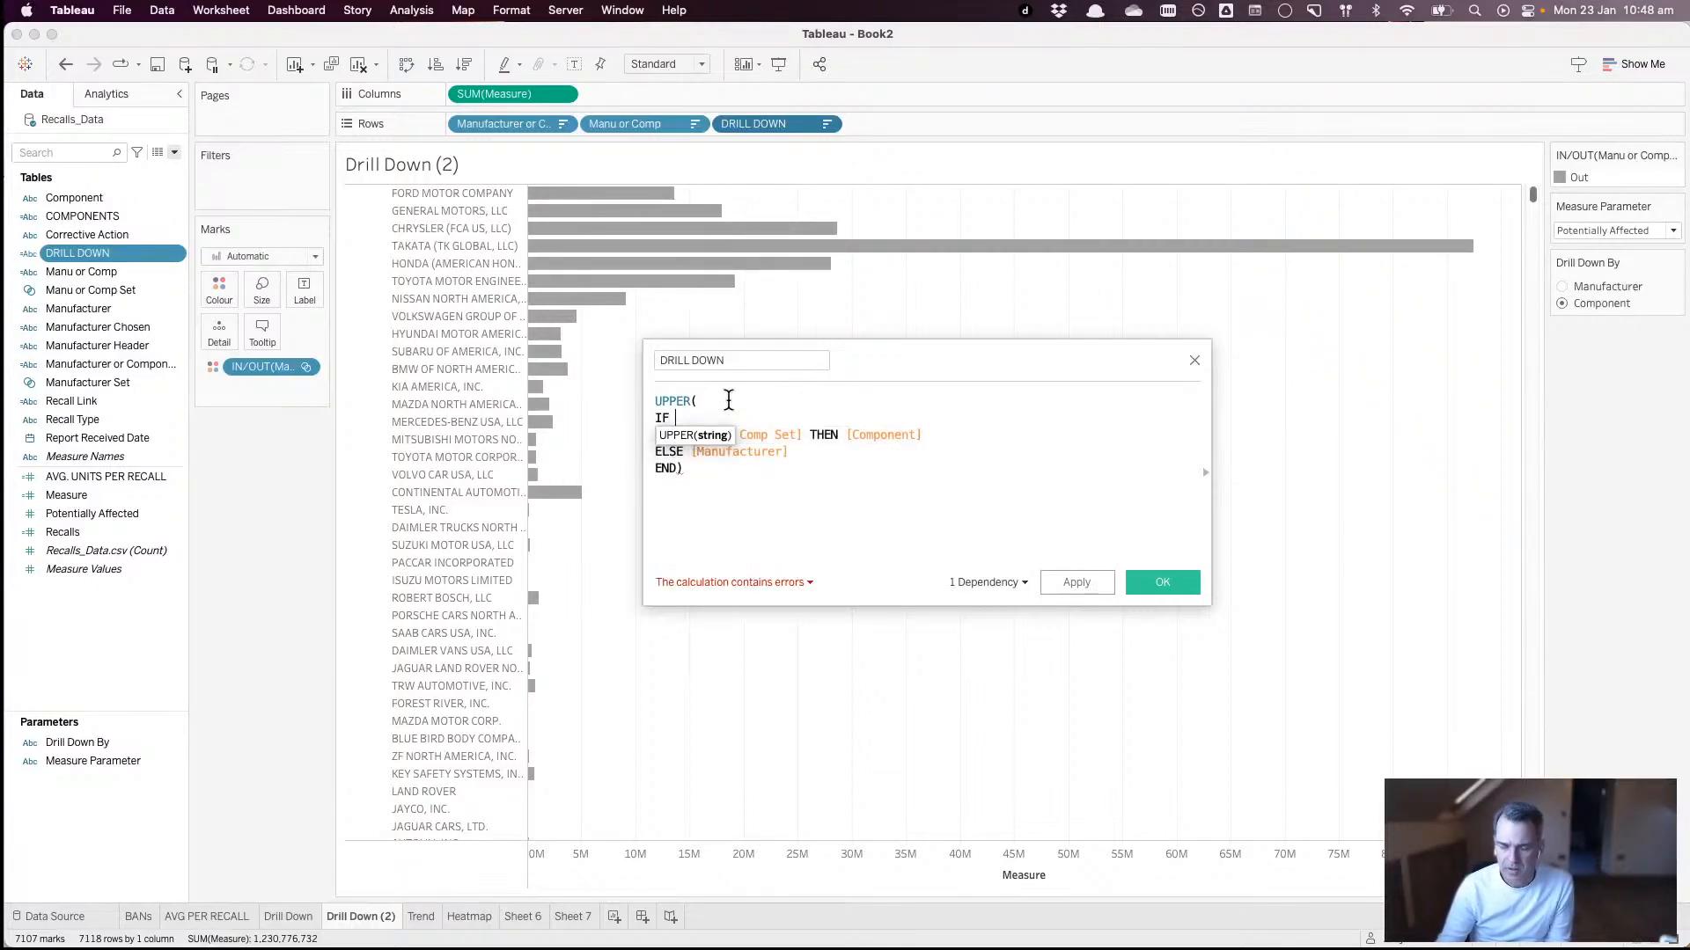
pyautogui.press('Return')
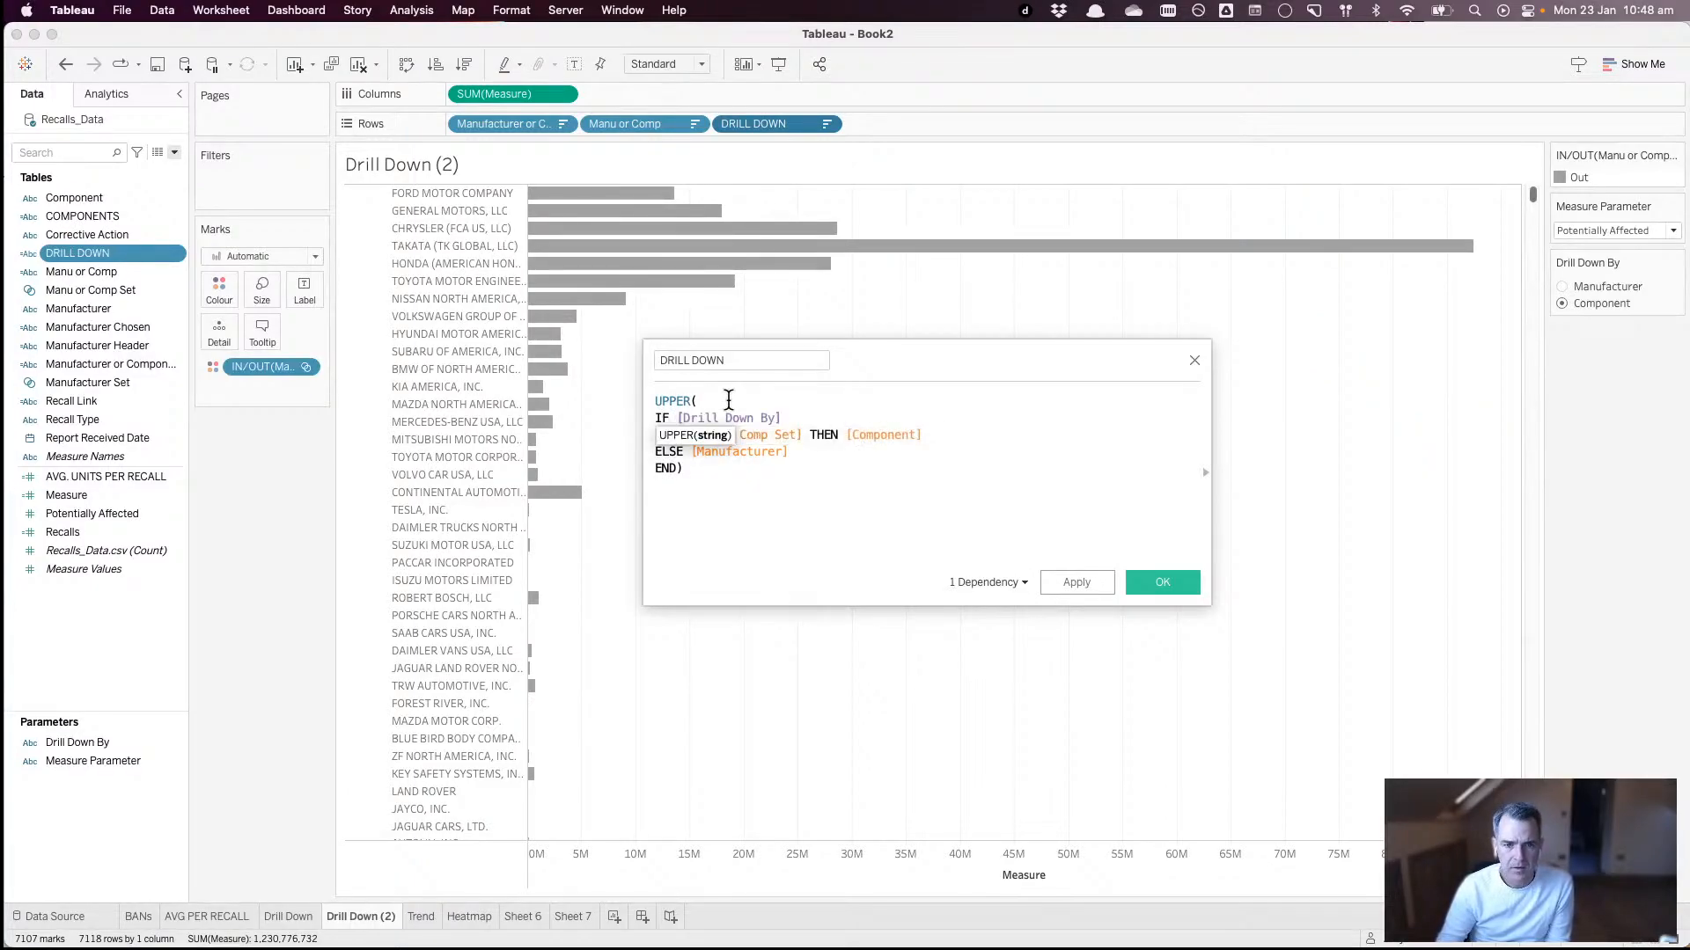
pyautogui.write('= ')
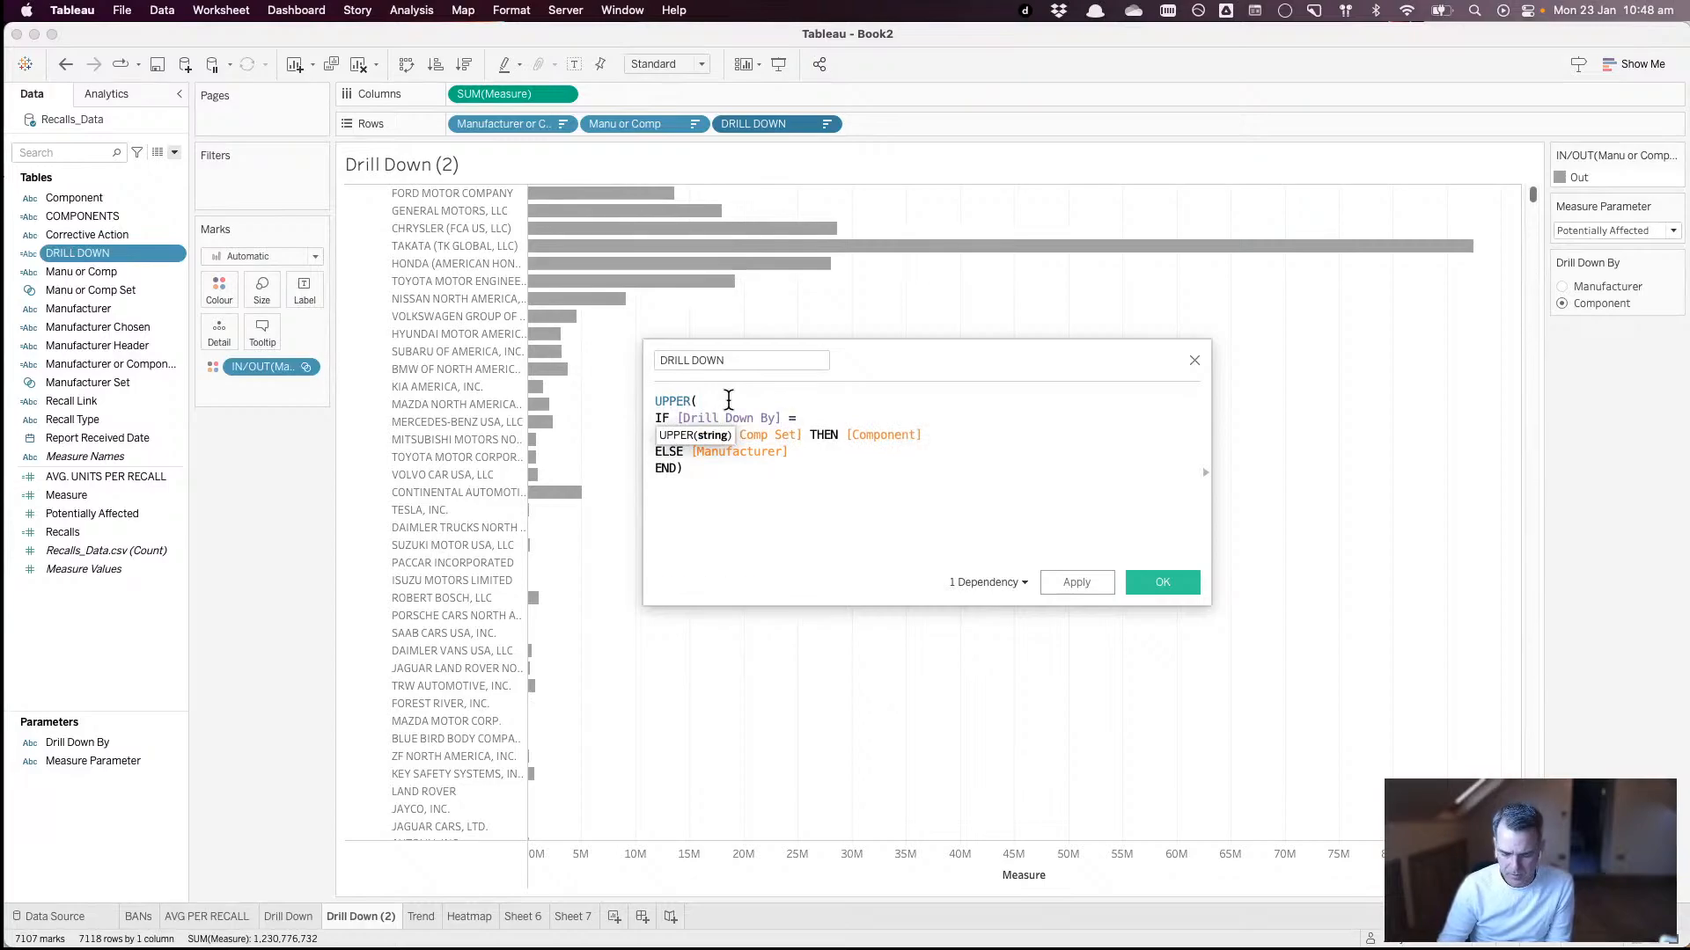
pyautogui.write("'Manufactu")
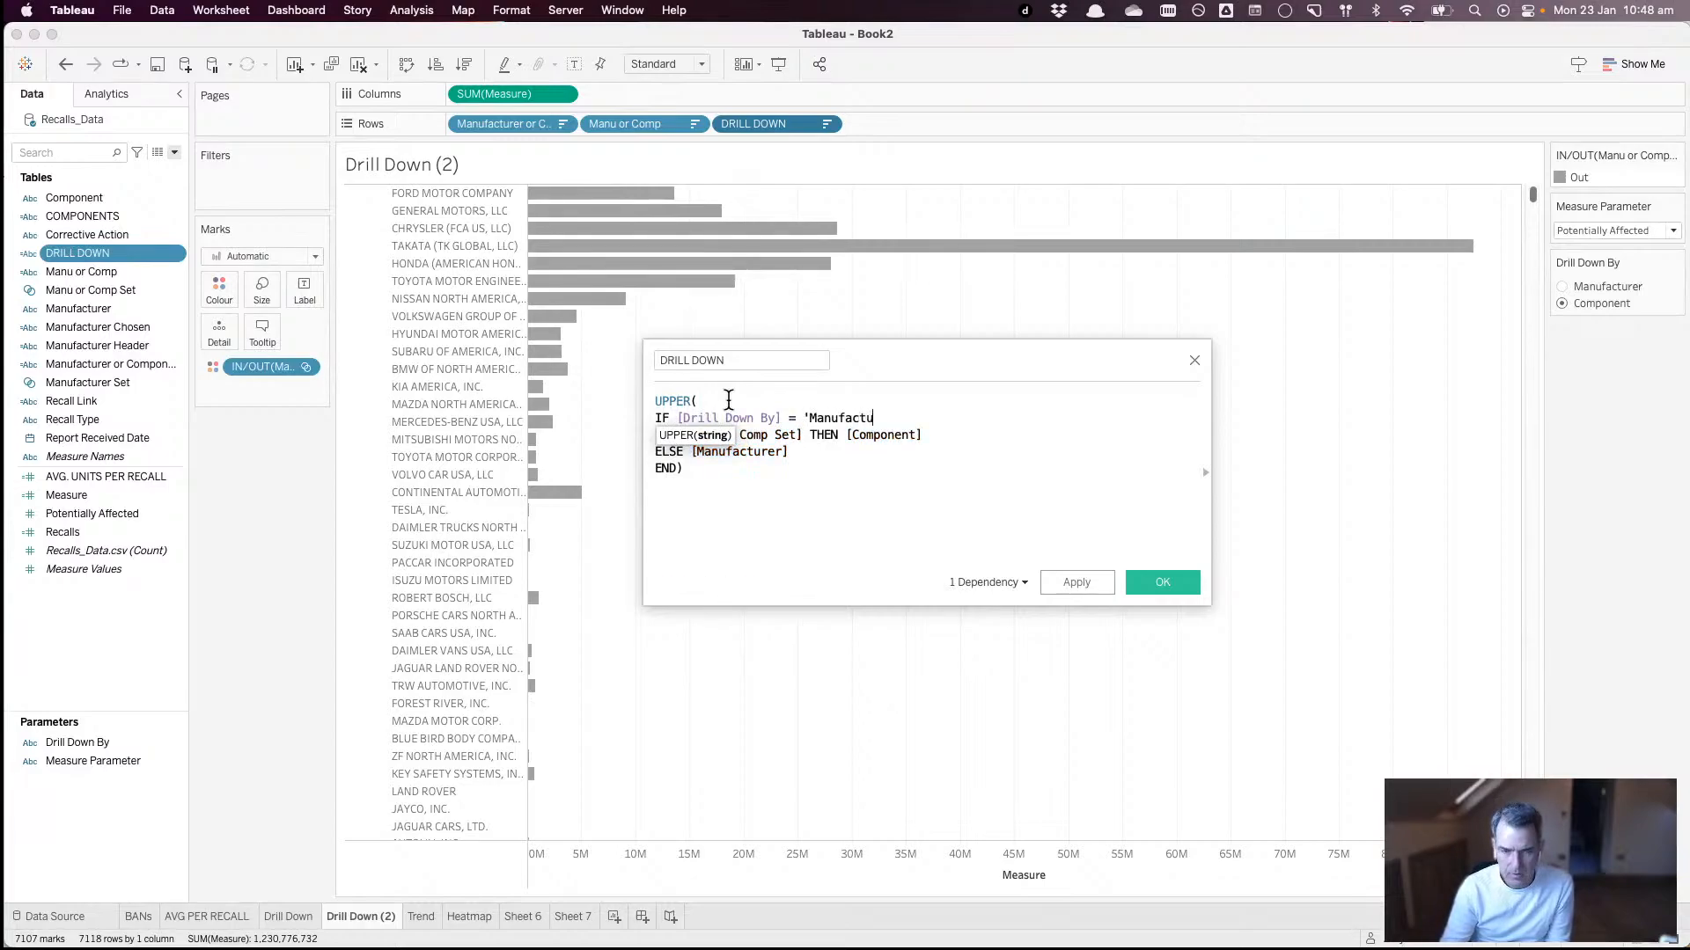
pyautogui.write("rer' TEHN")
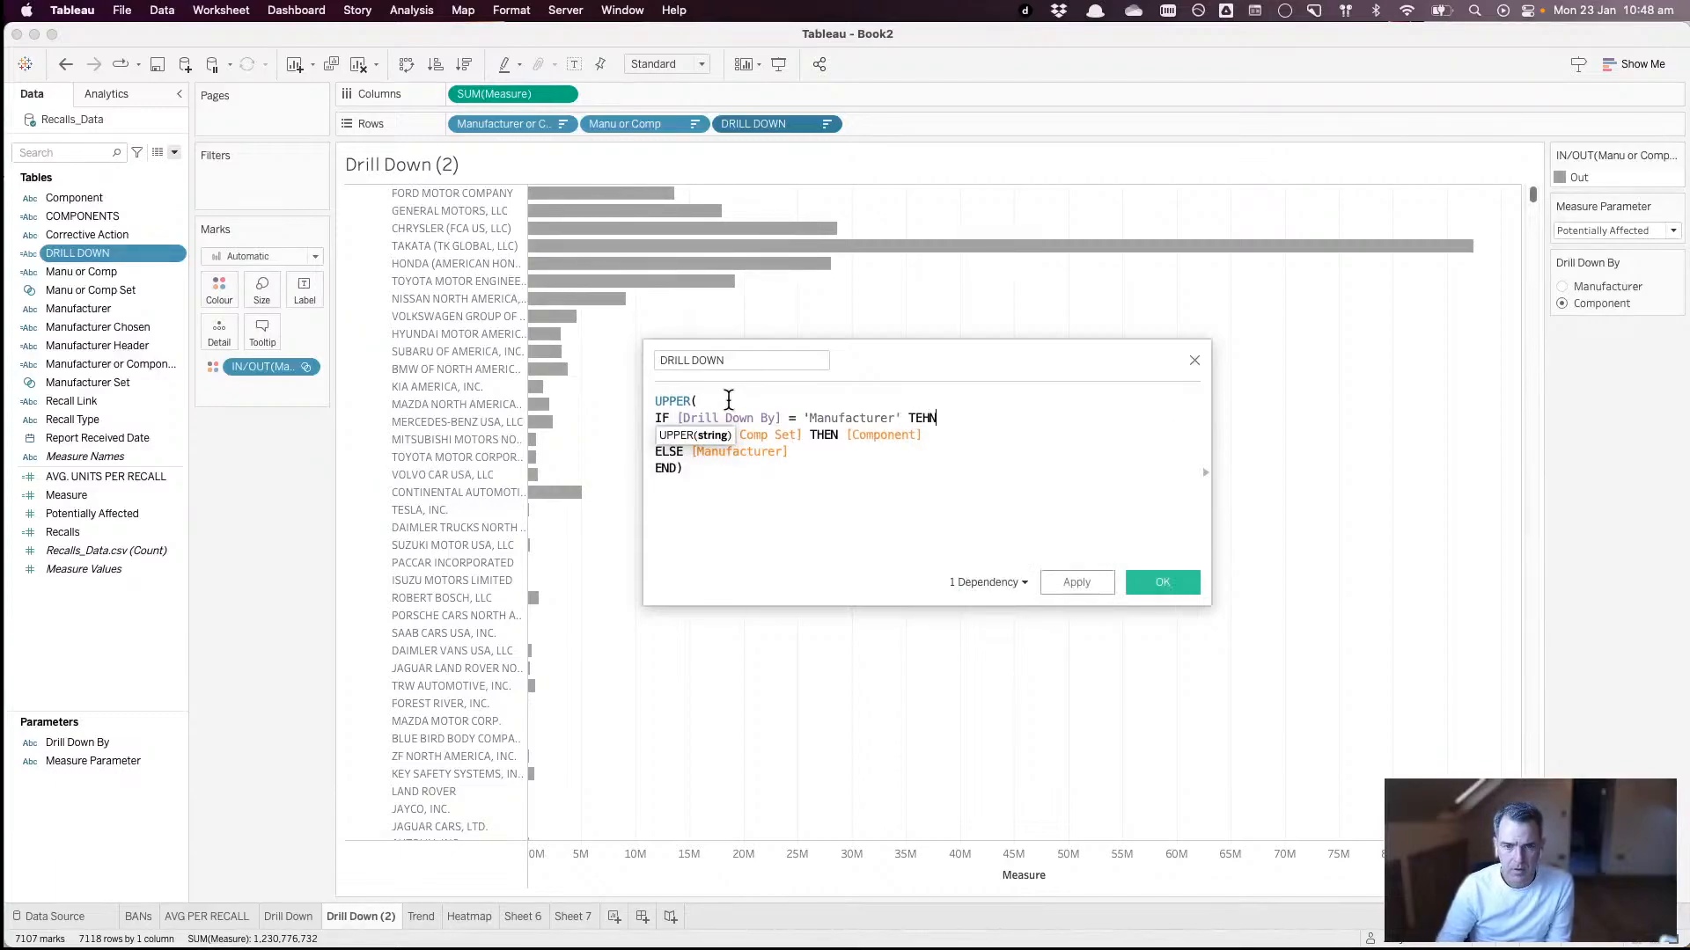
pyautogui.press('BackSpace')
pyautogui.press('BackSpace')
pyautogui.press('BackSpace')
pyautogui.write('HEN')
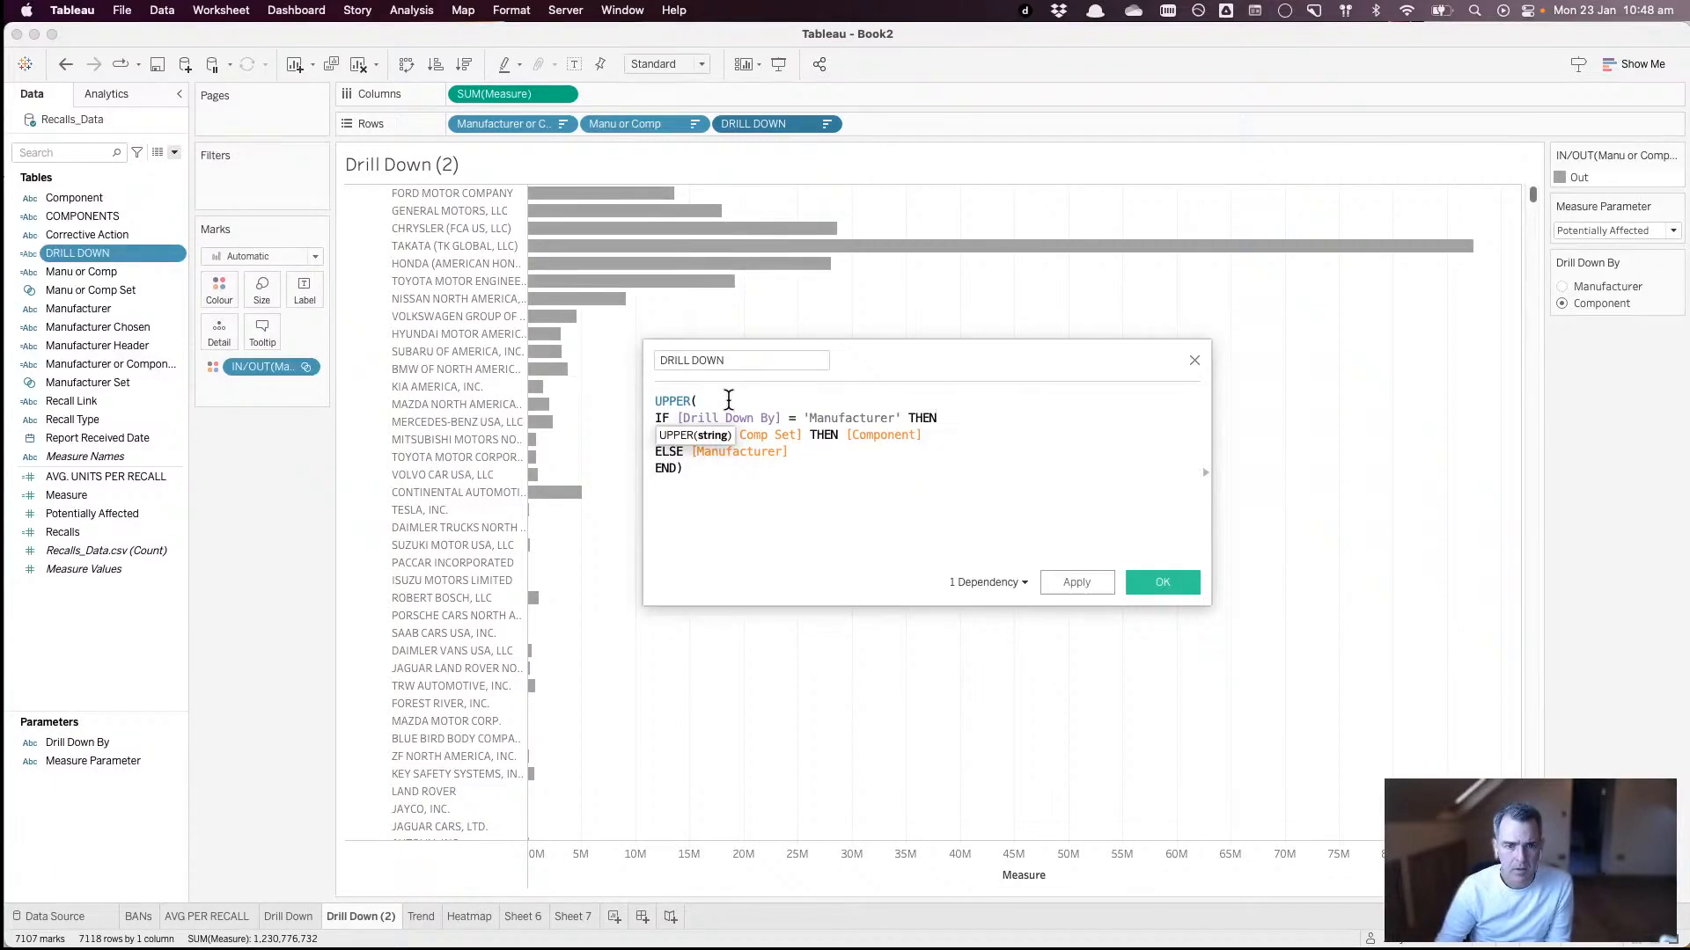
# - Indent the existing IF, ELSE and END lines beneath the Drill Down By condition
pyautogui.press('Down')
pyautogui.press('super+Left')
pyautogui.press('Tab')
pyautogui.press('Down')
pyautogui.press('super+Left')
pyautogui.press('Tab')
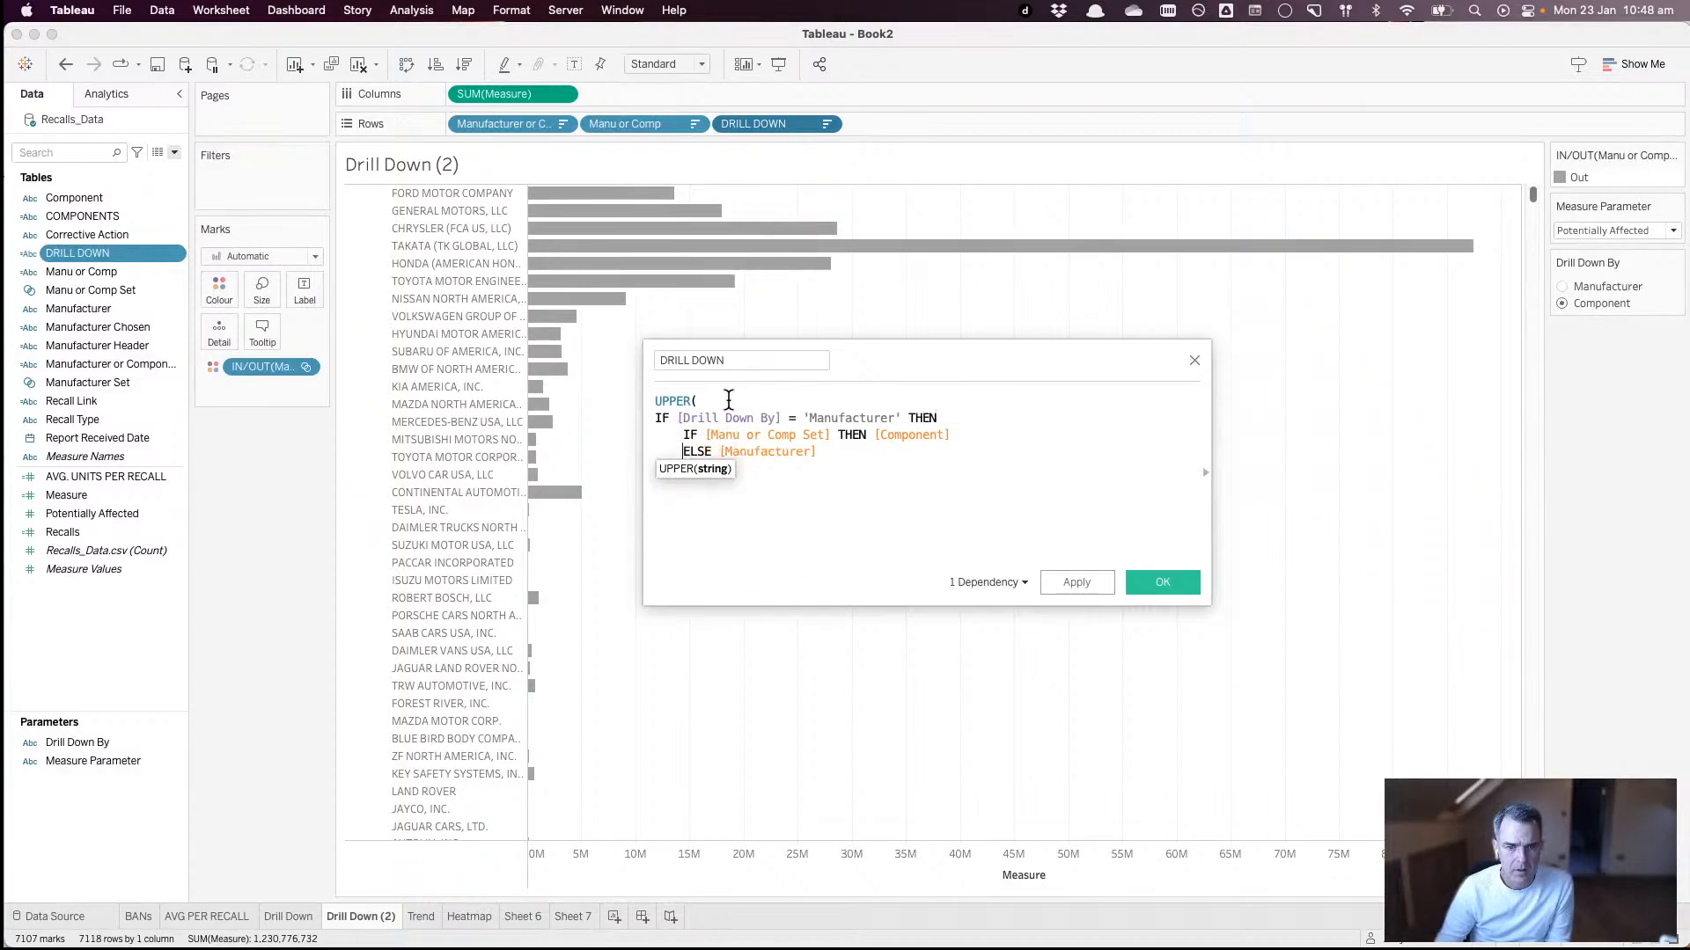
pyautogui.press('Down')
pyautogui.press('super+Left')
pyautogui.press('Tab')
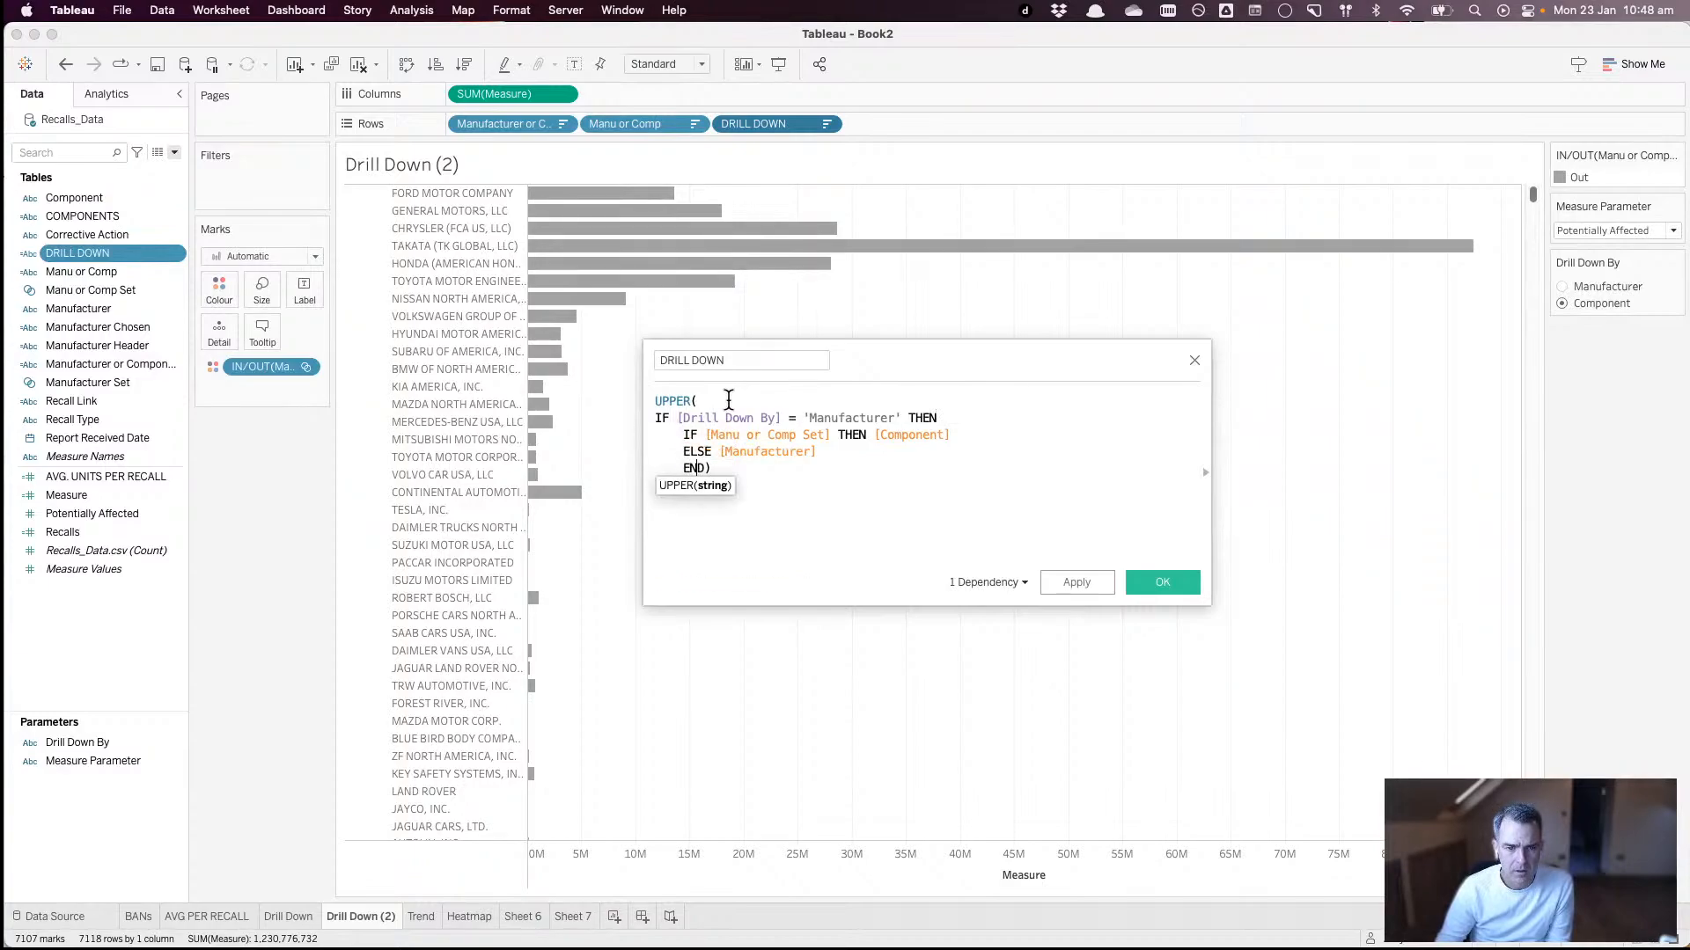
# - Remove the closing parenthesis after the nested END, add an outer ELSE, and put the parenthesis on its own line below
pyautogui.press('super+Right')
pyautogui.press('BackSpace')
pyautogui.press('Return')
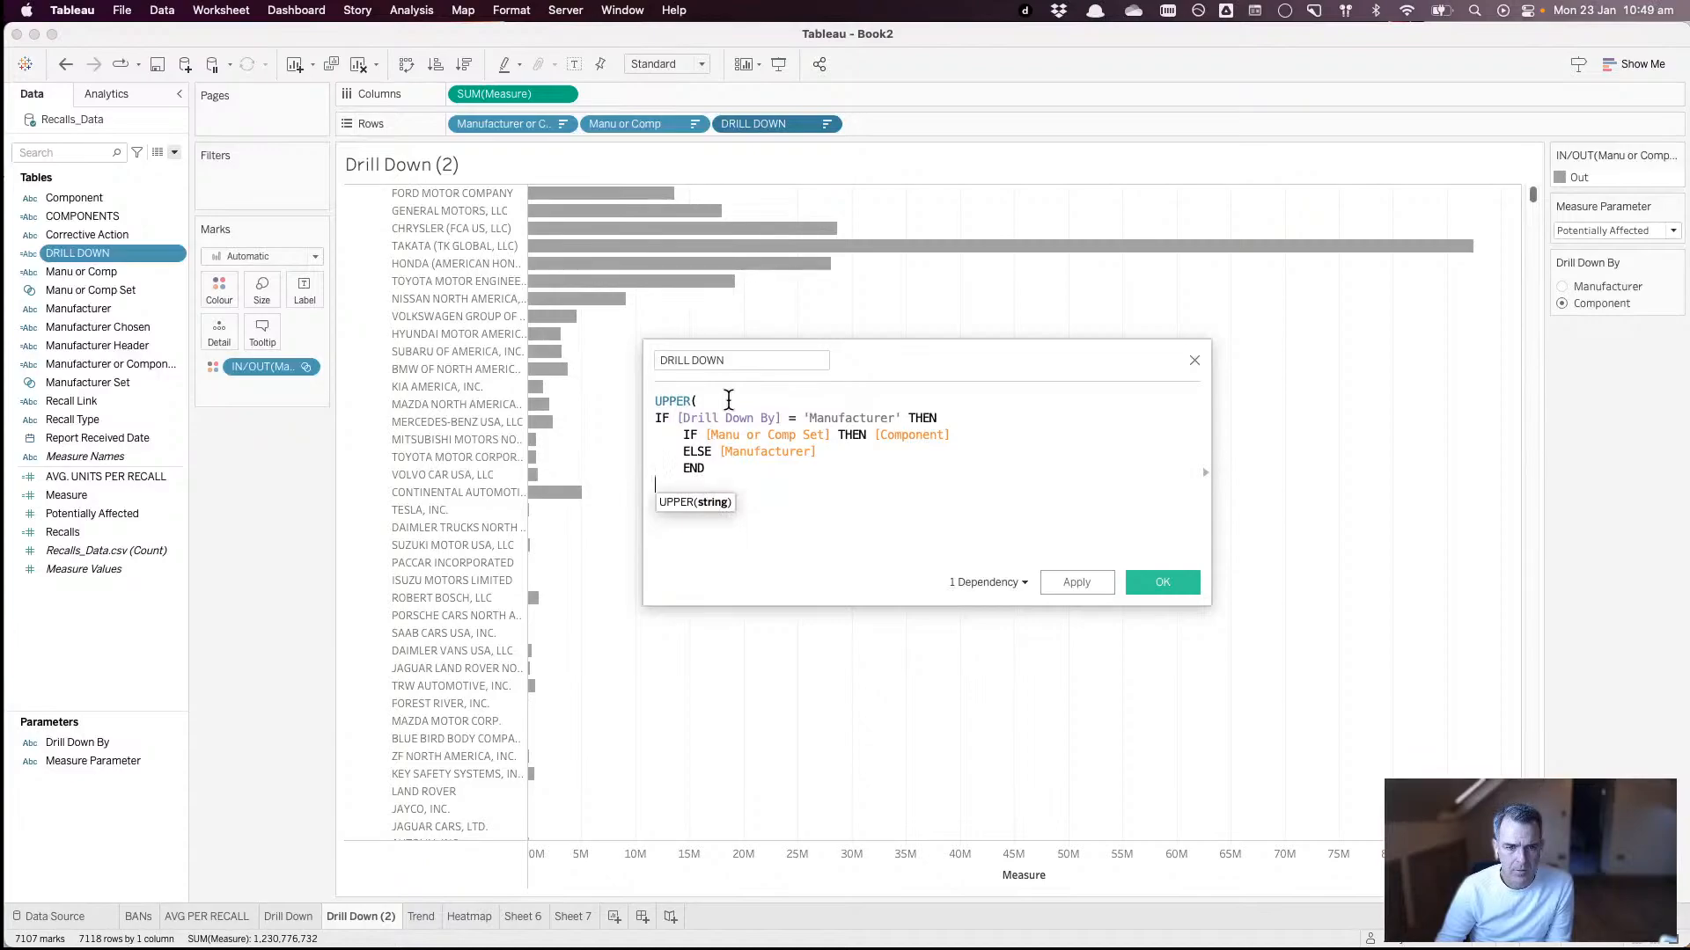
pyautogui.write('ELSE')
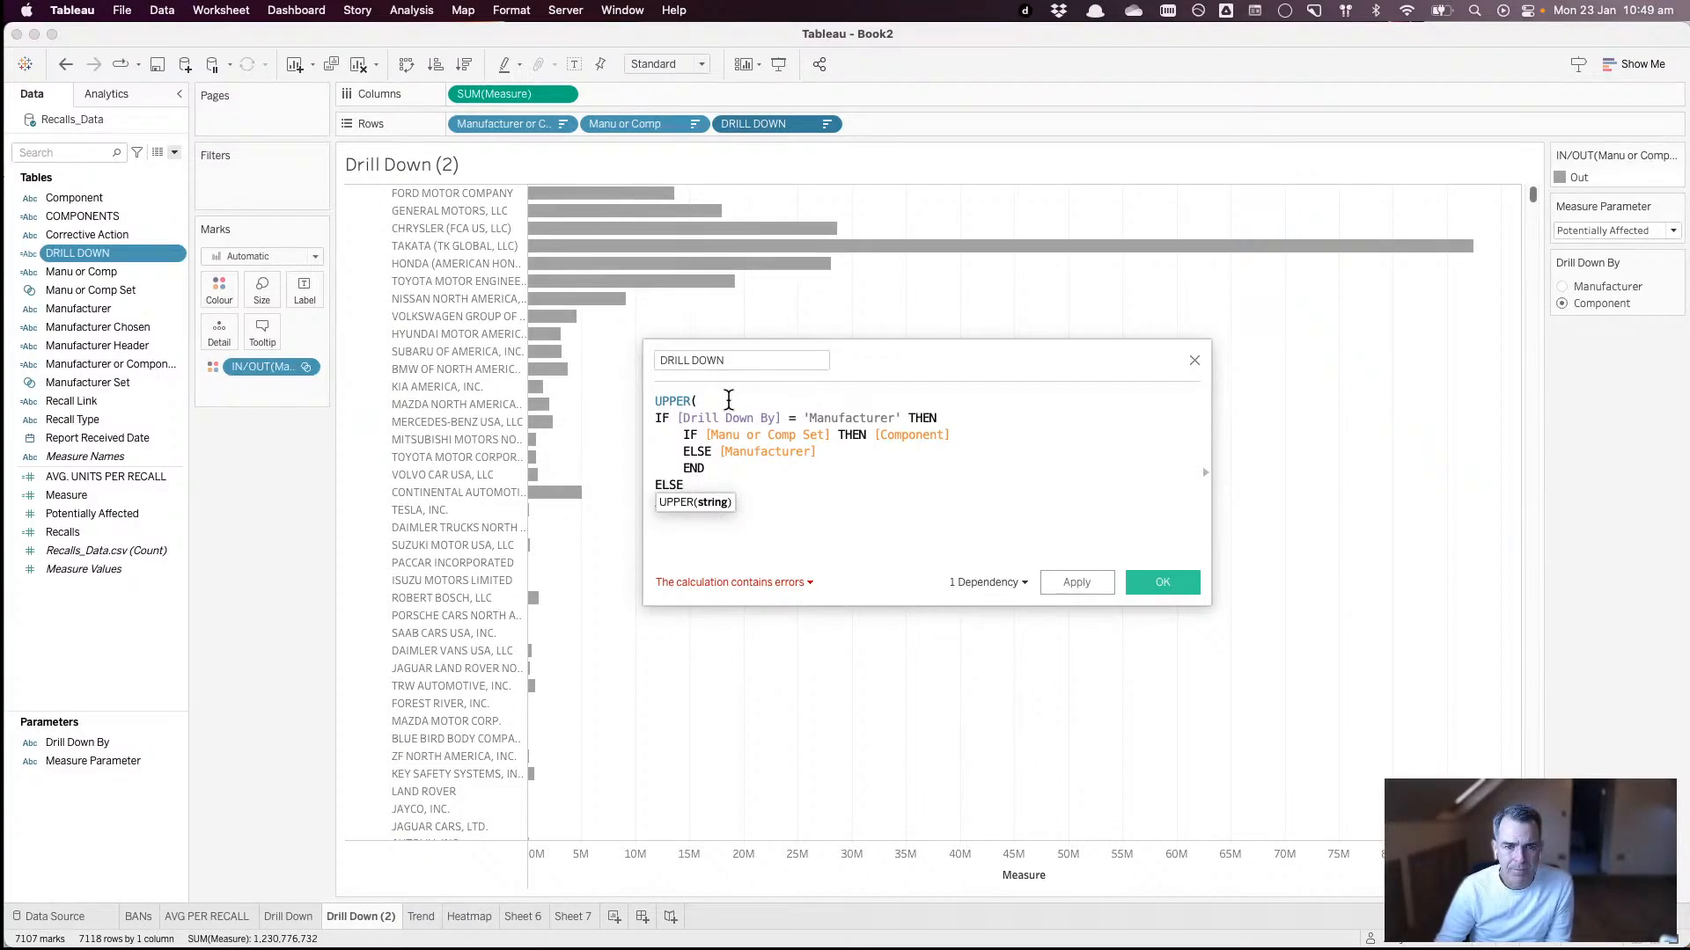
pyautogui.press('Return')
pyautogui.press('Return')
pyautogui.write(')')
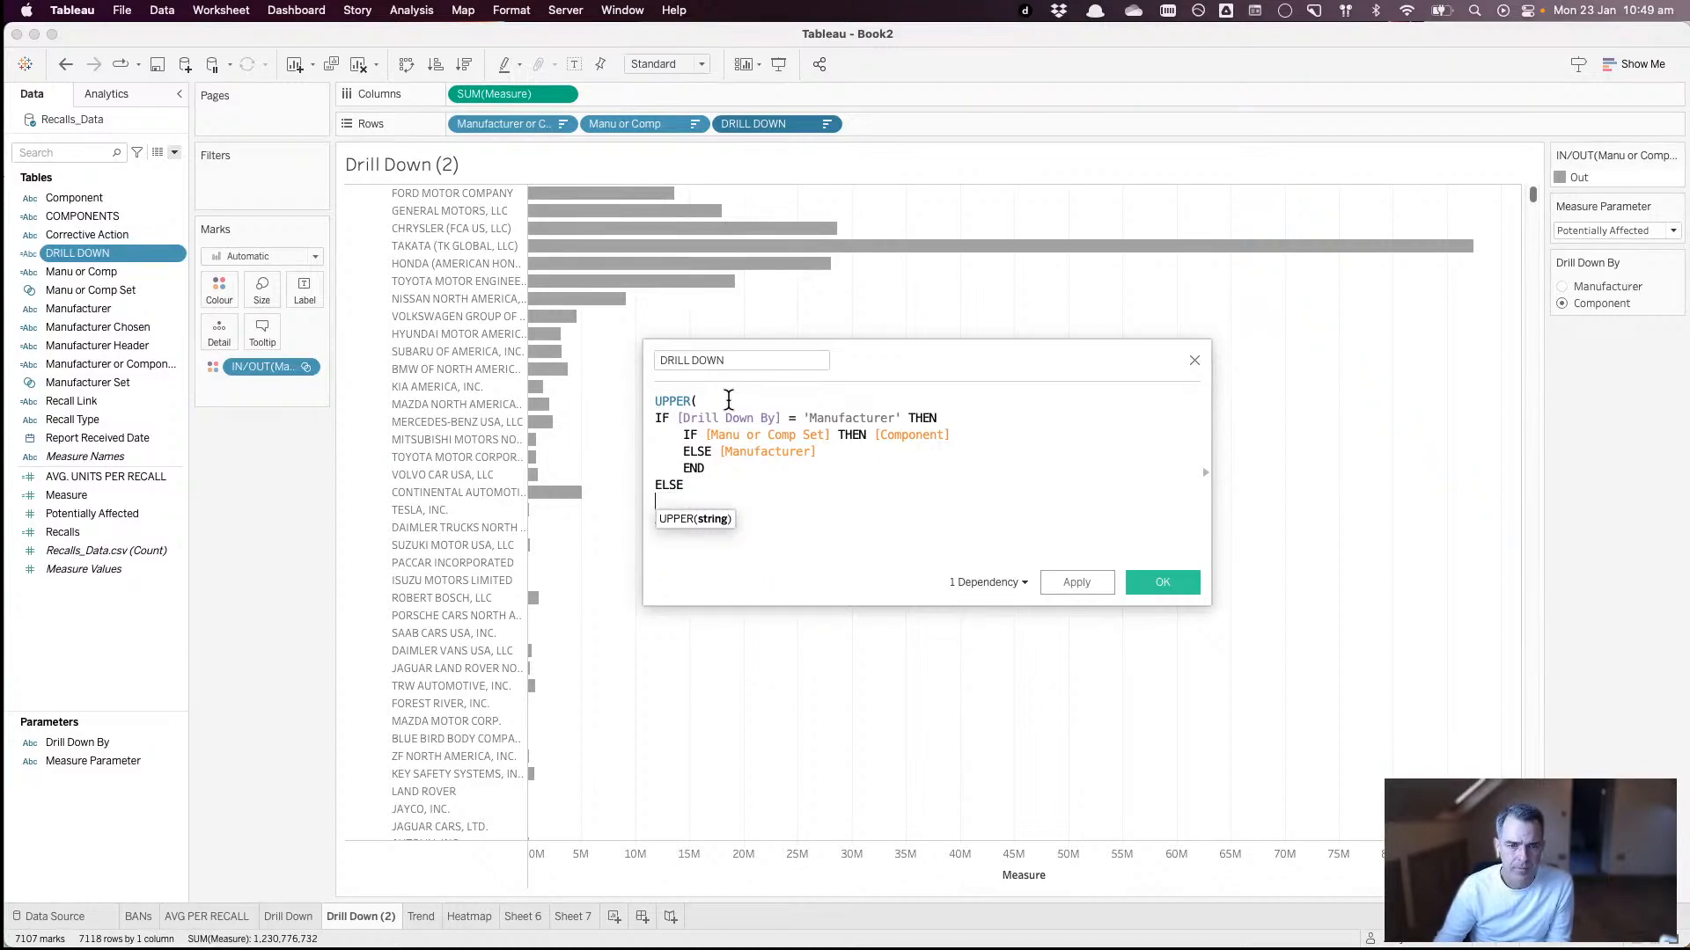
# - Copy the nested IF [Manu or Comp Set] block into the outer ELSE branch, above the closing parenthesis
pyautogui.click(728, 400)
pyautogui.press('Down')
pyautogui.press('Down')
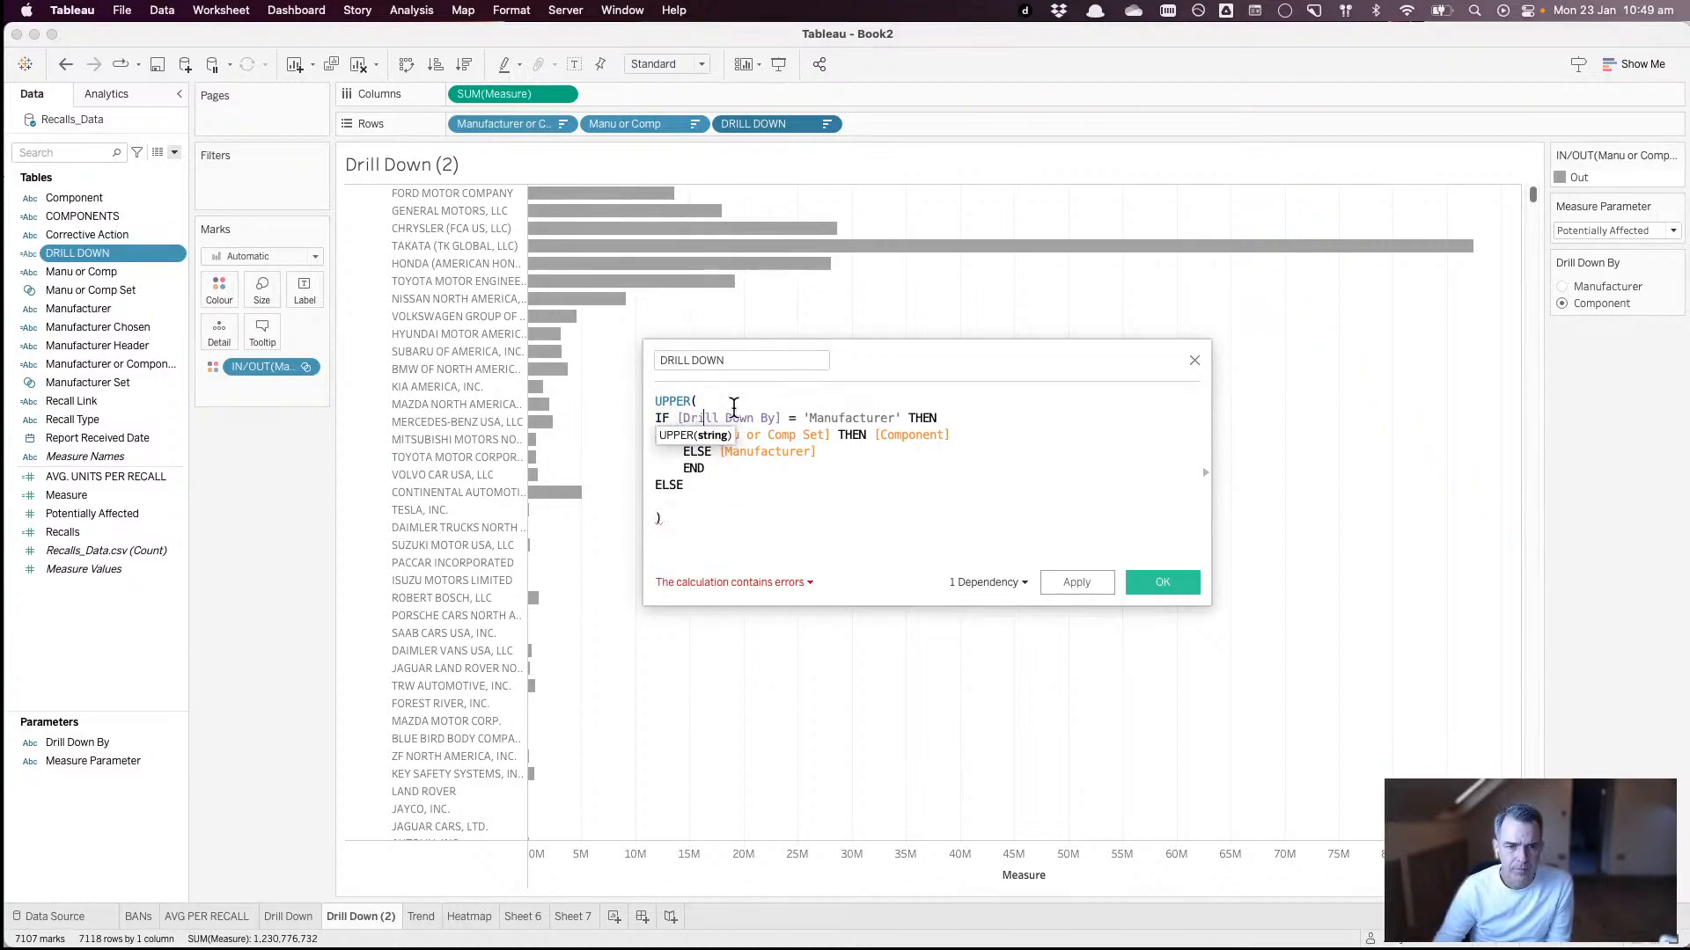
pyautogui.hotkey('shift', 'Down')
pyautogui.hotkey('shift', 'Down')
pyautogui.hotkey('shift', 'Down')
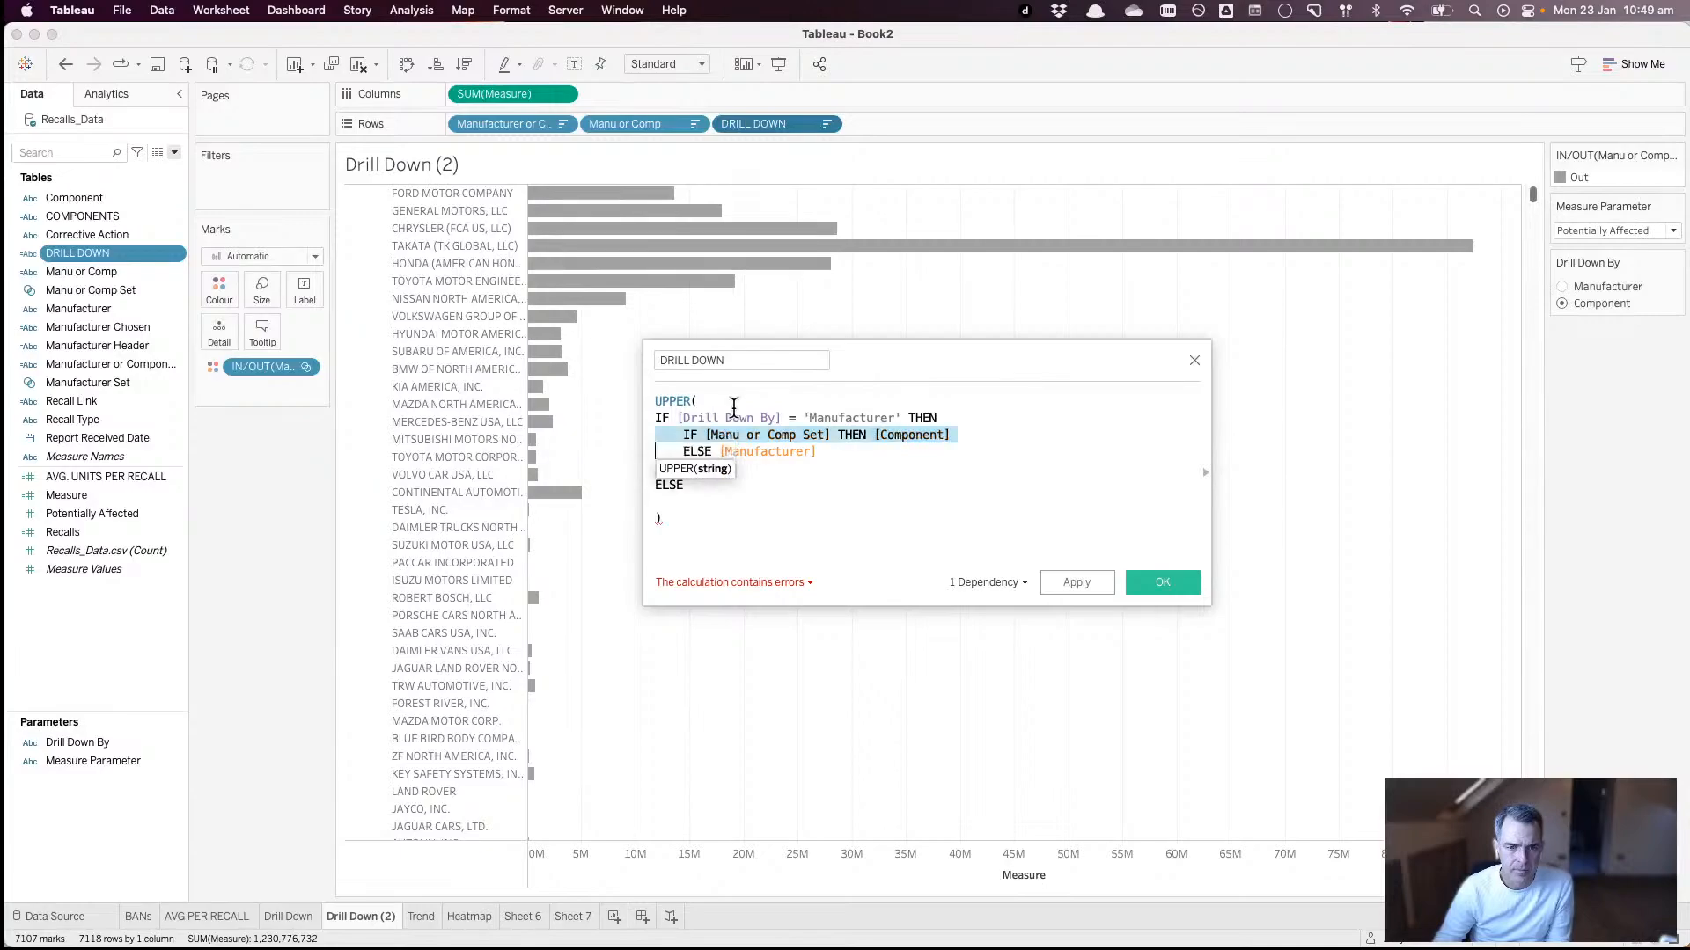
pyautogui.hotkey('ctrl', 'c')
pyautogui.press('Down')
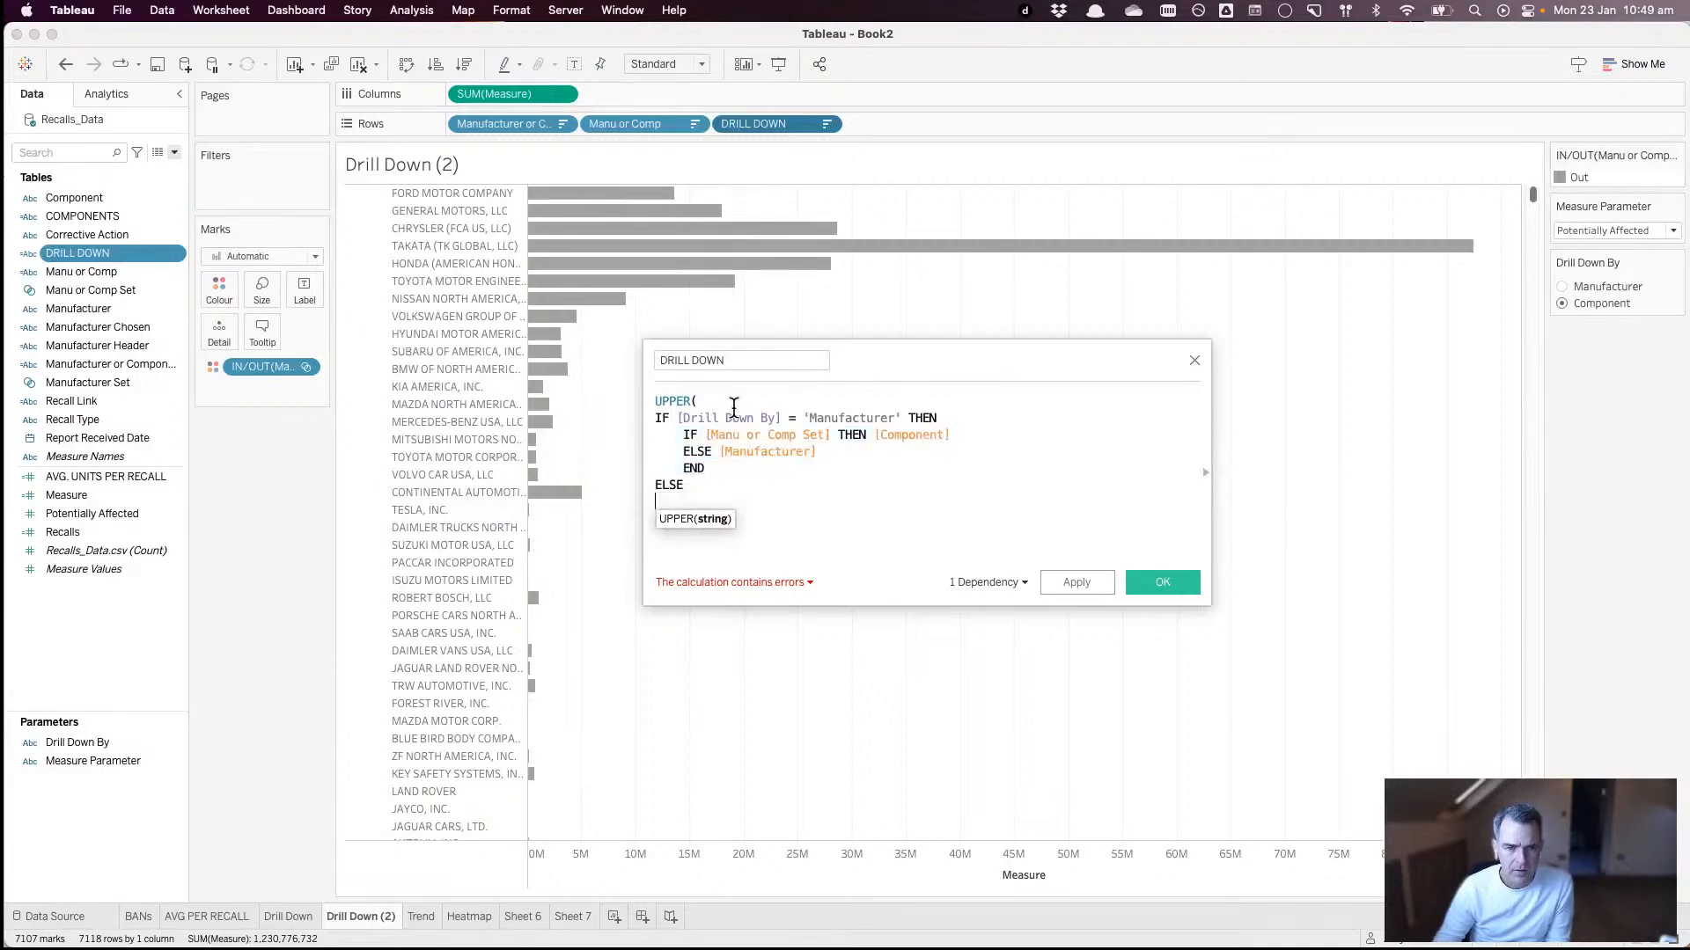
pyautogui.hotkey('ctrl', 'v')
pyautogui.write(')')
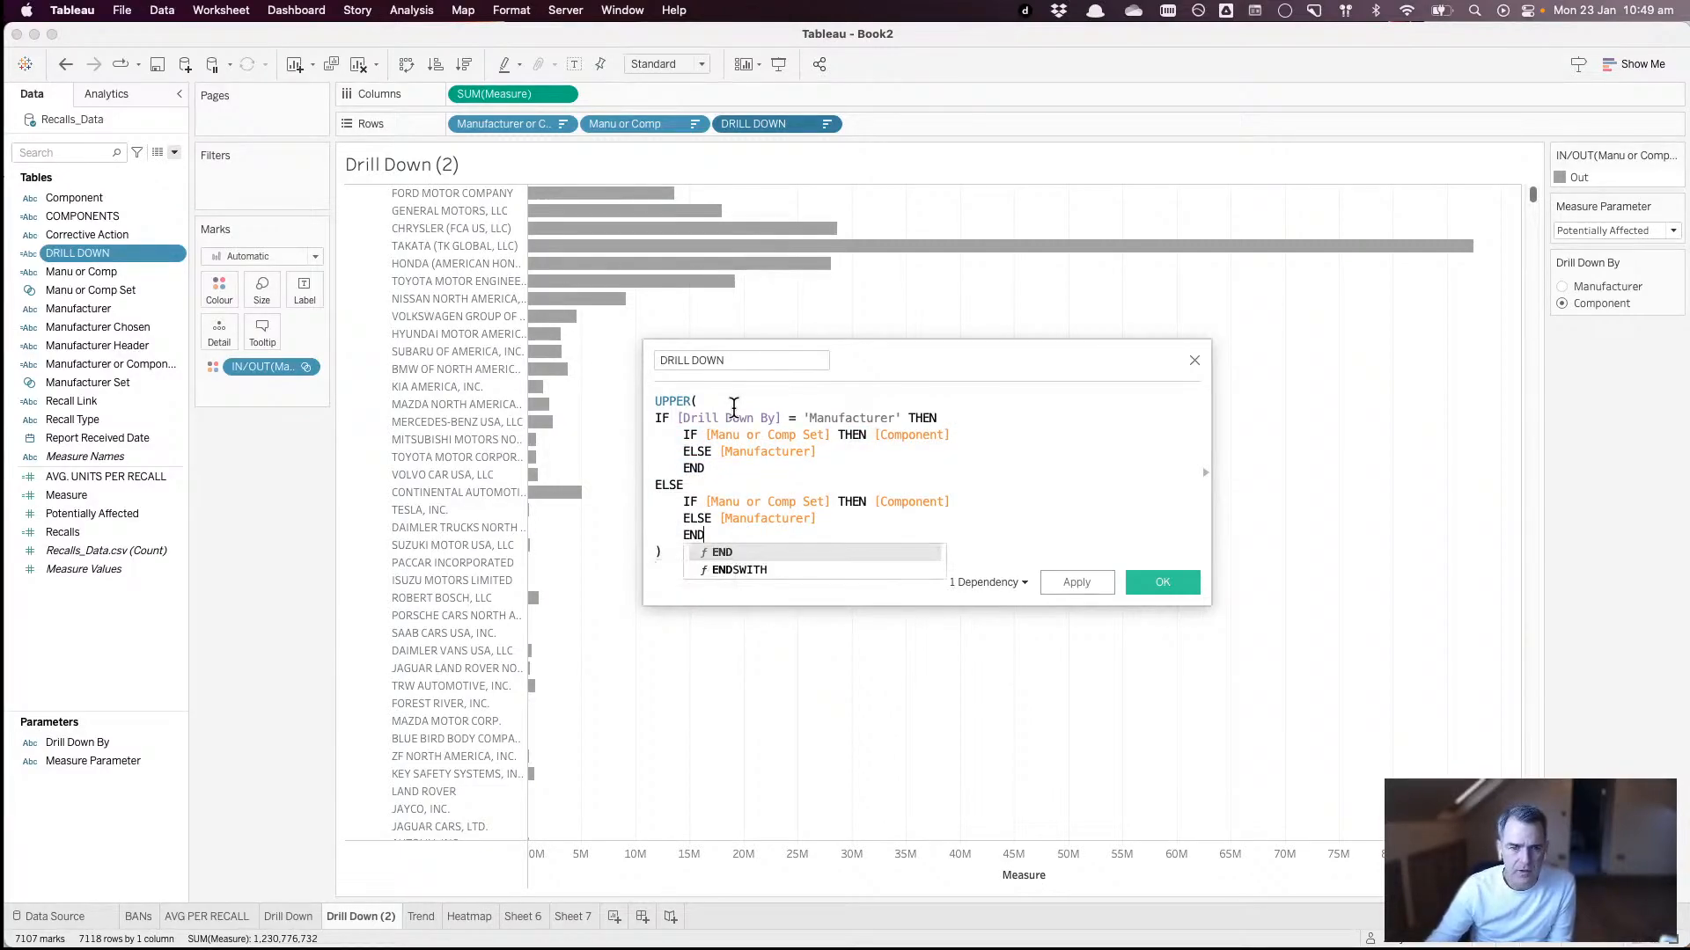
# - In the outer ELSE branch, swap the fields so the nested IF returns [Manufacturer] and its ELSE returns [Component]
pyautogui.click(901, 503)
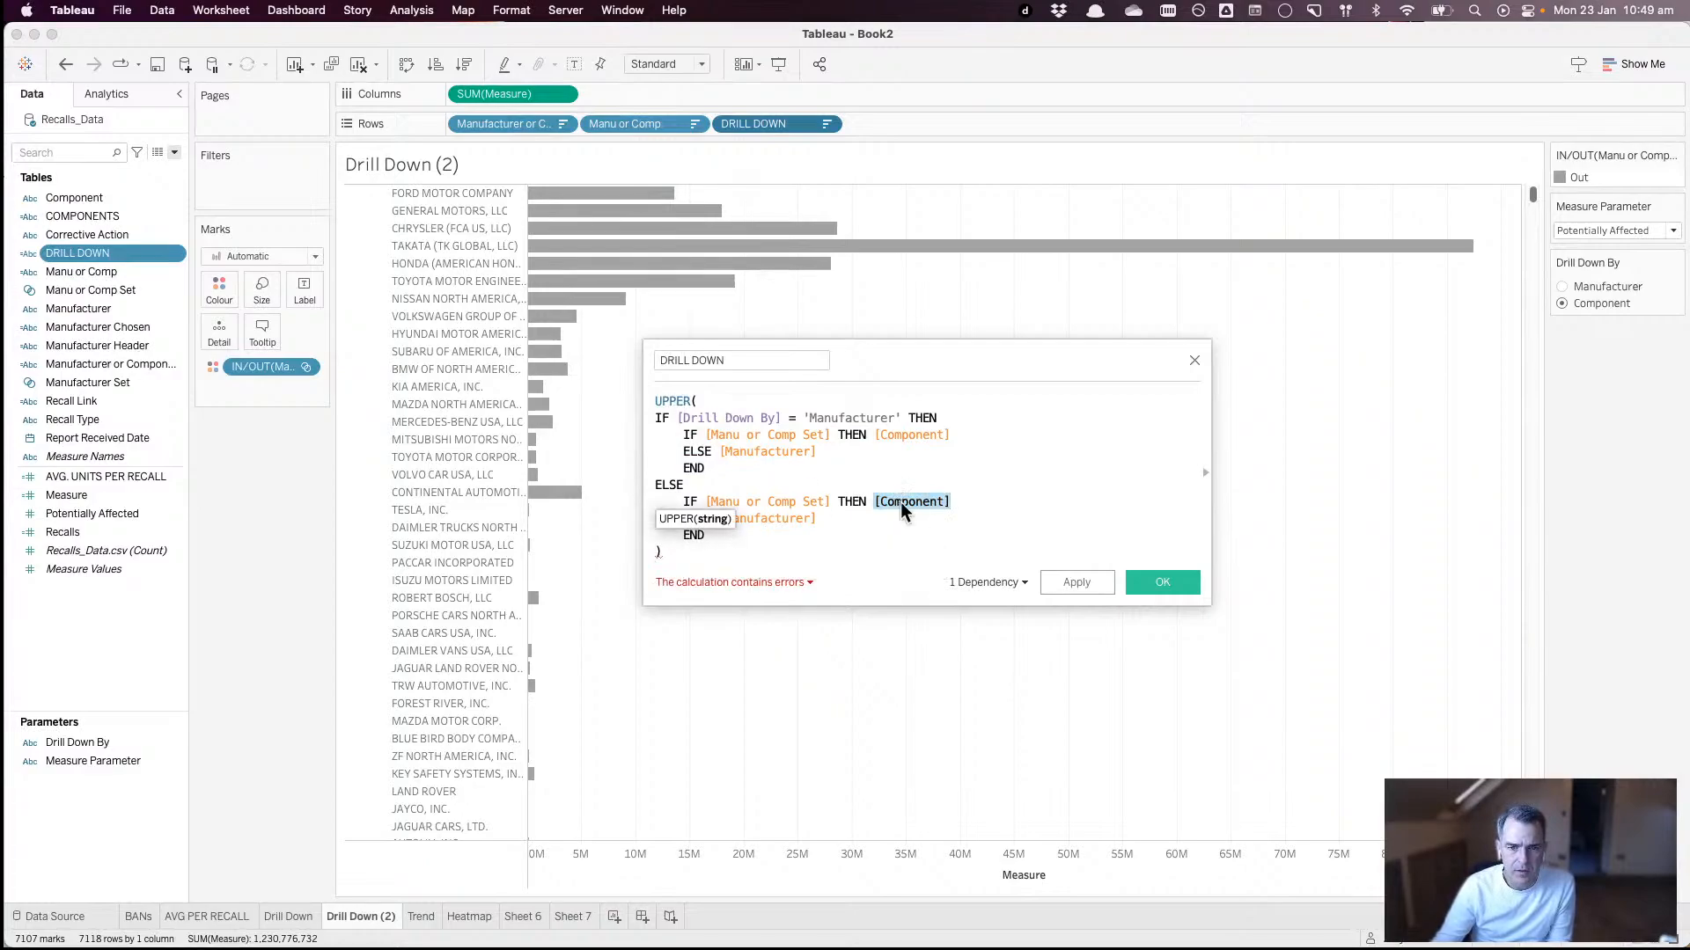
pyautogui.write('man')
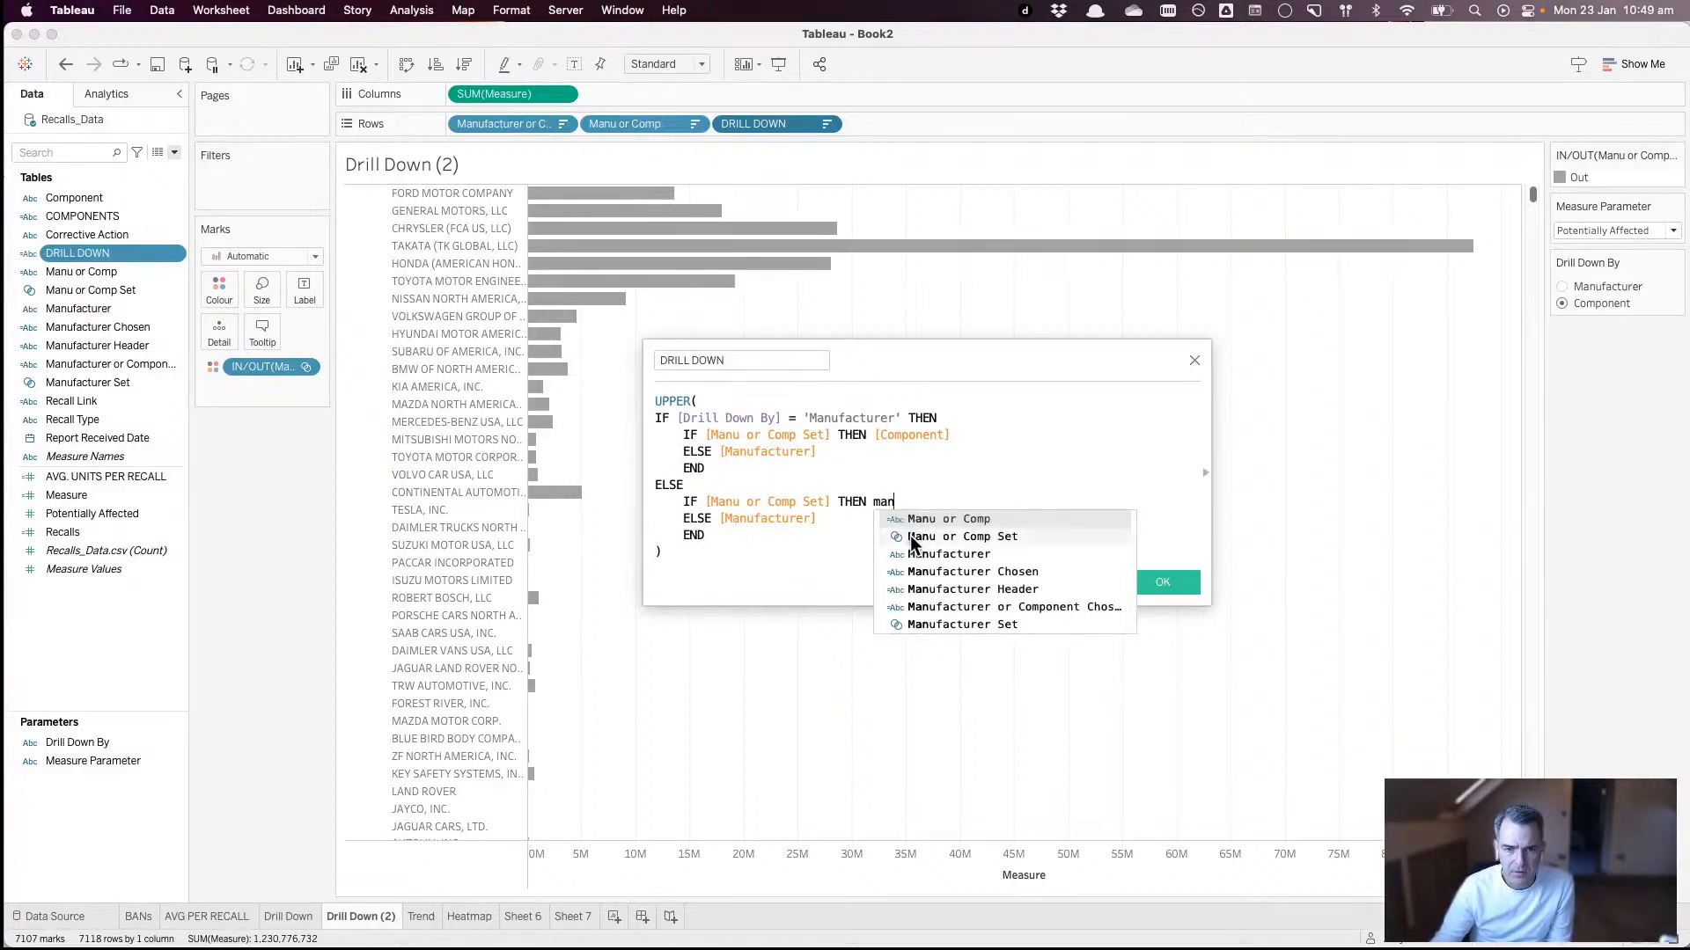
pyautogui.click(909, 554)
pyautogui.doubleClick(763, 518)
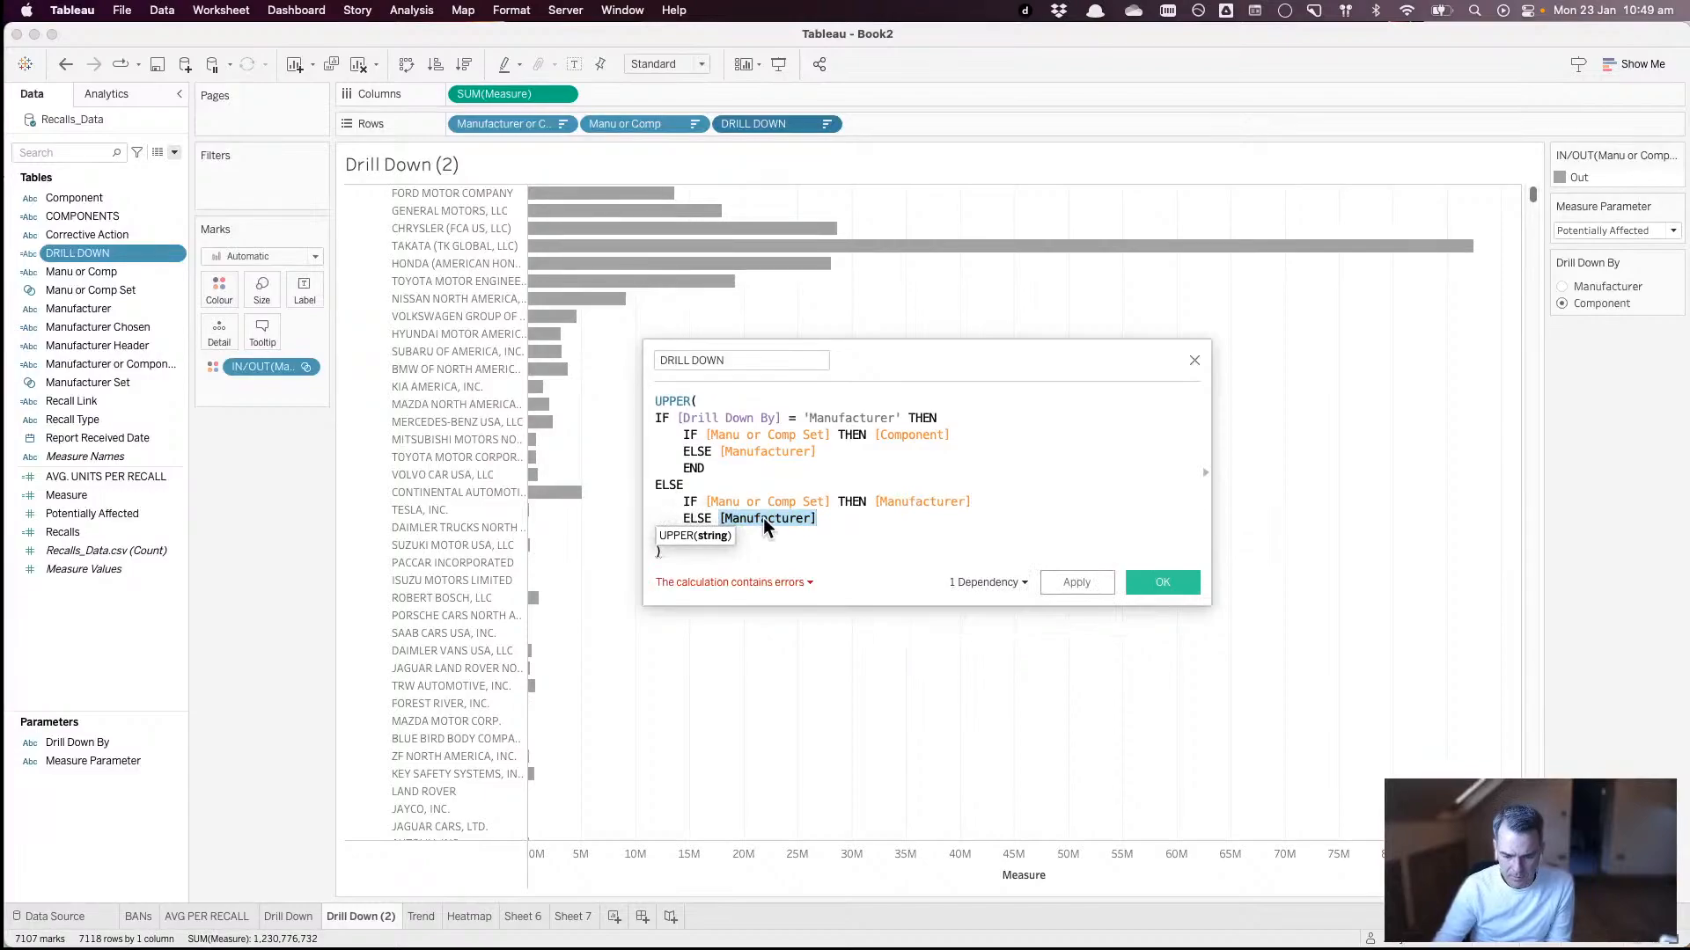
pyautogui.write('comp')
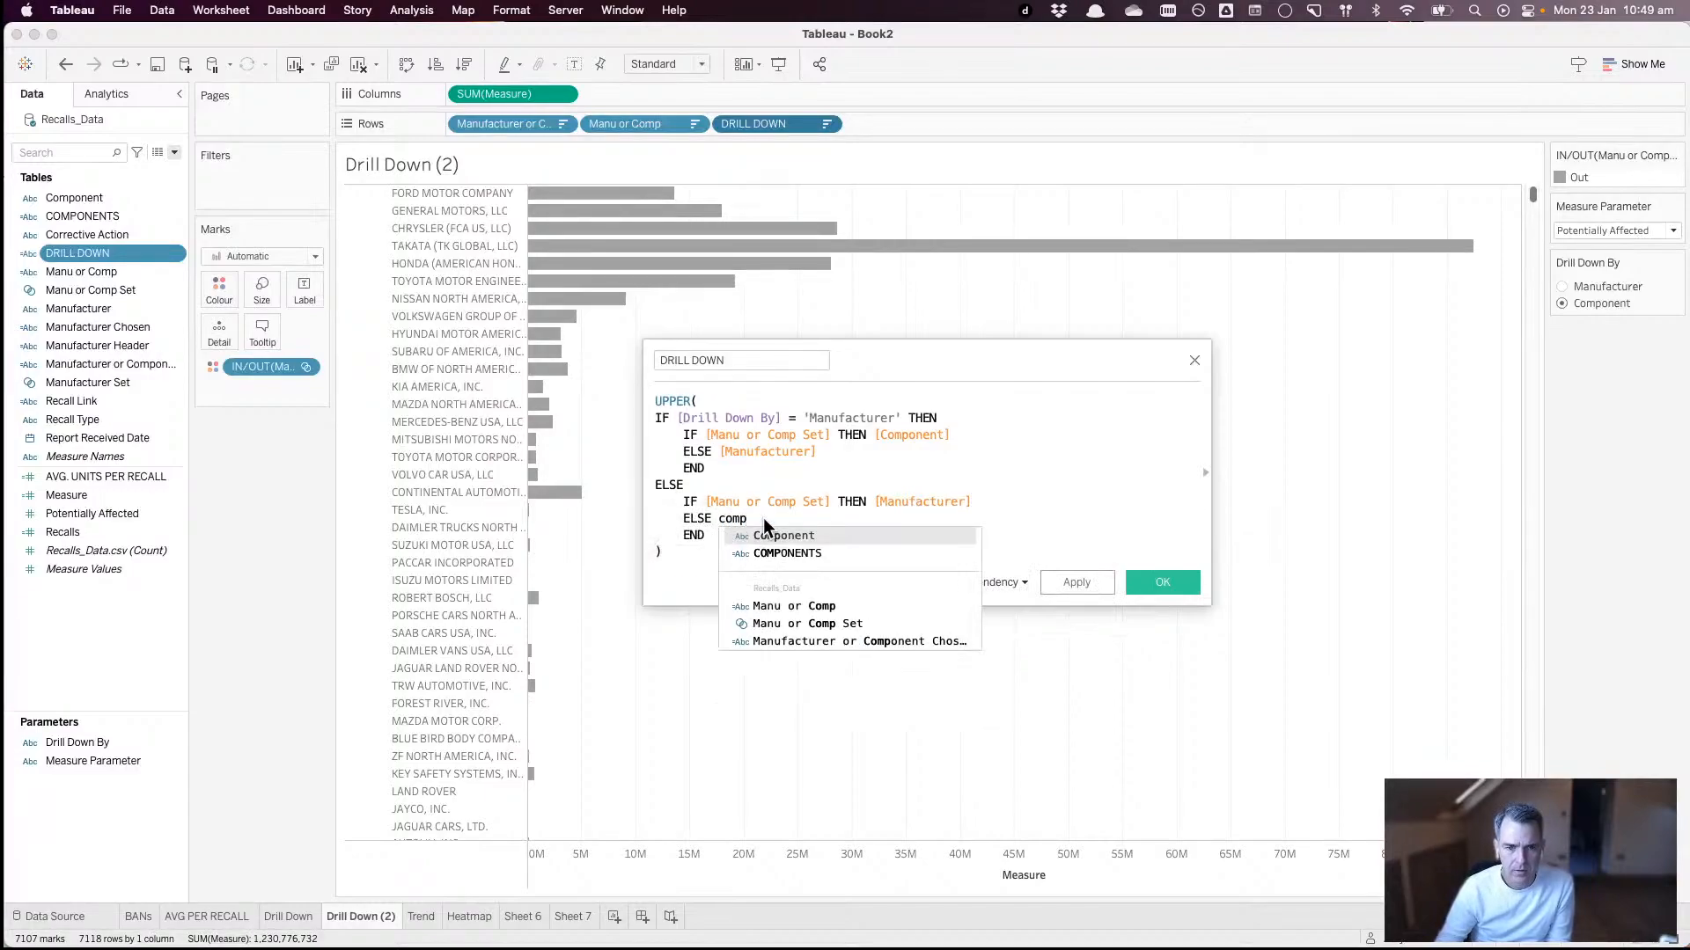
pyautogui.press('Return')
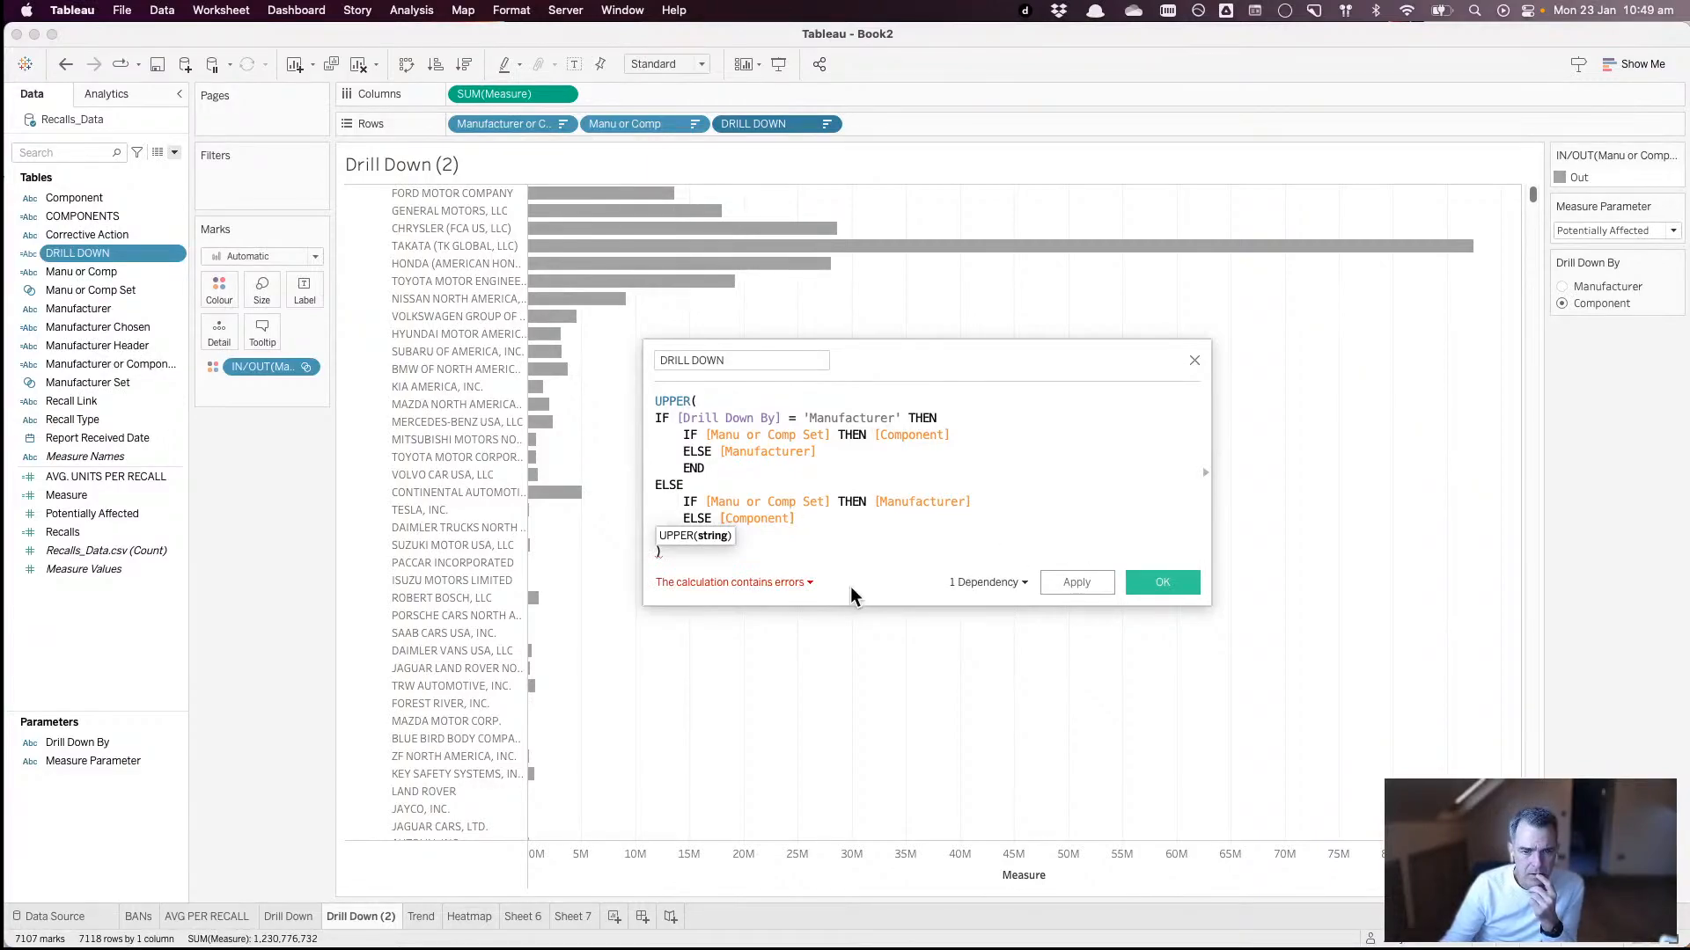
# - Close the outer IF with END before the closing parenthesis and save the DRILL DOWN calculation
pyautogui.press('Return')
pyautogui.write('END')
pyautogui.press('Return')
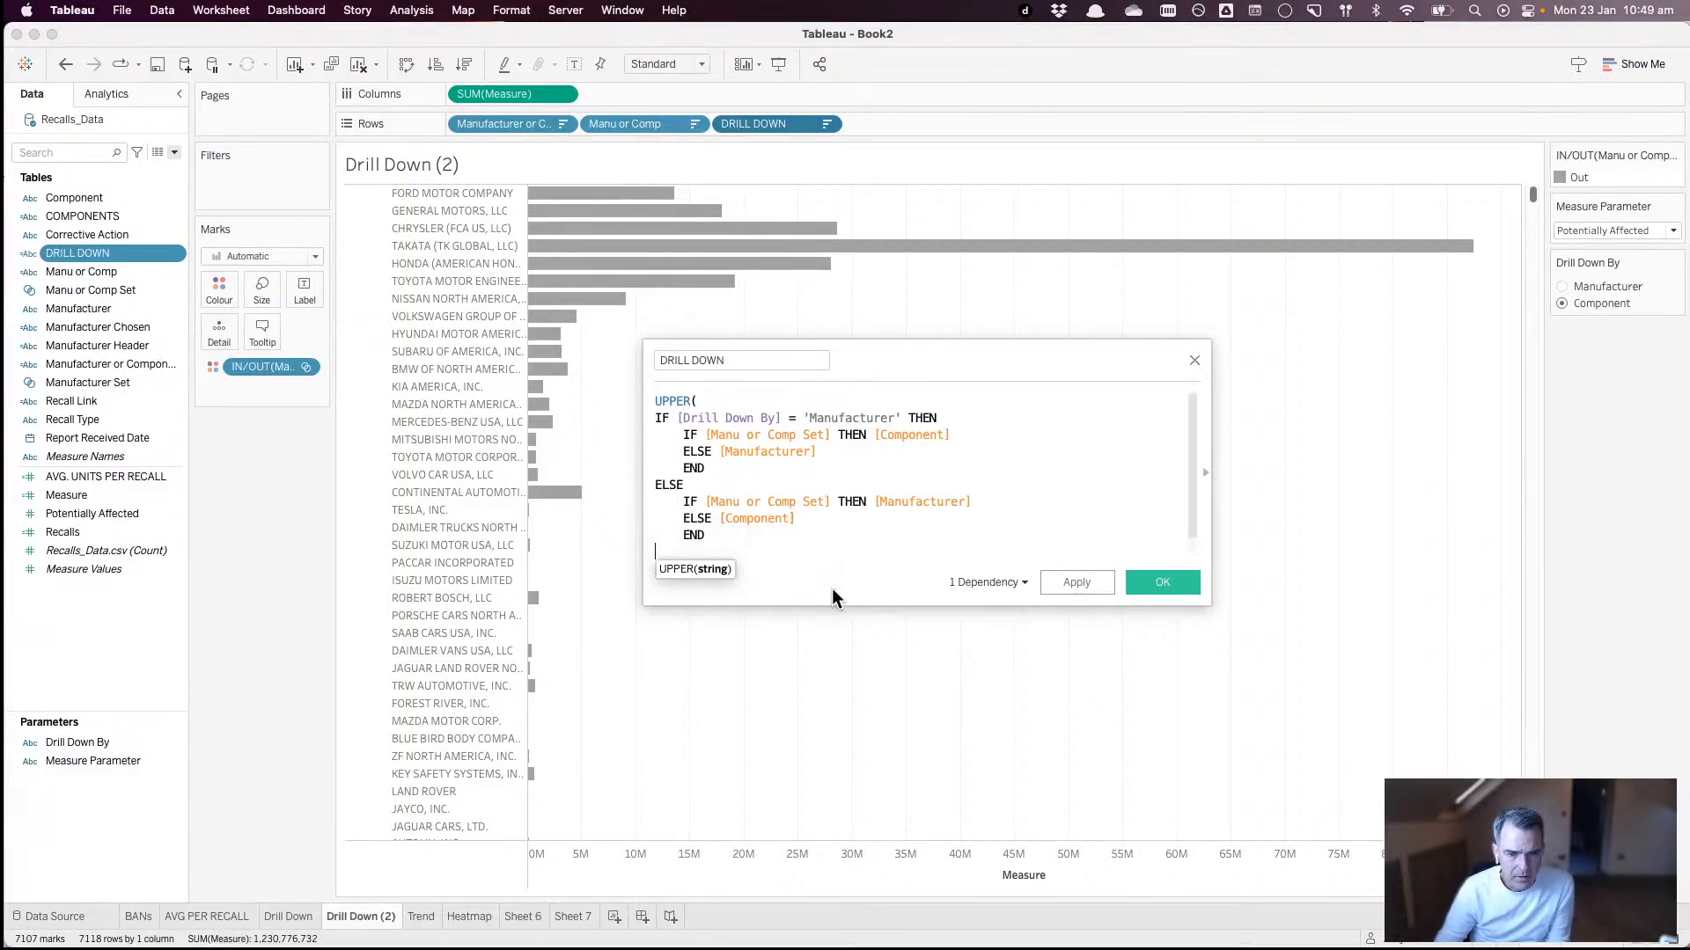
pyautogui.write('END')
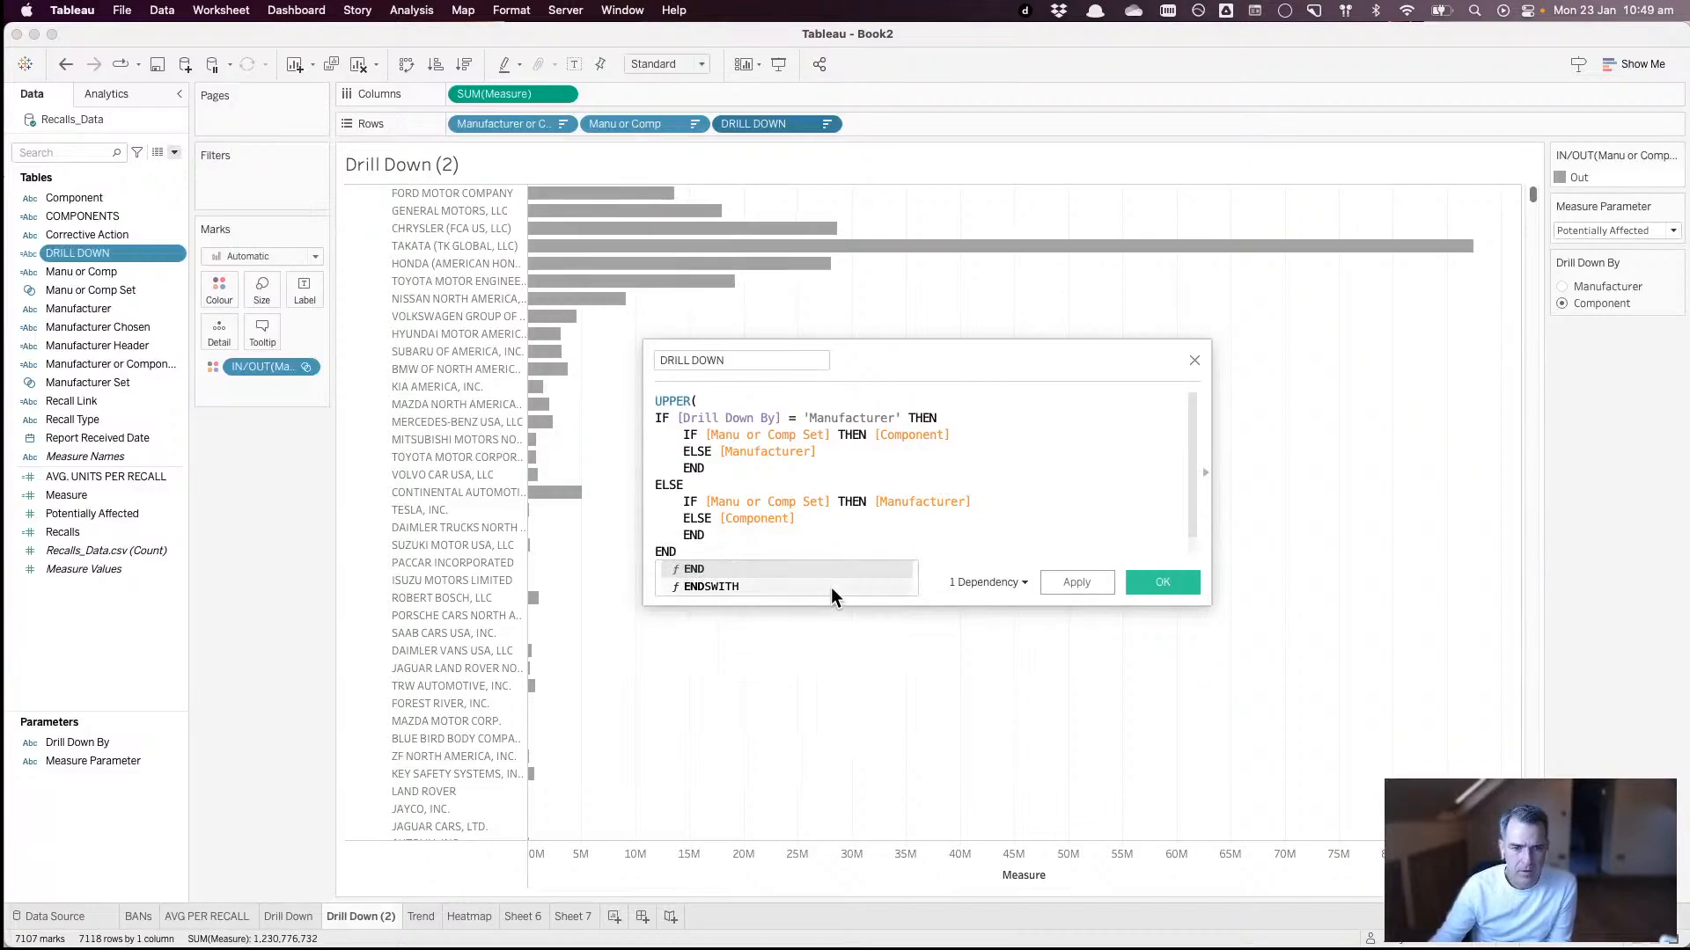
pyautogui.click(1149, 584)
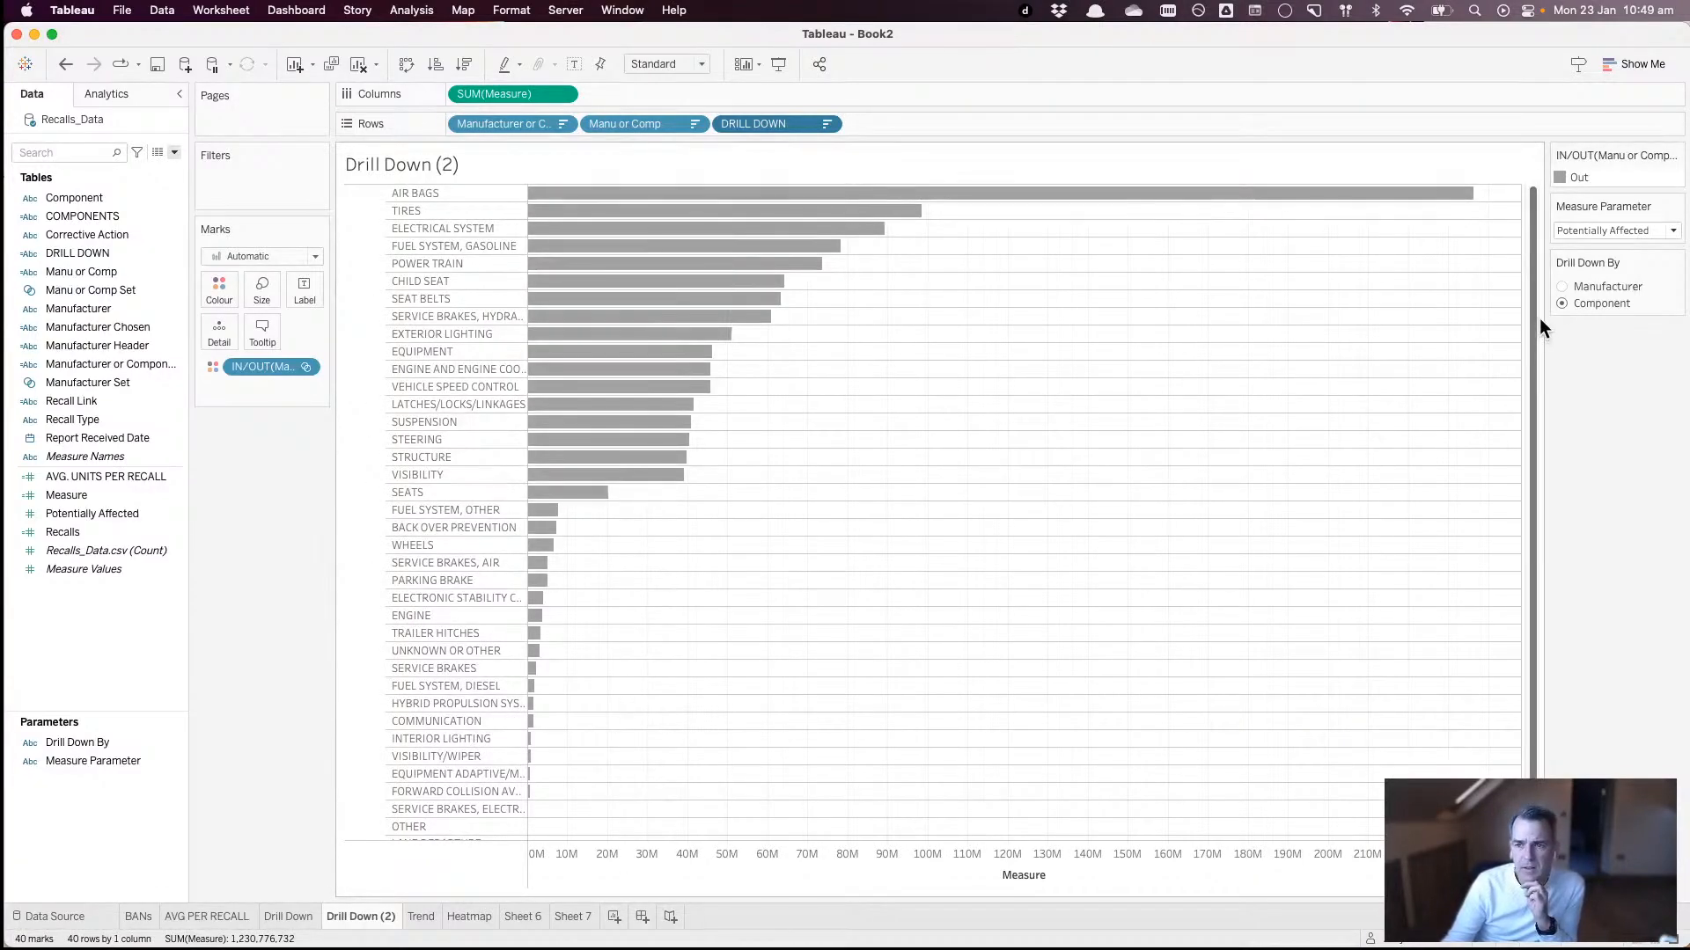
# - Test the Drill Down By parameter by switching it to Manufacturer, back to Component, and to Manufacturer again
pyautogui.click(1562, 287)
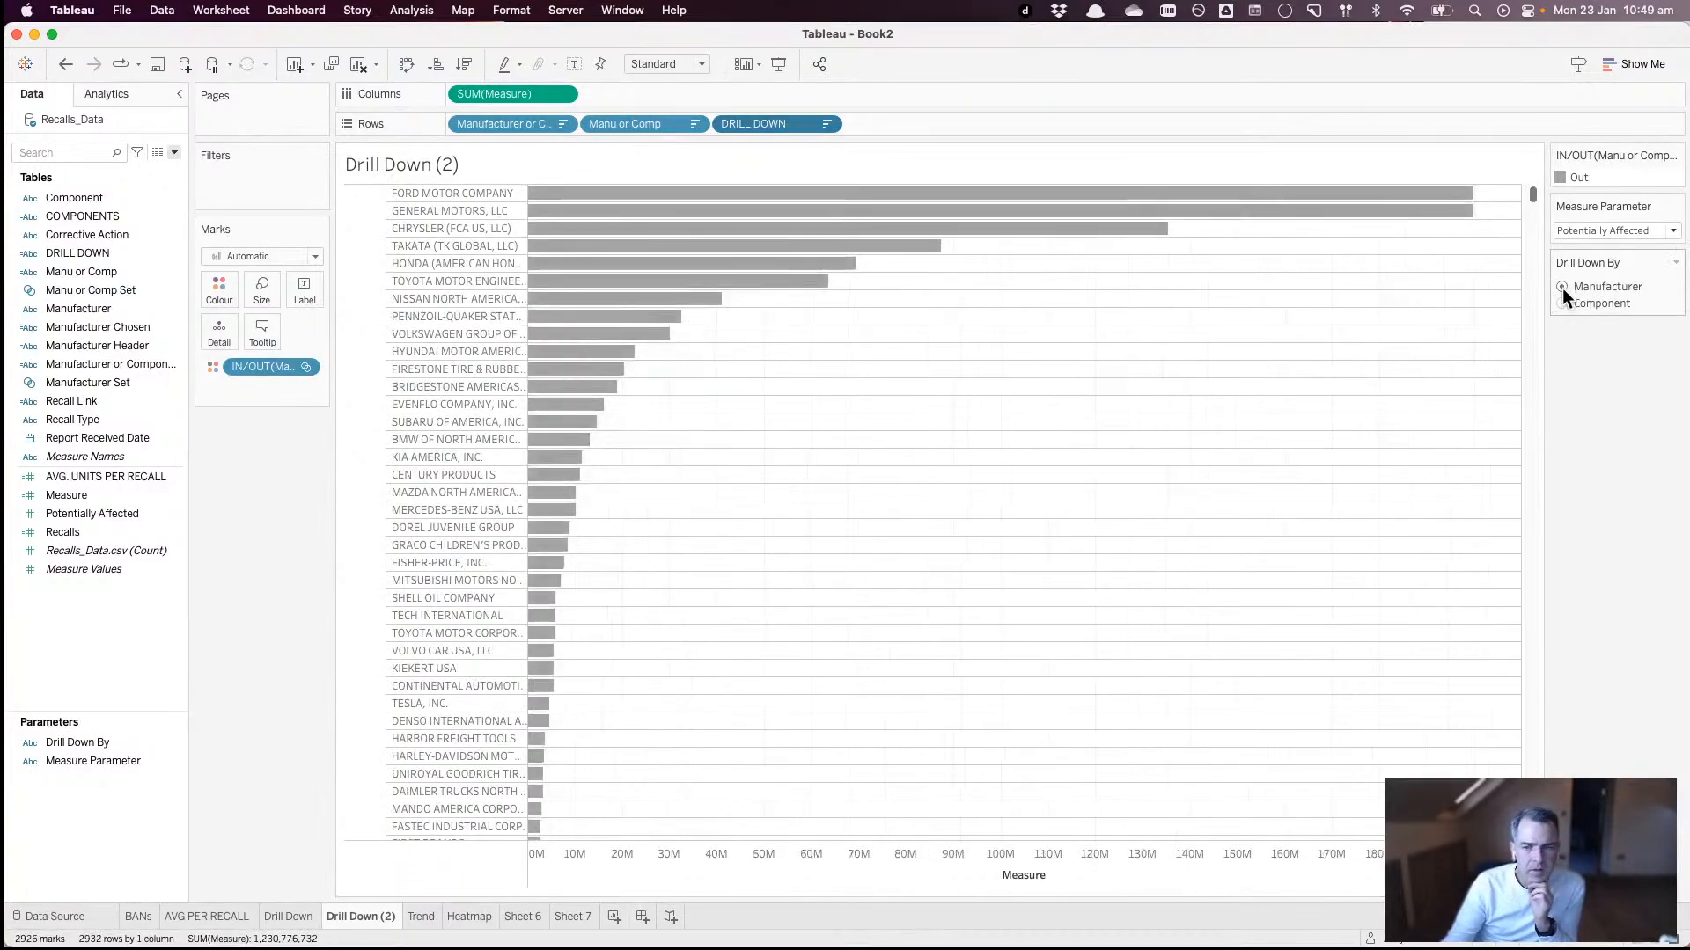
pyautogui.click(1563, 303)
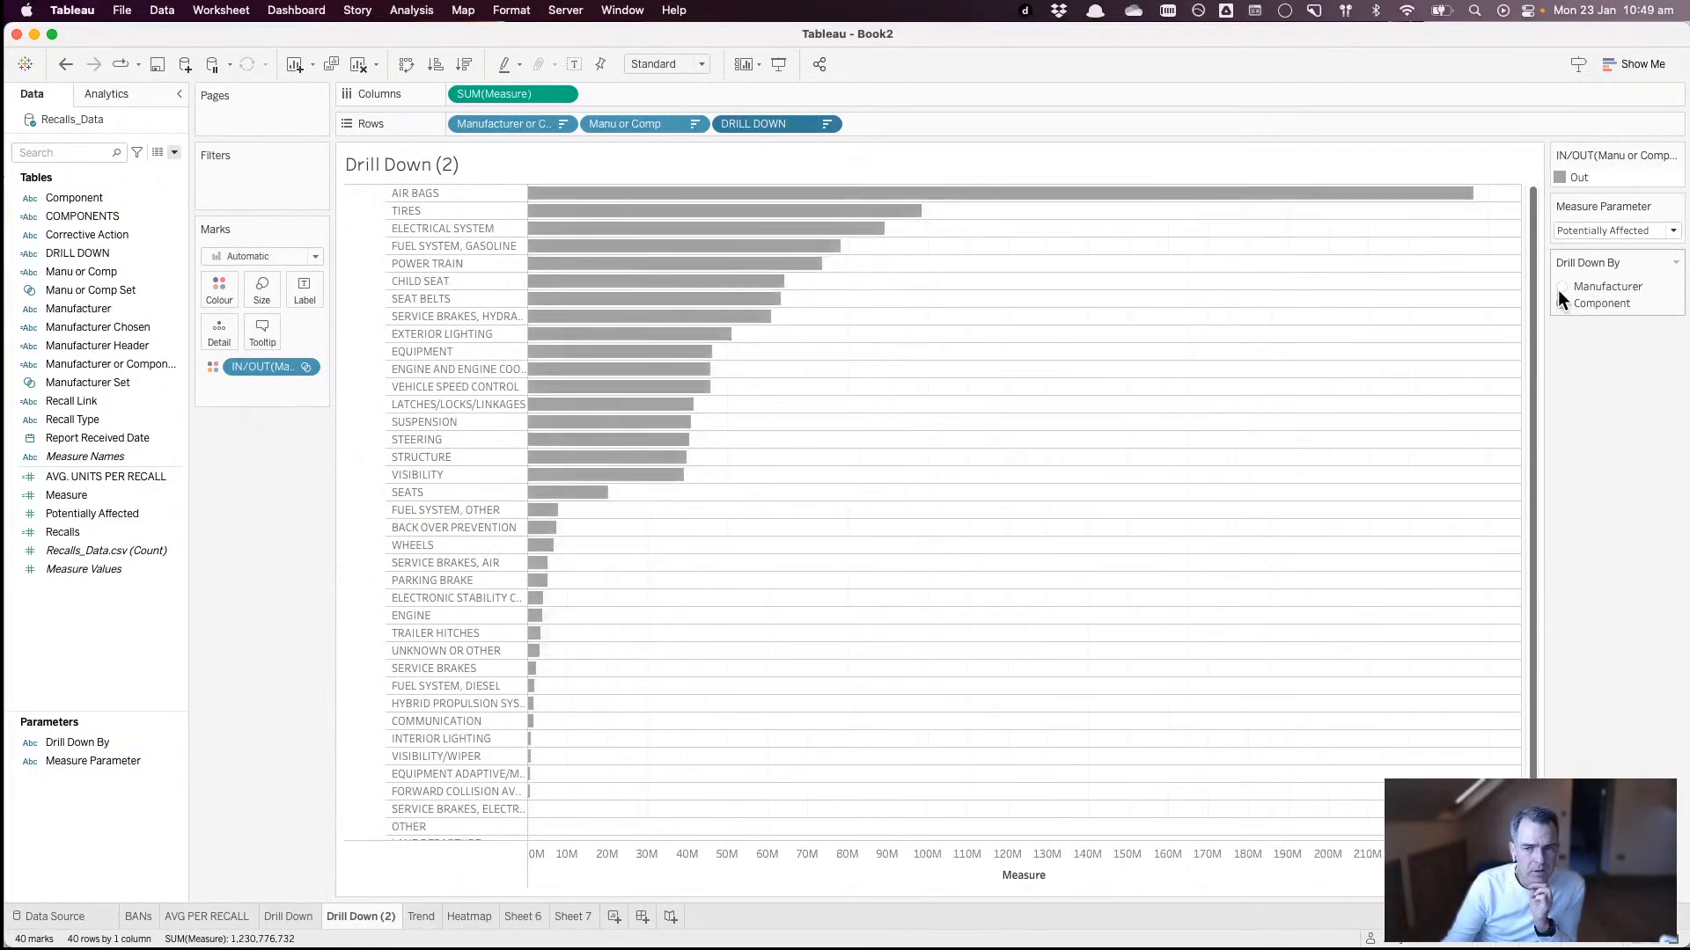
pyautogui.click(1561, 287)
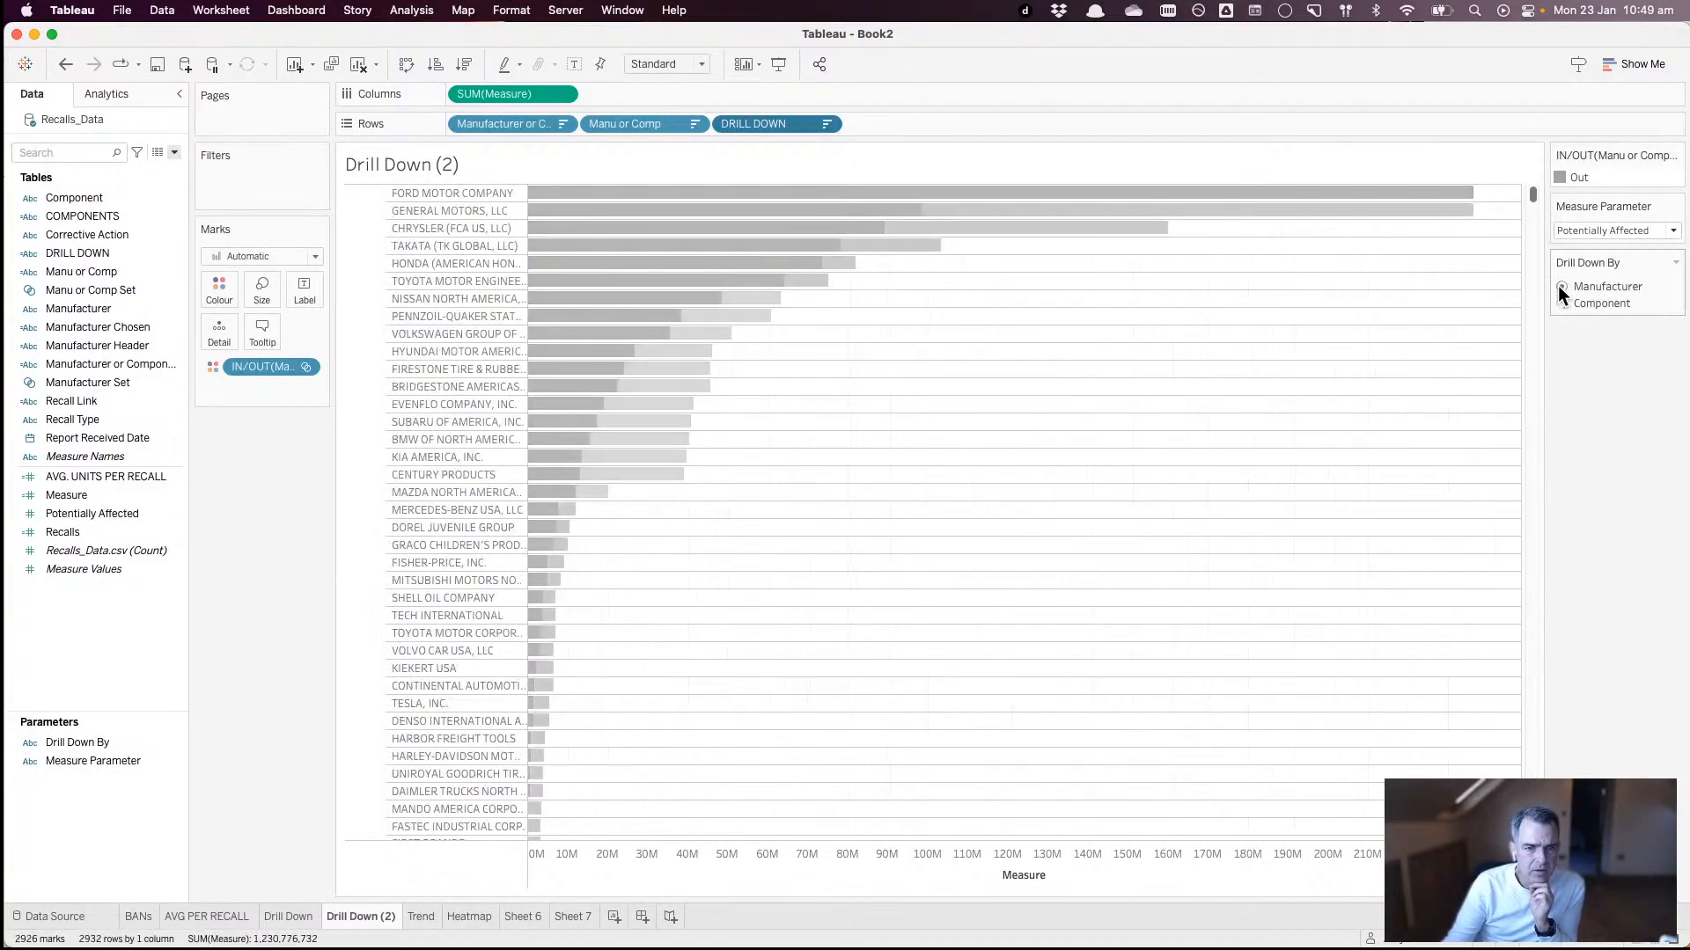
# - Test the manufacturer drill-down by expanding, collapsing and re-expanding the Honda bar, and switch the drill to Toyota Motor Engineering & Manufacturing
pyautogui.click(646, 267)
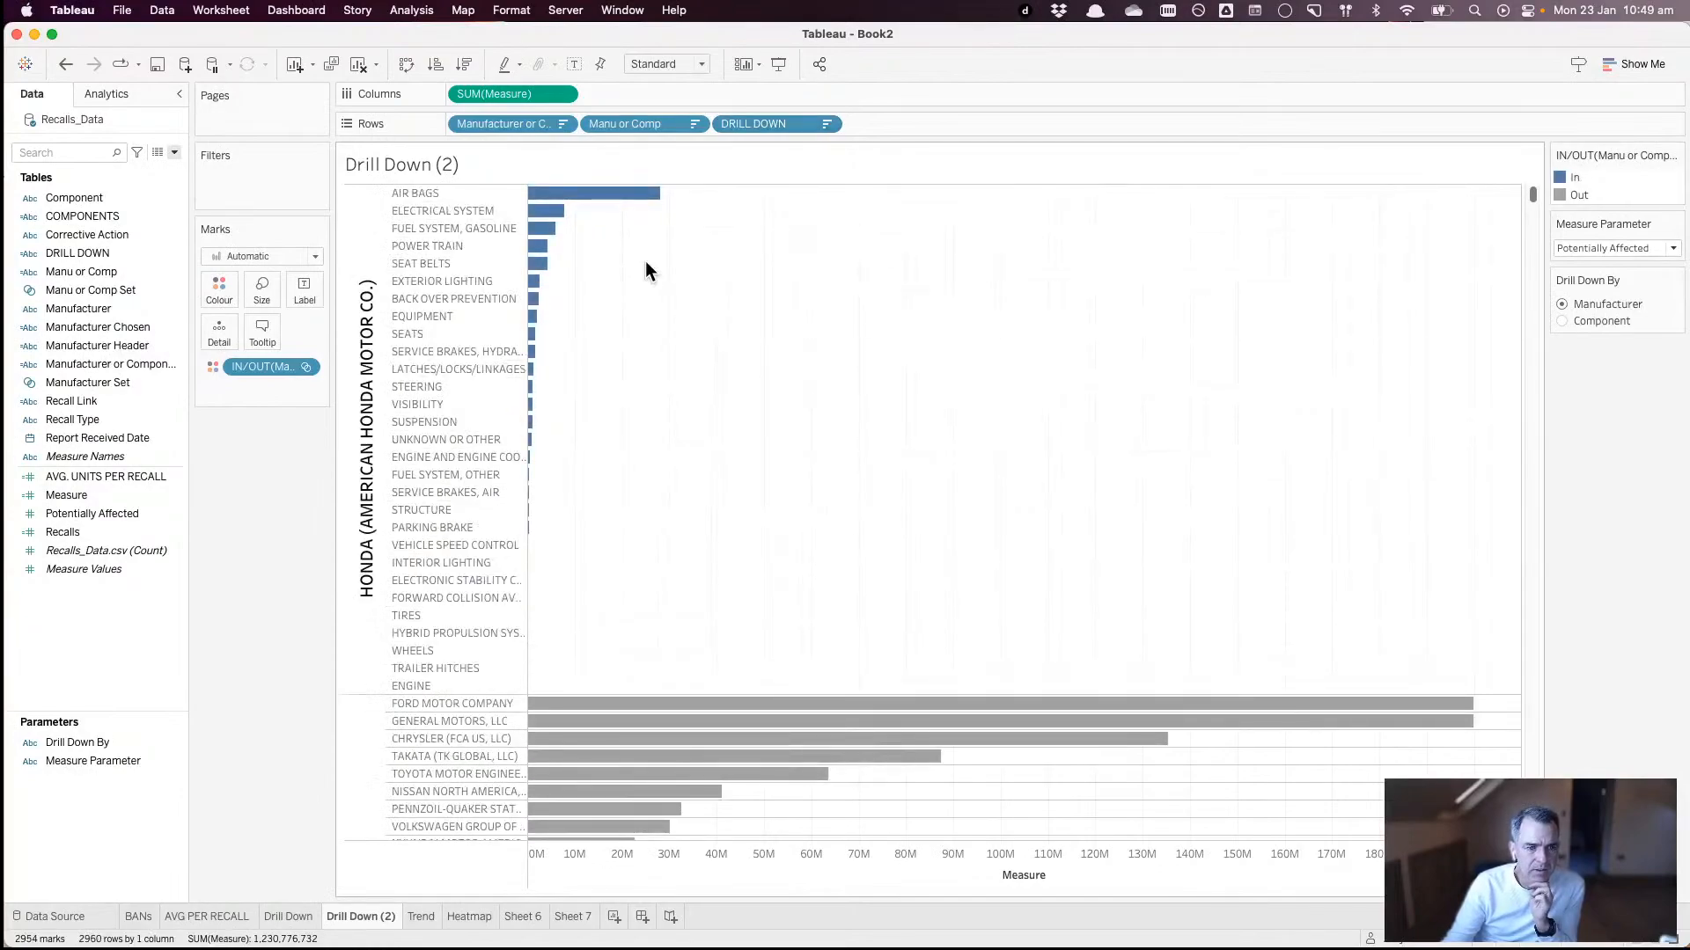
pyautogui.click(600, 197)
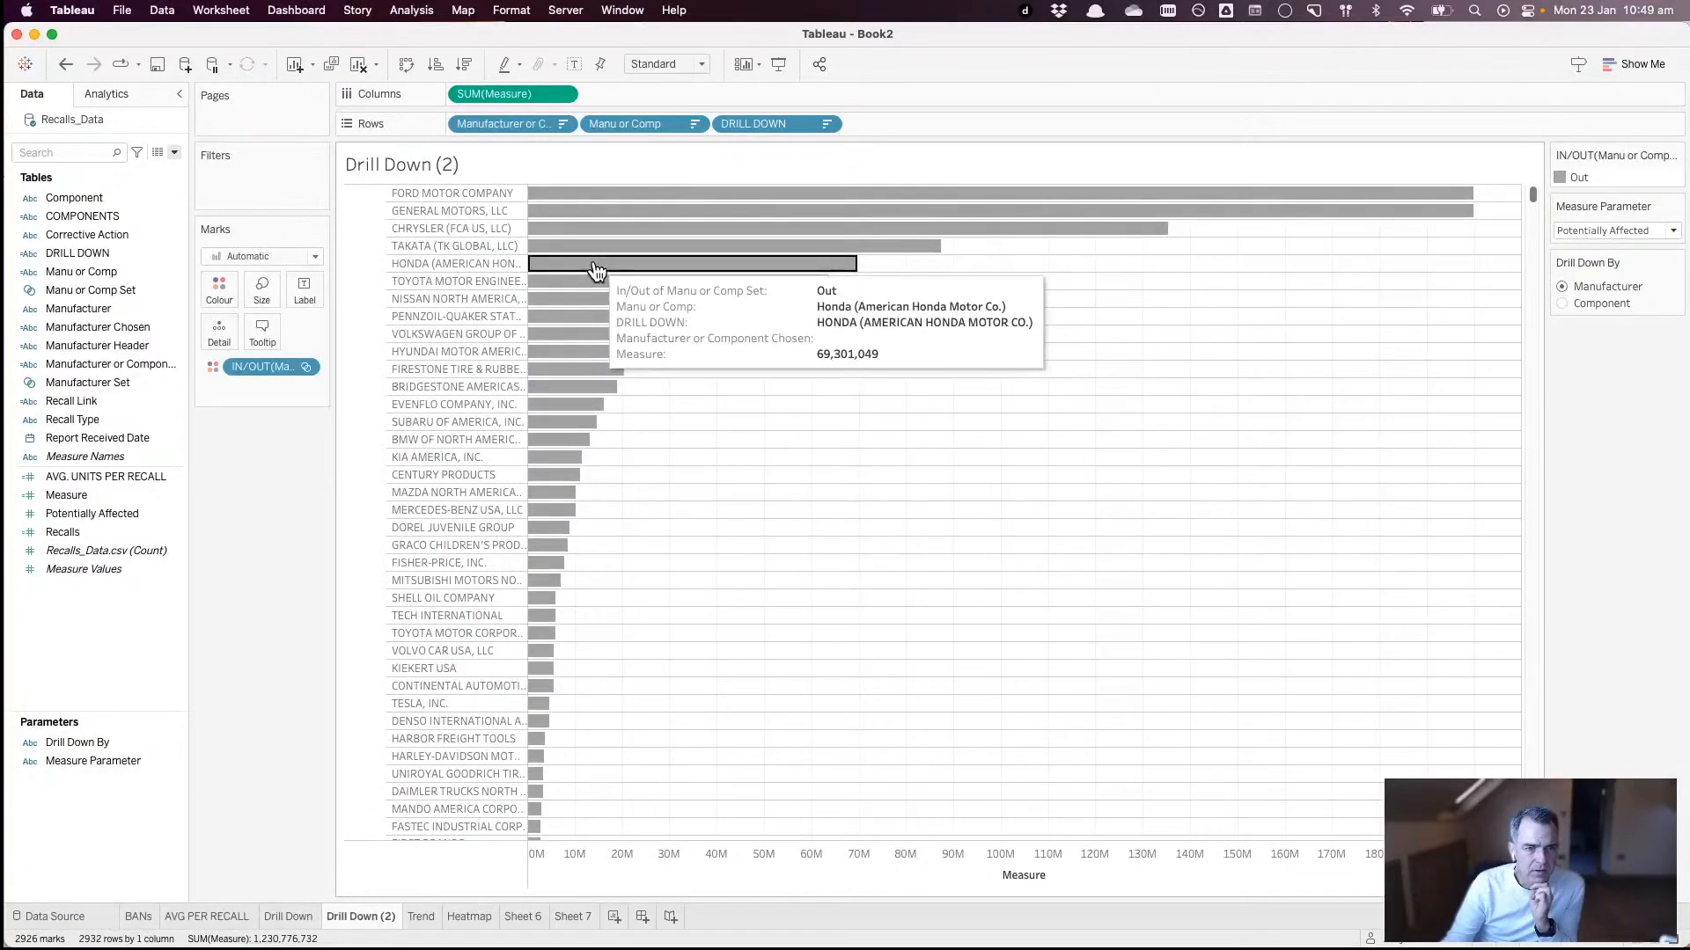
pyautogui.click(590, 264)
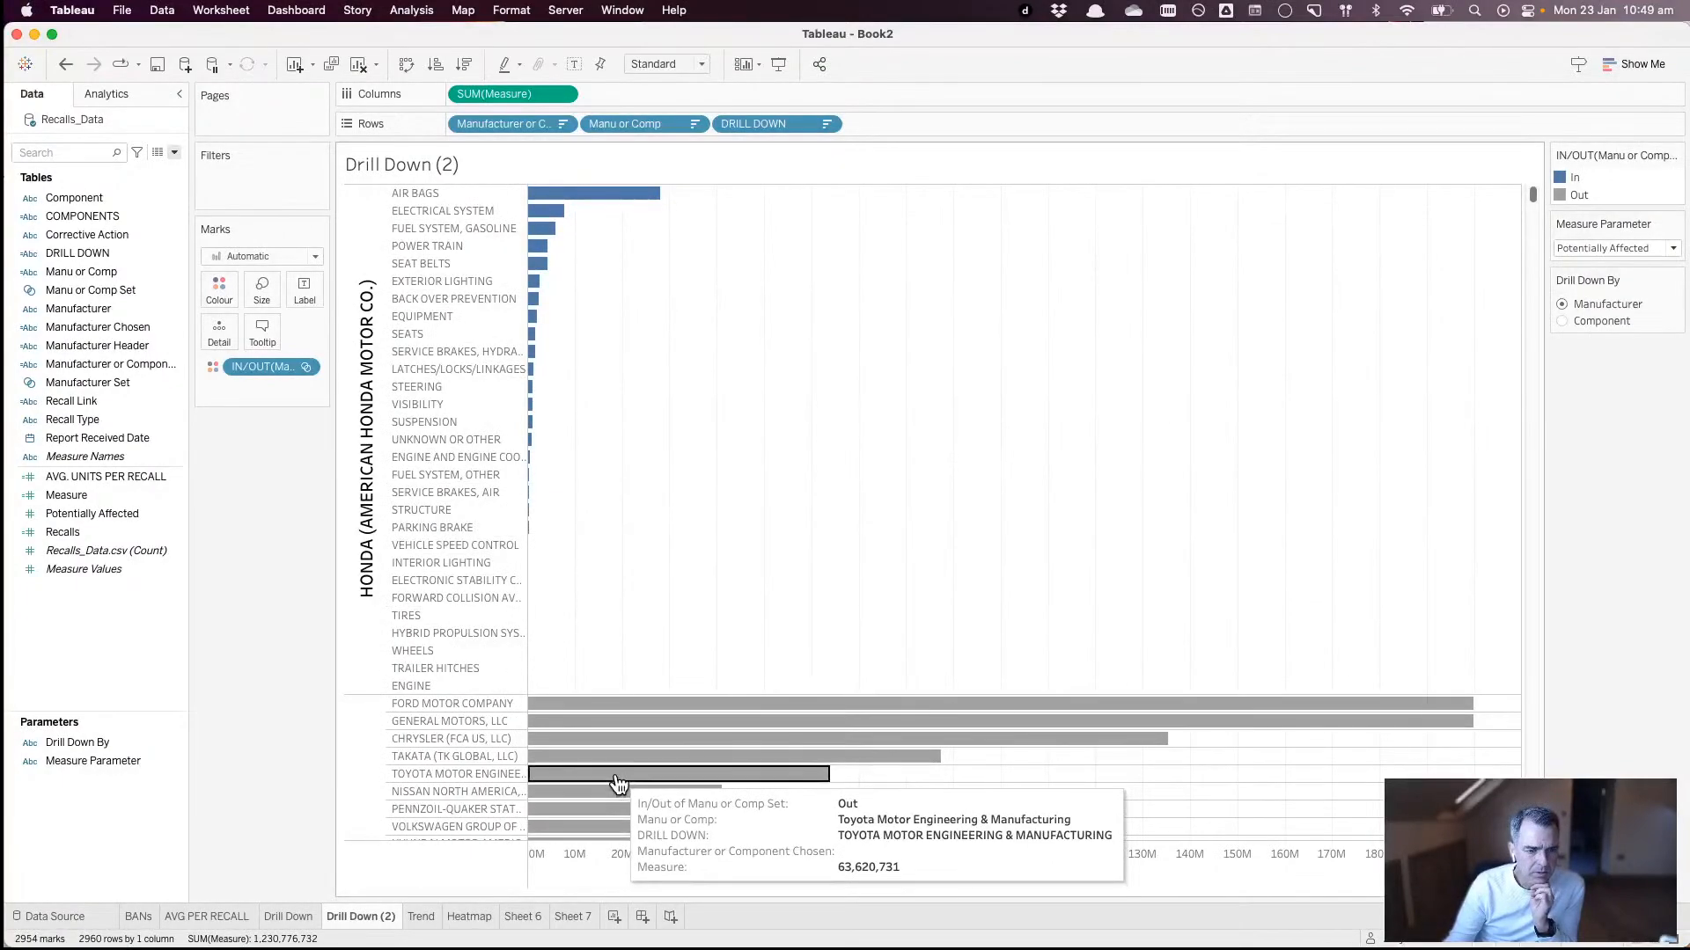
pyautogui.click(616, 774)
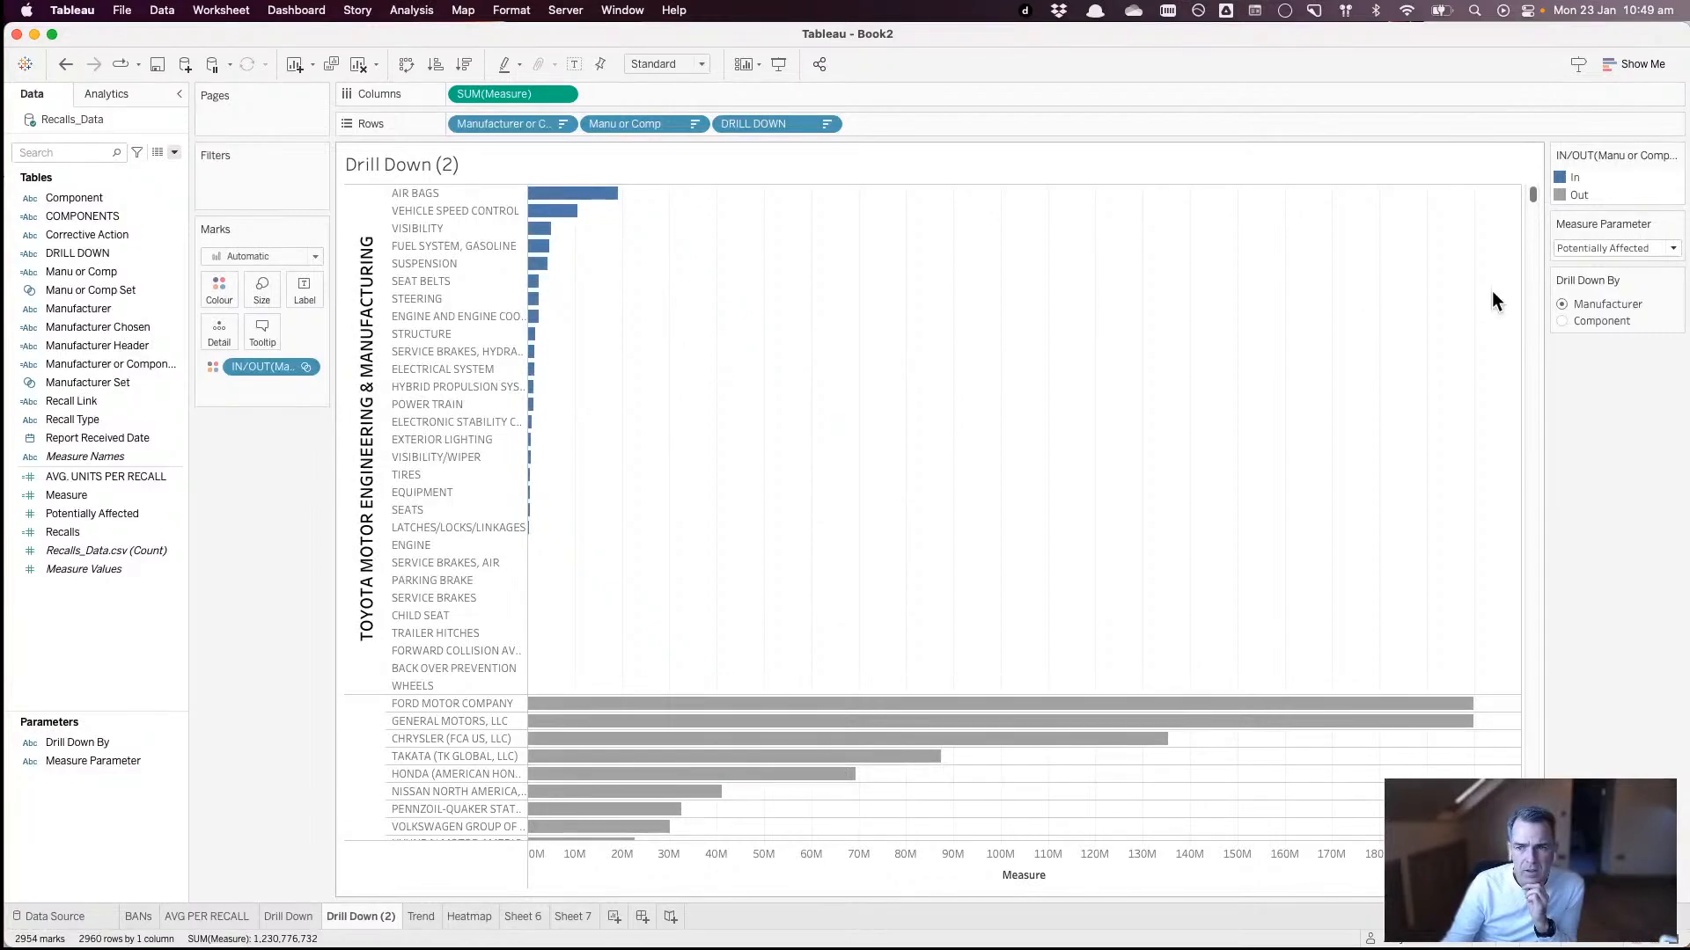
# - Set Drill Down By to Component and drill into the TIRES bar
pyautogui.click(1563, 322)
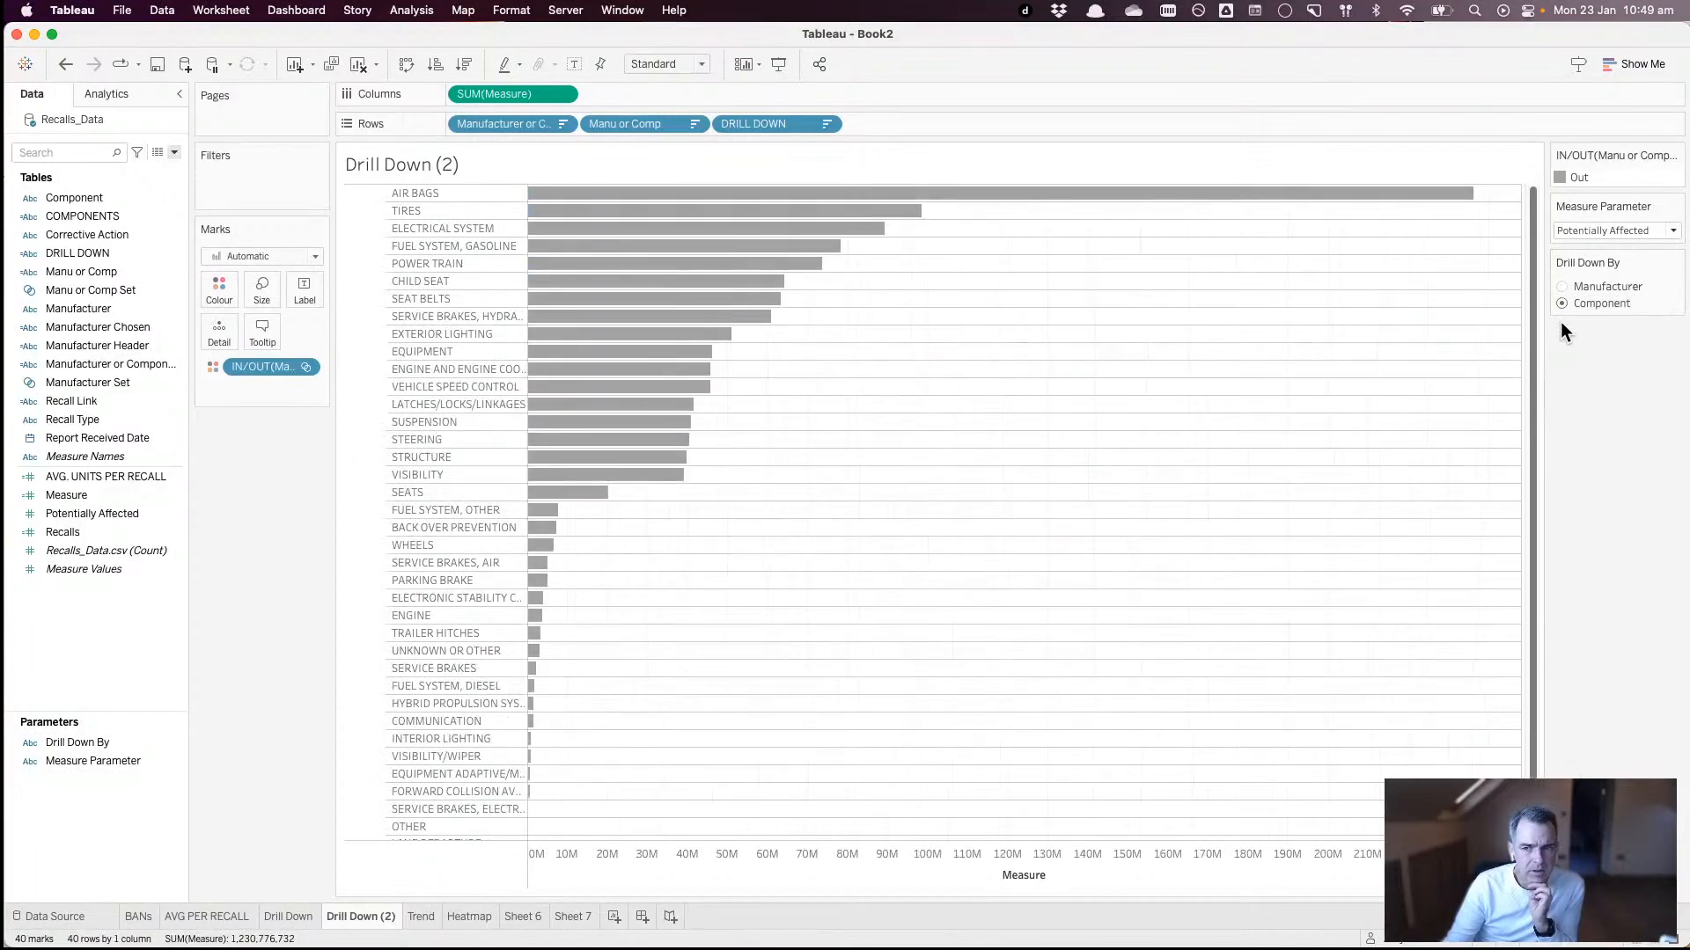
pyautogui.click(675, 221)
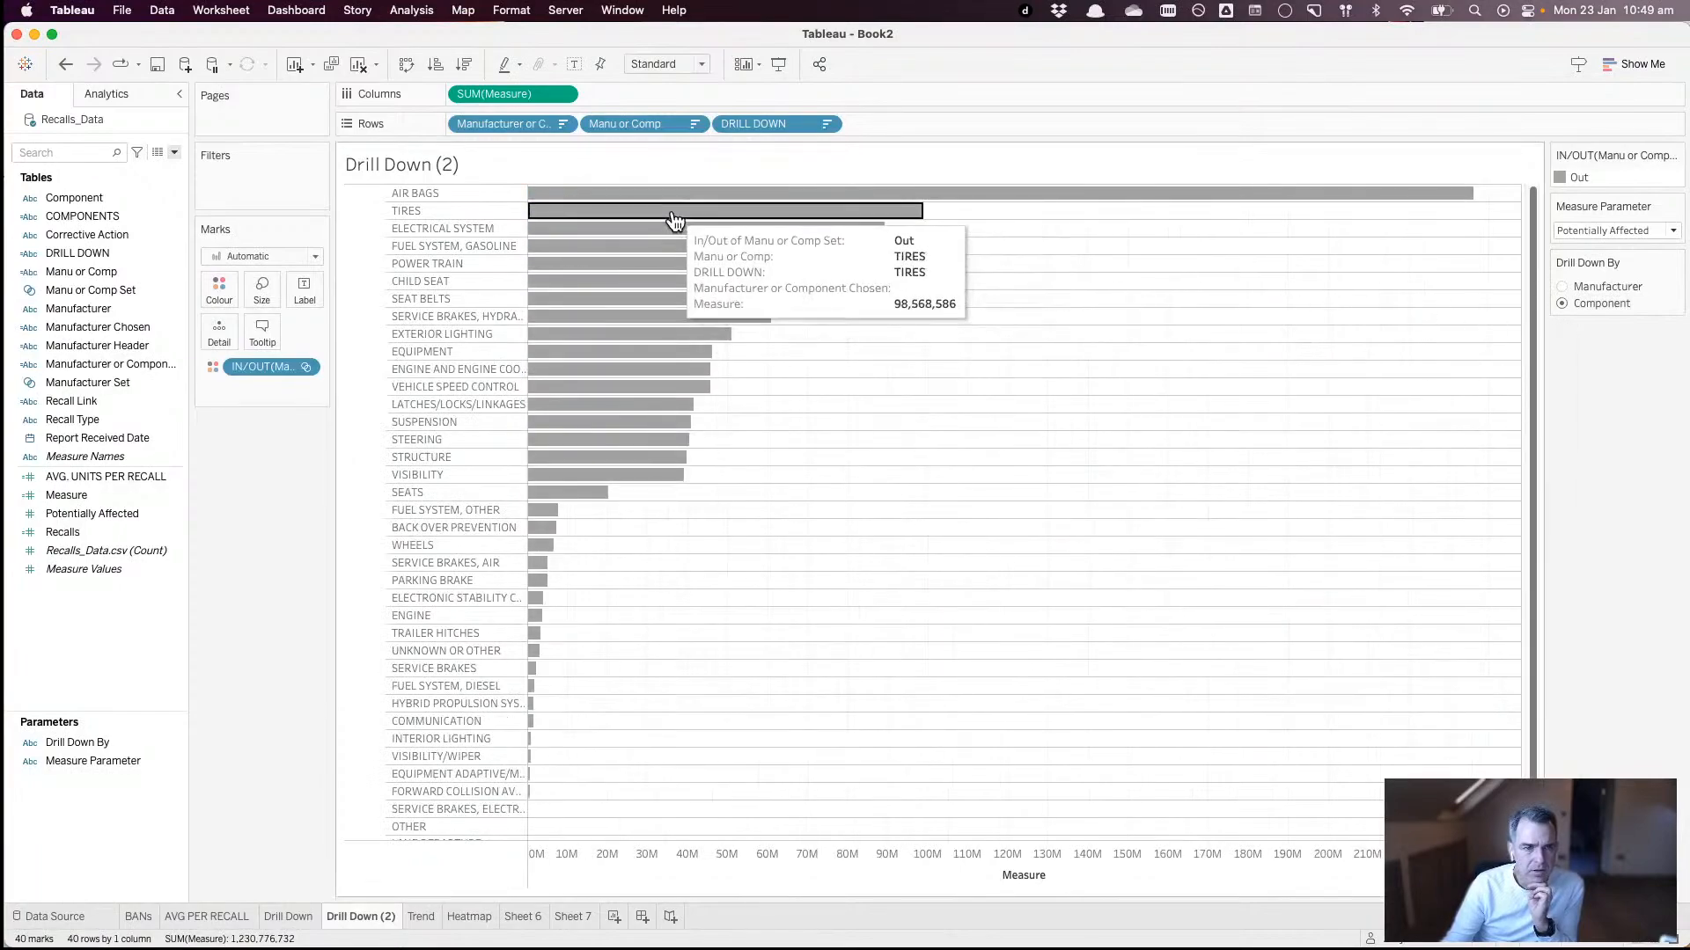
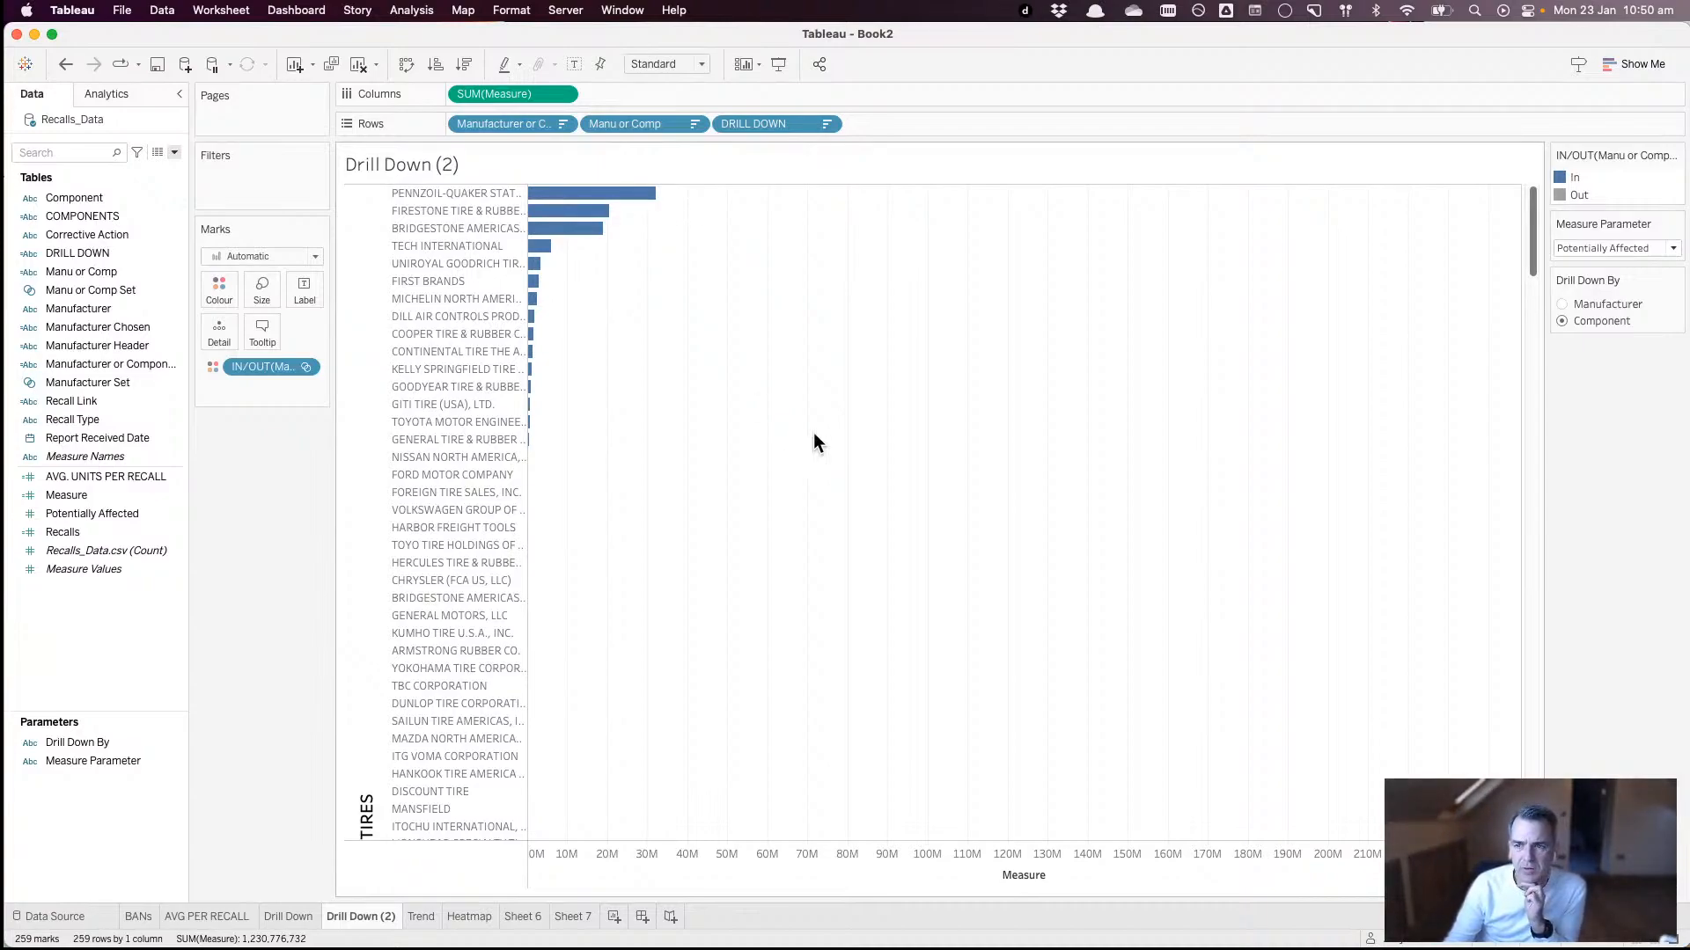
# - Display the Measure Parameter control as a single value list
pyautogui.click(1674, 224)
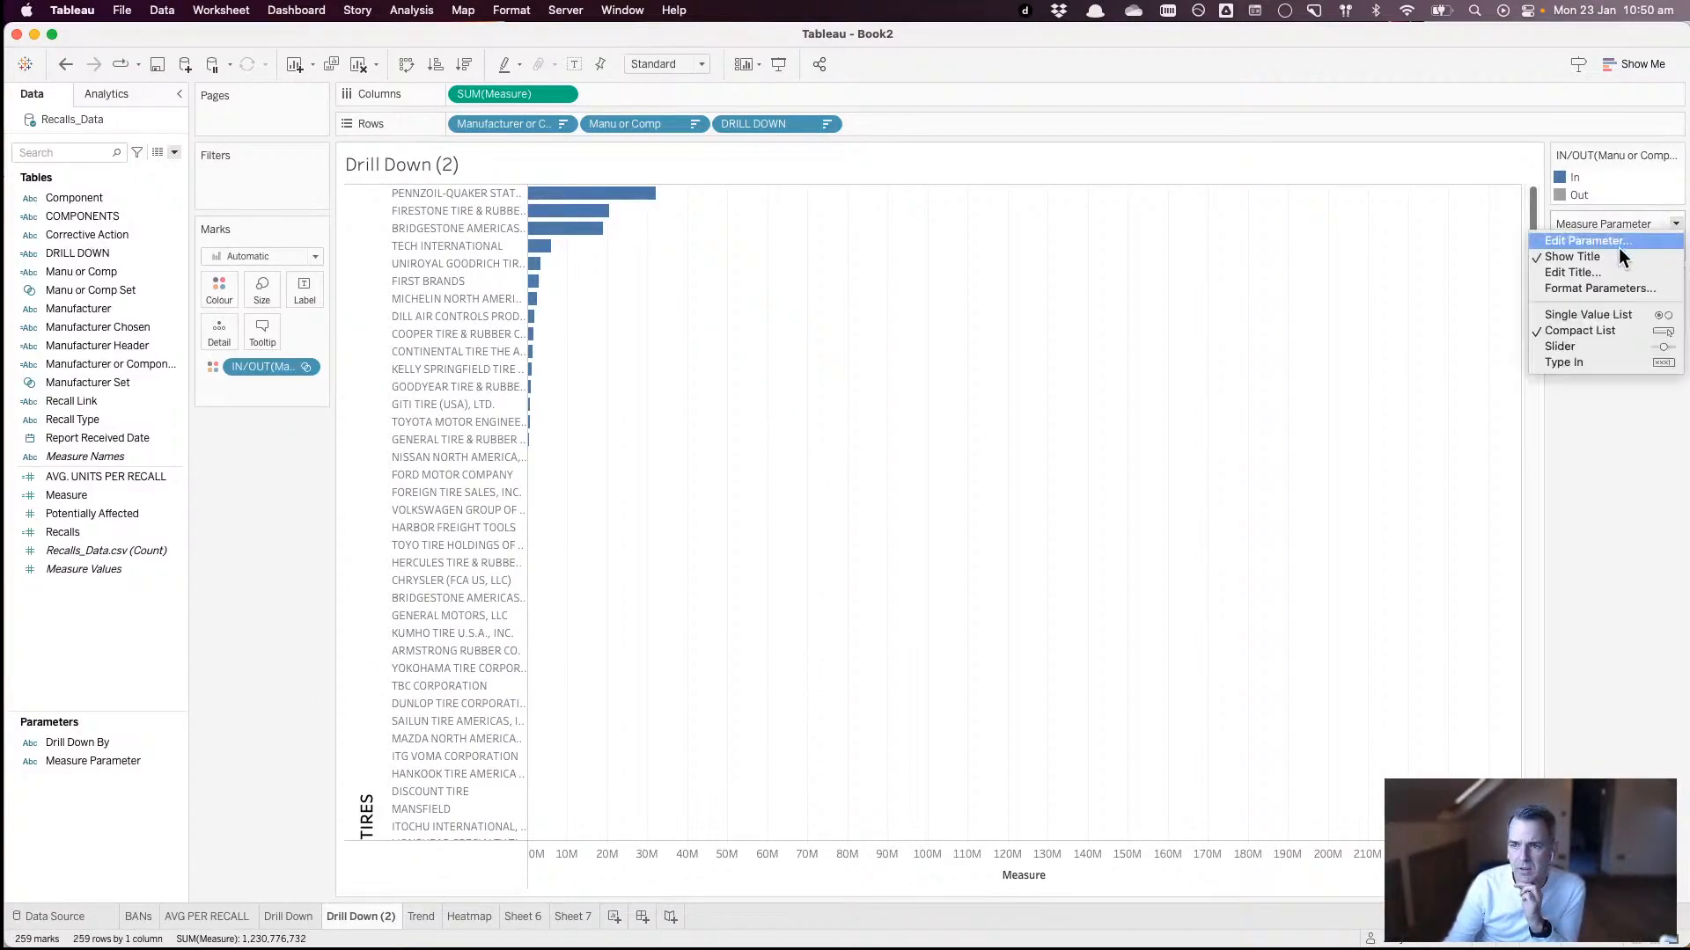
pyautogui.click(1596, 314)
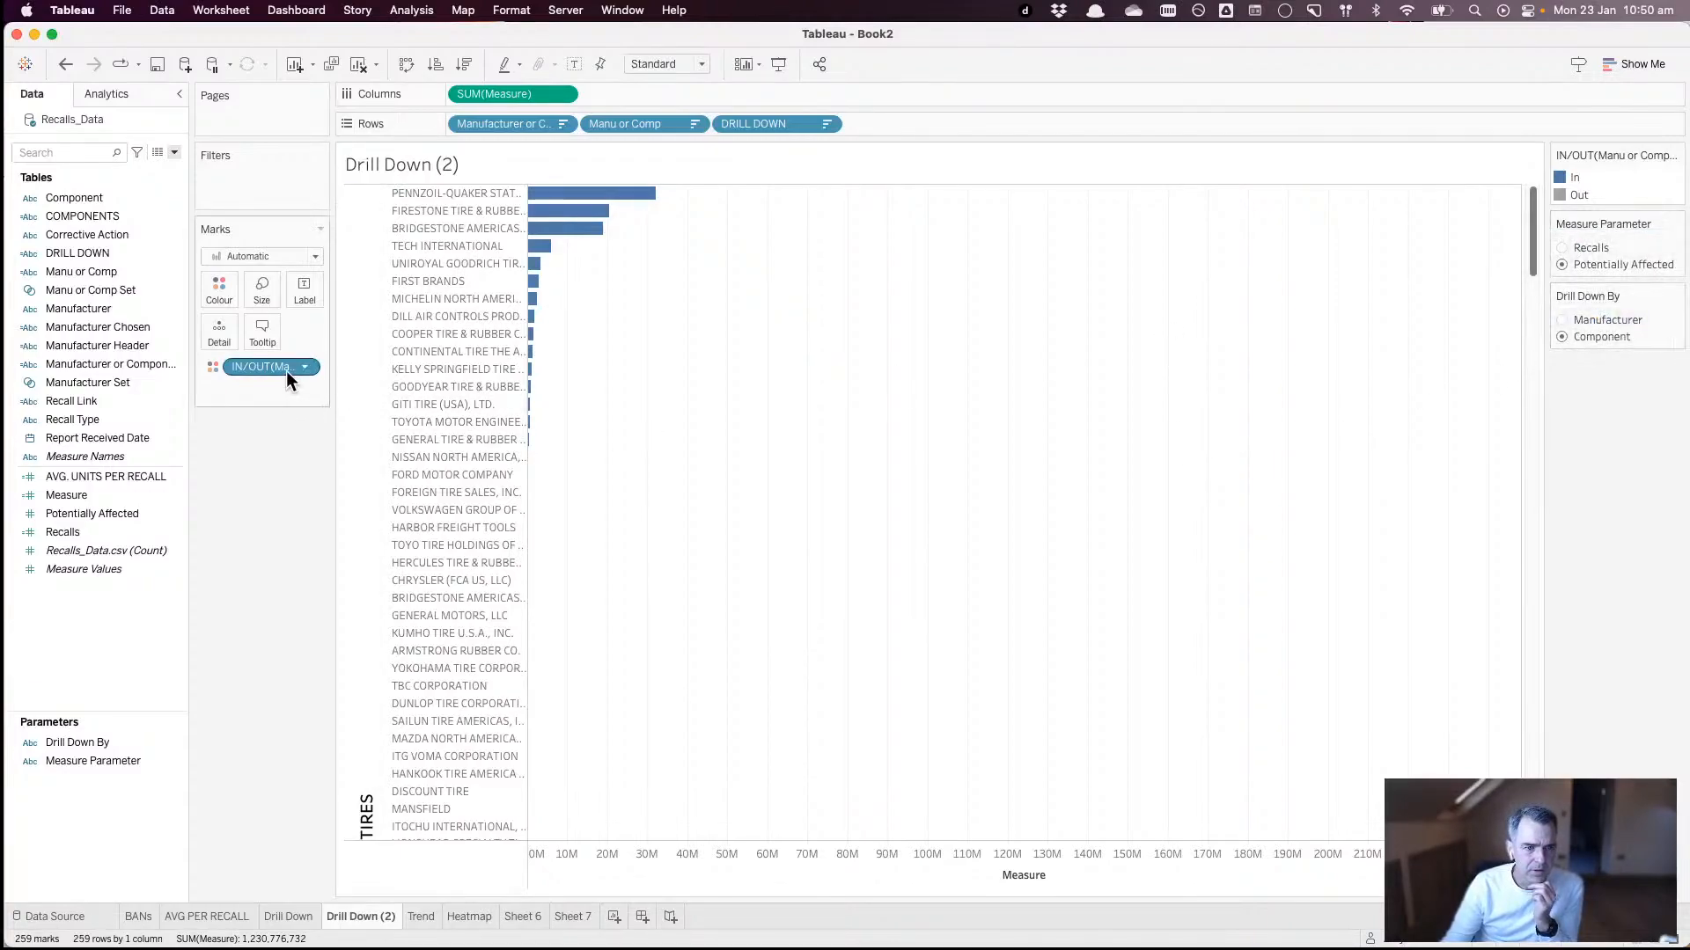
pyautogui.click(1676, 156)
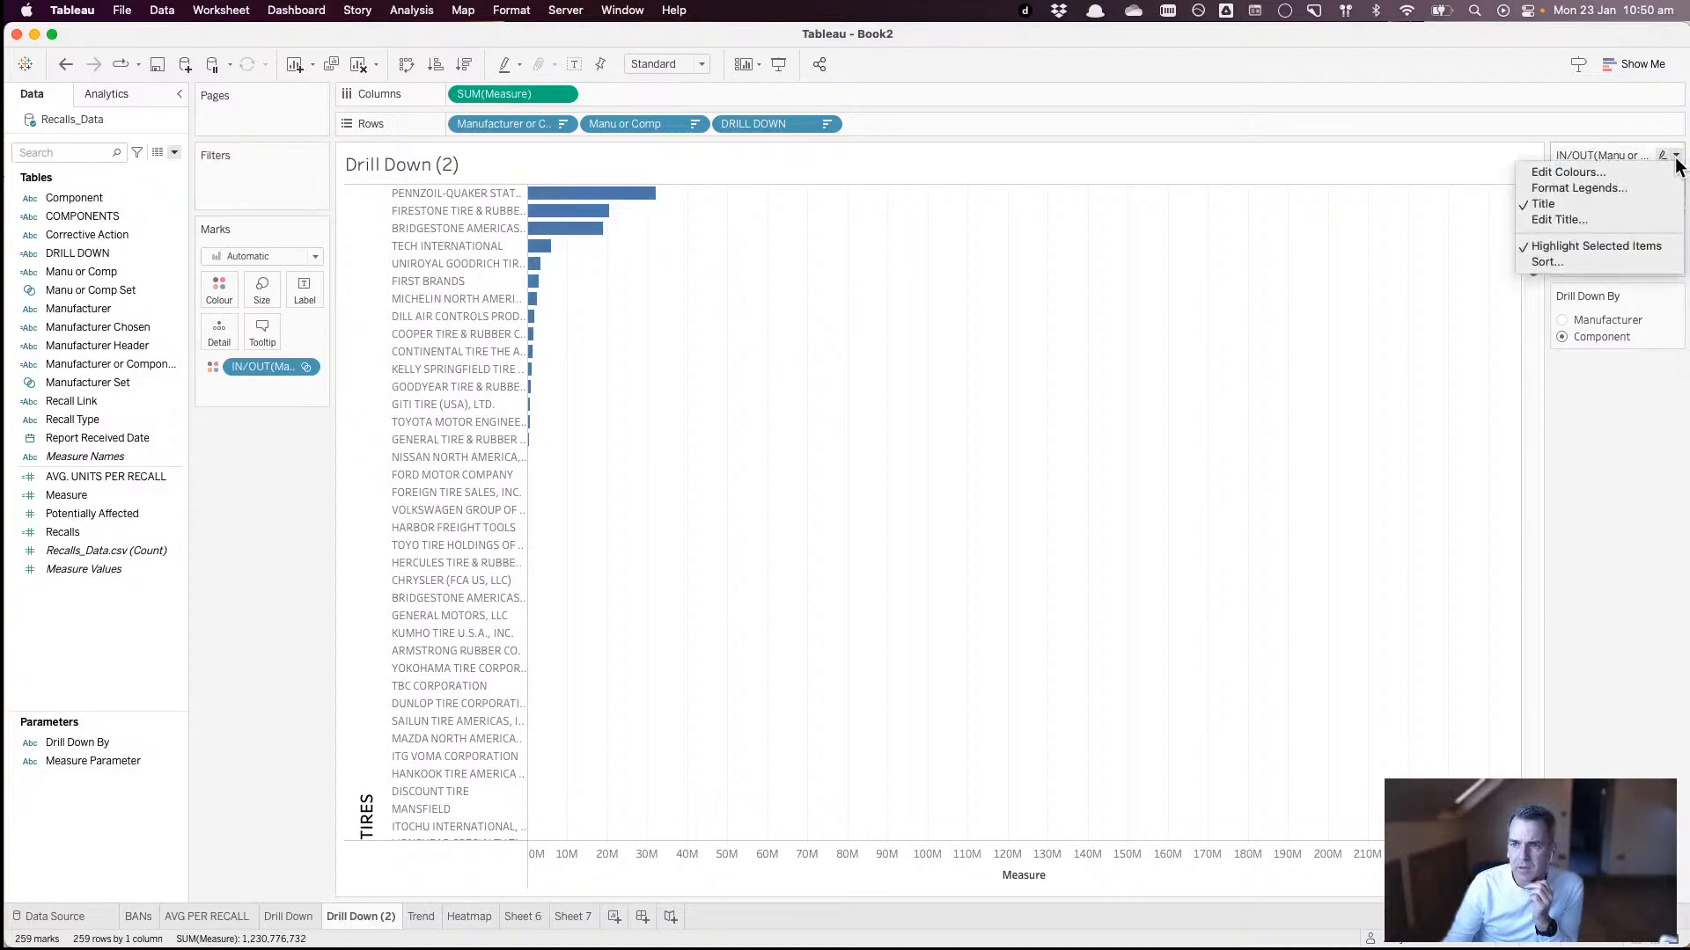
pyautogui.click(1239, 398)
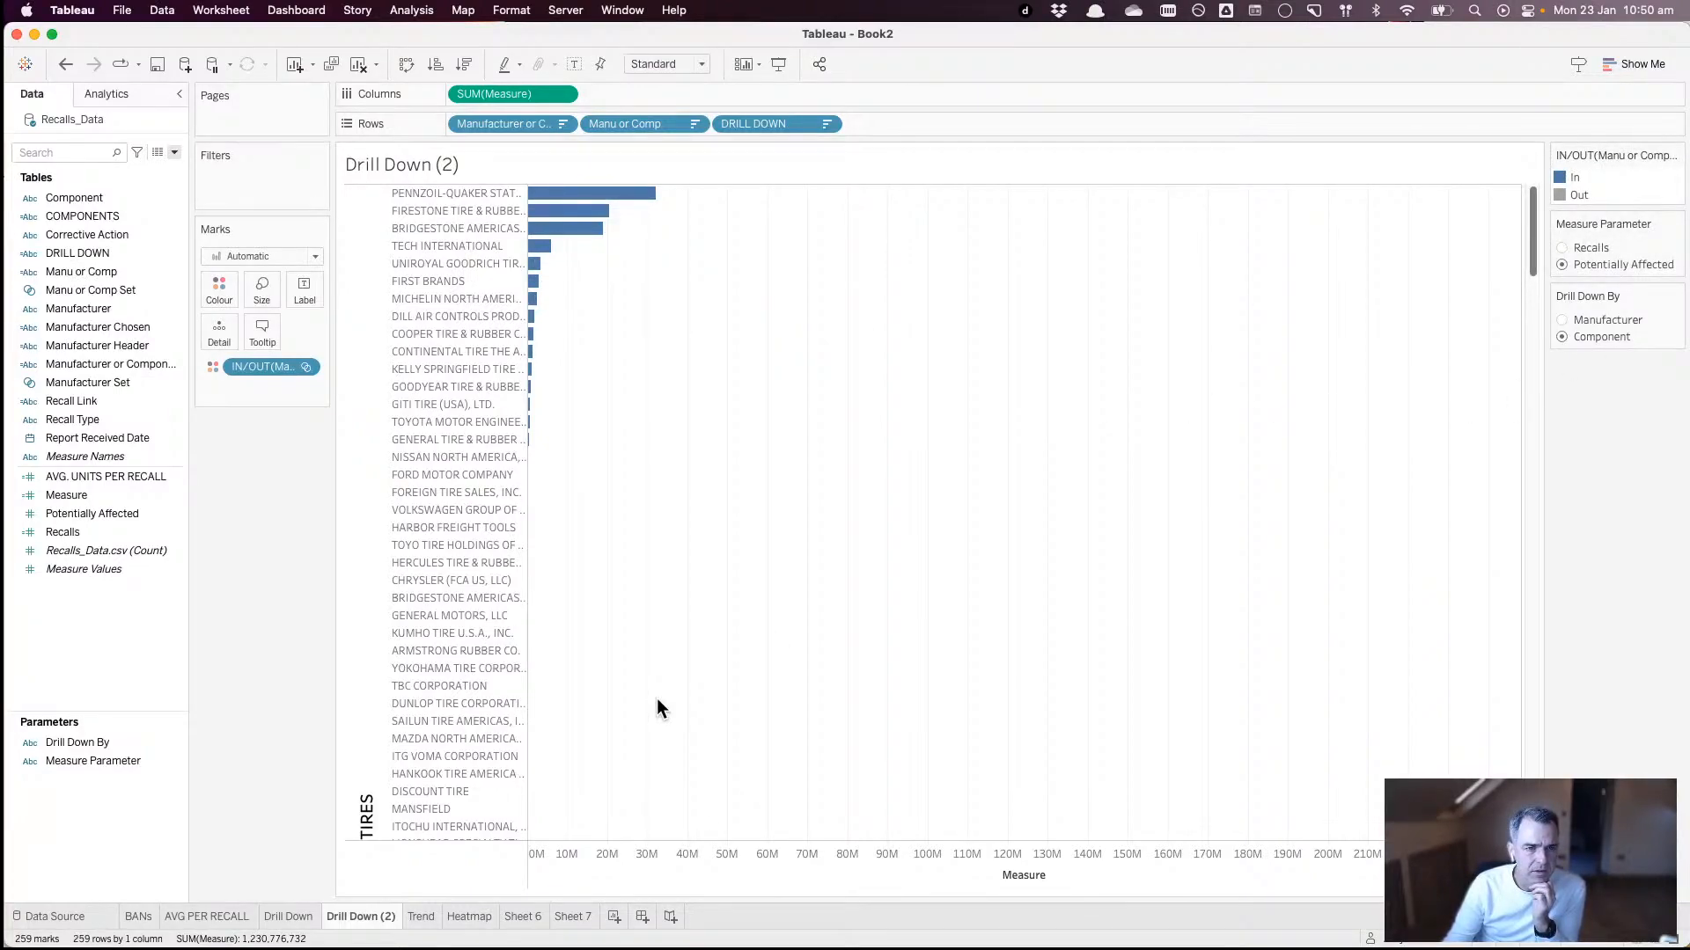
# - Try filtering DRILL DOWN to the top 10 by sum of Measure, and undo that filter
pyautogui.moveTo(1533, 254); pyautogui.dragTo(1547, 196)
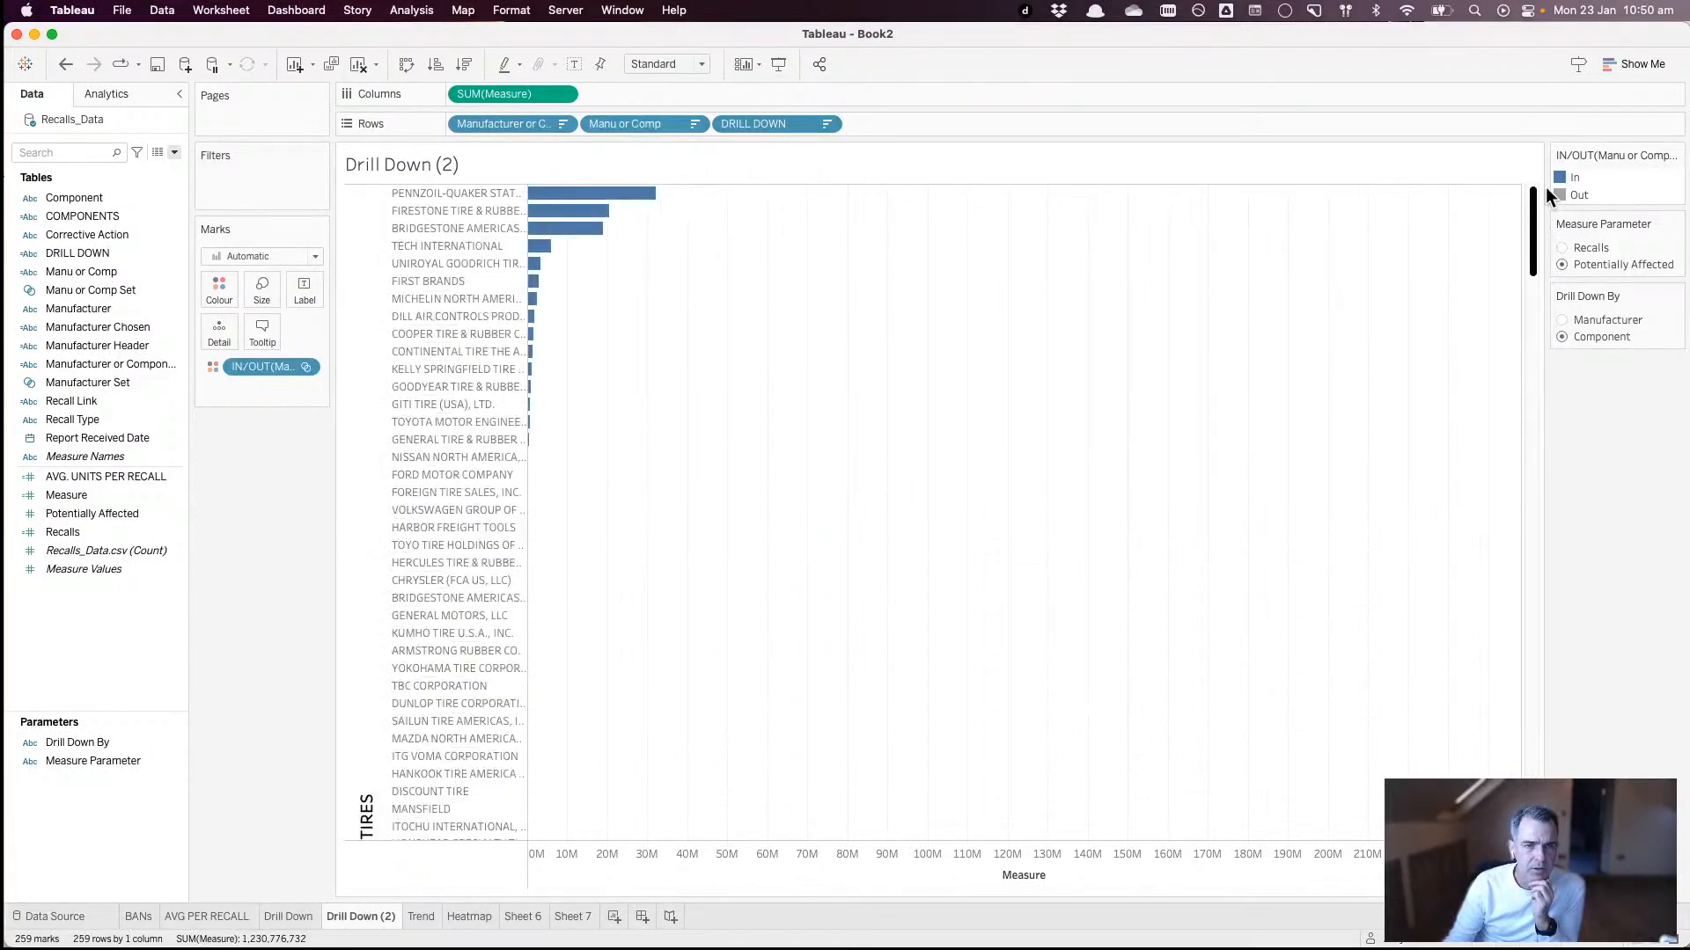
pyautogui.click(827, 124)
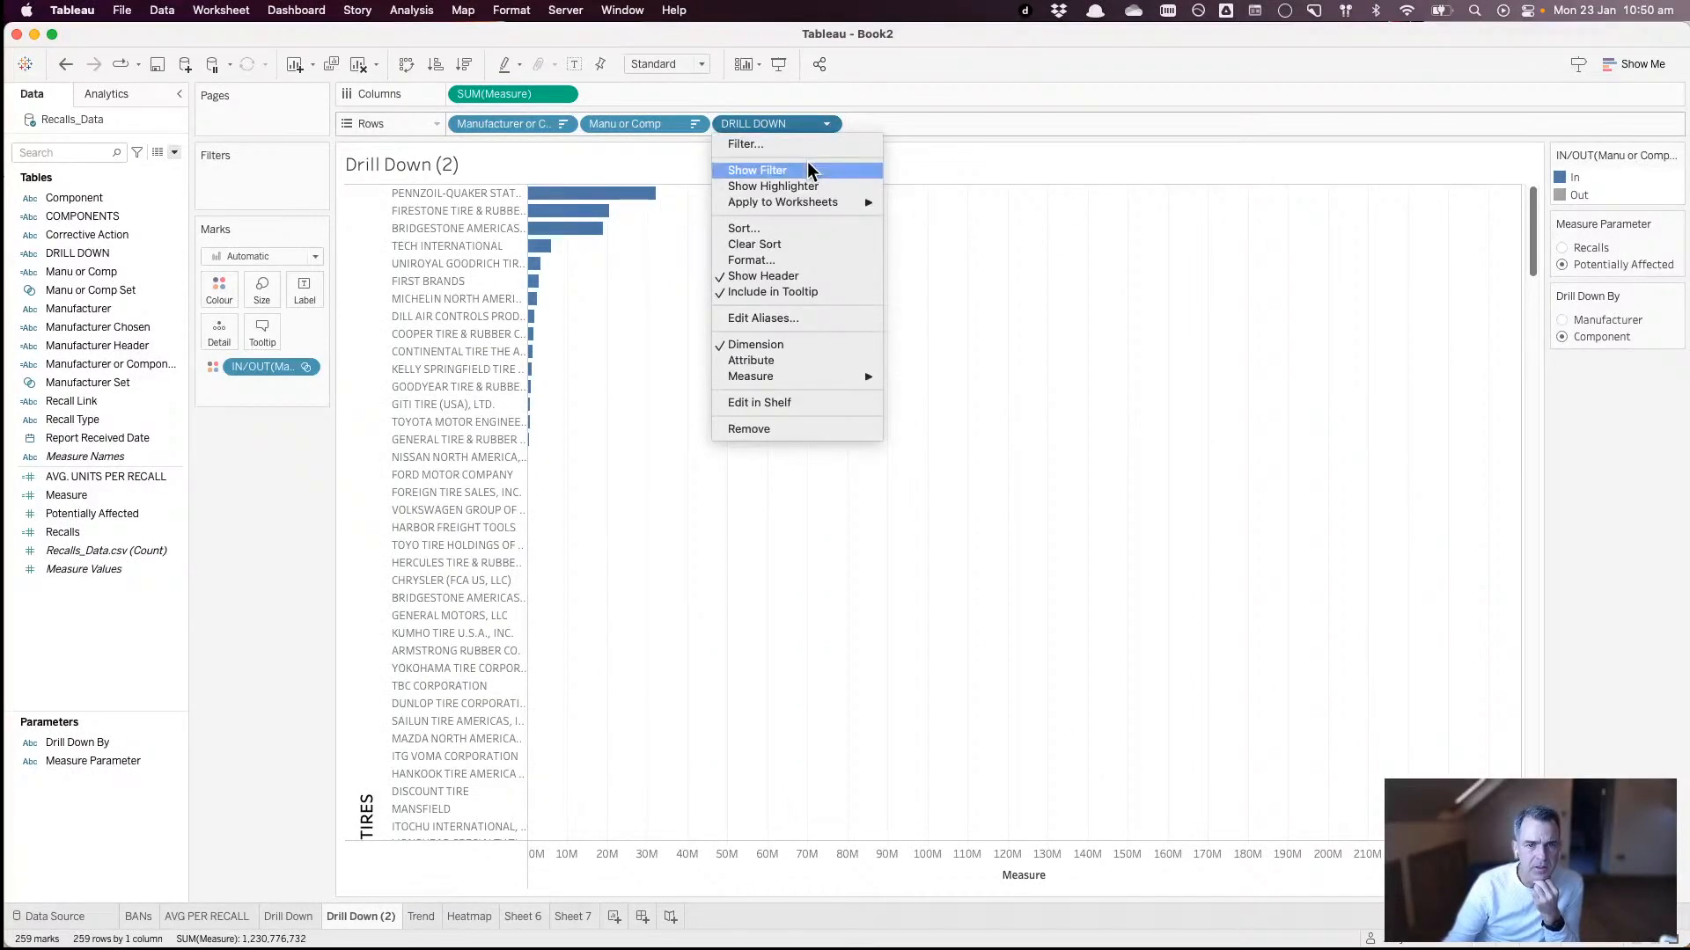
pyautogui.click(811, 146)
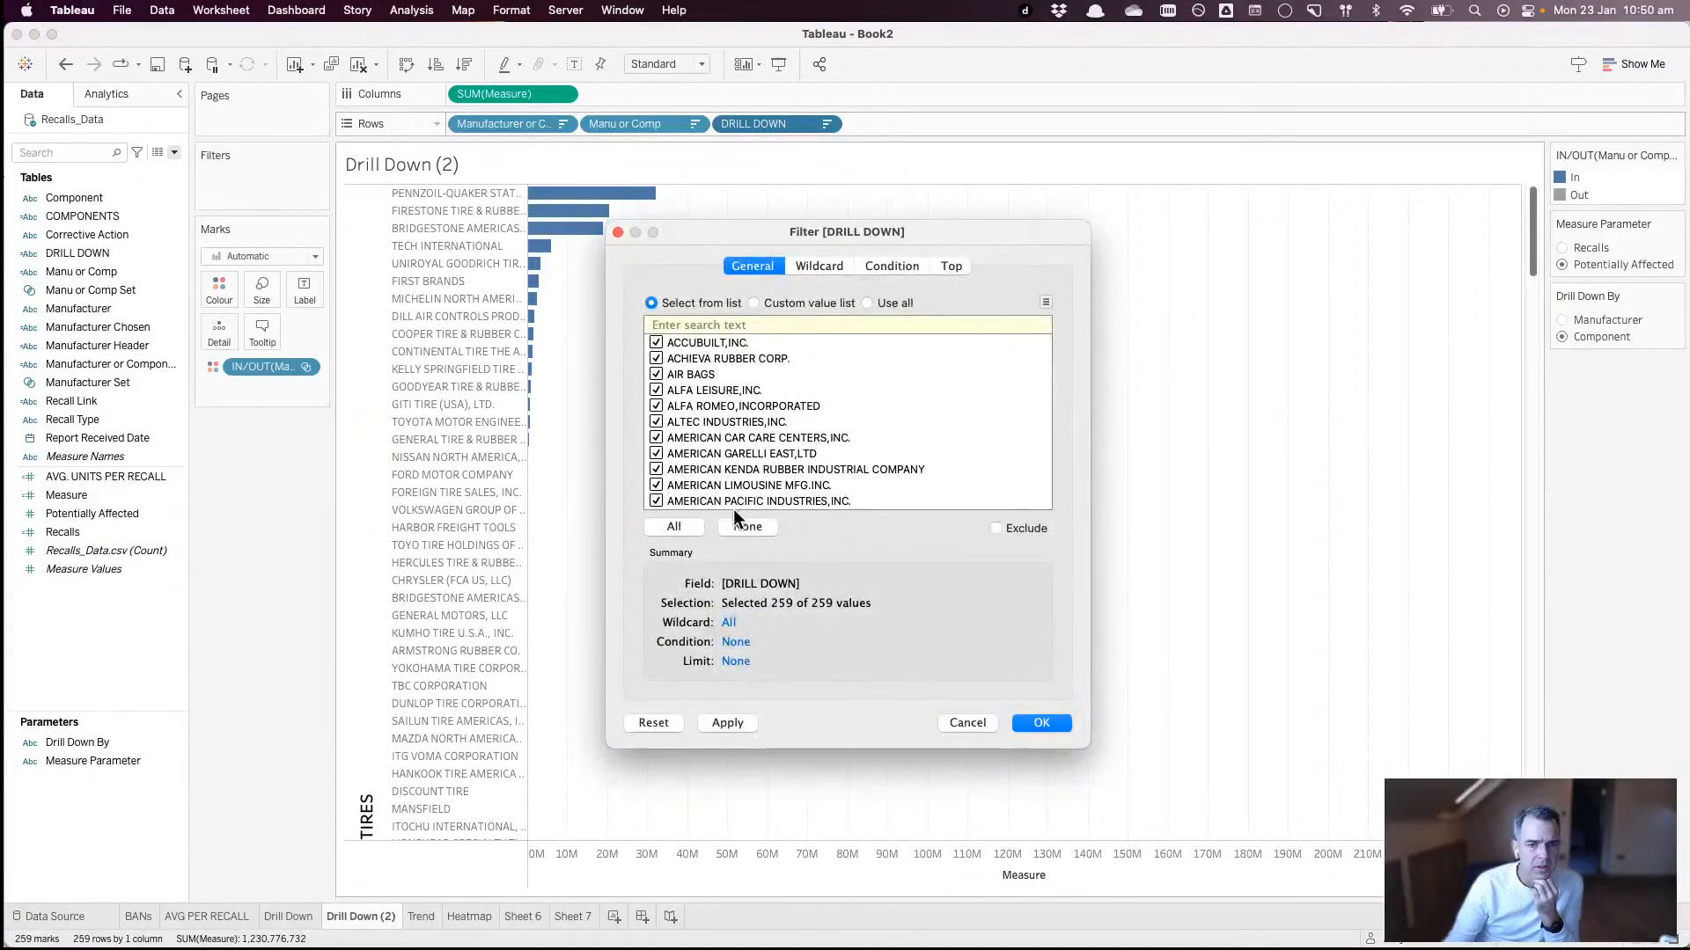
pyautogui.click(894, 301)
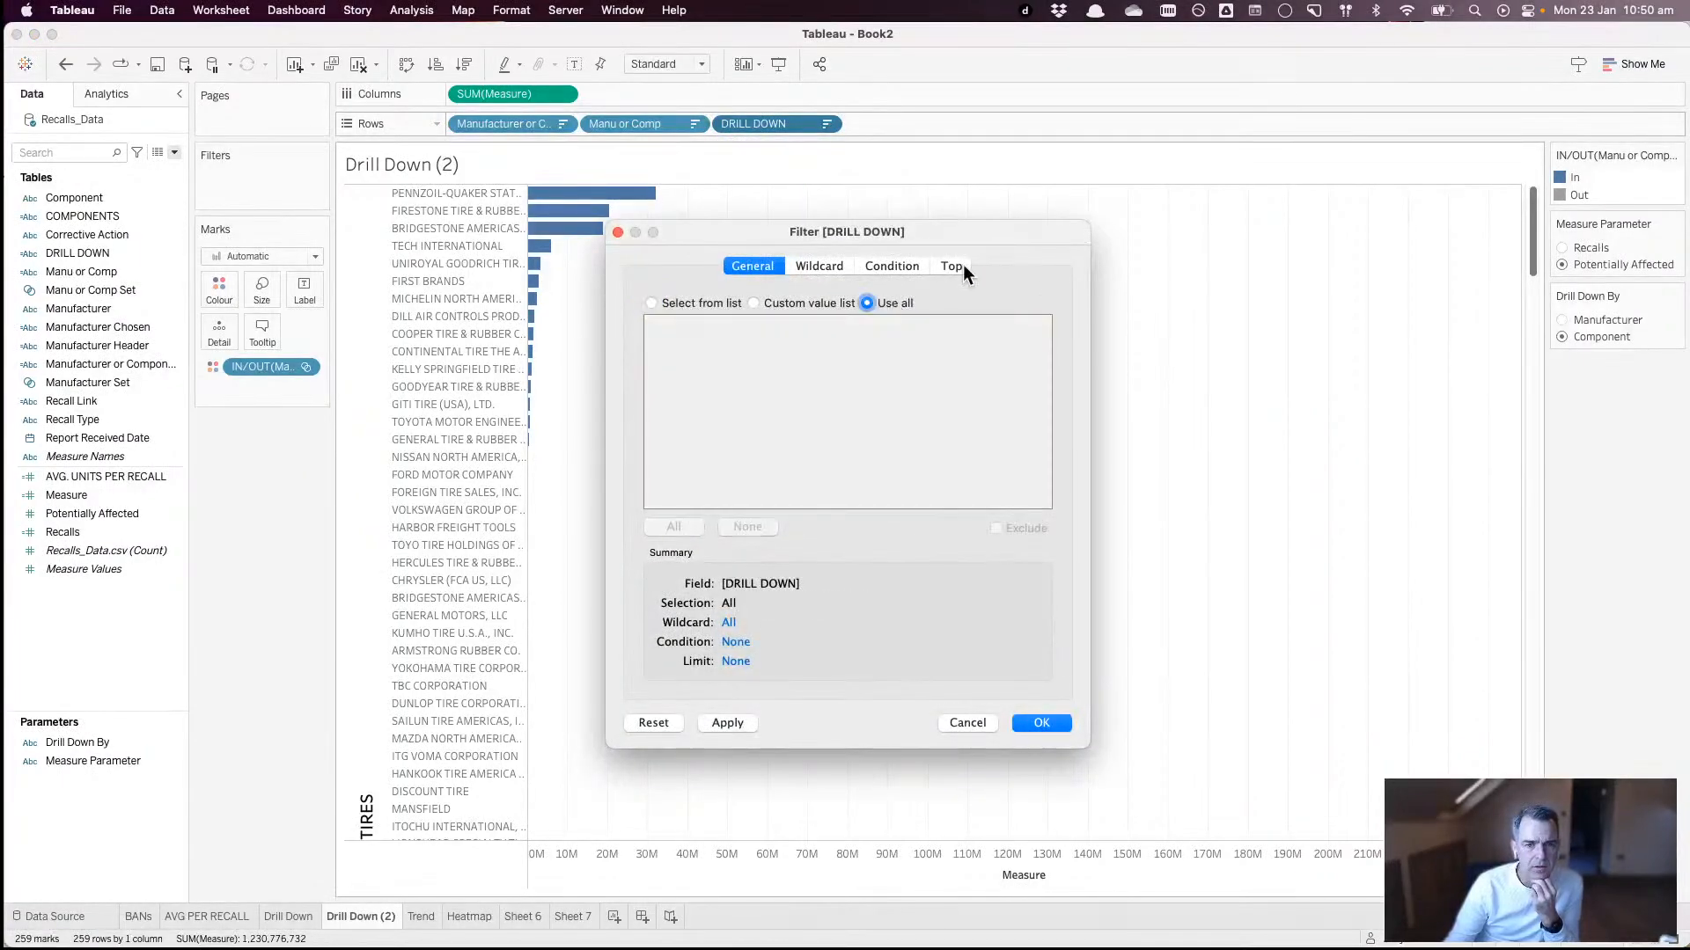
pyautogui.click(958, 265)
pyautogui.click(696, 314)
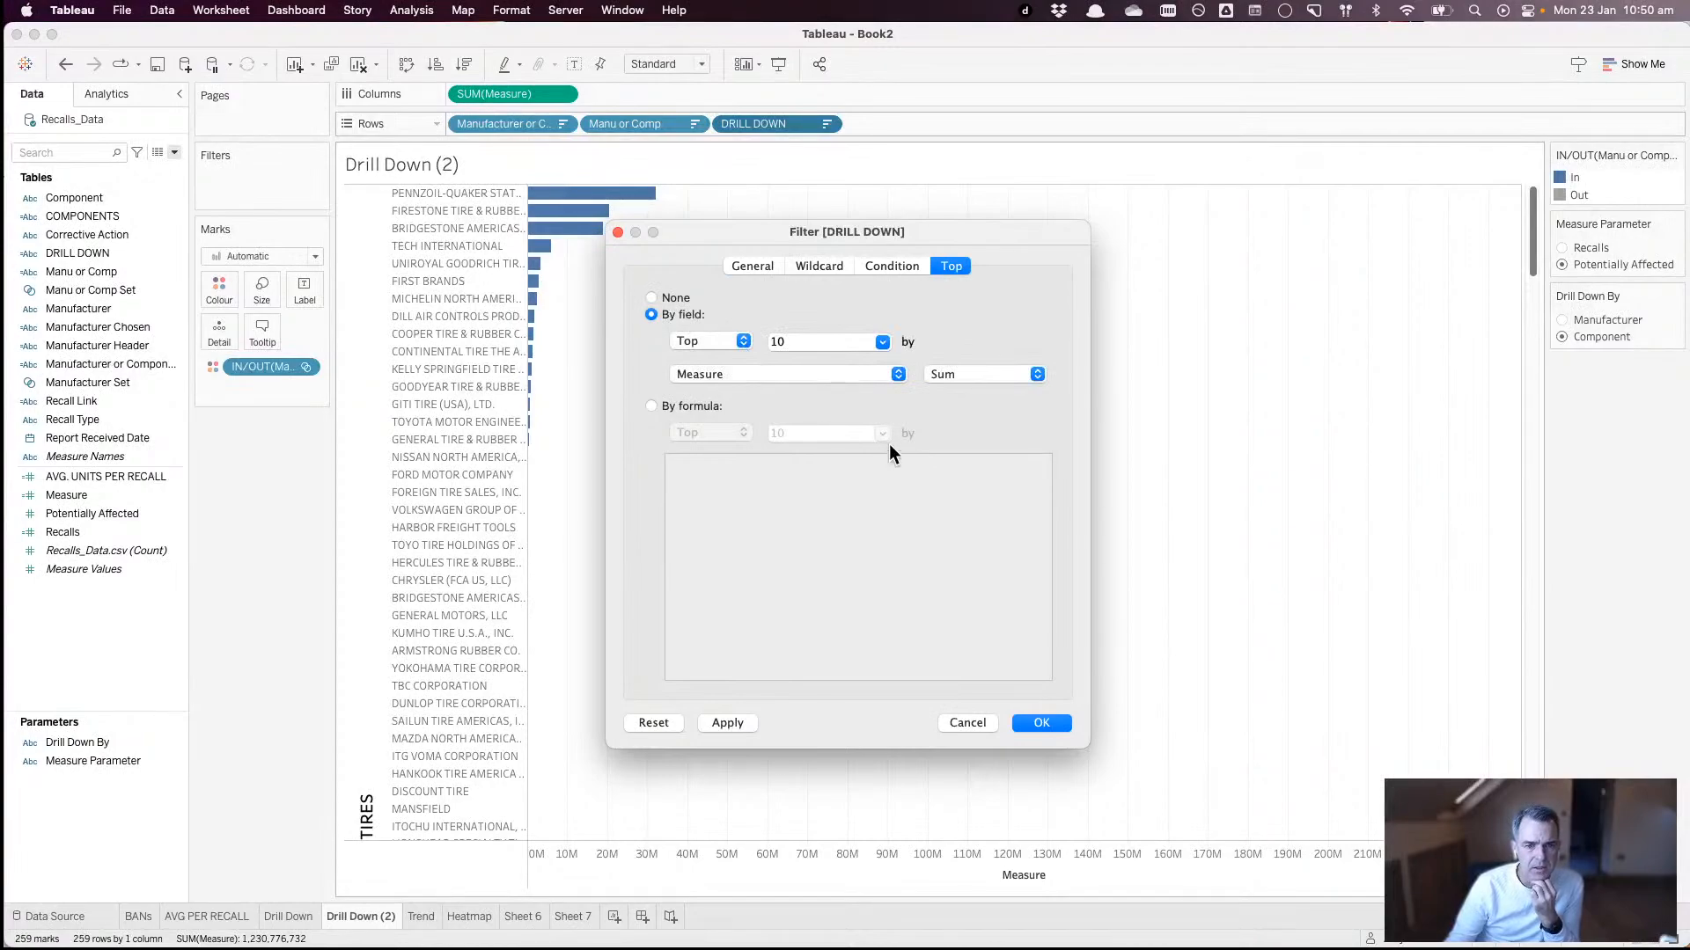
pyautogui.click(1038, 725)
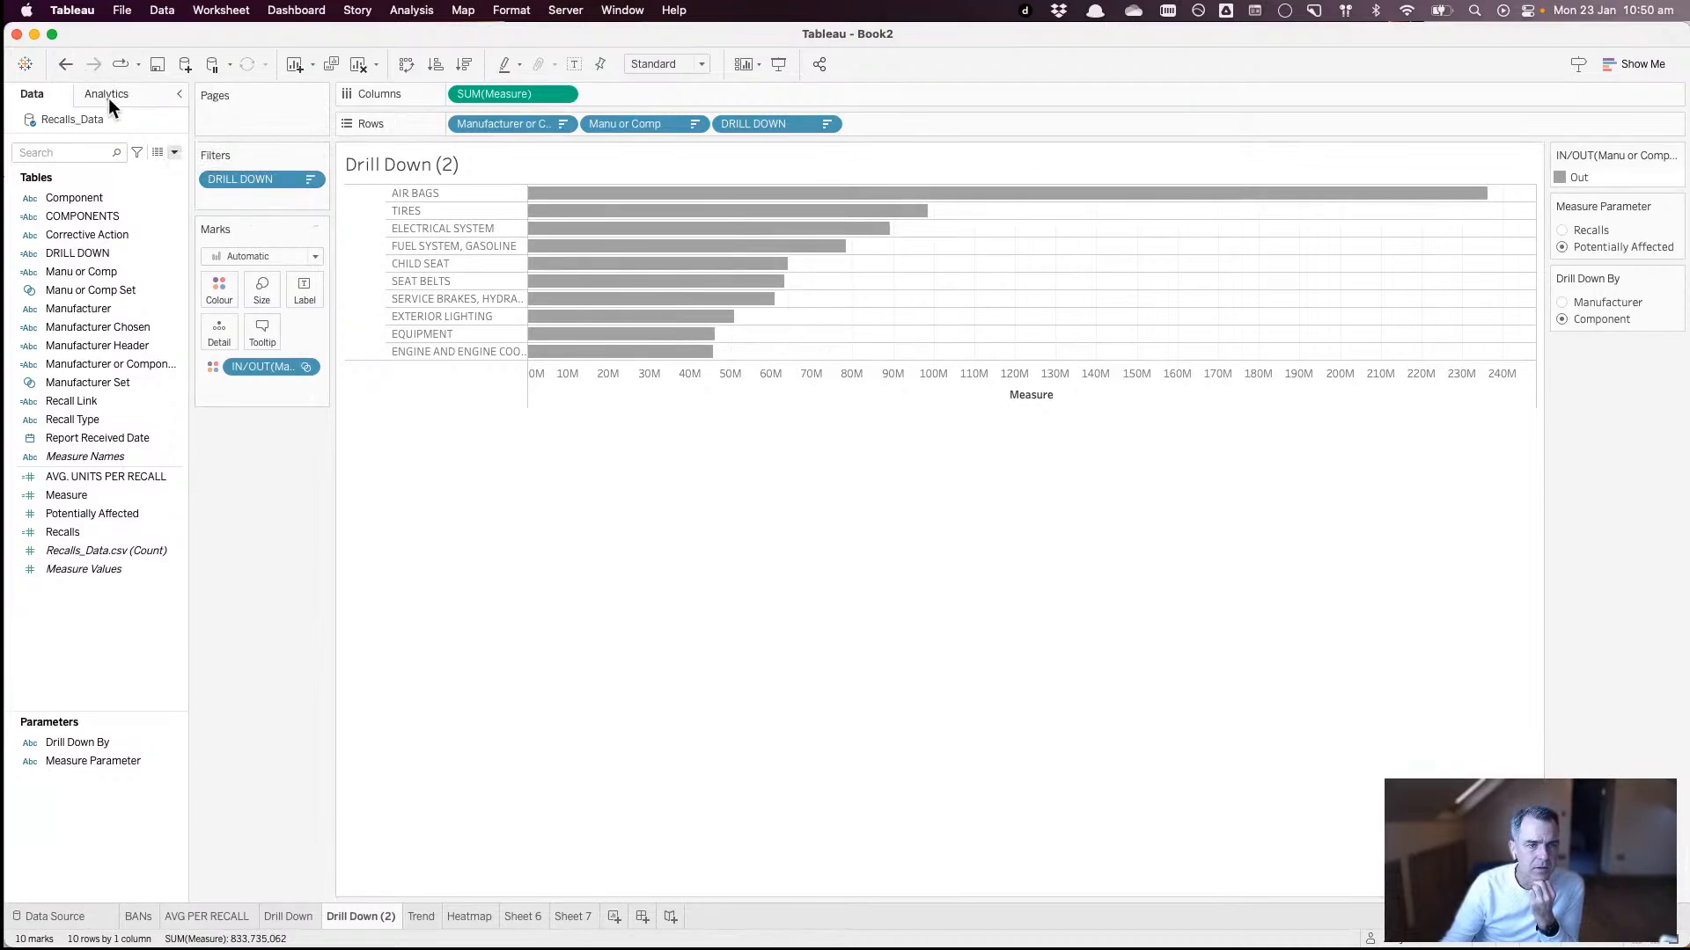
pyautogui.click(71, 66)
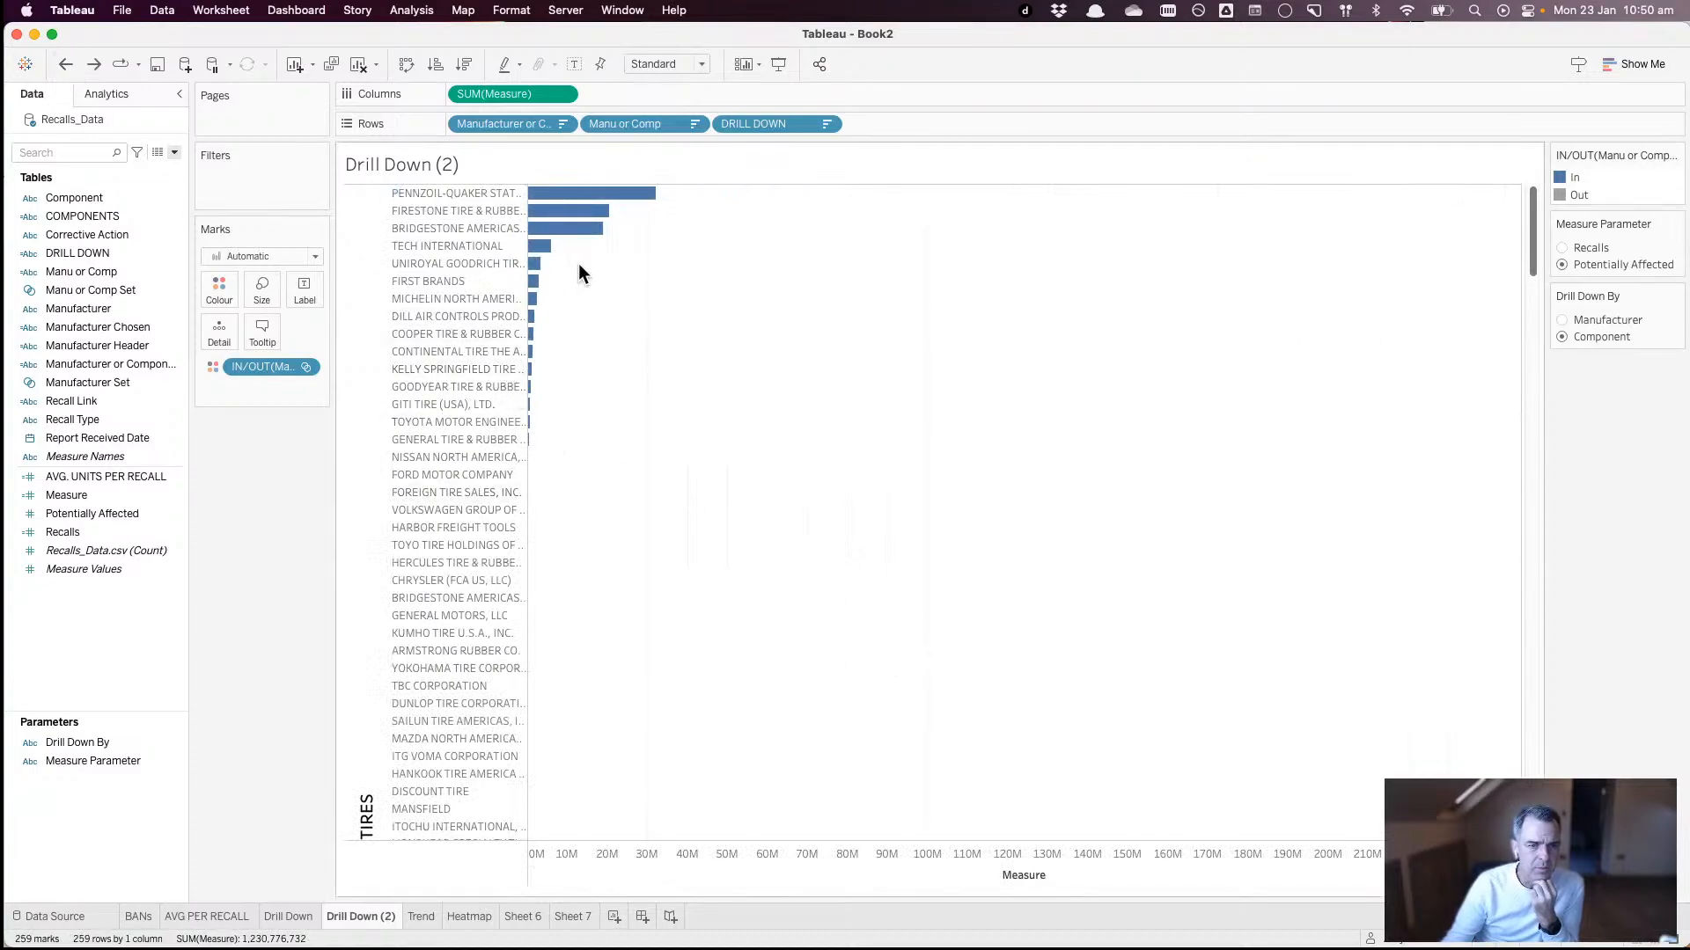
# - Add an ad hoc INDEX() calculation to Rows after DRILL DOWN
pyautogui.moveTo(600, 240)
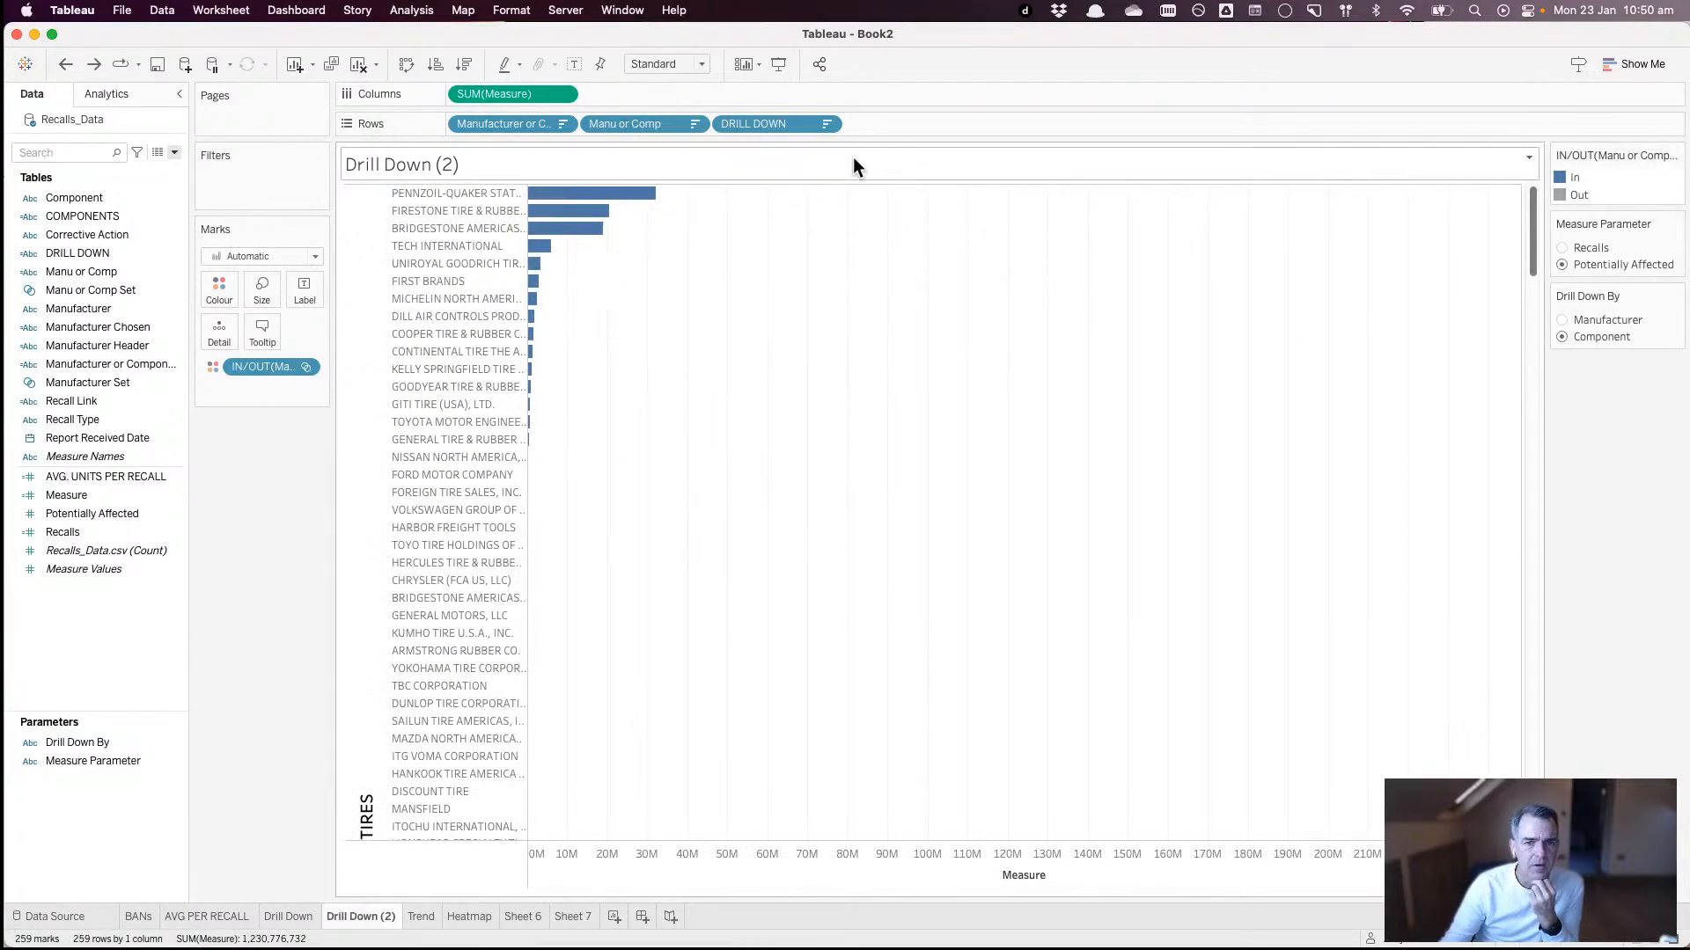
pyautogui.doubleClick(858, 129)
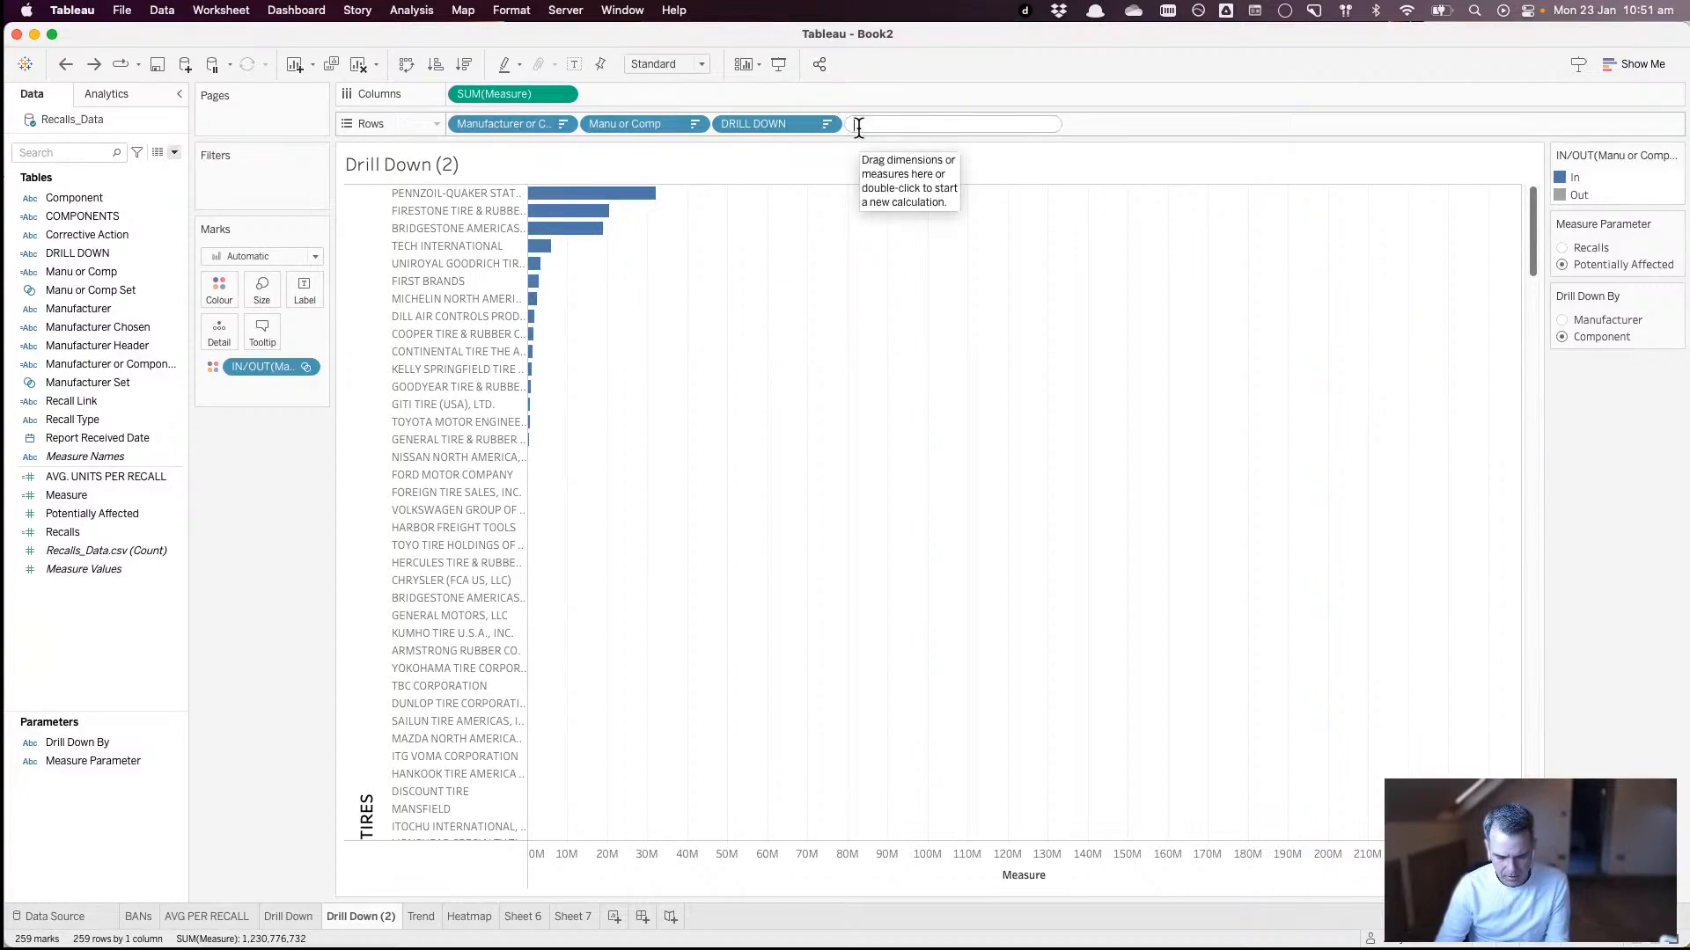
pyautogui.write('INDEX')
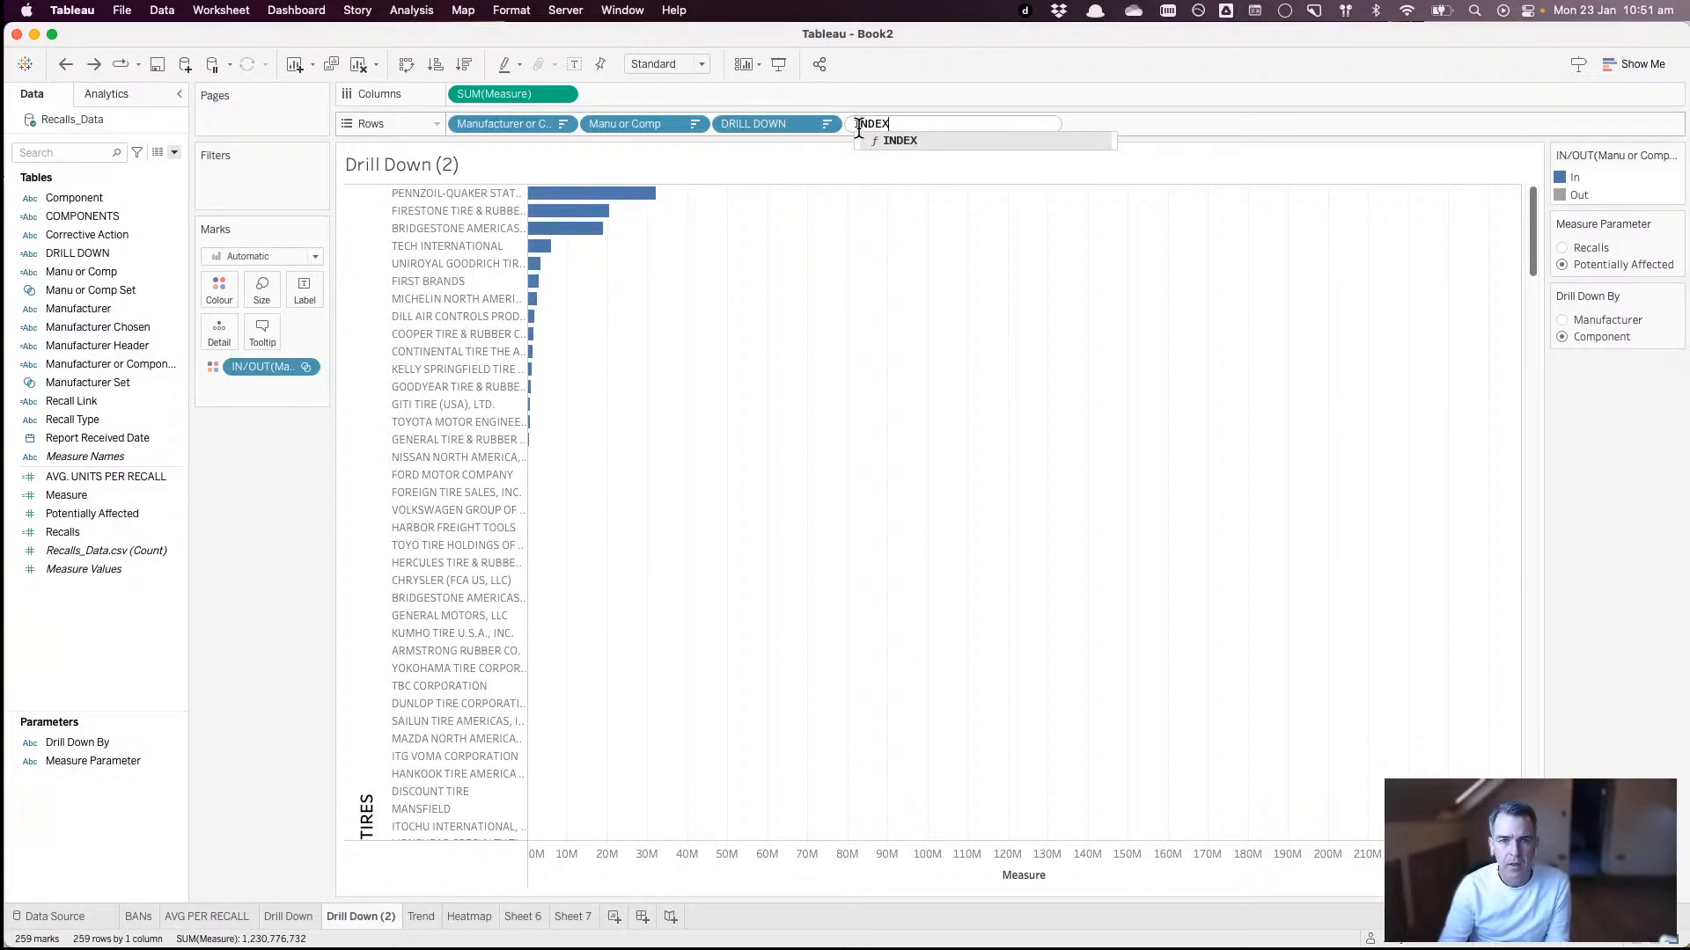
pyautogui.write('()')
pyautogui.press('Return')
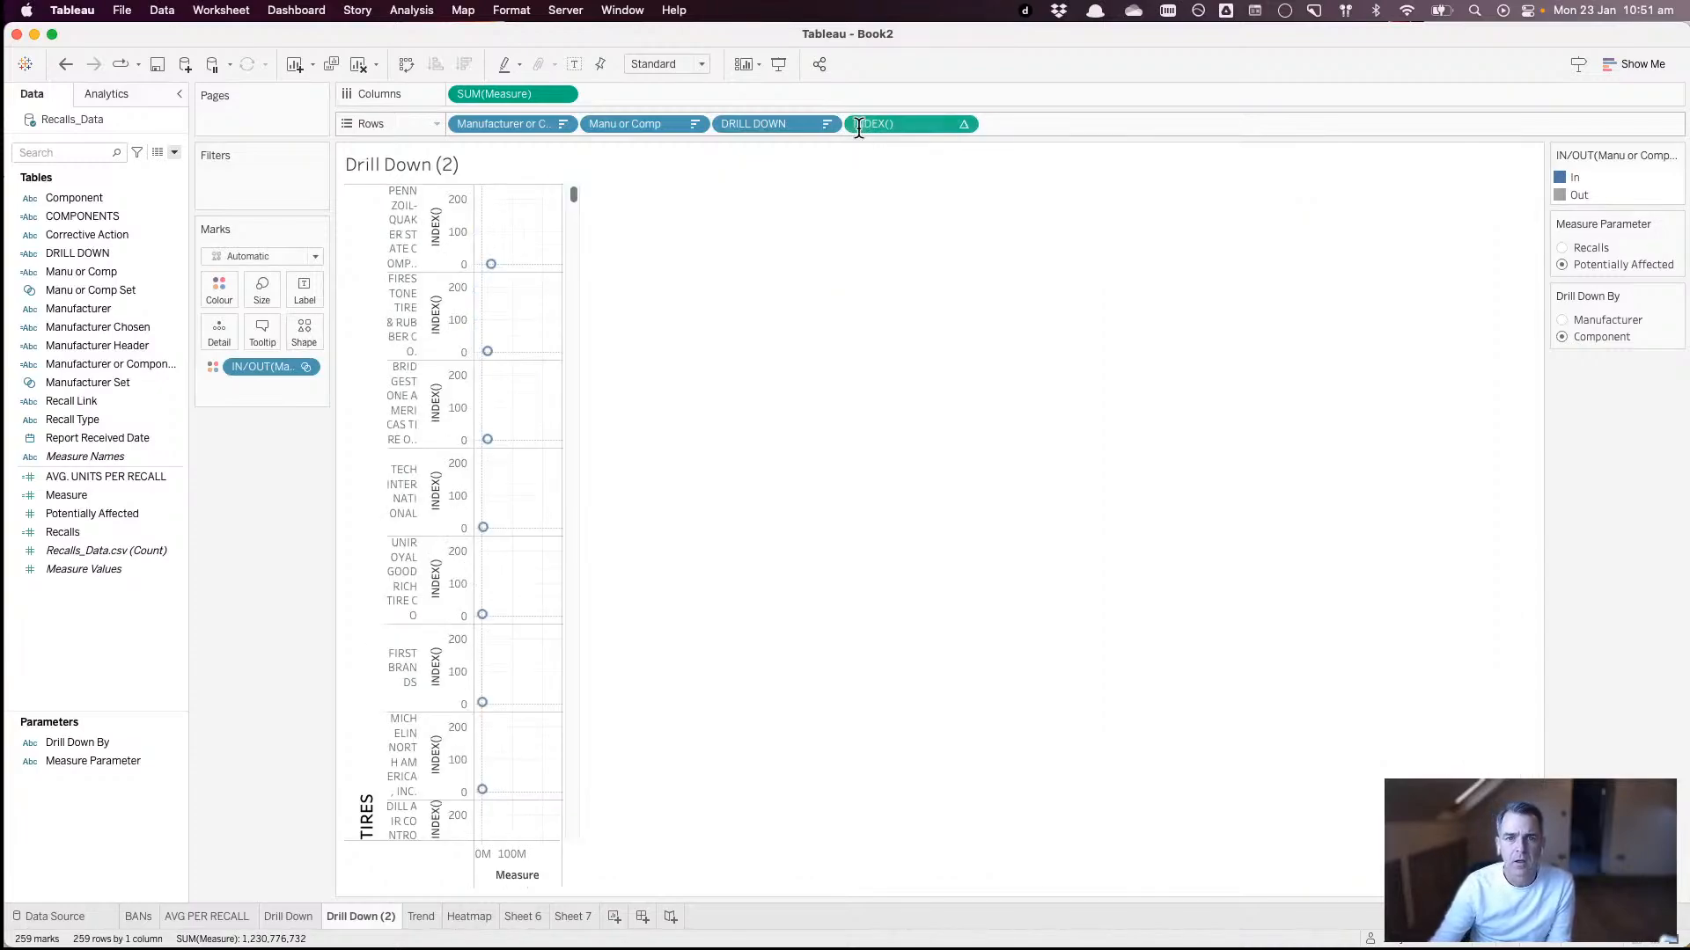
# - Check how the INDEX() table calculation is computed and convert the field to discrete
pyautogui.click(960, 123)
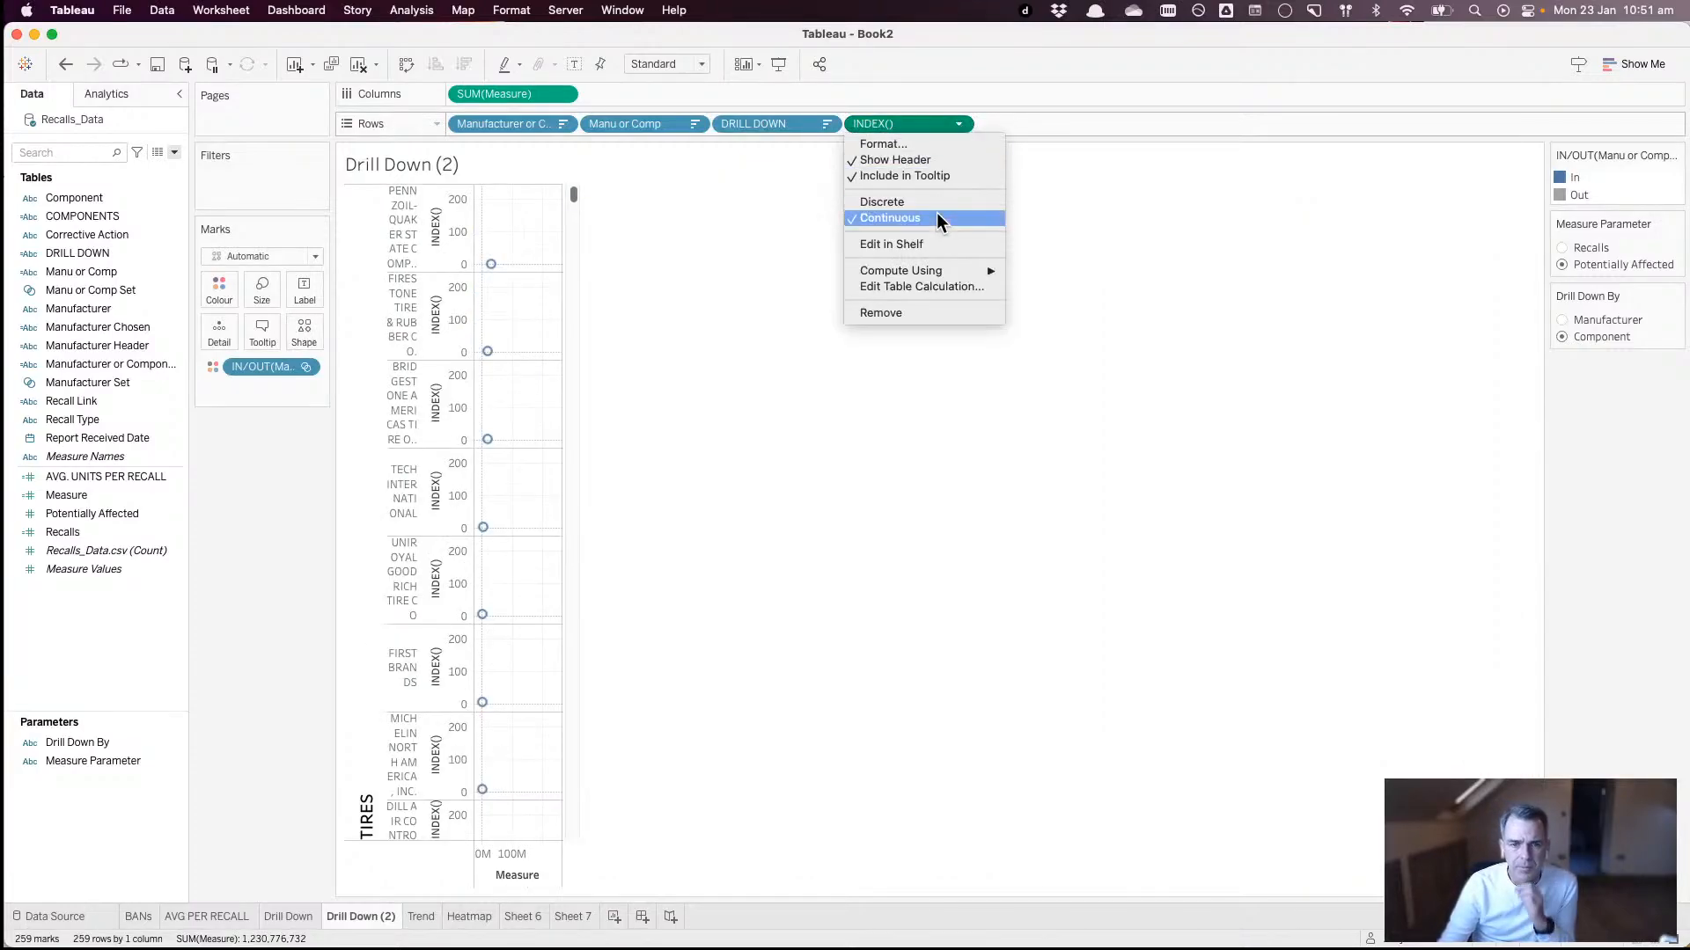
pyautogui.click(931, 282)
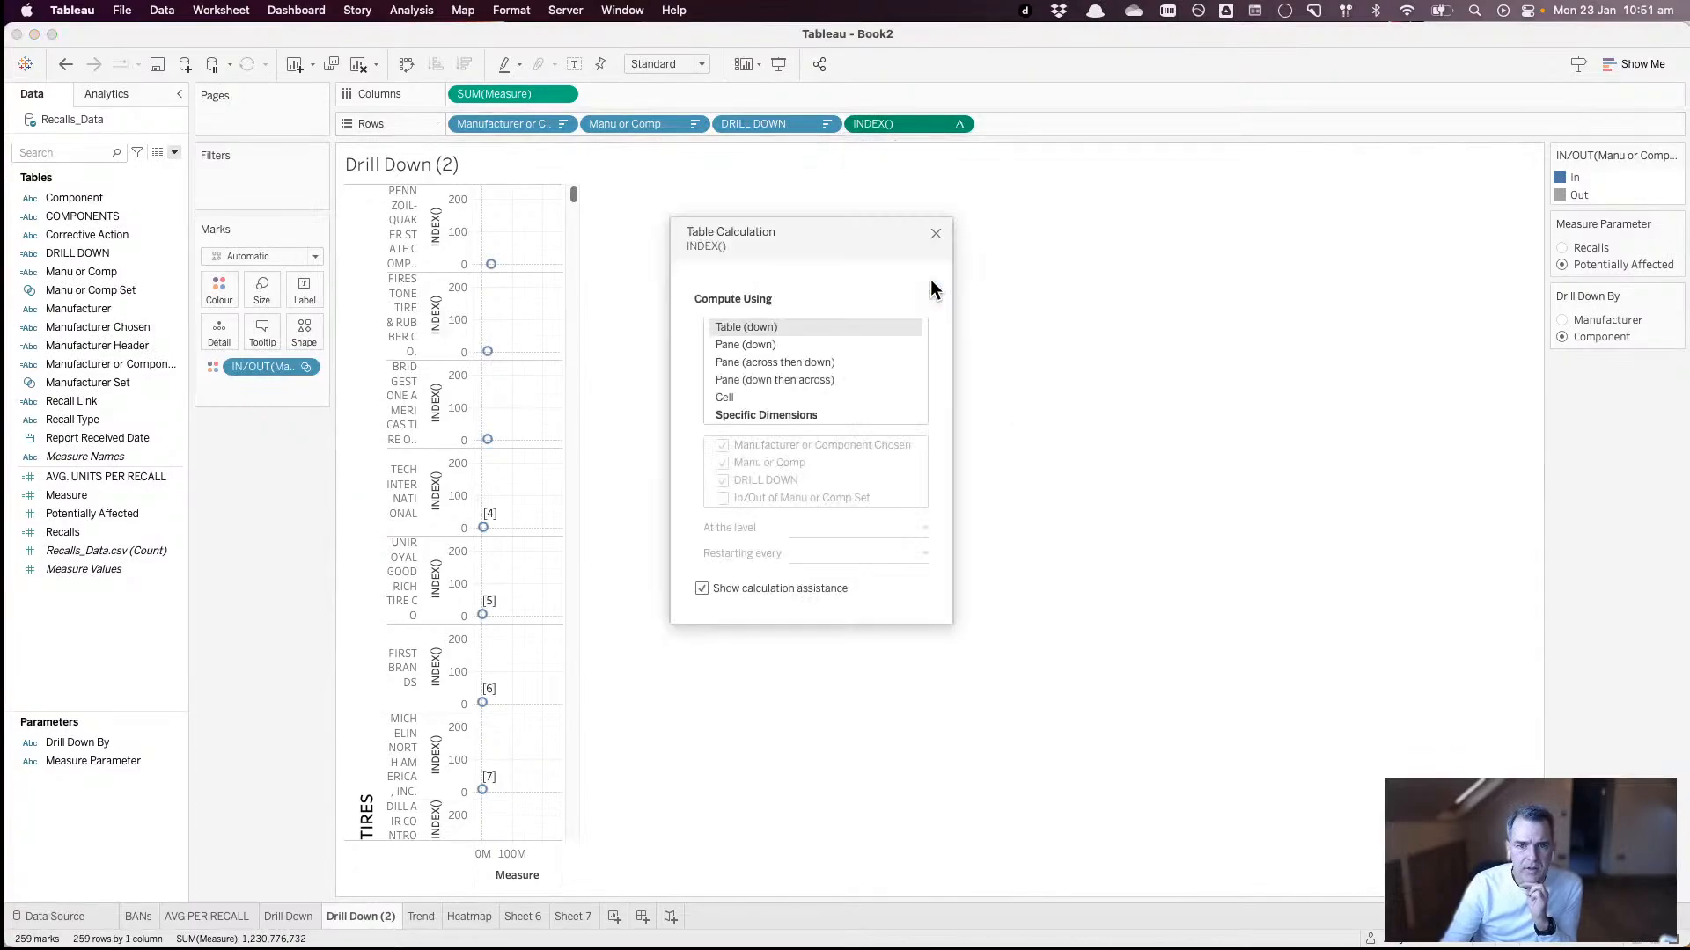
pyautogui.click(935, 235)
pyautogui.click(958, 124)
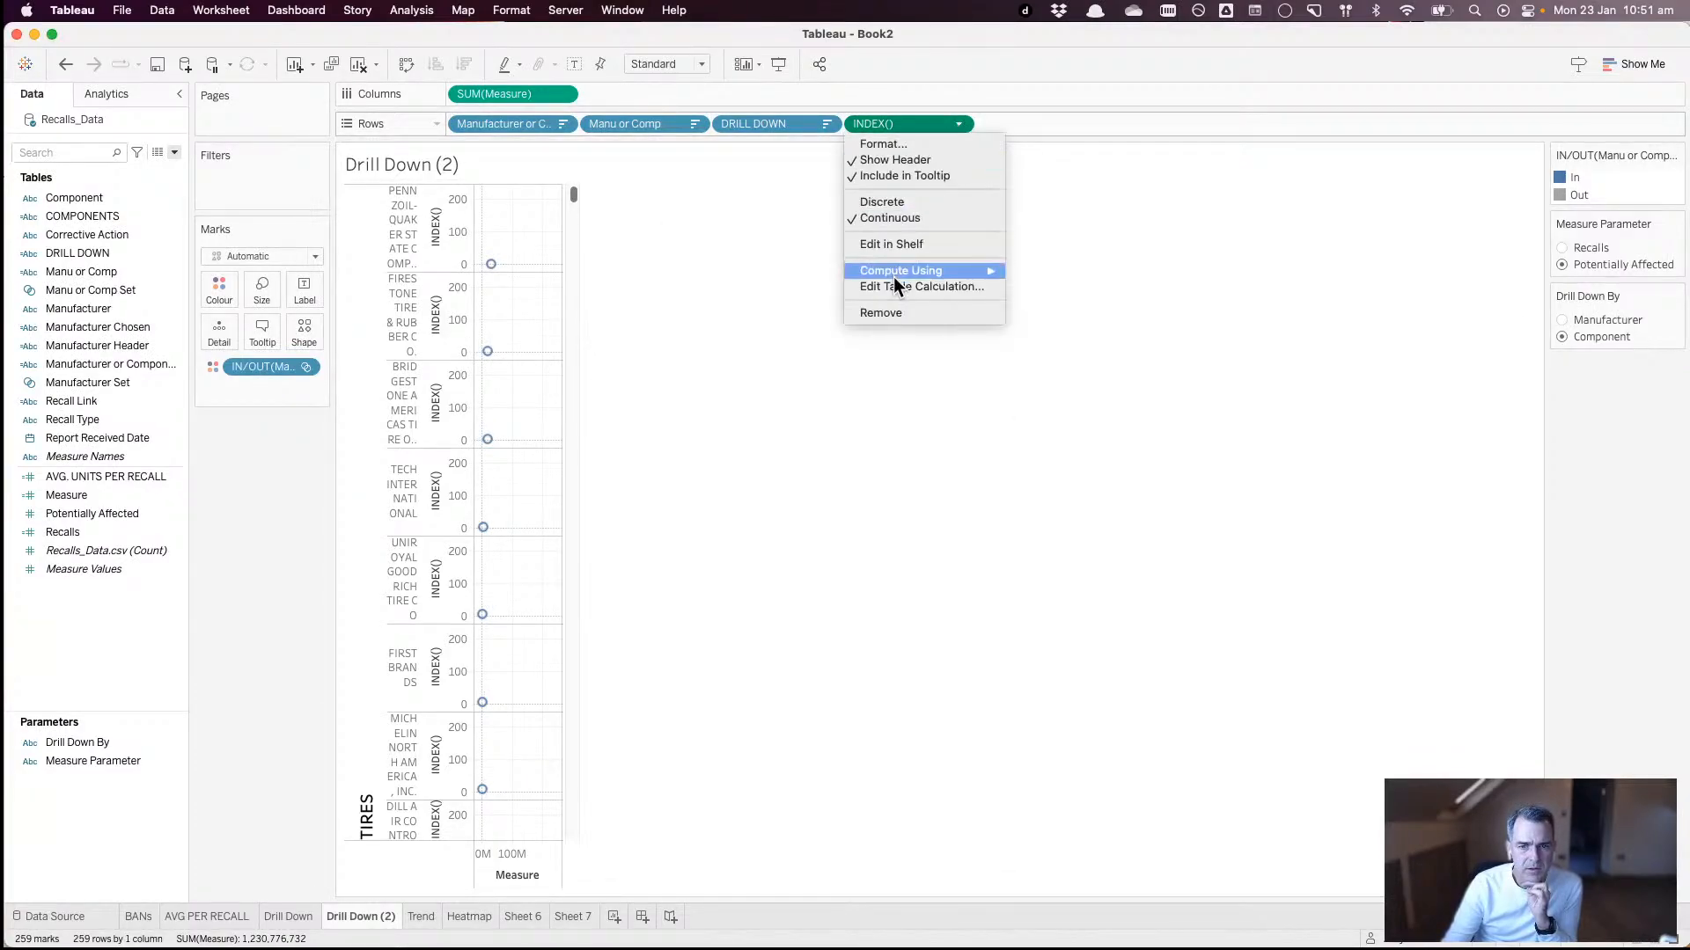
pyautogui.moveTo(894, 276)
pyautogui.click(888, 204)
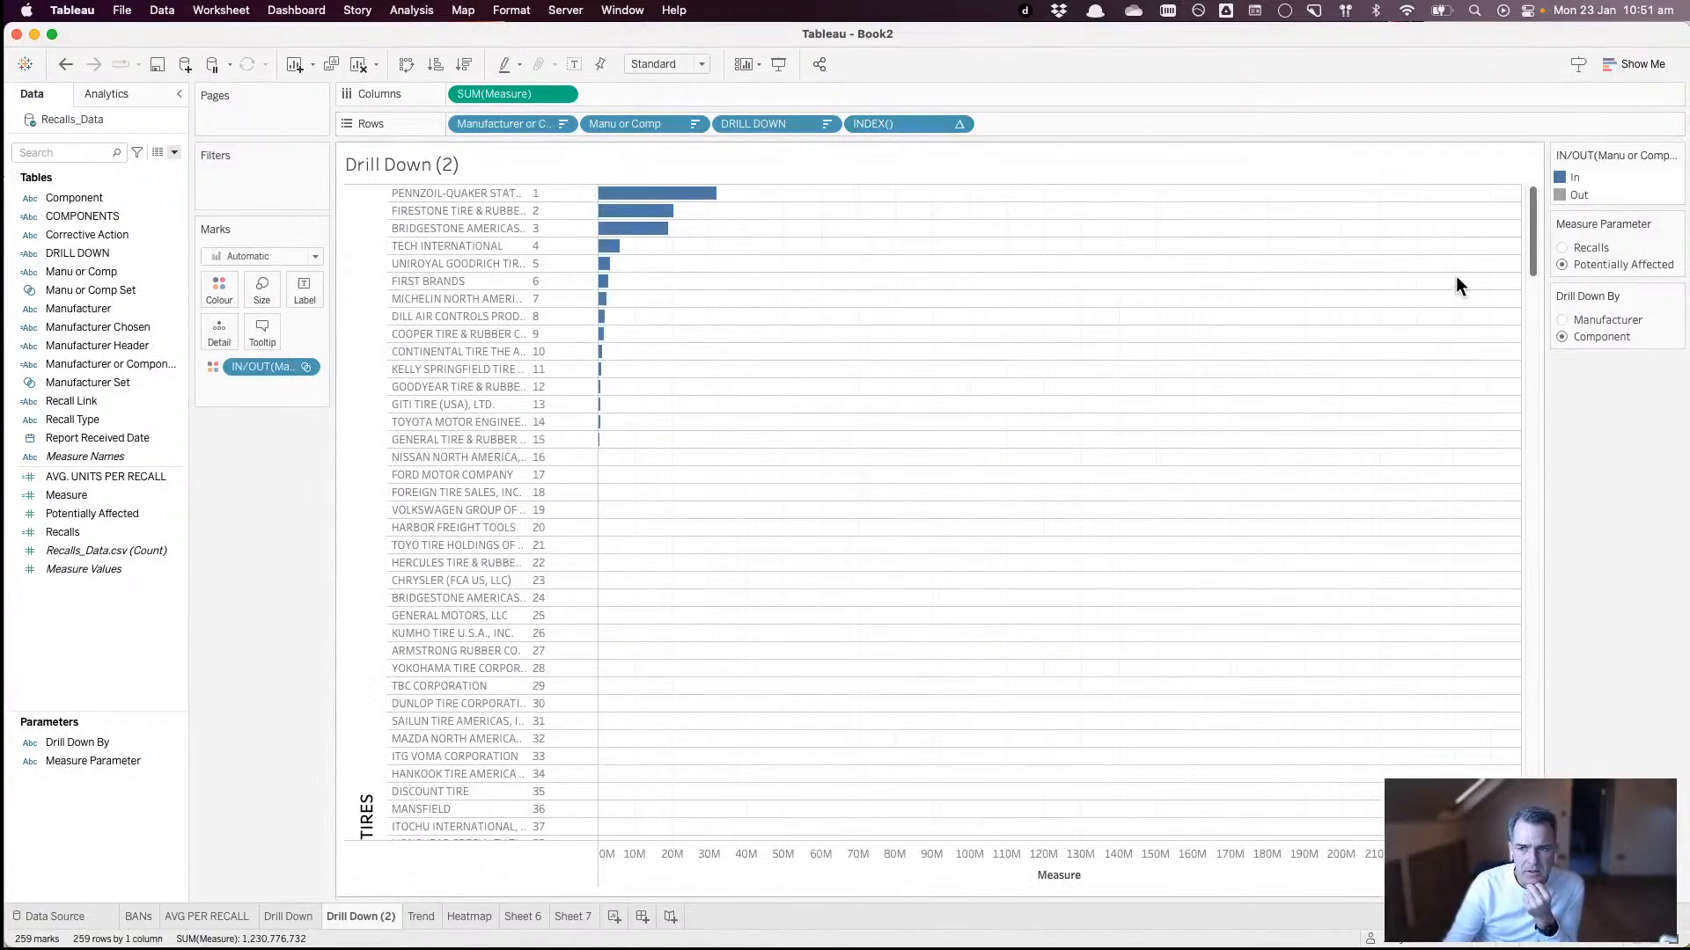
# - Lower the sheet's row divider level by one in the border formatting to remove the lines between individual manufacturers
pyautogui.moveTo(1532, 251); pyautogui.dragTo(1596, 651)
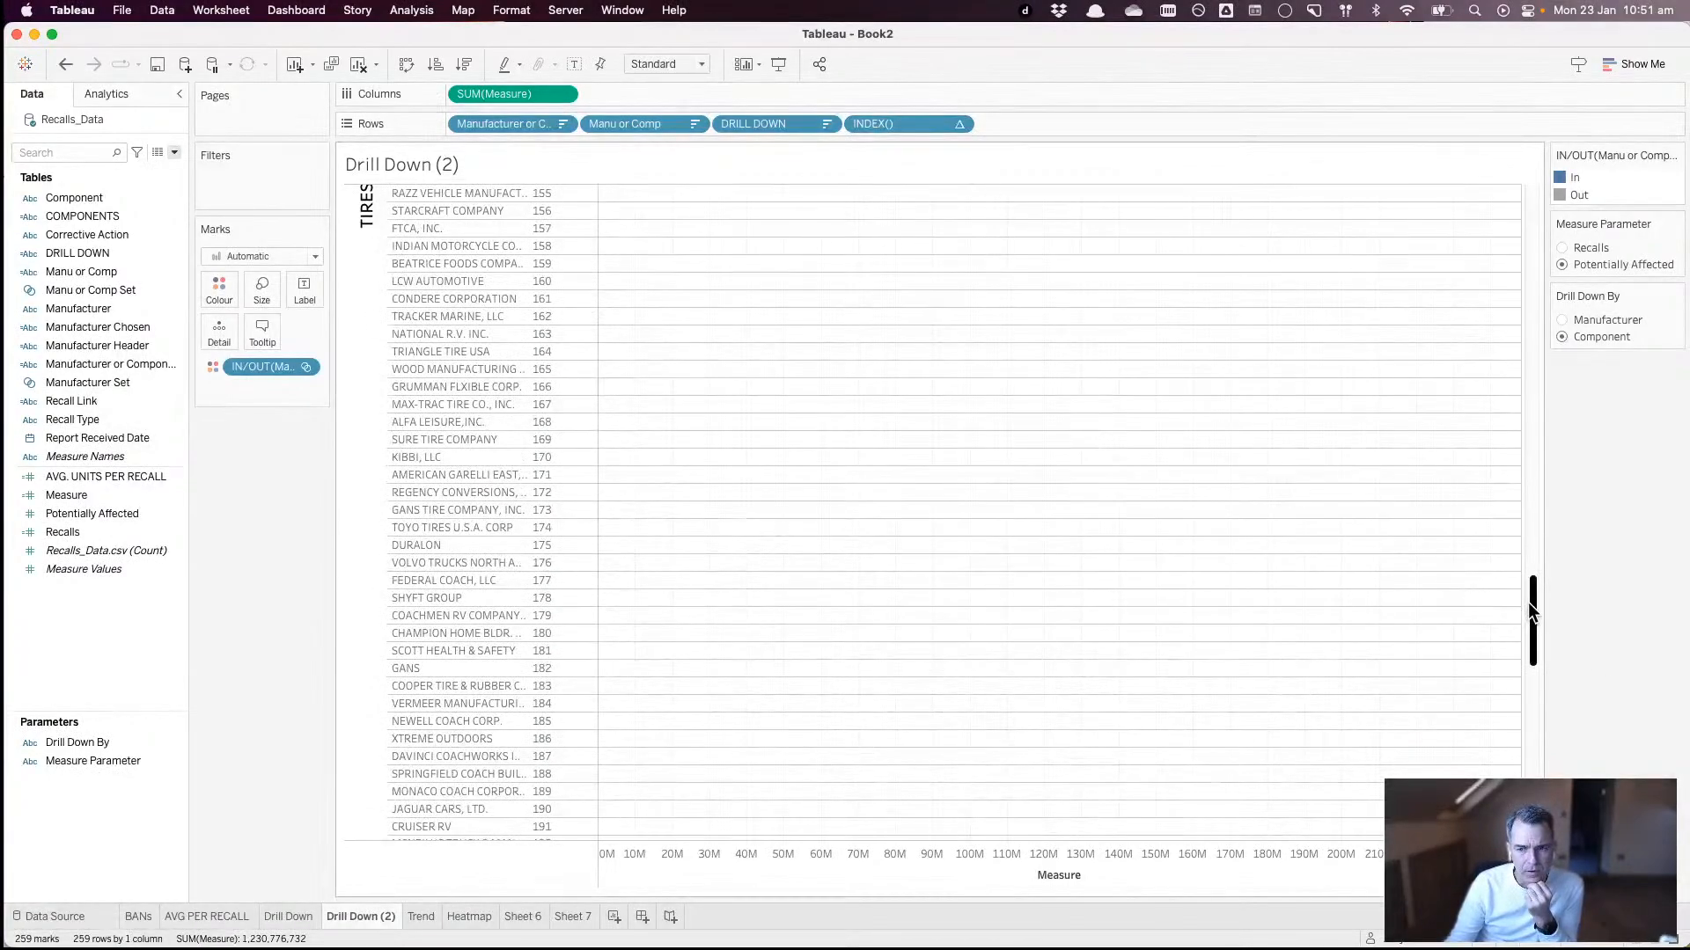
pyautogui.moveTo(1528, 602); pyautogui.dragTo(1518, 560)
pyautogui.scroll(10, 1509, 526)
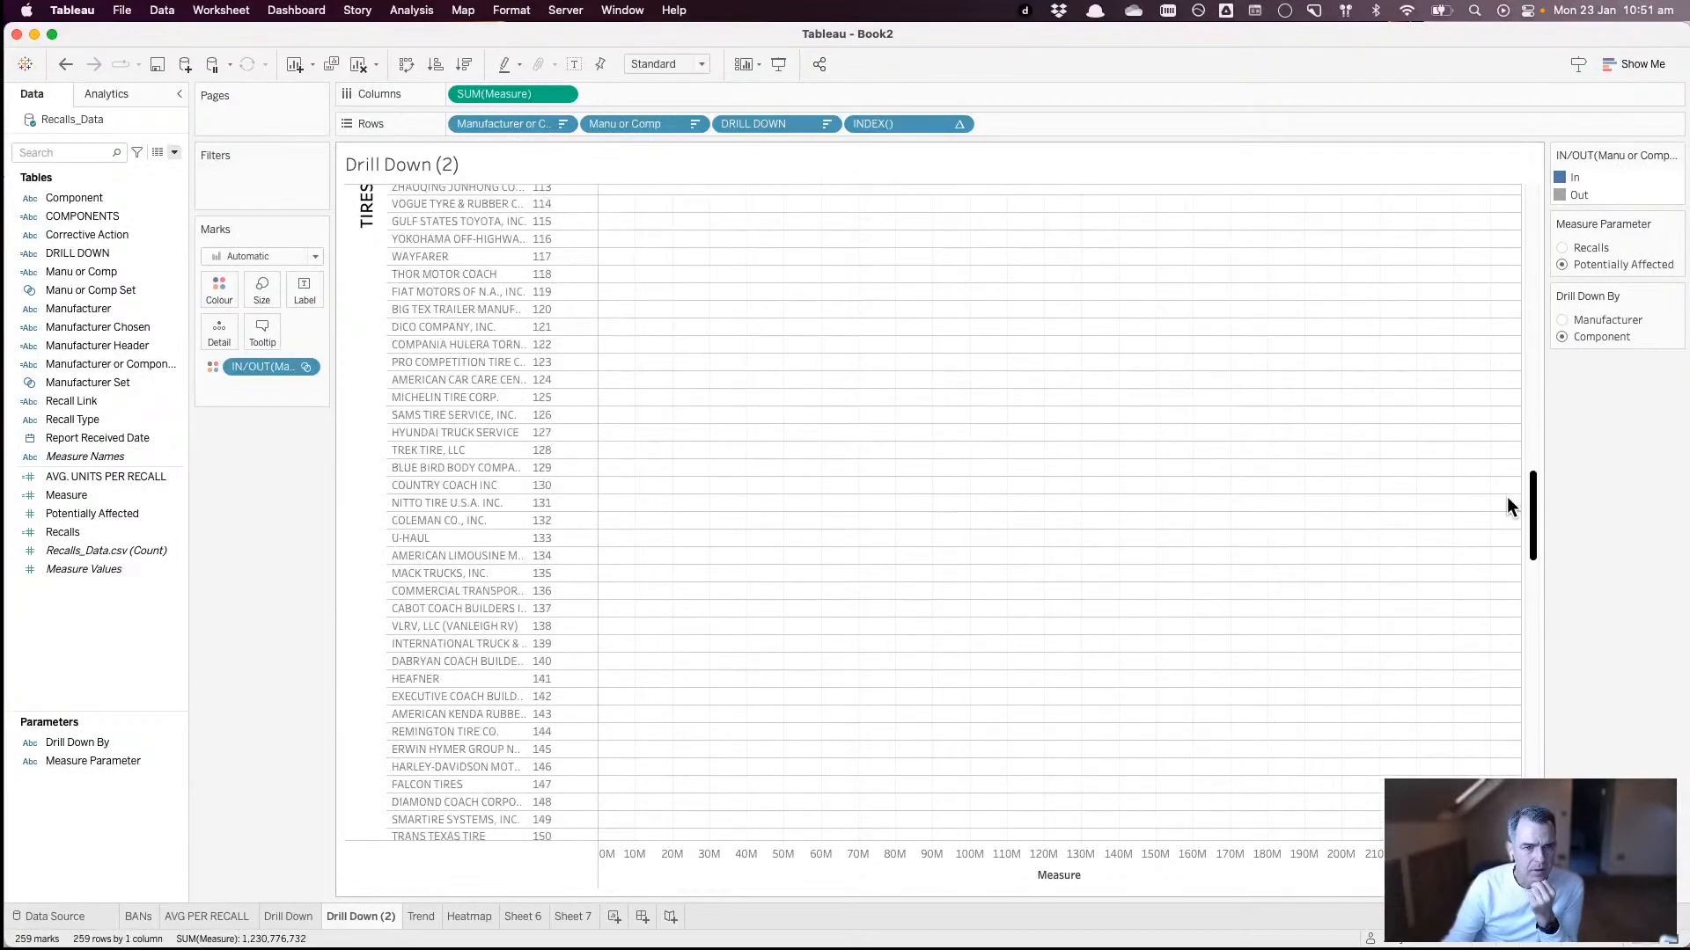
pyautogui.scroll(-2, 1503, 469)
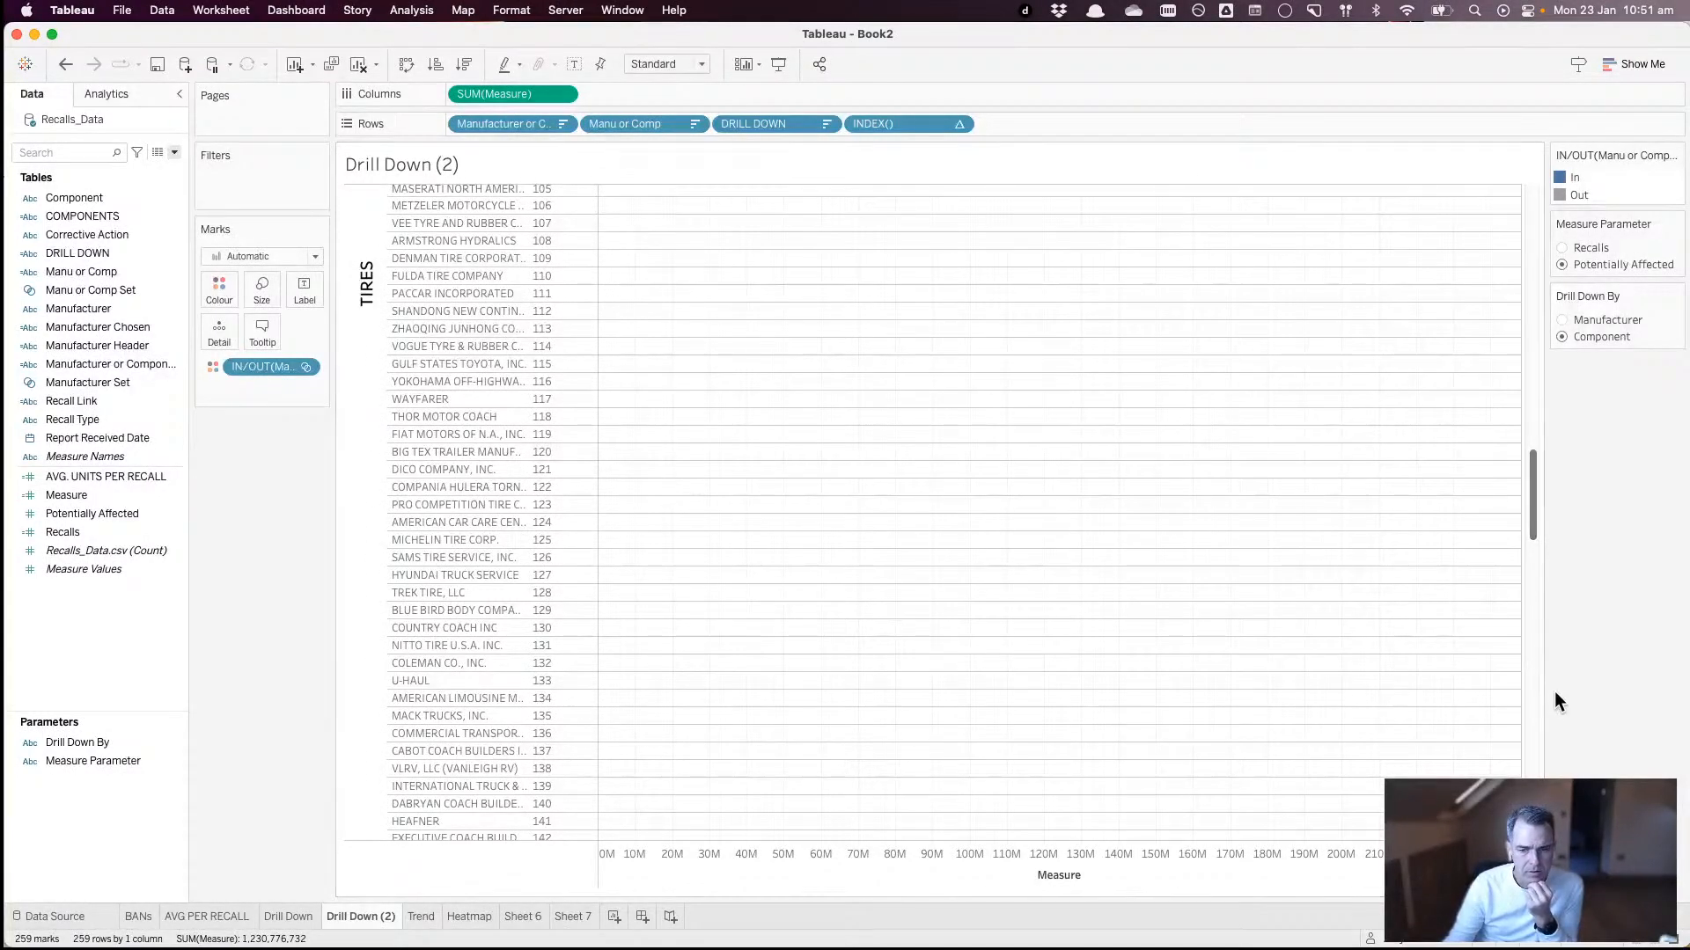
pyautogui.rightClick(686, 463)
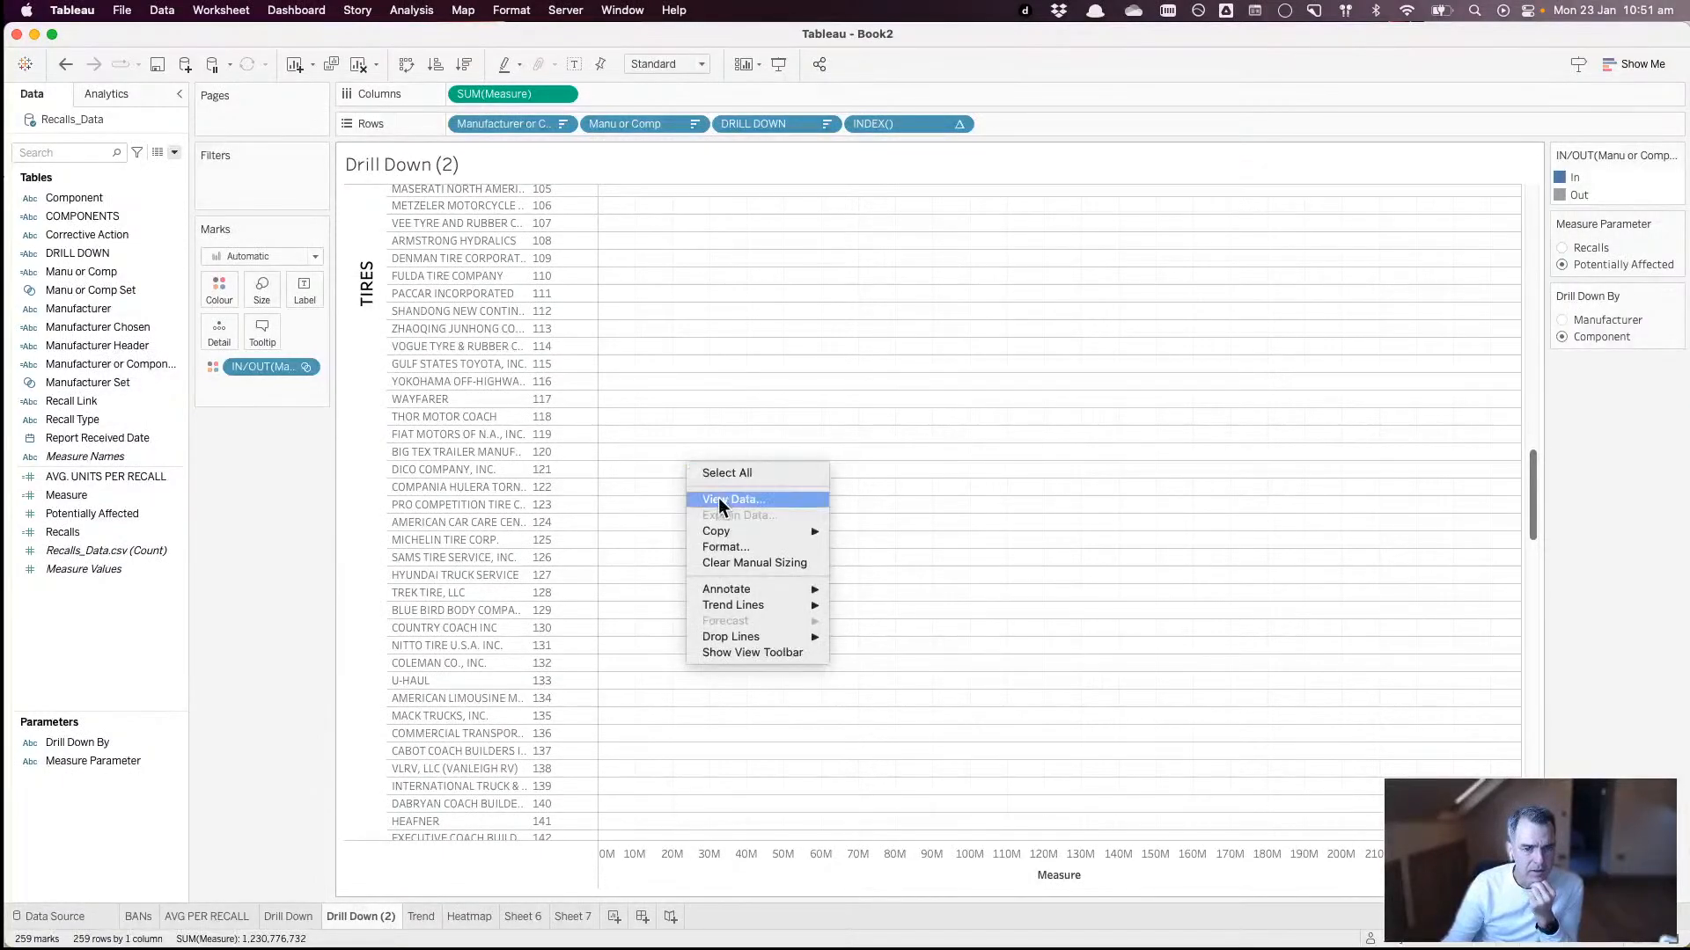
pyautogui.click(725, 546)
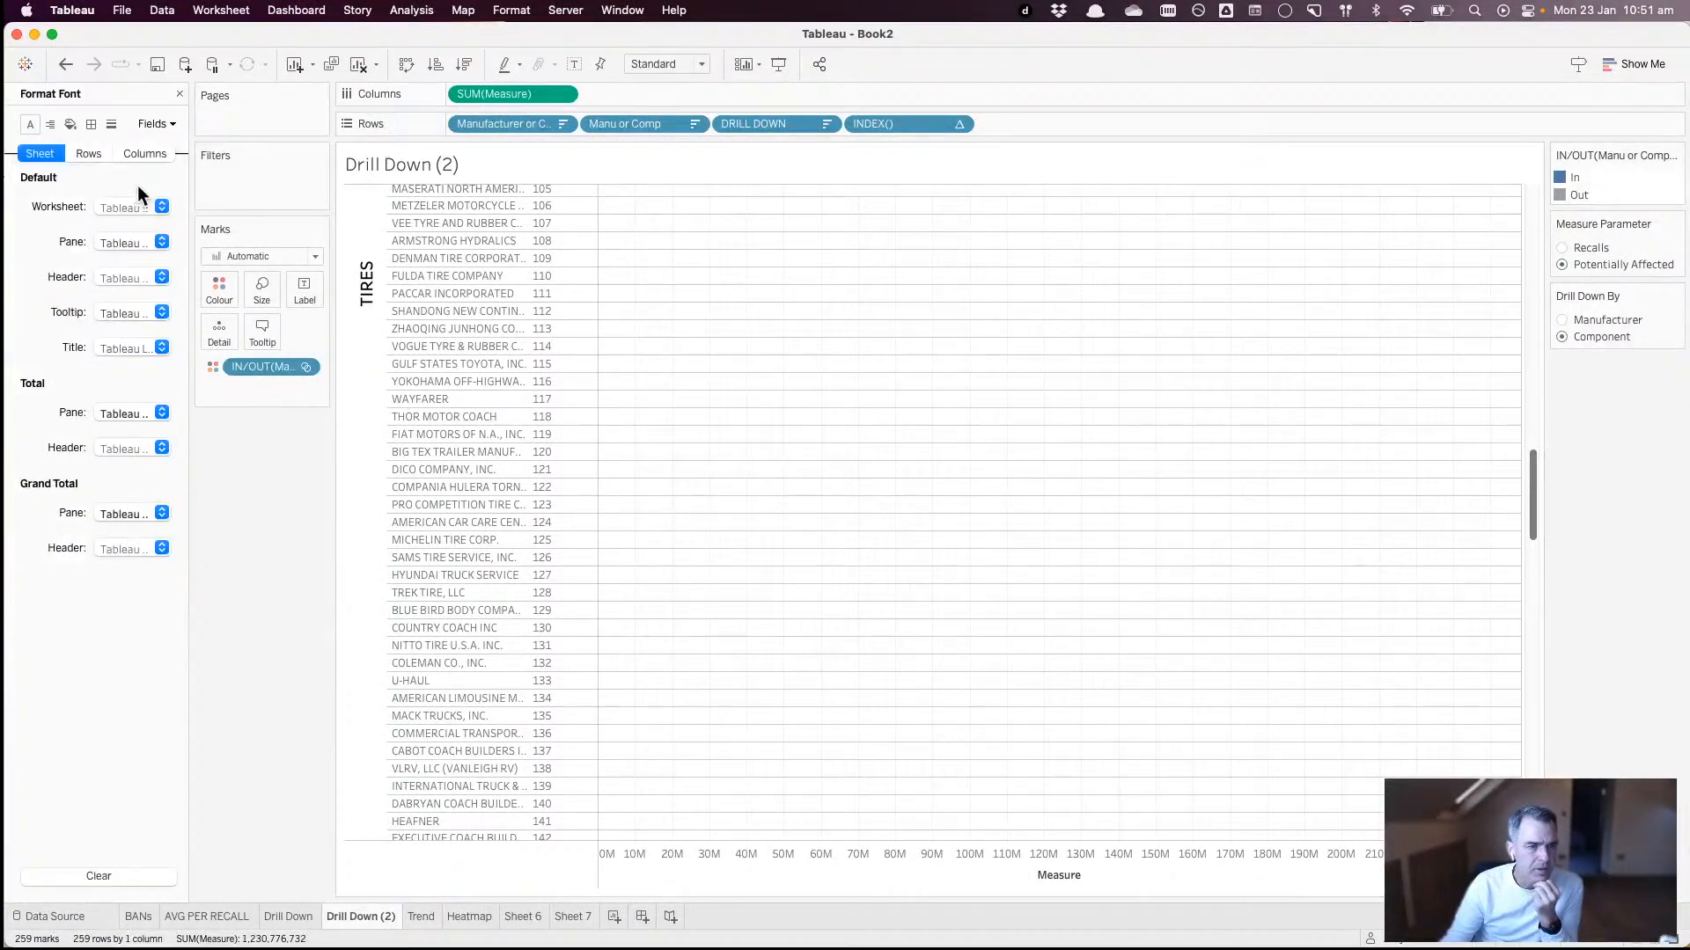
pyautogui.click(95, 124)
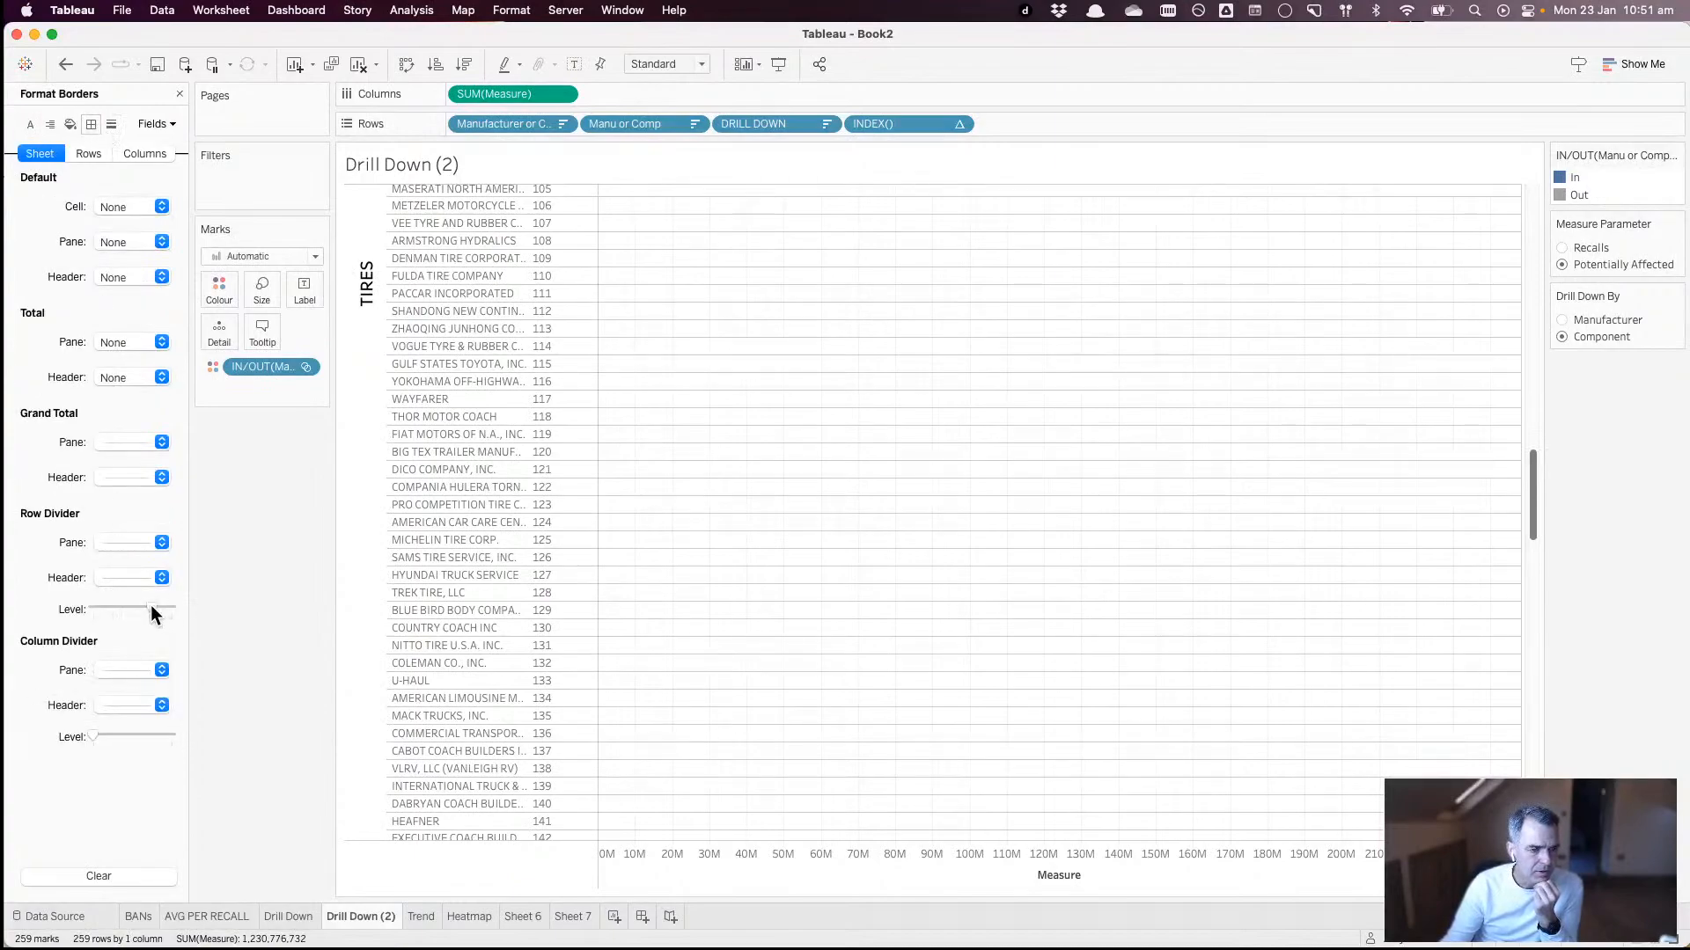
pyautogui.moveTo(136, 606); pyautogui.dragTo(129, 605)
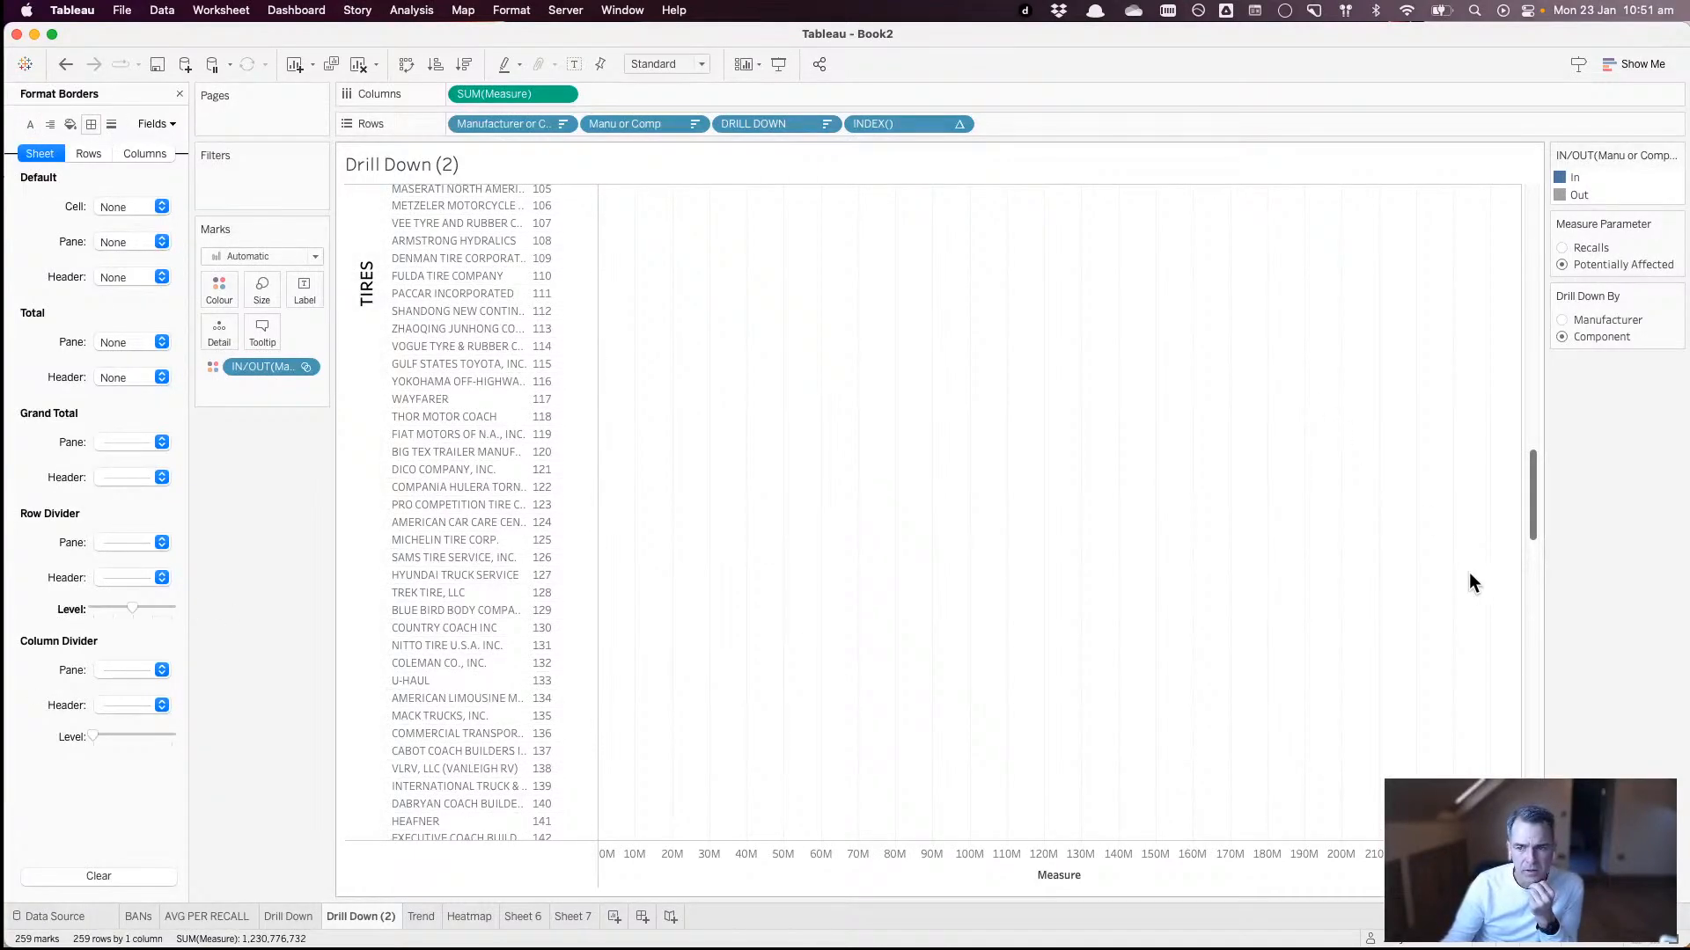
# - Compute INDEX() using specific dimensions: Manufacturer or Component Chosen, Manu or Comp, and DRILL DOWN, leaving the In/Out set unchecked
pyautogui.scroll(-10, 1533, 725)
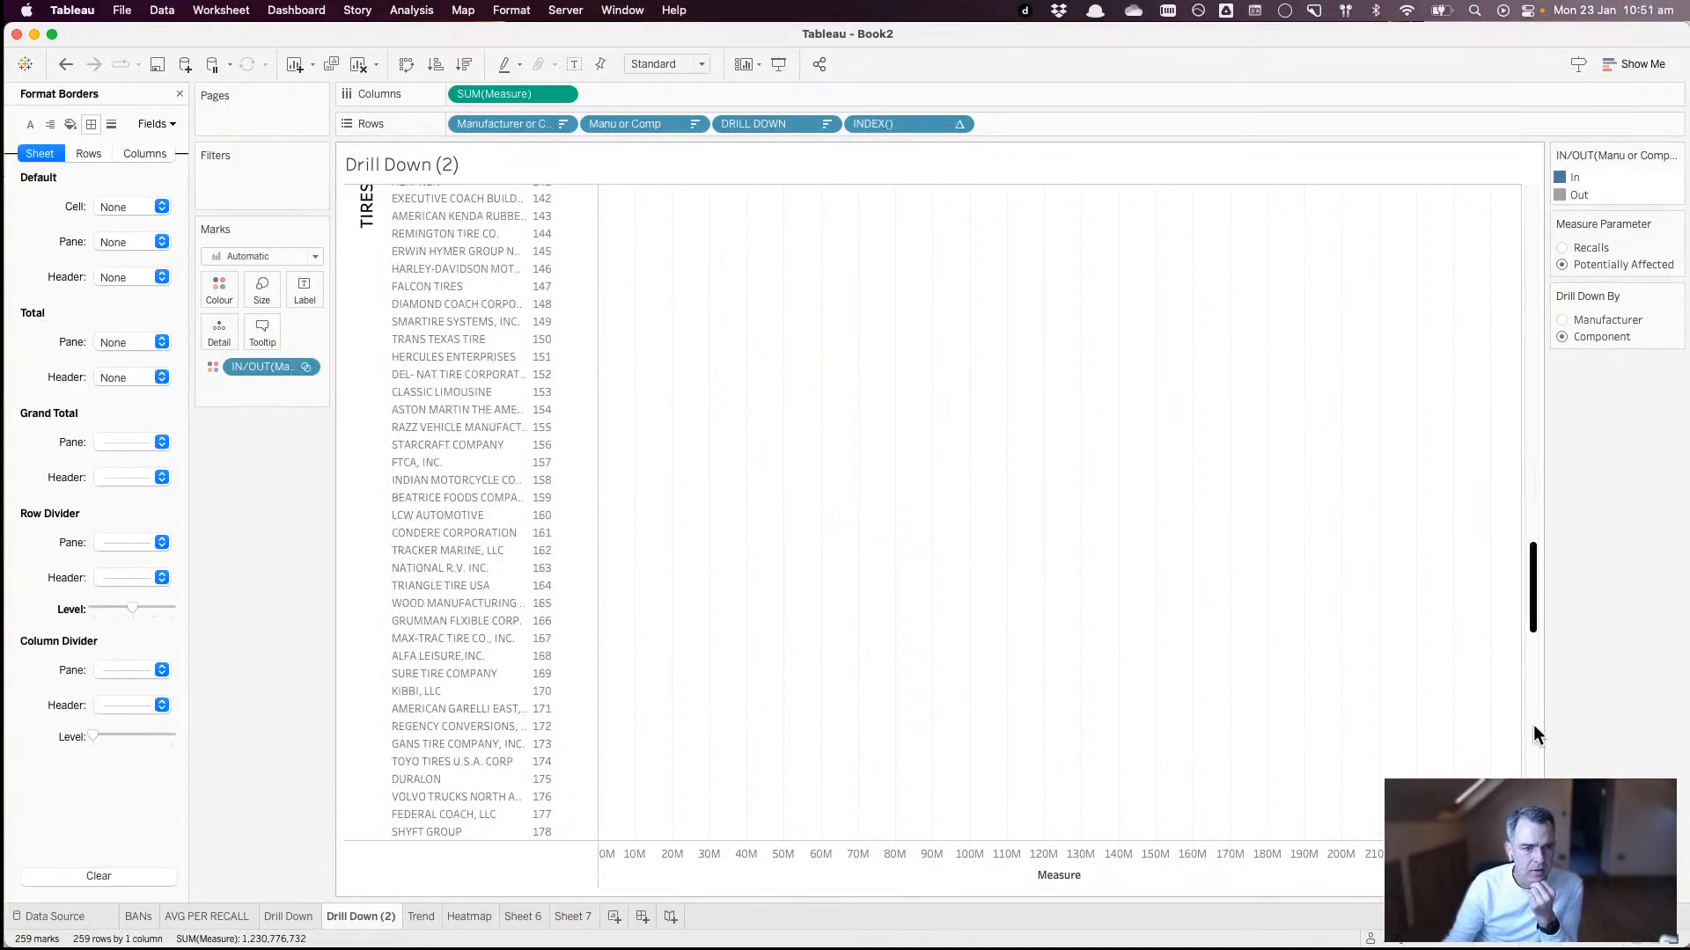
pyautogui.scroll(-20, 1533, 725)
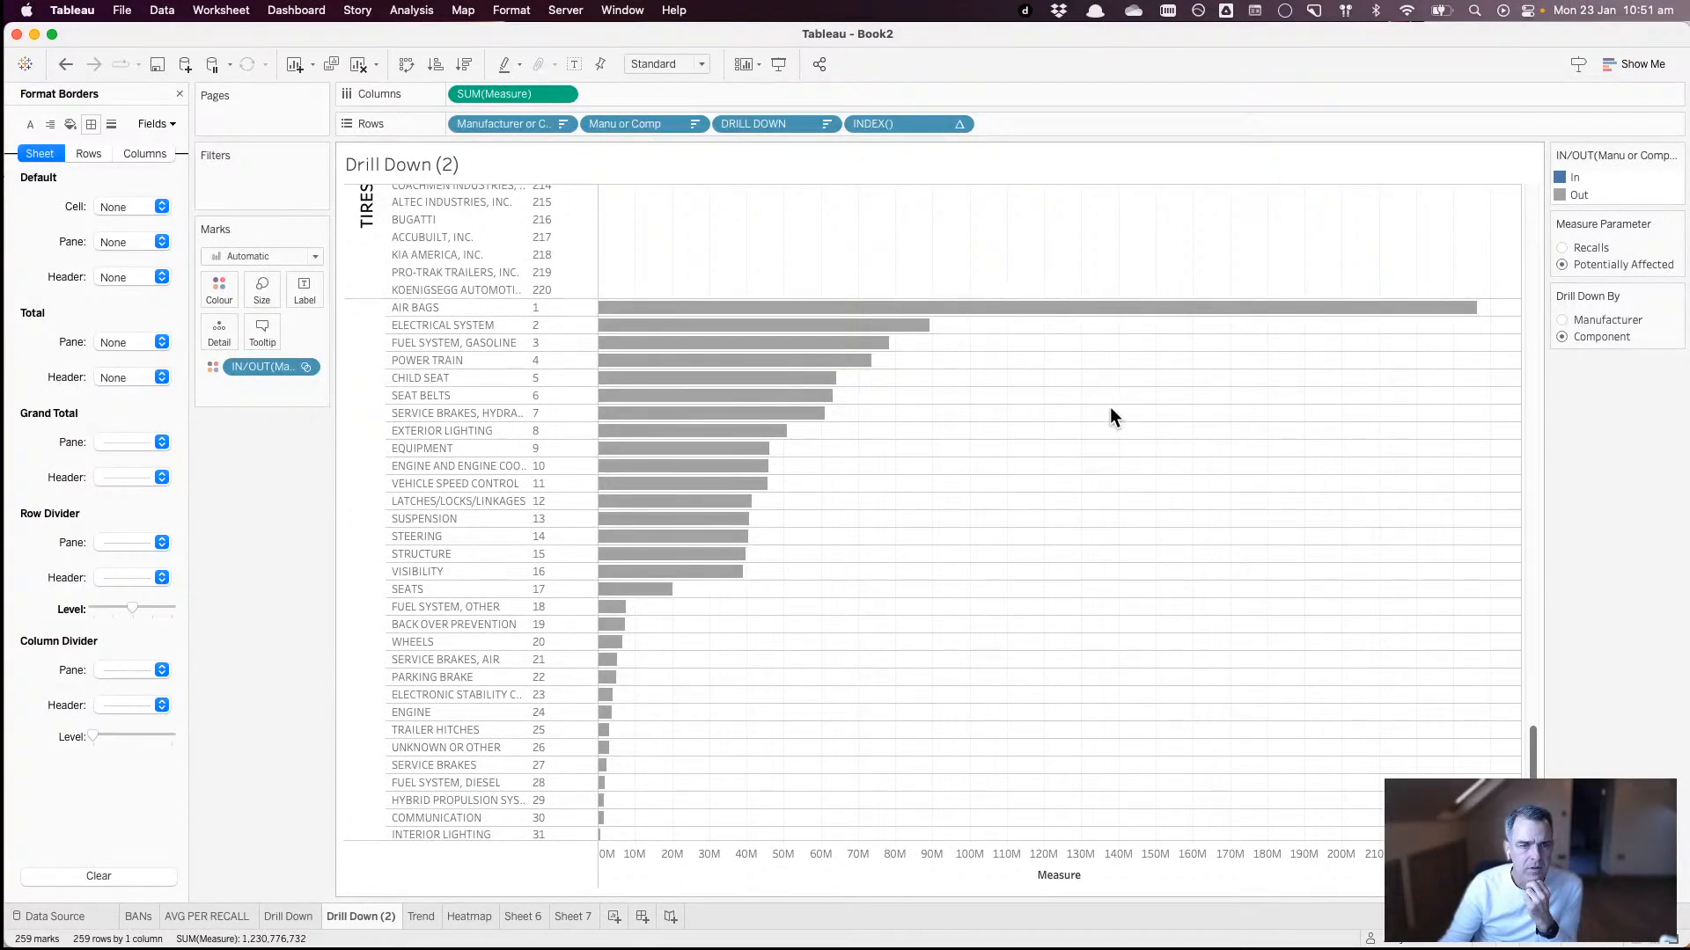
pyautogui.click(958, 124)
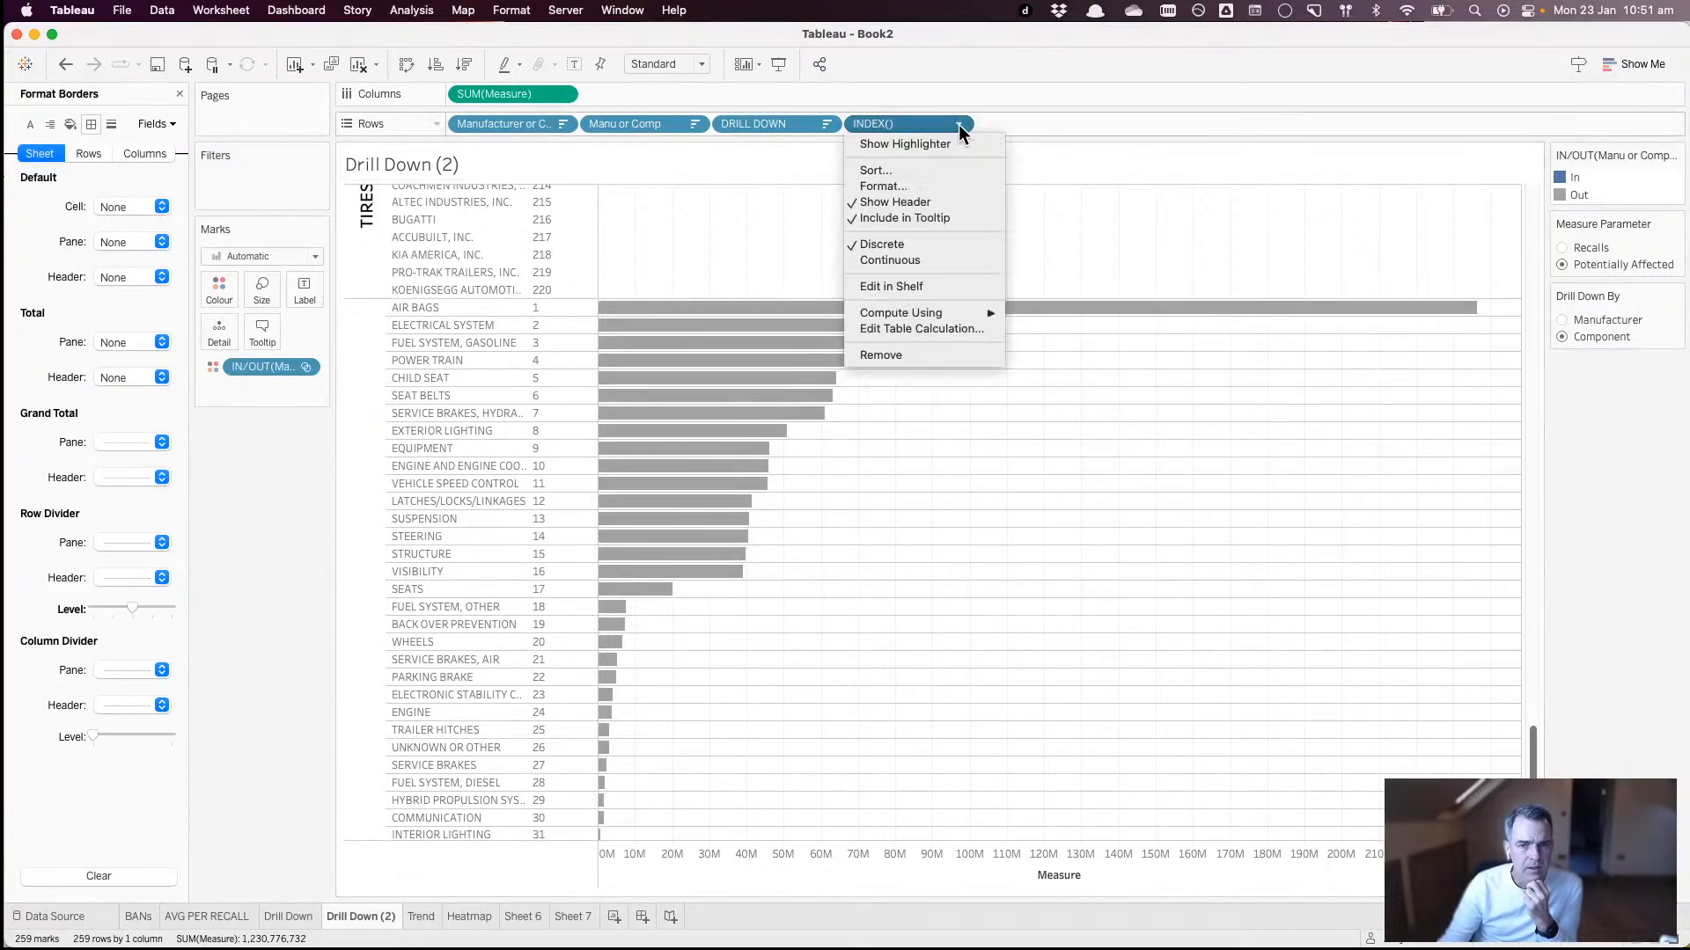
pyautogui.click(936, 56)
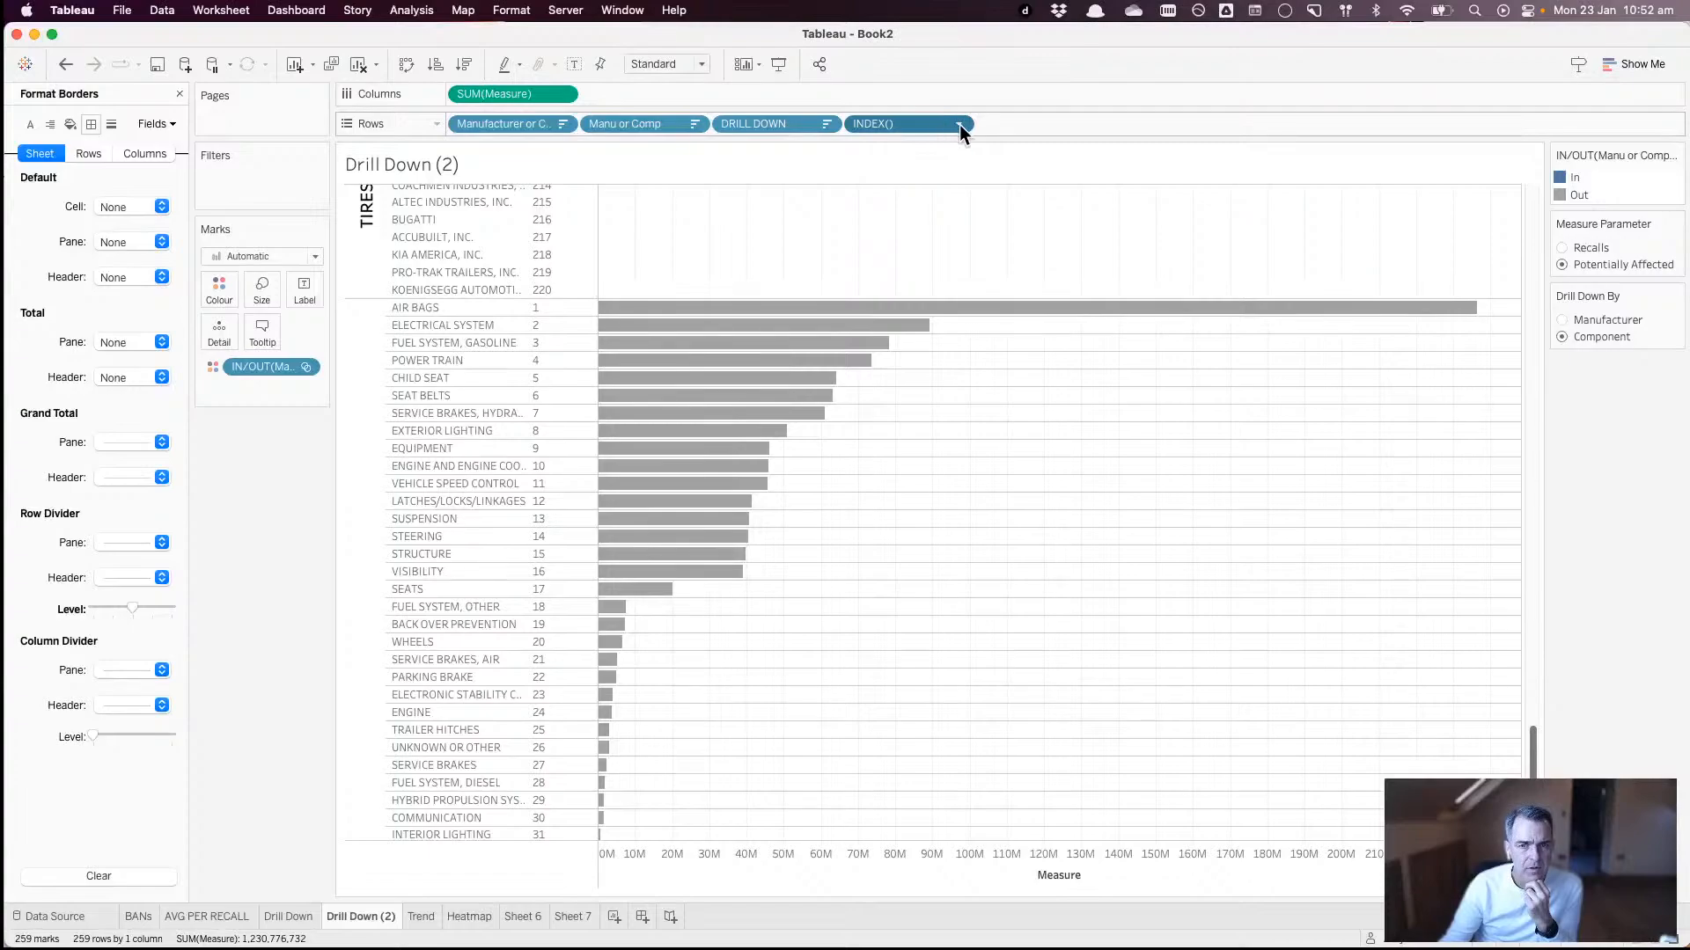
pyautogui.click(959, 124)
pyautogui.click(938, 326)
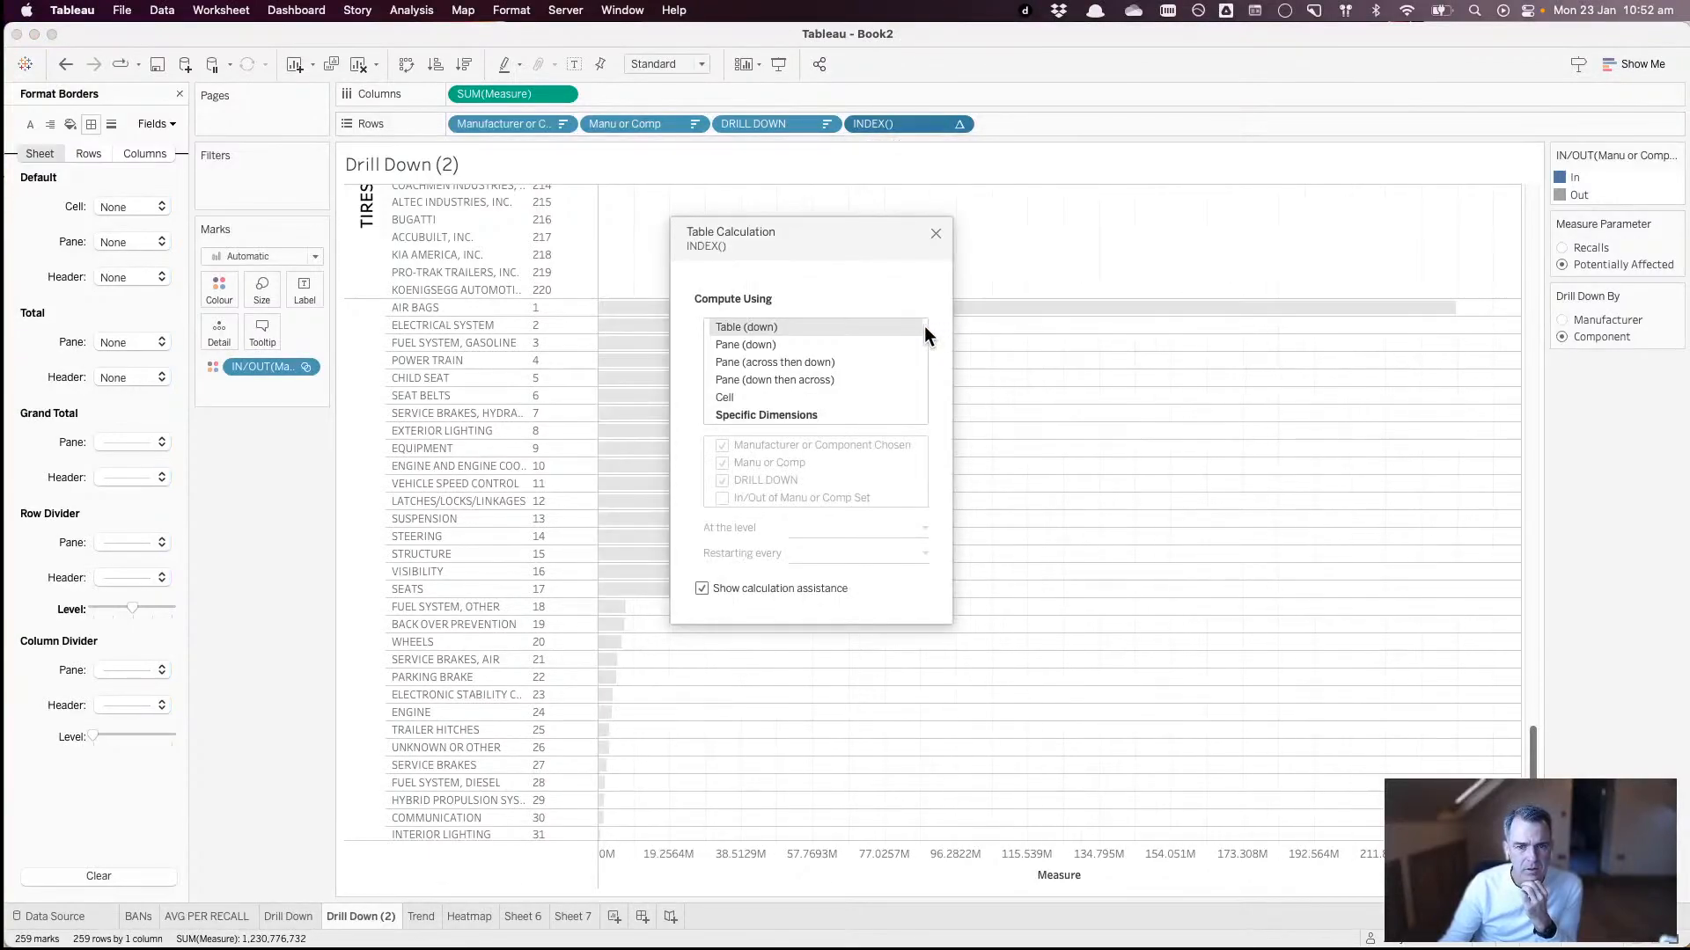
pyautogui.click(787, 415)
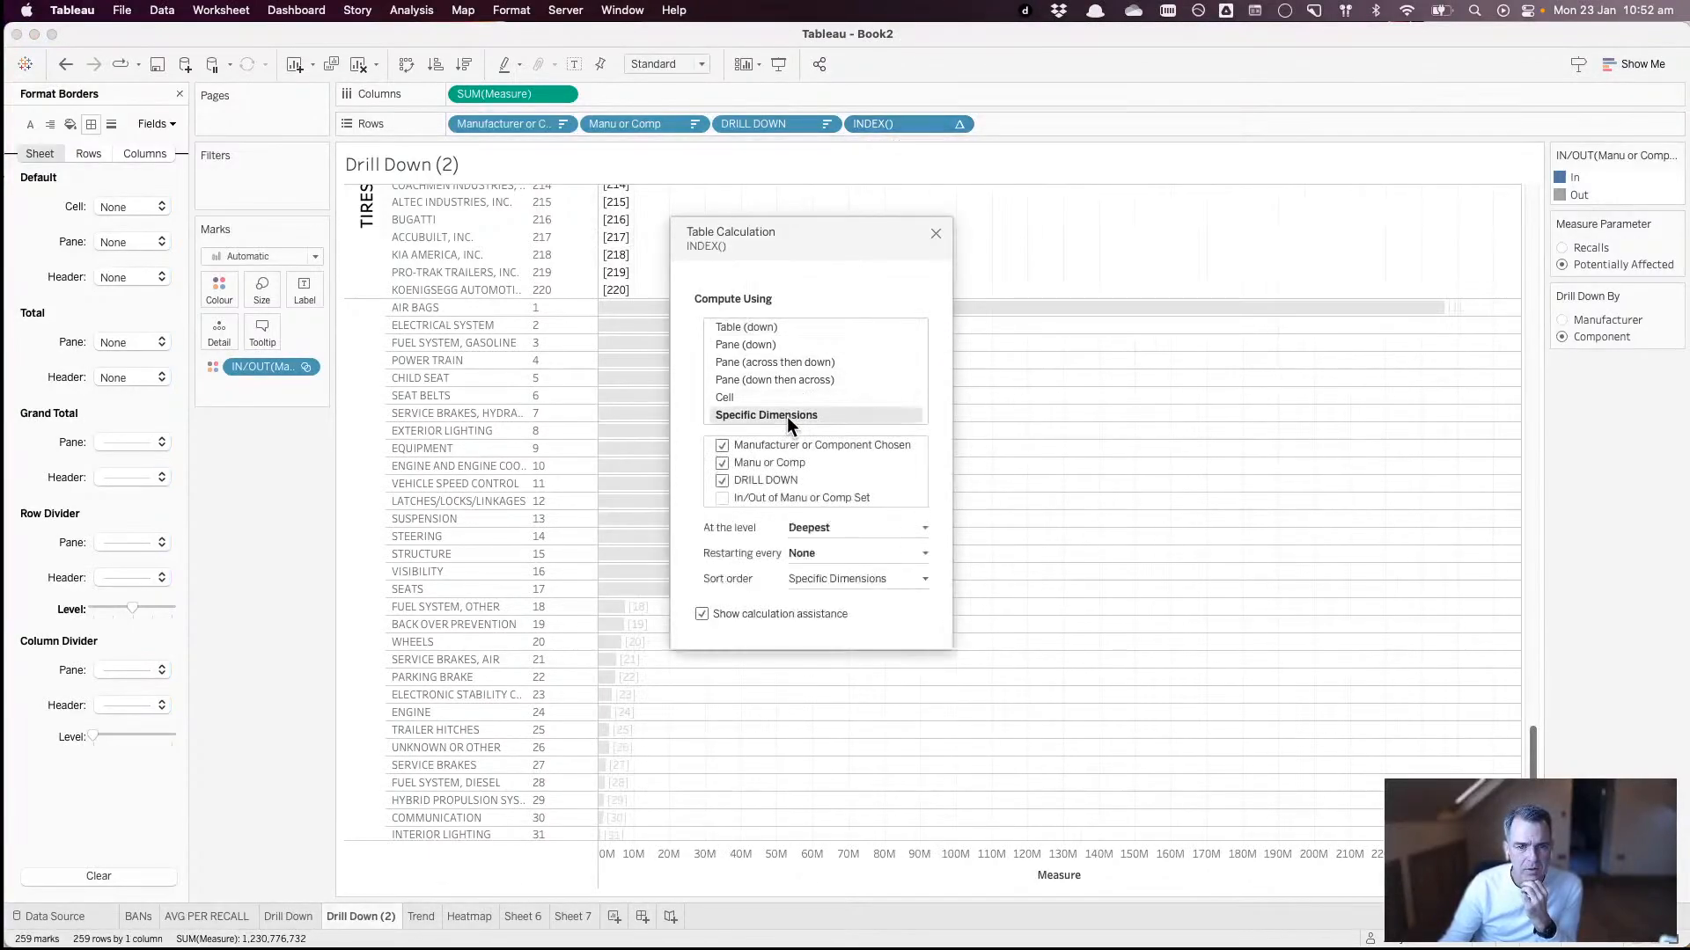
pyautogui.click(935, 236)
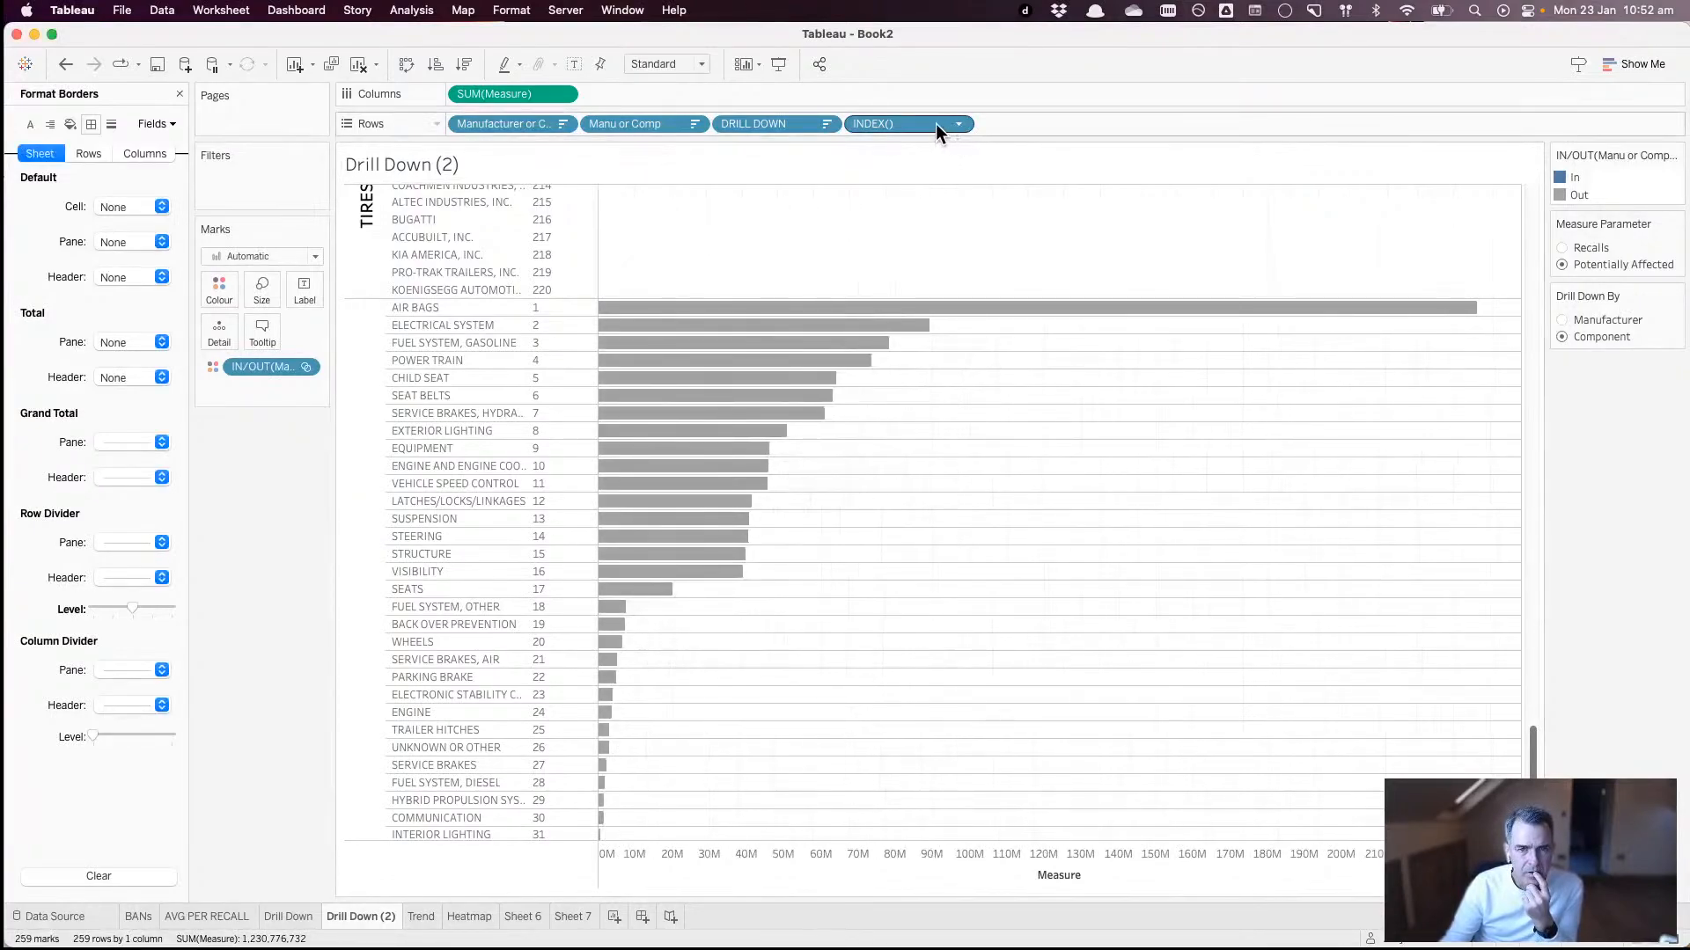
pyautogui.moveTo(936, 124)
pyautogui.mouseDown()
pyautogui.moveTo(382, 162)
pyautogui.moveTo(291, 187)
pyautogui.moveTo(890, 155)
pyautogui.moveTo(939, 120)
pyautogui.mouseUp()
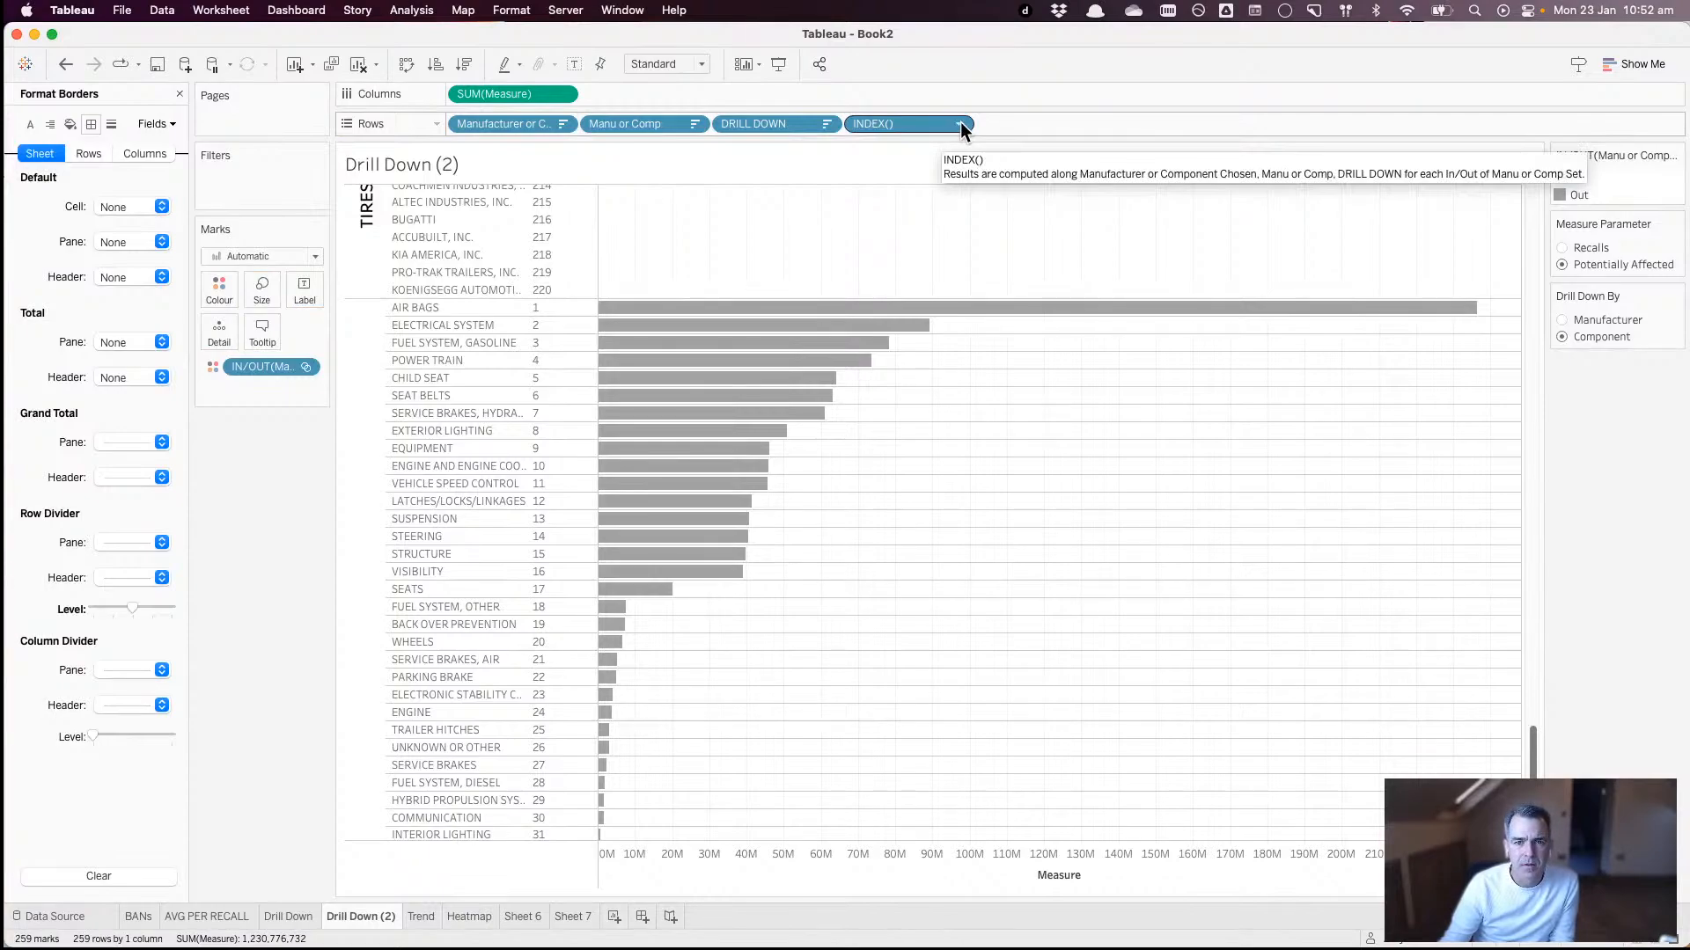
pyautogui.click(960, 124)
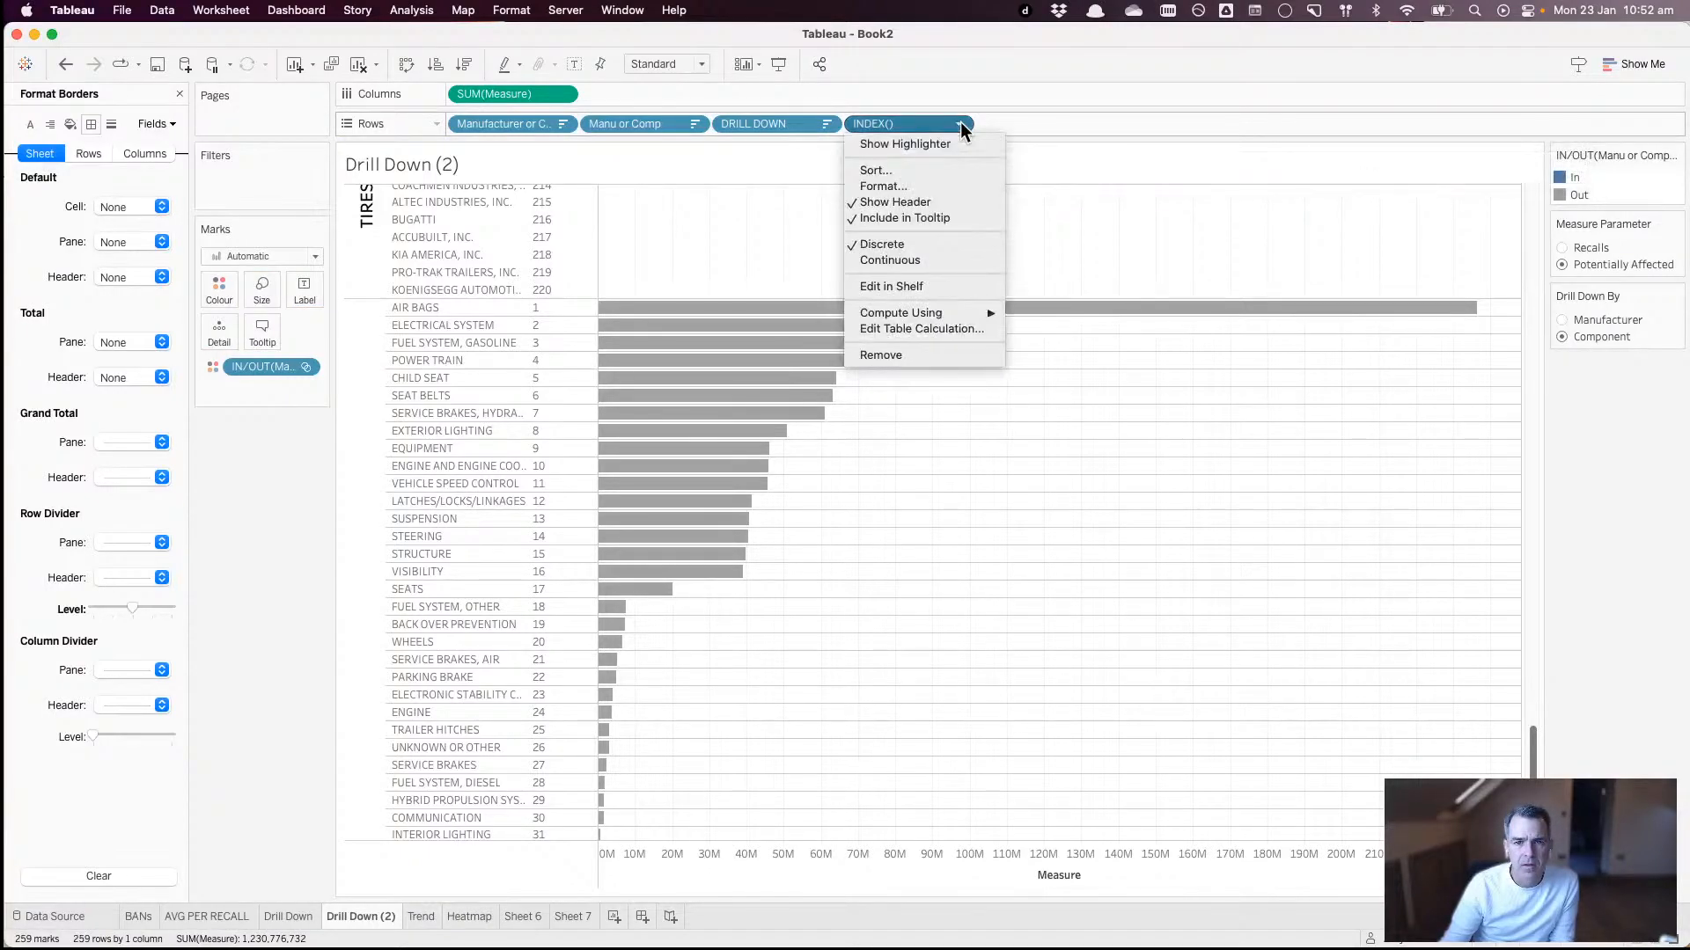
pyautogui.click(913, 65)
pyautogui.doubleClick(910, 124)
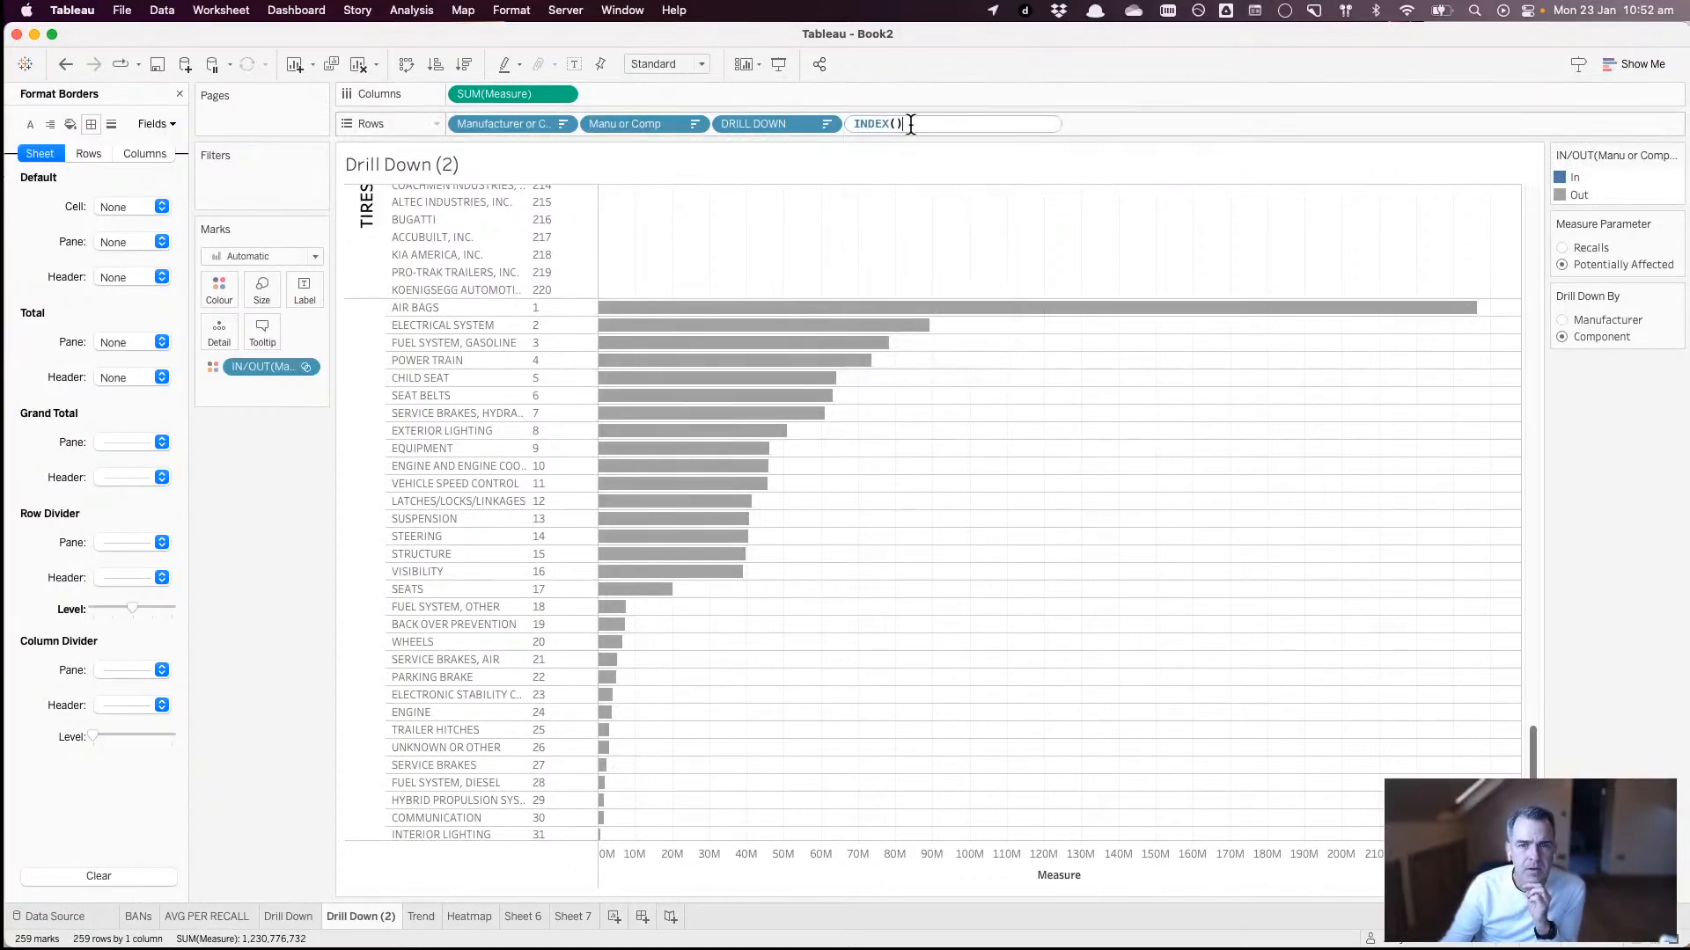
pyautogui.click(925, 53)
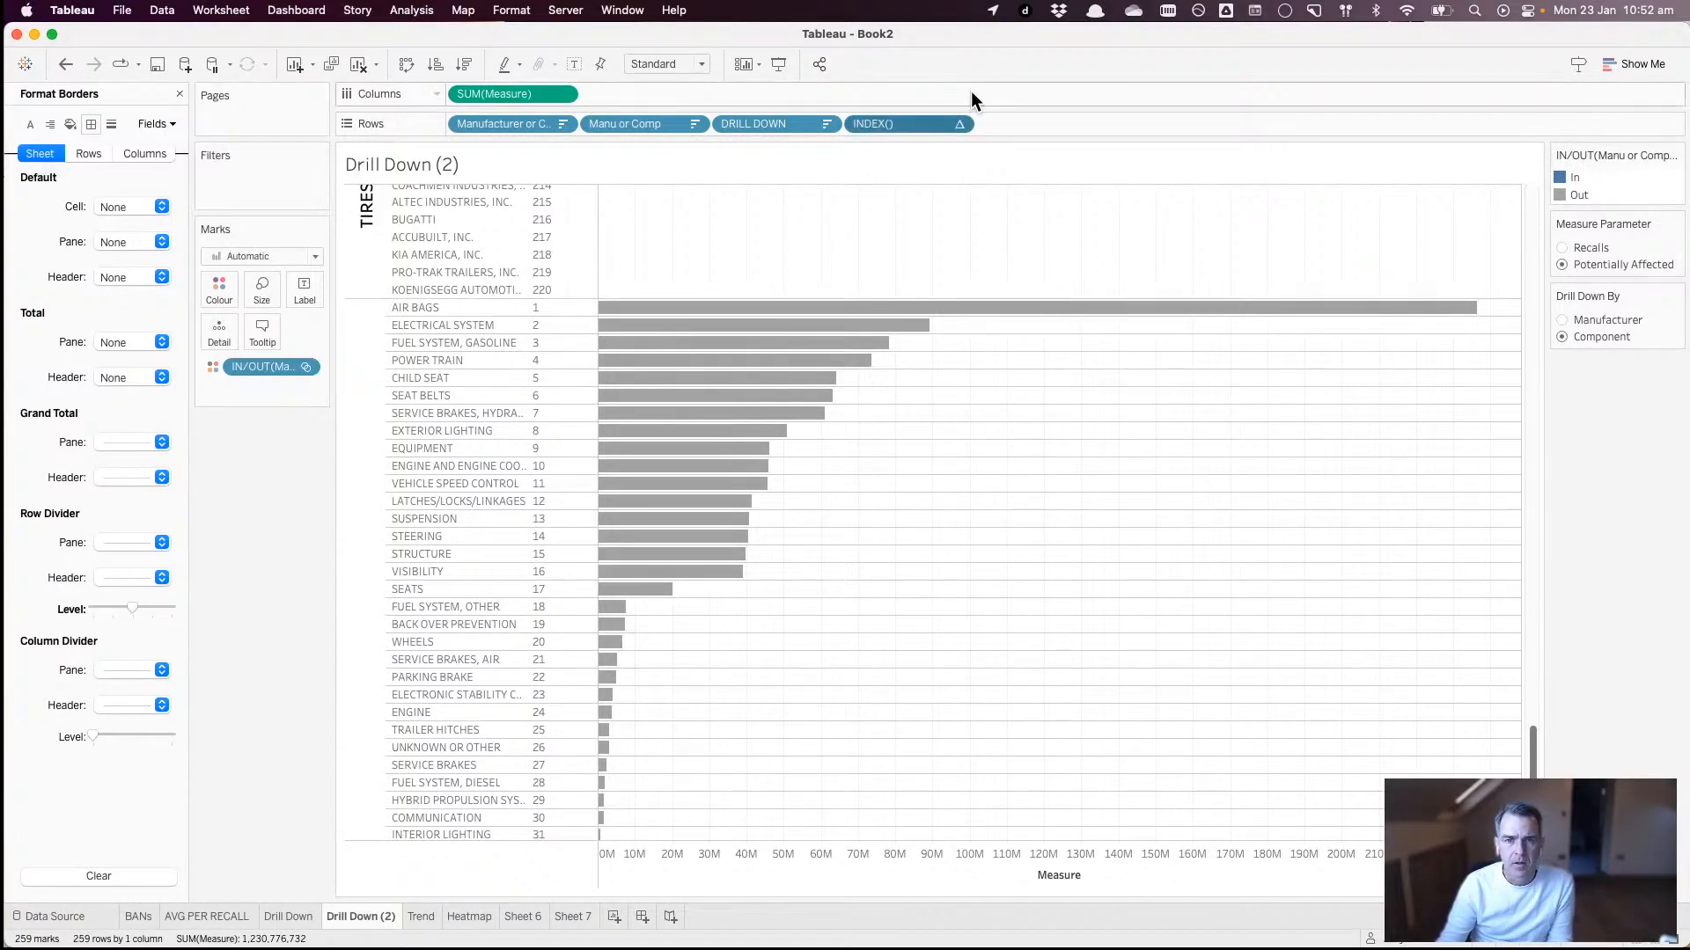
pyautogui.doubleClick(996, 122)
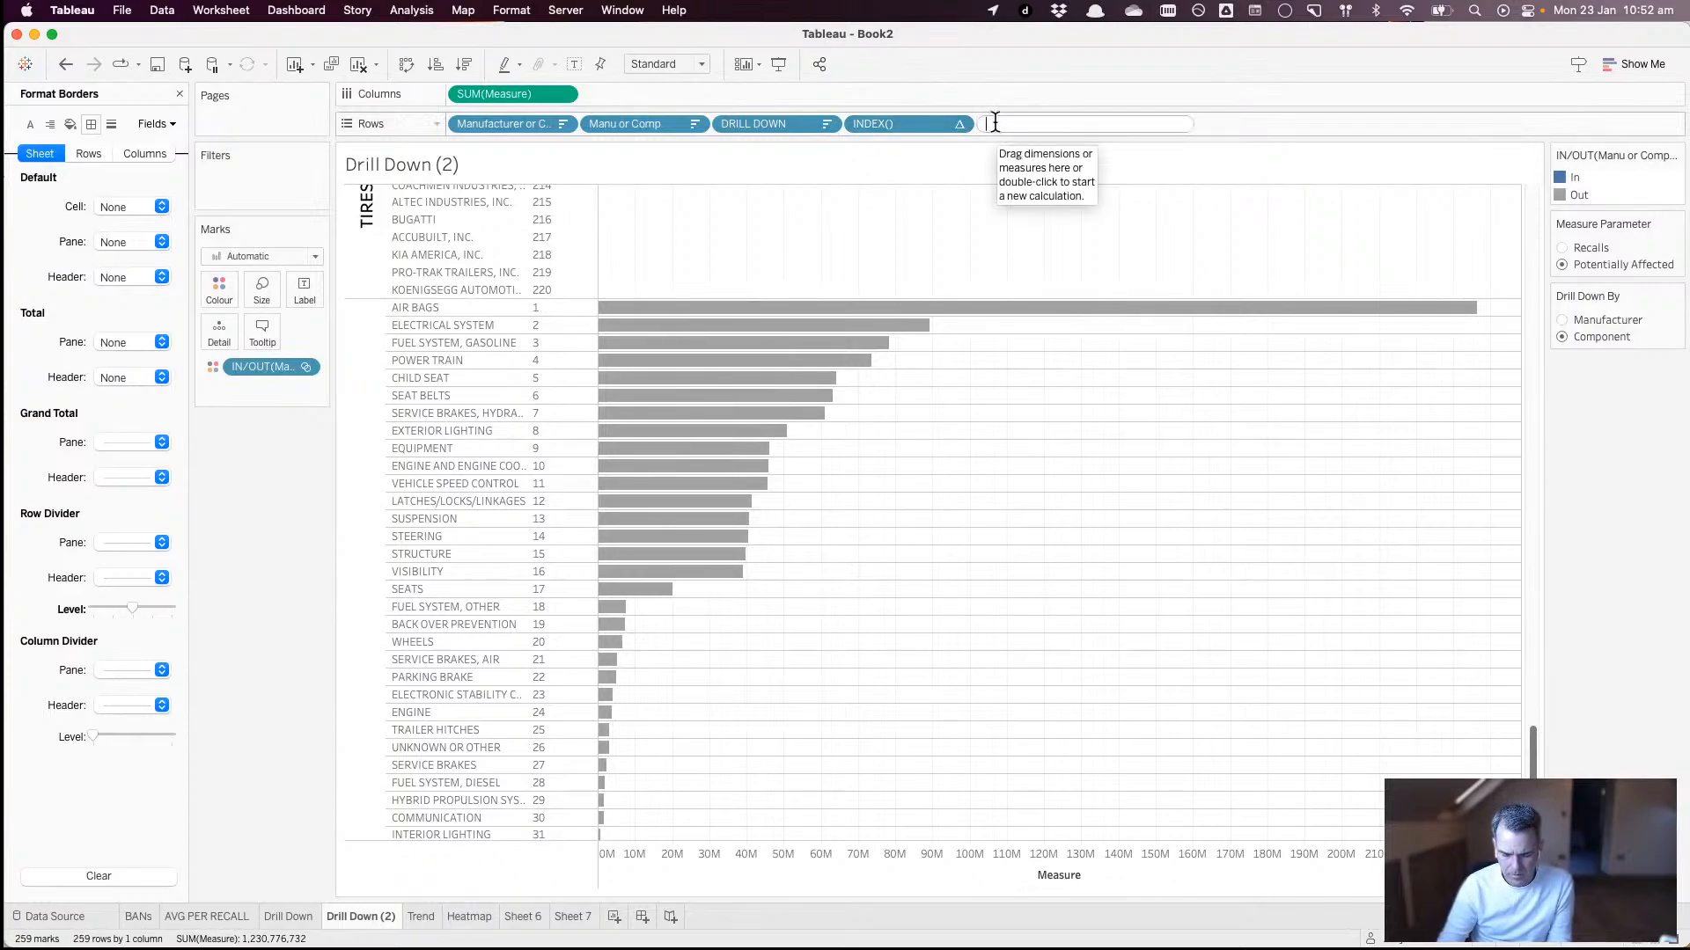
pyautogui.write('INDEX()')
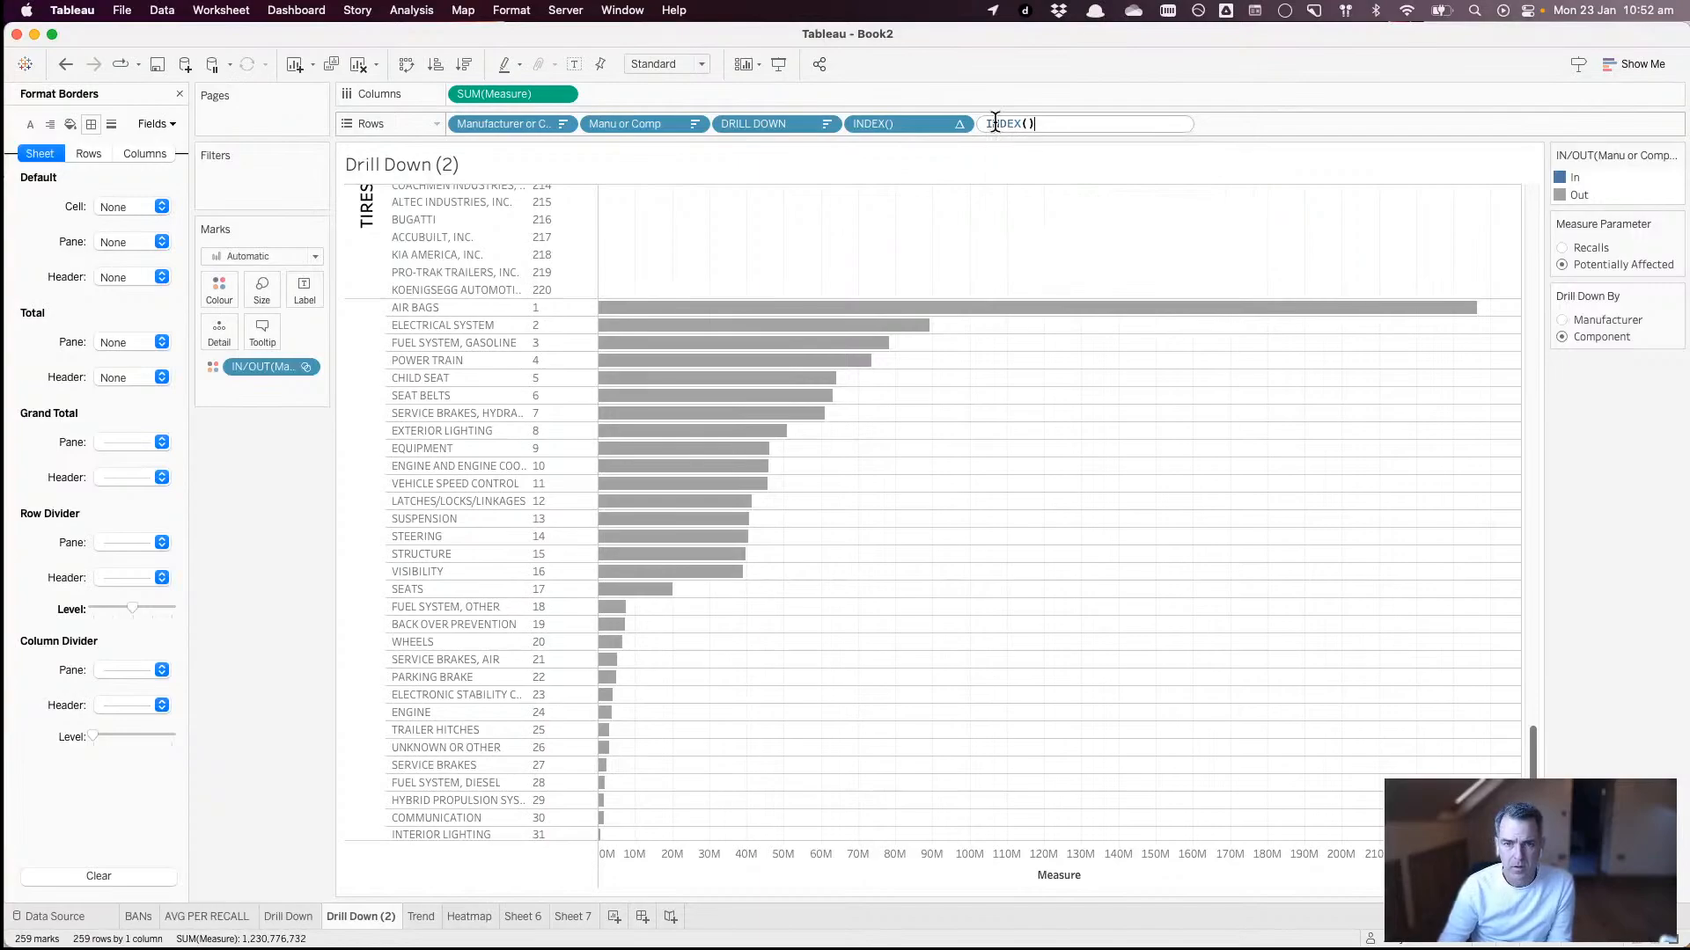
pyautogui.press('Escape')
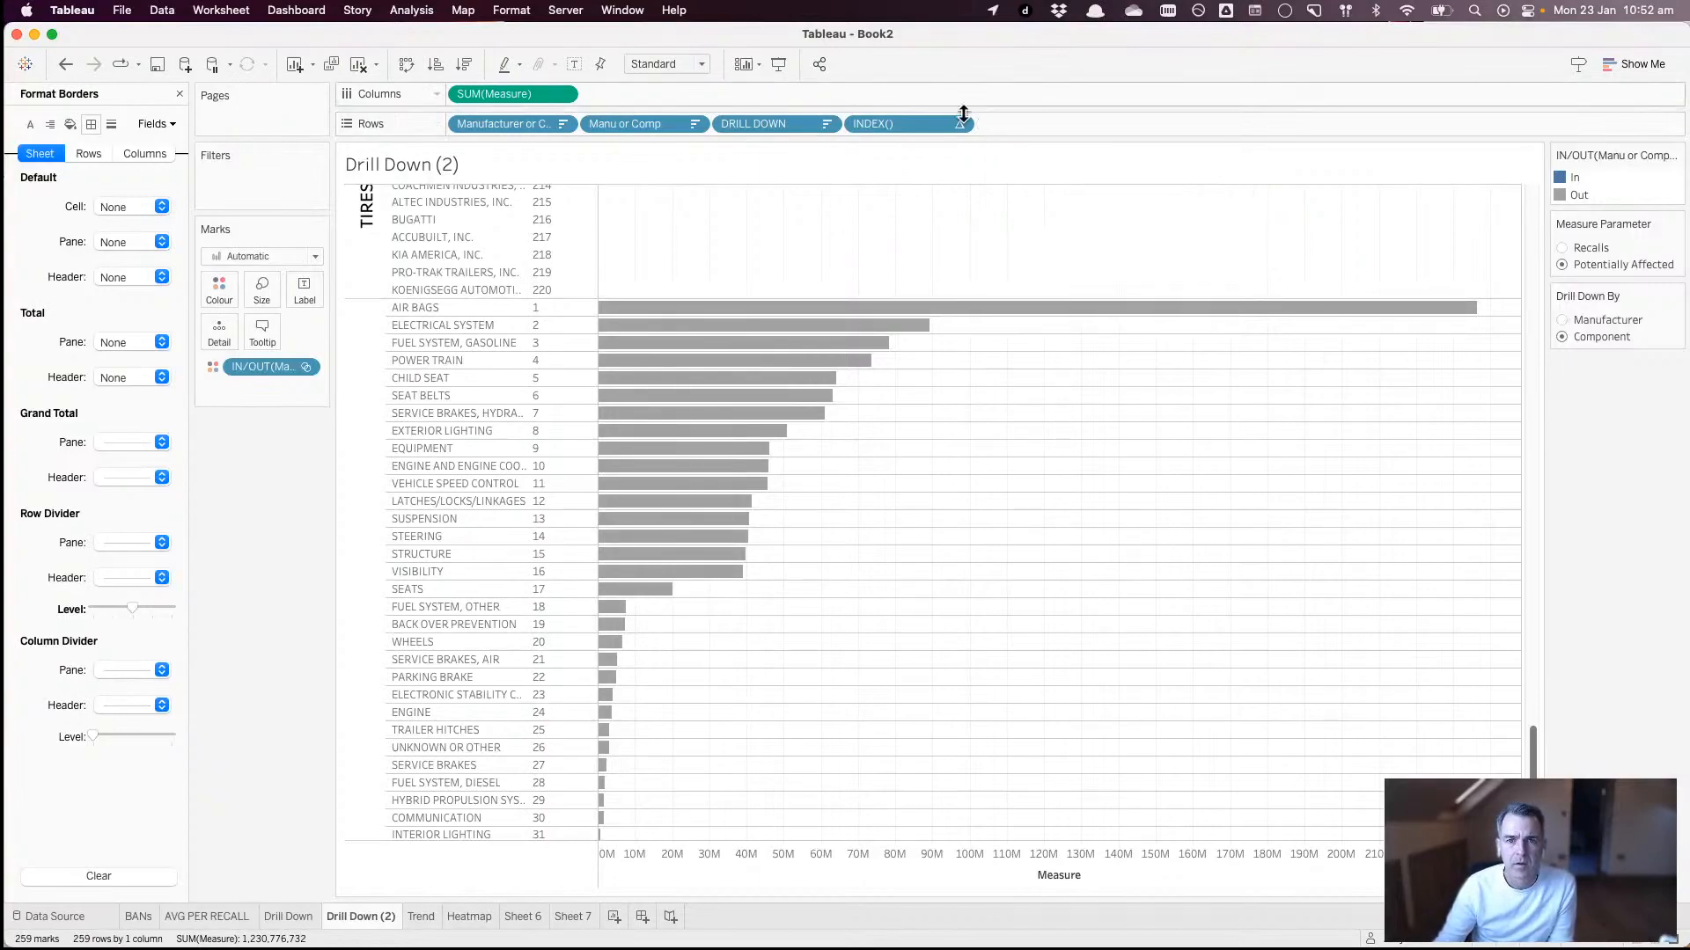
# - Save the ad hoc INDEX() calculation from Rows as a reusable field named INDEX and convert it to discrete
pyautogui.moveTo(885, 124); pyautogui.dragTo(920, 123)
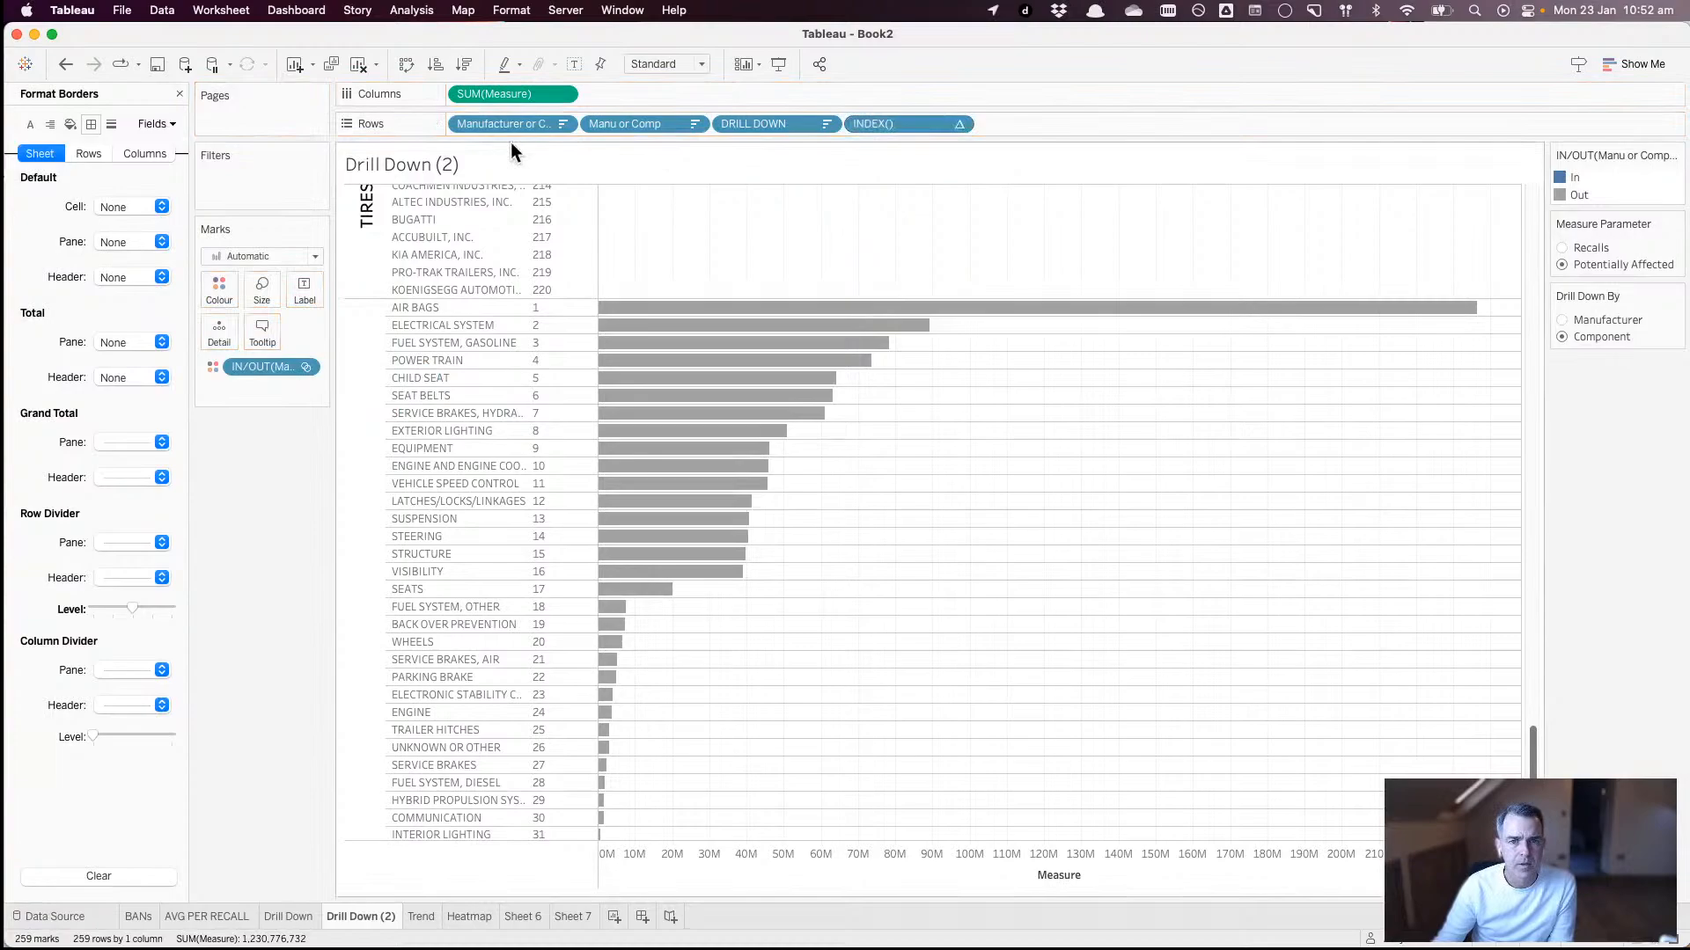
pyautogui.click(179, 93)
pyautogui.moveTo(885, 125); pyautogui.dragTo(111, 630)
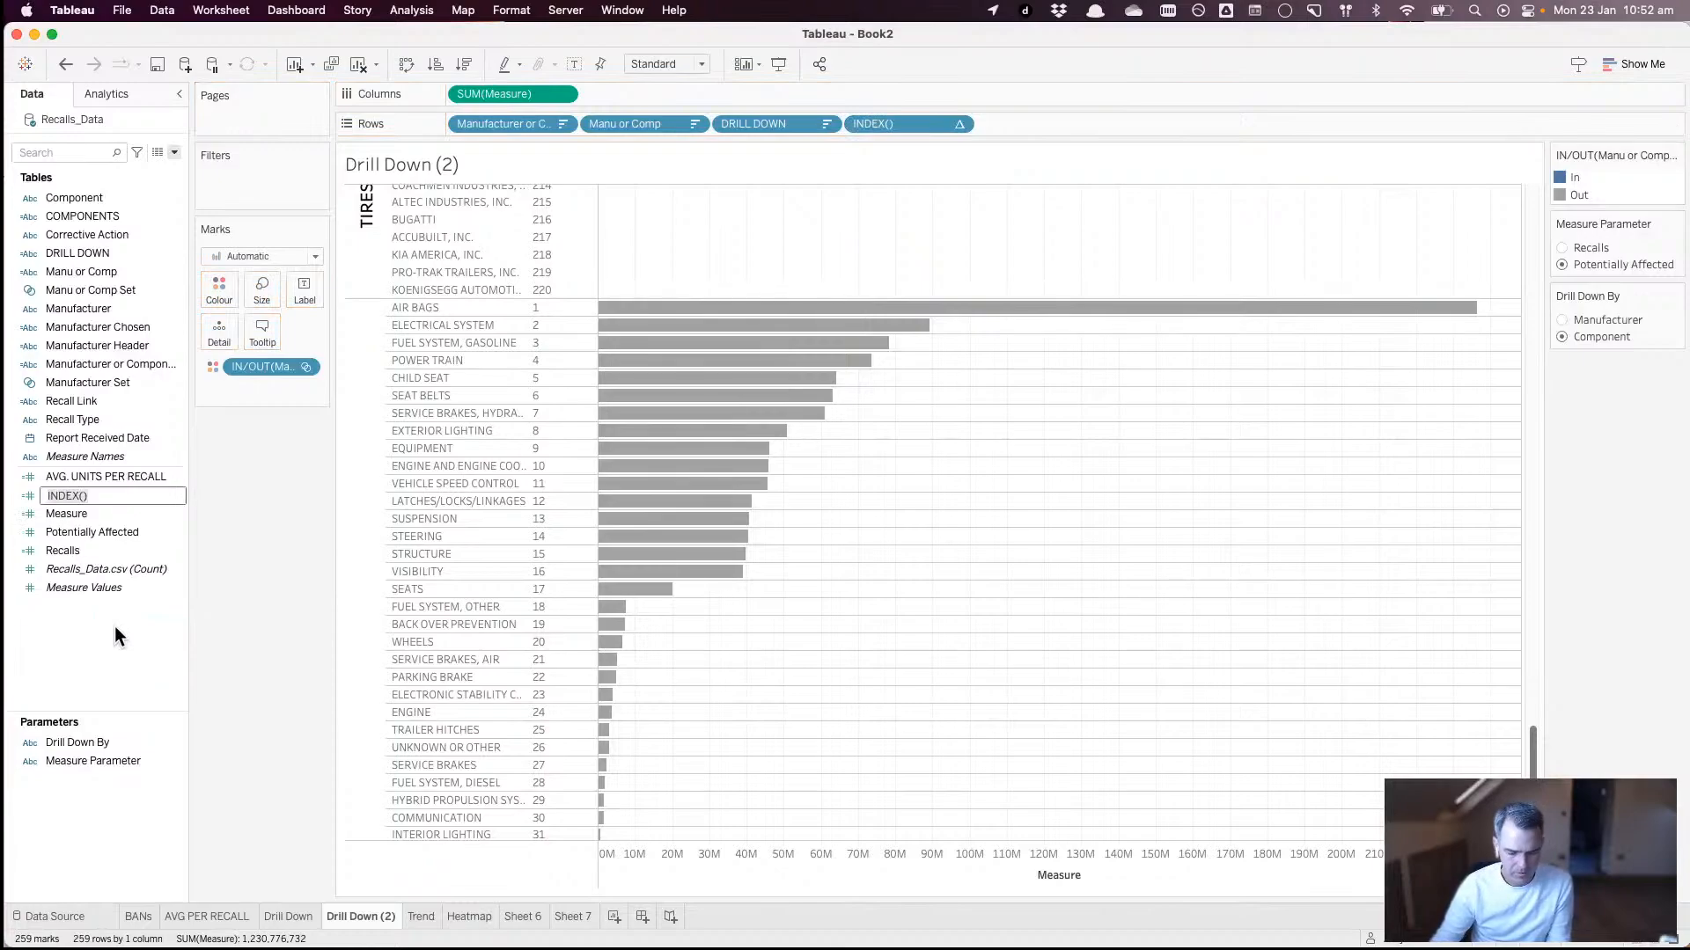
pyautogui.write('INDEX')
pyautogui.press('Return')
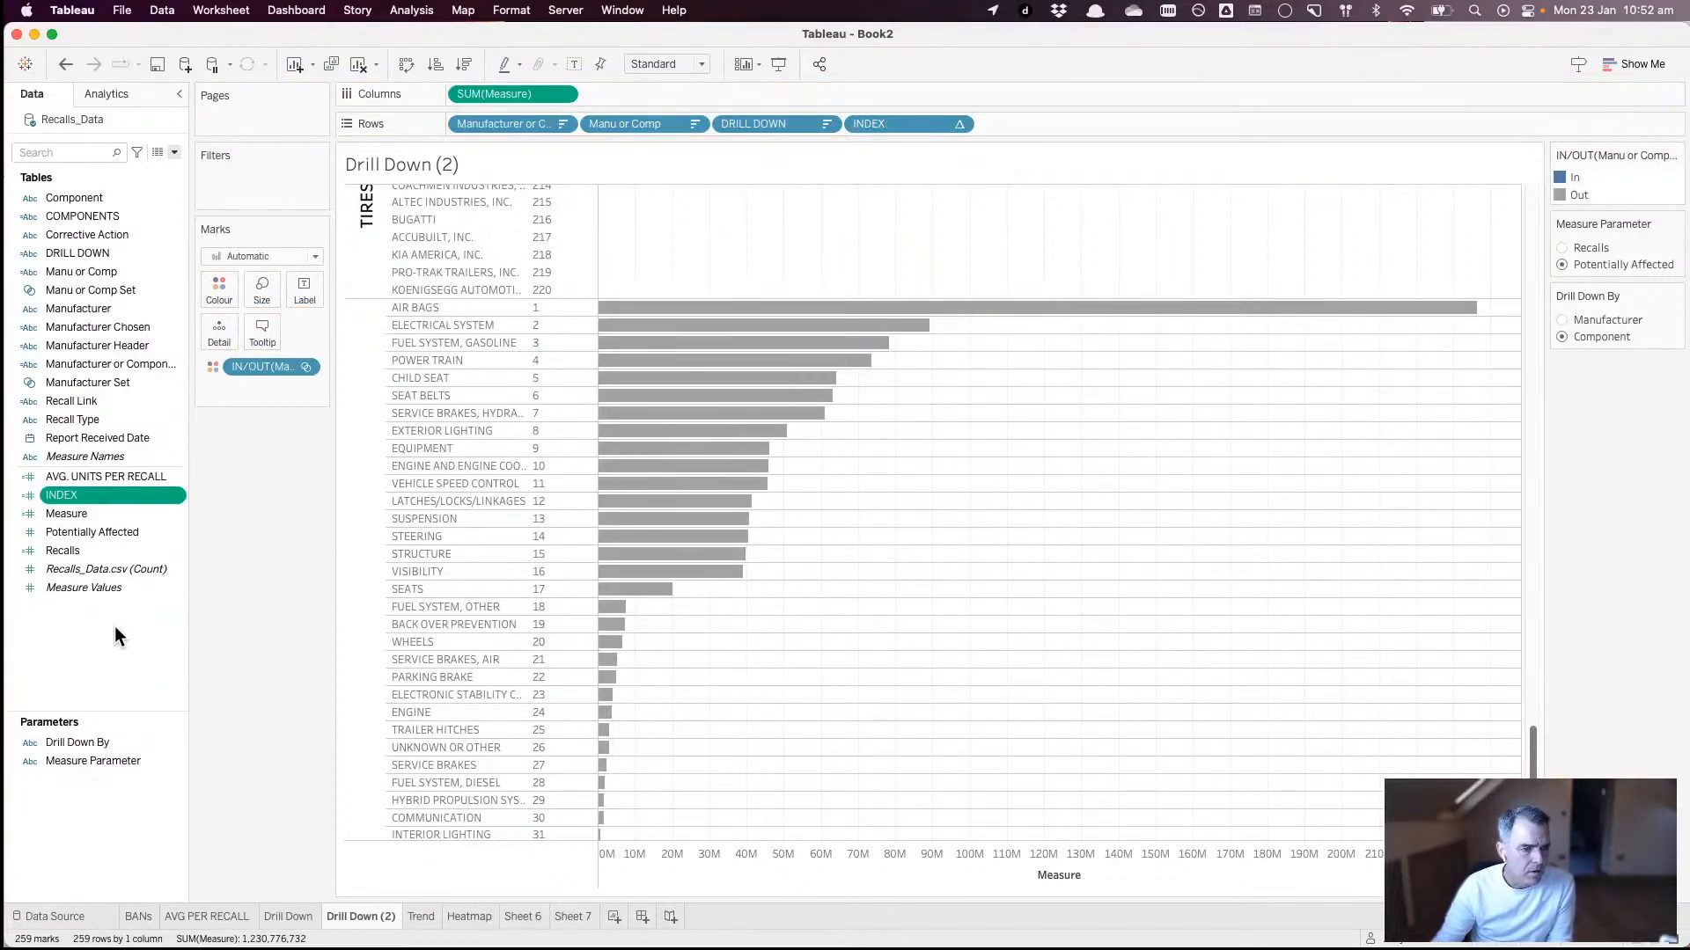
pyautogui.rightClick(118, 495)
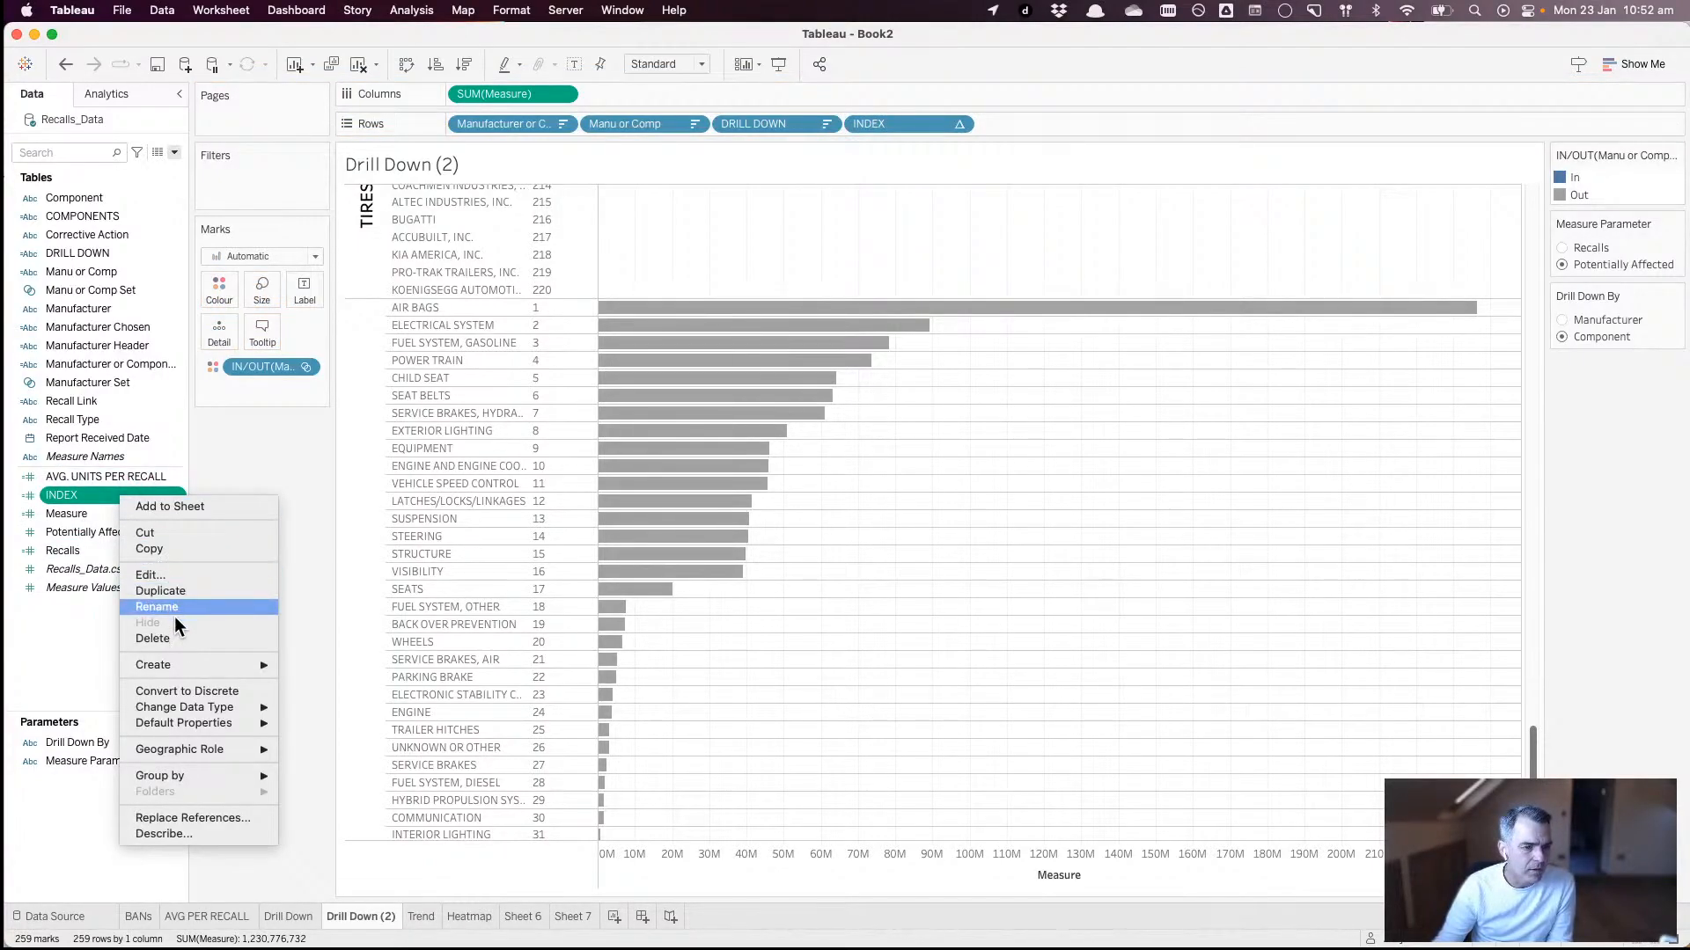
pyautogui.click(196, 693)
# - Create a calculated field named FIRST 10 with the formula [INDEX]<=10
pyautogui.rightClick(86, 665)
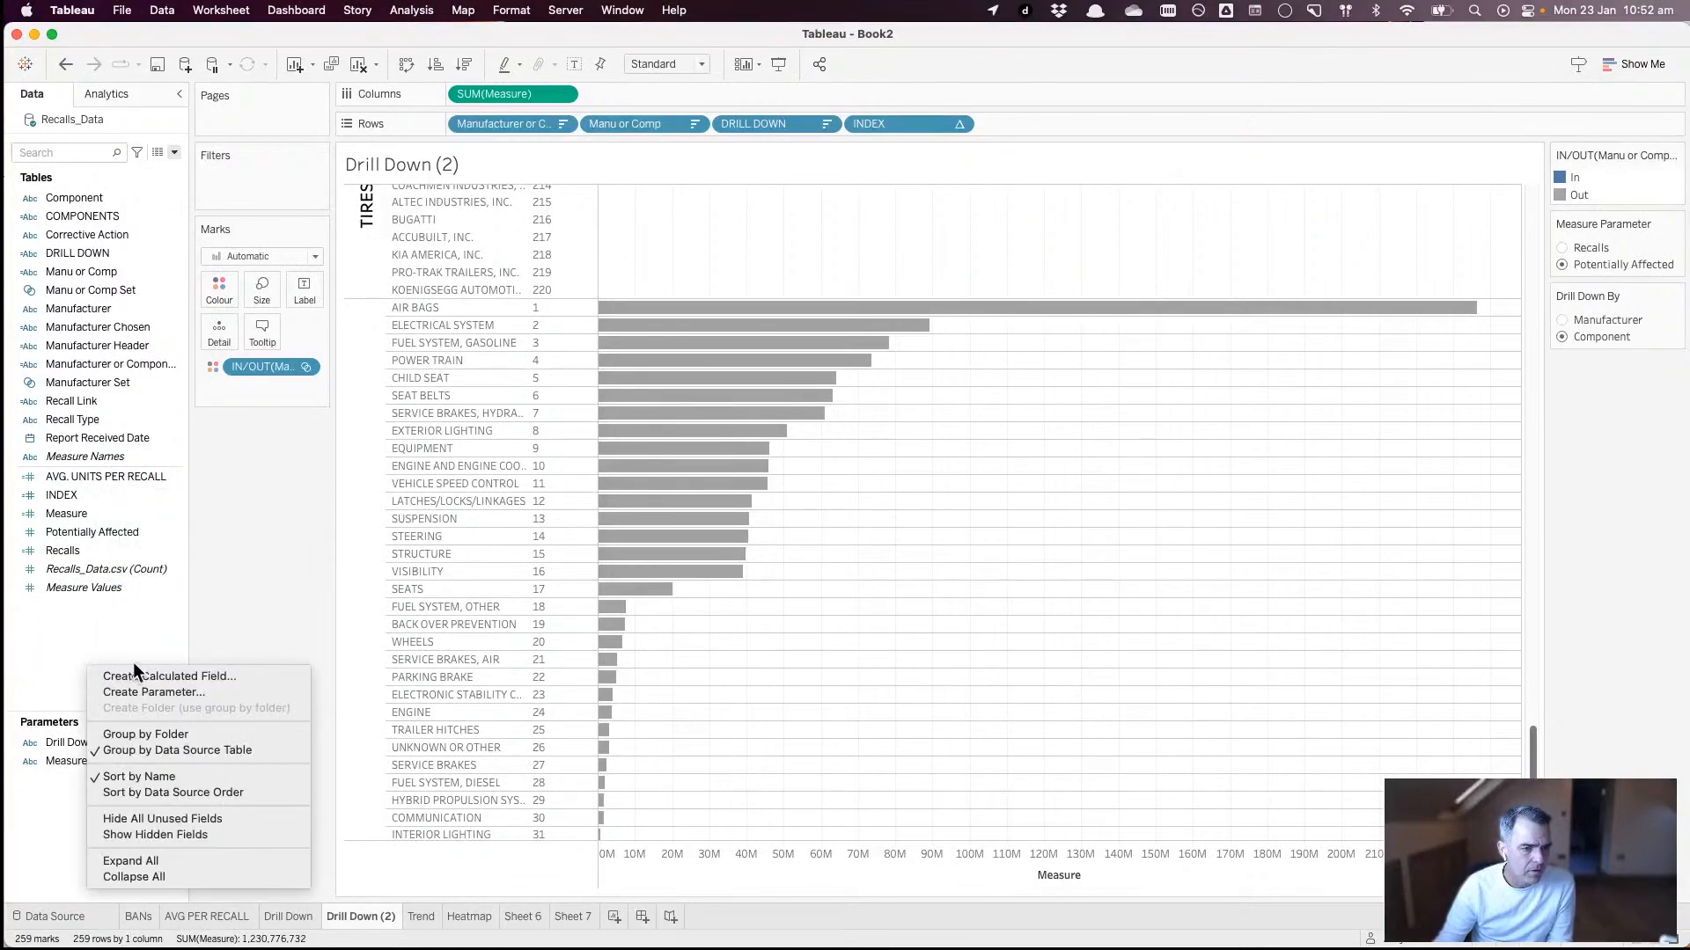
pyautogui.click(159, 677)
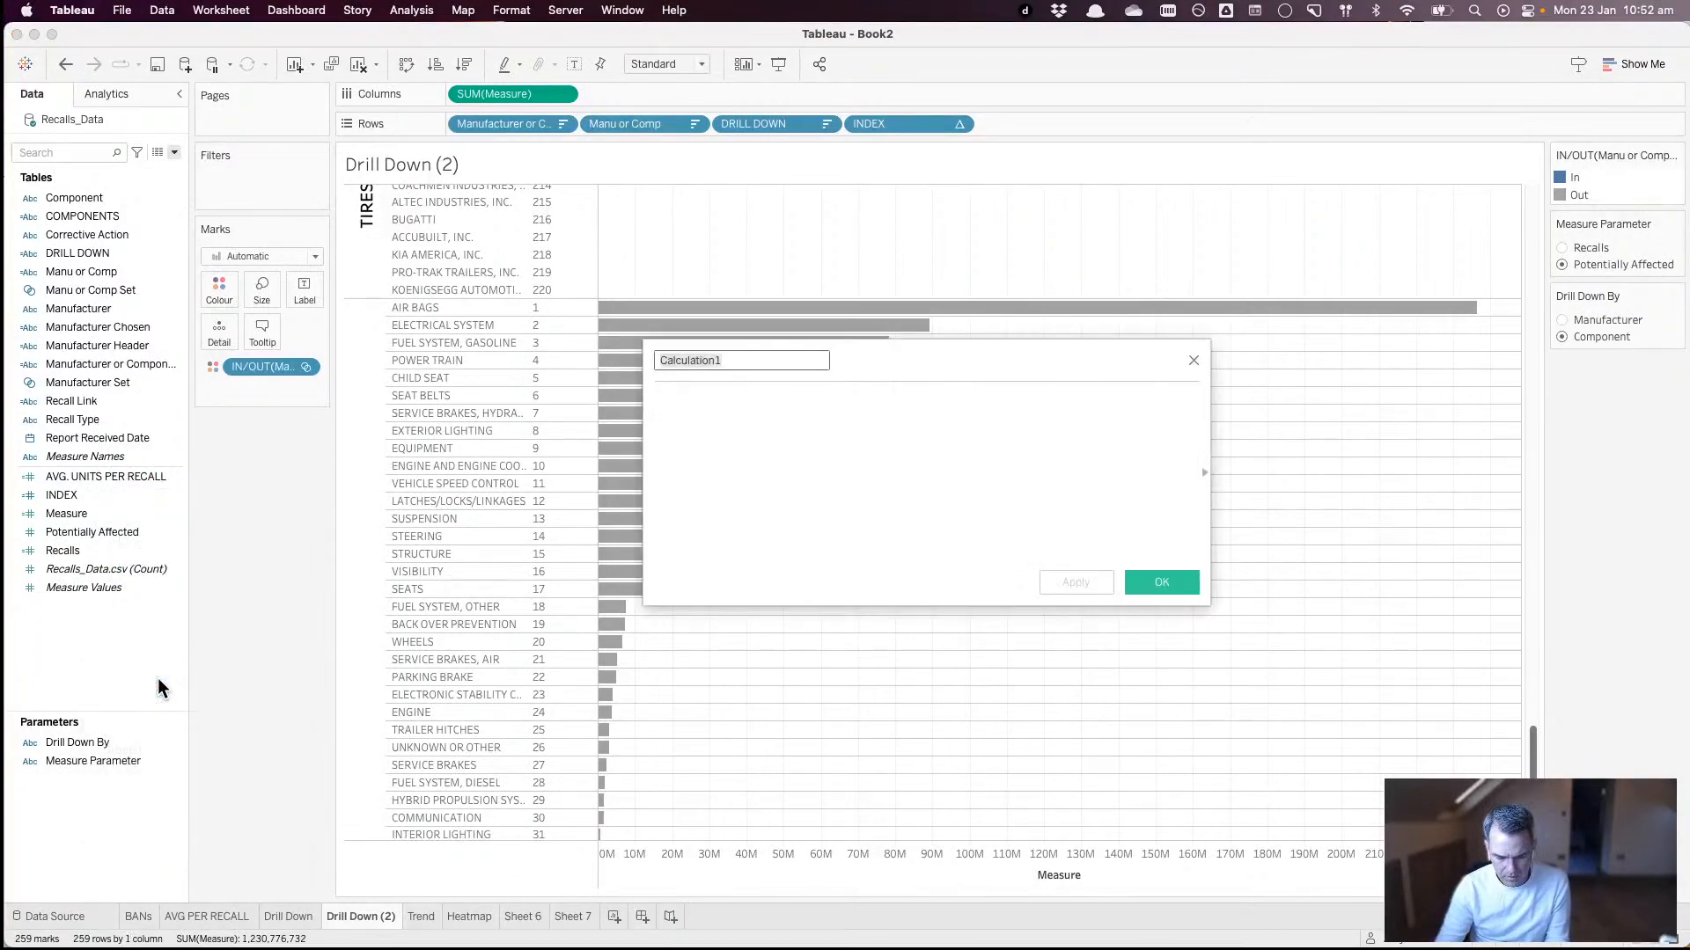
pyautogui.write('FIRST TOP')
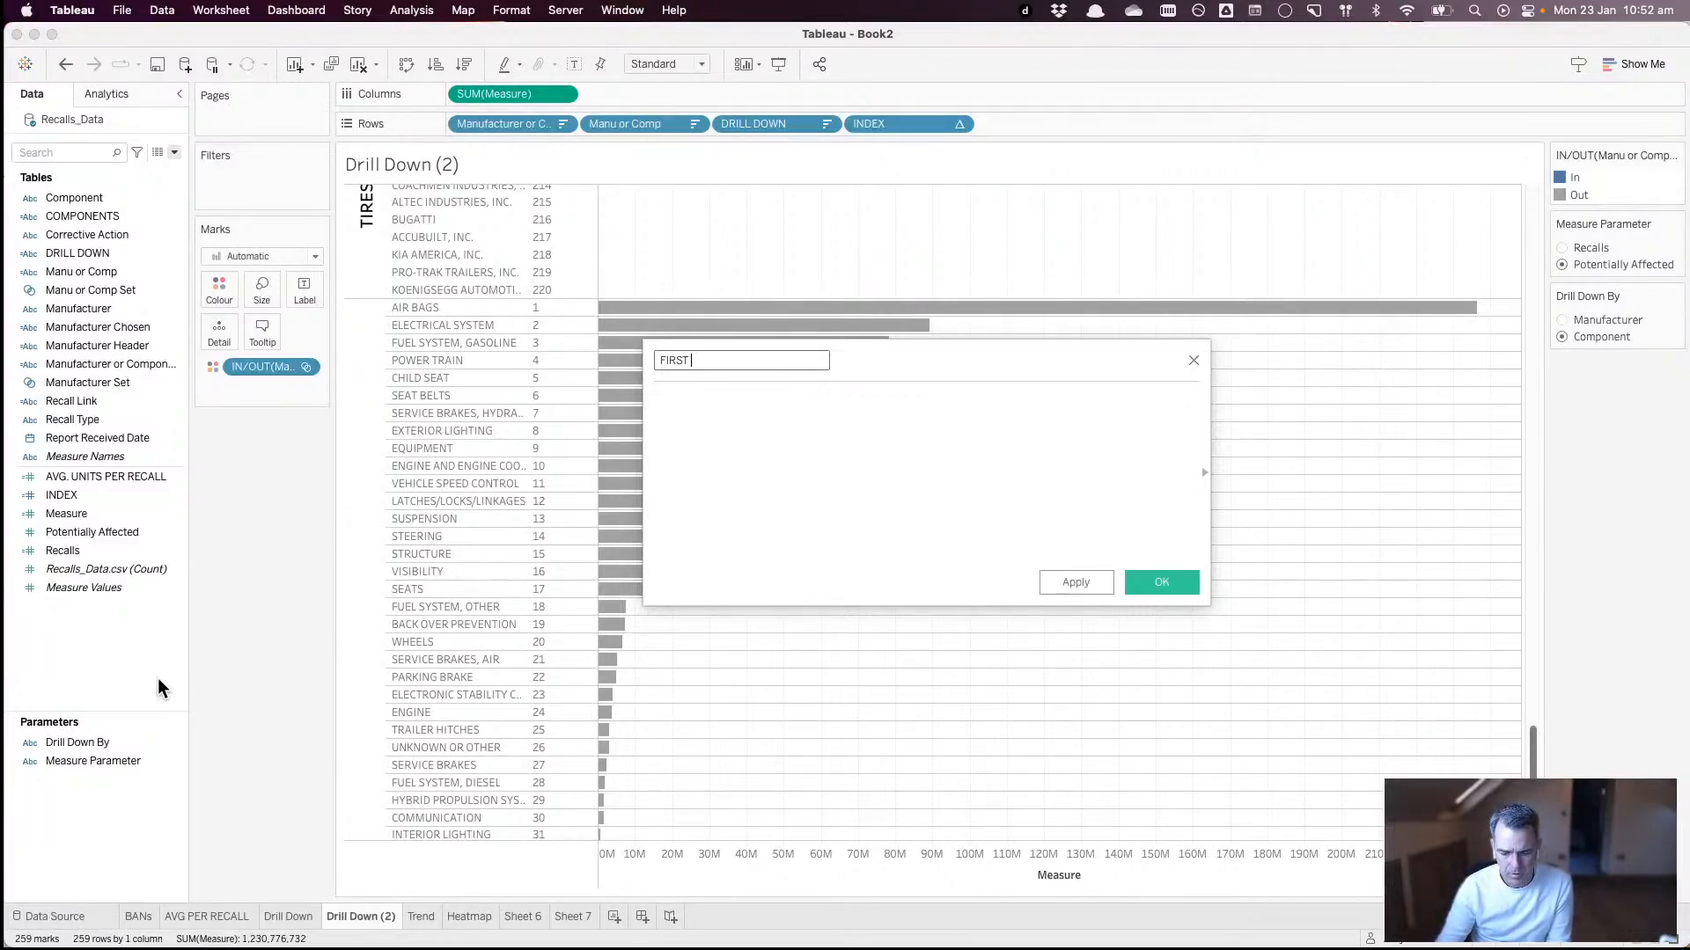
pyautogui.click(755, 481)
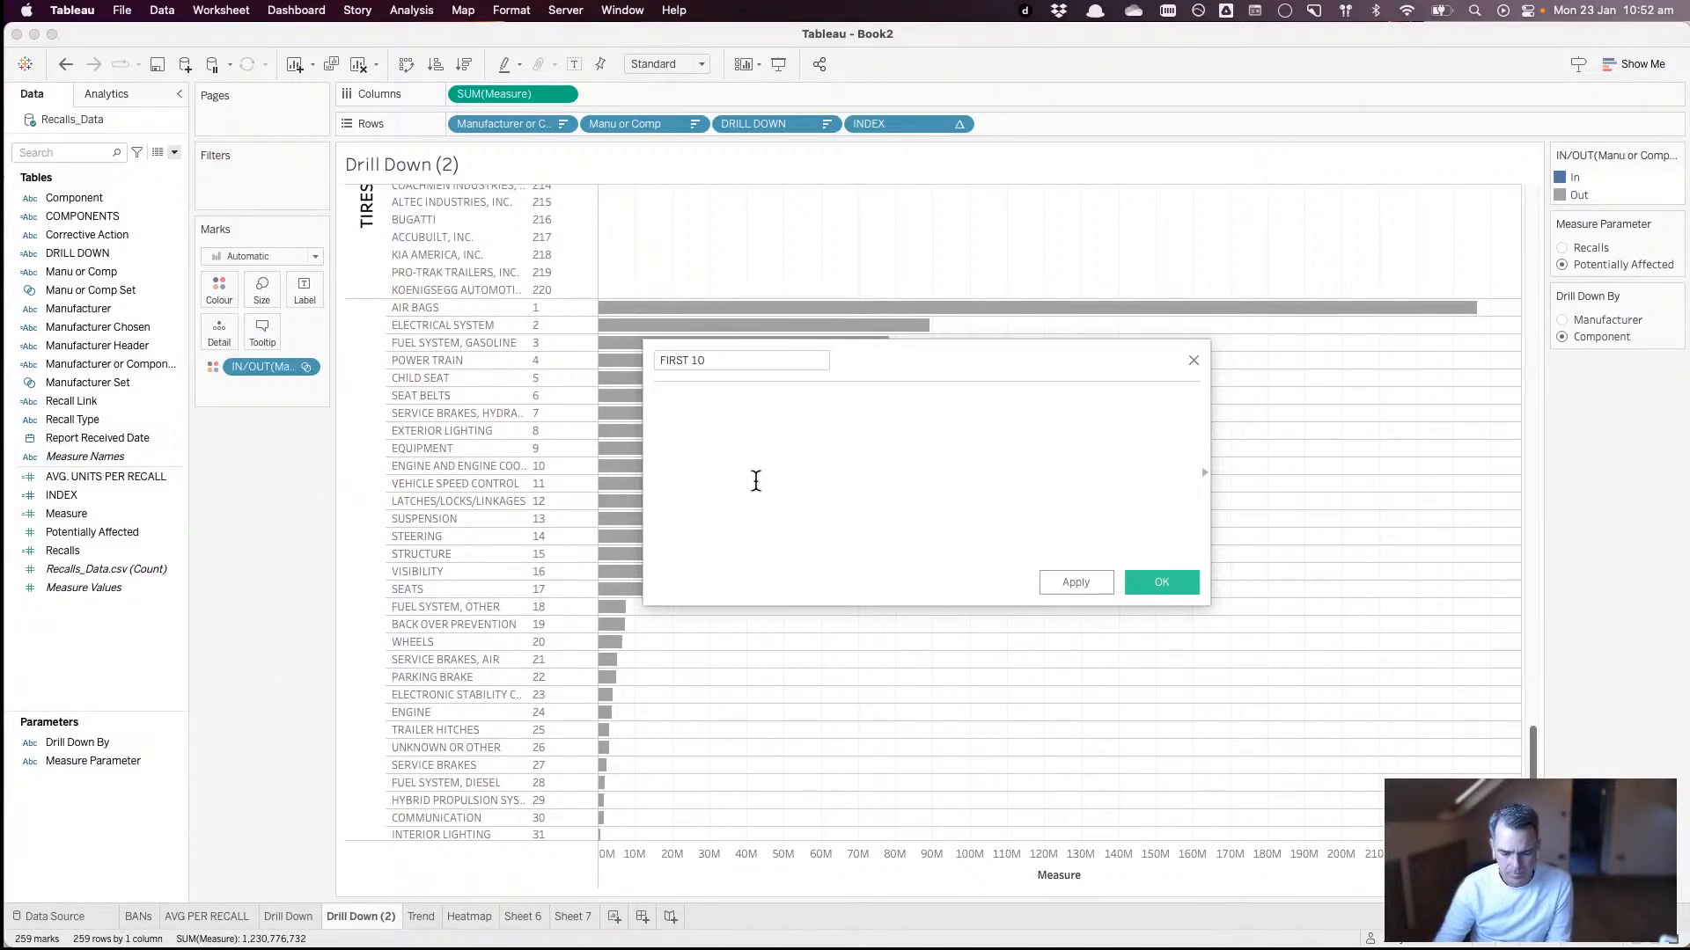
pyautogui.write('[INDEX]')
pyautogui.press('Return')
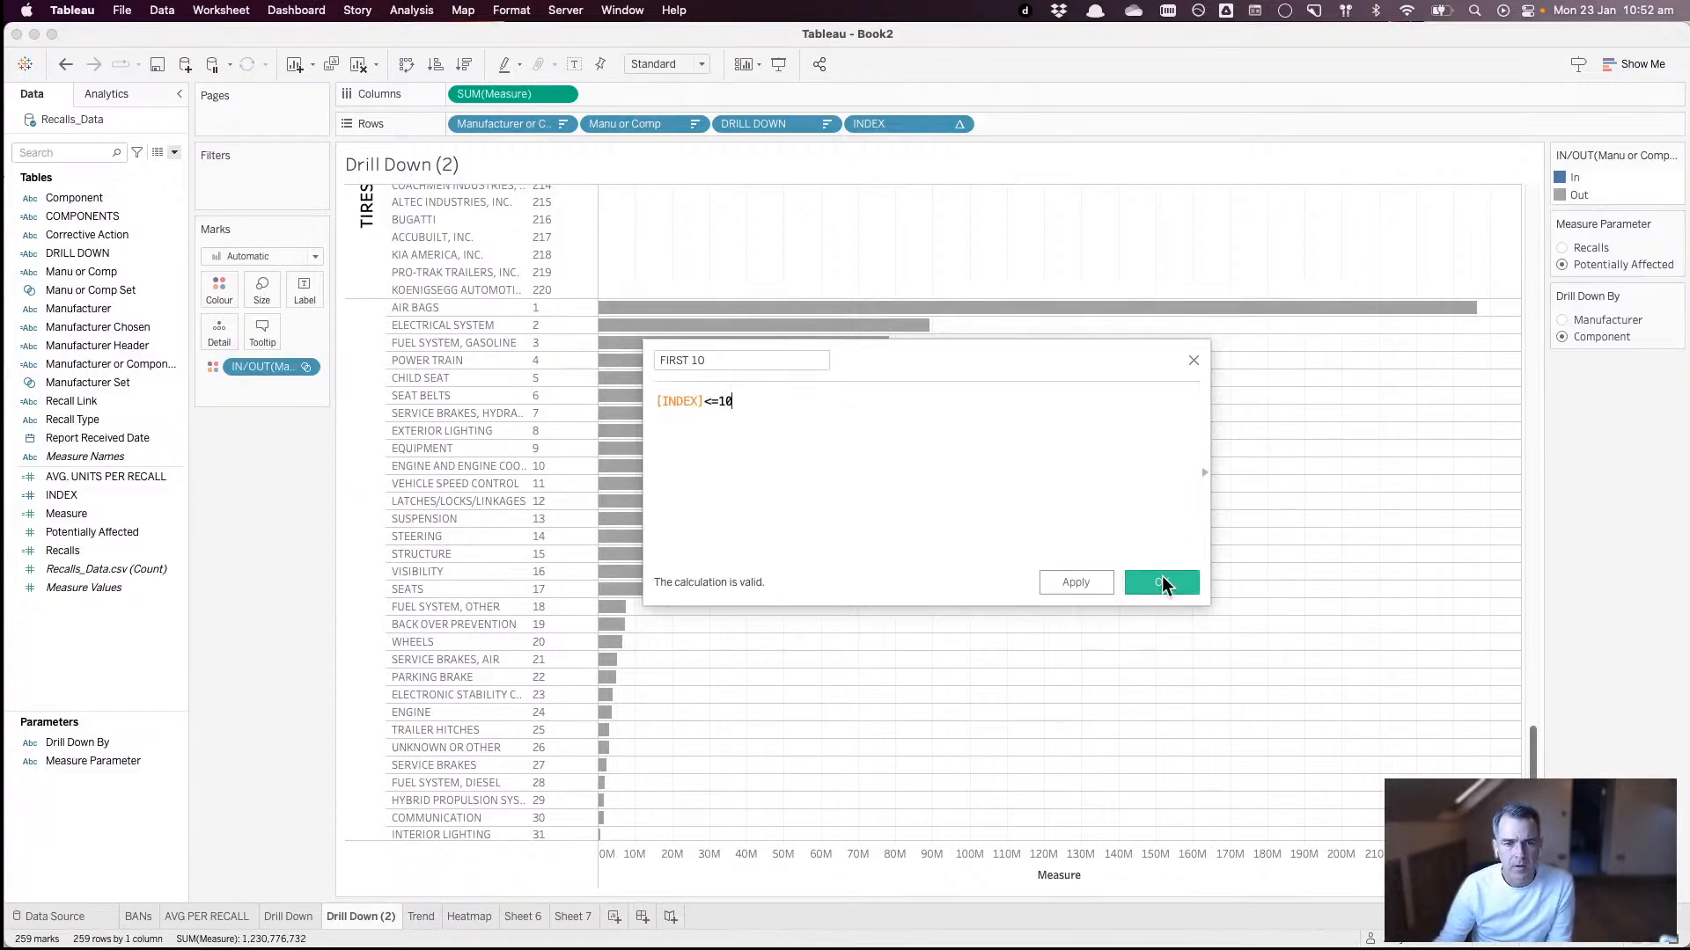
pyautogui.click(1151, 577)
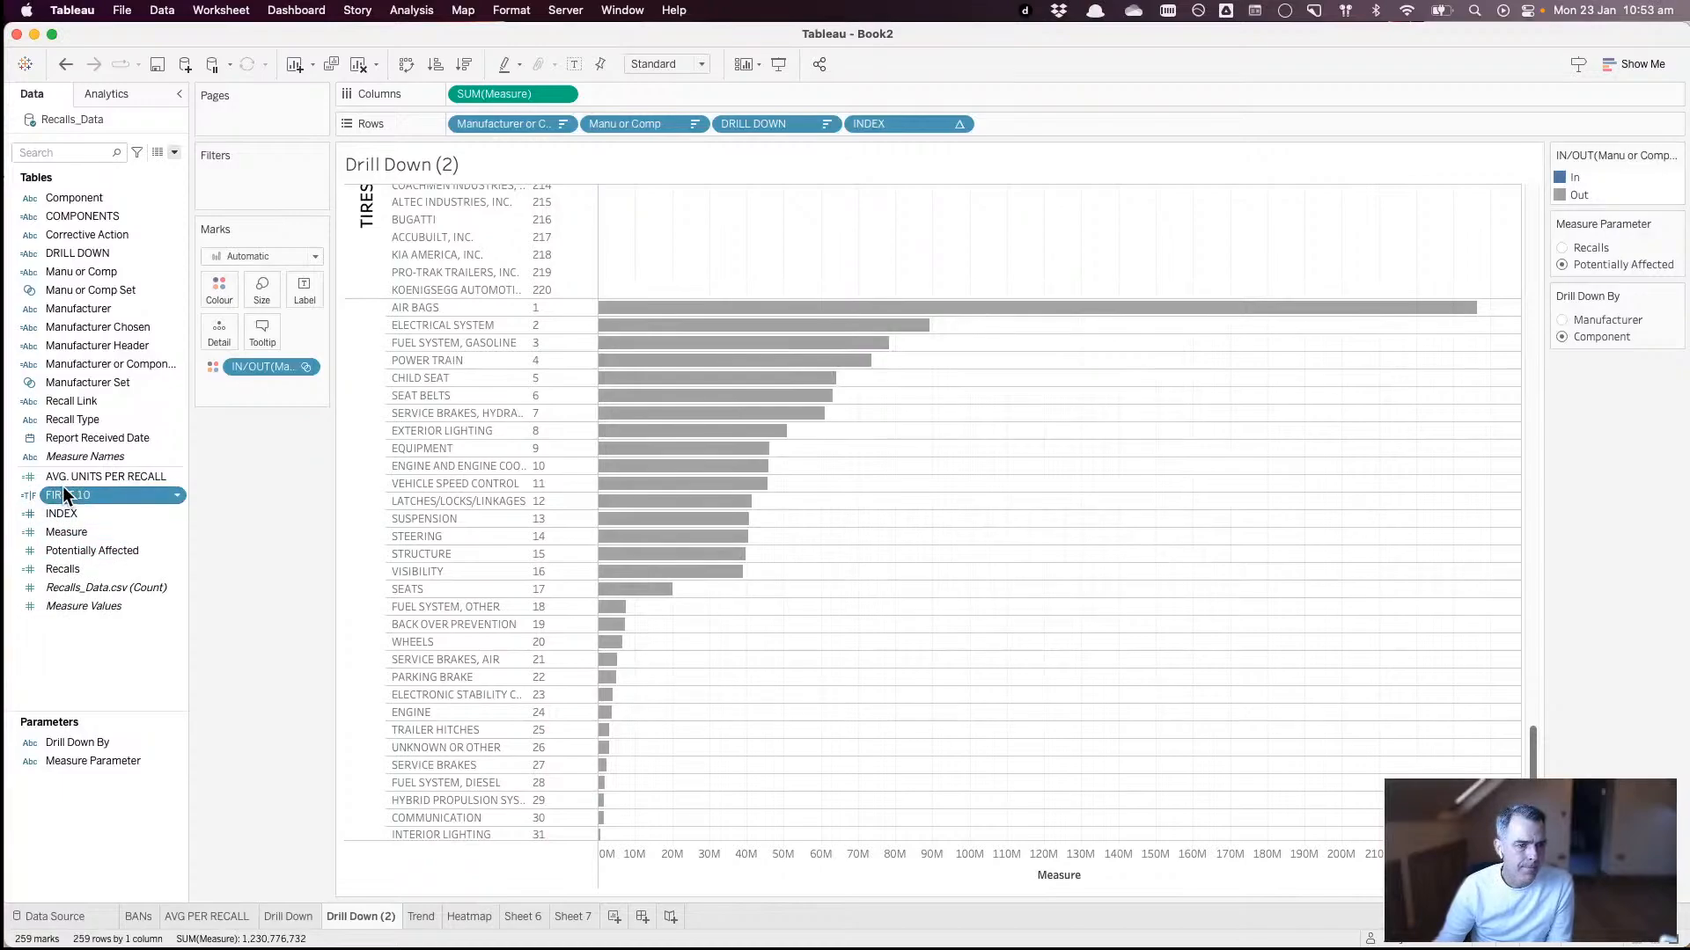
# - Add FIRST 10 to Rows after INDEX and check its values from the start of the TIRES group
pyautogui.moveTo(70, 494); pyautogui.dragTo(1058, 116)
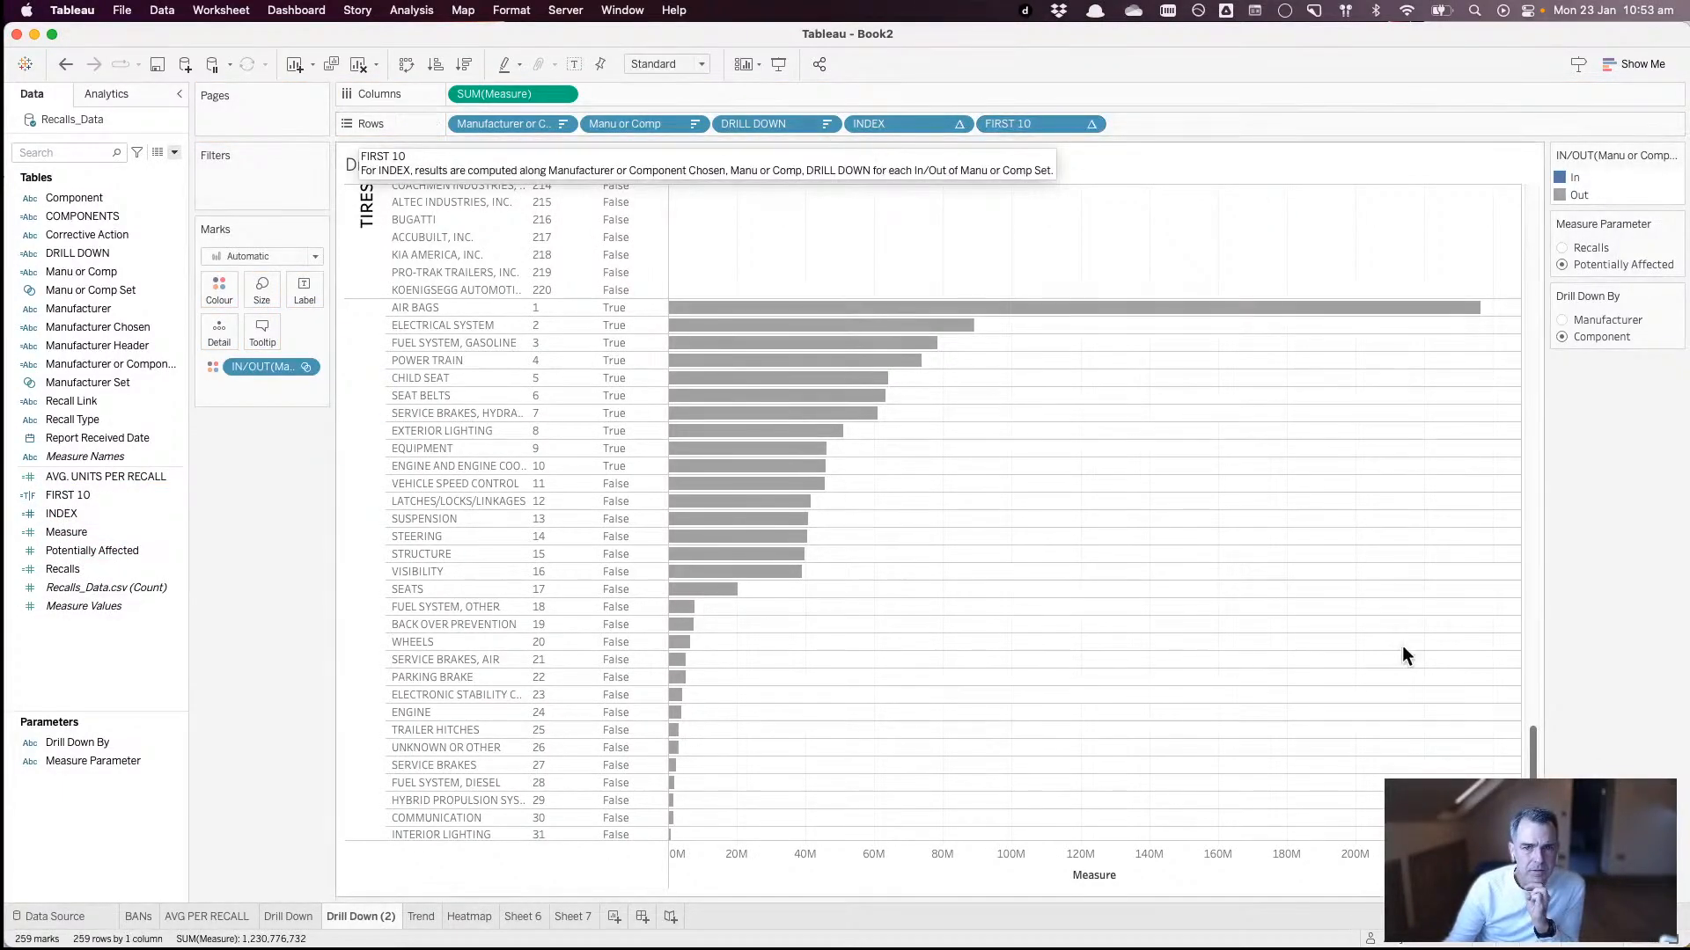
pyautogui.moveTo(1533, 752); pyautogui.dragTo(1525, 176)
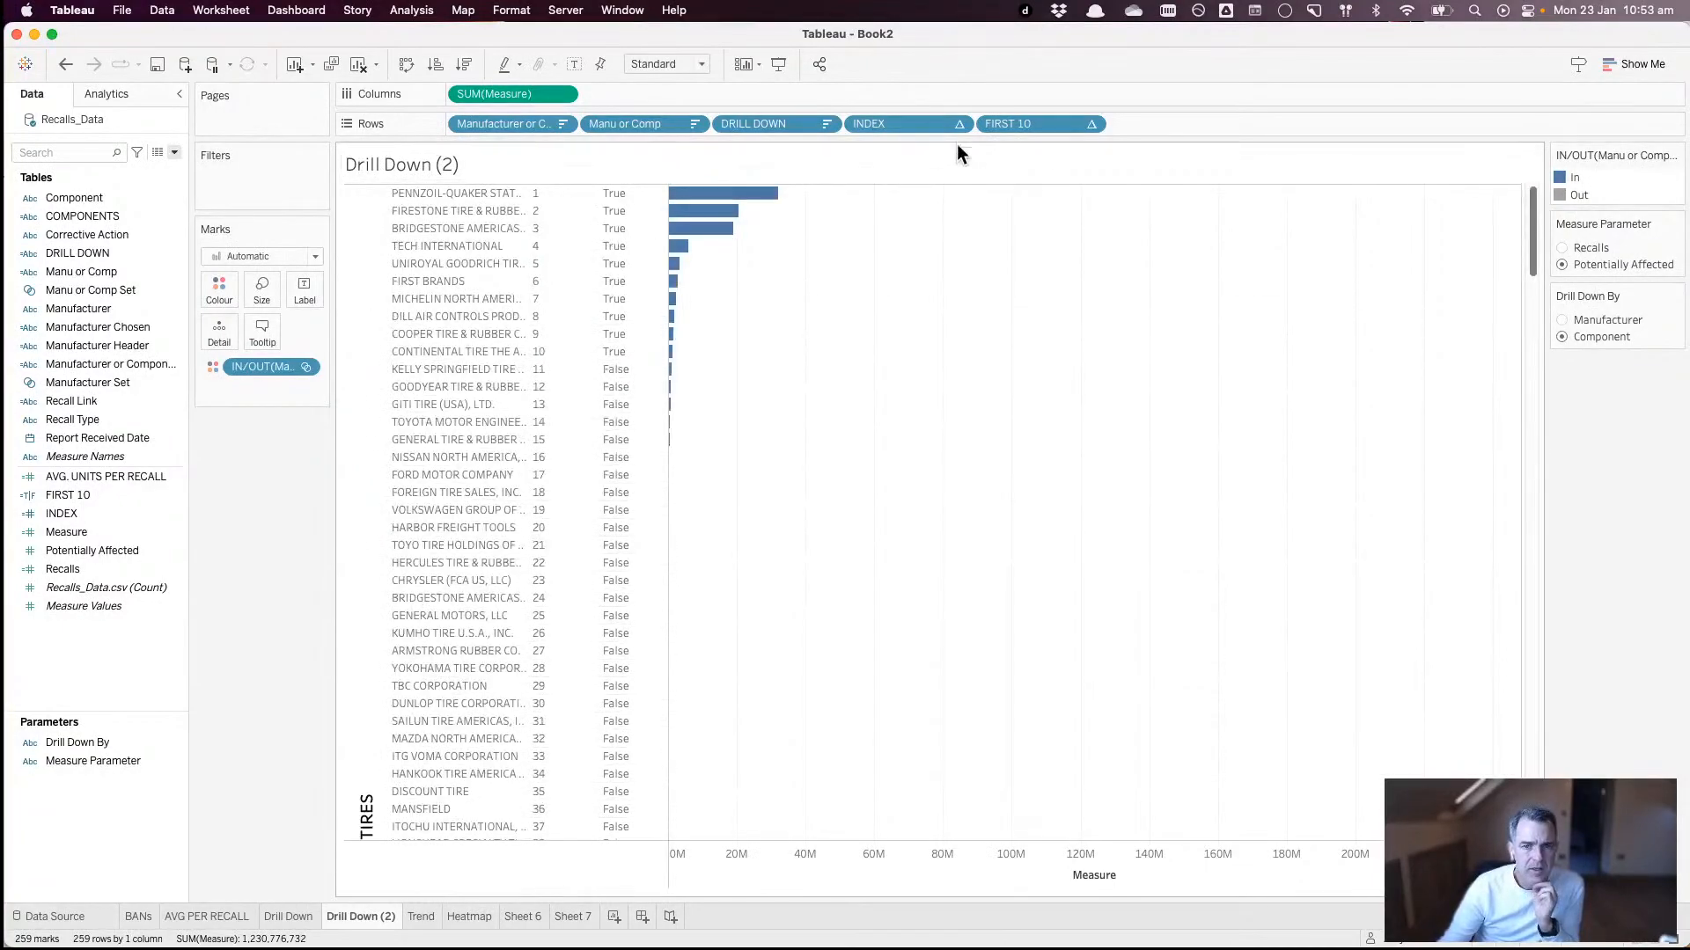
# - Move FIRST 10 from Rows to the filters keeping only True, and remove INDEX from Rows
pyautogui.moveTo(1012, 123); pyautogui.dragTo(257, 185)
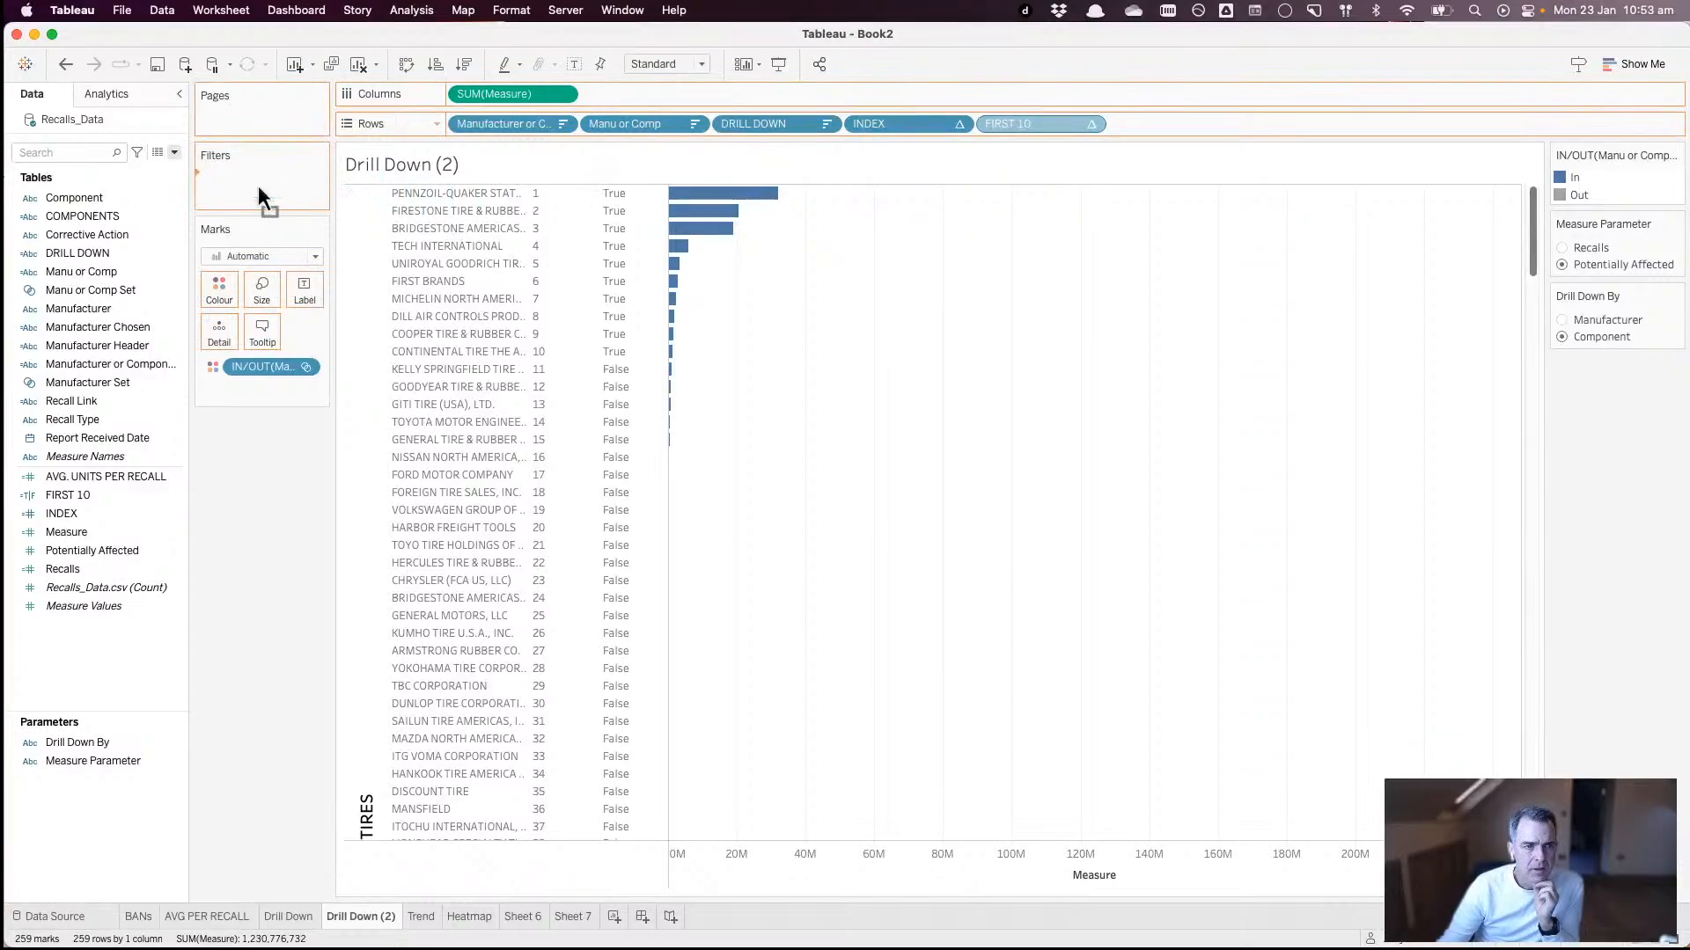
pyautogui.click(693, 358)
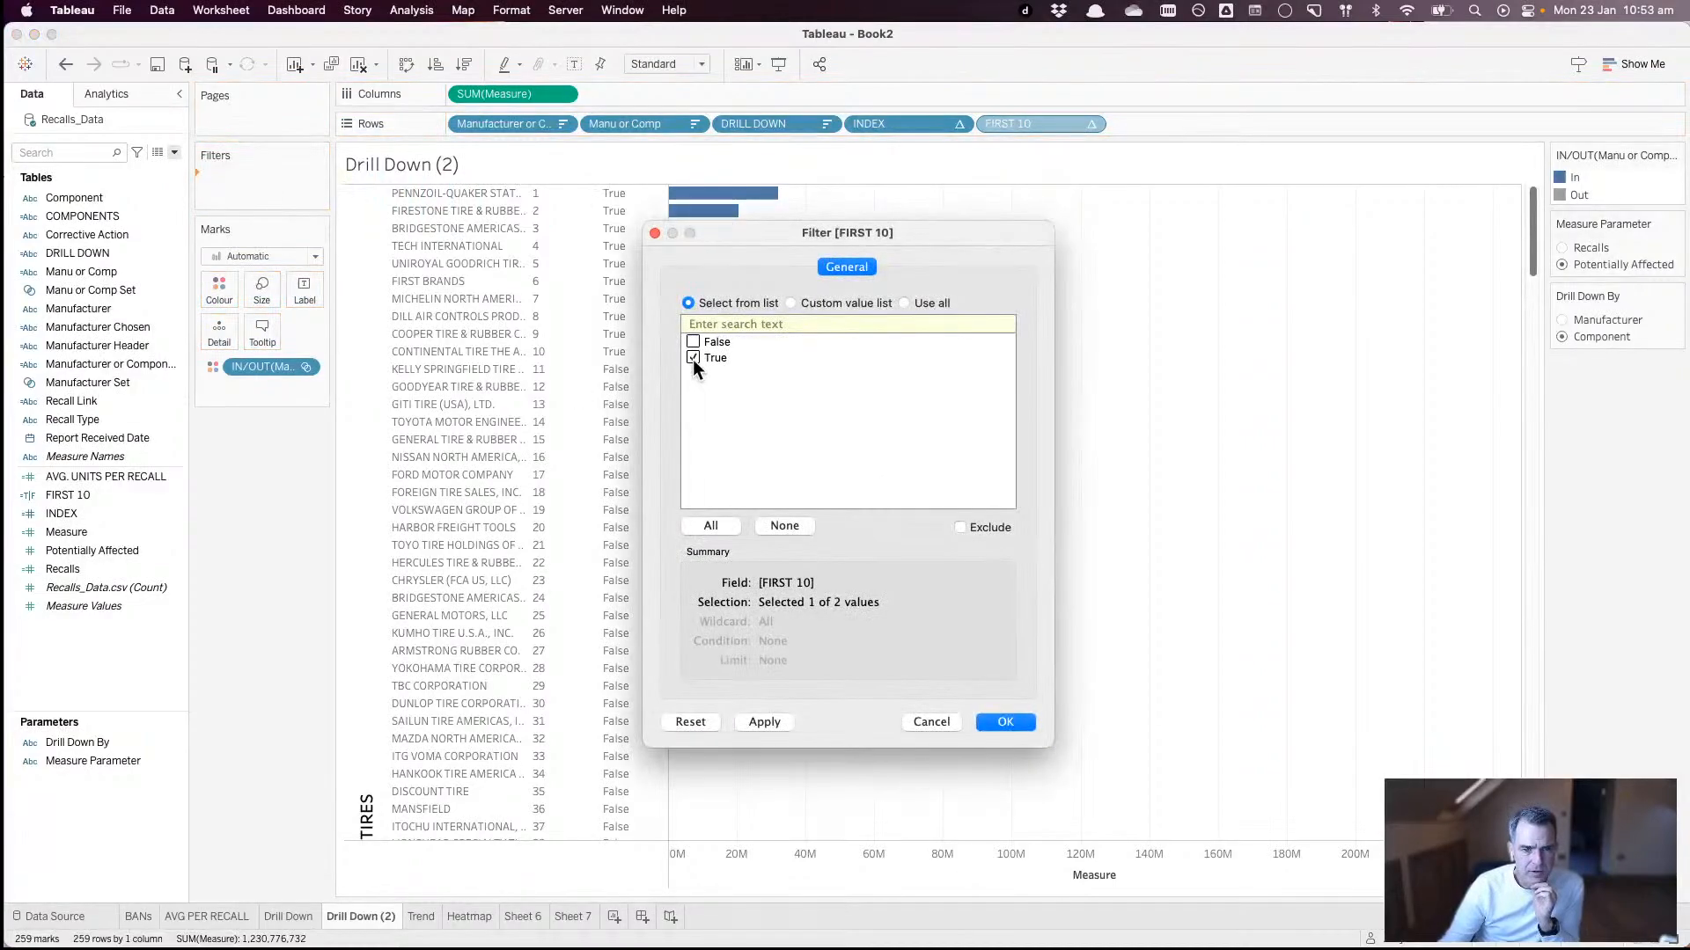
pyautogui.click(1005, 722)
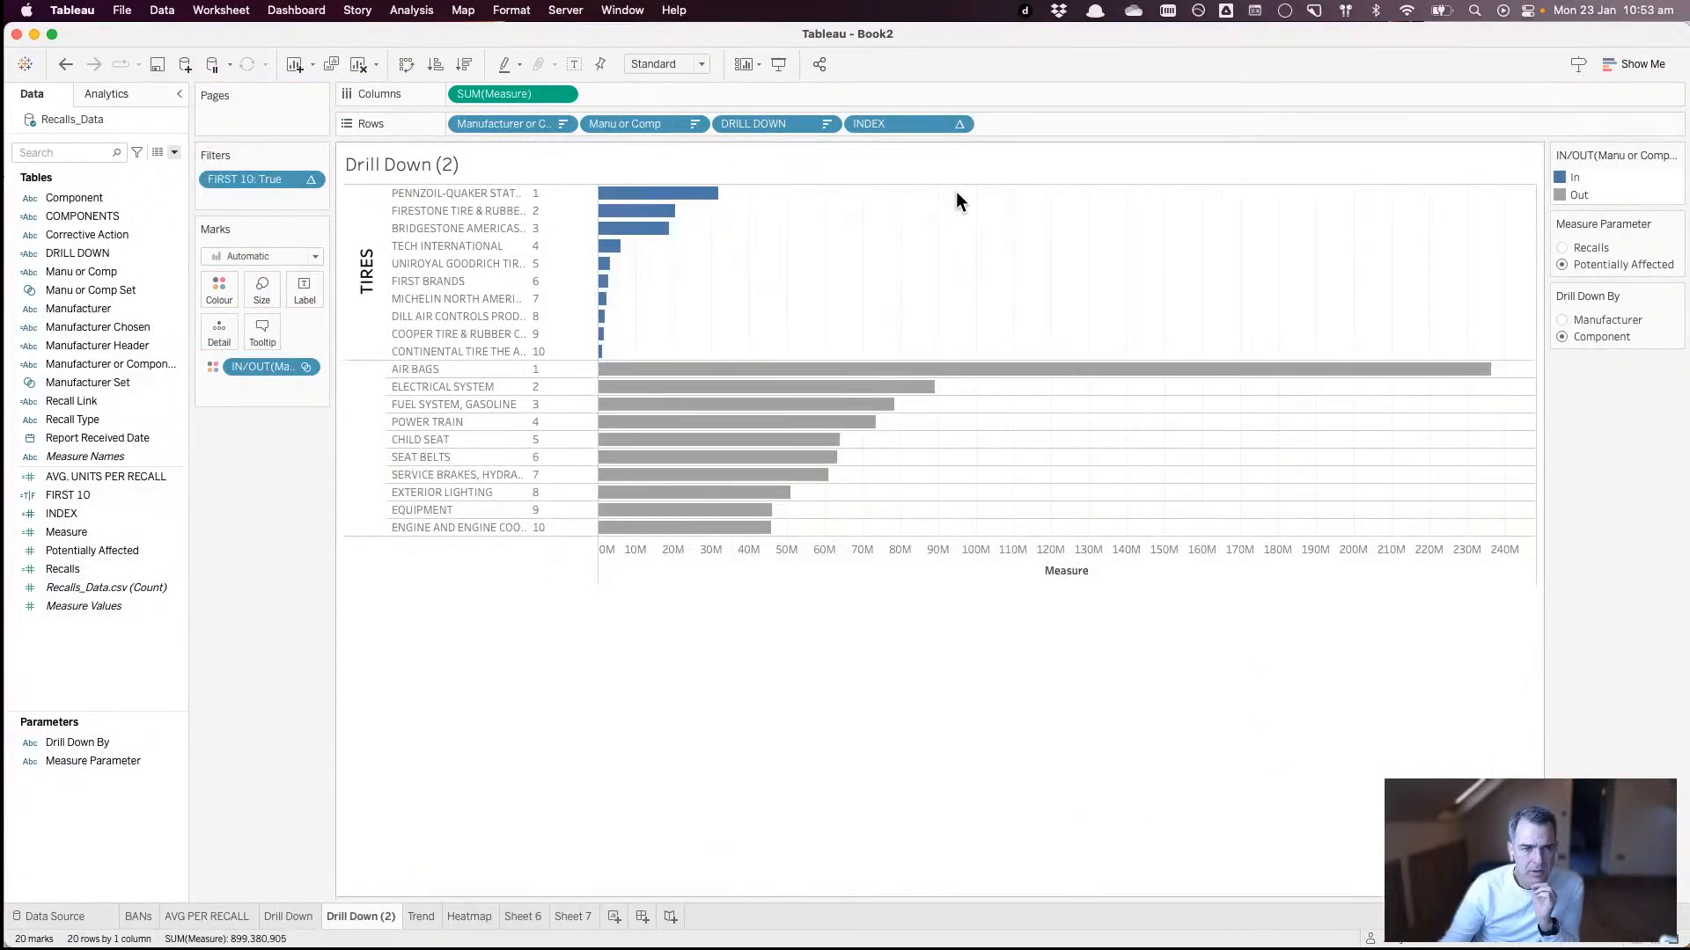
pyautogui.moveTo(889, 129); pyautogui.dragTo(894, 64)
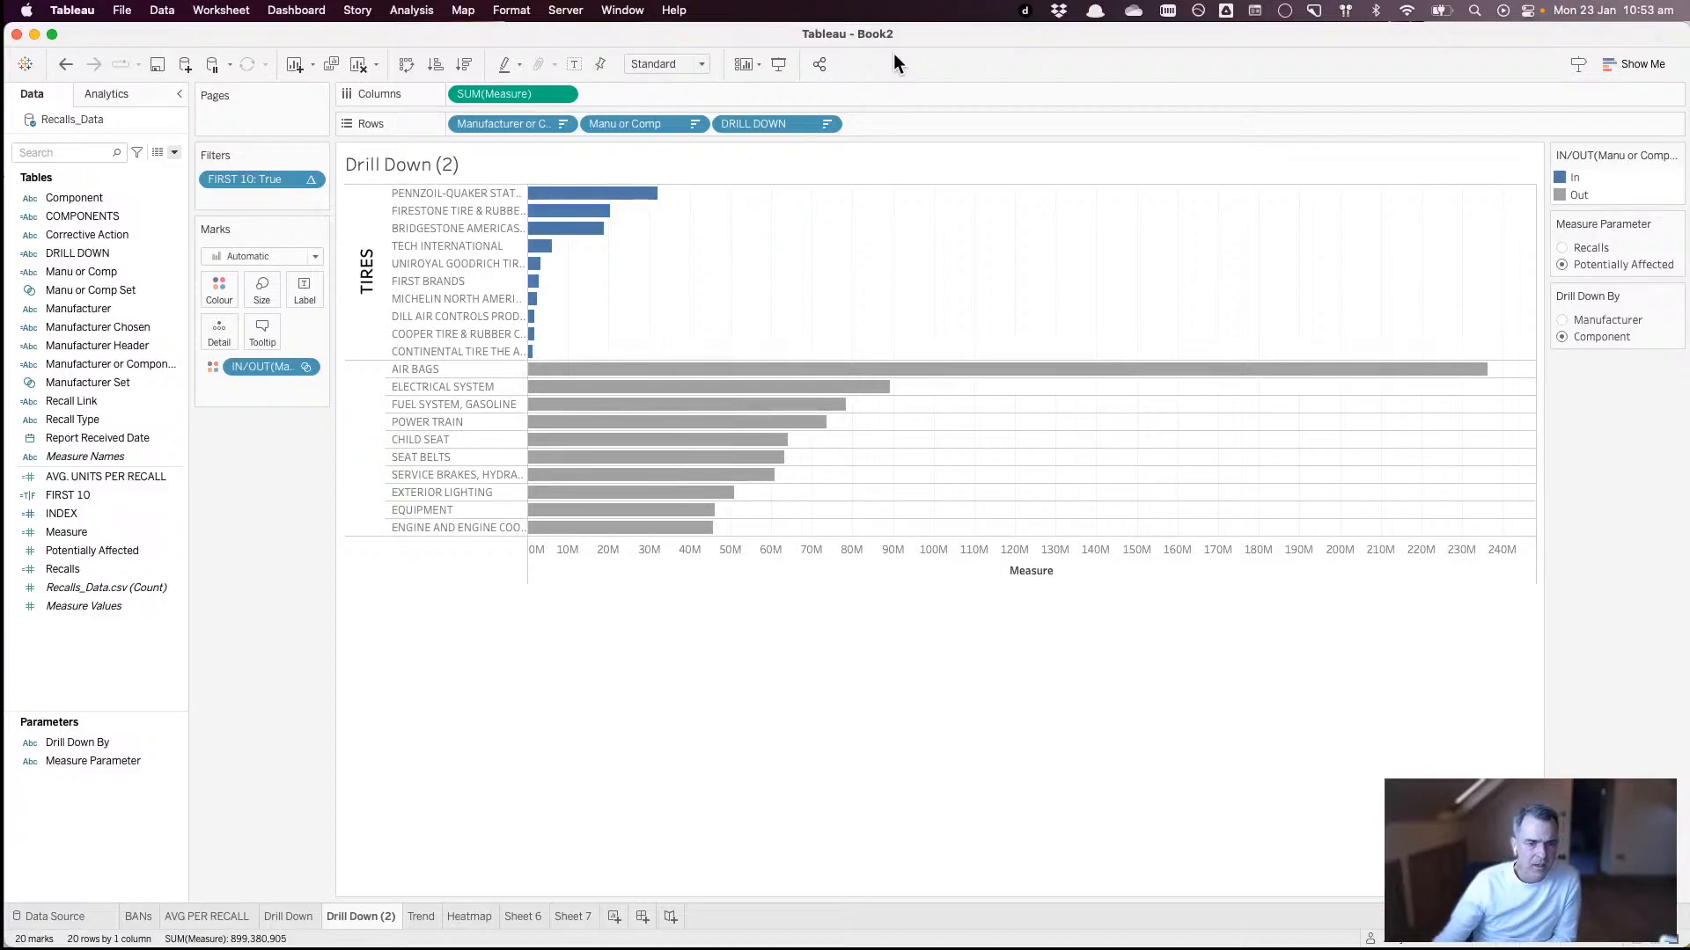
pyautogui.moveTo(775, 525); pyautogui.dragTo(631, 381)
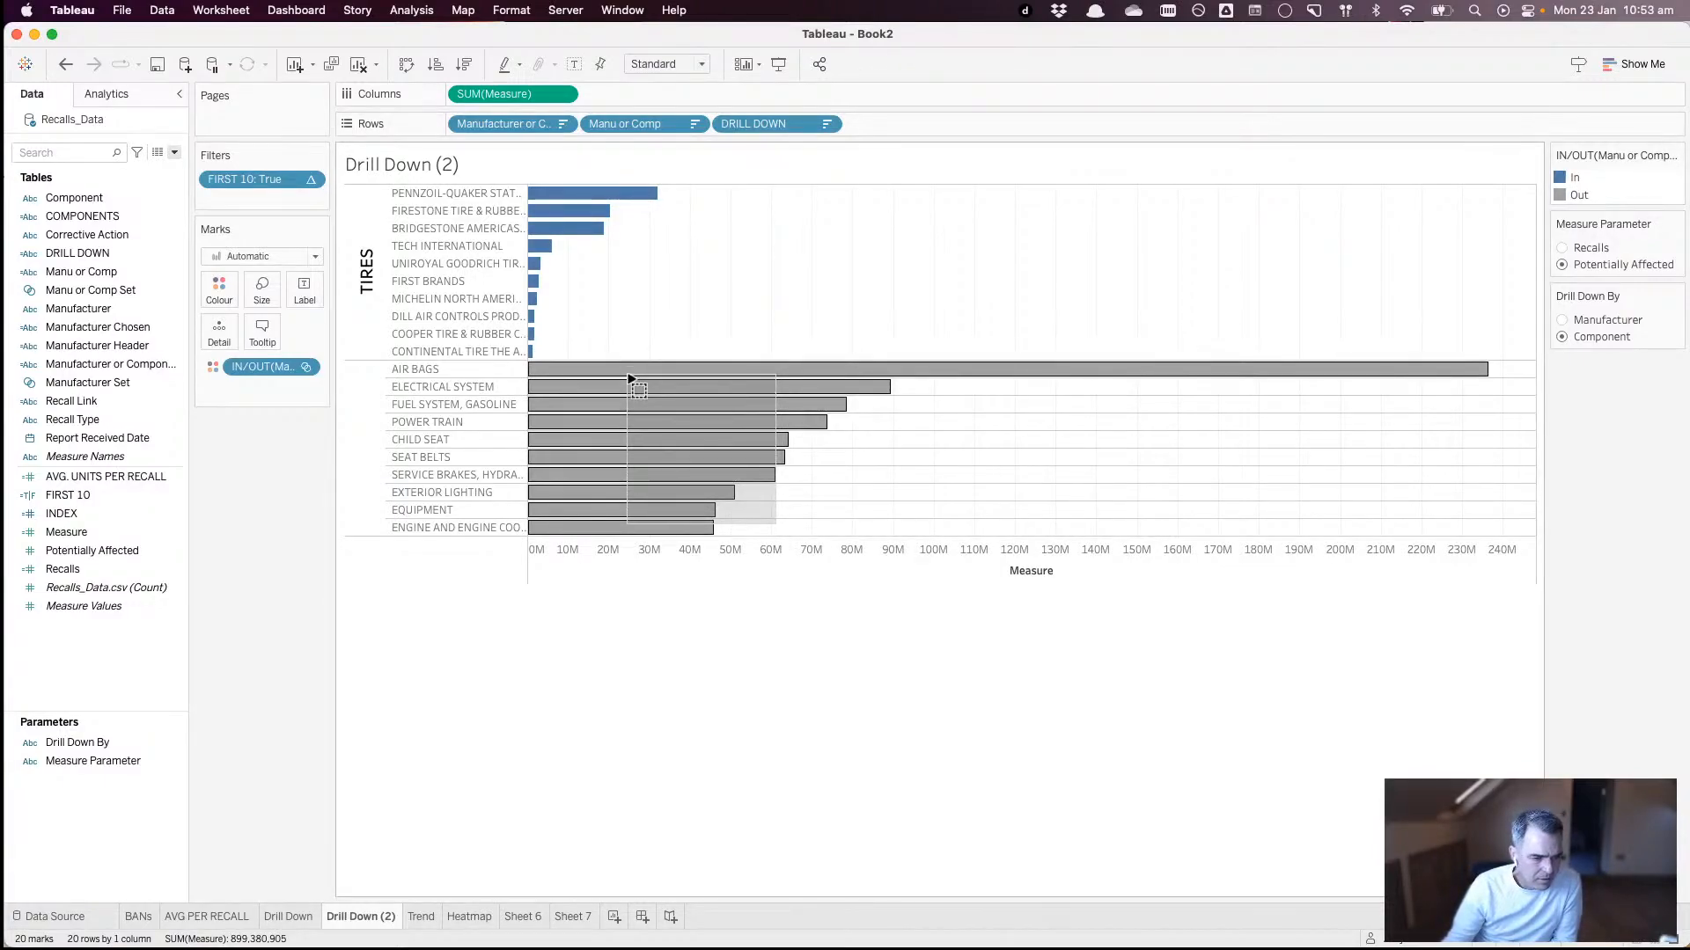
pyautogui.moveTo(631, 380); pyautogui.dragTo(924, 481)
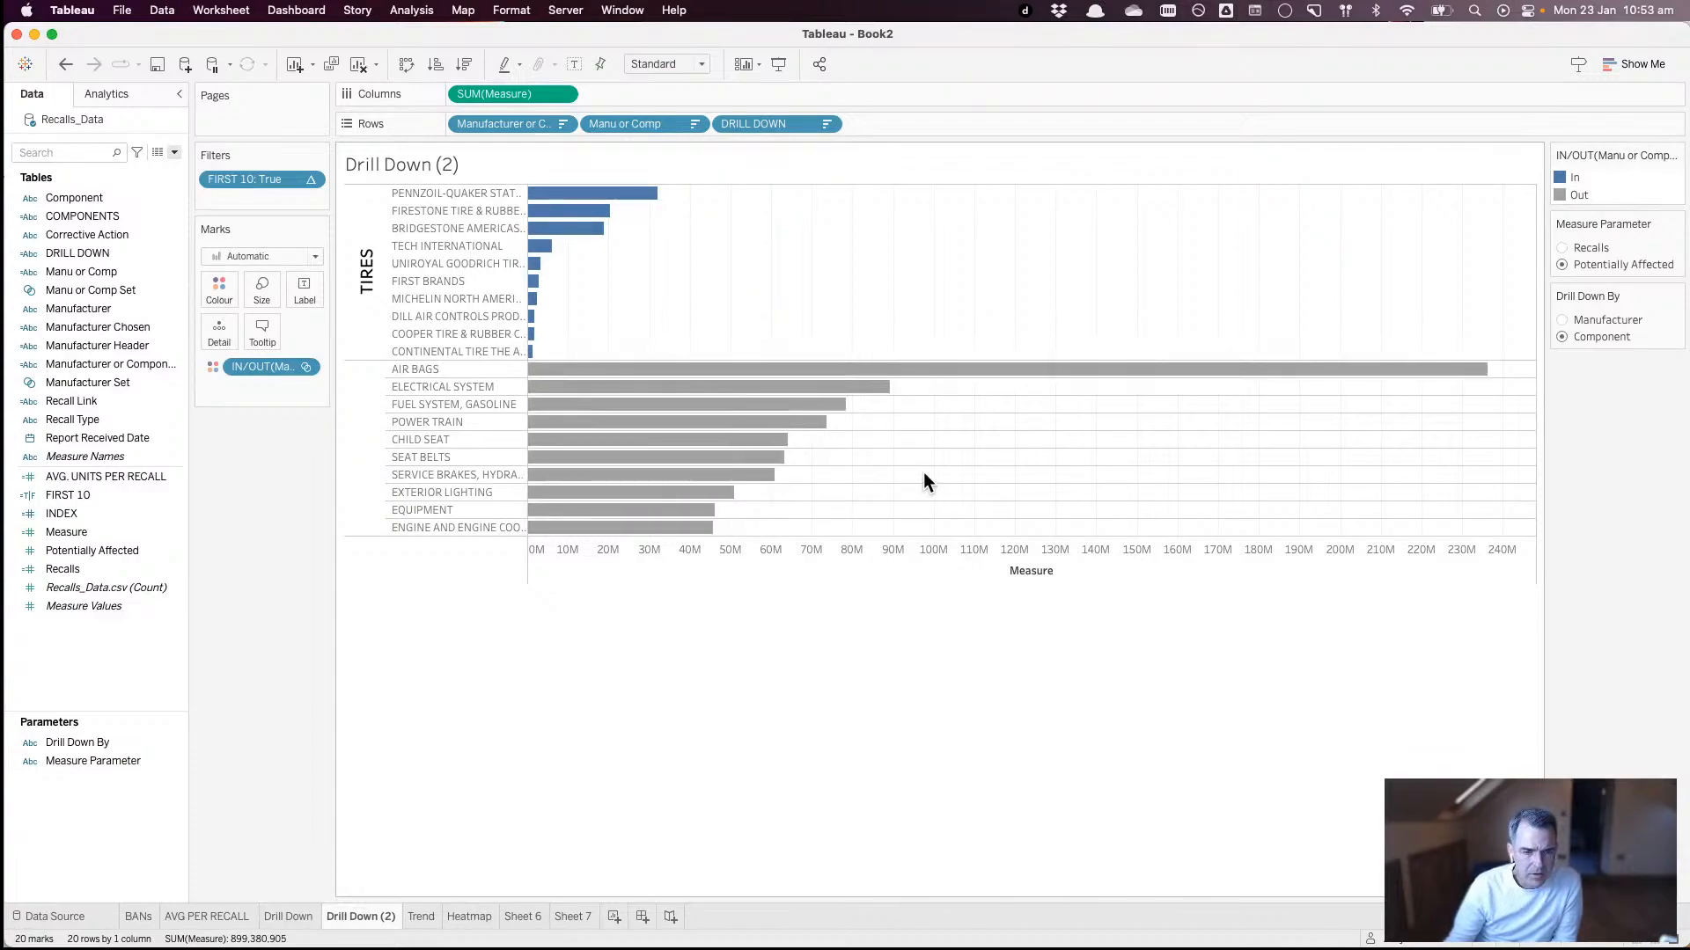
pyautogui.moveTo(630, 380)
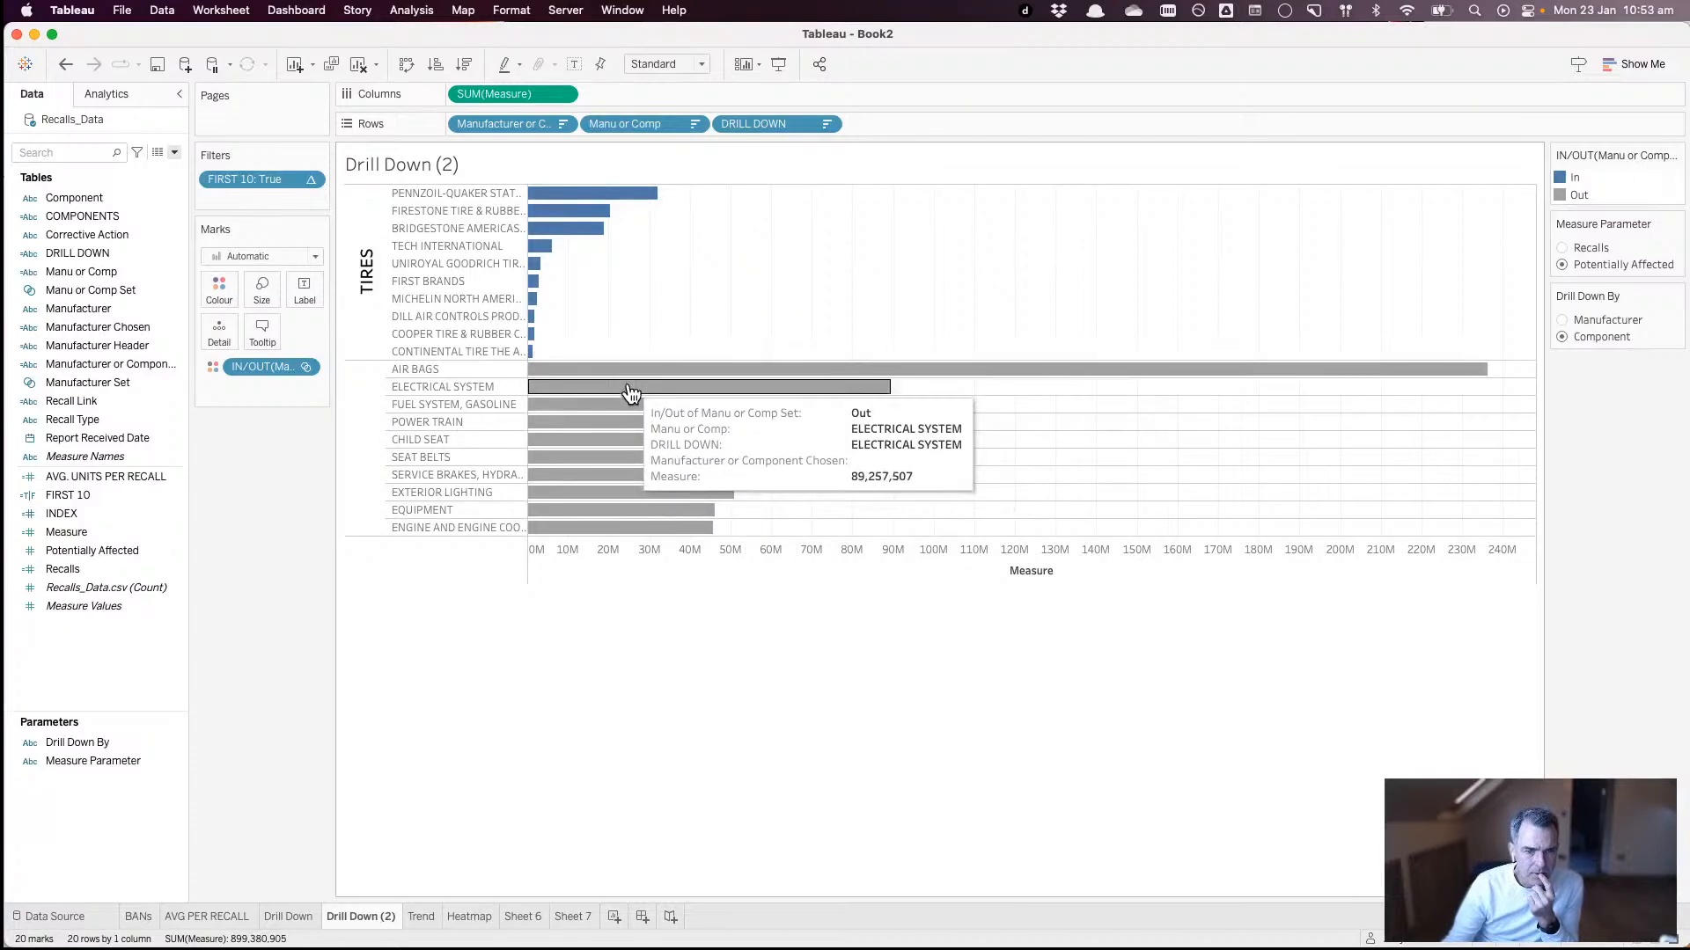
pyautogui.moveTo(627, 431)
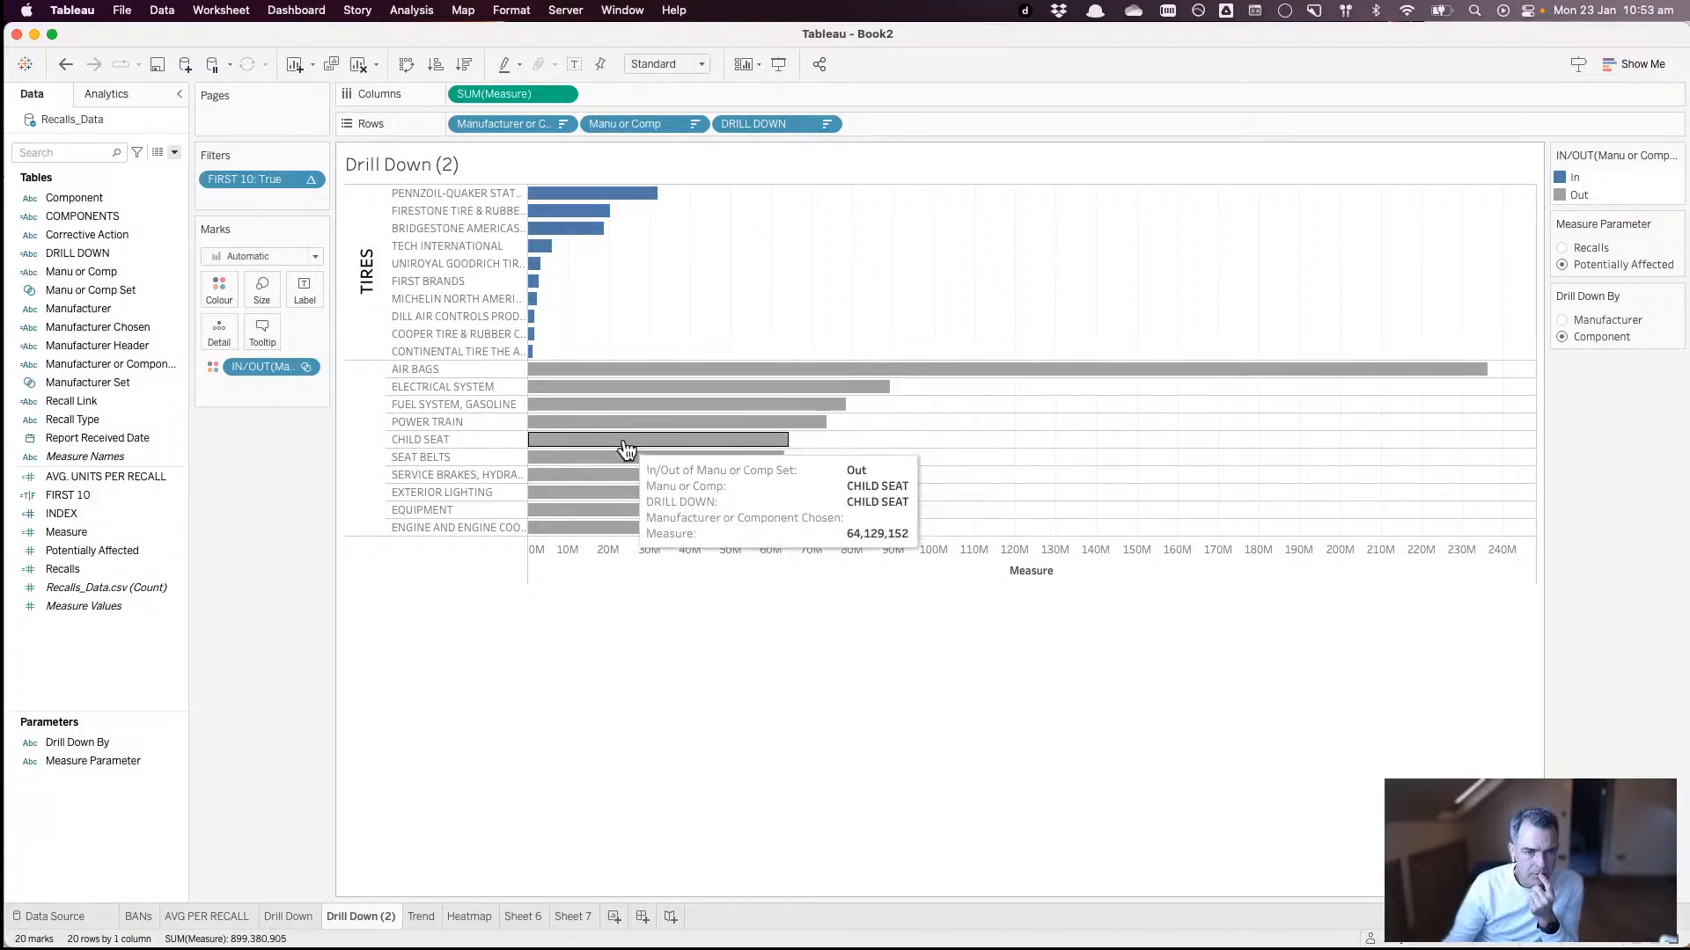
pyautogui.moveTo(626, 484)
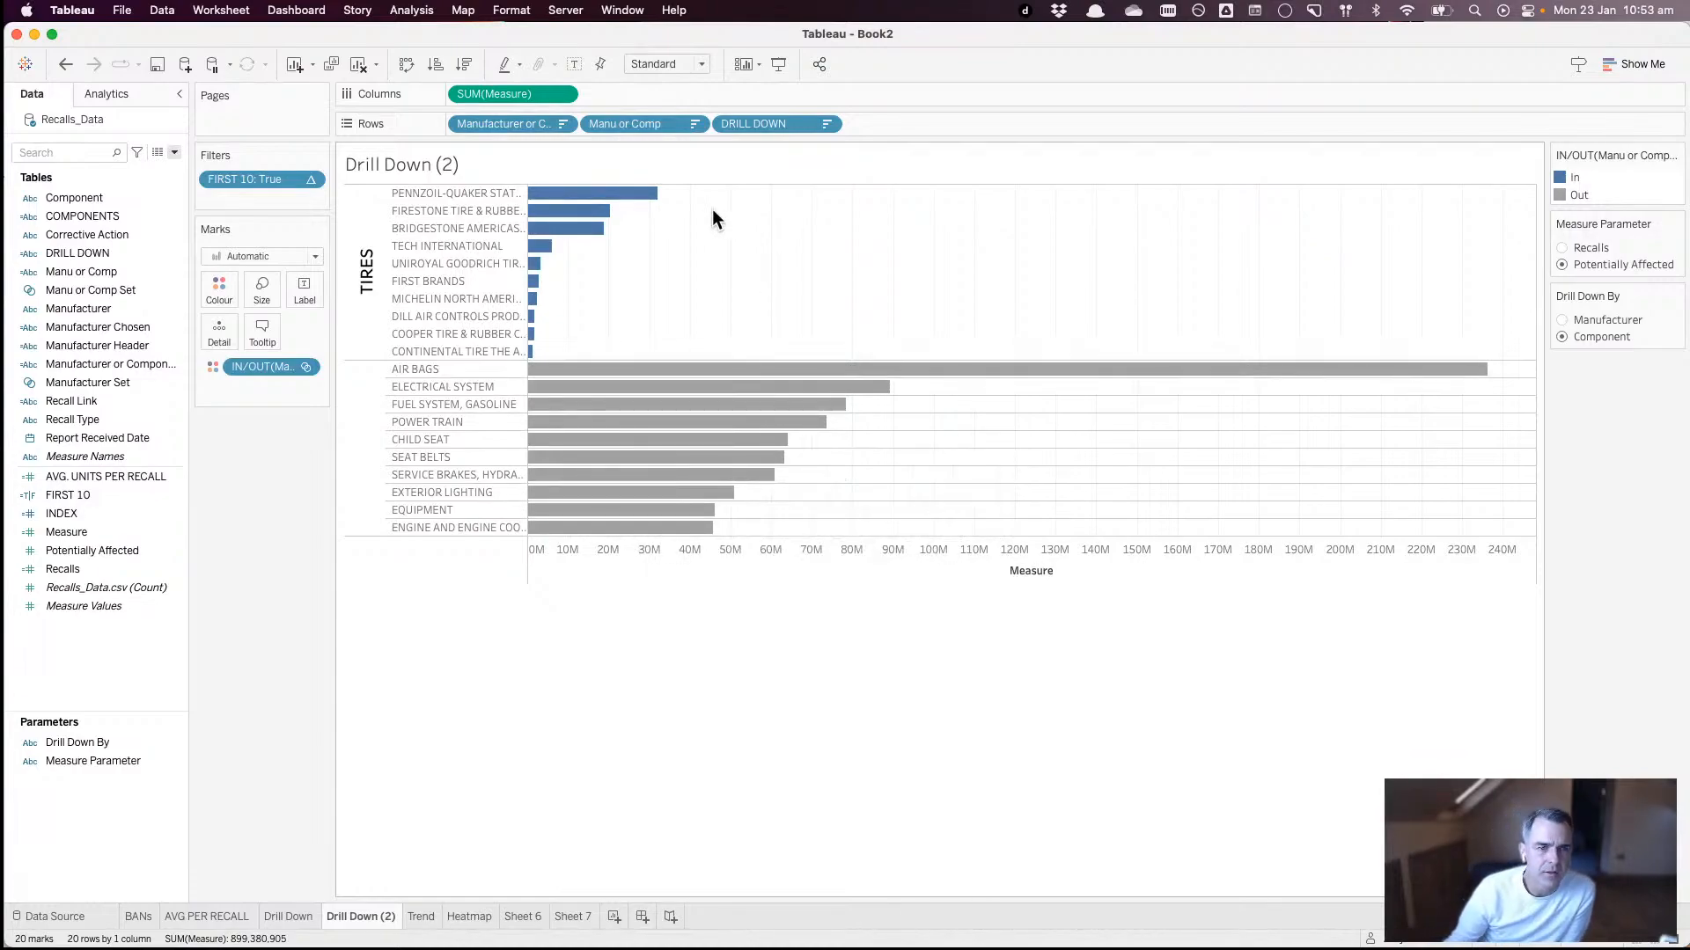
# - Test the drill-down by collapsing the TIRES manufacturers and expanding TIRES again
pyautogui.click(646, 196)
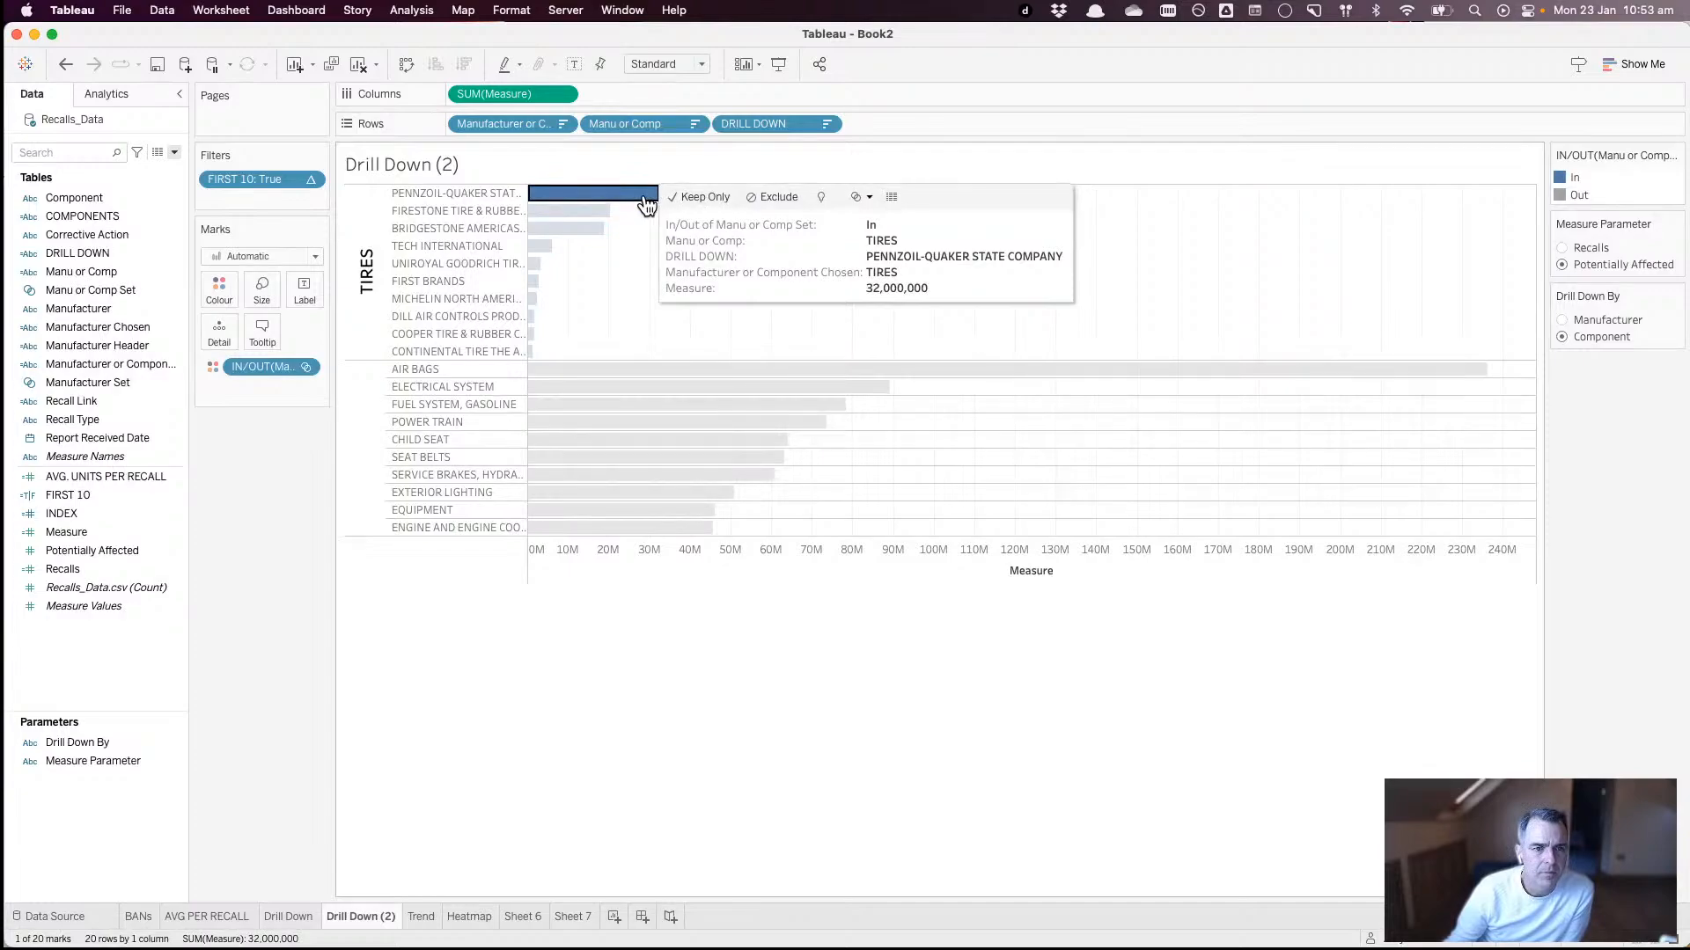
pyautogui.click(645, 198)
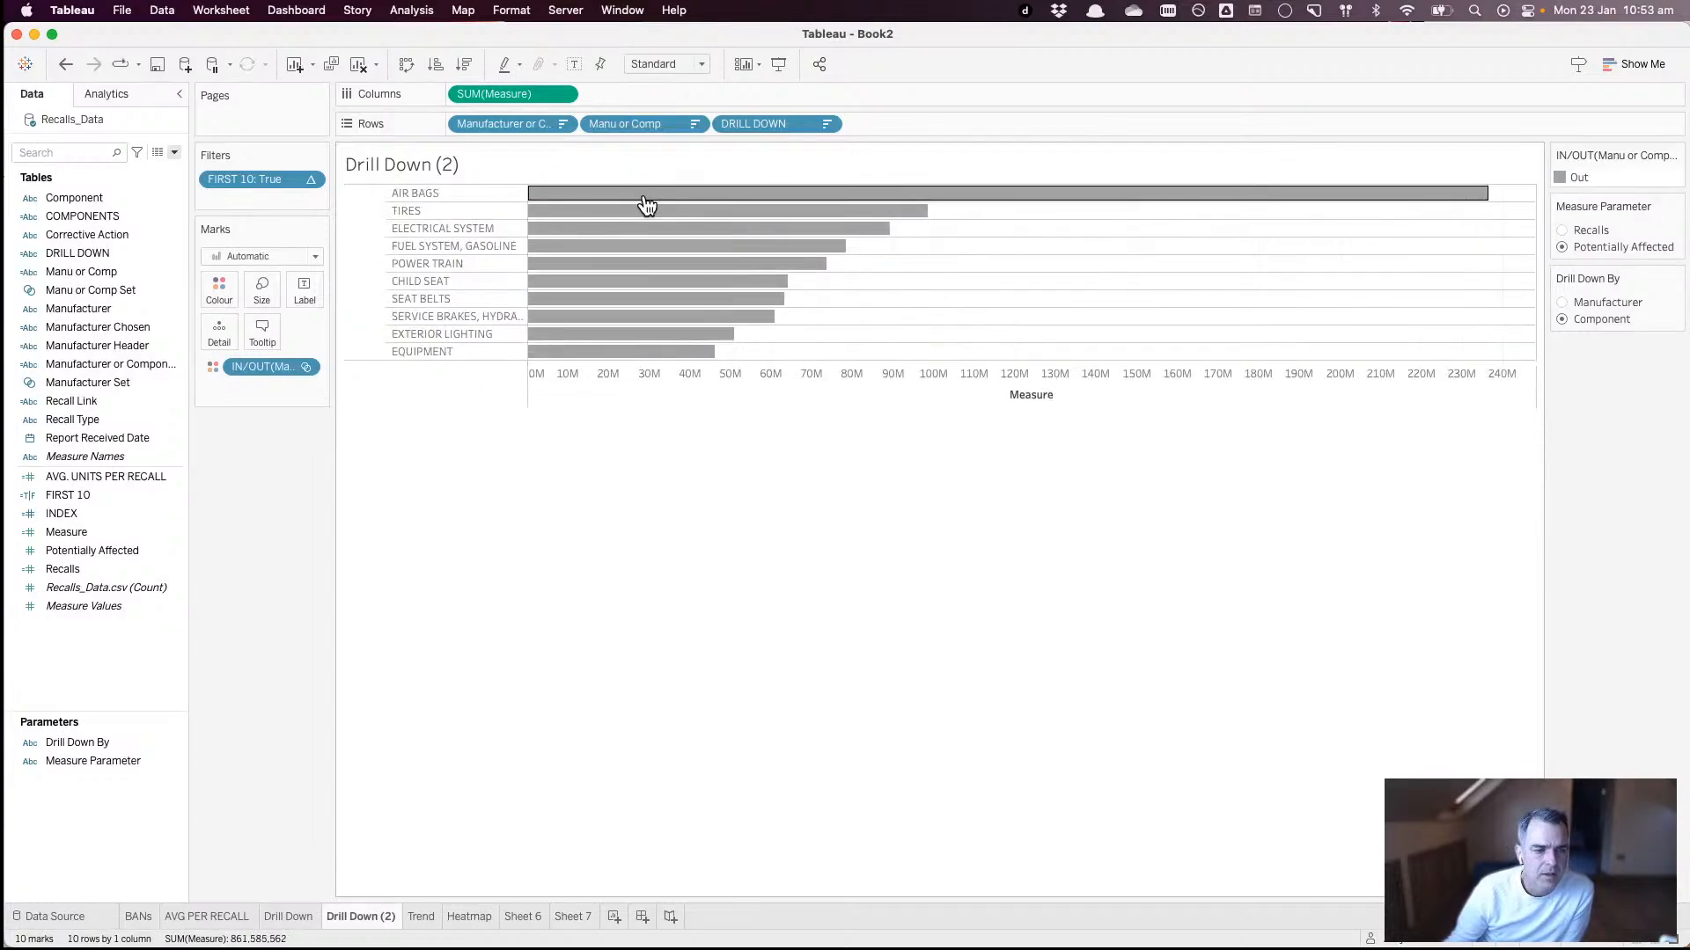
pyautogui.click(644, 210)
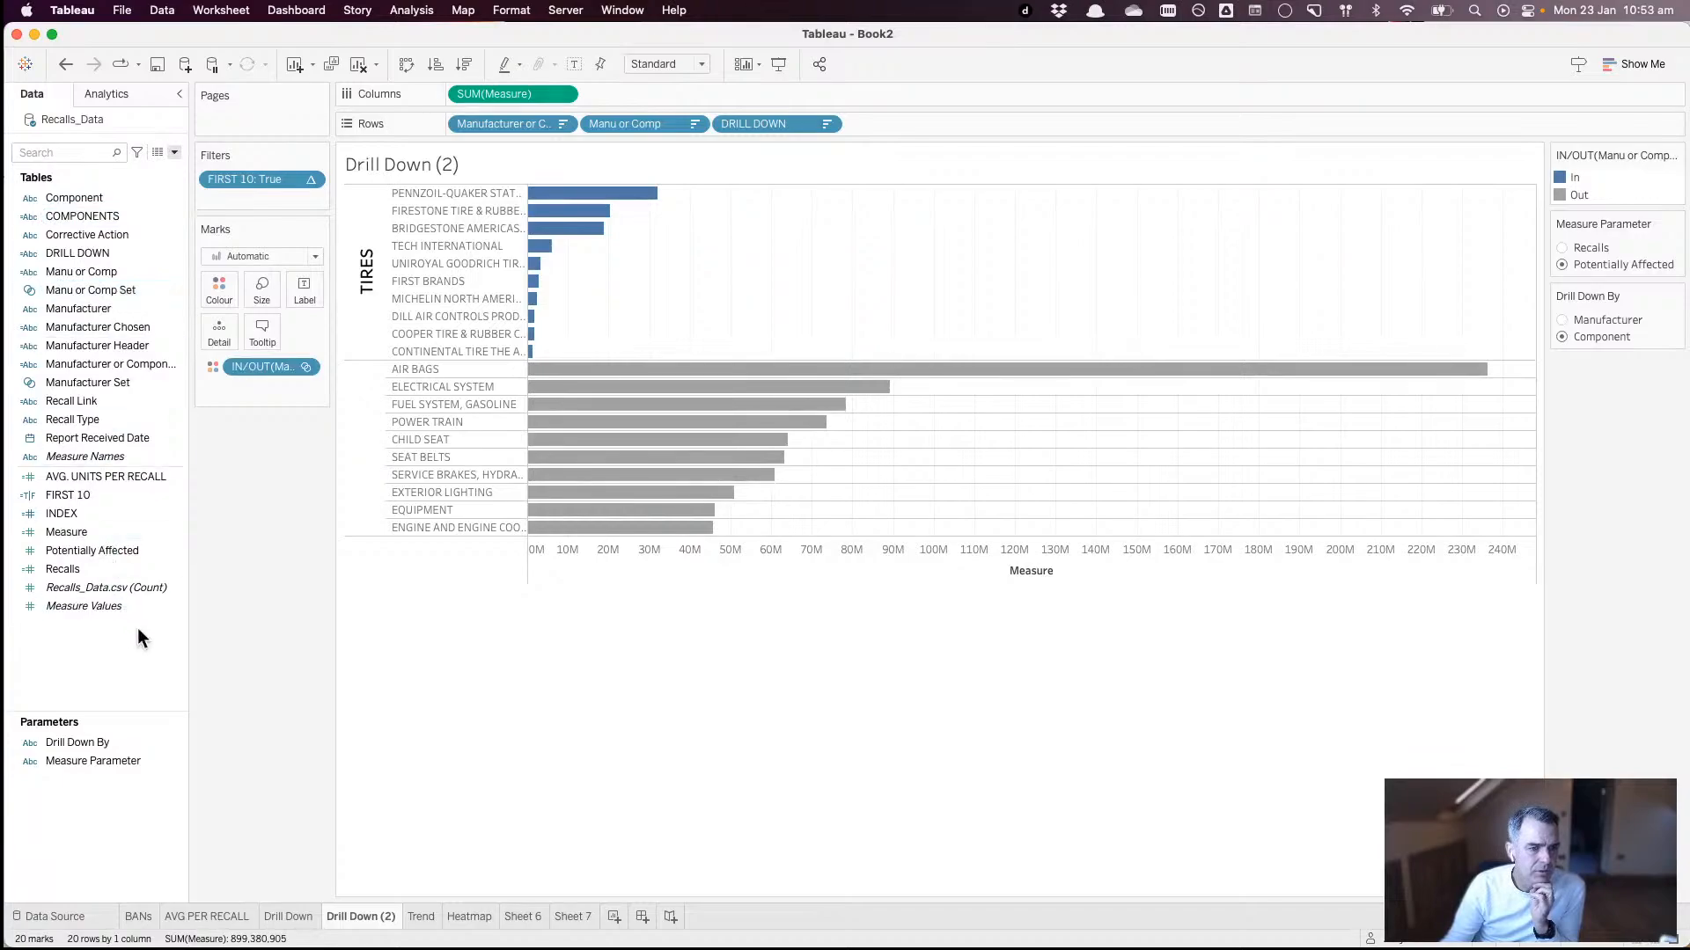
# - Create an integer parameter named SHOW TOP with a current value of 10 and show its control on the sheet
pyautogui.rightClick(132, 657)
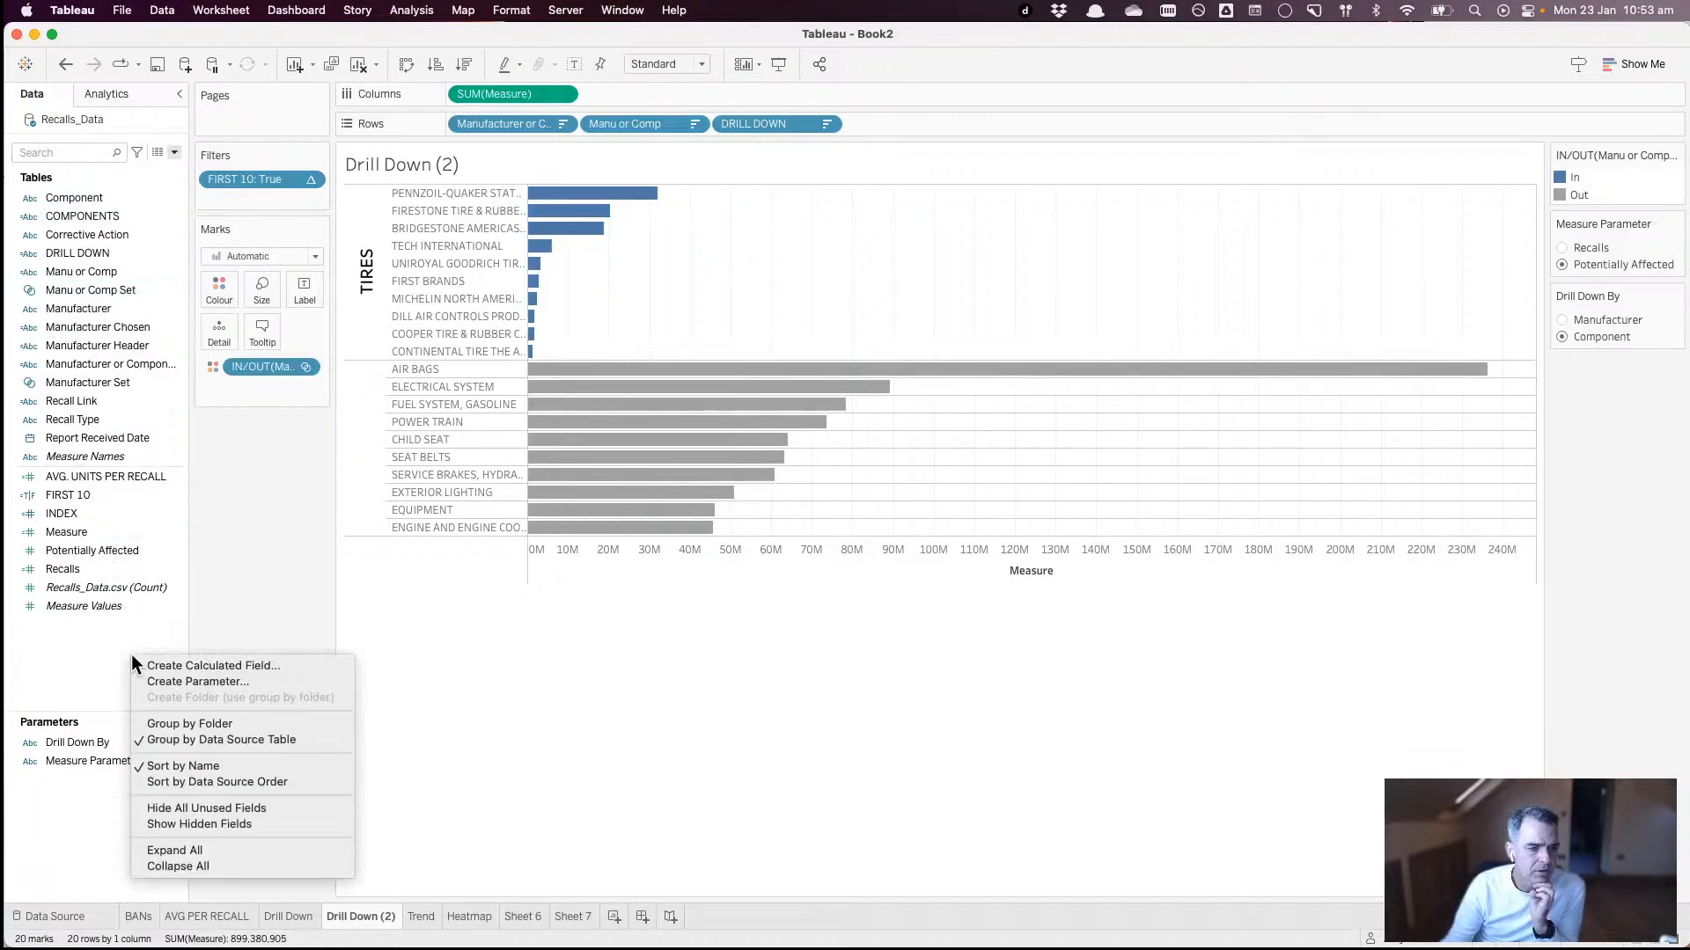
pyautogui.click(188, 681)
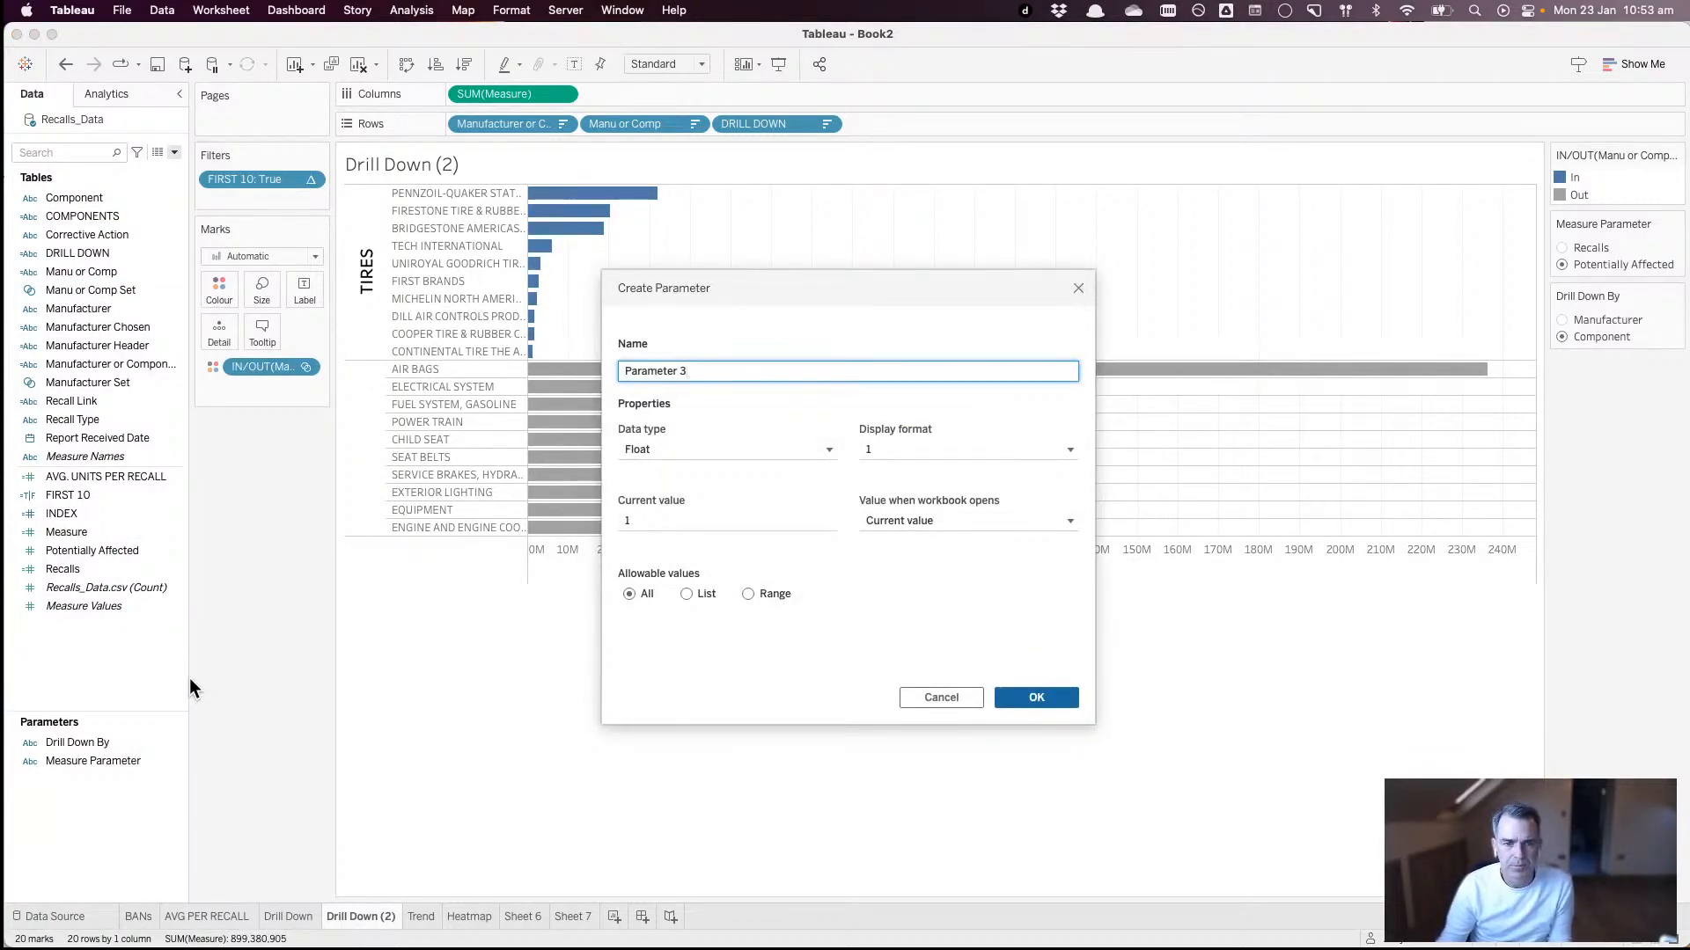
pyautogui.press('super+a')
pyautogui.write('SHOW ')
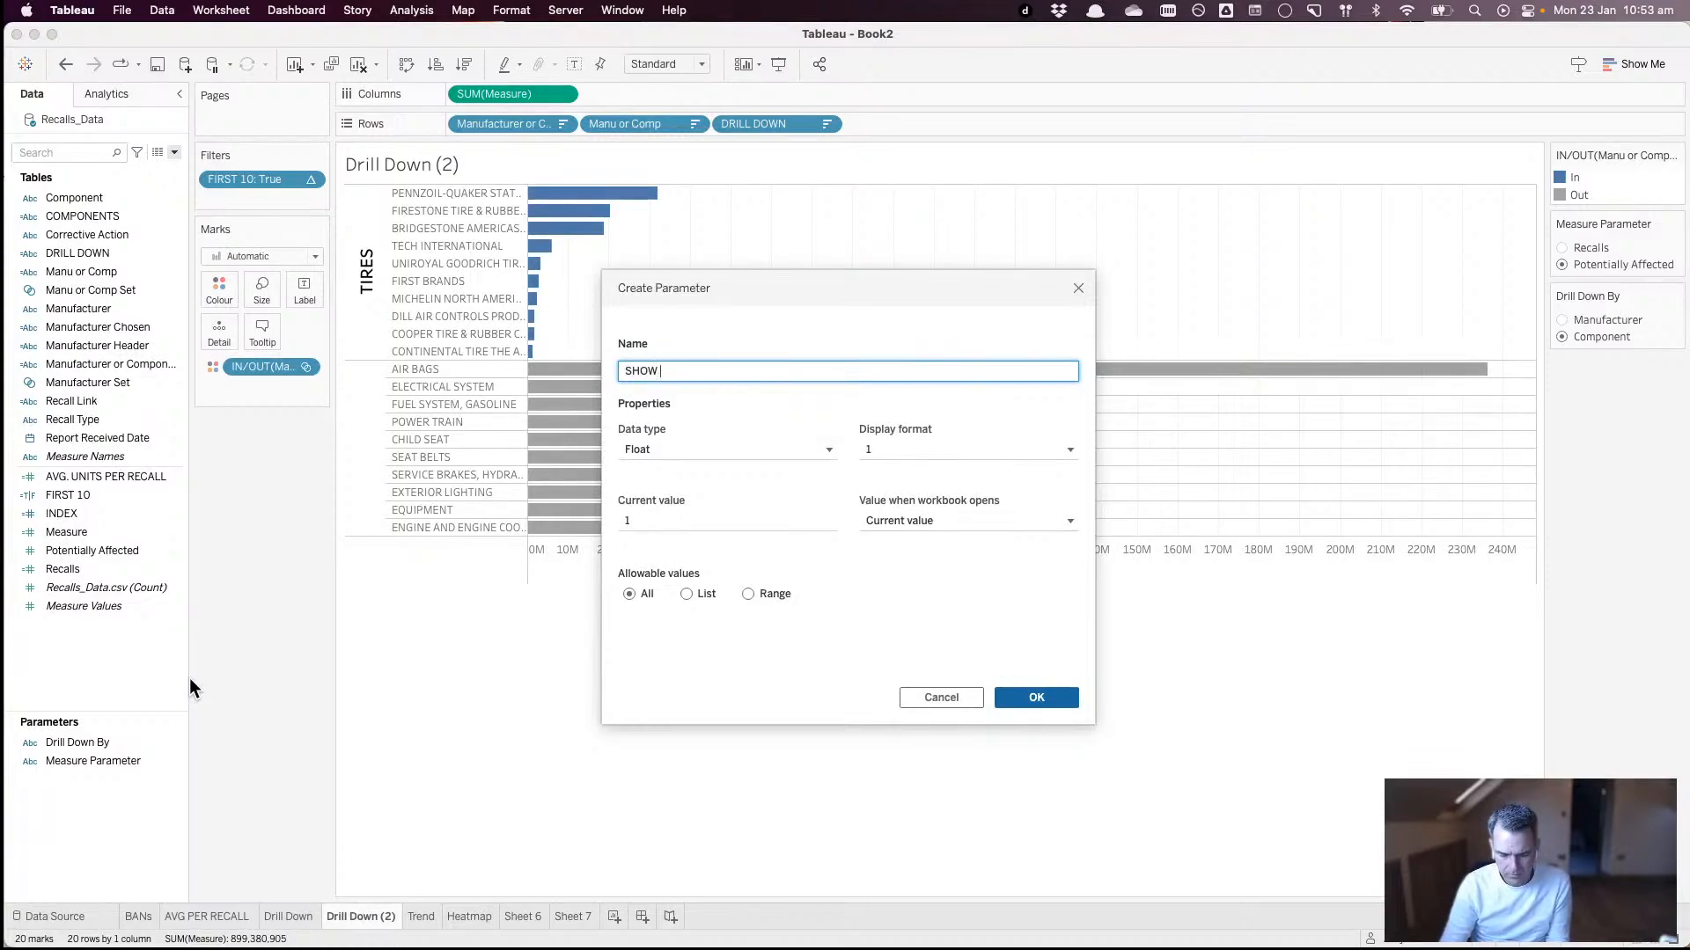
pyautogui.write('TOP')
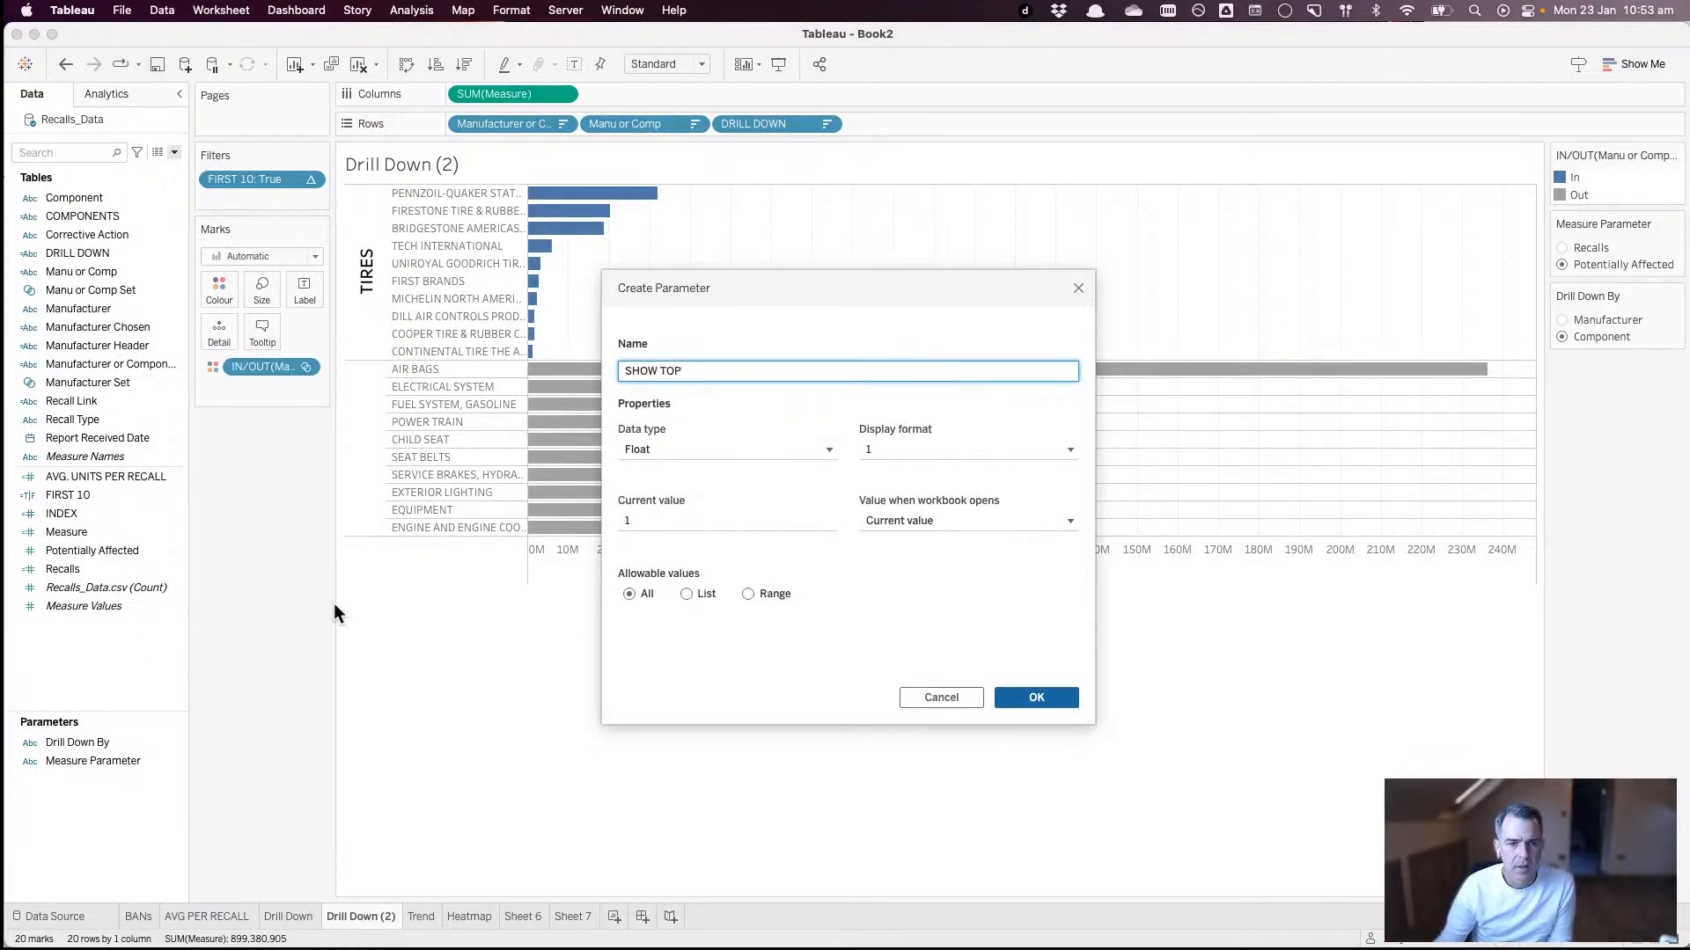
pyautogui.click(647, 448)
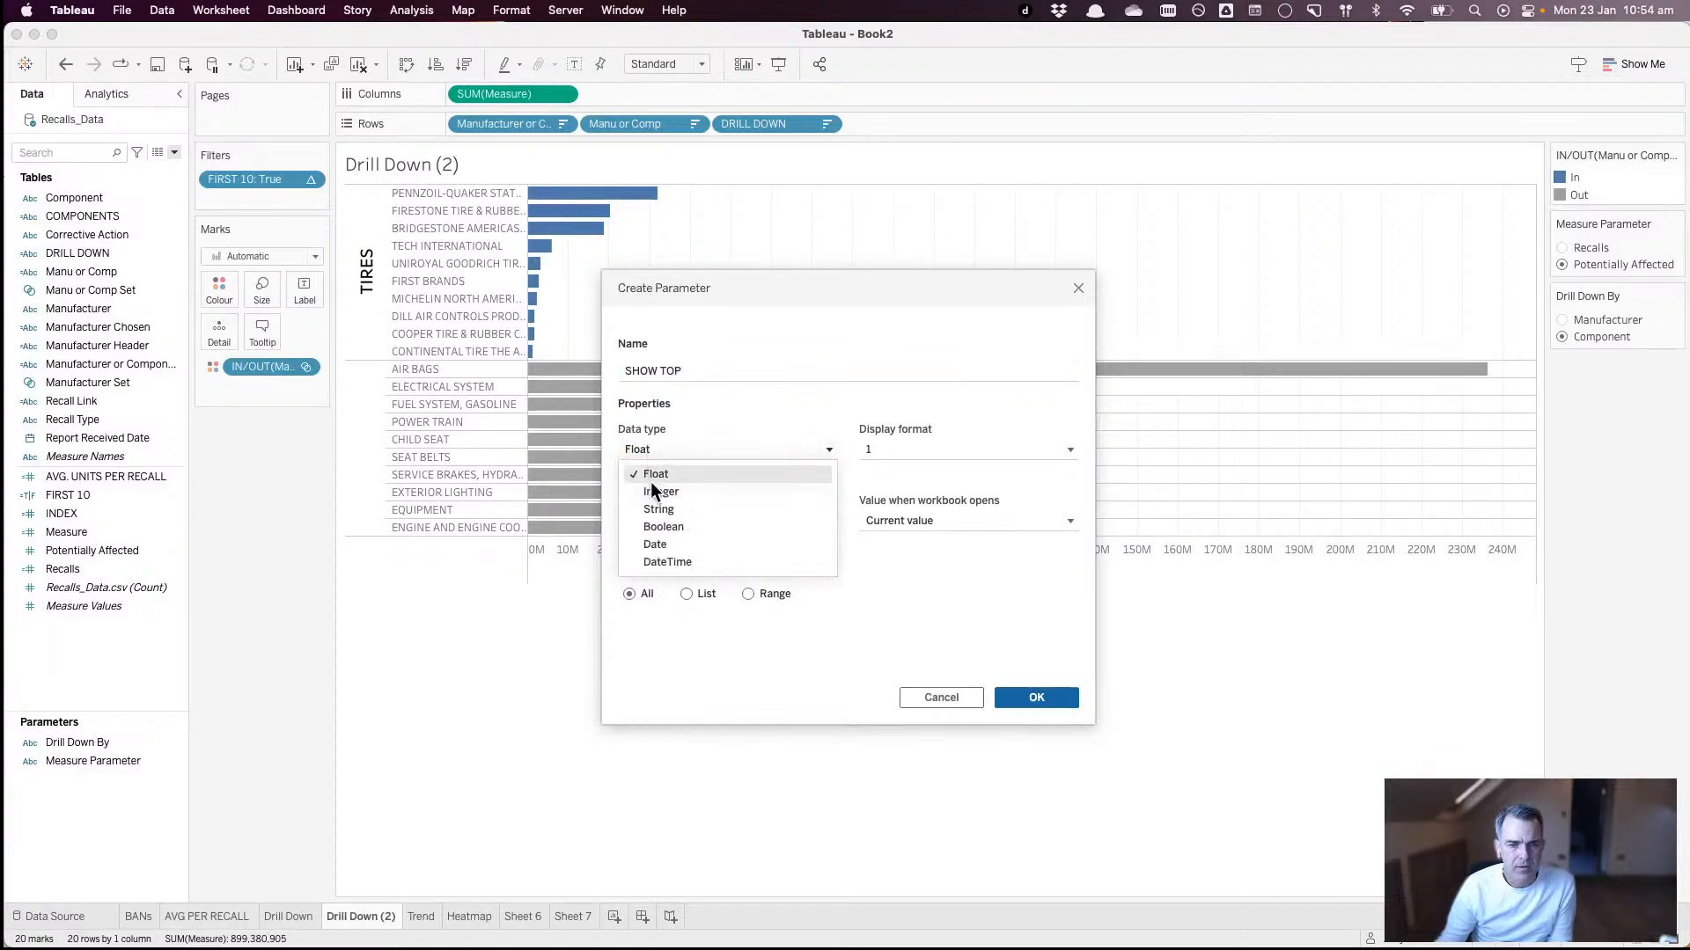
pyautogui.click(652, 491)
pyautogui.click(654, 519)
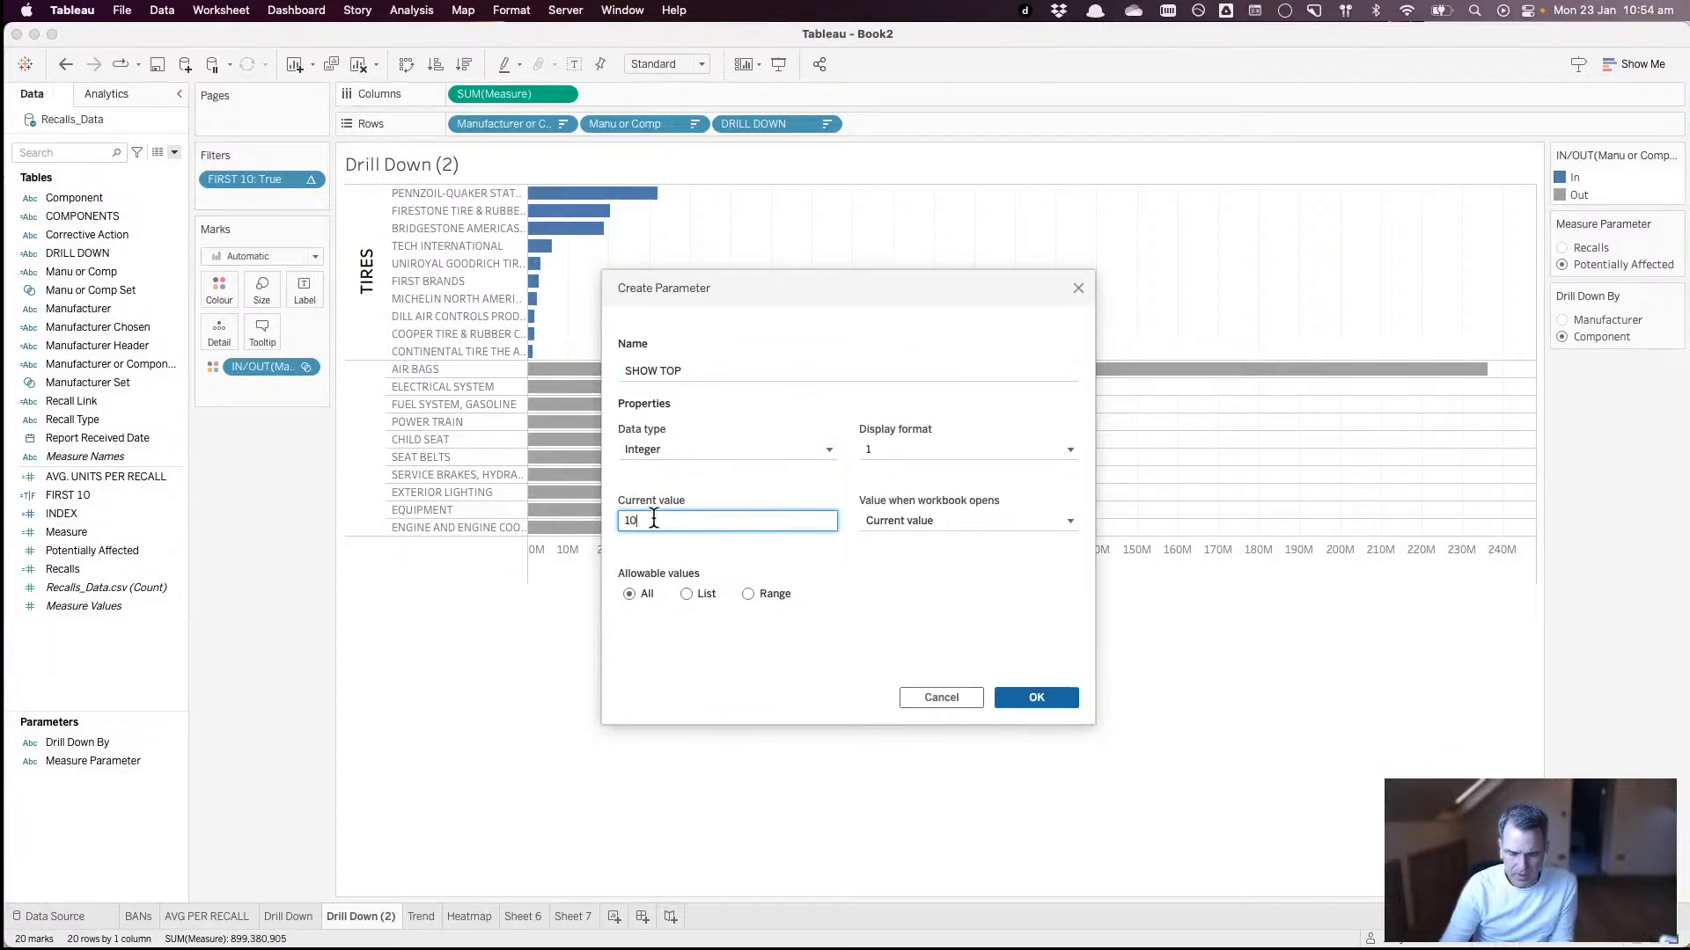
pyautogui.click(1037, 697)
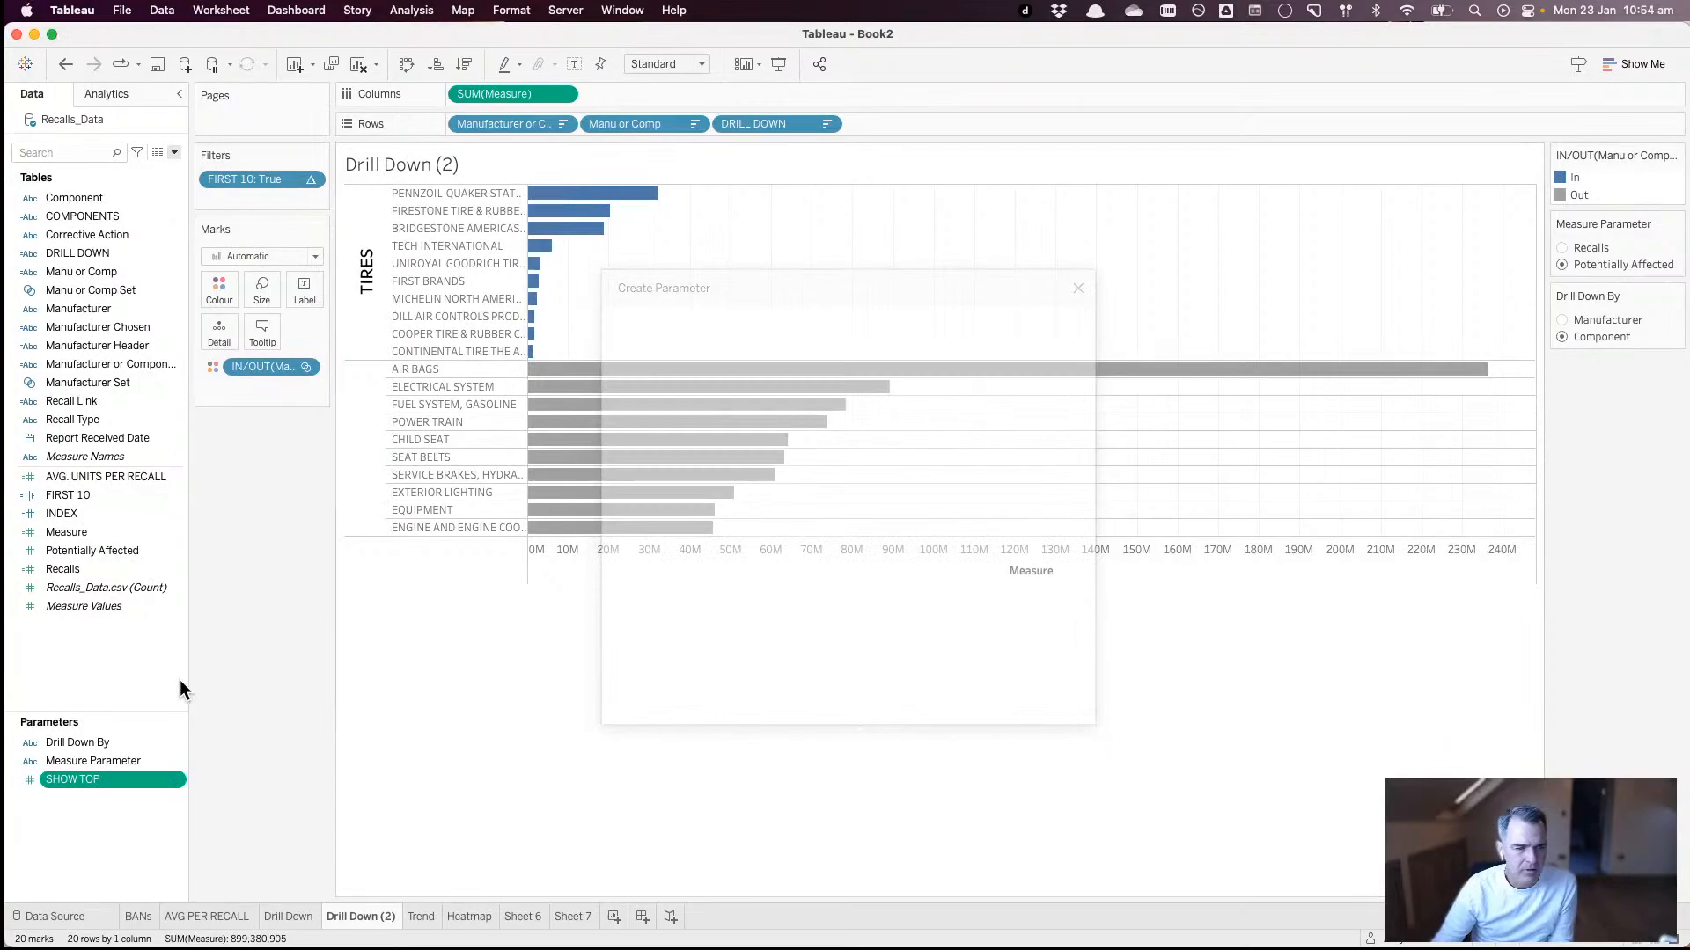
pyautogui.rightClick(118, 779)
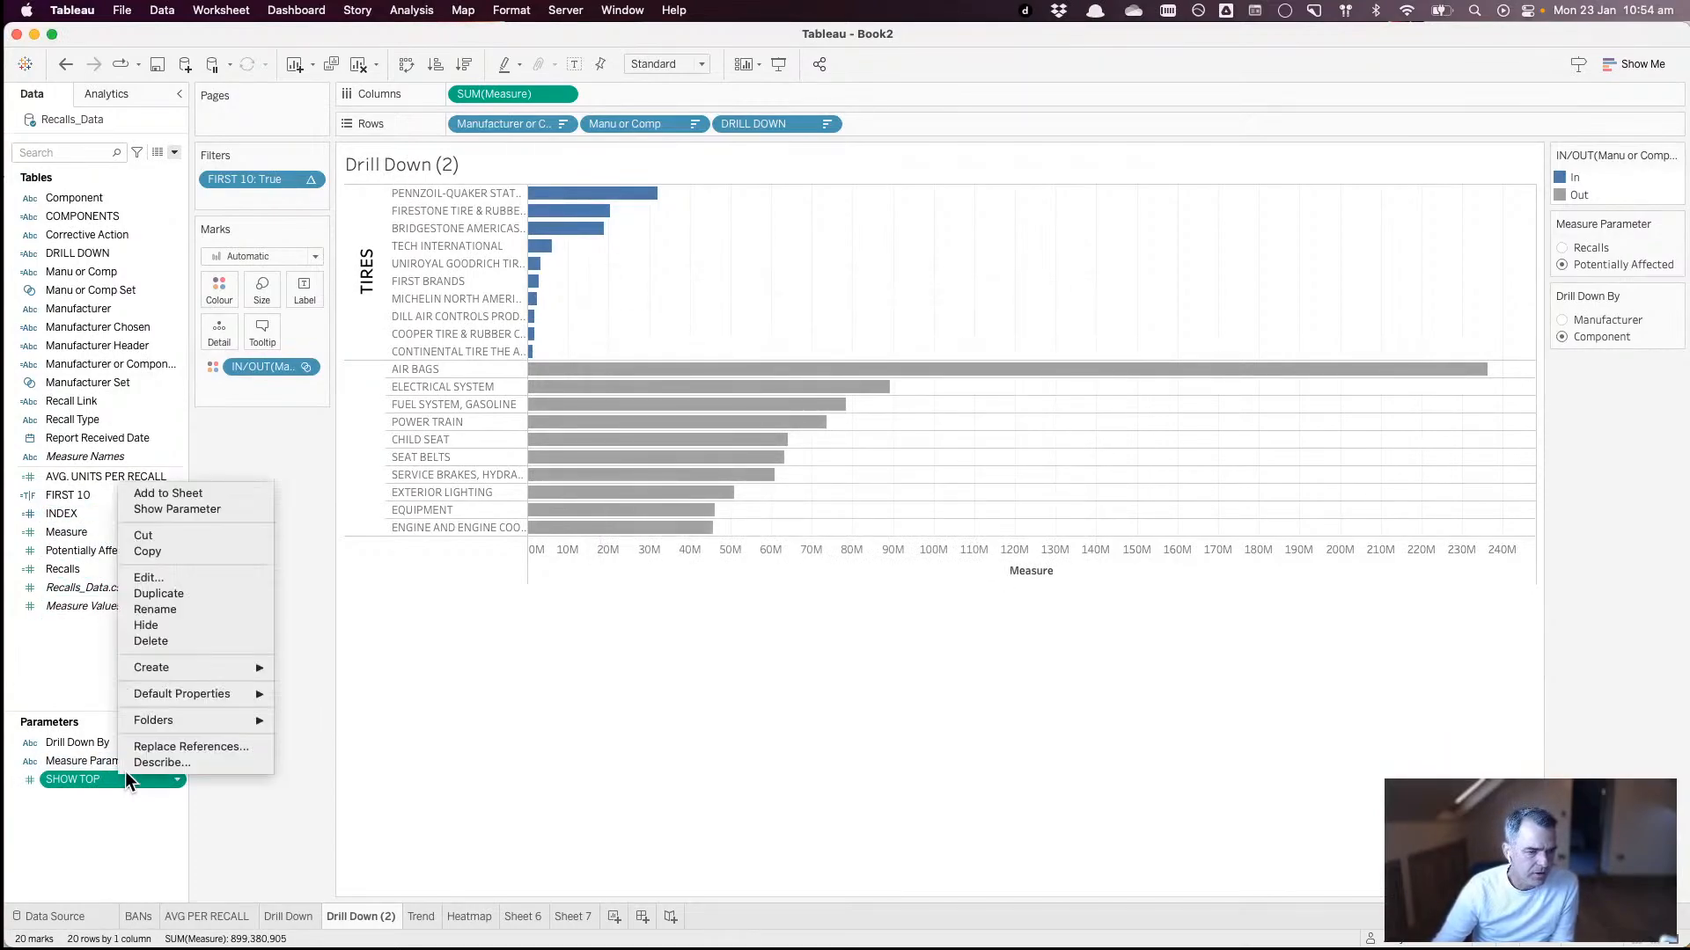
pyautogui.click(167, 510)
# - Rename the FIRST 10 calculated field to FIRST N and change its formula to [INDEX]<=[SHOW TOP]
pyautogui.rightClick(102, 498)
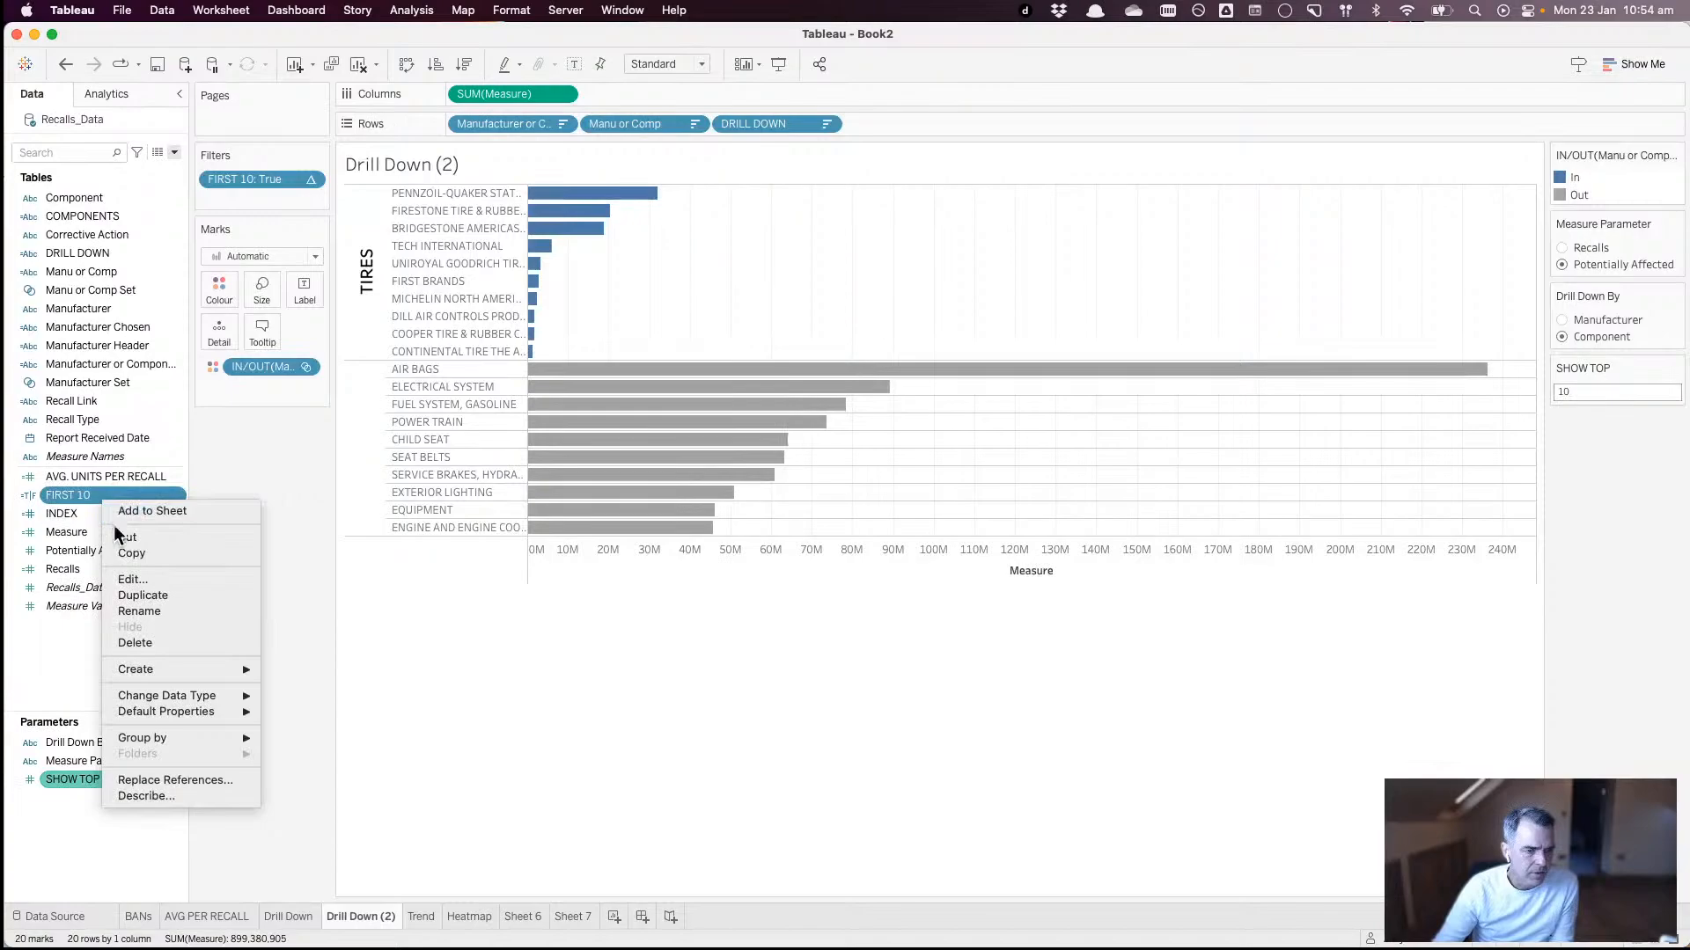
pyautogui.click(132, 580)
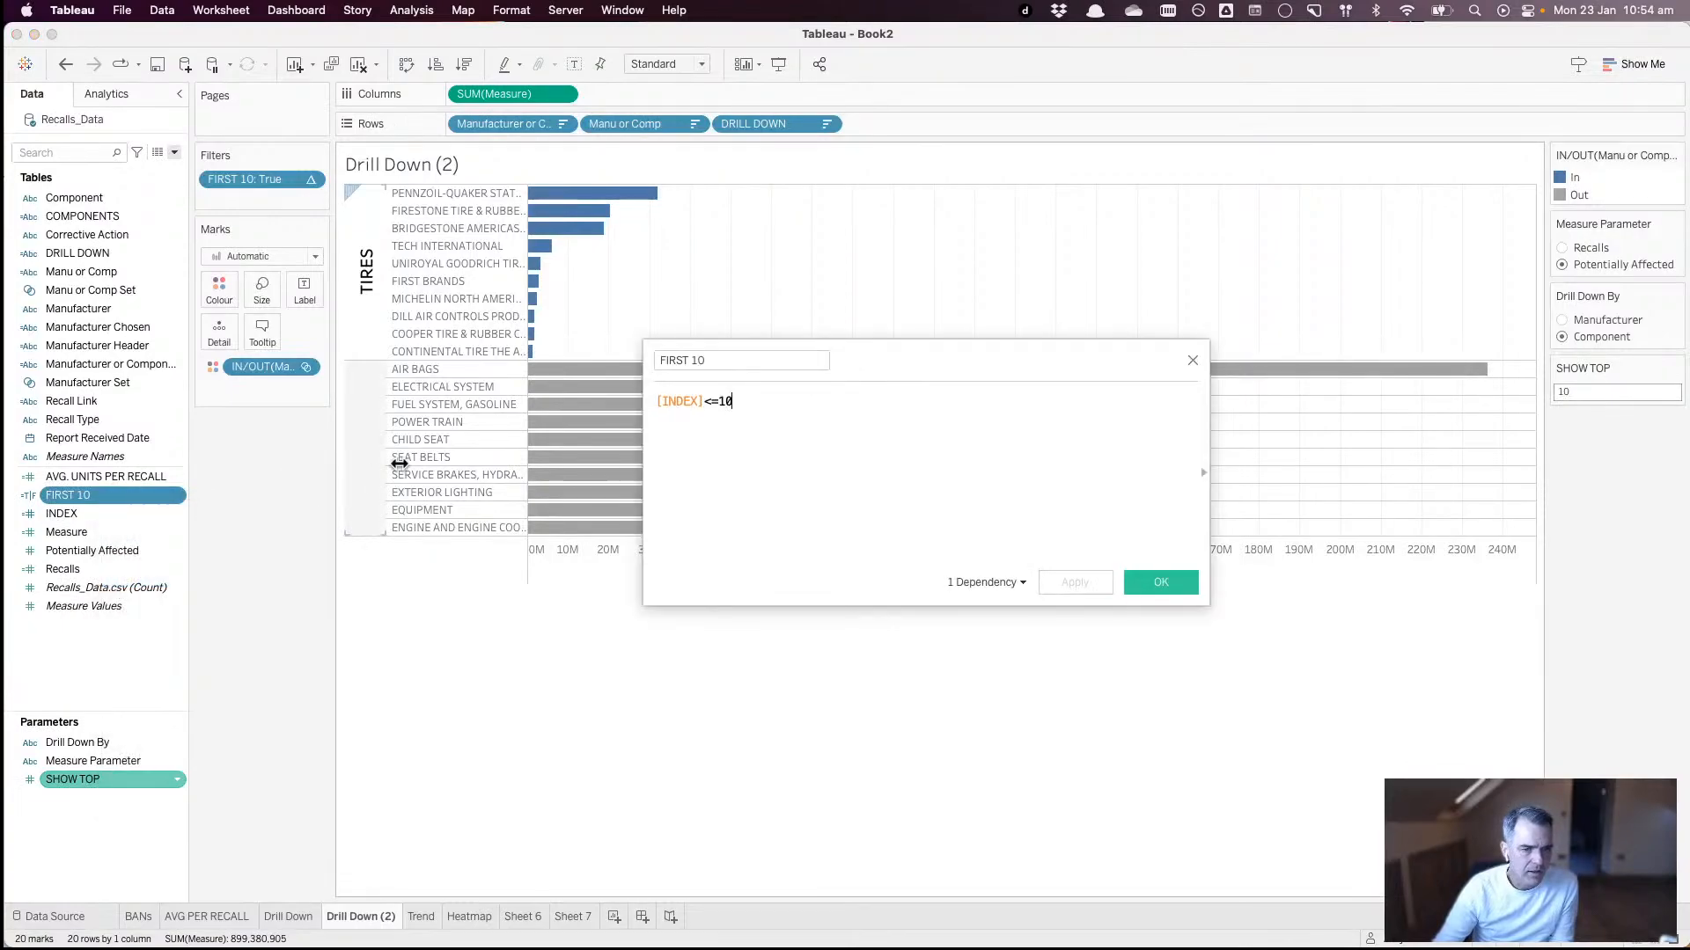
pyautogui.click(708, 360)
pyautogui.press('BackSpace')
pyautogui.press('BackSpace')
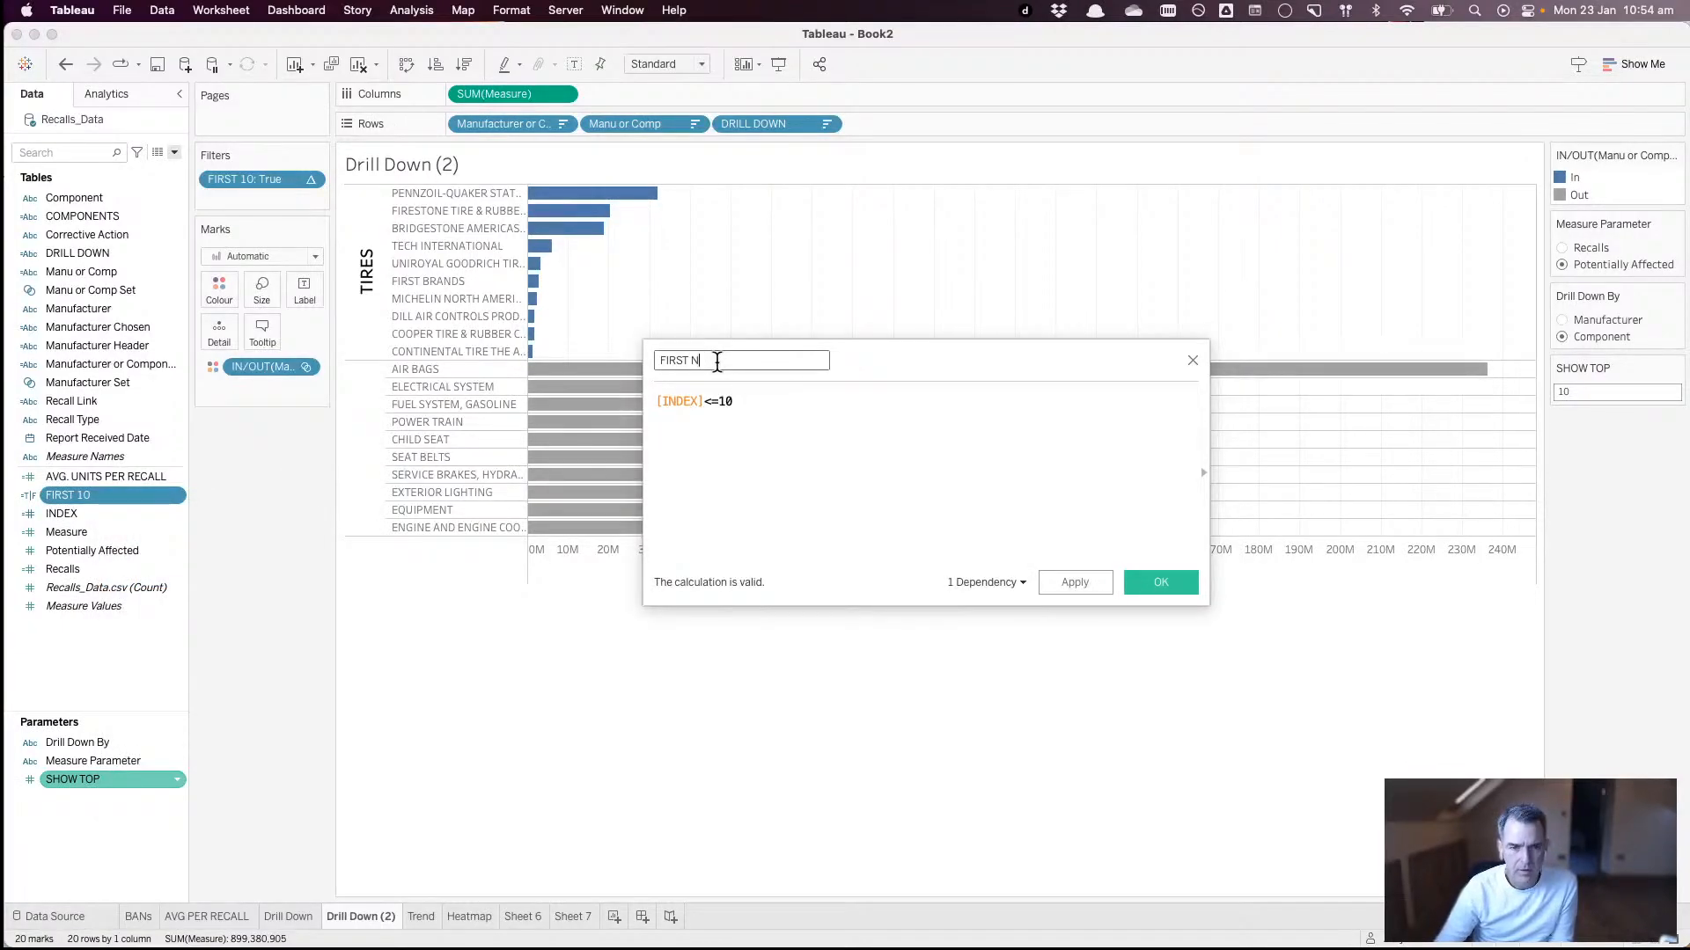
pyautogui.write('N')
pyautogui.doubleClick(726, 400)
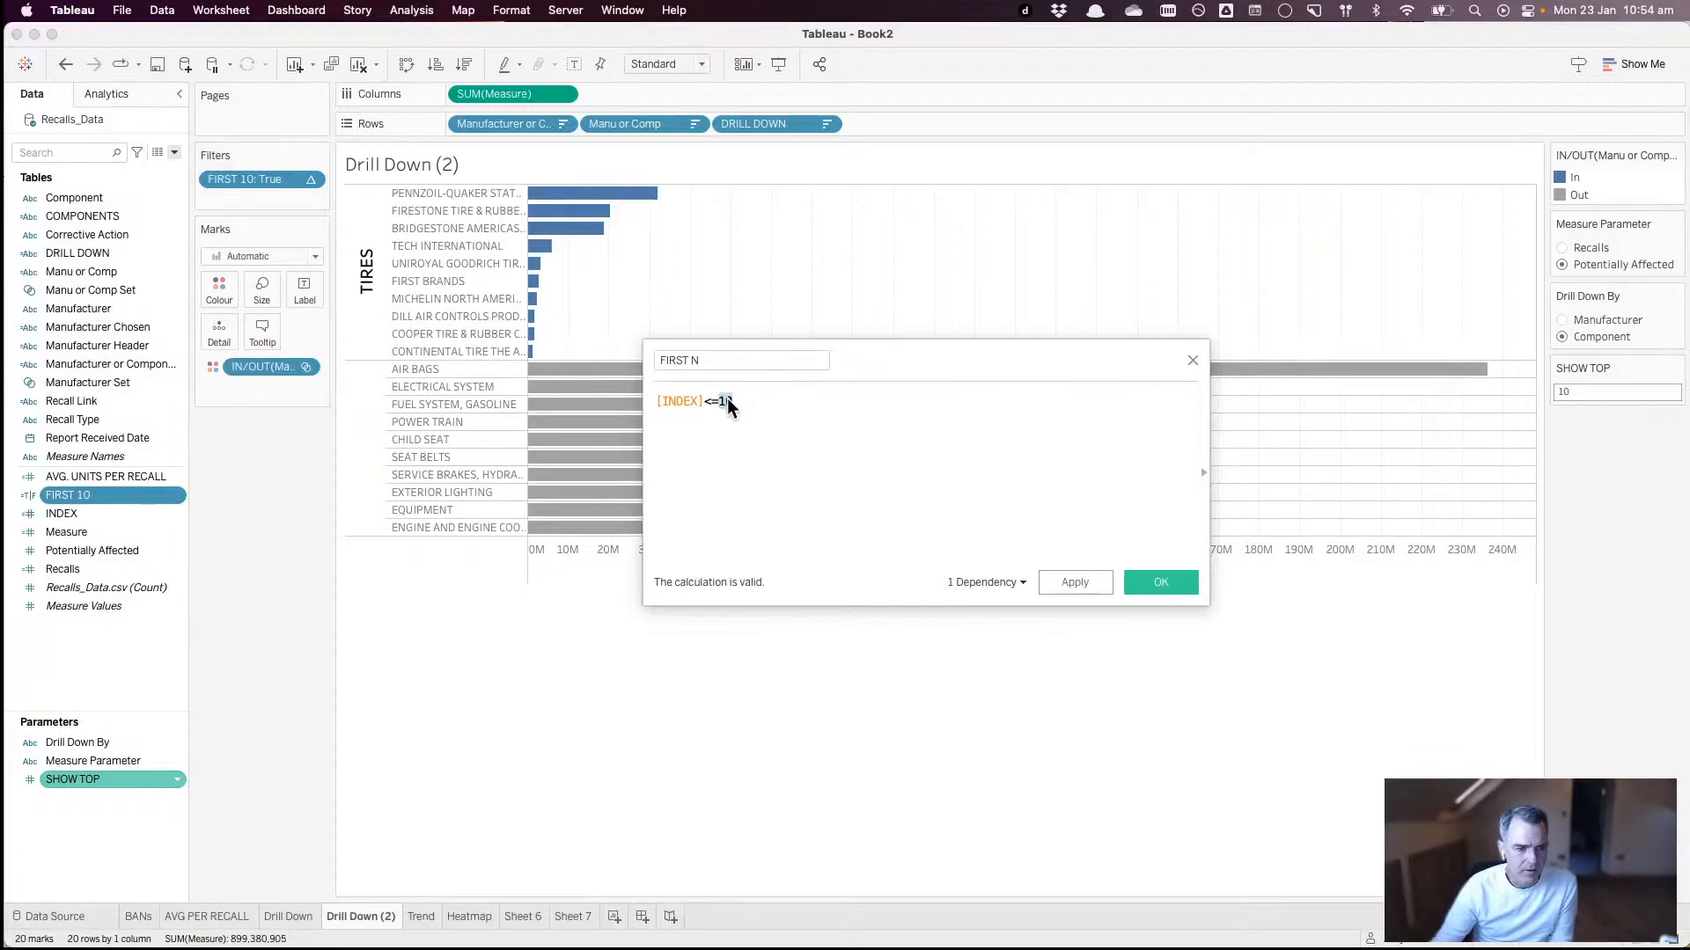
pyautogui.write('[SHOW TOP]')
pyautogui.press('Return')
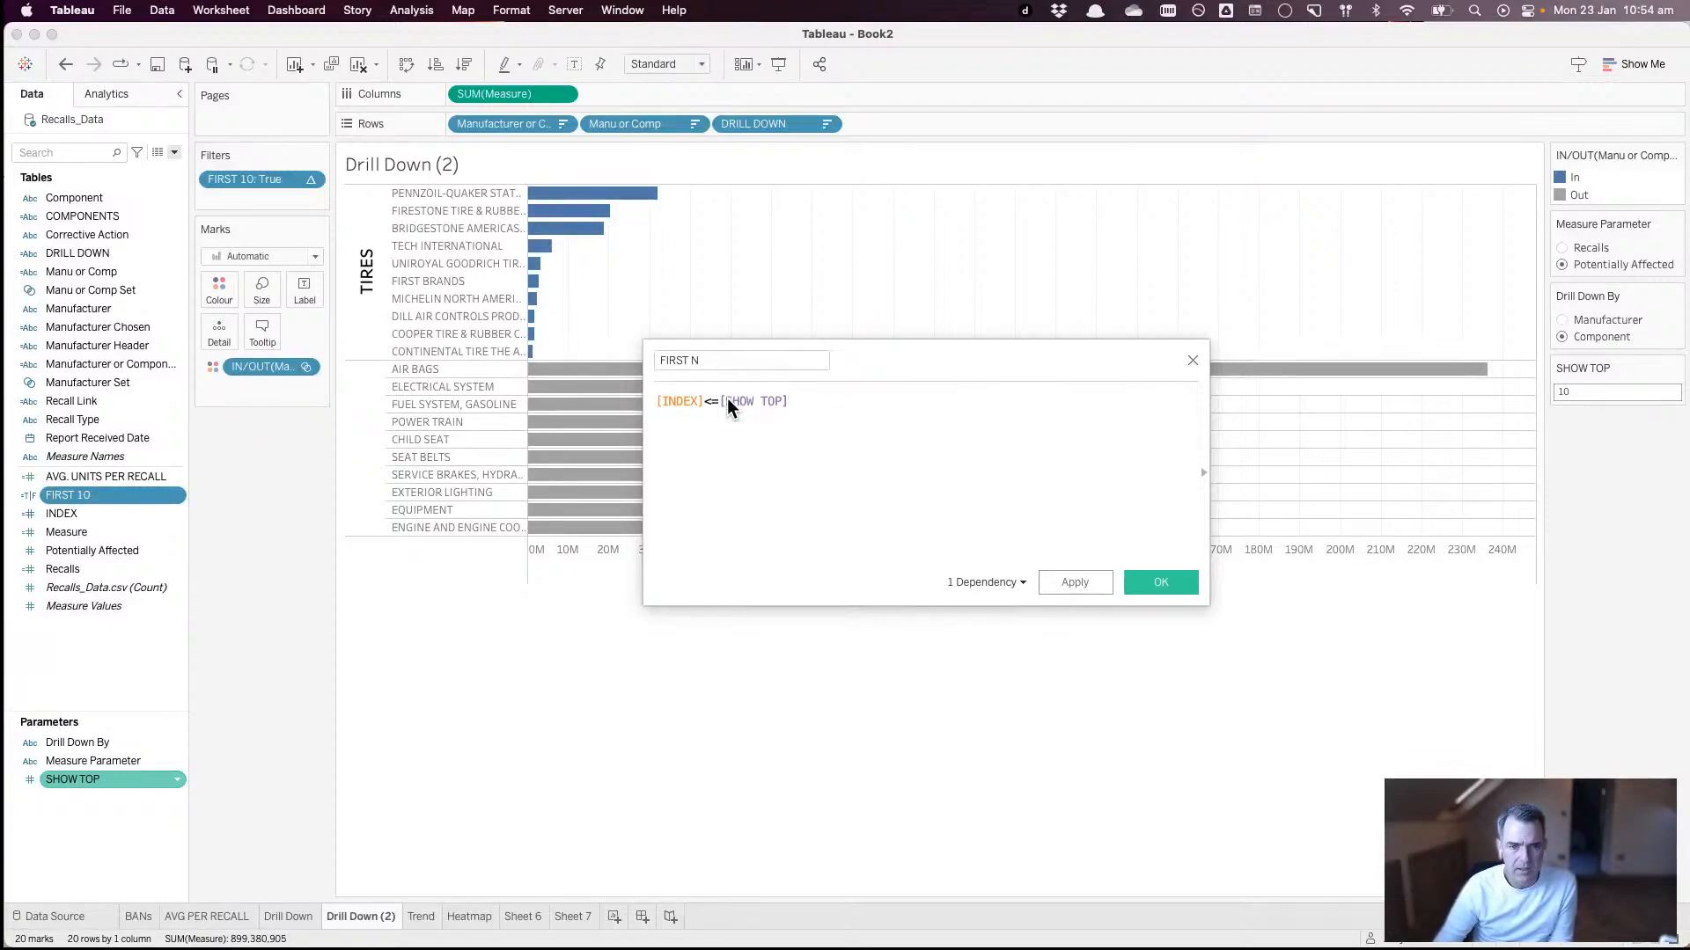
pyautogui.click(1161, 583)
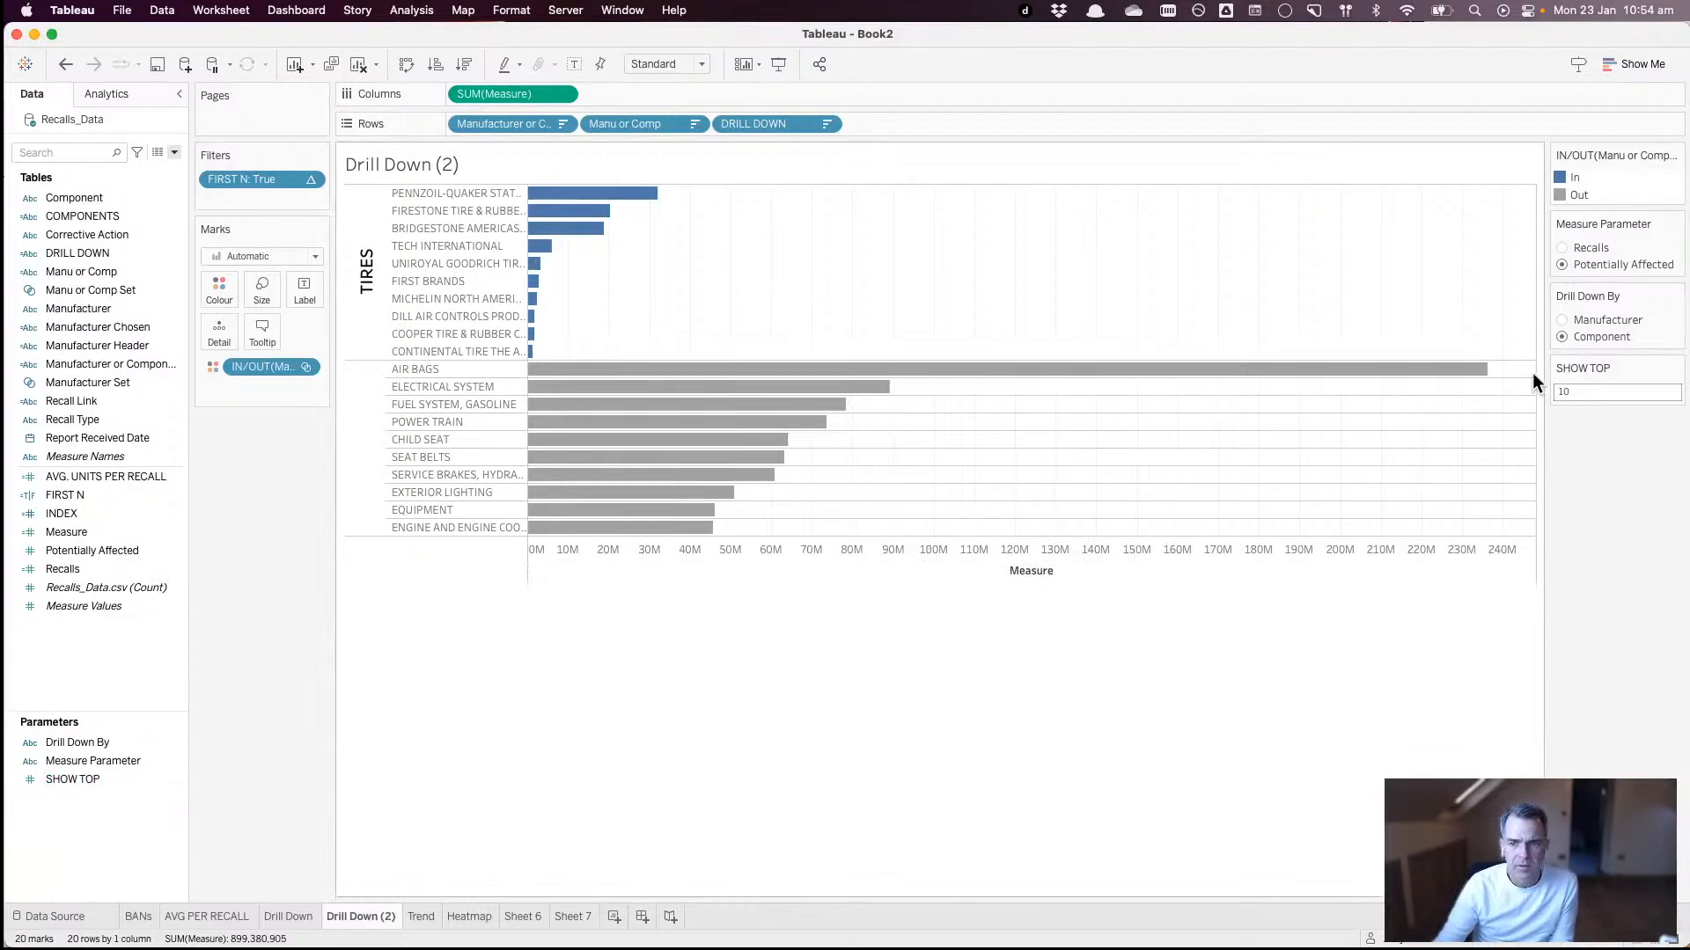
# - Set SHOW TOP to 15 and test the drill-down by expanding EXTERIOR LIGHTING and collapsing it again
pyautogui.doubleClick(1569, 388)
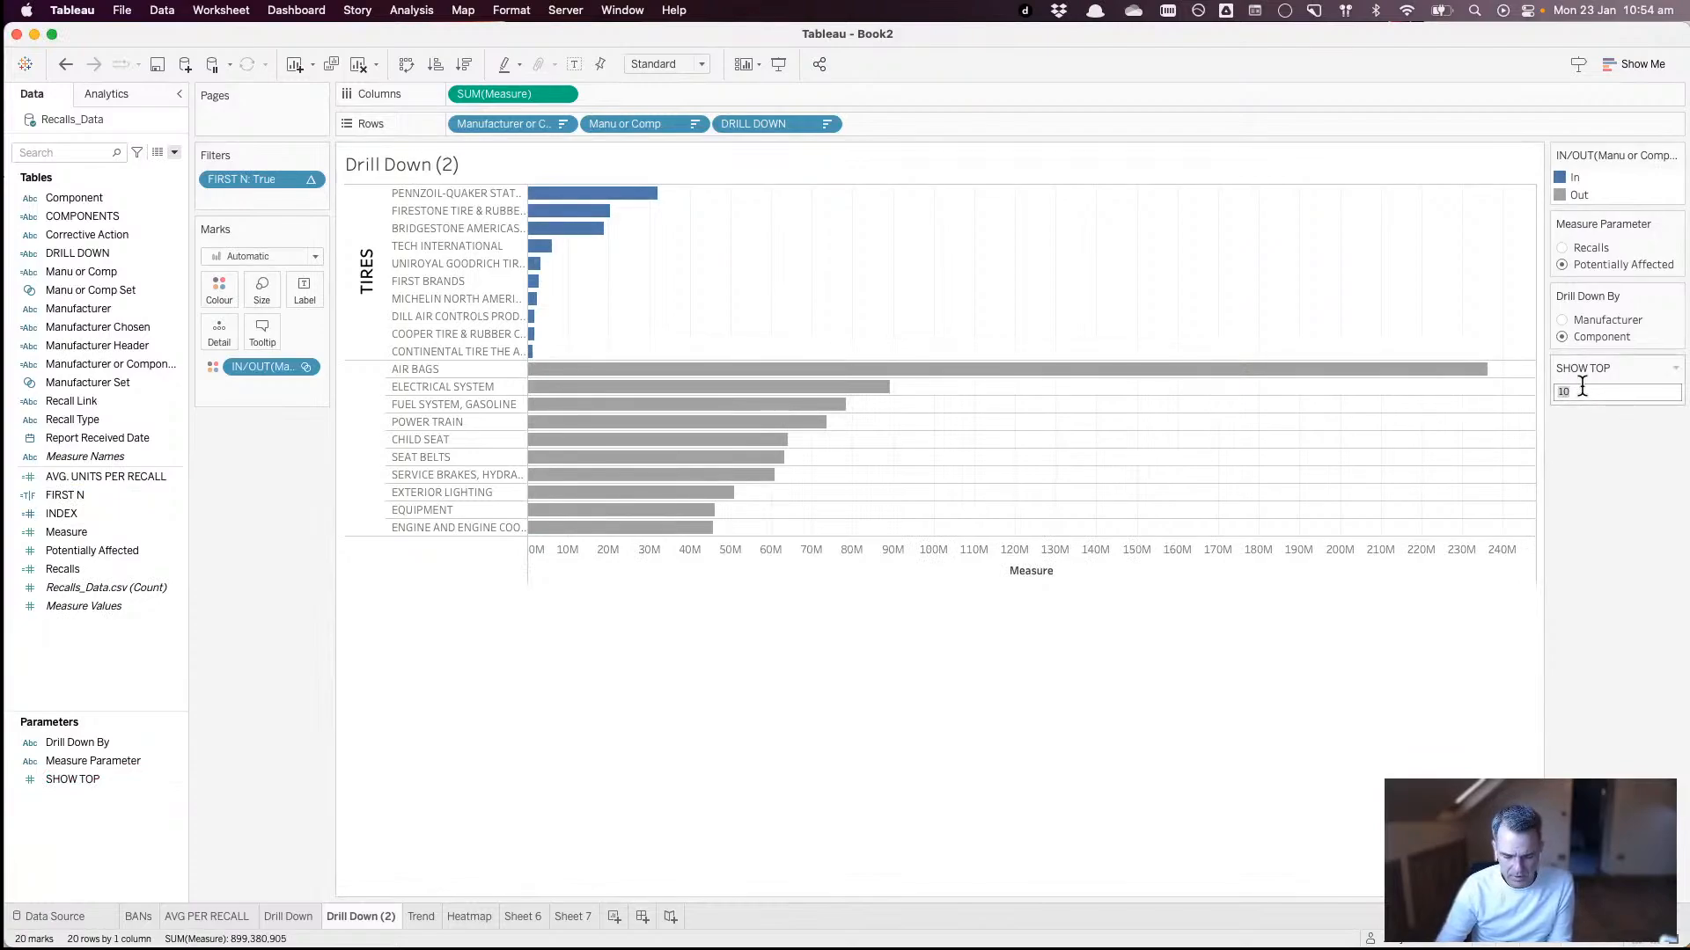
pyautogui.write('15')
pyautogui.press('Return')
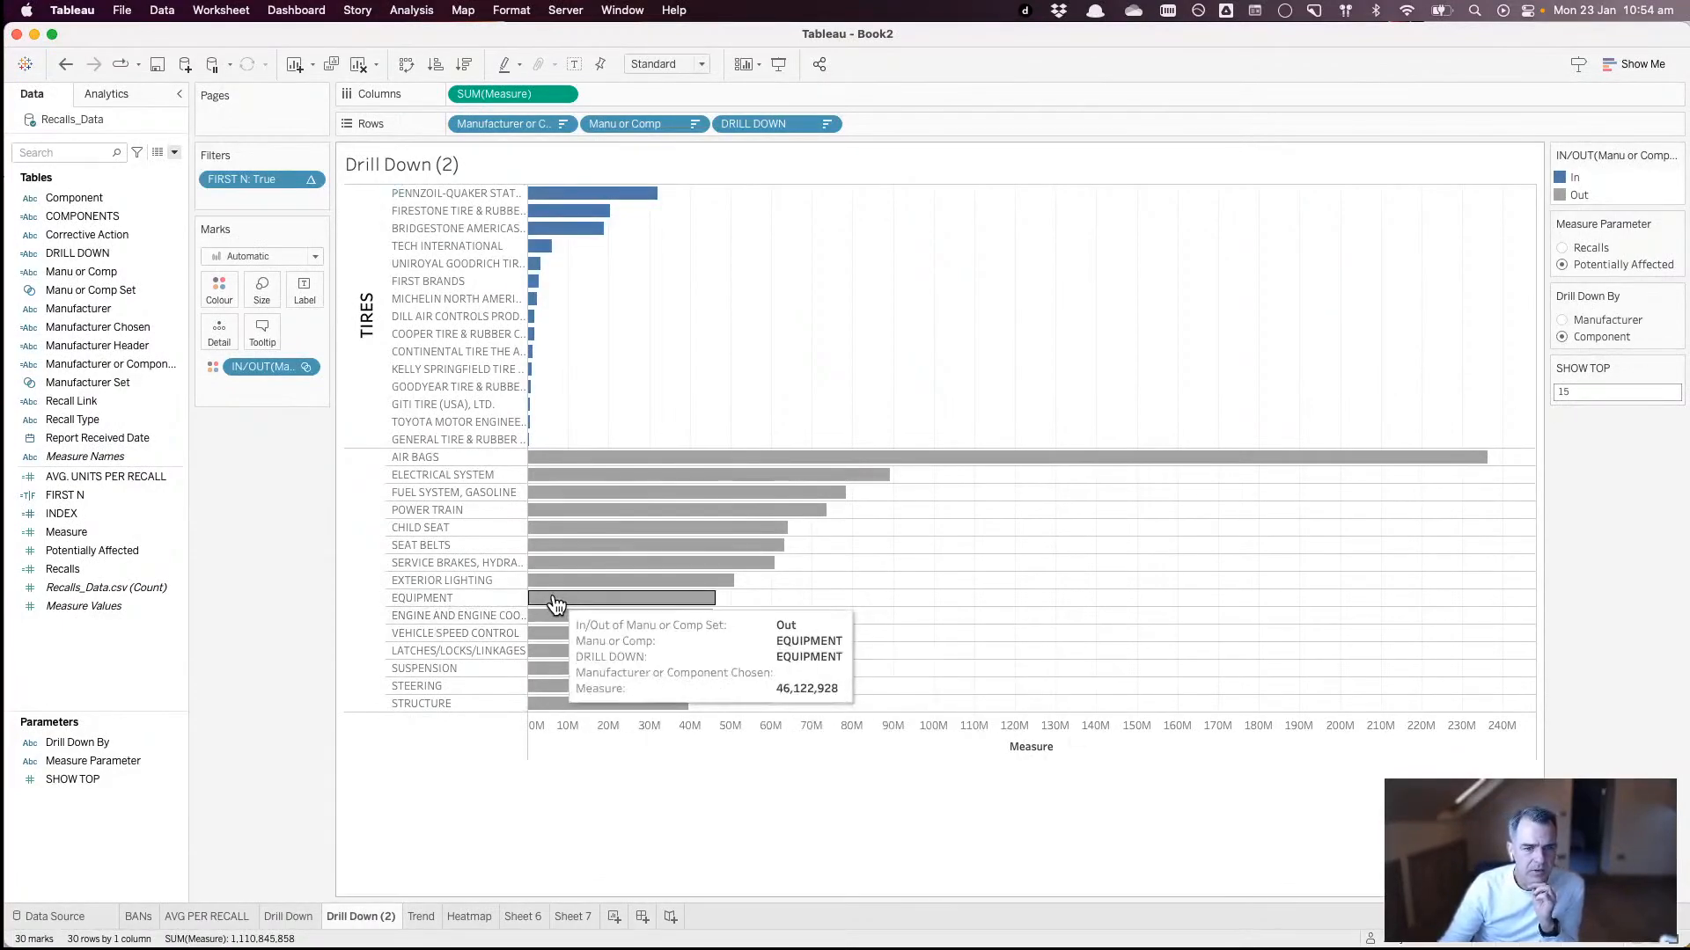
pyautogui.click(581, 589)
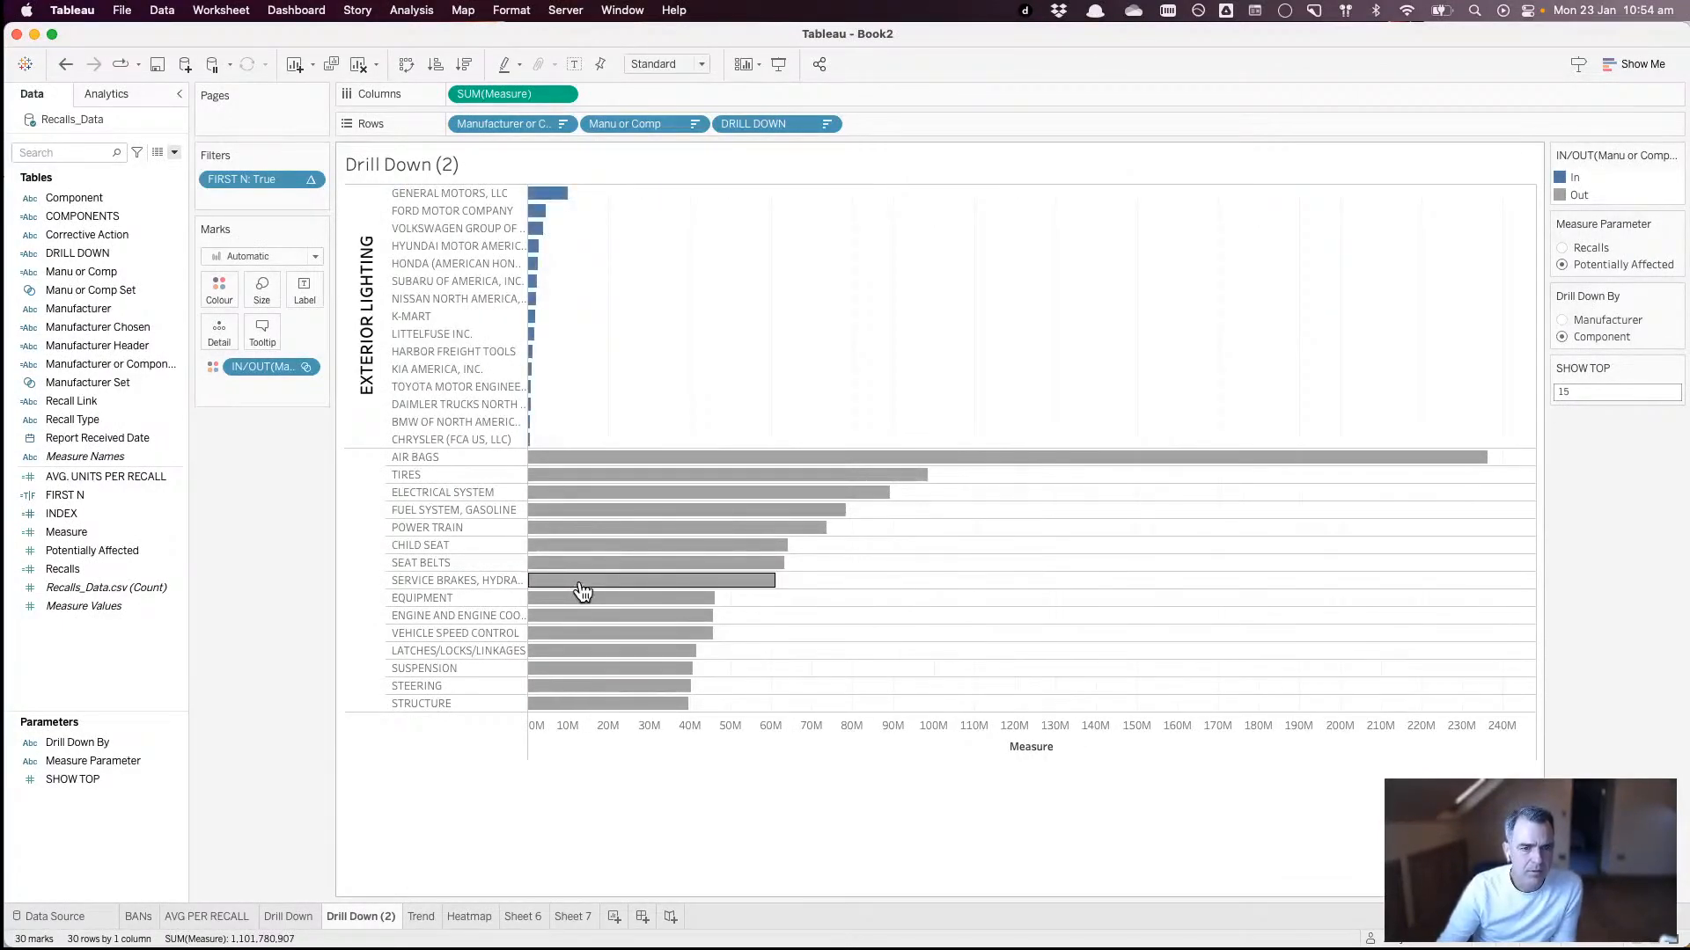
pyautogui.click(550, 194)
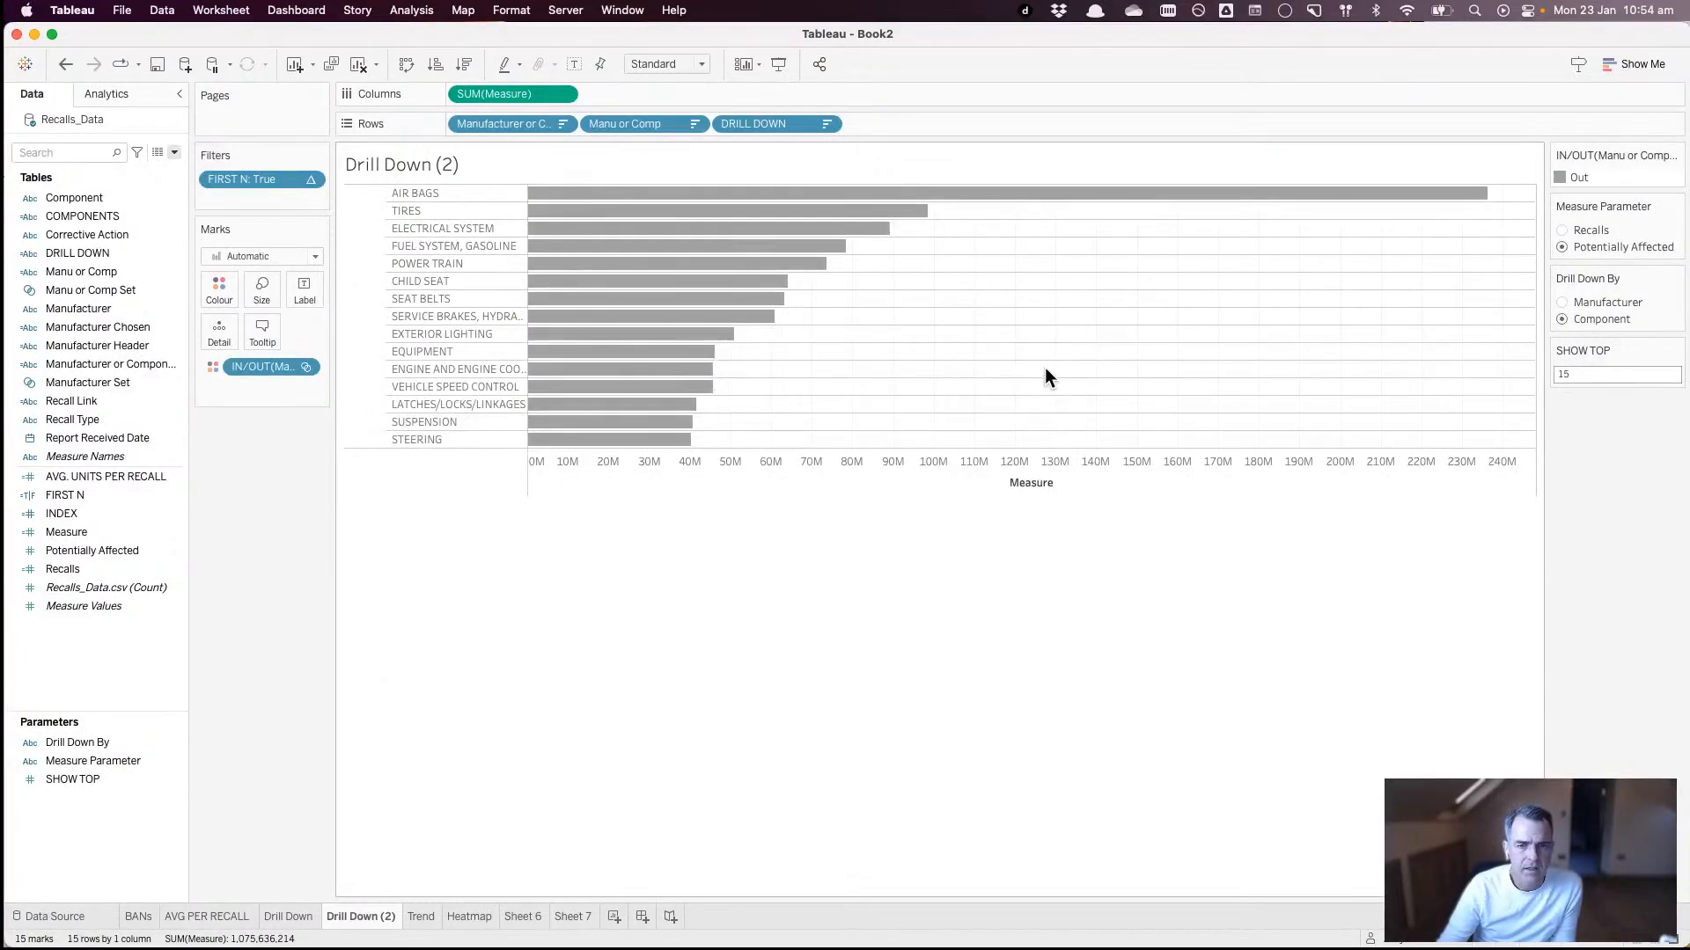
# - Lower the row divider level by one notch in the sheet's border formatting and expand CHILD SEAT to check it
pyautogui.rightClick(1043, 364)
pyautogui.click(1085, 448)
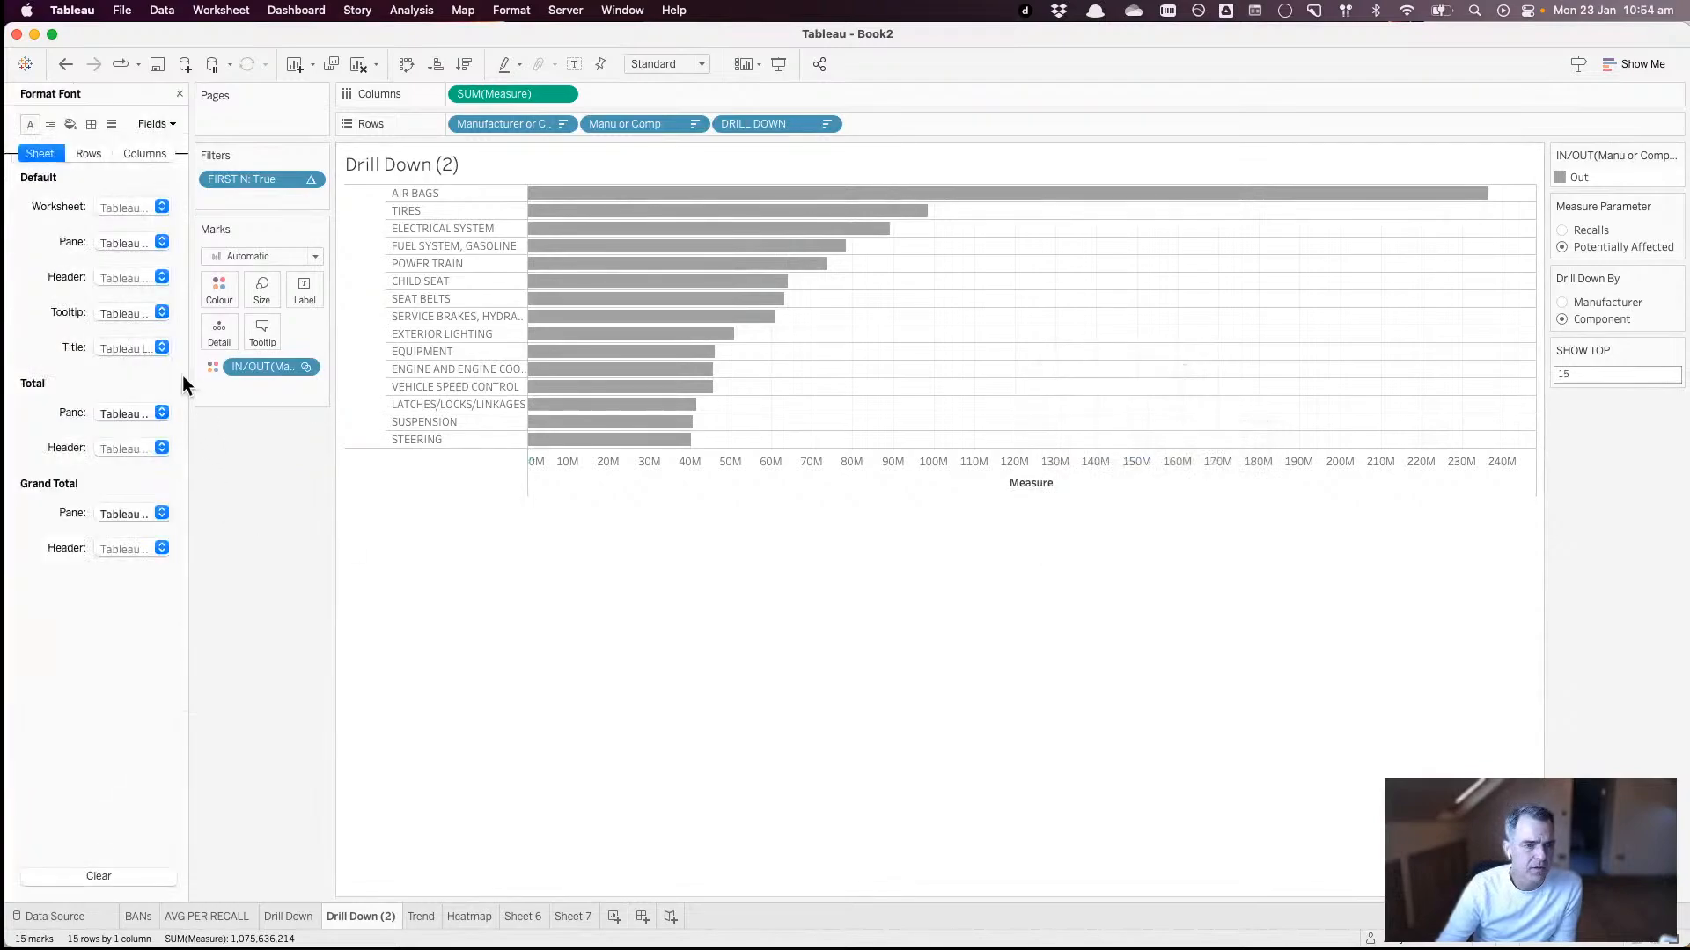
pyautogui.click(92, 124)
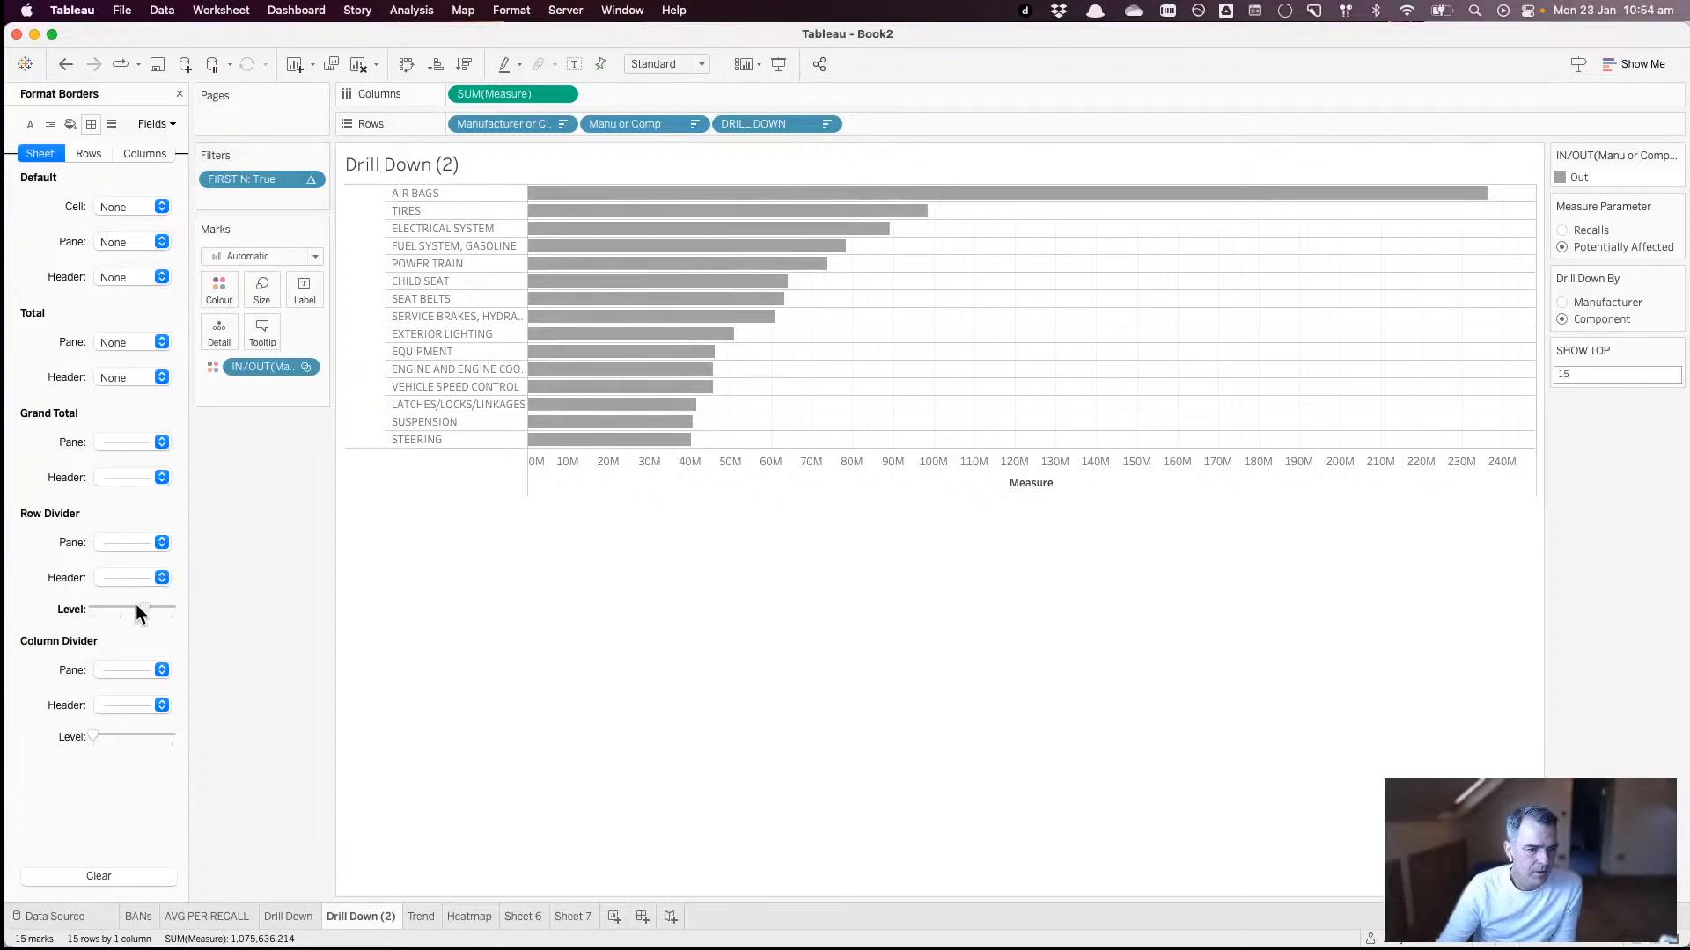
pyautogui.moveTo(127, 604); pyautogui.dragTo(129, 605)
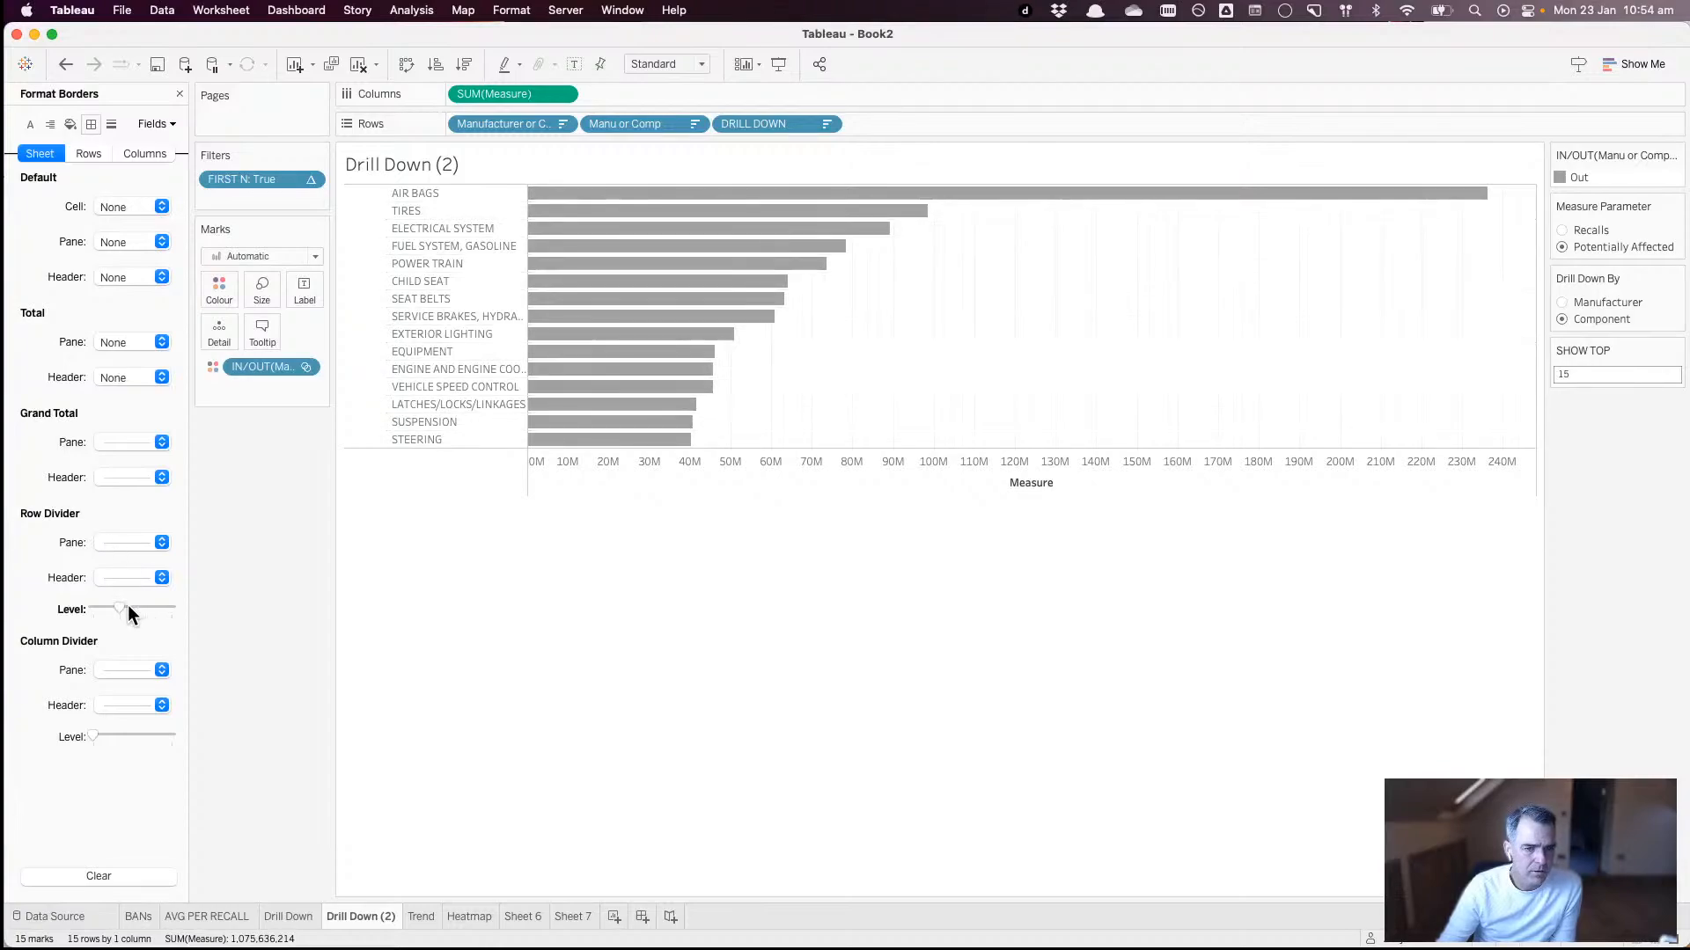
pyautogui.click(781, 285)
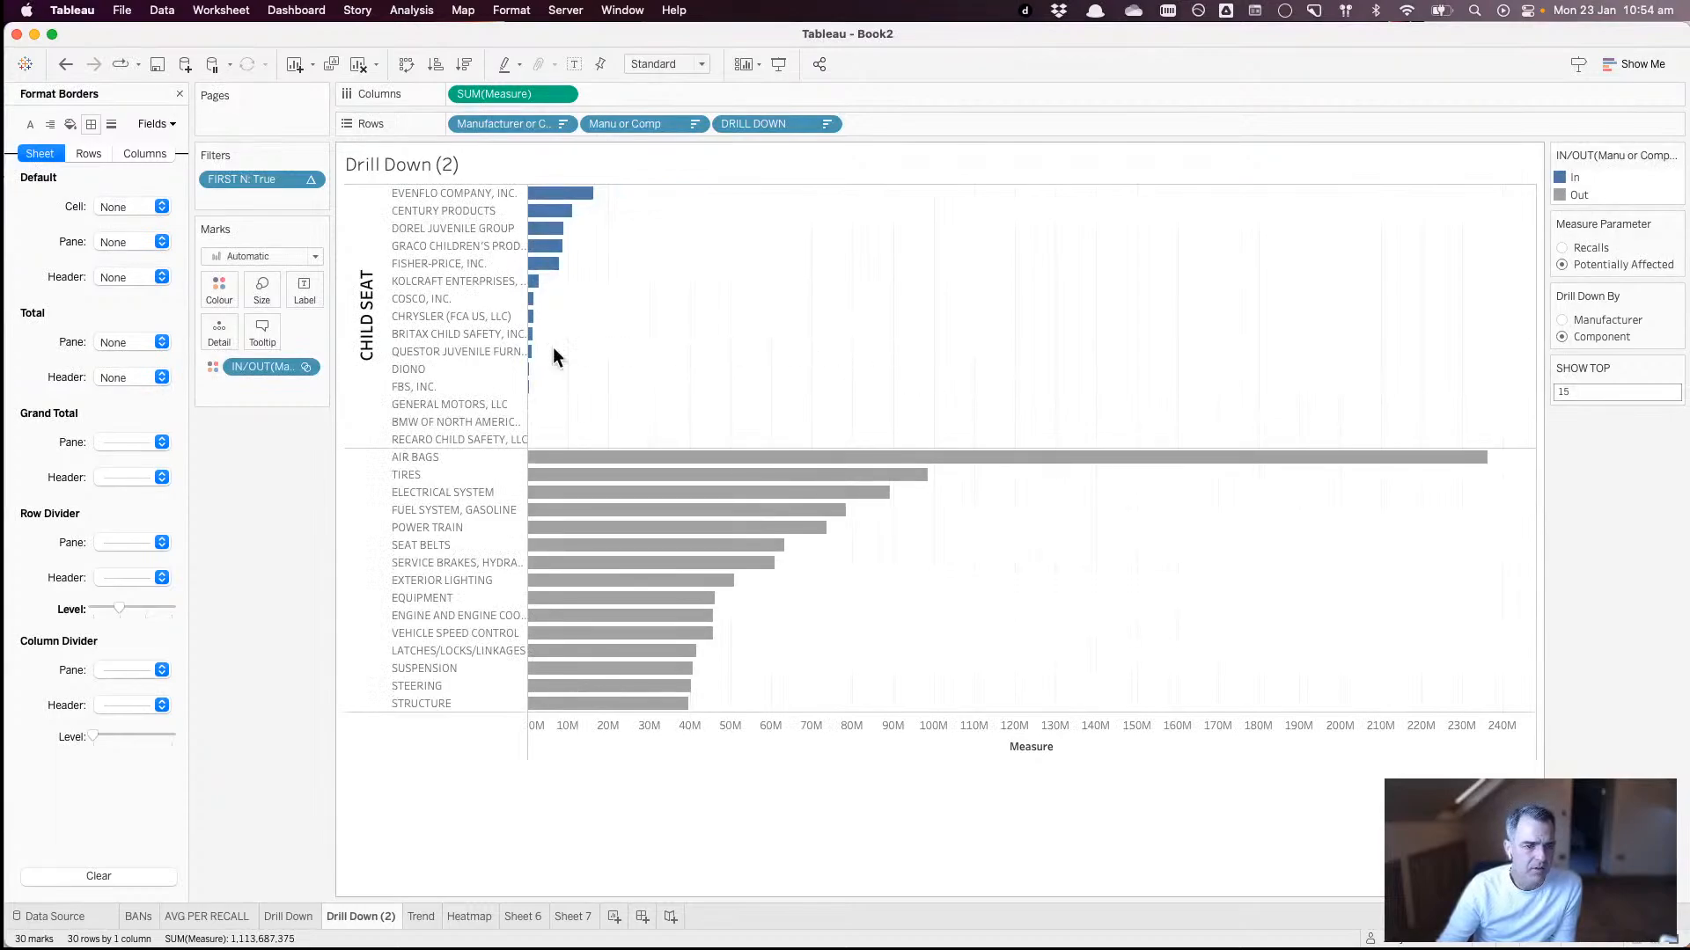
# - Set the column divider's pane border to None and close the border formatting
pyautogui.click(114, 674)
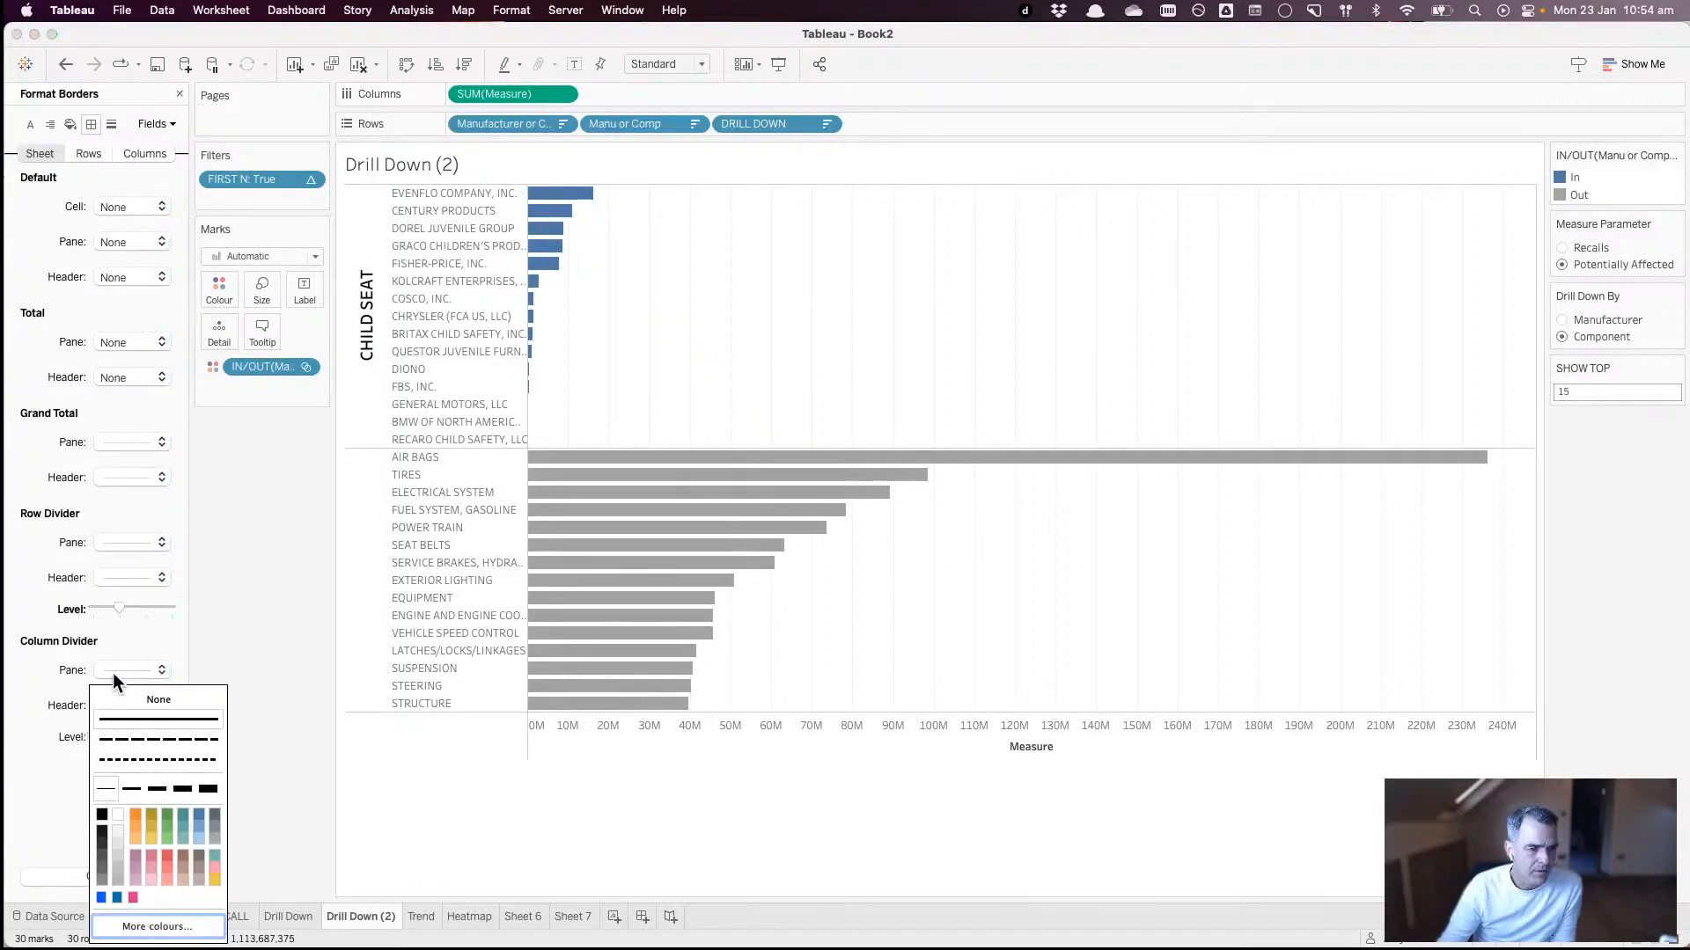
pyautogui.click(134, 696)
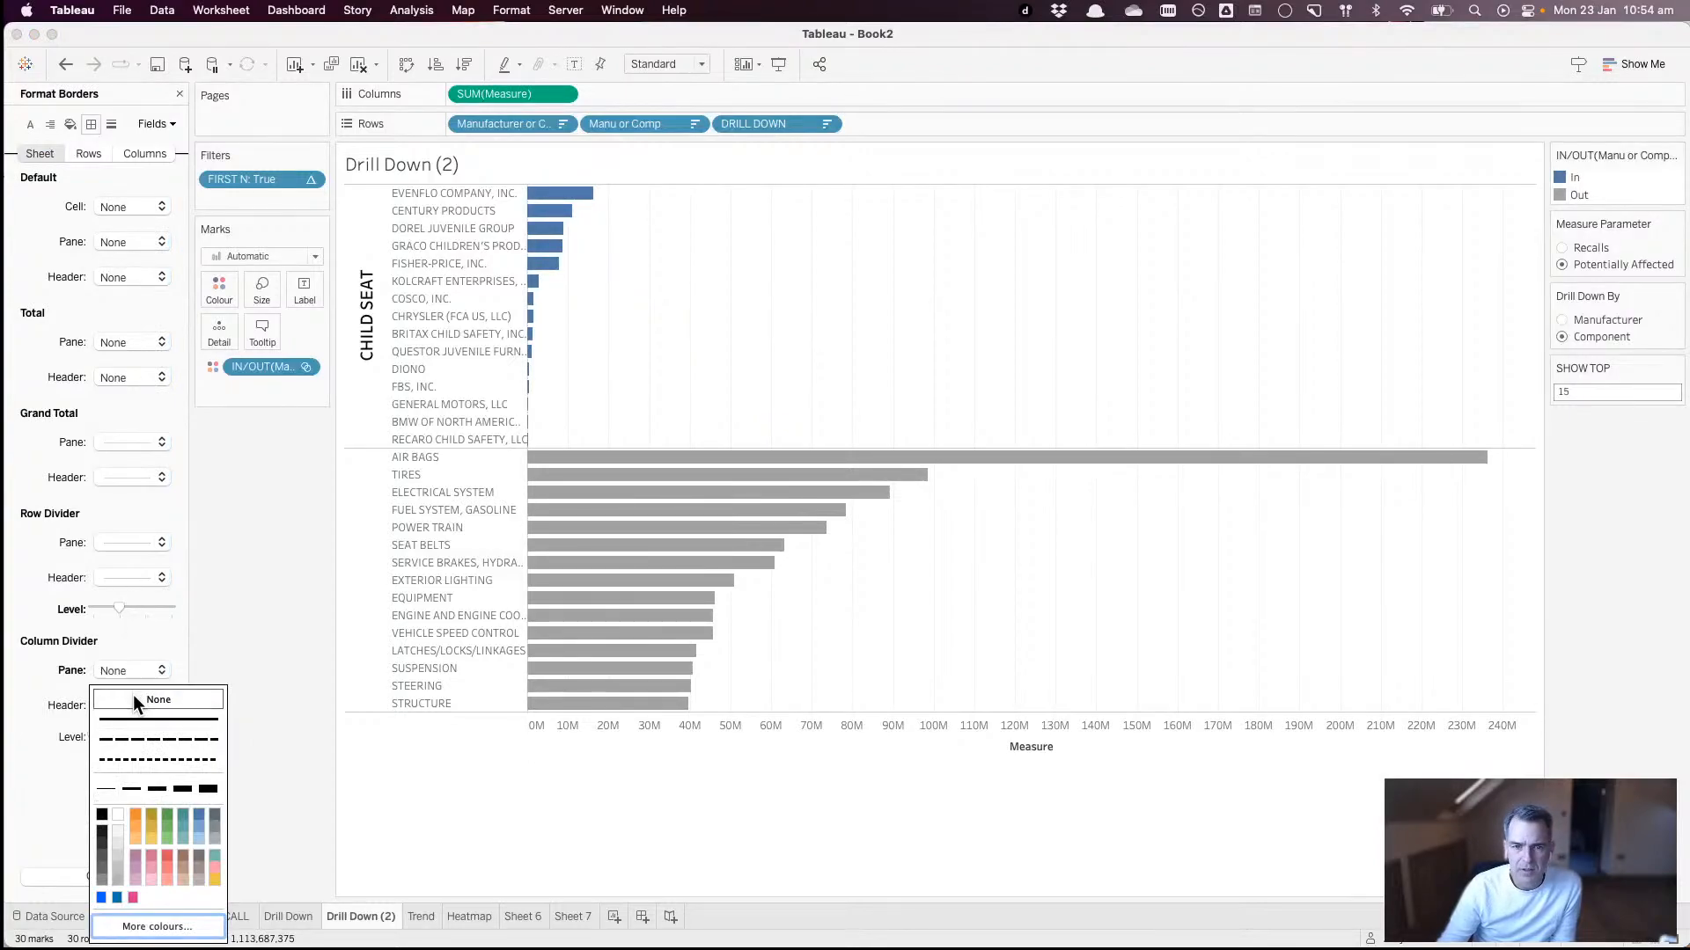
pyautogui.click(838, 341)
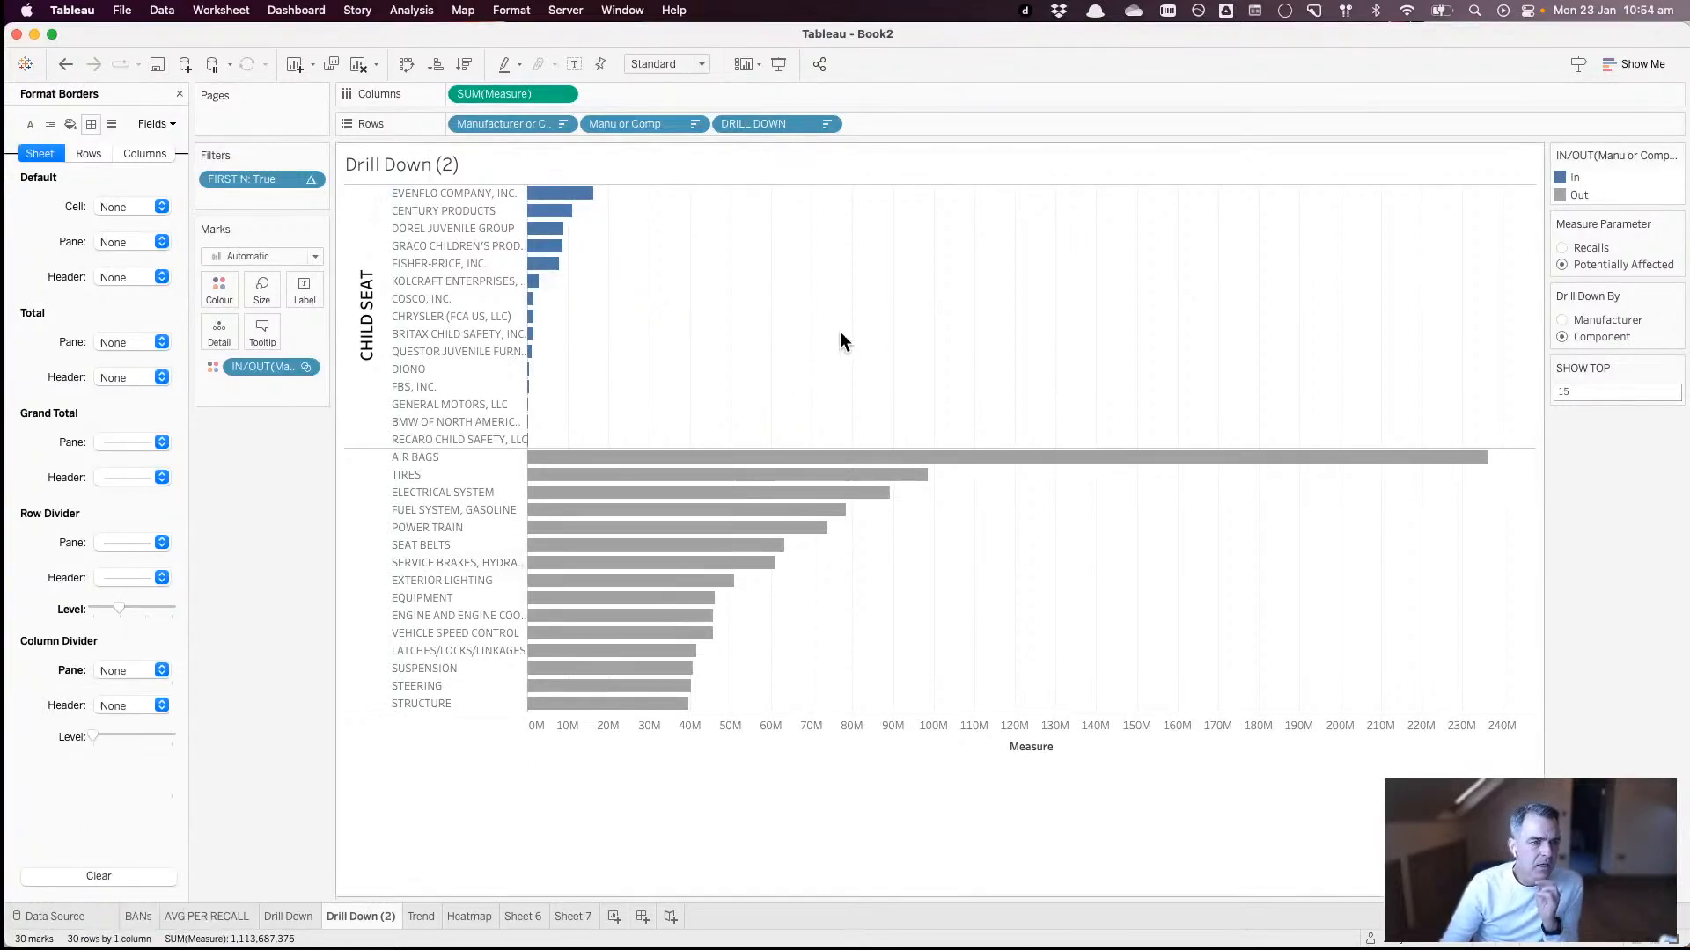
pyautogui.click(177, 94)
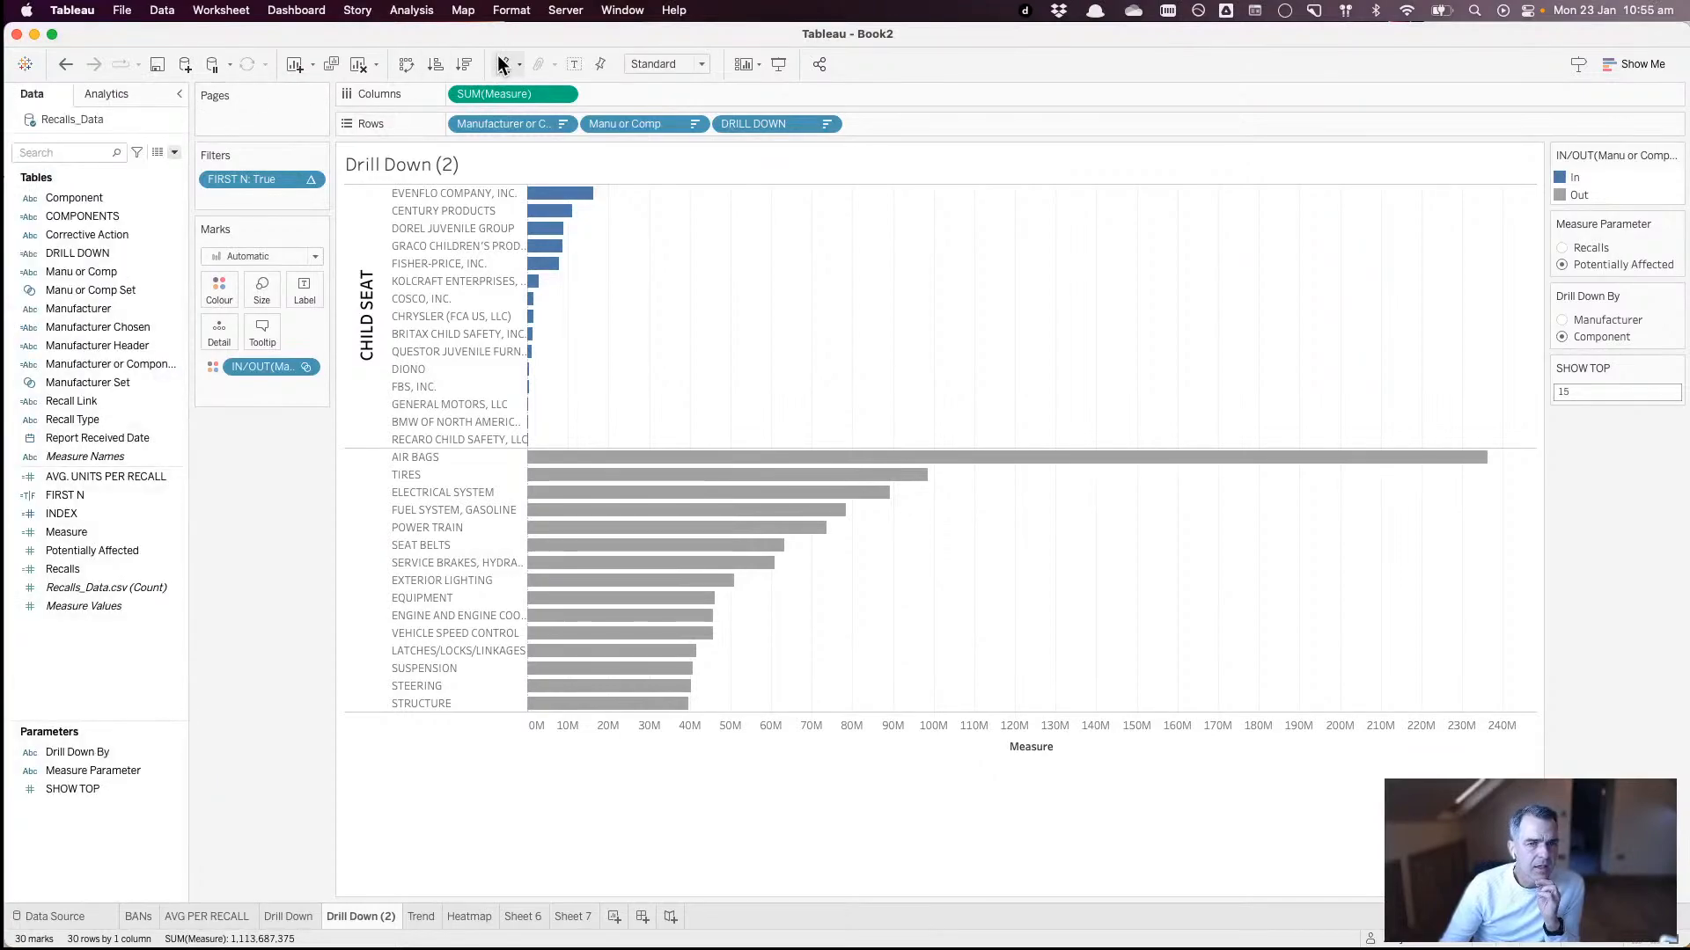
# - Show mark labels on the bars and switch the Measure Parameter to Recalls
pyautogui.click(572, 66)
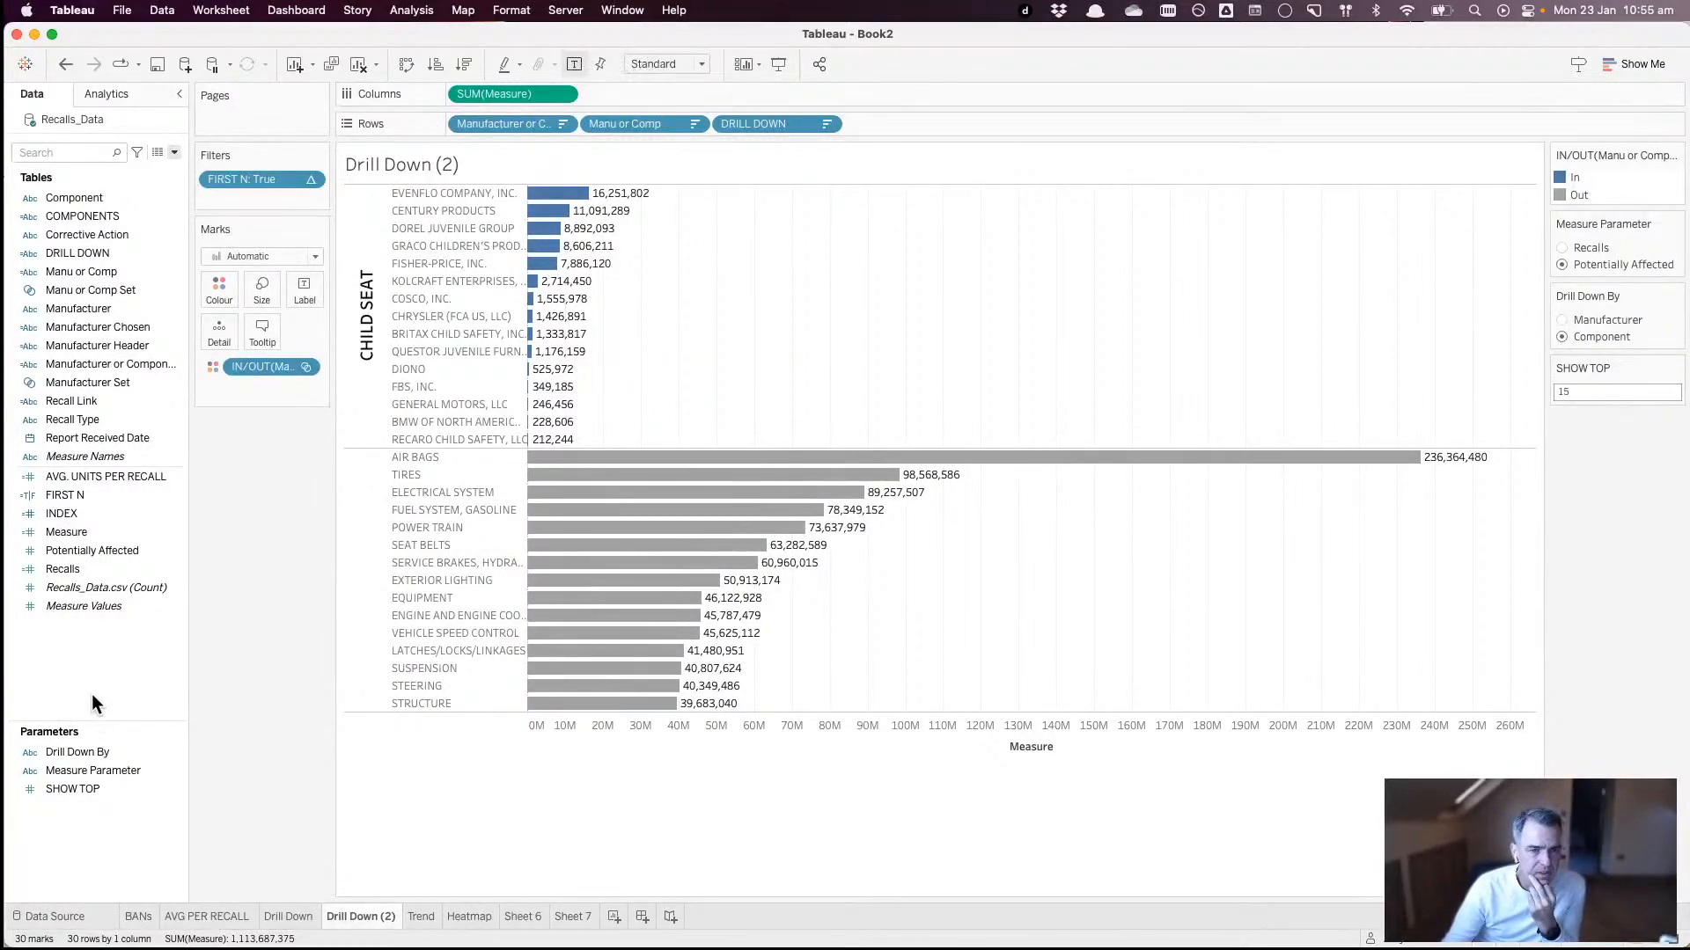
pyautogui.moveTo(608, 202)
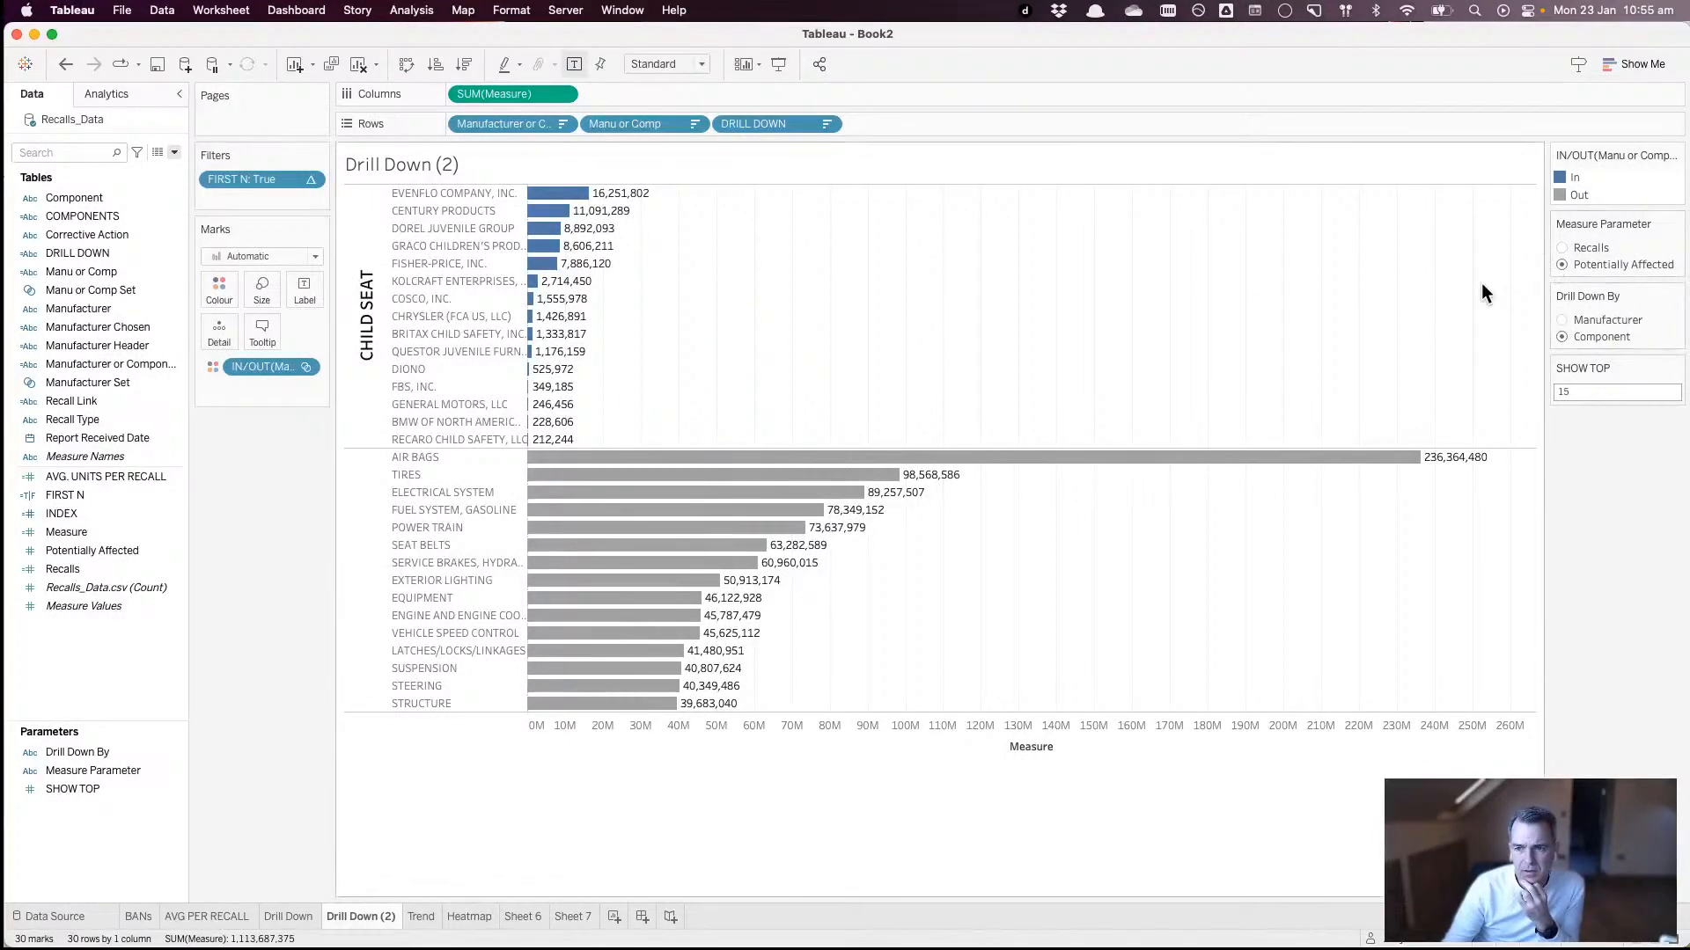
pyautogui.click(1561, 248)
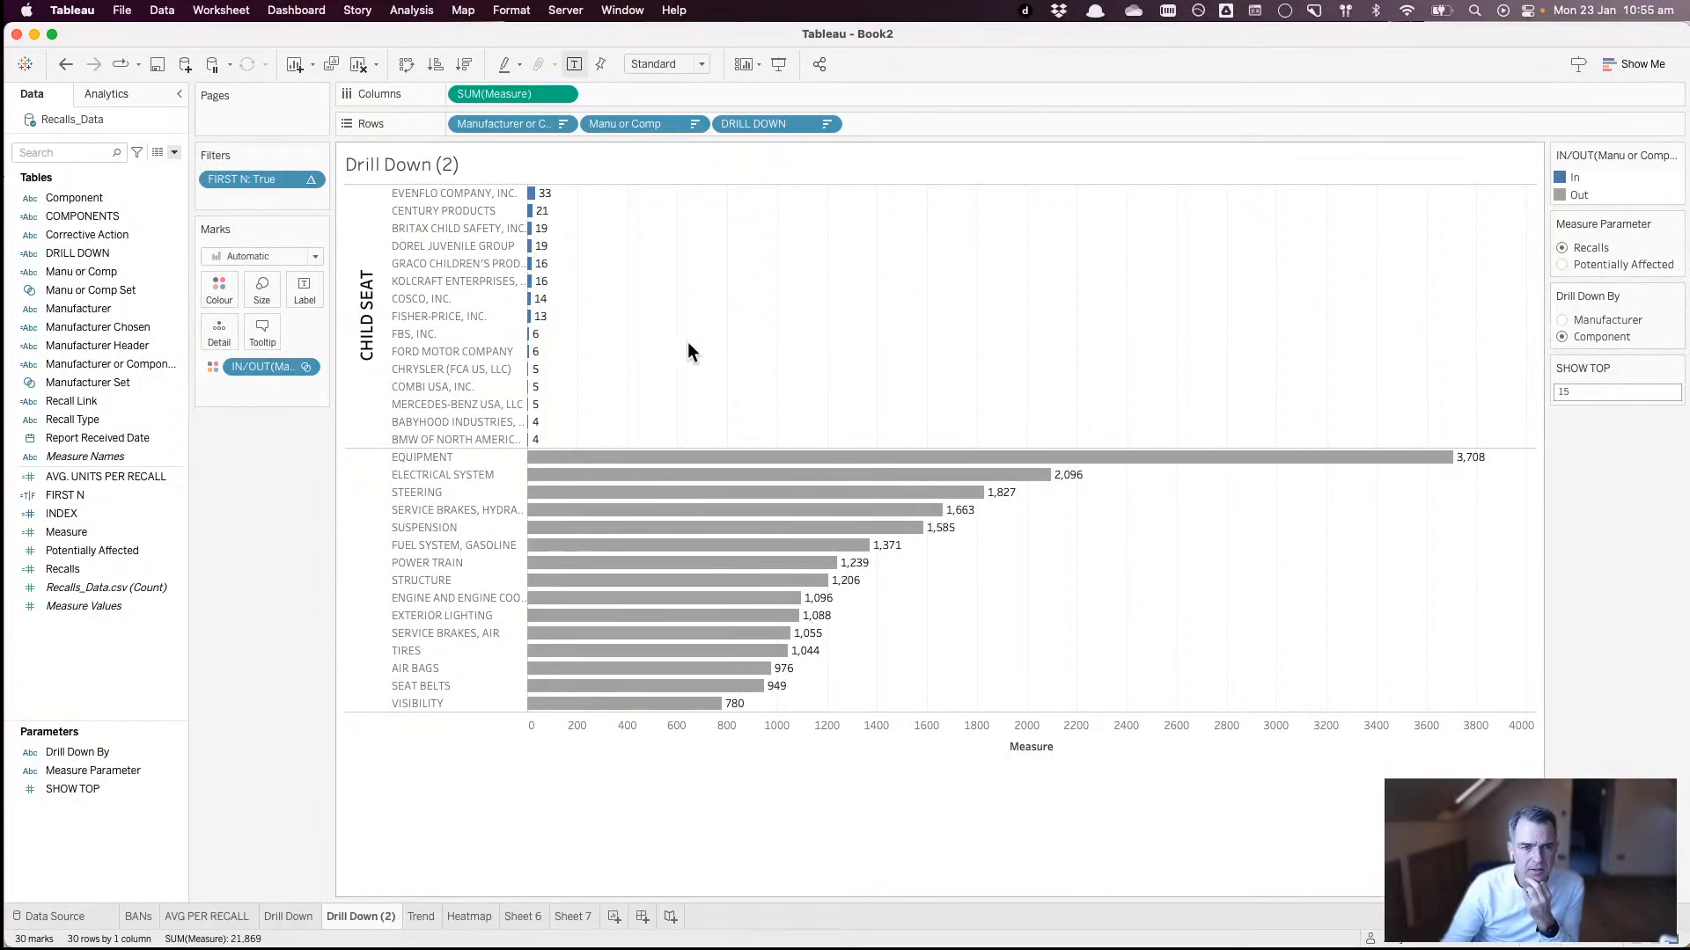
# - Duplicate the Measure calculated field
pyautogui.rightClick(76, 696)
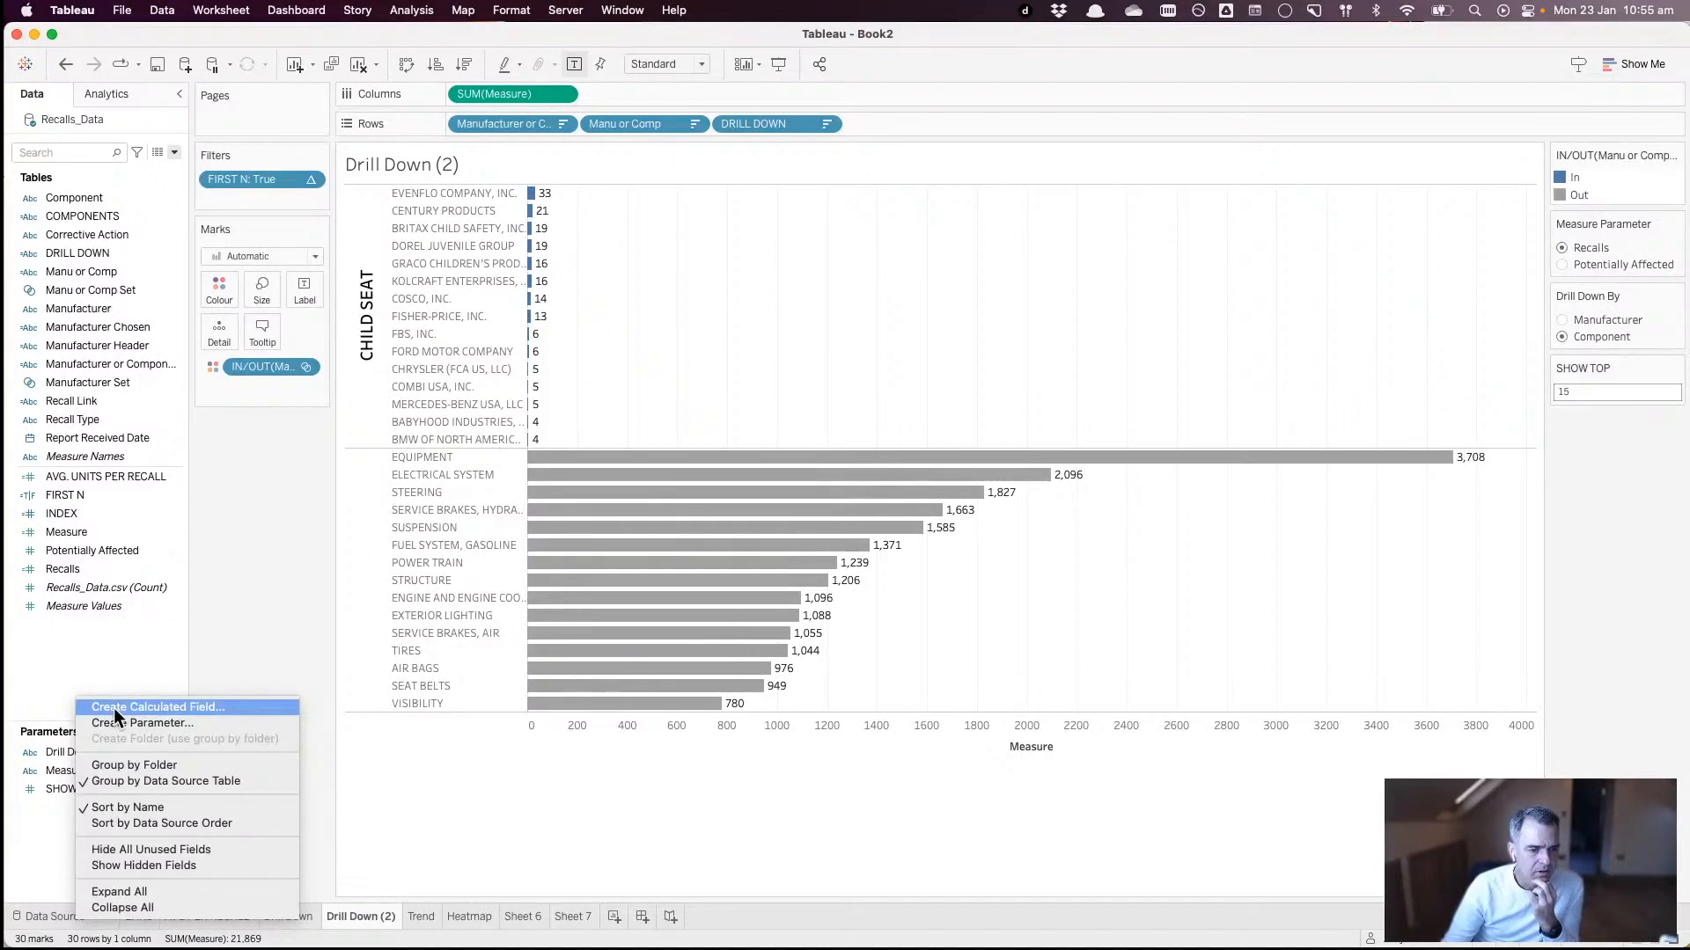
pyautogui.rightClick(93, 531)
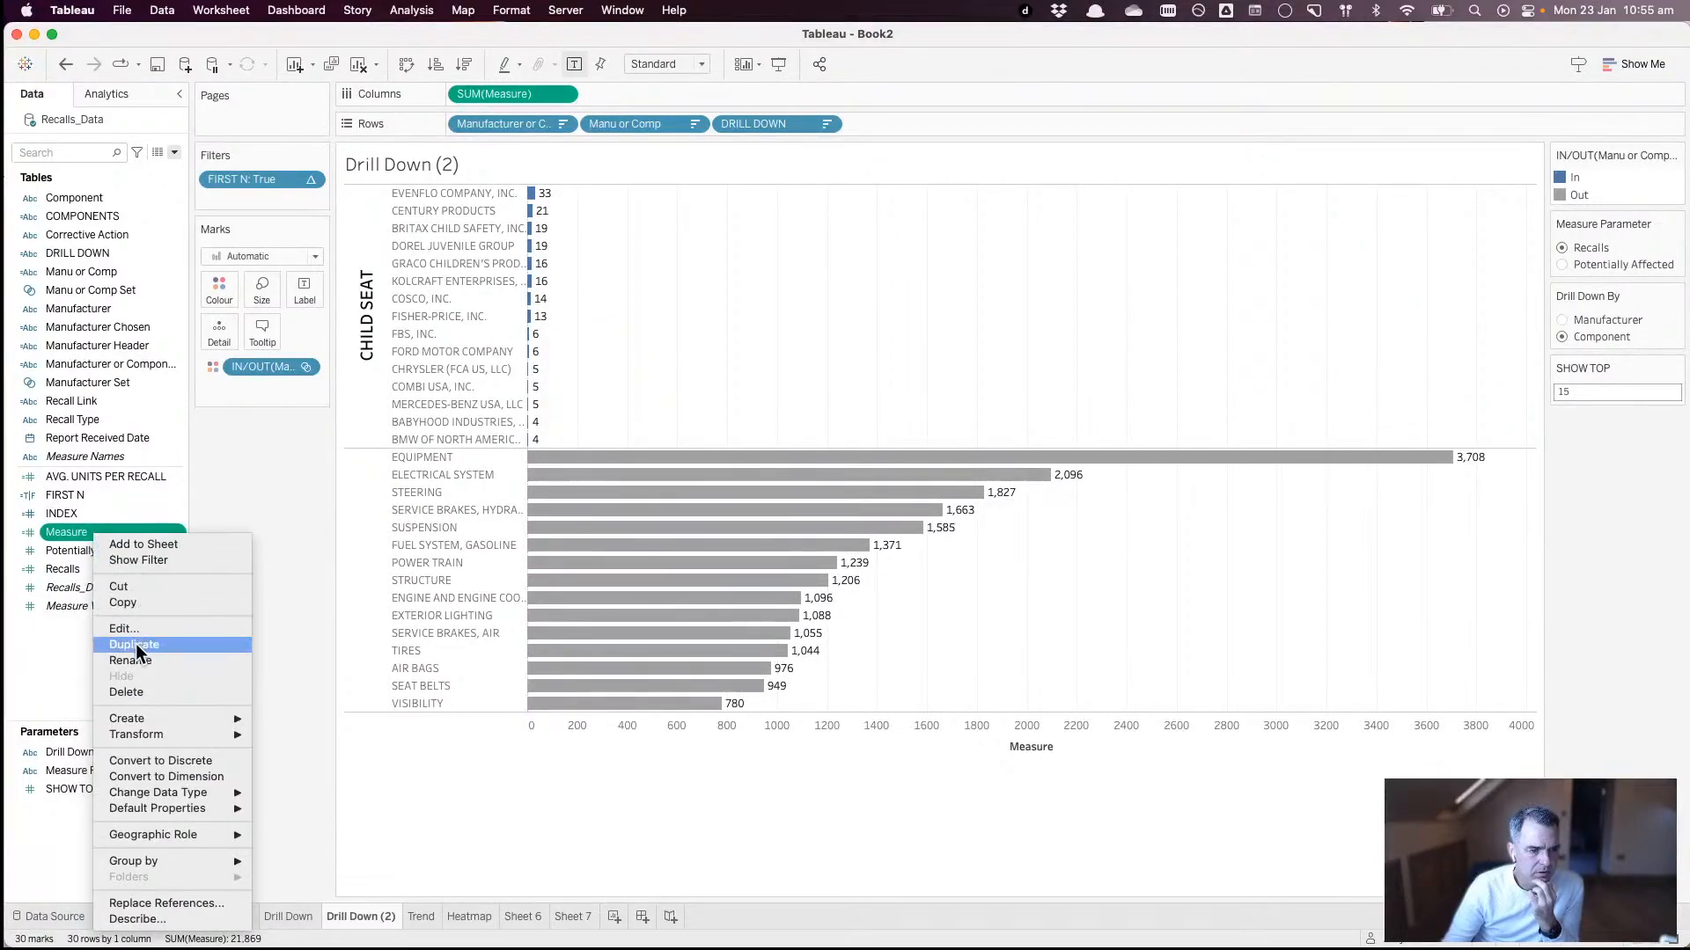
pyautogui.click(135, 645)
pyautogui.rightClick(97, 552)
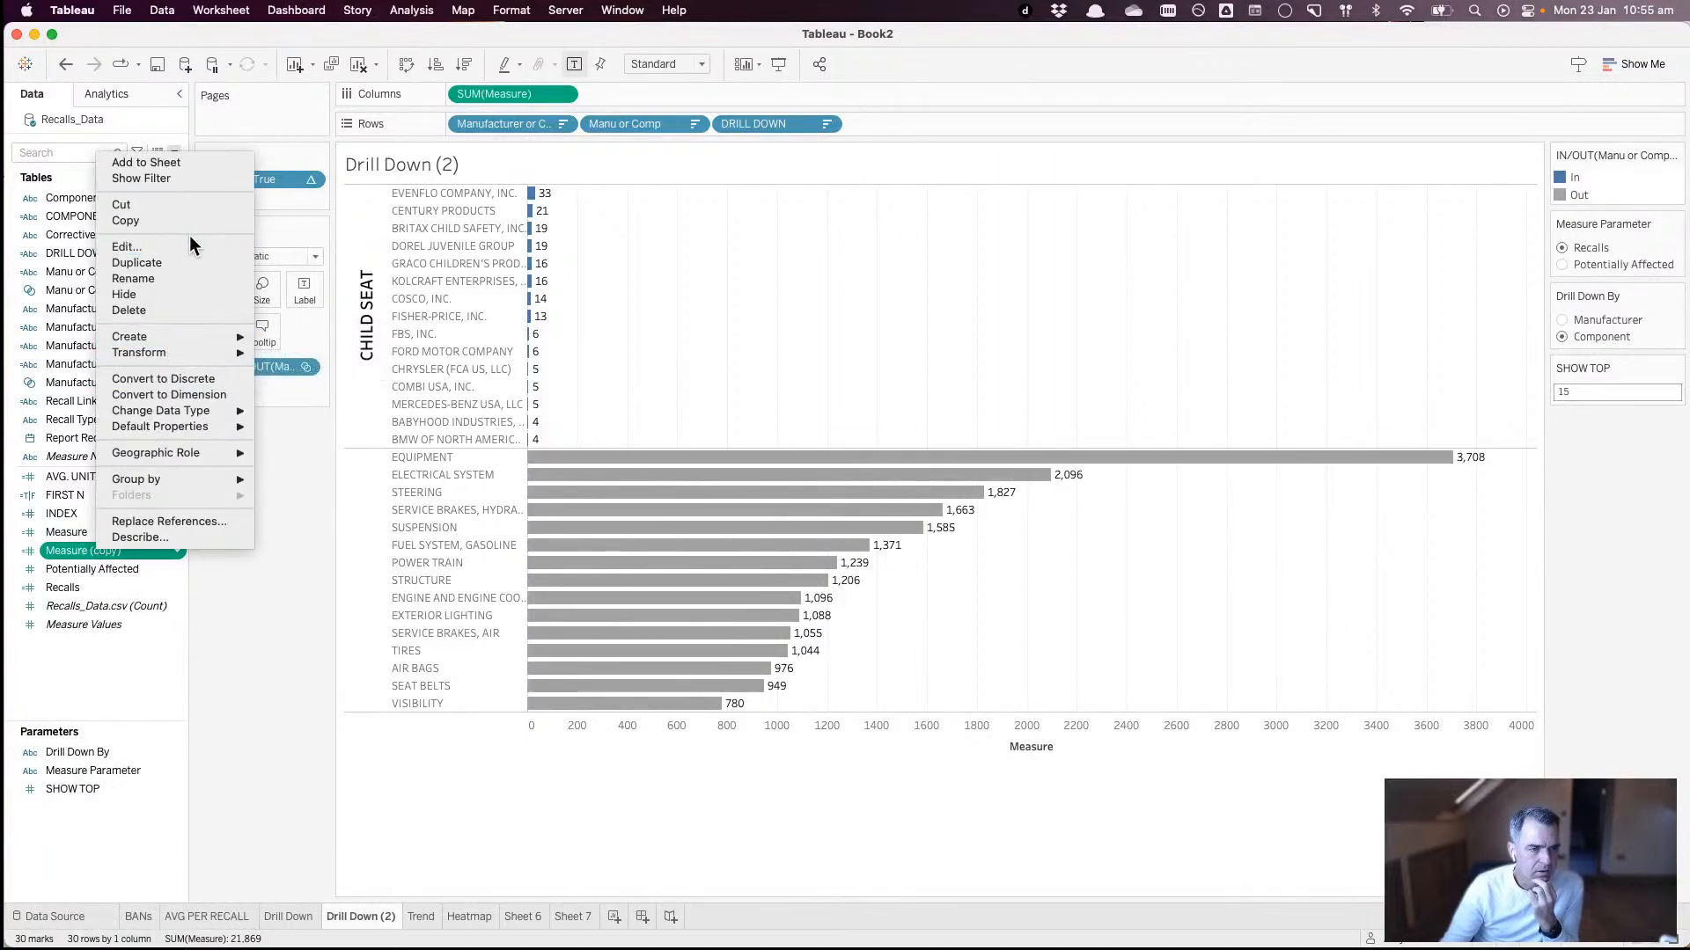
pyautogui.press('Escape')
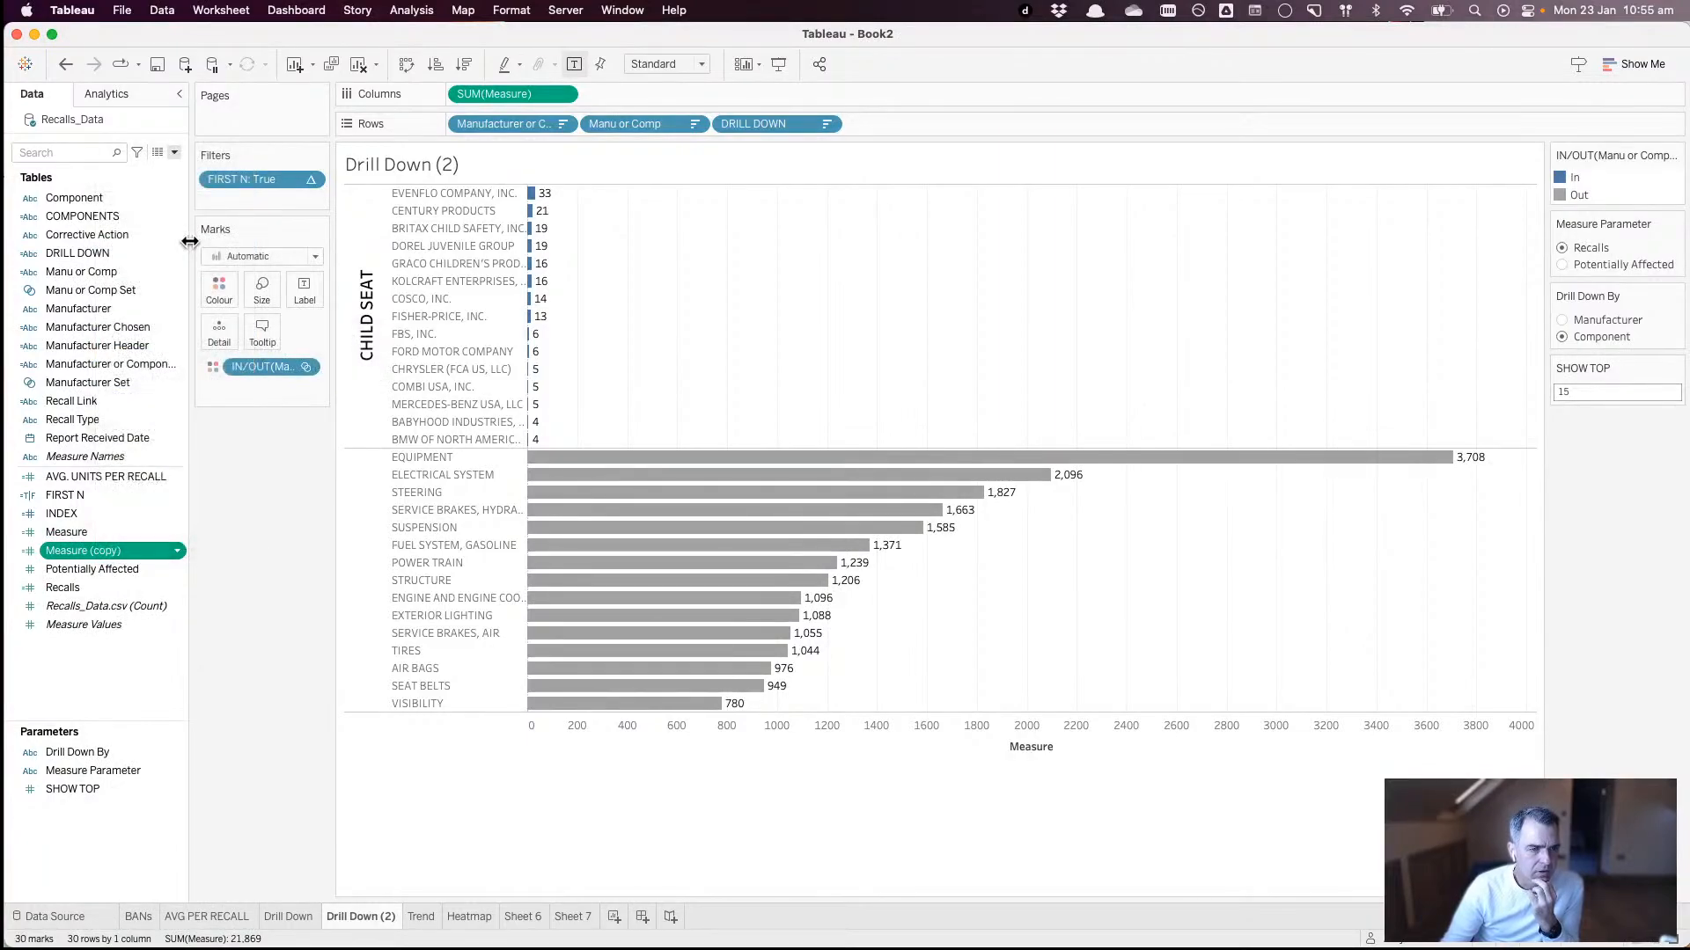
# - Rename the Measure copy to Measure Label and make its formula return the negative of Recalls when Recalls is chosen
pyautogui.rightClick(106, 545)
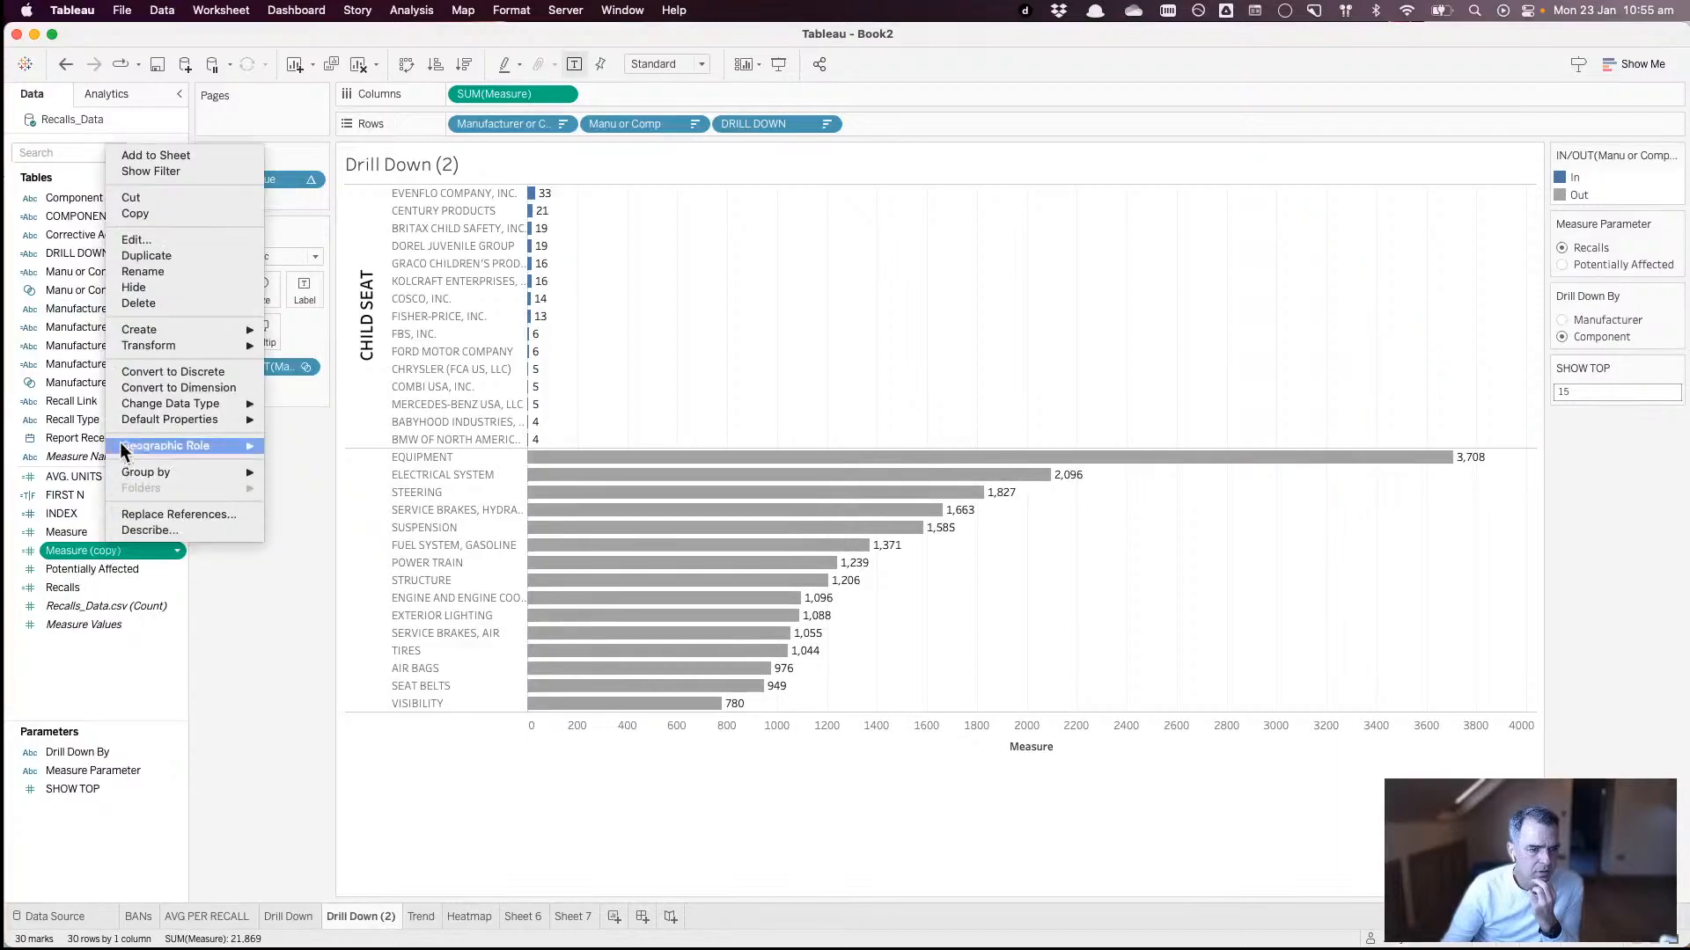
pyautogui.click(141, 241)
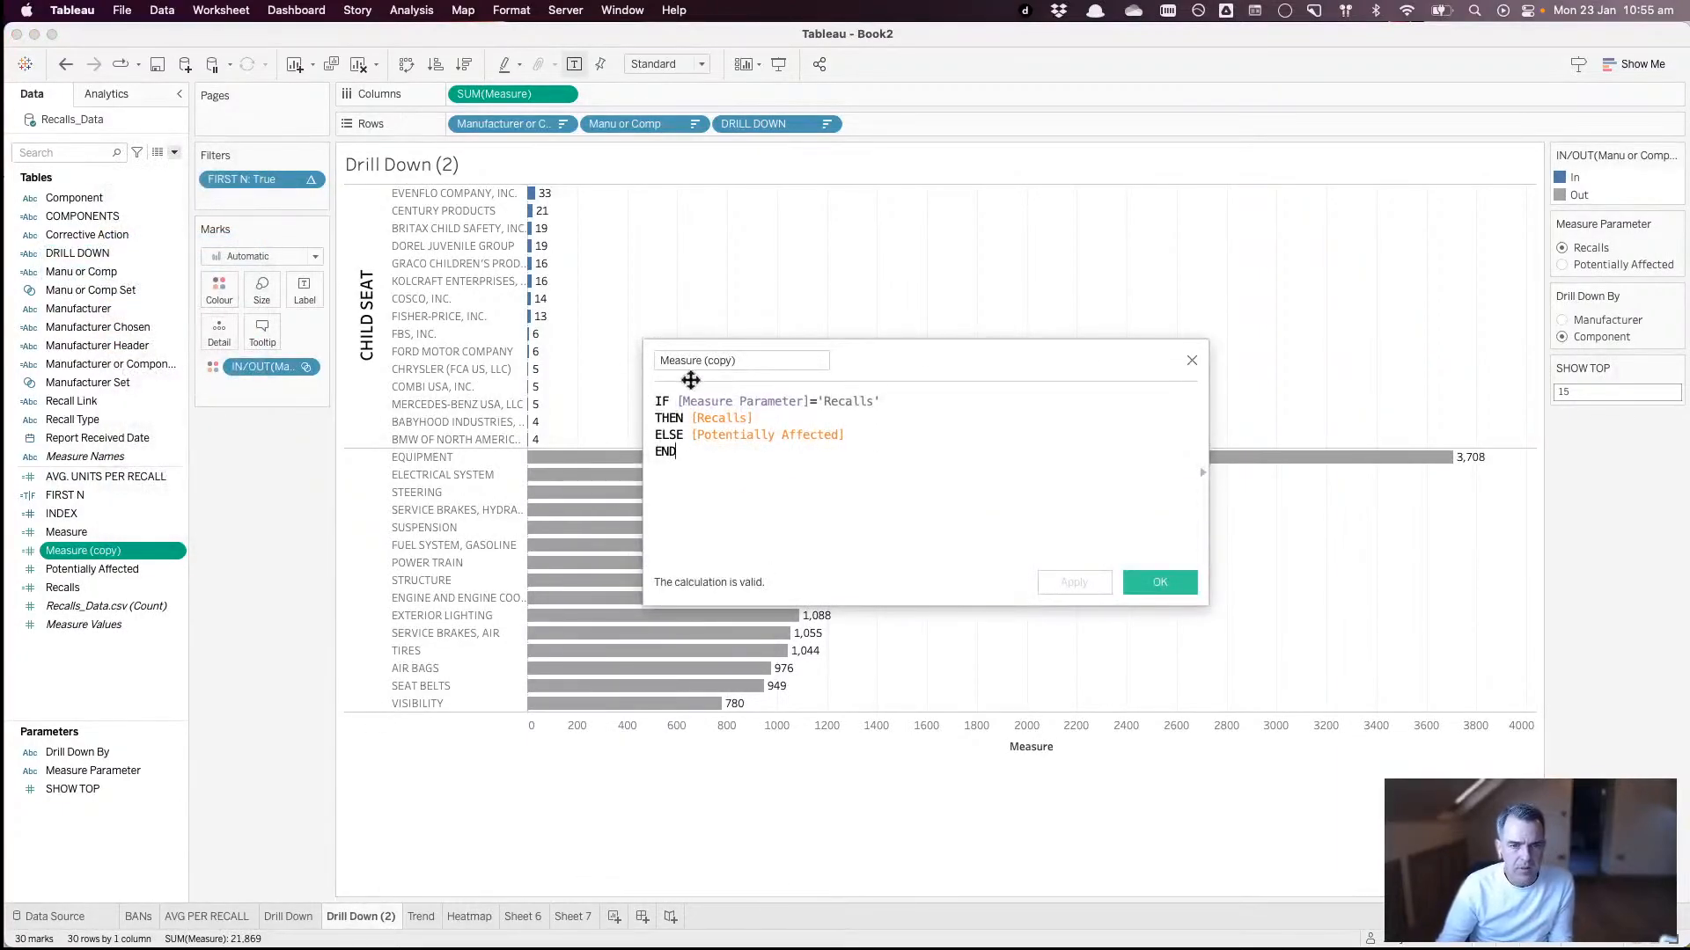
pyautogui.moveTo(704, 360); pyautogui.dragTo(821, 365)
pyautogui.press('BackSpace')
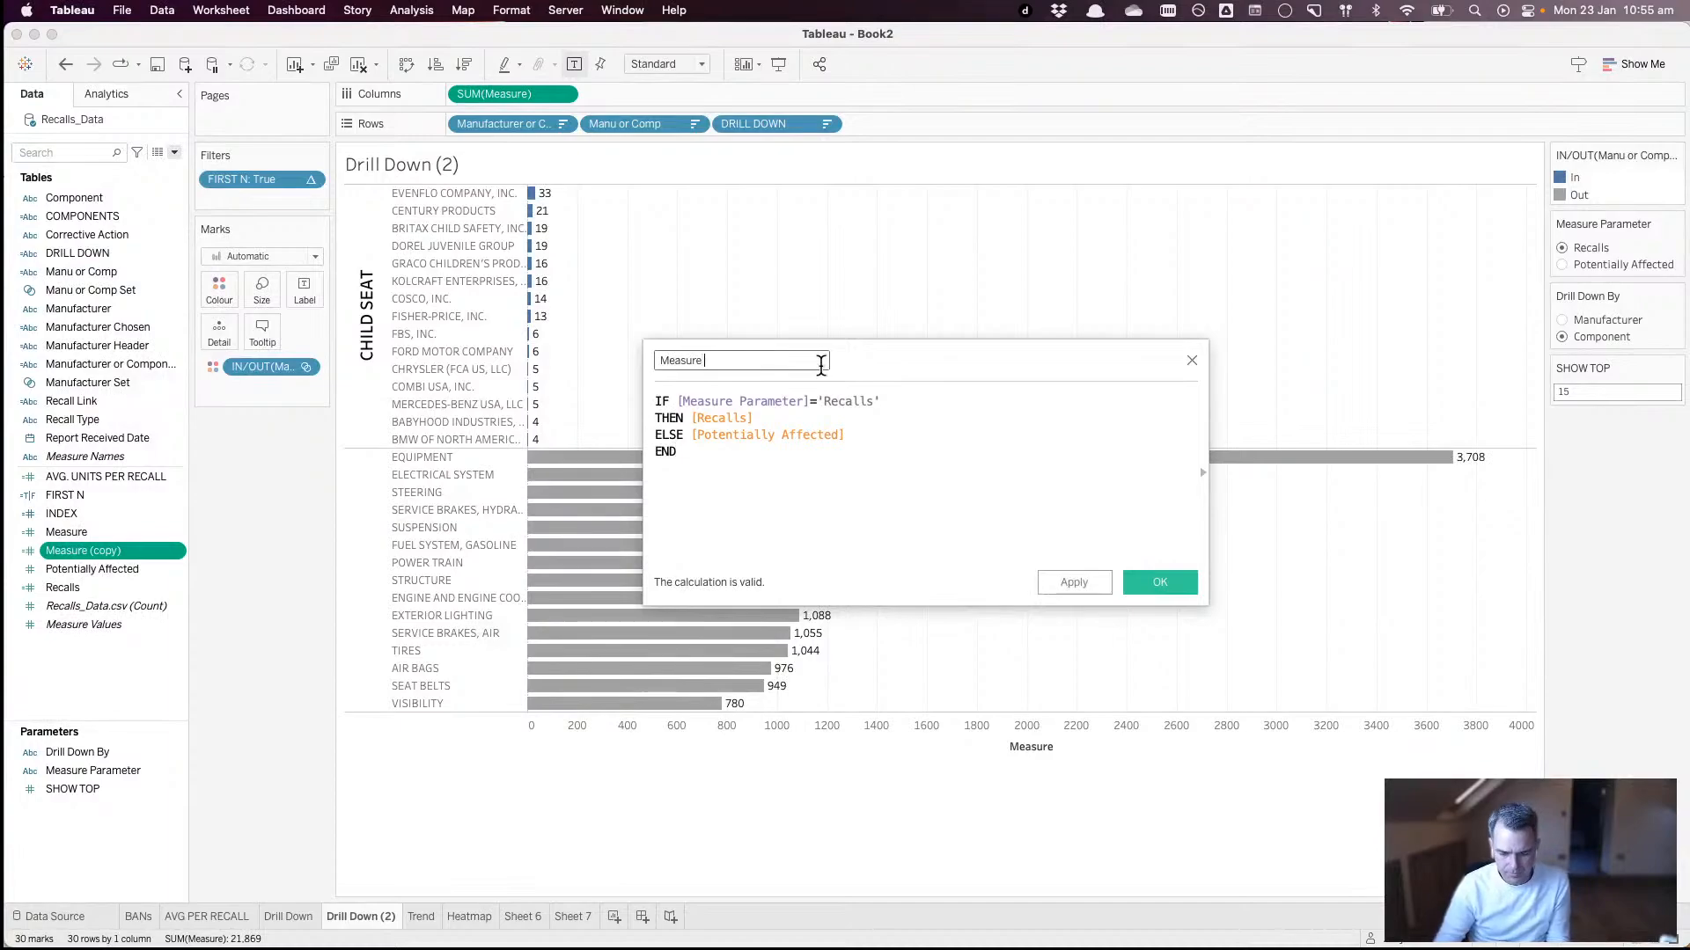
pyautogui.write('Label')
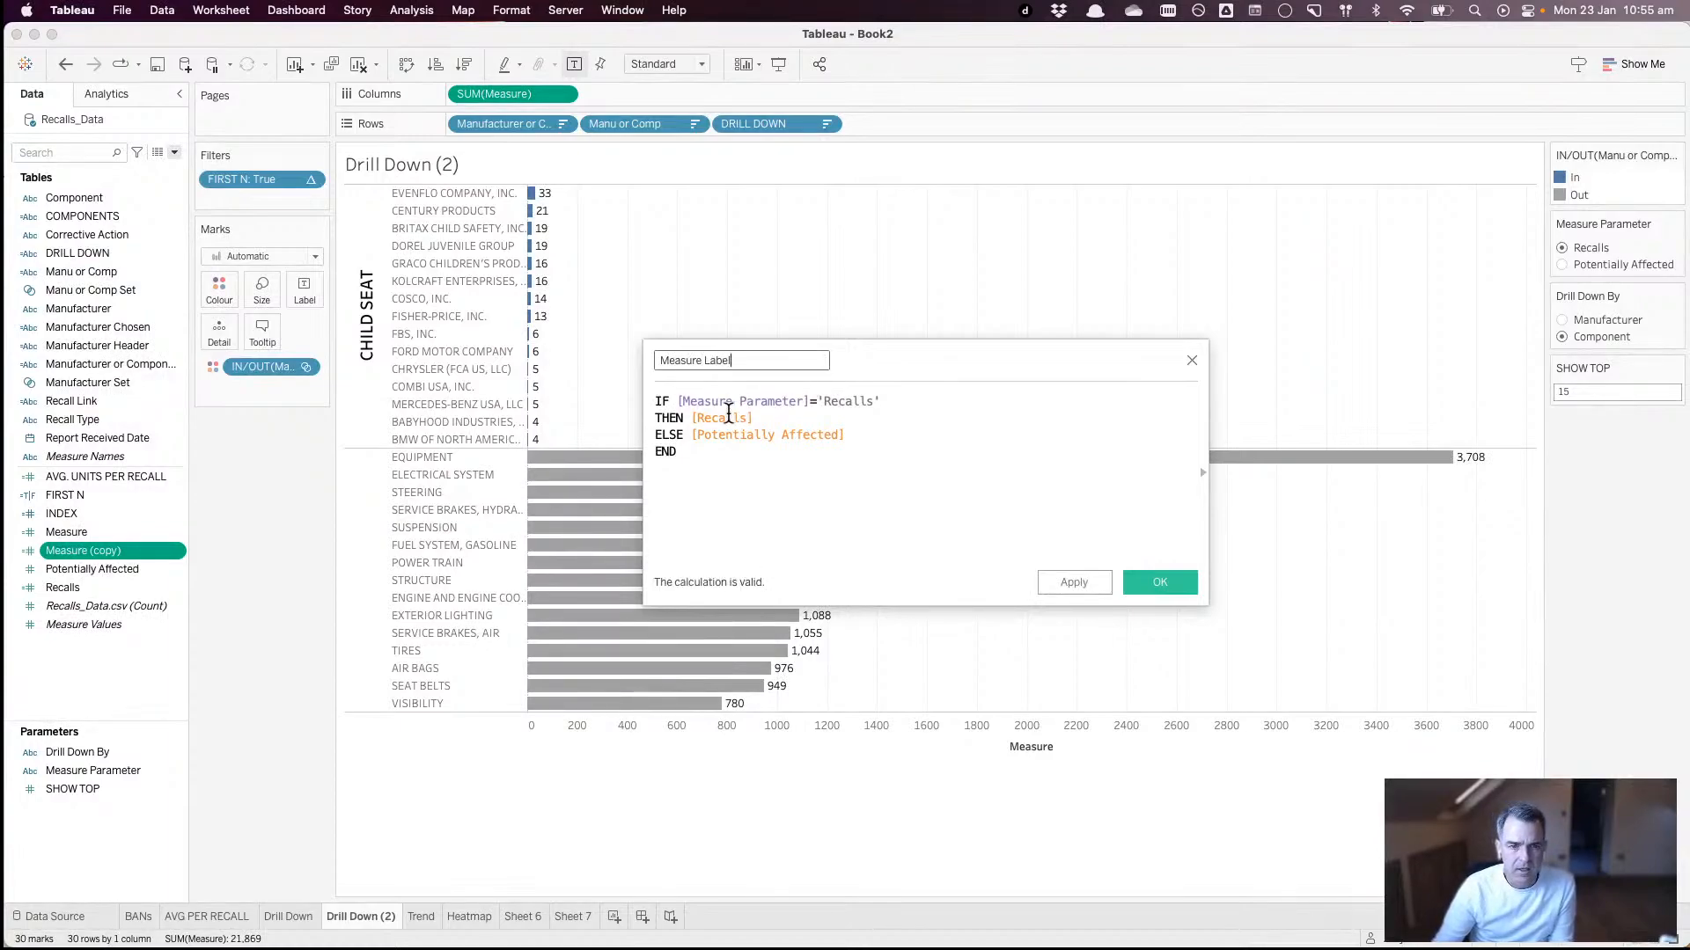
pyautogui.click(693, 417)
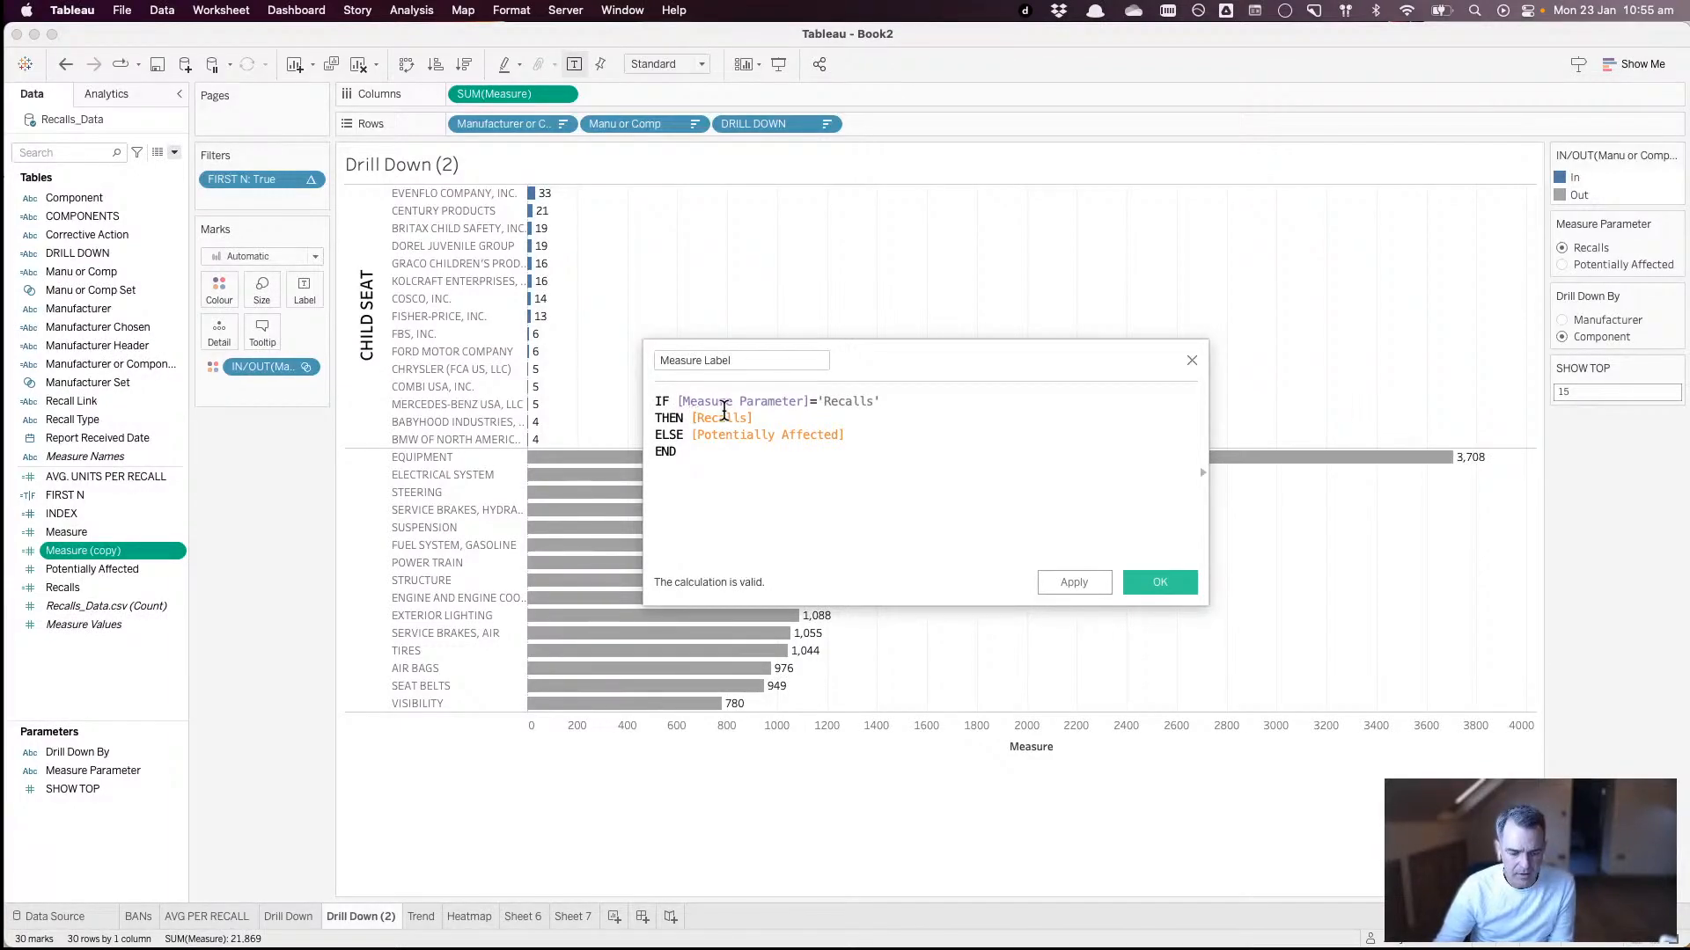
pyautogui.click(1174, 576)
# - Label the bars with Measure Label and check it for Manufacturer and Potentially Affected, returning to Component and Recalls
pyautogui.moveTo(123, 550); pyautogui.dragTo(306, 287)
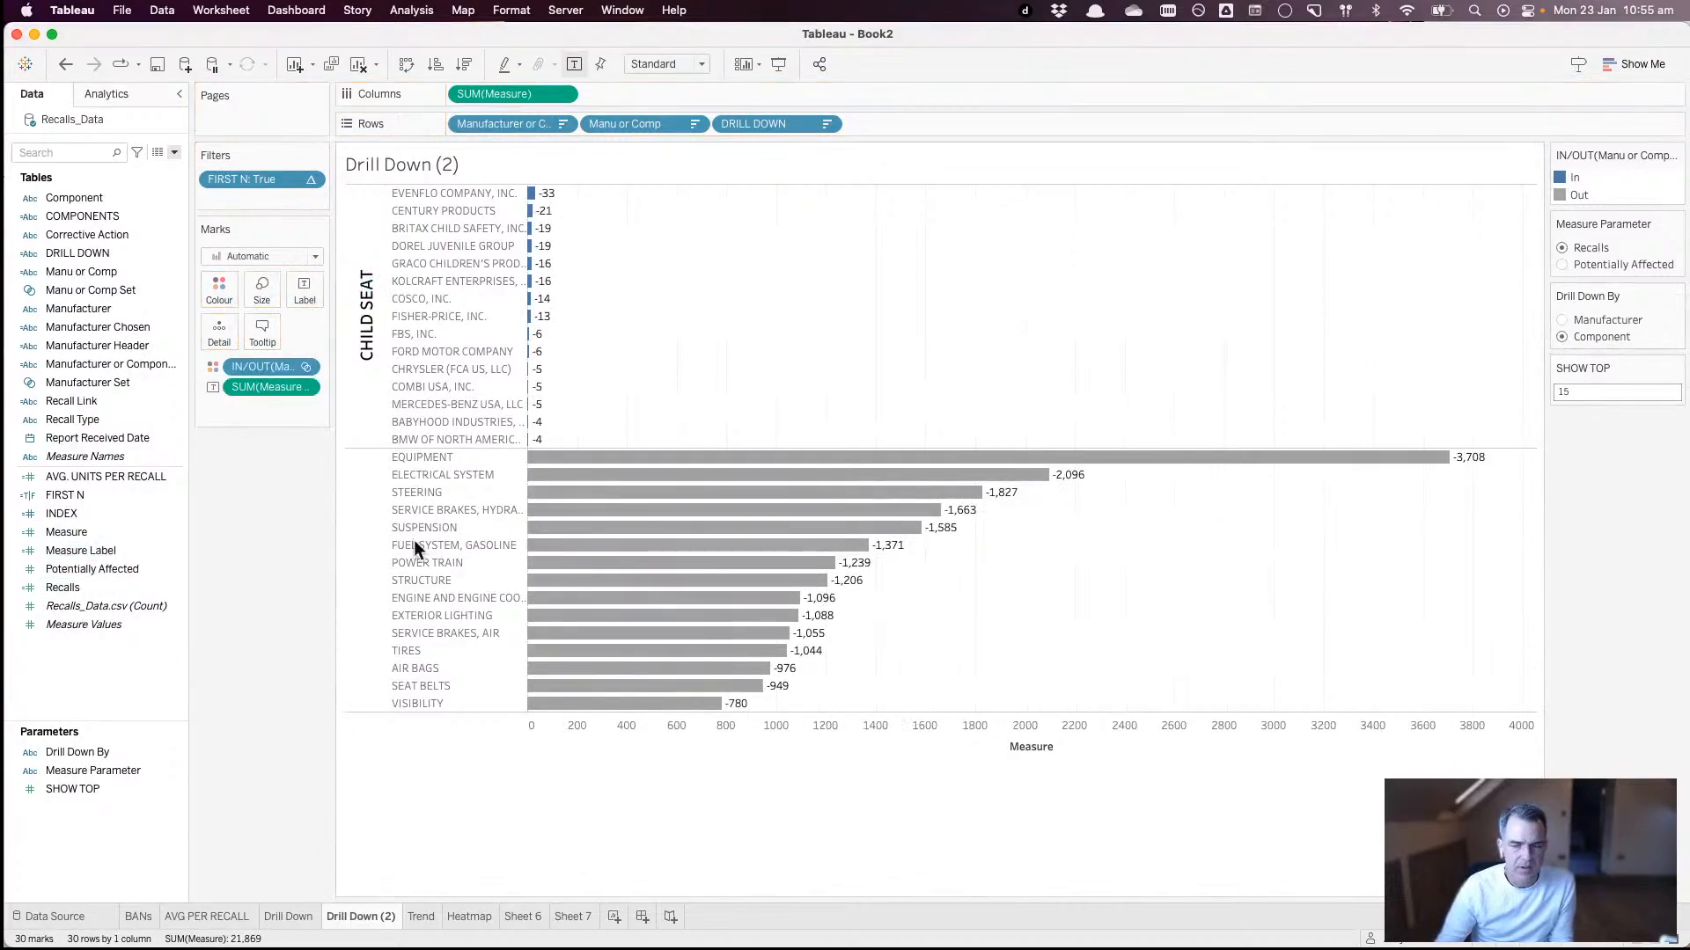
pyautogui.click(1562, 318)
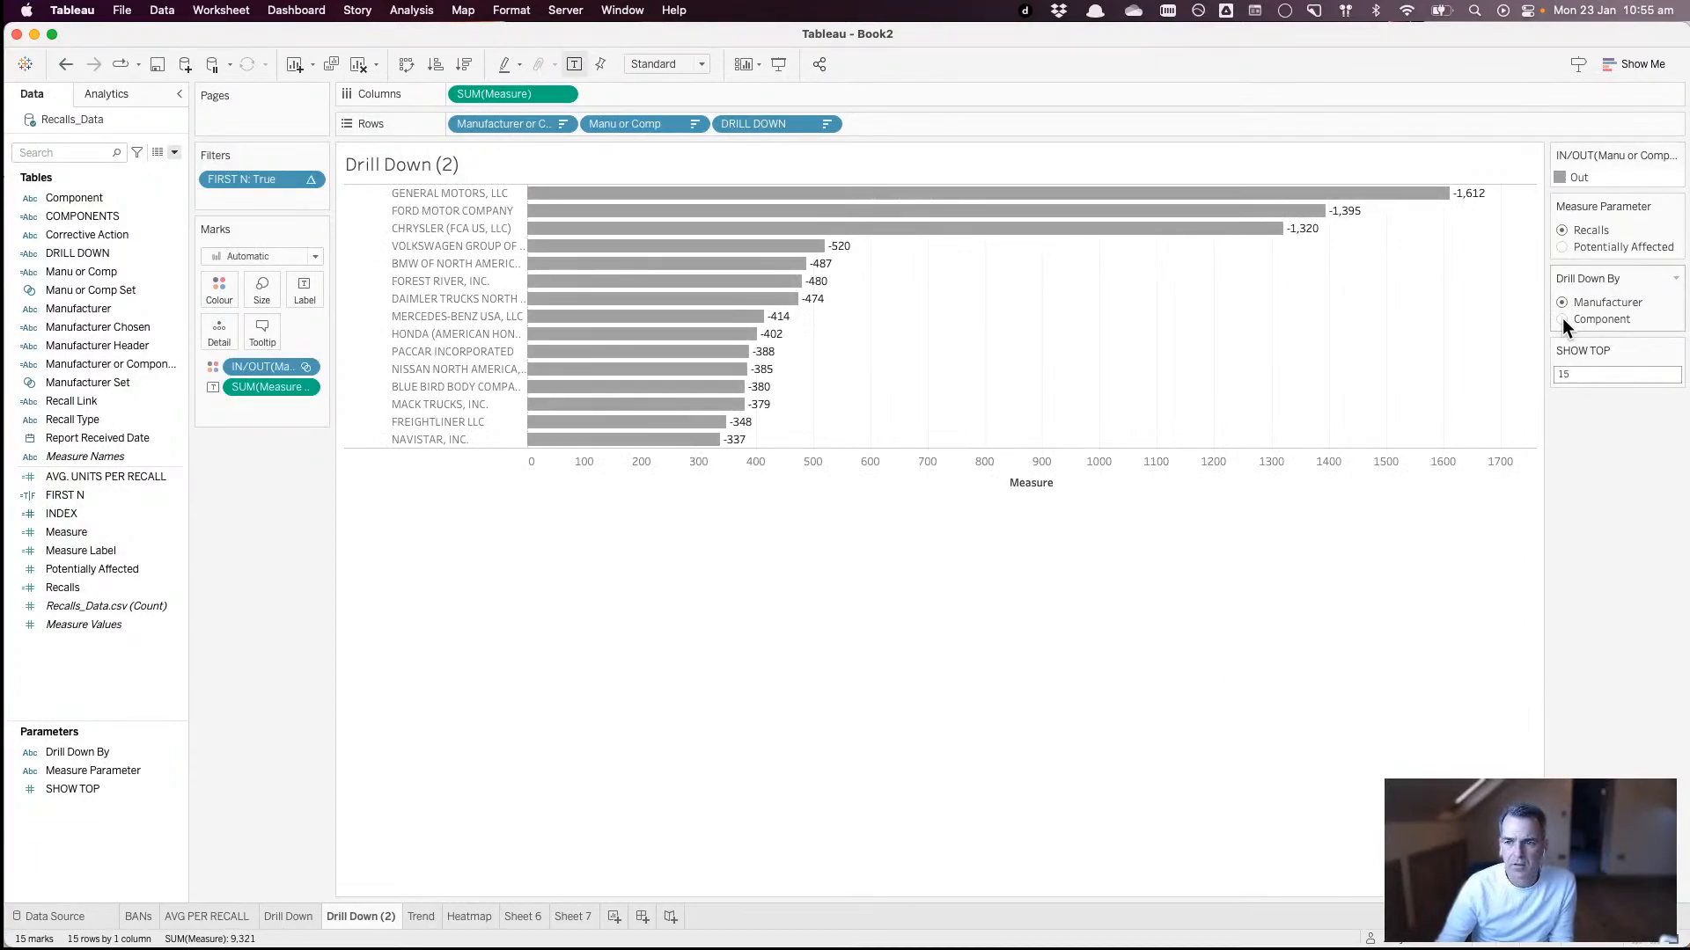
pyautogui.click(1559, 246)
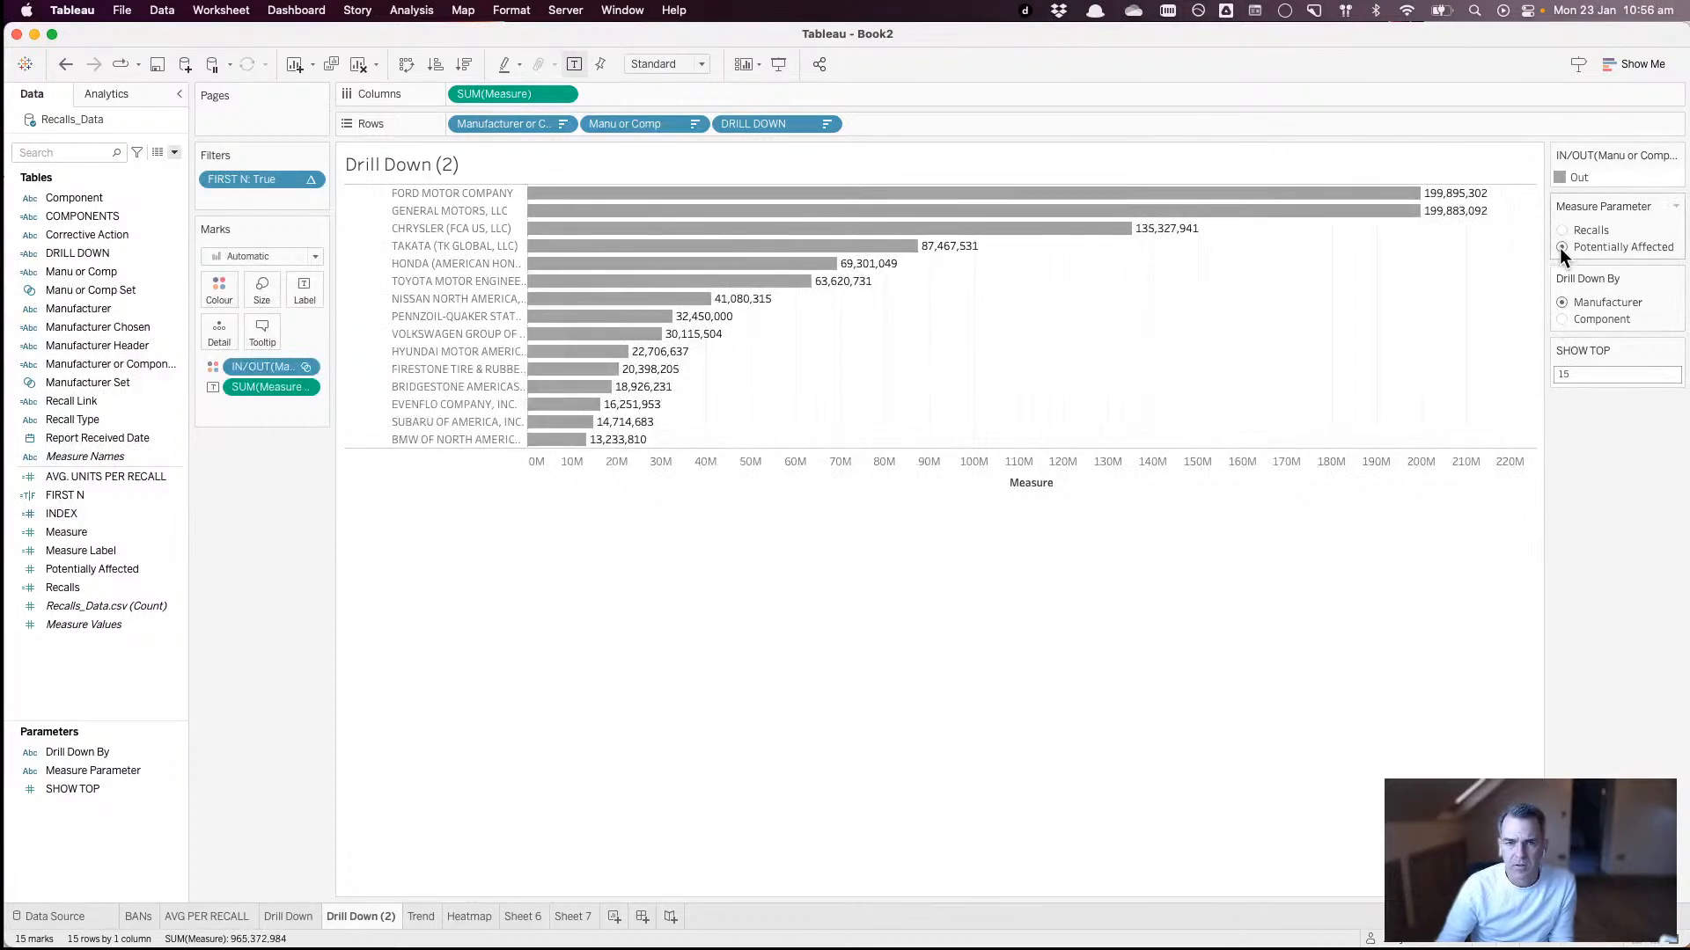
pyautogui.click(1562, 319)
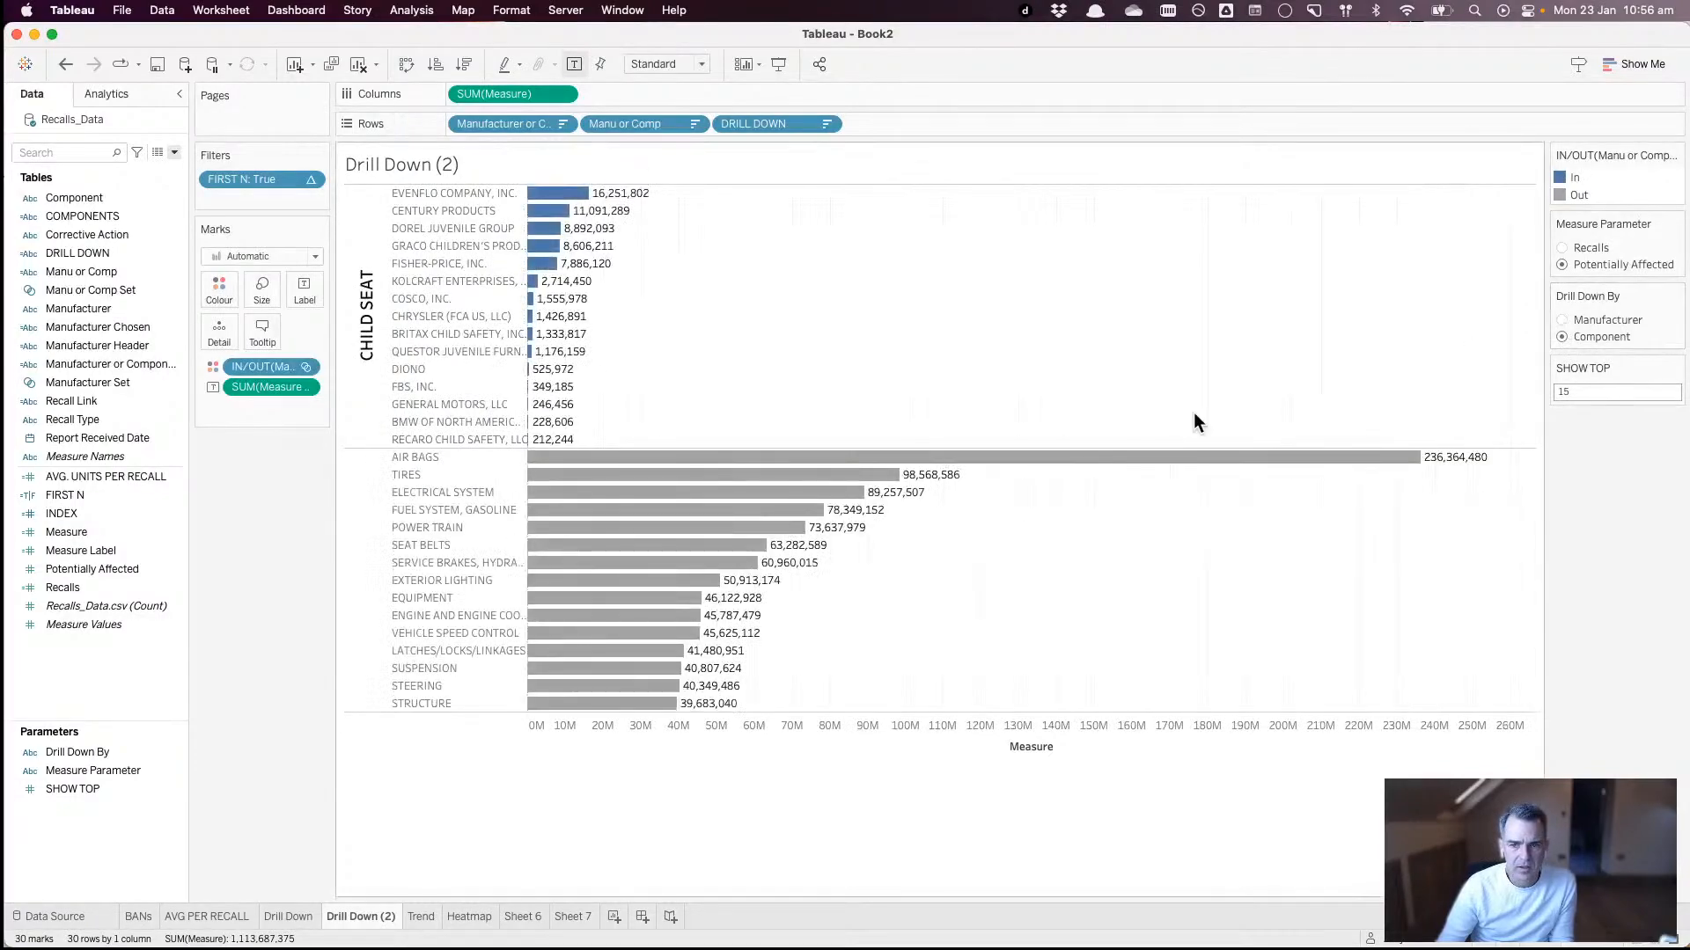
pyautogui.click(1561, 248)
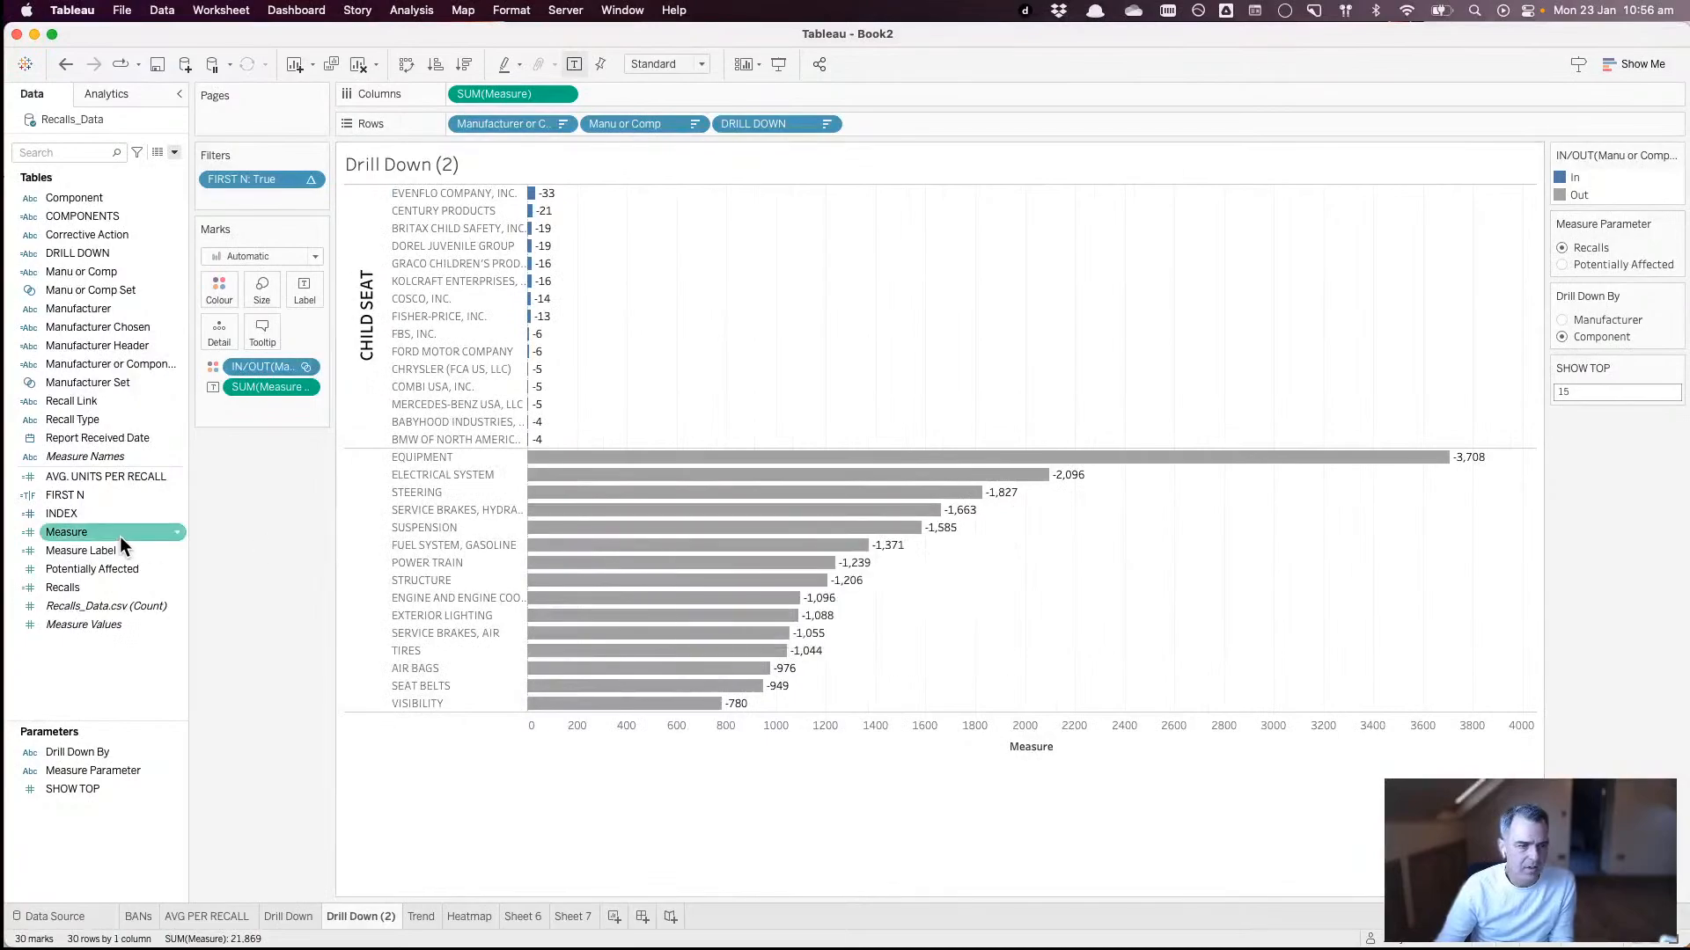
# - Choose a custom number as Measure Label's default format, with 1 decimal place and display units in Millions (M)
pyautogui.rightClick(92, 551)
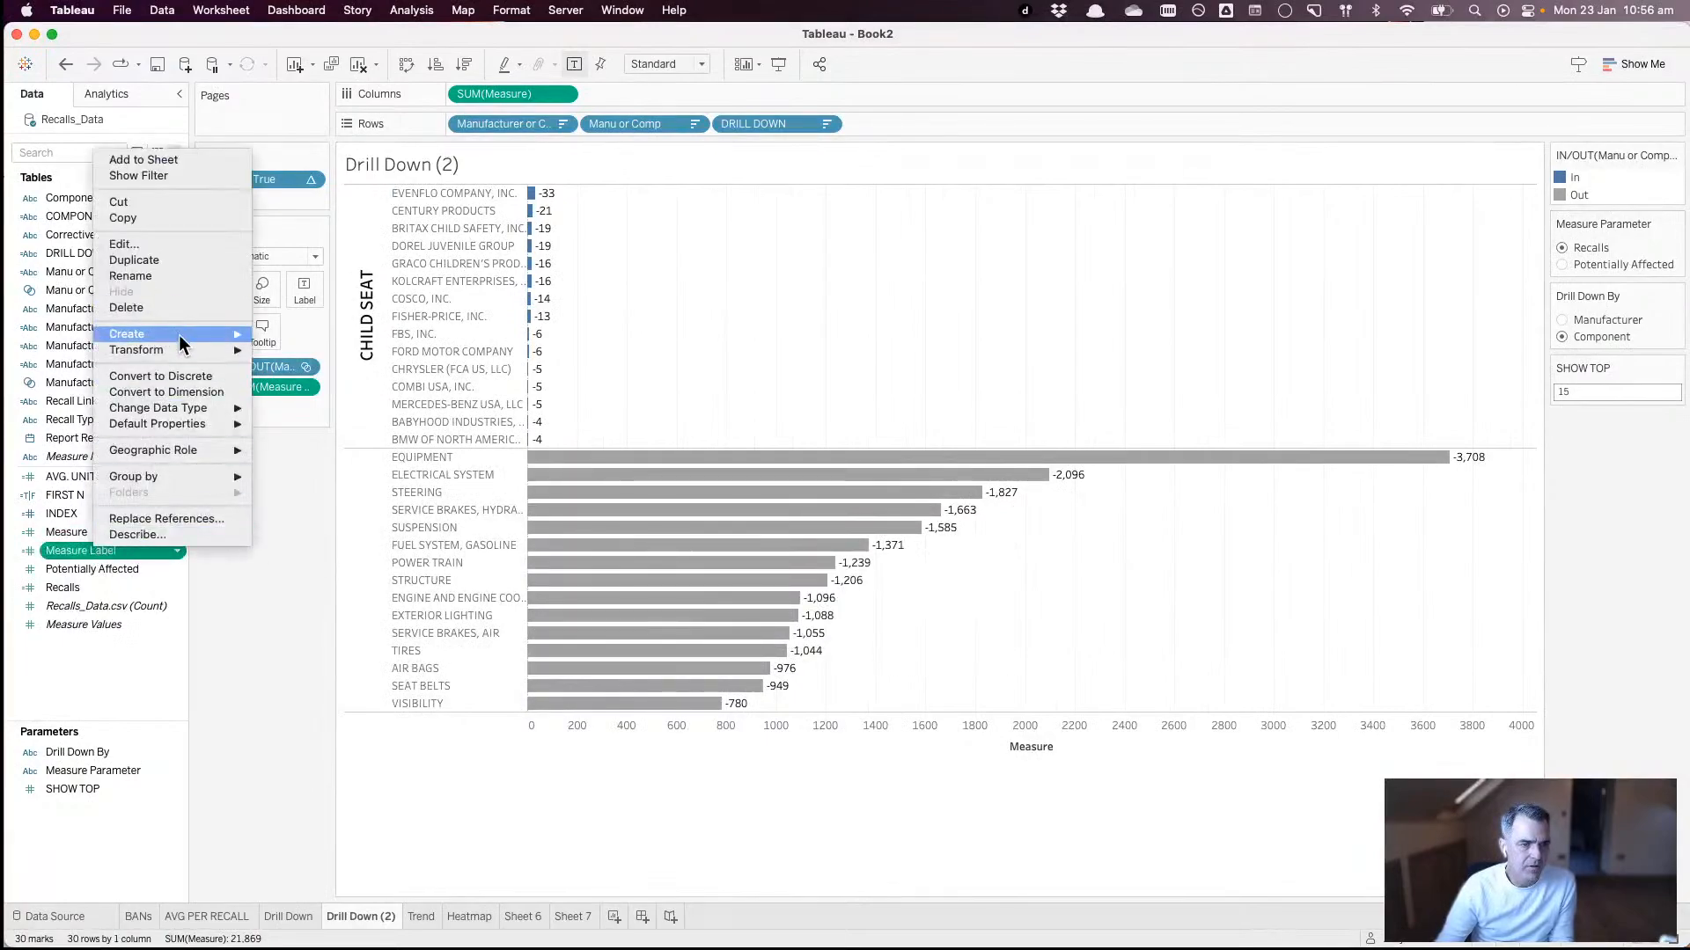
pyautogui.moveTo(198, 423)
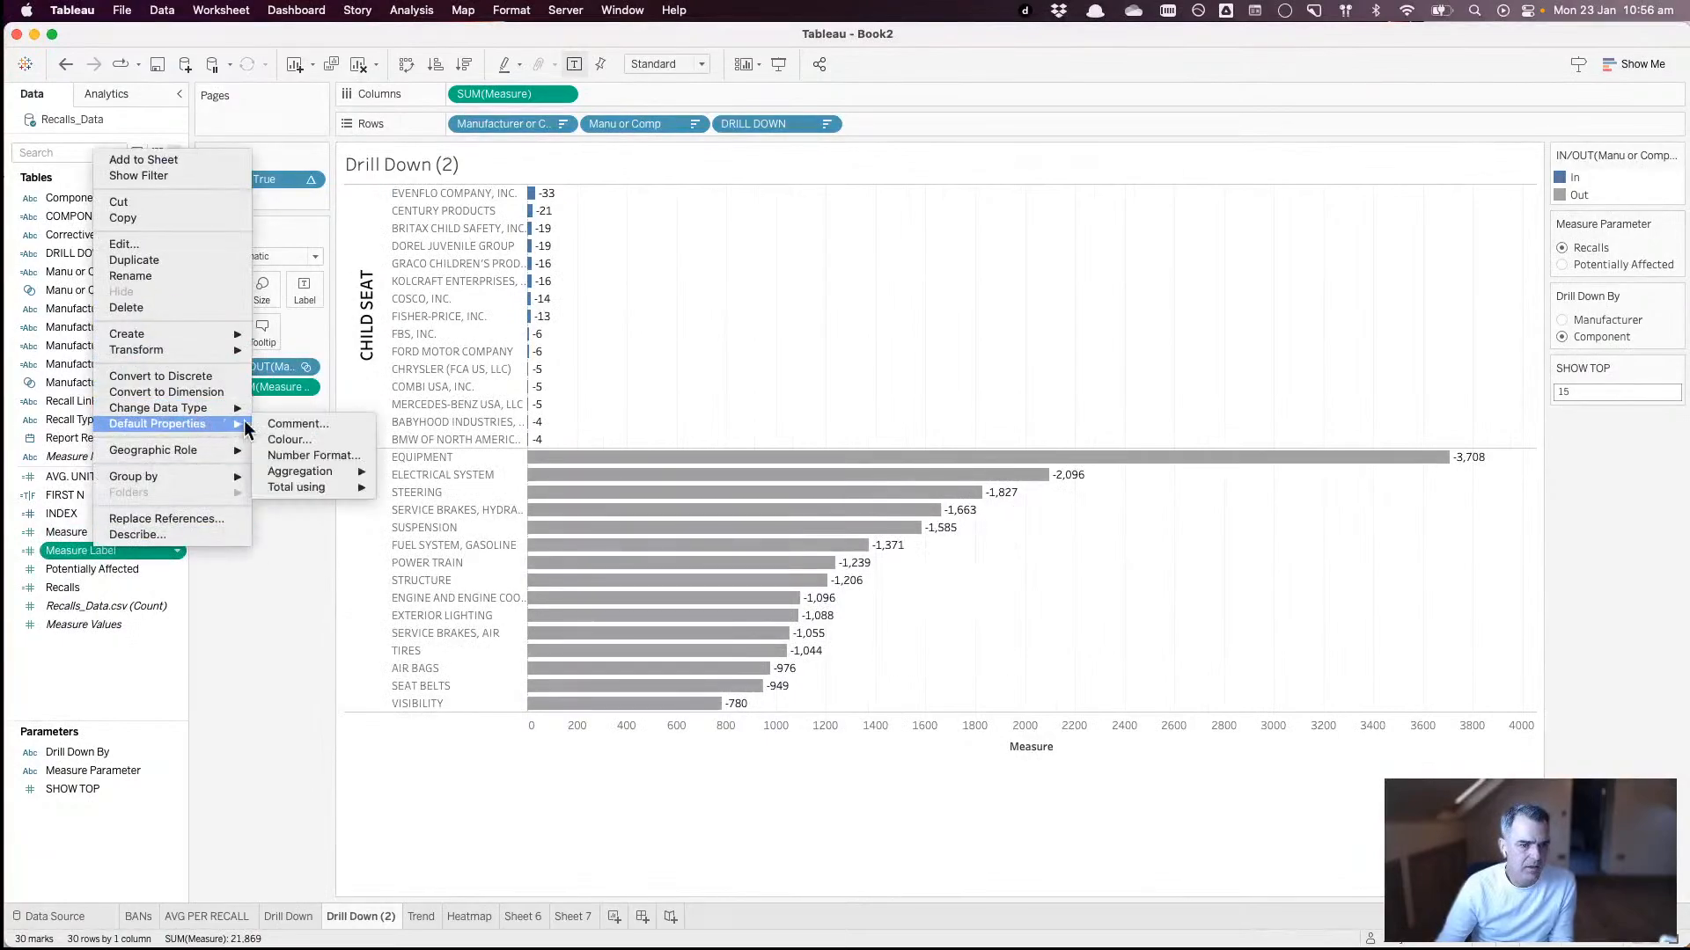
pyautogui.click(303, 455)
pyautogui.click(759, 419)
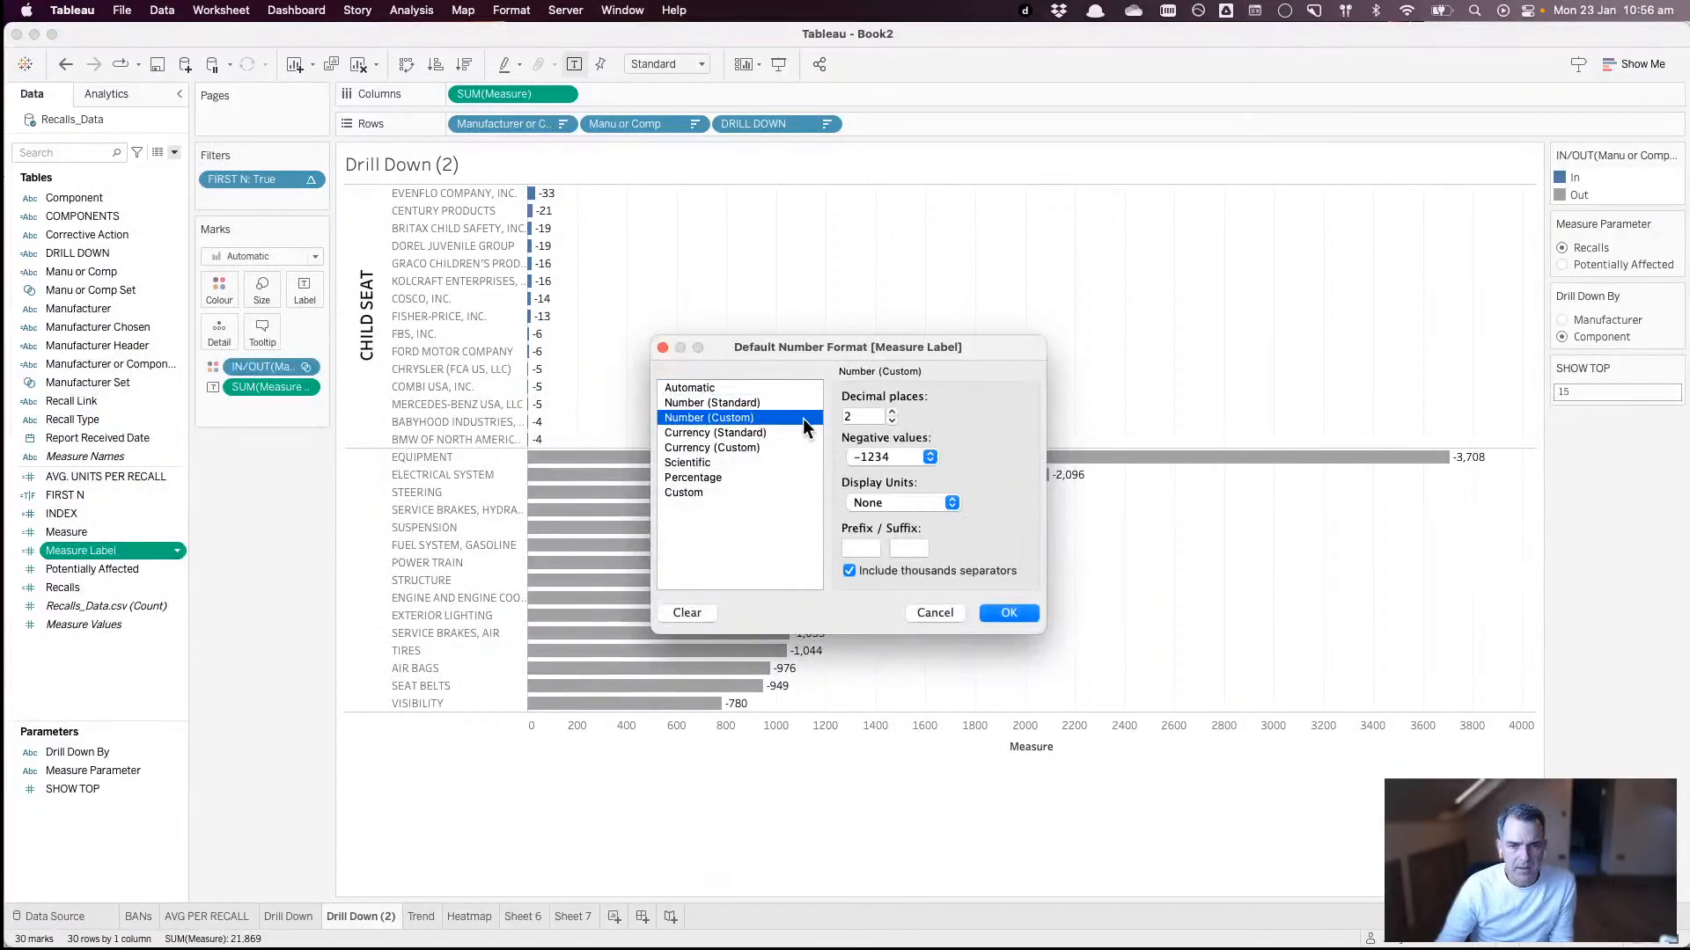
pyautogui.click(878, 498)
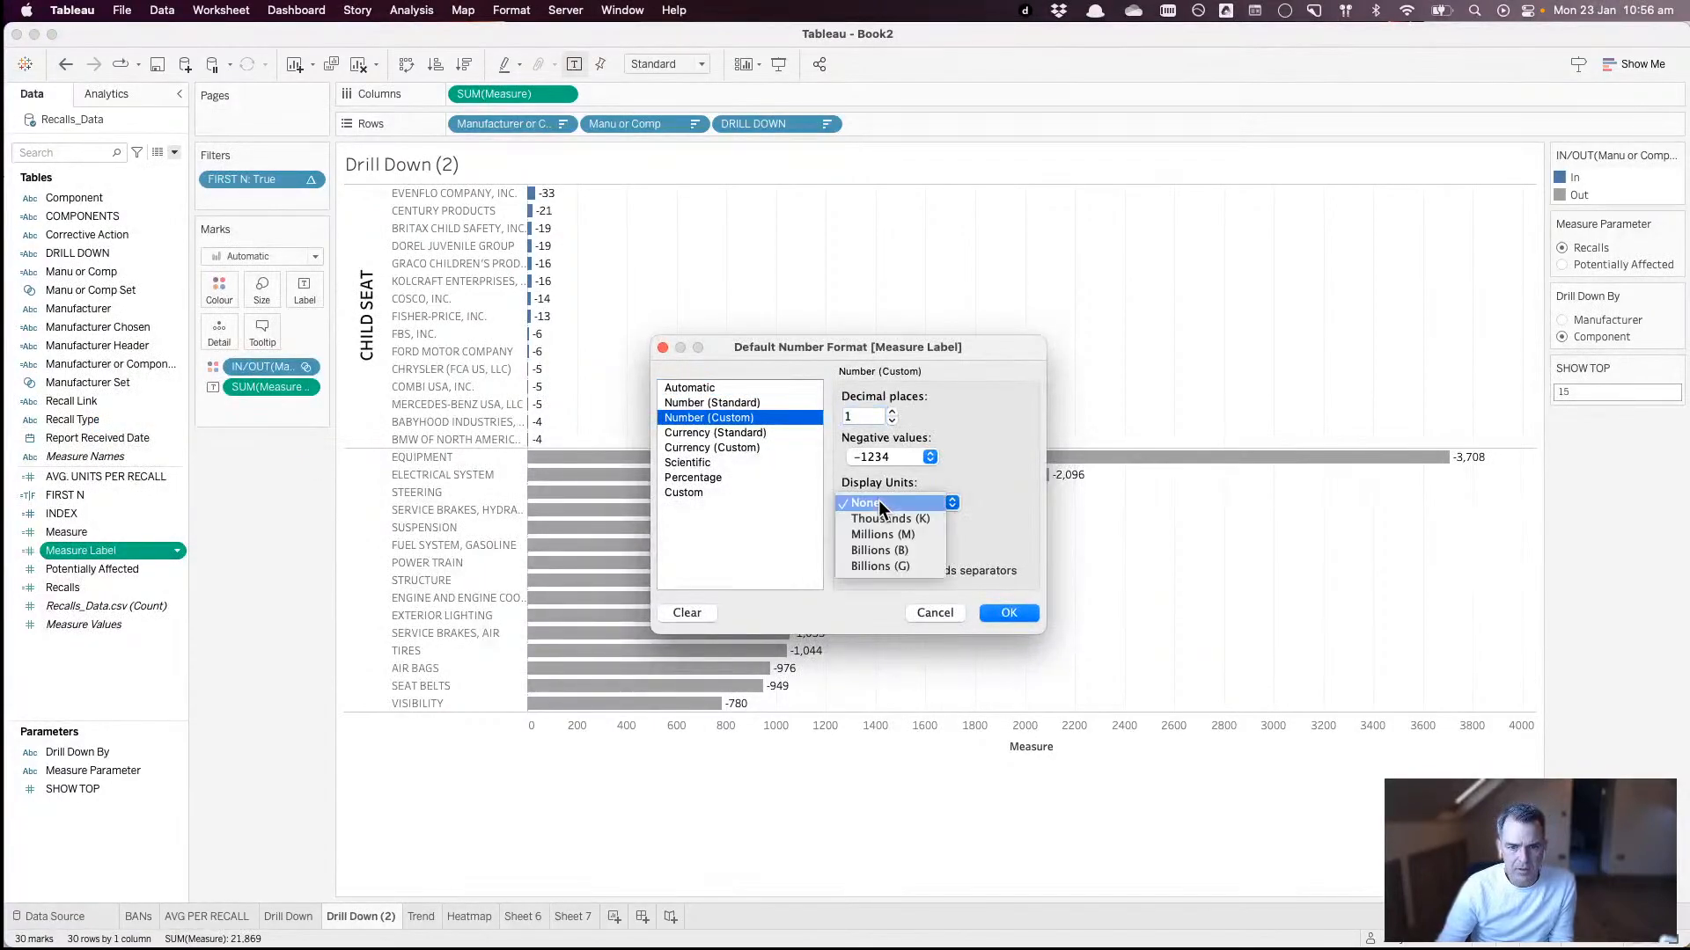
pyautogui.click(874, 530)
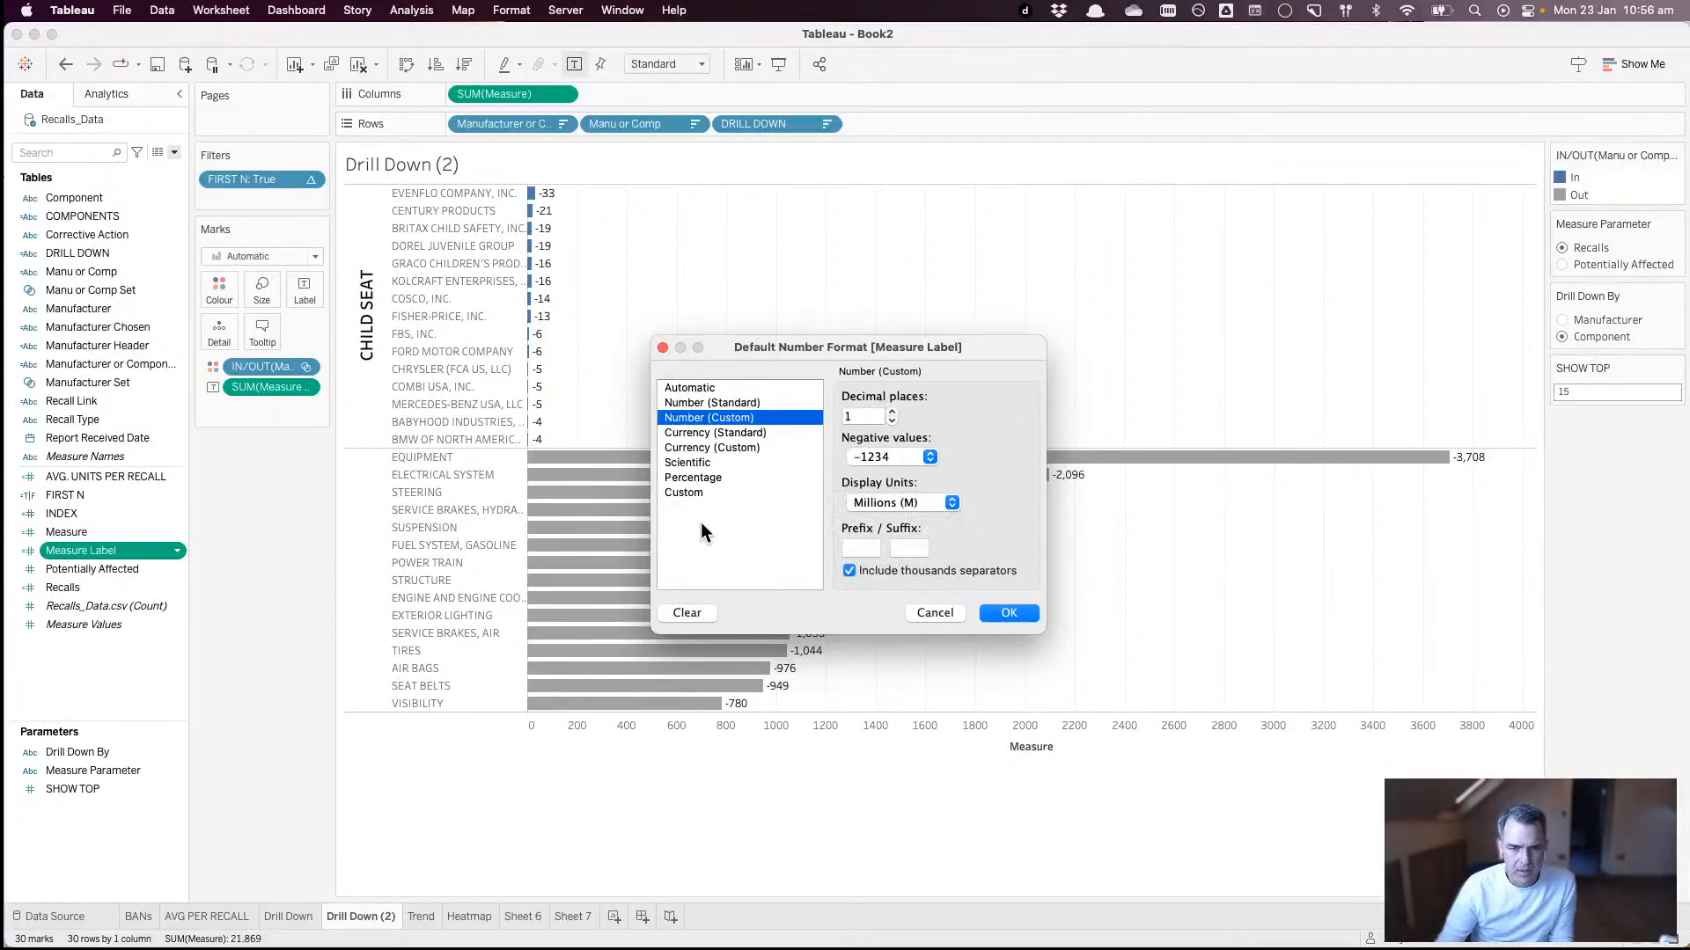
# - Edit Measure Label's custom format code to #,##0,,.0M;#,##0 and apply it
pyautogui.click(690, 491)
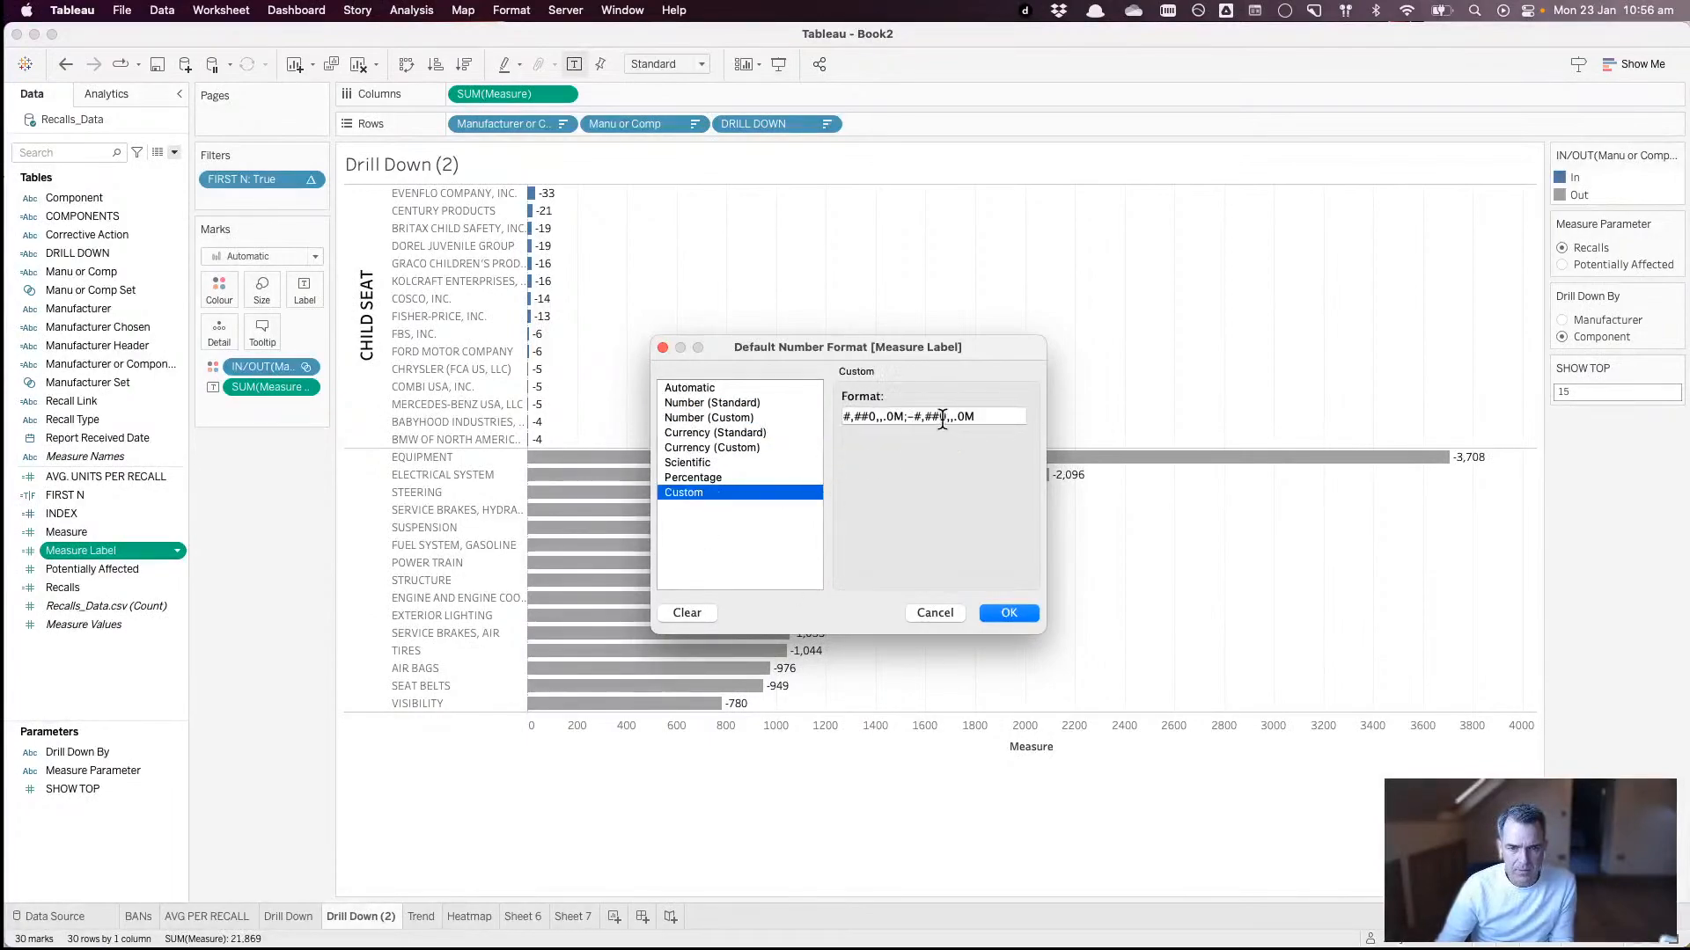
pyautogui.click(912, 417)
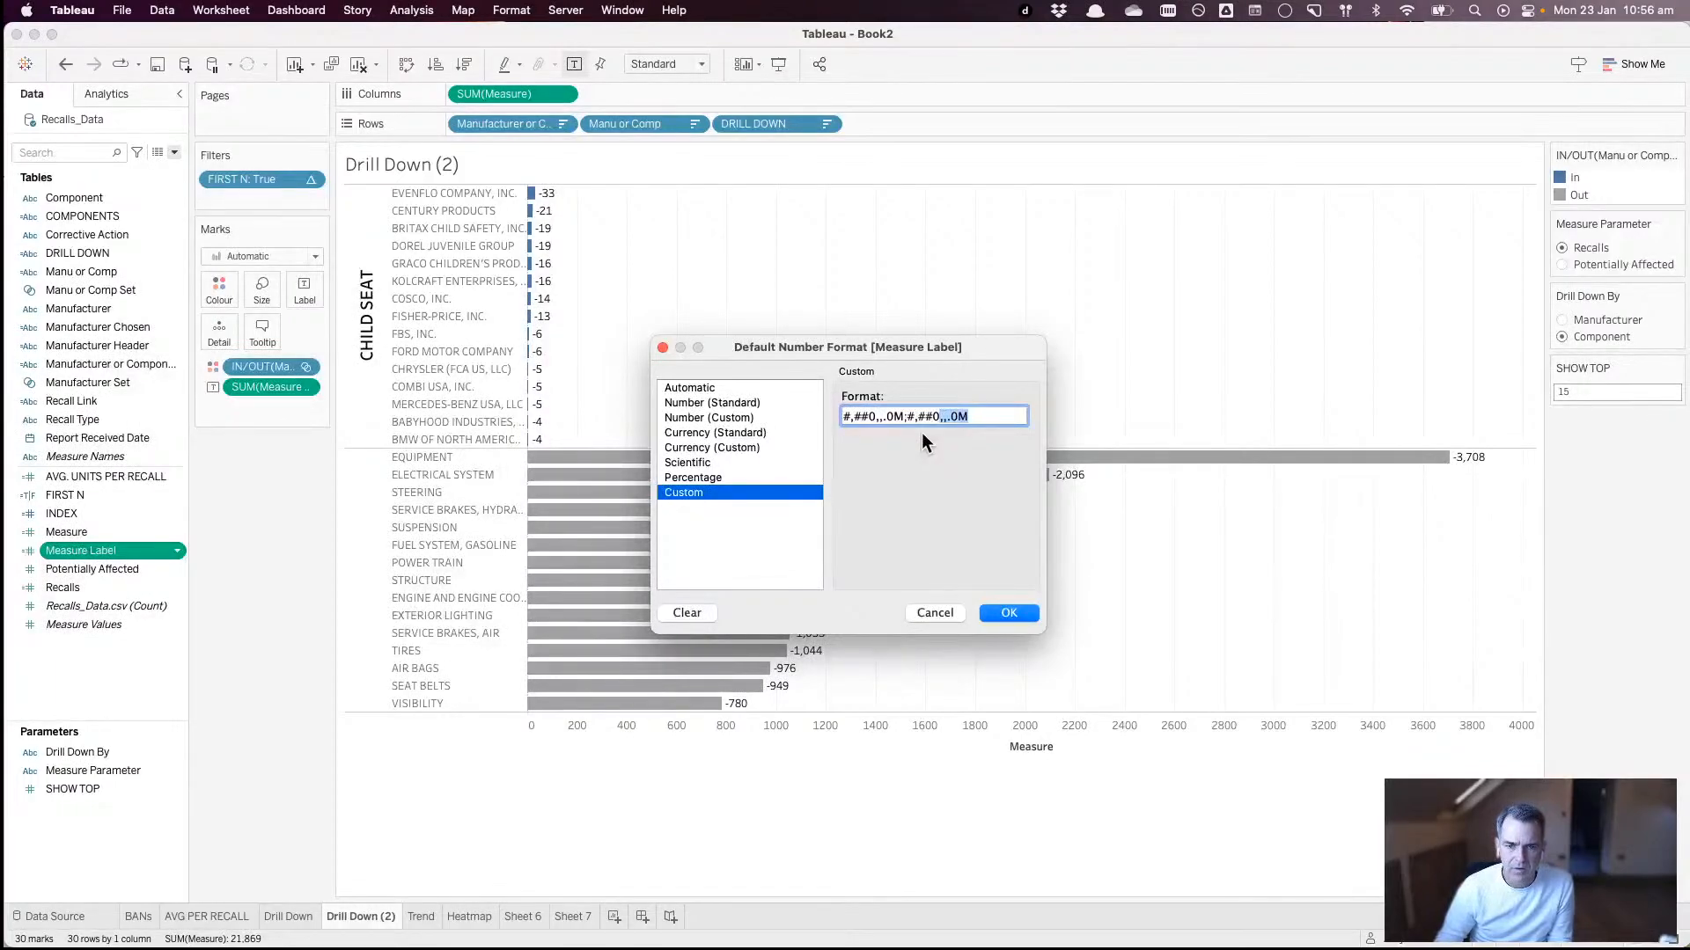
pyautogui.press('BackSpace')
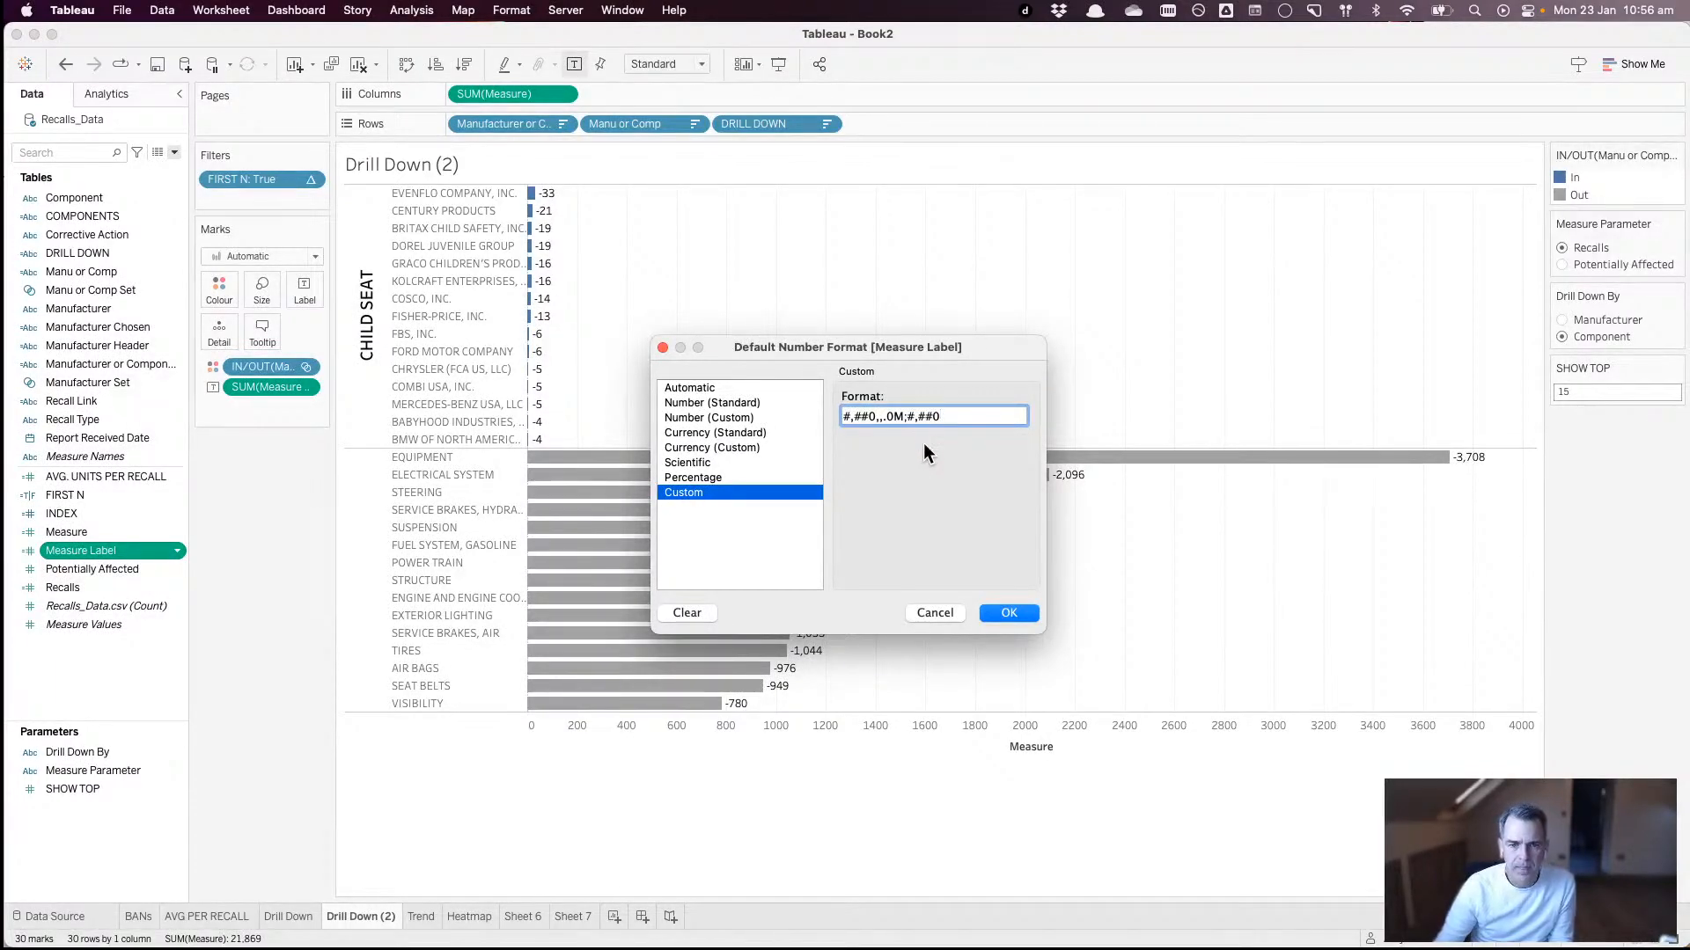
pyautogui.click(994, 614)
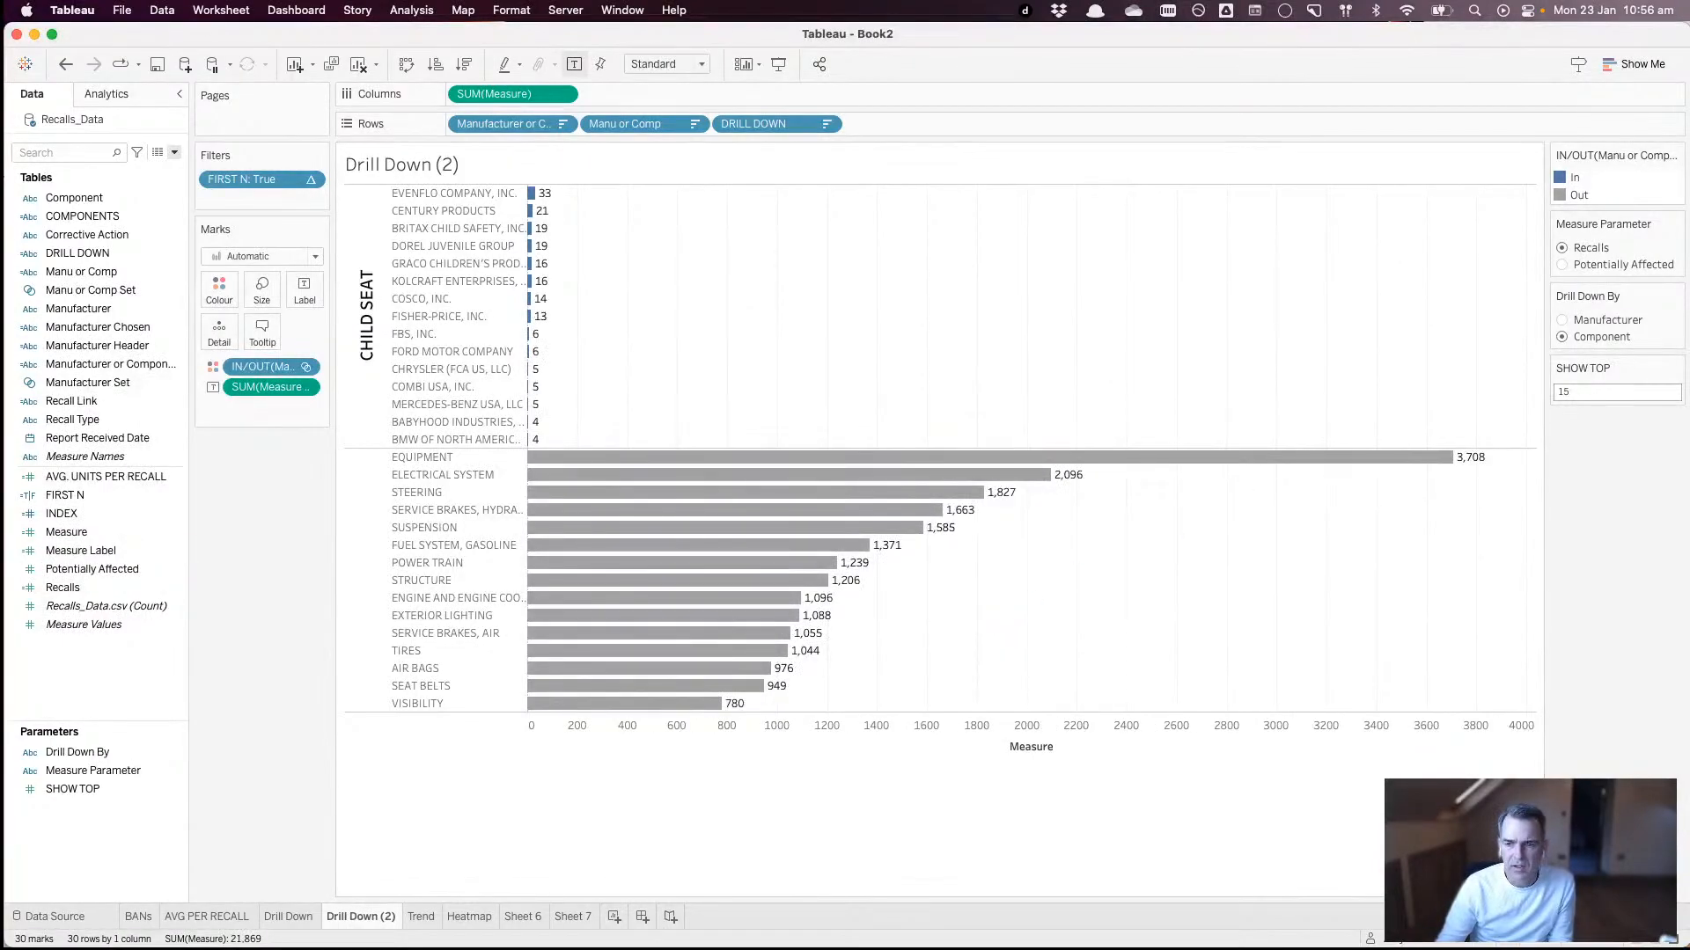
# - Test the labels across both Drill Down By and Measure Parameter options, ending on Component and Potentially Affected, and drill into AIR BAGS
pyautogui.click(1563, 320)
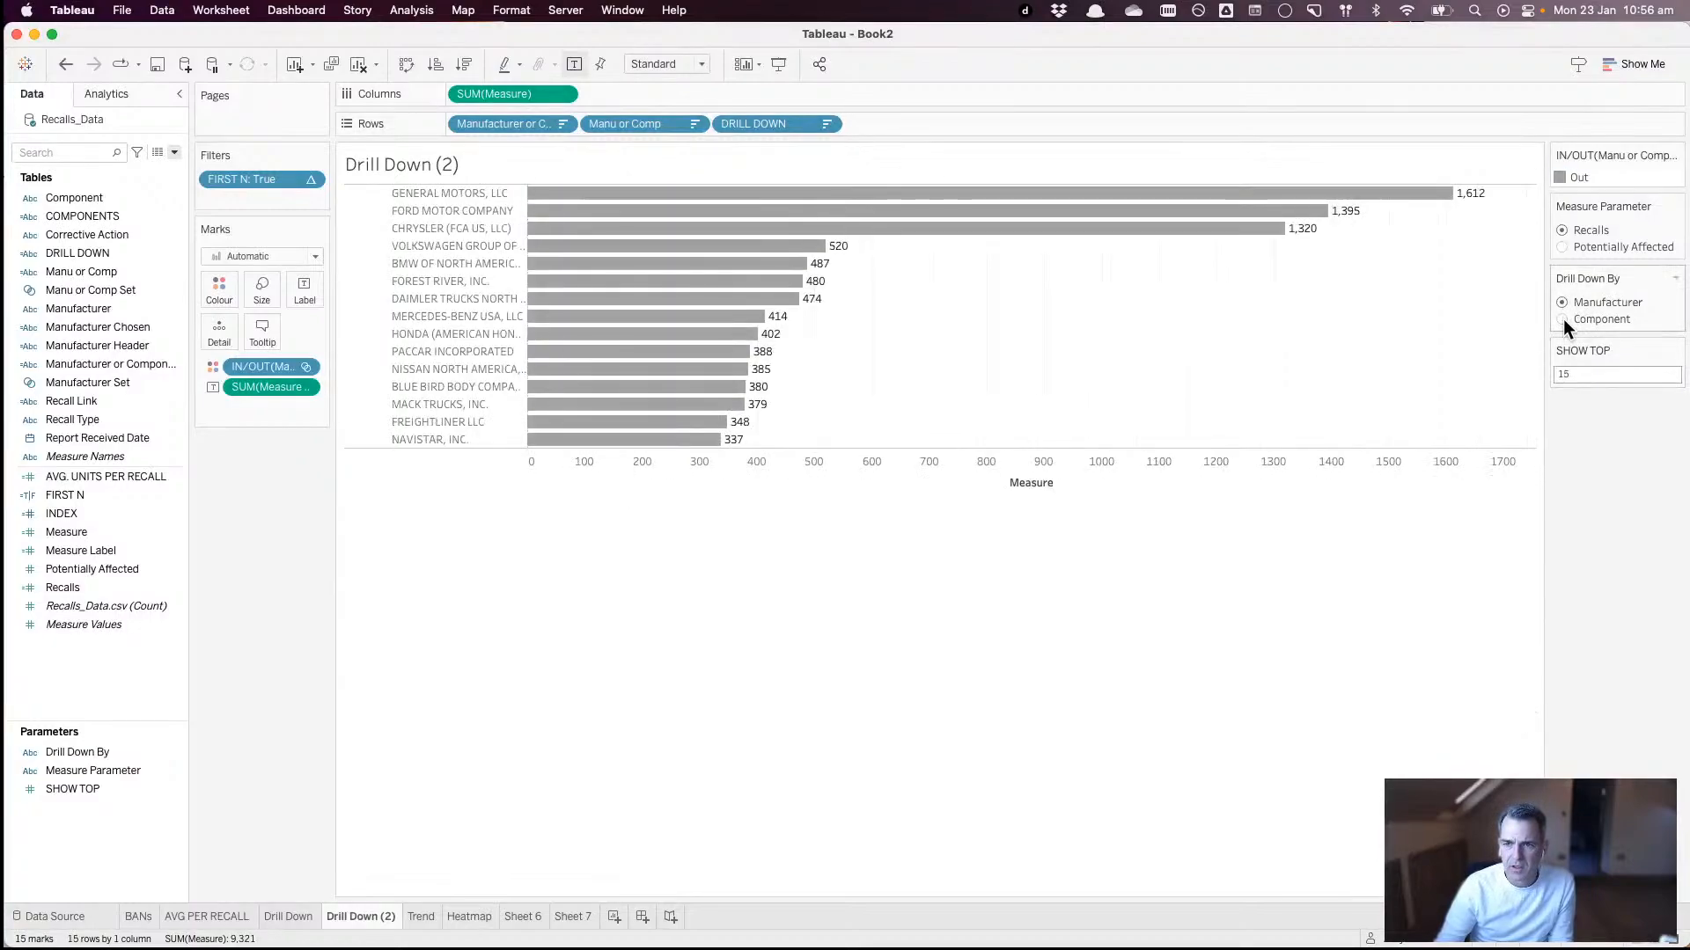
pyautogui.click(1563, 318)
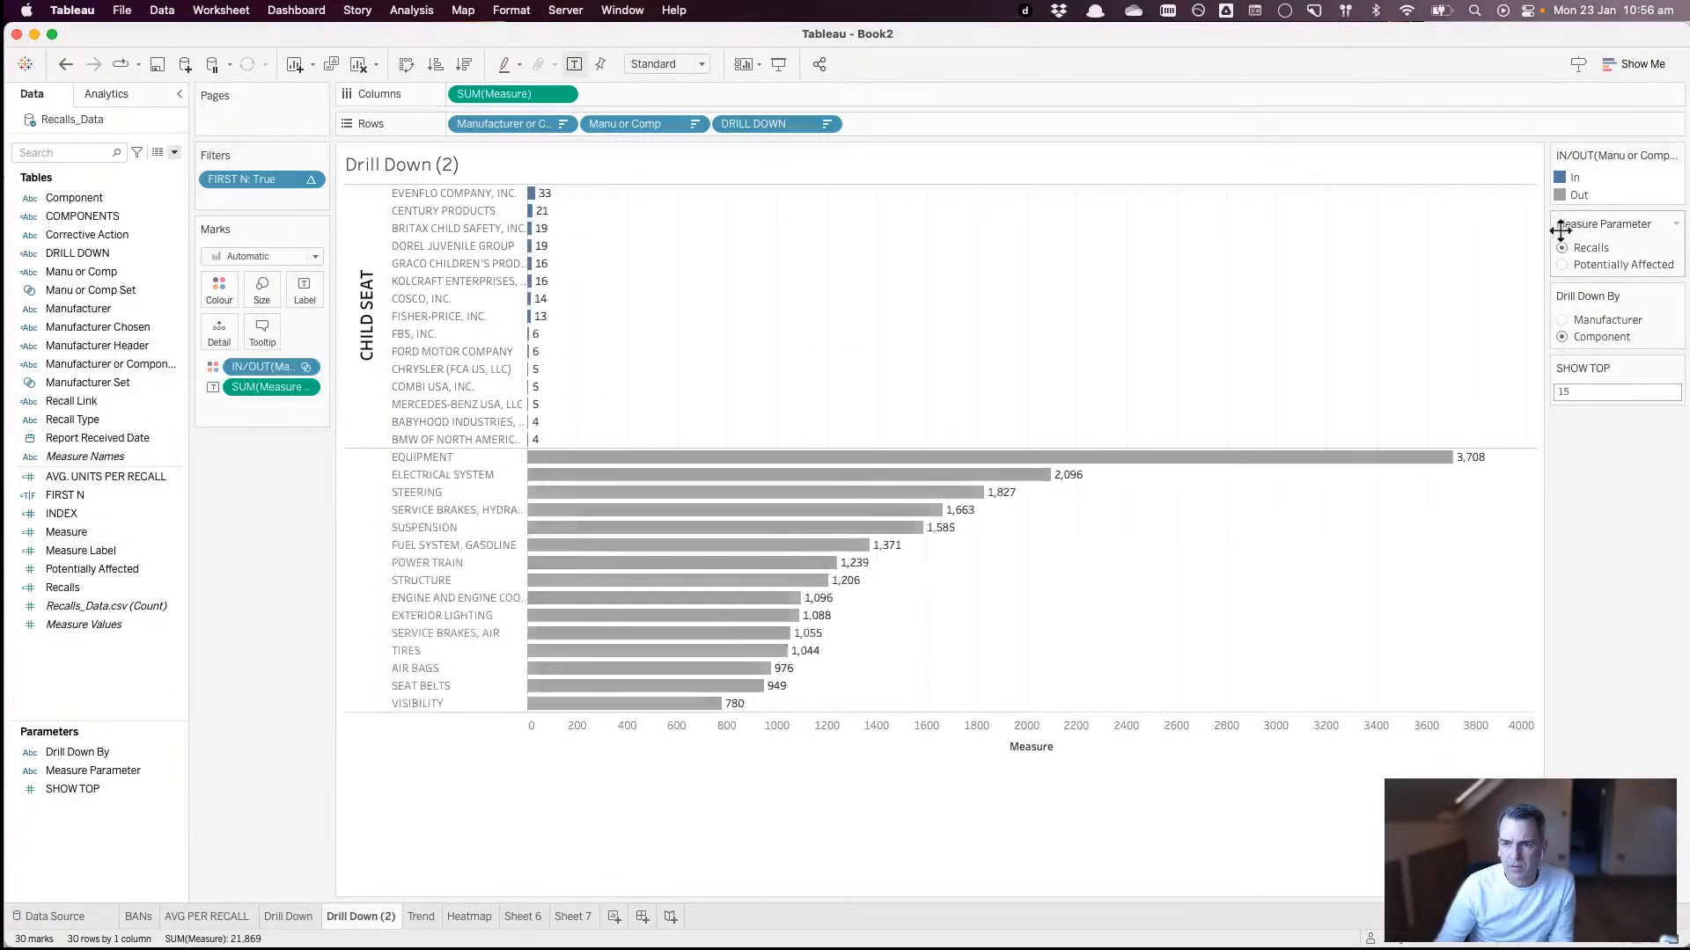
pyautogui.click(1562, 264)
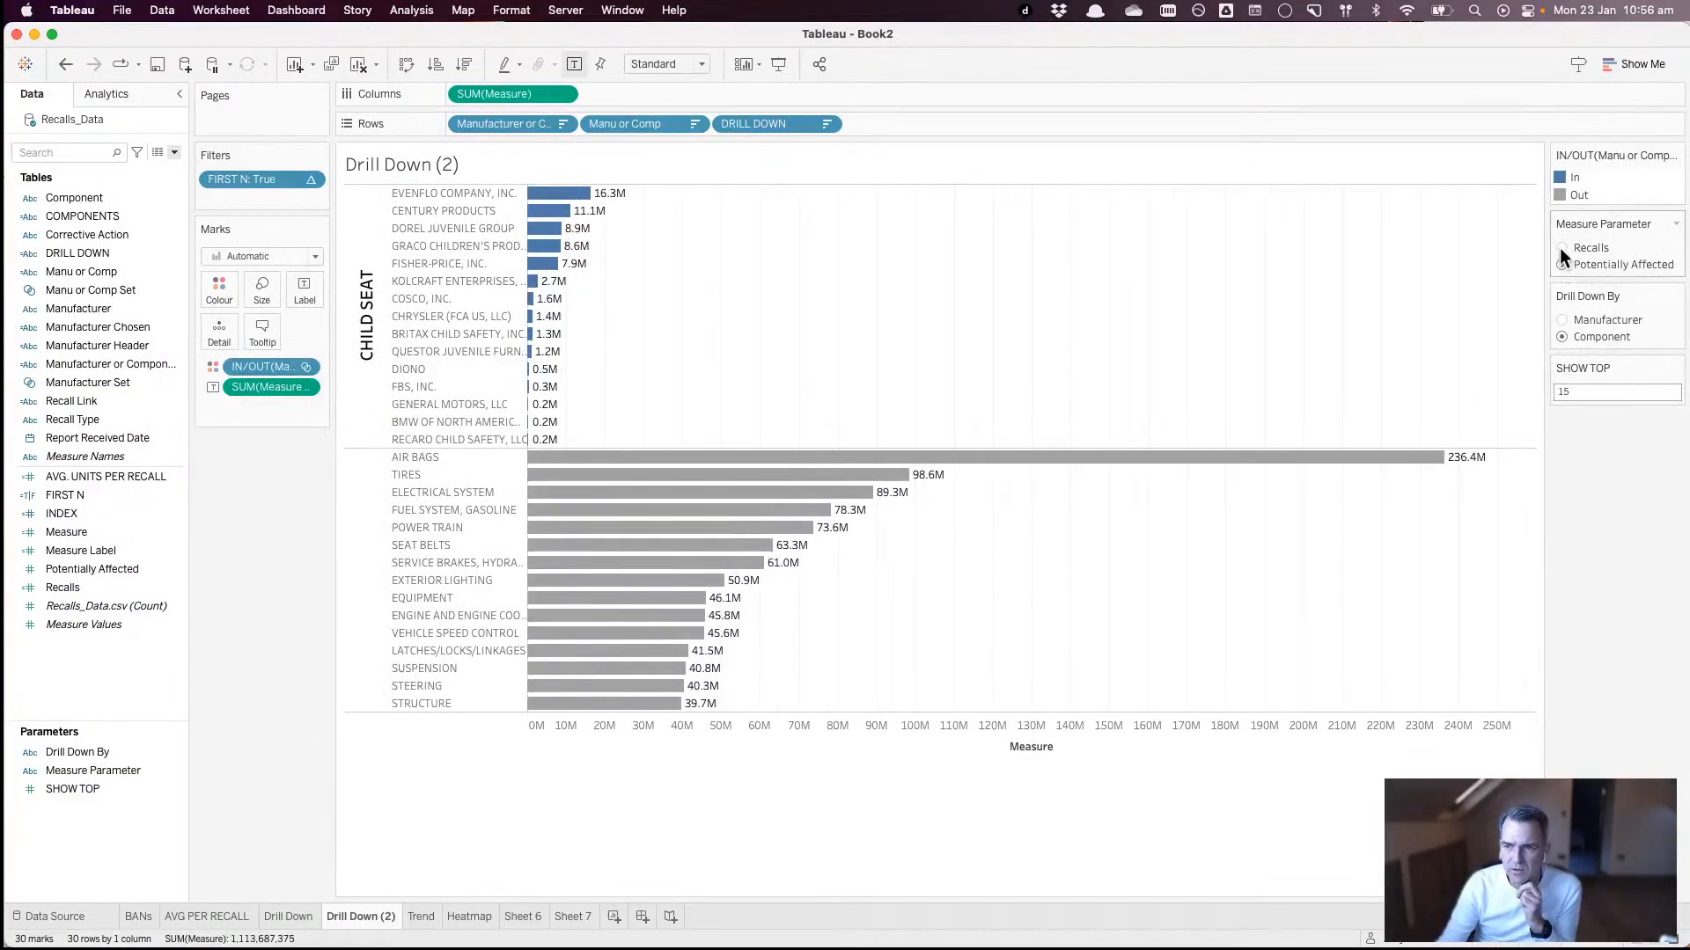
pyautogui.click(1559, 245)
pyautogui.click(1561, 264)
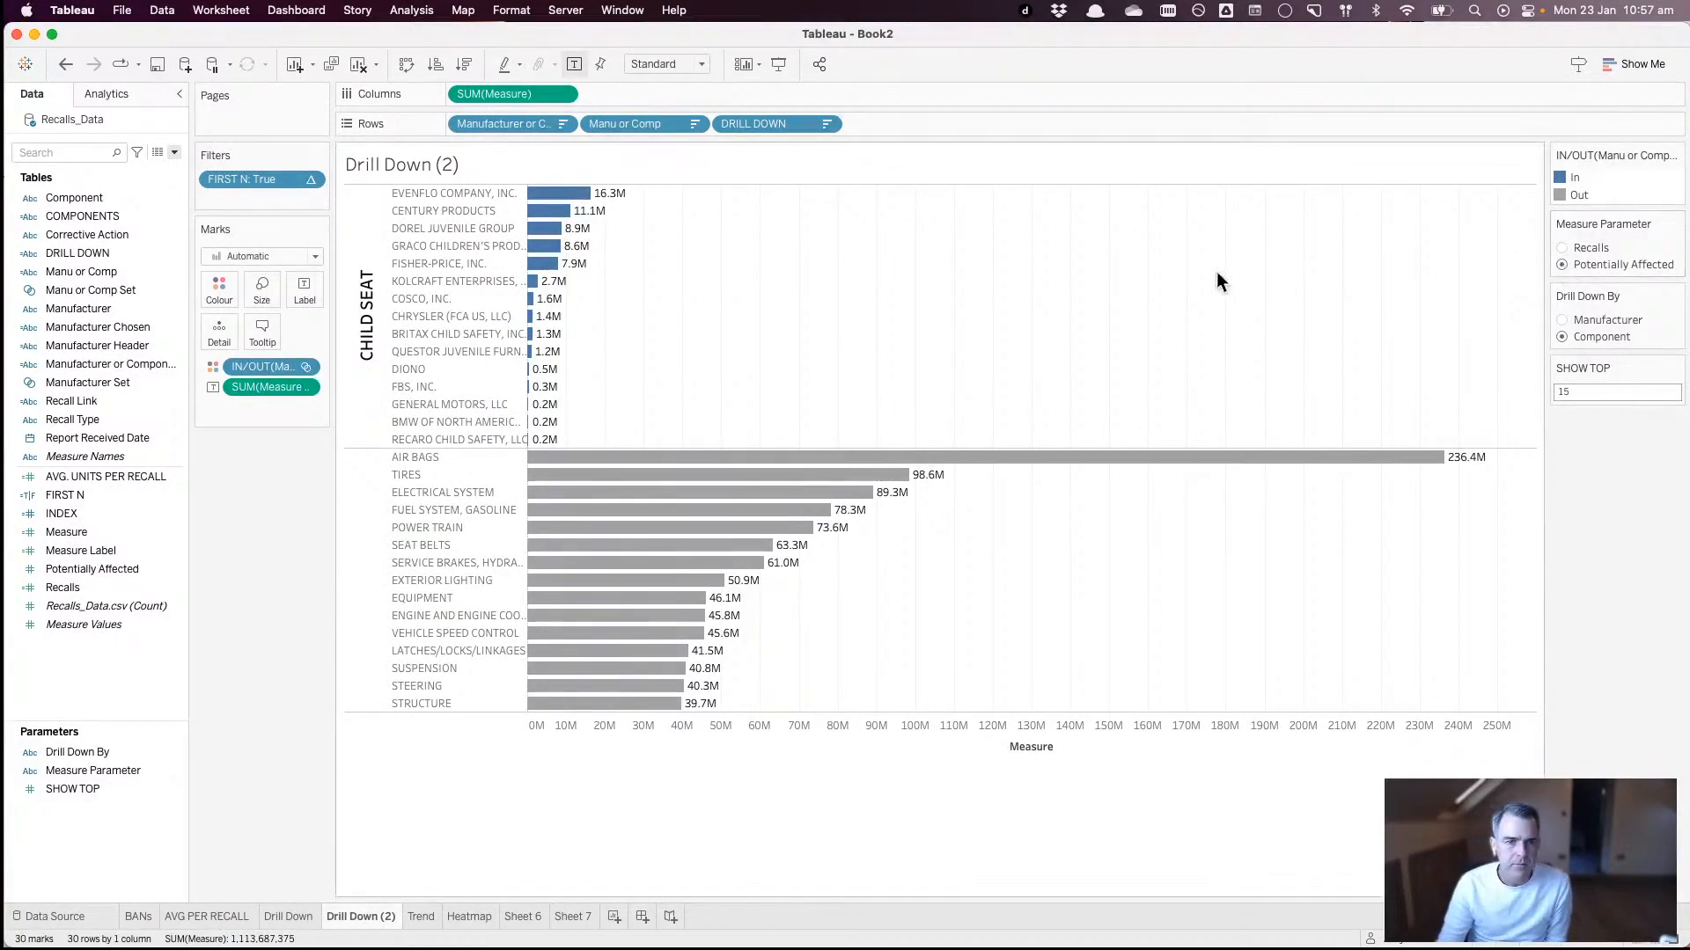
pyautogui.click(656, 457)
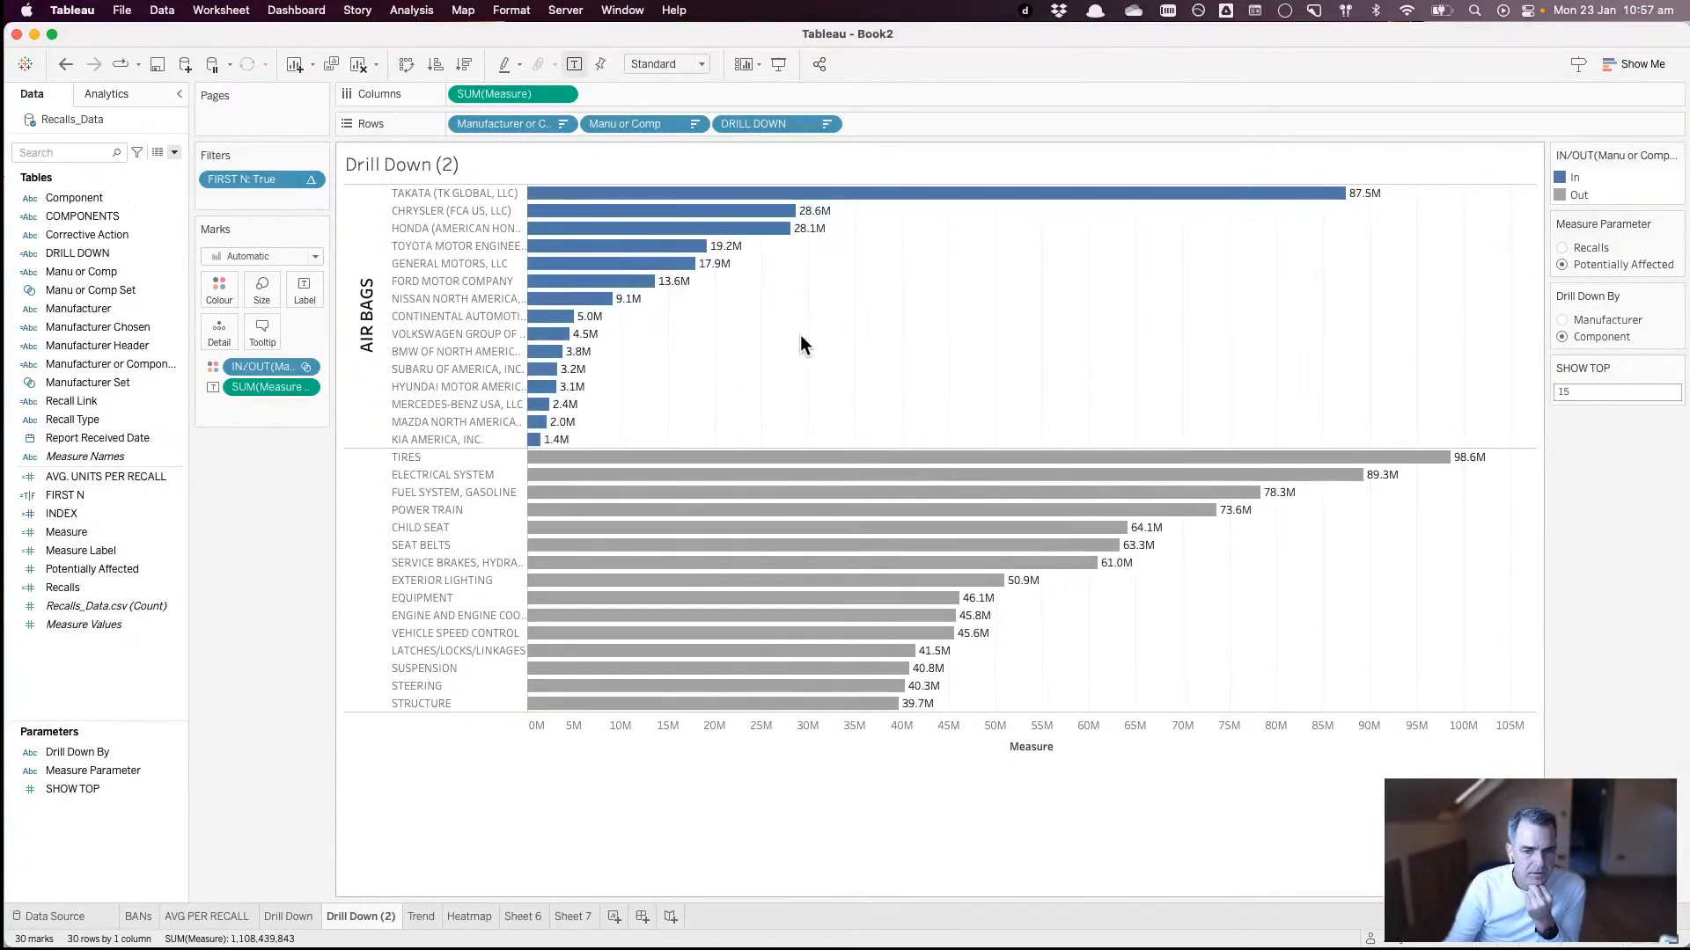
# - Hide the Measure axis header and set the sheet's zero lines and grid lines to None
pyautogui.rightClick(1046, 732)
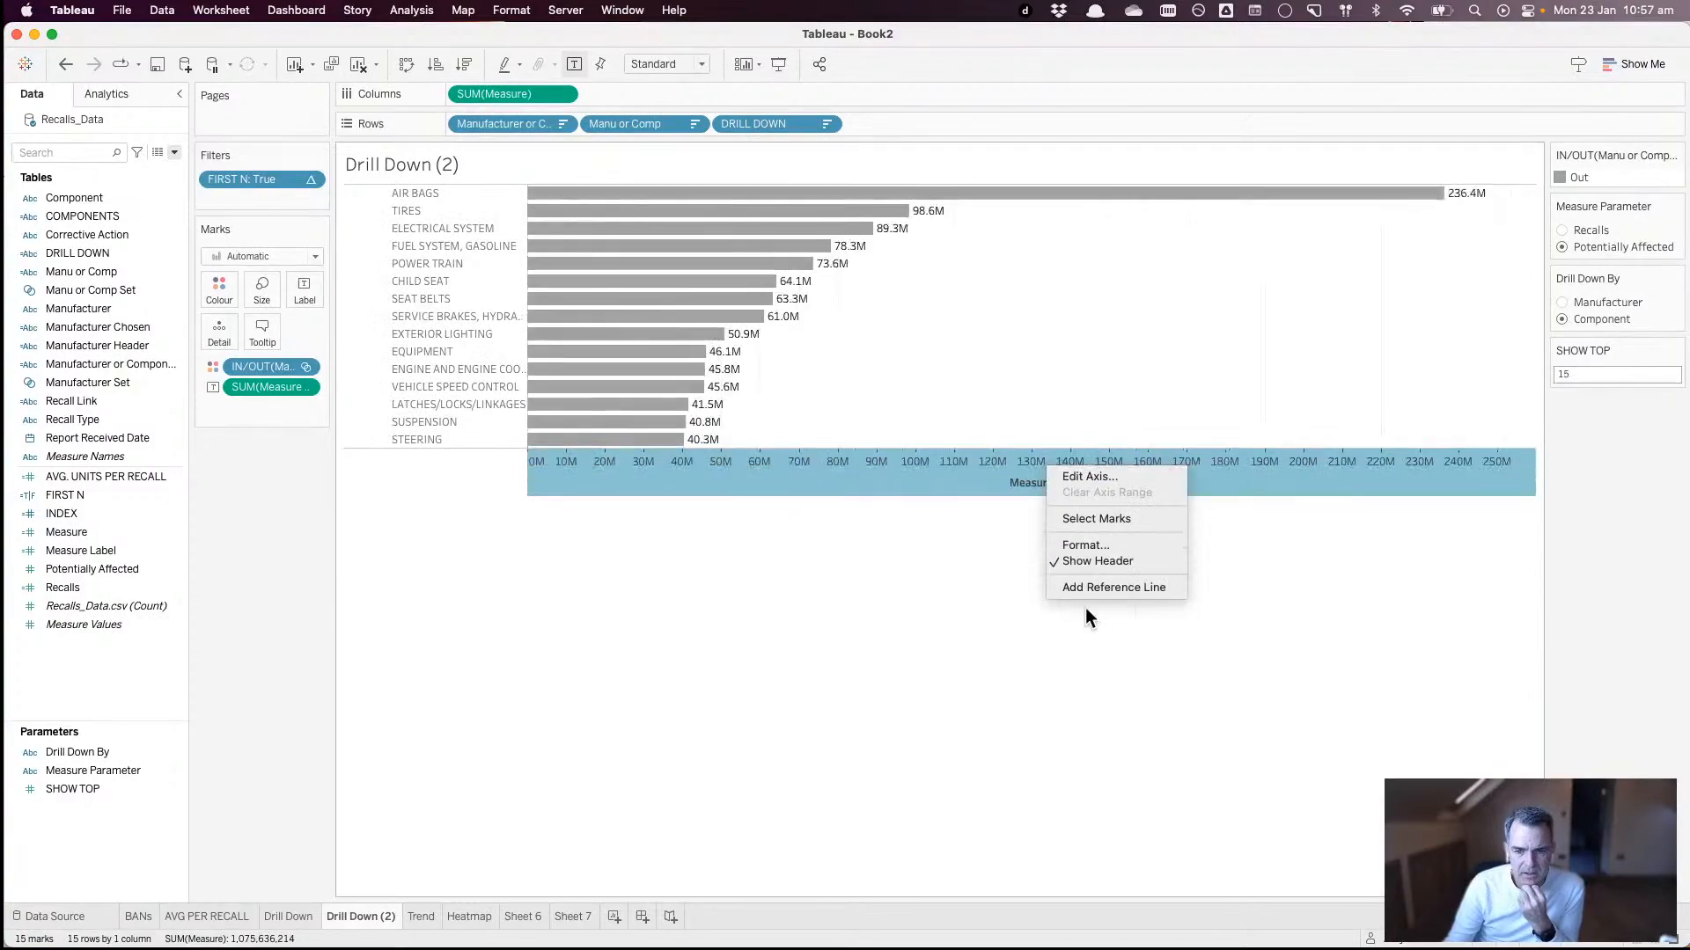
pyautogui.click(1084, 561)
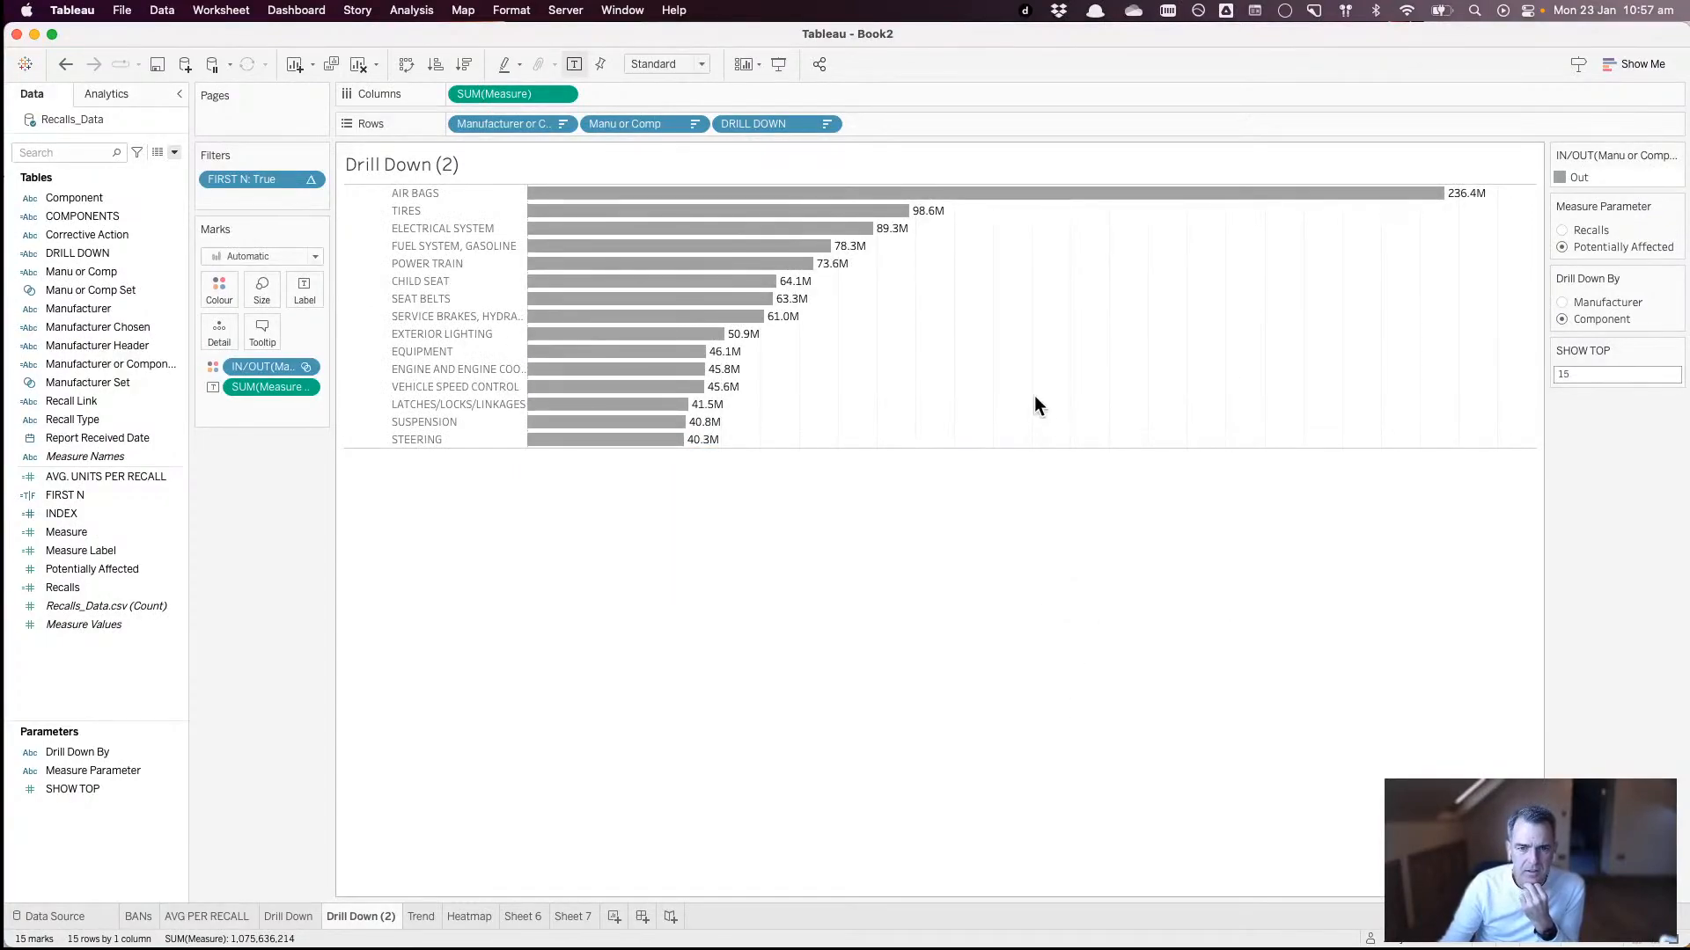
pyautogui.rightClick(1035, 403)
pyautogui.click(1080, 475)
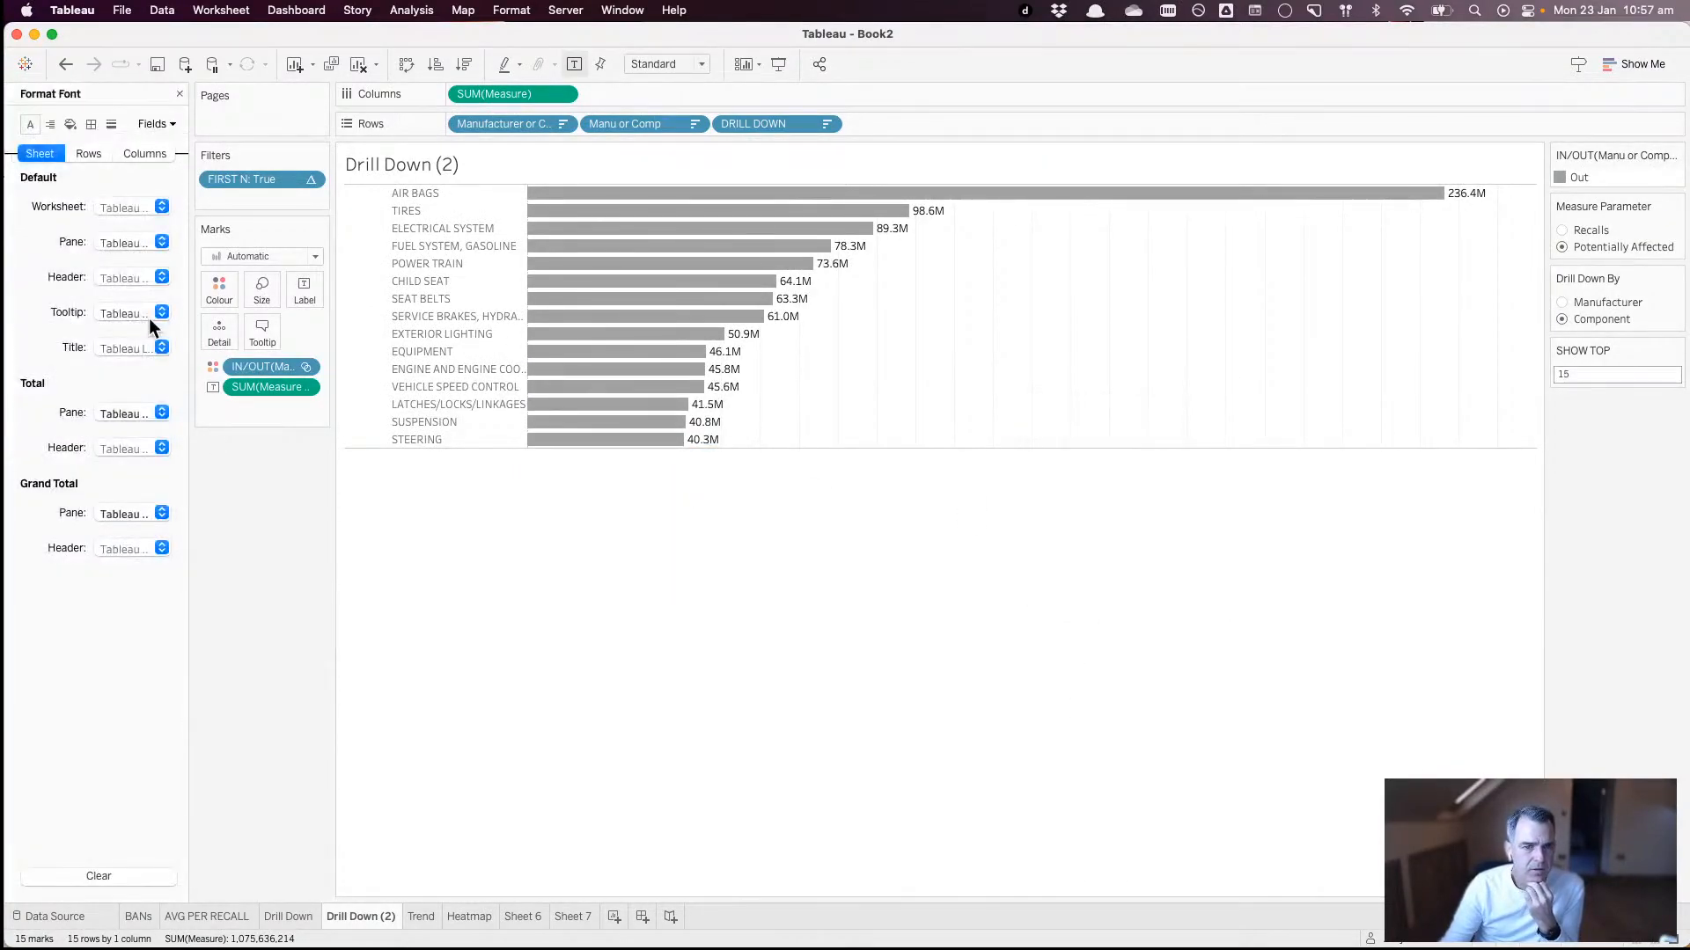
pyautogui.click(111, 124)
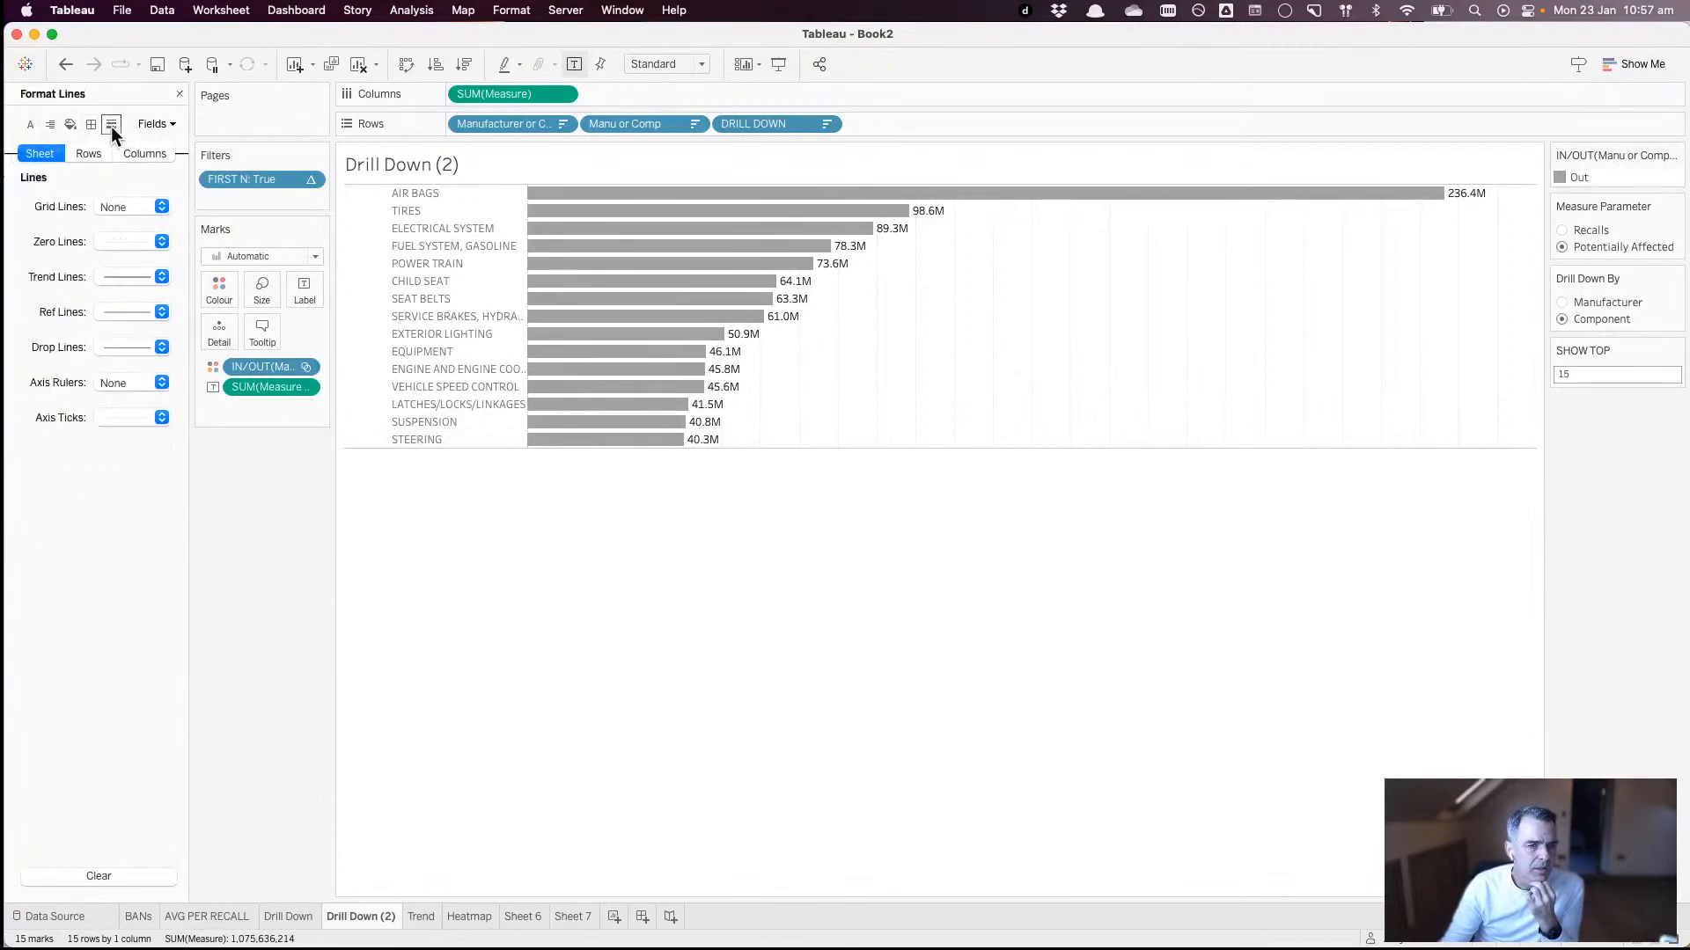
pyautogui.click(109, 240)
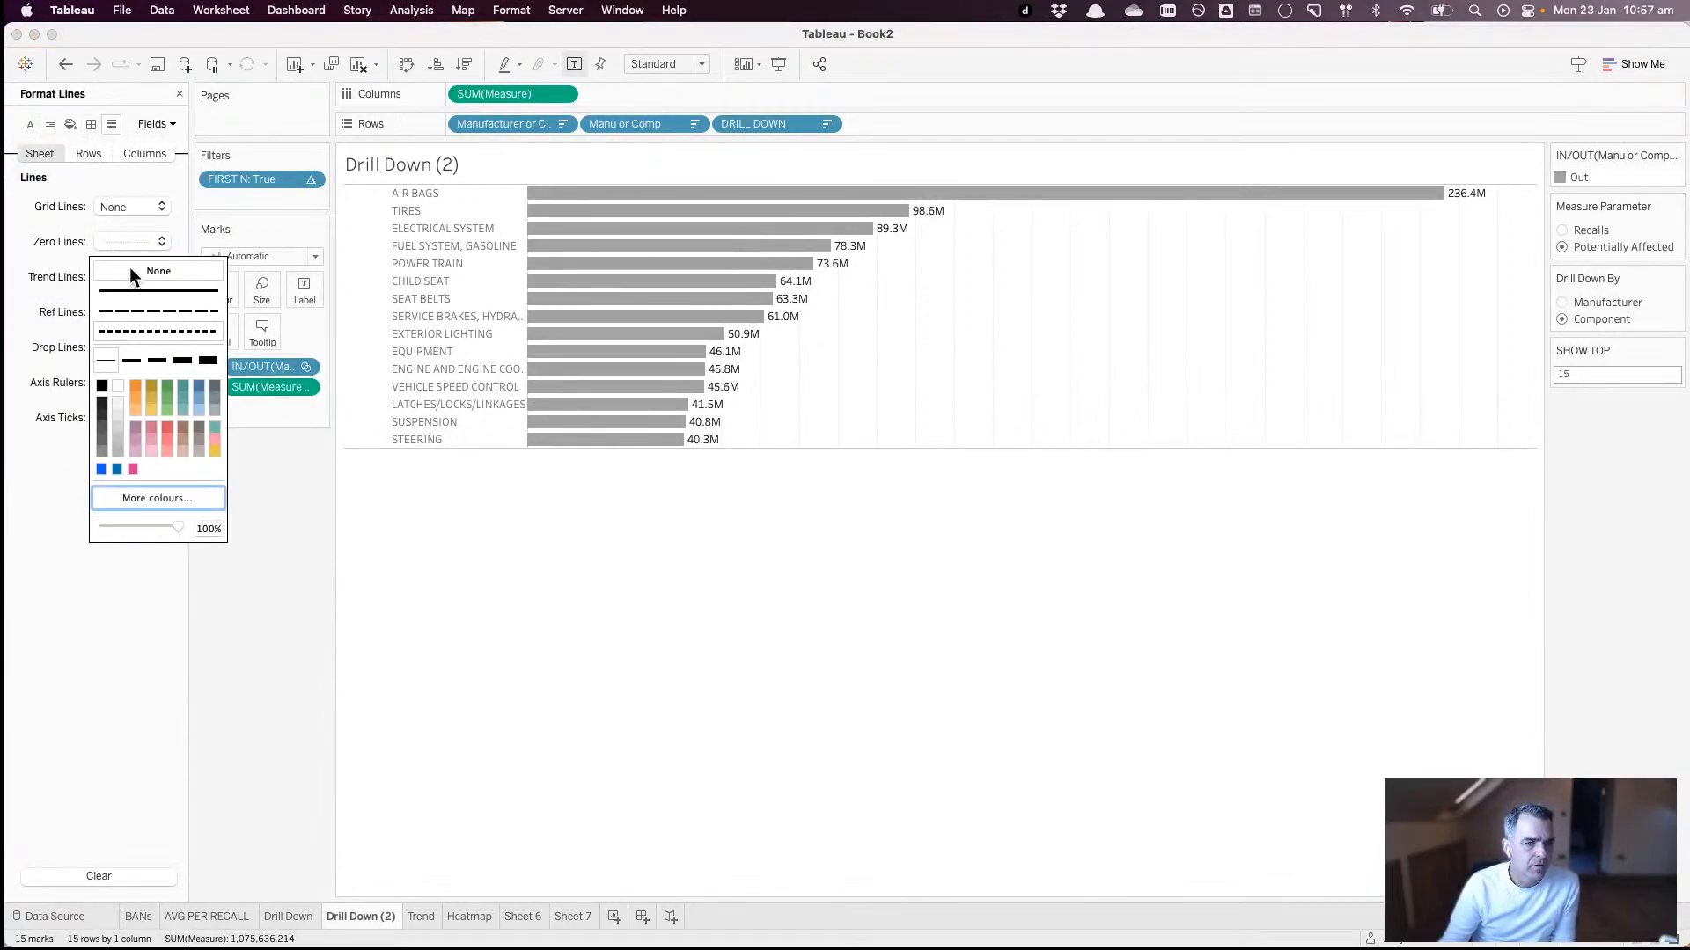
pyautogui.click(121, 207)
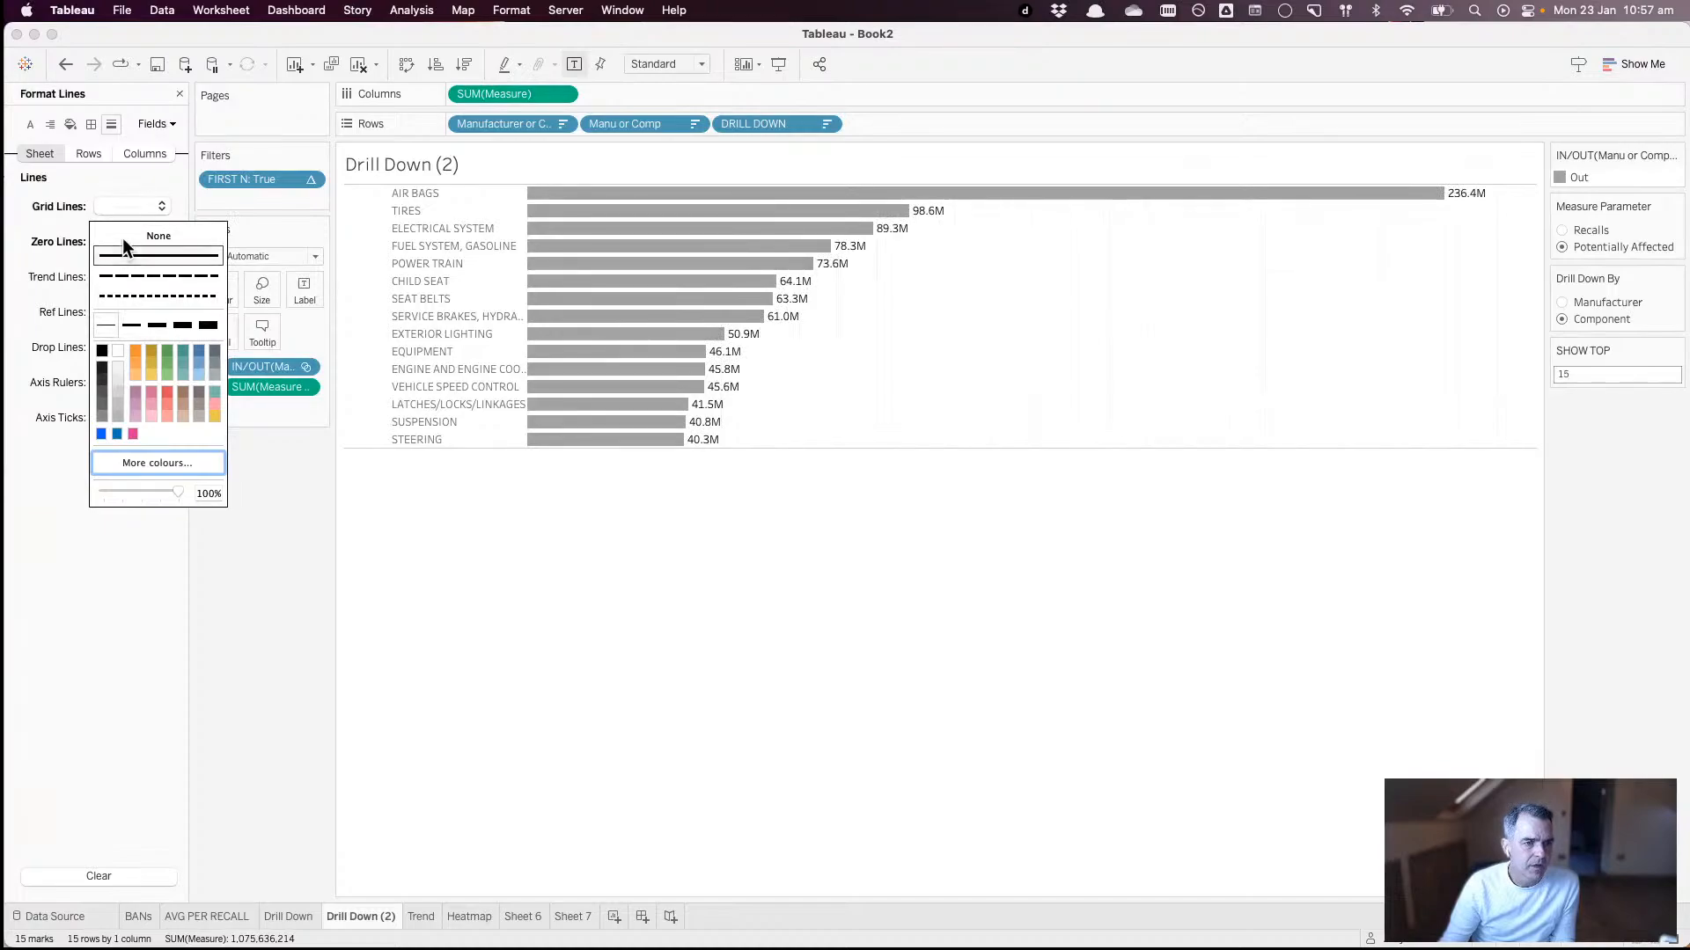
pyautogui.click(123, 236)
pyautogui.click(35, 264)
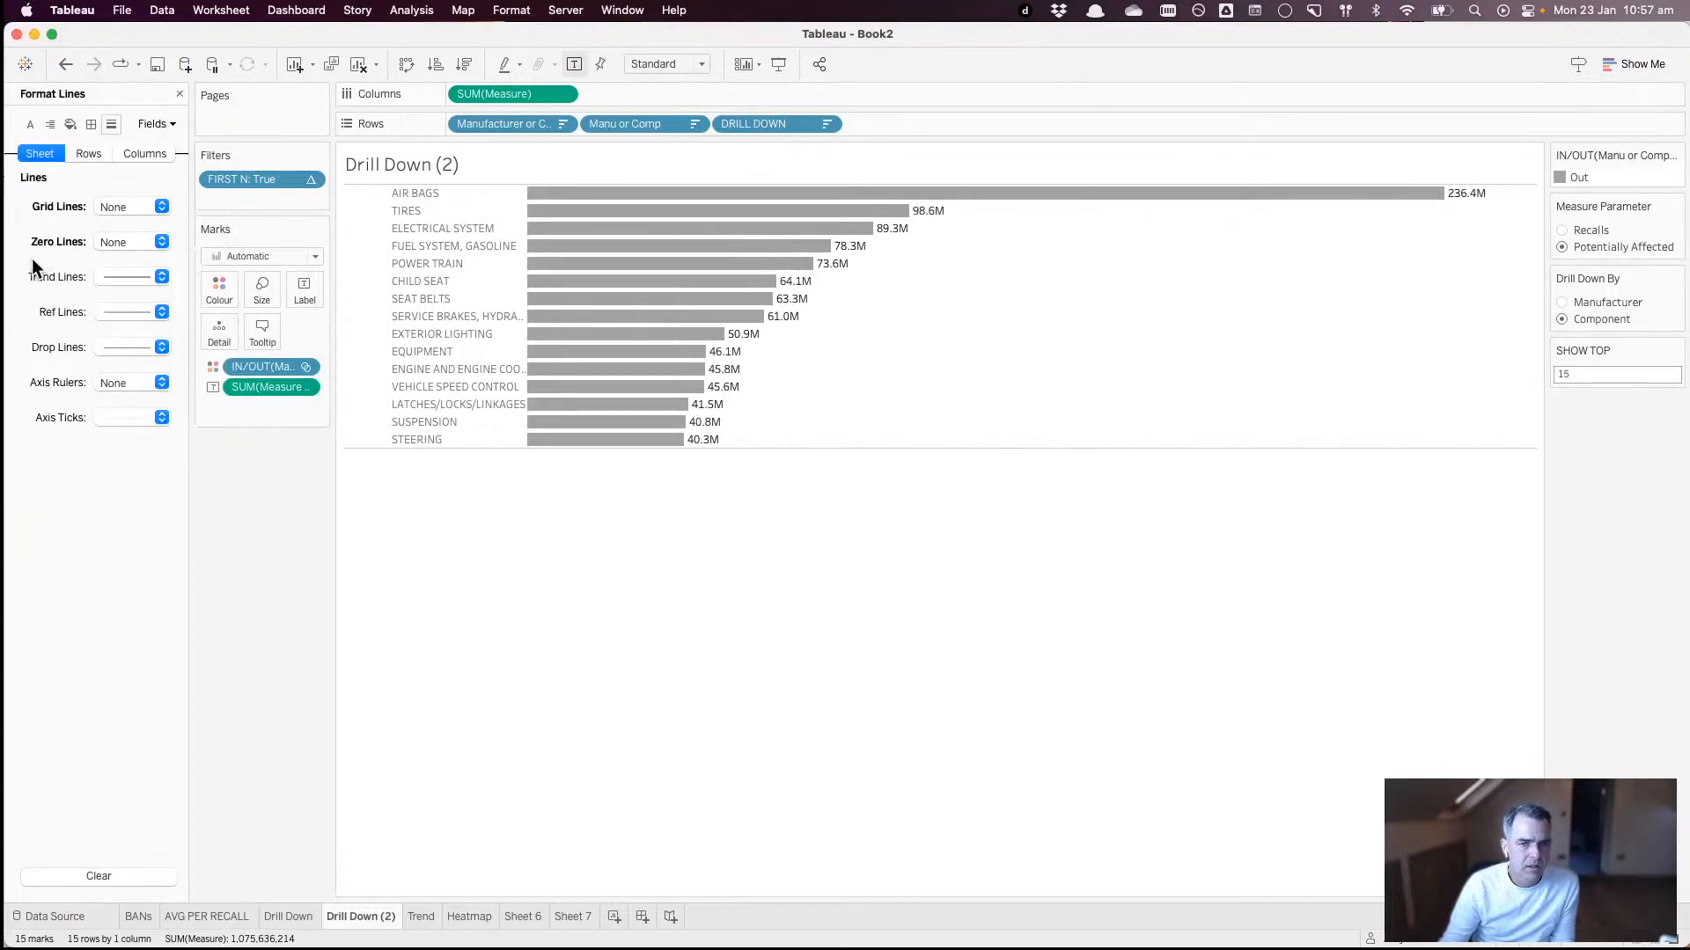
# - Rename the Drill Down (2) sheet as Drill Down (Better) and move it directly after the BANs sheet
pyautogui.click(179, 93)
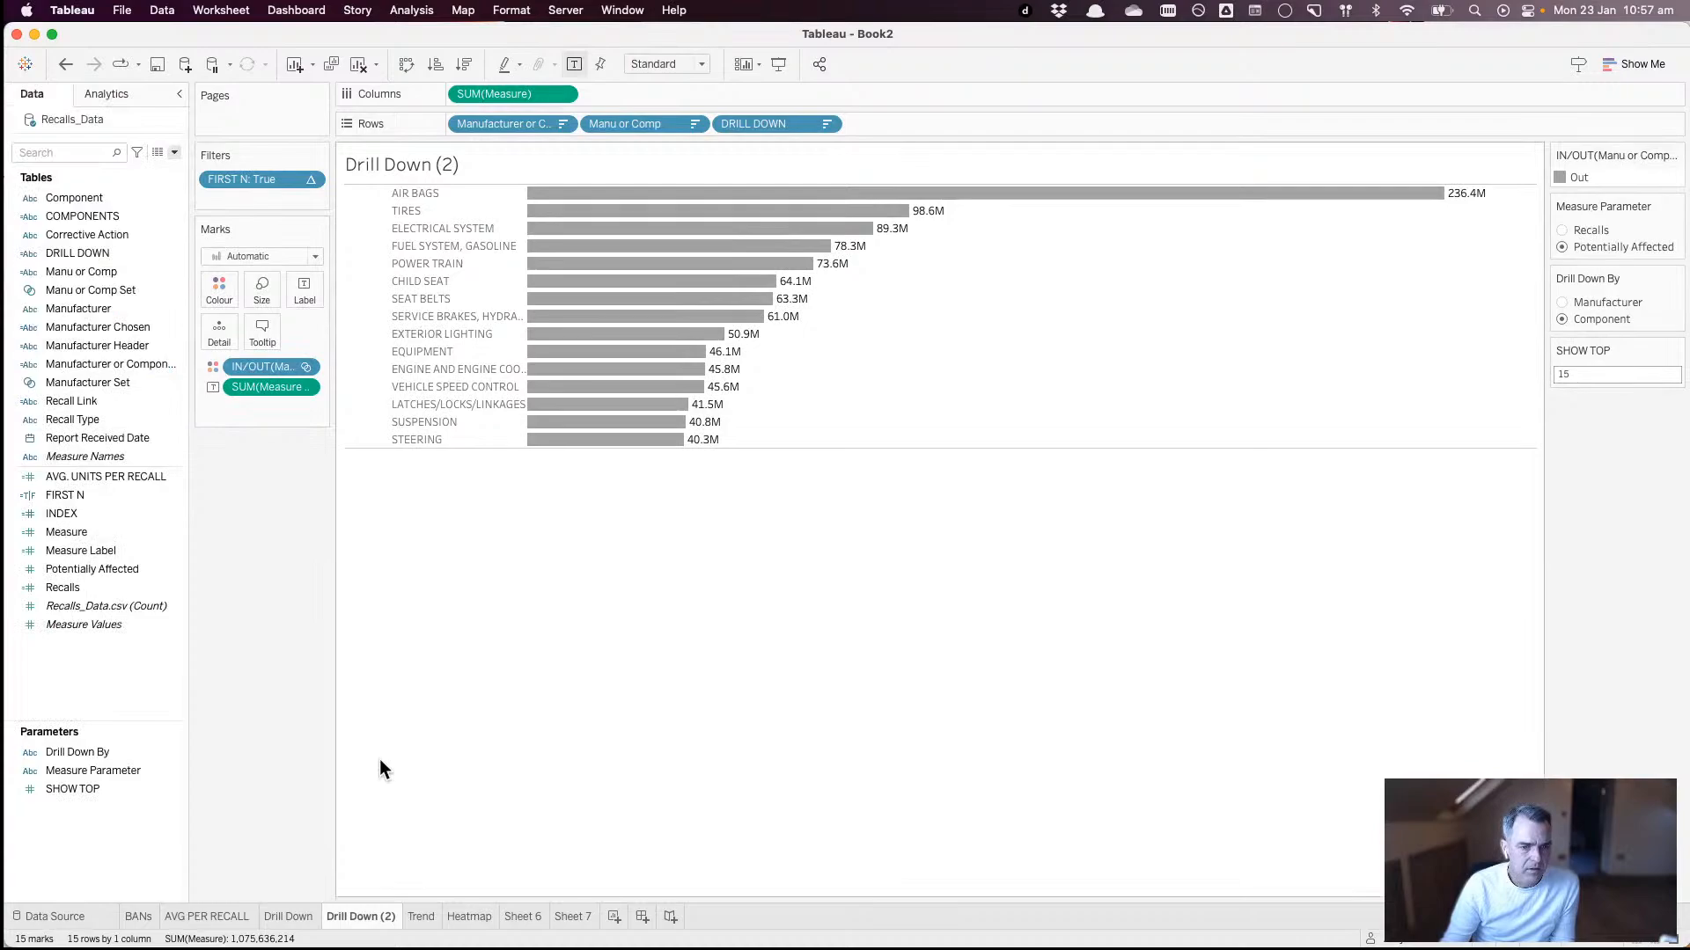
pyautogui.doubleClick(369, 917)
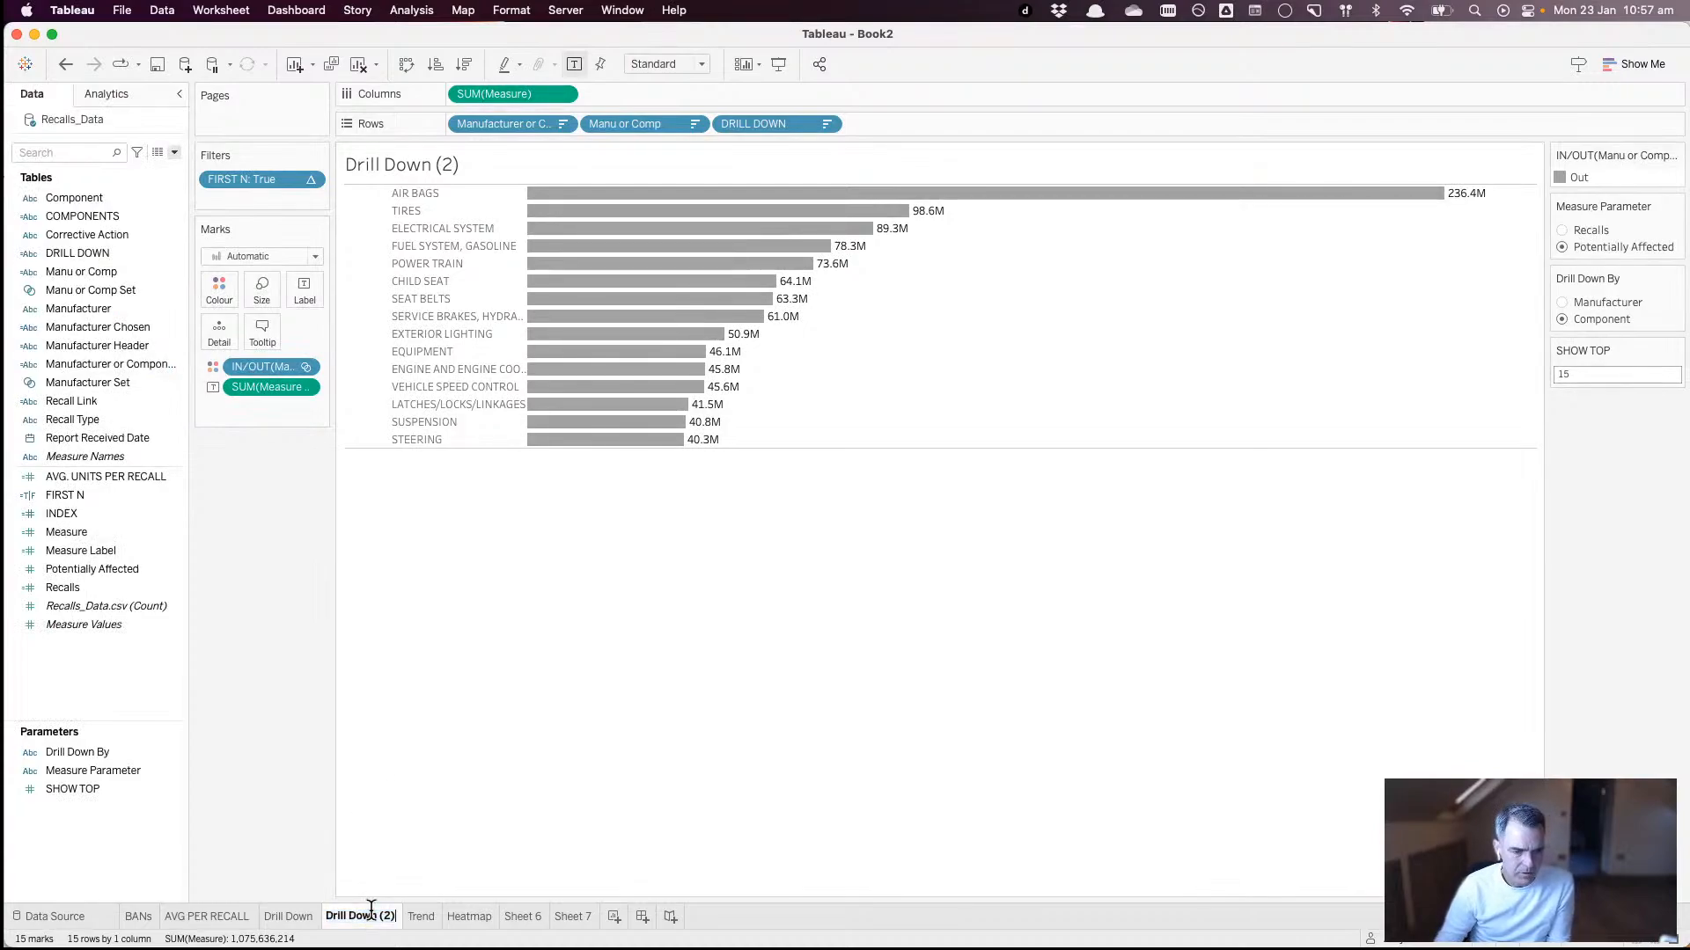
pyautogui.write('Better')
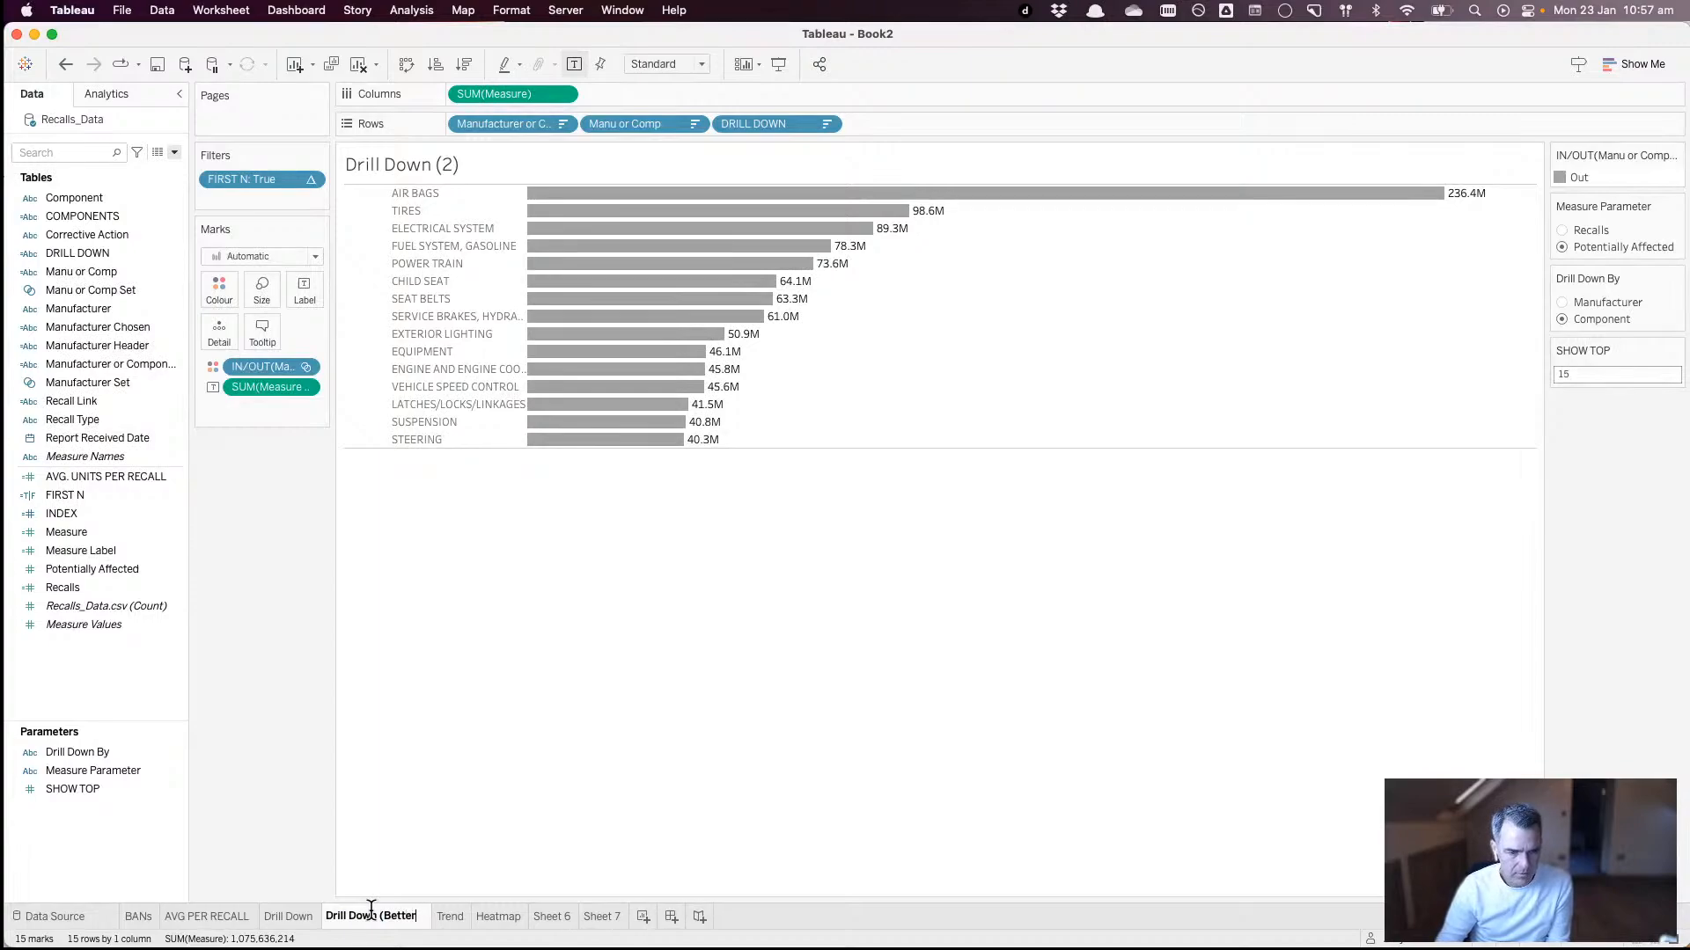
pyautogui.write(')')
pyautogui.press('Return')
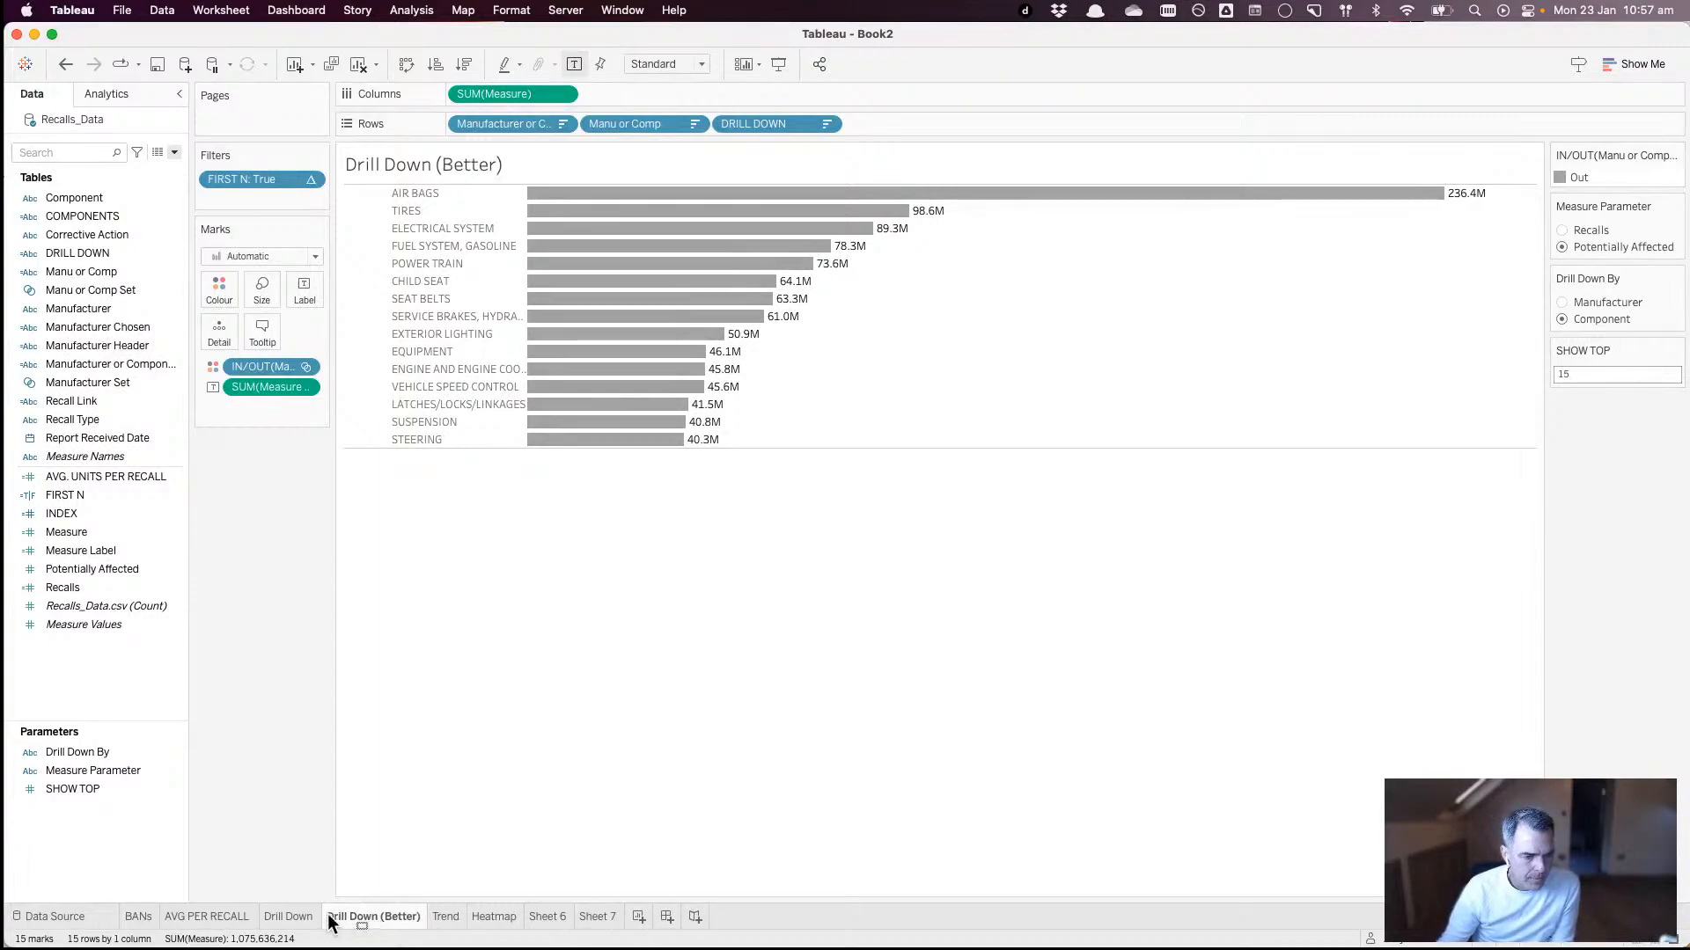
pyautogui.moveTo(372, 910); pyautogui.dragTo(166, 922)
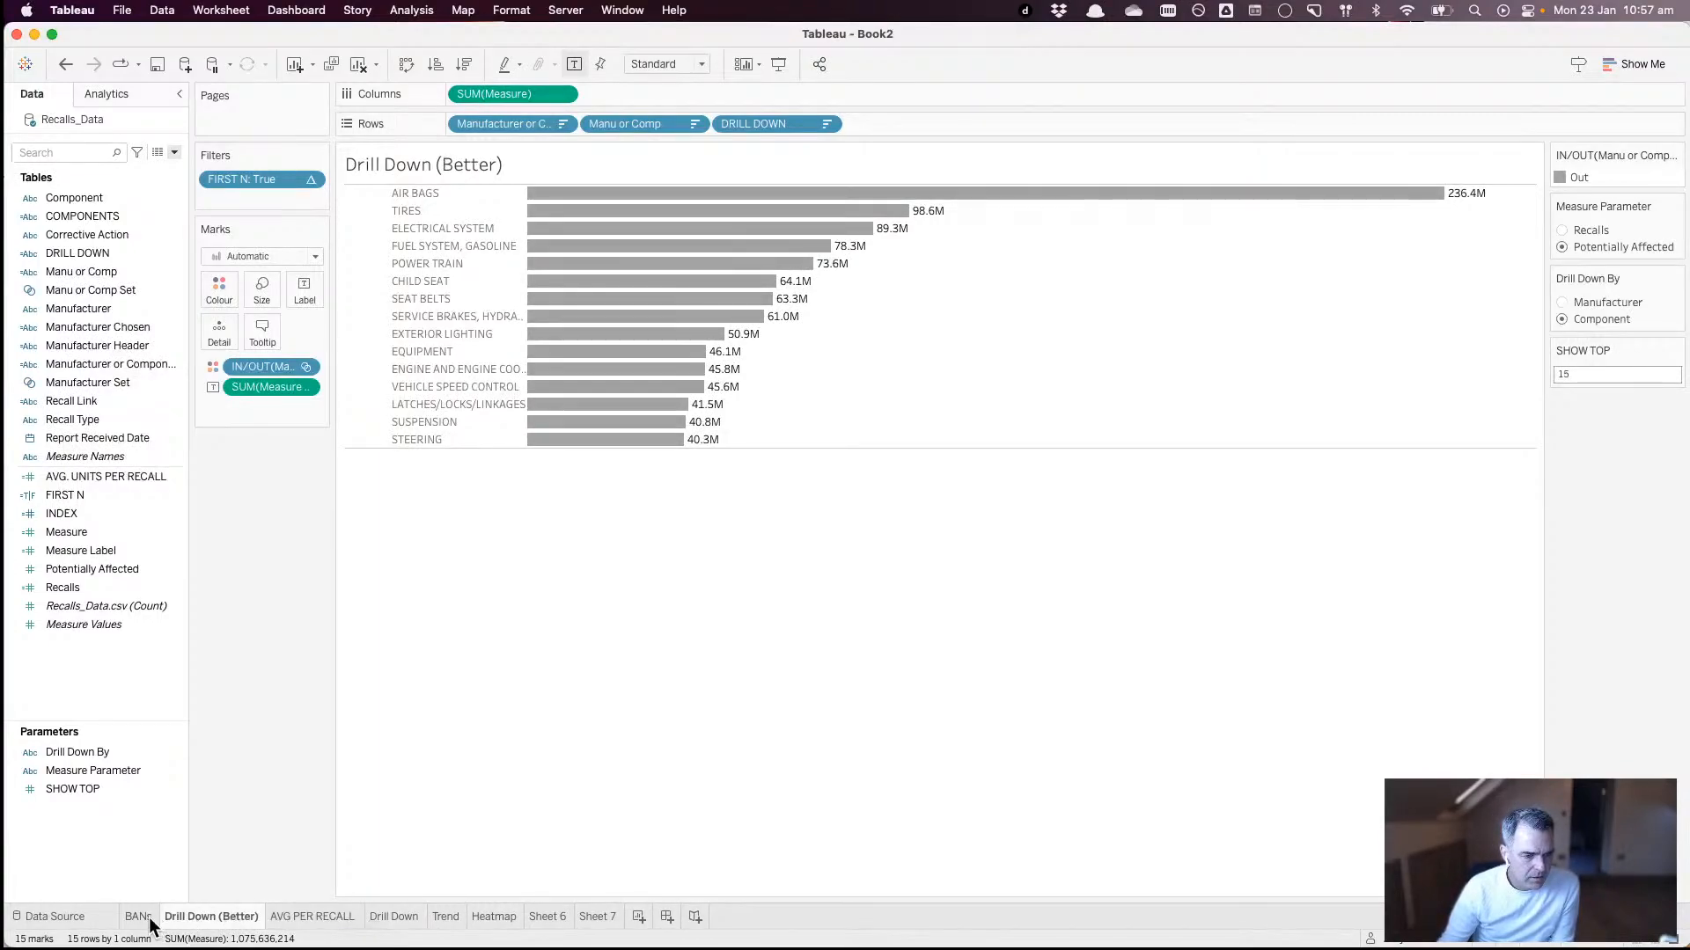
# - Review the workbook's sheets, including BANs, Drill Down (Better), AVG PER RECALL, Trend, Heatmap, Sheet 6 and Sheet 7, for possible dashboard content
pyautogui.click(140, 918)
pyautogui.click(224, 920)
pyautogui.click(294, 917)
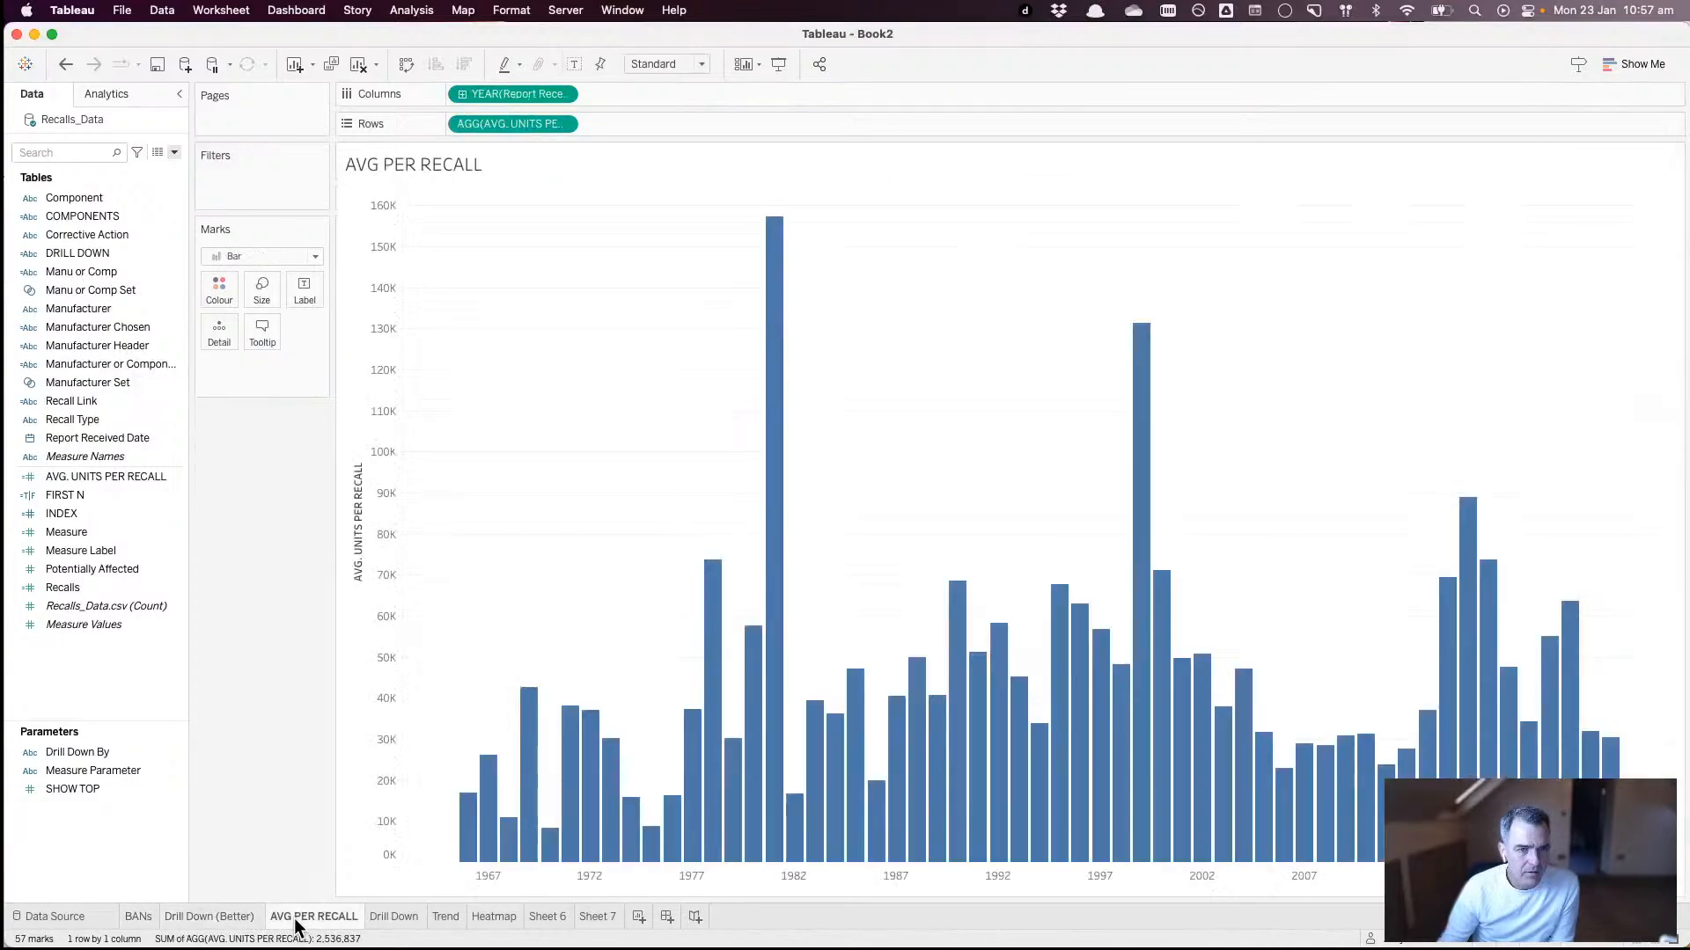
pyautogui.moveTo(393, 921)
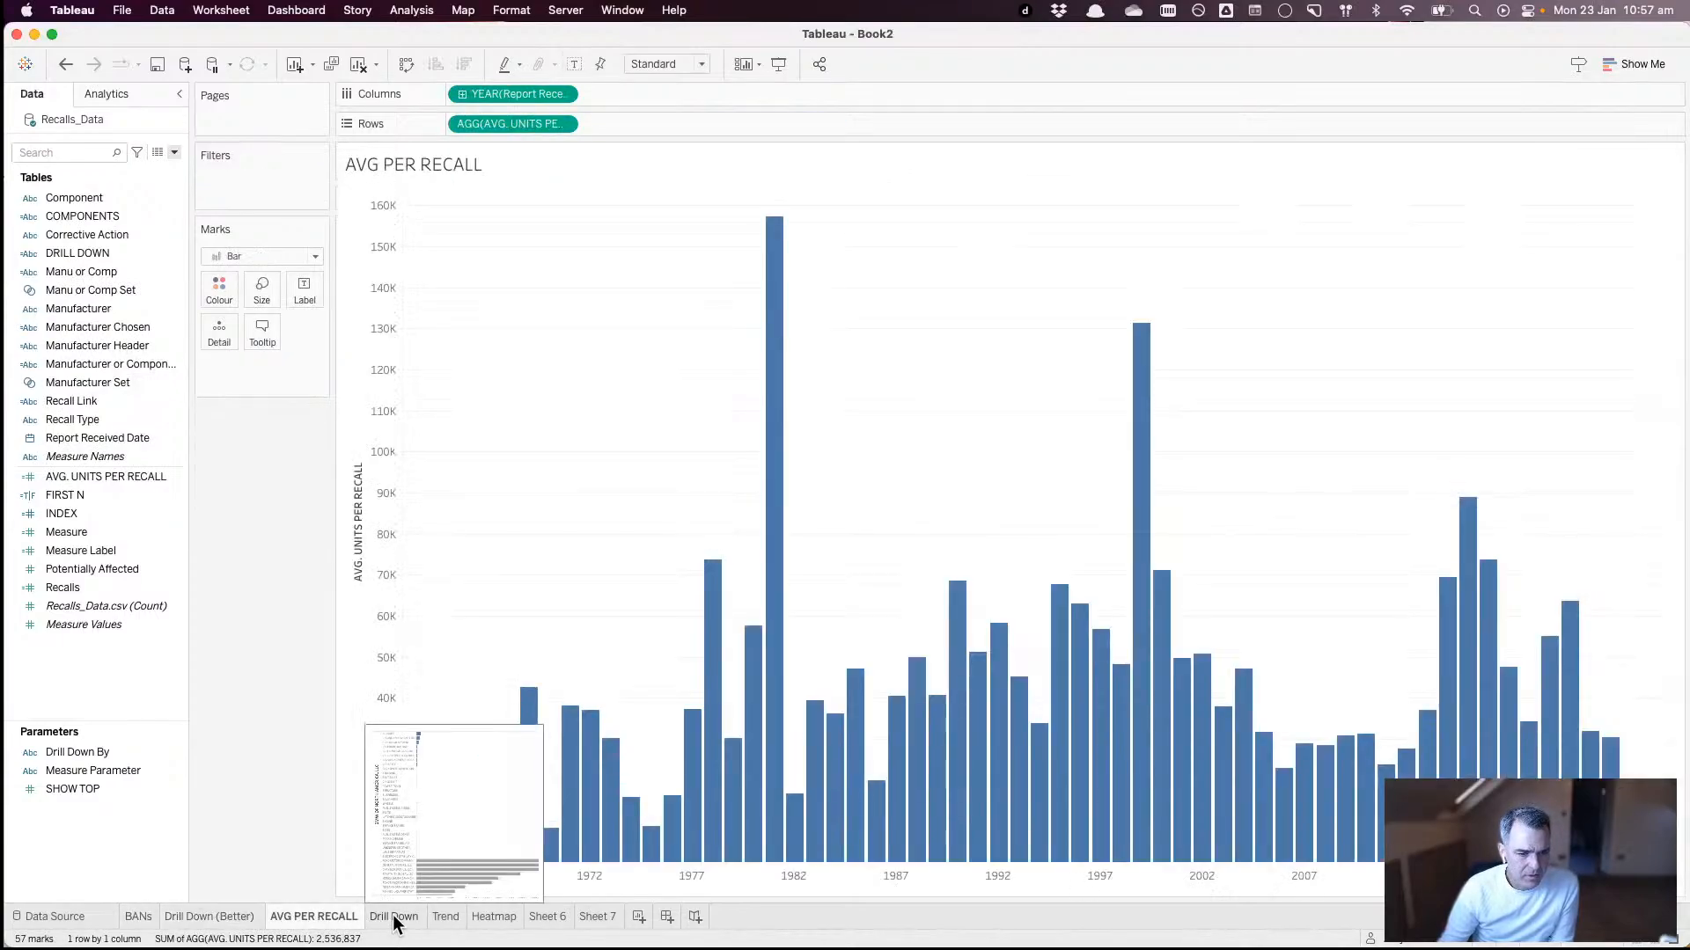
pyautogui.click(447, 916)
pyautogui.click(490, 919)
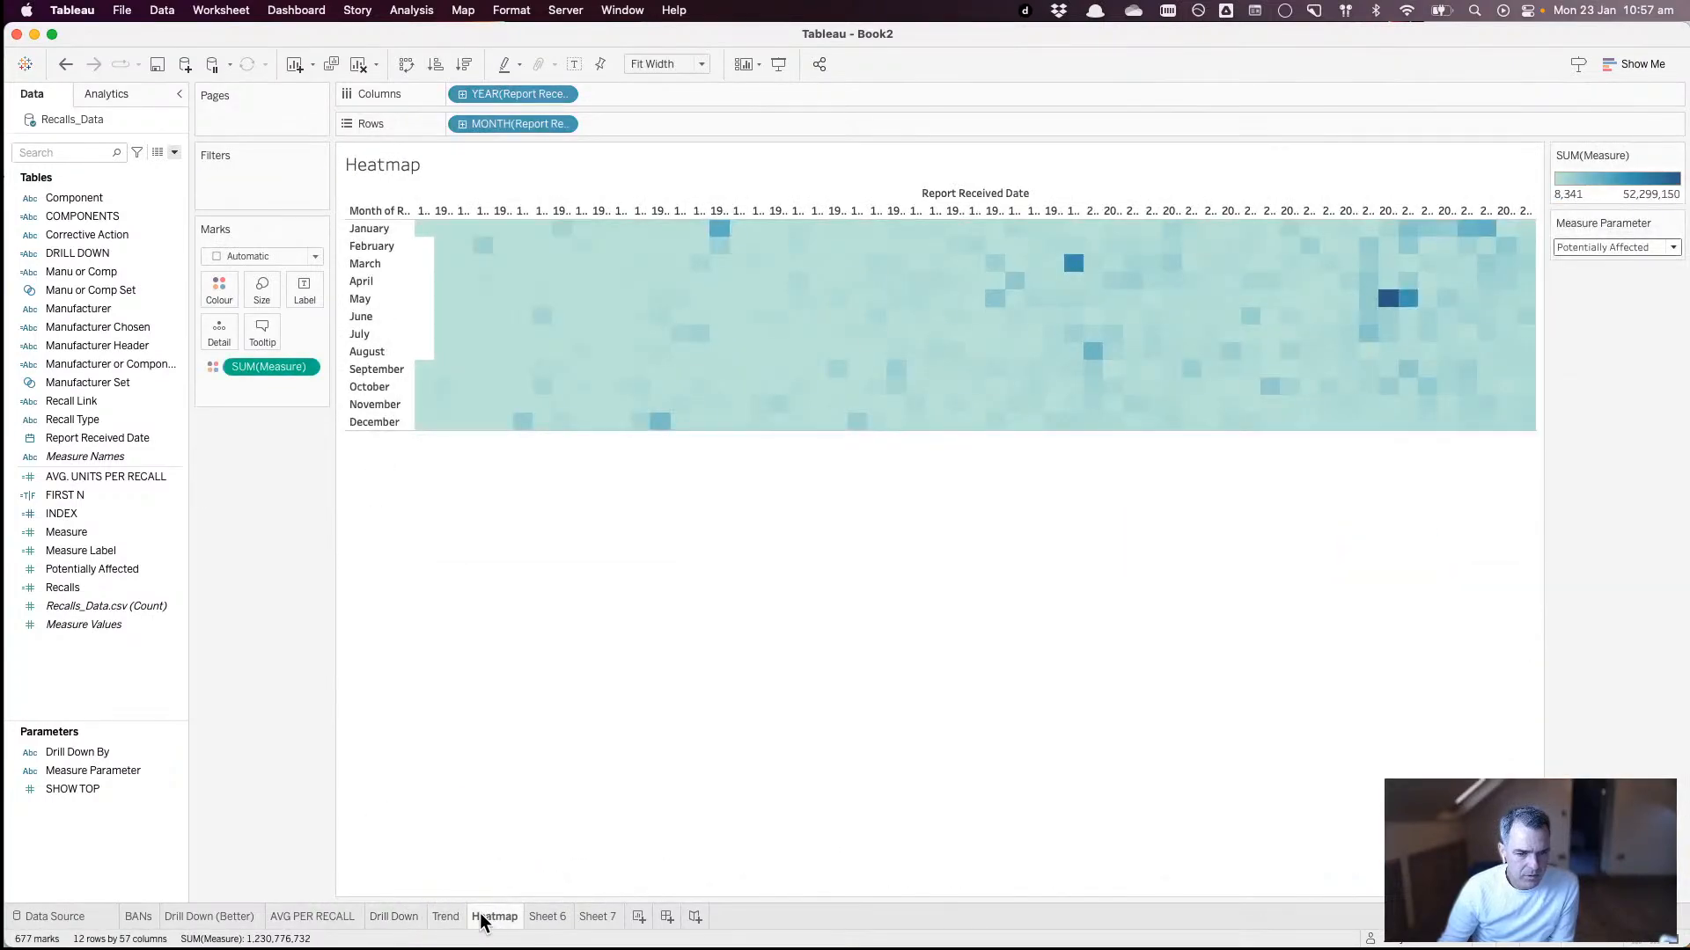
pyautogui.click(548, 916)
pyautogui.click(598, 918)
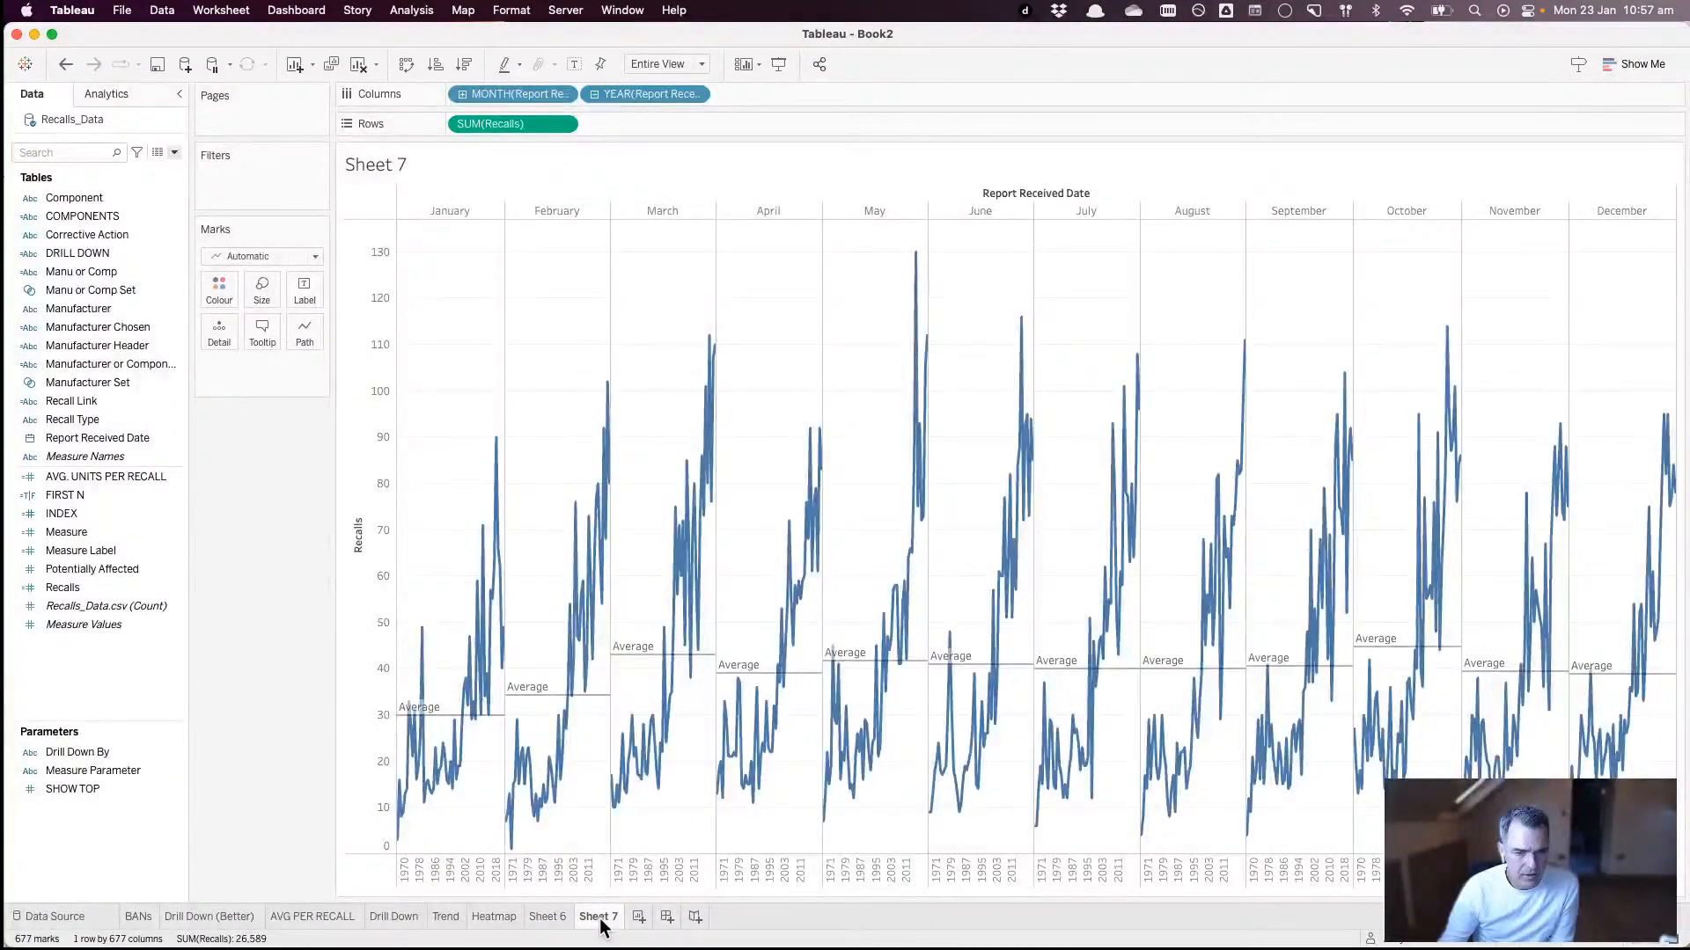
pyautogui.click(139, 916)
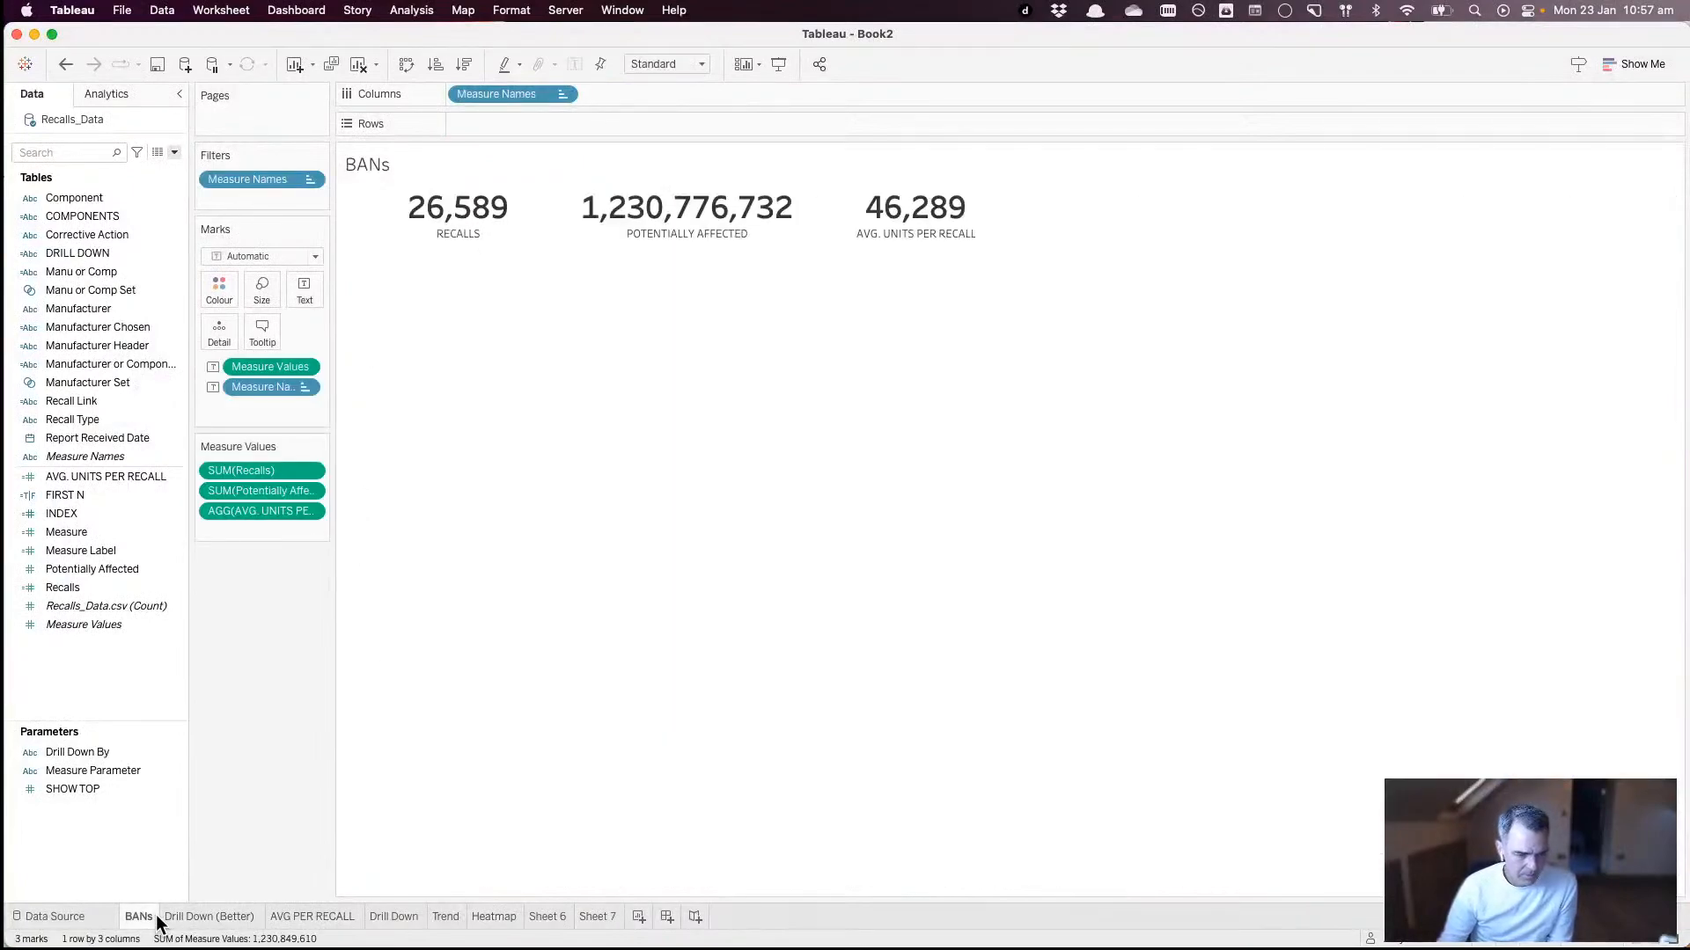
pyautogui.click(203, 916)
pyautogui.click(296, 920)
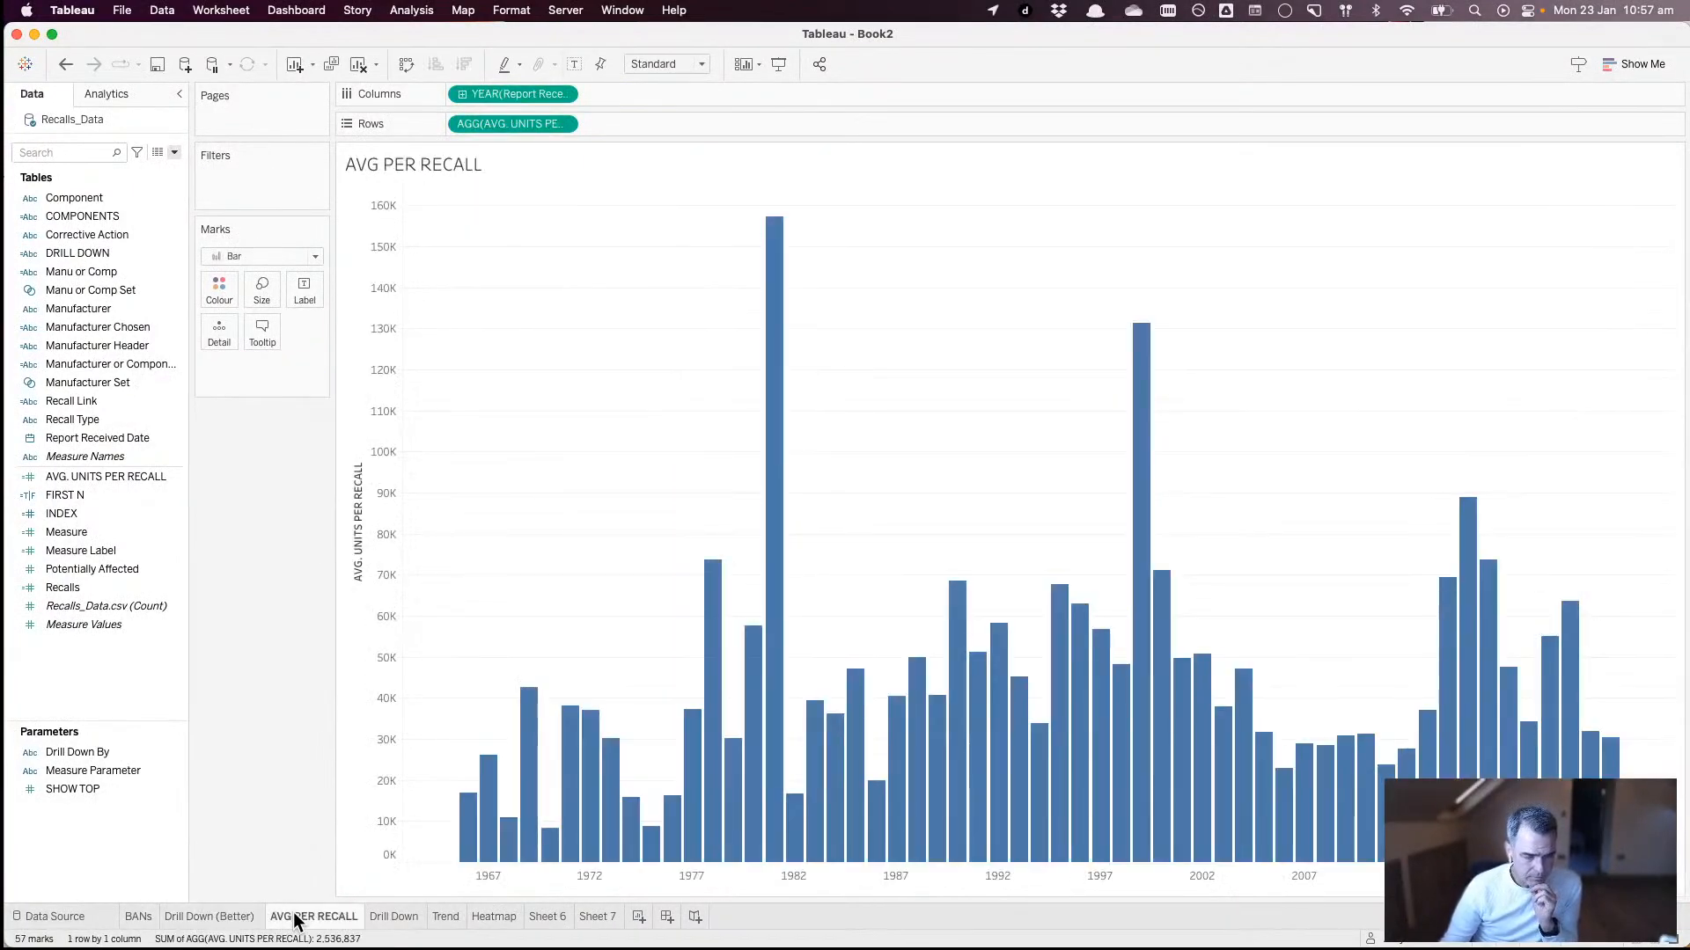
# - Create a new blank dashboard in the workbook
pyautogui.click(667, 916)
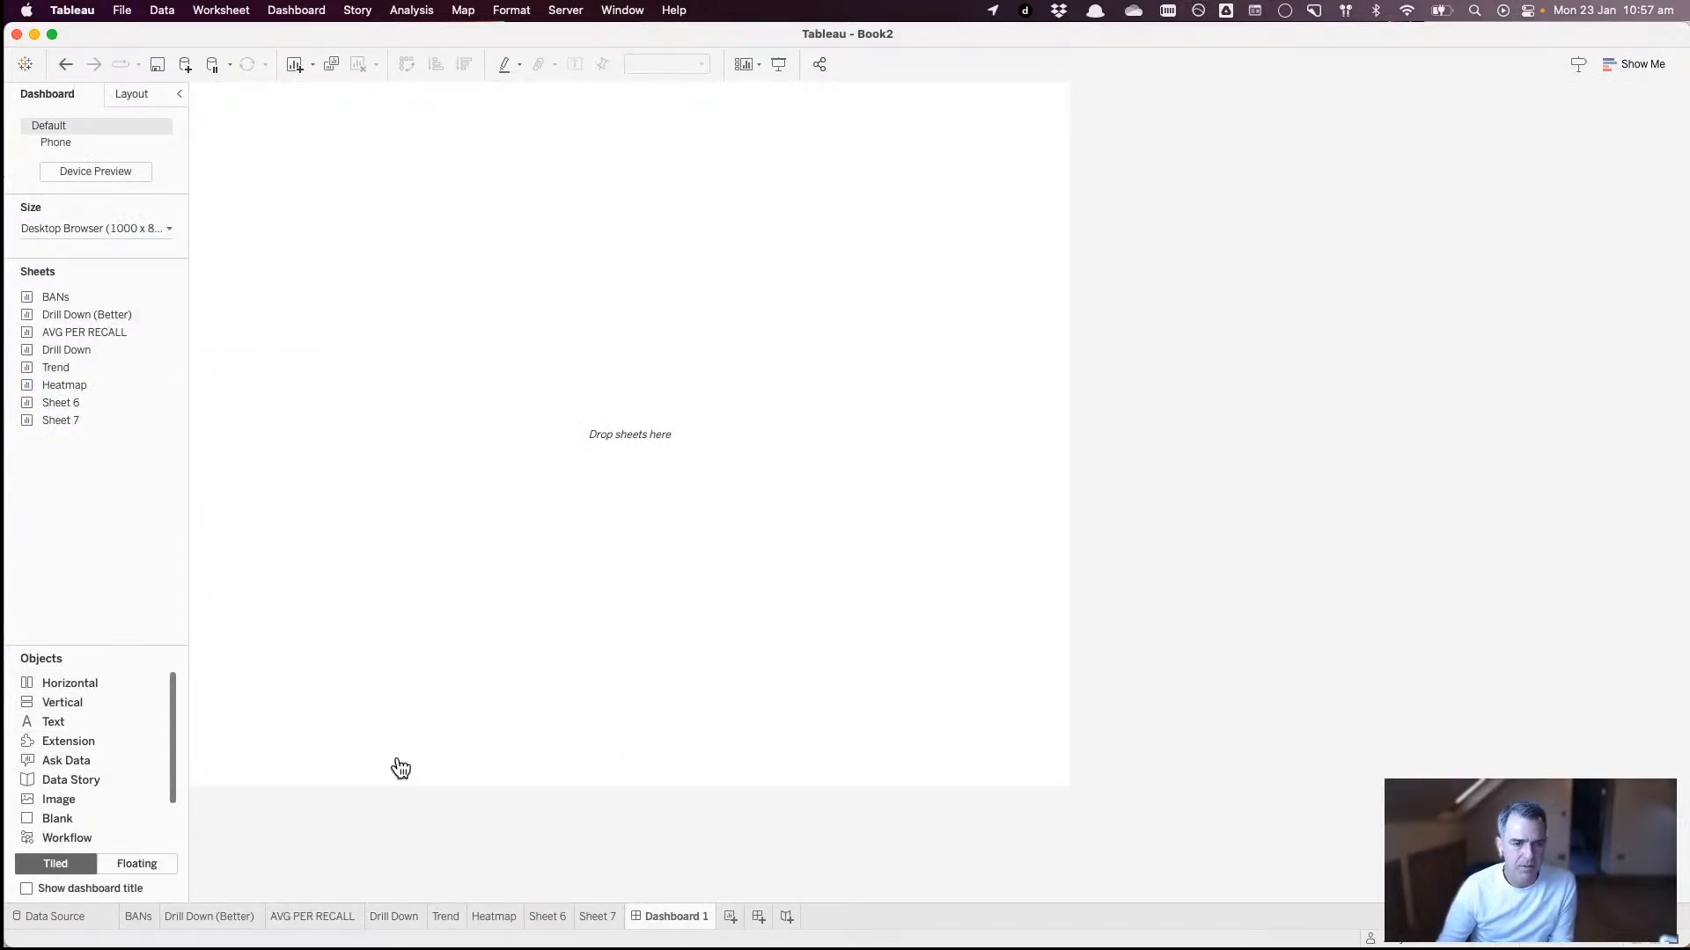
# - Switch to Chrome and examine the image results for automobile recalls charts for dashboard inspiration, closing the McKinsey image preview
pyautogui.press('super+Tab')
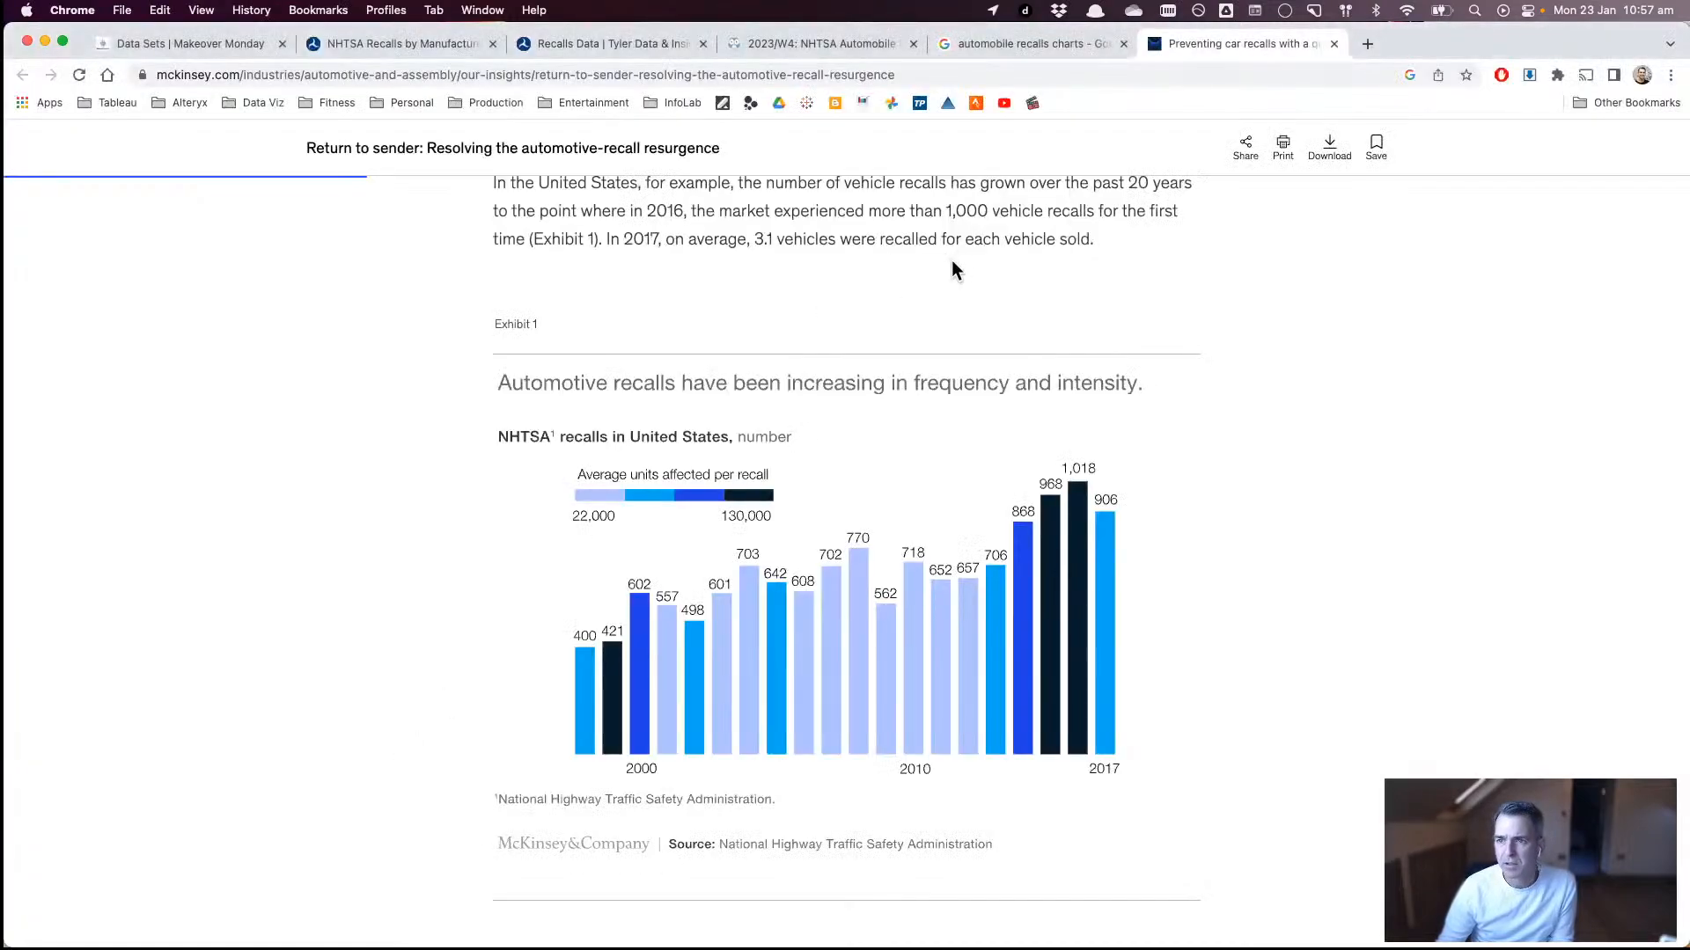
pyautogui.click(1028, 39)
pyautogui.scroll(-4, 933, 472)
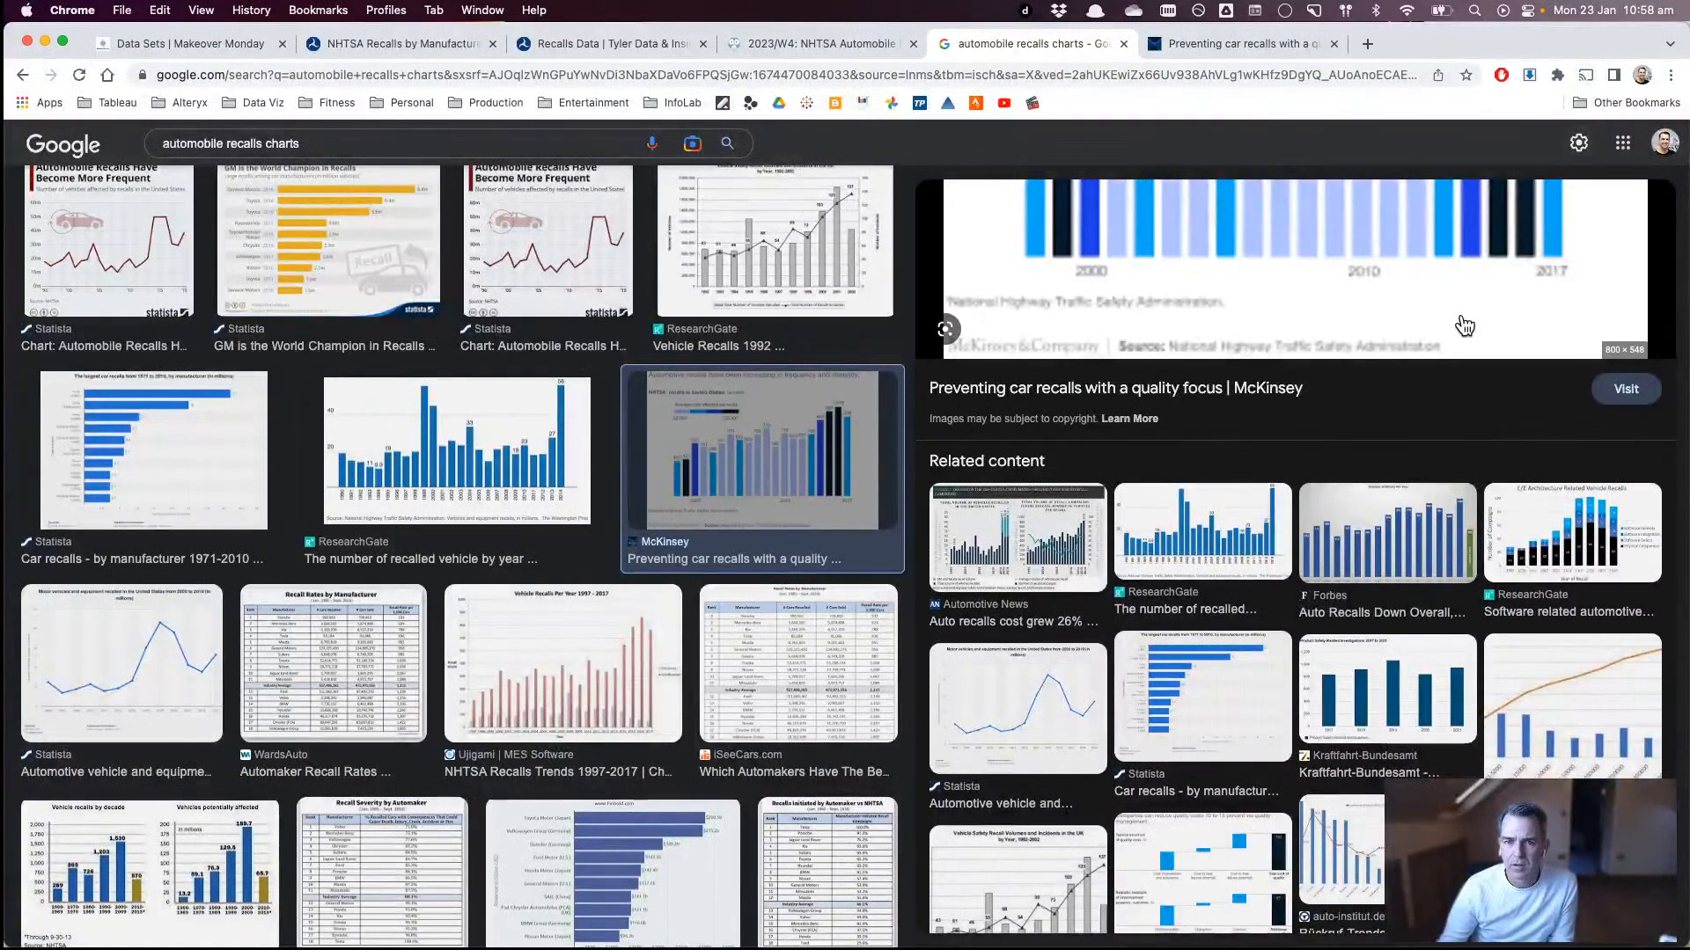
pyautogui.scroll(4, 1598, 223)
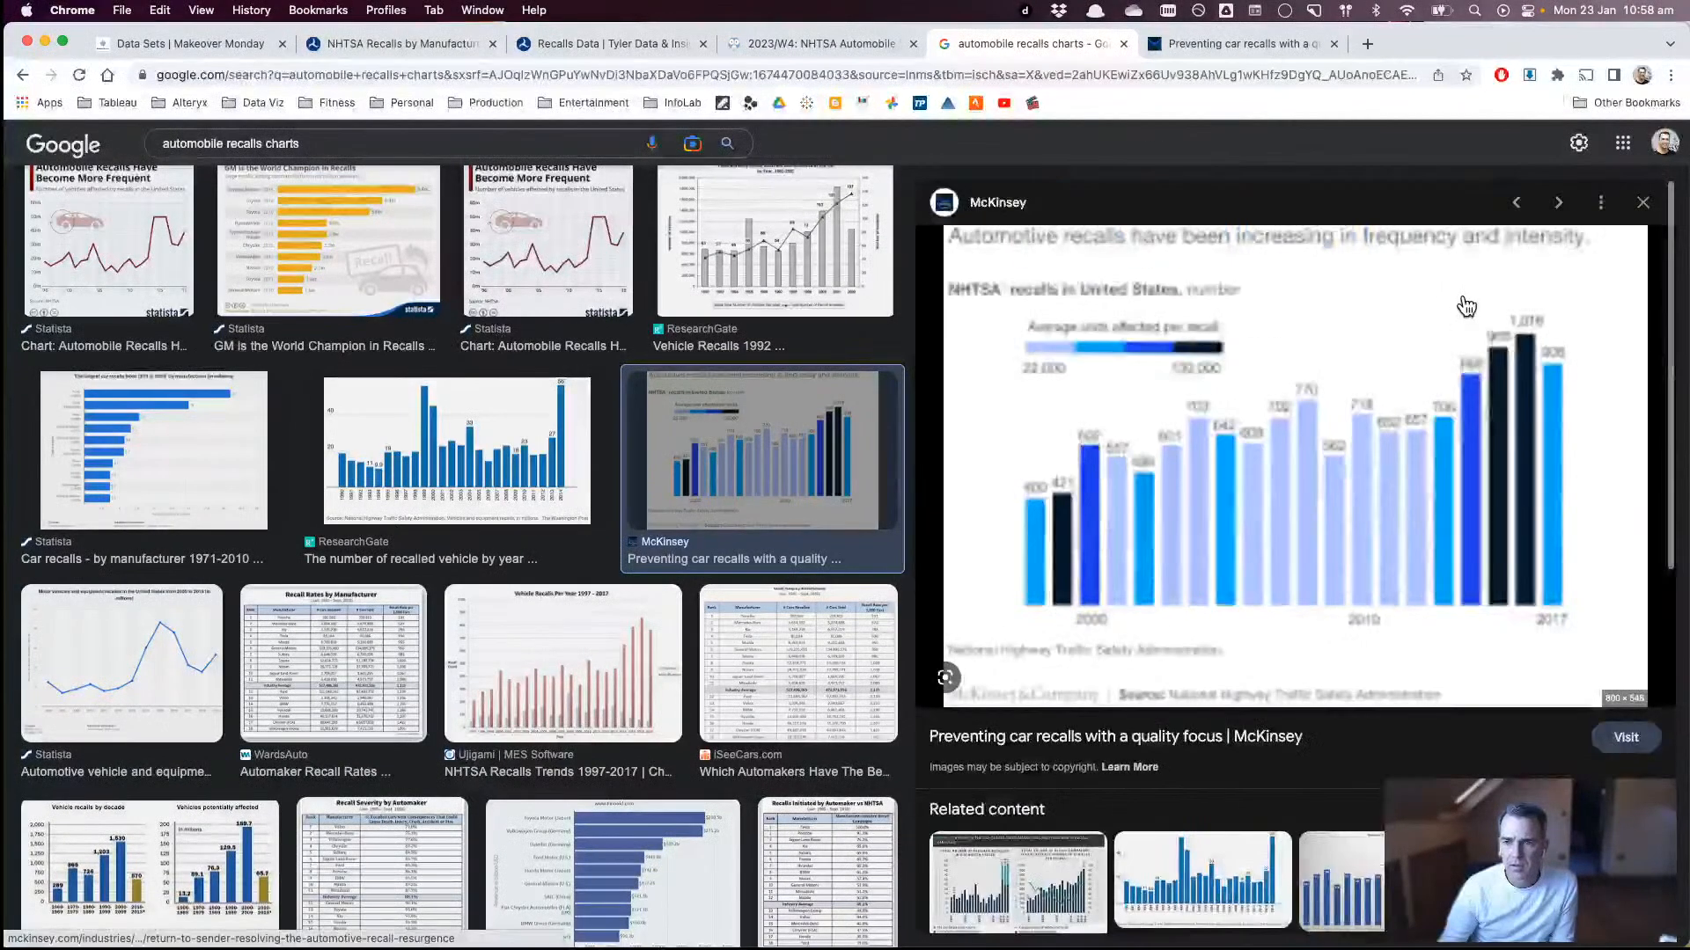
pyautogui.click(1642, 202)
pyautogui.scroll(-1, 668, 475)
pyautogui.scroll(-8, 669, 475)
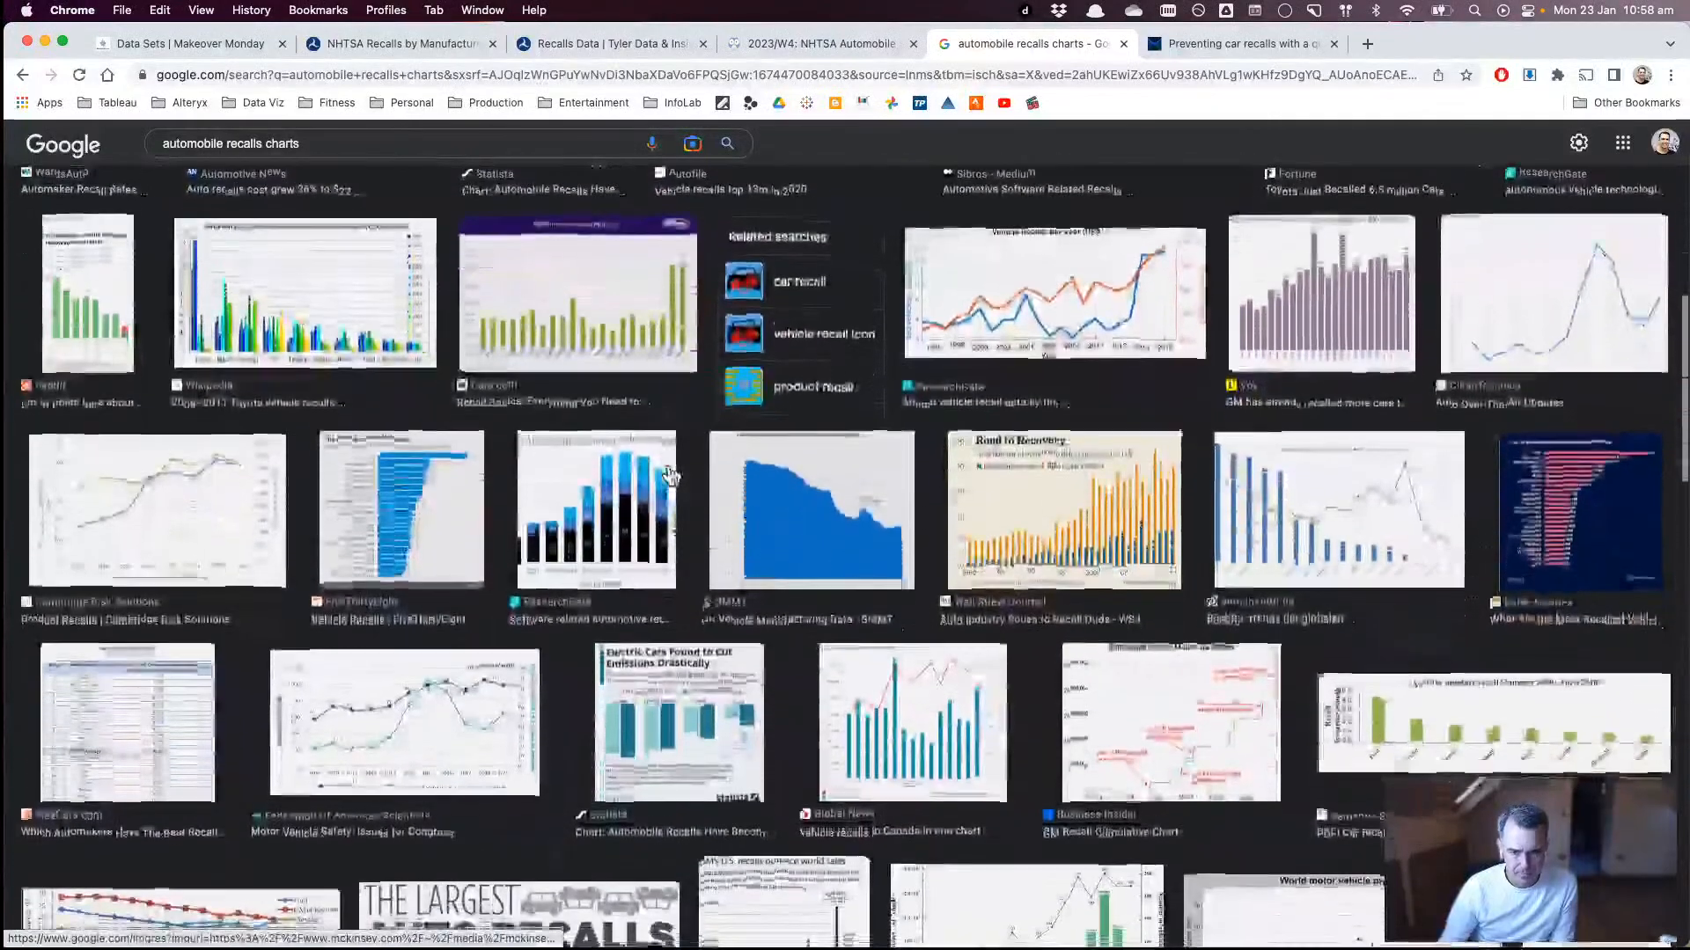
pyautogui.scroll(-4, 671, 473)
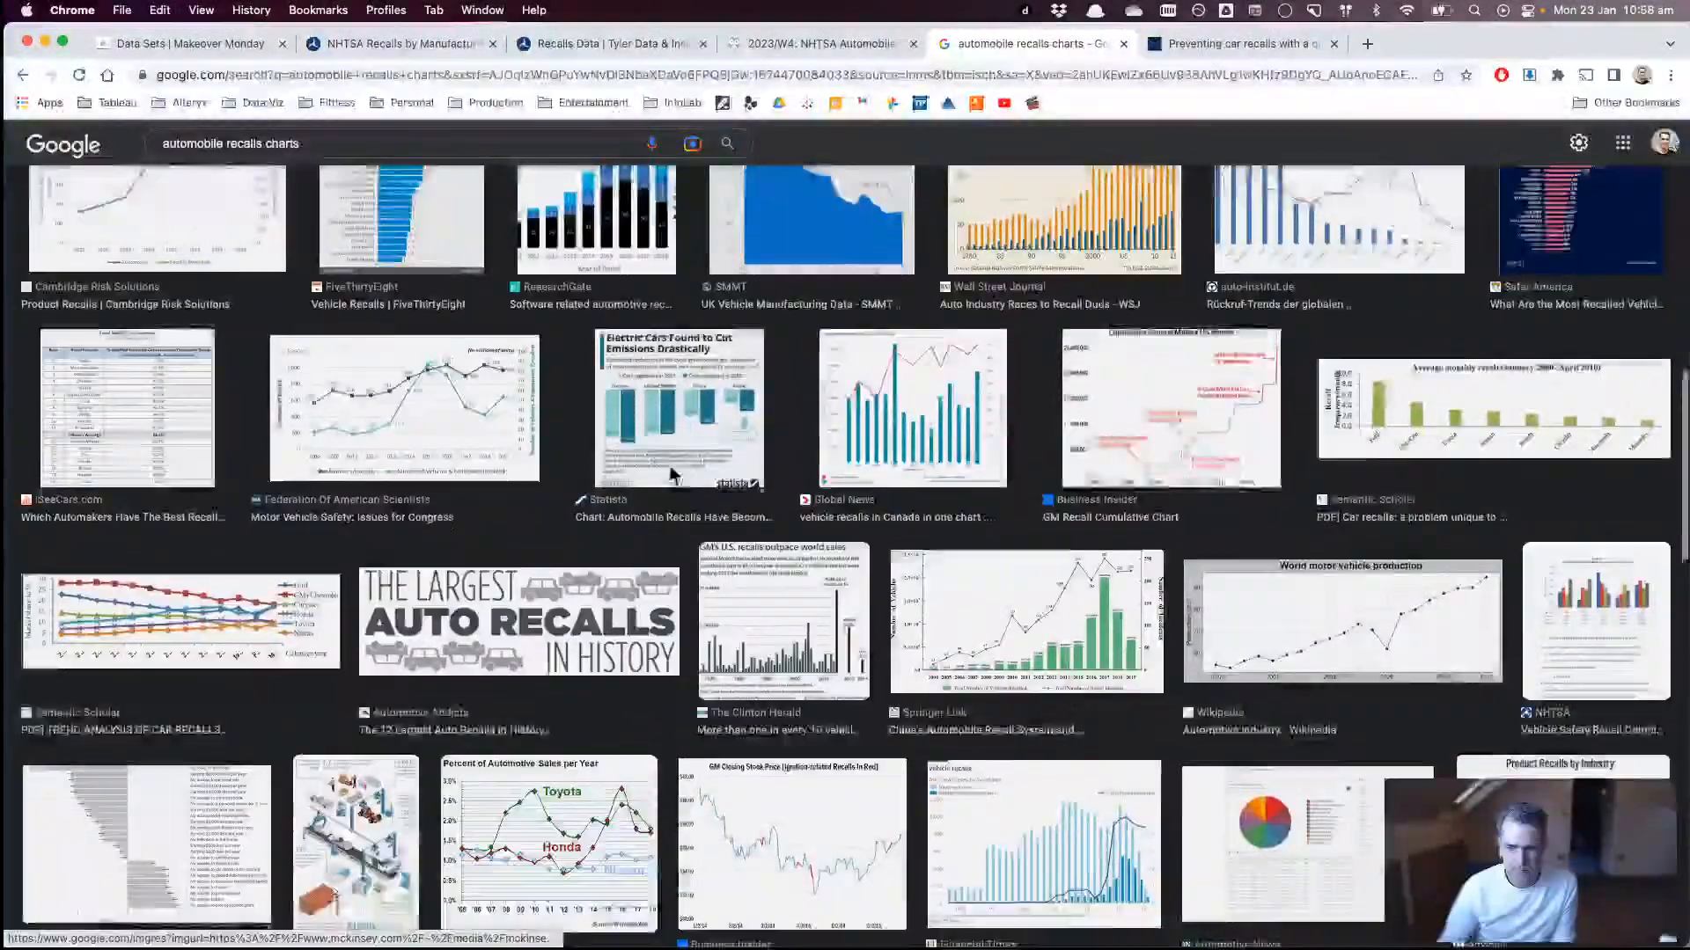
pyautogui.scroll(-5, 671, 475)
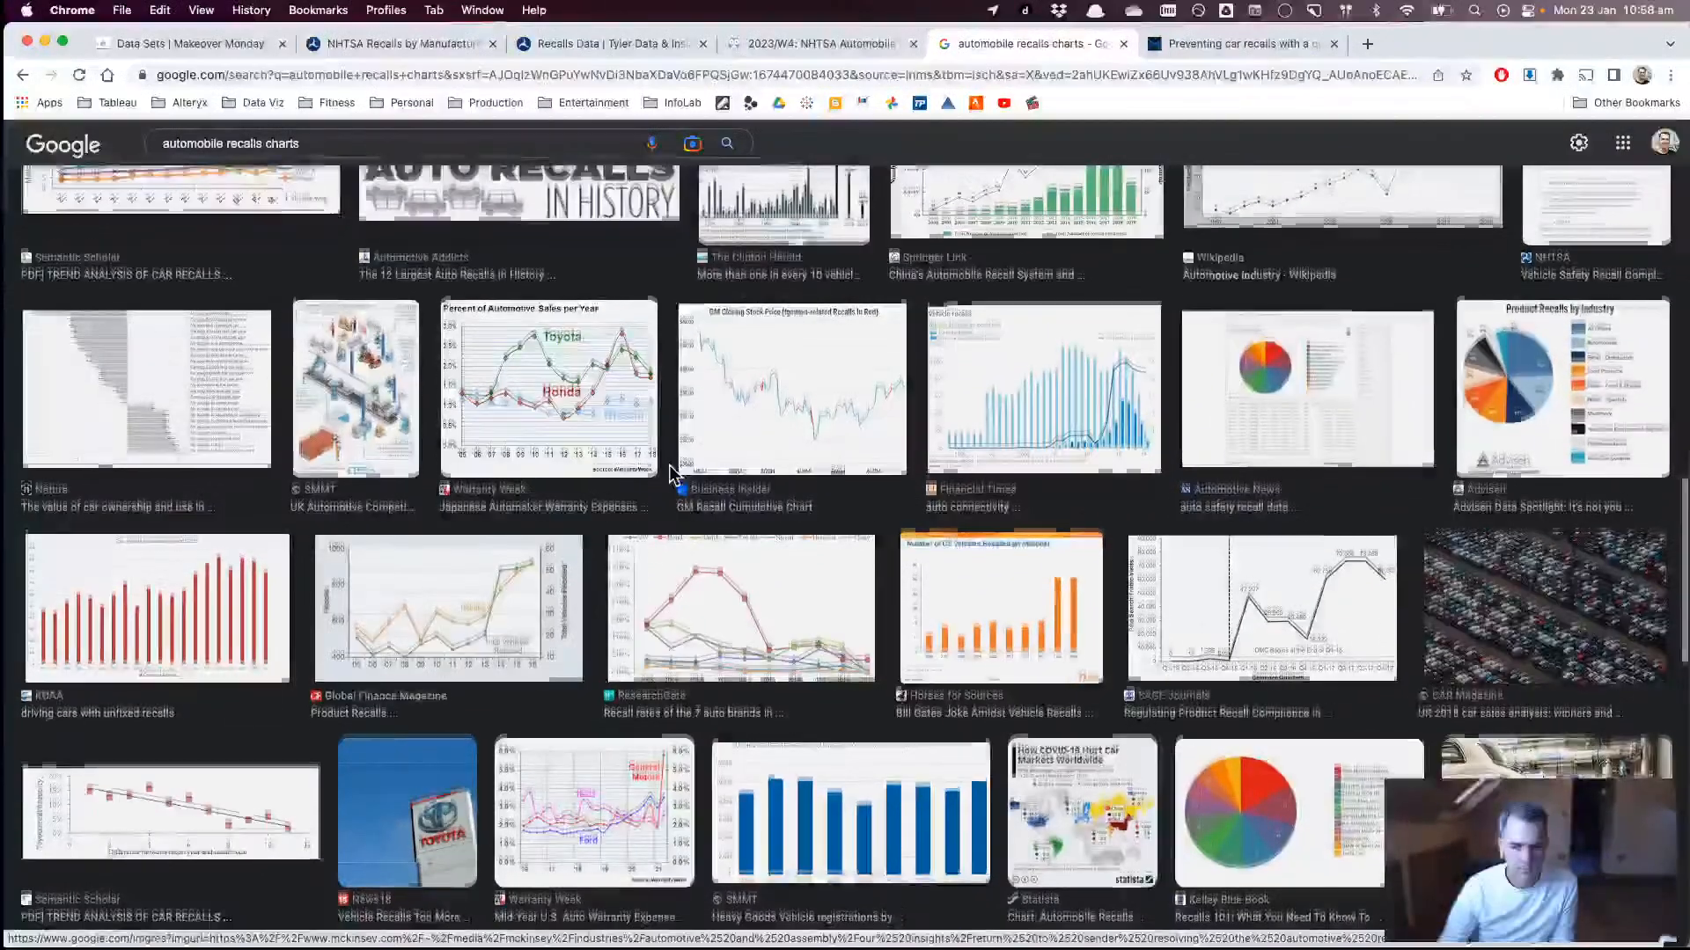
pyautogui.scroll(-5, 670, 475)
pyautogui.scroll(-5, 670, 475)
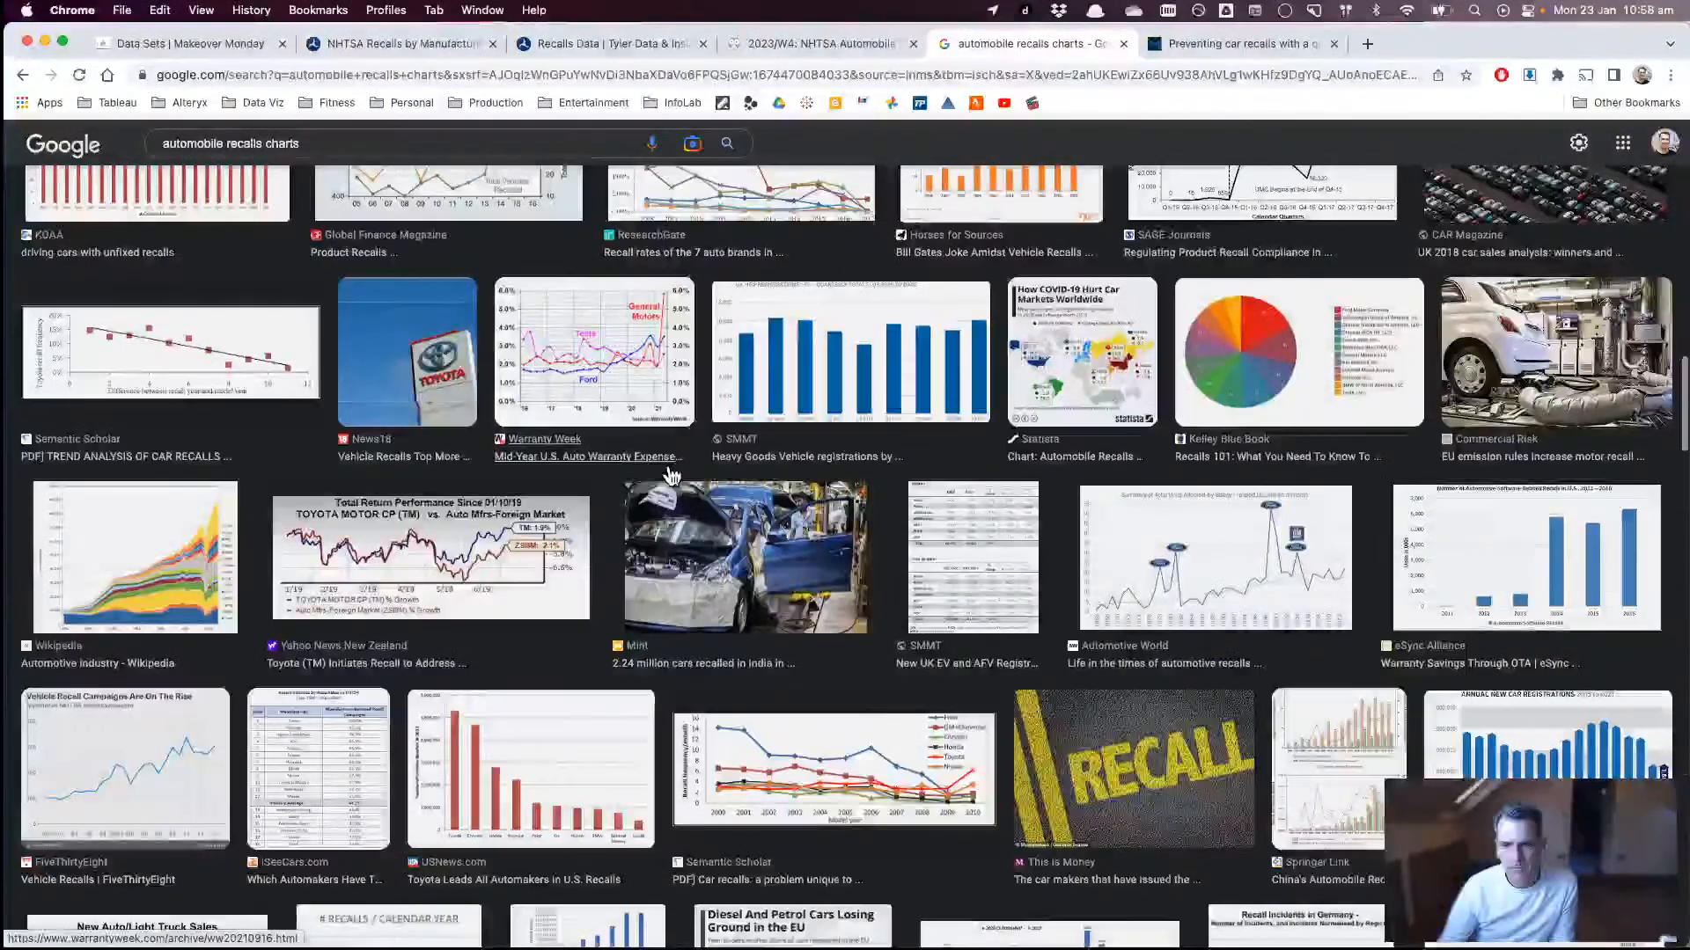
pyautogui.scroll(-10, 670, 475)
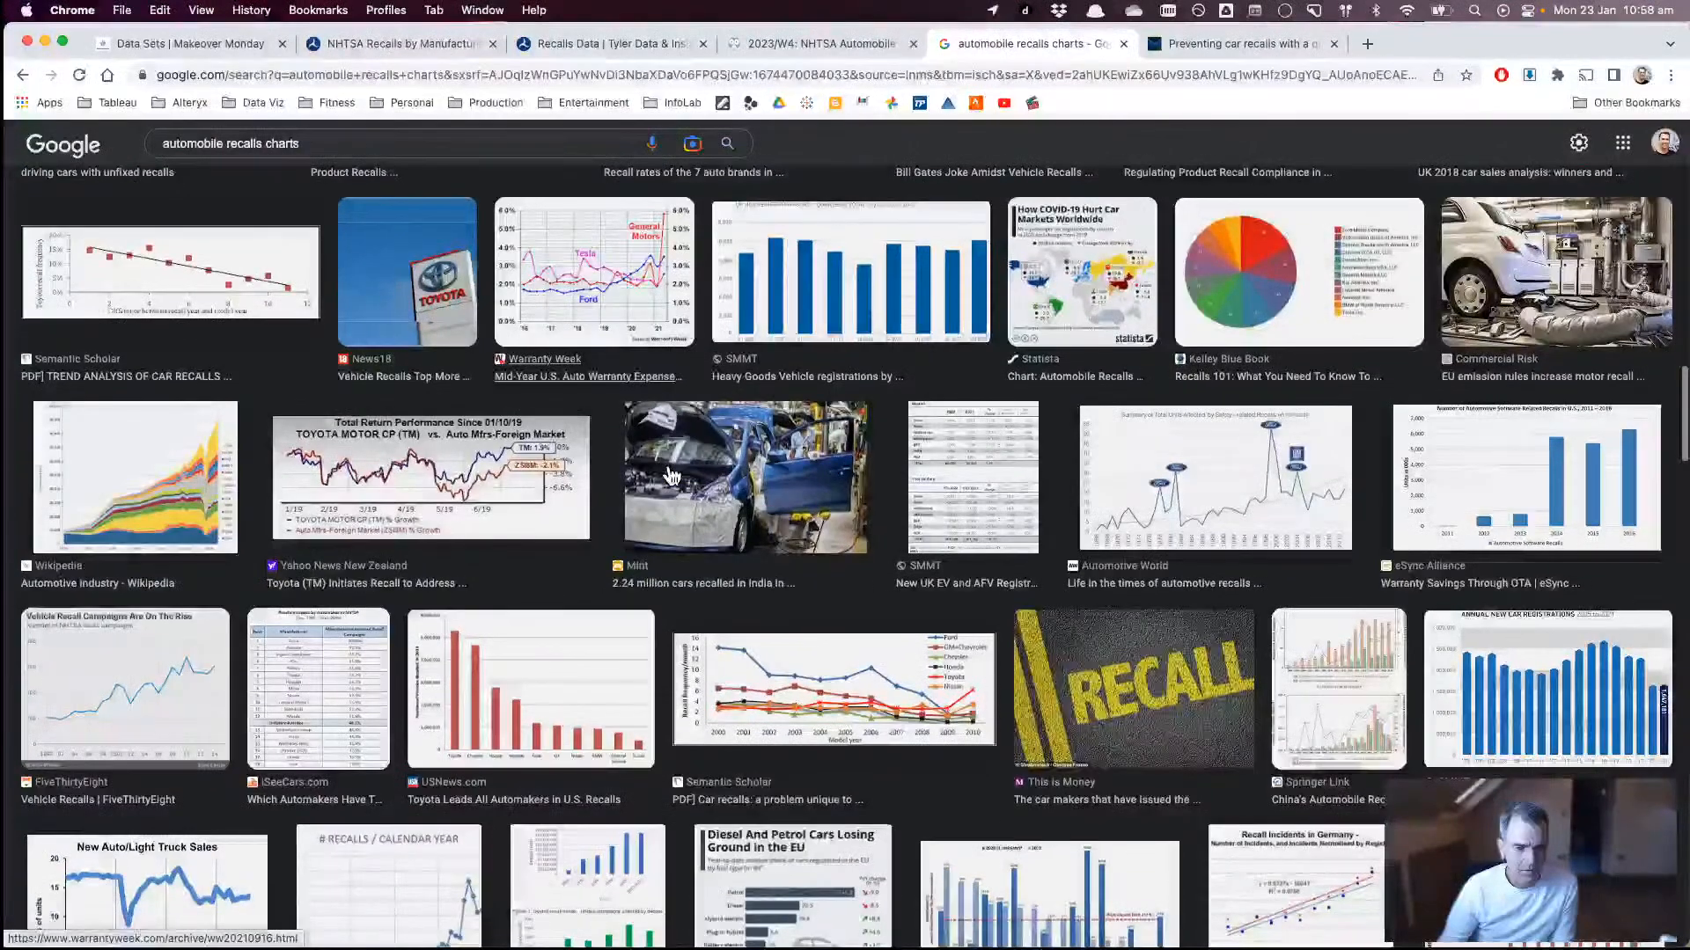
pyautogui.scroll(-3, 671, 476)
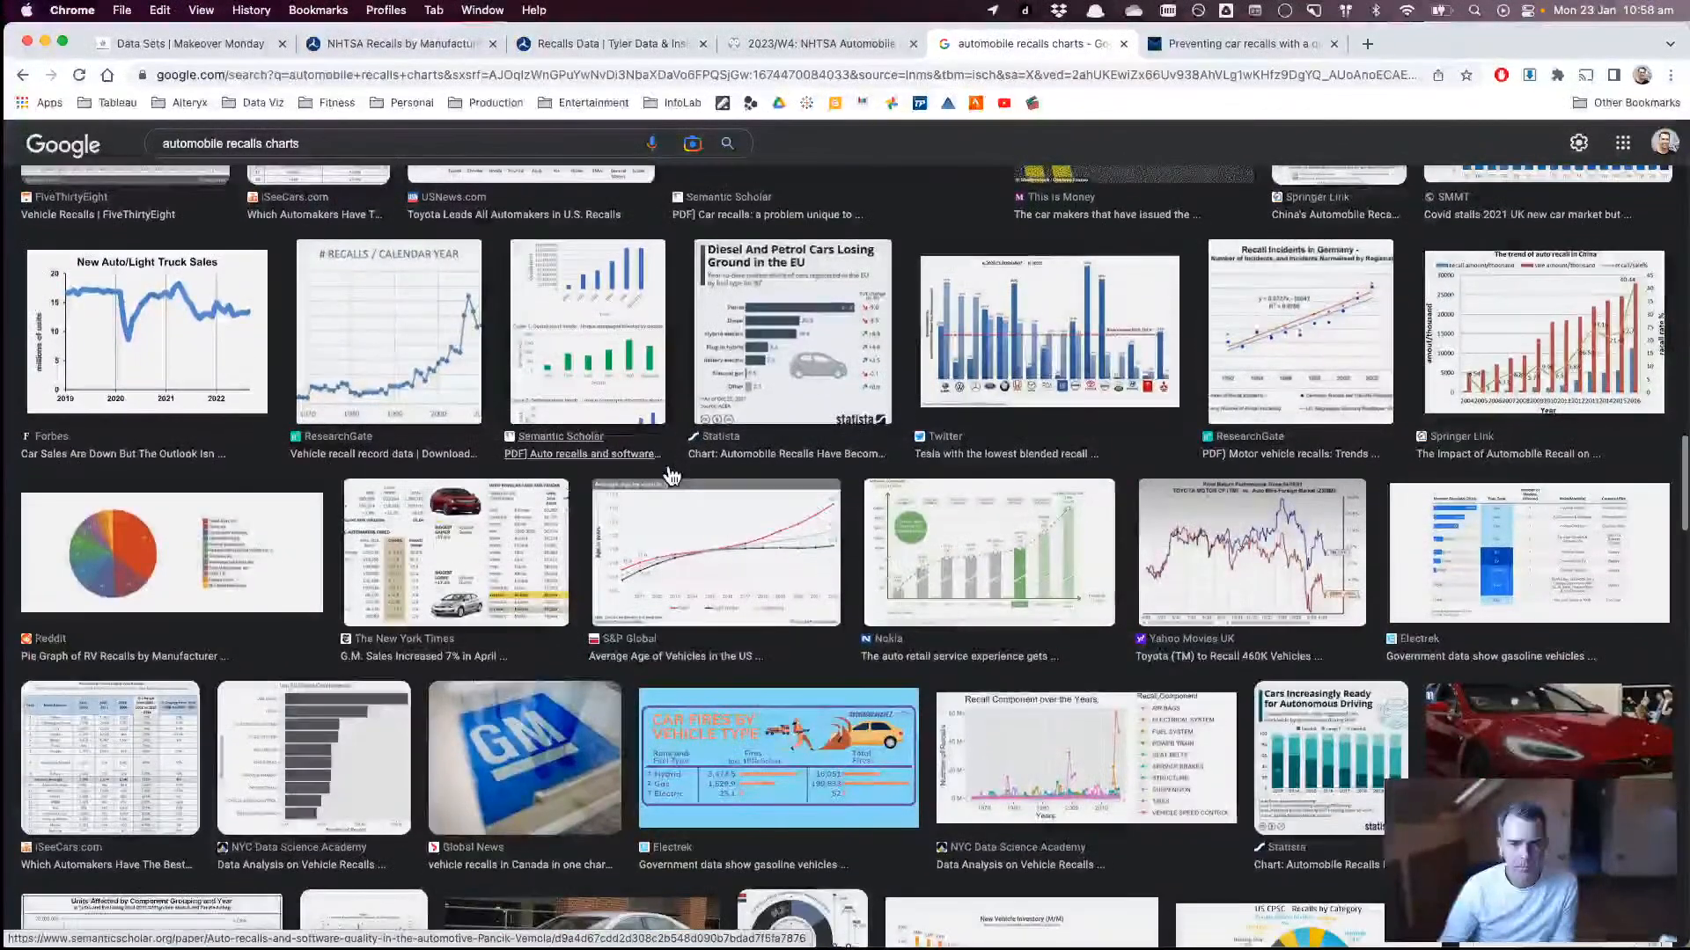
pyautogui.scroll(-14, 670, 475)
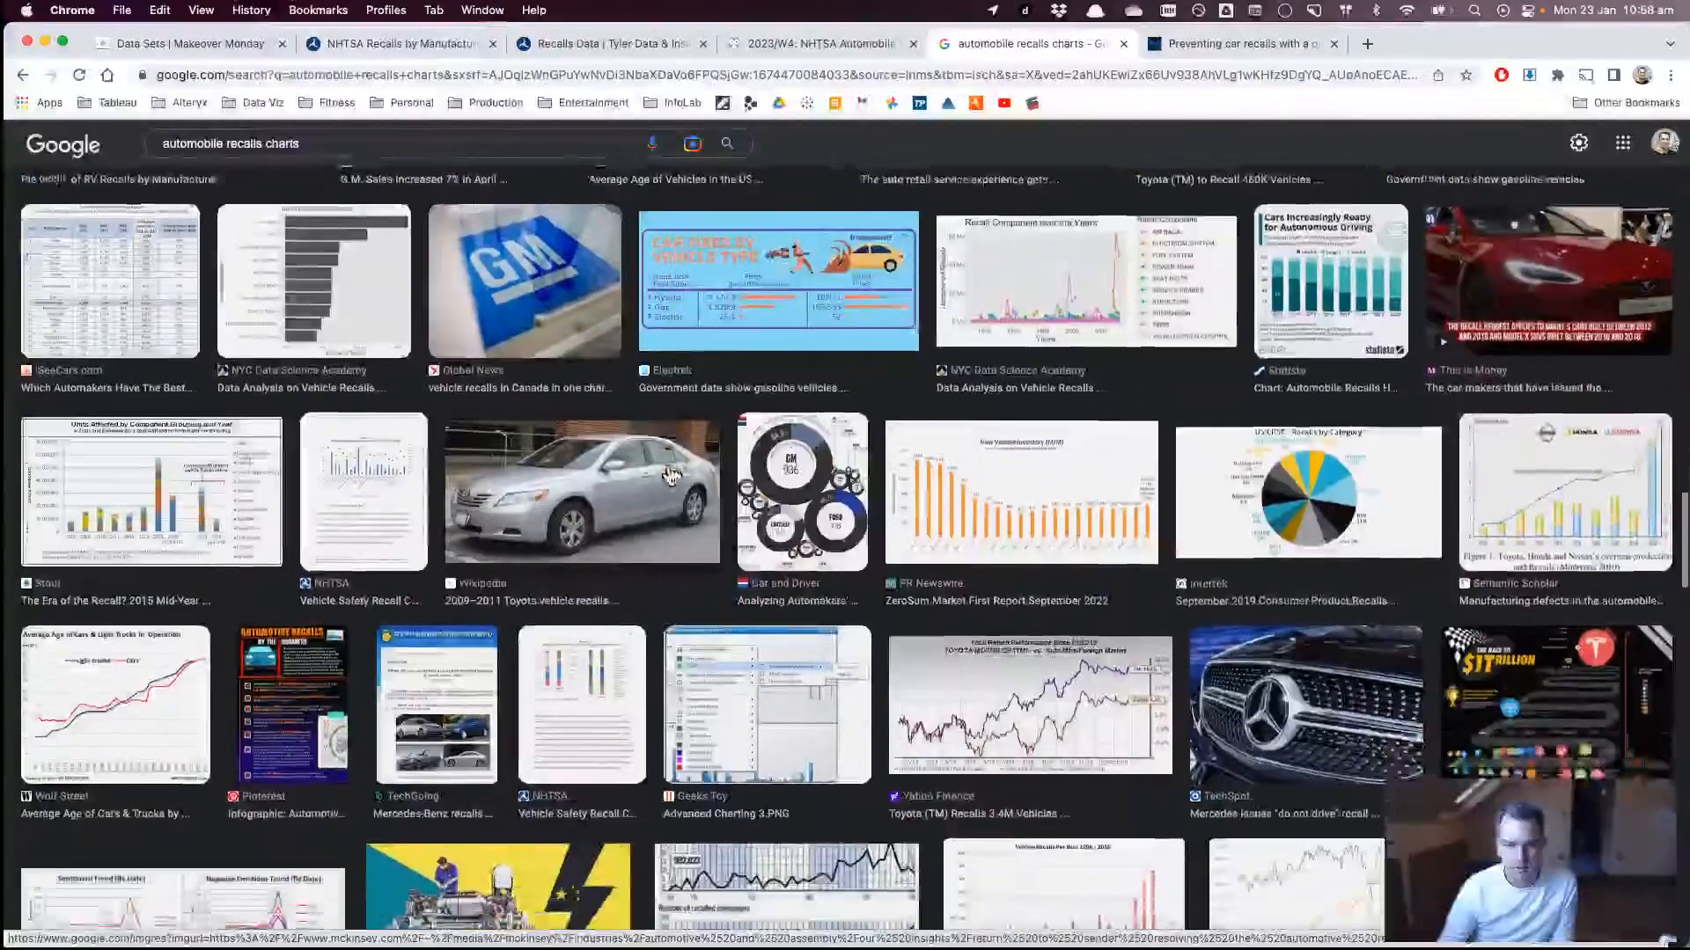
pyautogui.scroll(20, 669, 470)
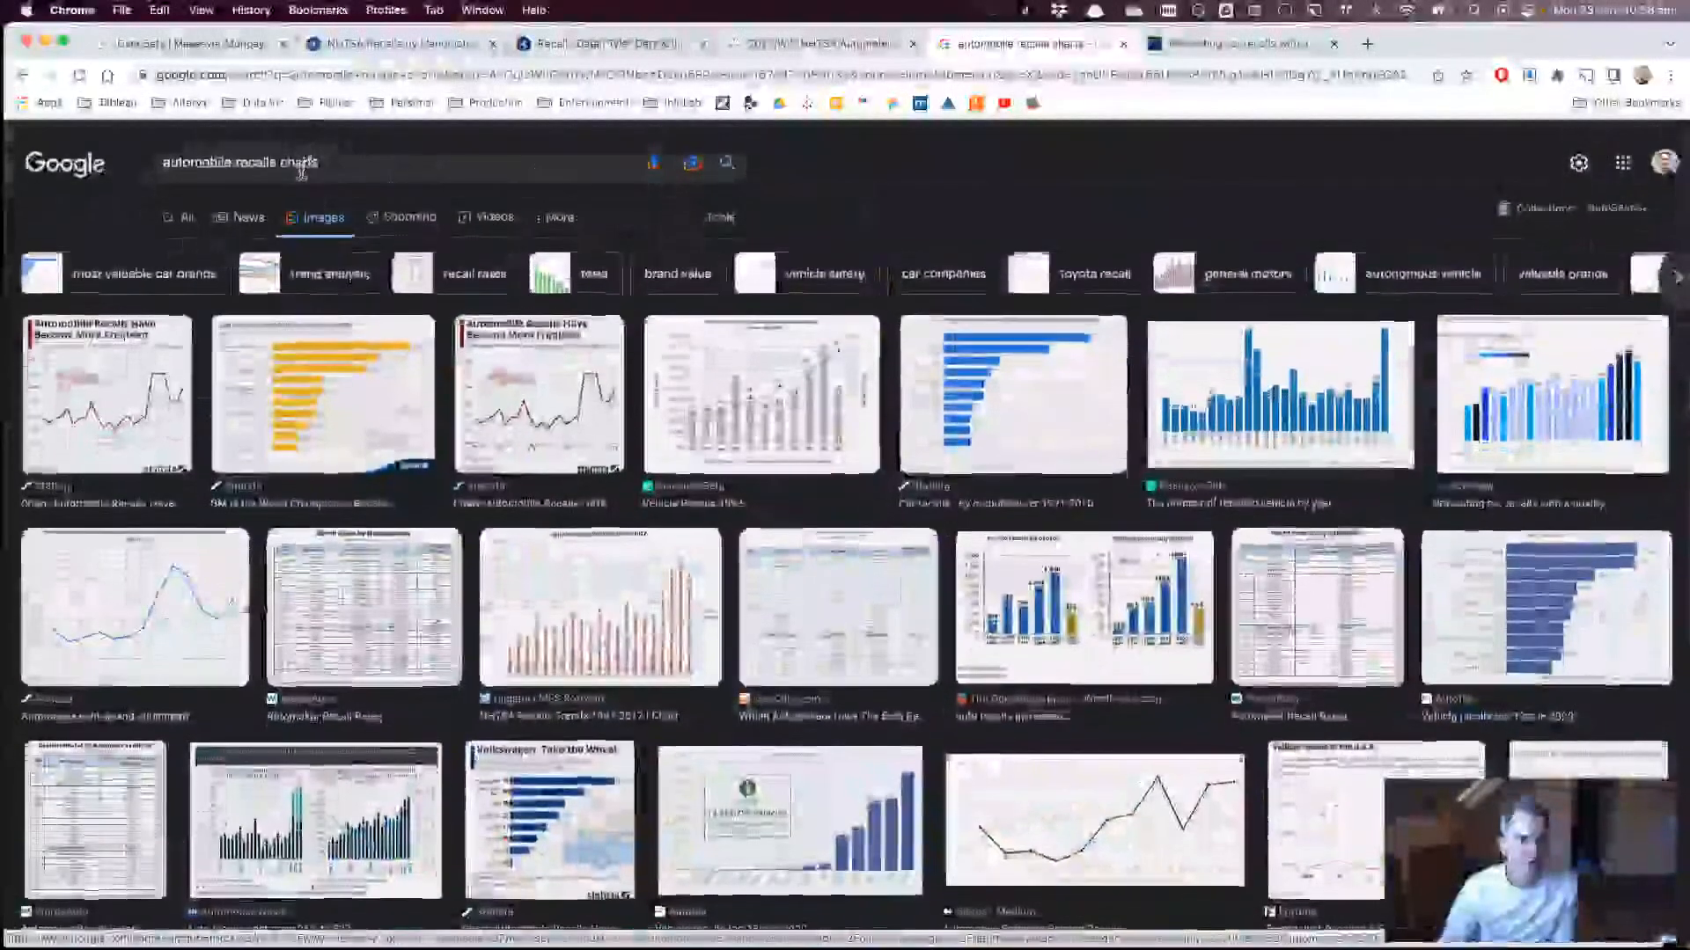
# - Search Google Images for "automobile recalls dashboard"
pyautogui.doubleClick(300, 164)
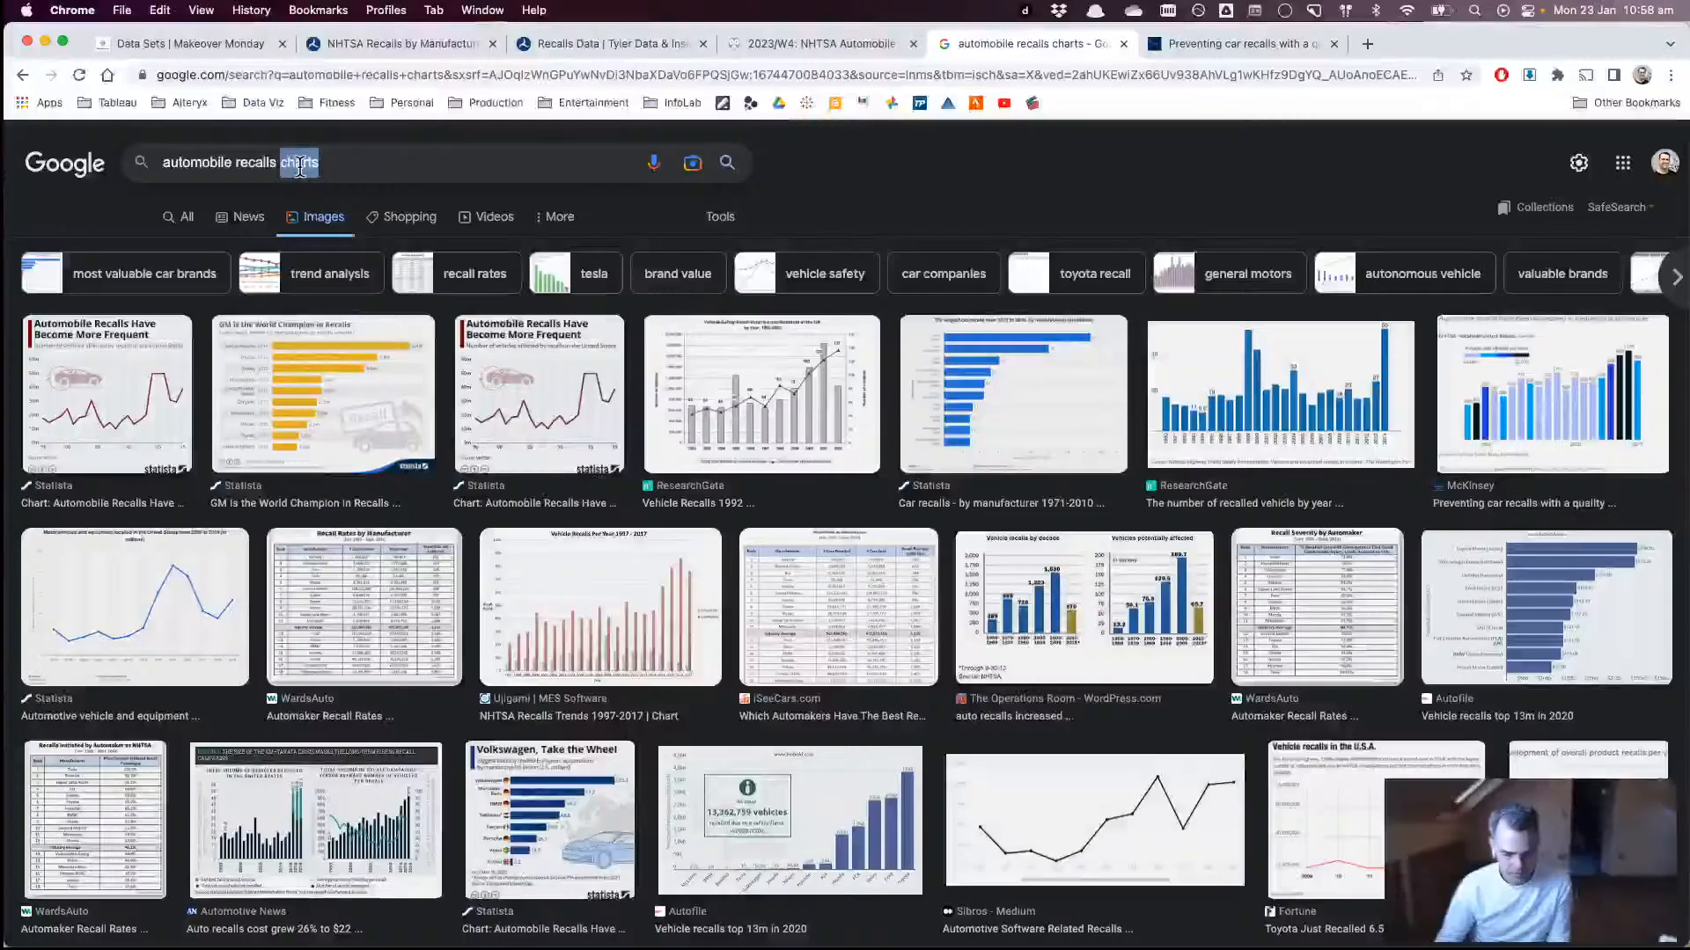
pyautogui.write('dashboard')
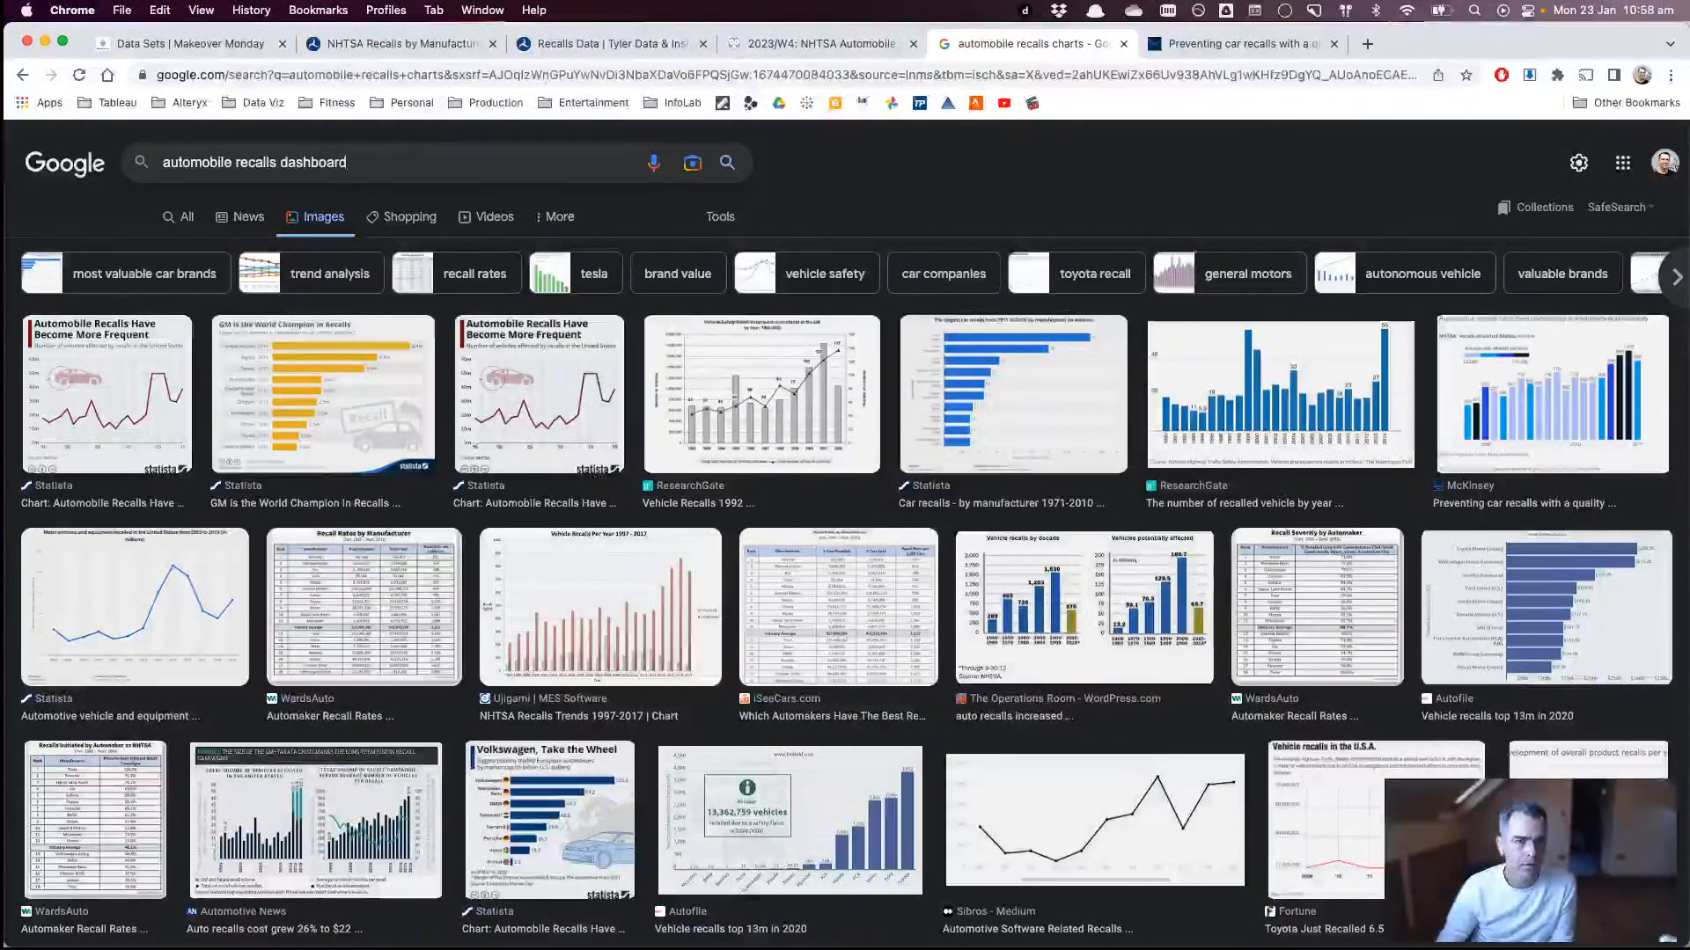
pyautogui.press('Return')
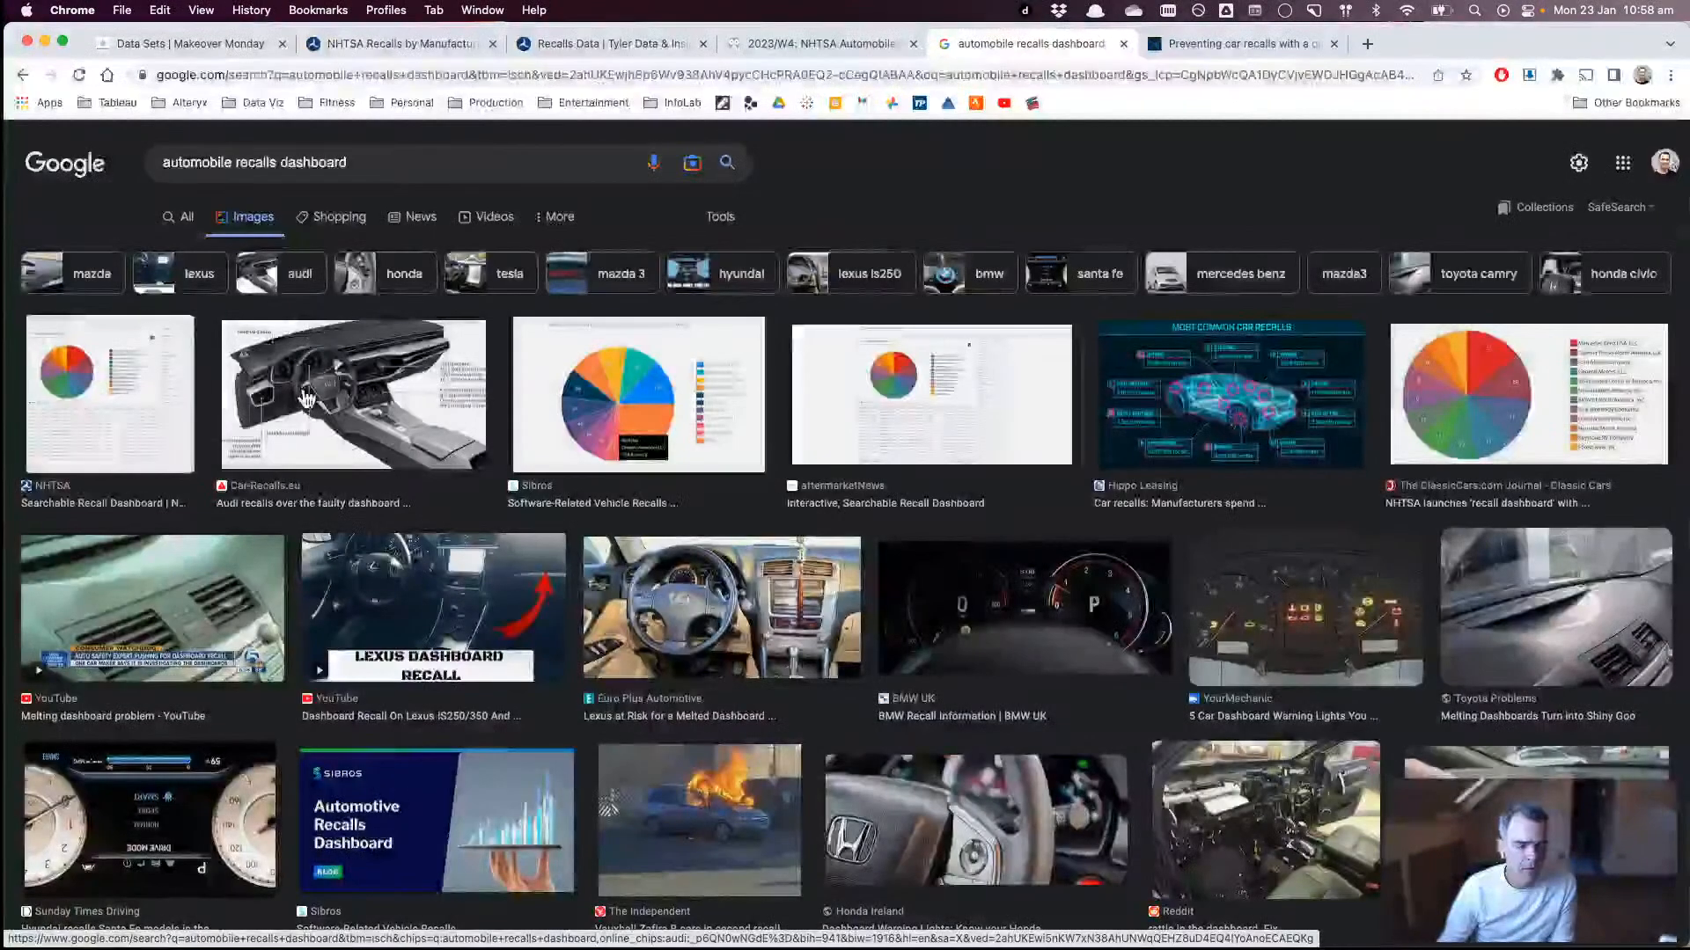
# - Refine the image search to "automobile recalls dashboard data visualization" and examine the results for dashboard layout ideas
pyautogui.click(419, 164)
pyautogui.write('data ')
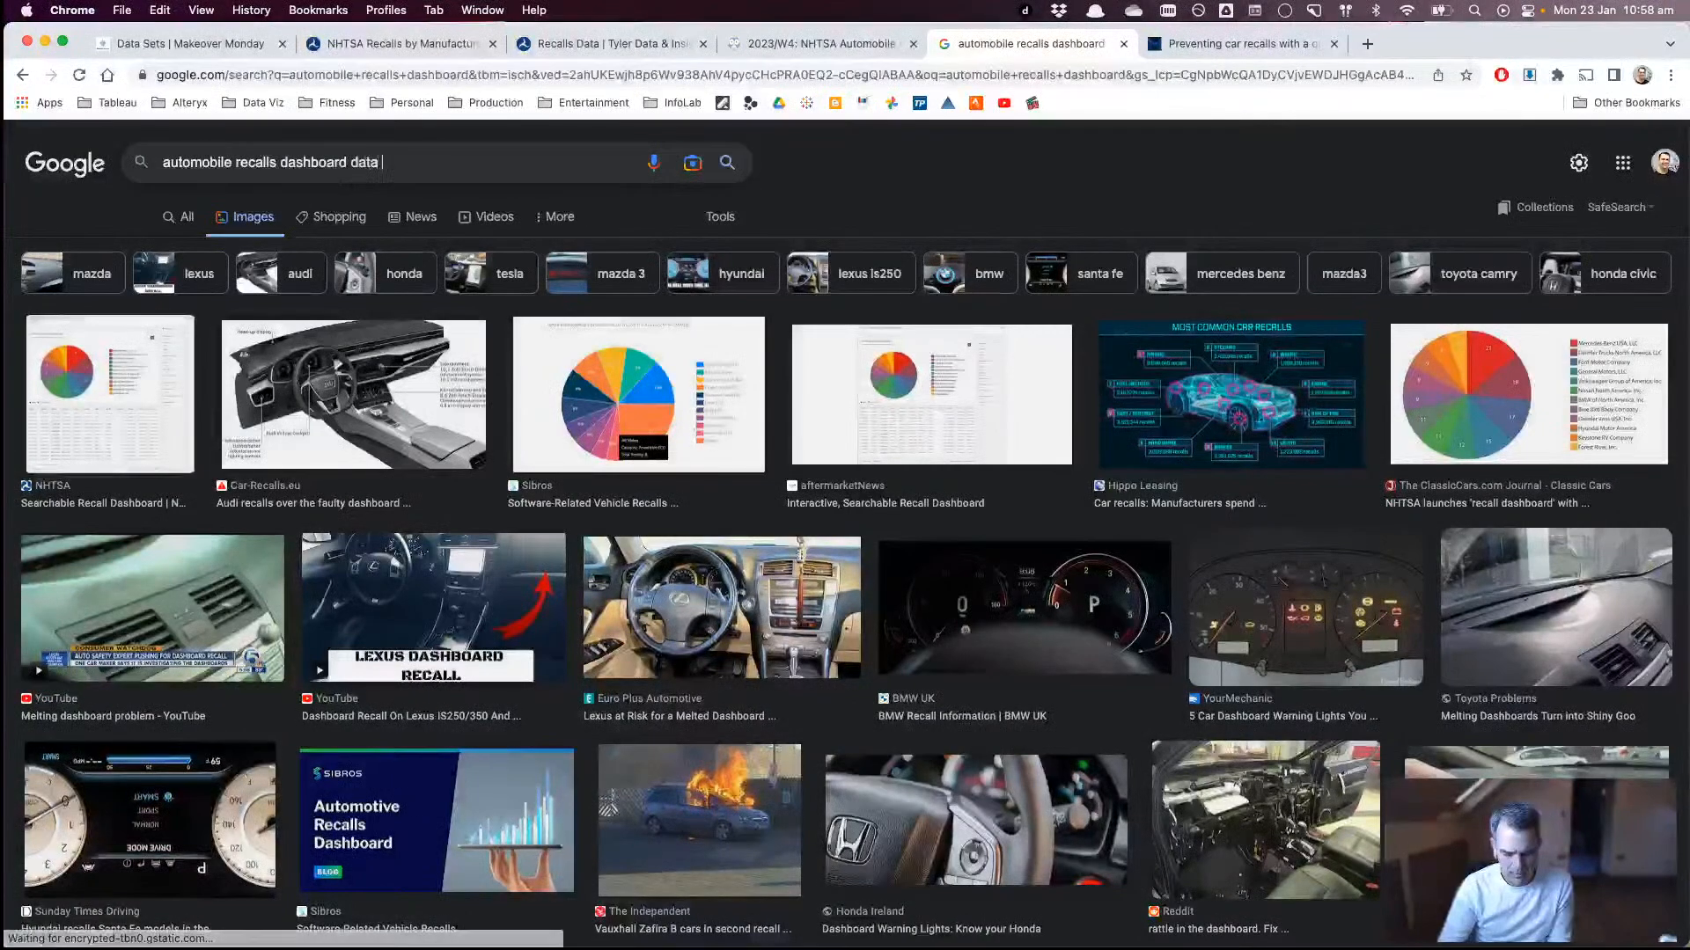
pyautogui.write('vis')
pyautogui.press('BackSpace')
pyautogui.press('BackSpace')
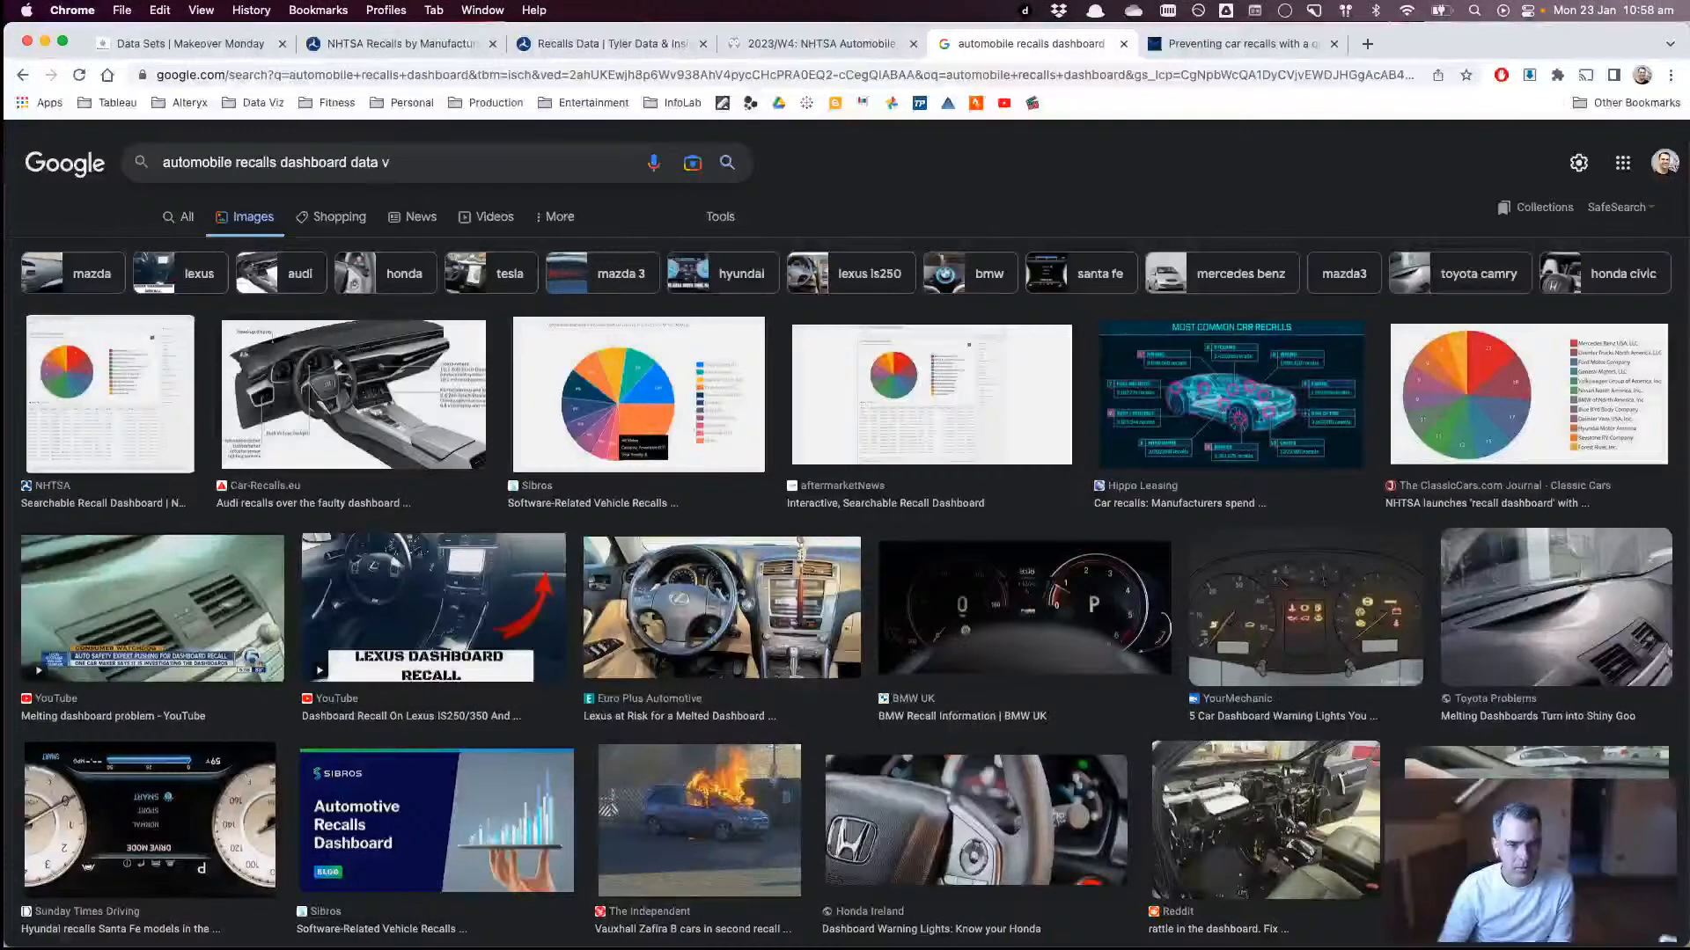
pyautogui.write('isualization')
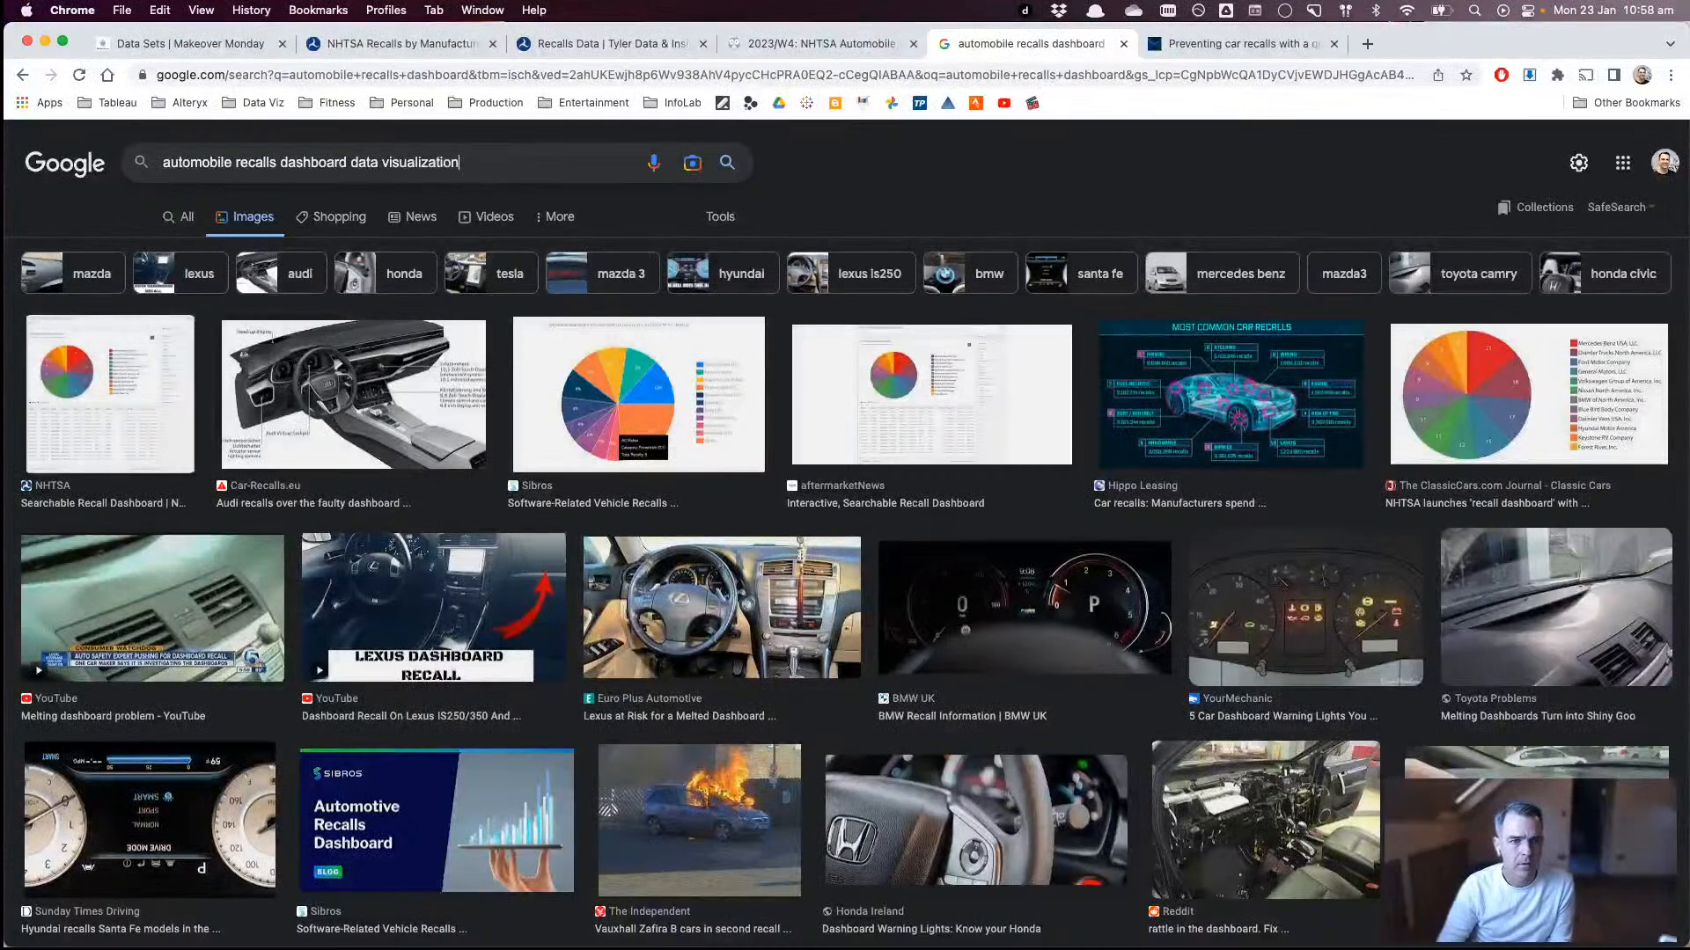
pyautogui.press('Return')
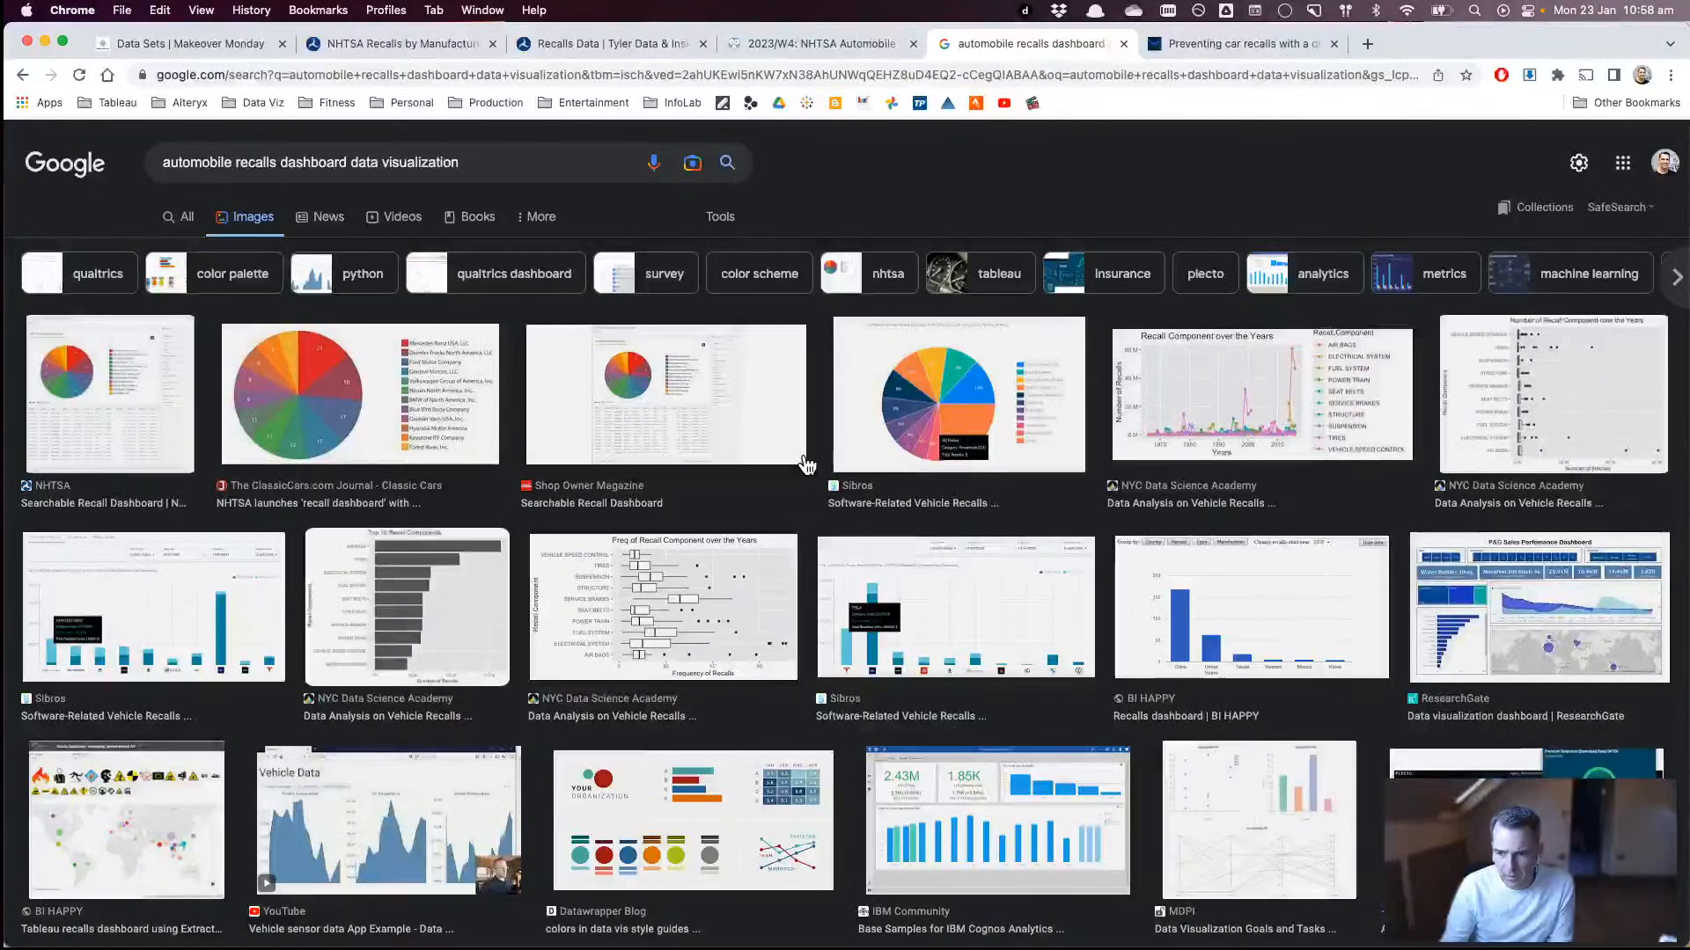
pyautogui.scroll(-4, 804, 464)
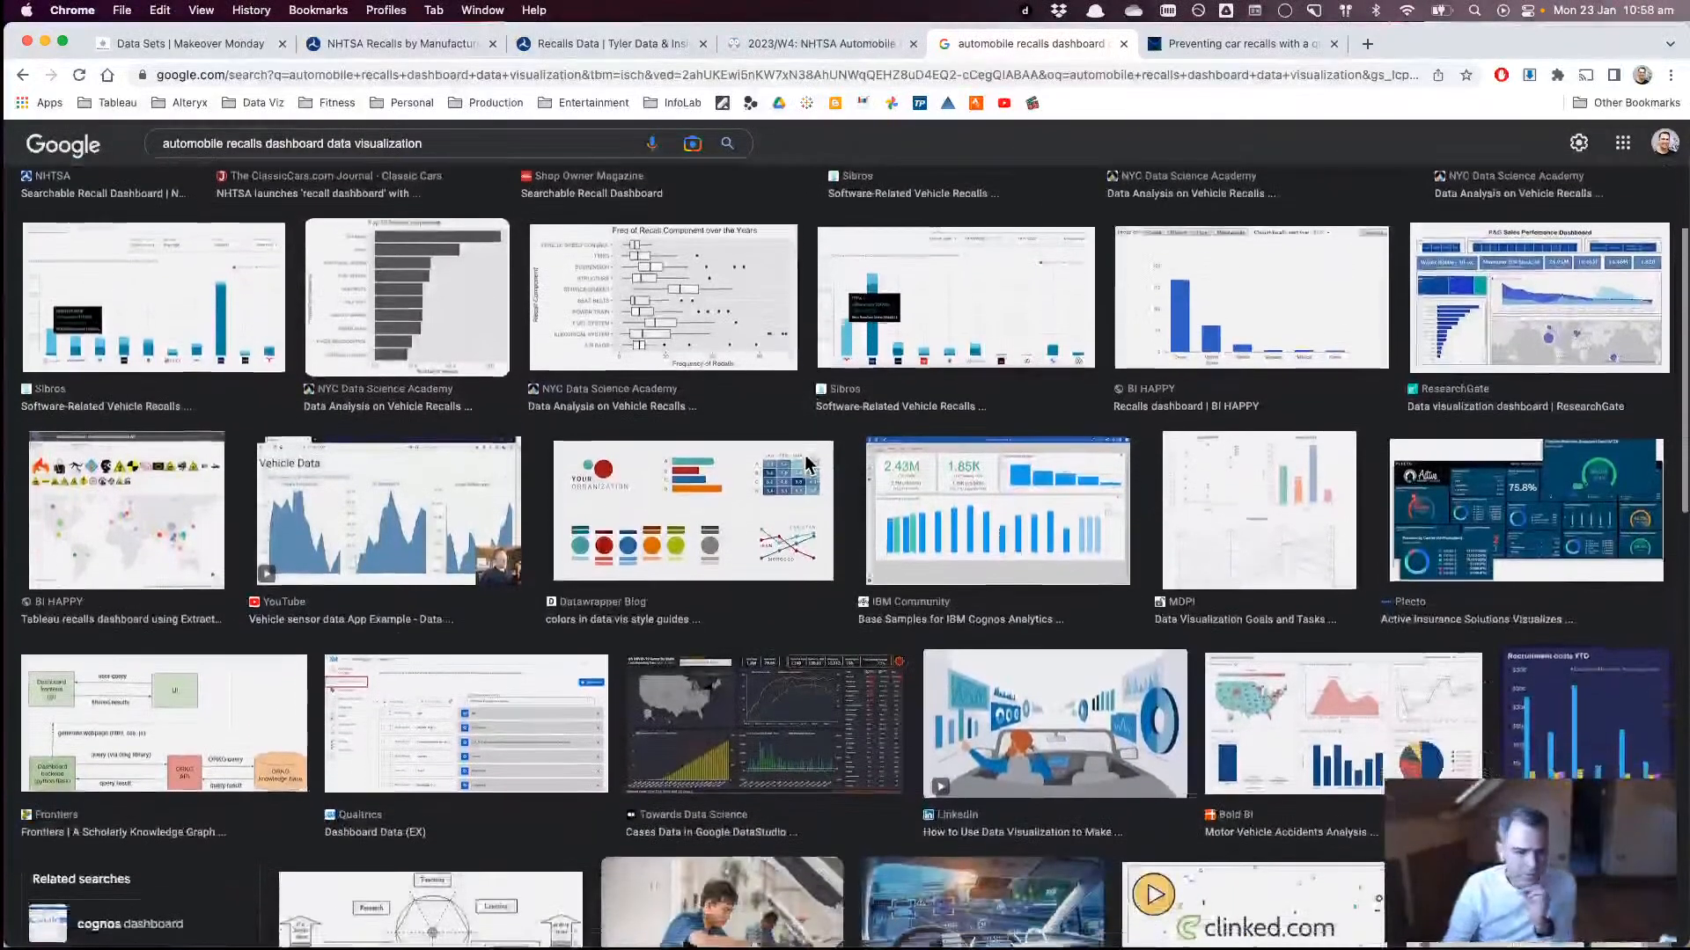
pyautogui.scroll(-5, 804, 454)
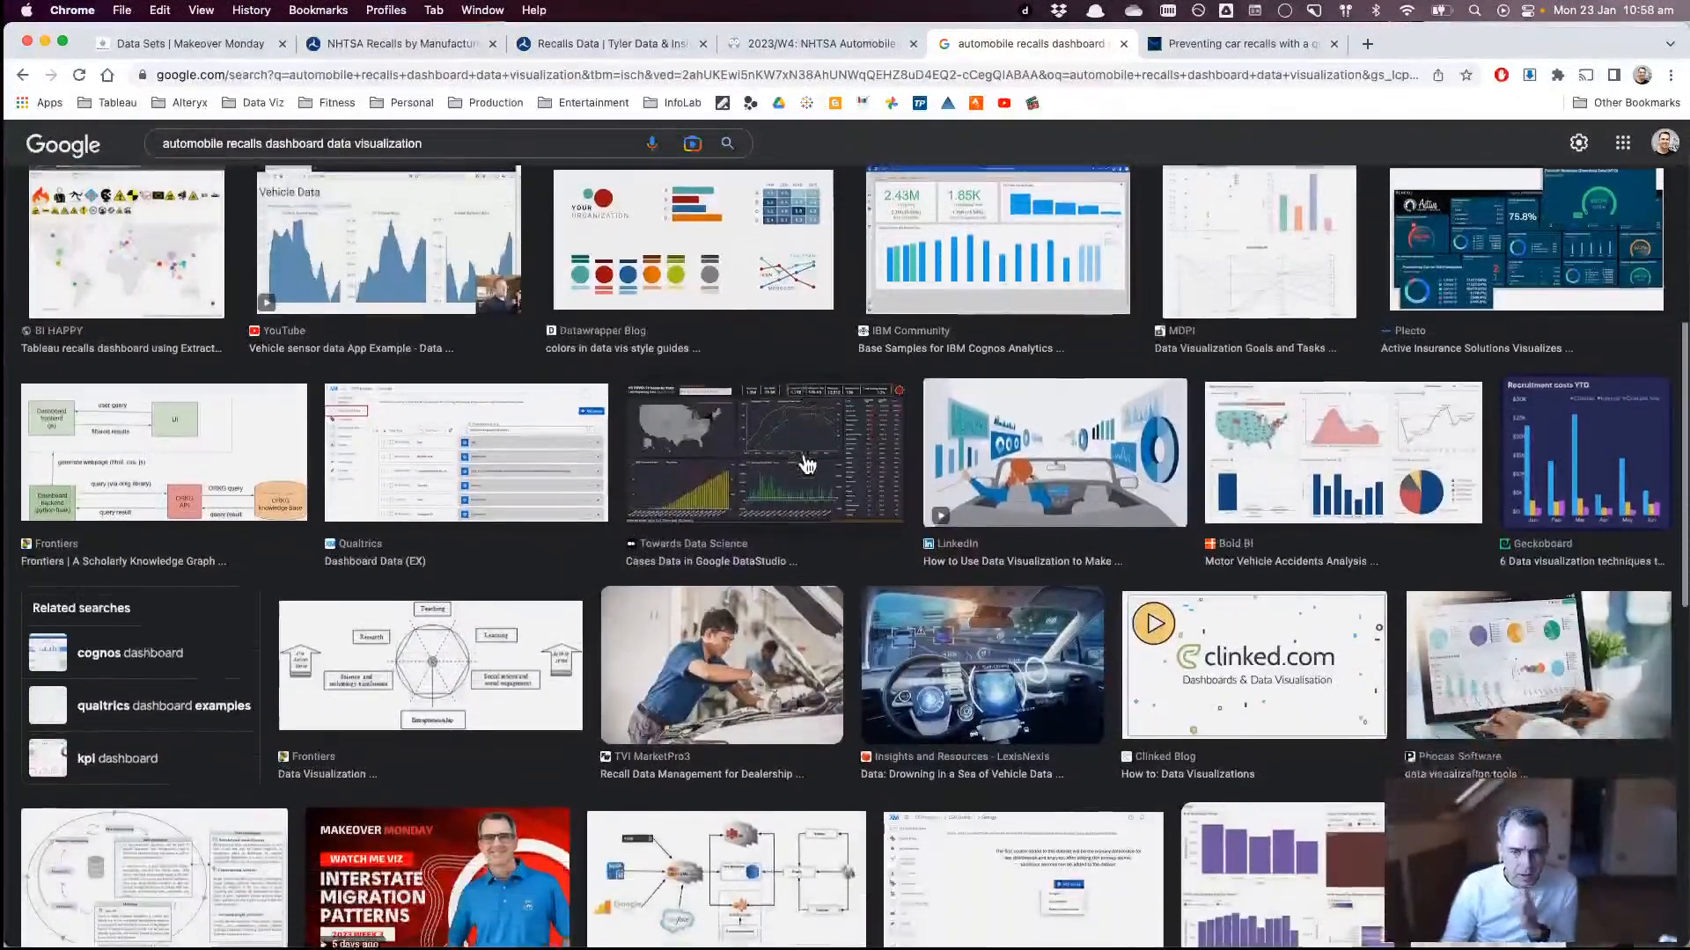
pyautogui.scroll(-5, 805, 464)
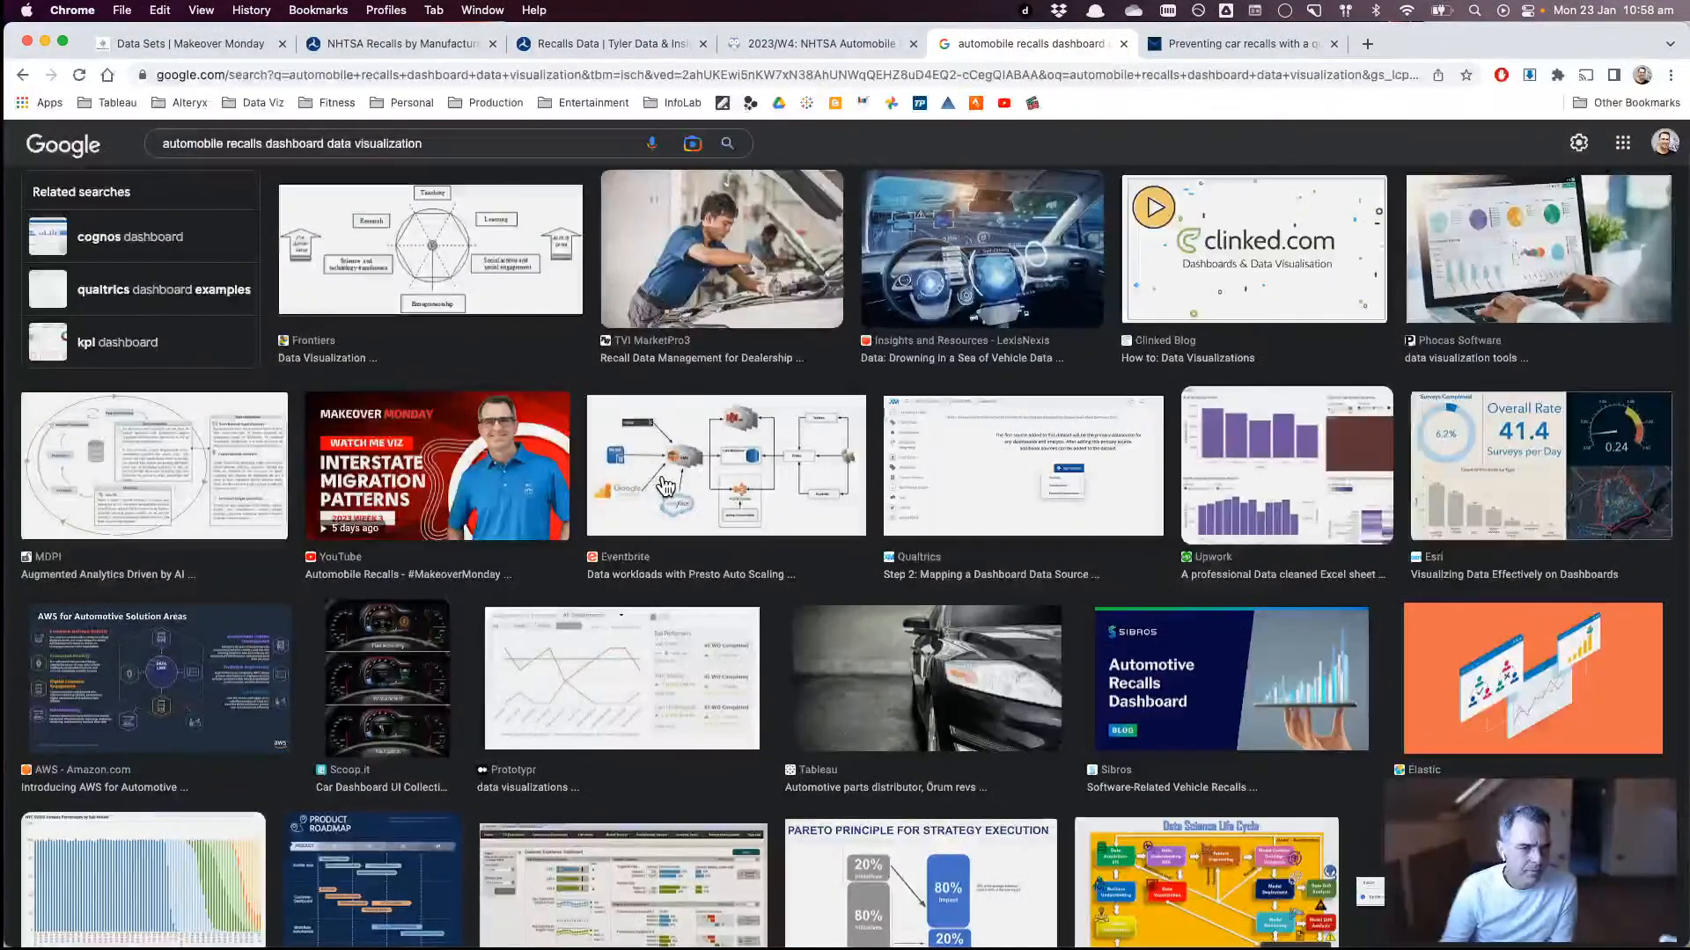
pyautogui.scroll(-8, 666, 487)
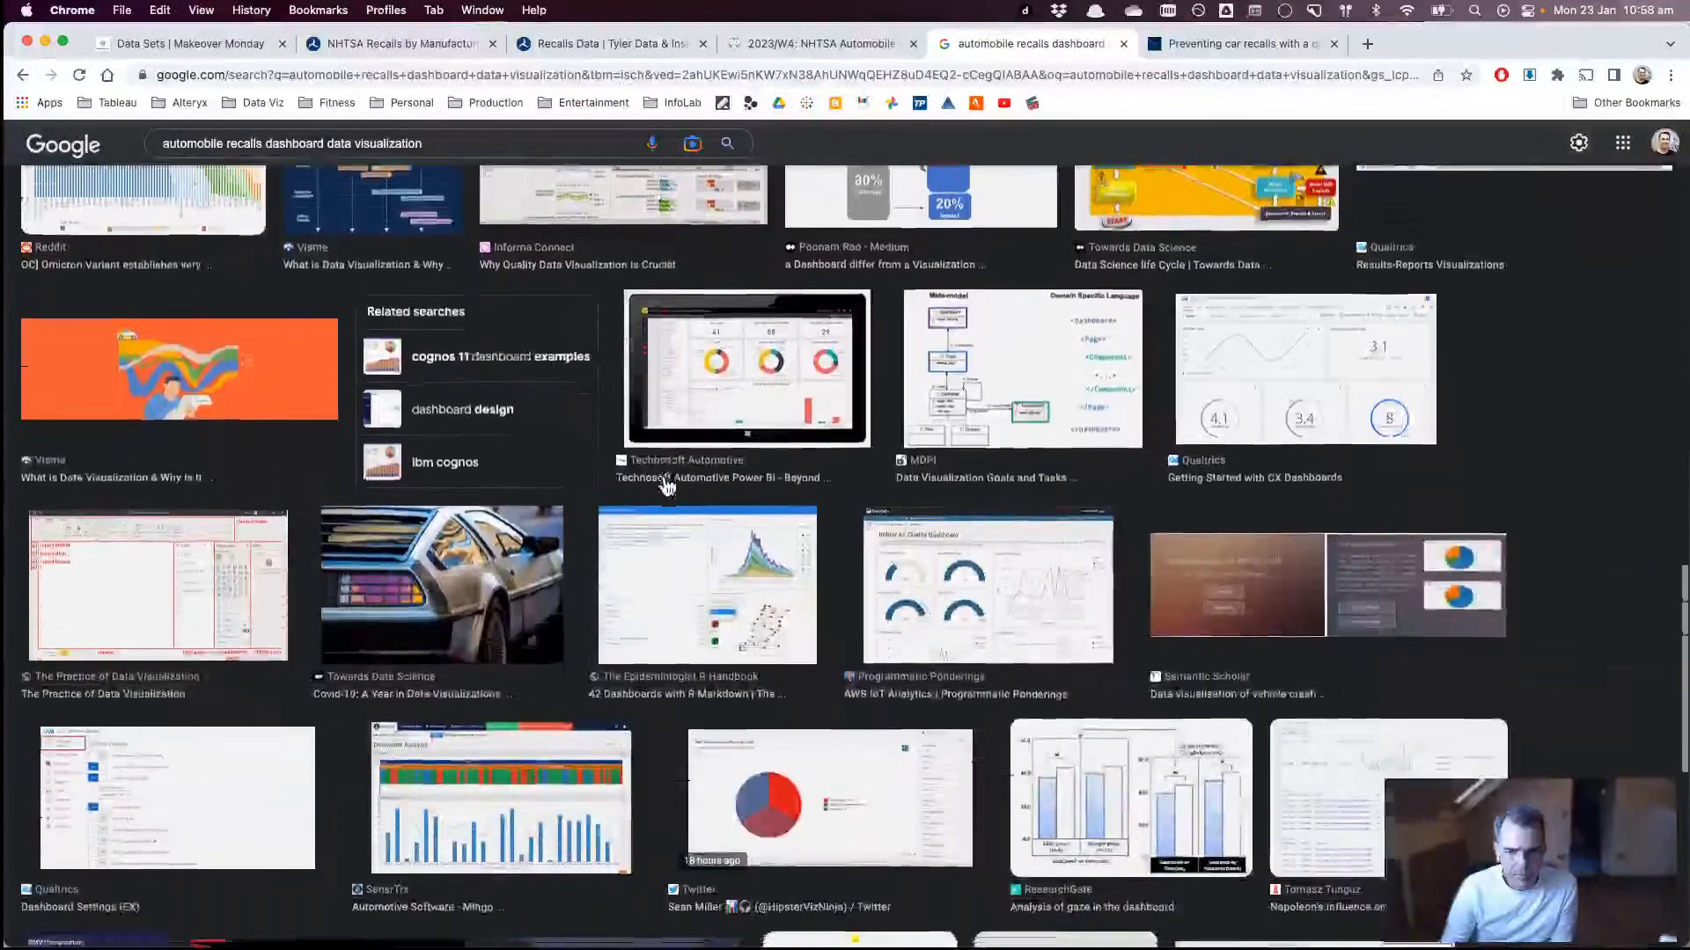
pyautogui.scroll(-3, 667, 486)
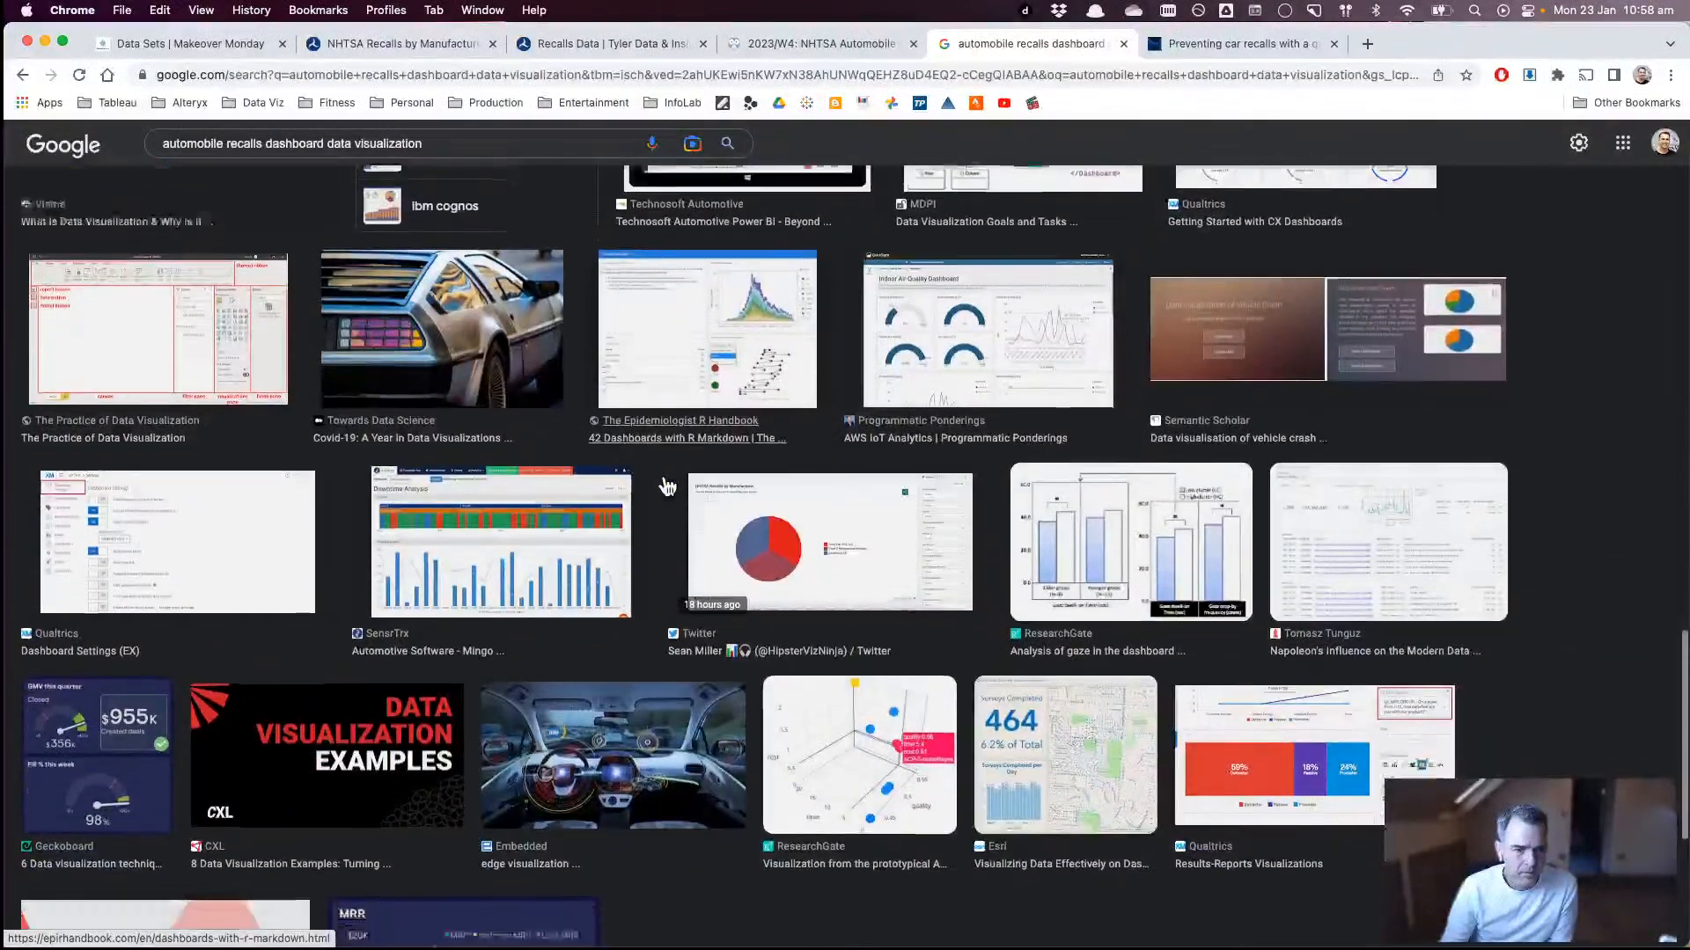
# - Switch to Tableau and add a floating vertical container at position 0, 0, sized 1000 by 800
pyautogui.scroll(-5, 666, 487)
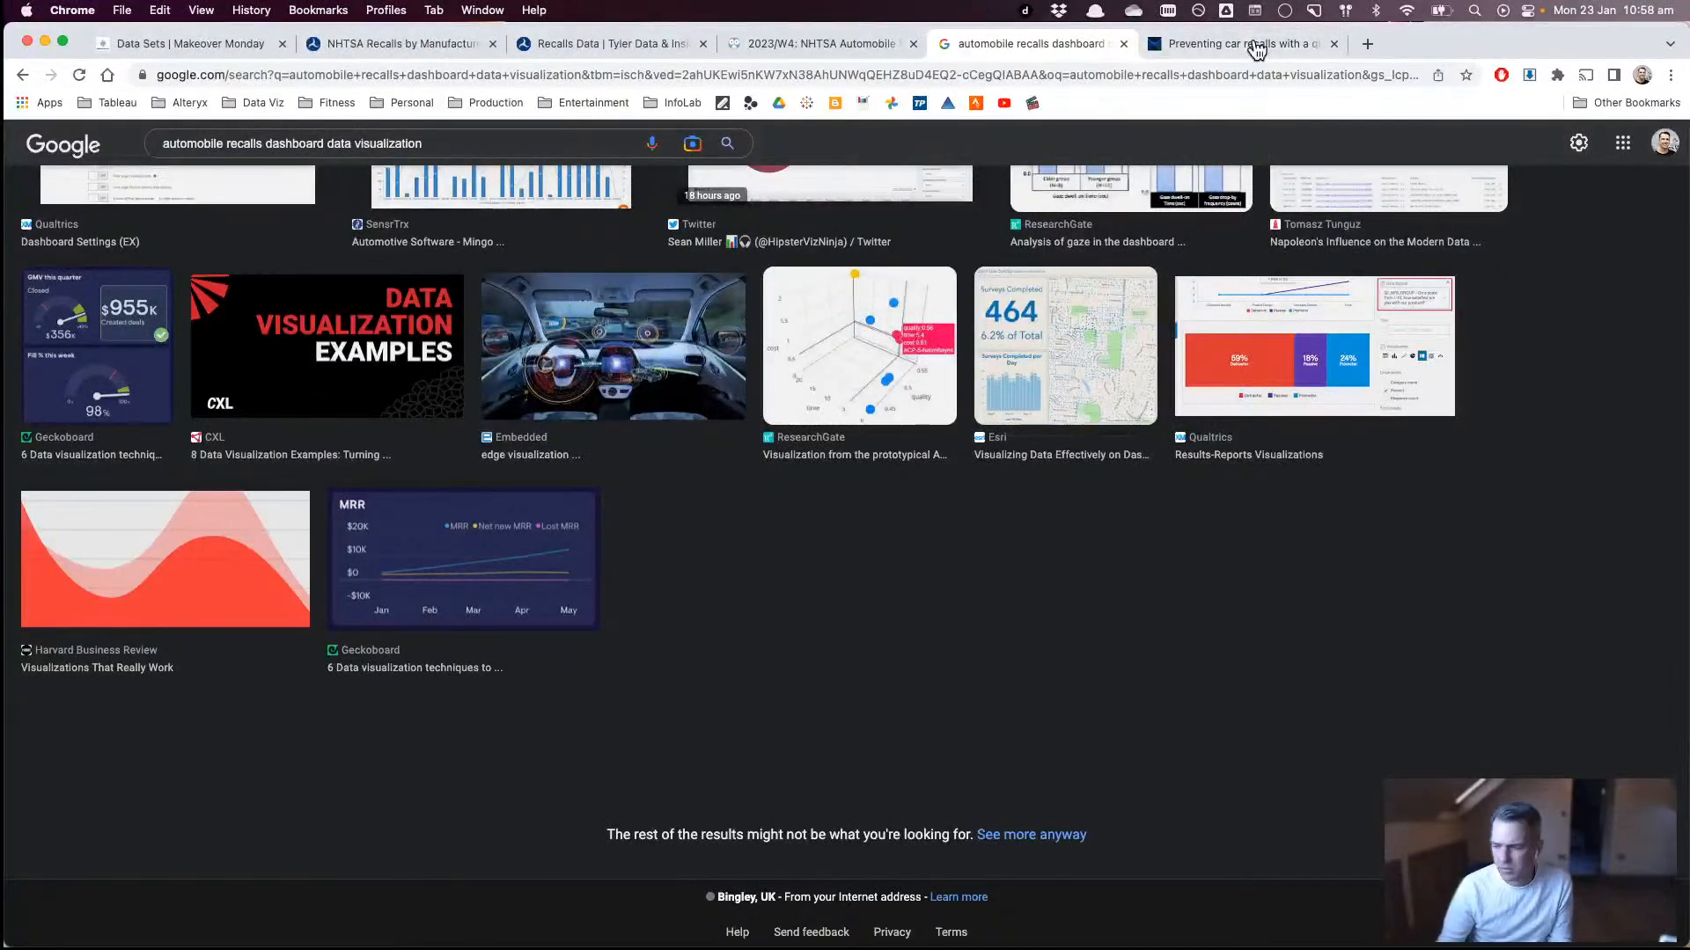
pyautogui.press('super+Tab')
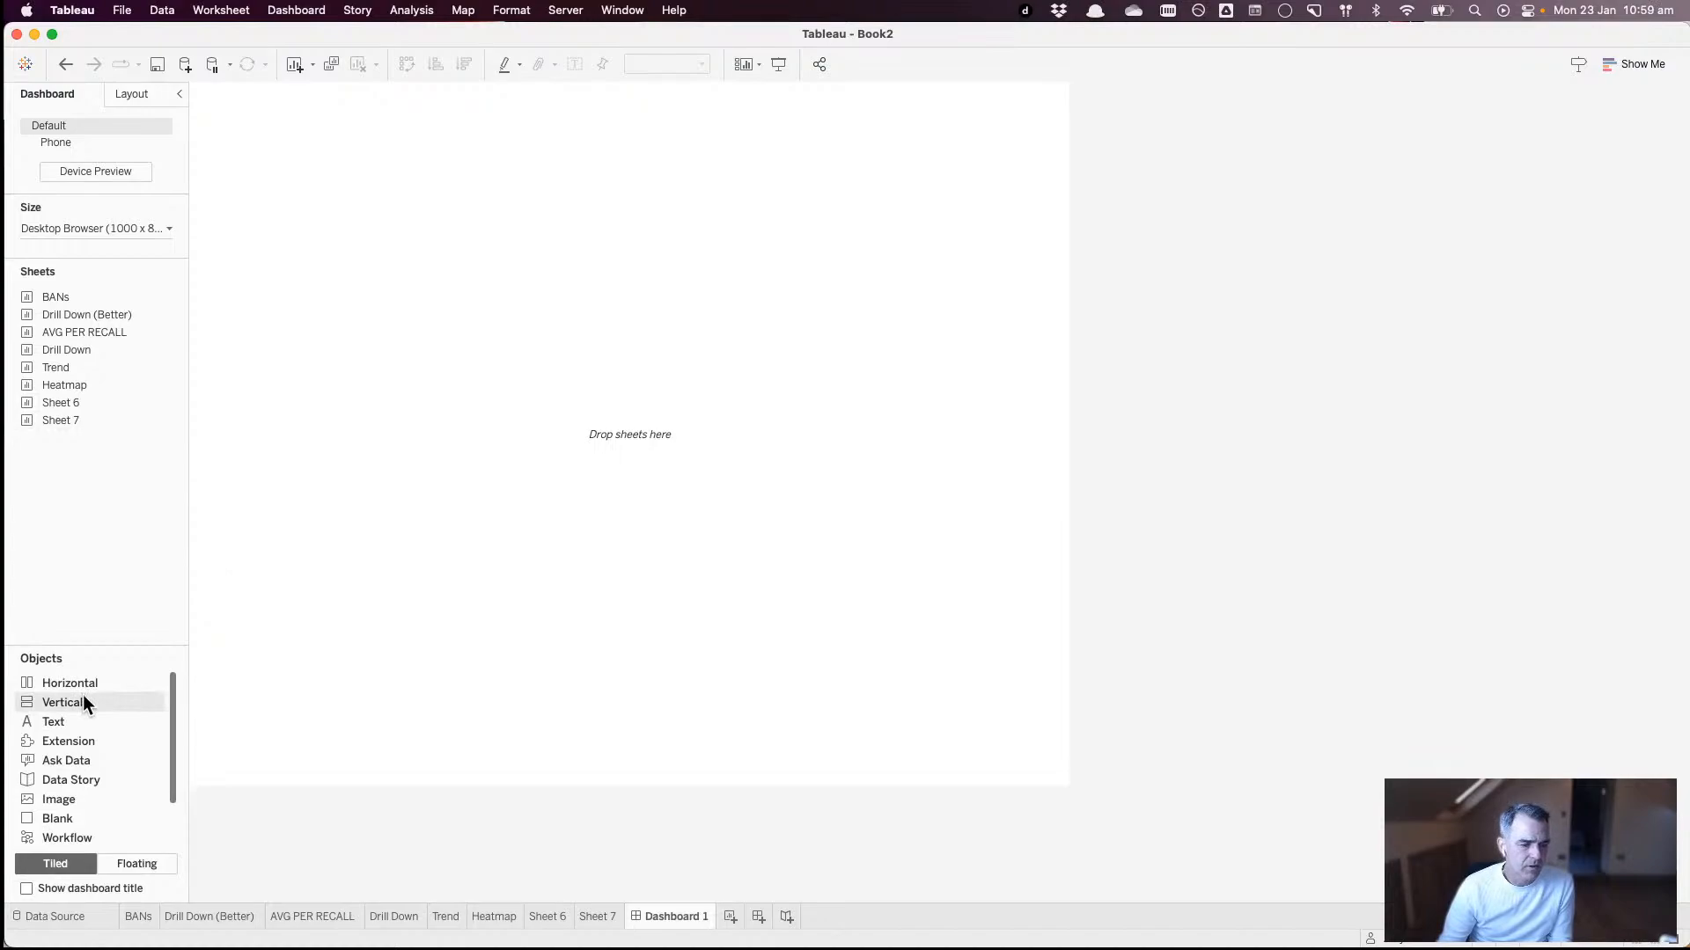
pyautogui.moveTo(83, 698); pyautogui.dragTo(428, 336)
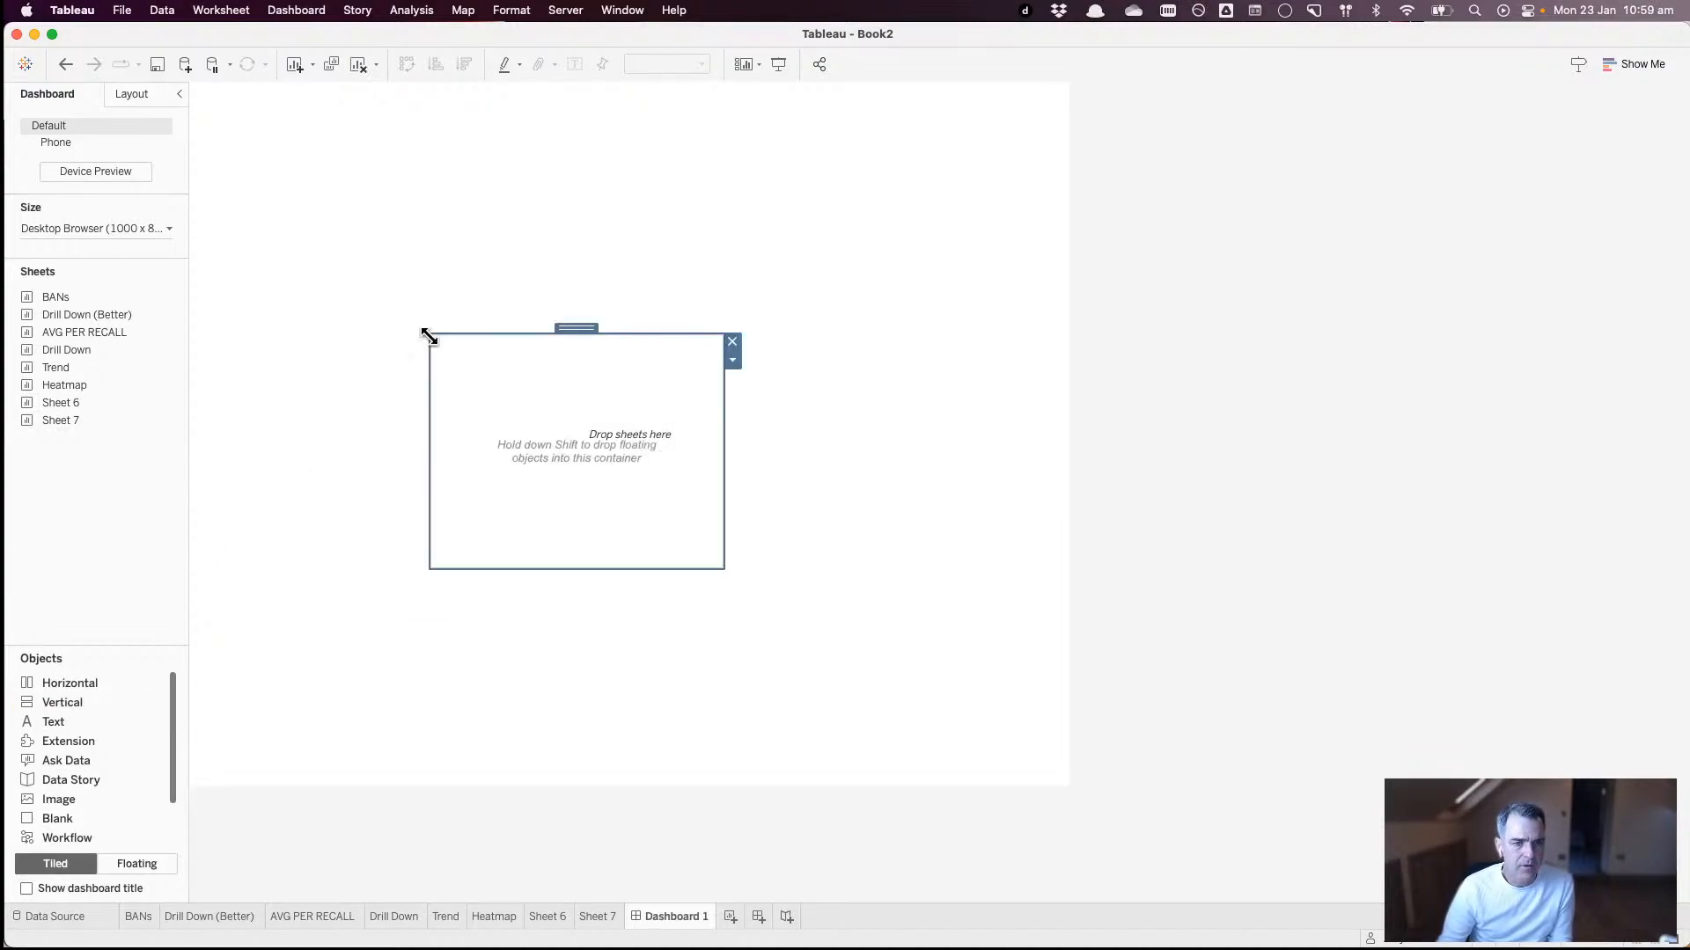
pyautogui.click(140, 93)
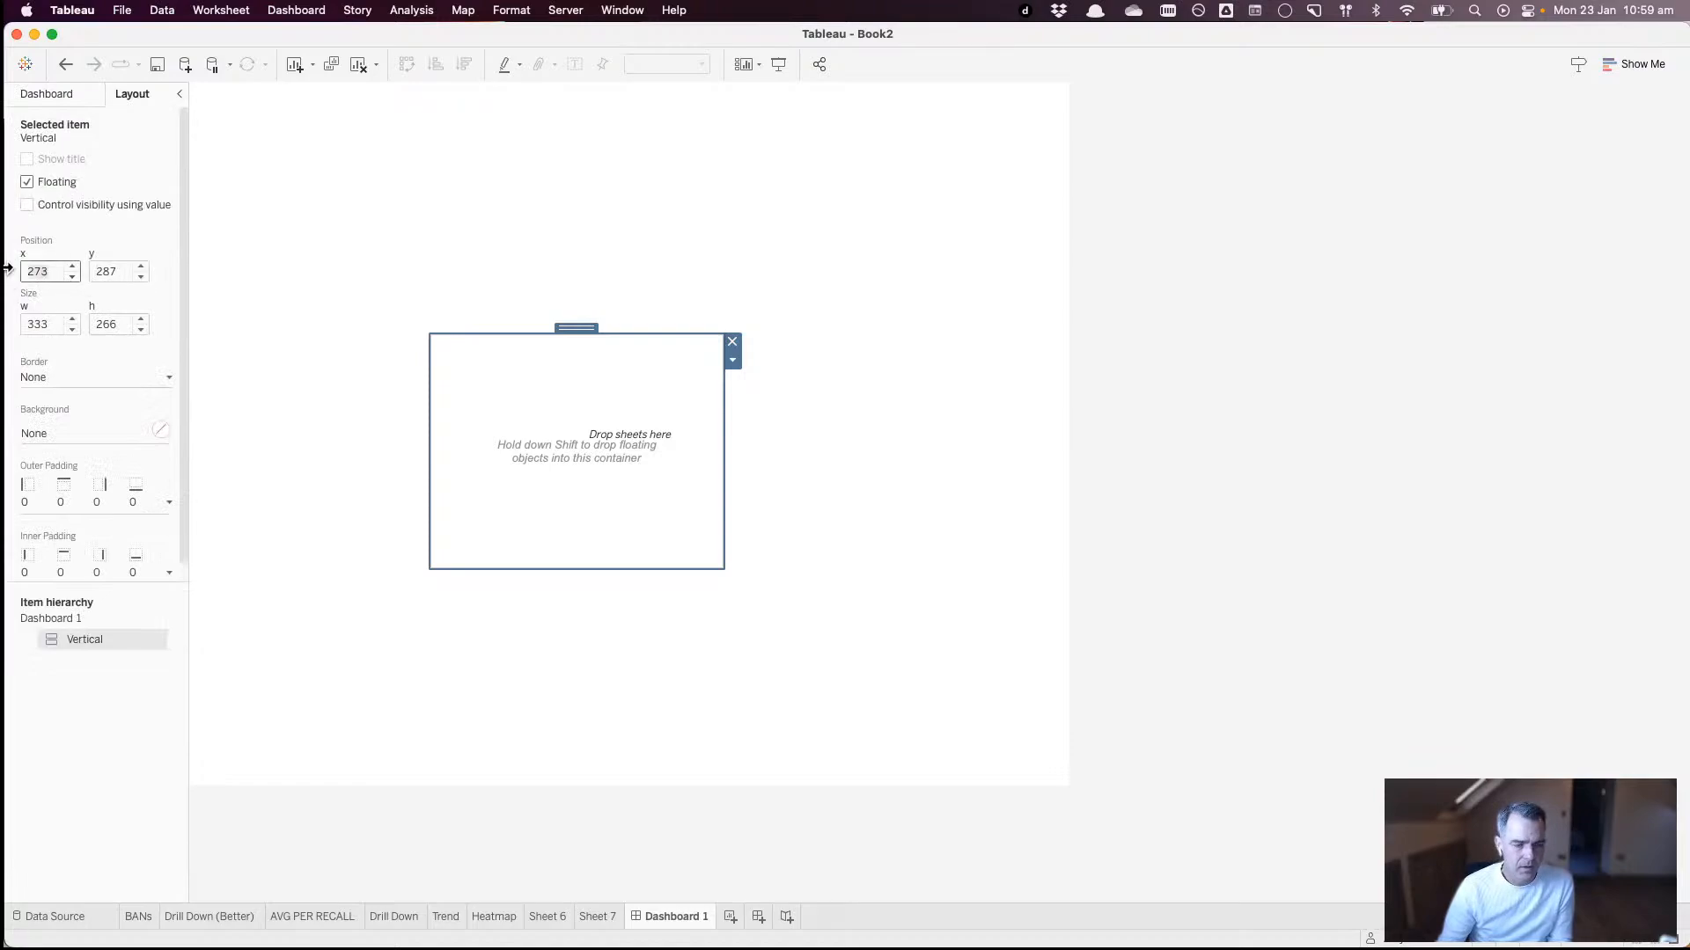
pyautogui.write('0')
pyautogui.press('Tab')
pyautogui.write('0')
pyautogui.press('Tab')
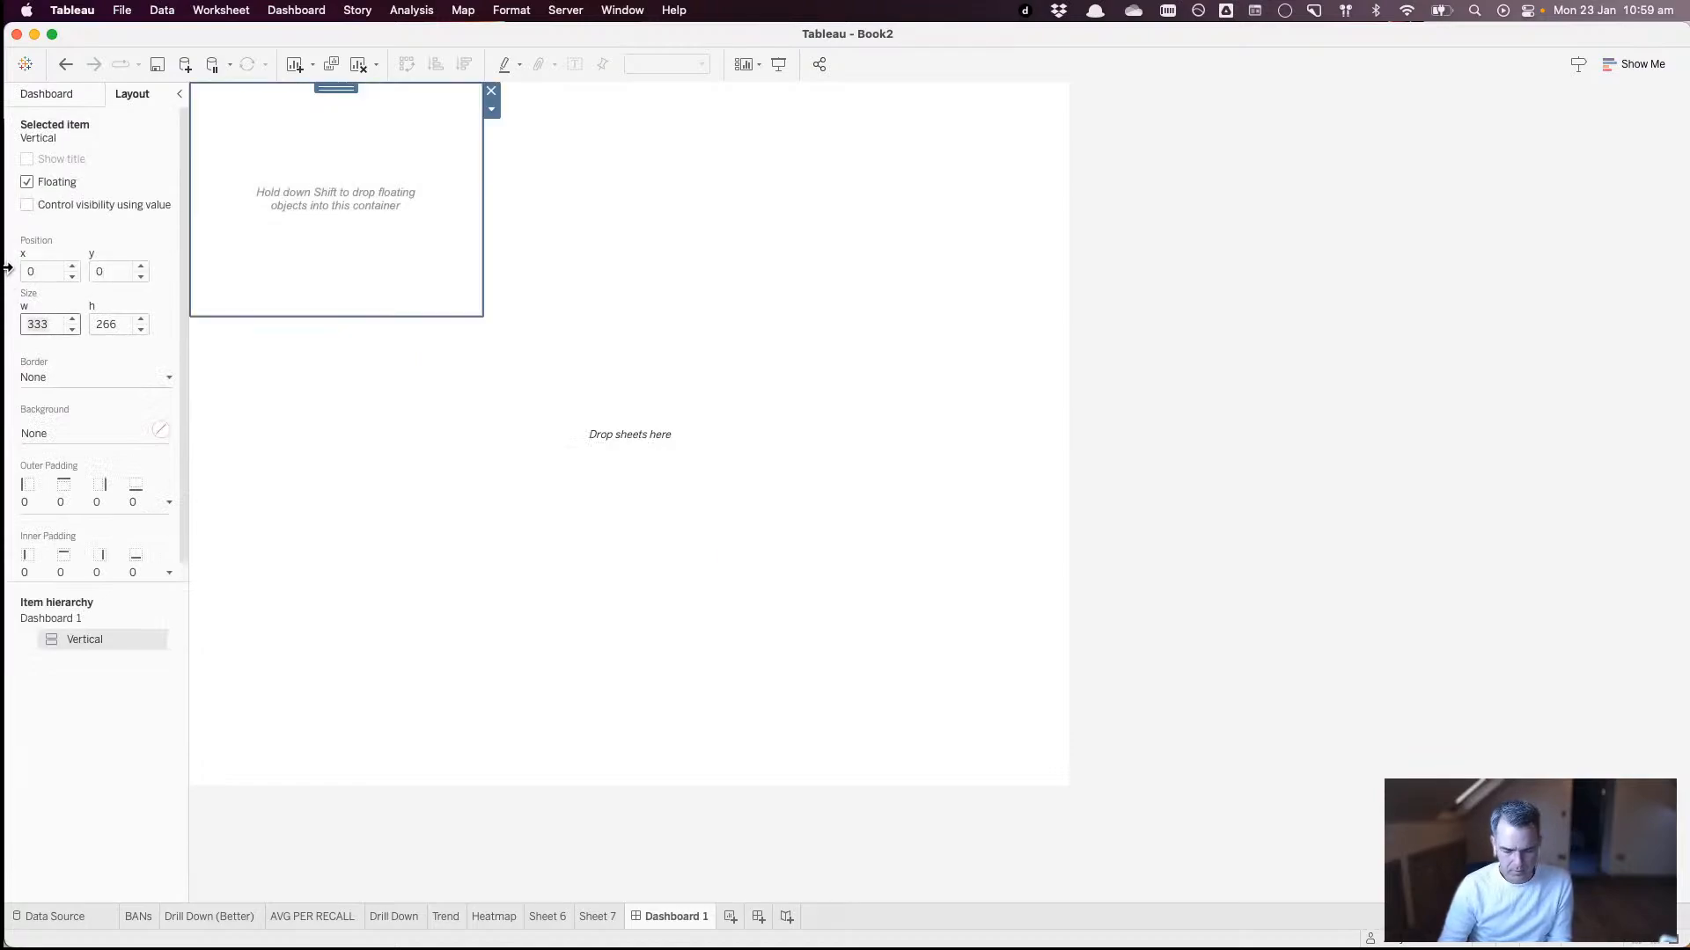
pyautogui.write('1000')
pyautogui.press('Tab')
pyautogui.write('800')
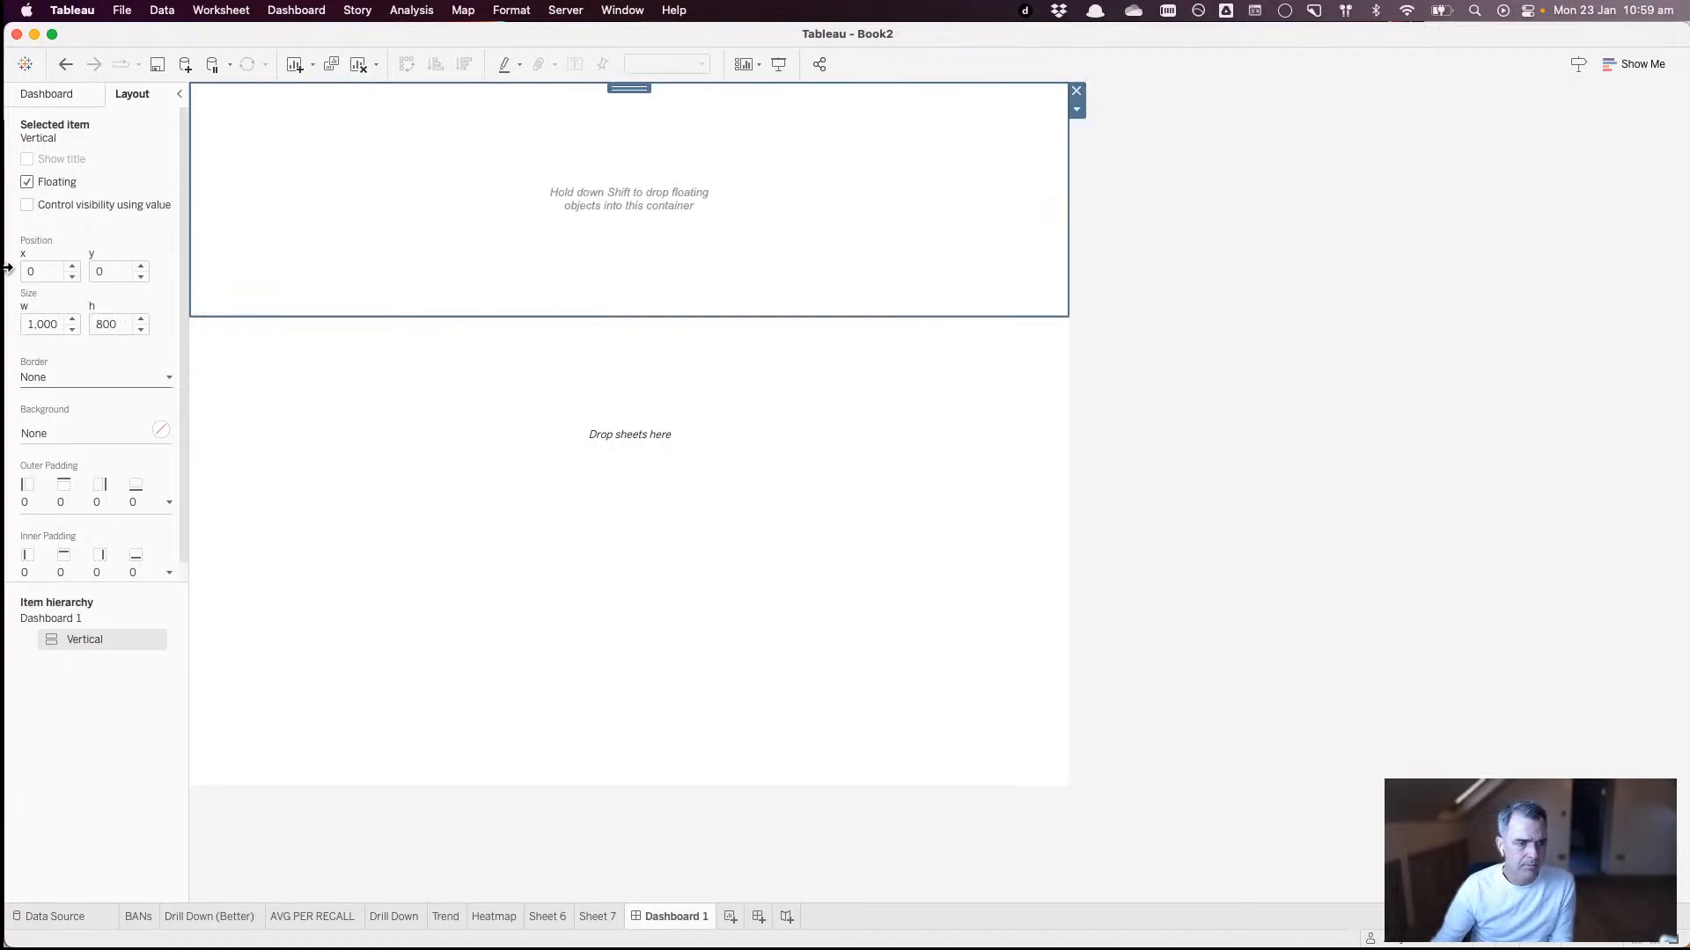
pyautogui.press('Return')
# - Give the vertical container the thickest solid border in blue and set its inner padding to 20 on all sides
pyautogui.click(35, 377)
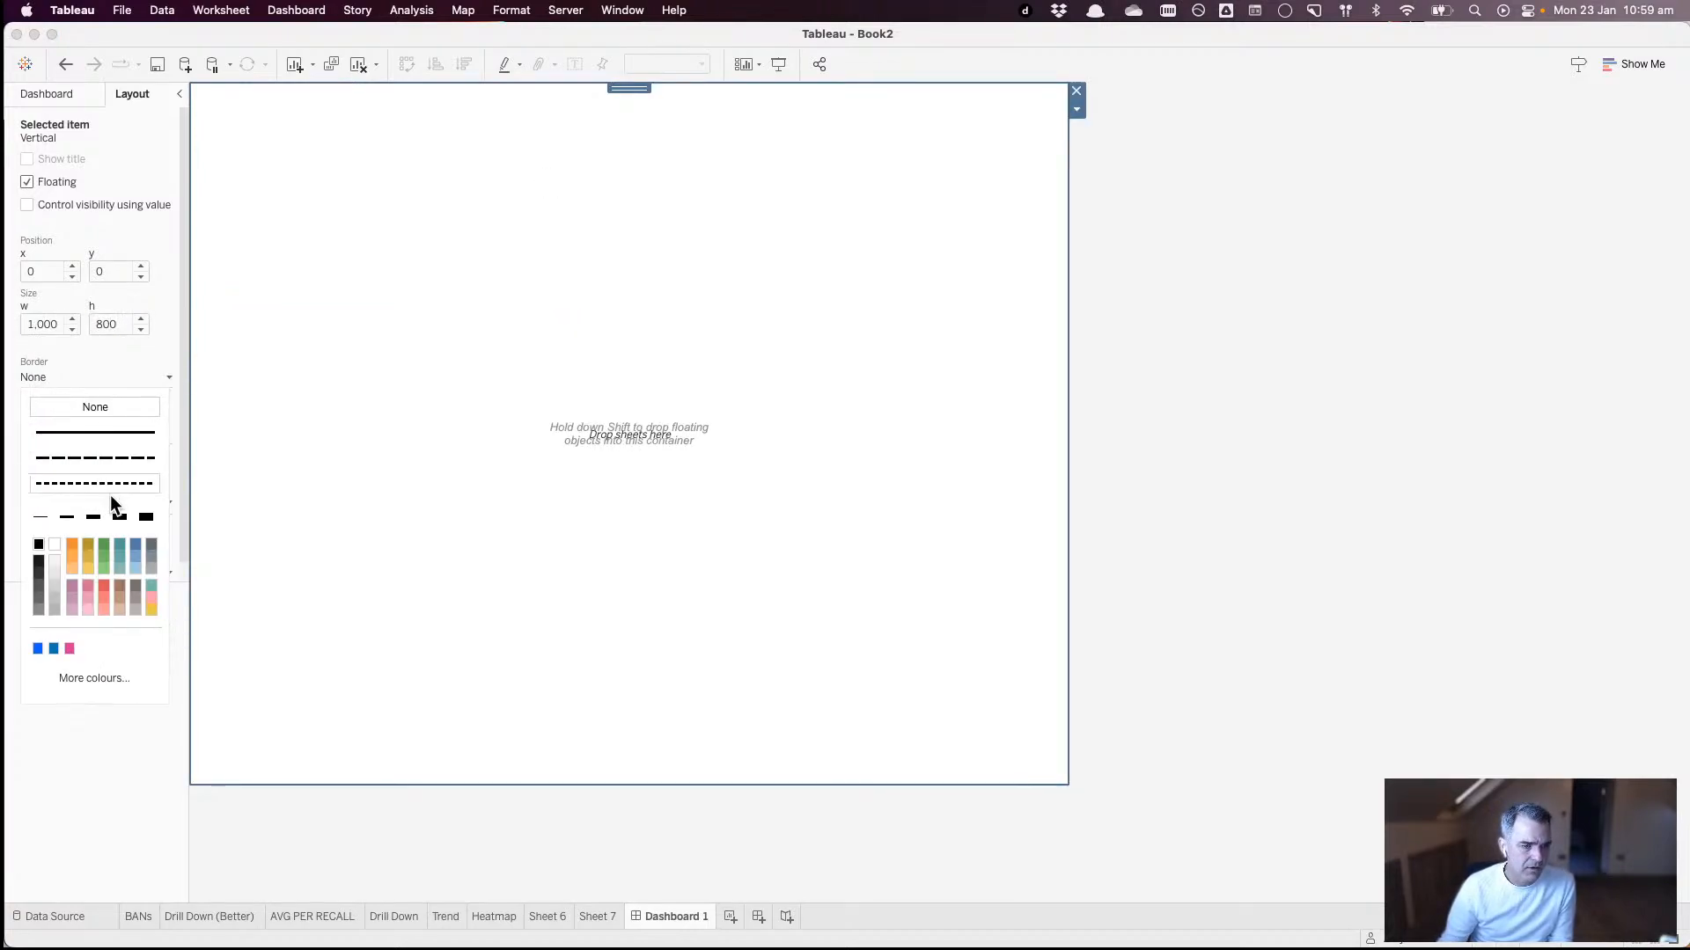
pyautogui.click(145, 519)
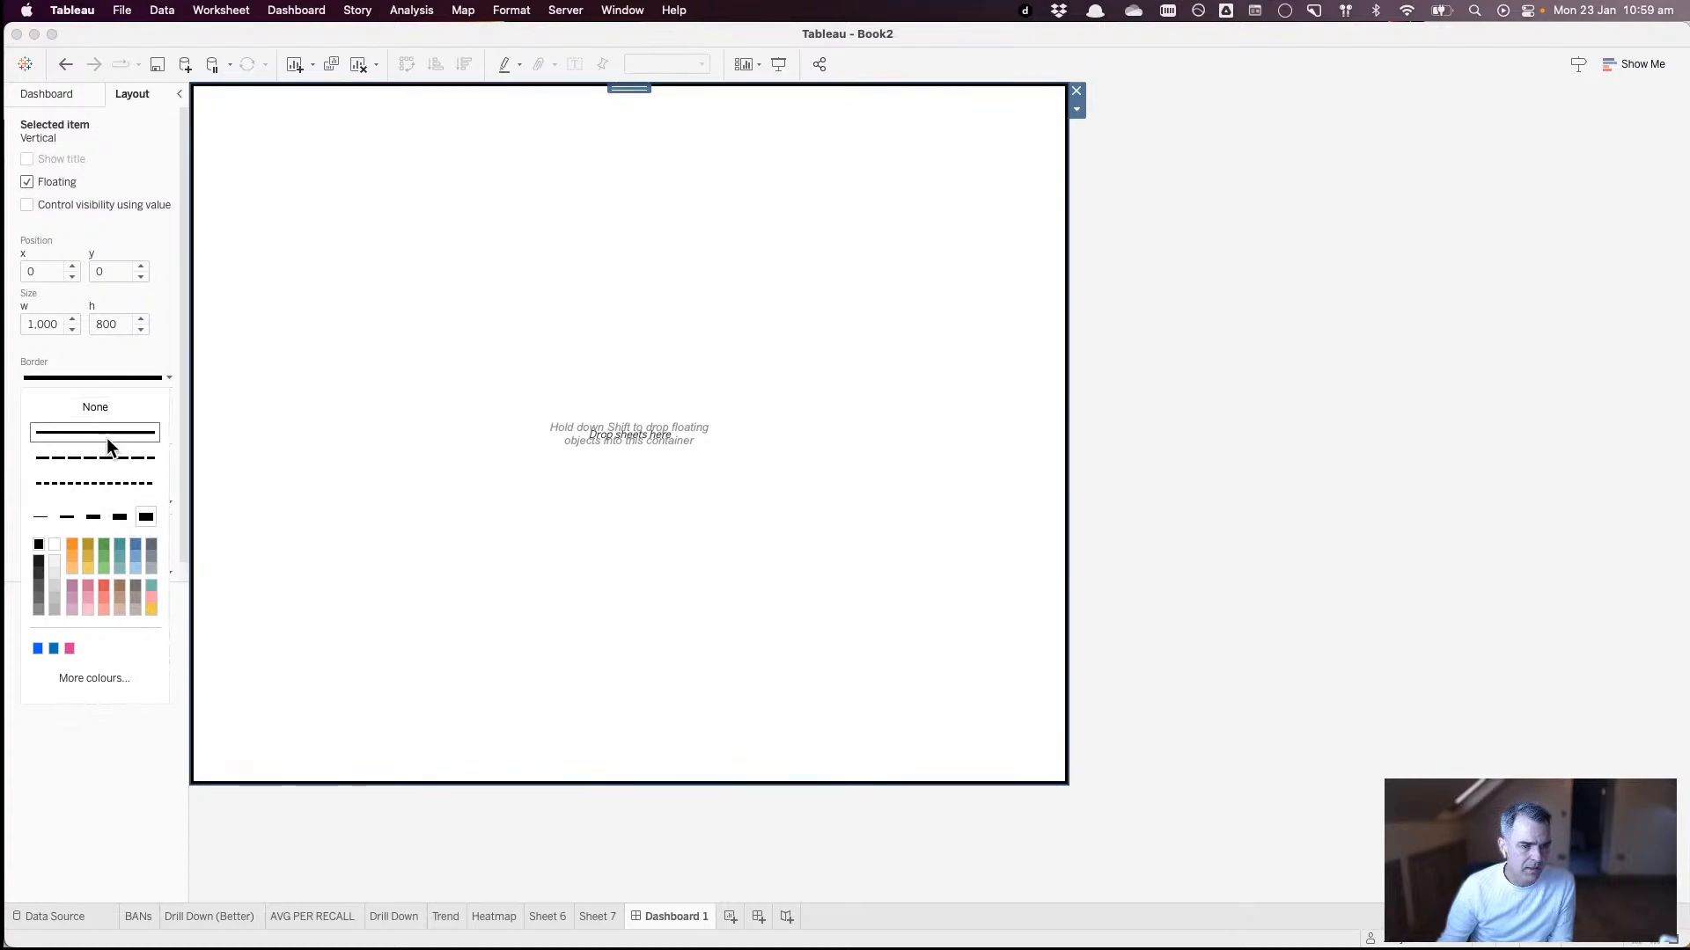
pyautogui.click(135, 543)
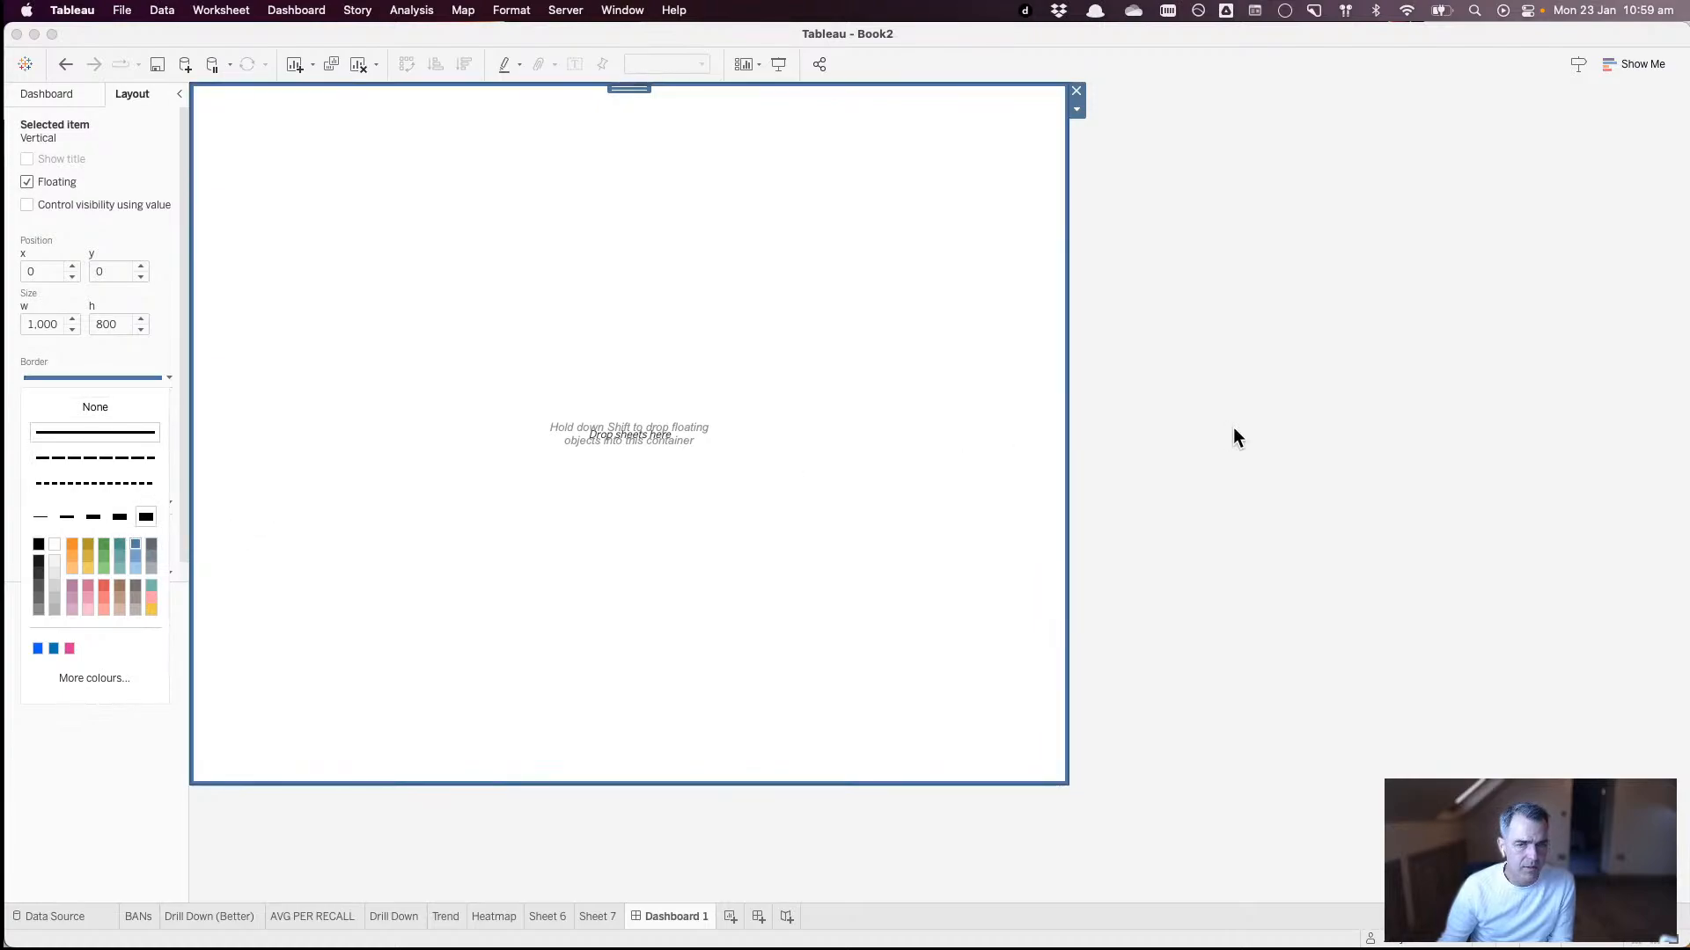
pyautogui.click(1210, 435)
pyautogui.click(281, 319)
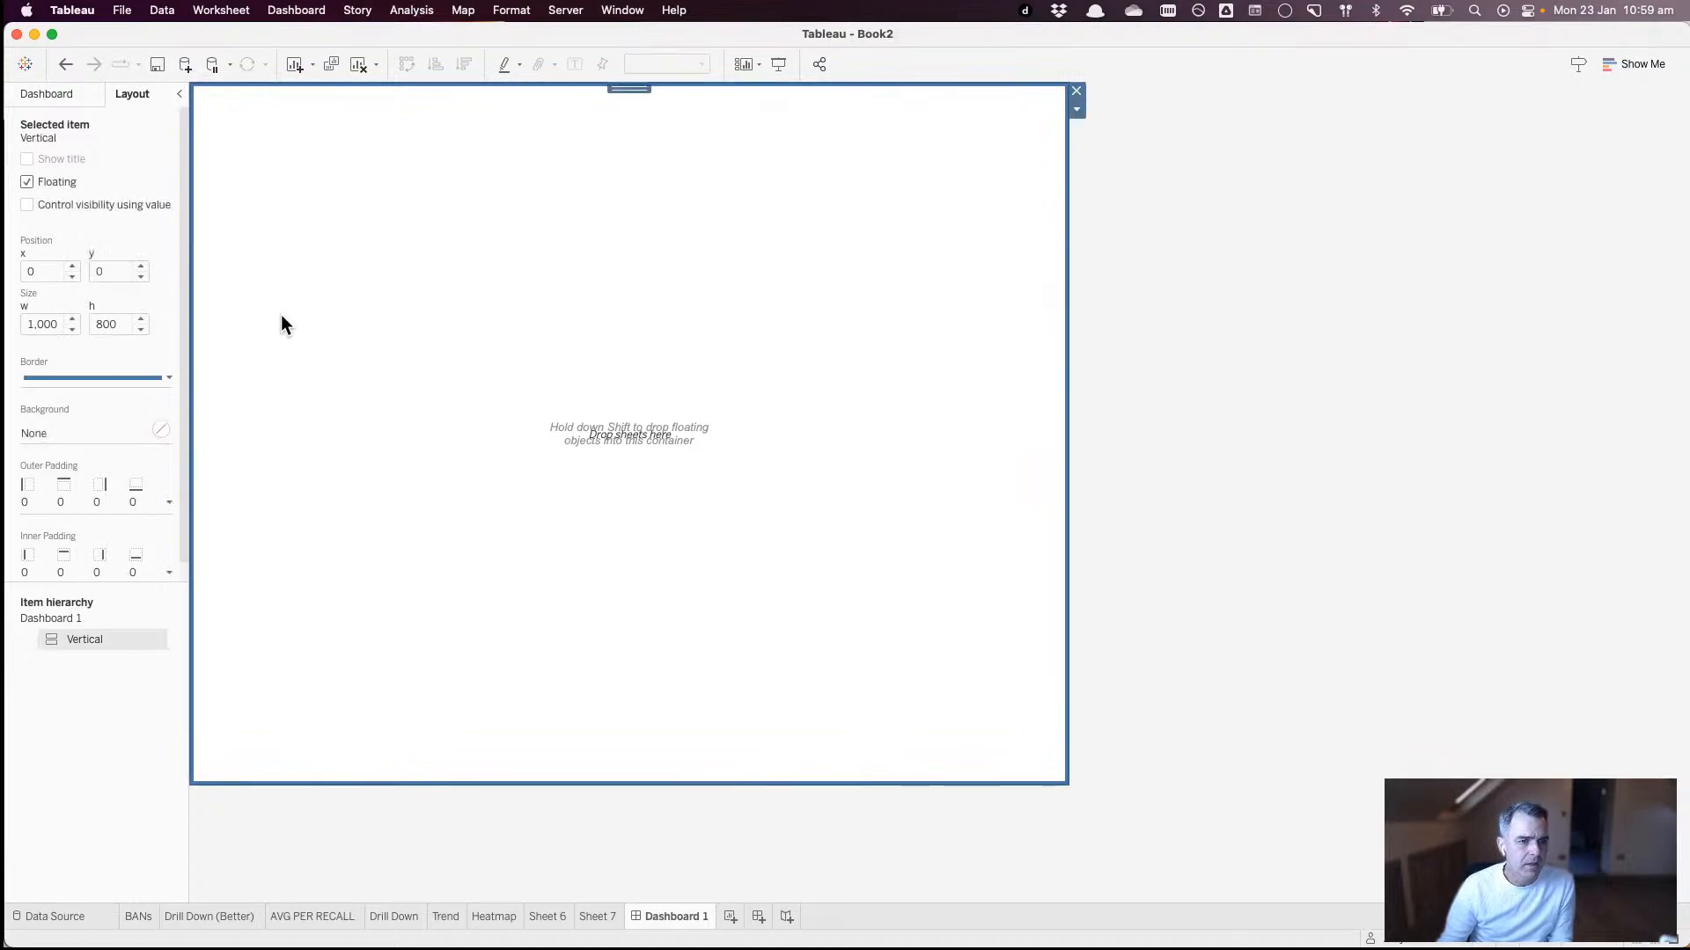
pyautogui.click(55, 568)
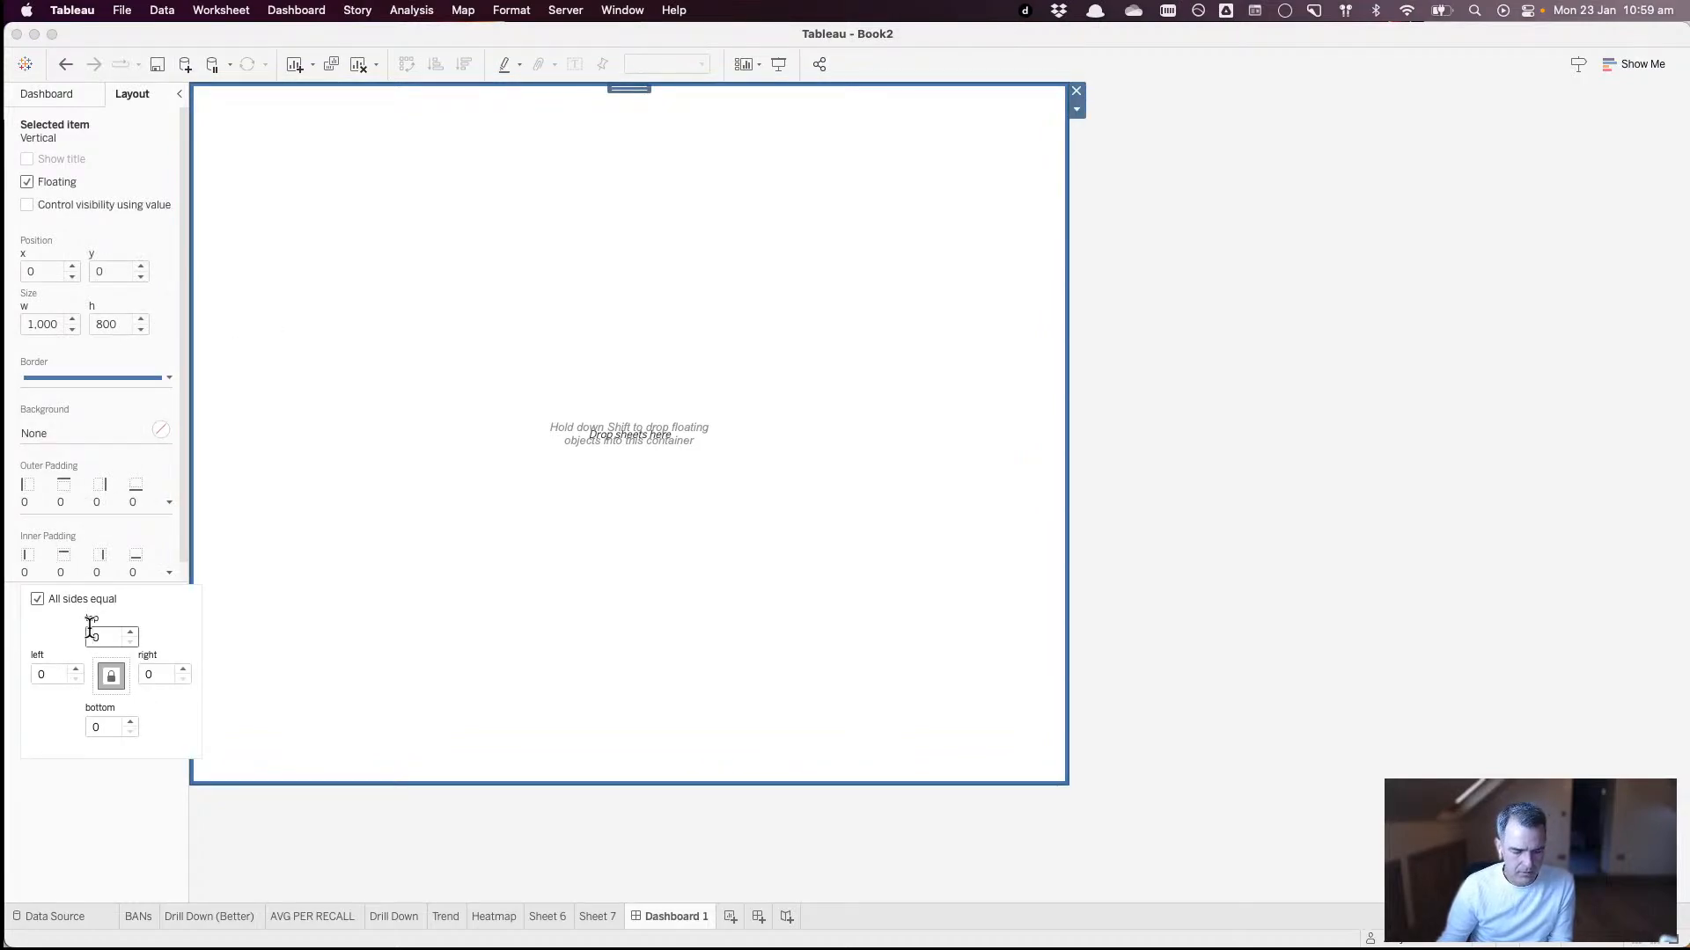
pyautogui.click(1290, 140)
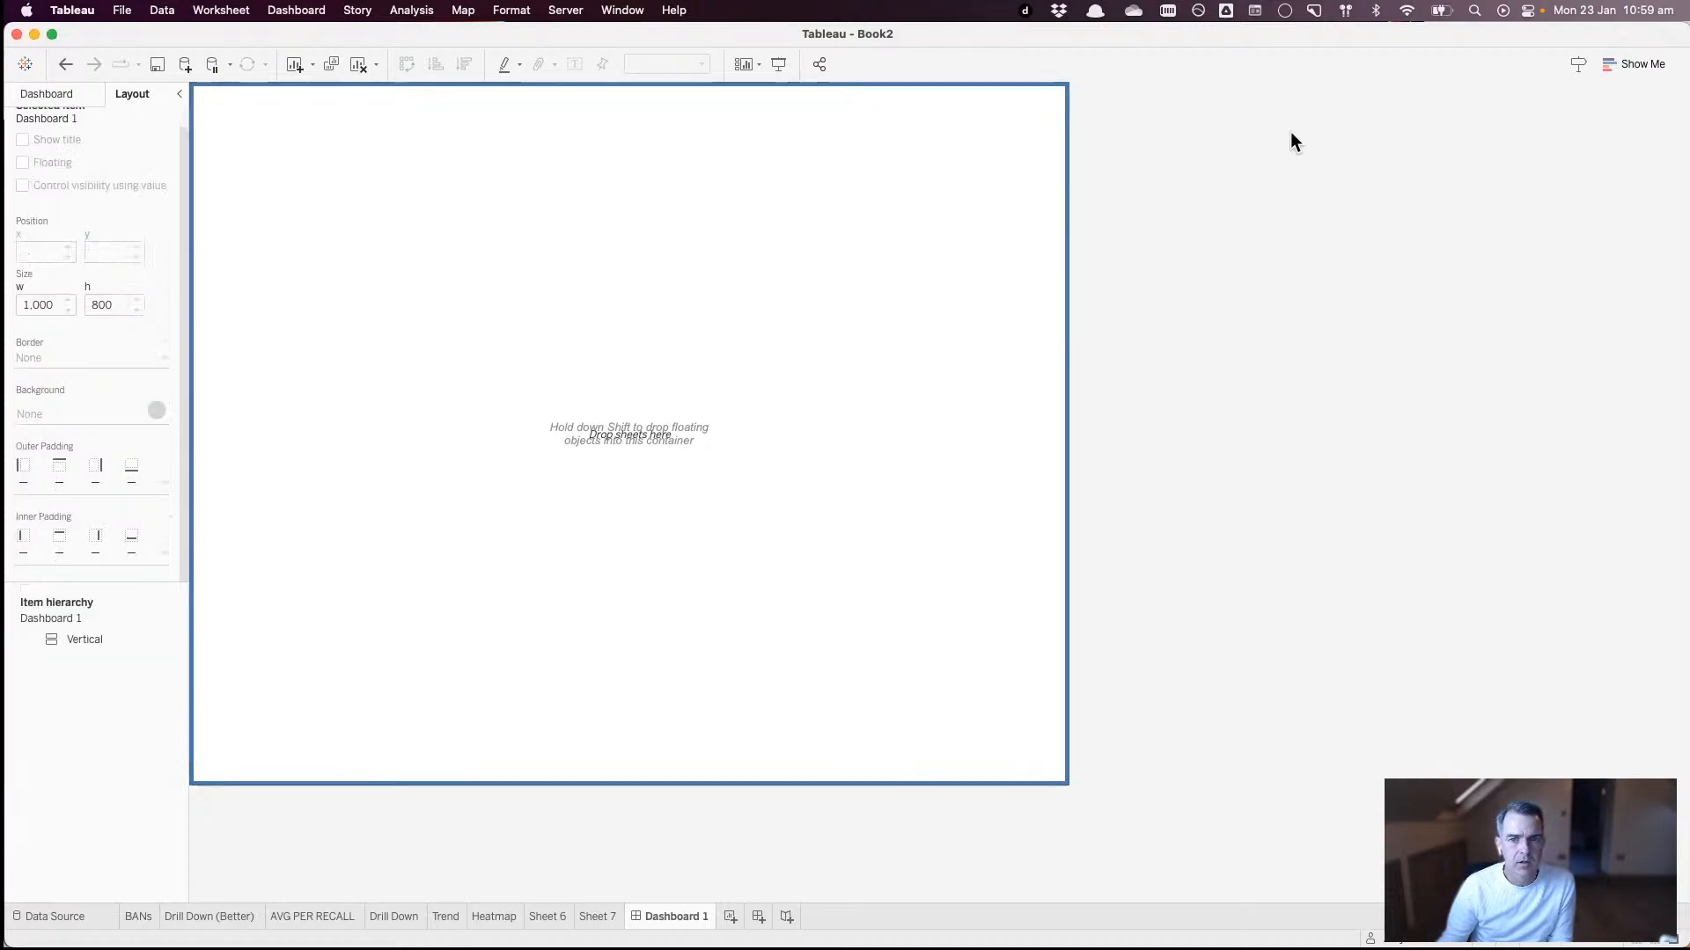
# - Add a text object inside the vertical container, with font size 20 and black text
pyautogui.click(65, 95)
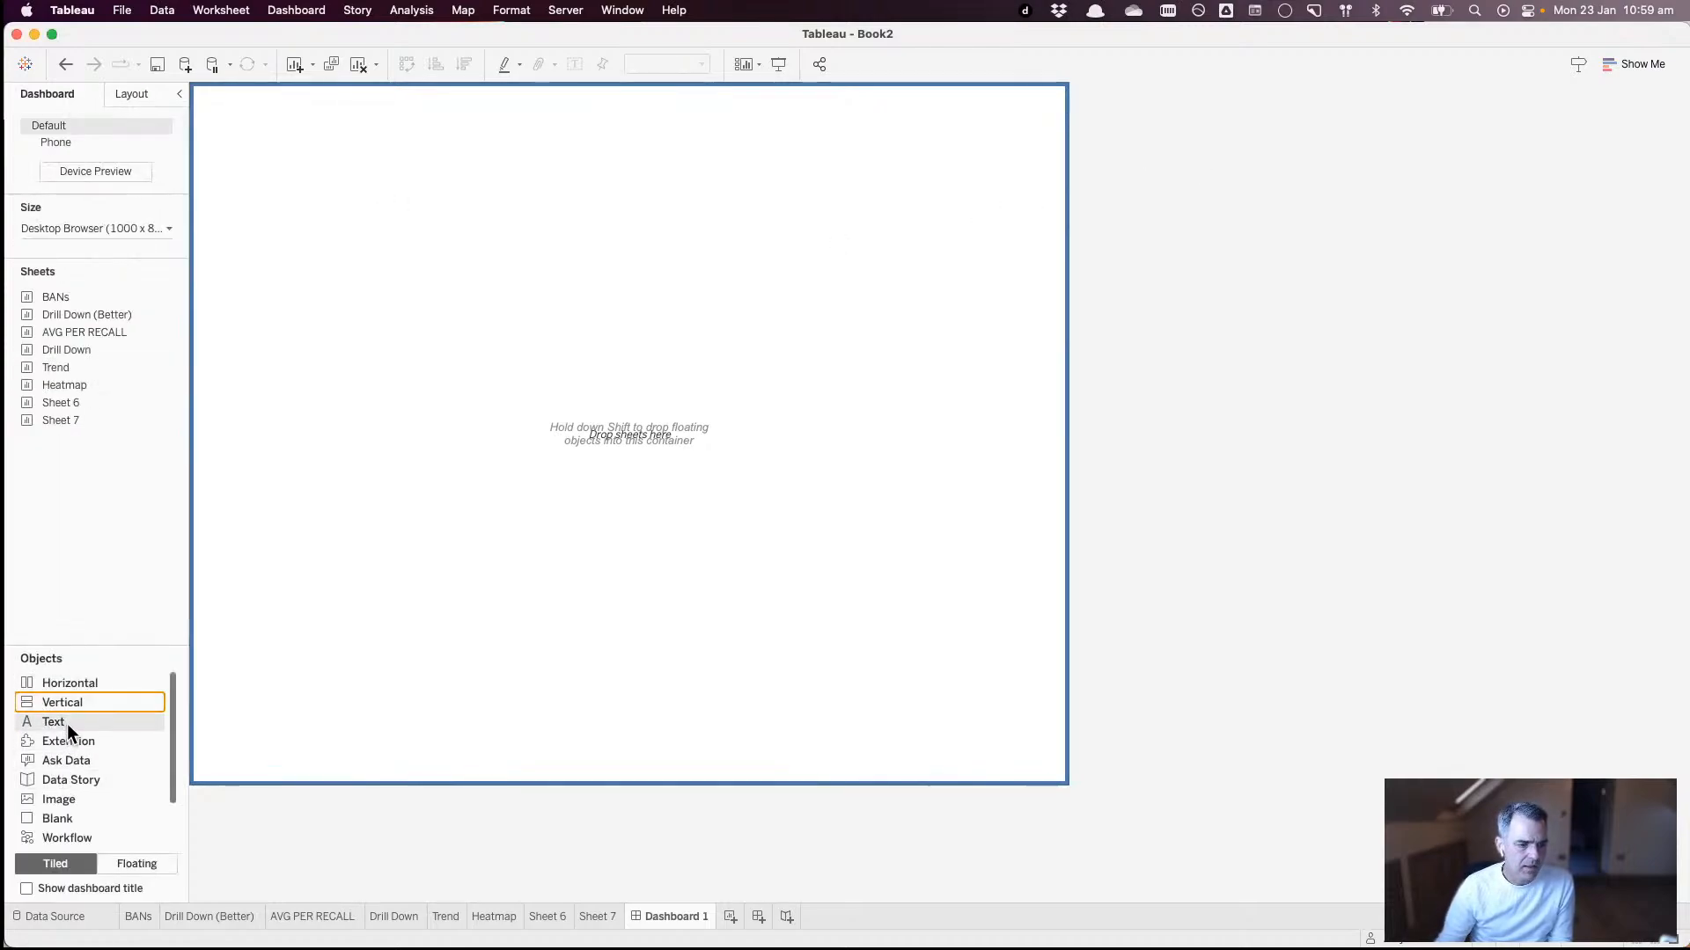
pyautogui.moveTo(67, 723); pyautogui.dragTo(441, 356)
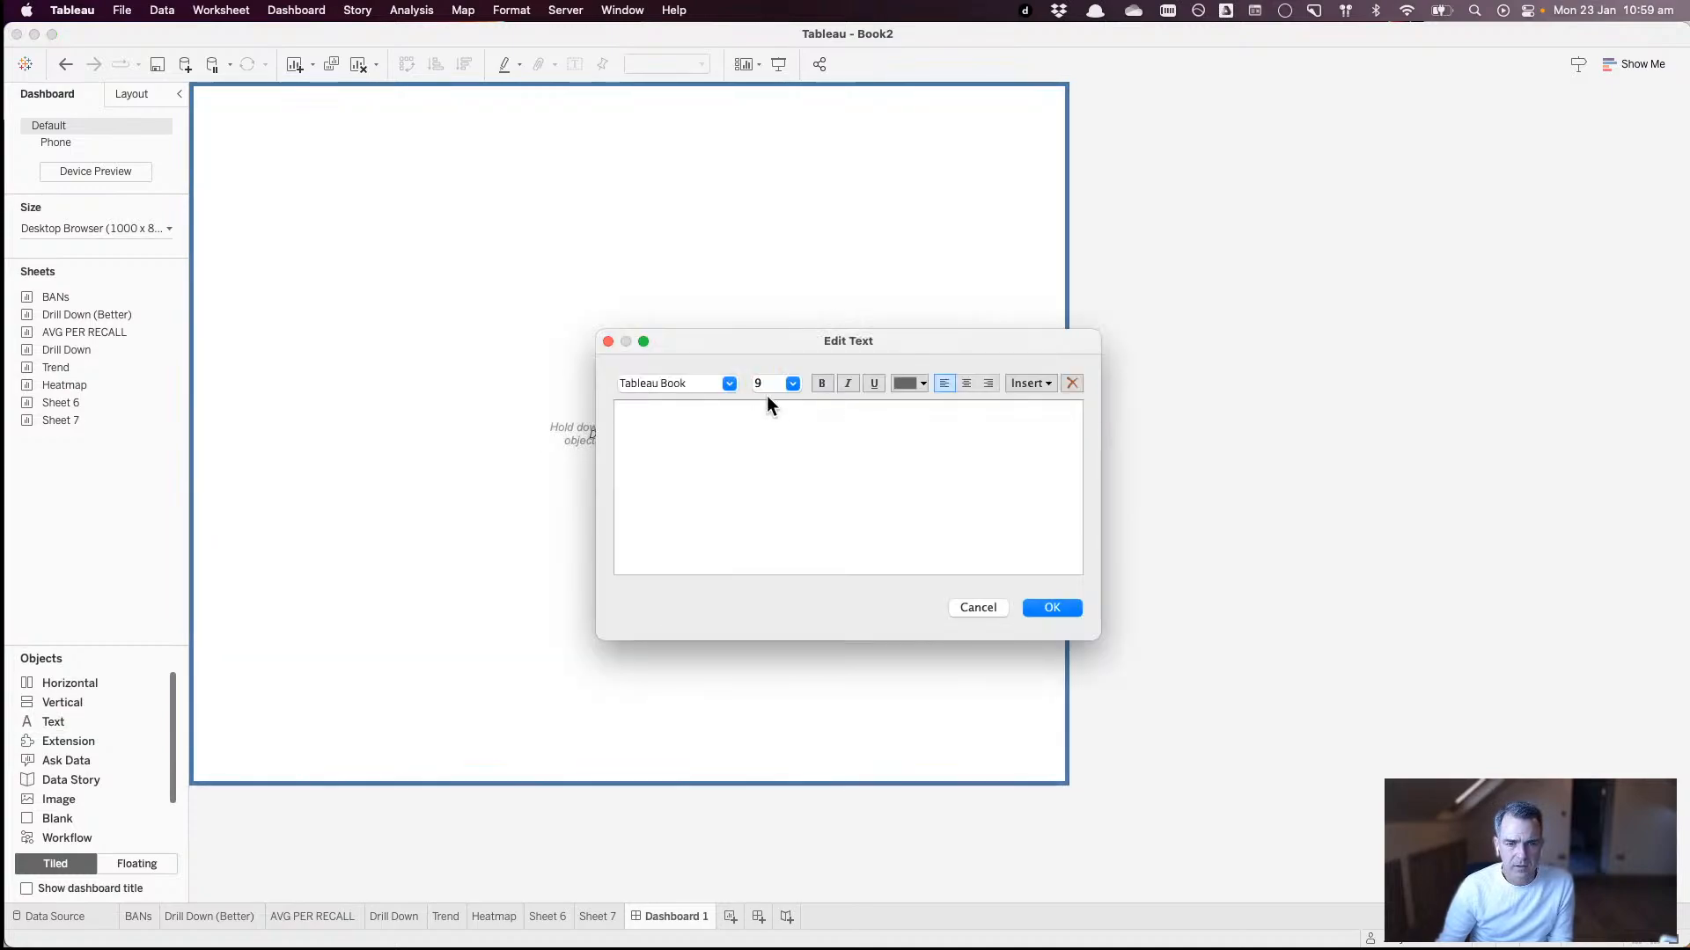
pyautogui.click(793, 383)
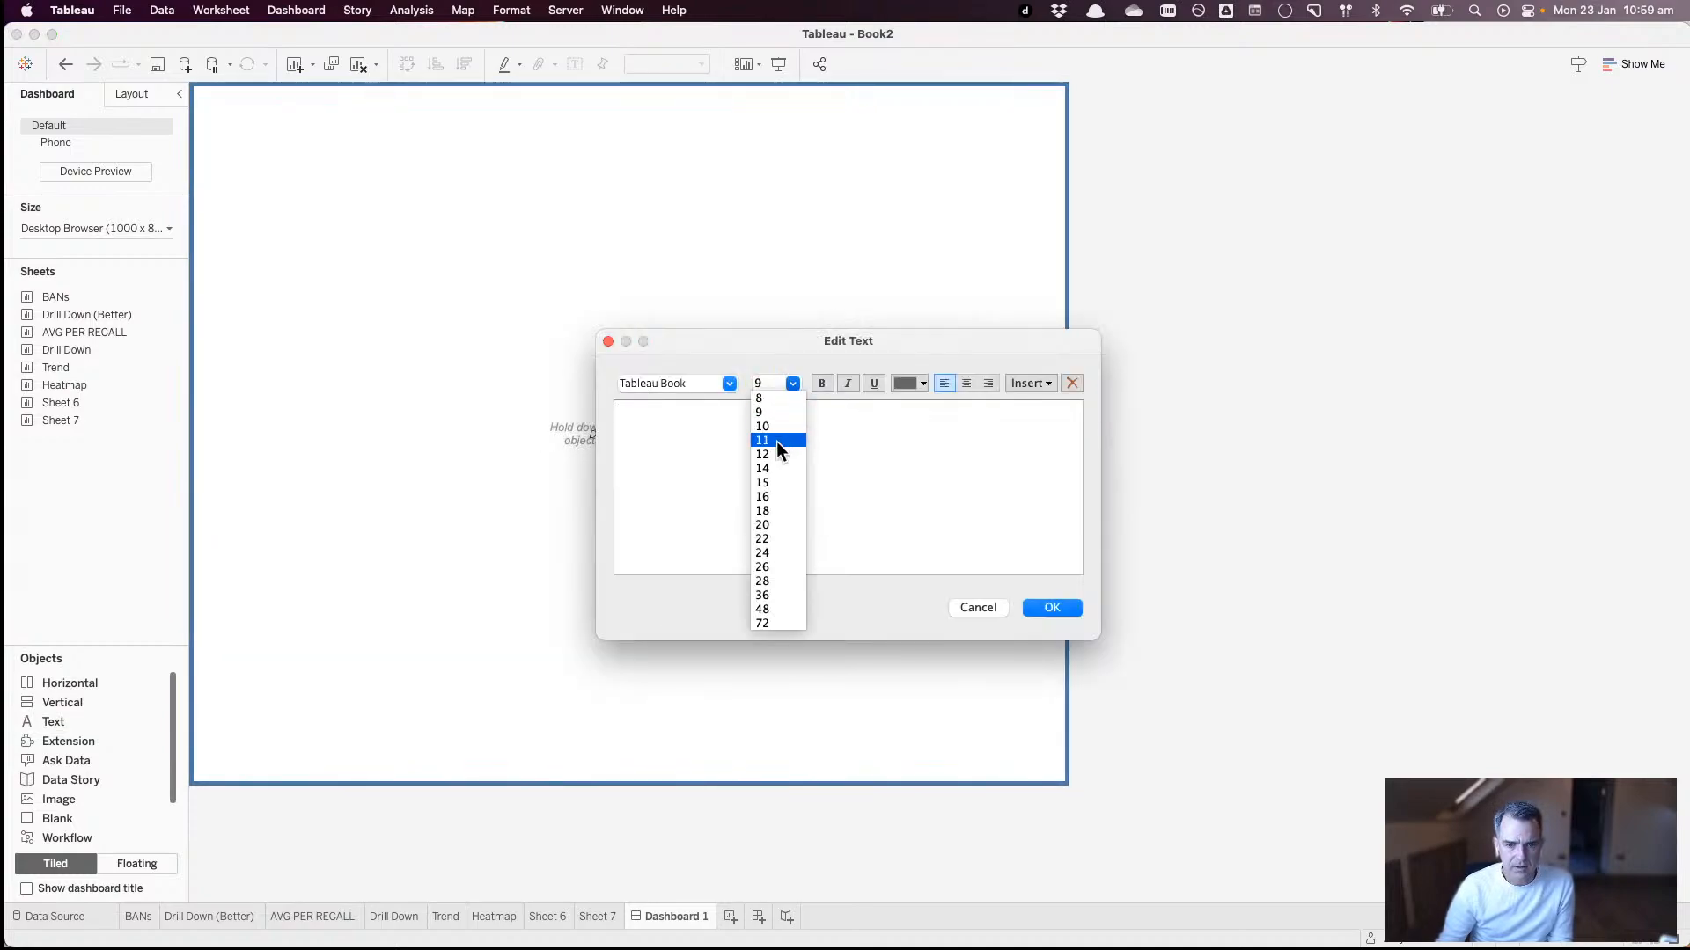
pyautogui.click(768, 526)
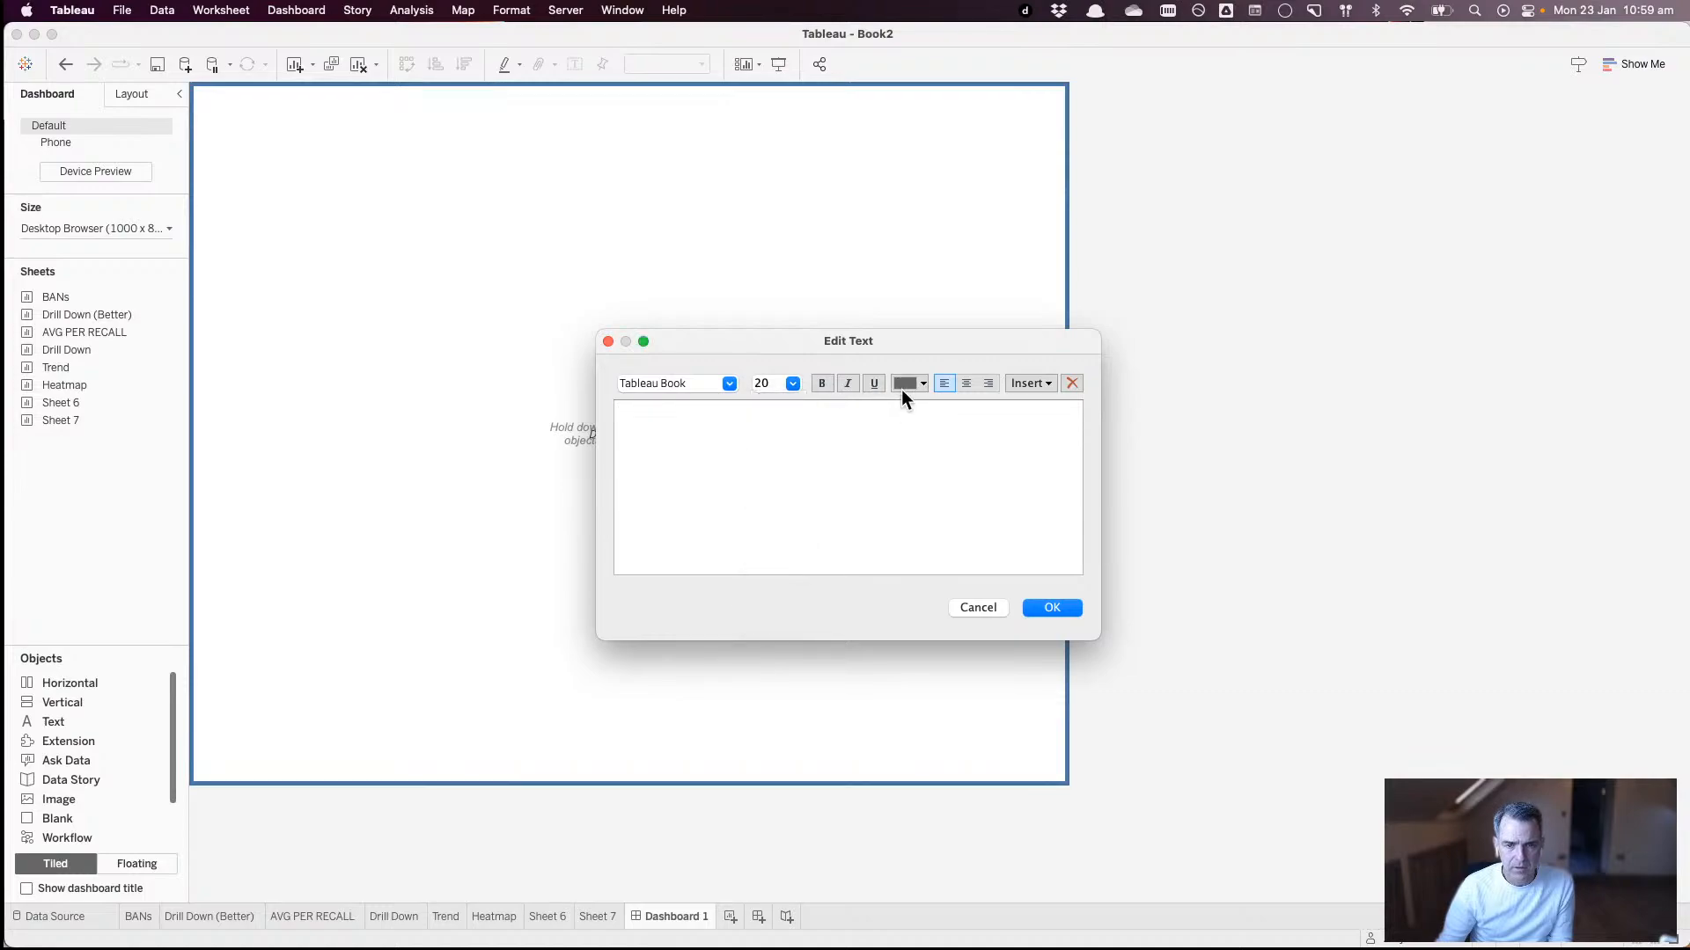
pyautogui.click(901, 389)
pyautogui.click(901, 416)
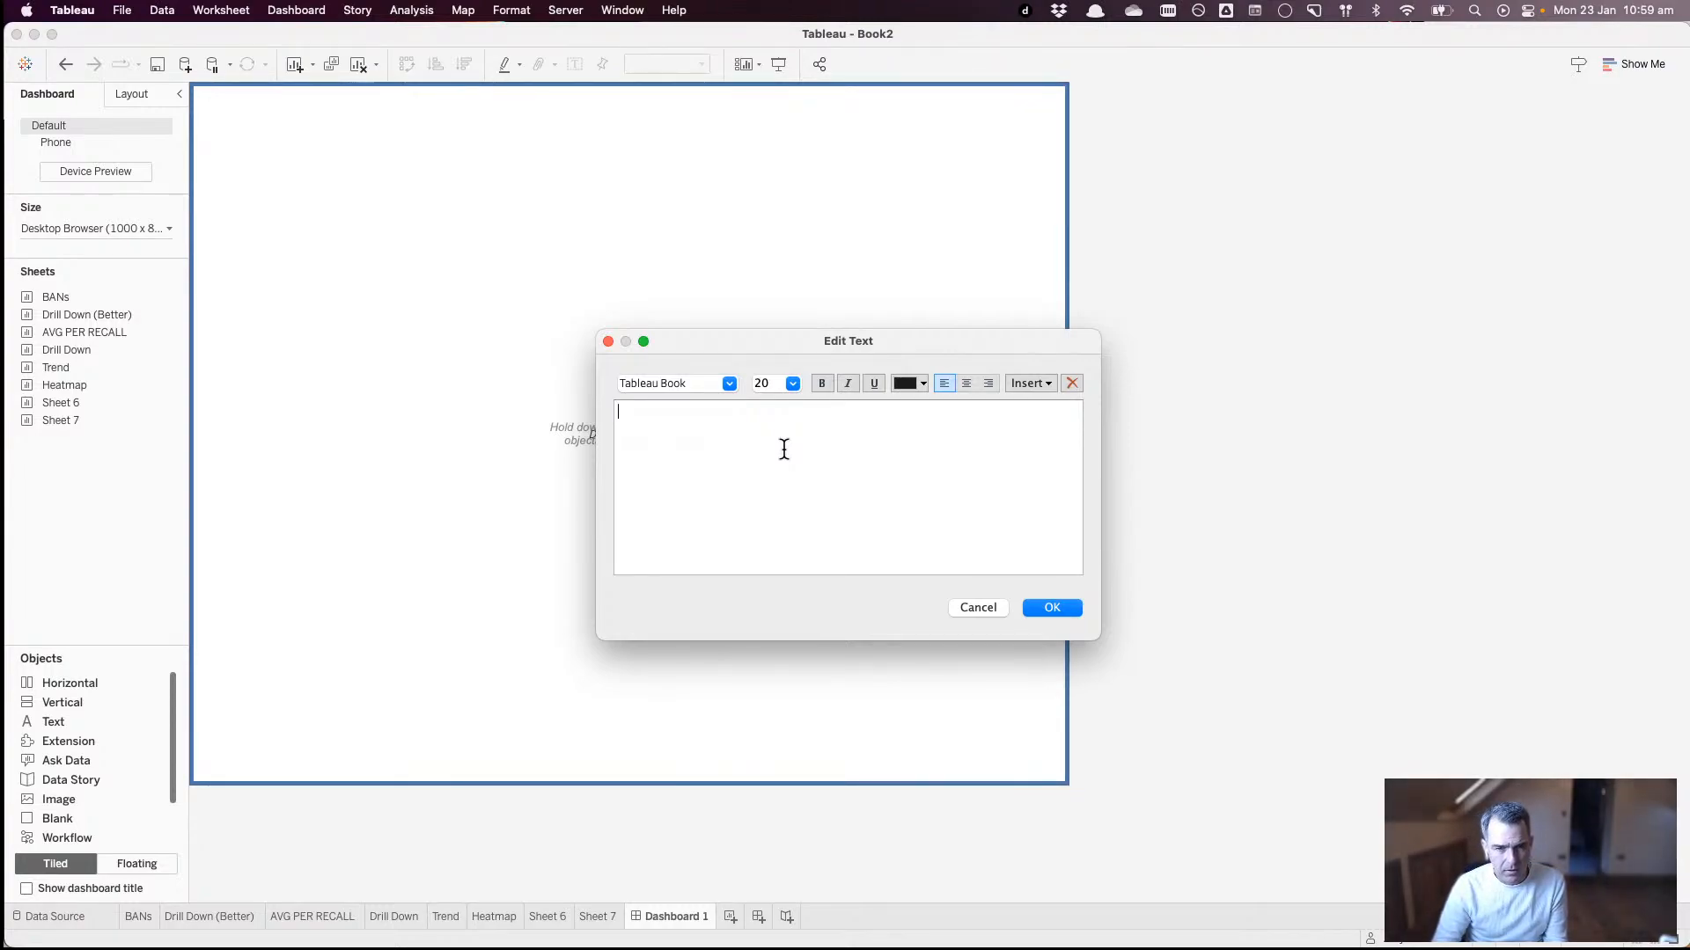
# - Enter "Safety Recall Dashboard" as the title text and confirm it
pyautogui.write('Safe')
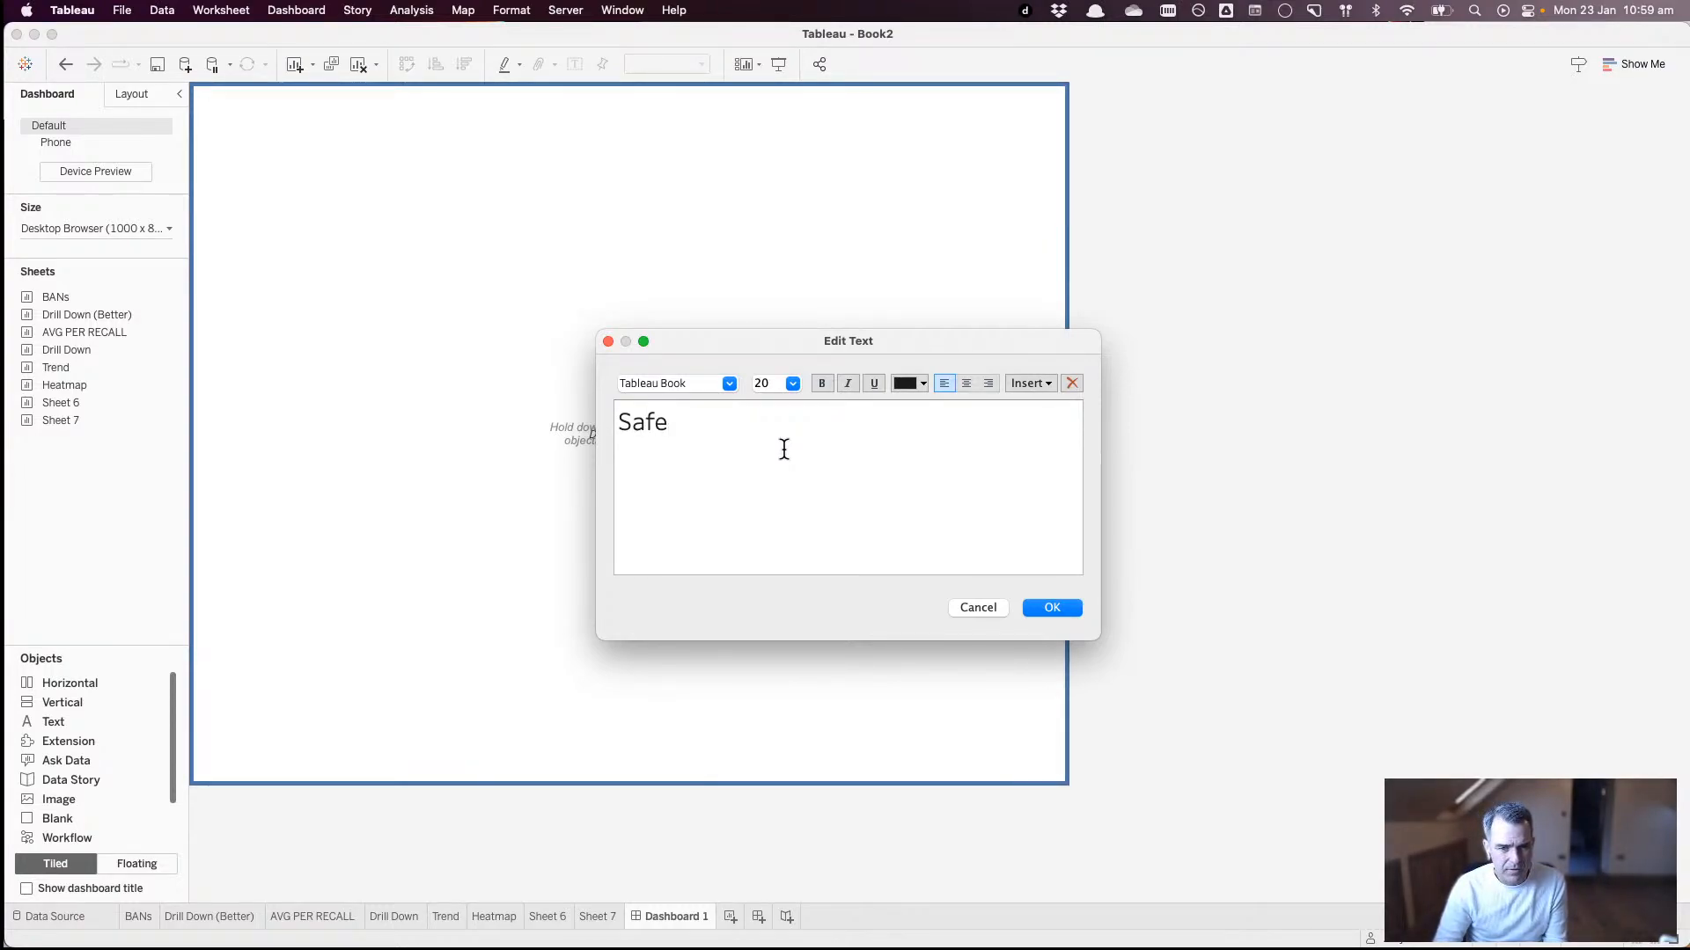
pyautogui.write('t')
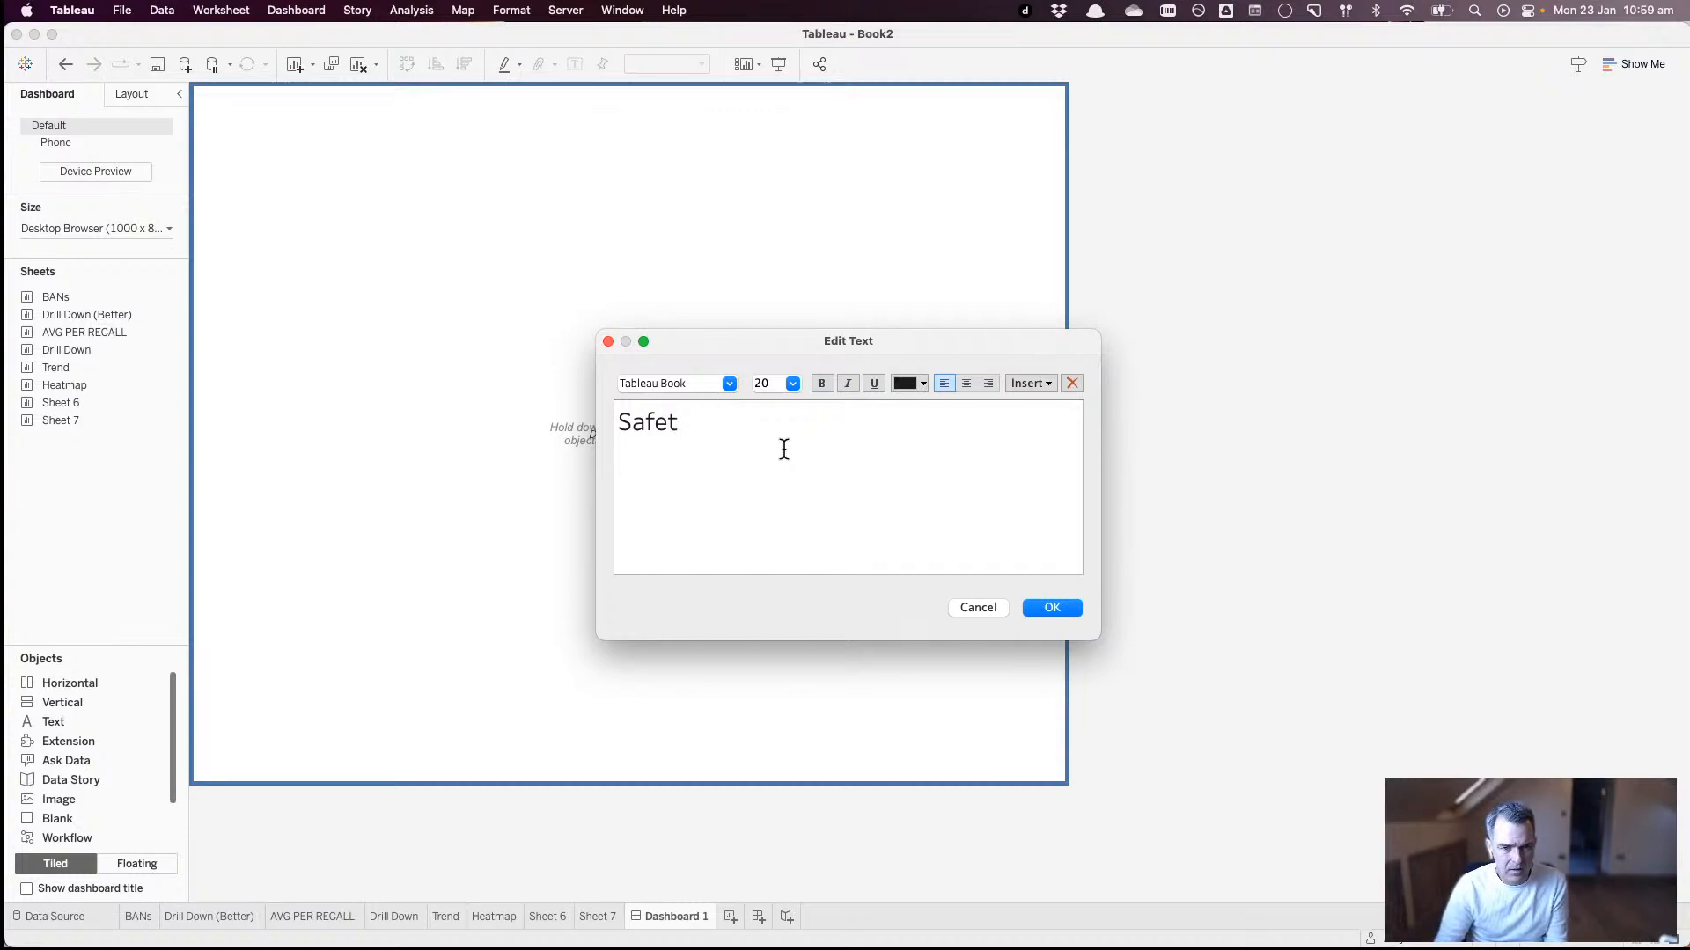
pyautogui.write('y Recall')
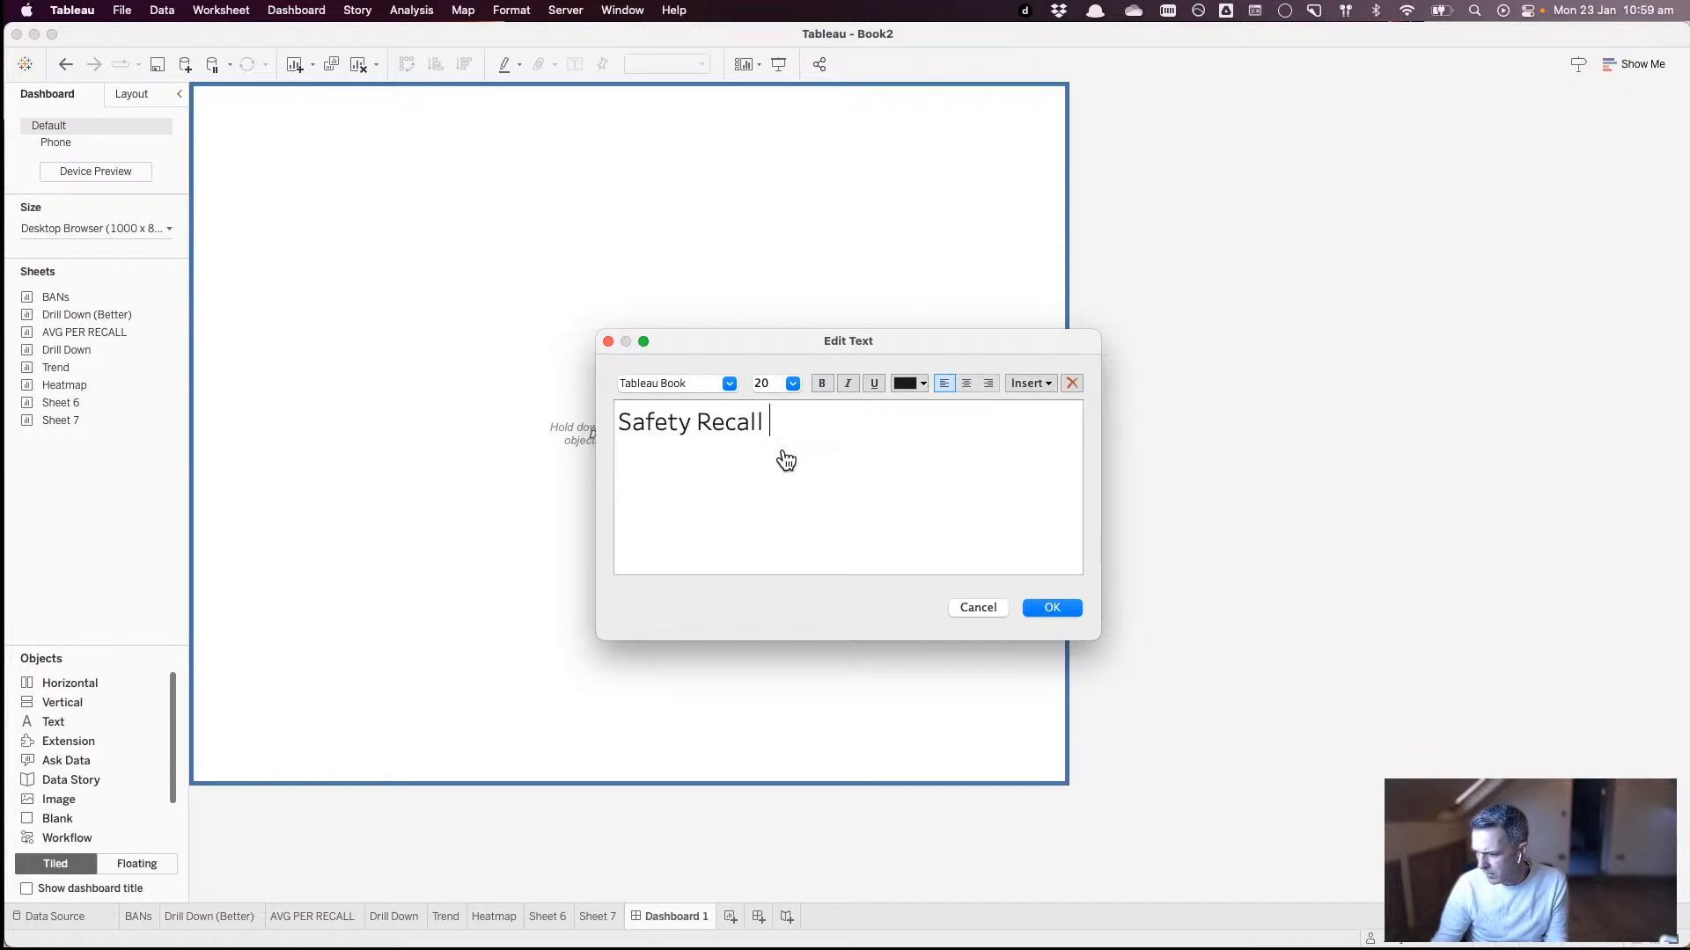
pyautogui.press('super+Tab')
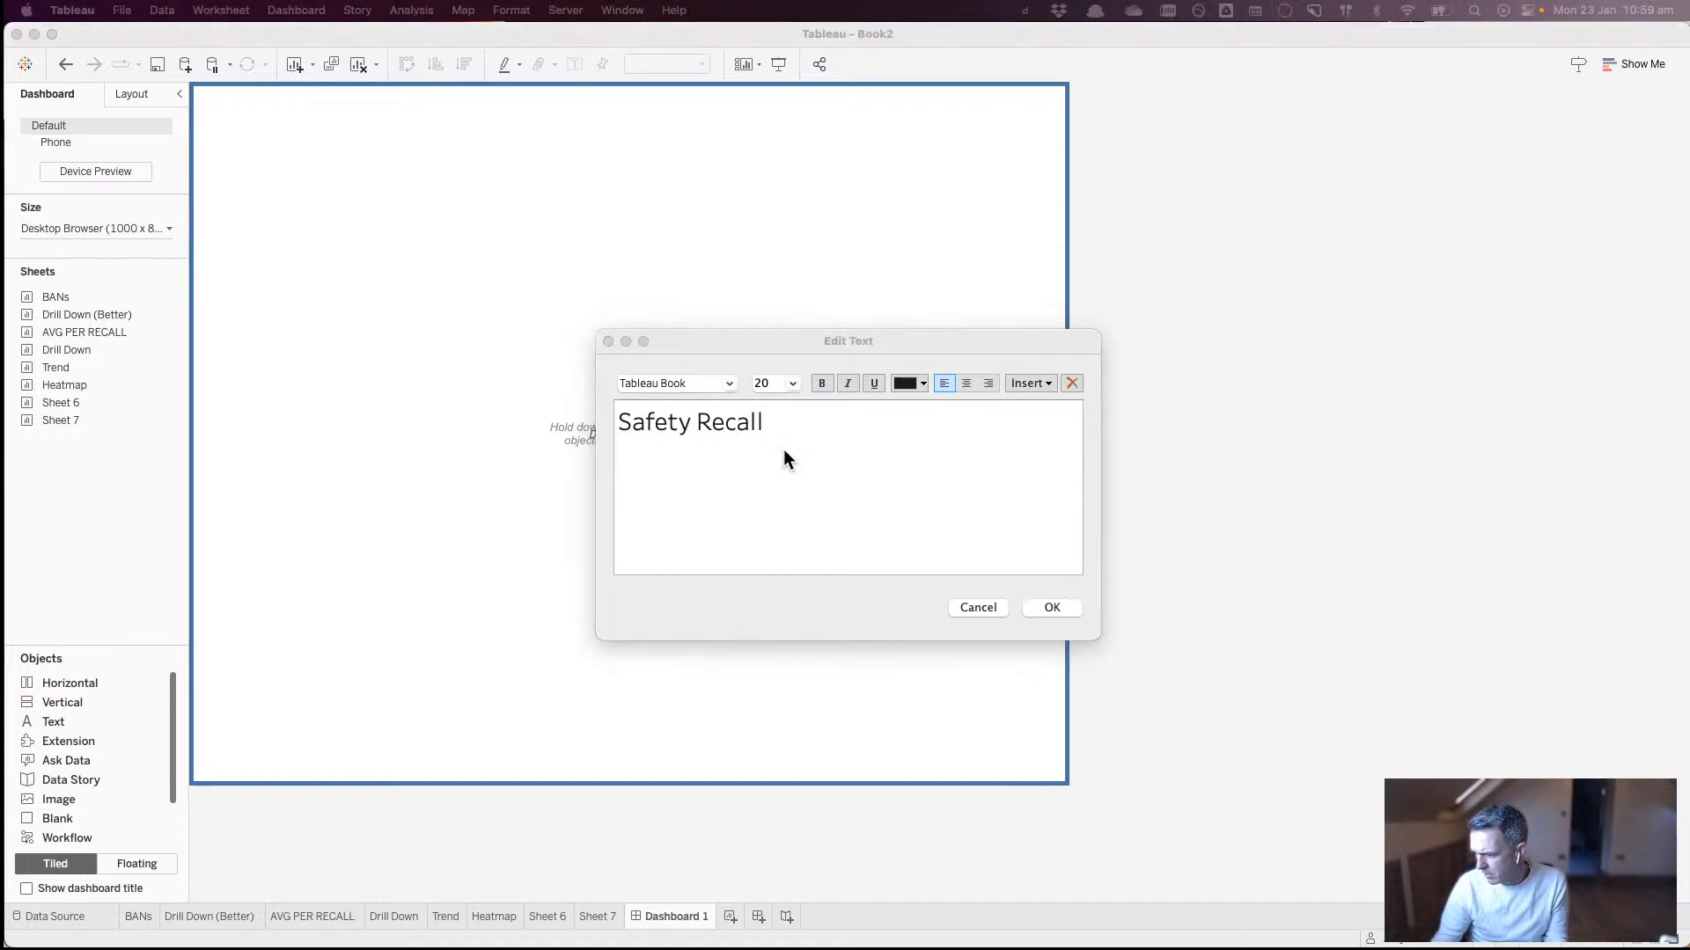
pyautogui.click(783, 449)
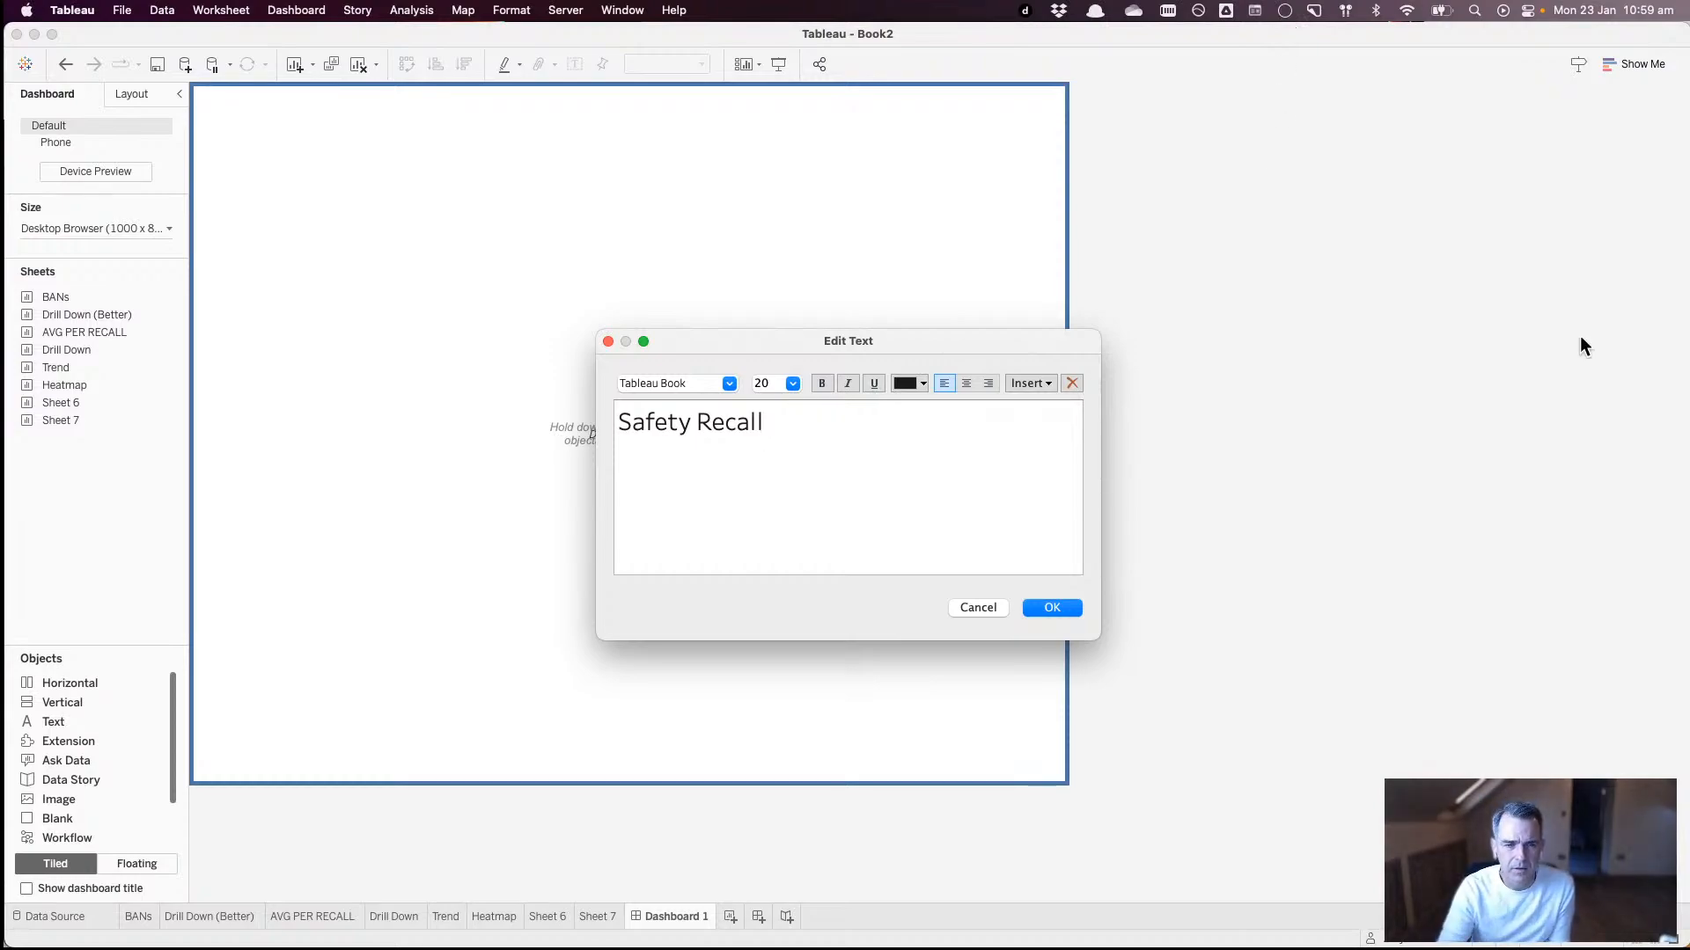
pyautogui.write('Dashboard')
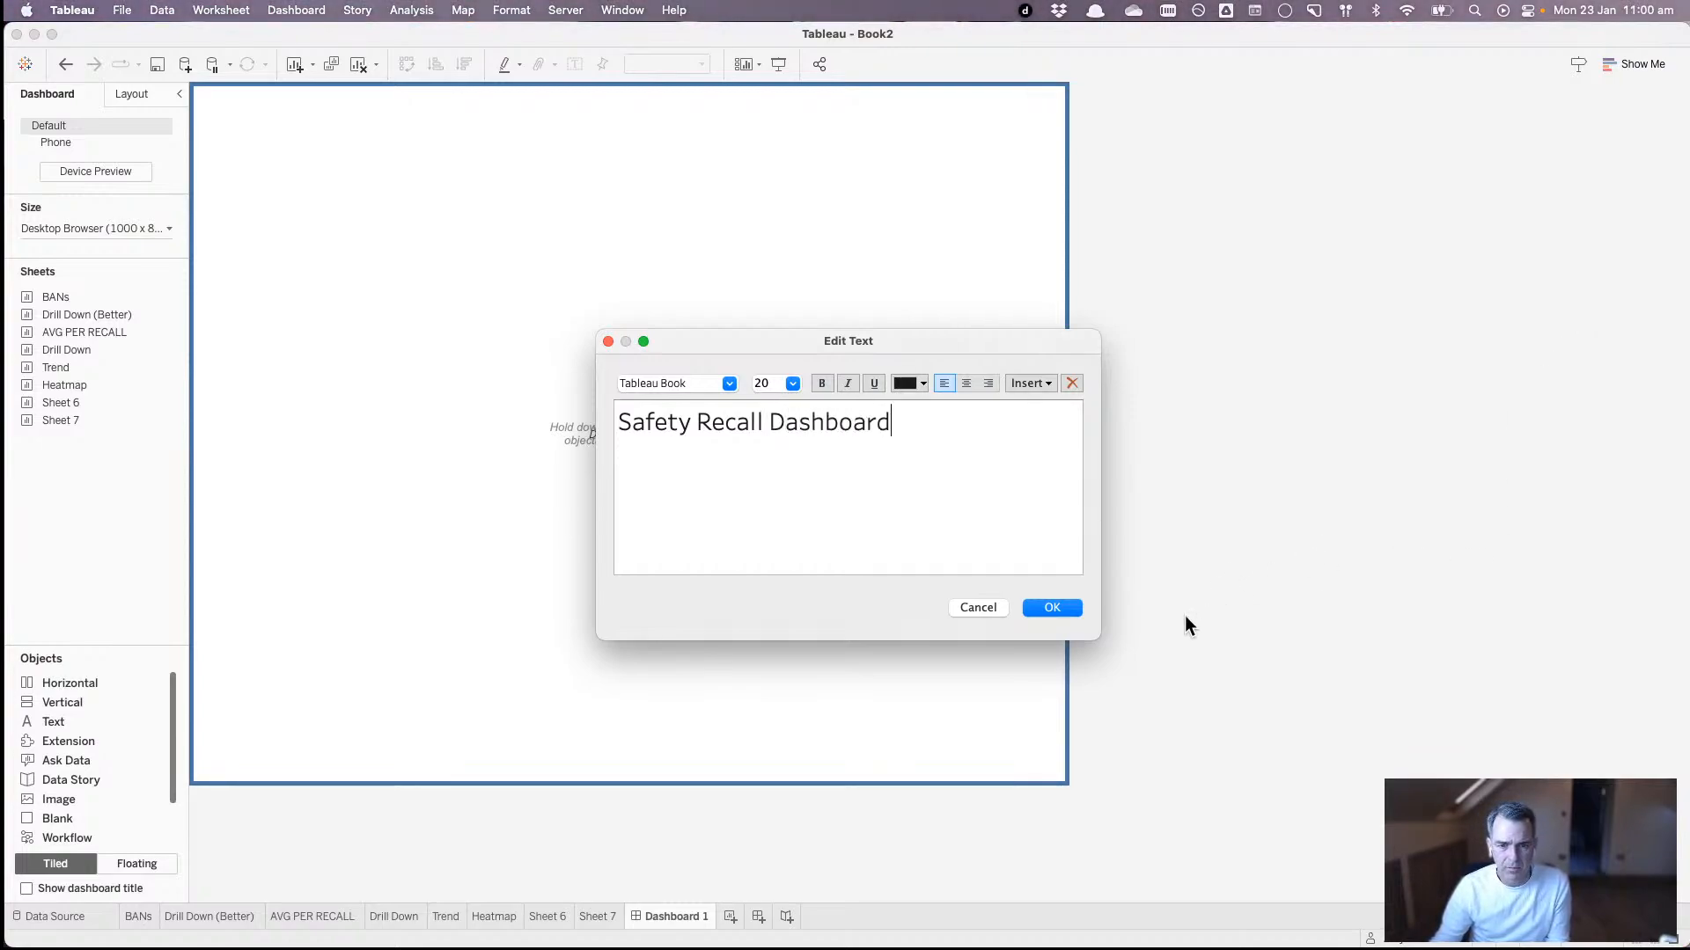
pyautogui.click(1066, 605)
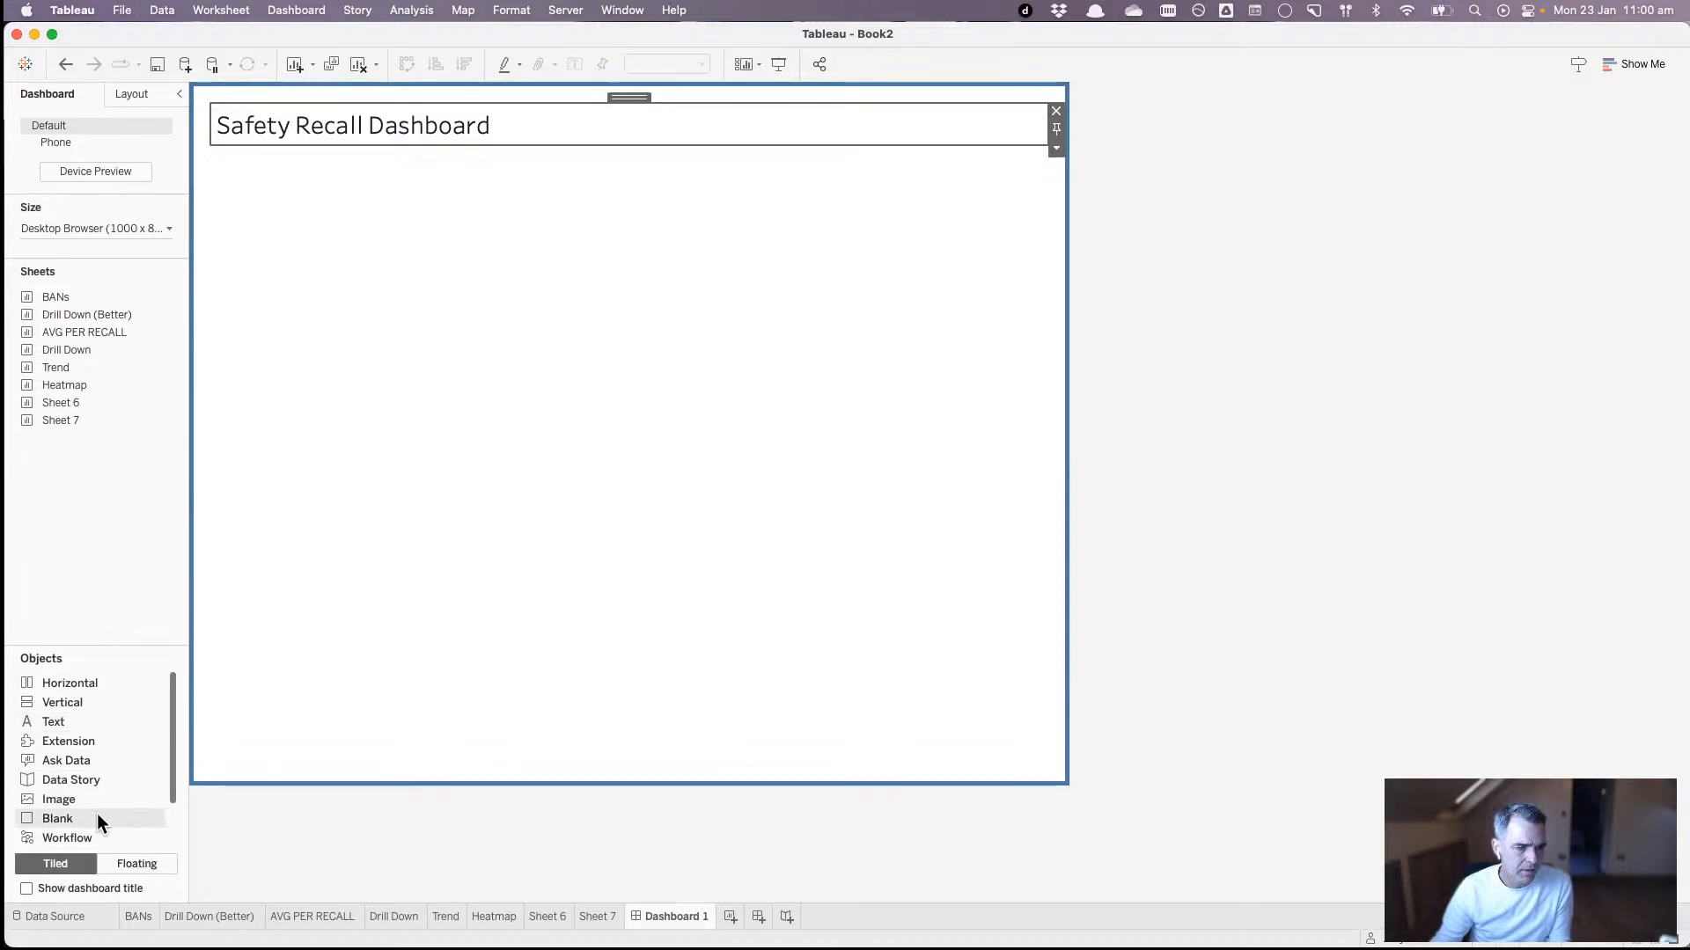
# - Add a blank object below the dashboard title and set its height to 10 pixels
pyautogui.moveTo(97, 817); pyautogui.dragTo(451, 158)
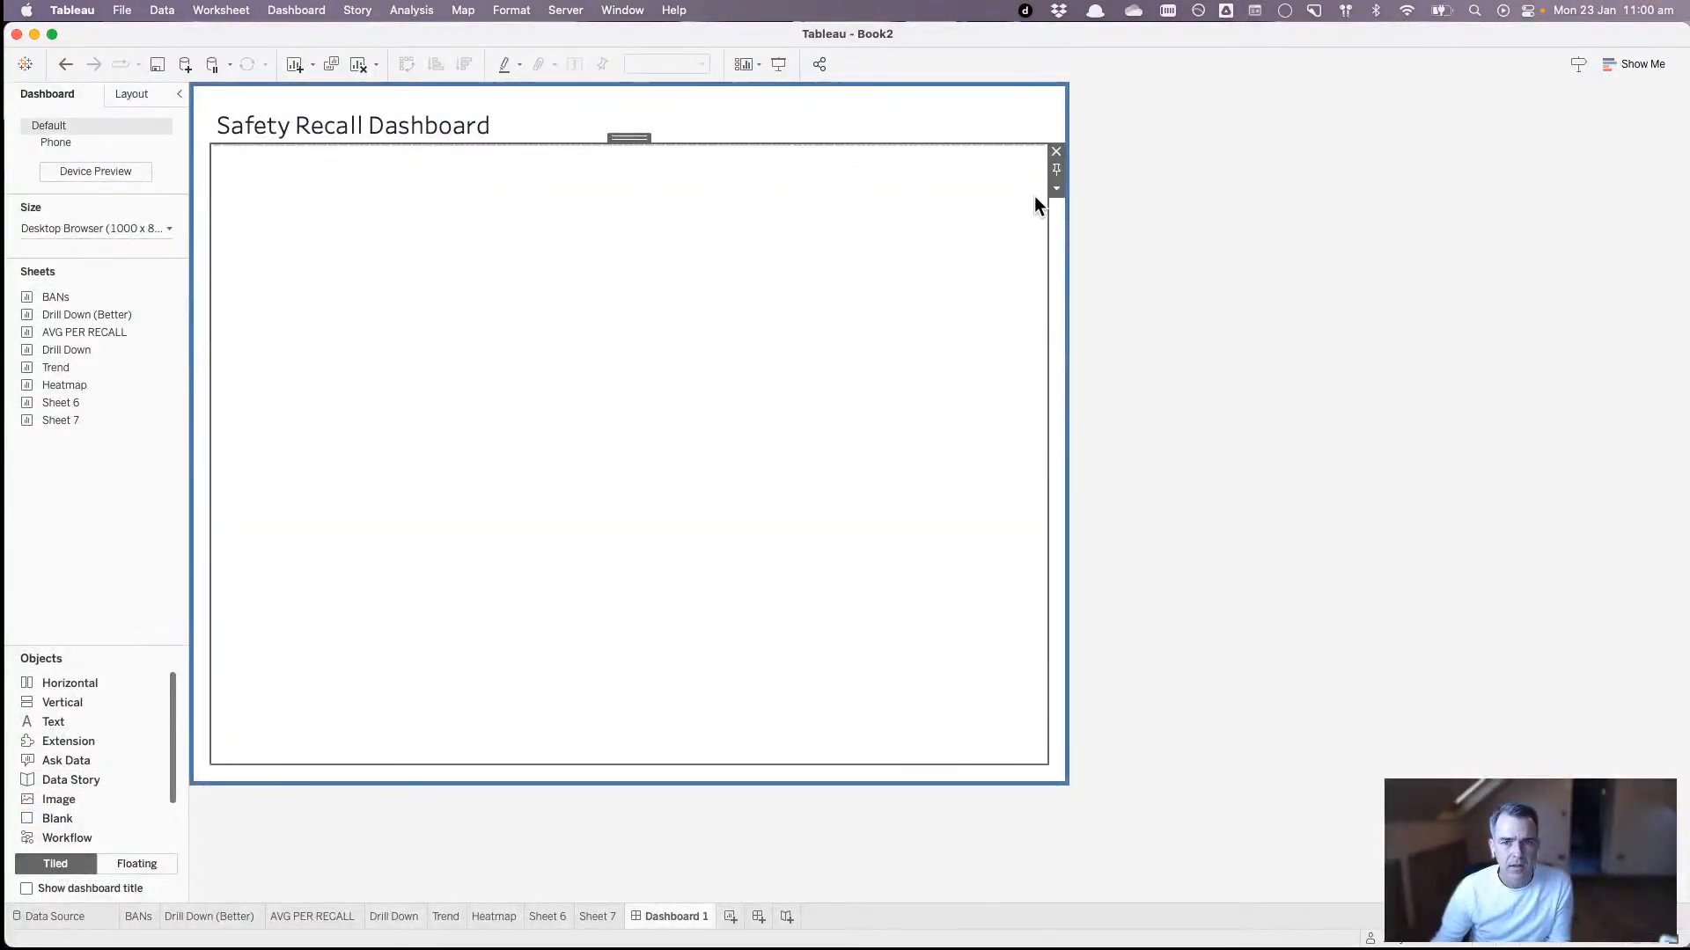
pyautogui.click(1055, 189)
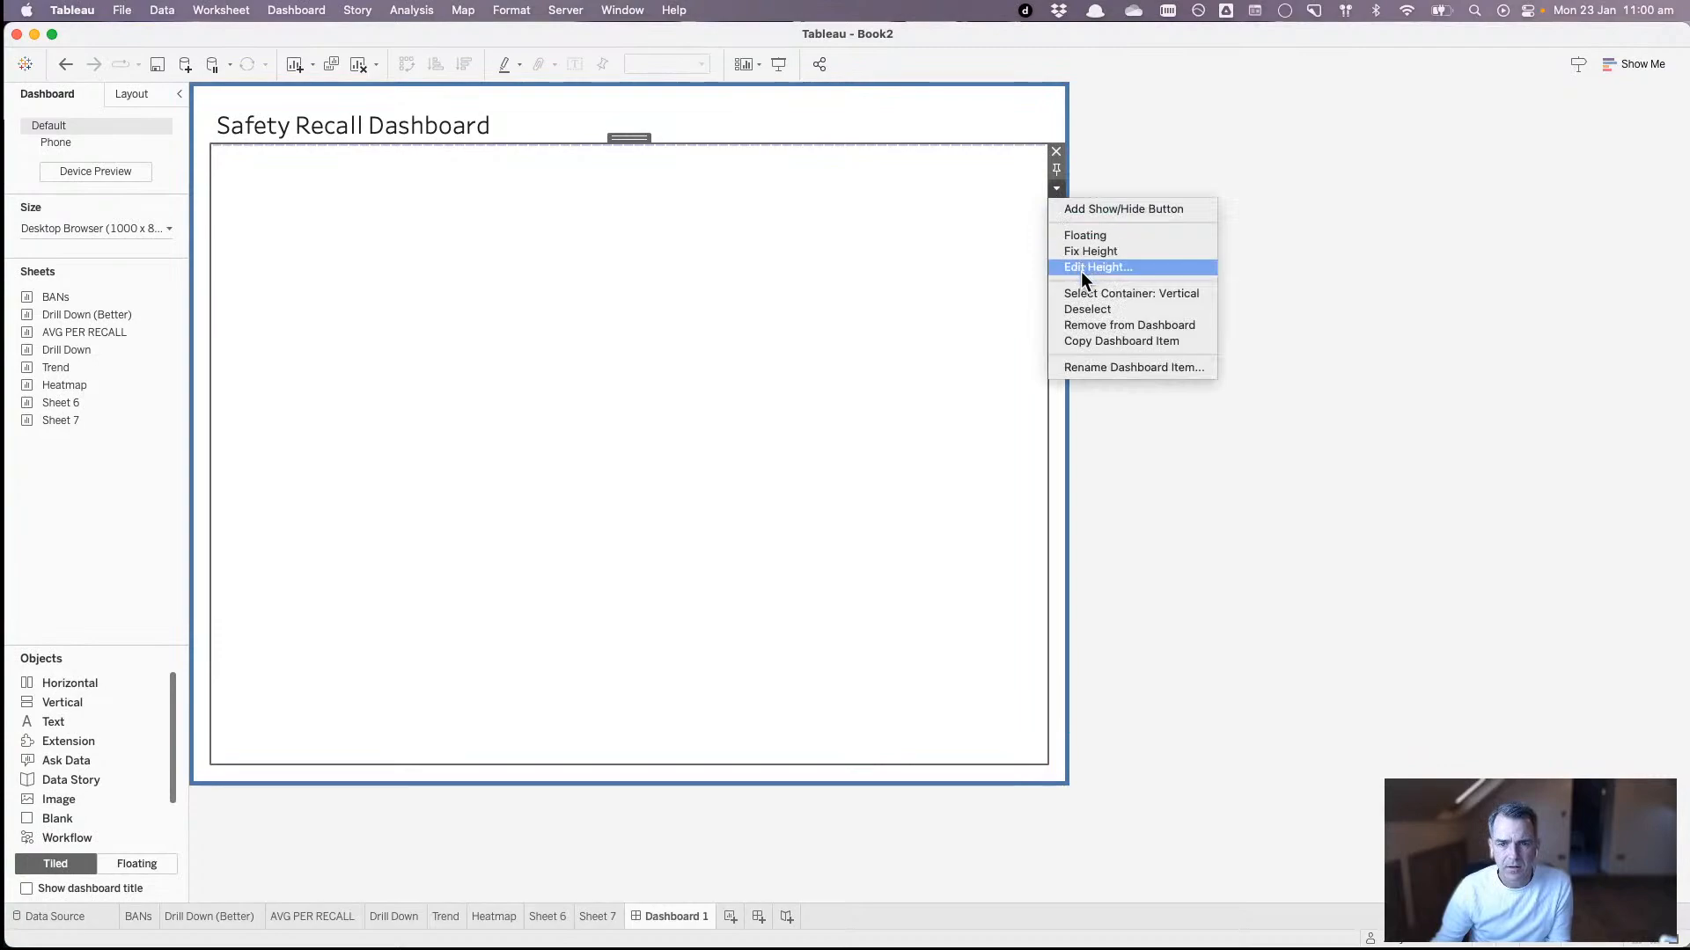
pyautogui.click(1080, 274)
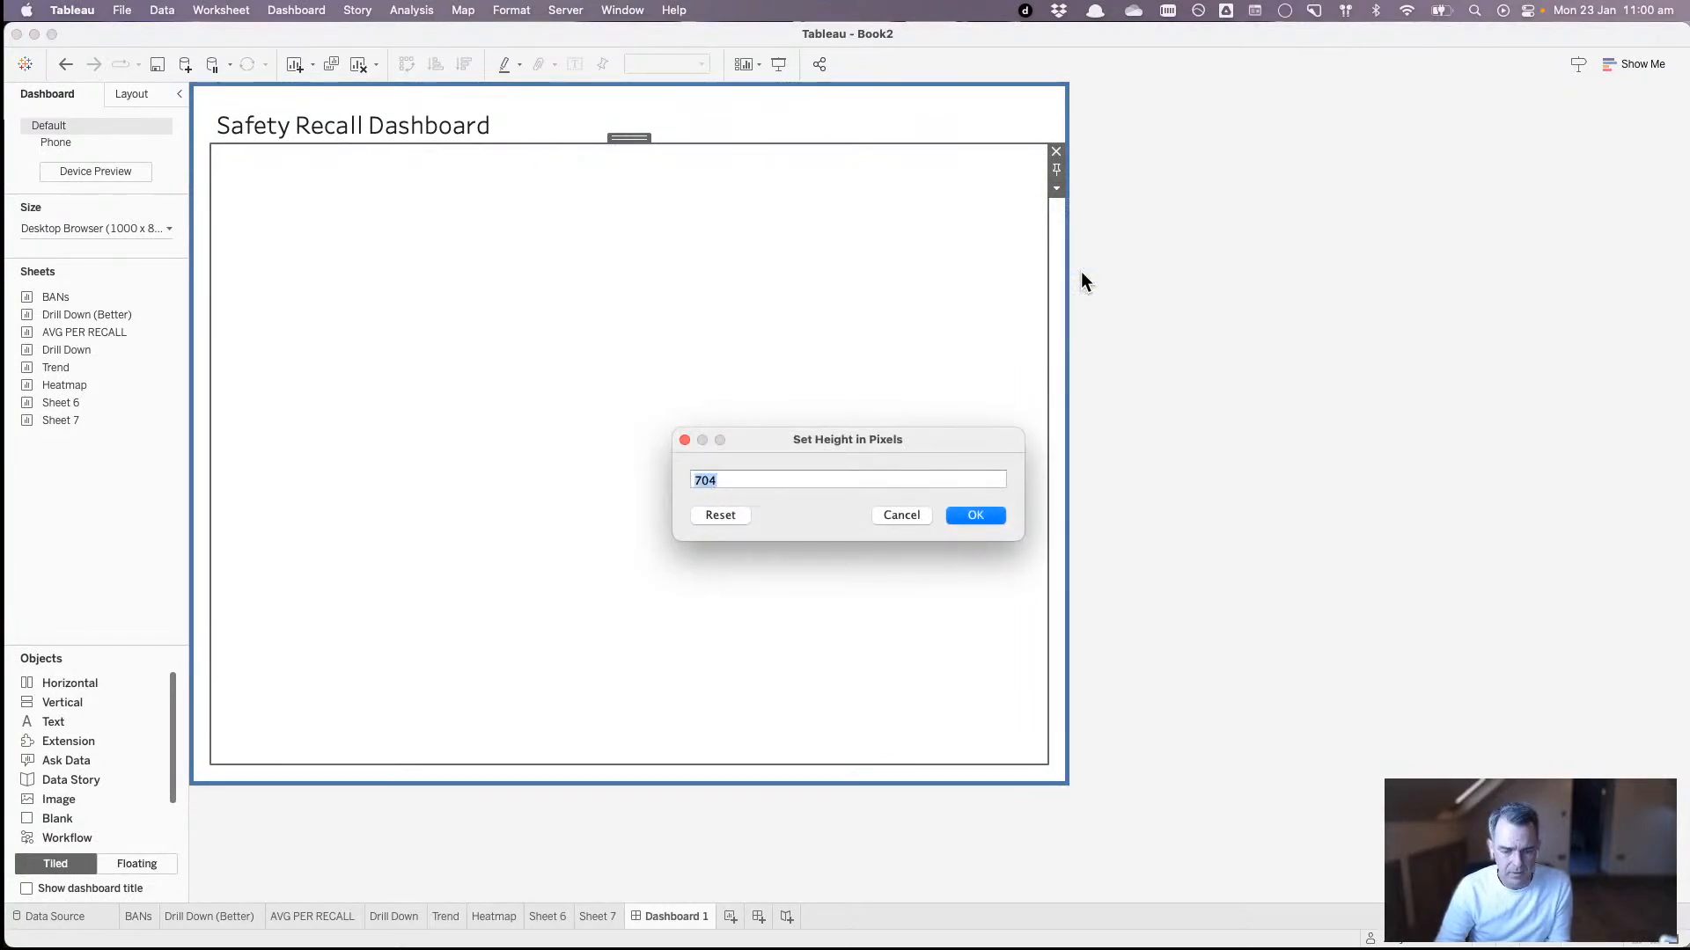
pyautogui.write('10')
pyautogui.press('Return')
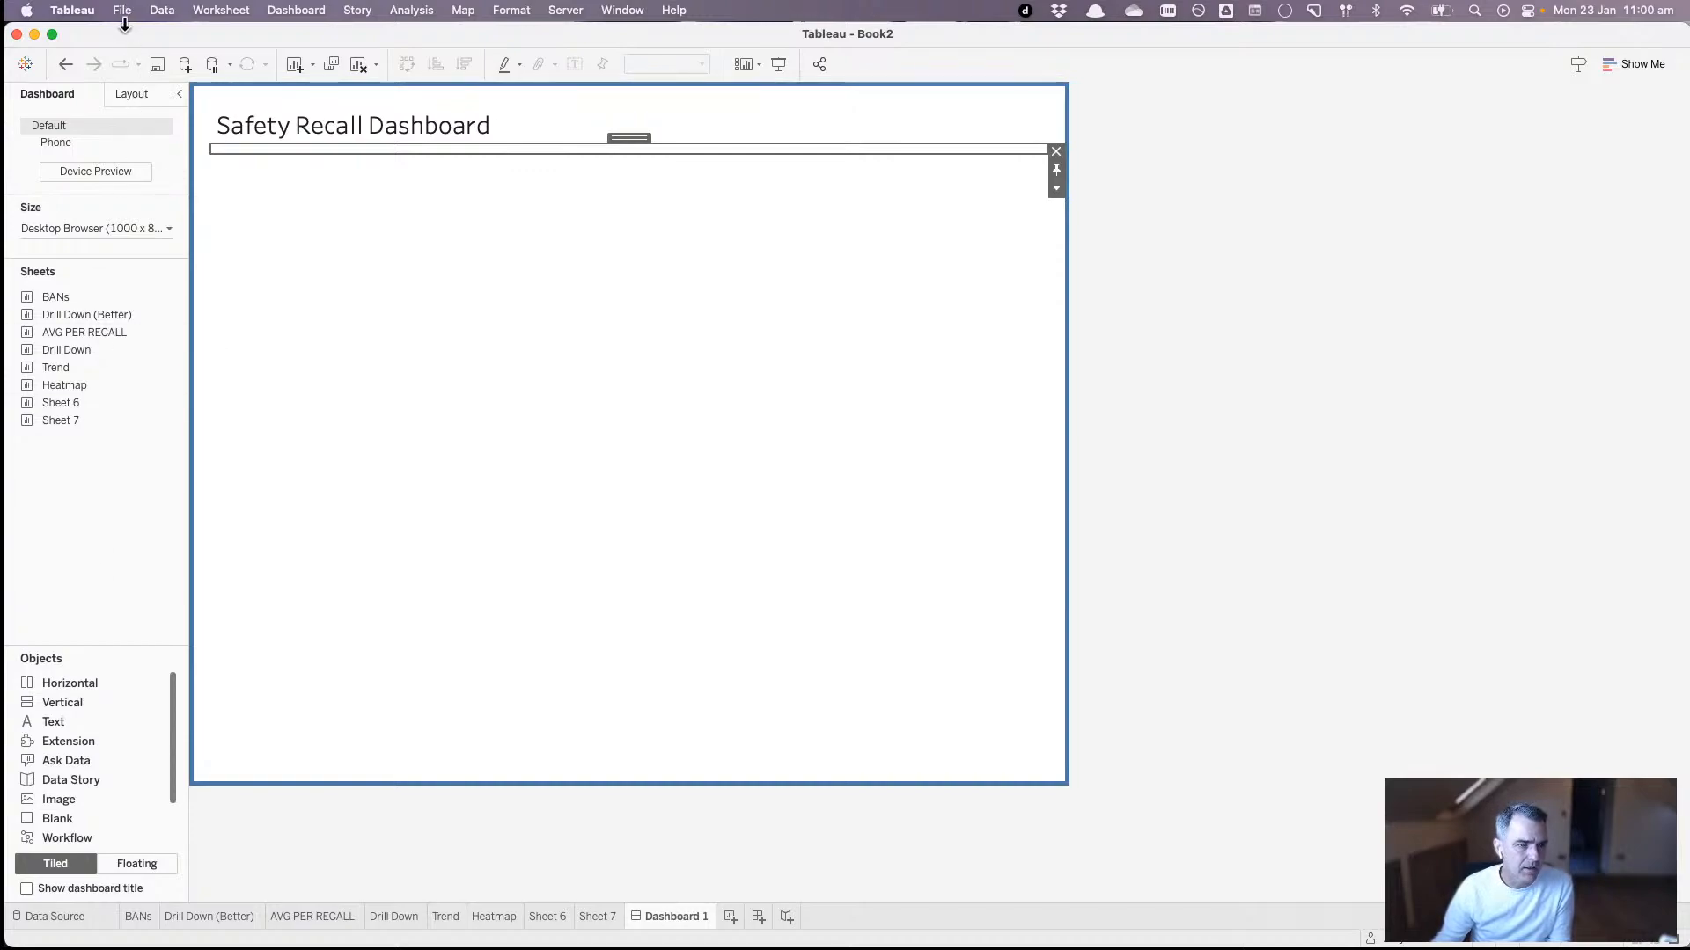
# - Fill the blank object with a black background at 100% opacity to form a divider line
pyautogui.click(123, 89)
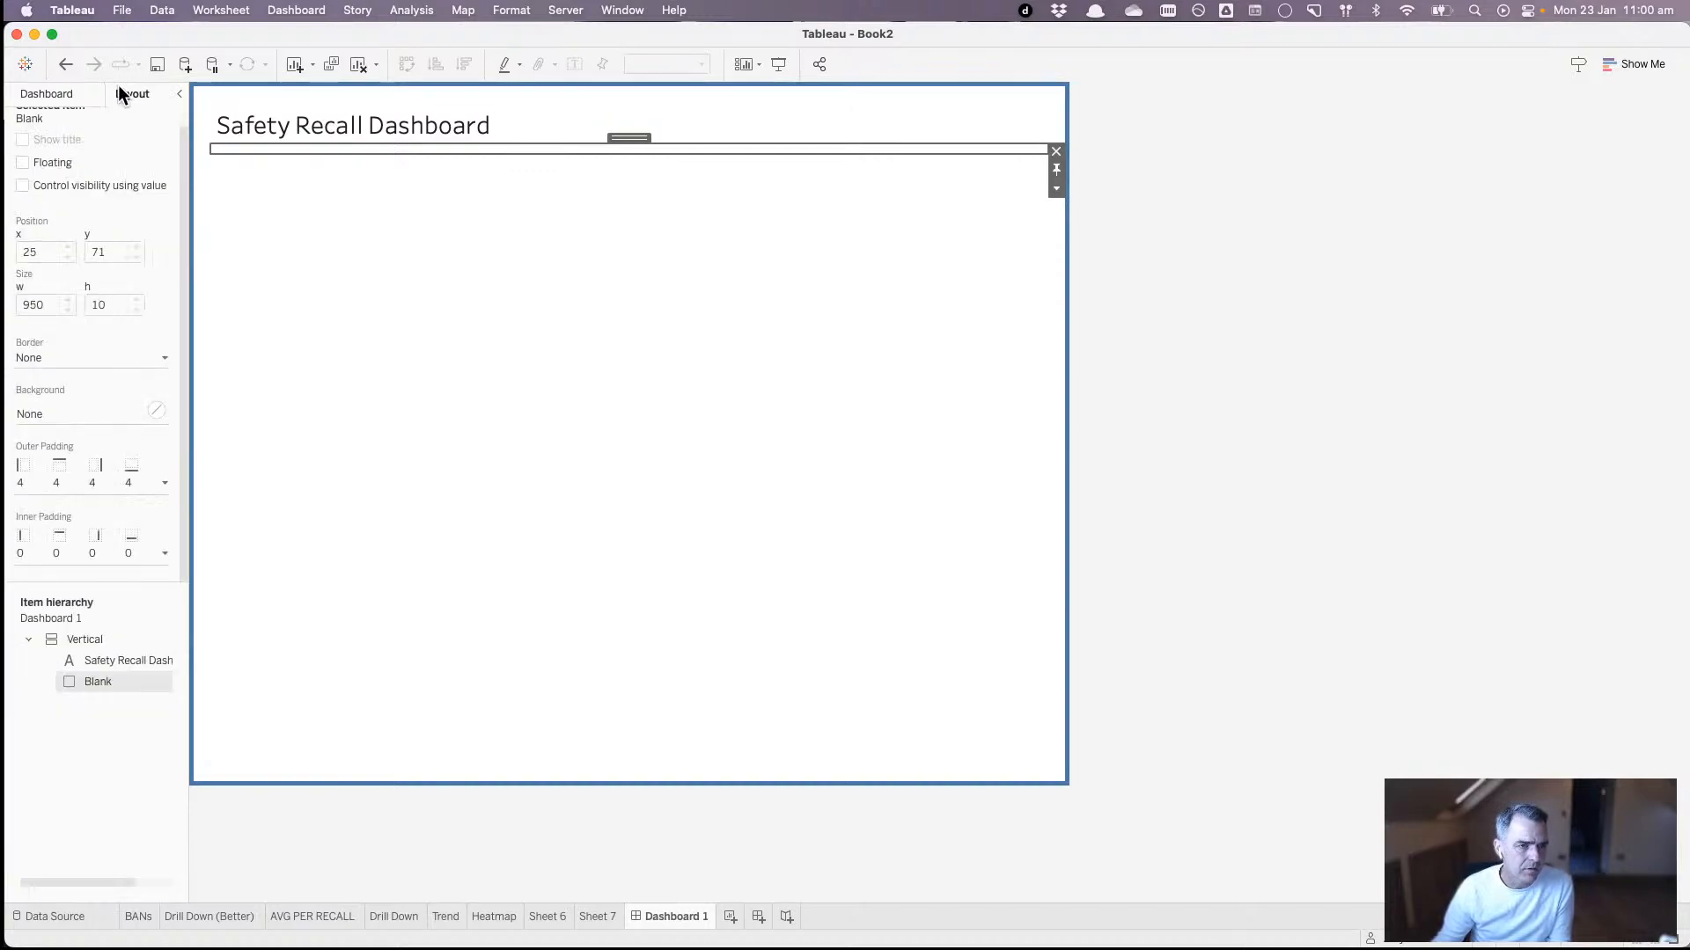
pyautogui.click(83, 412)
pyautogui.click(34, 472)
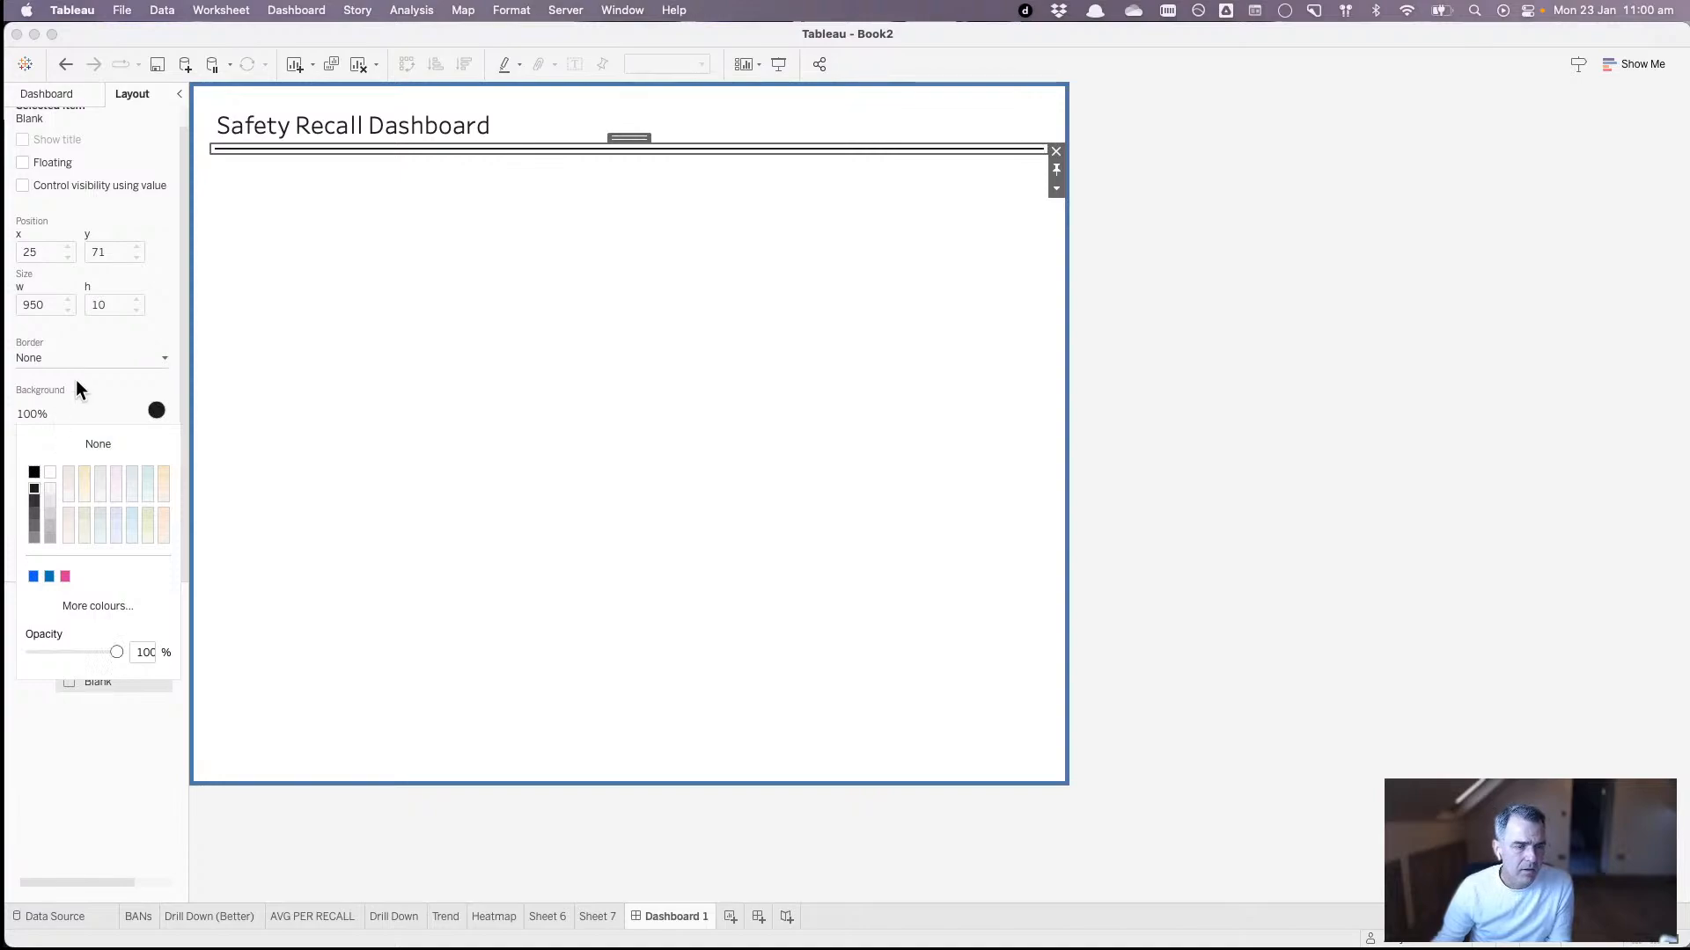
pyautogui.click(71, 334)
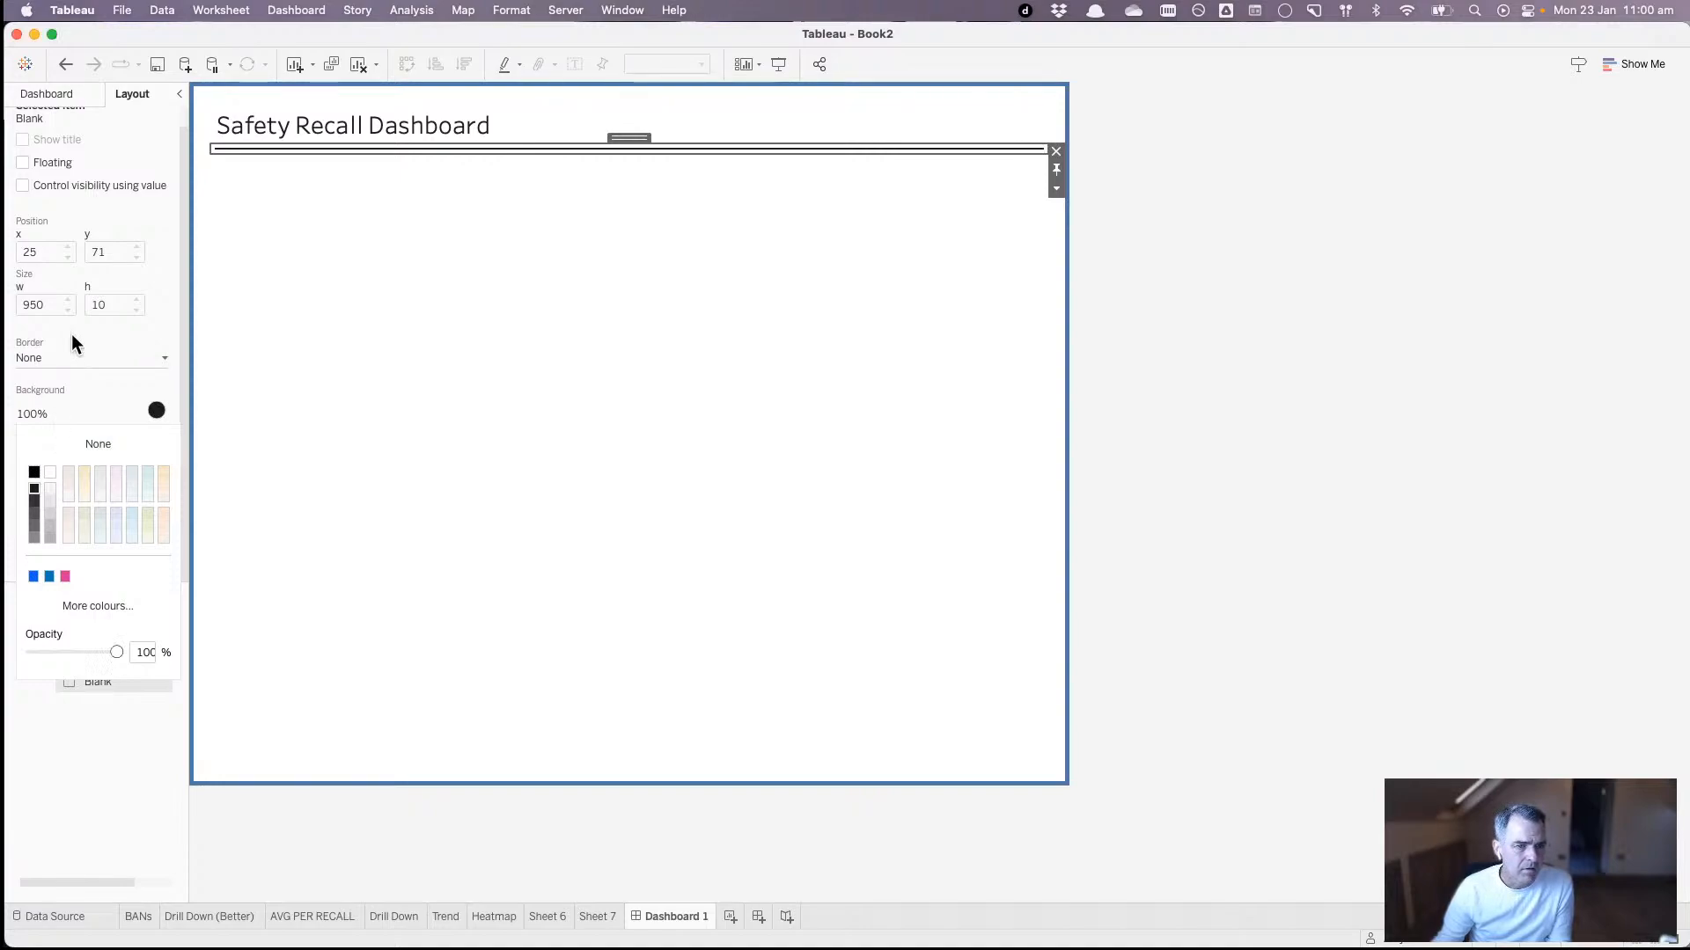
# - Set the vertical container's inner padding to 0 on all sides, then select the dashboard title text
pyautogui.click(381, 265)
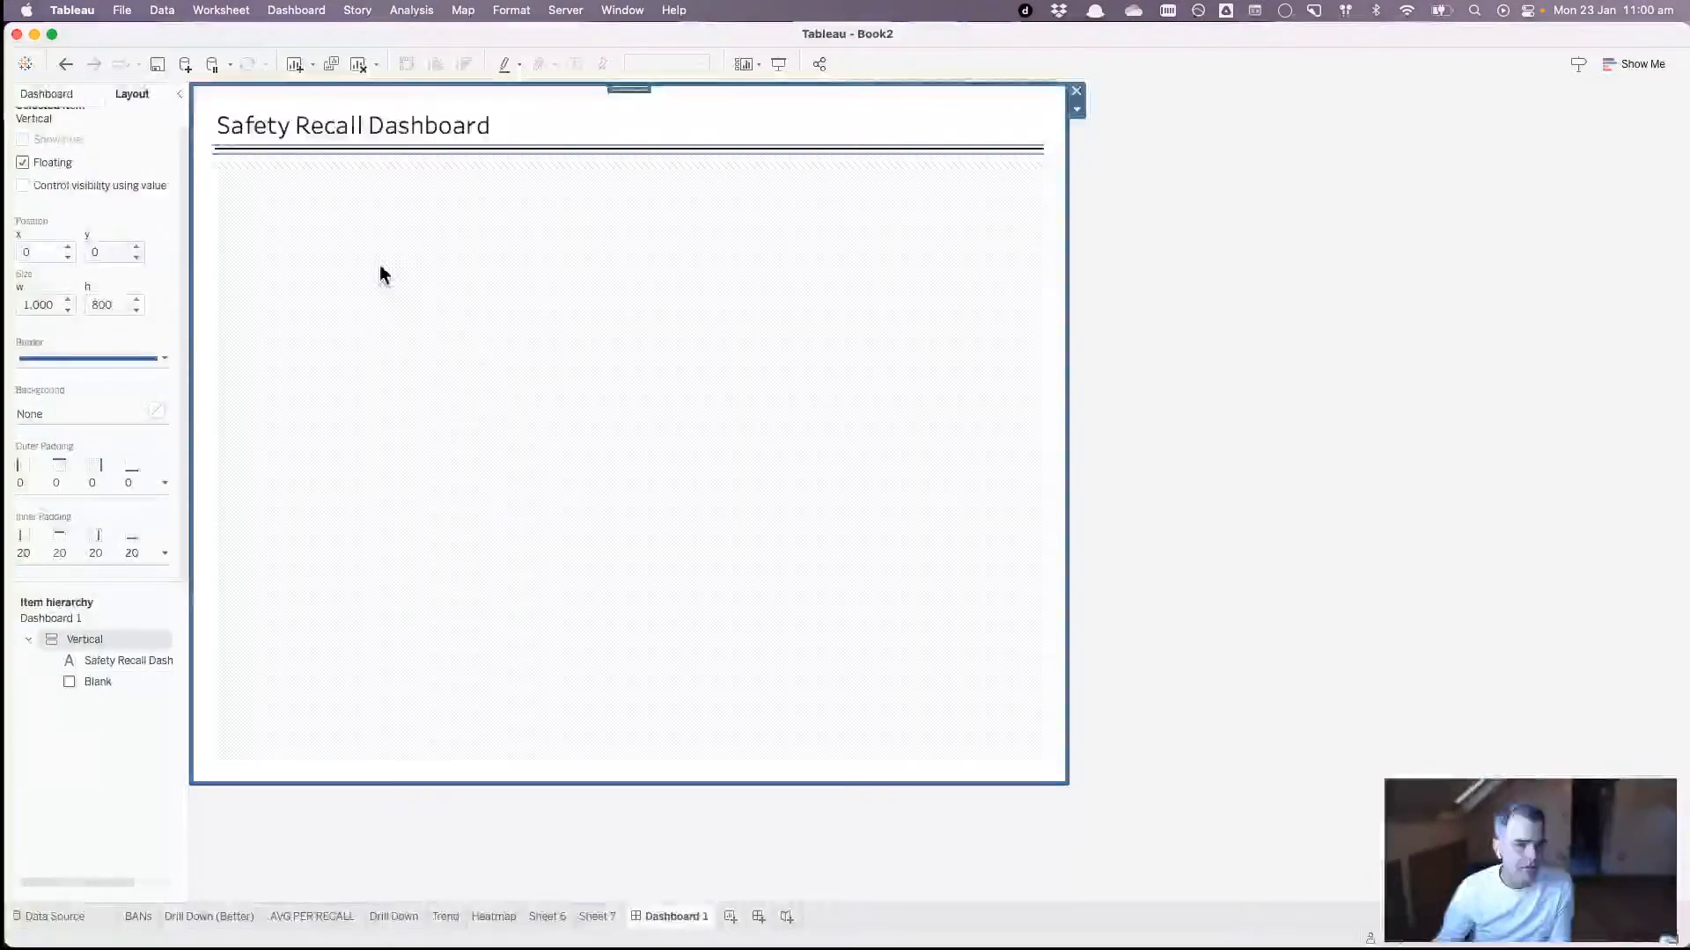
pyautogui.click(83, 551)
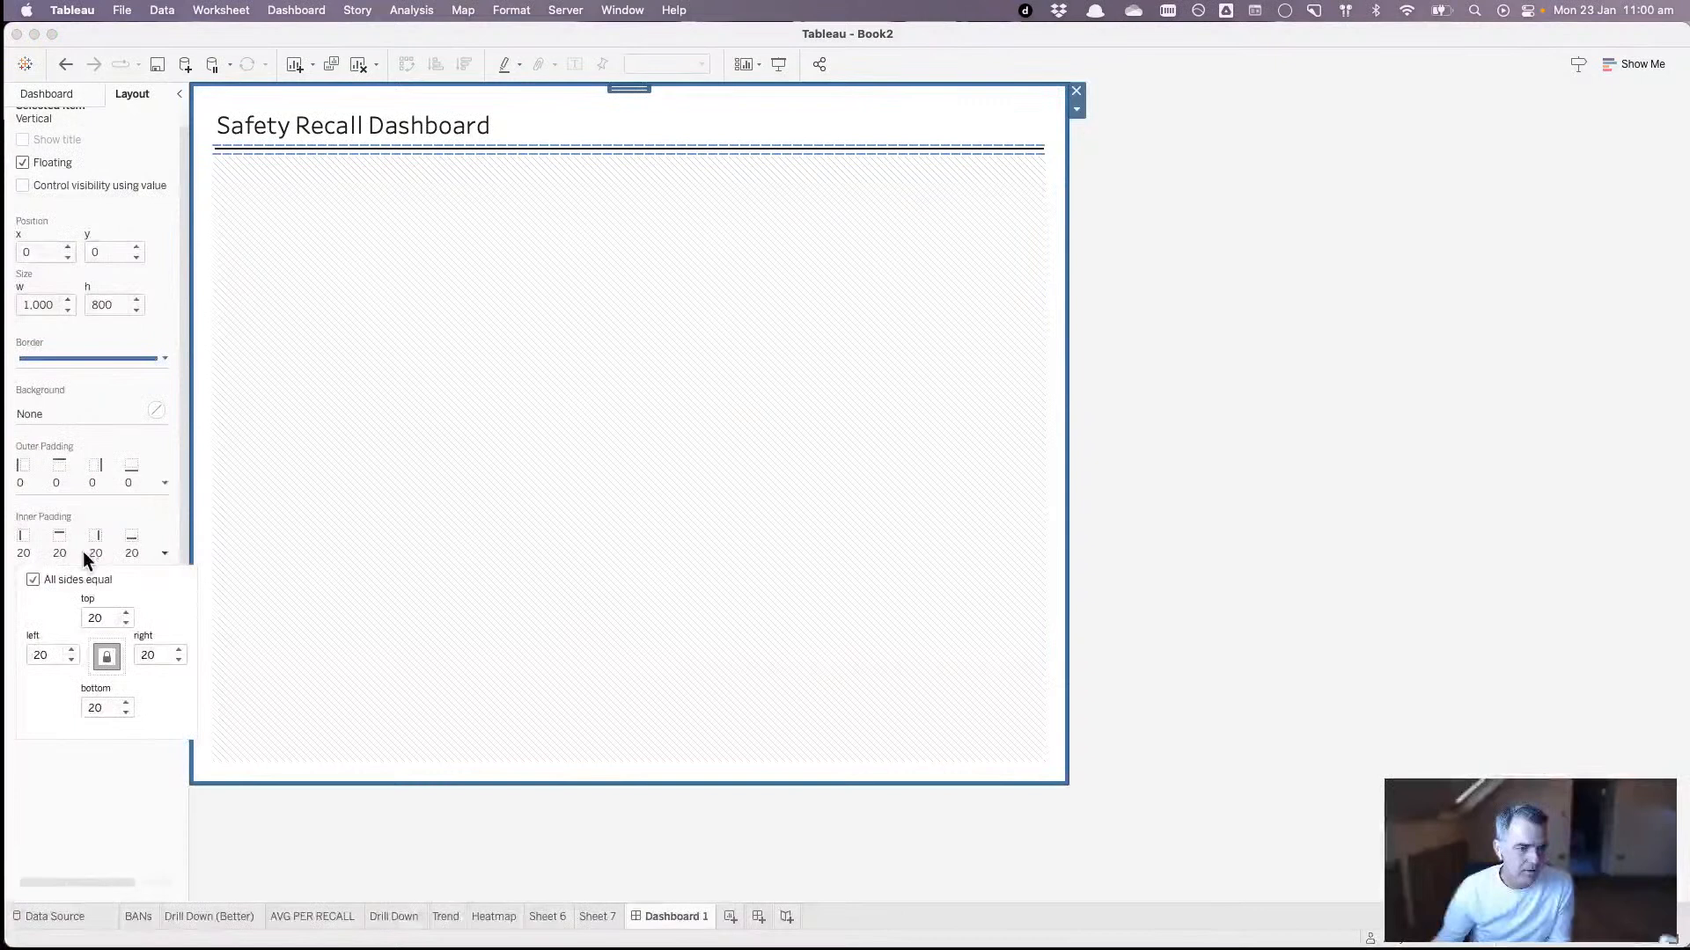
pyautogui.doubleClick(95, 619)
pyautogui.write('0')
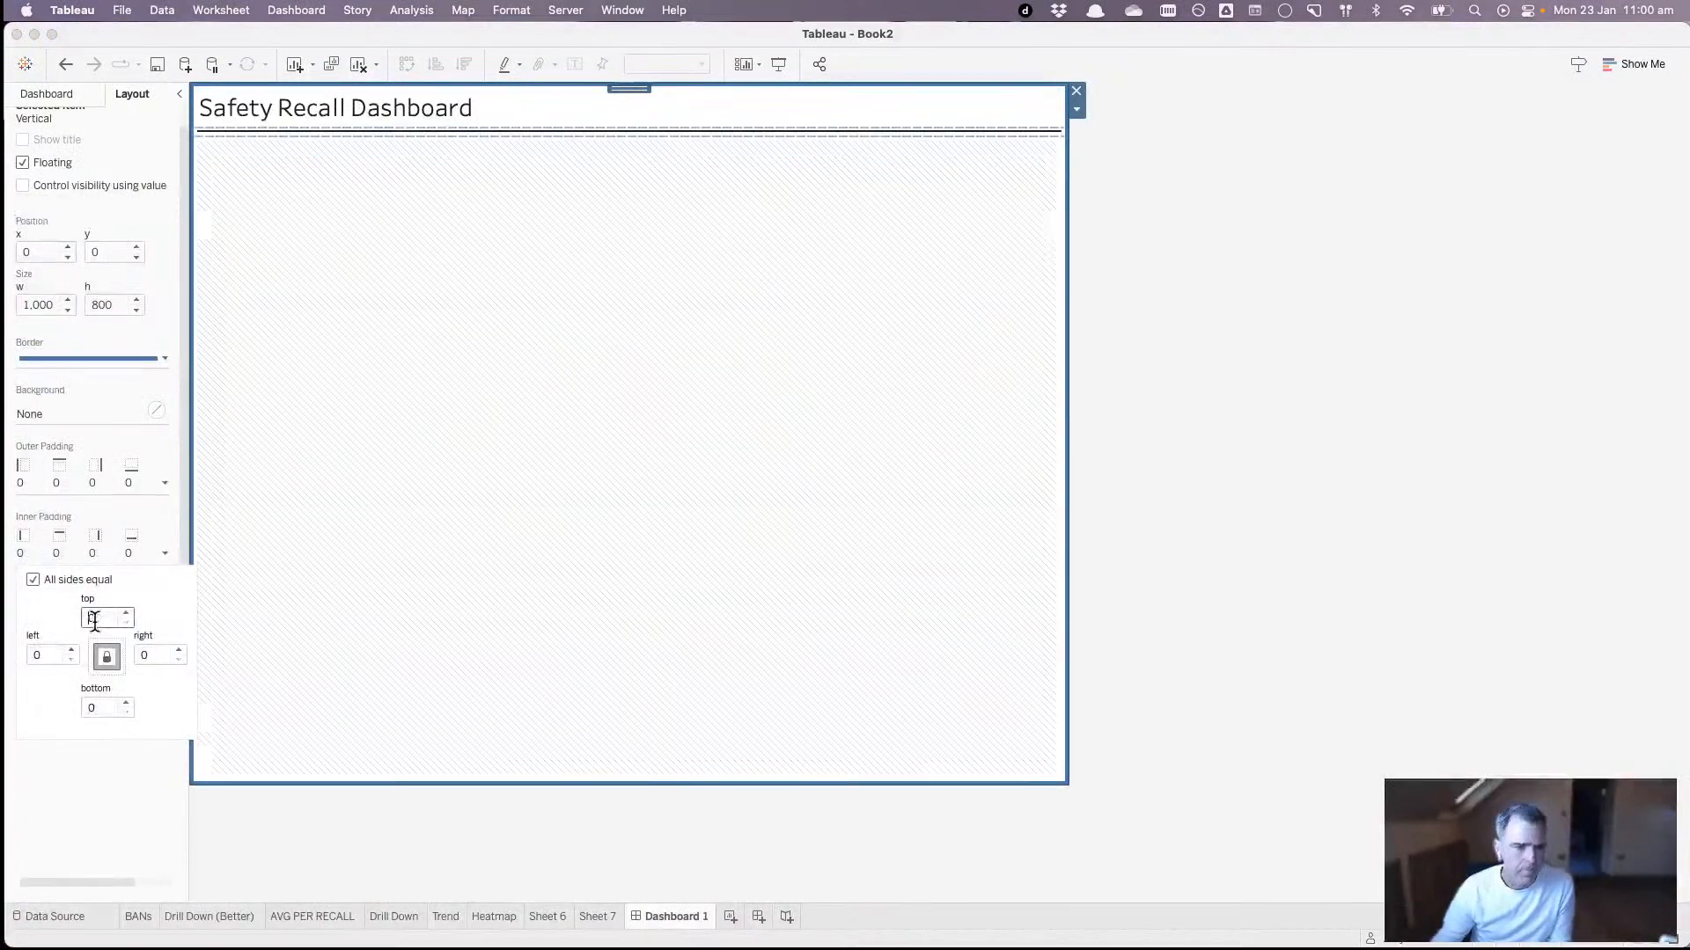
pyautogui.click(489, 98)
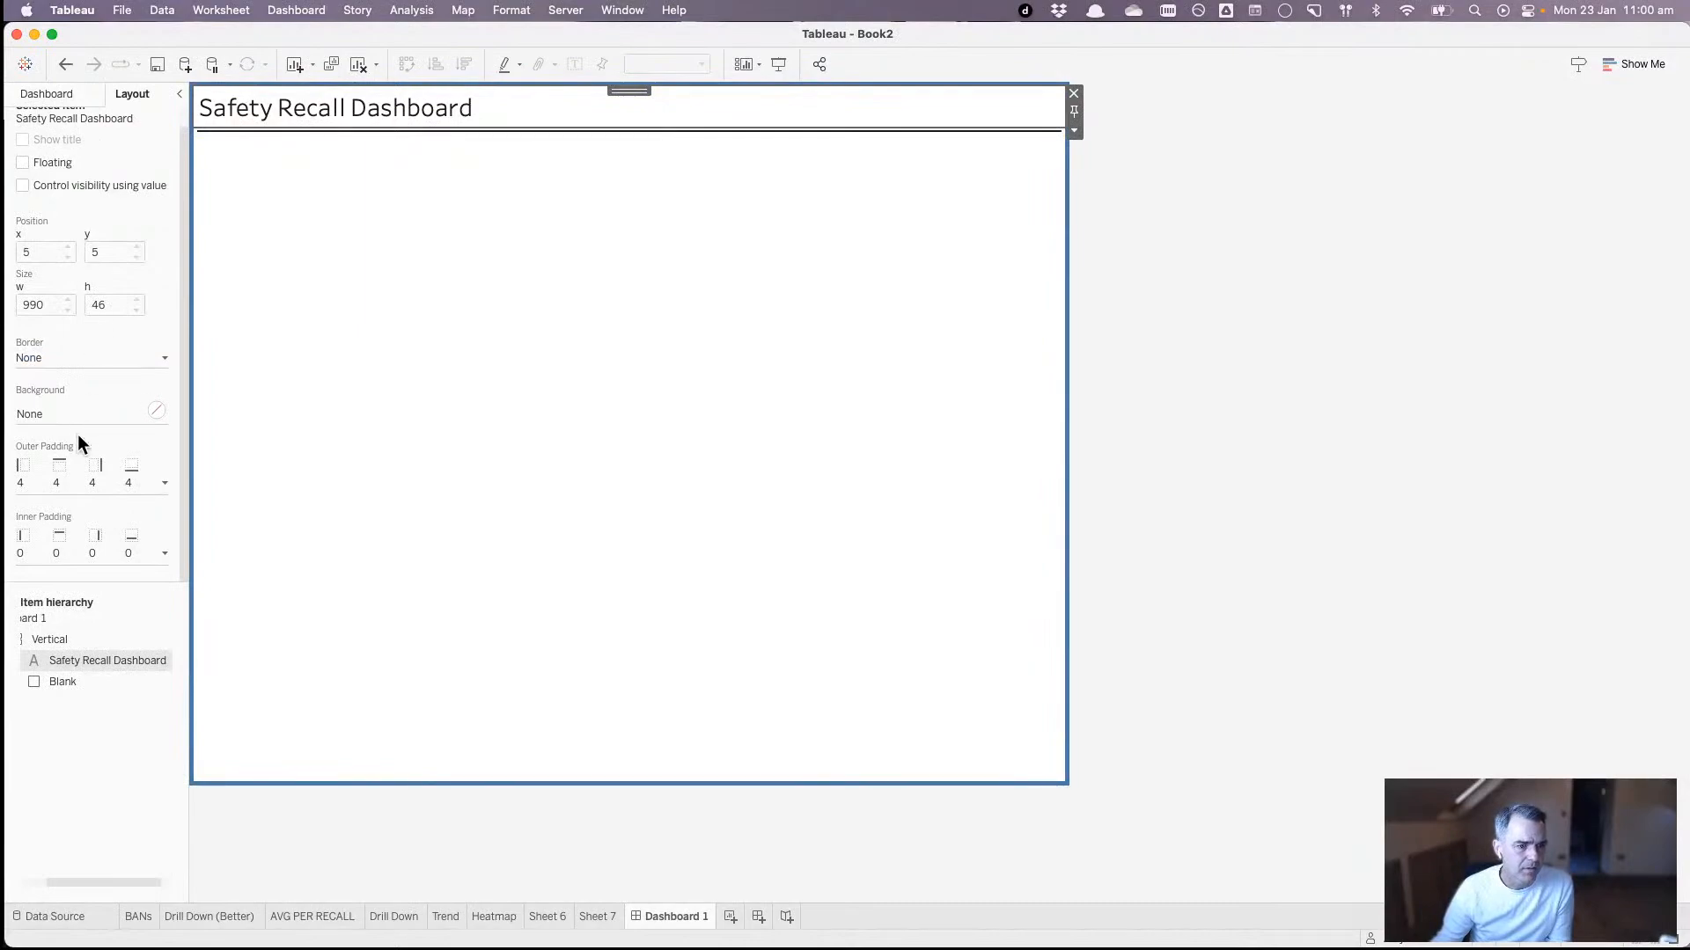
# - Set the dashboard title's outer padding to 10 on all sides
pyautogui.click(64, 479)
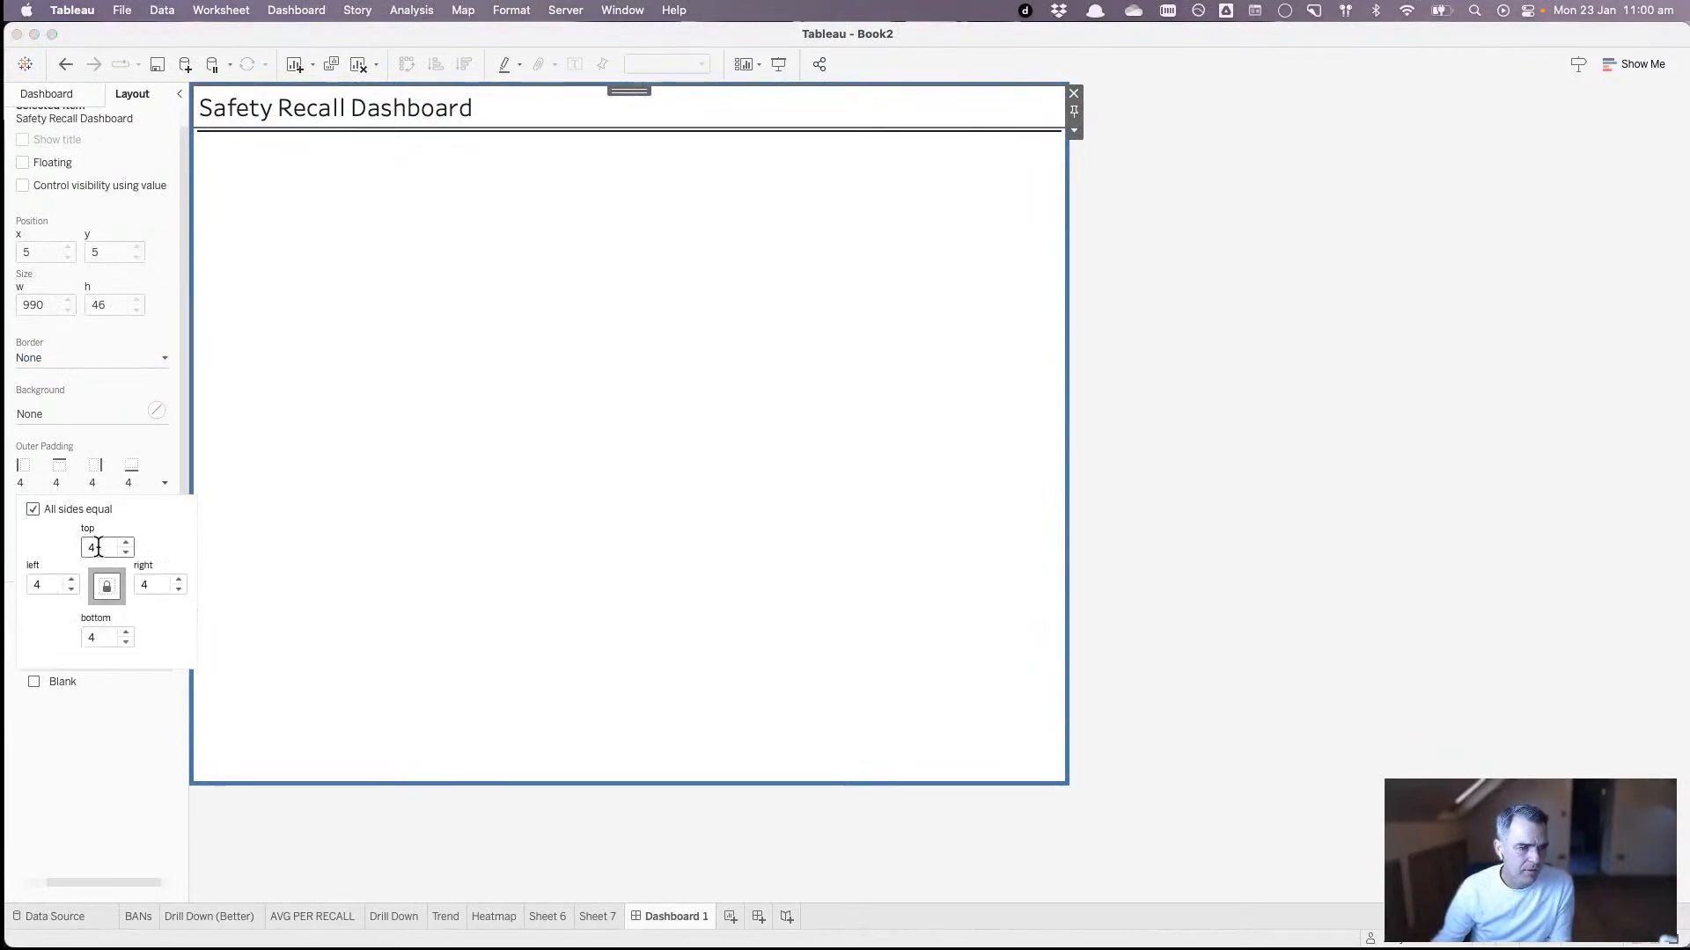
pyautogui.doubleClick(98, 548)
pyautogui.write('10')
pyautogui.press('Return')
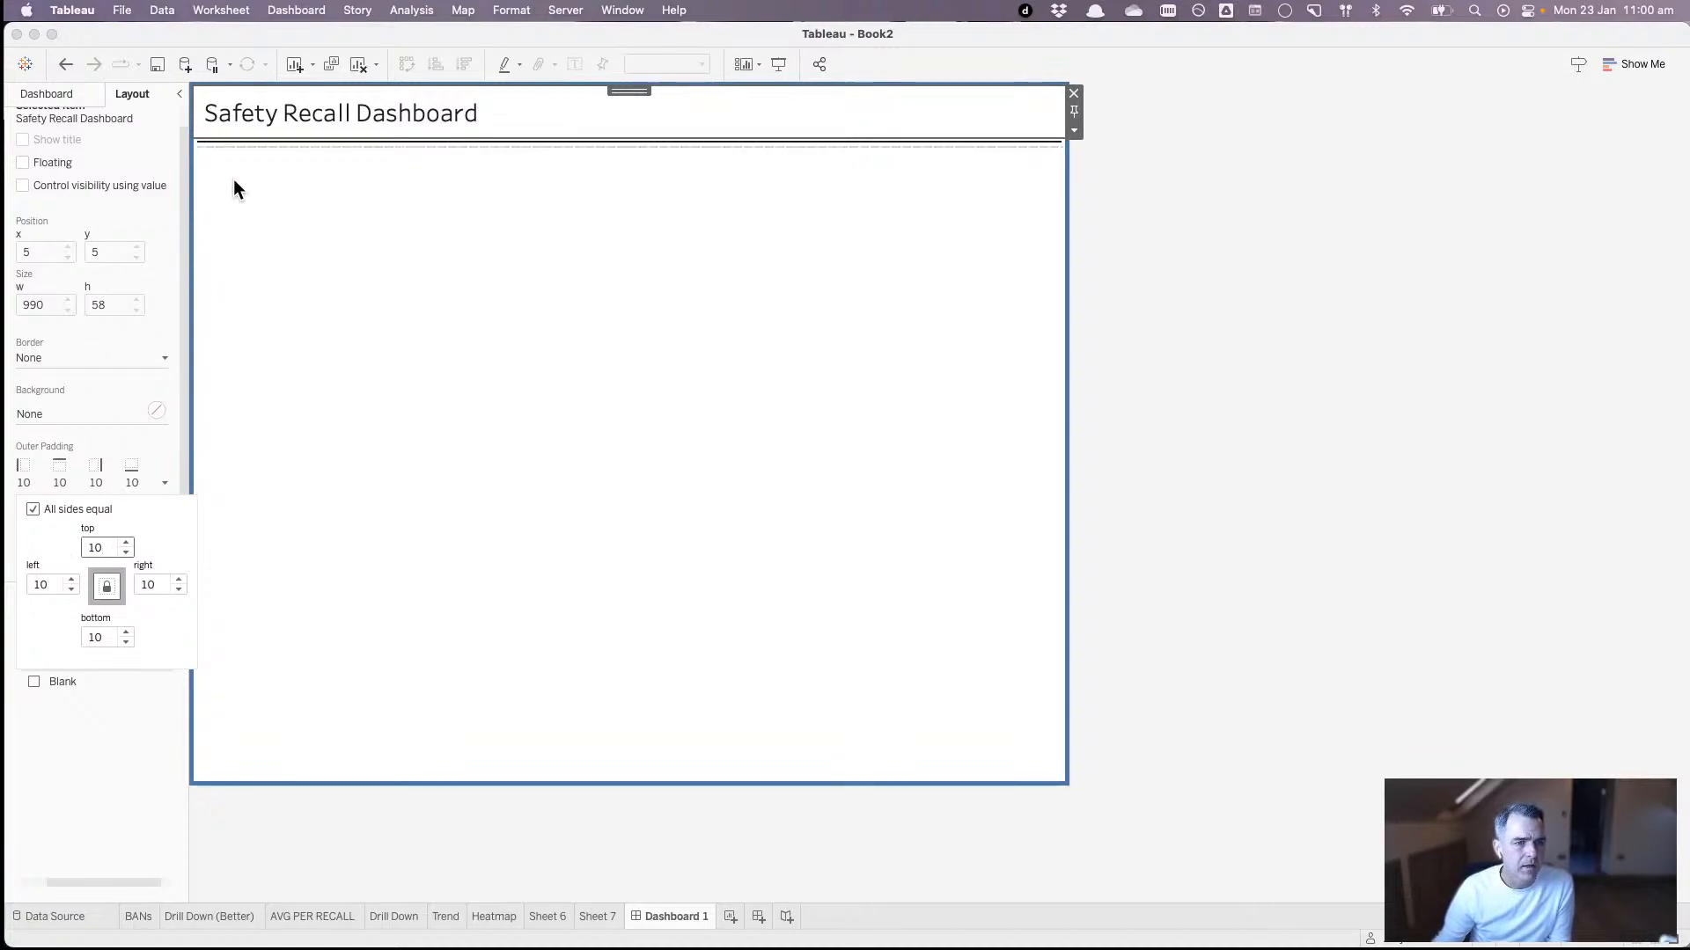
# - Remove the outer padding on all sides of the black divider blank below the title
pyautogui.click(259, 142)
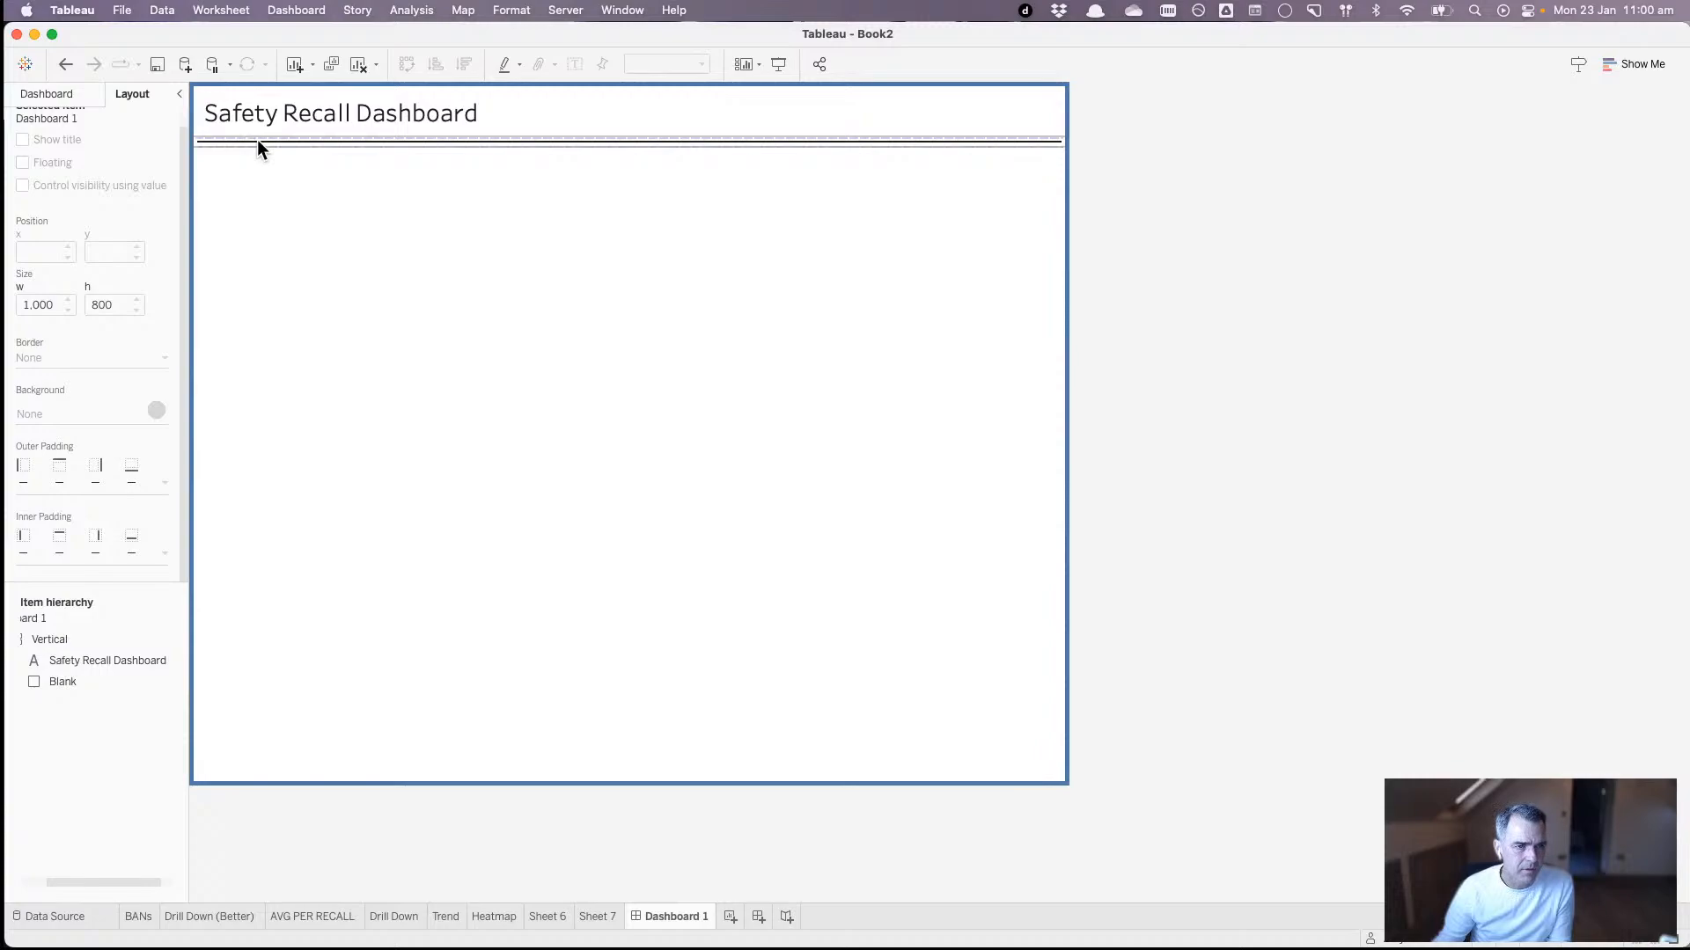
pyautogui.click(258, 141)
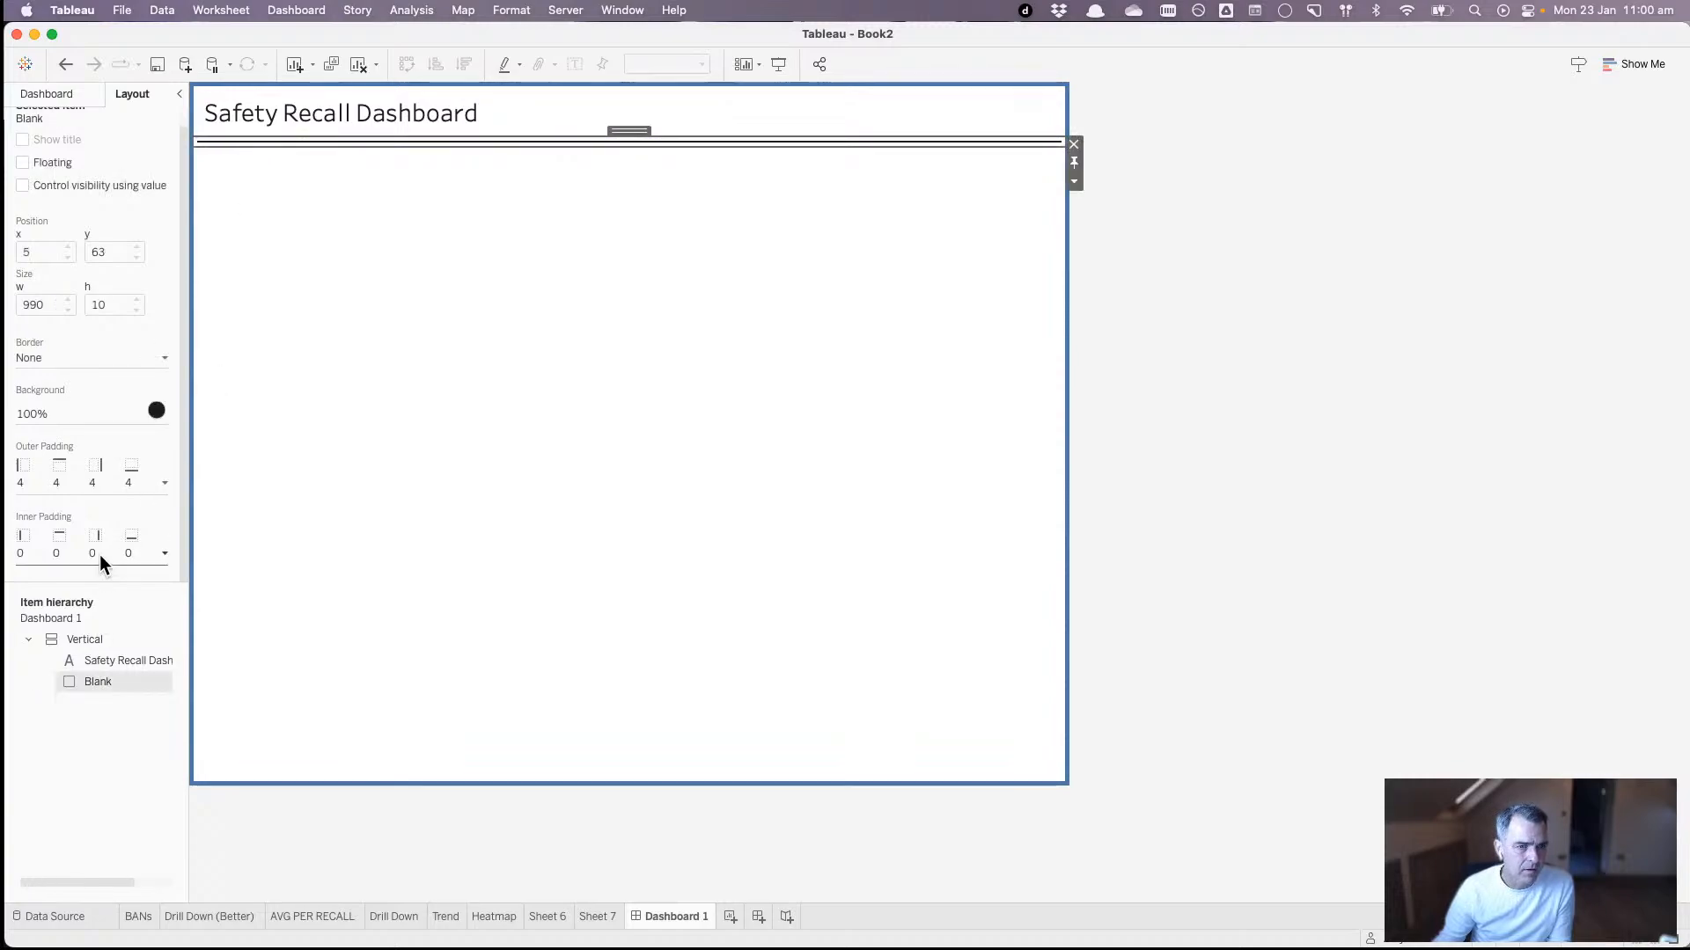
pyautogui.click(71, 480)
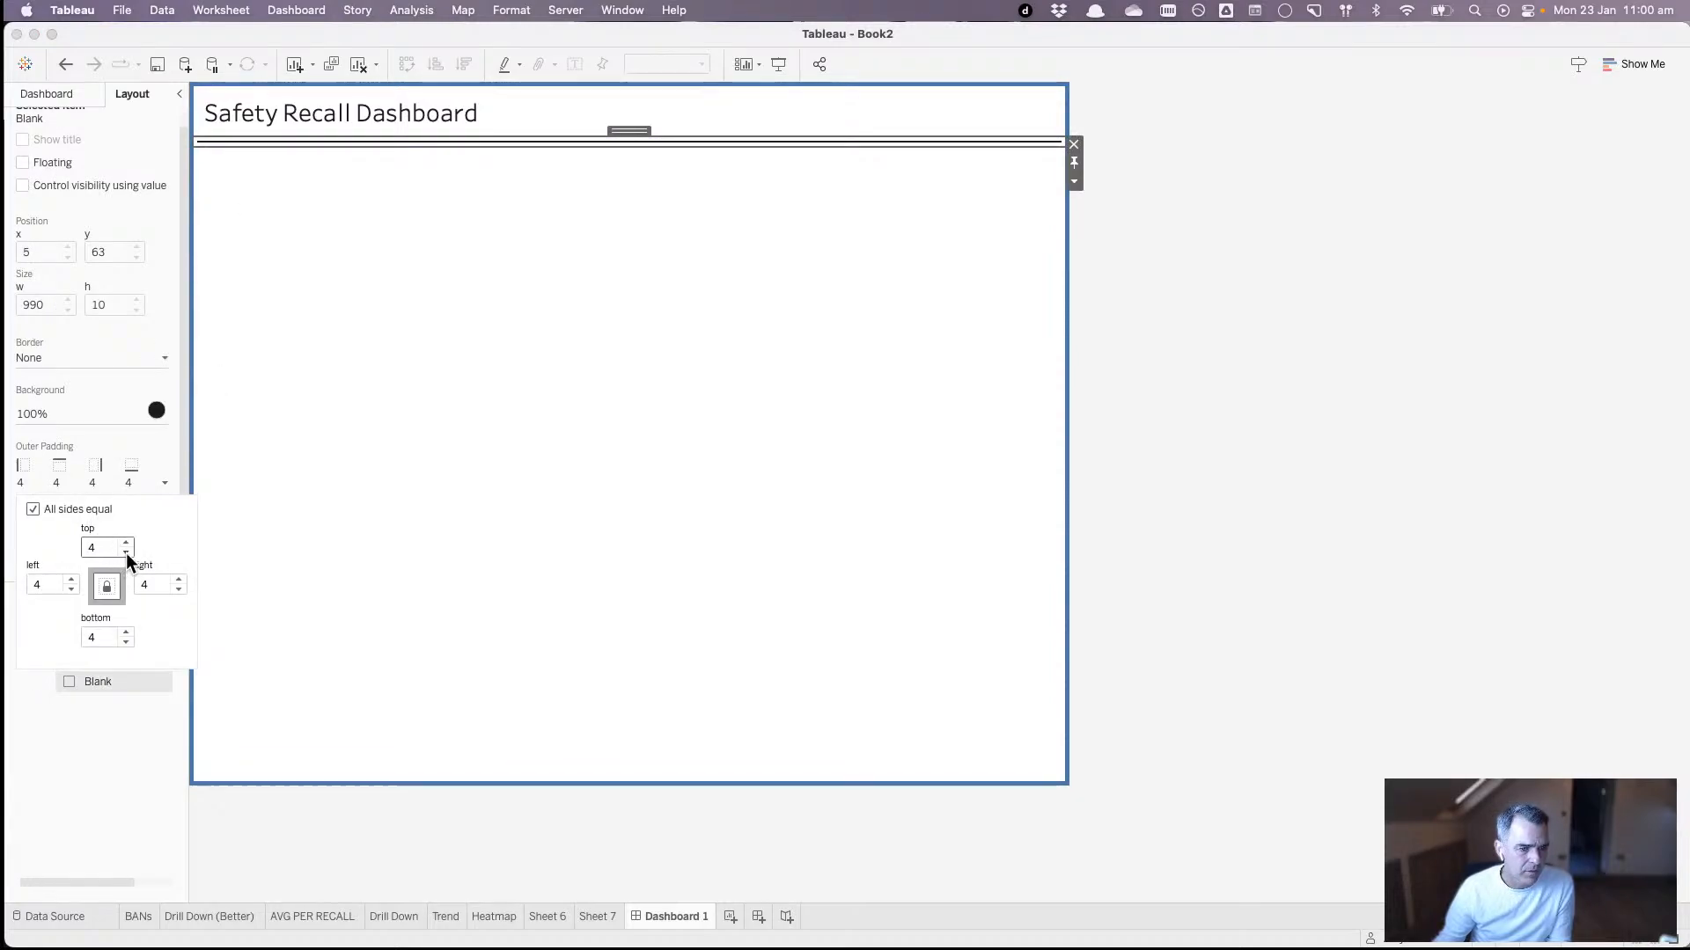
pyautogui.click(126, 552)
# - Set the dashboard title's outer padding to 0 and its inner padding to 20 on all sides
pyautogui.click(294, 105)
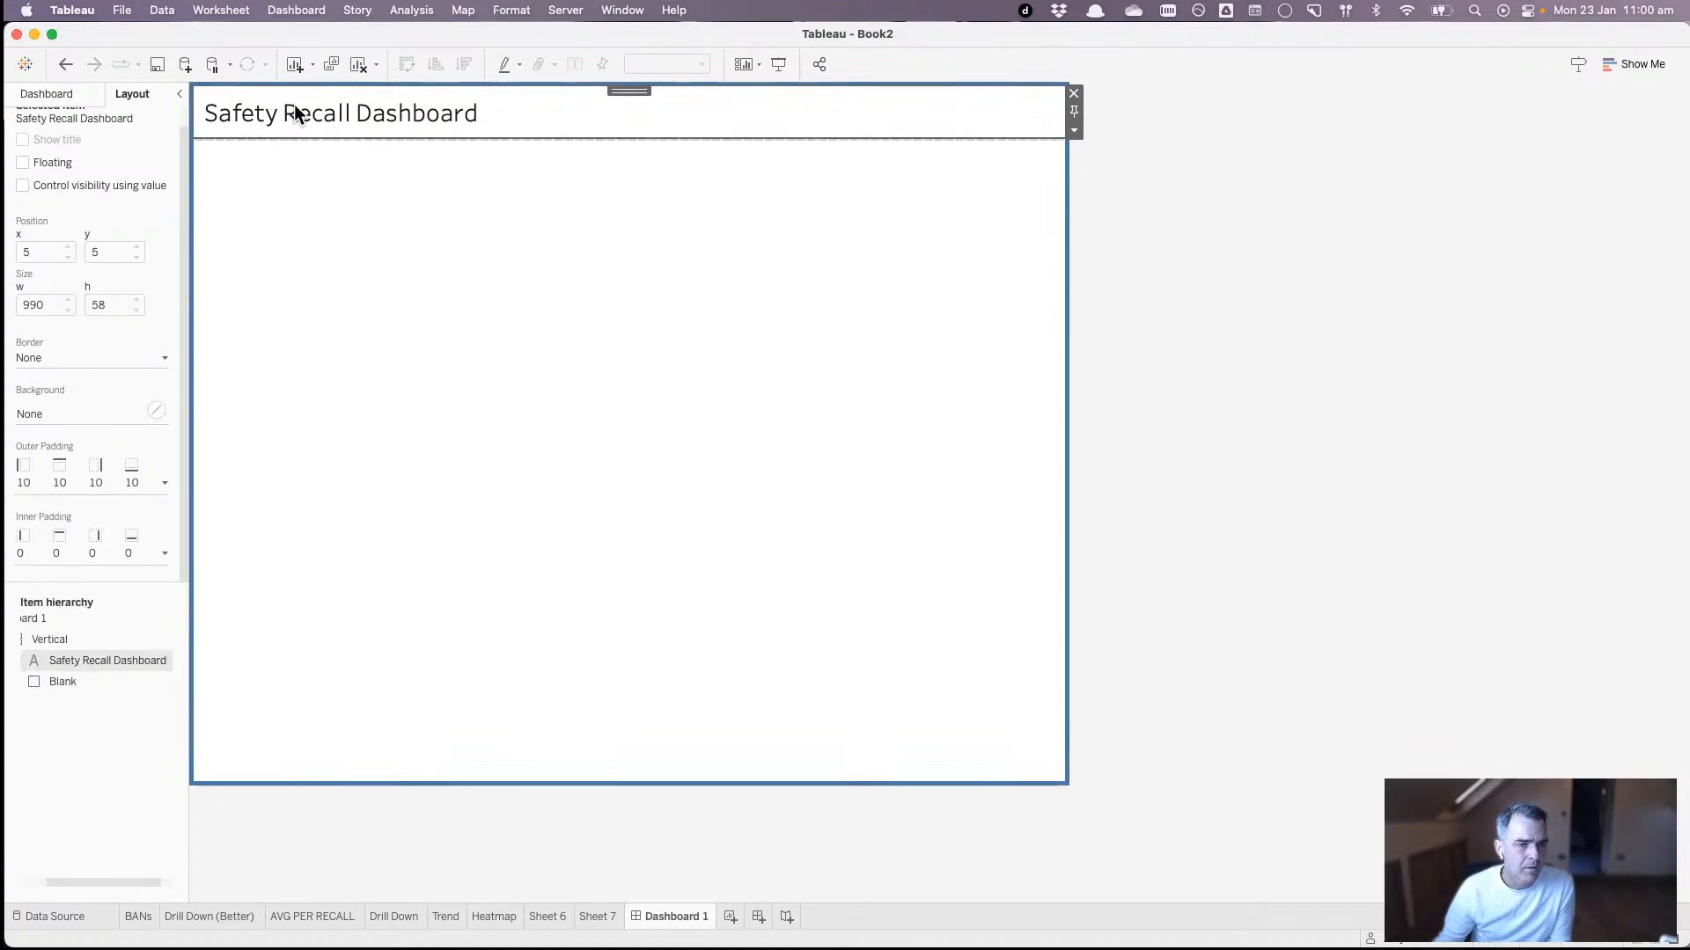
pyautogui.click(50, 486)
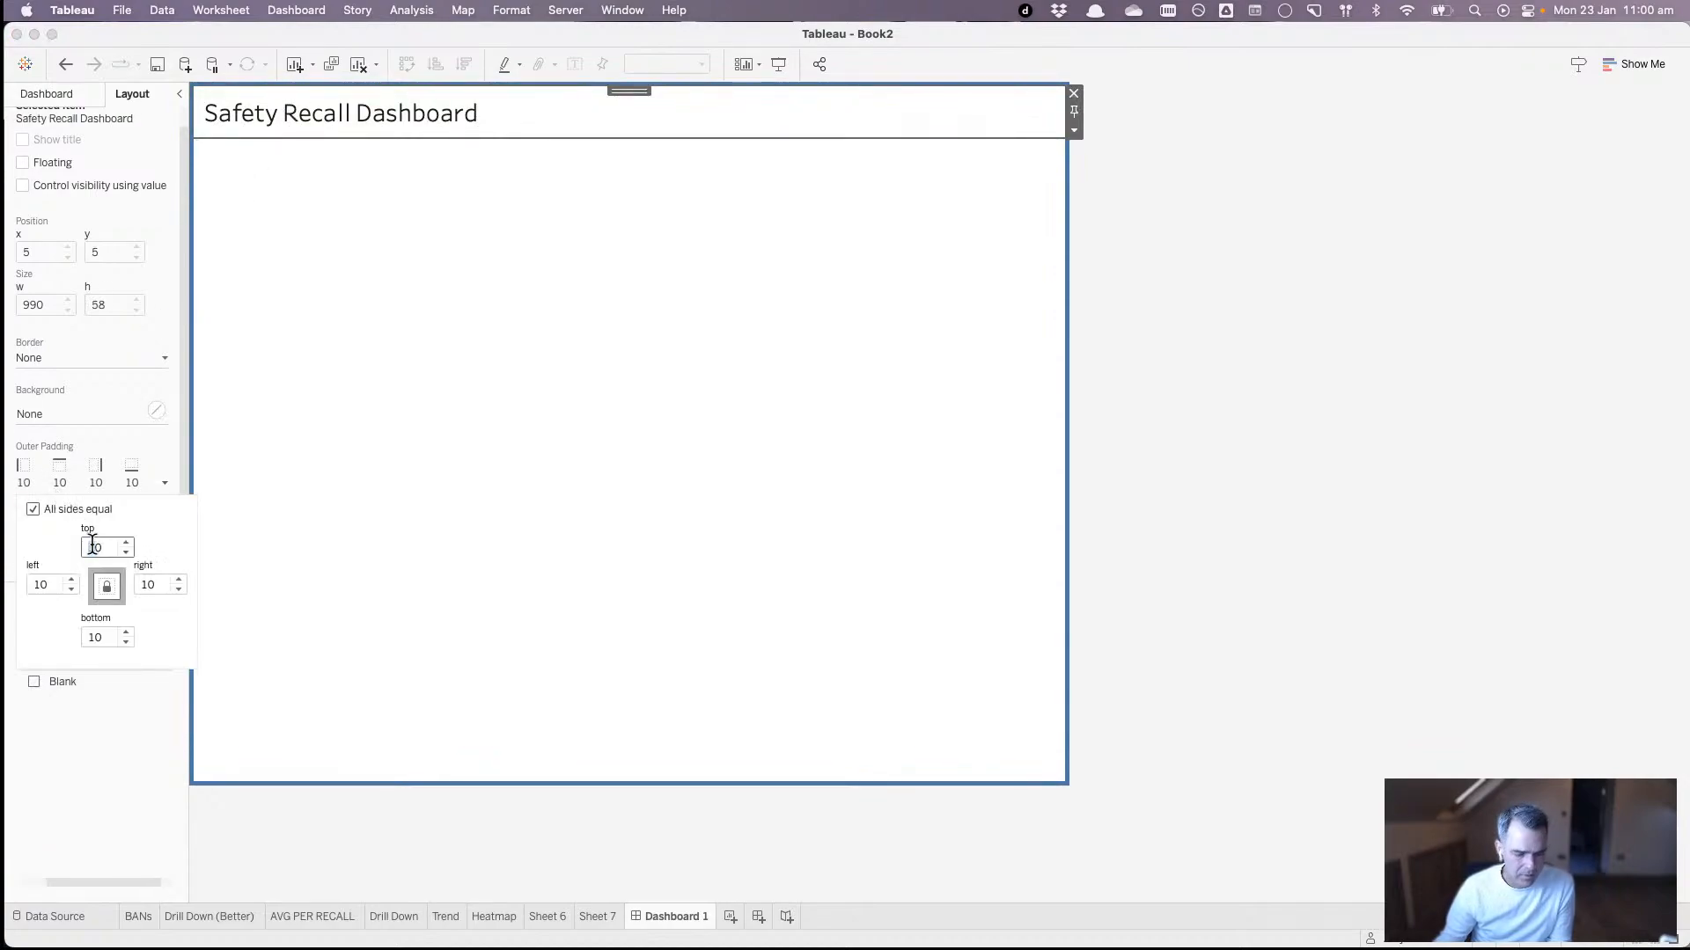
pyautogui.write('0')
pyautogui.click(62, 455)
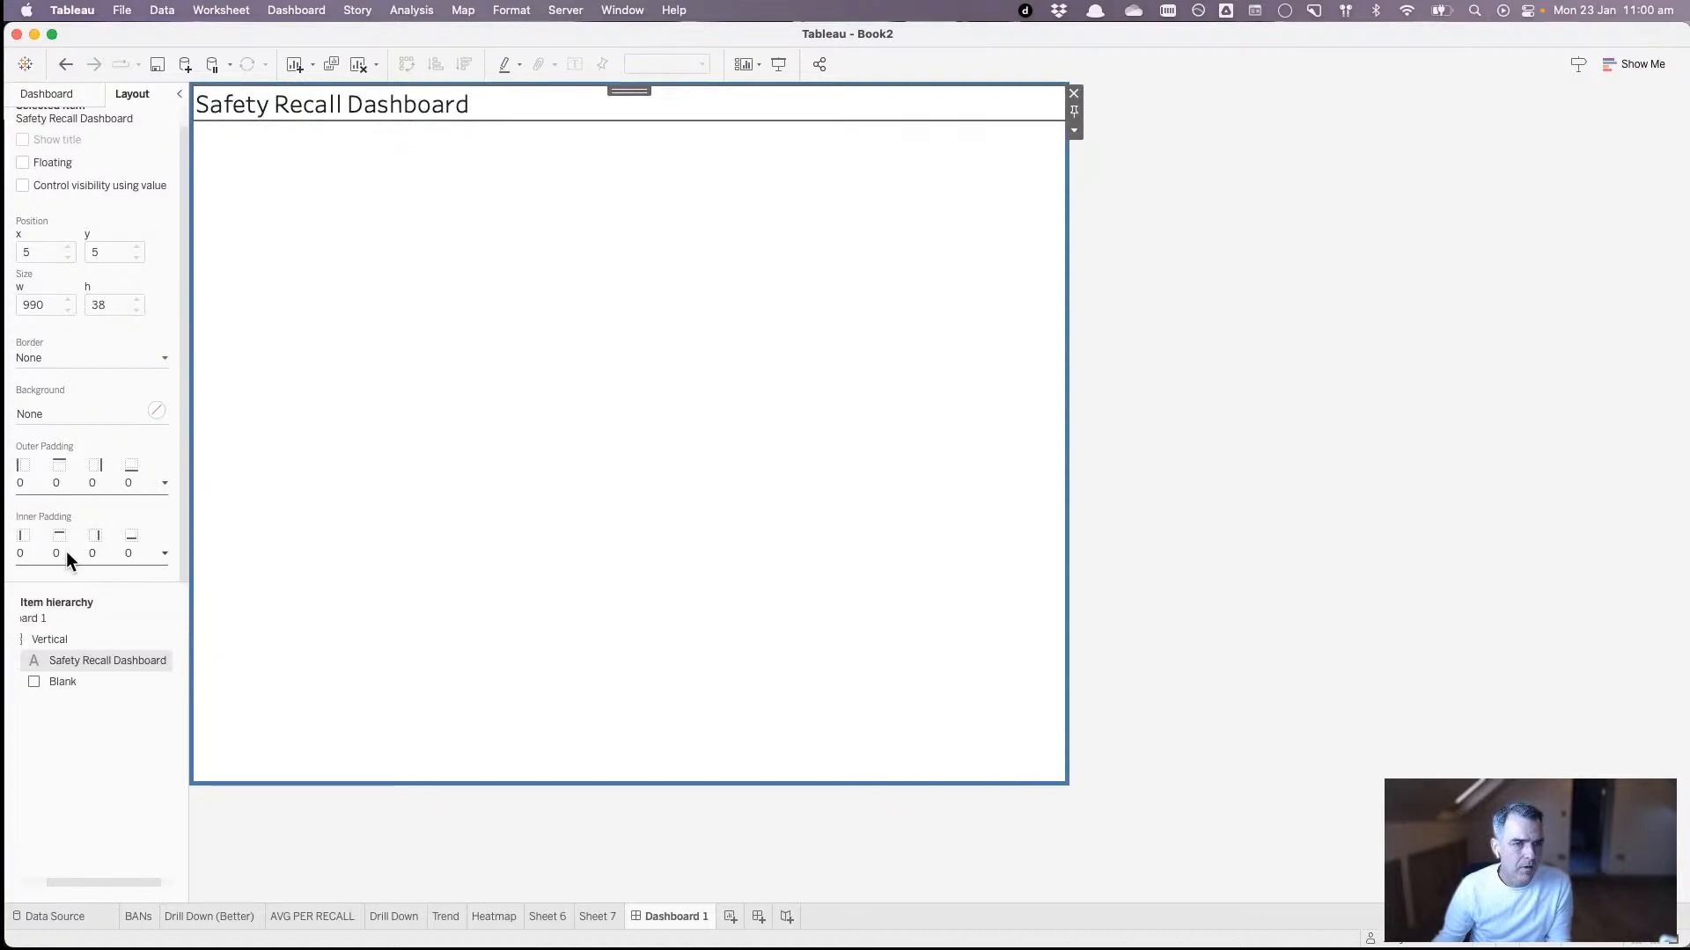
pyautogui.click(72, 557)
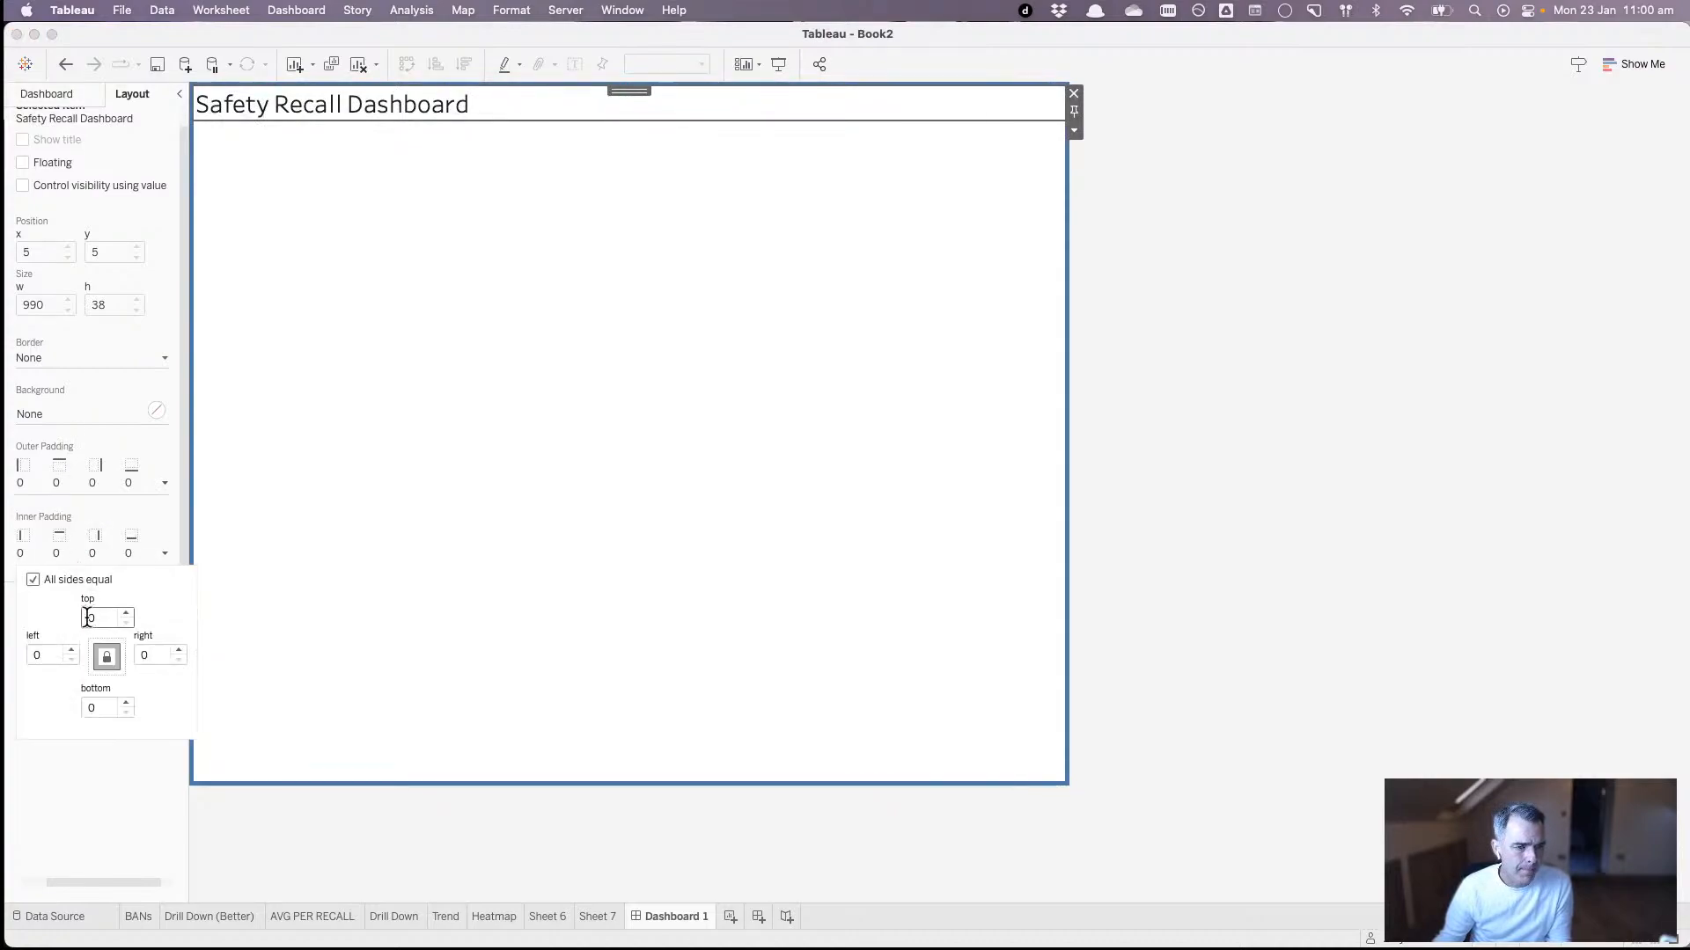
pyautogui.click(93, 616)
pyautogui.write('2')
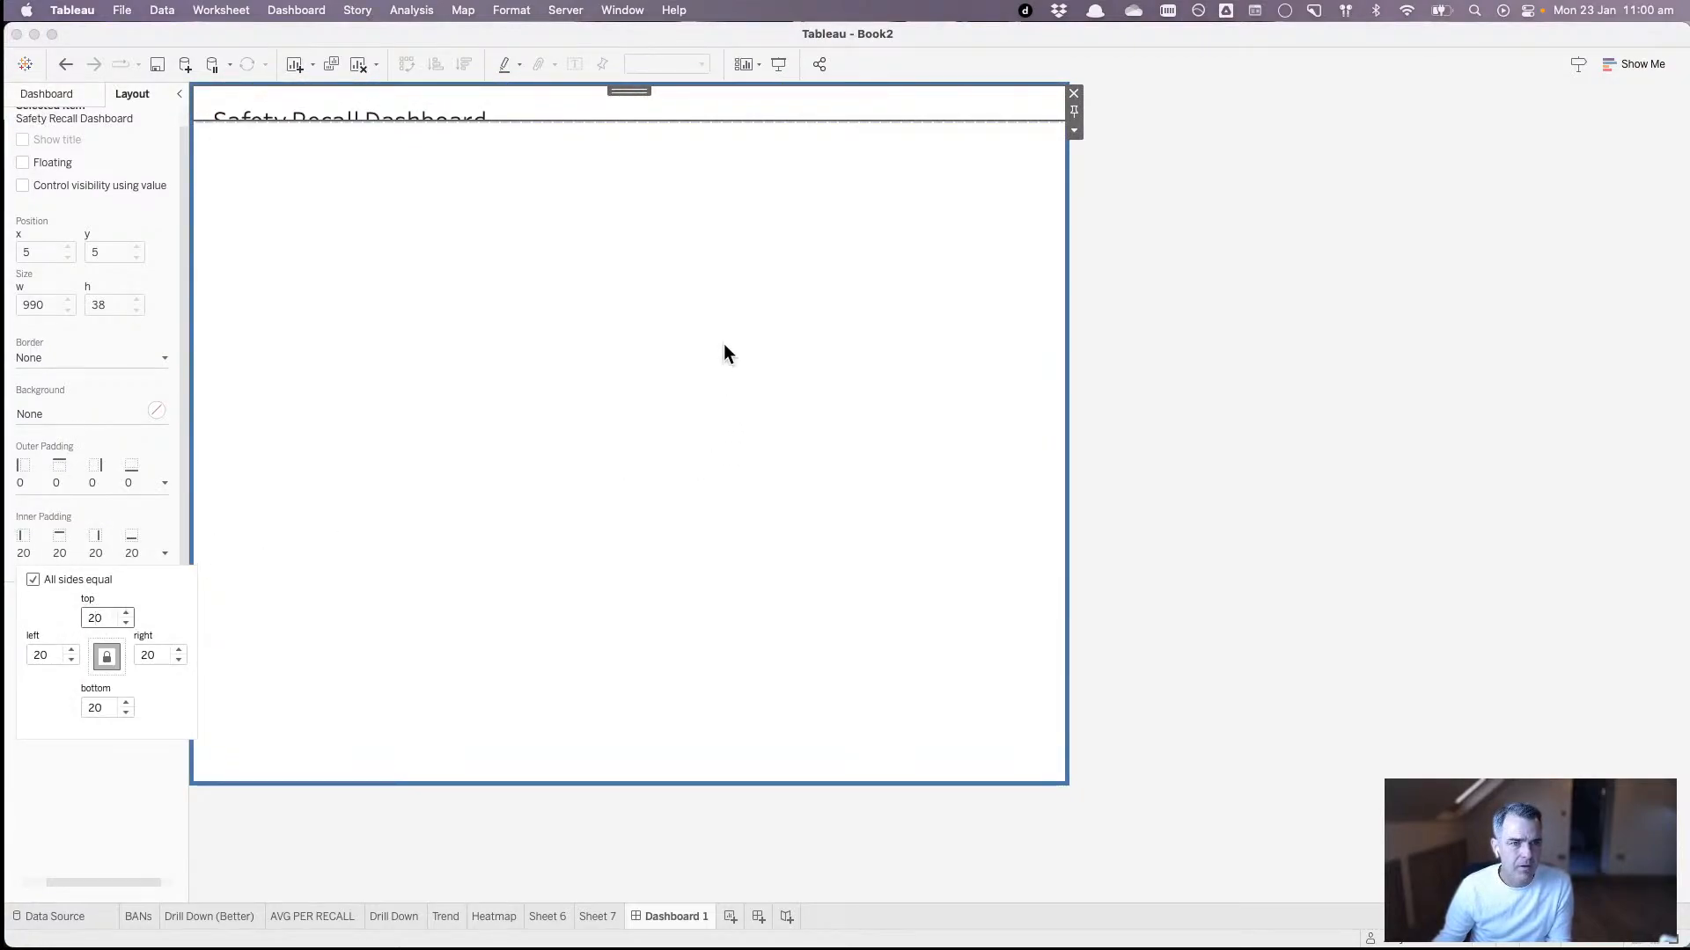
pyautogui.click(1188, 310)
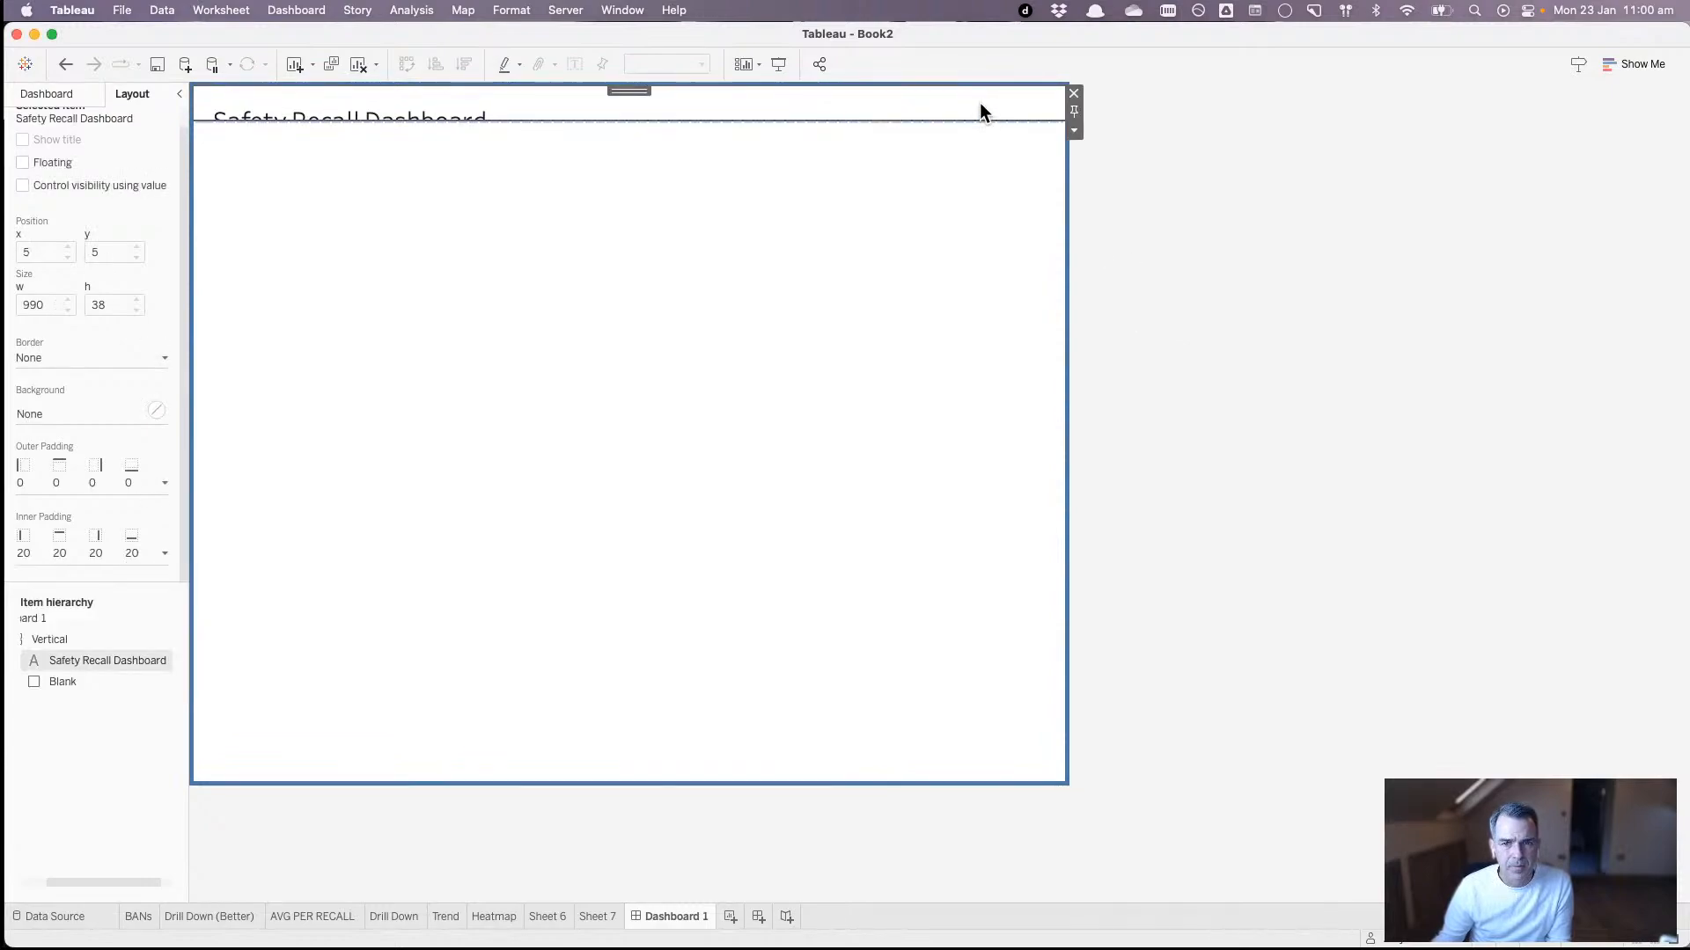
# - Set the dashboard title's height to 60 pixels and deselect it
pyautogui.click(1074, 130)
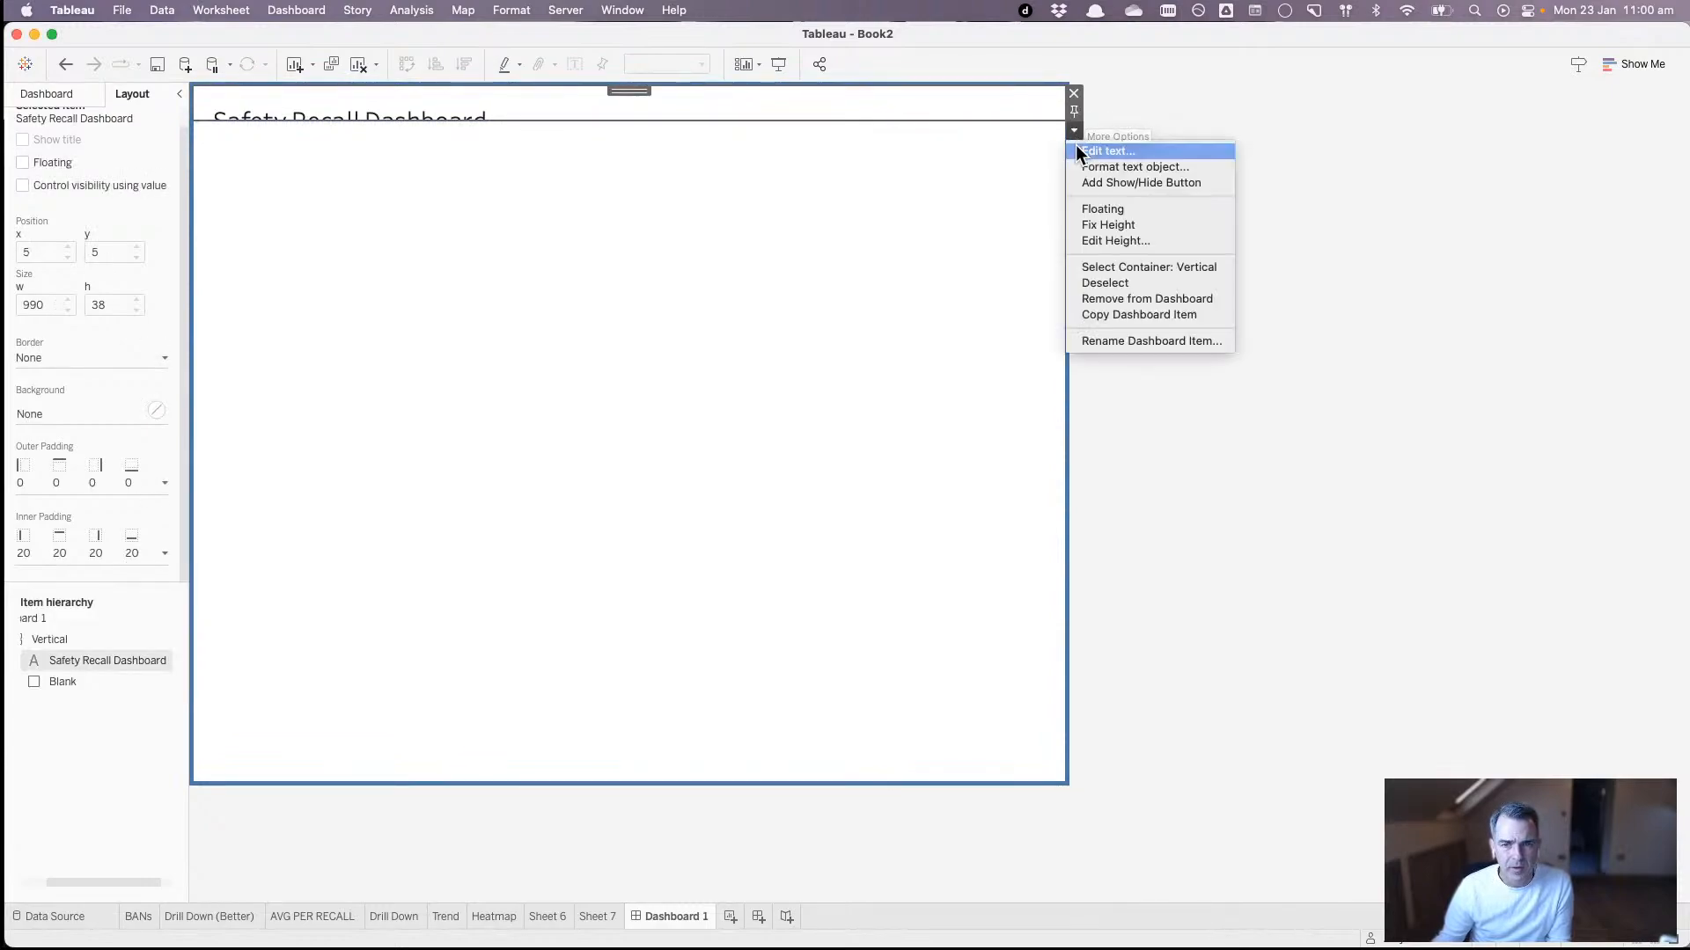
pyautogui.click(1095, 241)
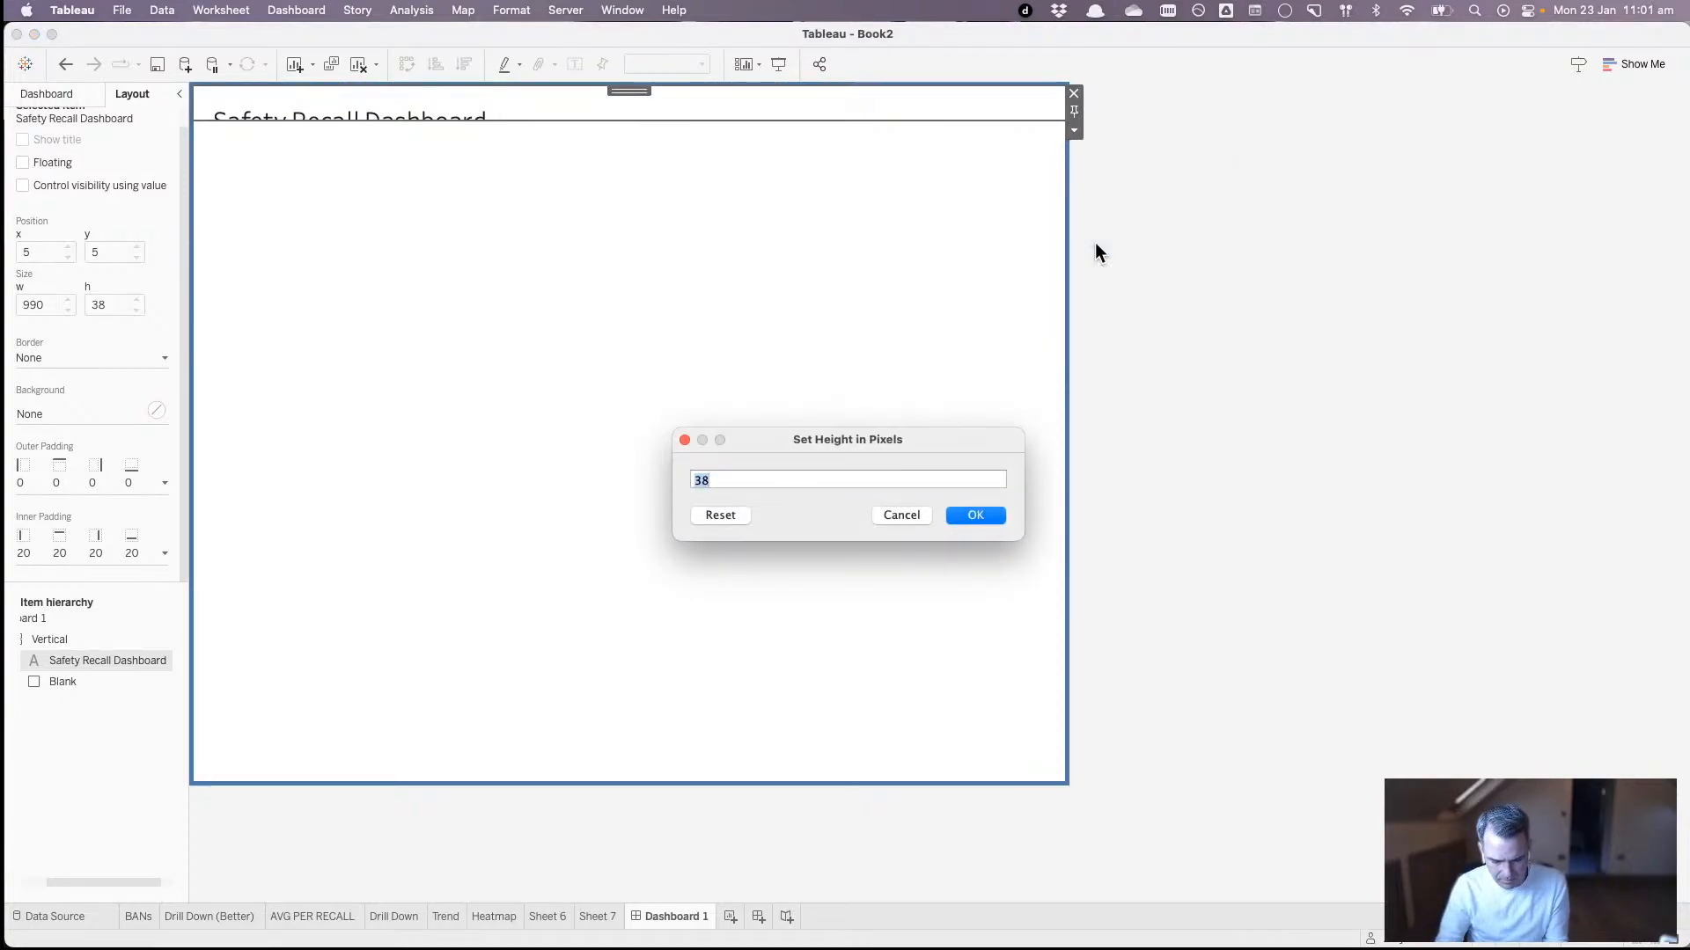
pyautogui.write('60')
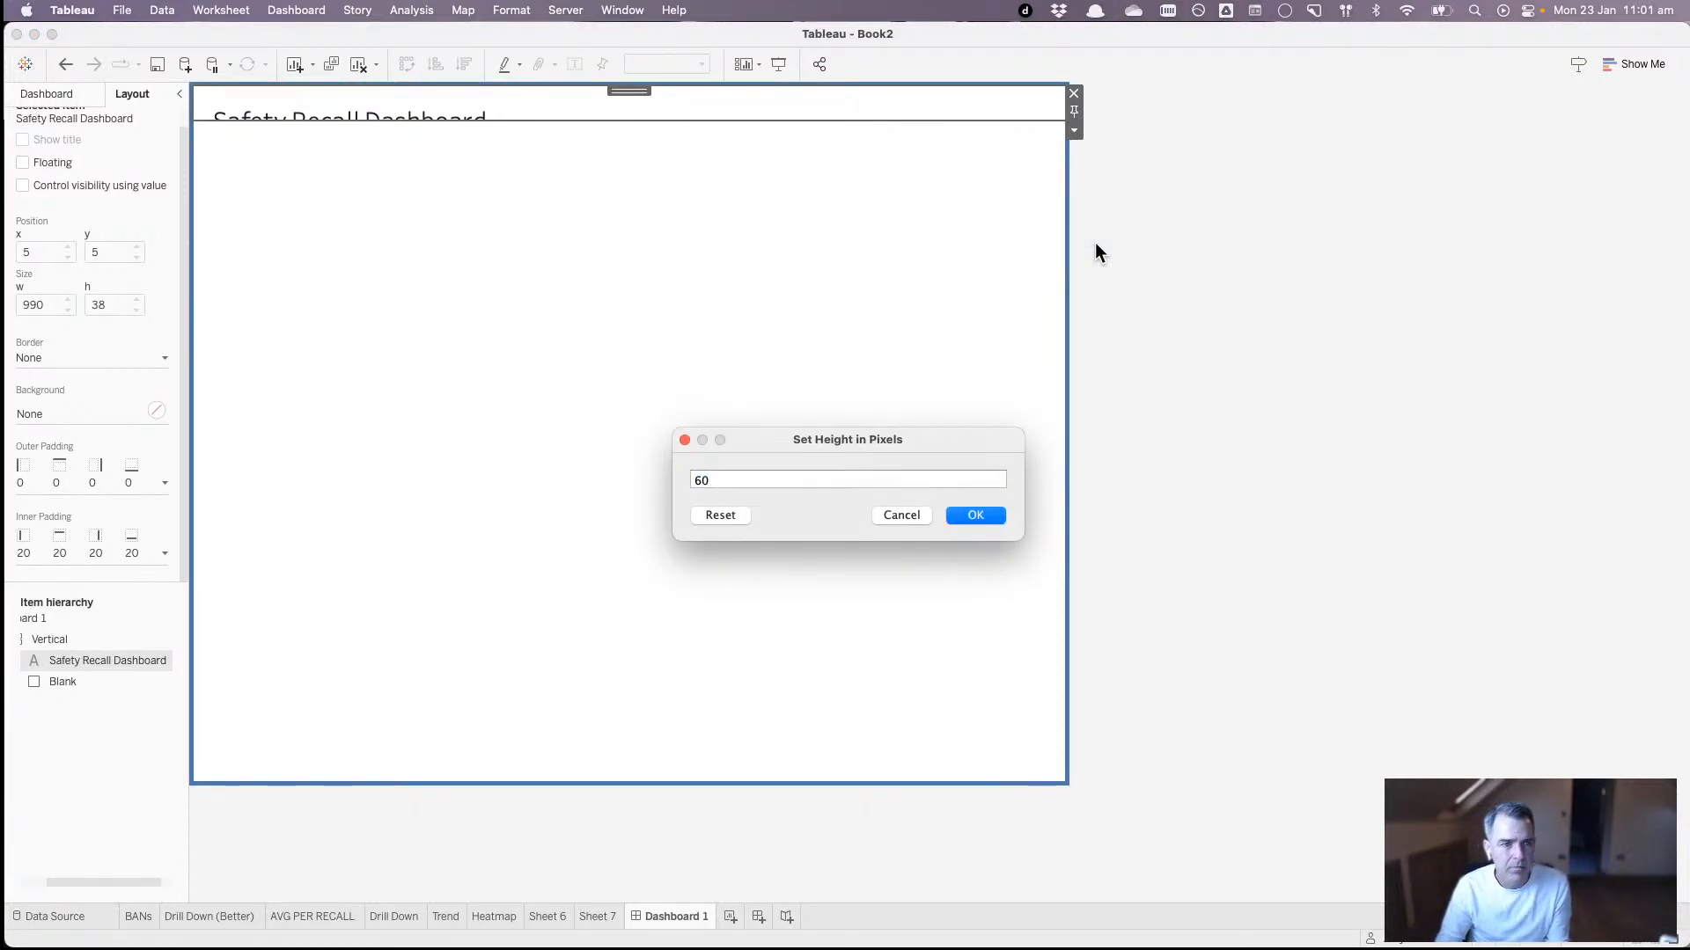
pyautogui.press('Return')
pyautogui.click(1095, 253)
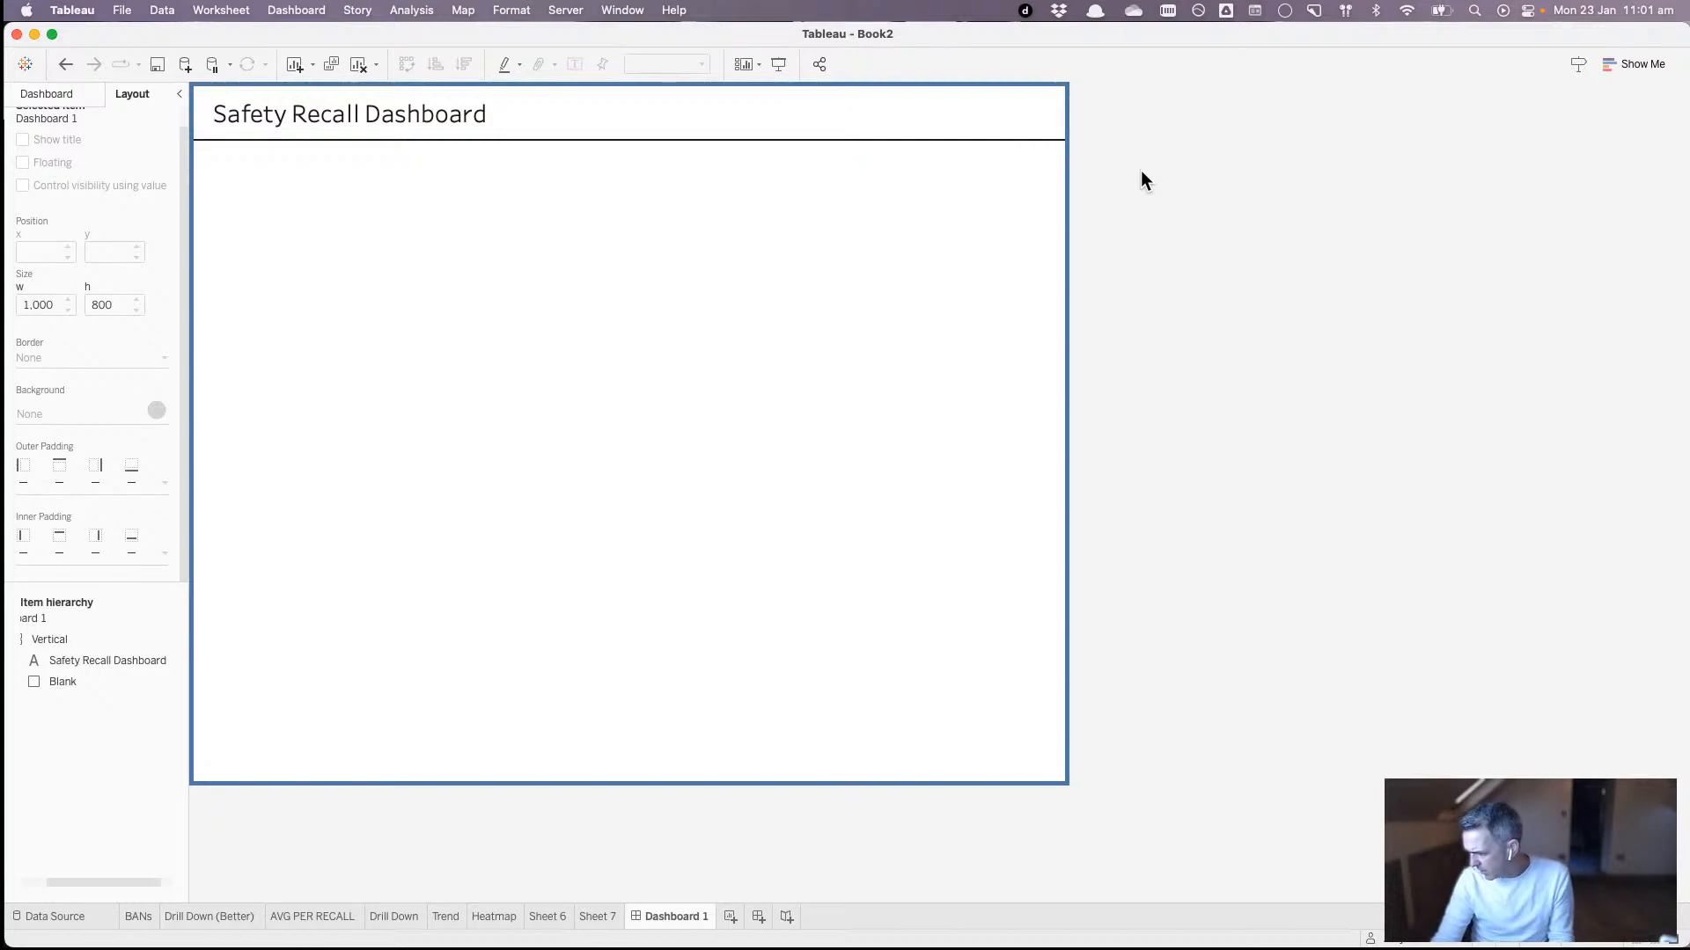
# - On the Drill Down (Better) worksheet, rename the Measure Parameter parameter as "CHOOSE A MEASURE"
pyautogui.click(54, 95)
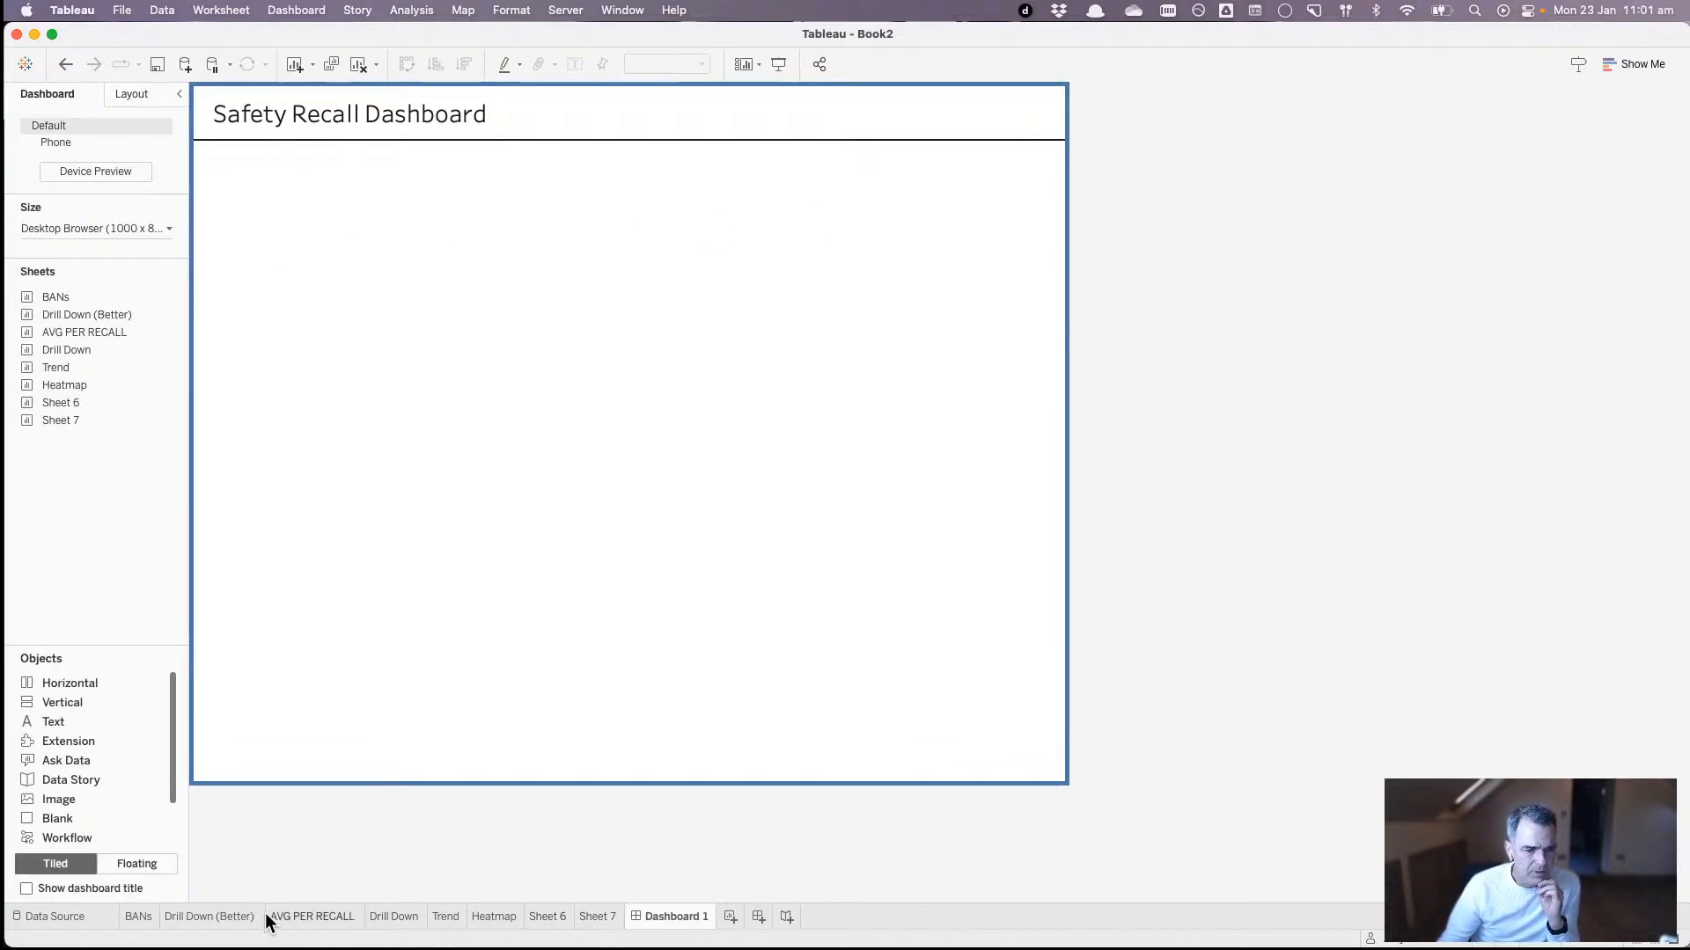
pyautogui.click(195, 917)
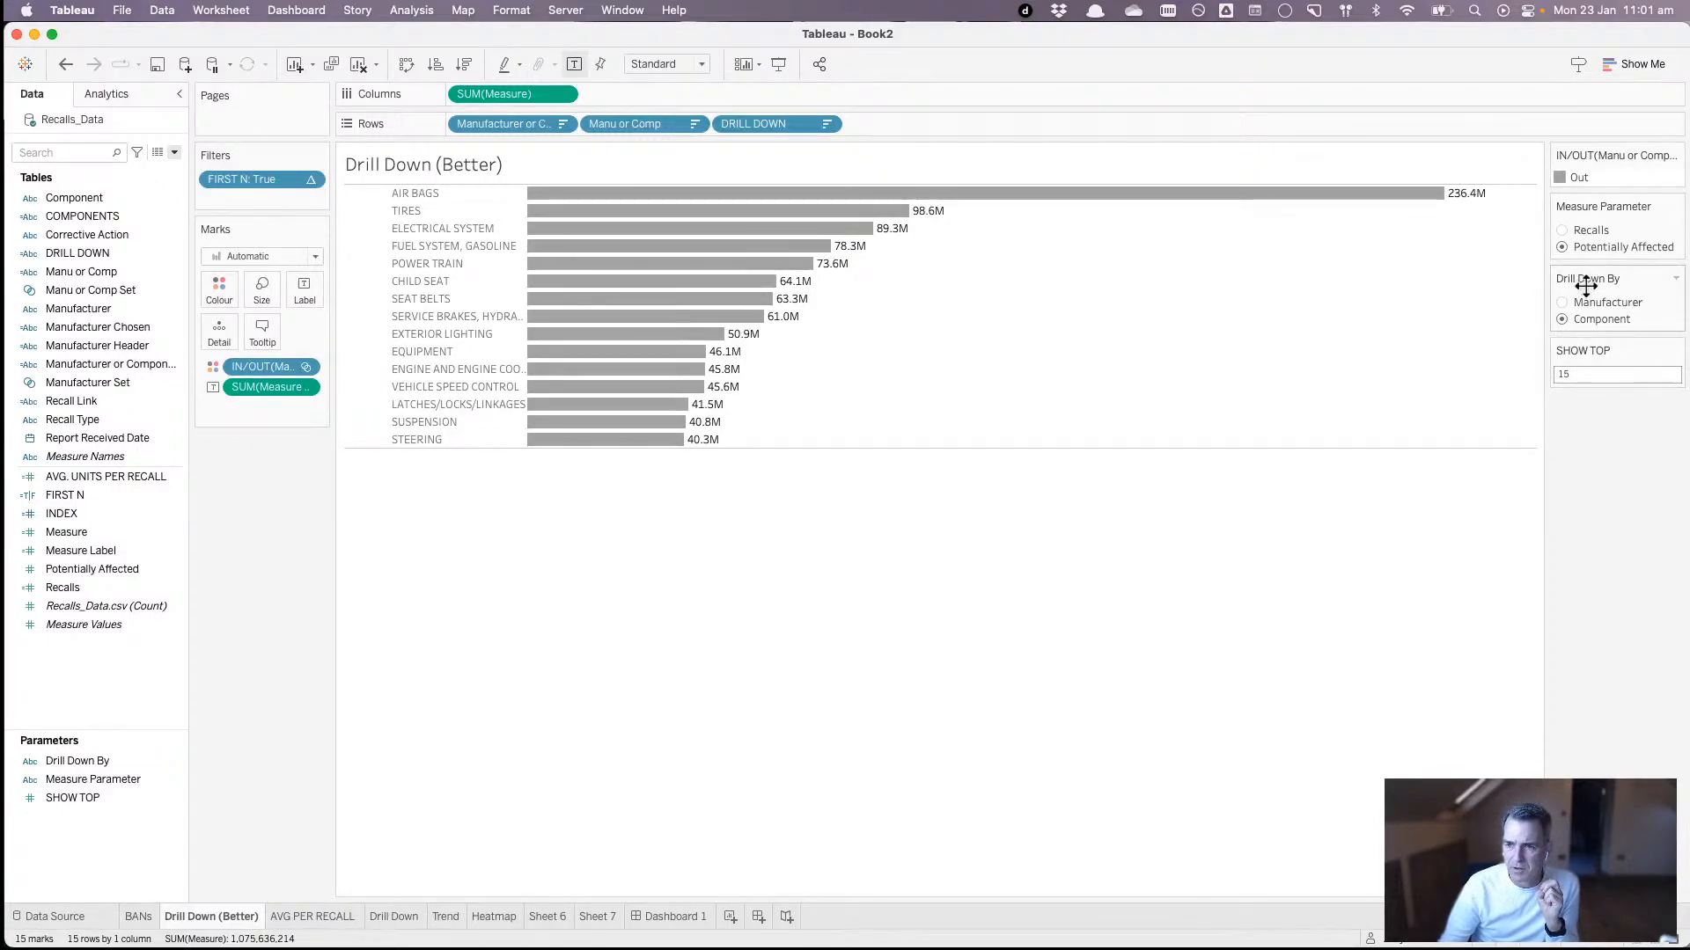
pyautogui.click(106, 797)
pyautogui.click(103, 763)
pyautogui.click(102, 779)
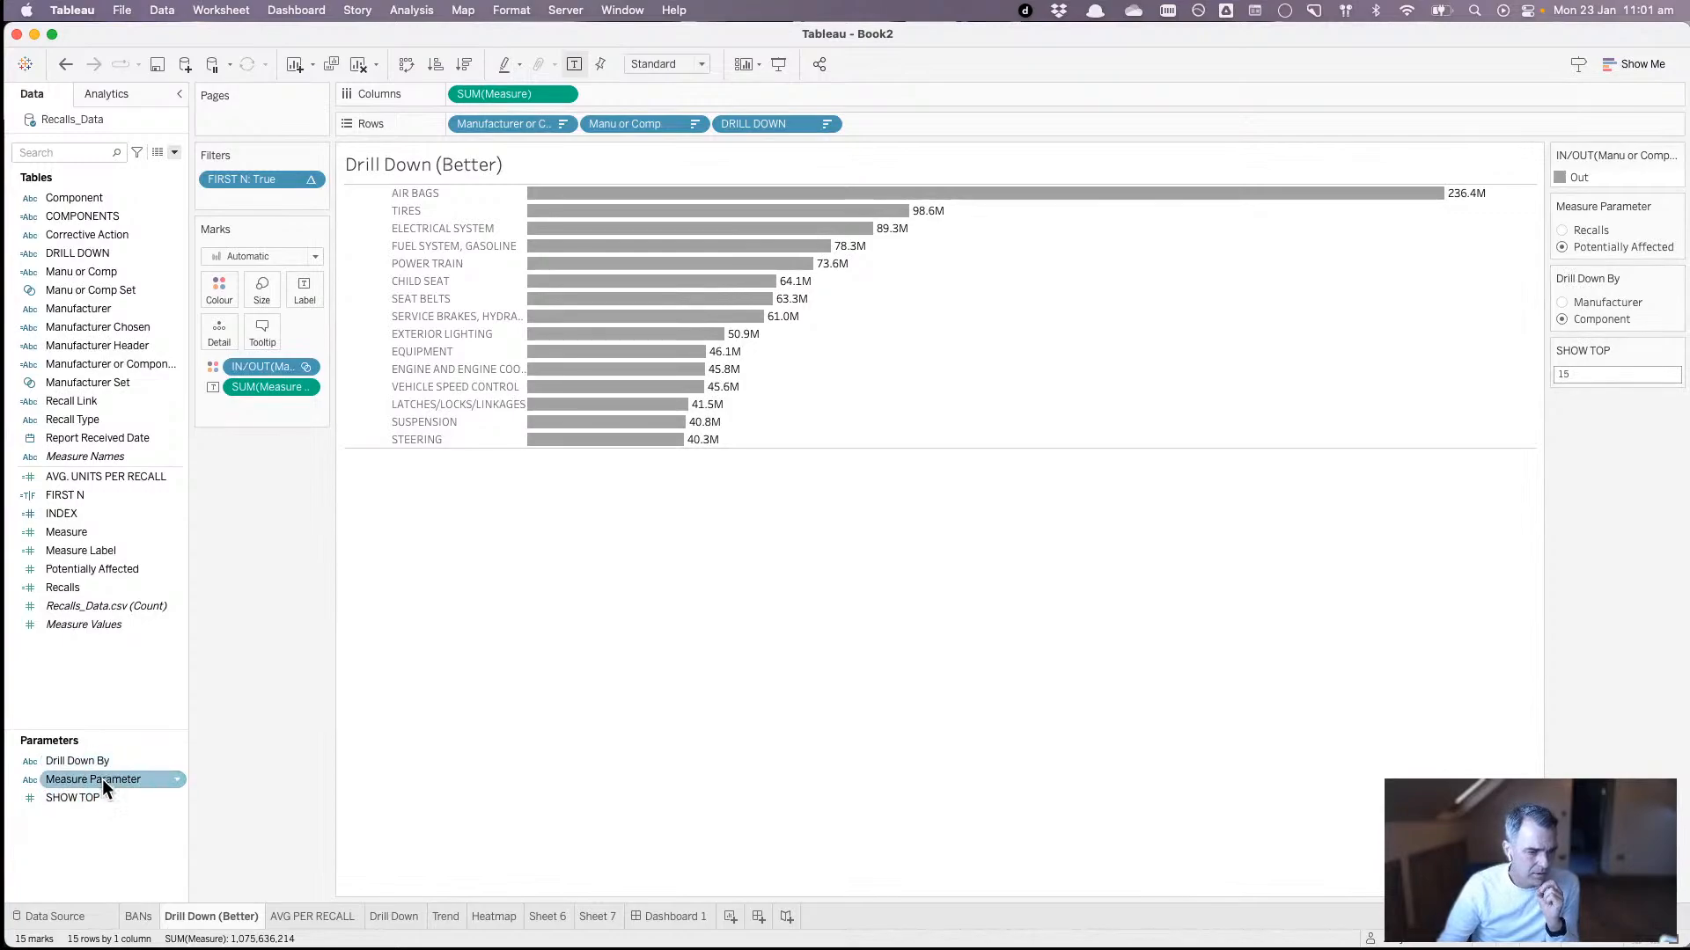
pyautogui.rightClick(102, 779)
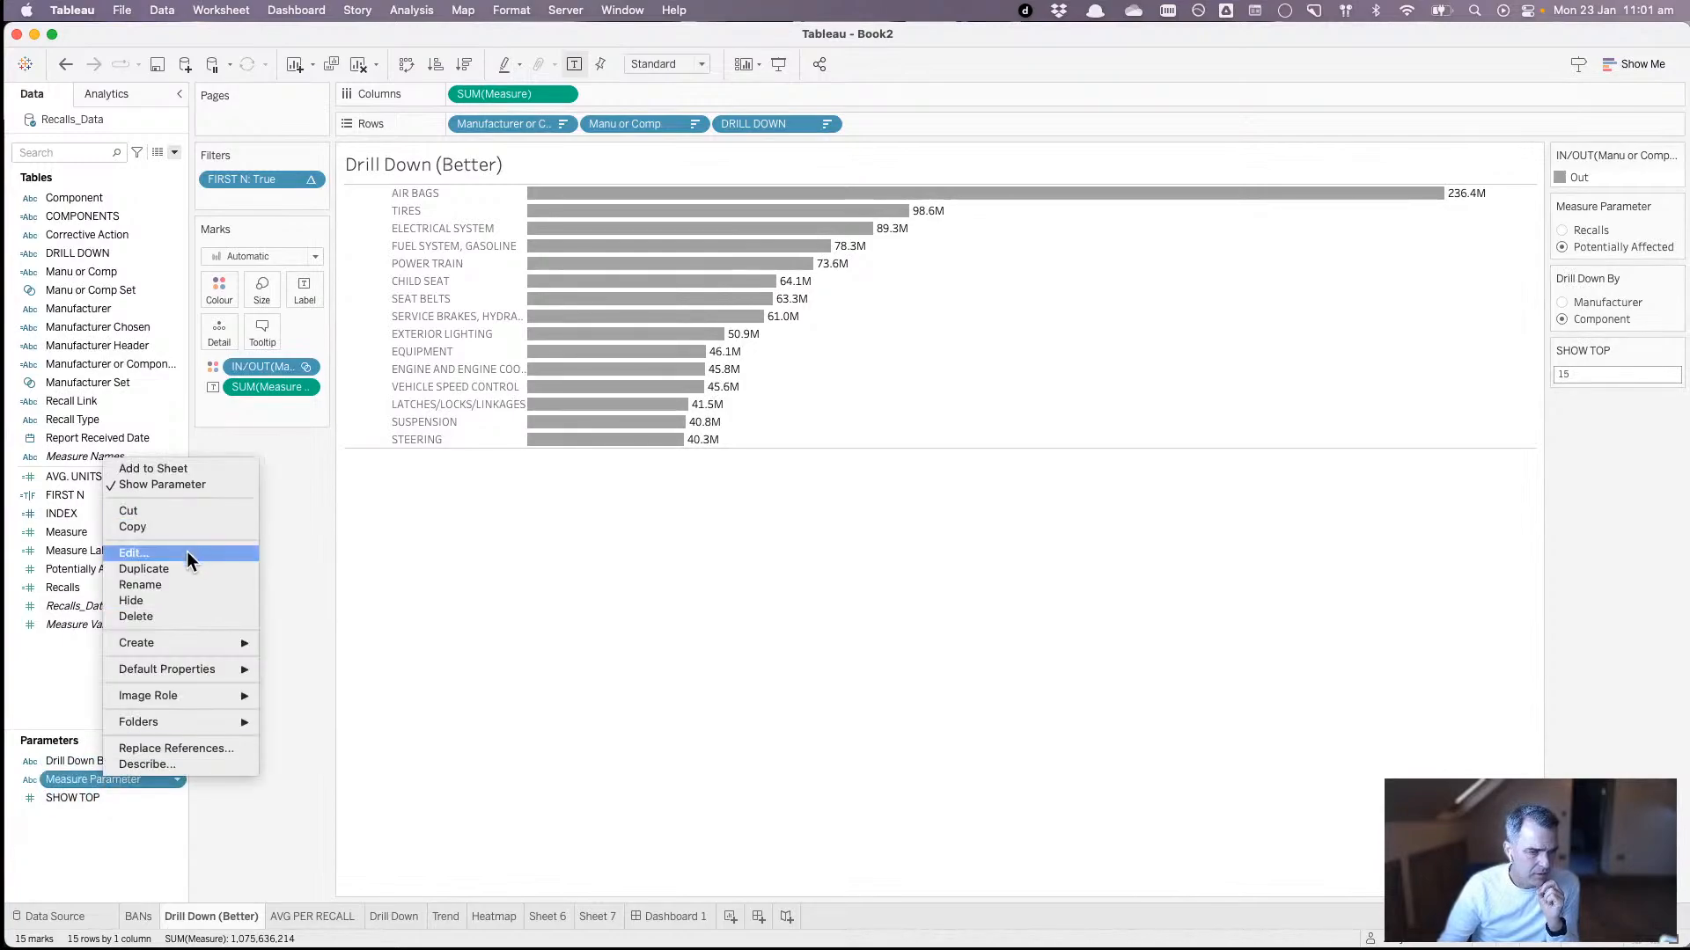
pyautogui.click(187, 583)
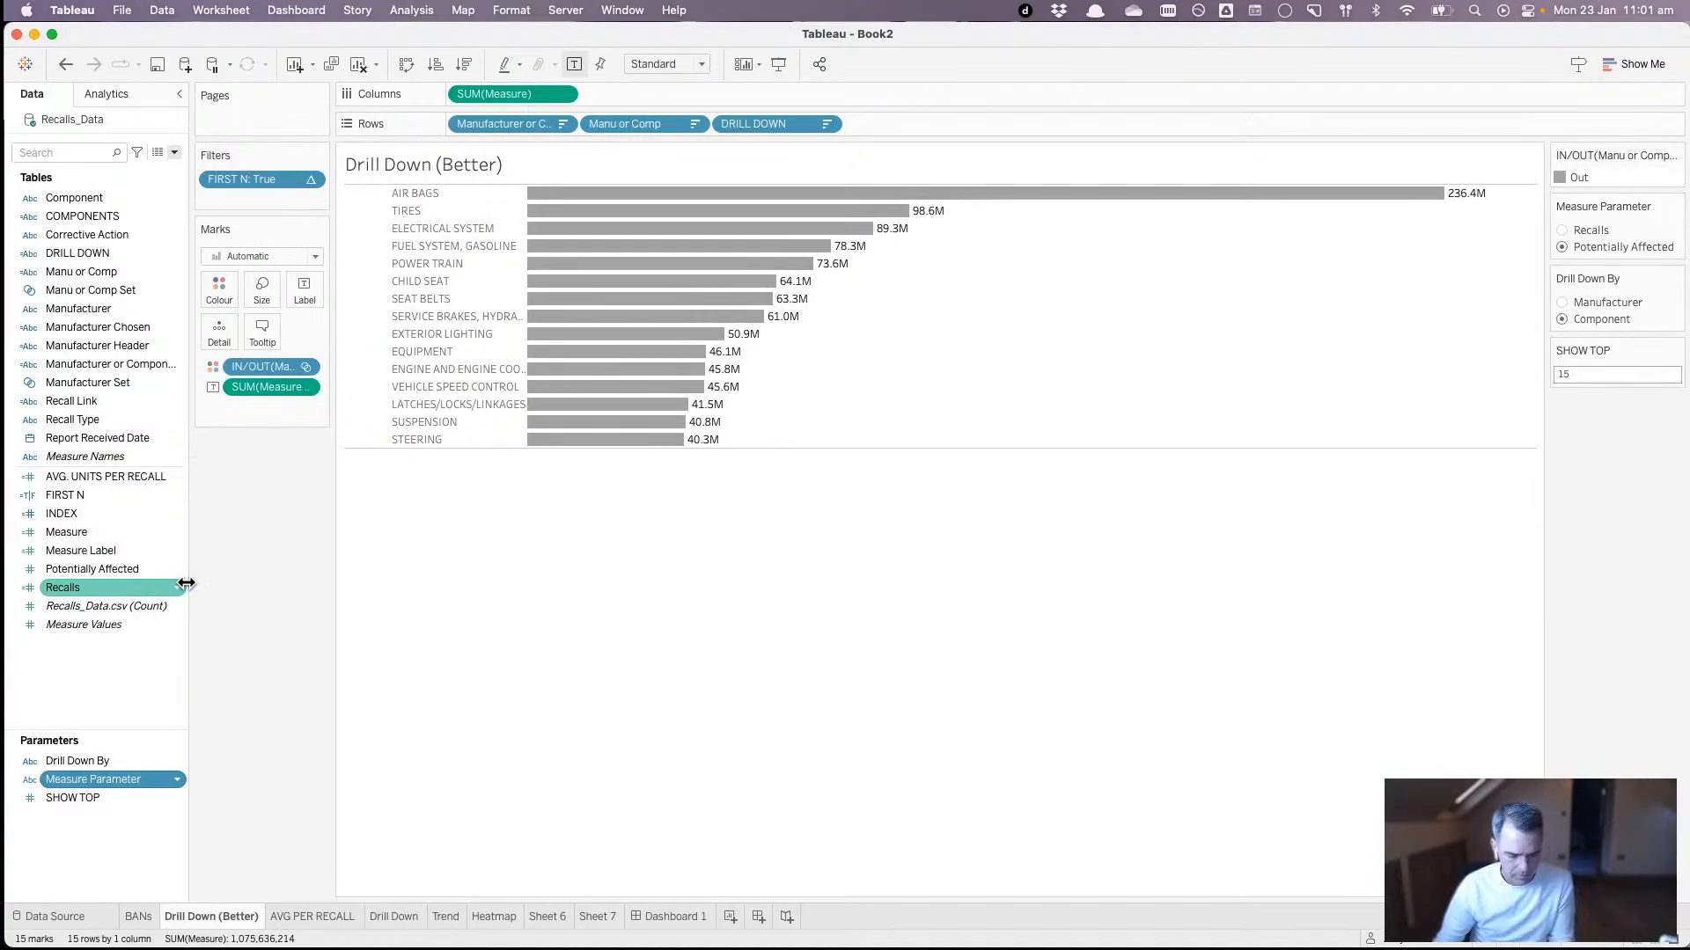
pyautogui.rightClick(121, 774)
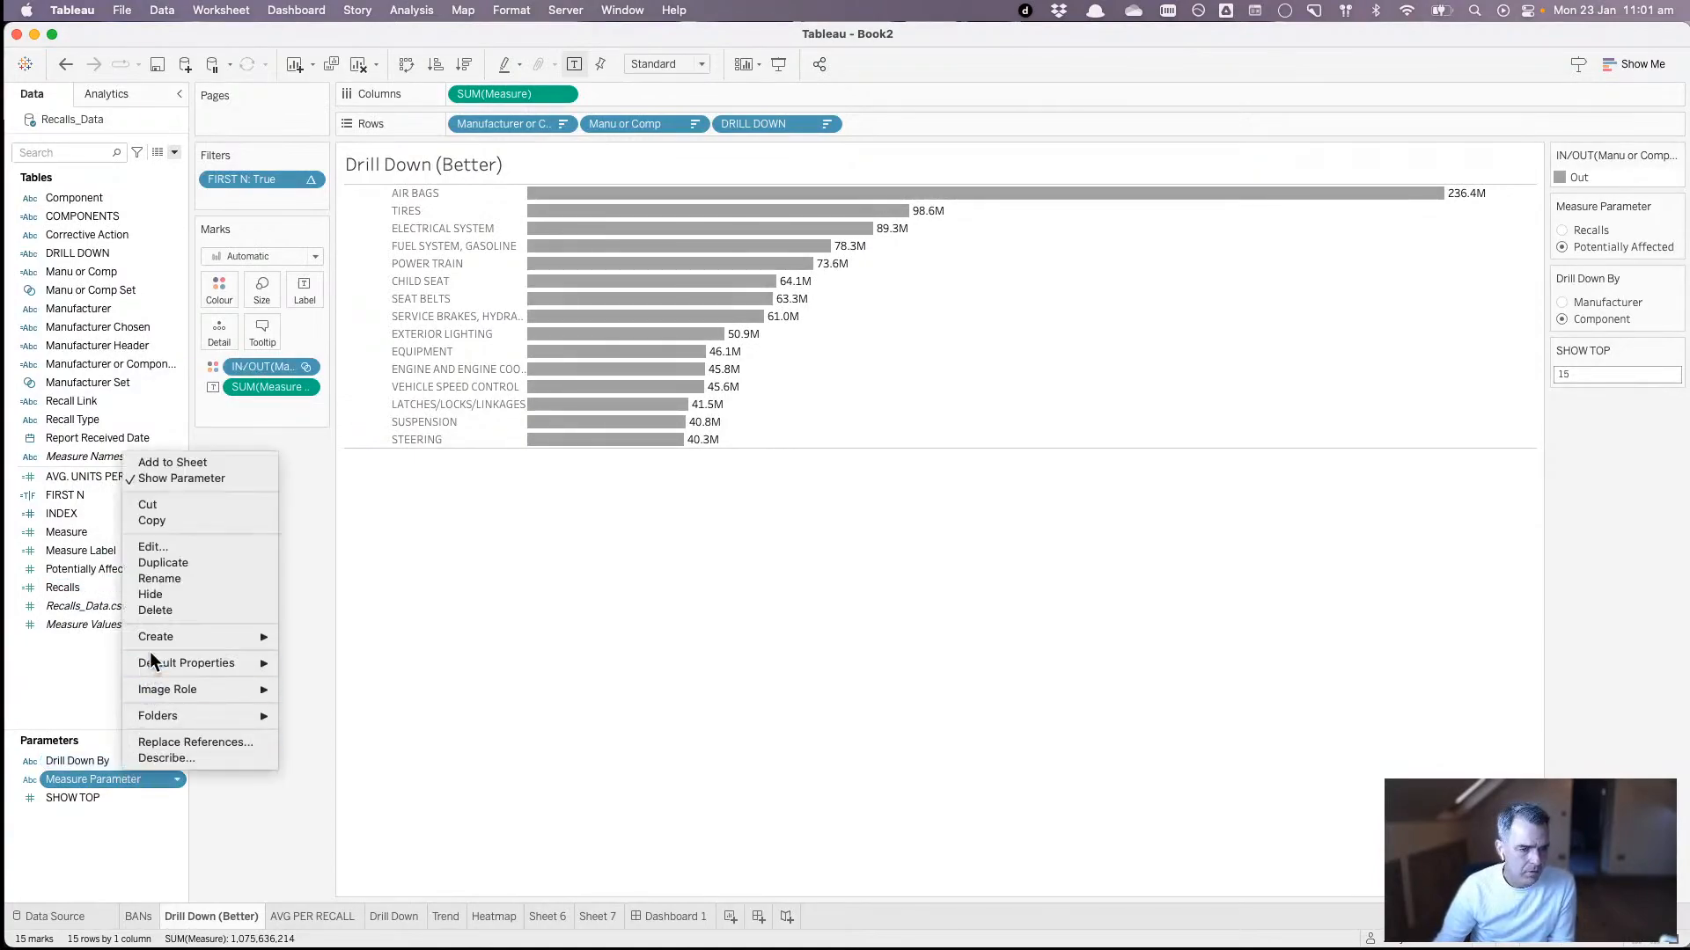
pyautogui.click(159, 579)
pyautogui.write('C')
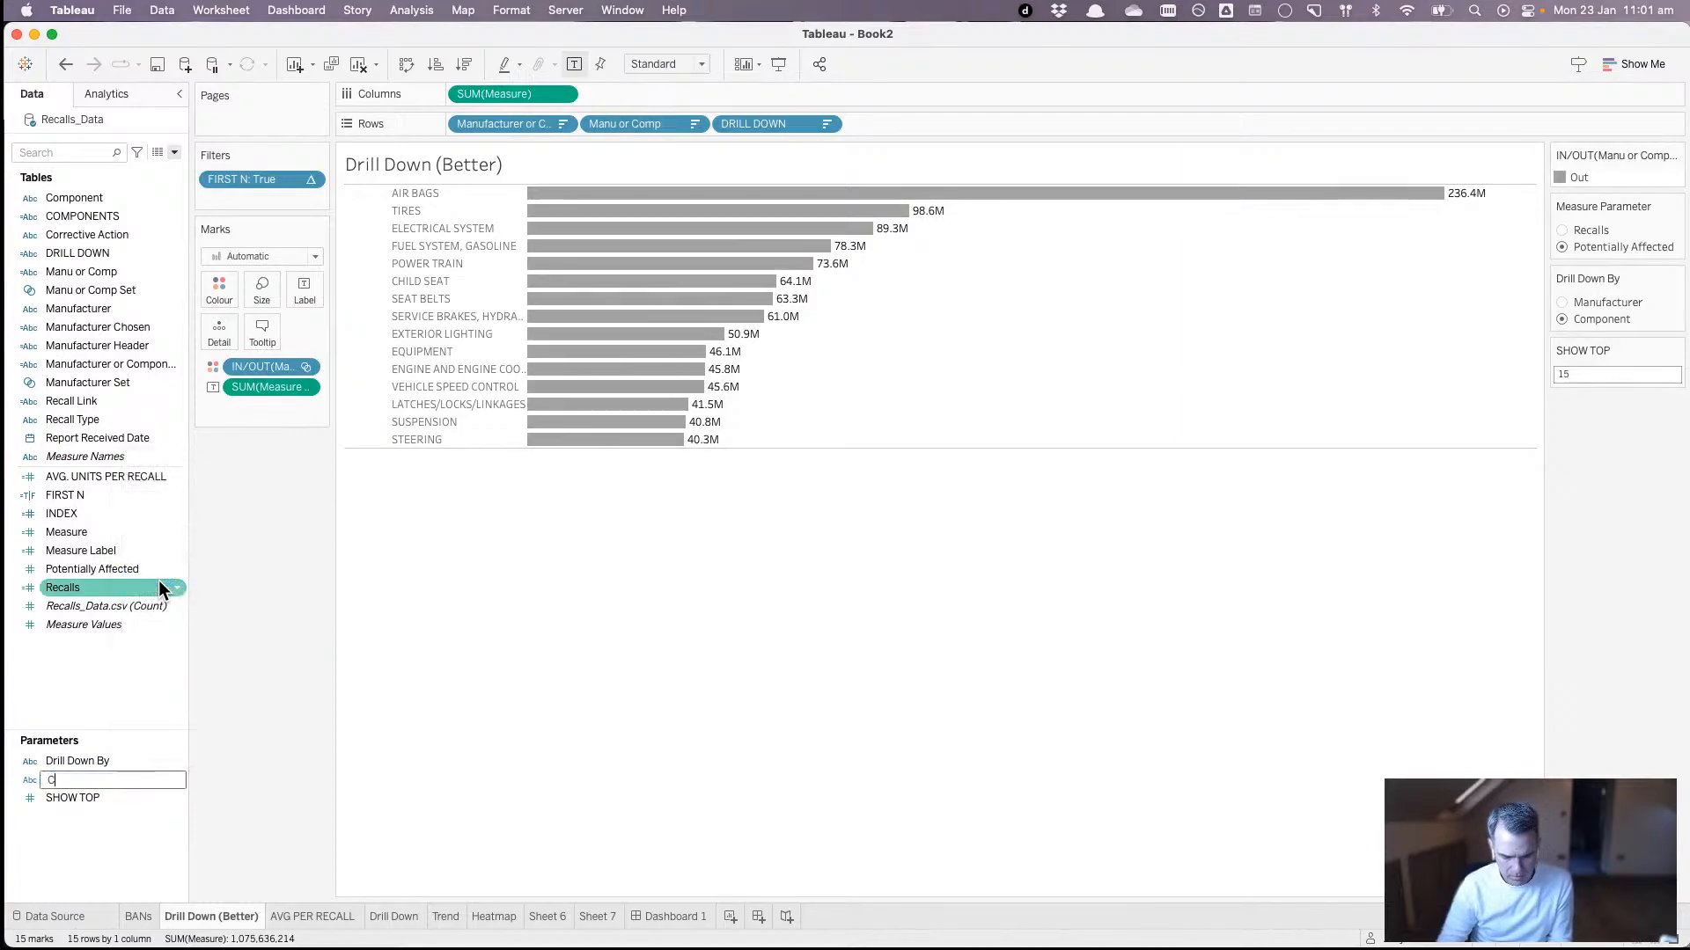
pyautogui.write('HOOSE A MEASURE')
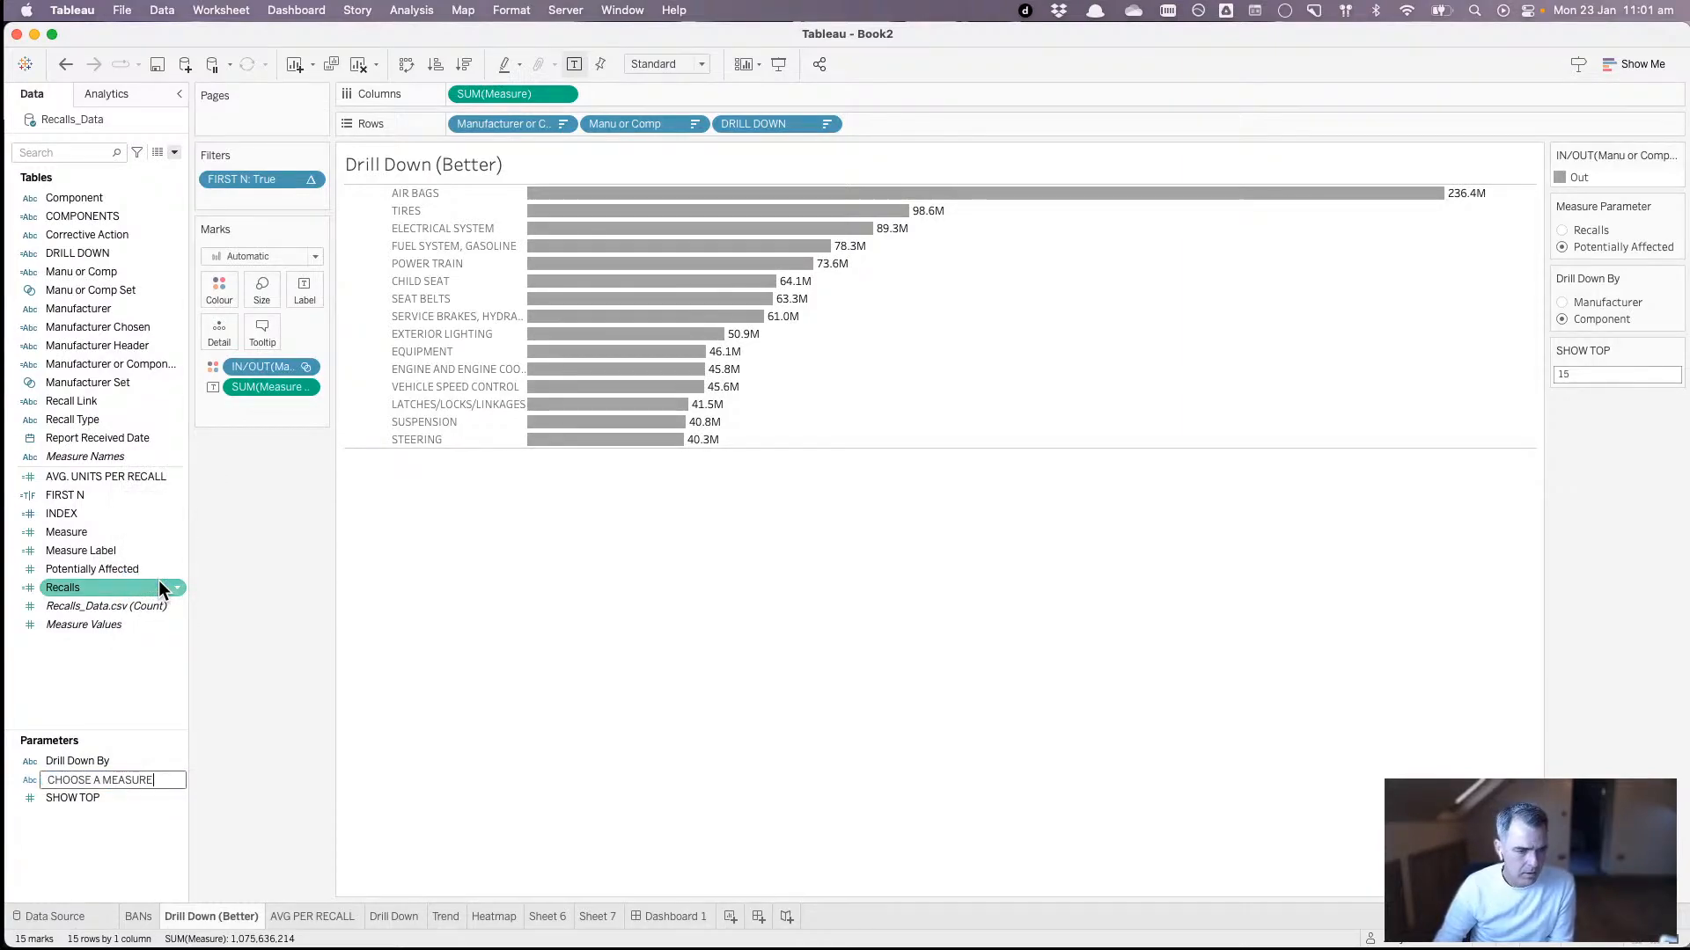
pyautogui.press('Return')
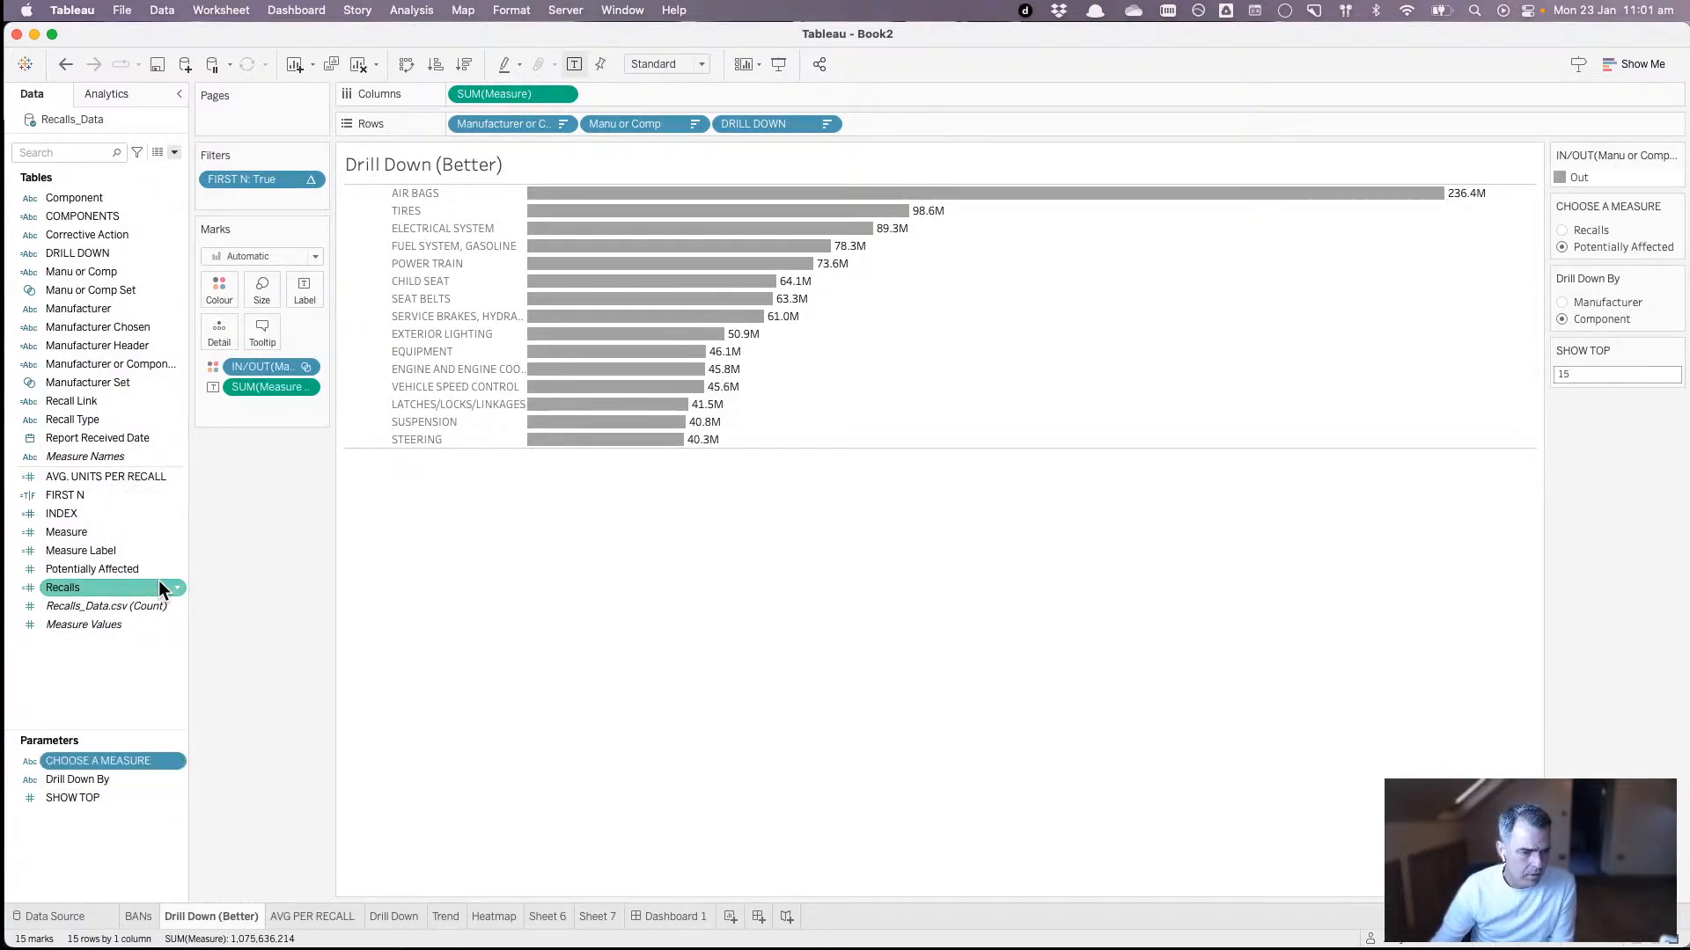
# - Rename the Drill Down By parameter as "DRILL DOW BY"
pyautogui.rightClick(115, 774)
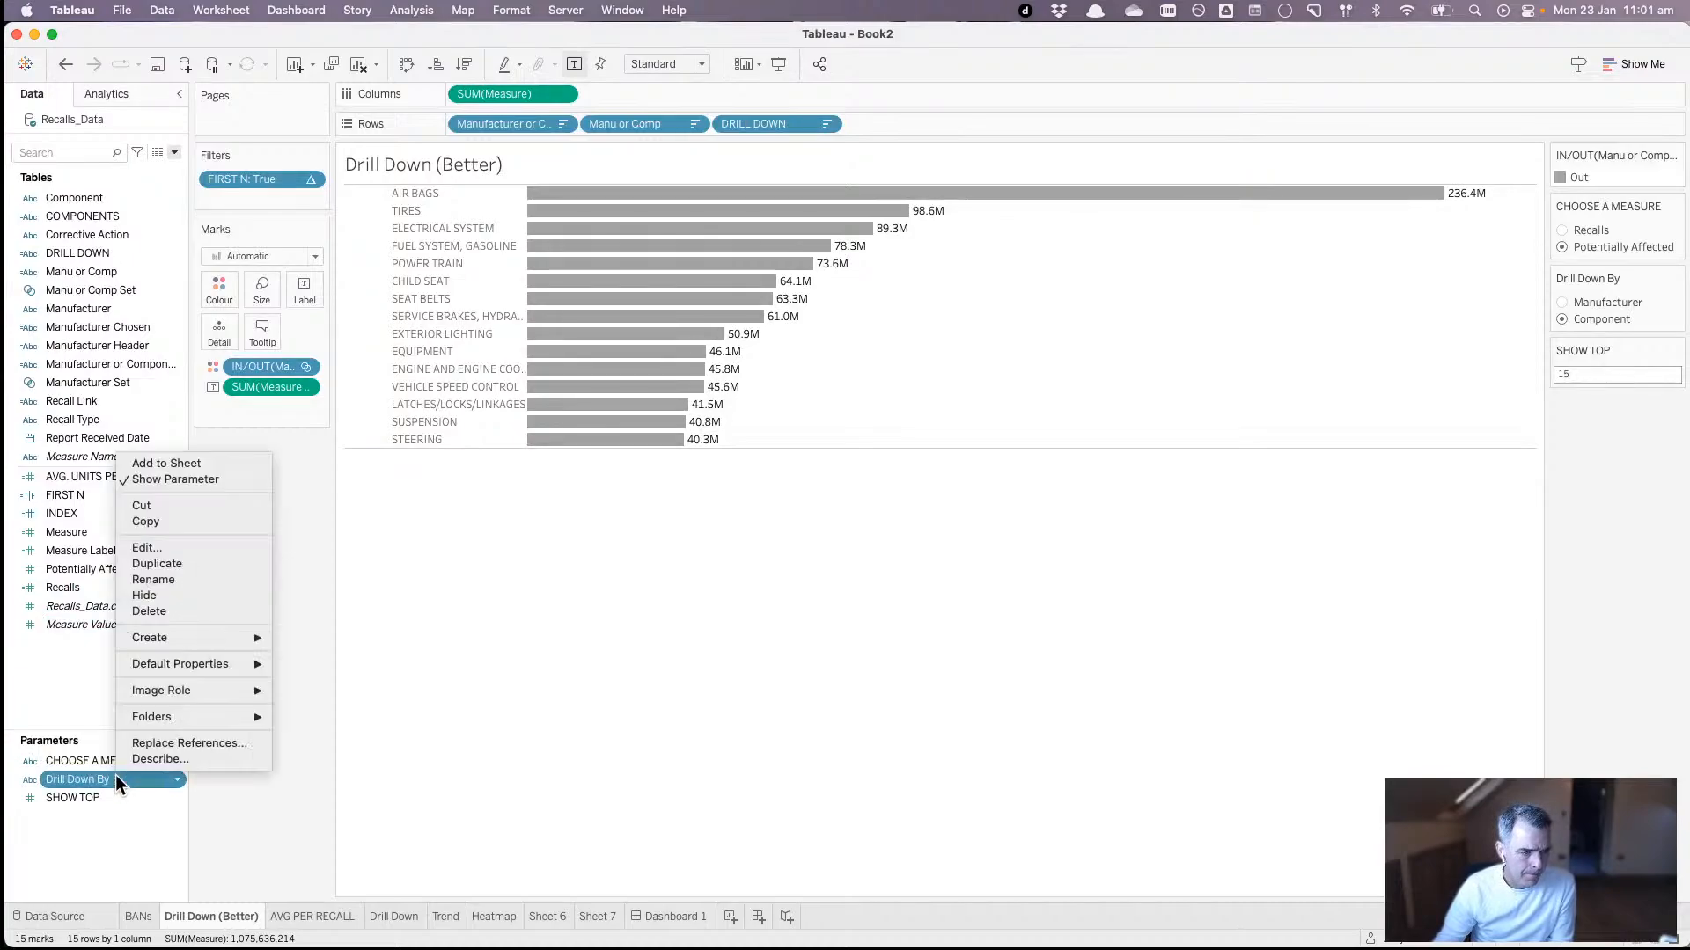
pyautogui.click(178, 581)
pyautogui.write('DRILL DOW')
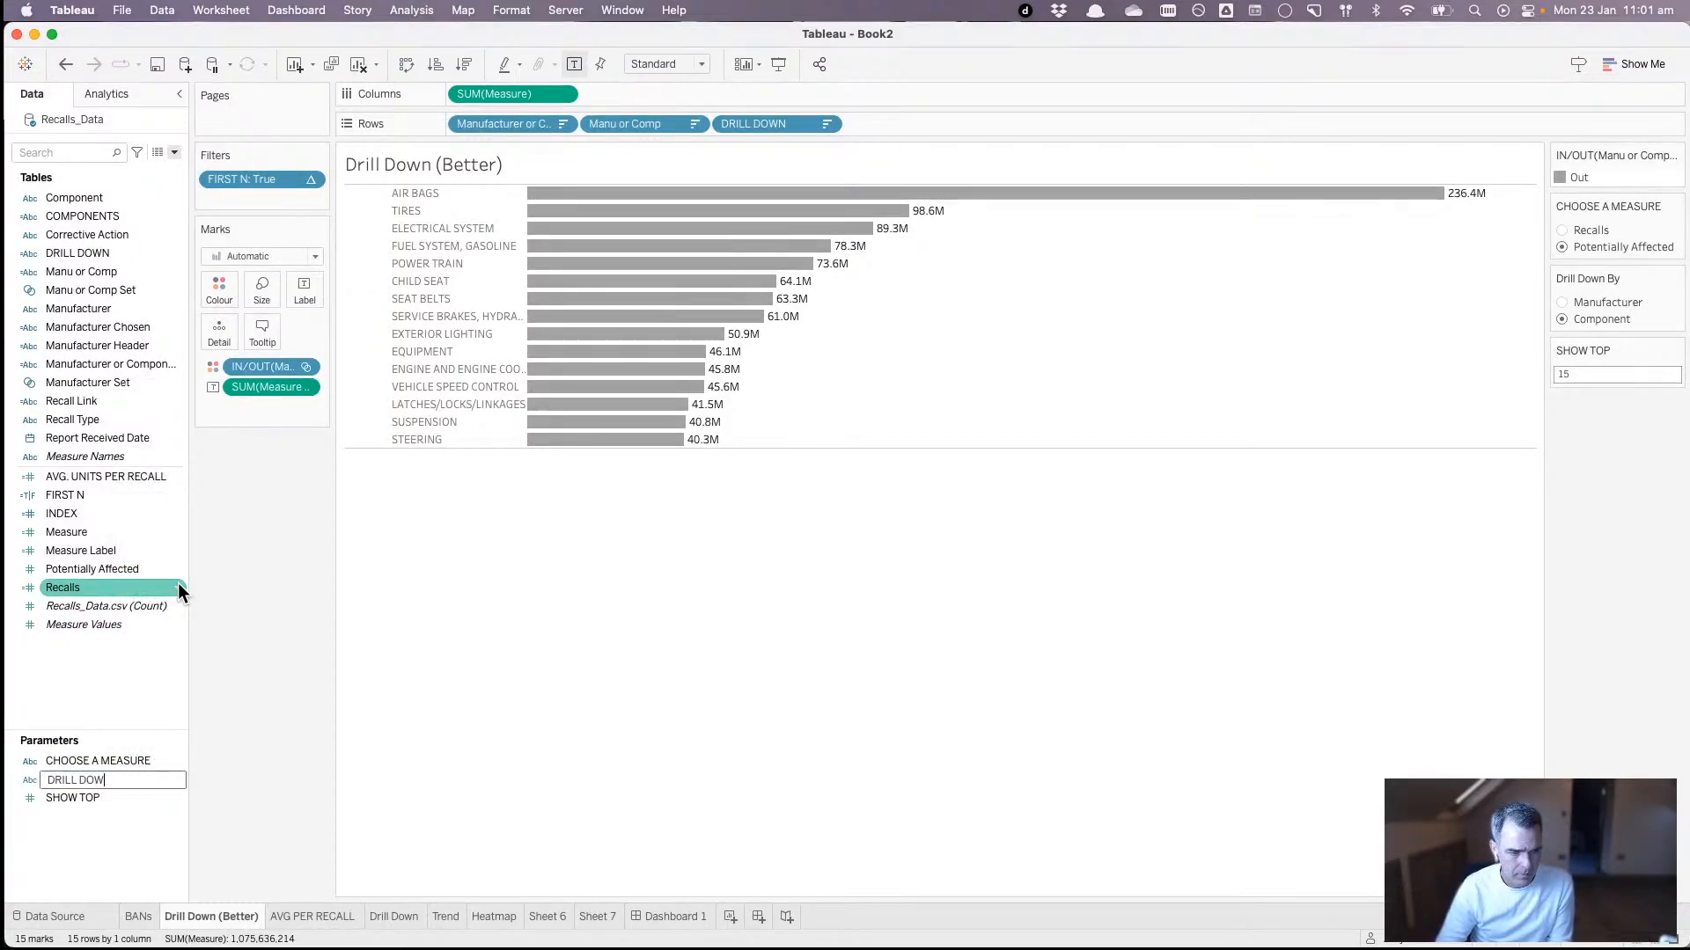
pyautogui.write(' BY')
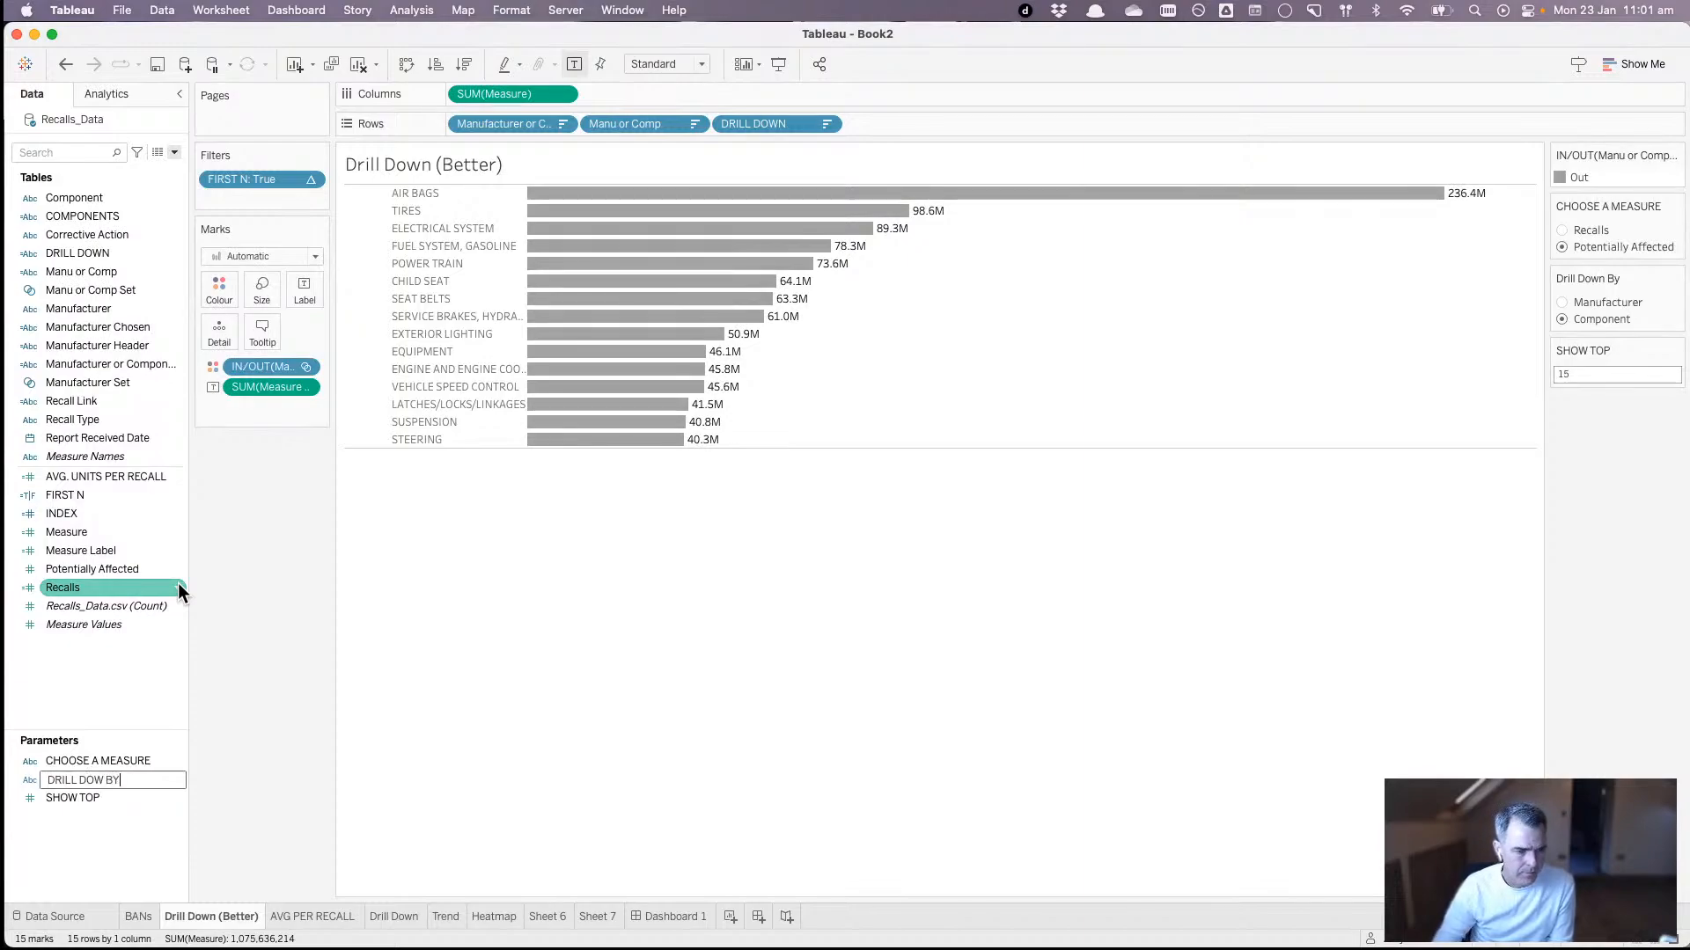
pyautogui.press('Return')
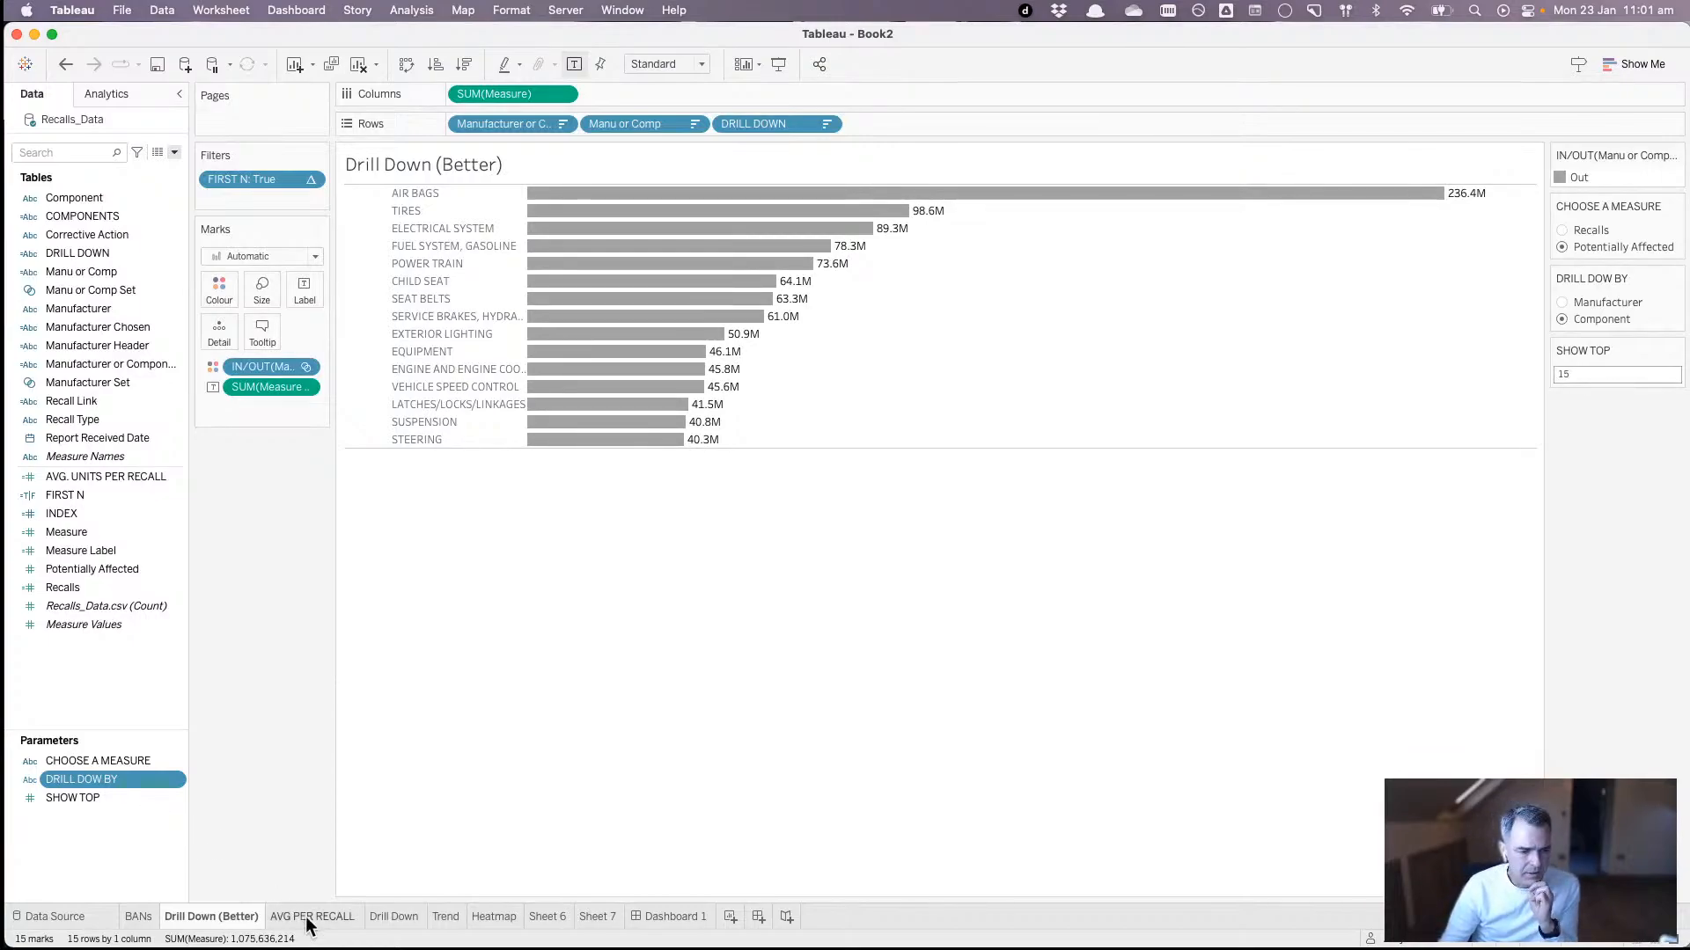
# - Add a horizontal container below the divider on Dashboard 1 and give it a solid orange border of the third thickness
pyautogui.click(669, 916)
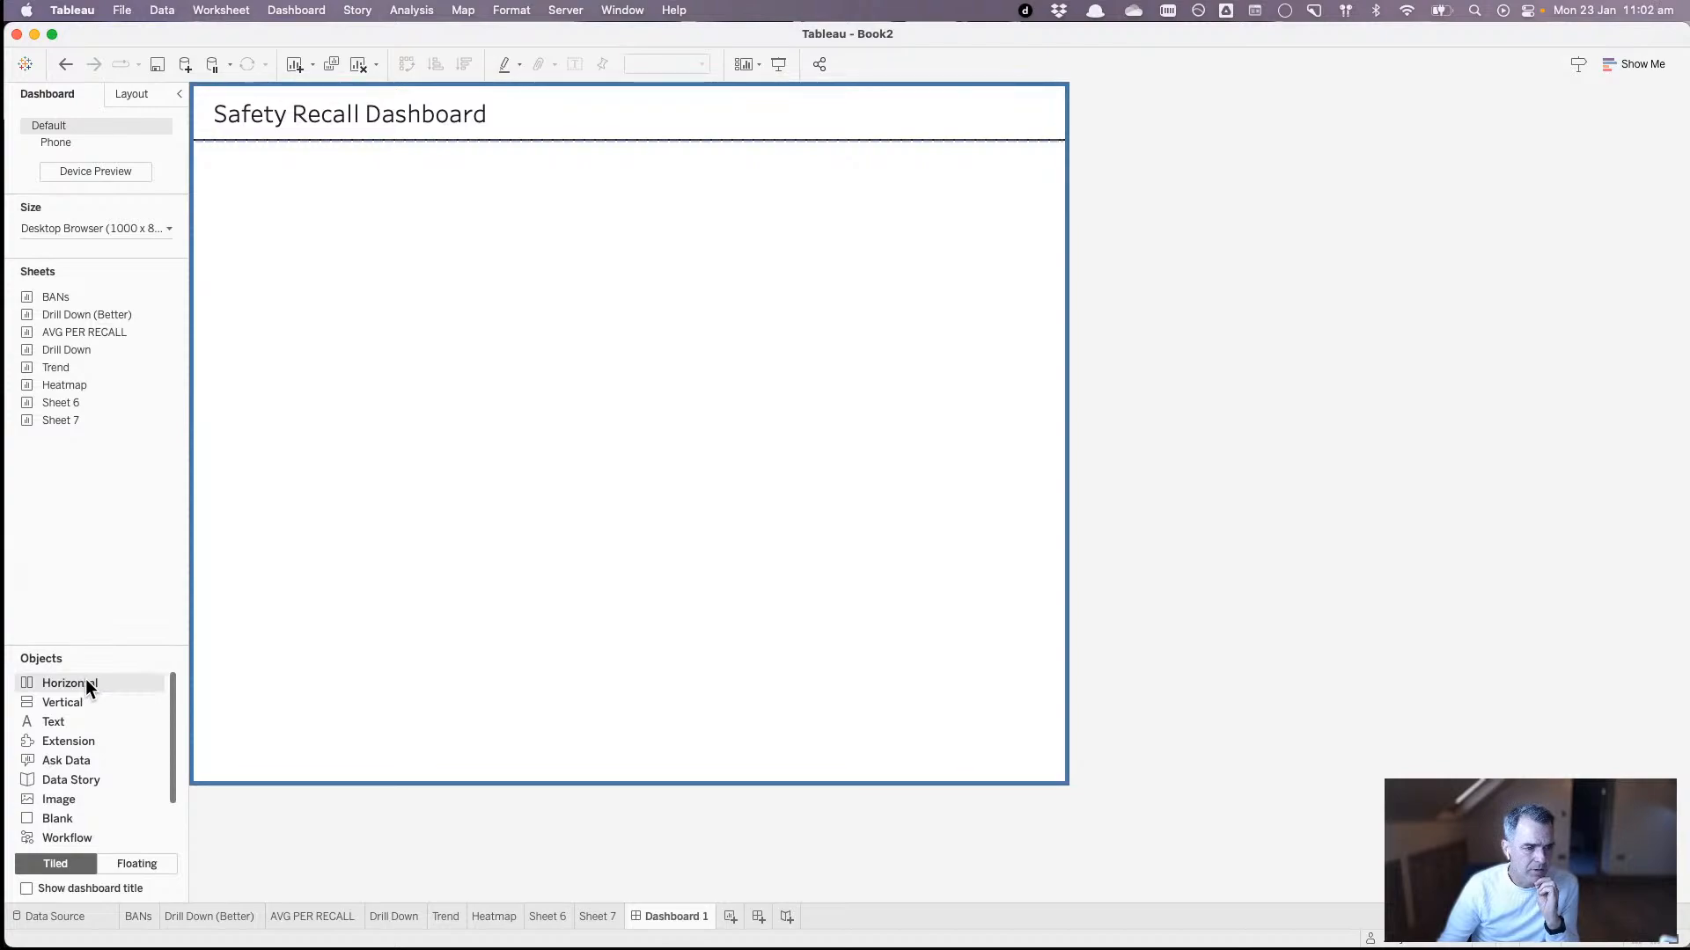
pyautogui.moveTo(86, 683); pyautogui.dragTo(437, 526)
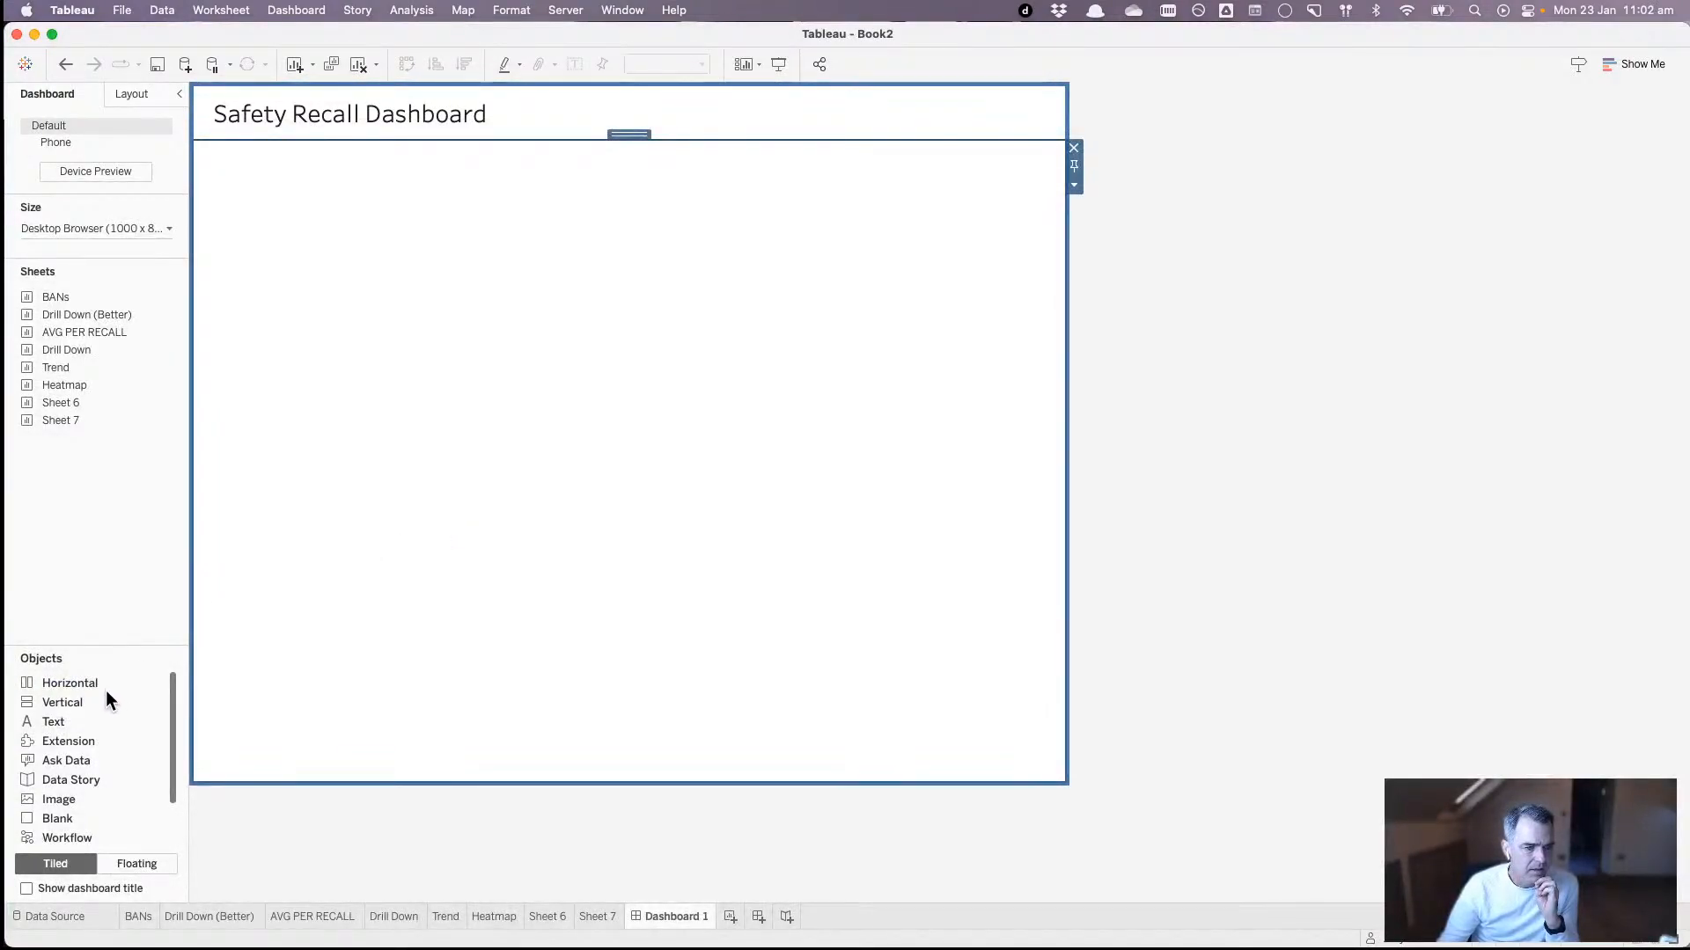
pyautogui.click(127, 95)
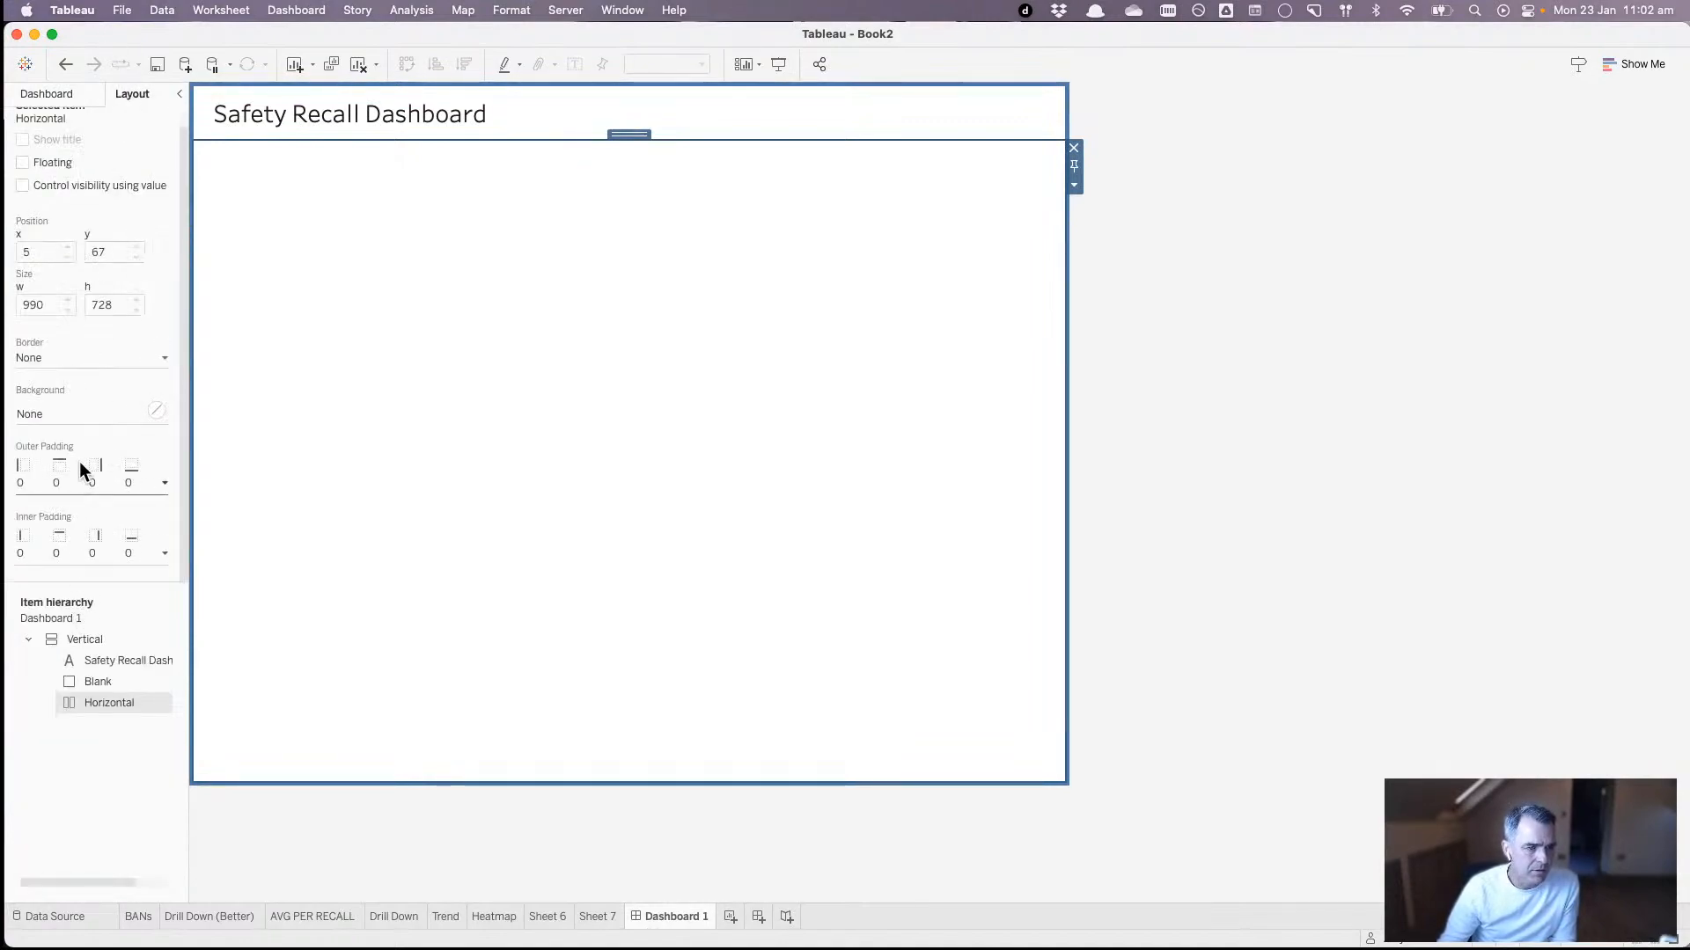
pyautogui.click(67, 364)
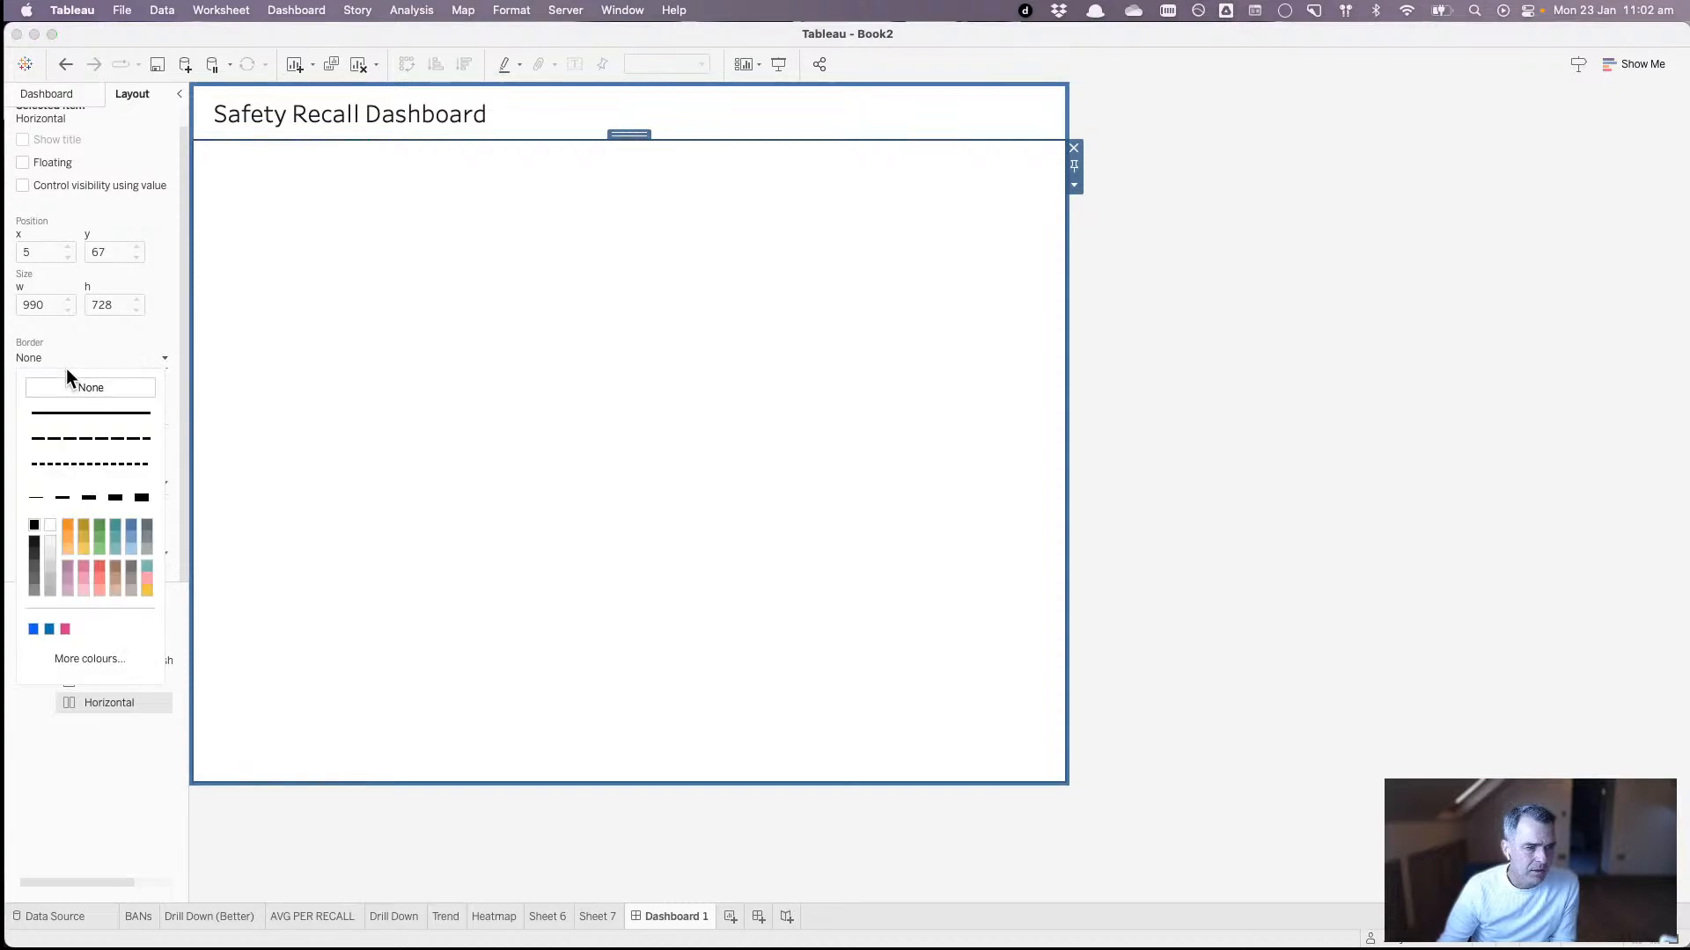
pyautogui.click(71, 523)
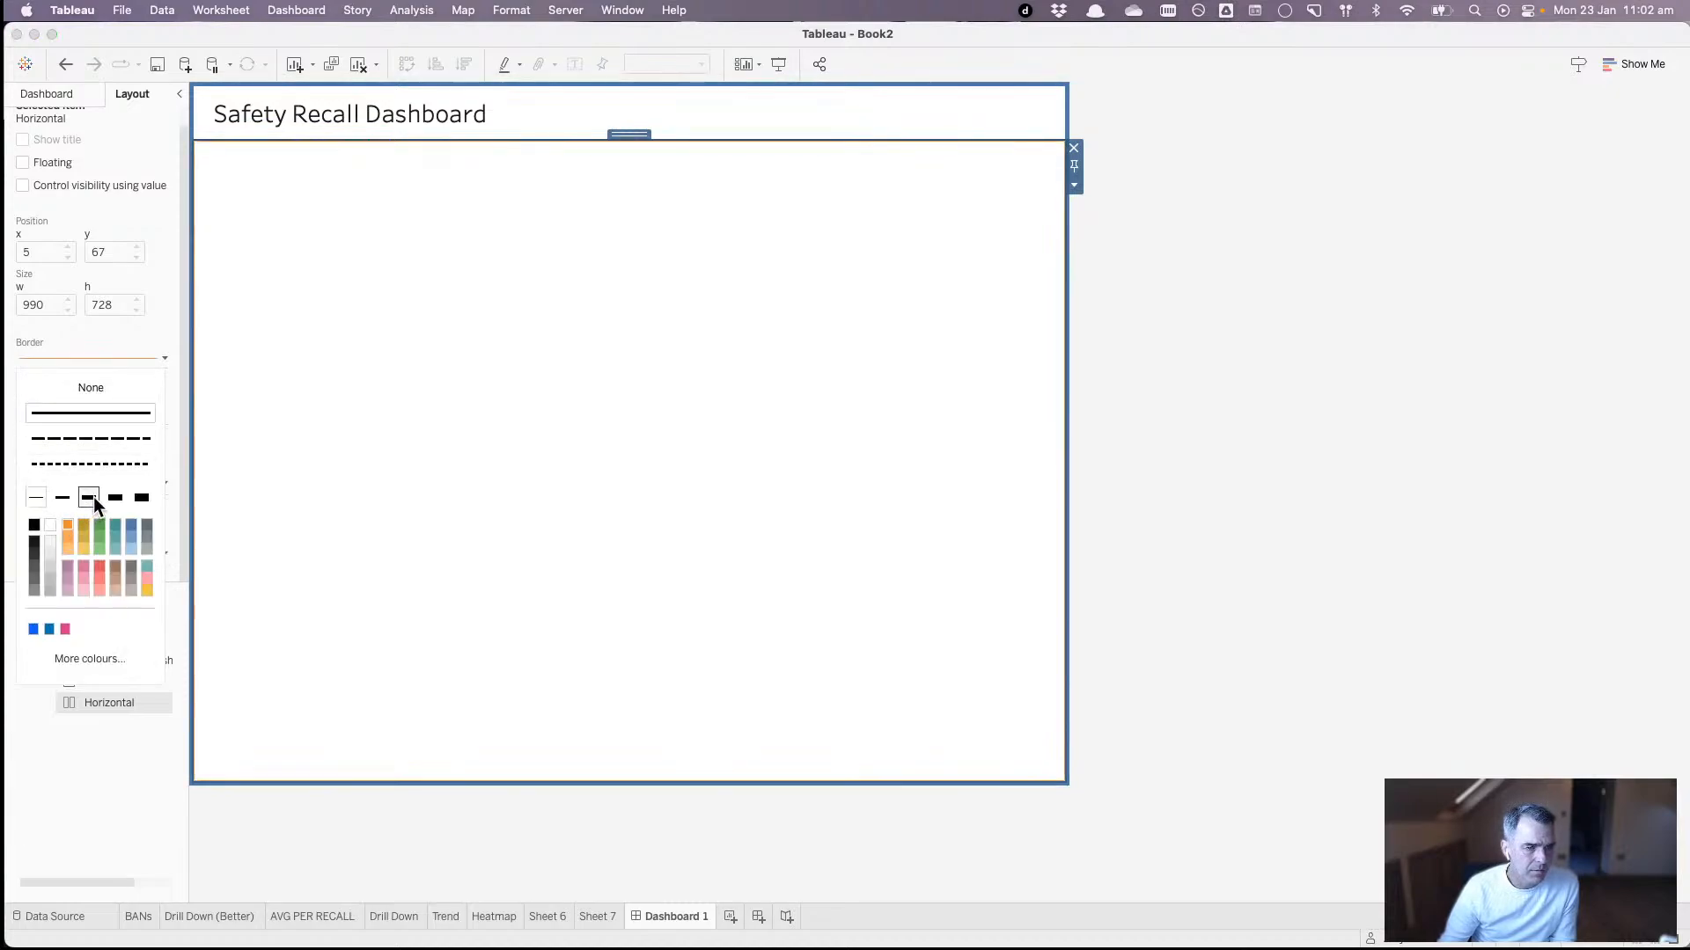
pyautogui.click(91, 496)
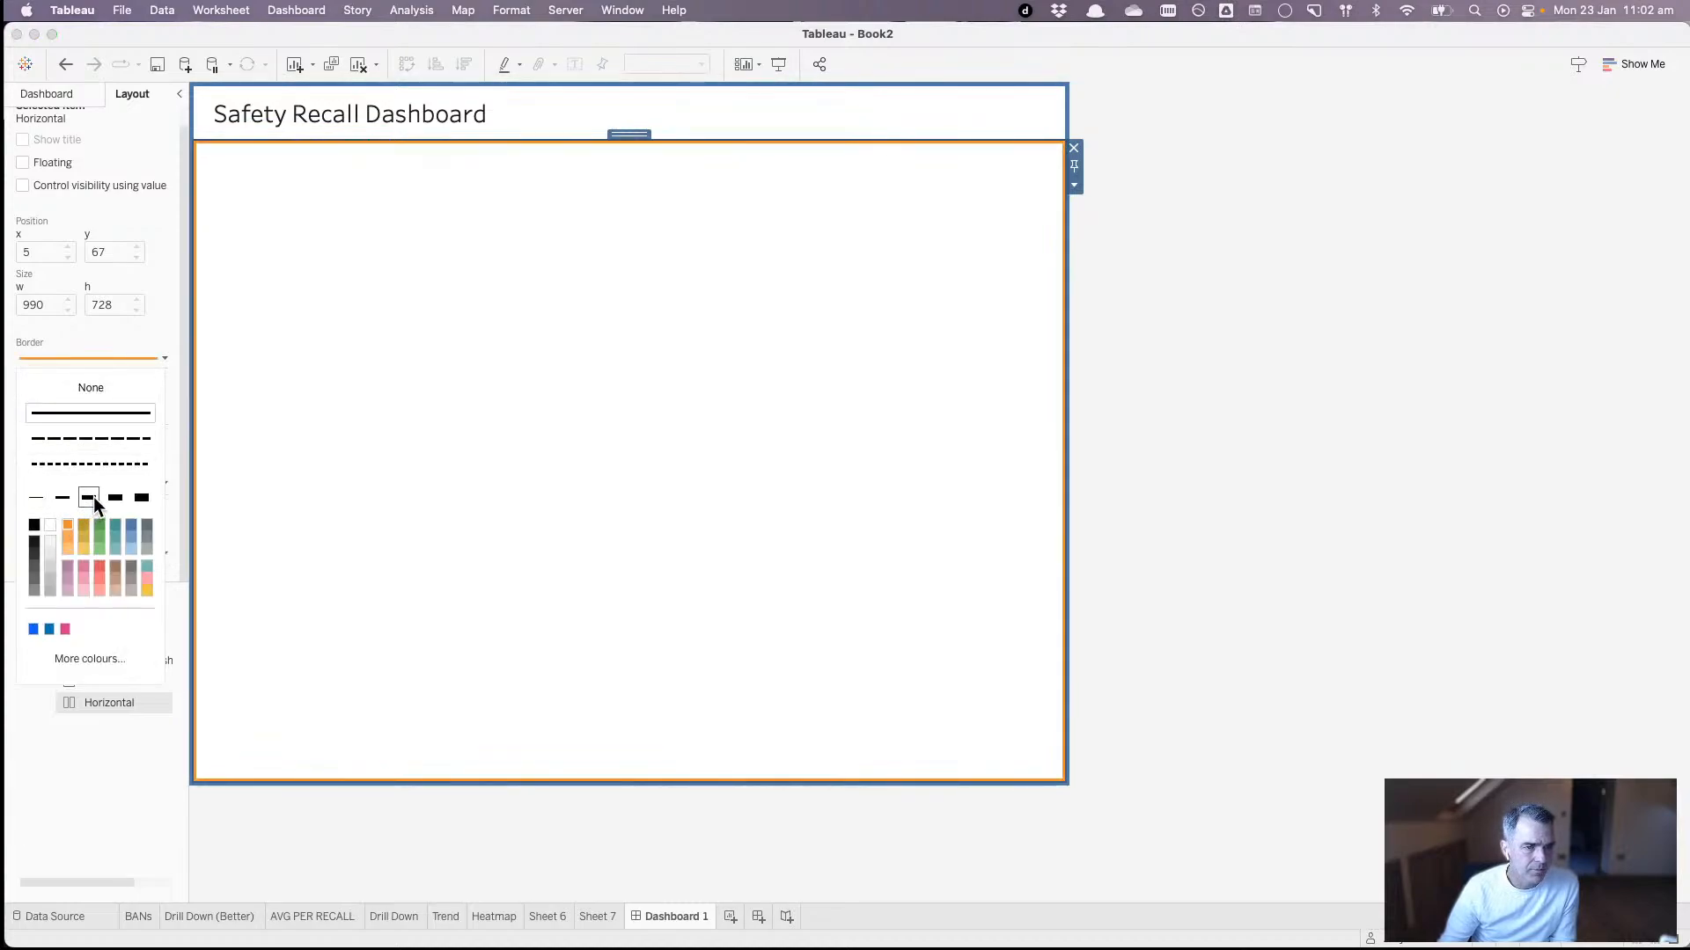
pyautogui.click(54, 97)
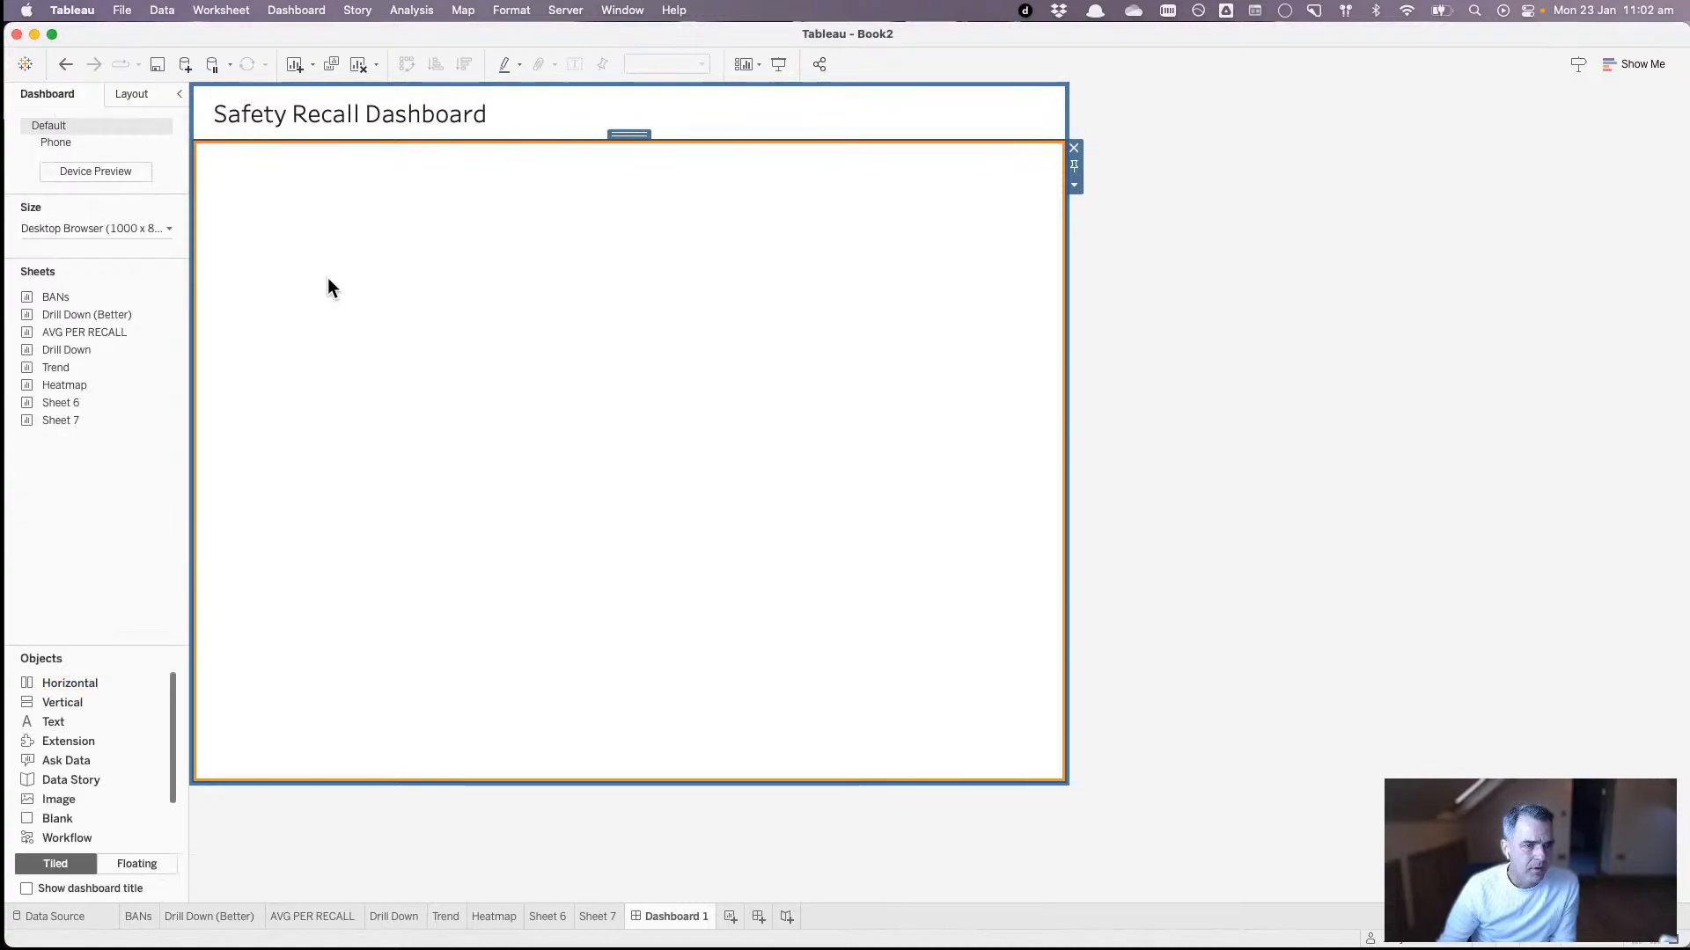
# - Set the outer padding of the orange-bordered horizontal container to 10 on all sides
pyautogui.click(135, 92)
pyautogui.click(90, 484)
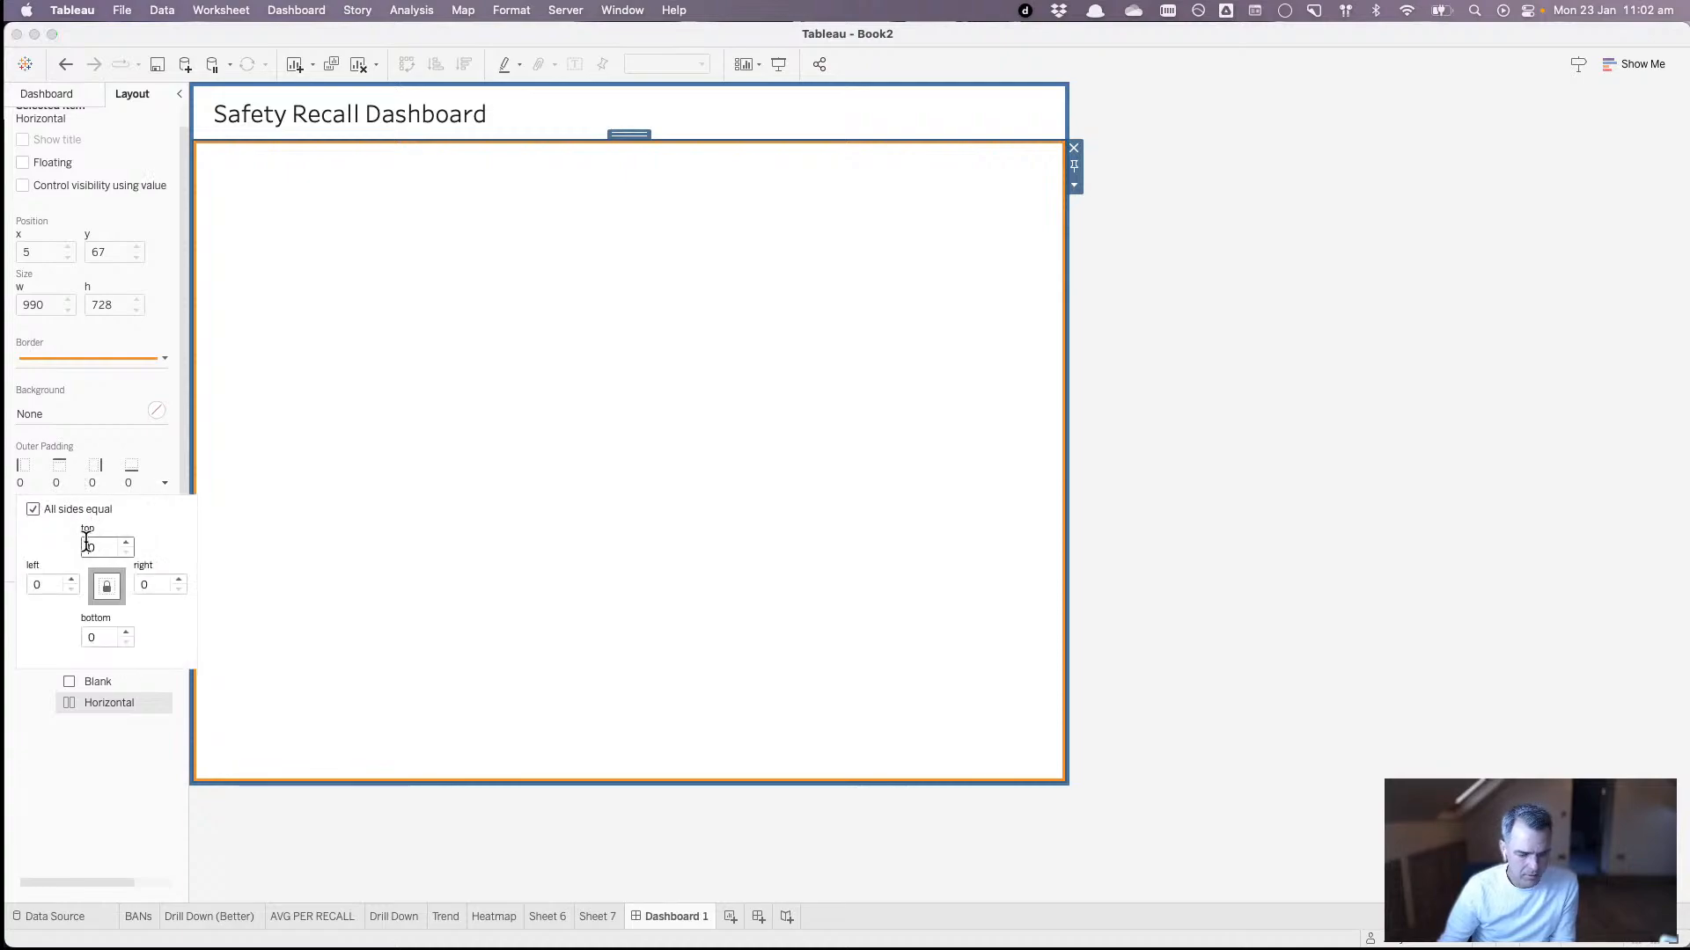
pyautogui.write('2')
pyautogui.press('Return')
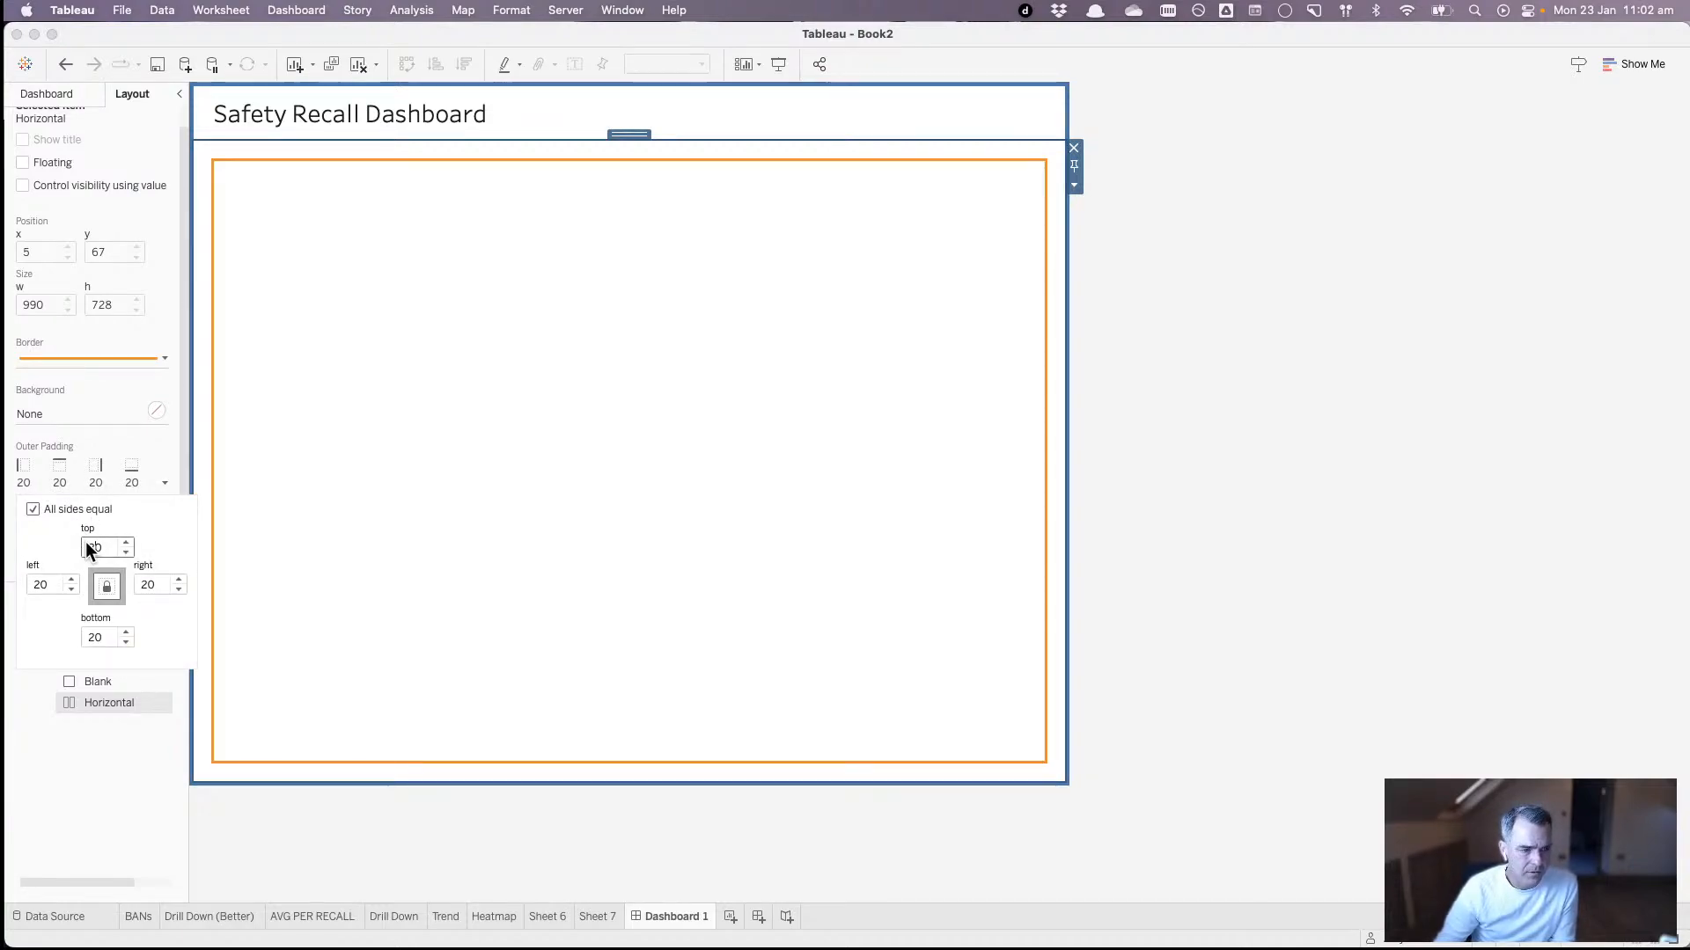
pyautogui.press('BackSpace')
pyautogui.write('1')
pyautogui.press('Return')
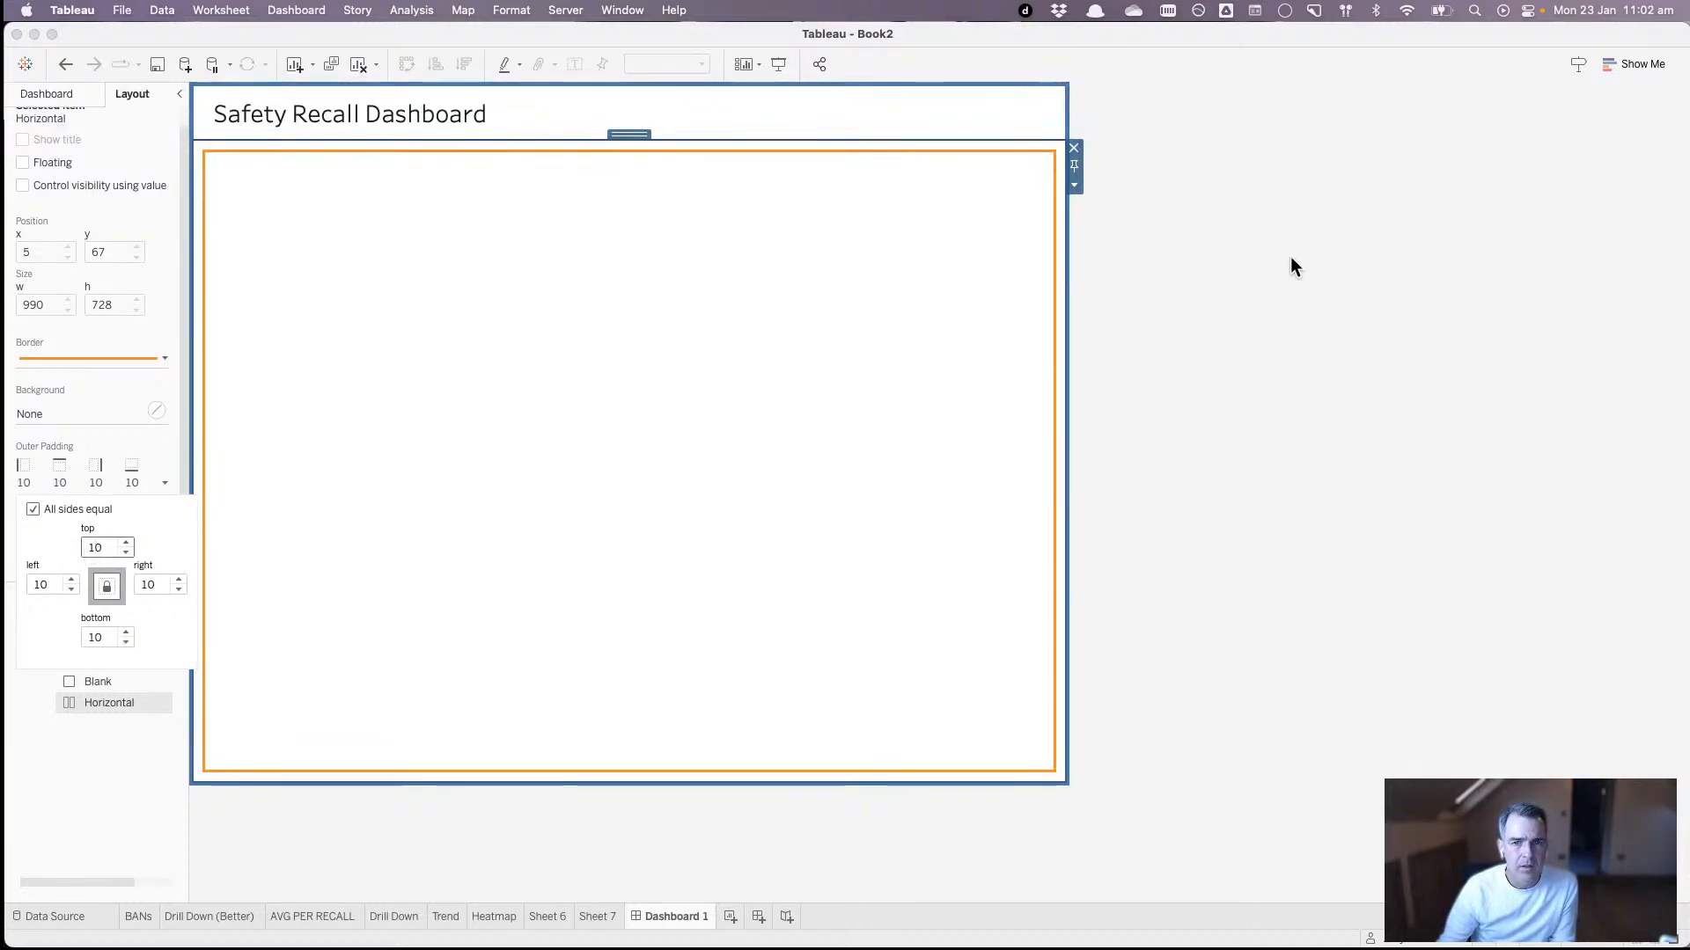
pyautogui.click(1290, 258)
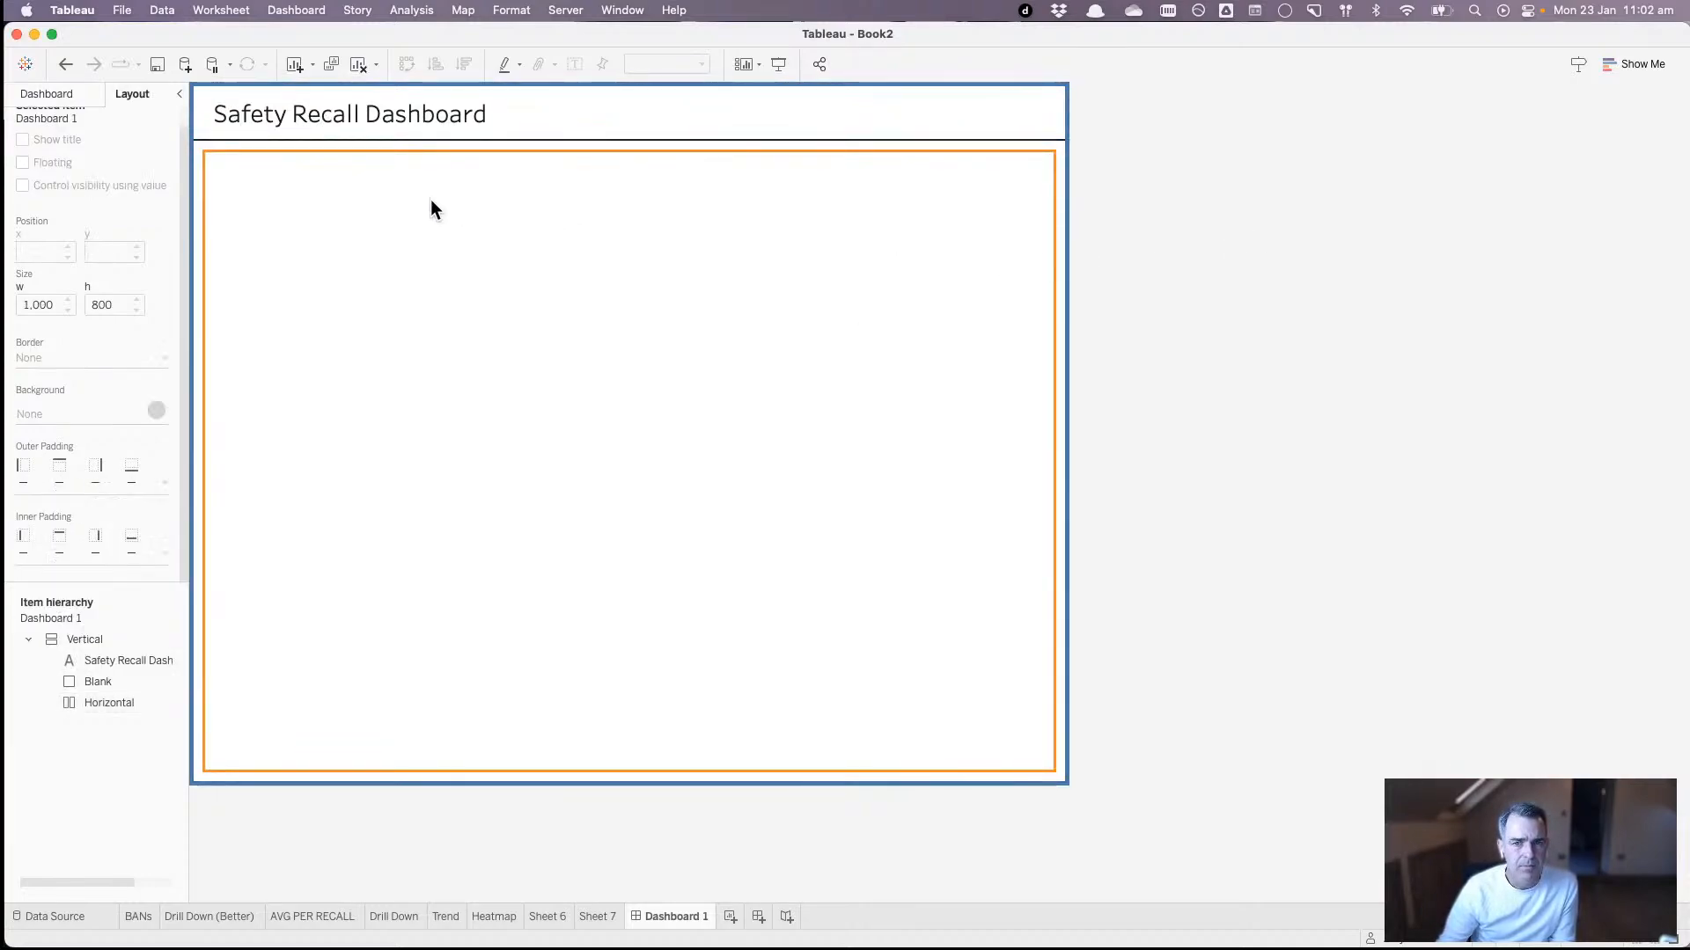
# - Place a blank object inside the orange-bordered horizontal container and add a vertical container to the left of it
pyautogui.click(65, 96)
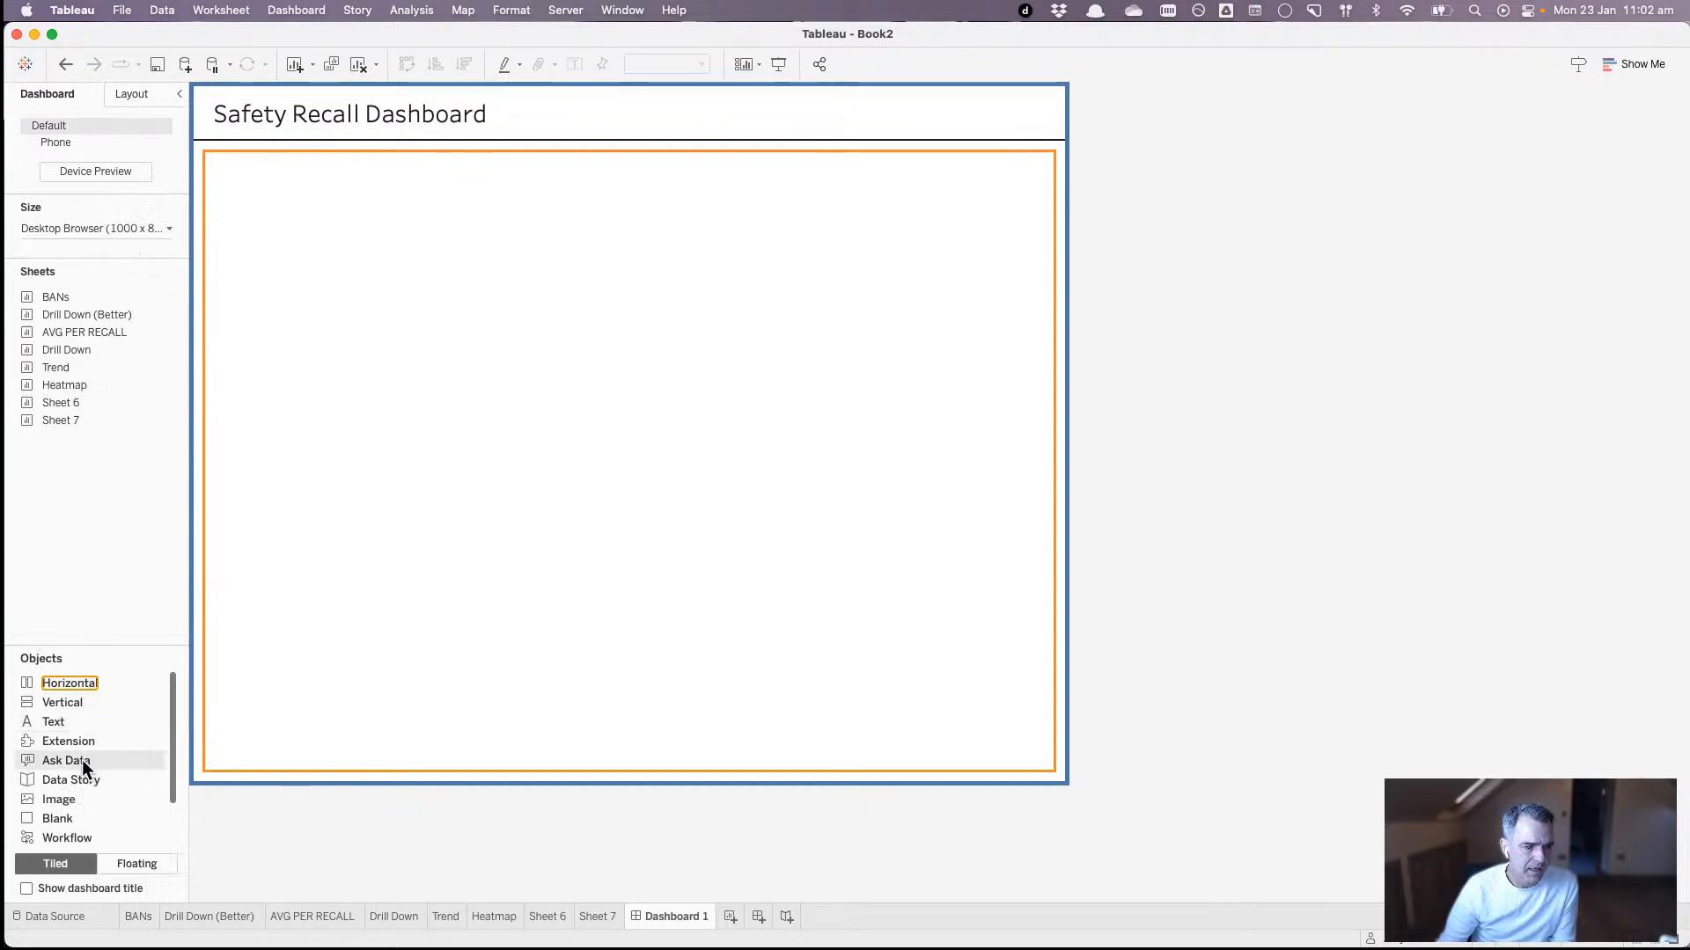
pyautogui.moveTo(77, 831); pyautogui.dragTo(492, 491)
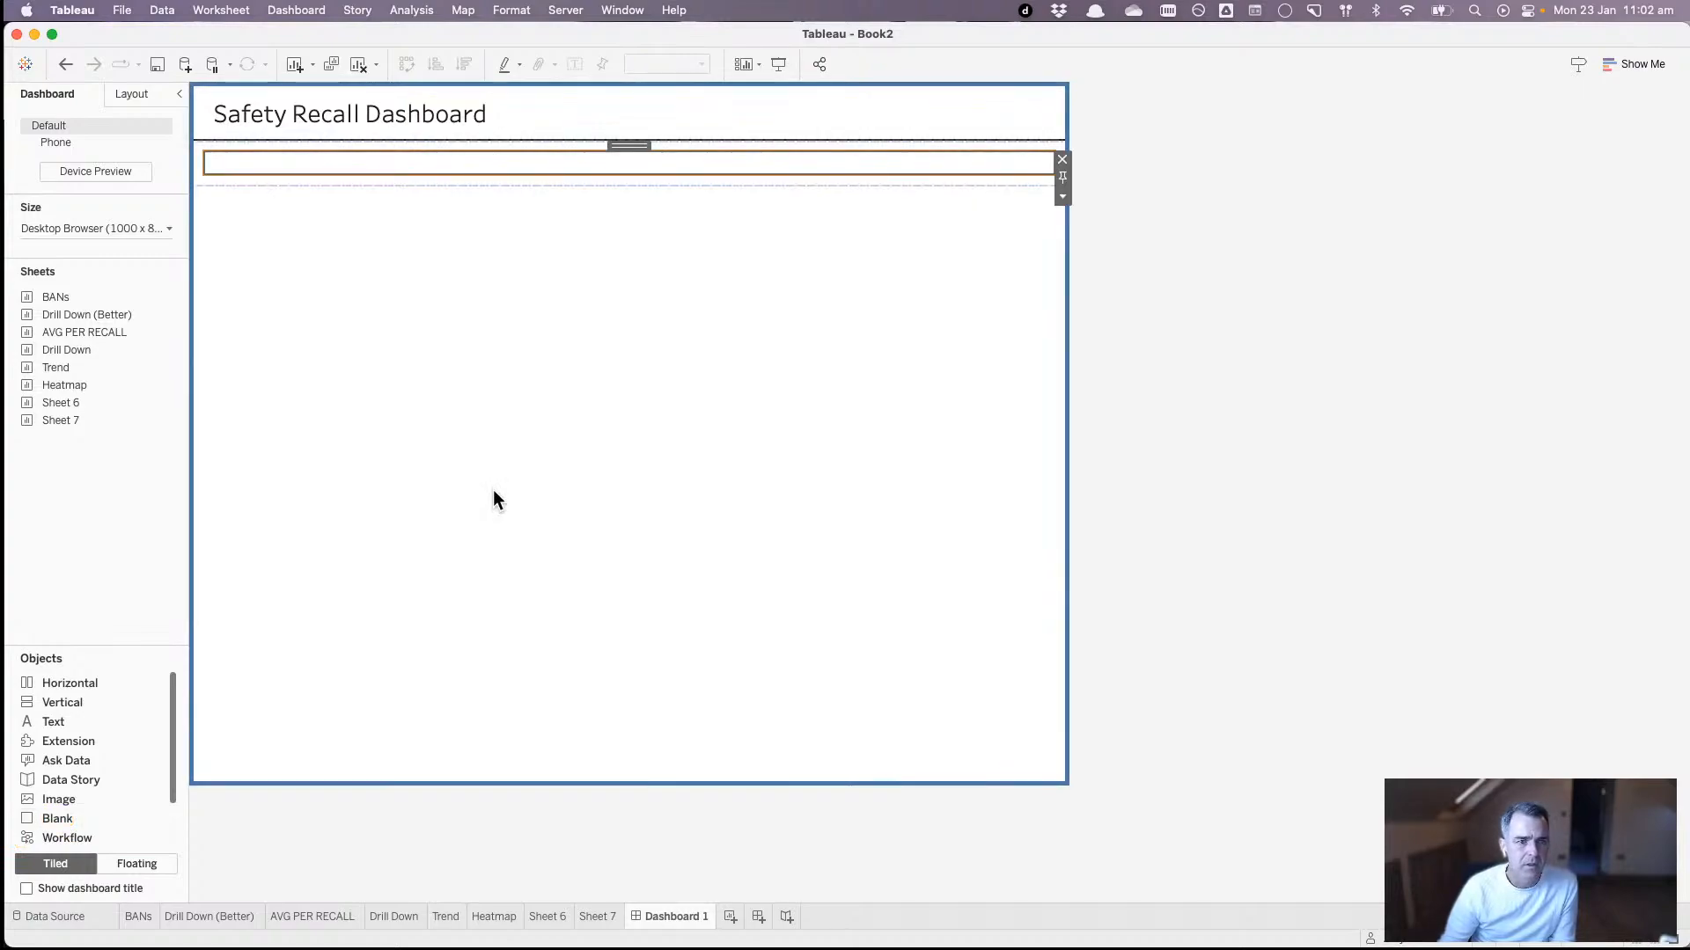
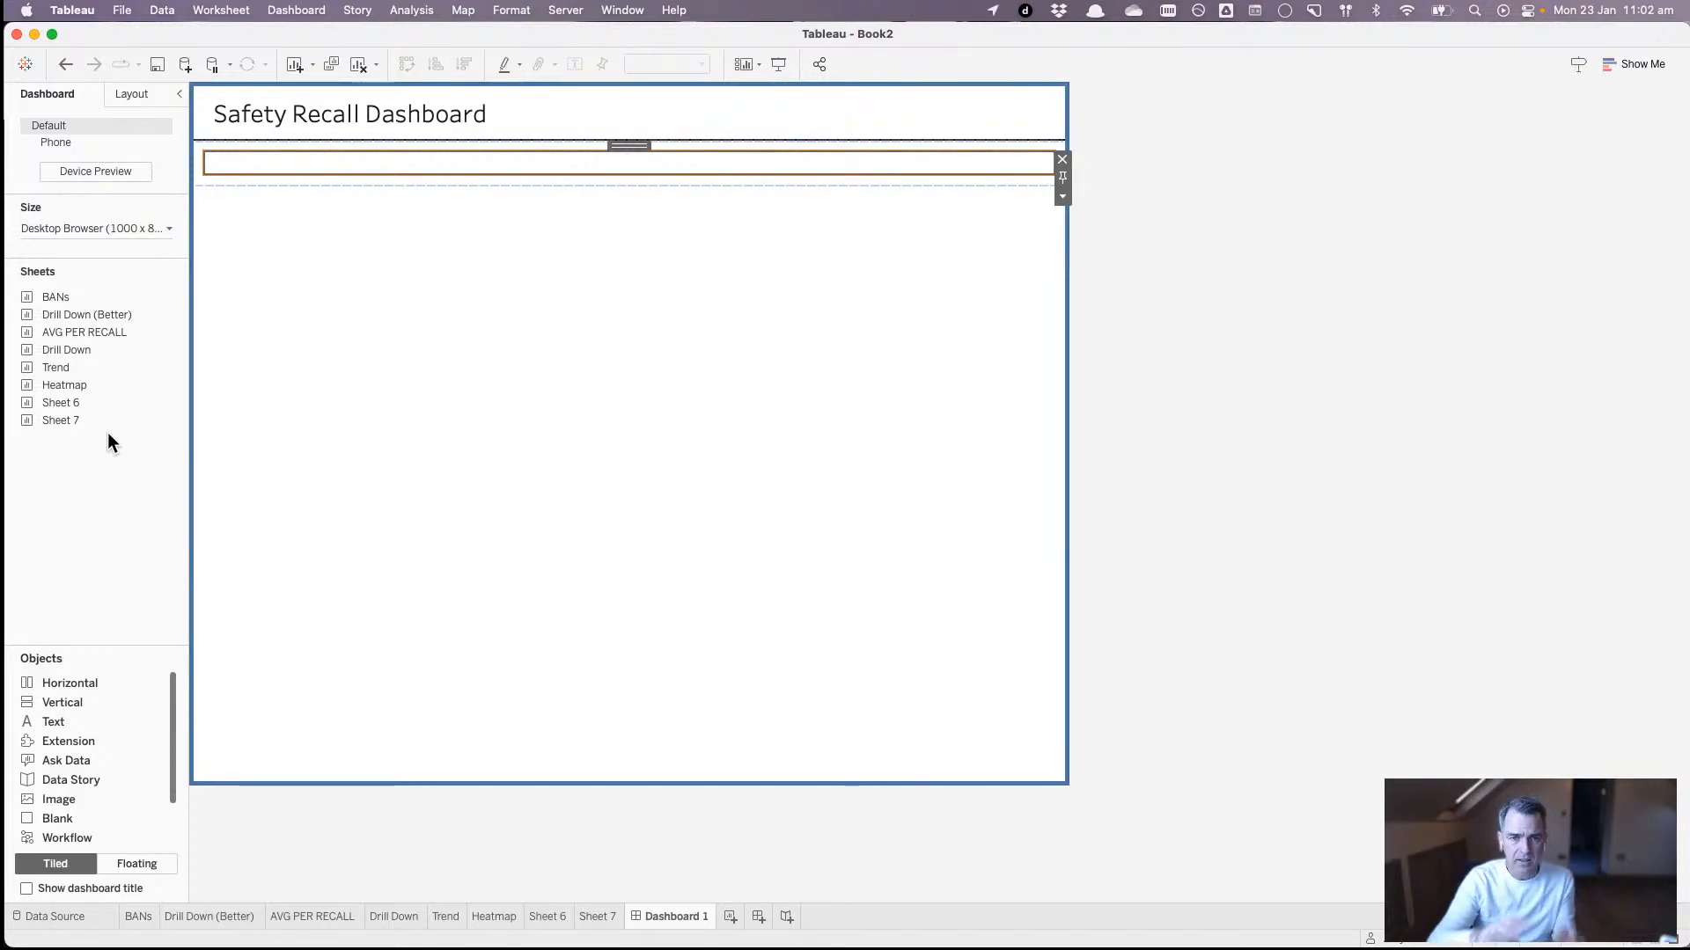
pyautogui.click(74, 695)
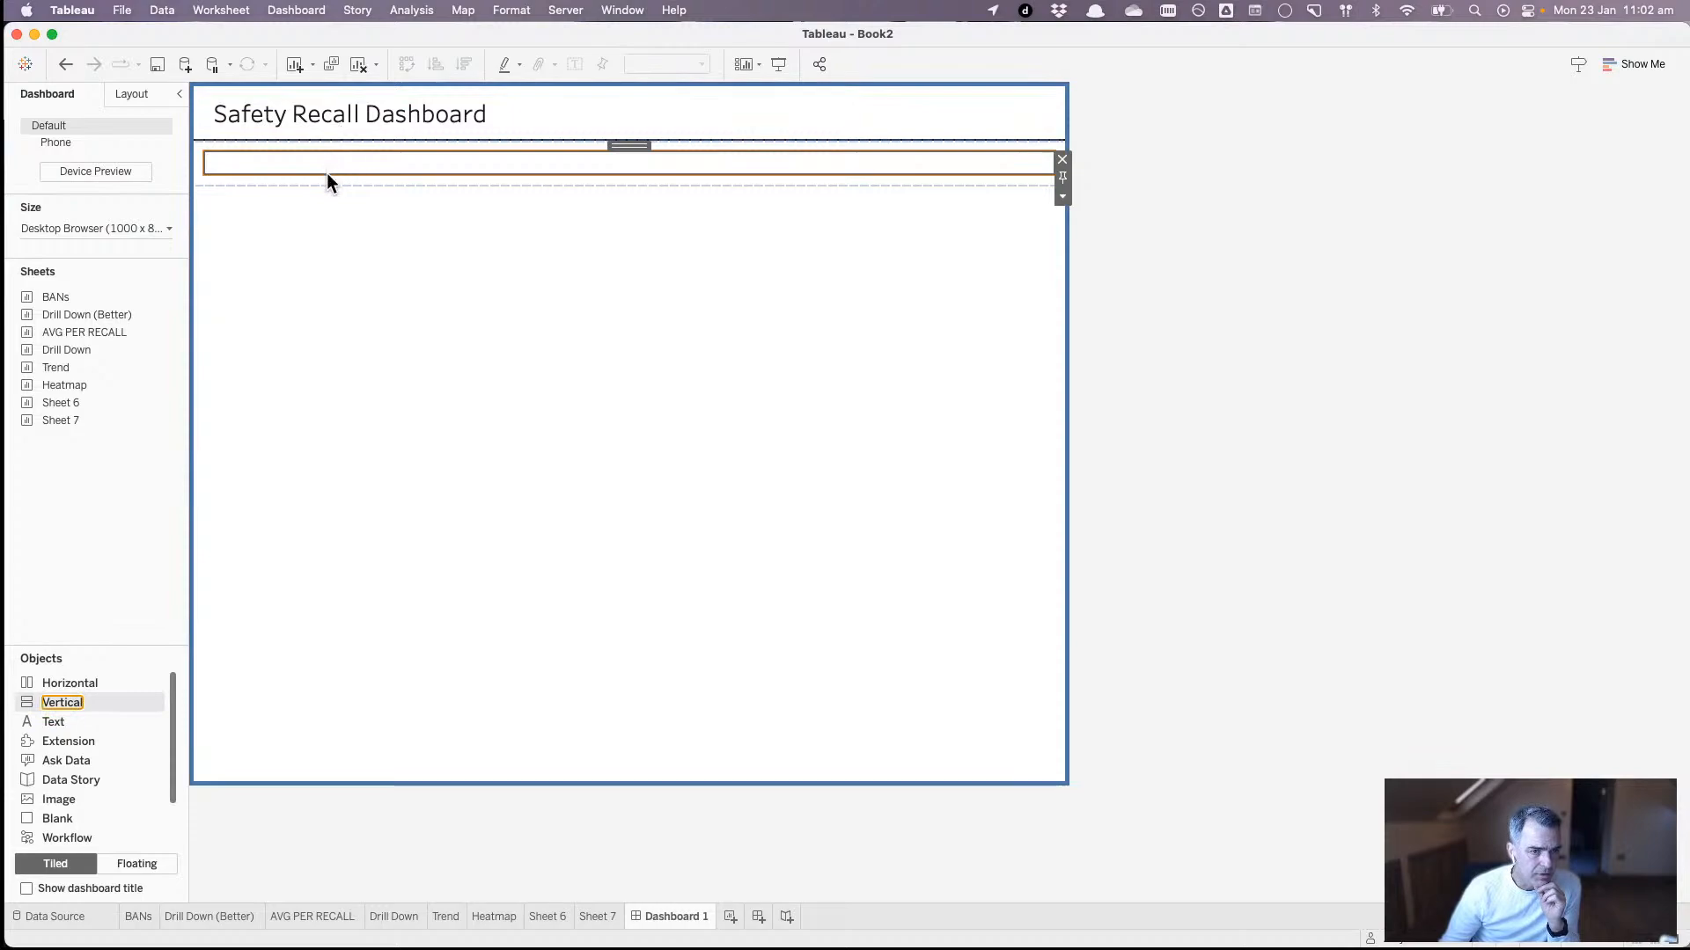
pyautogui.moveTo(71, 699)
pyautogui.mouseDown()
pyautogui.moveTo(172, 547)
pyautogui.moveTo(292, 266)
pyautogui.moveTo(309, 156)
pyautogui.mouseUp()
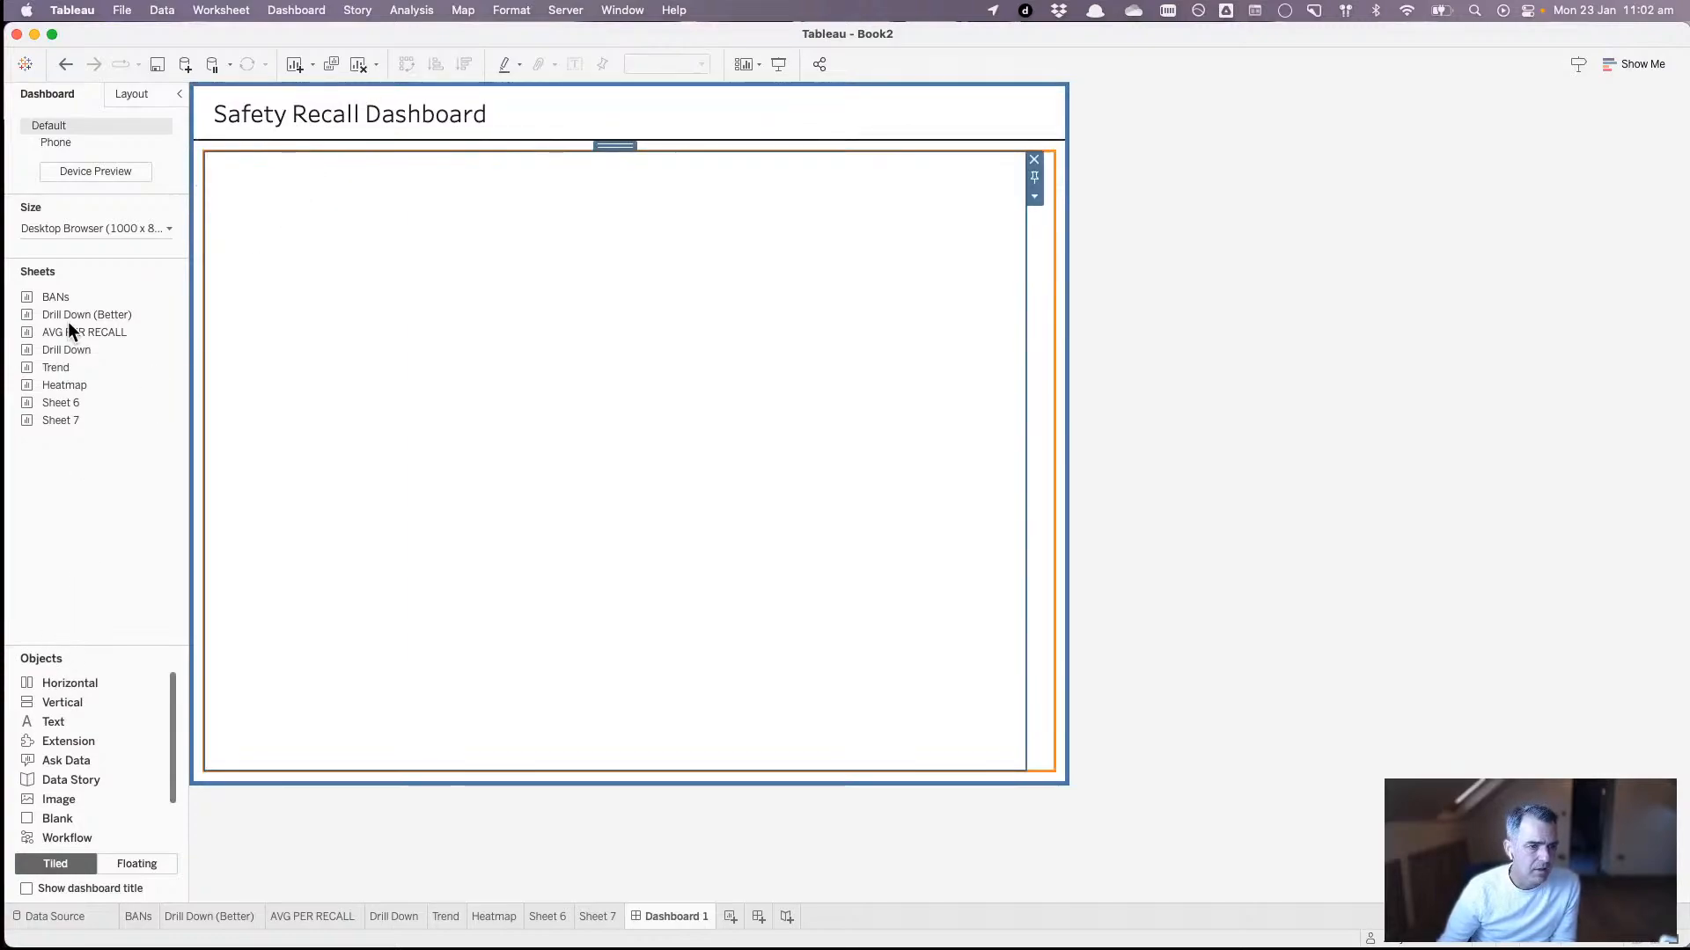
# - Add the BANs worksheet to the new vertical container and hide its title
pyautogui.moveTo(65, 297); pyautogui.dragTo(355, 324)
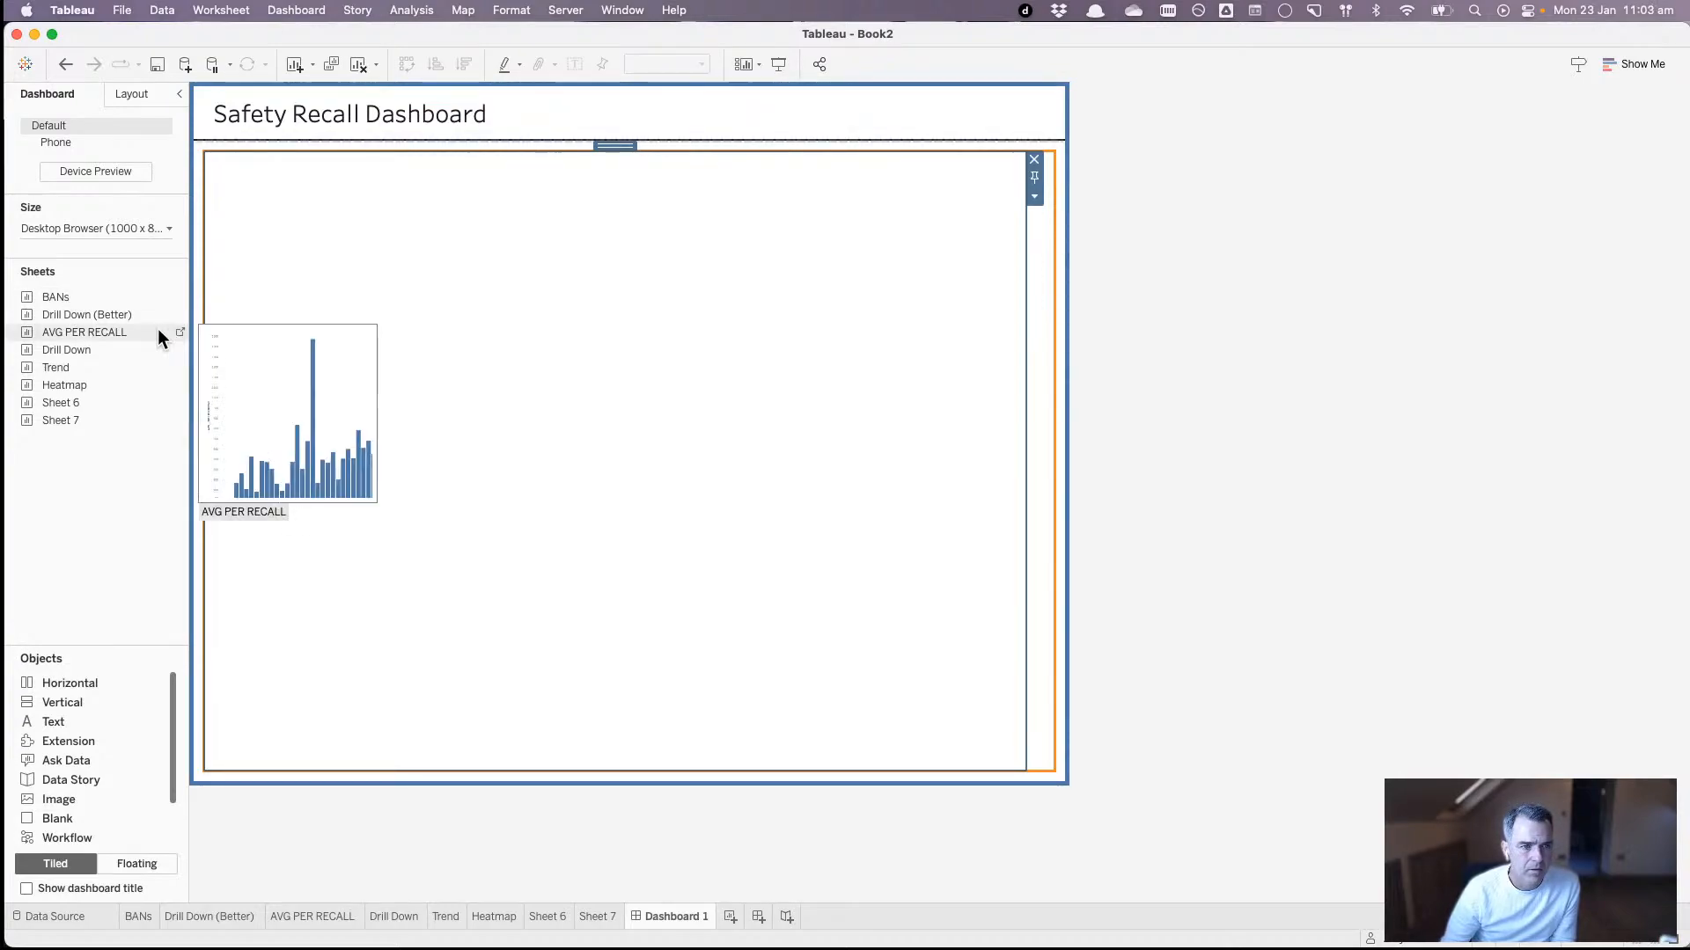
pyautogui.moveTo(54, 304); pyautogui.dragTo(446, 302)
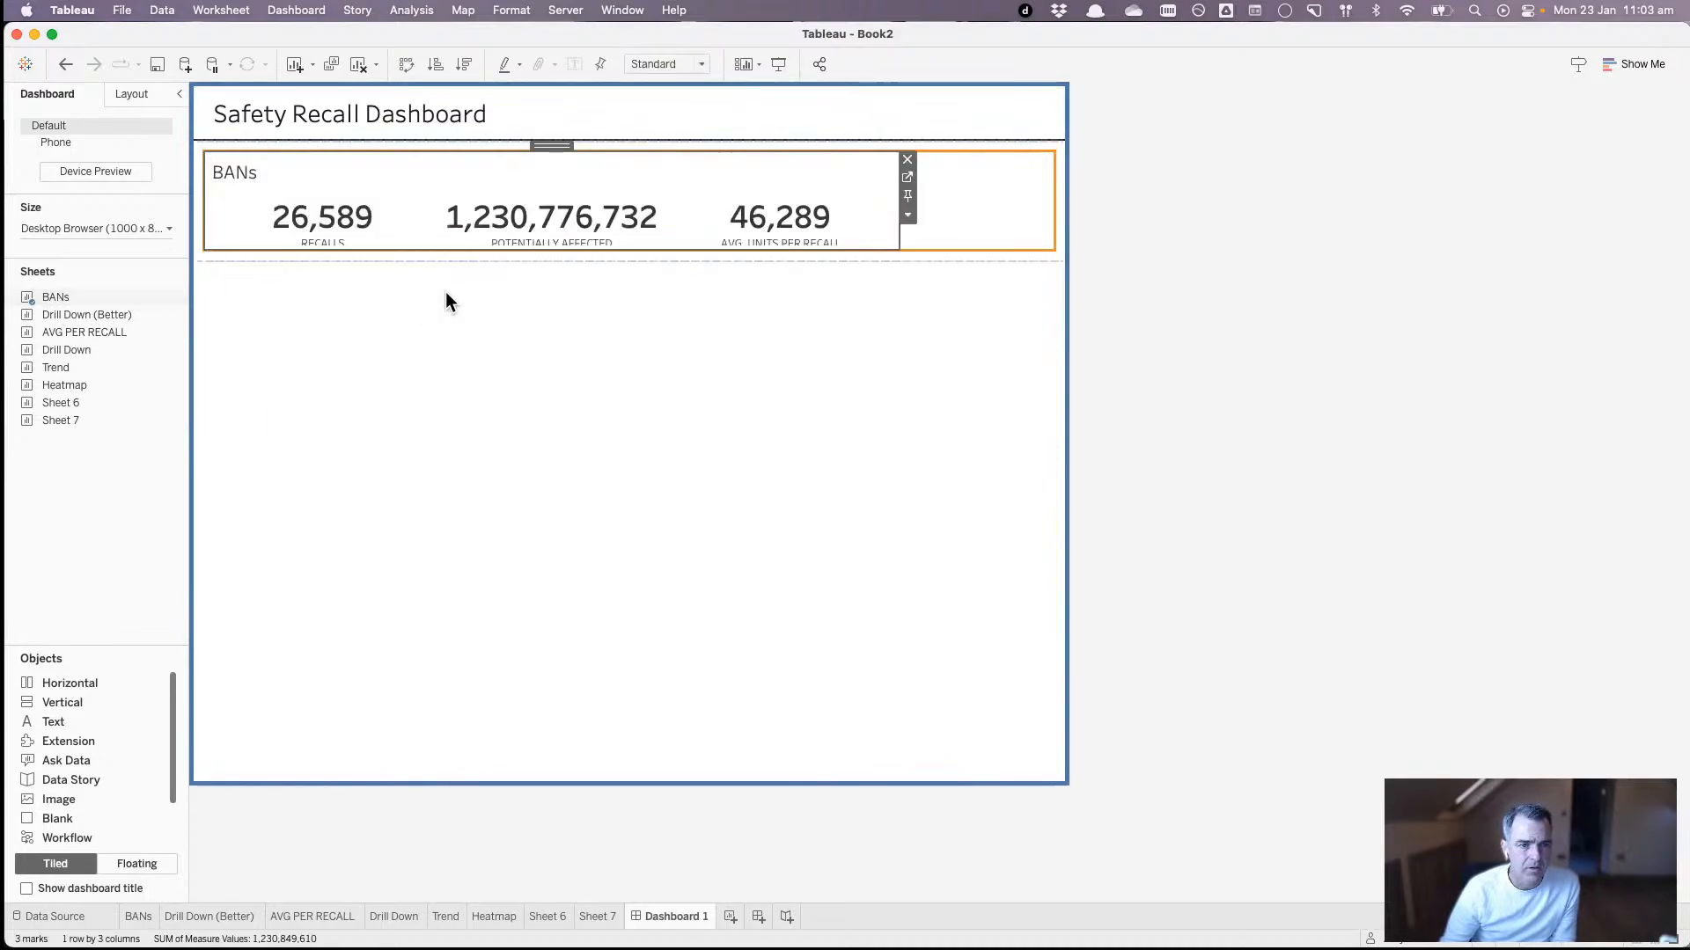
pyautogui.rightClick(275, 165)
pyautogui.click(303, 208)
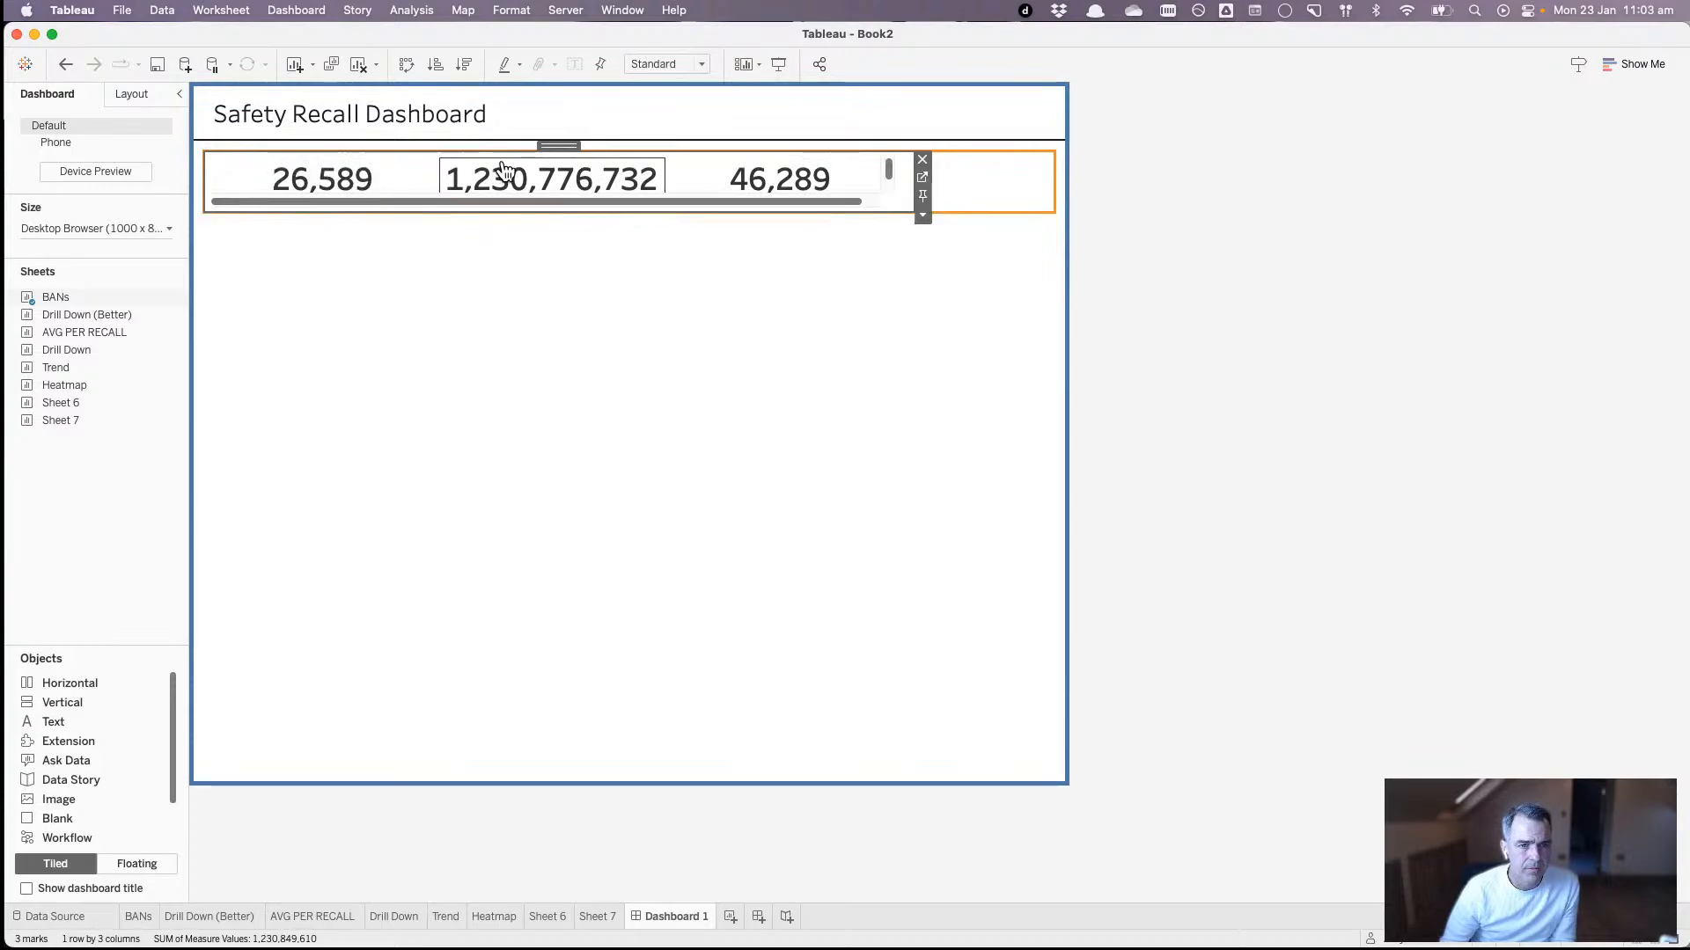
# - Set the inner padding of the vertical container holding the BANs worksheet to 10 on all sides
pyautogui.doubleClick(562, 146)
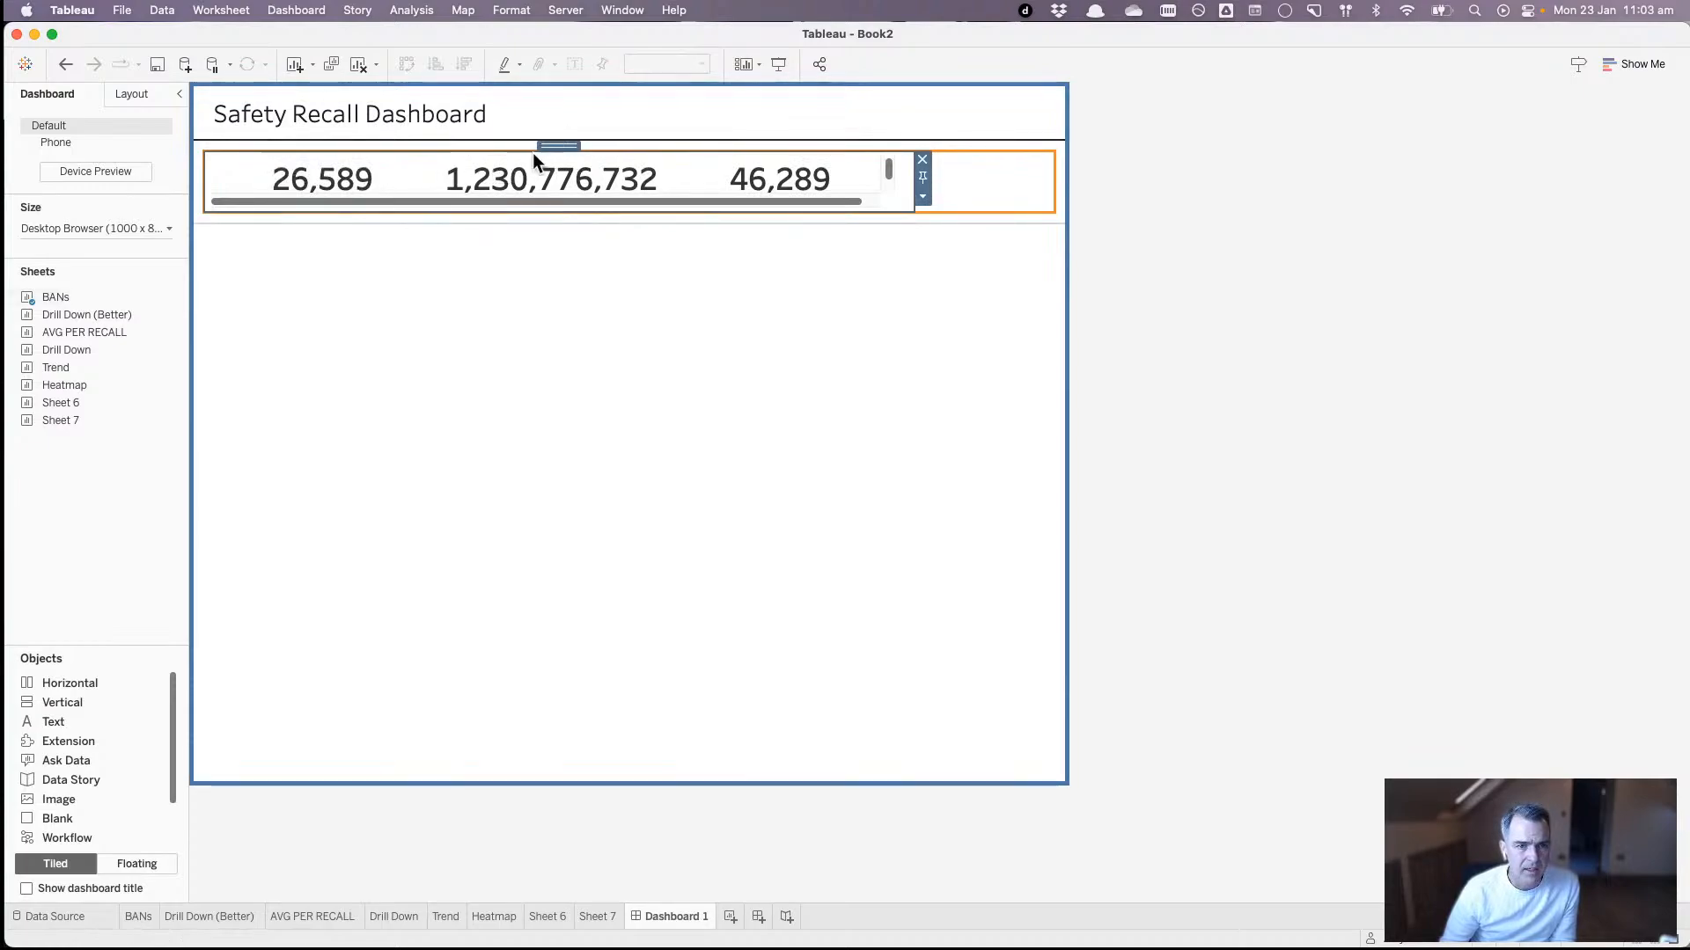
pyautogui.click(124, 91)
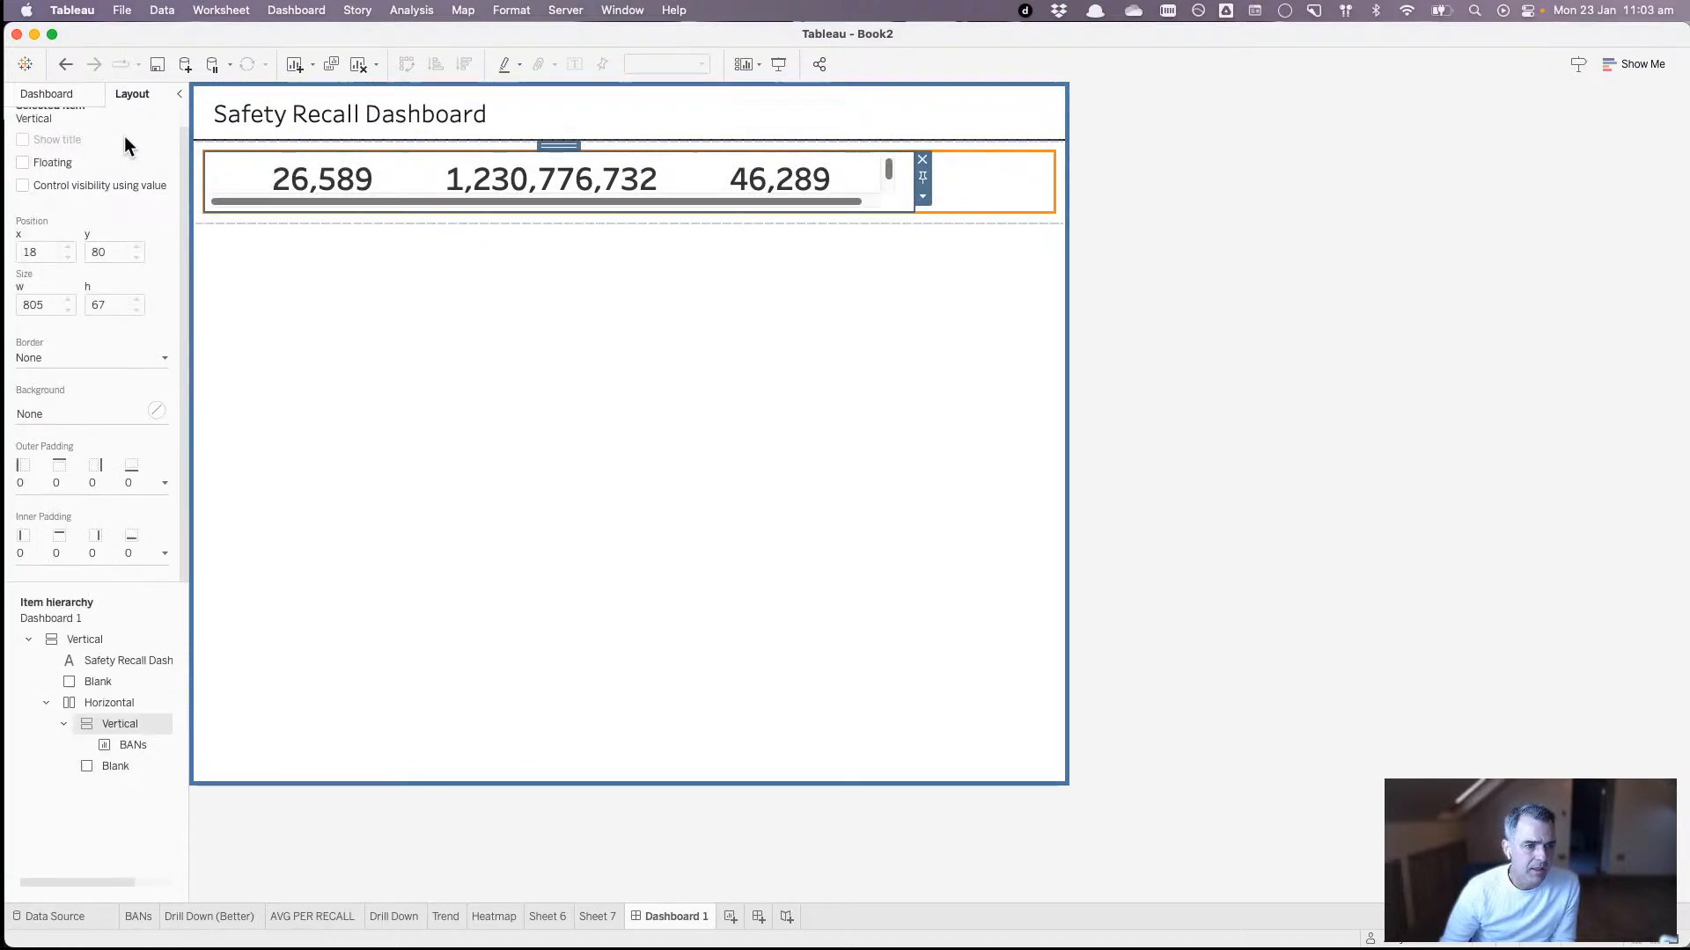
pyautogui.click(67, 555)
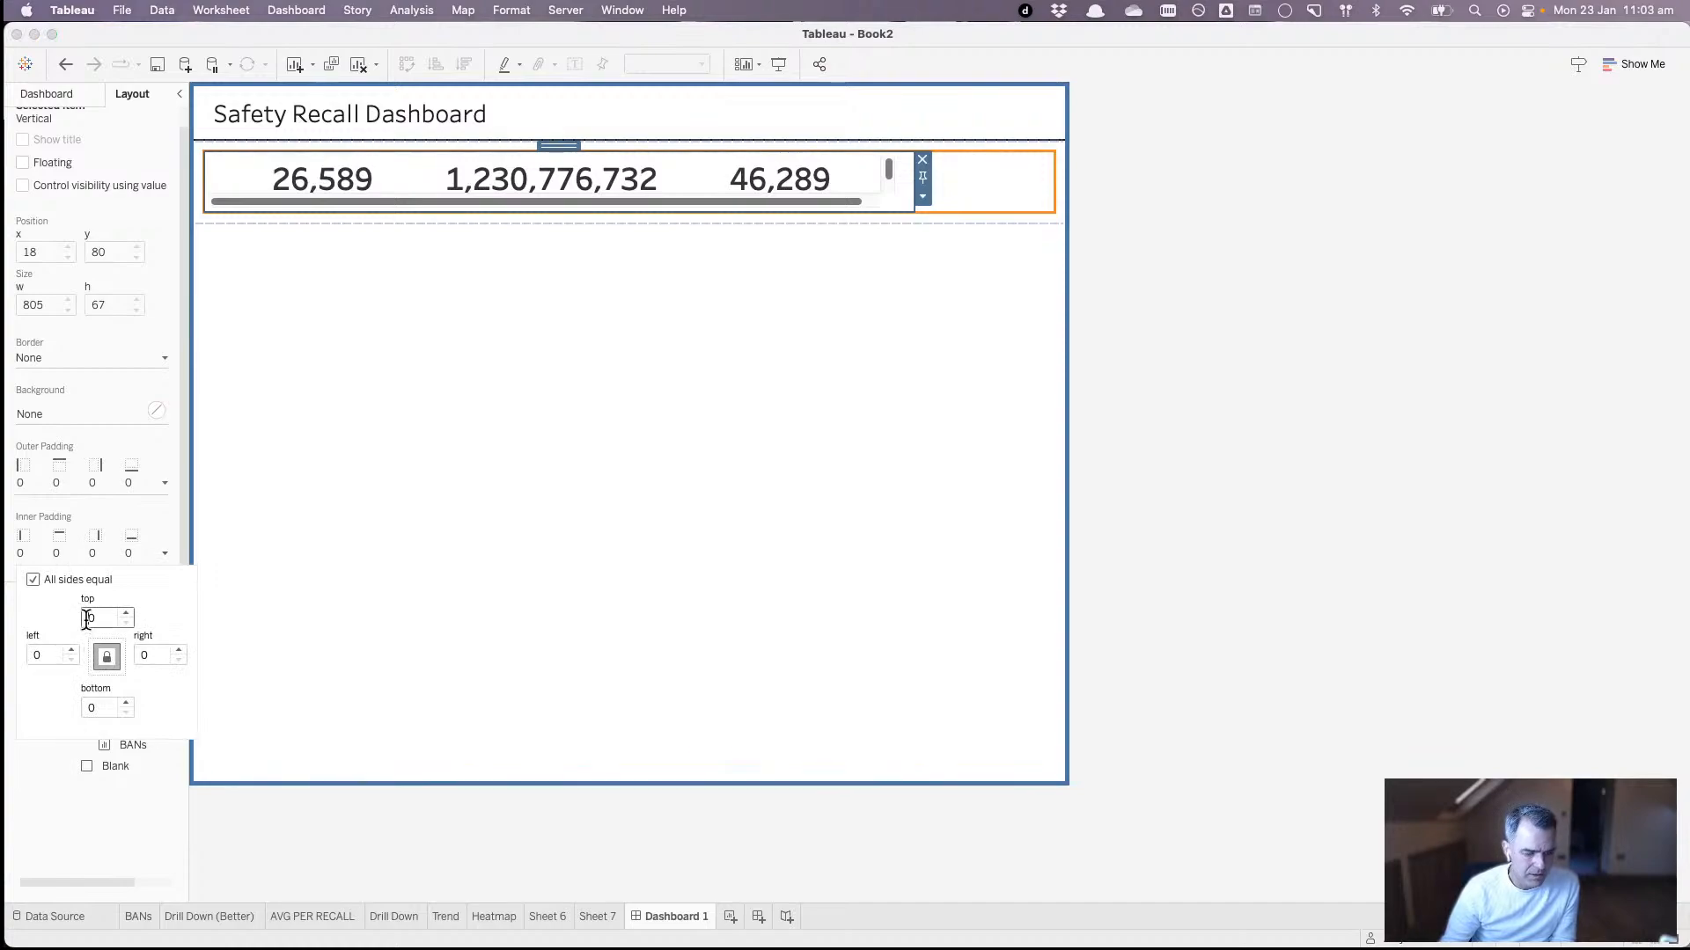
pyautogui.write('10')
pyautogui.press('Return')
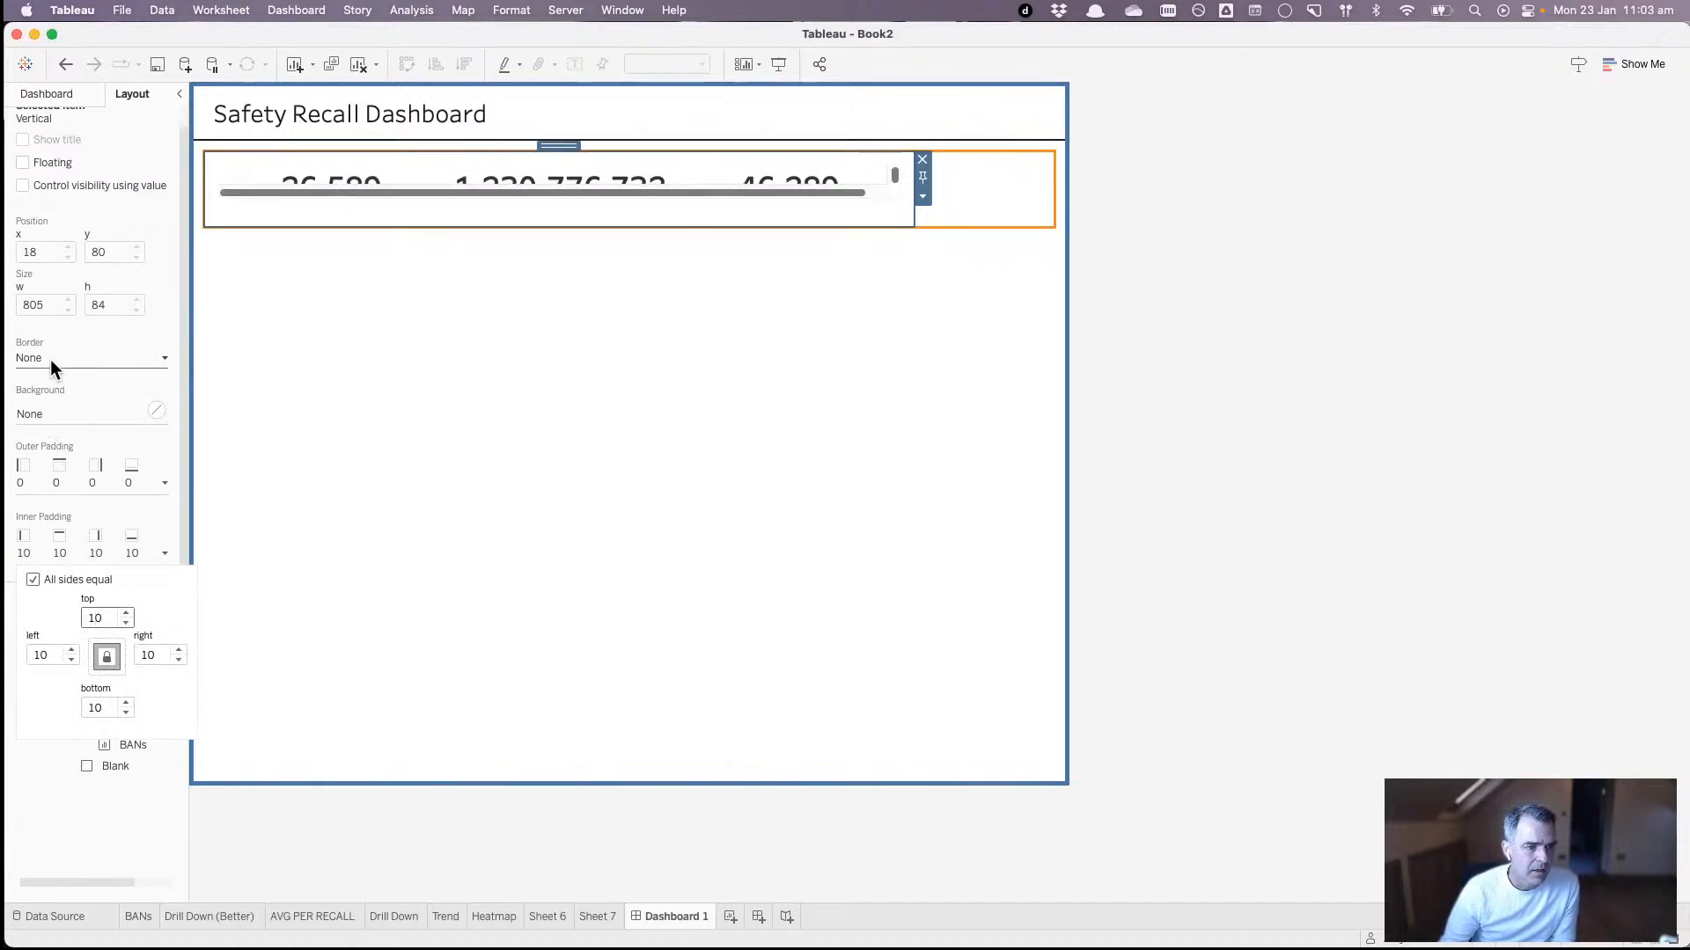
# - Give the vertical container around BANs a solid teal border of the fourth thickness
pyautogui.click(50, 359)
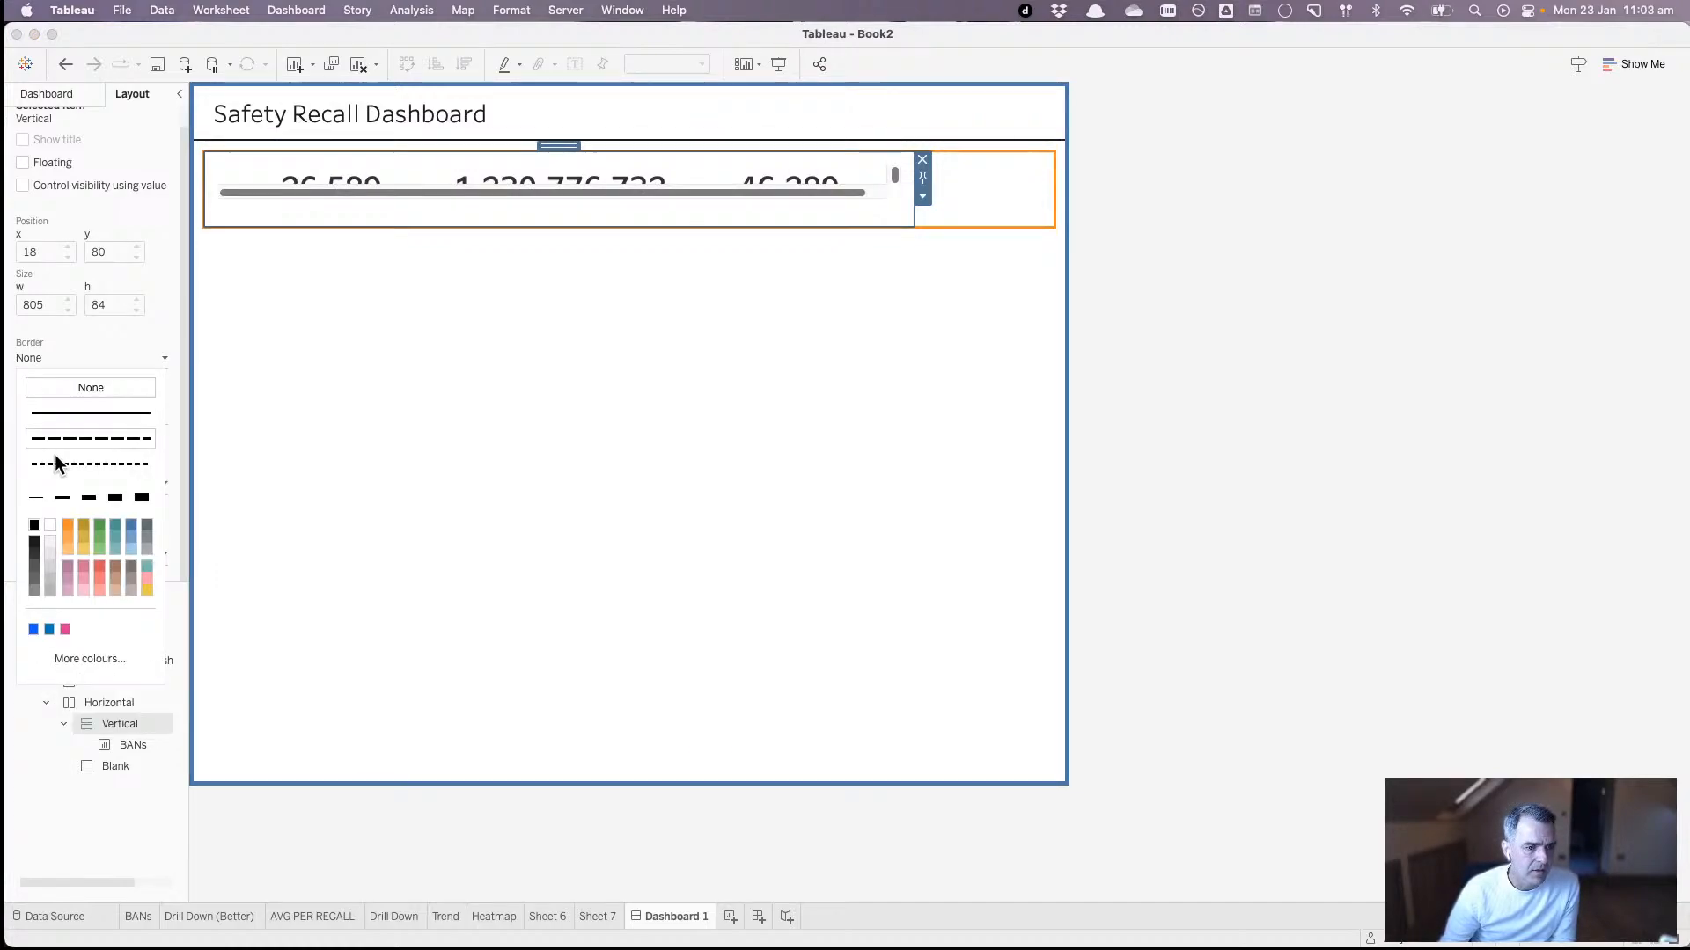
pyautogui.click(120, 534)
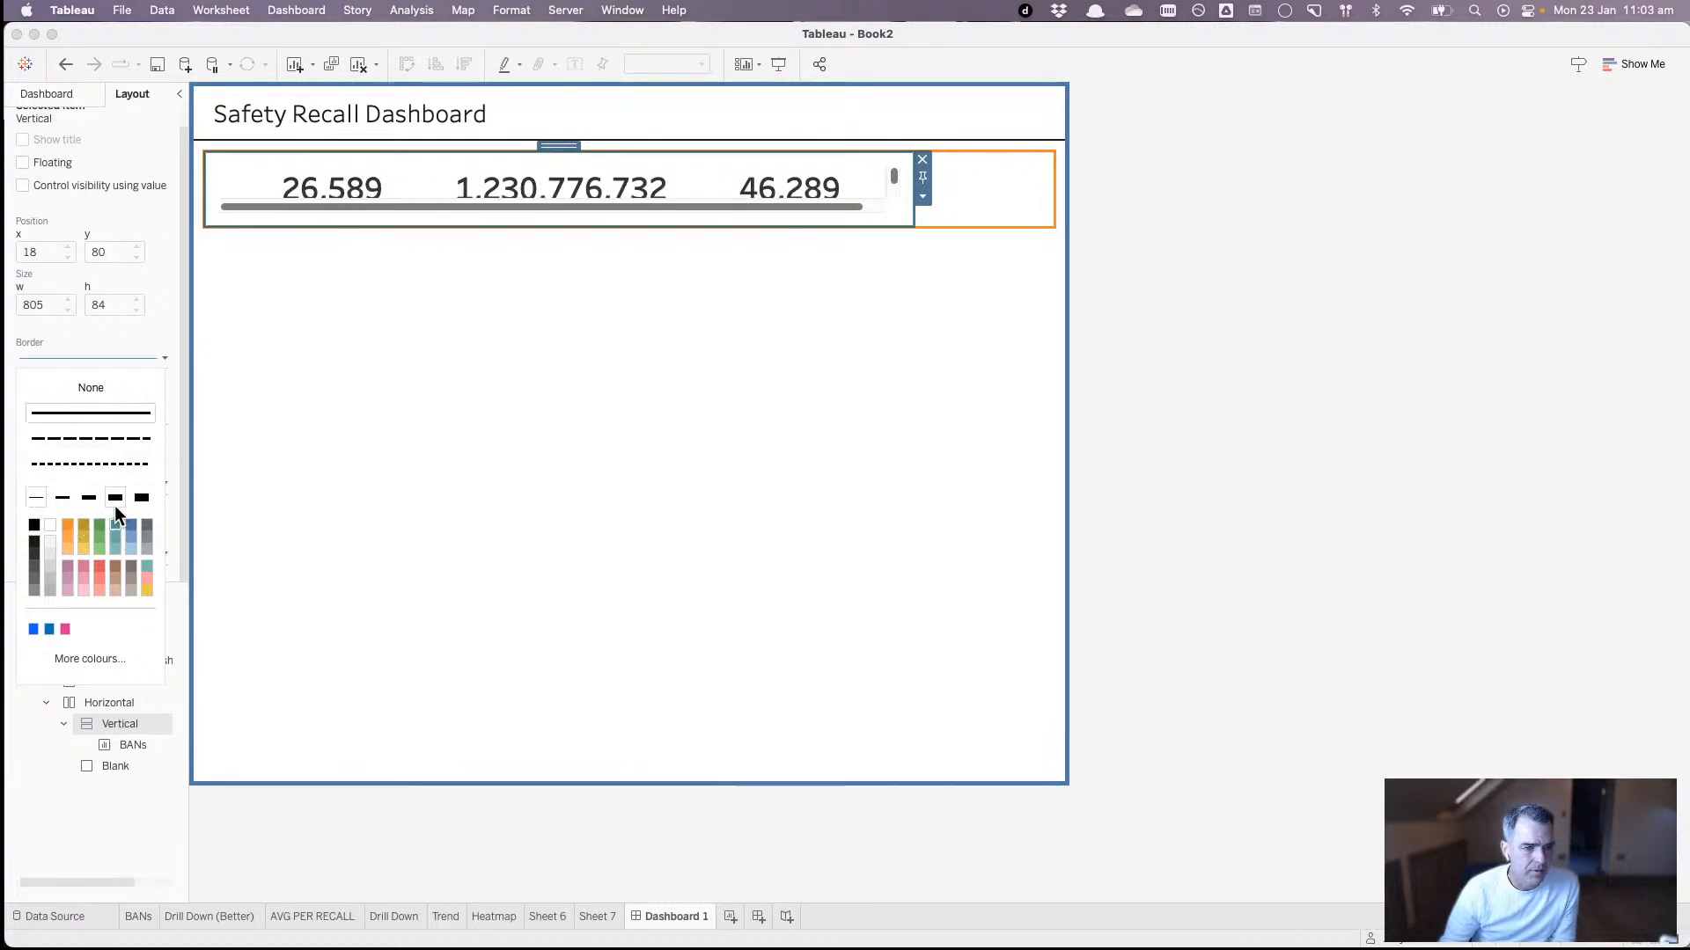
pyautogui.click(115, 499)
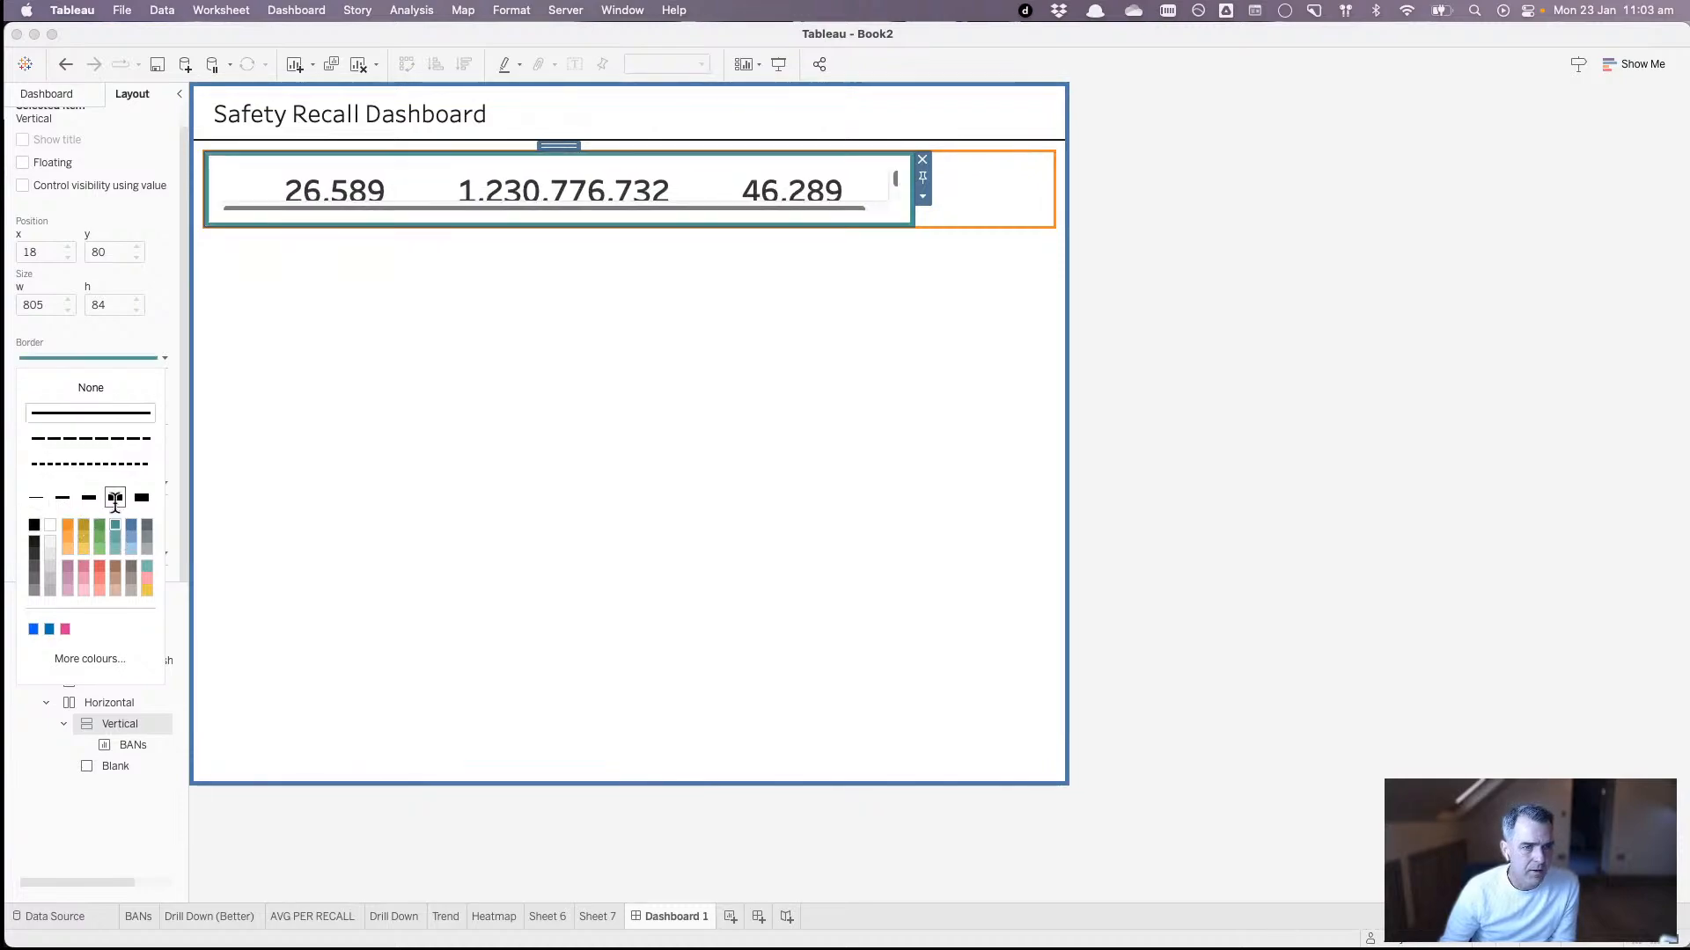
pyautogui.click(1191, 496)
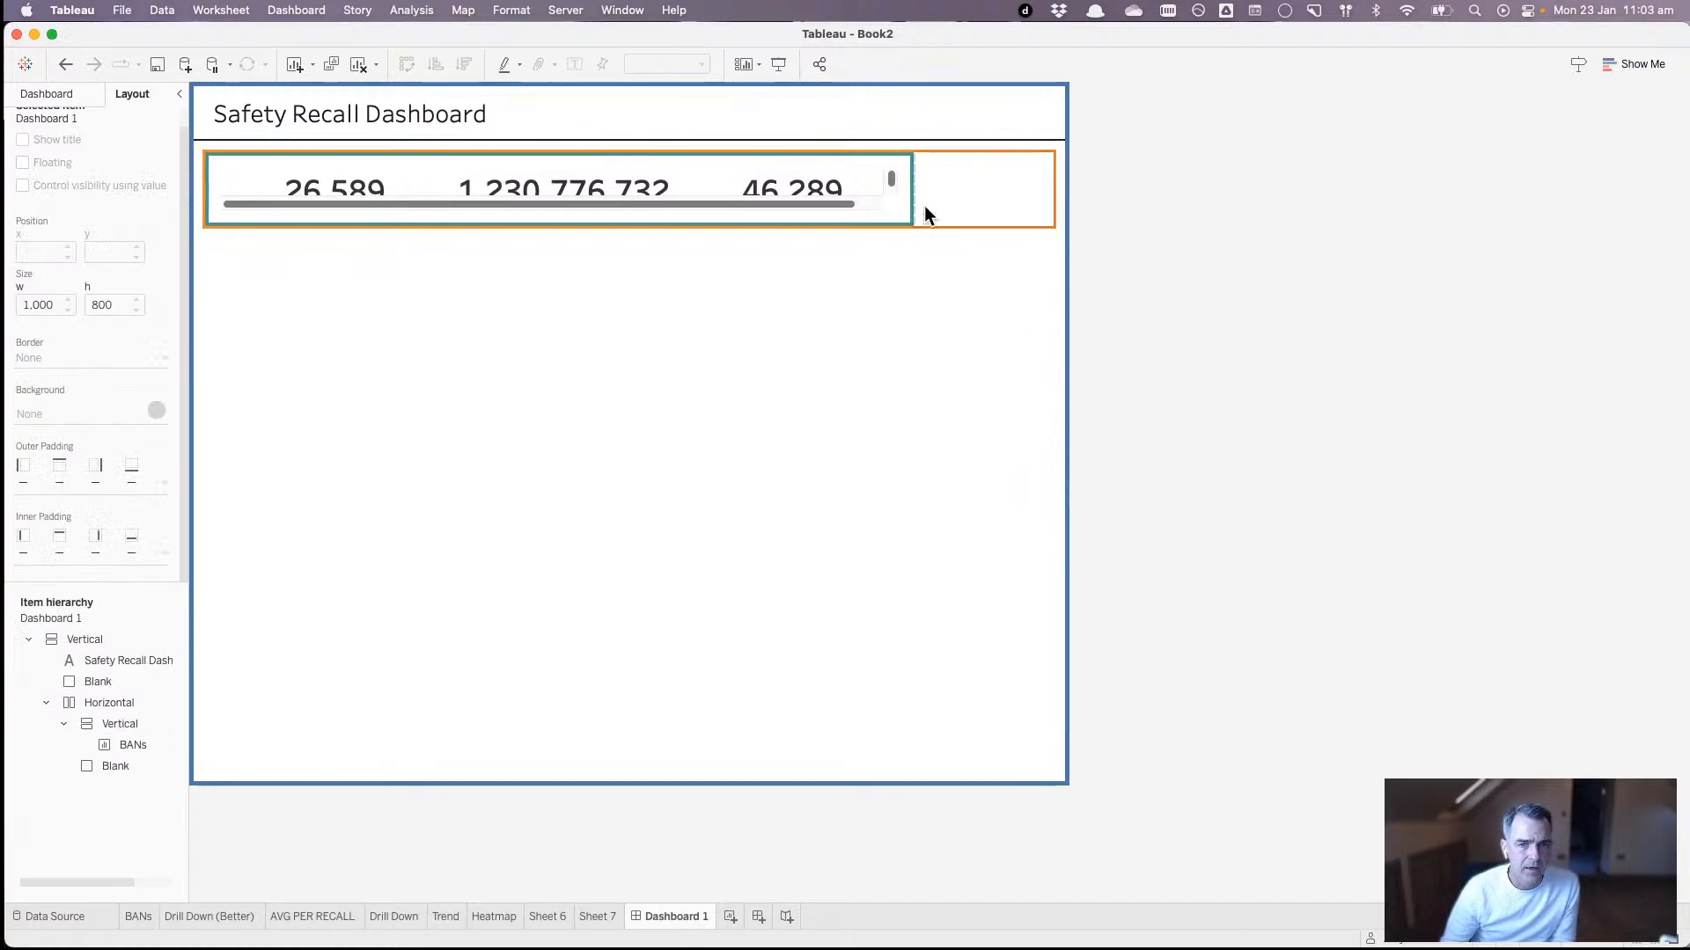
# - Set the outer padding of the teal-bordered vertical container to 10 on all sides
pyautogui.click(961, 198)
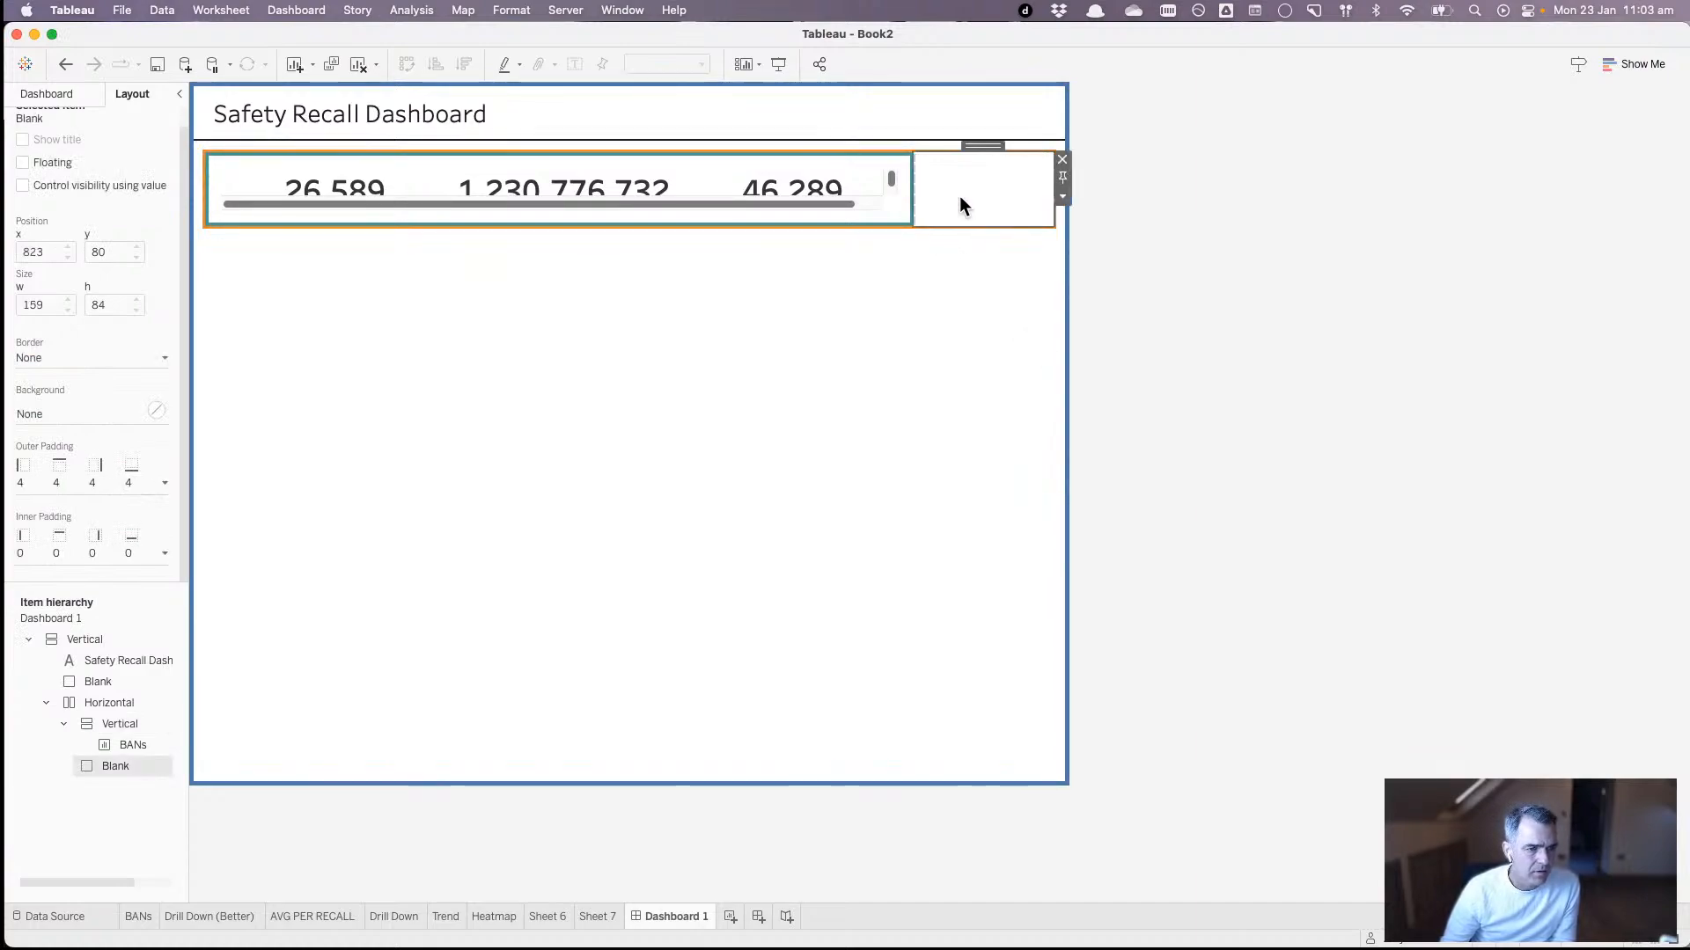
pyautogui.doubleClick(969, 145)
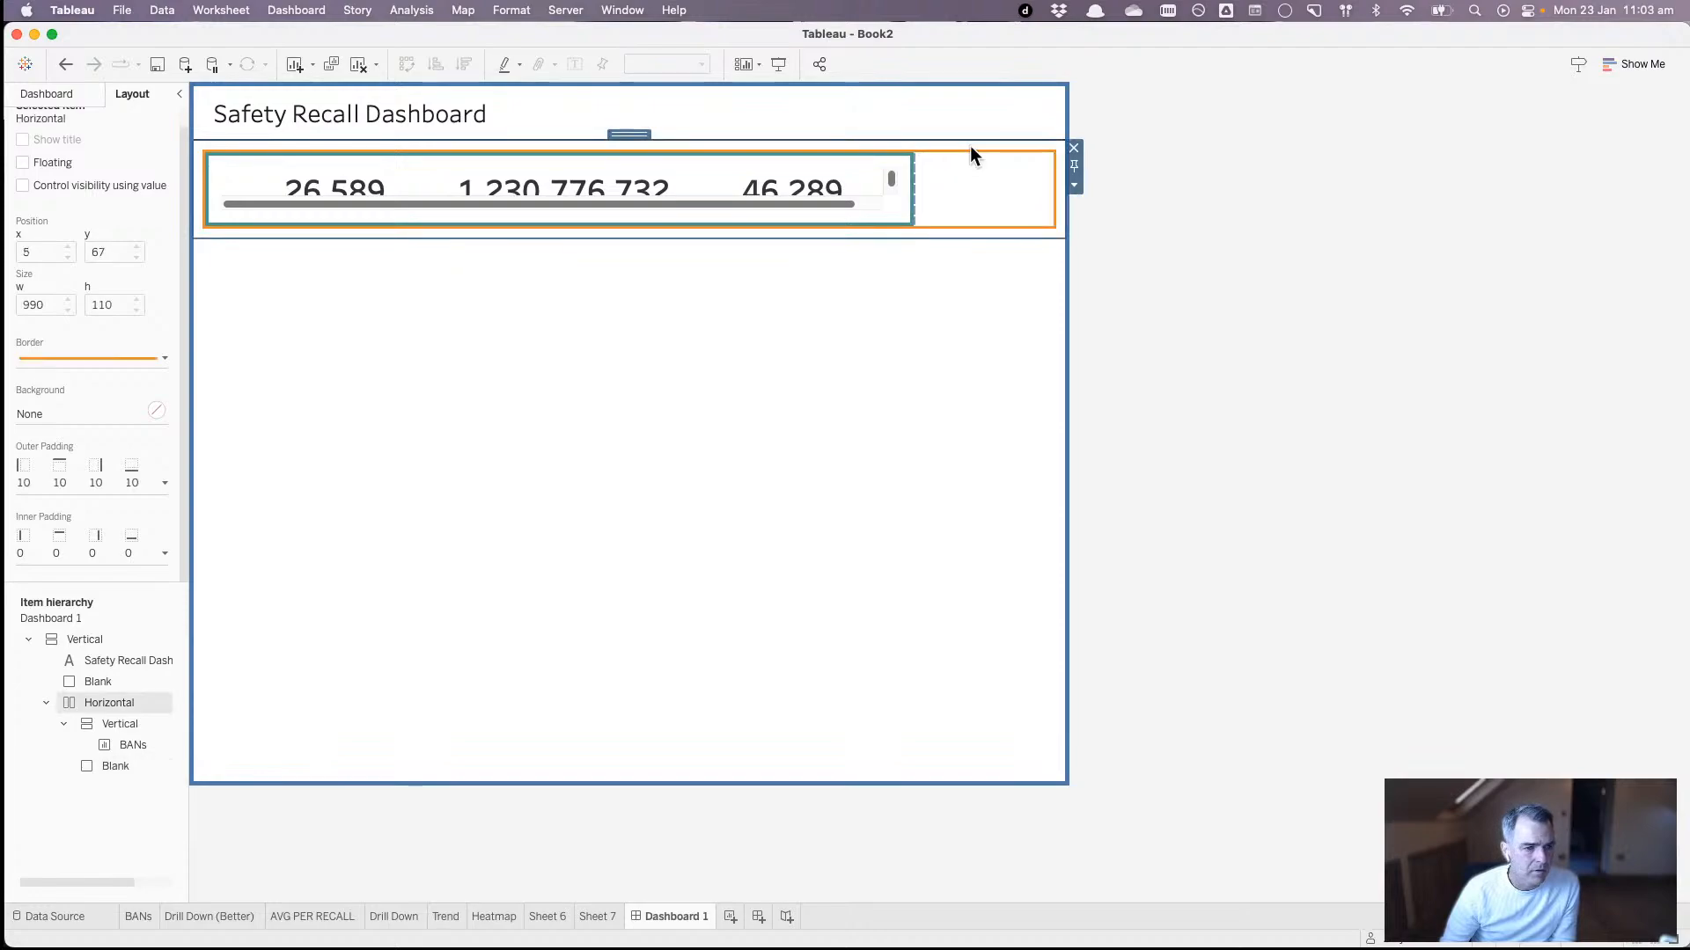
pyautogui.click(889, 218)
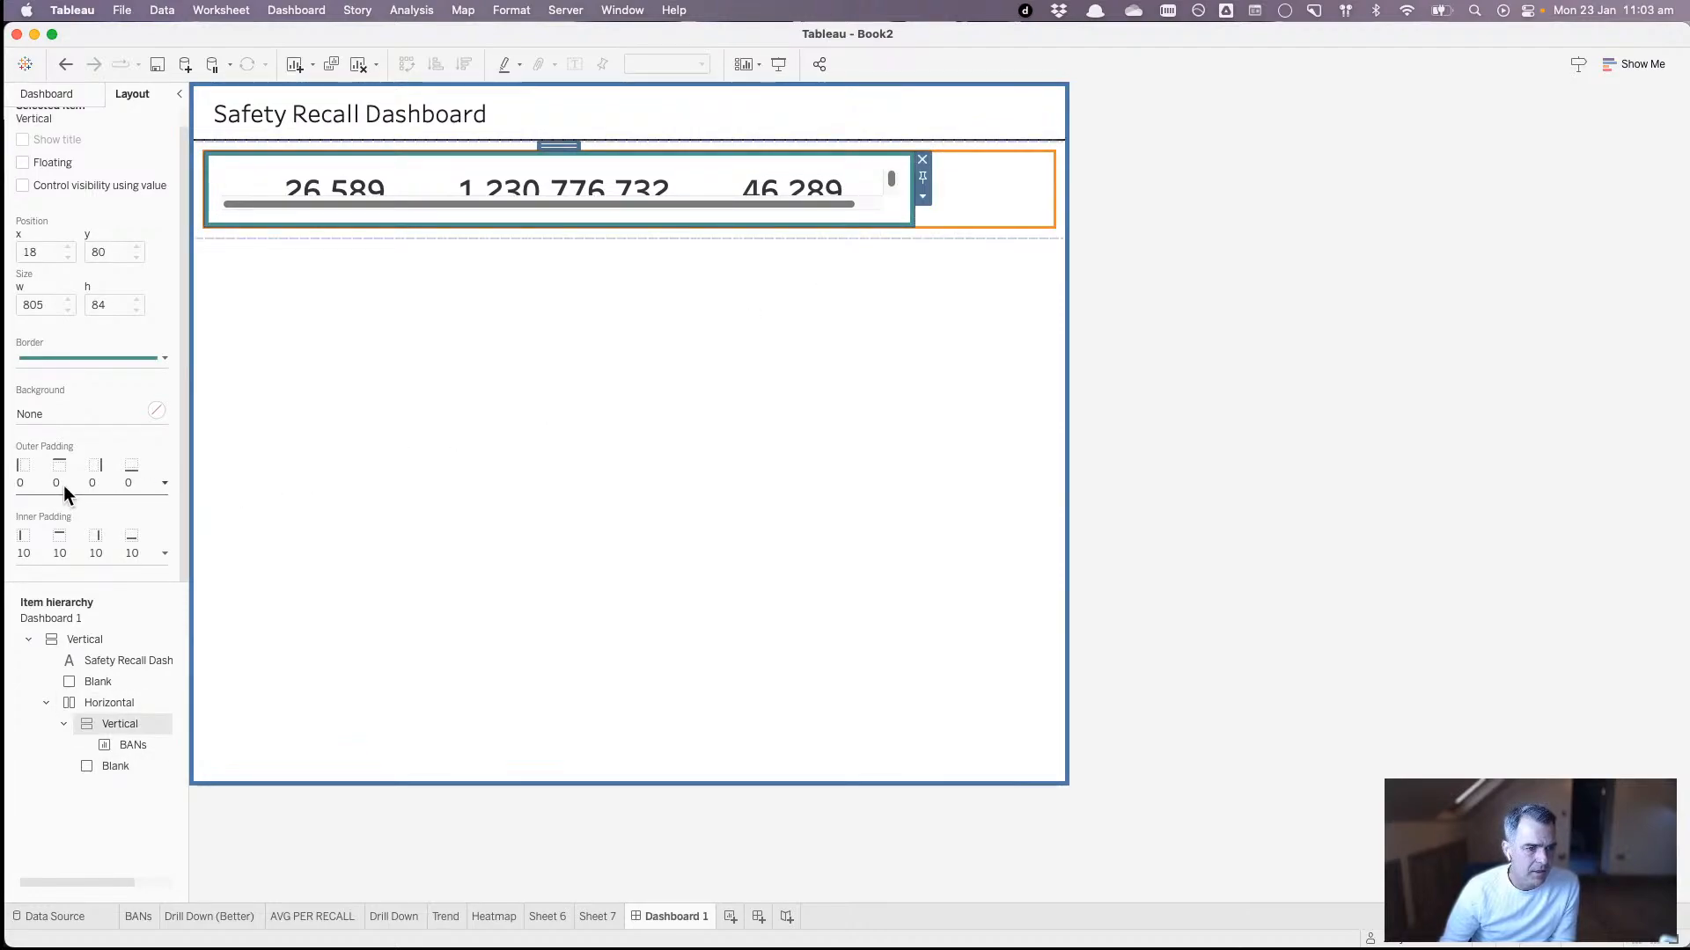
pyautogui.click(165, 482)
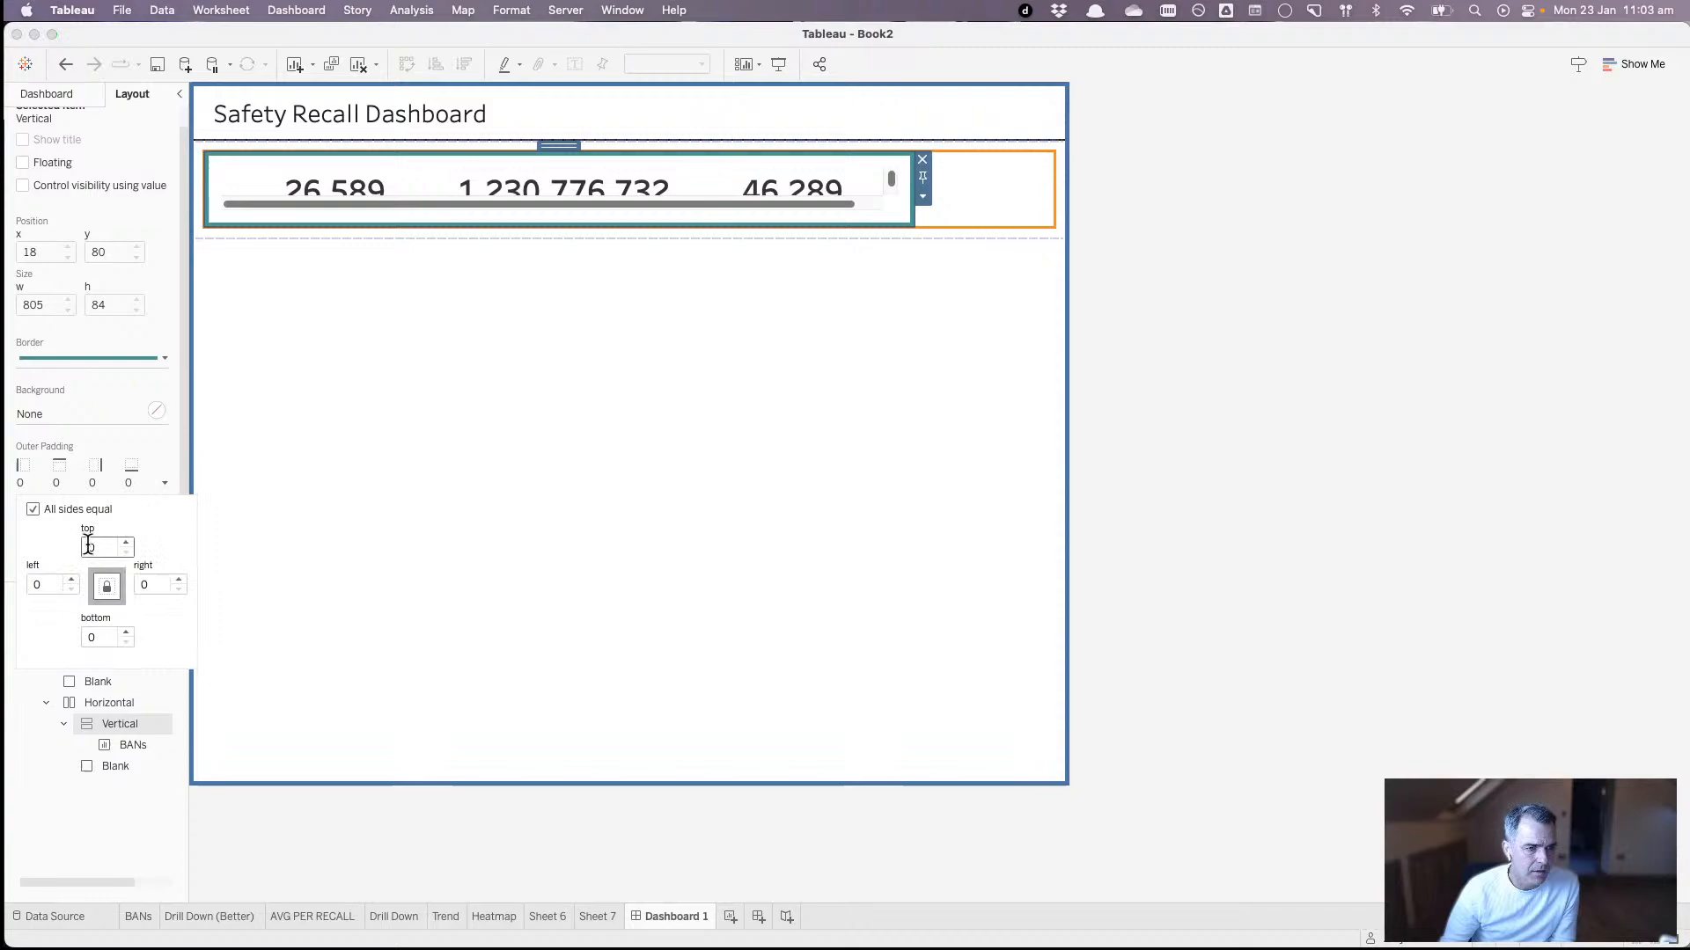
pyautogui.click(104, 398)
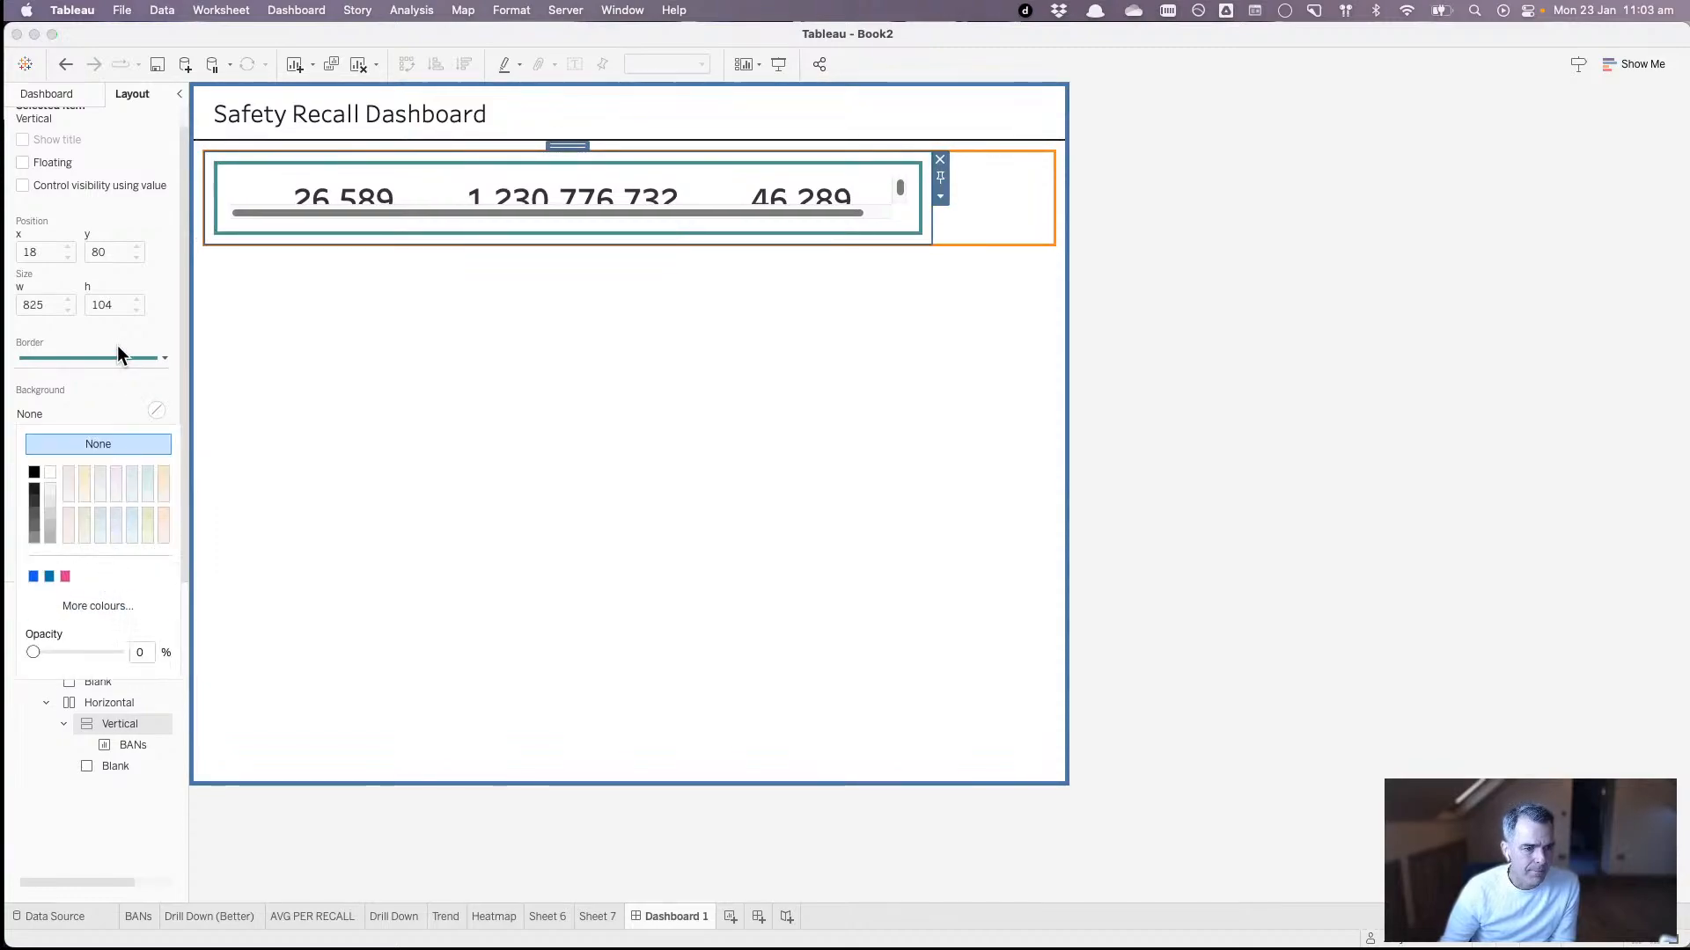
pyautogui.click(119, 400)
# - Reset the teal-bordered vertical container's inner padding to 0 on all sides
pyautogui.click(93, 551)
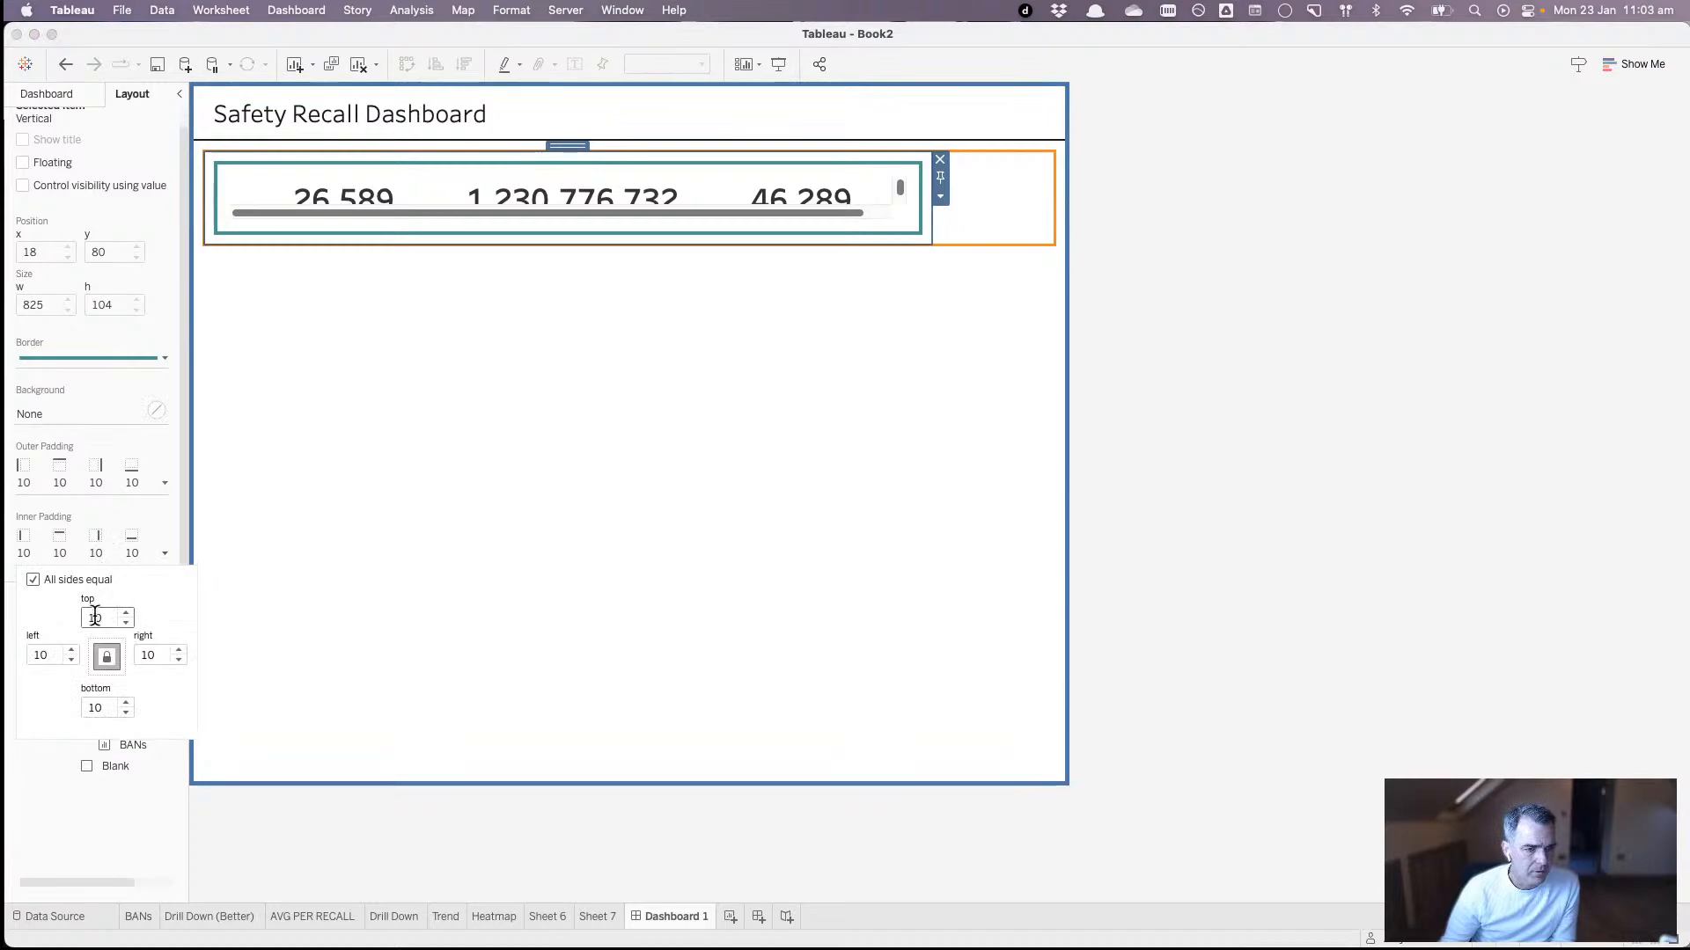
pyautogui.doubleClick(93, 617)
pyautogui.write('0')
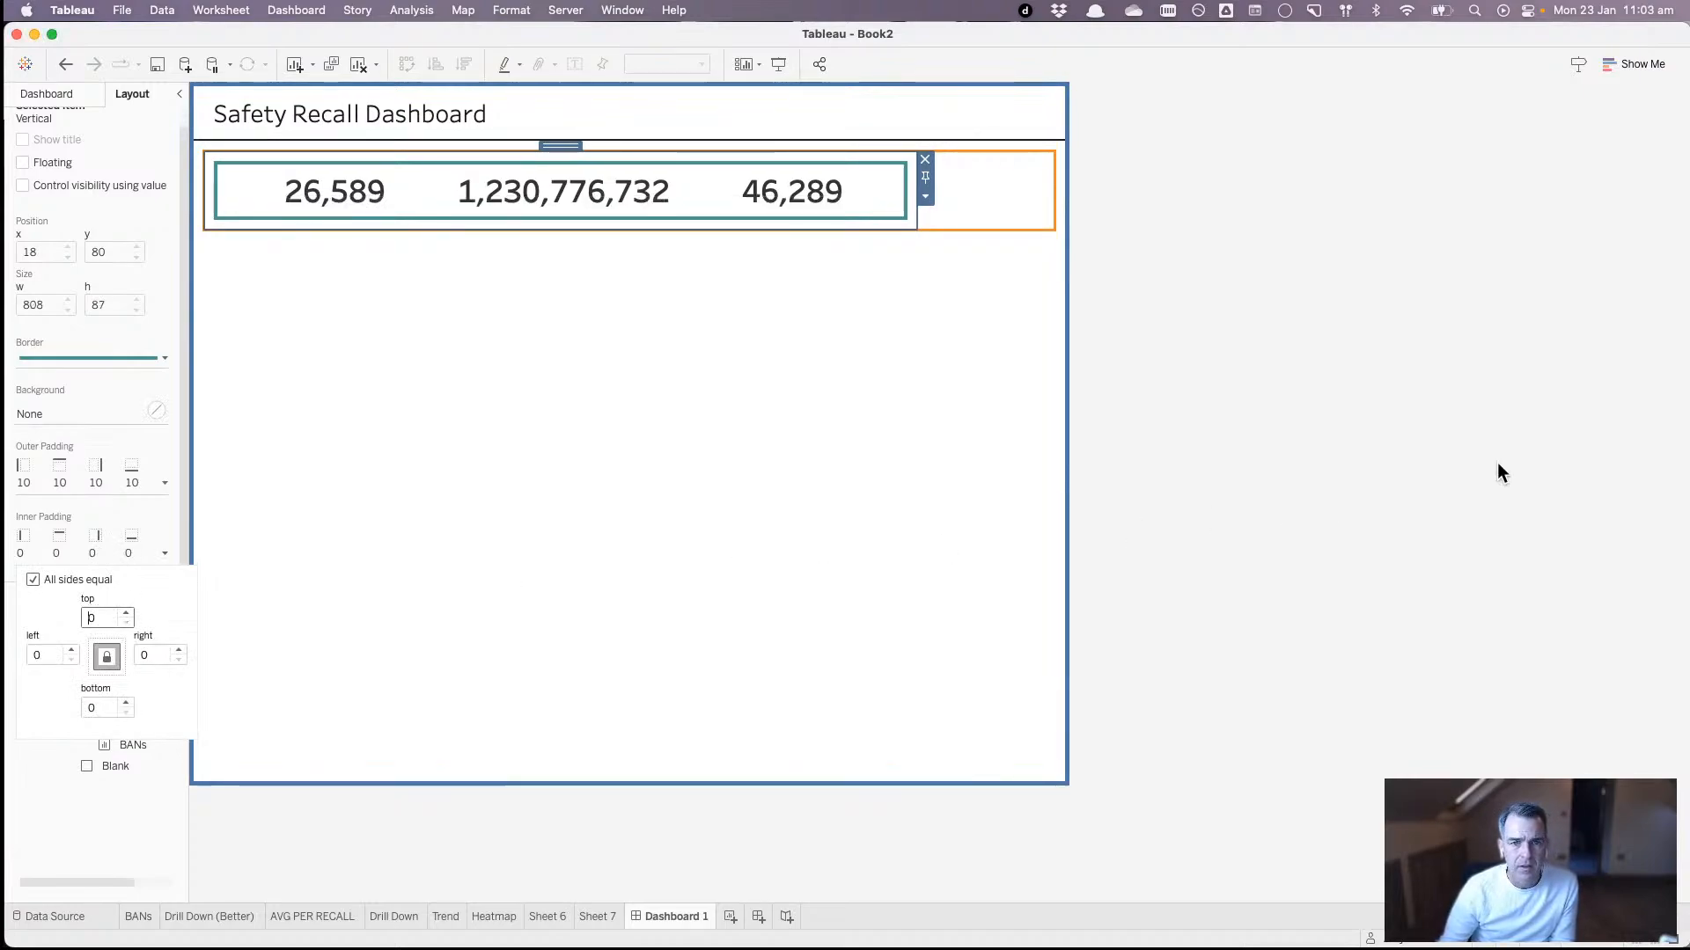
pyautogui.click(1499, 473)
# - Set the BANs worksheet's fit to Entire View and clear the mark selection
pyautogui.click(889, 196)
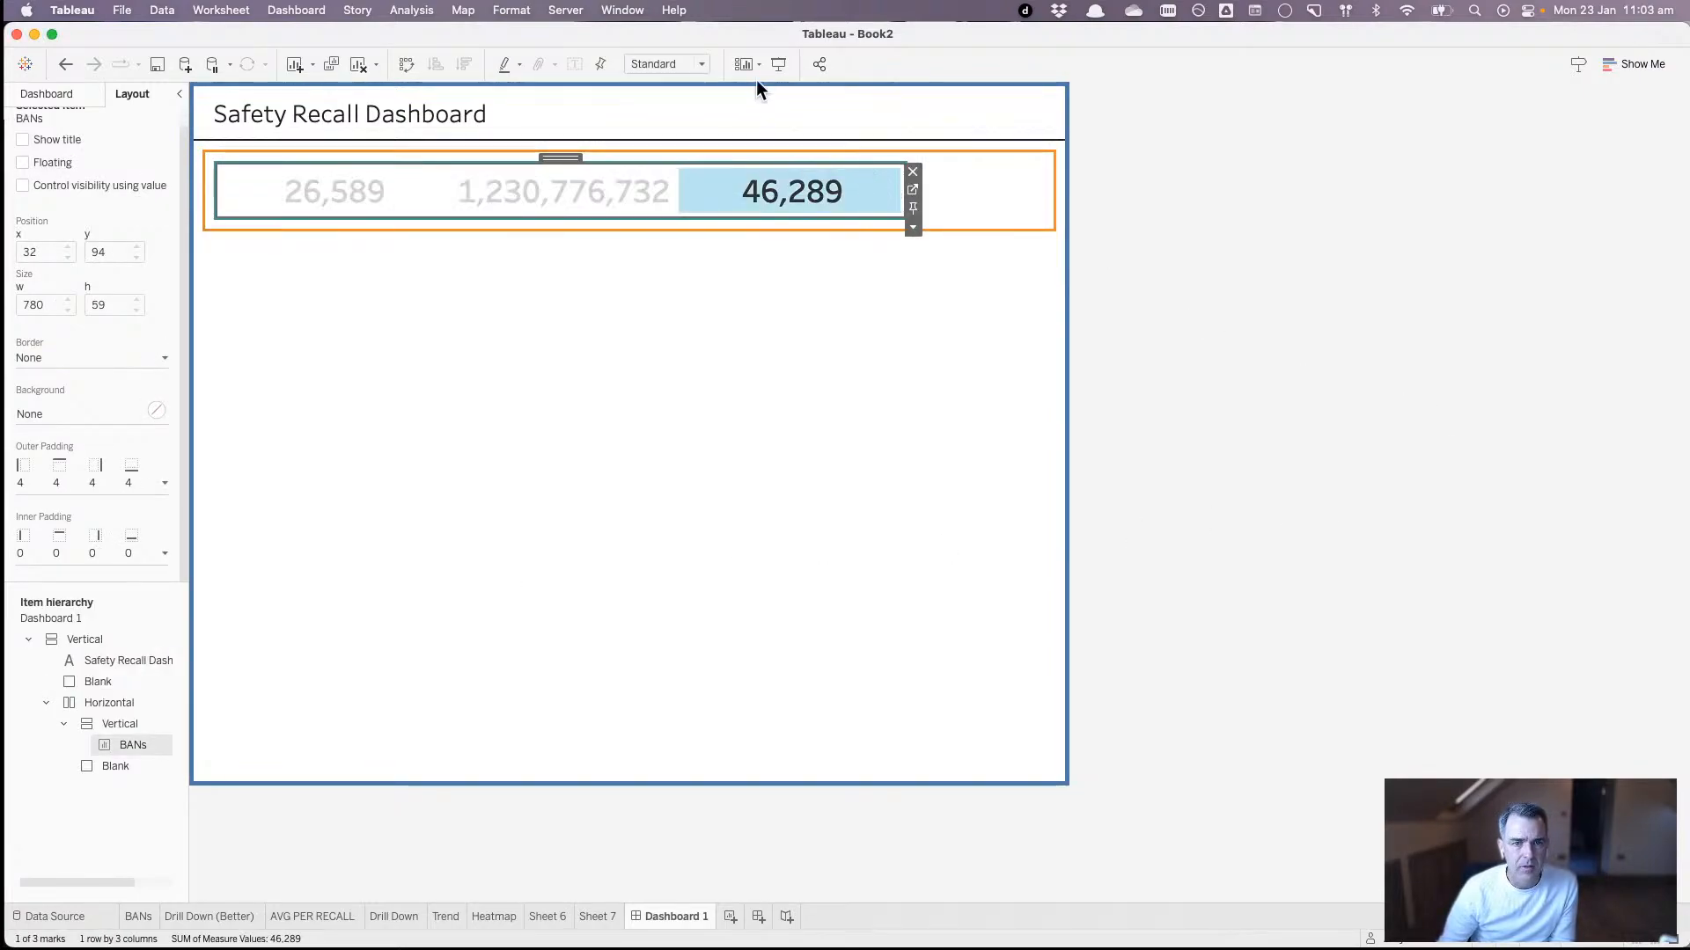
pyautogui.click(664, 65)
pyautogui.click(667, 122)
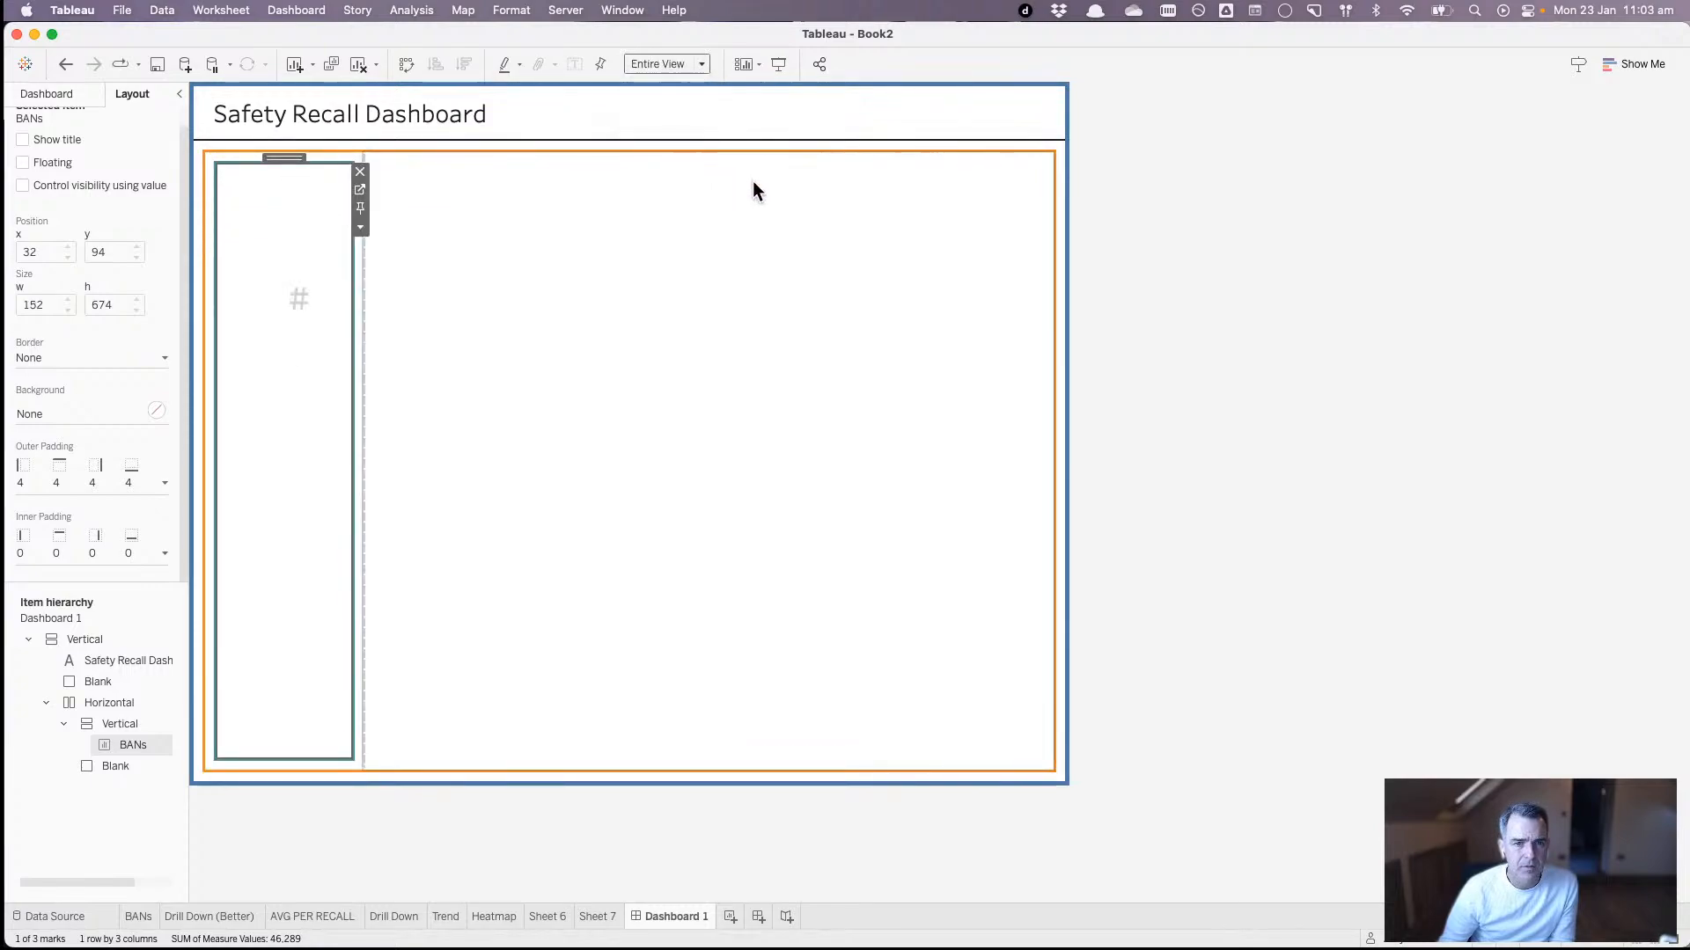
pyautogui.click(333, 349)
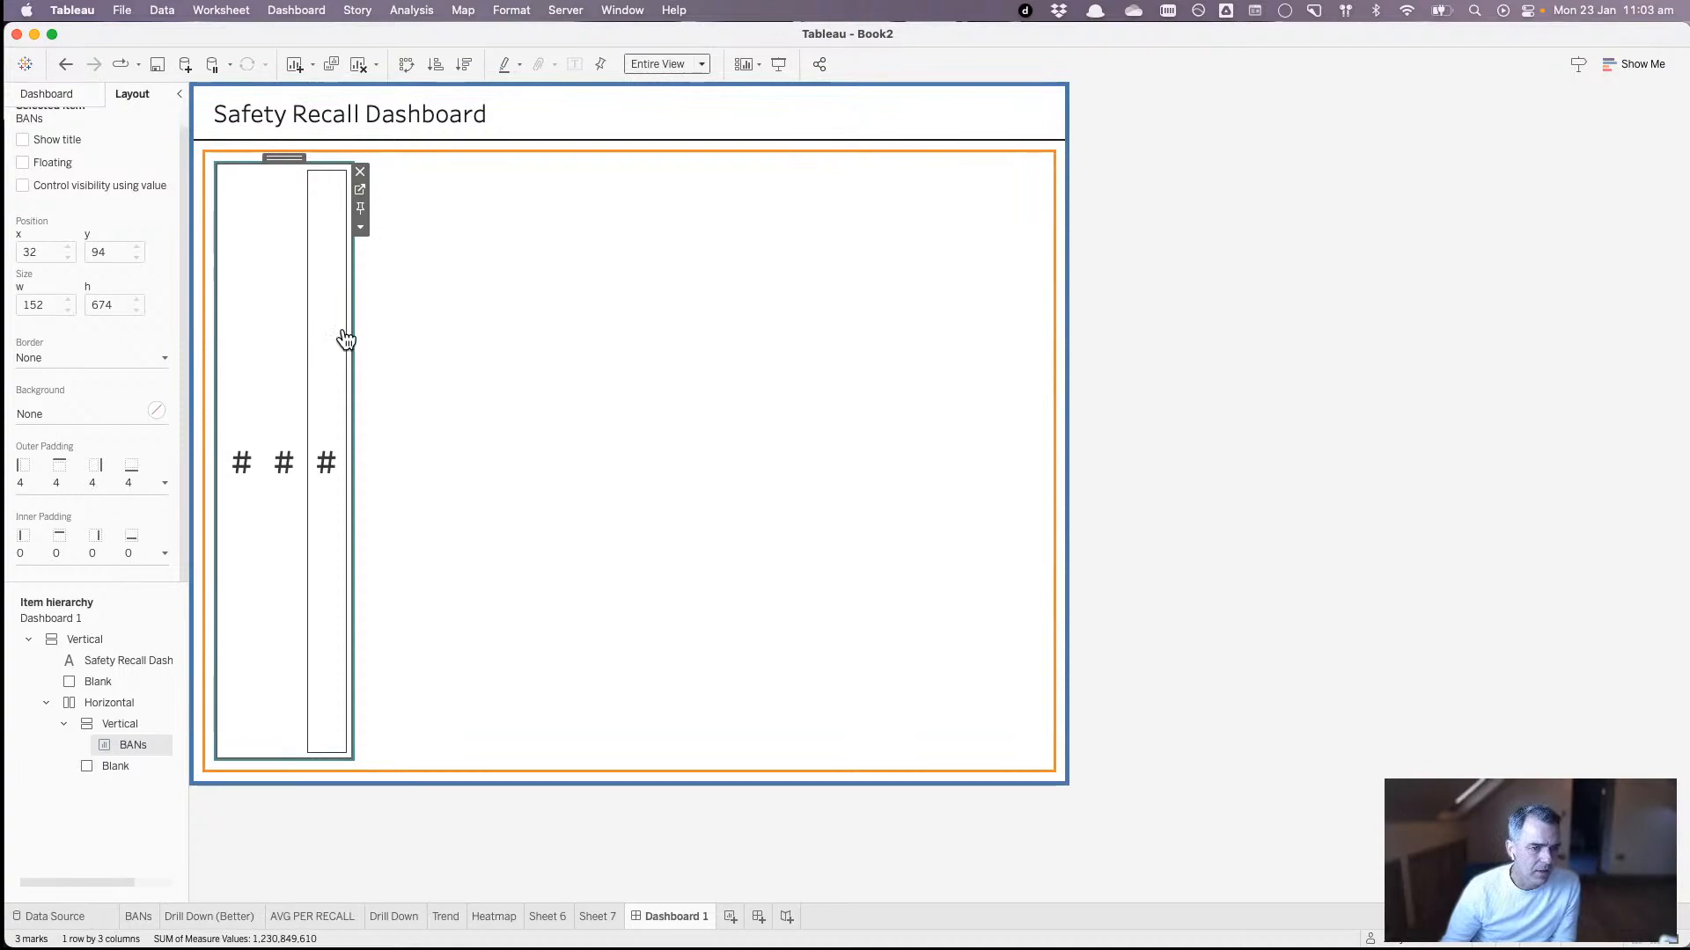
# - Add the AVG PER RECALL worksheet below BANs inside the teal-bordered vertical container and select that container
pyautogui.click(282, 156)
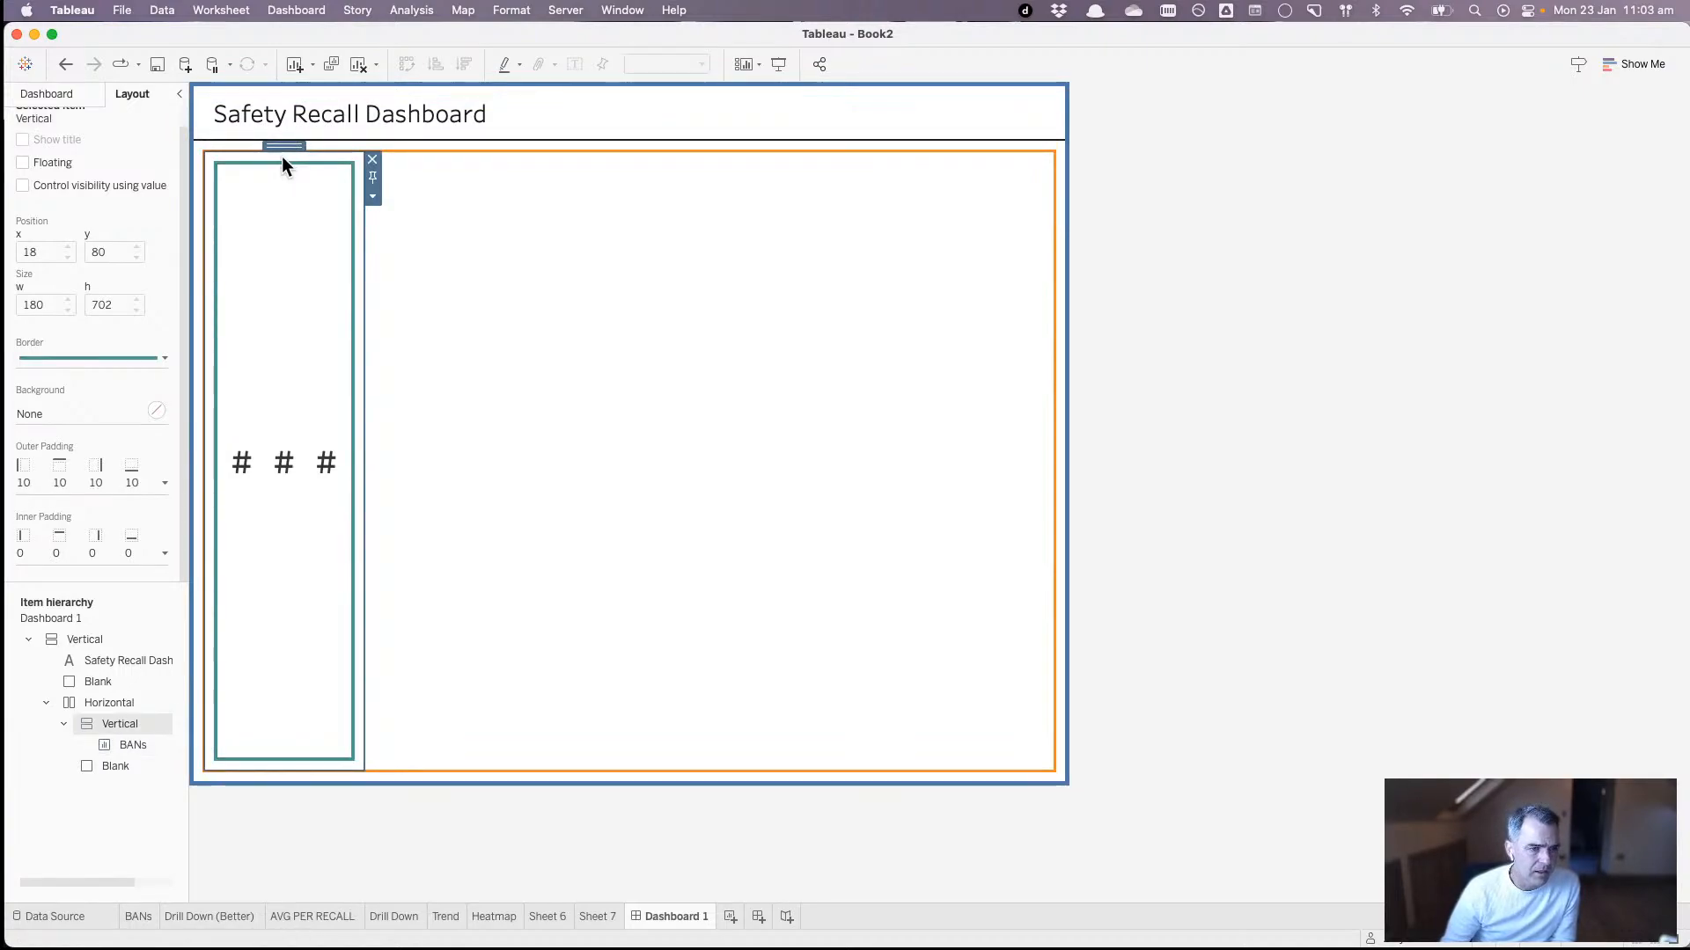
pyautogui.click(64, 97)
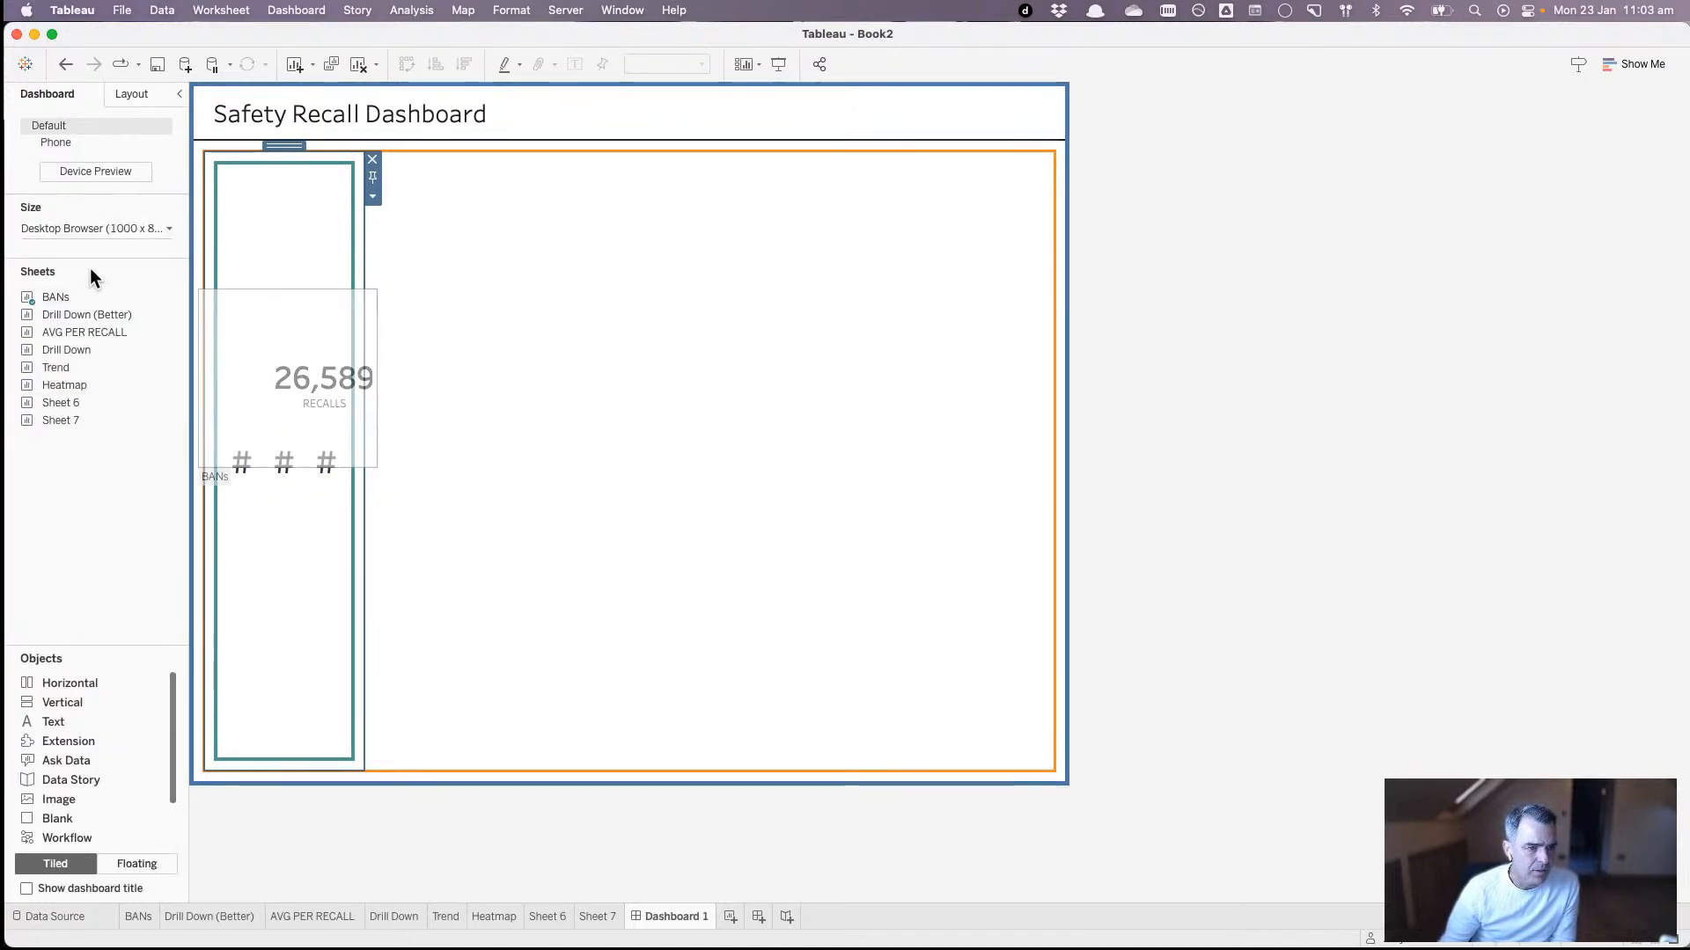
pyautogui.moveTo(86, 331)
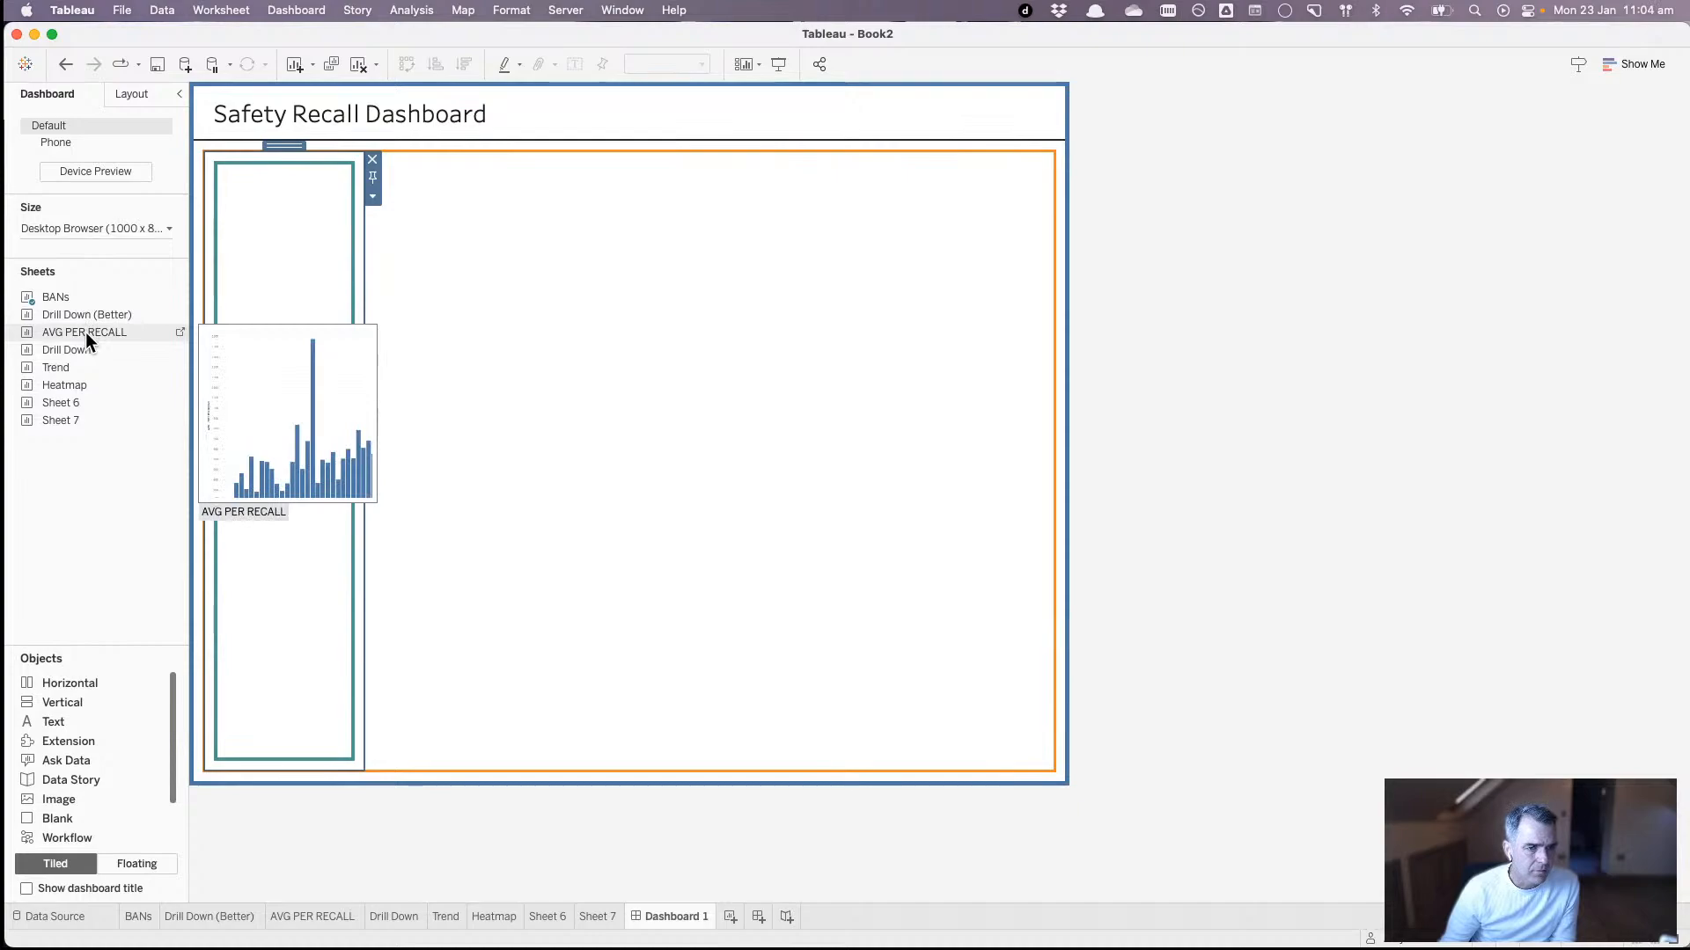
pyautogui.moveTo(86, 332); pyautogui.dragTo(294, 639)
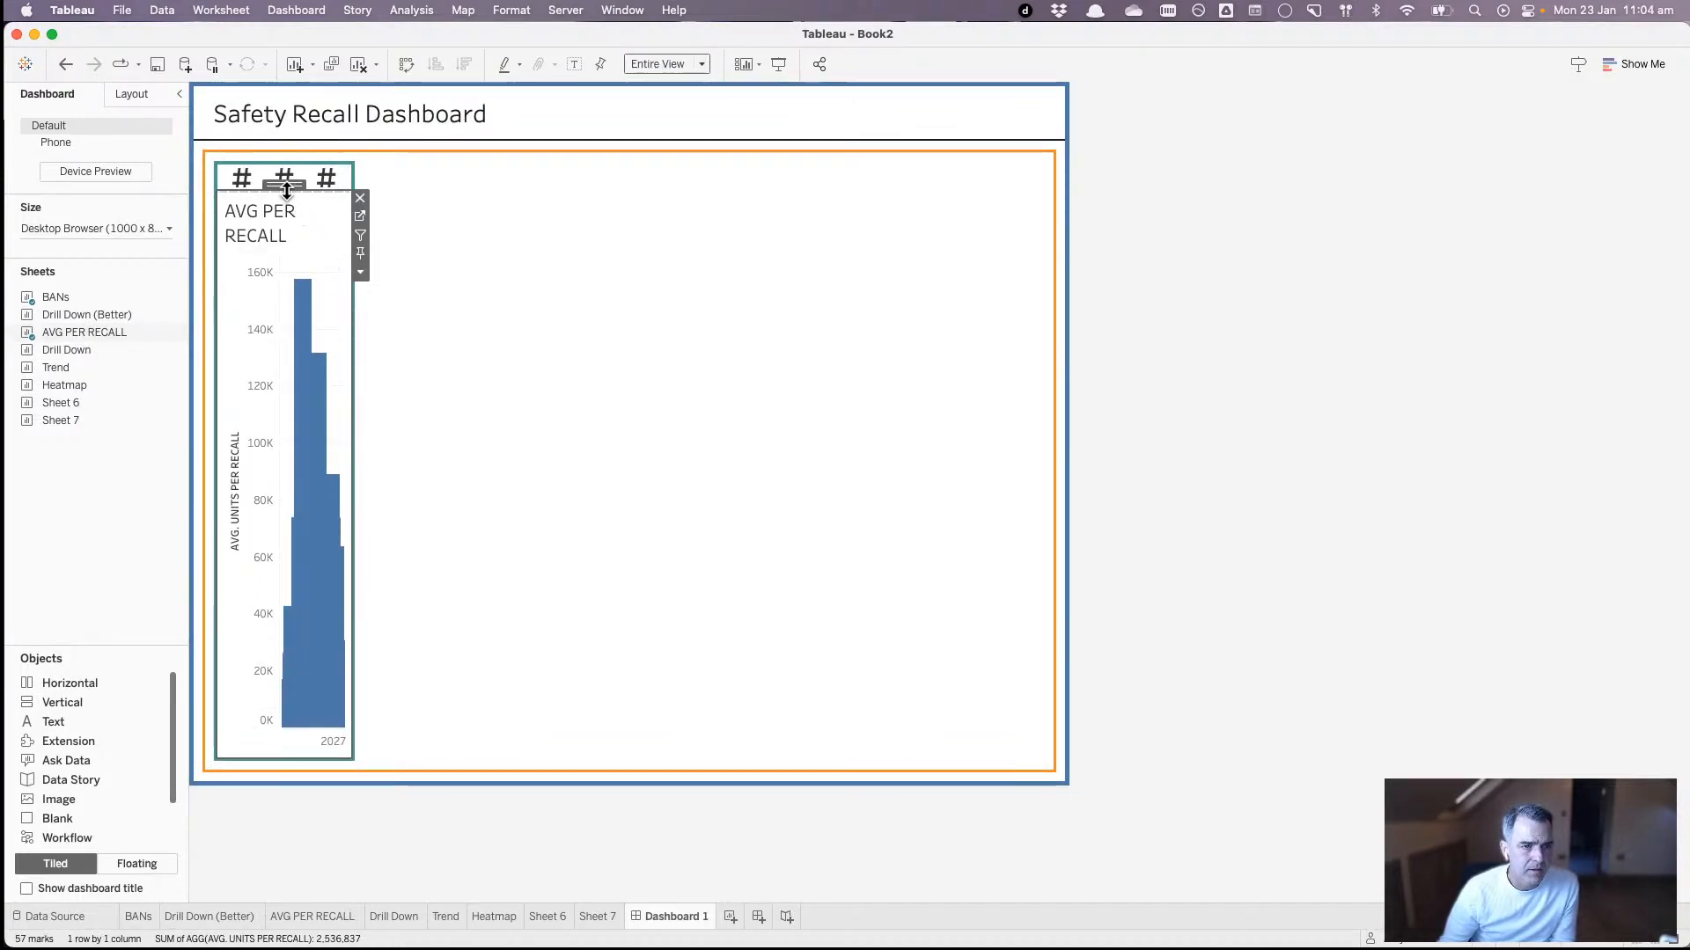
pyautogui.click(285, 188)
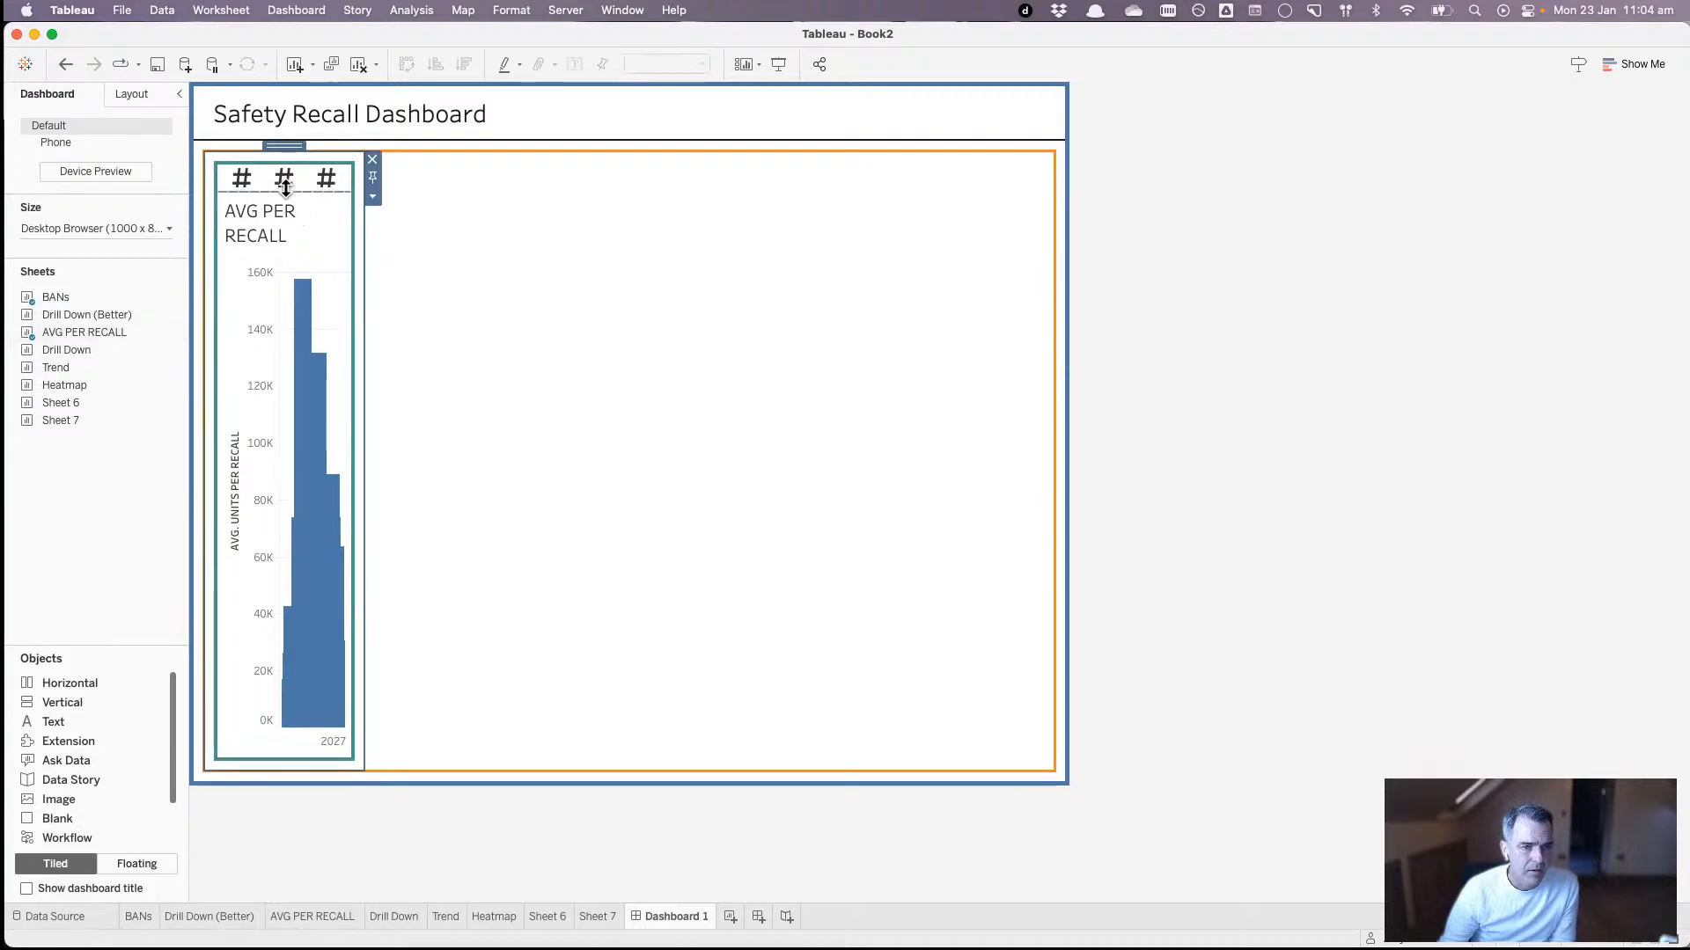
# - Set the width of the teal-bordered vertical container to 900 pixels
pyautogui.click(372, 197)
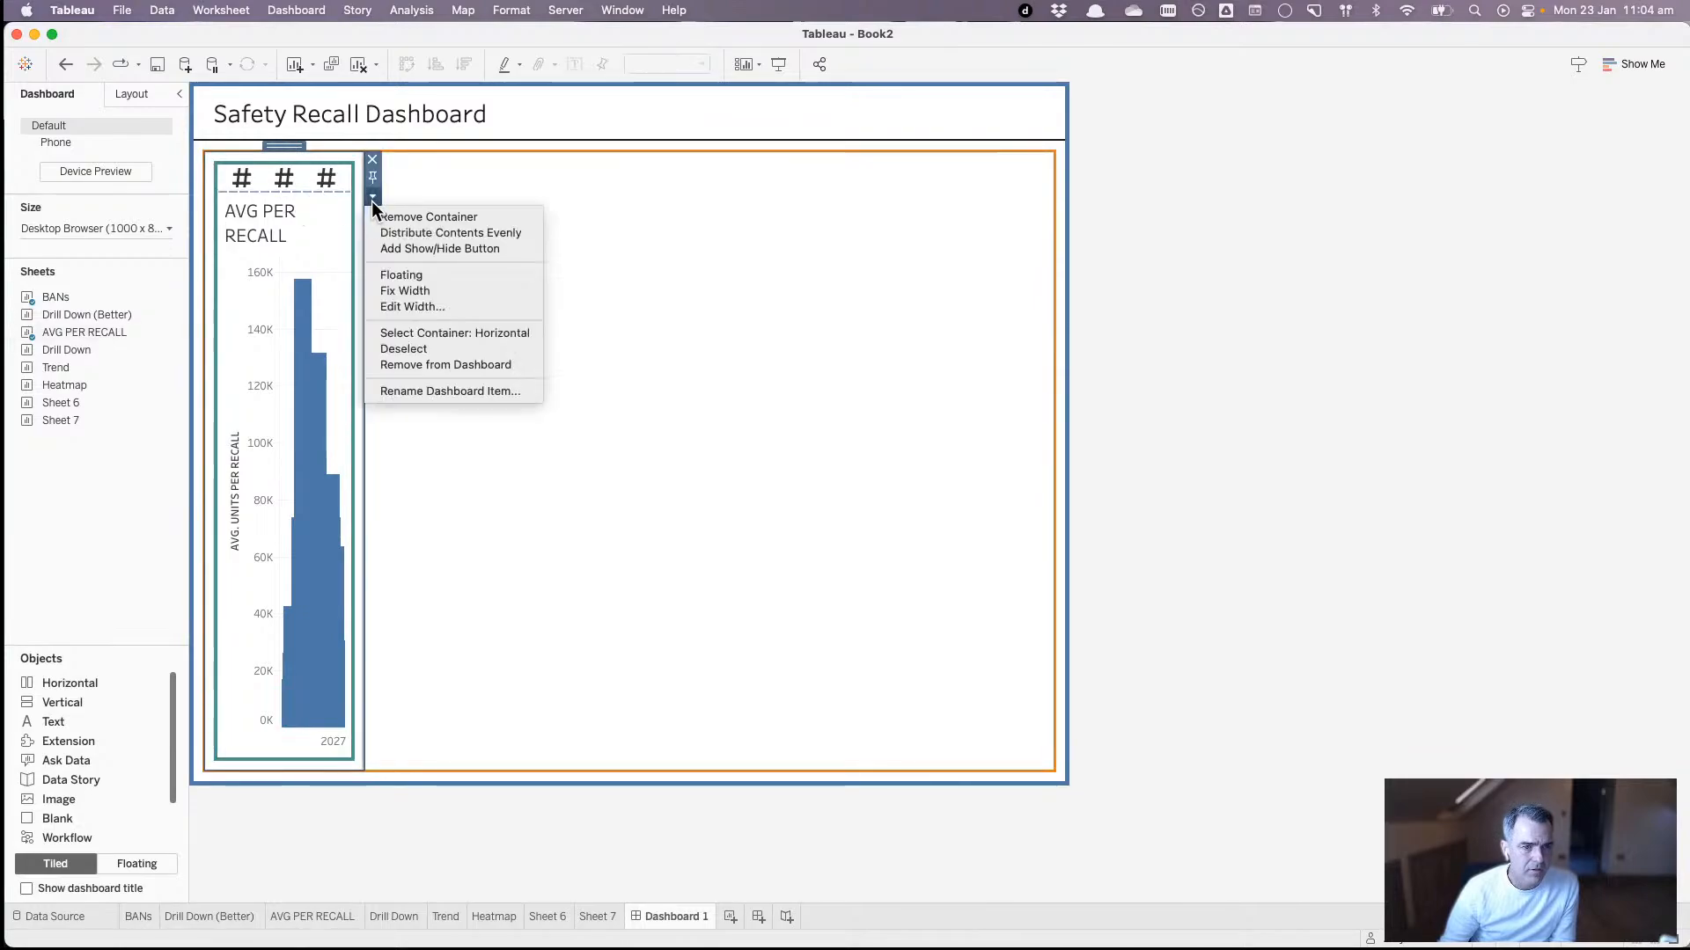
pyautogui.click(436, 307)
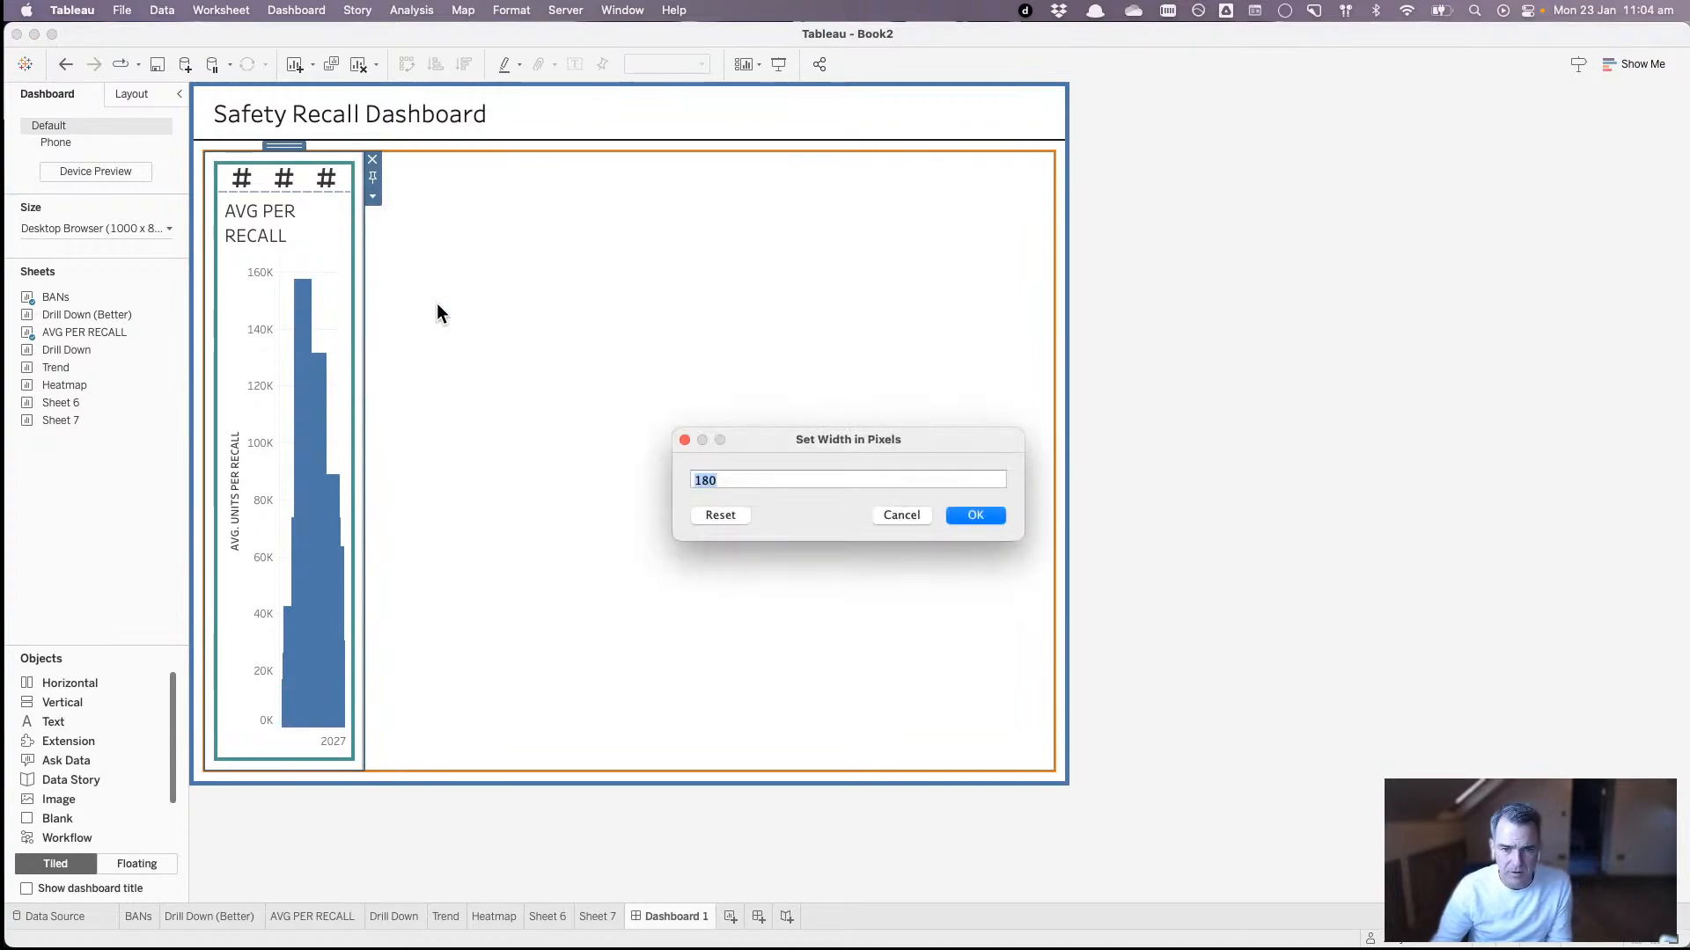
pyautogui.write('900')
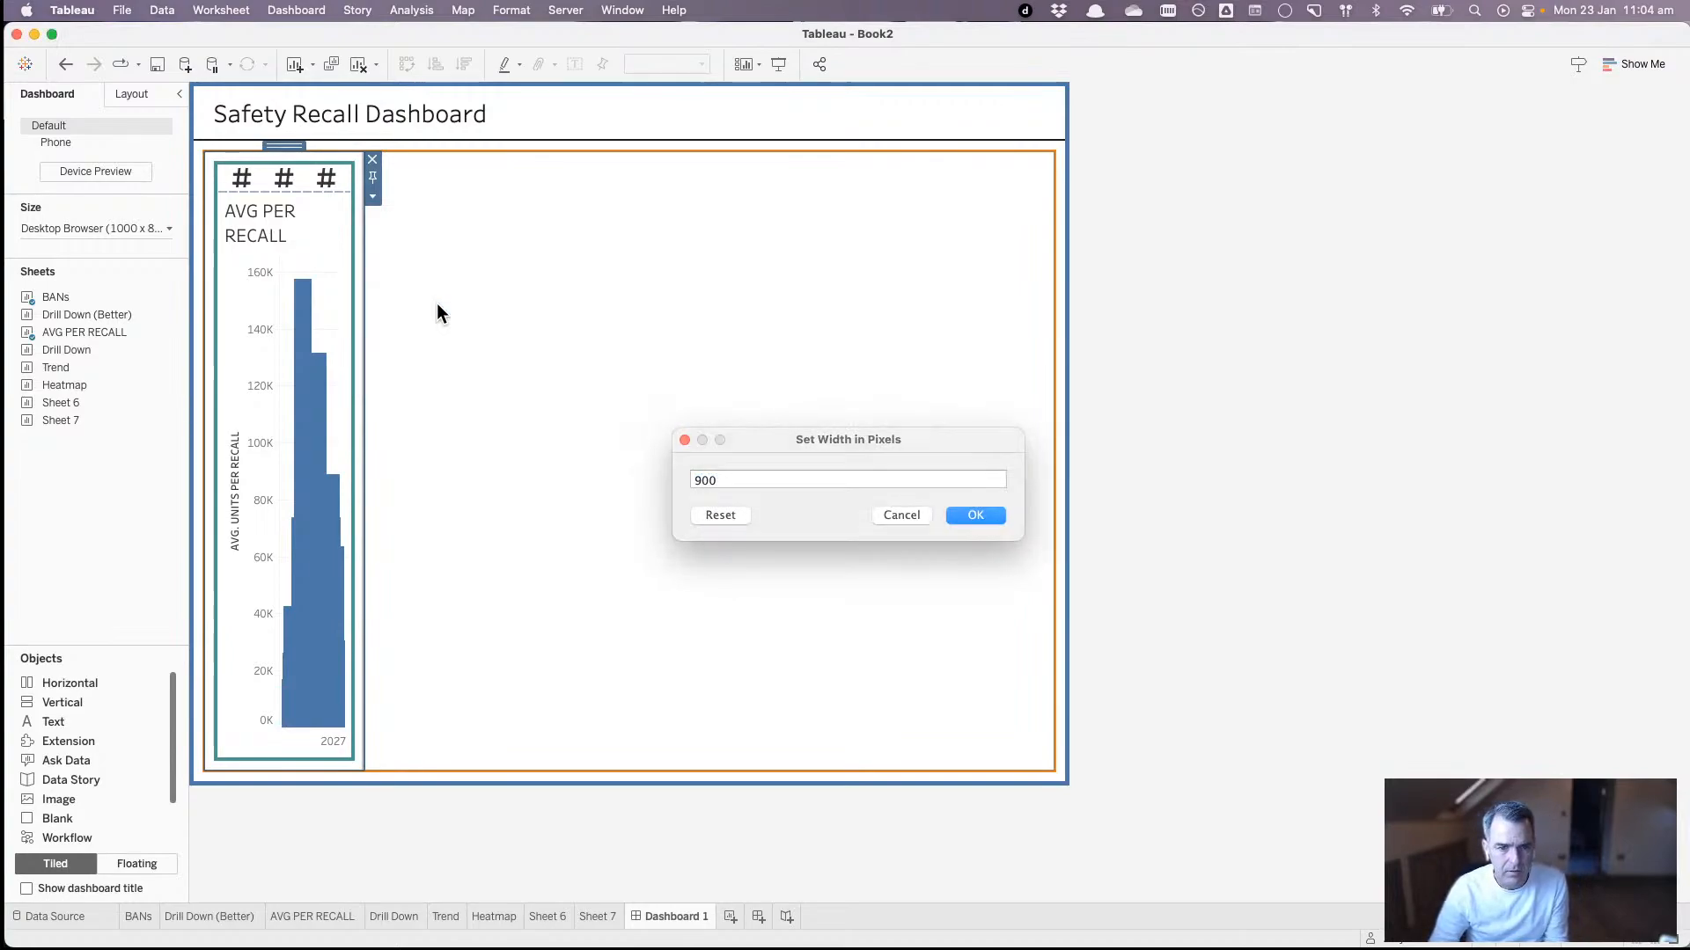
pyautogui.press('Return')
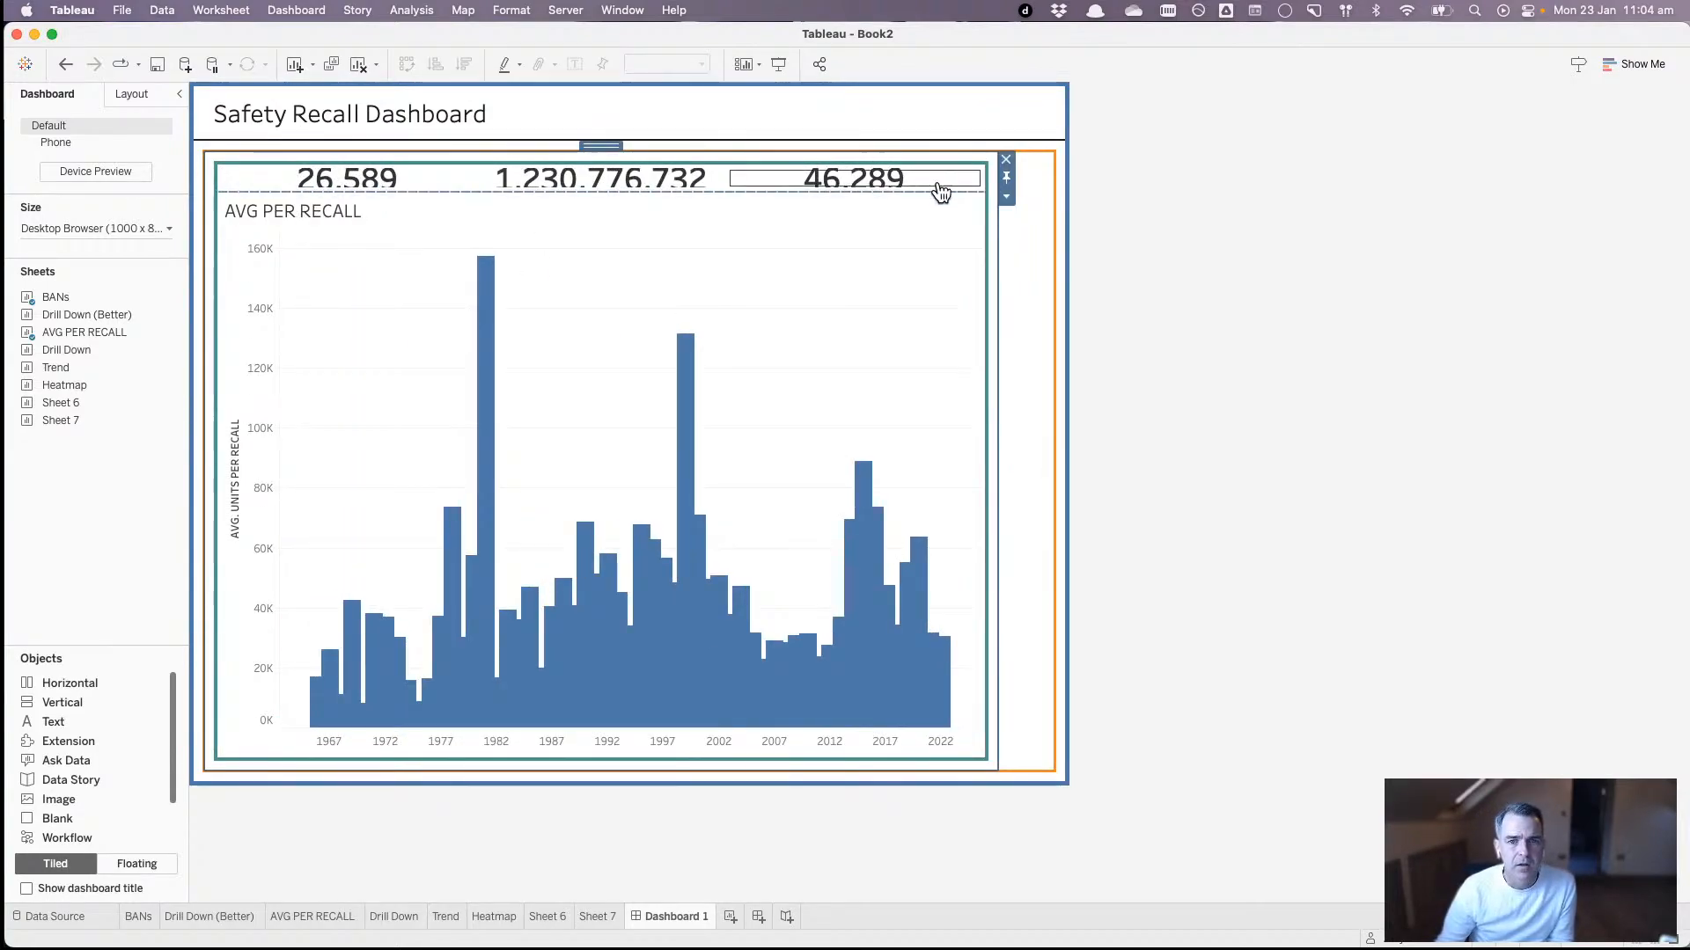
# - Set the width of the teal-bordered vertical container to 700 pixels
pyautogui.click(1000, 199)
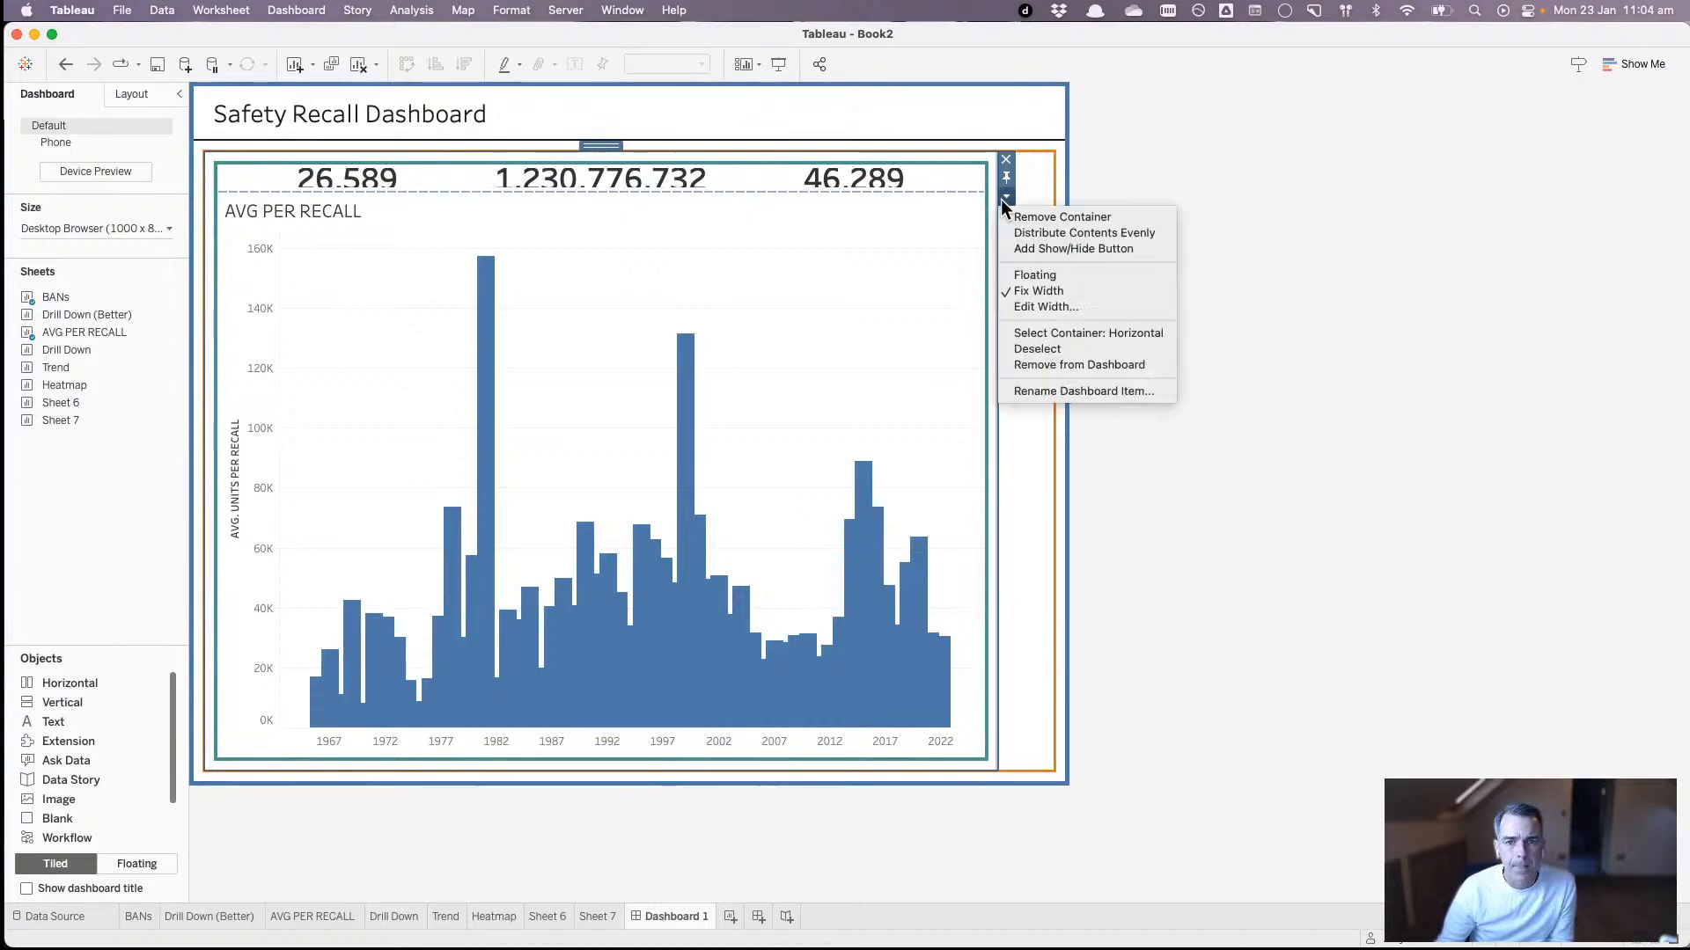
pyautogui.click(1029, 302)
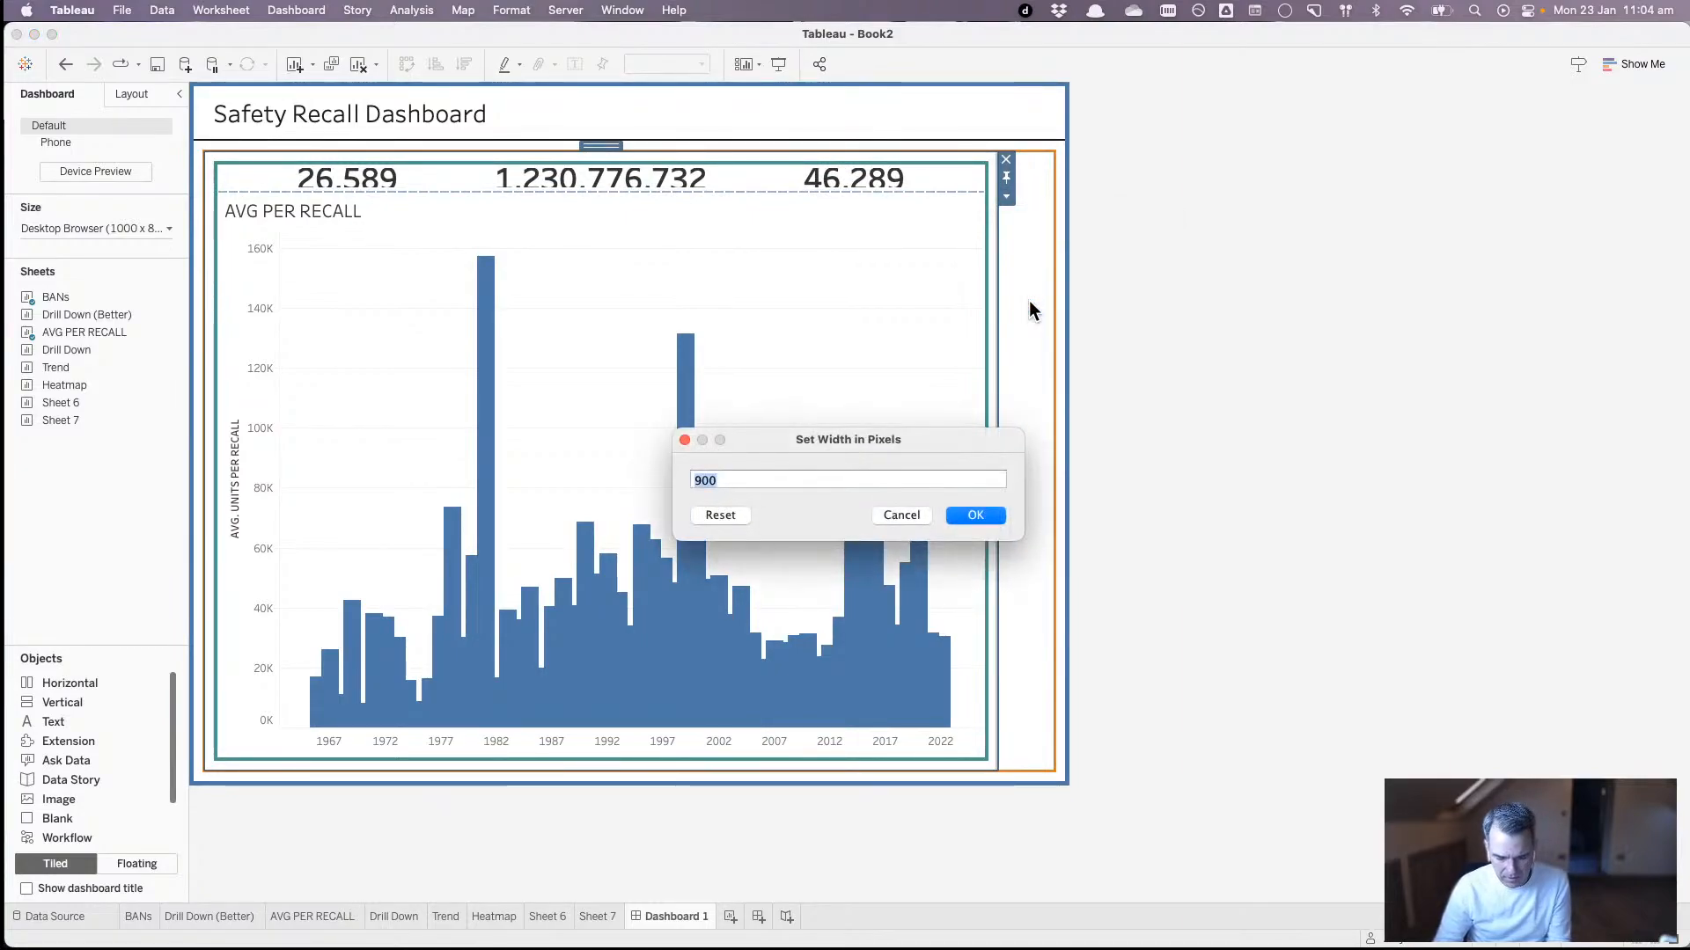
pyautogui.write('700')
pyautogui.press('Return')
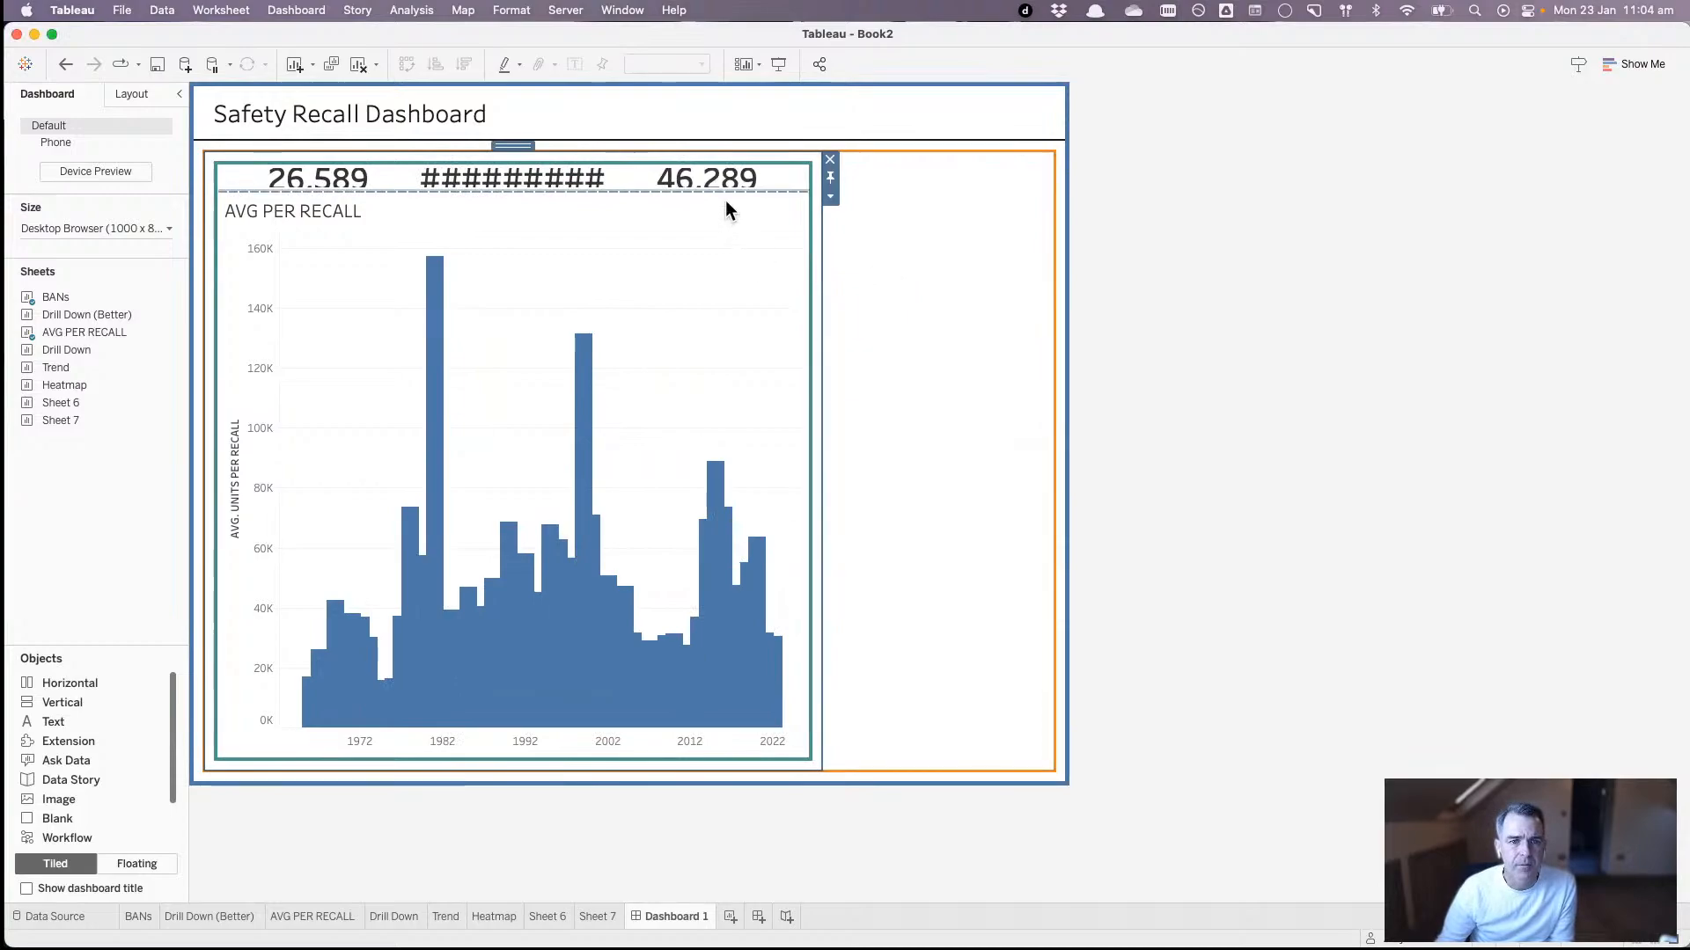
# - Set the height of the BANs worksheet on the dashboard to 60 pixels
pyautogui.click(782, 190)
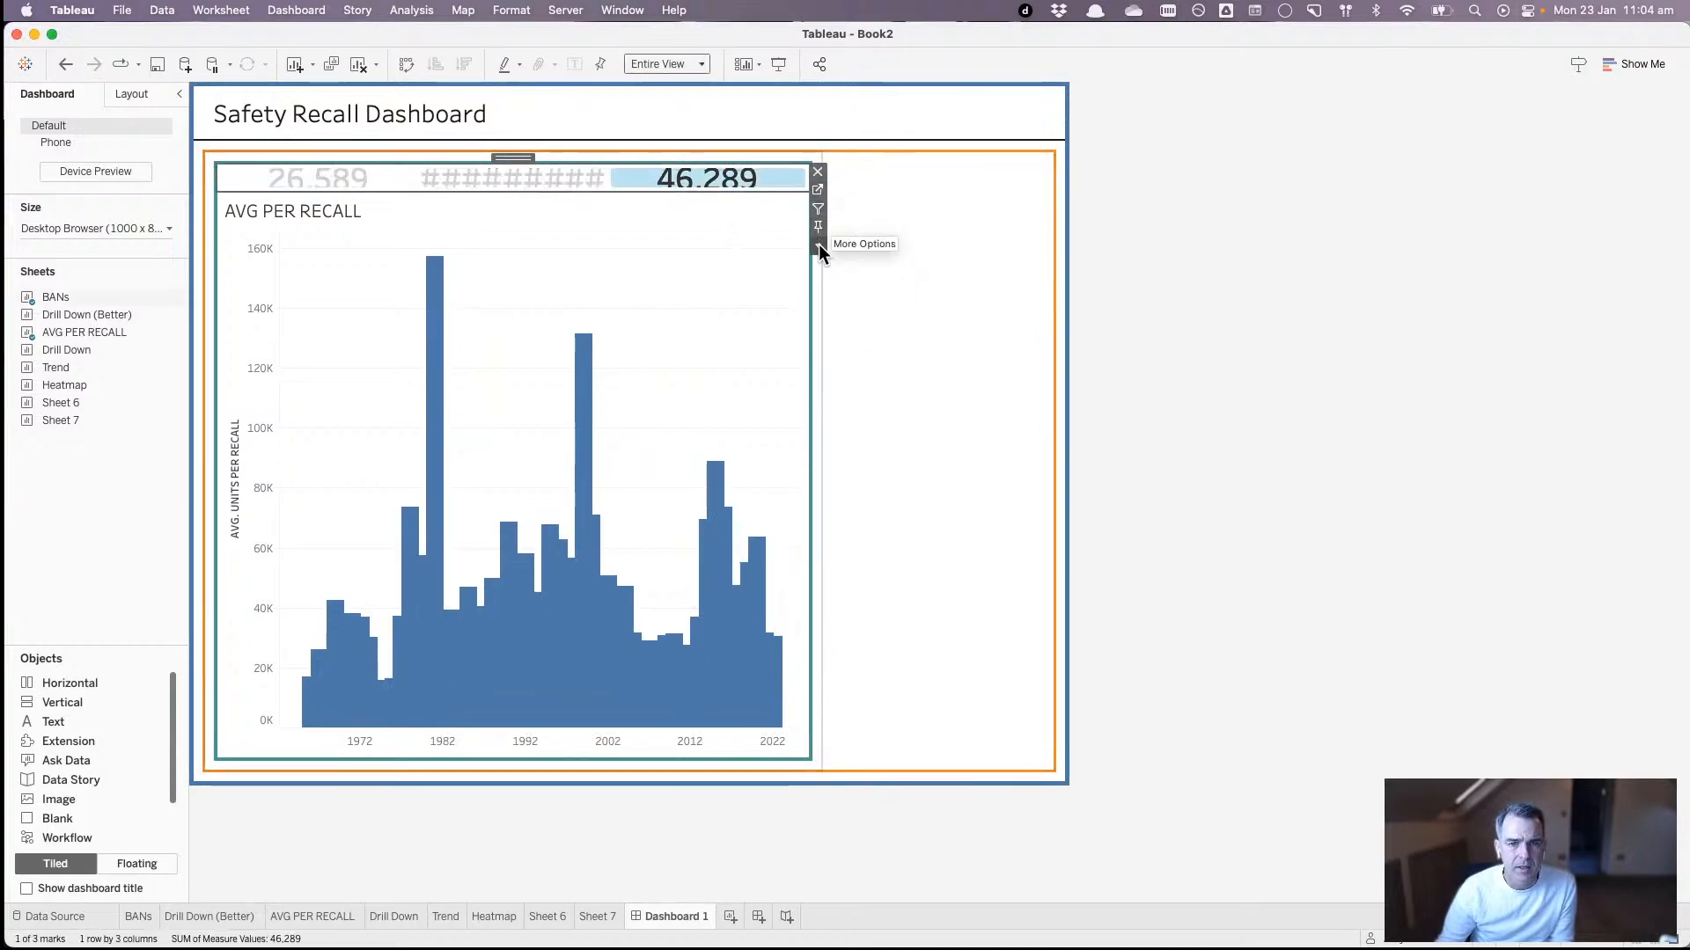
pyautogui.click(818, 246)
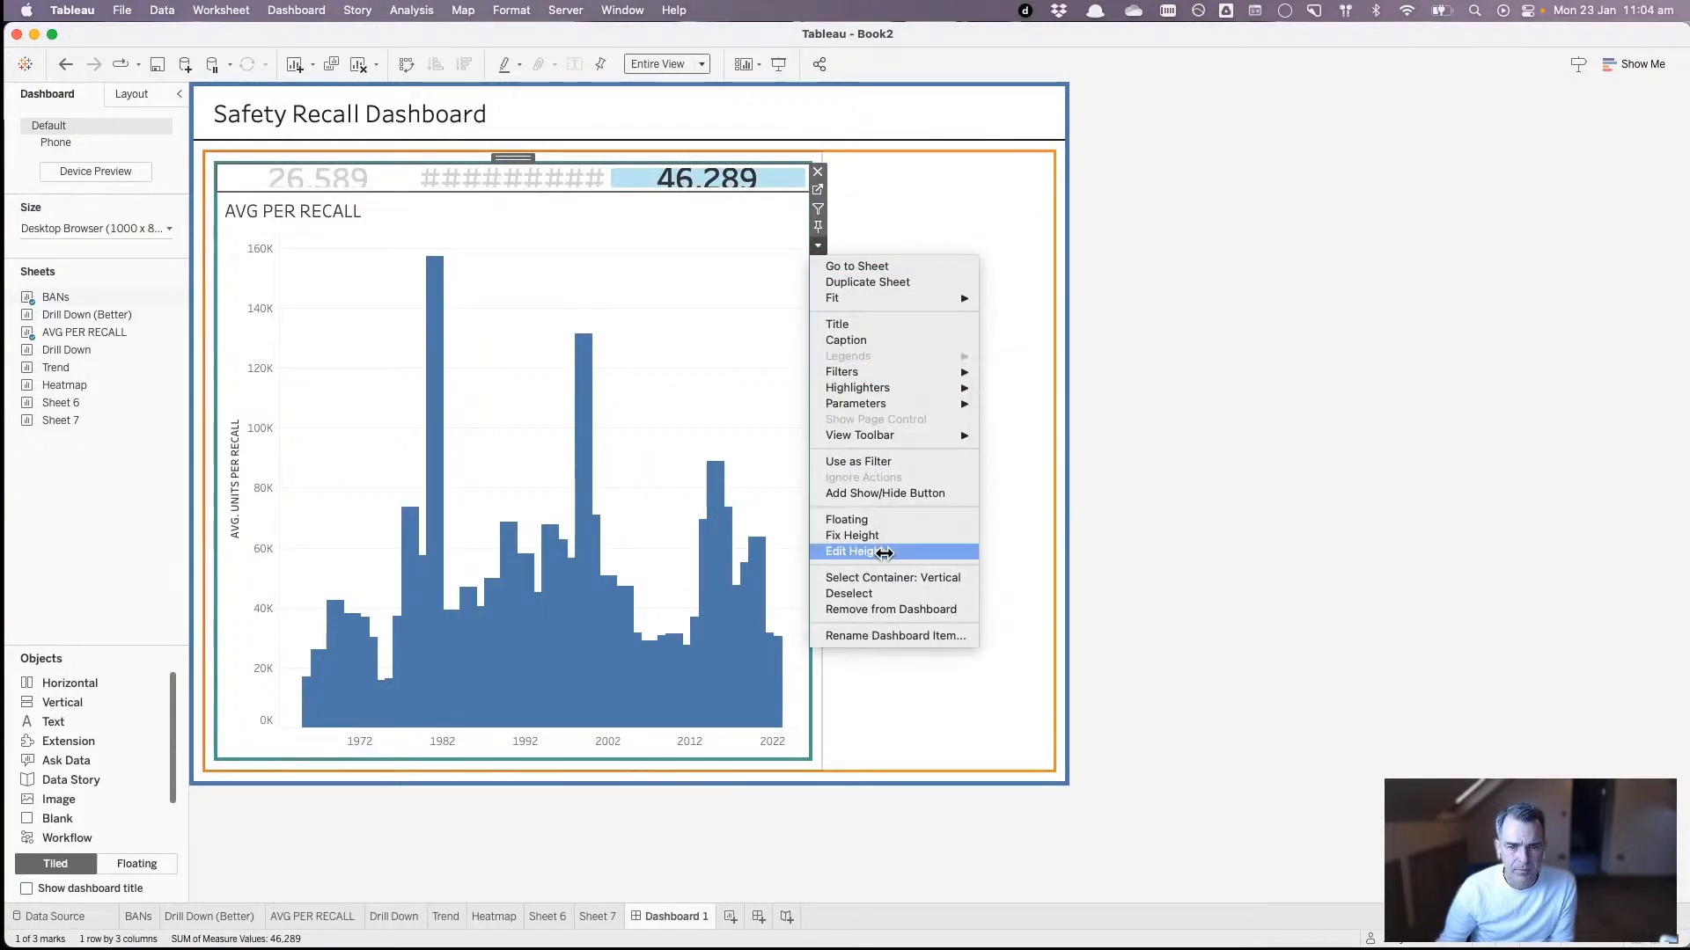
pyautogui.click(883, 551)
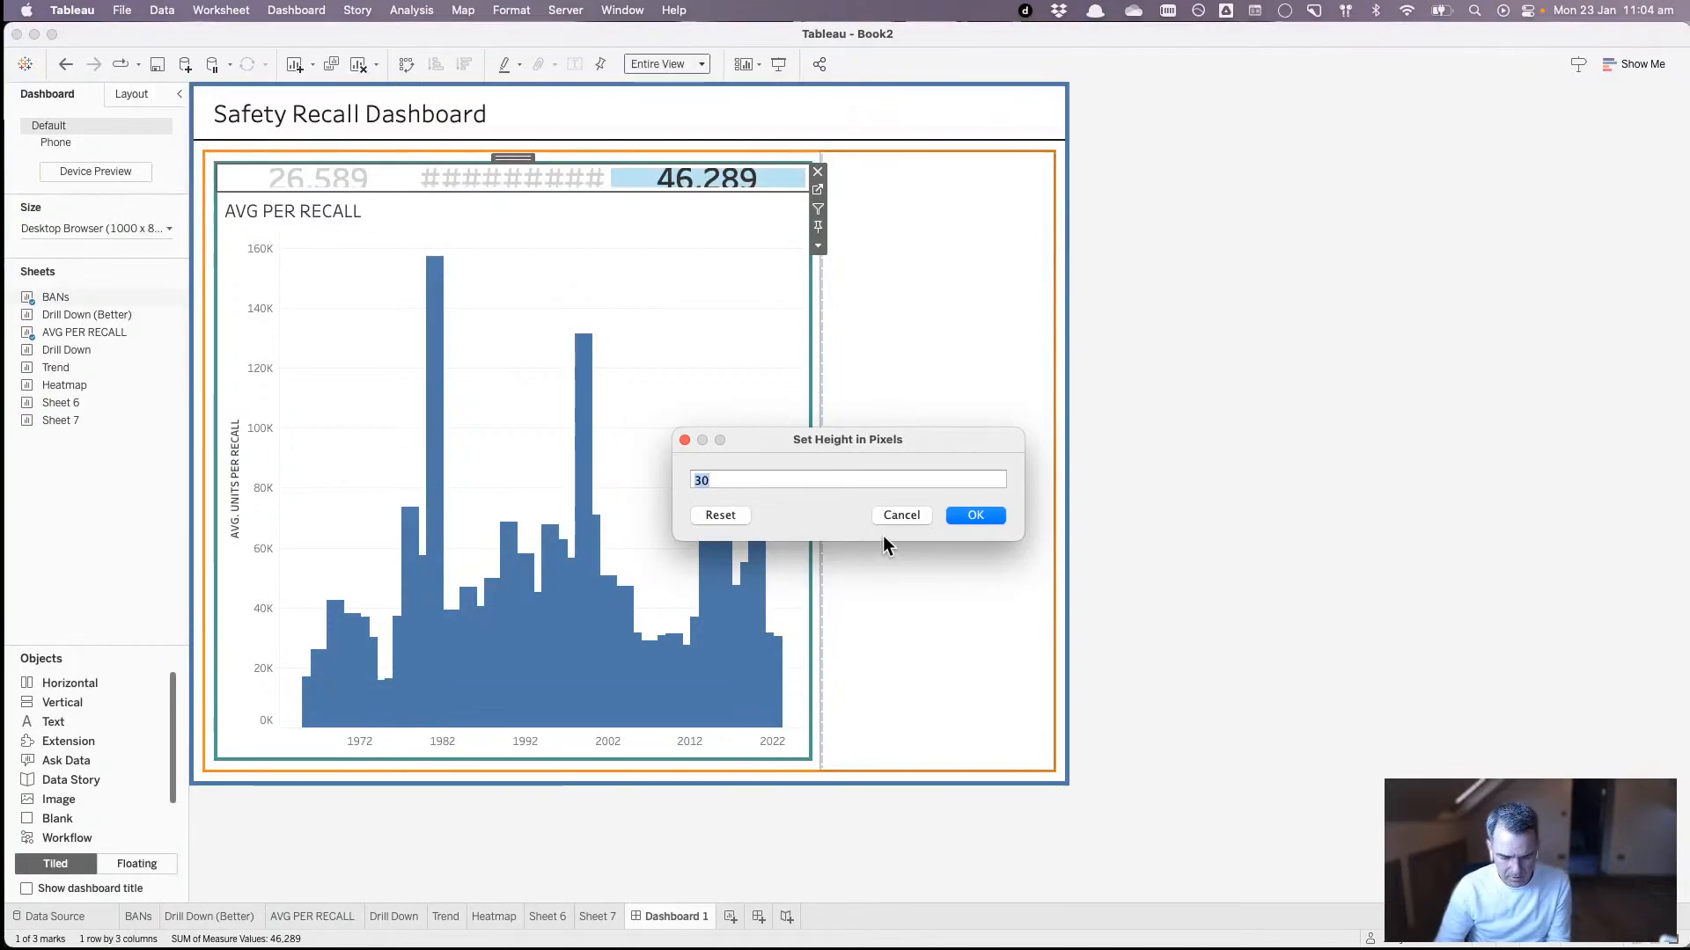
pyautogui.write('60')
pyautogui.press('Return')
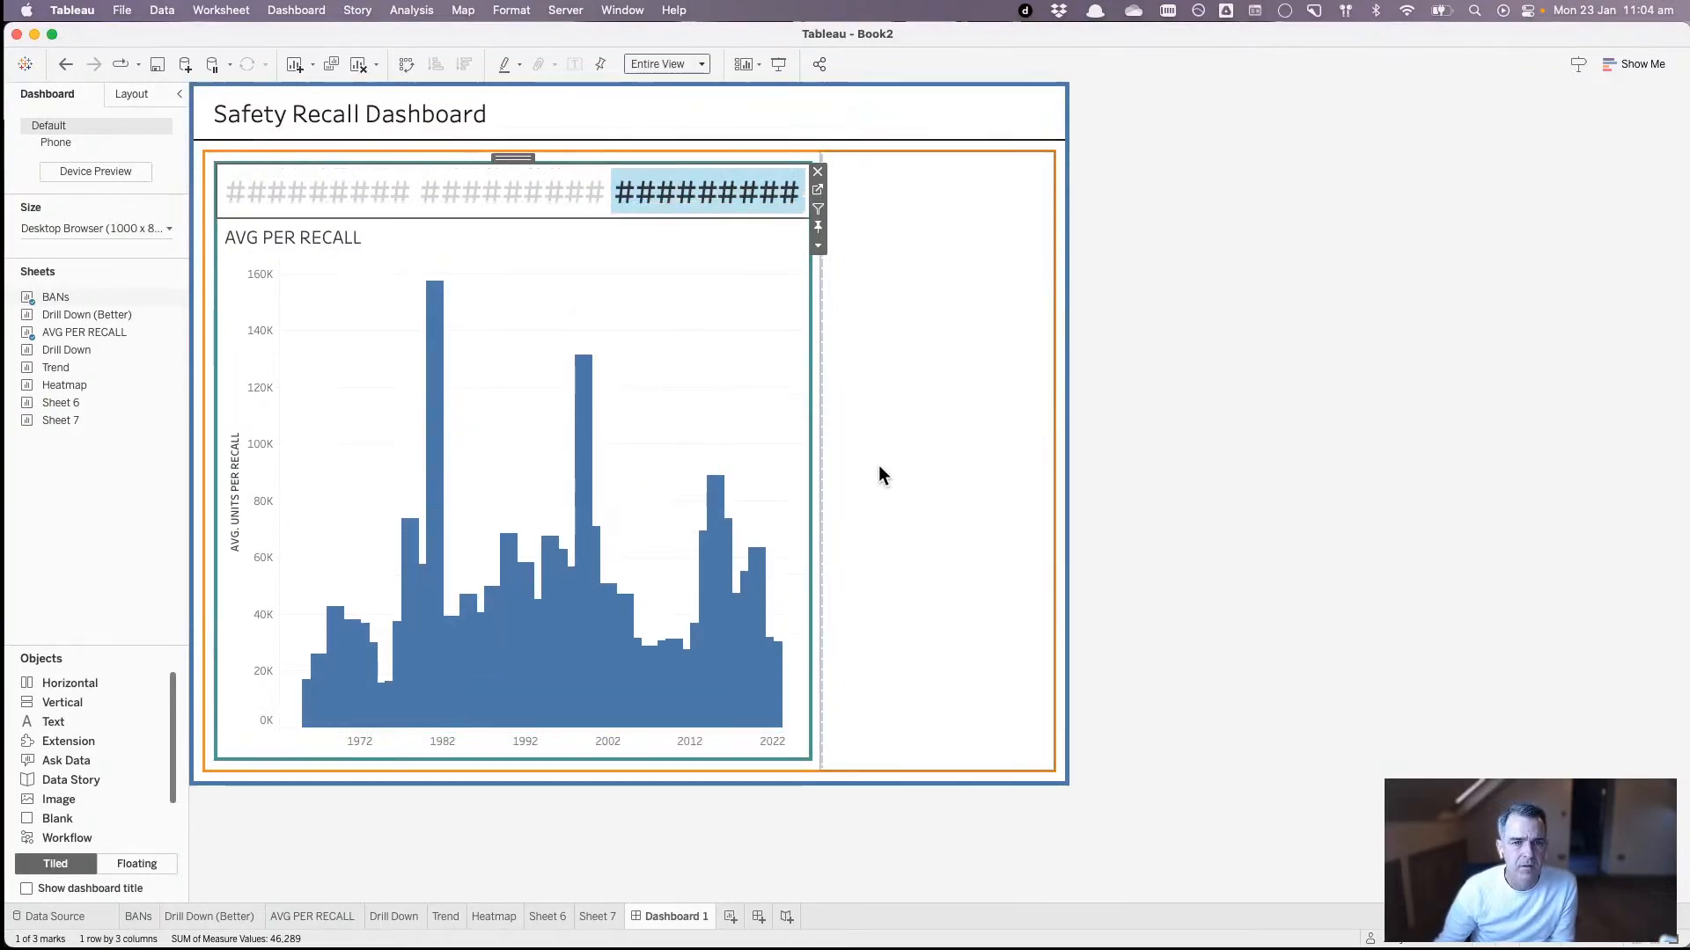
# - Try a height of 9 pixels for the BANs worksheet and undo that change
pyautogui.click(818, 246)
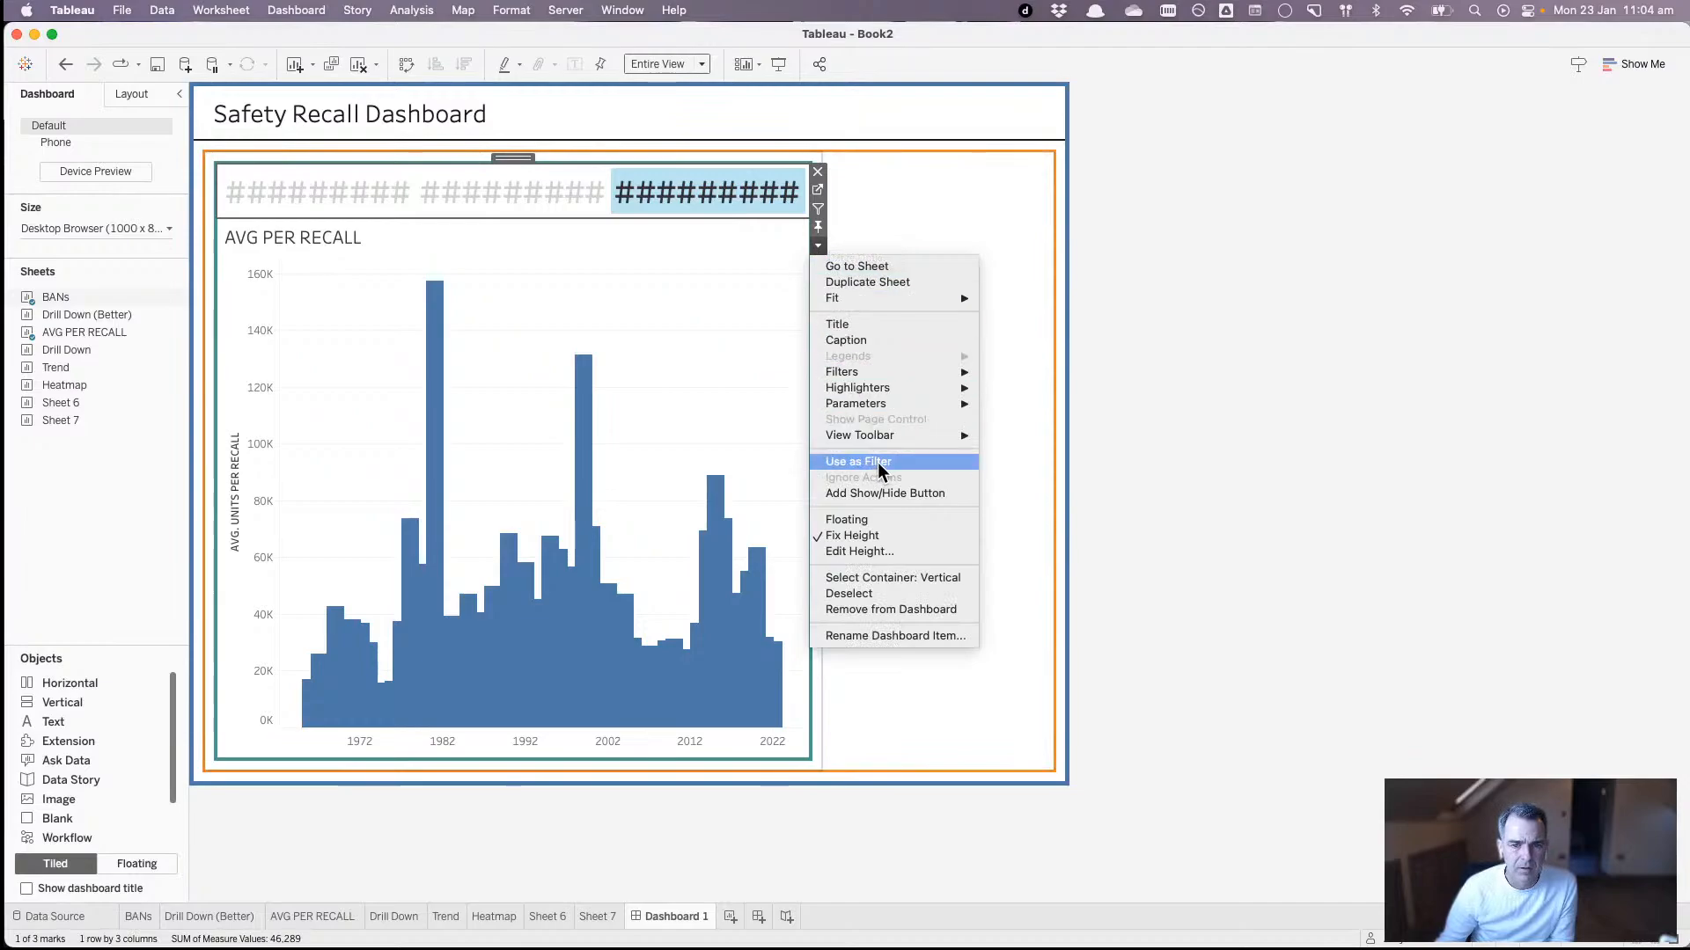
pyautogui.click(883, 552)
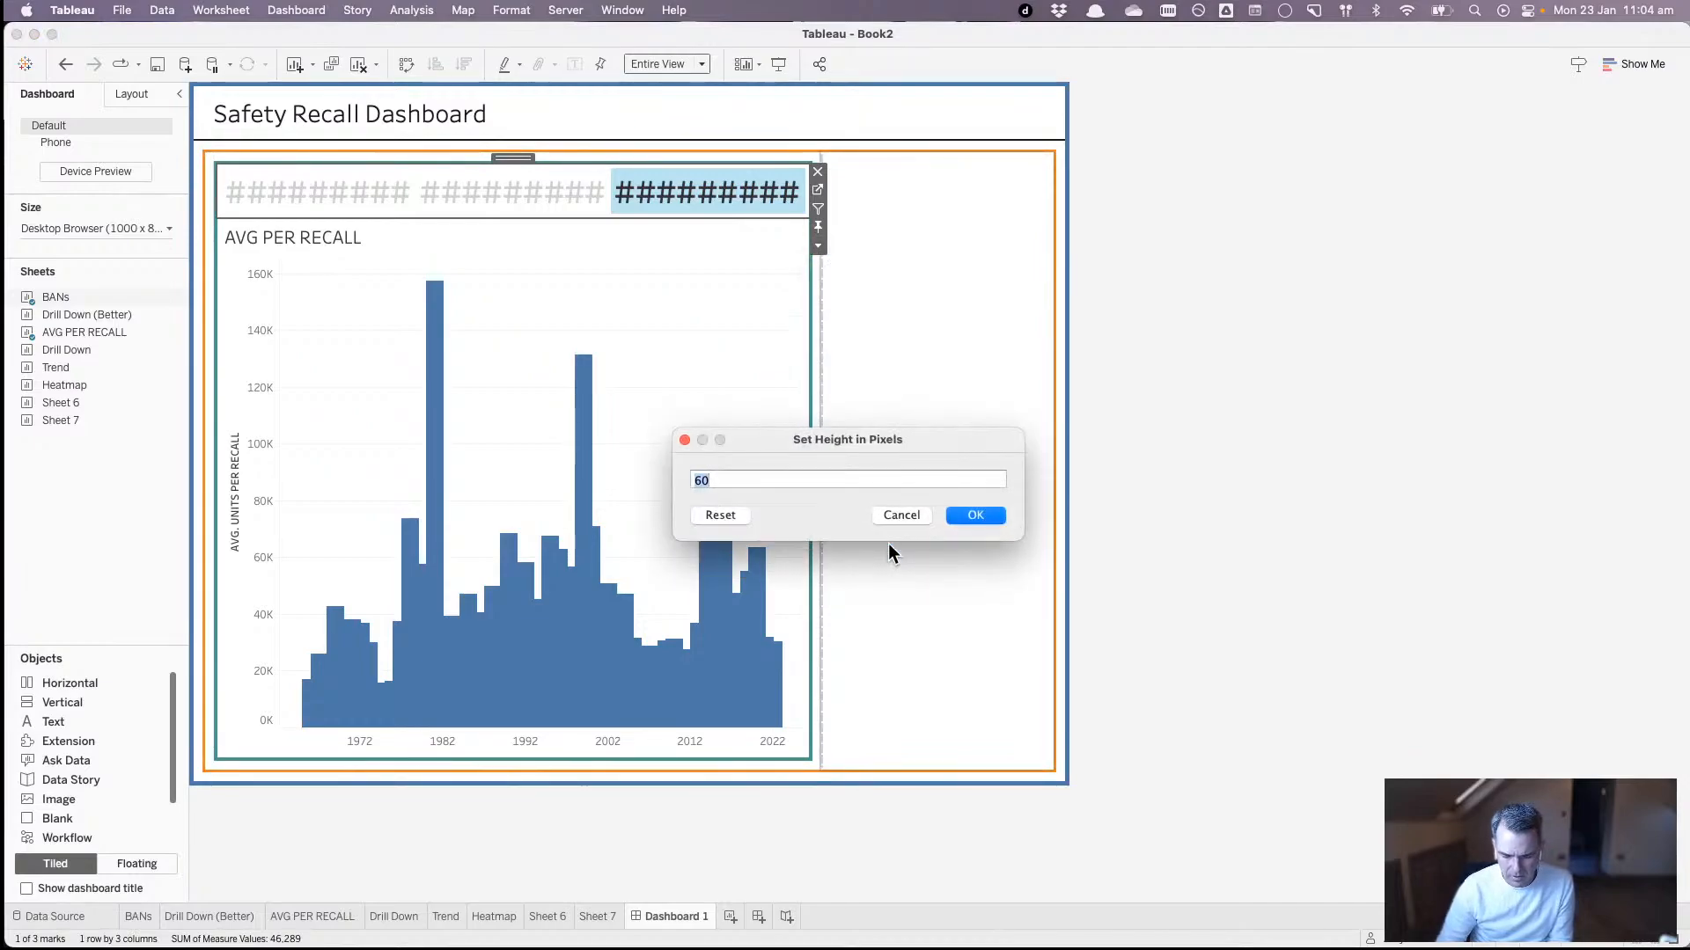
pyautogui.write('9')
pyautogui.press('Return')
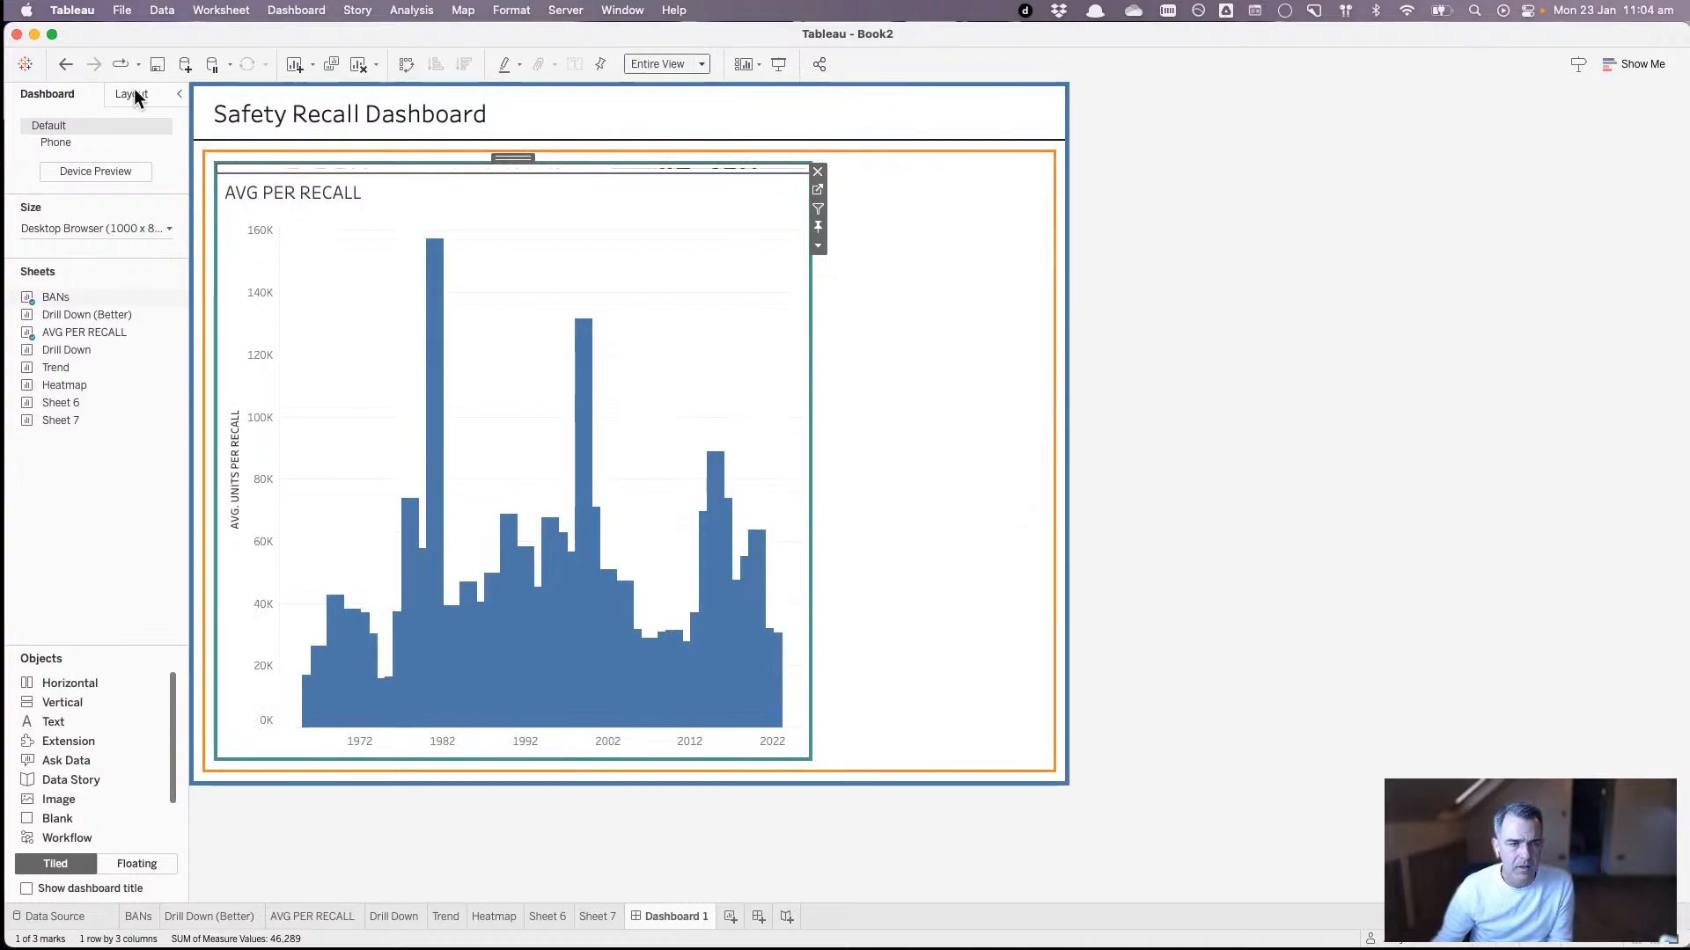
pyautogui.click(61, 65)
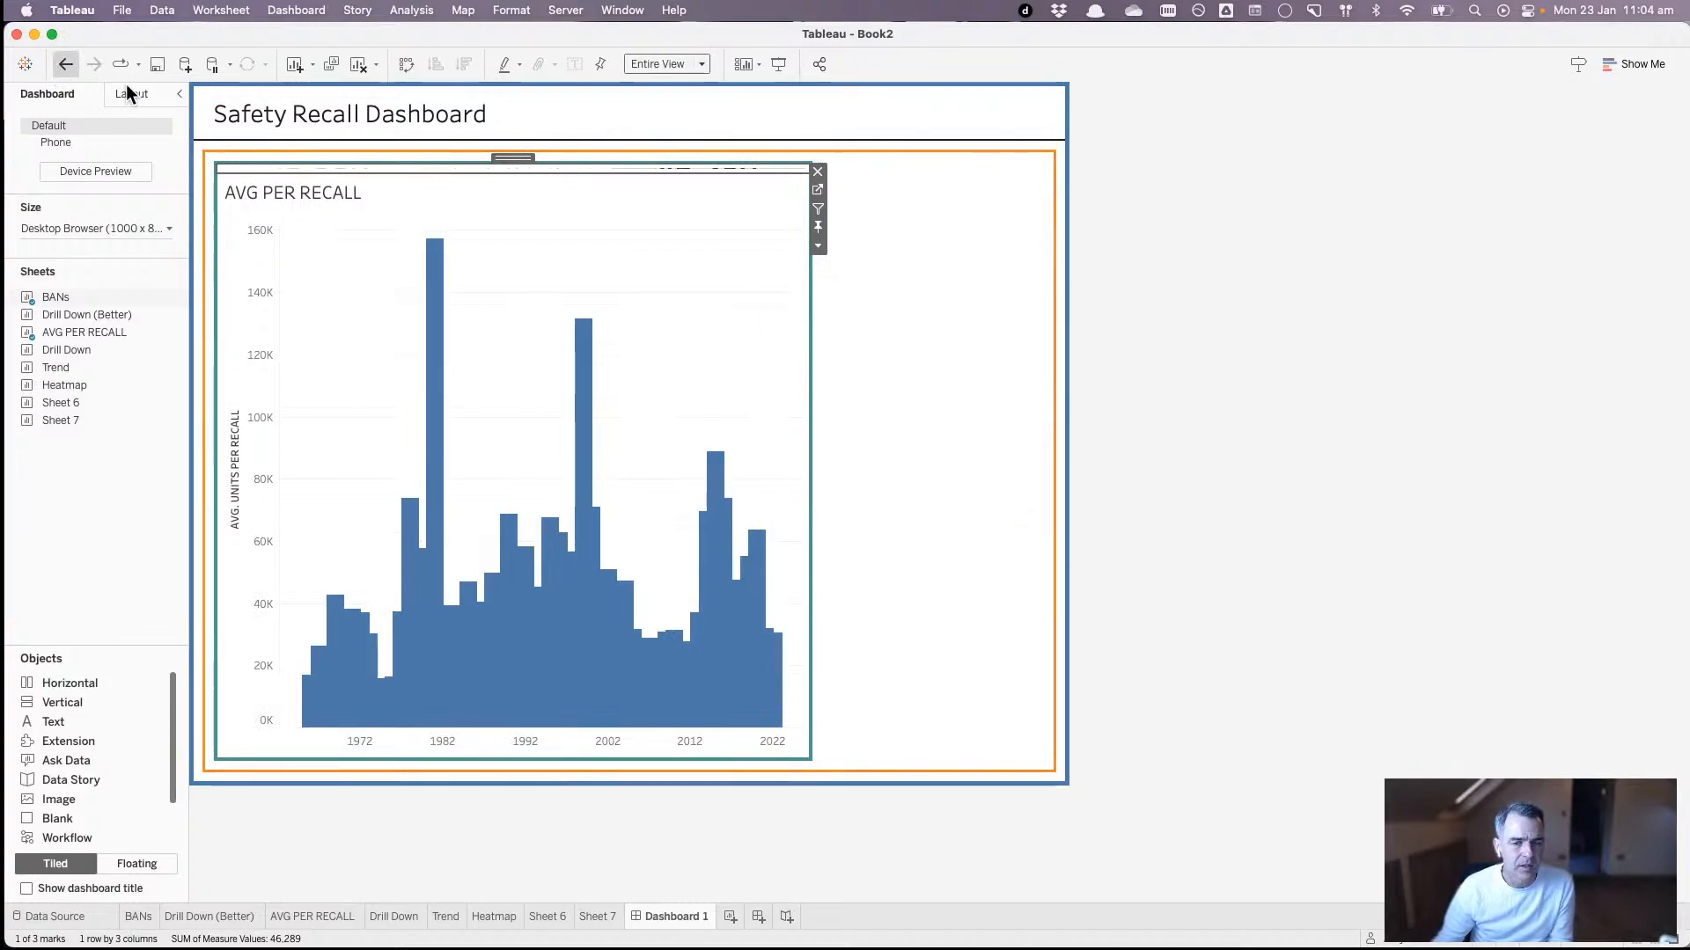
# - Set the BANs worksheet's height to 90 pixels and clear its mark selection
pyautogui.click(818, 246)
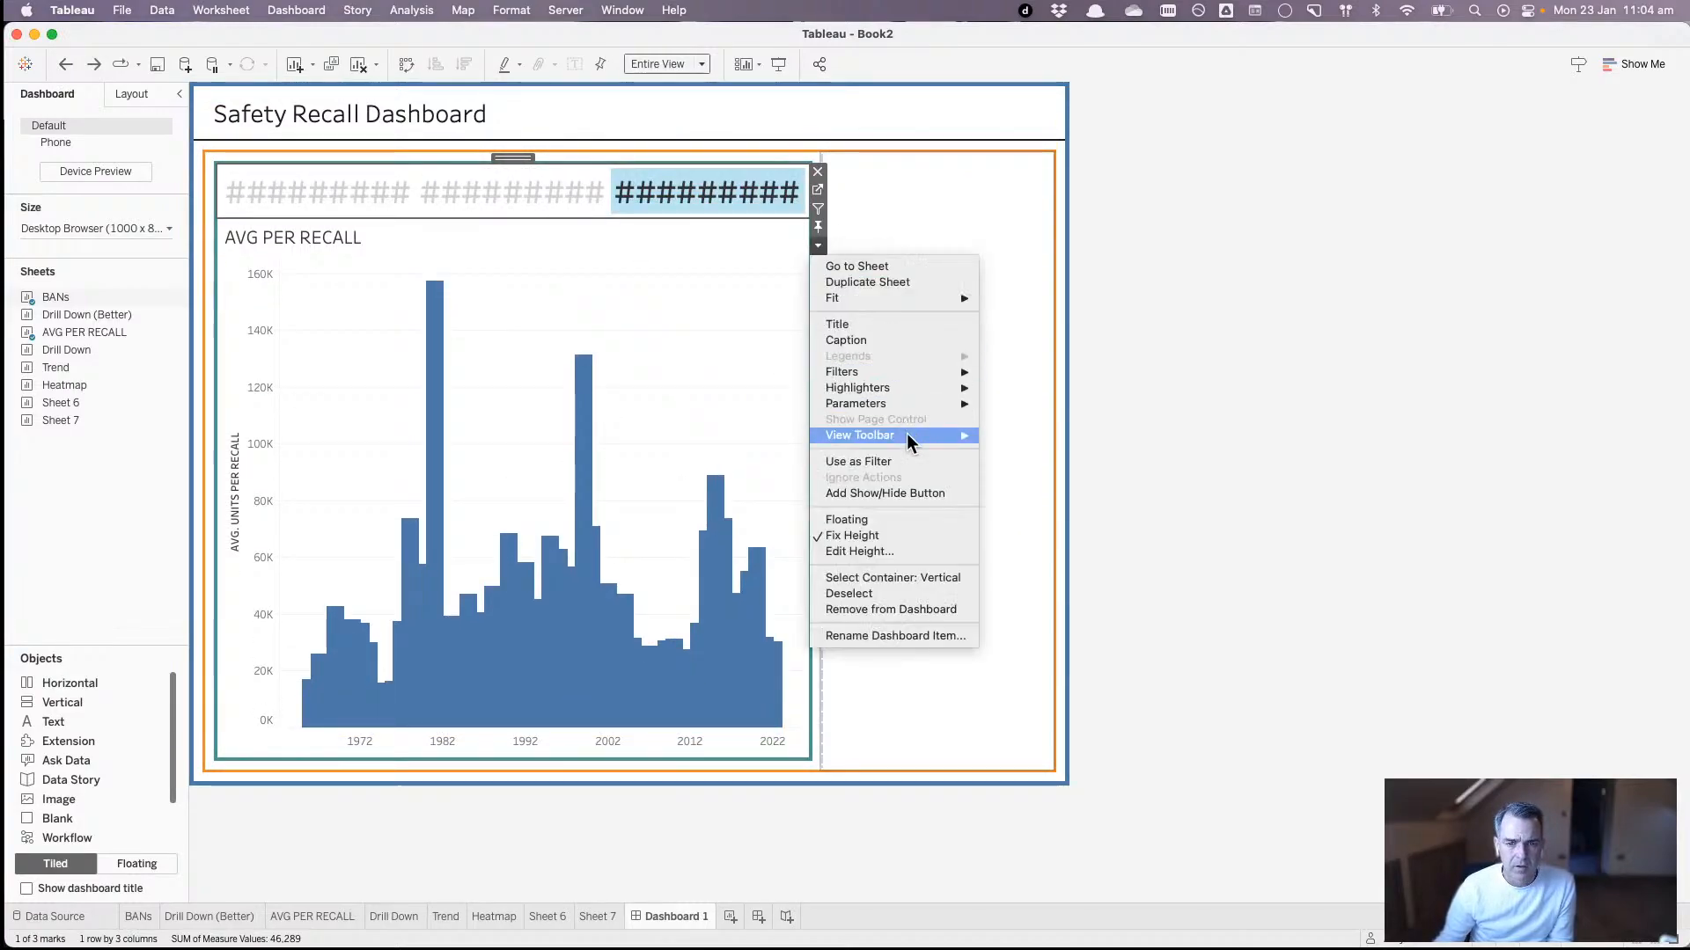
pyautogui.click(908, 551)
pyautogui.write('90')
pyautogui.press('Return')
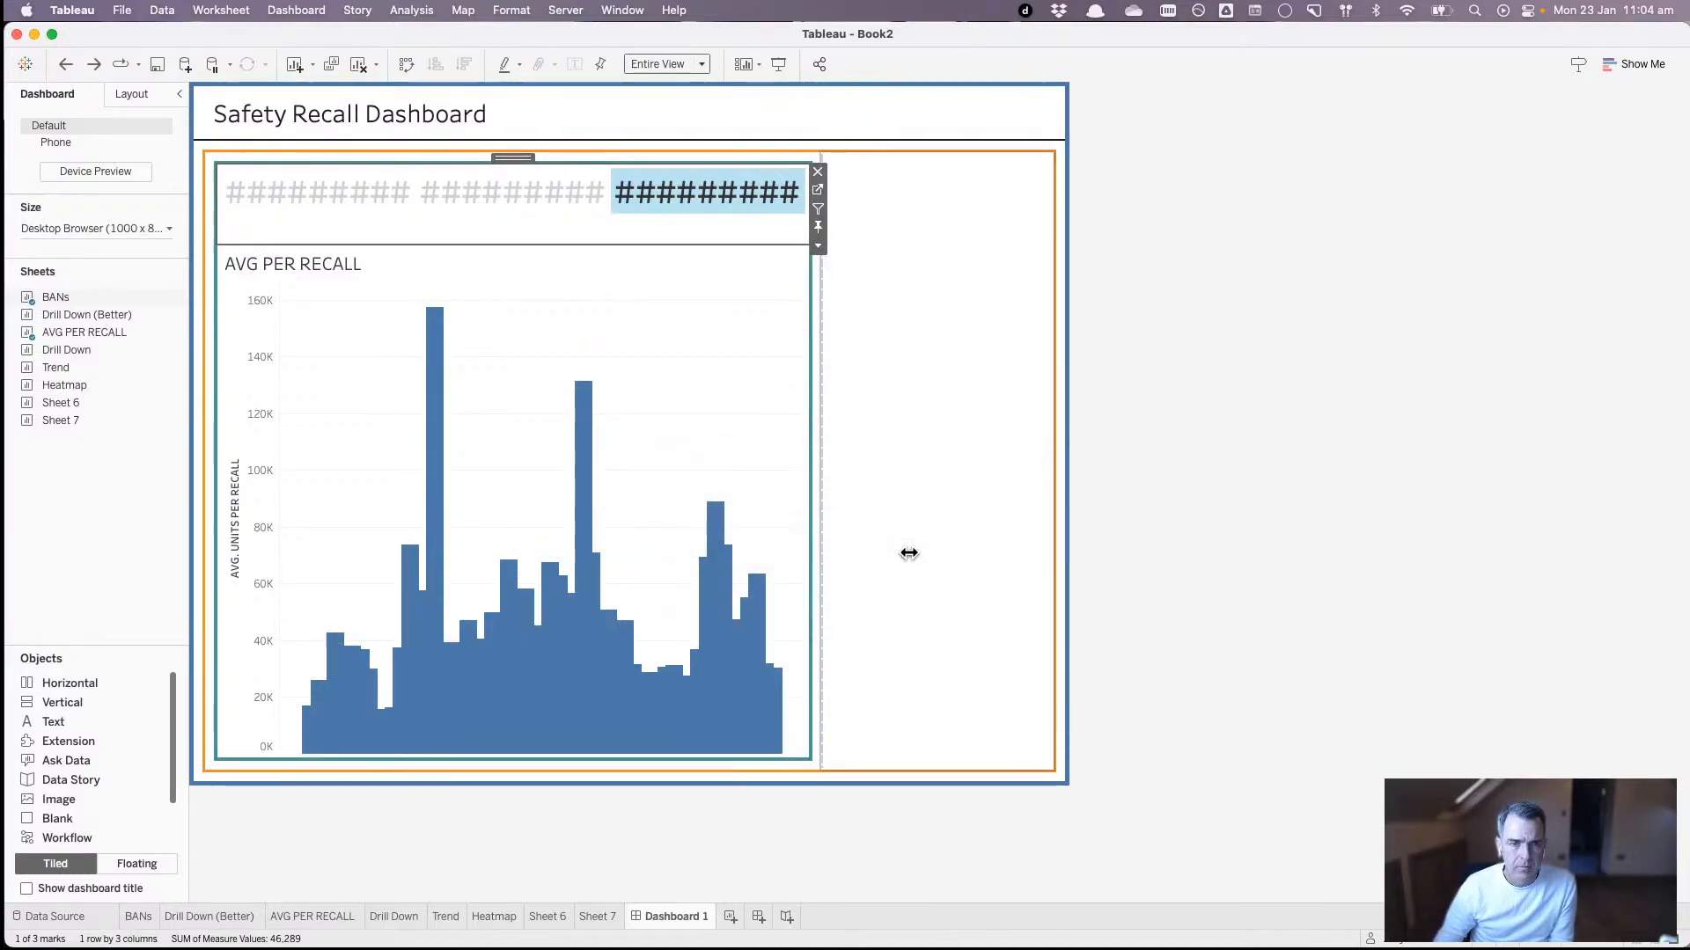
pyautogui.click(720, 233)
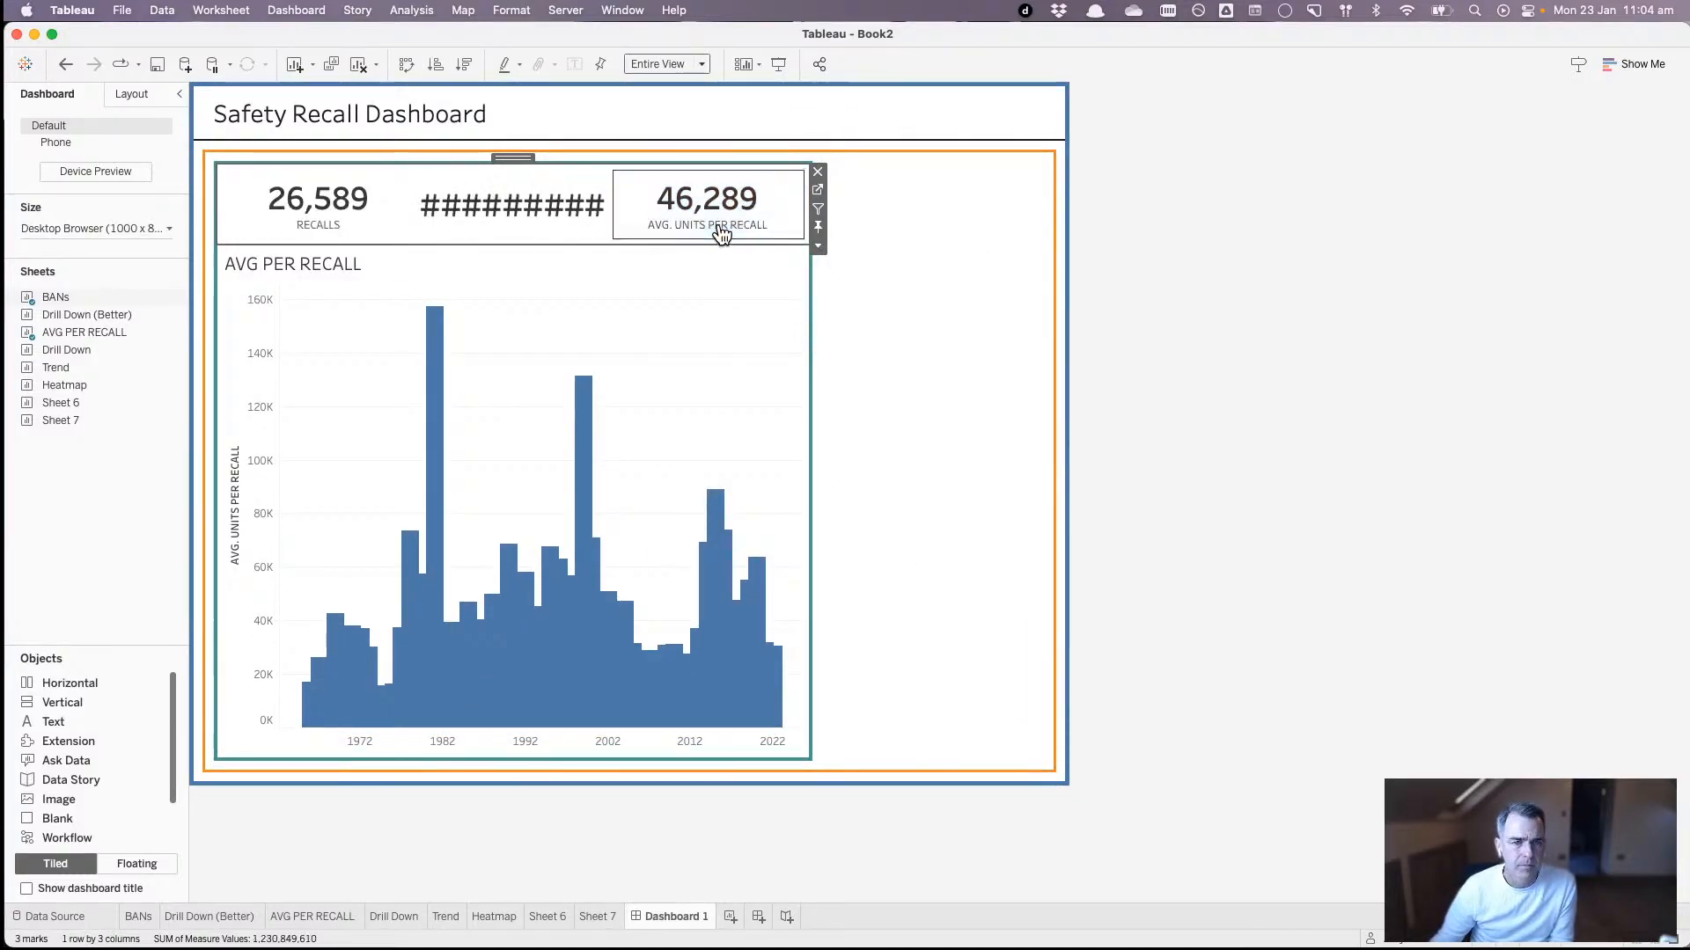
# - On the BANs sheet, format the Potentially Affected sum as Number (Custom) with 0 decimal places in Millions (M), and return to Dashboard 1
pyautogui.click(730, 256)
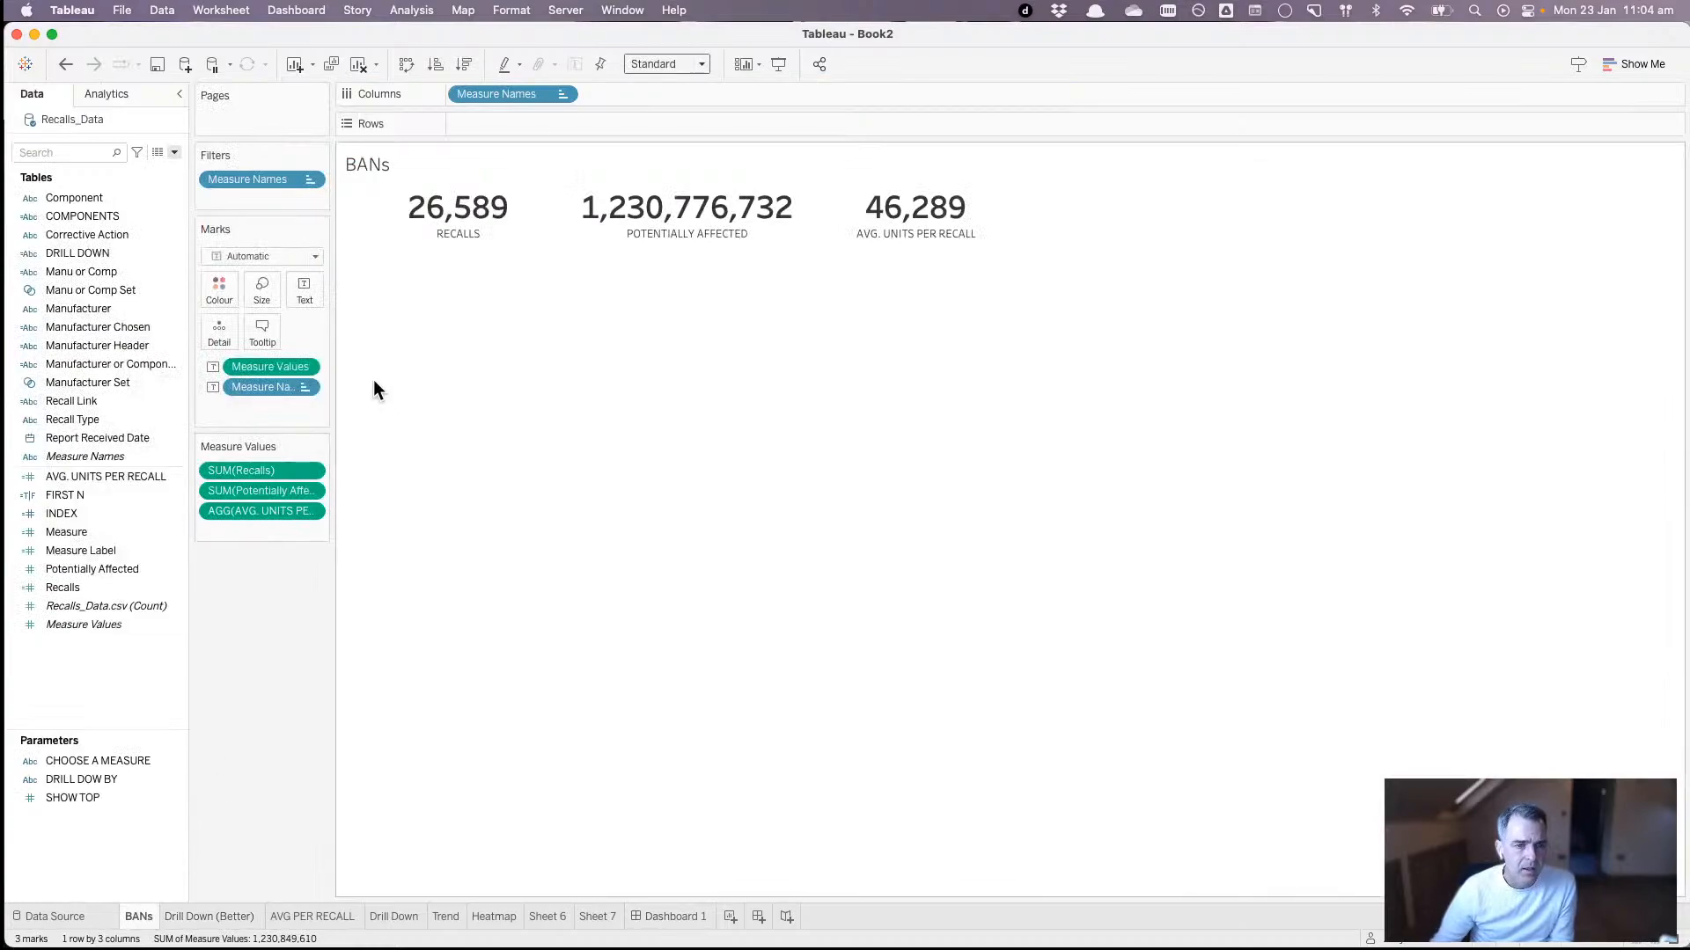
pyautogui.rightClick(245, 491)
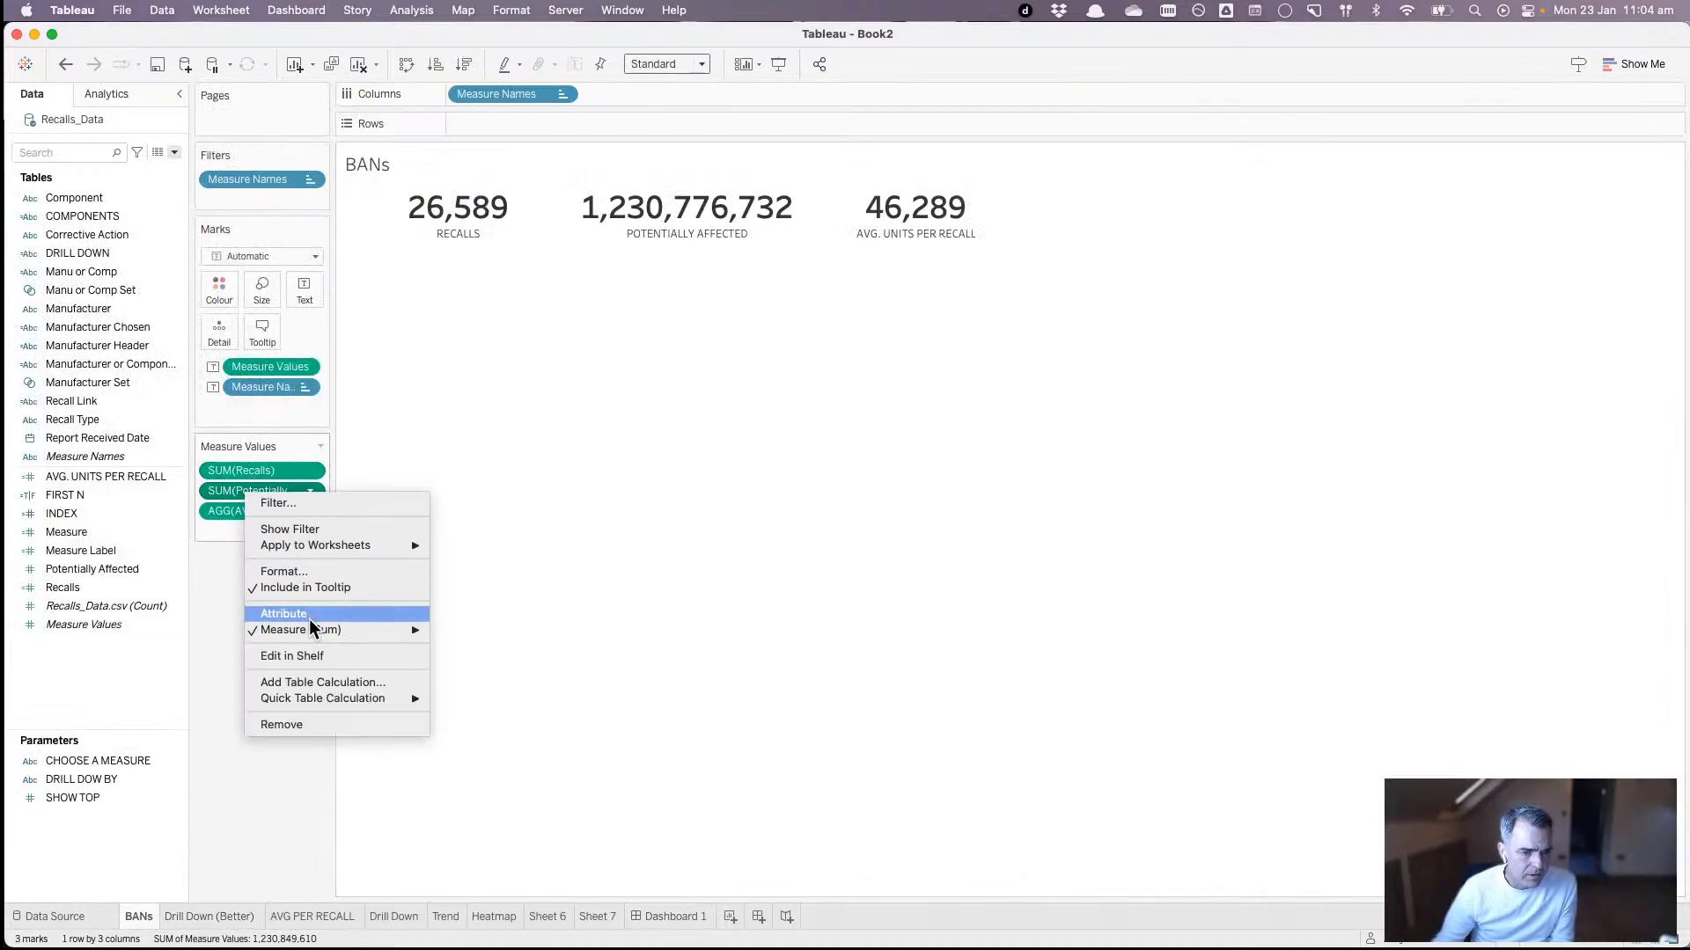
pyautogui.click(296, 574)
pyautogui.click(118, 208)
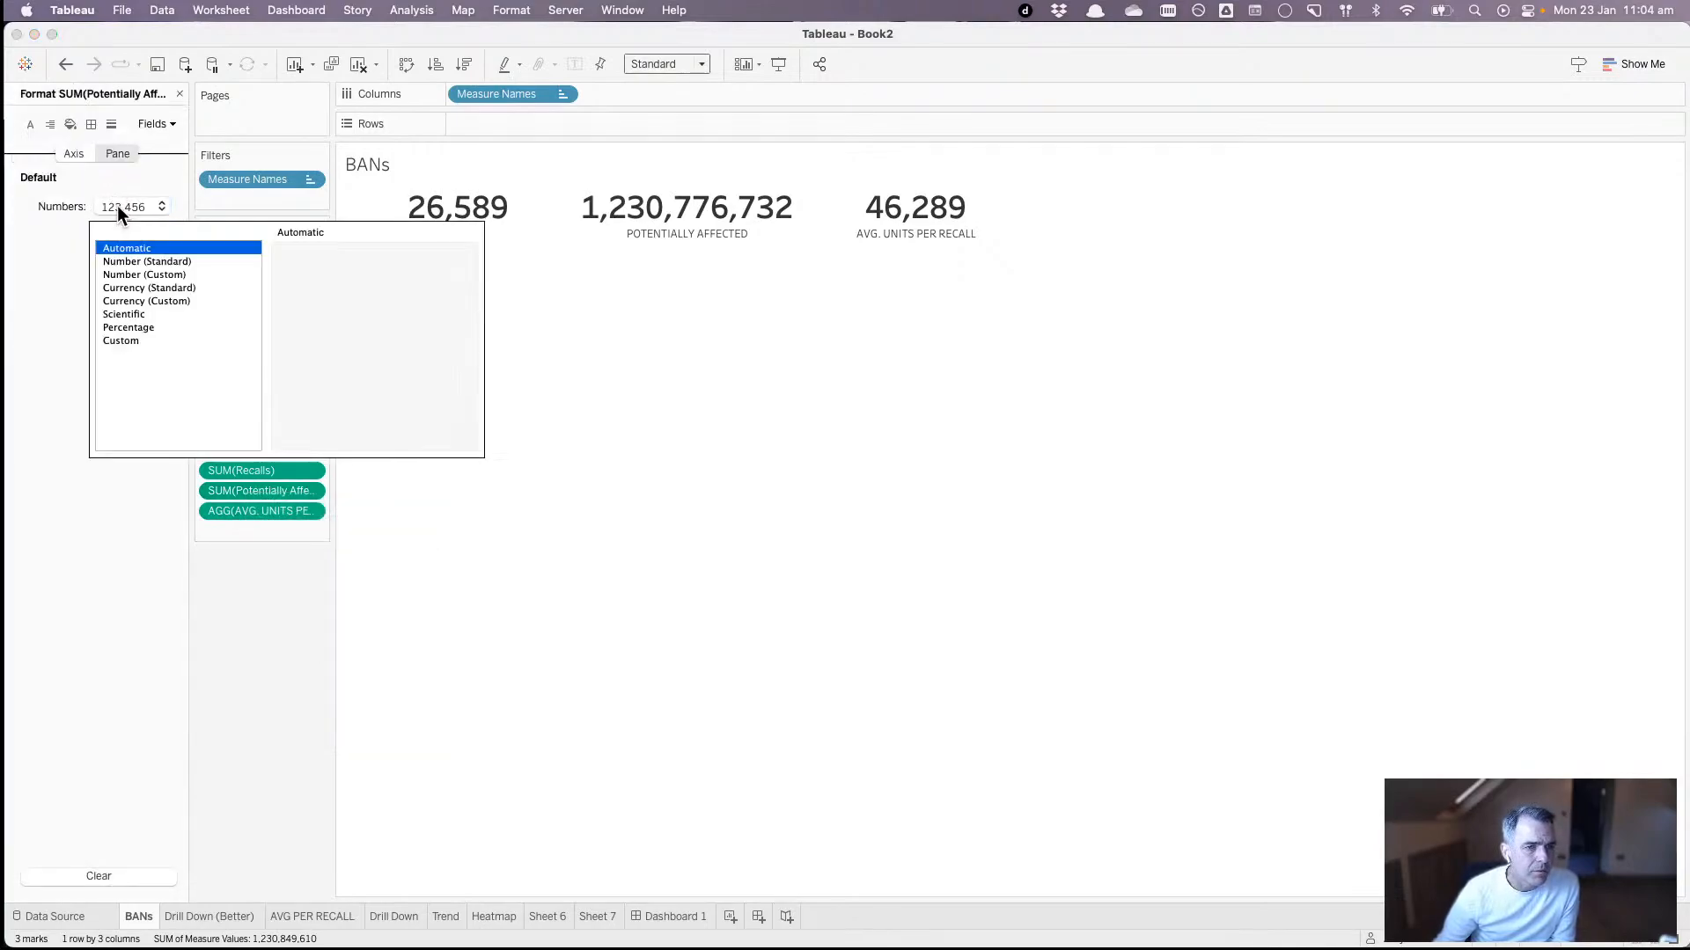
pyautogui.click(150, 276)
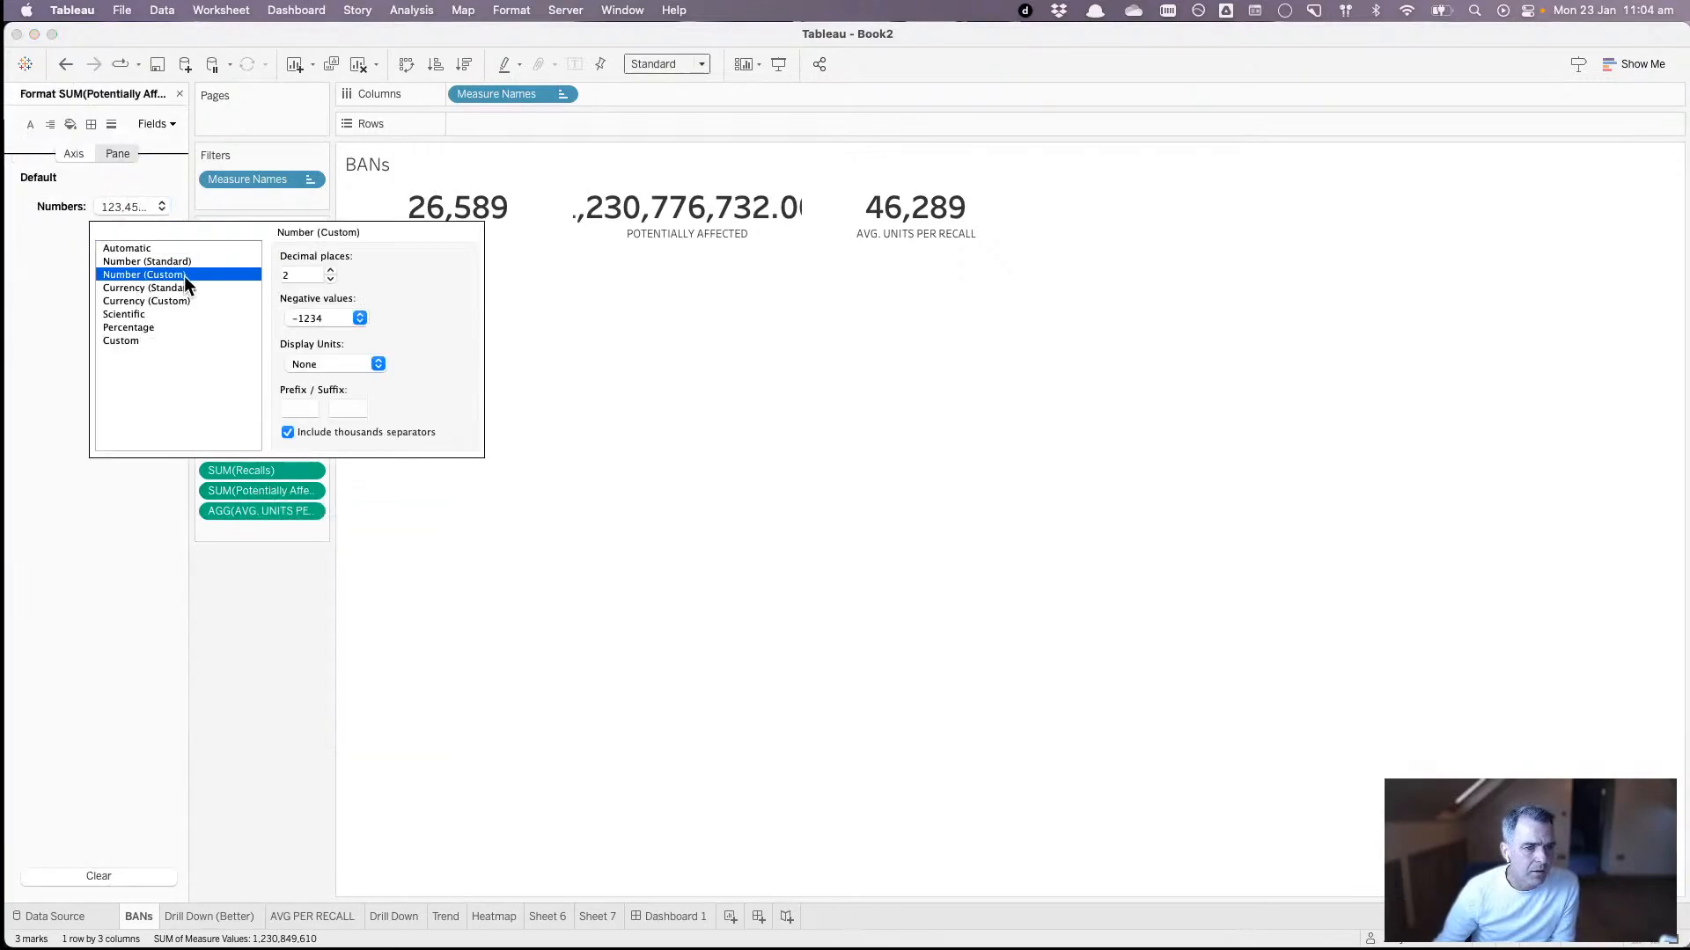
pyautogui.click(329, 280)
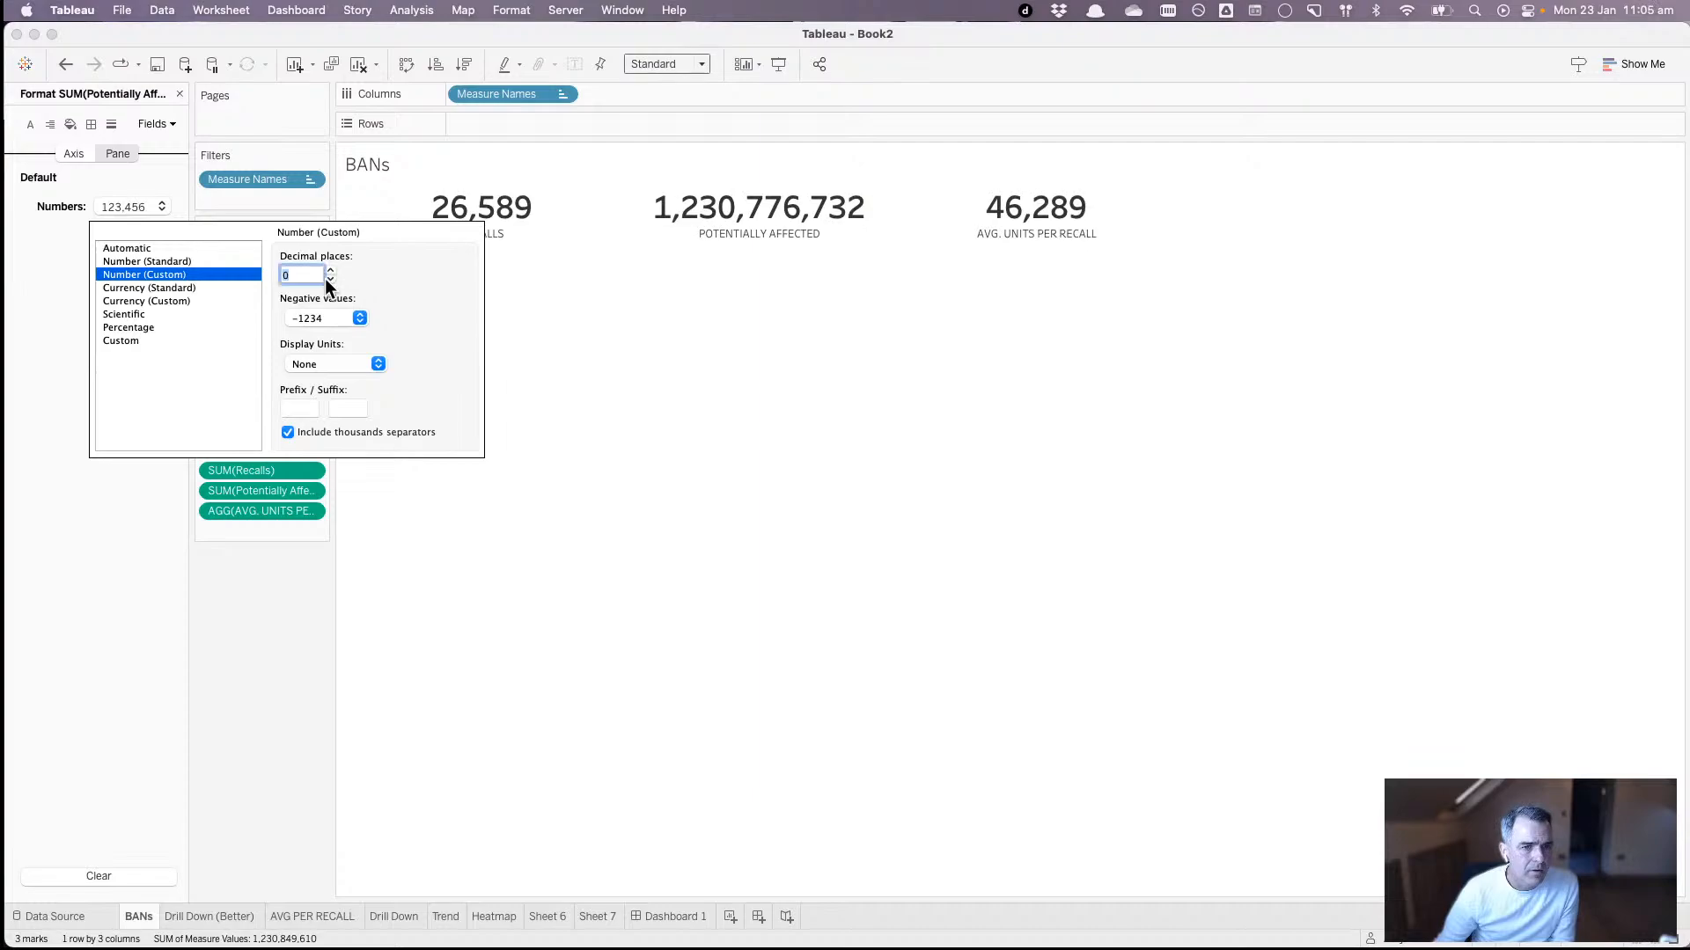
pyautogui.click(329, 280)
pyautogui.click(324, 368)
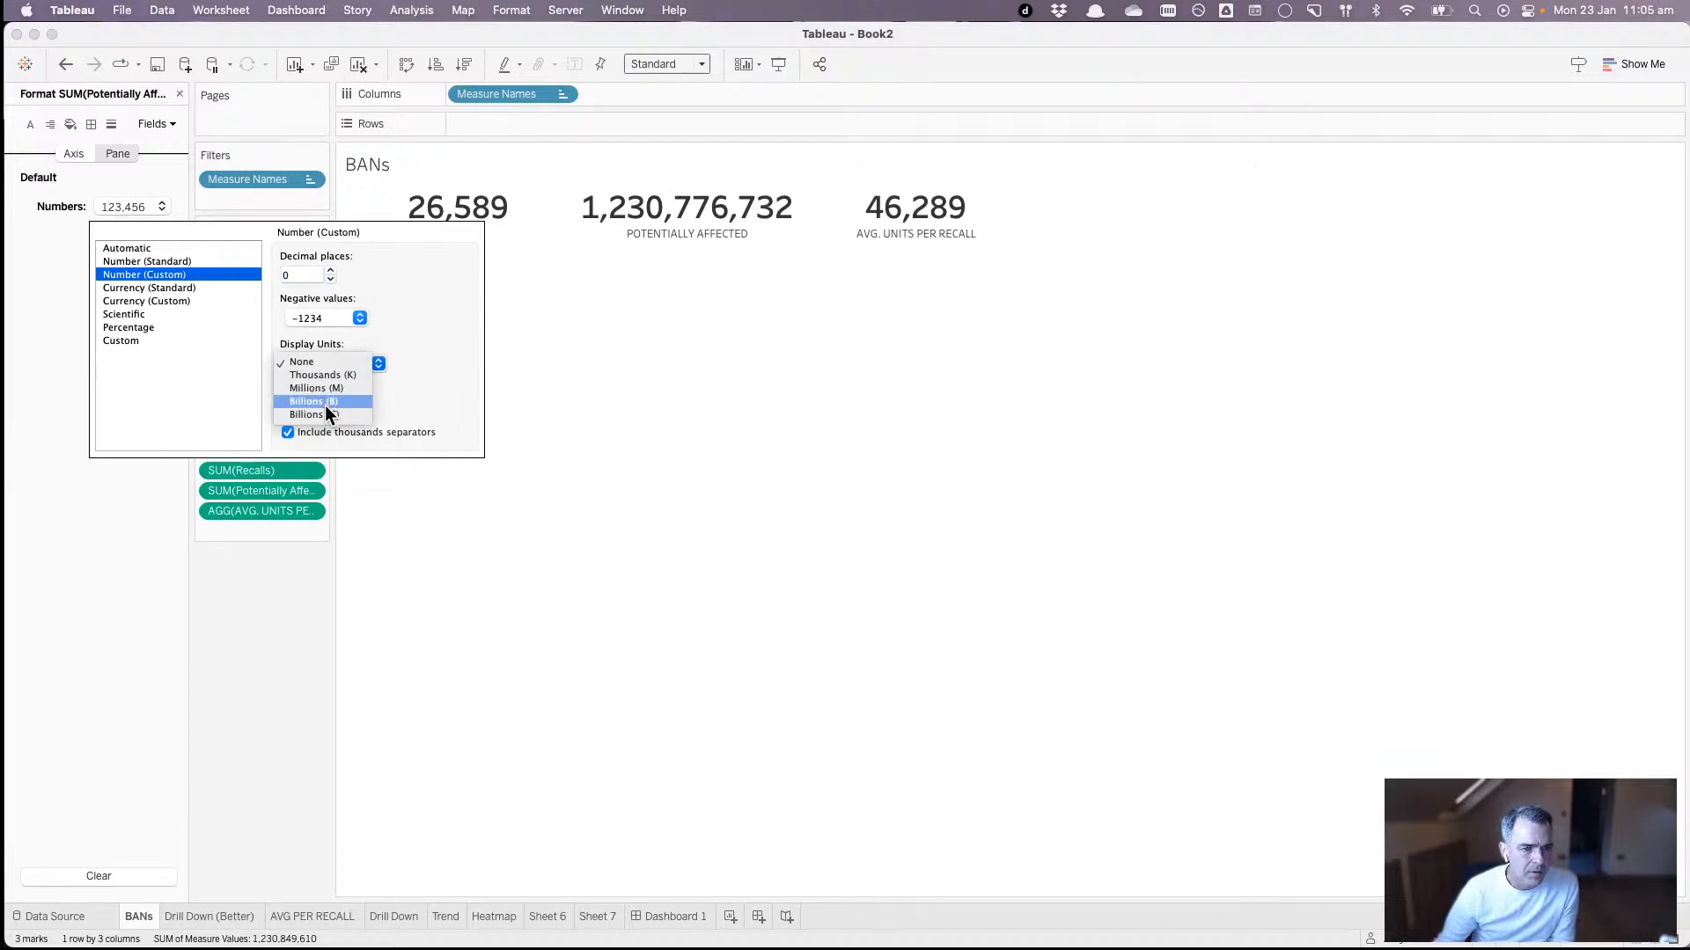
pyautogui.click(329, 388)
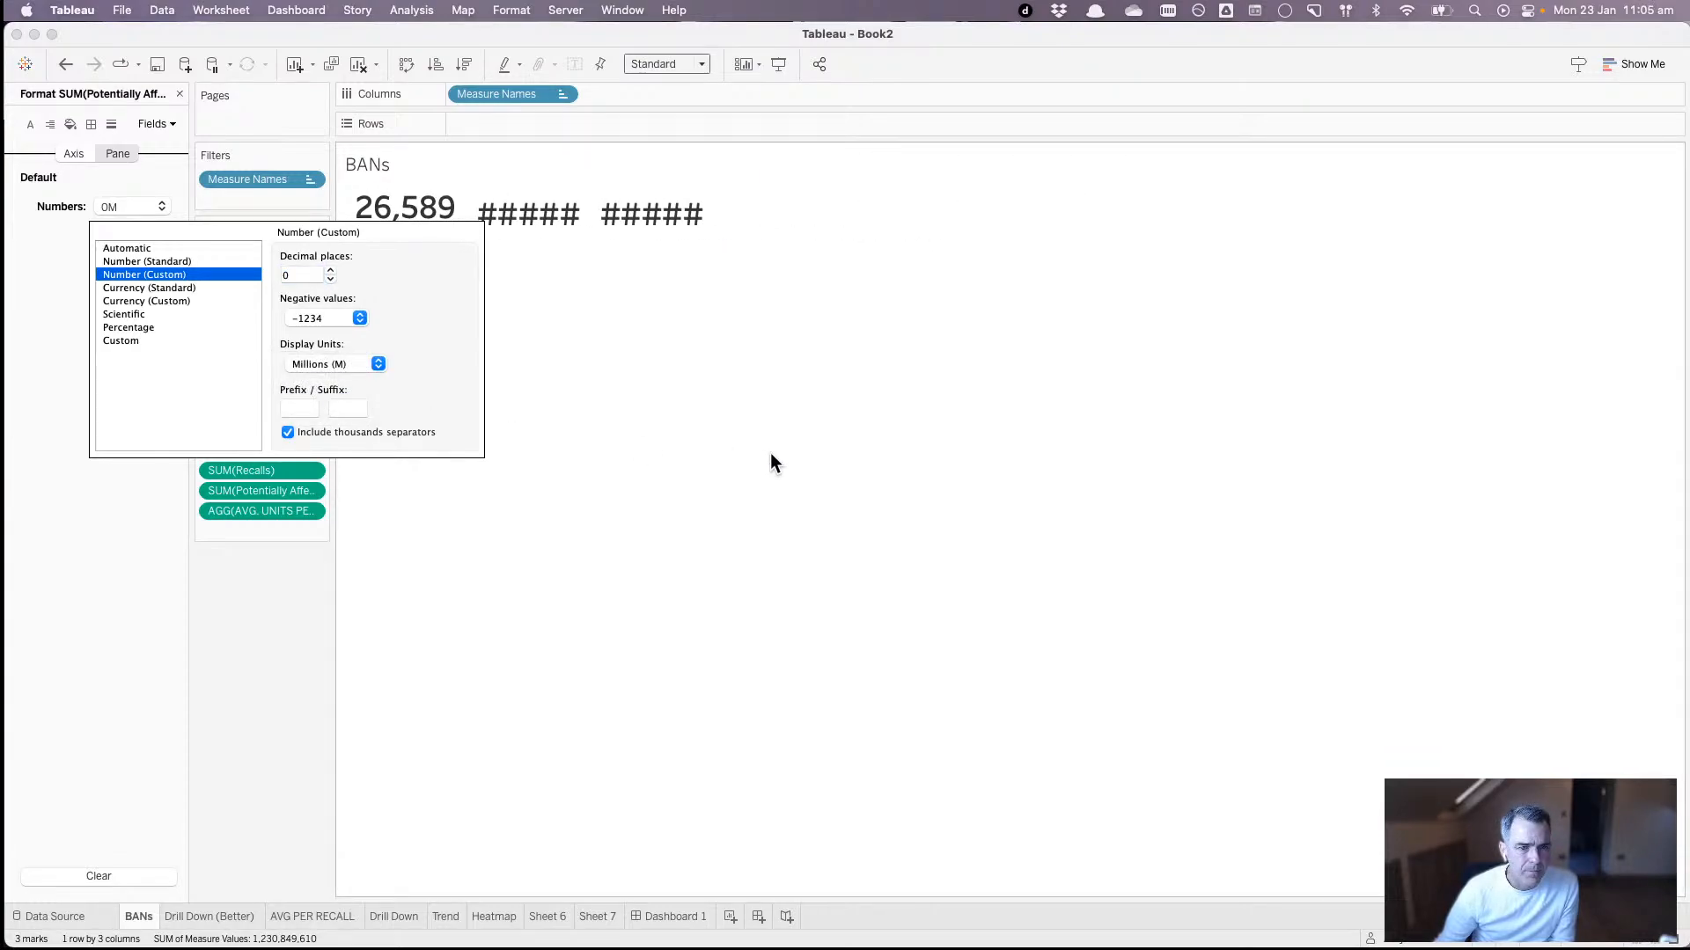
pyautogui.click(770, 453)
pyautogui.click(178, 94)
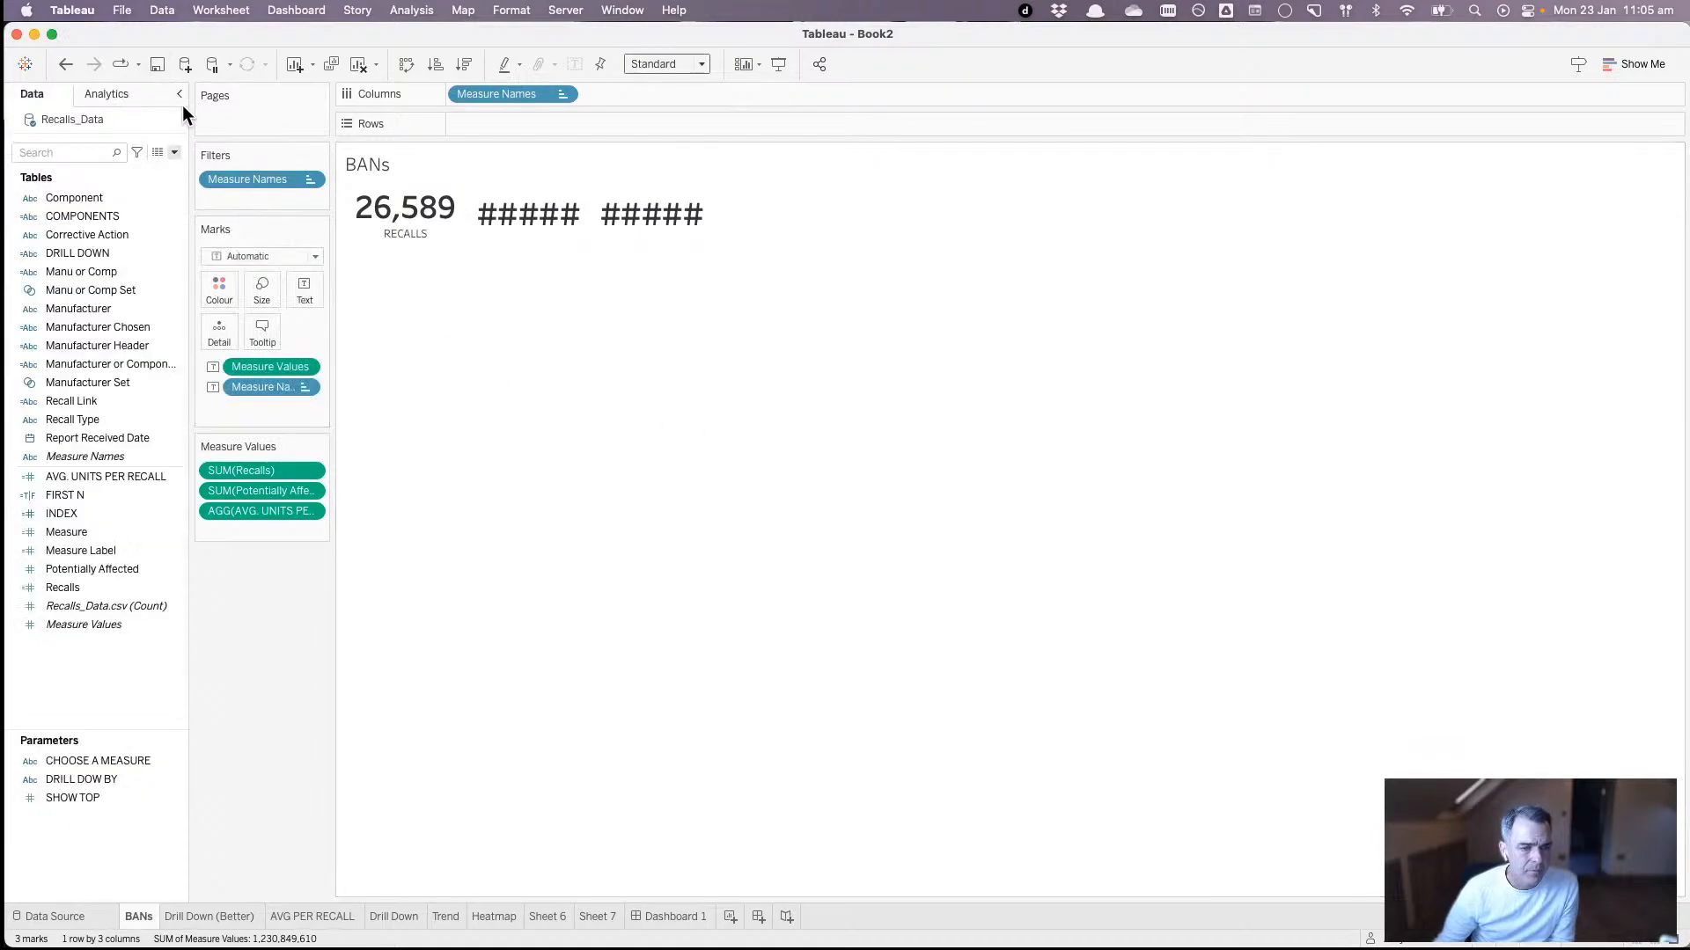
pyautogui.click(702, 917)
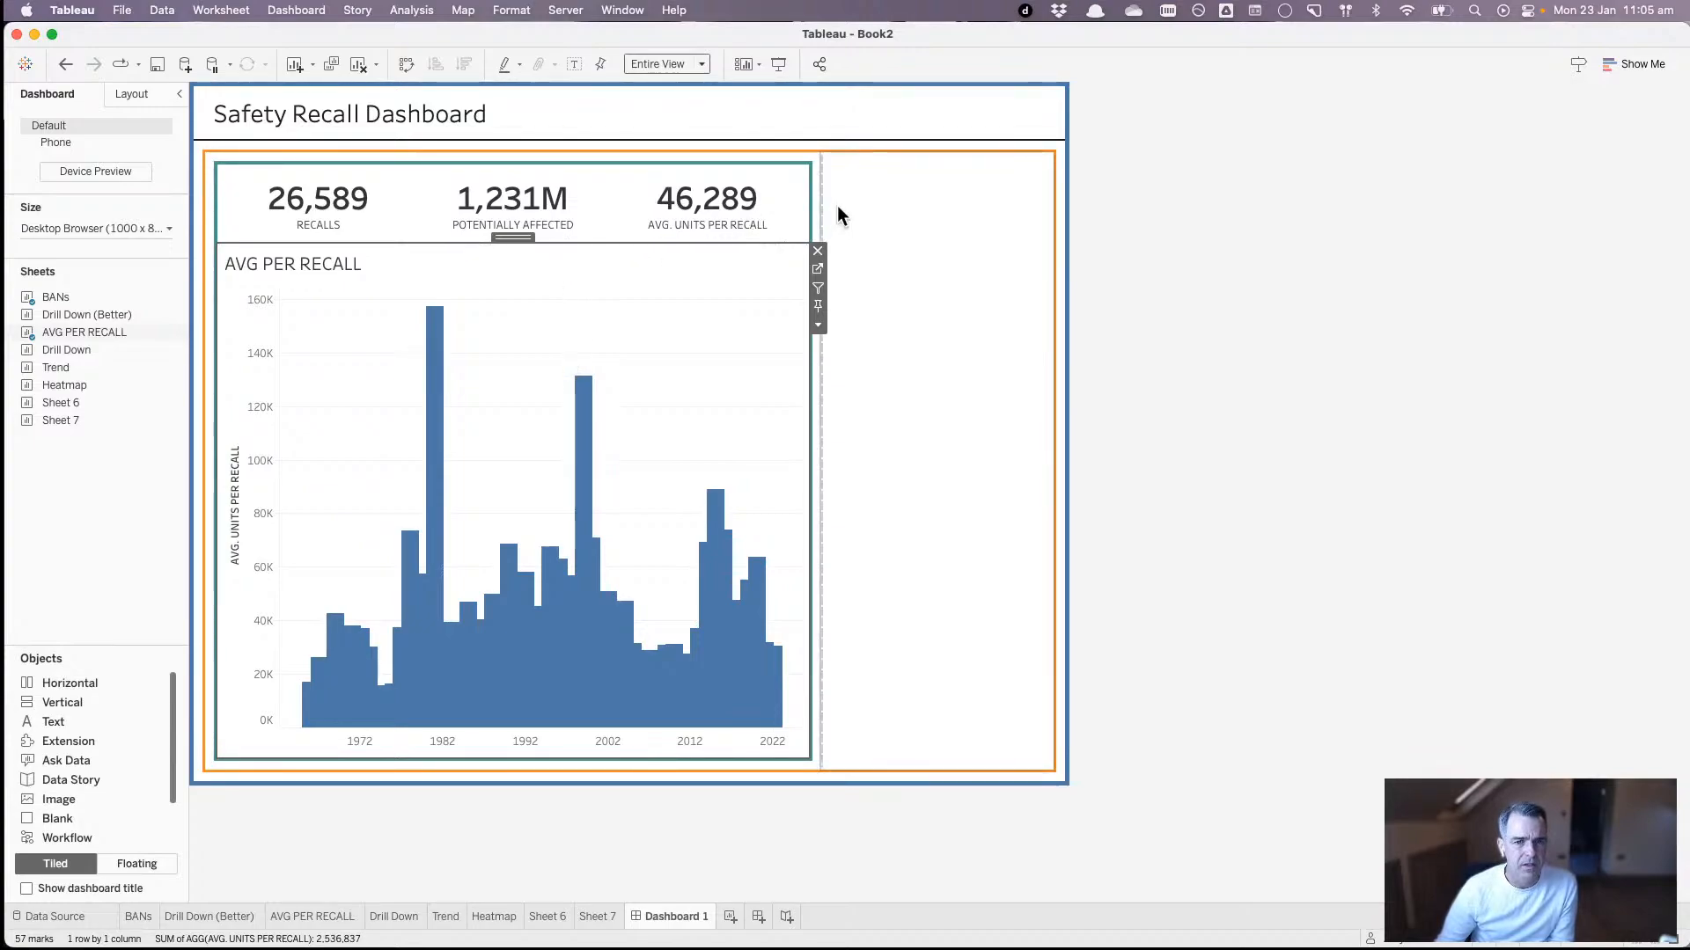
# - On the BANs sheet, set the Potentially Affected number format to 1 decimal place, and return to Dashboard 1 with no mark selected
pyautogui.click(803, 216)
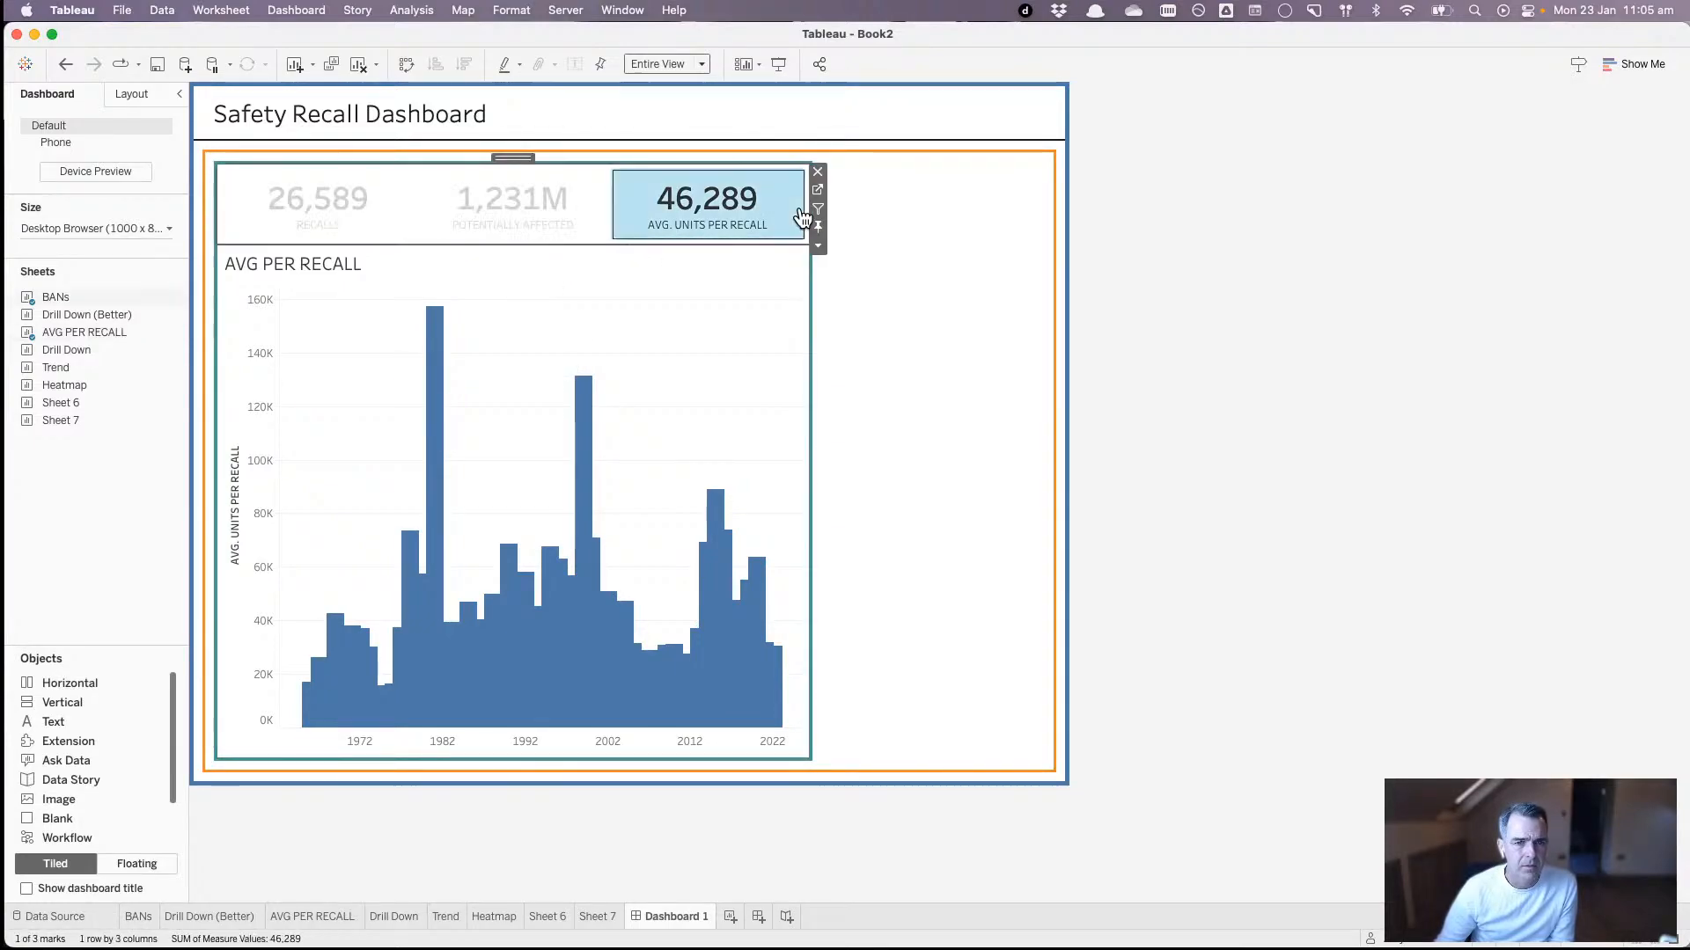
pyautogui.click(819, 190)
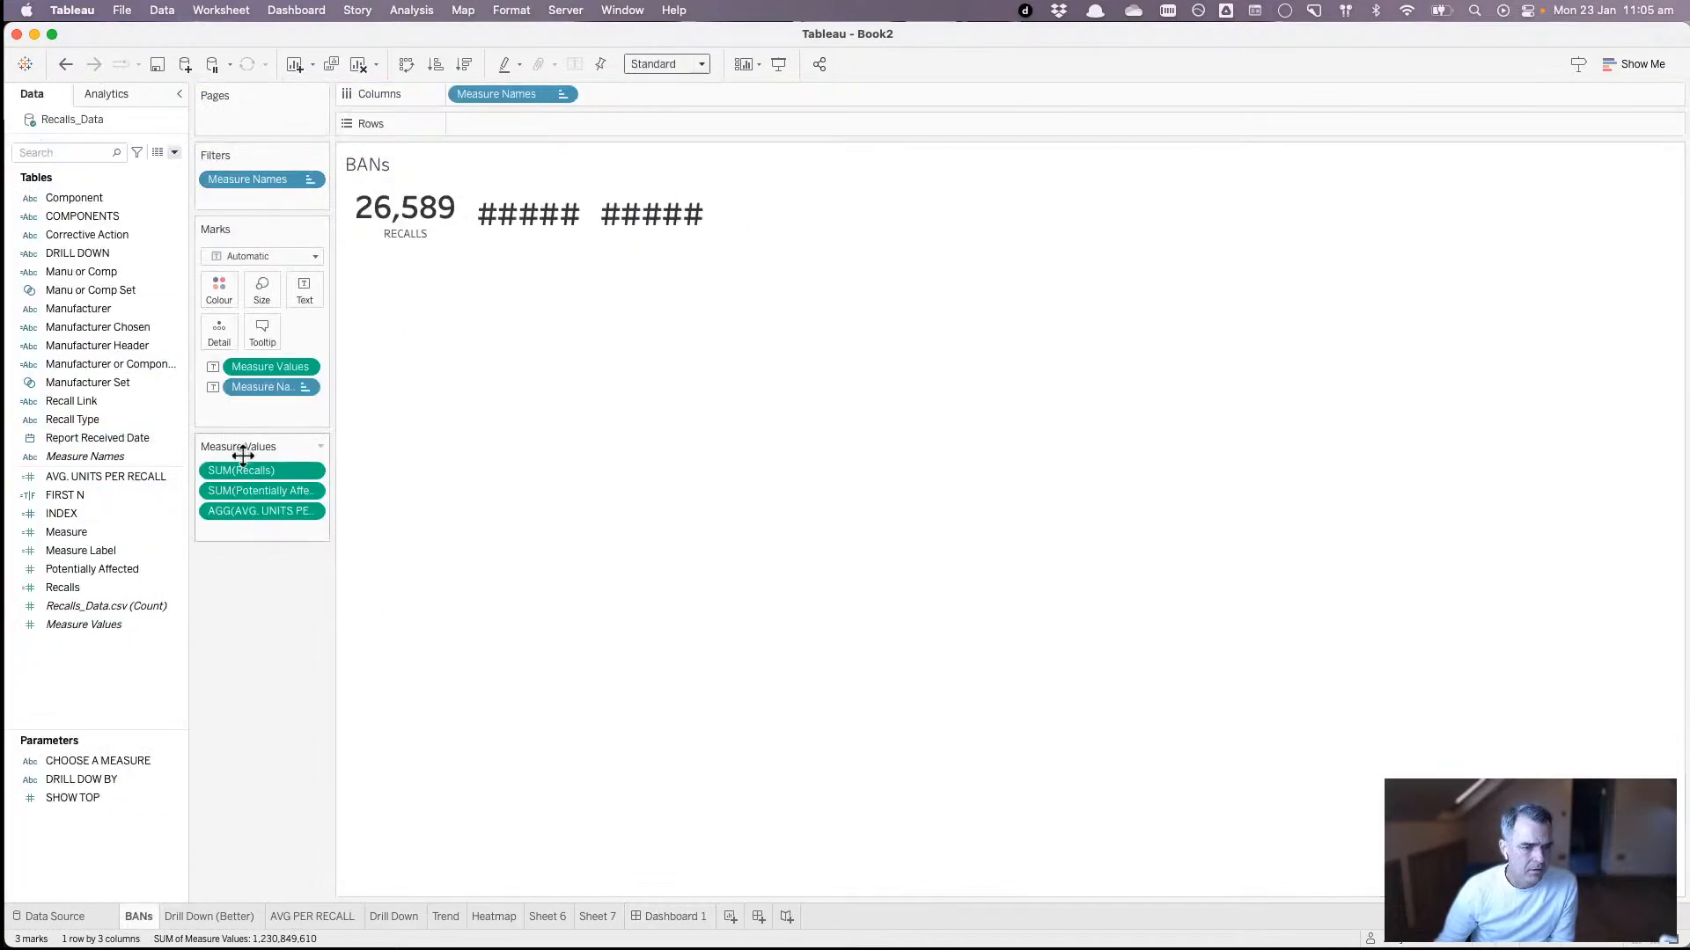
pyautogui.rightClick(254, 491)
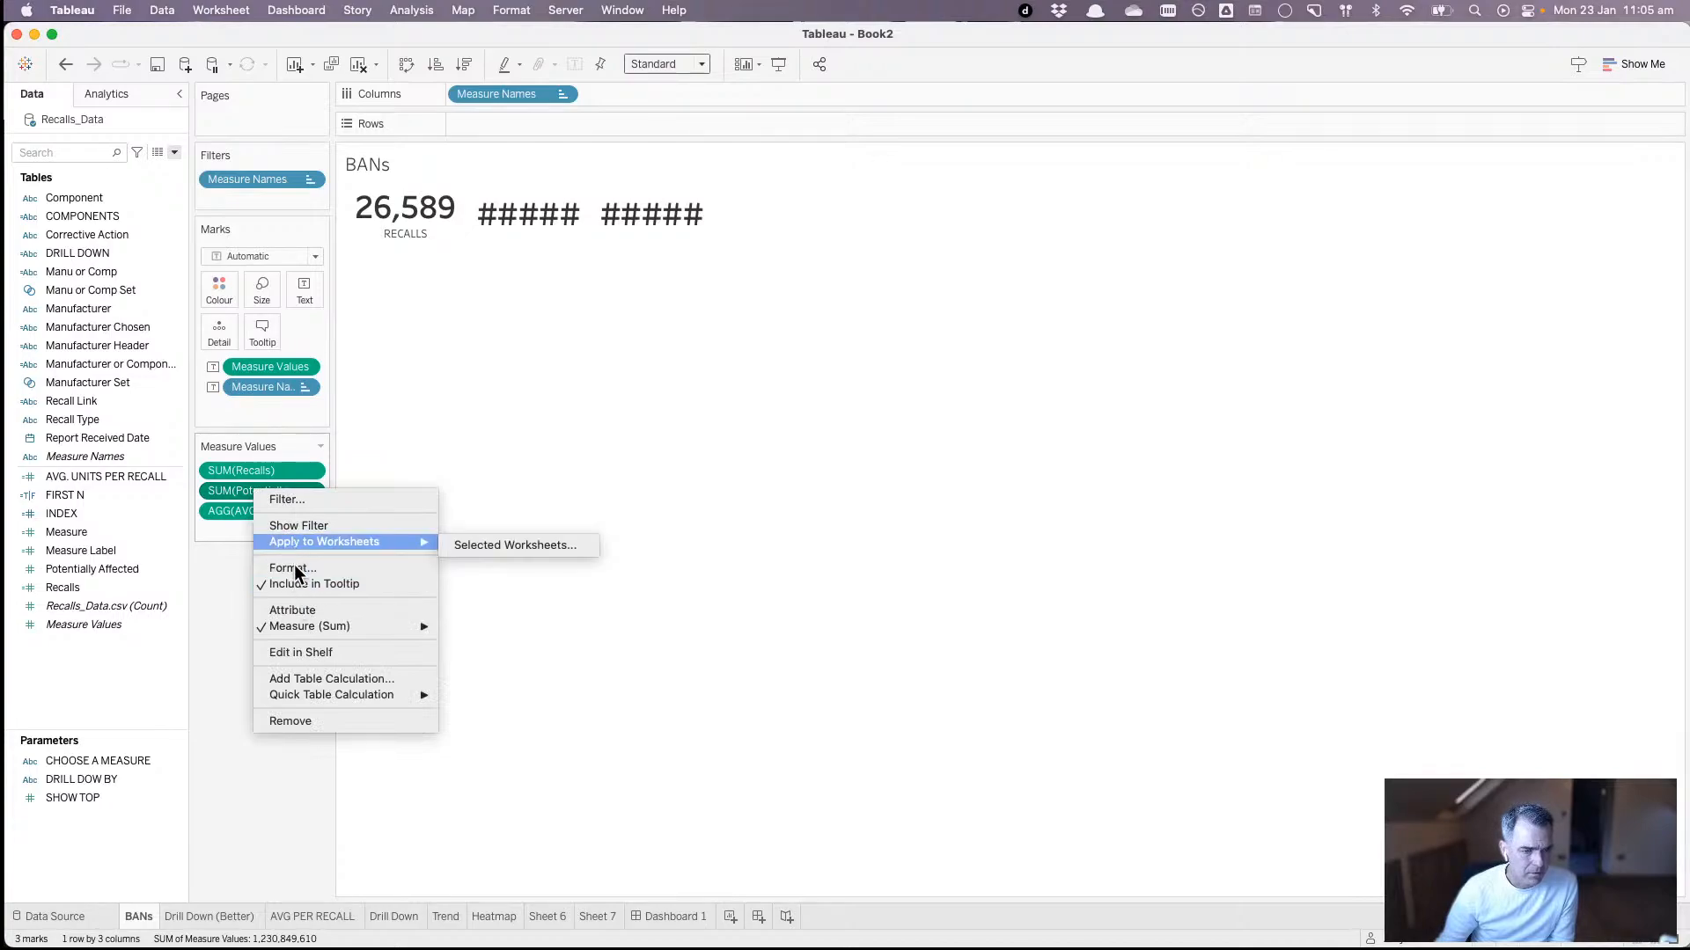
pyautogui.click(293, 568)
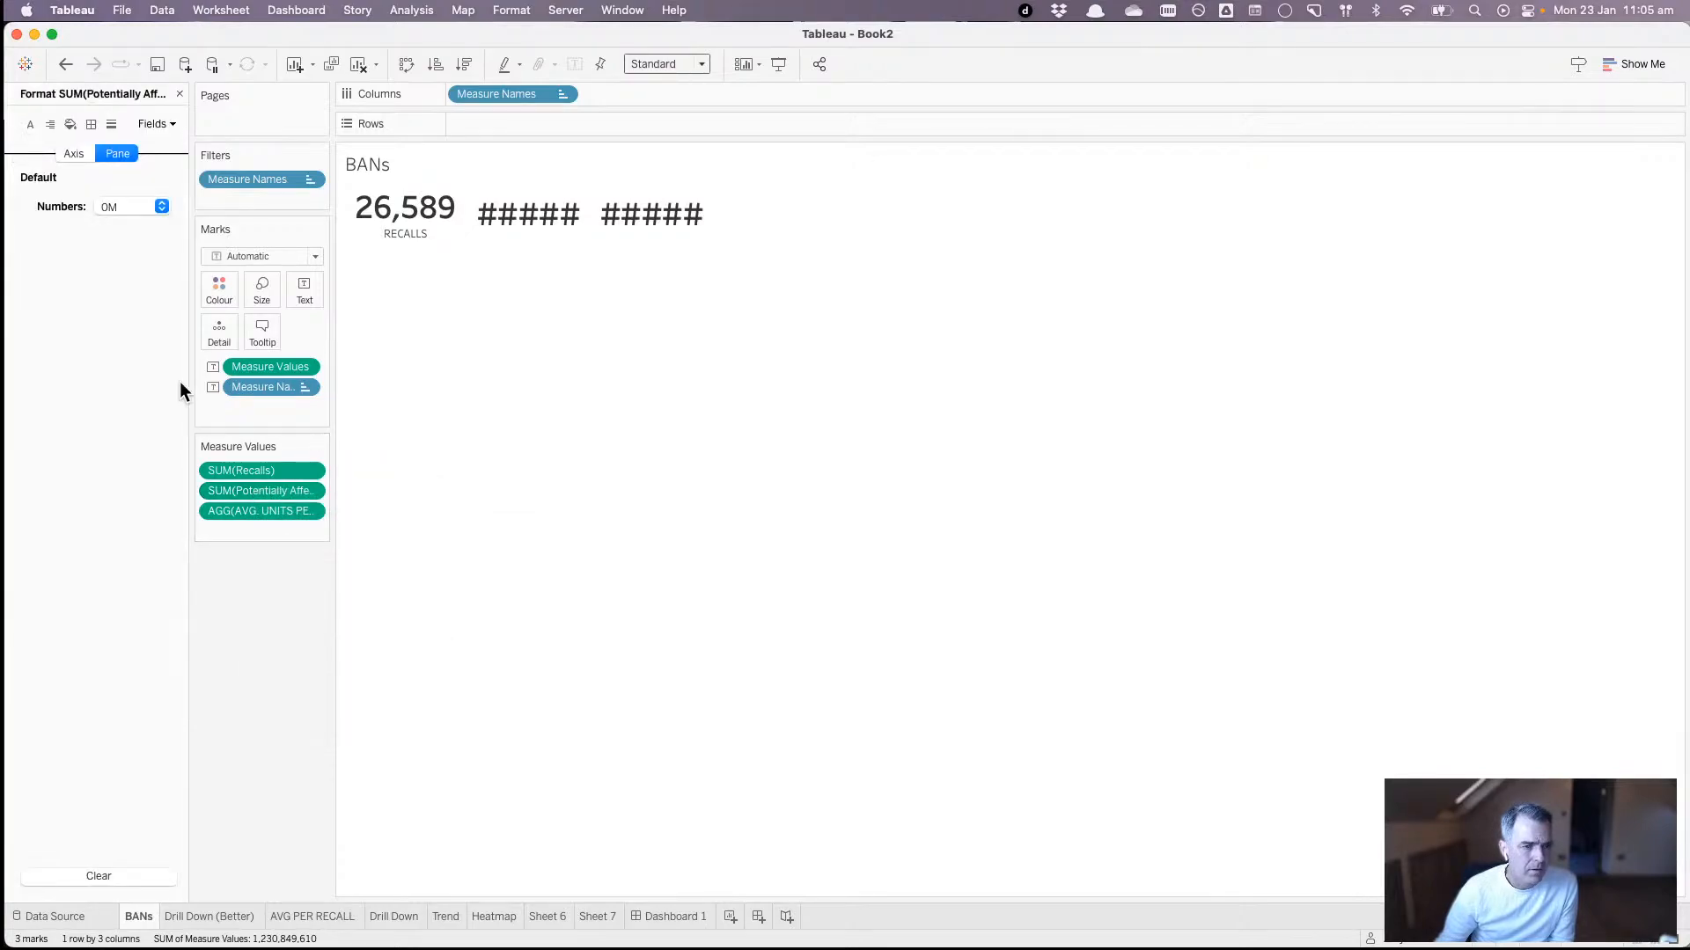
pyautogui.click(120, 213)
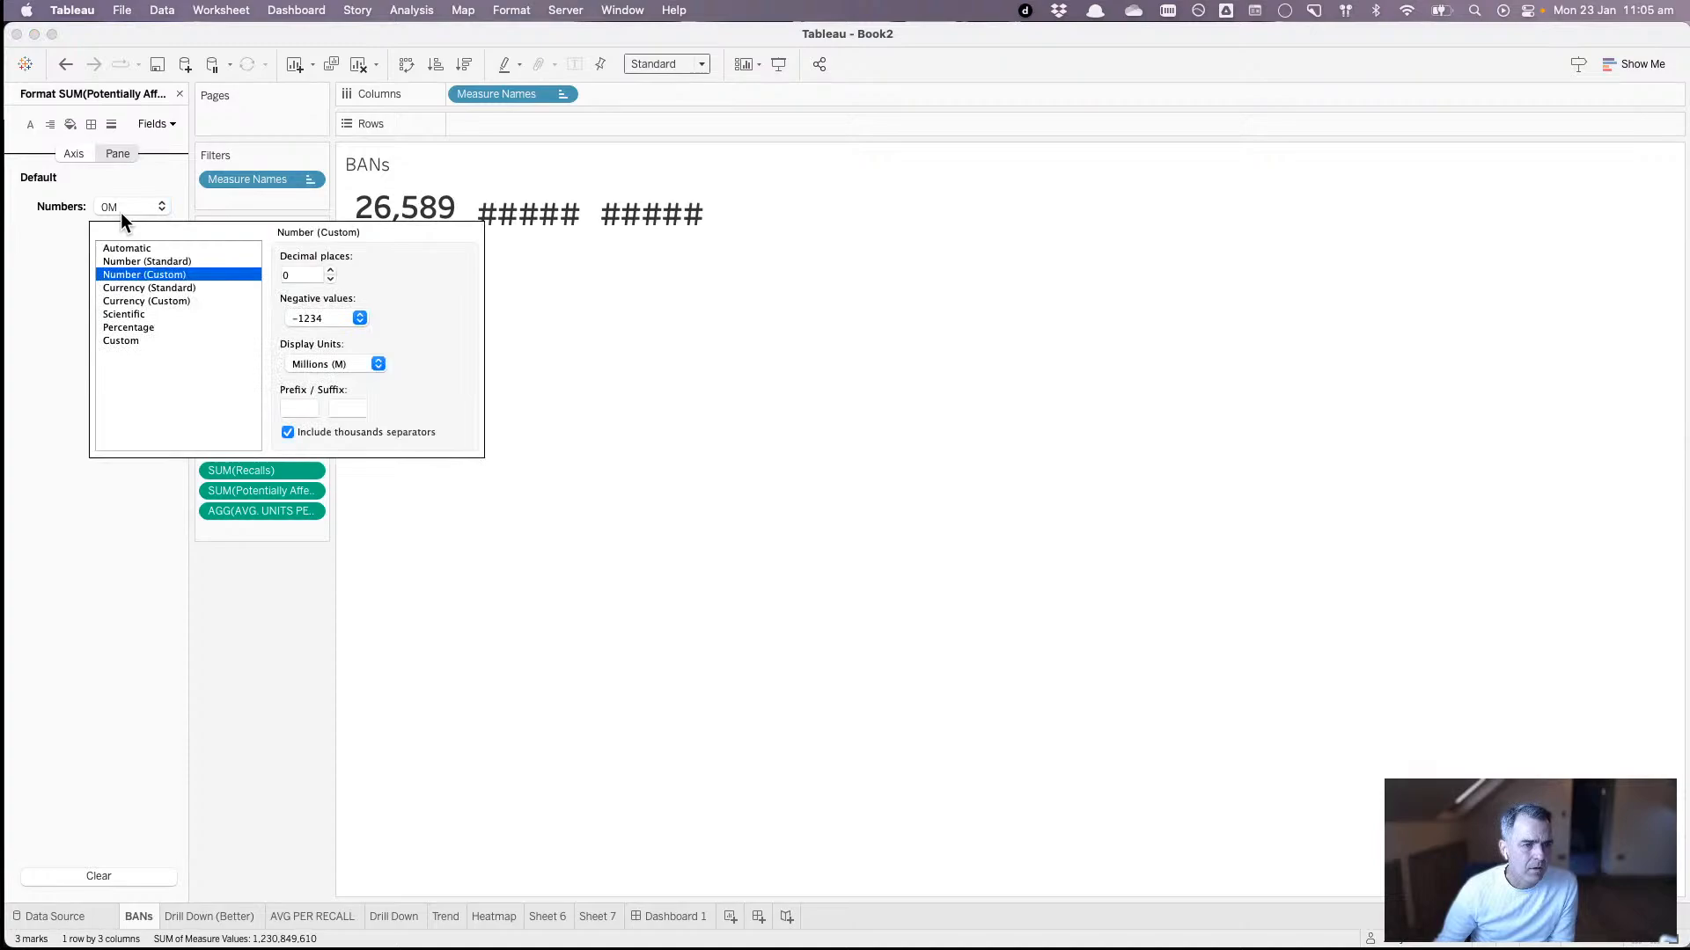
pyautogui.click(331, 271)
pyautogui.click(623, 337)
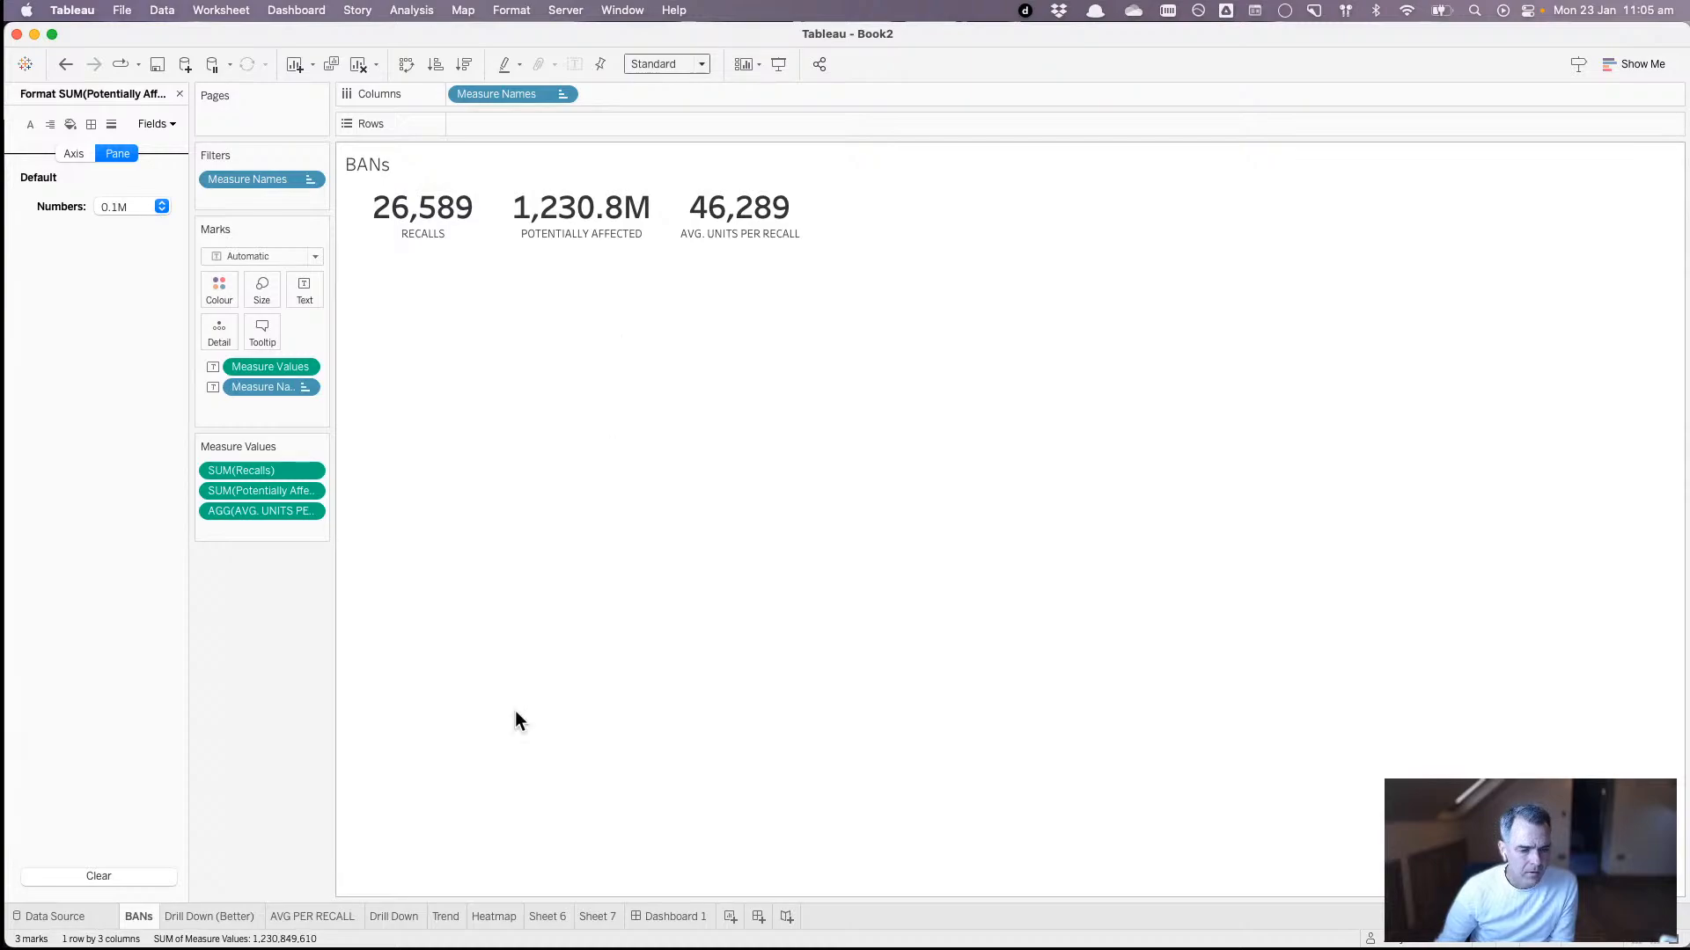
pyautogui.click(671, 916)
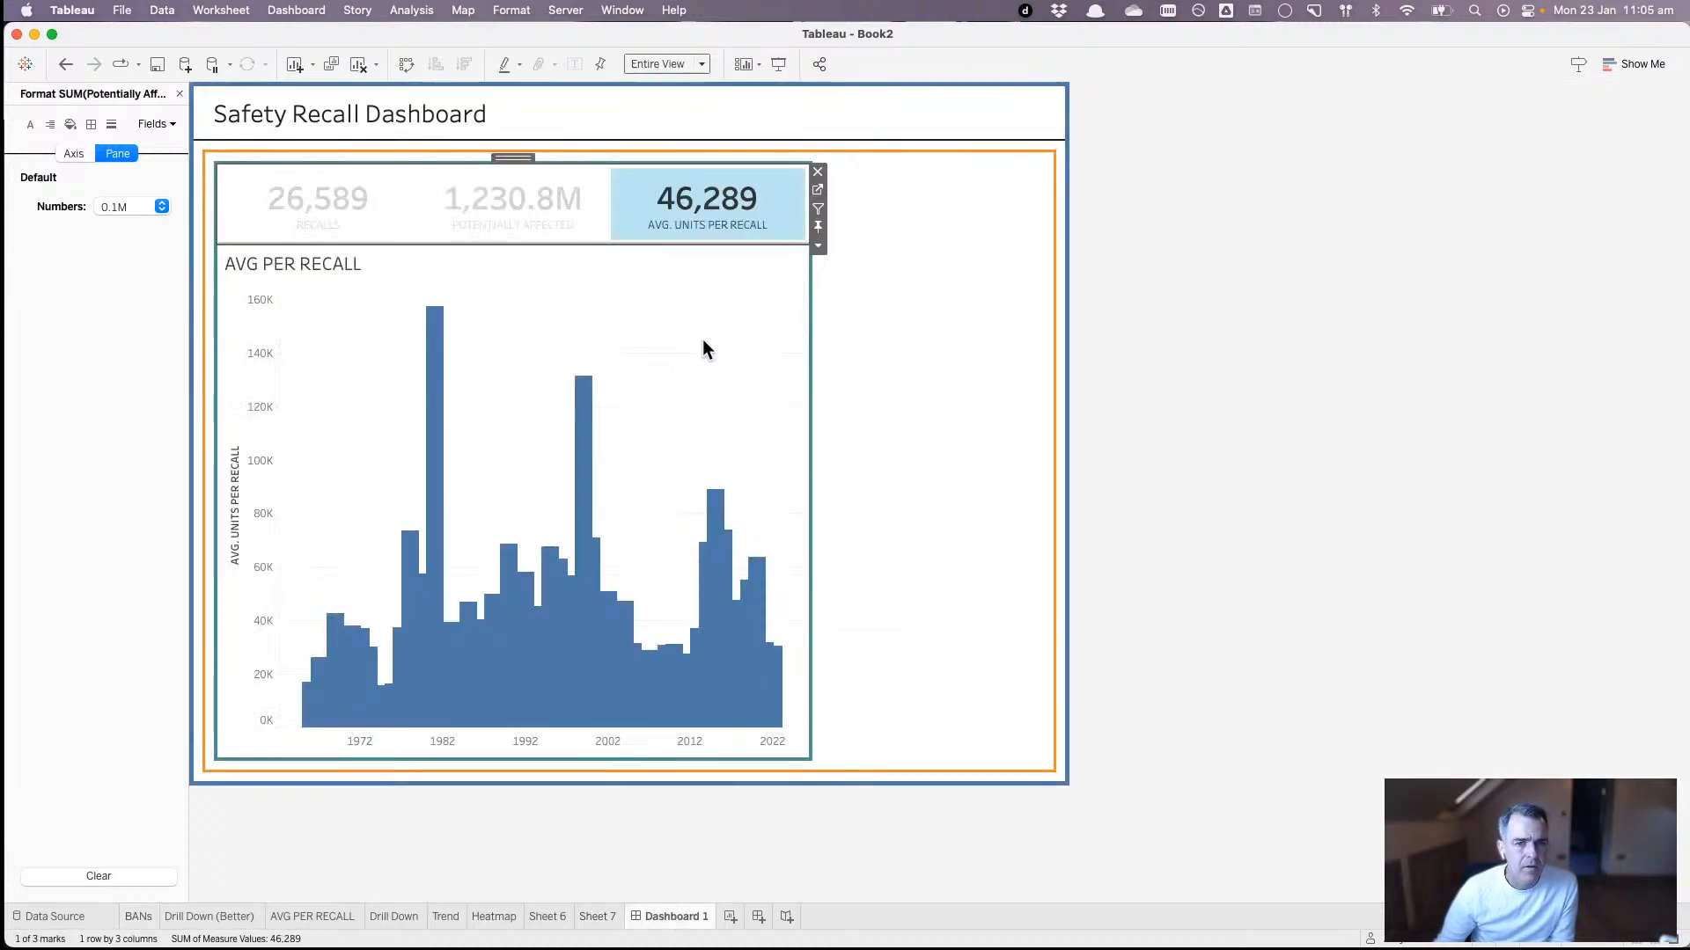
pyautogui.click(786, 231)
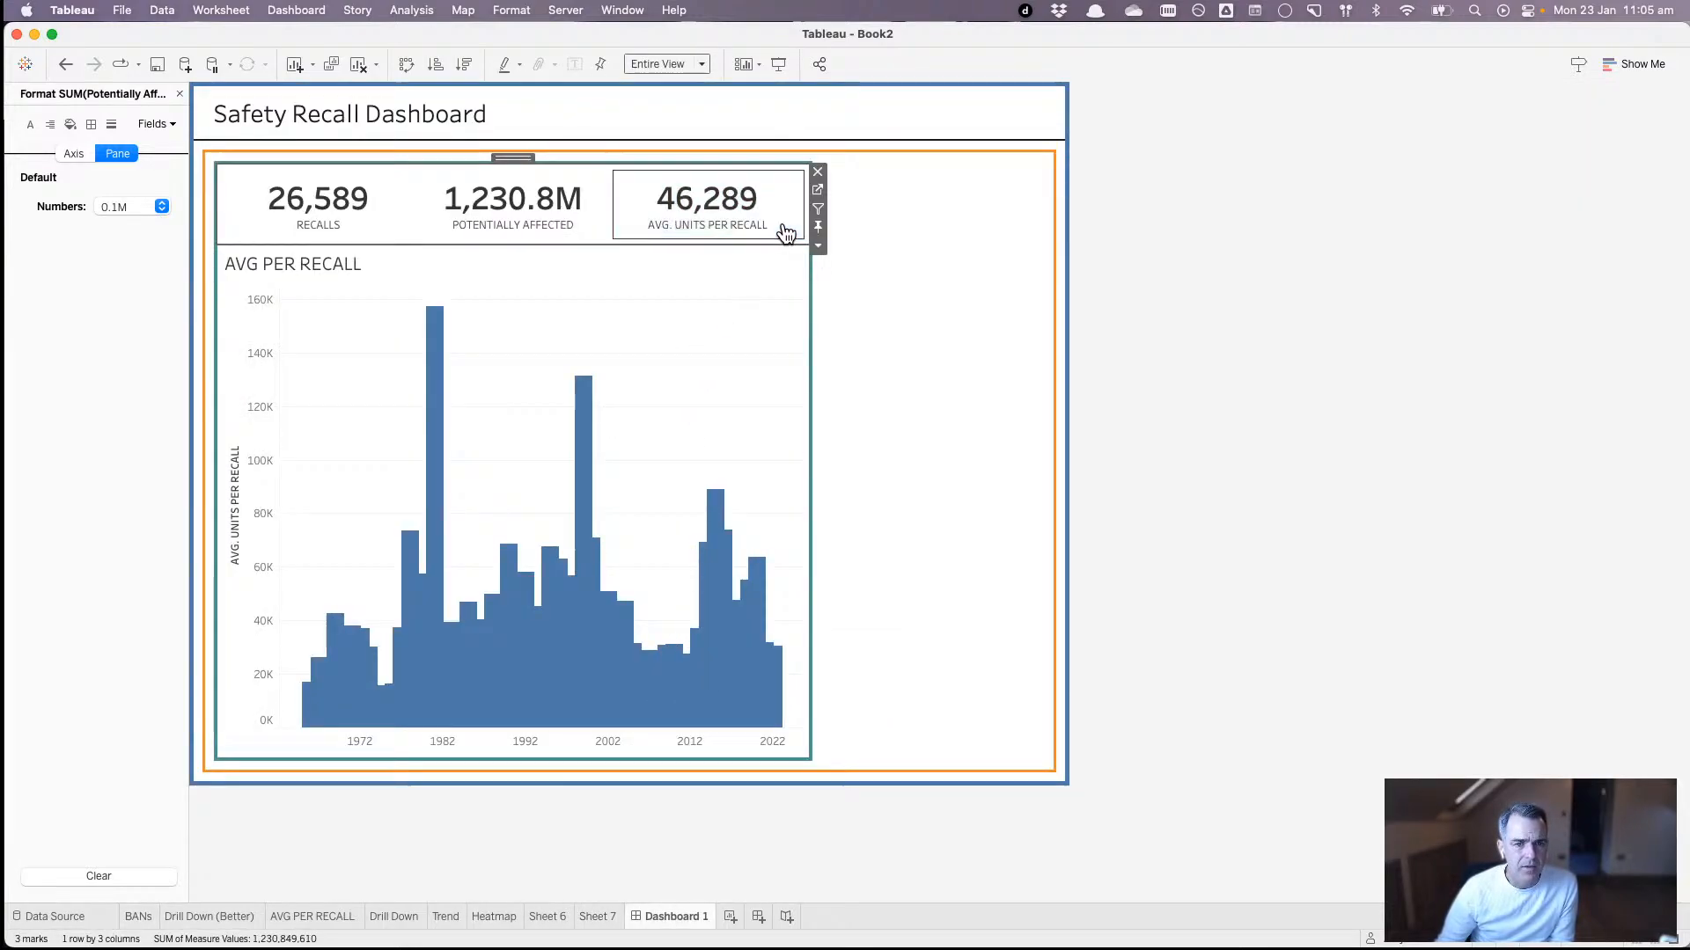
pyautogui.click(711, 340)
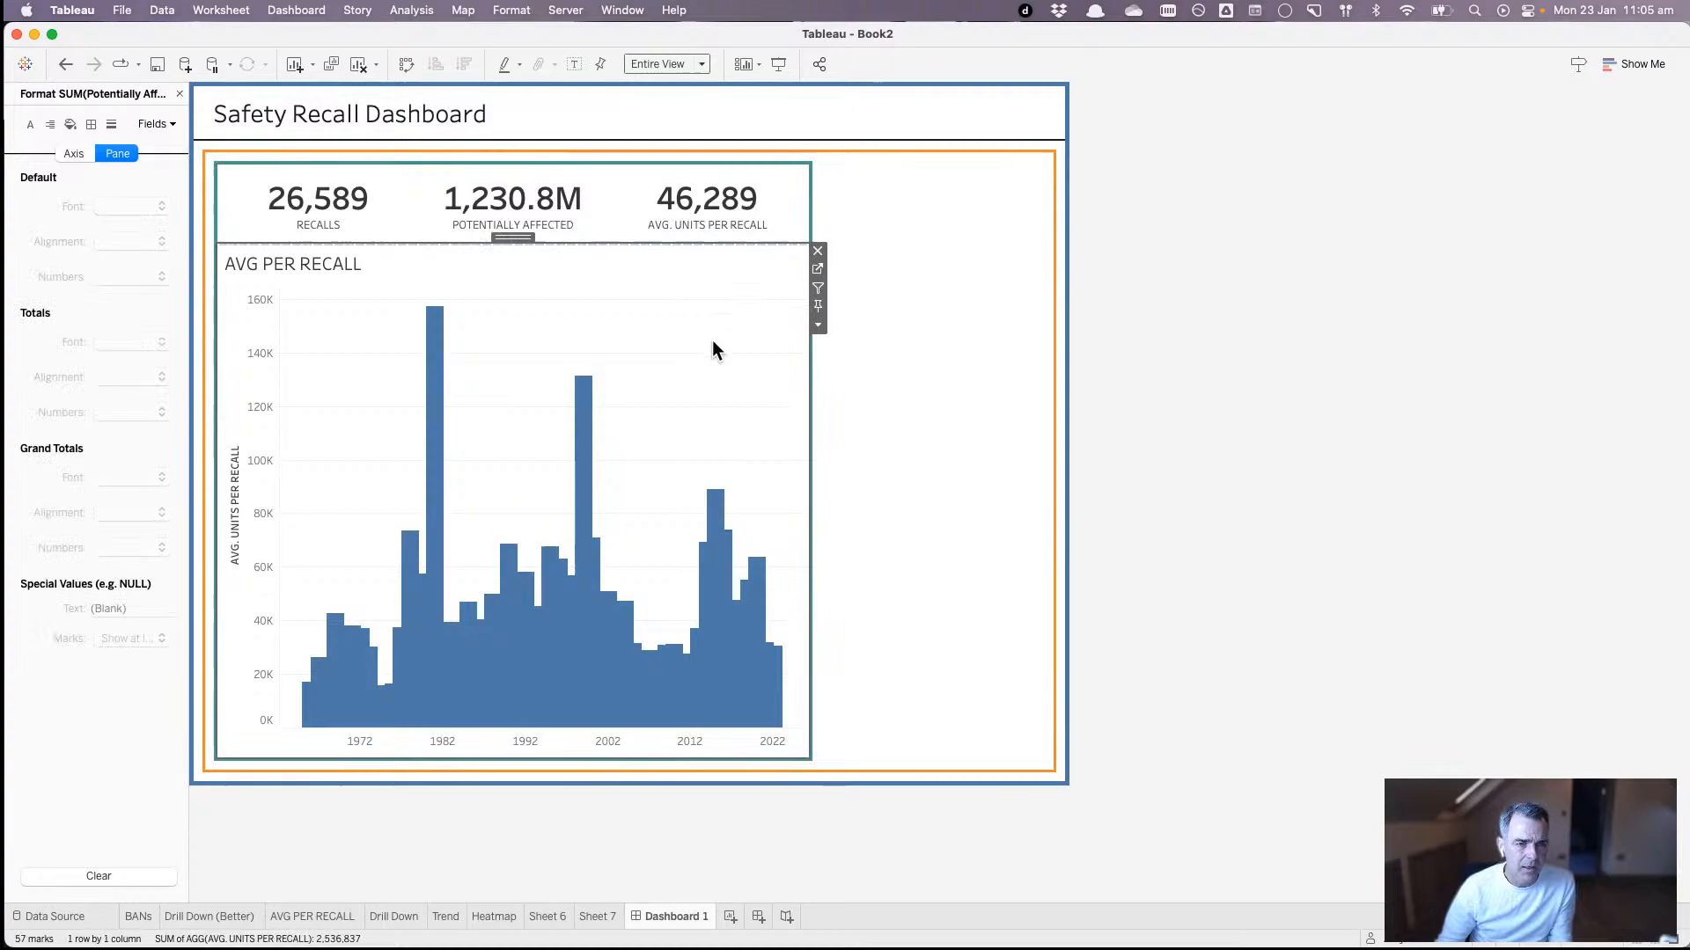
pyautogui.doubleClick(262, 264)
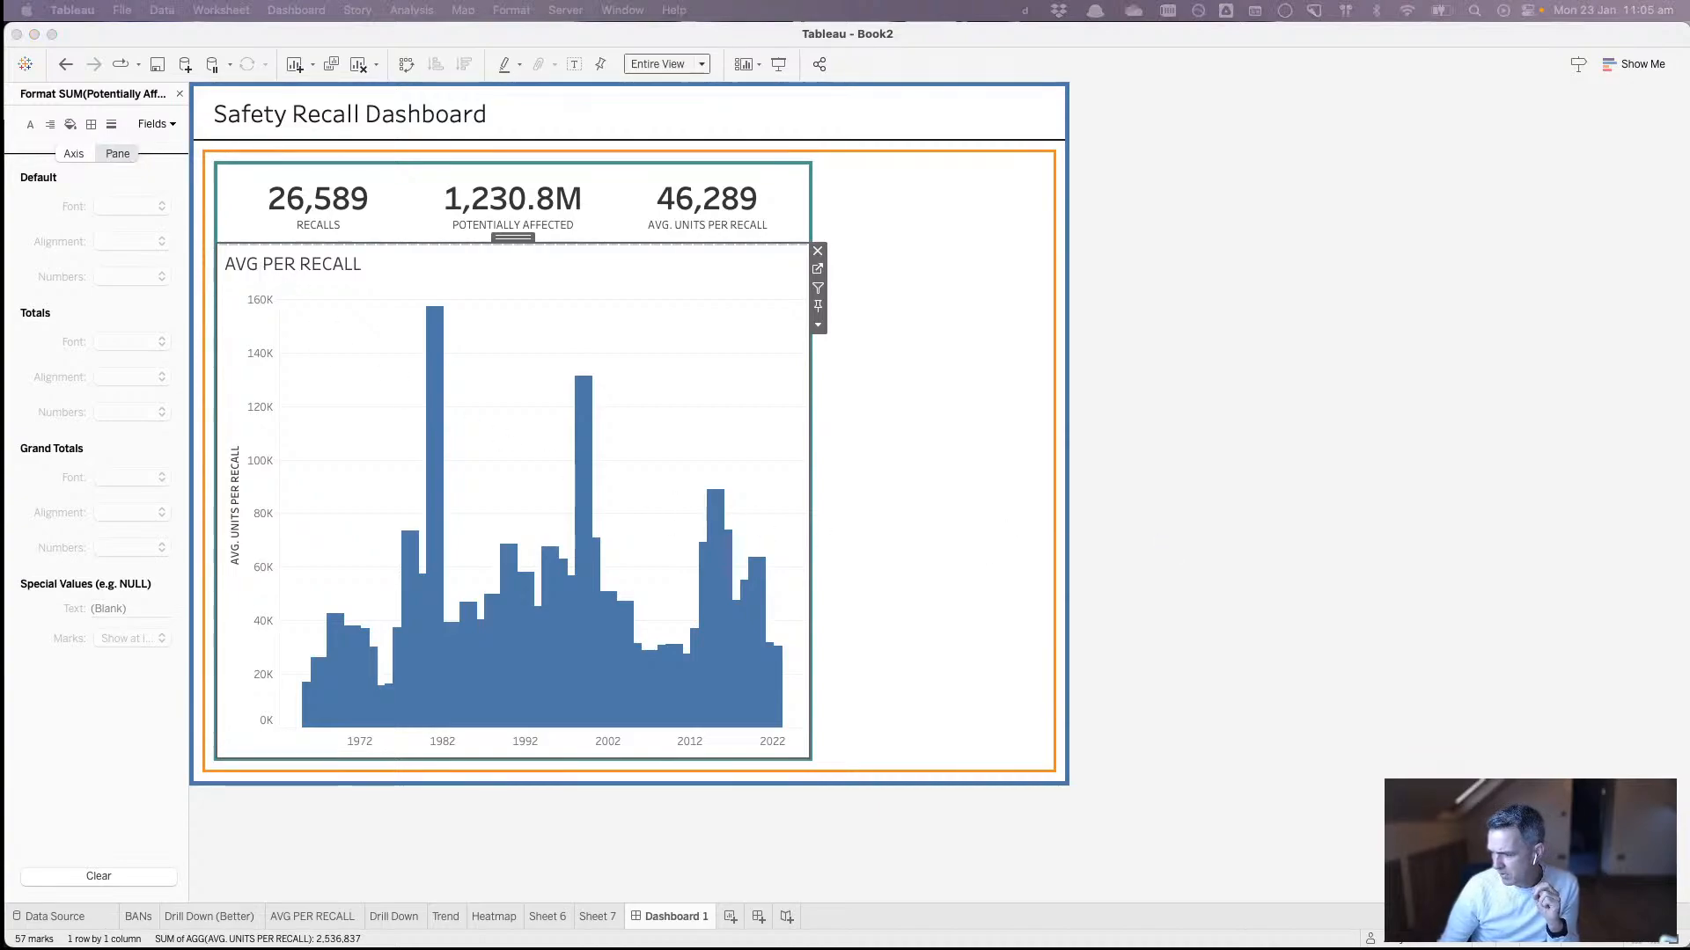
pyautogui.moveTo(730, 134); pyautogui.dragTo(611, 254)
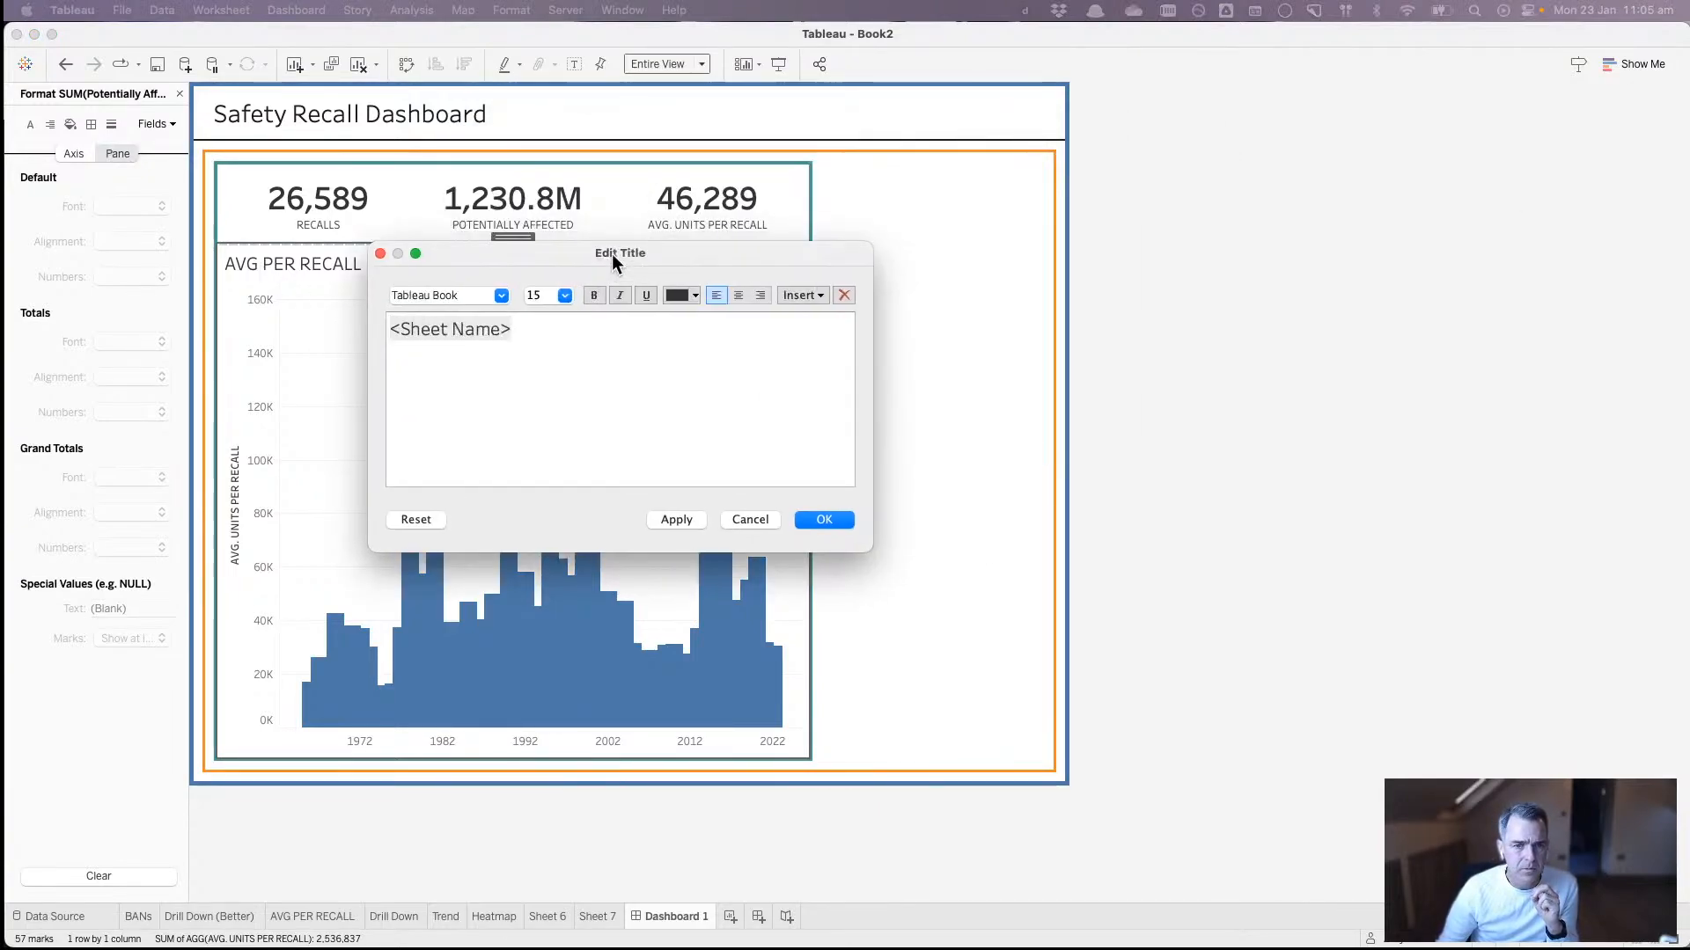
pyautogui.click(748, 520)
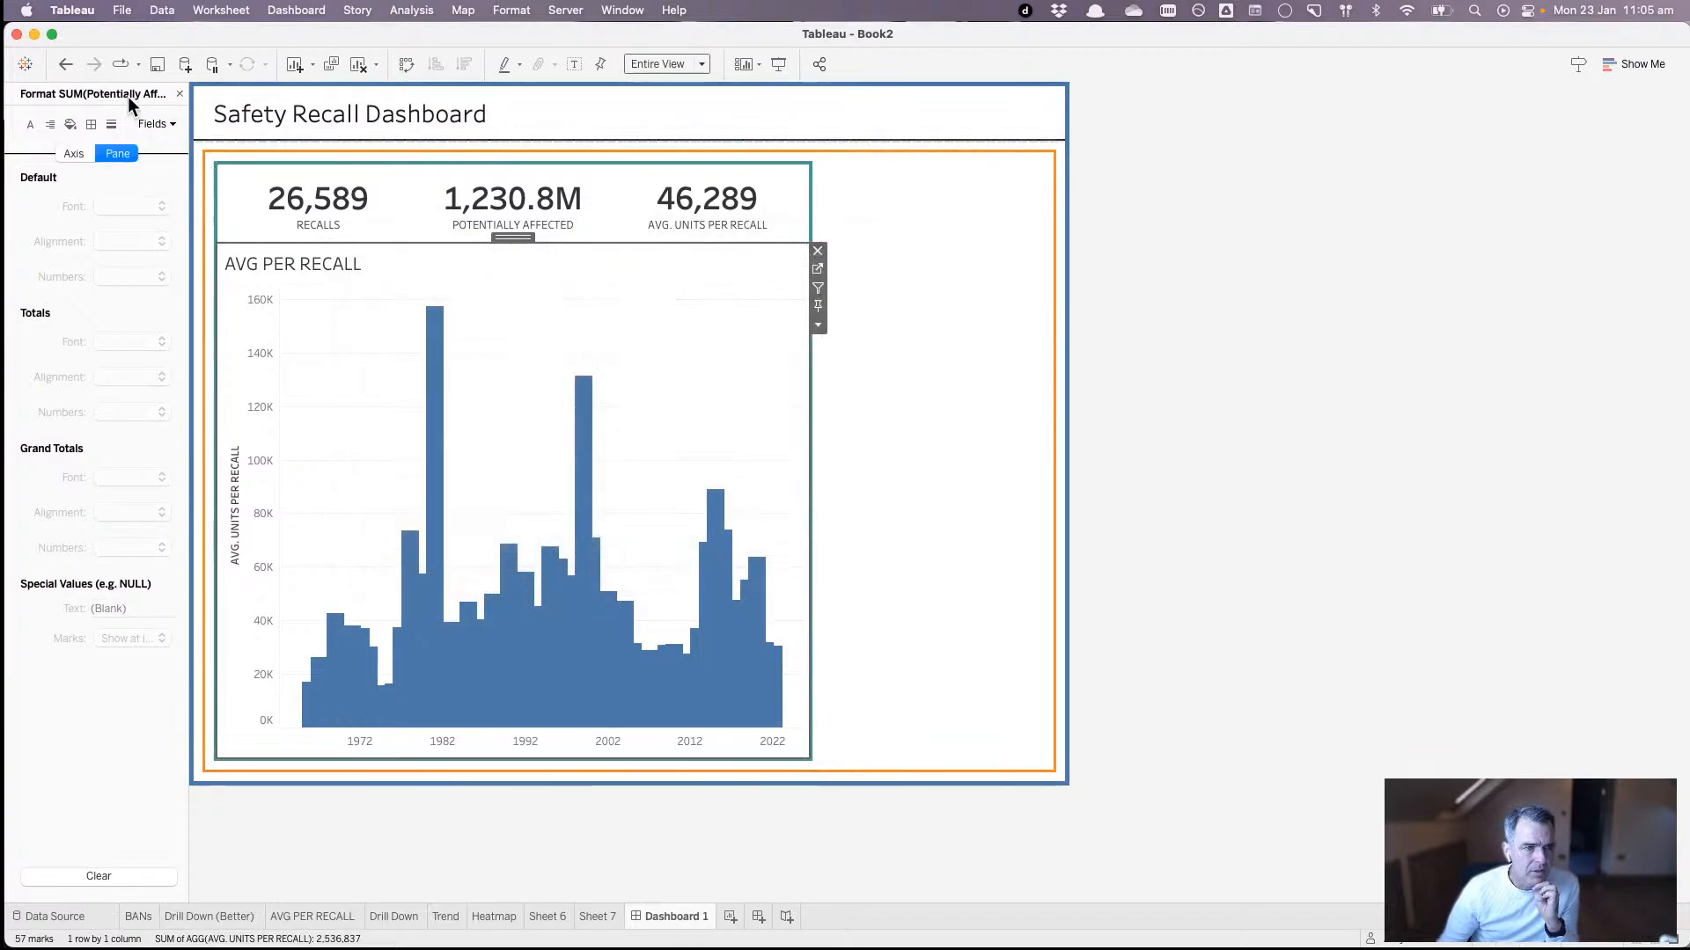
# - Close the number formatting settings and review the Drill Down, Sheet 6, Sheet 7, AVG PER RECALL and Drill Down (Better) worksheets
pyautogui.click(178, 95)
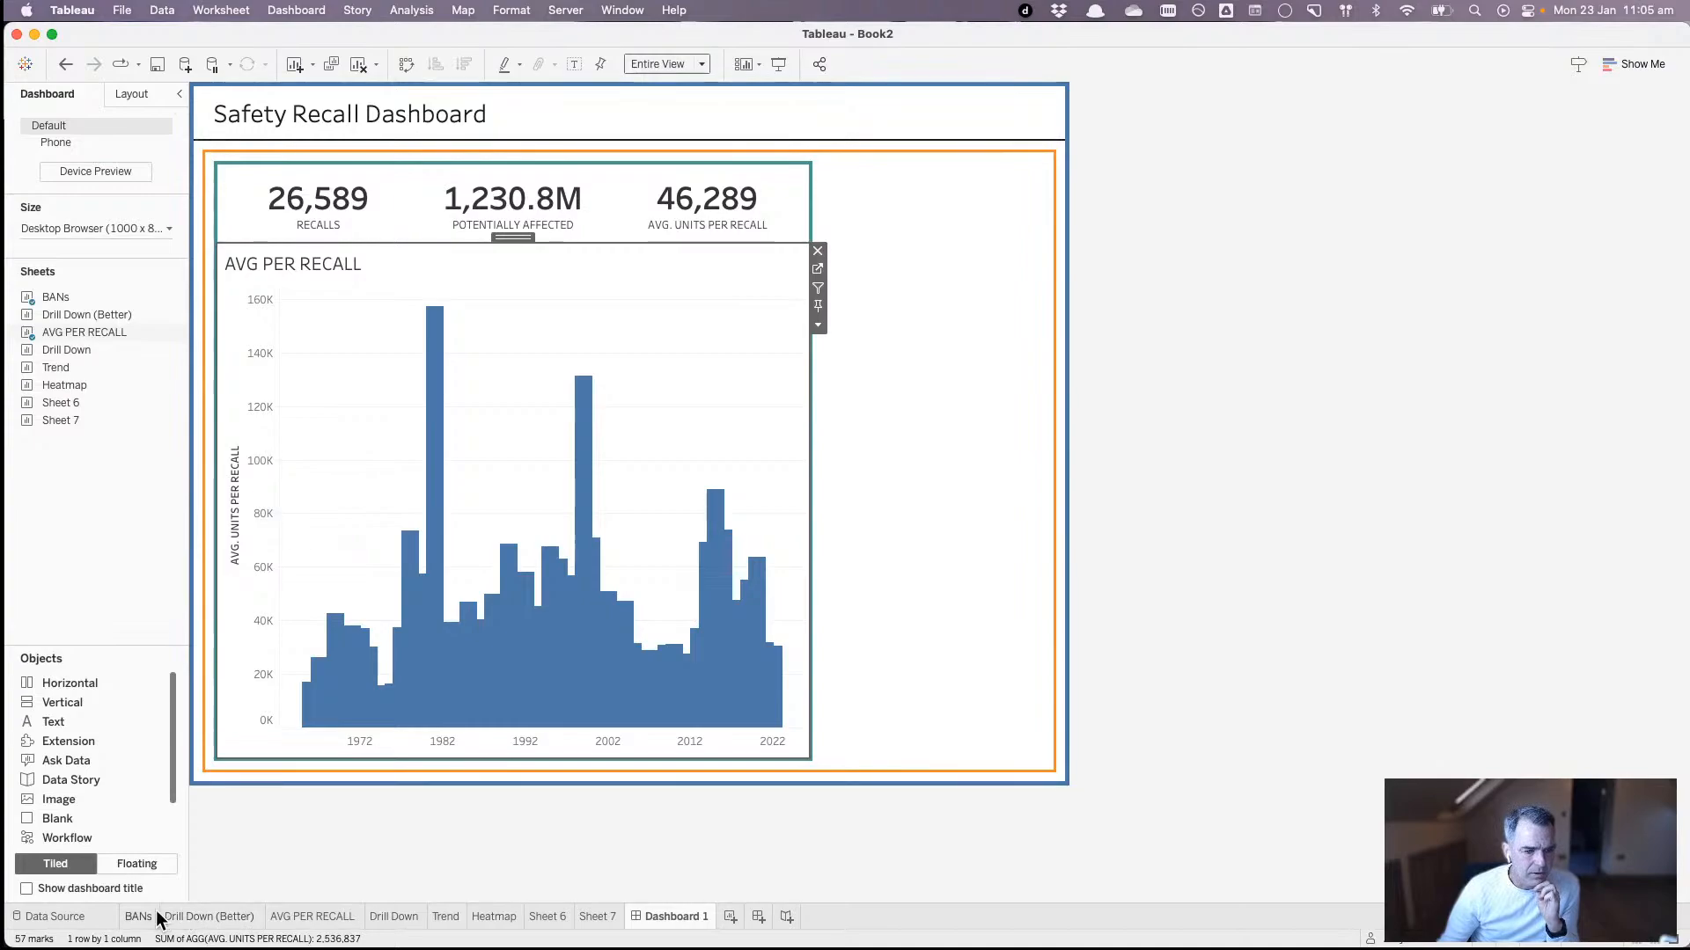
pyautogui.click(231, 918)
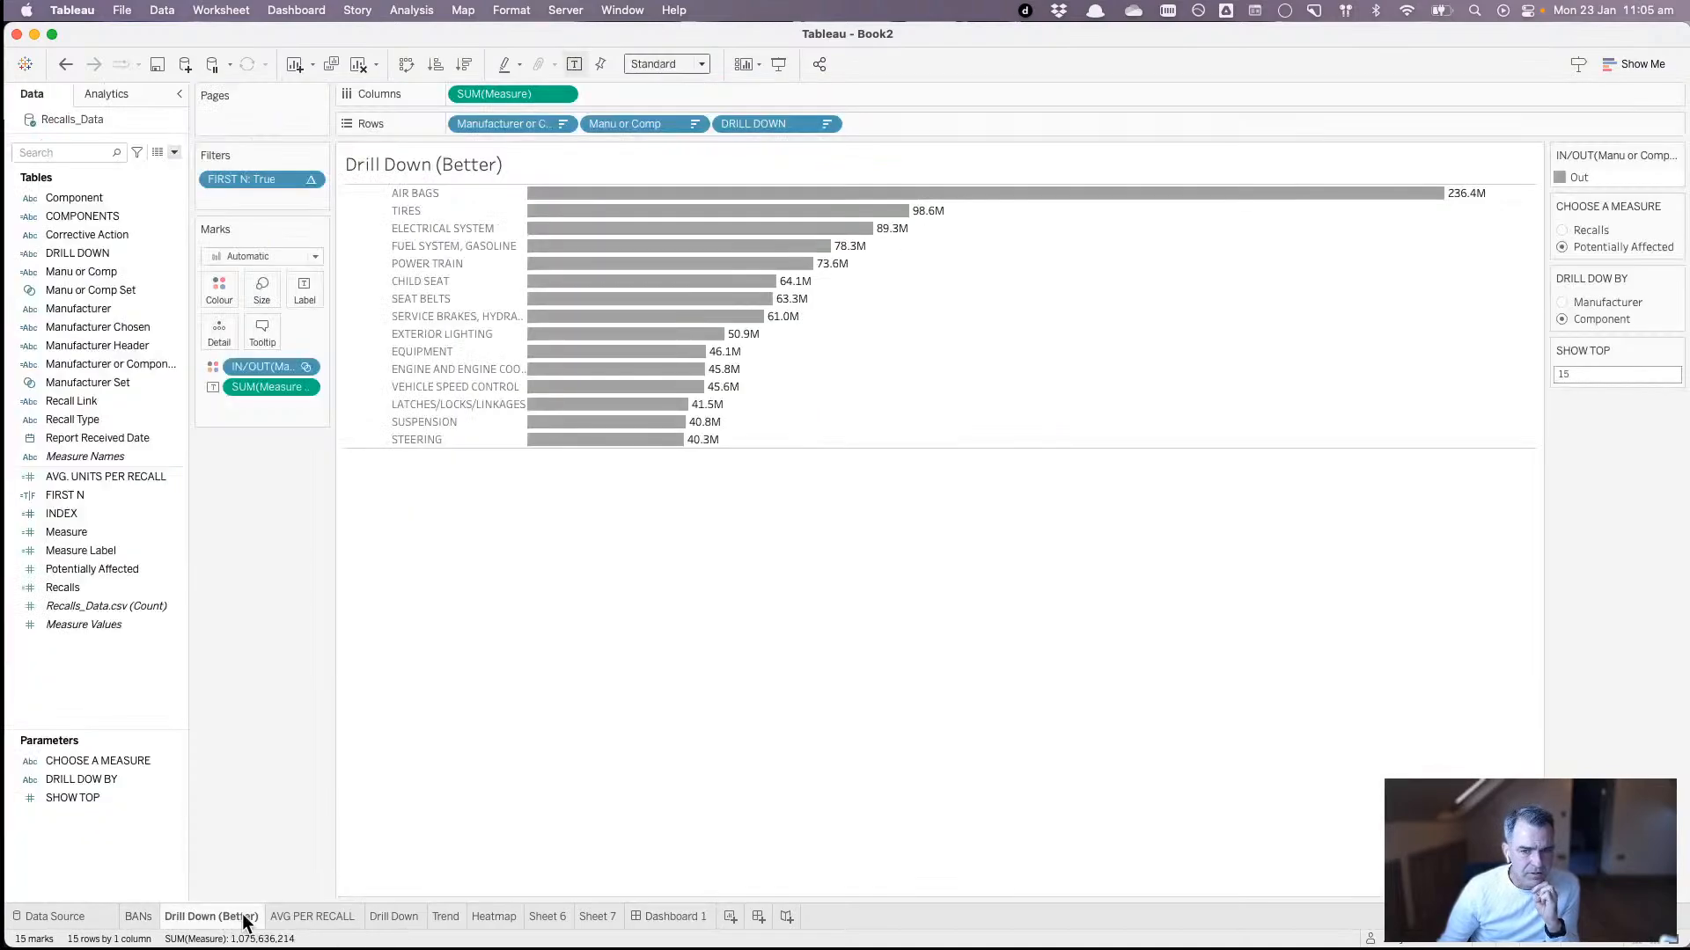
pyautogui.click(399, 916)
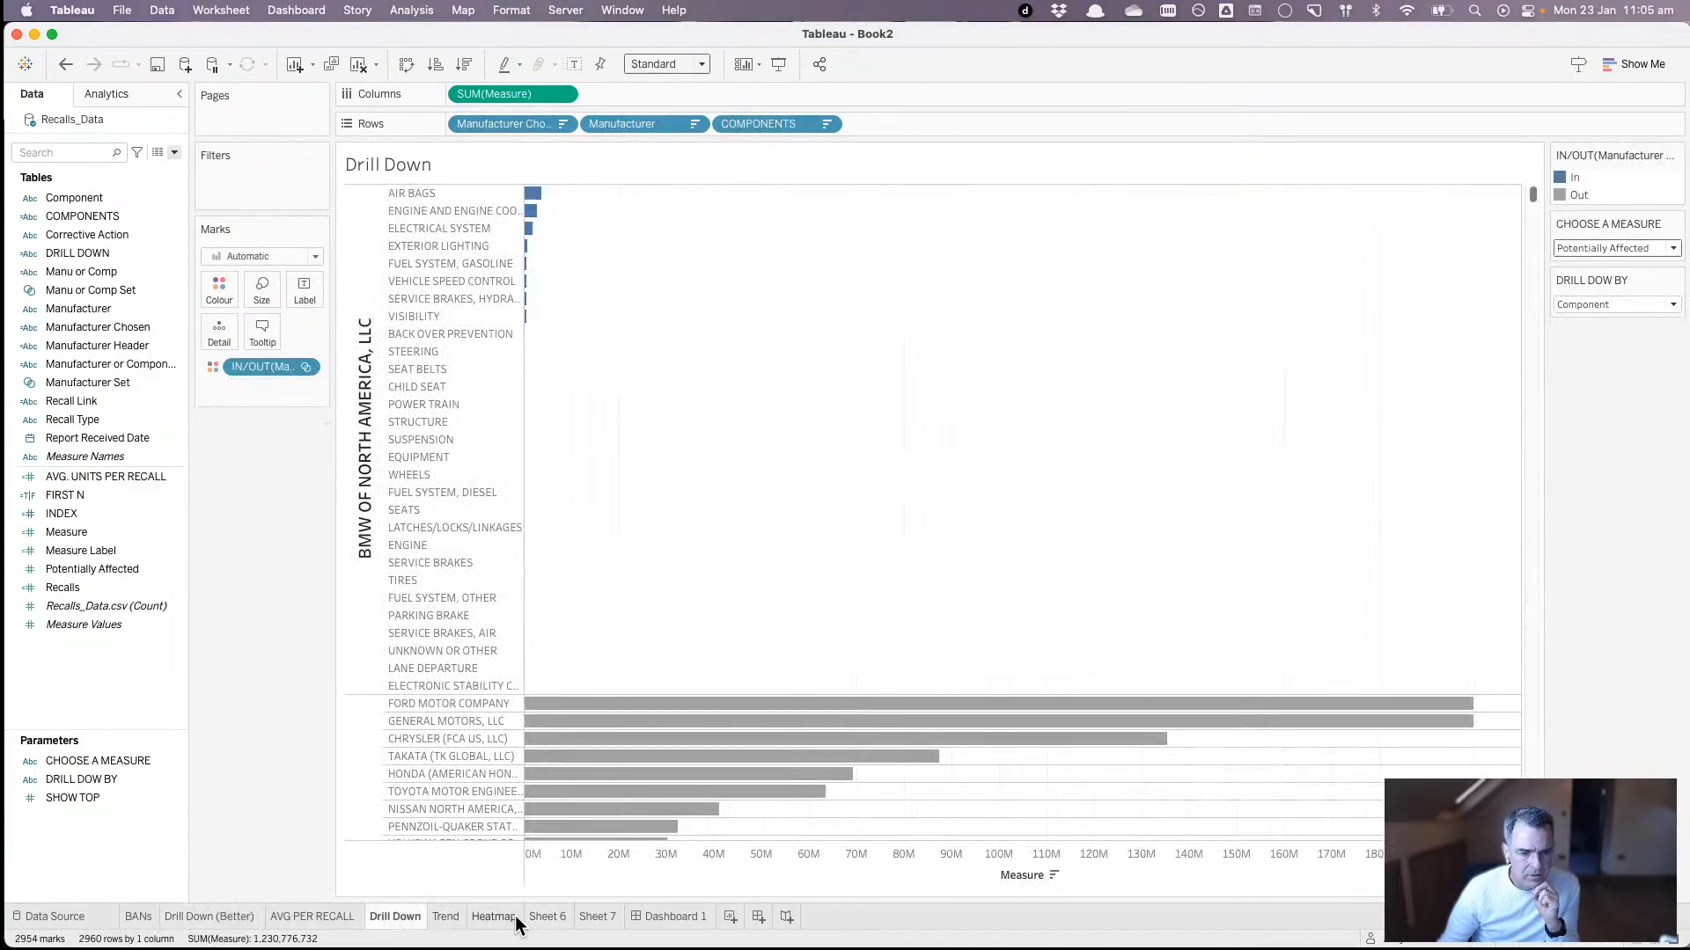
pyautogui.click(549, 917)
pyautogui.click(612, 918)
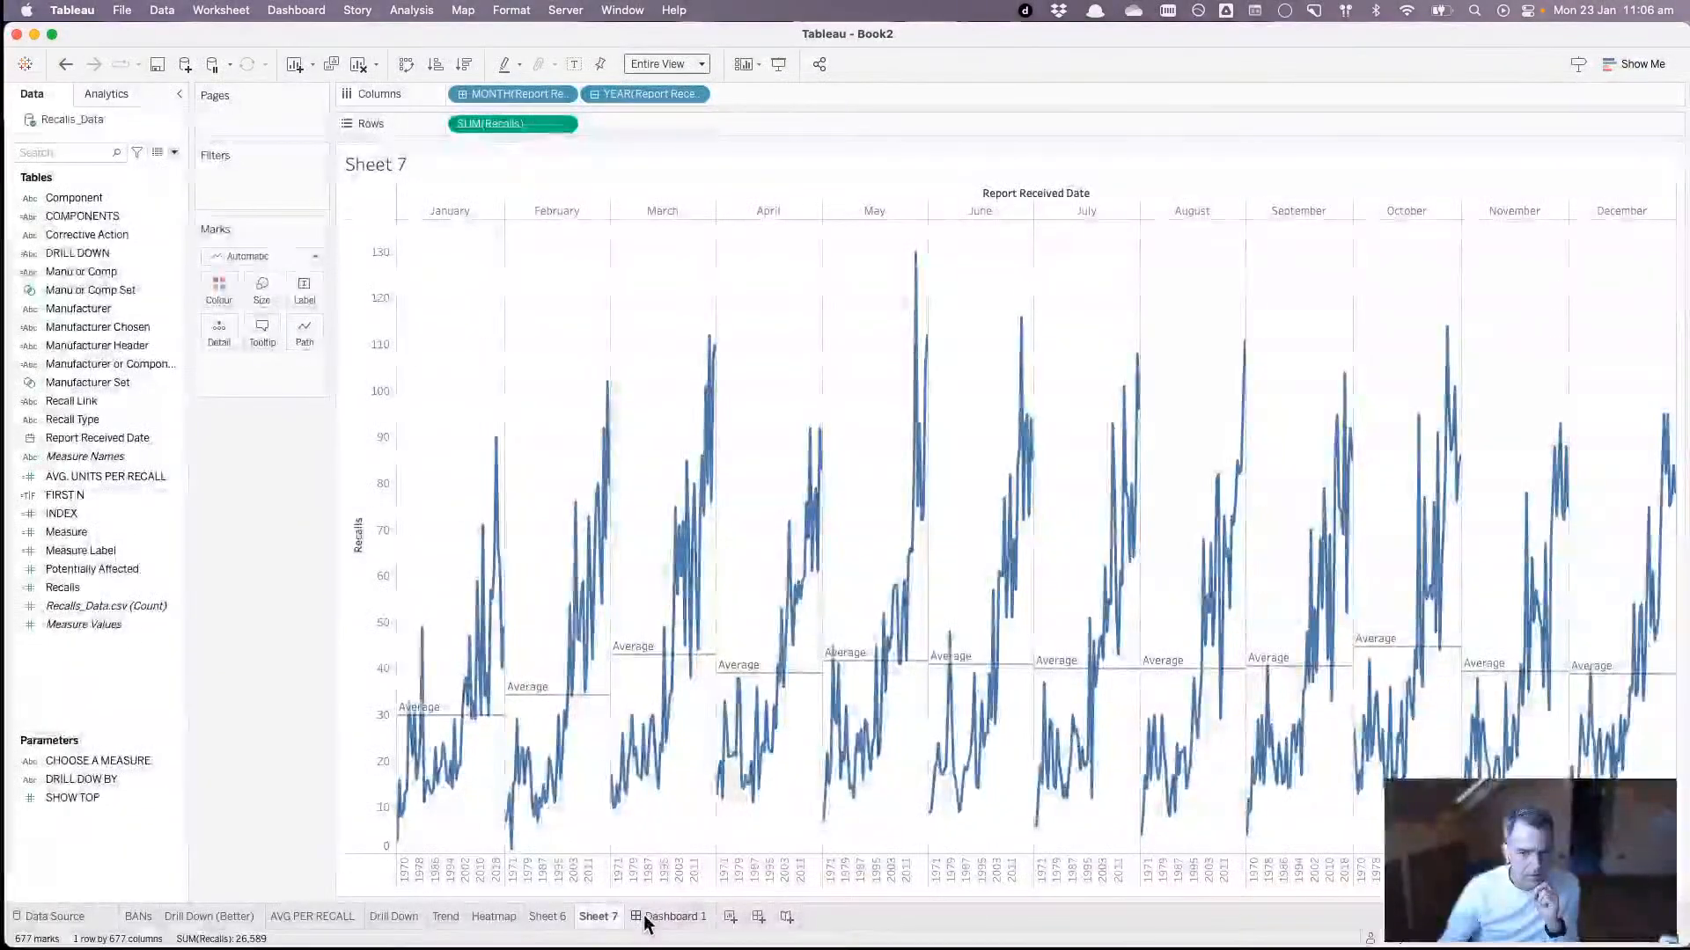
pyautogui.click(317, 918)
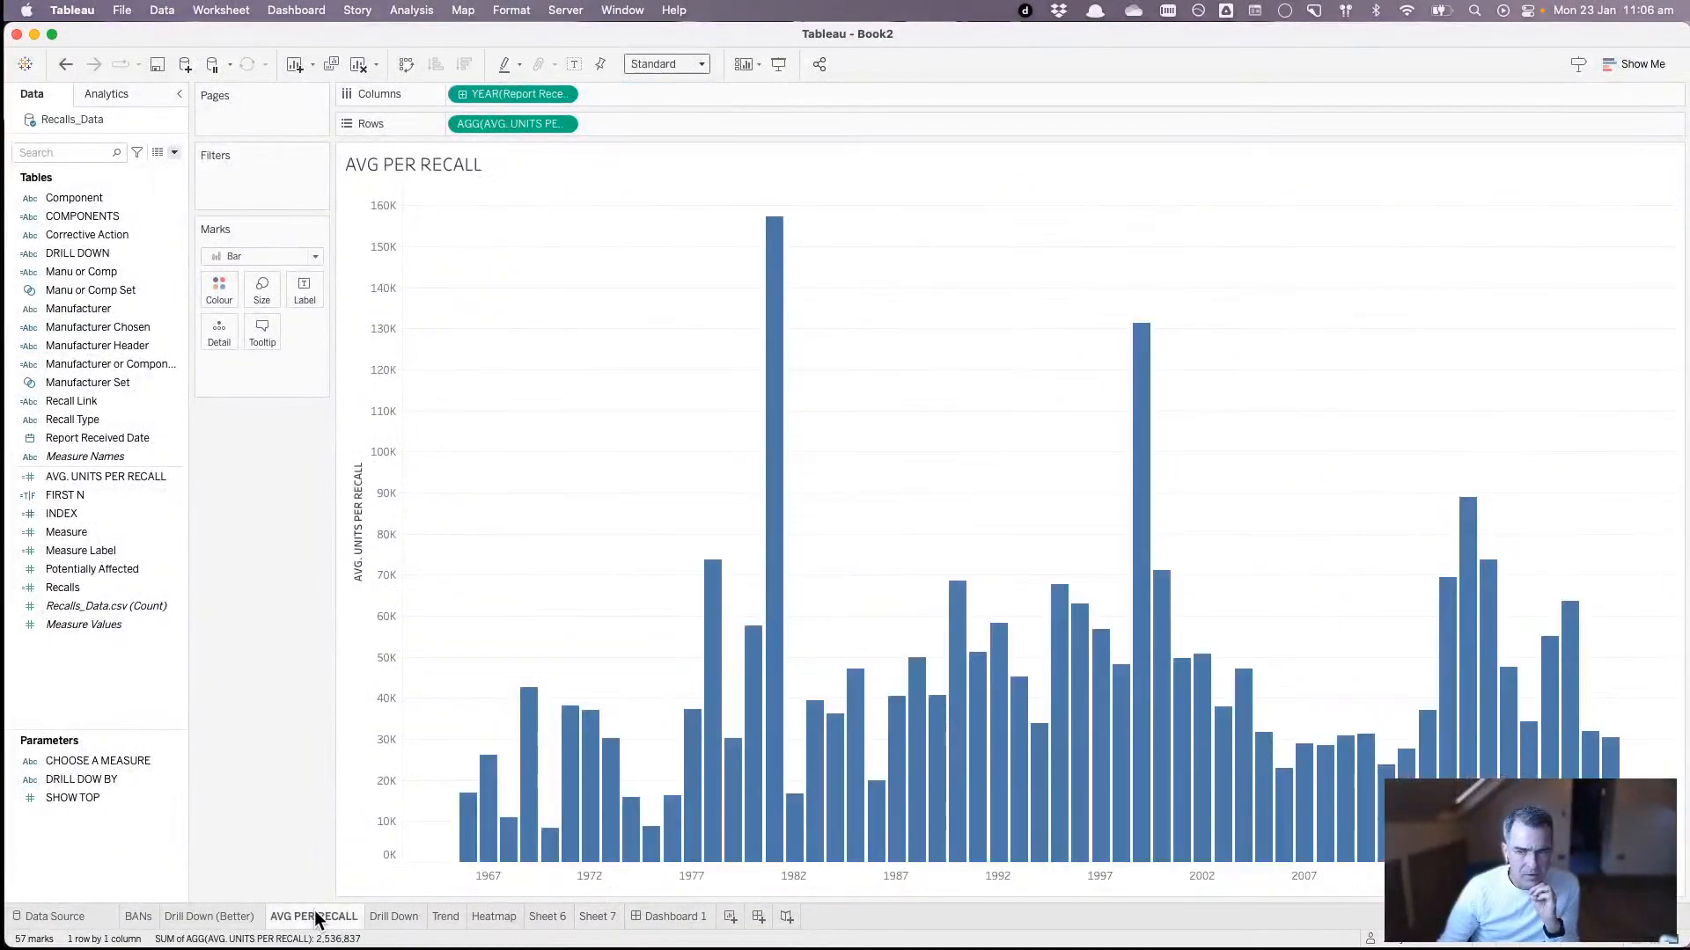
pyautogui.click(255, 916)
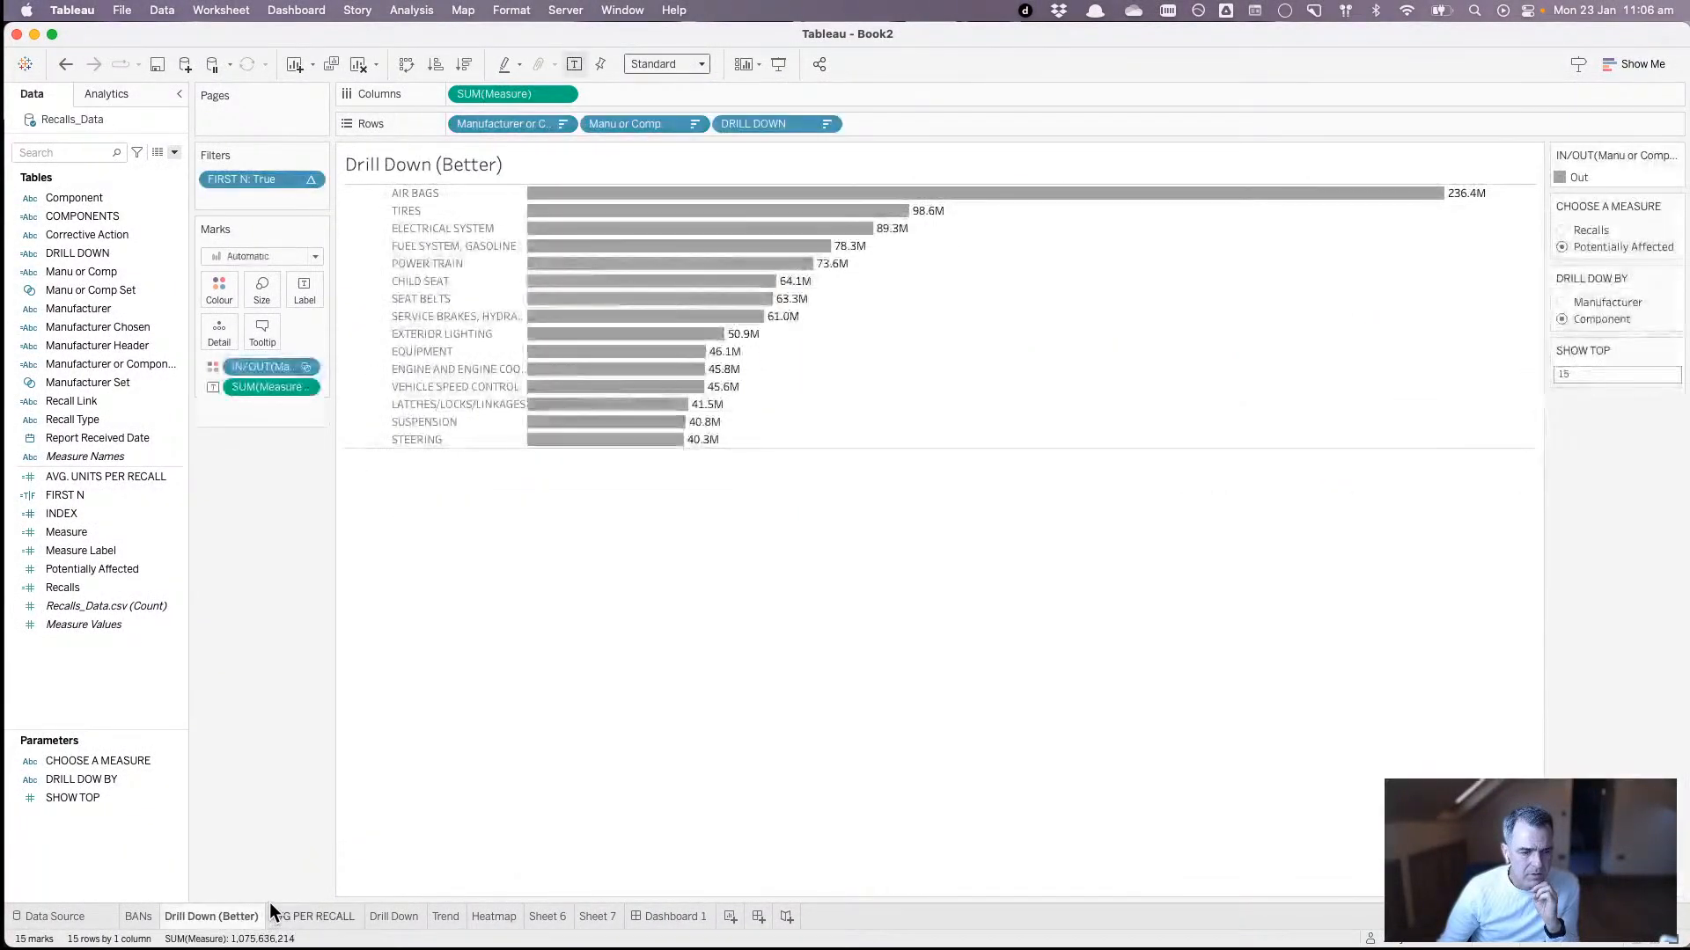
# - Duplicate the AVG PER RECALL worksheet and replace the measure on the copy's Rows with Potentially Affected
pyautogui.click(327, 918)
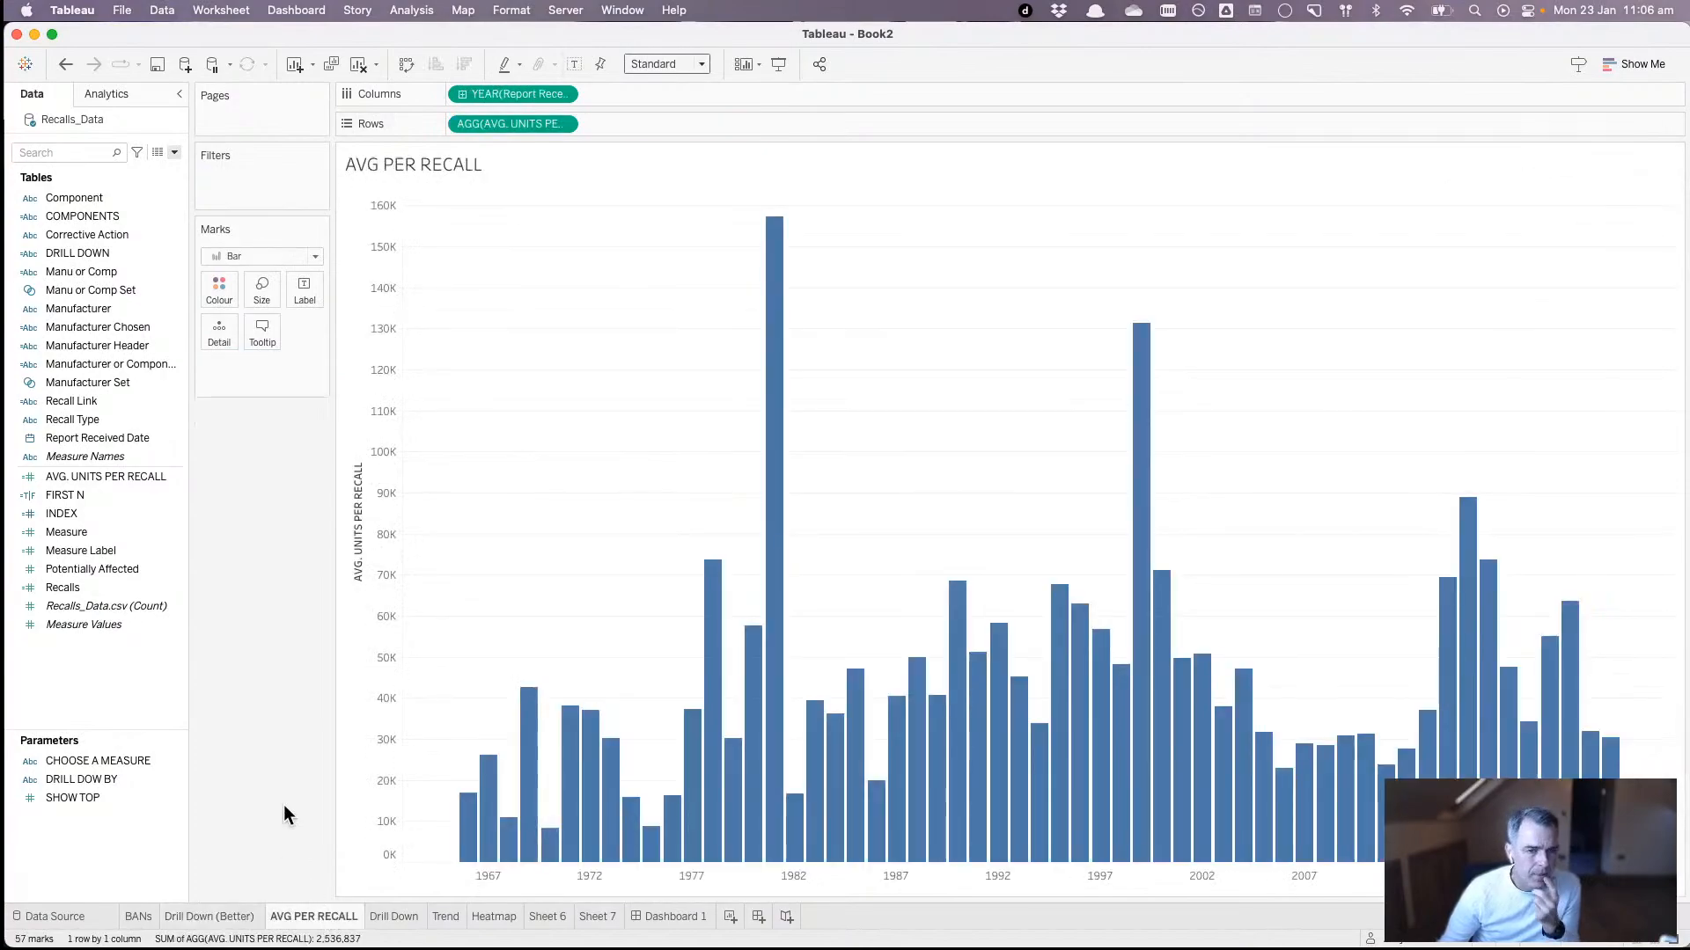
pyautogui.rightClick(298, 906)
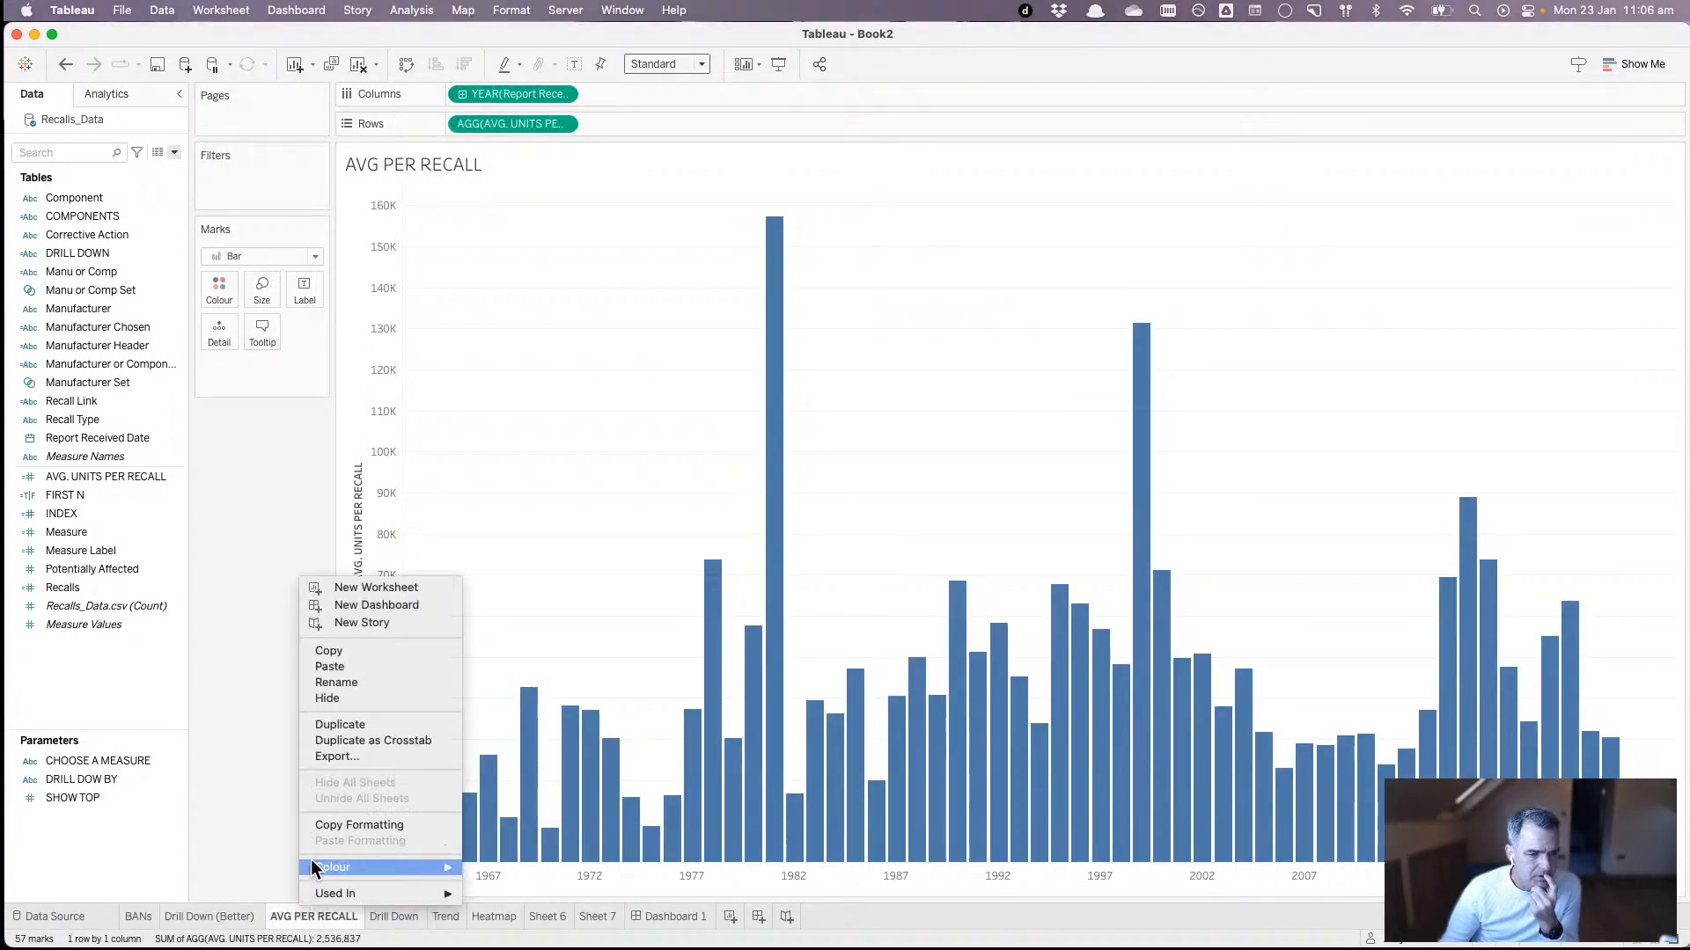
pyautogui.click(347, 723)
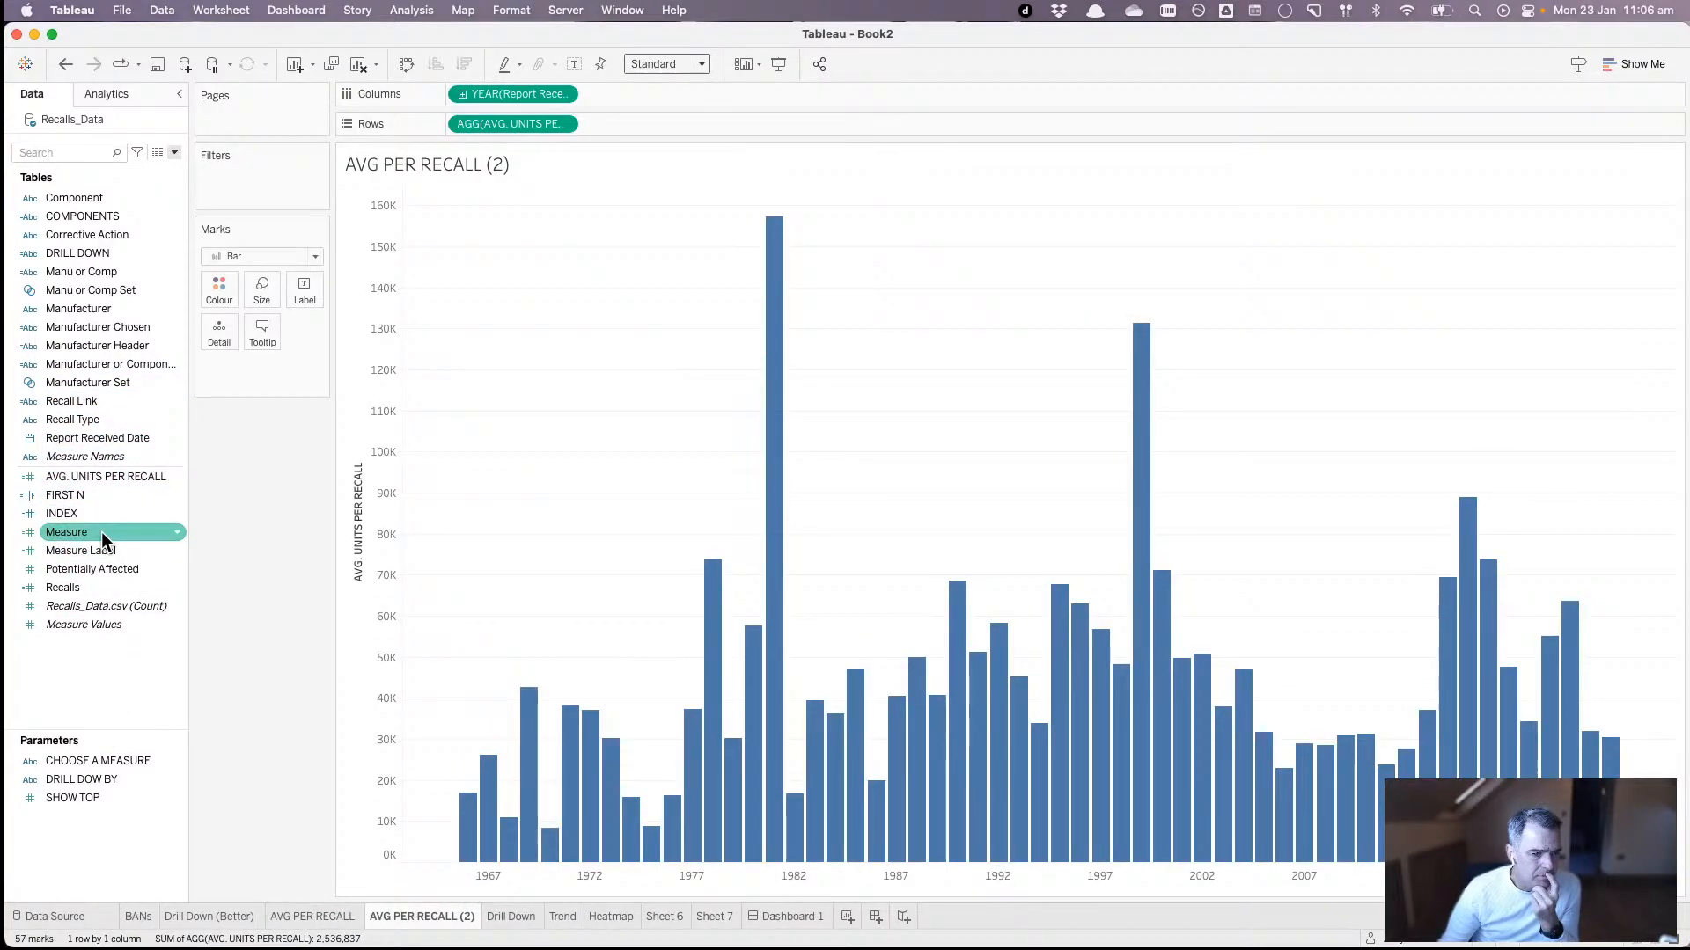
pyautogui.moveTo(103, 572); pyautogui.dragTo(507, 131)
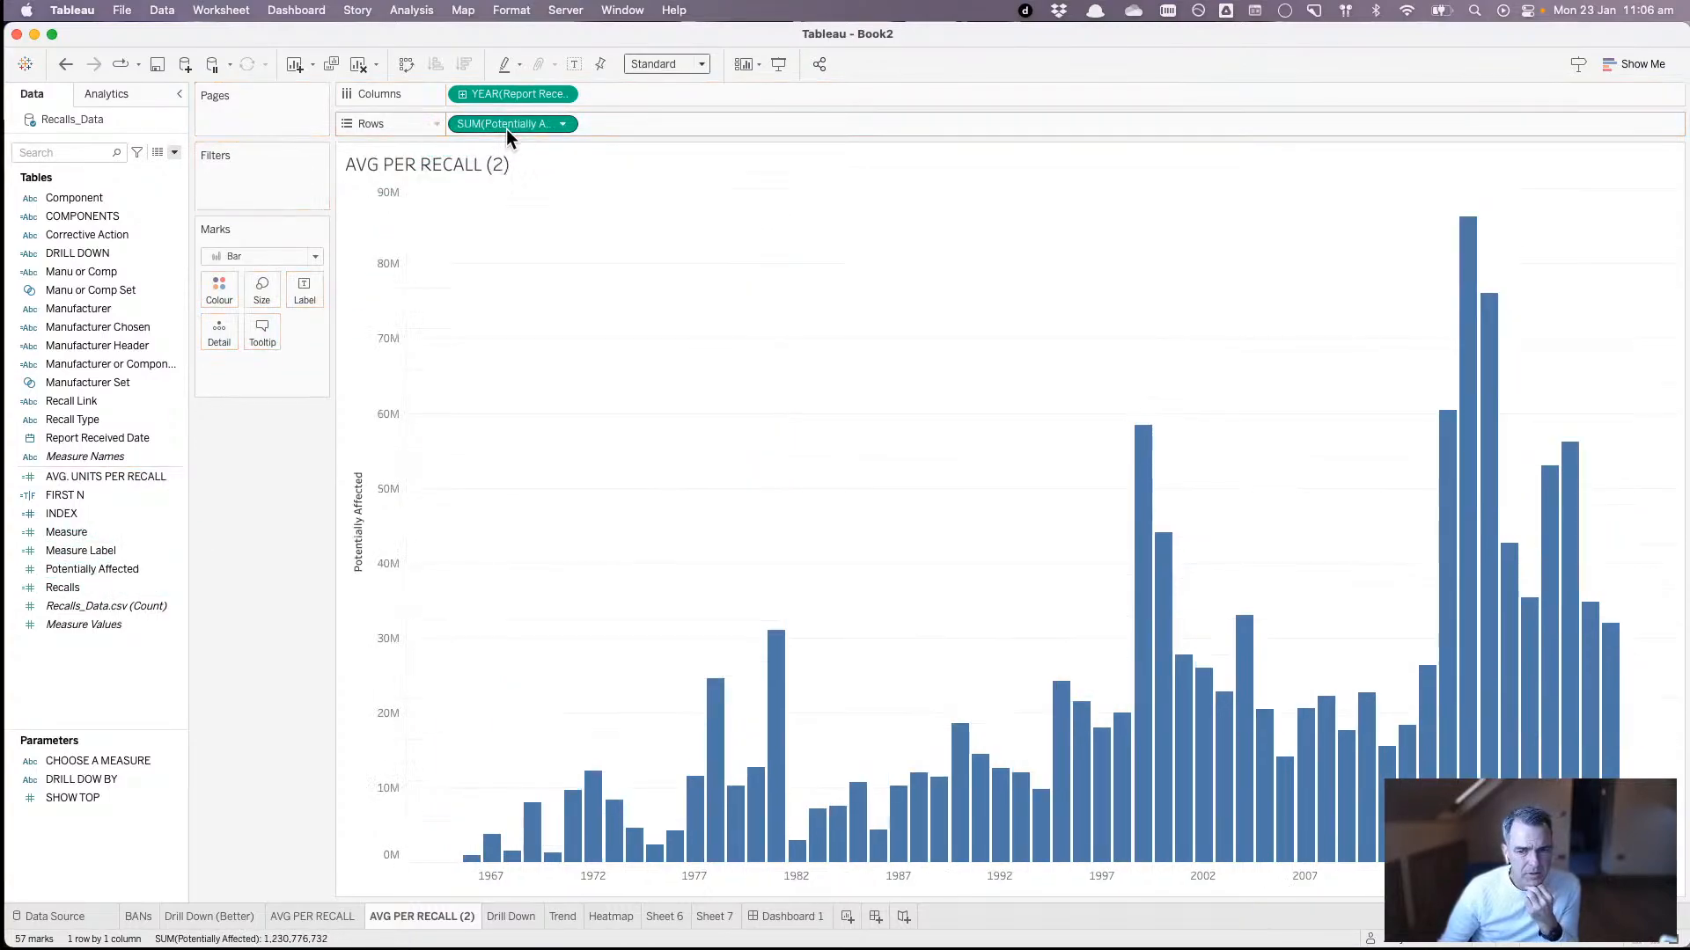
# - Rename the duplicated AVG PER RECALL worksheet as AFFECTED
pyautogui.doubleClick(412, 916)
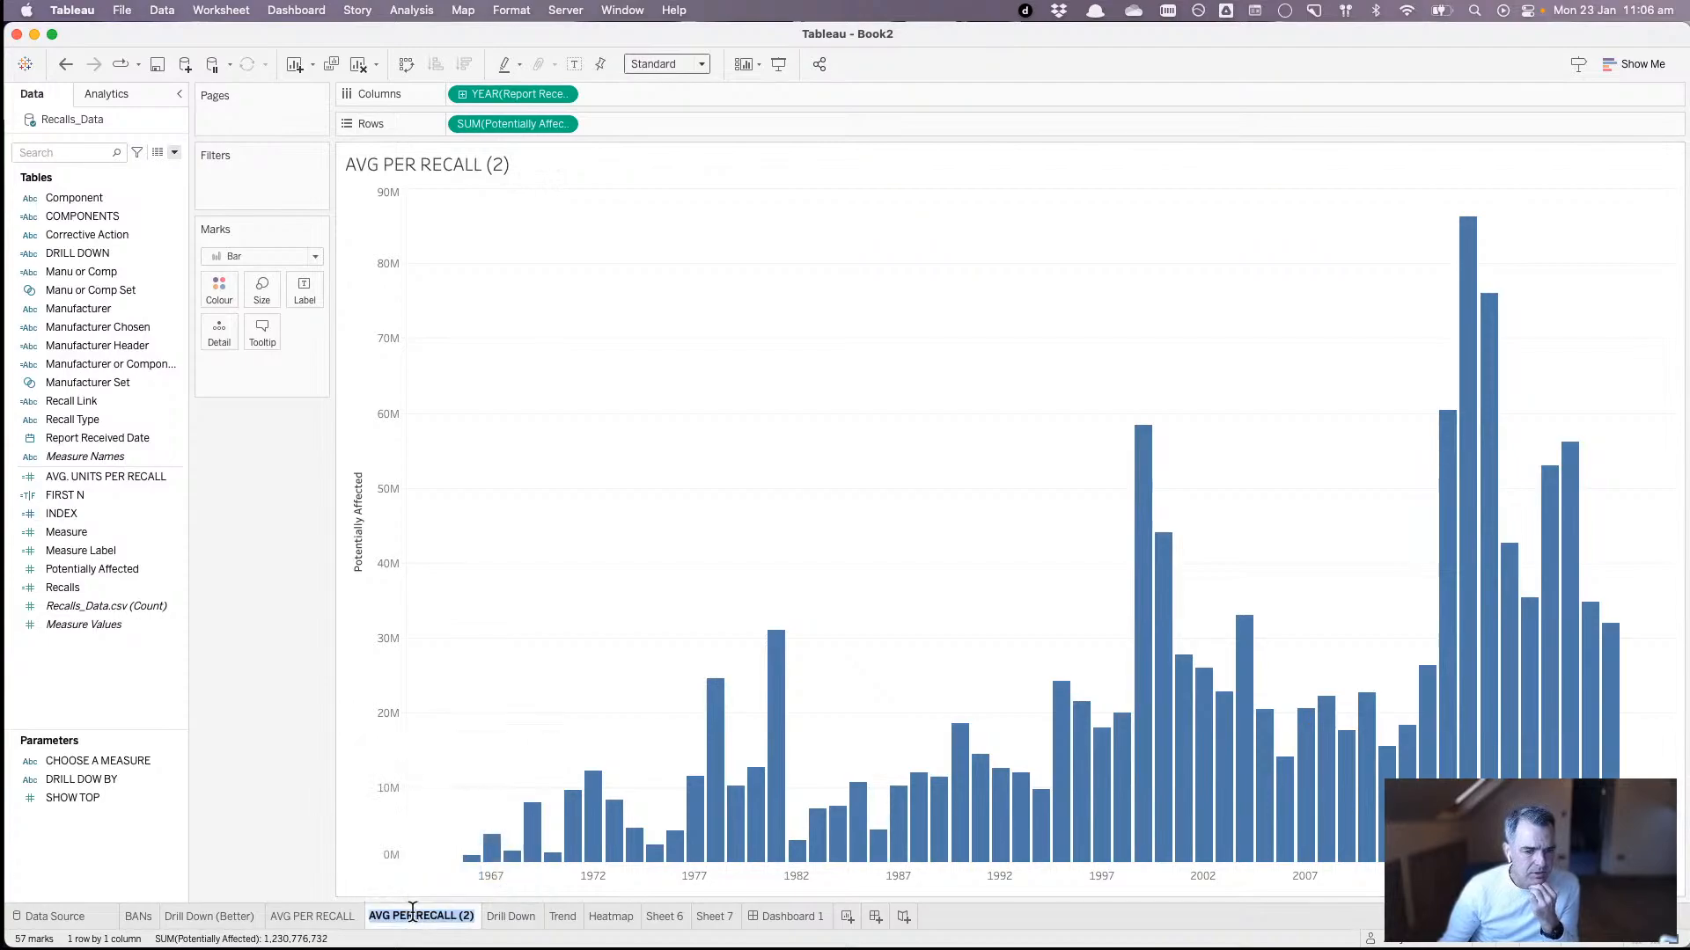
pyautogui.write('AFFECT')
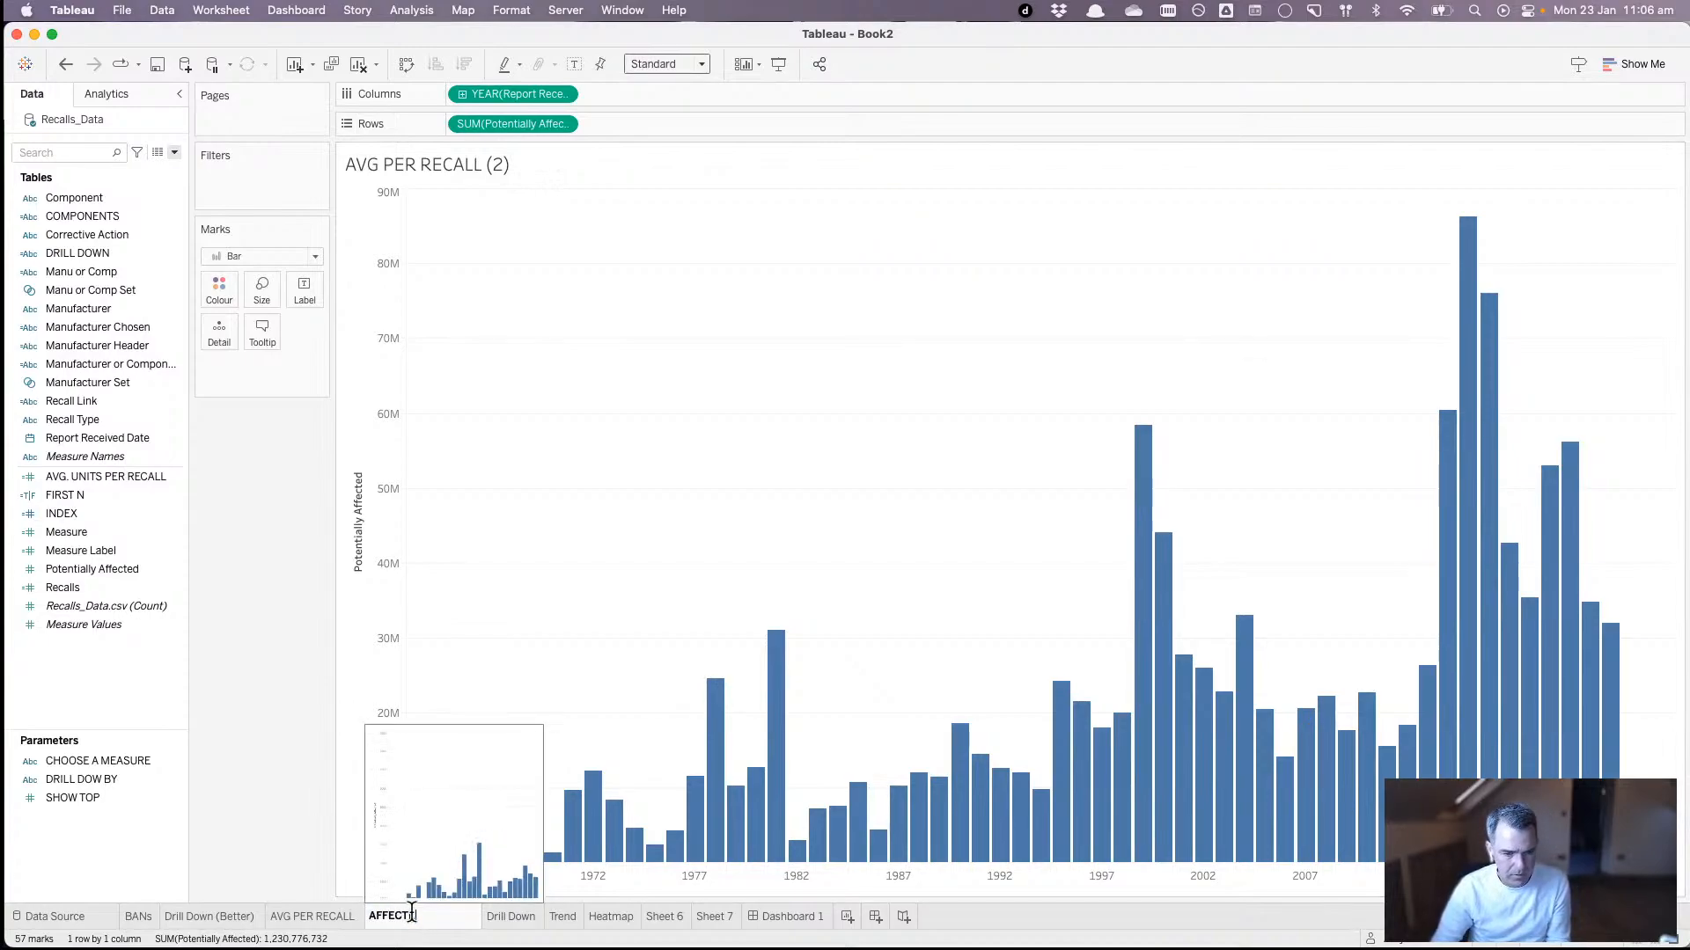
pyautogui.write('ED')
pyautogui.press('Return')
# - Duplicate the AFFECTED worksheet and replace Potentially Affected on the copy's Rows with Recalls
pyautogui.rightClick(412, 919)
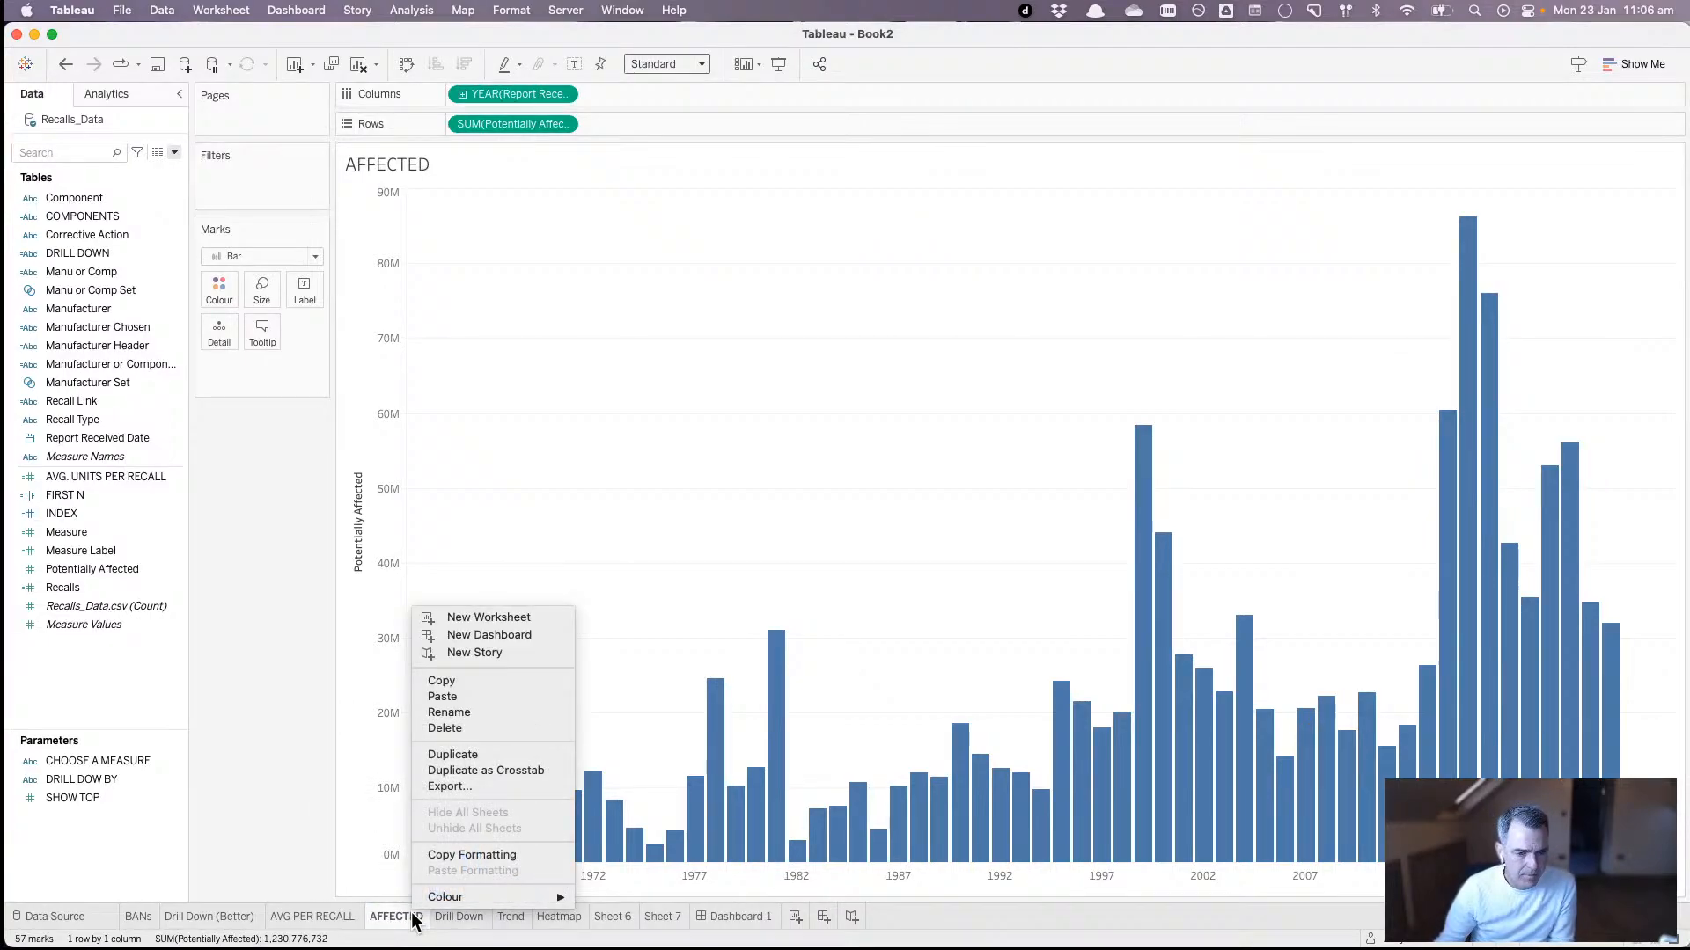
pyautogui.click(523, 749)
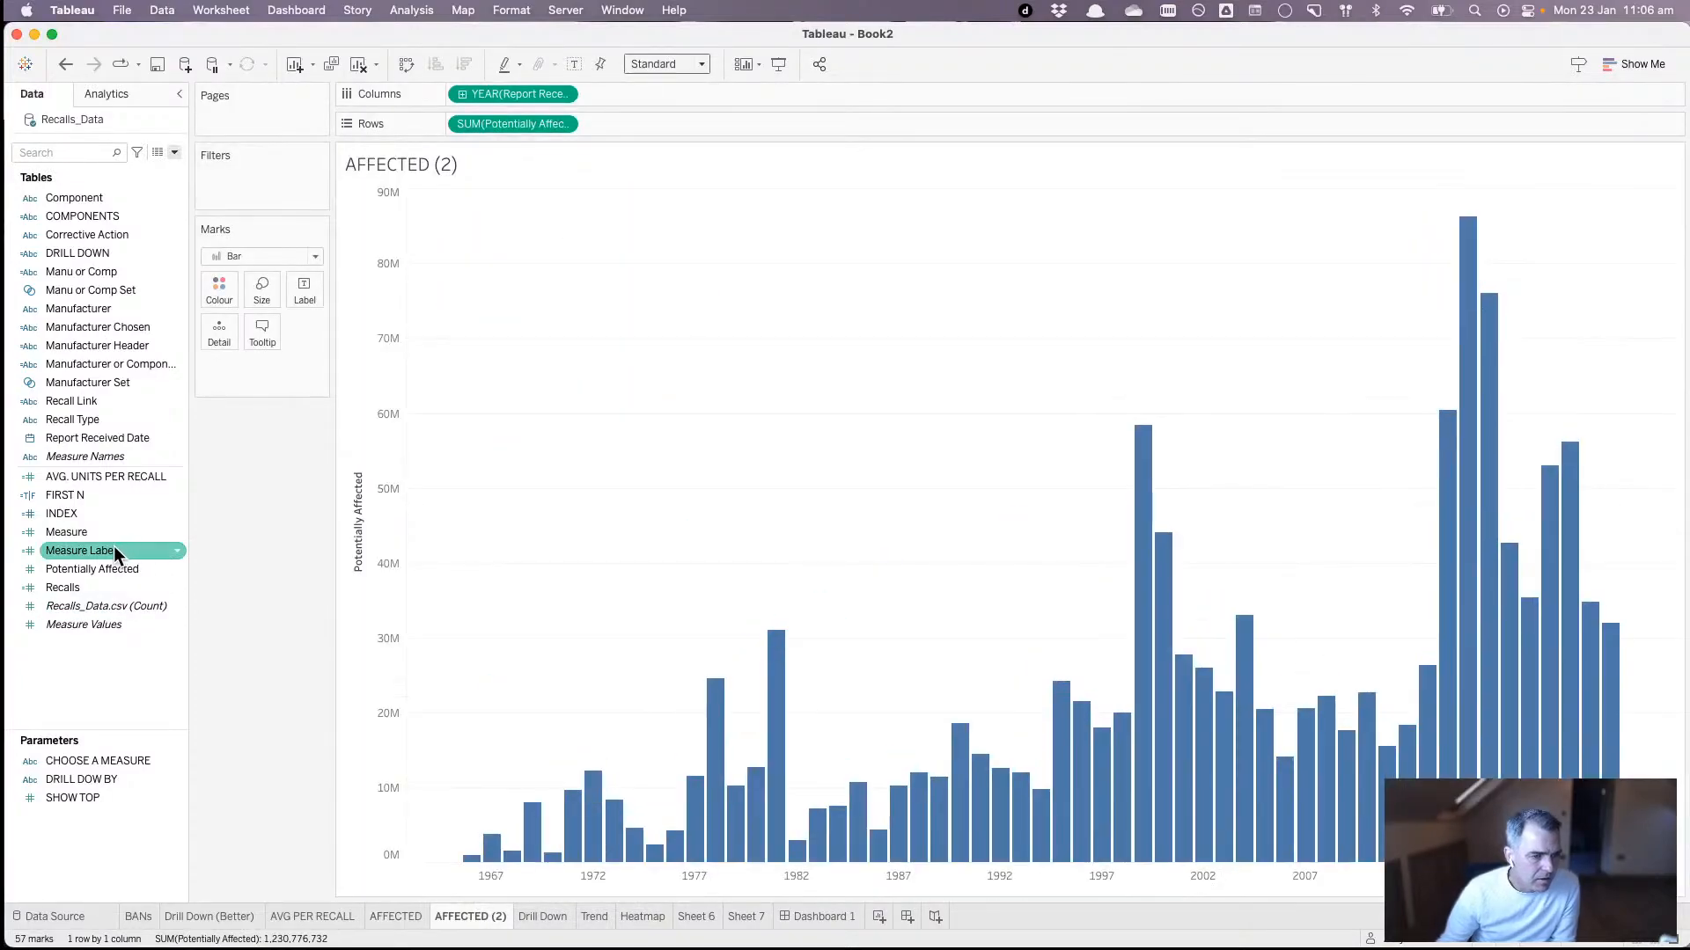
pyautogui.moveTo(99, 583); pyautogui.dragTo(528, 123)
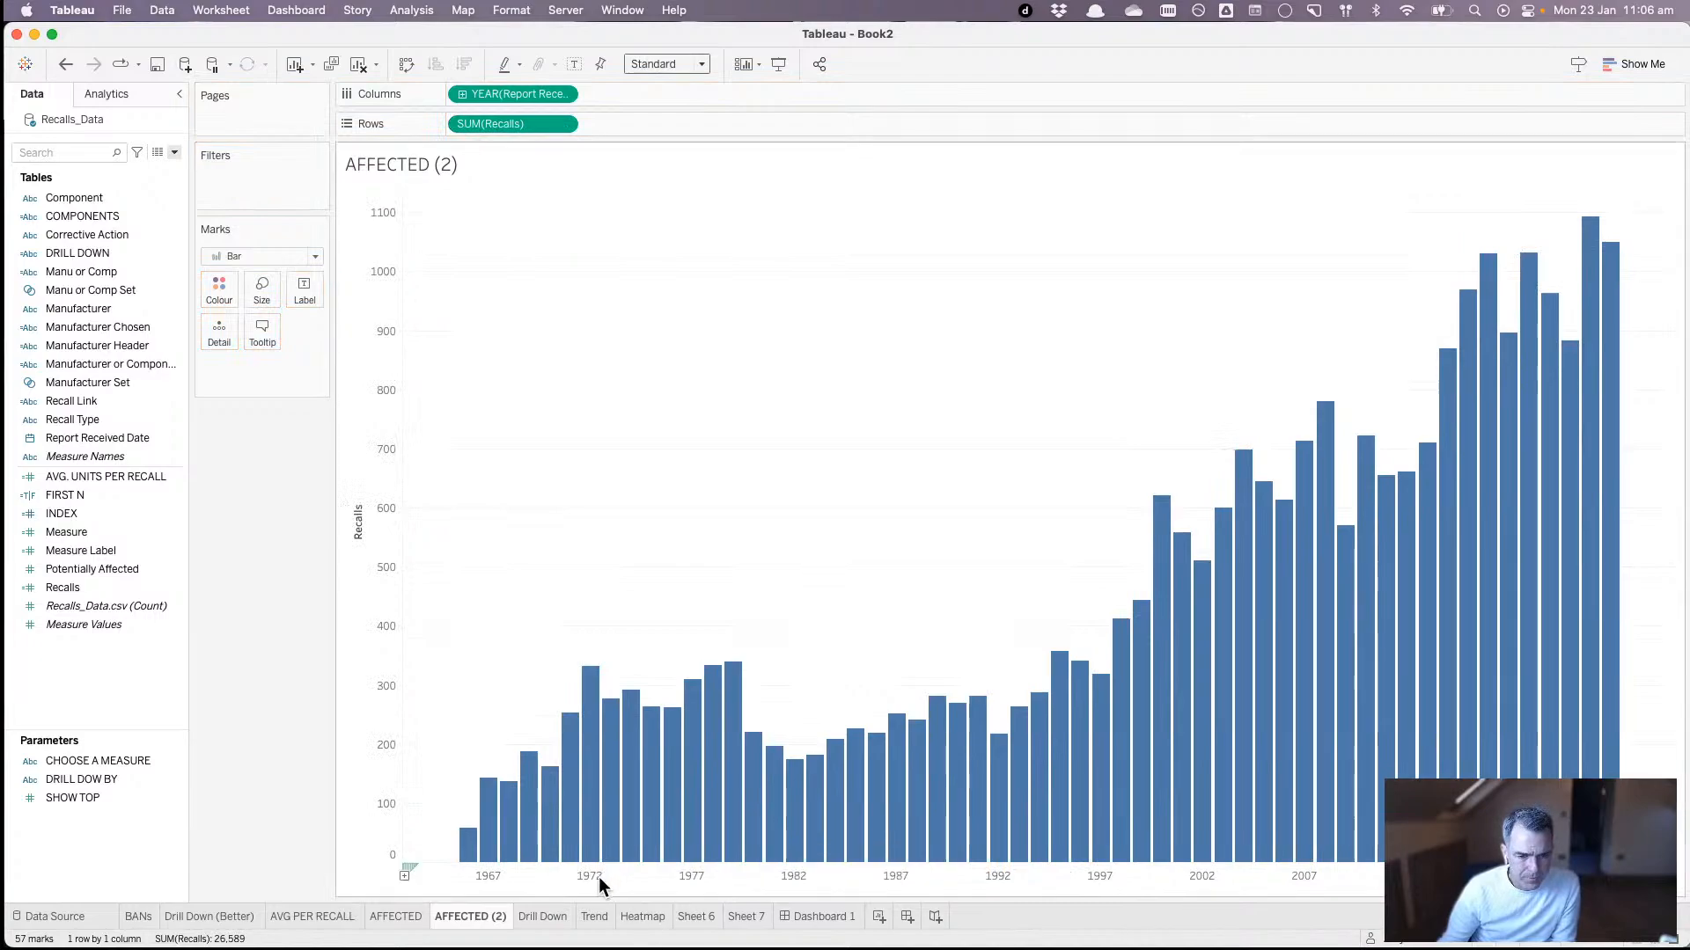
# - Rename the duplicated AFFECTED worksheet as RECALLS
pyautogui.doubleClick(475, 919)
pyautogui.write('RECALLS')
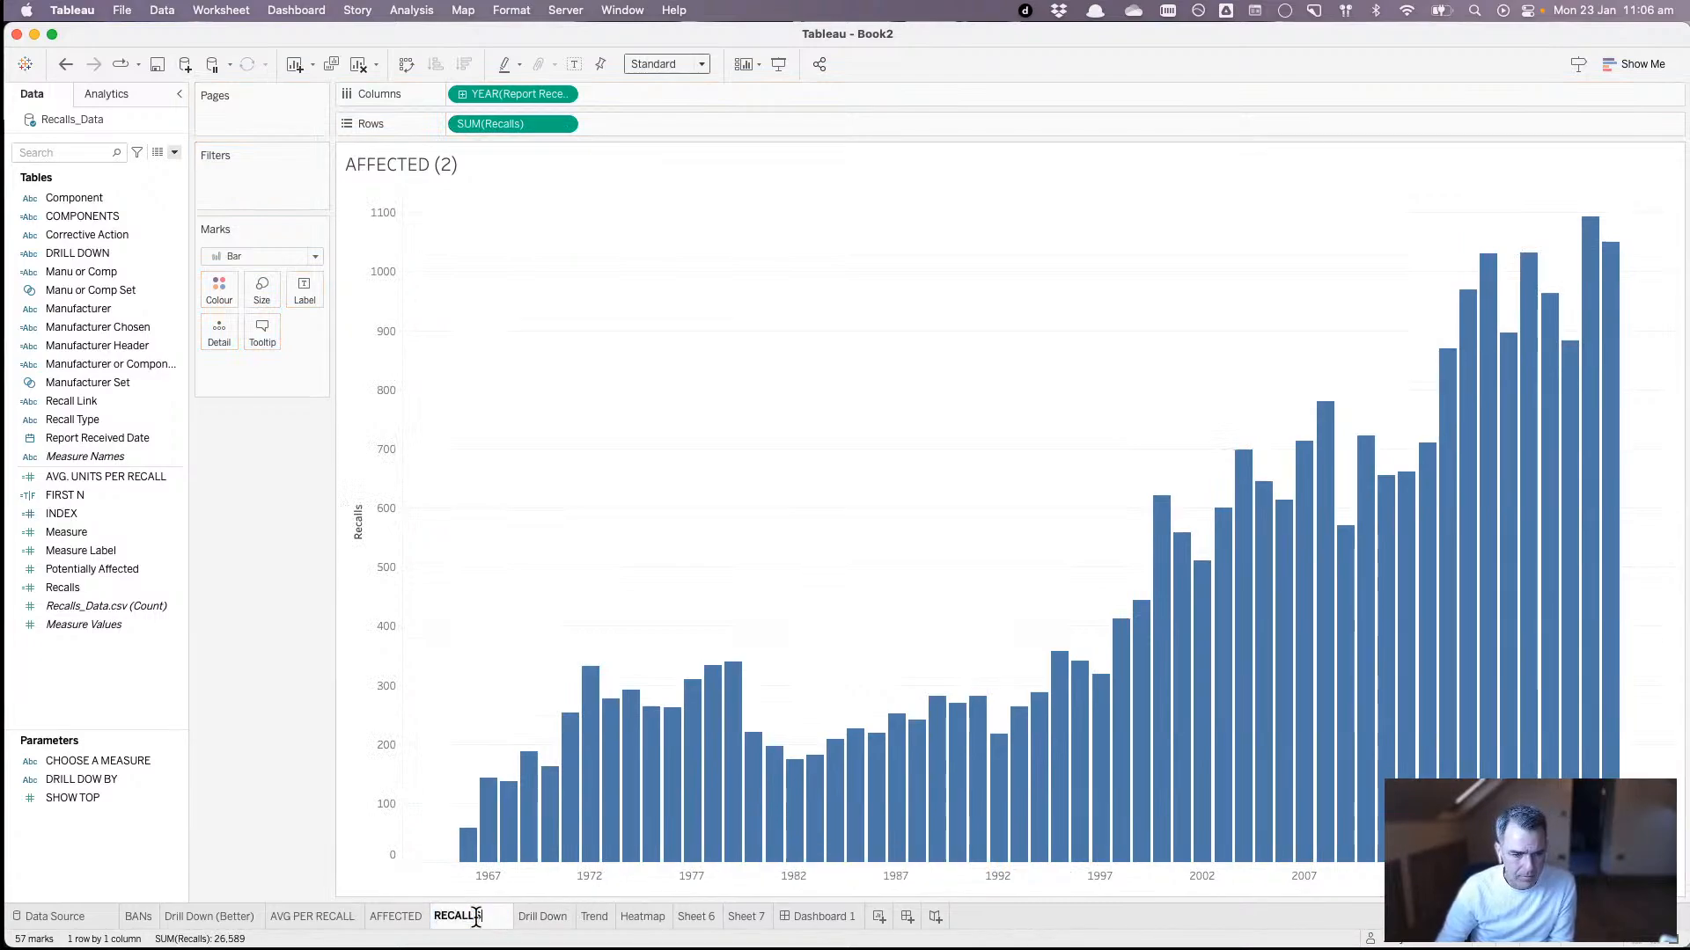
pyautogui.press('Return')
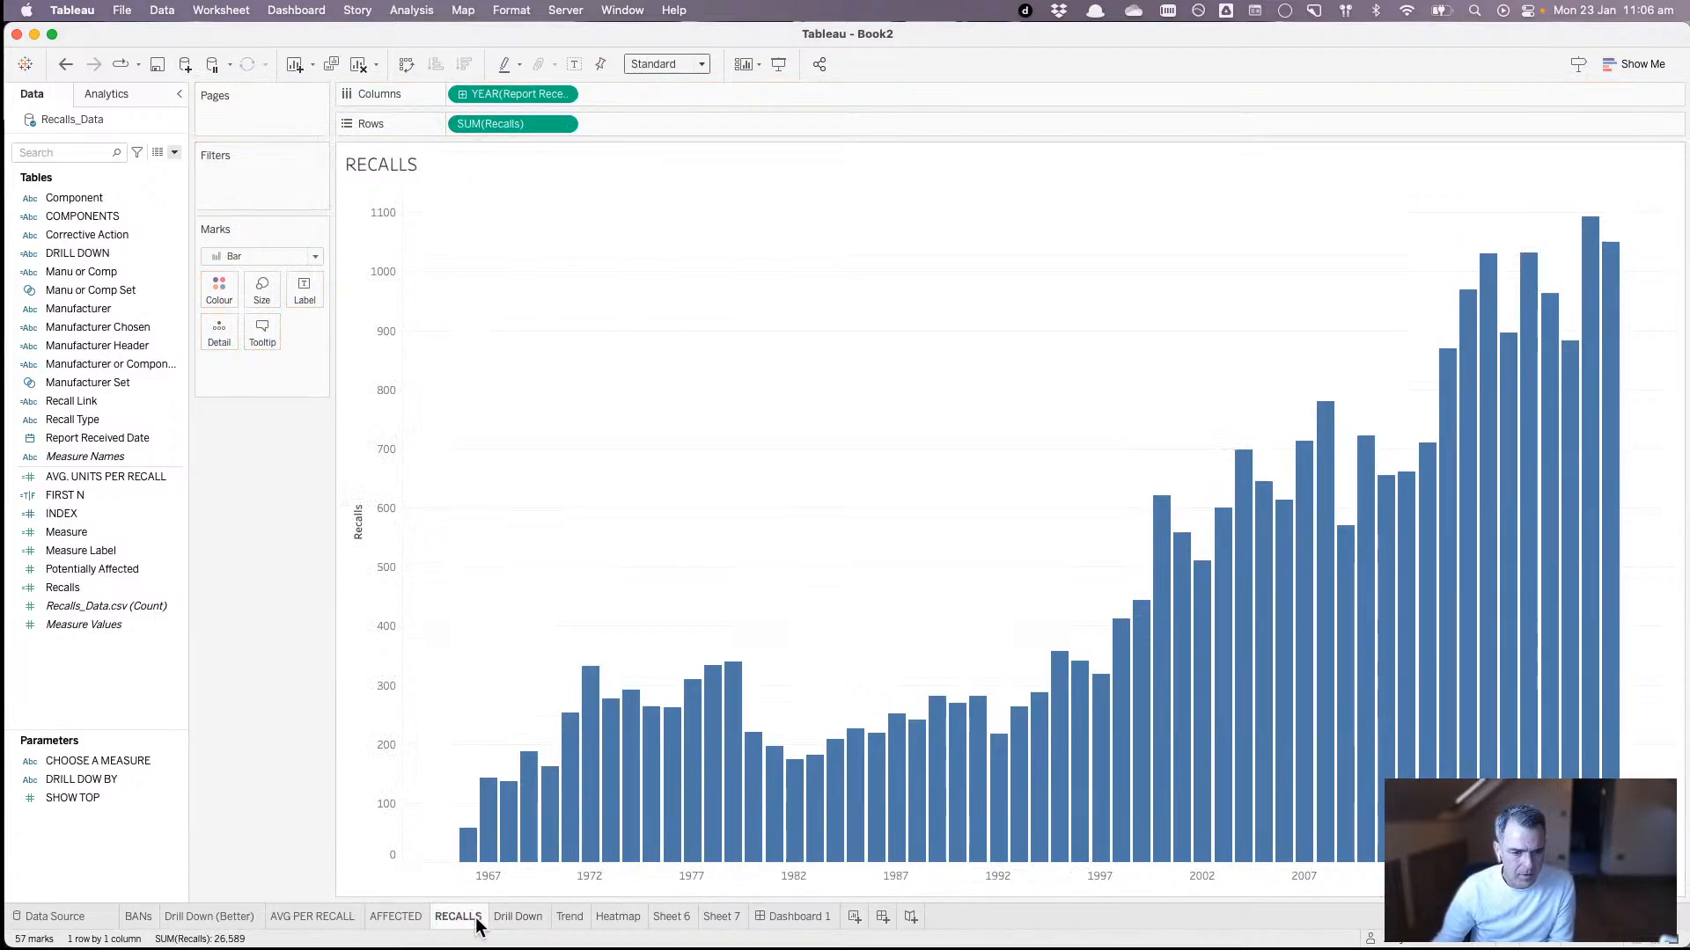
# - On Dashboard 1, stack the AFFECTED and RECALLS worksheets below AVG PER RECALL in the green-bordered vertical container
pyautogui.click(770, 916)
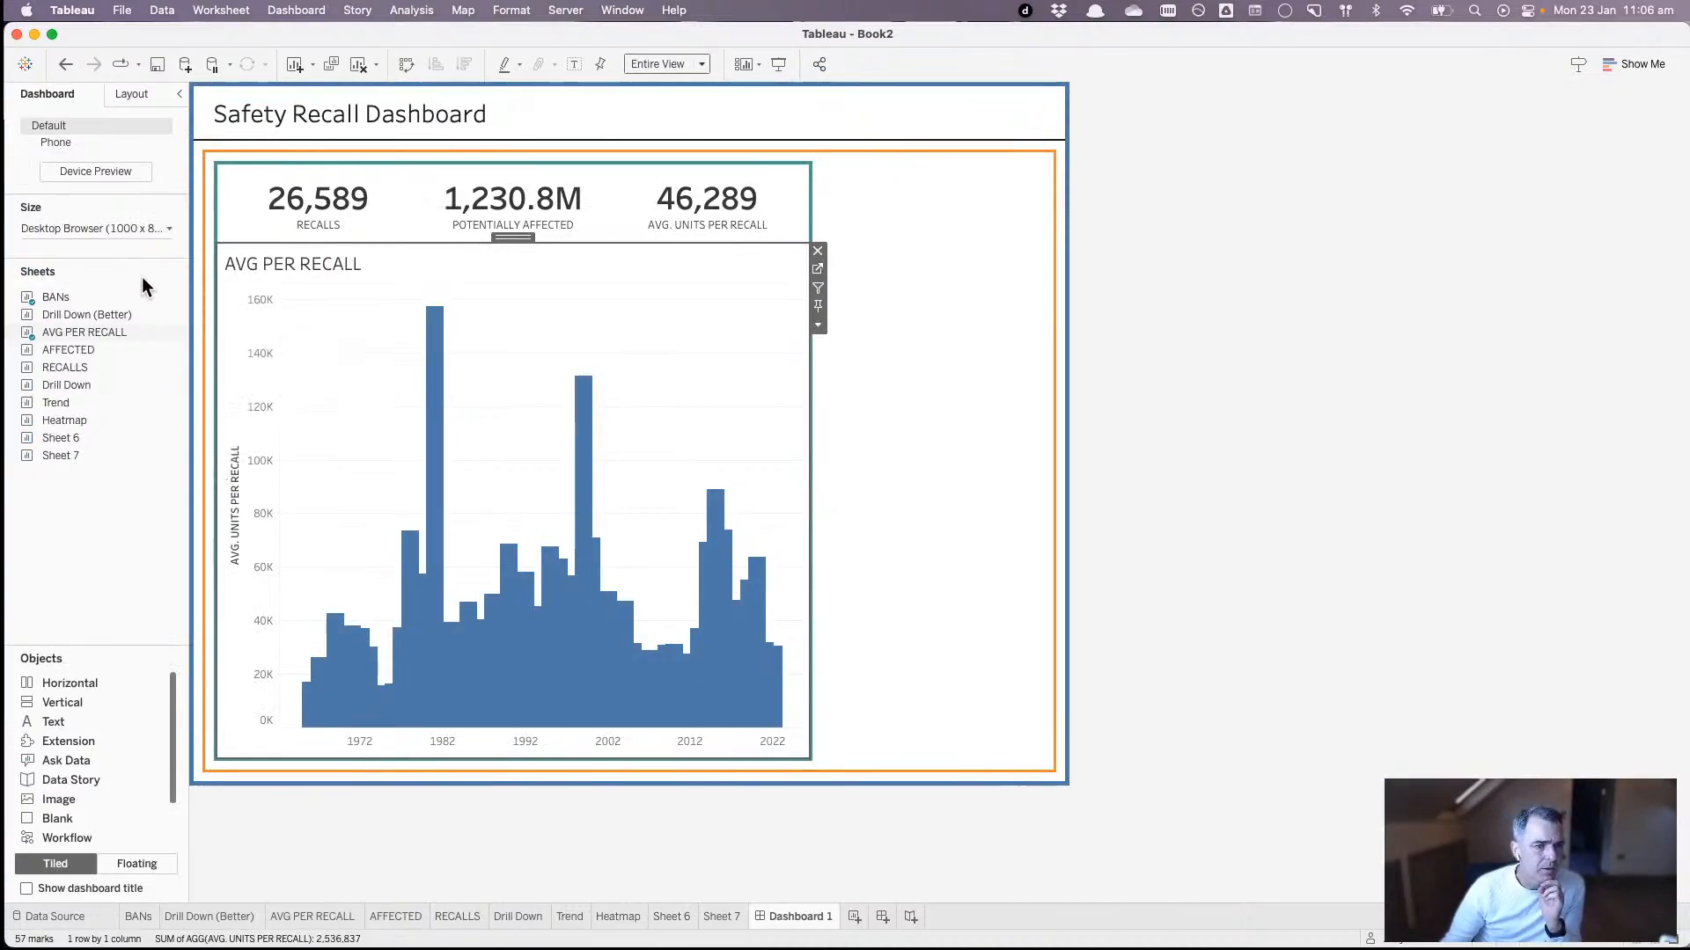
pyautogui.moveTo(107, 376)
pyautogui.moveTo(82, 350); pyautogui.dragTo(387, 583)
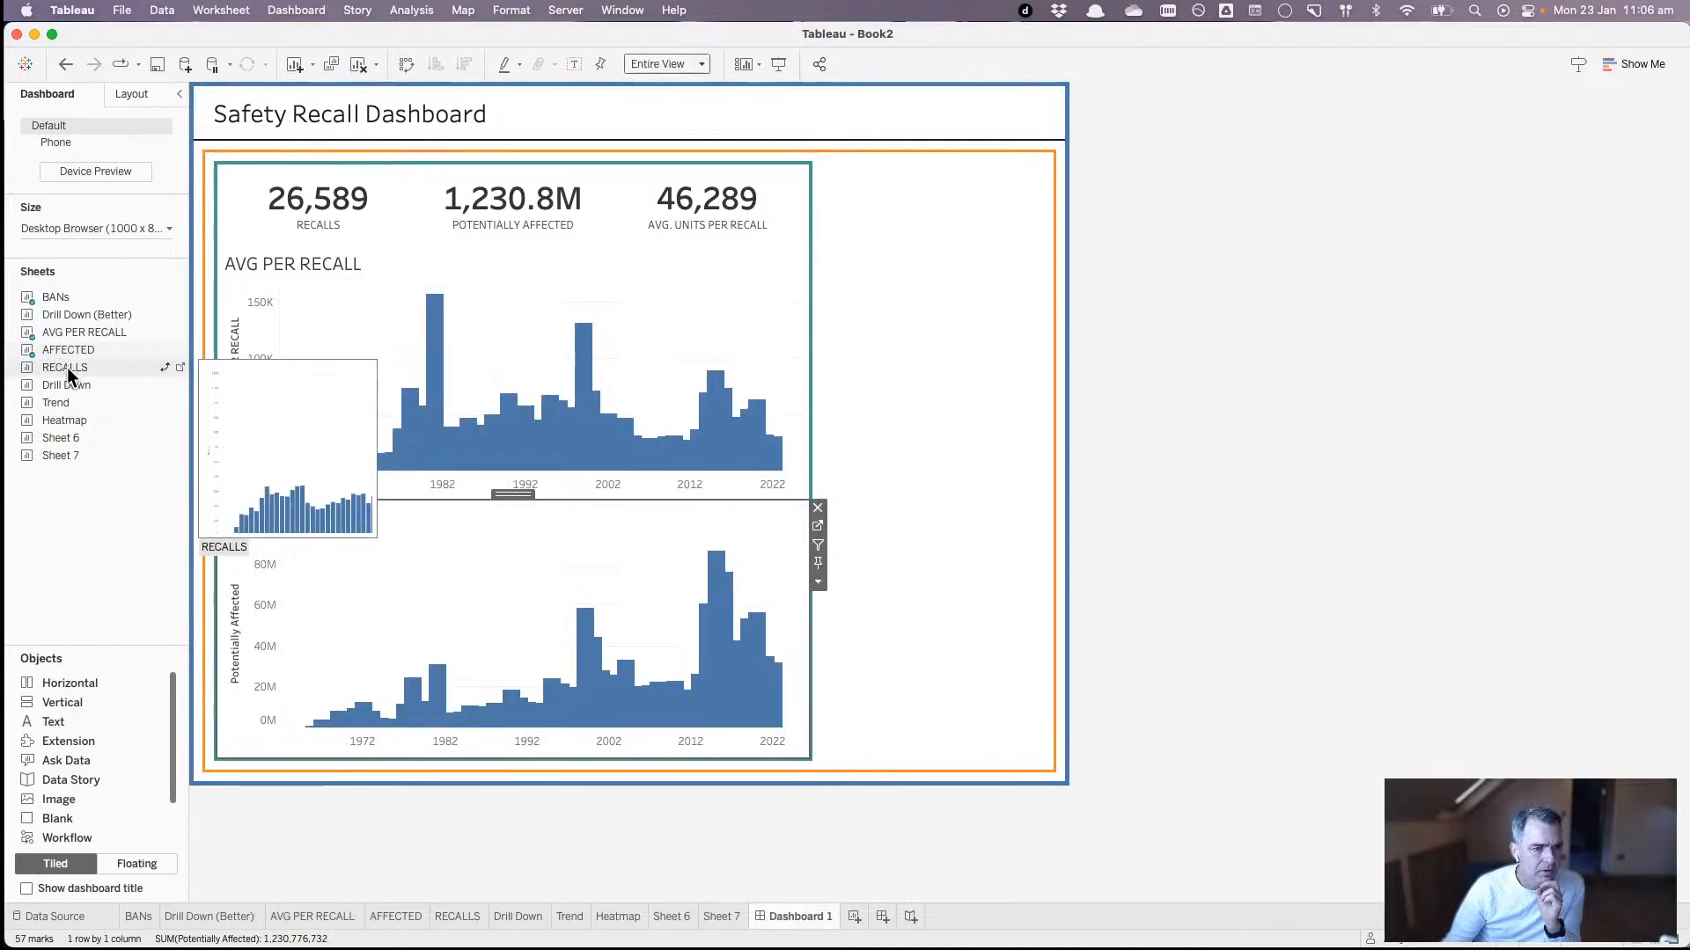
pyautogui.moveTo(67, 367); pyautogui.dragTo(331, 646)
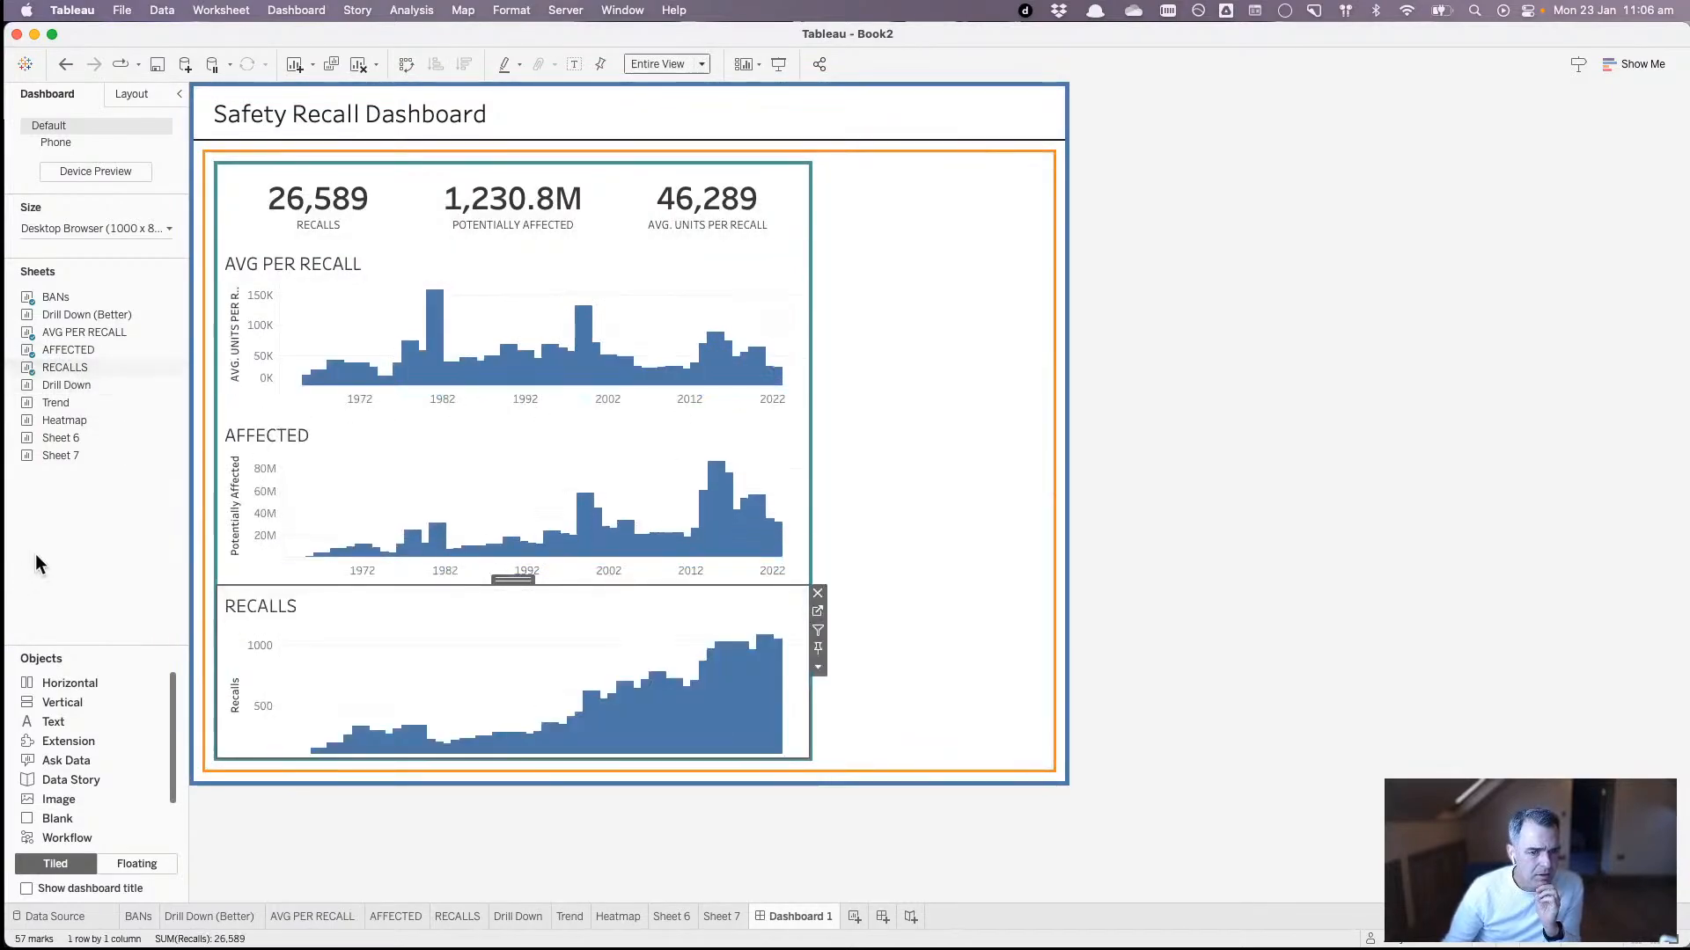
# - Select the AFFECTED chart, check the AVG PER RECALL worksheet and return to Dashboard 1
pyautogui.click(415, 432)
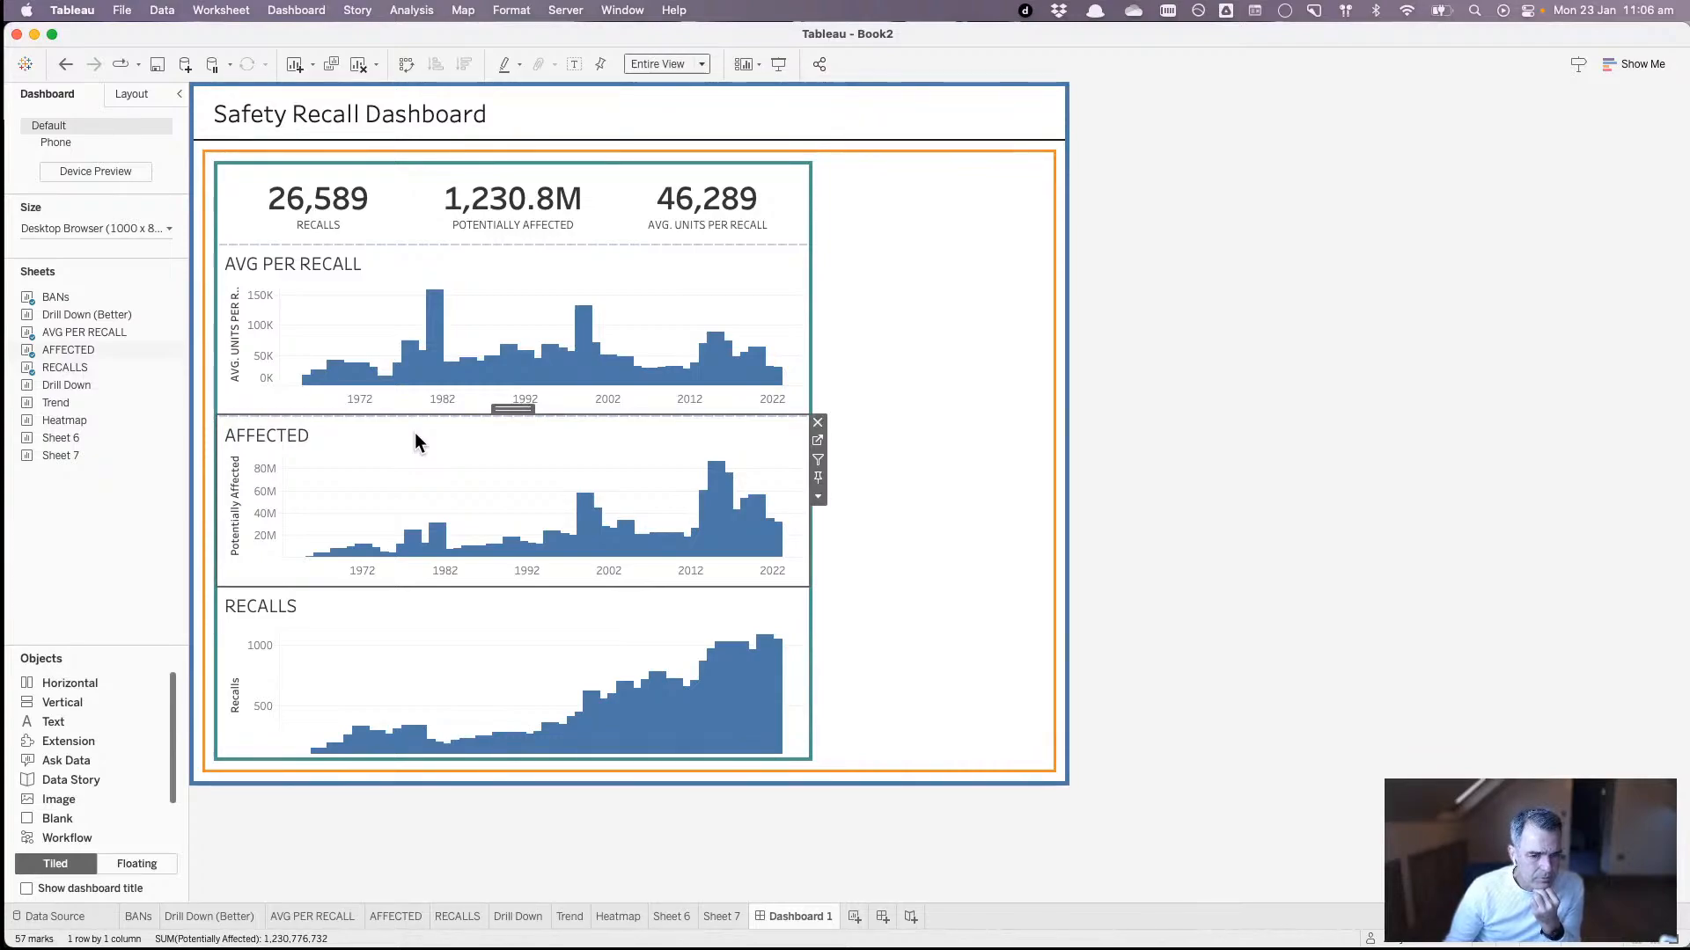
pyautogui.click(317, 915)
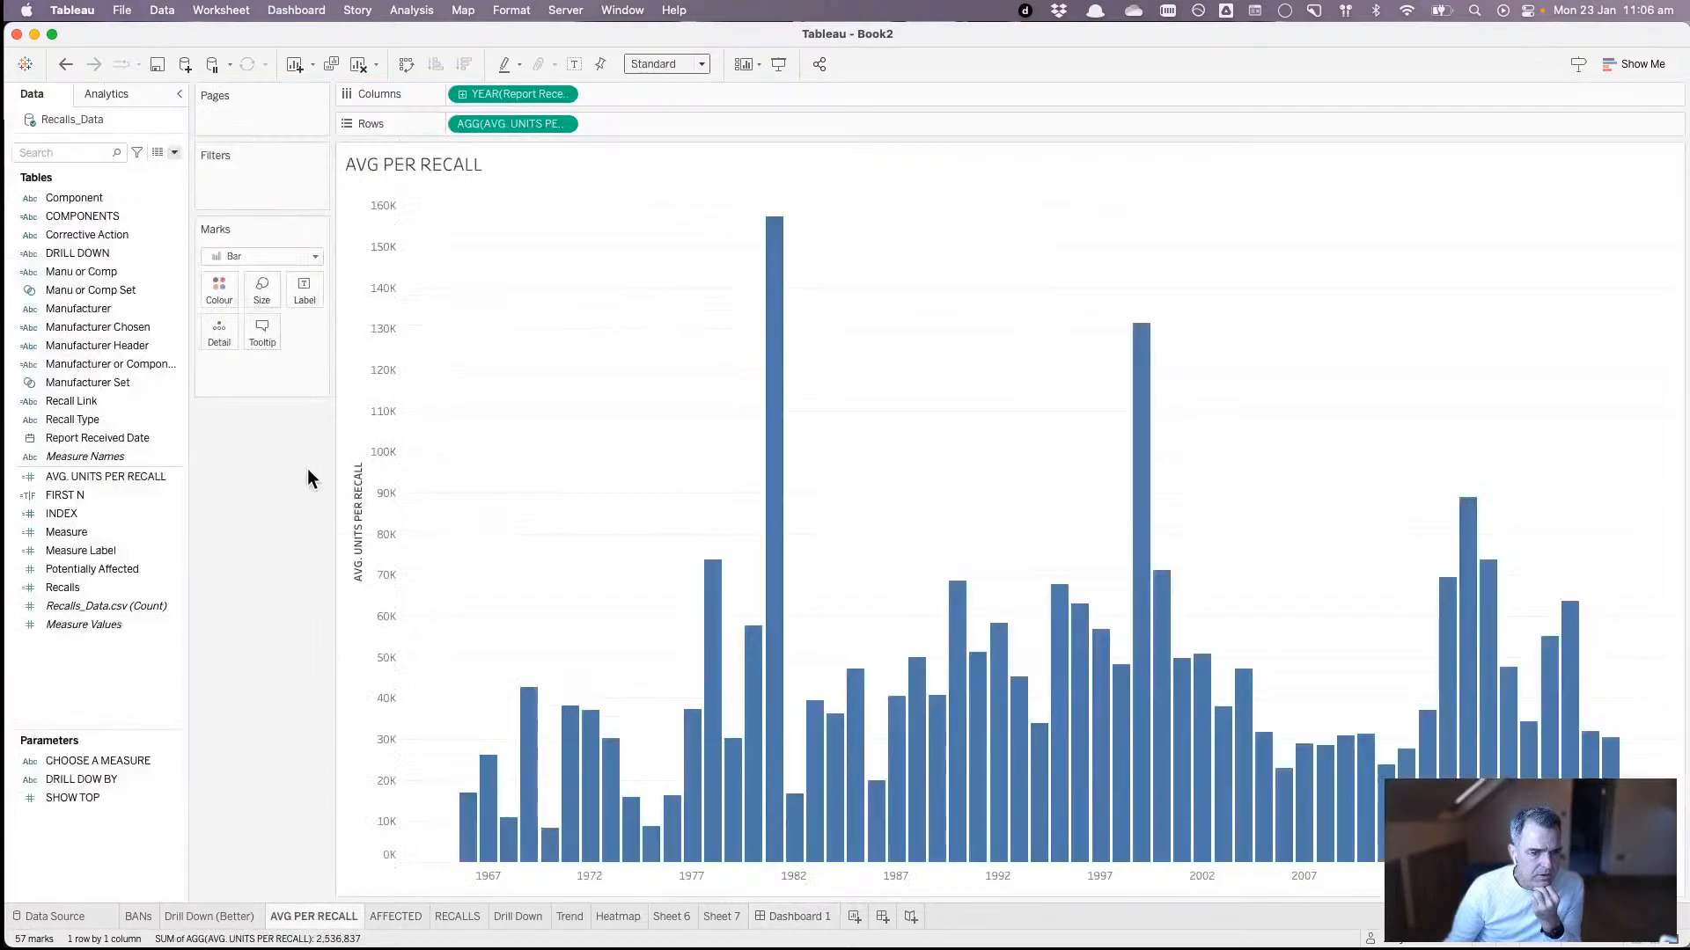
pyautogui.click(797, 917)
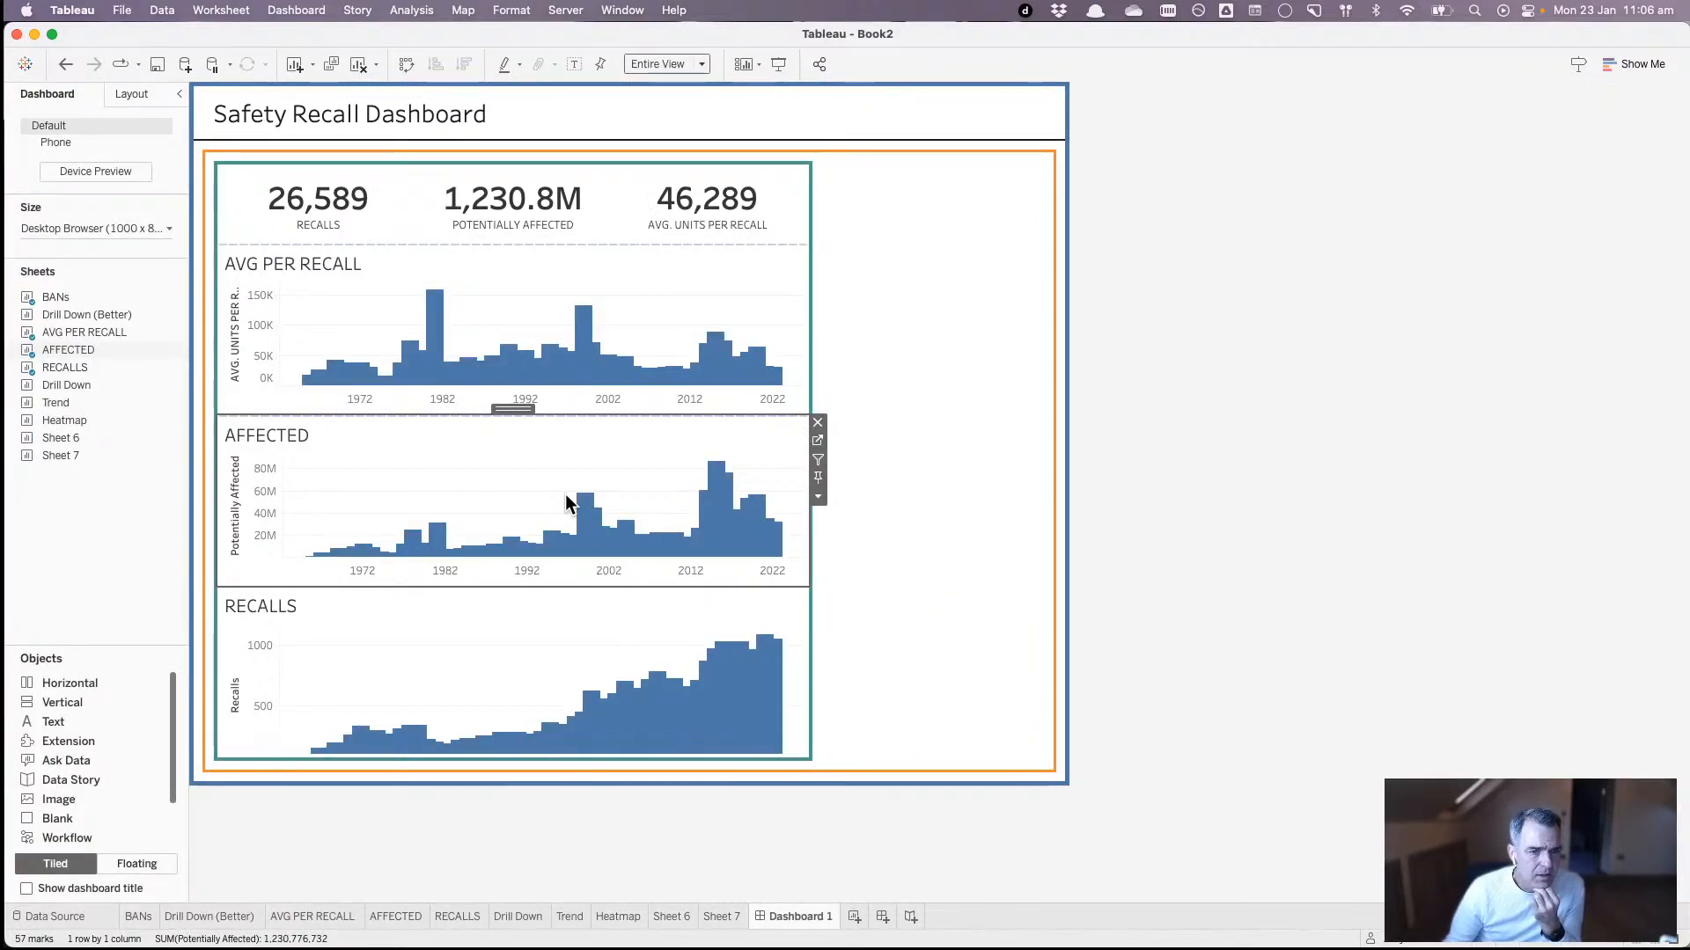
pyautogui.moveTo(576, 502)
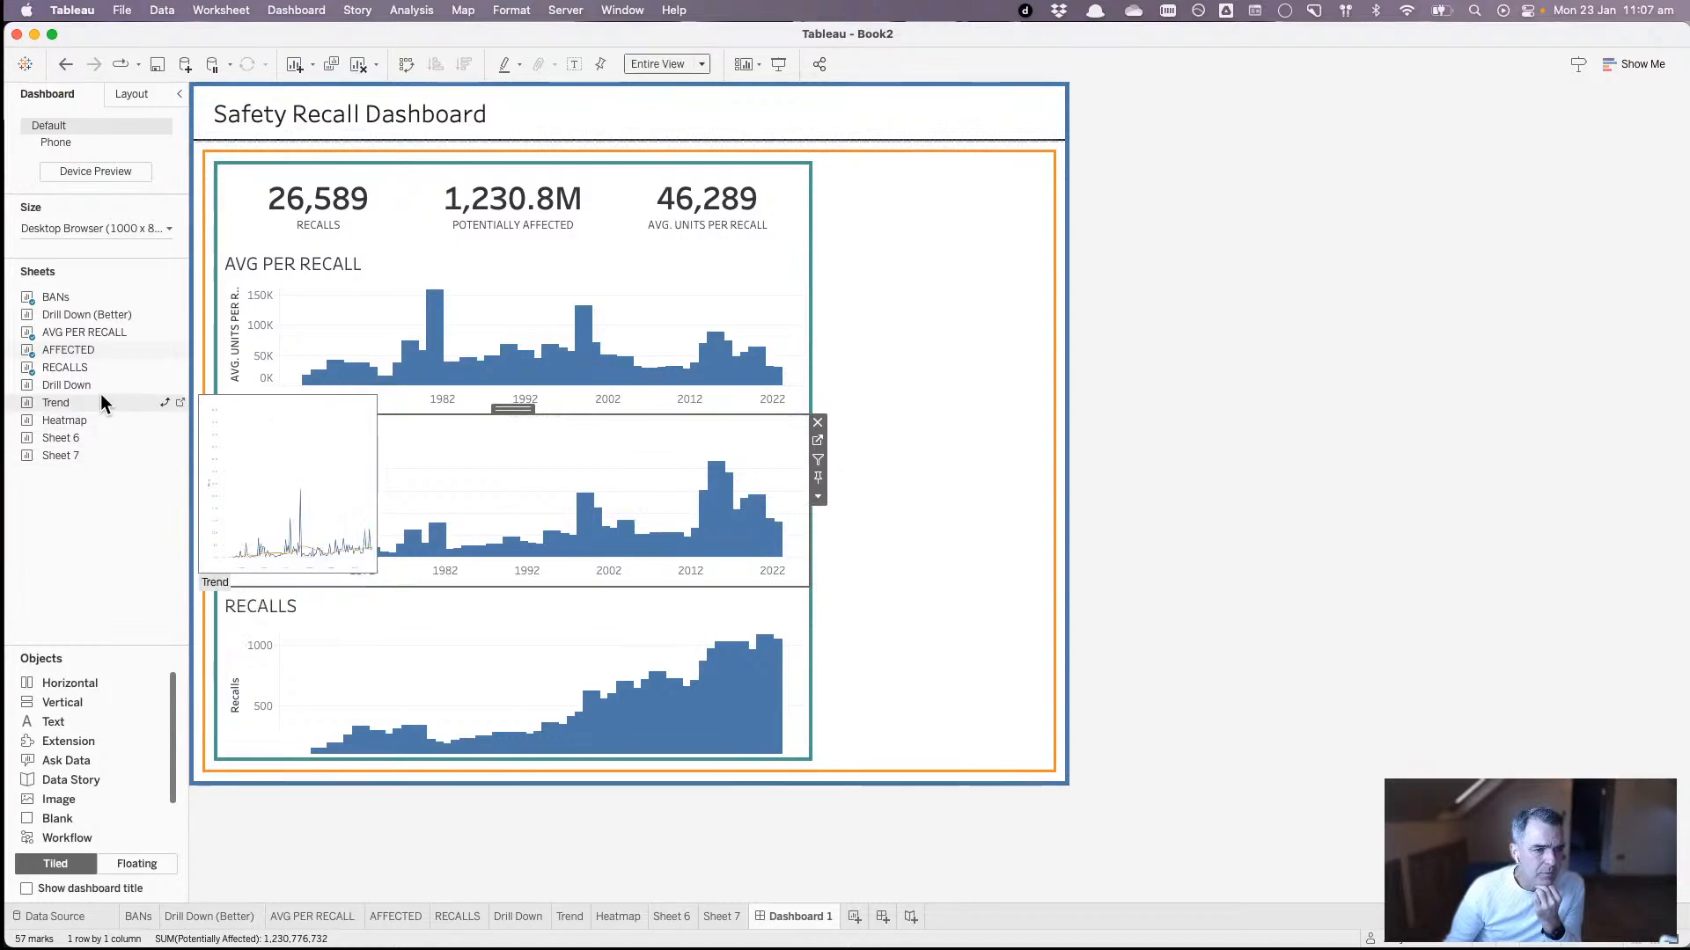
pyautogui.moveTo(93, 384)
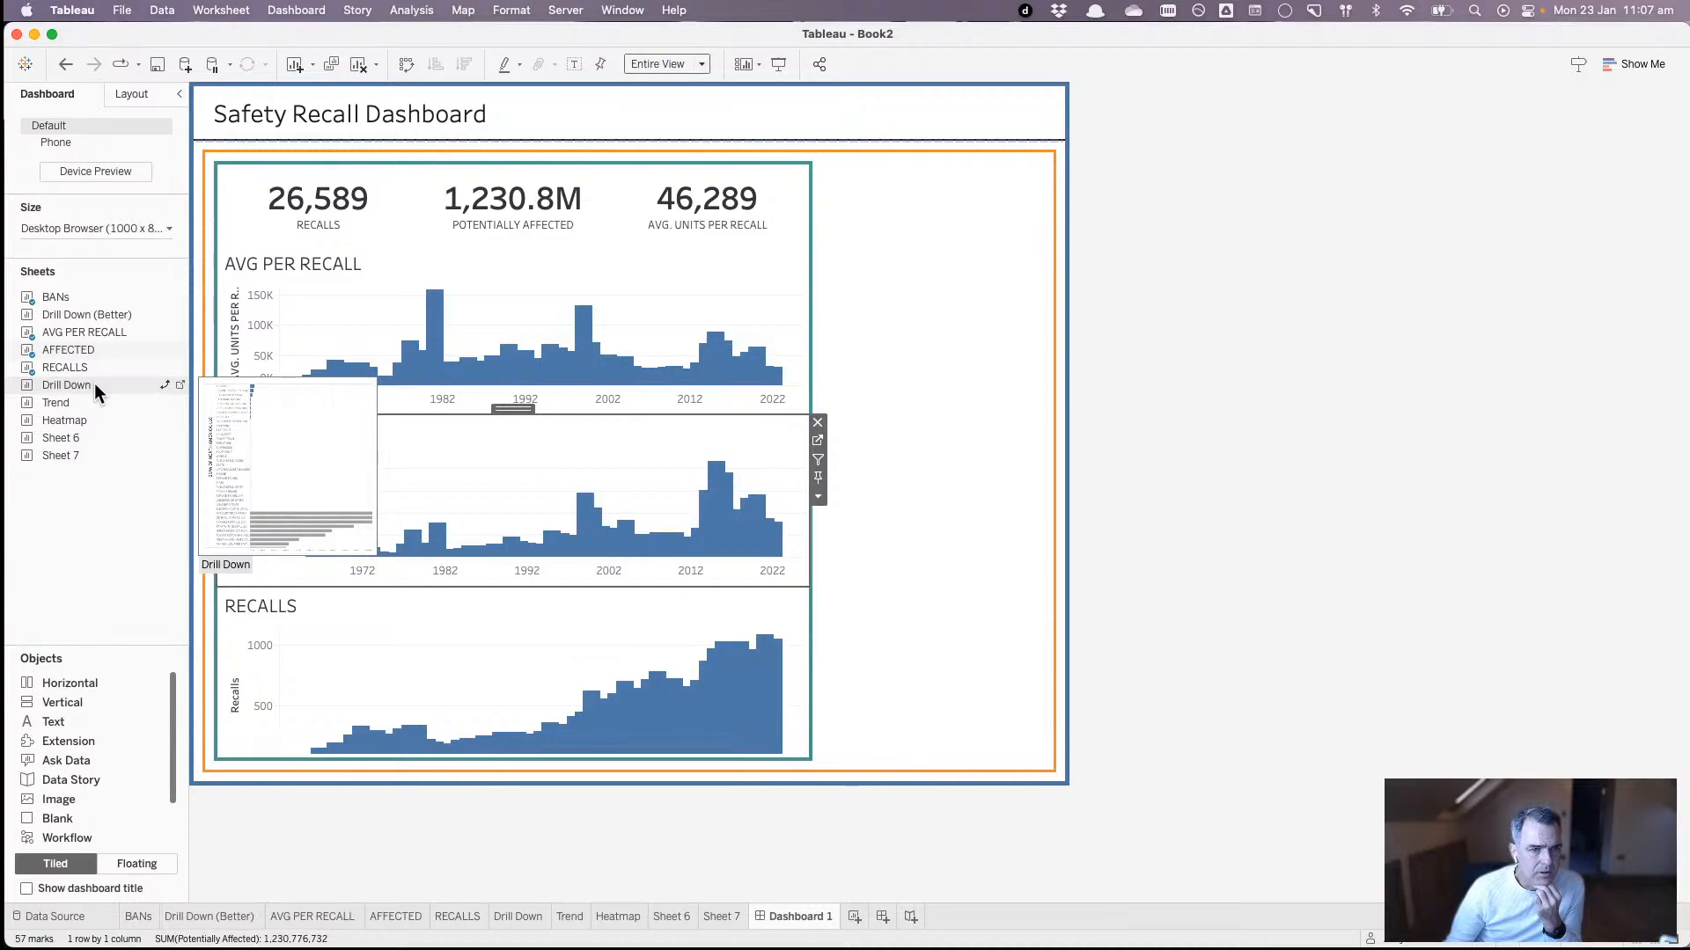
# - Set the dashboard's fixed width to 1400 px
pyautogui.click(96, 230)
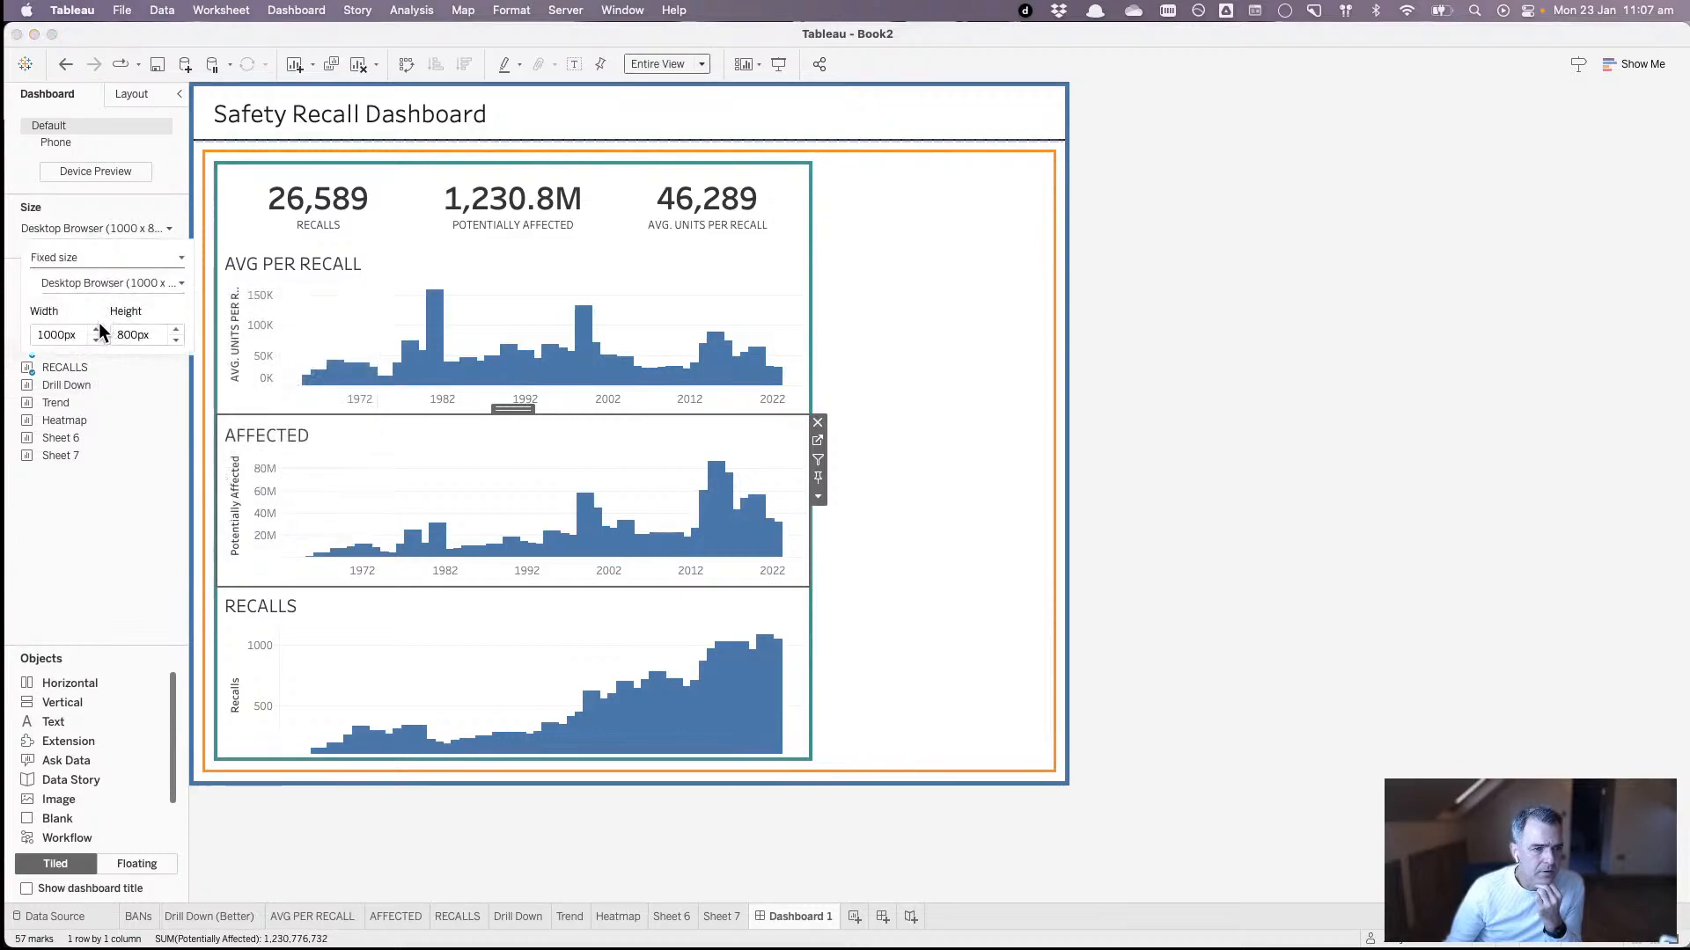
pyautogui.click(97, 328)
pyautogui.click(97, 328)
pyautogui.click(97, 328)
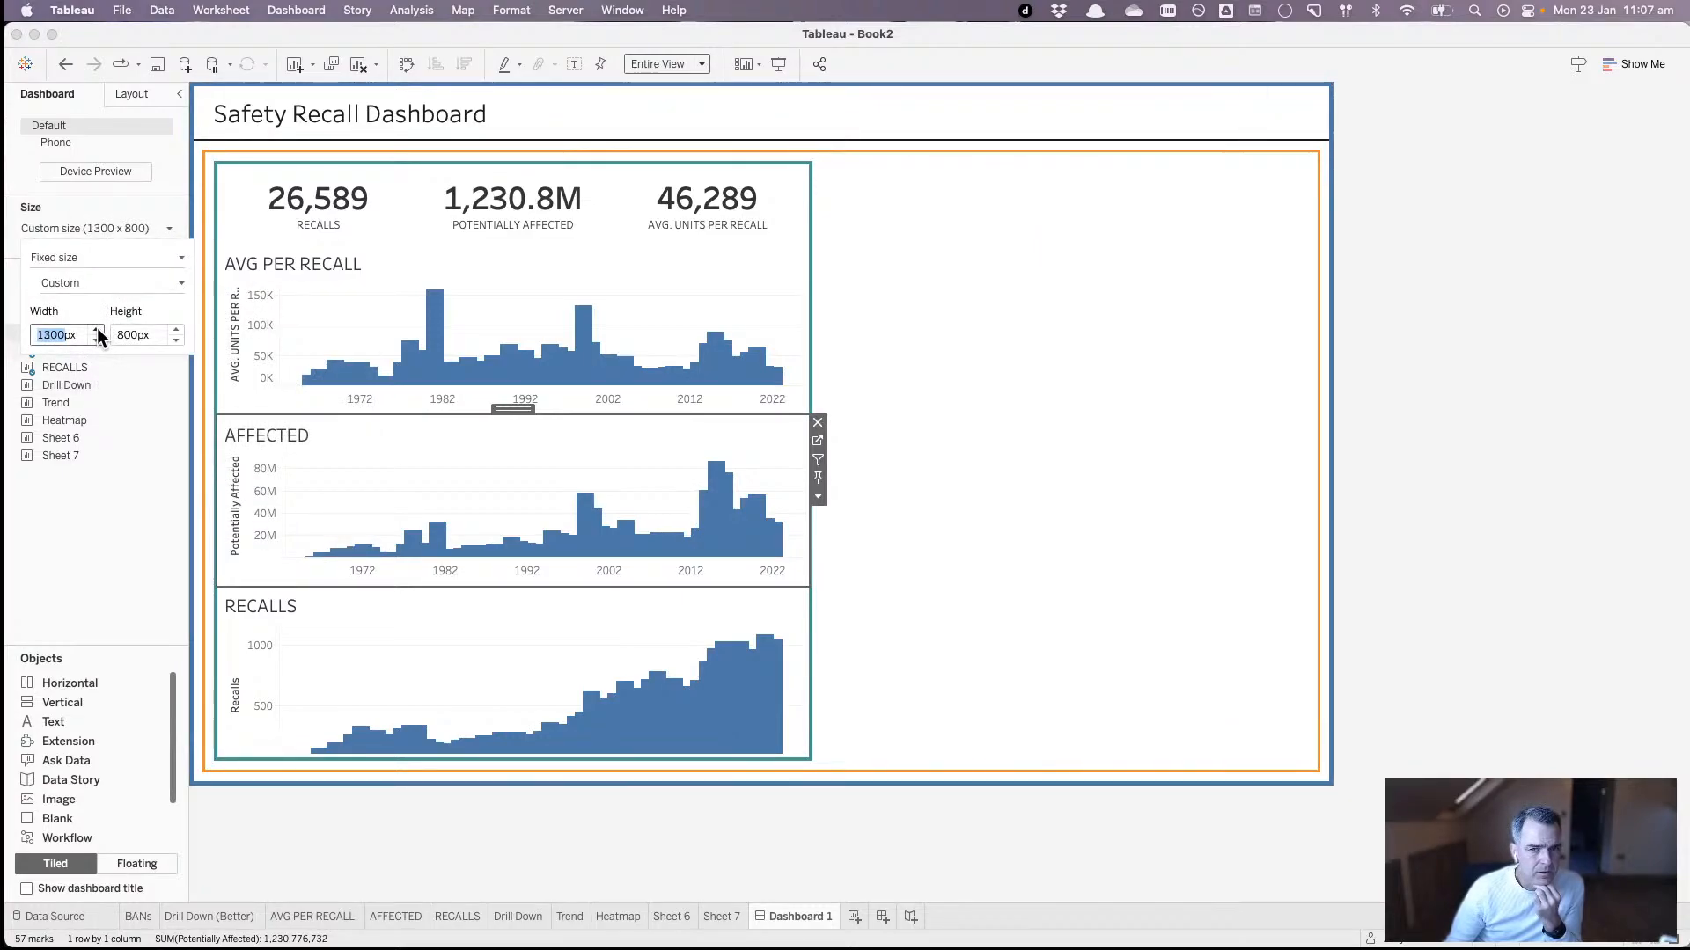
pyautogui.click(97, 328)
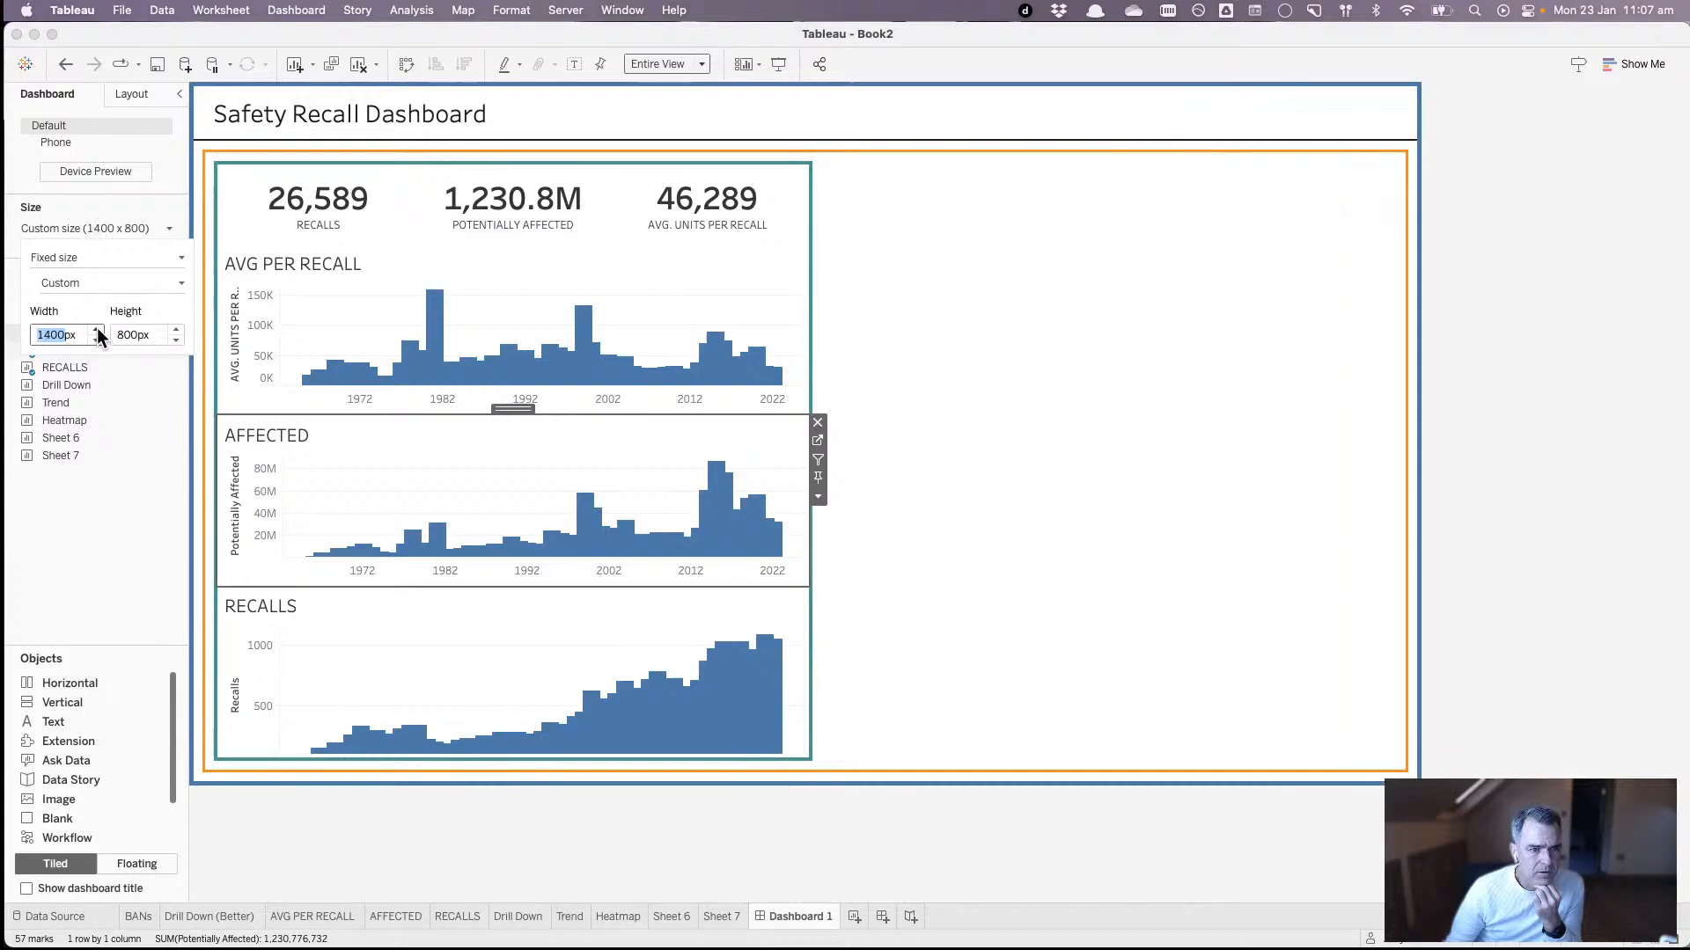
pyautogui.click(95, 572)
# - Add the Drill Down worksheet beside the stacked charts and float its legend and parameter container over the drill-down chart
pyautogui.moveTo(85, 391); pyautogui.dragTo(927, 393)
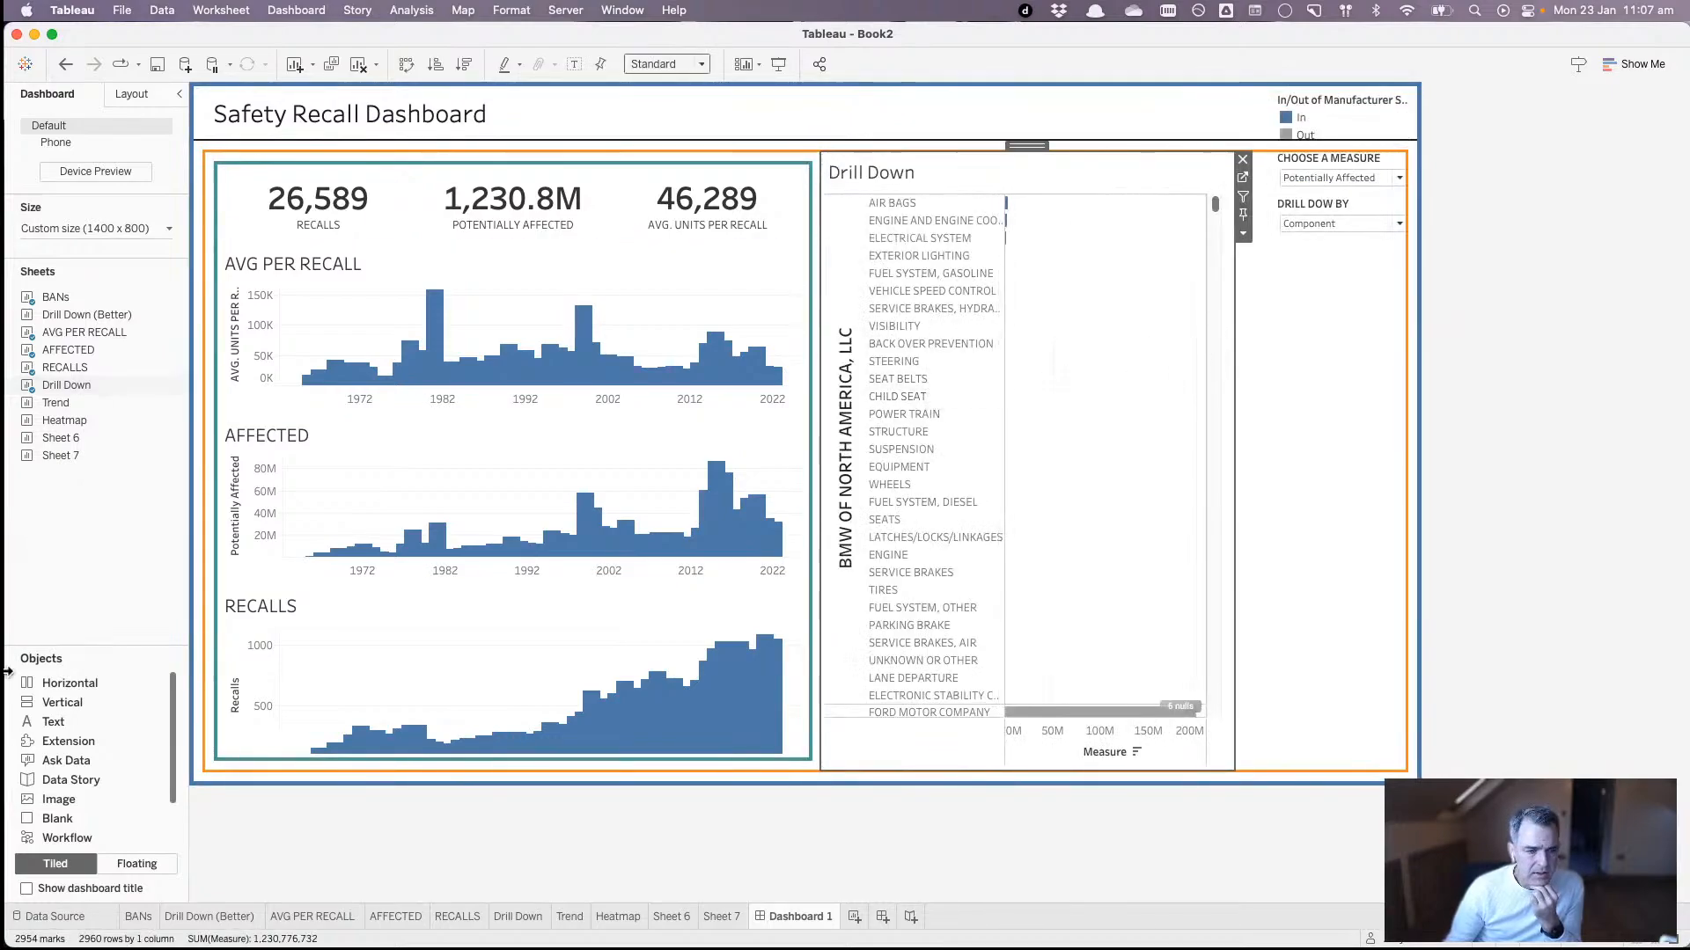
pyautogui.click(137, 95)
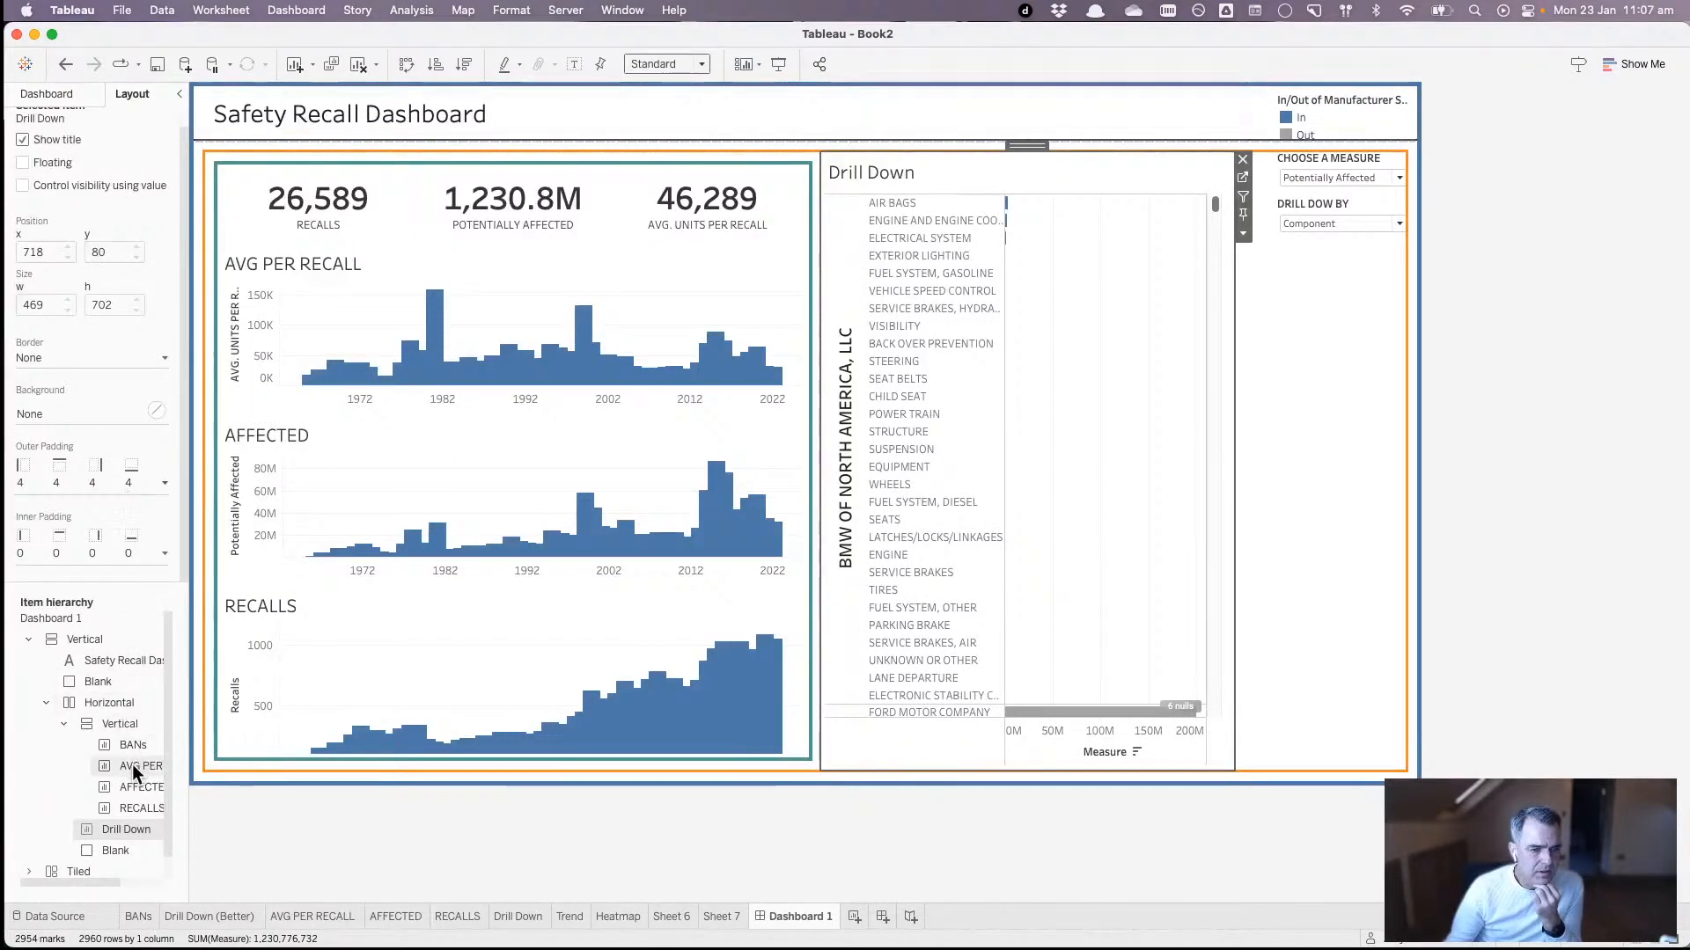
pyautogui.click(33, 858)
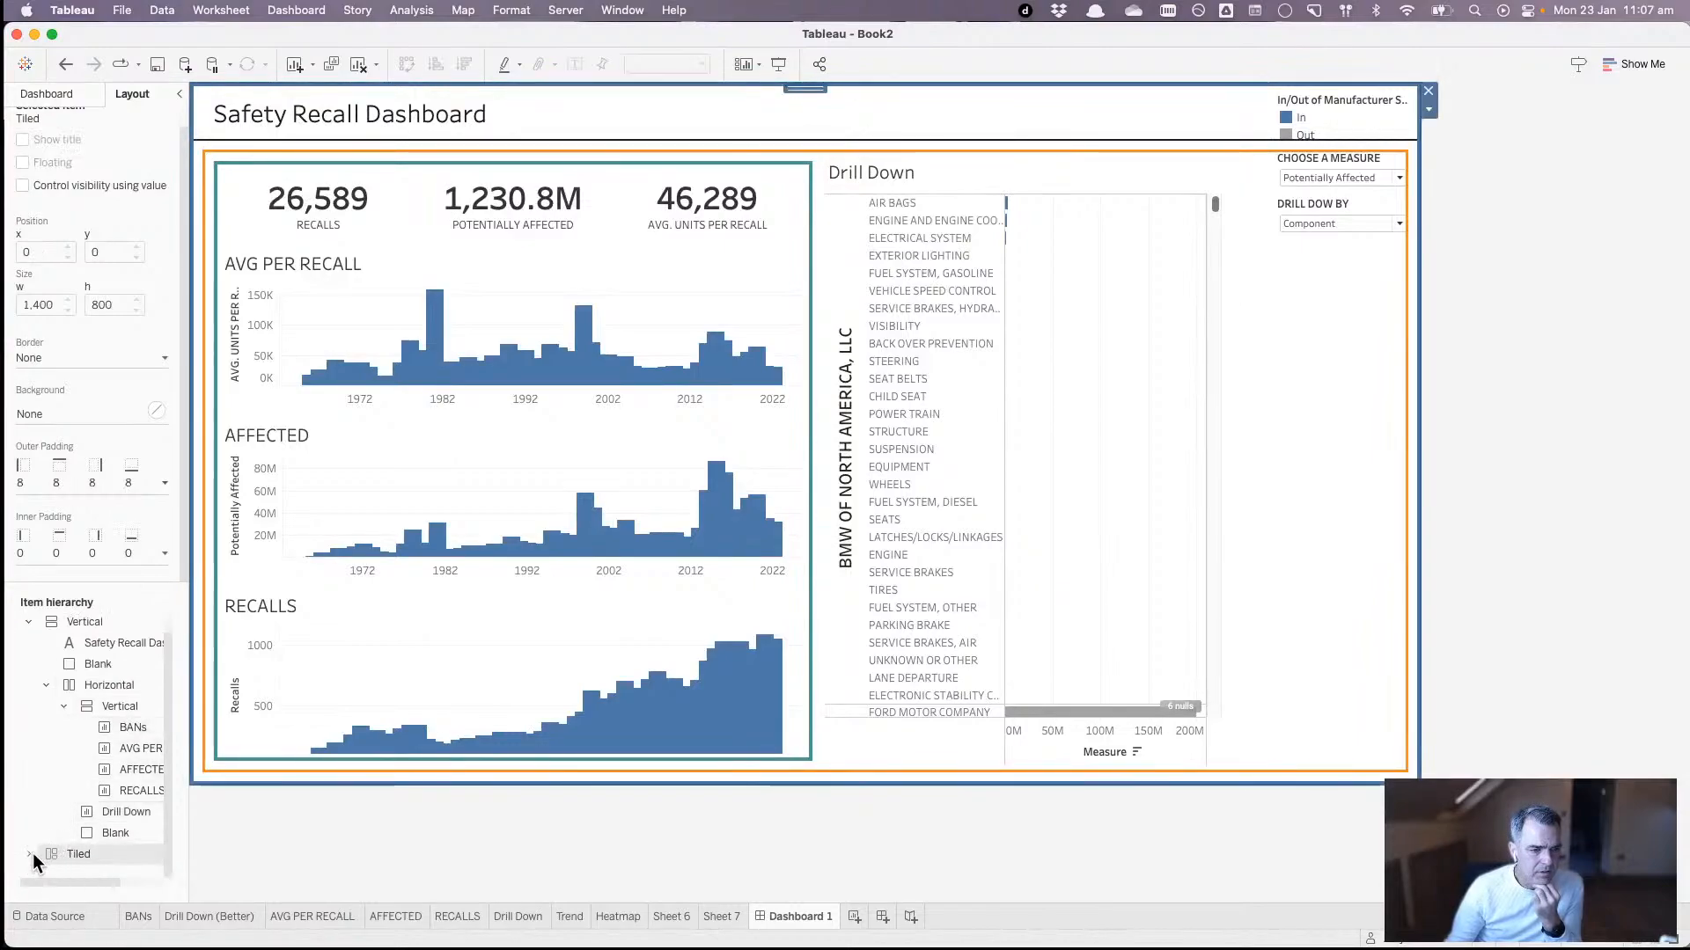
pyautogui.click(30, 855)
pyautogui.scroll(-1, 168, 878)
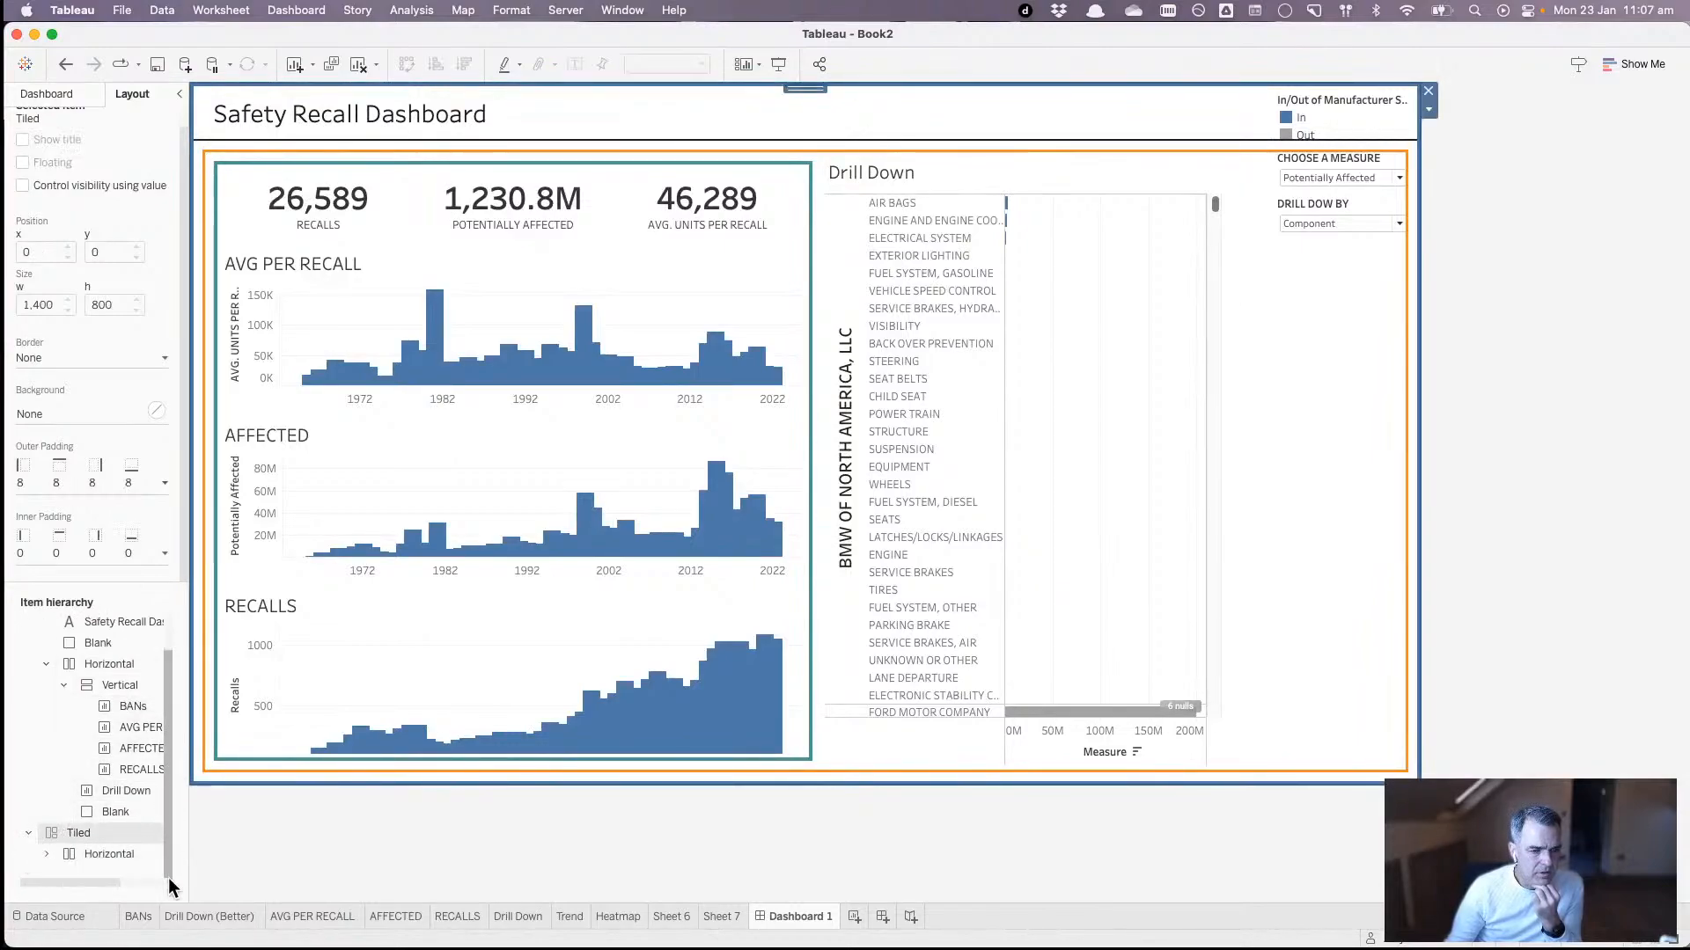
pyautogui.click(45, 855)
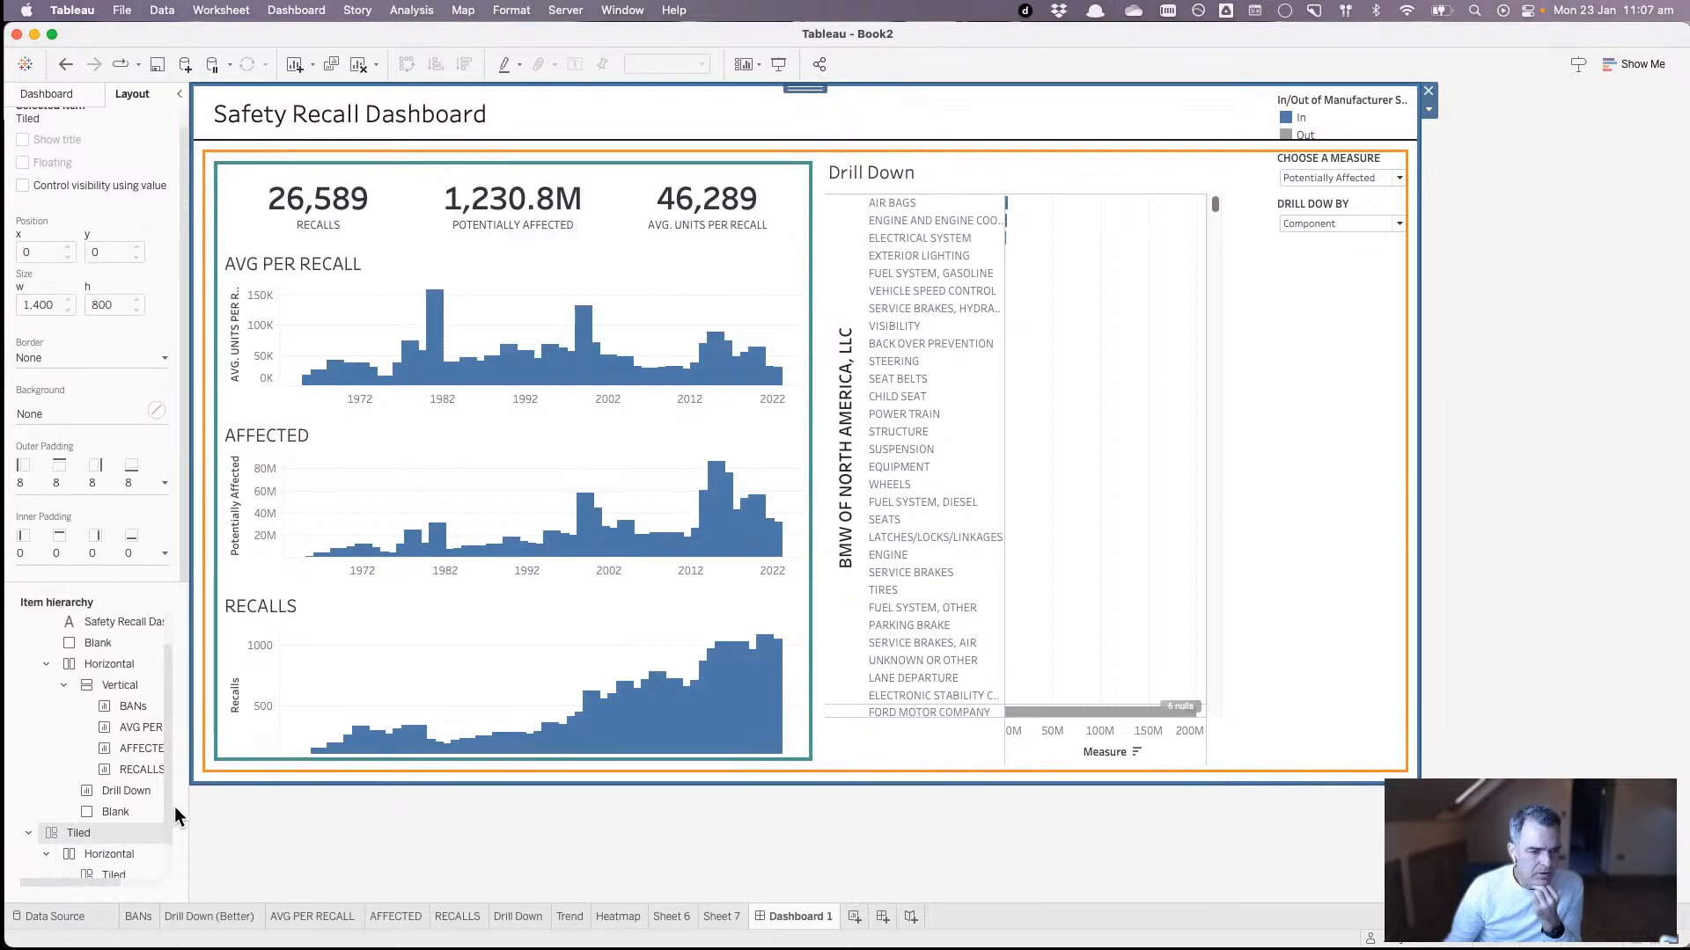
pyautogui.scroll(-2, 167, 800)
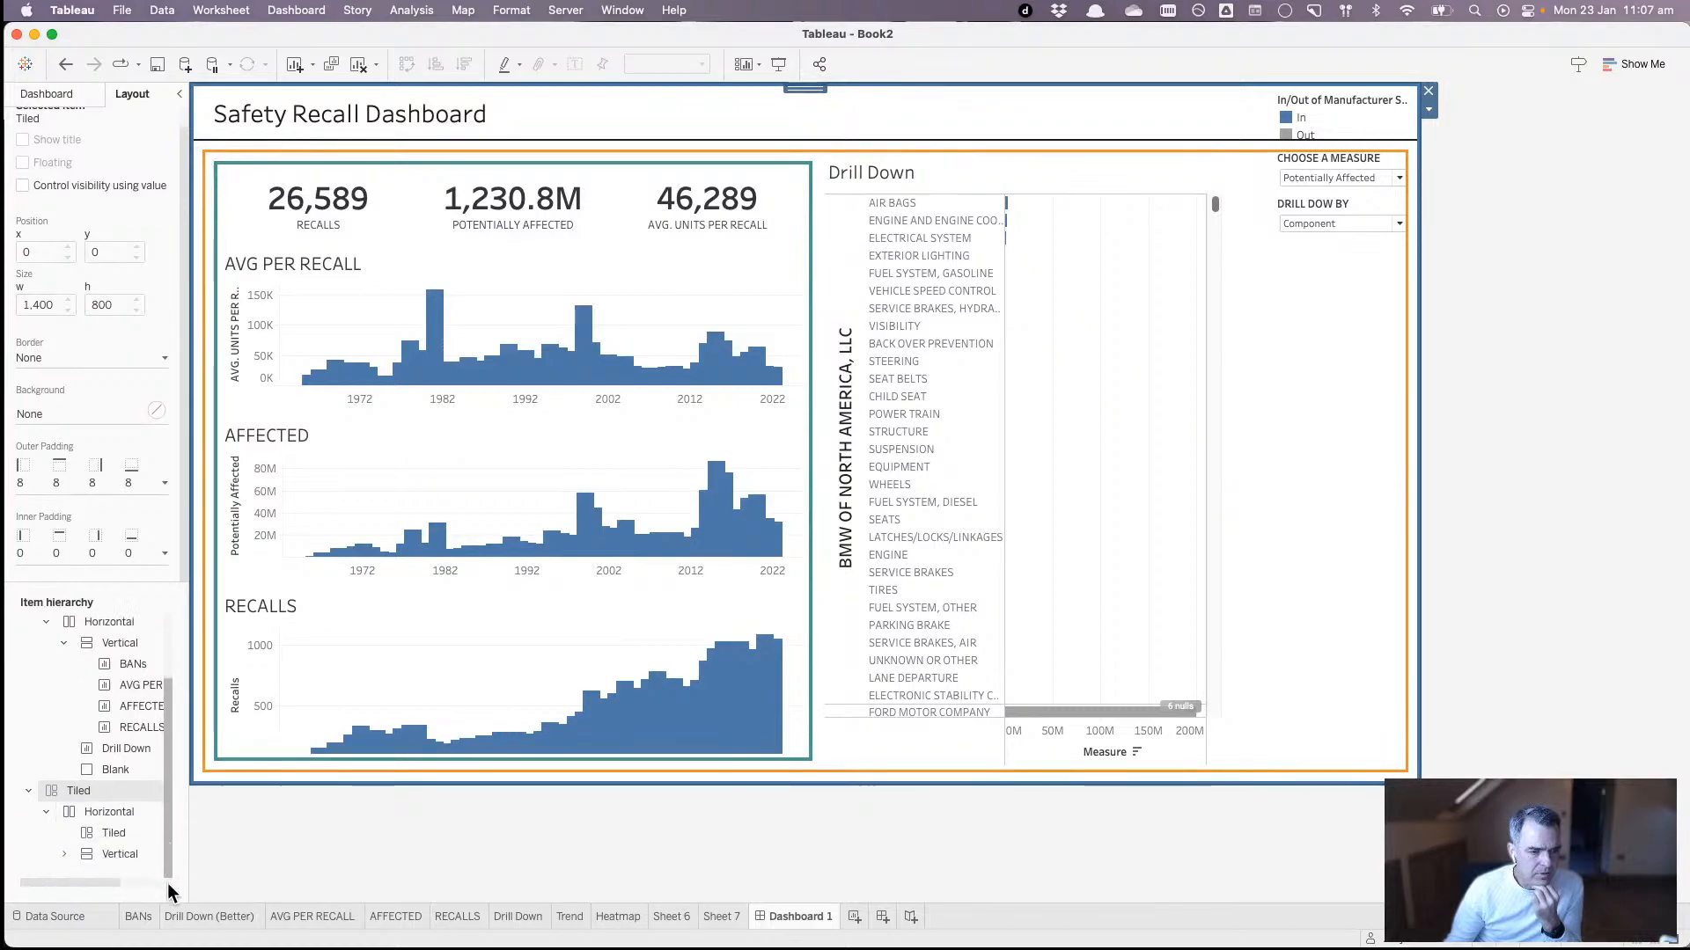
pyautogui.click(110, 853)
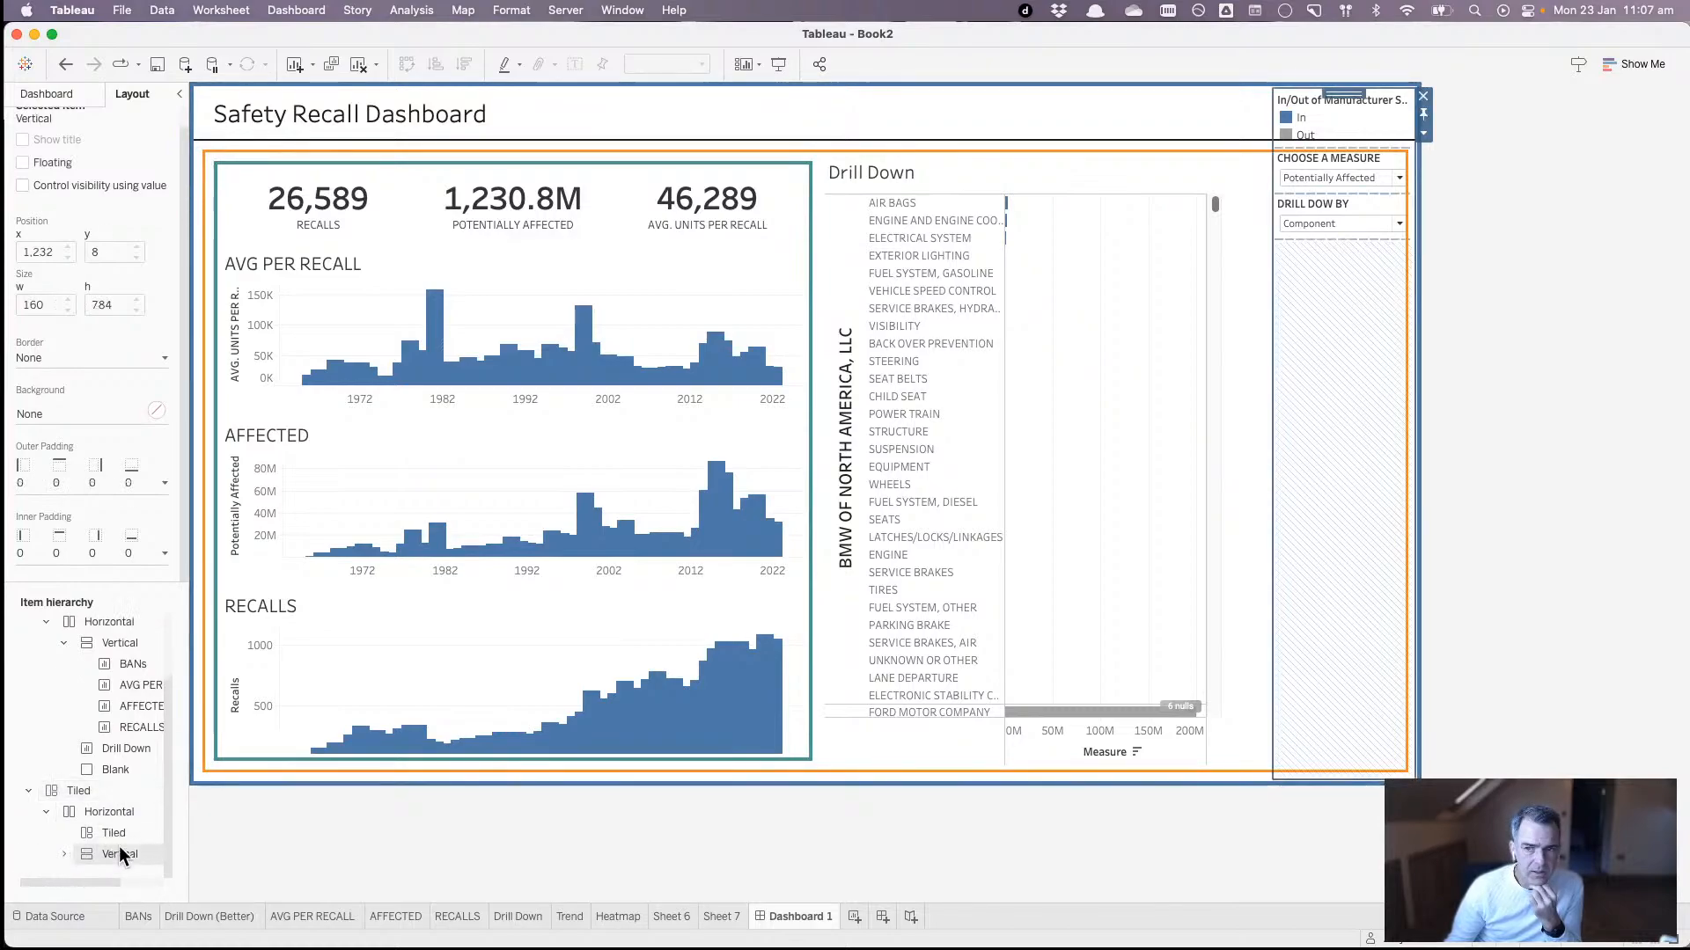
pyautogui.click(1423, 134)
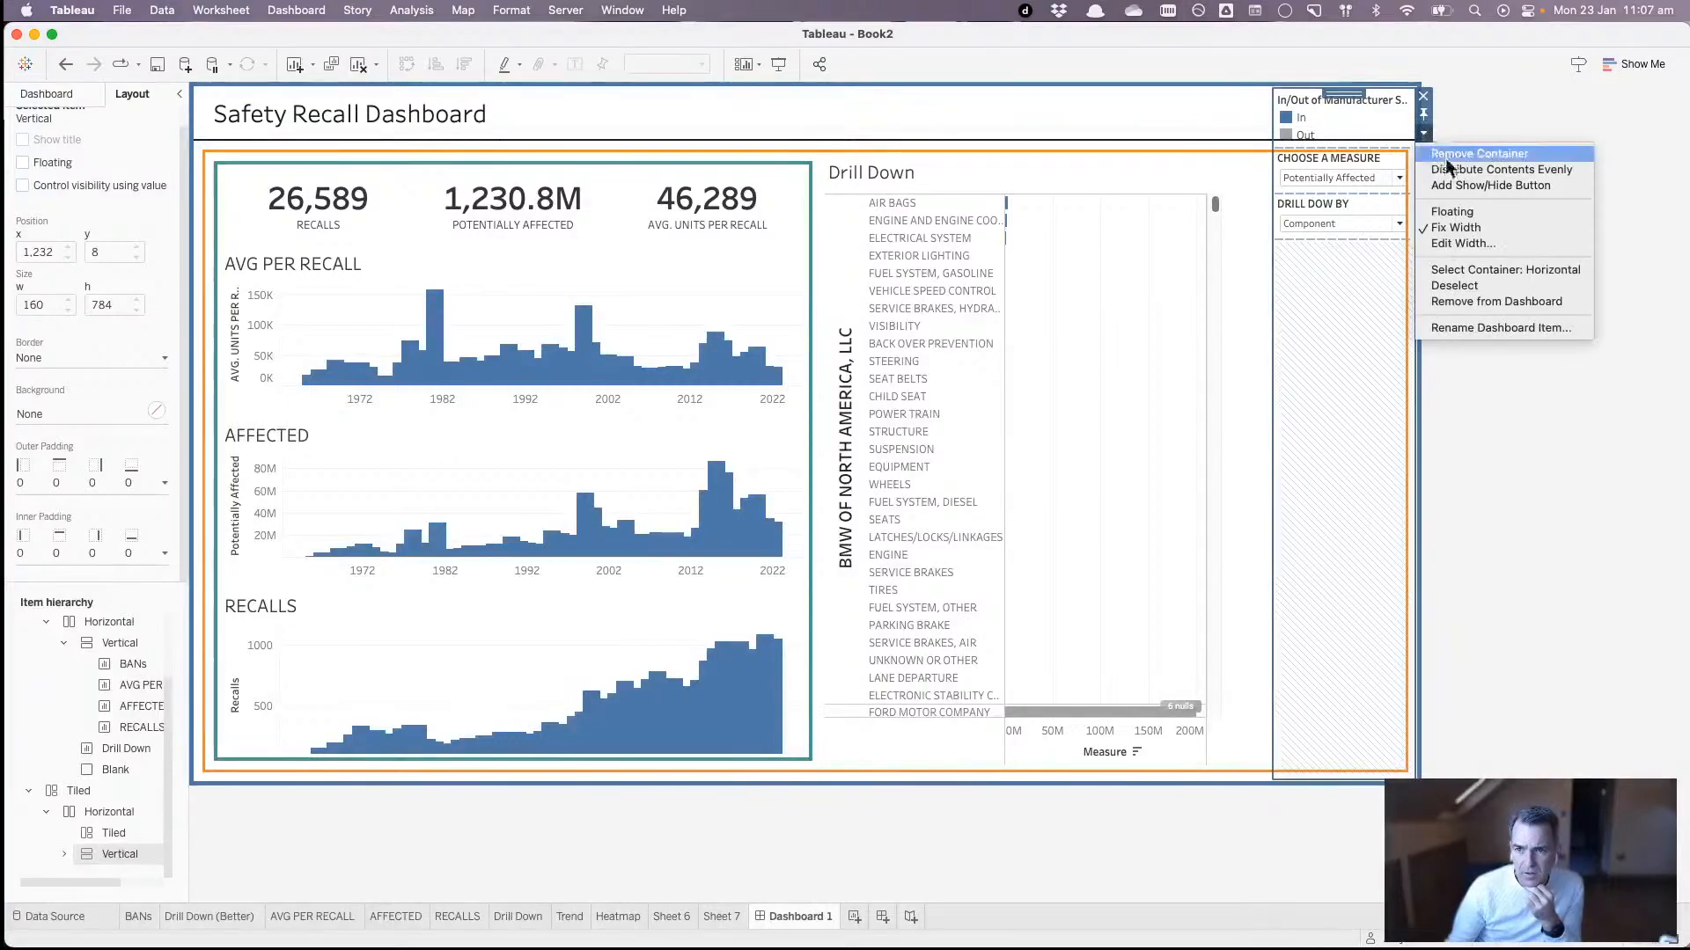
pyautogui.click(1453, 211)
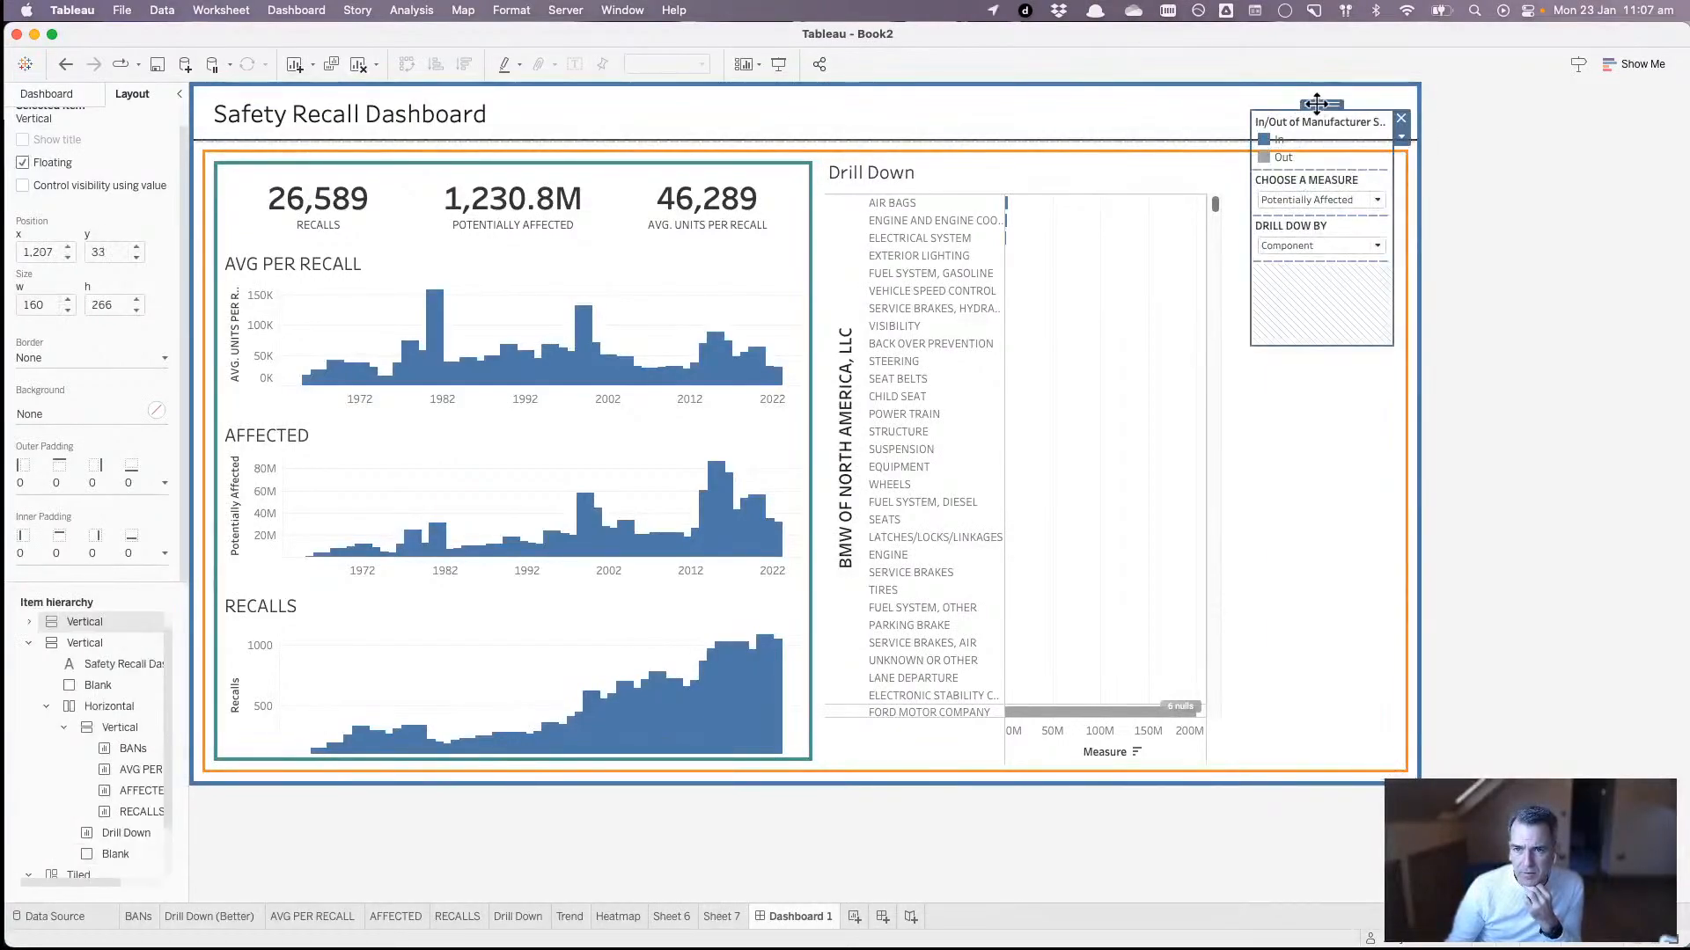
pyautogui.moveTo(1316, 104); pyautogui.dragTo(1176, 232)
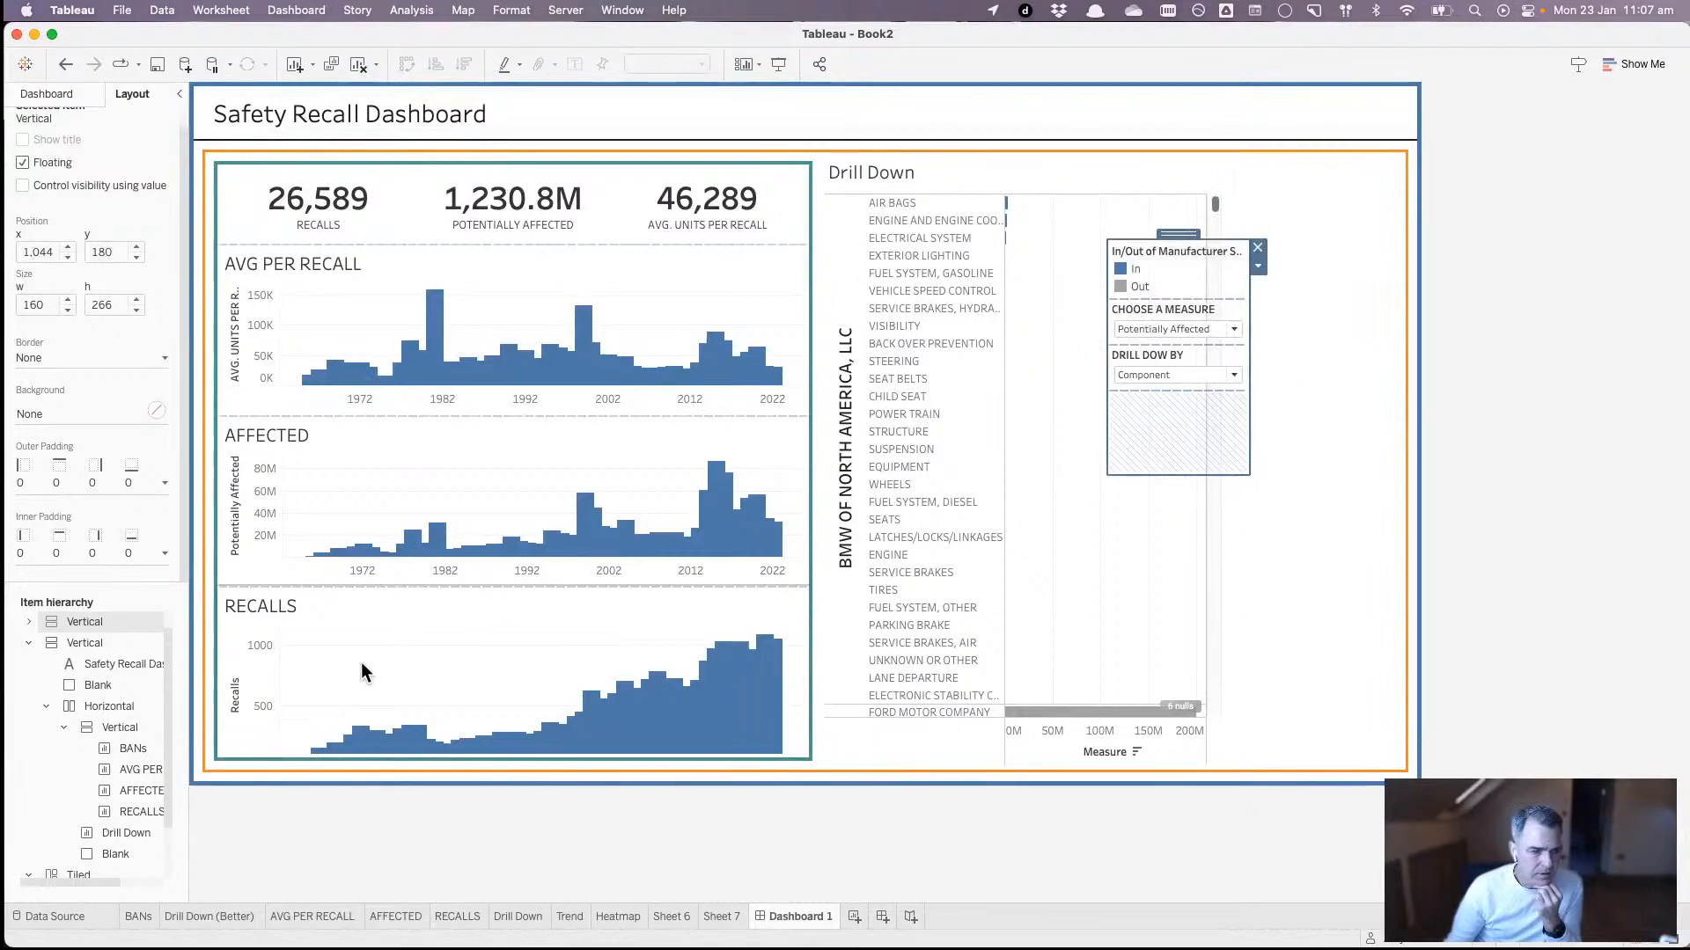
# - Remove the leftover Tiled container and its contents from the dashboard
pyautogui.scroll(-3, 55, 753)
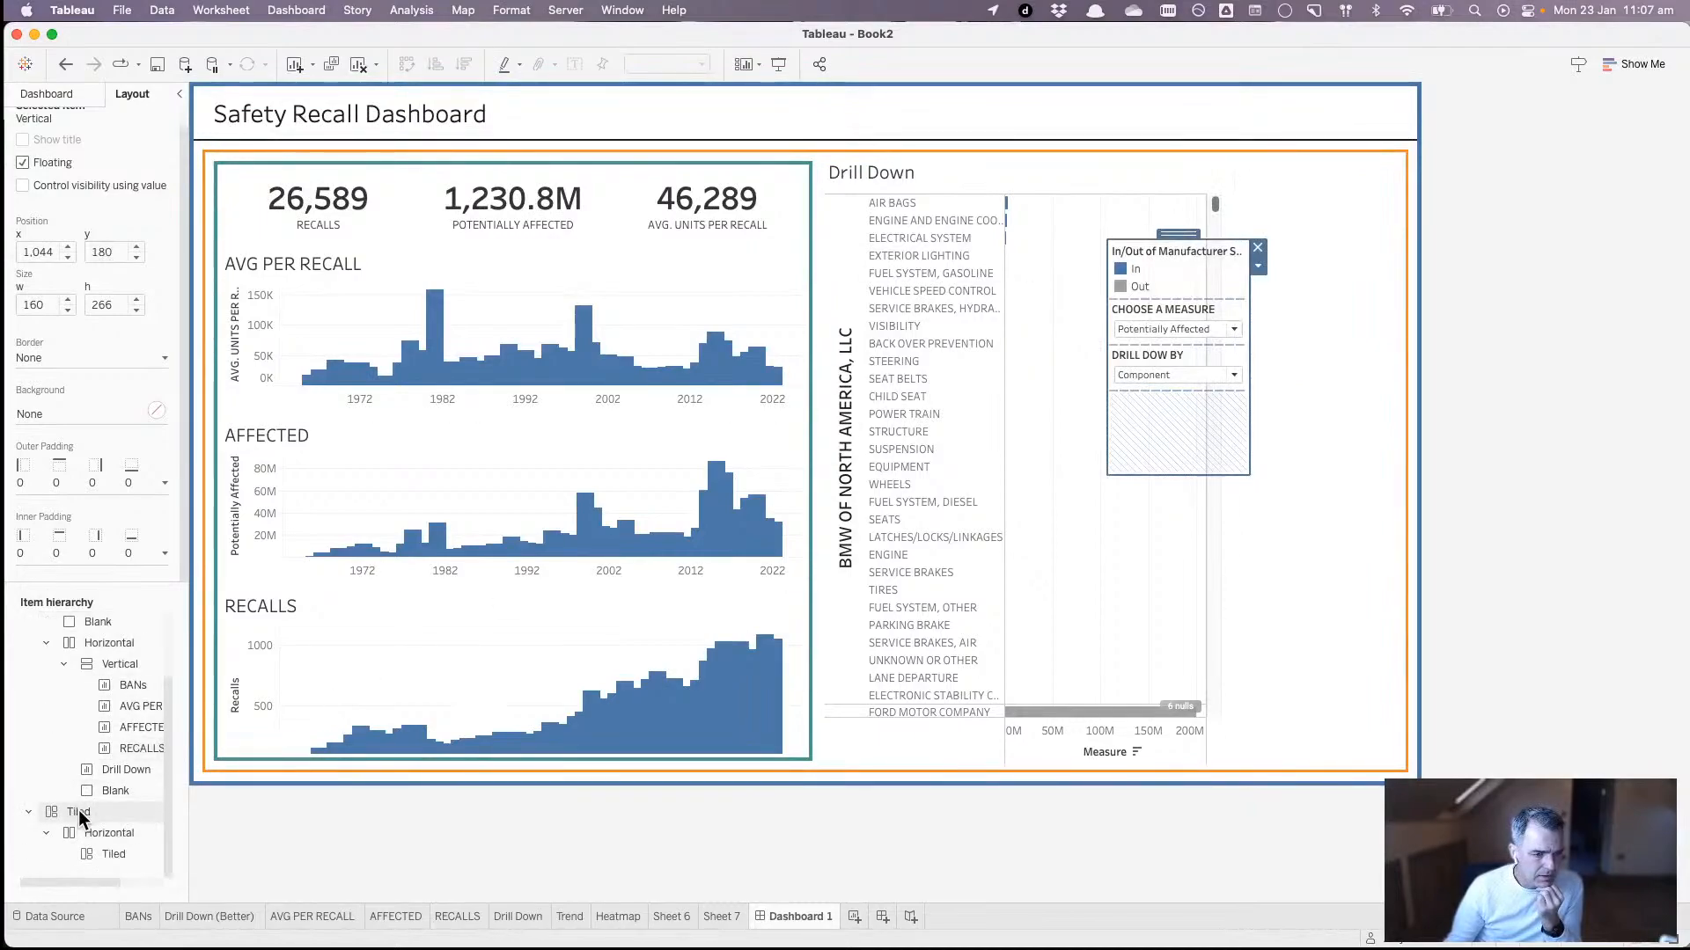
pyautogui.rightClick(77, 810)
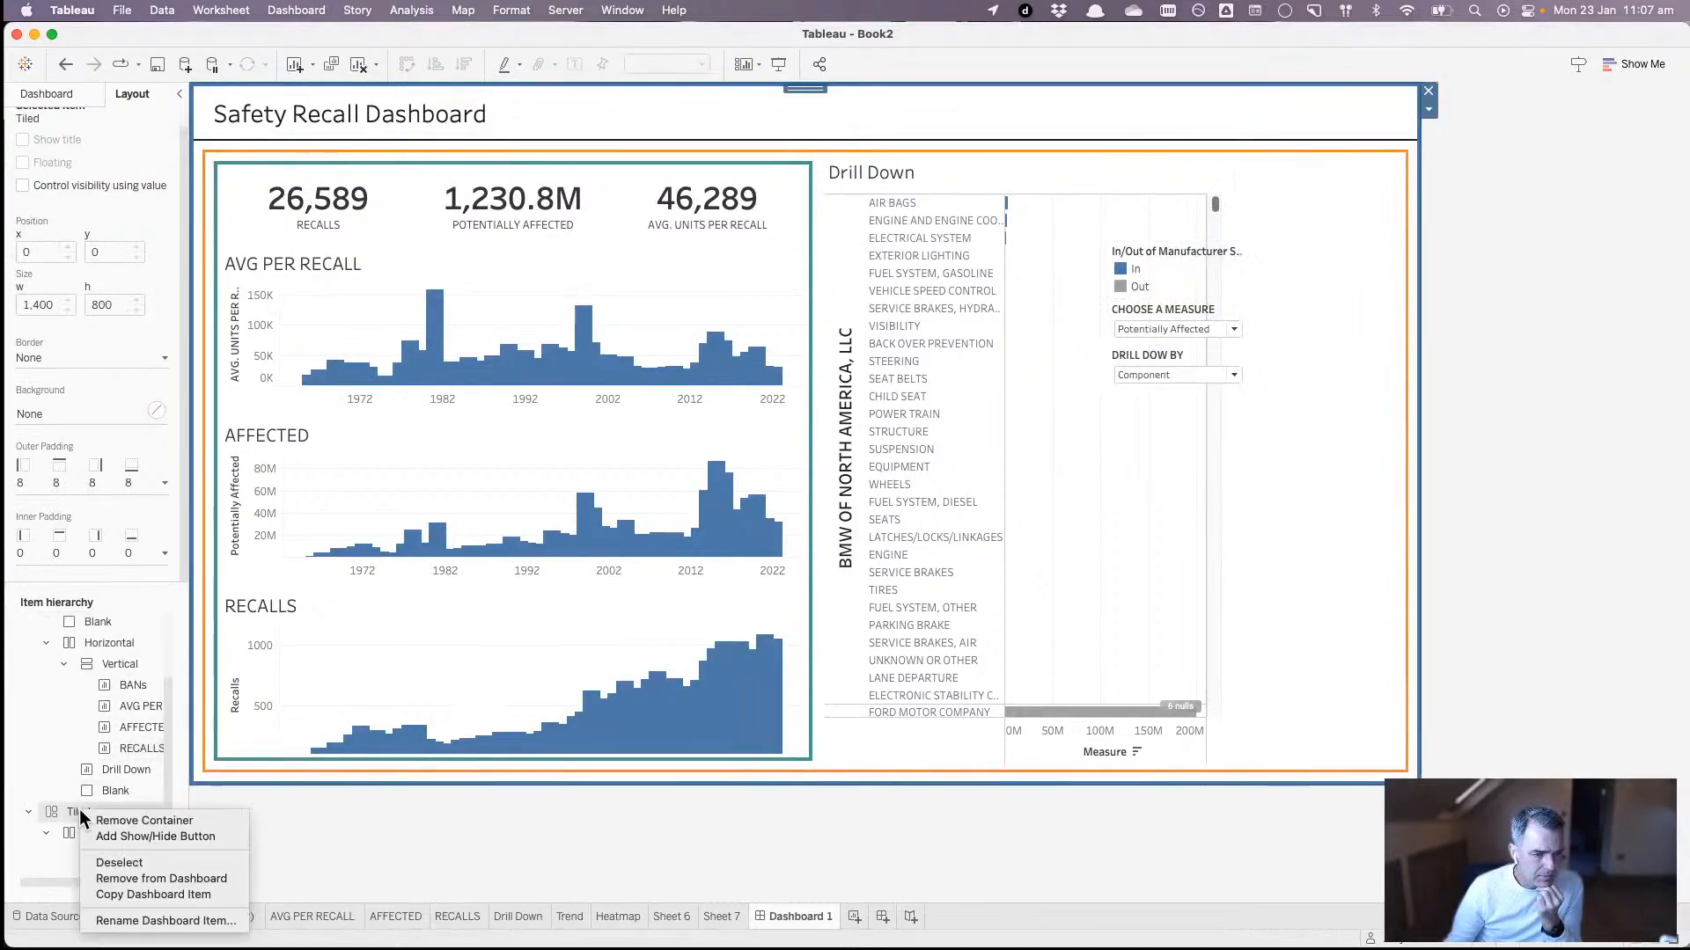
pyautogui.click(148, 877)
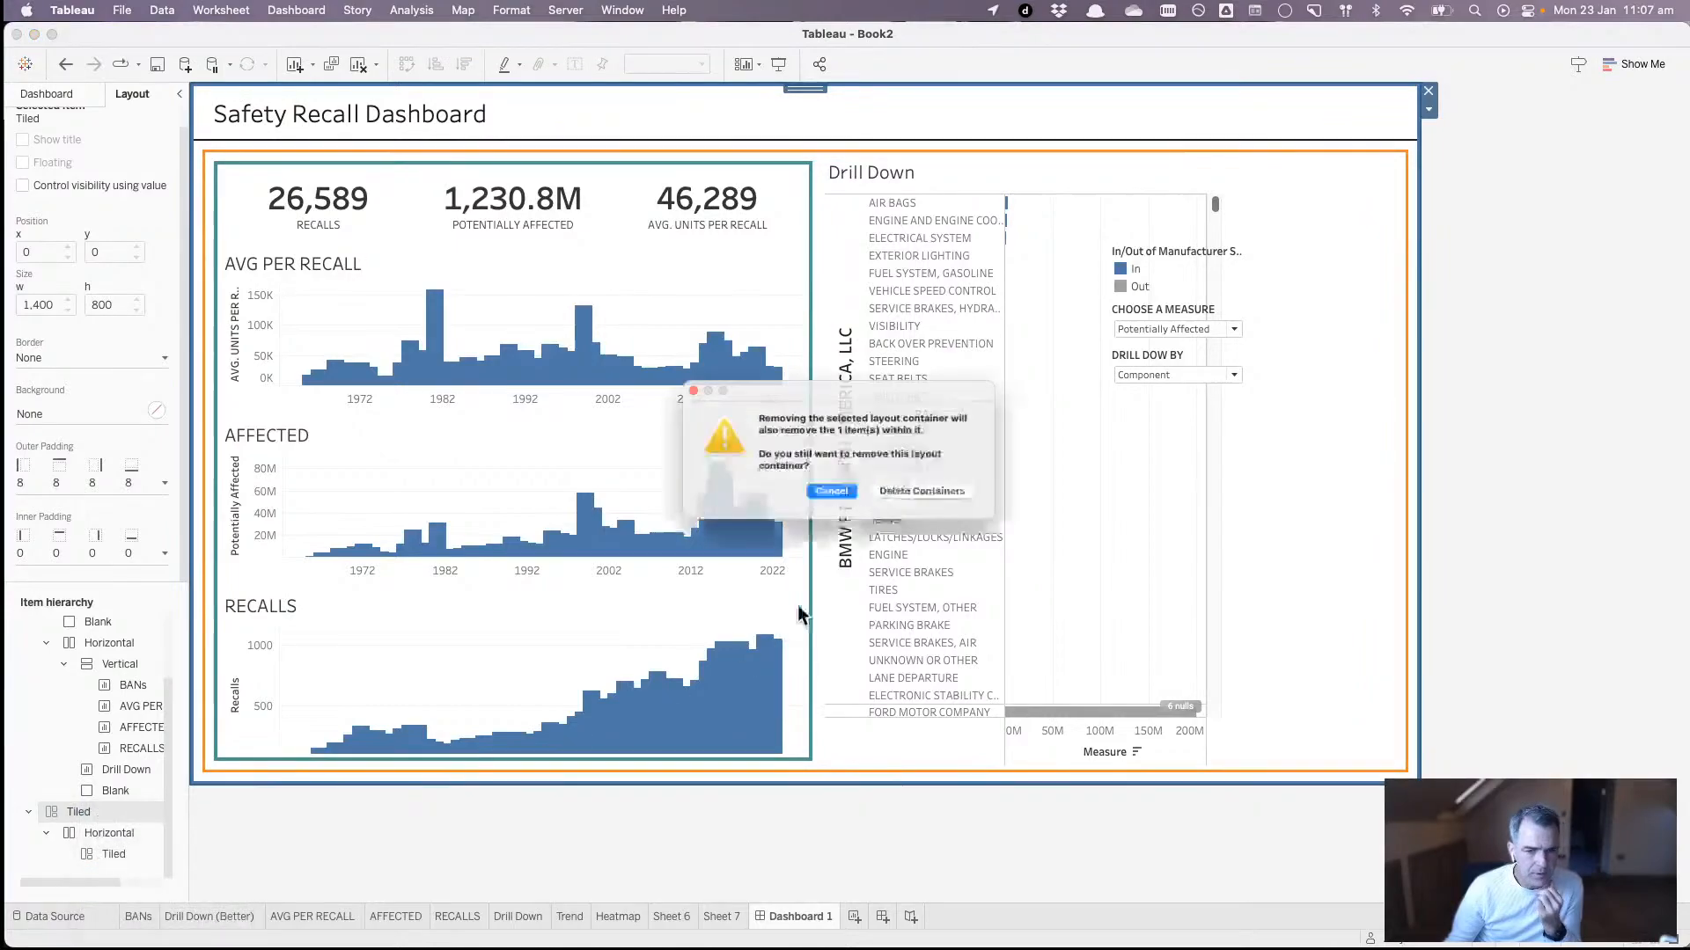
pyautogui.click(896, 499)
# - Dock the floating legend and parameter container in the orange-bordered horizontal container, between Drill Down and the blank
pyautogui.click(1179, 252)
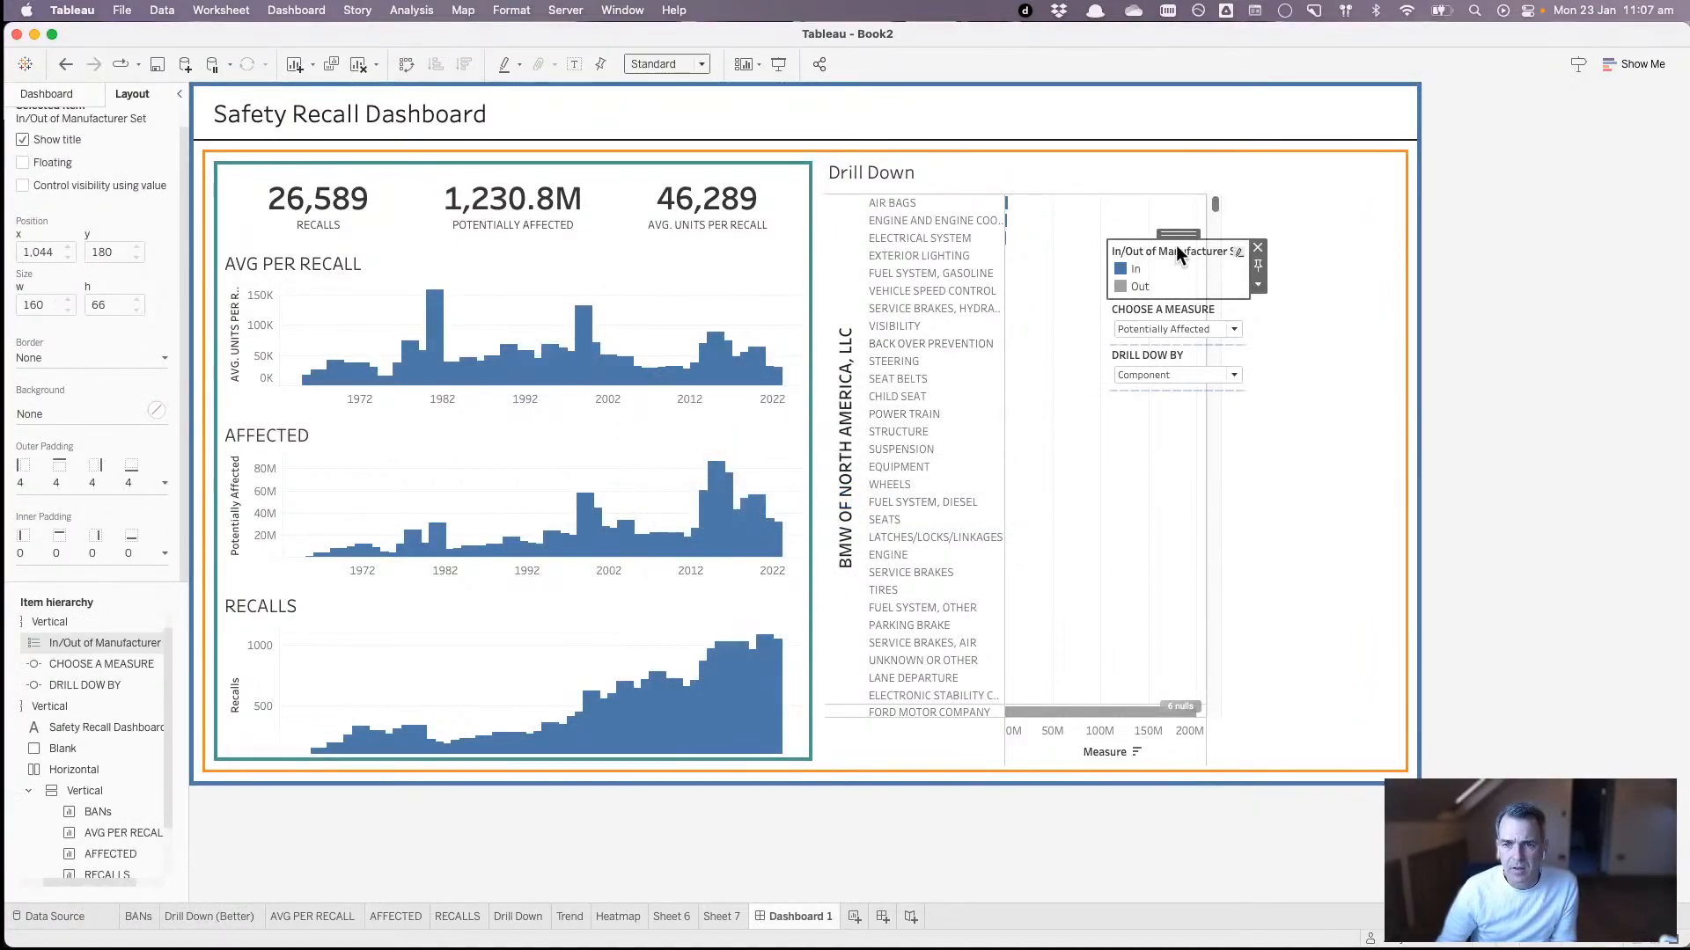
pyautogui.doubleClick(1178, 232)
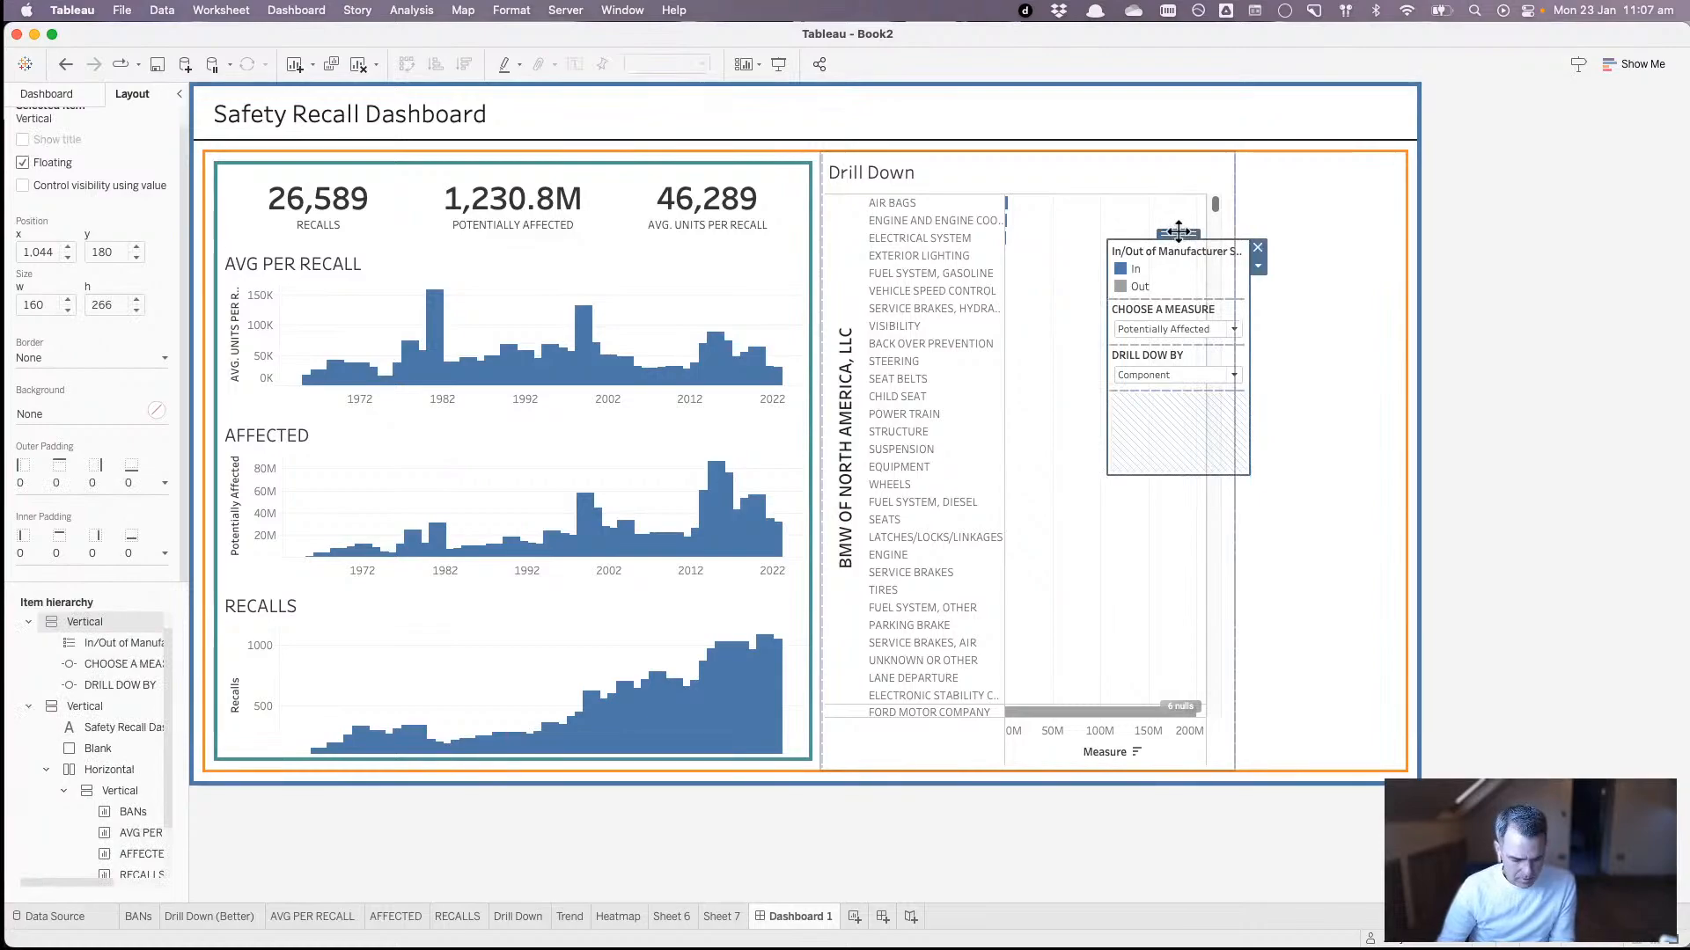
pyautogui.moveTo(1178, 232); pyautogui.dragTo(1291, 264)
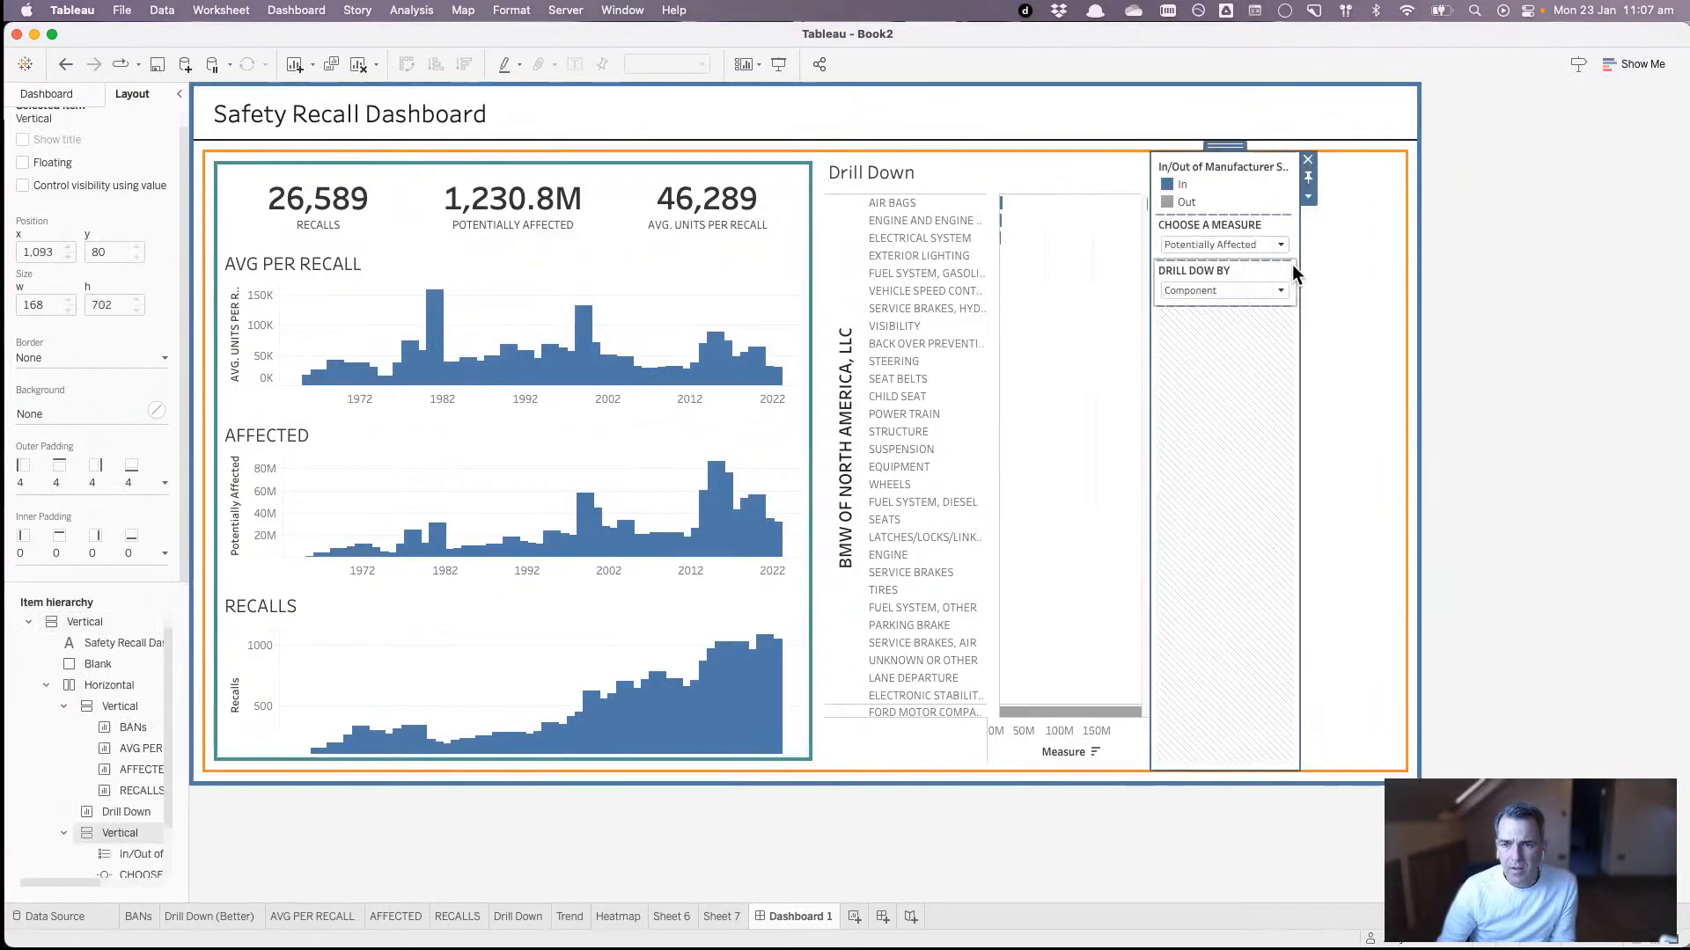
# - Delete the blank beside the parameter controls and the In/Out of Manufacturer Set legend, leaving their vertical container selected
pyautogui.click(1351, 251)
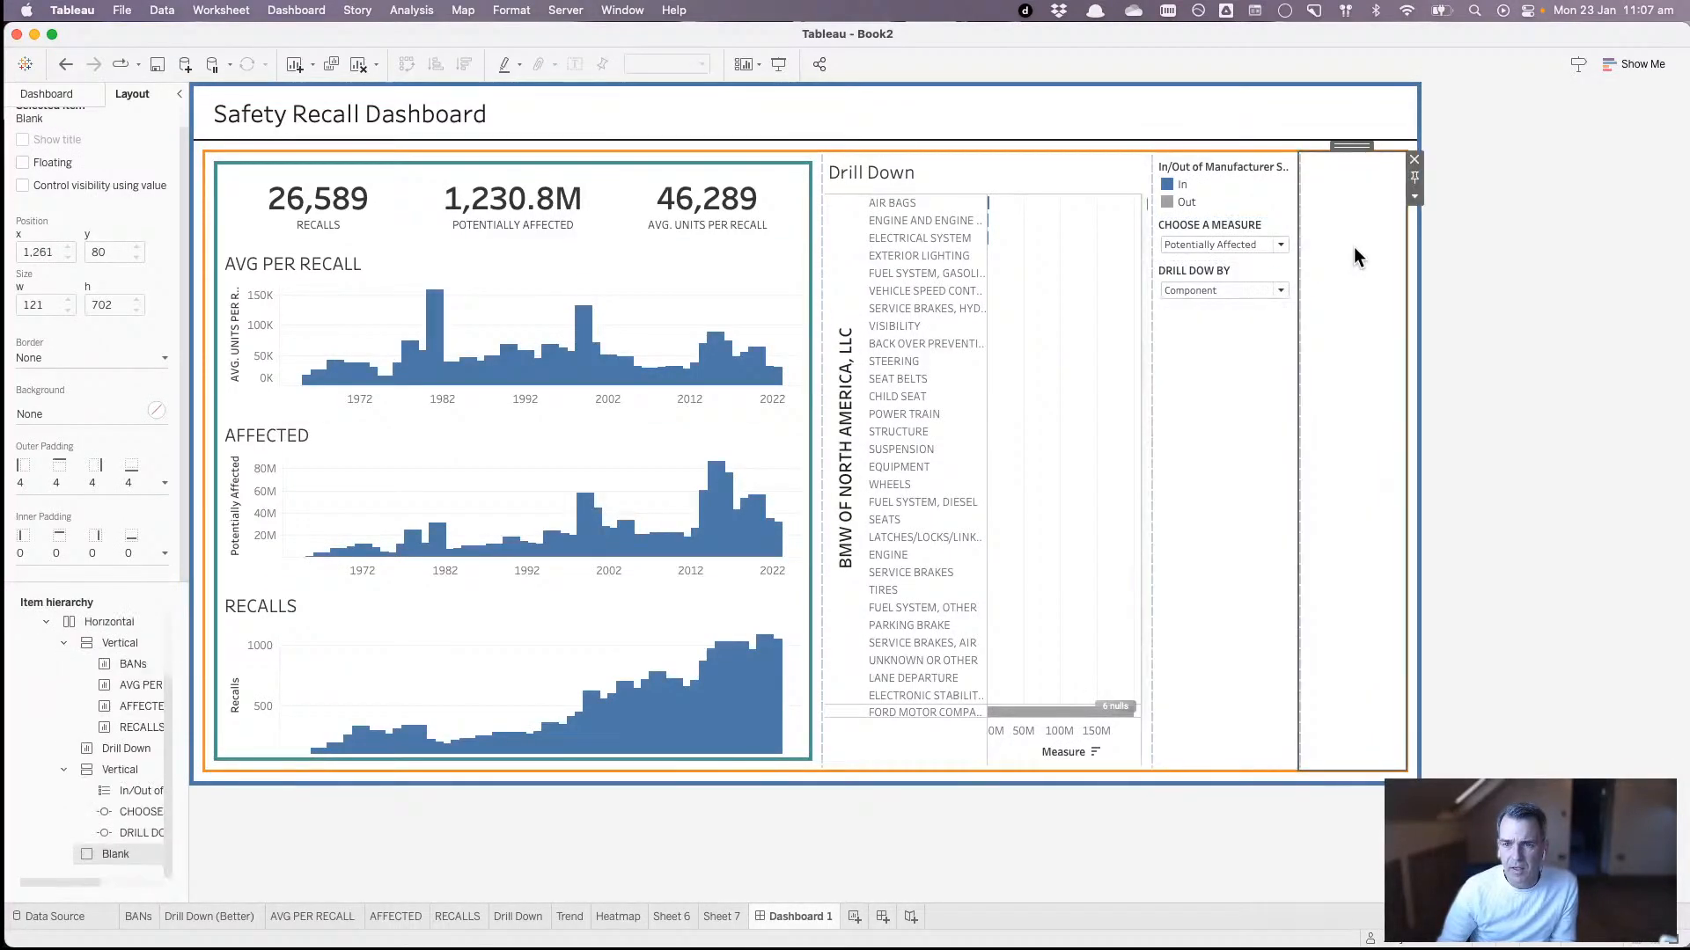
pyautogui.click(1414, 160)
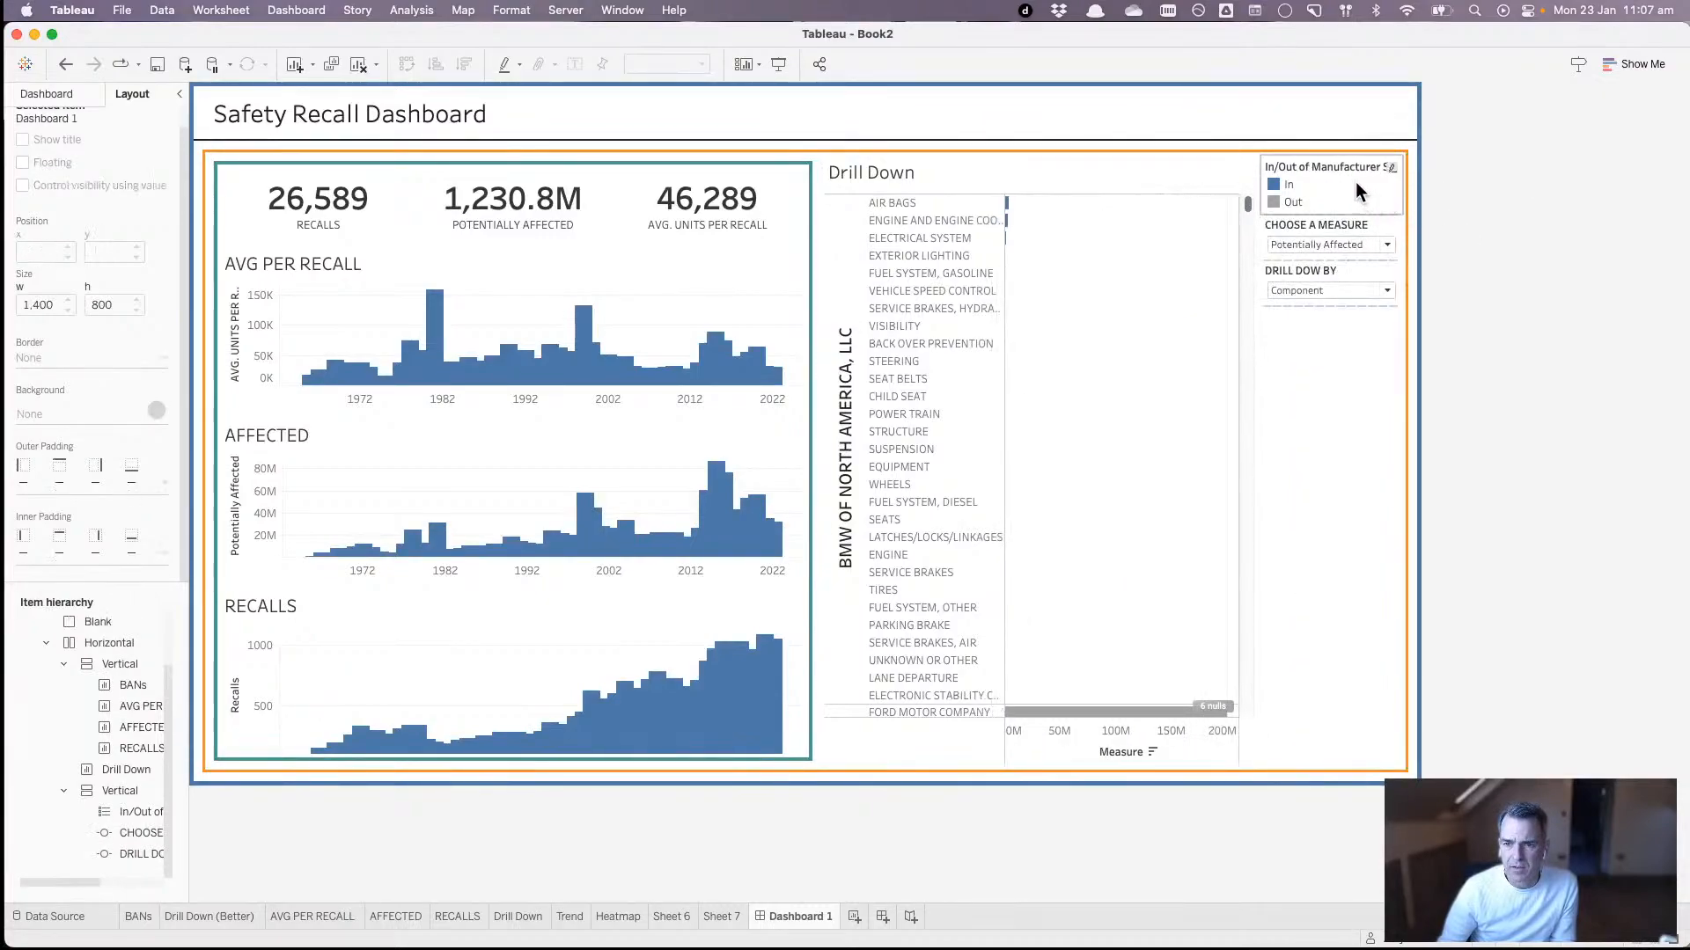
pyautogui.click(1409, 162)
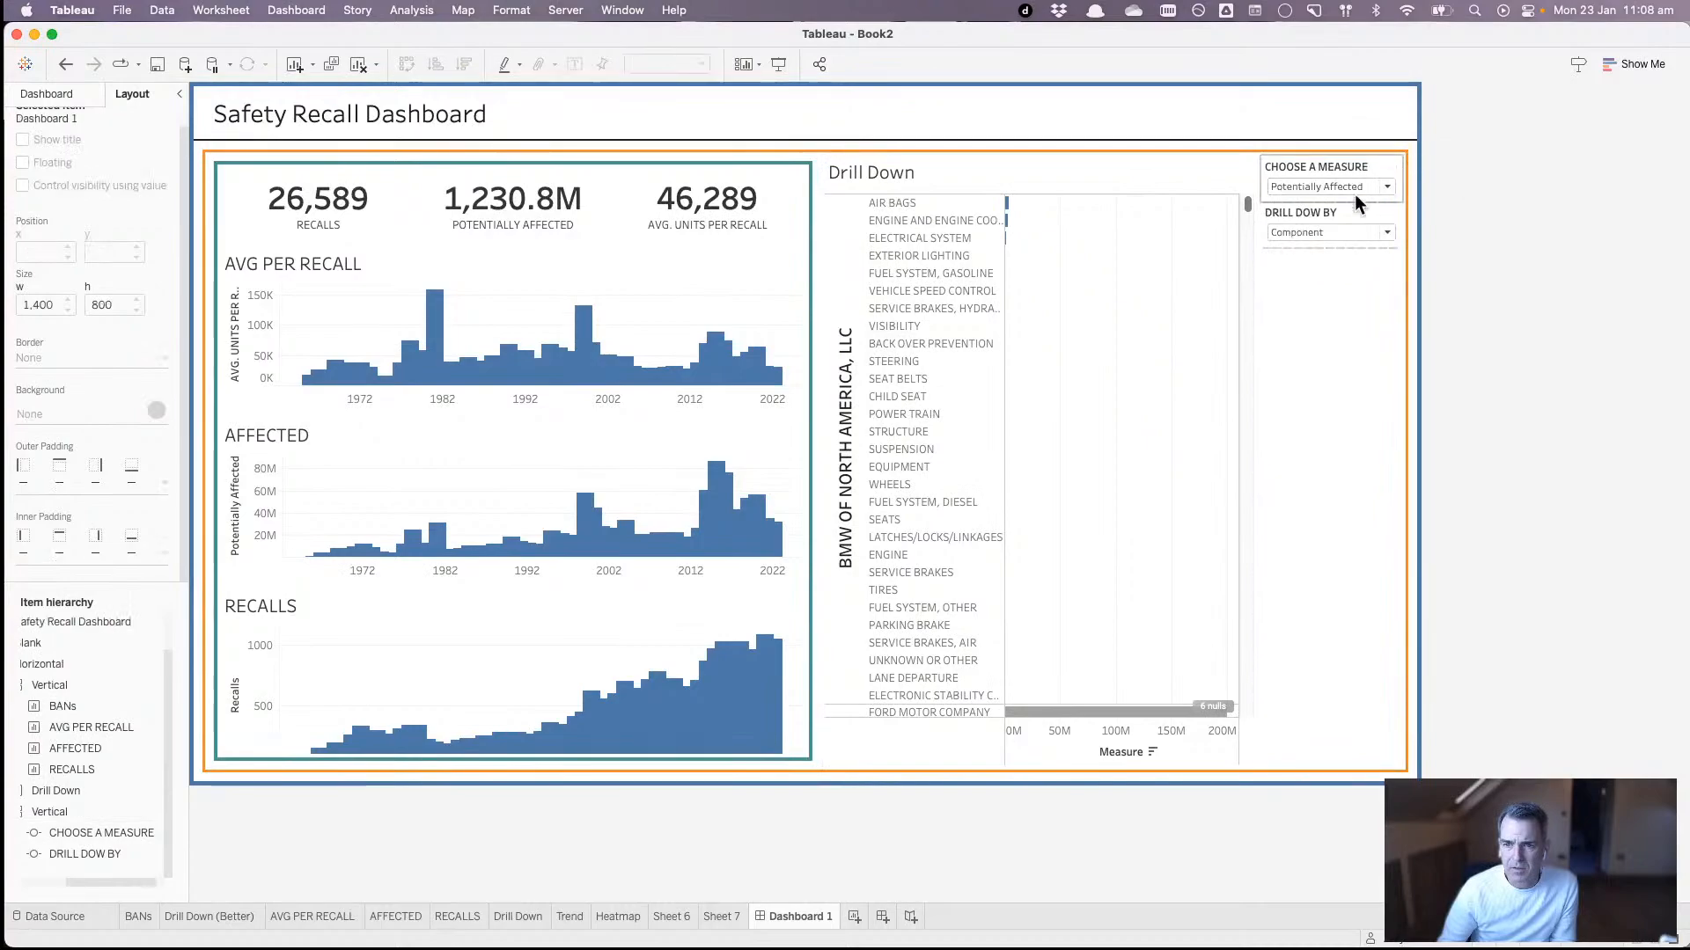
pyautogui.click(1328, 302)
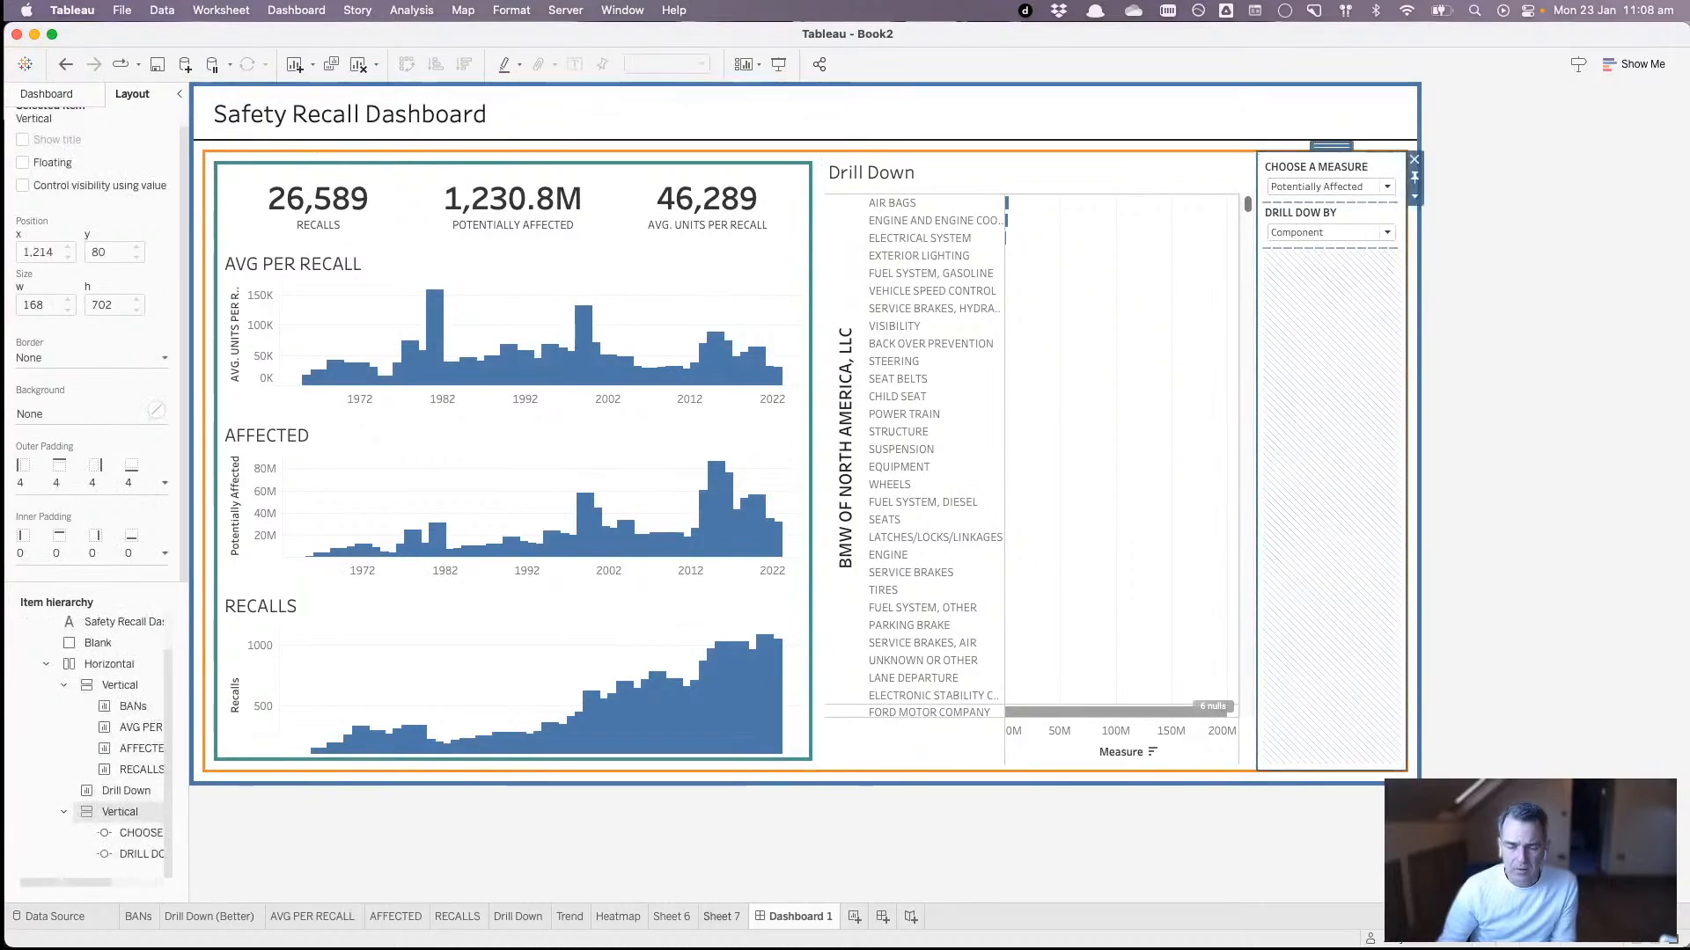
# - On the Drill Down worksheet, correct the DRILL DOW BY parameter's name to DRILL DOWN BY
pyautogui.click(519, 917)
pyautogui.rightClick(114, 781)
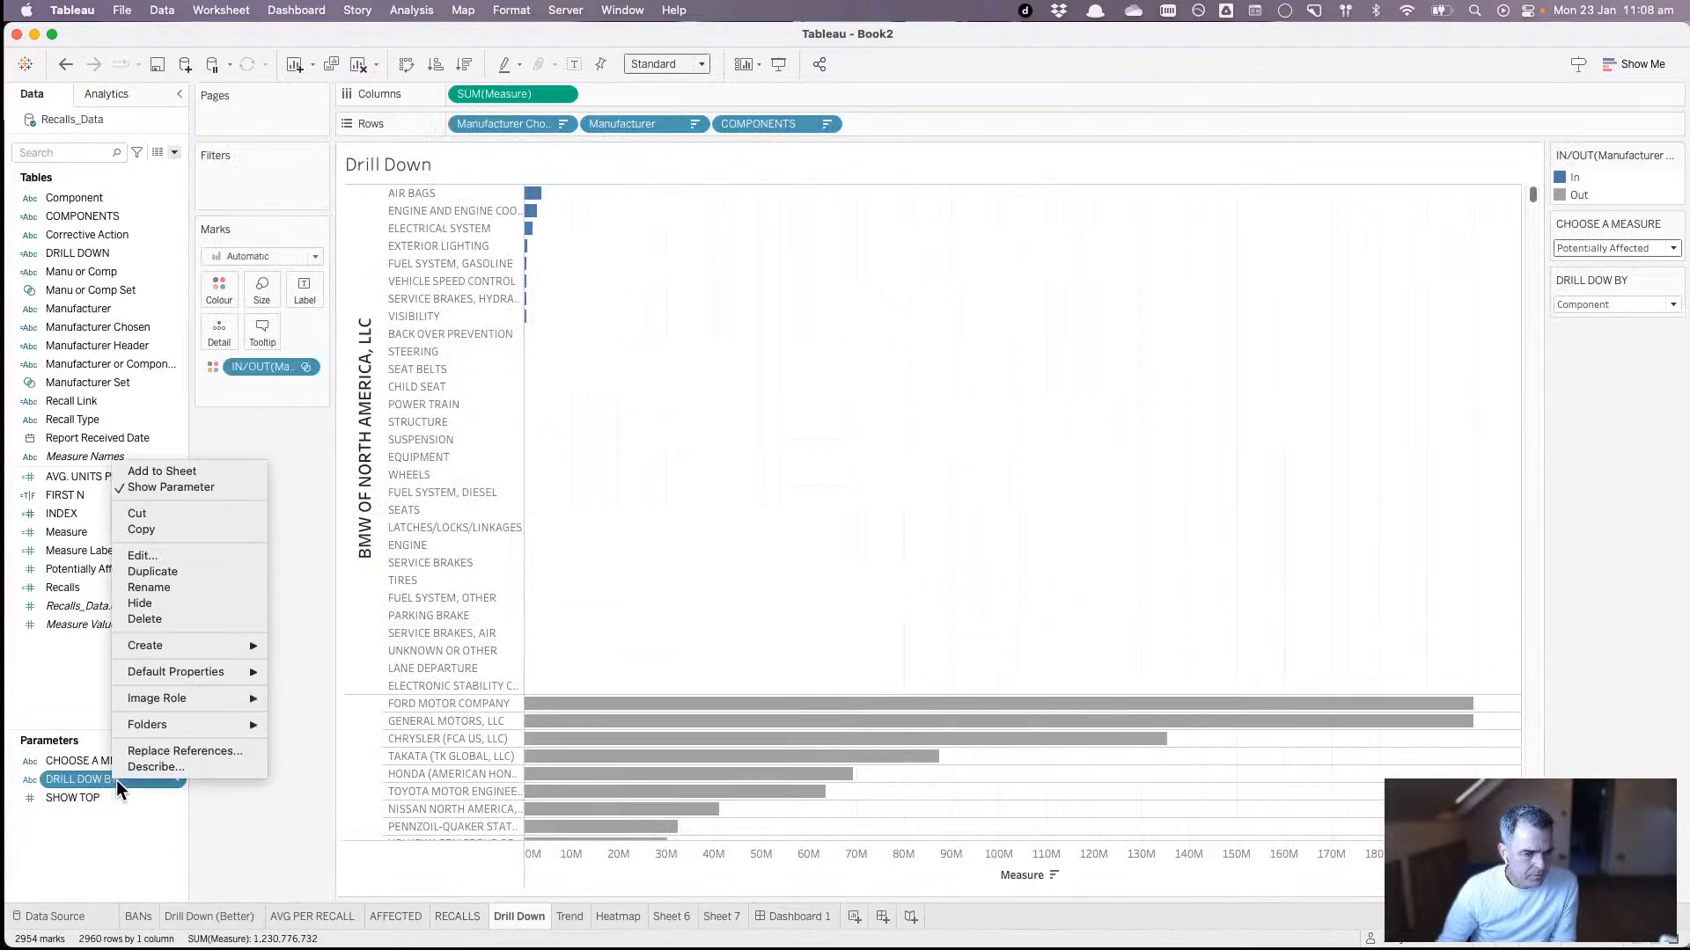
pyautogui.click(176, 588)
pyautogui.press('Right')
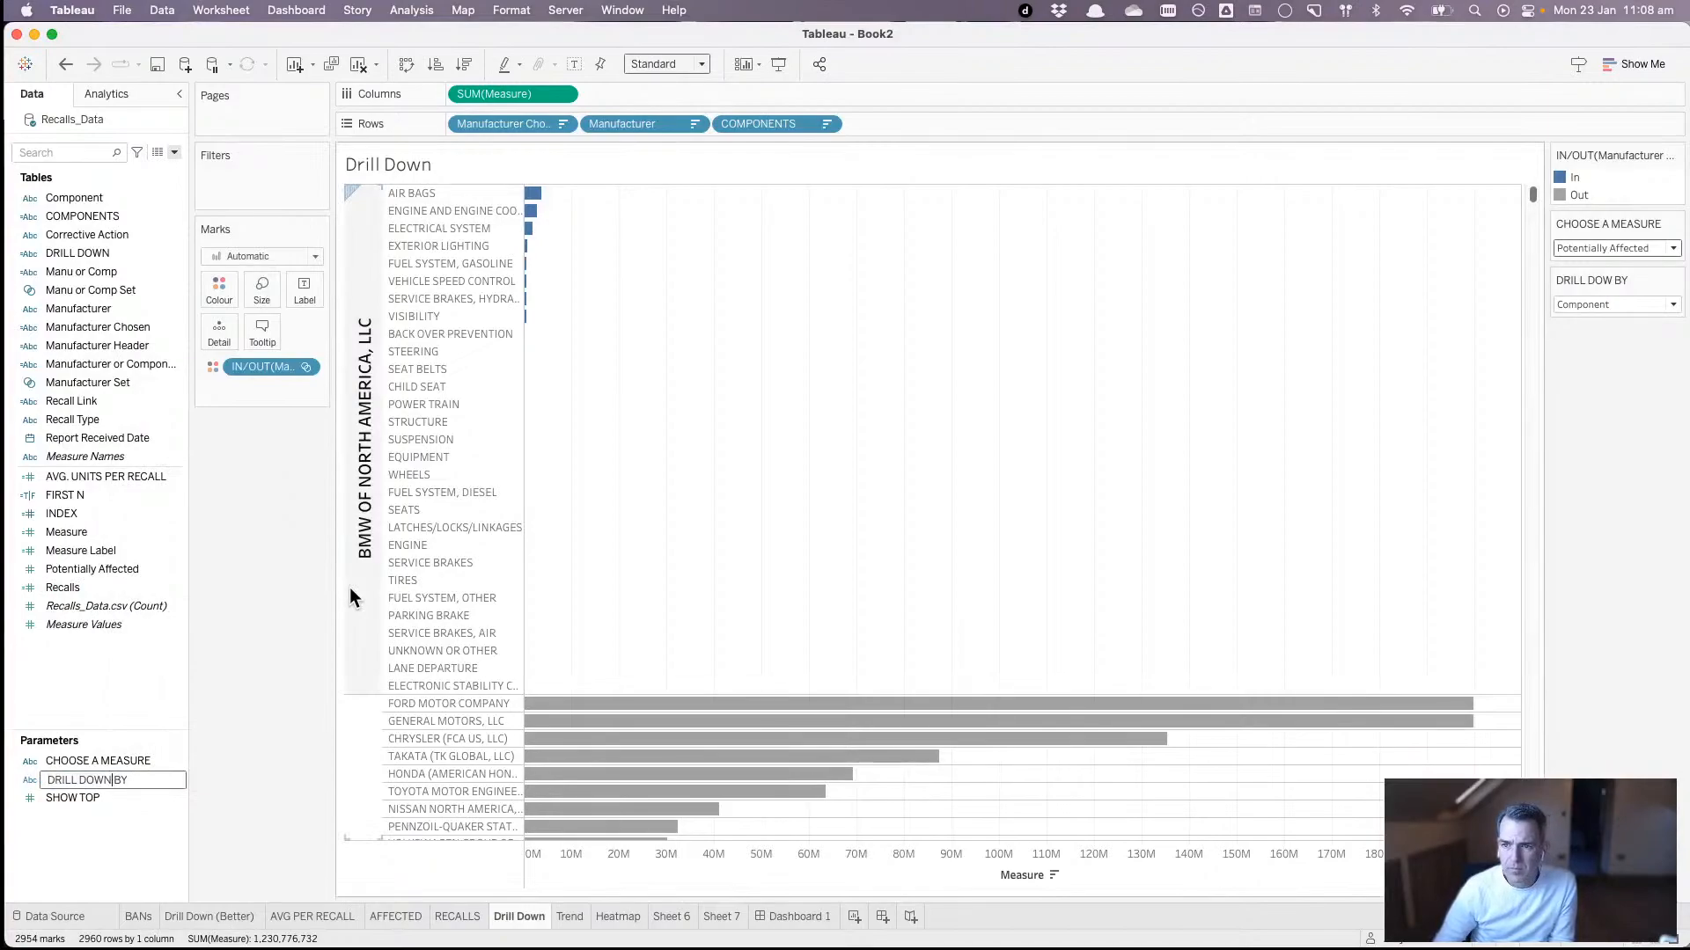
pyautogui.press('Return')
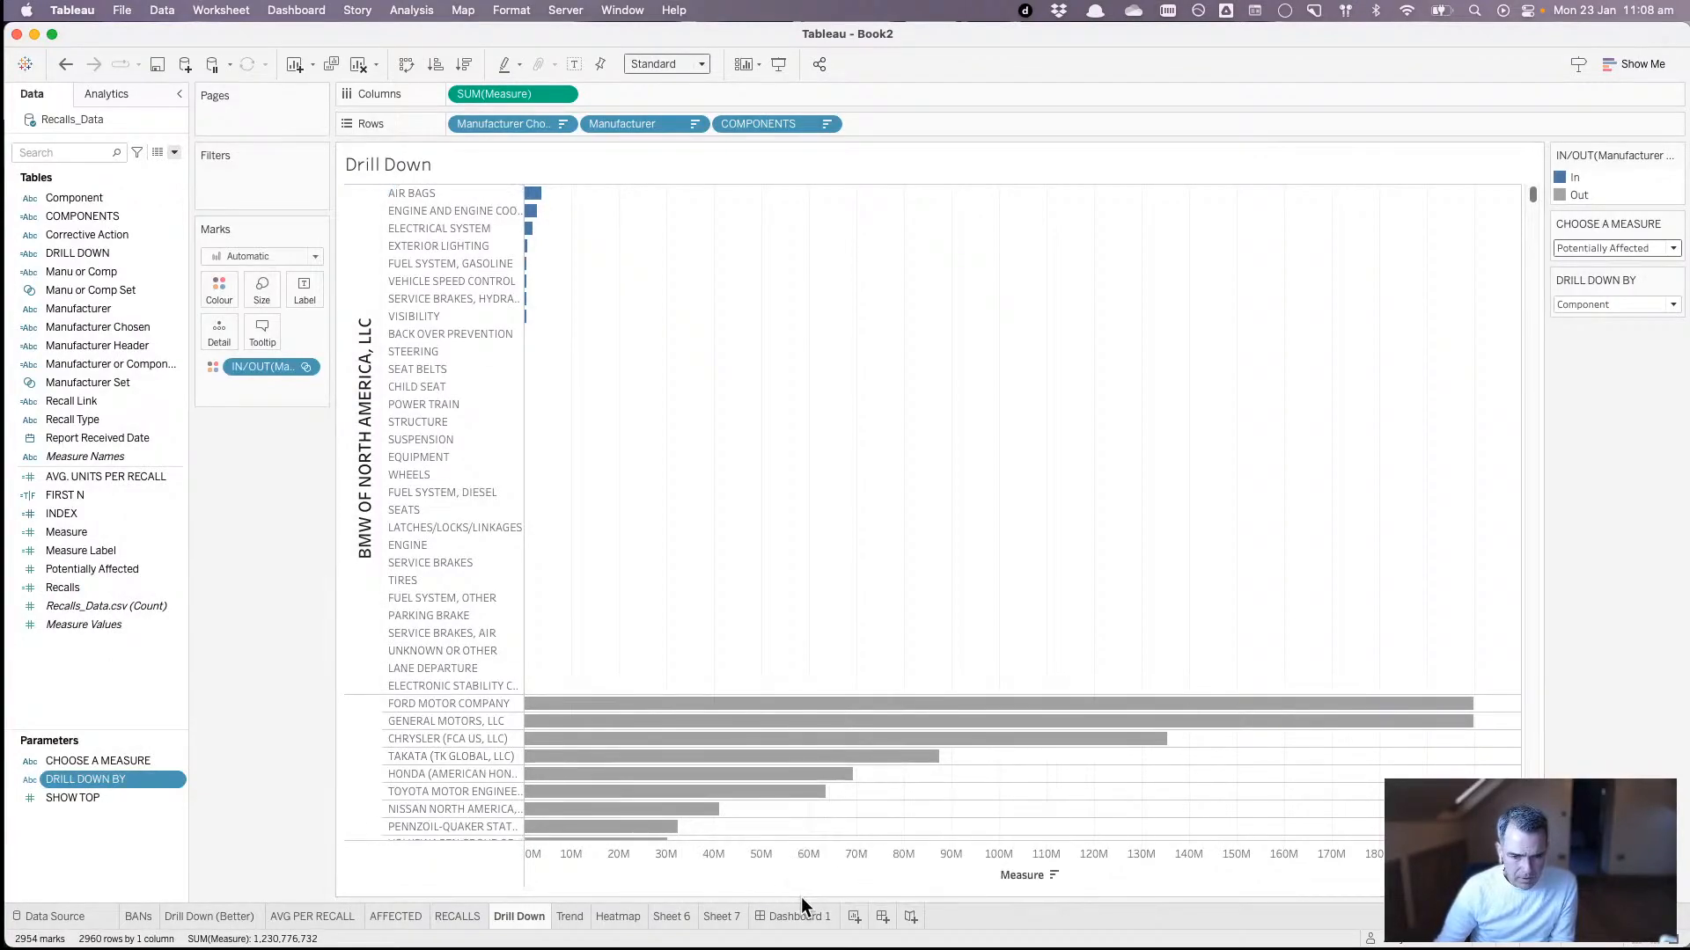
# - Back on Dashboard 1, show the SHOW TOP parameter control for the Drill Down chart
pyautogui.click(811, 920)
pyautogui.click(1117, 280)
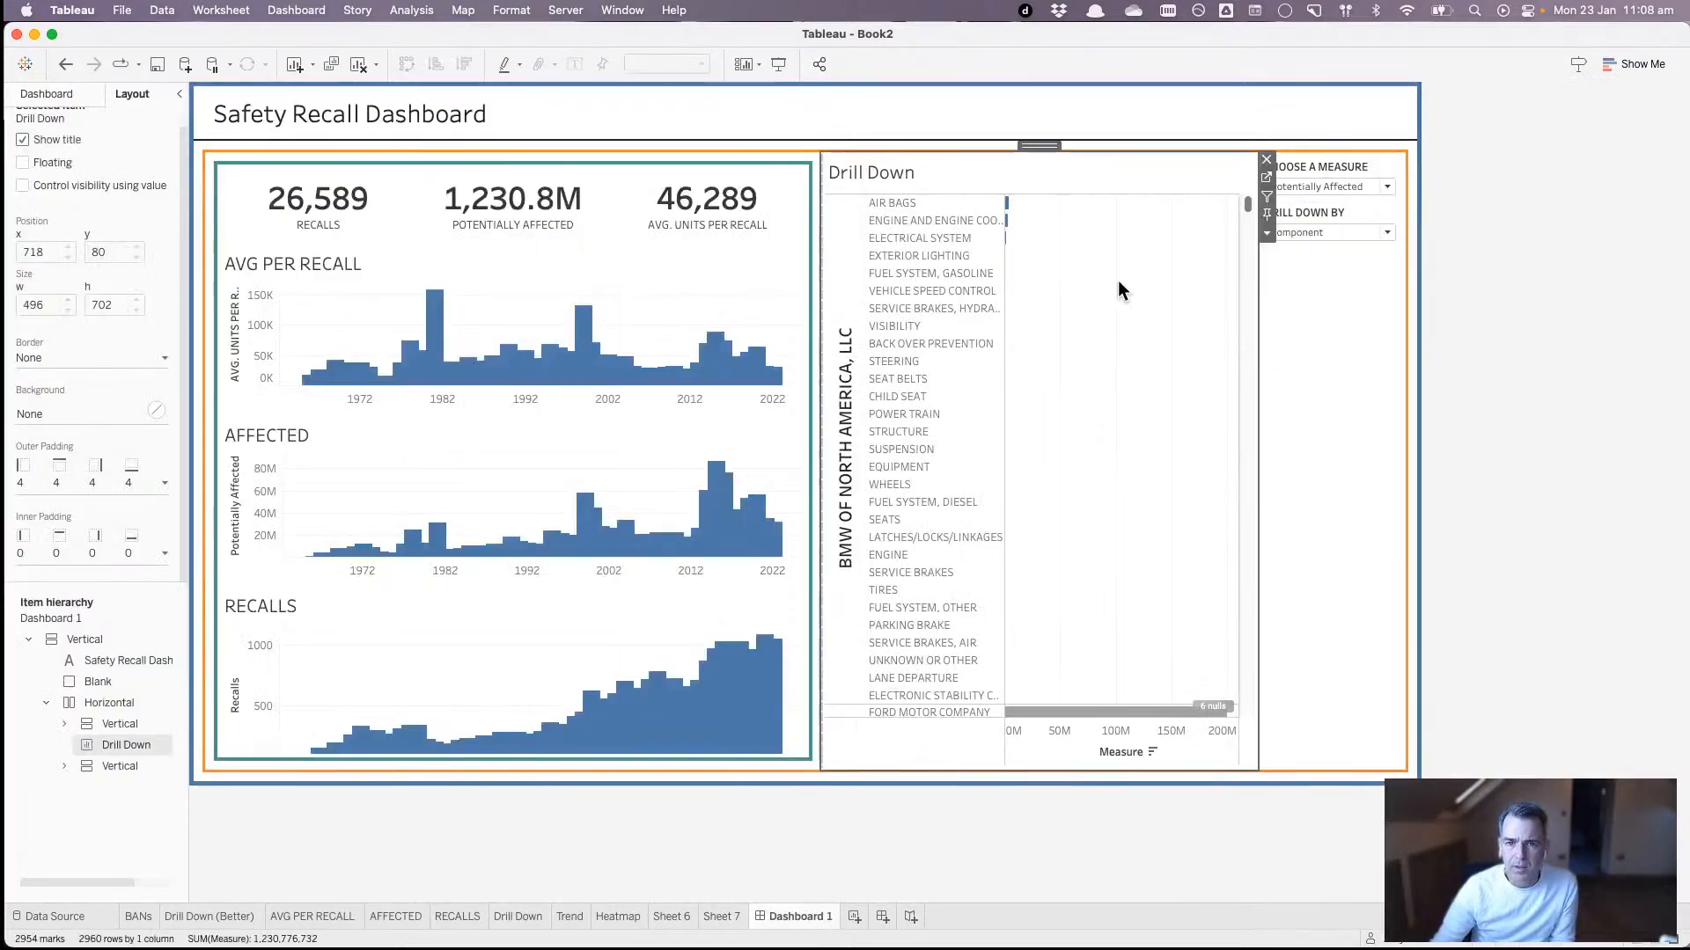
pyautogui.click(1267, 234)
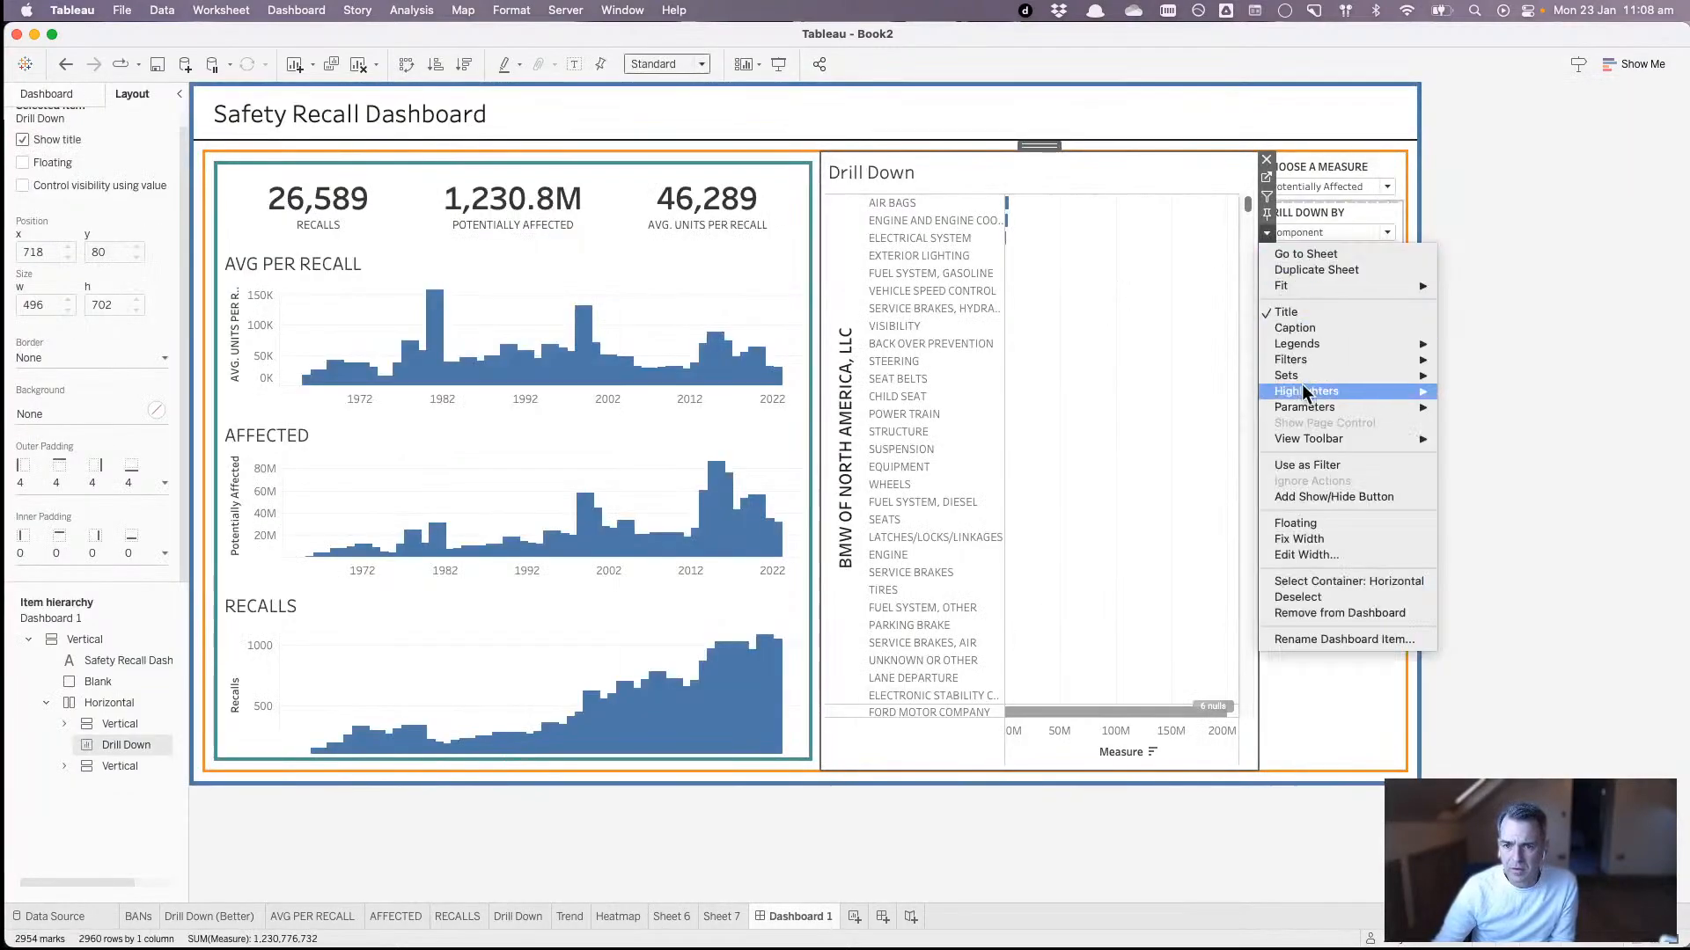
pyautogui.moveTo(1373, 406)
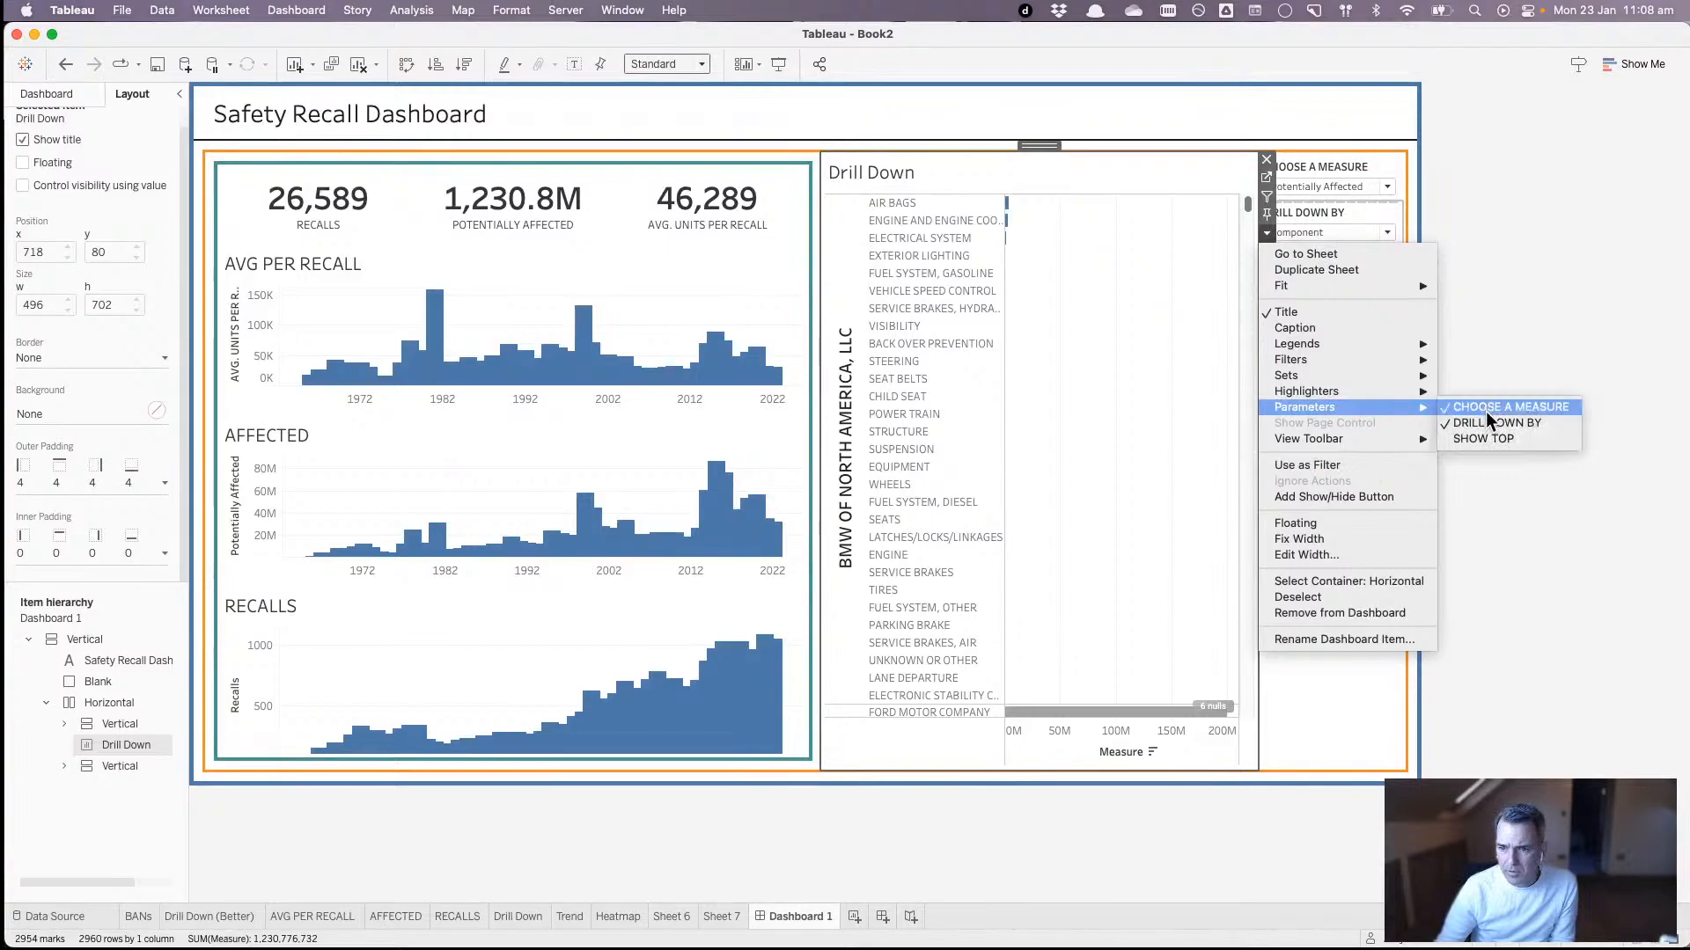
pyautogui.click(1488, 437)
# - Add a centred text object reading OPTIONS to the parameter controls' container and open the text's colour choices
pyautogui.click(1360, 349)
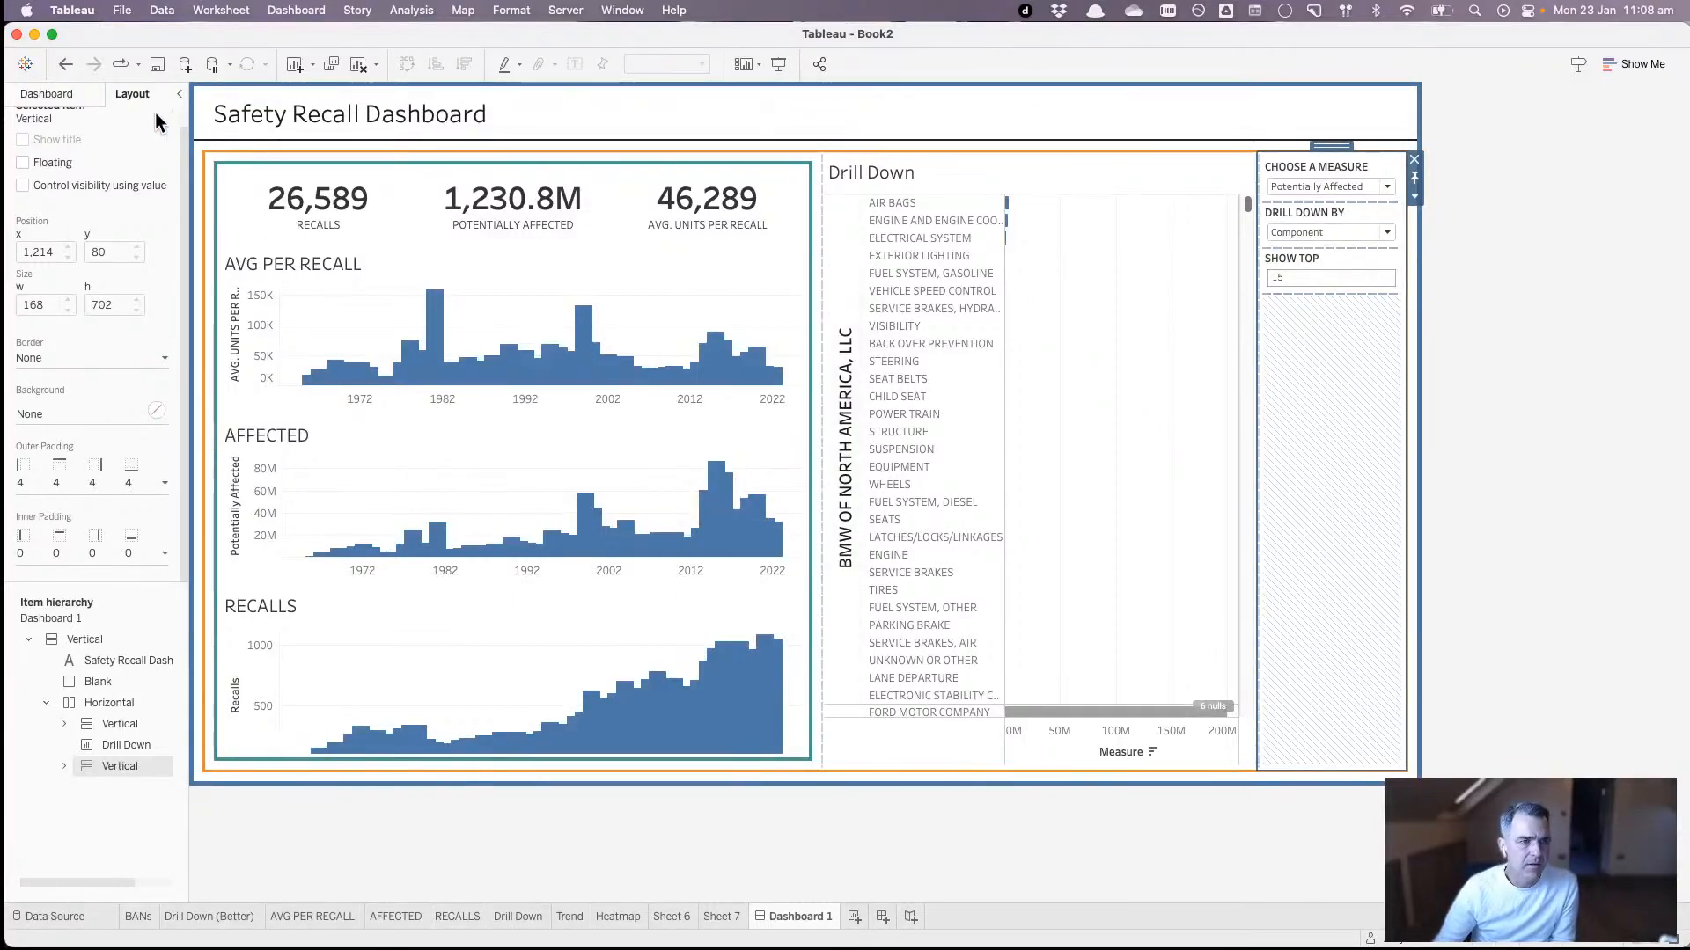
pyautogui.click(60, 97)
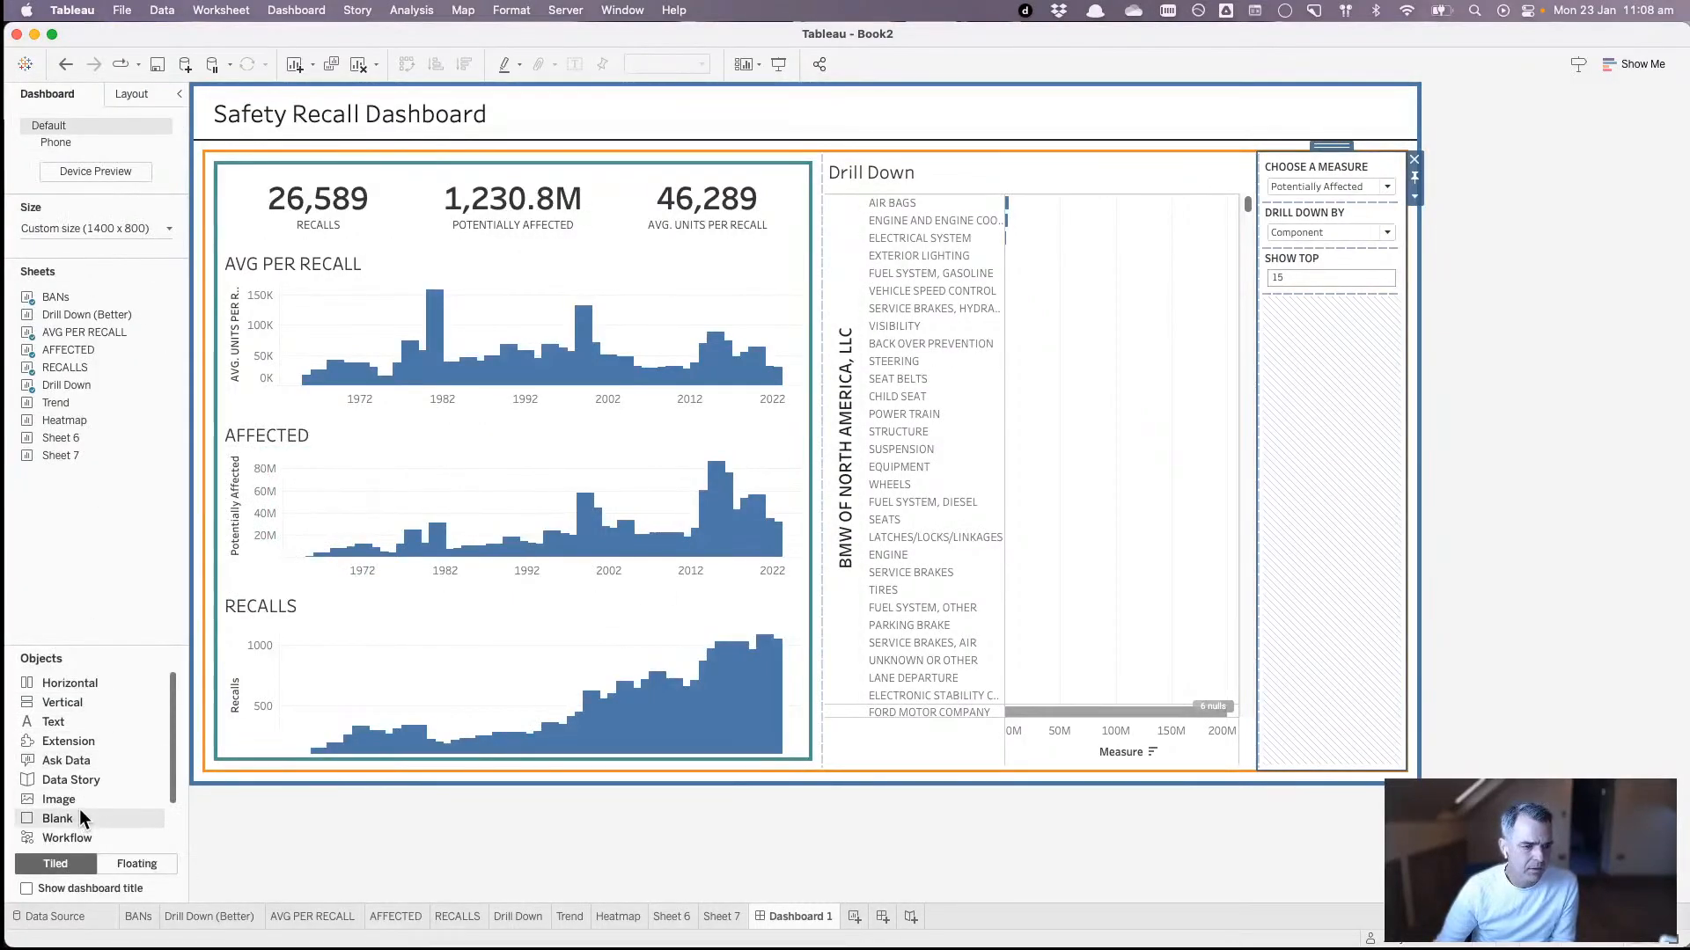
pyautogui.moveTo(80, 810)
pyautogui.mouseDown()
pyautogui.moveTo(262, 721)
pyautogui.moveTo(208, 810)
pyautogui.moveTo(78, 812)
pyautogui.mouseUp()
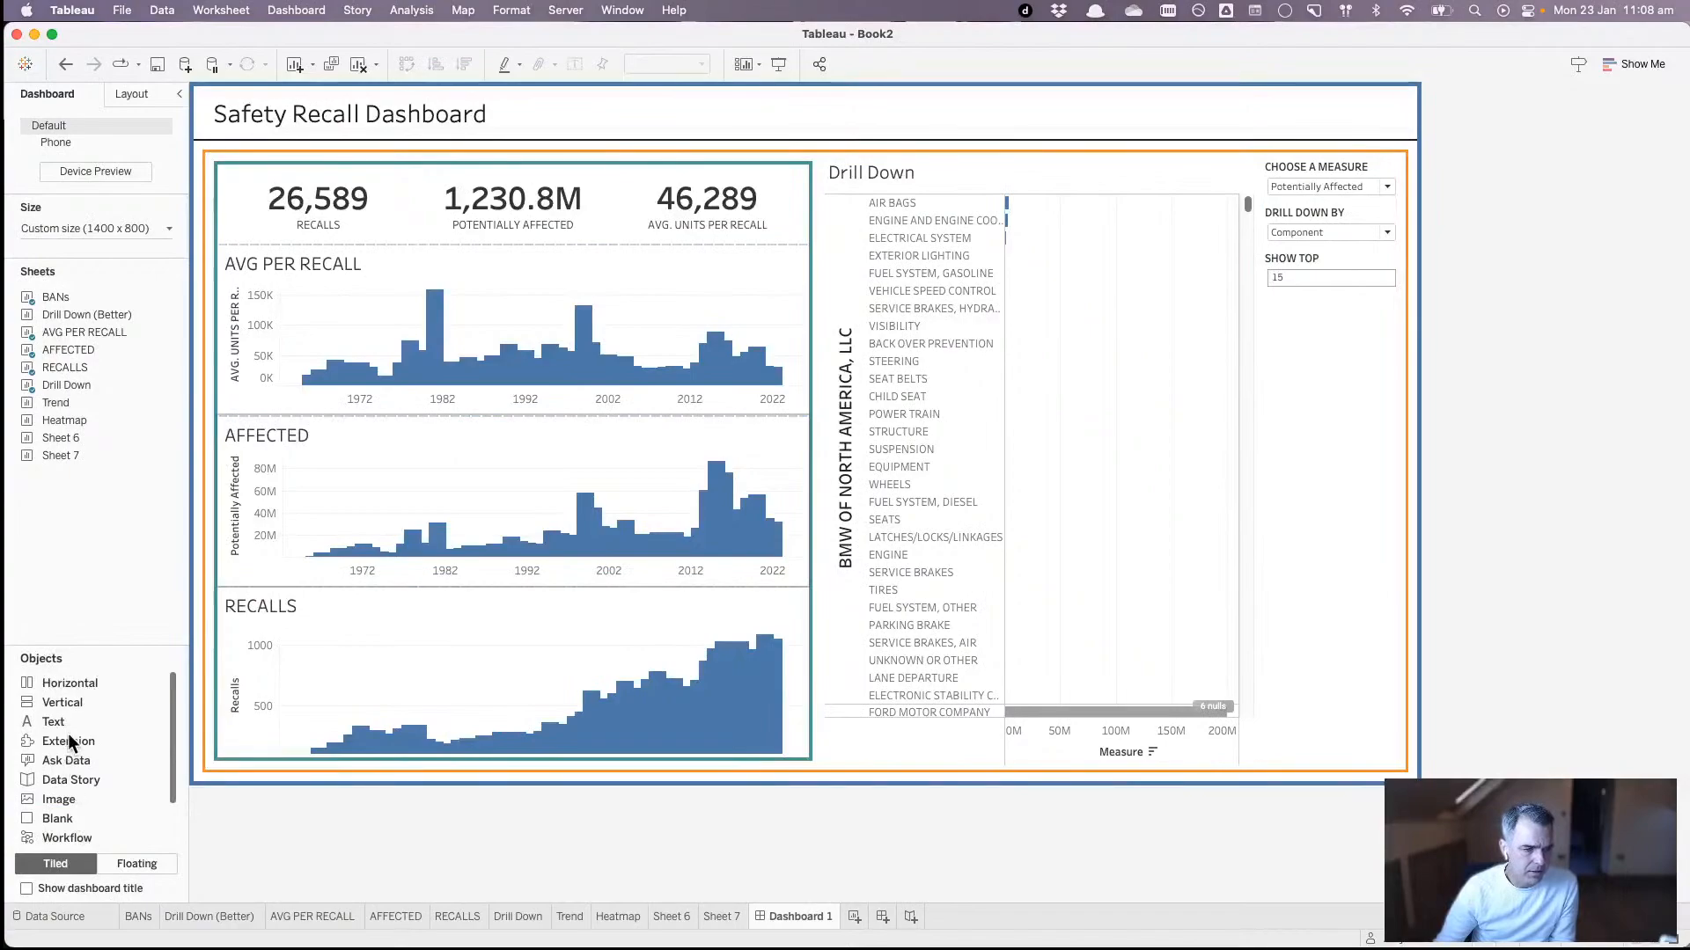
pyautogui.moveTo(71, 722)
pyautogui.mouseDown()
pyautogui.moveTo(724, 502)
pyautogui.moveTo(1249, 215)
pyautogui.moveTo(1317, 190)
pyautogui.moveTo(1321, 213)
pyautogui.mouseUp()
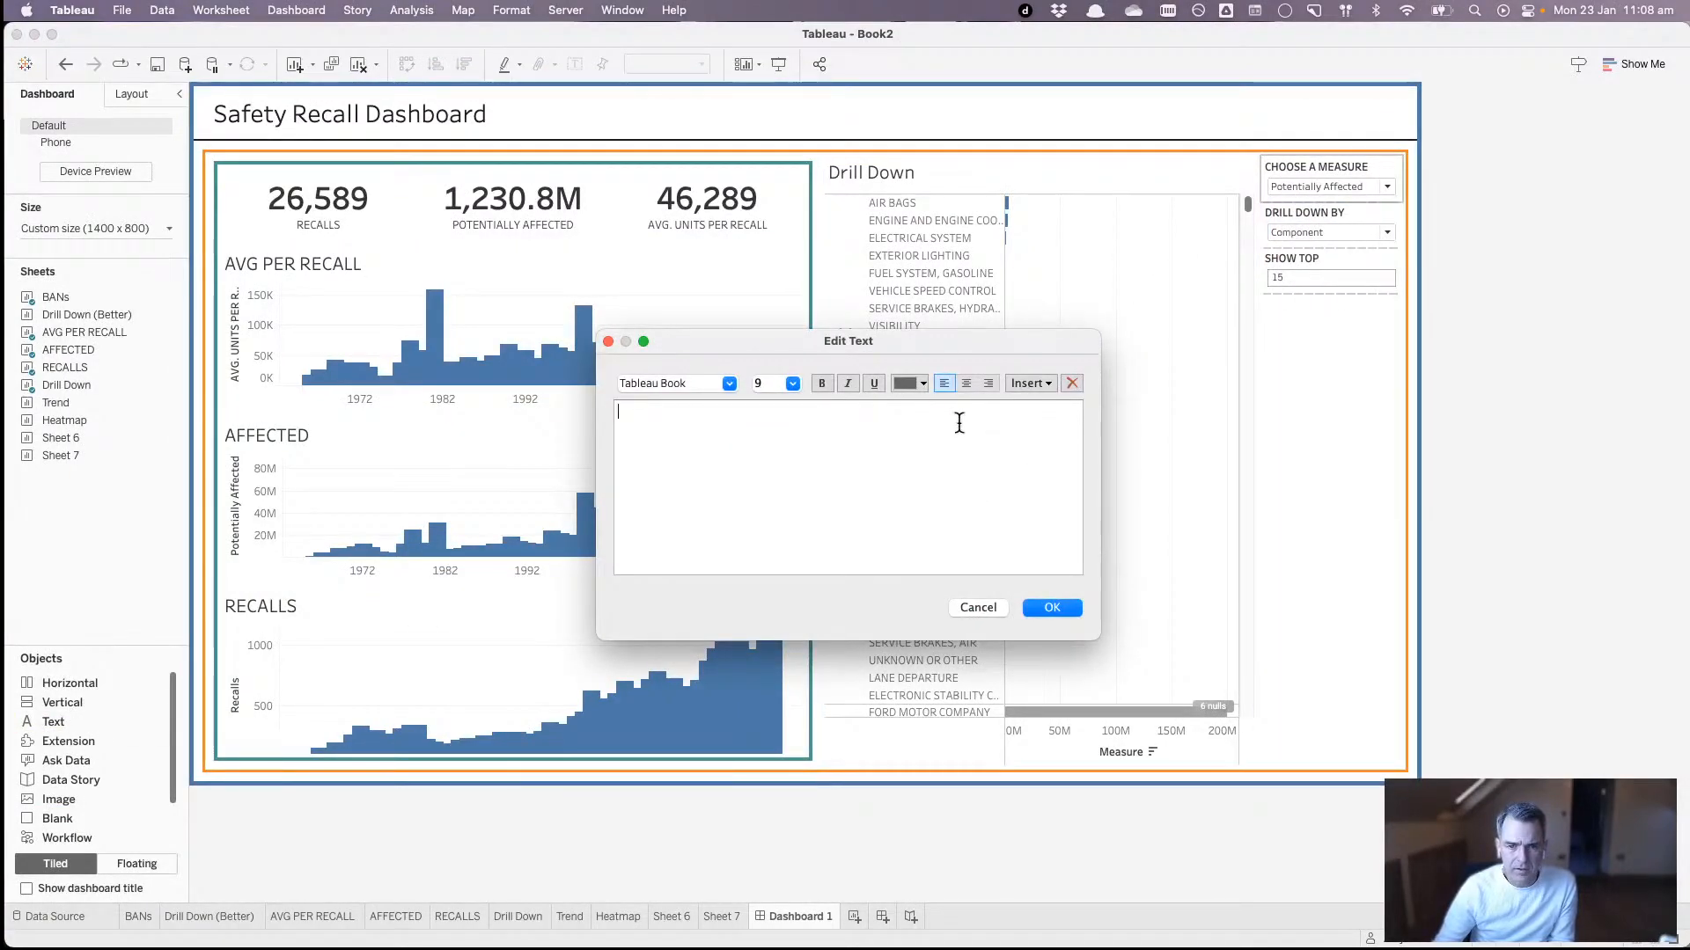
pyautogui.click(967, 384)
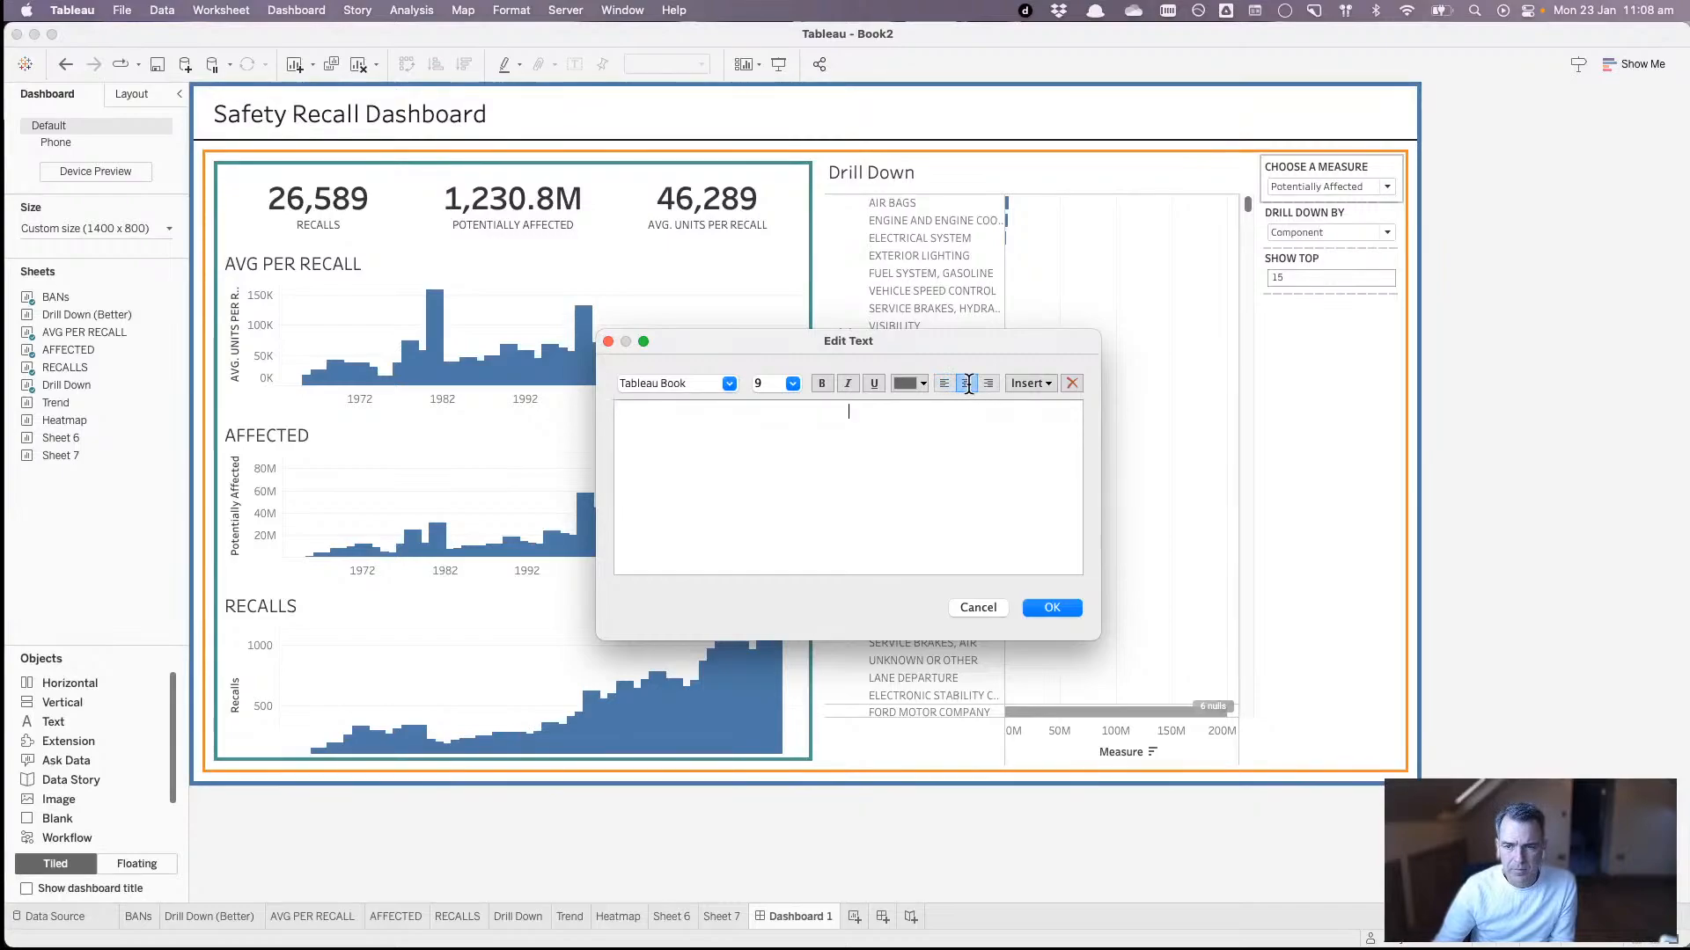
pyautogui.write('OPTIONS')
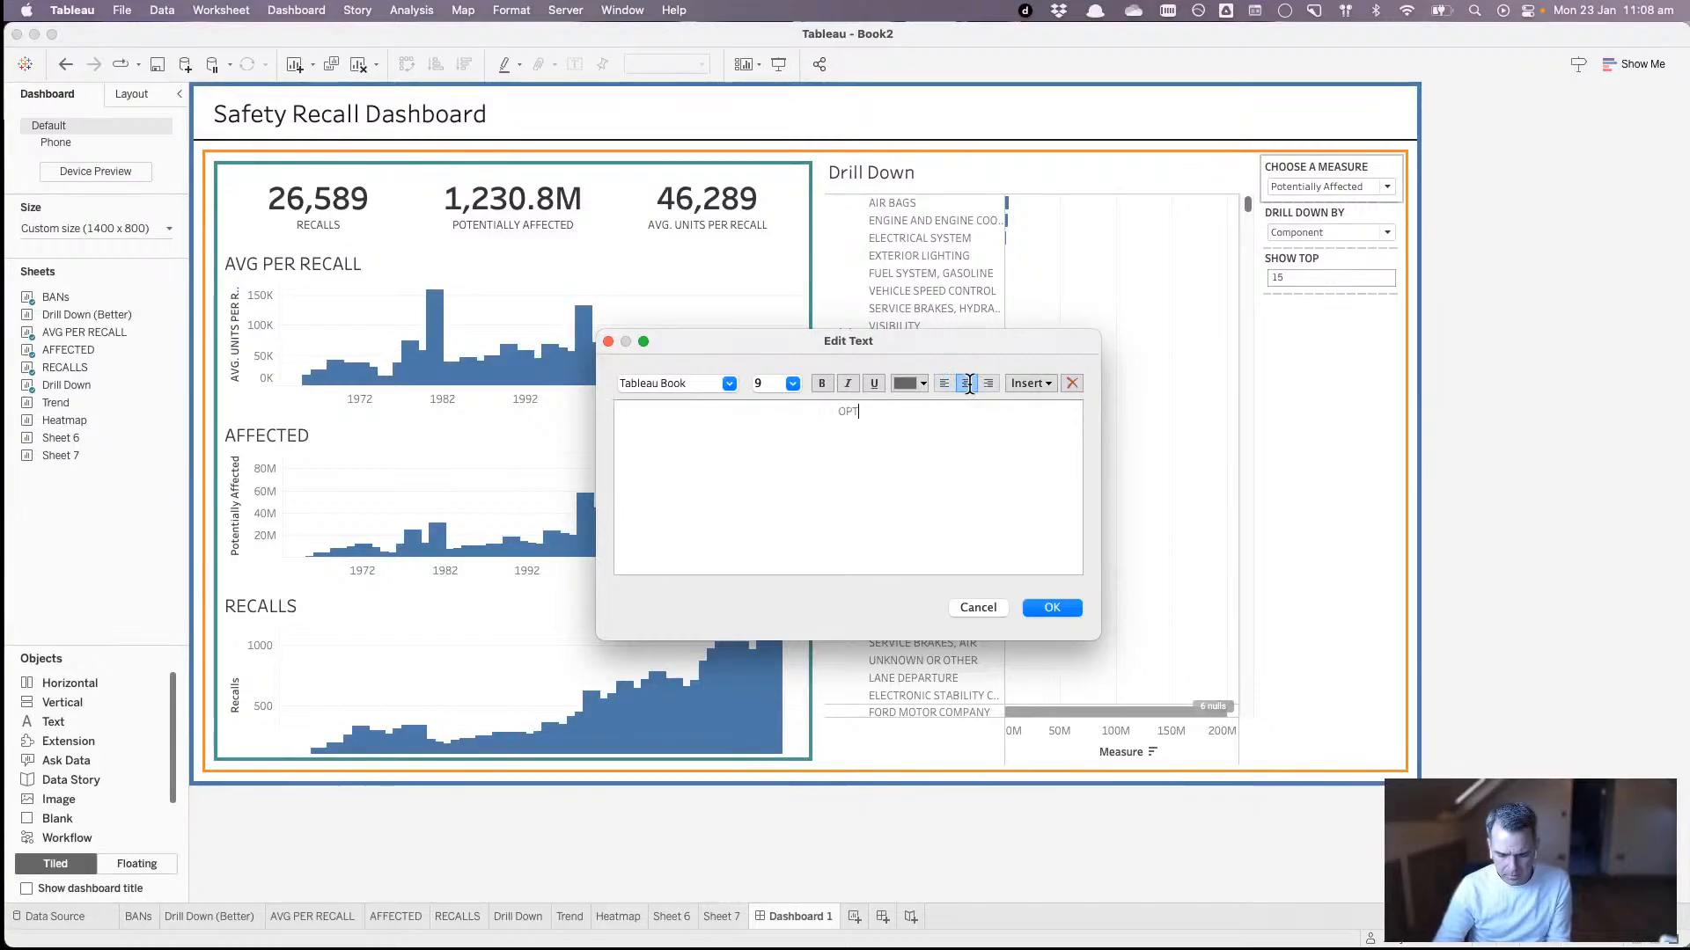
pyautogui.click(907, 389)
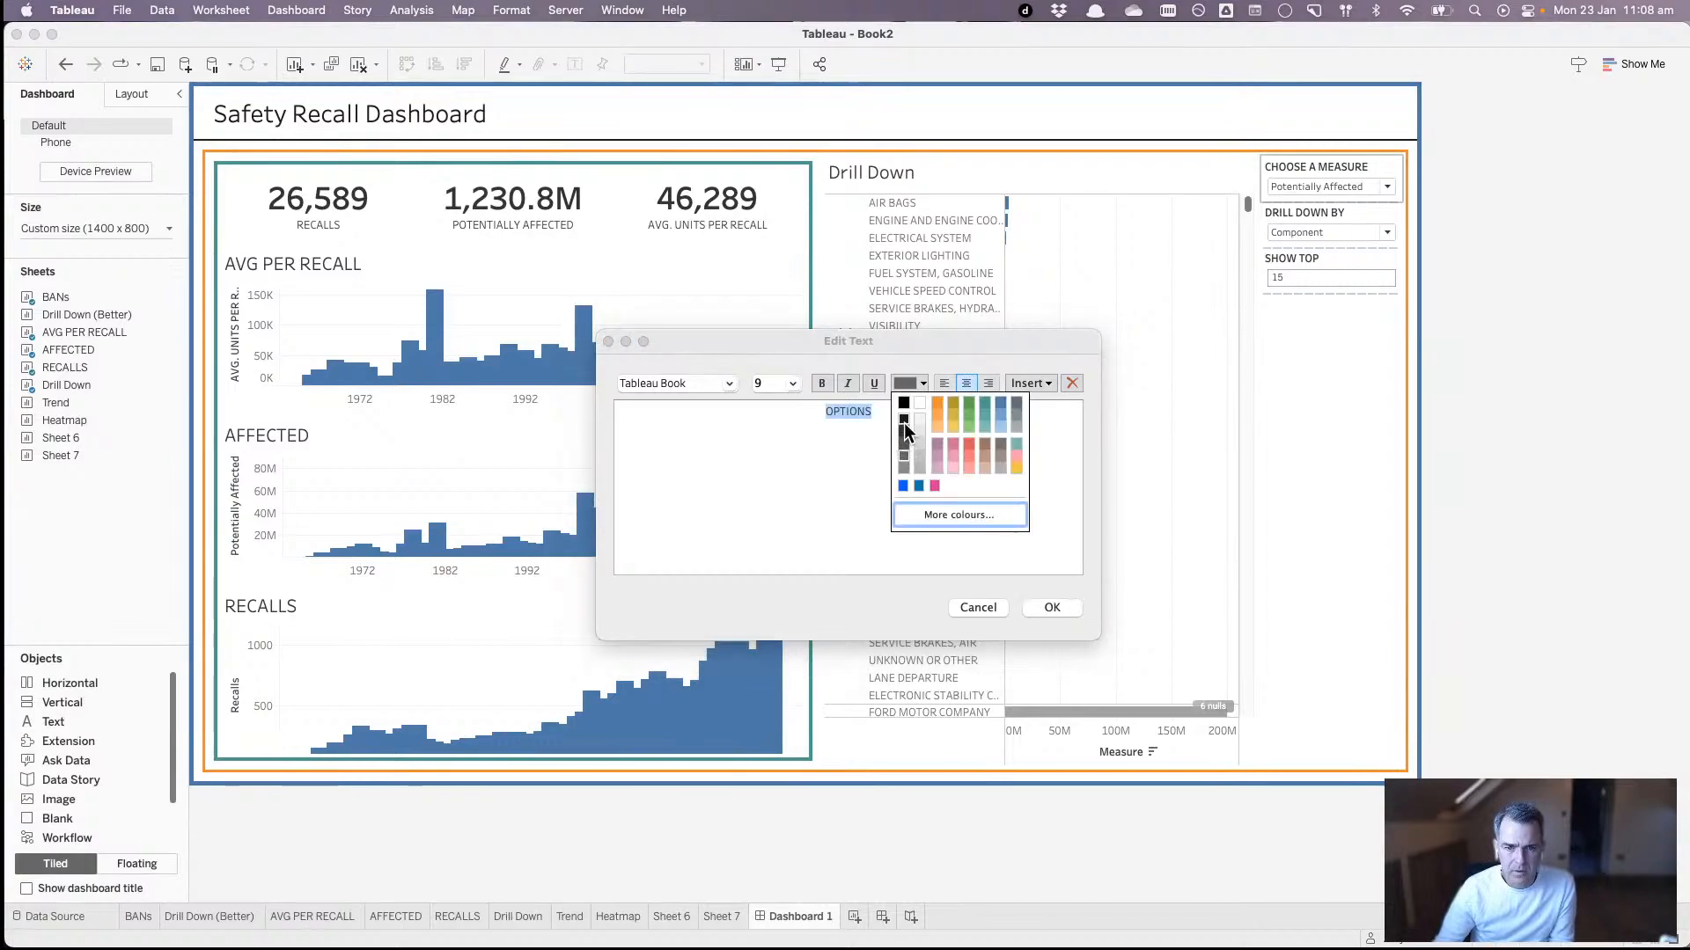
# - Format the OPTIONS heading text as near-black, 16 pt and bold, and apply the text changes
pyautogui.click(905, 421)
pyautogui.click(794, 384)
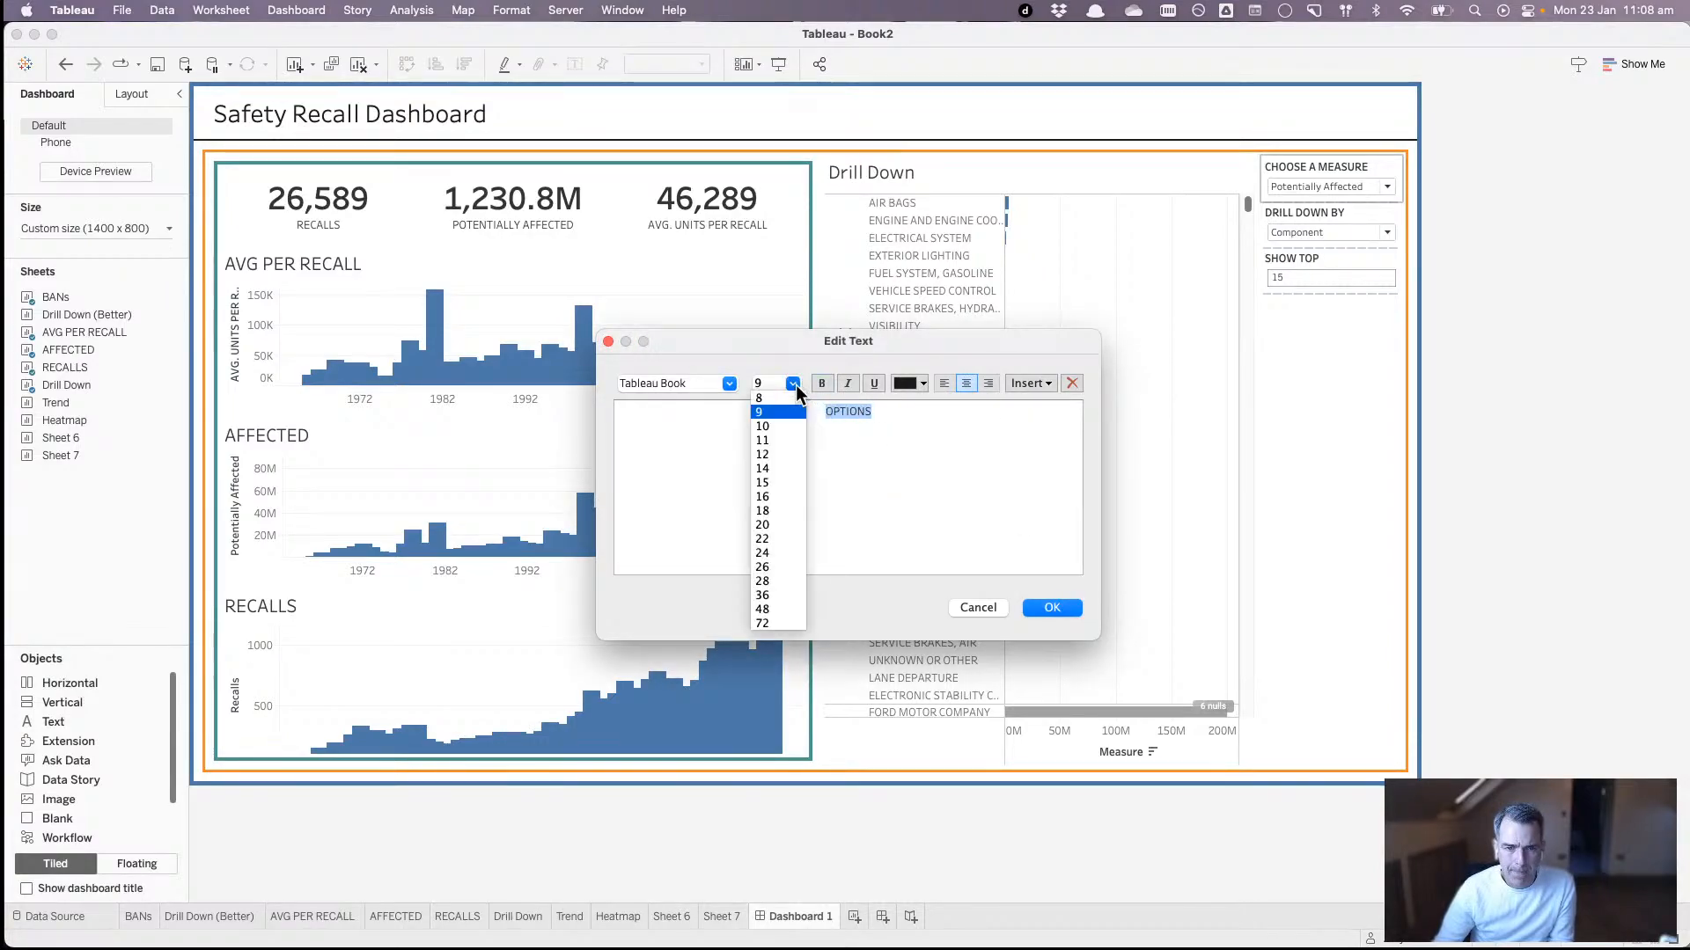
pyautogui.click(787, 497)
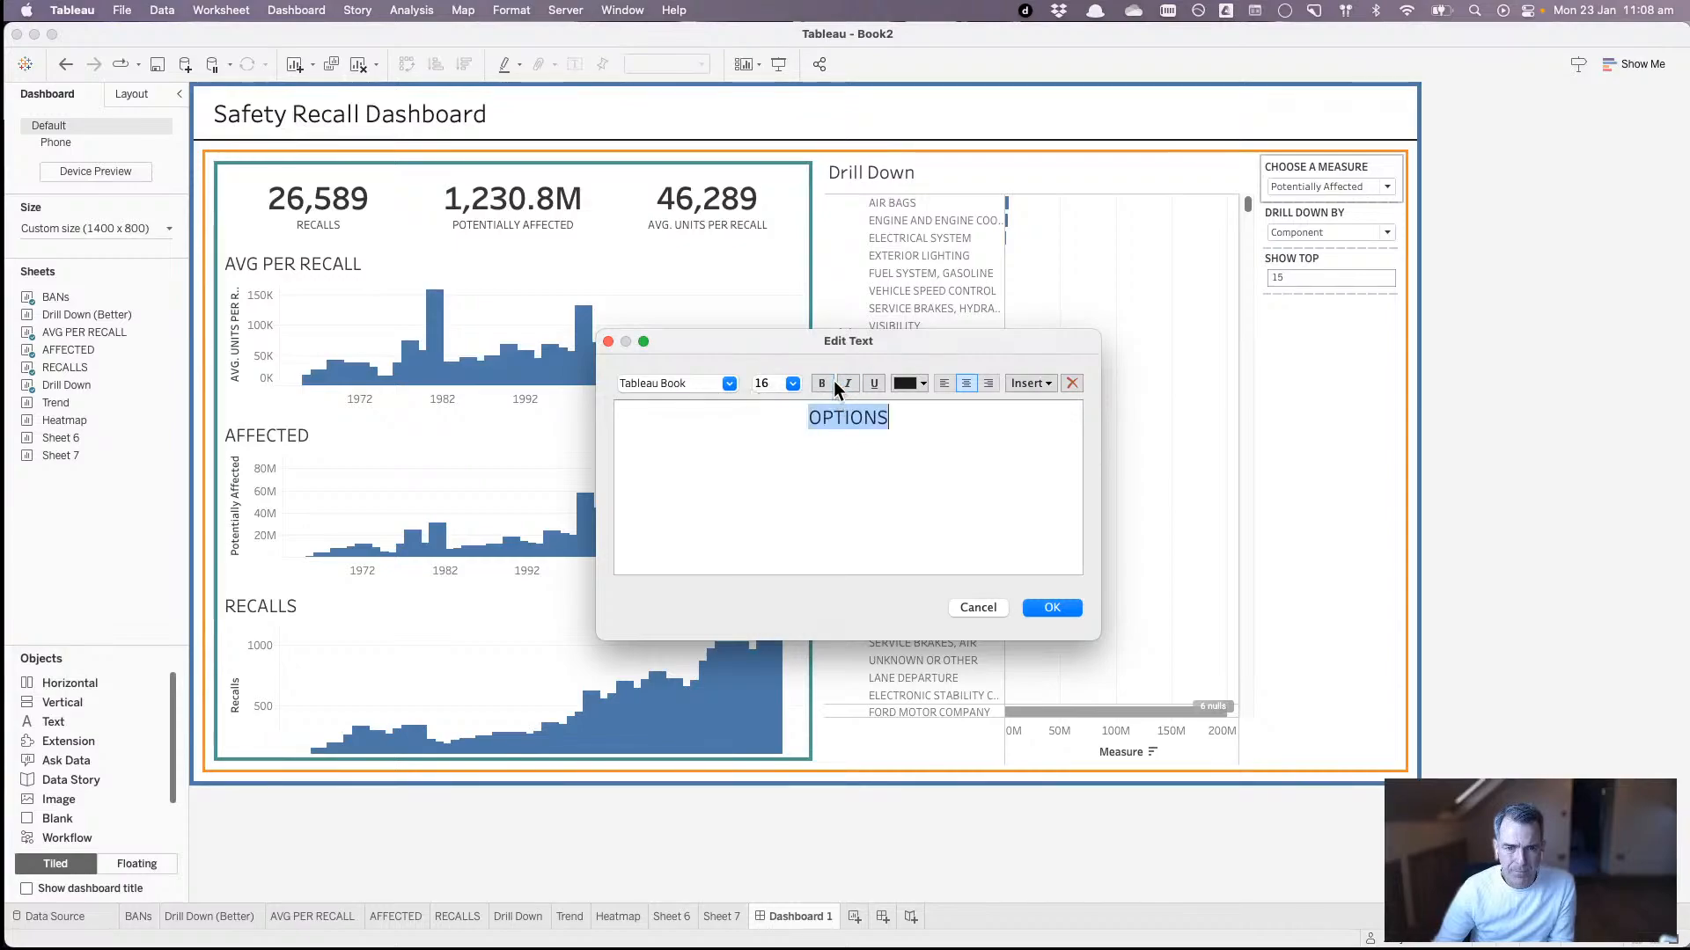
pyautogui.click(828, 385)
pyautogui.click(1056, 606)
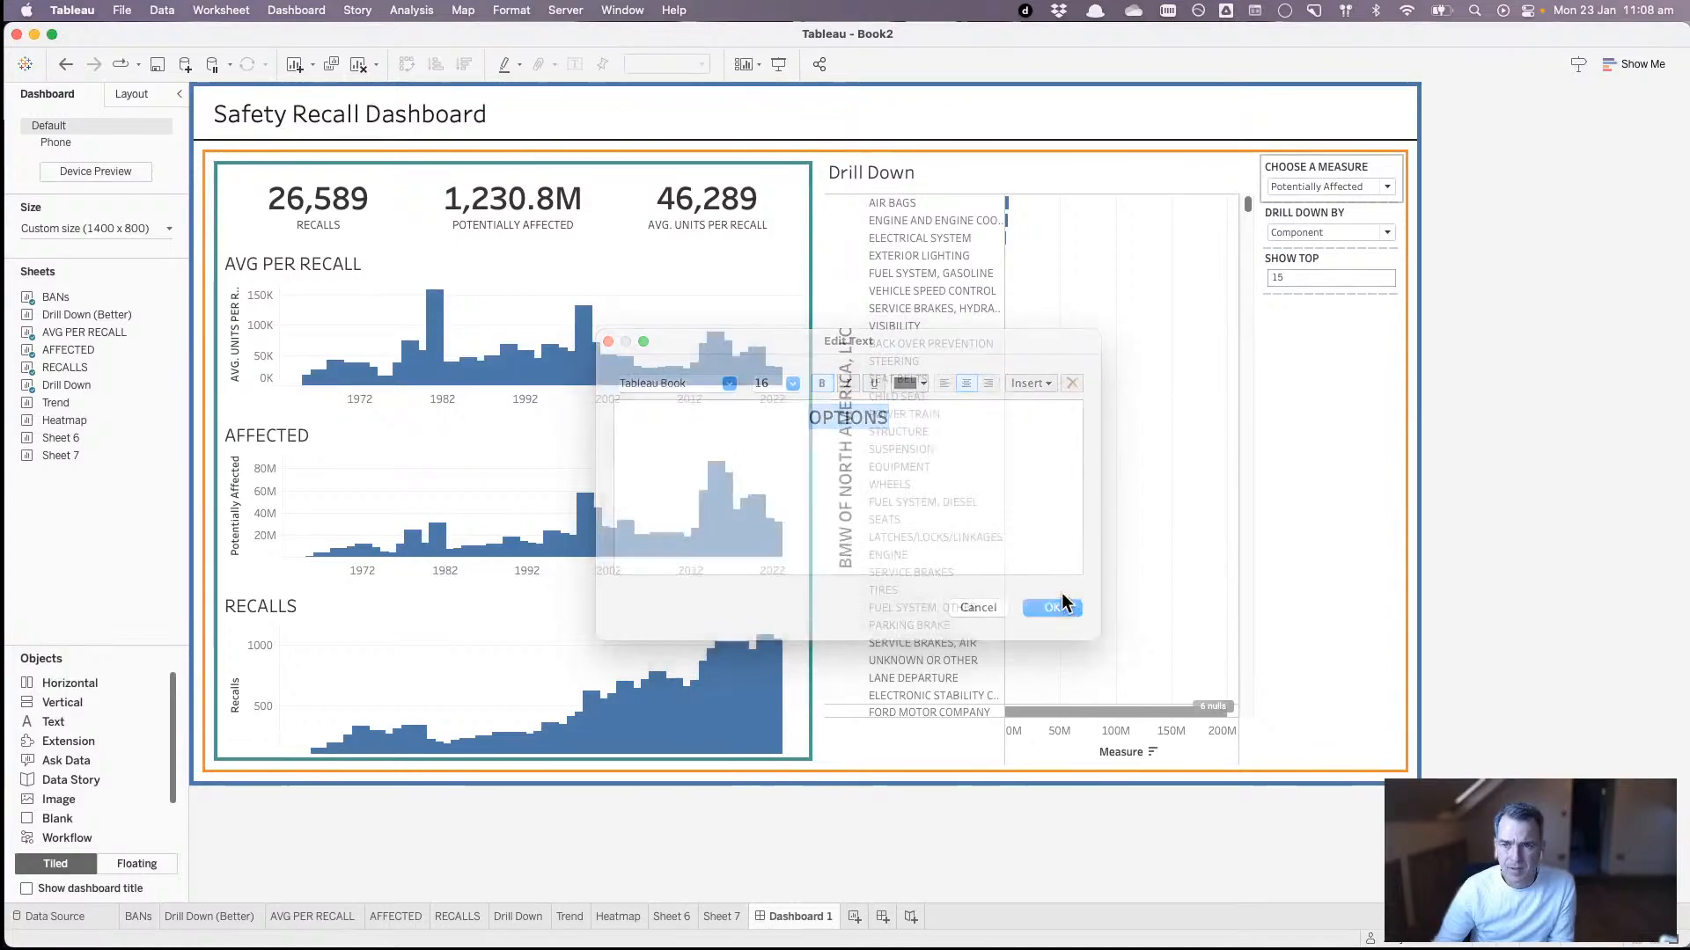
# - Set the height of the OPTIONS text object to 50 pixels
pyautogui.click(1411, 200)
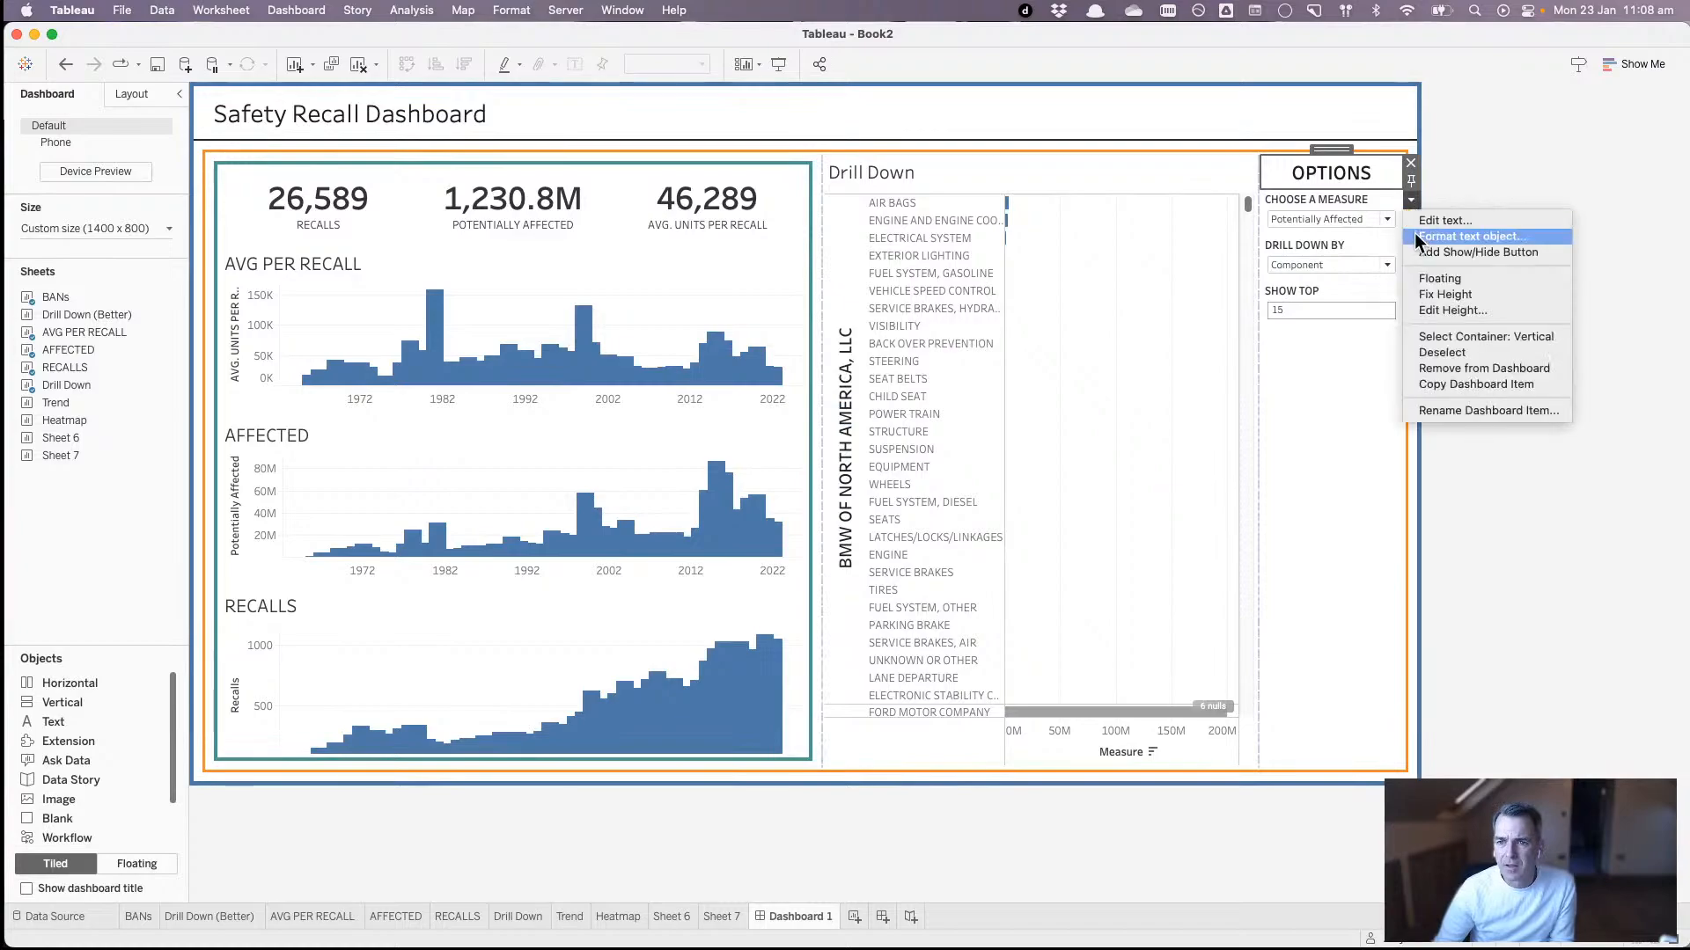
pyautogui.click(1429, 309)
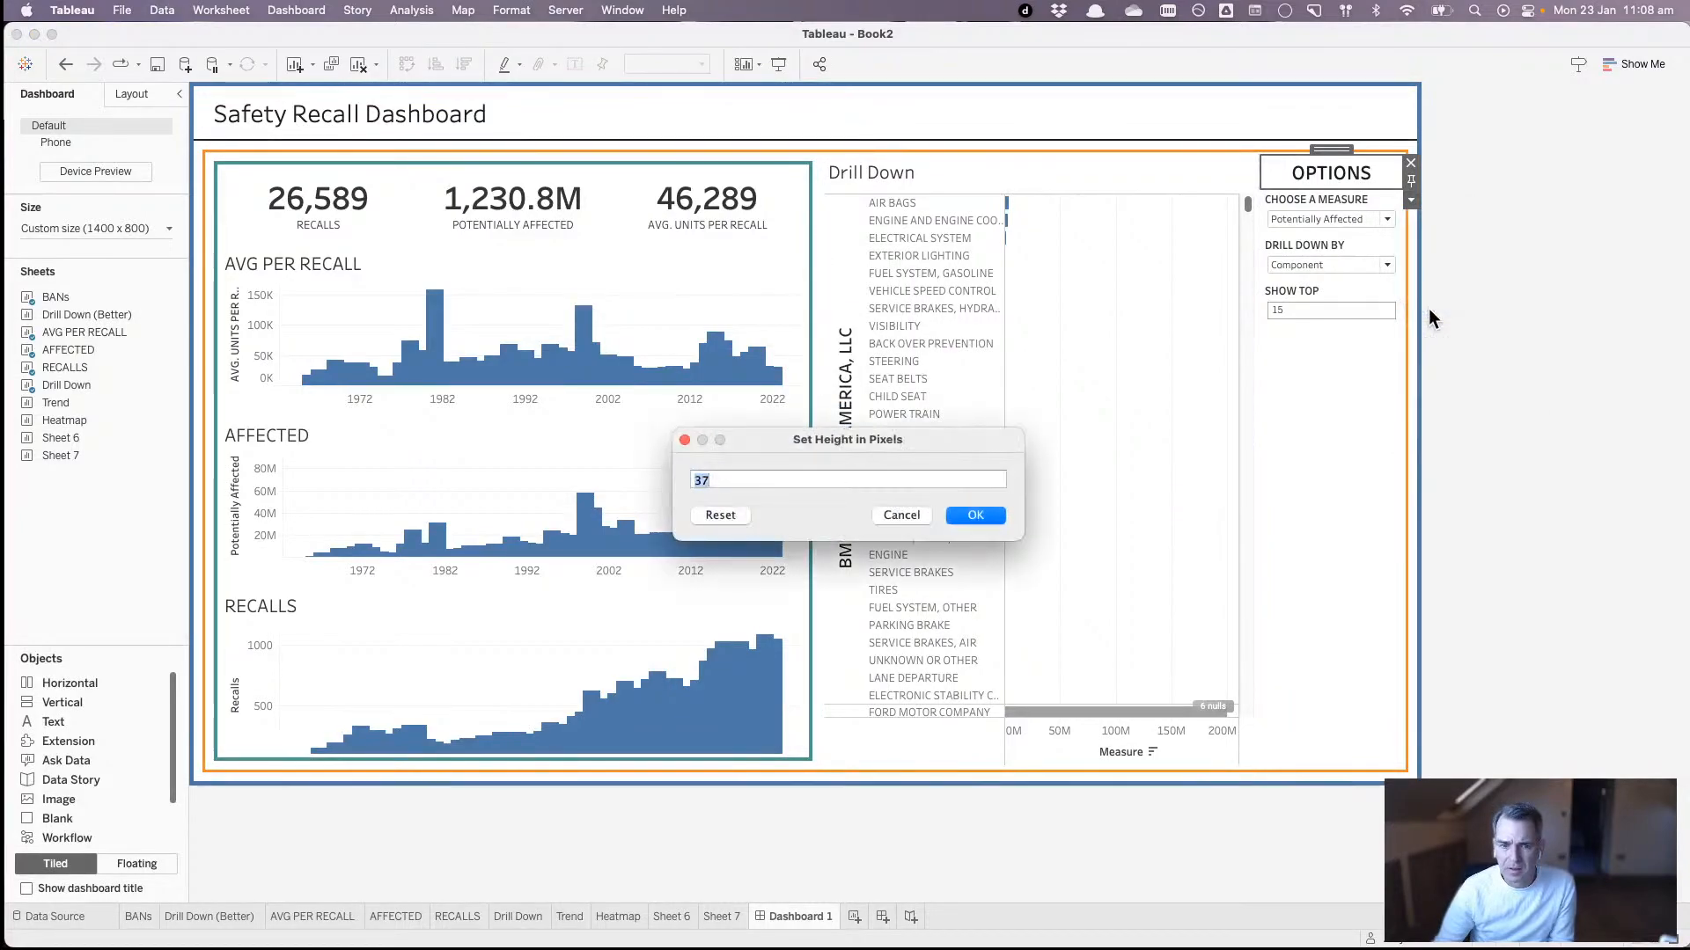
pyautogui.write('50')
pyautogui.press('Return')
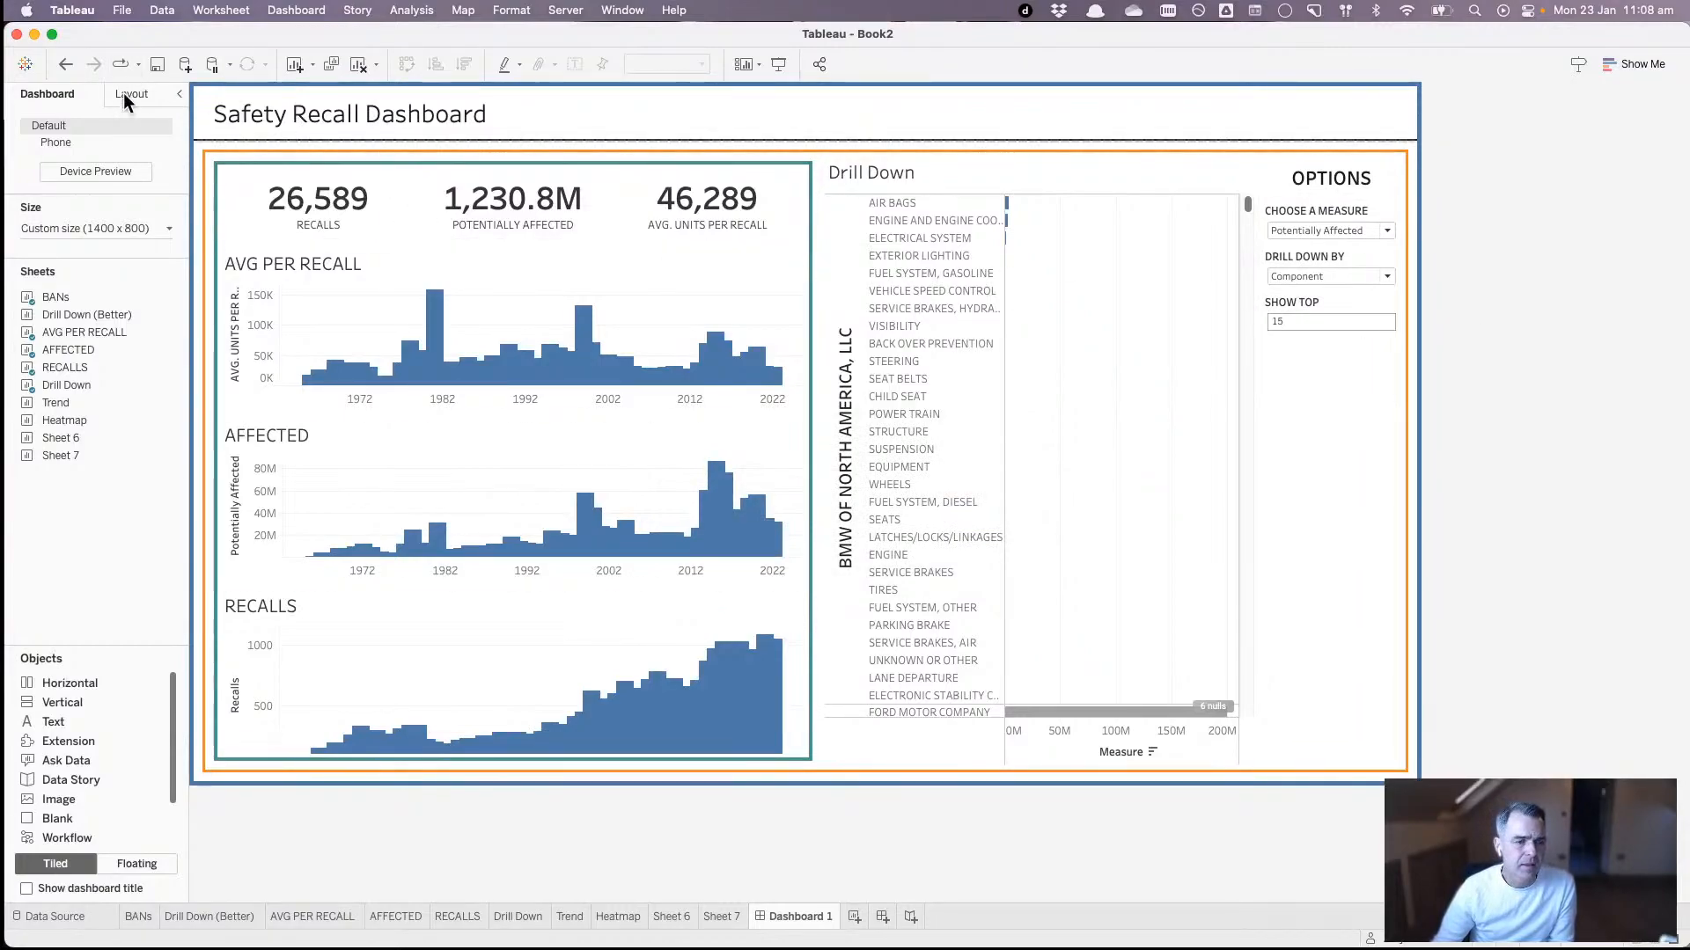
# - Add a blank object directly below the OPTIONS heading and set its height to 10 pixels
pyautogui.moveTo(81, 814); pyautogui.dragTo(1329, 207)
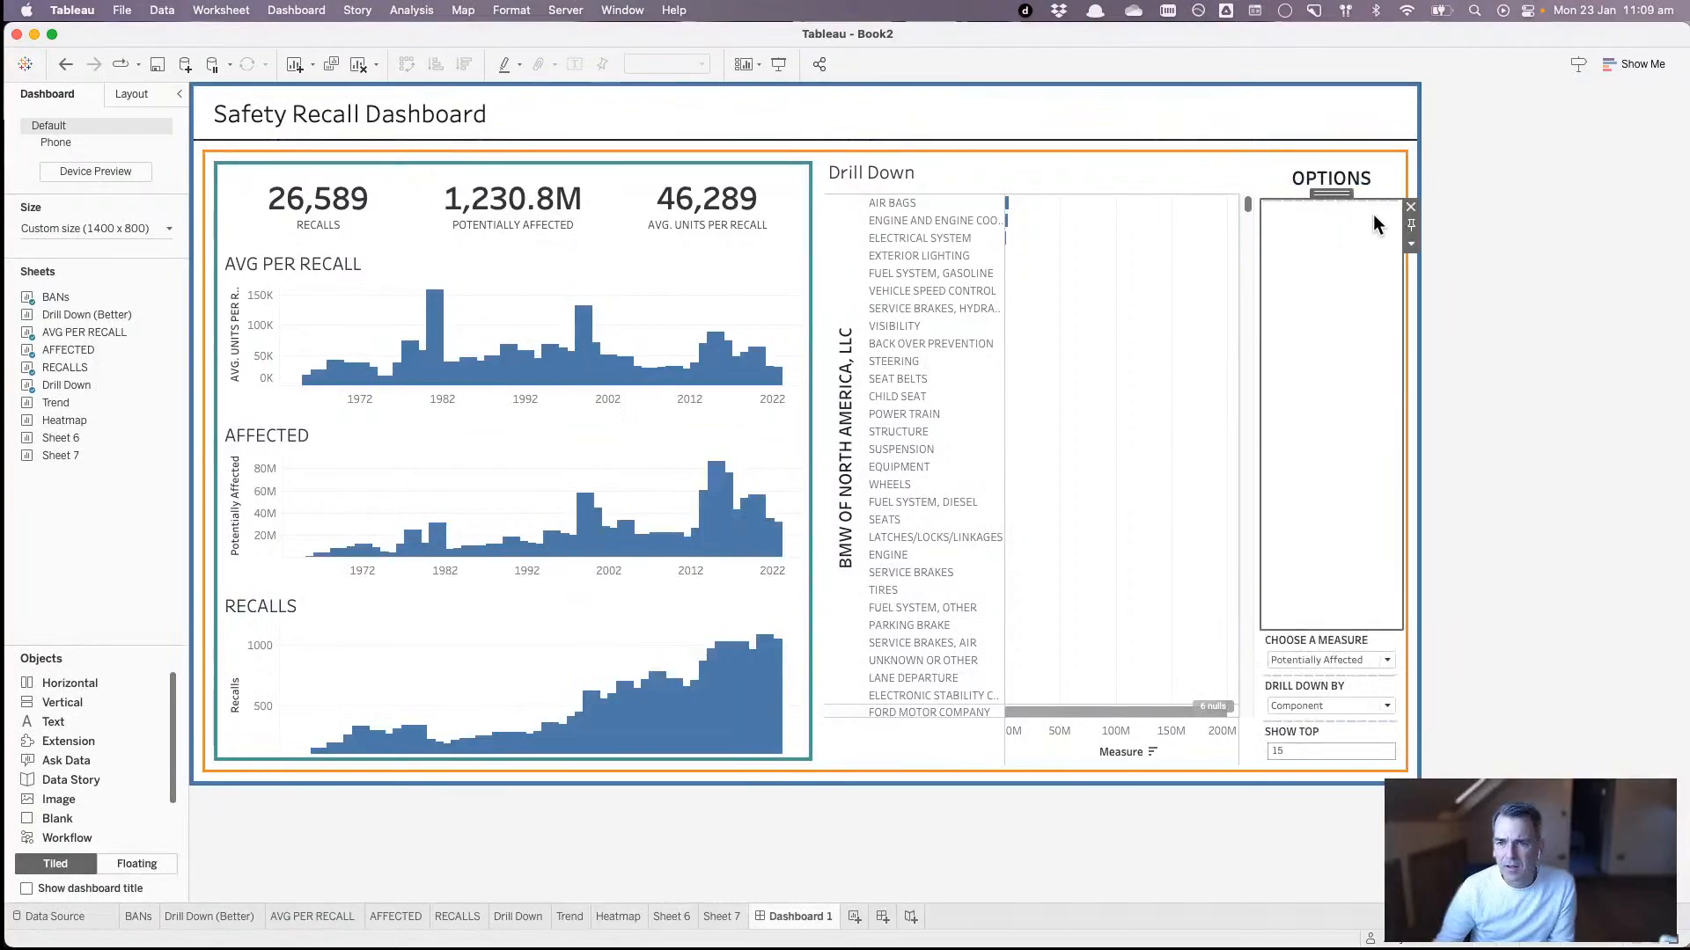
pyautogui.click(1412, 245)
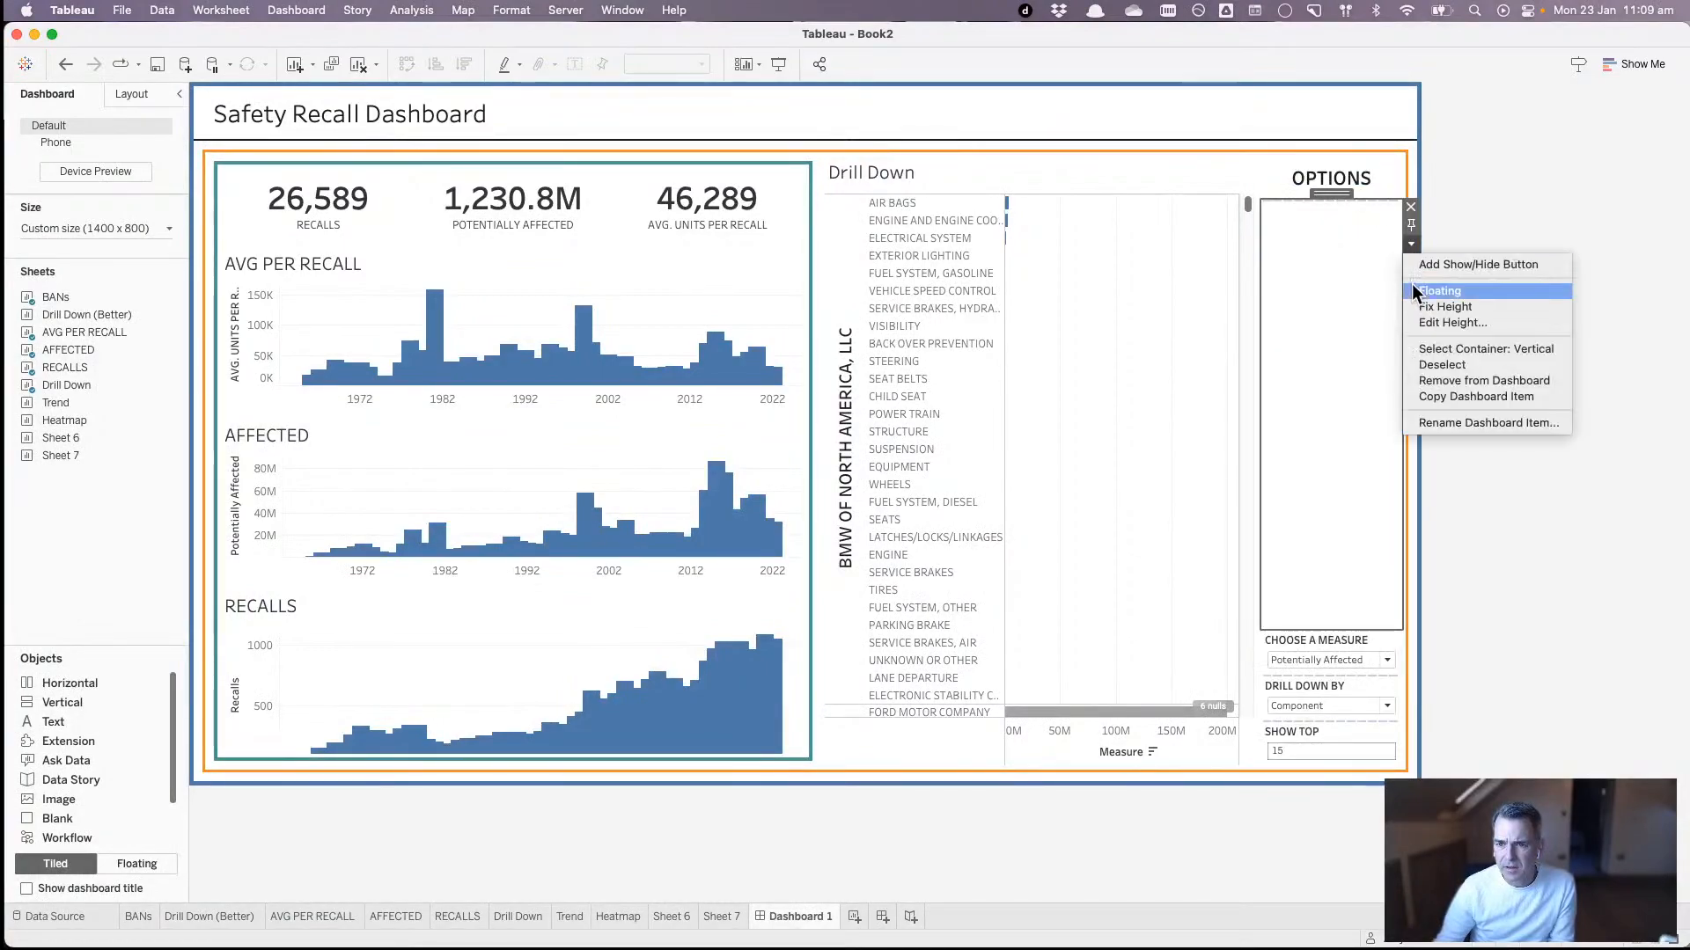
pyautogui.click(1424, 326)
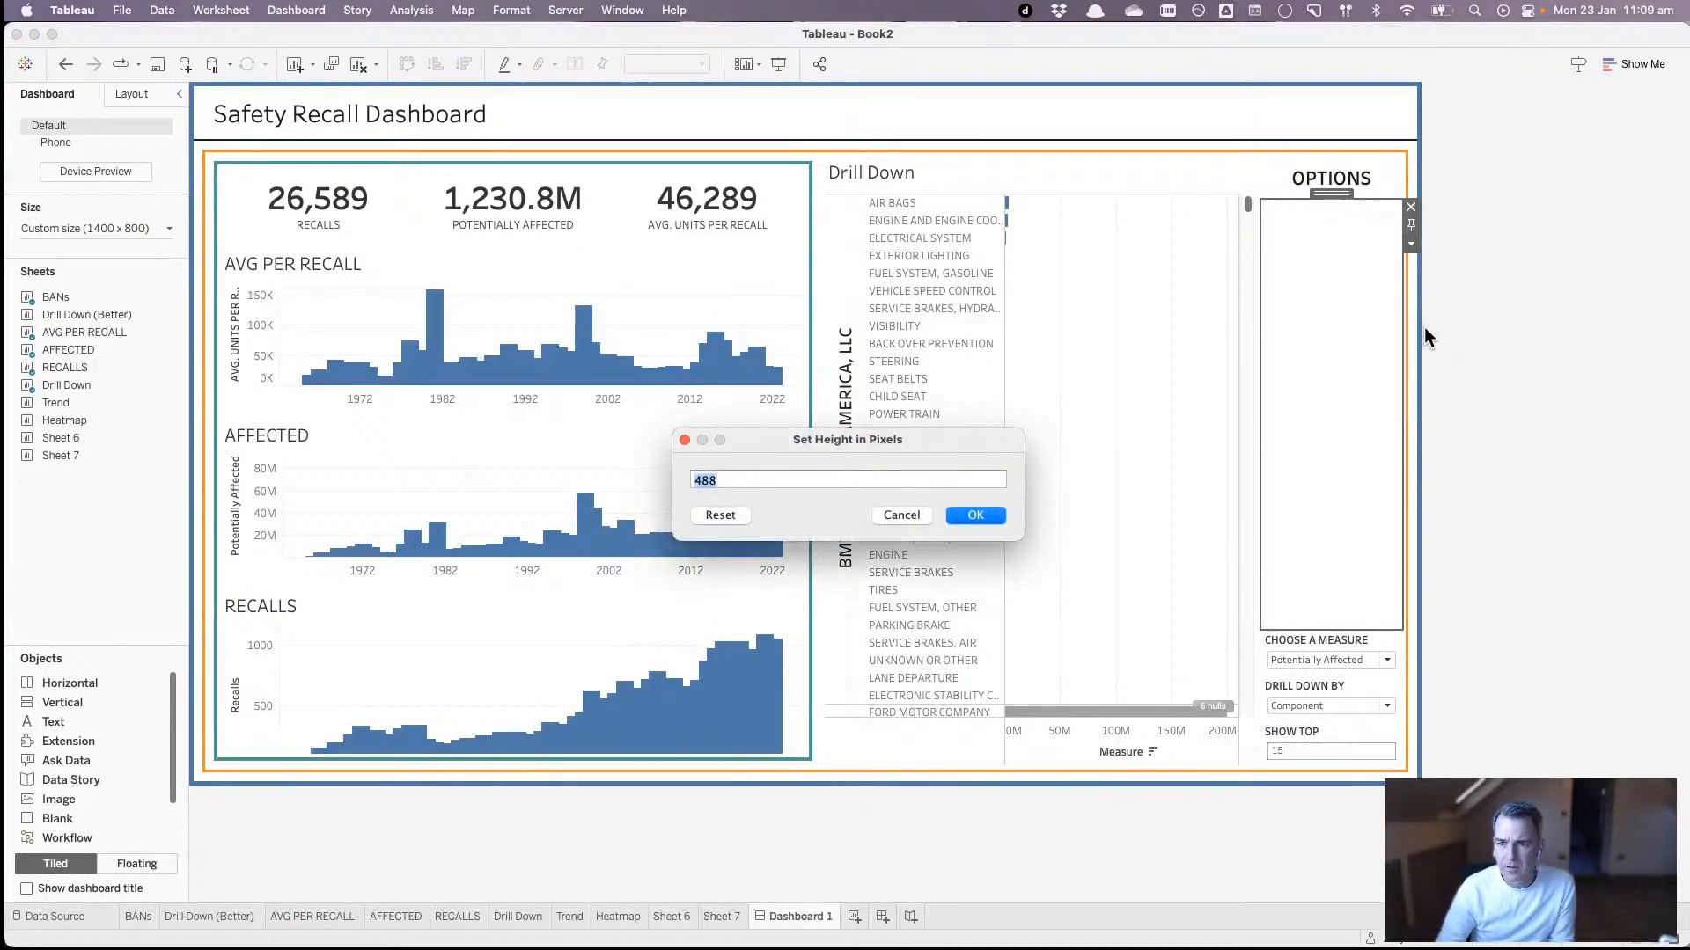
pyautogui.write('10')
pyautogui.press('Return')
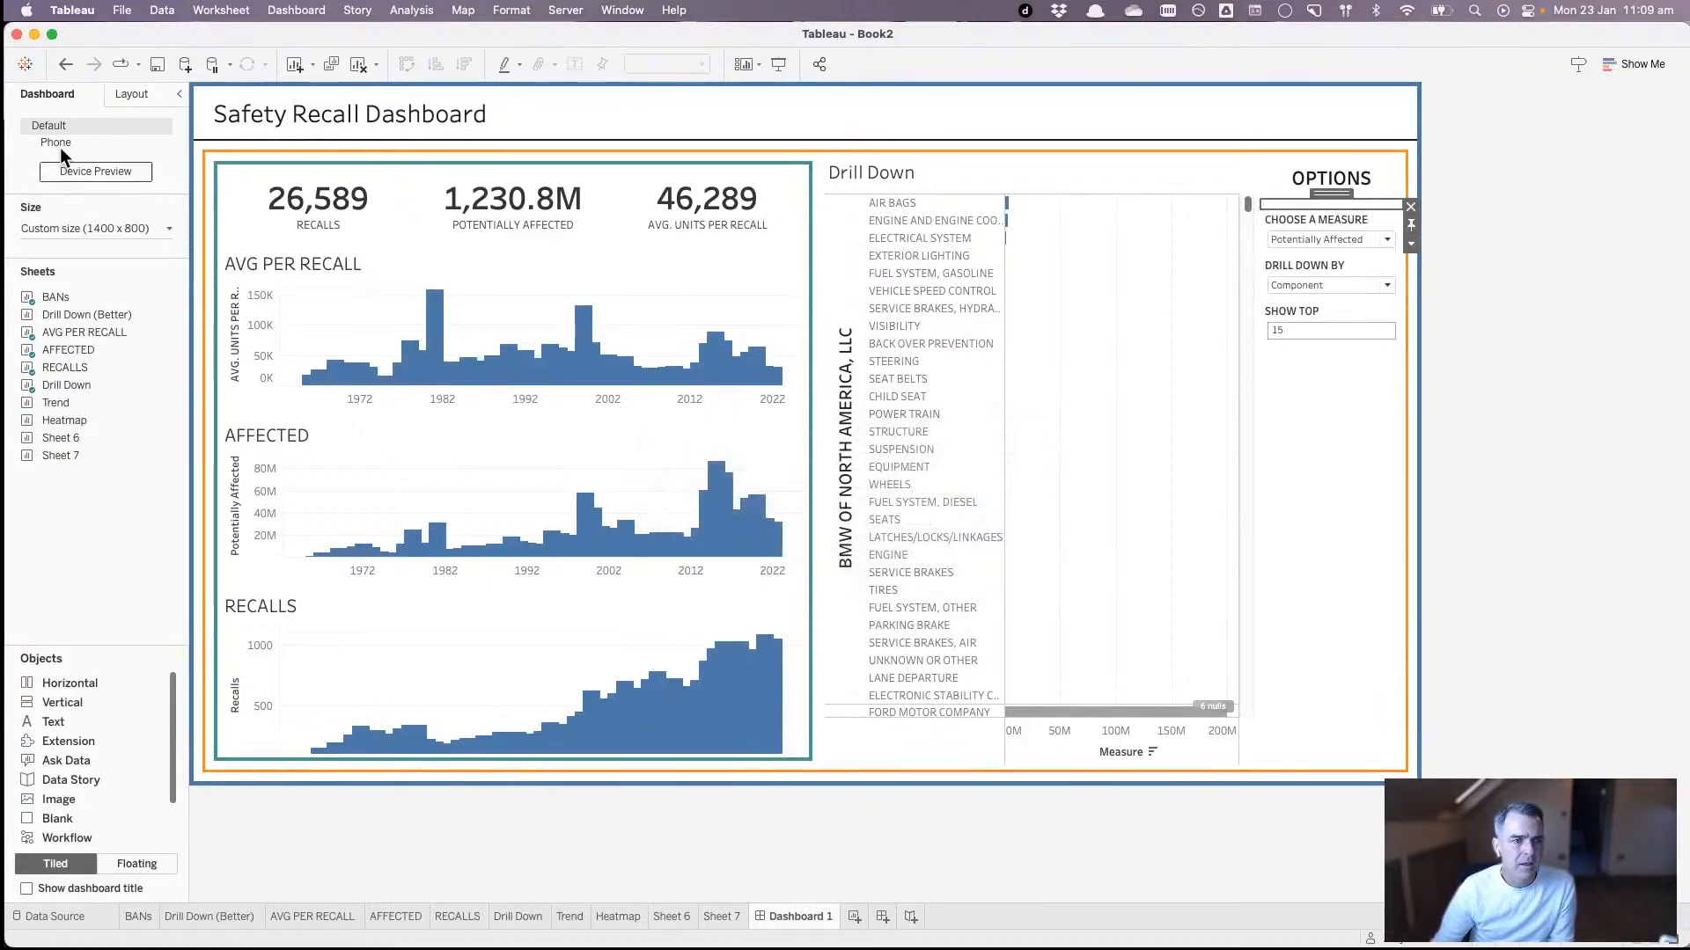
# - Give the blank below the OPTIONS heading a near-black background so it serves as a divider line
pyautogui.click(131, 94)
pyautogui.click(81, 414)
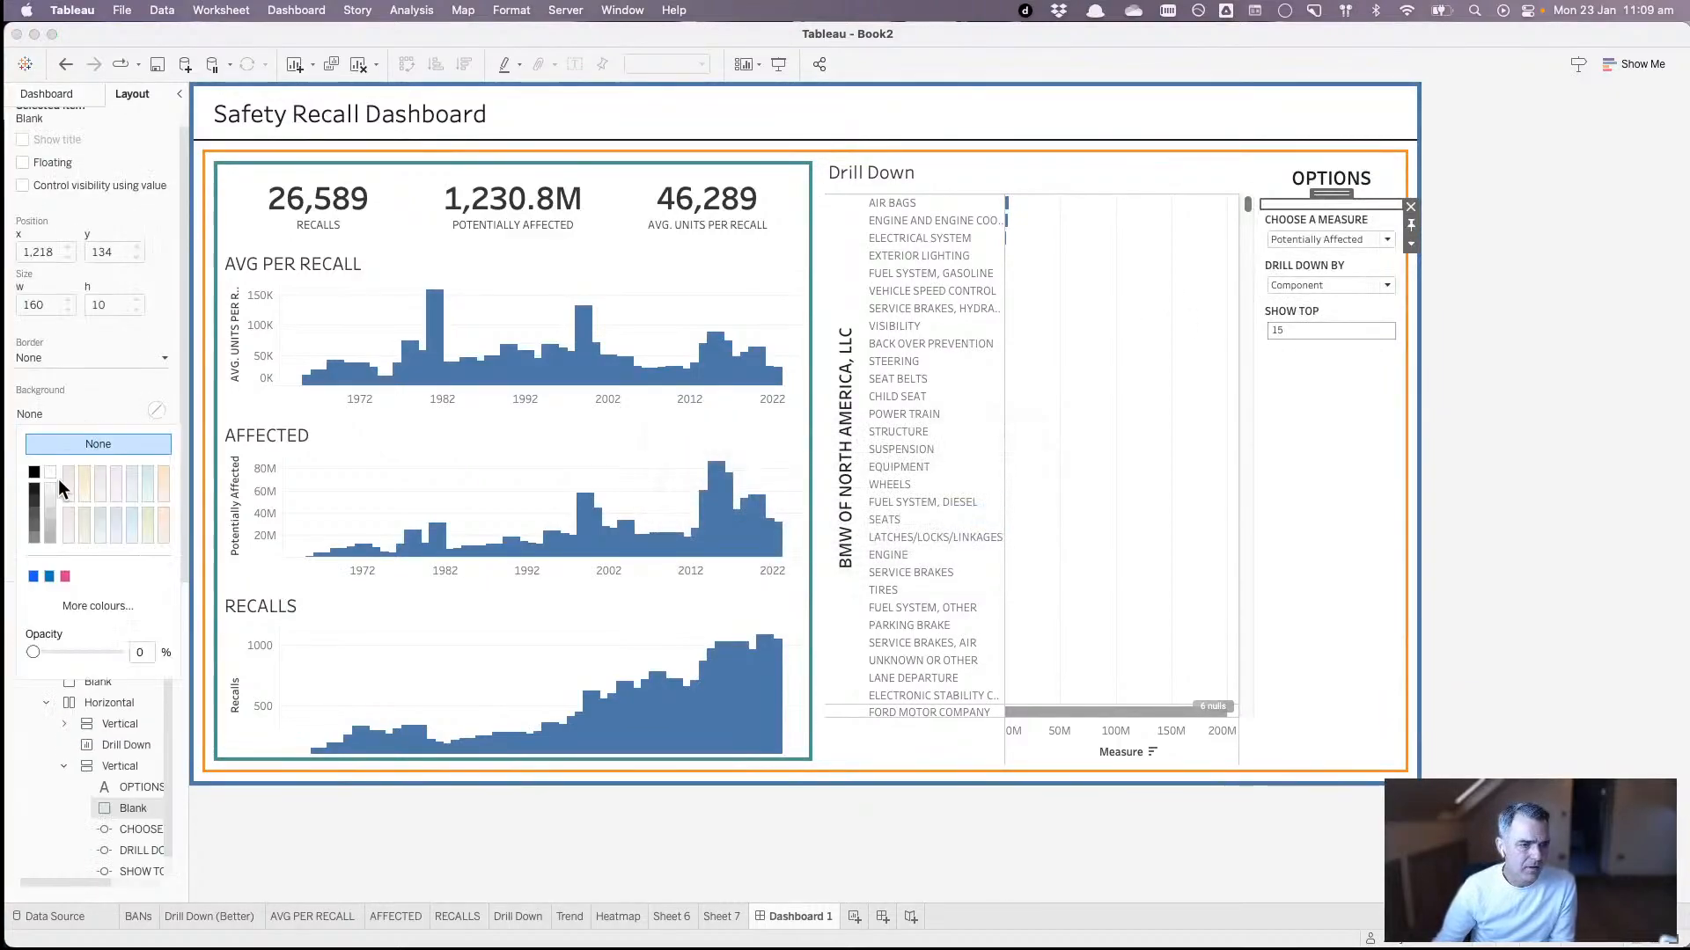
pyautogui.click(35, 485)
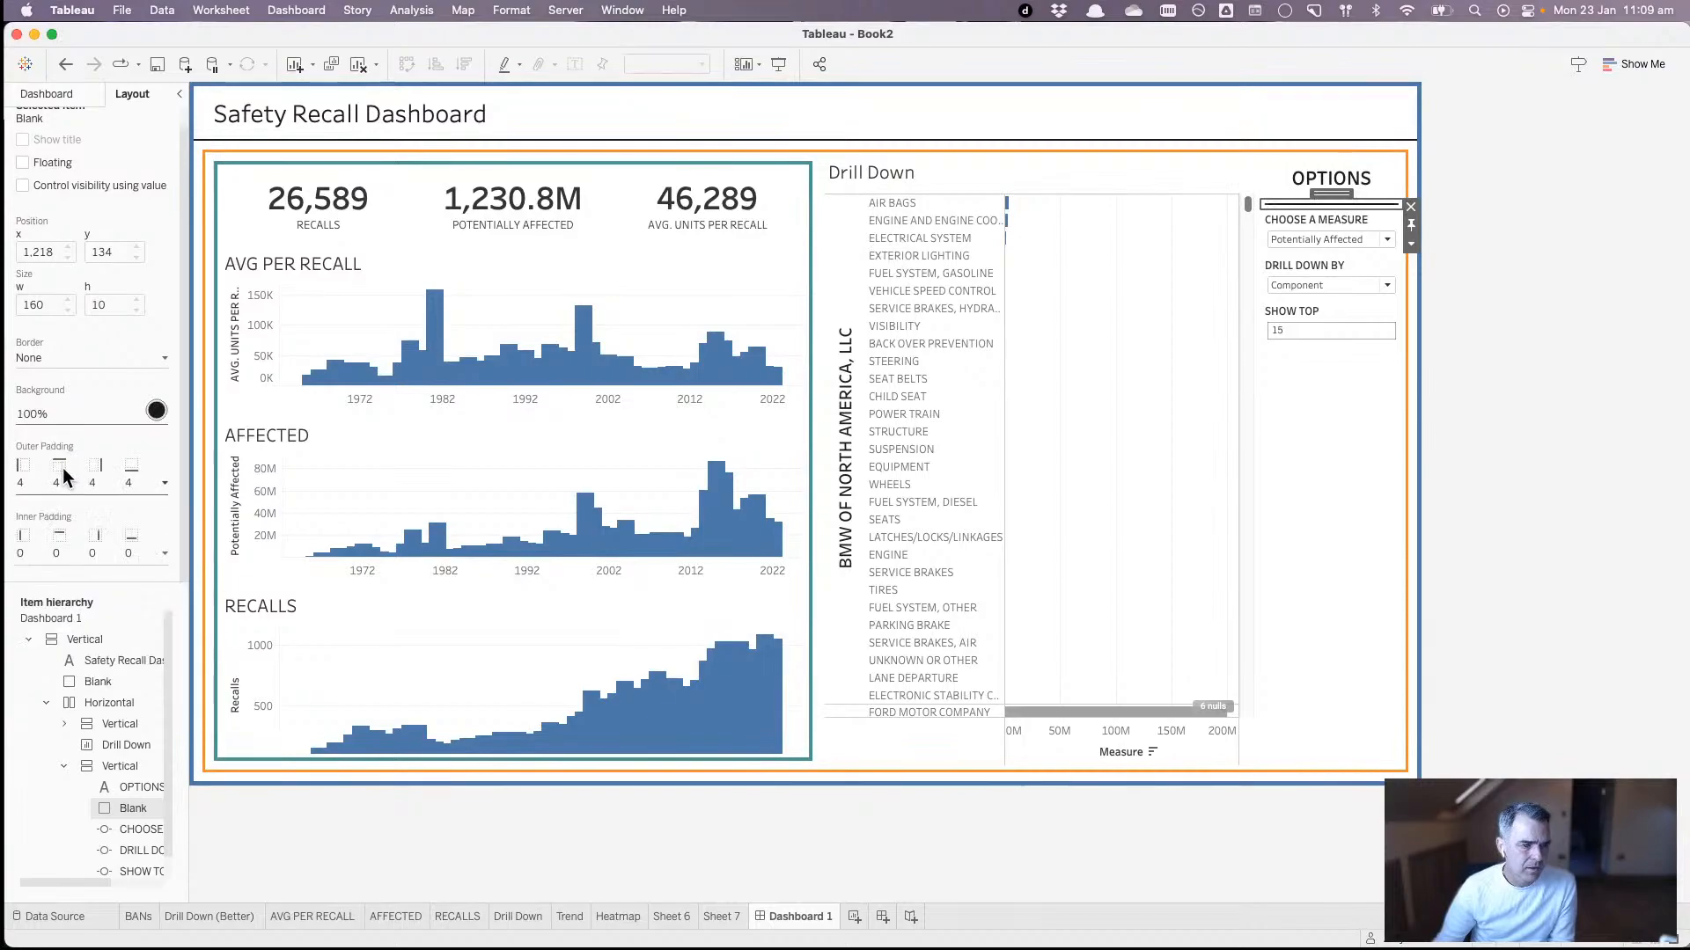
# - Set the outer padding of the divider below the OPTIONS heading to 20 on all sides
pyautogui.click(62, 467)
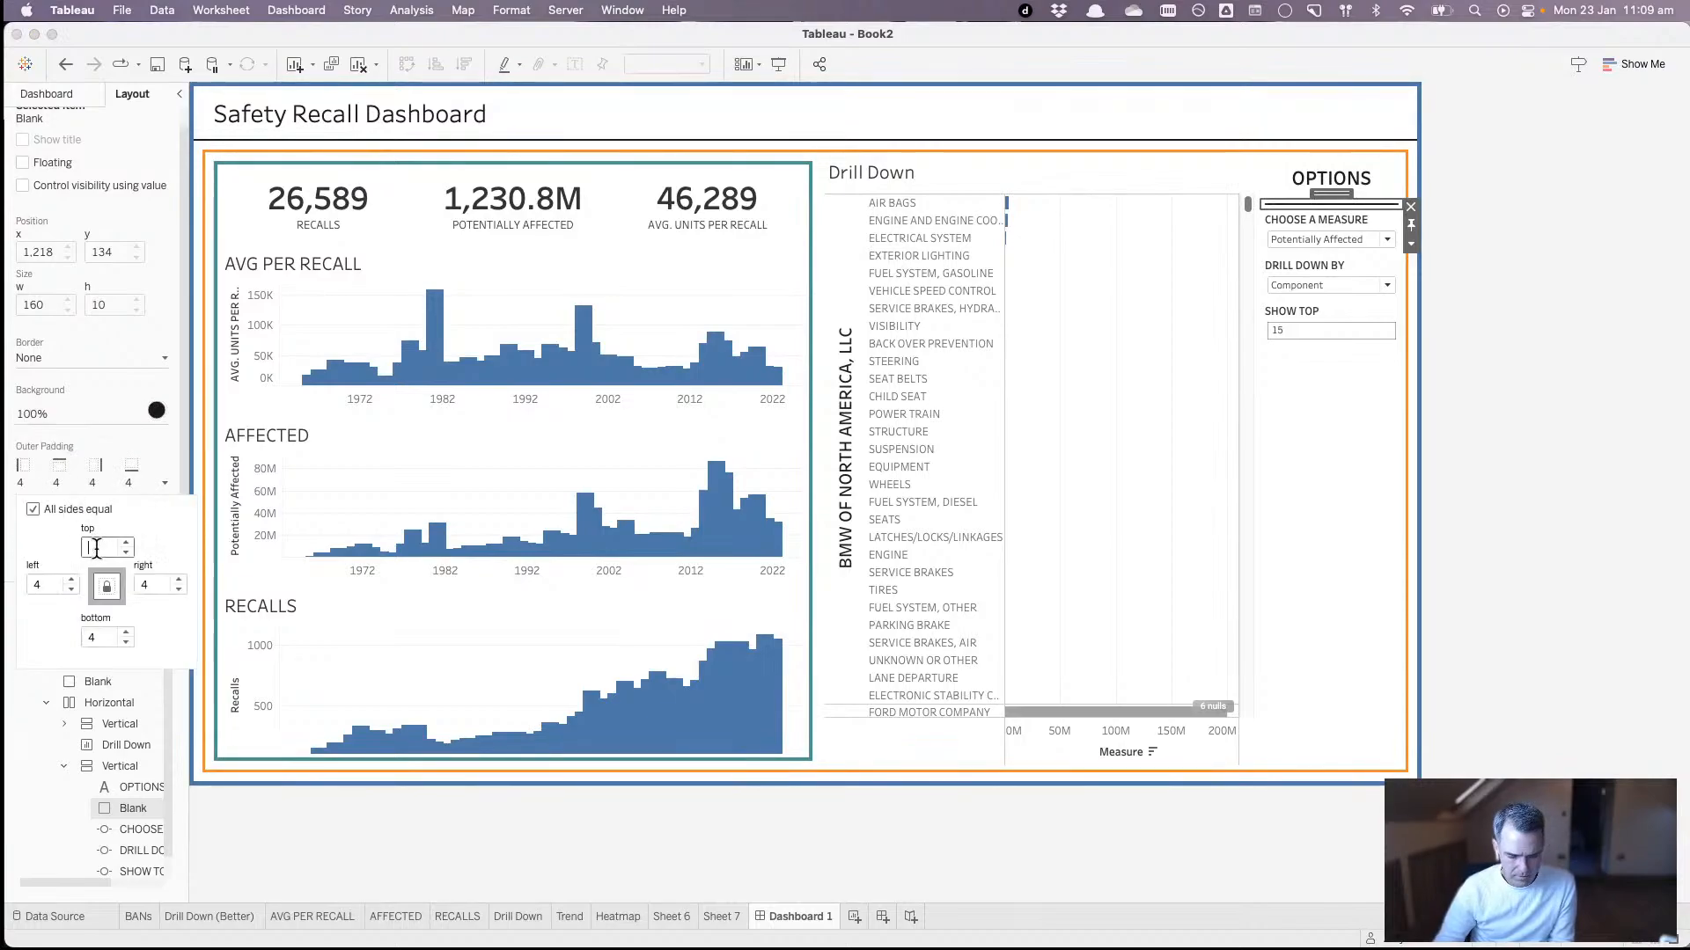
pyautogui.write('10')
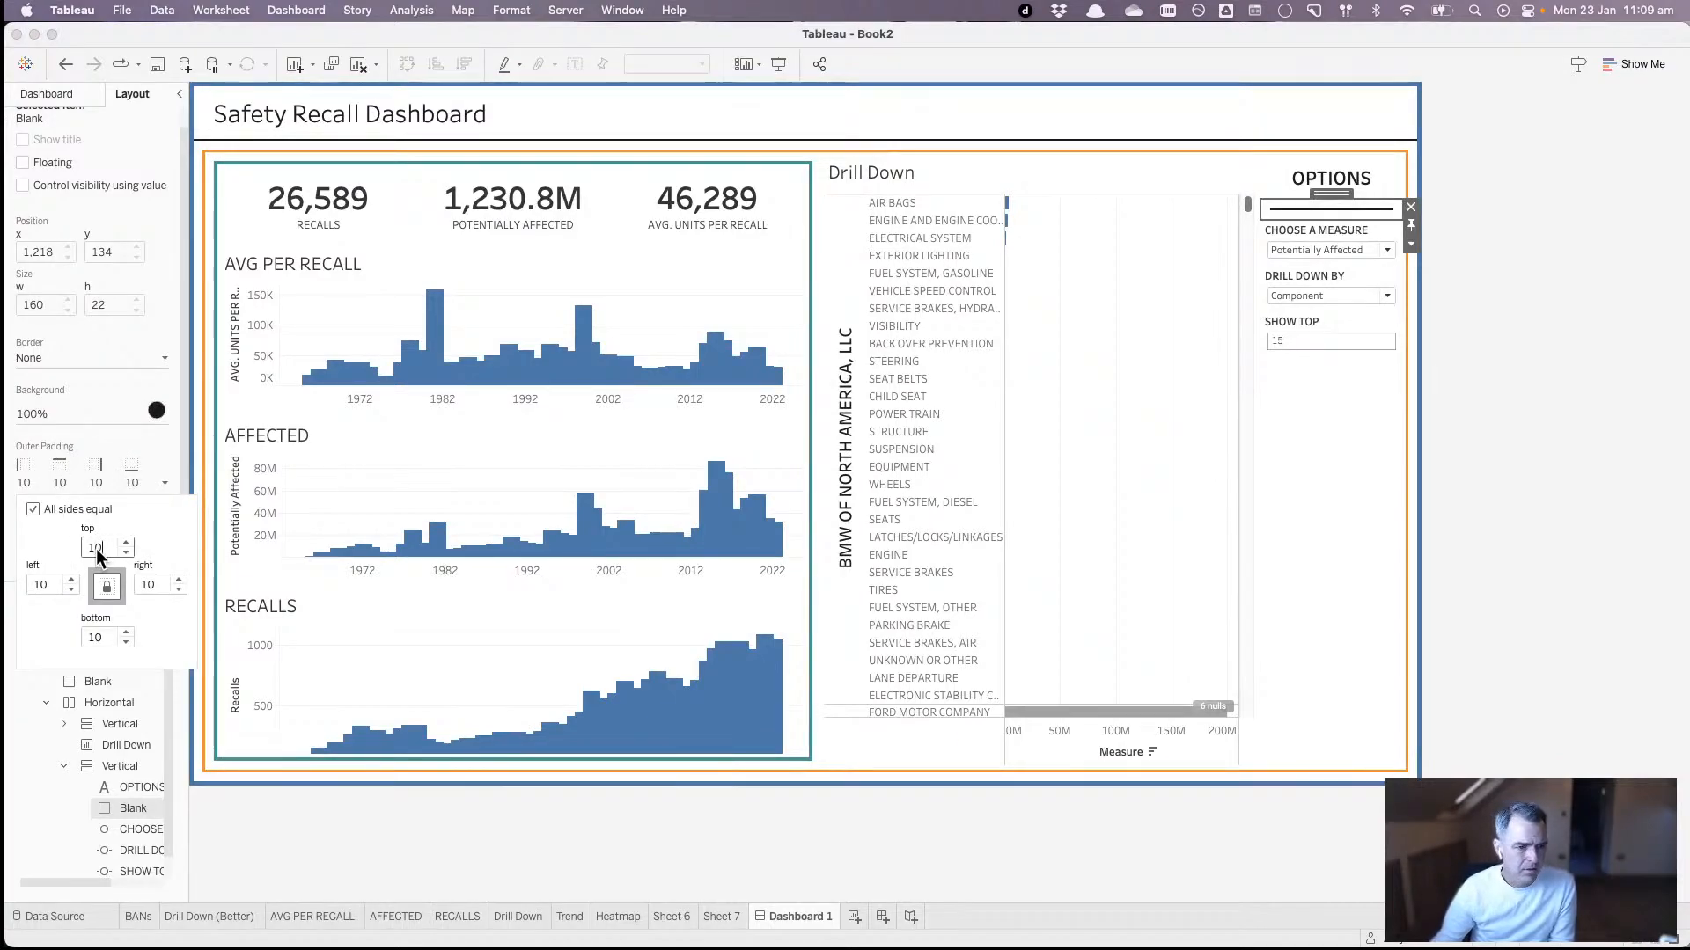
pyautogui.press('BackSpace')
pyautogui.press('BackSpace')
pyautogui.write('20')
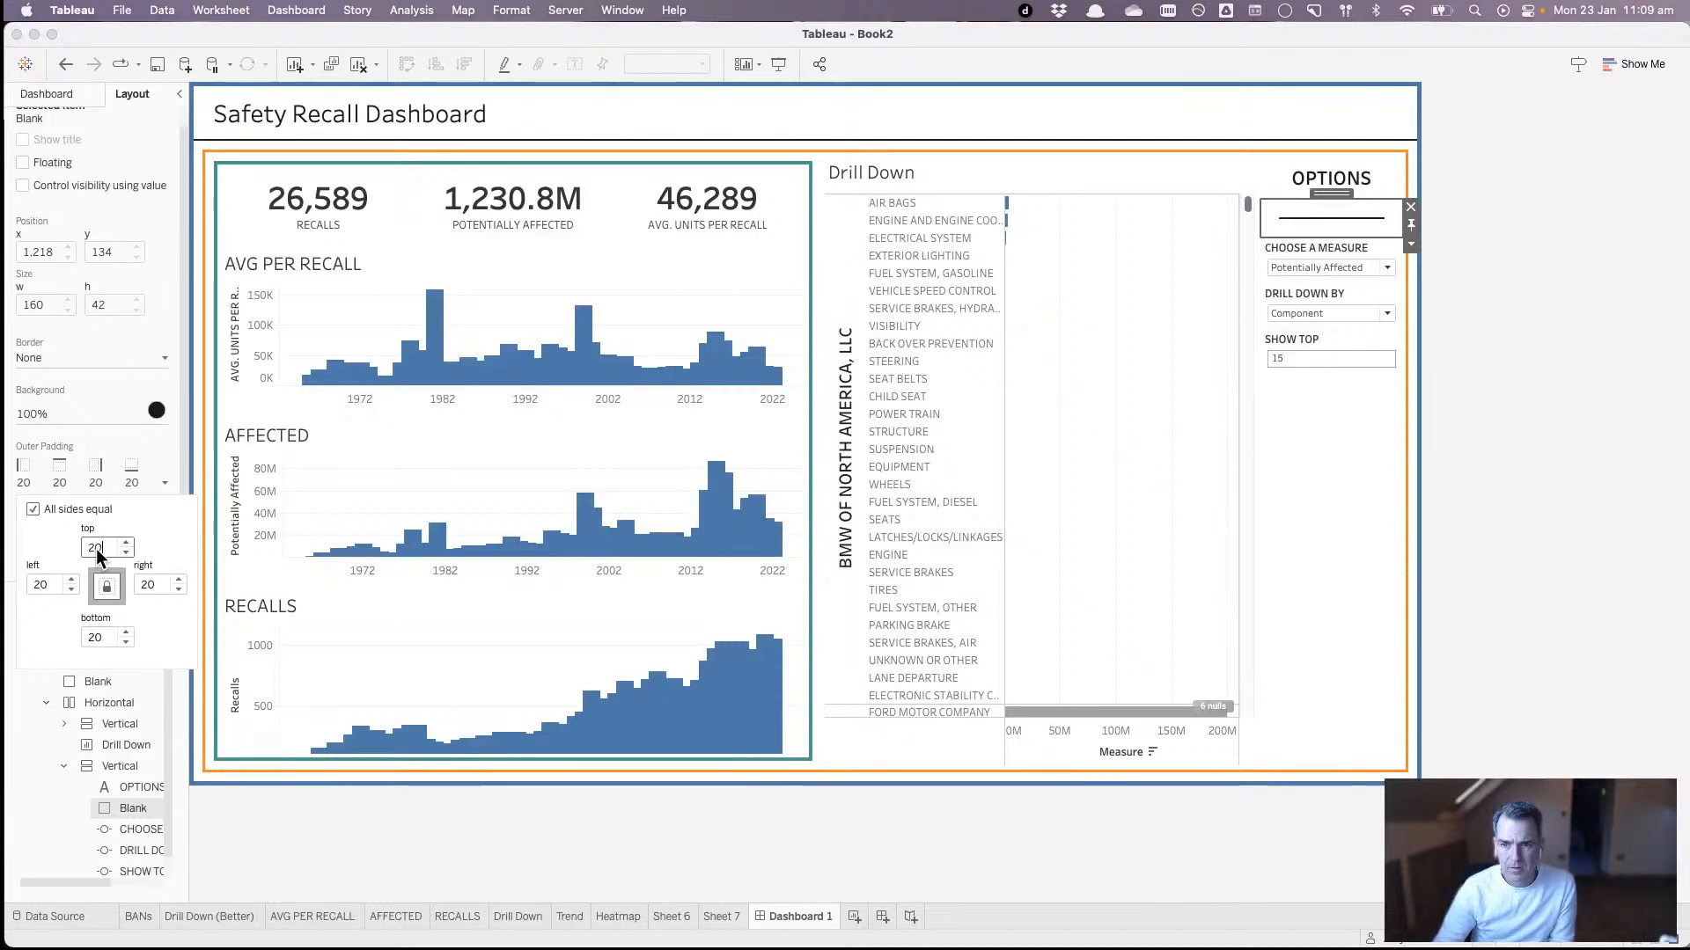
pyautogui.click(1465, 417)
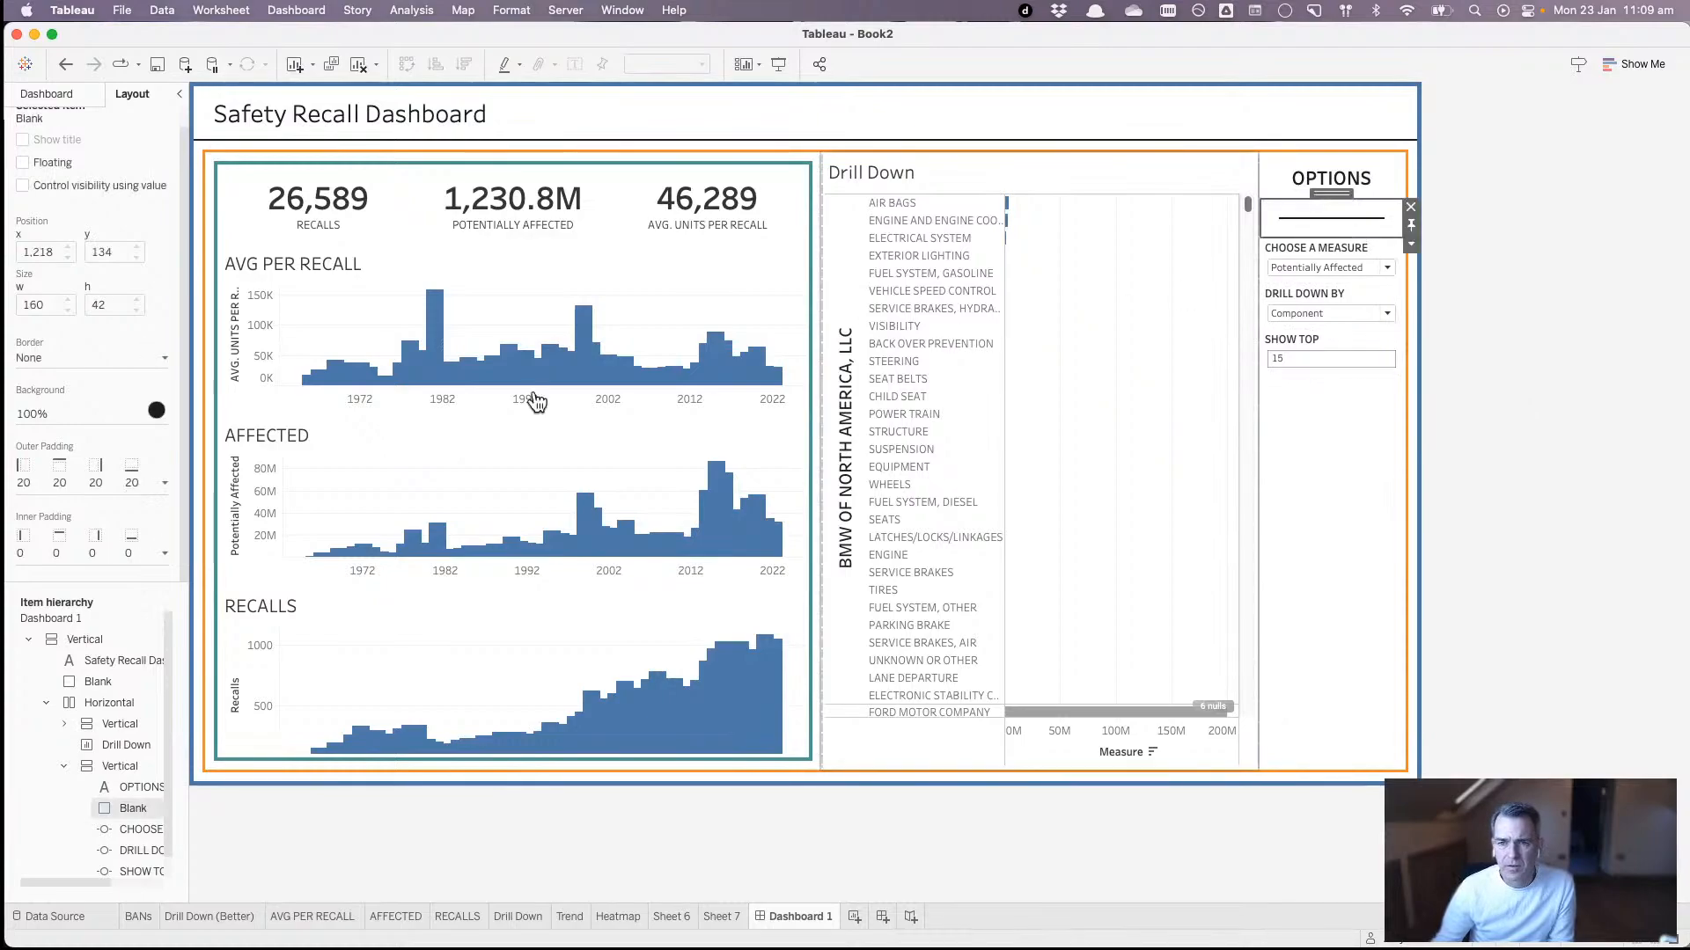
# - Unlink the OPTIONS divider's outer padding sides and set its top and bottom padding to 10
pyautogui.click(120, 483)
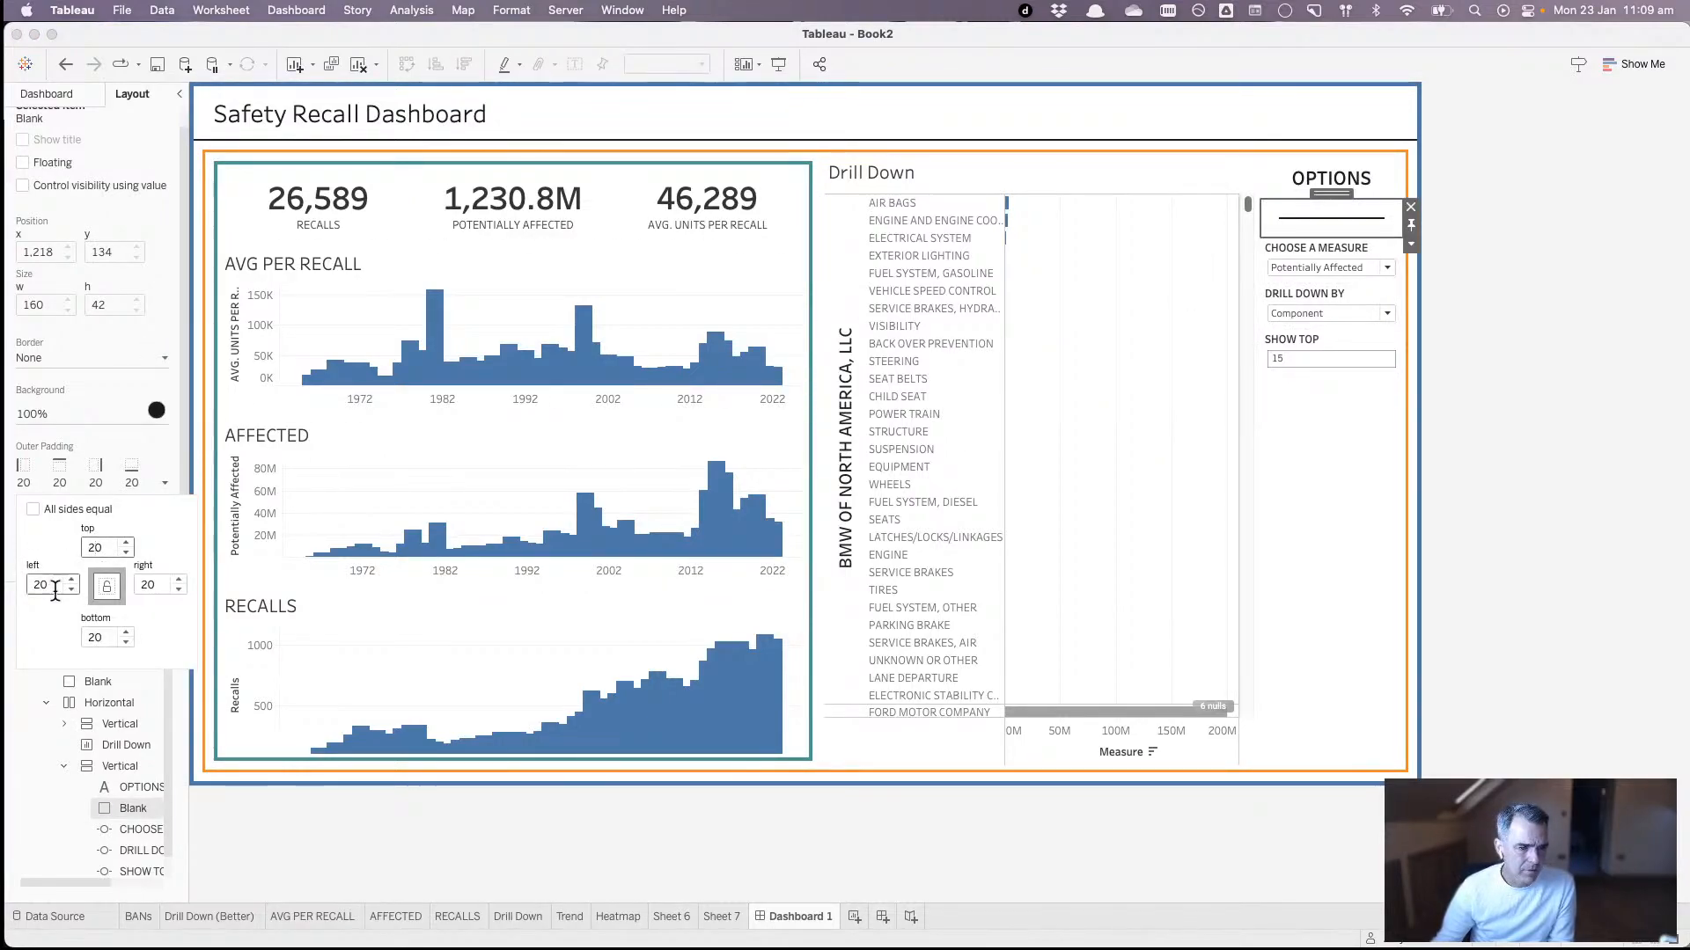
pyautogui.write('10')
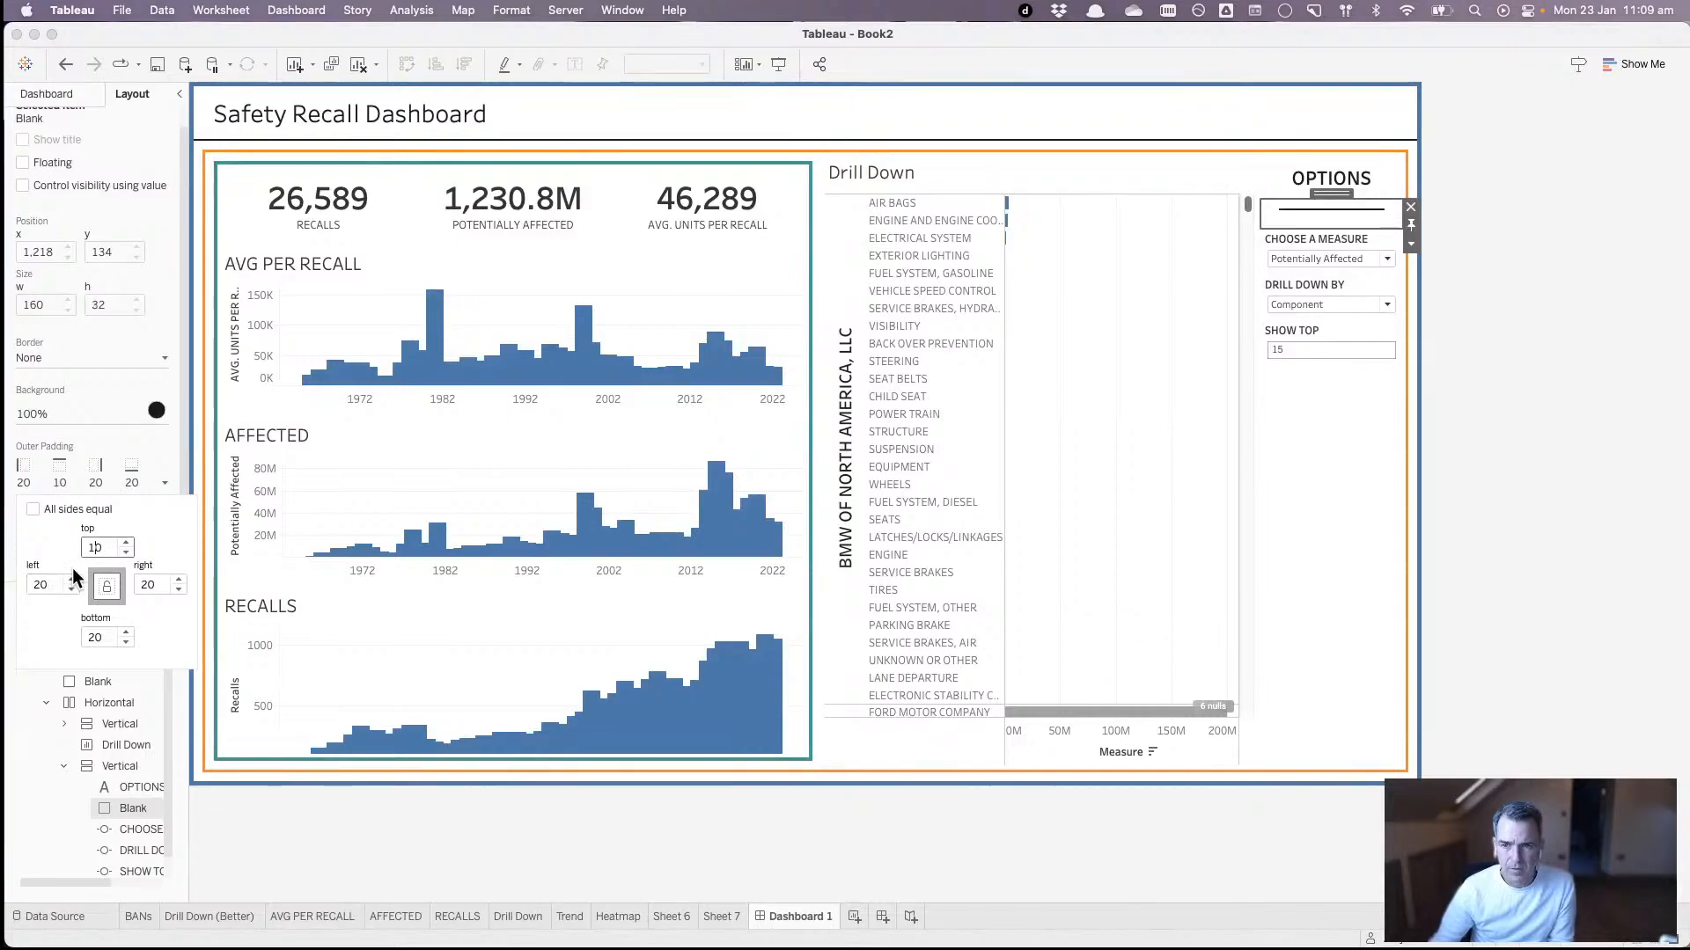
pyautogui.write('10')
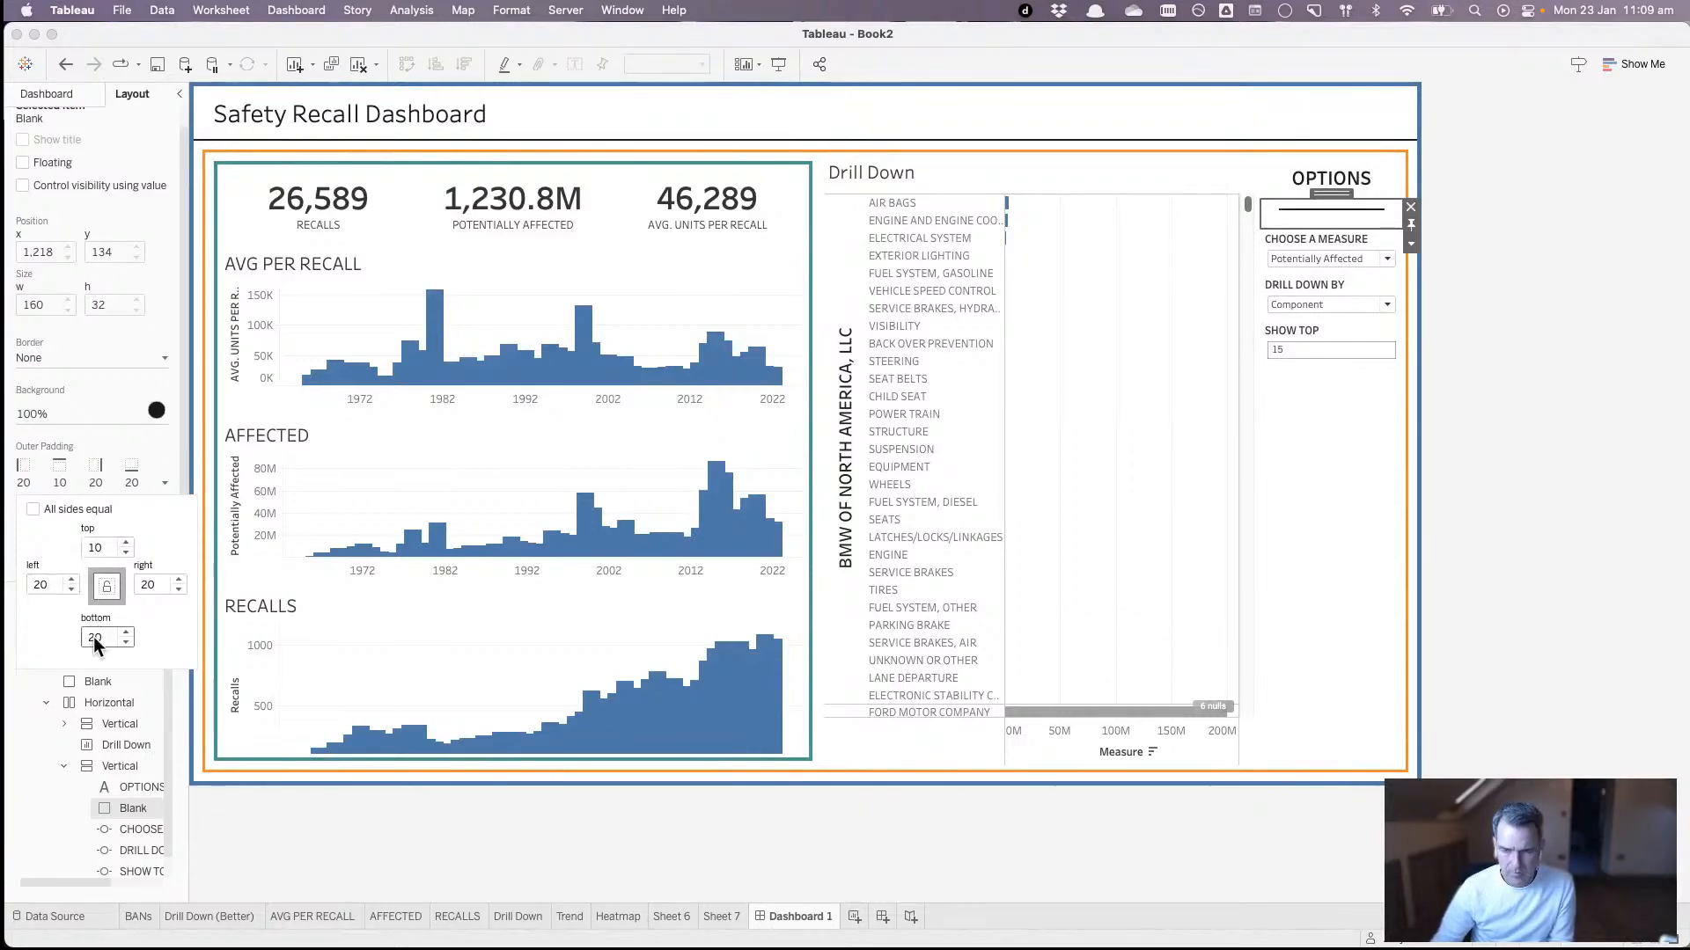
pyautogui.click(42, 585)
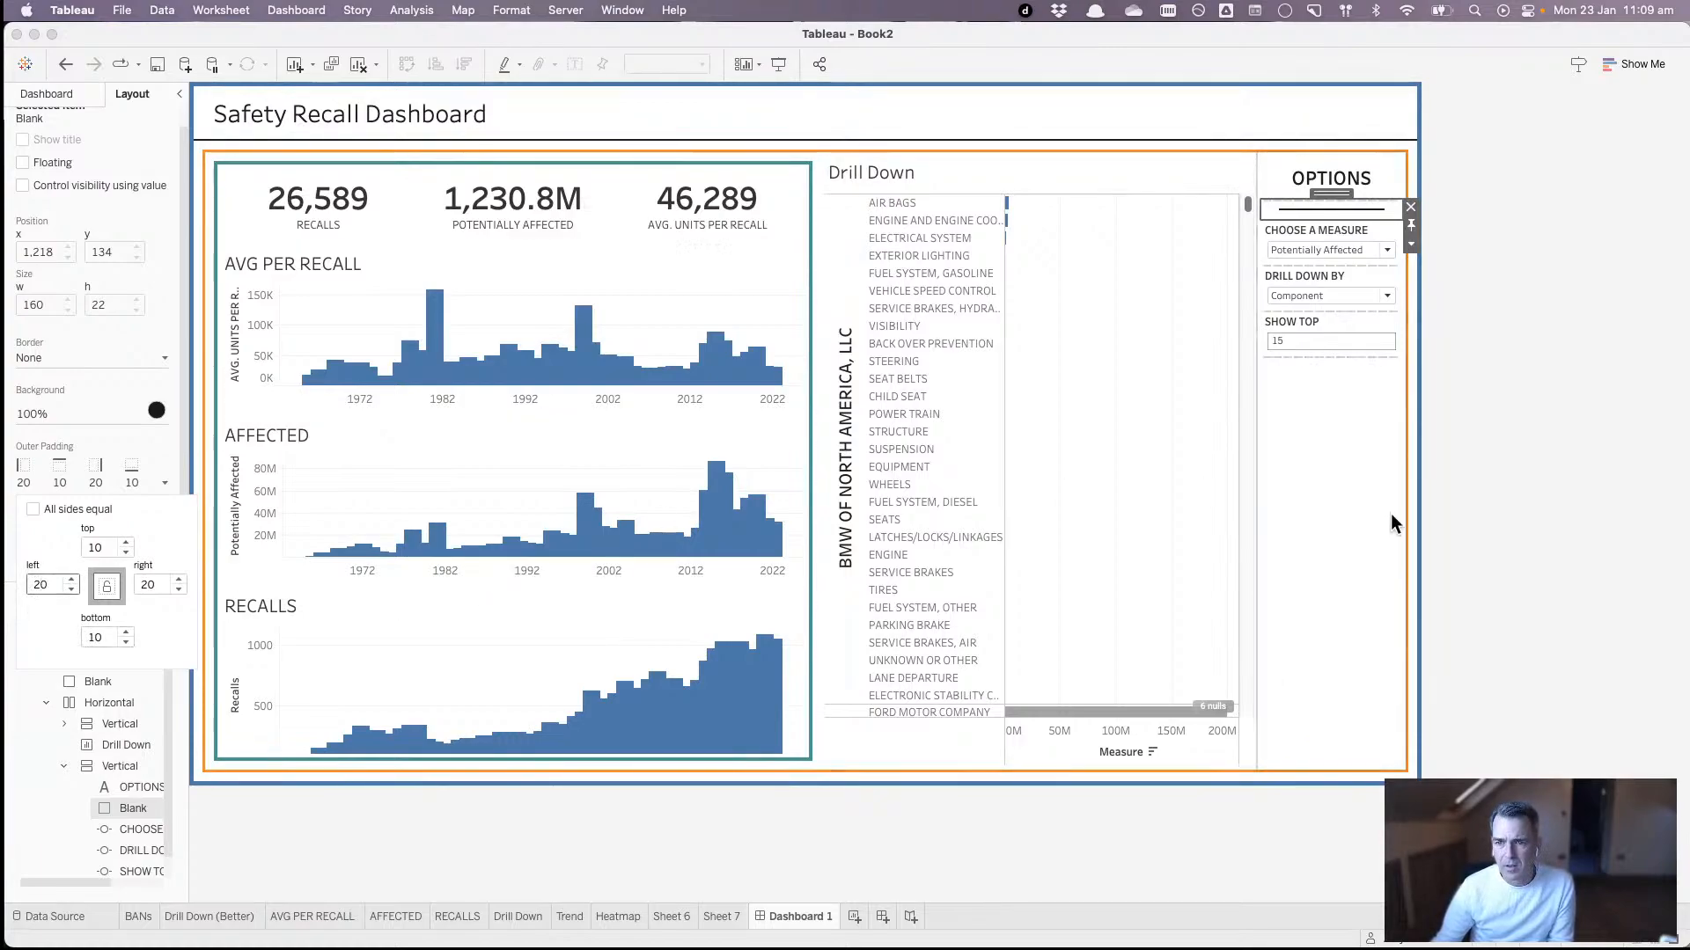
pyautogui.click(1549, 523)
# - Add a blank object between the Drill Down chart and the options container, with a width of 10 pixels
pyautogui.click(1334, 524)
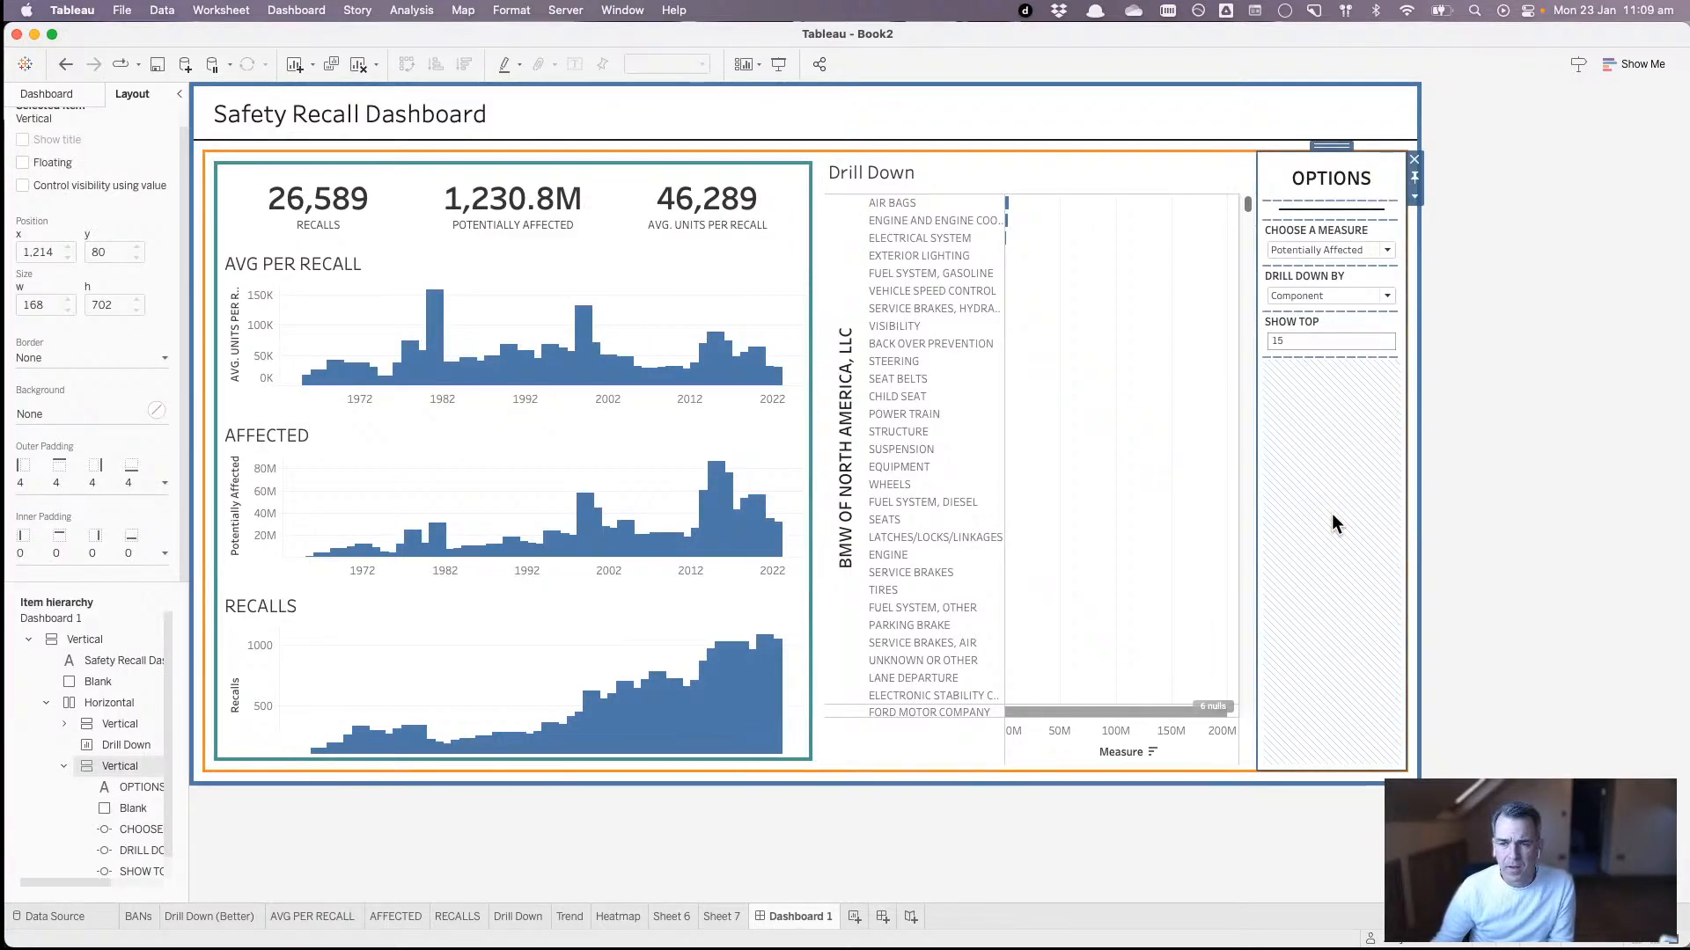
pyautogui.click(69, 97)
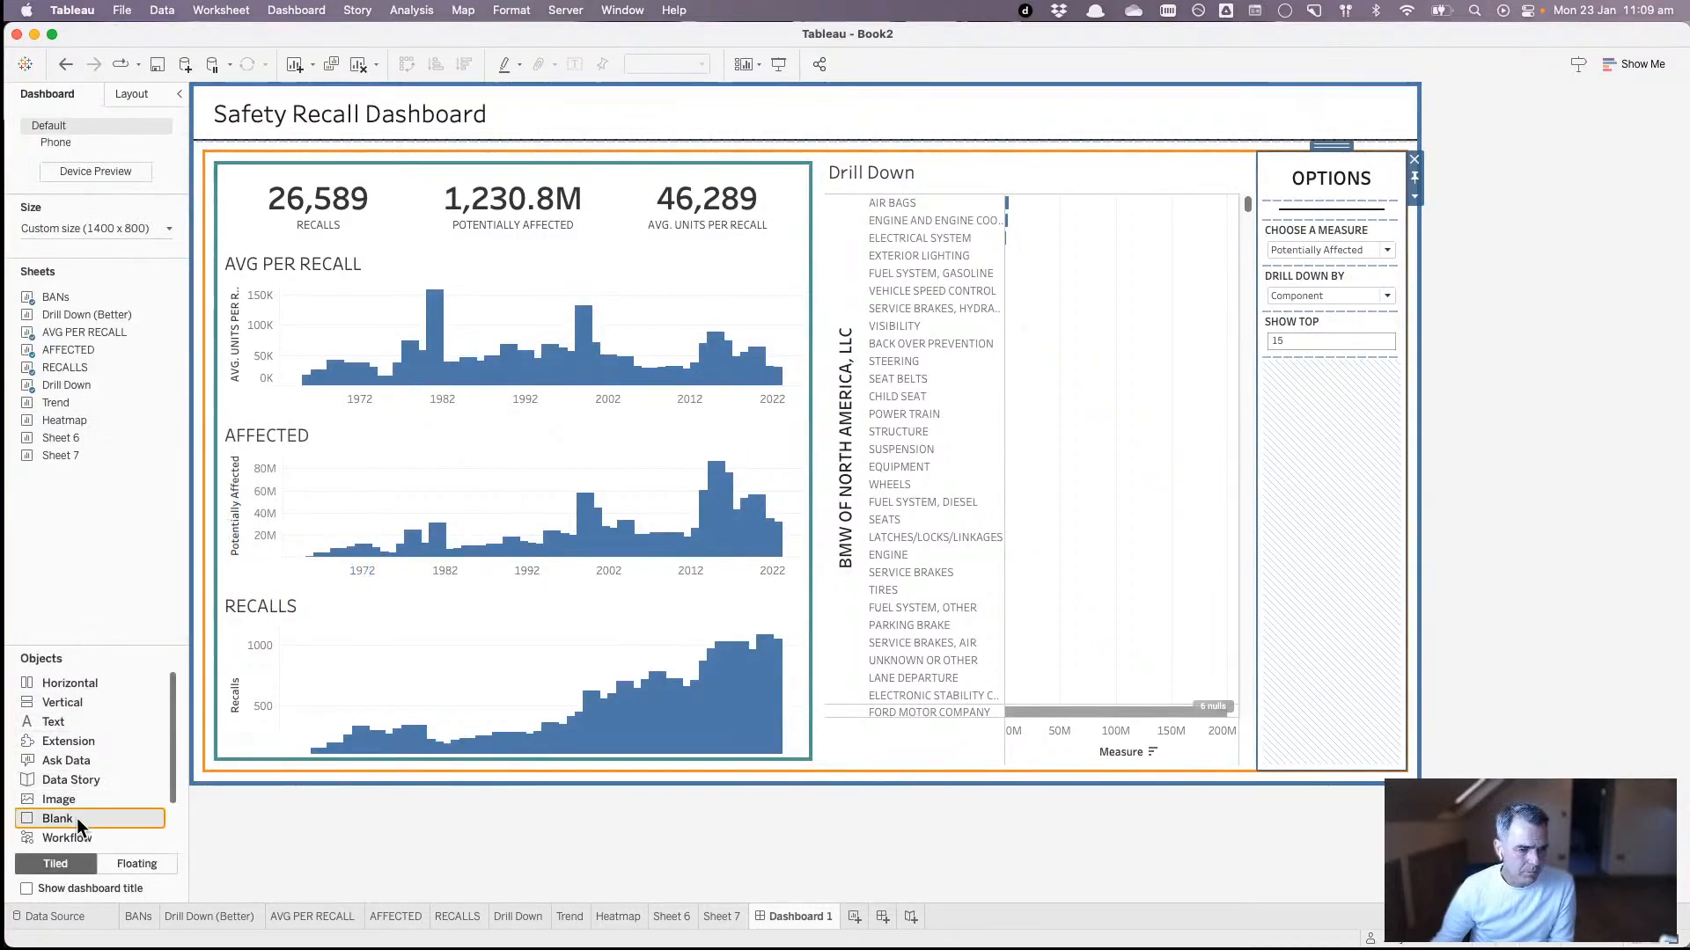
pyautogui.moveTo(77, 818); pyautogui.dragTo(1234, 401)
pyautogui.click(1266, 196)
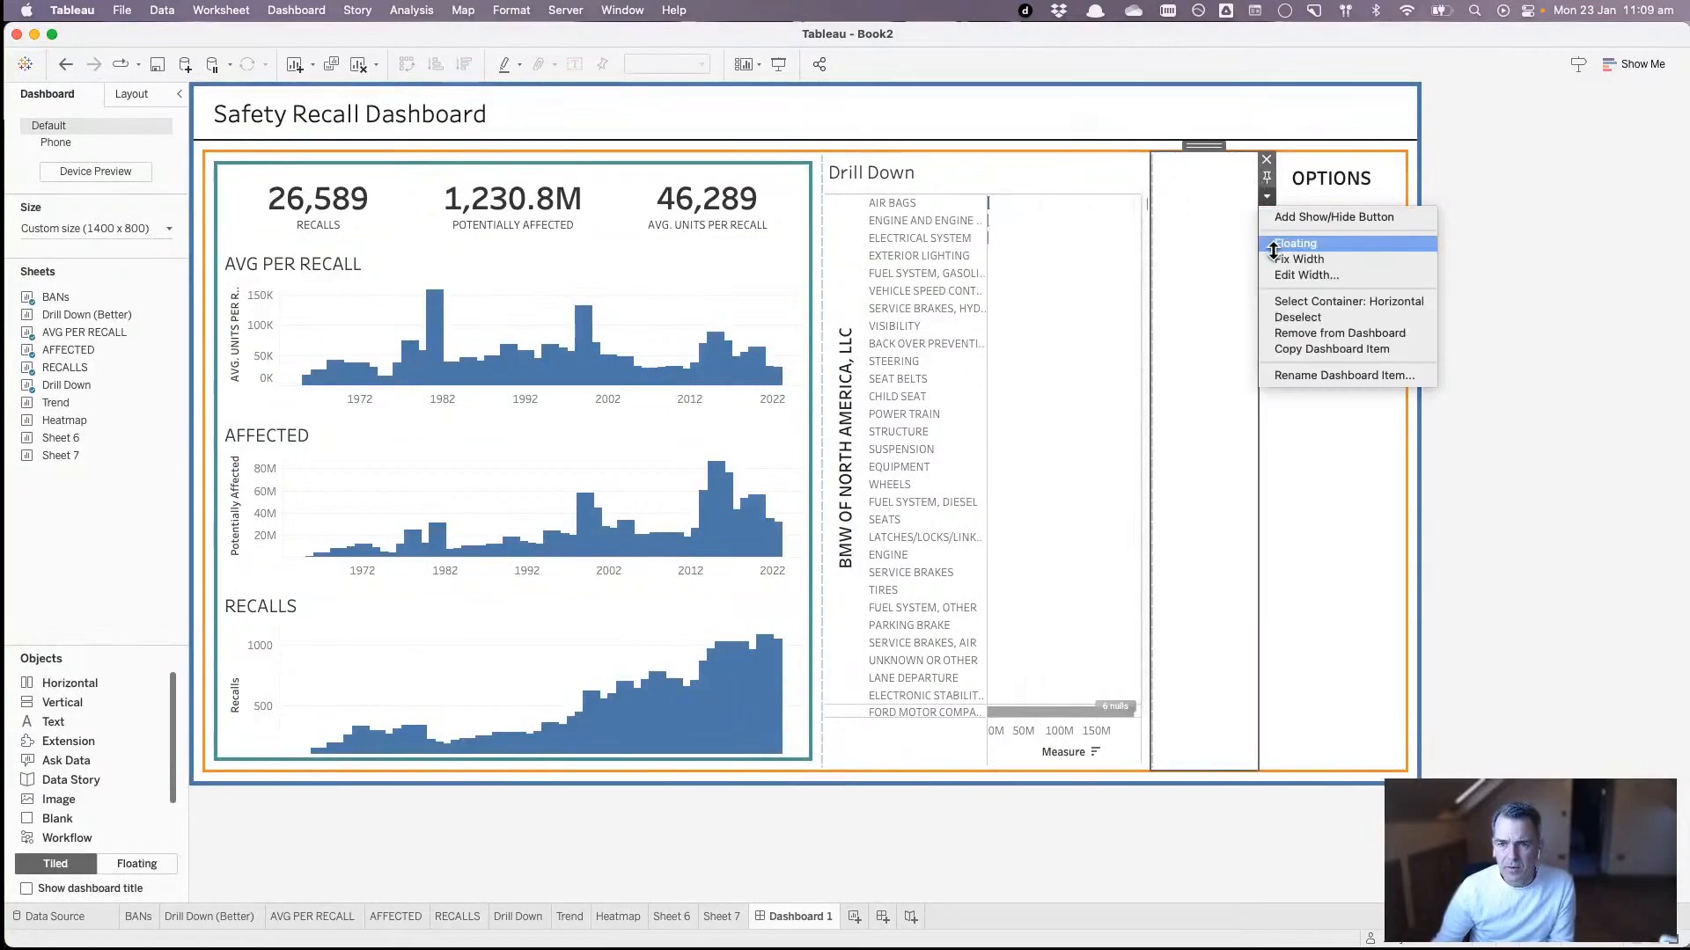
pyautogui.click(1278, 275)
pyautogui.write('10')
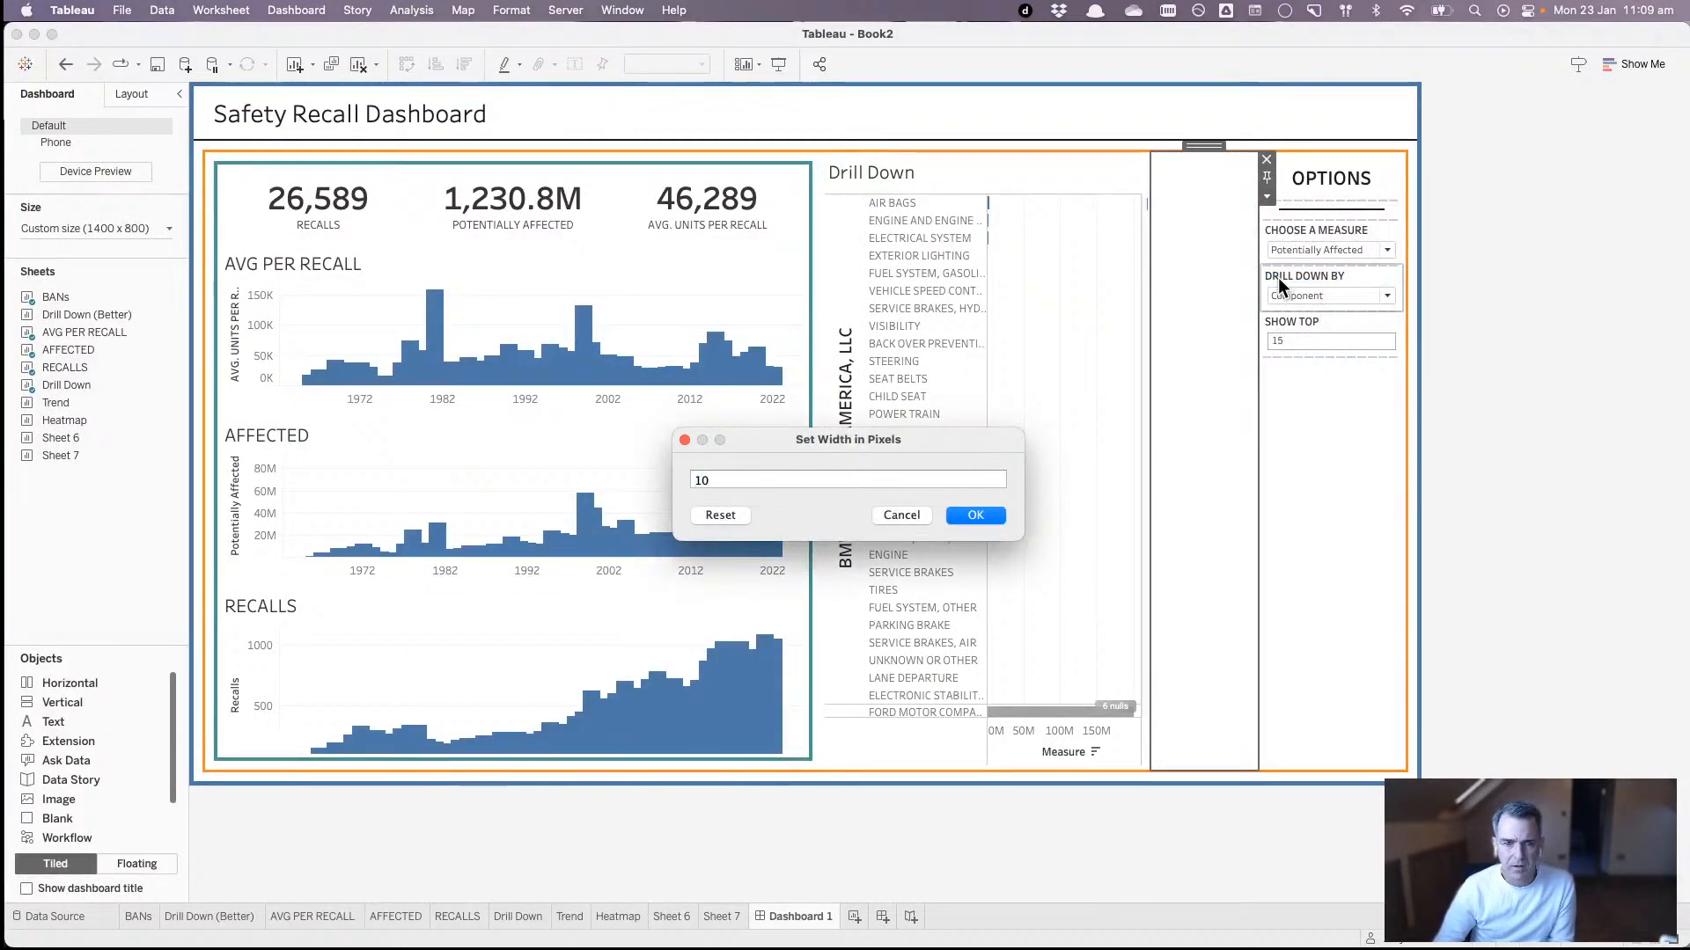
pyautogui.press('Return')
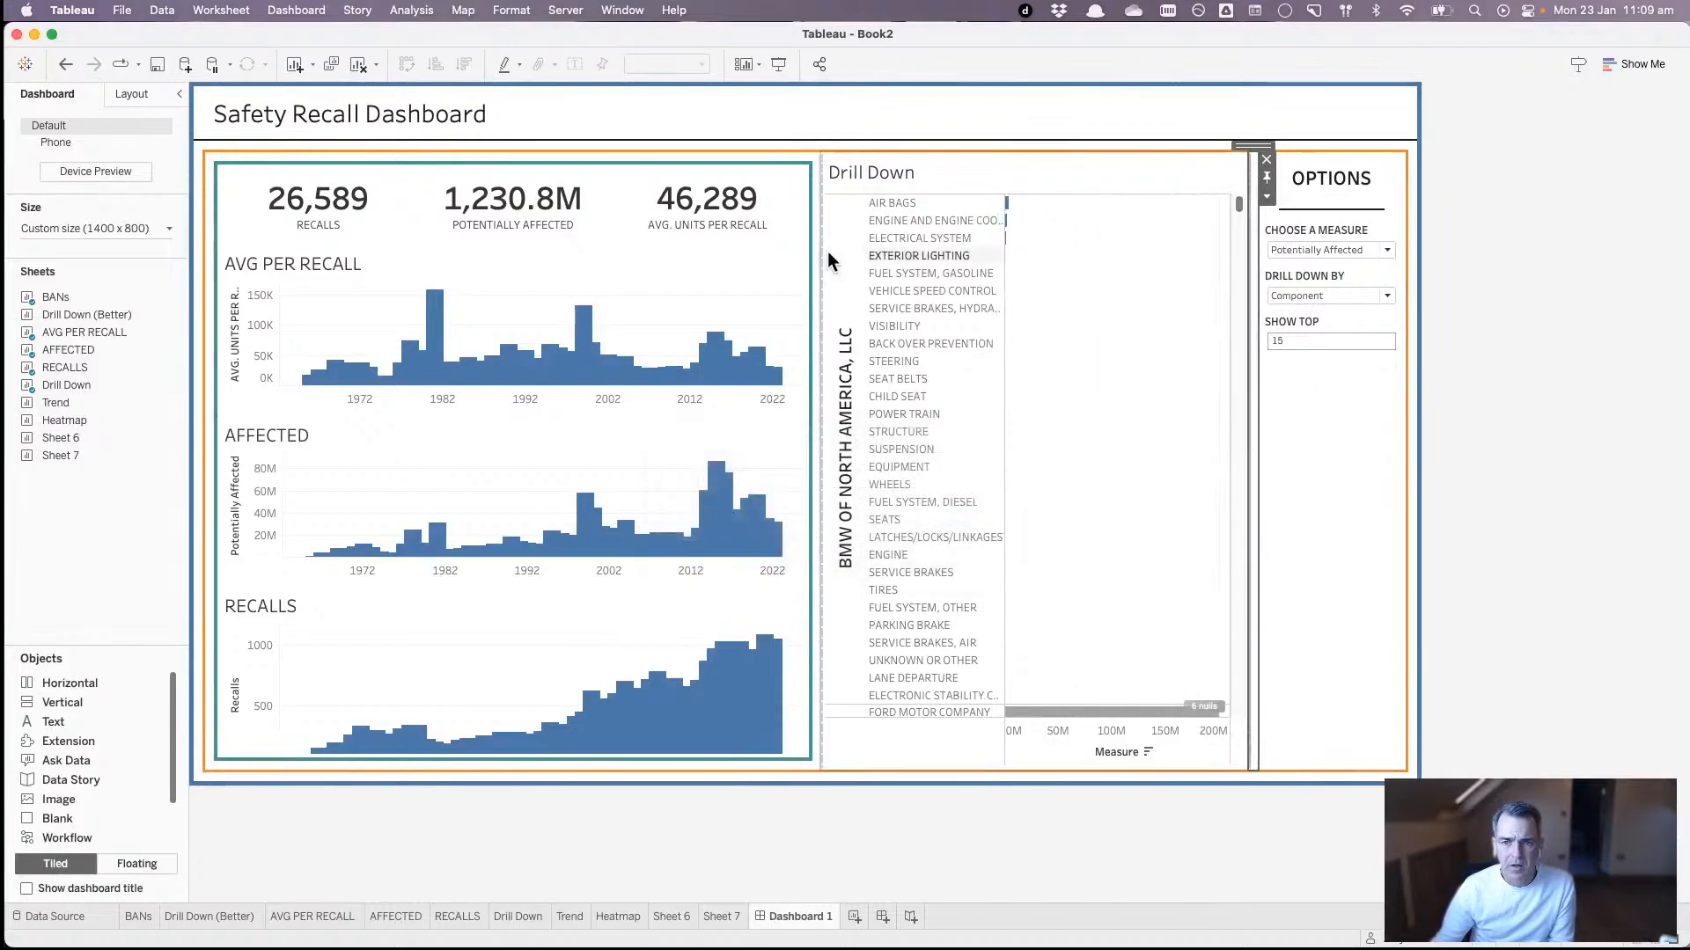
# - Give the narrow blank between the Drill Down chart and the options container a near-black background
pyautogui.click(141, 94)
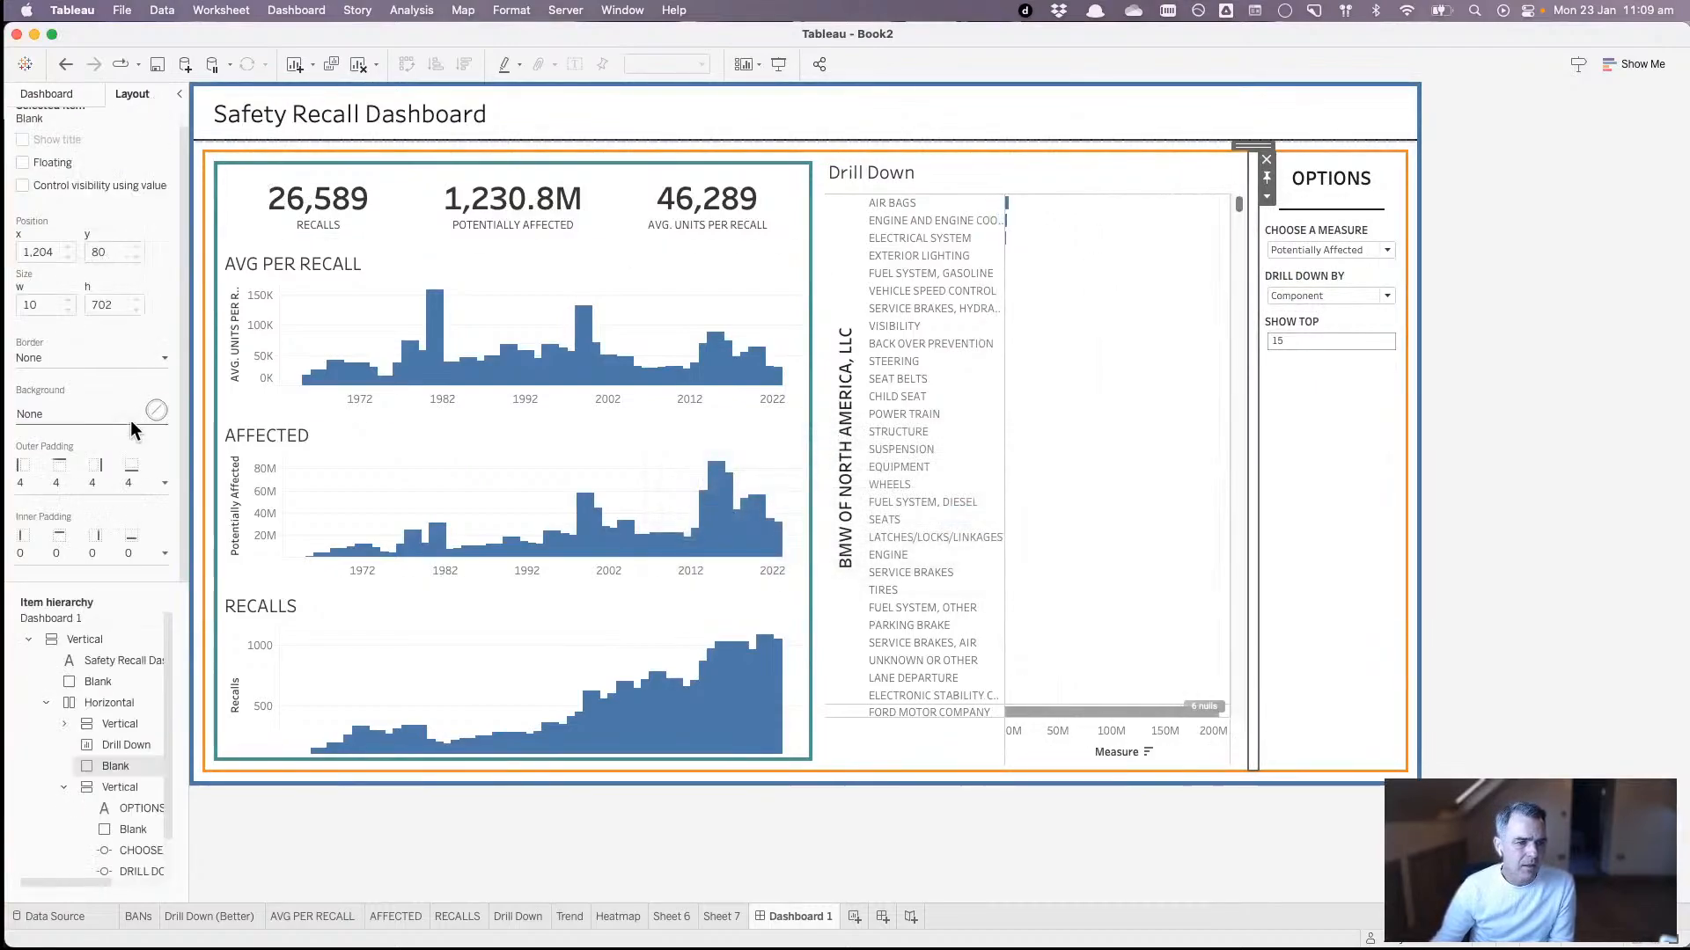
pyautogui.click(83, 410)
pyautogui.click(35, 486)
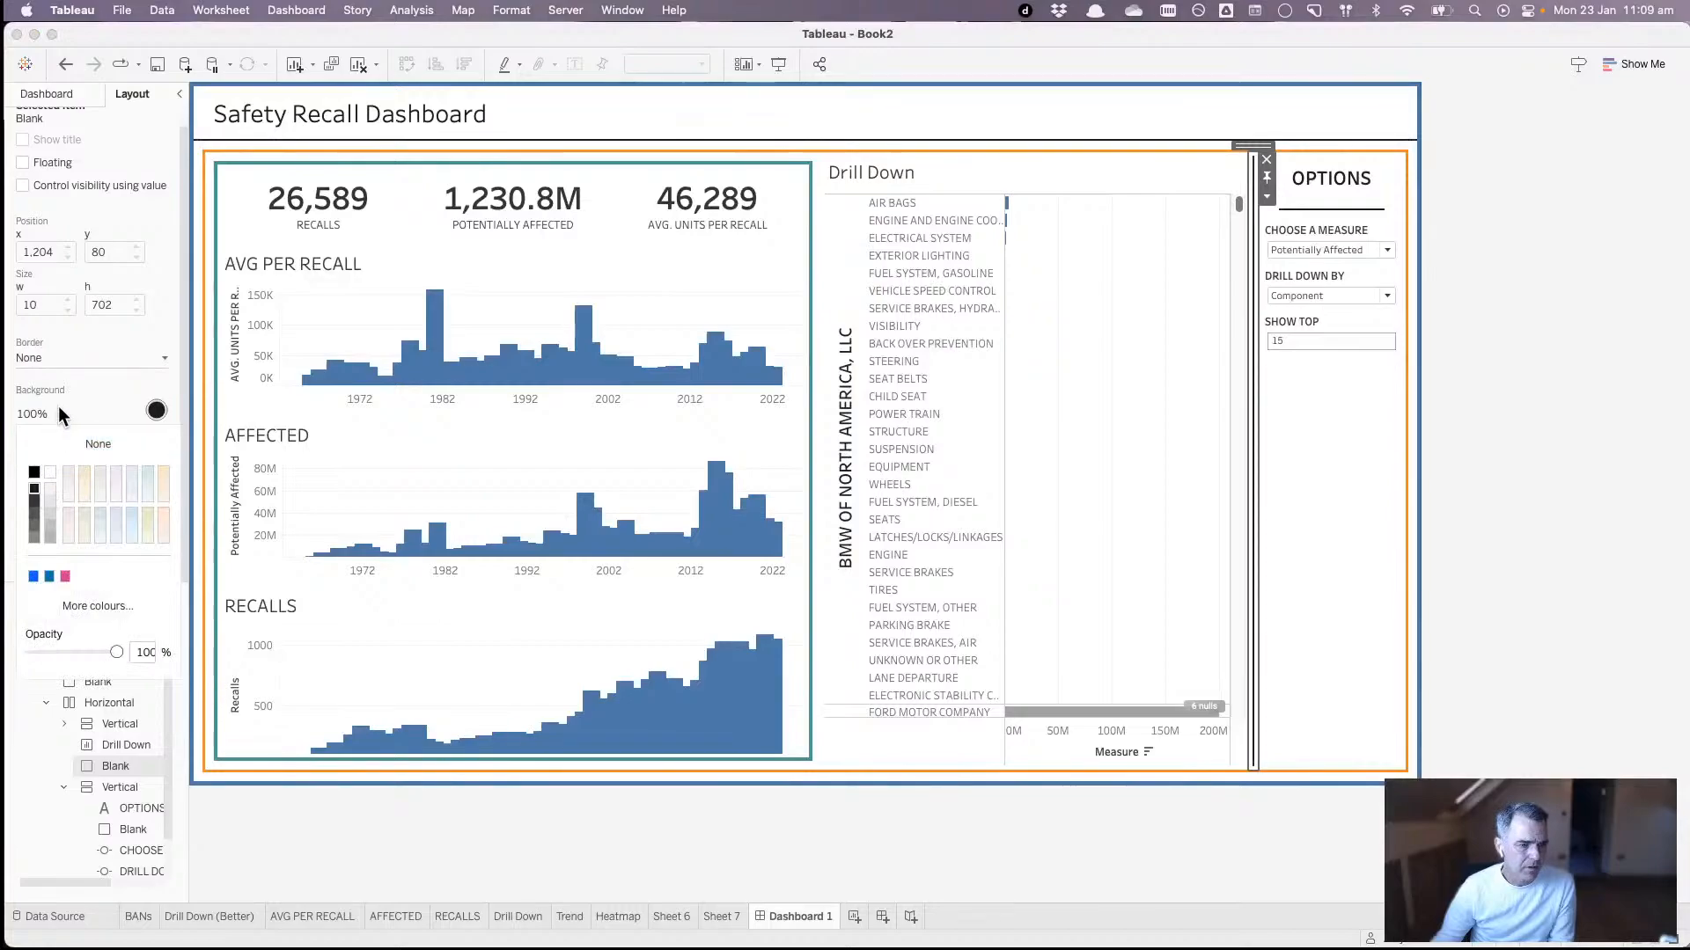
pyautogui.click(58, 405)
# - Reduce the vertical divider's outer padding to 0 on all sides
pyautogui.click(83, 485)
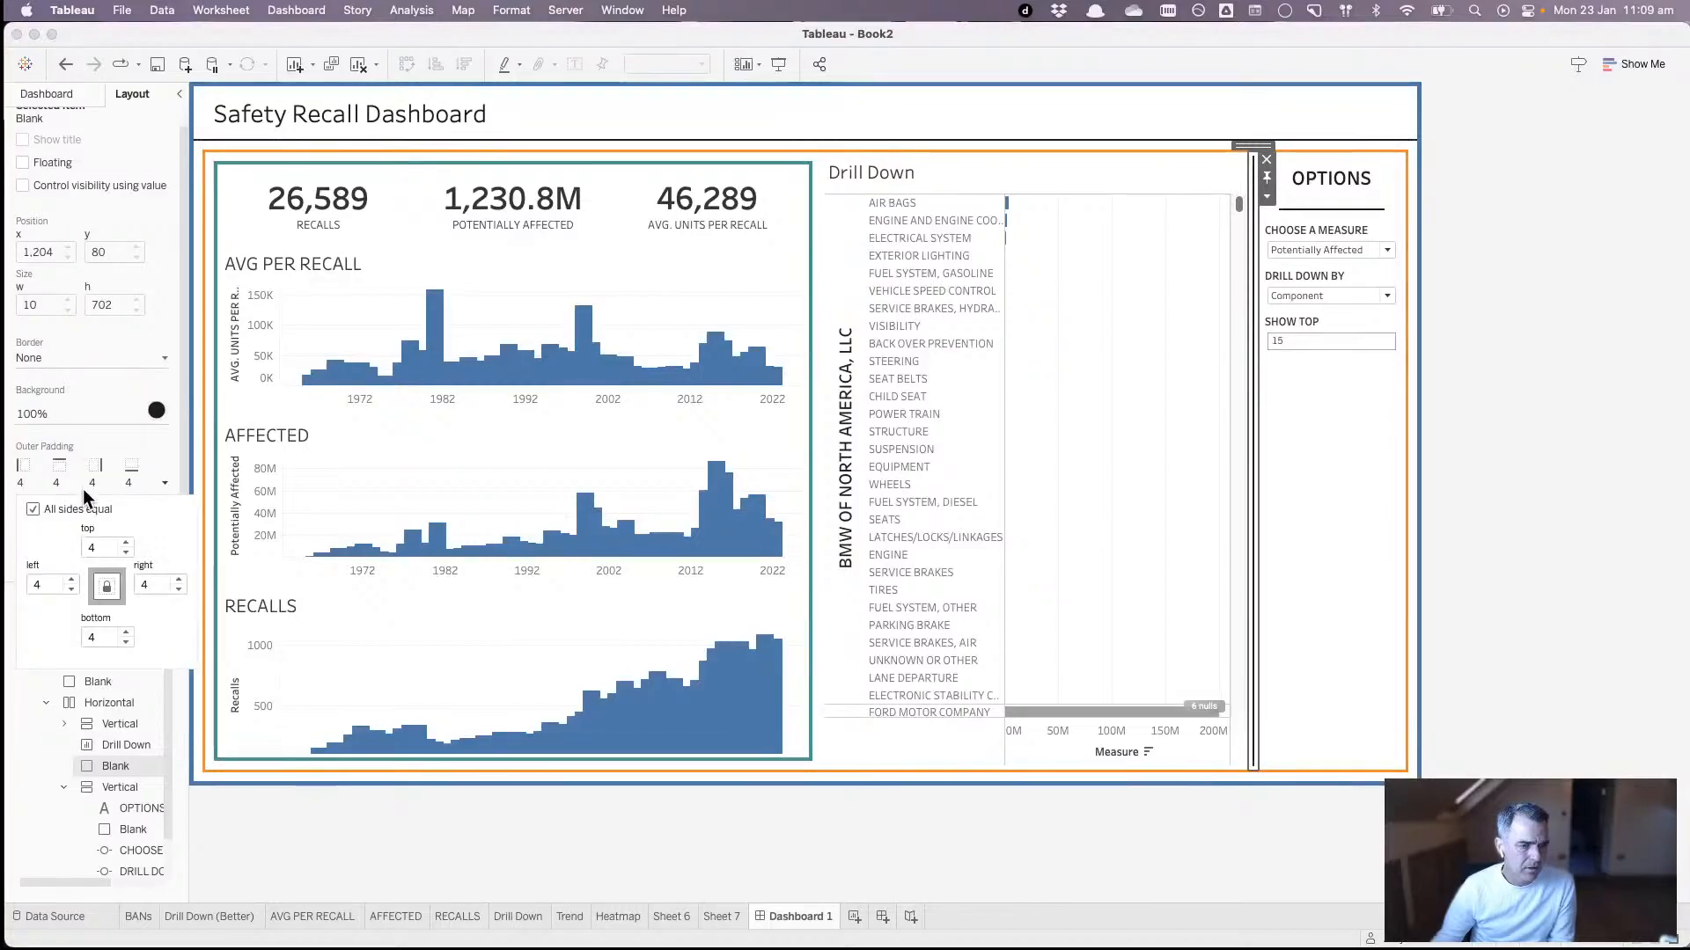
pyautogui.click(125, 551)
pyautogui.click(124, 551)
pyautogui.click(124, 551)
pyautogui.click(124, 551)
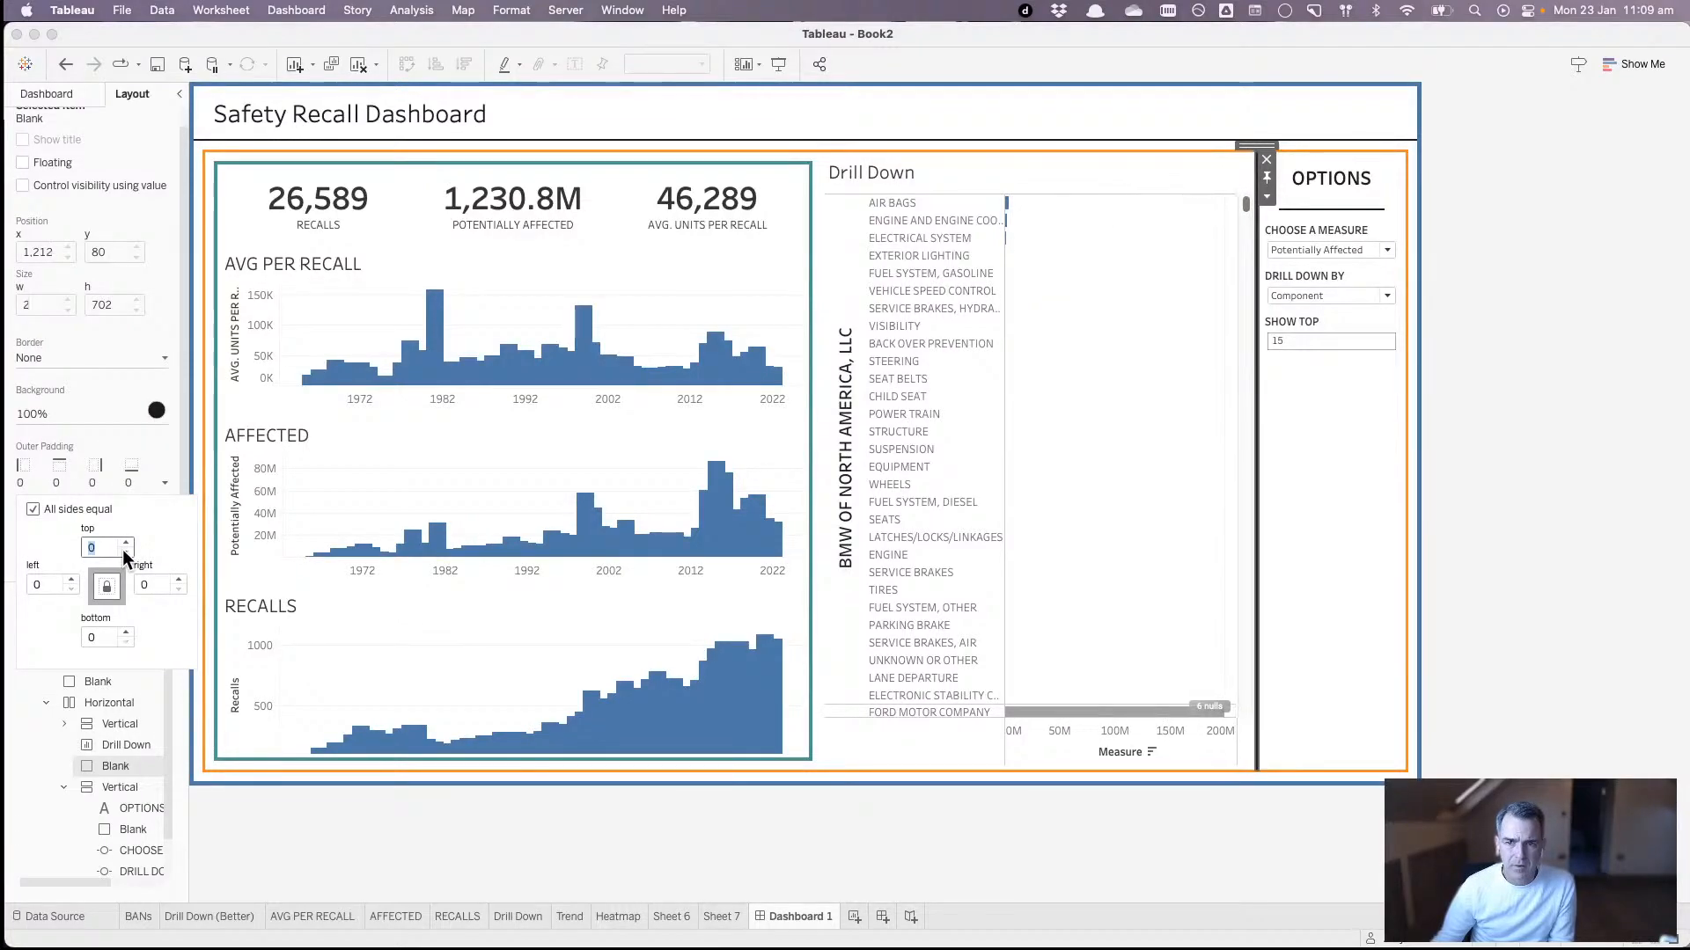
# - Unlink the vertical divider's outer padding sides, set left and right to 10, and deselect the divider
pyautogui.click(60, 509)
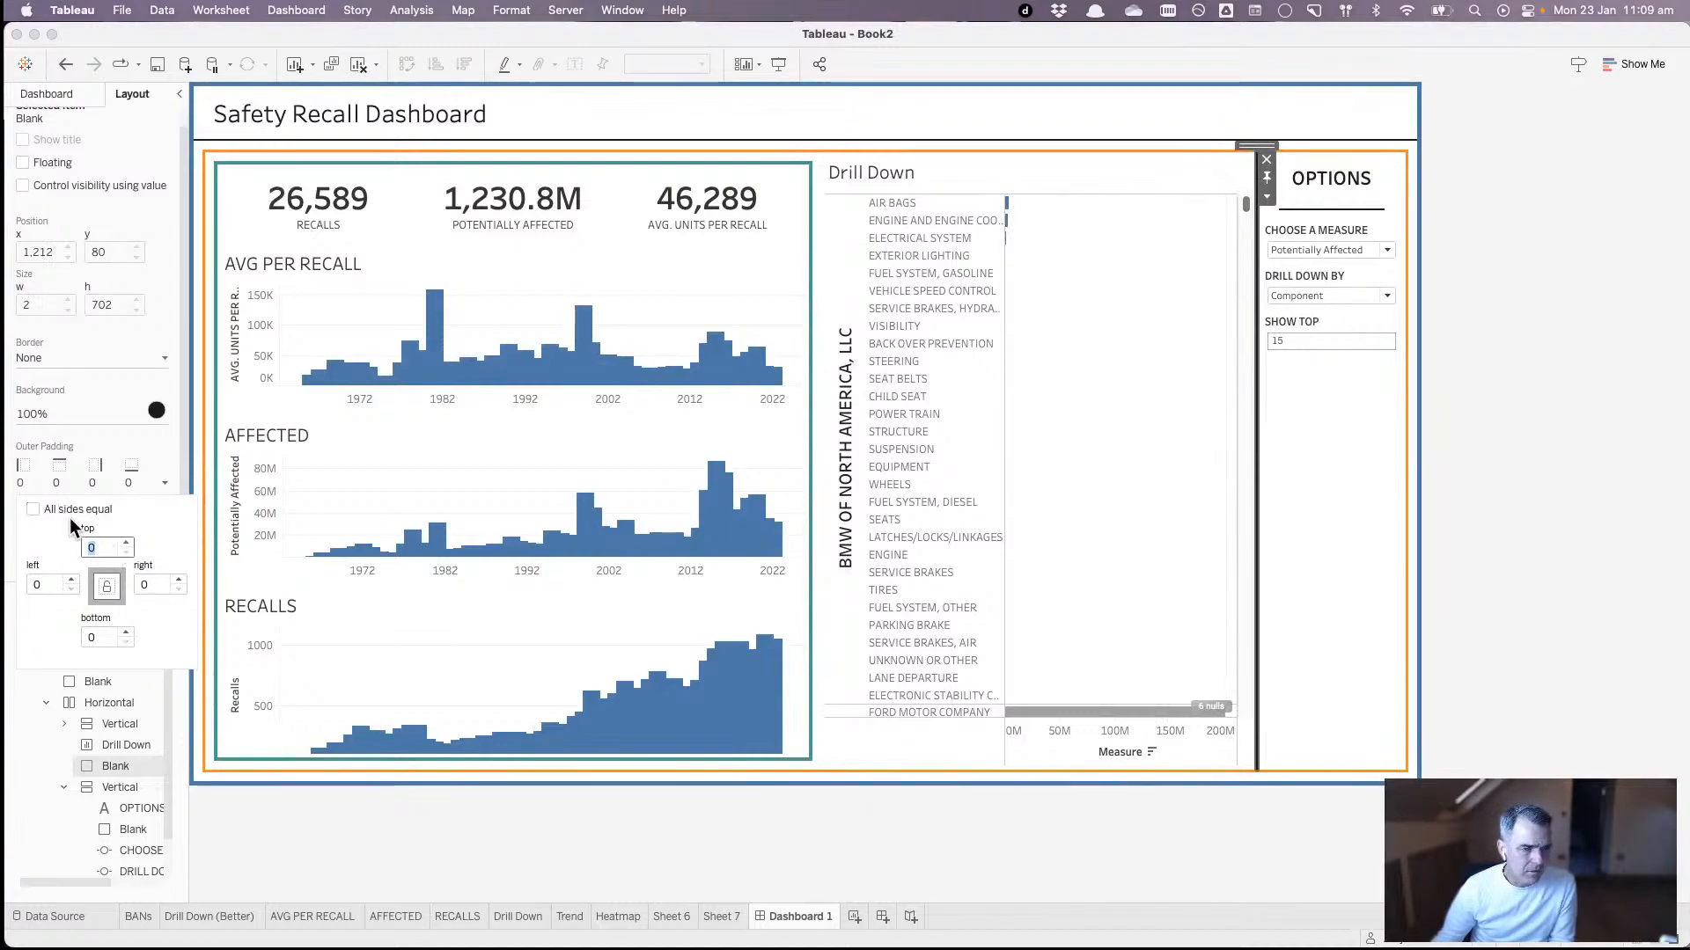
pyautogui.click(34, 584)
pyautogui.write('1')
pyautogui.click(145, 584)
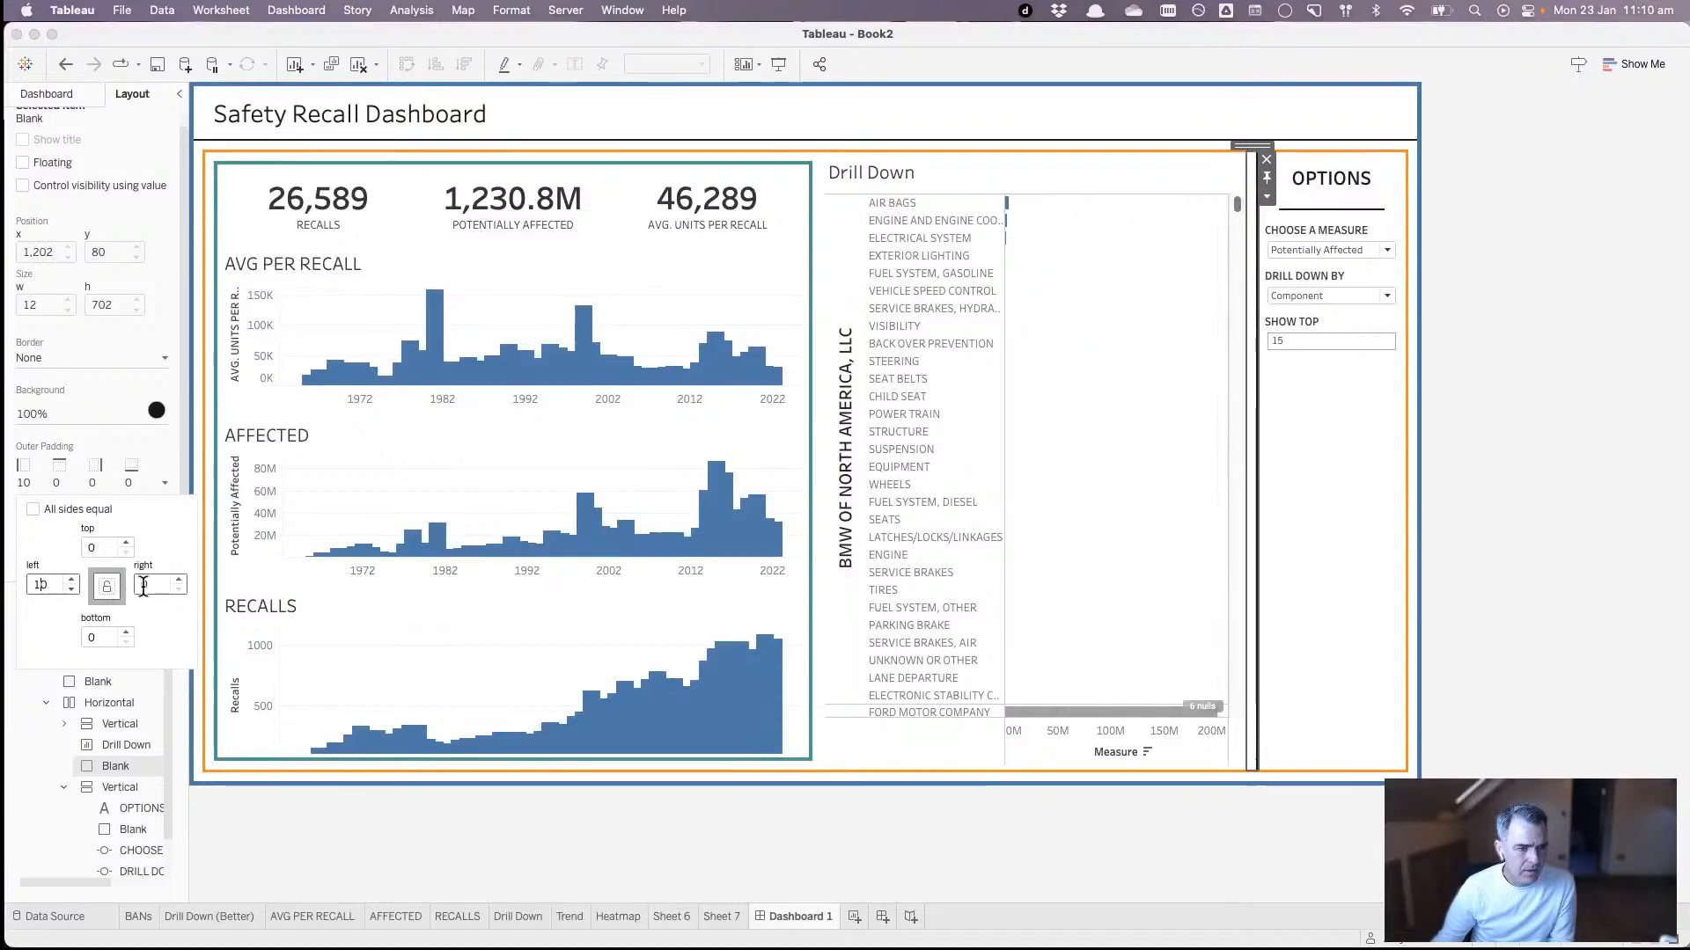
pyautogui.write('10')
pyautogui.press('Return')
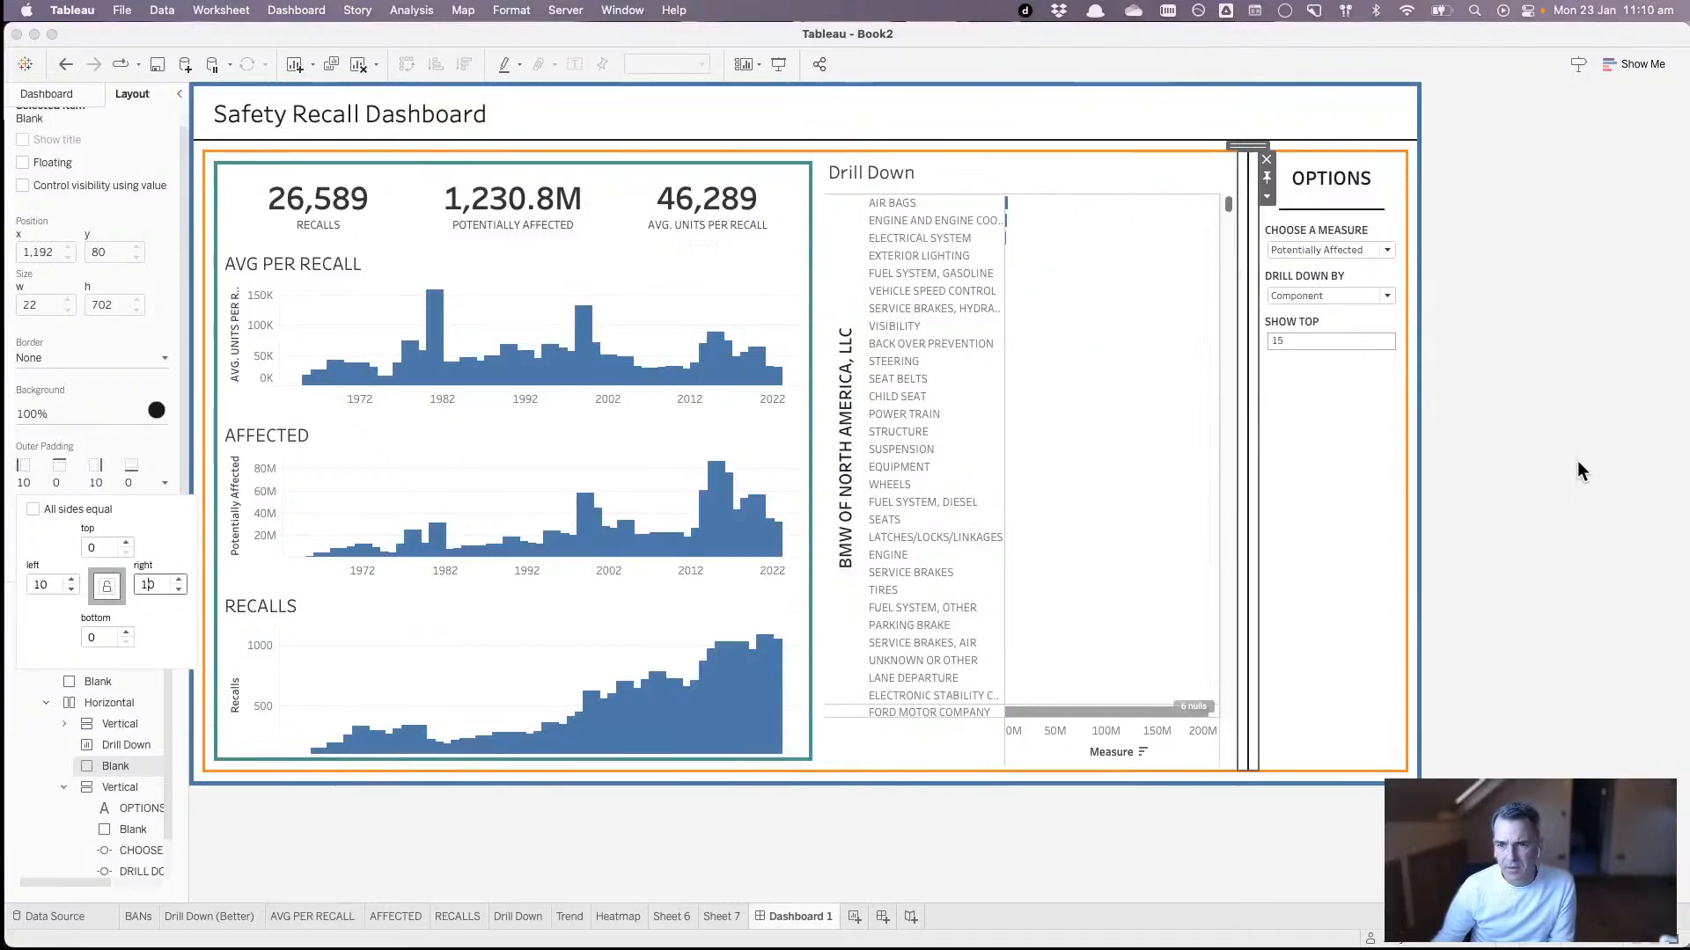
pyautogui.click(1561, 473)
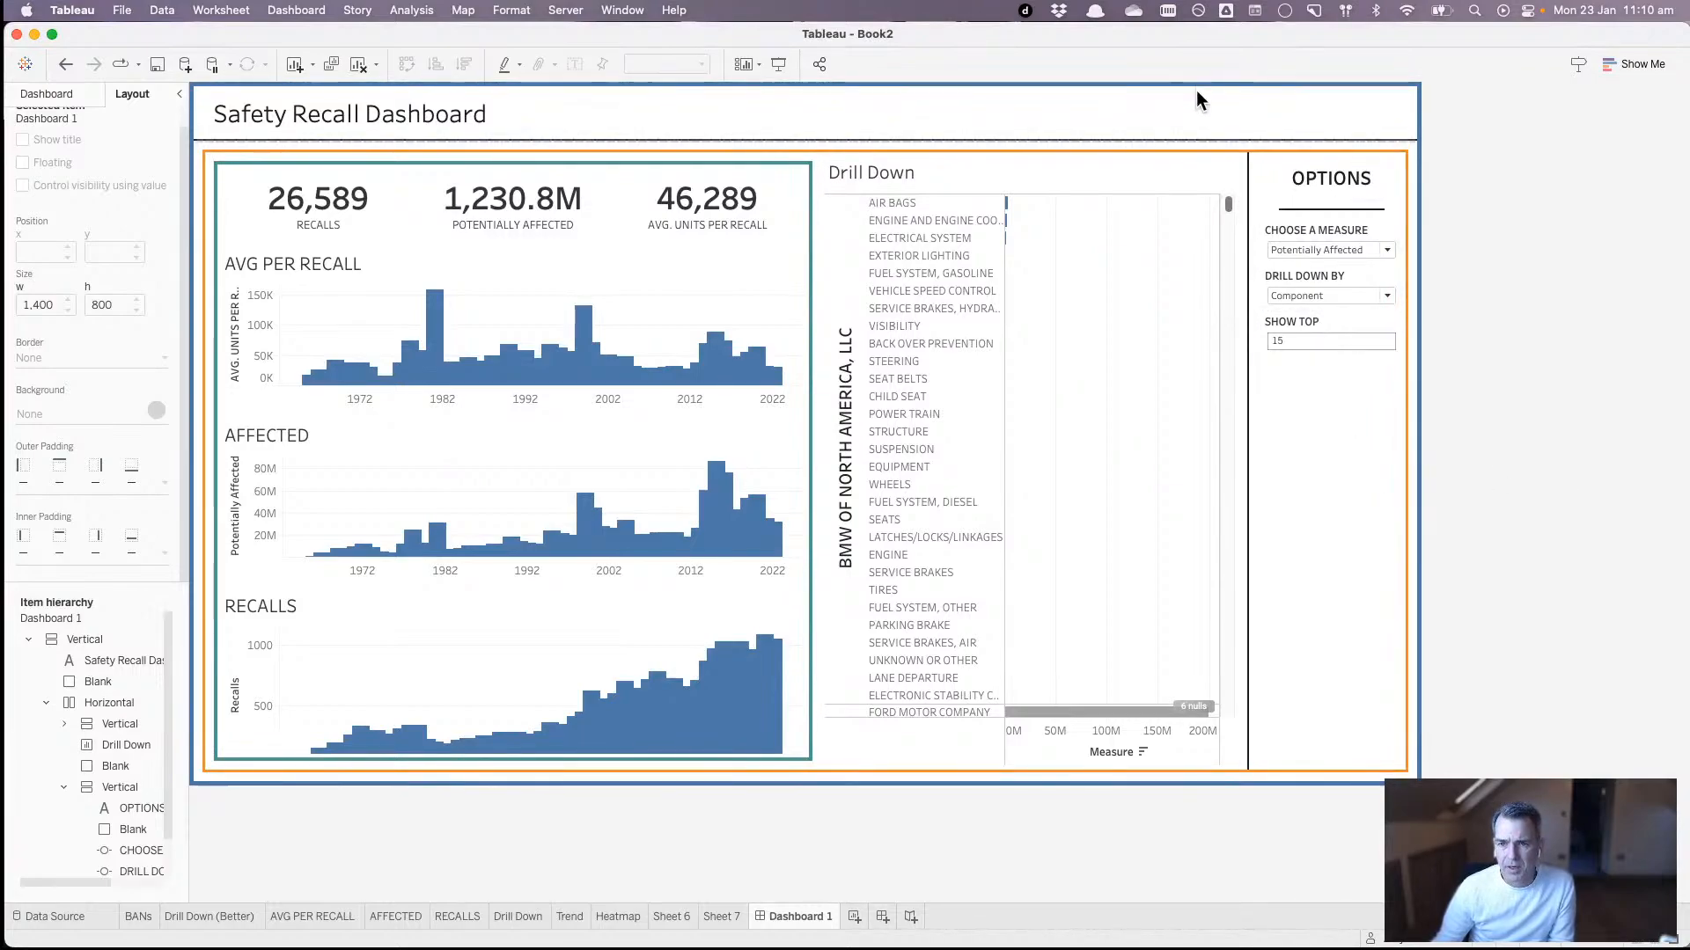
# - Set the outer padding of the horizontal container holding the charts and options to 0 on all sides
pyautogui.click(1073, 157)
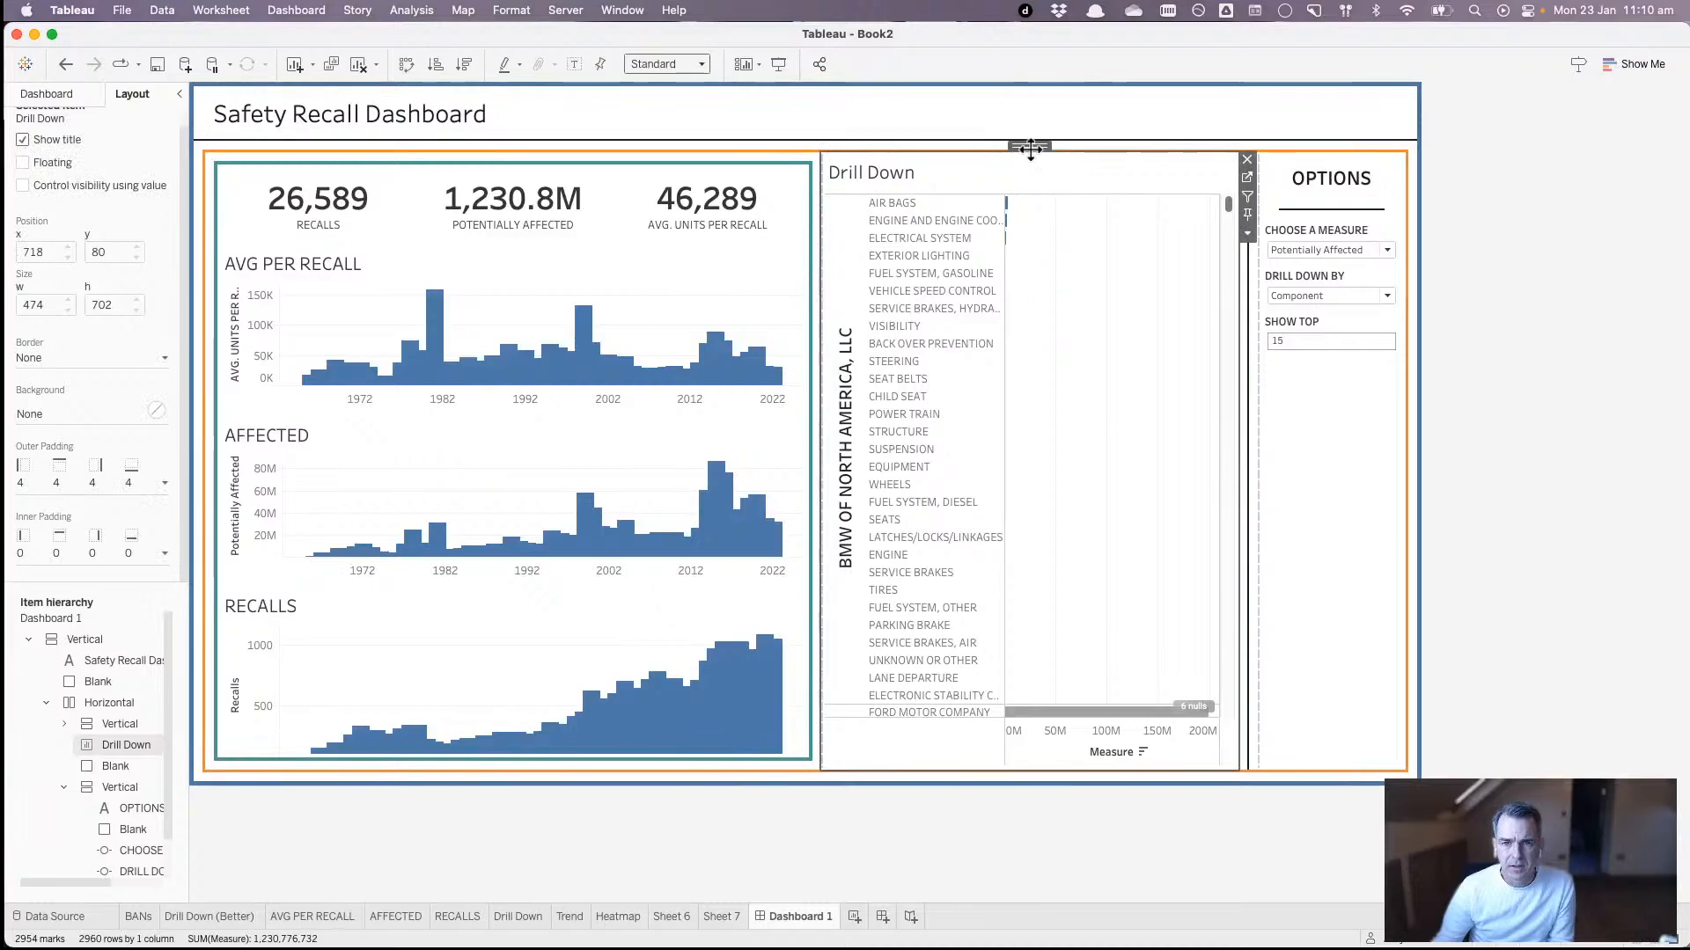
pyautogui.doubleClick(1030, 147)
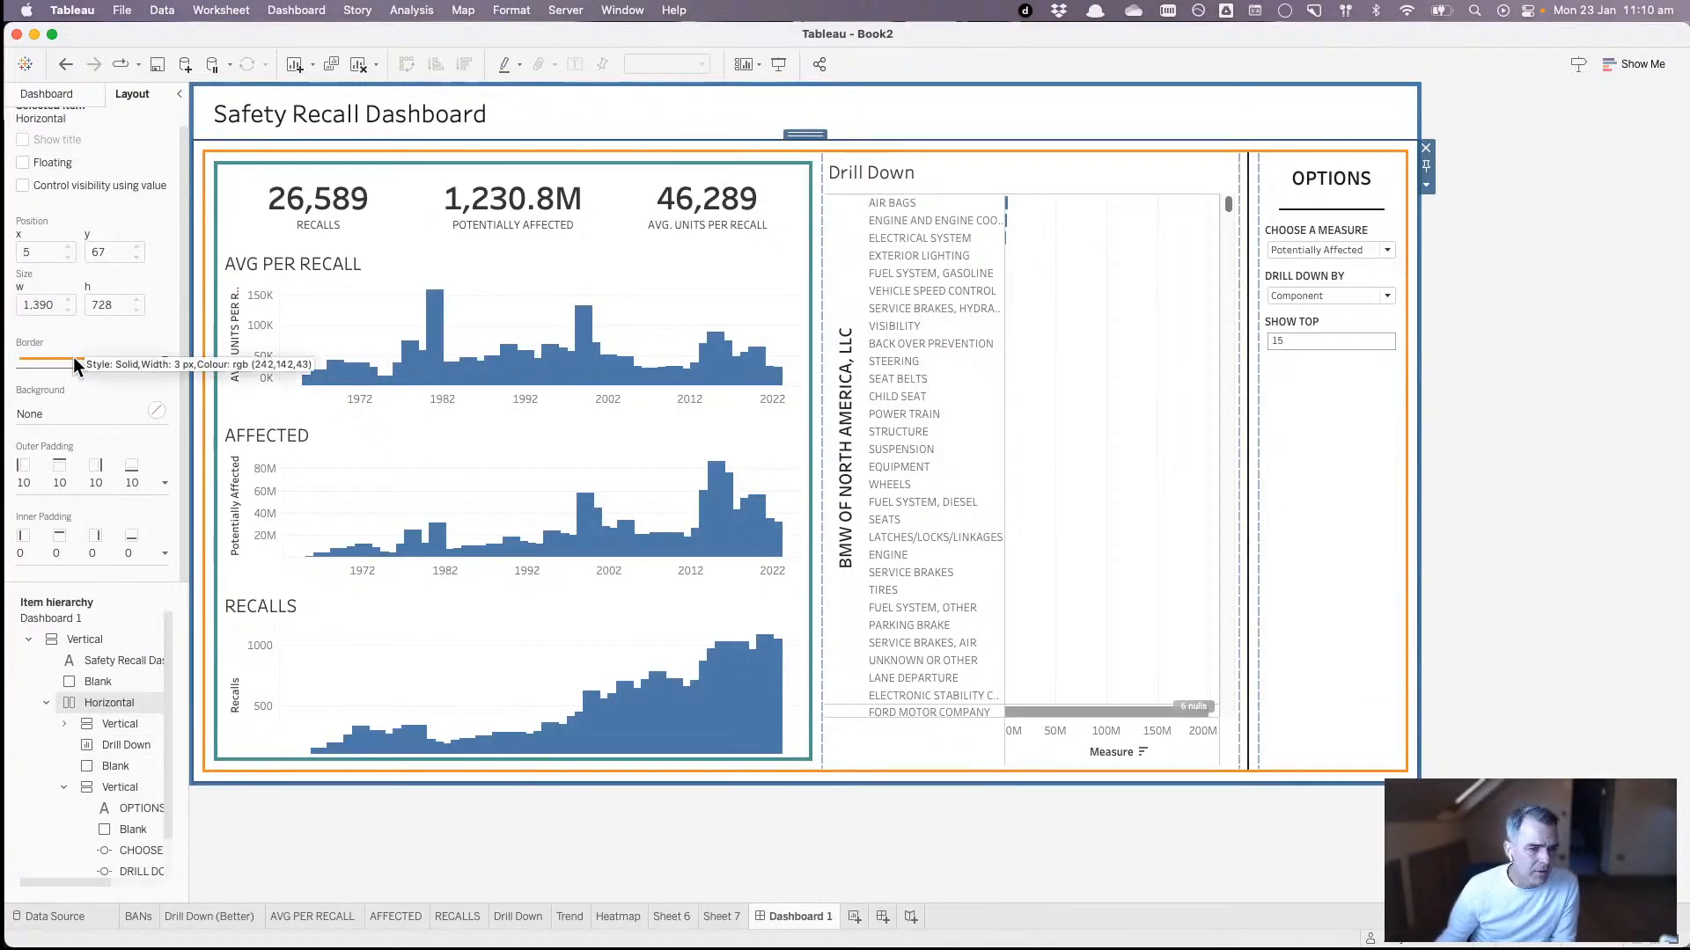
pyautogui.click(77, 473)
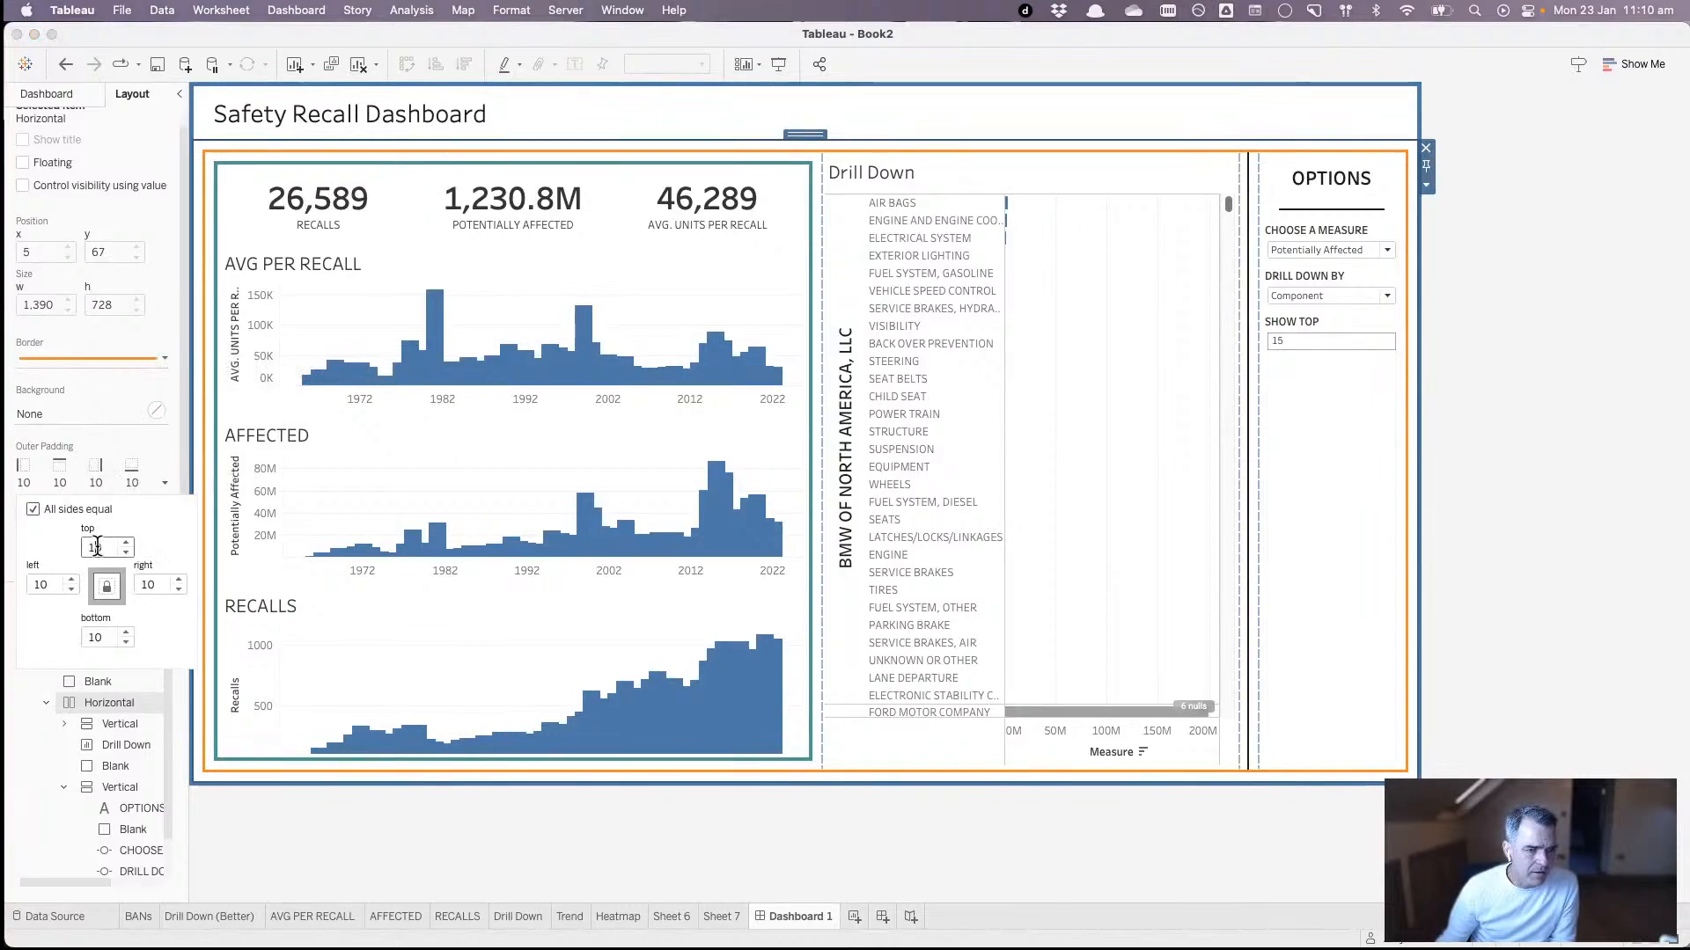
pyautogui.doubleClick(97, 546)
pyautogui.write('0')
pyautogui.press('Return')
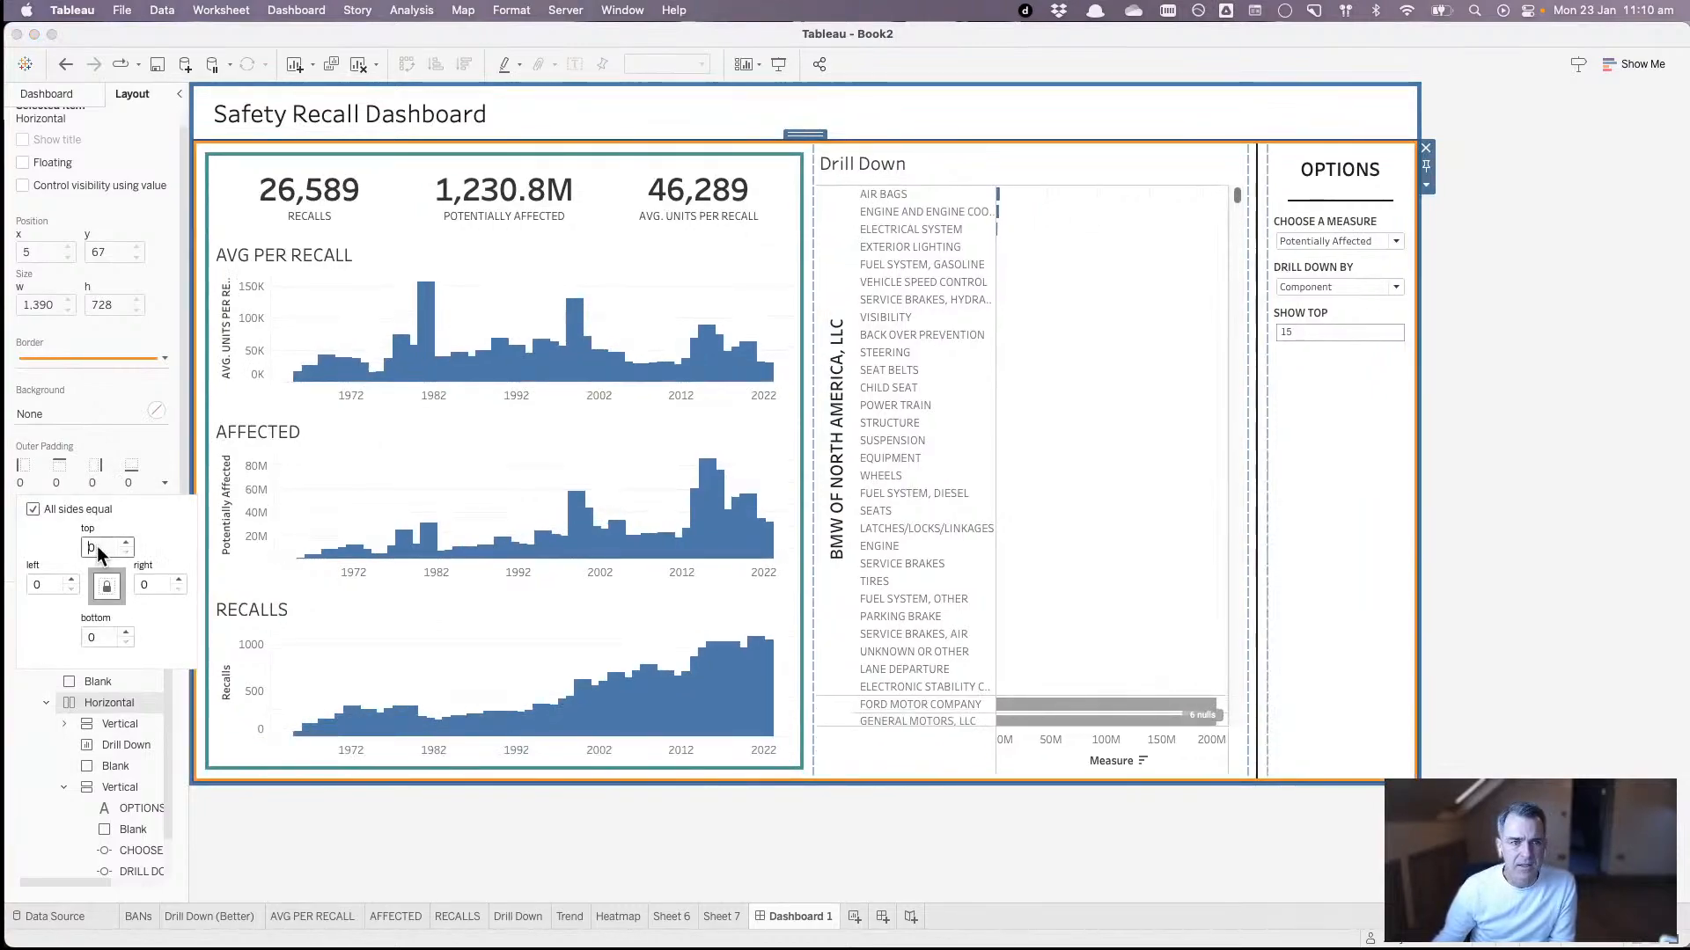
# - Set the Drill Down chart's outer padding to 10 on all sides
pyautogui.click(1118, 409)
pyautogui.click(90, 480)
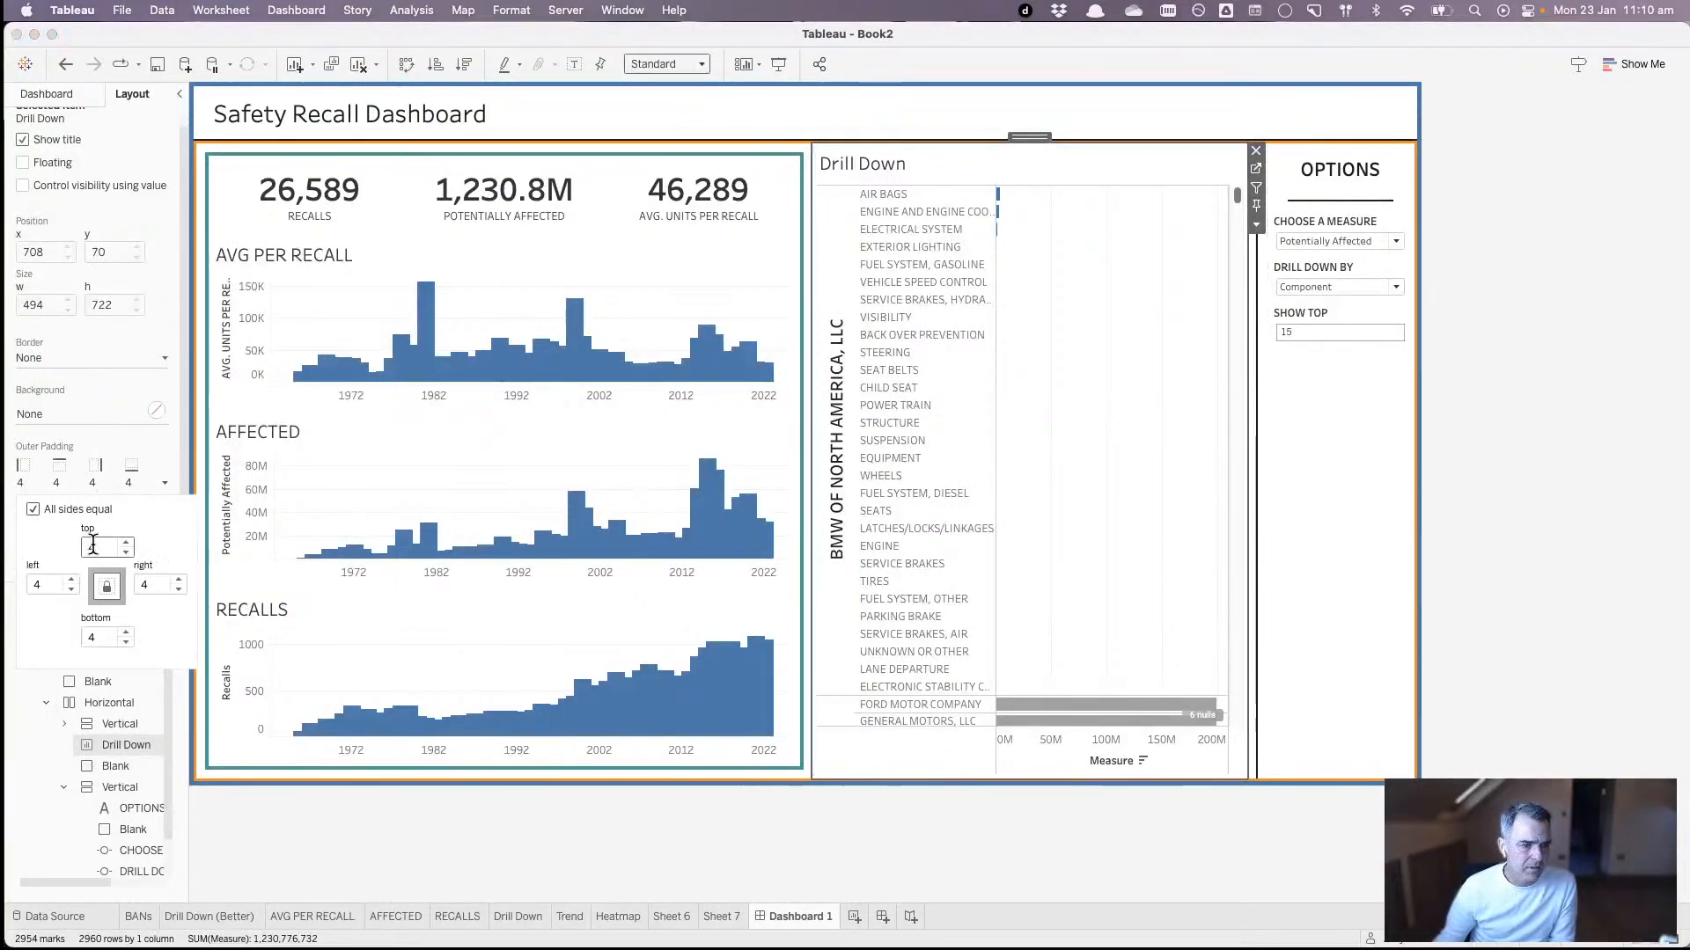
pyautogui.moveTo(92, 547); pyautogui.dragTo(82, 547)
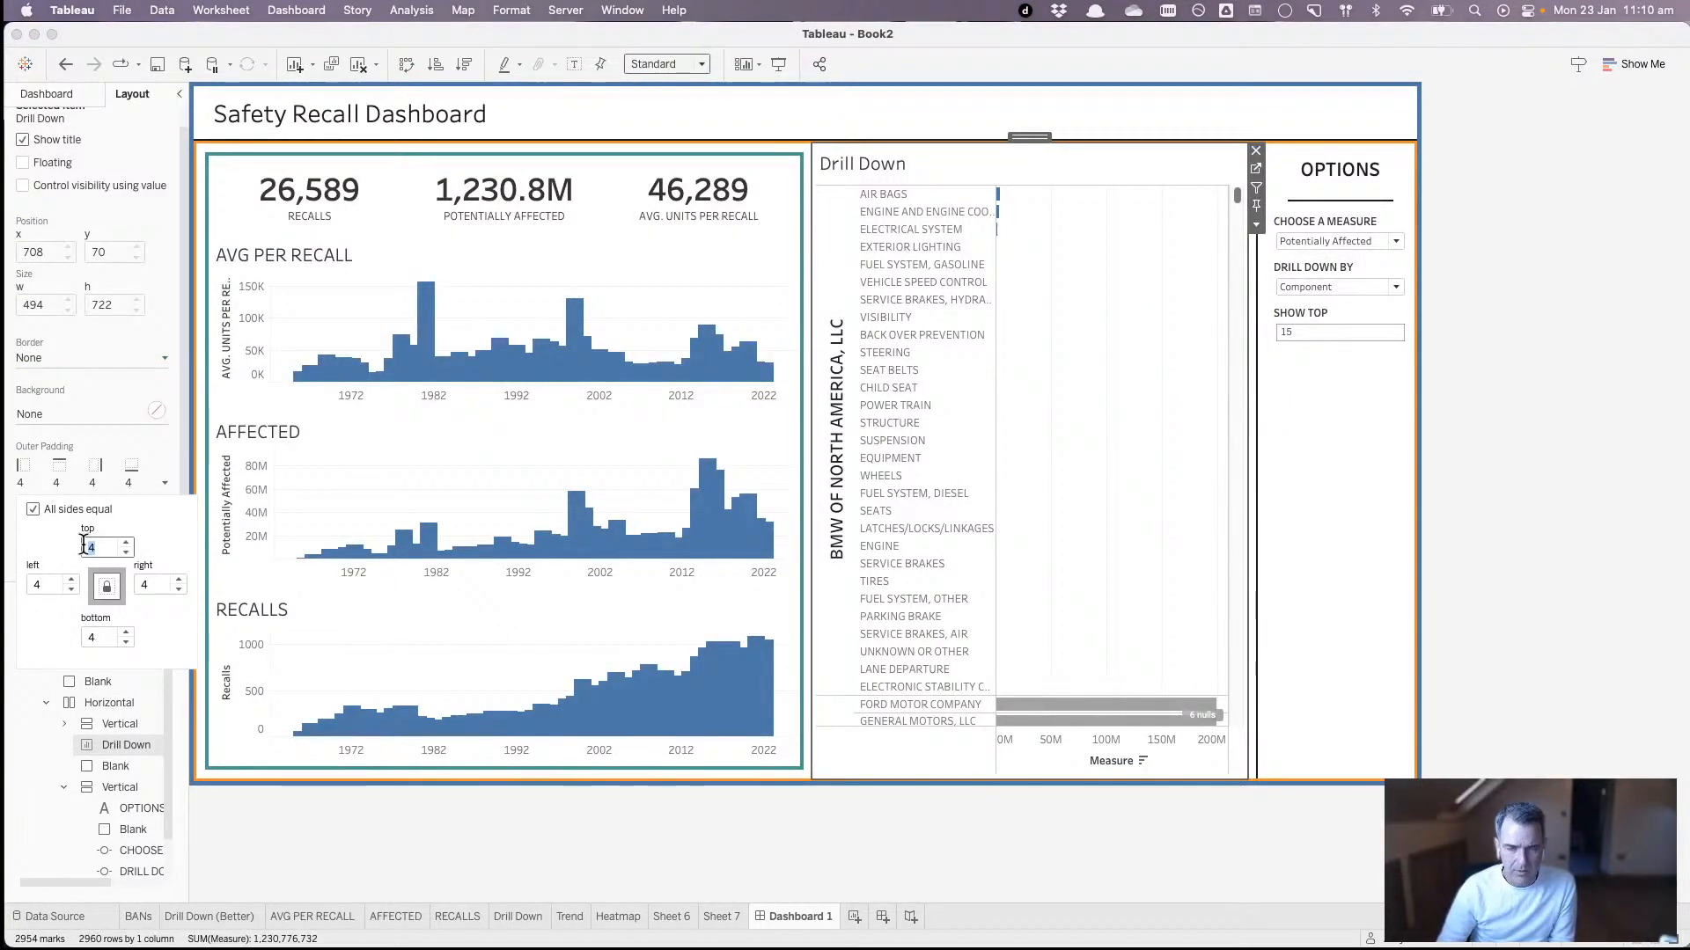
pyautogui.write('20')
pyautogui.press('BackSpace')
pyautogui.press('BackSpace')
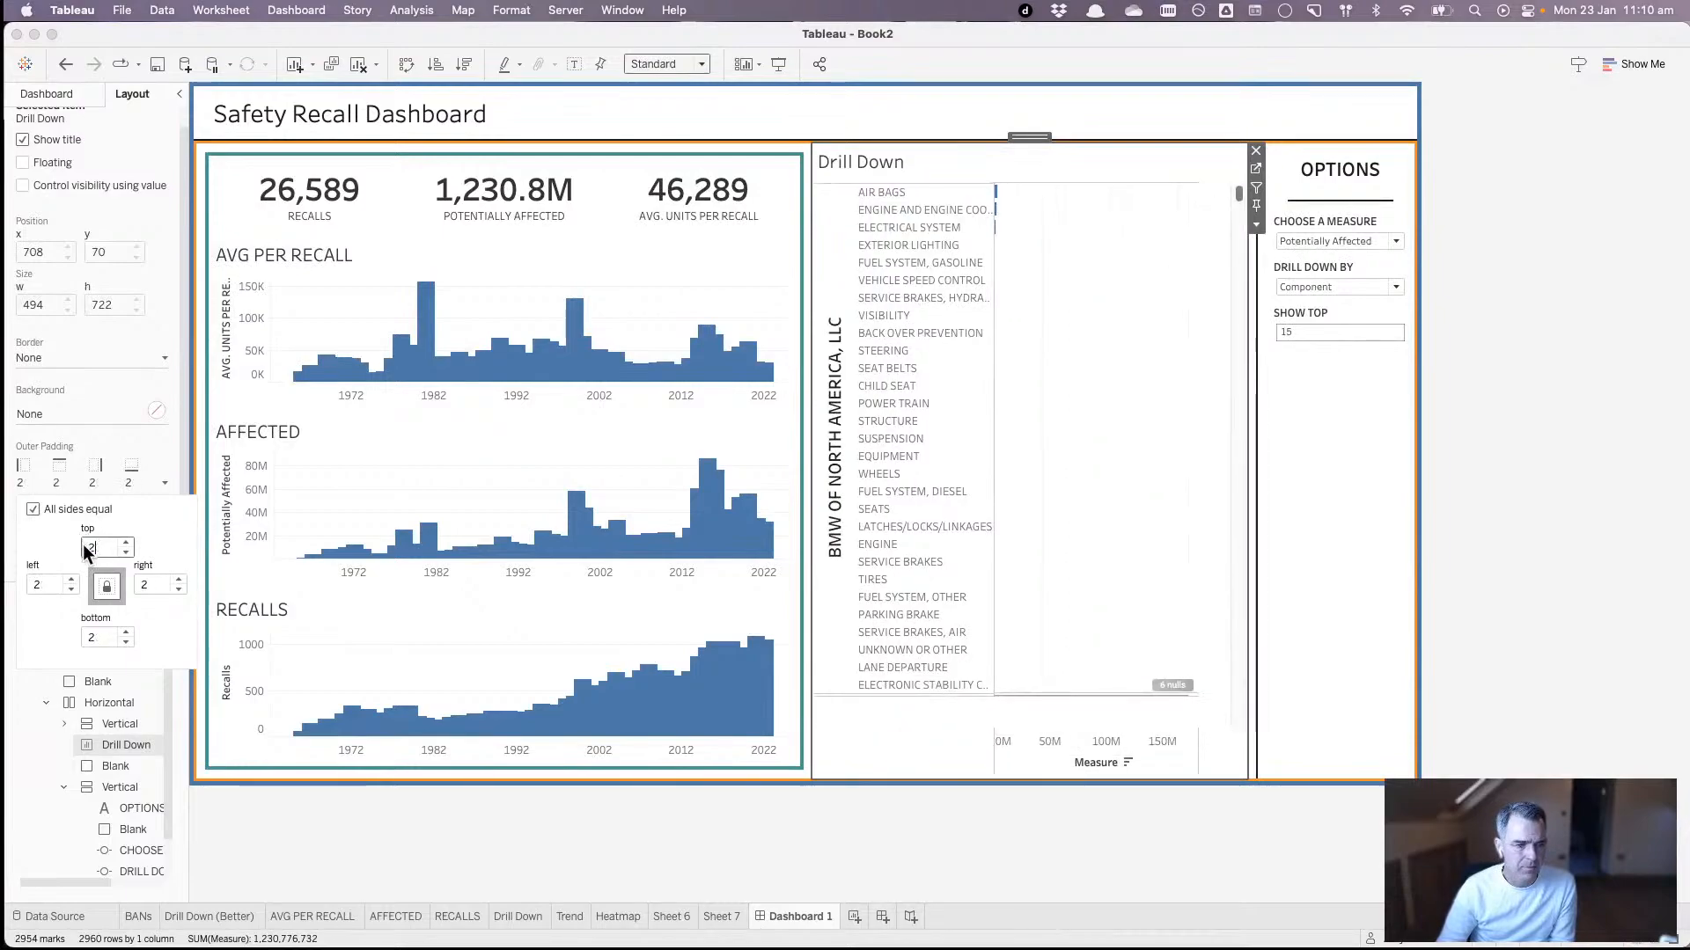
pyautogui.write('10')
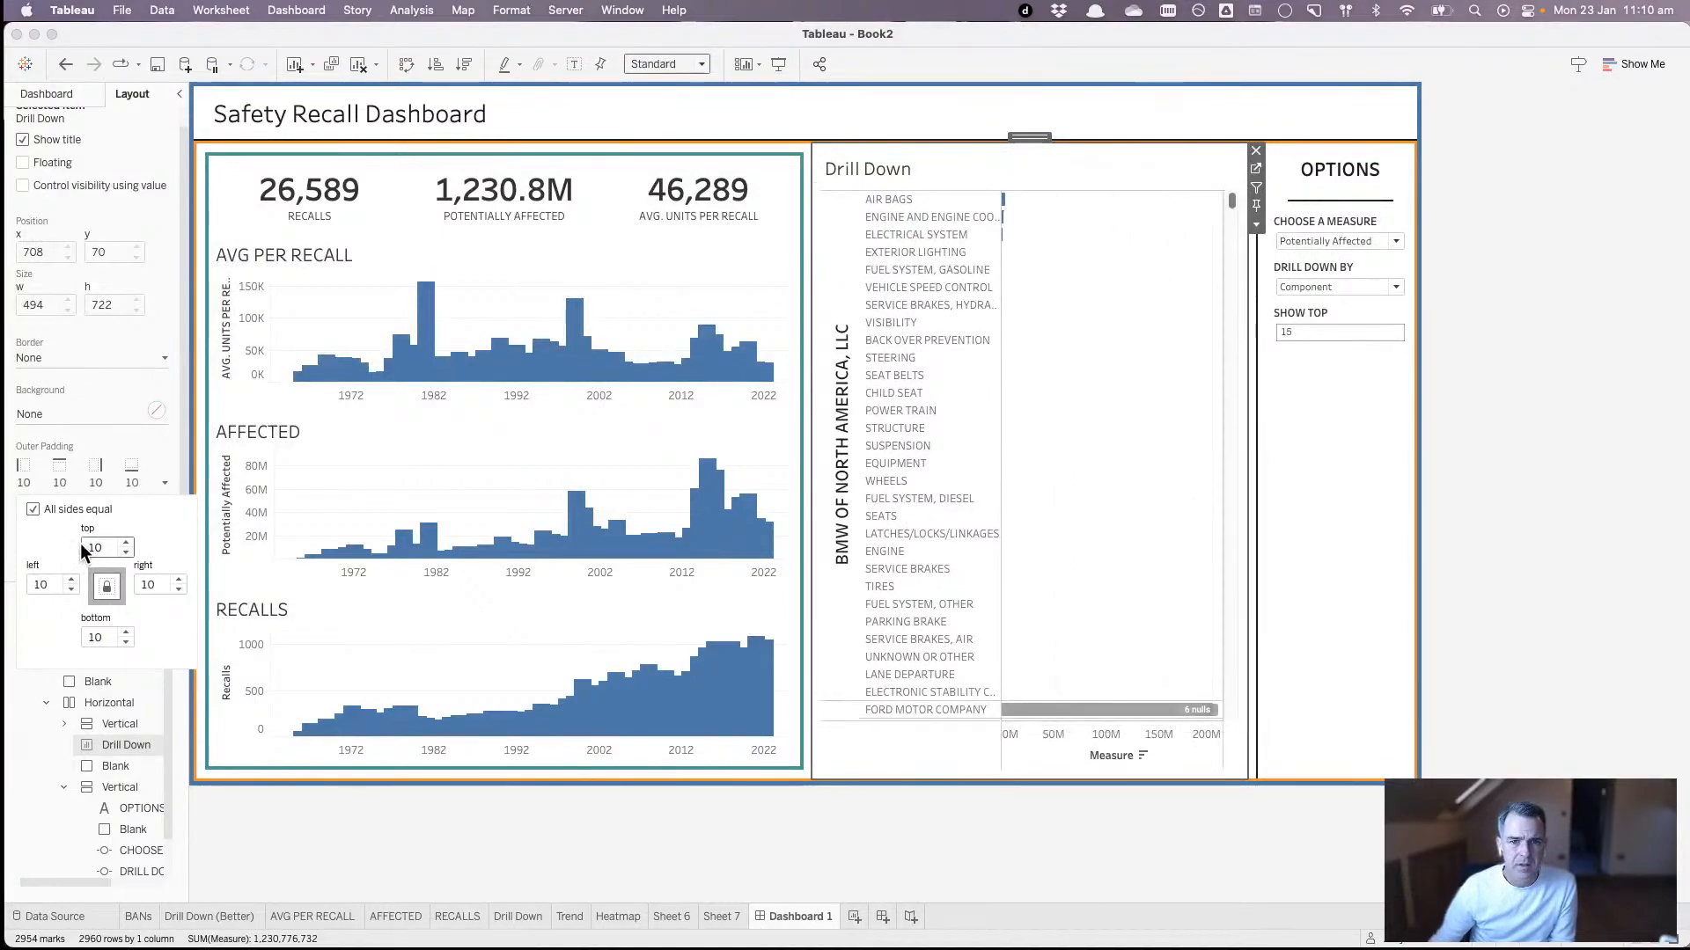
# - Set the outer padding of the BANs and the AVG PER RECALL chart to 10 on all sides
pyautogui.click(442, 192)
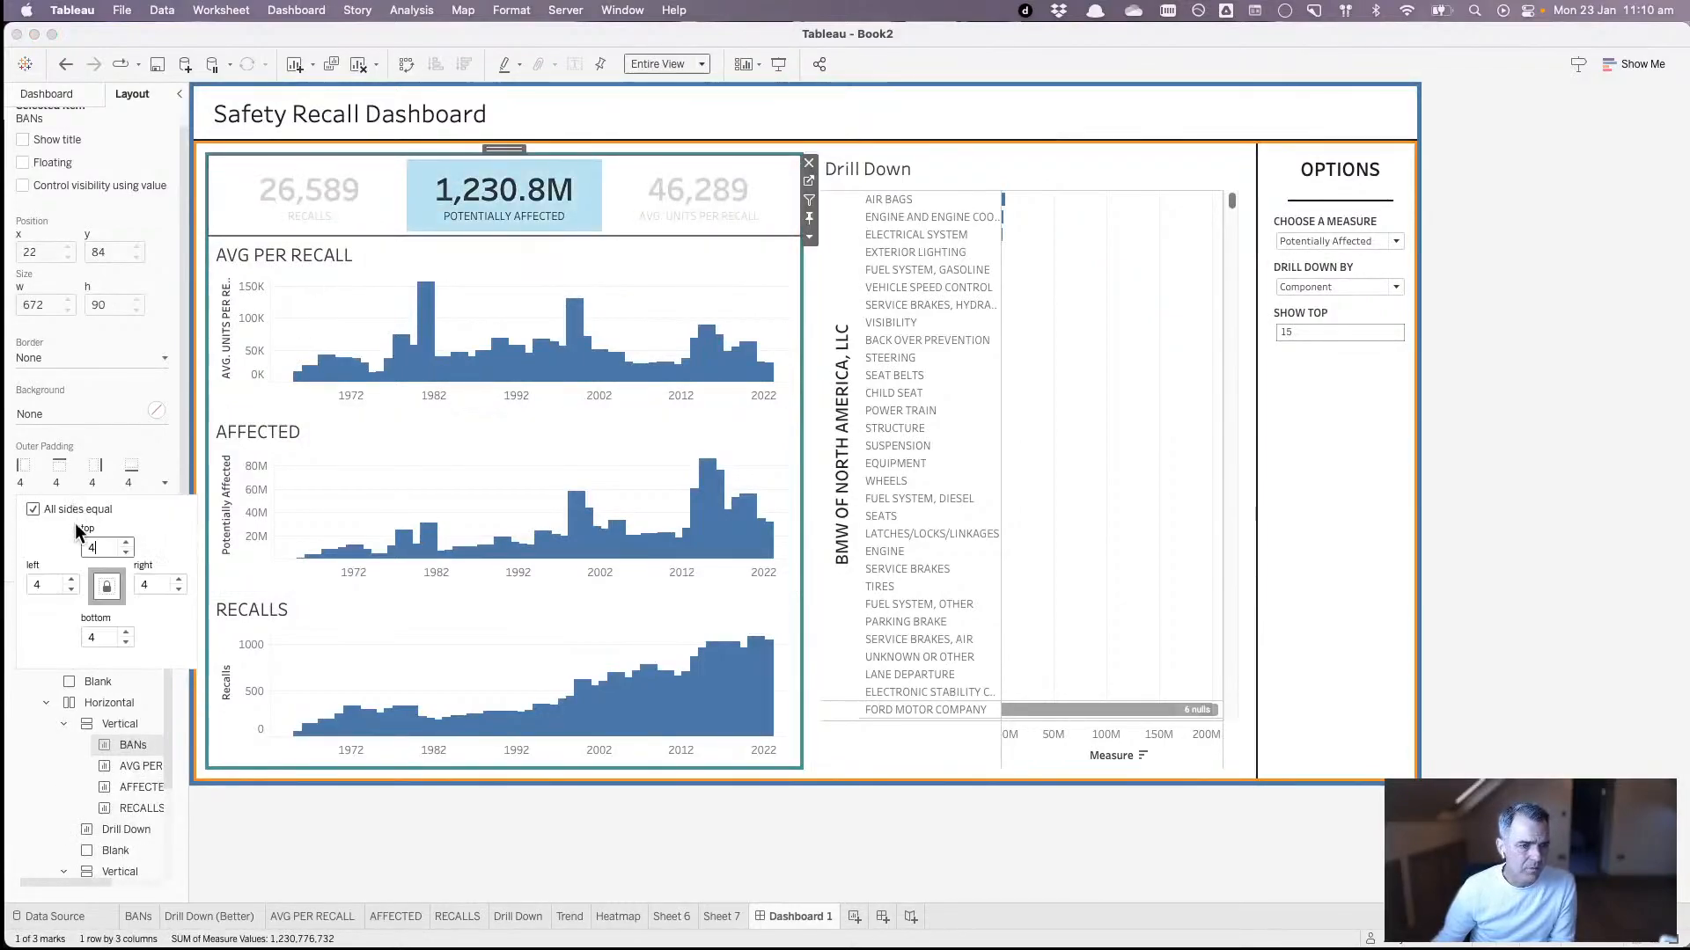
pyautogui.write('10')
pyautogui.press('Return')
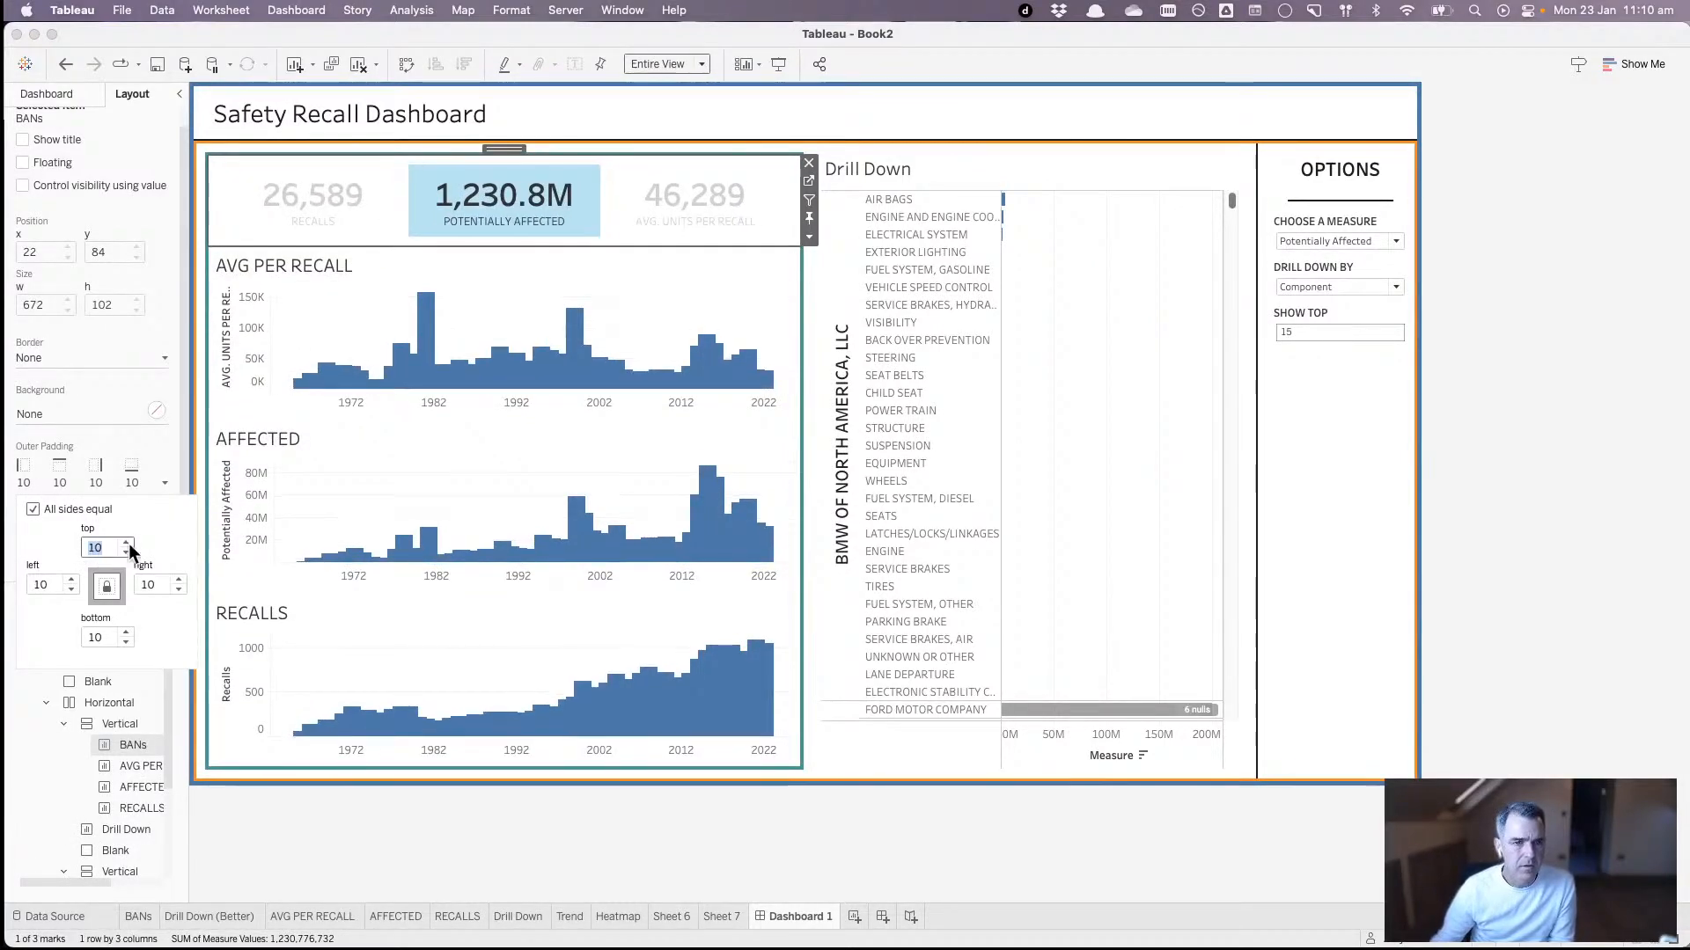
pyautogui.click(354, 330)
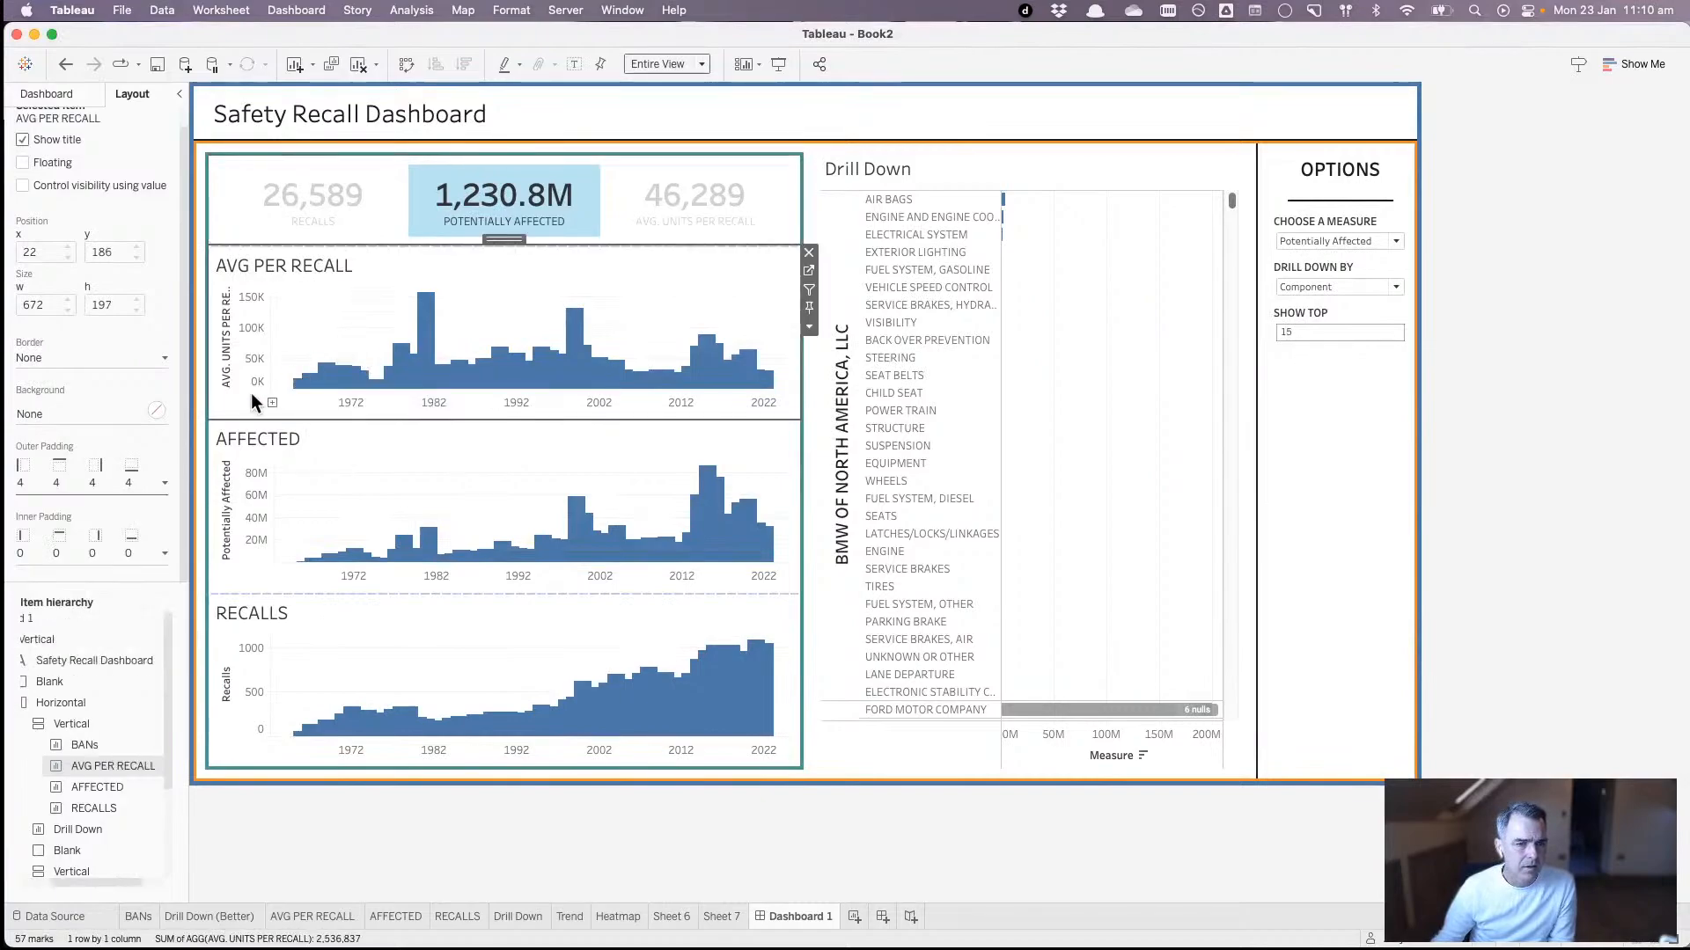
pyautogui.click(107, 477)
pyautogui.write('10')
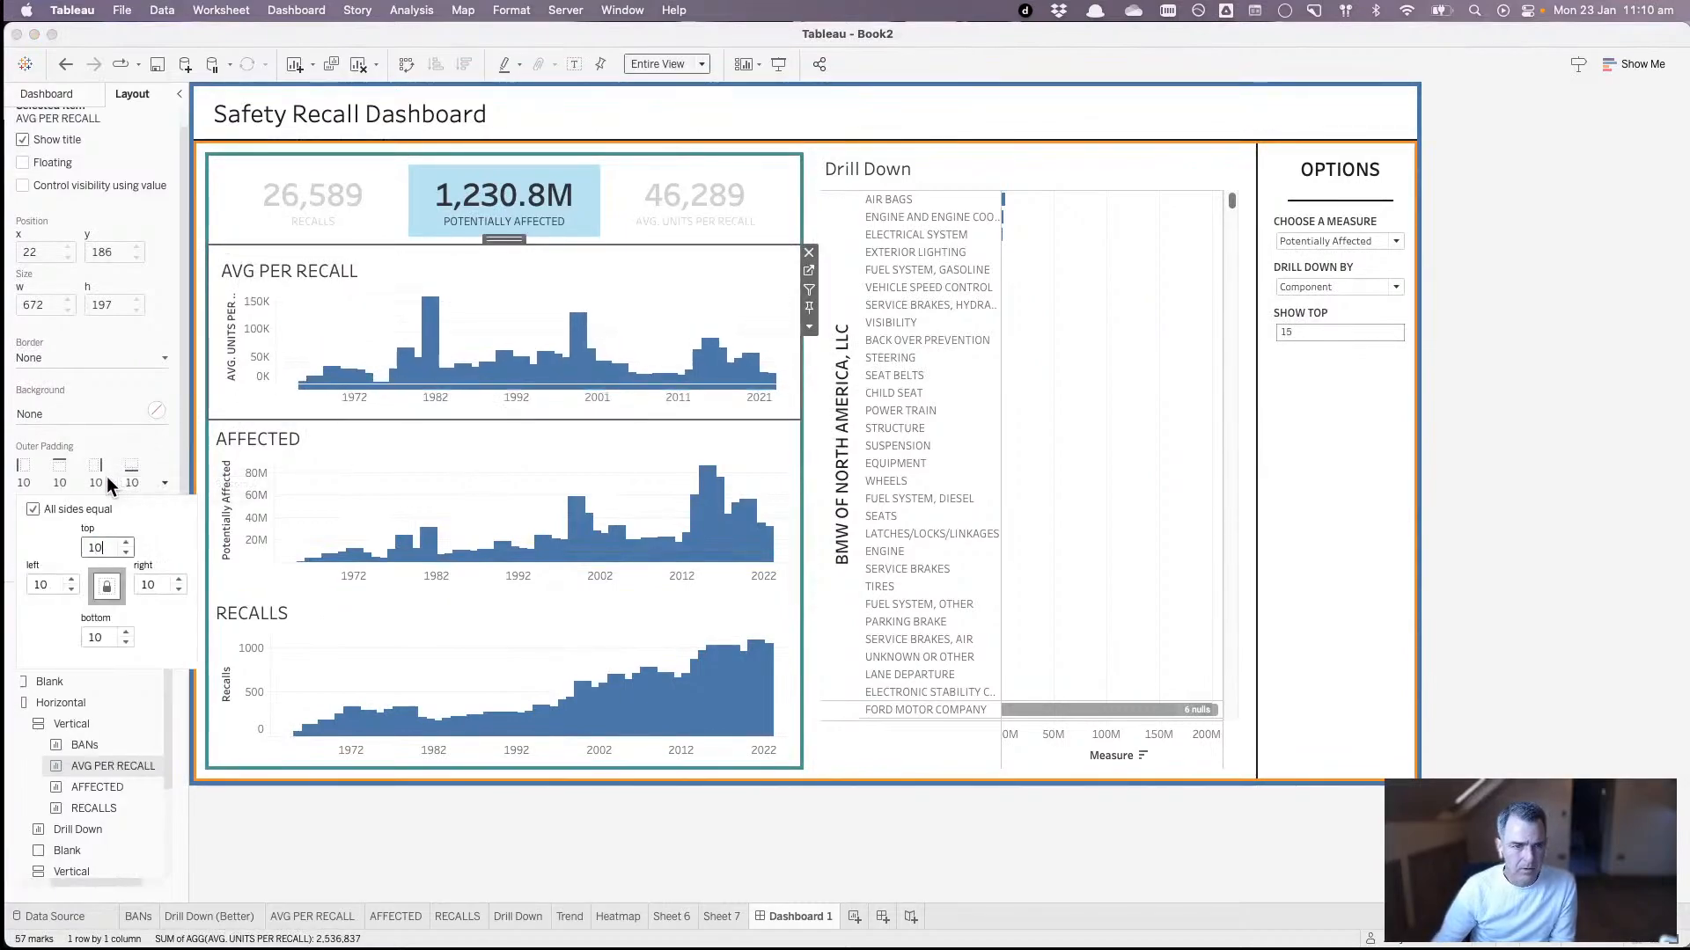
# - Set the outer padding of the AFFECTED and RECALLS charts to 10 on all sides
pyautogui.click(288, 477)
pyautogui.click(109, 488)
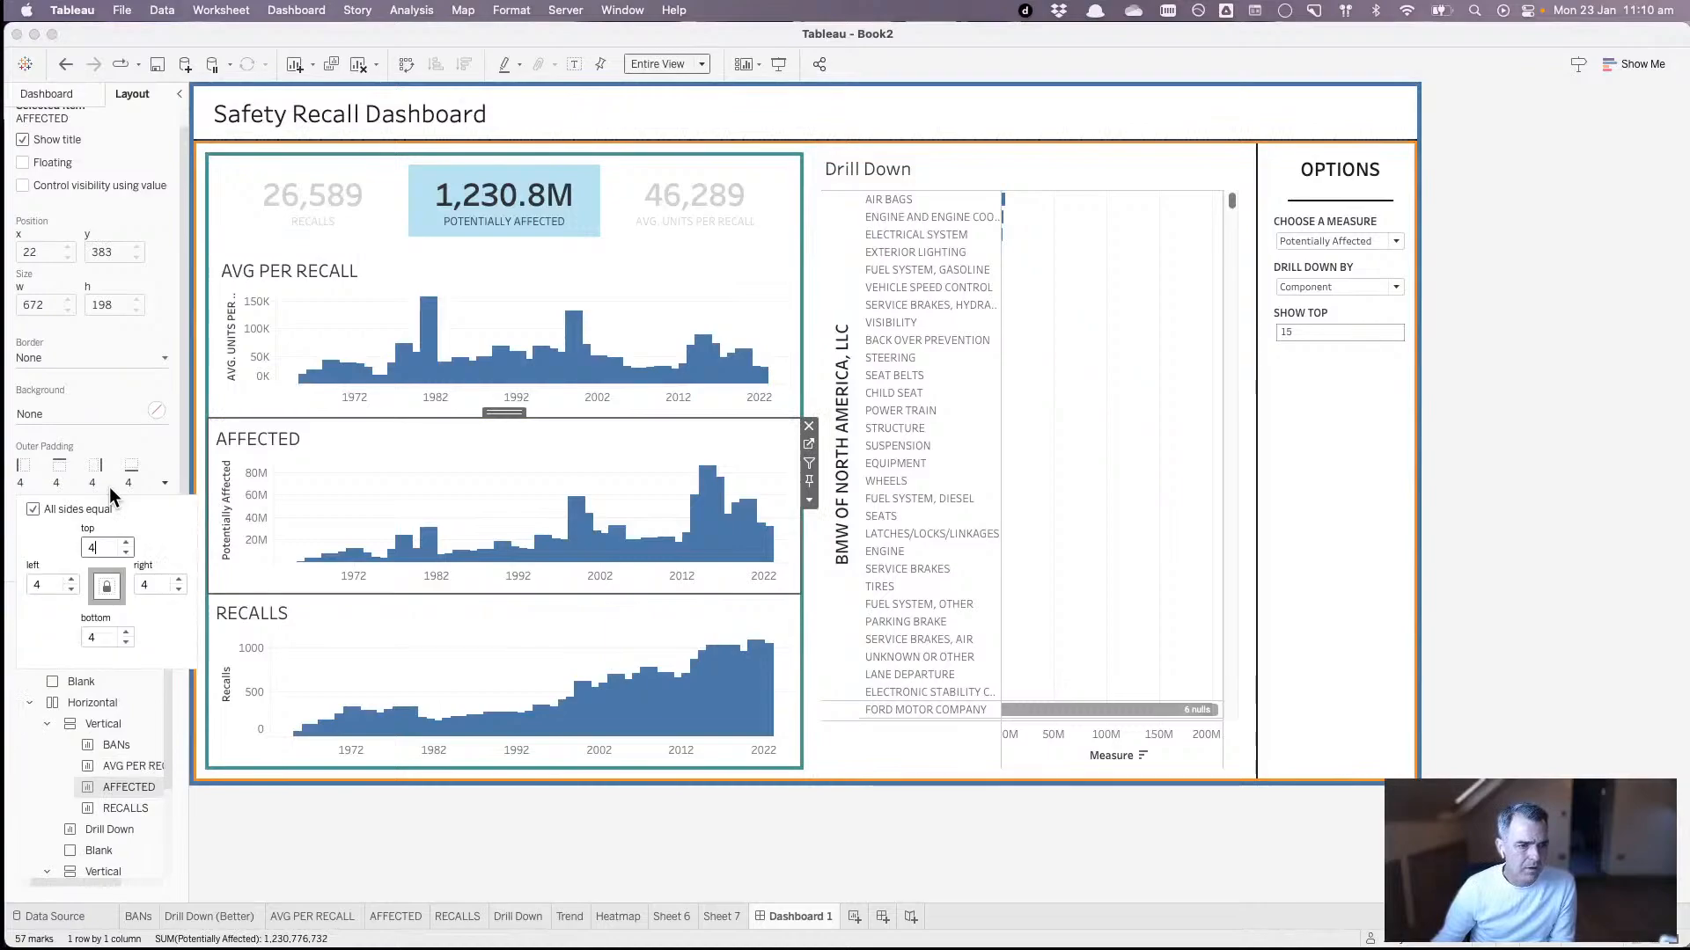
pyautogui.write('10')
pyautogui.click(319, 610)
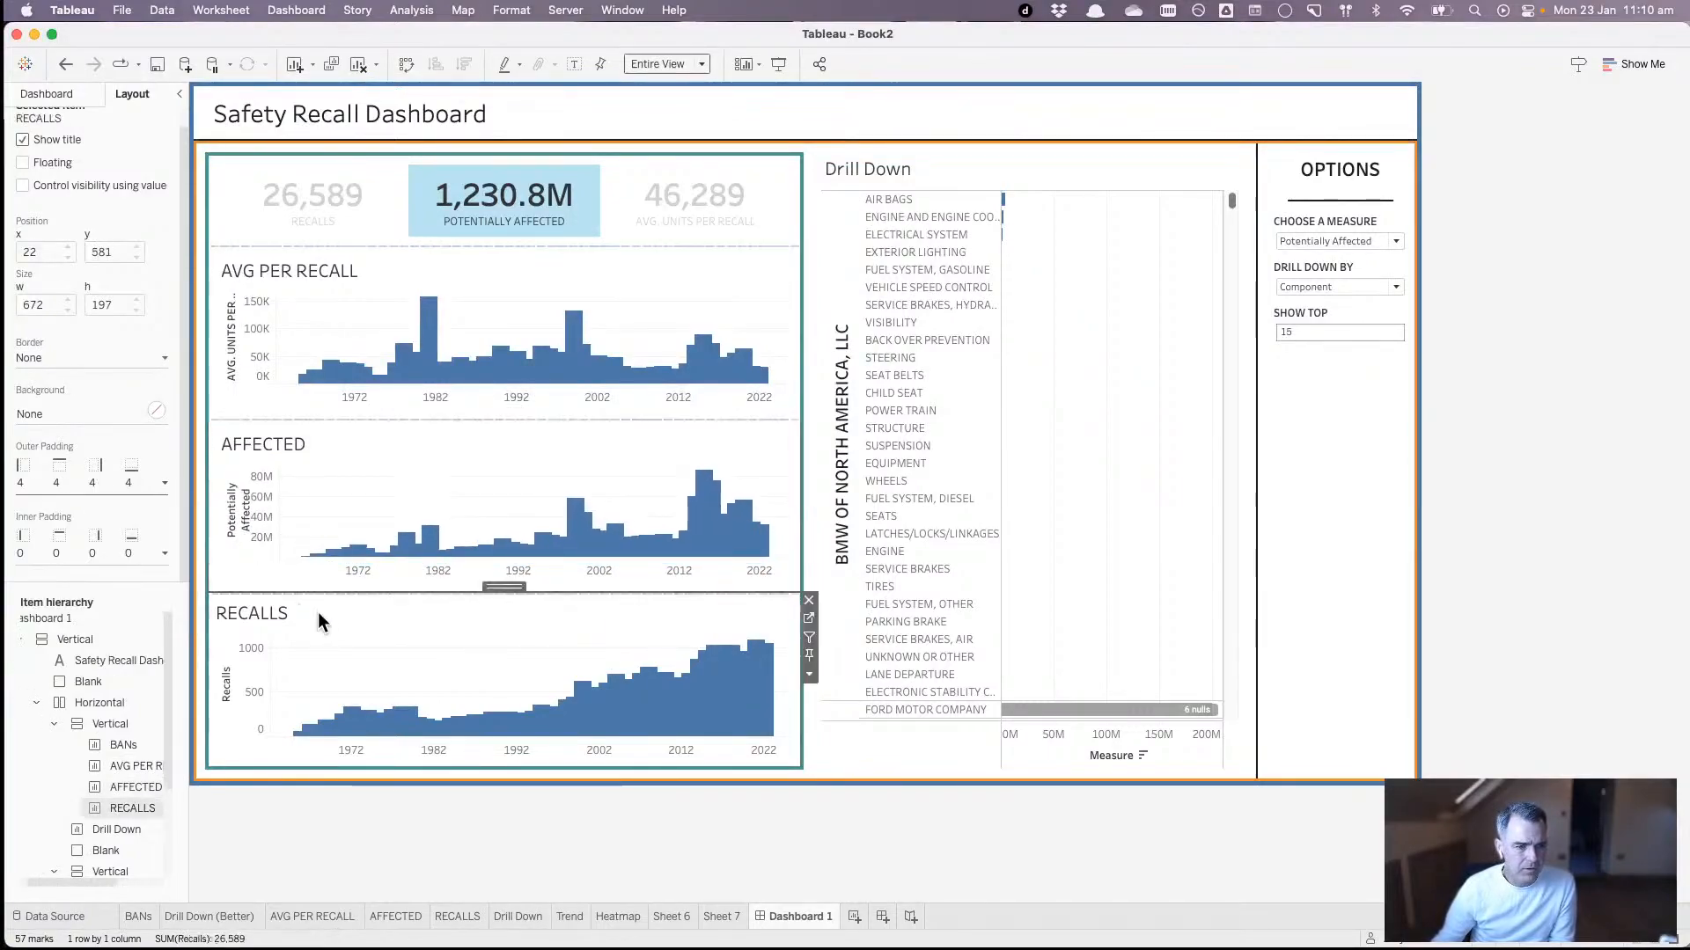
pyautogui.click(118, 479)
pyautogui.write('10')
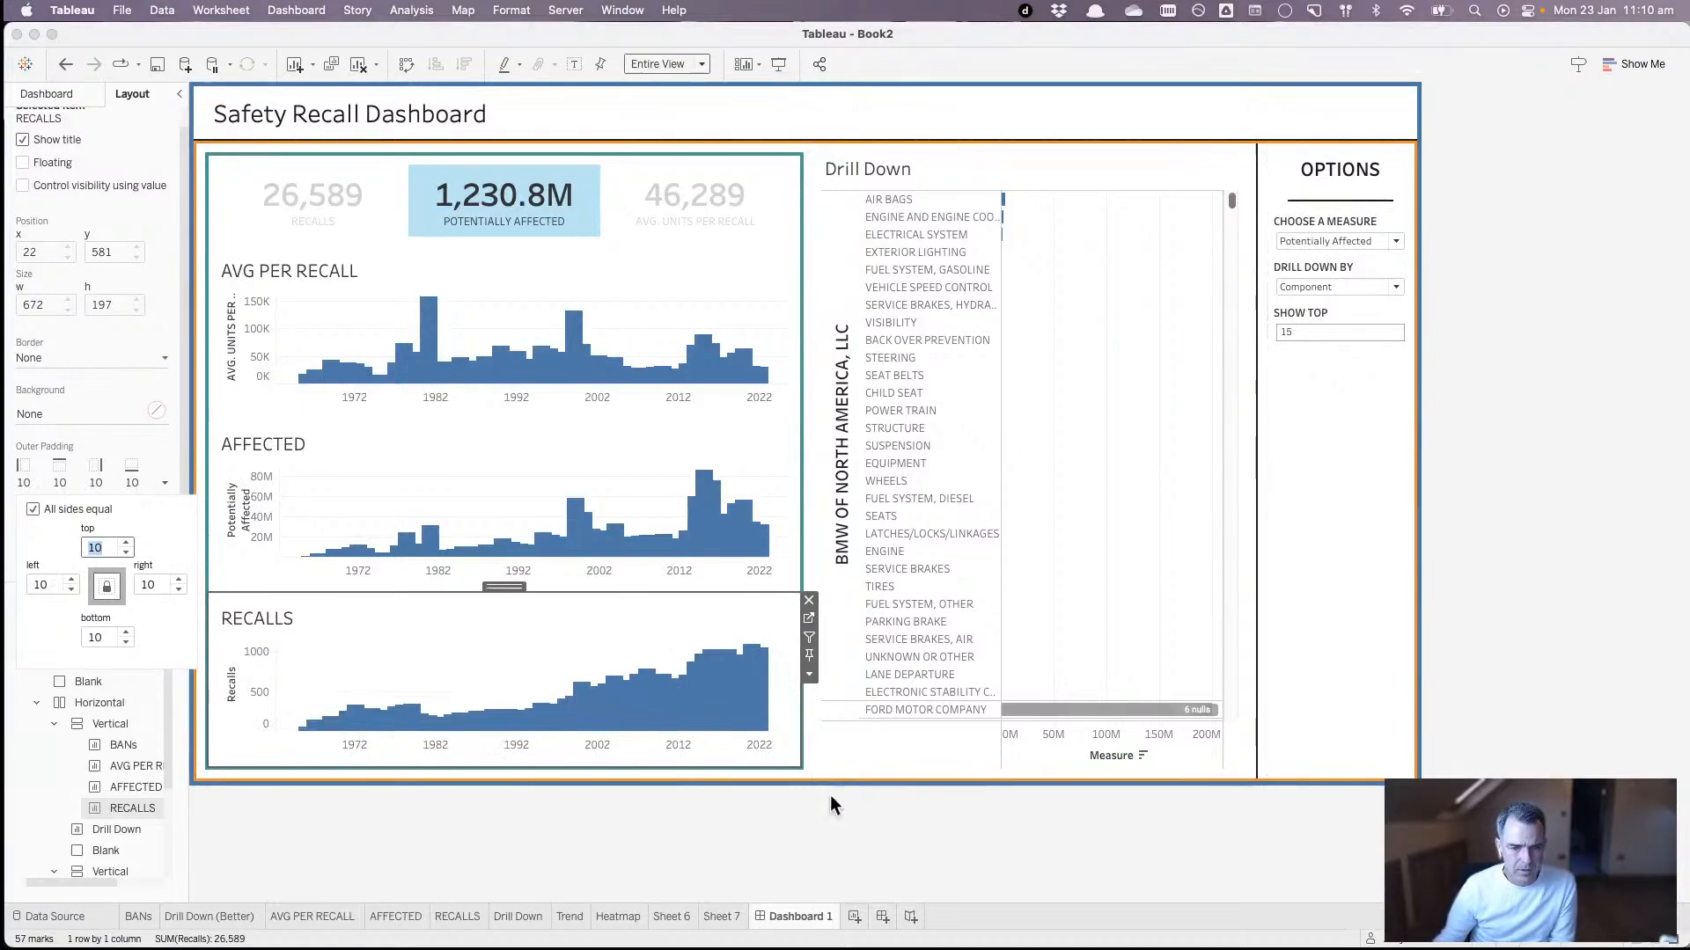
pyautogui.click(829, 847)
# - Remove the green border from the vertical container holding the BANs and the three trend charts
pyautogui.click(574, 620)
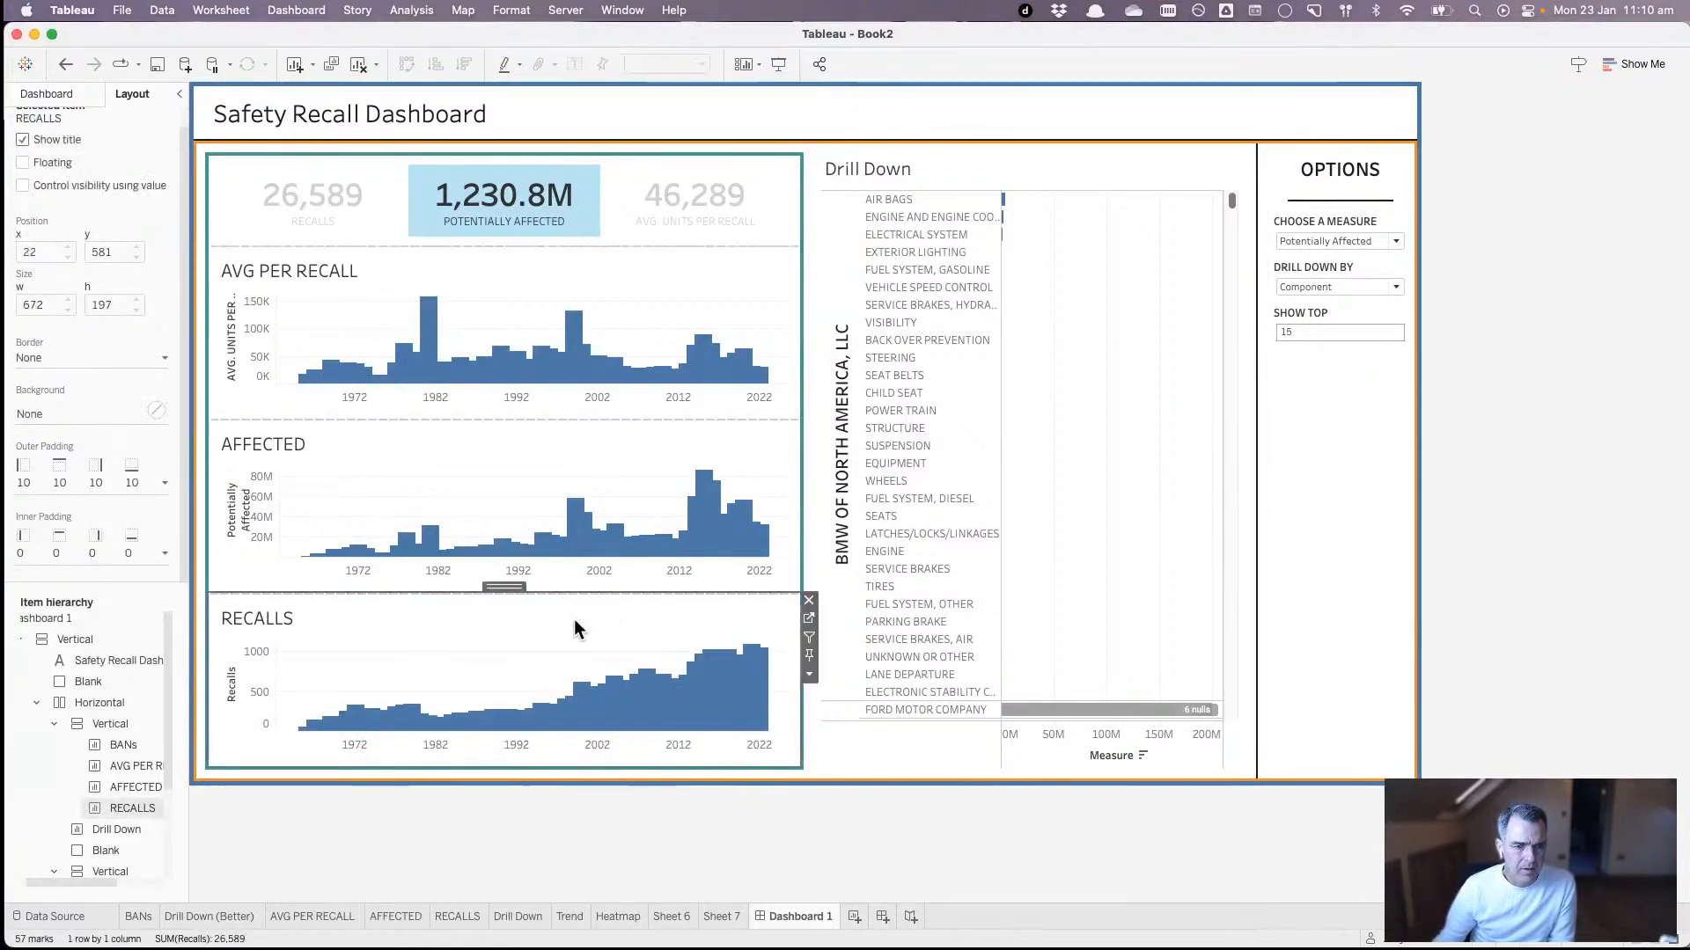
pyautogui.doubleClick(507, 586)
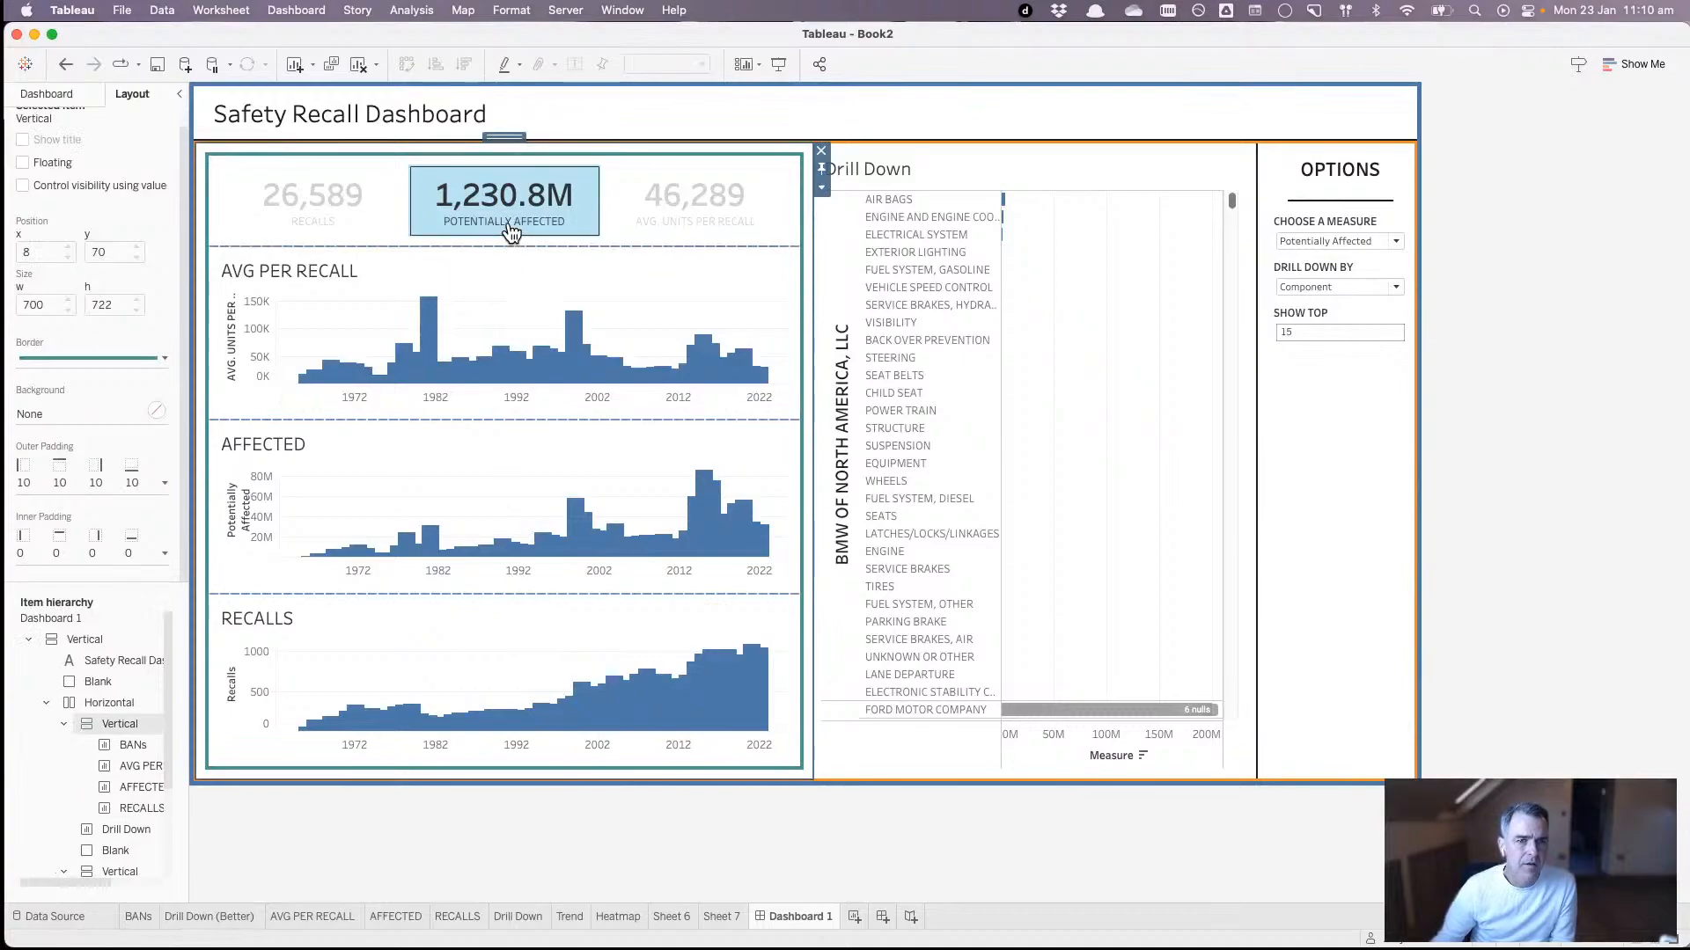
pyautogui.click(164, 358)
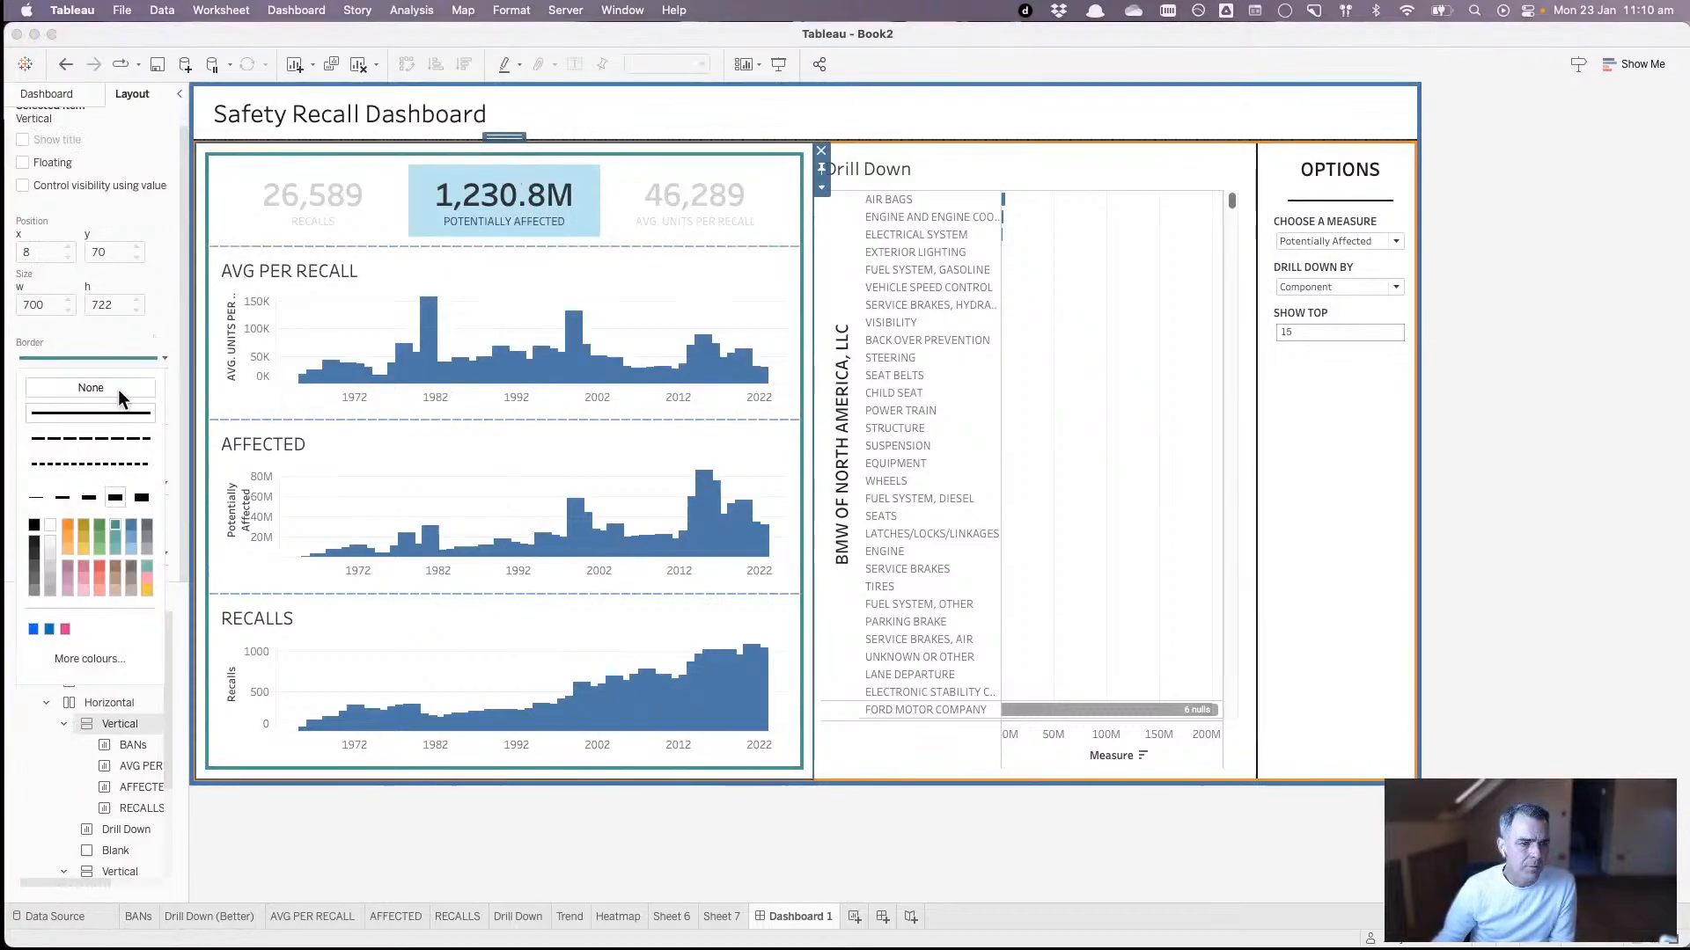
pyautogui.click(120, 391)
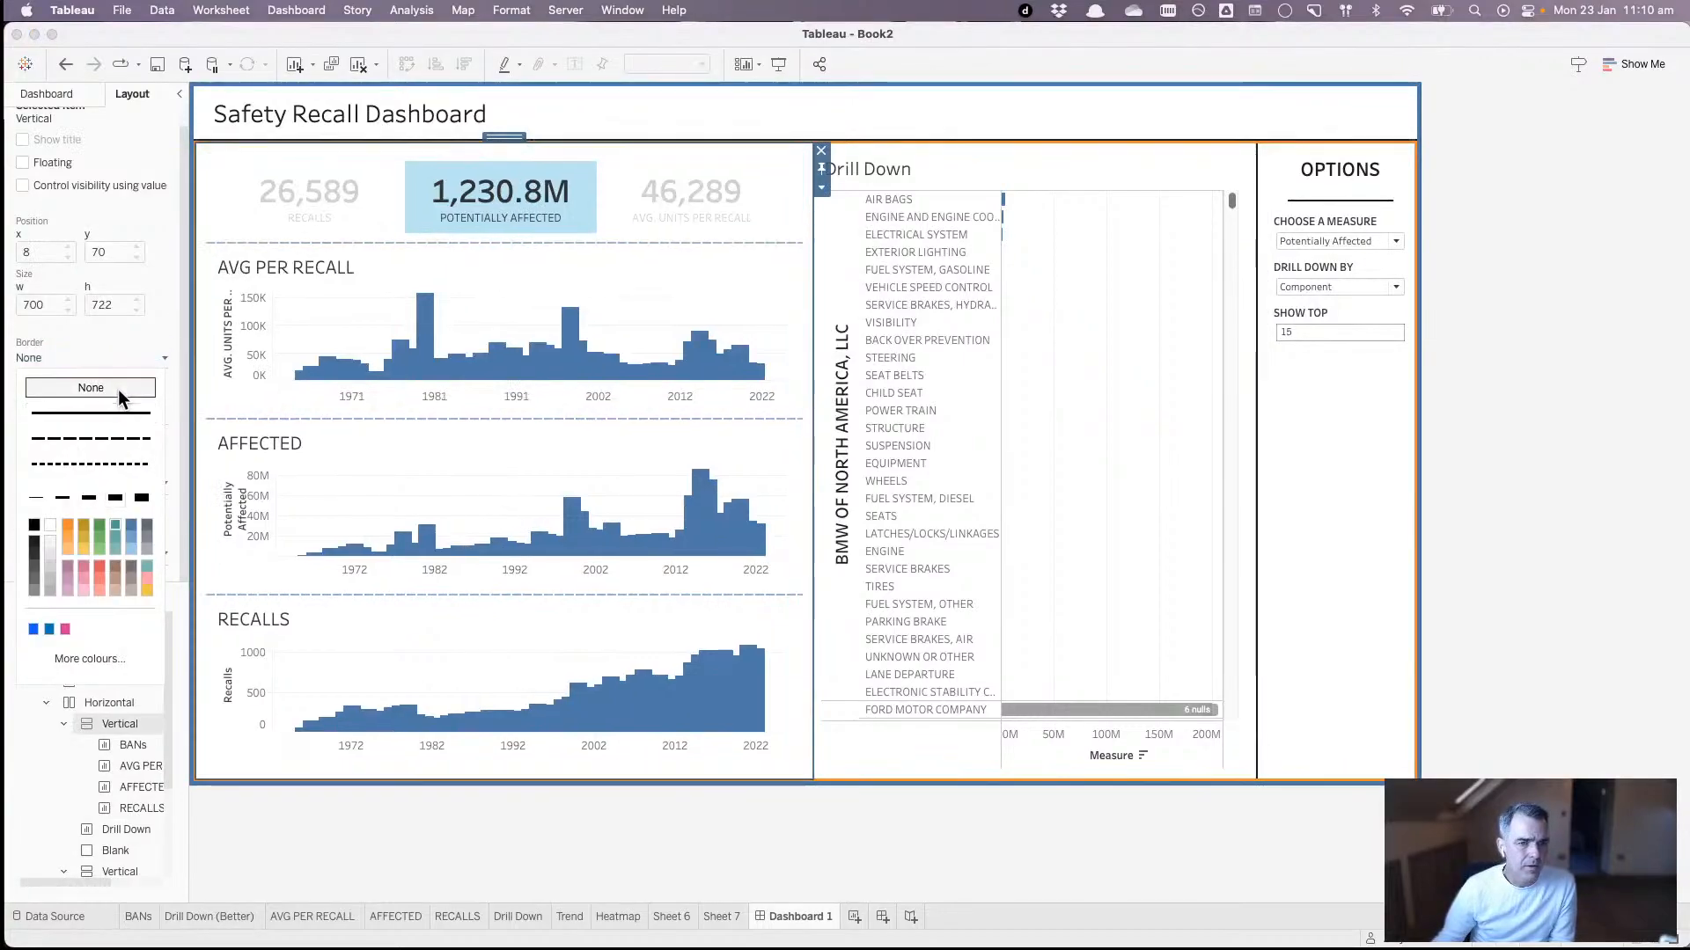
# - Remove the orange border from the horizontal container around the charts and options
pyautogui.click(1126, 153)
pyautogui.doubleClick(1021, 146)
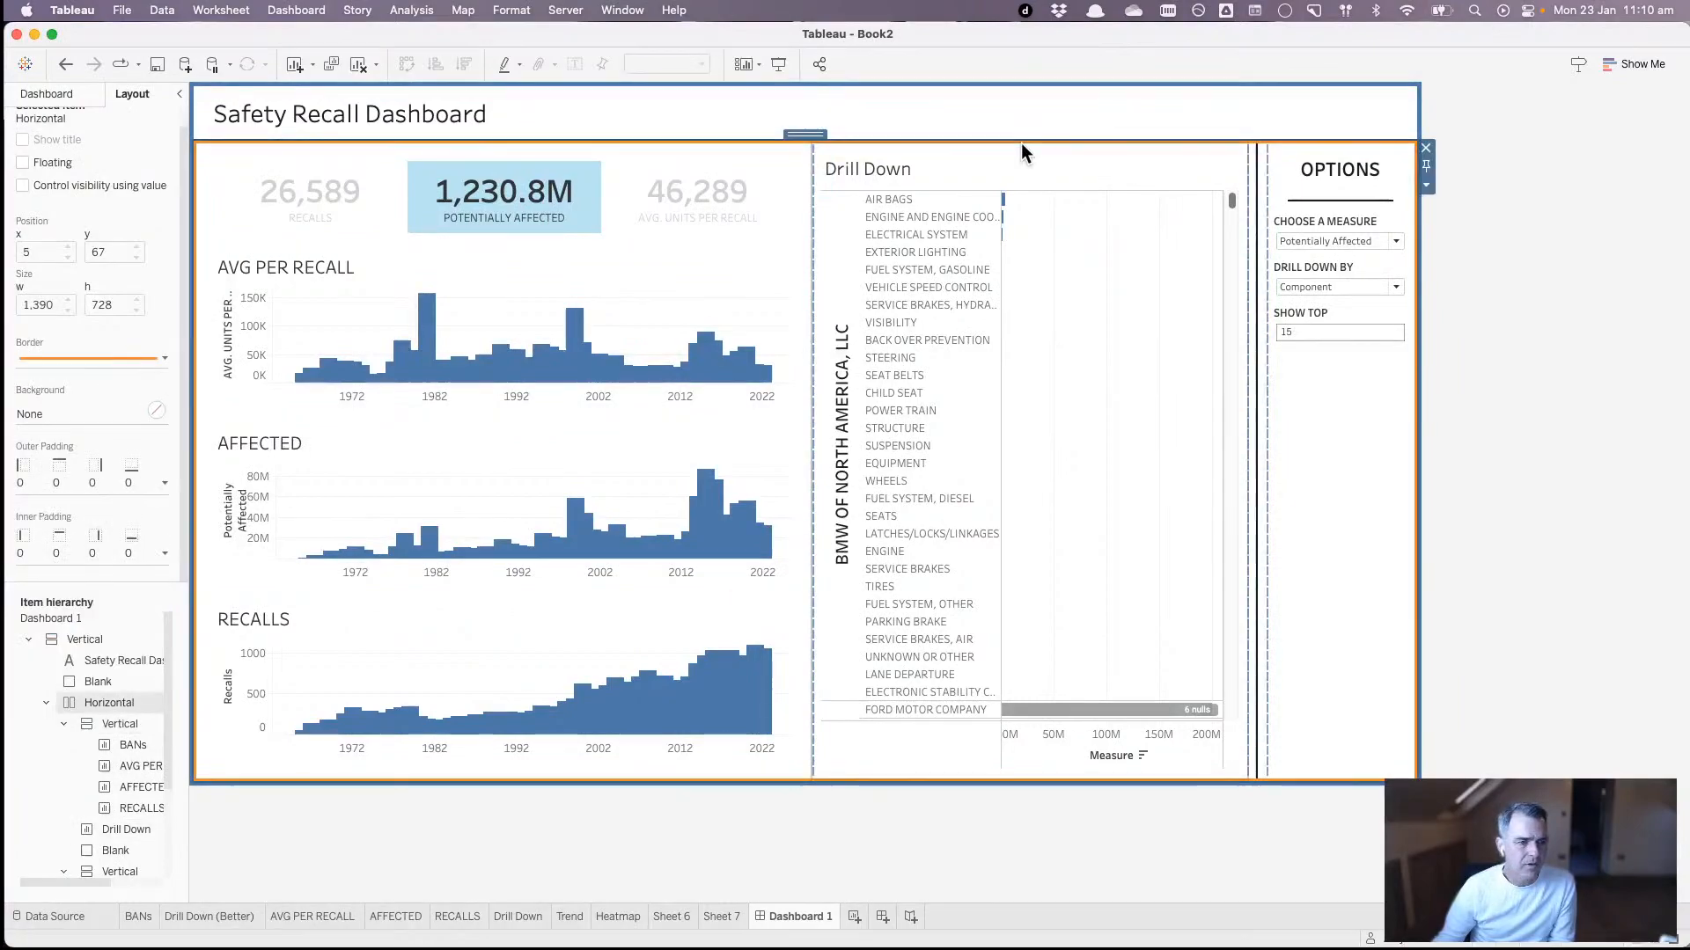
pyautogui.click(108, 358)
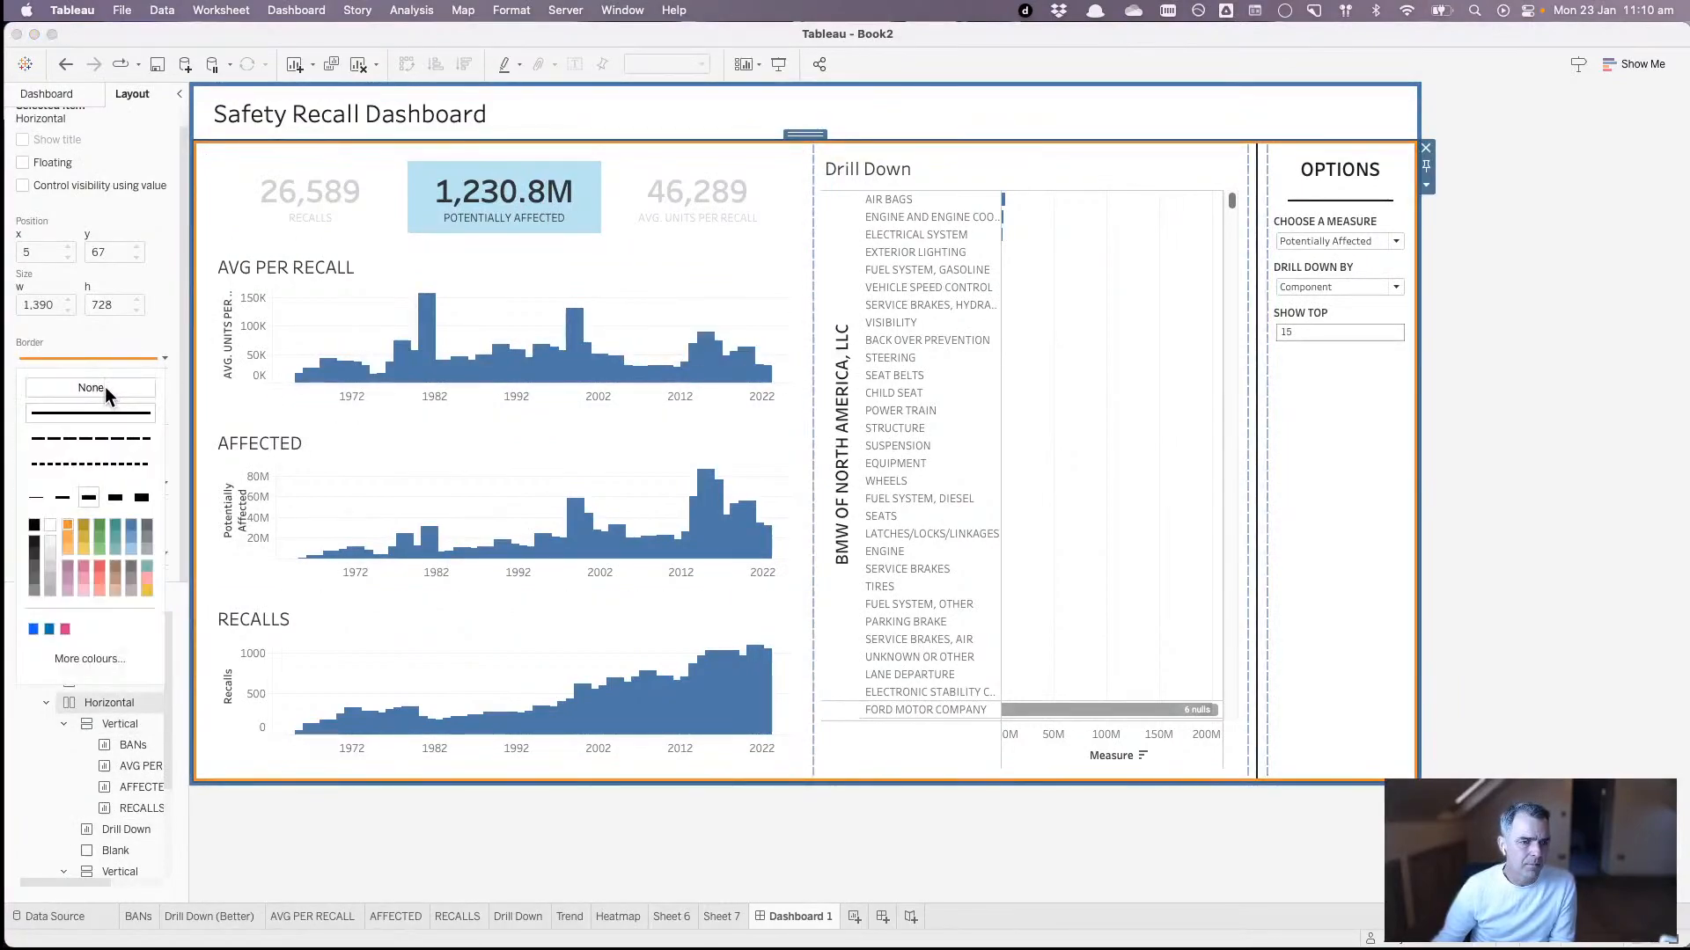
pyautogui.click(104, 387)
# - Remove the blue border from the outermost vertical container of the dashboard
pyautogui.click(542, 118)
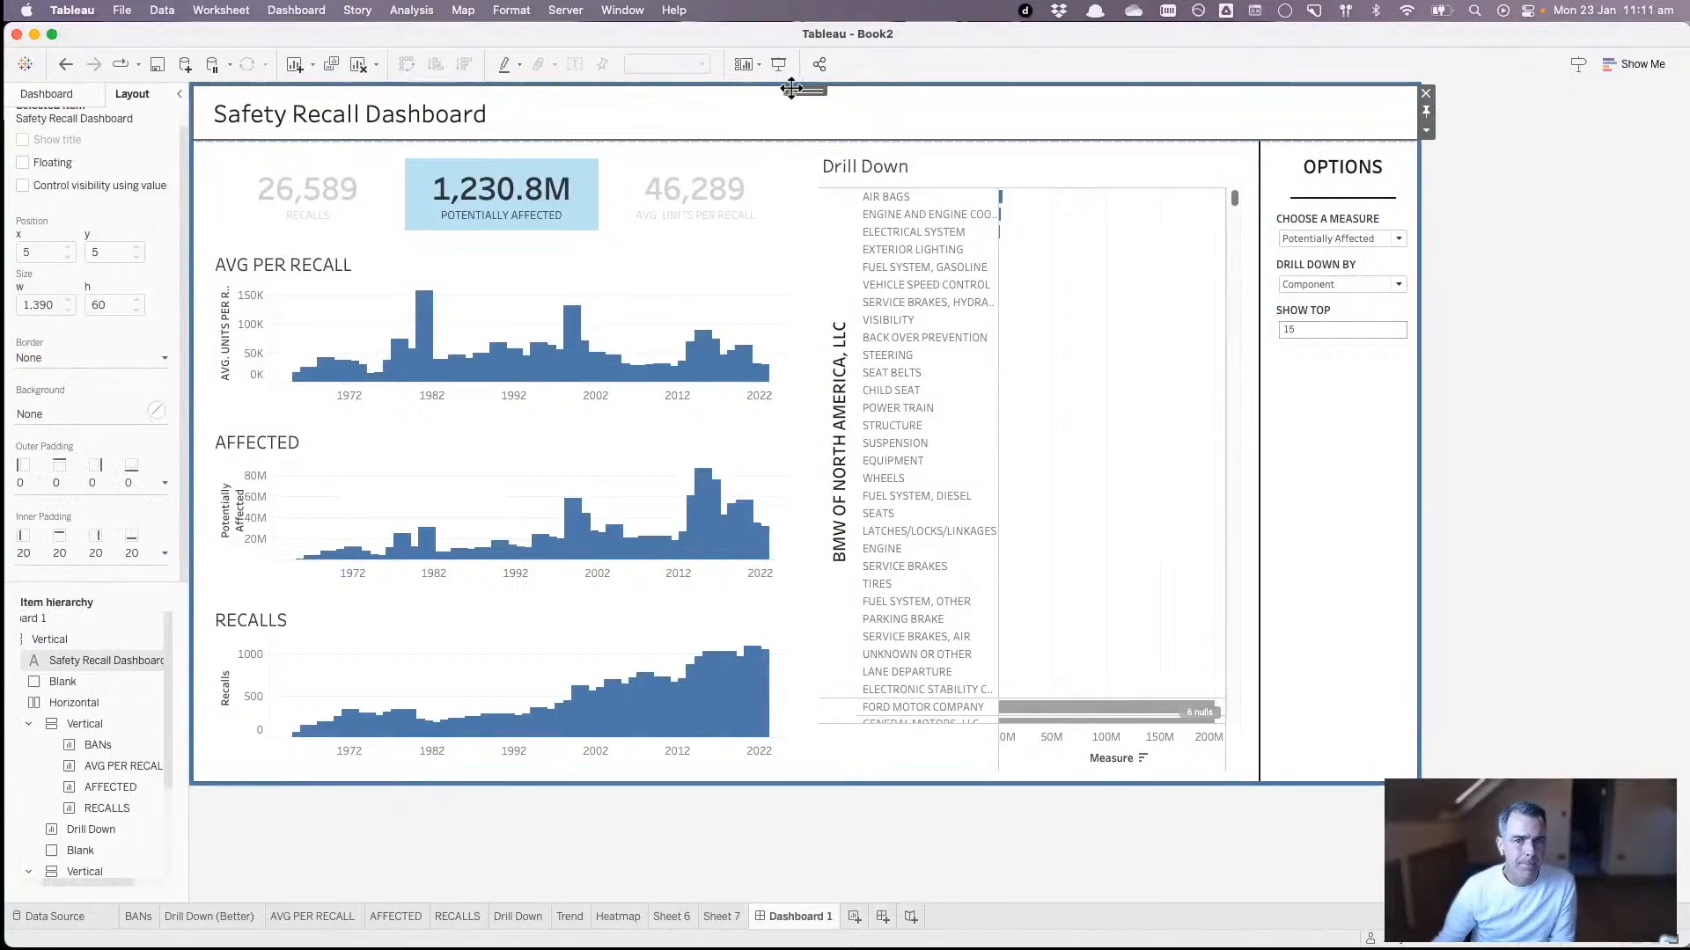
pyautogui.doubleClick(791, 88)
pyautogui.click(81, 357)
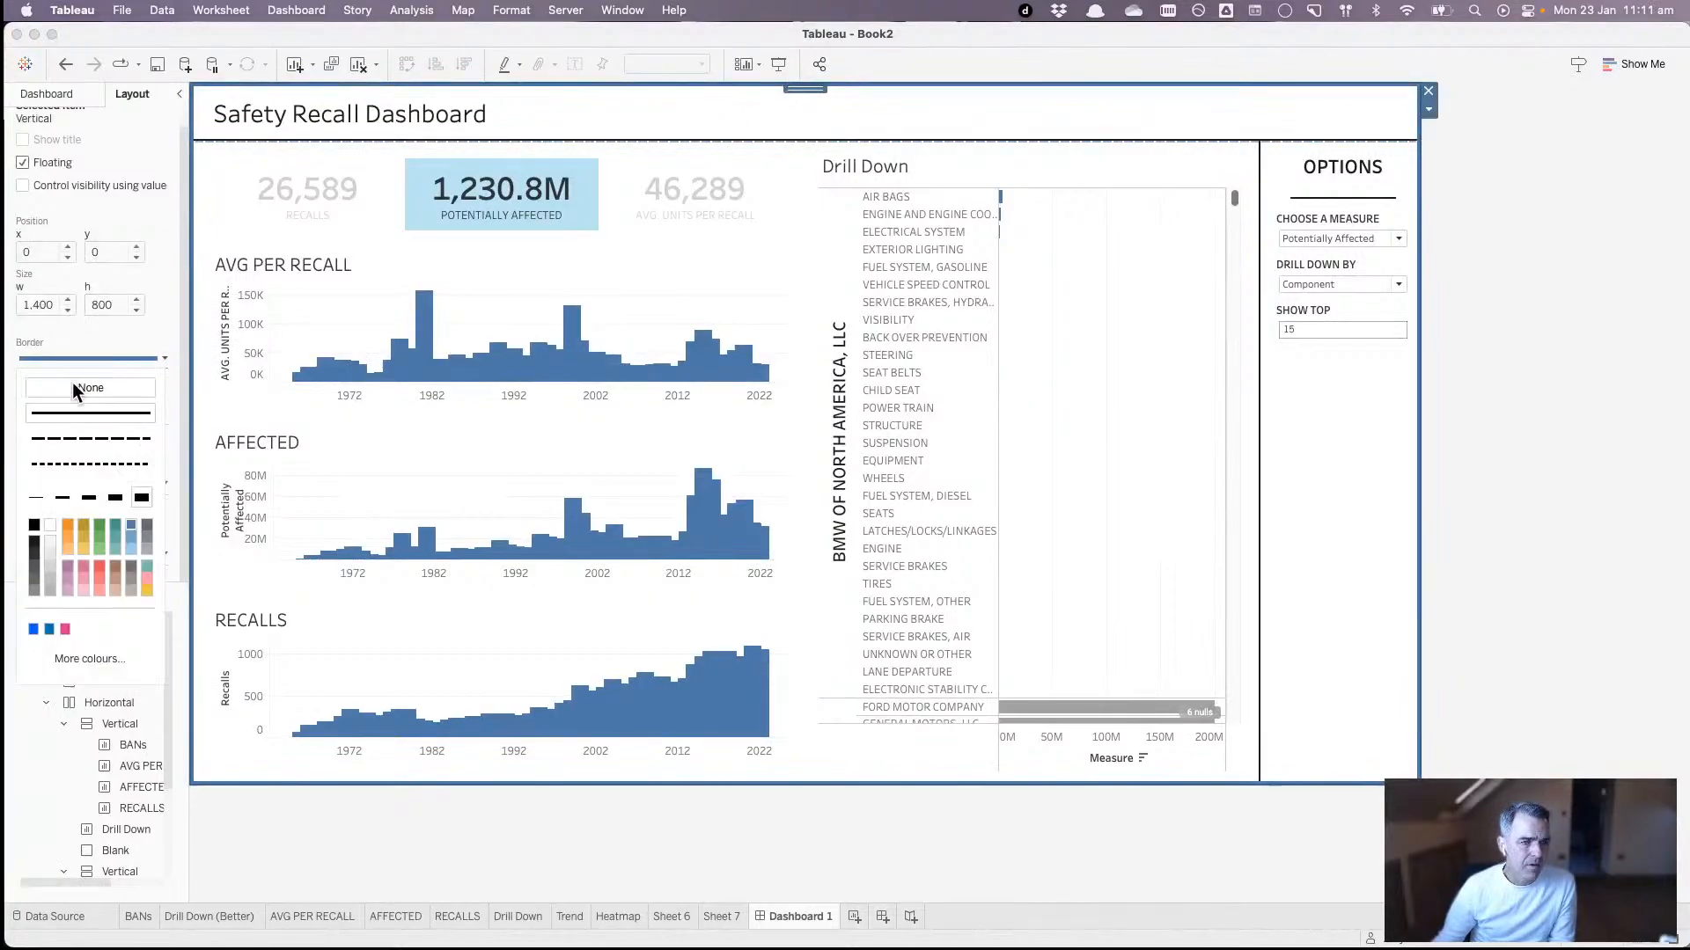
pyautogui.click(72, 391)
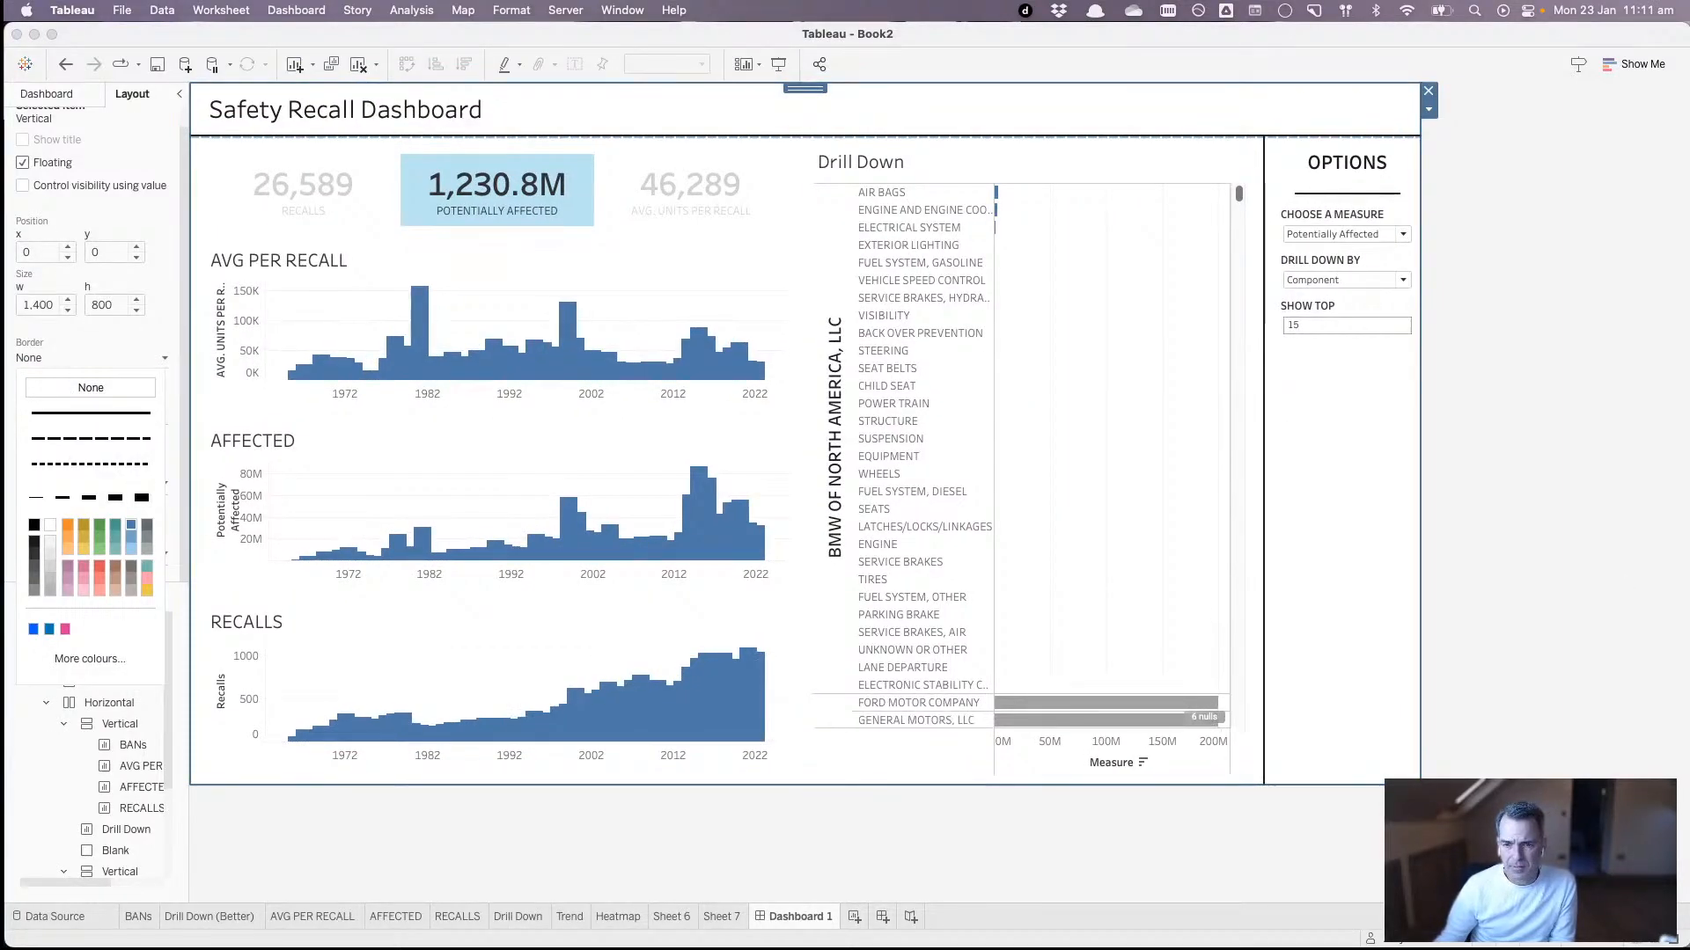
pyautogui.click(1137, 457)
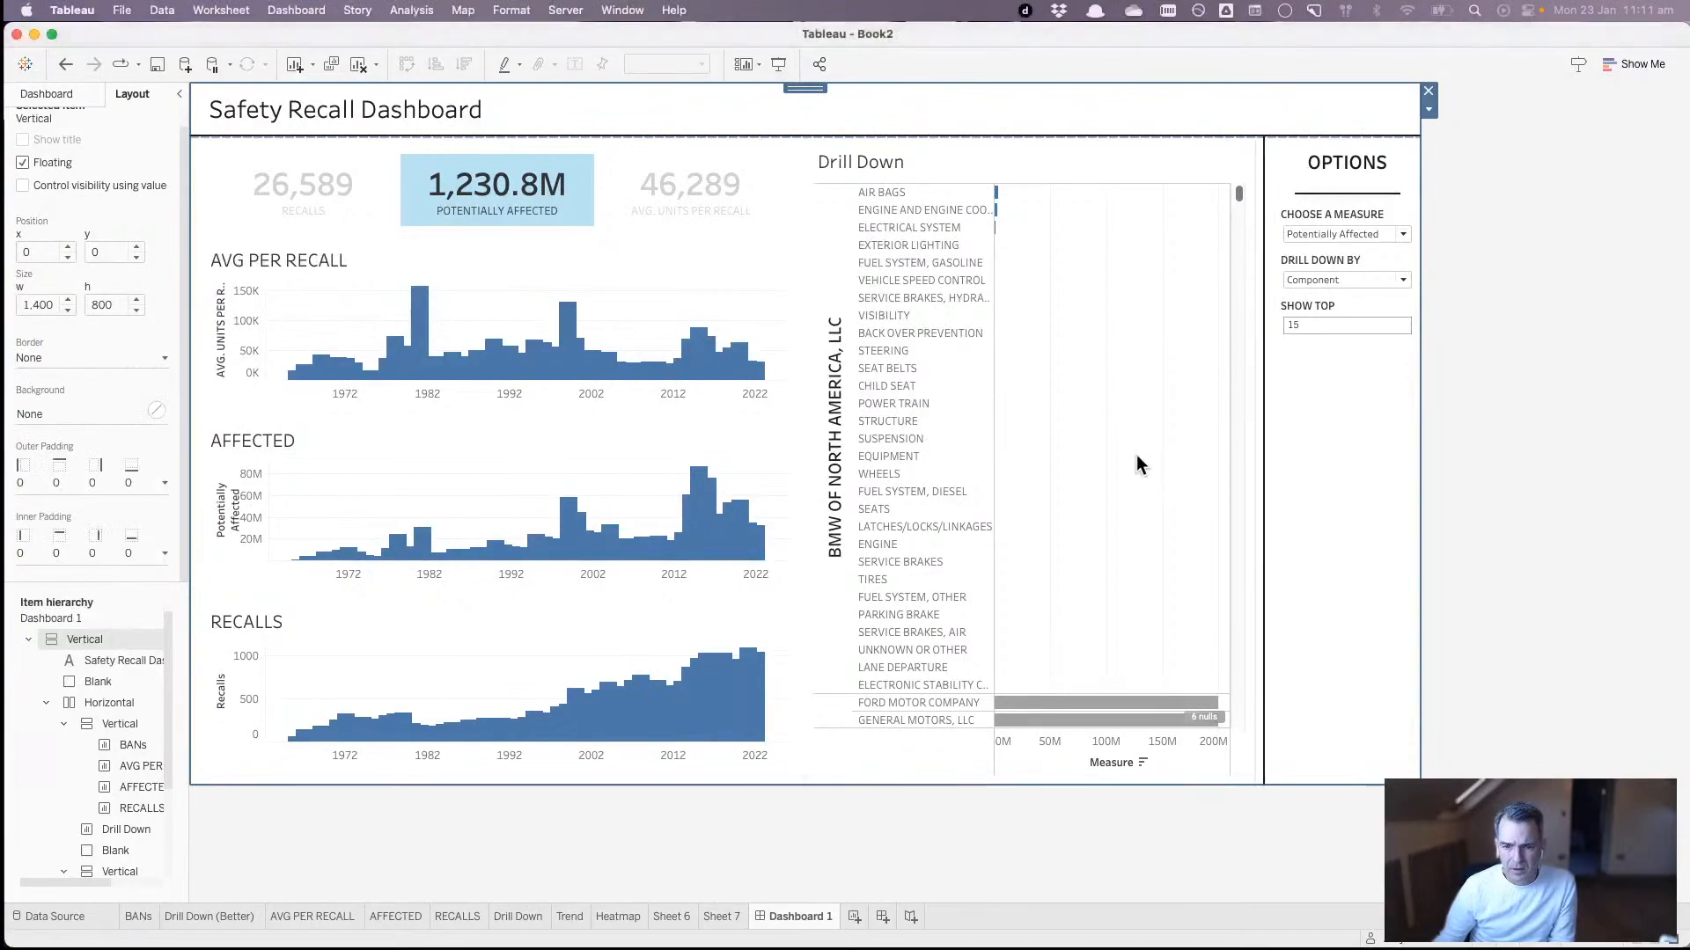
# - Hide the Drill Down chart's nulls indicator and place the Drill Down (Better) sheet between the trend charts and Drill Down
pyautogui.click(1201, 713)
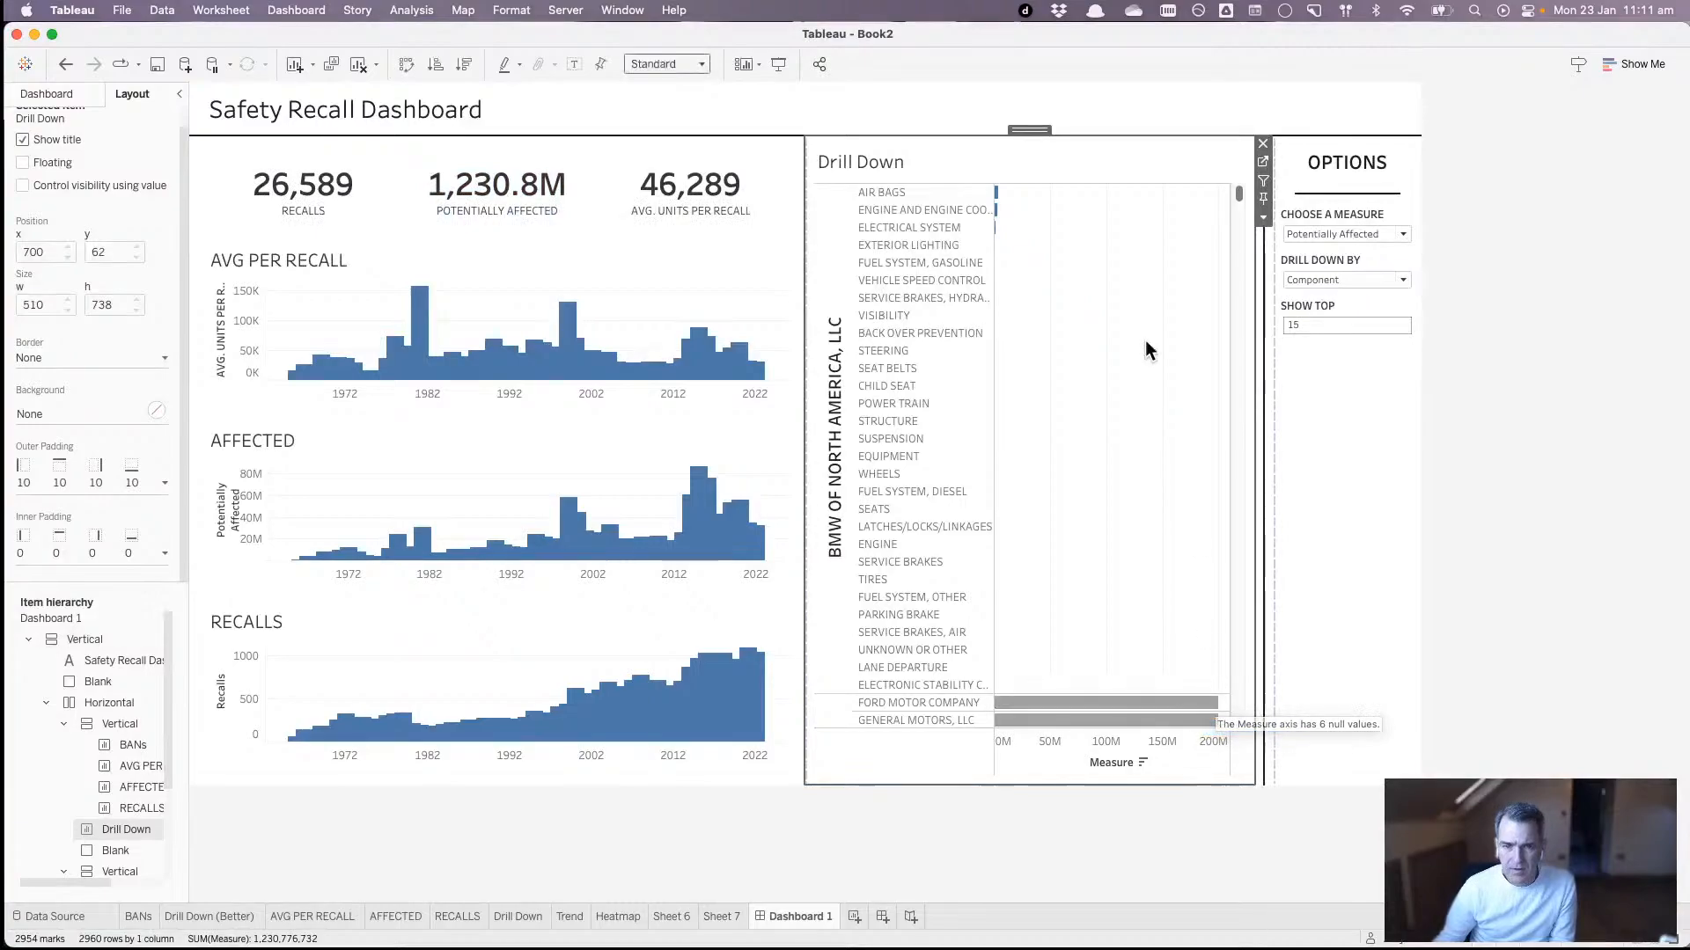
pyautogui.click(44, 95)
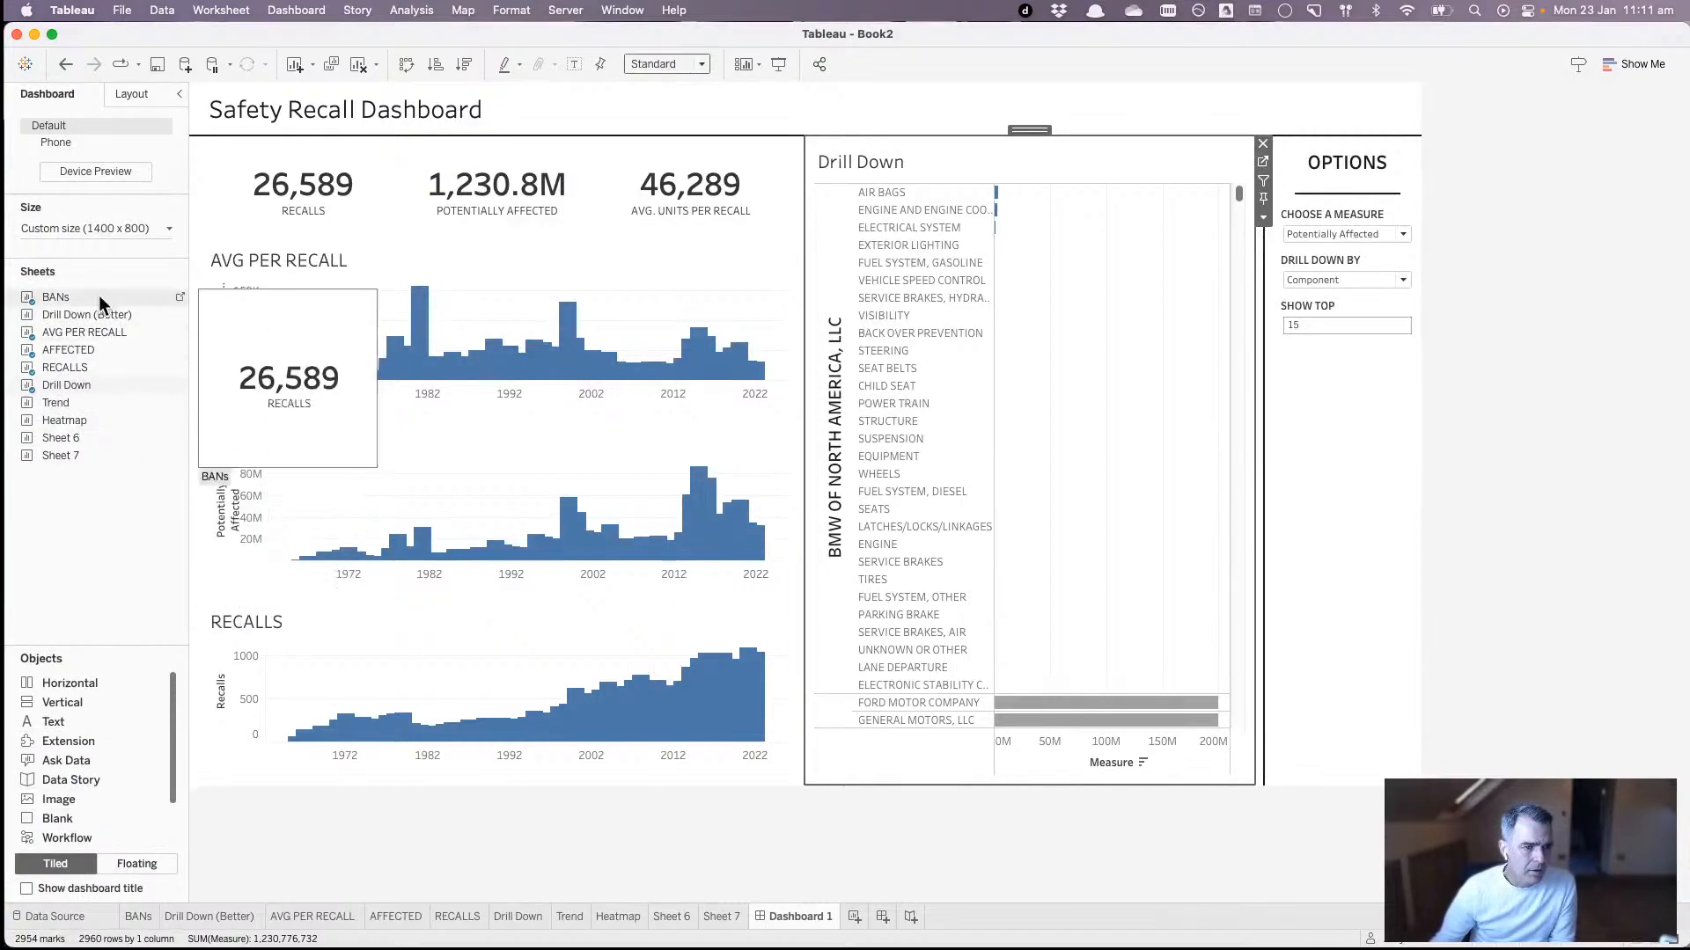
pyautogui.moveTo(99, 314); pyautogui.dragTo(866, 348)
pyautogui.moveTo(1111, 232); pyautogui.dragTo(1110, 236)
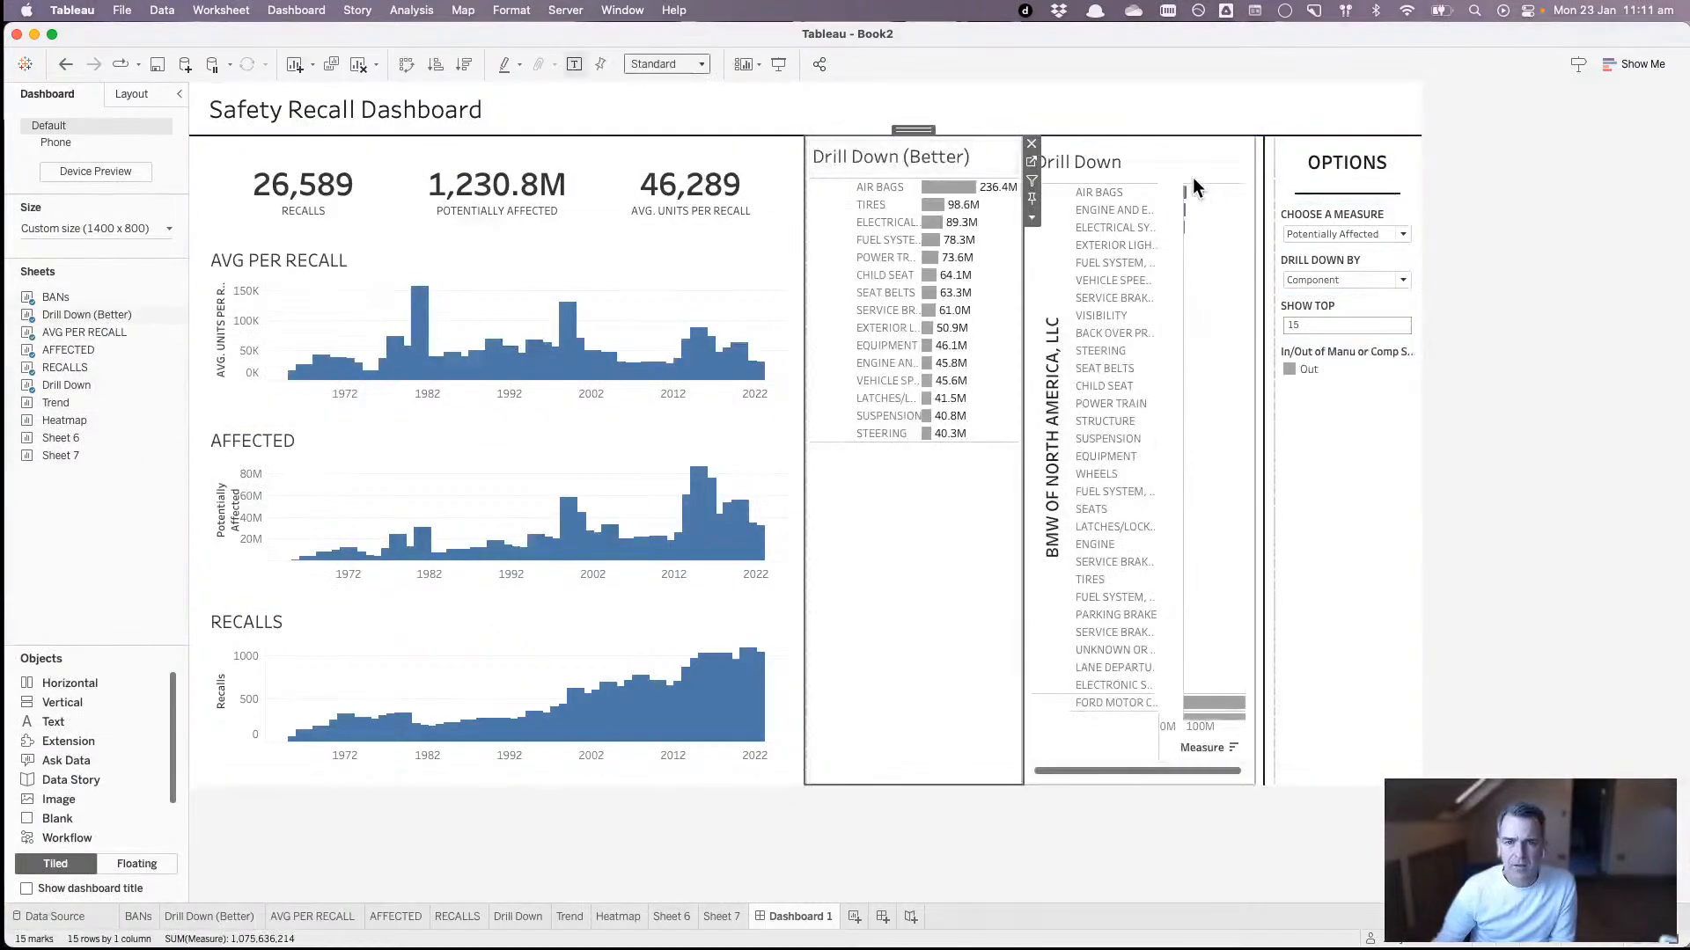
# - Remove the original Drill Down chart from the dashboard and fit Drill Down (Better) to Entire View
pyautogui.click(1196, 164)
pyautogui.click(1264, 143)
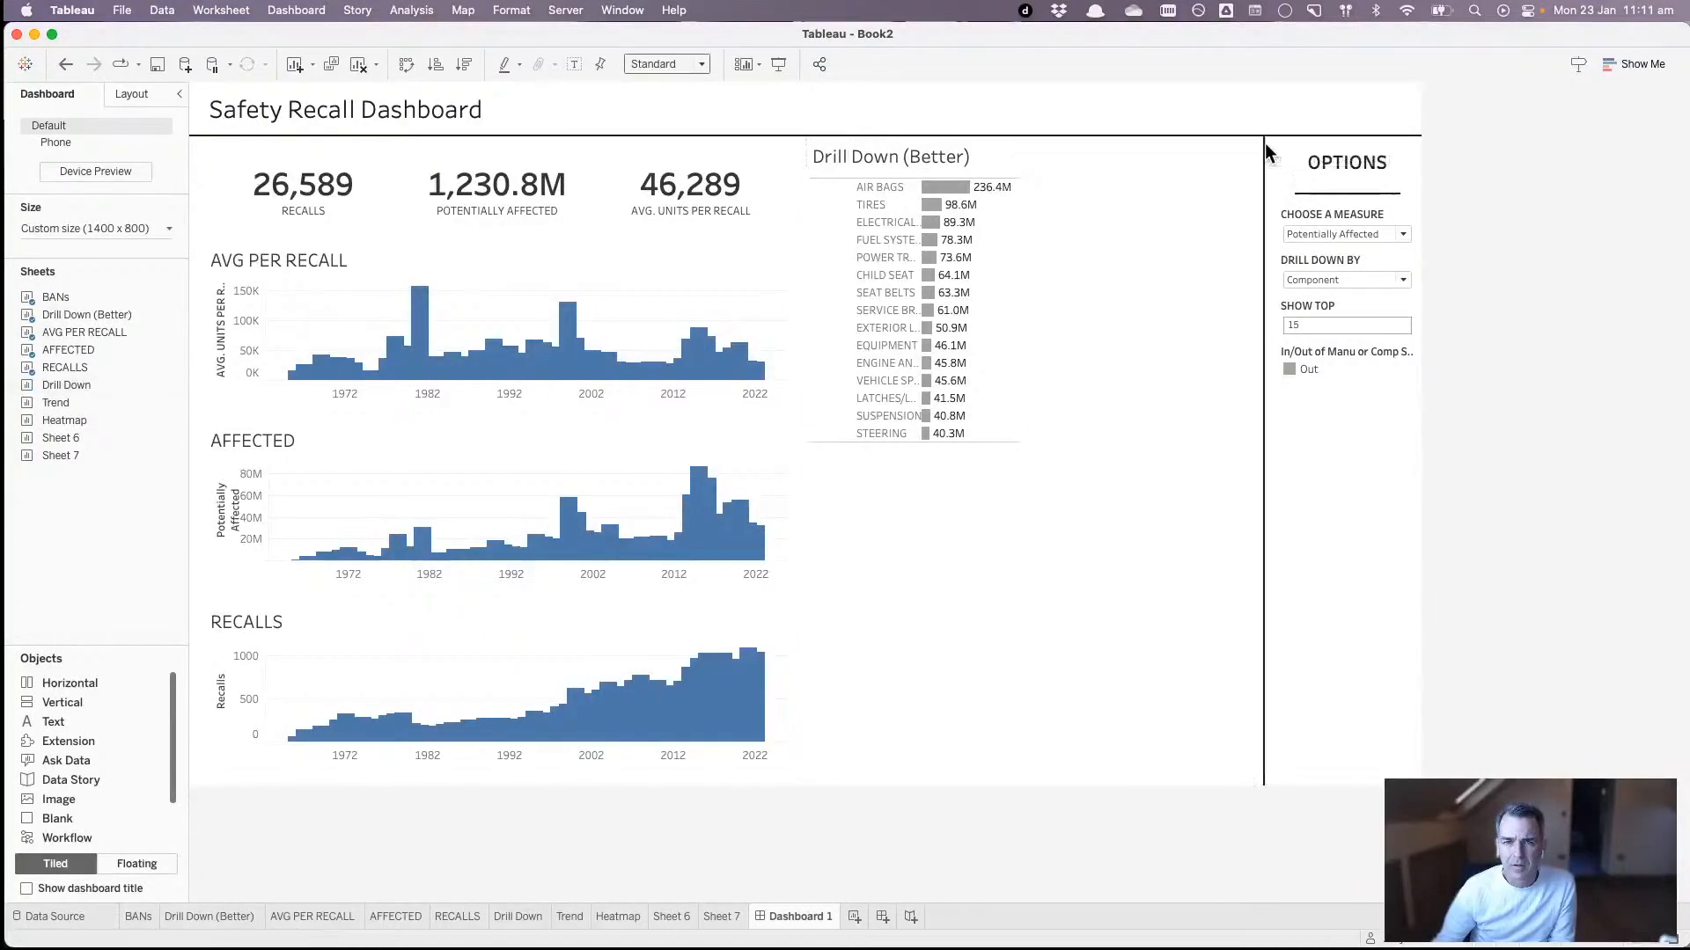
pyautogui.click(651, 66)
pyautogui.click(658, 121)
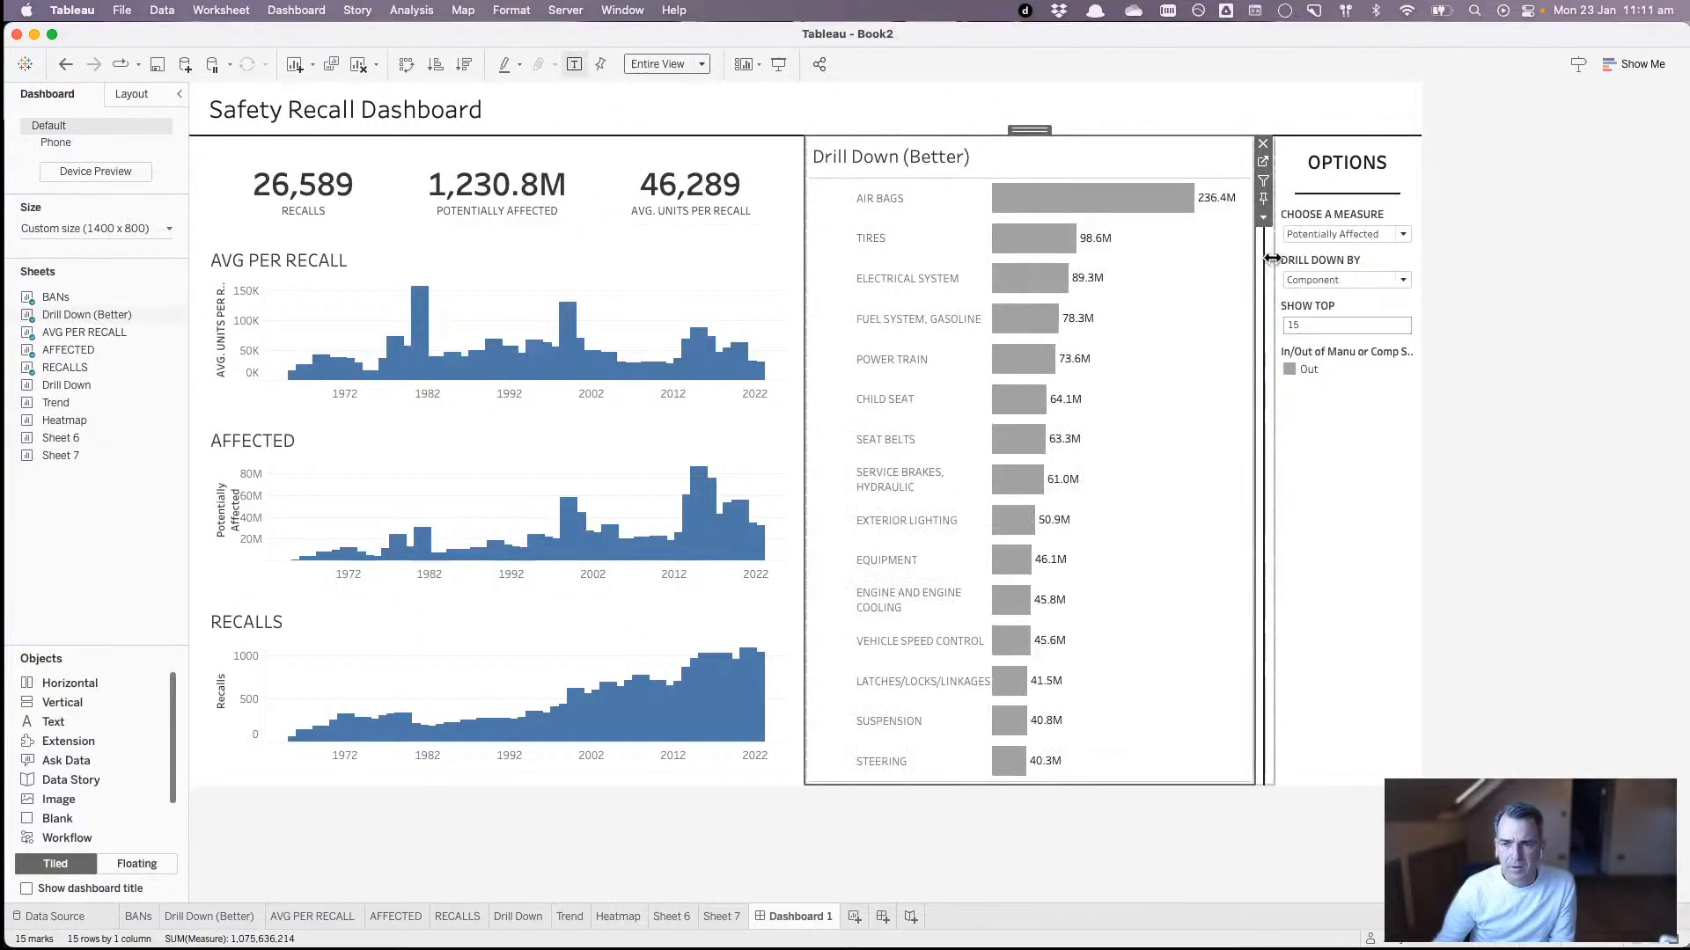
# - Edit the Update Manu or Comp Set action and change its source to Dashboard 1
pyautogui.click(193, 10)
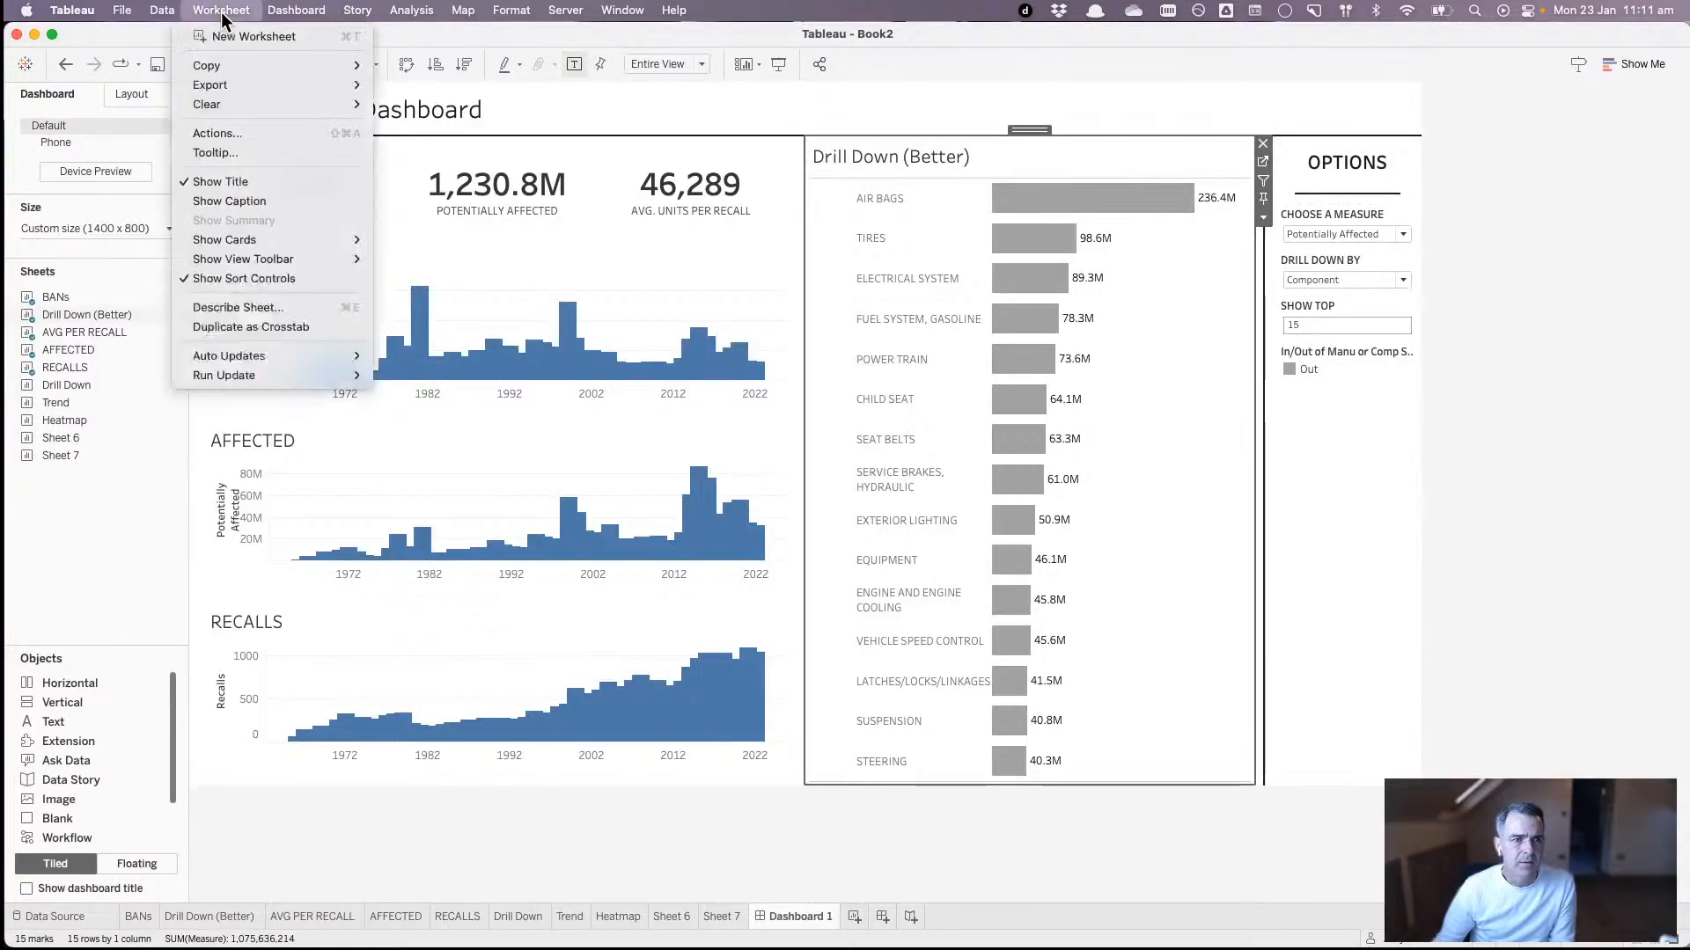
pyautogui.click(225, 135)
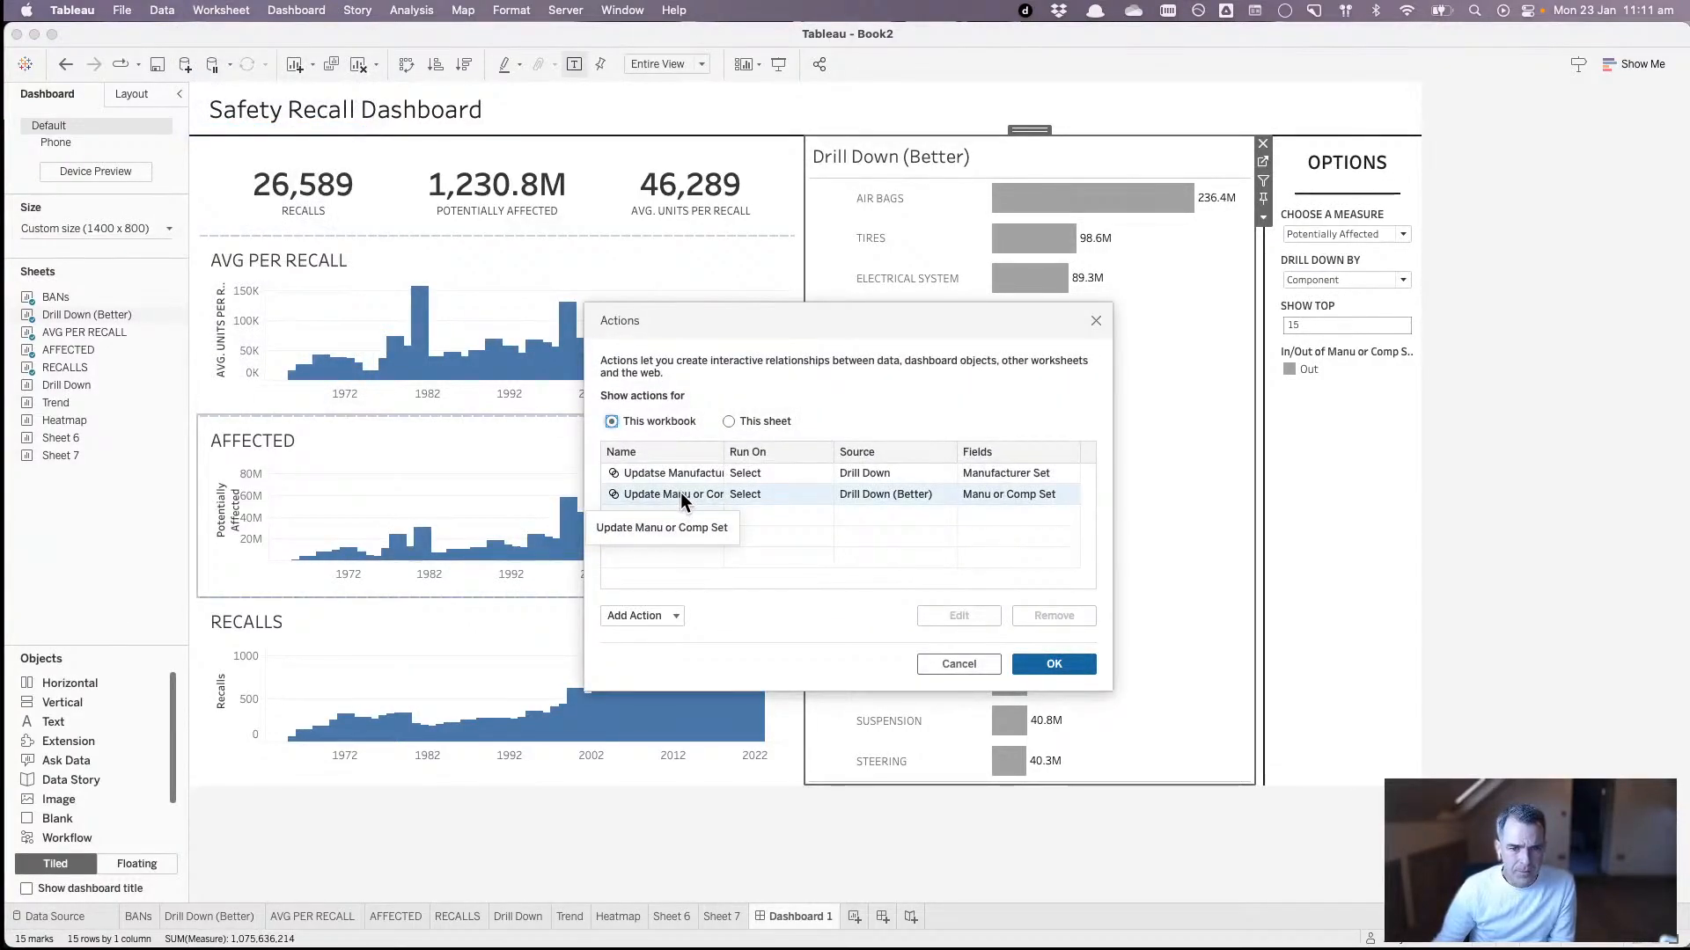
pyautogui.click(681, 492)
pyautogui.click(963, 615)
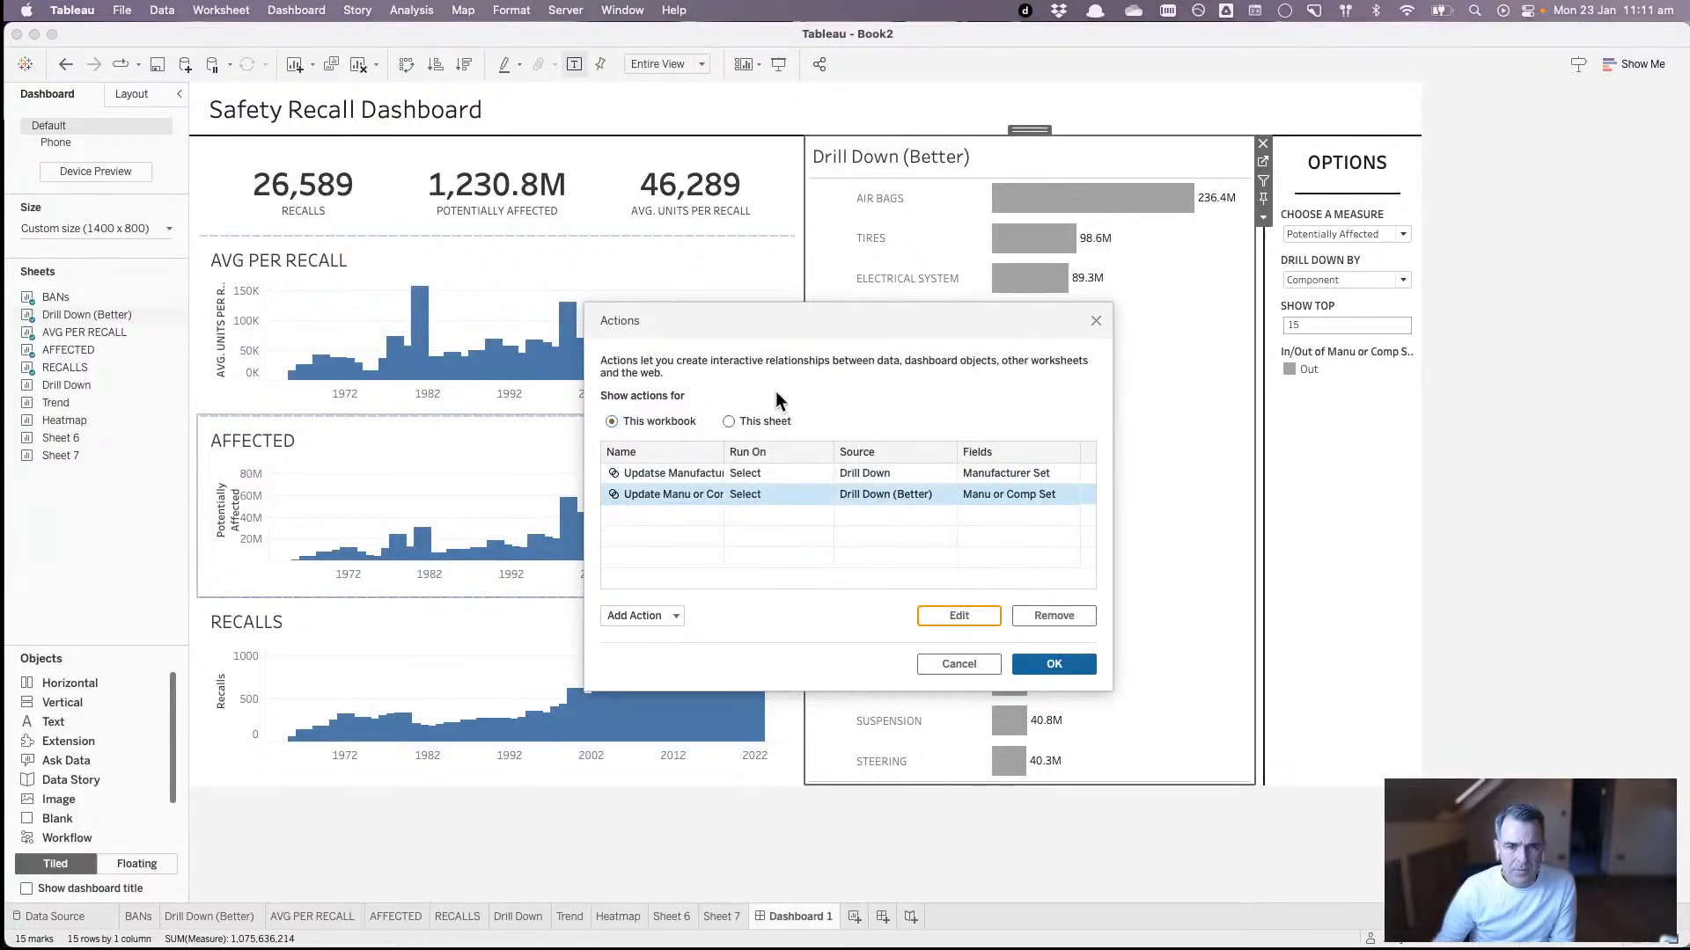
pyautogui.click(753, 419)
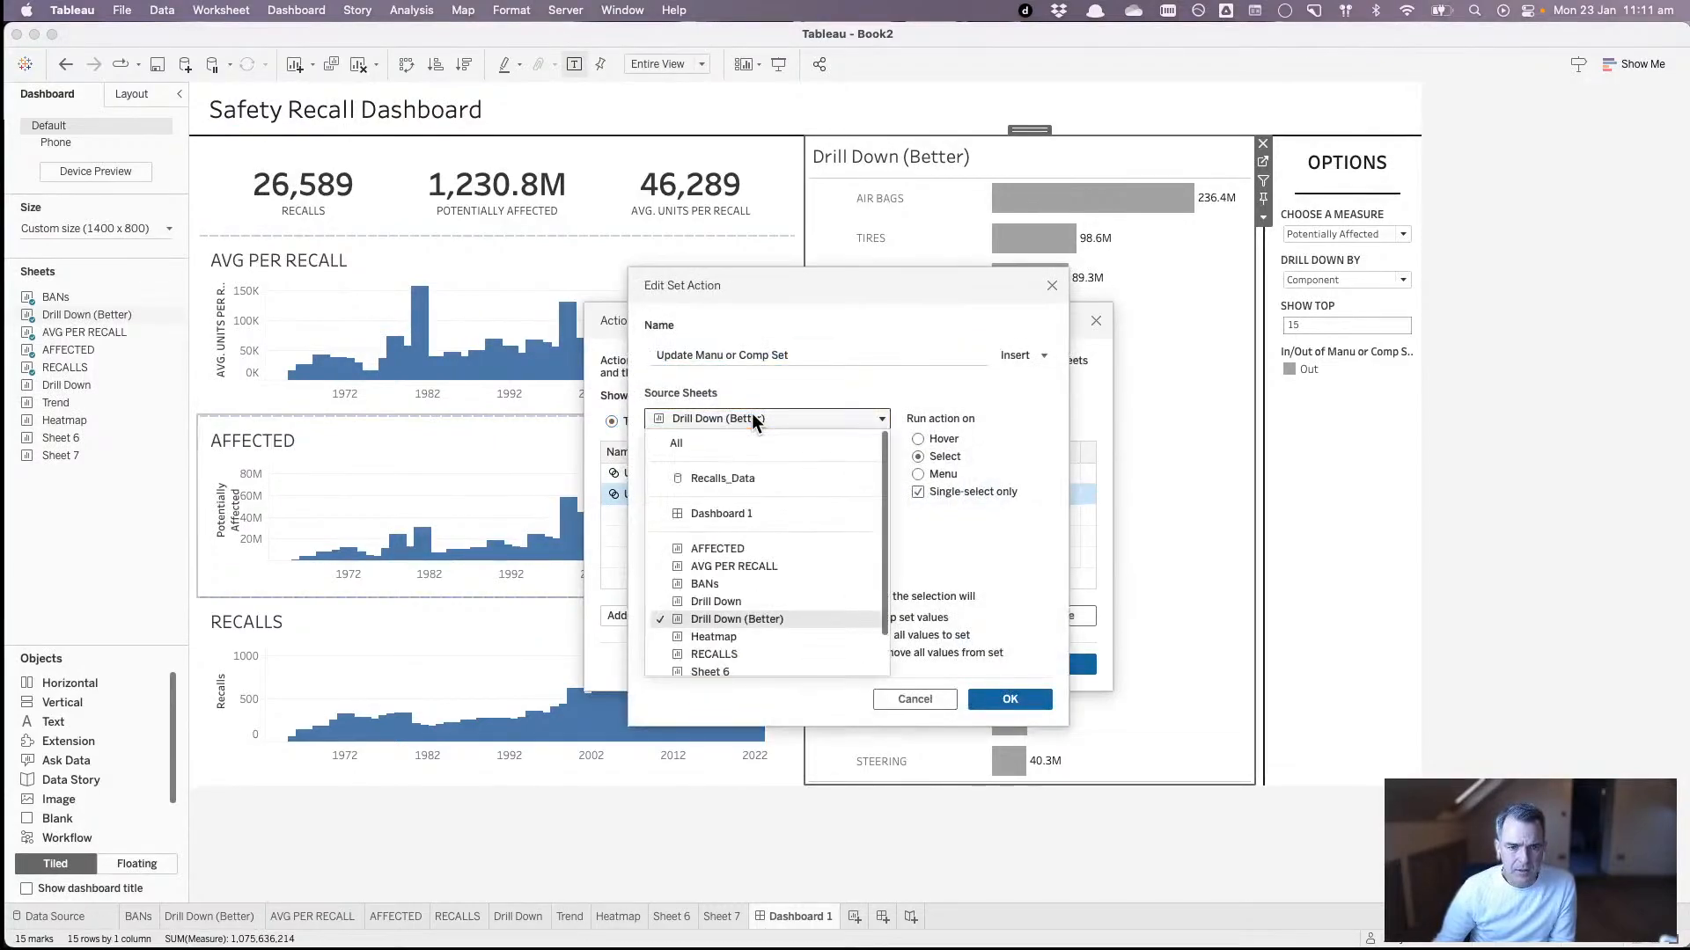
pyautogui.click(736, 511)
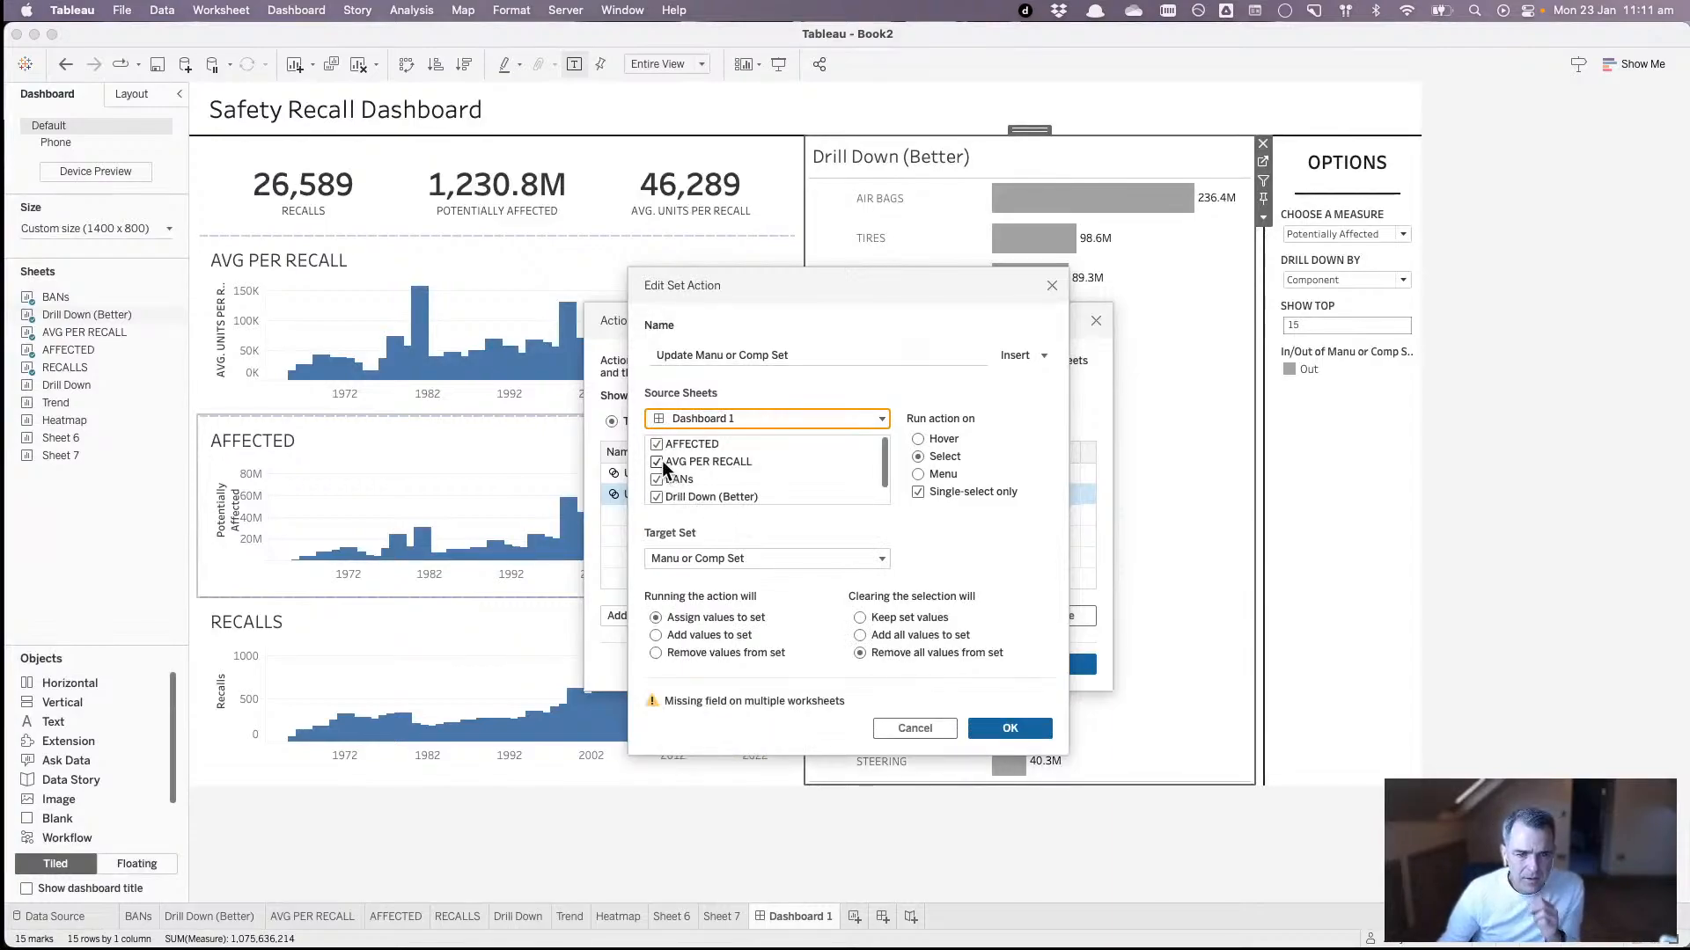
# - Exclude AFFECTED, AVG PER RECALL, BANs and RECALLS from the set action's source sheets, keeping only Drill Down (Better), and apply the changes
pyautogui.click(655, 443)
pyautogui.click(656, 461)
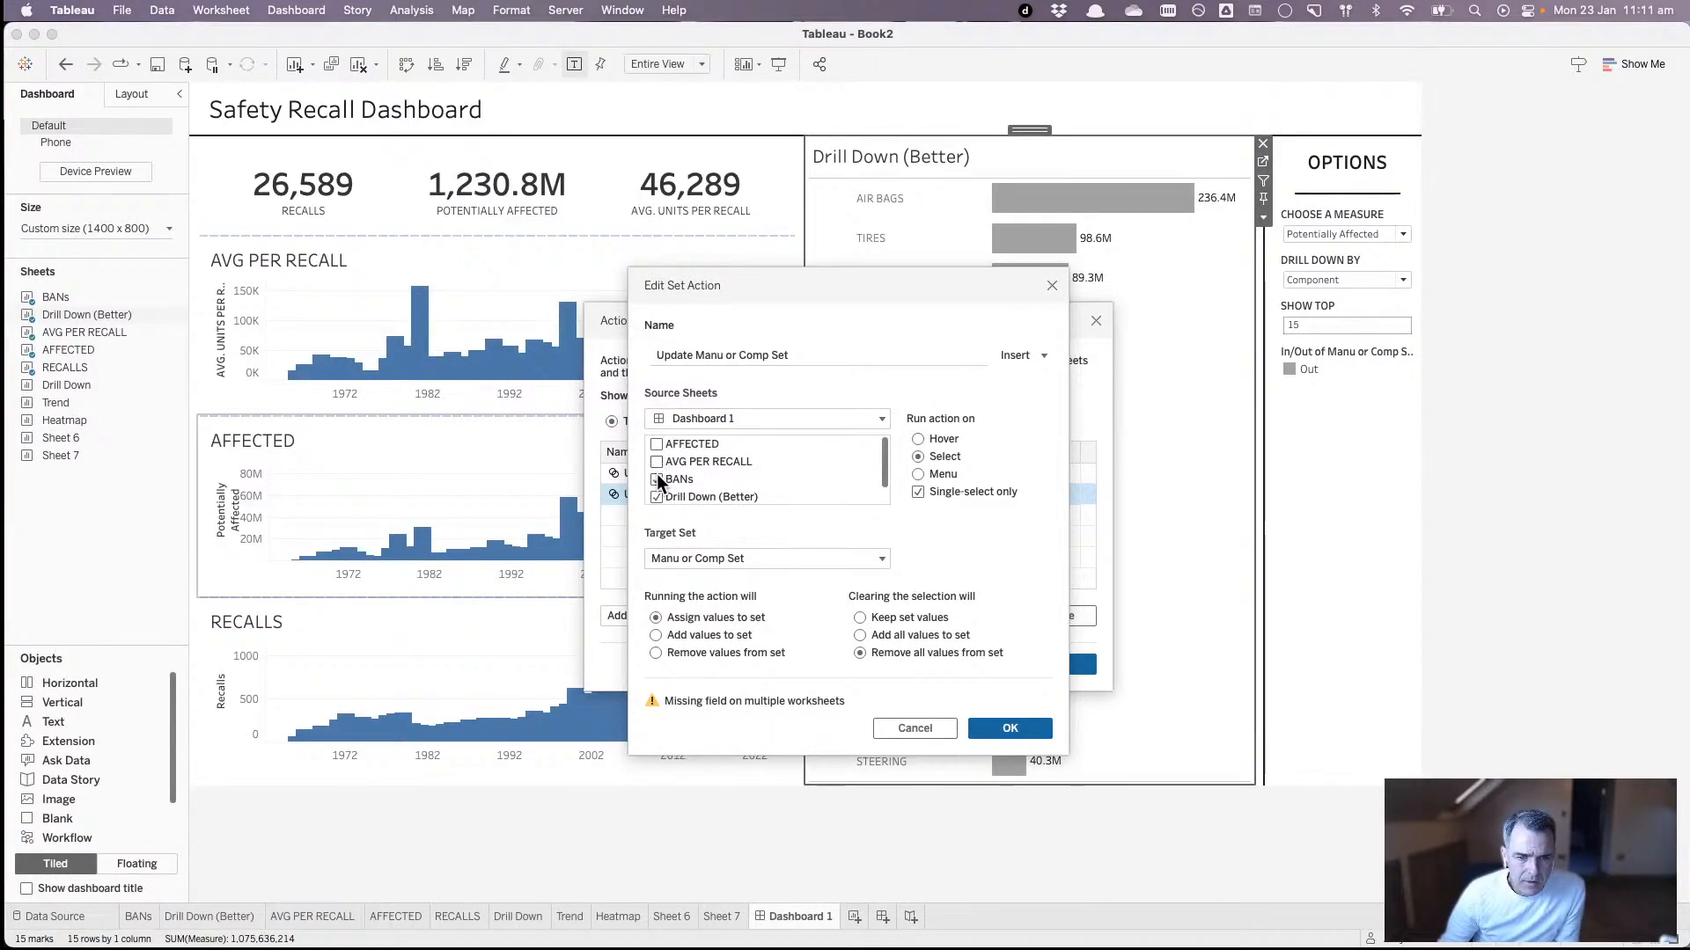
pyautogui.click(657, 479)
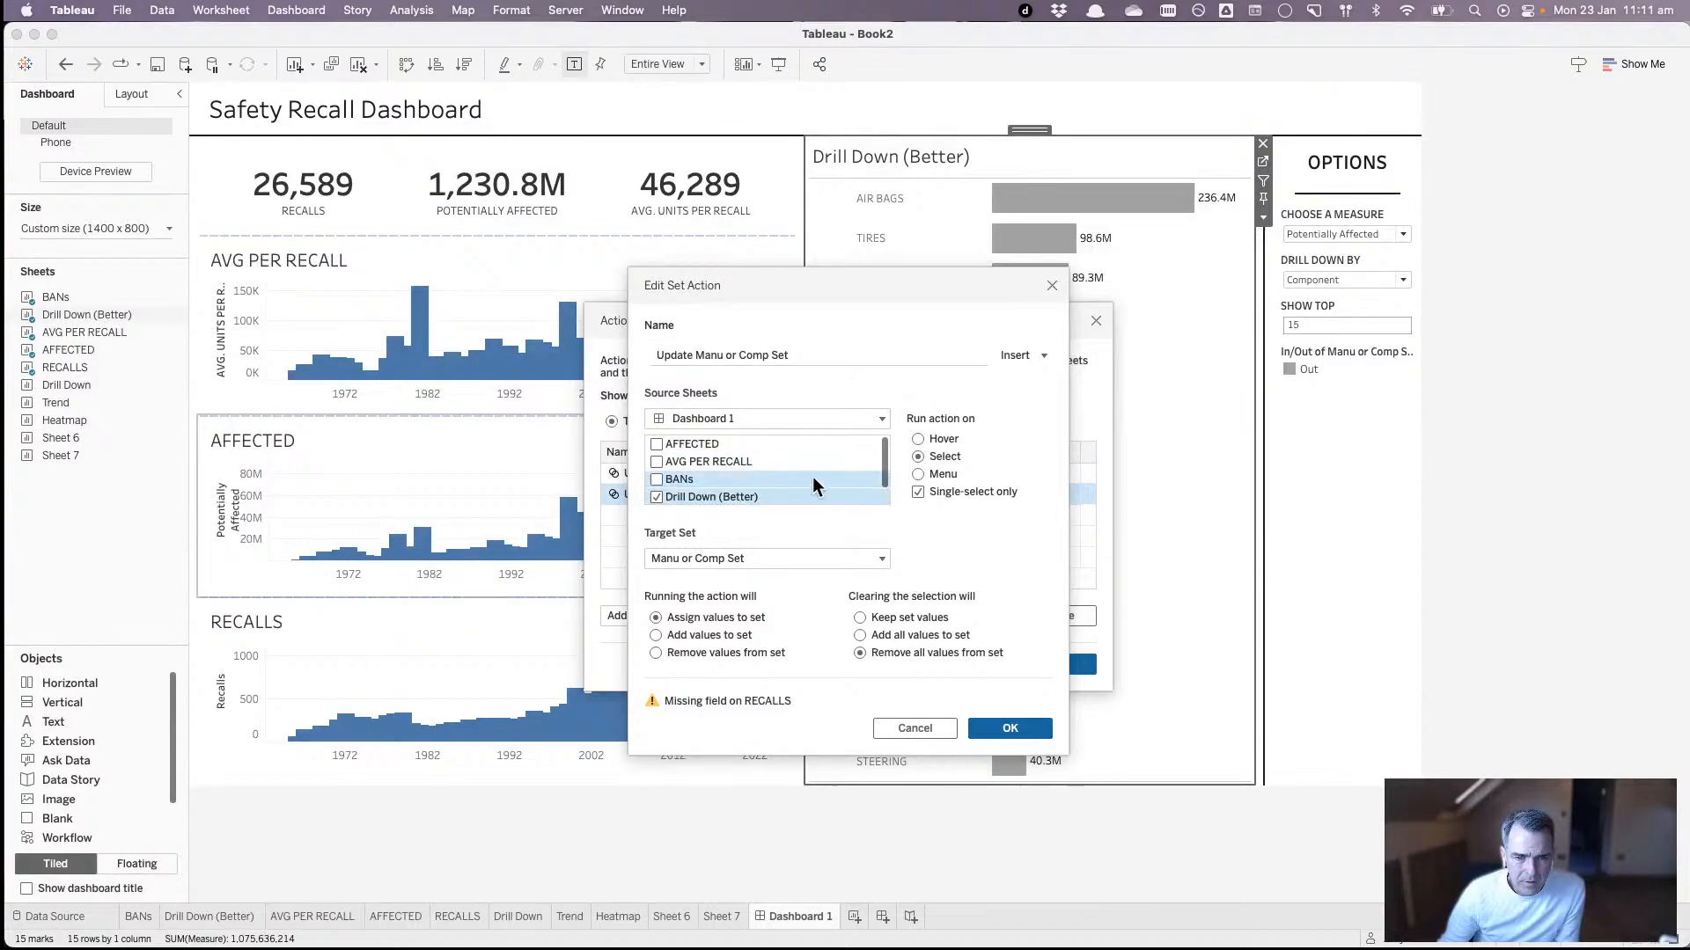
pyautogui.scroll(-1, 810, 474)
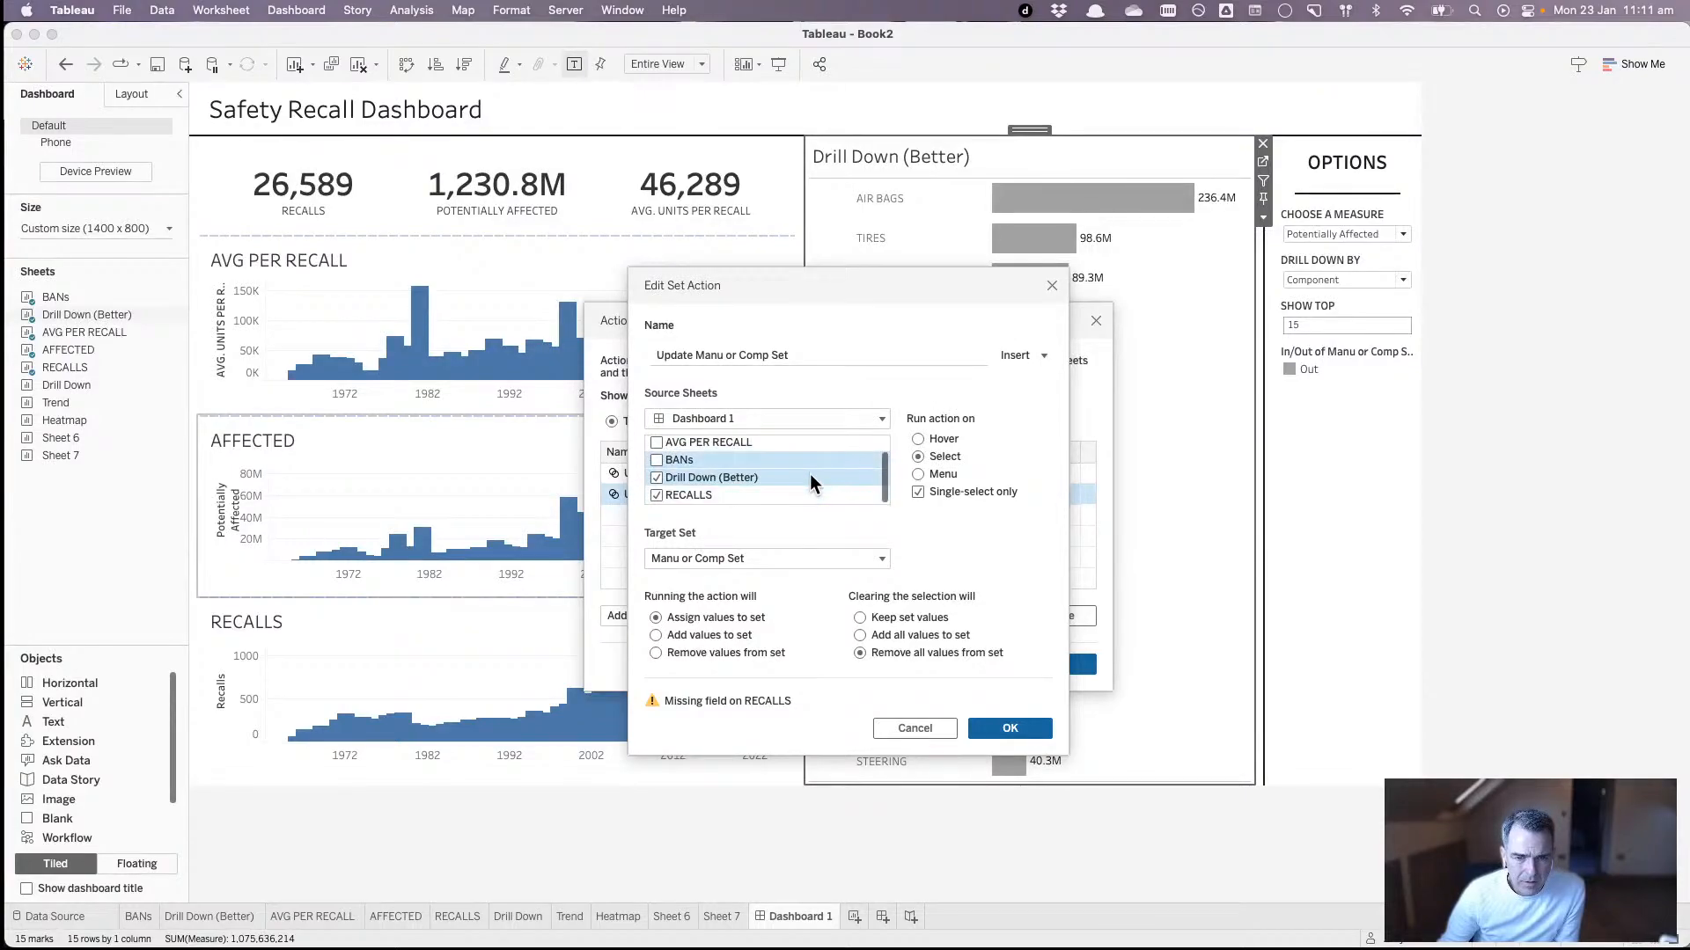
pyautogui.click(658, 494)
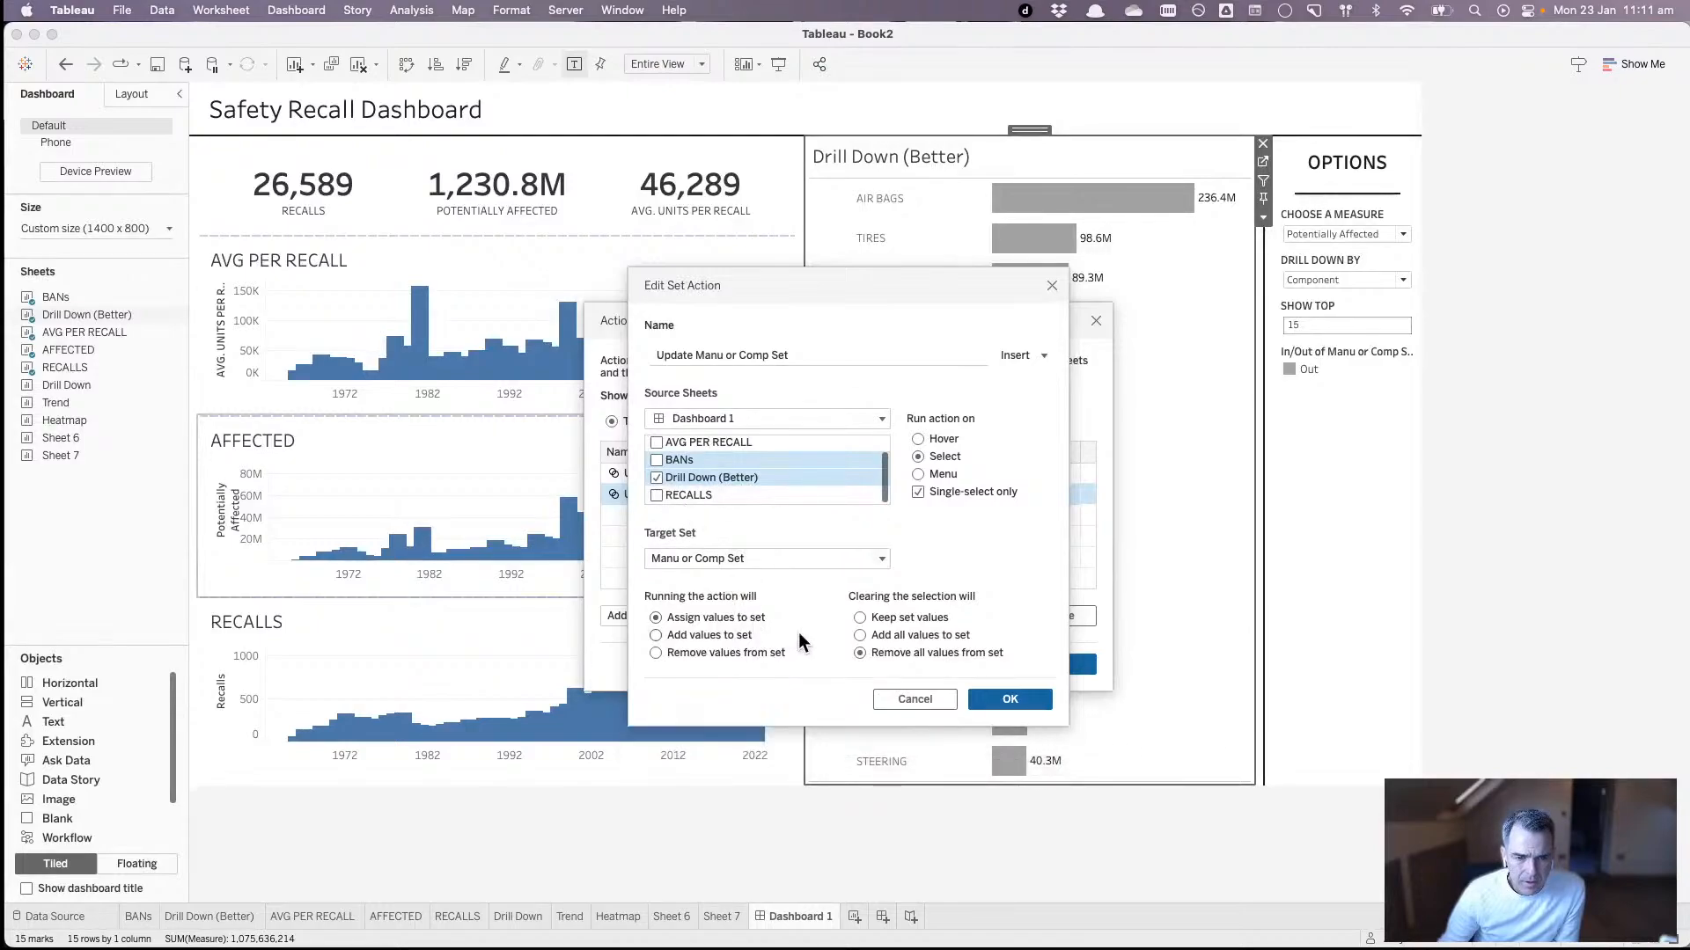
pyautogui.click(1012, 702)
pyautogui.click(1057, 666)
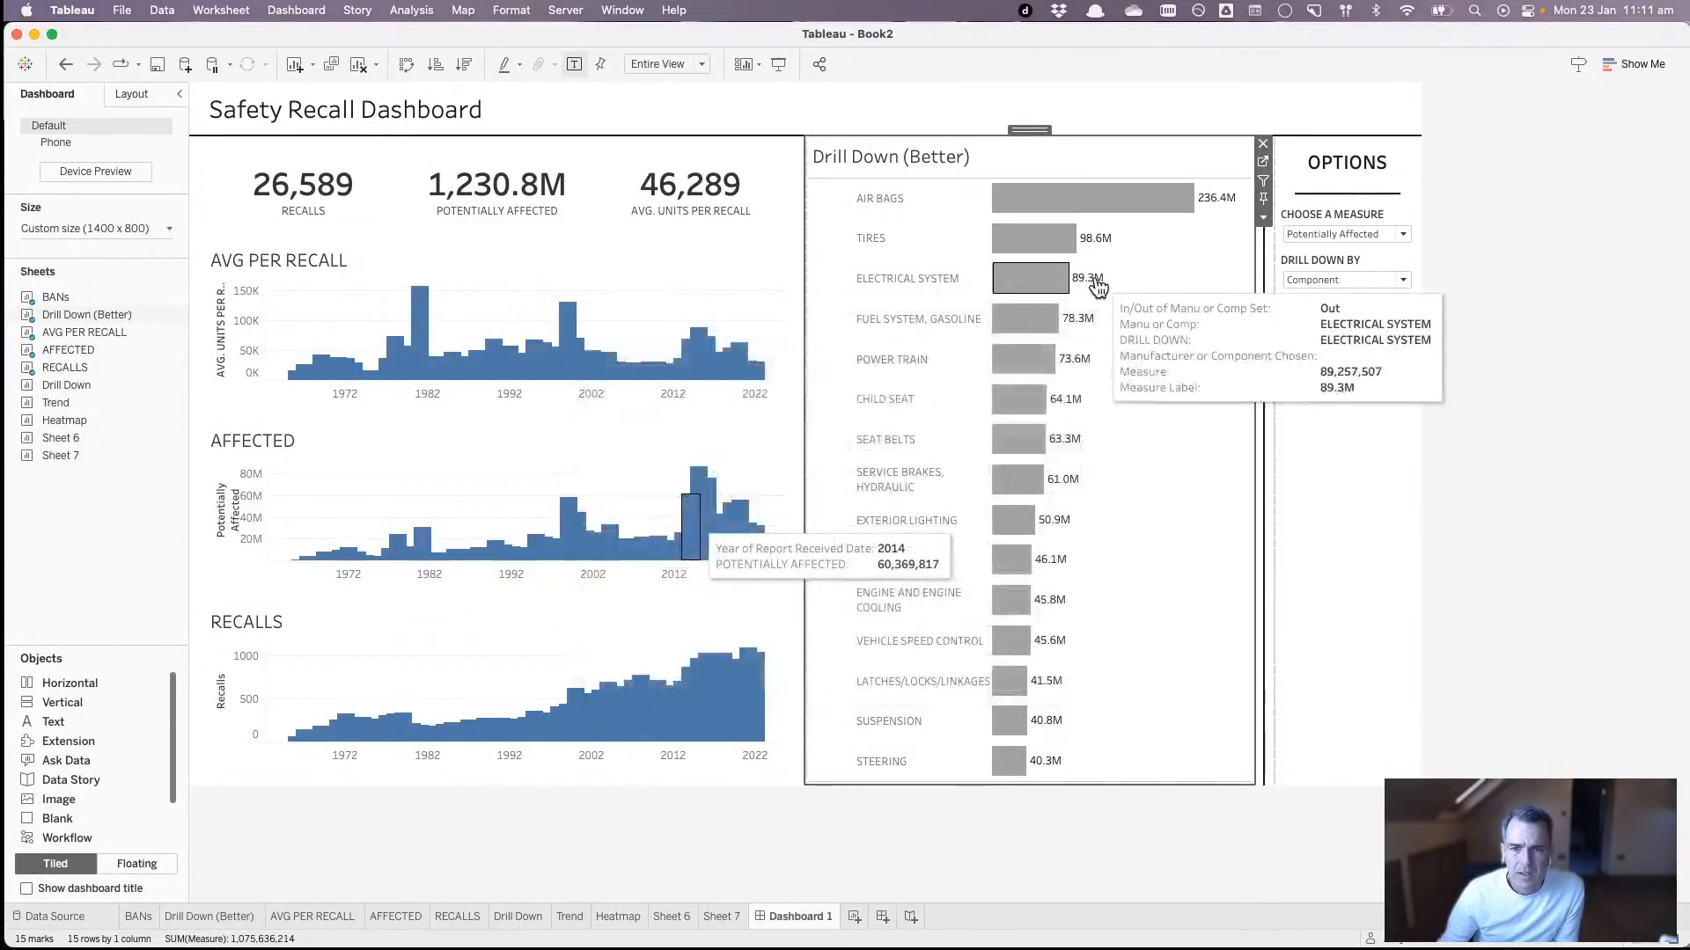
# - Test the dashboard's set action by drilling into TIRES, selecting the PENNZOIL-QUAKER STATE bar, and clearing the selection
pyautogui.click(1049, 237)
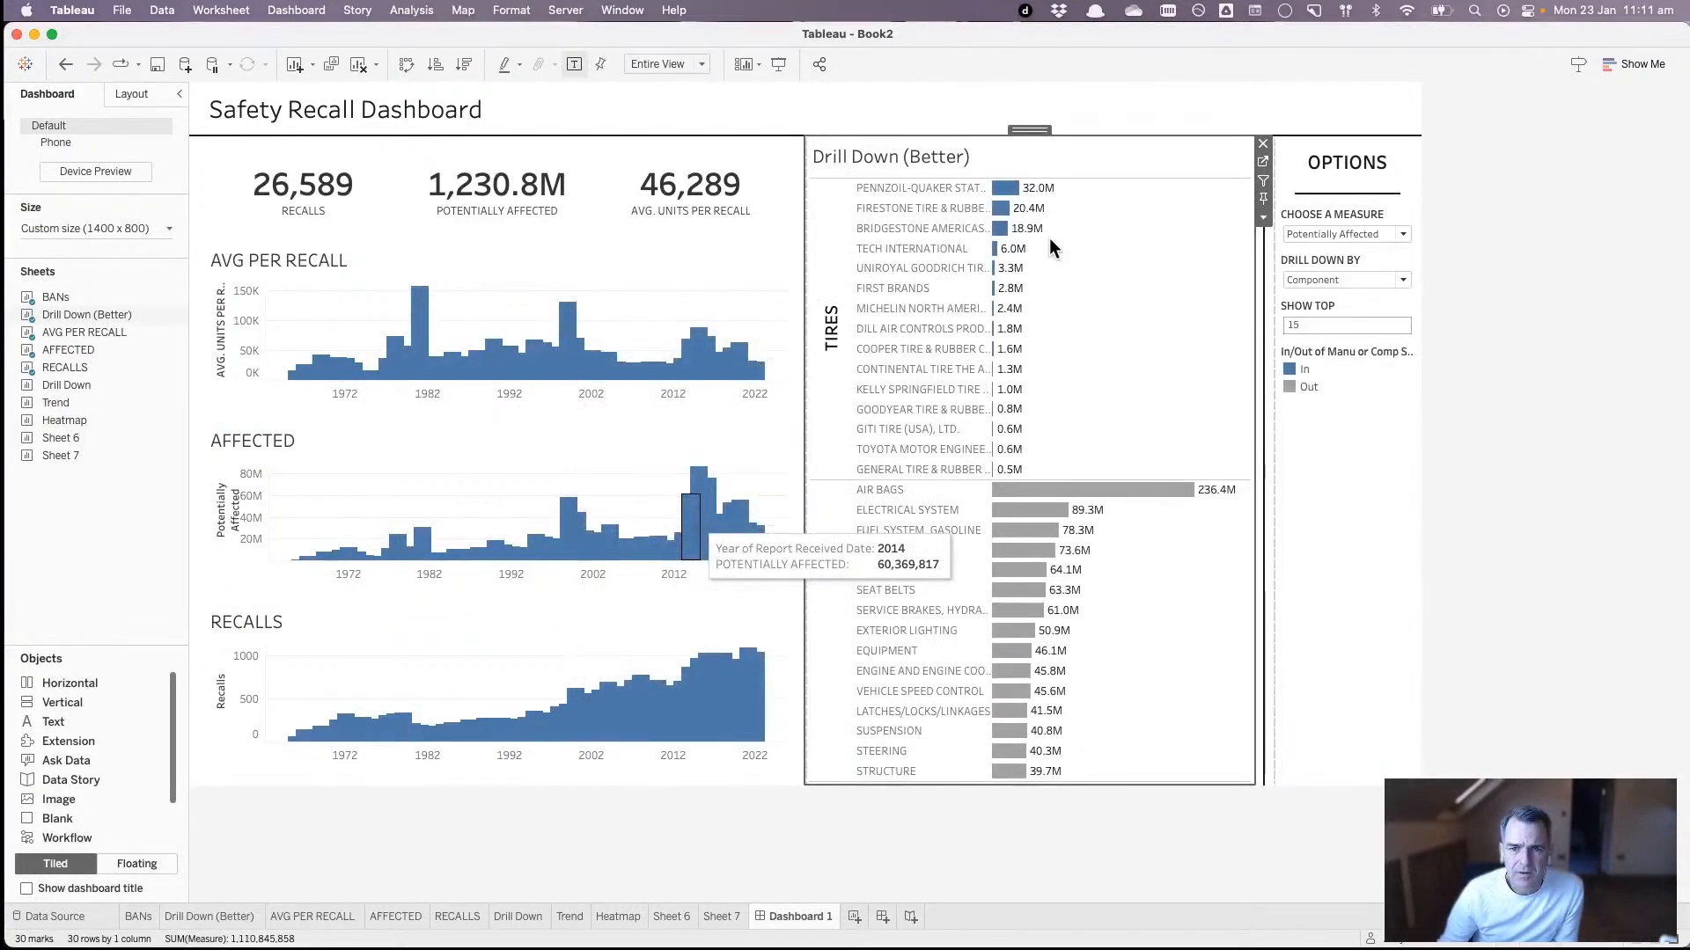
pyautogui.click(1016, 190)
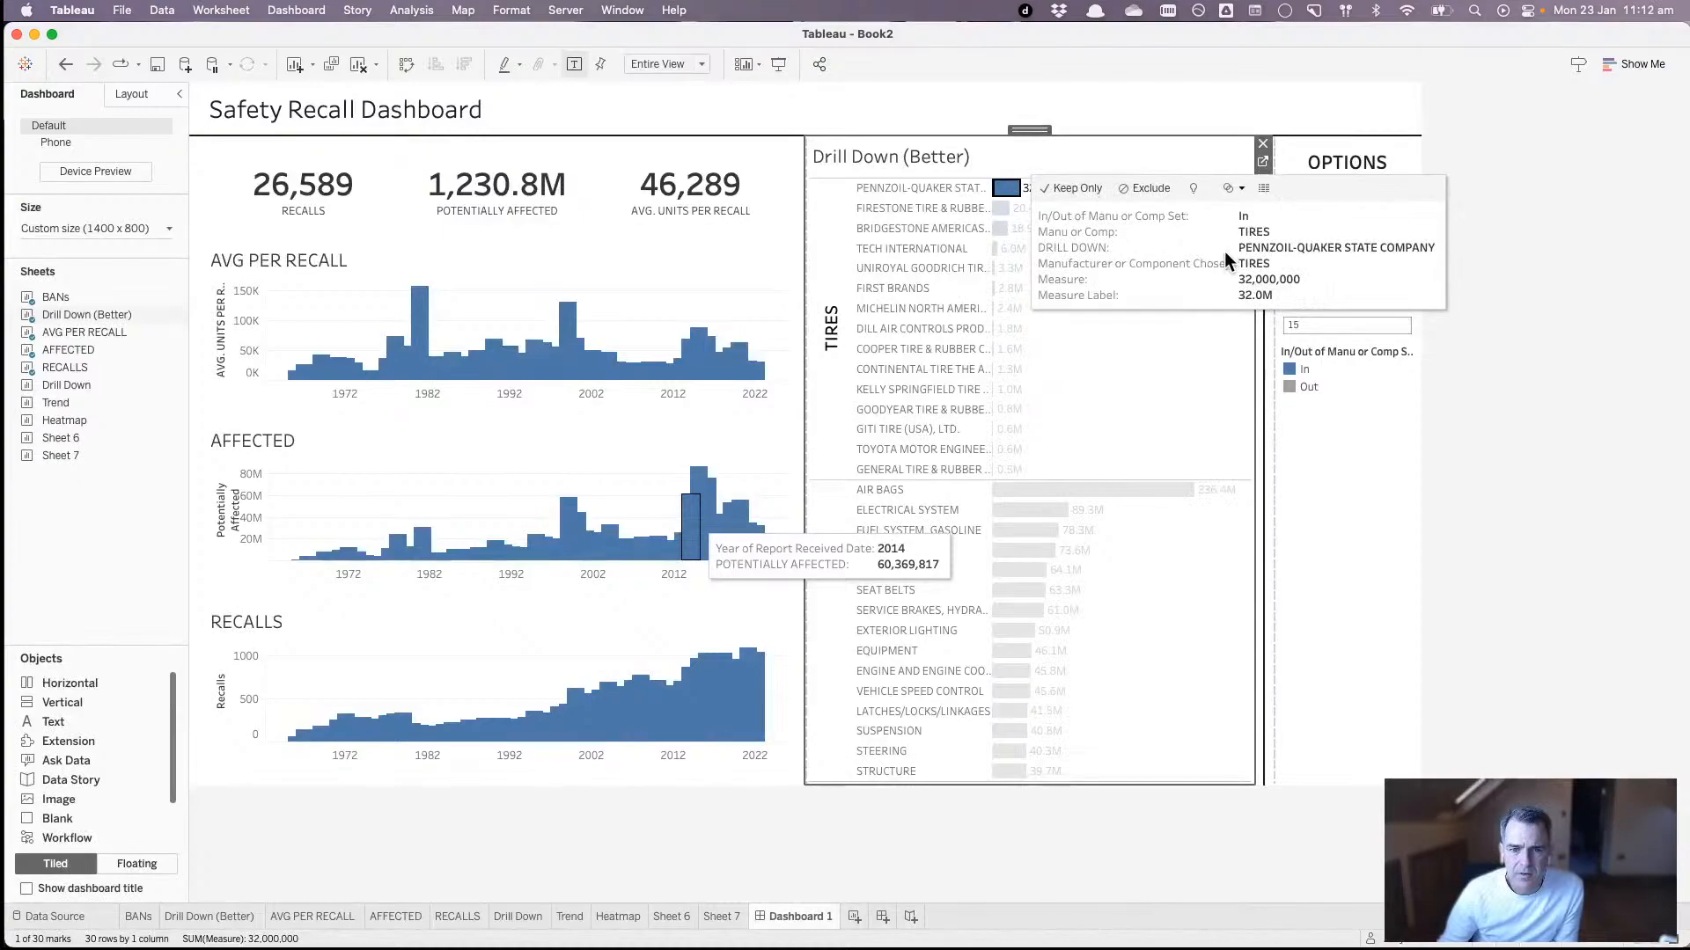
pyautogui.click(1169, 629)
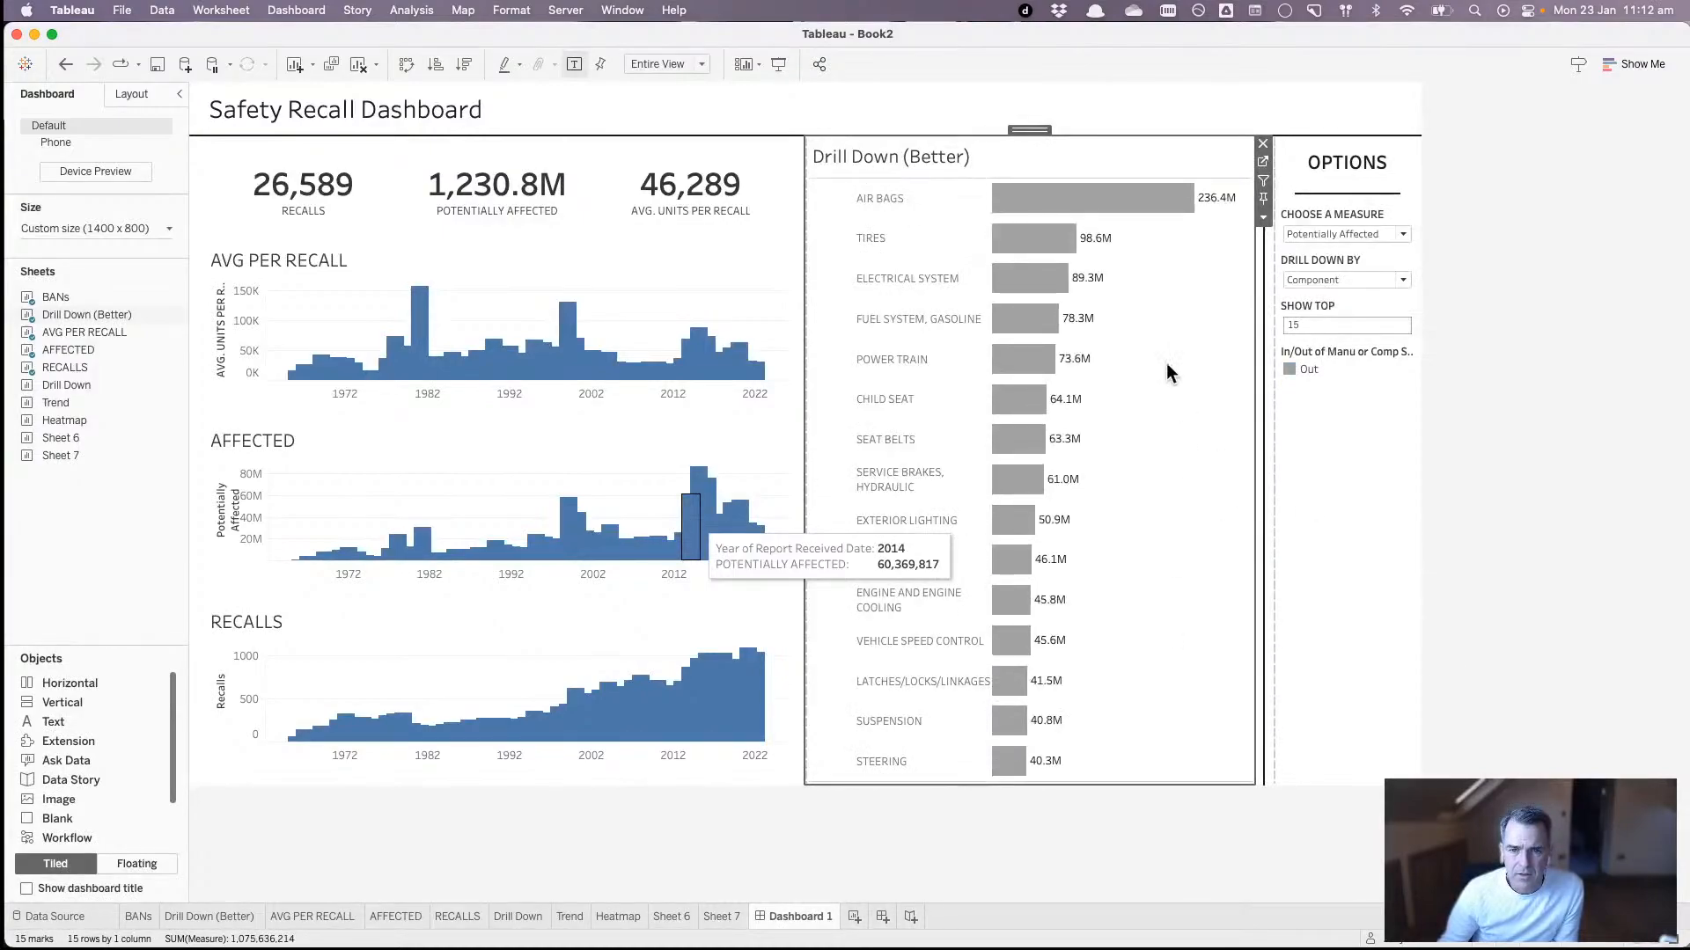
# - Go to the Drill Down (Better) sheet and turn off its tooltips
pyautogui.click(1262, 161)
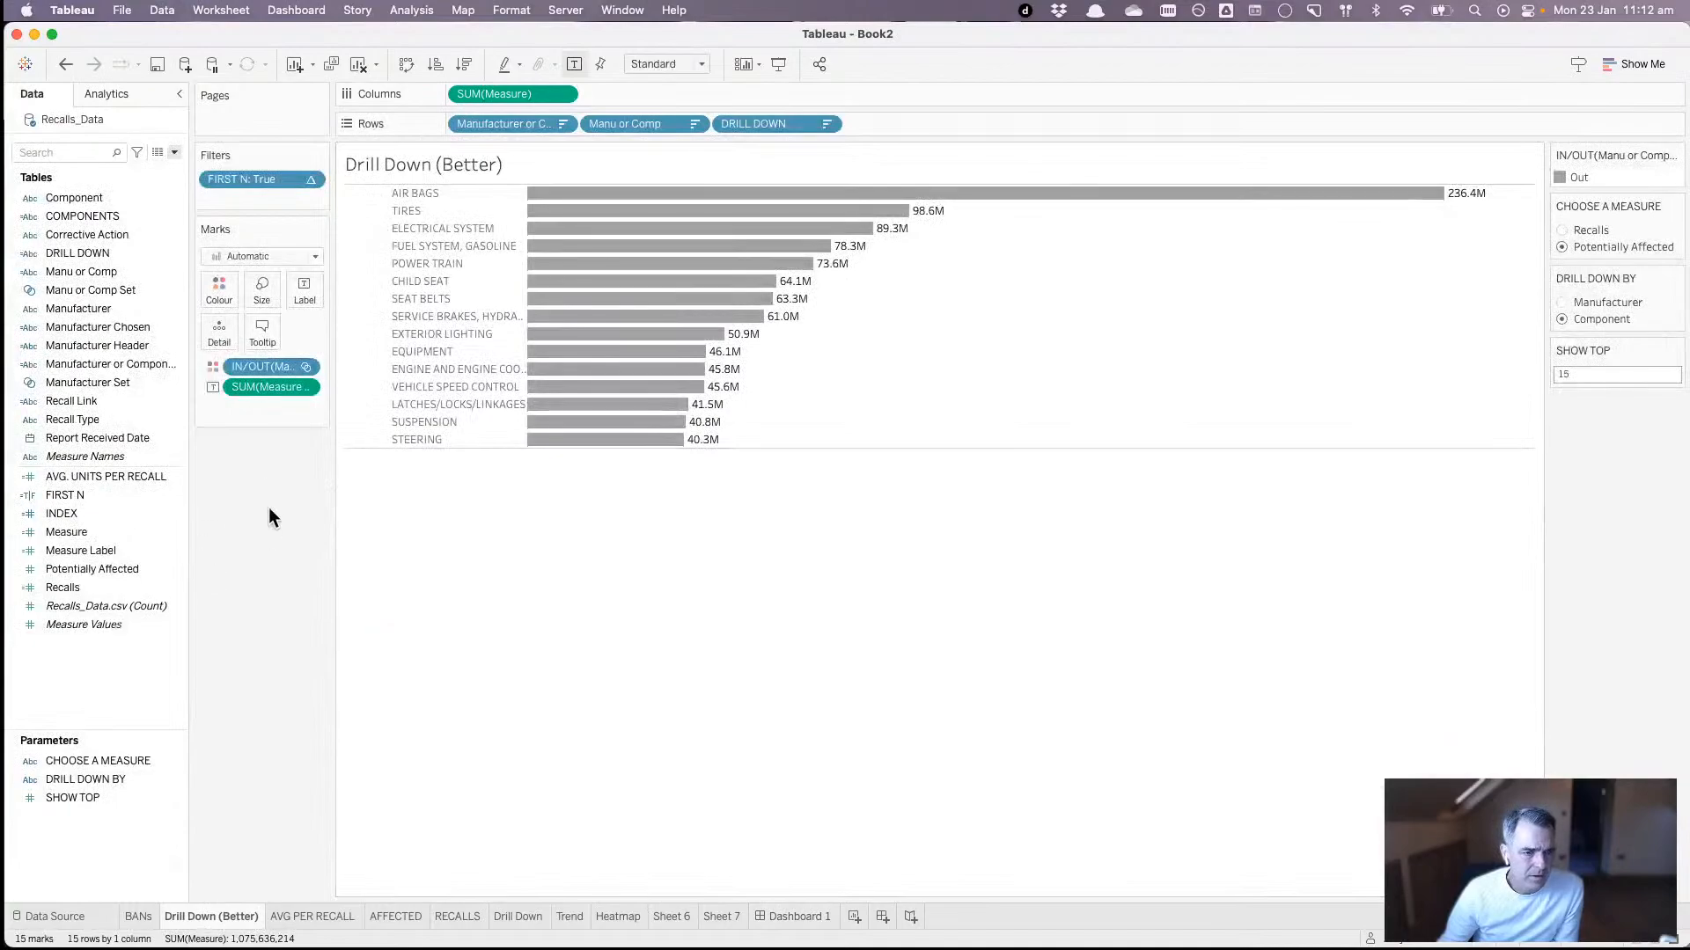
pyautogui.click(252, 323)
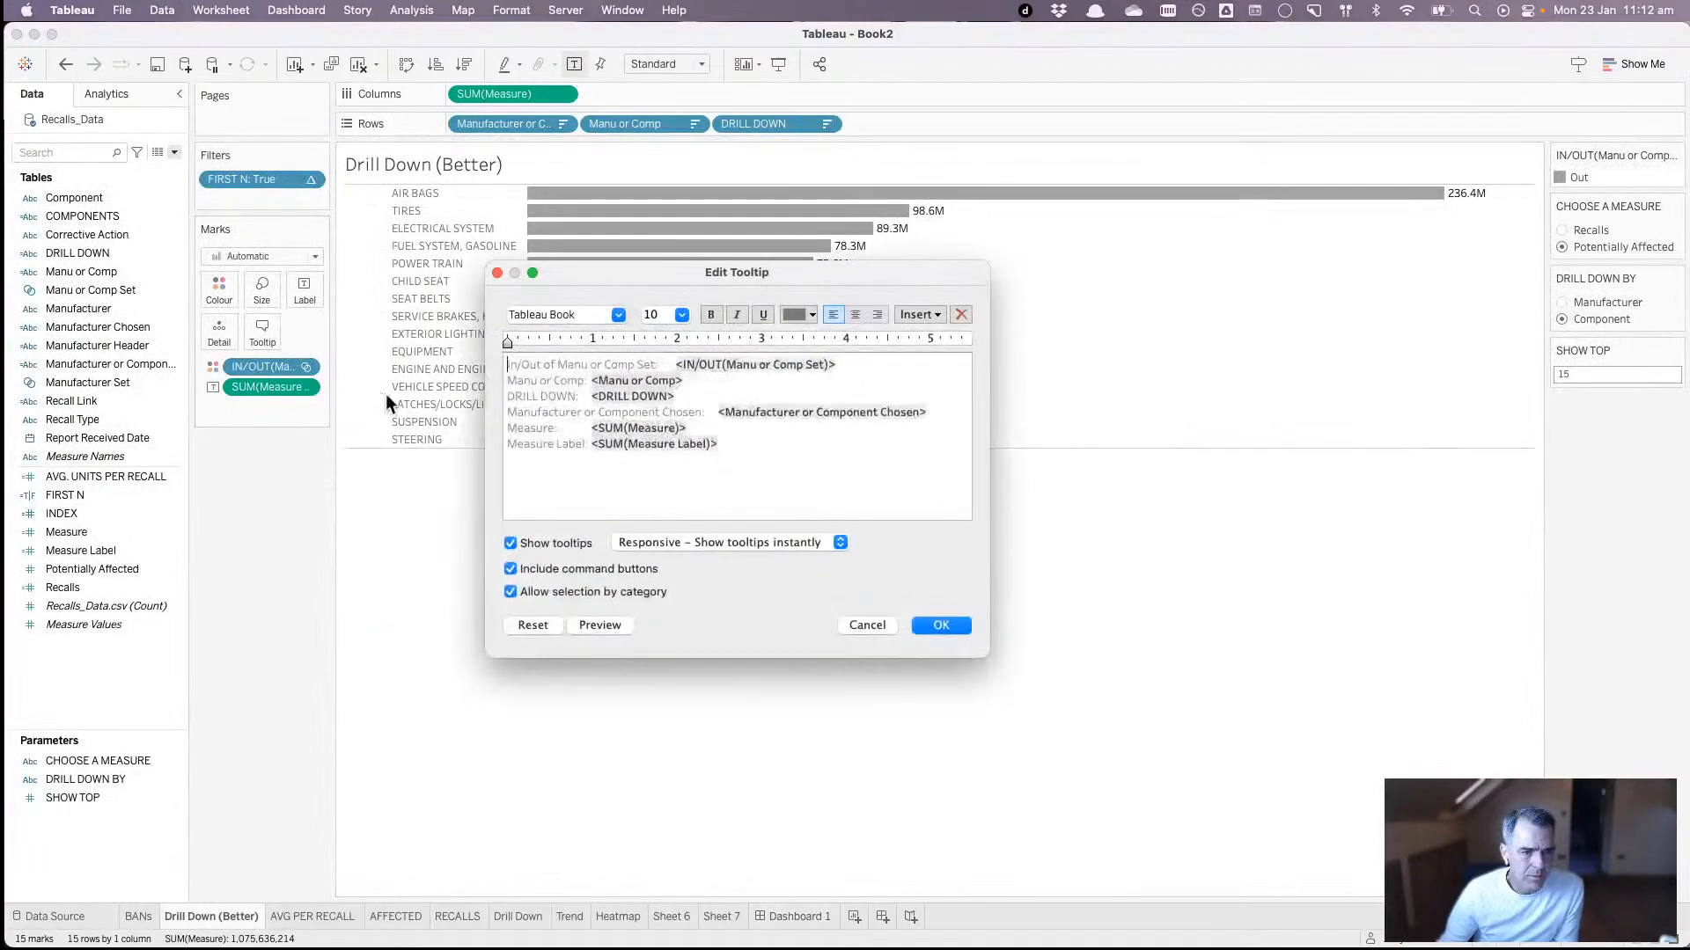
pyautogui.click(553, 546)
pyautogui.click(939, 625)
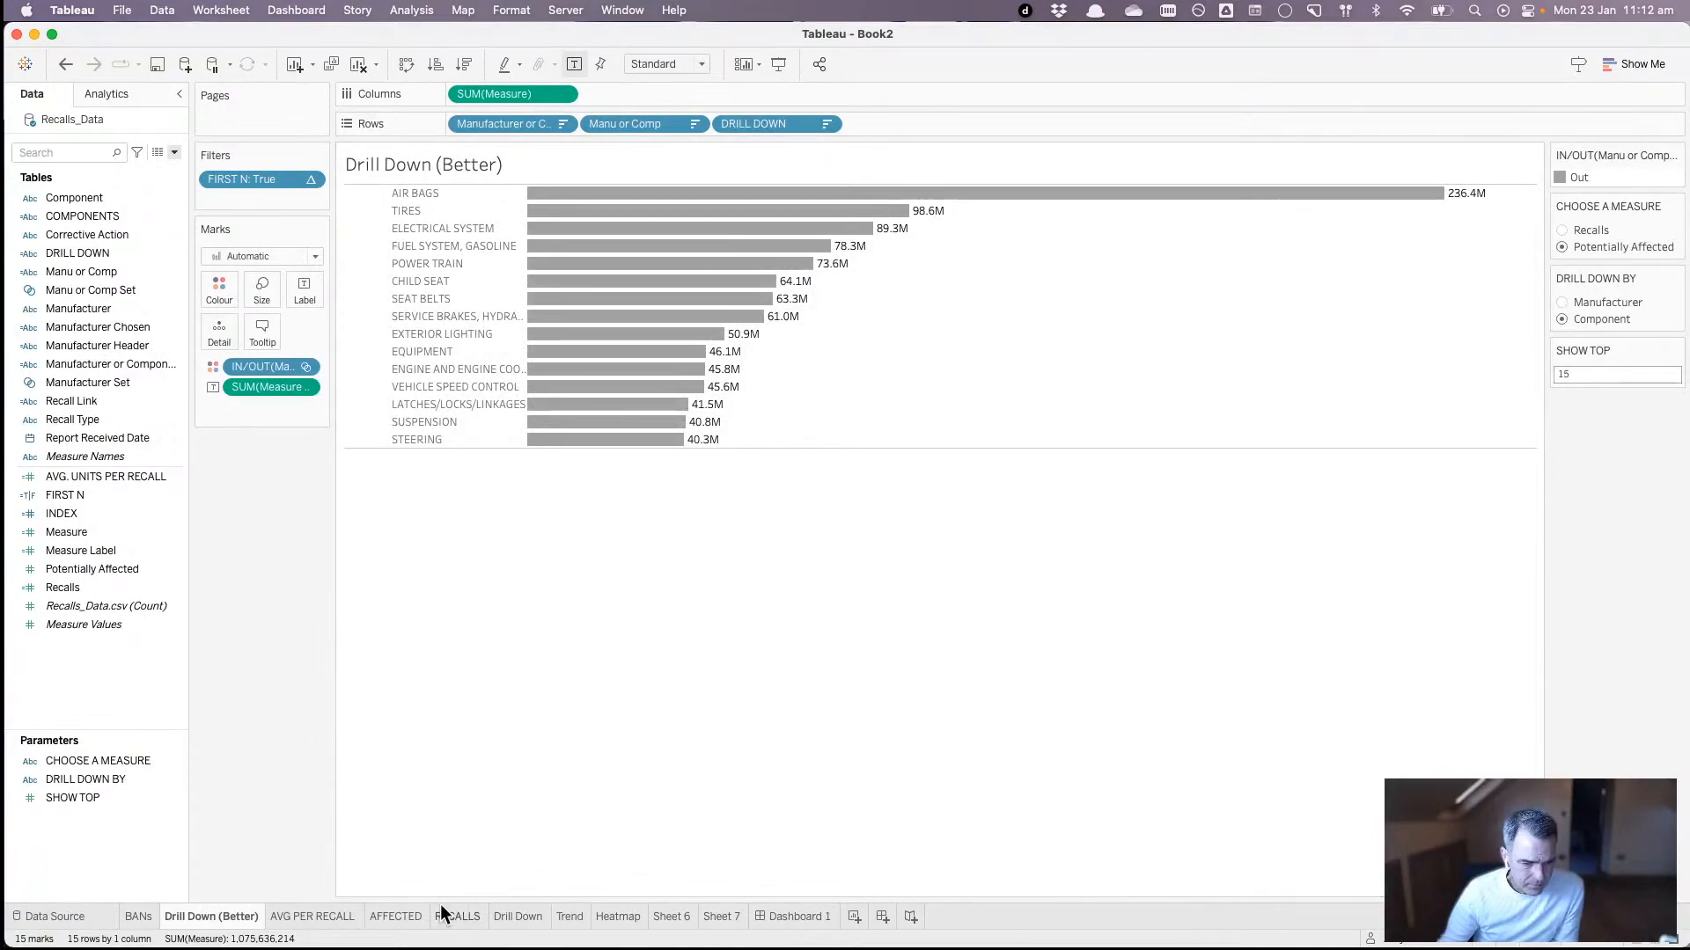
# - Remove the "Year of Report Received Date:" label from the AVG PER RECALL tooltip and disable its command buttons and selection by category
pyautogui.click(340, 918)
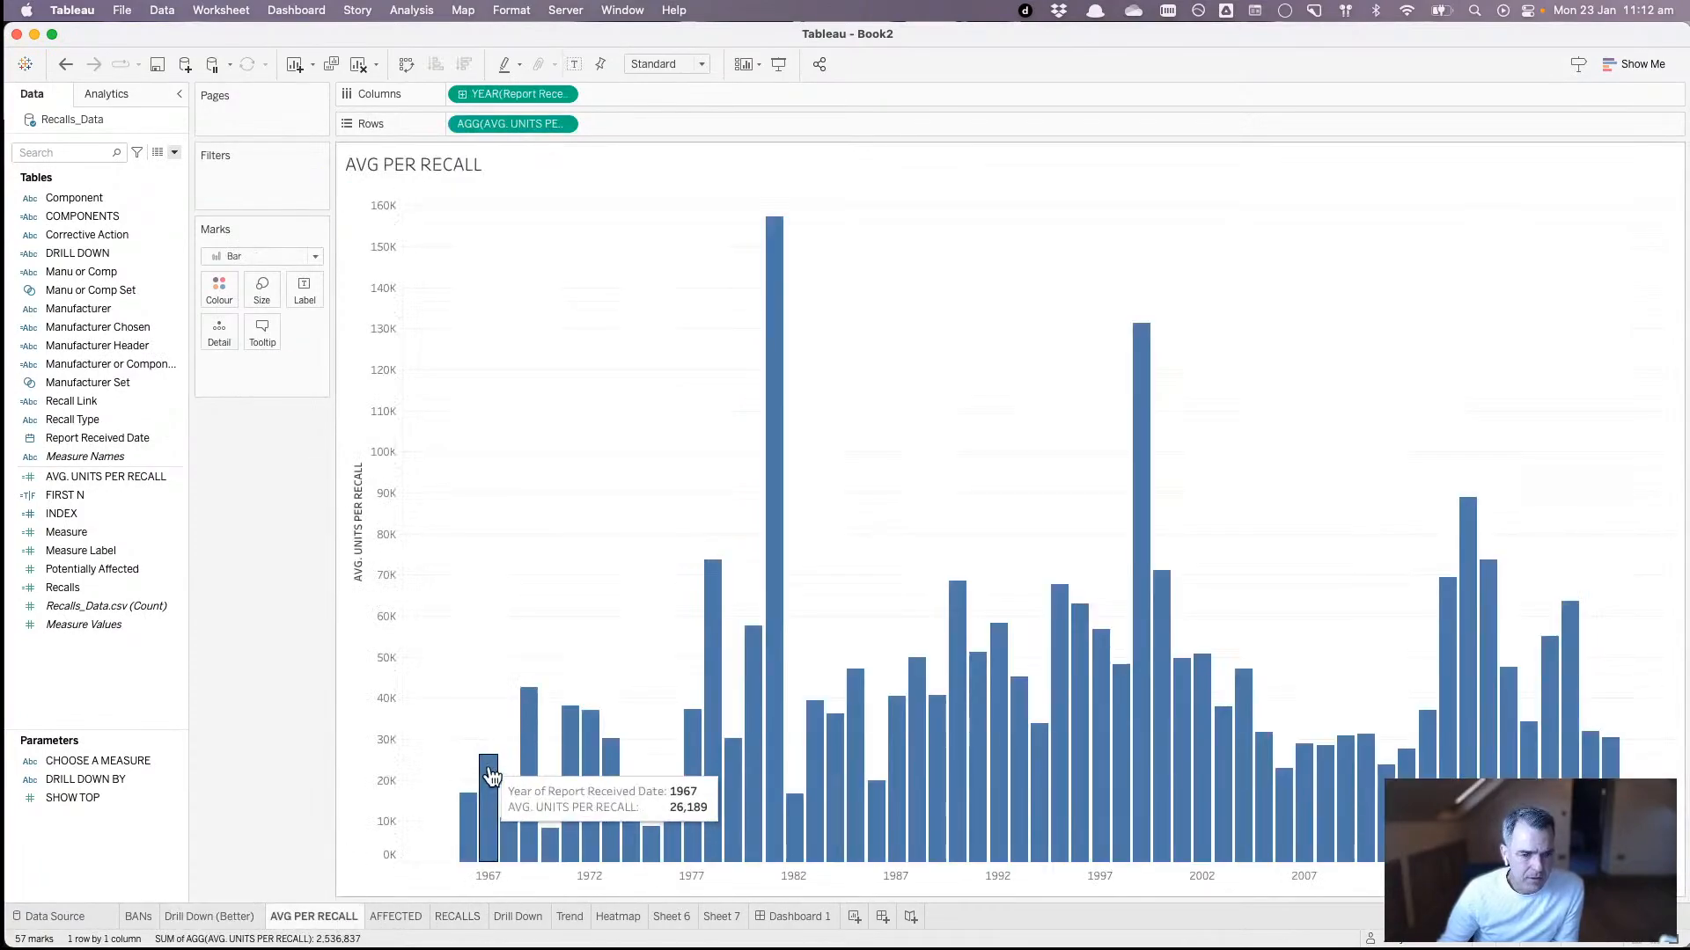
pyautogui.moveTo(547, 847)
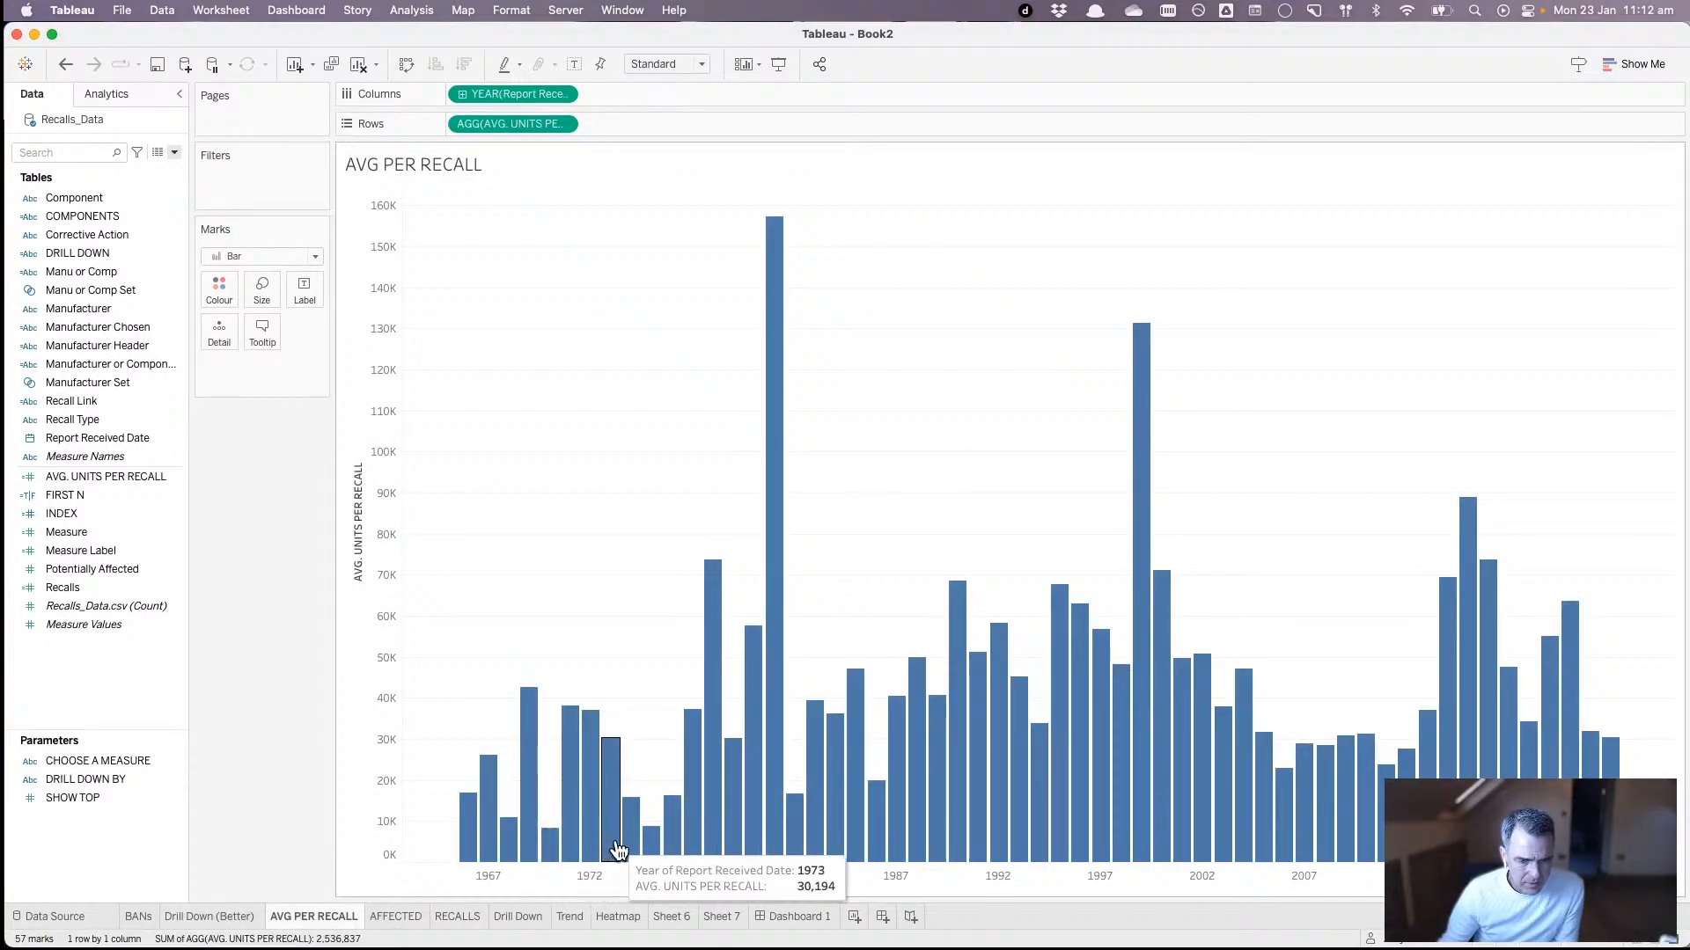
pyautogui.click(262, 333)
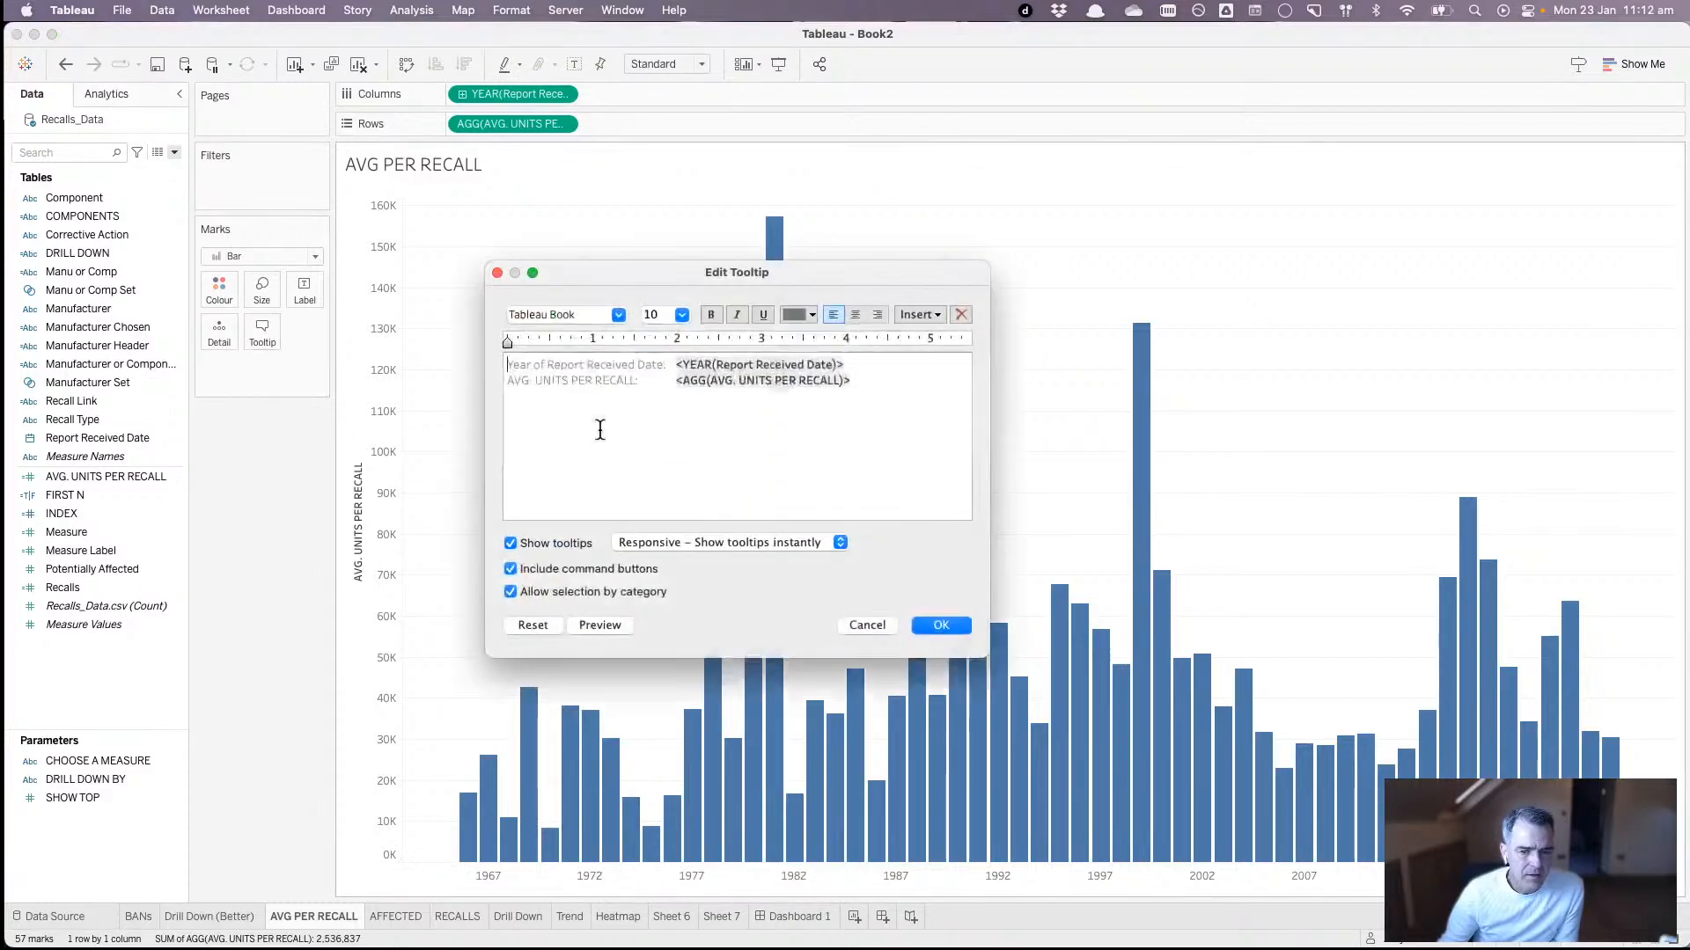
pyautogui.moveTo(677, 364); pyautogui.dragTo(482, 356)
pyautogui.press('BackSpace')
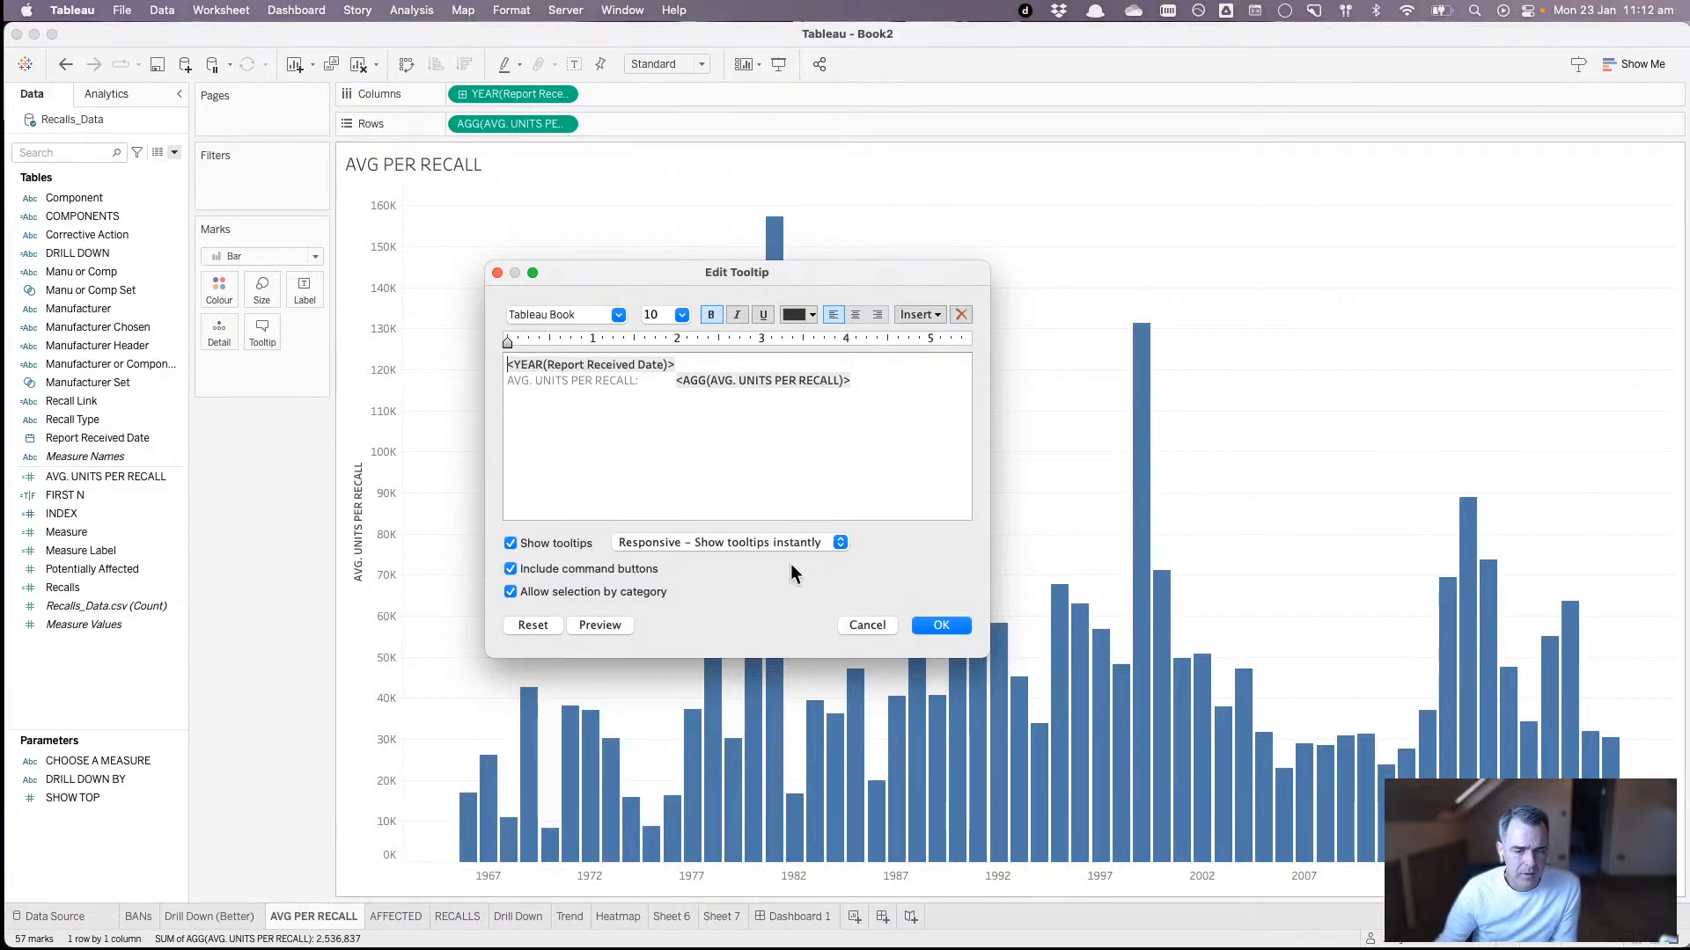
pyautogui.click(641, 572)
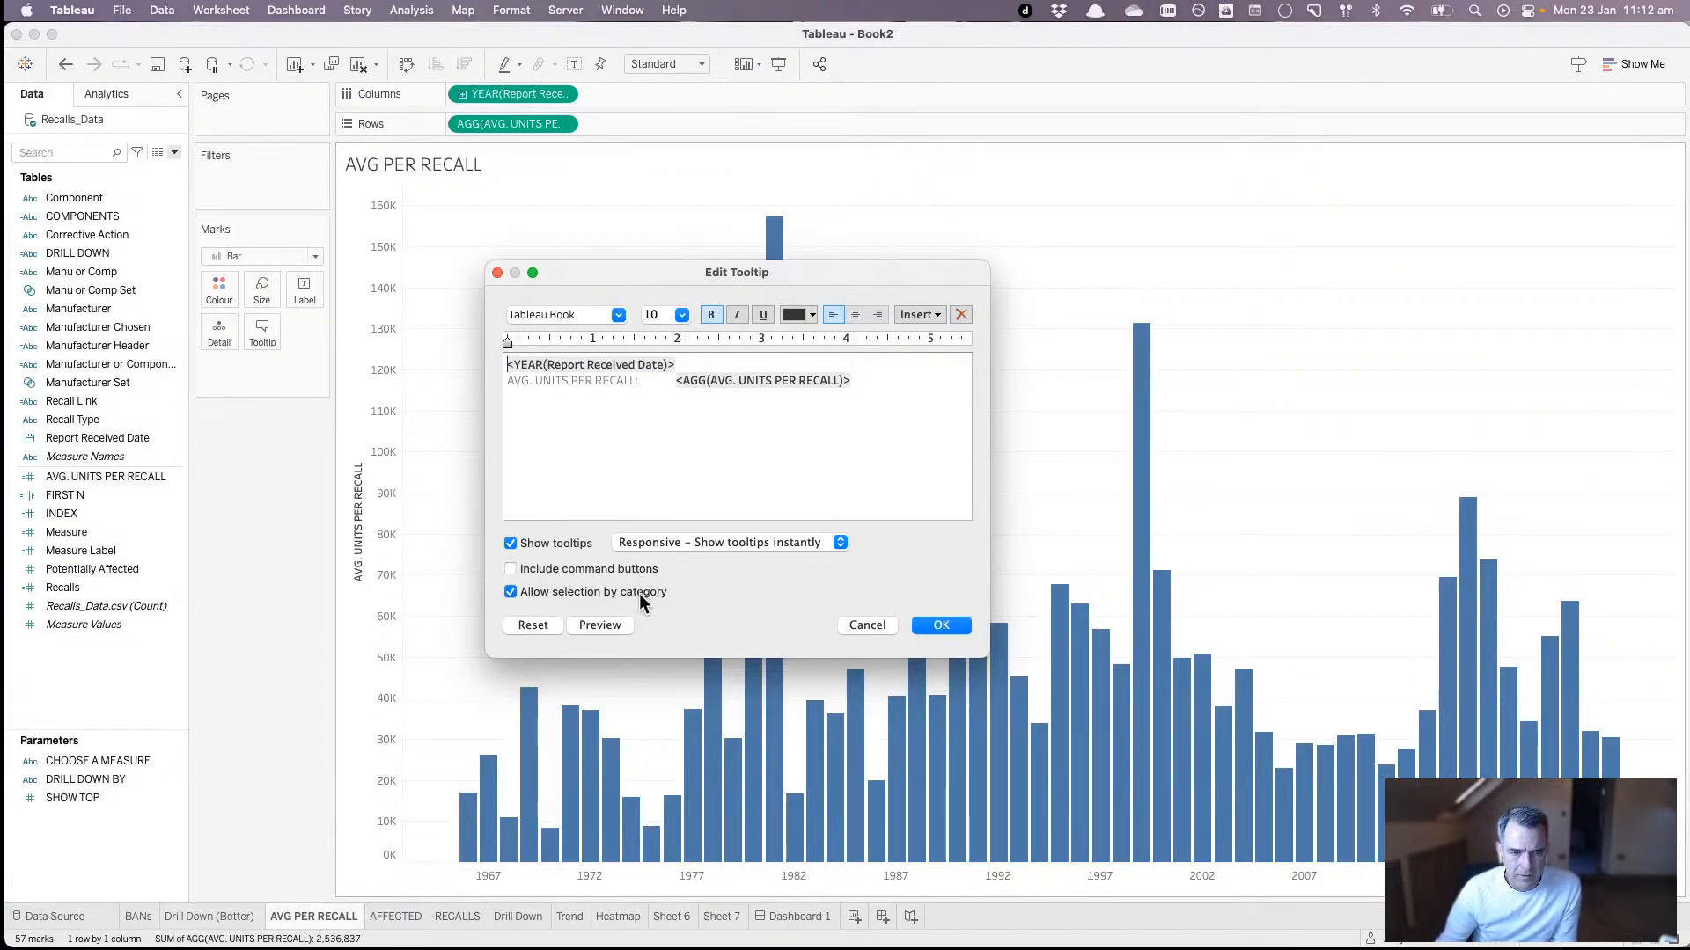
pyautogui.click(639, 593)
pyautogui.click(941, 623)
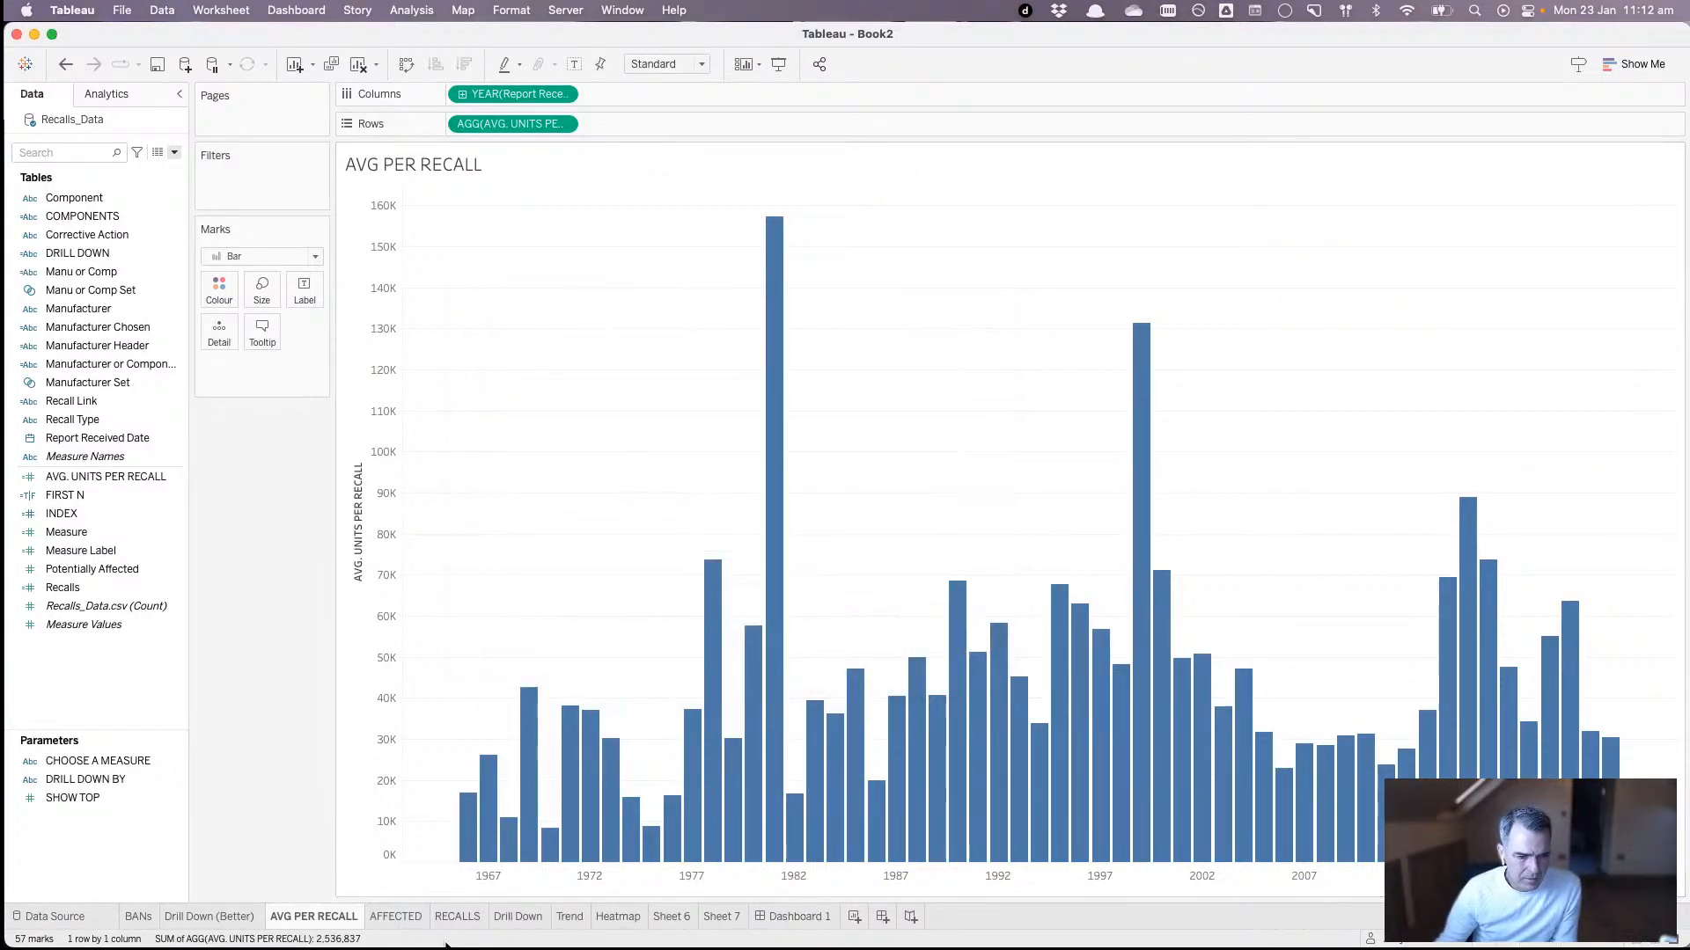
# - On the AFFECTED sheet, strip the year label from the tooltip, keeping the year field, and disable command buttons and selection by category
pyautogui.click(412, 917)
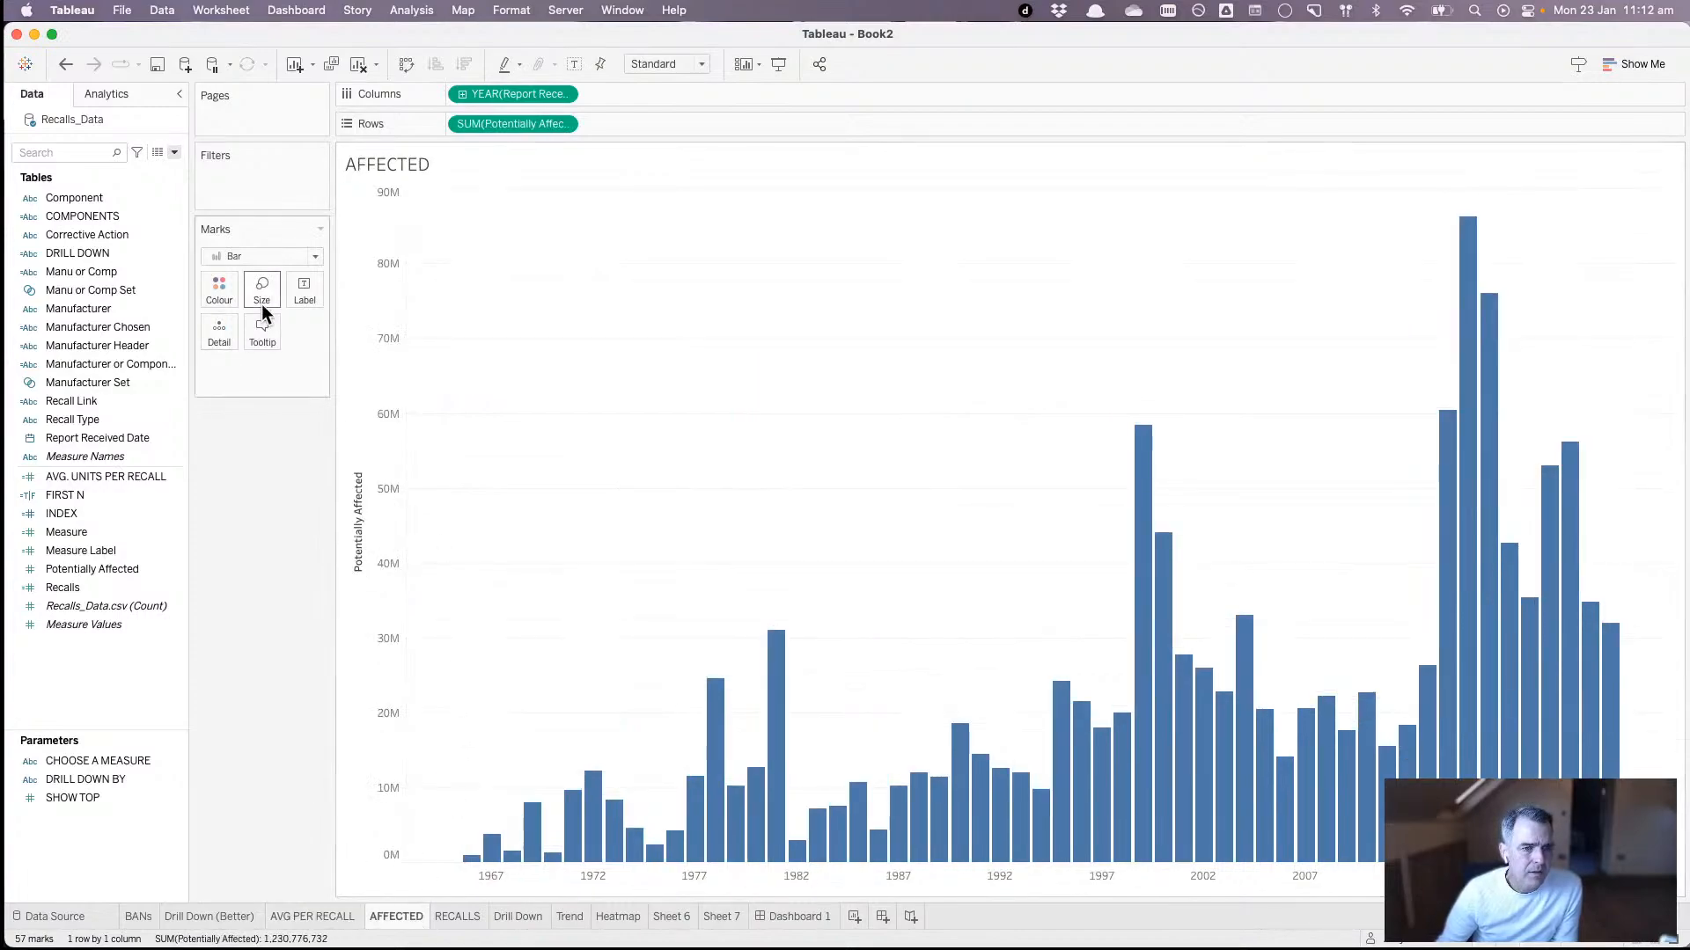
pyautogui.click(266, 335)
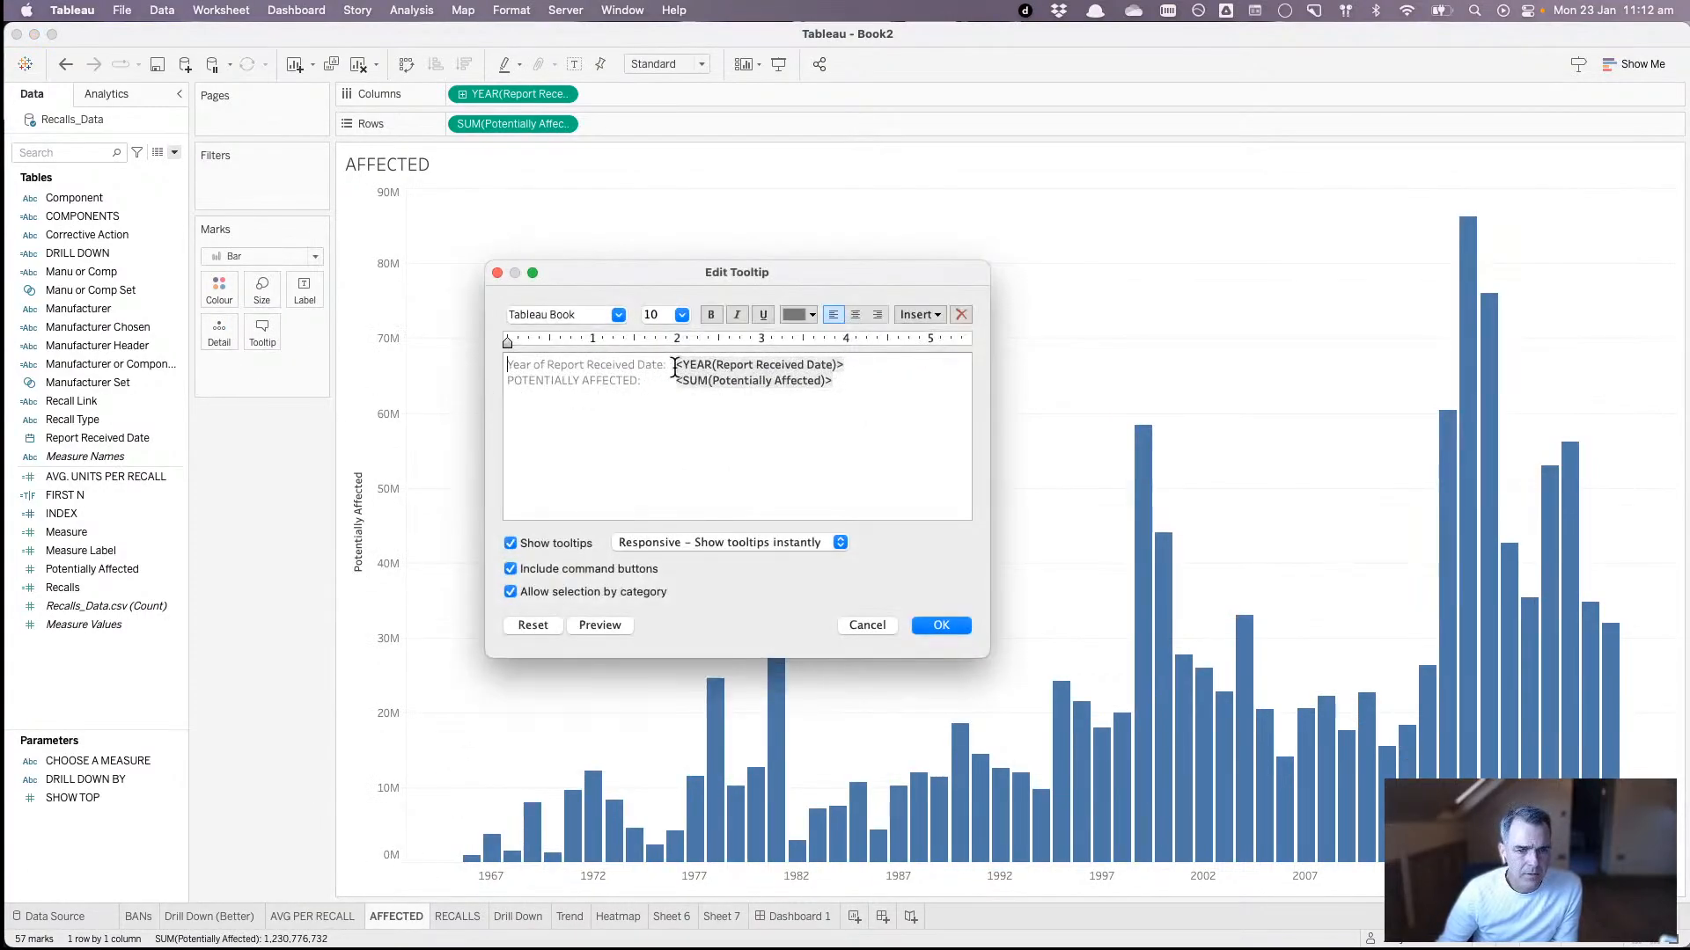
pyautogui.moveTo(674, 365); pyautogui.dragTo(425, 379)
pyautogui.press('Left')
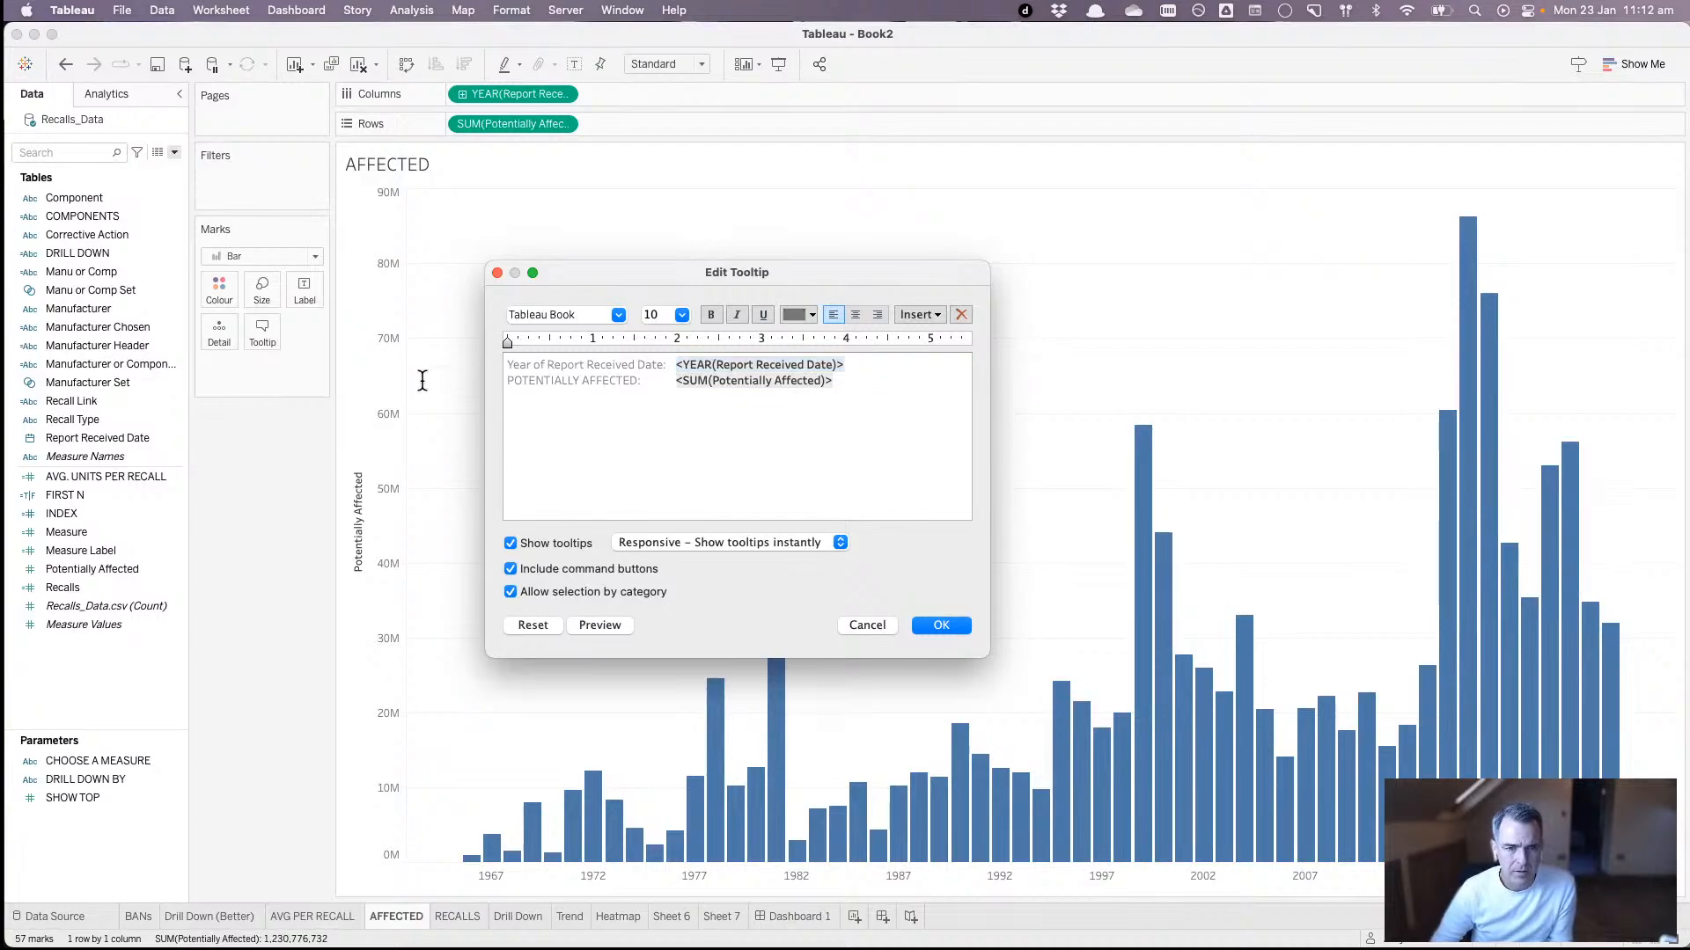
pyautogui.press('super+shift+Left')
pyautogui.press('BackSpace')
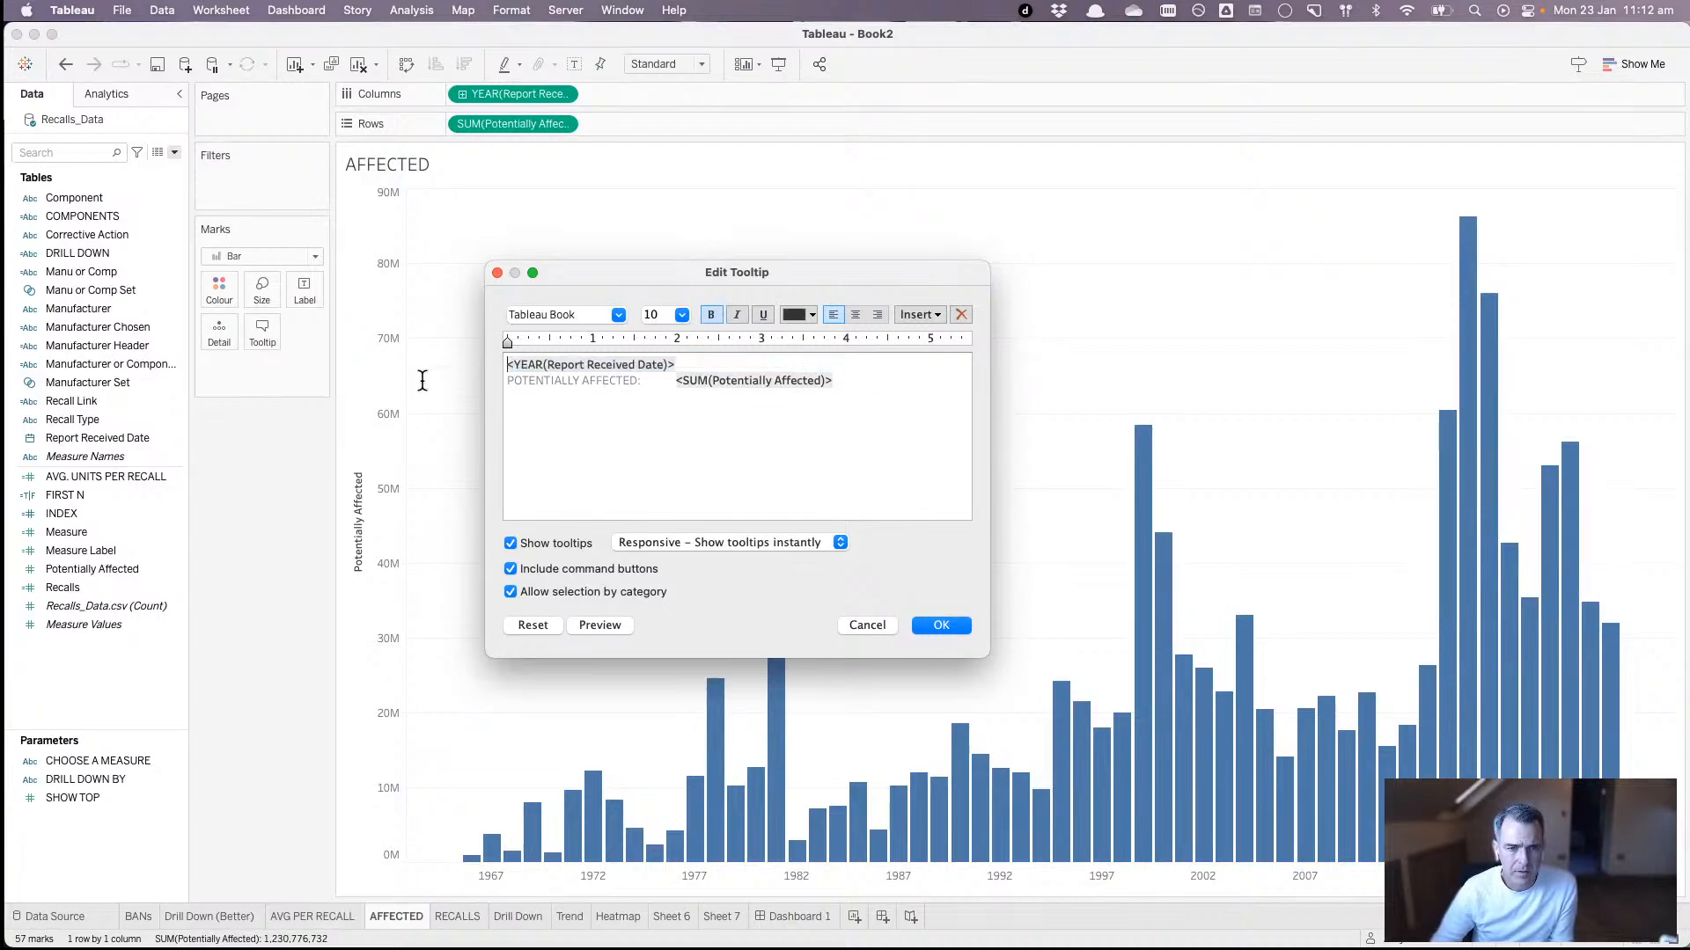
pyautogui.click(574, 568)
pyautogui.click(594, 590)
pyautogui.click(934, 625)
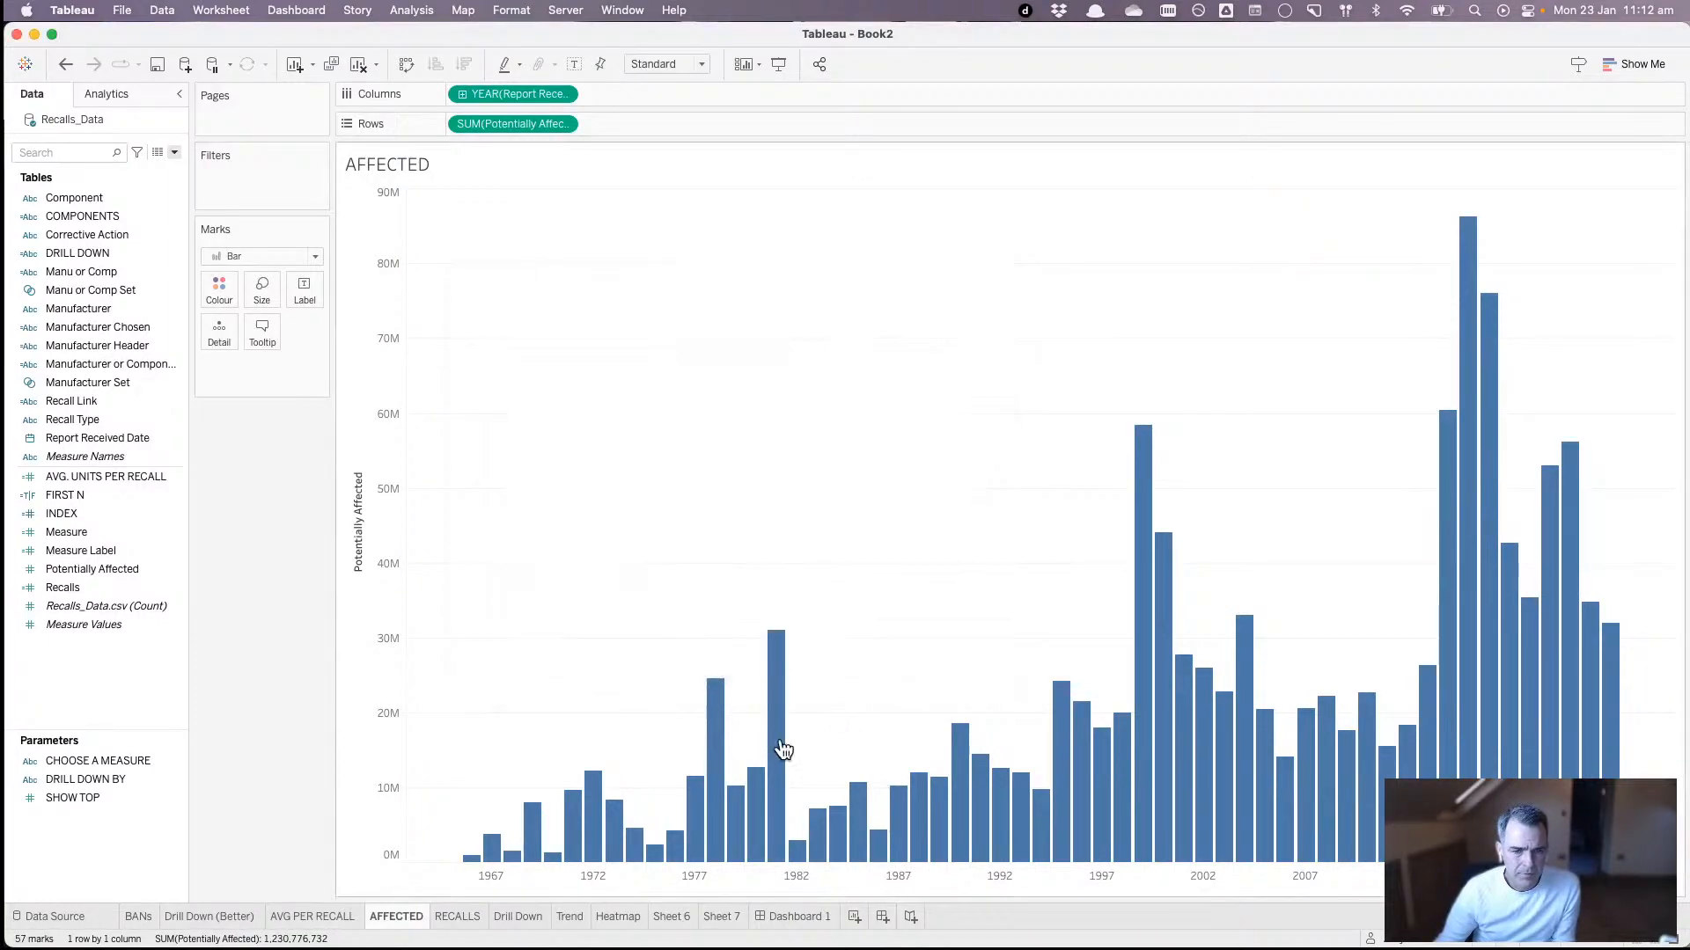
# - Edit the RECALLS sheet's tooltip to drop the "Year of Report Received Date:" label, and disable command buttons and selection by category
pyautogui.click(447, 916)
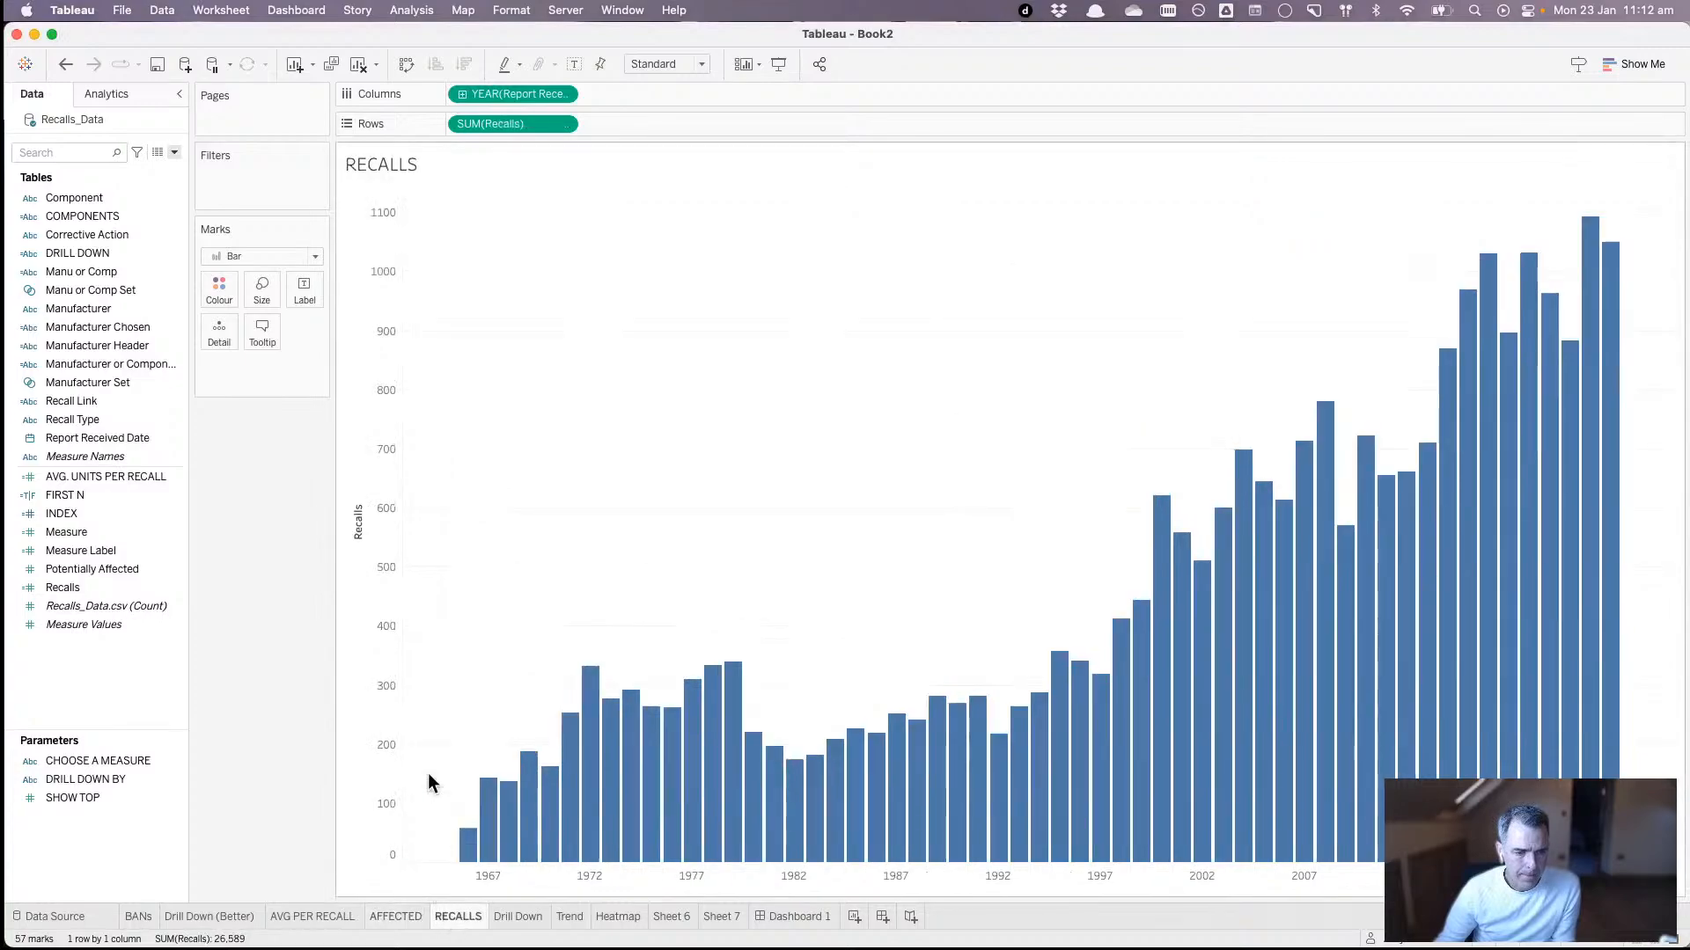
pyautogui.click(262, 332)
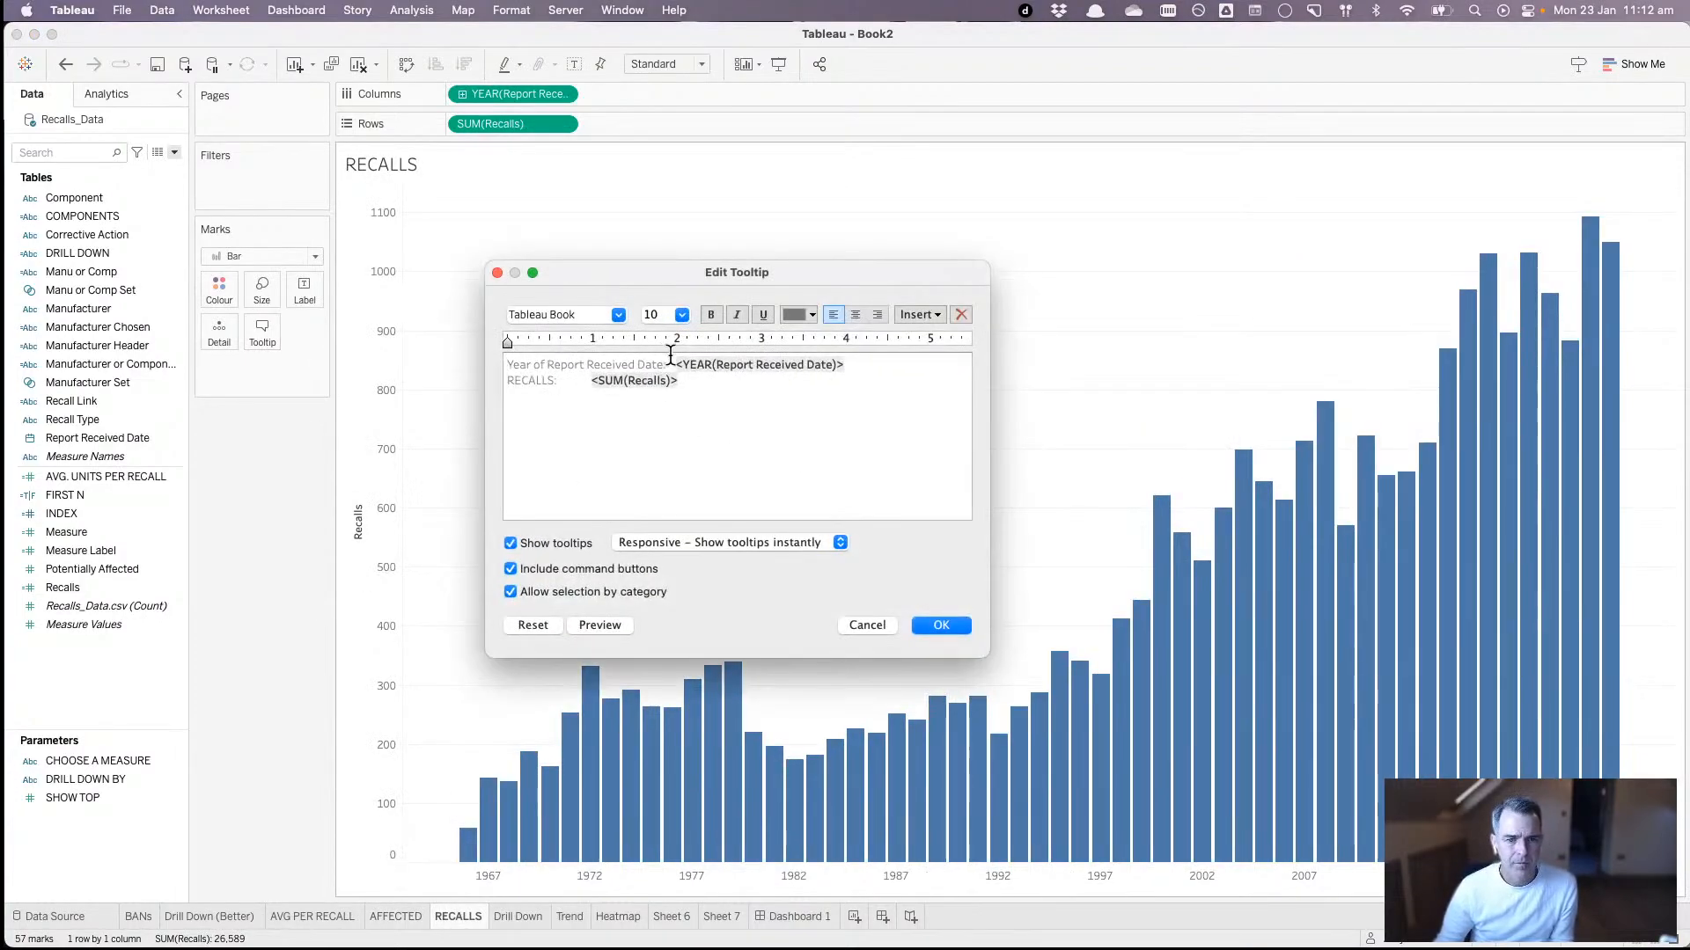
pyautogui.moveTo(675, 359); pyautogui.dragTo(507, 365)
pyautogui.press('BackSpace')
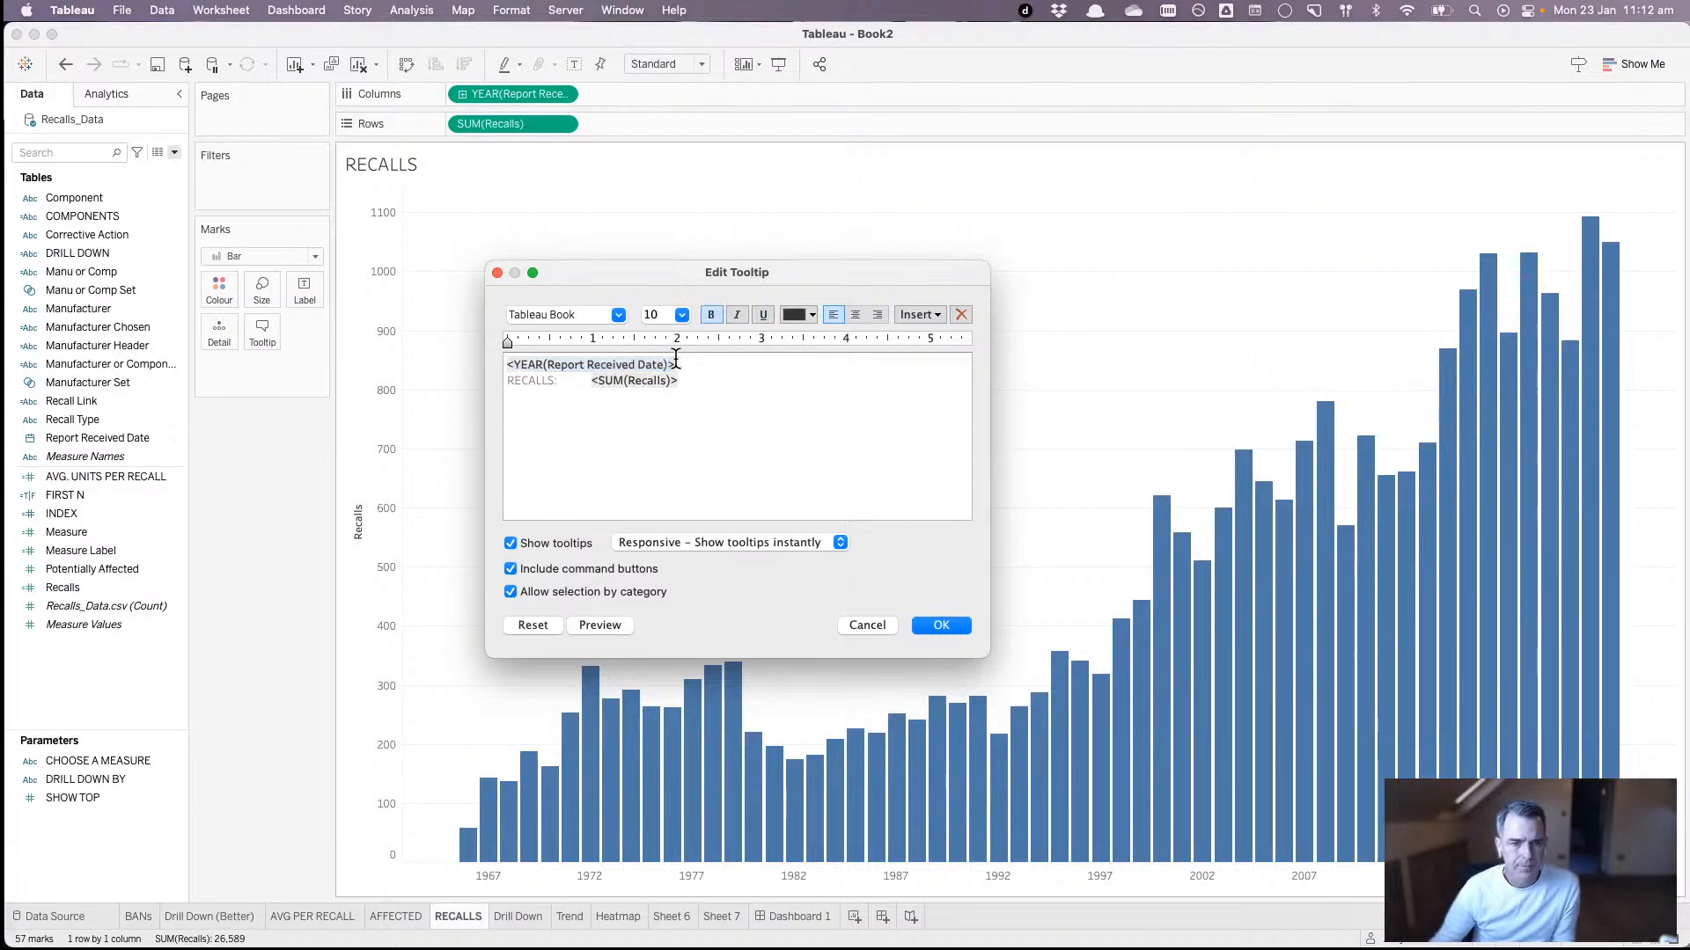
pyautogui.click(574, 568)
pyautogui.click(582, 592)
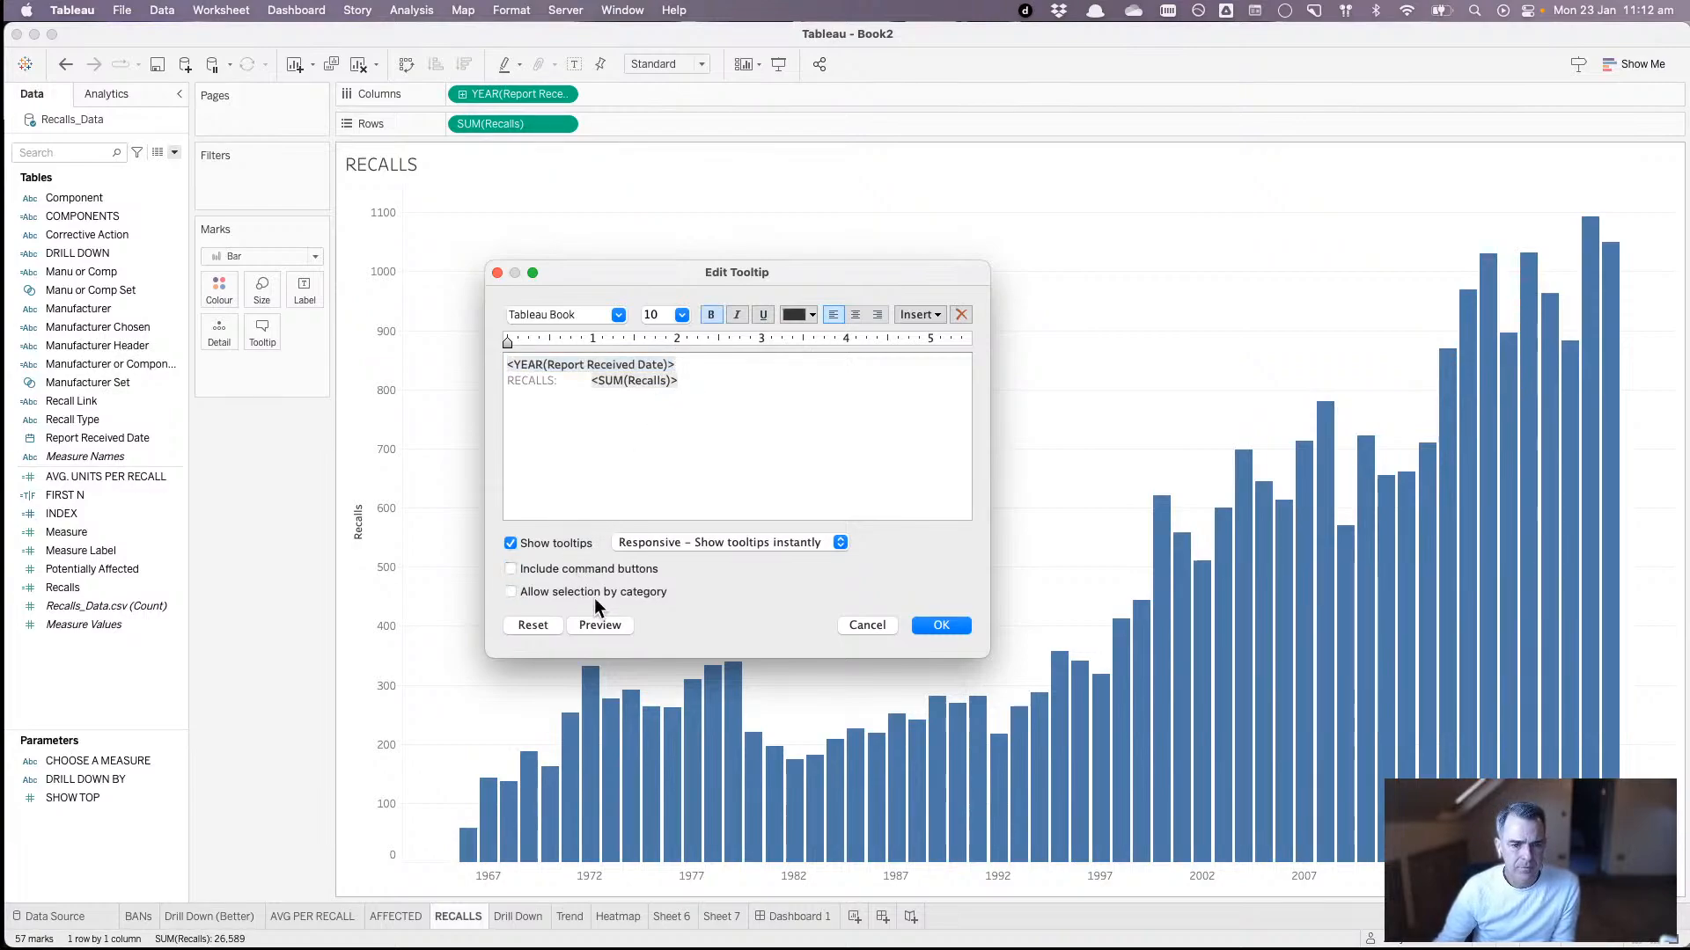
pyautogui.click(940, 626)
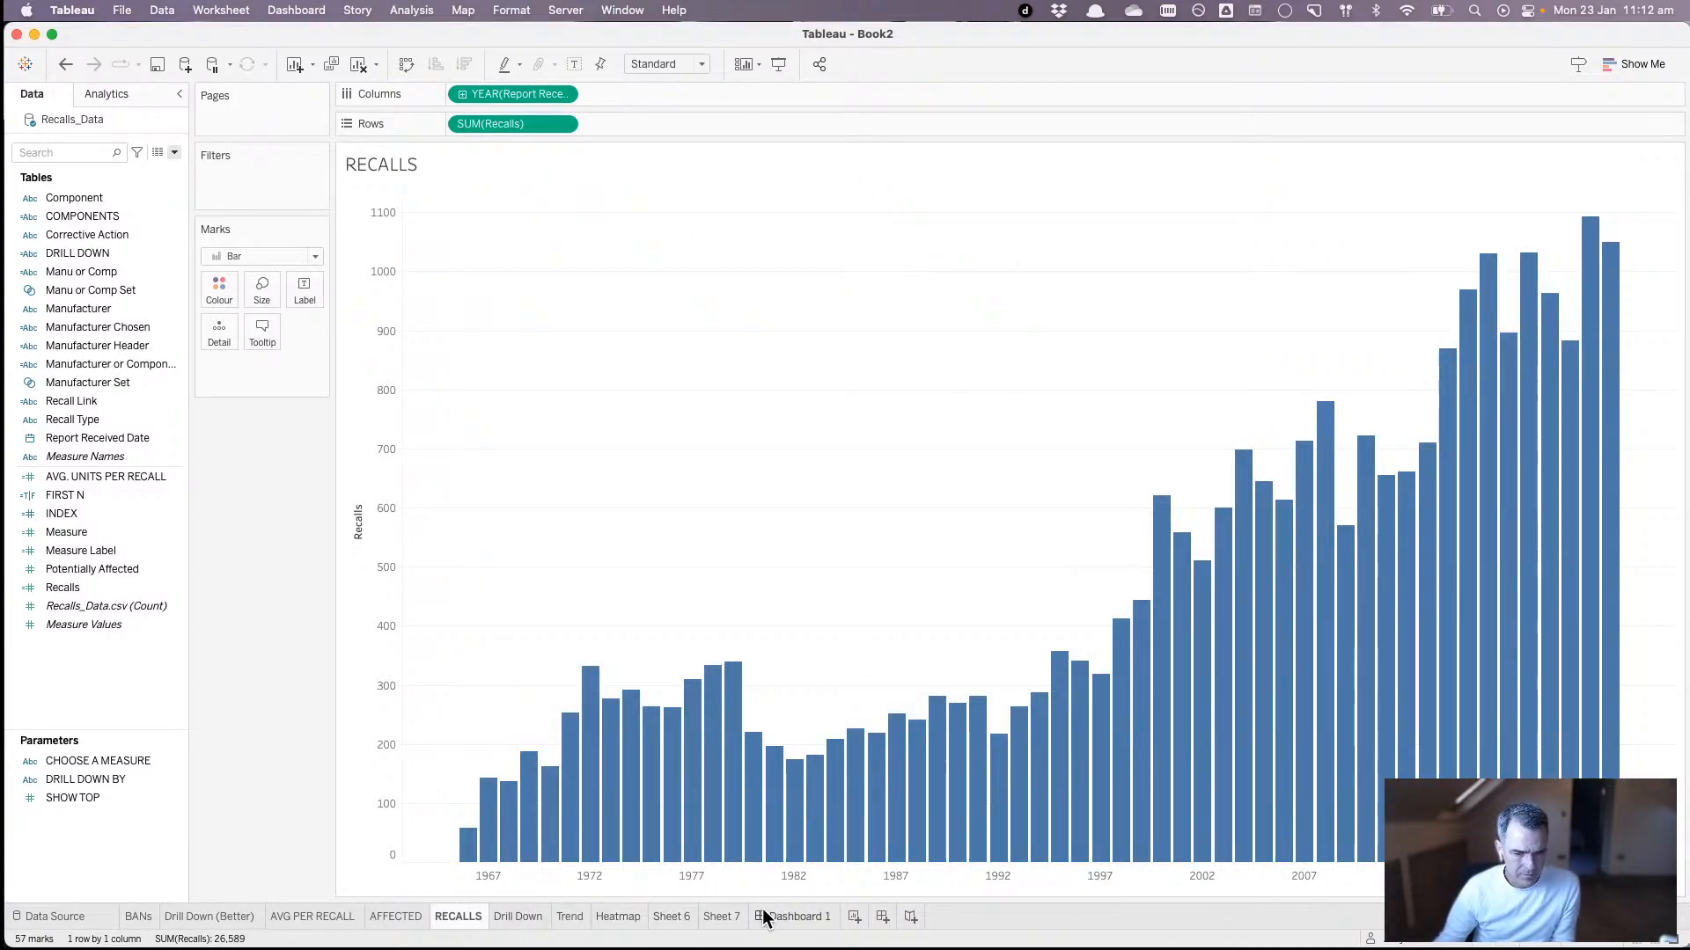
# - Narrow the bars on the RECALLS, AFFECTED and AVG PER RECALL sheets to the middle of the size range and check Dashboard 1
pyautogui.click(261, 293)
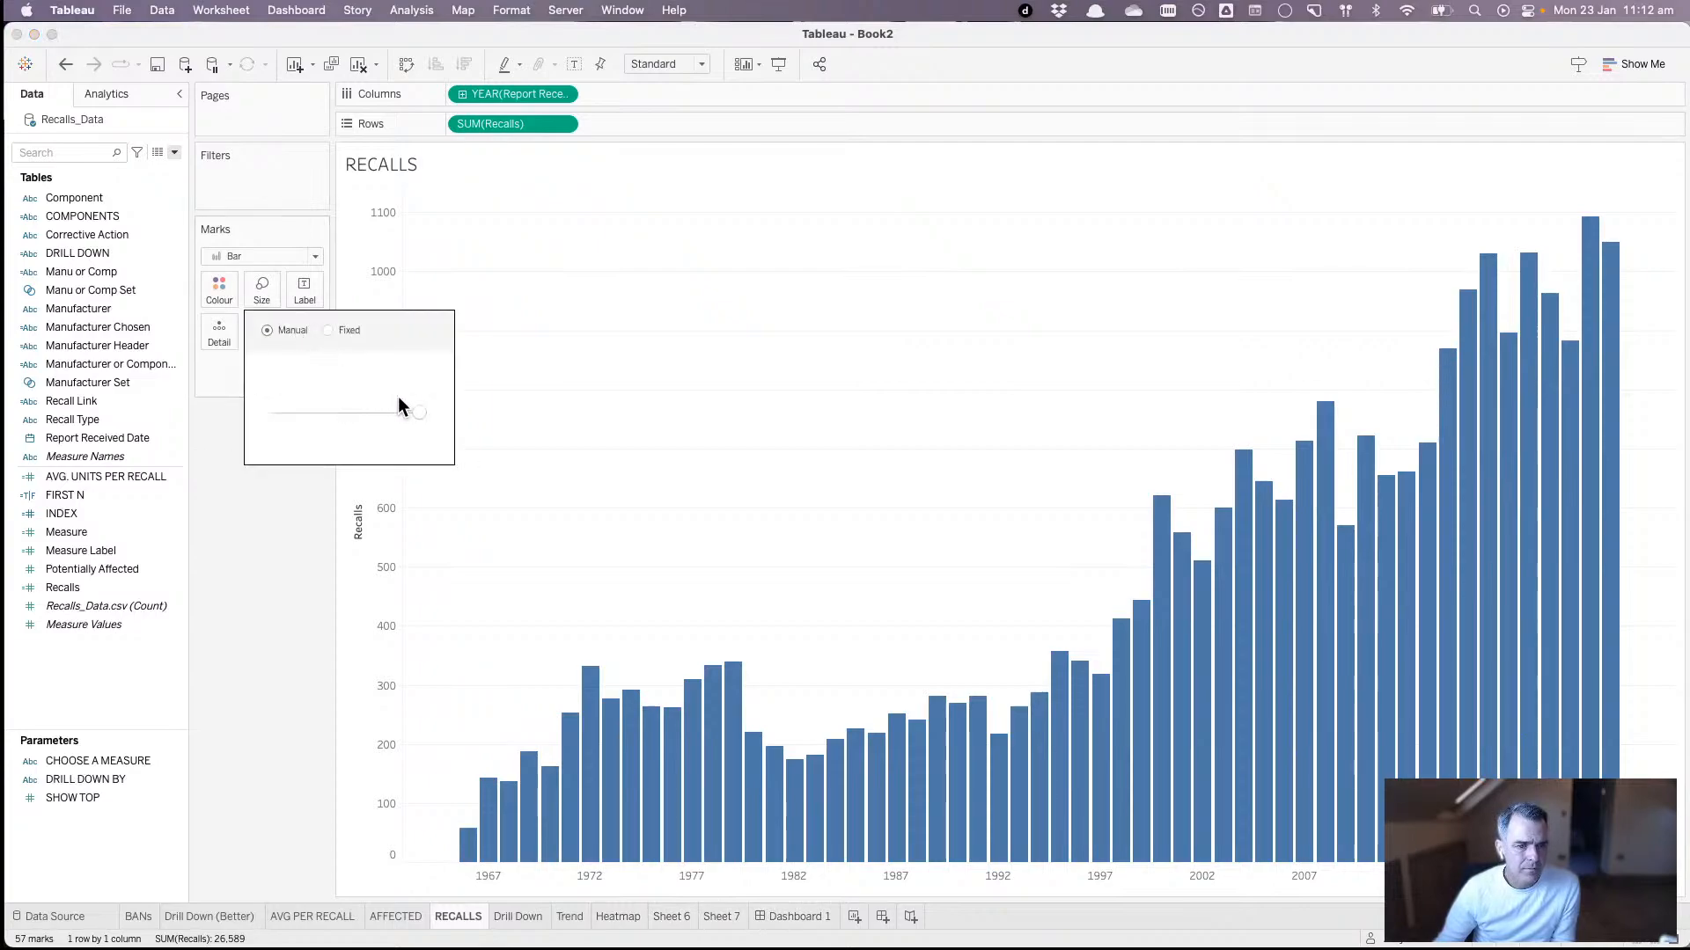
pyautogui.moveTo(420, 415); pyautogui.dragTo(350, 418)
pyautogui.click(390, 919)
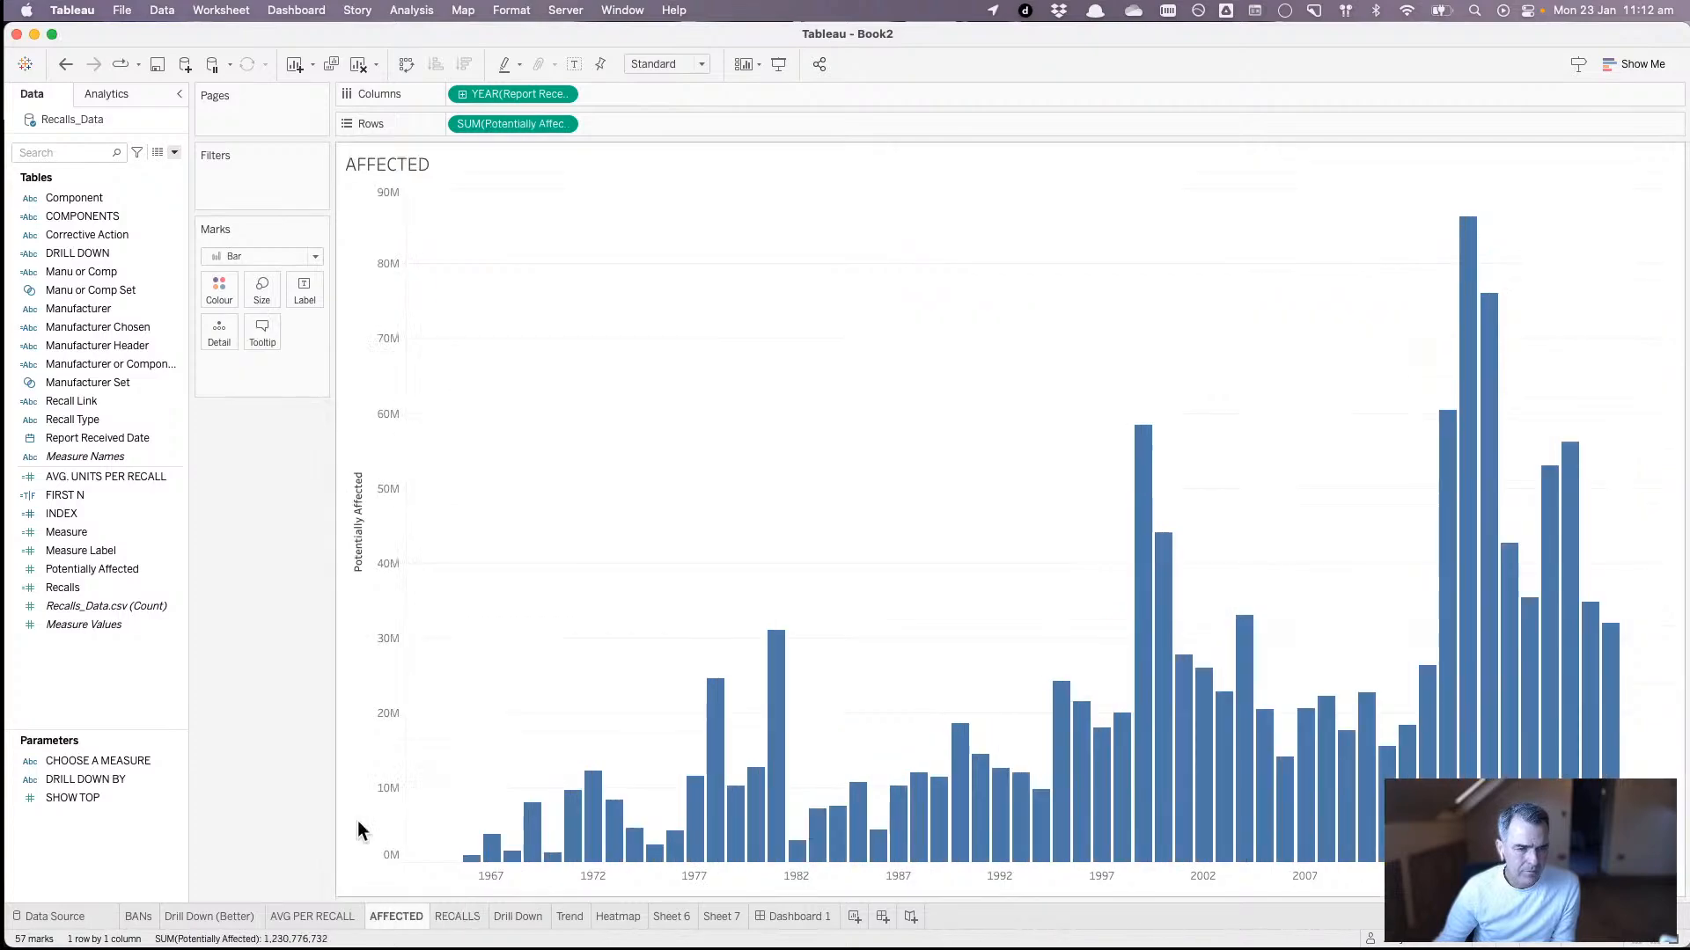
pyautogui.click(264, 295)
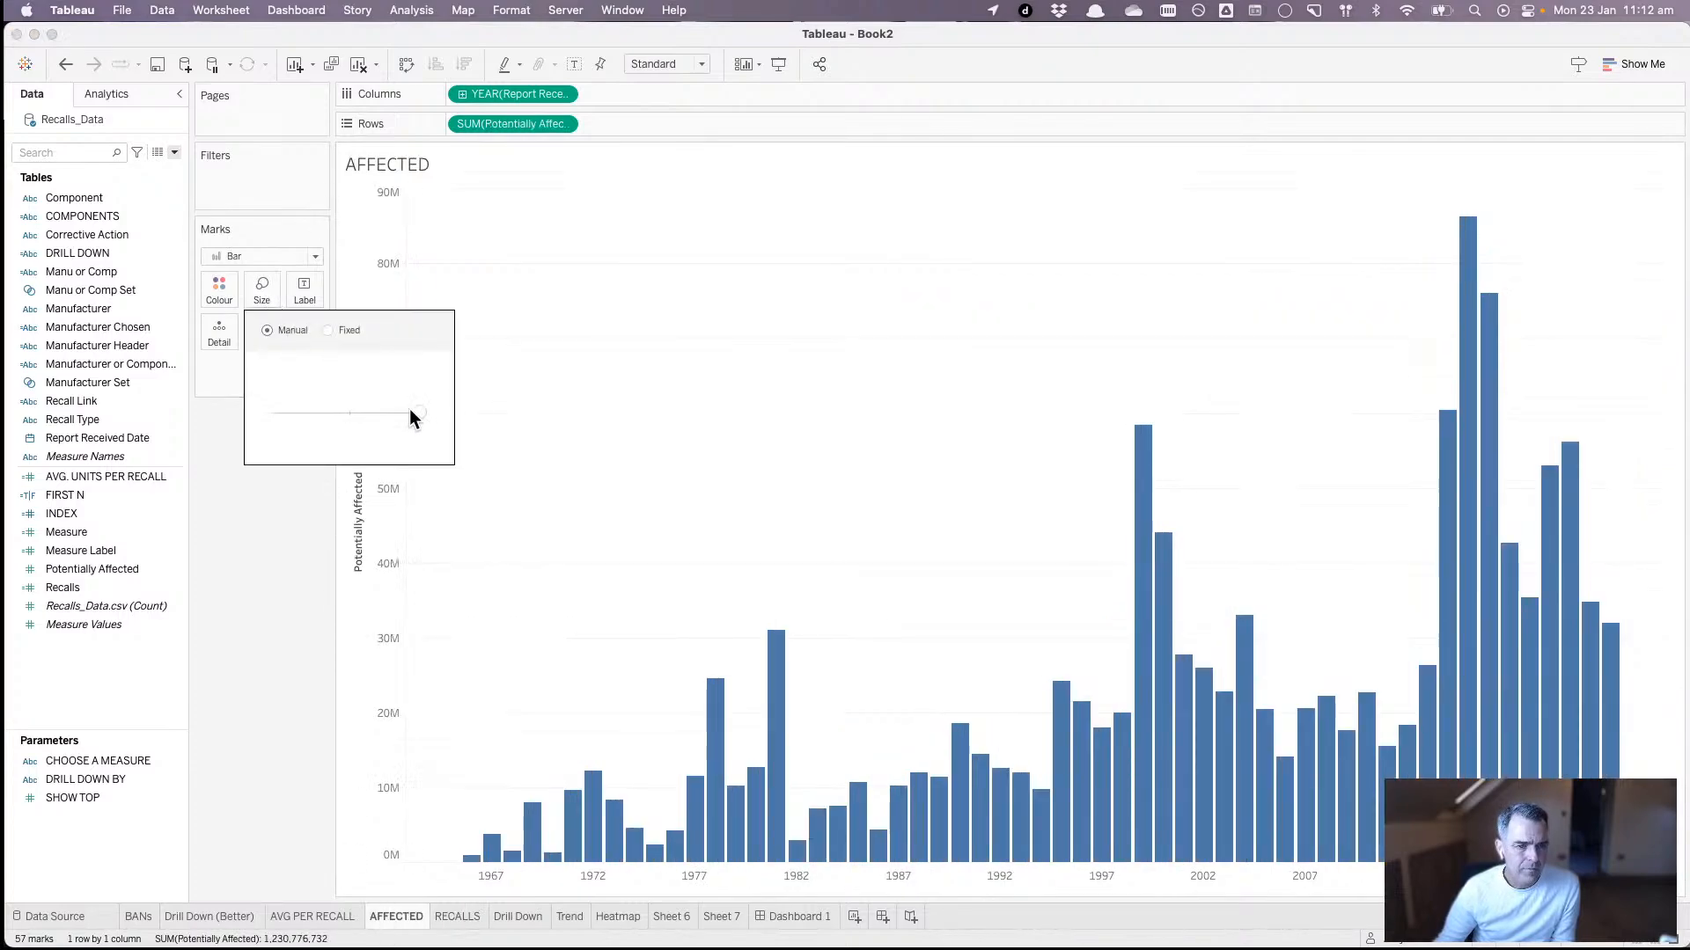
pyautogui.moveTo(413, 413); pyautogui.dragTo(349, 414)
pyautogui.moveTo(287, 935)
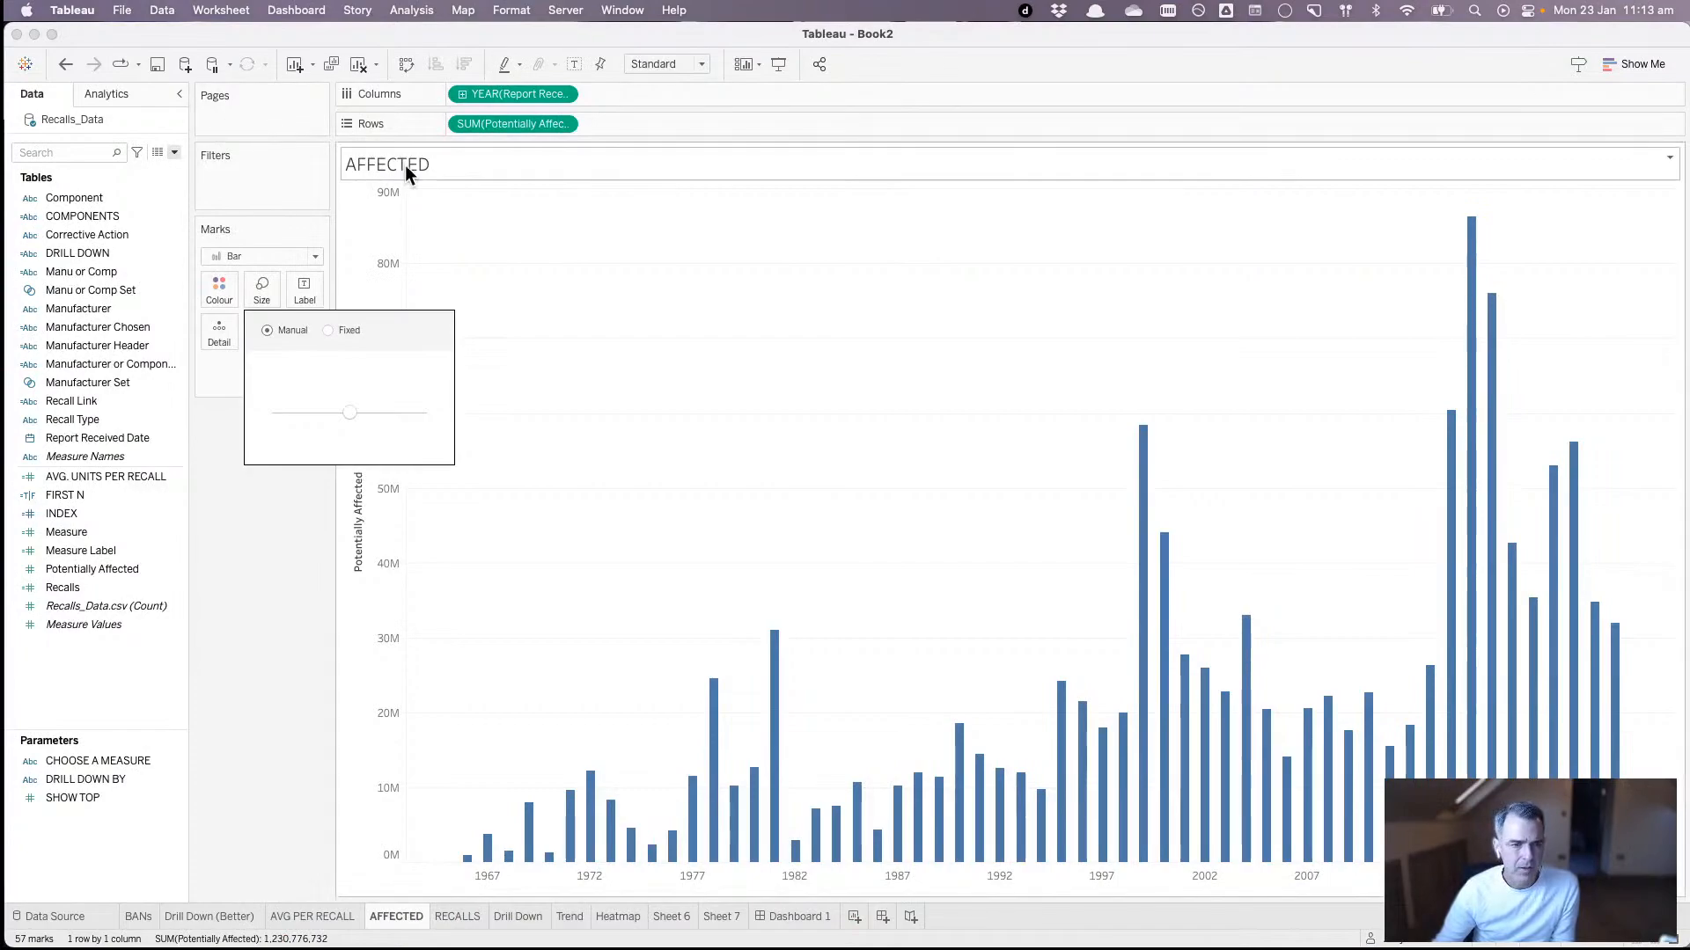
pyautogui.click(312, 916)
pyautogui.click(264, 285)
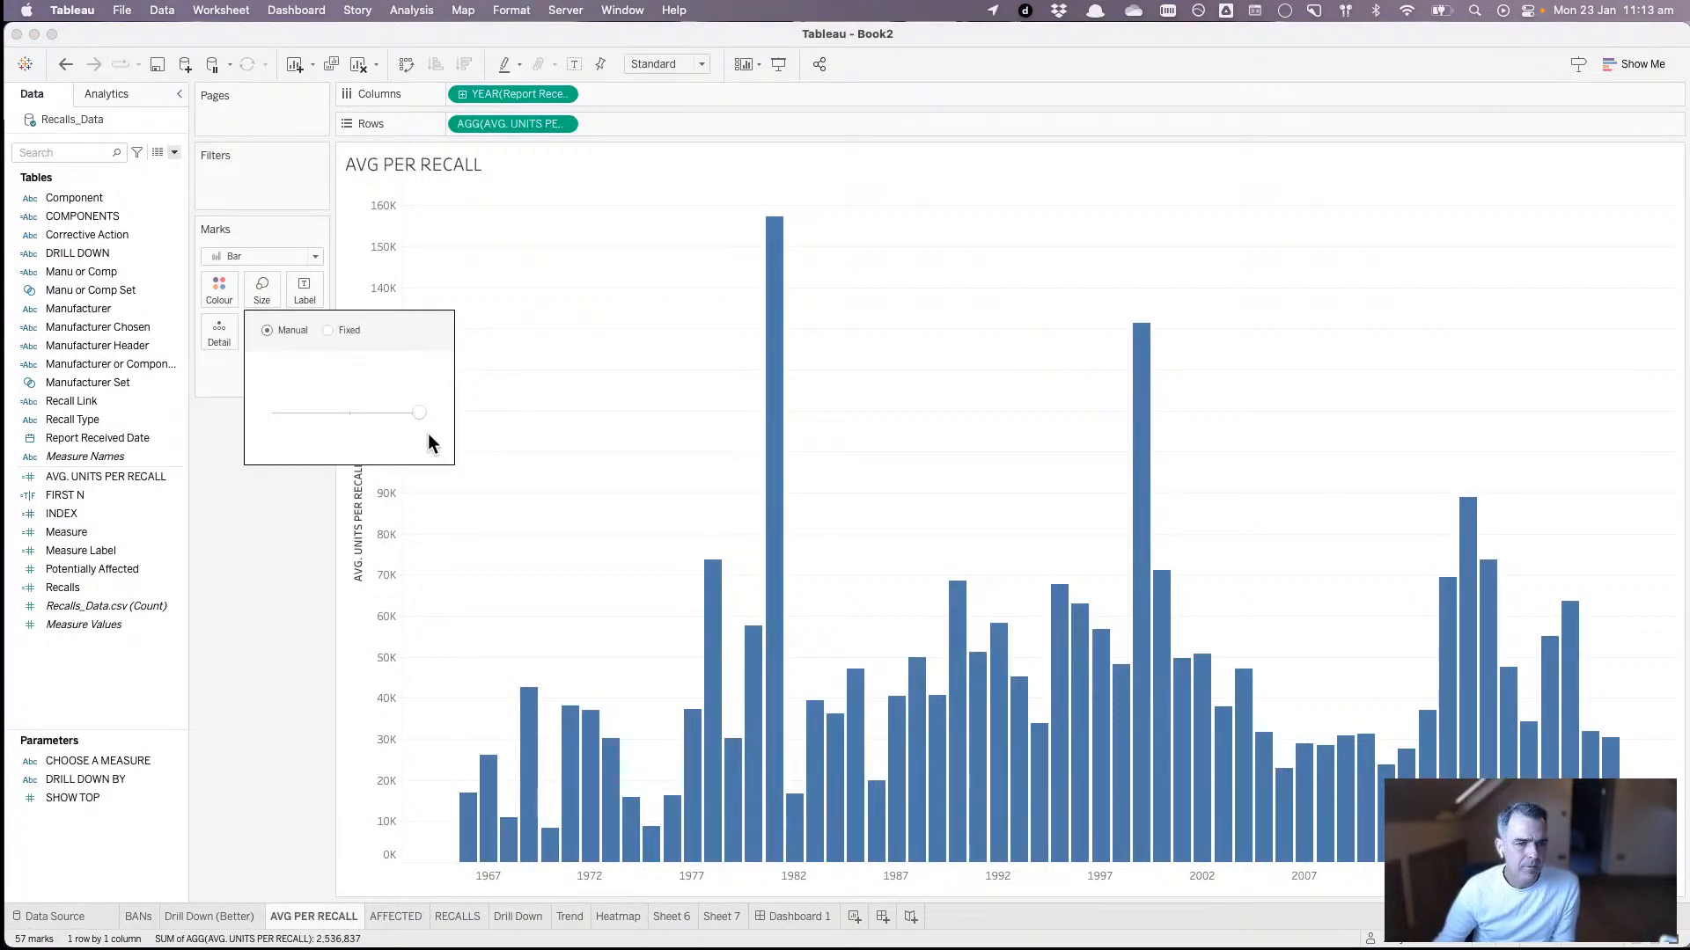
pyautogui.moveTo(416, 413); pyautogui.dragTo(347, 419)
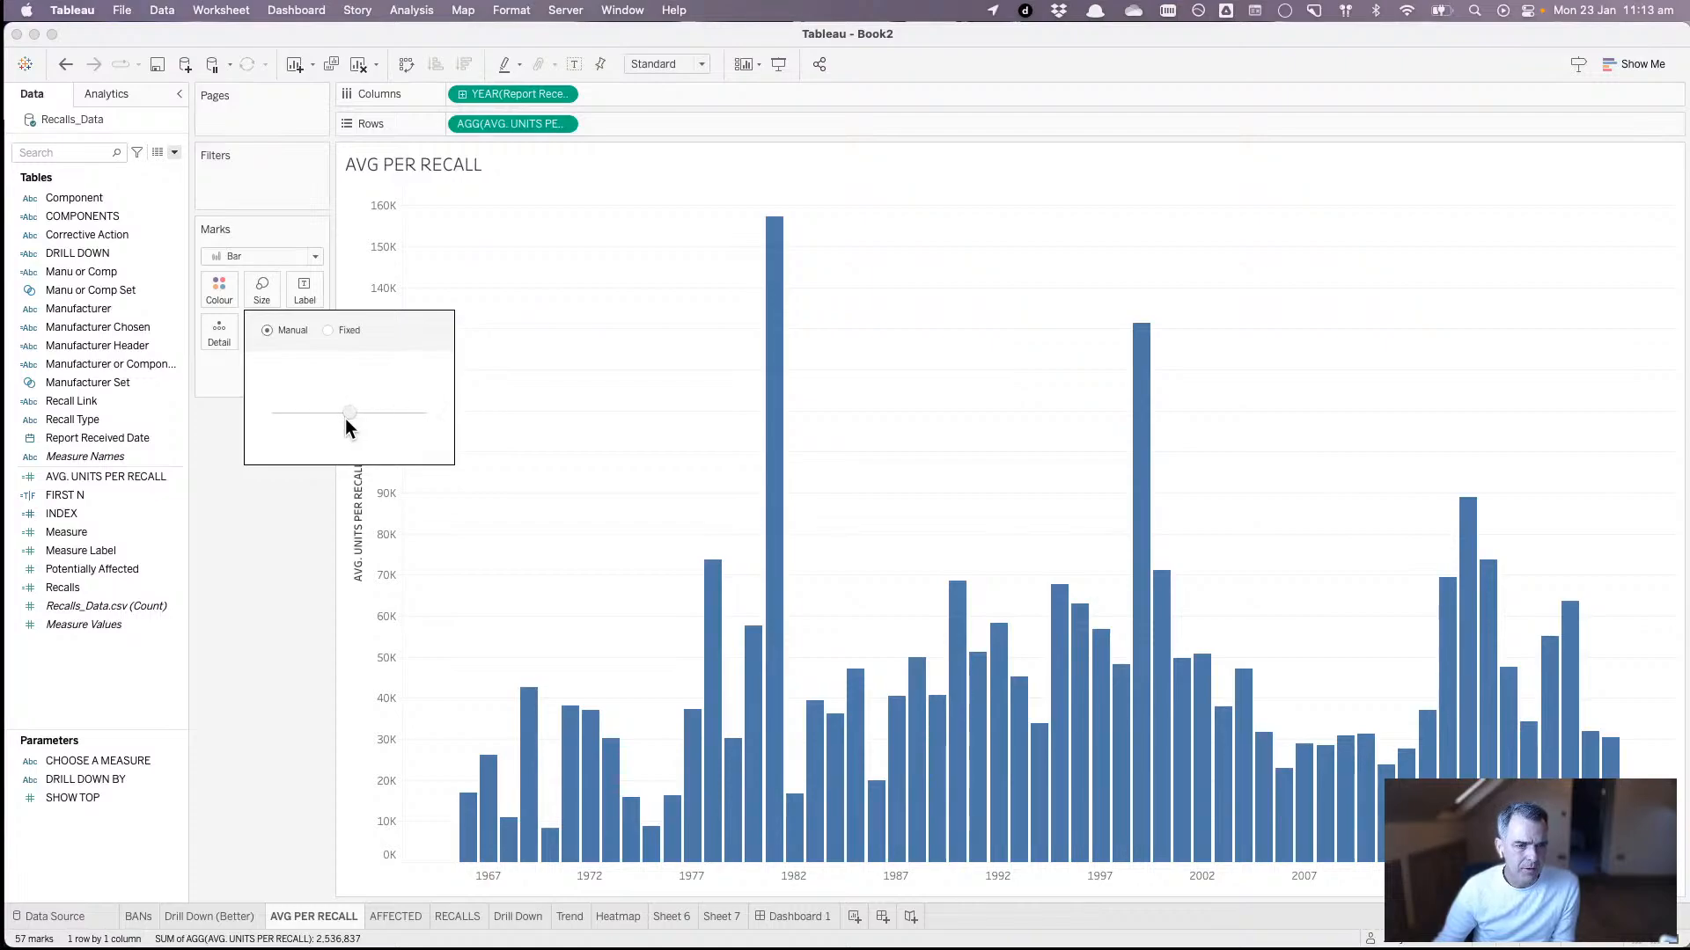
pyautogui.click(788, 917)
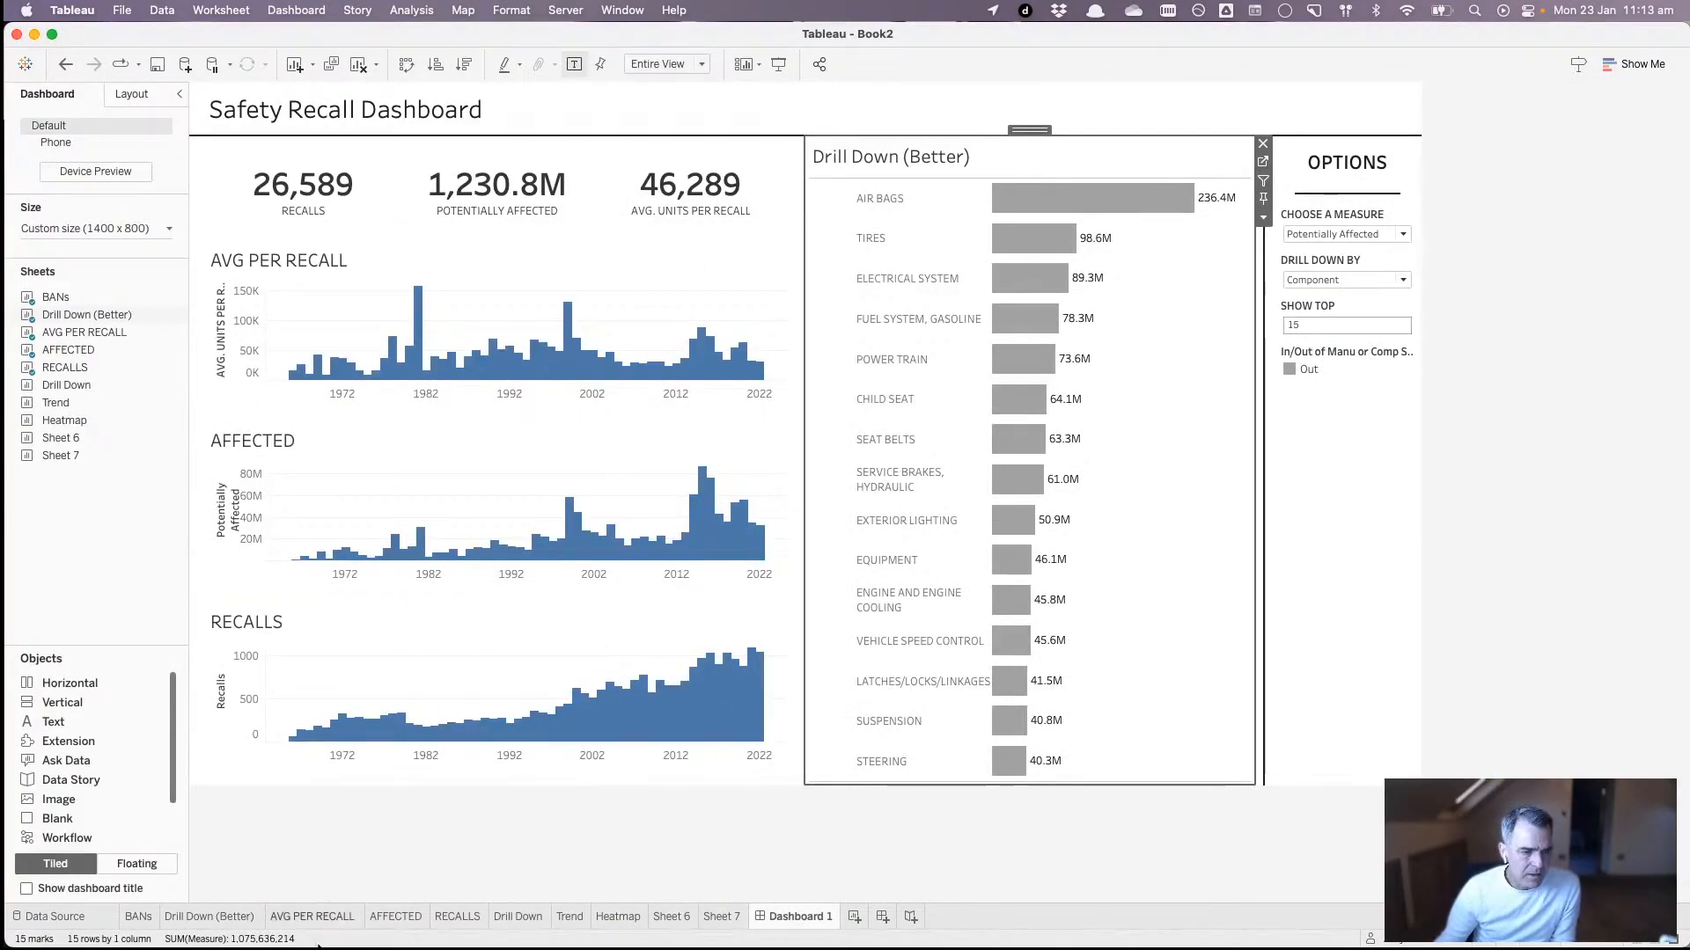
# - Narrow the bars on AVG PER RECALL, AFFECTED and RECALLS to about a quarter of the size range and return to Dashboard 1
pyautogui.click(351, 915)
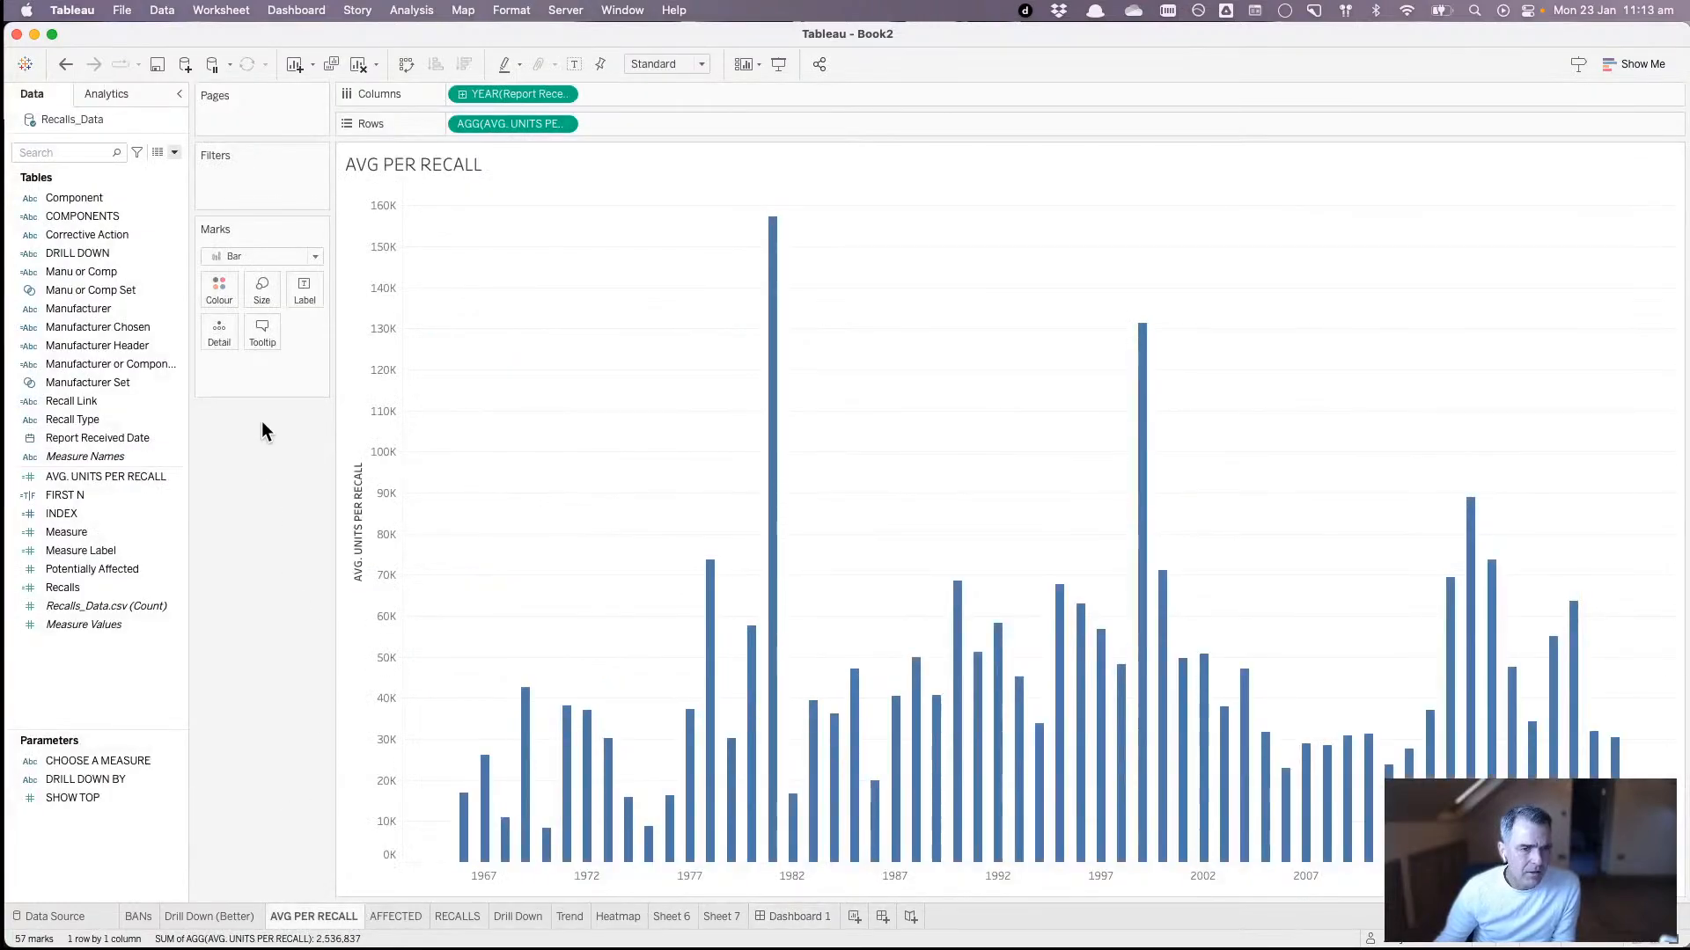
pyautogui.click(258, 289)
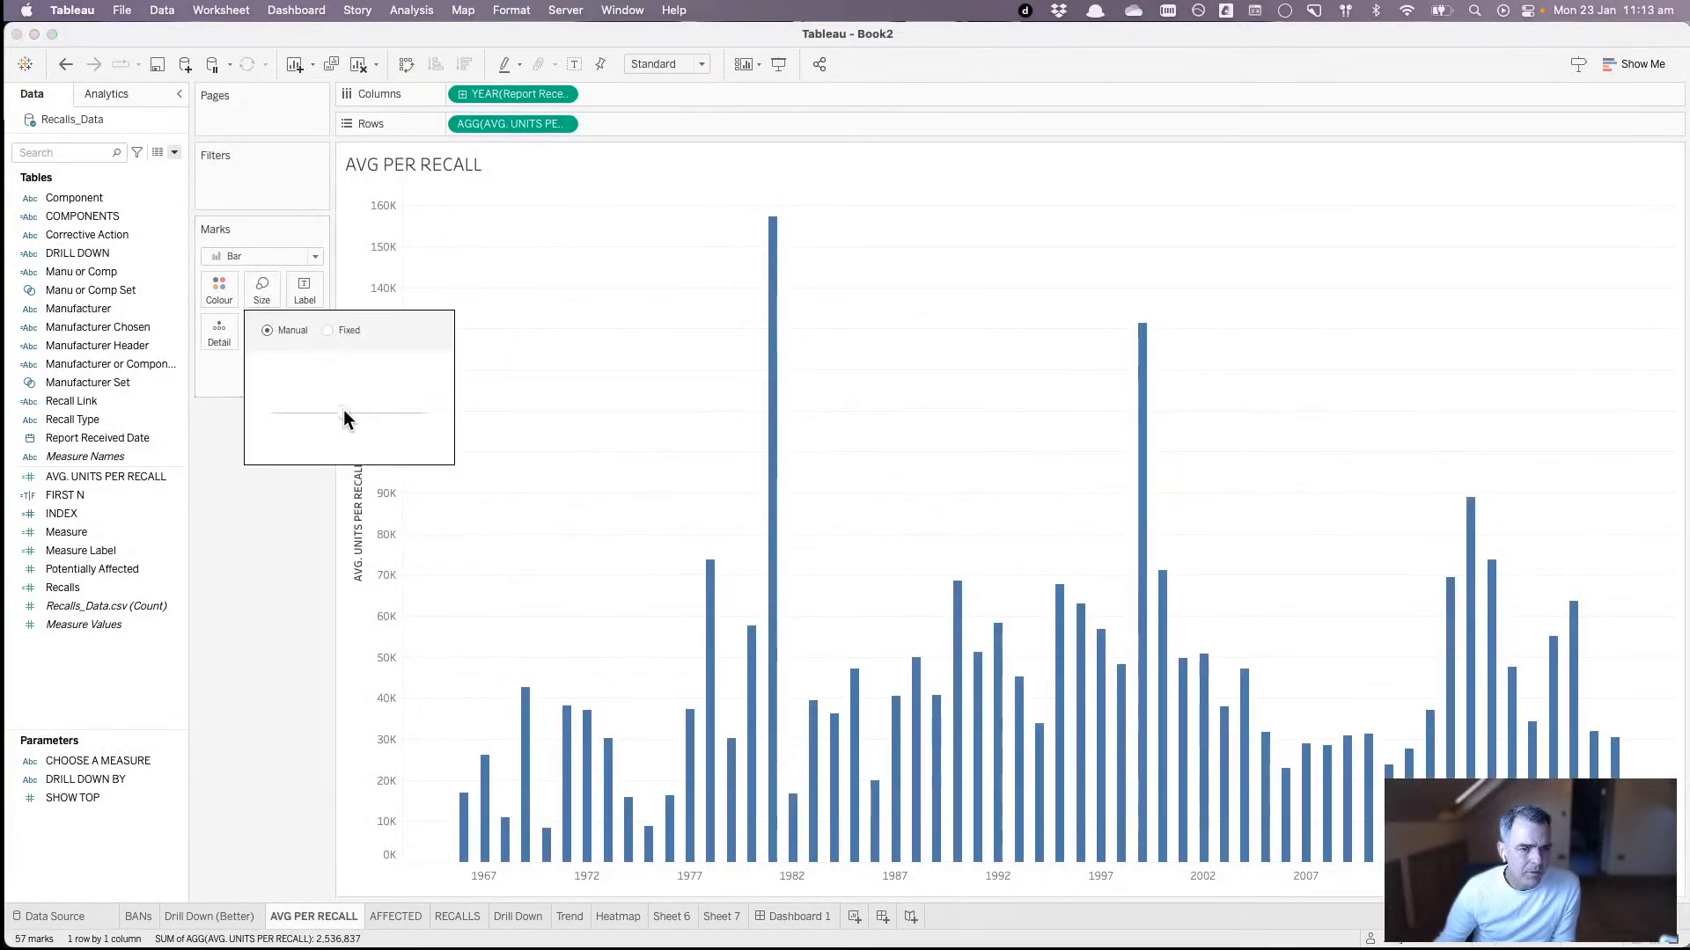
pyautogui.moveTo(344, 412); pyautogui.dragTo(313, 411)
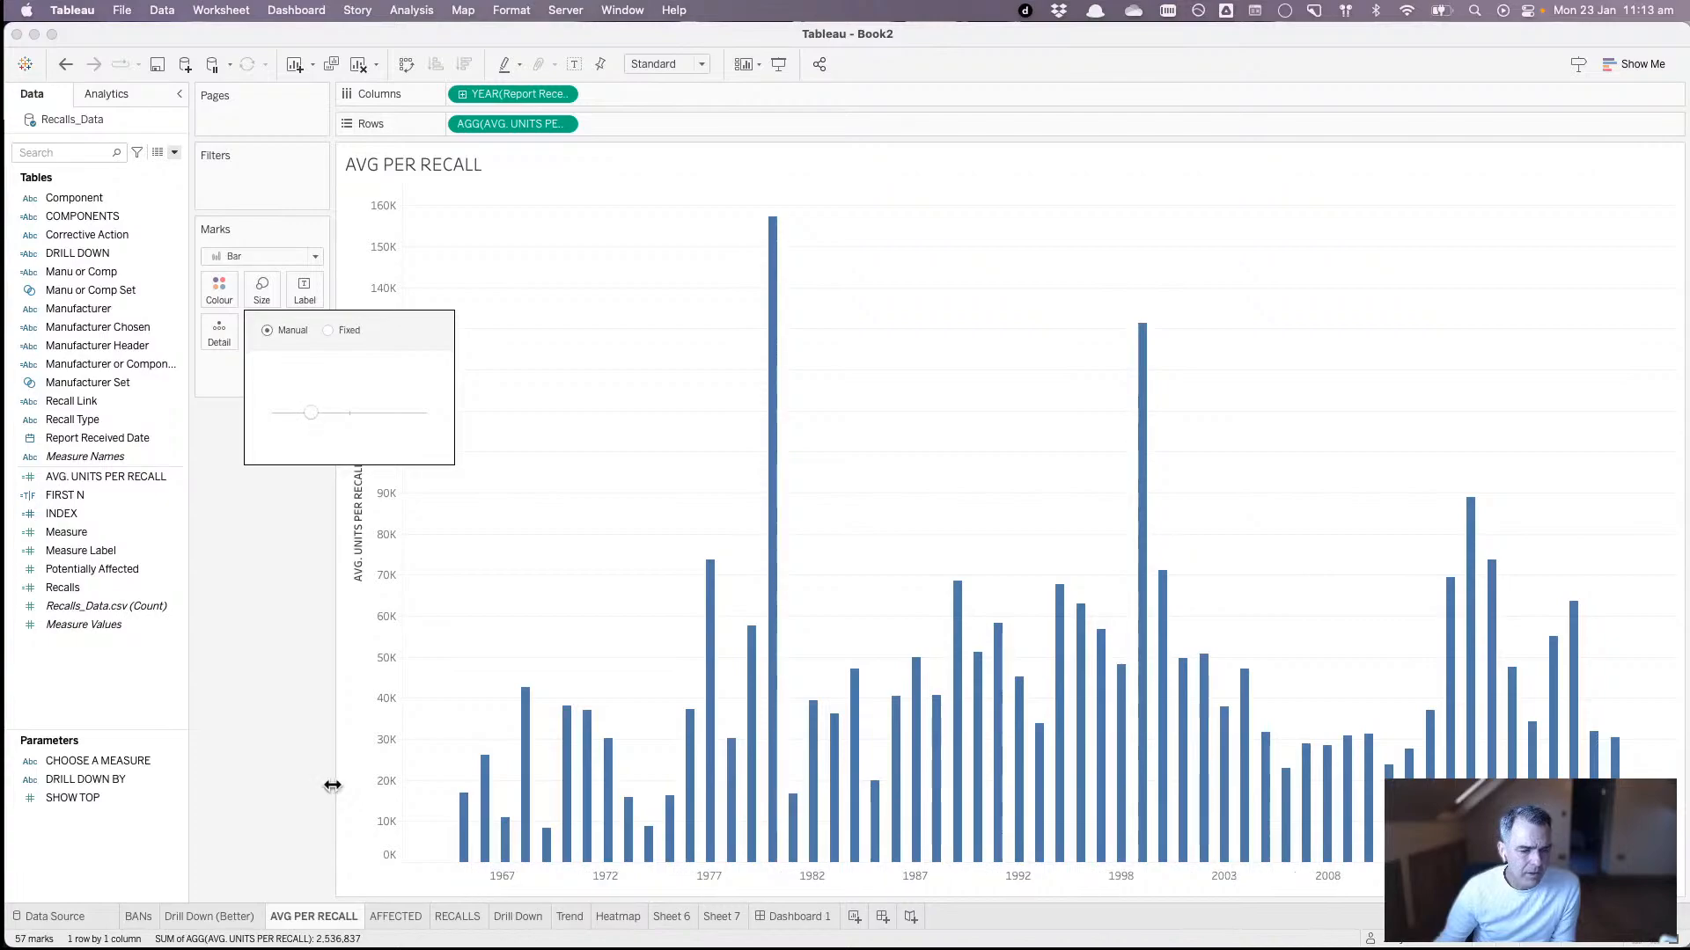
pyautogui.click(396, 916)
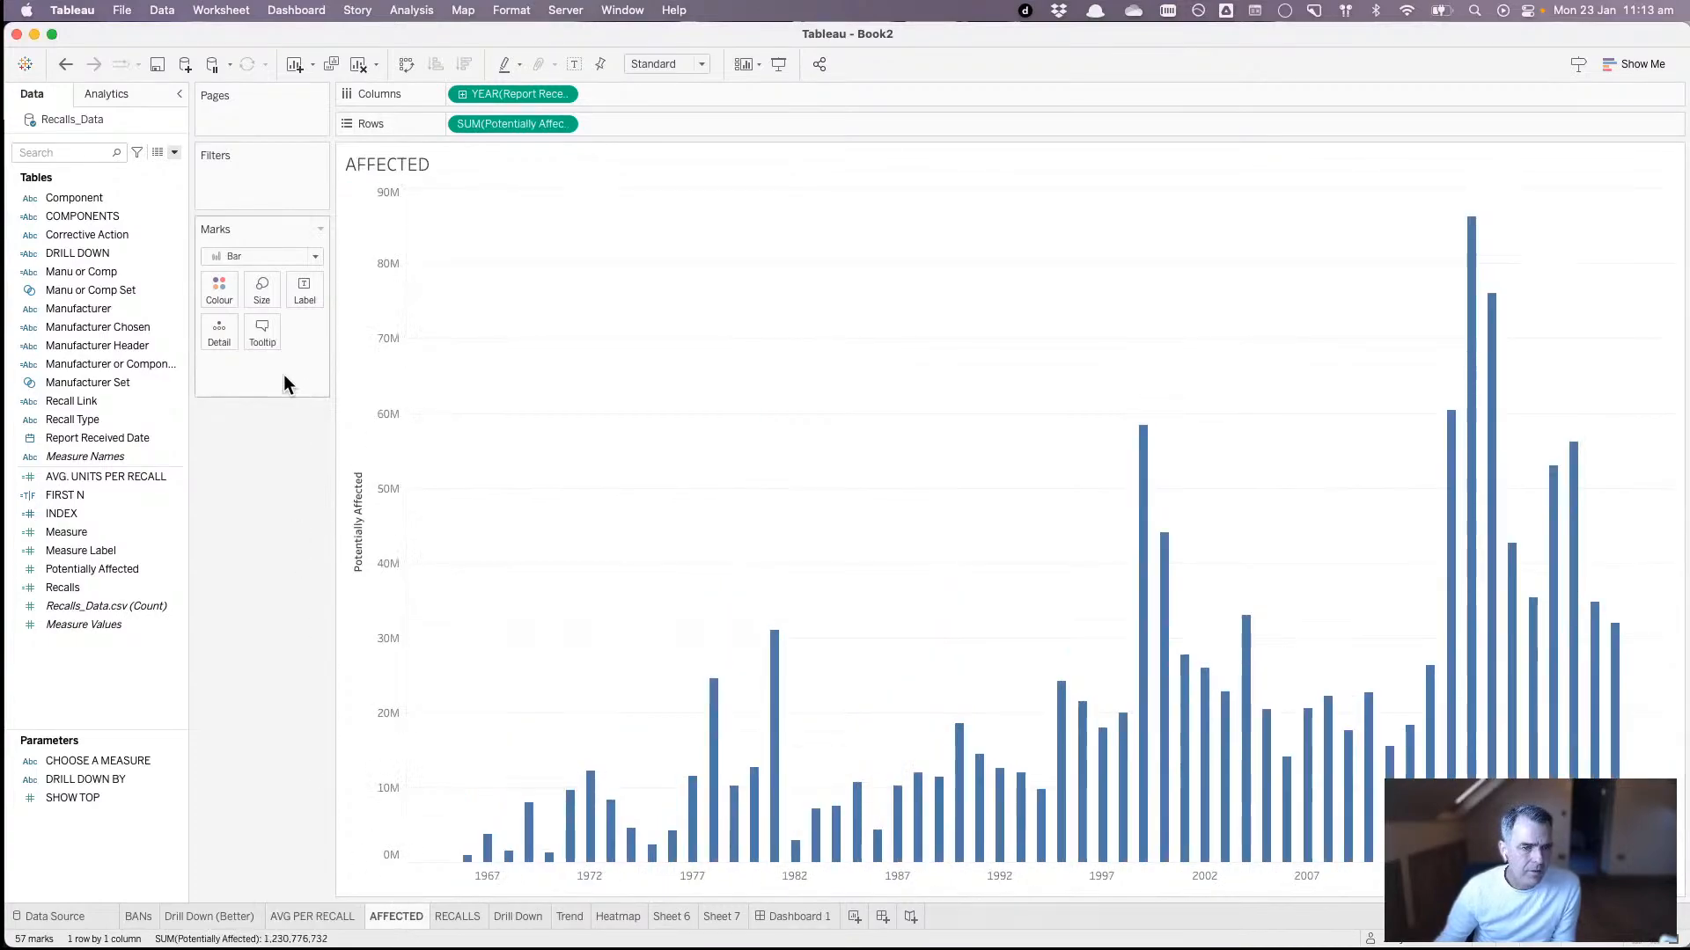
pyautogui.click(262, 290)
pyautogui.moveTo(312, 408); pyautogui.dragTo(311, 409)
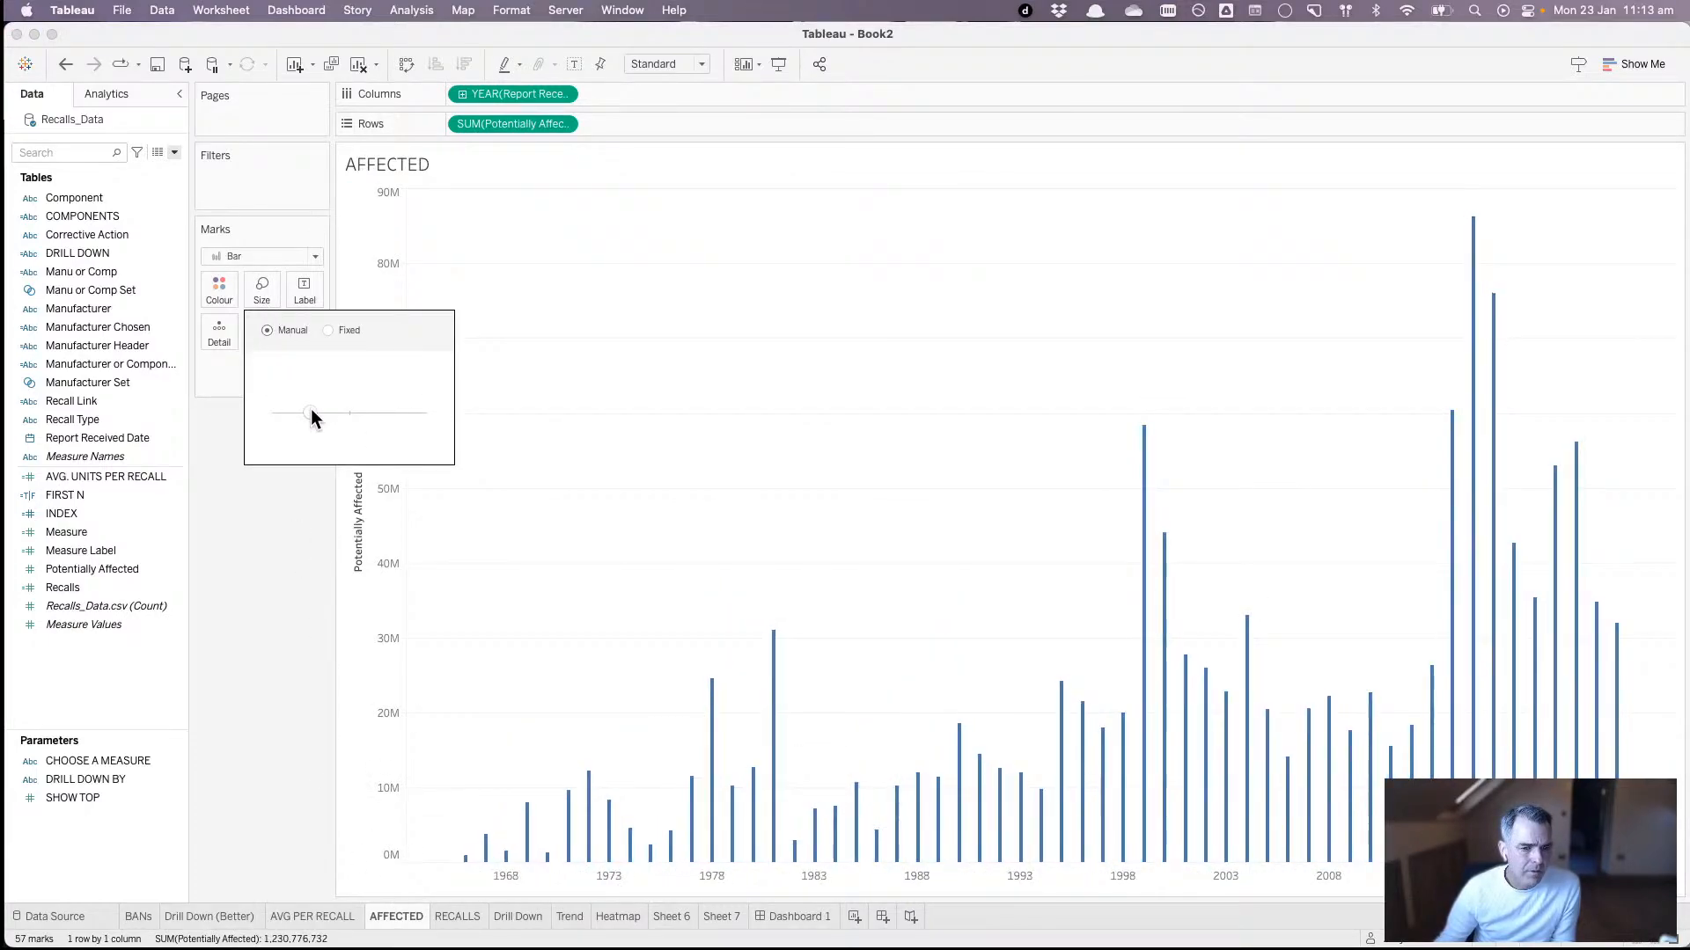
pyautogui.click(449, 911)
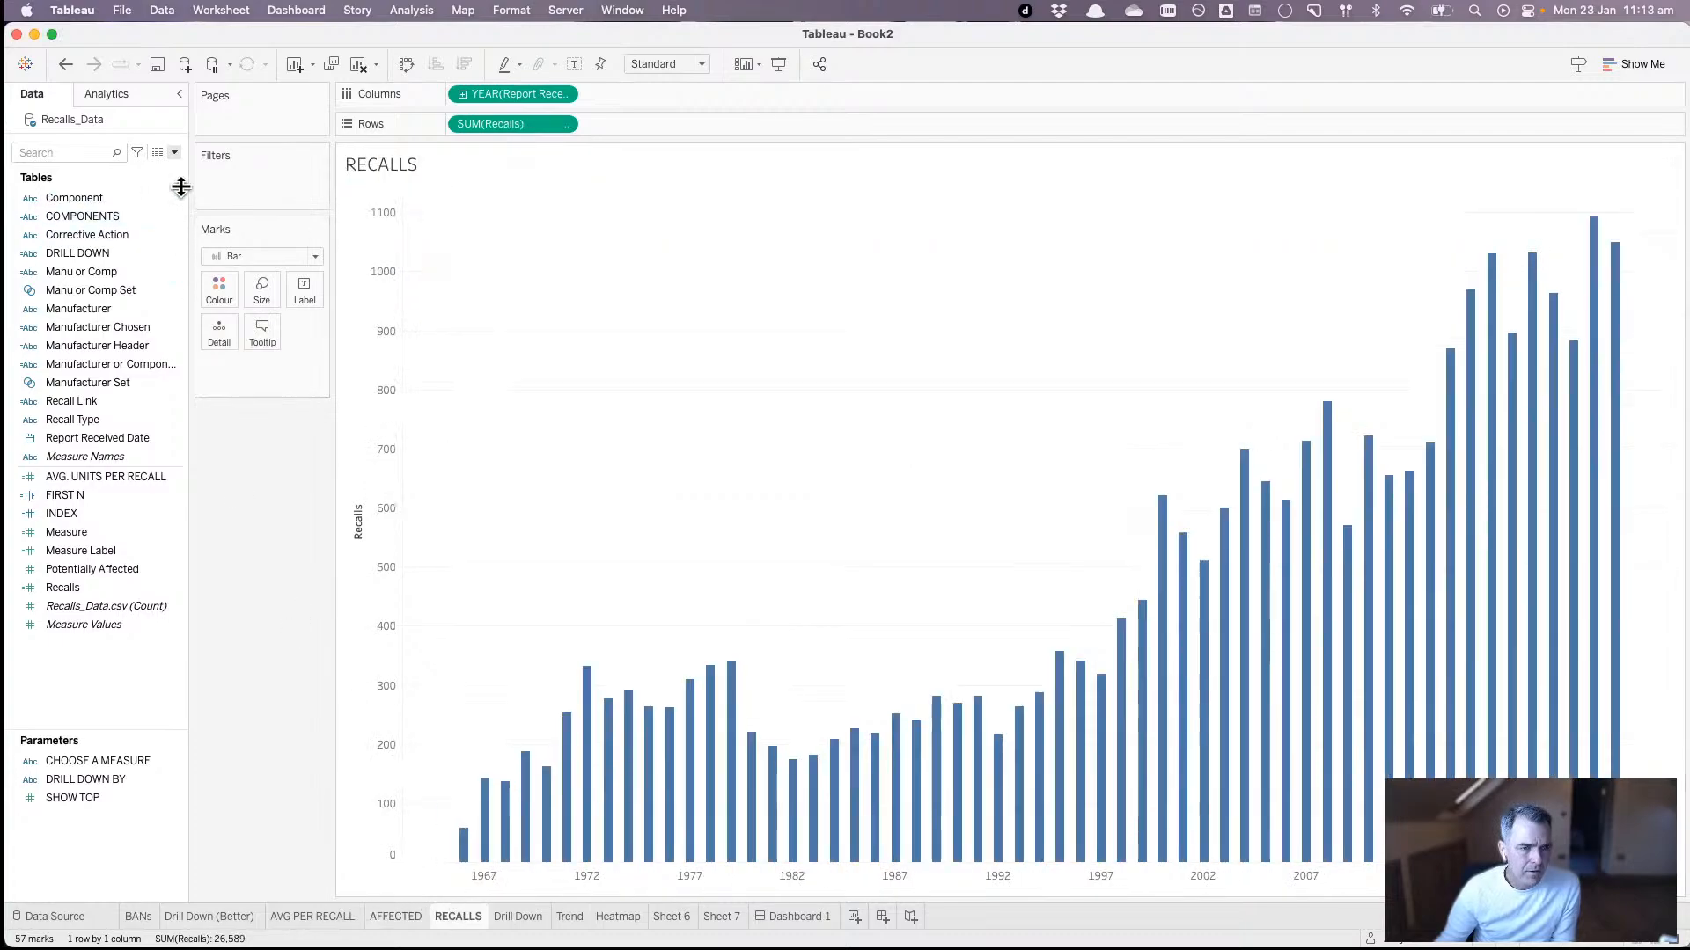
pyautogui.click(262, 292)
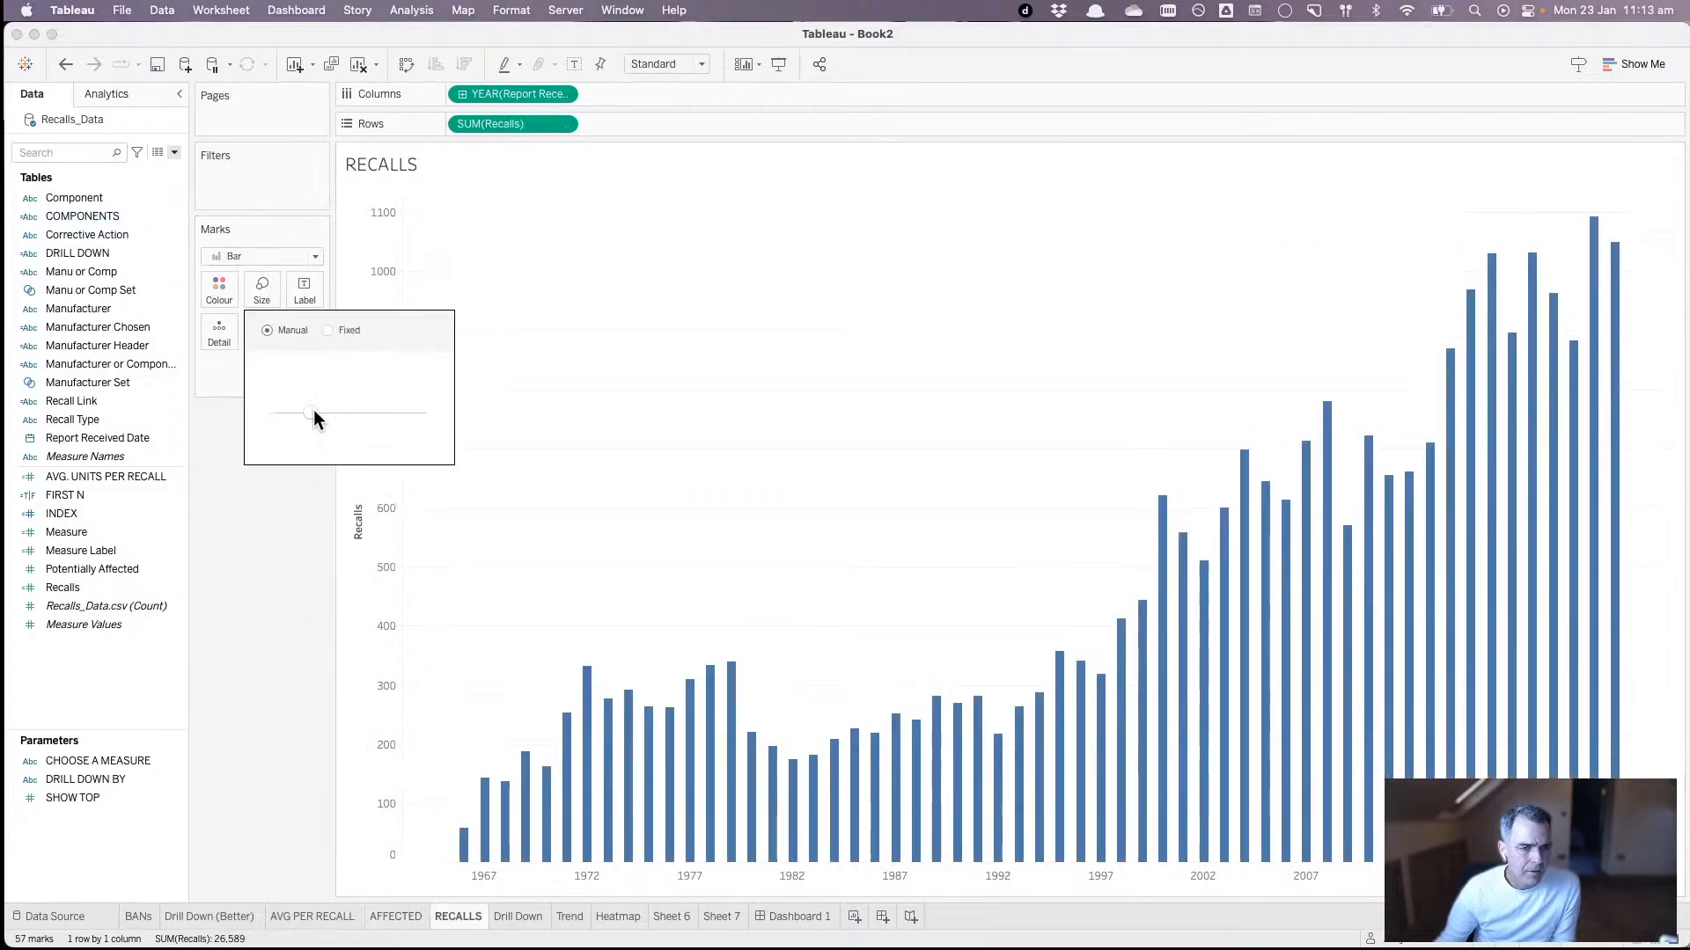
pyautogui.moveTo(315, 410); pyautogui.dragTo(311, 410)
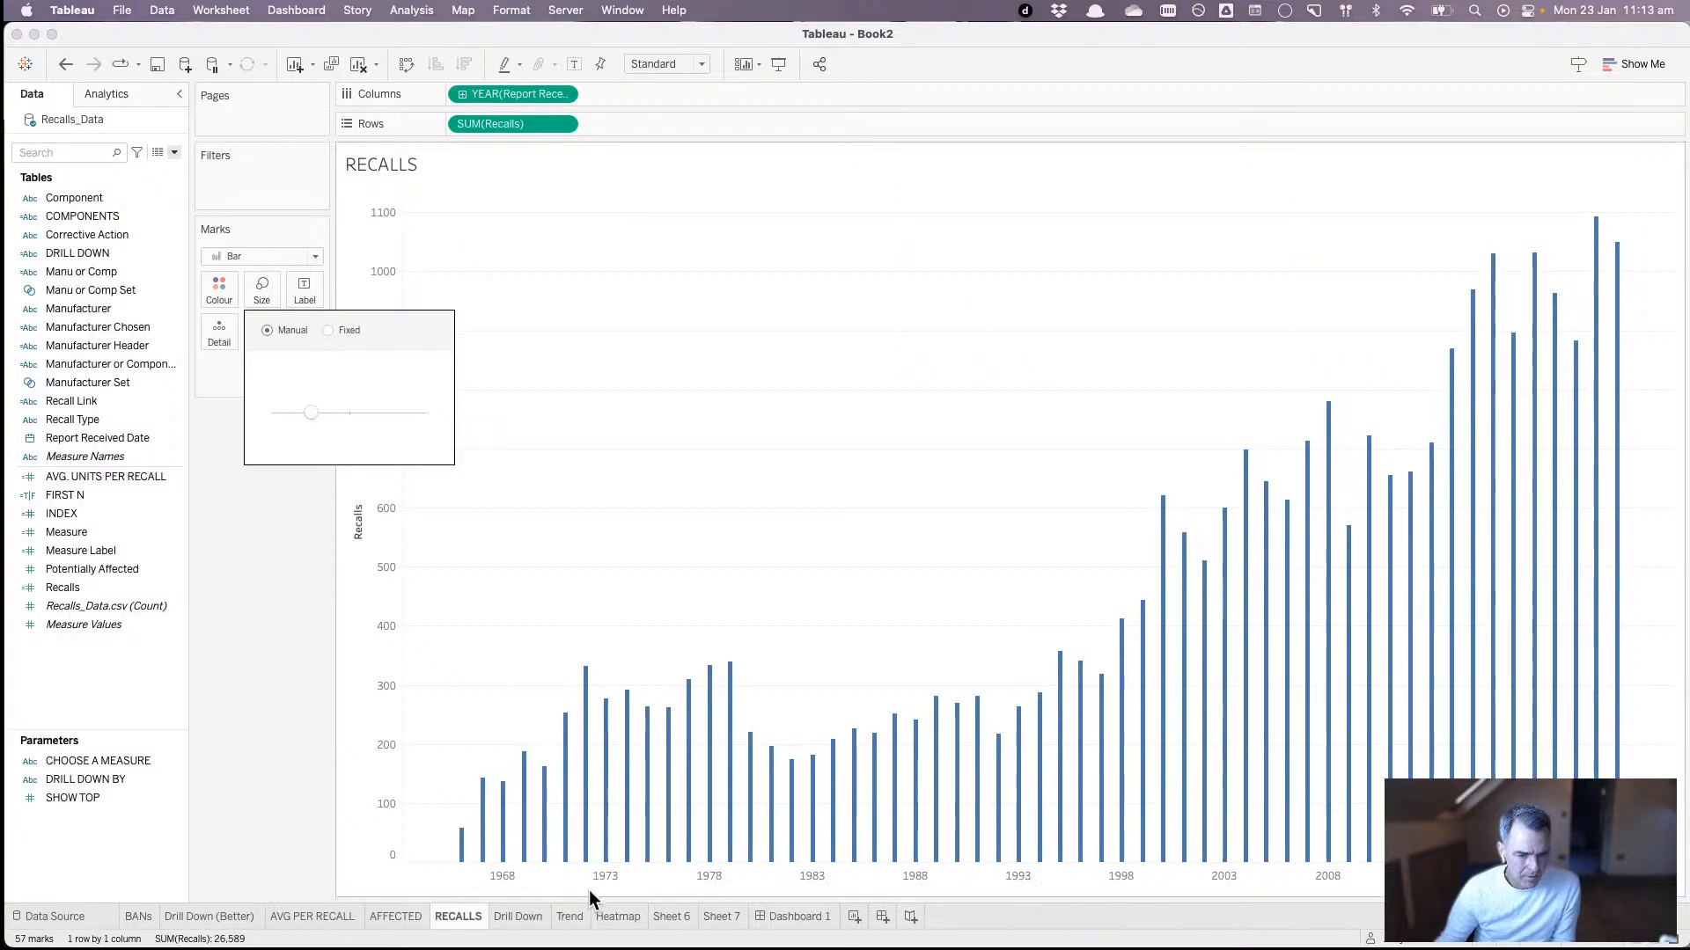
pyautogui.click(770, 917)
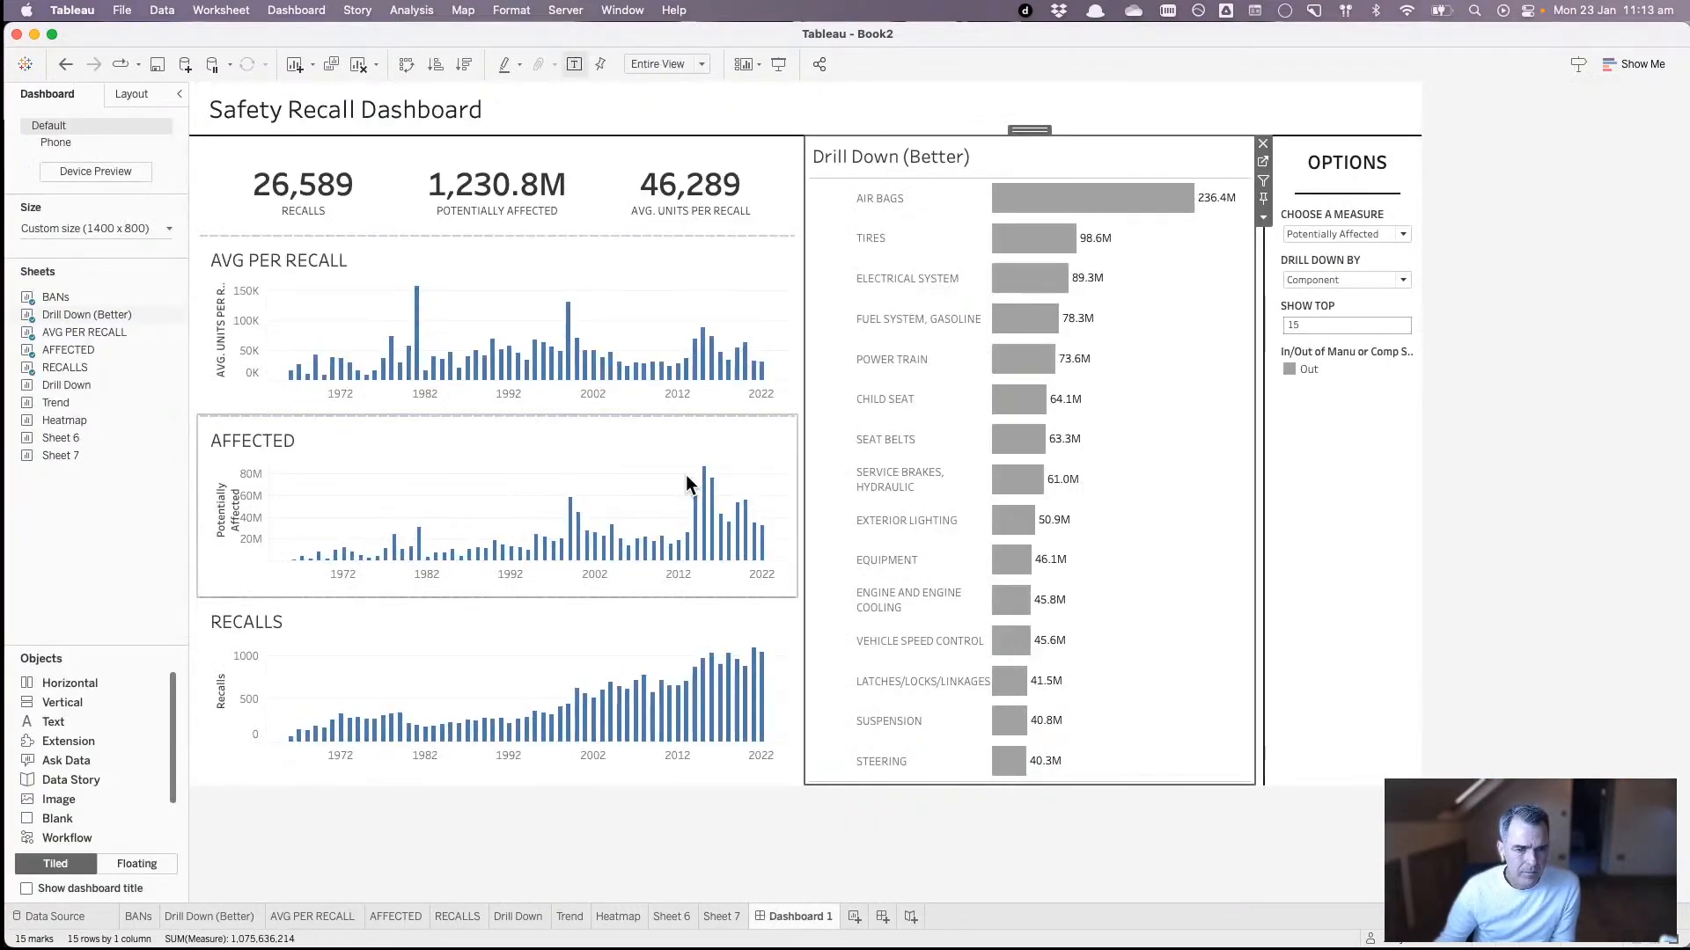
# - Remove the In/Out of Manu or Comp Set colour legend from the dashboard's OPTIONS area
pyautogui.click(1558, 530)
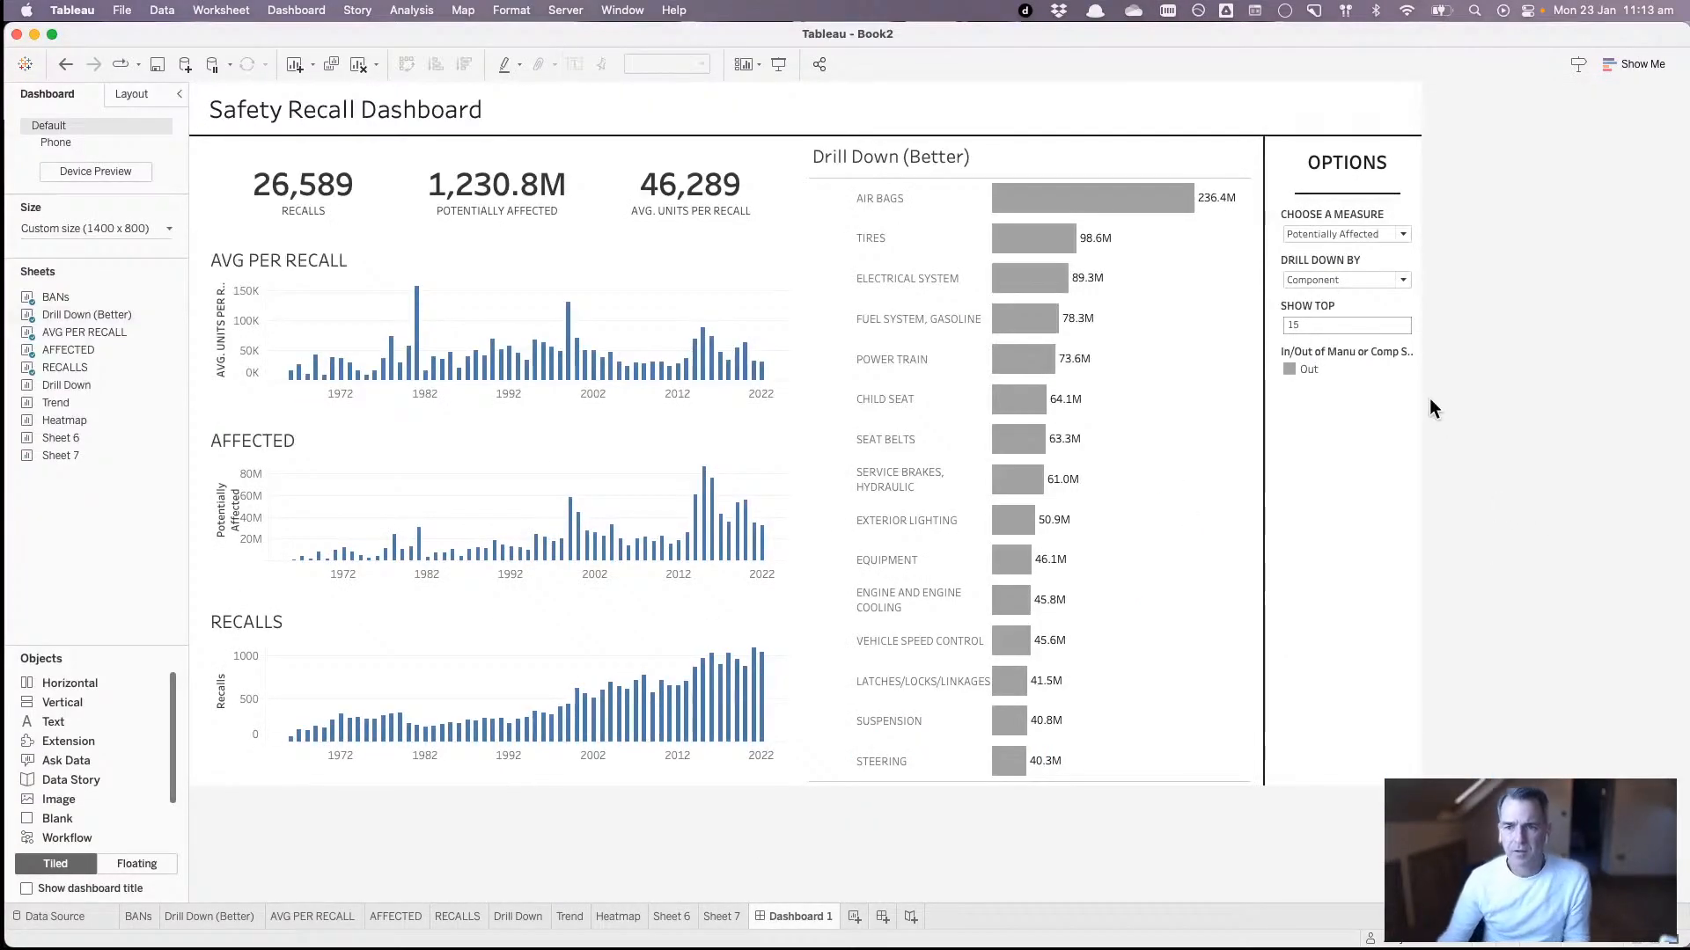
pyautogui.click(1354, 368)
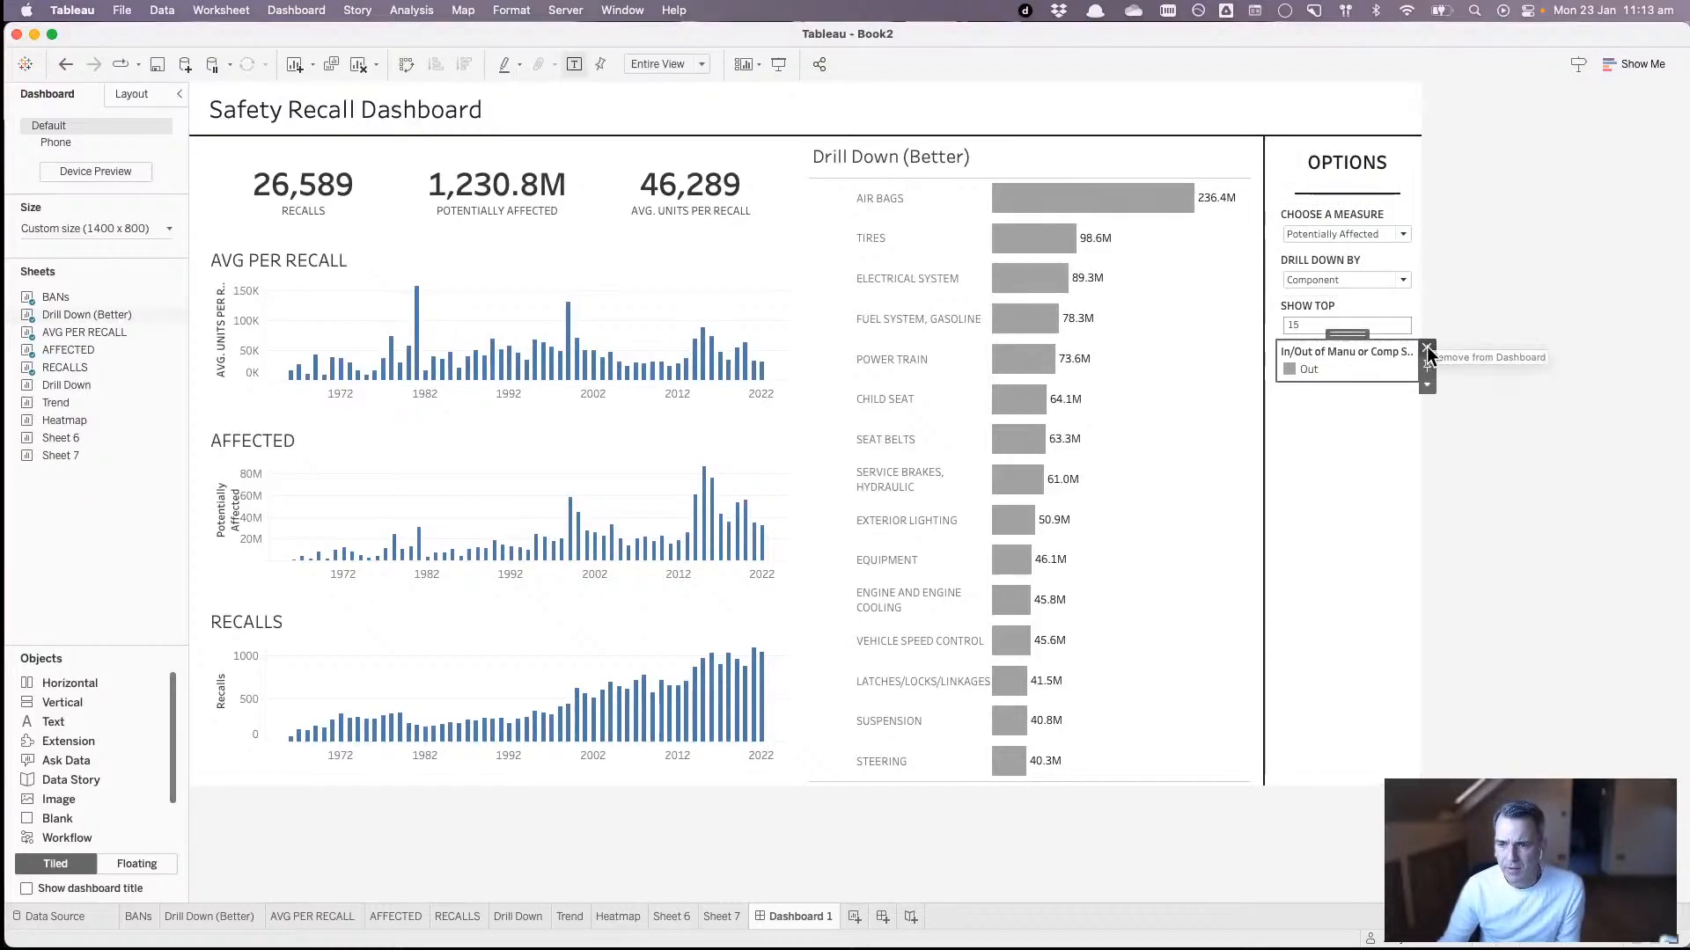
pyautogui.click(1427, 350)
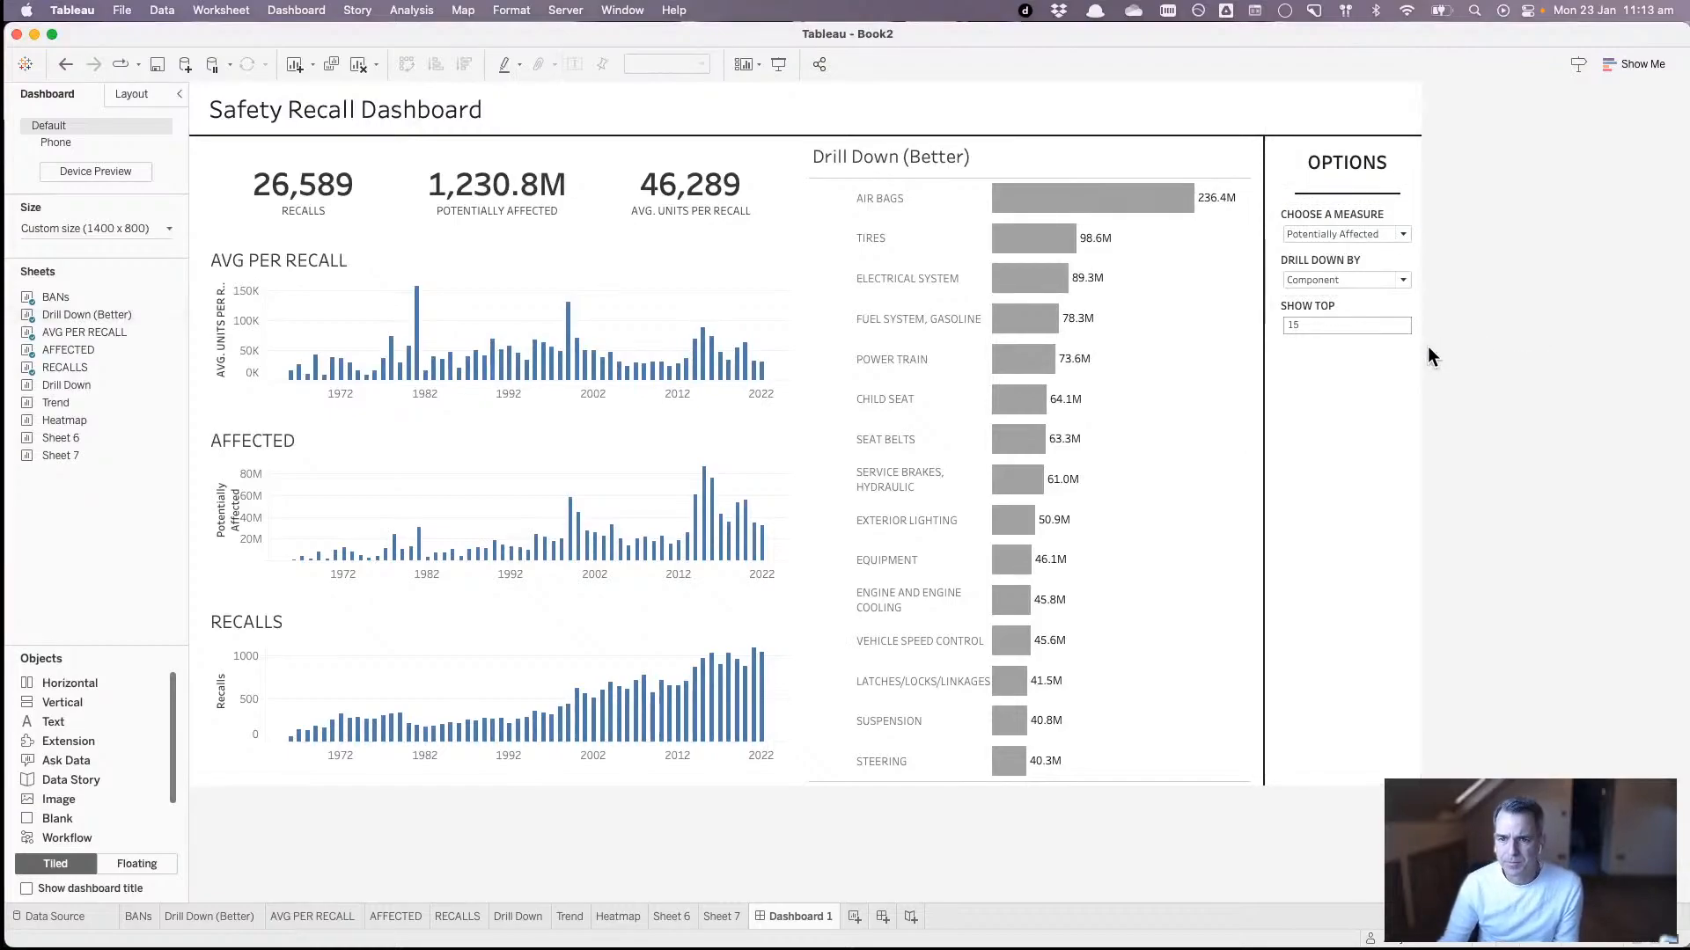
# - Indent the CHOOSE A MEASURE, DRILL DOWN BY and SHOW TOP titles by adding a leading space to each
pyautogui.click(1316, 206)
pyautogui.doubleClick(1318, 209)
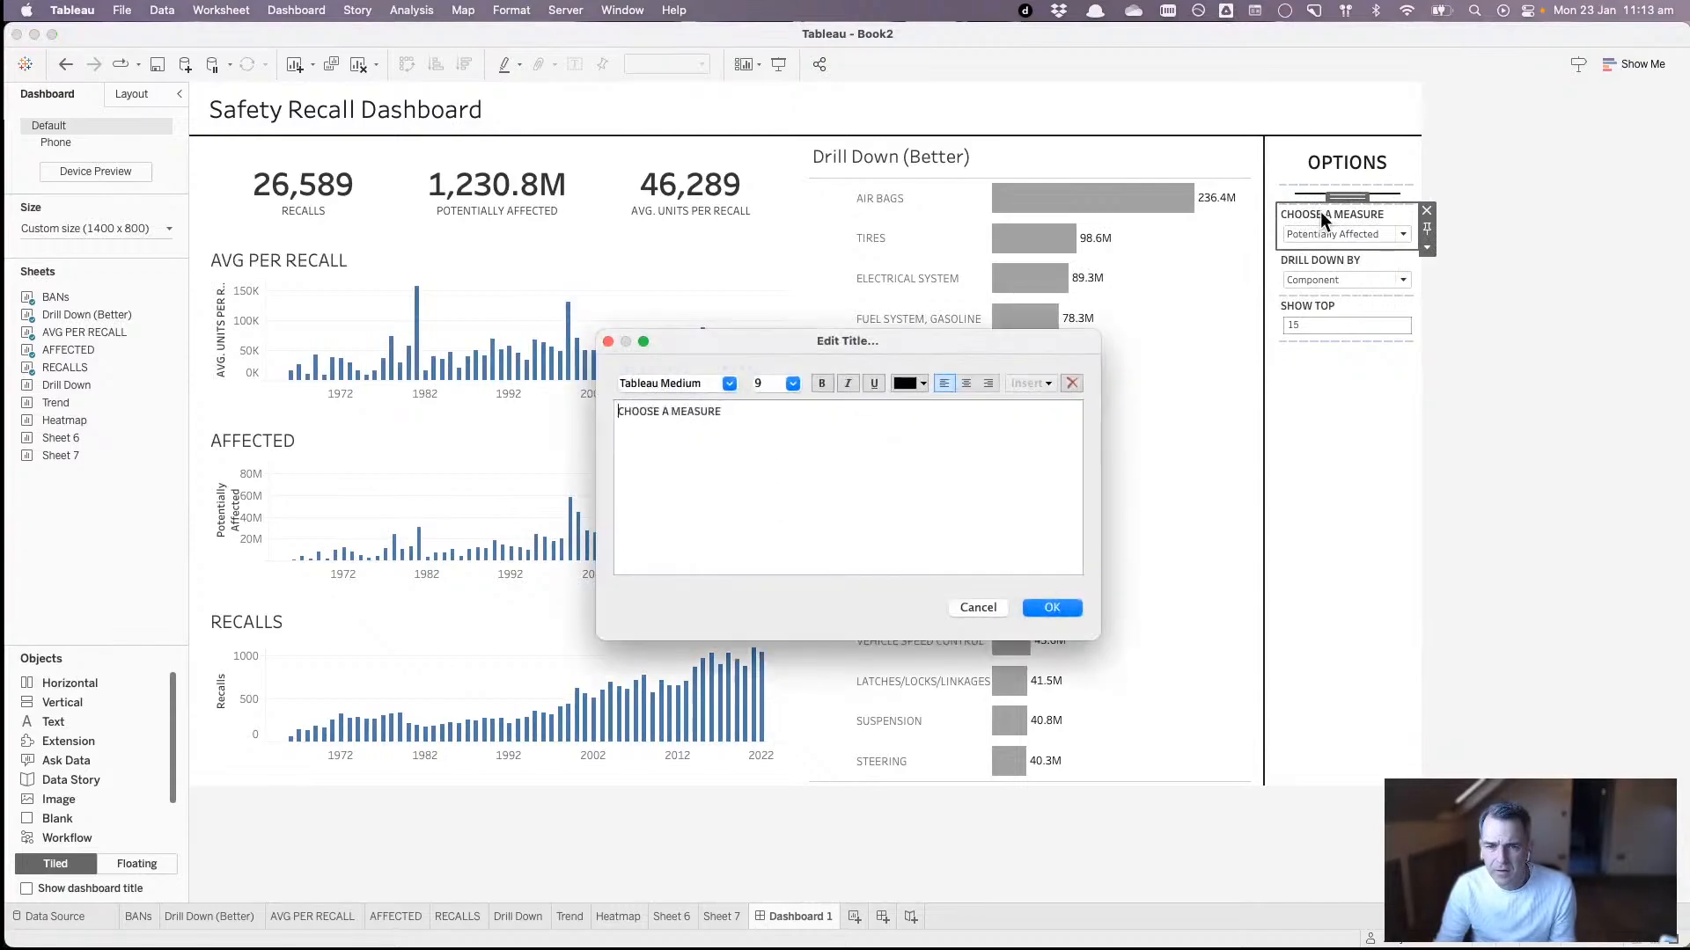
pyautogui.click(1054, 606)
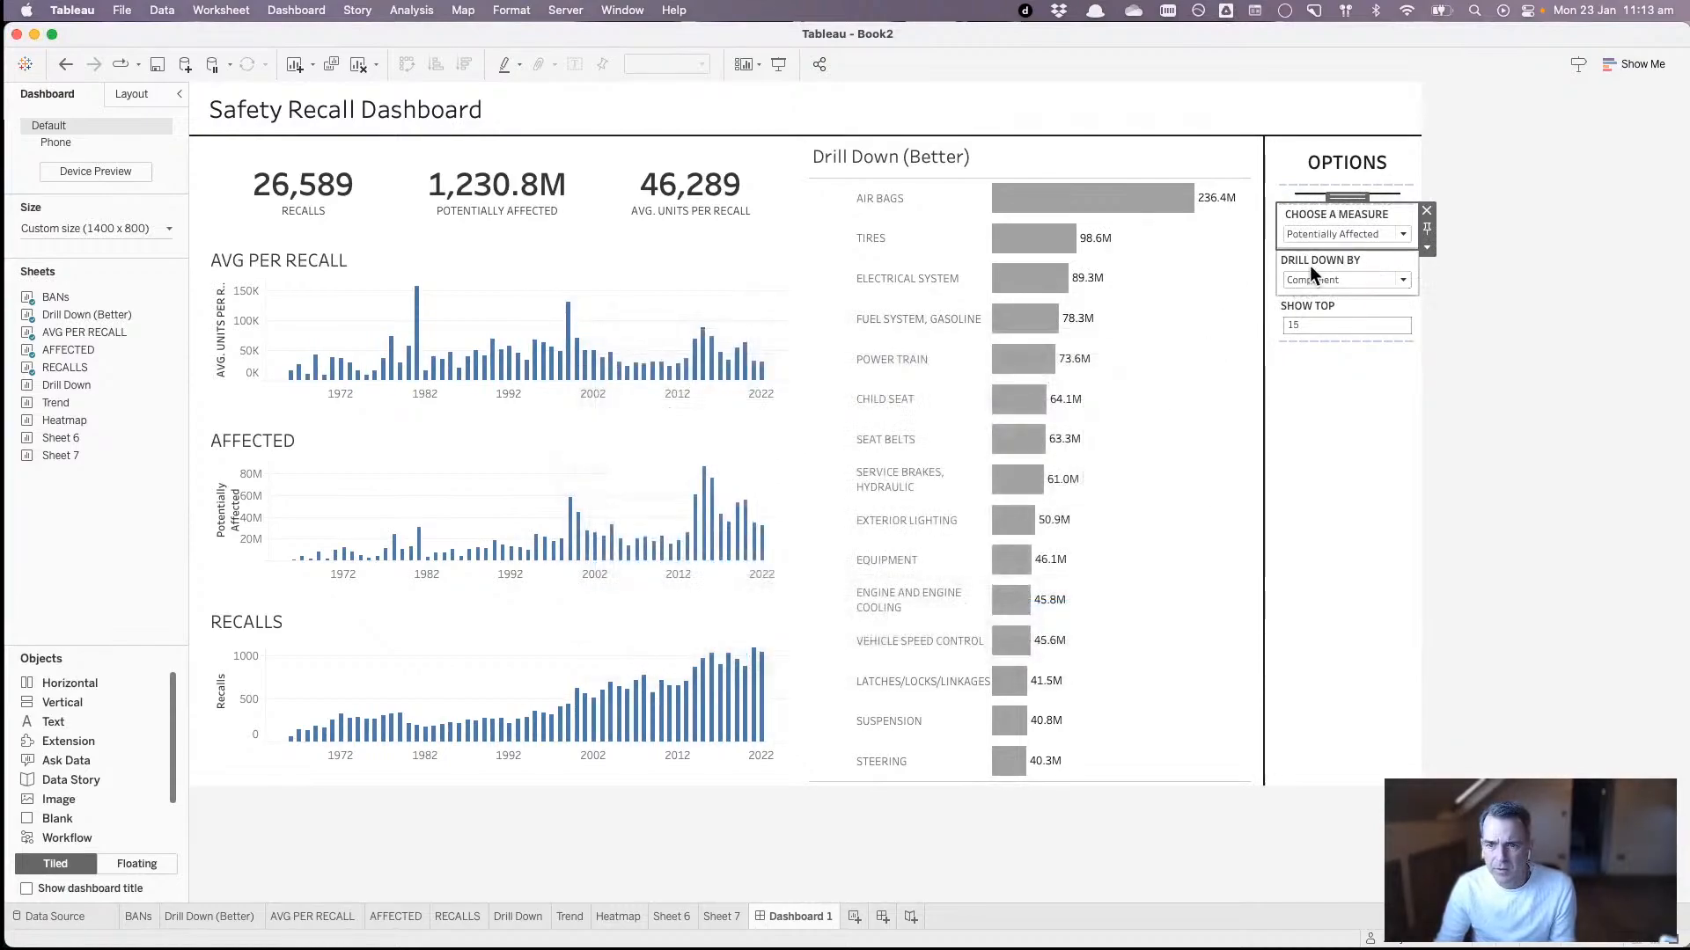
pyautogui.doubleClick(1309, 257)
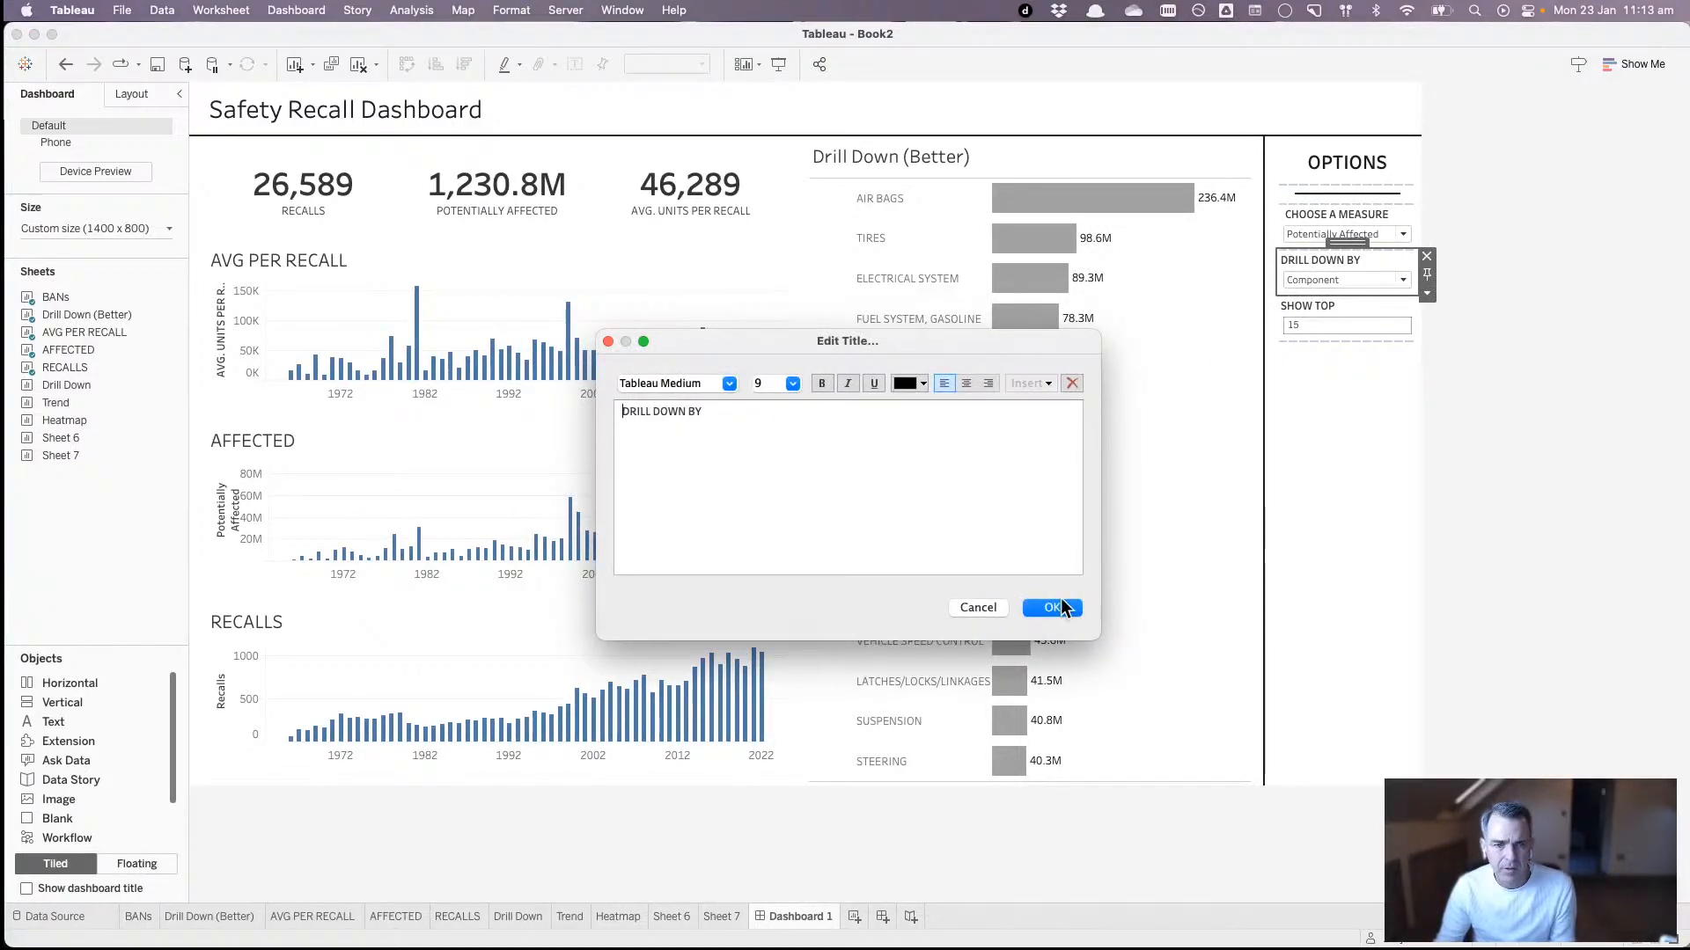
pyautogui.click(1070, 607)
pyautogui.doubleClick(1297, 301)
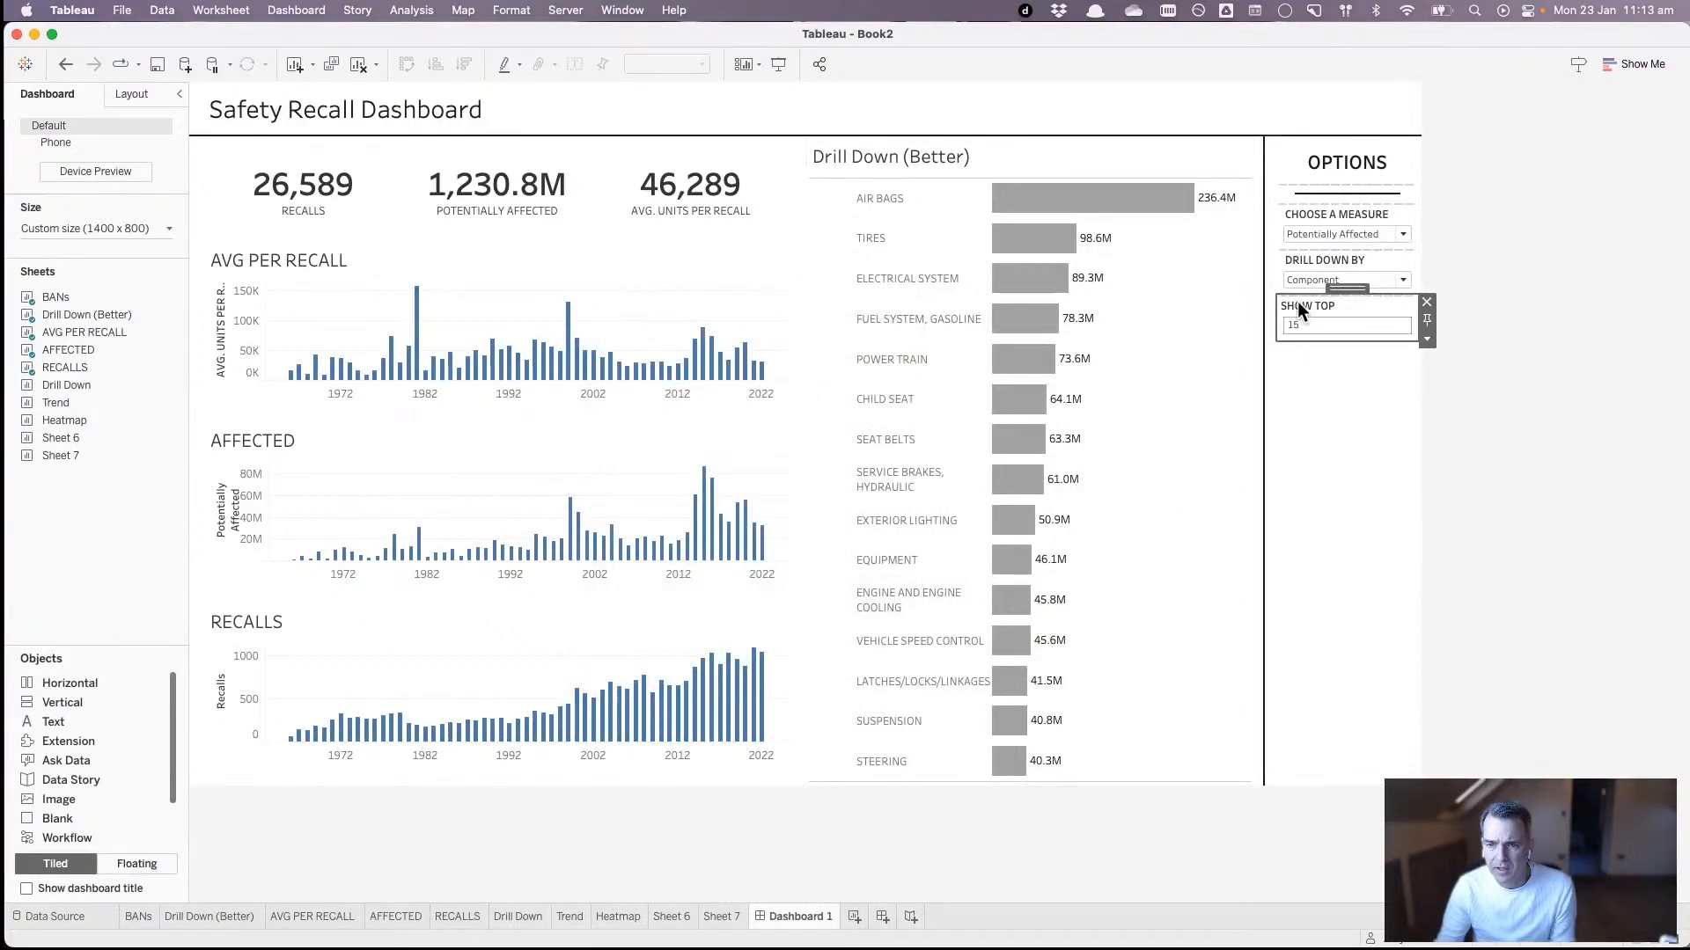
pyautogui.click(1055, 608)
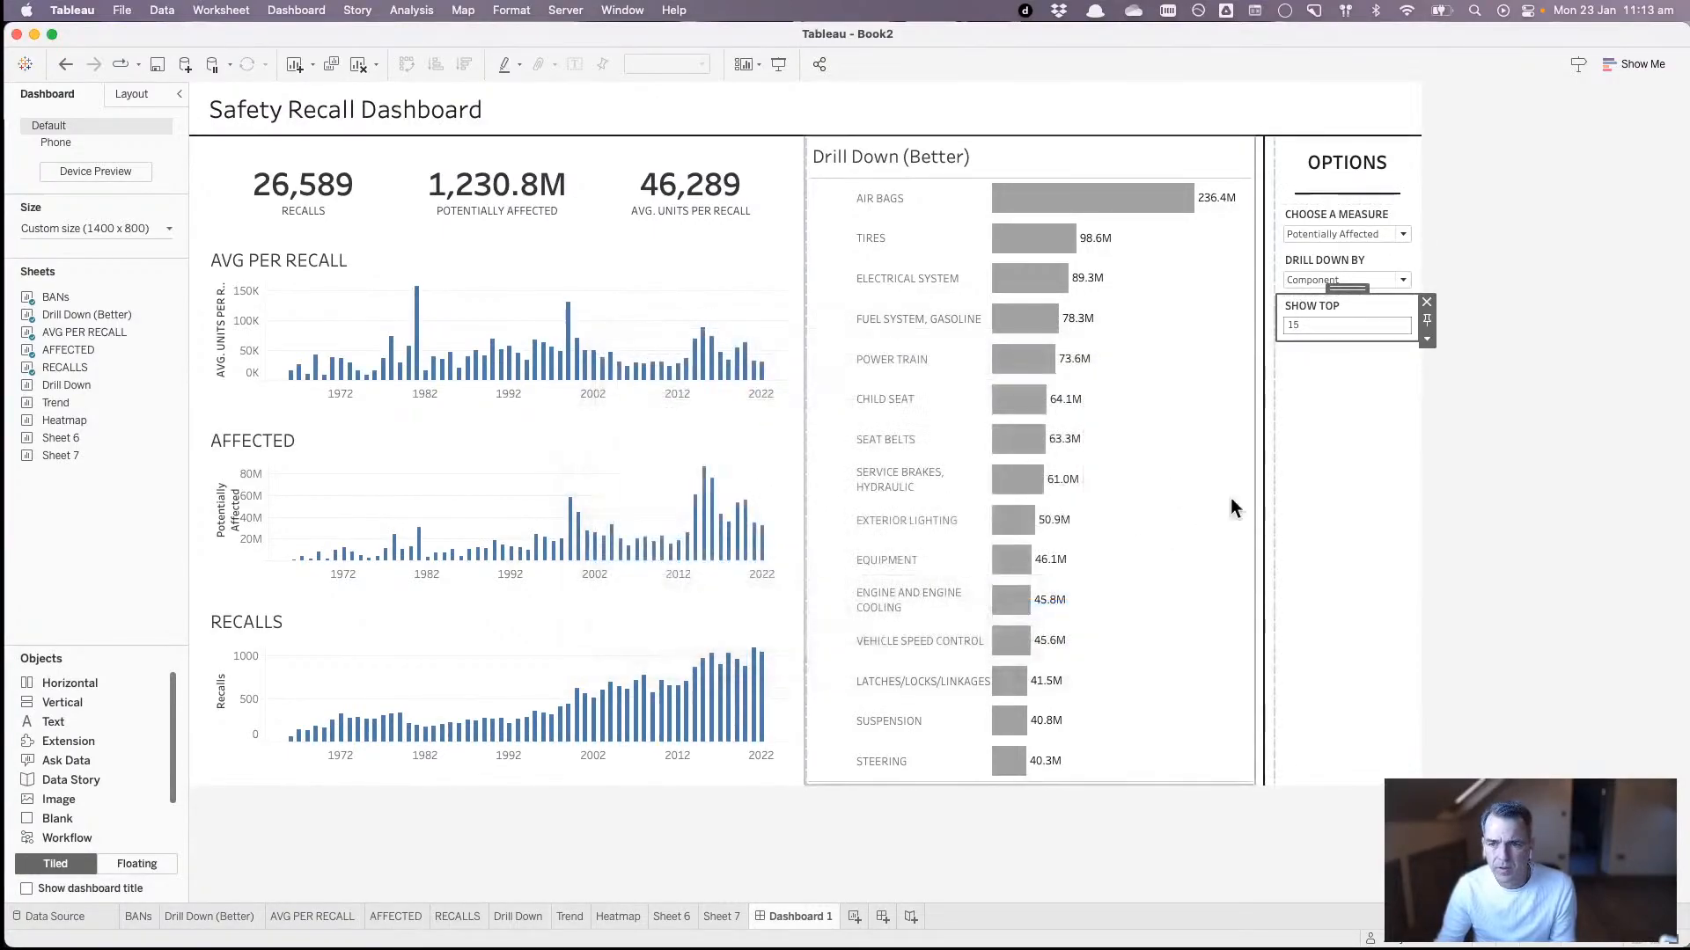
# - Set the SHOW TOP control's outer padding to 10 on all sides
pyautogui.click(130, 95)
pyautogui.click(79, 552)
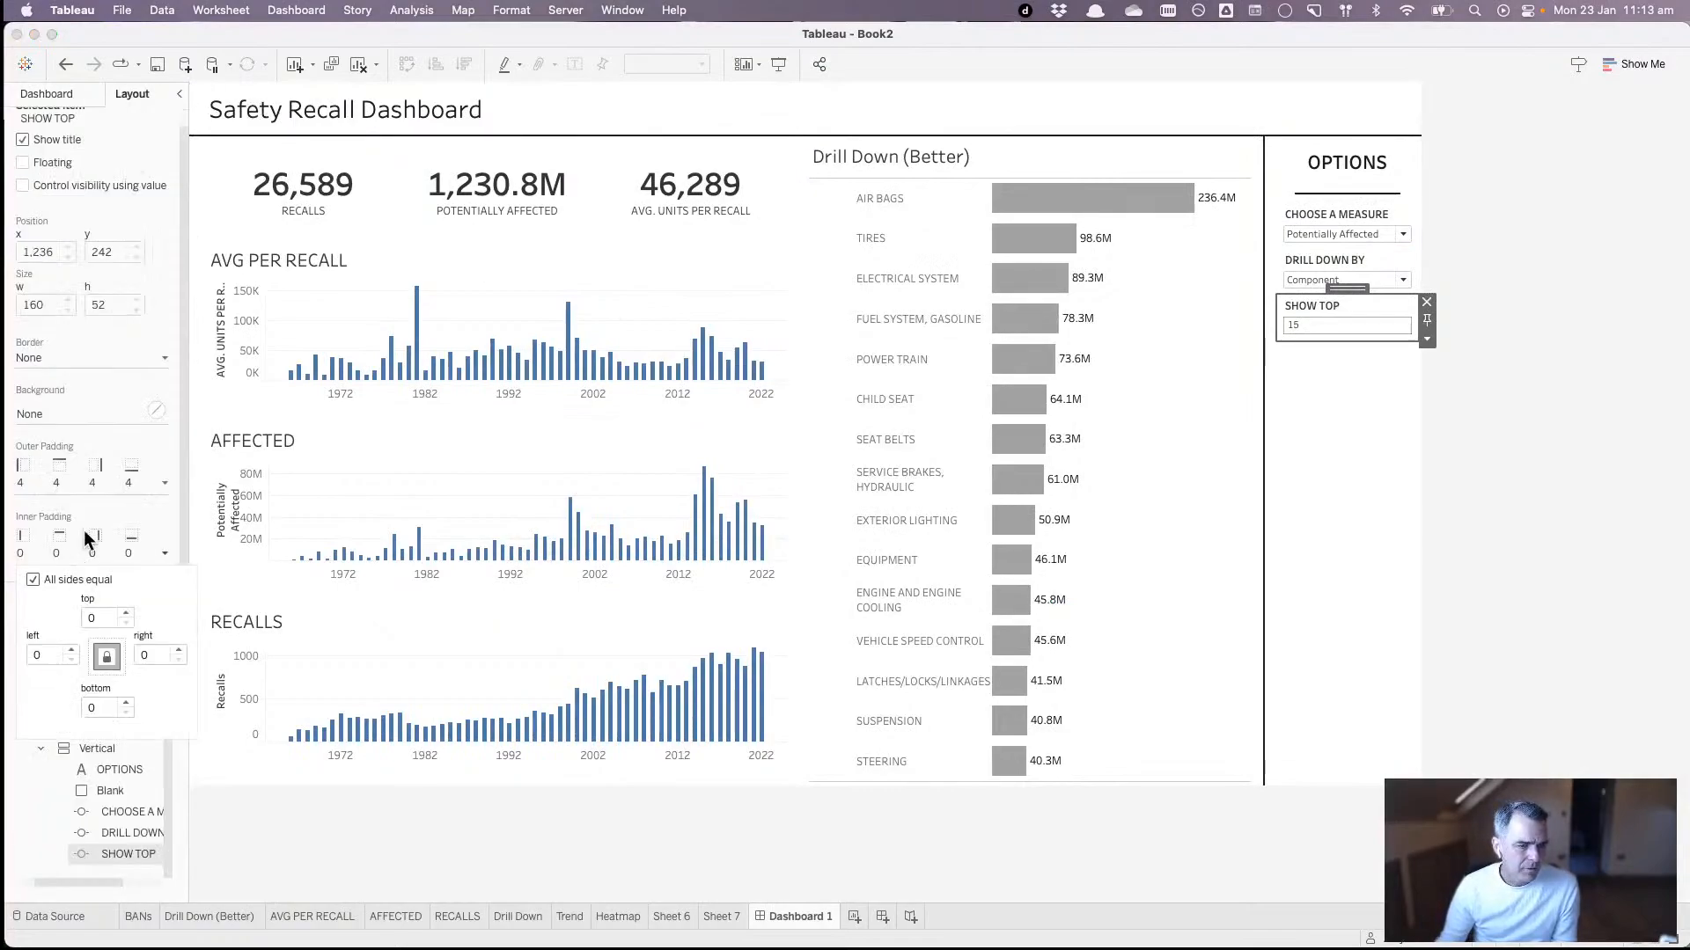
pyautogui.click(82, 473)
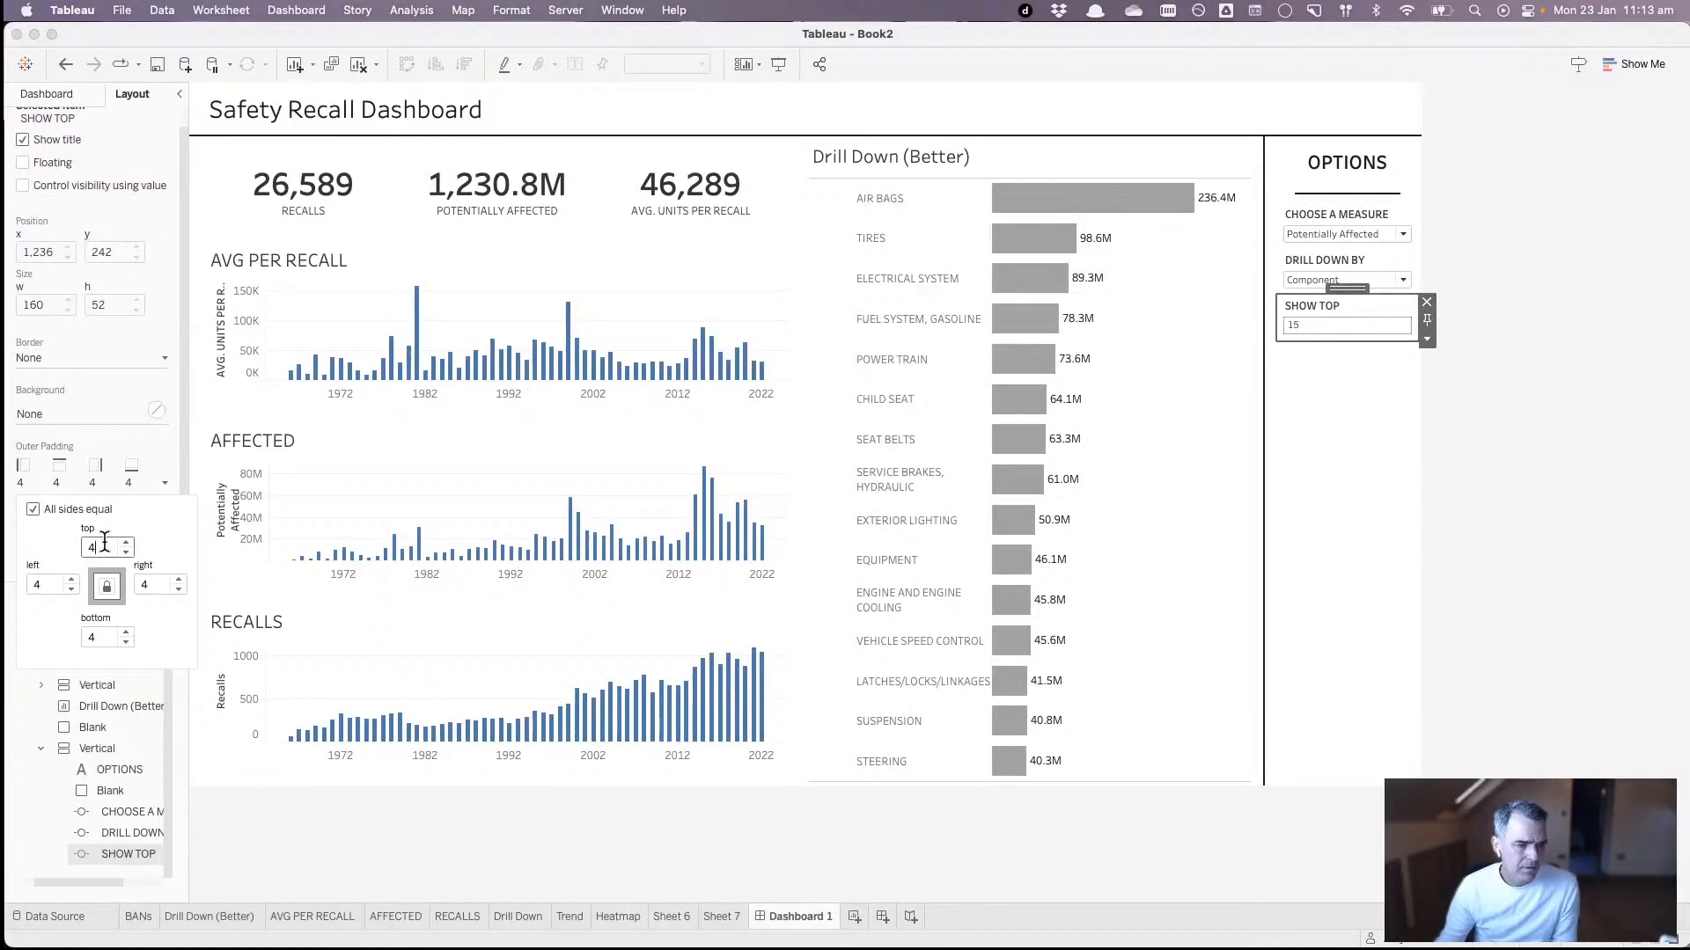
pyautogui.write('10')
pyautogui.press('Return')
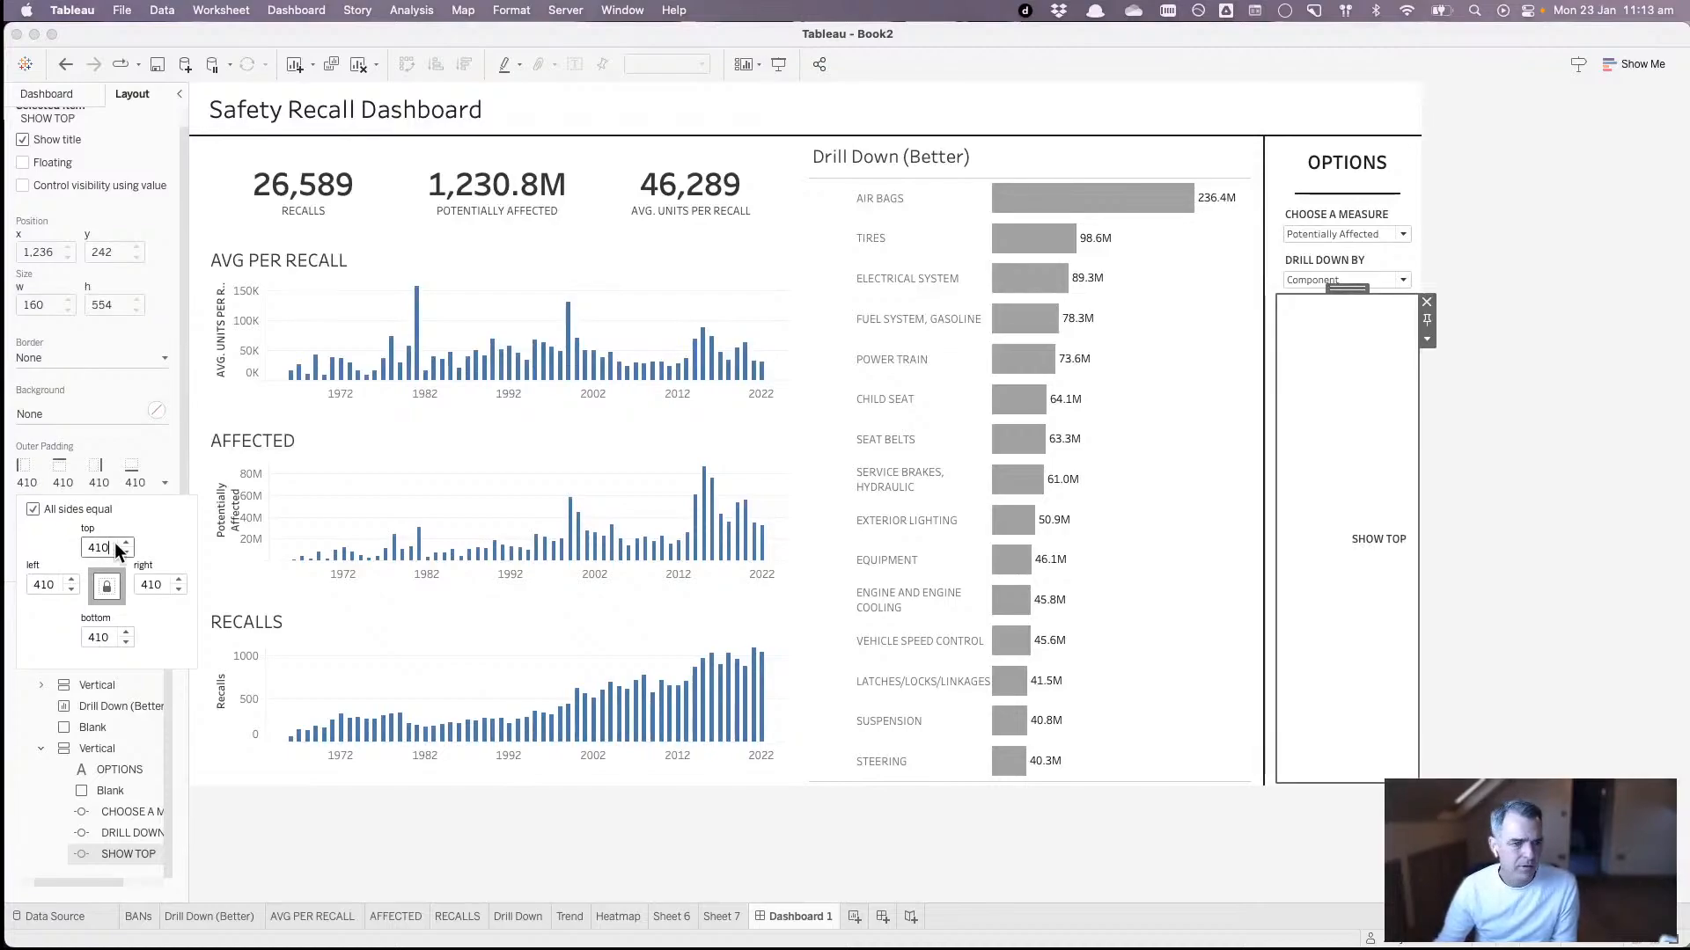
pyautogui.press('BackSpace')
pyautogui.press('BackSpace')
pyautogui.press('Return')
pyautogui.press('BackSpace')
pyautogui.write('10')
pyautogui.press('Return')
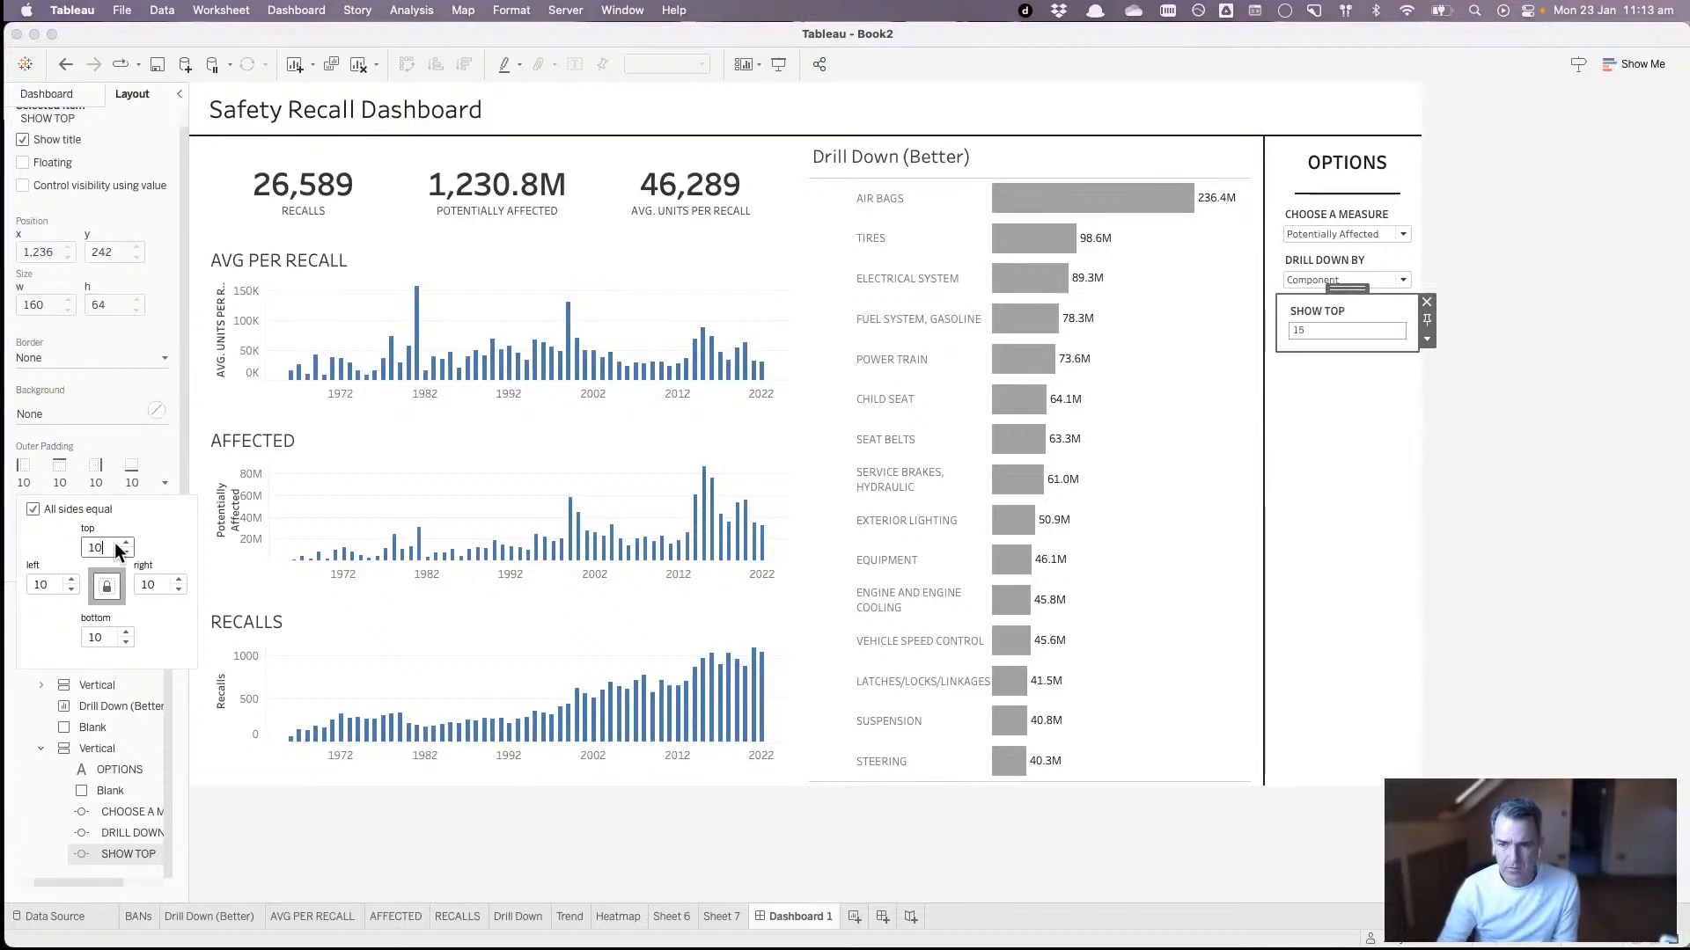
# - Set the outer padding of the DRILL DOWN BY and CHOOSE A MEASURE controls to 10 on all sides
pyautogui.click(1302, 255)
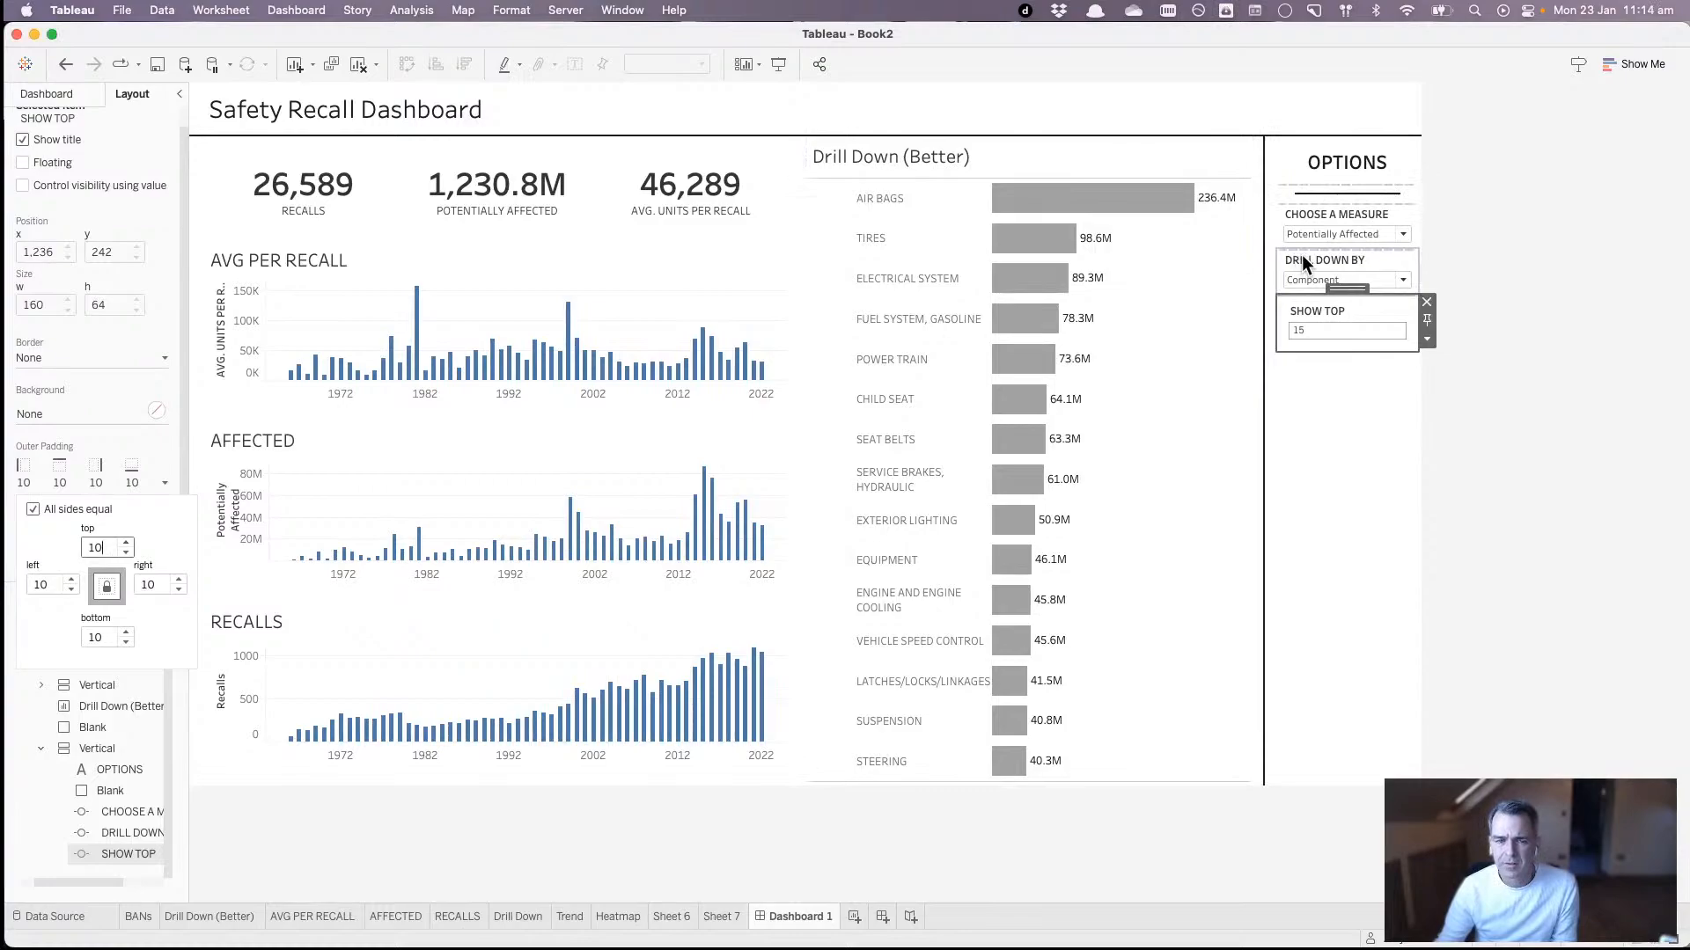
pyautogui.click(123, 473)
pyautogui.press('BackSpace')
pyautogui.write('10')
pyautogui.press('Return')
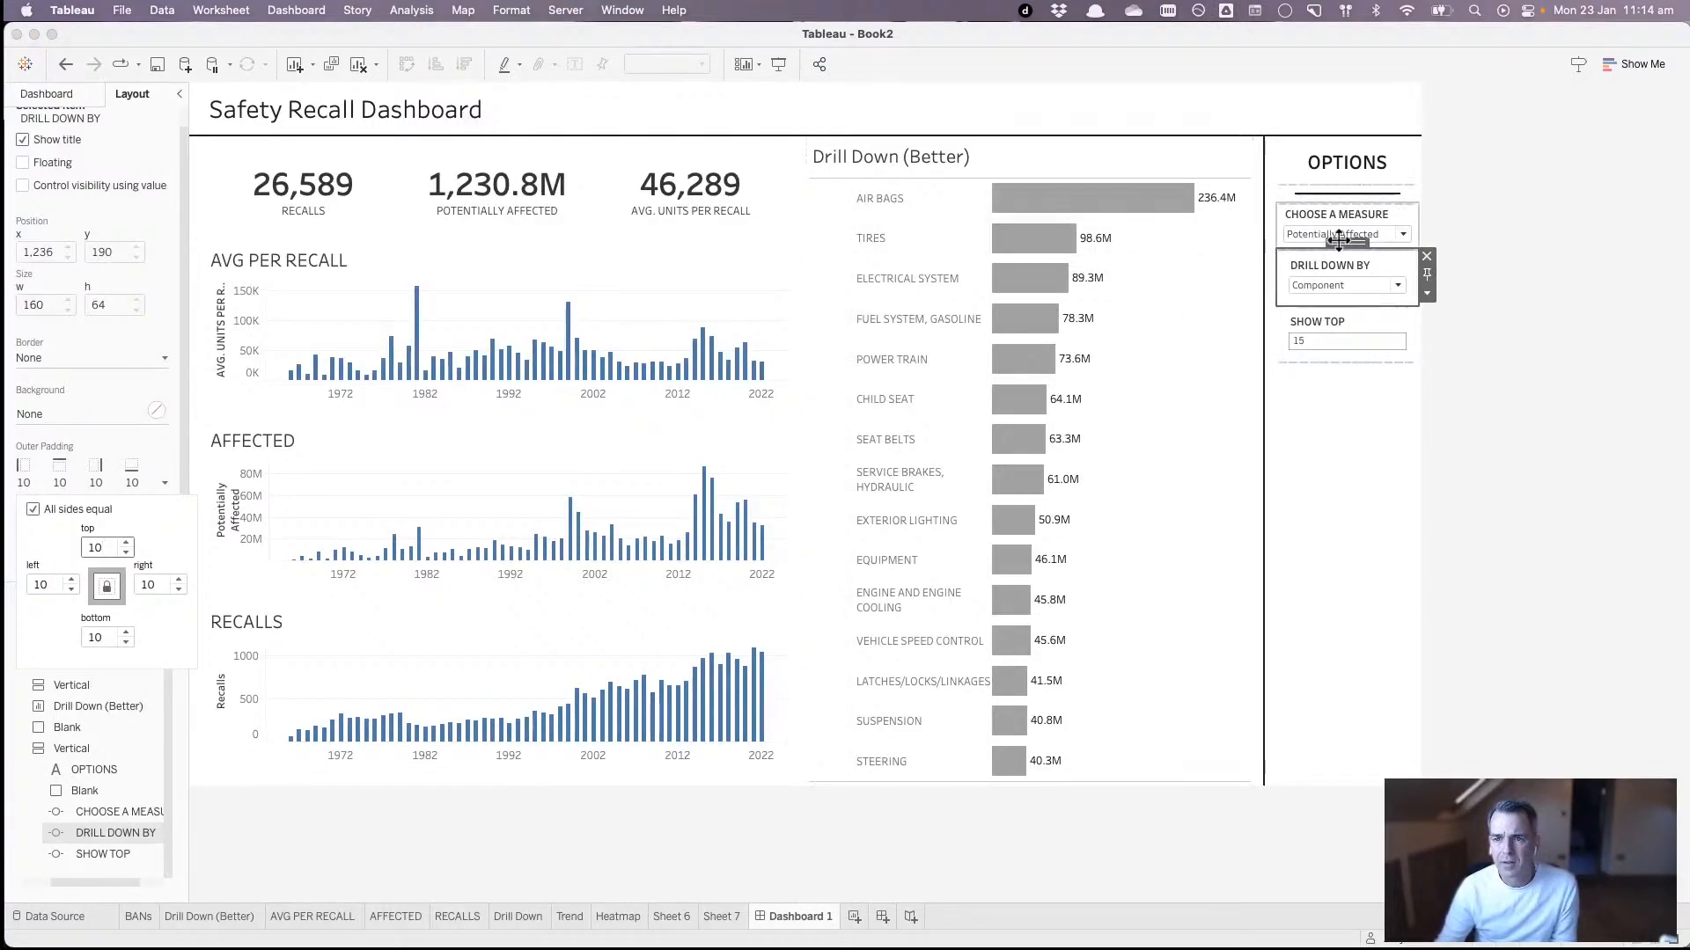
pyautogui.click(1349, 215)
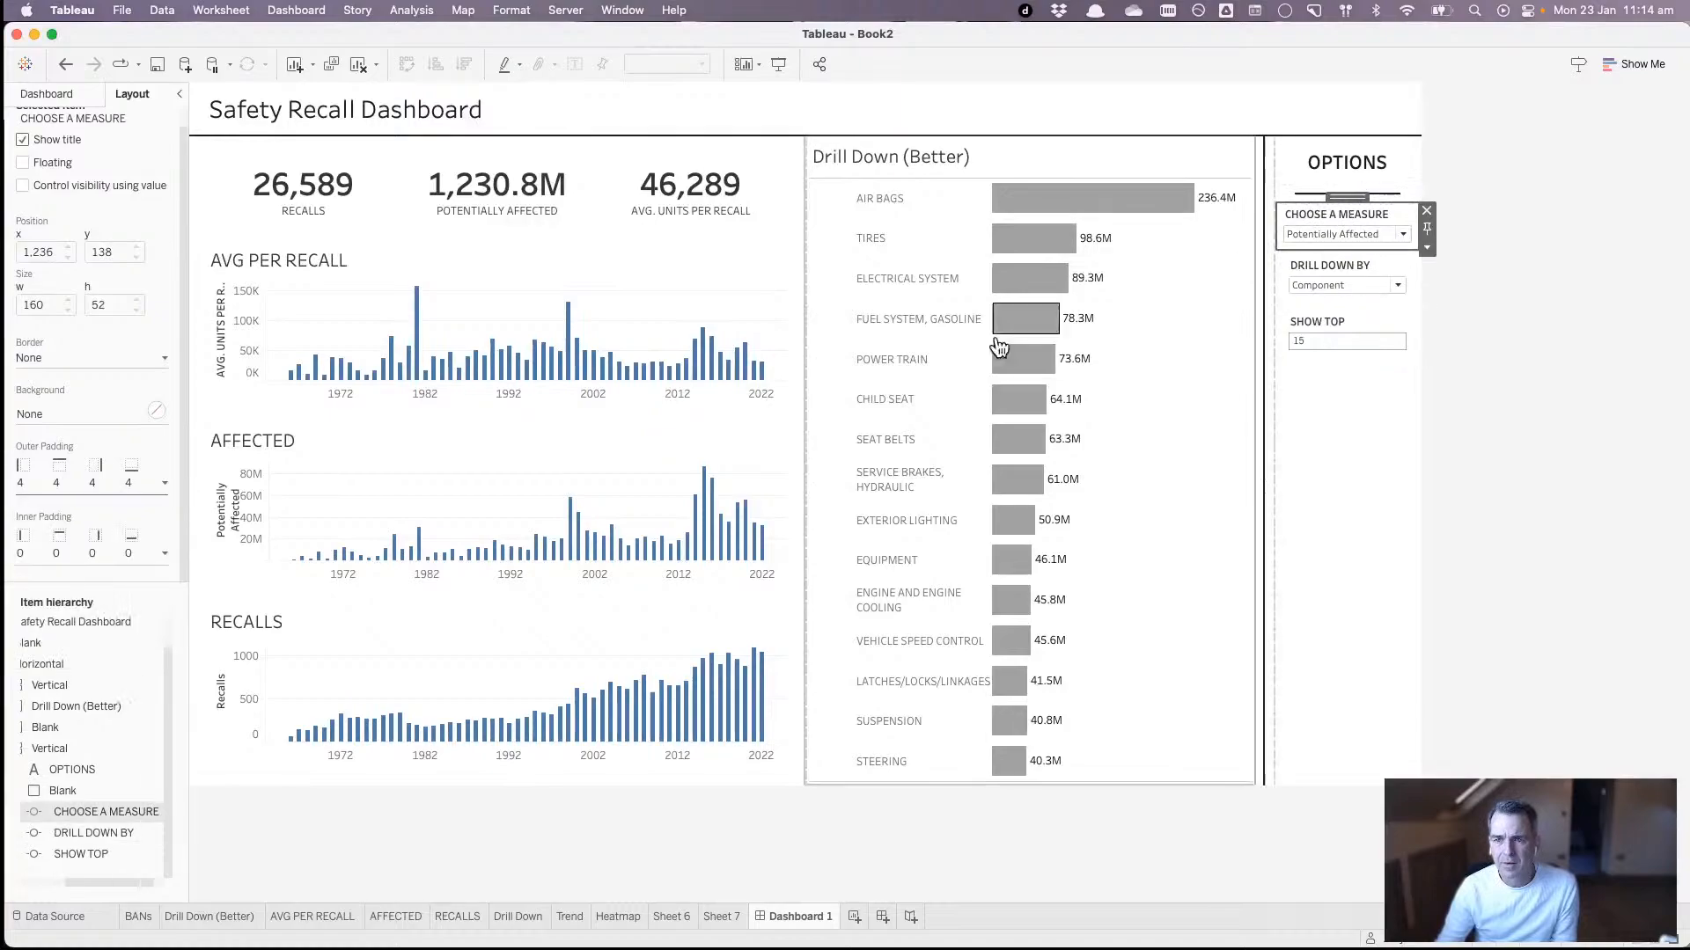
pyautogui.click(94, 477)
pyautogui.write('10')
pyautogui.press('Return')
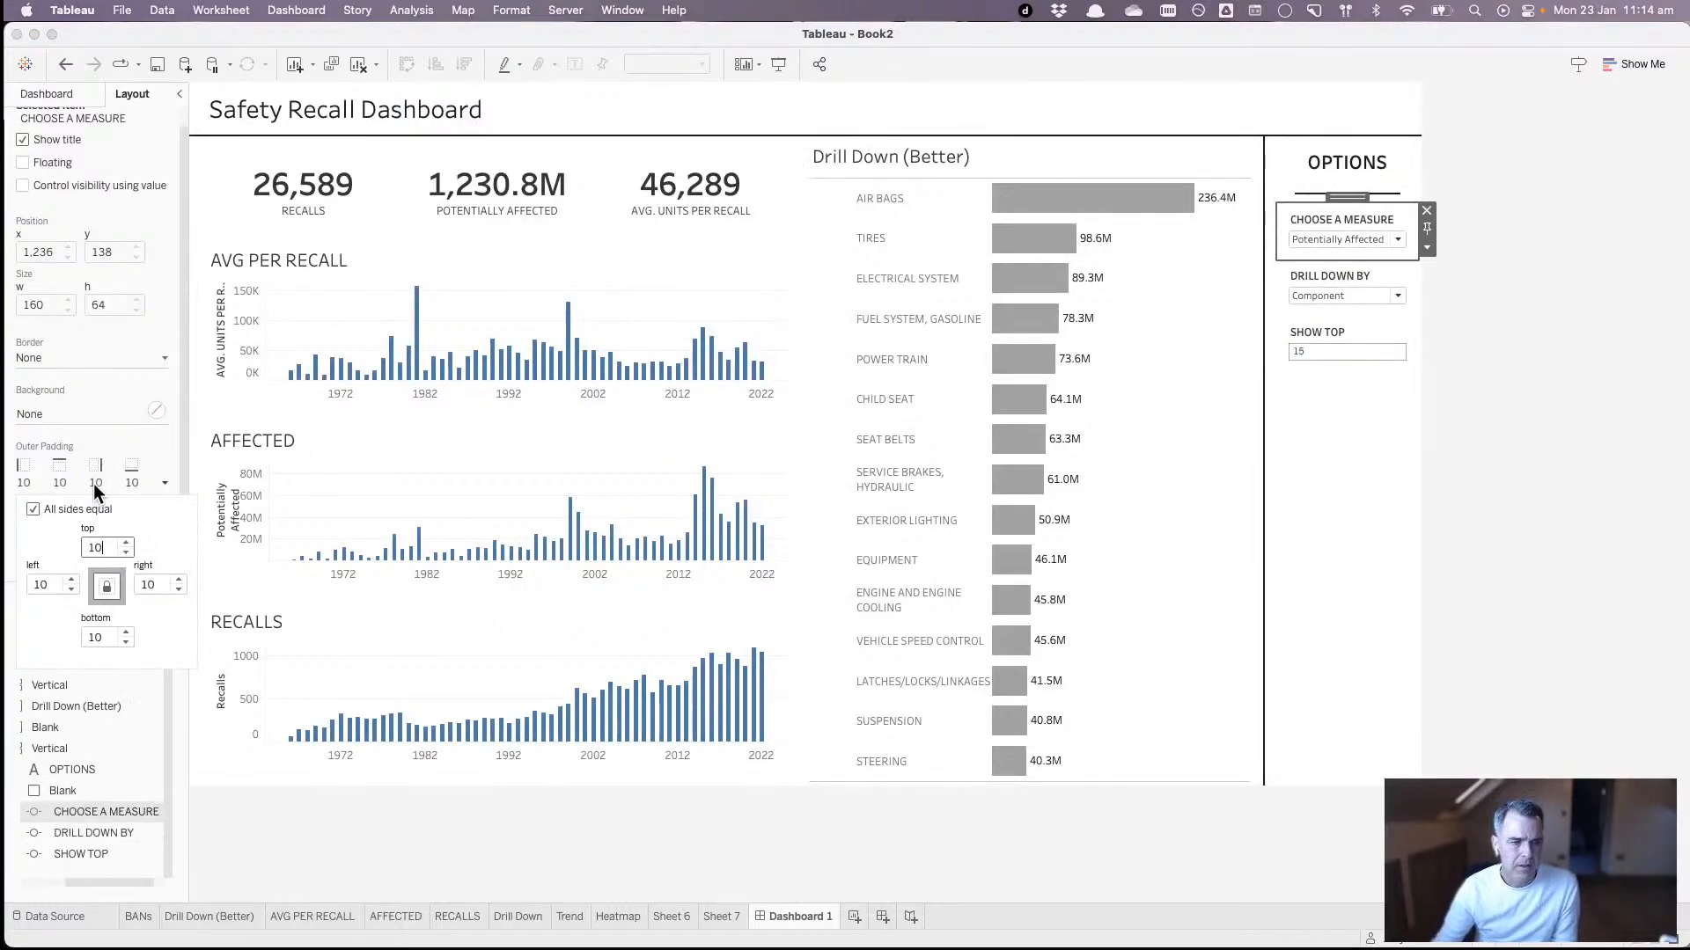
# - Give the vertical container holding the OPTIONS controls a very light grey background
pyautogui.click(1392, 585)
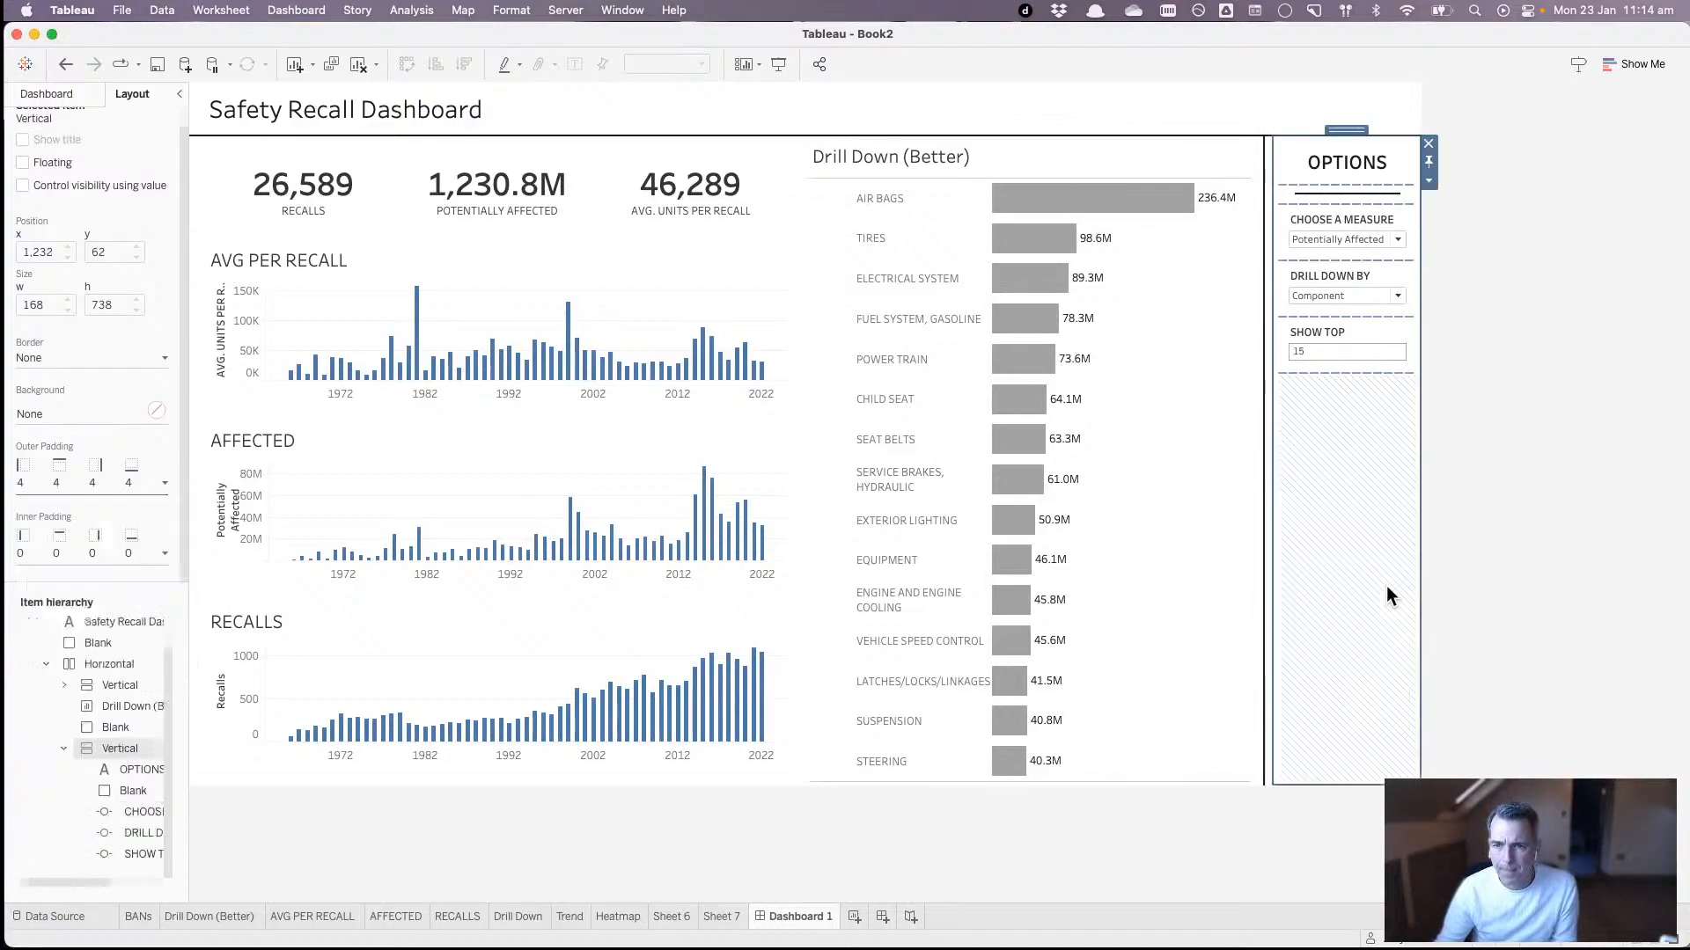
pyautogui.click(86, 420)
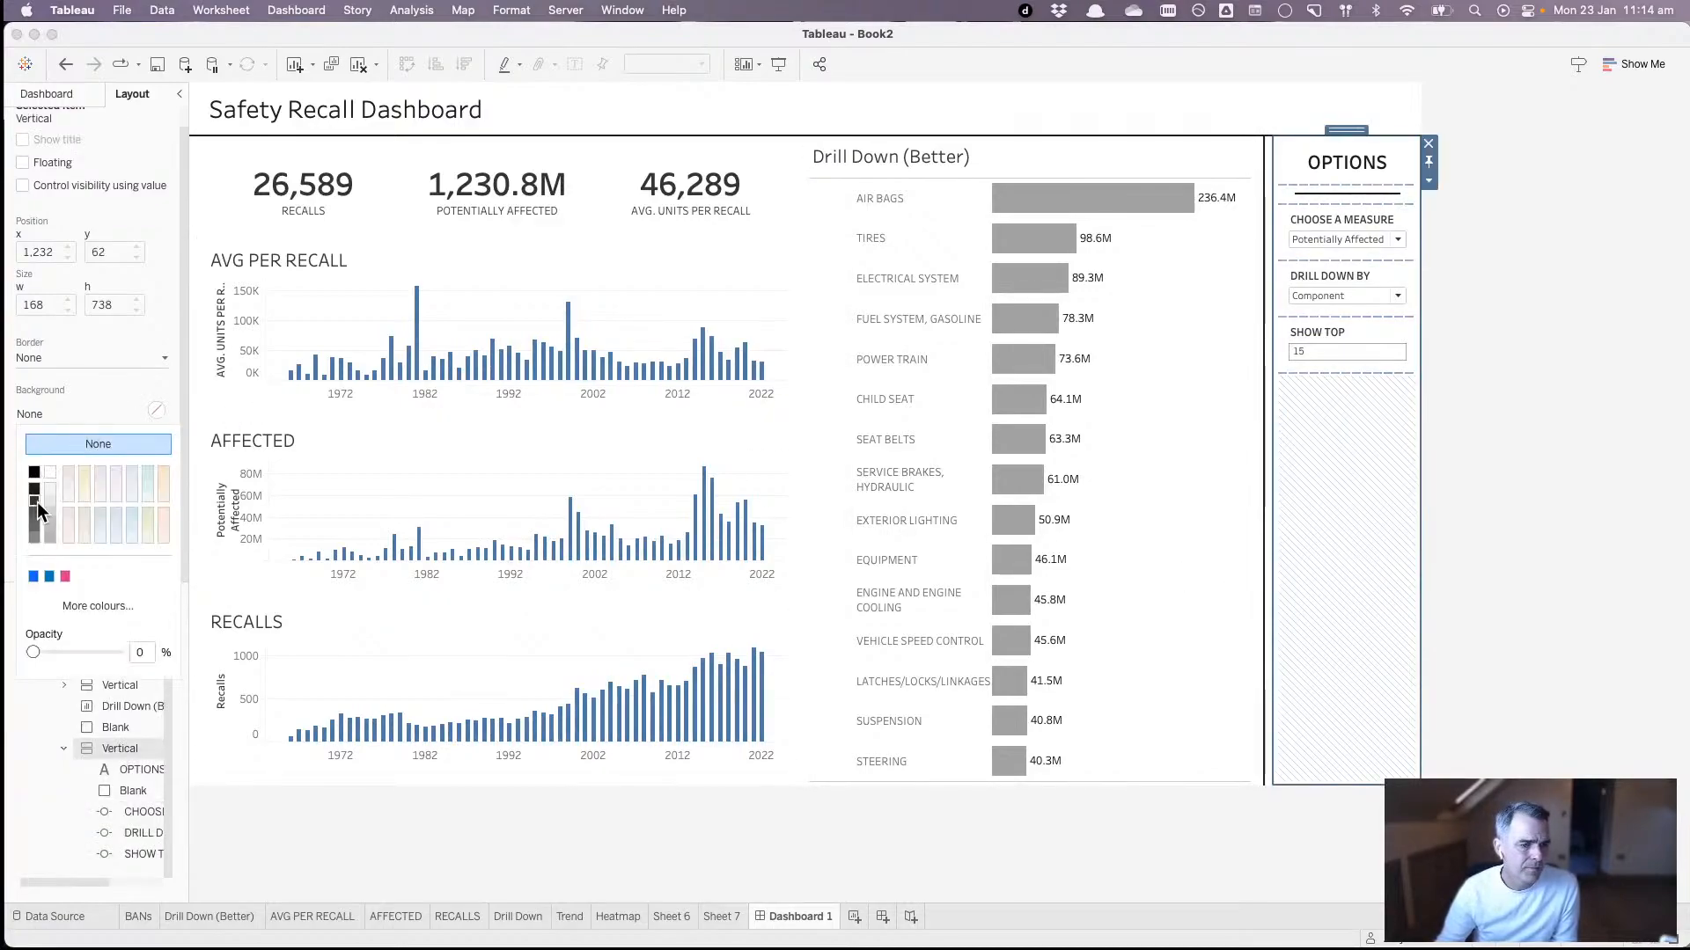
pyautogui.click(51, 483)
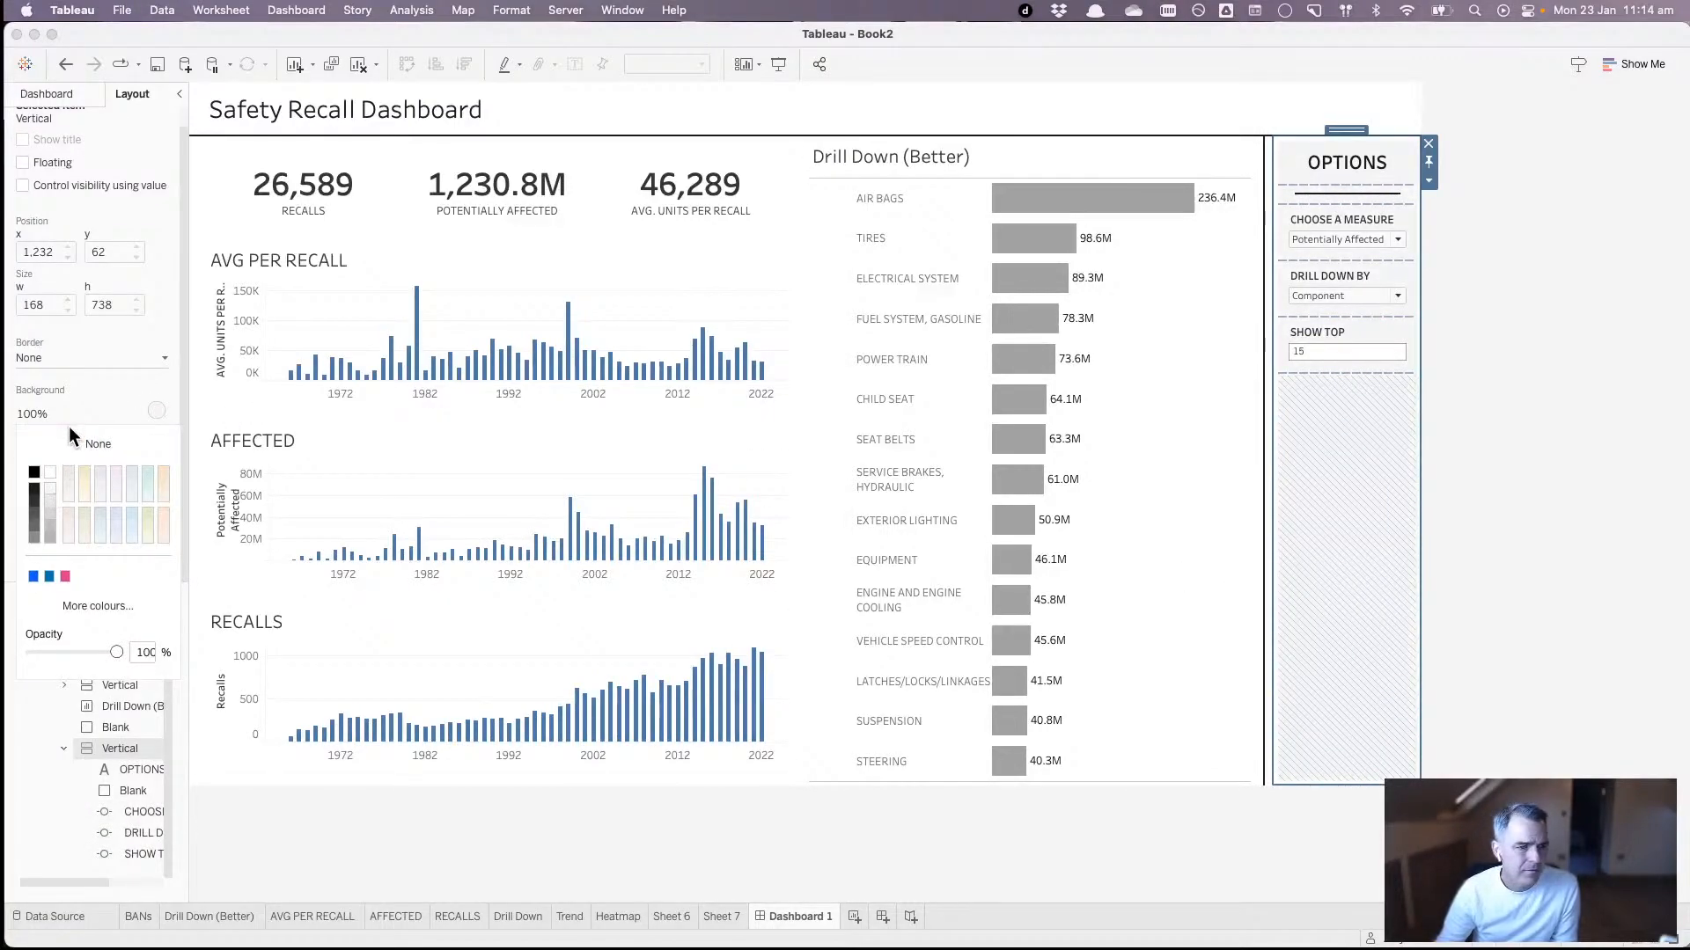
# - Set the outer padding of the vertical OPTIONS container to 0 on all sides
pyautogui.click(74, 480)
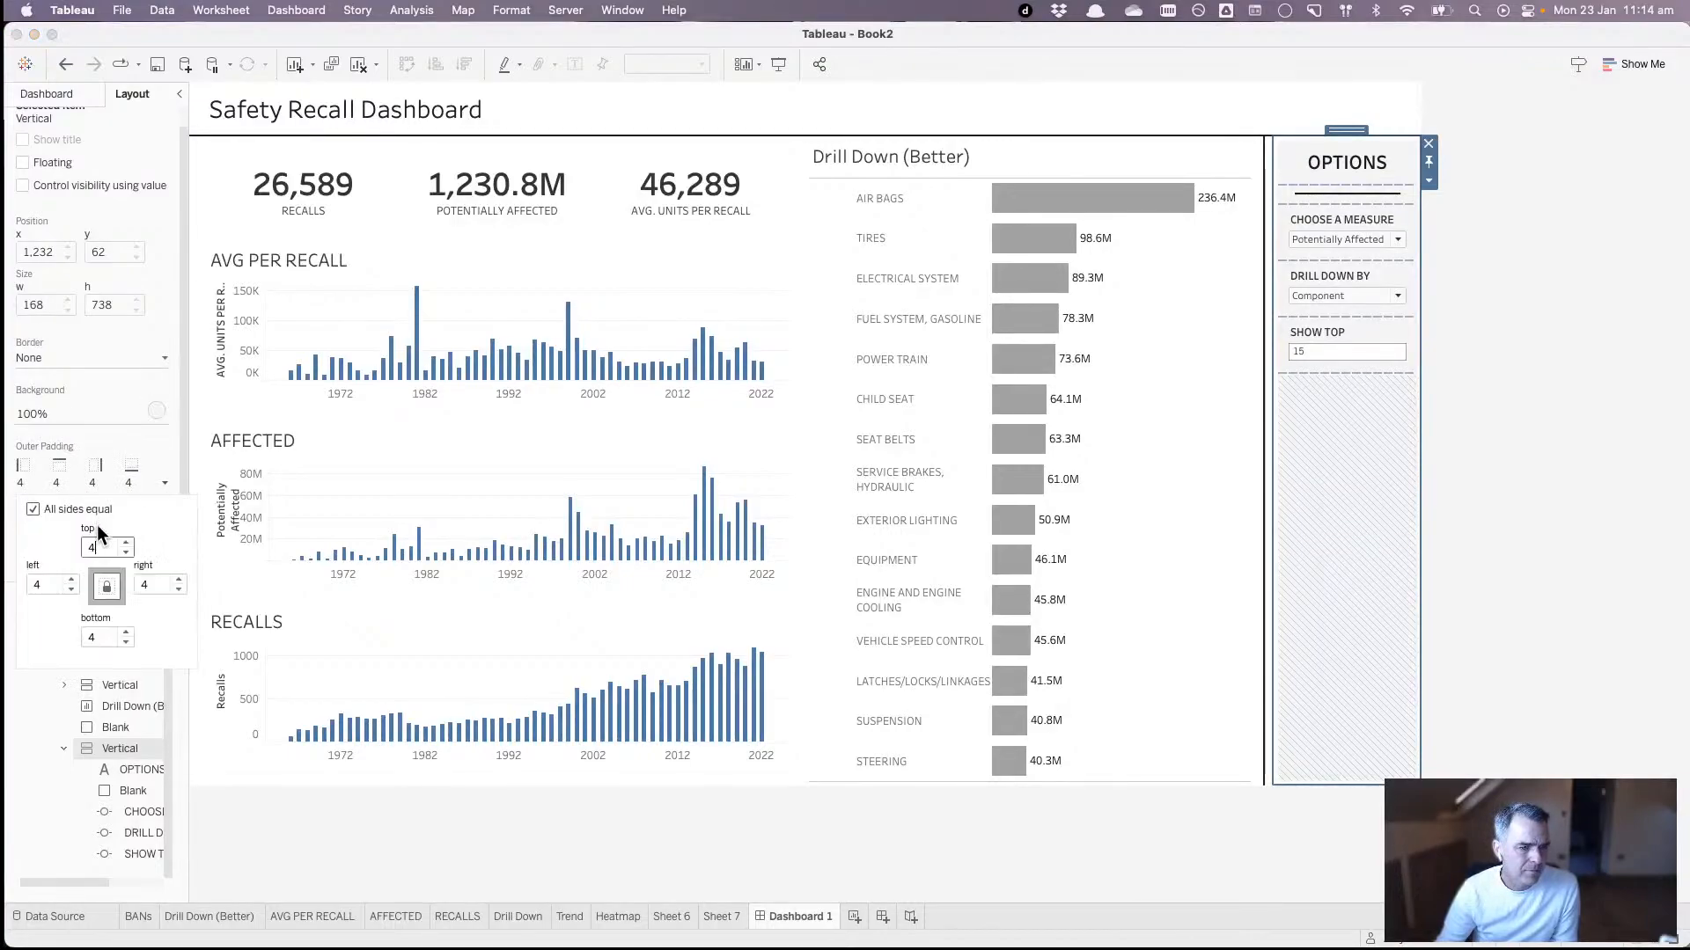
pyautogui.click(124, 550)
pyautogui.click(124, 551)
pyautogui.click(124, 551)
pyautogui.click(124, 551)
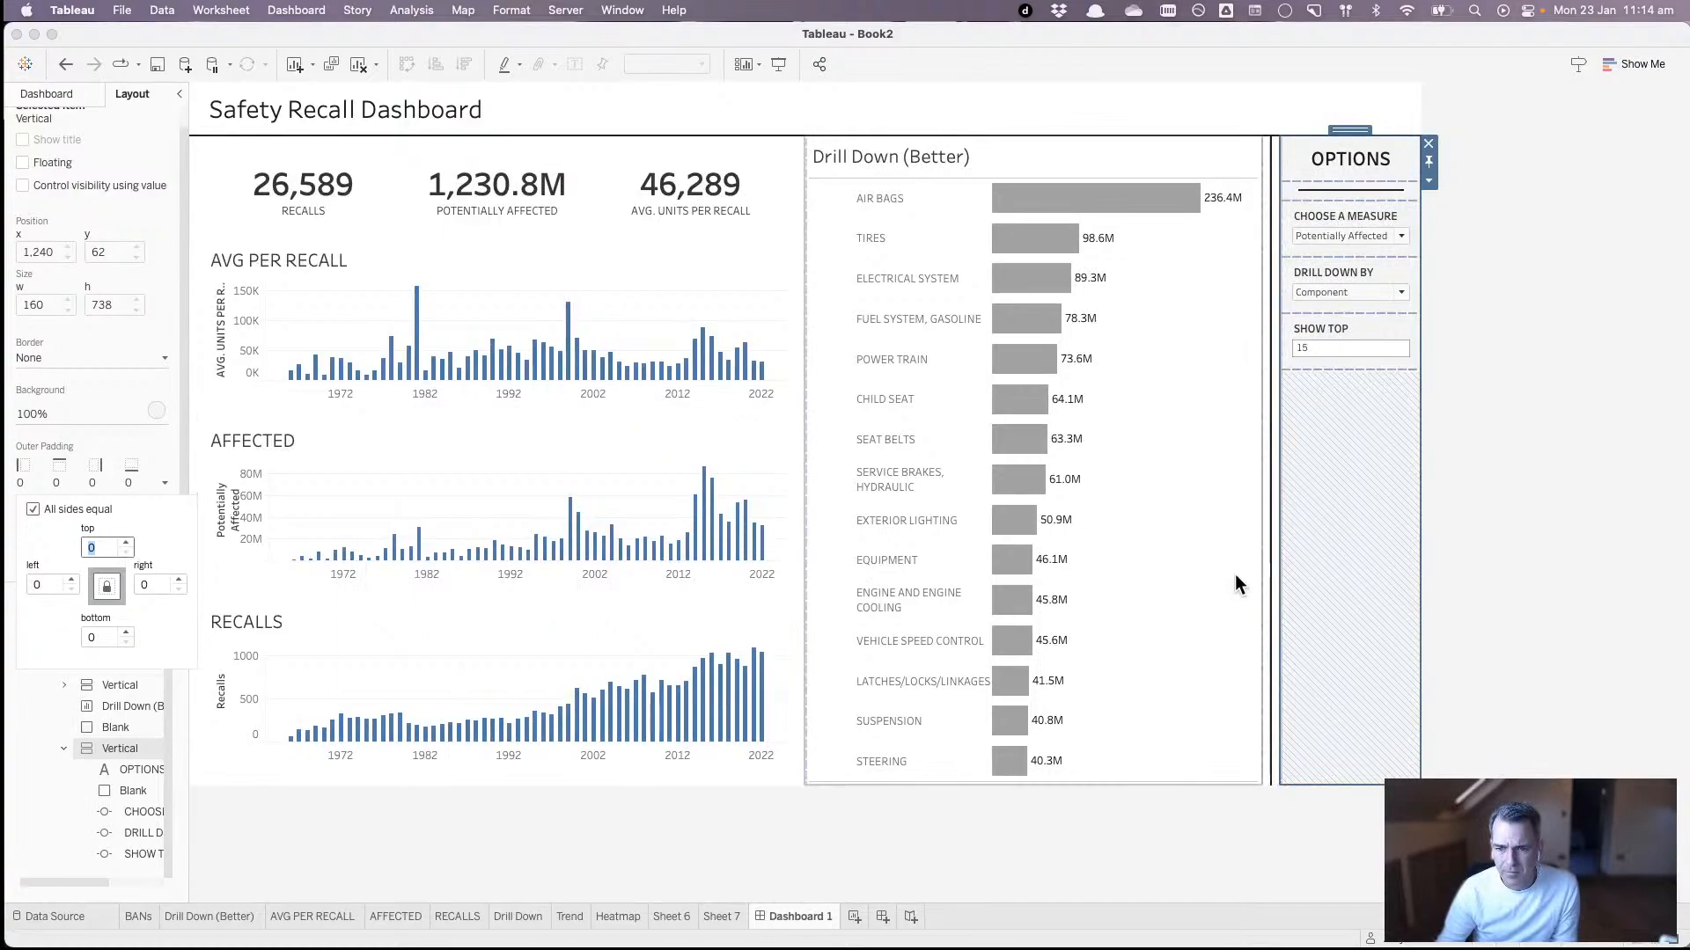
# - Remove the right outer padding of the black vertical divider beside the OPTIONS panel by setting it to 0
pyautogui.click(1271, 574)
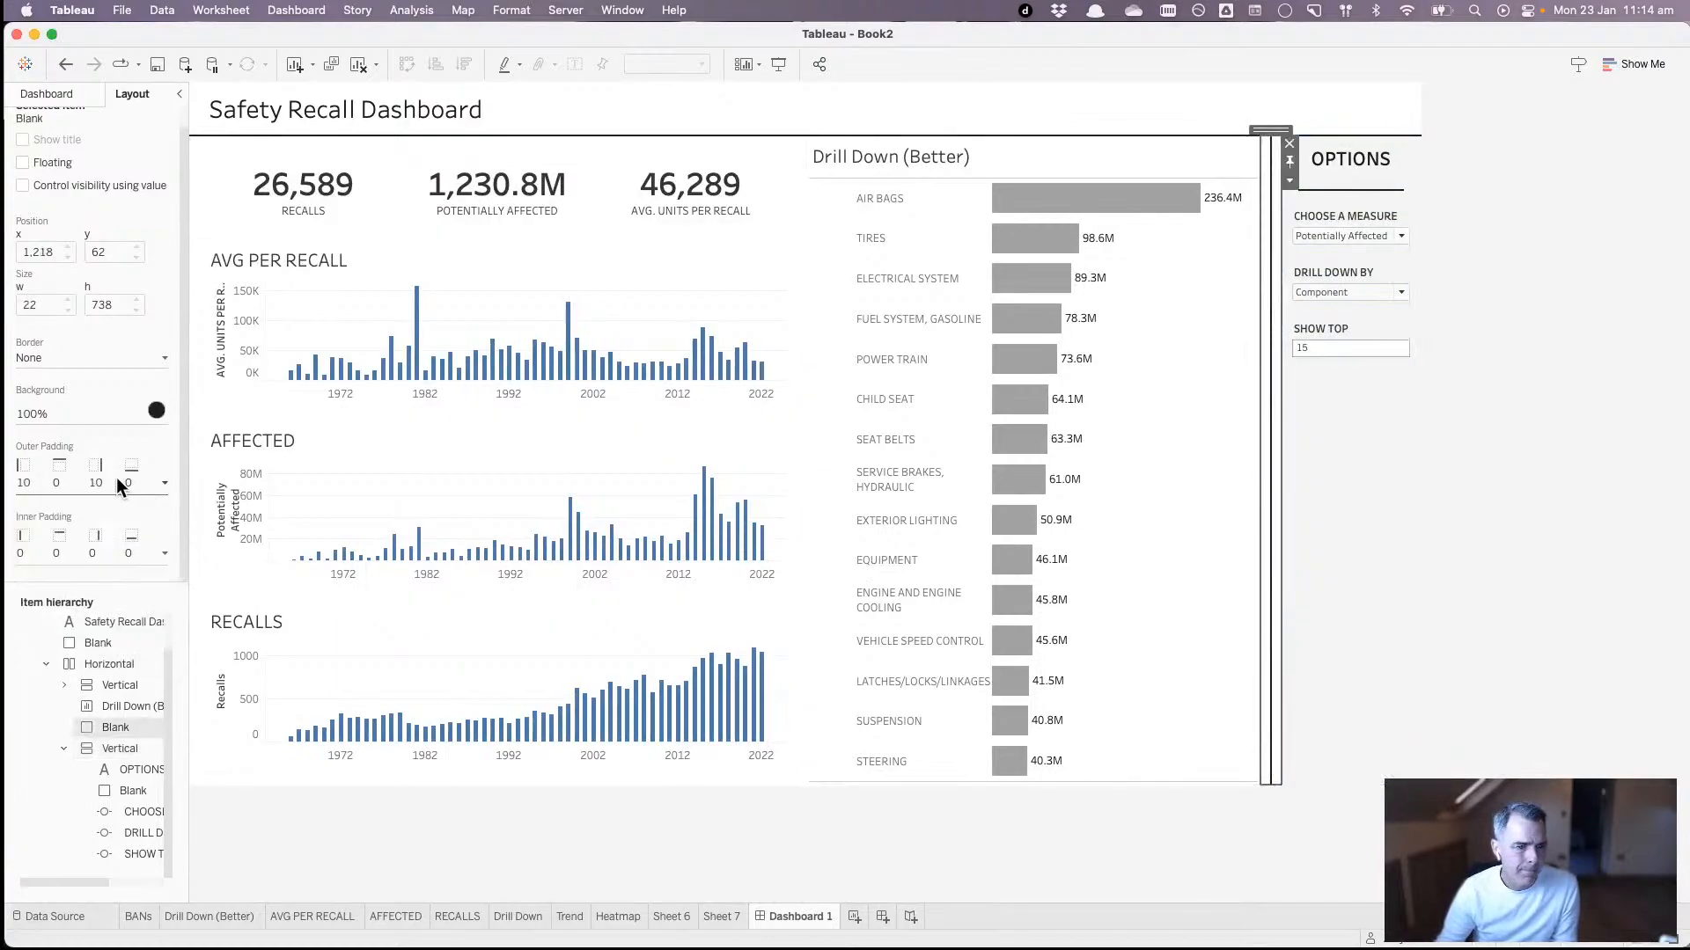
pyautogui.doubleClick(148, 585)
pyautogui.write('0')
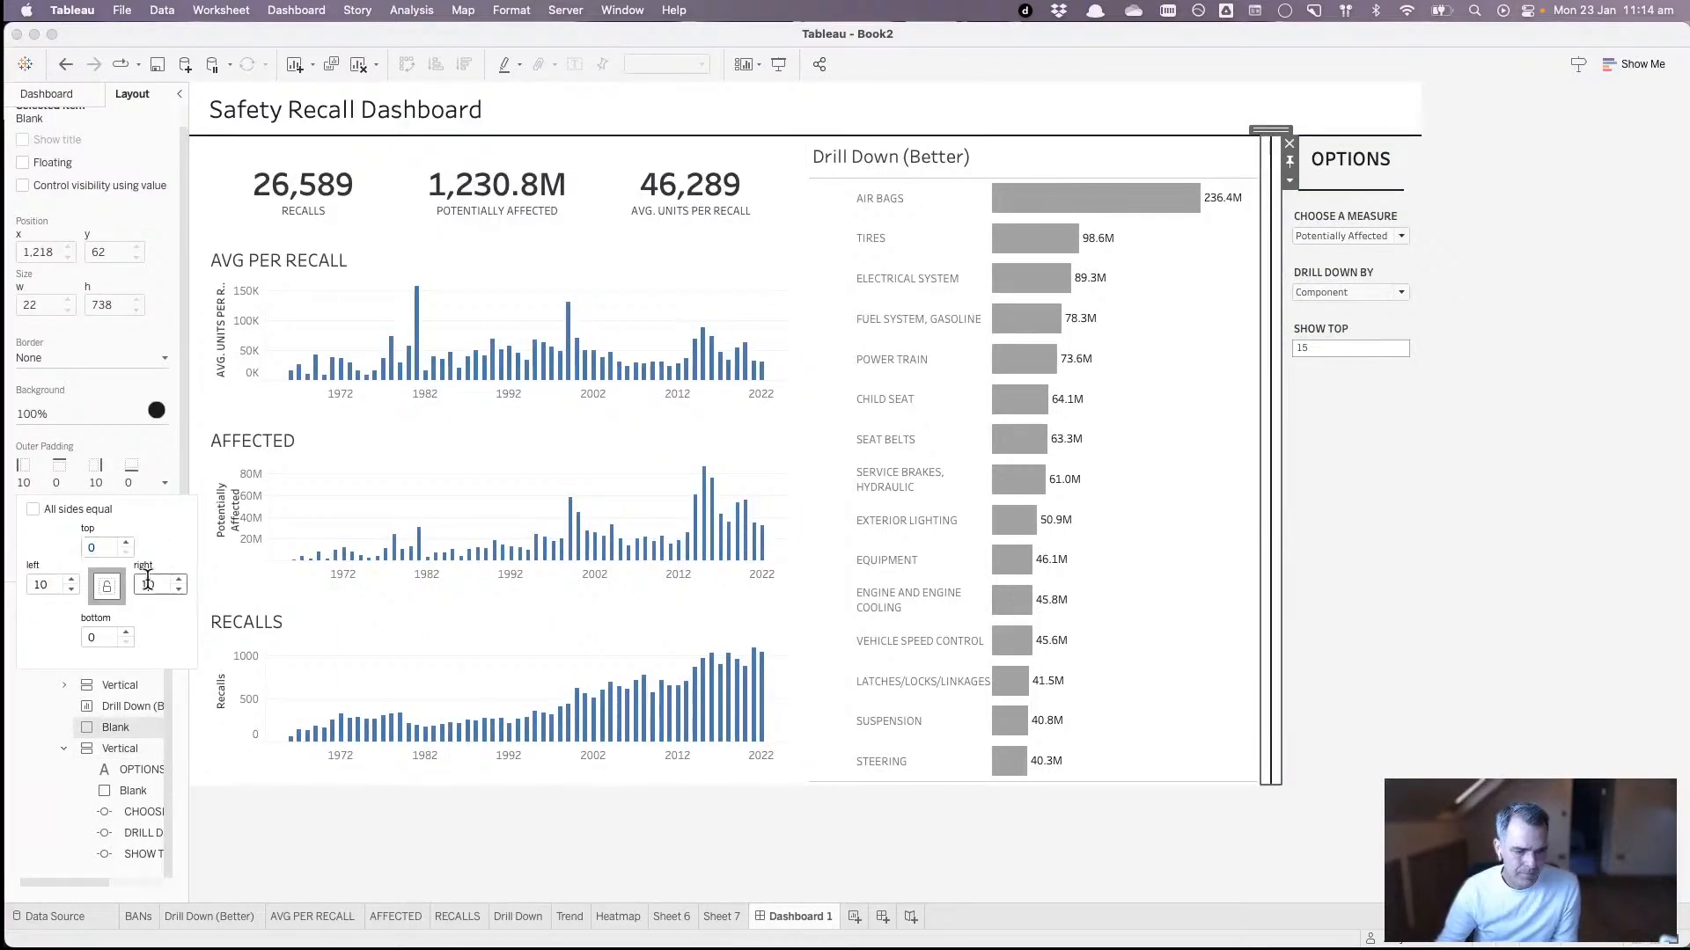
pyautogui.press('Return')
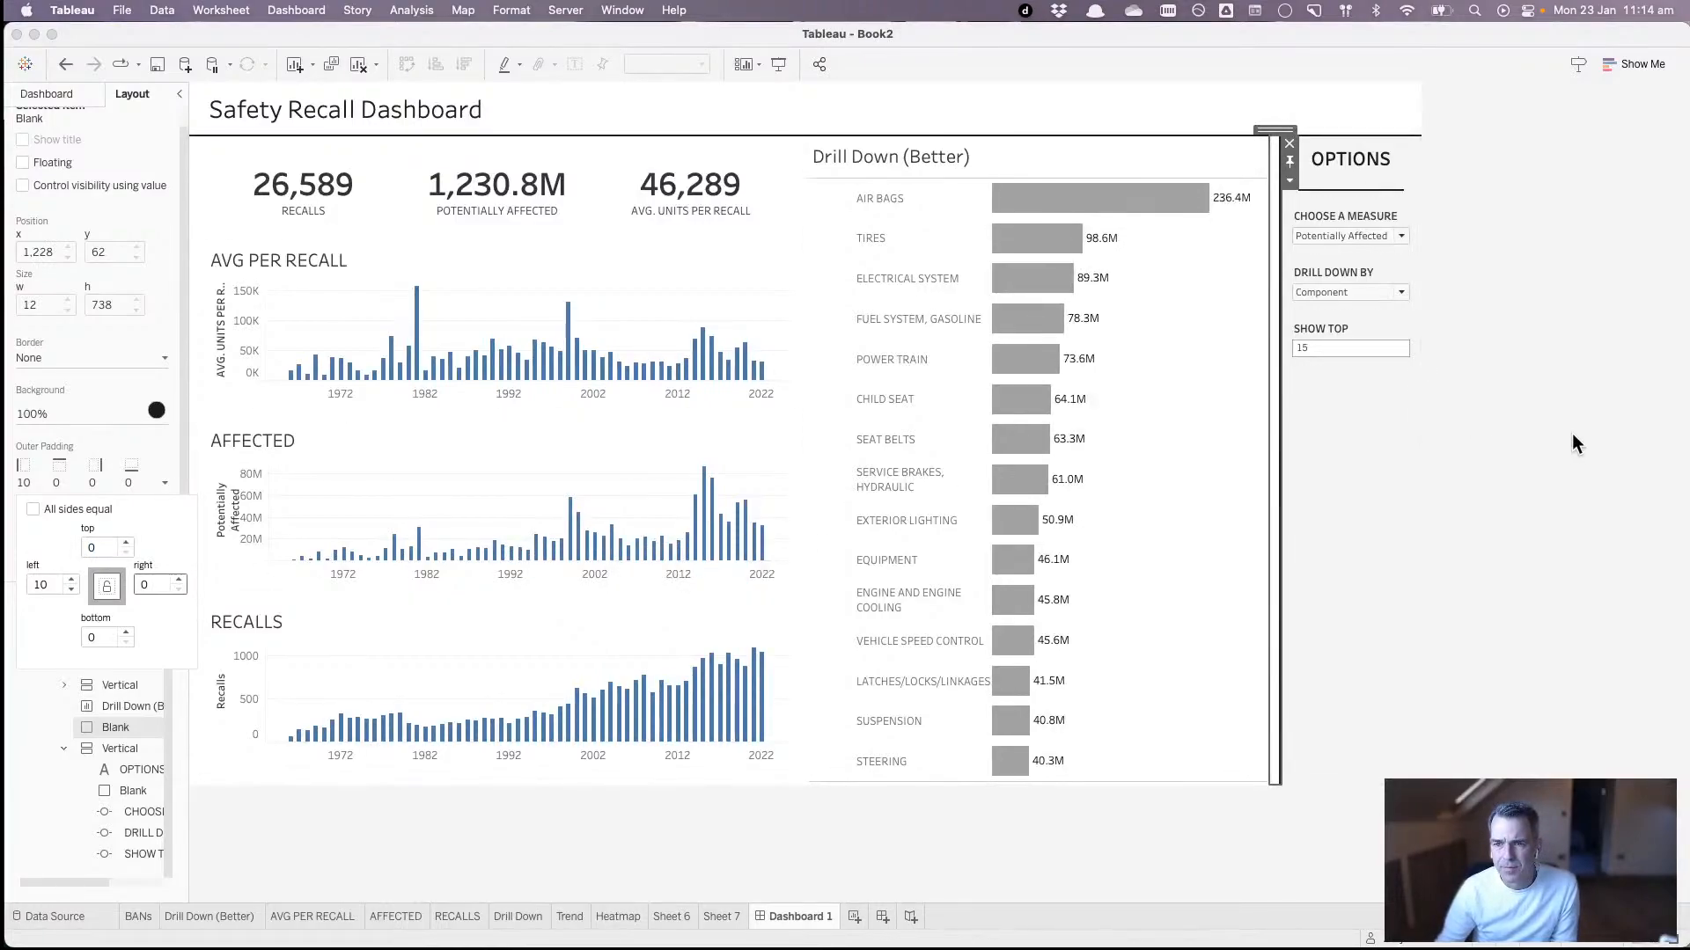
# - Add a thin solid black border around the outermost vertical container that holds the whole dashboard
pyautogui.click(1391, 489)
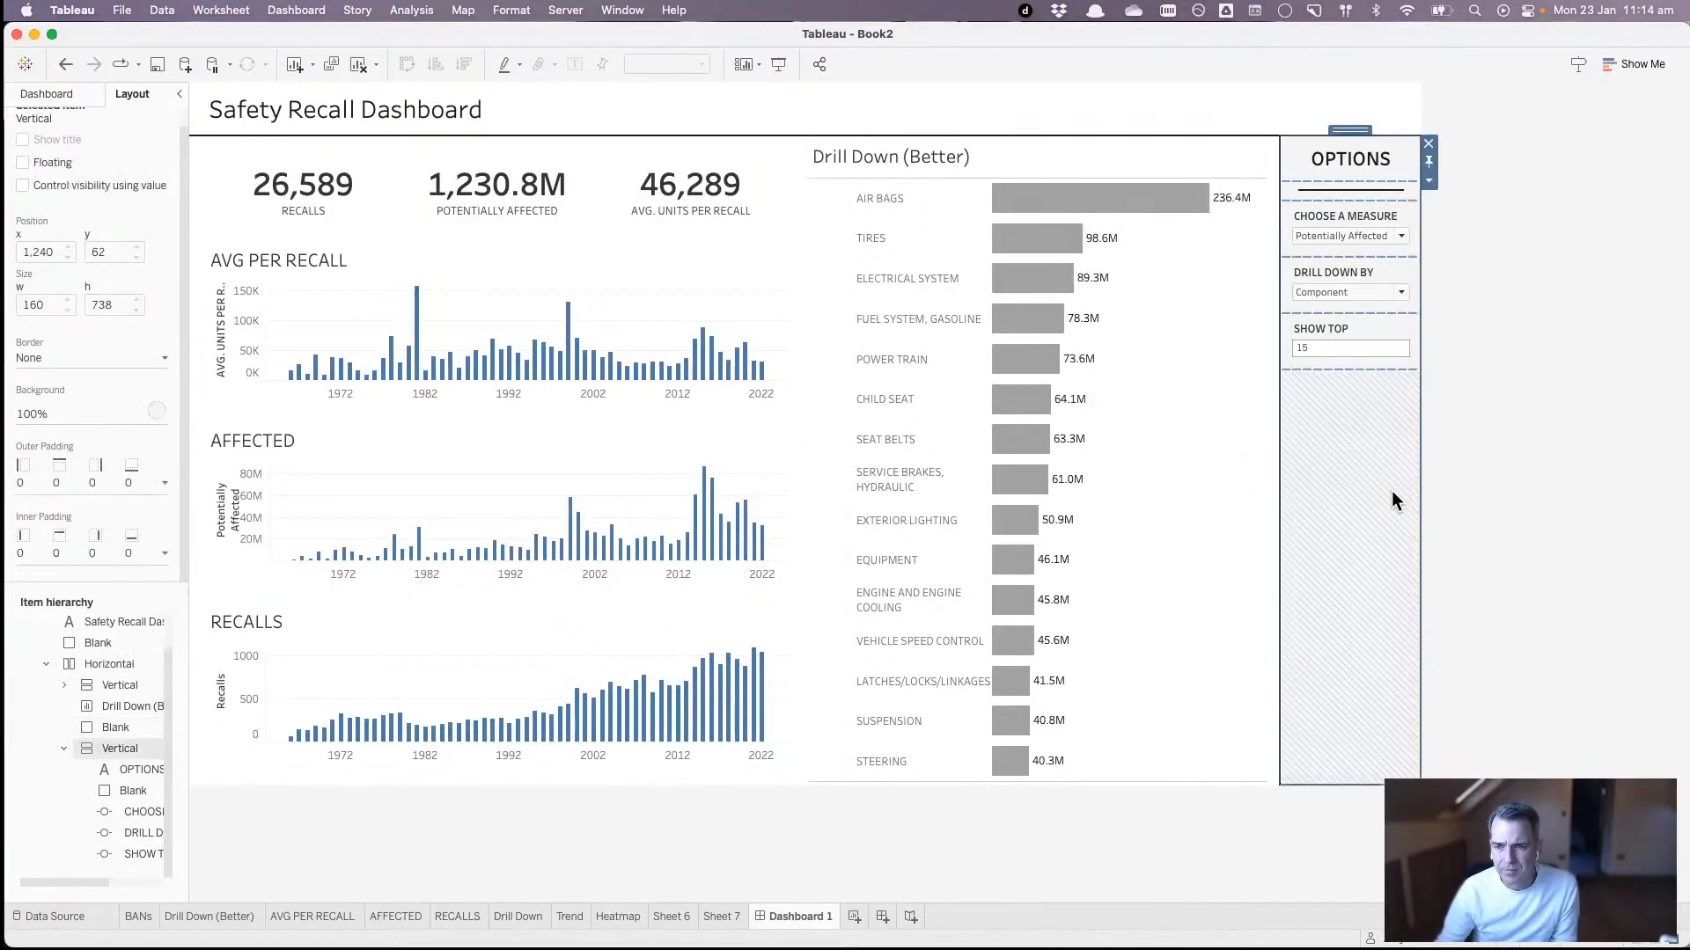
pyautogui.doubleClick(1350, 130)
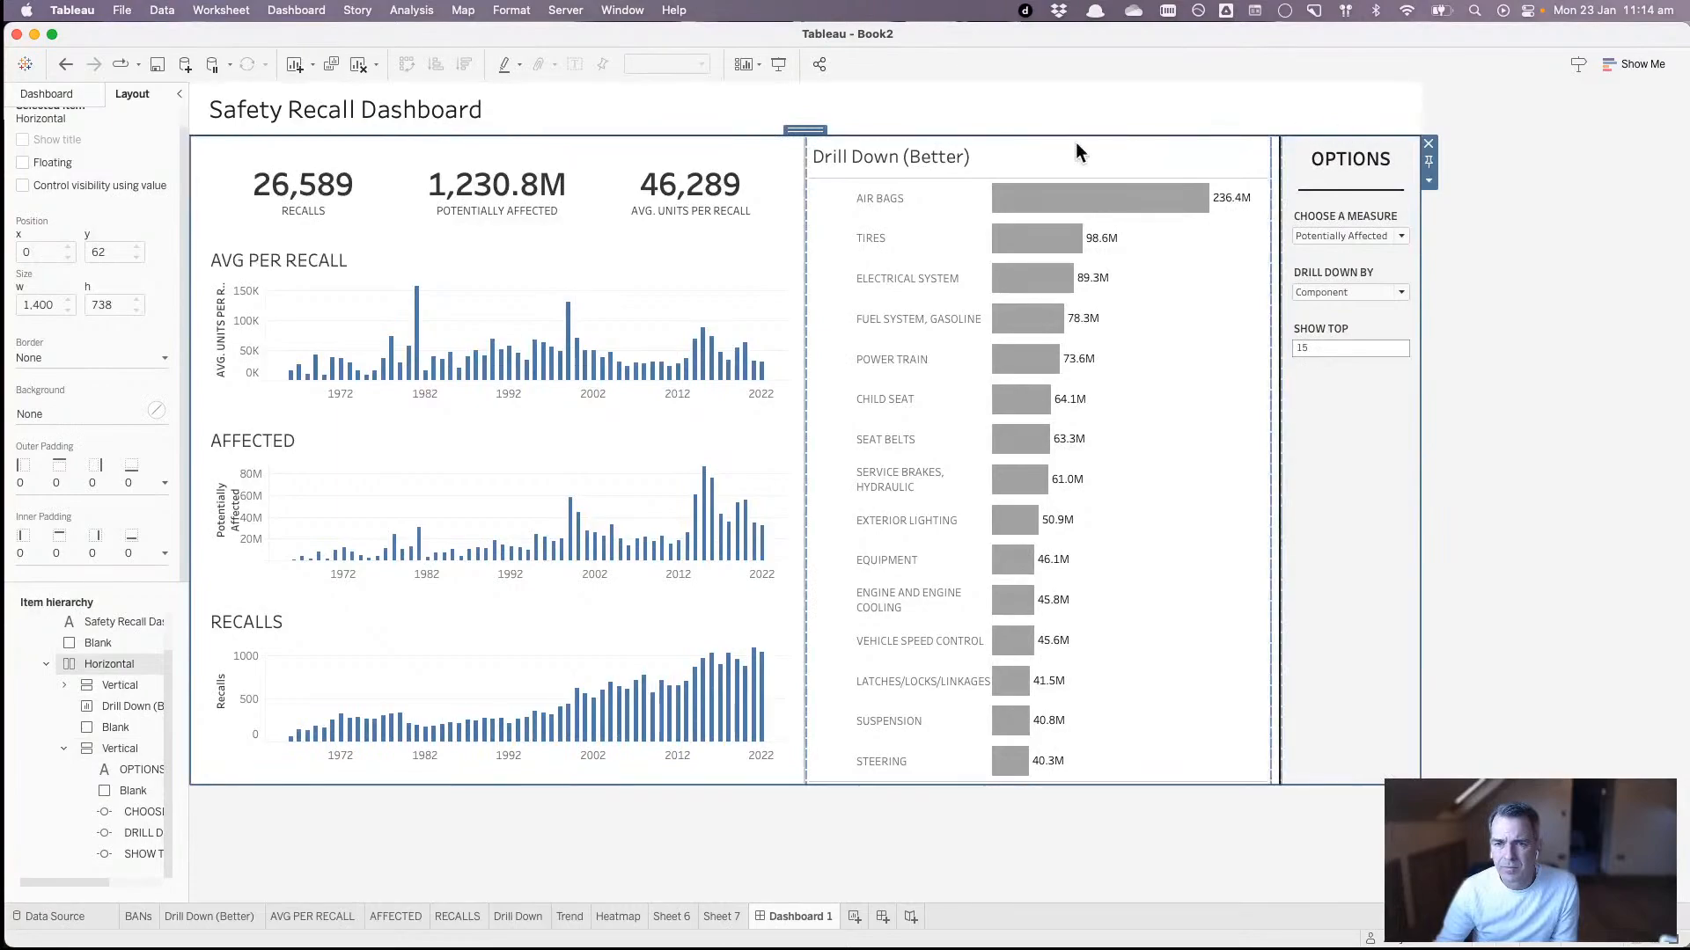
pyautogui.doubleClick(810, 130)
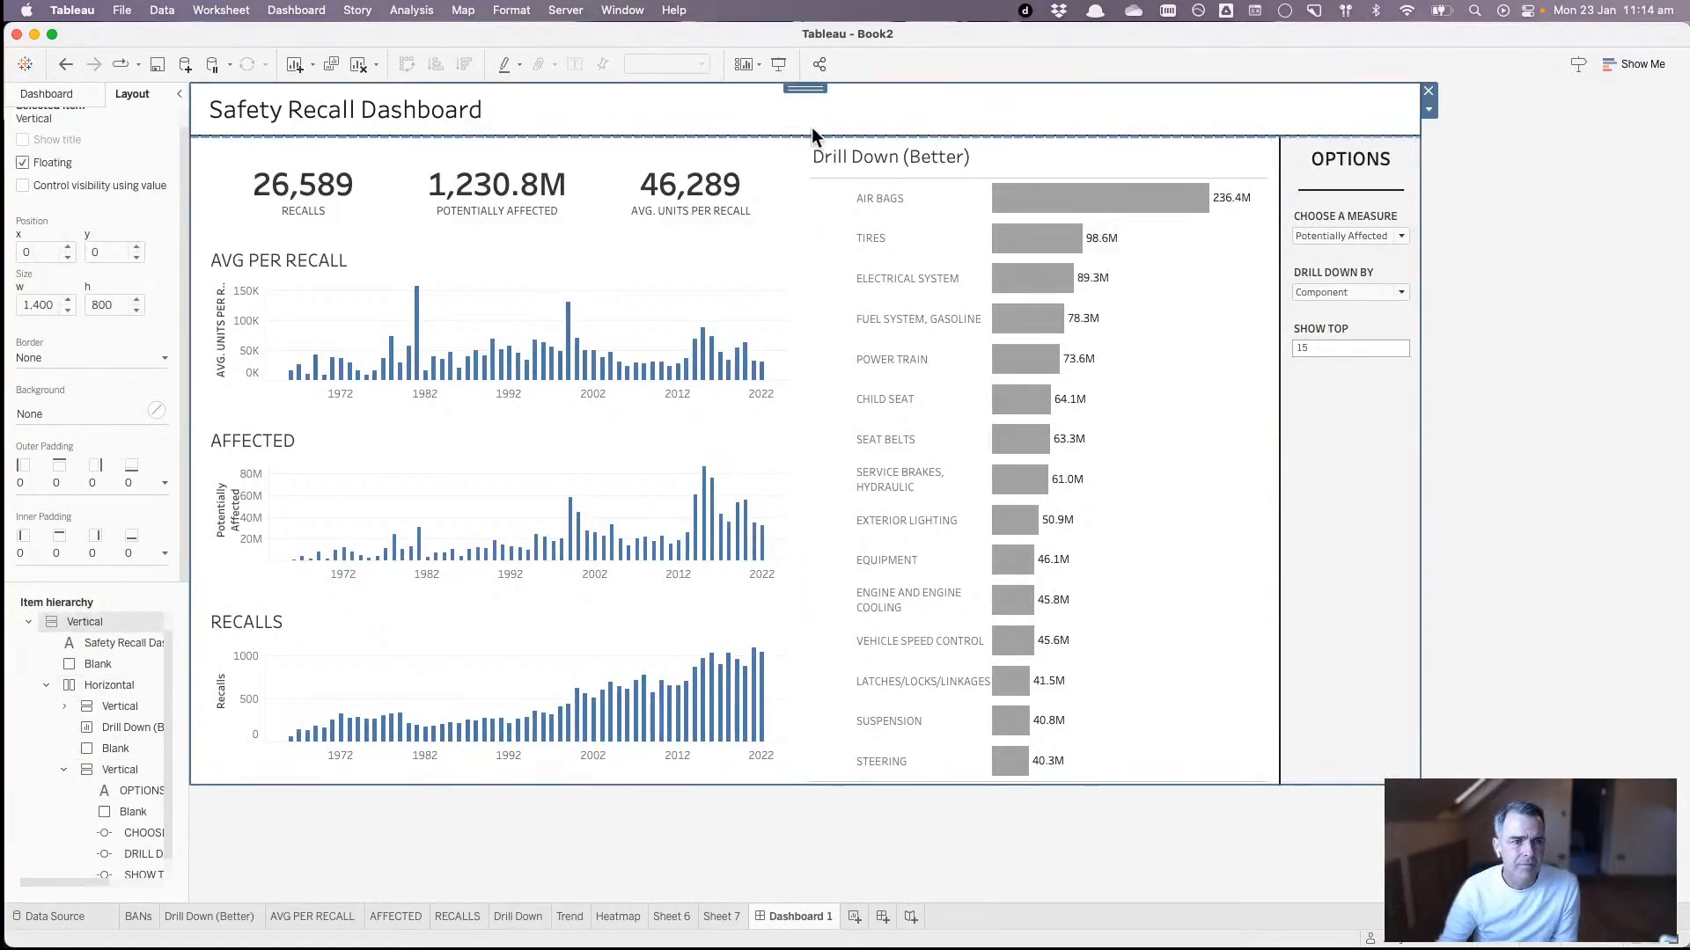
pyautogui.click(50, 361)
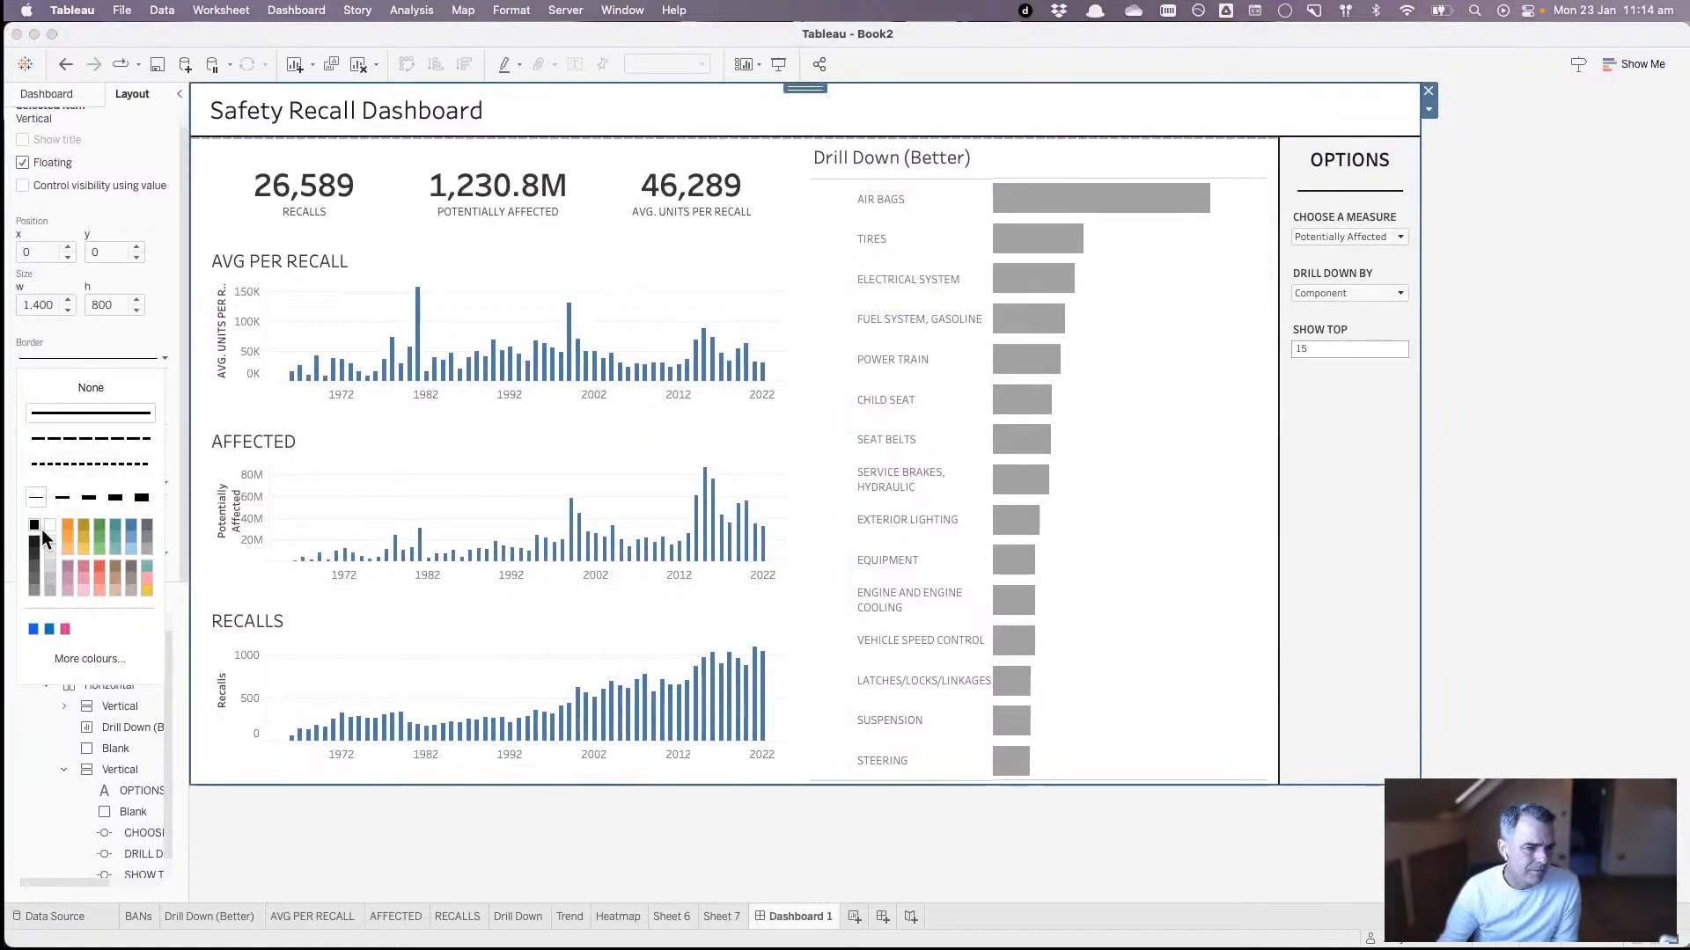
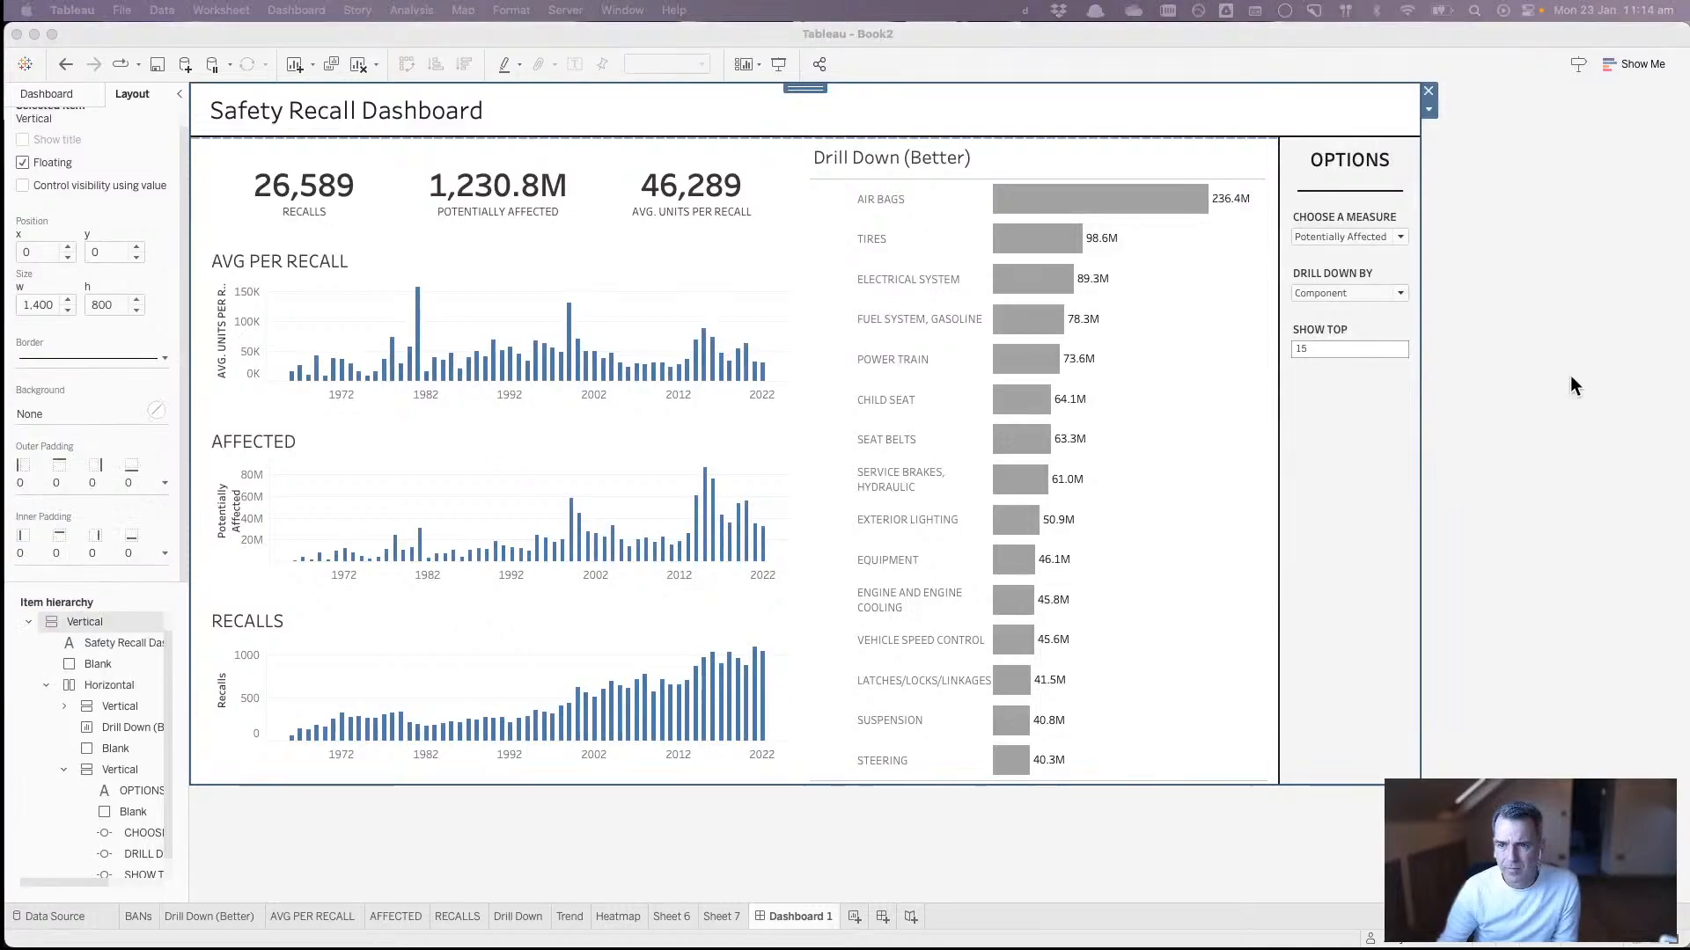
pyautogui.click(629, 276)
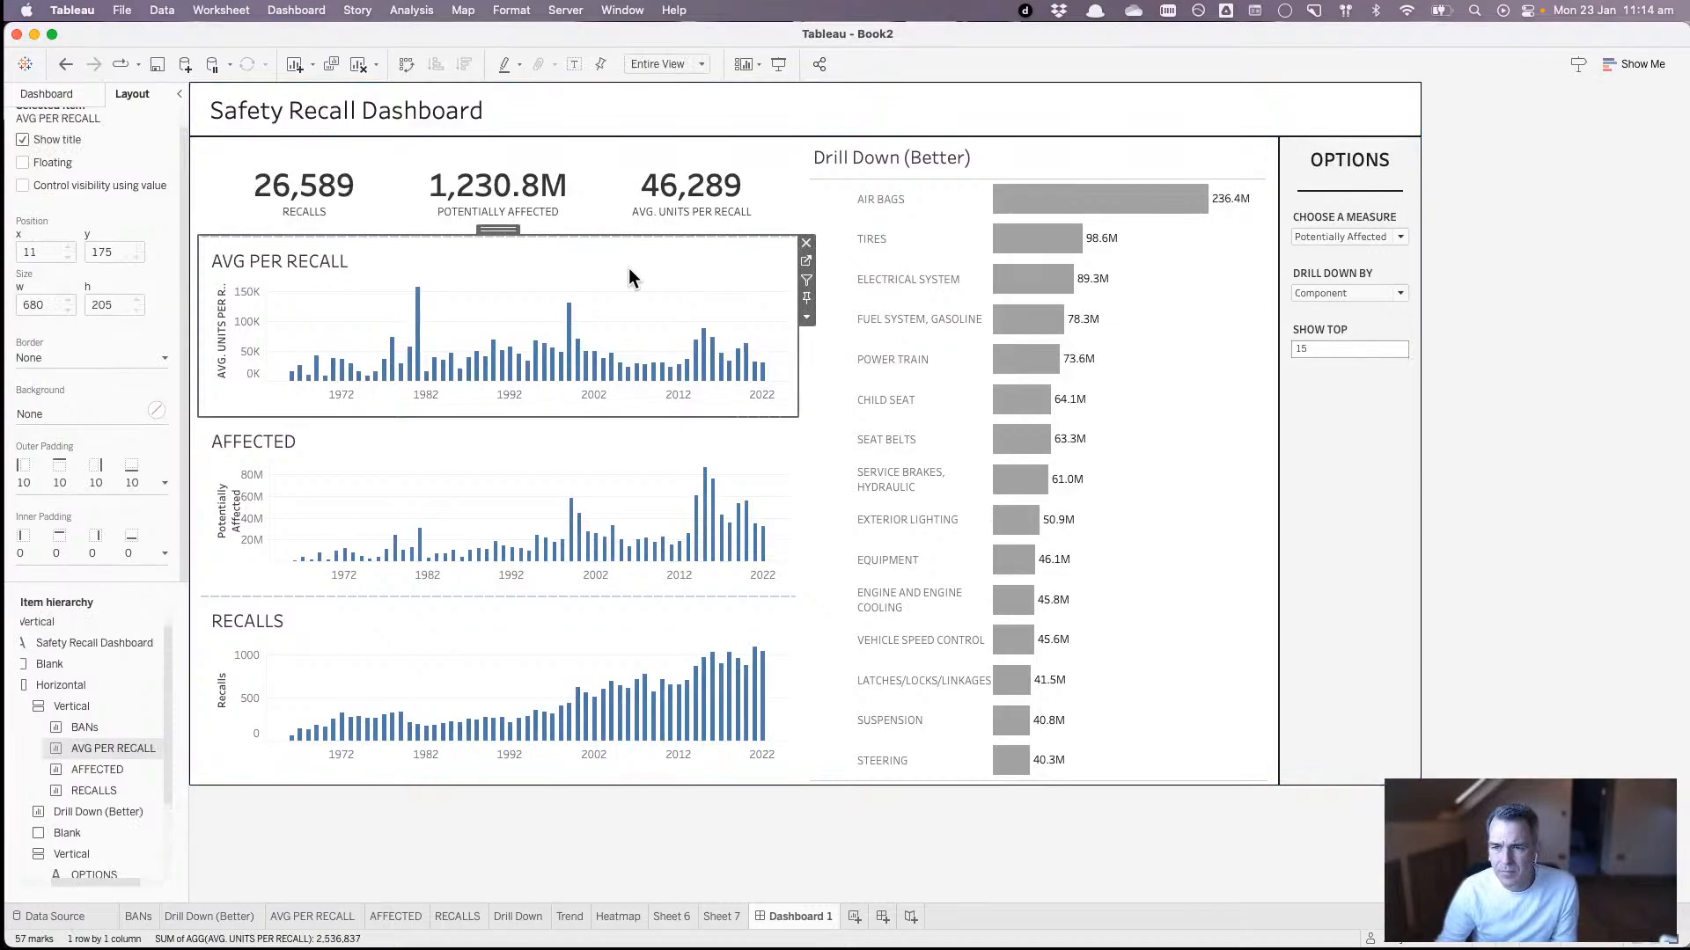
# - Change the border colour of the outermost dashboard container to light grey
pyautogui.click(691, 103)
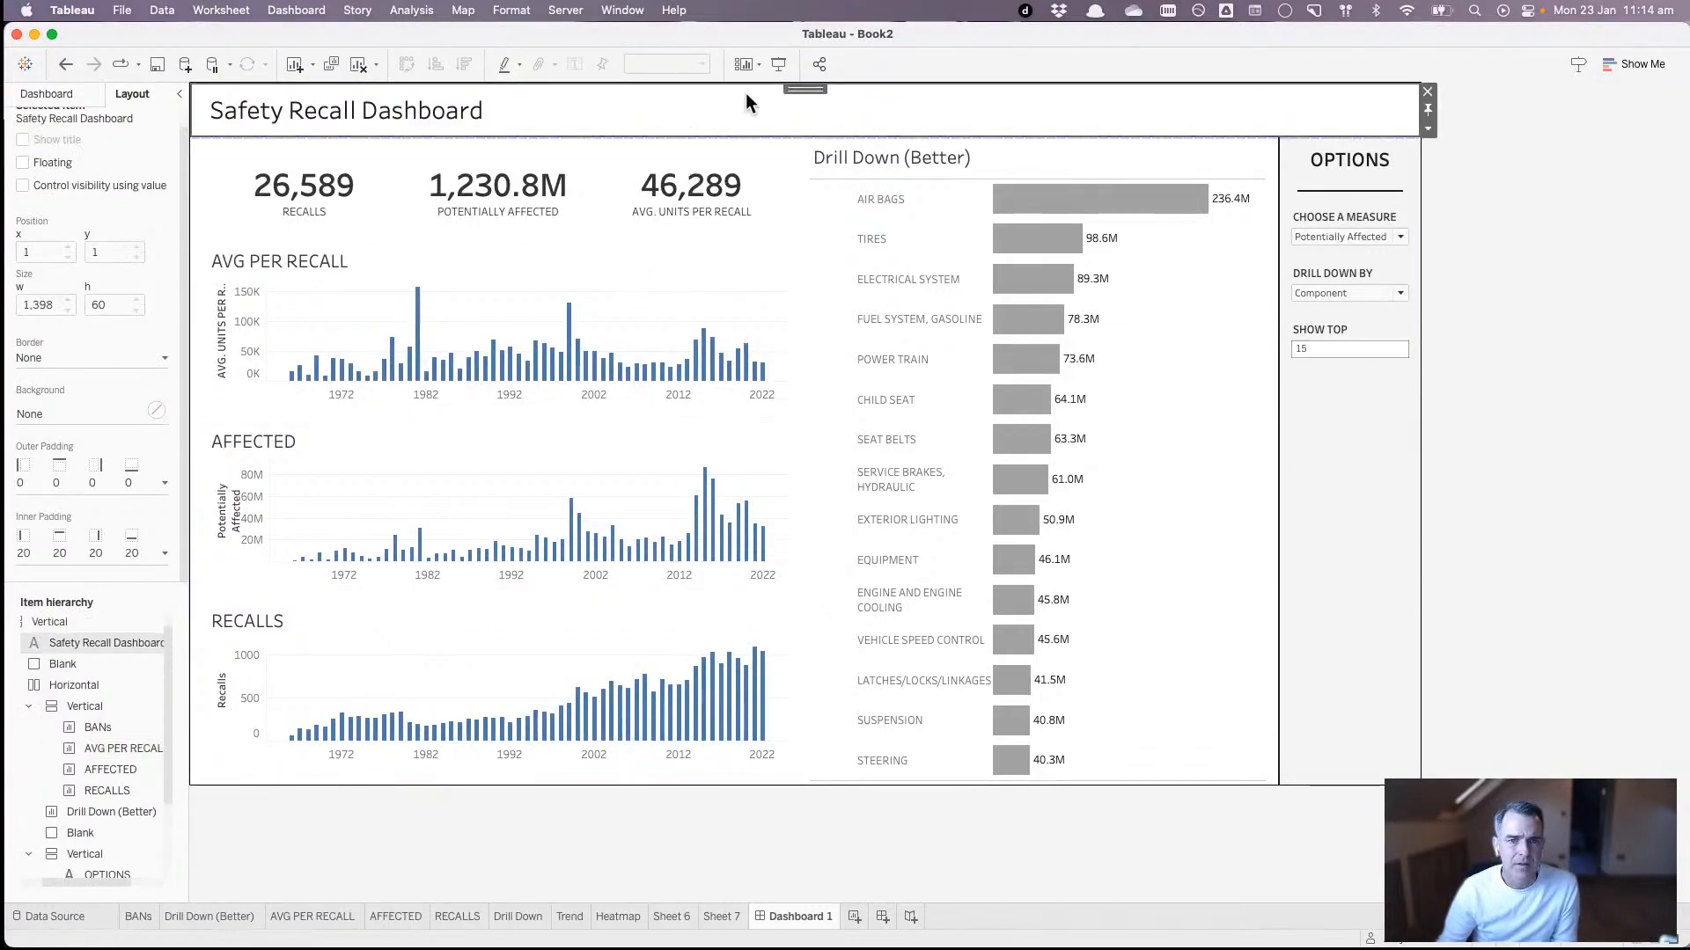
pyautogui.doubleClick(790, 88)
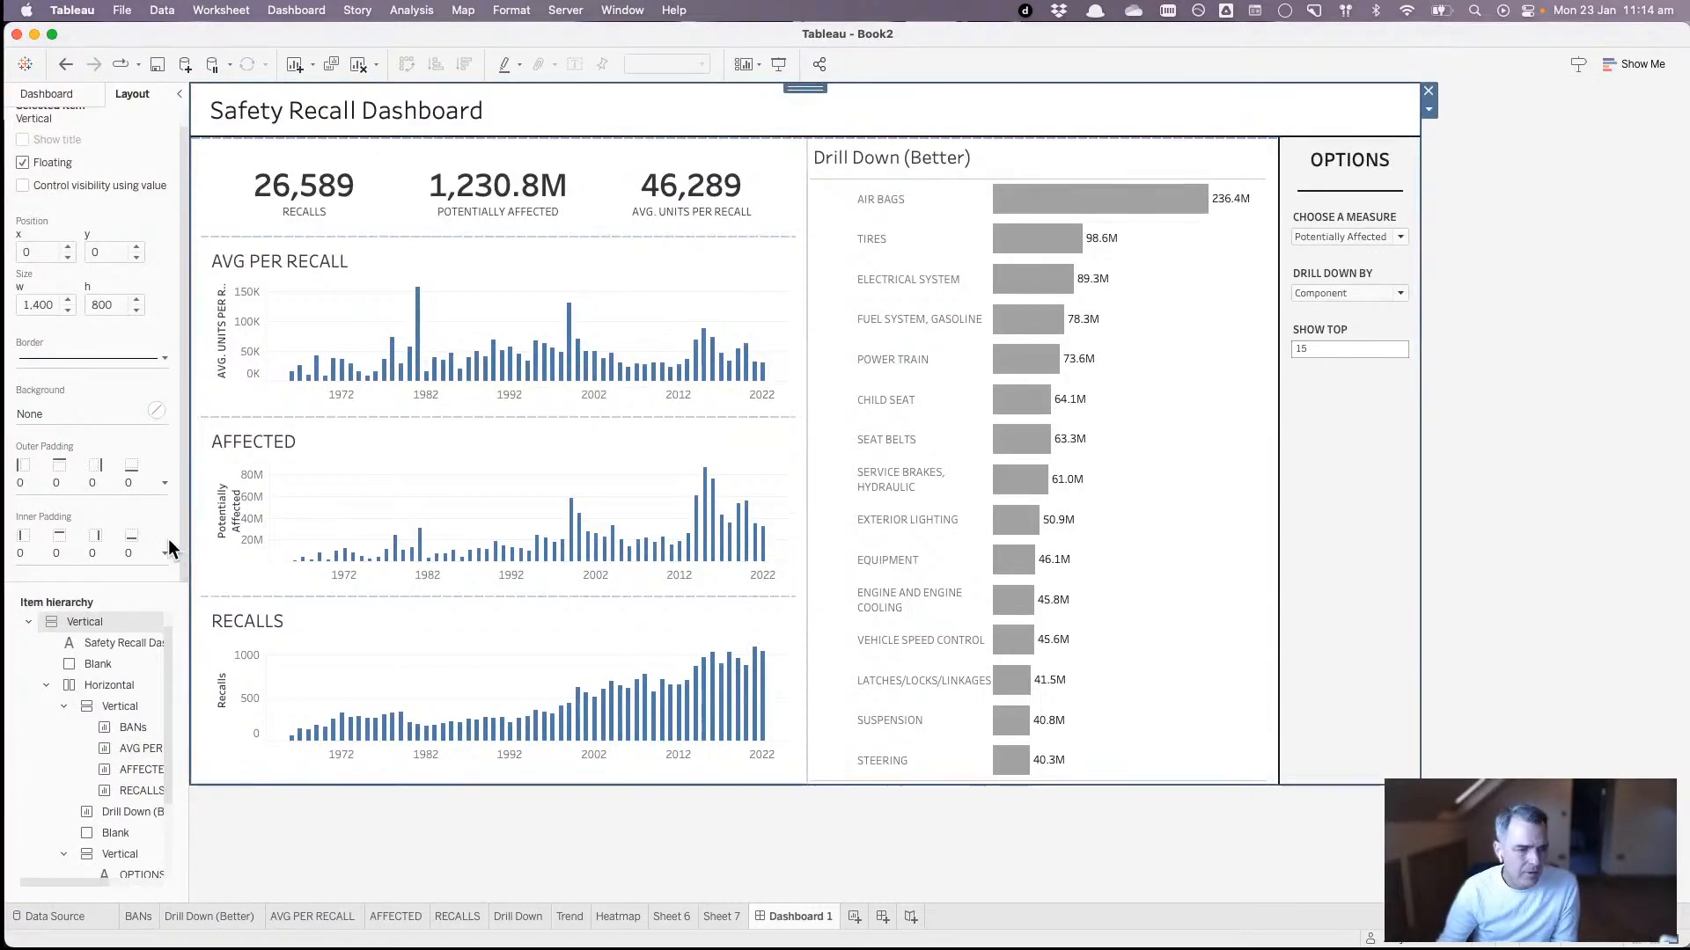
pyautogui.click(81, 356)
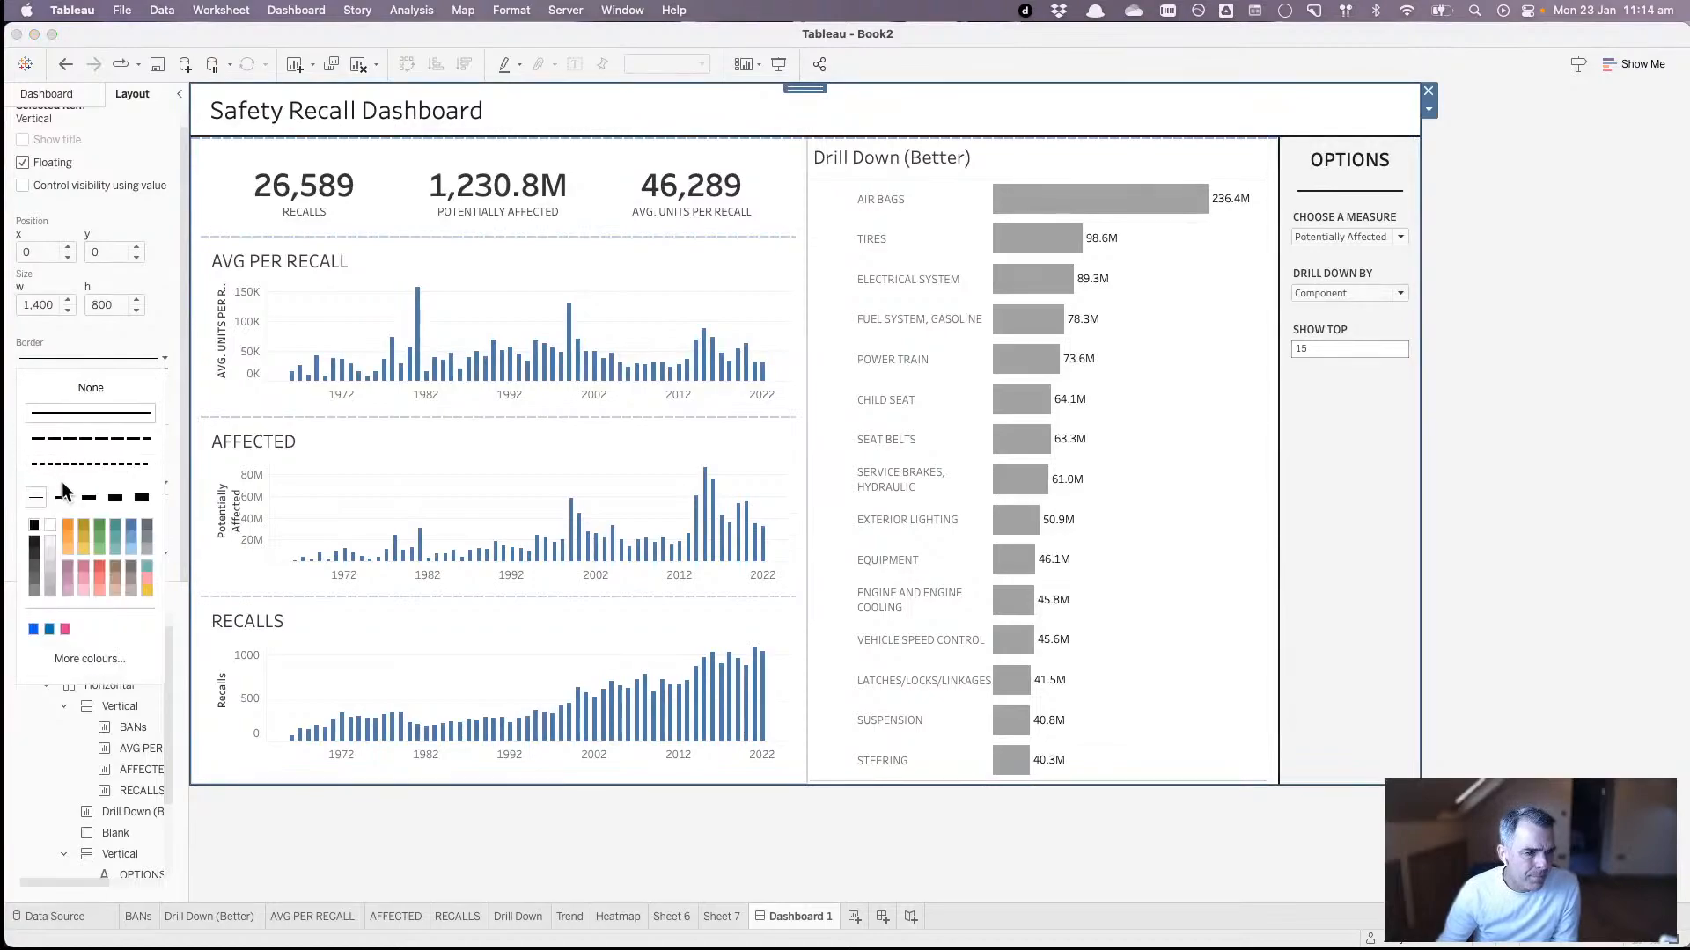
pyautogui.click(49, 586)
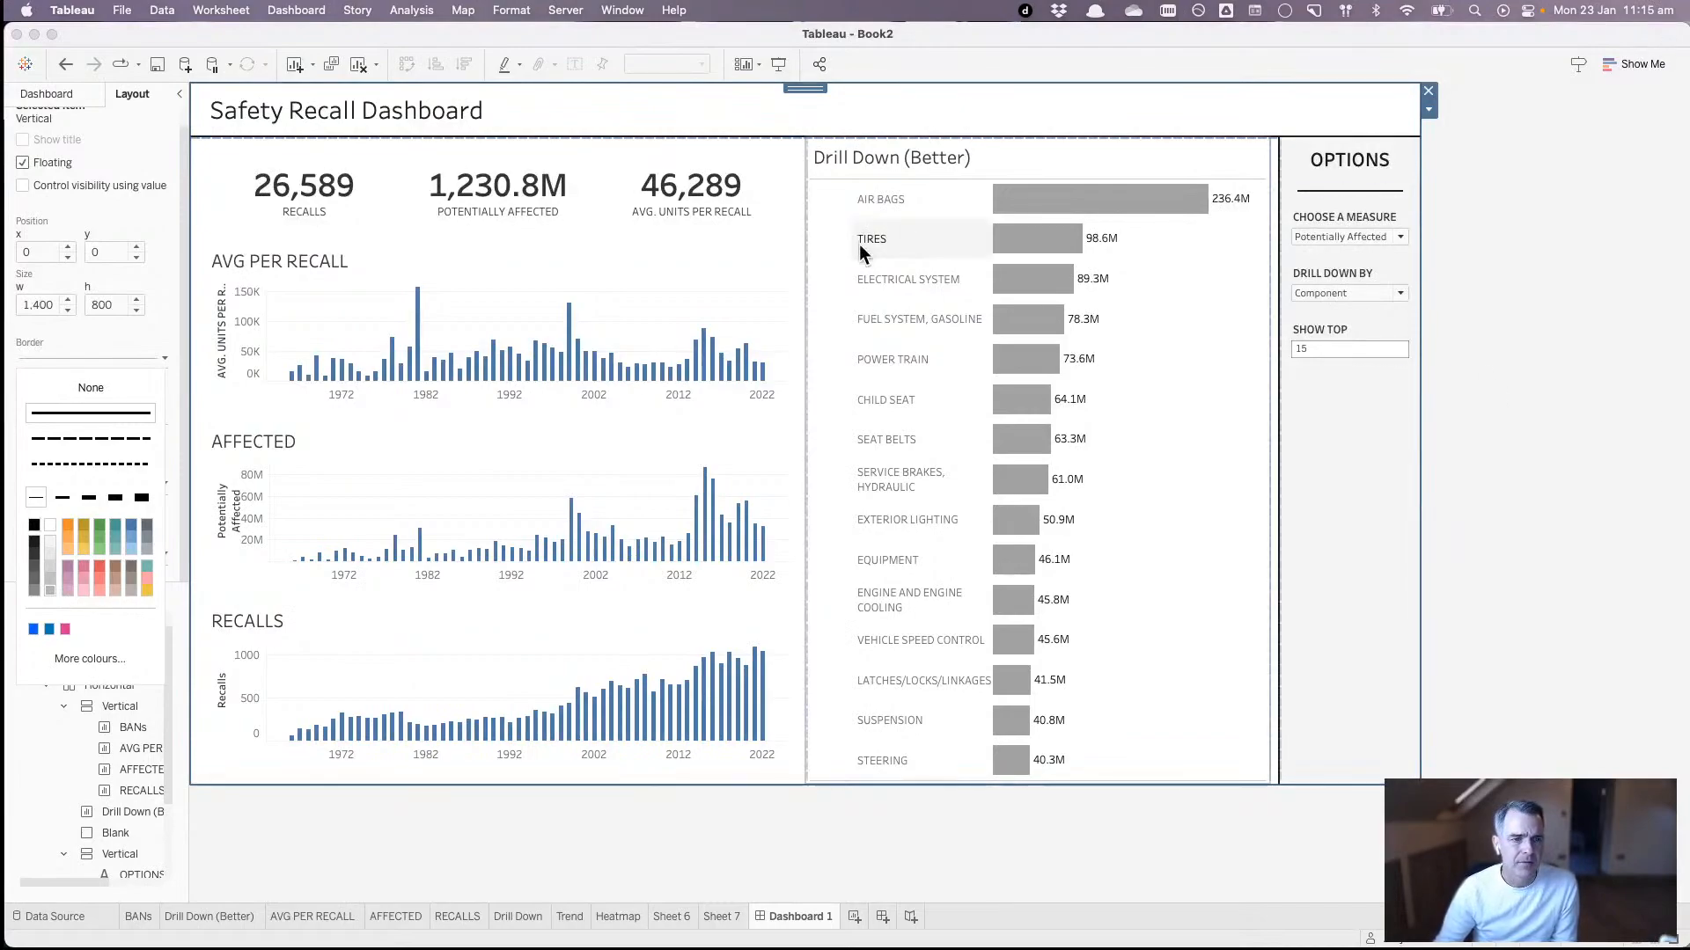
pyautogui.click(282, 257)
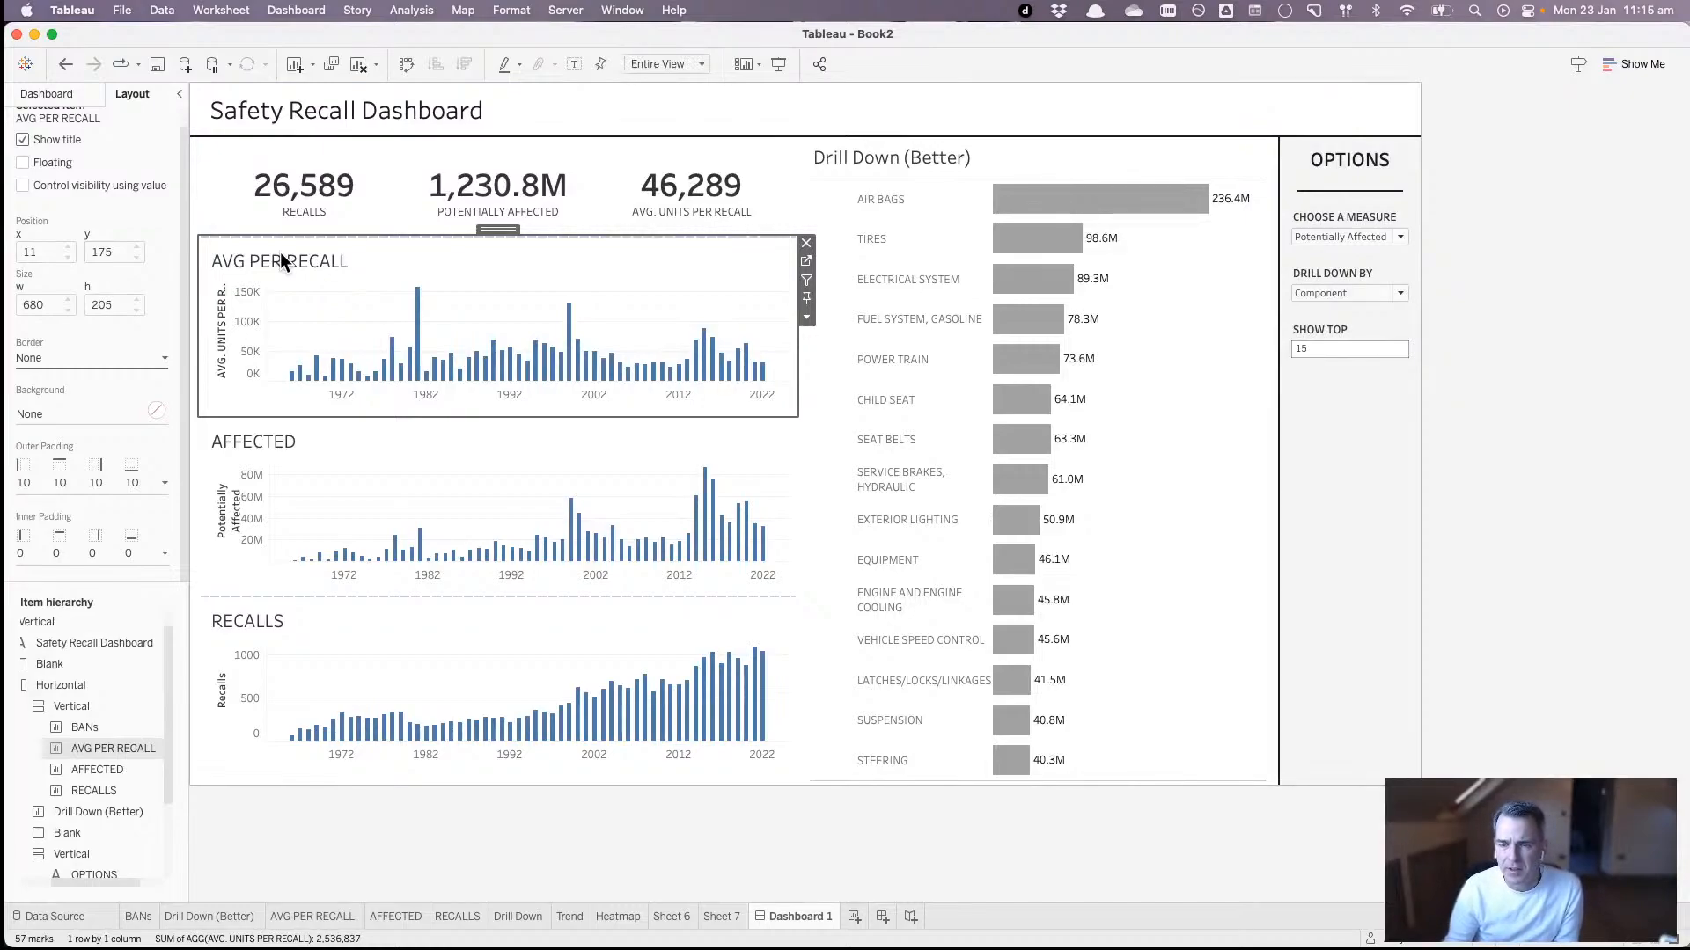
# - Set the width of the vertical OPTIONS container to 200 pixels
pyautogui.click(1355, 482)
pyautogui.click(1428, 182)
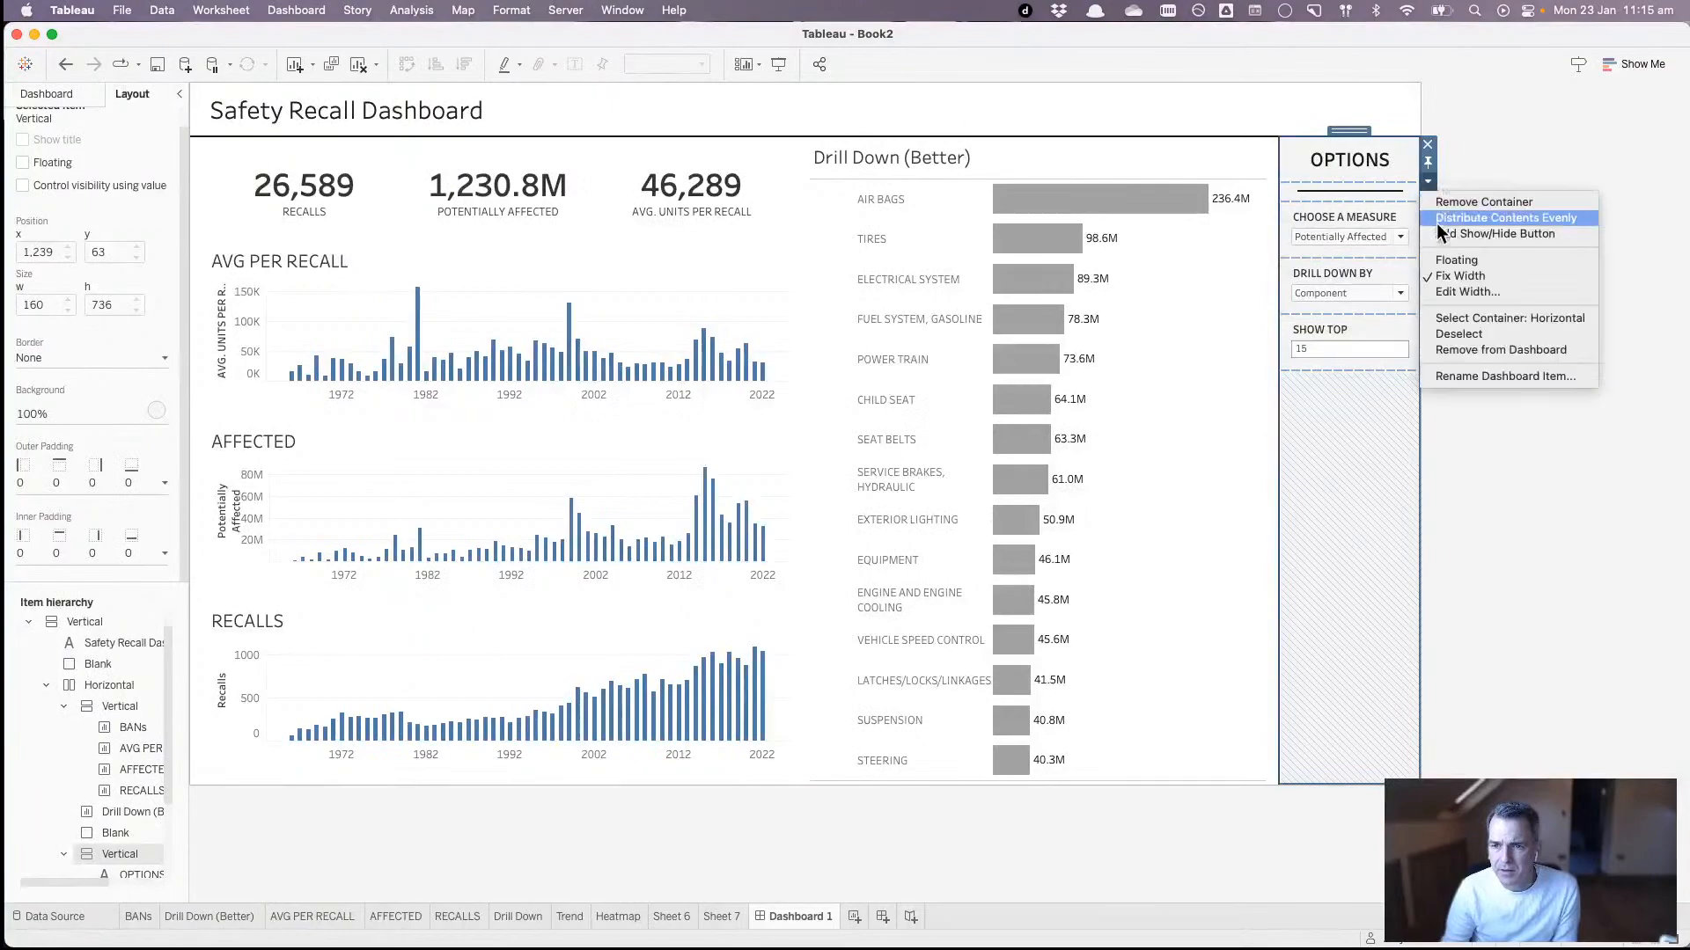
pyautogui.click(1450, 288)
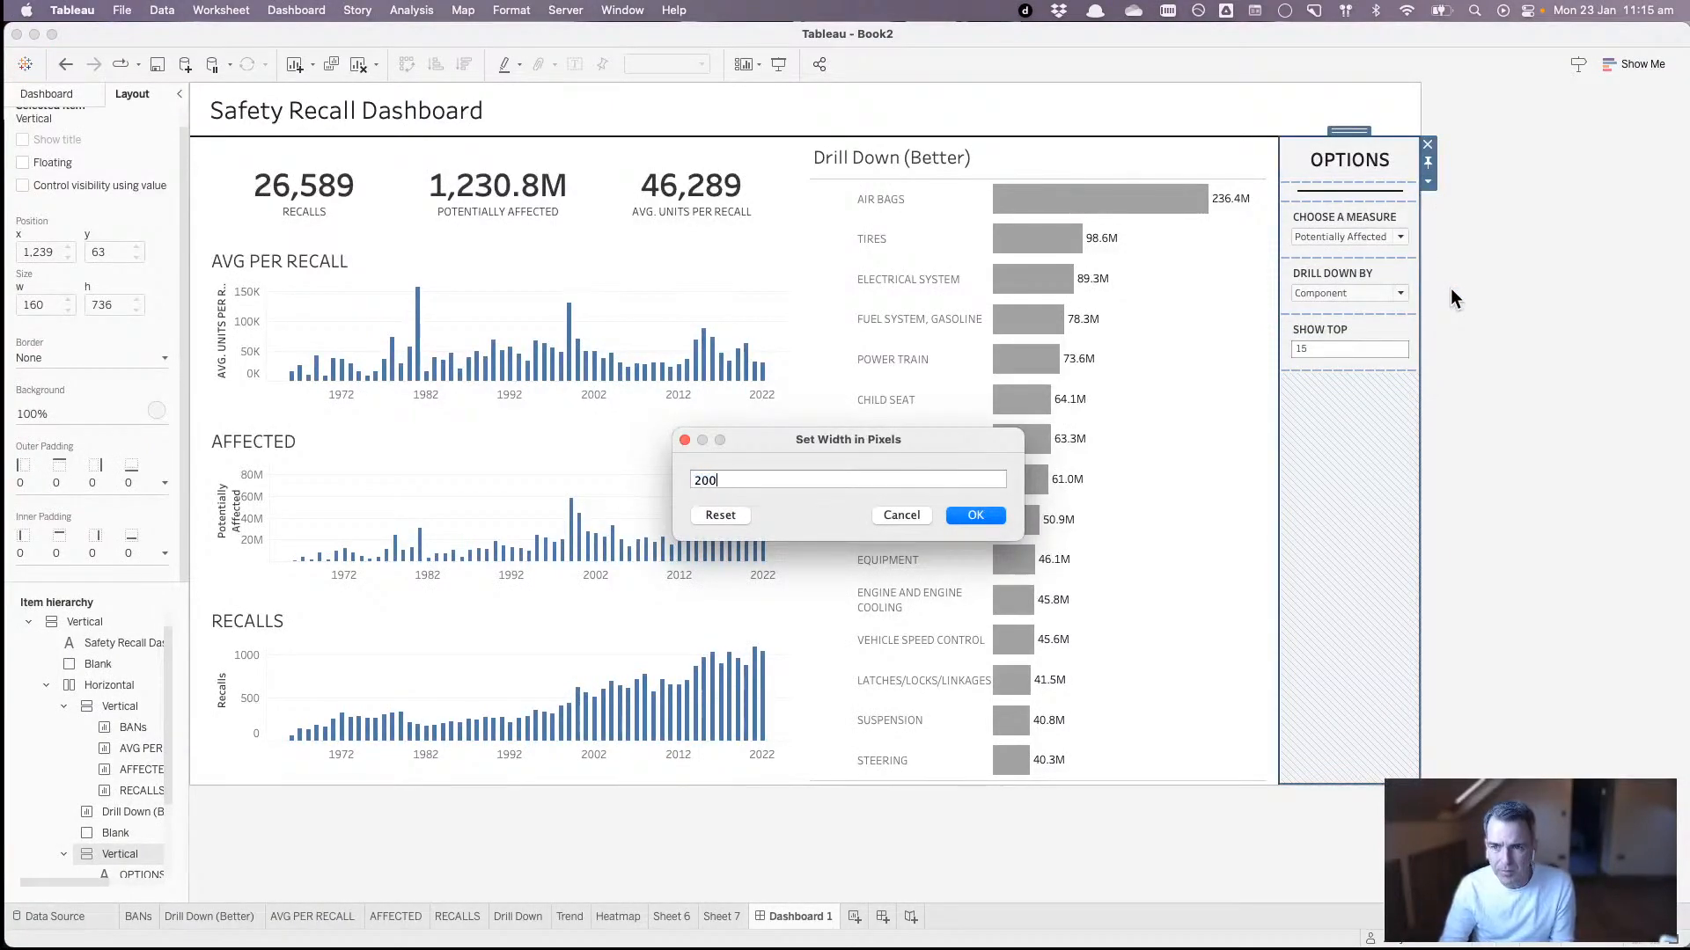
pyautogui.write('200')
pyautogui.press('Return')
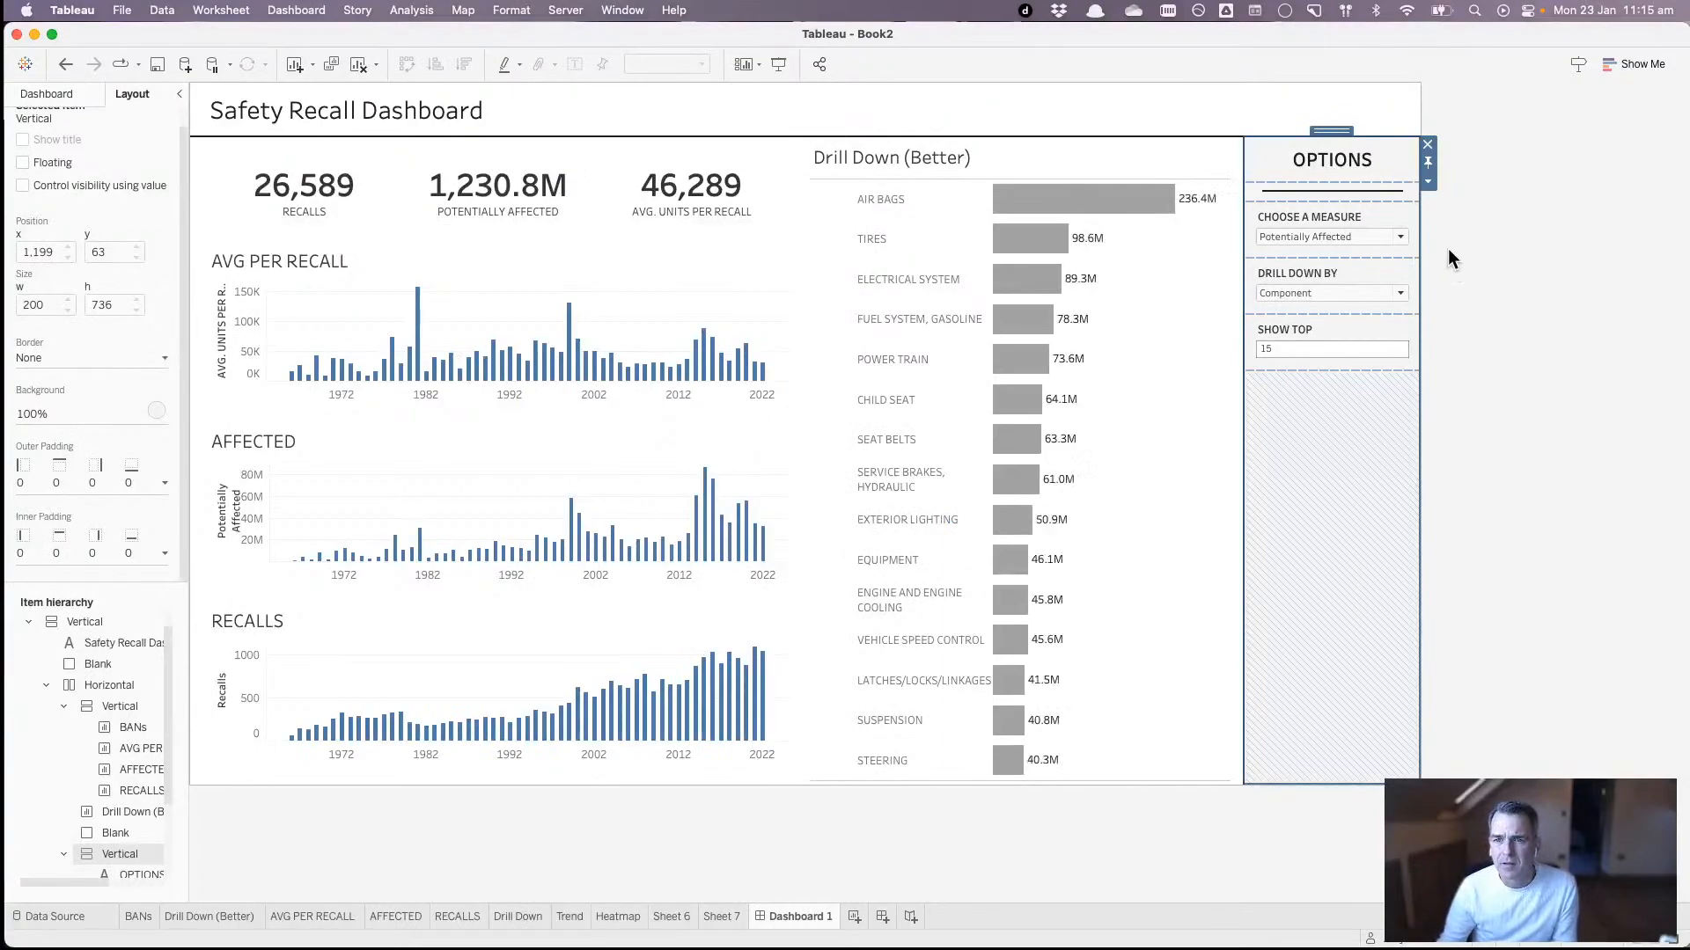
# - Set the width of the vertical OPTIONS container to 180 pixels
pyautogui.click(1427, 182)
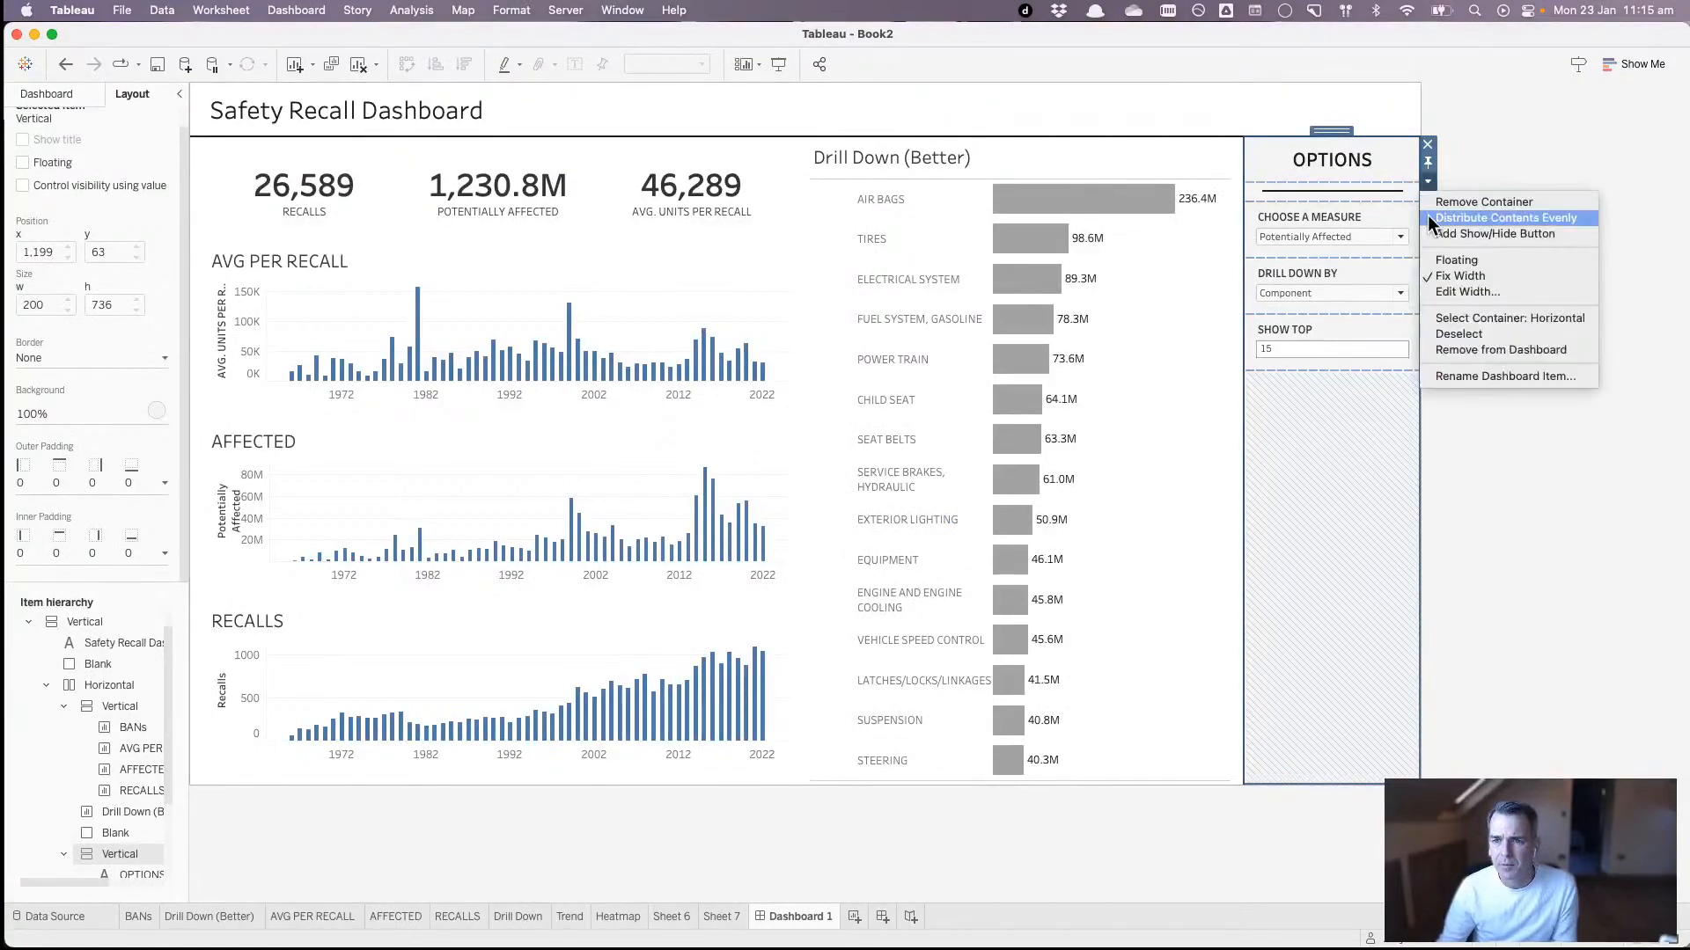
pyautogui.click(1446, 285)
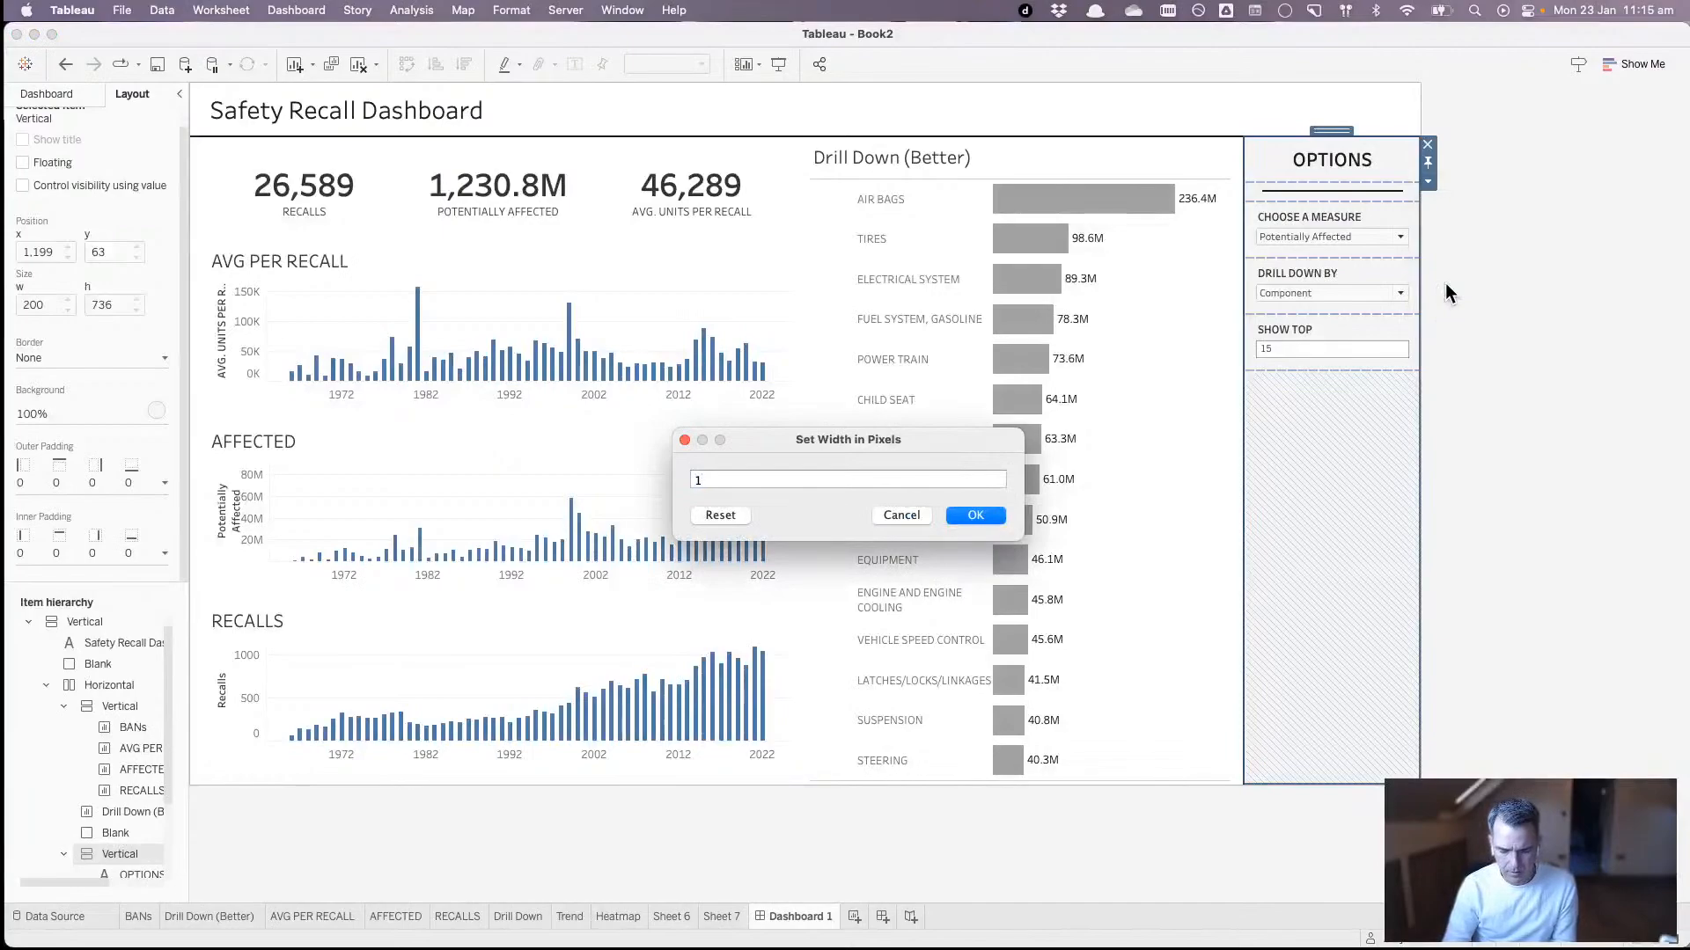
pyautogui.write('180')
pyautogui.press('Return')
pyautogui.click(1527, 299)
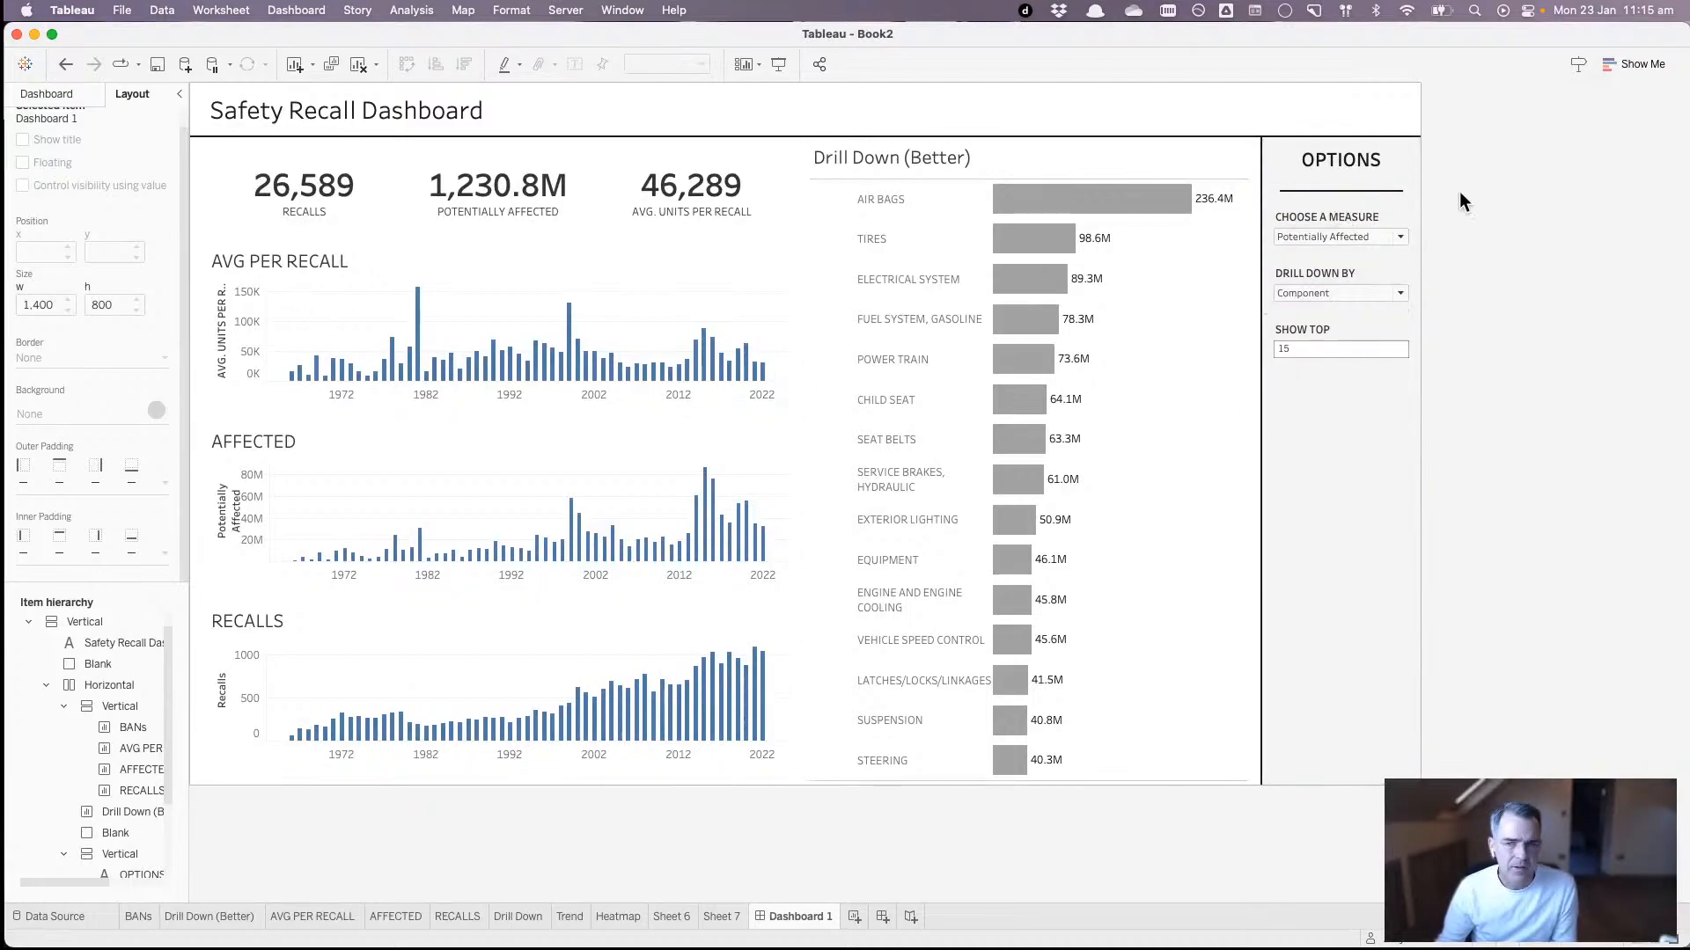
pyautogui.click(1343, 185)
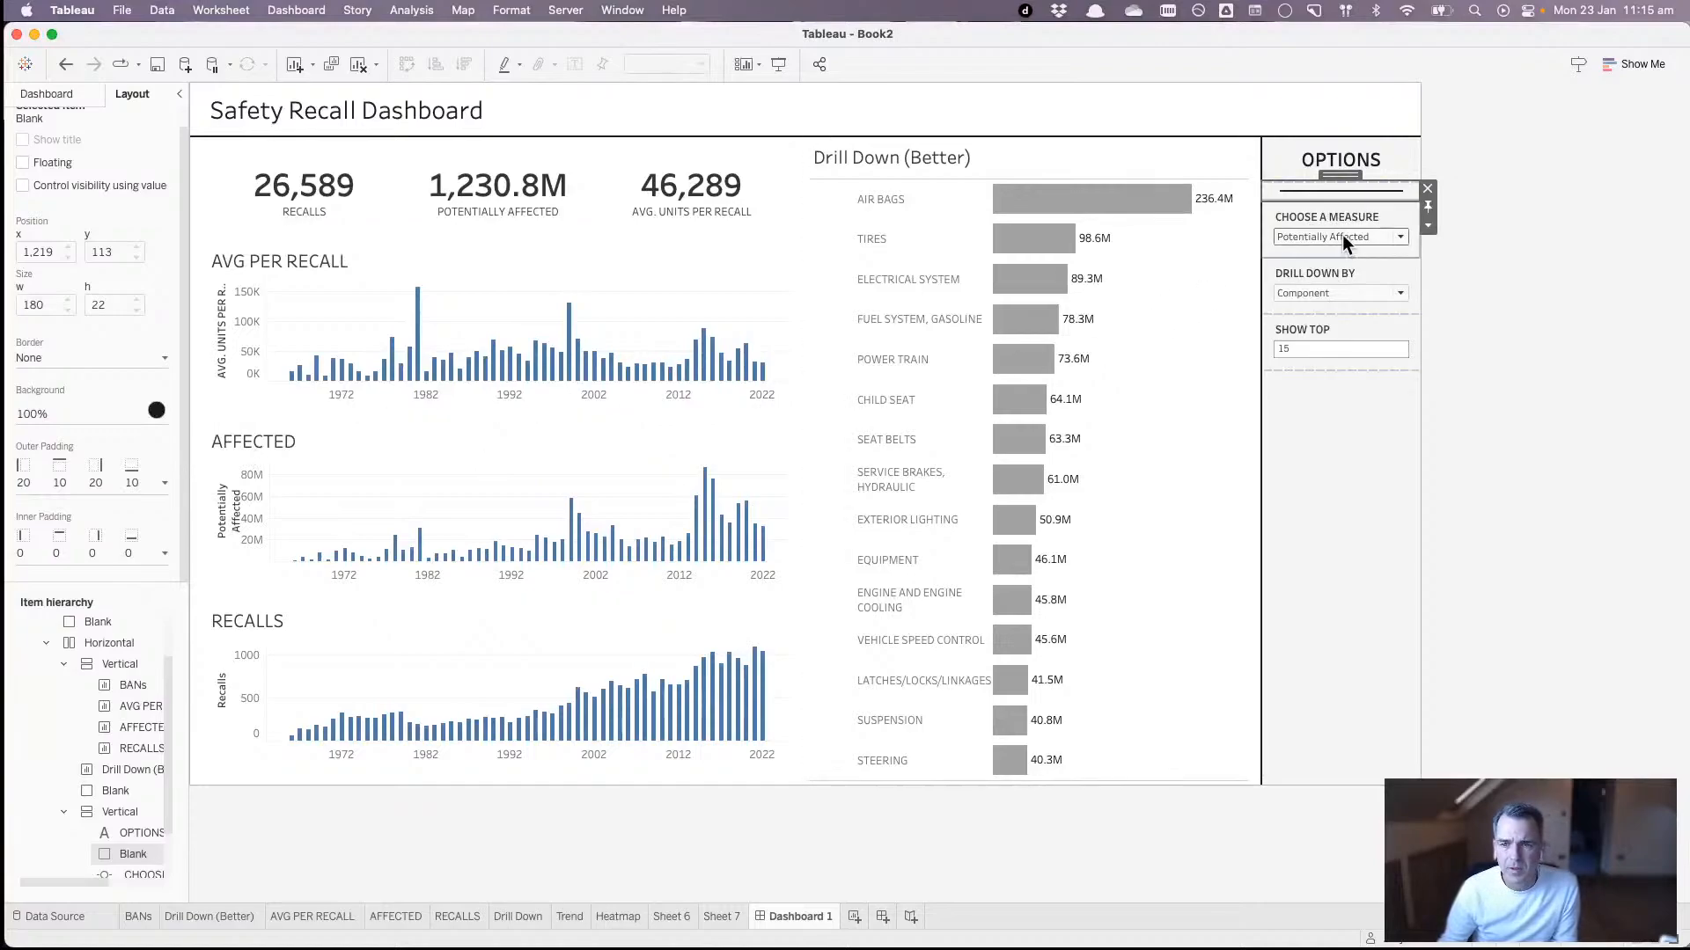
pyautogui.click(1334, 219)
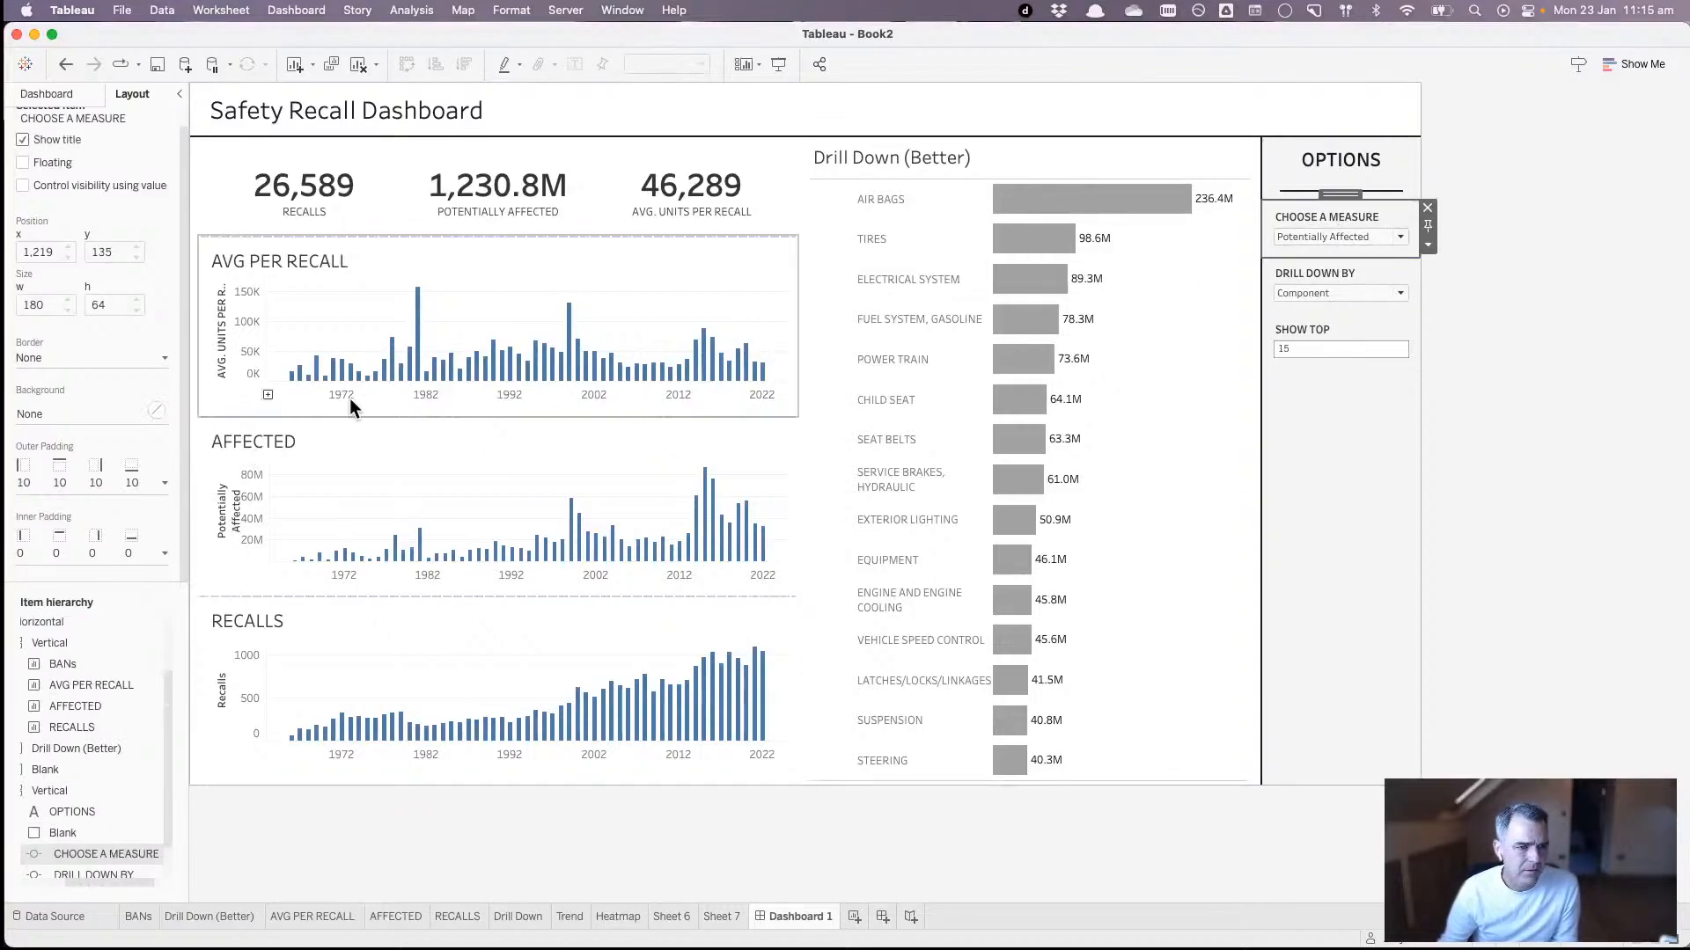
pyautogui.click(1567, 429)
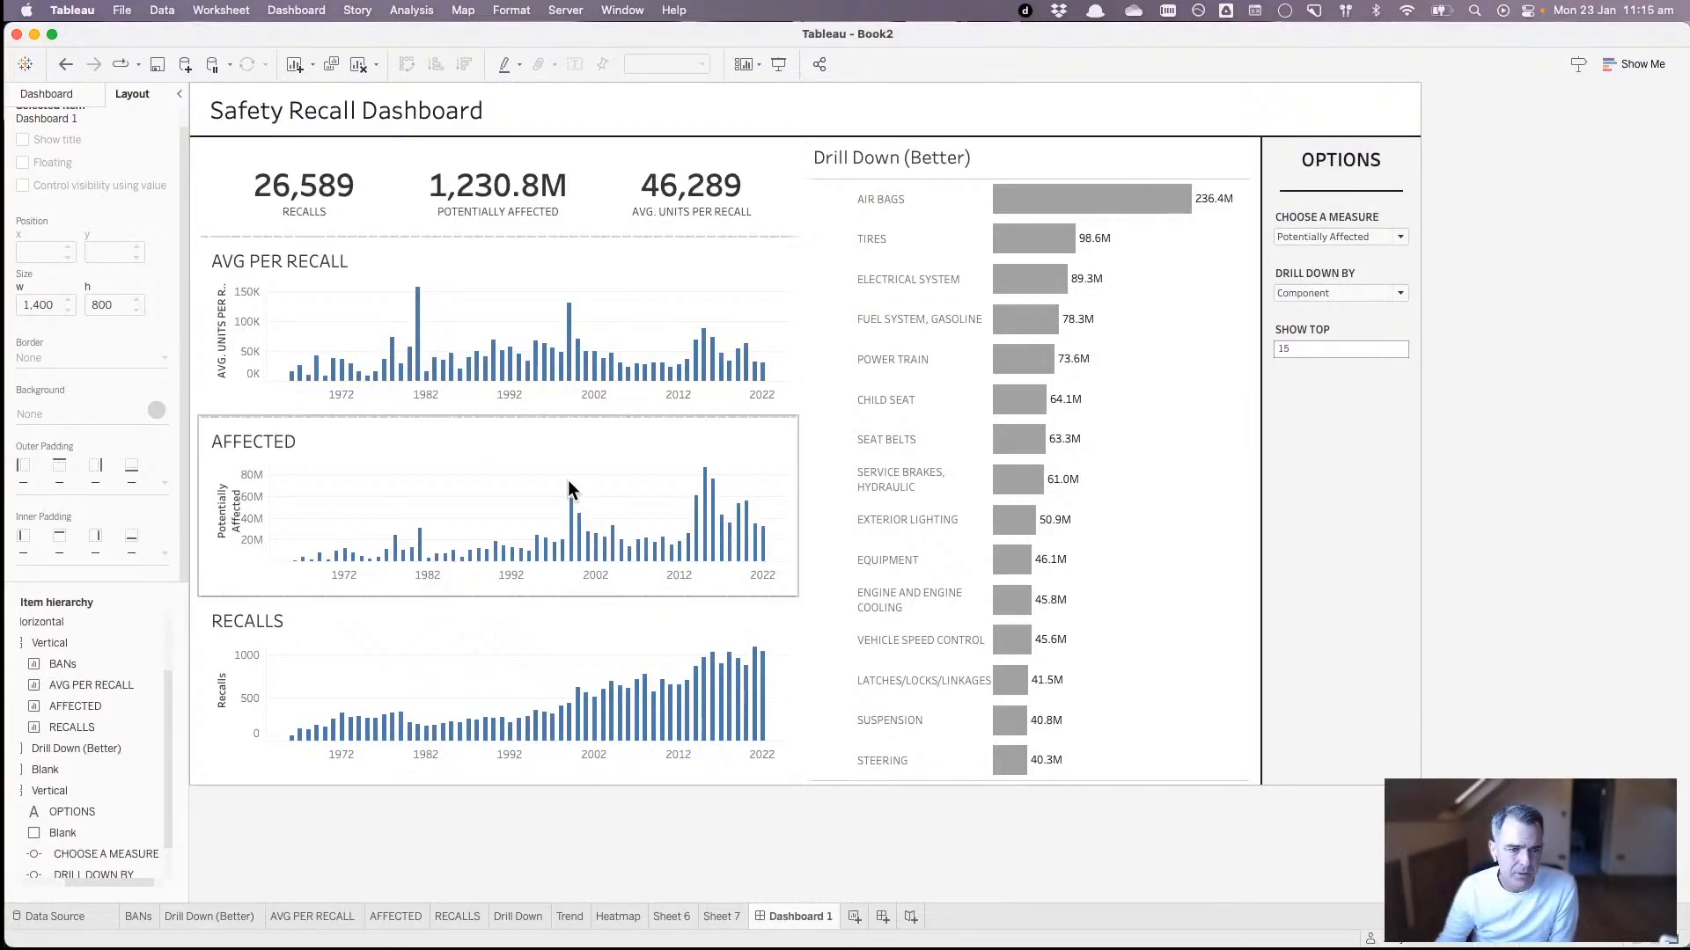
# - Clear the vertical axis title of the AFFECTED chart
pyautogui.rightClick(234, 505)
pyautogui.click(273, 517)
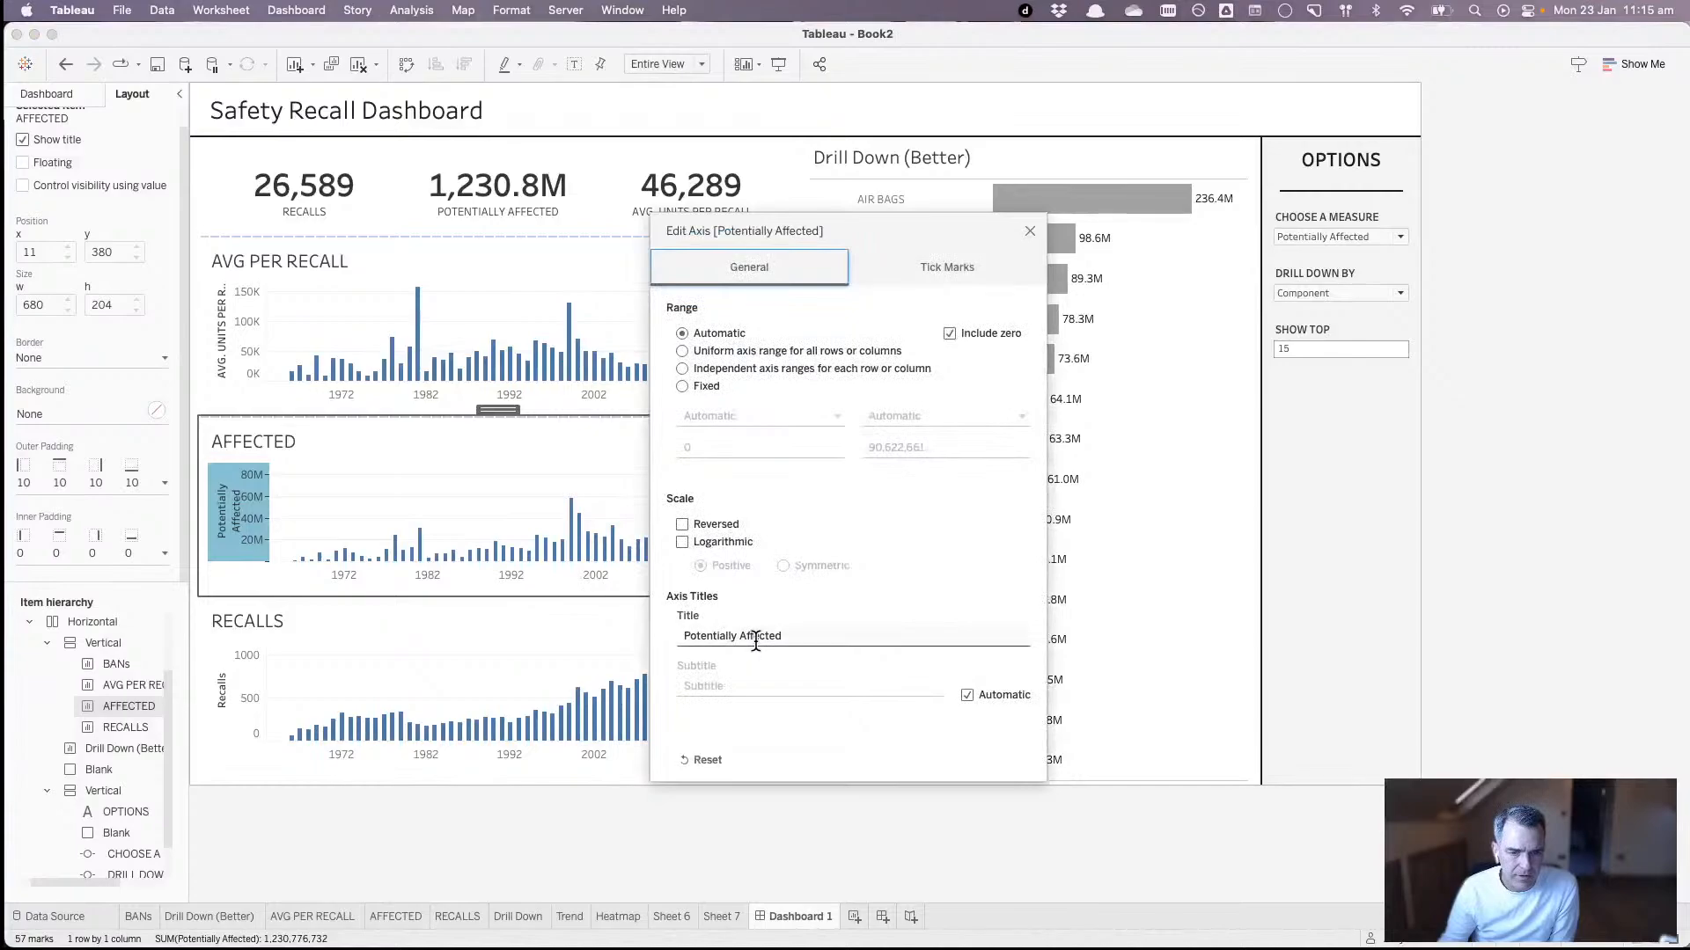
pyautogui.tripleClick(753, 635)
pyautogui.press('BackSpace')
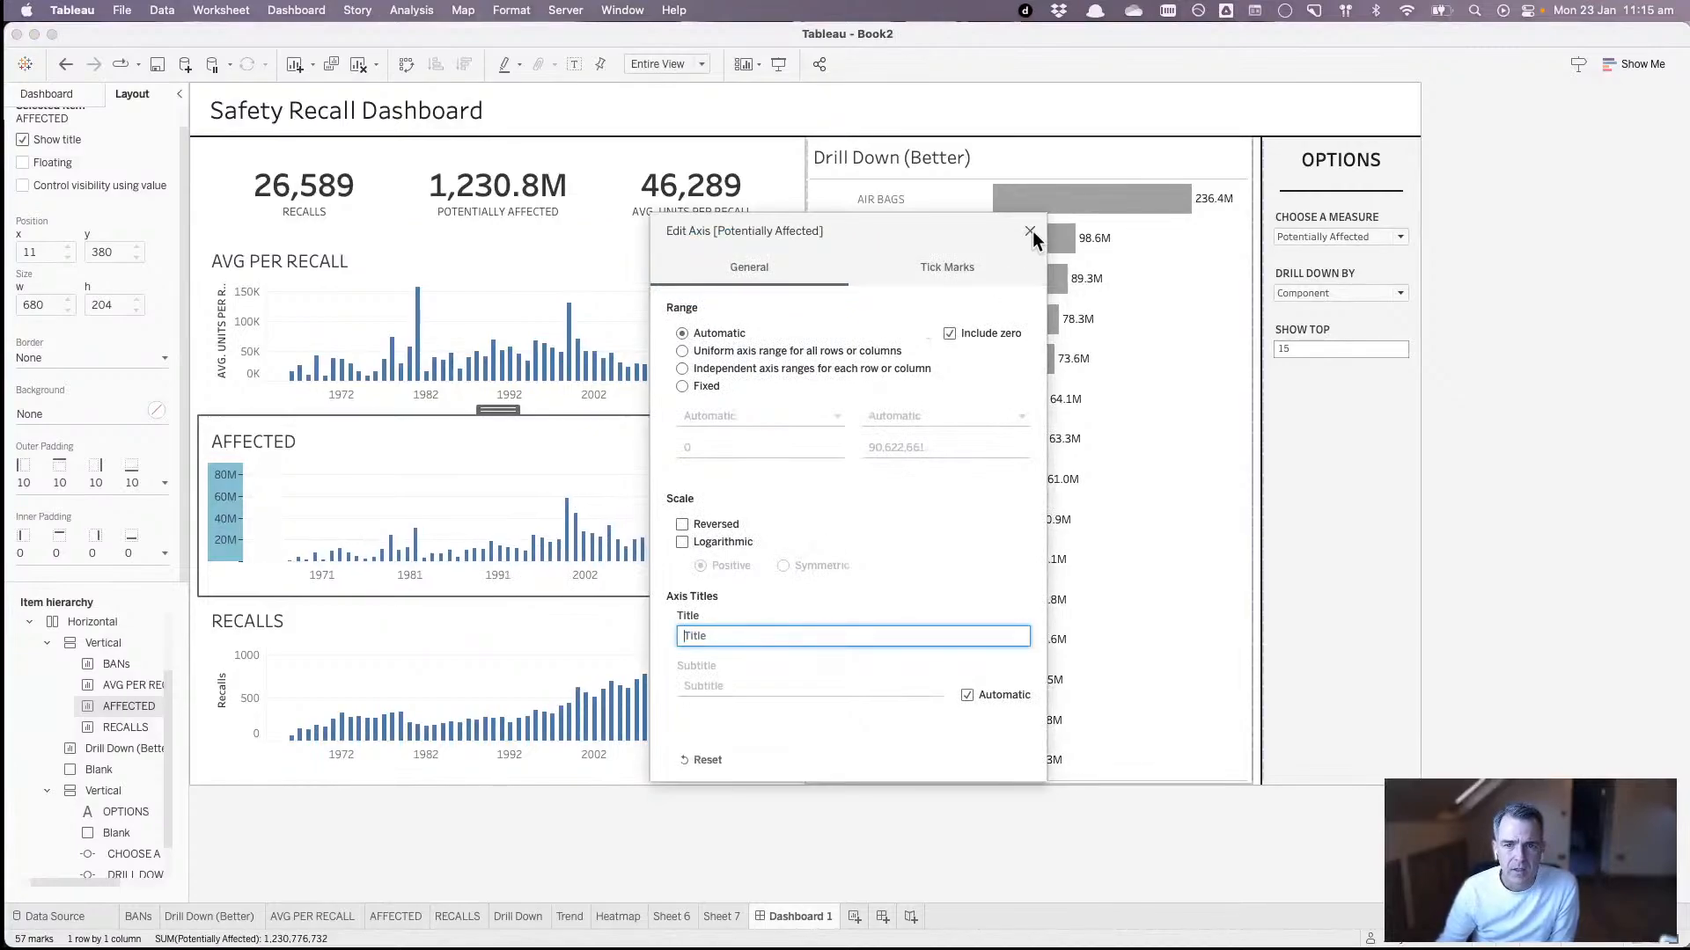
pyautogui.click(1029, 230)
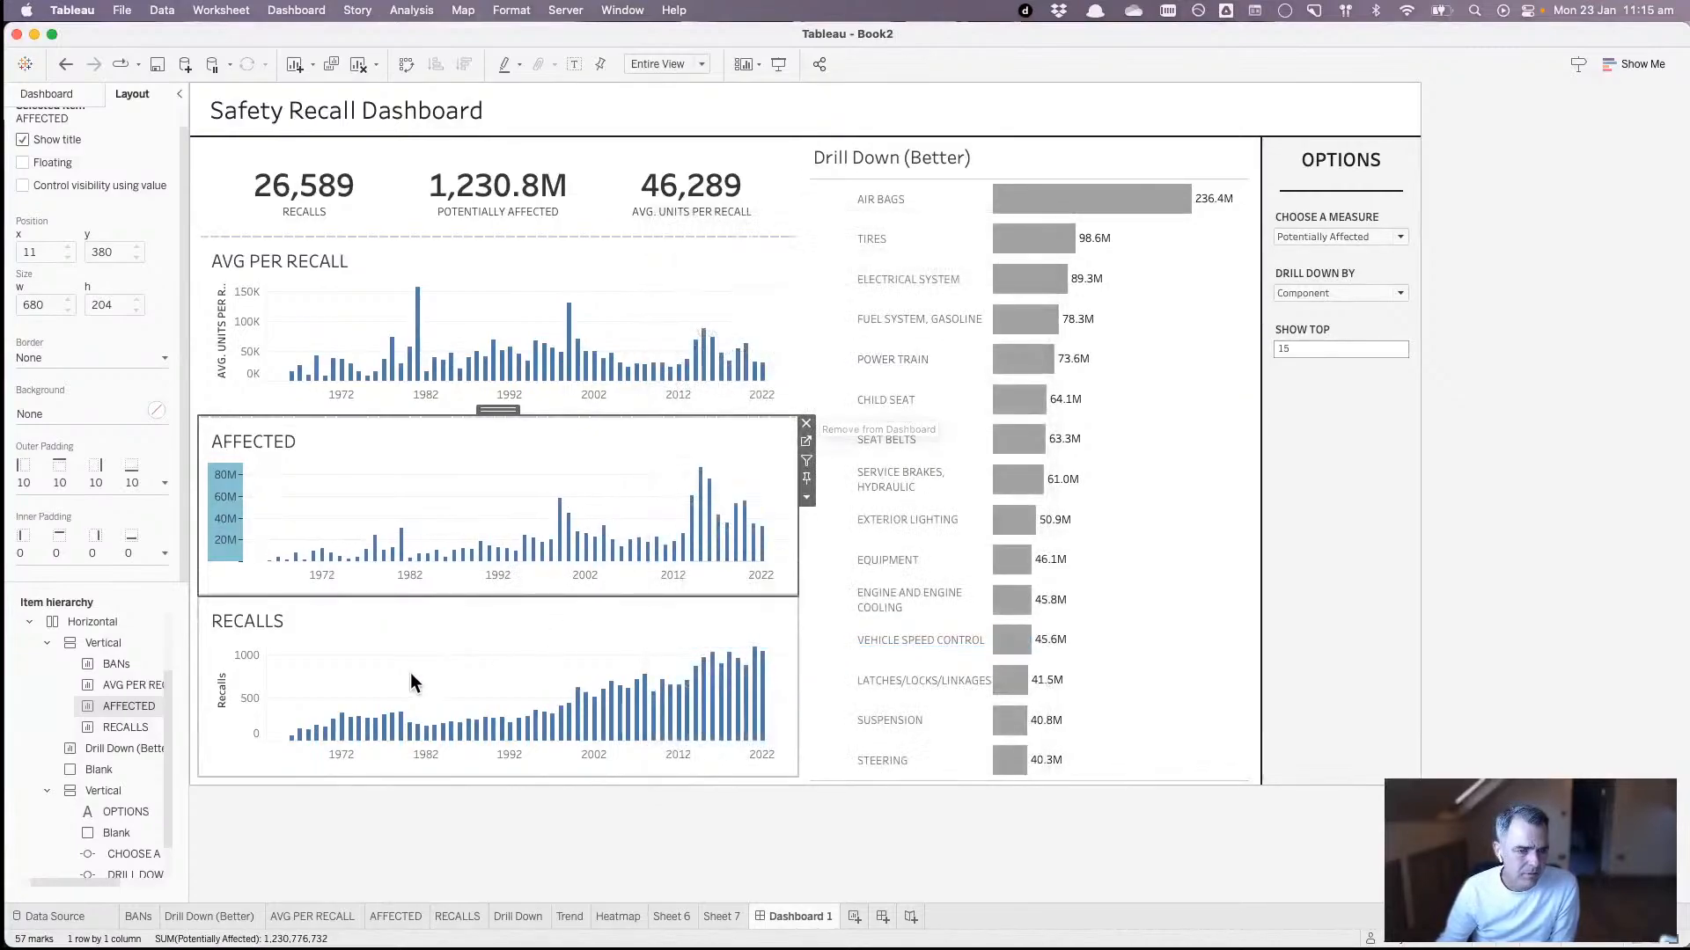
# - Clear the vertical axis title of the RECALLS trend chart
pyautogui.doubleClick(234, 682)
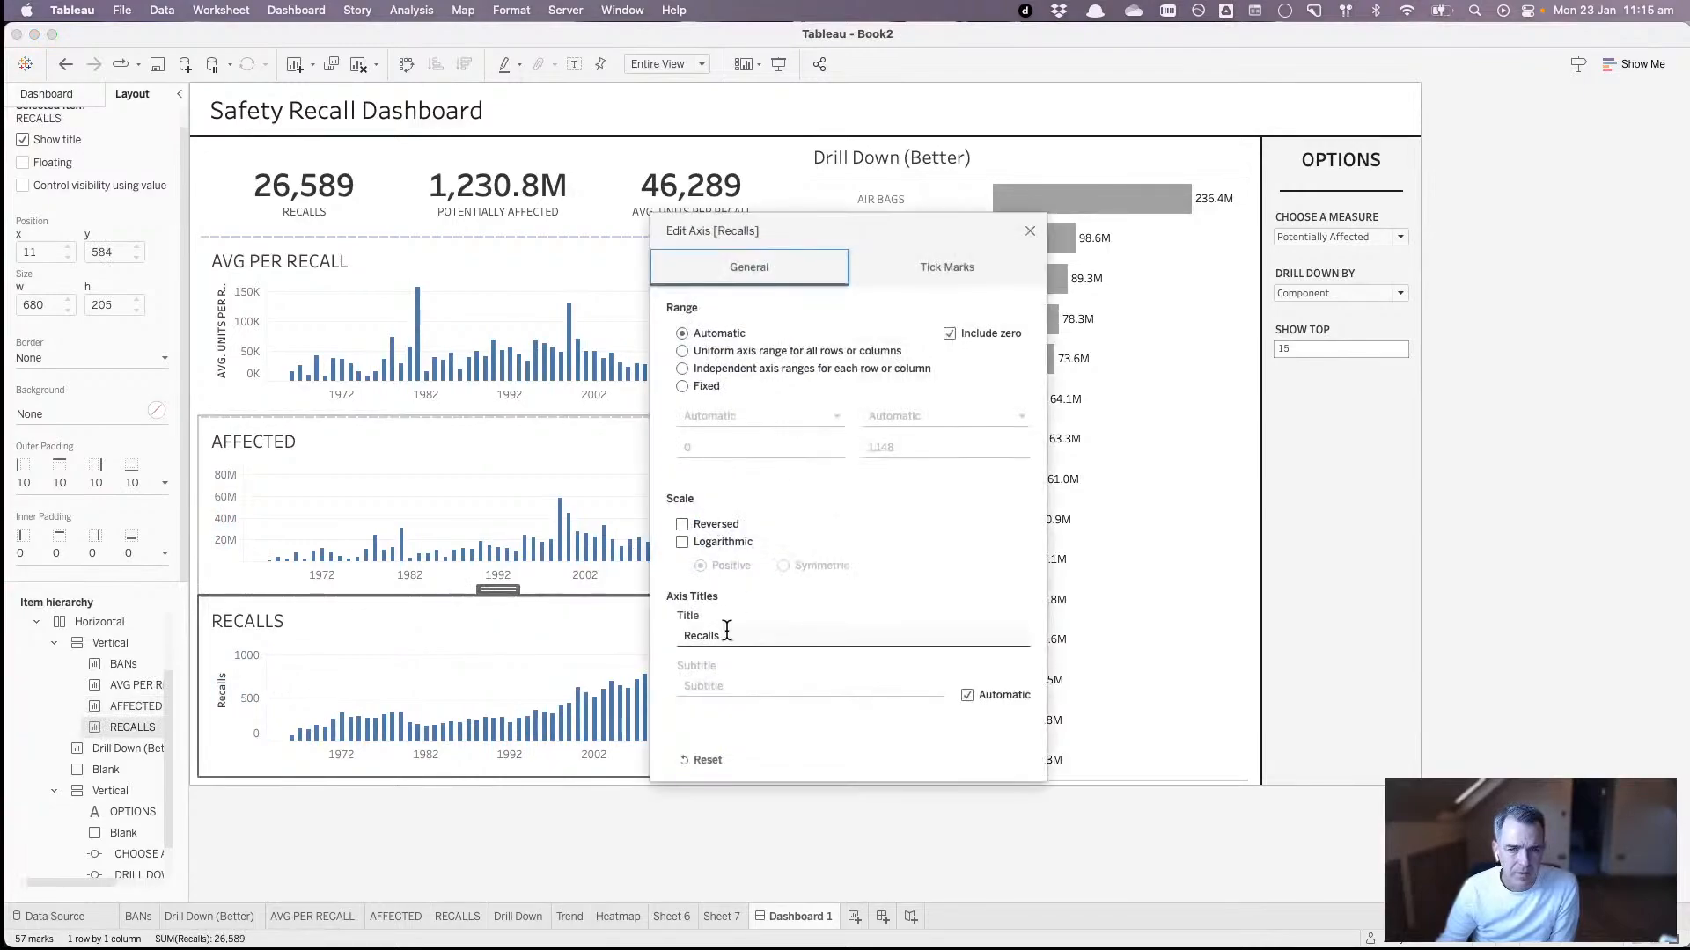
pyautogui.tripleClick(726, 636)
pyautogui.press('BackSpace')
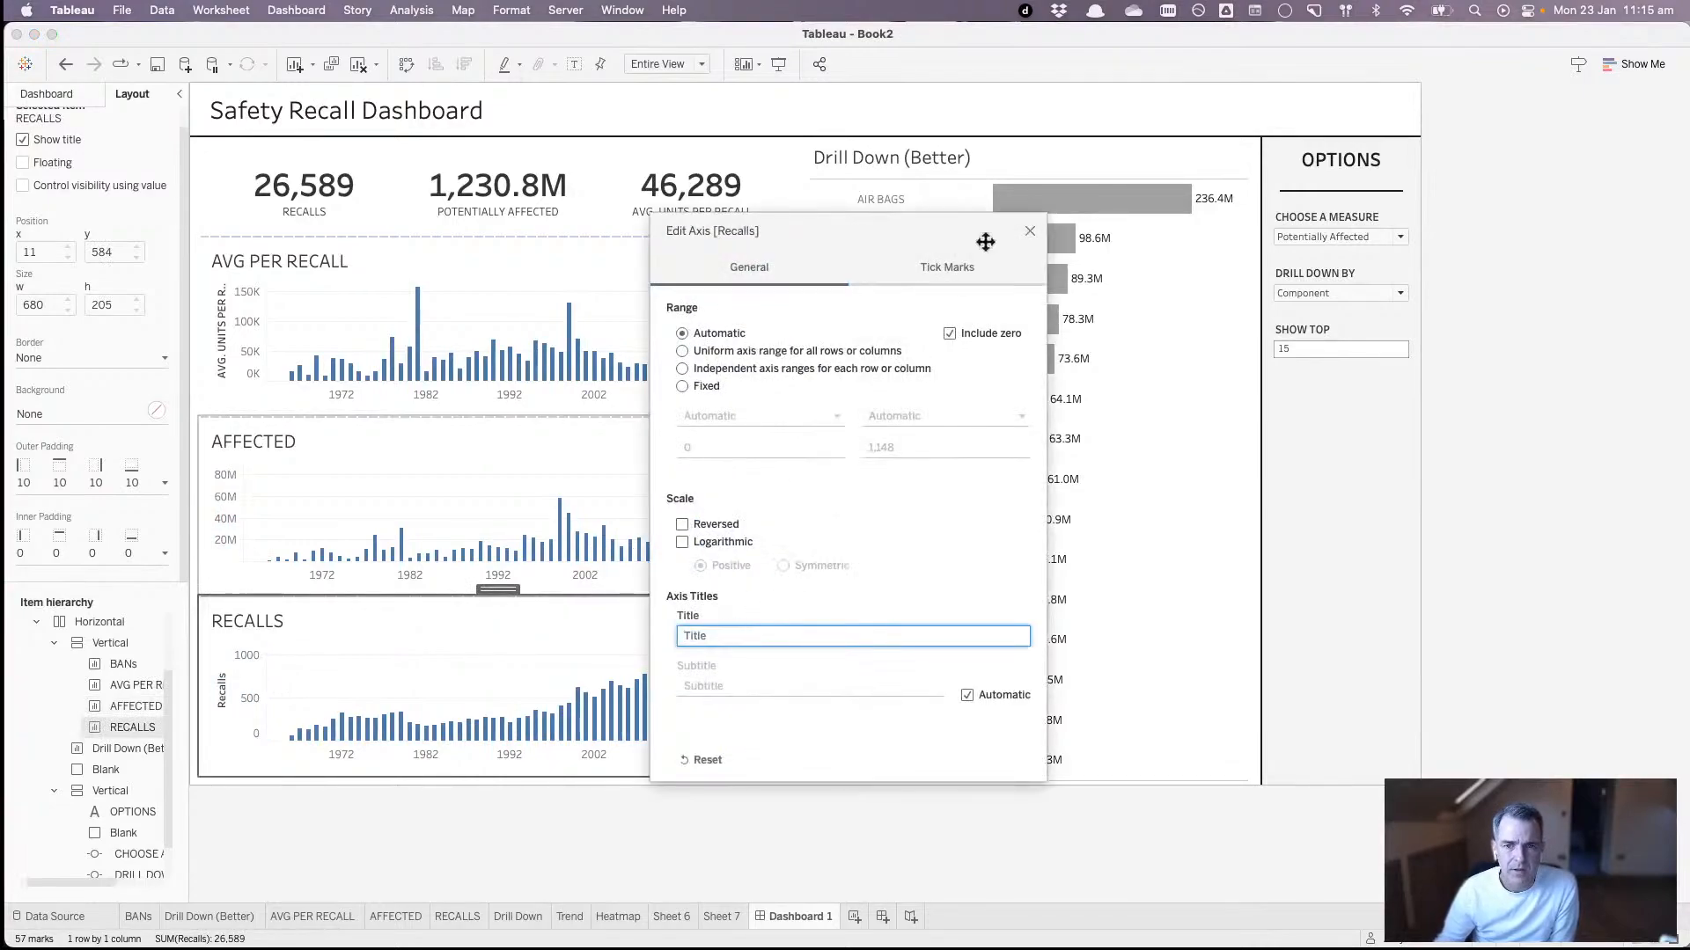
pyautogui.click(1030, 231)
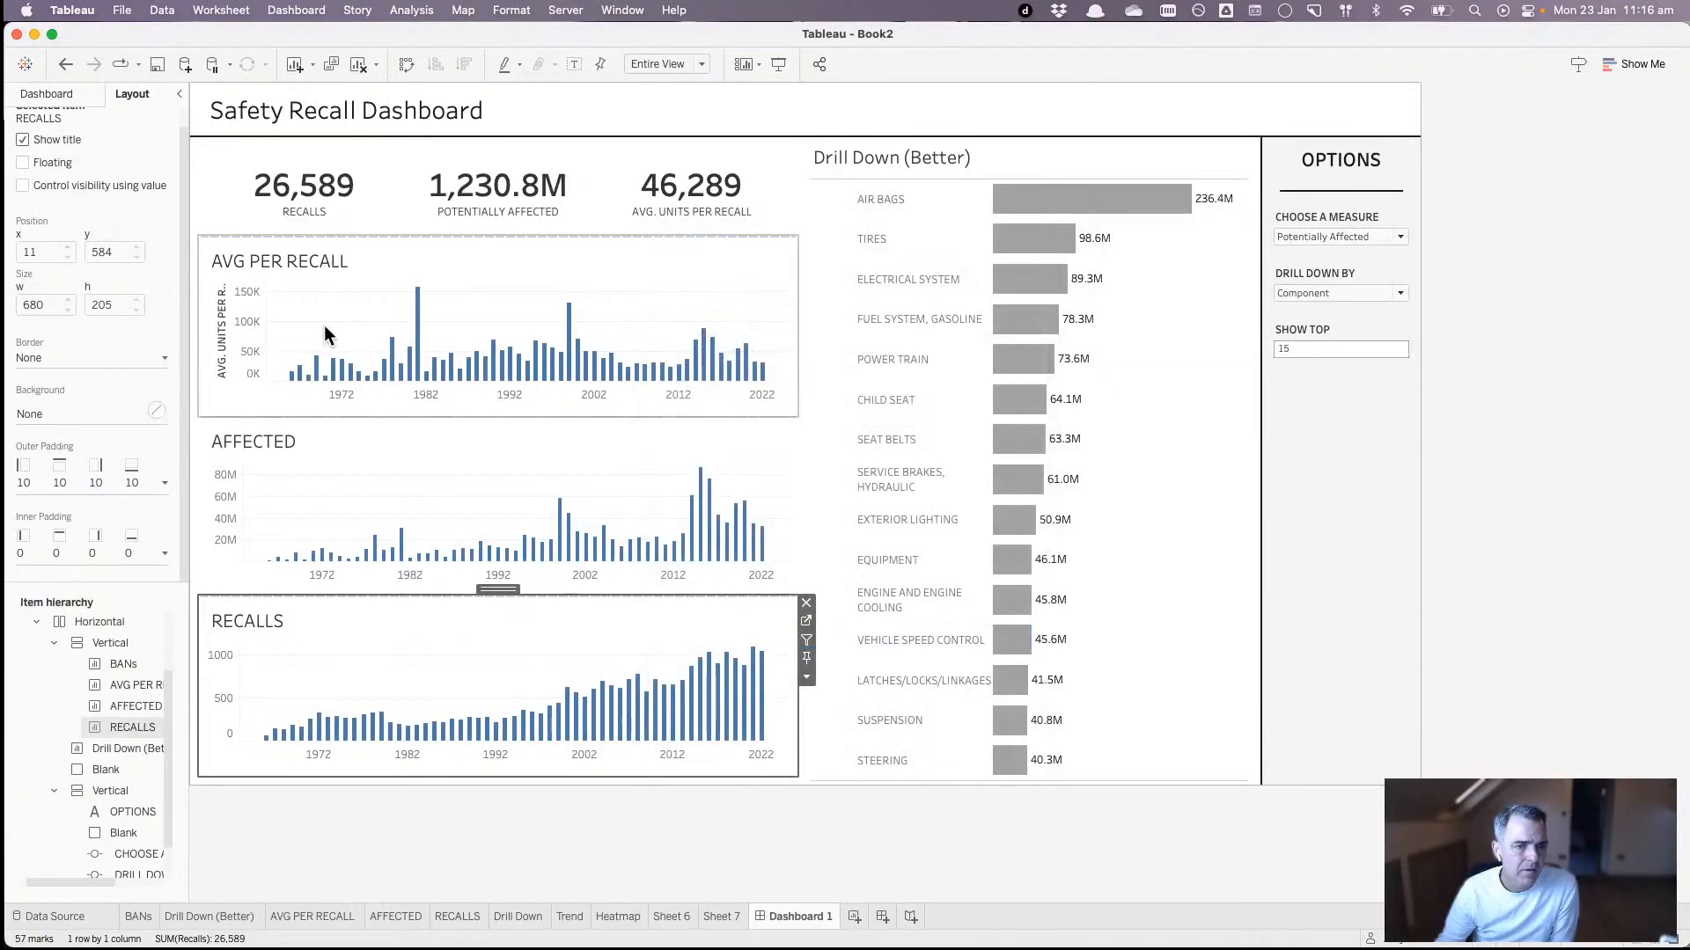
# - Clear the vertical axis title of the AVG PER RECALL chart
pyautogui.doubleClick(262, 329)
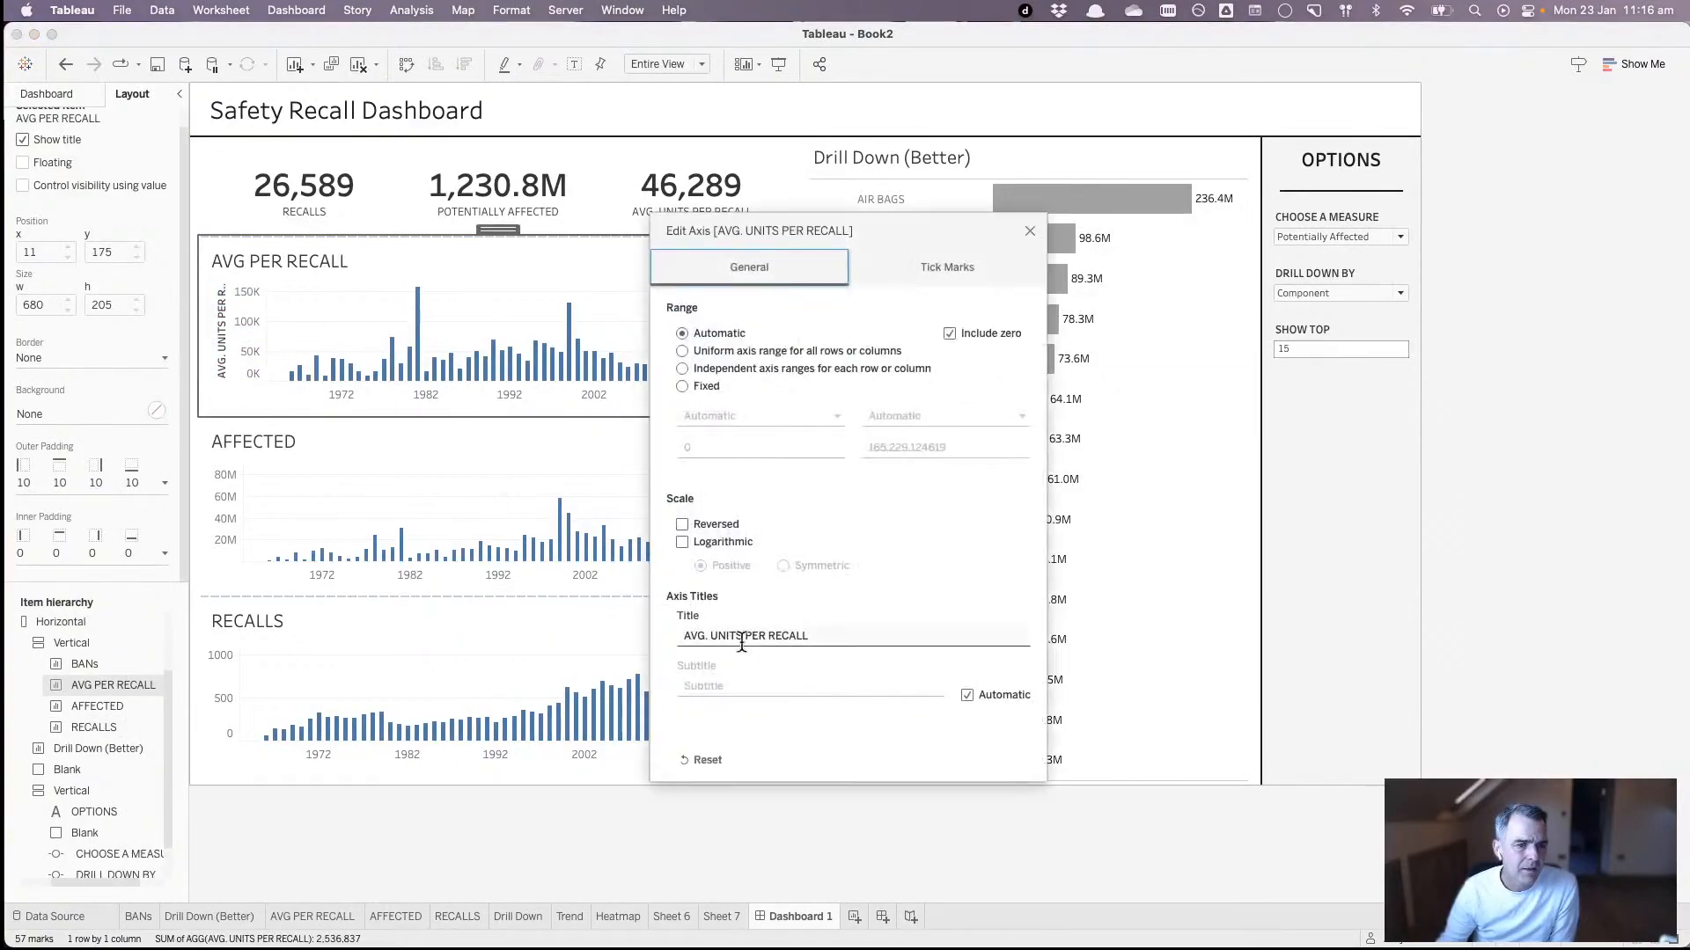
pyautogui.tripleClick(836, 647)
pyautogui.press('BackSpace')
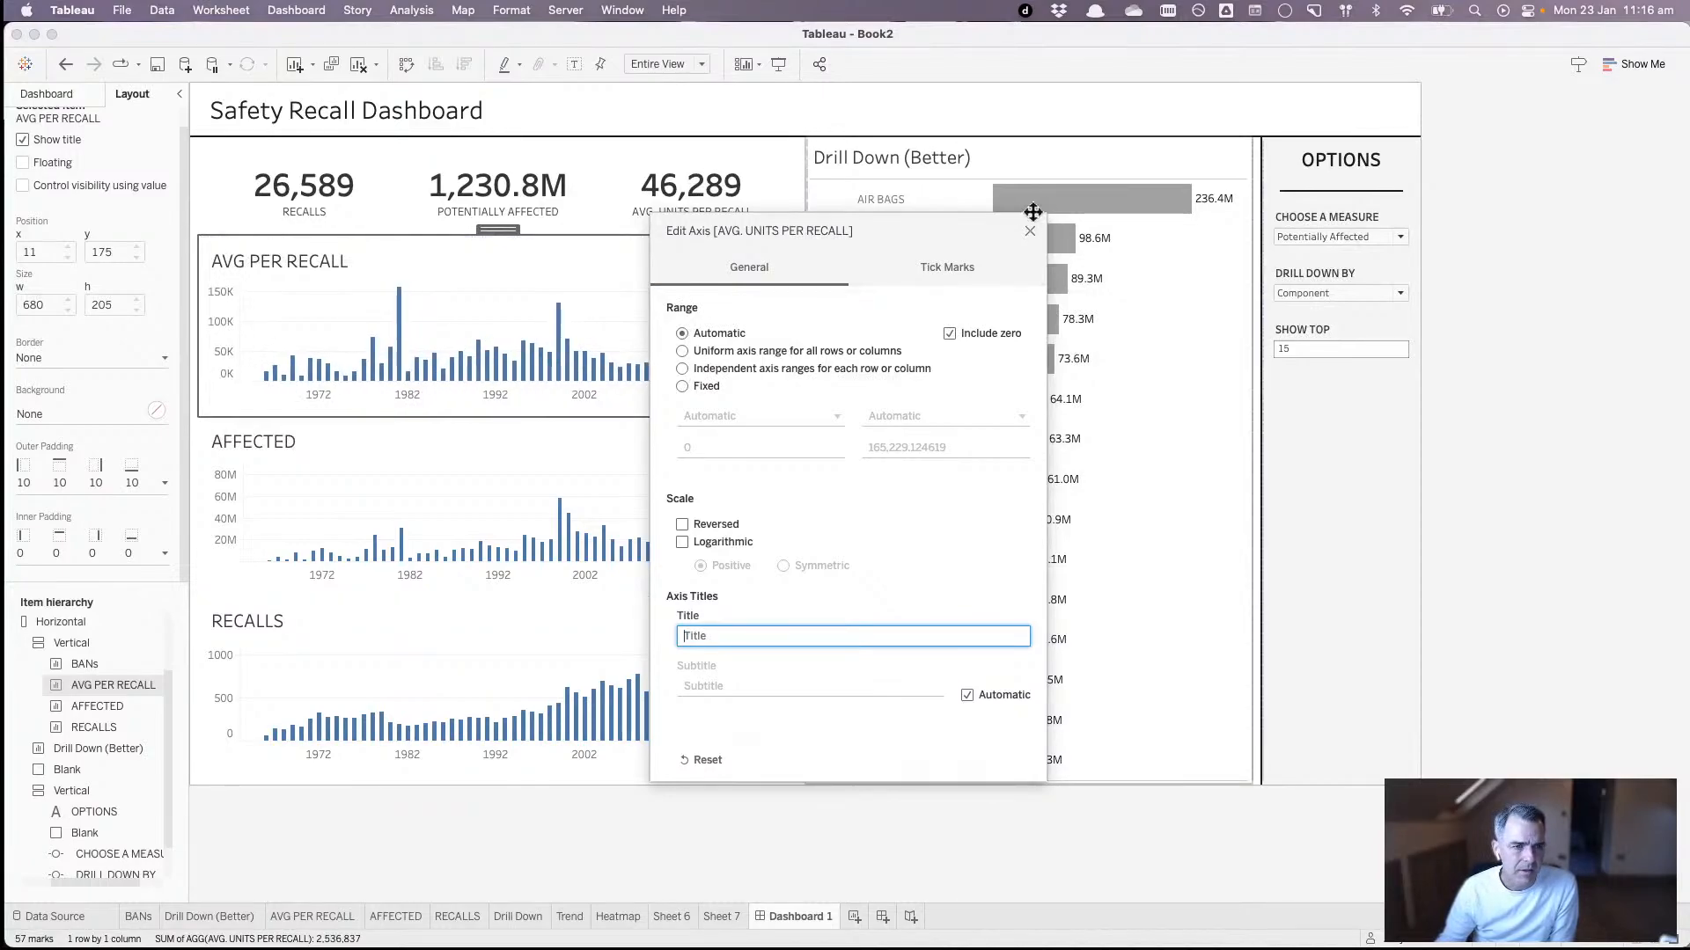
pyautogui.click(1030, 231)
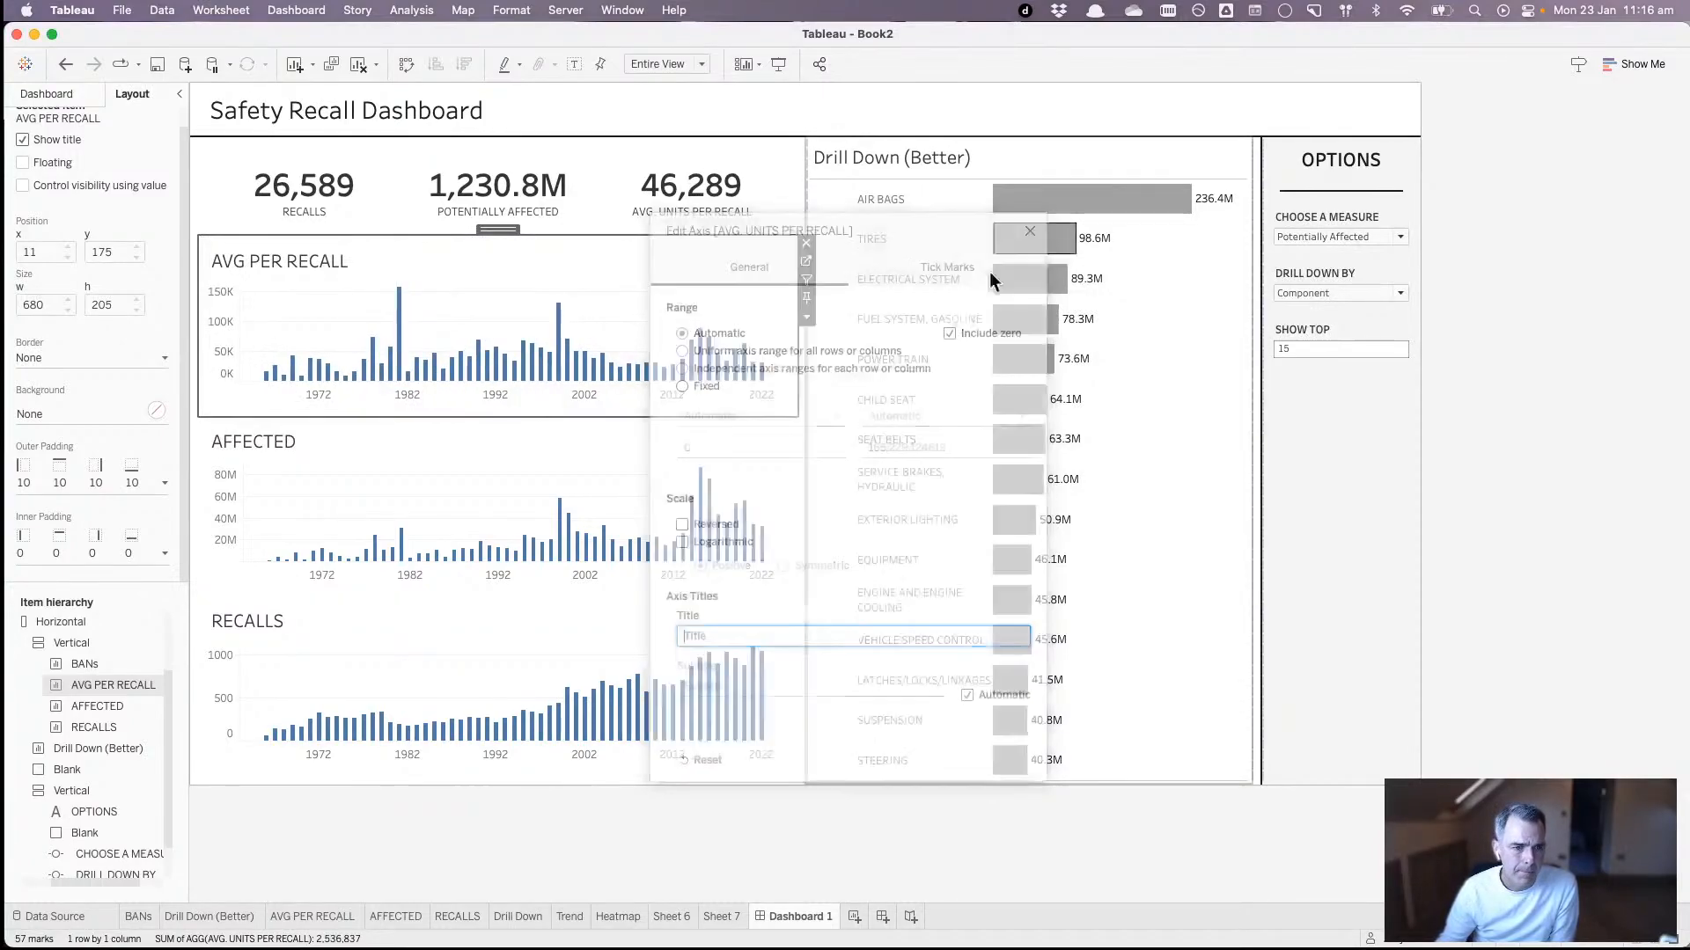
# - Rename the AVG PER RECALL sheet as AVERAGE UNITS PER RECALL
pyautogui.click(304, 920)
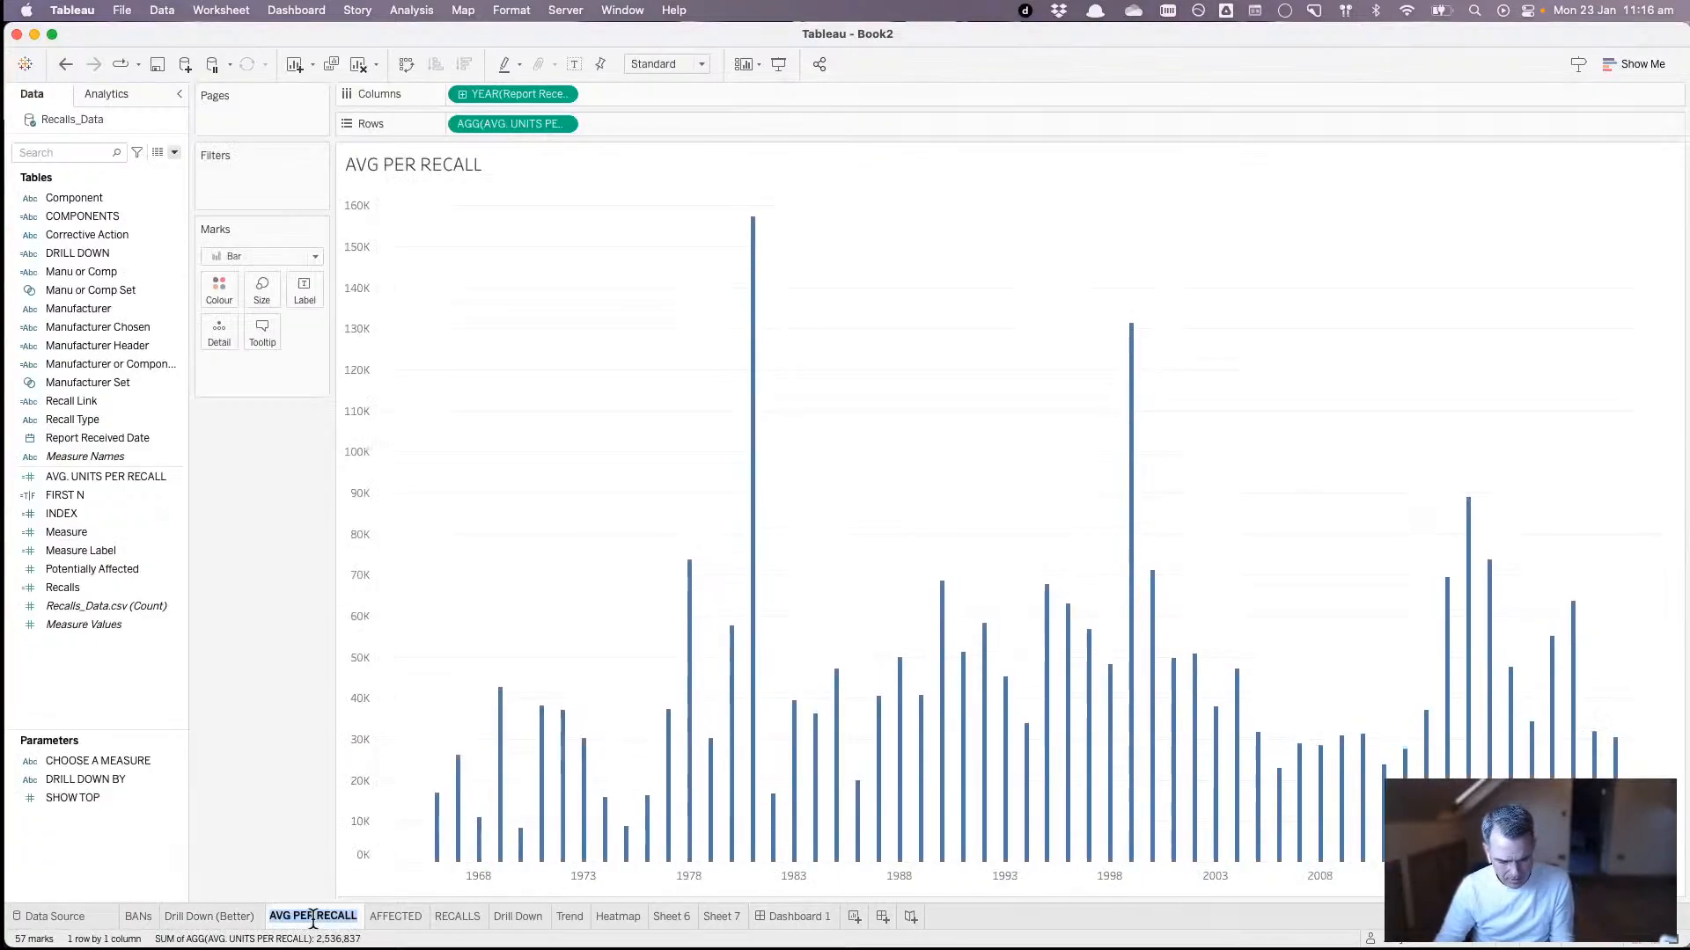
pyautogui.doubleClick(312, 917)
pyautogui.write('AVERAGE ')
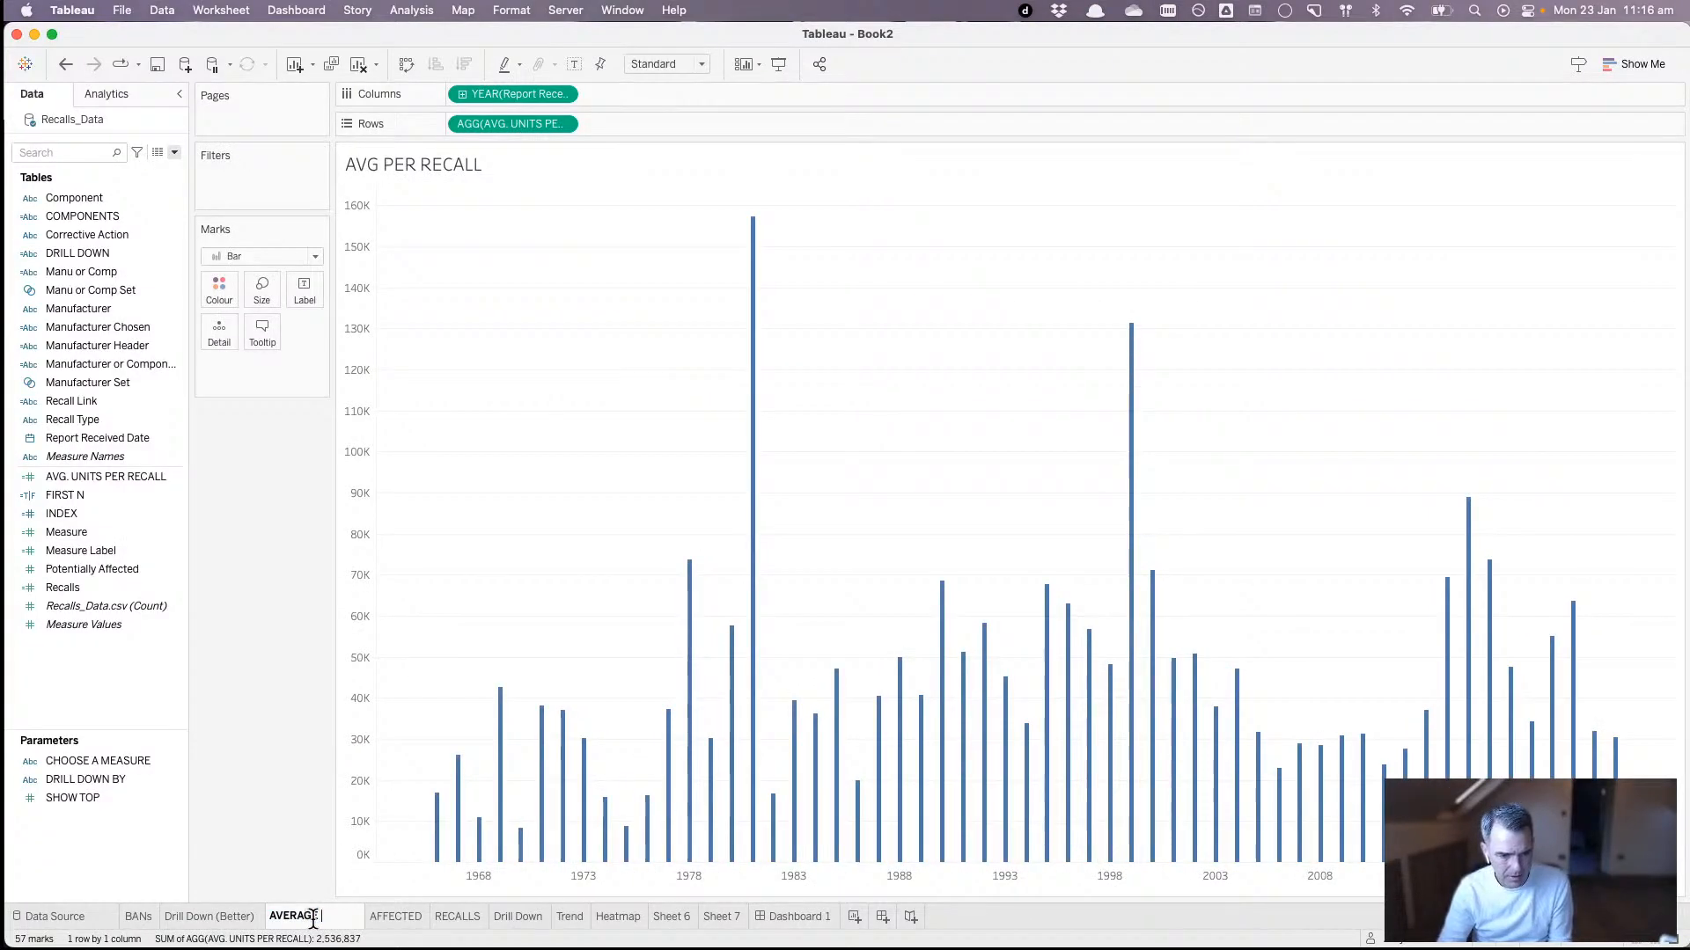
pyautogui.write('UNITS PER')
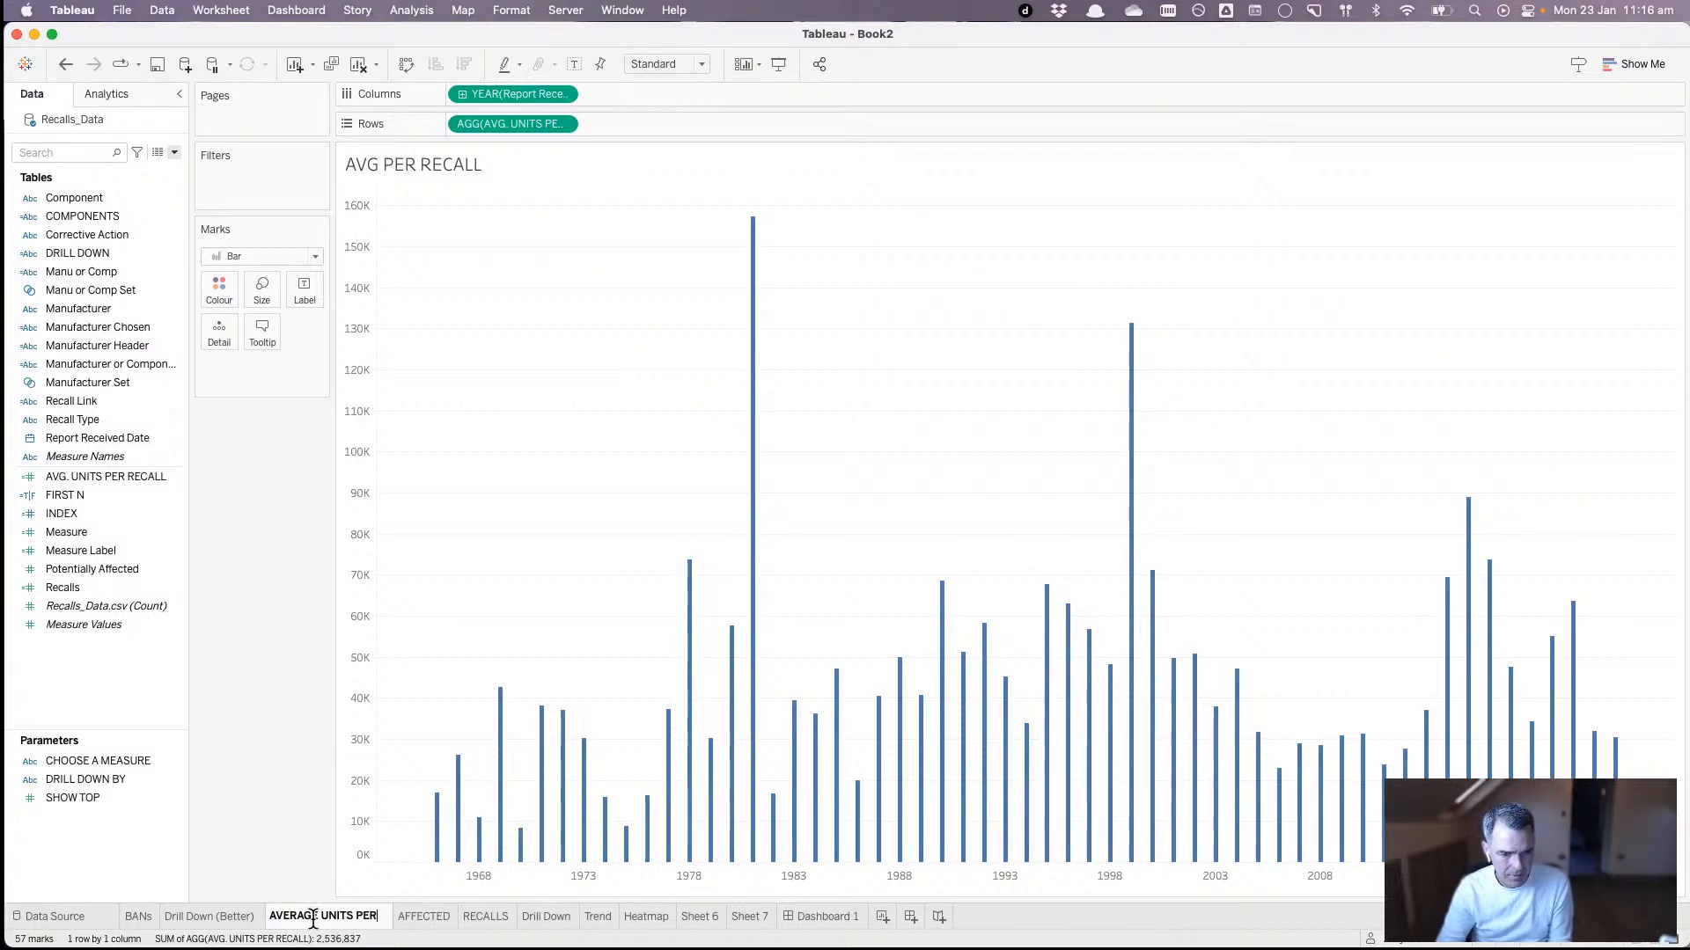
pyautogui.write(' RECALL')
pyautogui.press('Return')
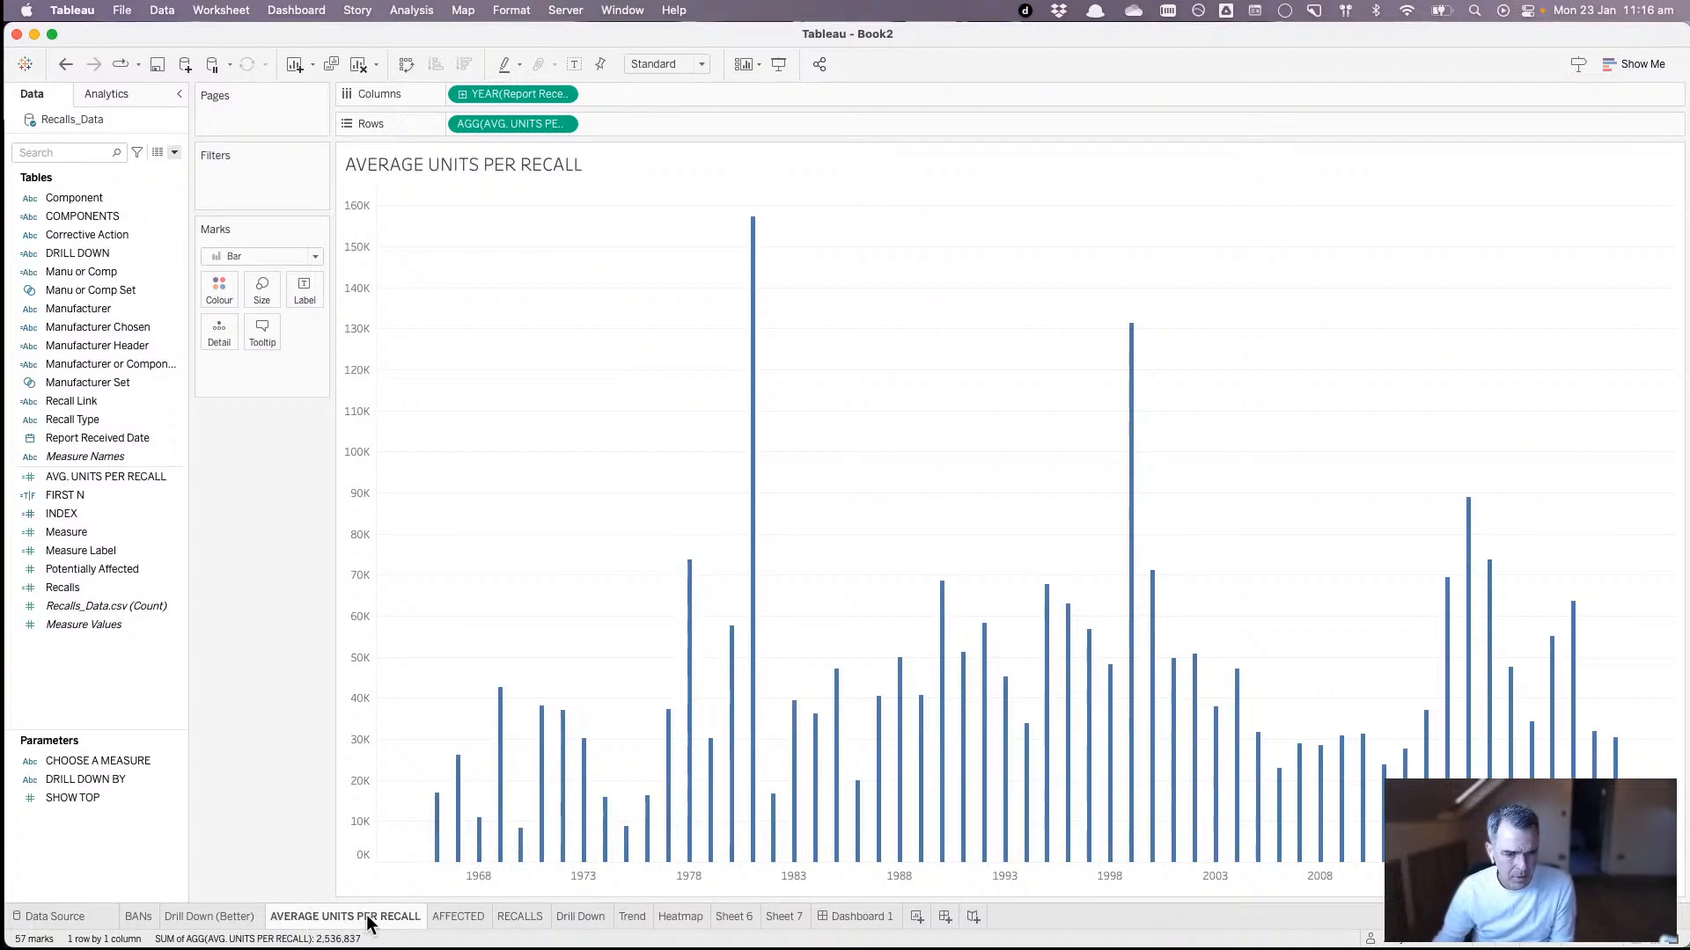
# - Rename the AFFECTED sheet as POTENTIALLY AFFECTED
pyautogui.click(457, 917)
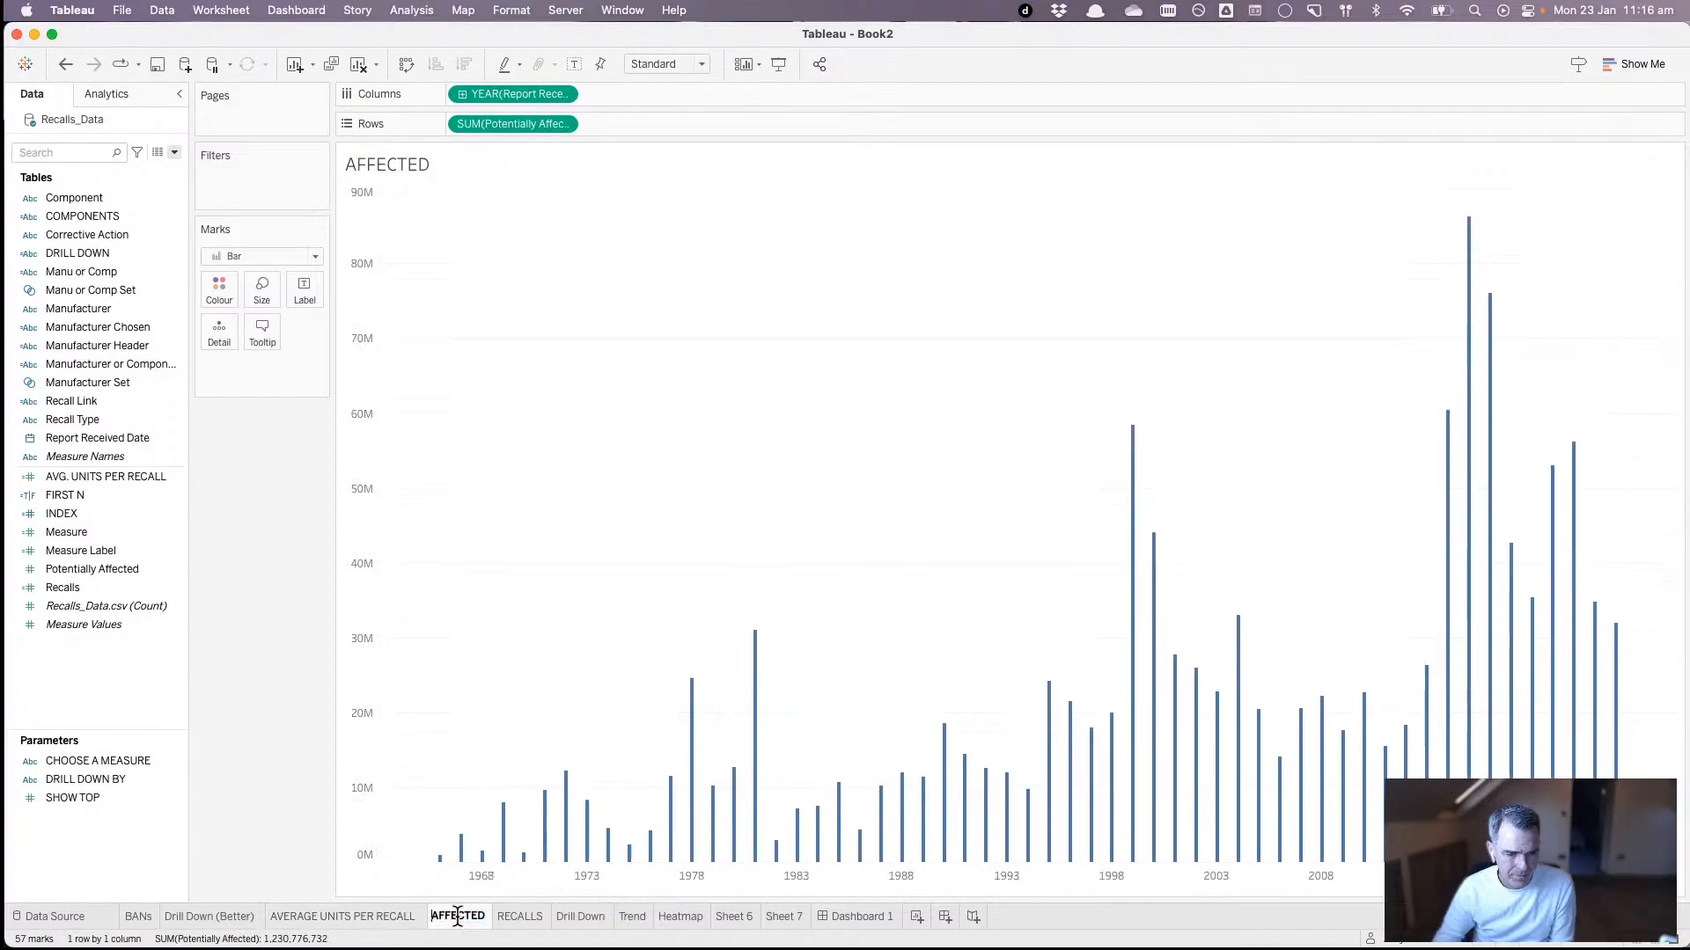
pyautogui.write('POTENTIALLY')
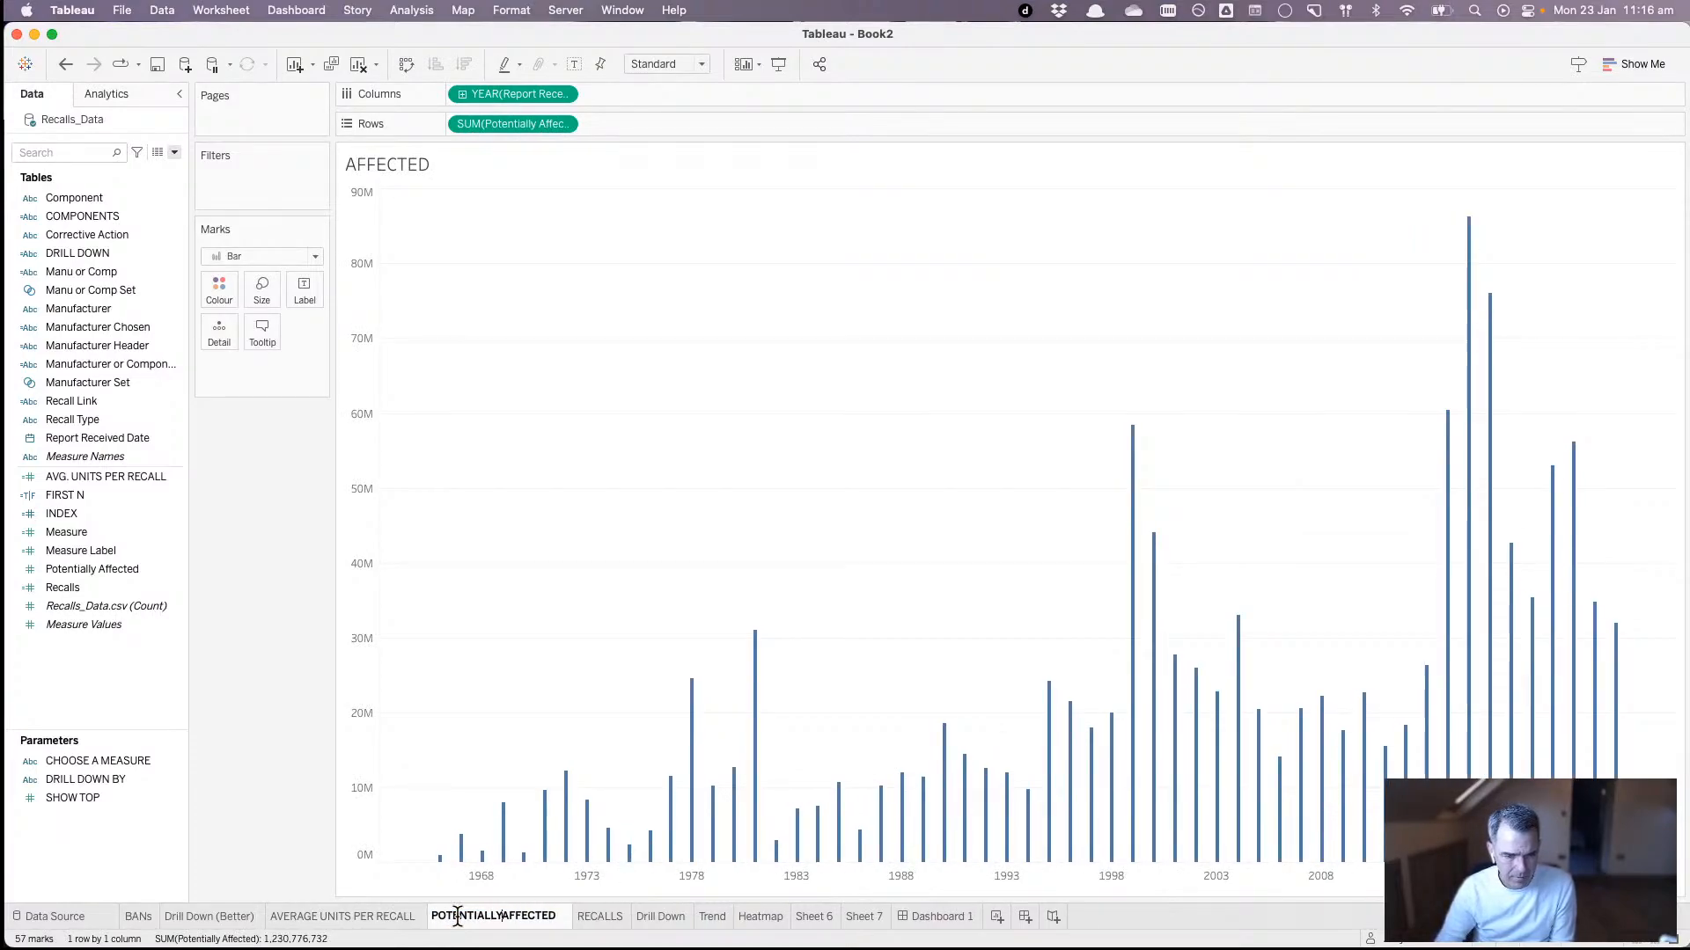
pyautogui.press('Return')
# - Rename the RECALLS sheet as NUMBER OF RECALLS, with a space before the last word
pyautogui.click(603, 924)
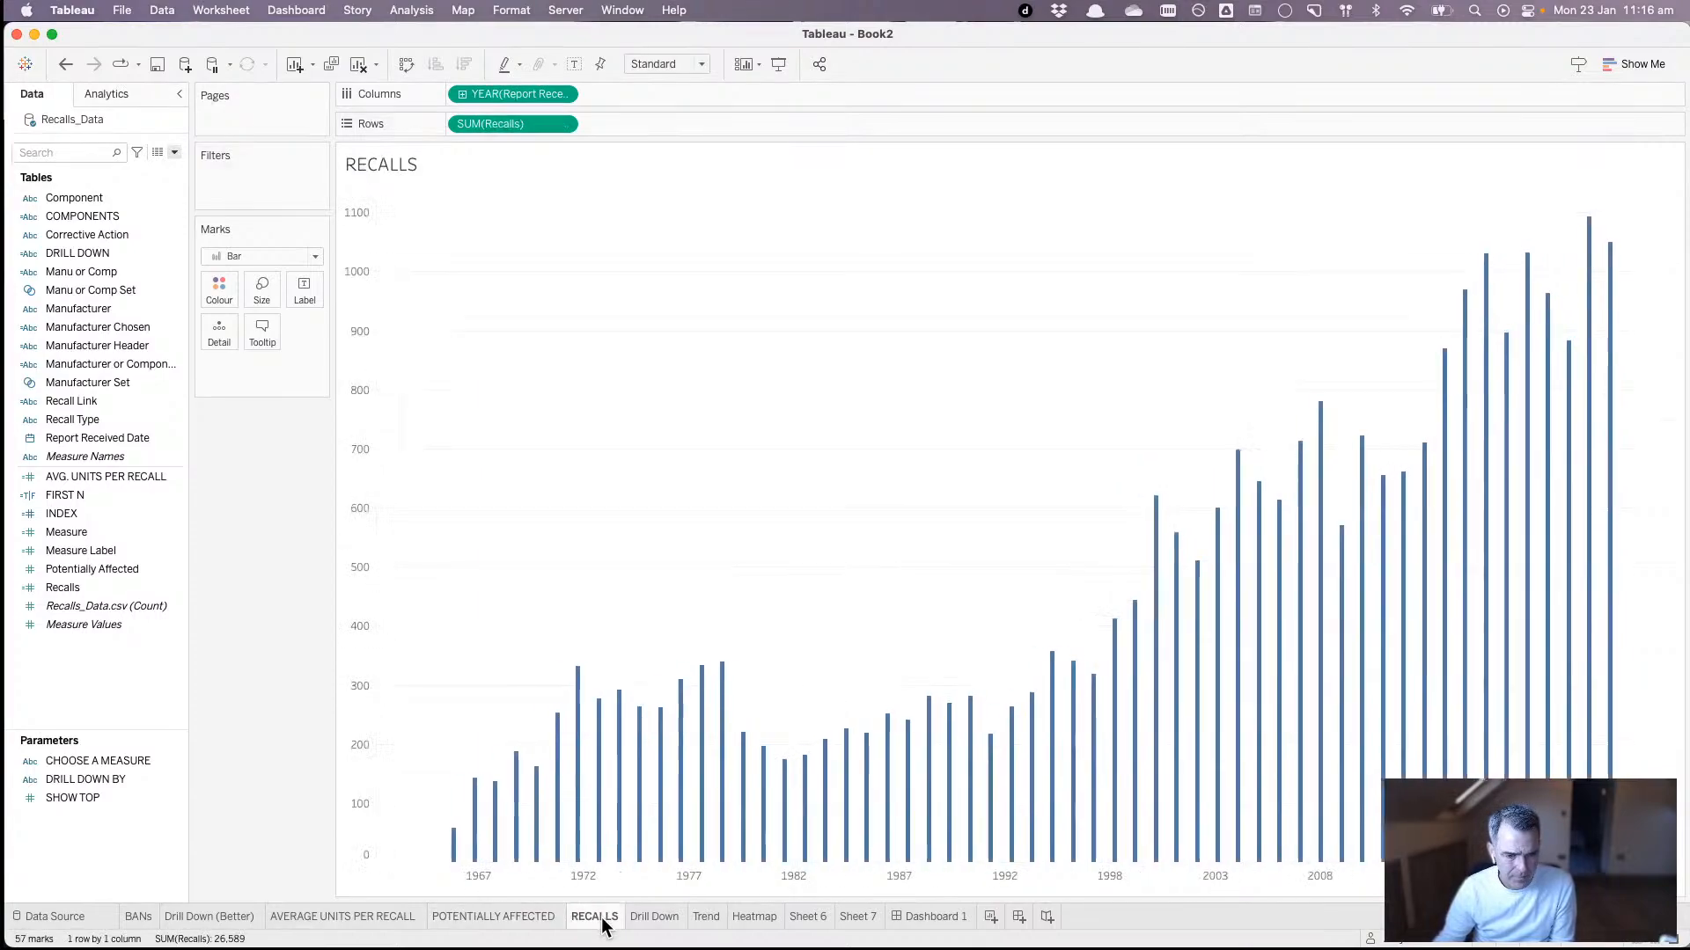
pyautogui.doubleClick(601, 918)
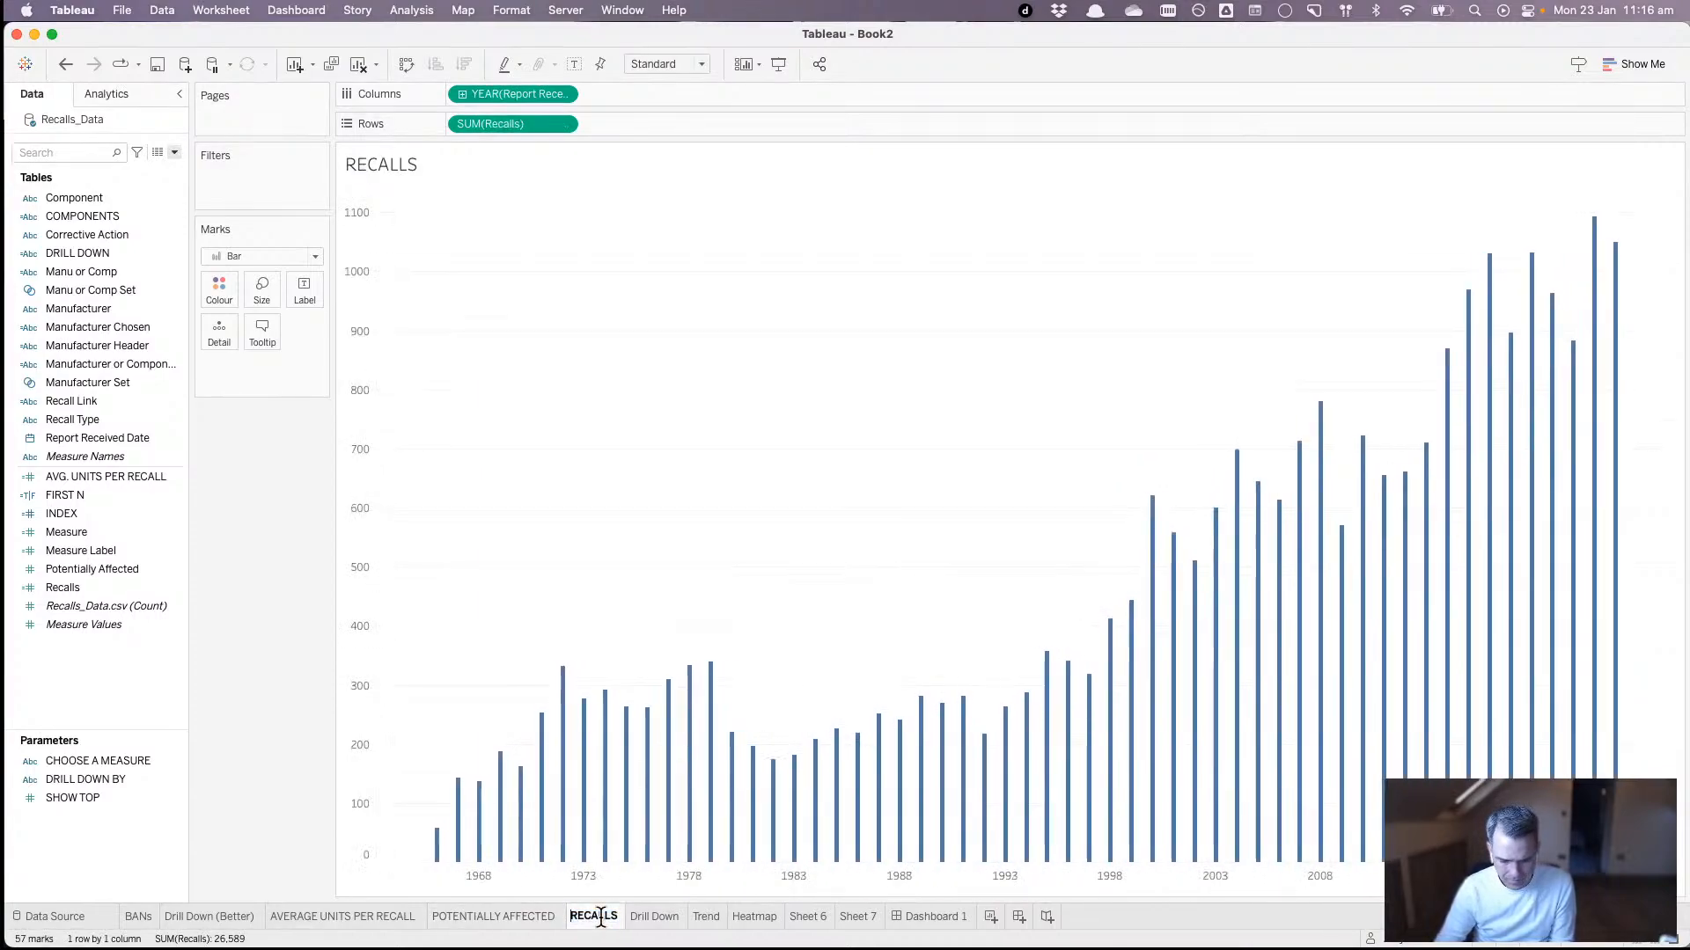
pyautogui.write('NUMBER OF')
pyautogui.press('Return')
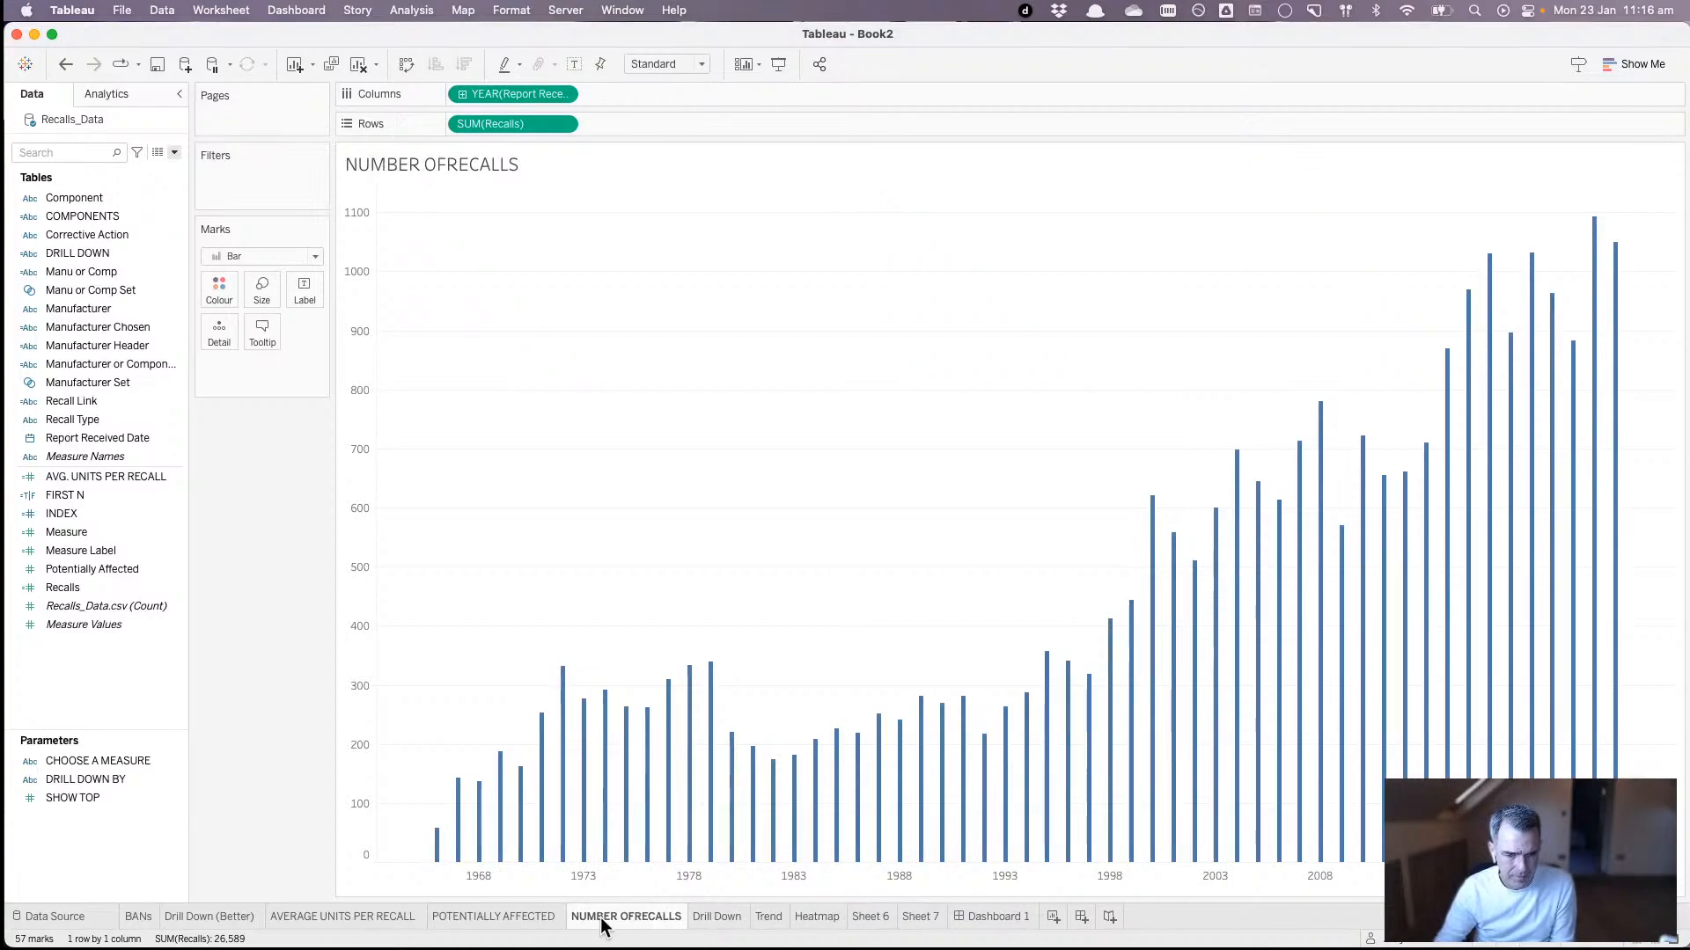
pyautogui.doubleClick(633, 916)
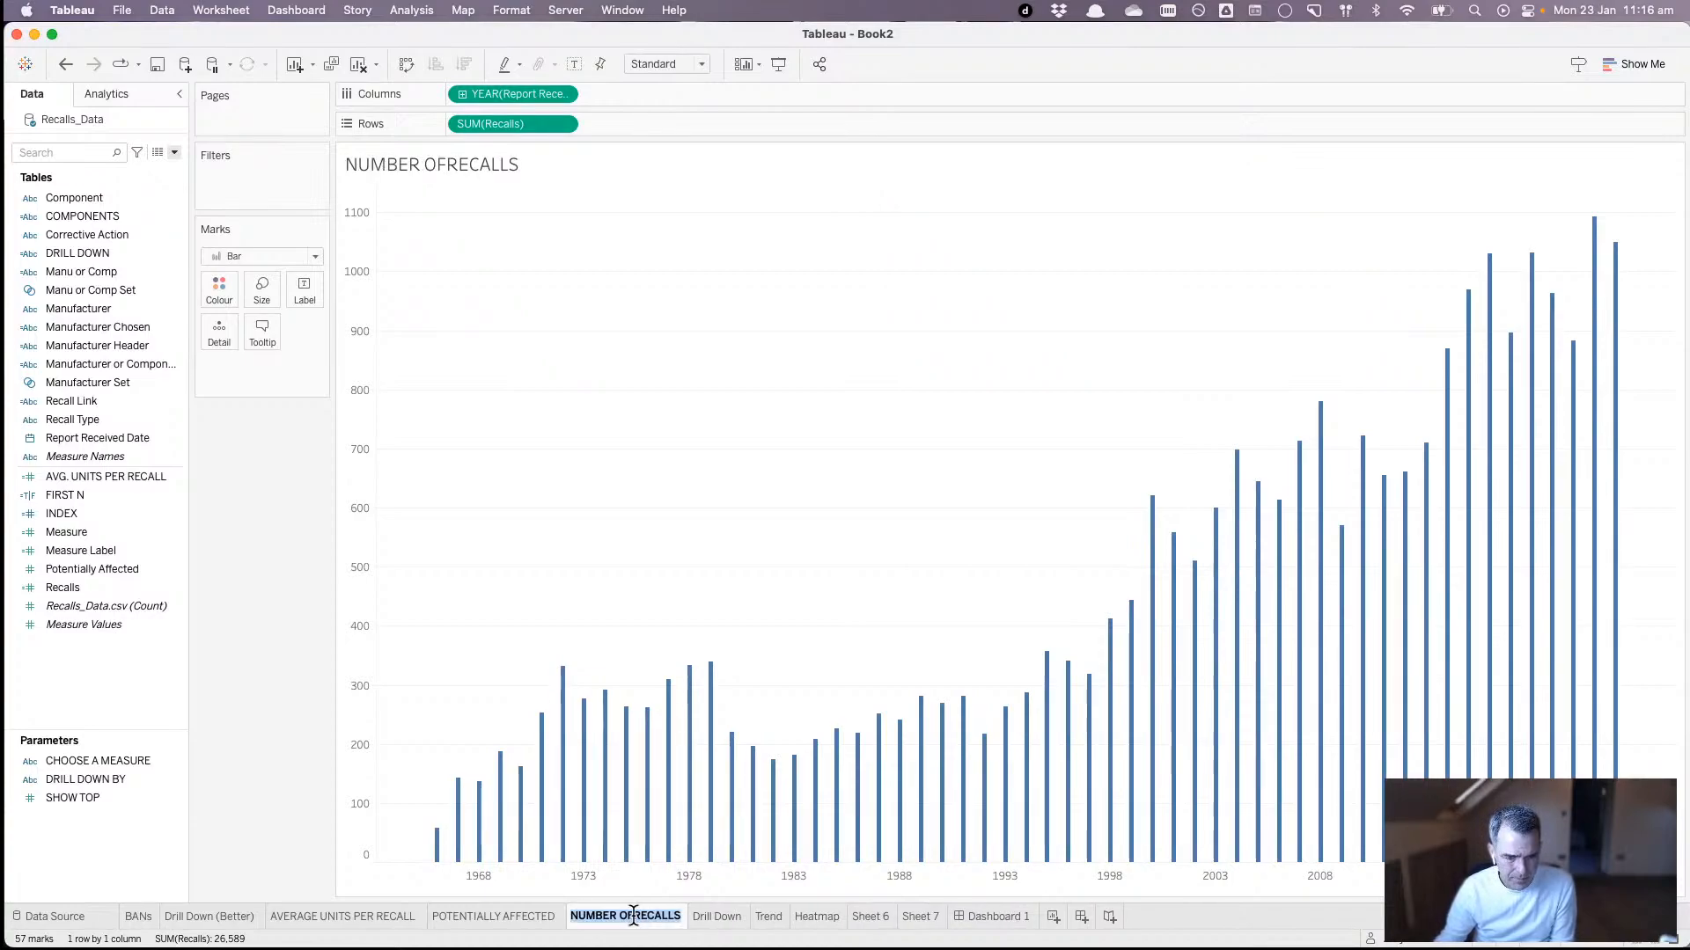
pyautogui.click(634, 916)
pyautogui.press('Return')
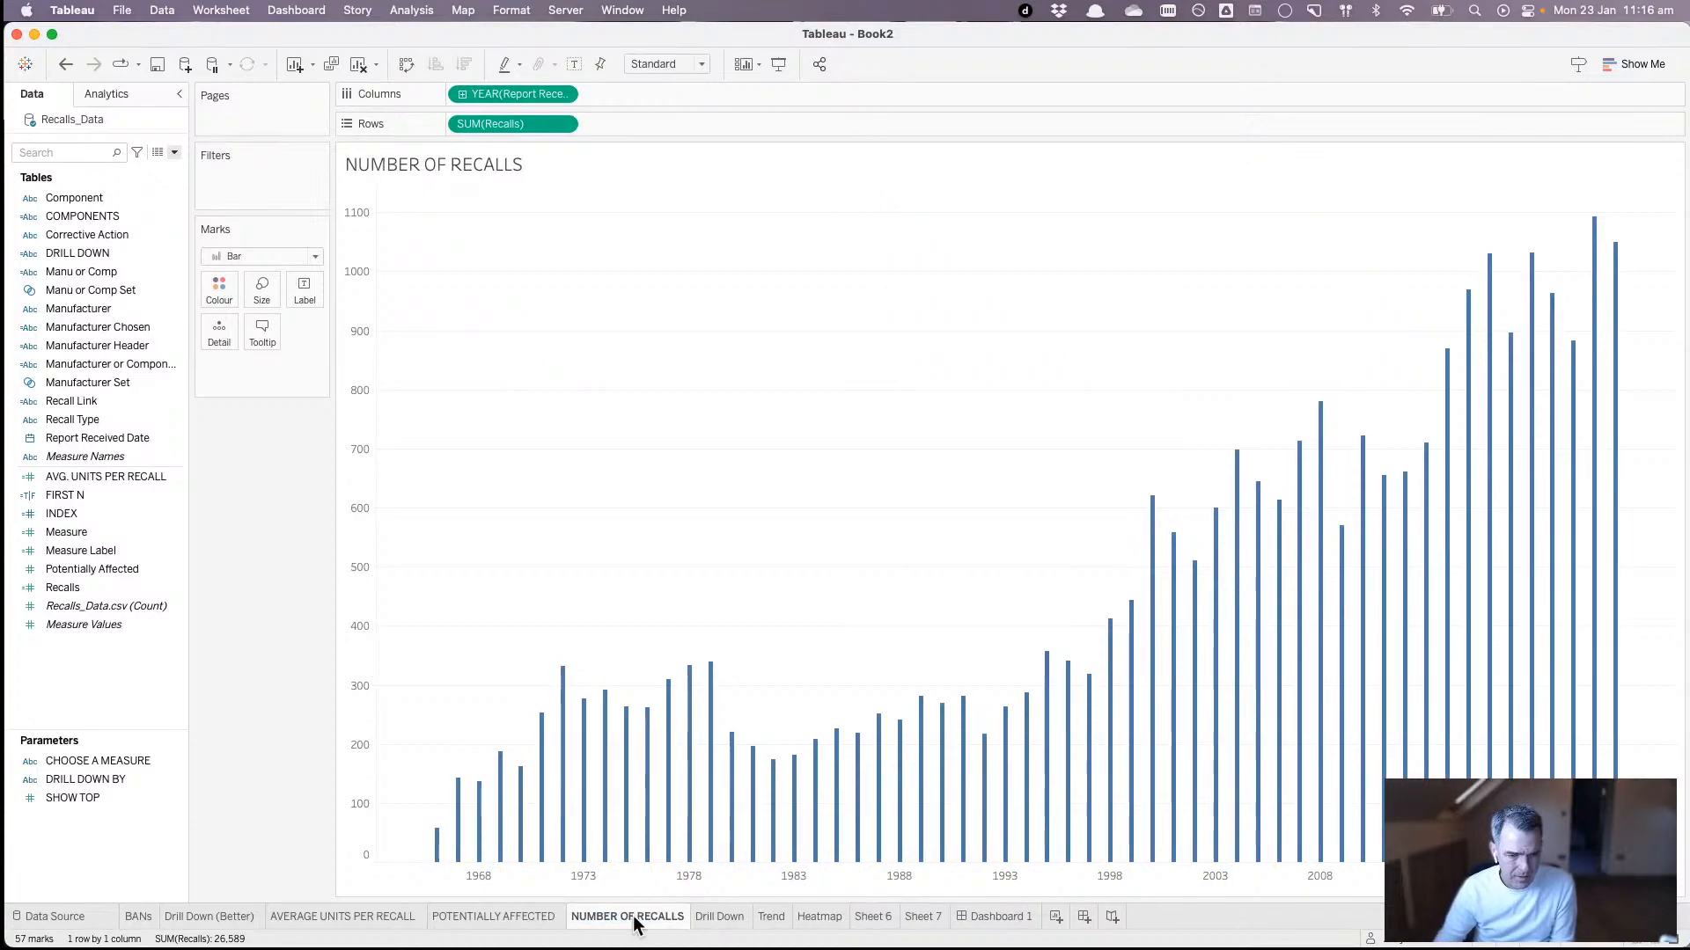
# - Centre the titles of the AVERAGE UNITS PER RECALL, POTENTIALLY AFFECTED and NUMBER OF RECALLS charts on the dashboard
pyautogui.click(1000, 916)
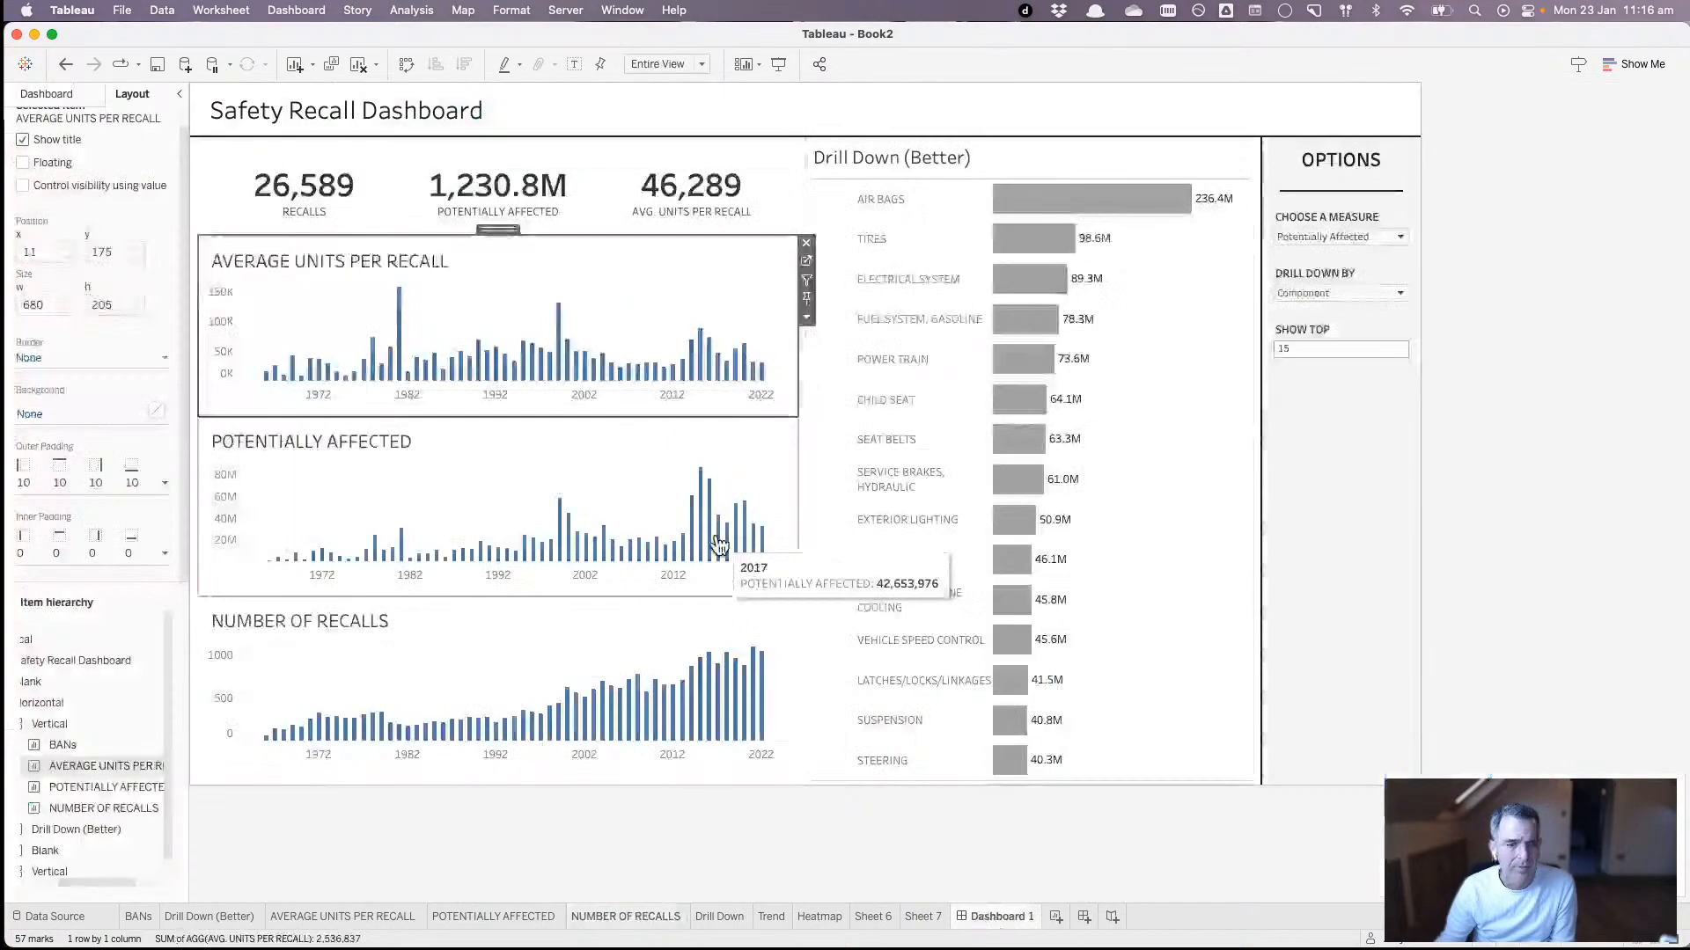
pyautogui.doubleClick(459, 266)
pyautogui.click(730, 295)
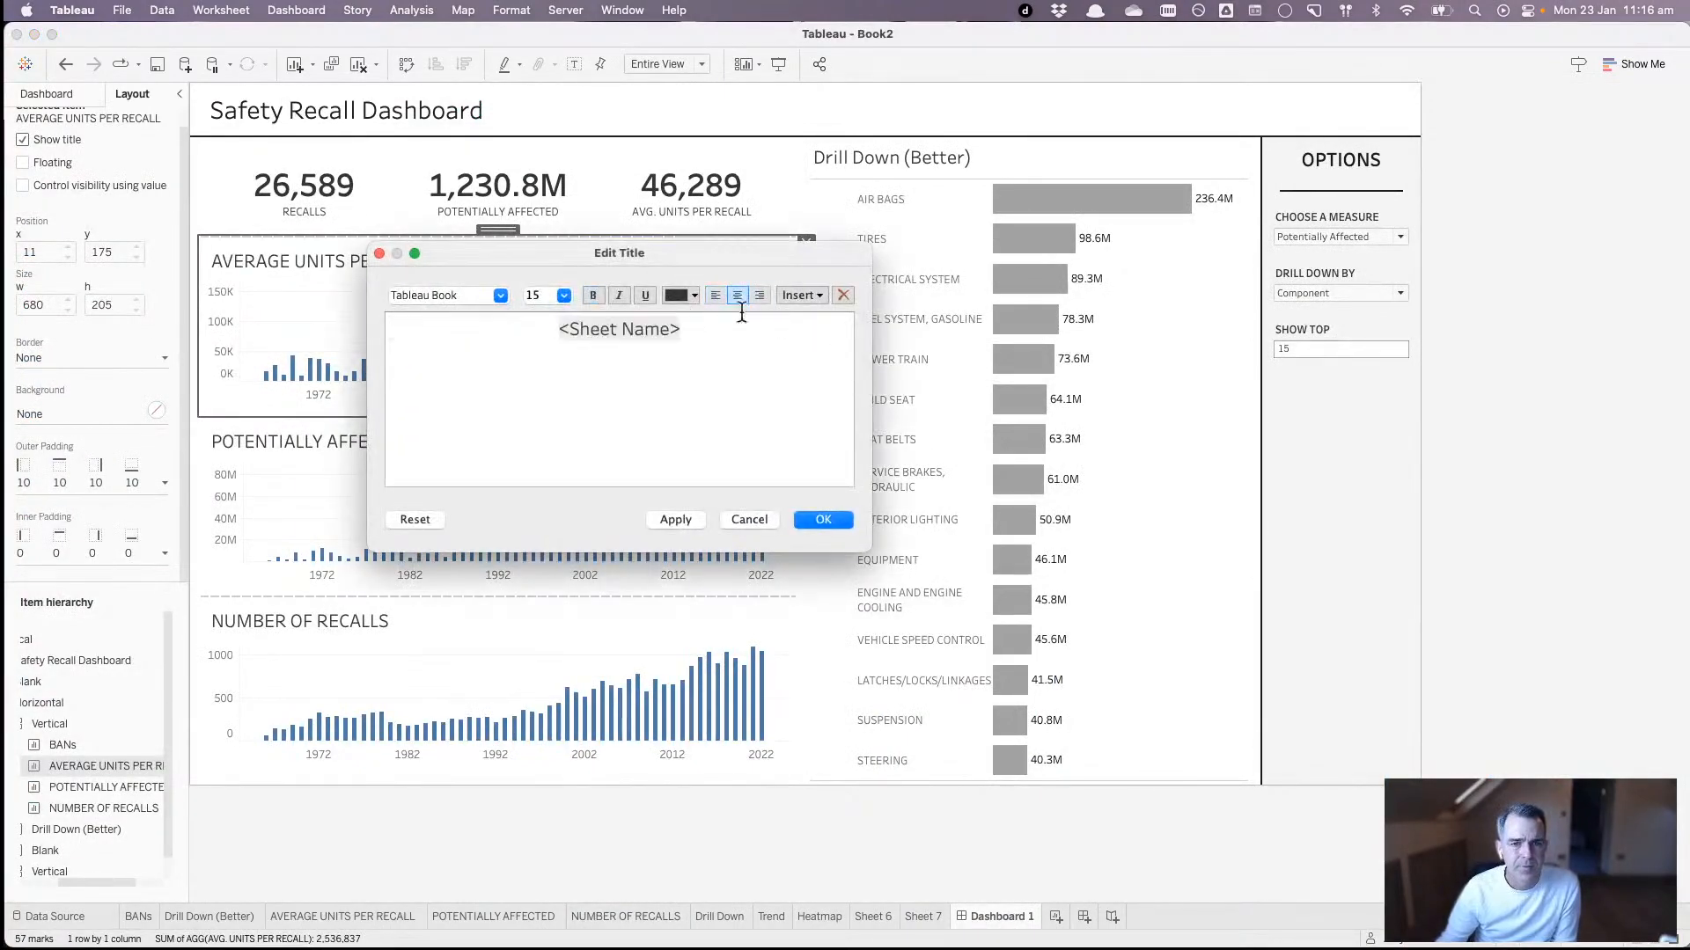
pyautogui.click(812, 519)
pyautogui.doubleClick(420, 437)
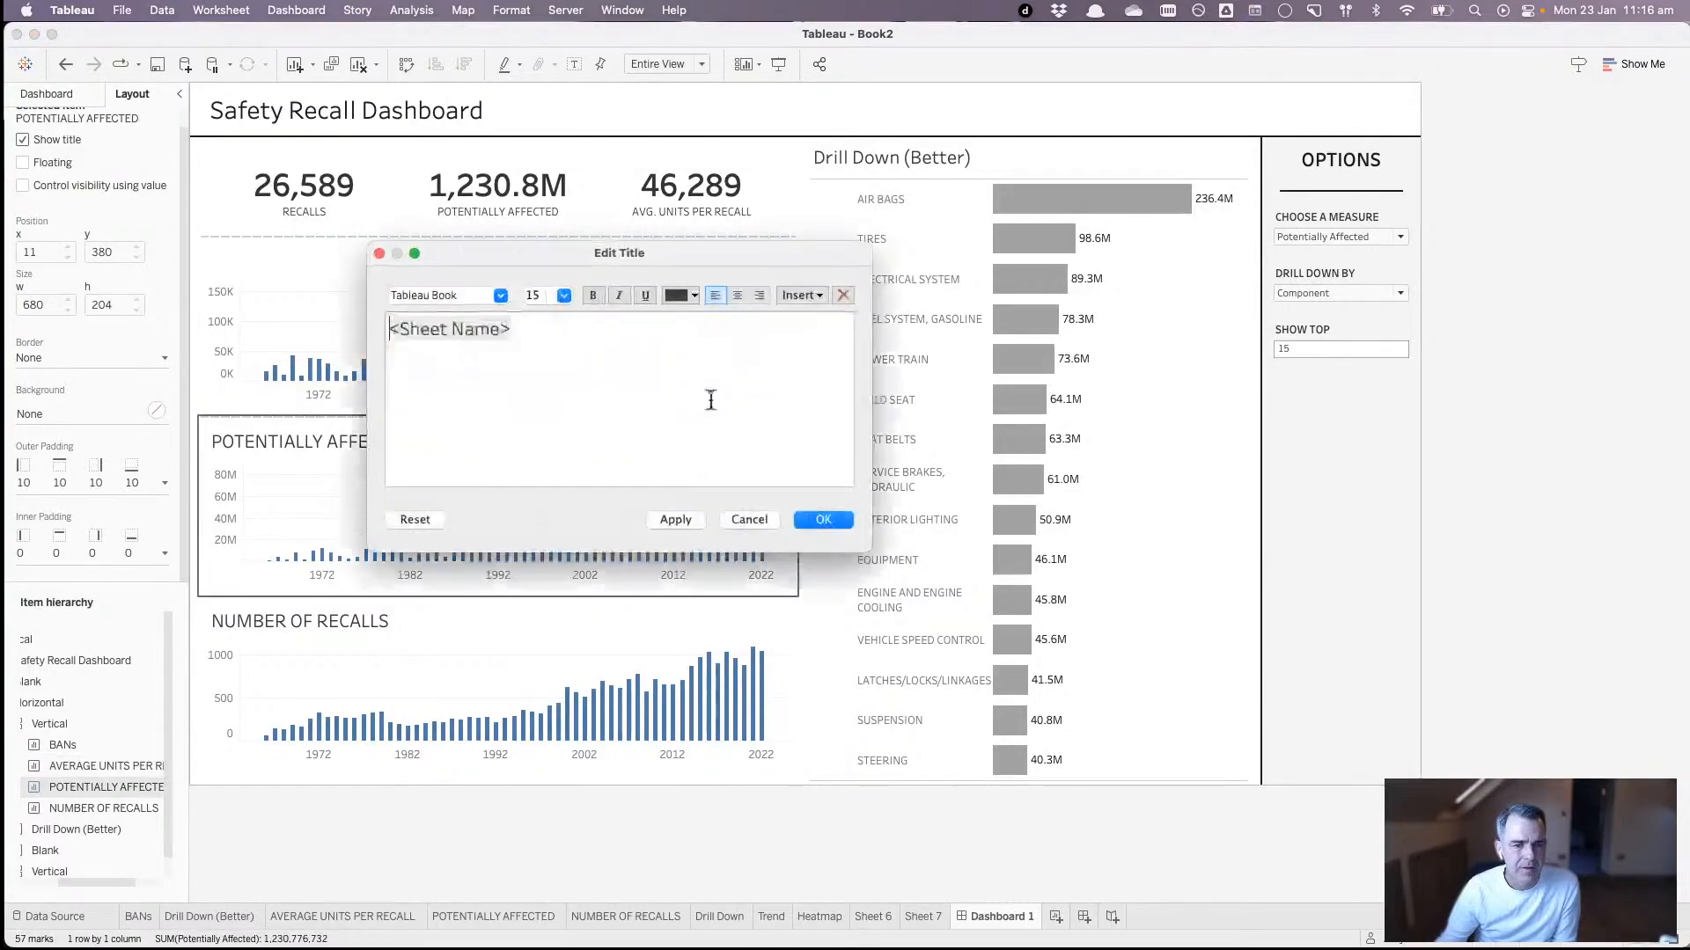
pyautogui.click(737, 296)
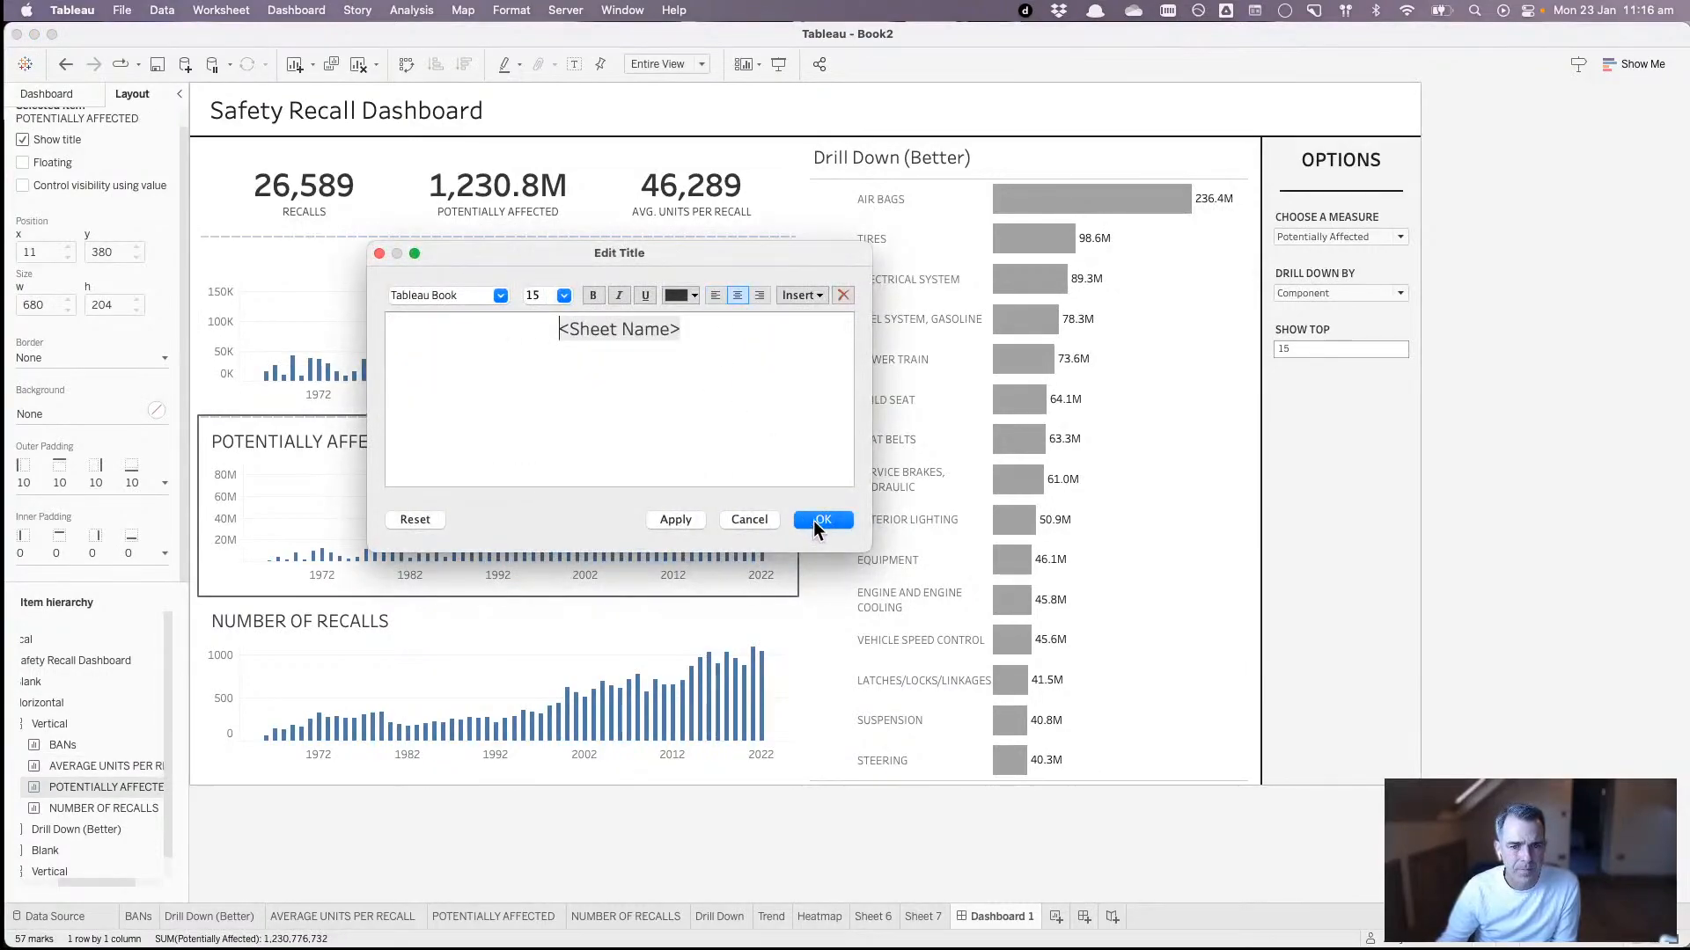
pyautogui.click(813, 520)
pyautogui.doubleClick(456, 610)
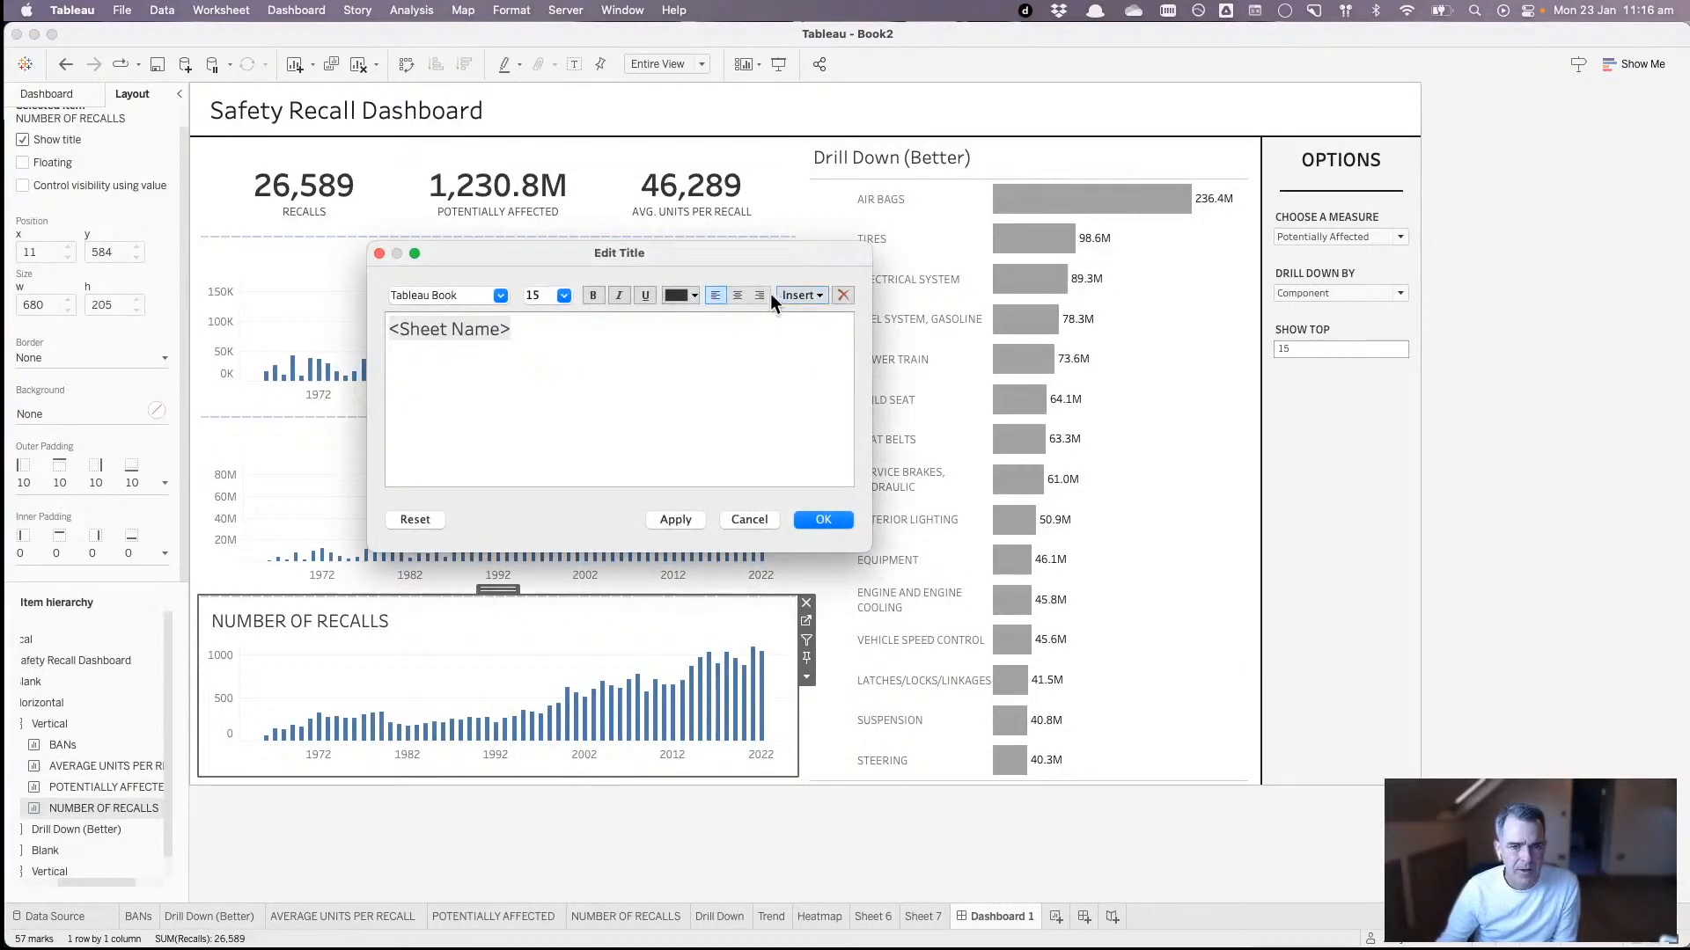
pyautogui.click(736, 296)
pyautogui.click(814, 520)
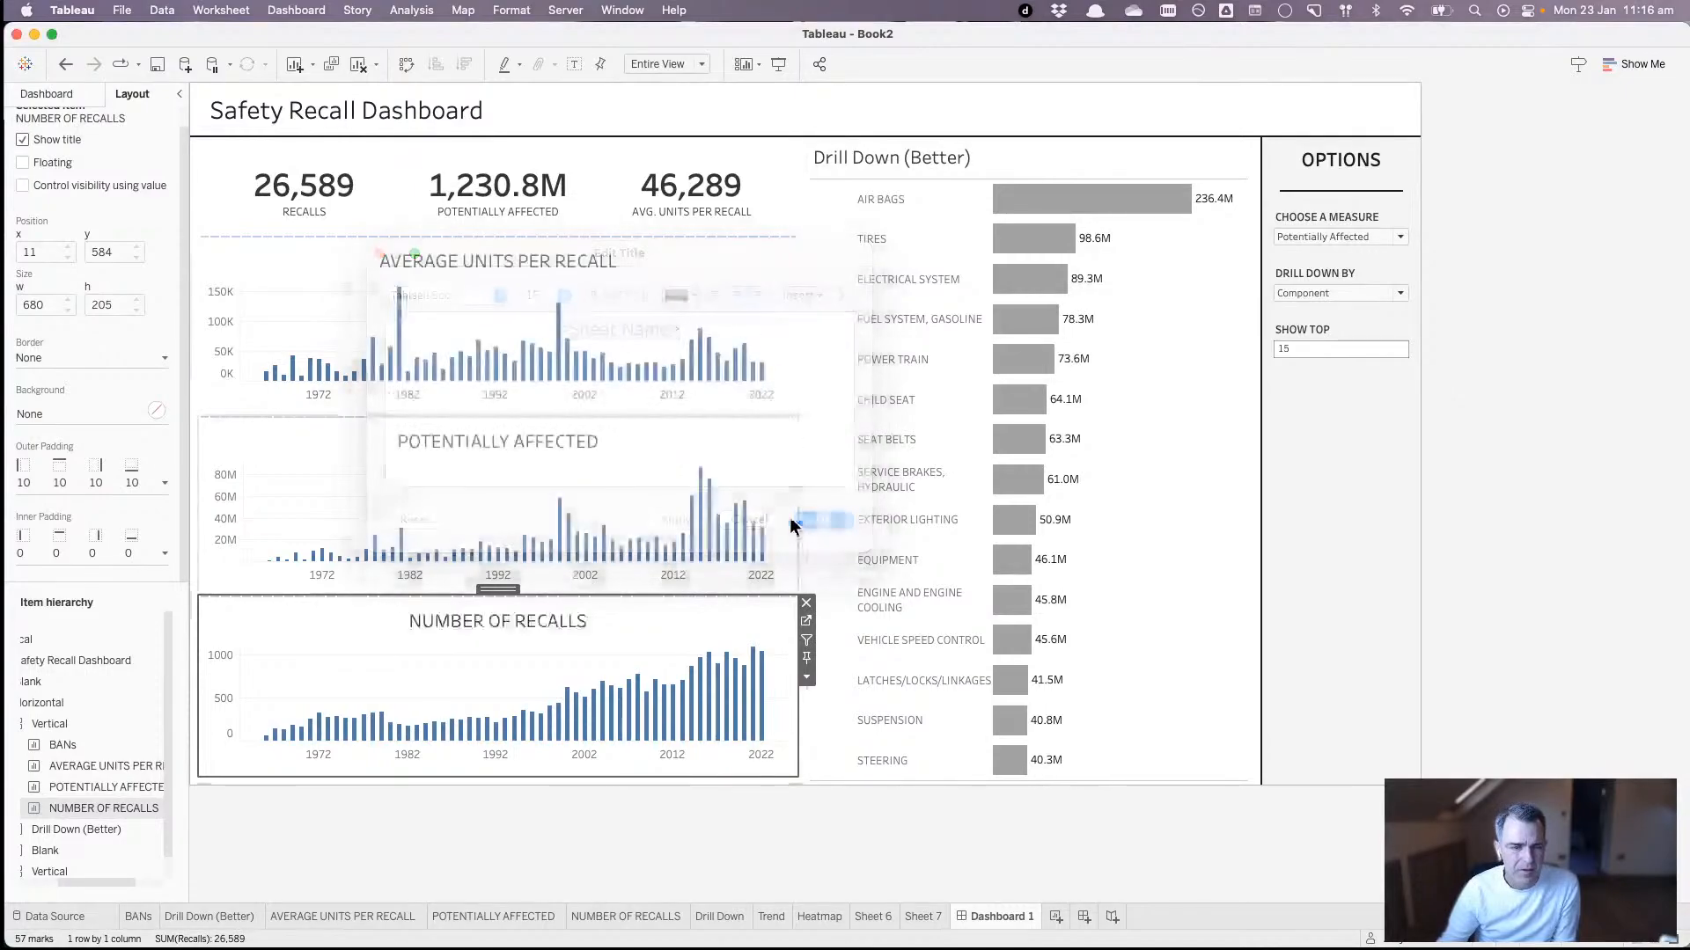
pyautogui.click(1538, 440)
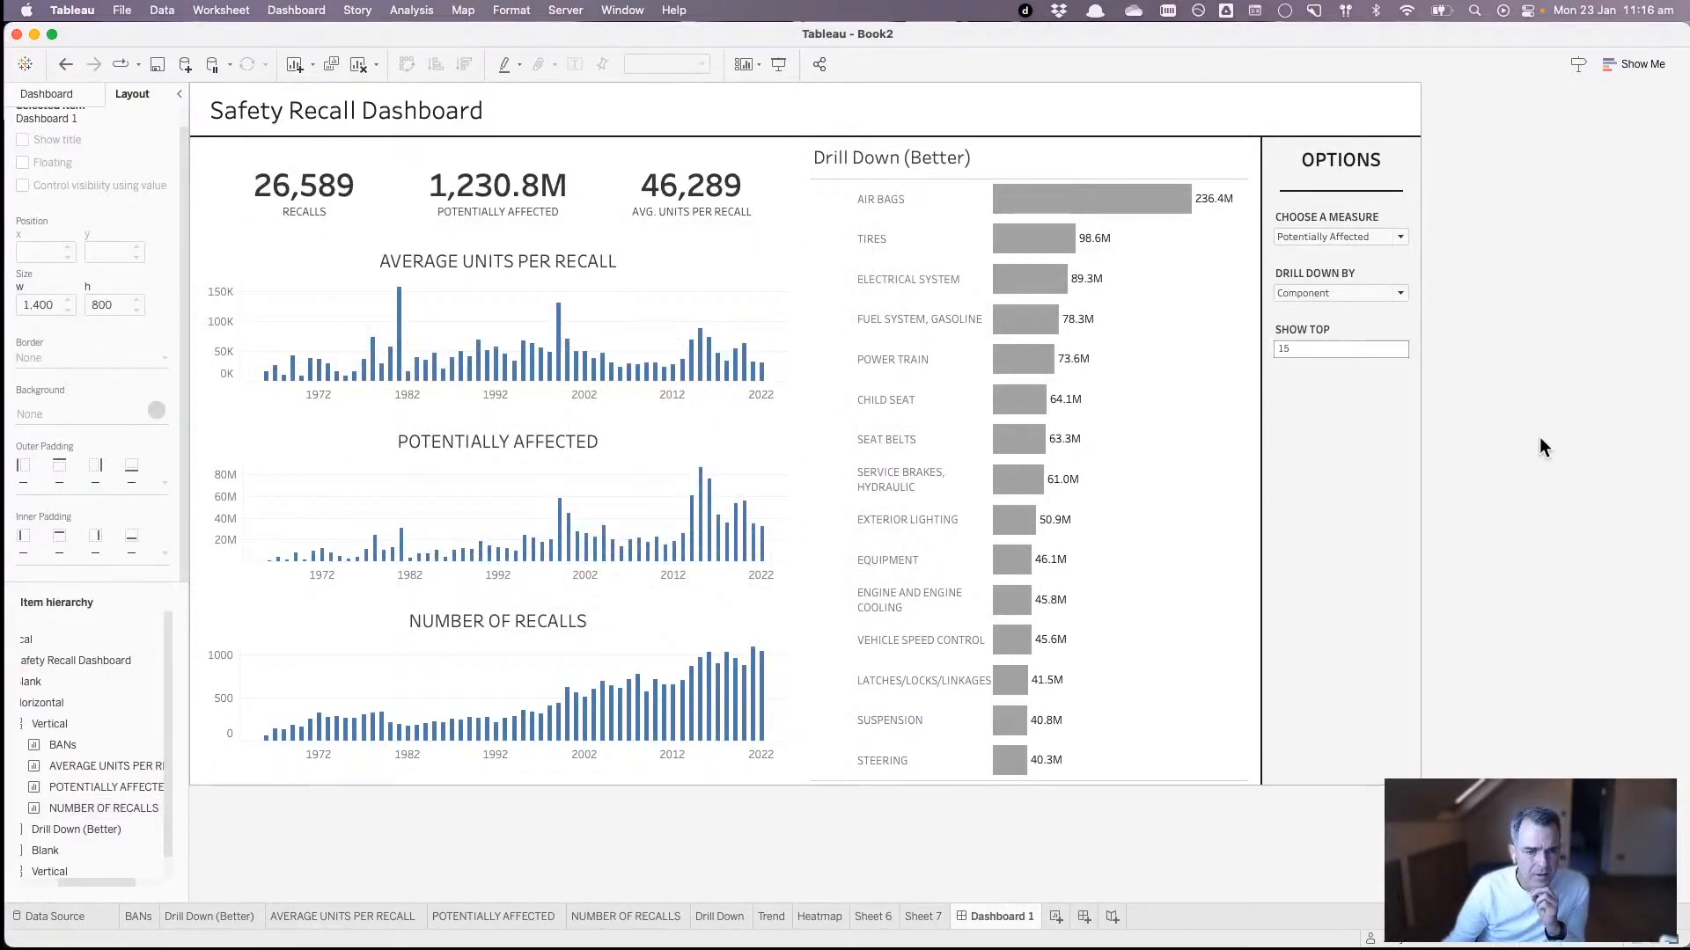
# - Colour the bars of the AVERAGE UNITS PER RECALL sheet very dark grey and check them on the dashboard
pyautogui.click(319, 916)
pyautogui.click(219, 286)
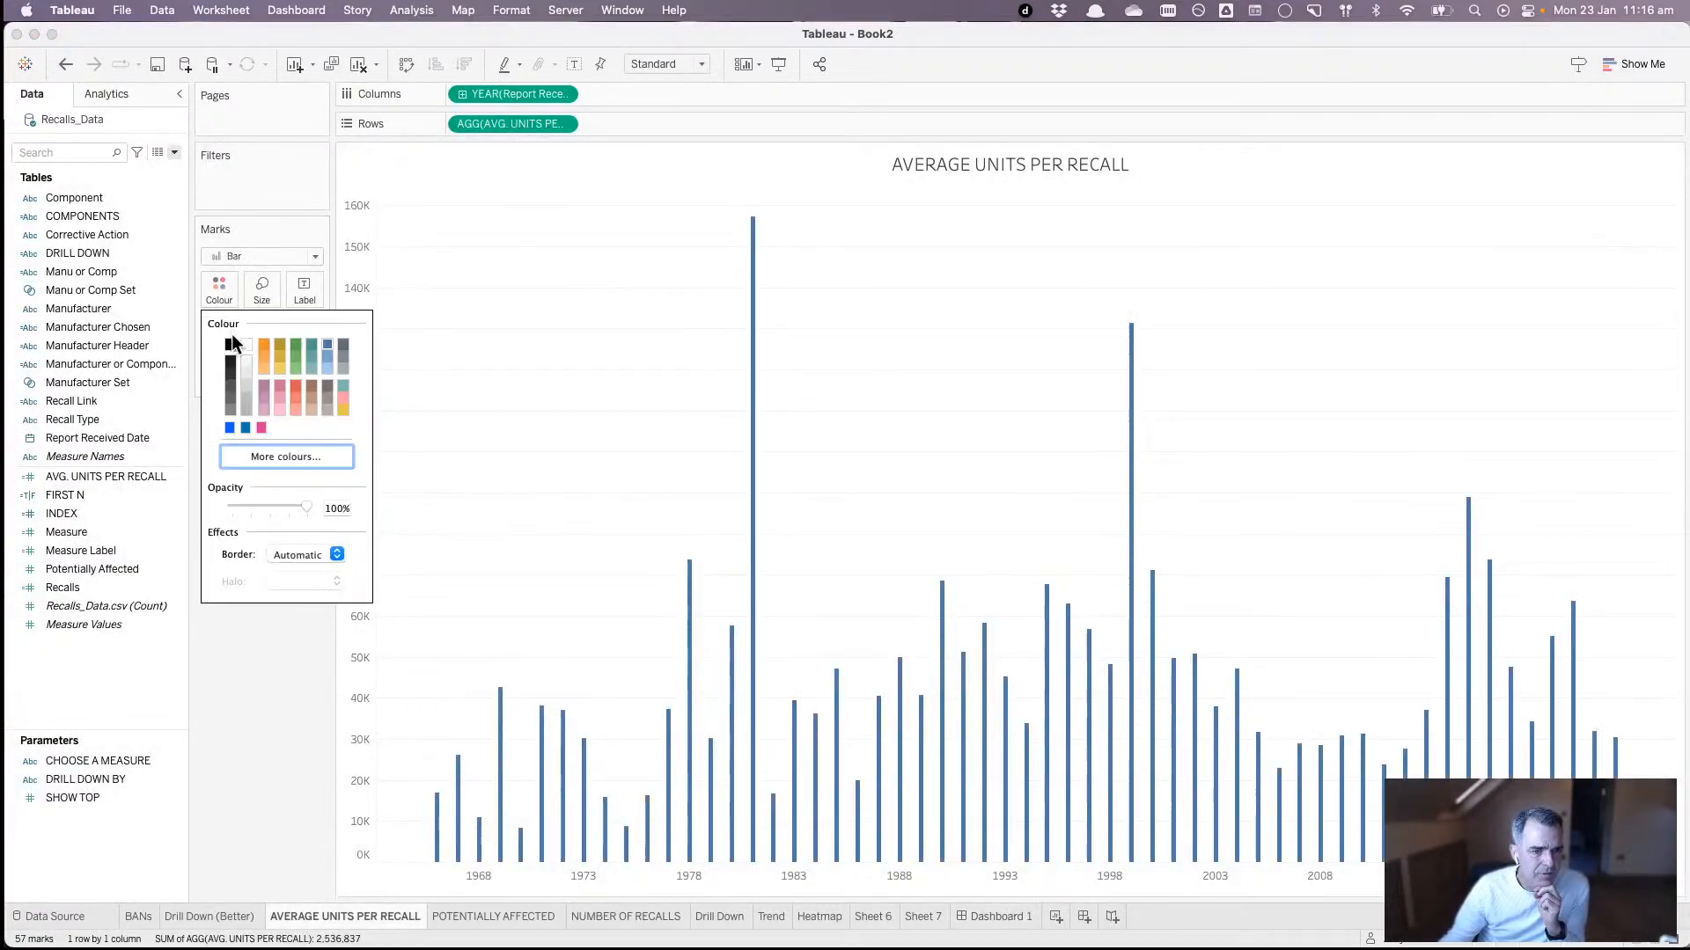
pyautogui.click(231, 368)
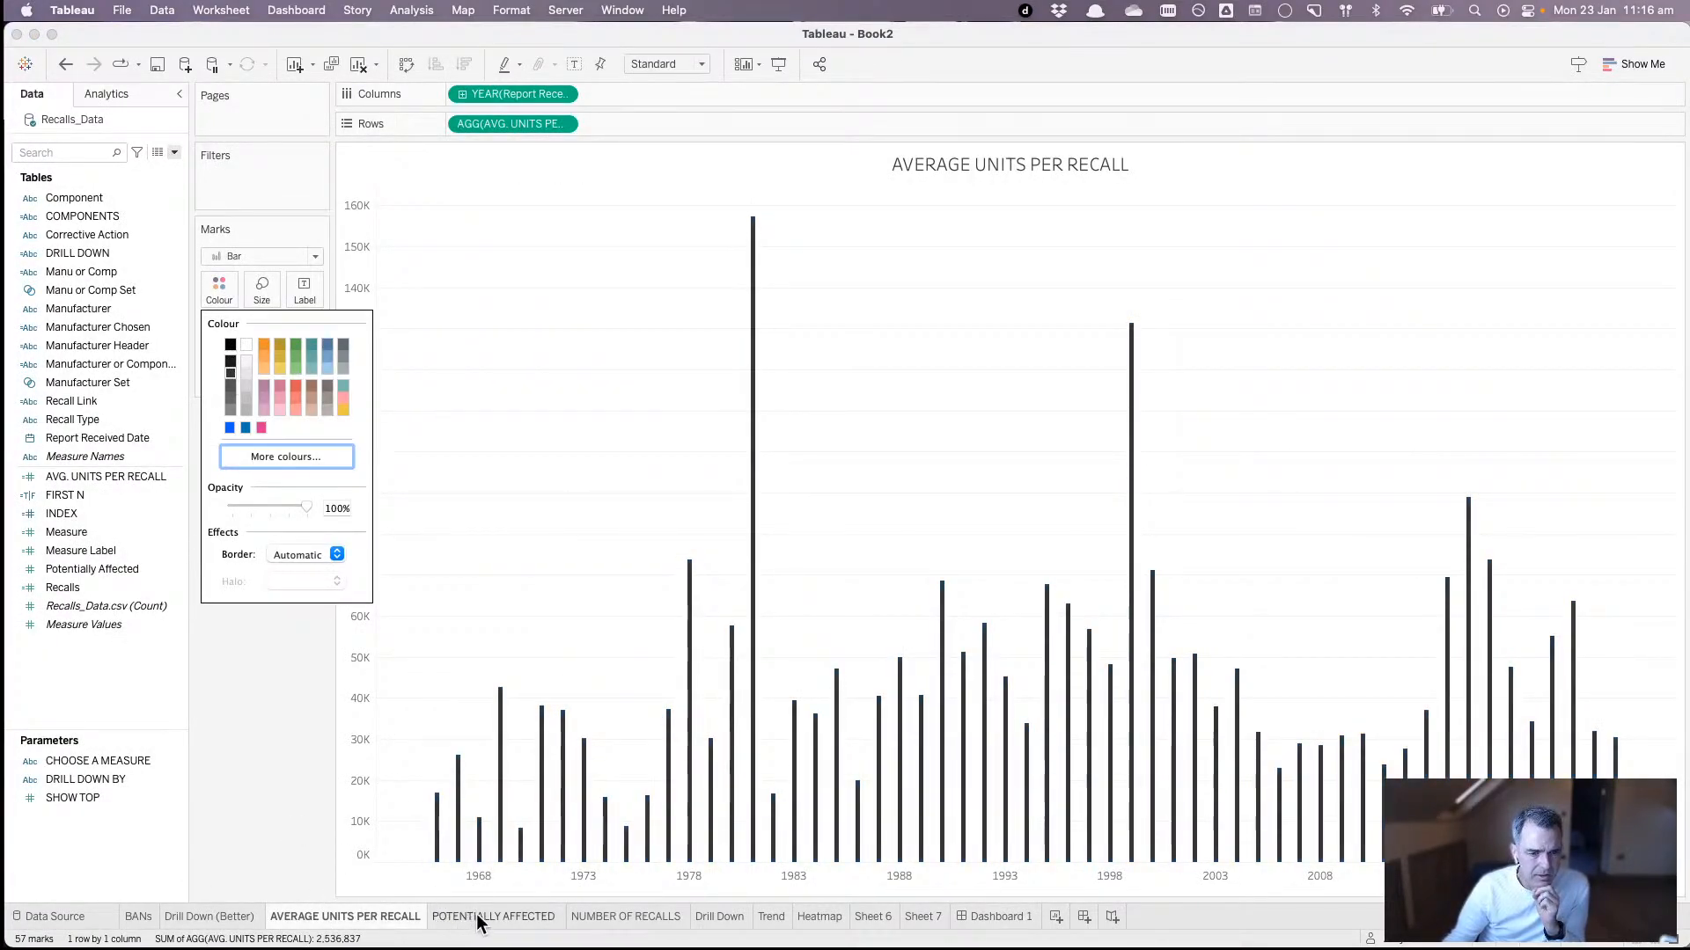
pyautogui.click(977, 916)
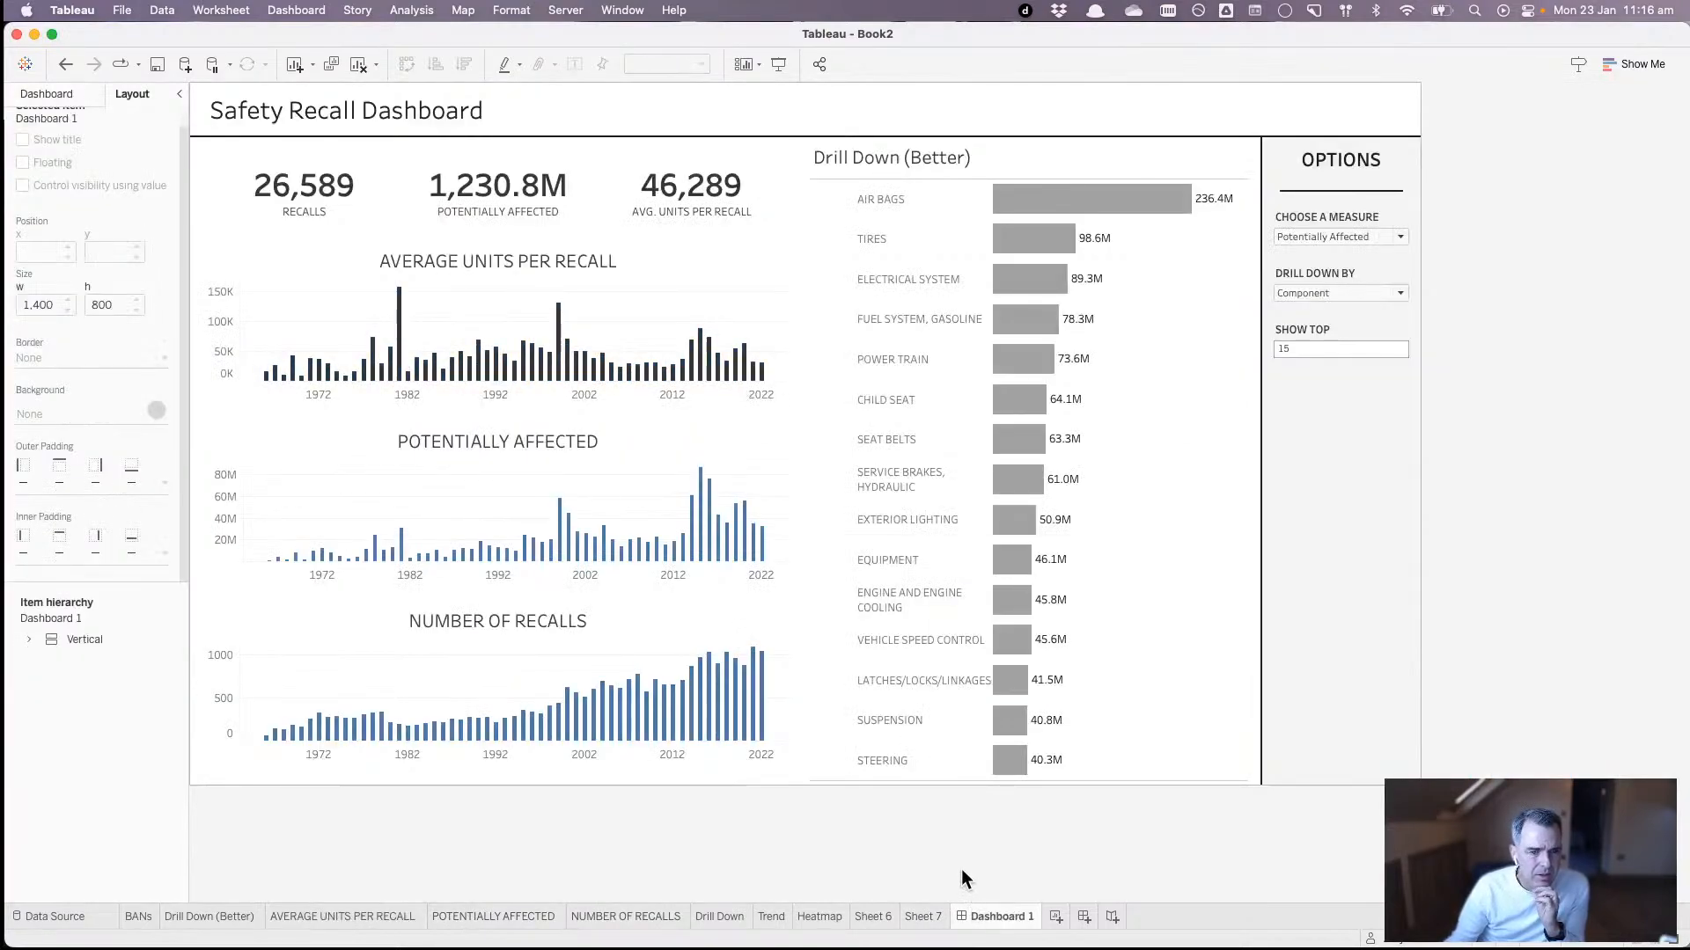
# - Colour the bars of the POTENTIALLY AFFECTED and NUMBER OF RECALLS sheets the same very dark grey and return to the dashboard
pyautogui.click(468, 915)
pyautogui.click(216, 293)
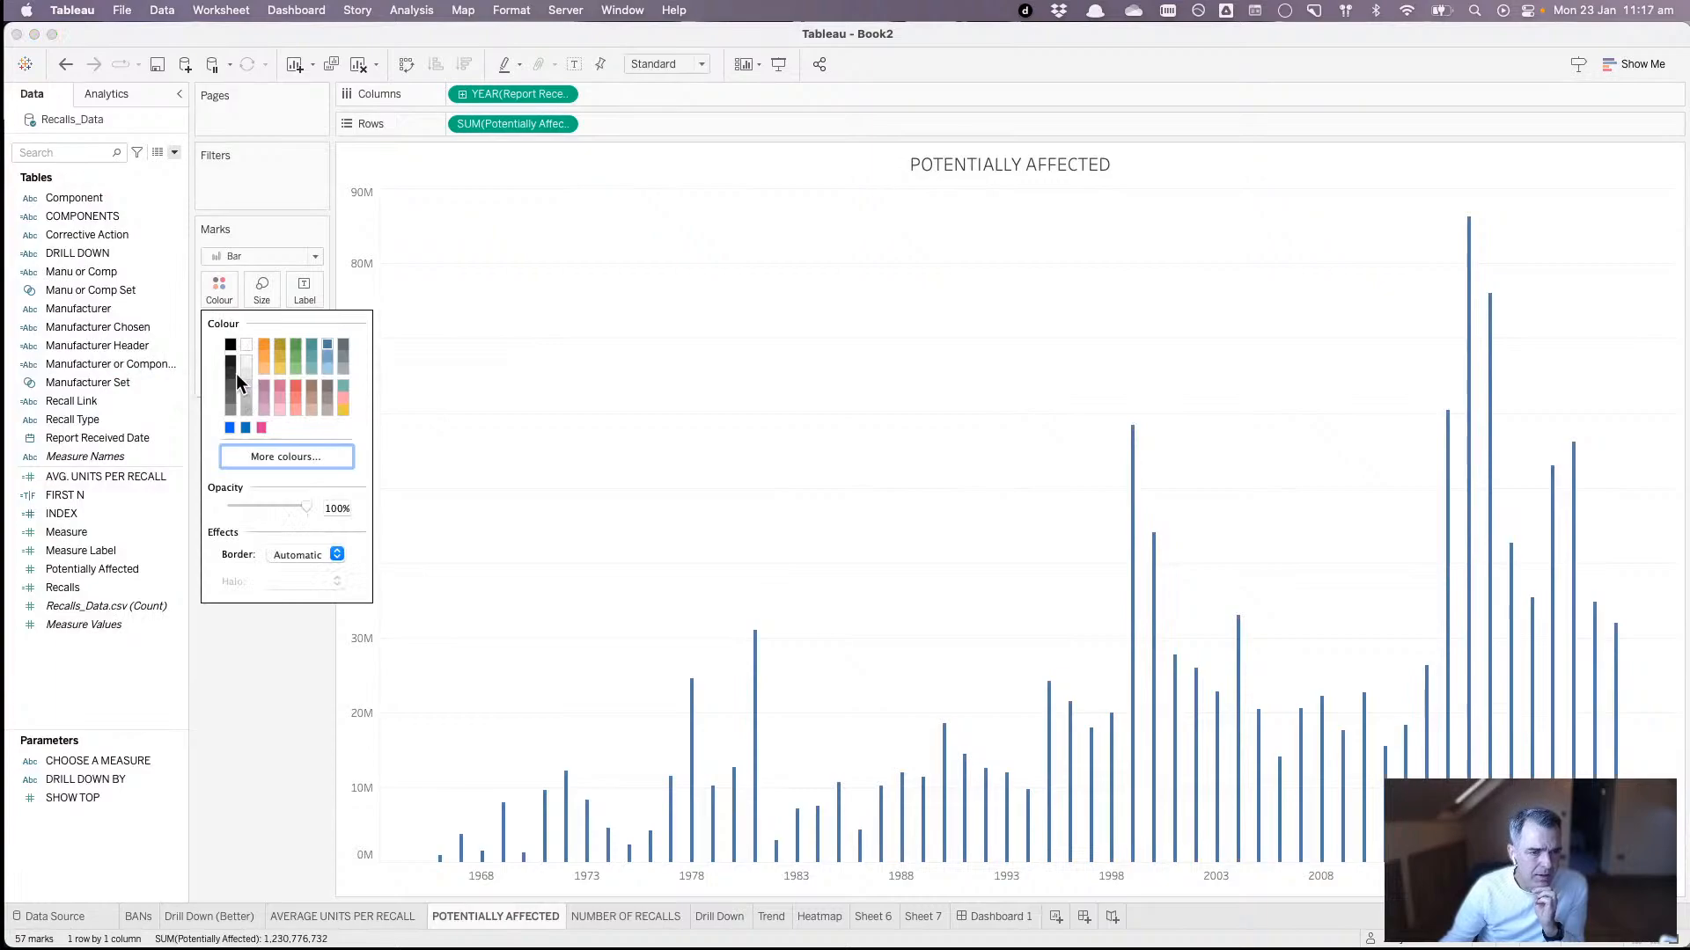
pyautogui.click(231, 373)
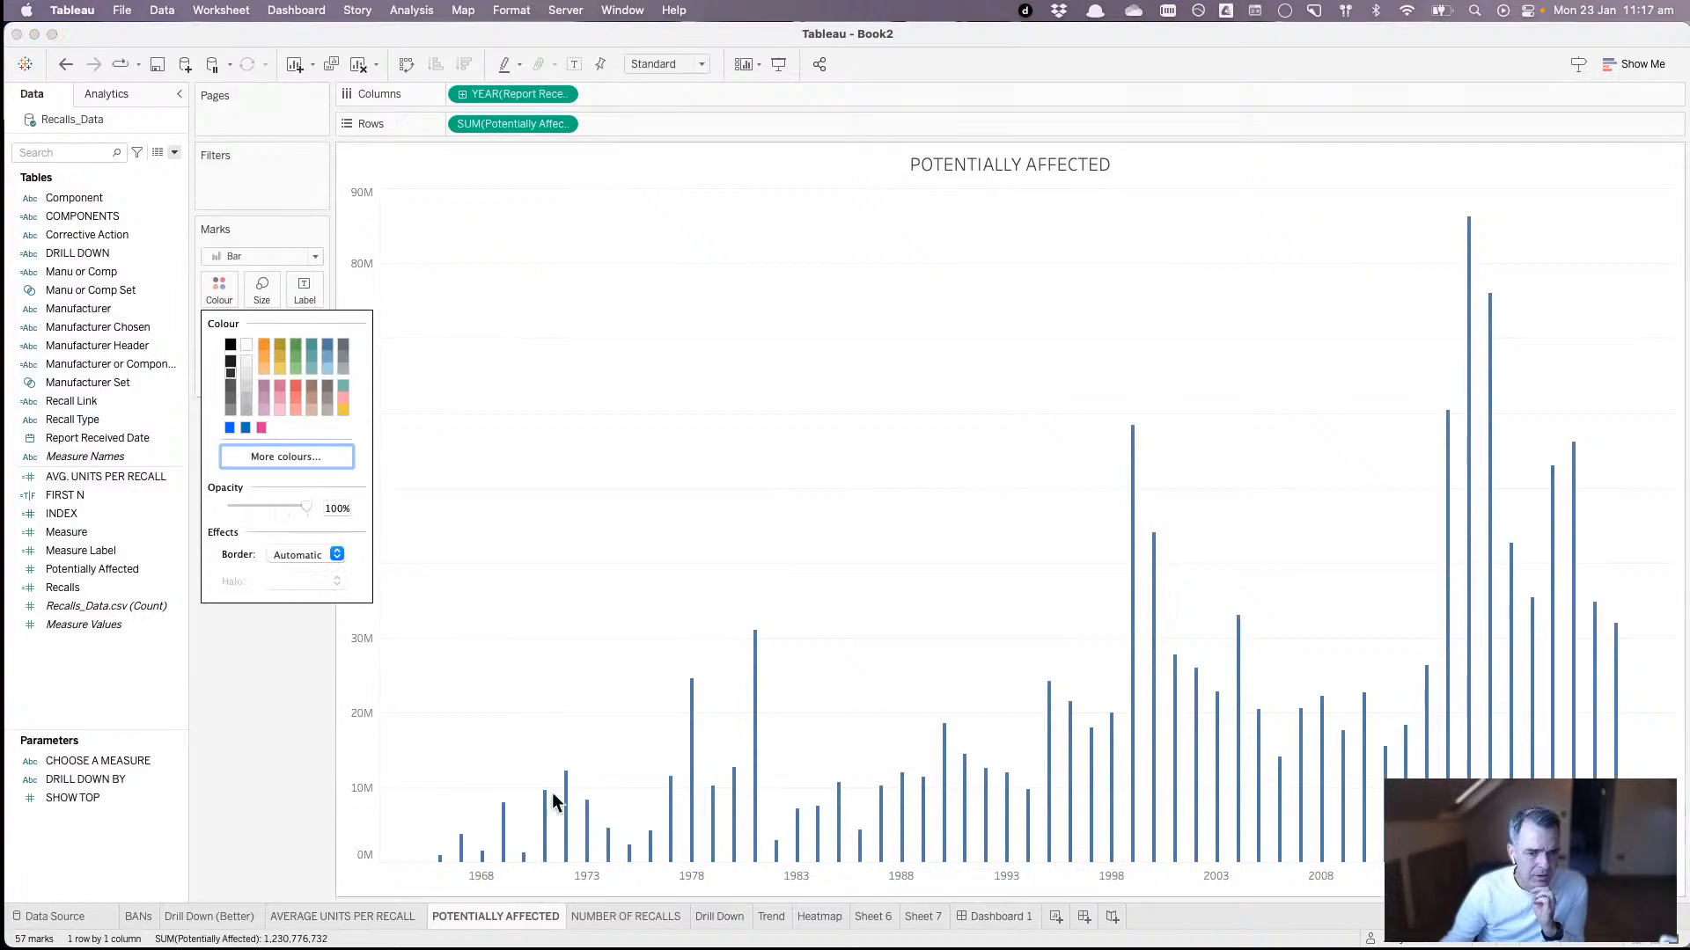
pyautogui.click(627, 917)
pyautogui.click(226, 286)
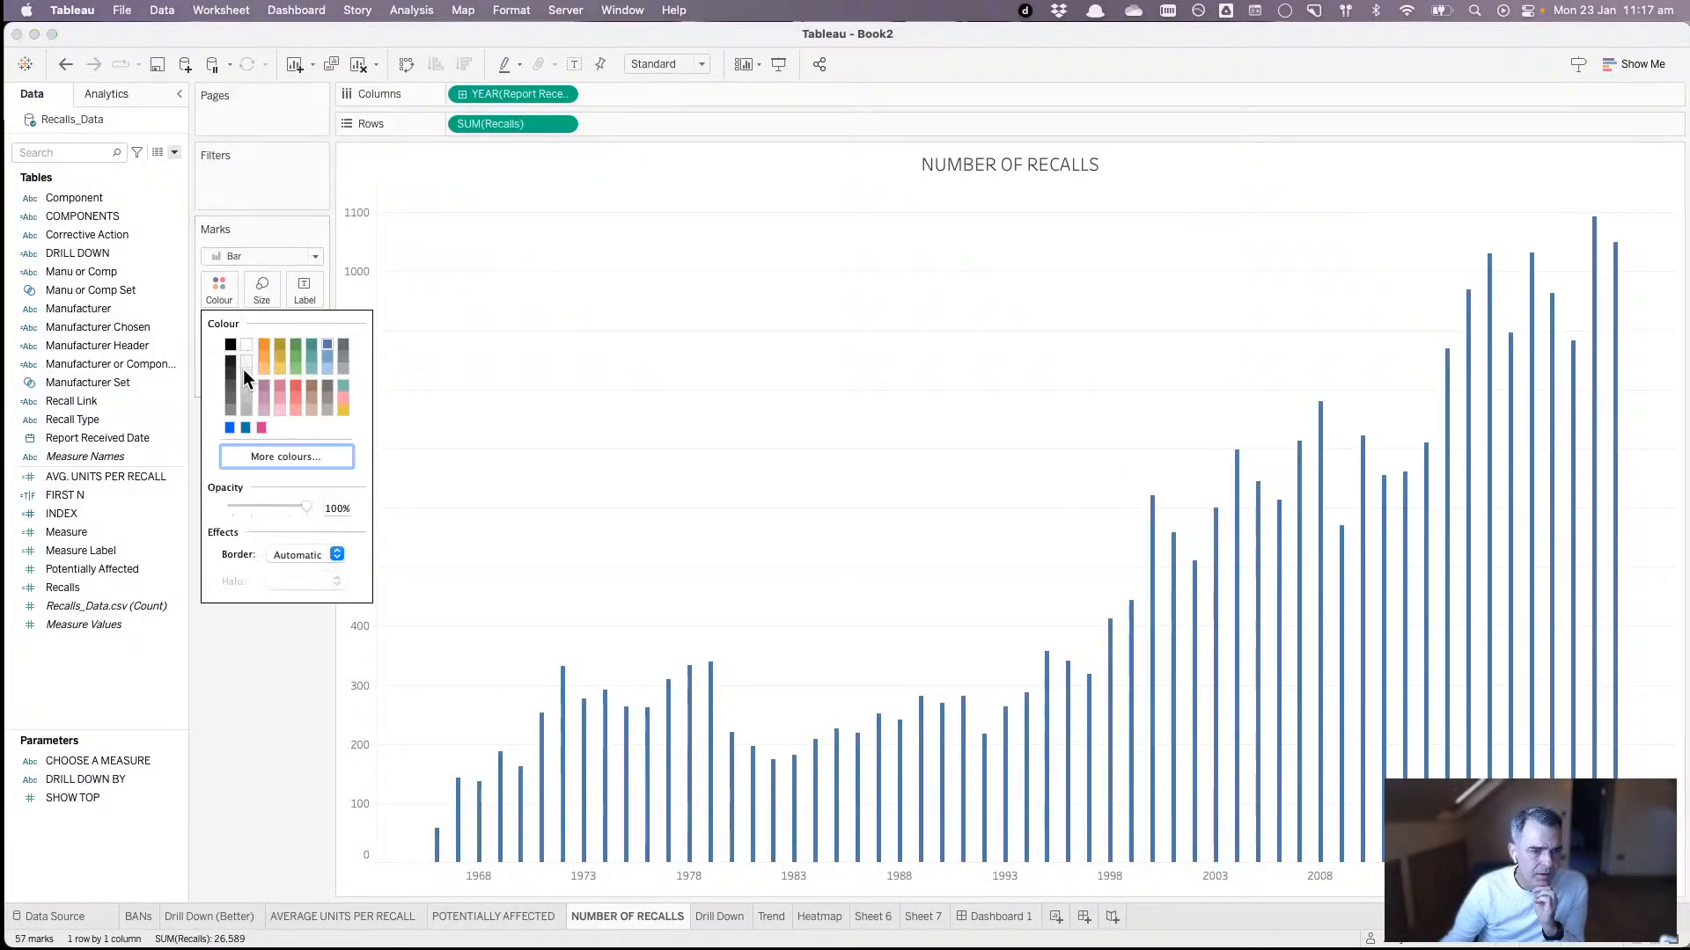
pyautogui.click(234, 376)
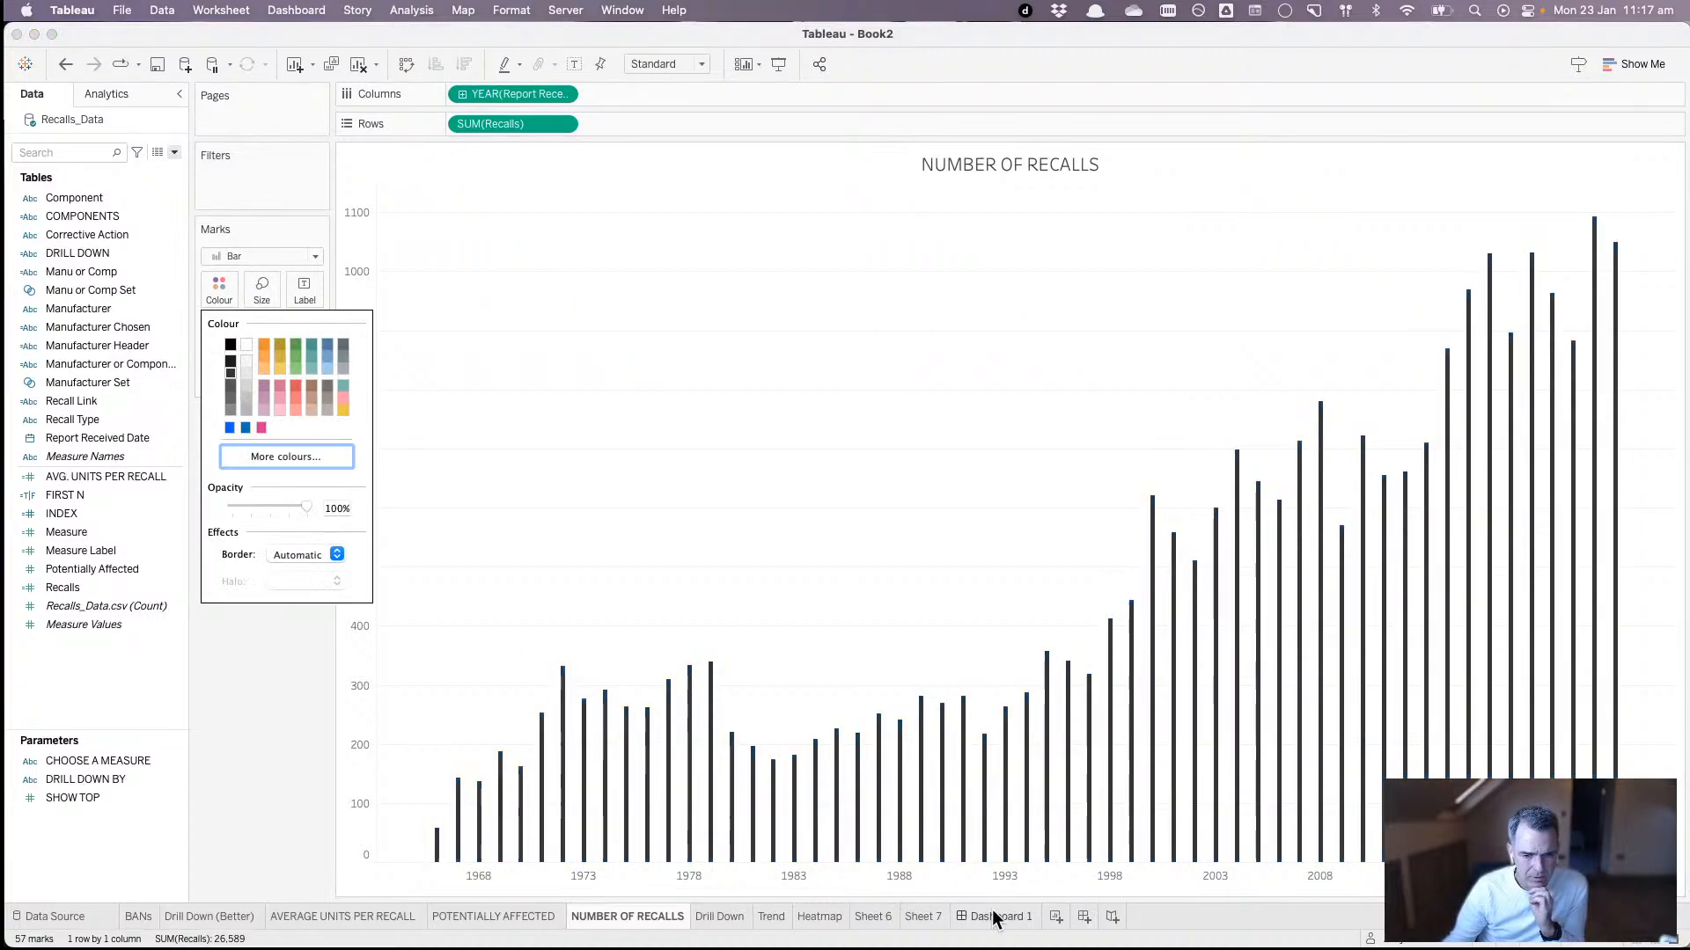
pyautogui.click(1012, 915)
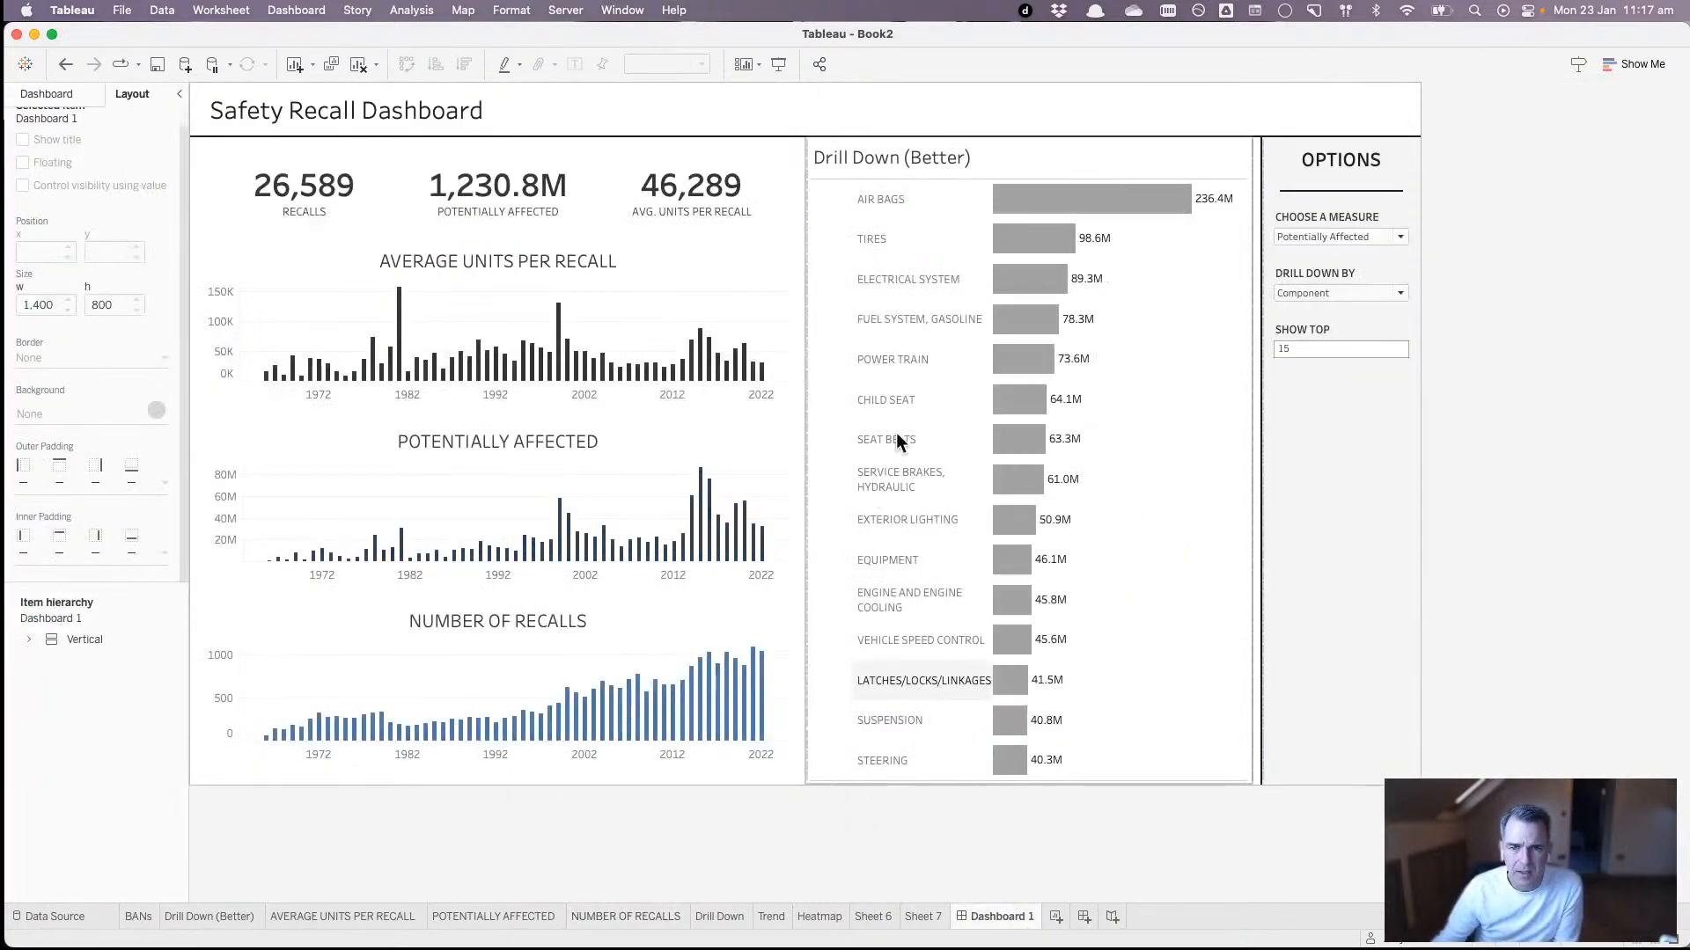
# - Drill into ELECTRICAL SYSTEM and give the set's In members a near-black colour from the Facebook Gray palette on the Drill Down (Better) sheet
pyautogui.click(1047, 279)
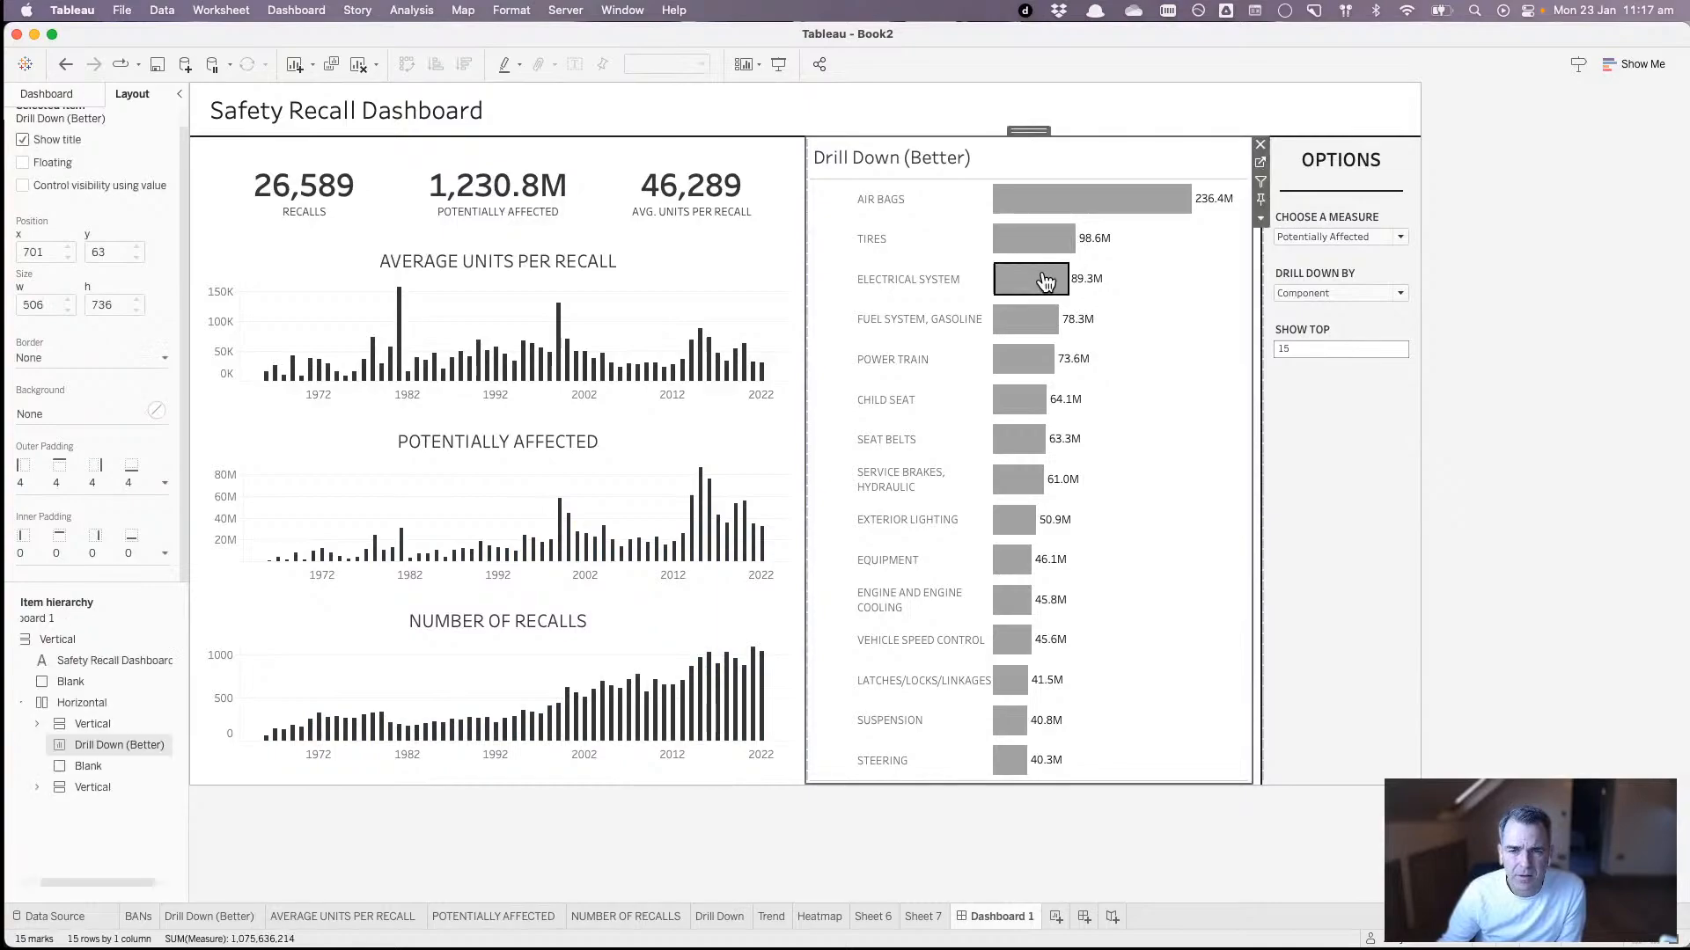
pyautogui.click(1261, 162)
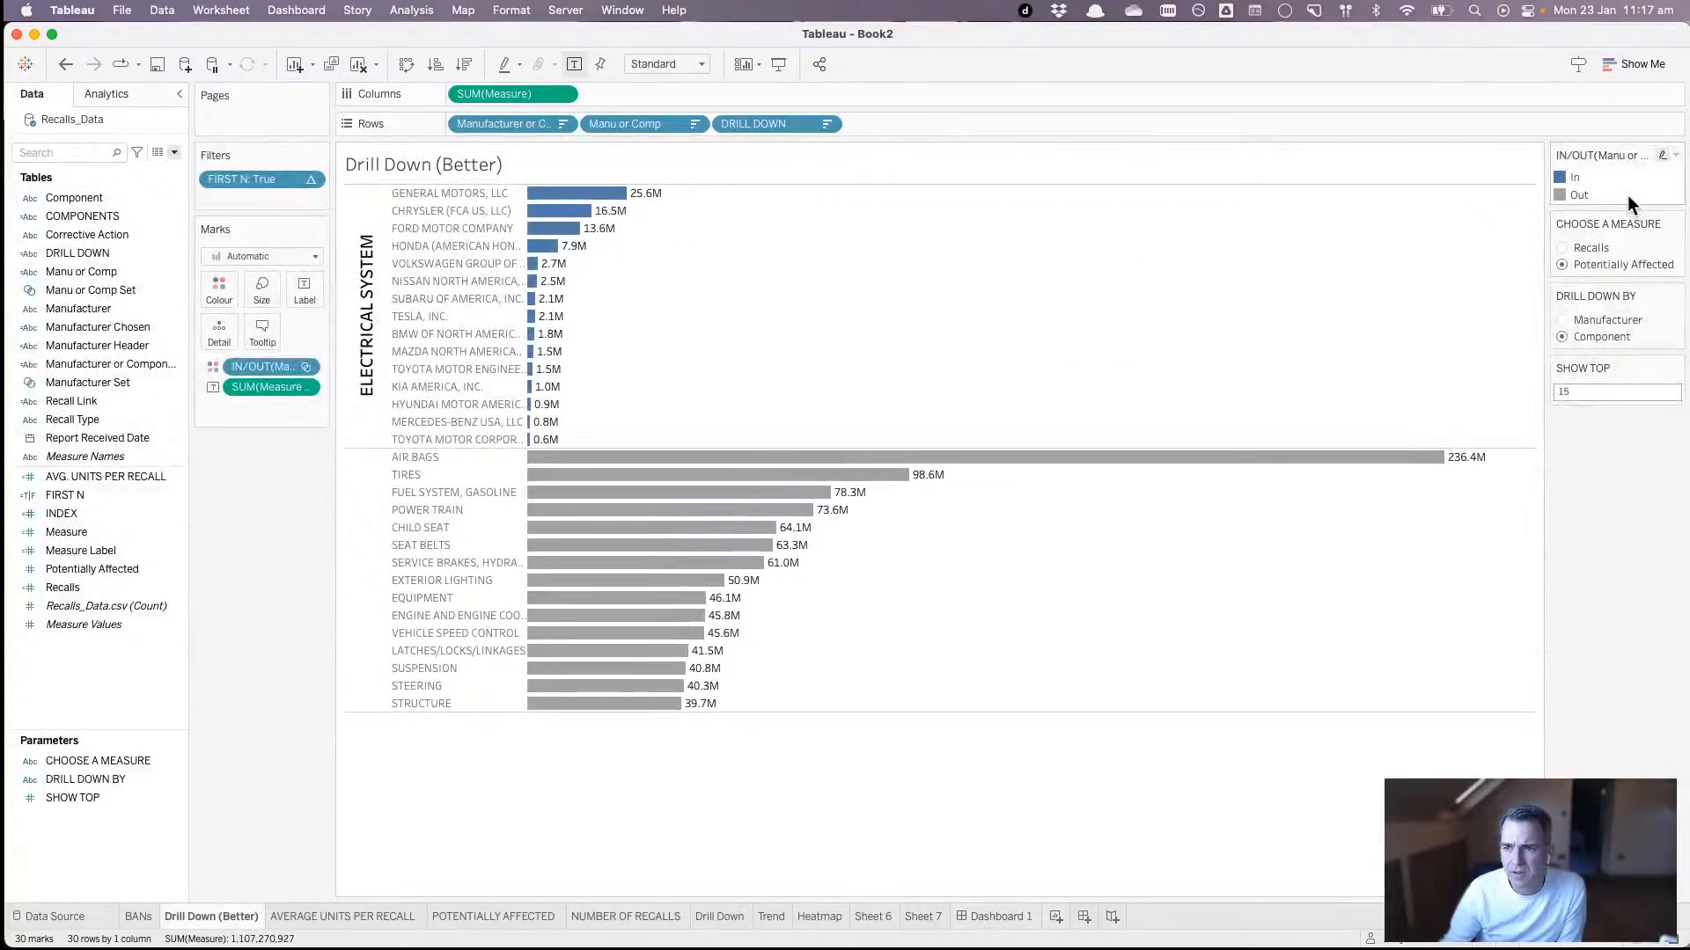
pyautogui.doubleClick(1625, 193)
pyautogui.click(866, 363)
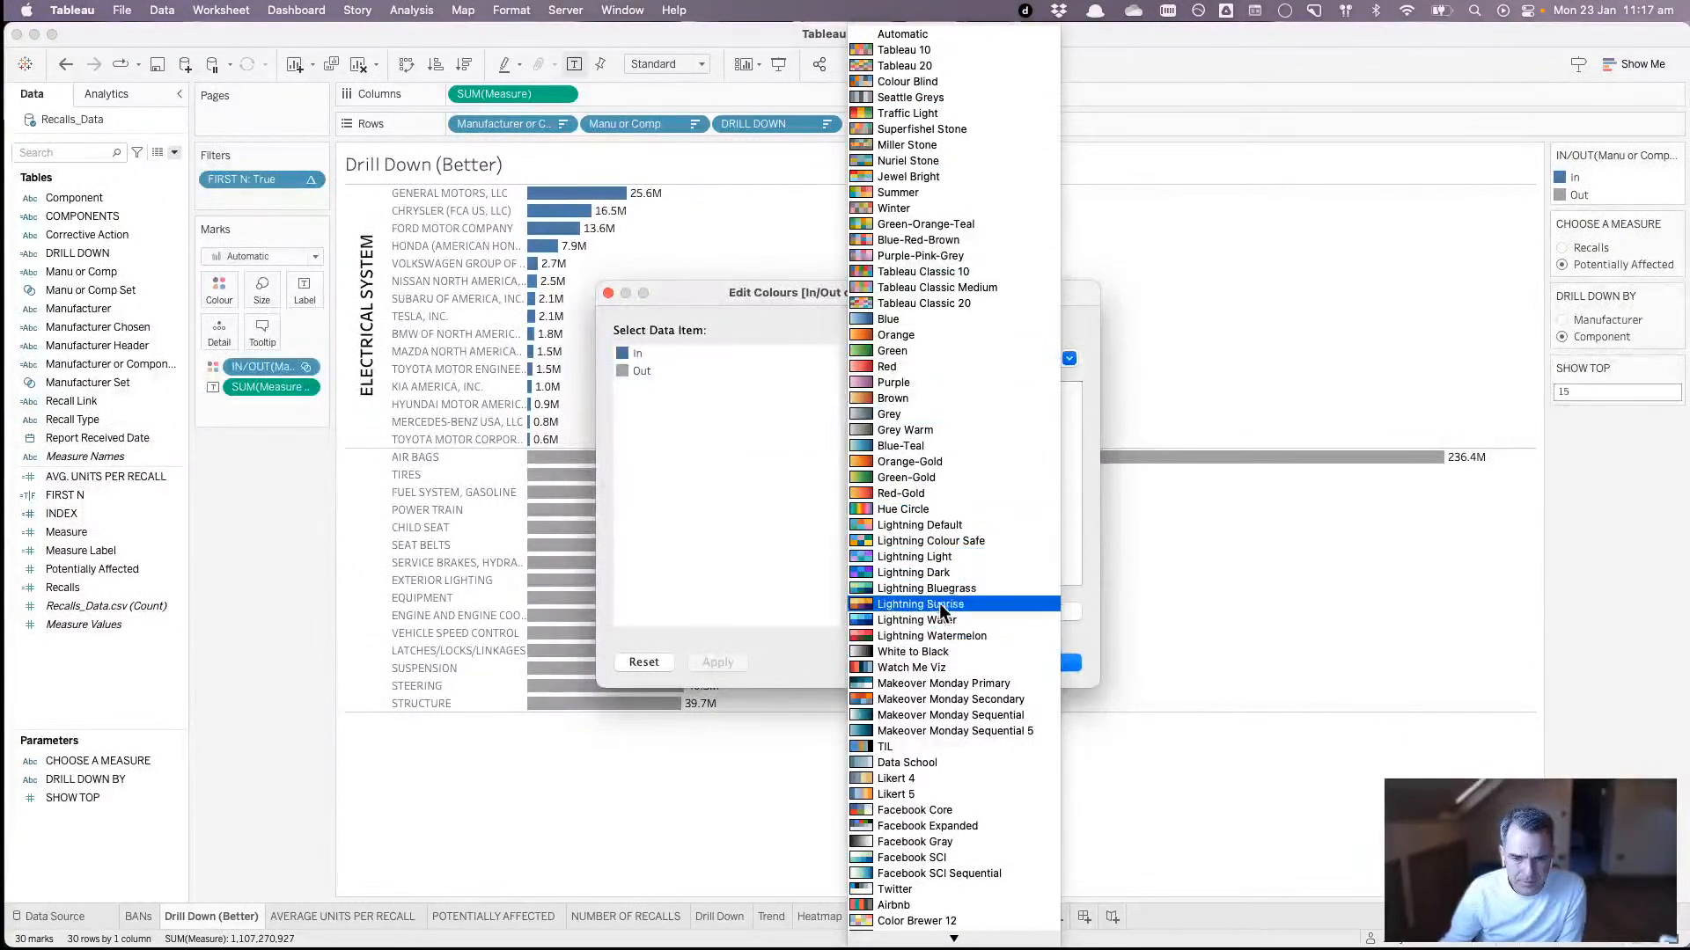
pyautogui.click(913, 843)
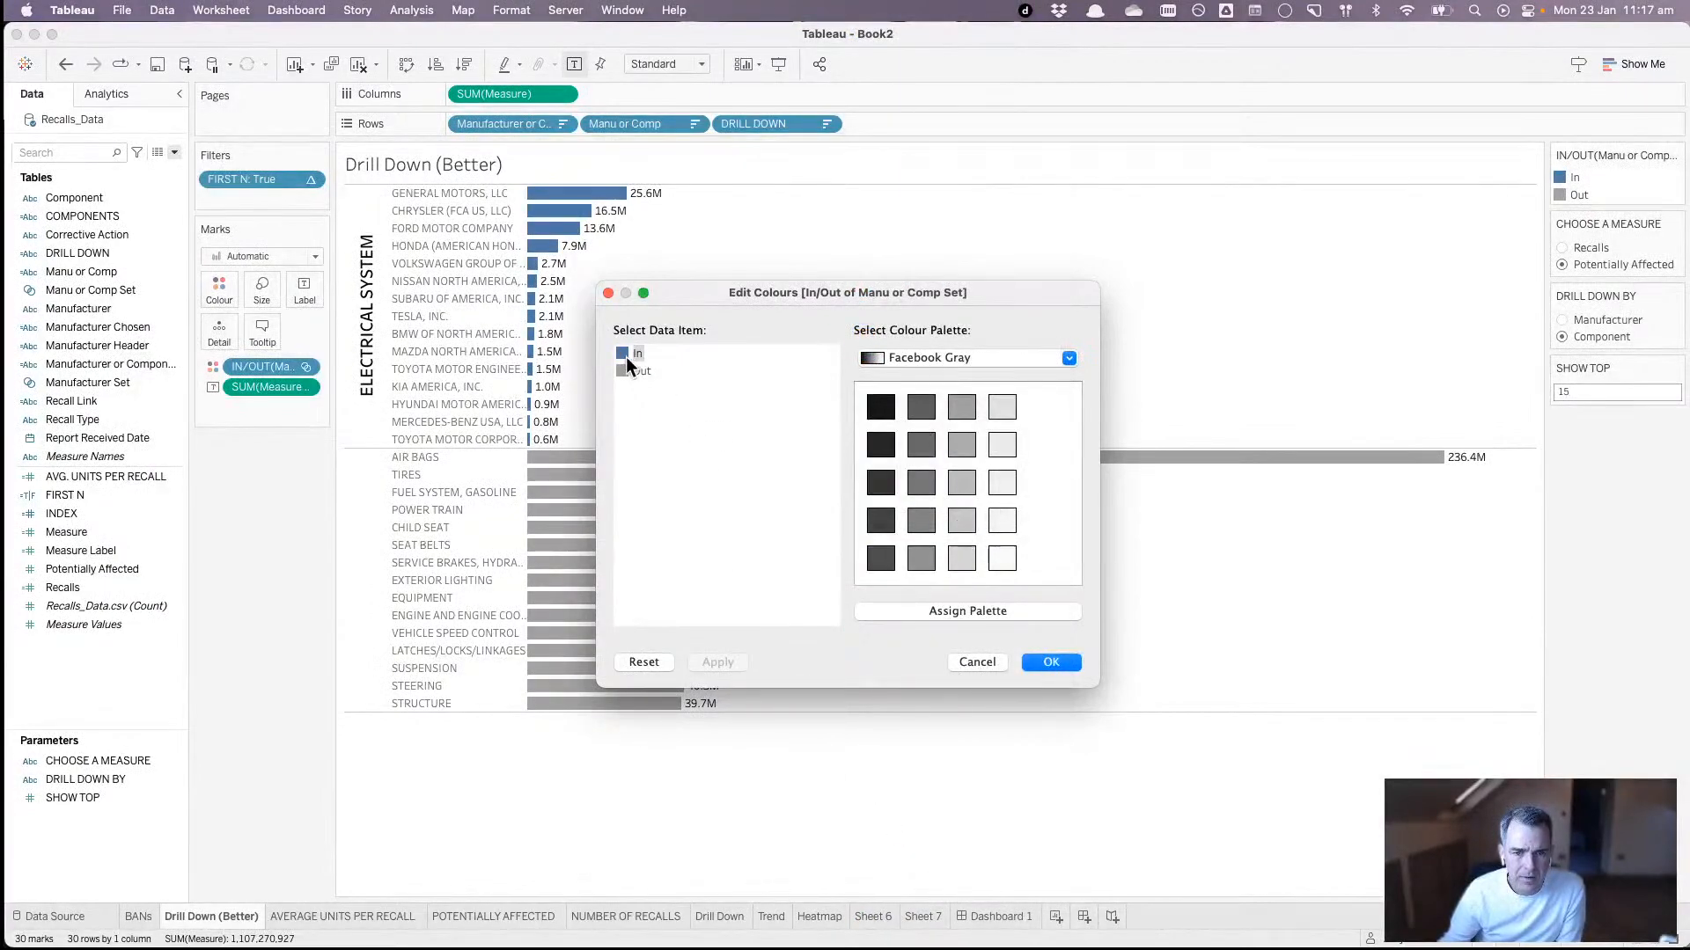
pyautogui.click(880, 445)
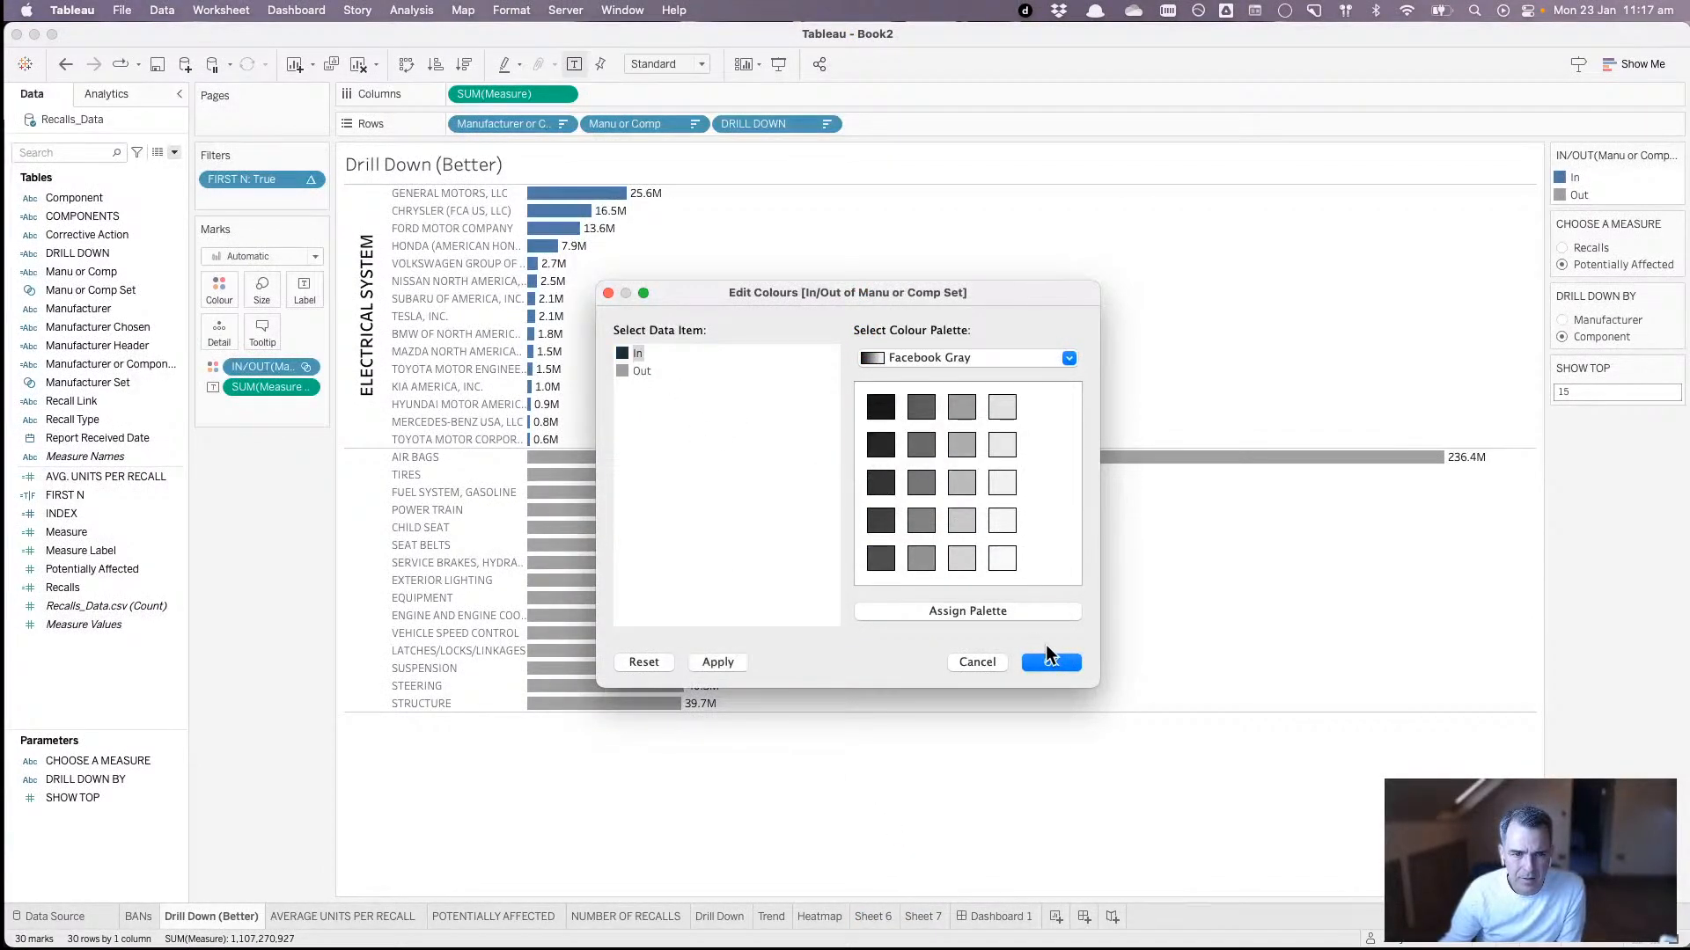
pyautogui.click(1056, 662)
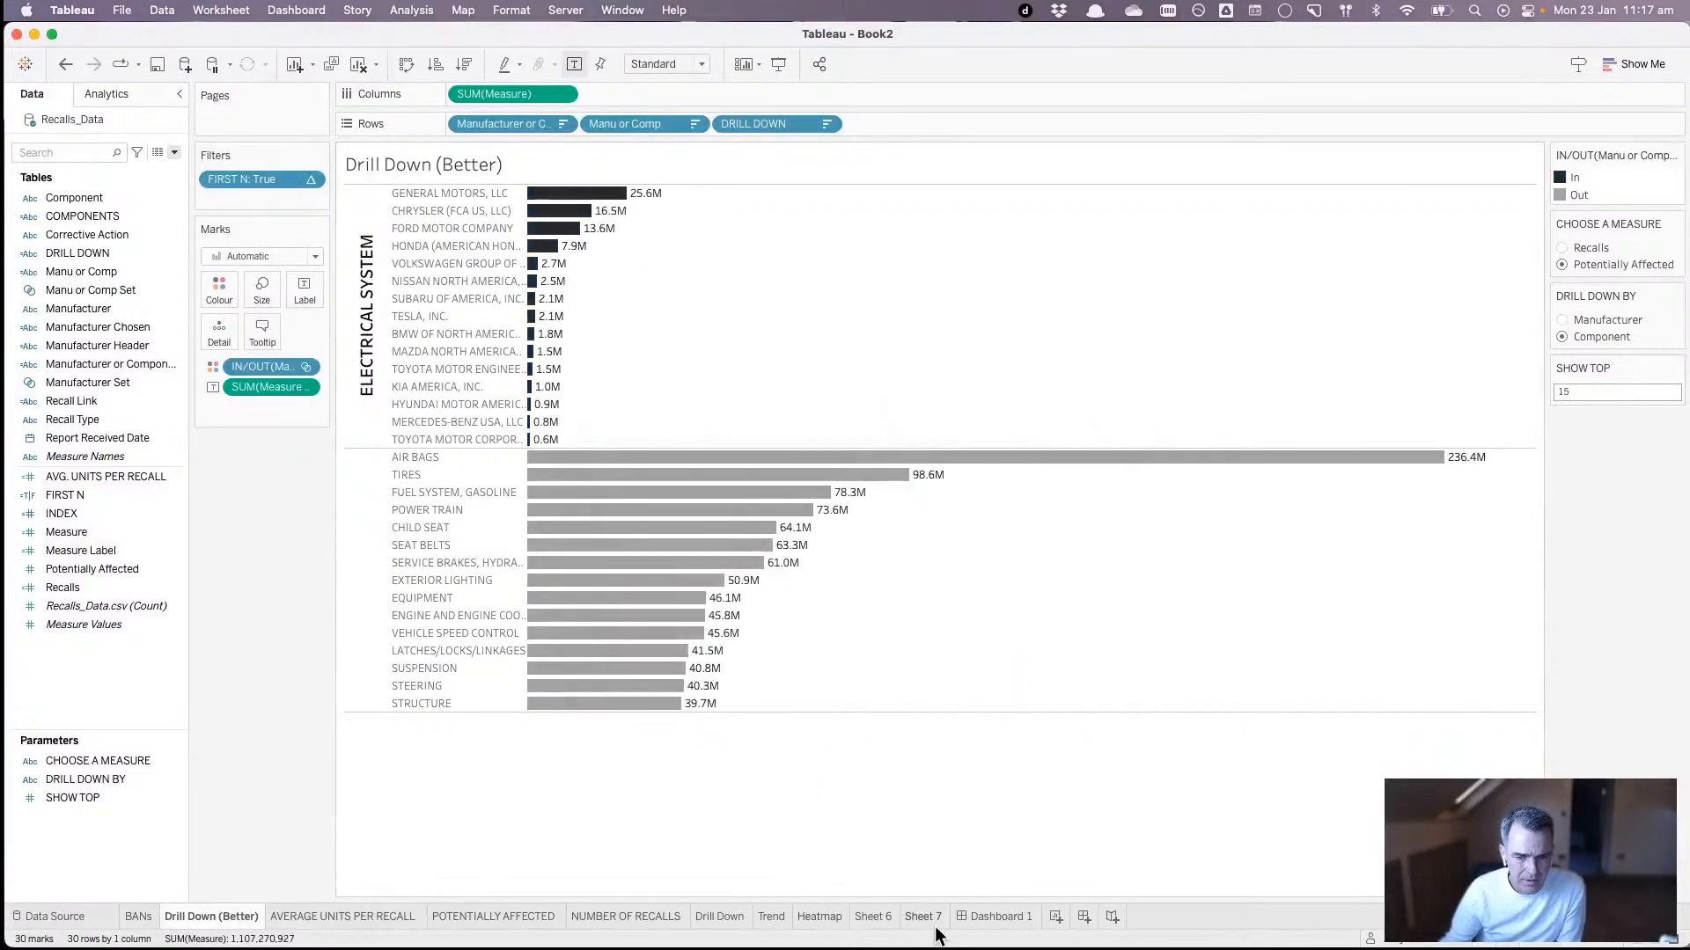
pyautogui.click(968, 917)
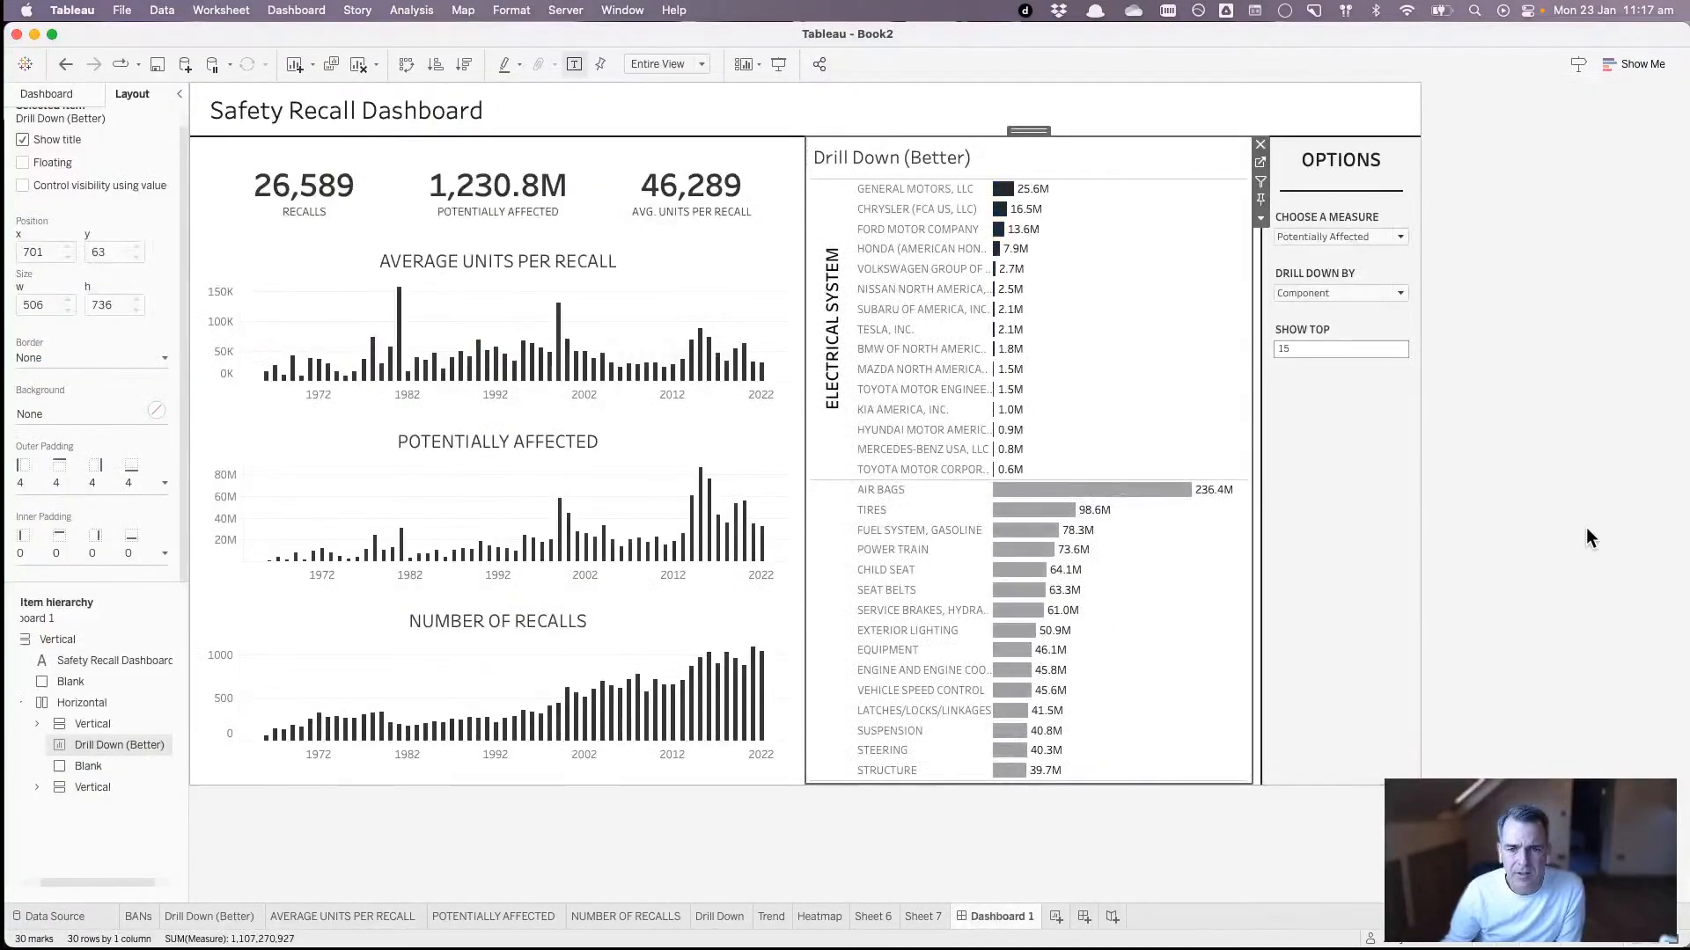
# - Centre the title of the Drill Down (Better) chart and replace its text with TOP followed by the SHOW TOP parameter
pyautogui.doubleClick(878, 171)
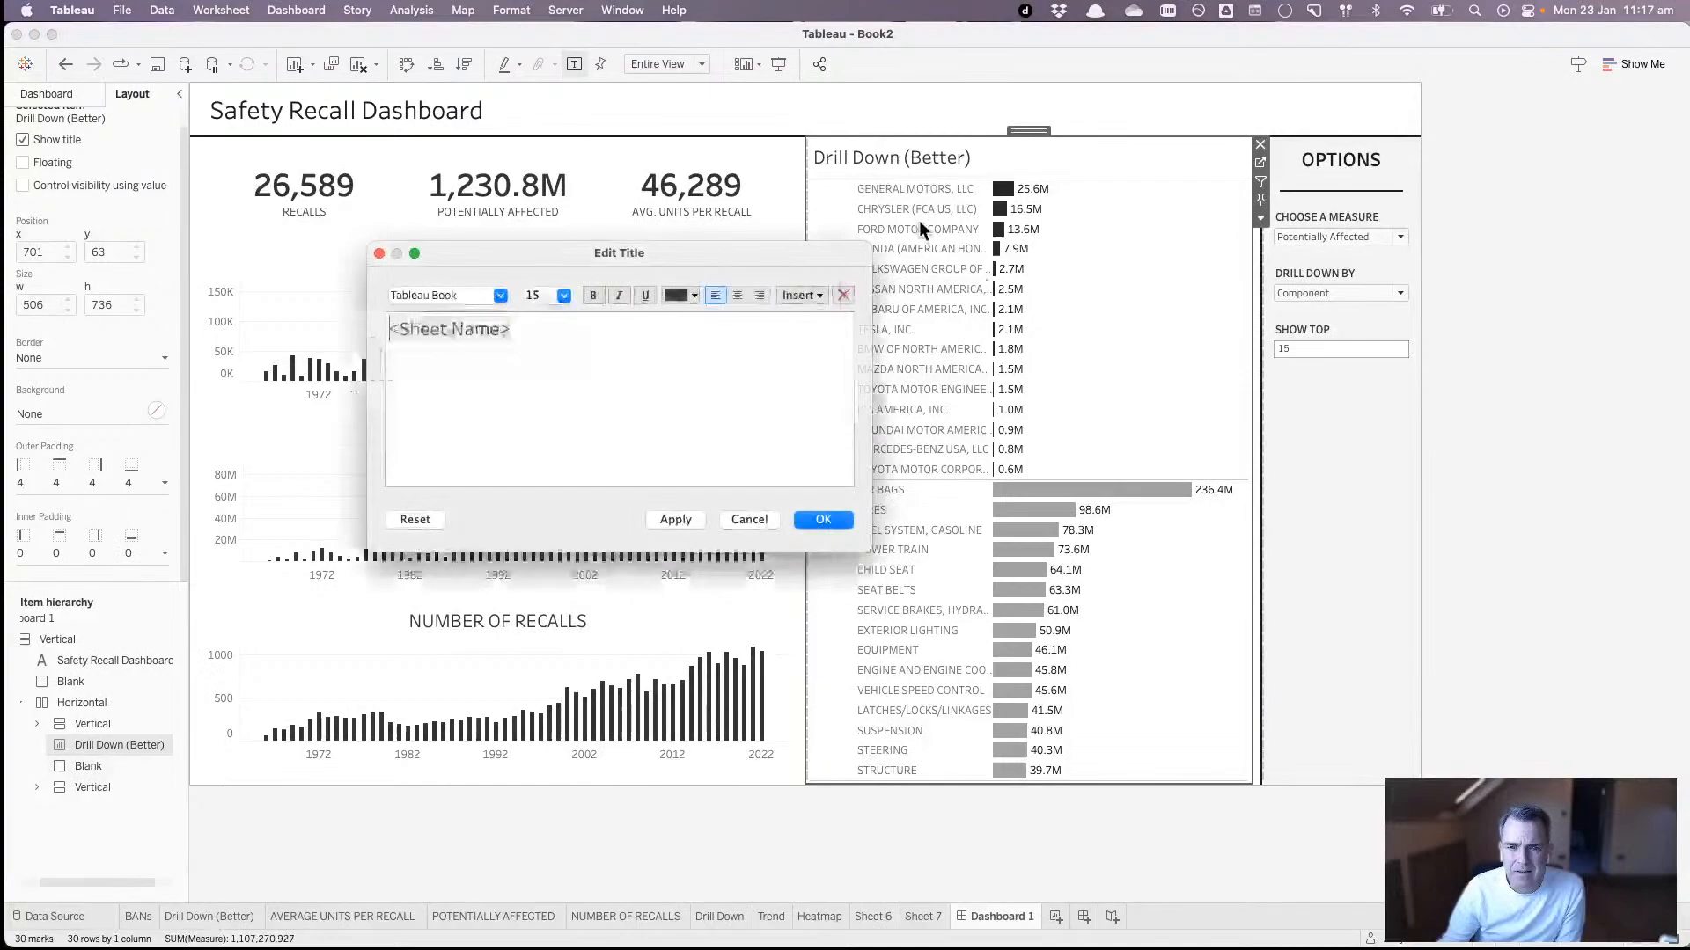
pyautogui.click(737, 296)
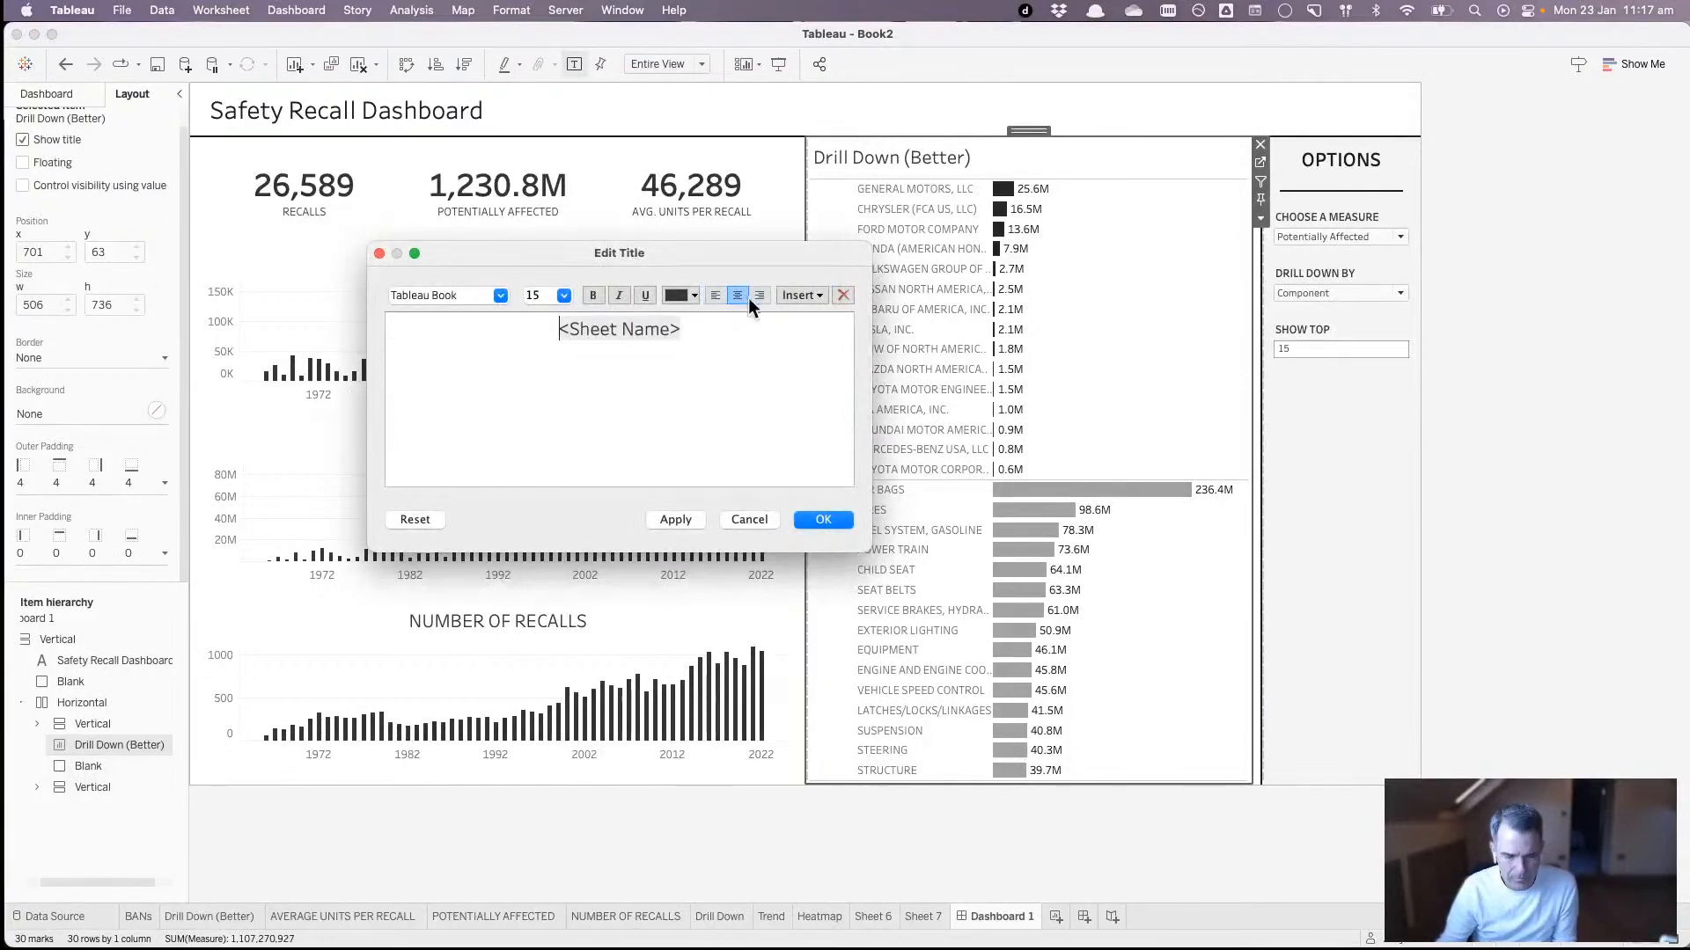
pyautogui.click(807, 295)
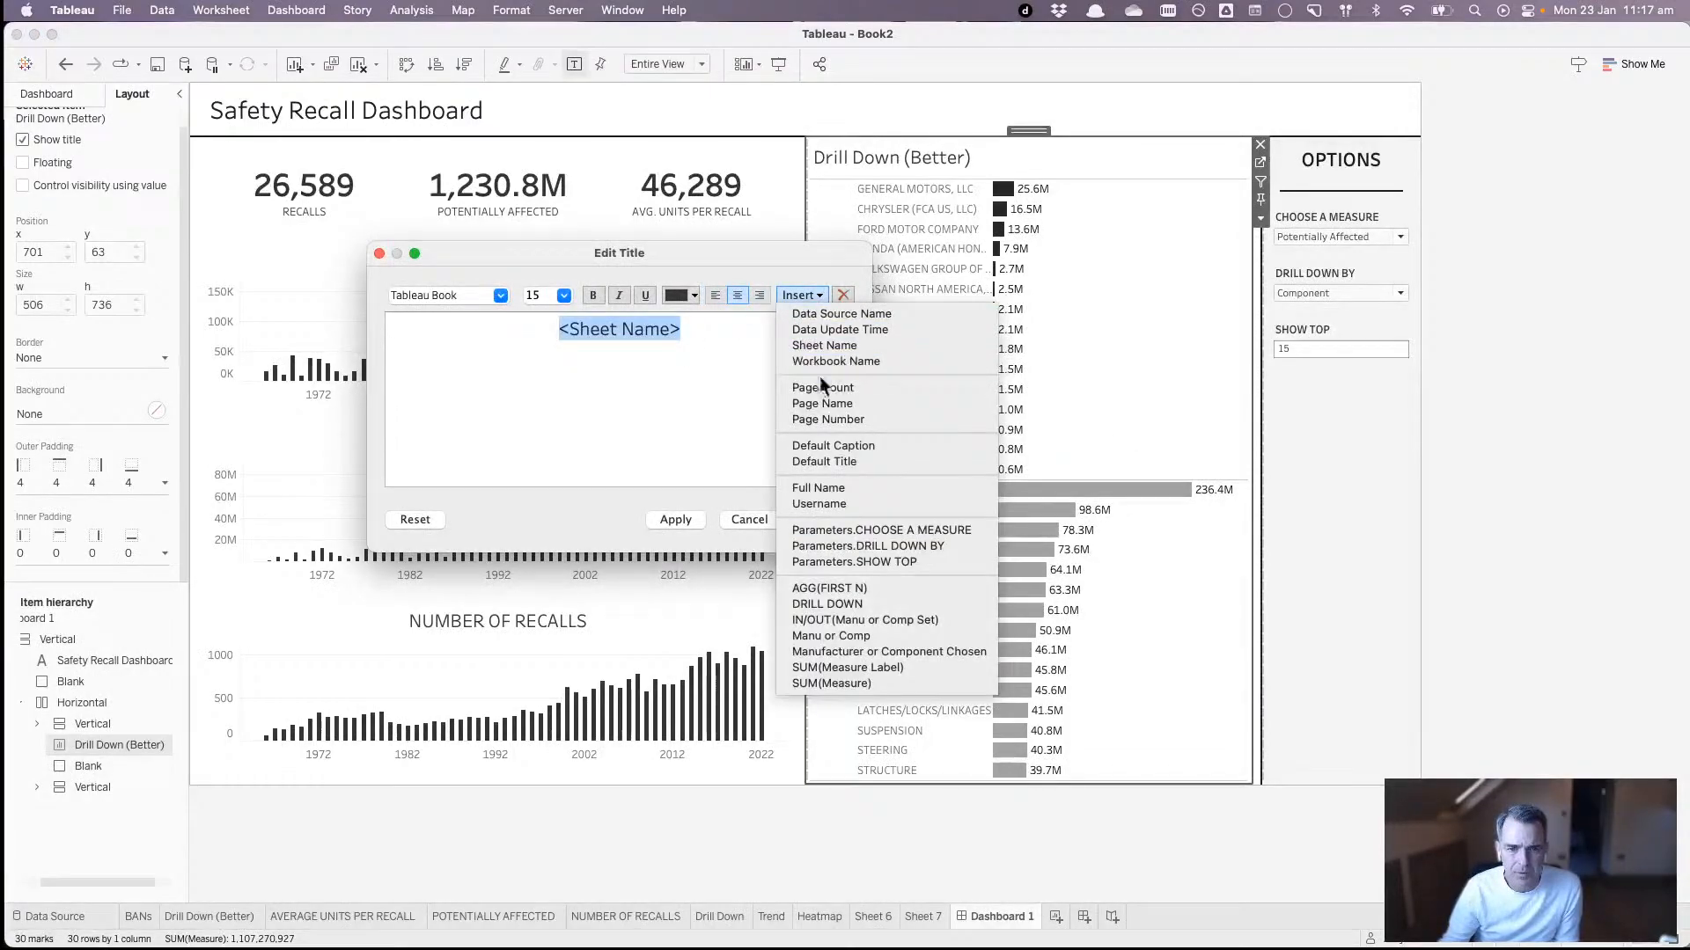
pyautogui.click(863, 559)
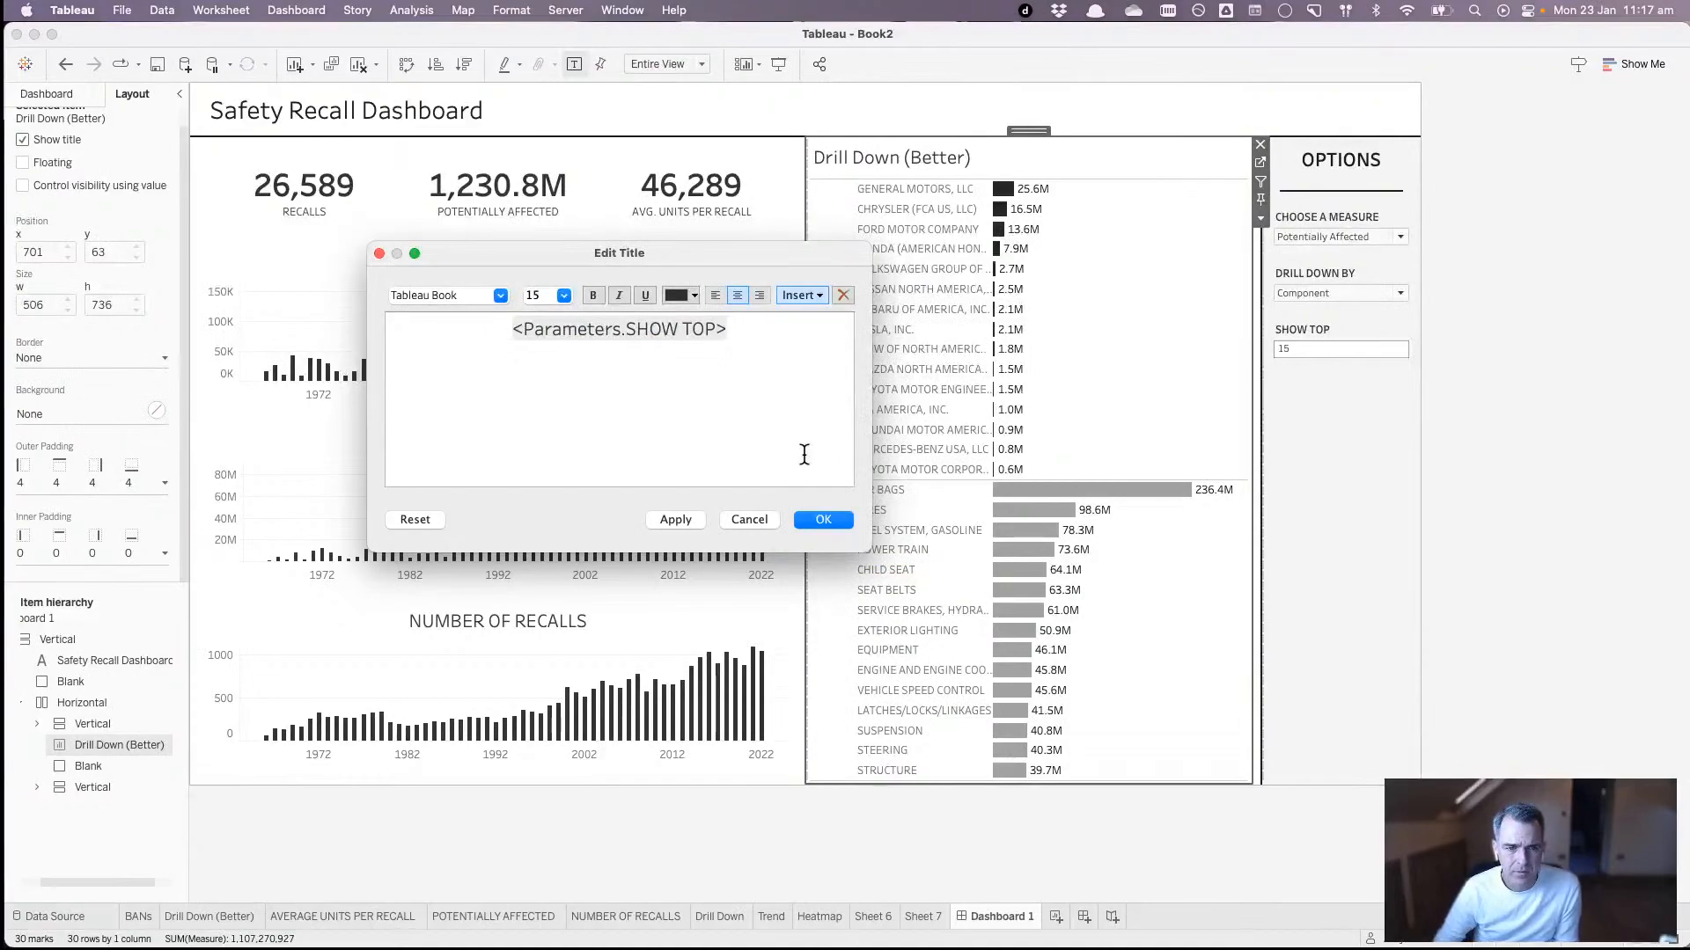
pyautogui.write('TOP')
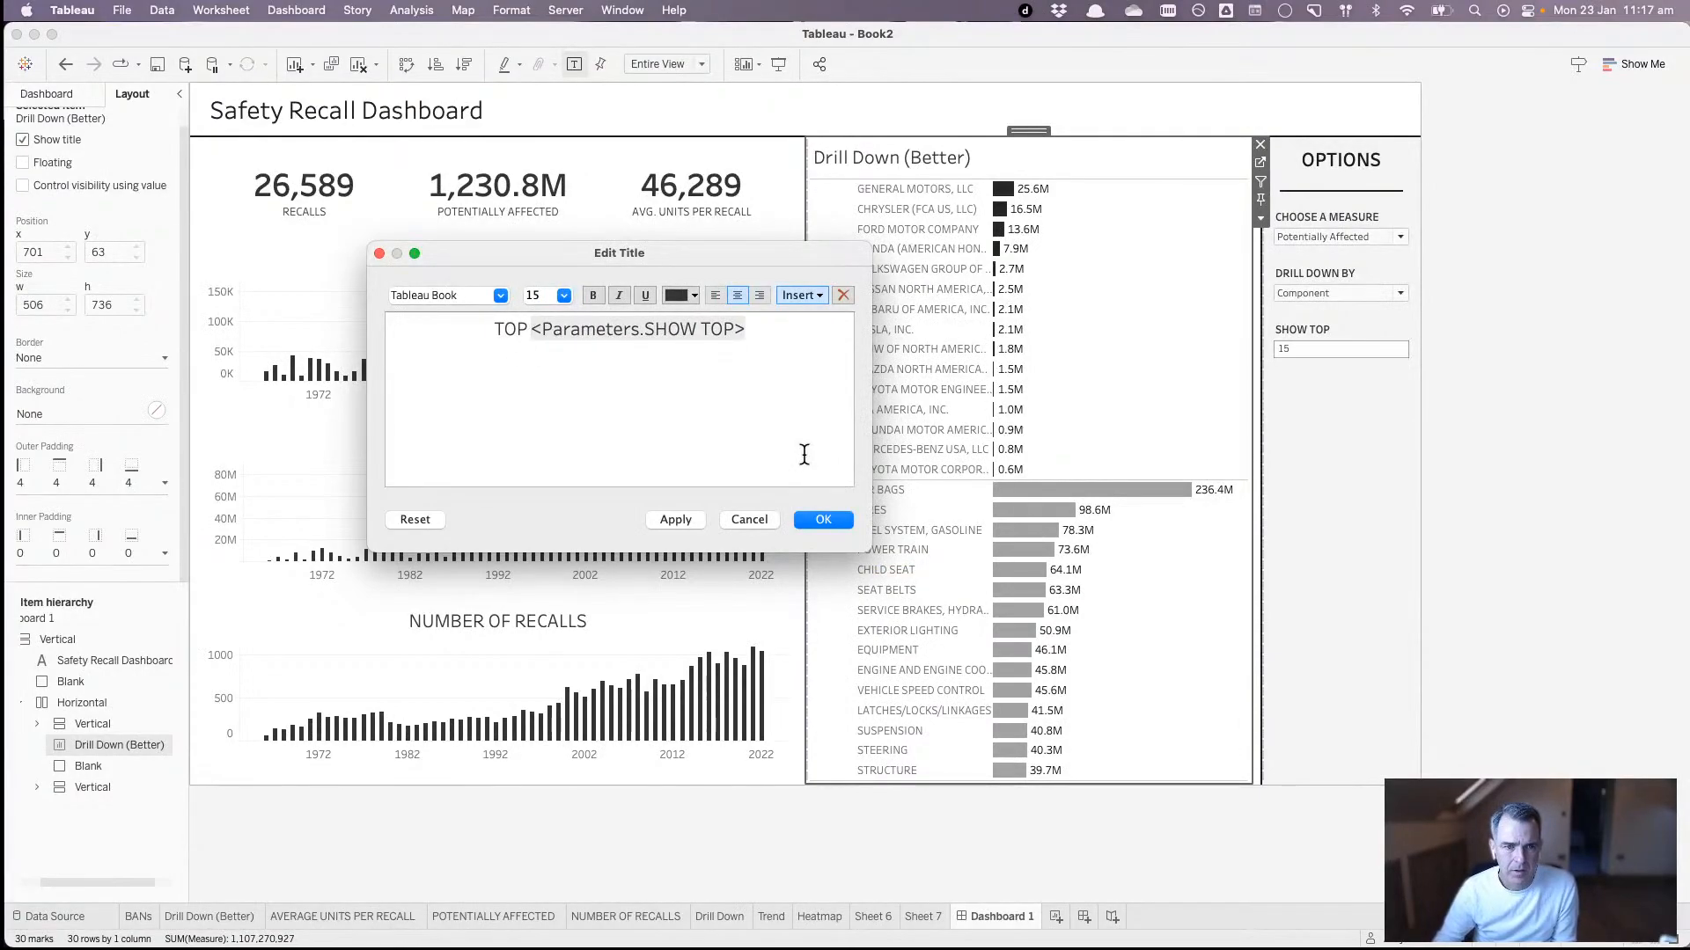
pyautogui.press('BackSpace')
pyautogui.press('BackSpace')
pyautogui.press('BackSpace')
pyautogui.write('OP')
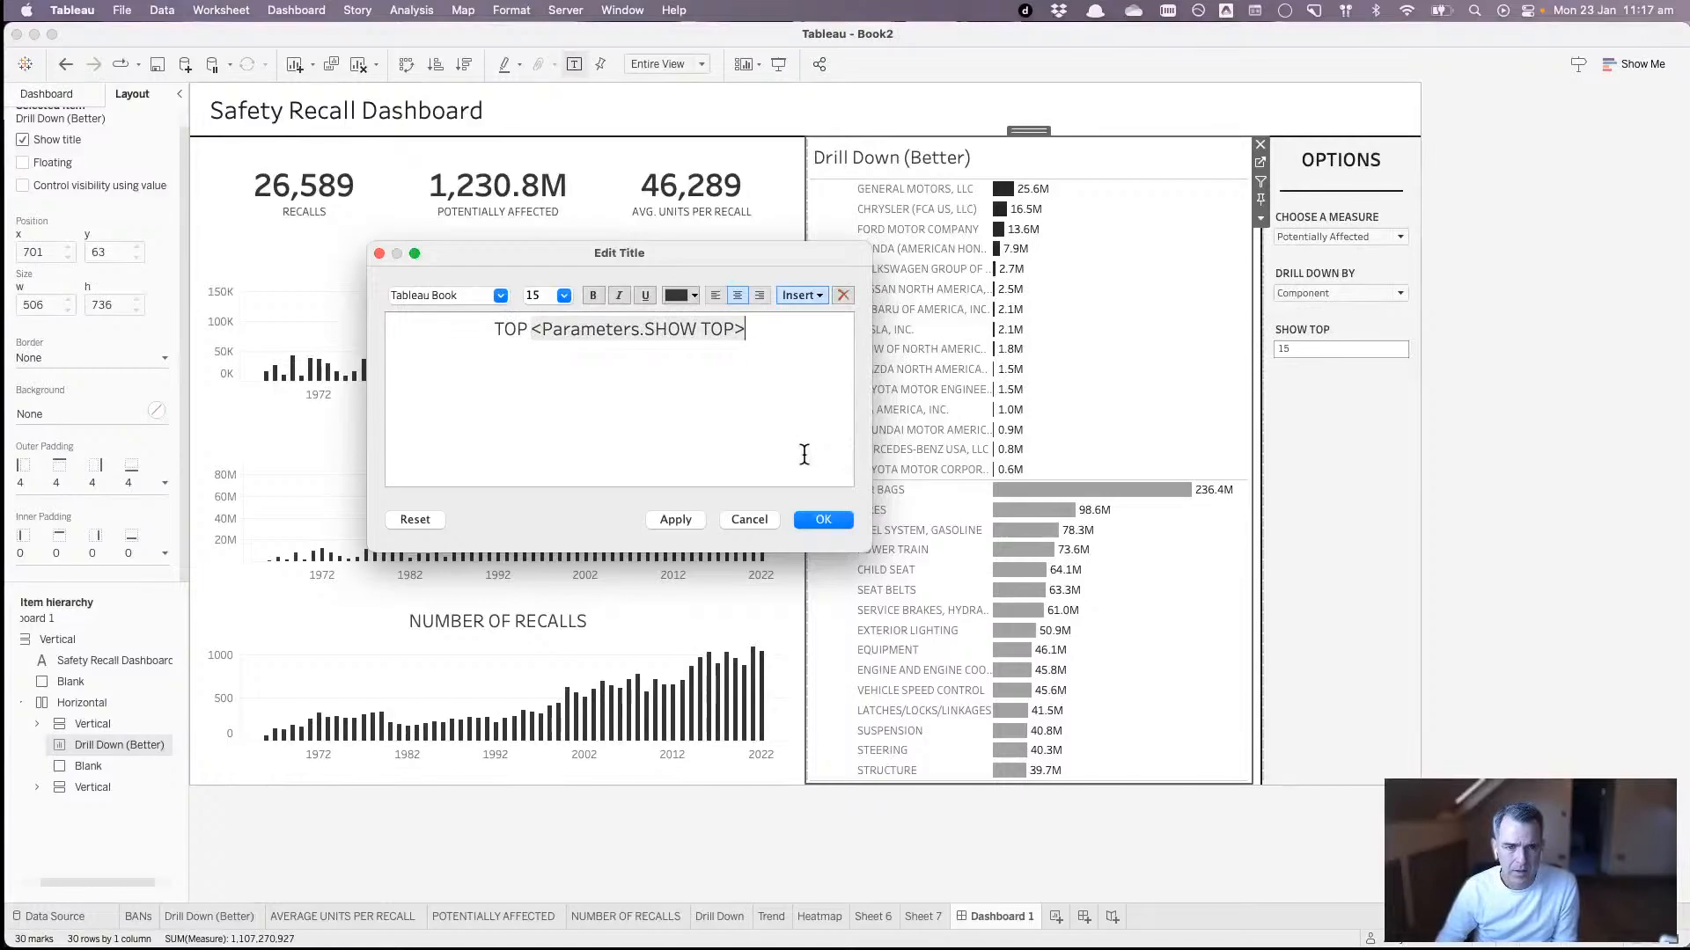
# - Extend the chart title with the CHOOSE A MEASURE parameter, the word BY and the DRILL DOWN BY parameter
pyautogui.click(799, 295)
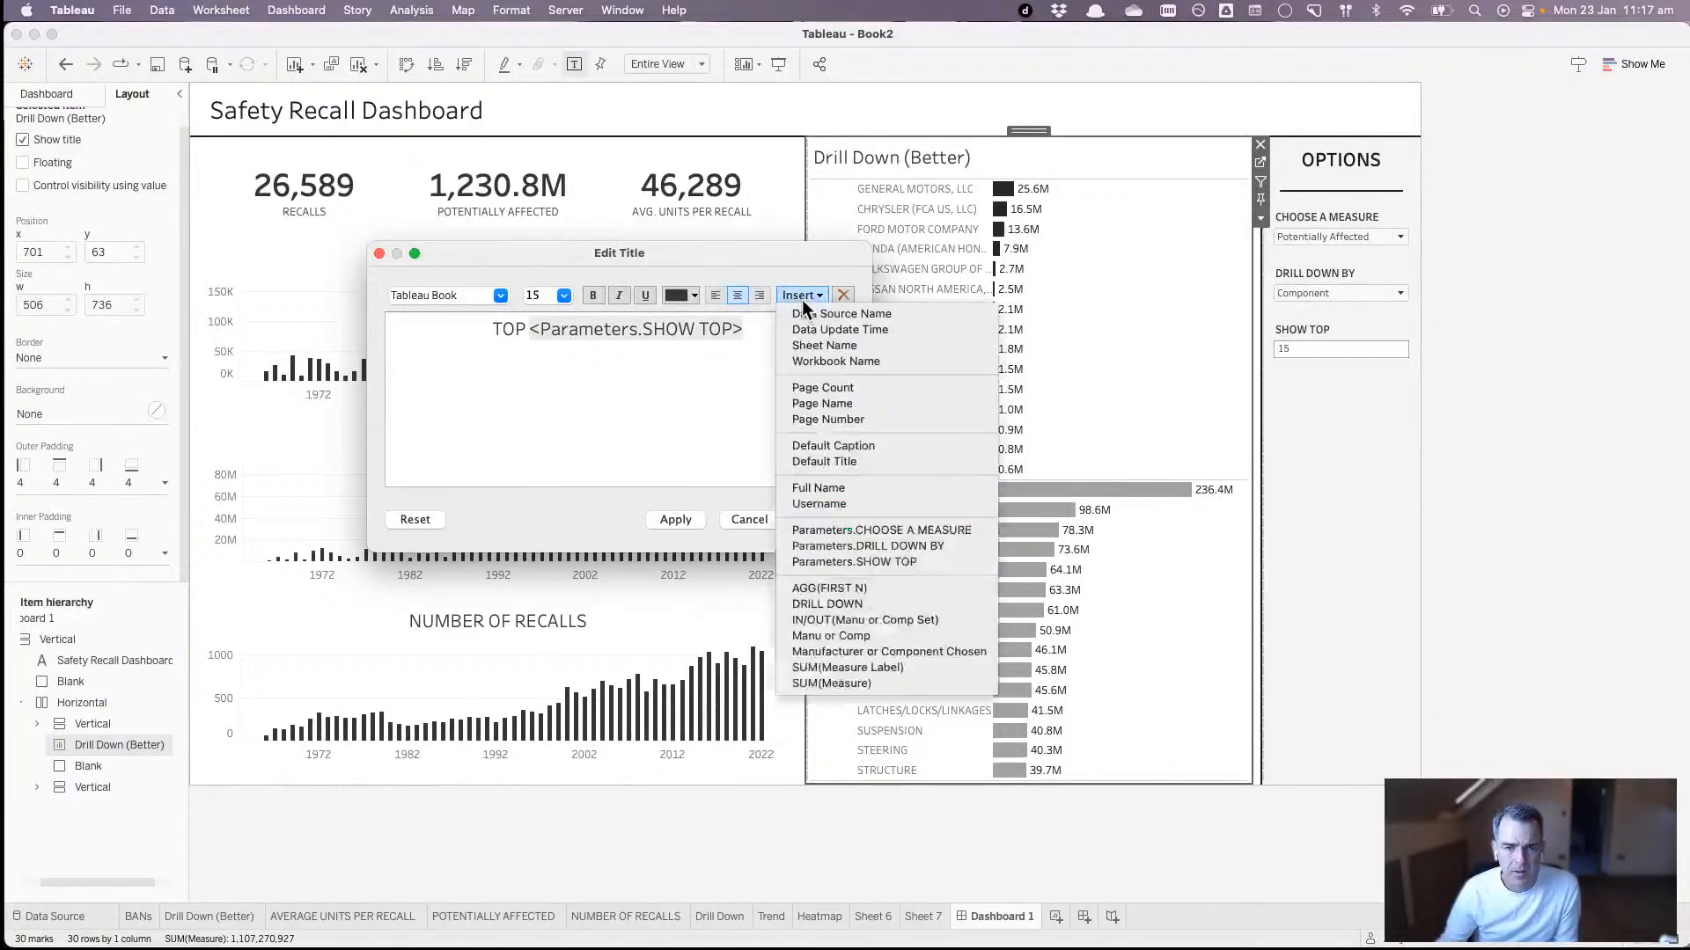
pyautogui.click(867, 530)
pyautogui.write('BY')
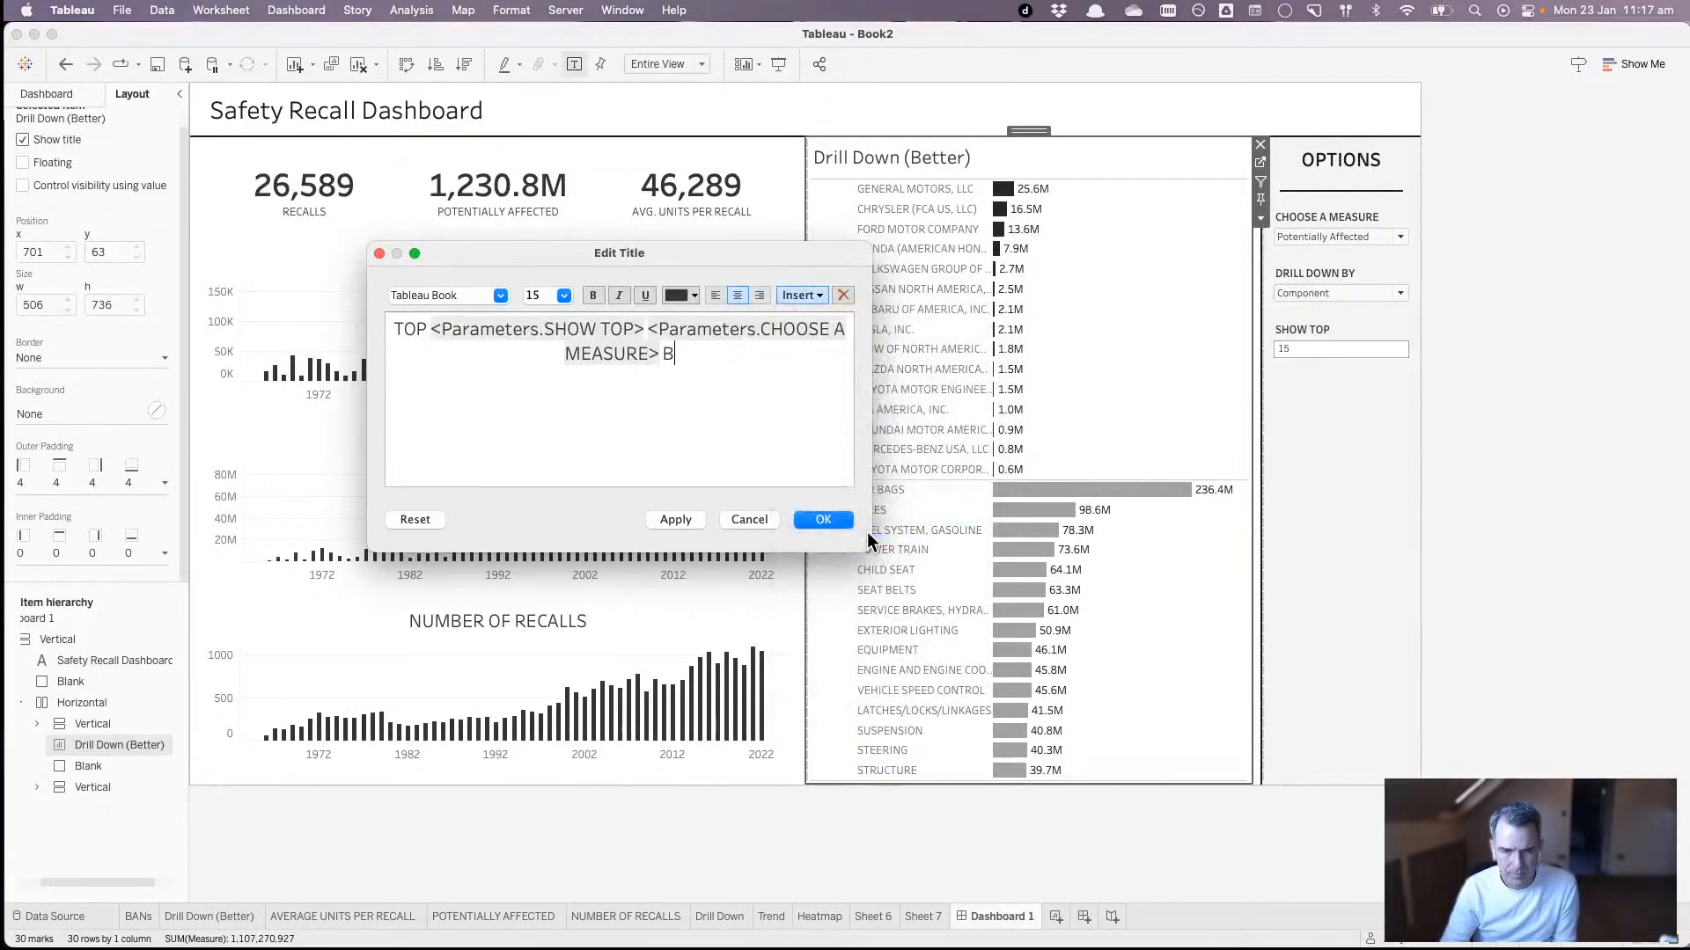
pyautogui.click(801, 295)
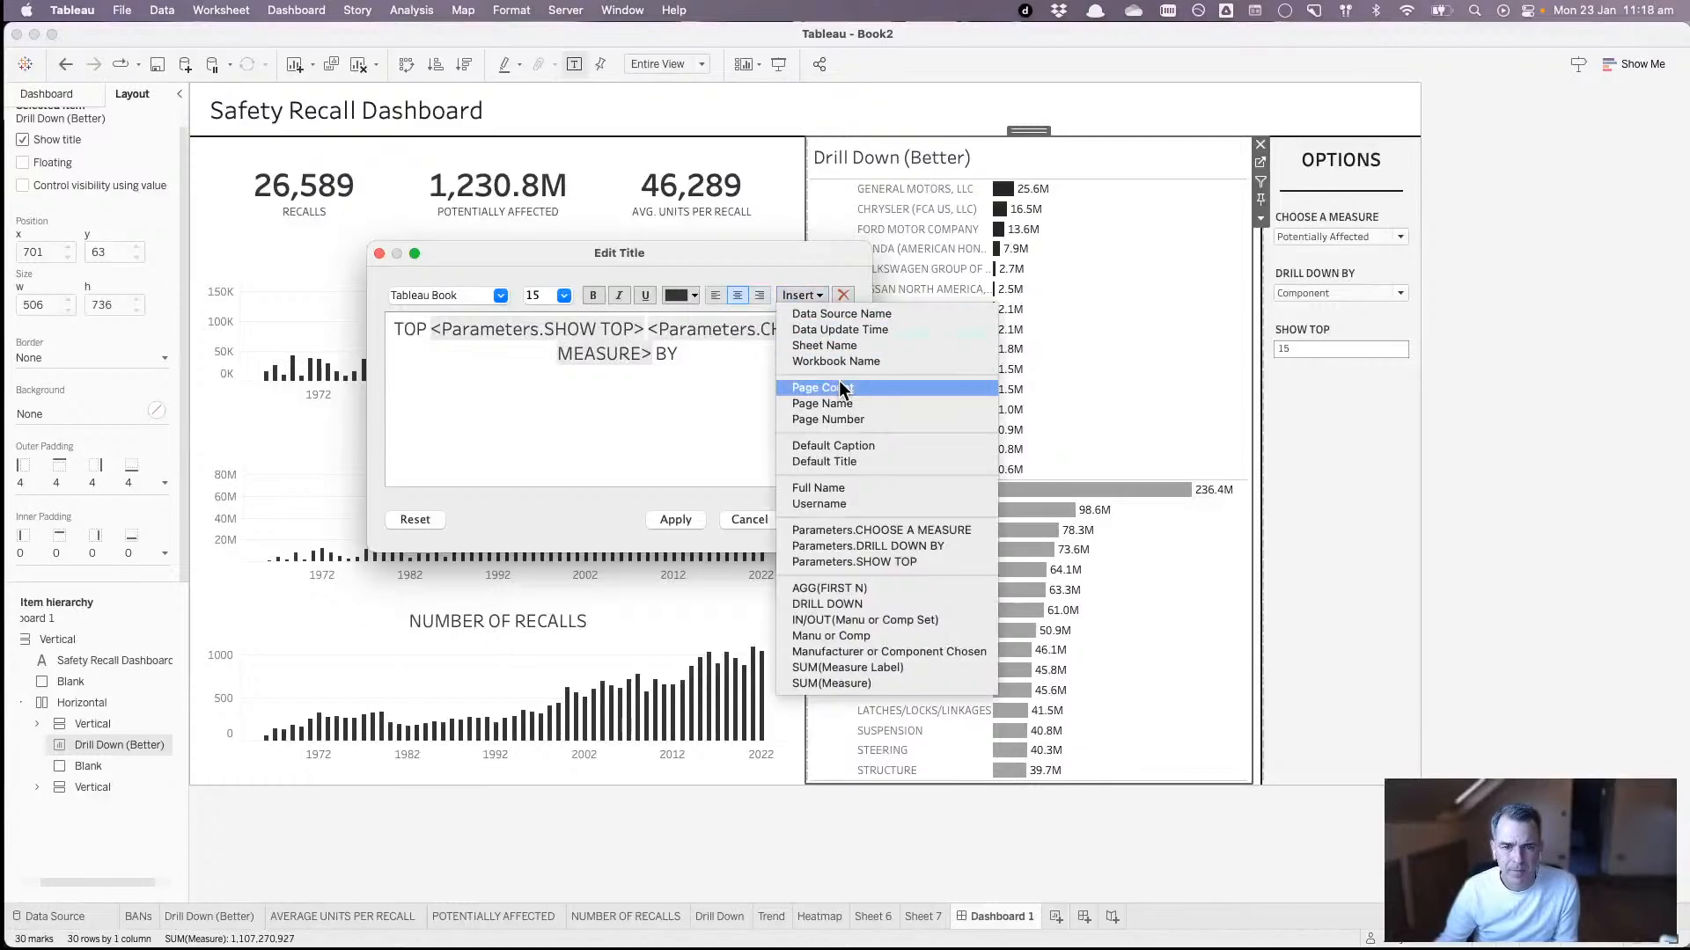
pyautogui.click(868, 543)
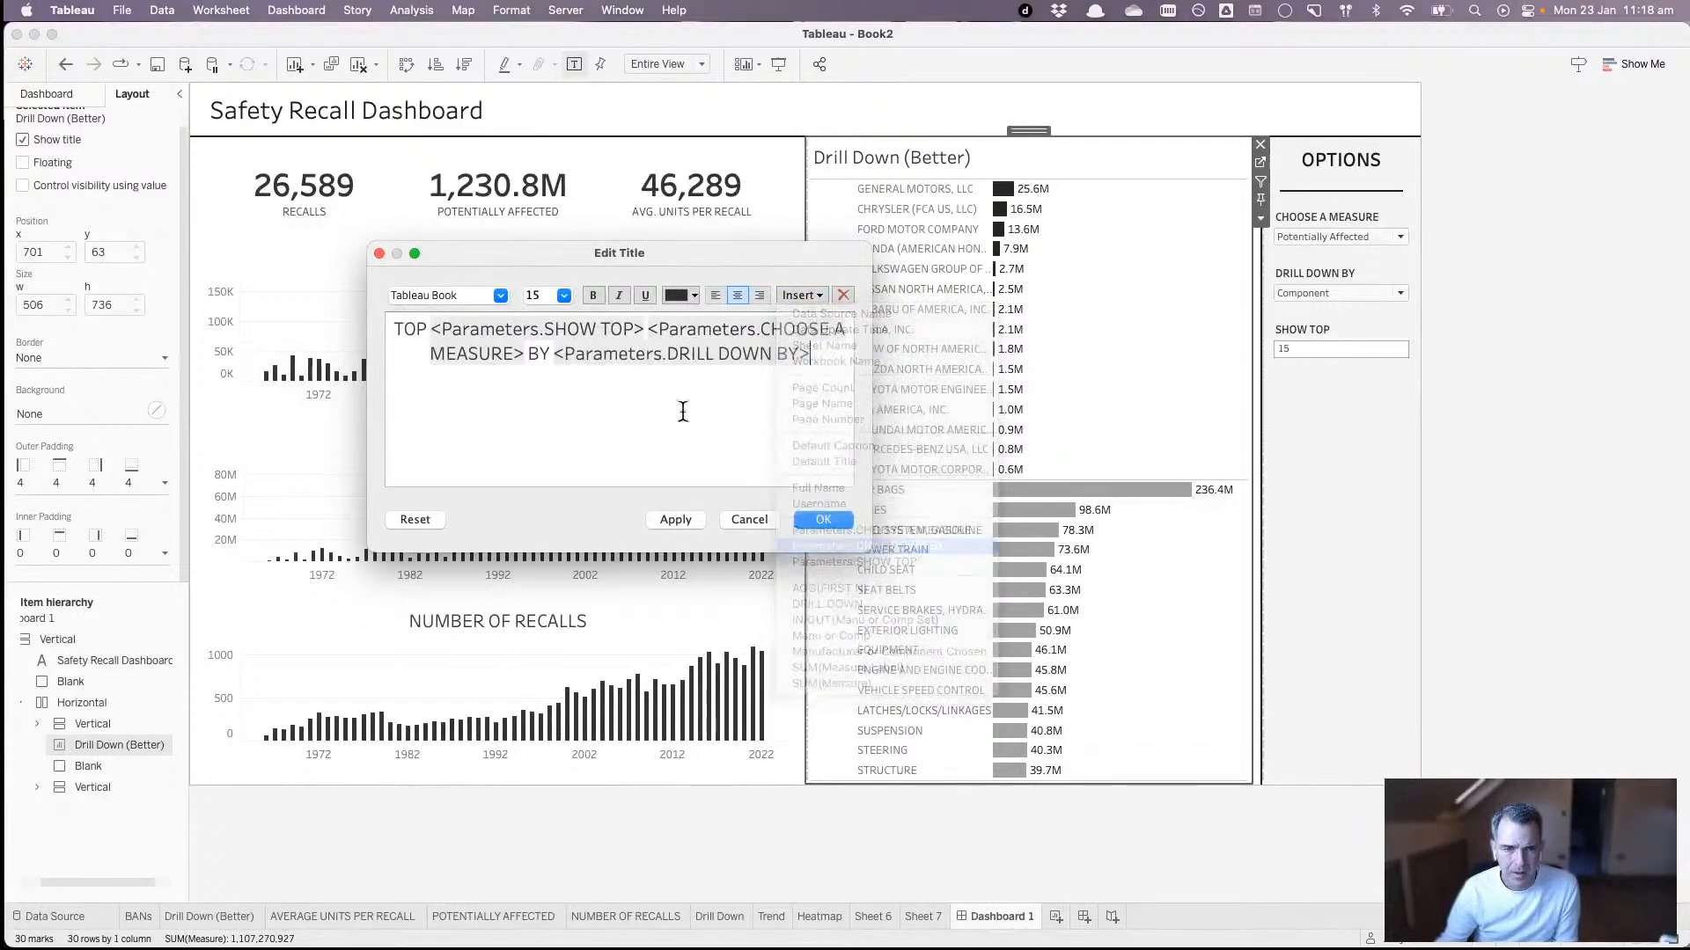
# - Change the fixed words in the chart title to "Top" and "by" and apply the title
pyautogui.doubleClick(540, 354)
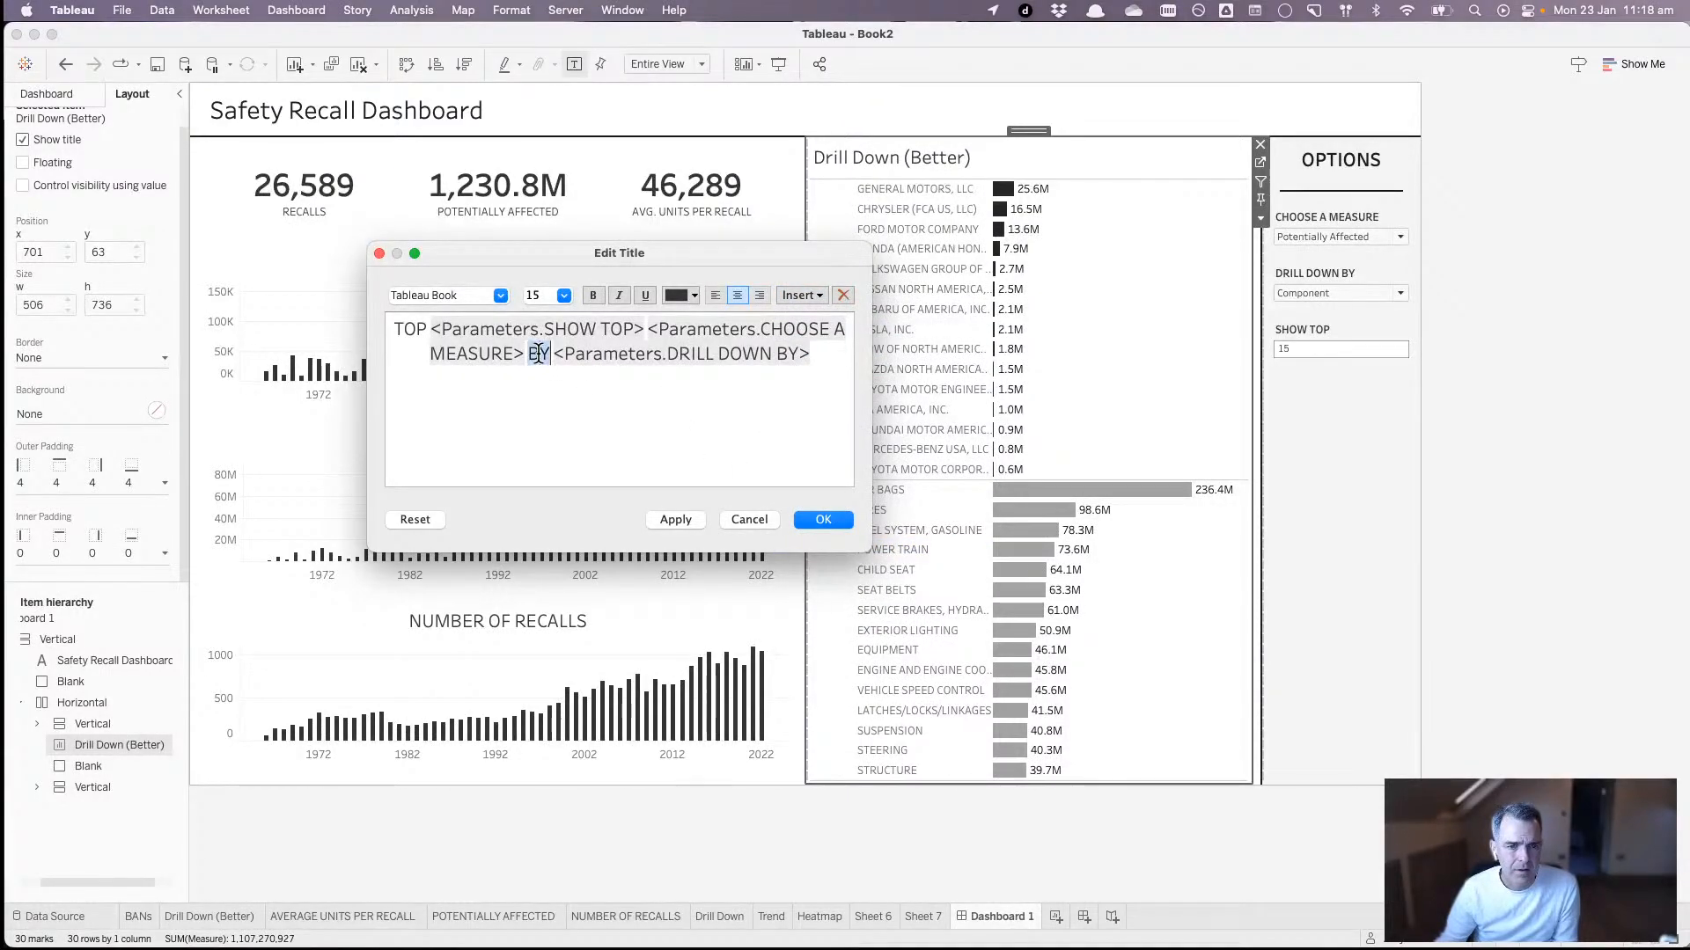
pyautogui.write('by')
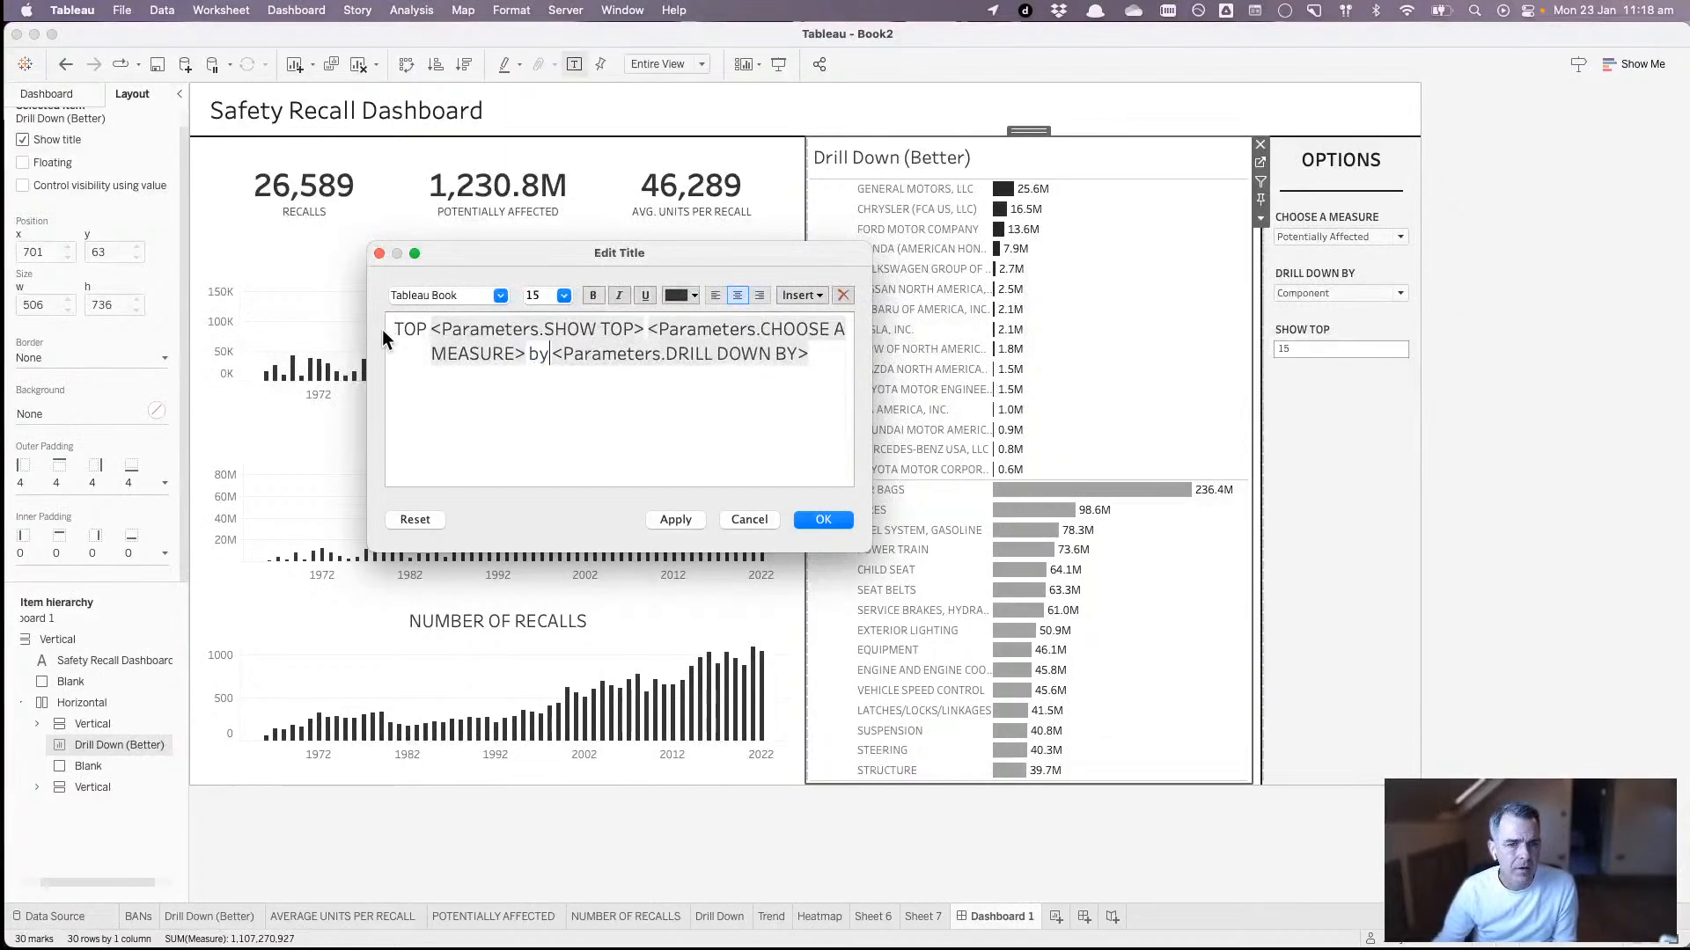
pyautogui.doubleClick(409, 329)
pyautogui.write('Top')
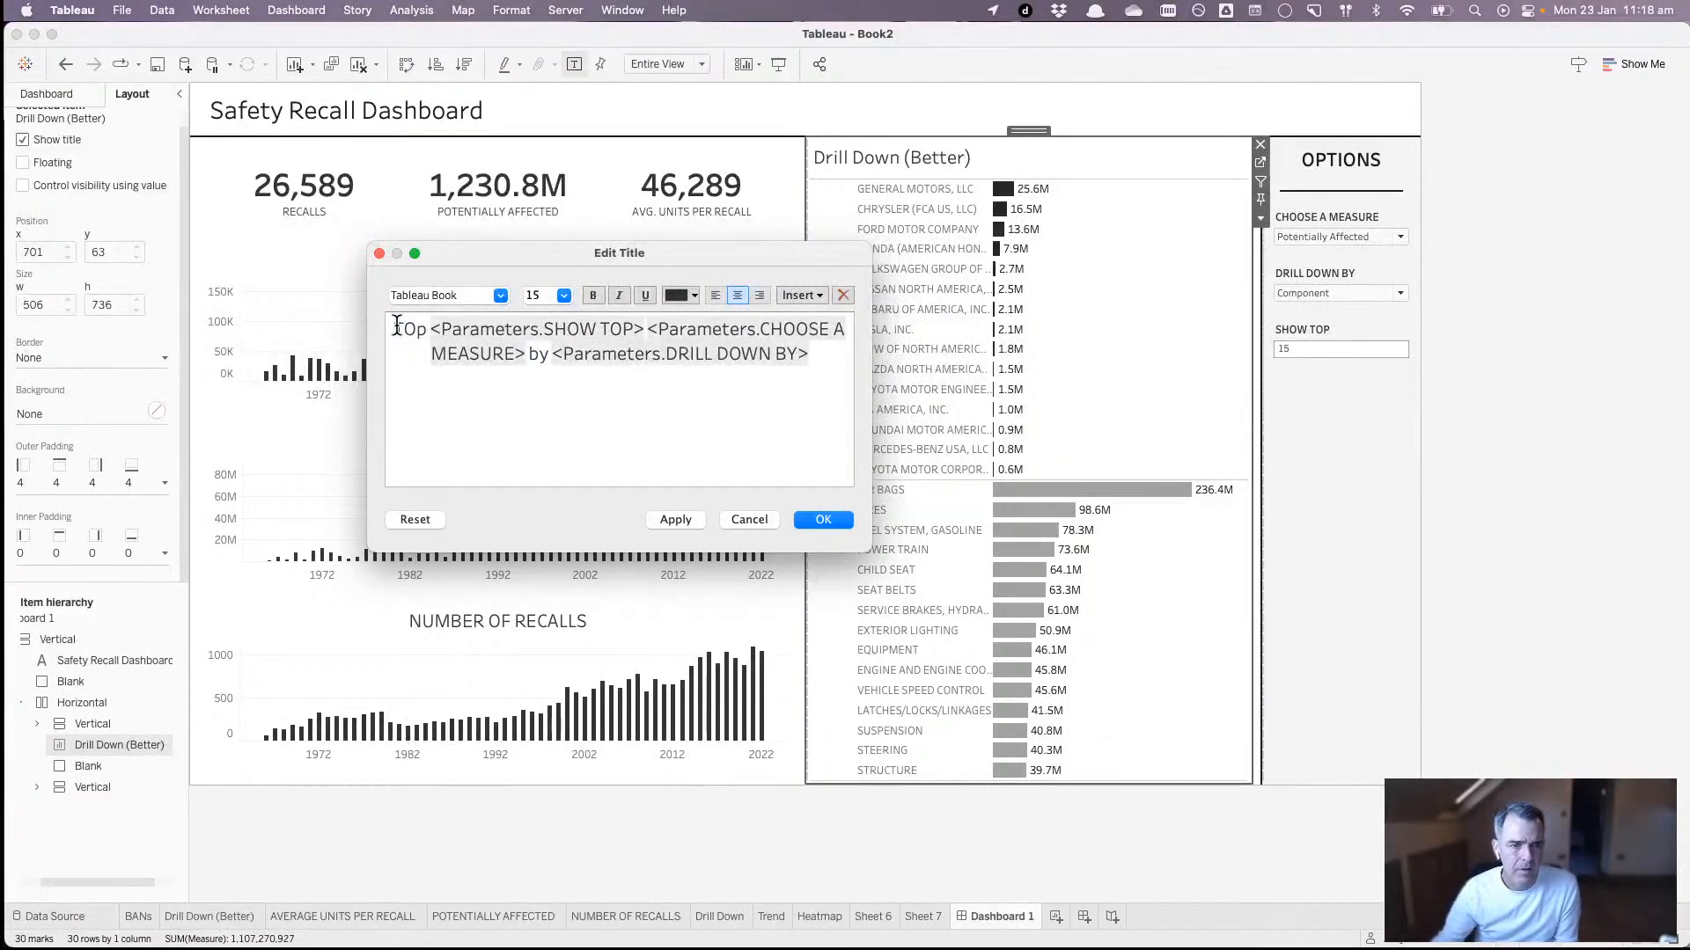
pyautogui.press('BackSpace')
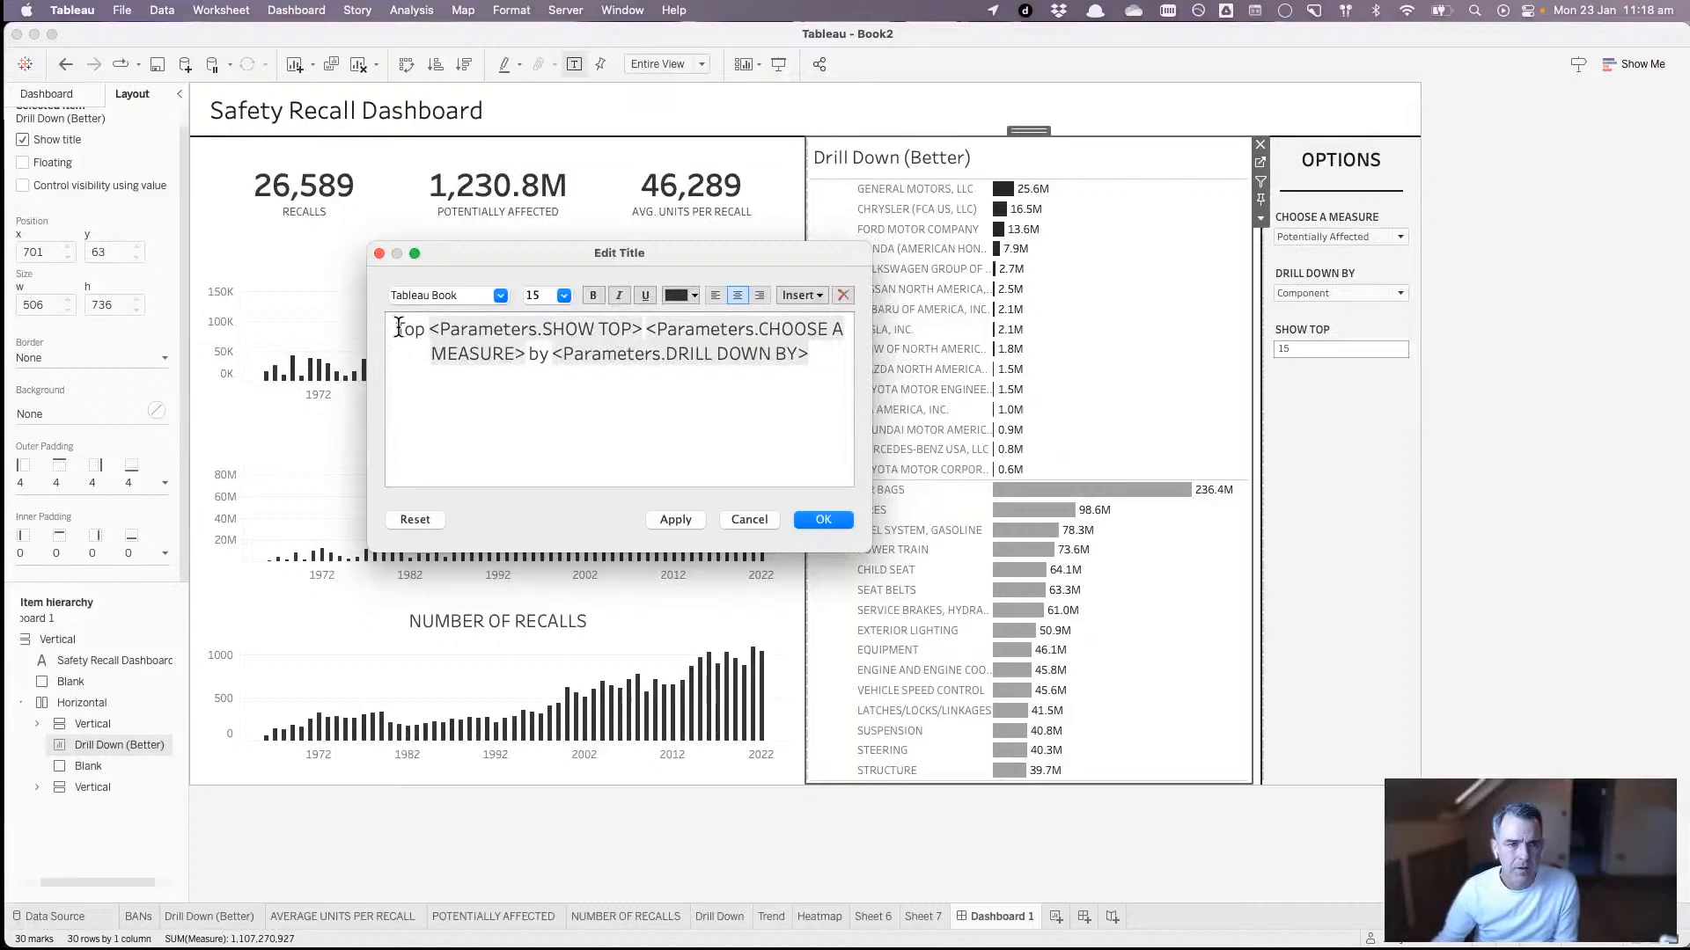
pyautogui.click(686, 515)
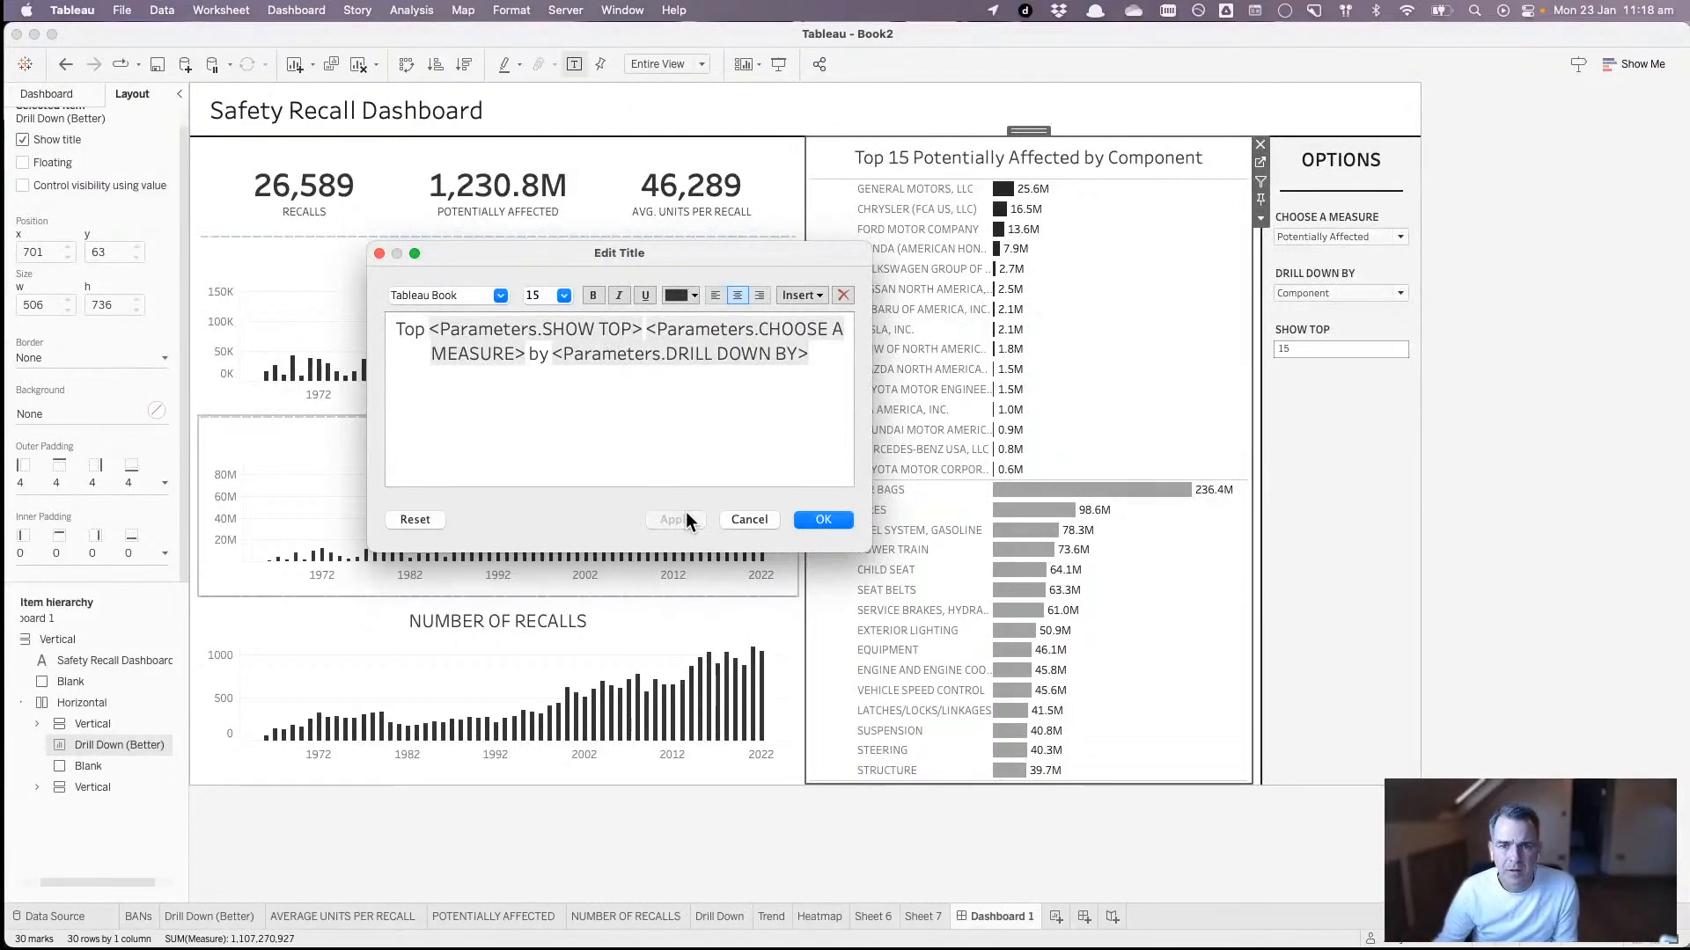
pyautogui.click(823, 520)
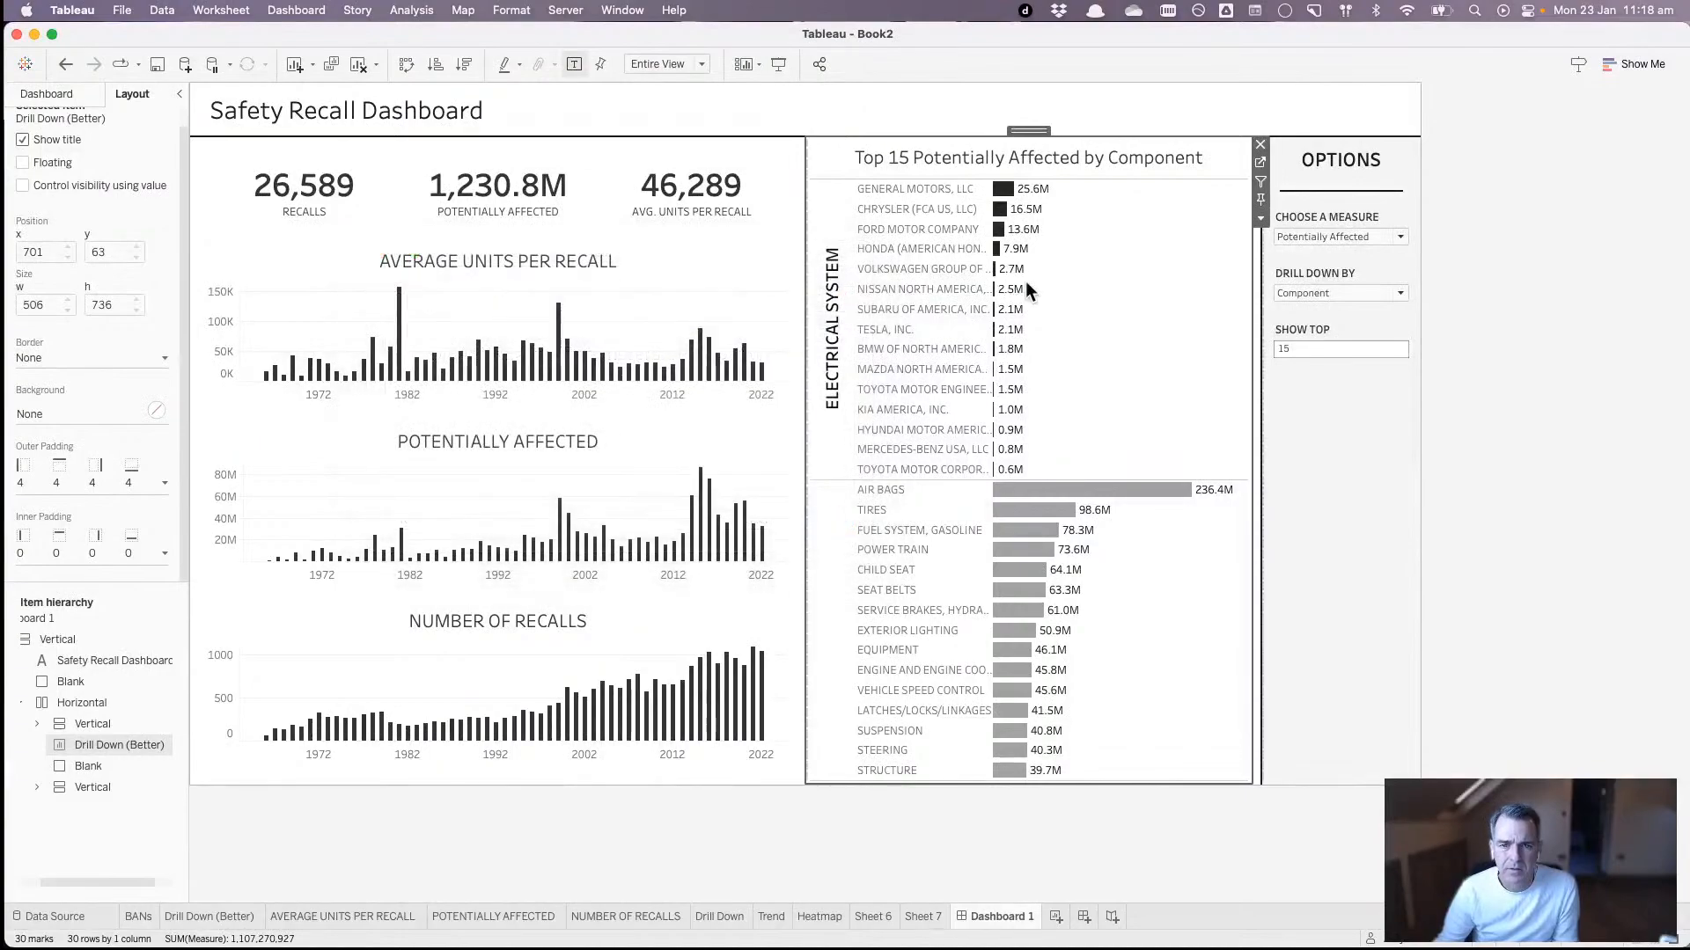
# - Set the dashboard's drill-down option to Manufacturer and its measure to Recalls to check the dynamic title
pyautogui.click(1313, 293)
pyautogui.click(1316, 308)
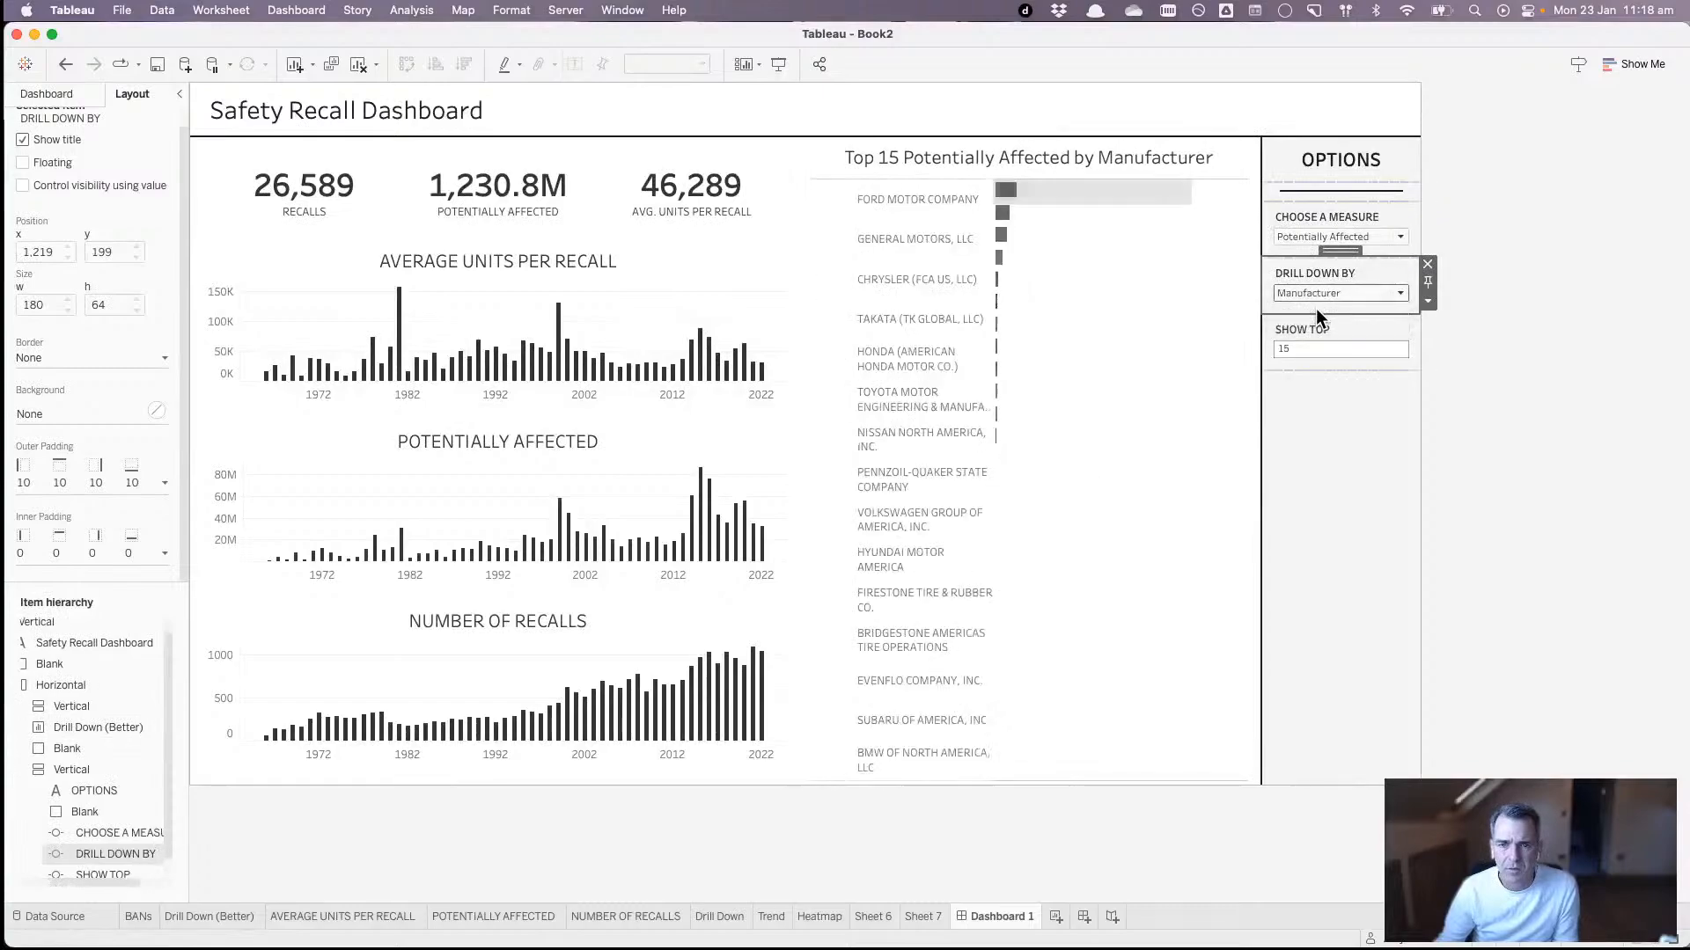
pyautogui.click(1307, 236)
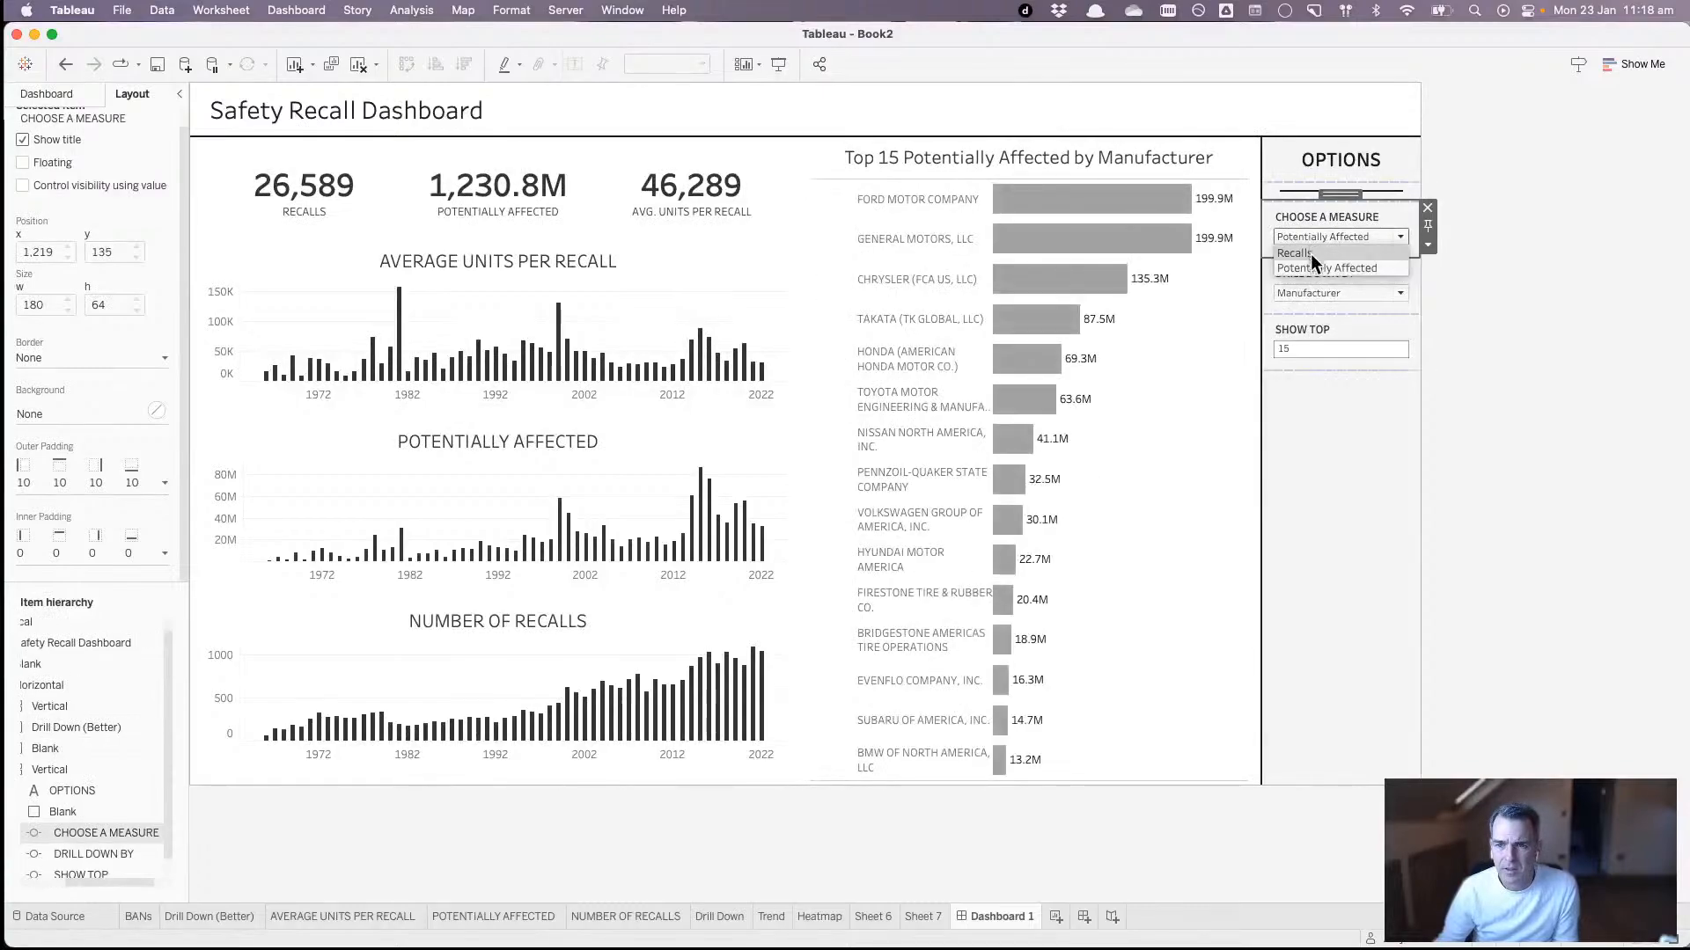
pyautogui.click(1311, 256)
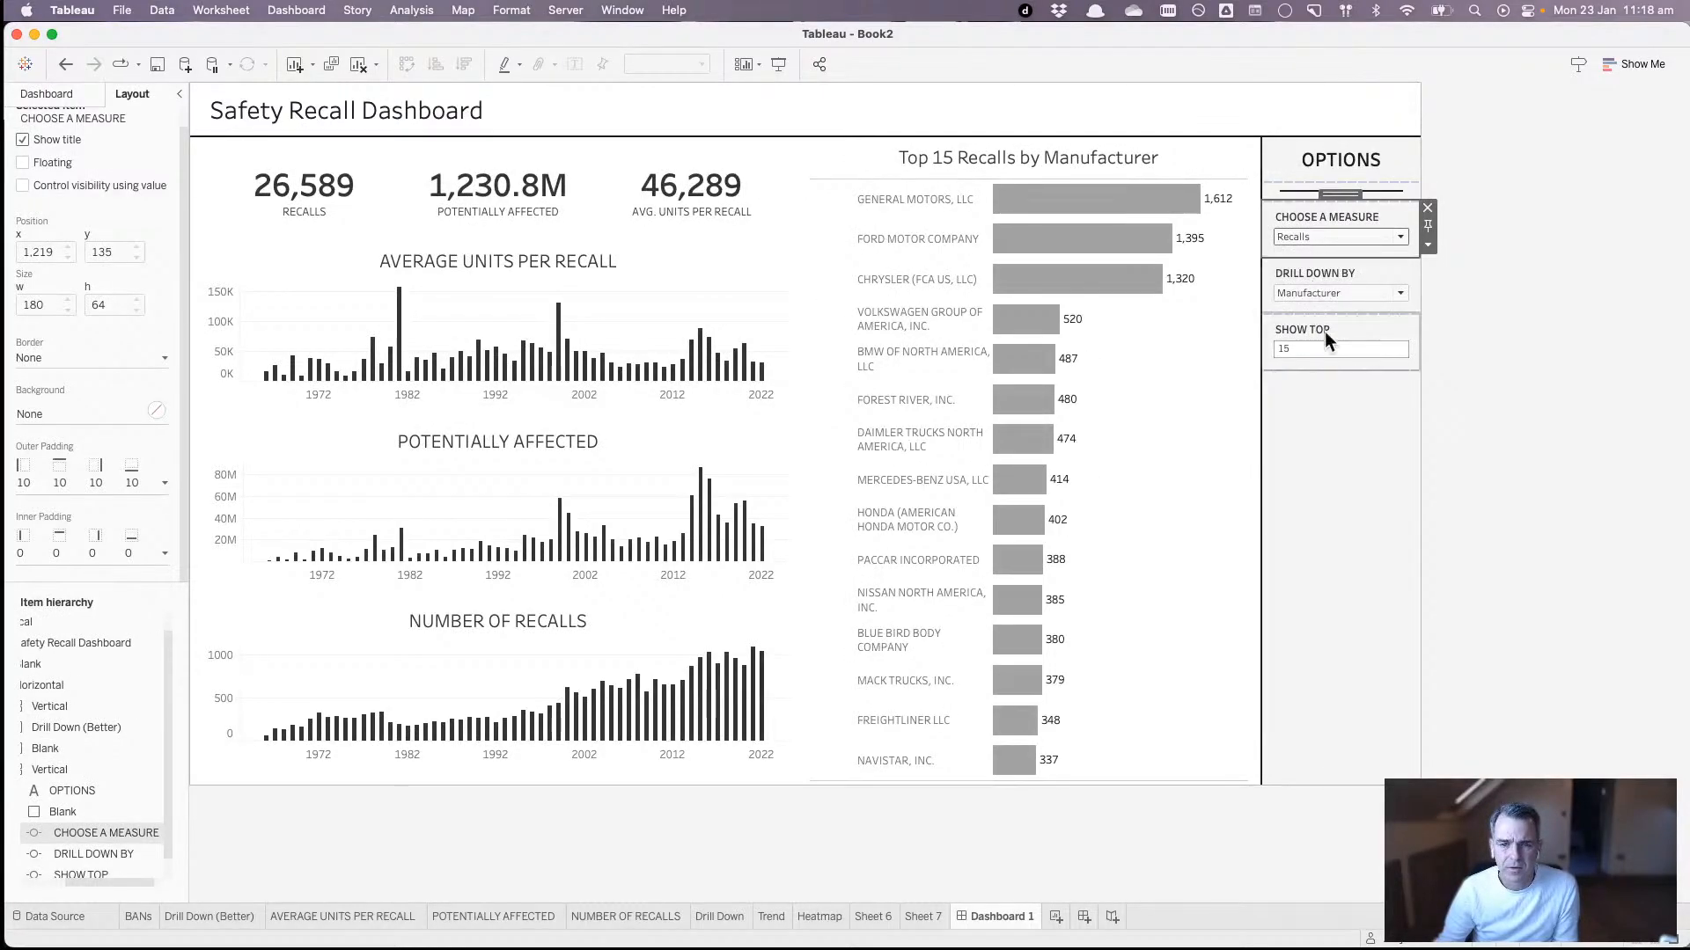
pyautogui.click(1595, 405)
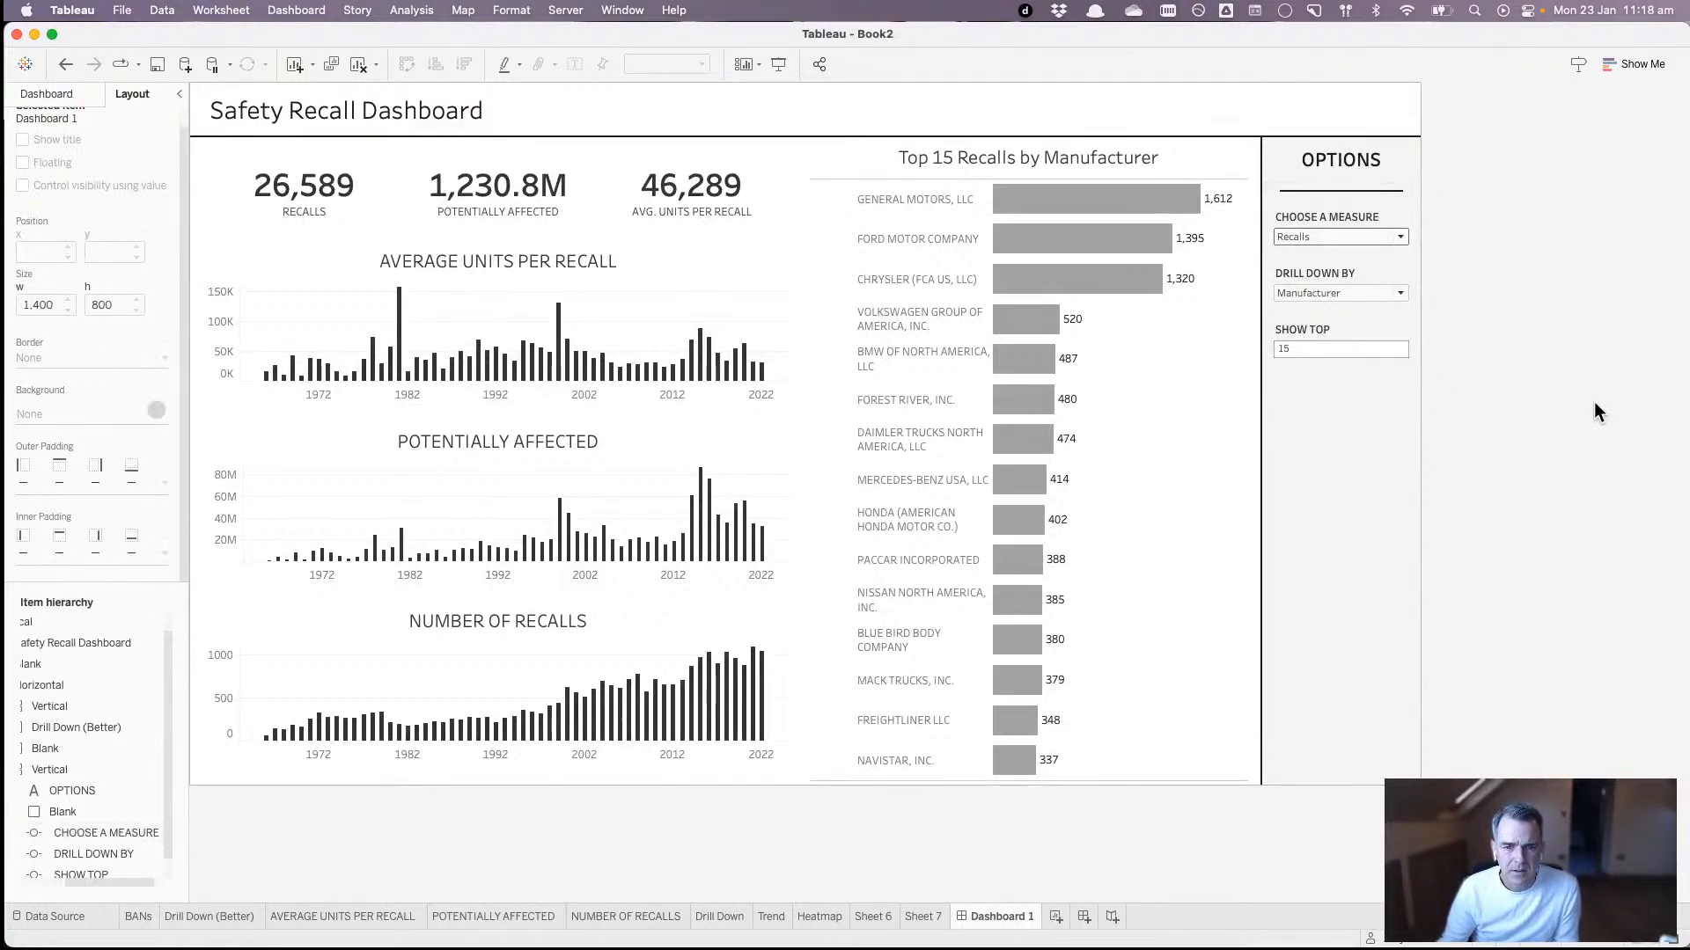
pyautogui.click(1230, 421)
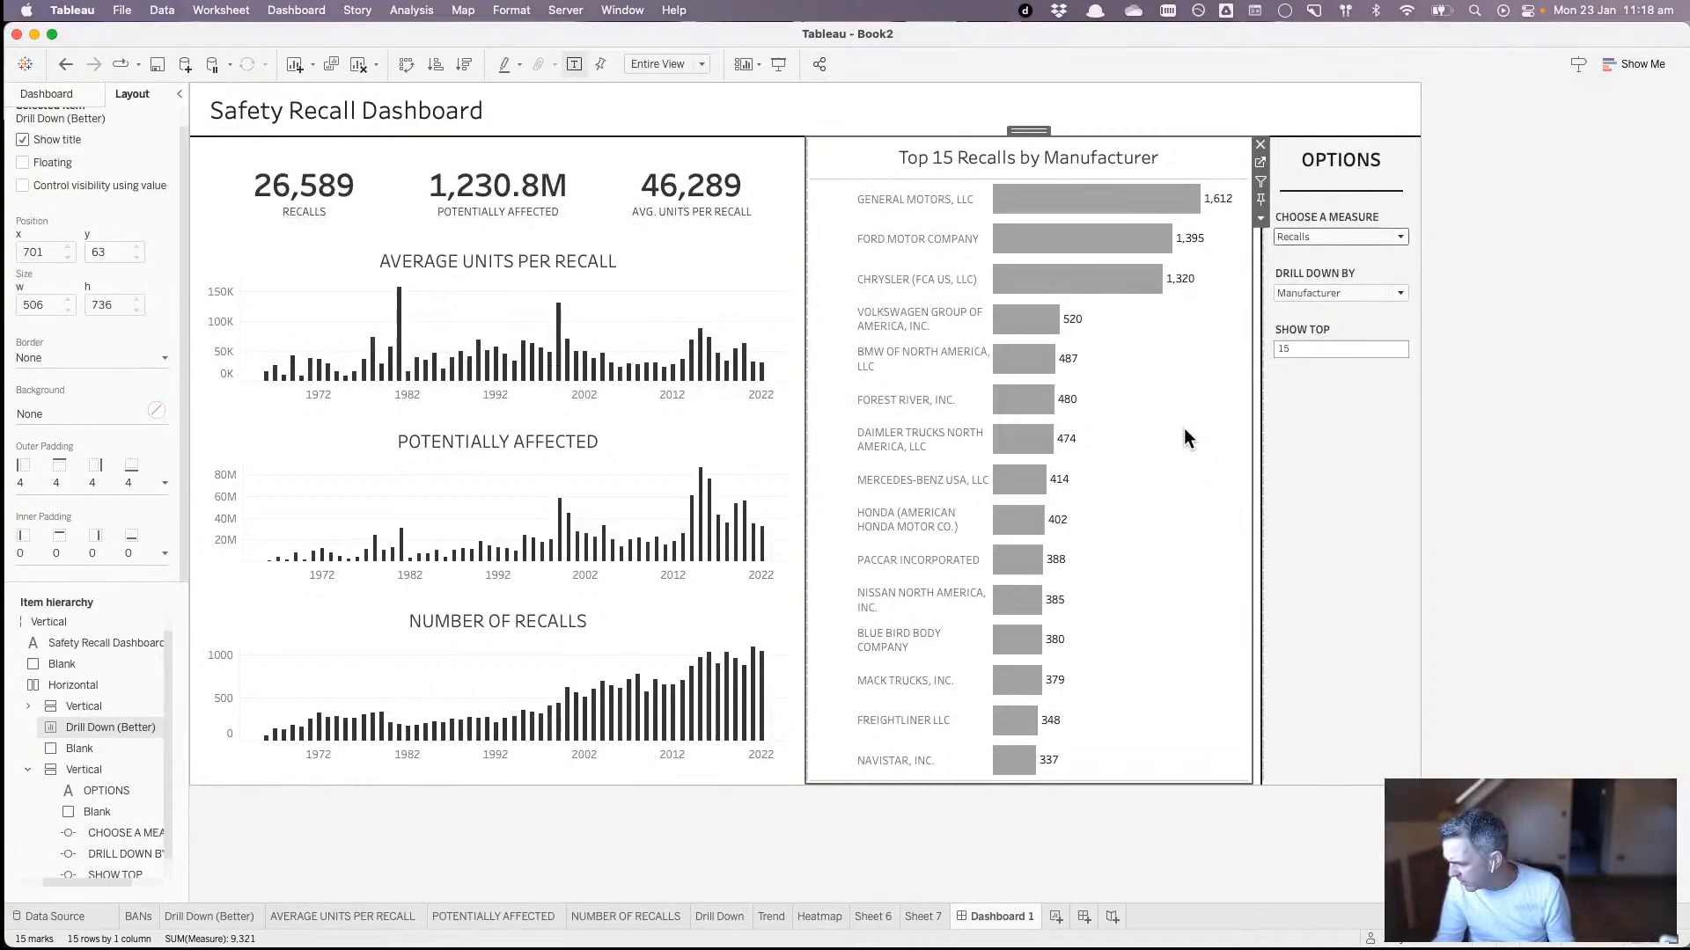
pyautogui.click(1575, 415)
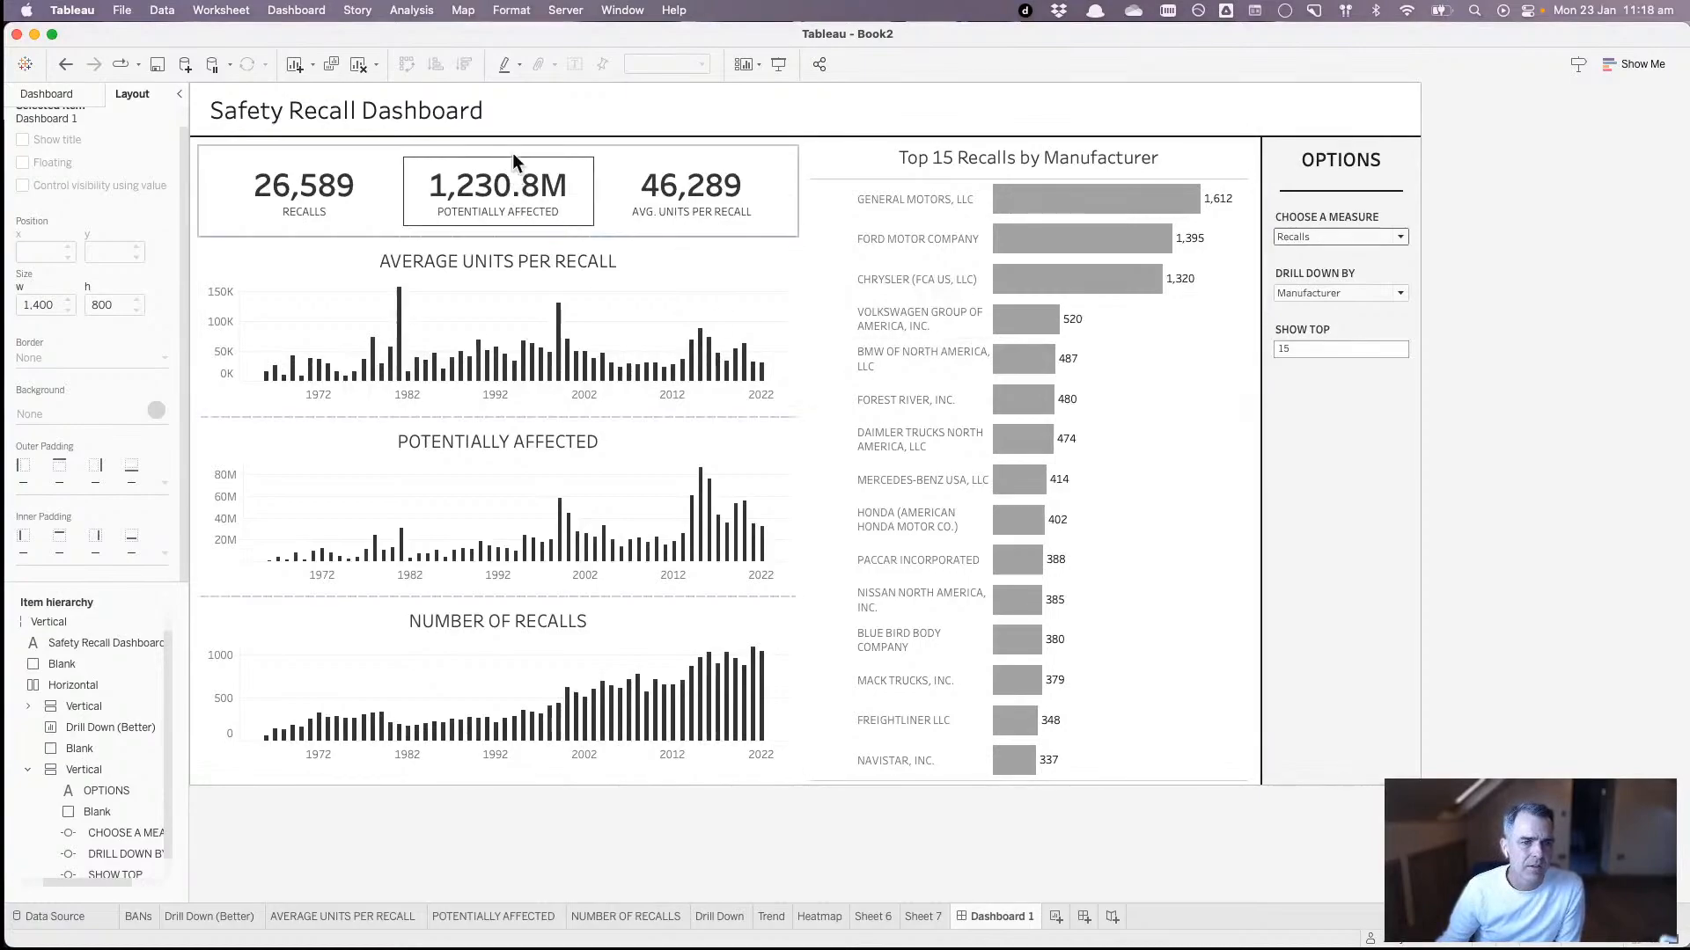
# - Open the Safety Recall Dashboard heading for editing and replace its text with "NATIONAL HIGHWAY"
pyautogui.click(507, 130)
pyautogui.doubleClick(506, 129)
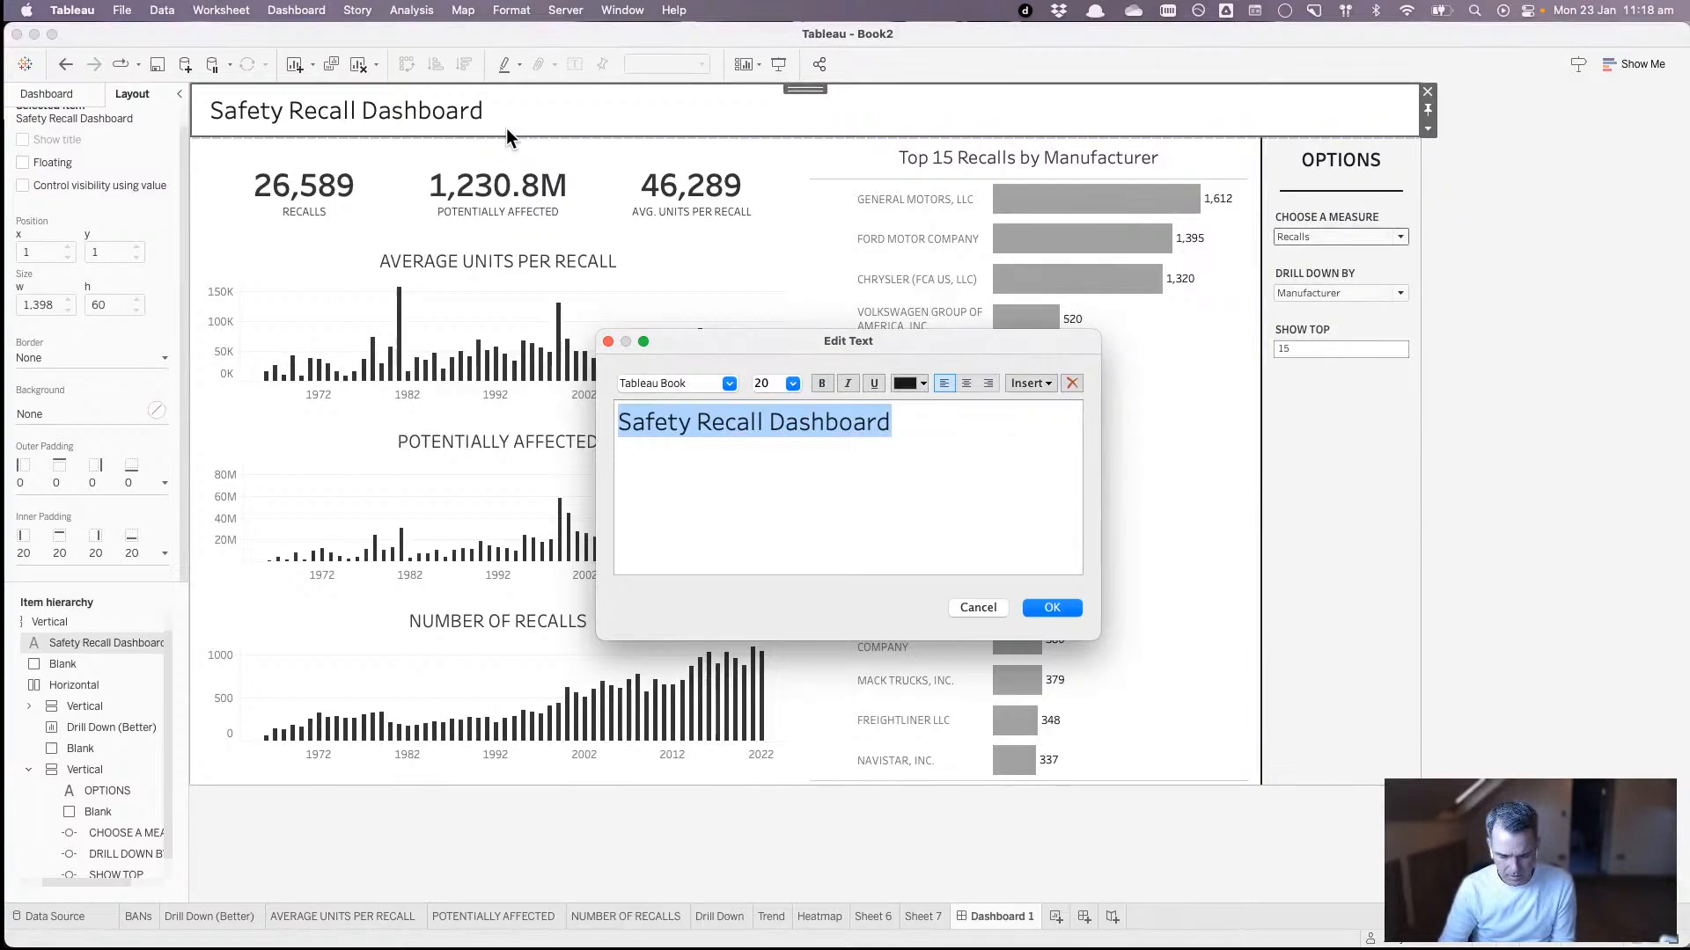
pyautogui.write('NATIONAL HI')
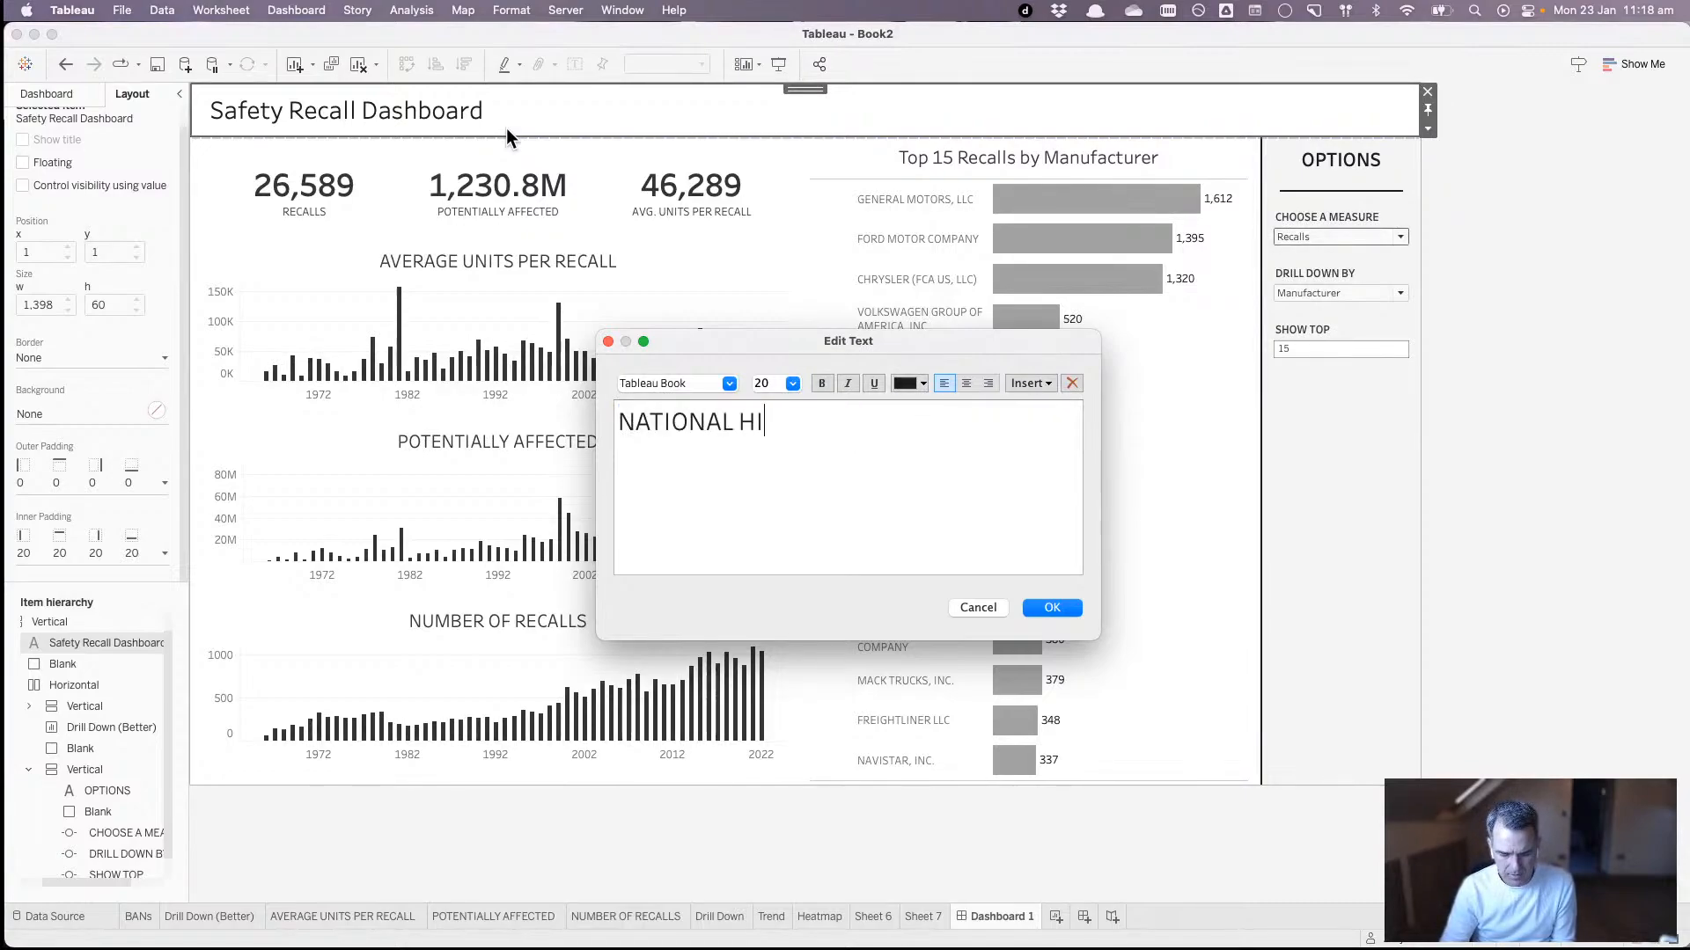
pyautogui.write('GHWAY')
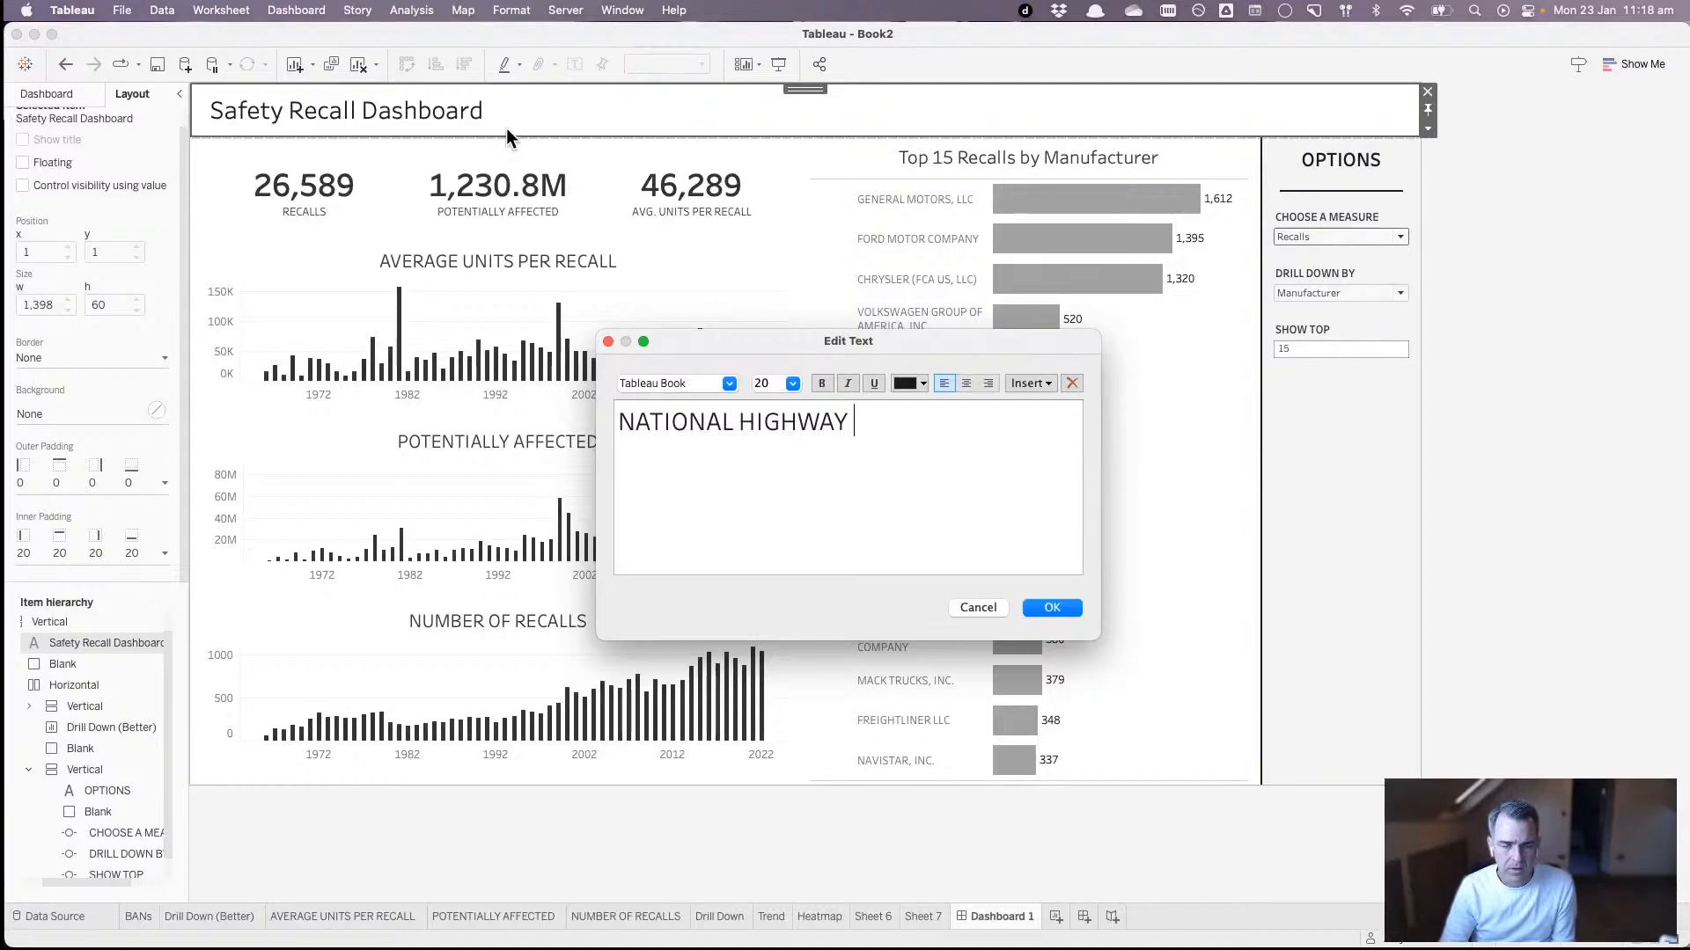
# - Switch to Chrome, look up the agency's full name on the data.world NHTSA Automobile Recalls page, and return to Tableau
pyautogui.press('super+Tab')
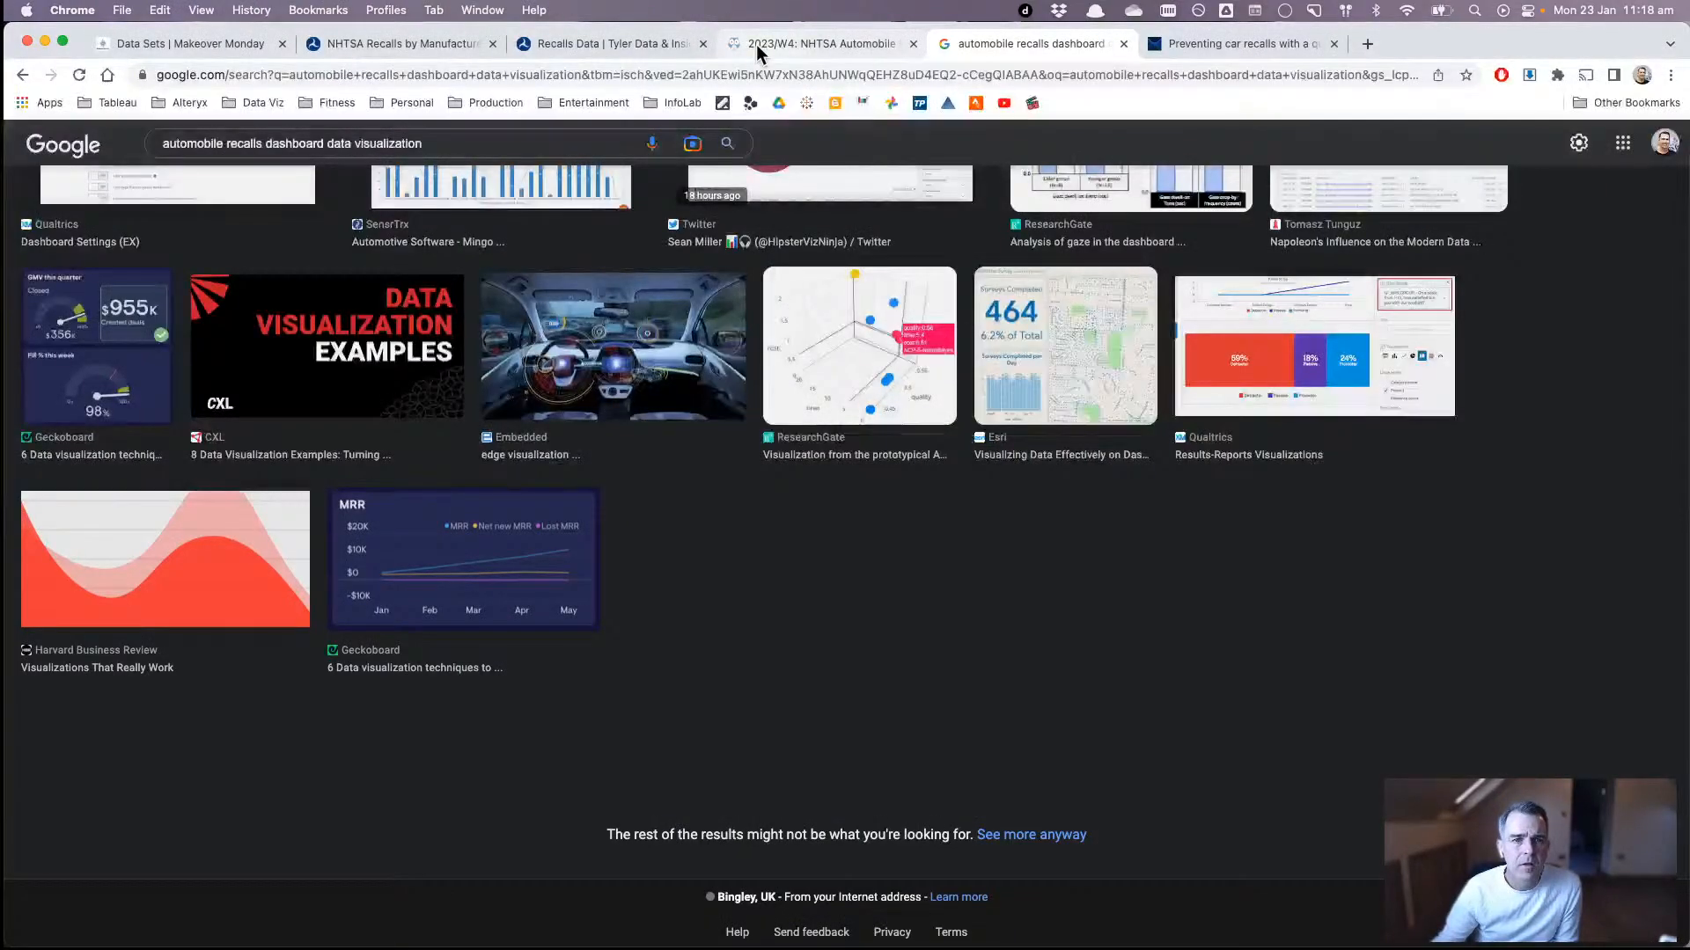
pyautogui.click(450, 51)
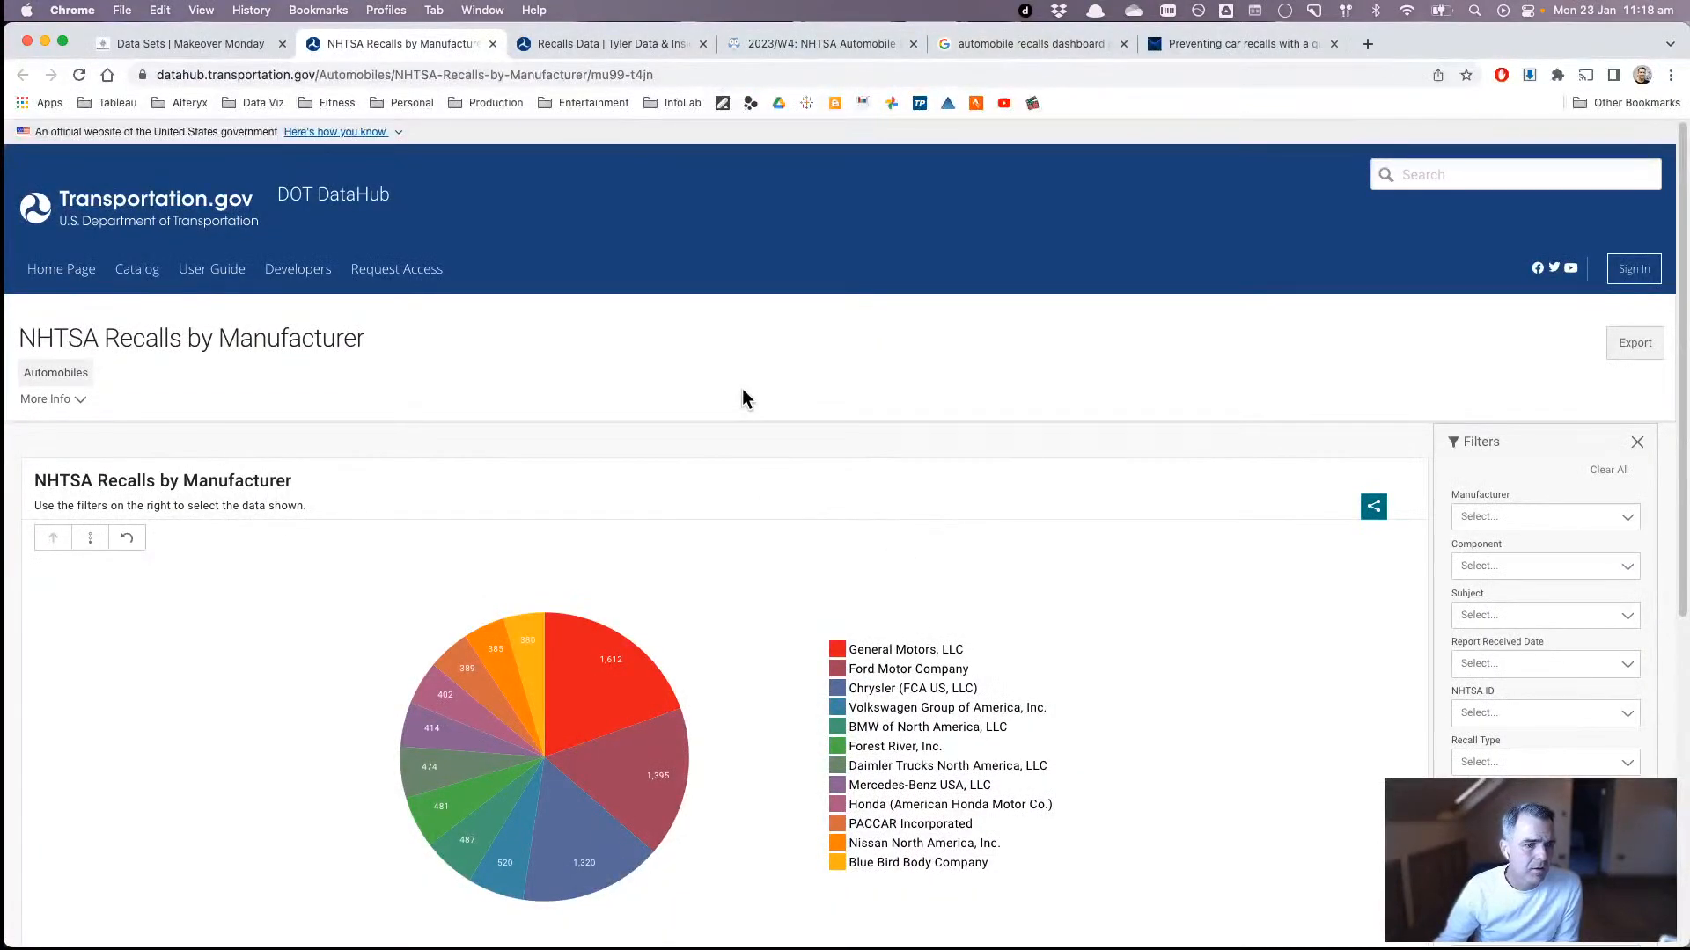
pyautogui.click(822, 47)
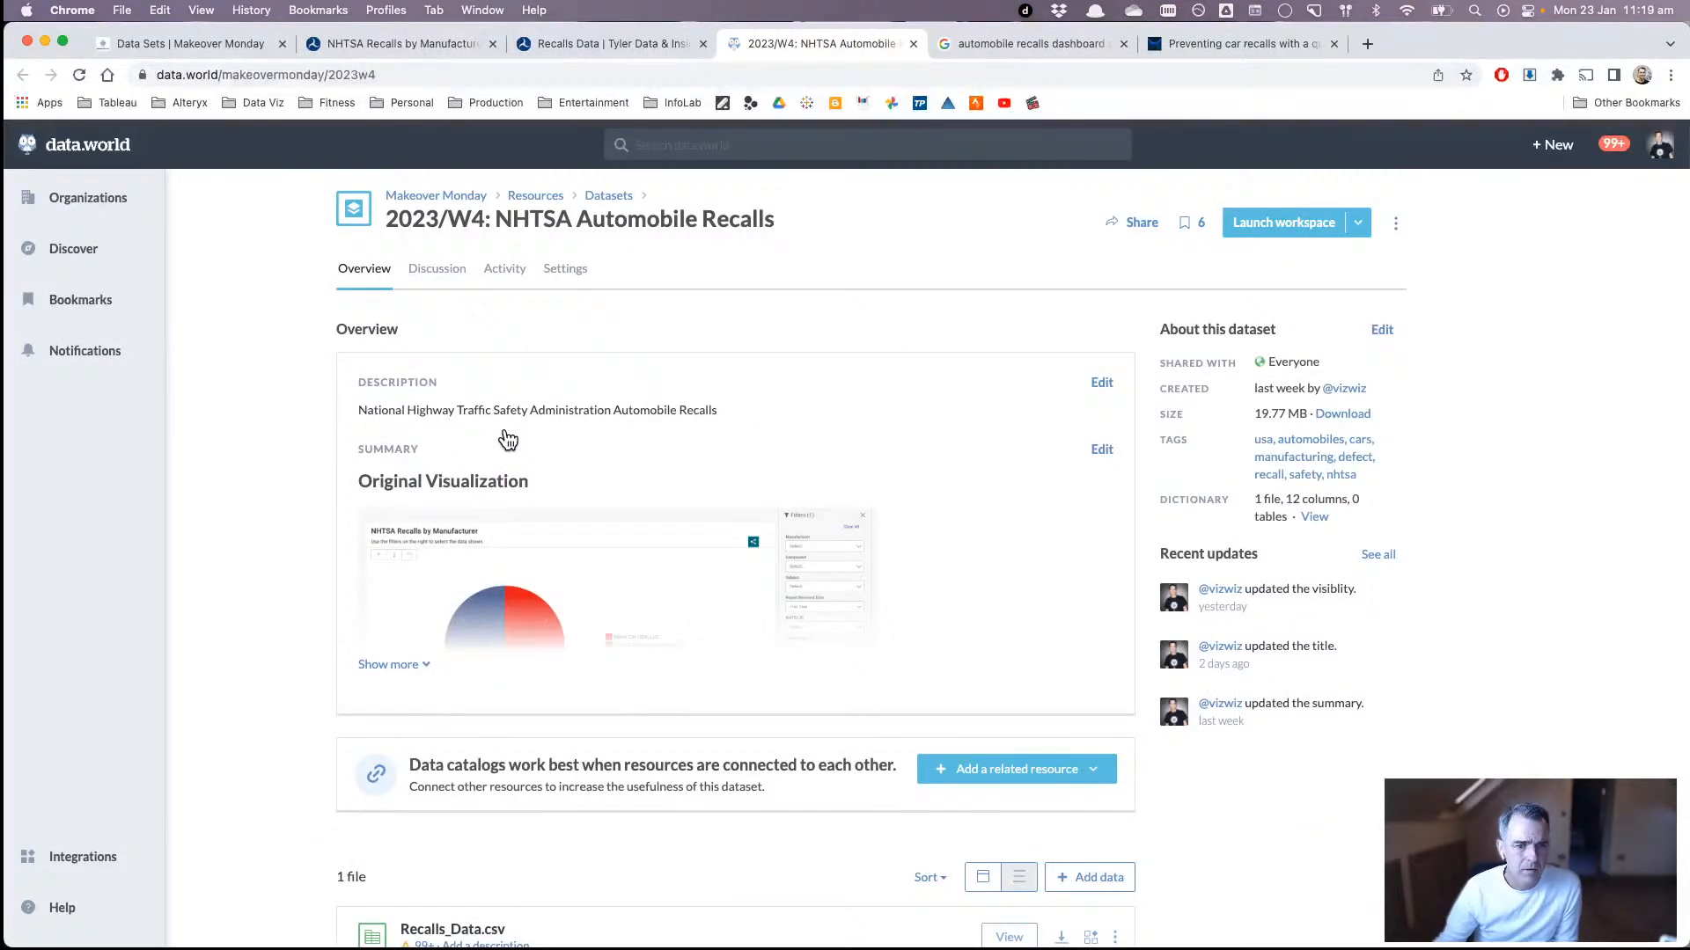
pyautogui.press('super+Tab')
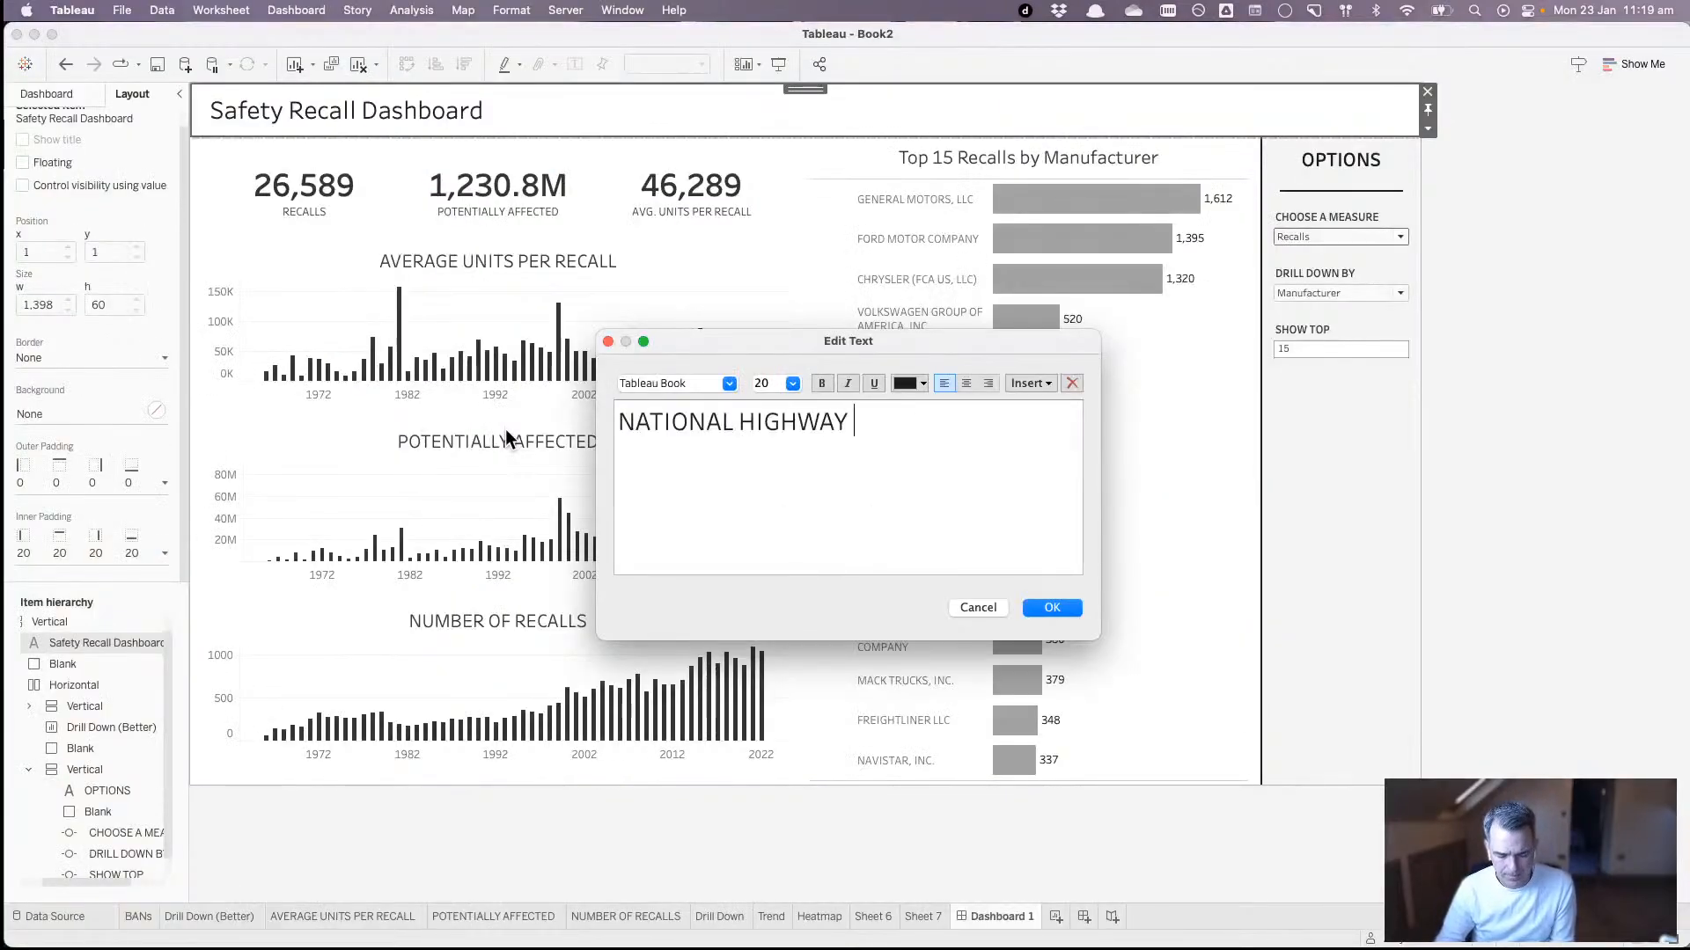
# - Extend the dashboard heading text with "TRAFFIC SAFETY ADMINISTRATION"
pyautogui.write('TRAF')
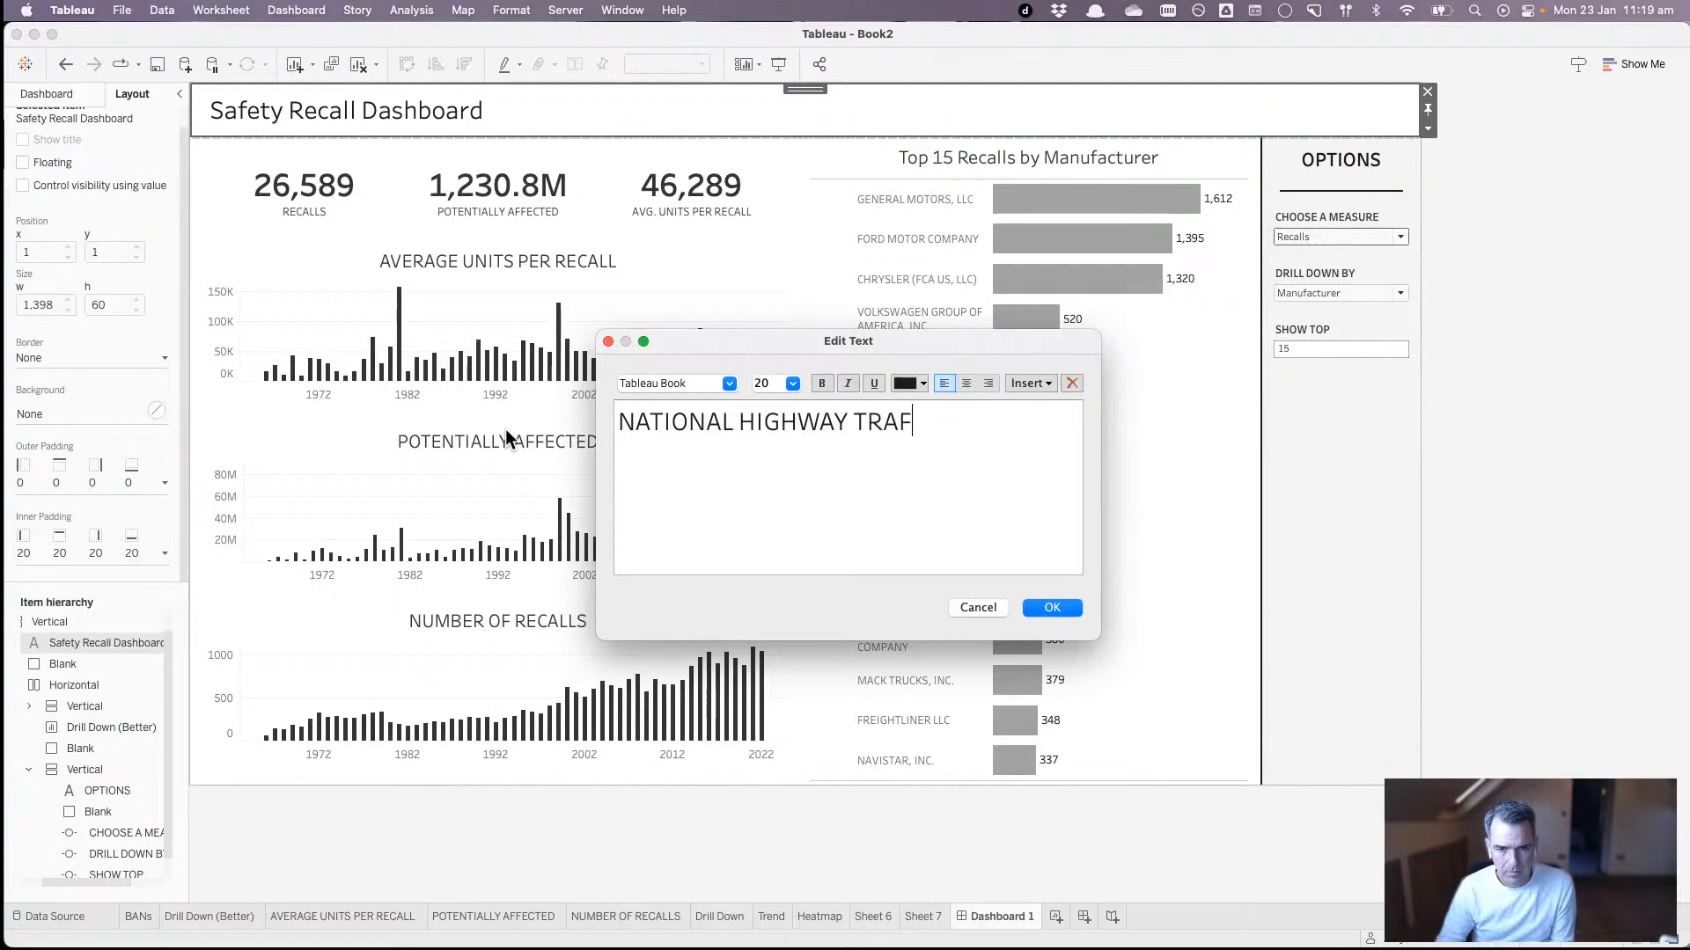
pyautogui.write('FIC SA')
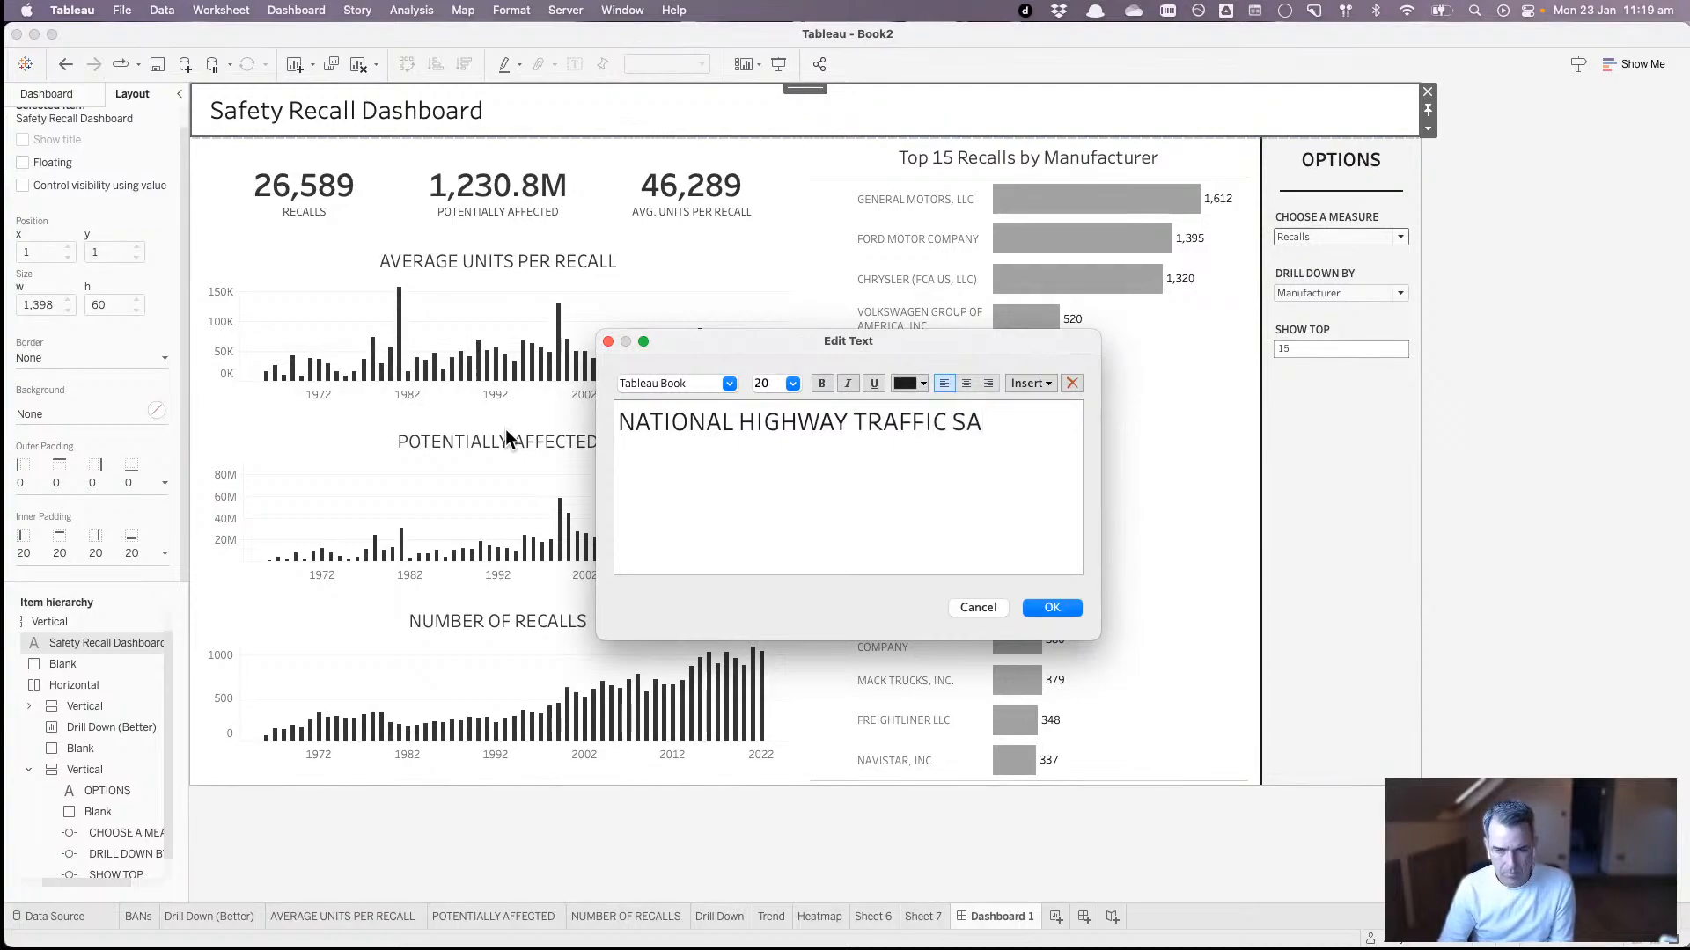
pyautogui.write('FE')
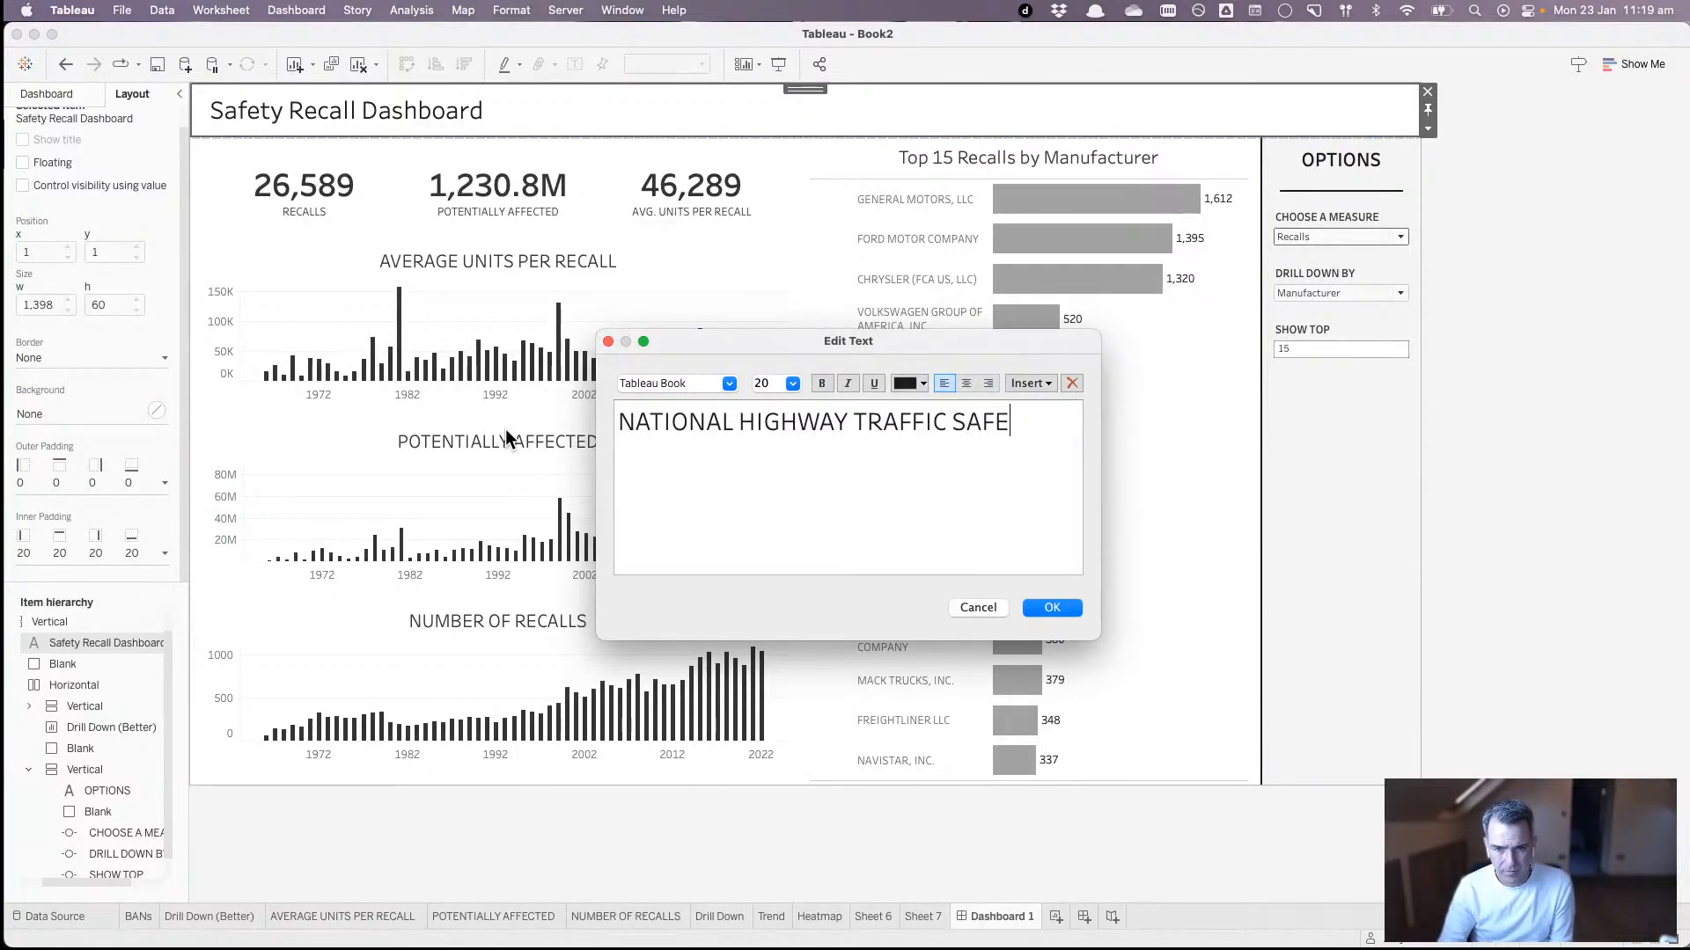
pyautogui.write('TWY')
pyautogui.press('BackSpace')
pyautogui.write('Y AM')
pyautogui.press('BackSpace')
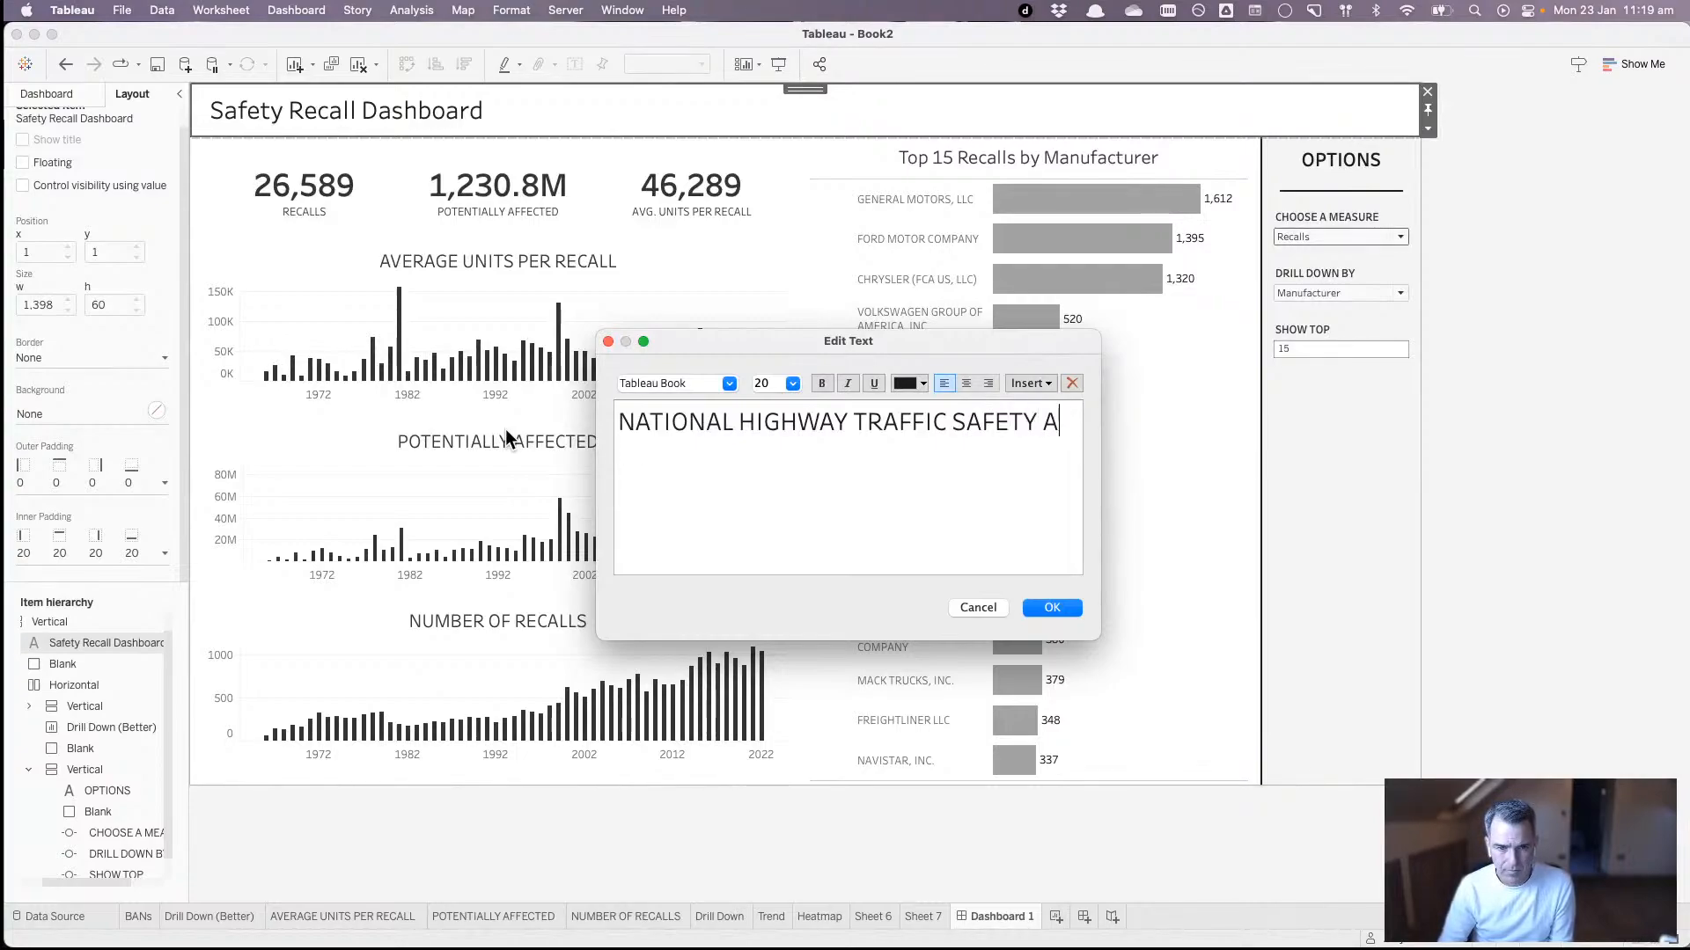
pyautogui.write('A')
pyautogui.press('BackSpace')
pyautogui.write('DMINI')
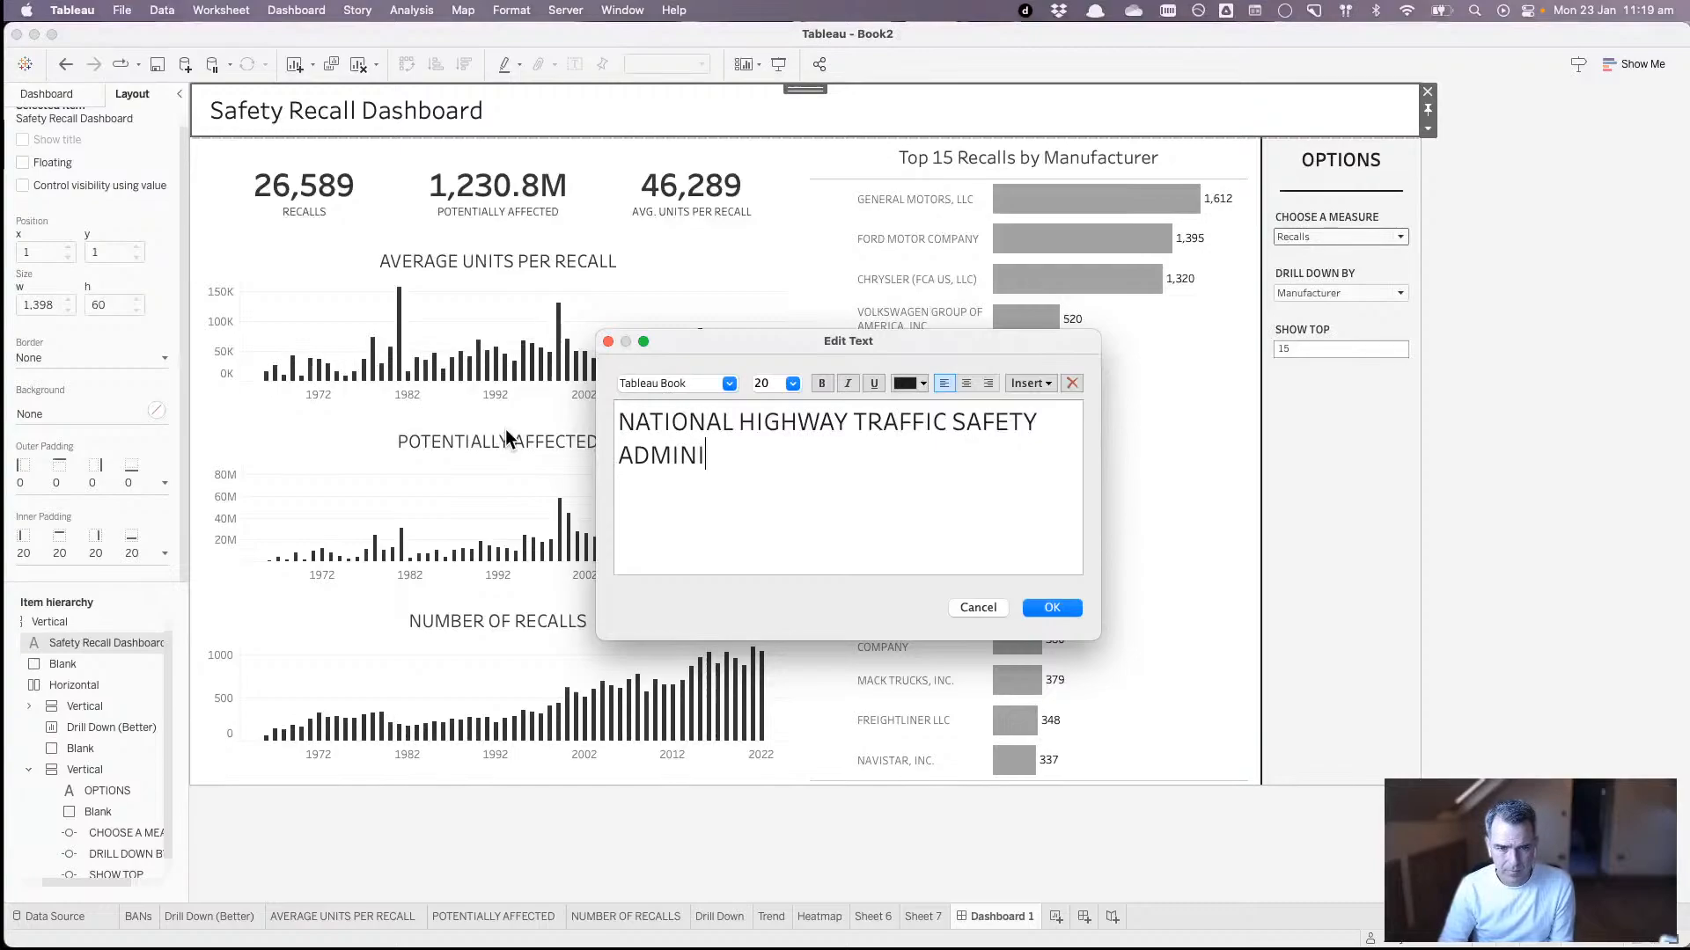
pyautogui.write('STRATION')
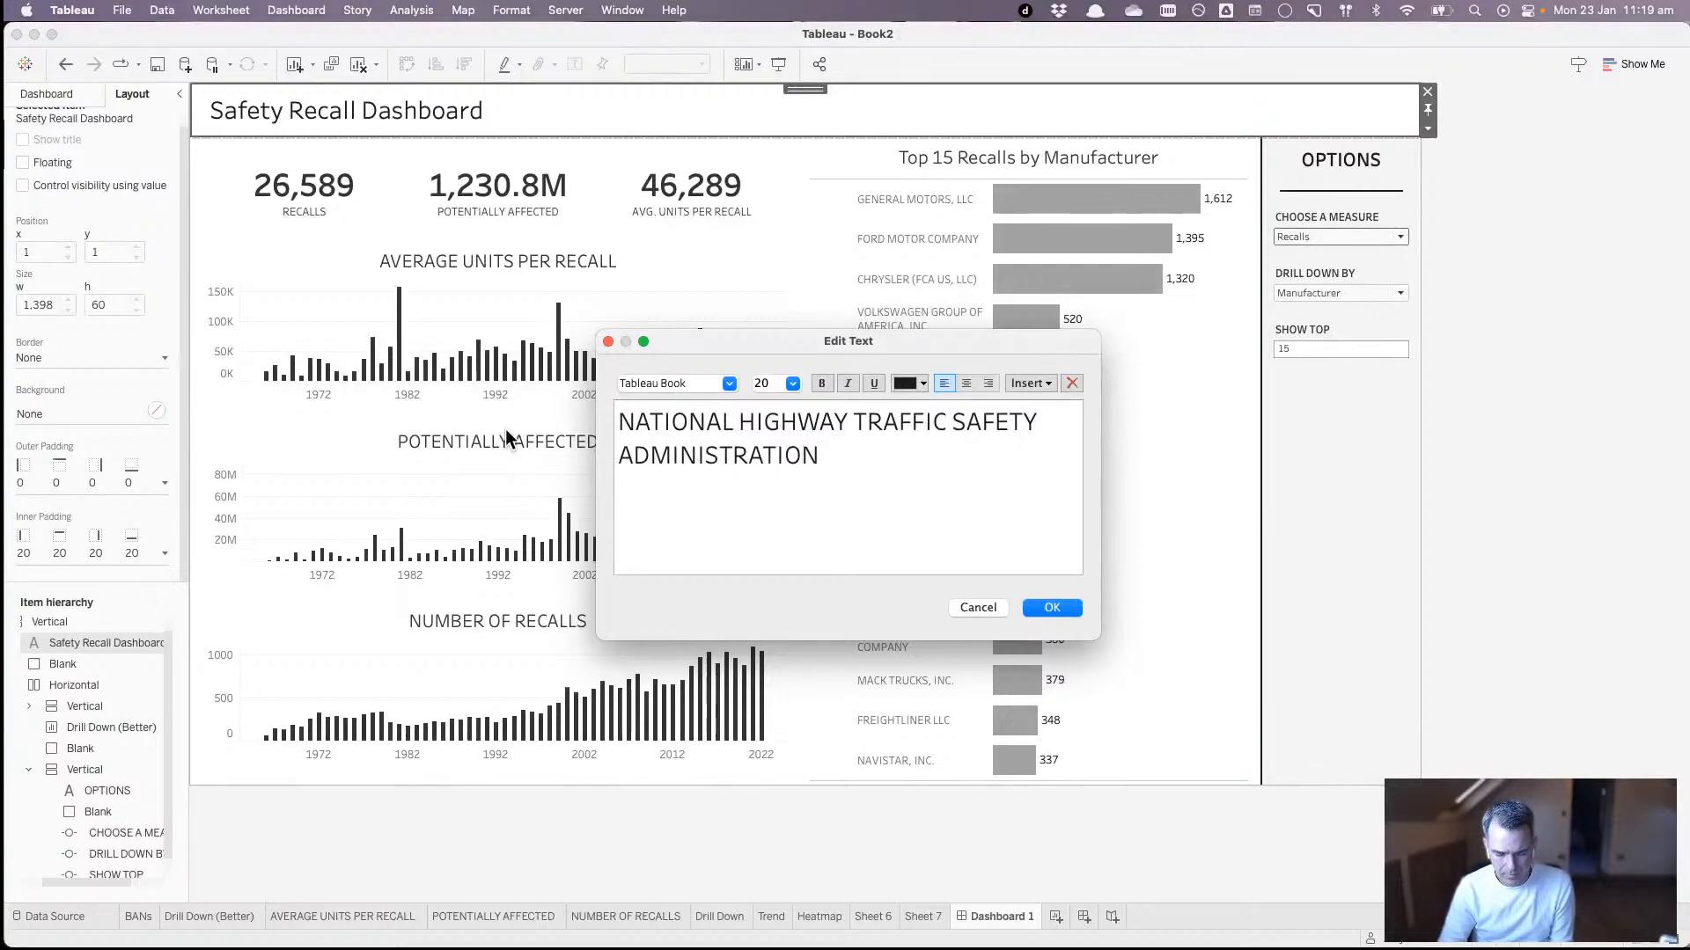
# - Consult the NHTSA Recalls by Manufacturer page in Chrome, return to Tableau, and add "RECALLS BY" to the heading text
pyautogui.press('super+Tab')
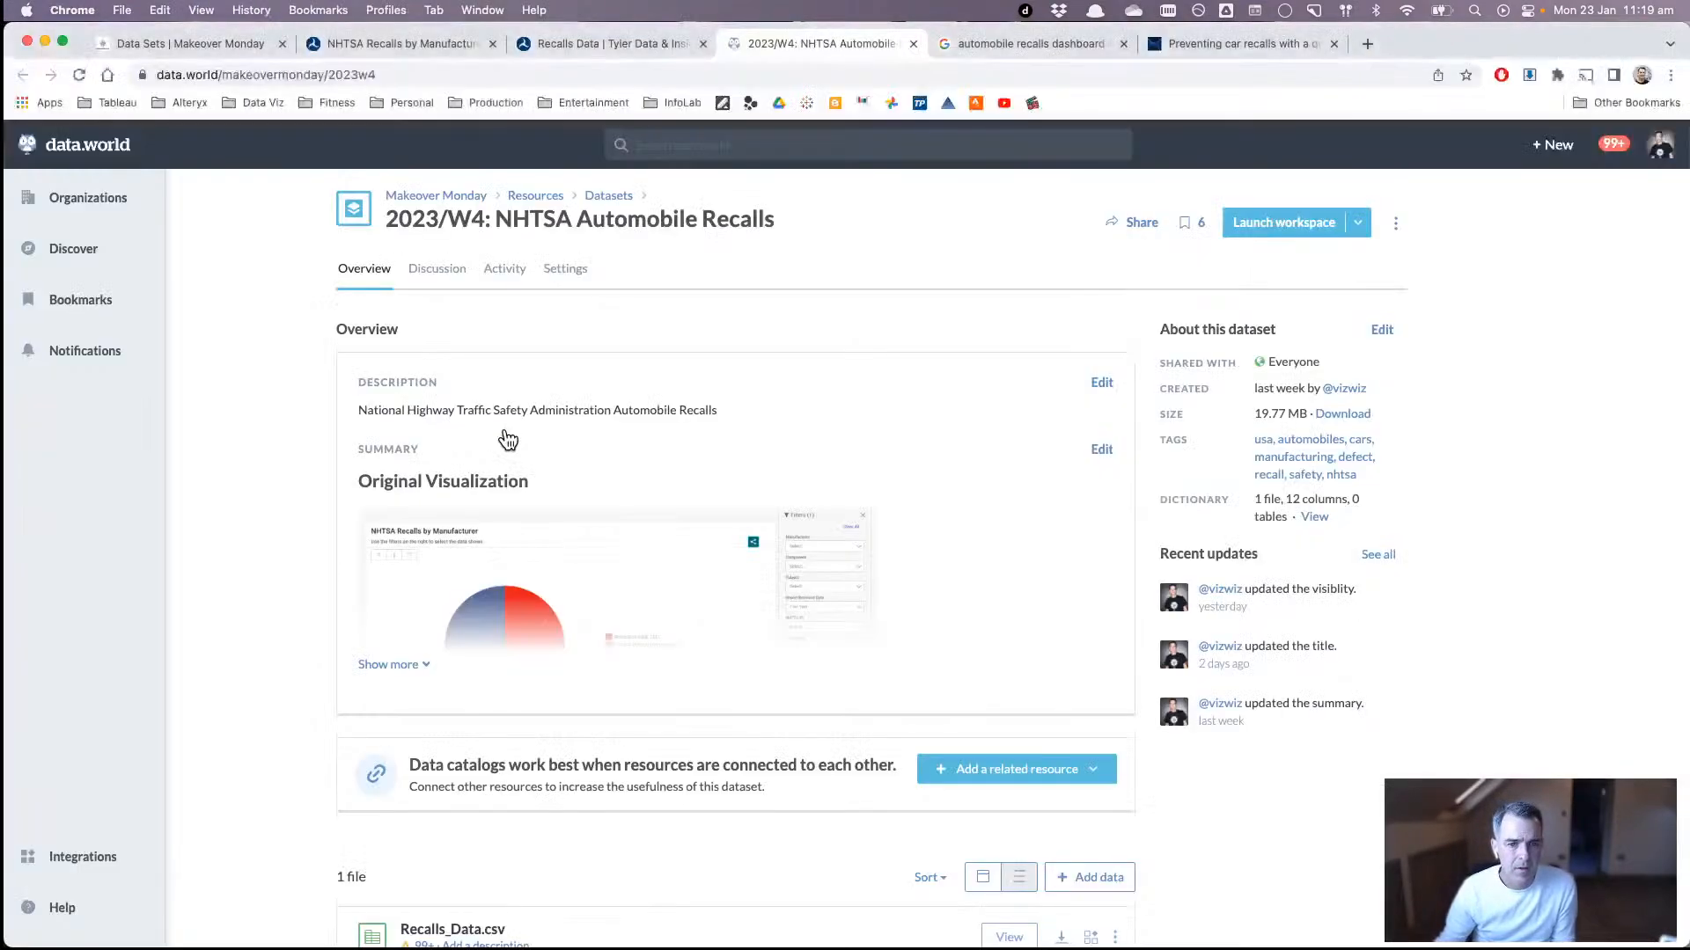
pyautogui.click(469, 39)
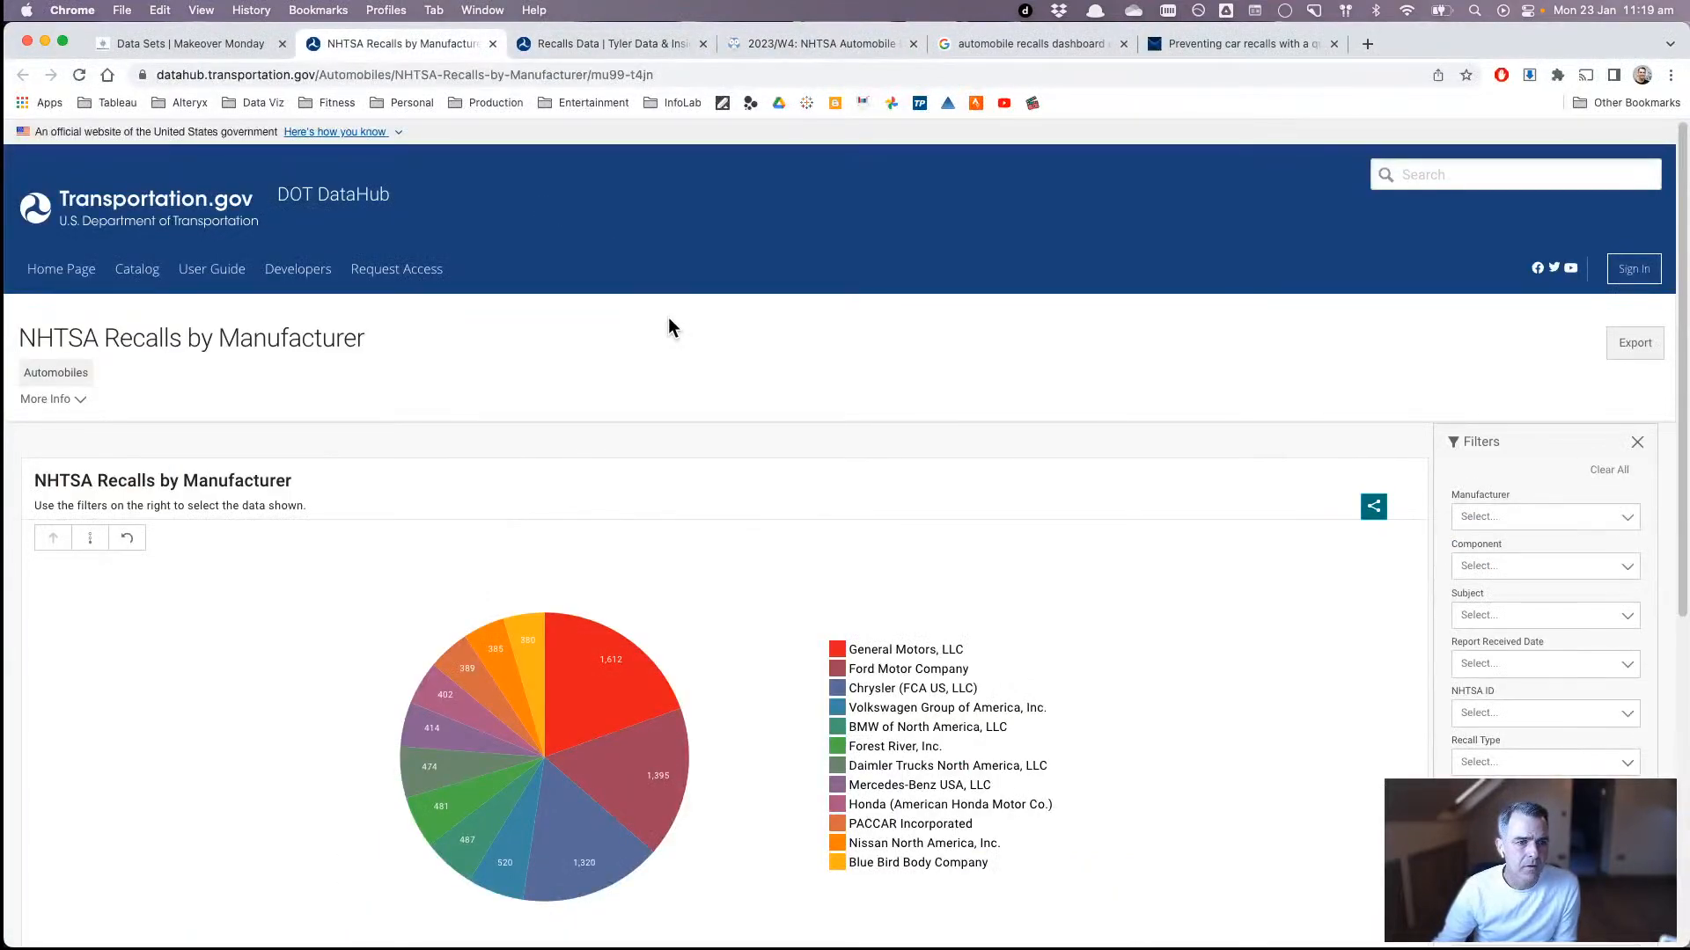
pyautogui.press('super+Tab')
pyautogui.write('RECALLS')
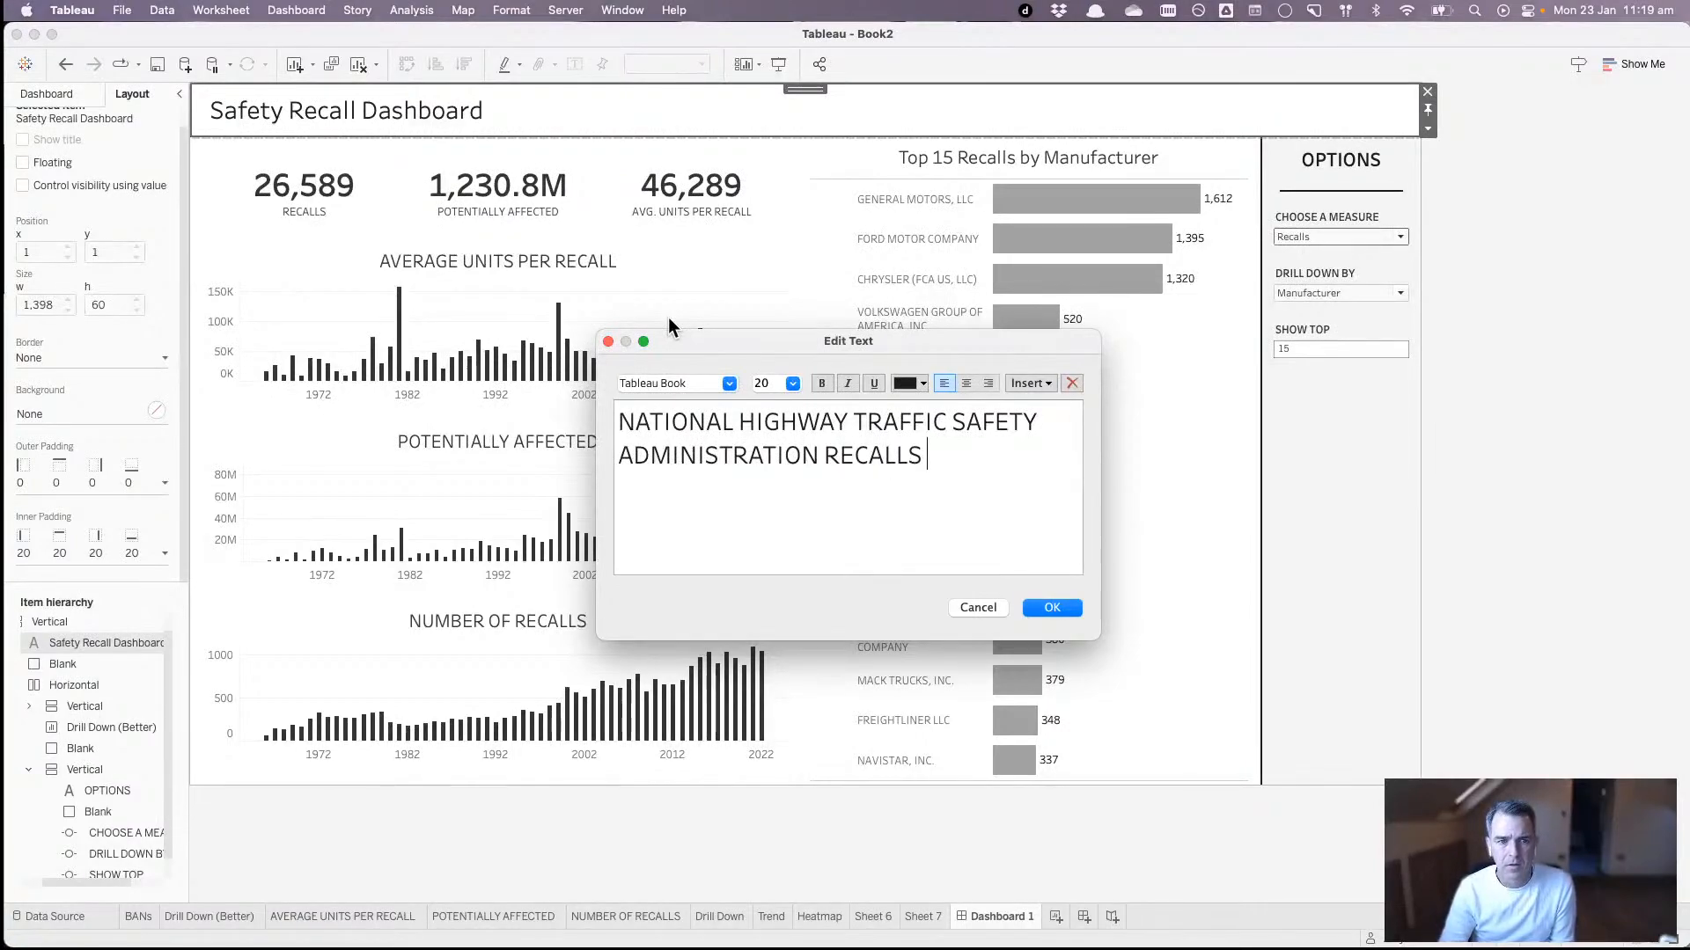
pyautogui.write(' BY')
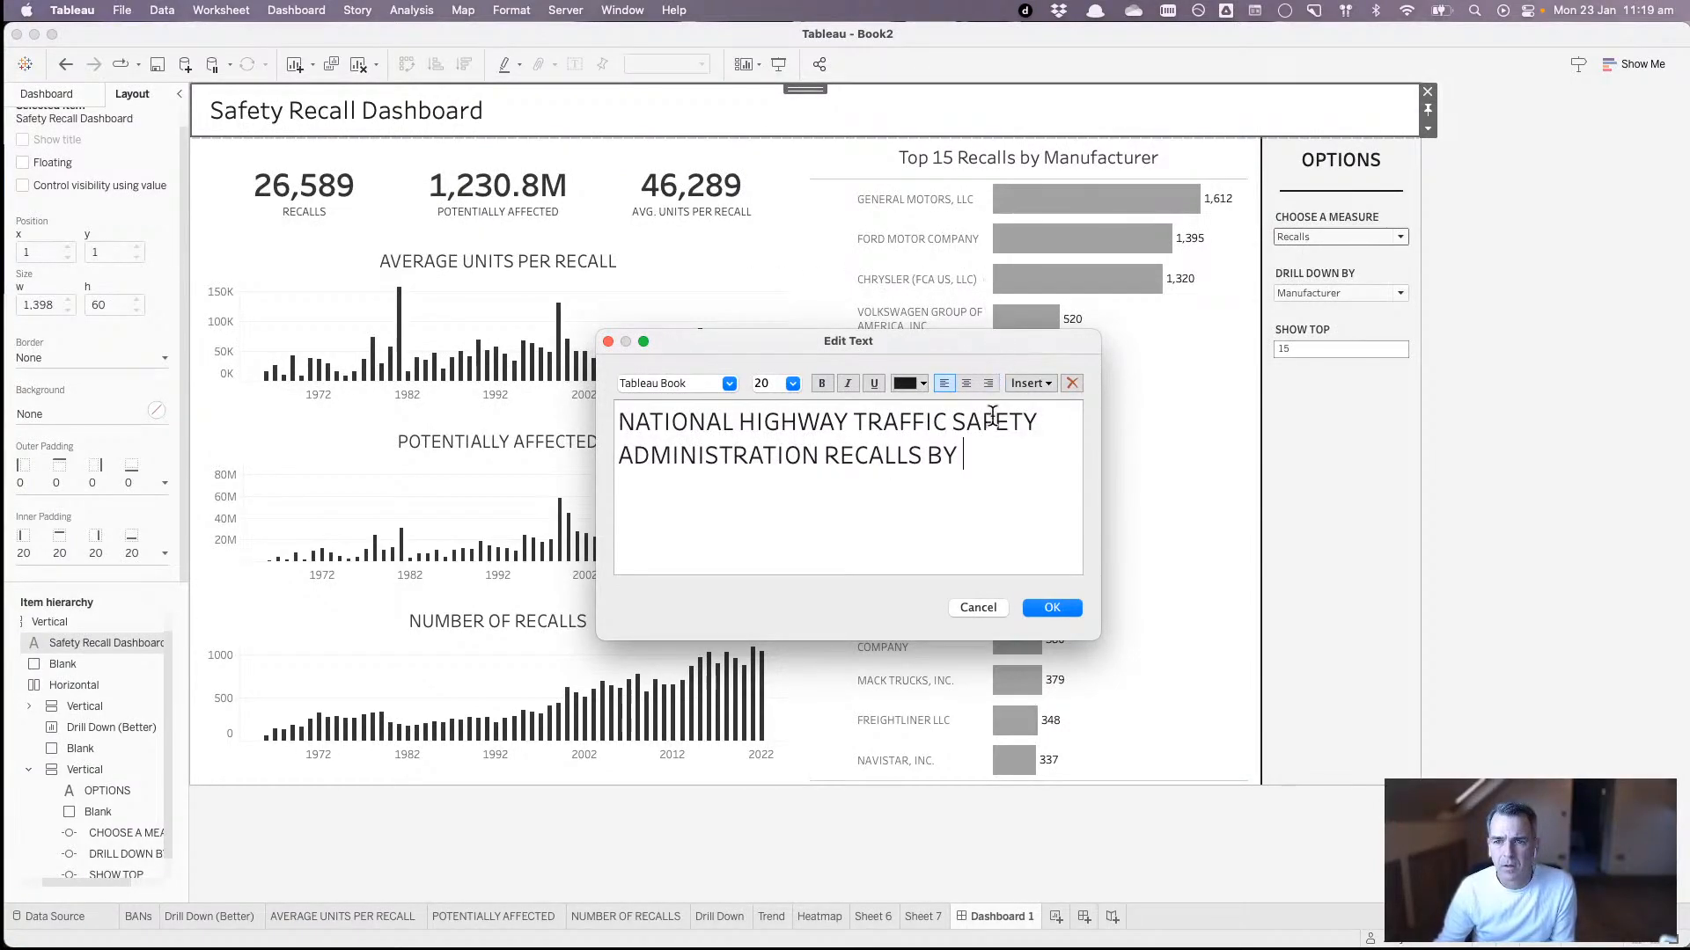
# - Insert the DRILL DOWN BY parameter at the end of the heading text and apply it
pyautogui.click(1027, 384)
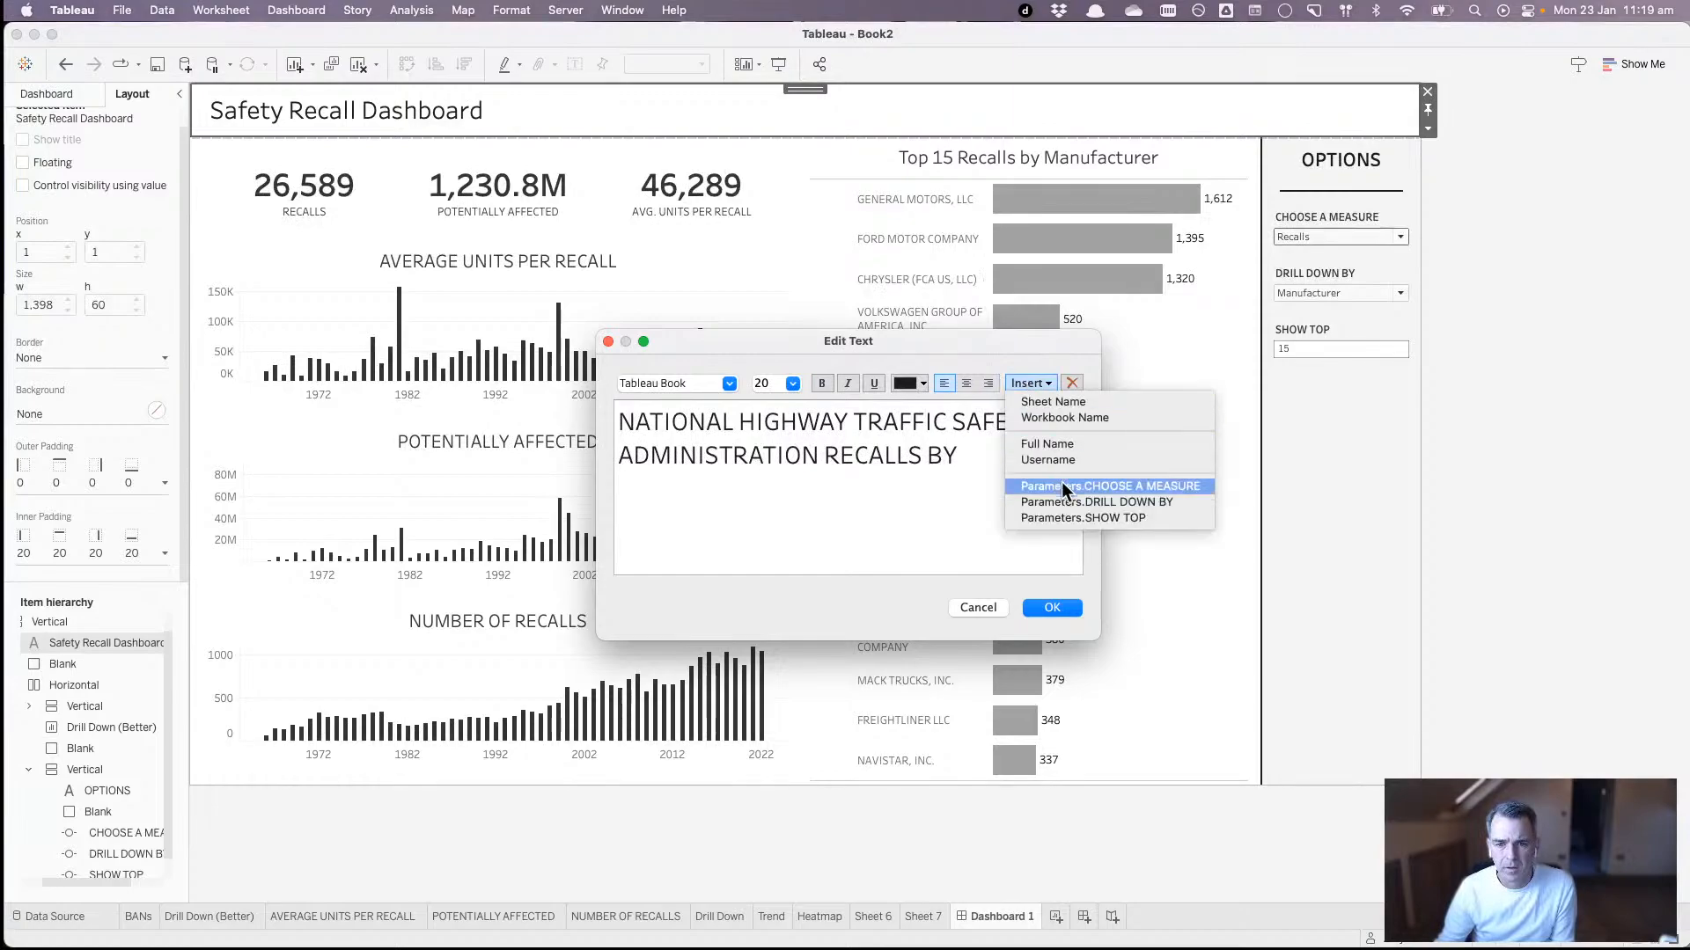
pyautogui.click(1077, 504)
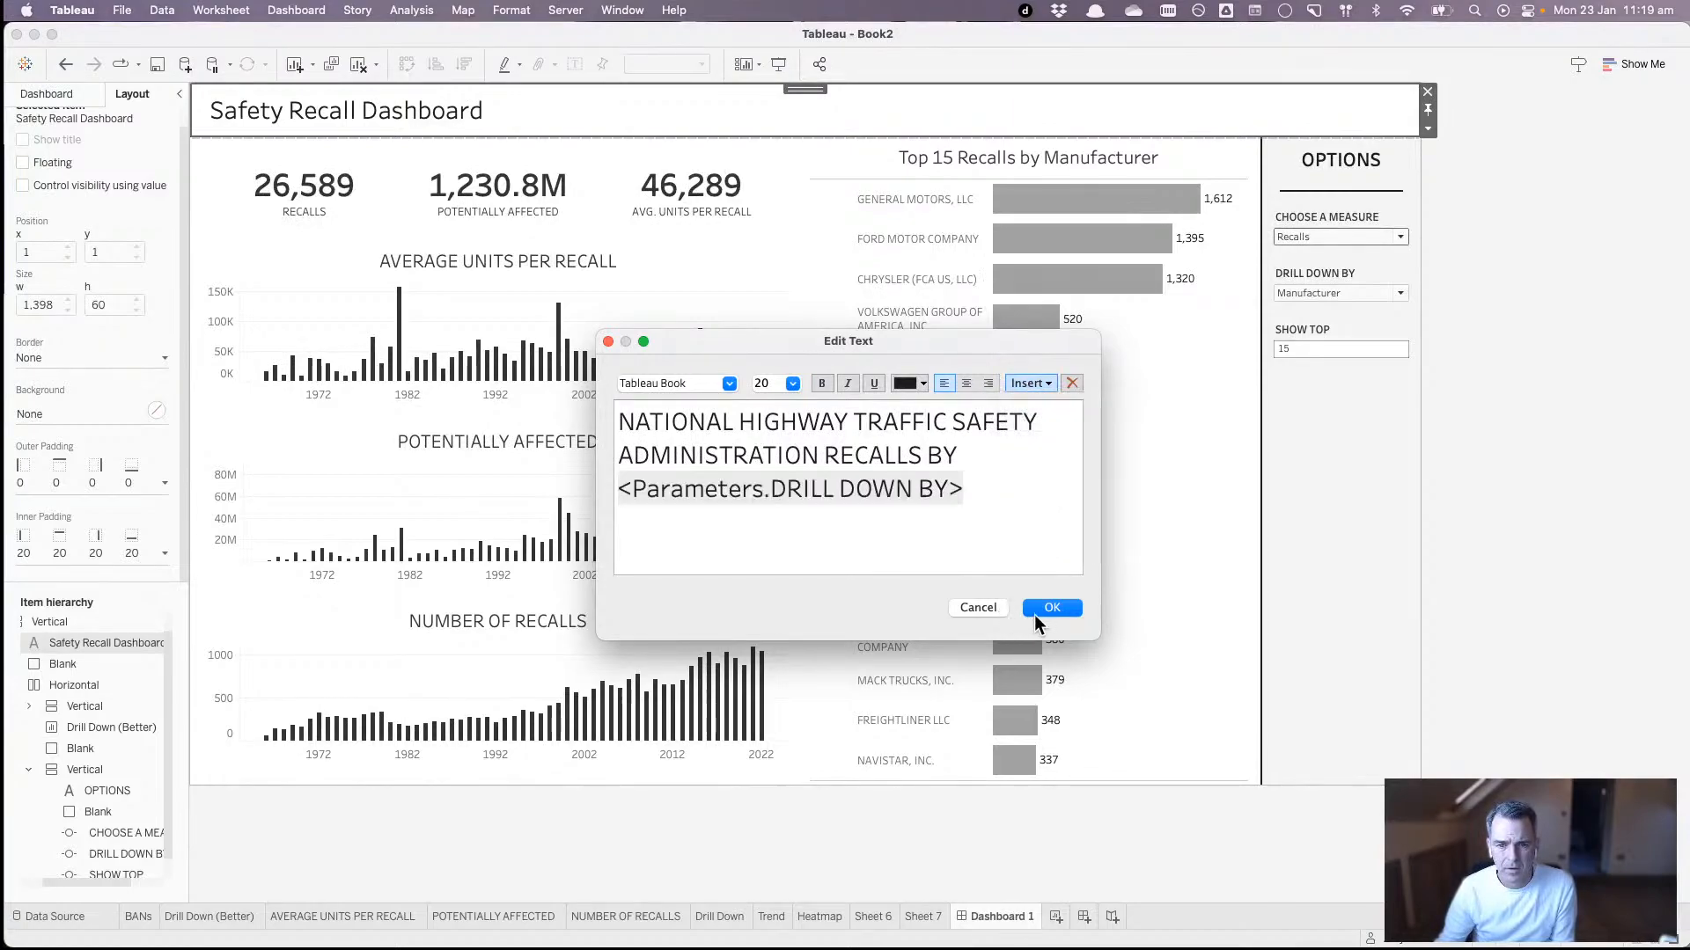
pyautogui.click(1054, 605)
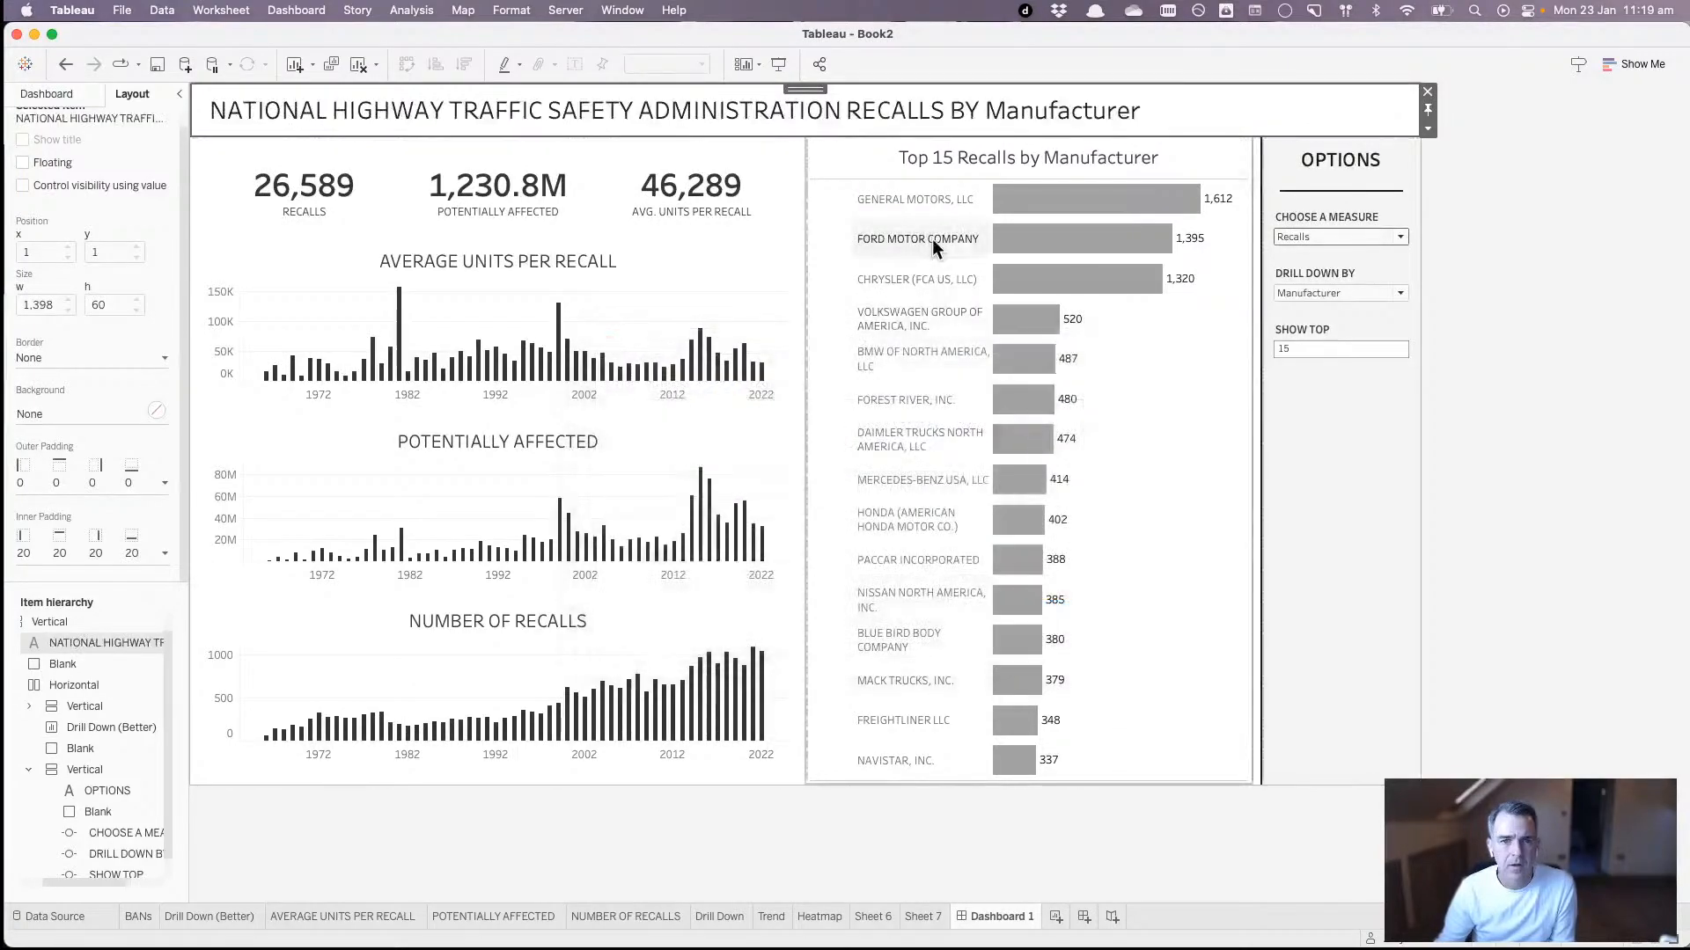
# - Centre the dashboard heading text and apply the change
pyautogui.doubleClick(874, 110)
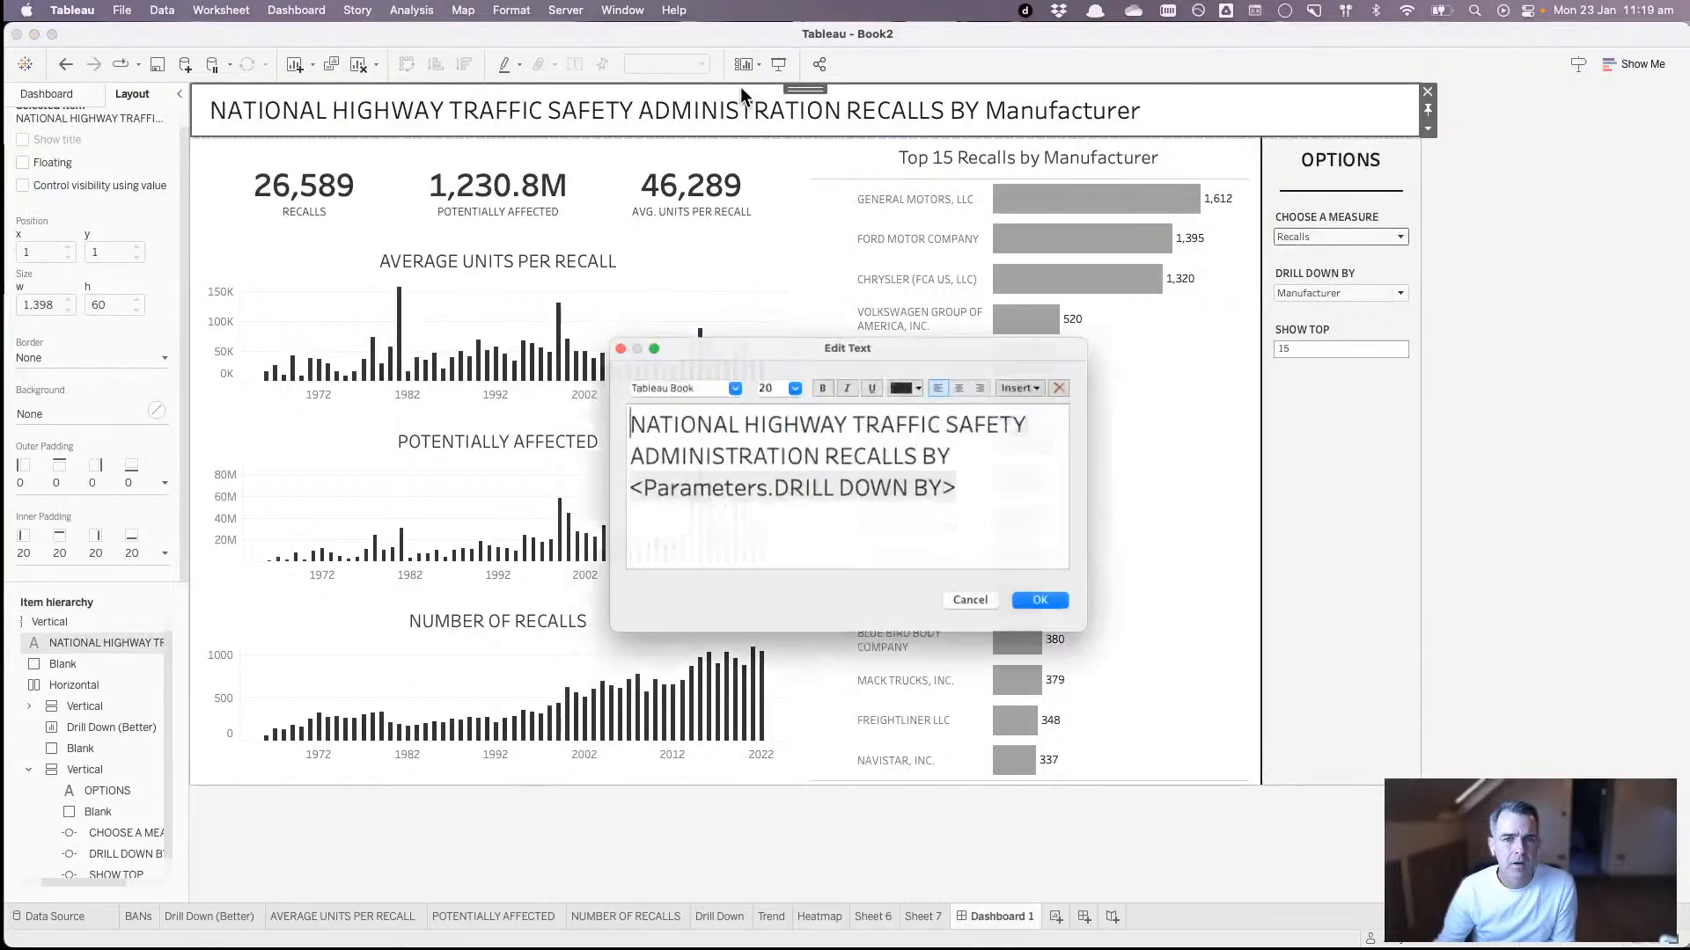
pyautogui.click(965, 383)
pyautogui.click(1066, 606)
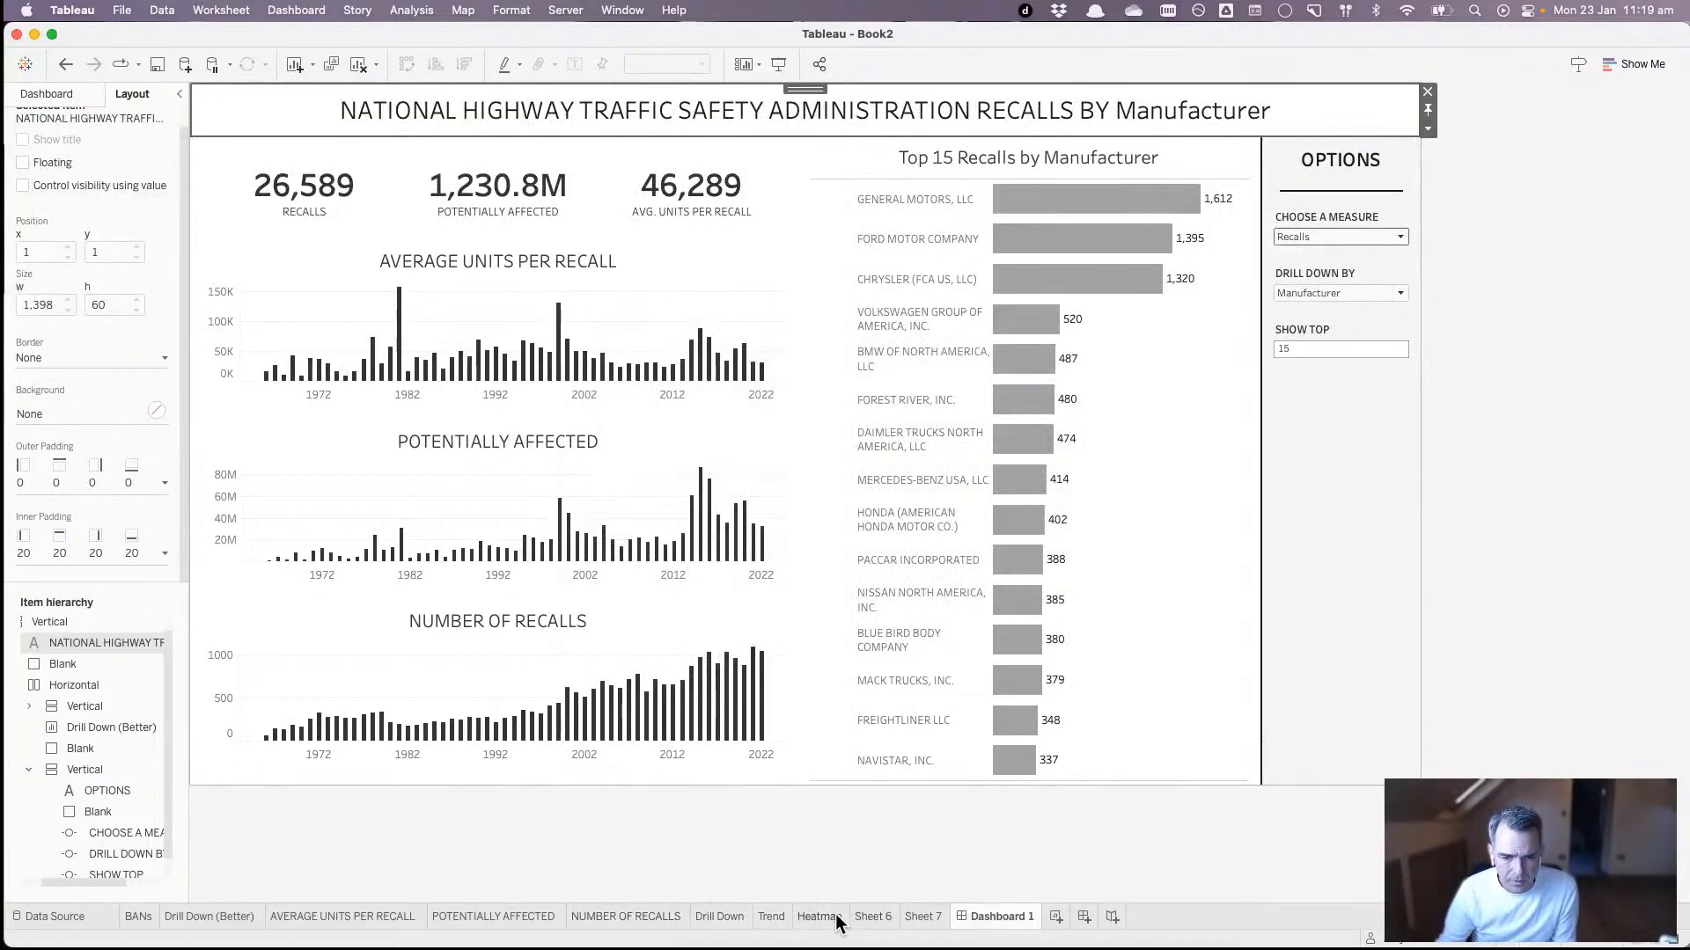
# - On the Drill Down (Better) sheet, edit the CHOOSE A MEASURE parameter so that Recalls displays as "RECALLS"
pyautogui.click(195, 919)
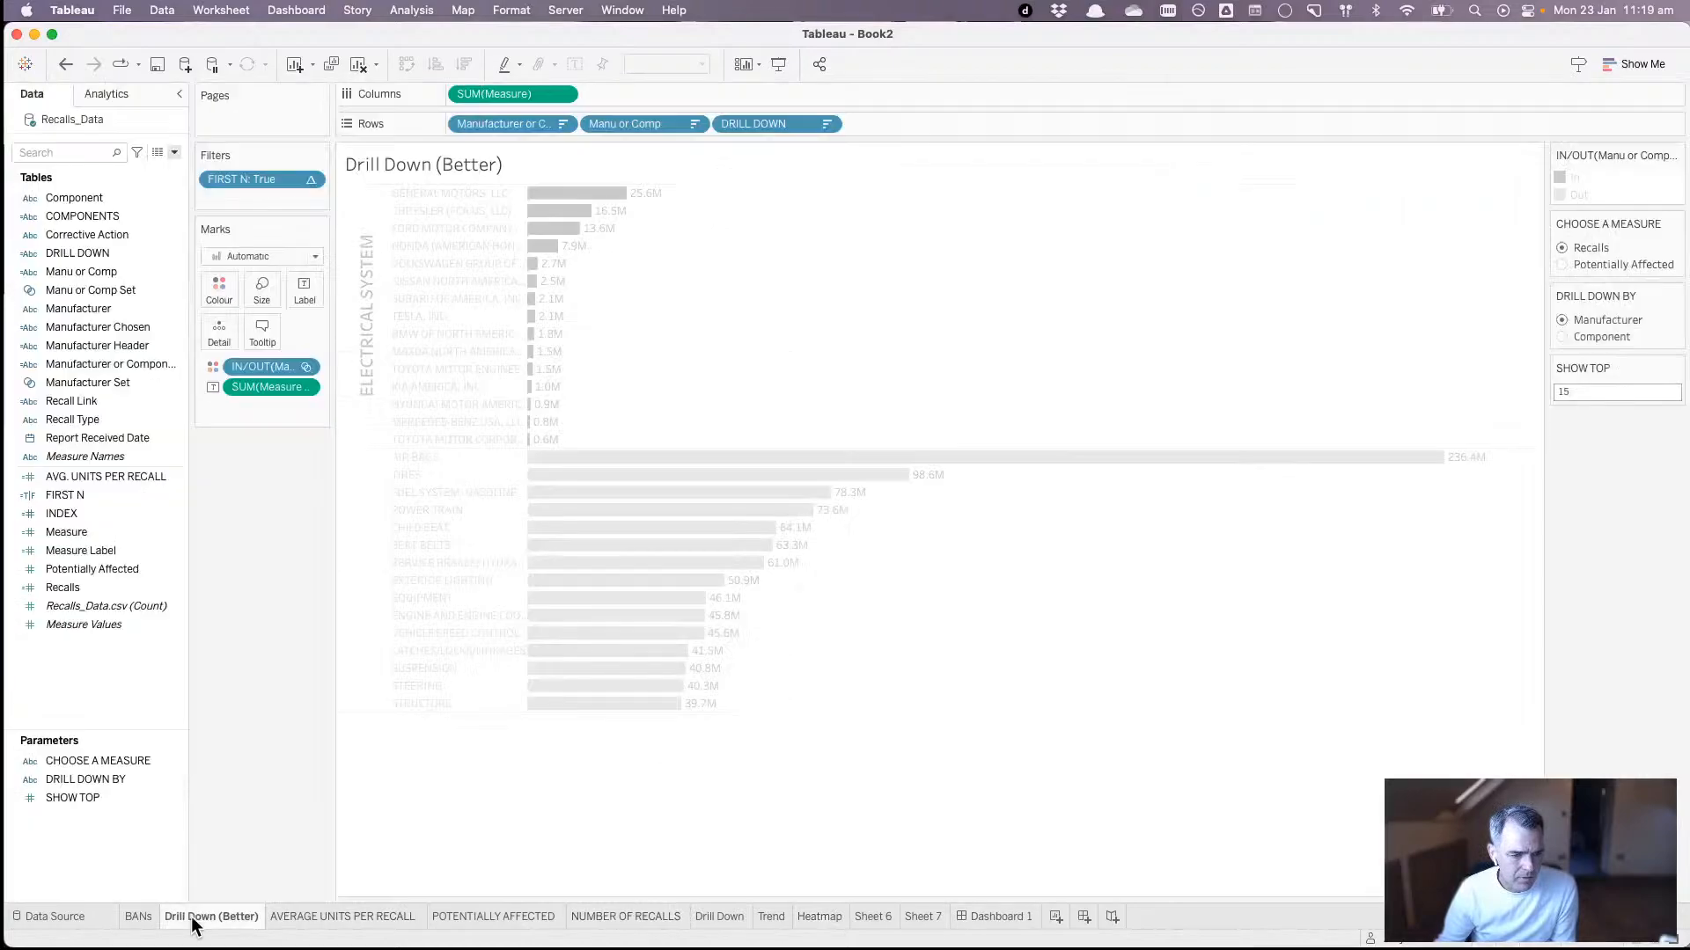
pyautogui.rightClick(67, 757)
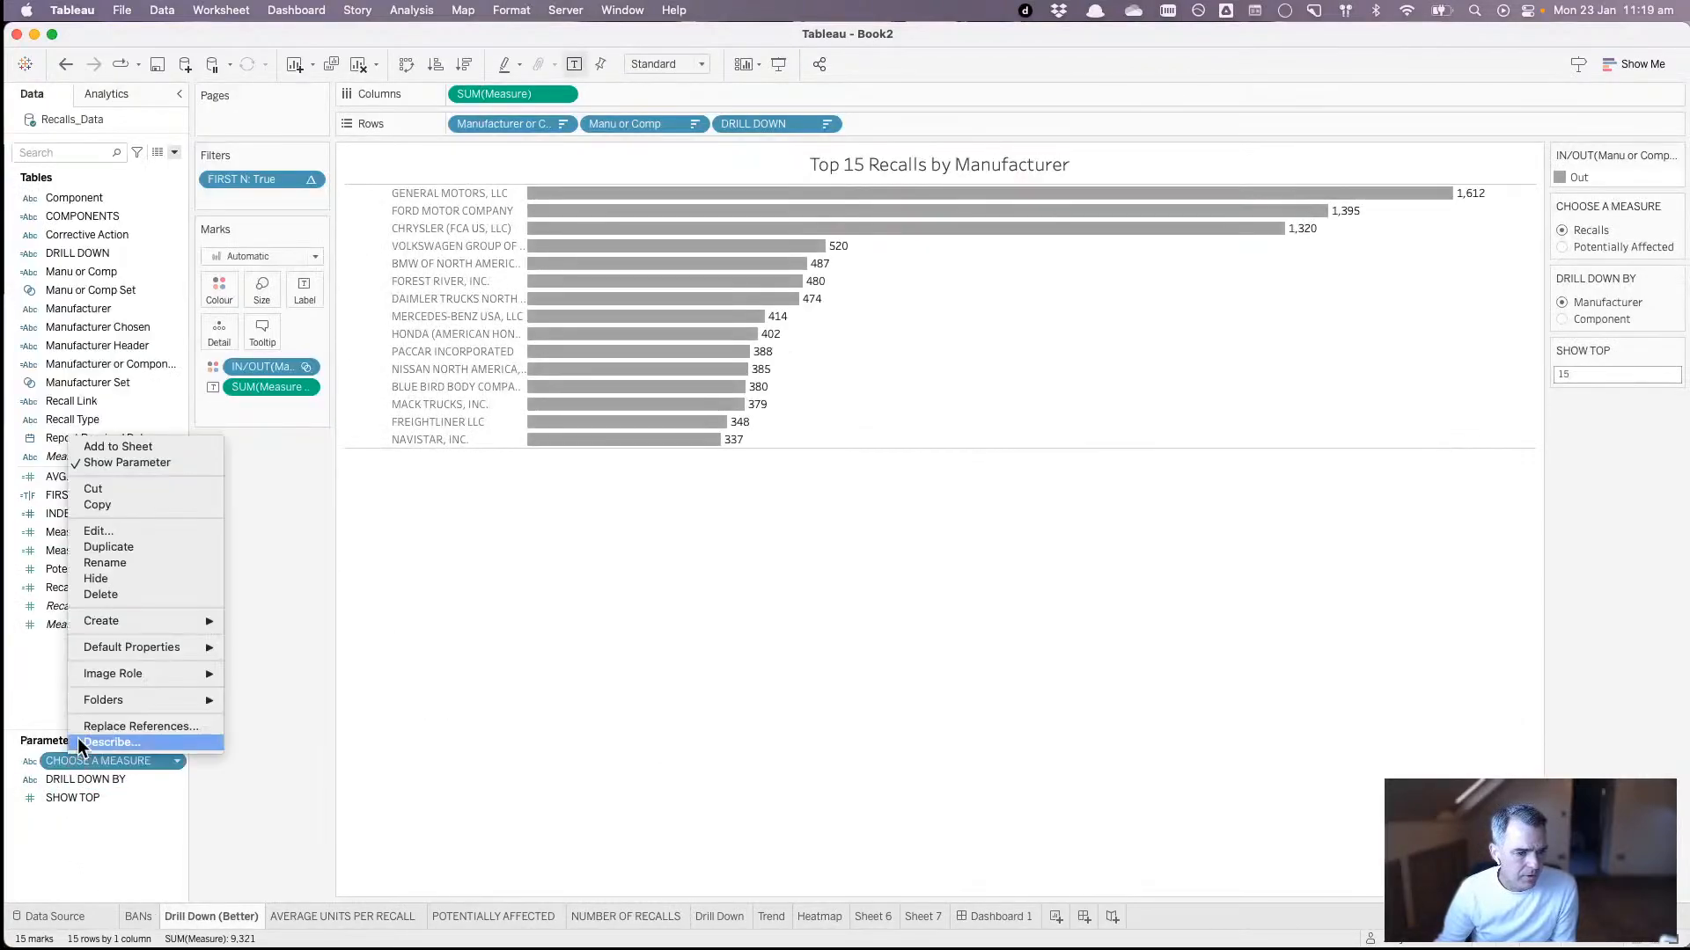
pyautogui.click(92, 530)
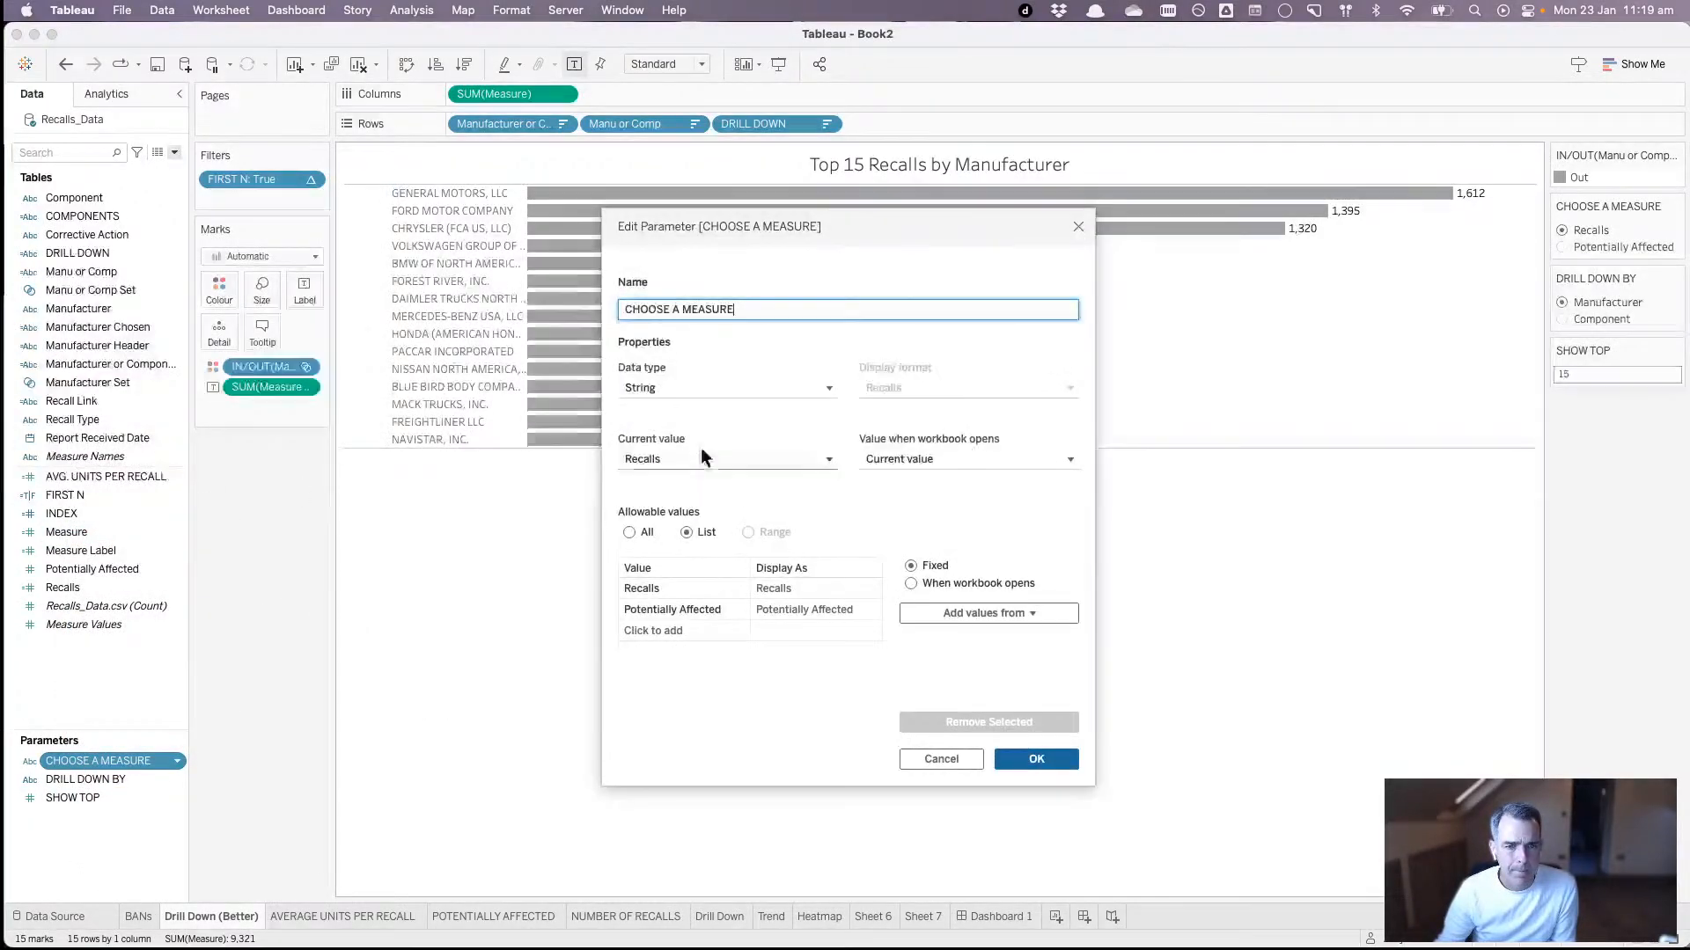
pyautogui.doubleClick(790, 587)
pyautogui.doubleClick(791, 588)
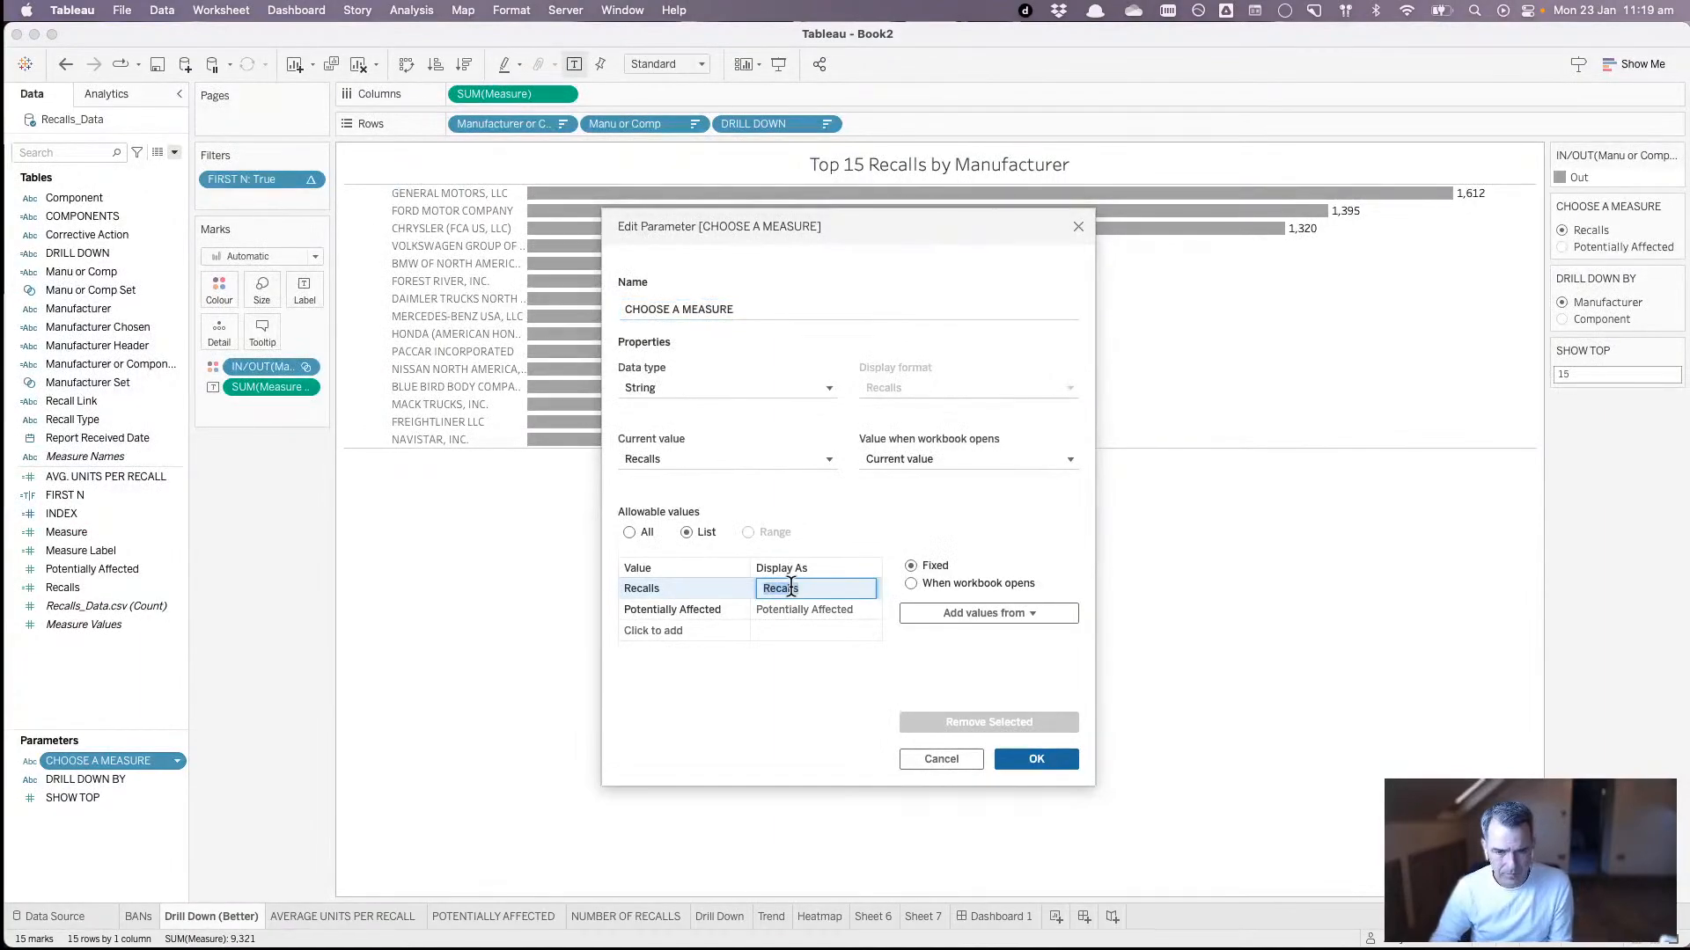
pyautogui.write('RECALLS')
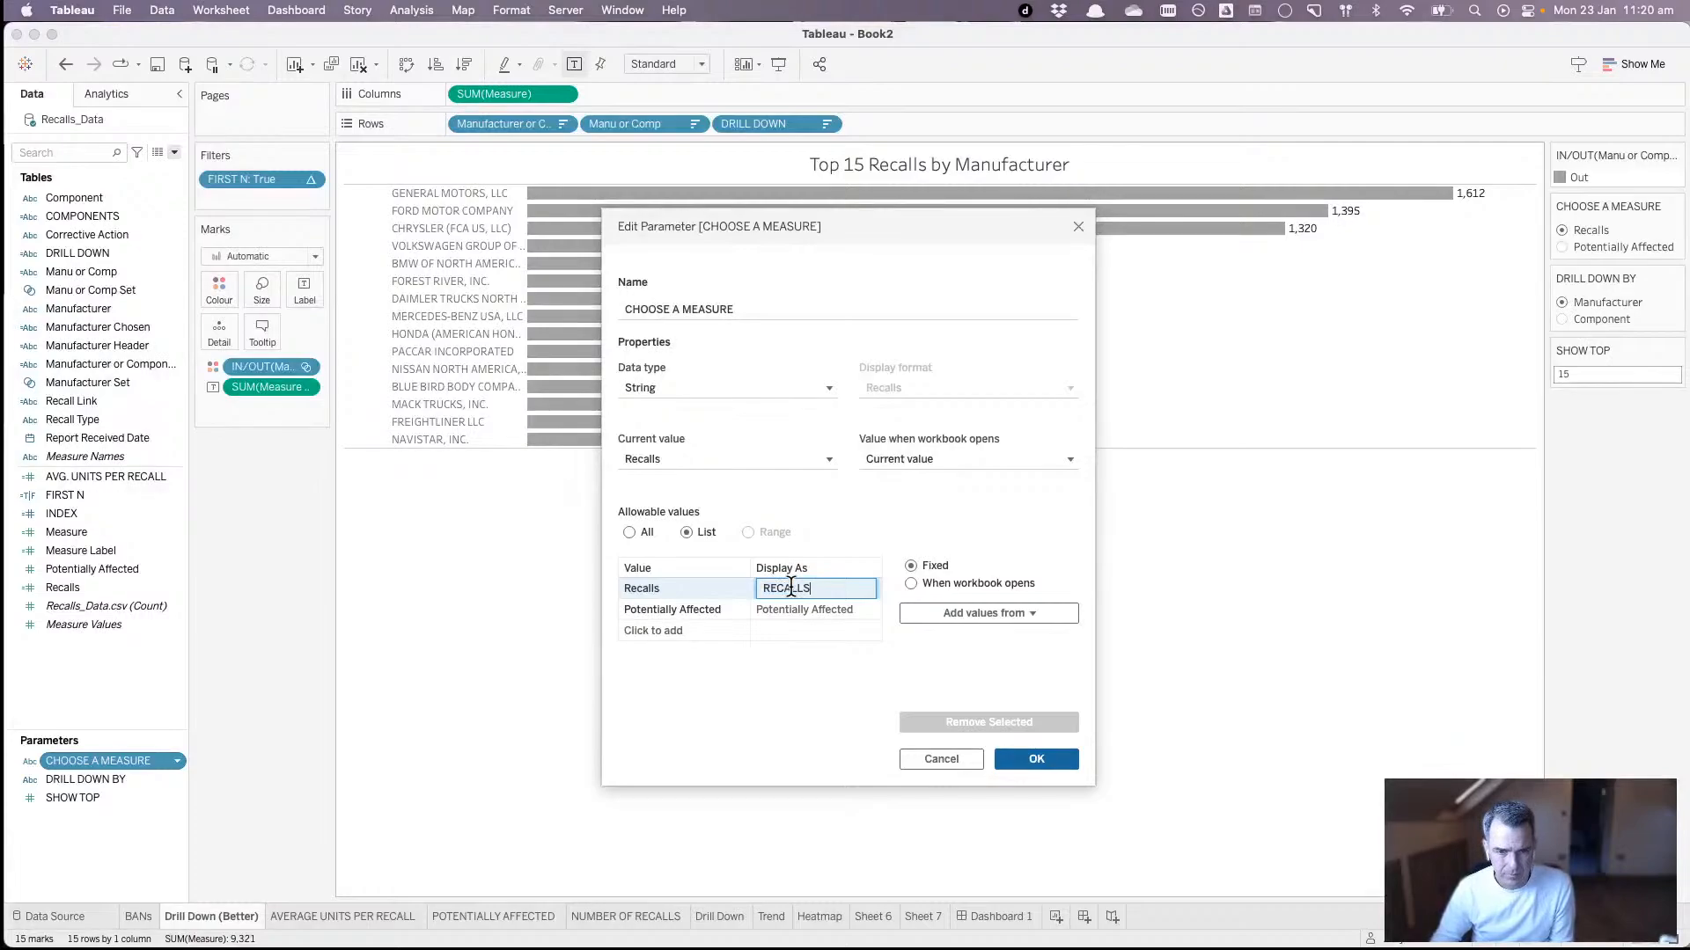
# - Set the Potentially Affected value to display as "POTENTIALLY AFFECTED" and save the CHOOSE A MEASURE parameter
pyautogui.doubleClick(799, 609)
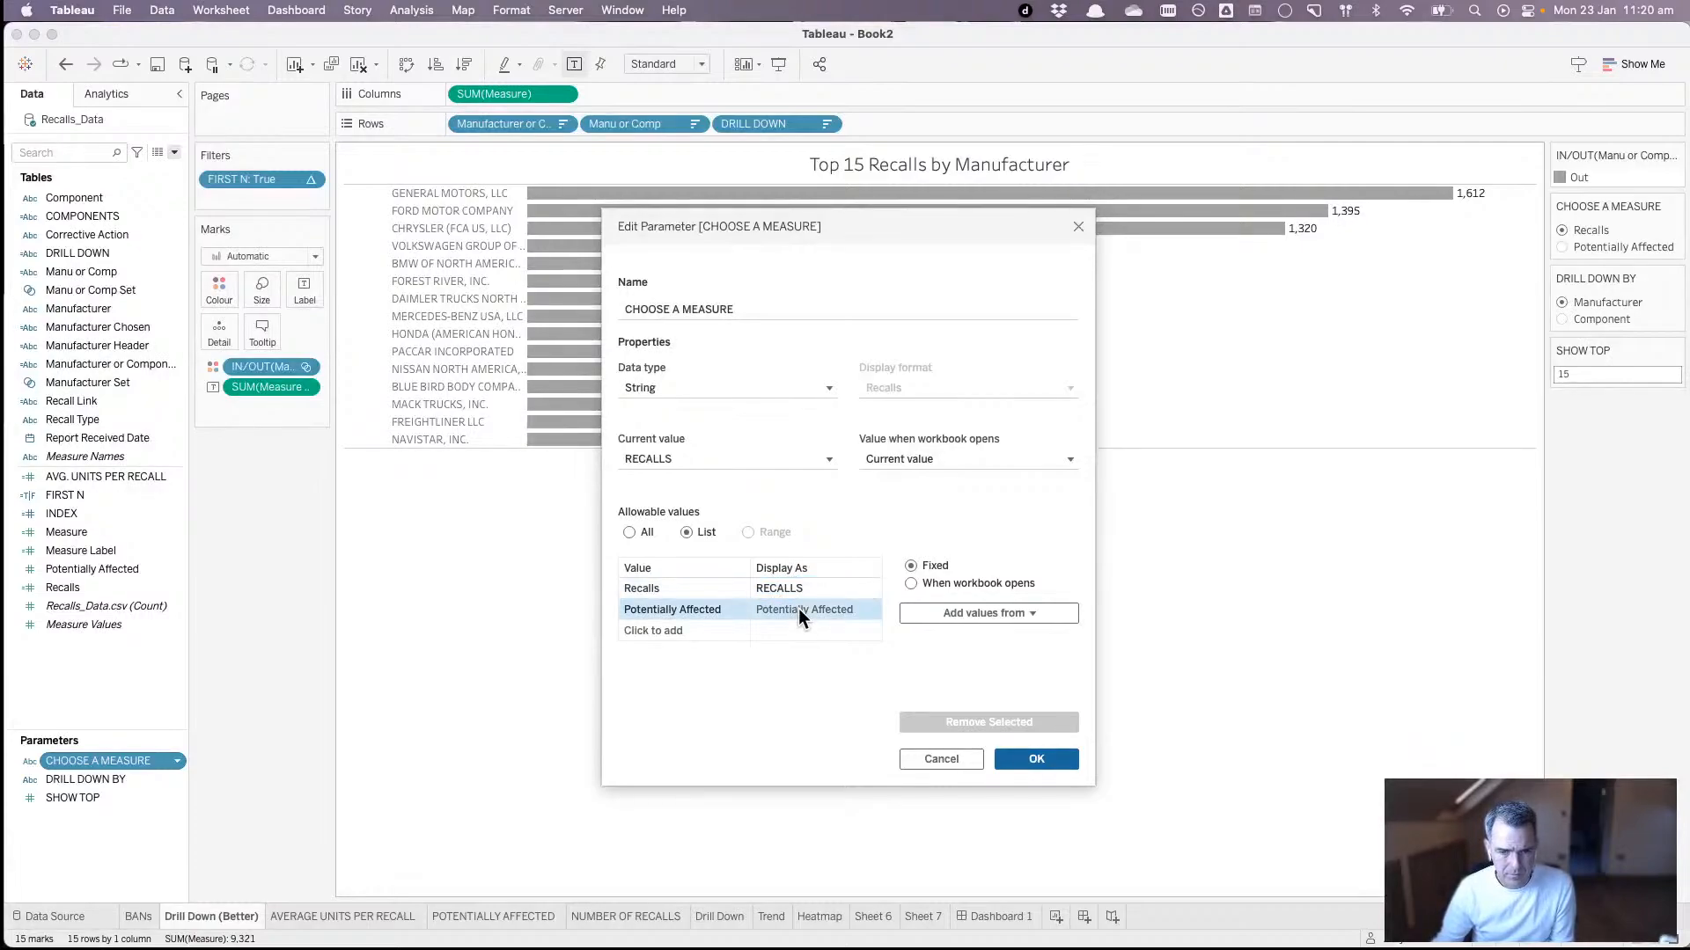
pyautogui.press('super+a')
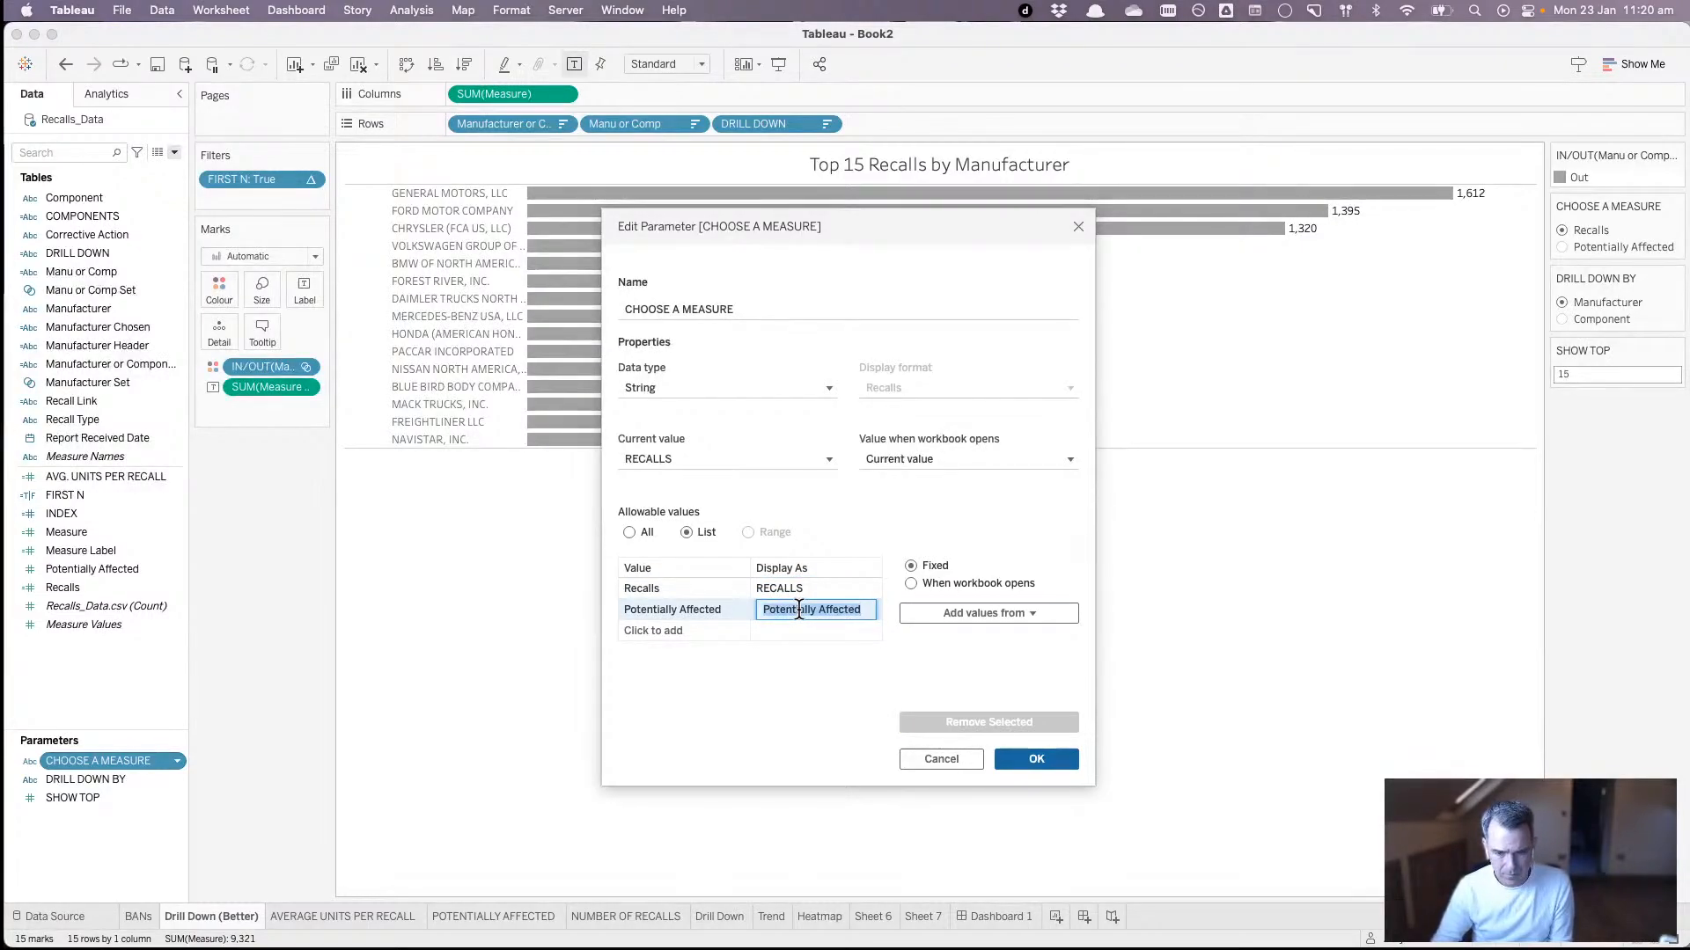
pyautogui.write('POTENTIALLY')
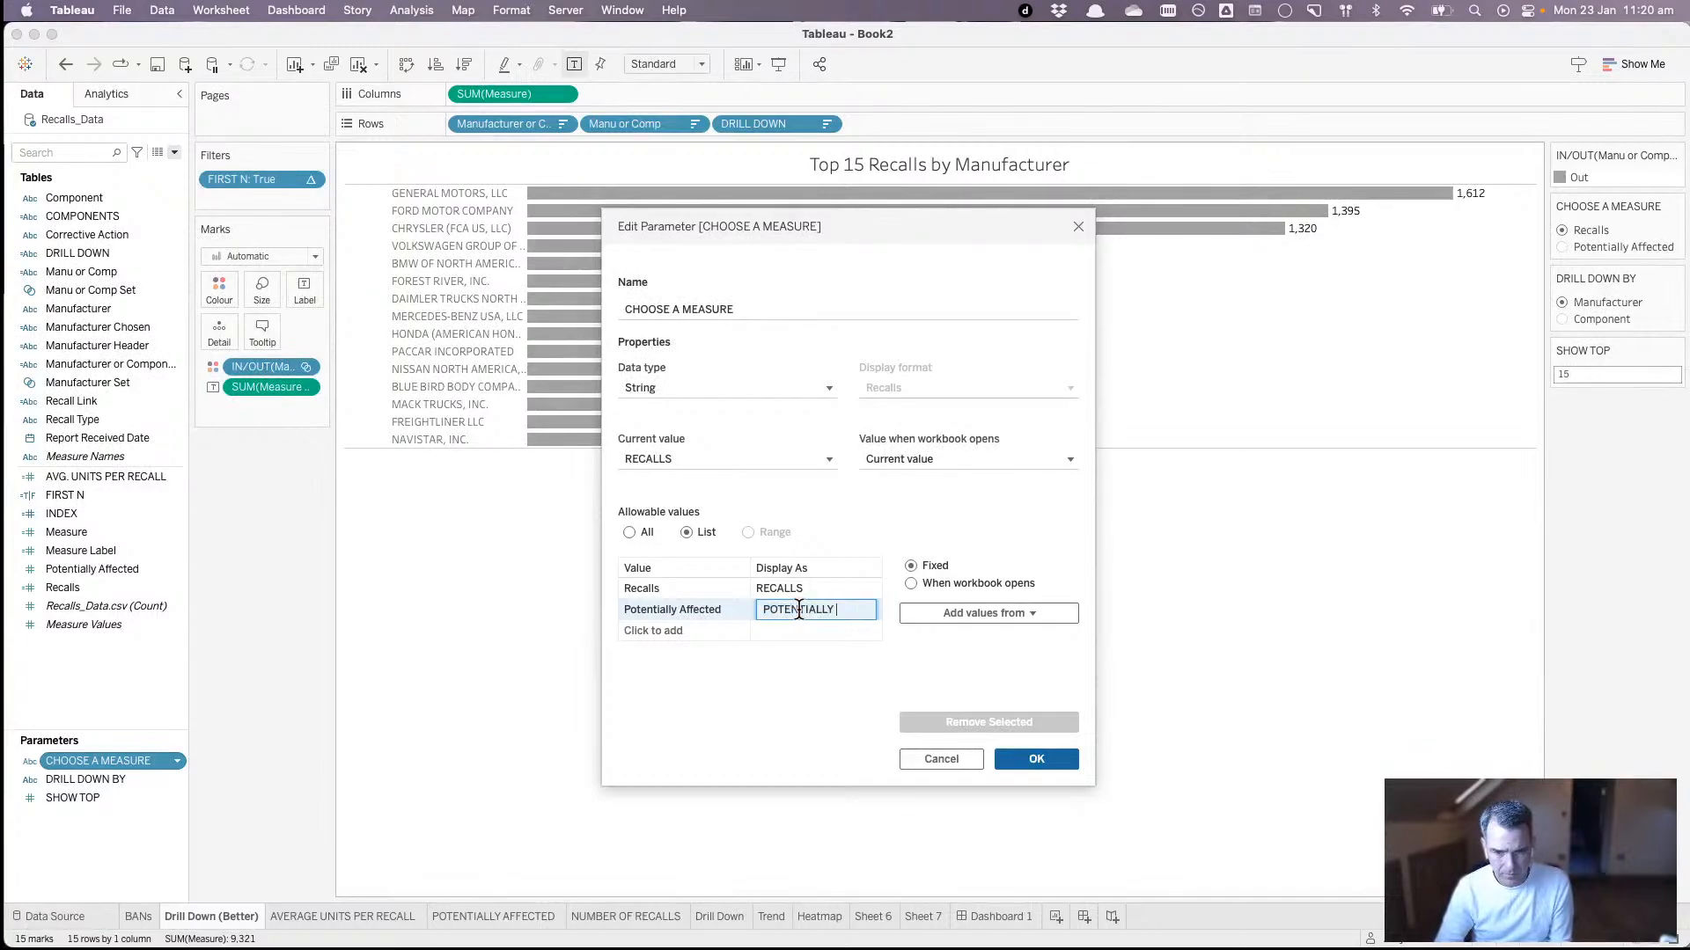
pyautogui.write(' AFFECTED')
pyautogui.press('Return')
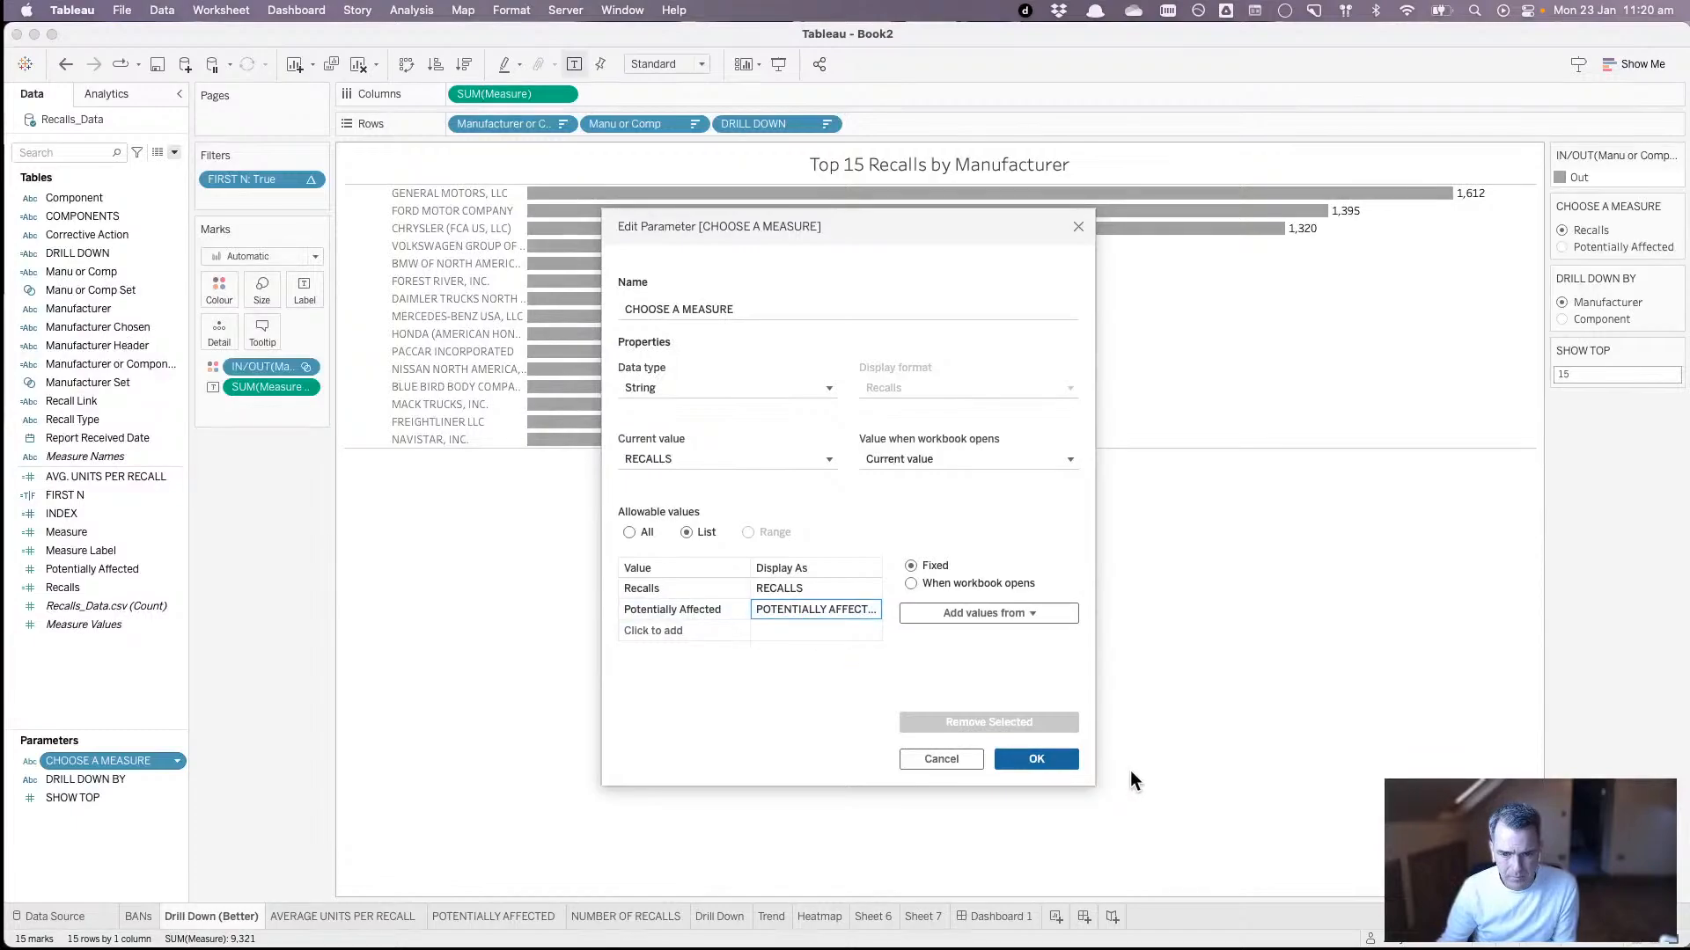
pyautogui.click(1063, 762)
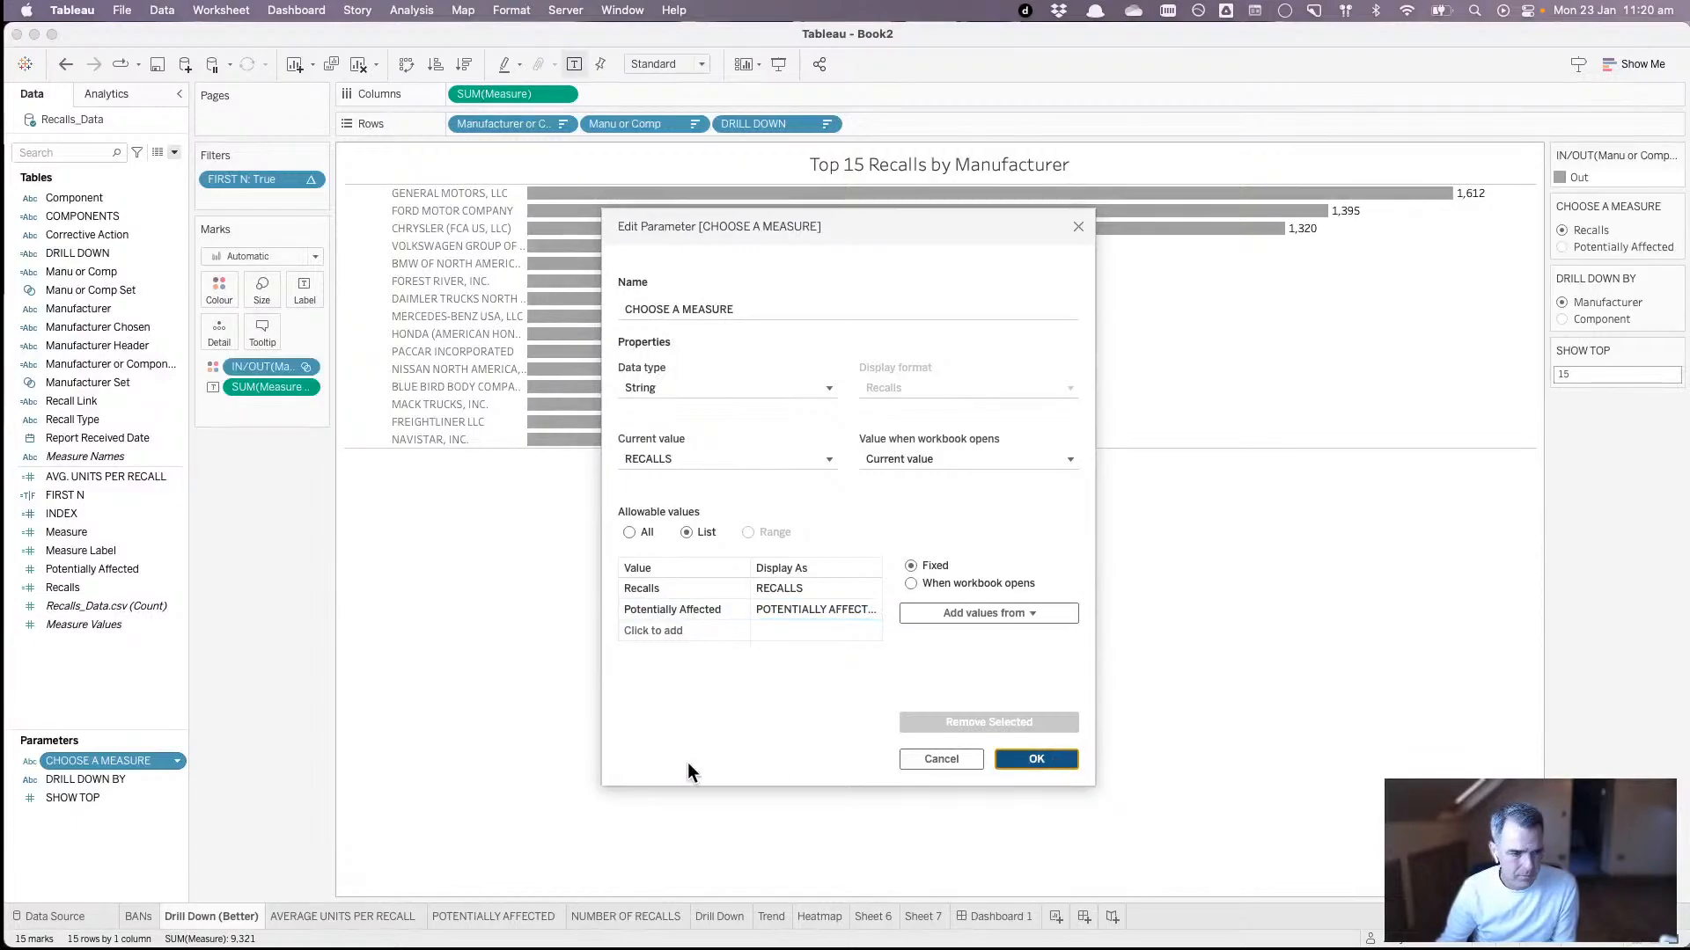
# - Edit the DRILL DOWN BY parameter so that the Manufacturer value displays as "MANUFACTURER"
pyautogui.rightClick(116, 778)
pyautogui.click(177, 552)
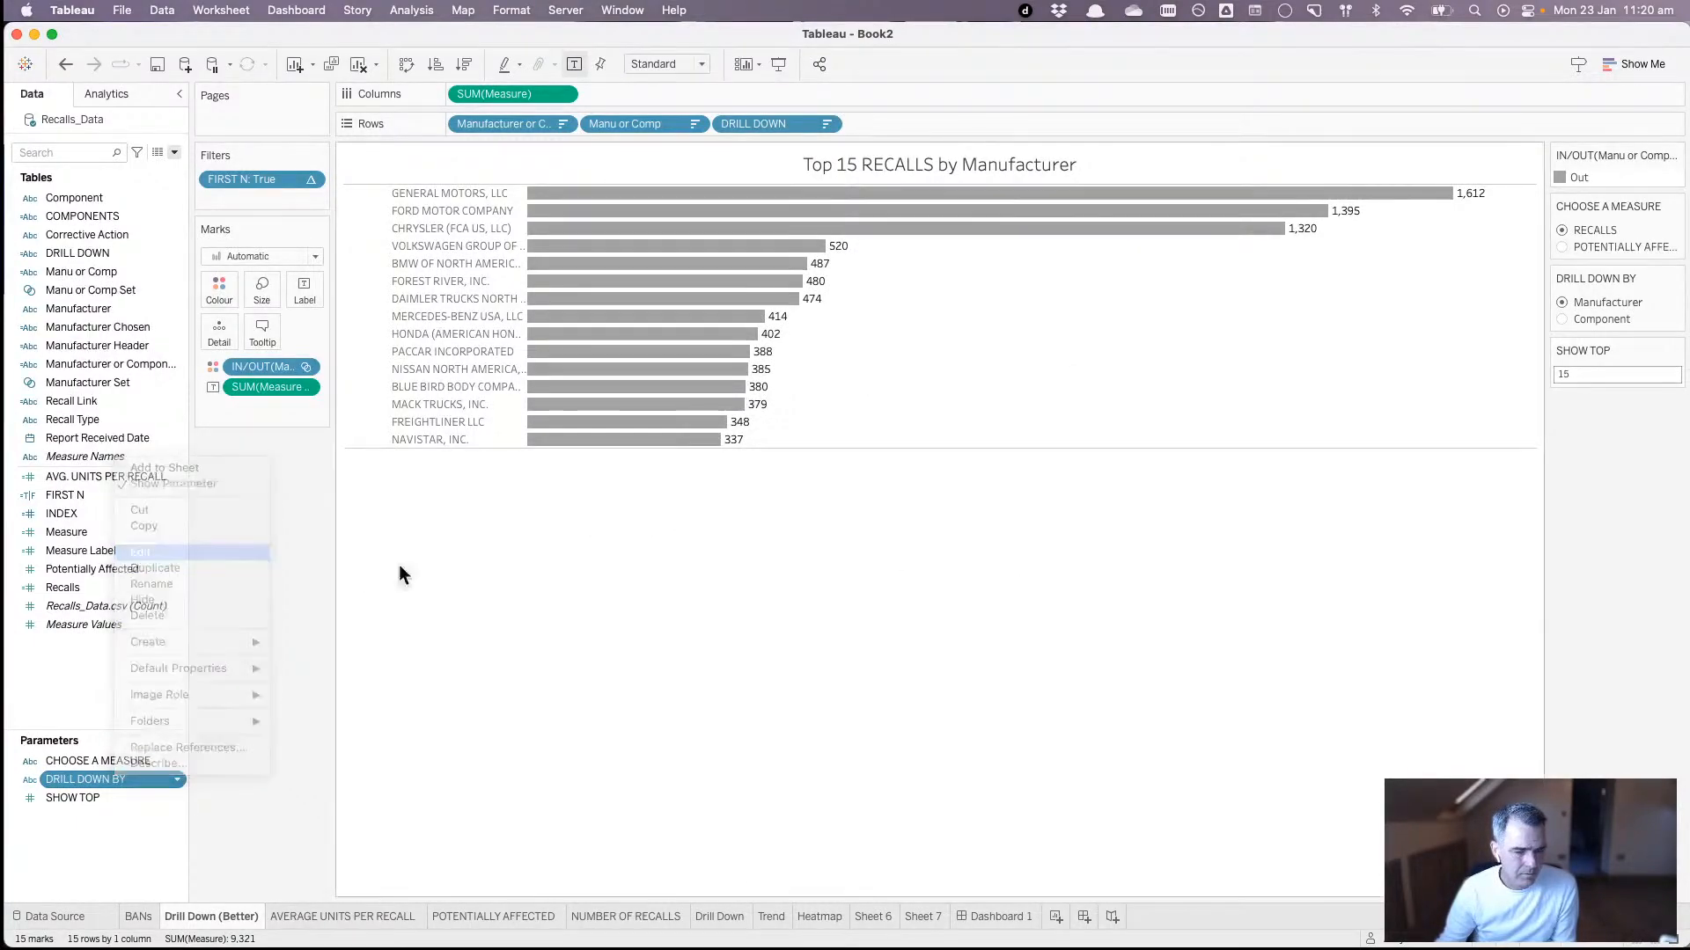
pyautogui.click(779, 584)
pyautogui.click(780, 587)
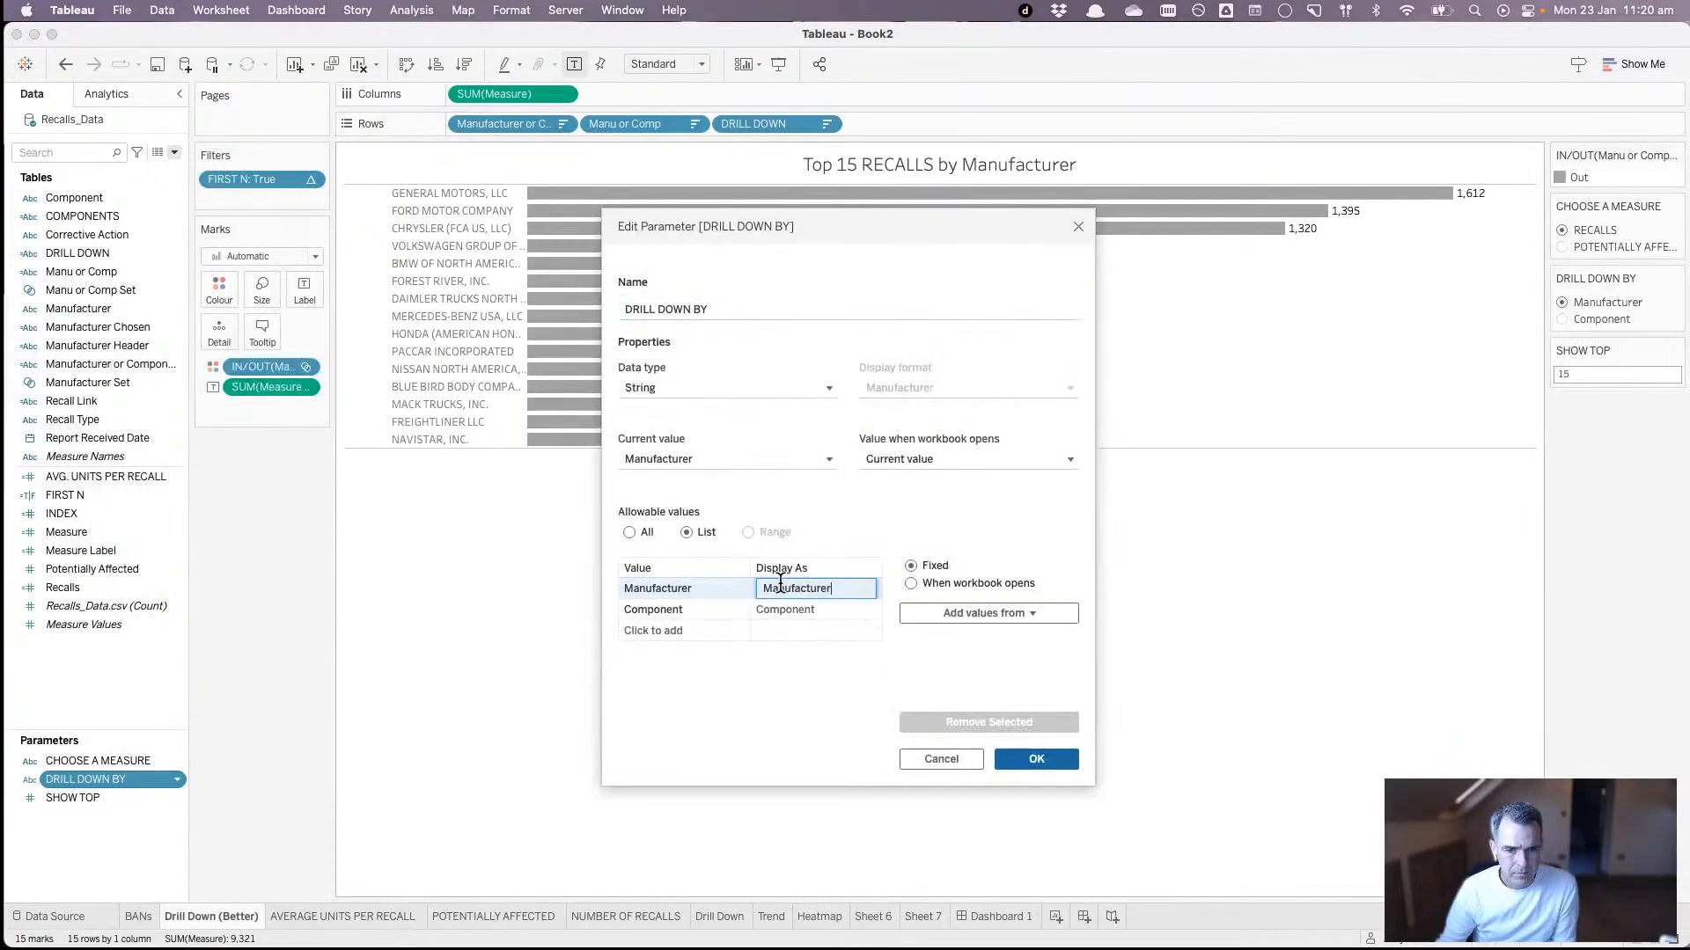
pyautogui.doubleClick(779, 582)
pyautogui.write('MANUFACTURER')
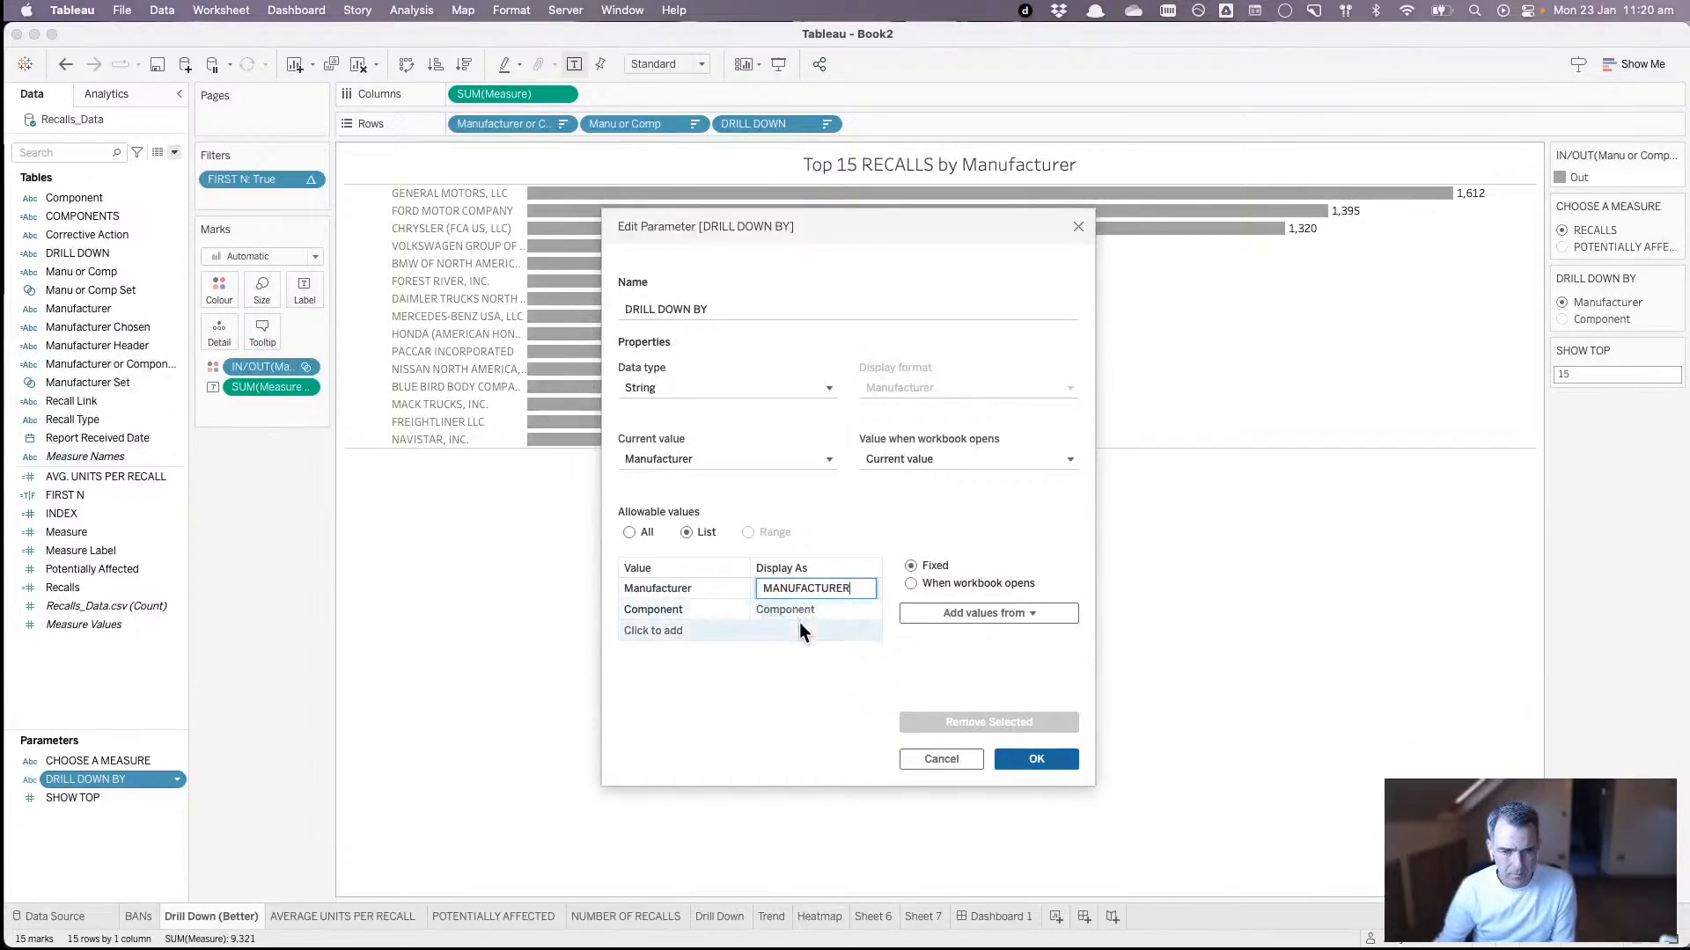
# - Set the Component value to display as "COMPONENT" and save the DRILL DOWN BY parameter
pyautogui.click(801, 610)
pyautogui.click(800, 609)
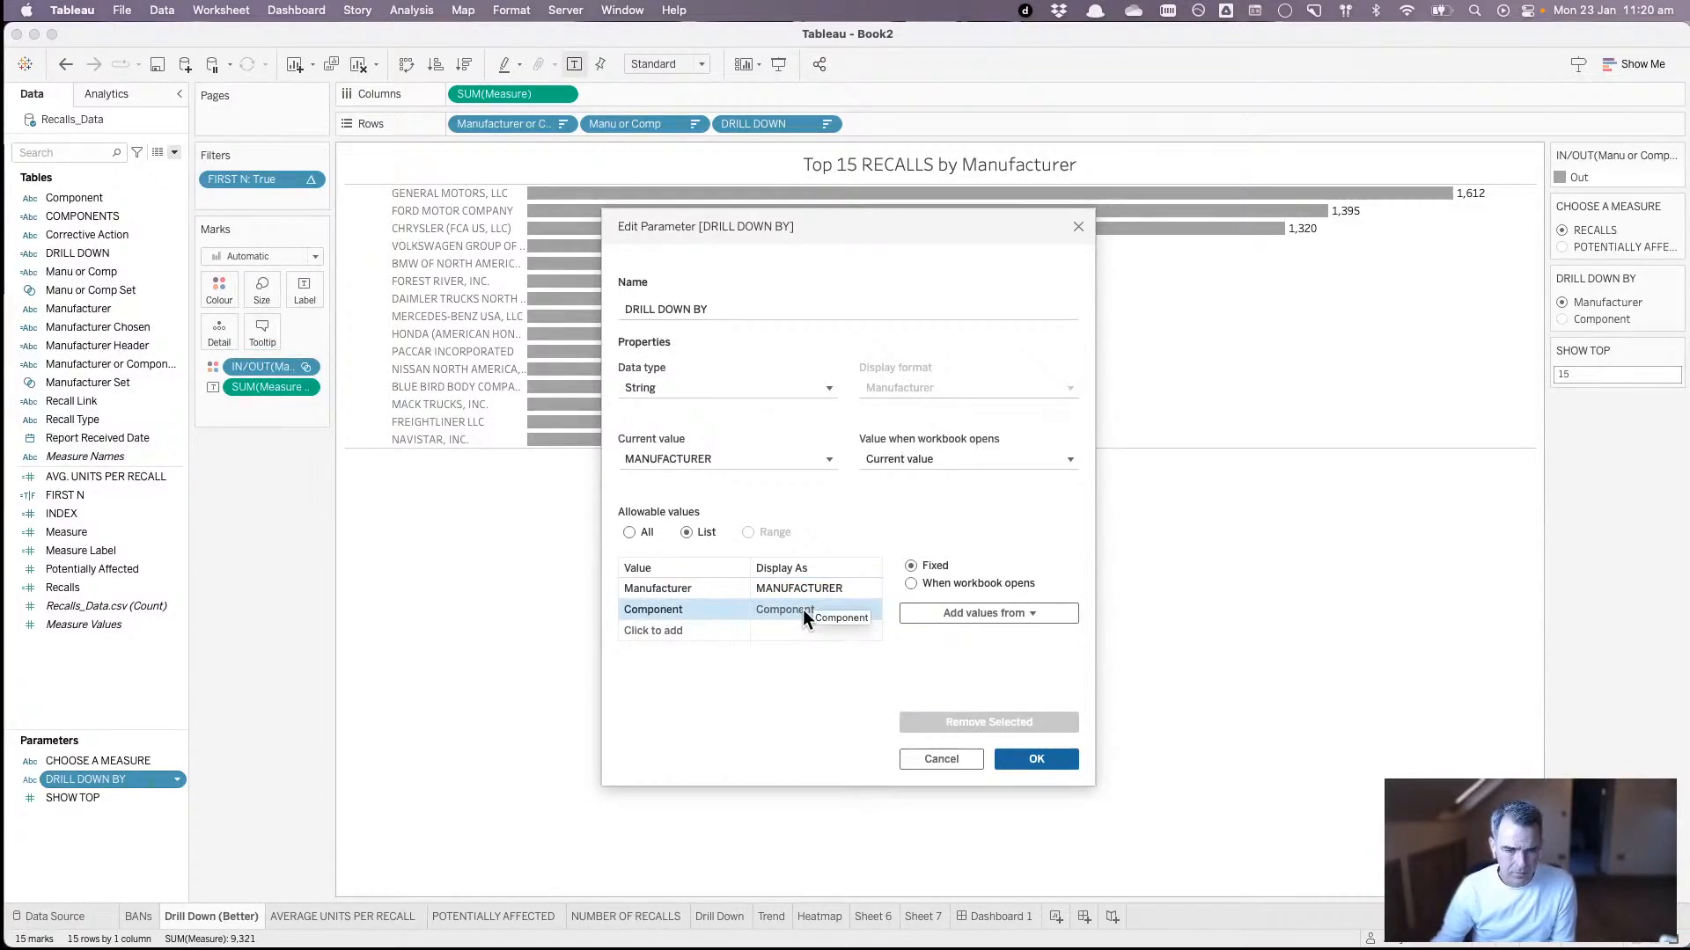
pyautogui.doubleClick(802, 609)
pyautogui.write('COMPONENT')
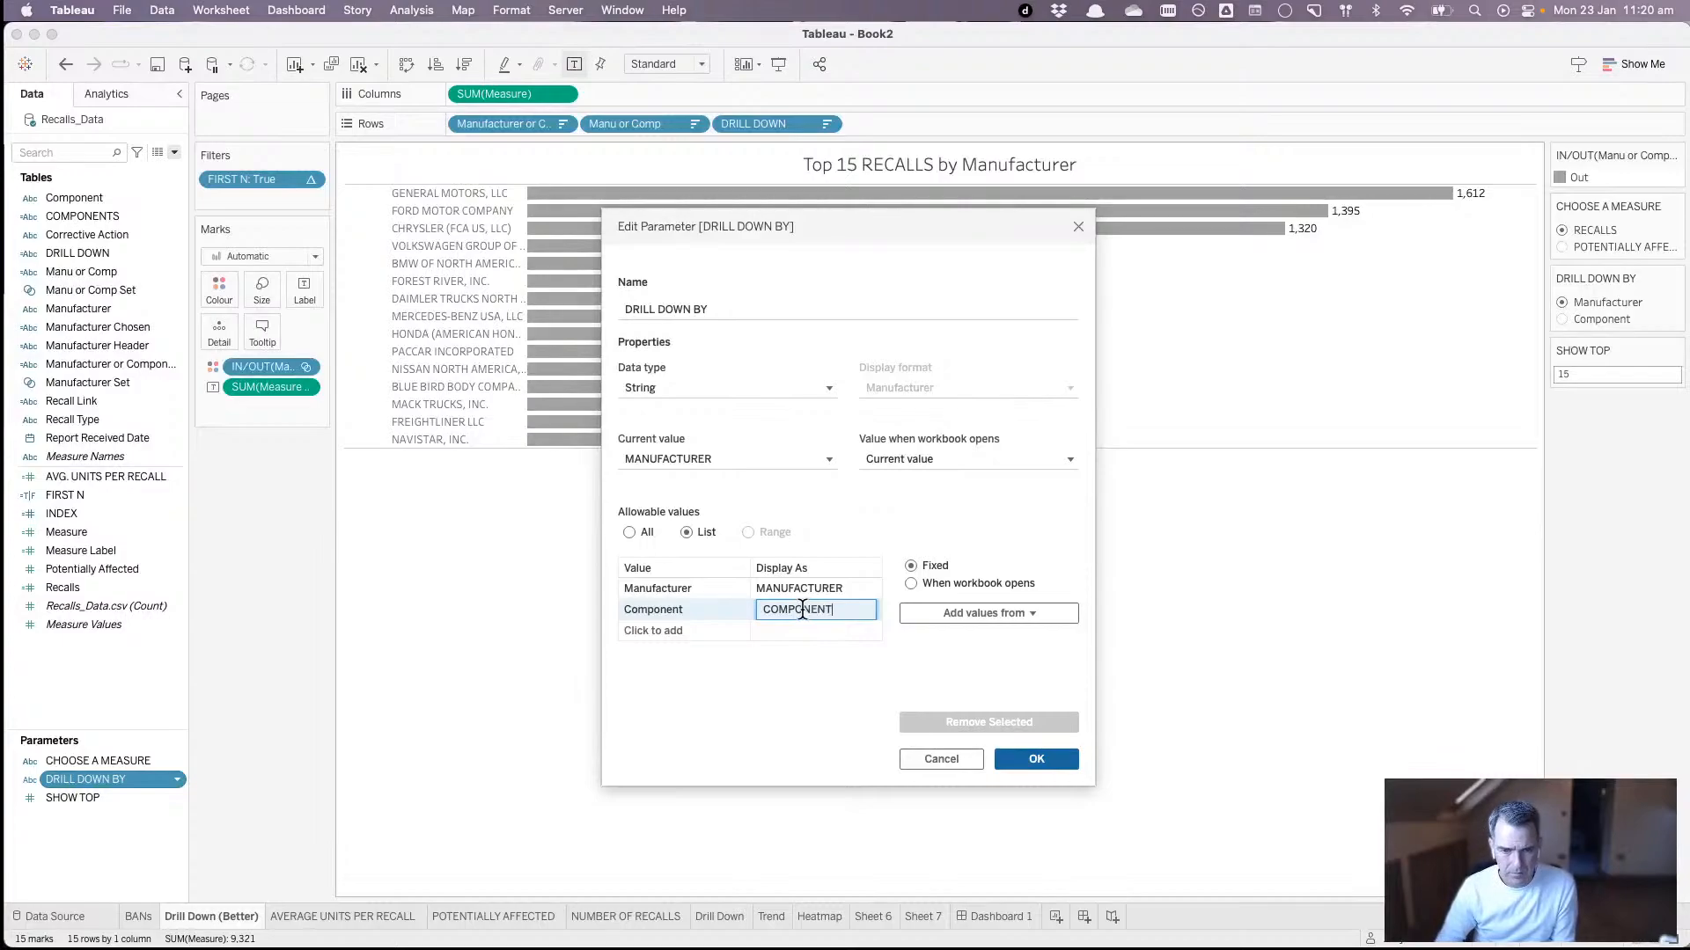
pyautogui.click(1008, 758)
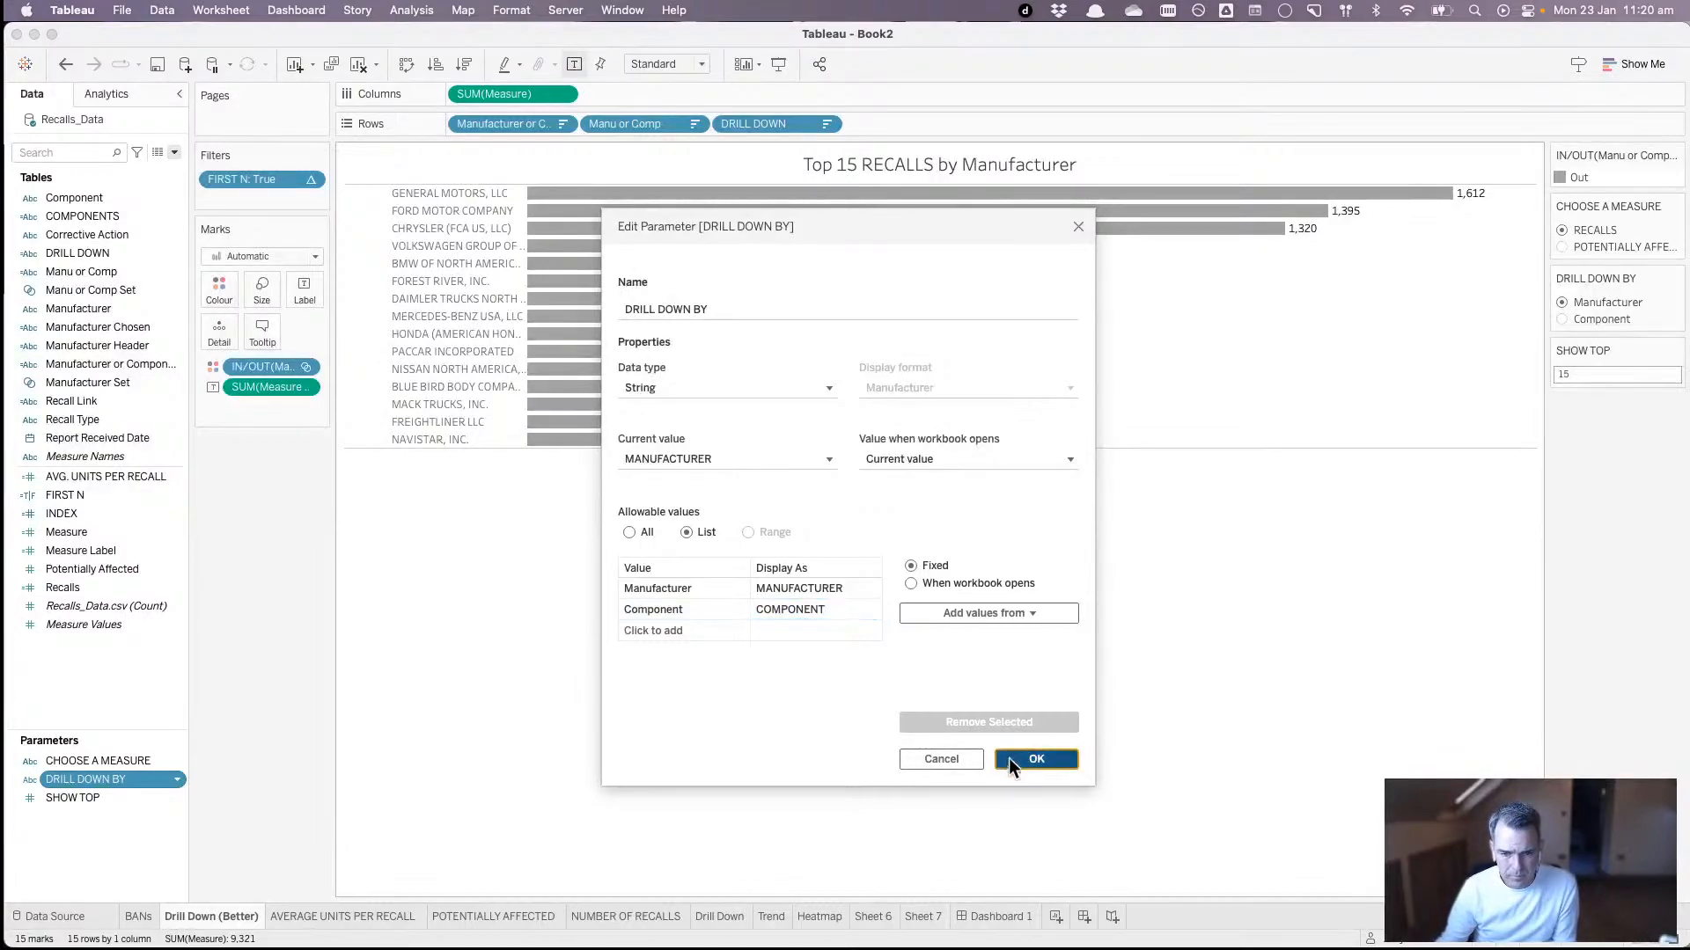
# - Return to Dashboard 1 and switch the drill-down option to COMPONENT and back to MANUFACTURER to check the dynamic titles
pyautogui.click(977, 920)
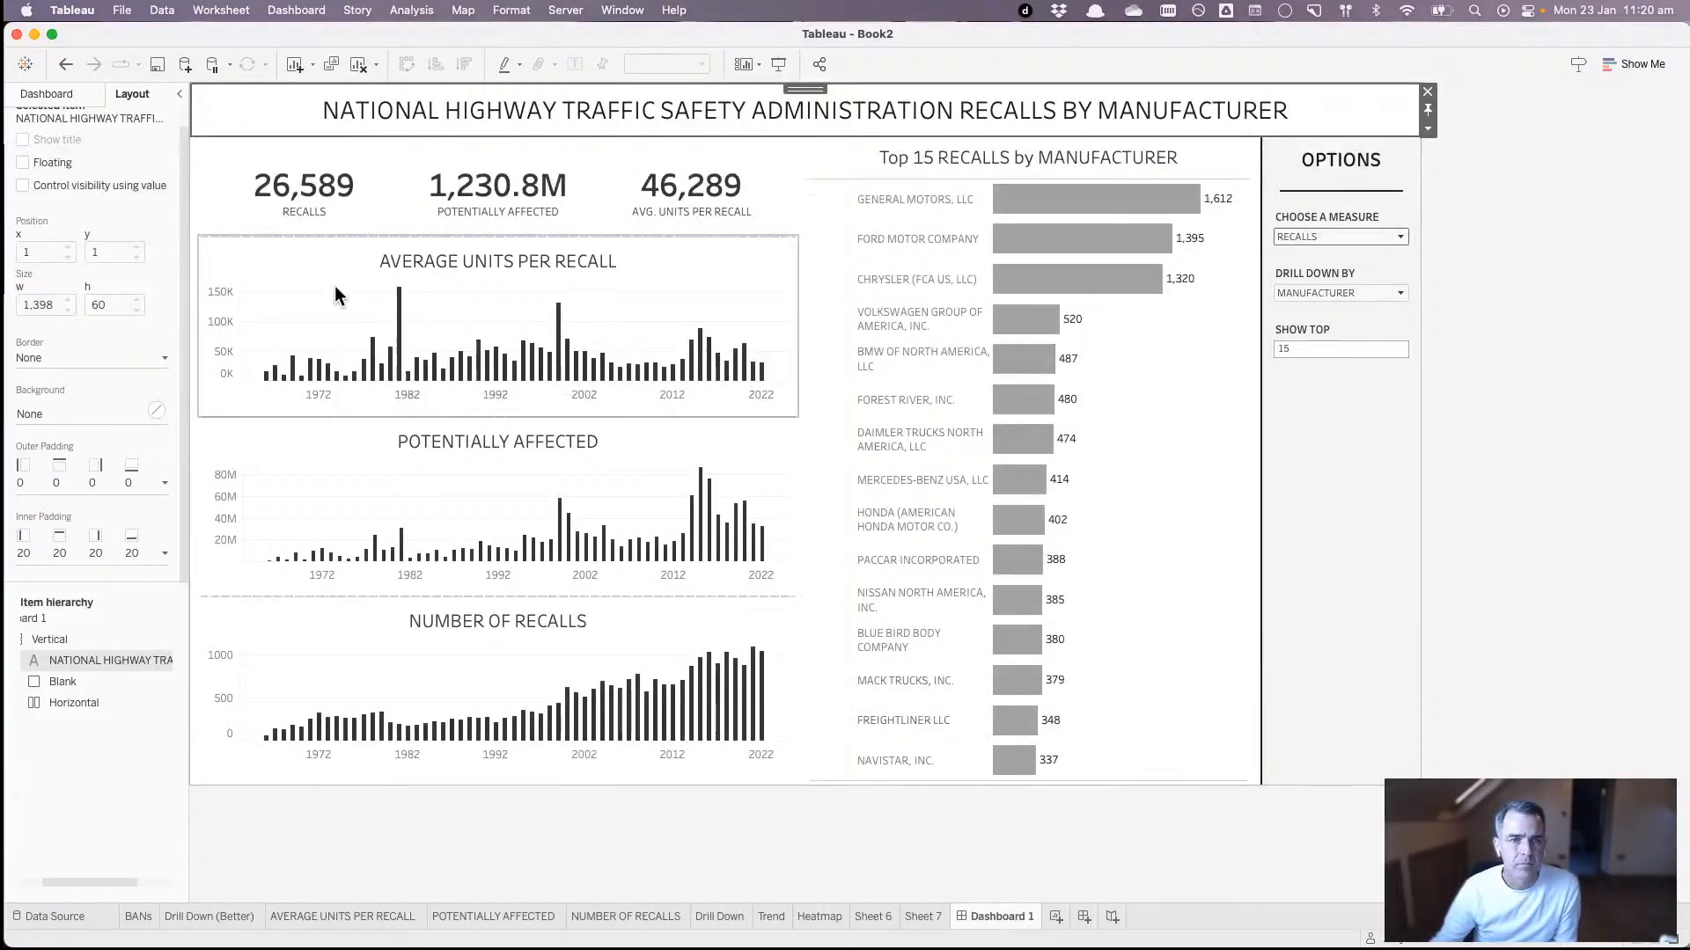
pyautogui.click(1381, 294)
pyautogui.click(1351, 322)
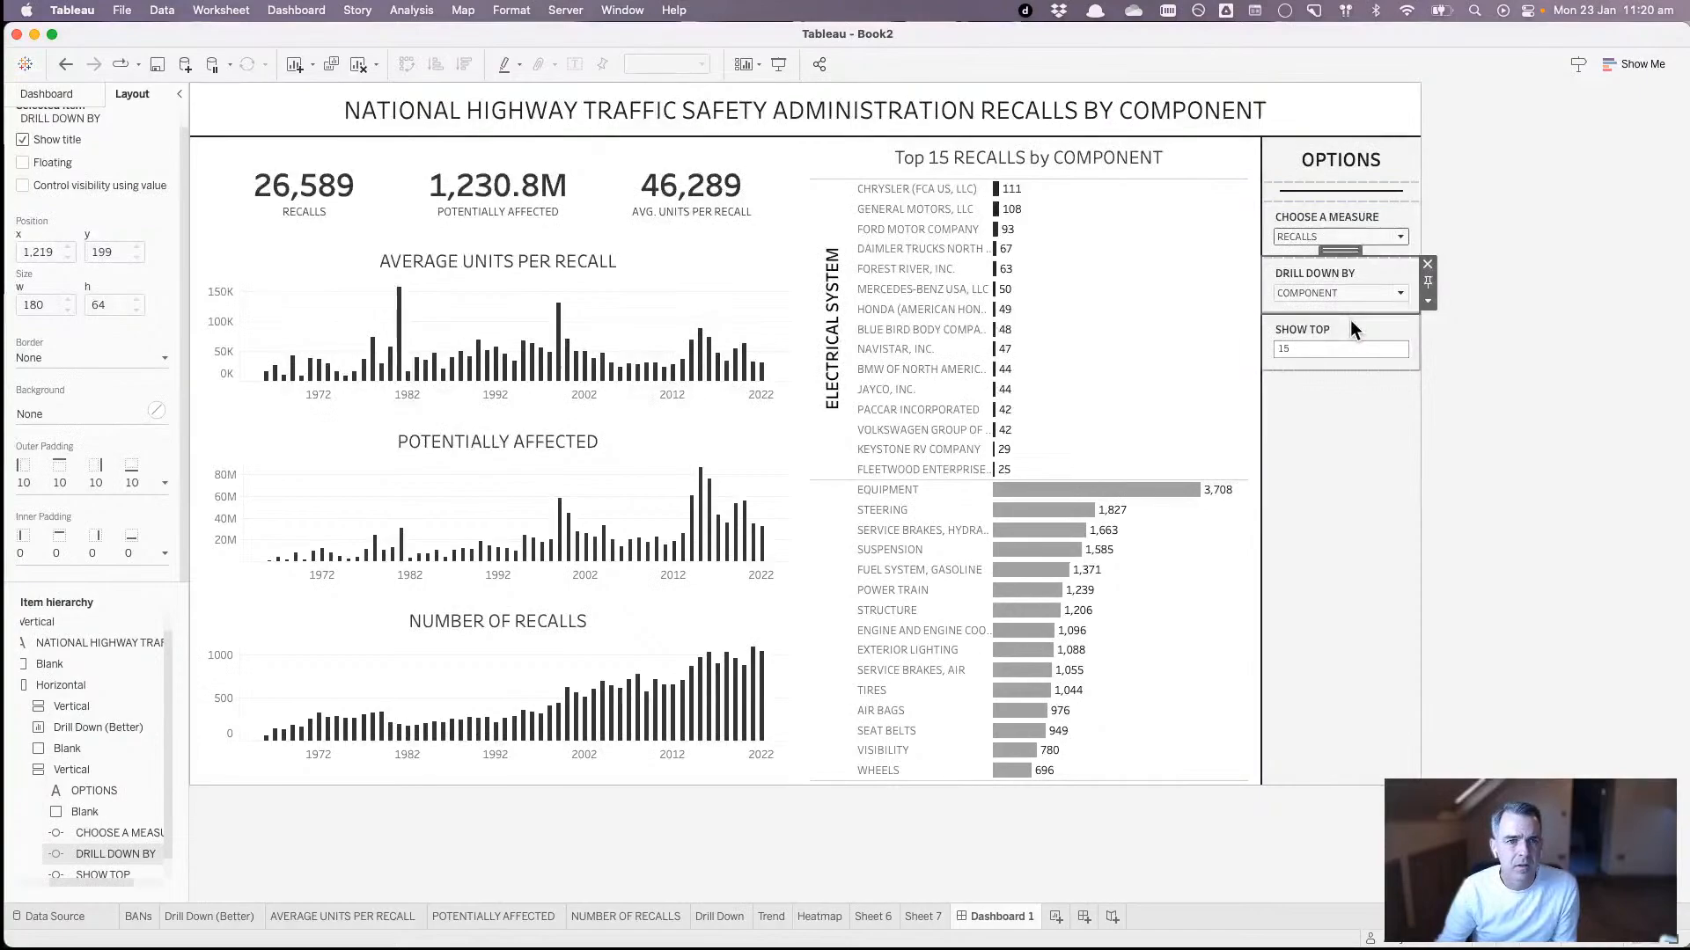
pyautogui.click(1333, 297)
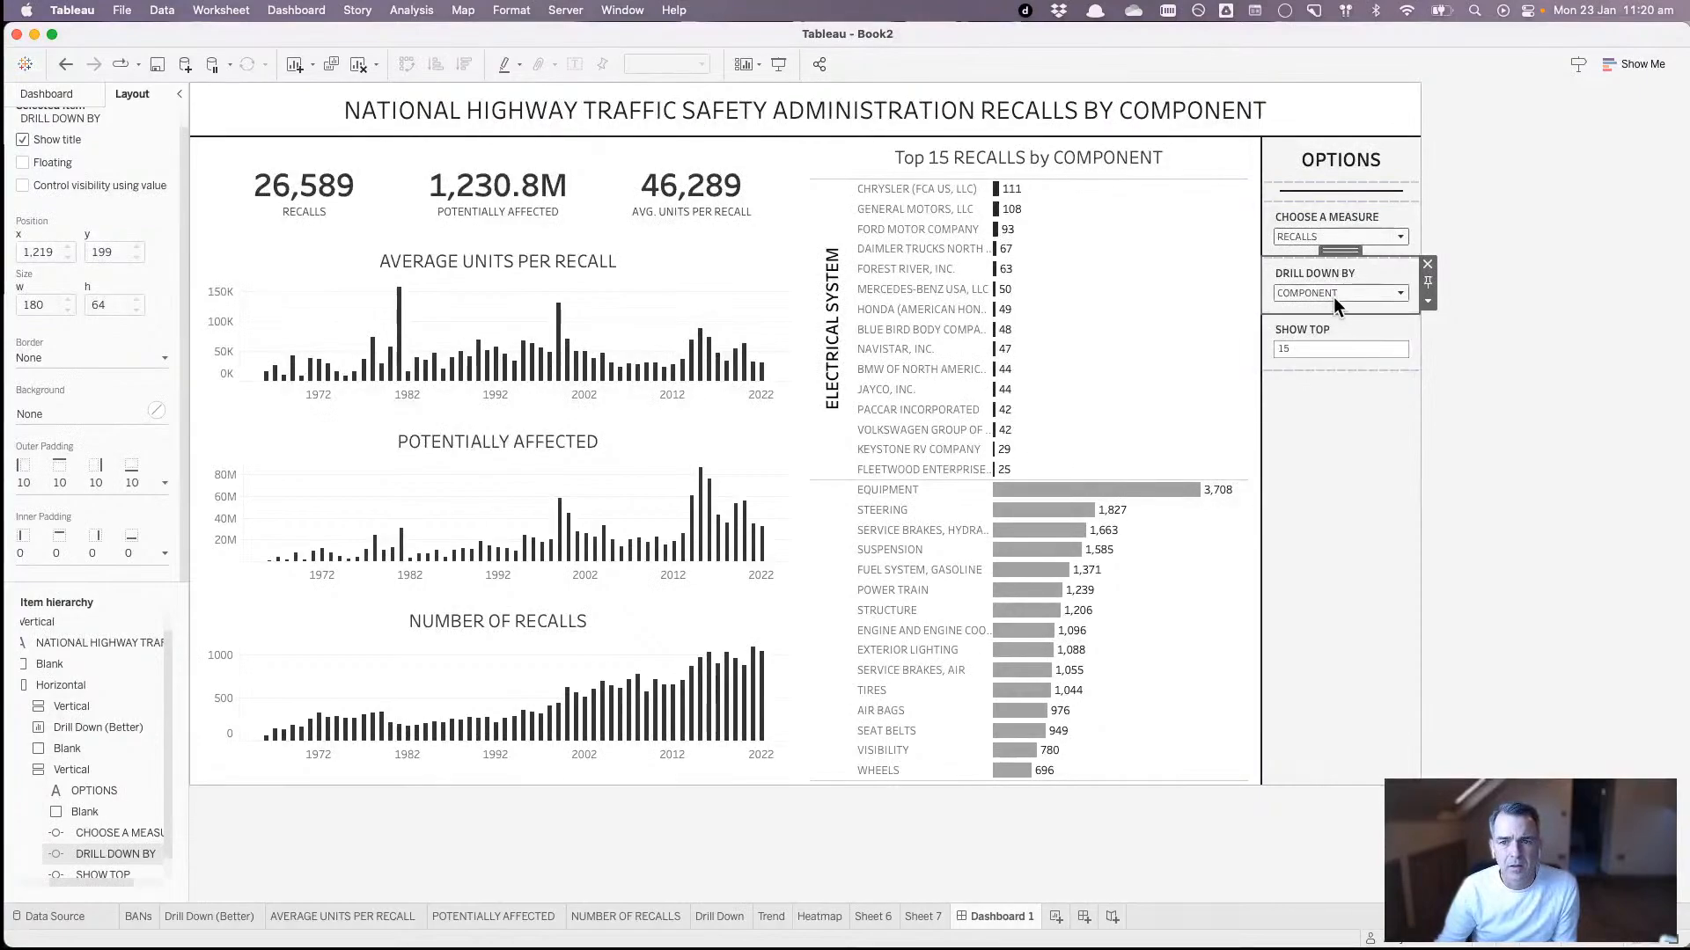
pyautogui.click(1334, 308)
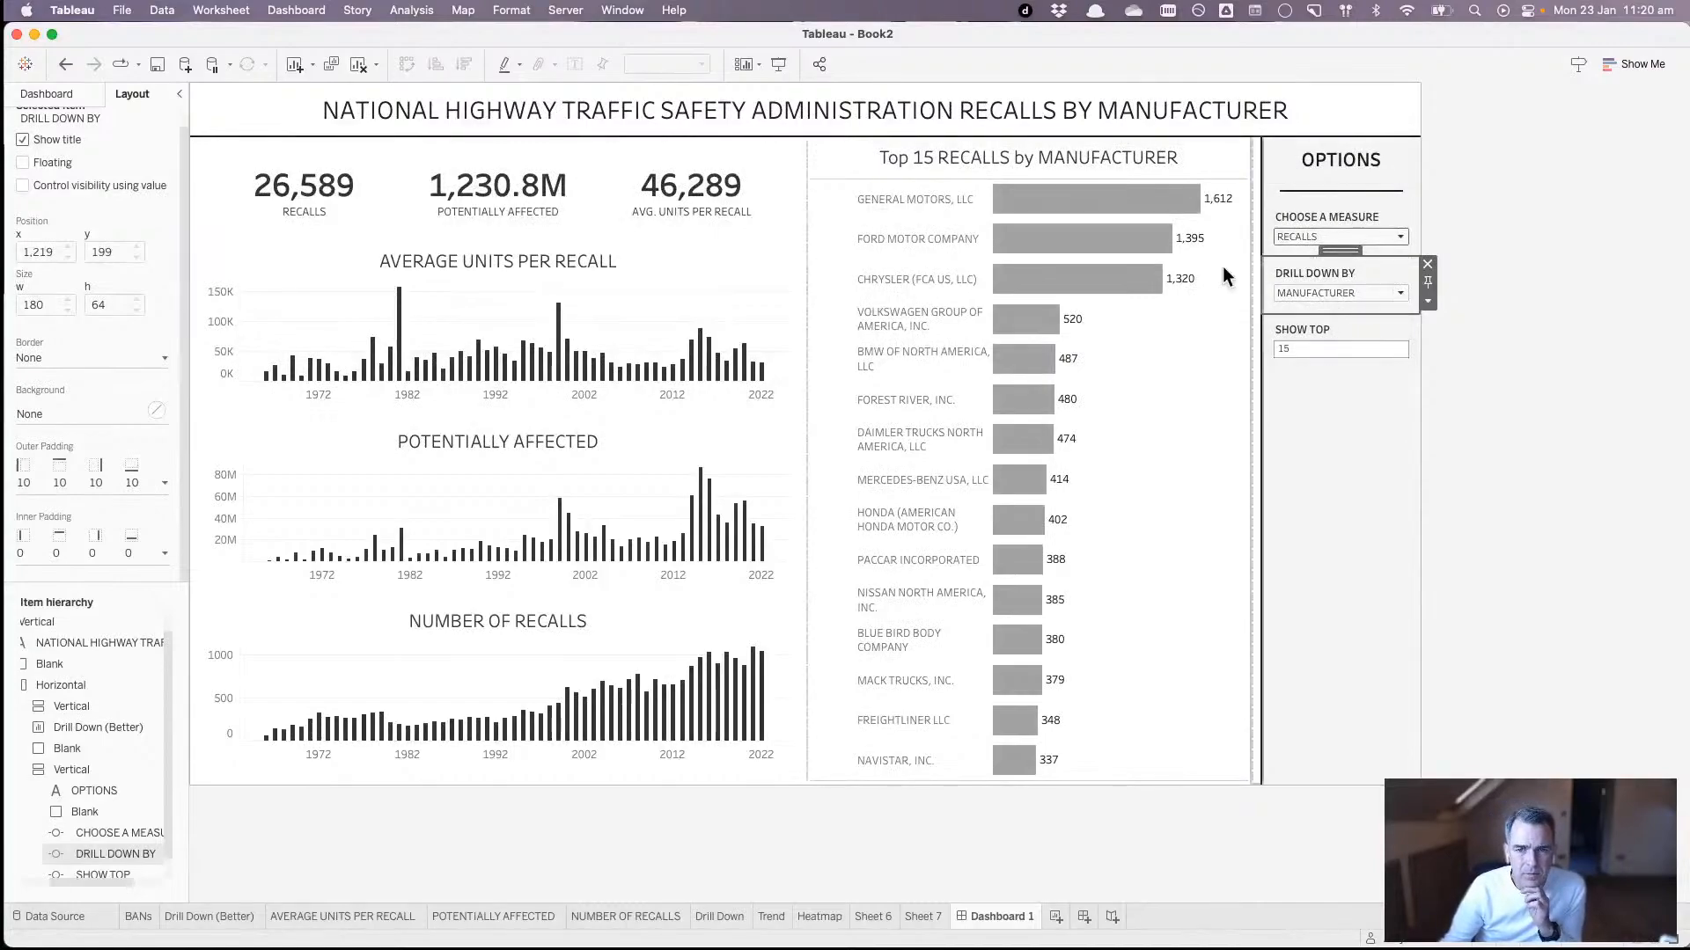
# - Edit the dashboard heading to insert "TOP" followed by the SHOW TOP parameter before RECALLS
pyautogui.doubleClick(1047, 108)
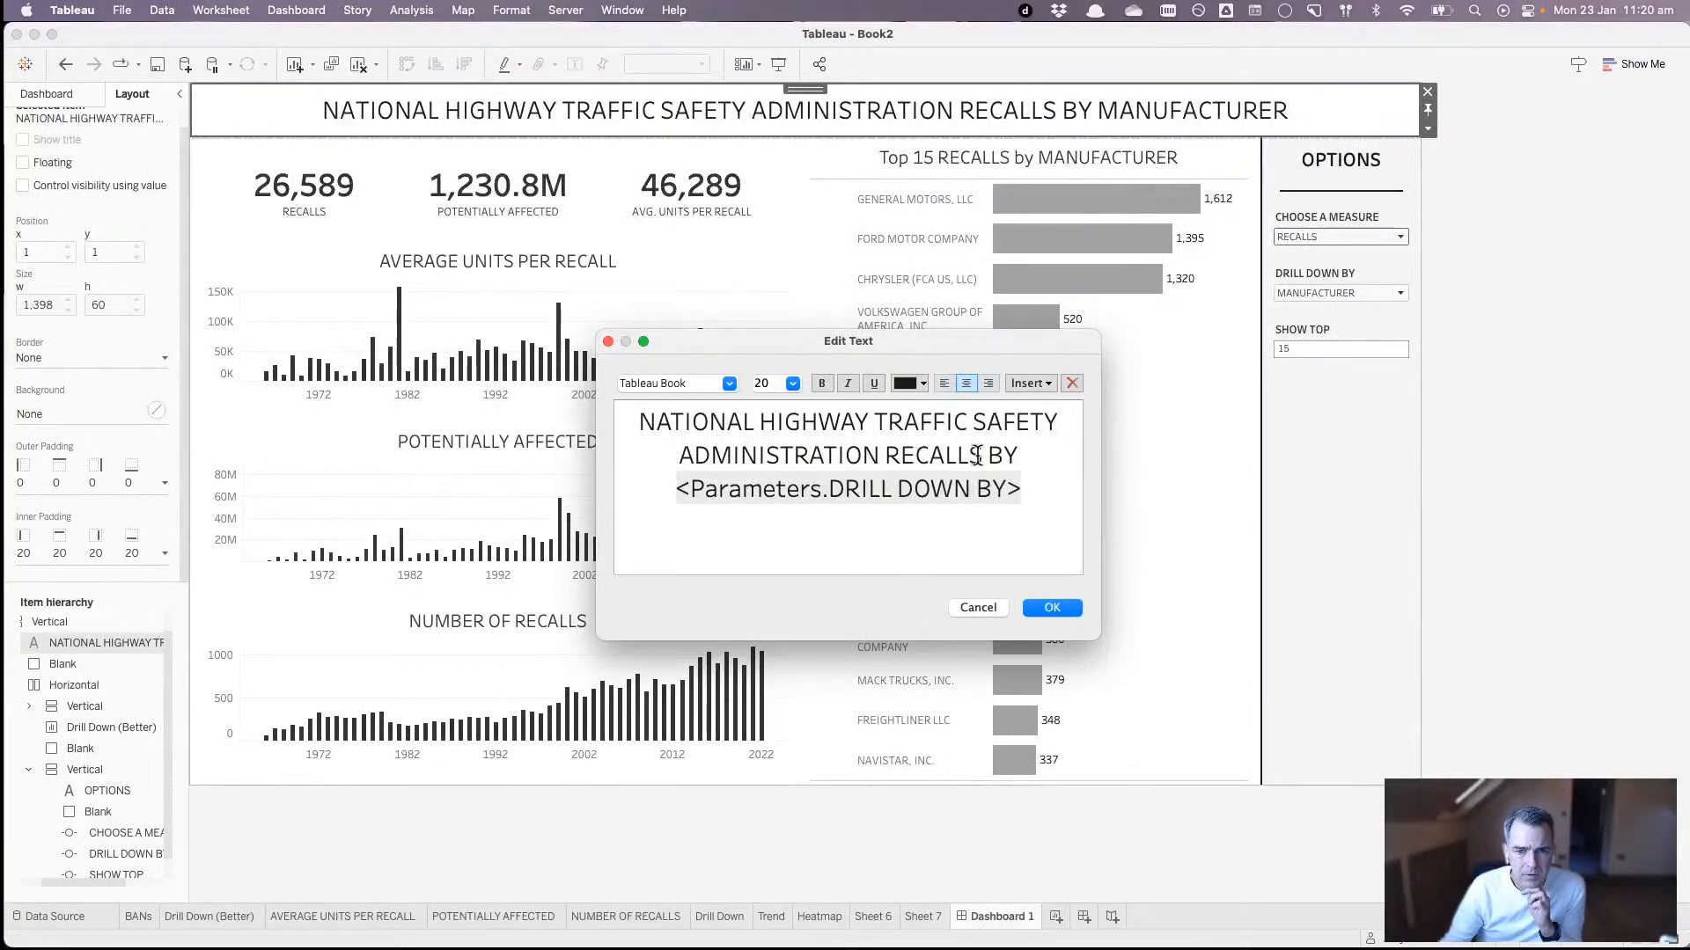
pyautogui.click(880, 455)
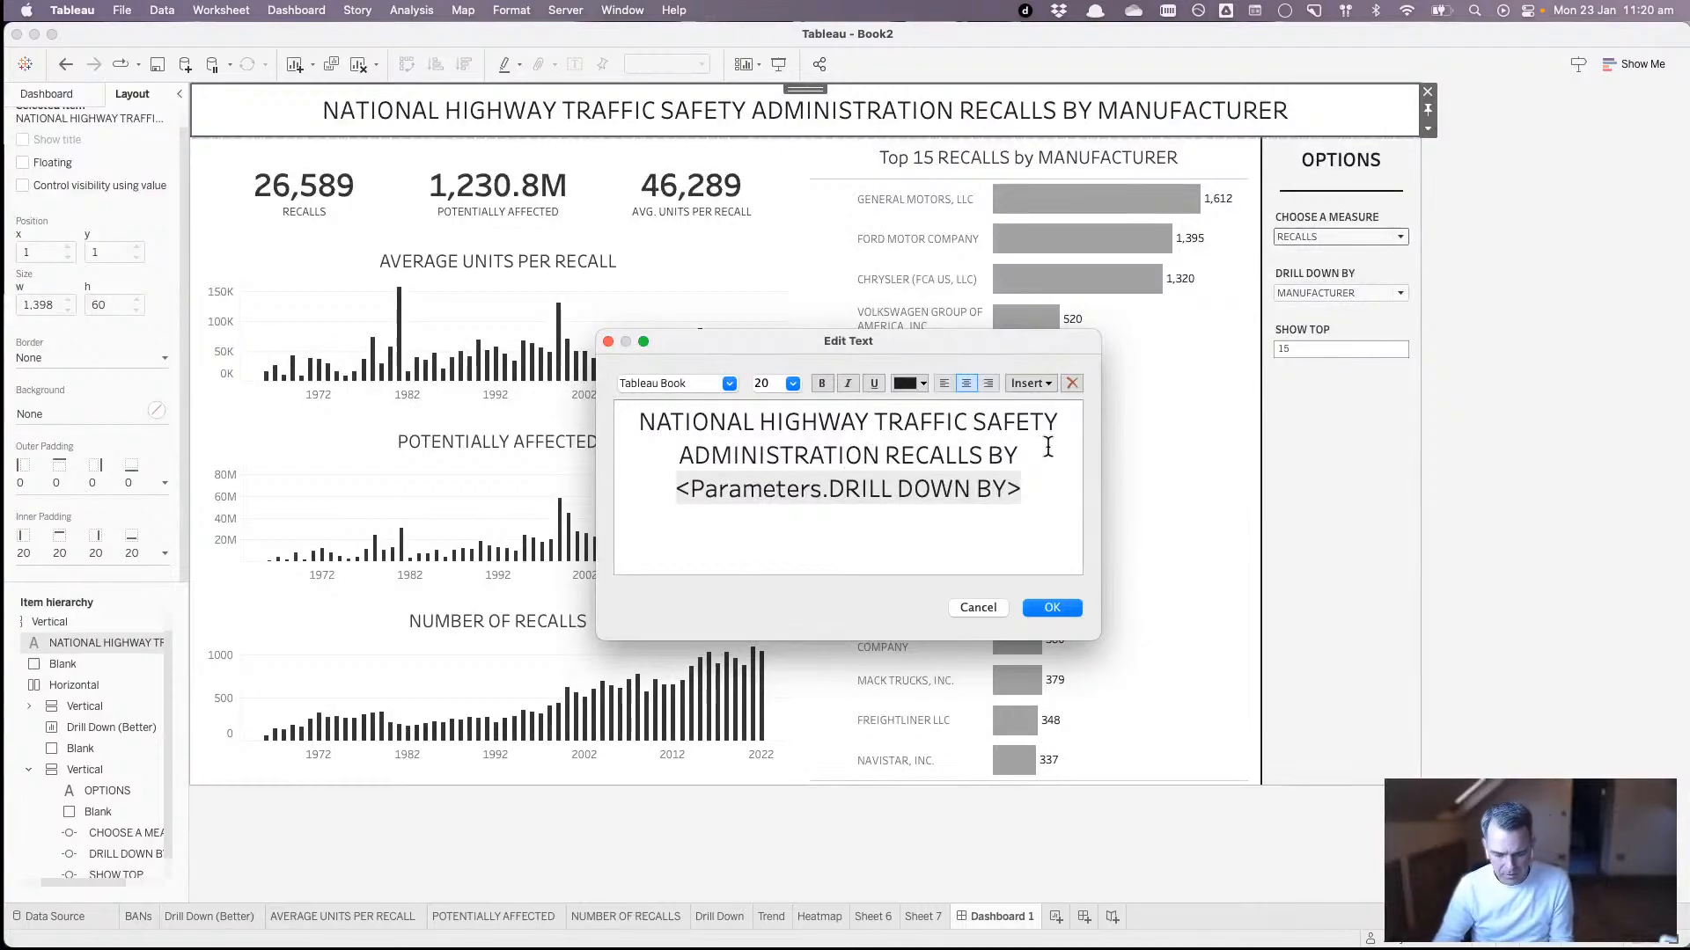
pyautogui.write('TOP')
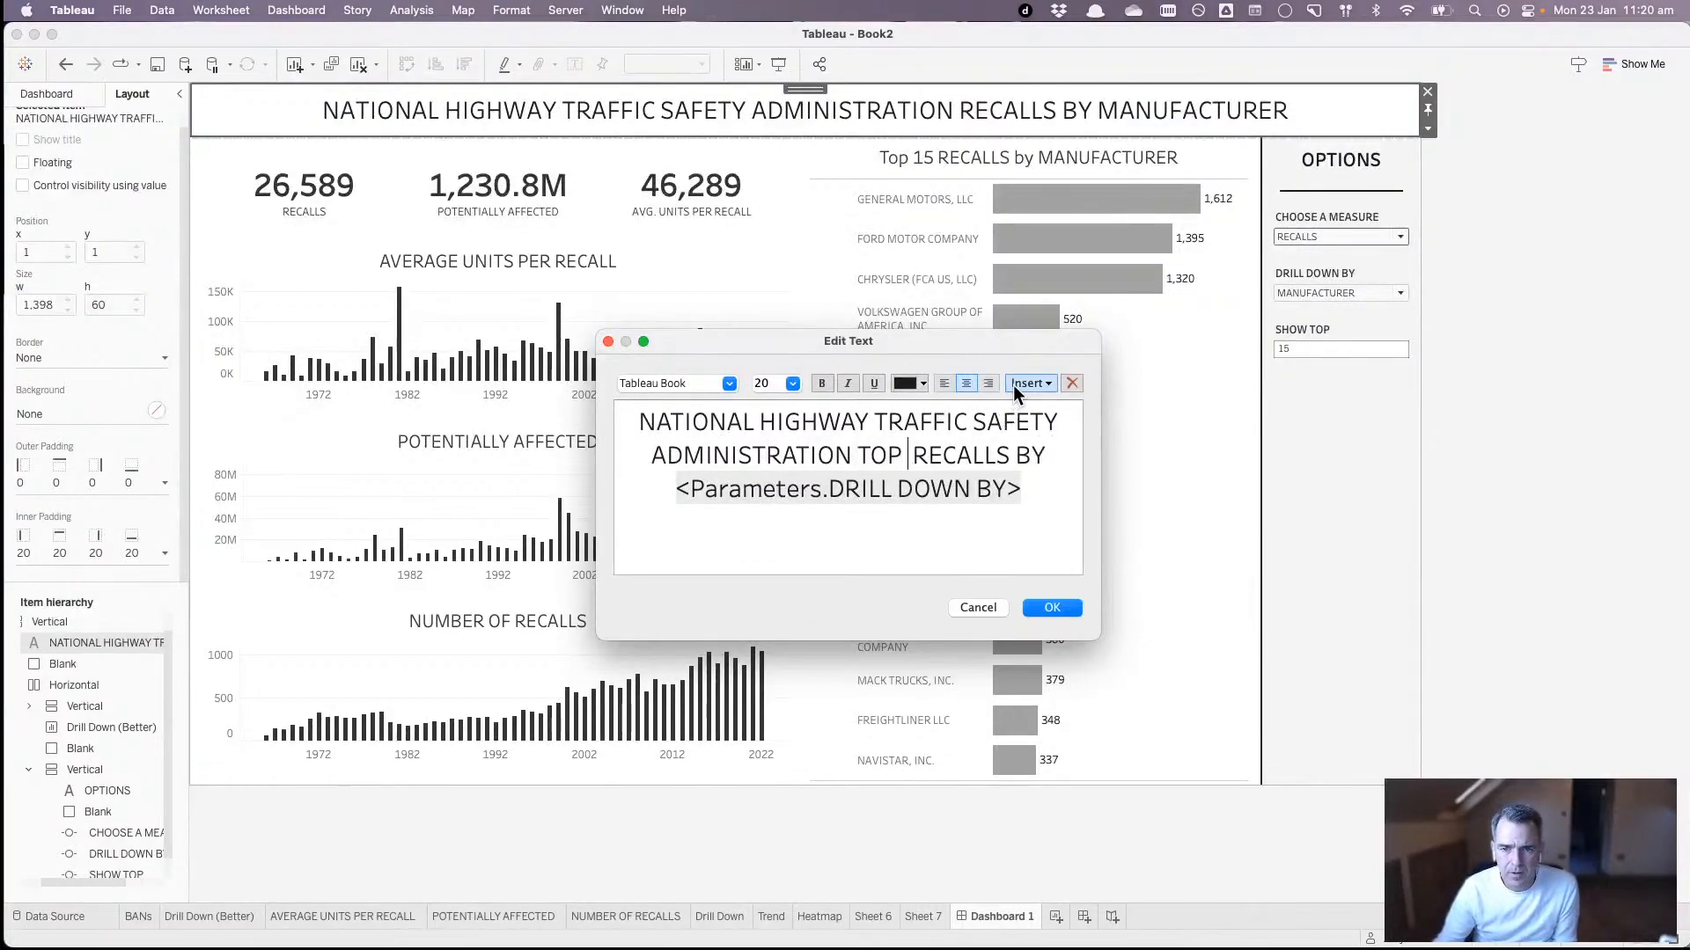
pyautogui.click(1012, 384)
pyautogui.click(1060, 523)
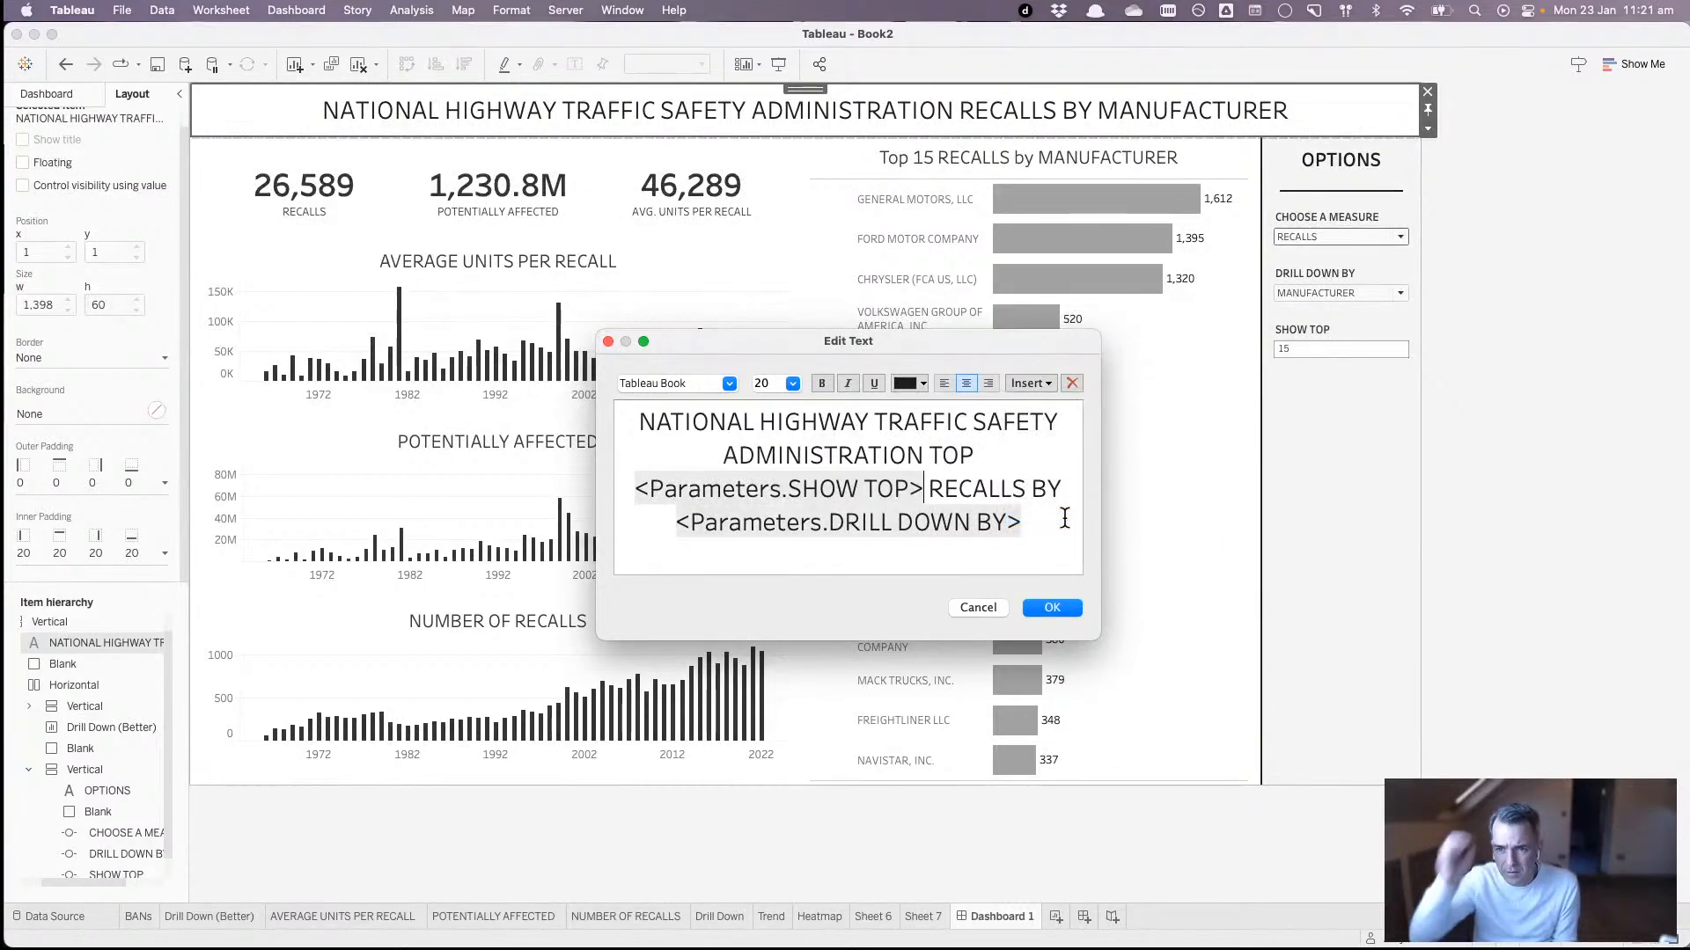
# - Replace RECALLS in the heading with the CHOOSE A MEASURE parameter and switch the dashboard's measure to POTENTIALLY AFFECTED
pyautogui.doubleClick(985, 491)
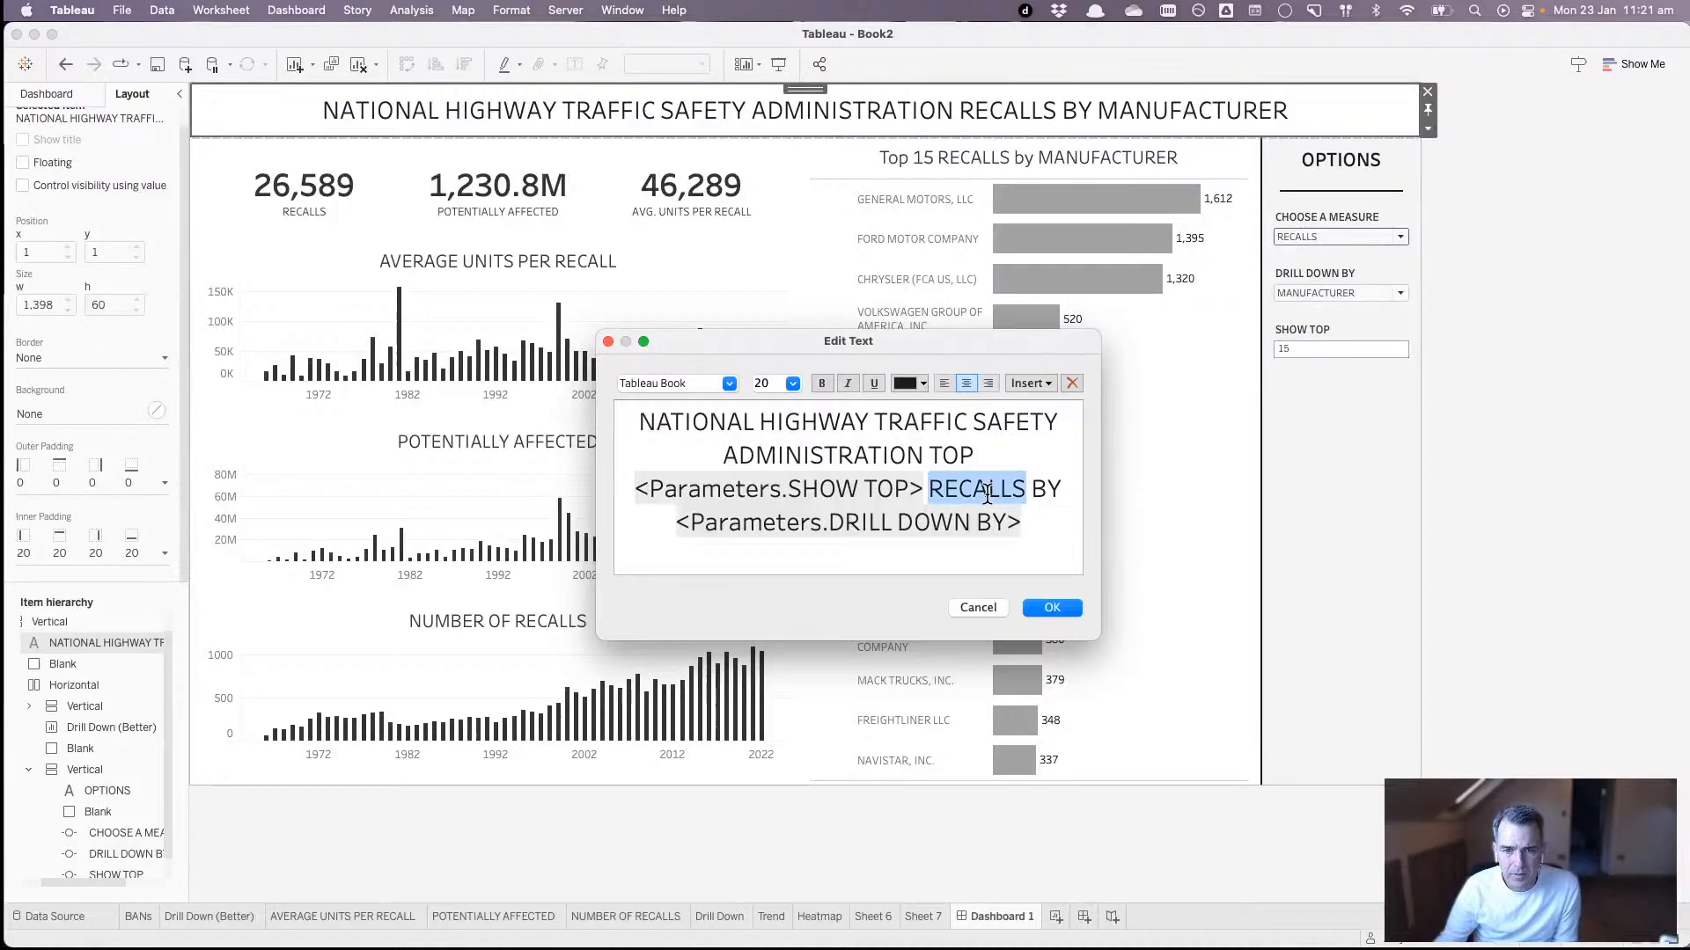
pyautogui.click(1028, 384)
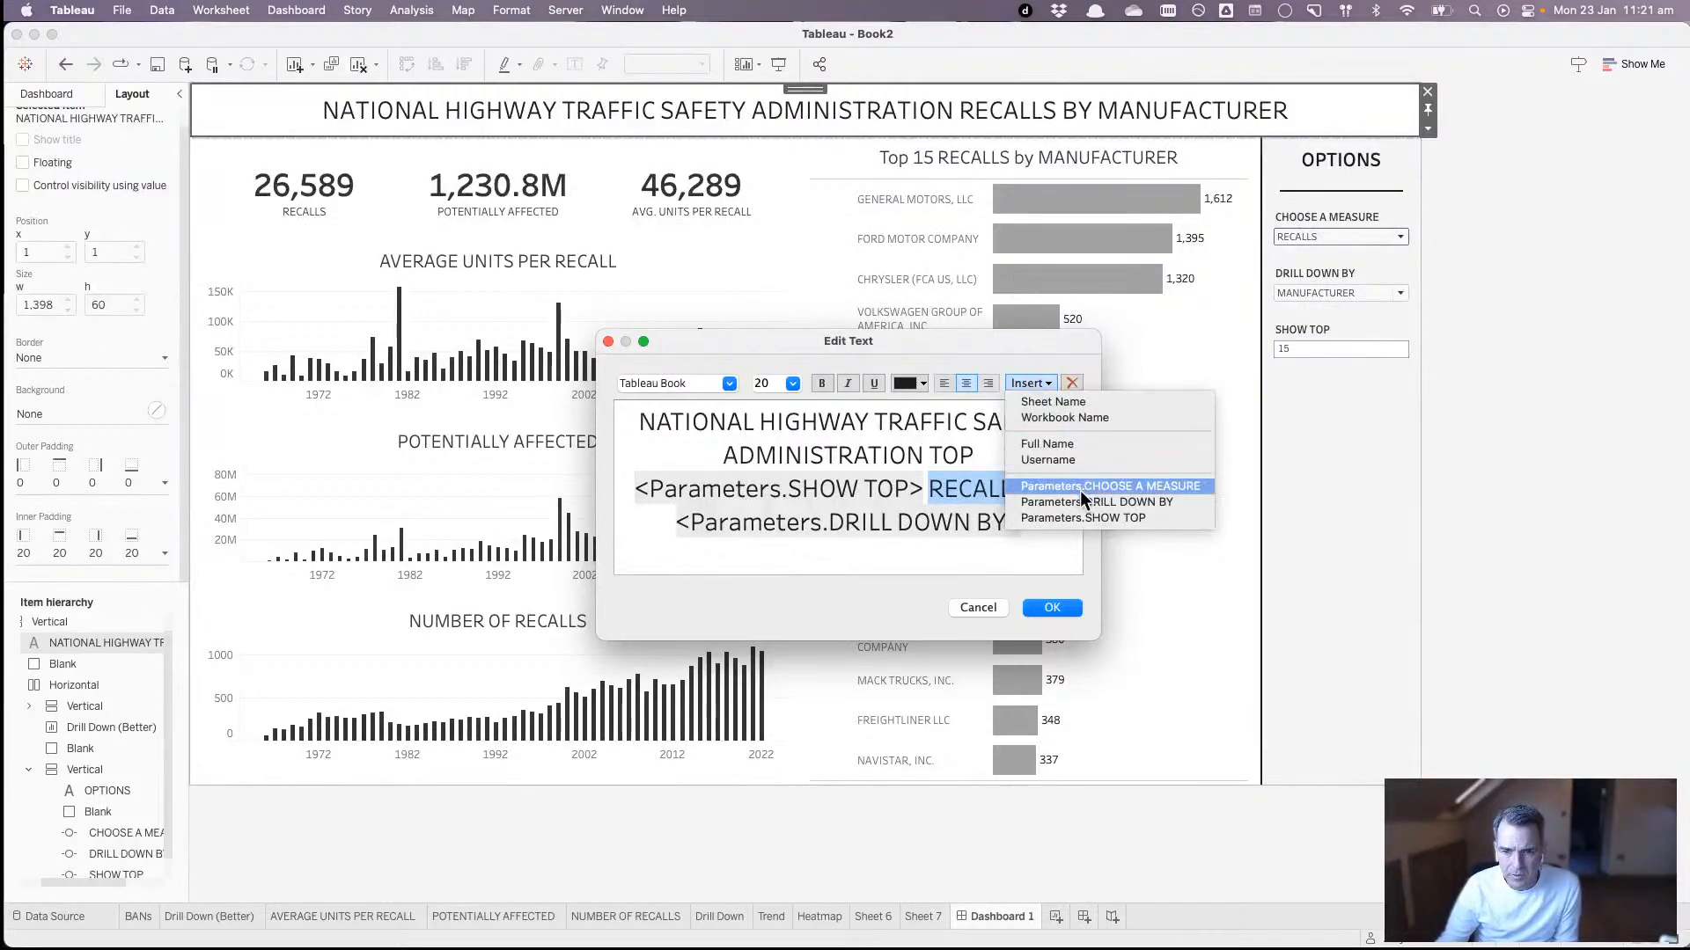
pyautogui.click(1080, 487)
pyautogui.click(1050, 607)
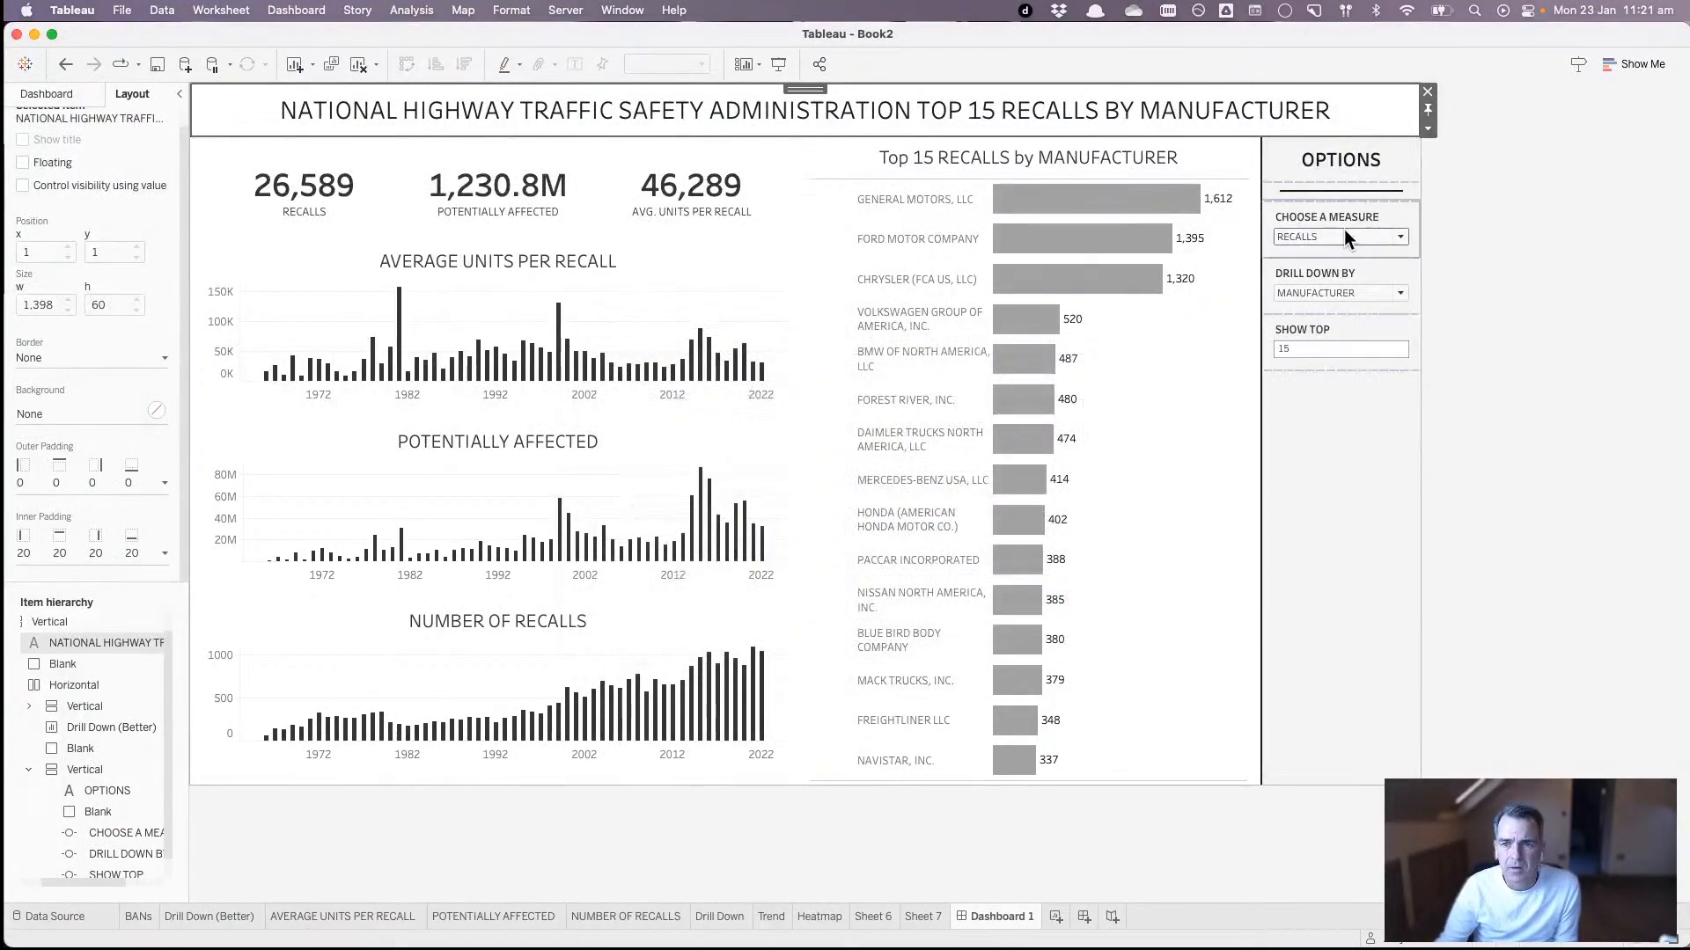
pyautogui.click(1344, 229)
pyautogui.click(1334, 262)
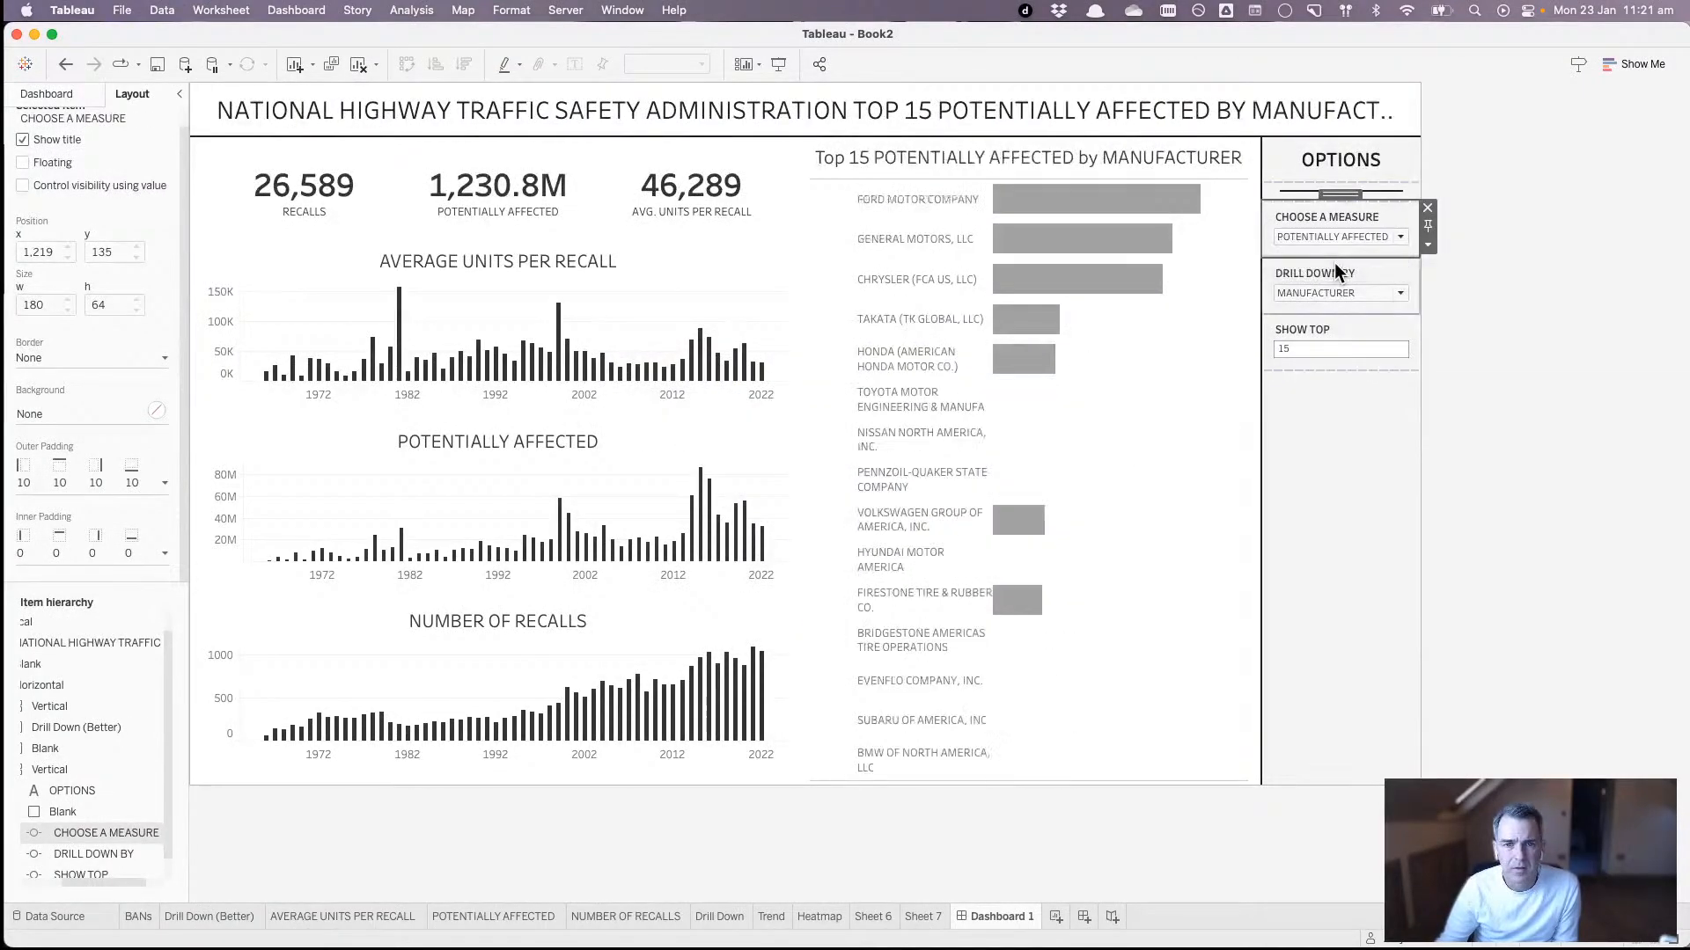
# - Set the font size of the entire dashboard heading to 18
pyautogui.doubleClick(1172, 124)
pyautogui.press('super+a')
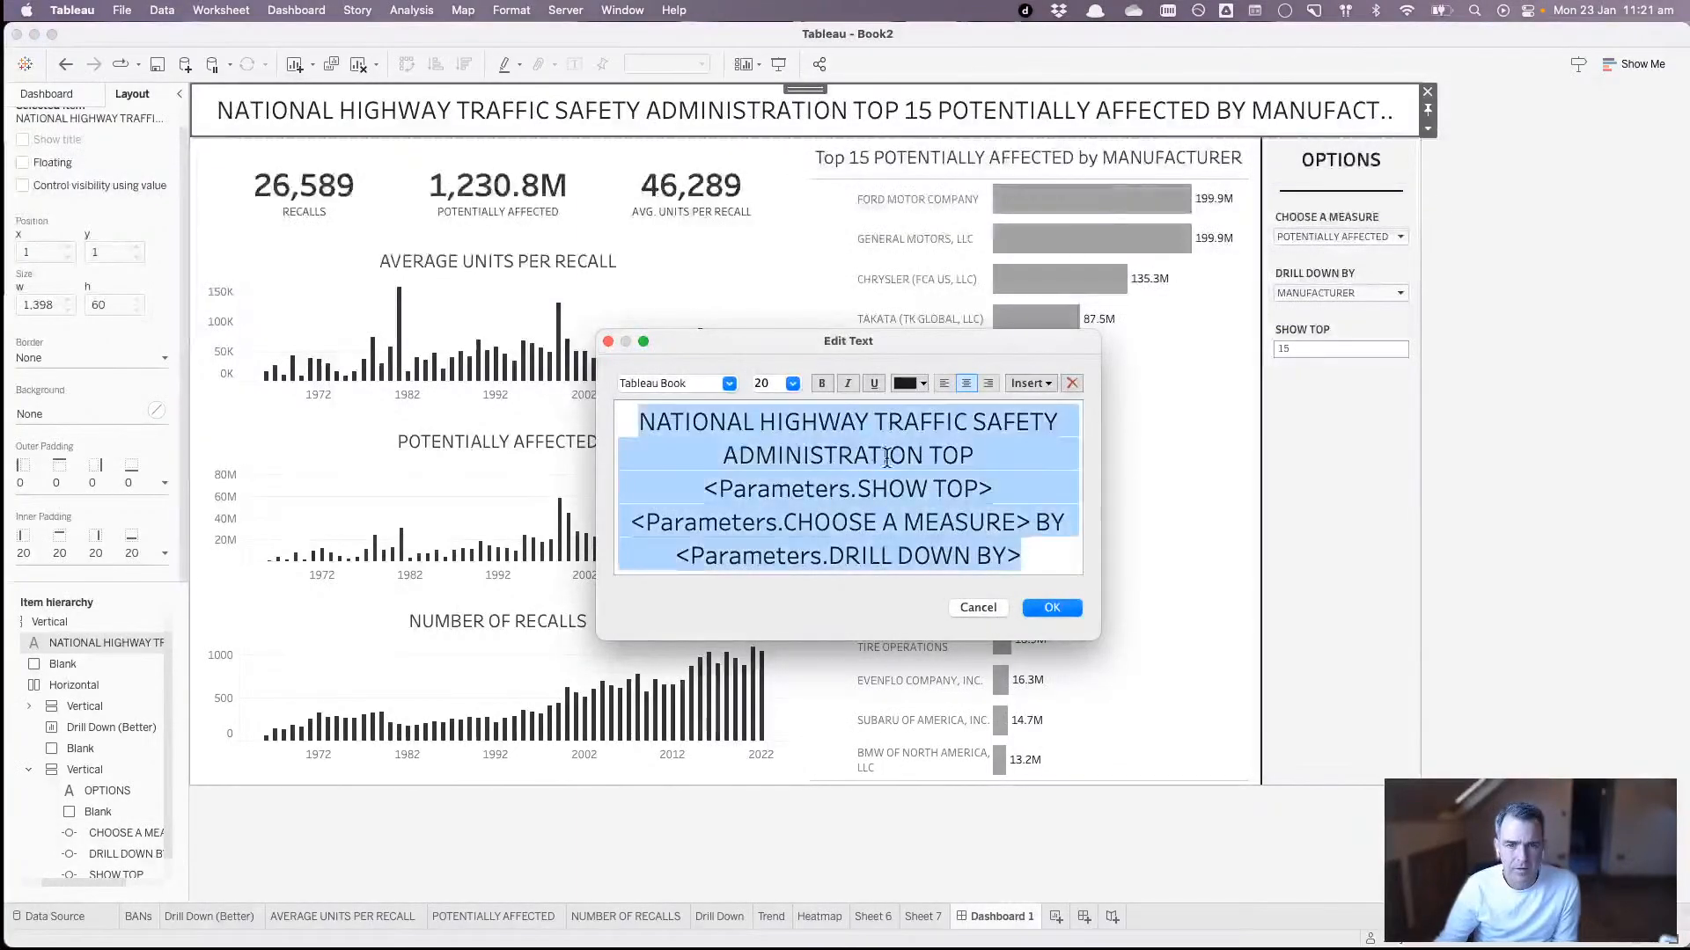
pyautogui.click(793, 389)
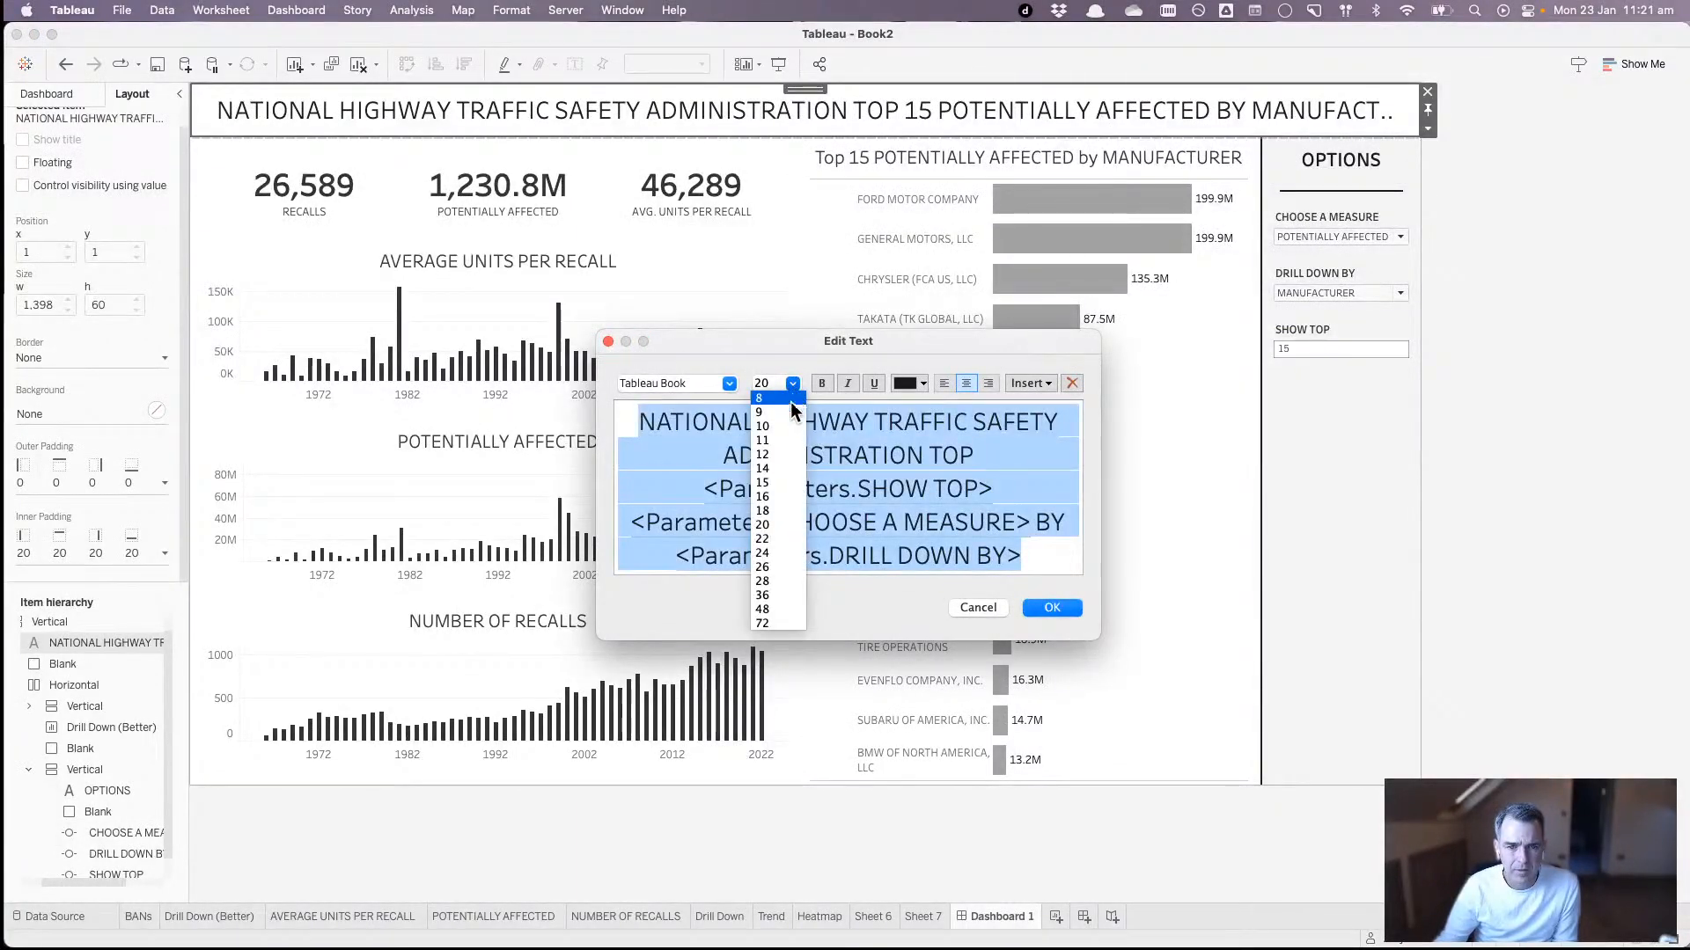
pyautogui.click(775, 510)
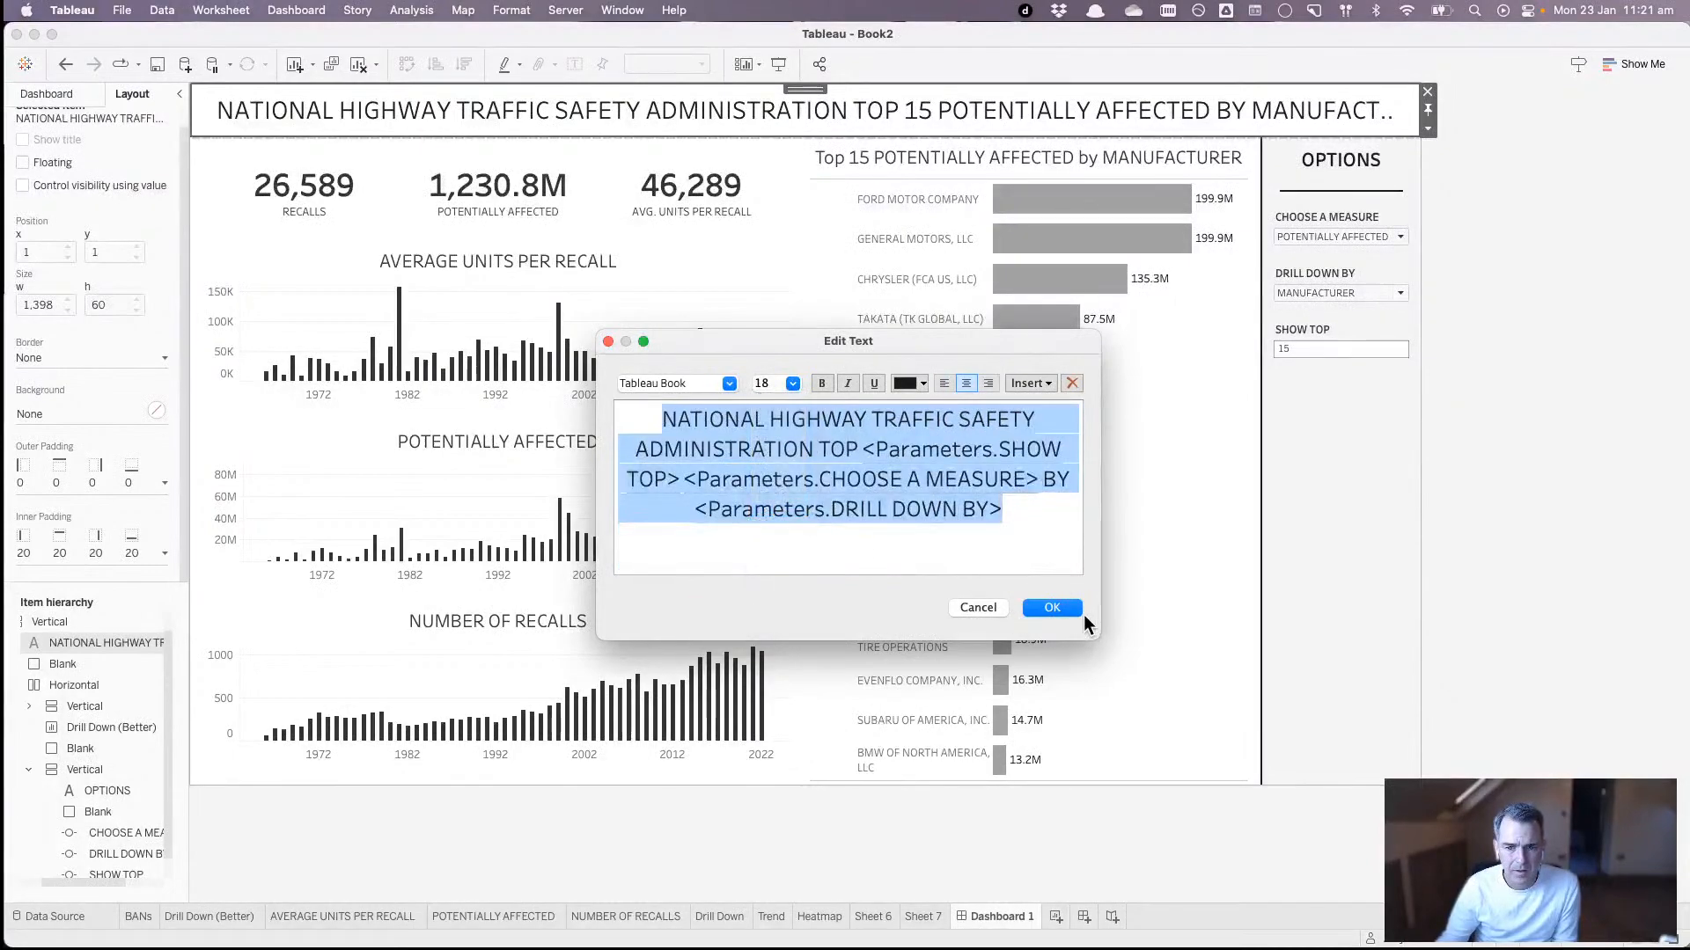
pyautogui.click(1070, 608)
pyautogui.click(1539, 428)
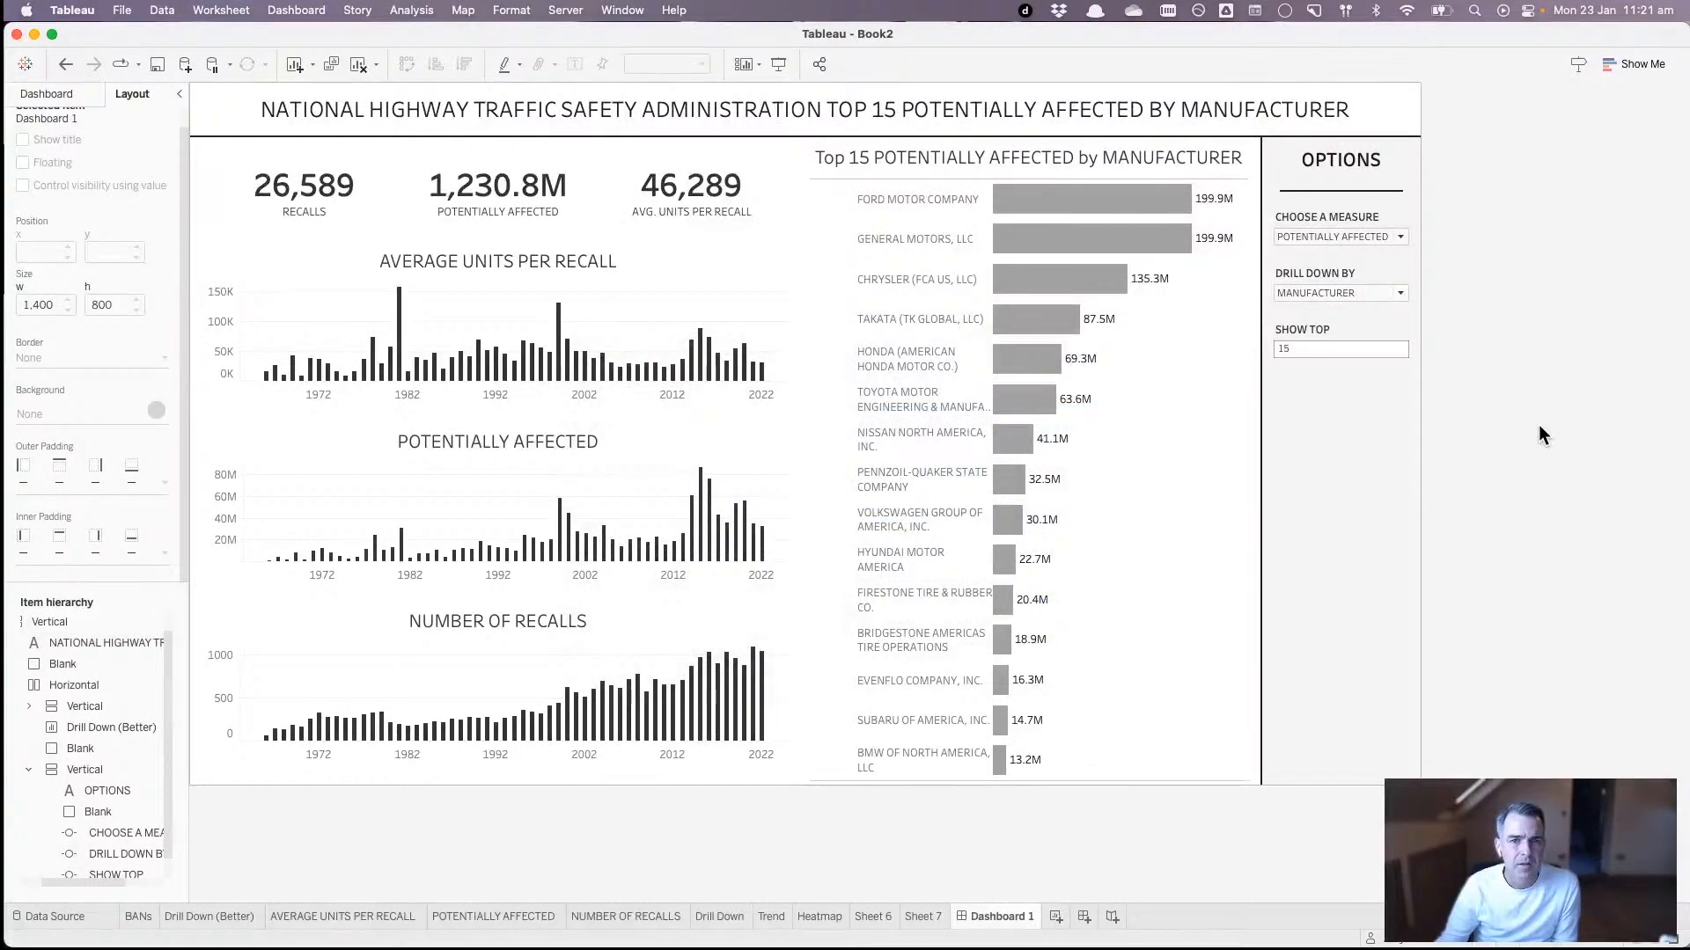
# - Hide the title of the Drill Down (Better) bar chart on the dashboard
pyautogui.click(1133, 153)
pyautogui.rightClick(1134, 153)
pyautogui.click(1179, 199)
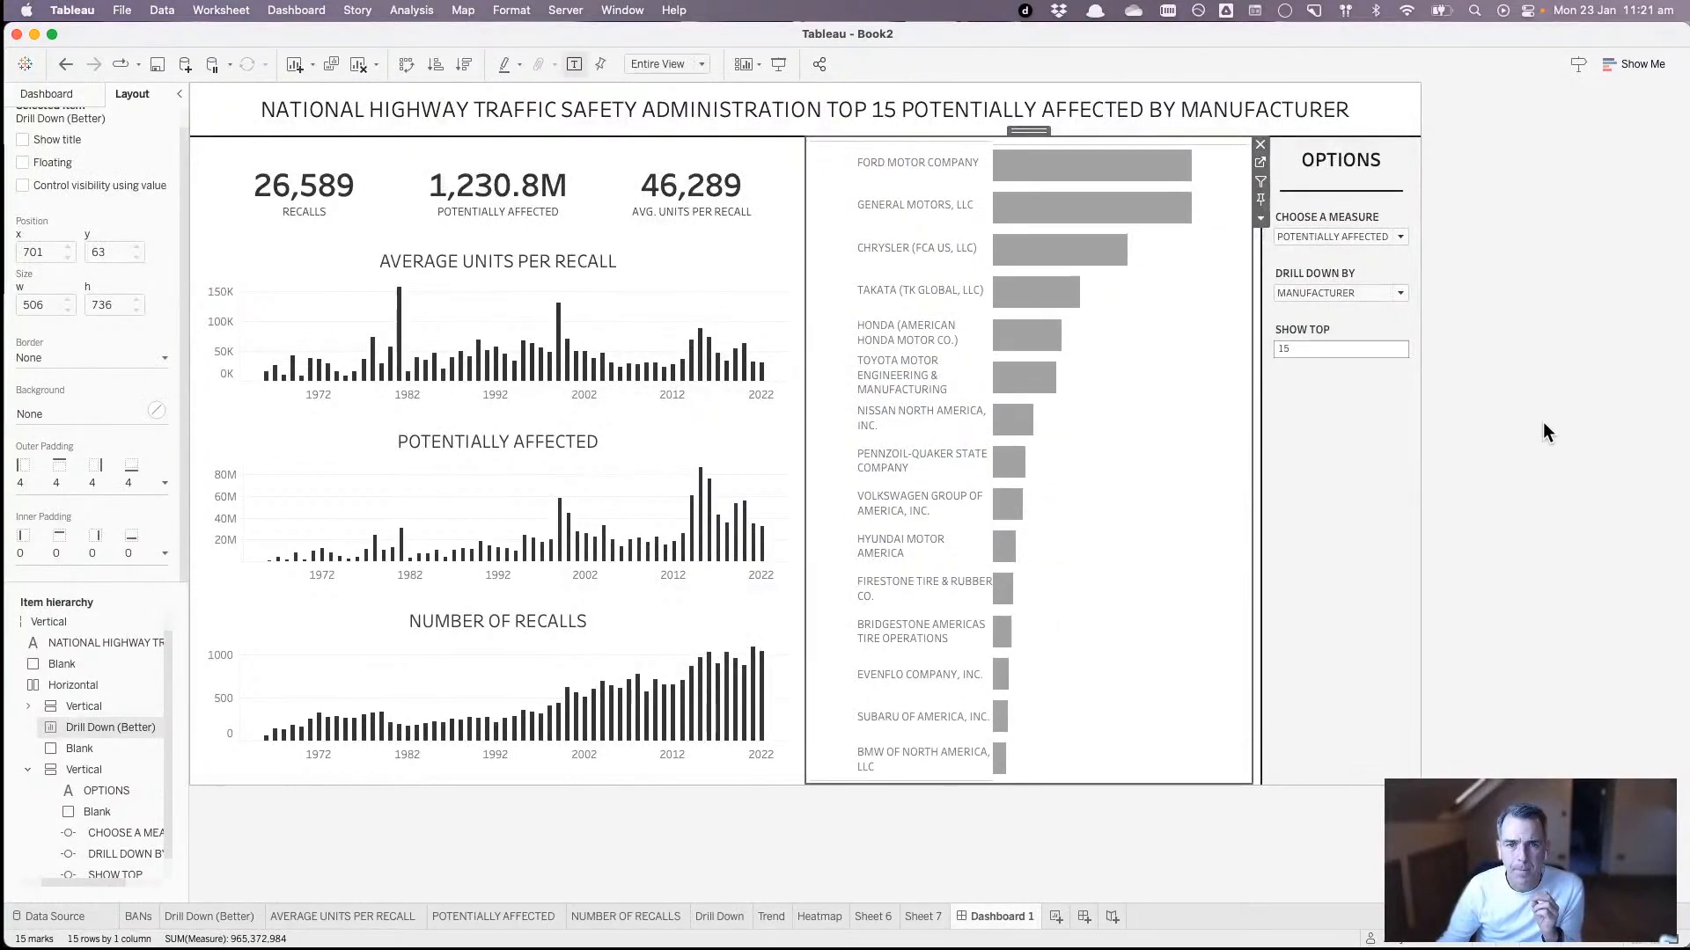
pyautogui.click(1543, 423)
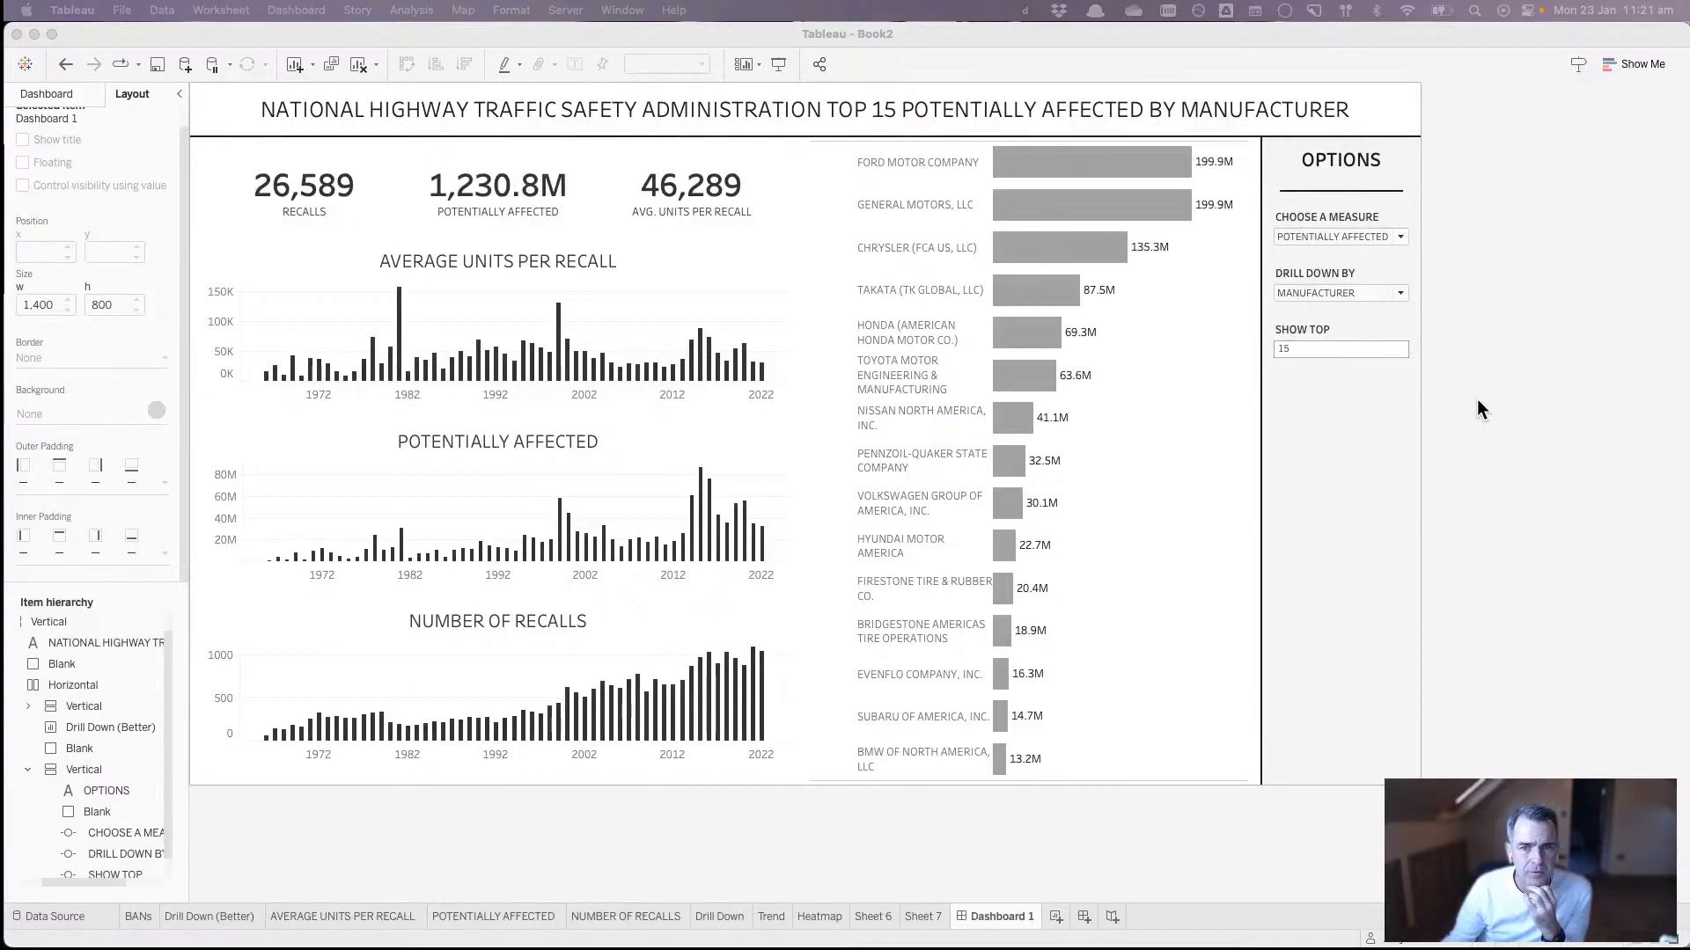
# - Try bold formatting on the SHOW TOP, CHOOSE A MEASURE and DRILL DOWN BY parameters in the heading, and undo it
pyautogui.doubleClick(1127, 118)
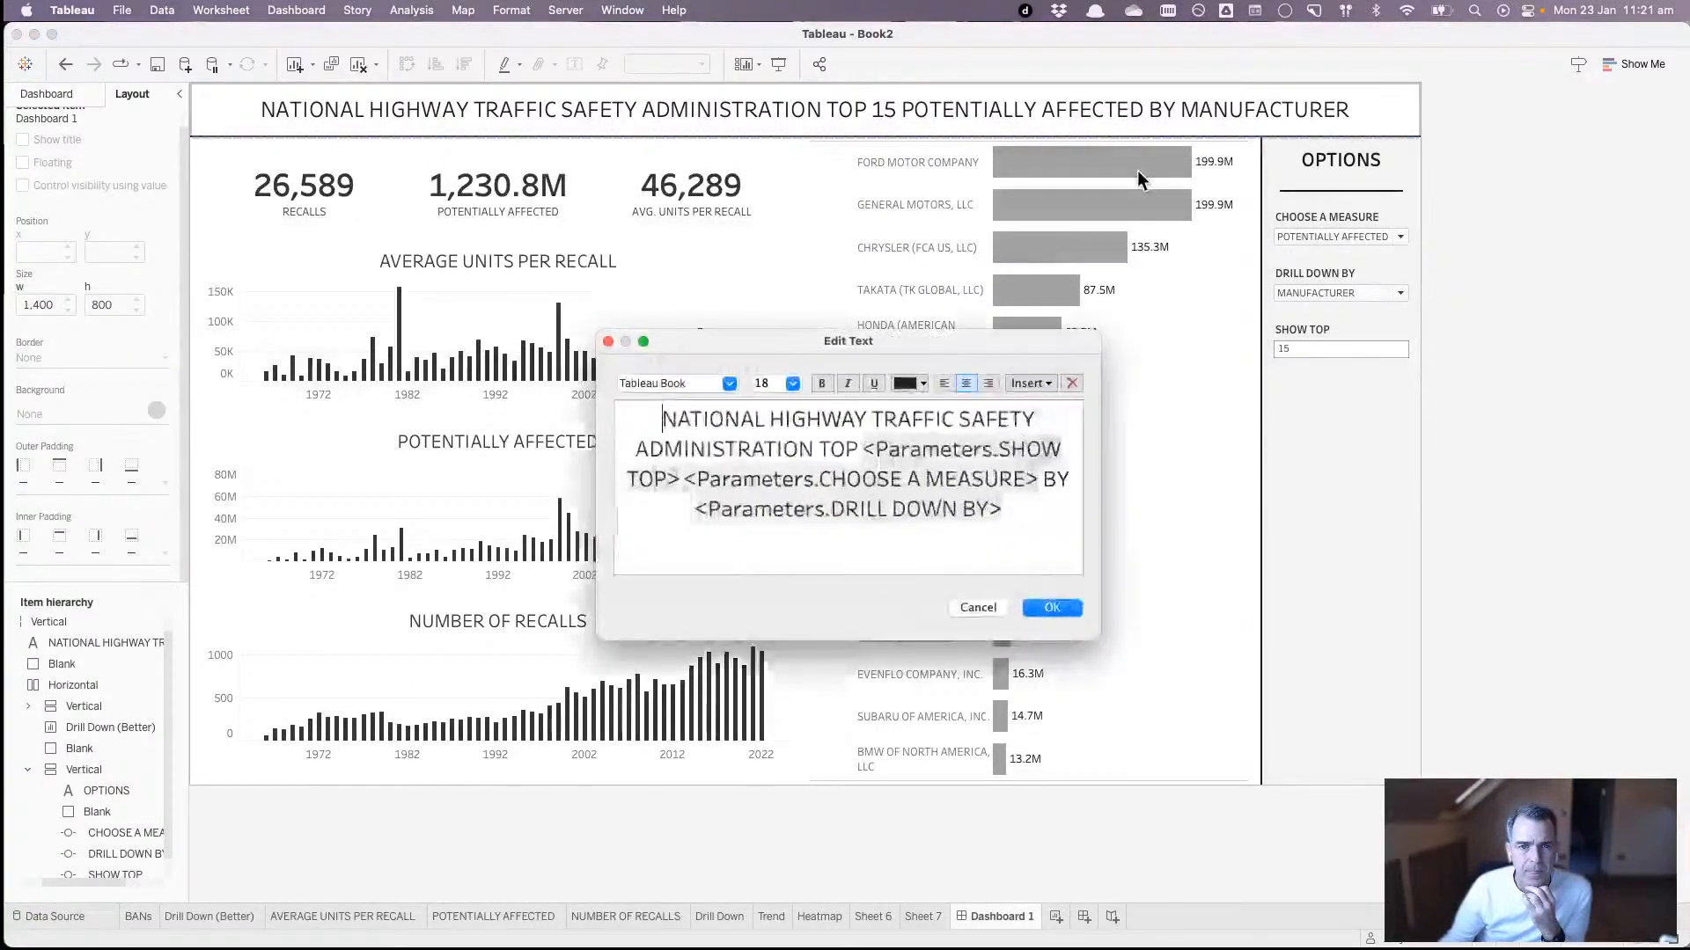
pyautogui.click(921, 450)
pyautogui.click(819, 384)
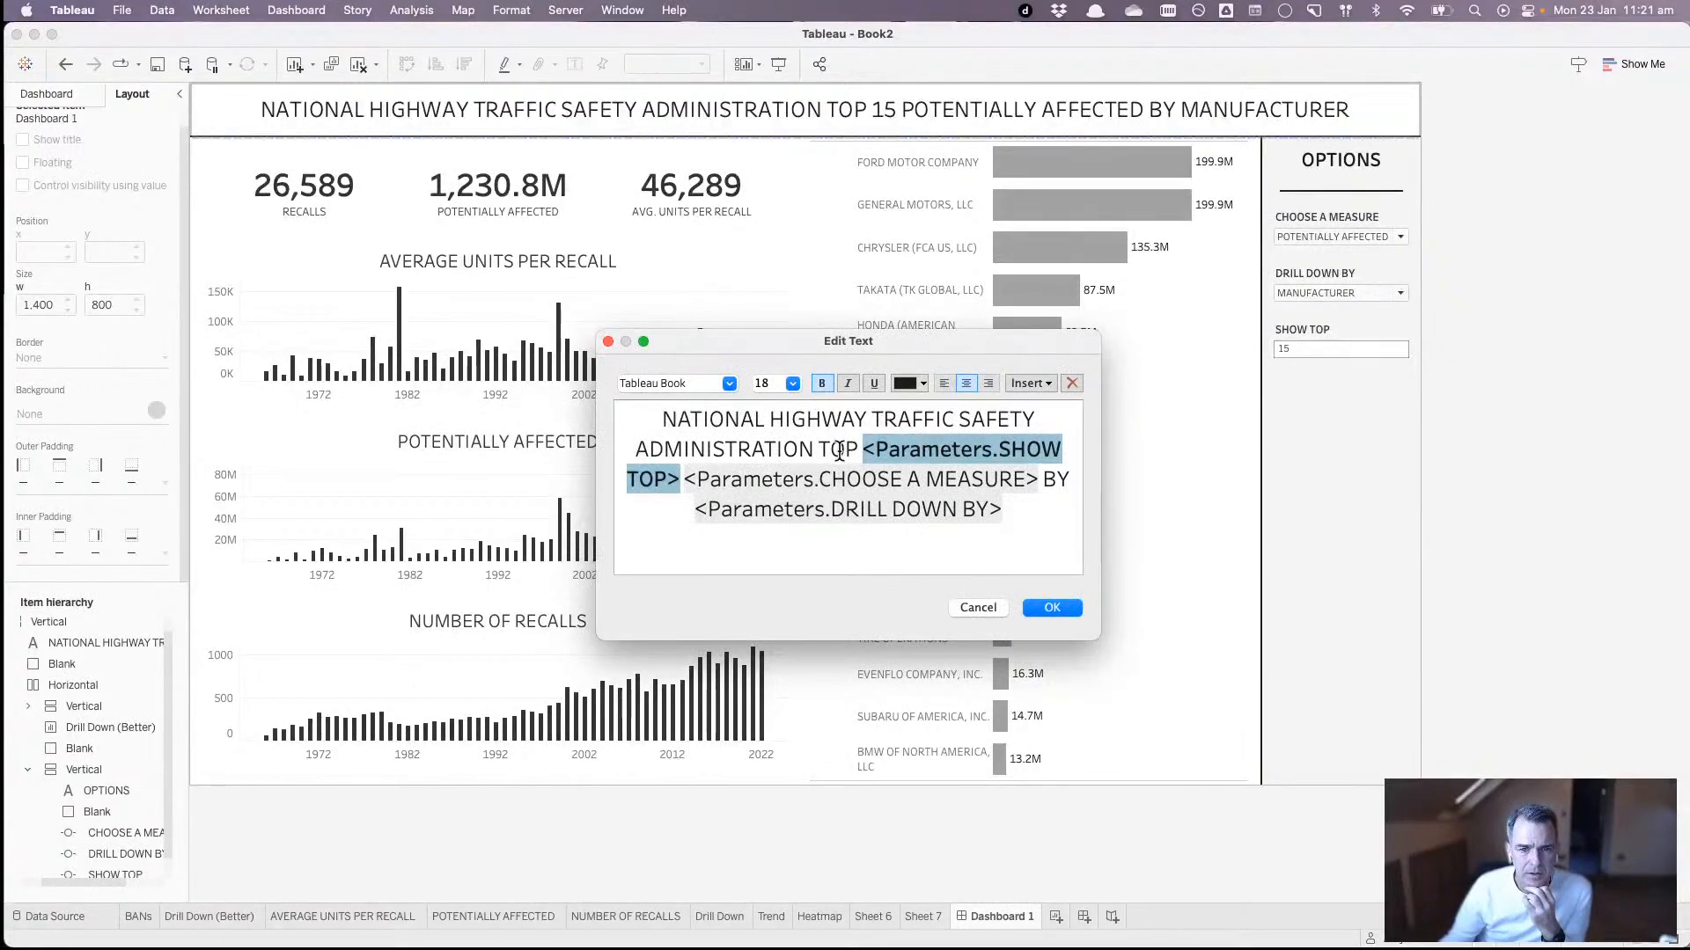
pyautogui.click(839, 476)
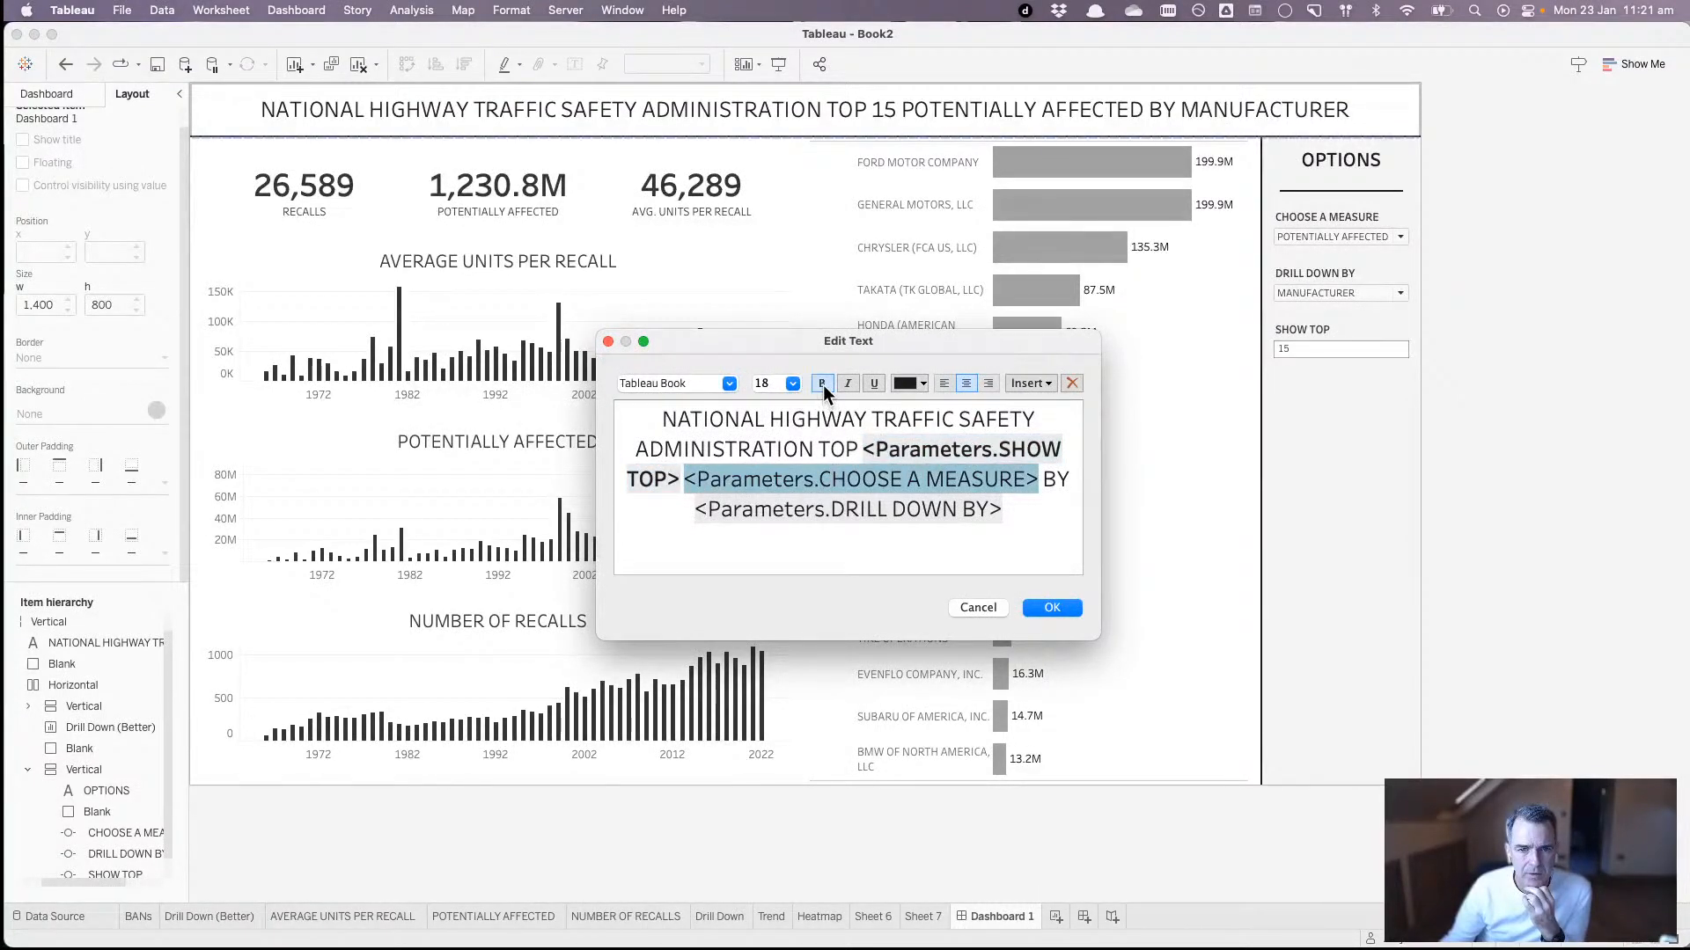
pyautogui.click(822, 384)
pyautogui.click(836, 509)
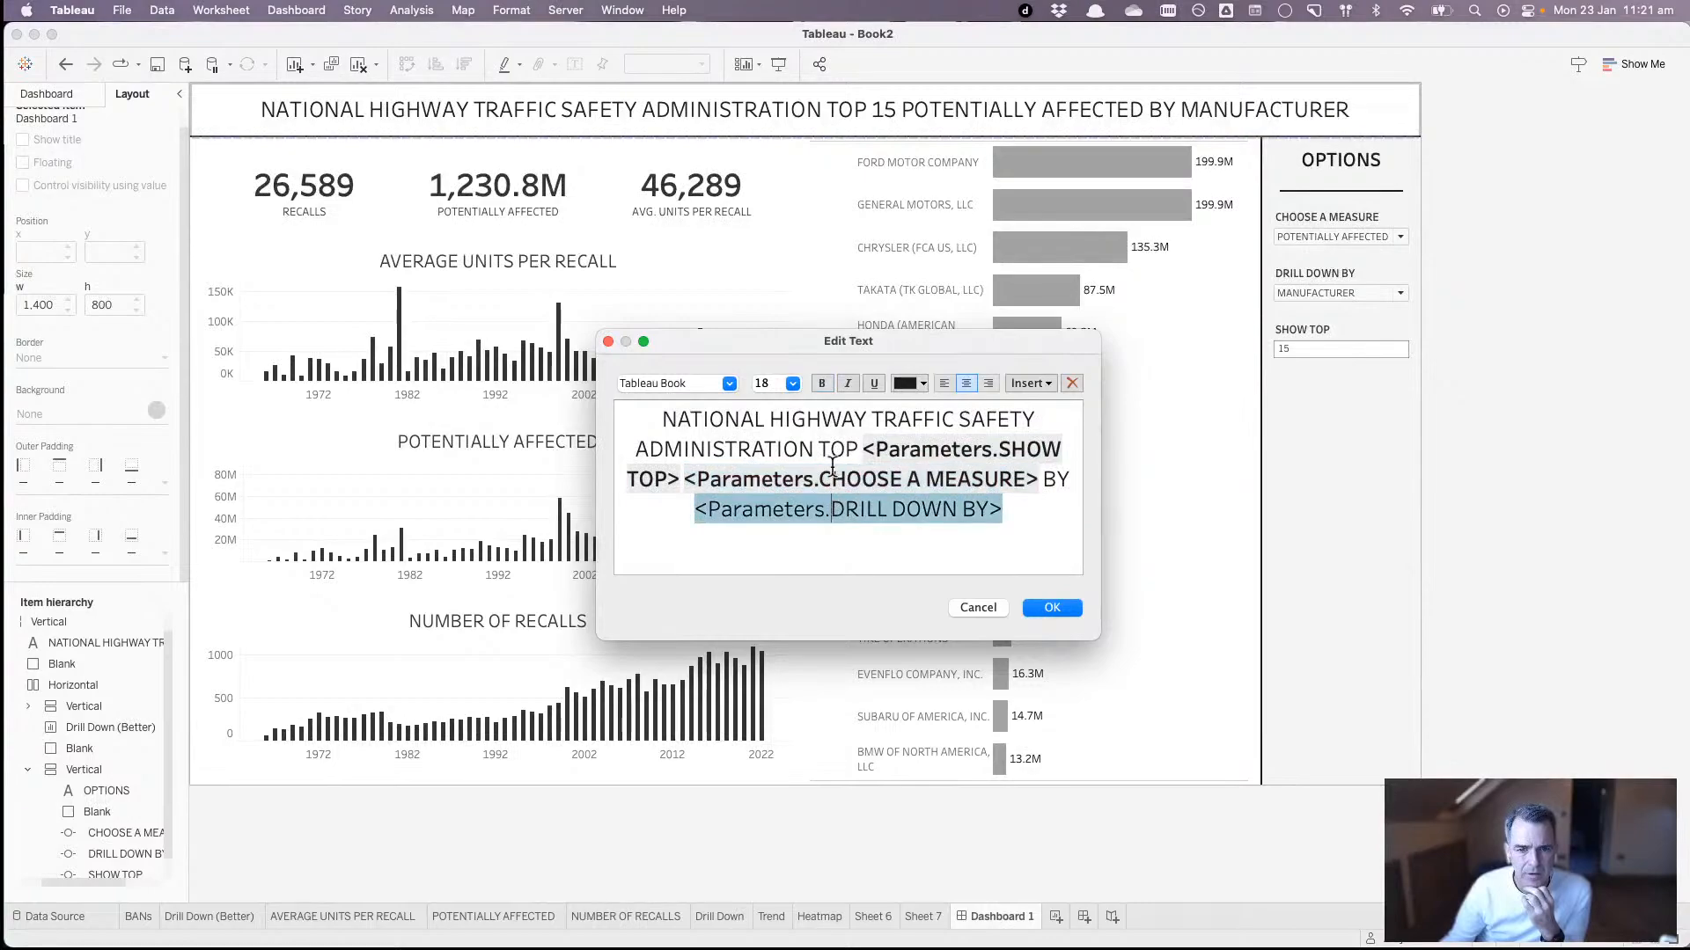
pyautogui.click(831, 385)
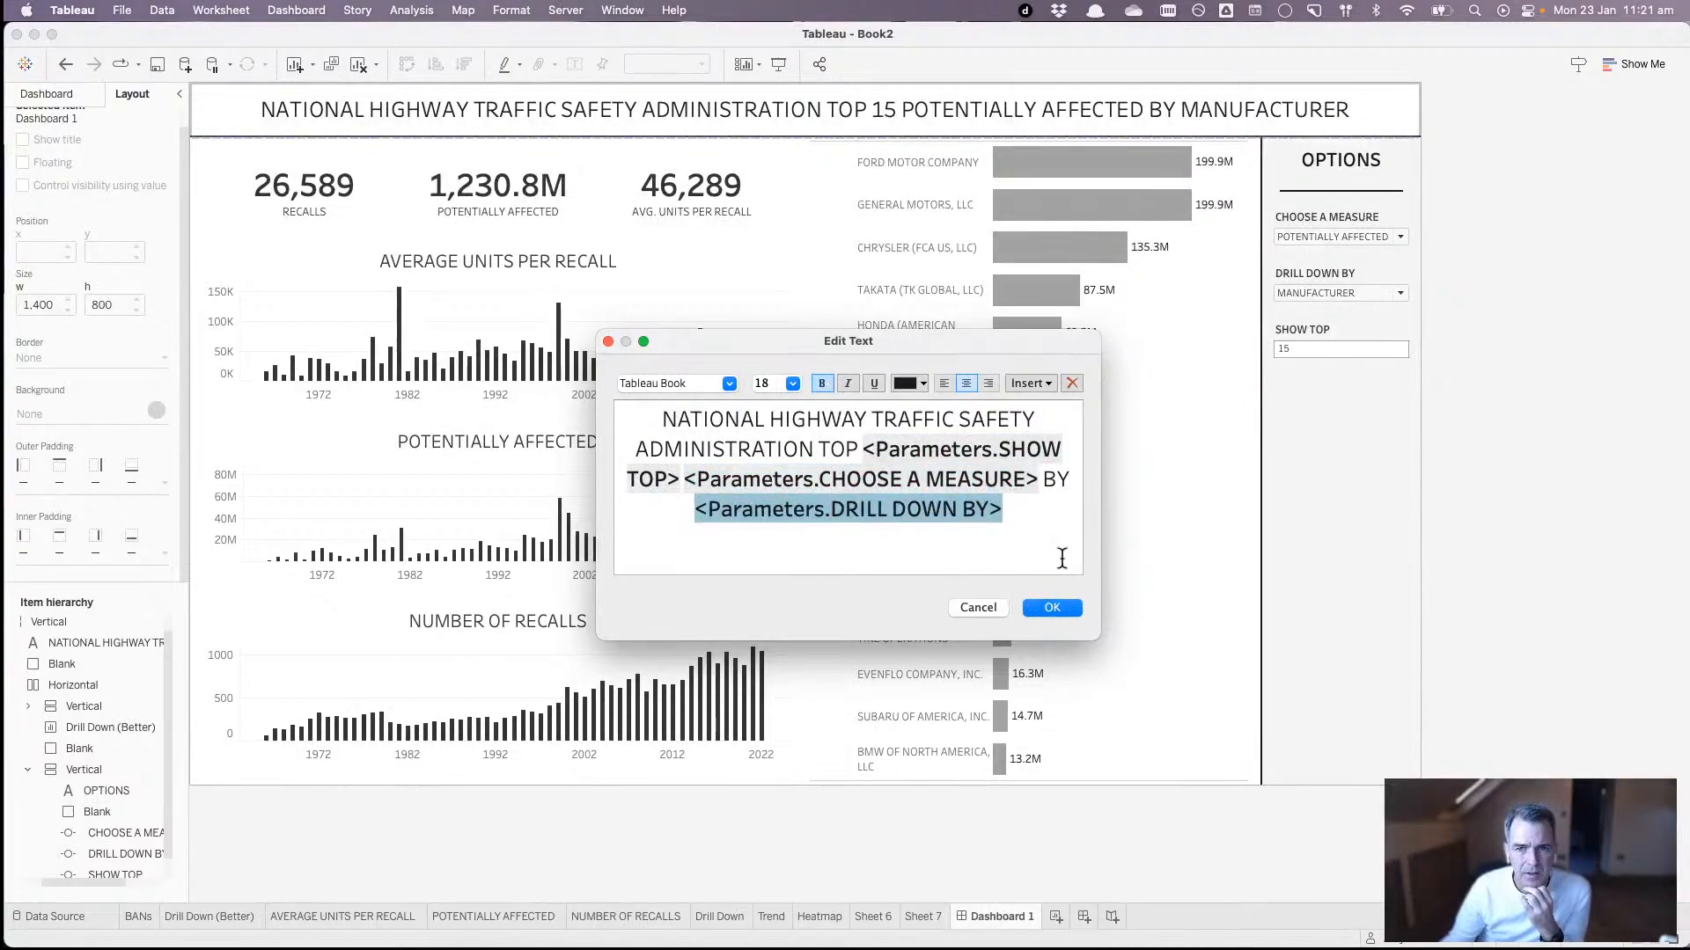
pyautogui.click(1053, 608)
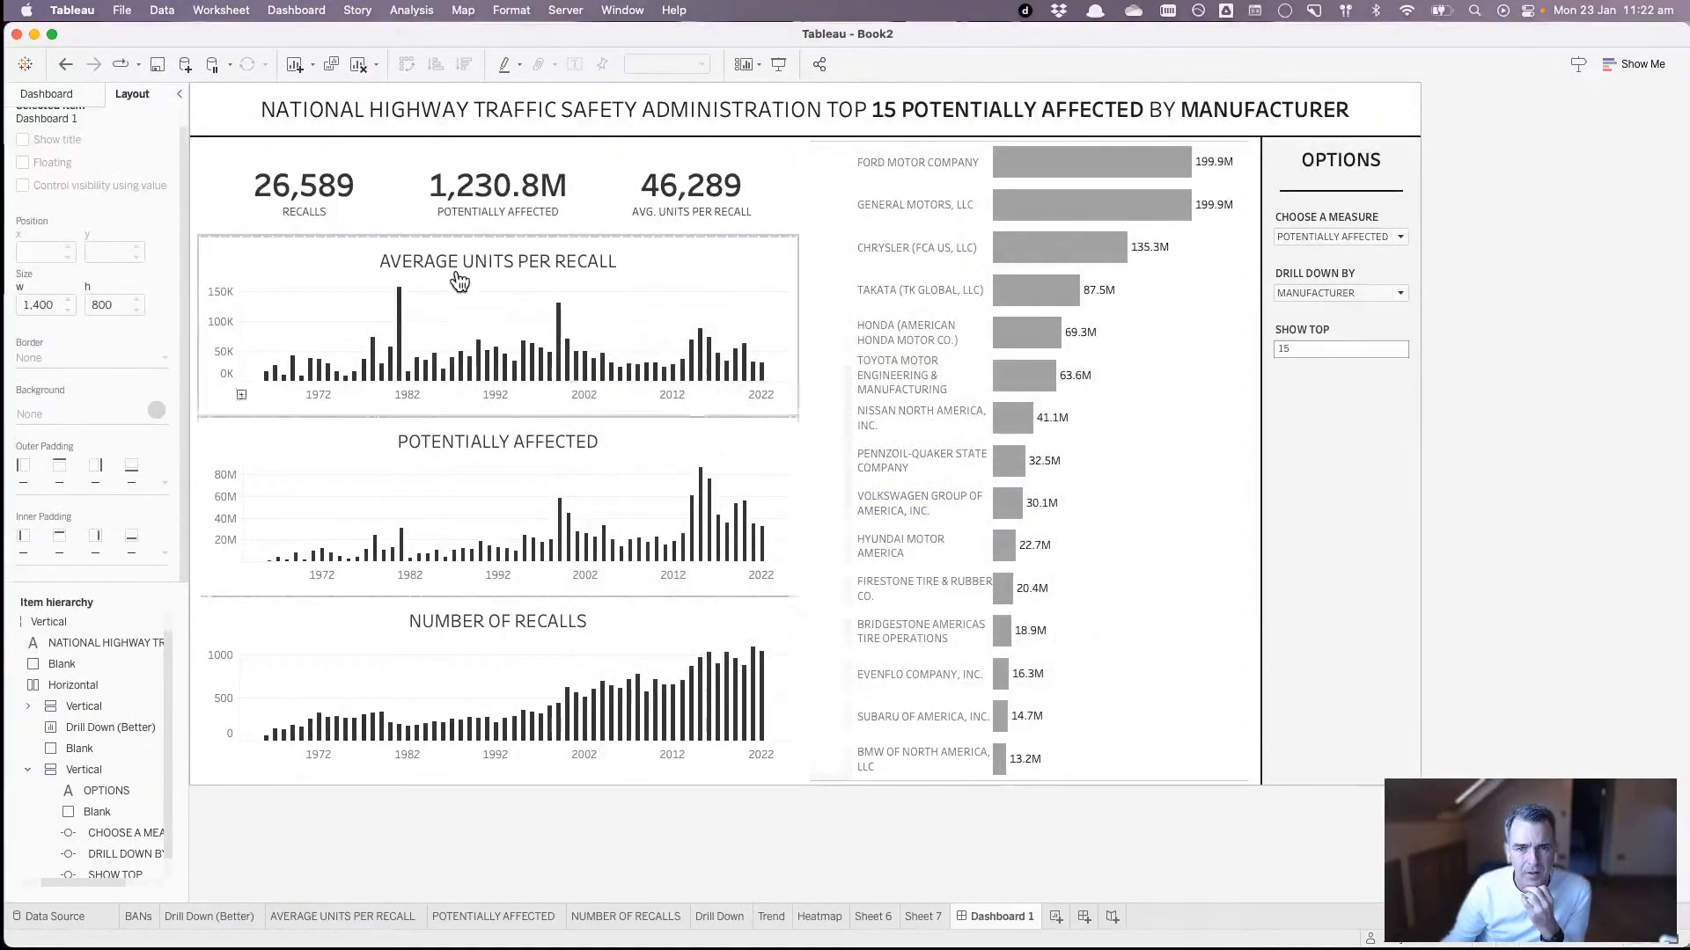
pyautogui.click(62, 65)
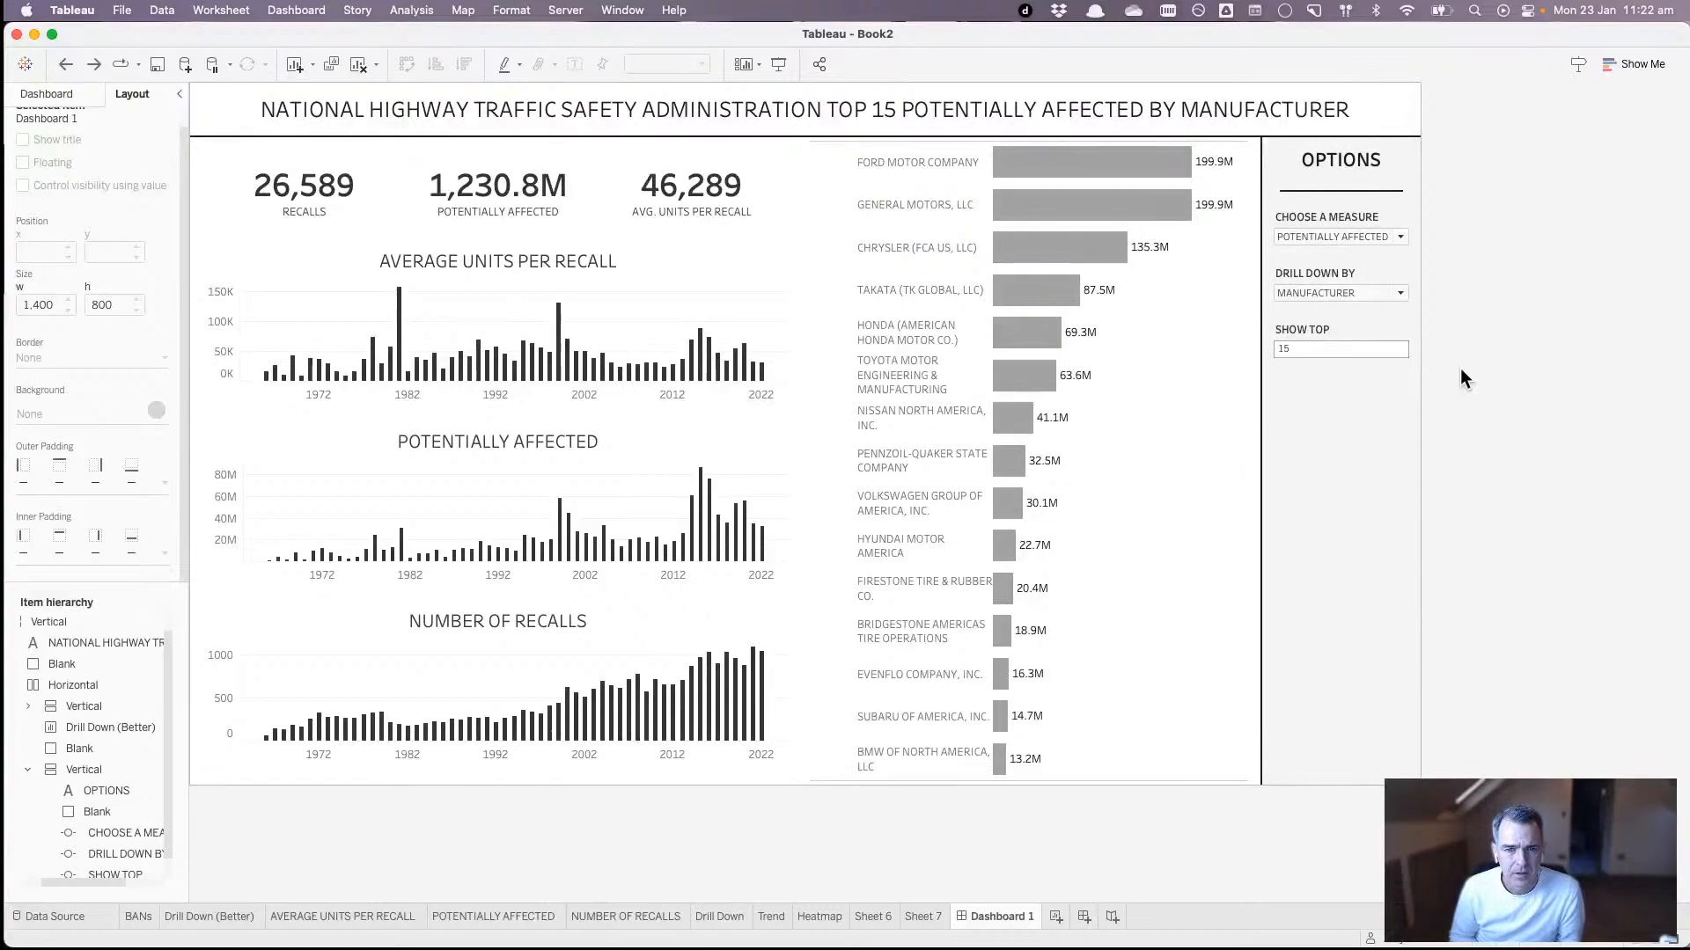
# - Test the dashboard with the SHOW TOP option at 20 and at 50
pyautogui.click(1353, 350)
pyautogui.write('20')
pyautogui.press('Return')
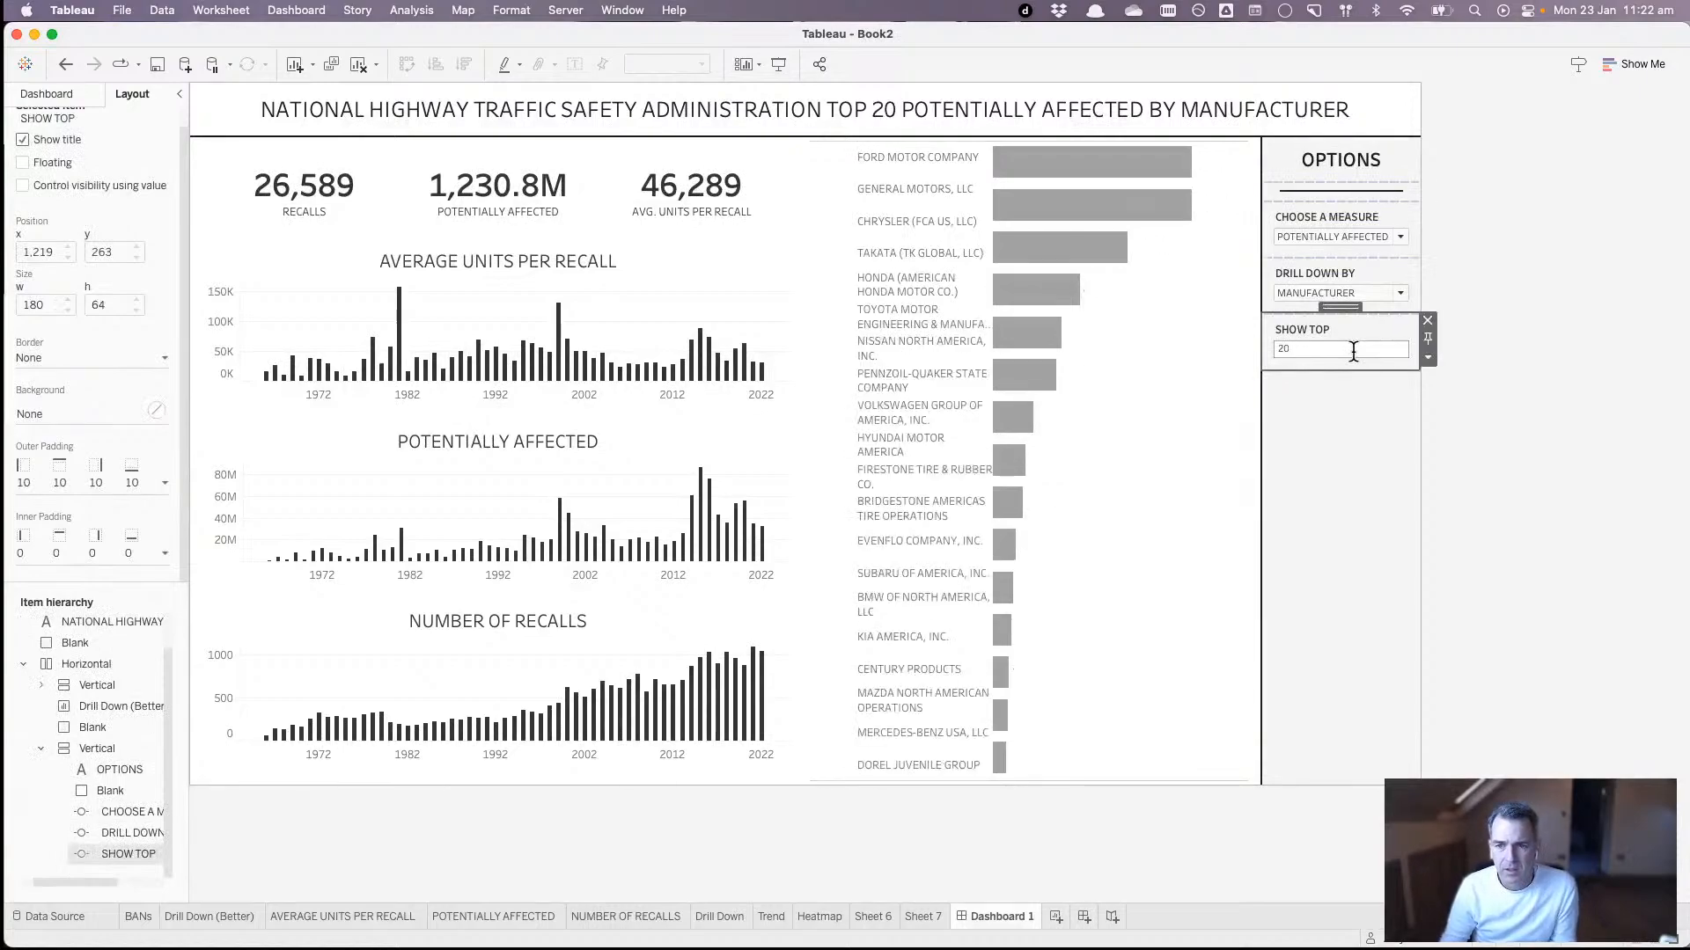
pyautogui.click(1353, 350)
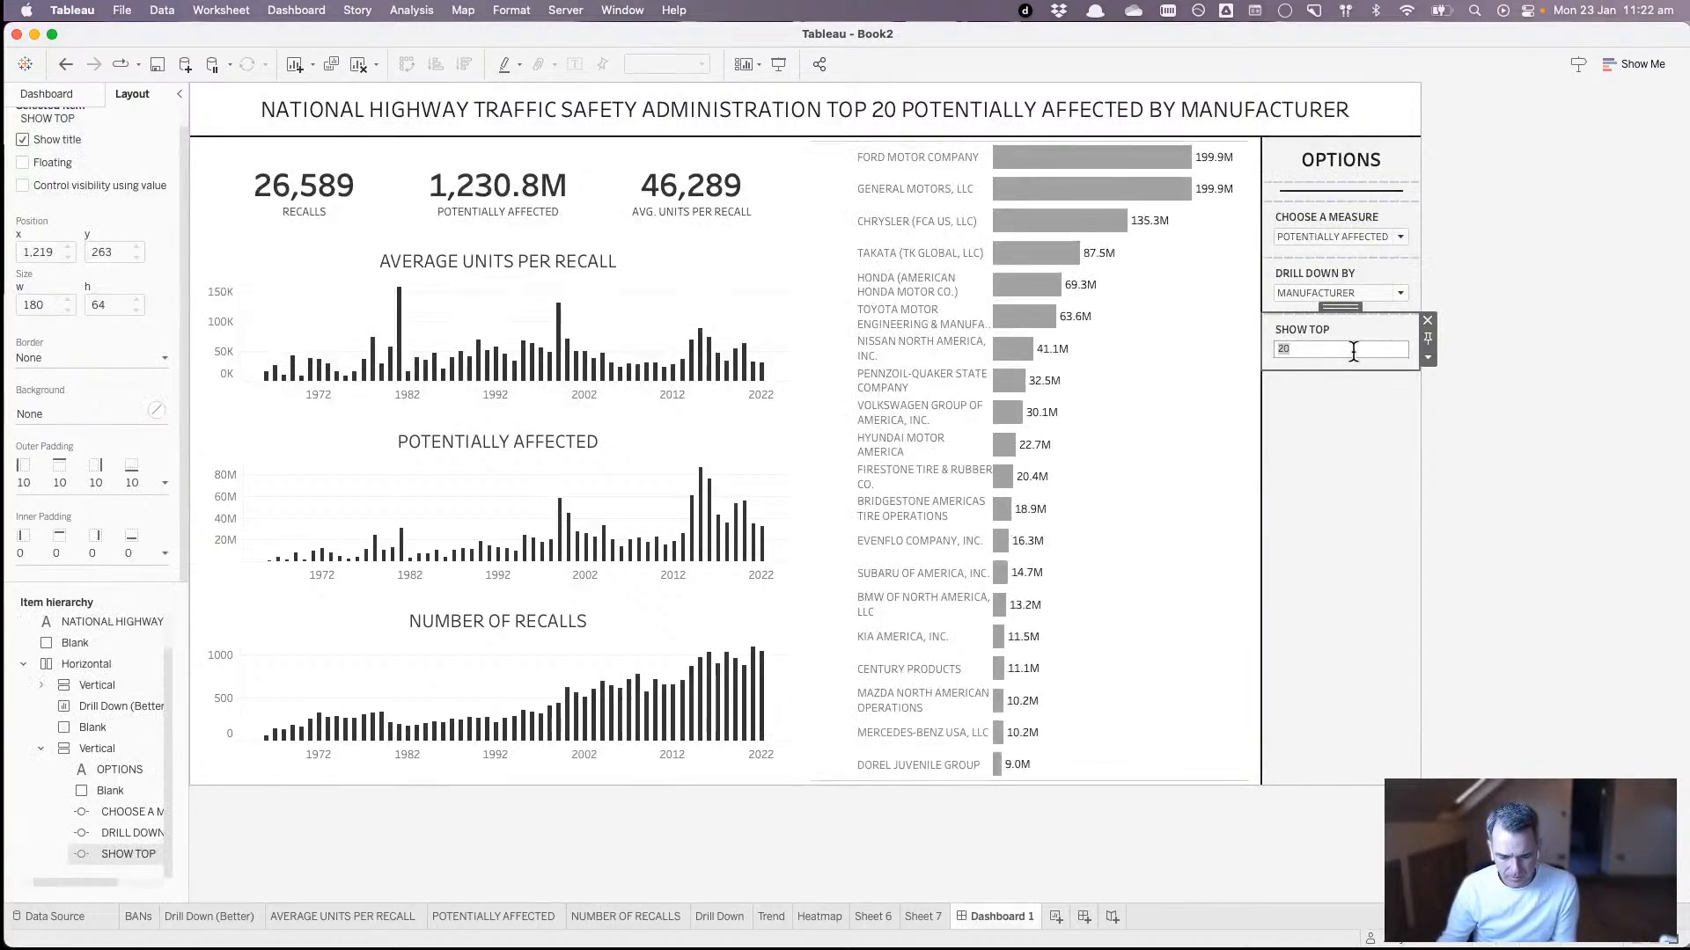
pyautogui.write('50')
pyautogui.press('Return')
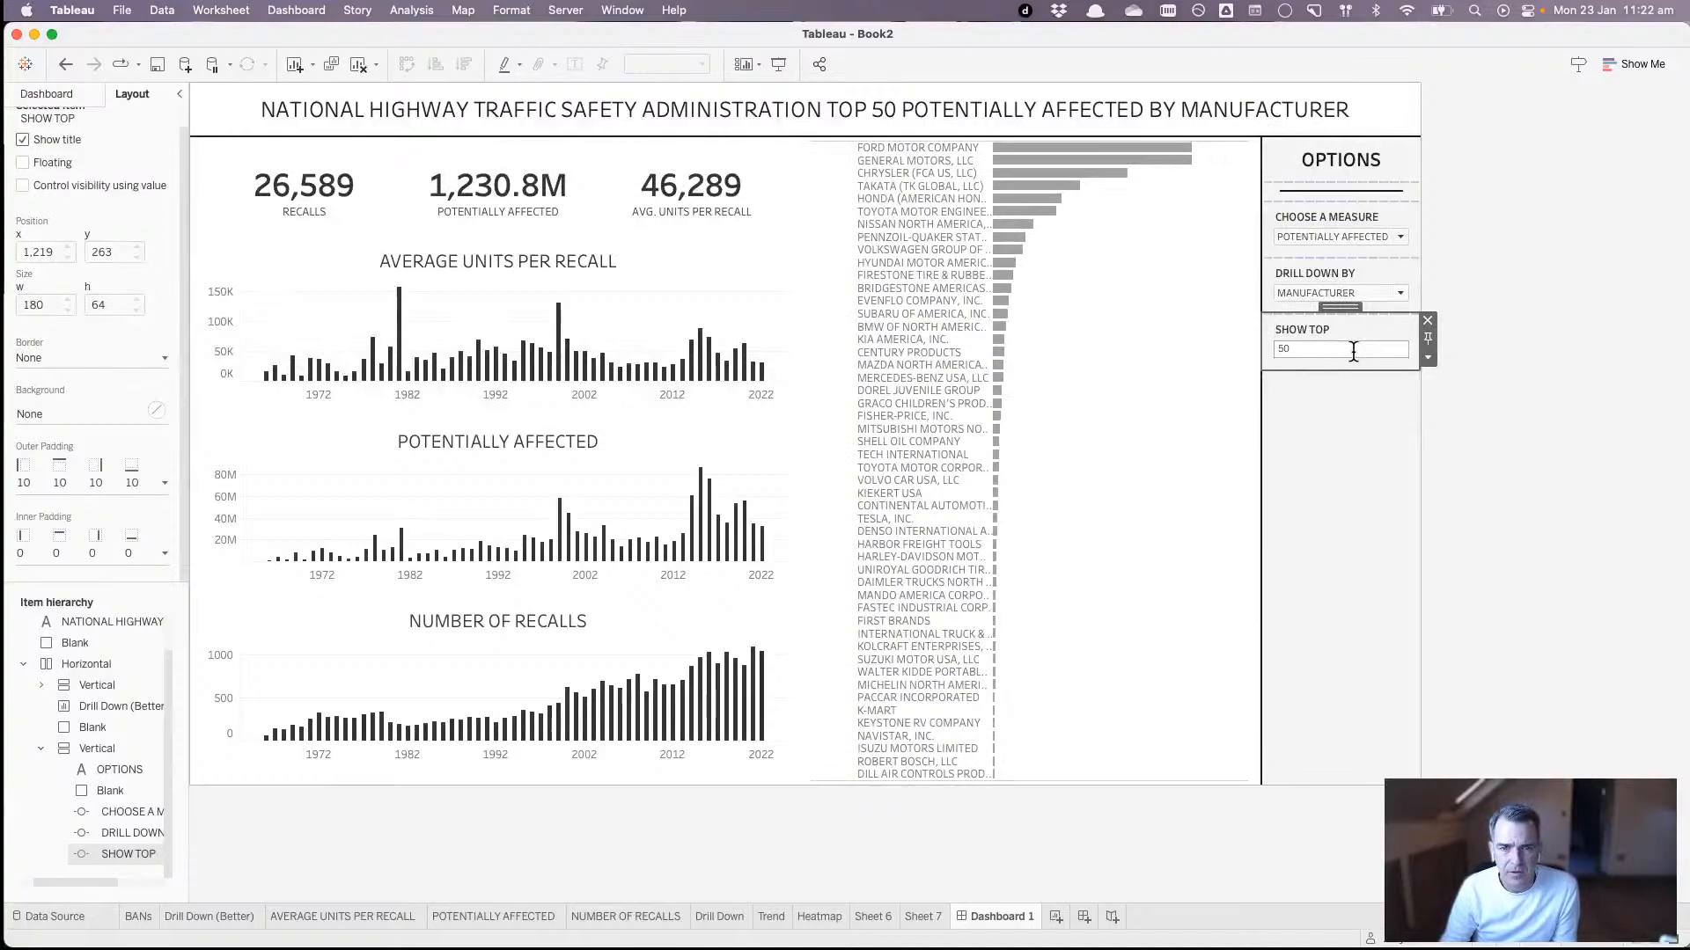
# - Drill down into the Ford Motor Company bar and set the SHOW TOP option to 20
pyautogui.click(1084, 158)
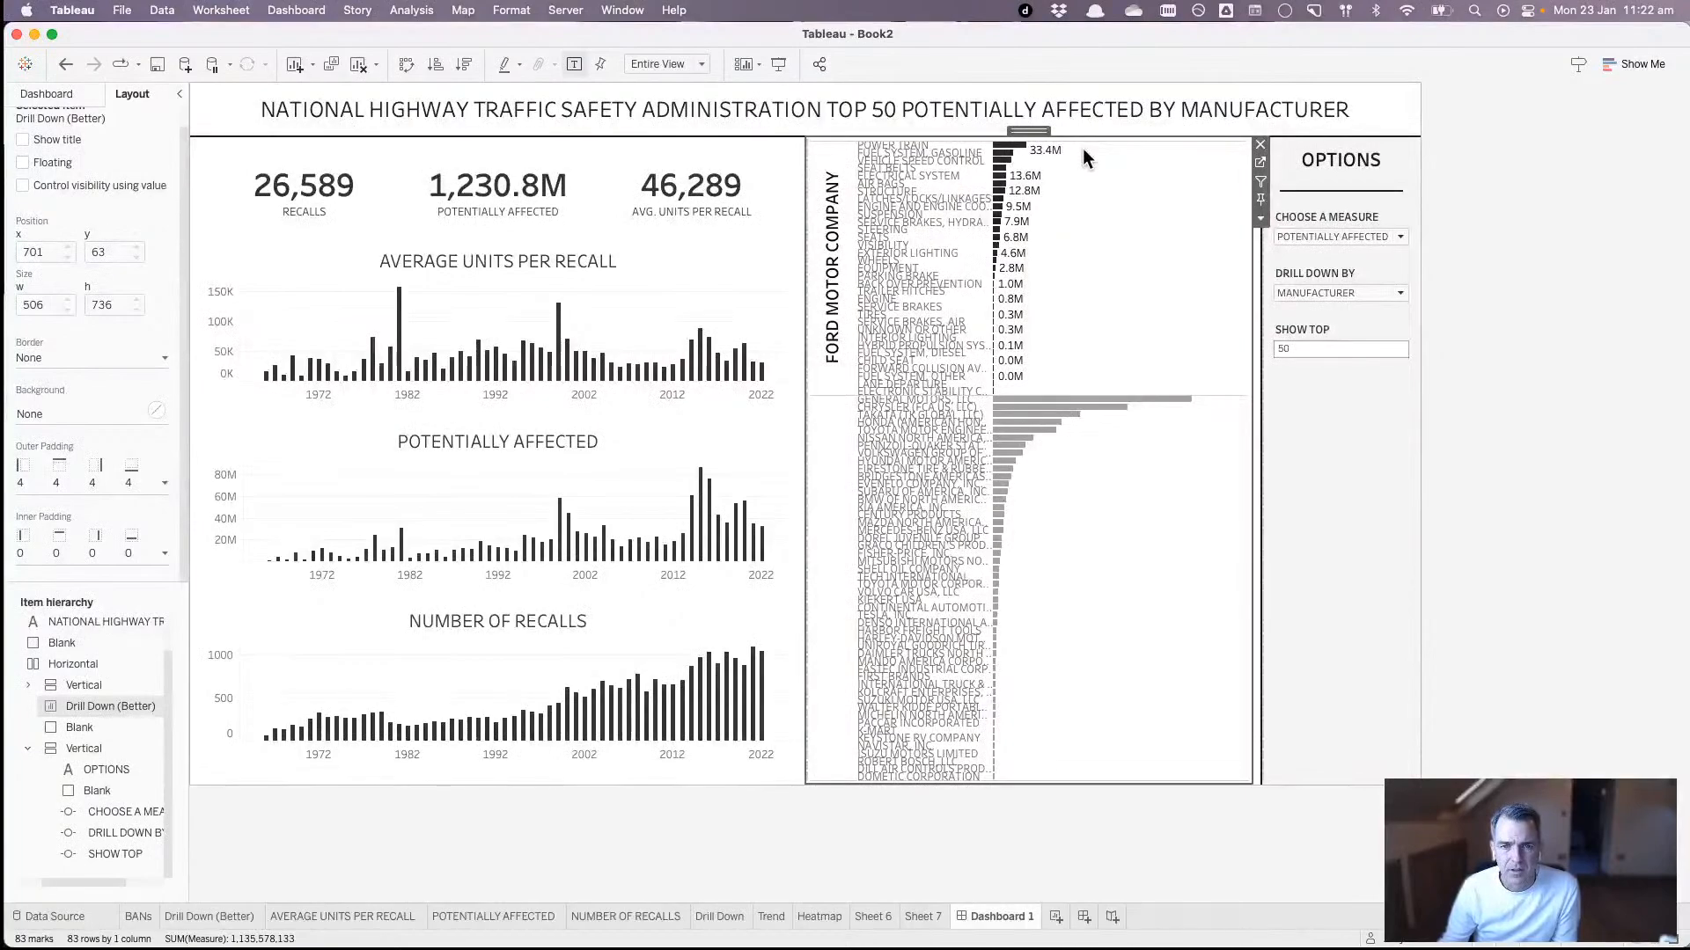
pyautogui.click(1306, 351)
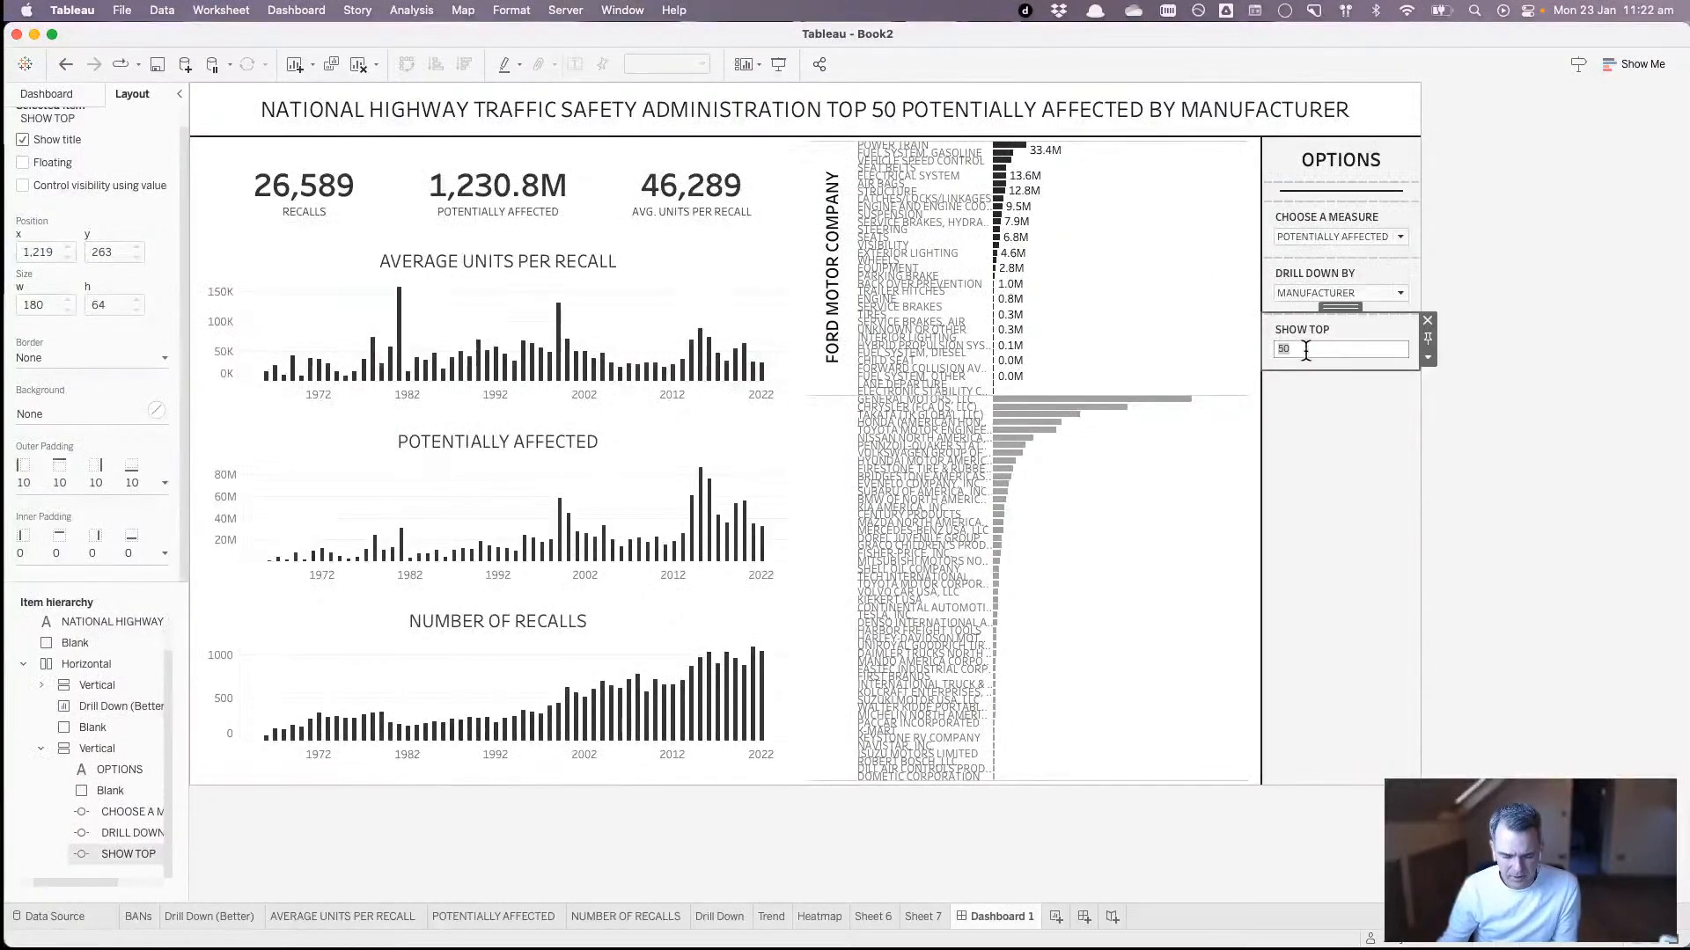
pyautogui.write('20')
pyautogui.press('Return')
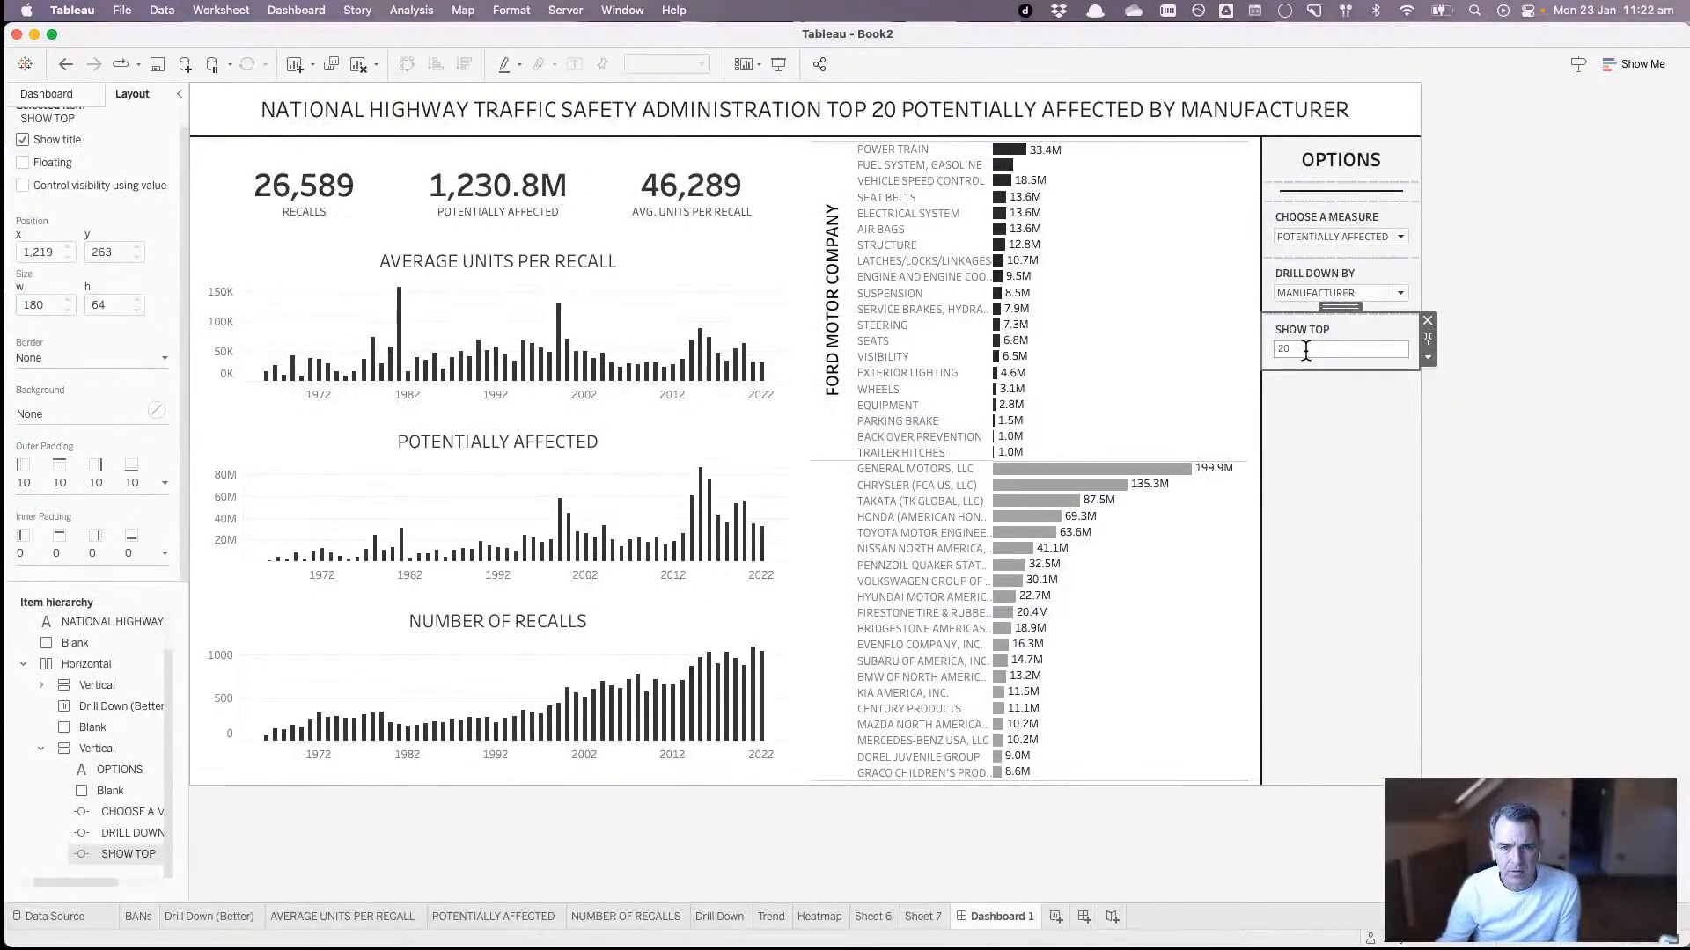
# - Edit the SHOW TOP parameter to allow a range of values with a minimum of 10
pyautogui.click(1428, 357)
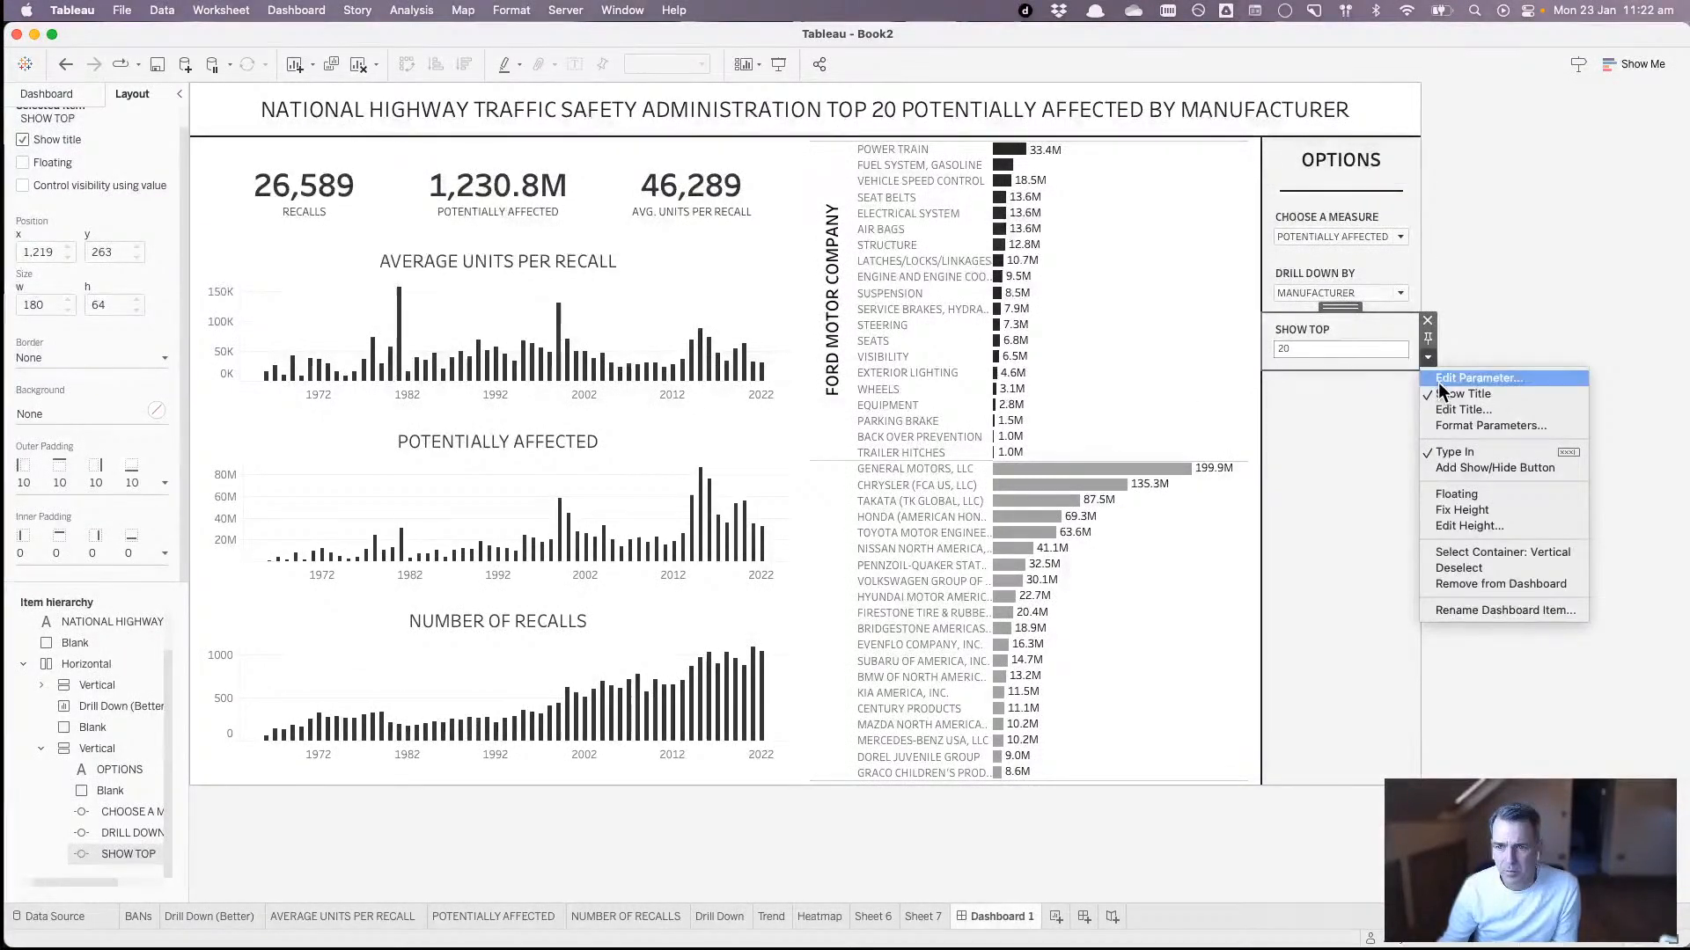
pyautogui.click(1438, 380)
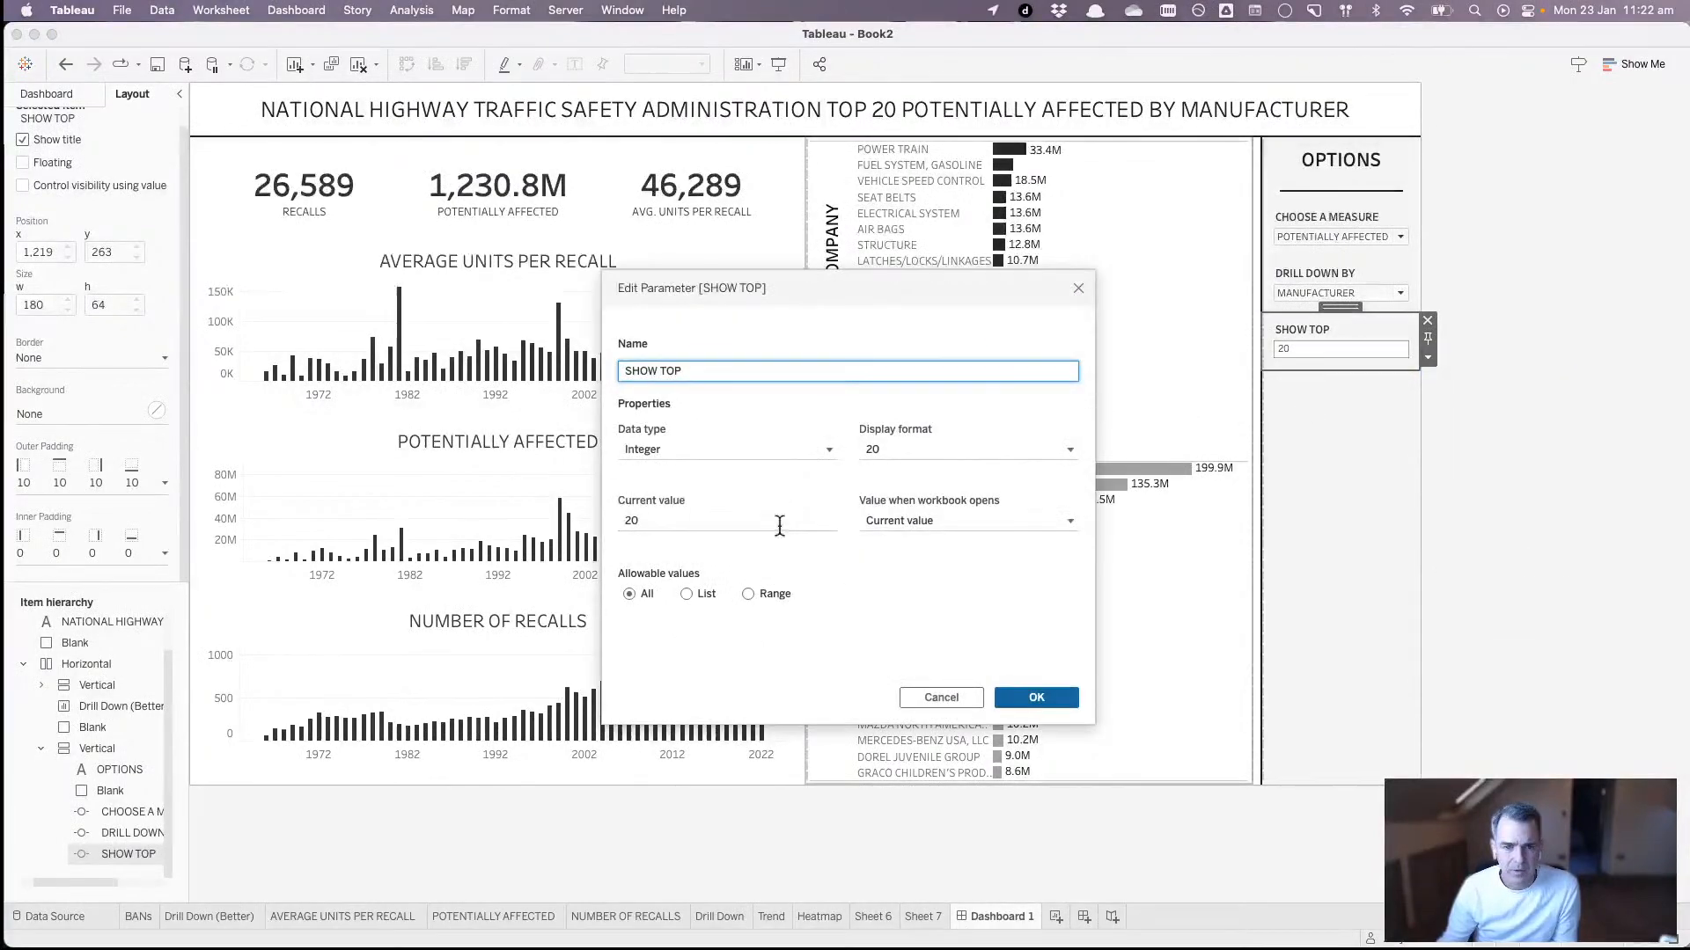
pyautogui.click(759, 593)
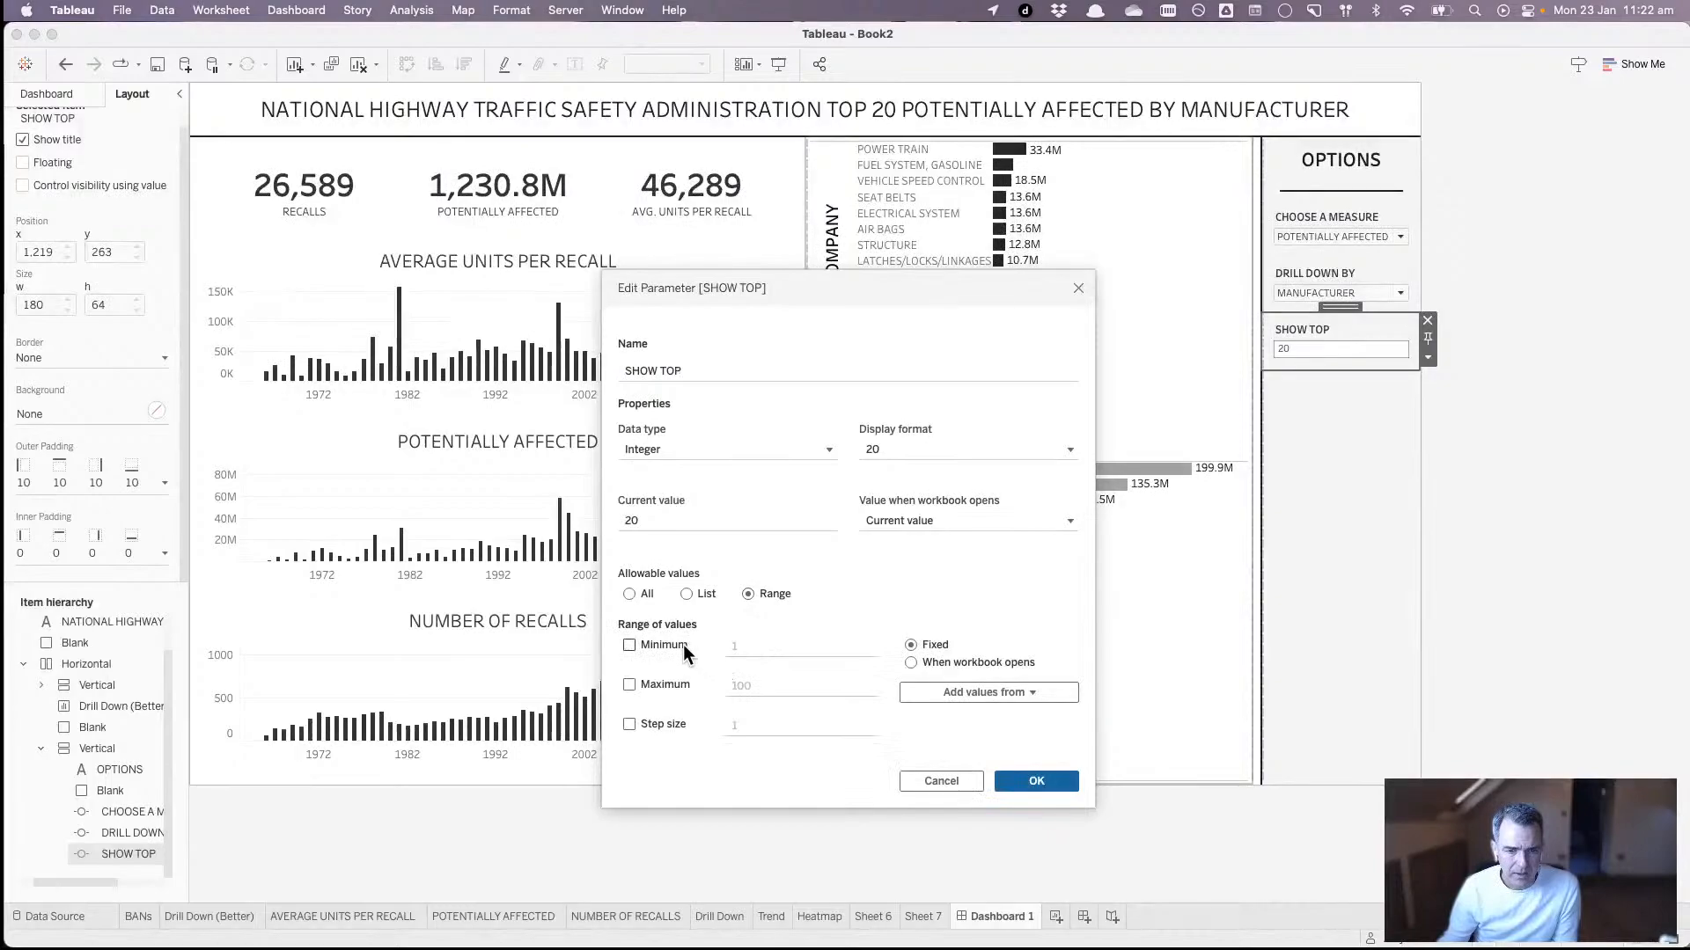
pyautogui.click(683, 644)
pyautogui.click(745, 647)
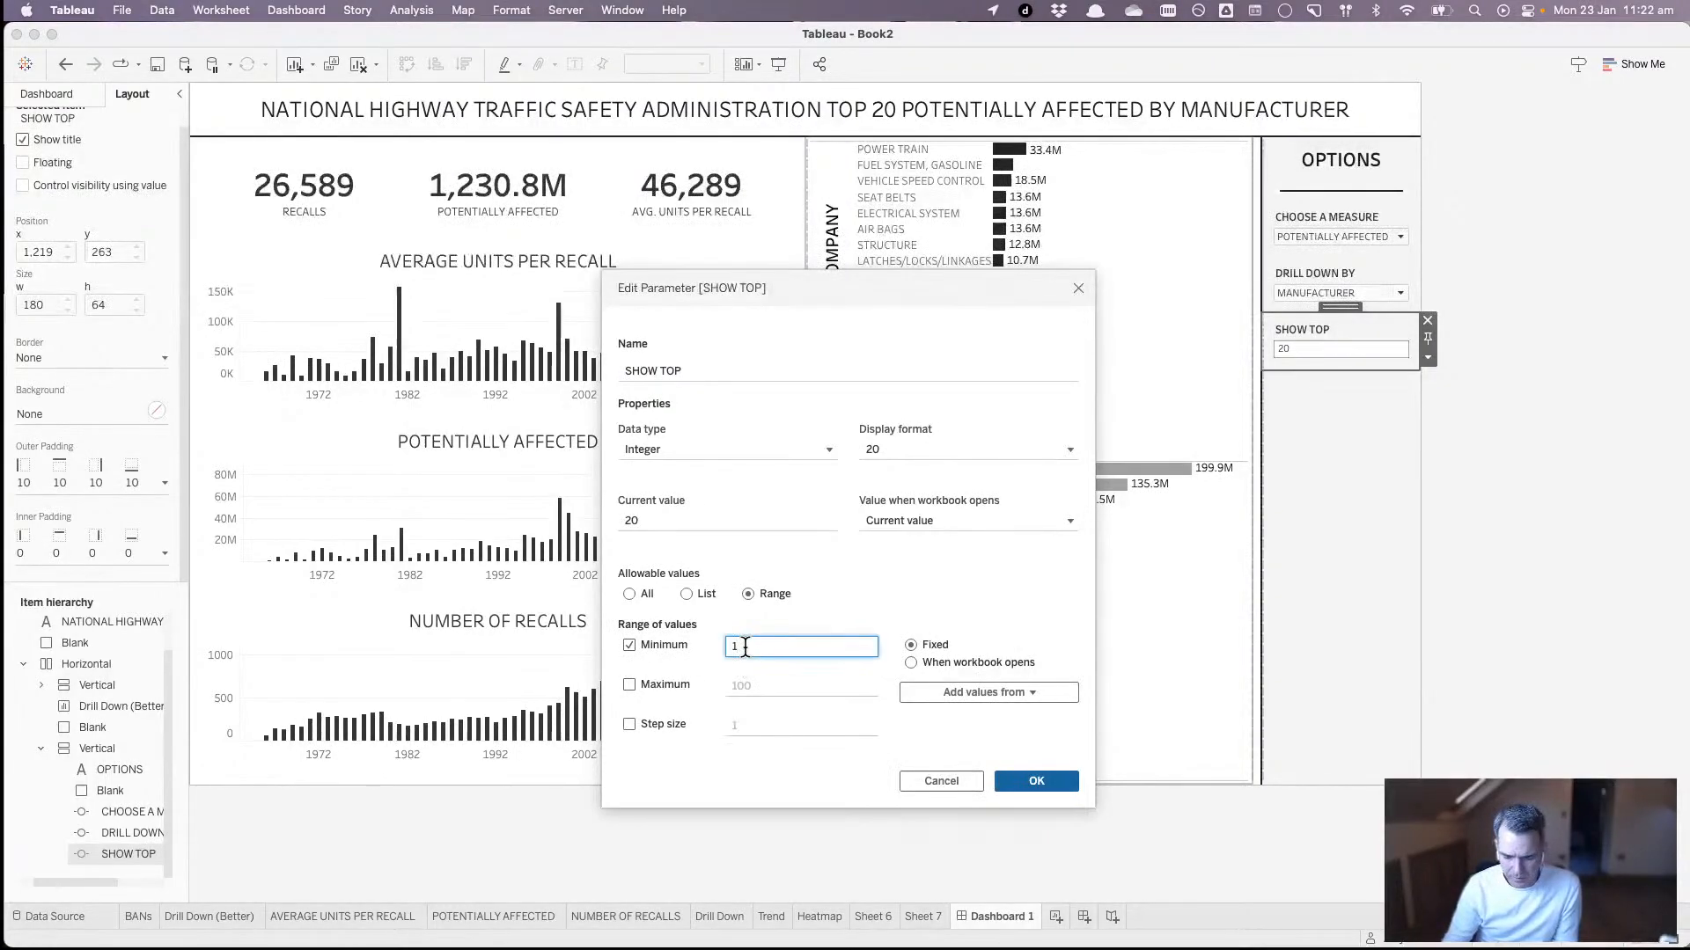
pyautogui.write('0')
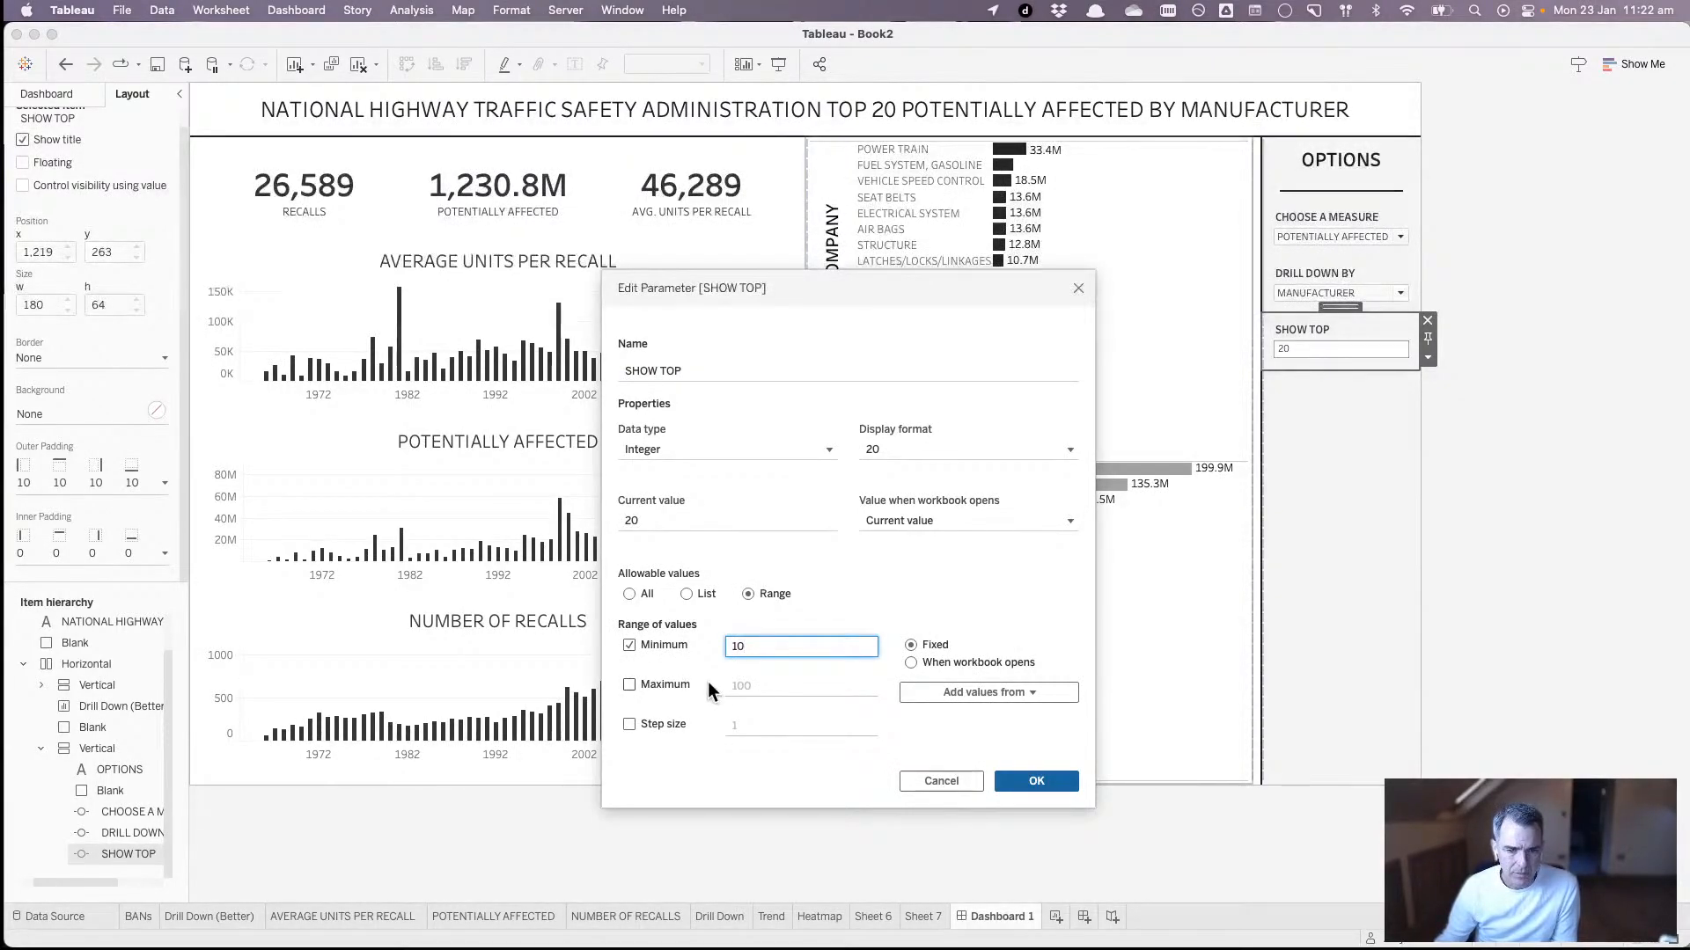
# - Set the range's maximum to 20 and save the SHOW TOP parameter
pyautogui.click(677, 684)
pyautogui.click(758, 685)
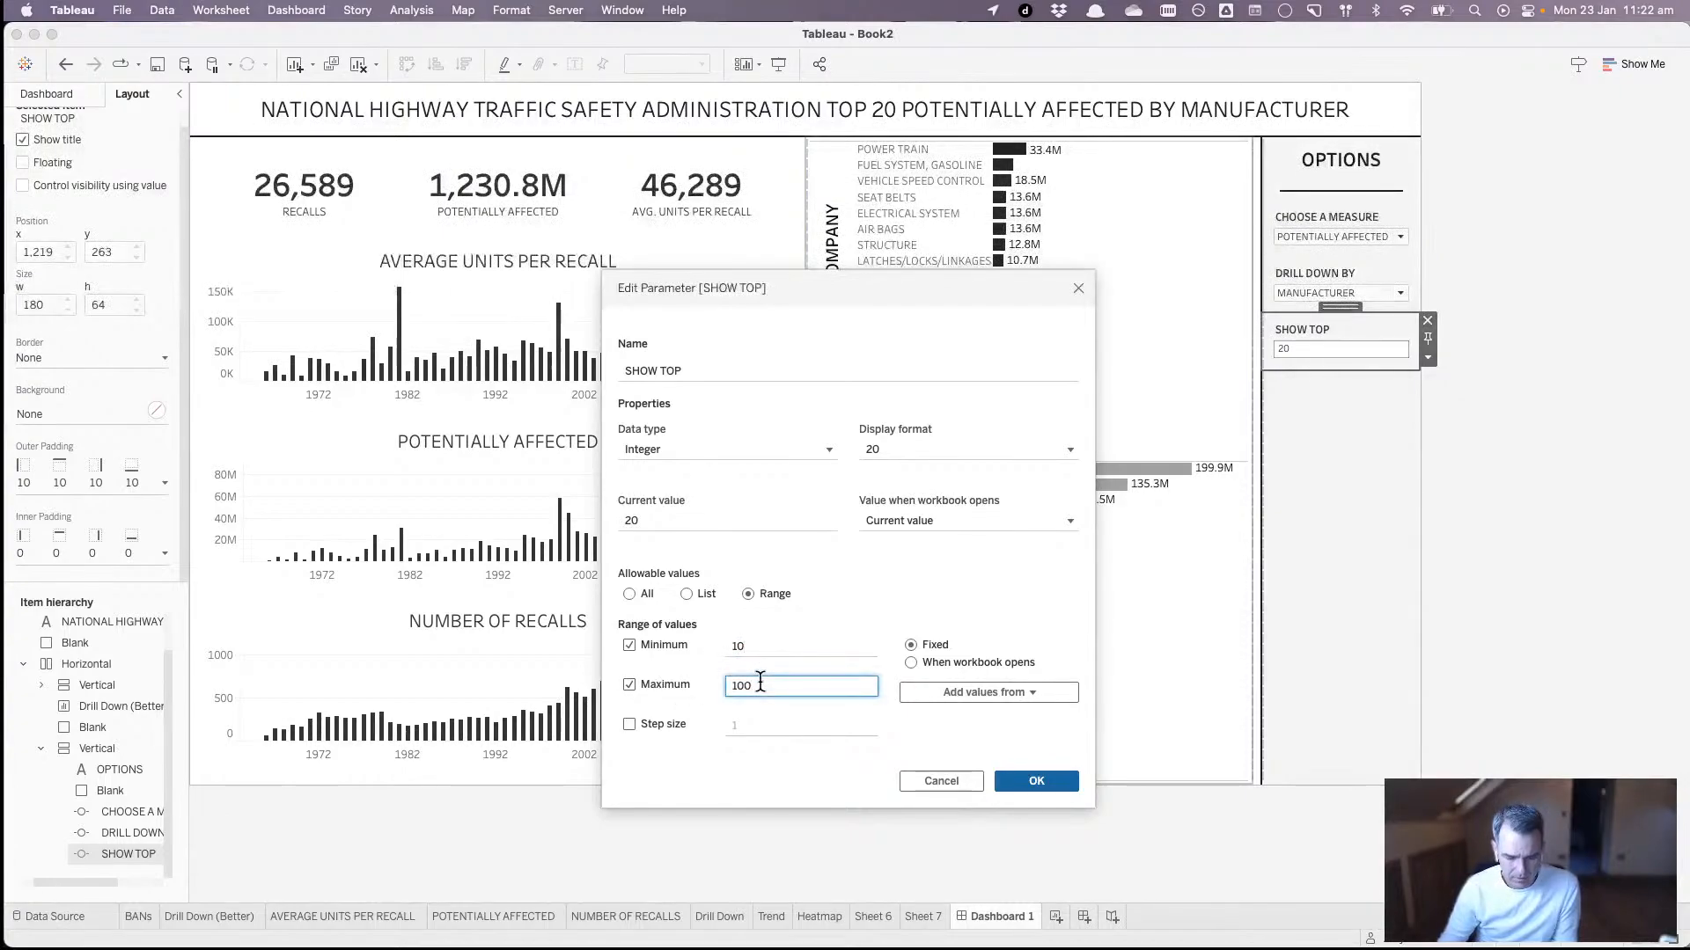
pyautogui.press('BackSpace')
pyautogui.press('BackSpace')
pyautogui.press('BackSpace')
pyautogui.write('20')
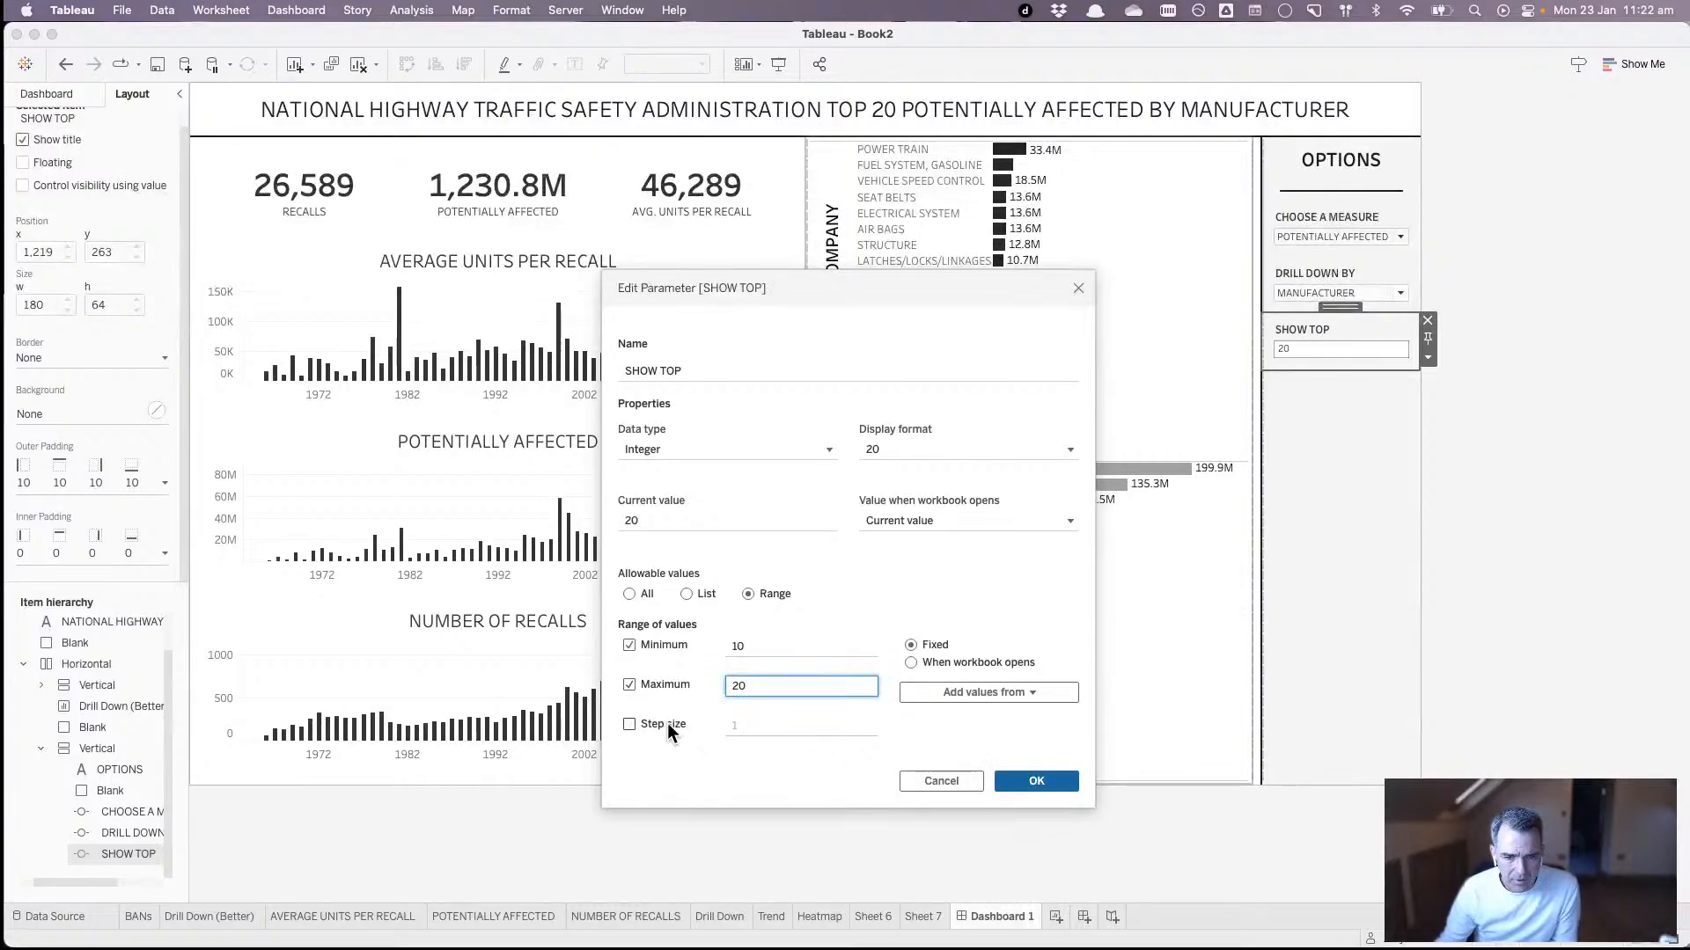
pyautogui.click(1050, 781)
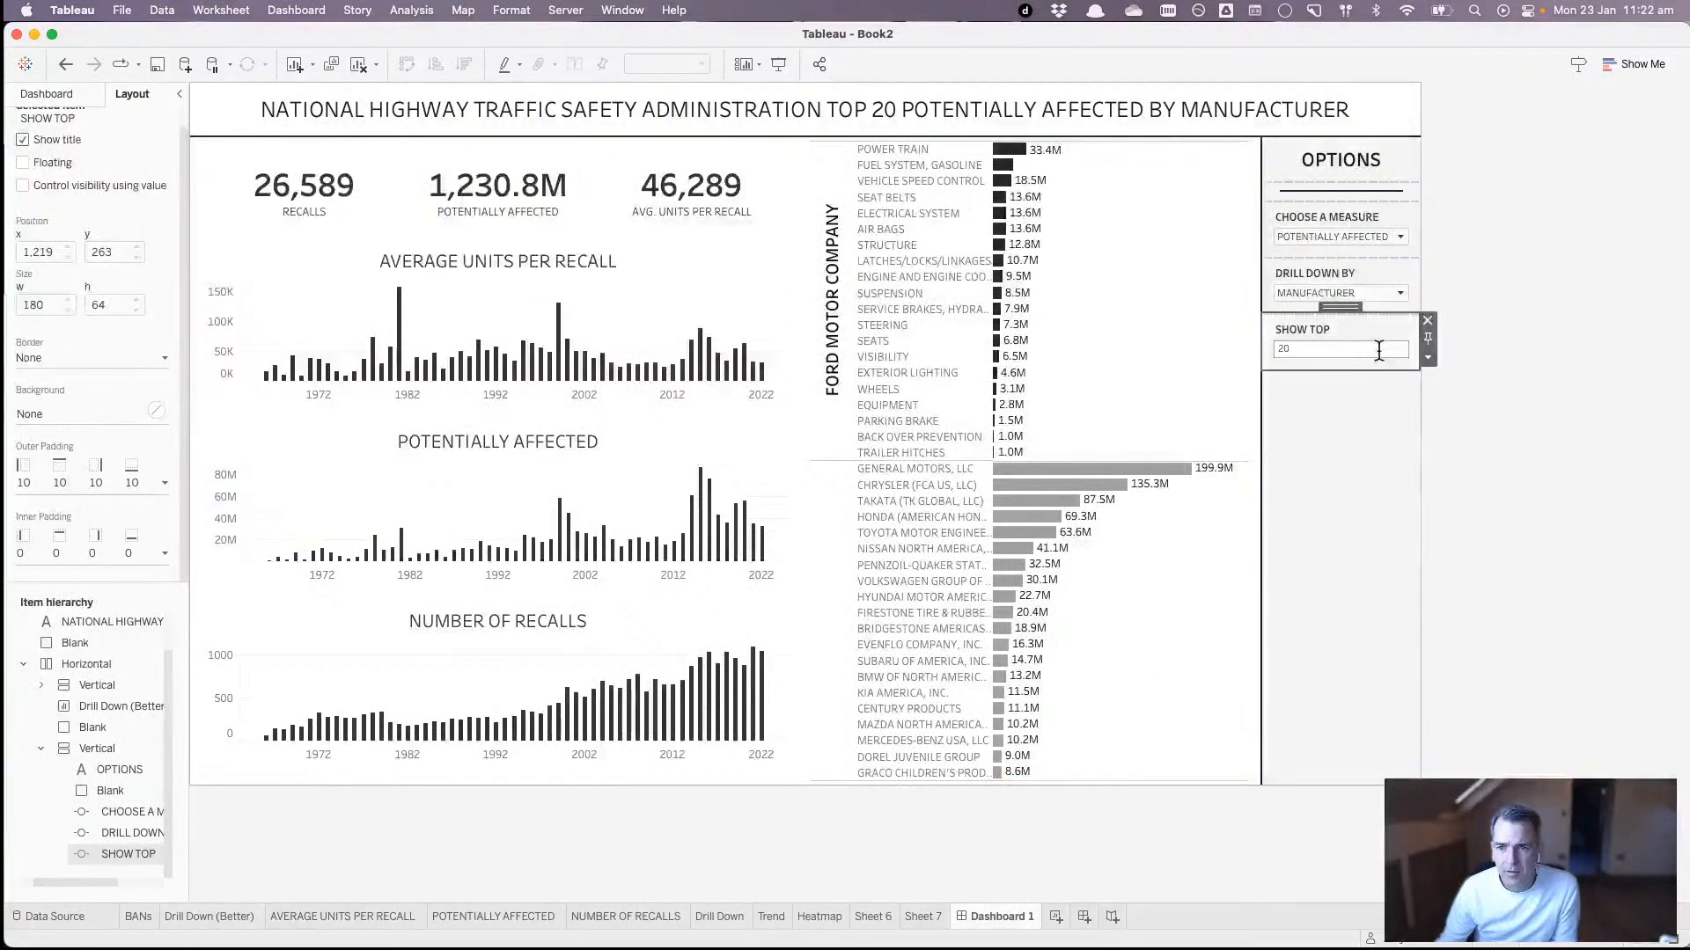
# - Switch the SHOW TOP control to a slider and lower its value to 10
pyautogui.click(1433, 355)
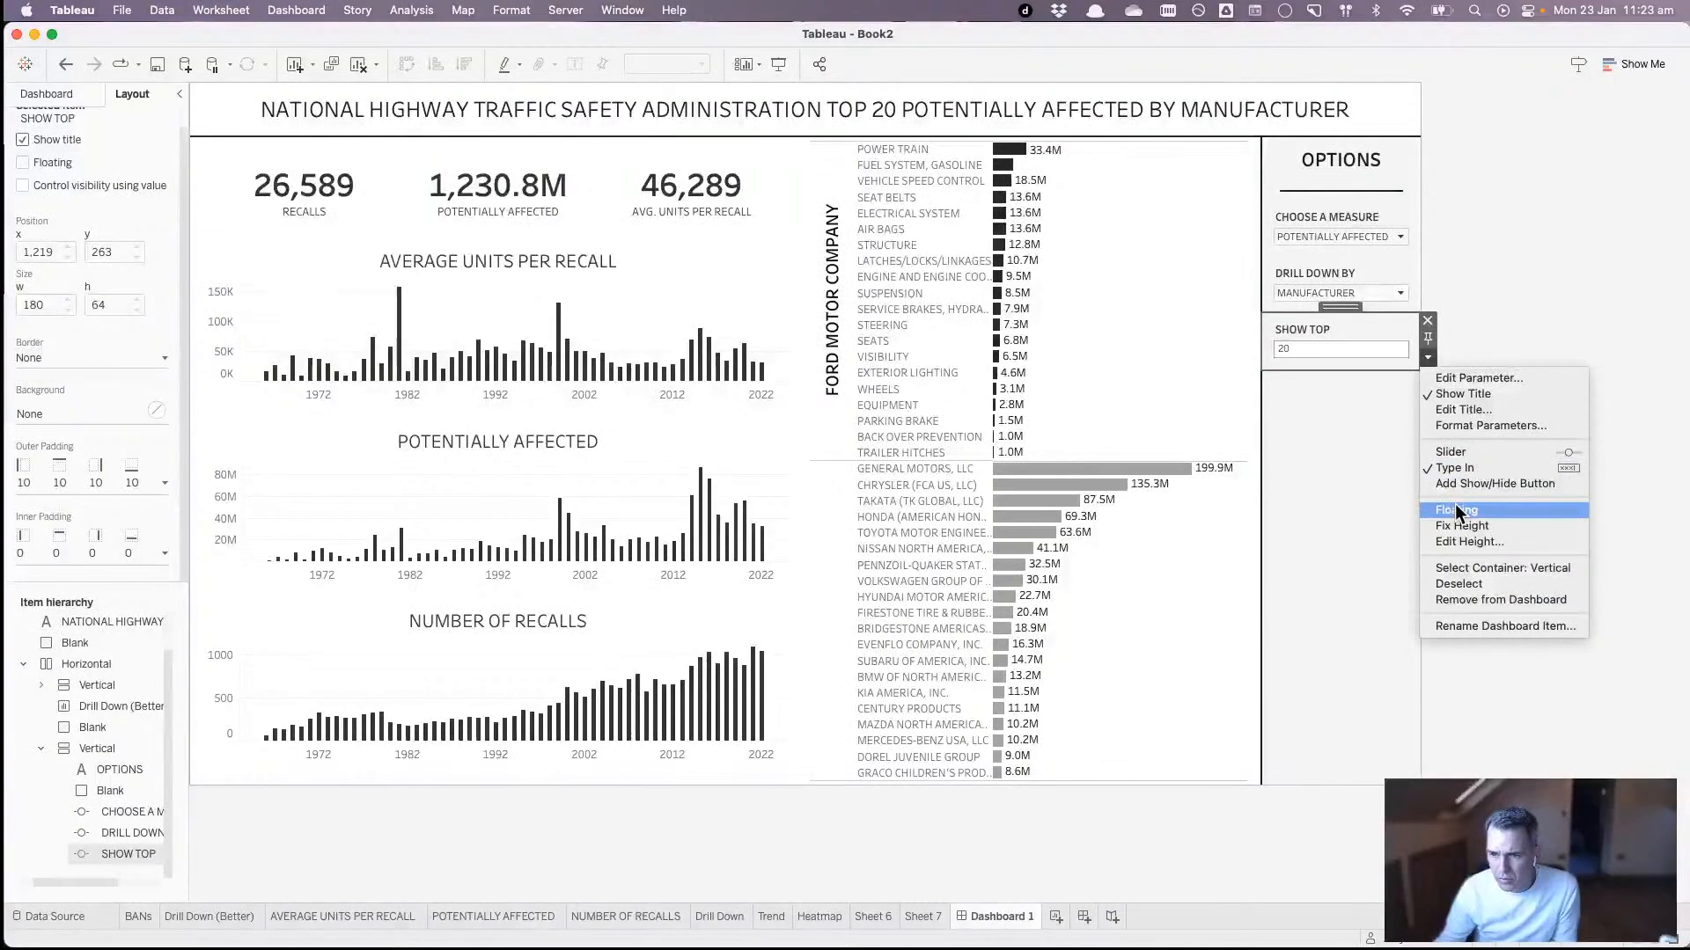
pyautogui.click(1466, 452)
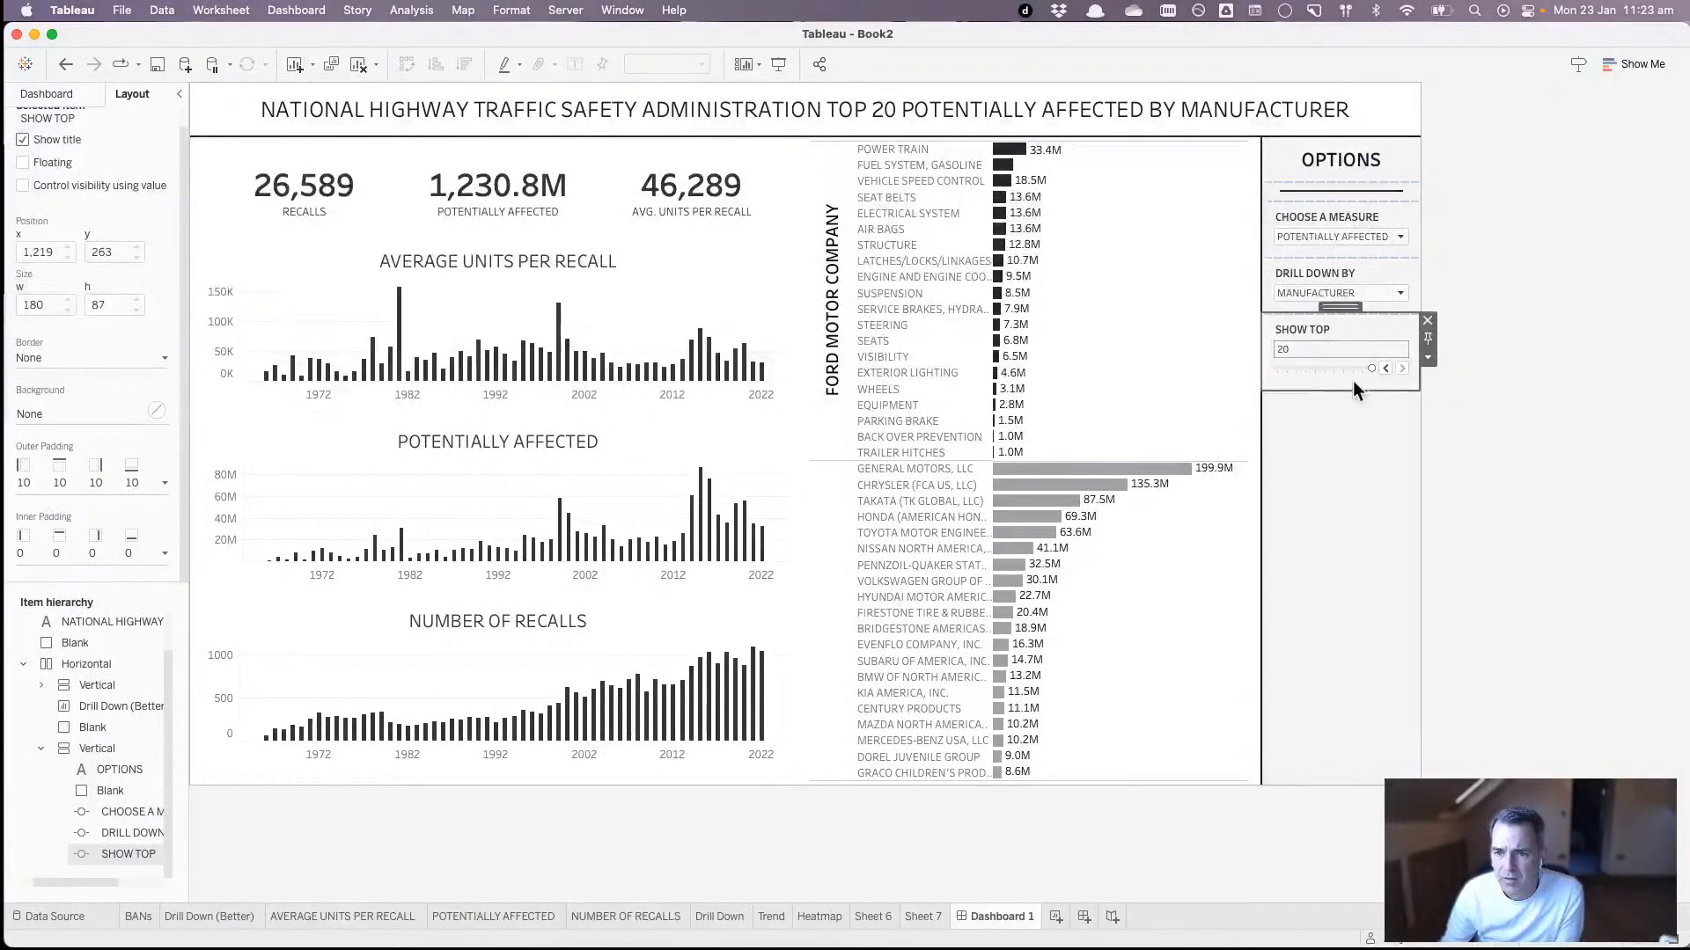
pyautogui.click(1386, 368)
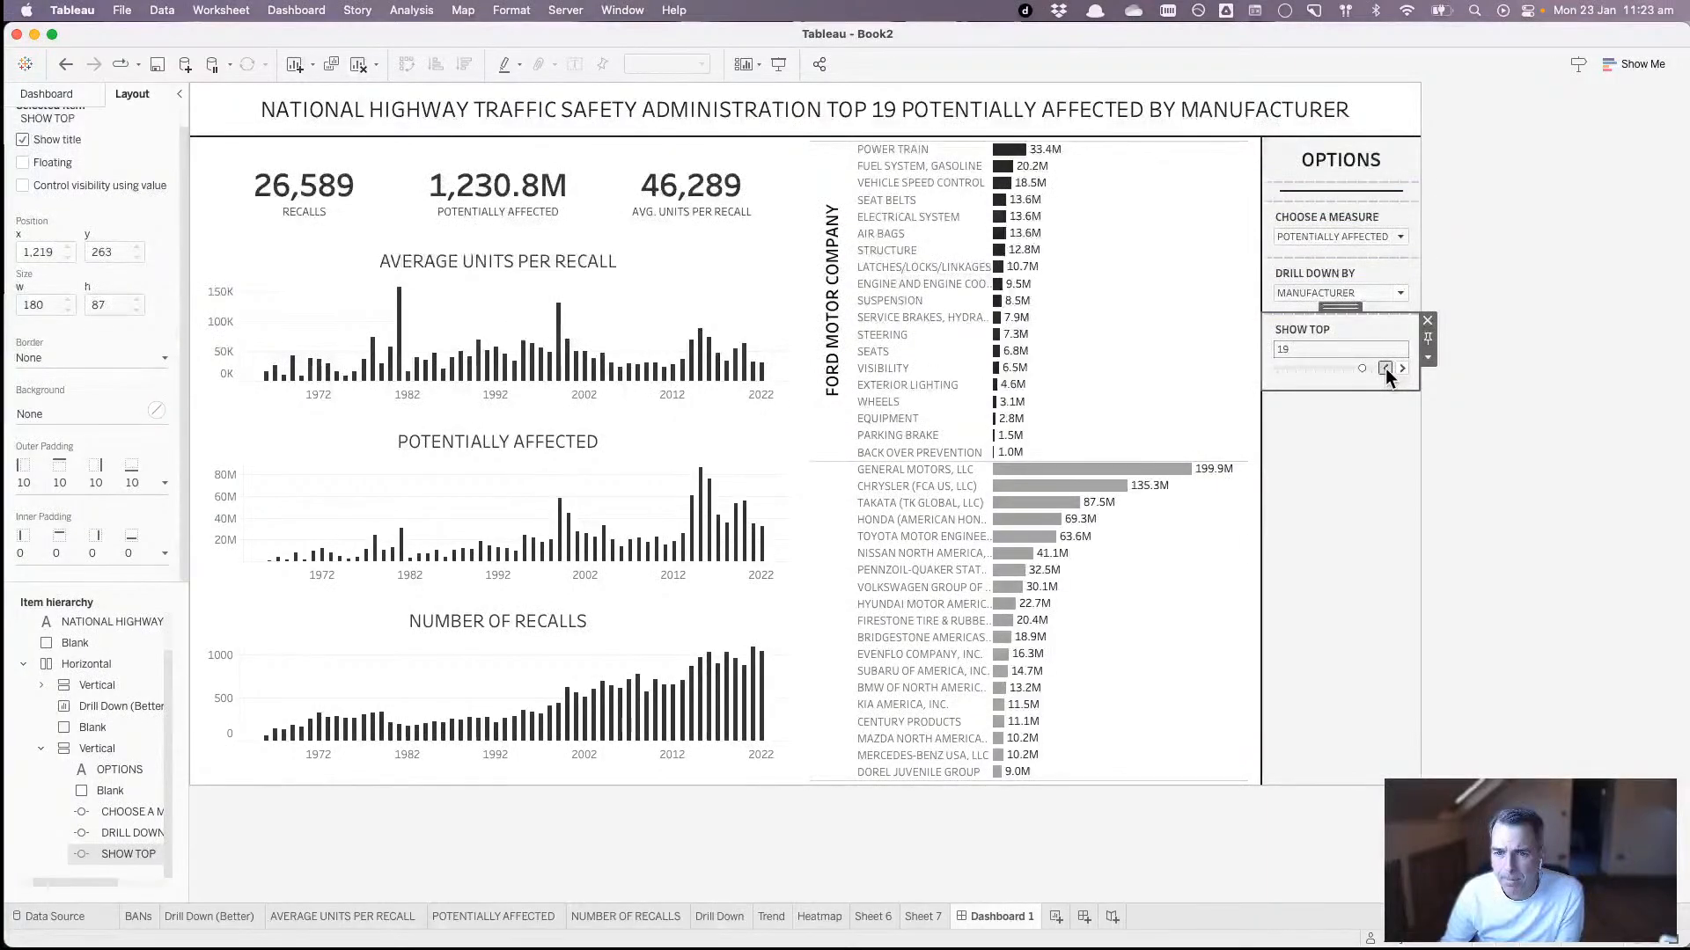
pyautogui.click(1385, 368)
pyautogui.click(1386, 368)
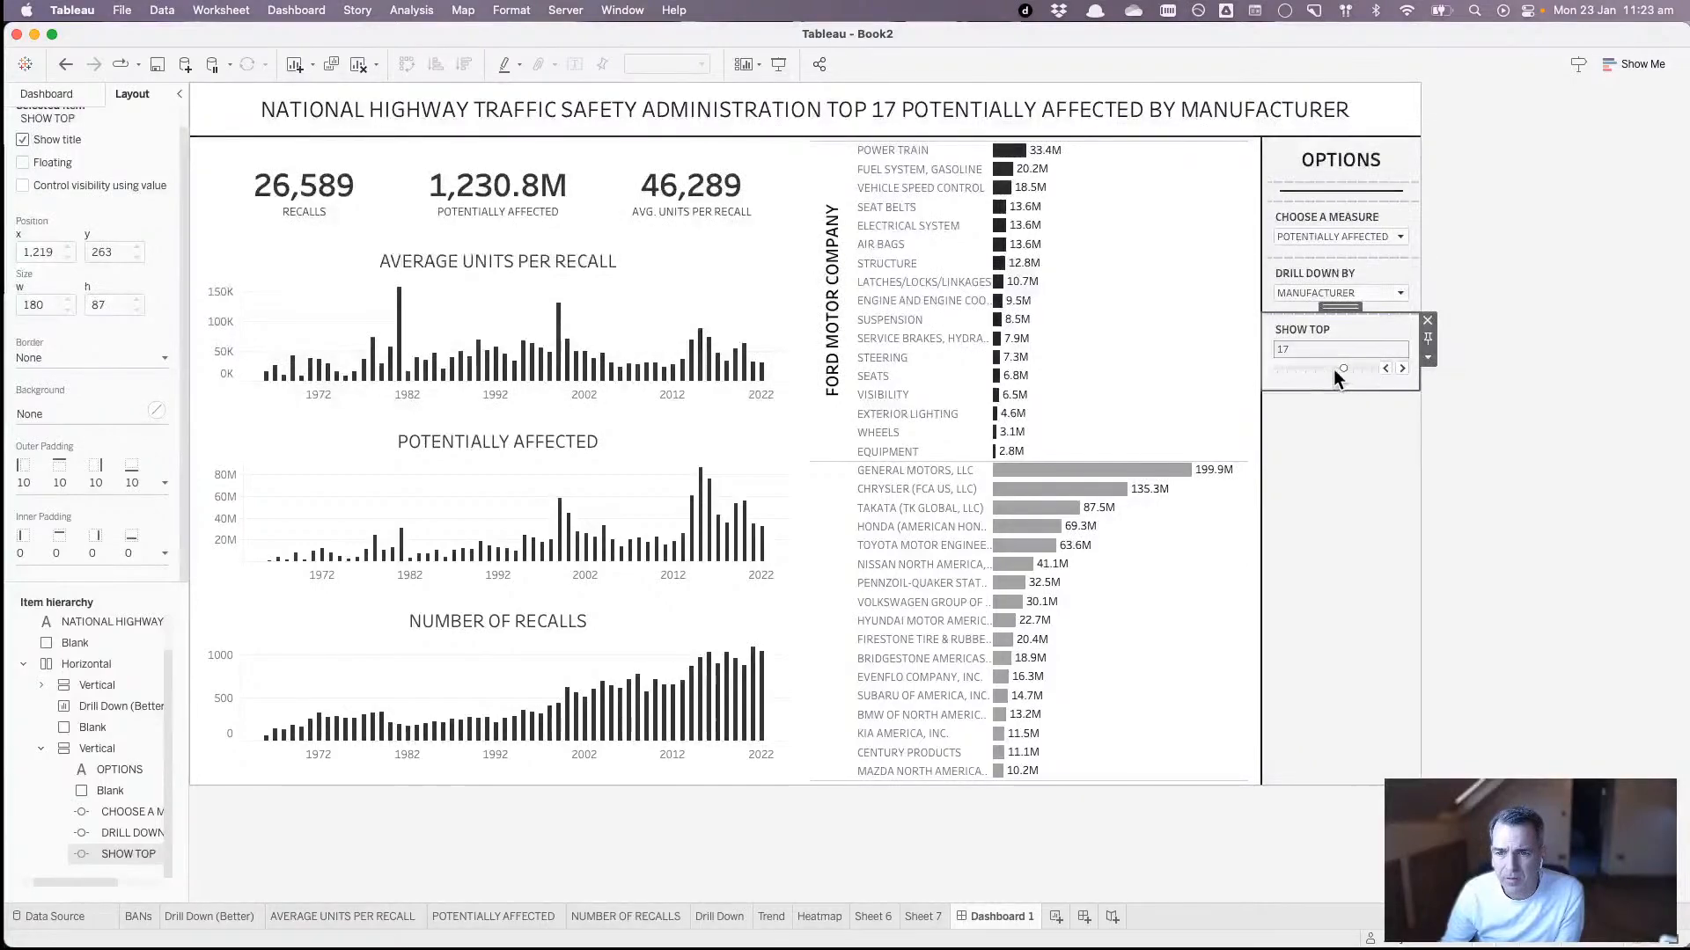
pyautogui.moveTo(1298, 373); pyautogui.dragTo(1275, 373)
# - Drill down into the General Motors bar, then clear the drill-down to show only the manufacturers
pyautogui.click(1135, 480)
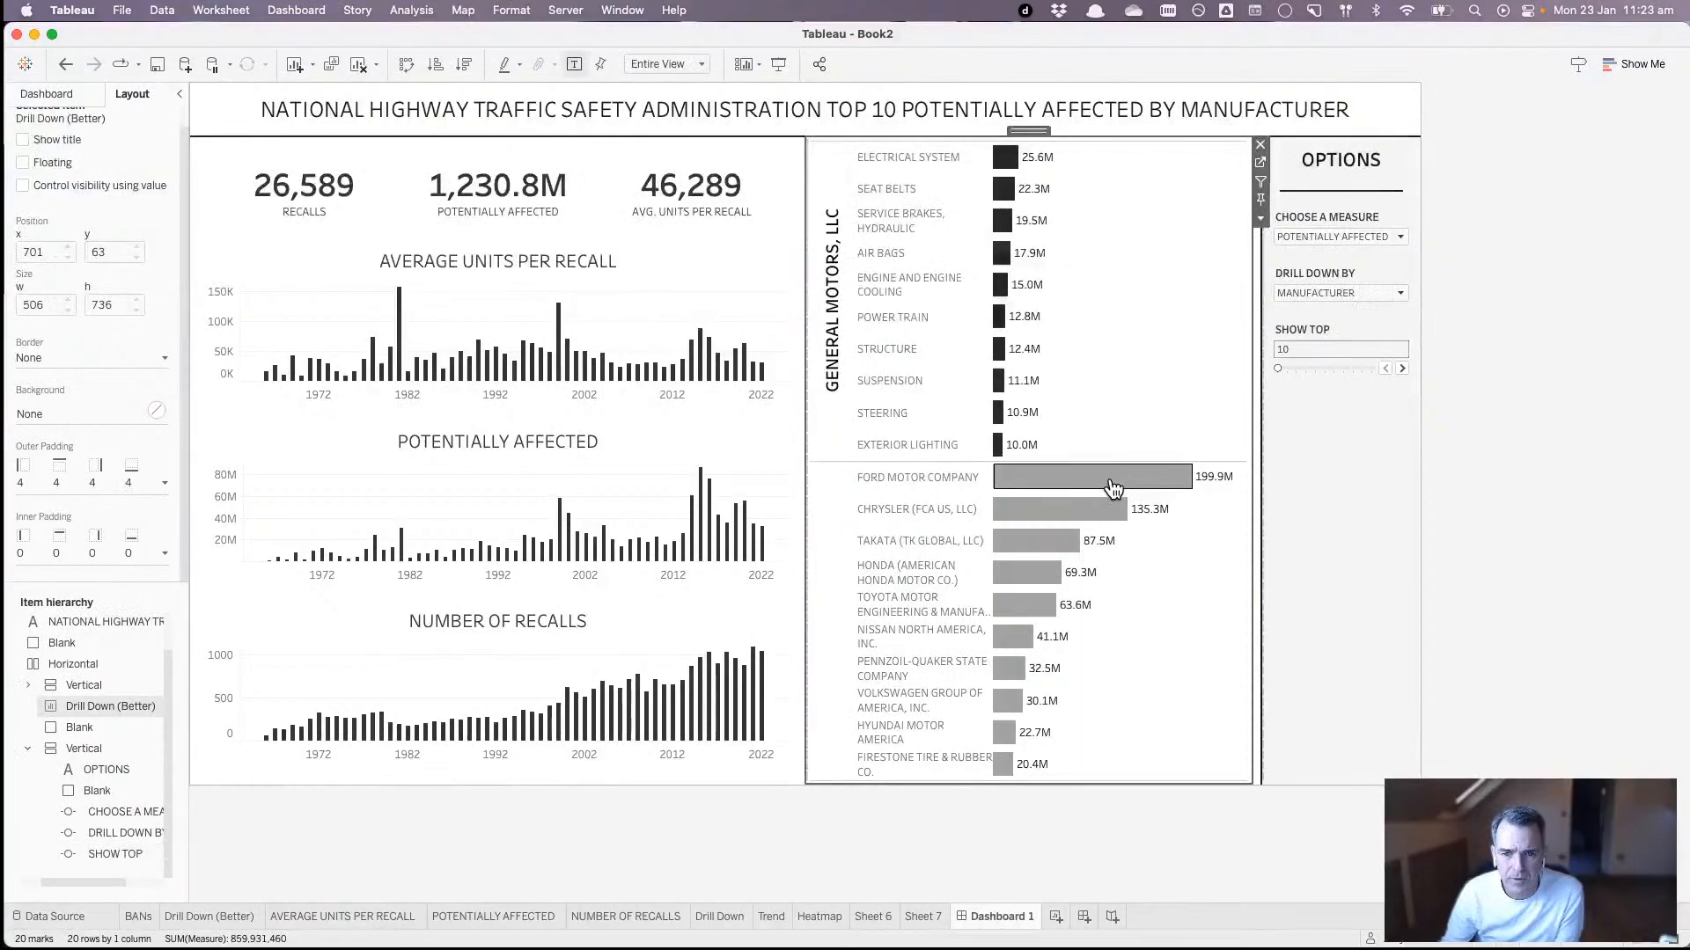
pyautogui.click(999, 348)
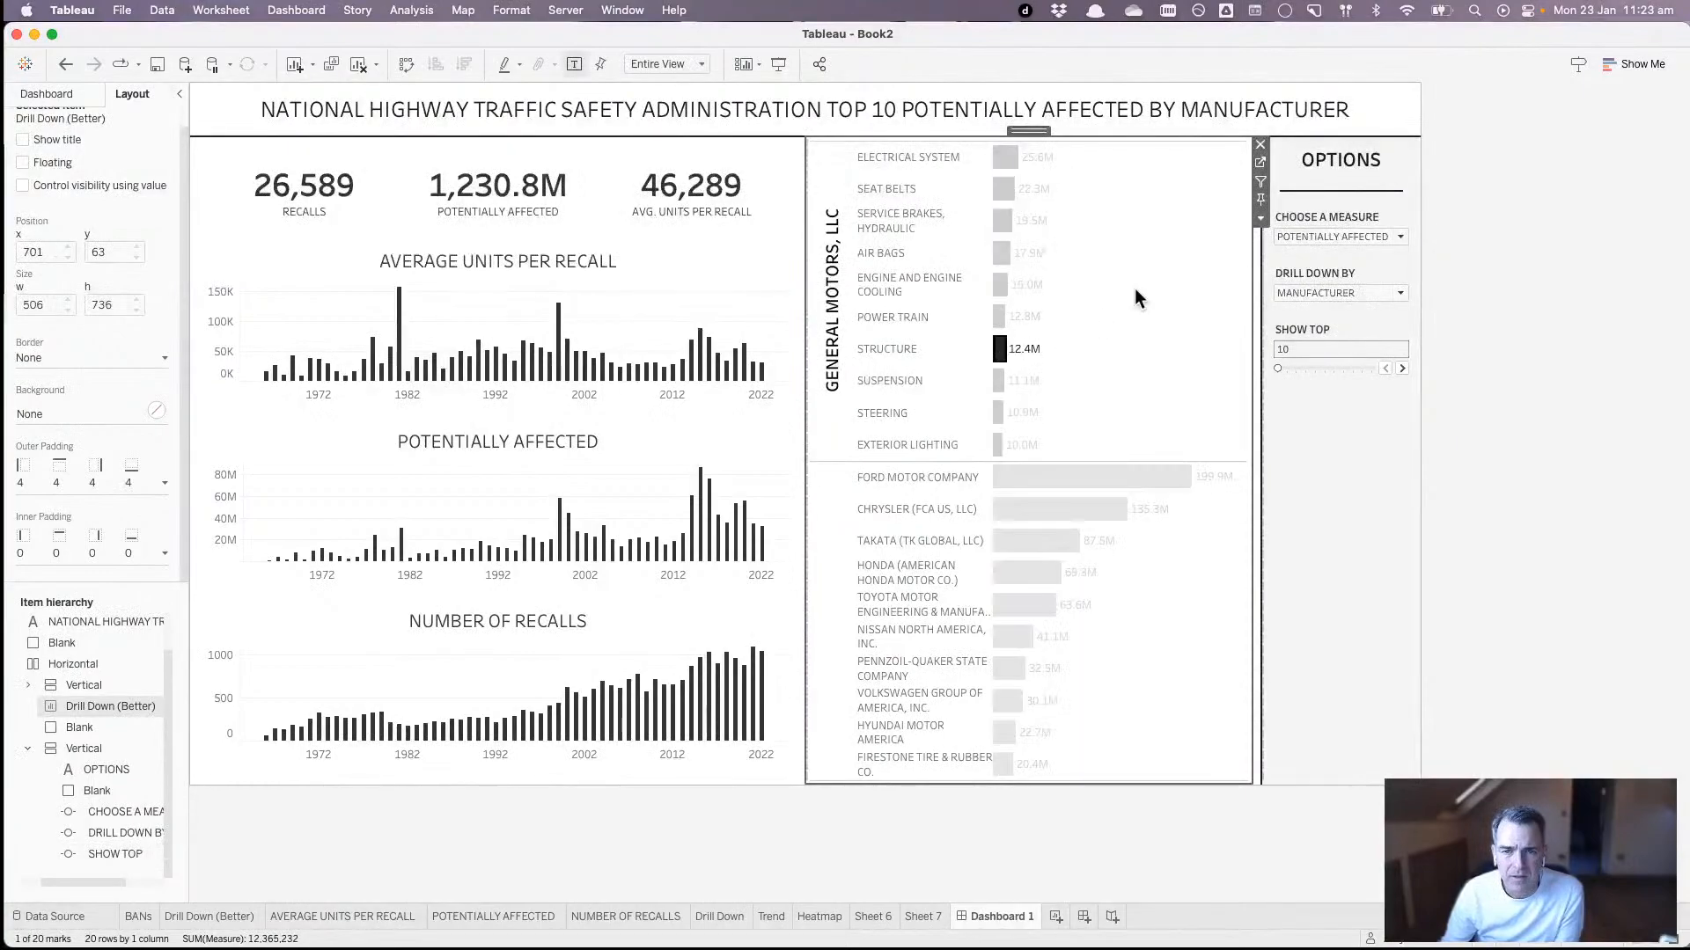
pyautogui.click(1133, 288)
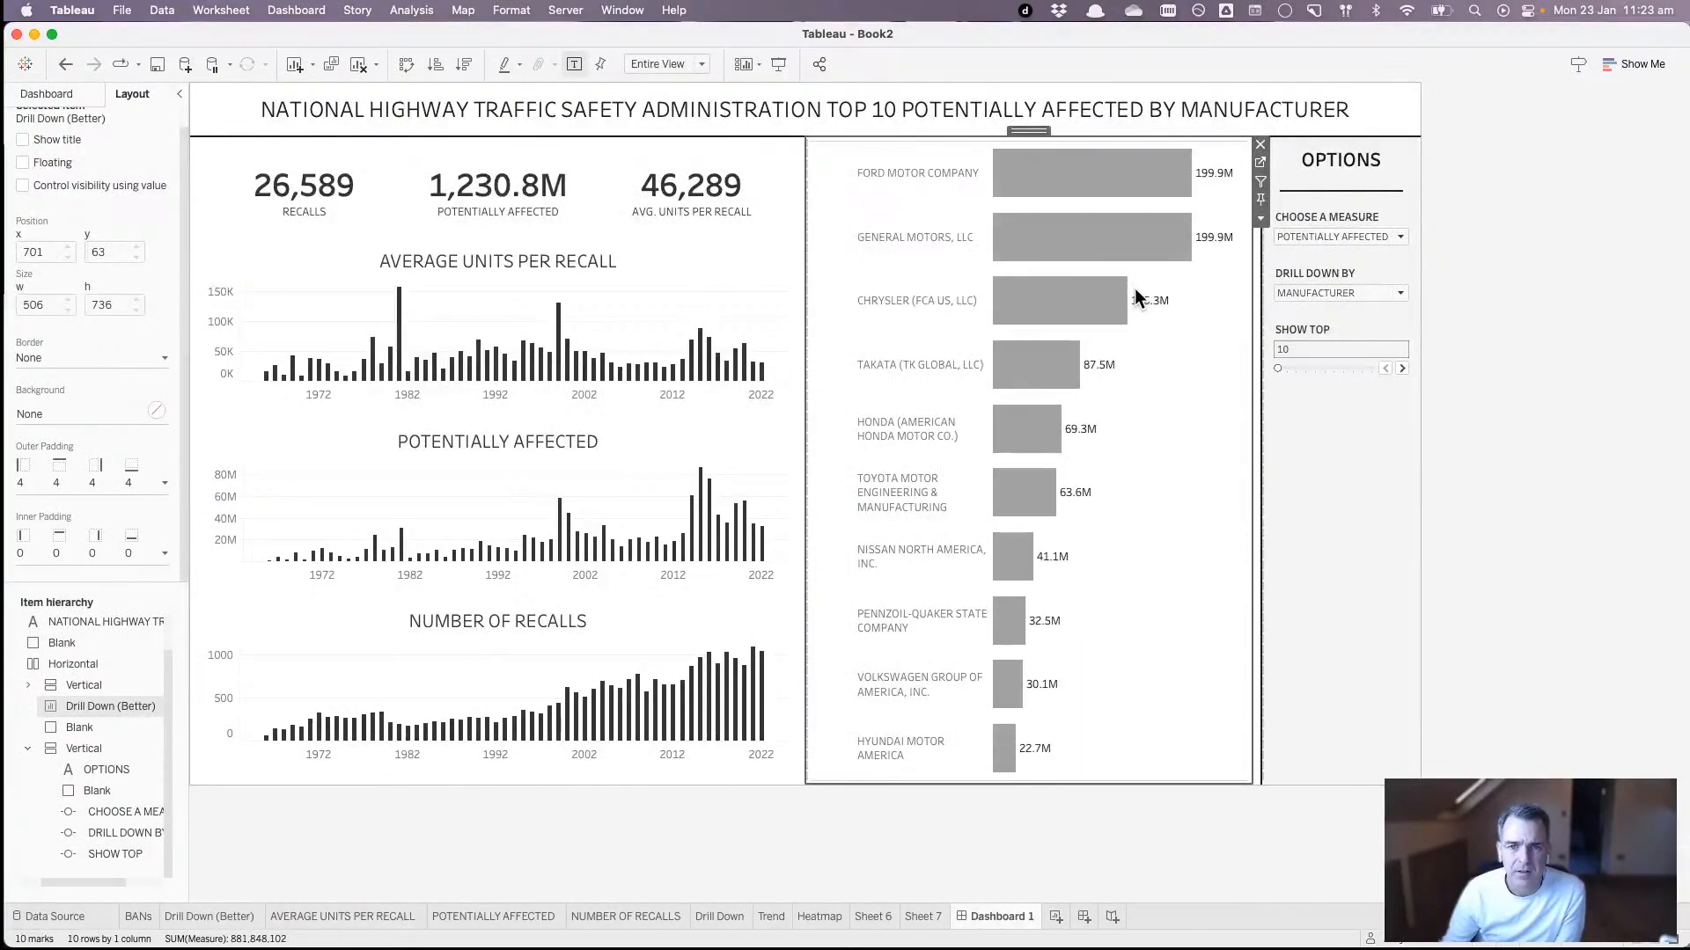
# - Show the drill-down chart's title and replace its text with "CLICK A BAR TO DRILL DOWN BY"
pyautogui.click(1261, 217)
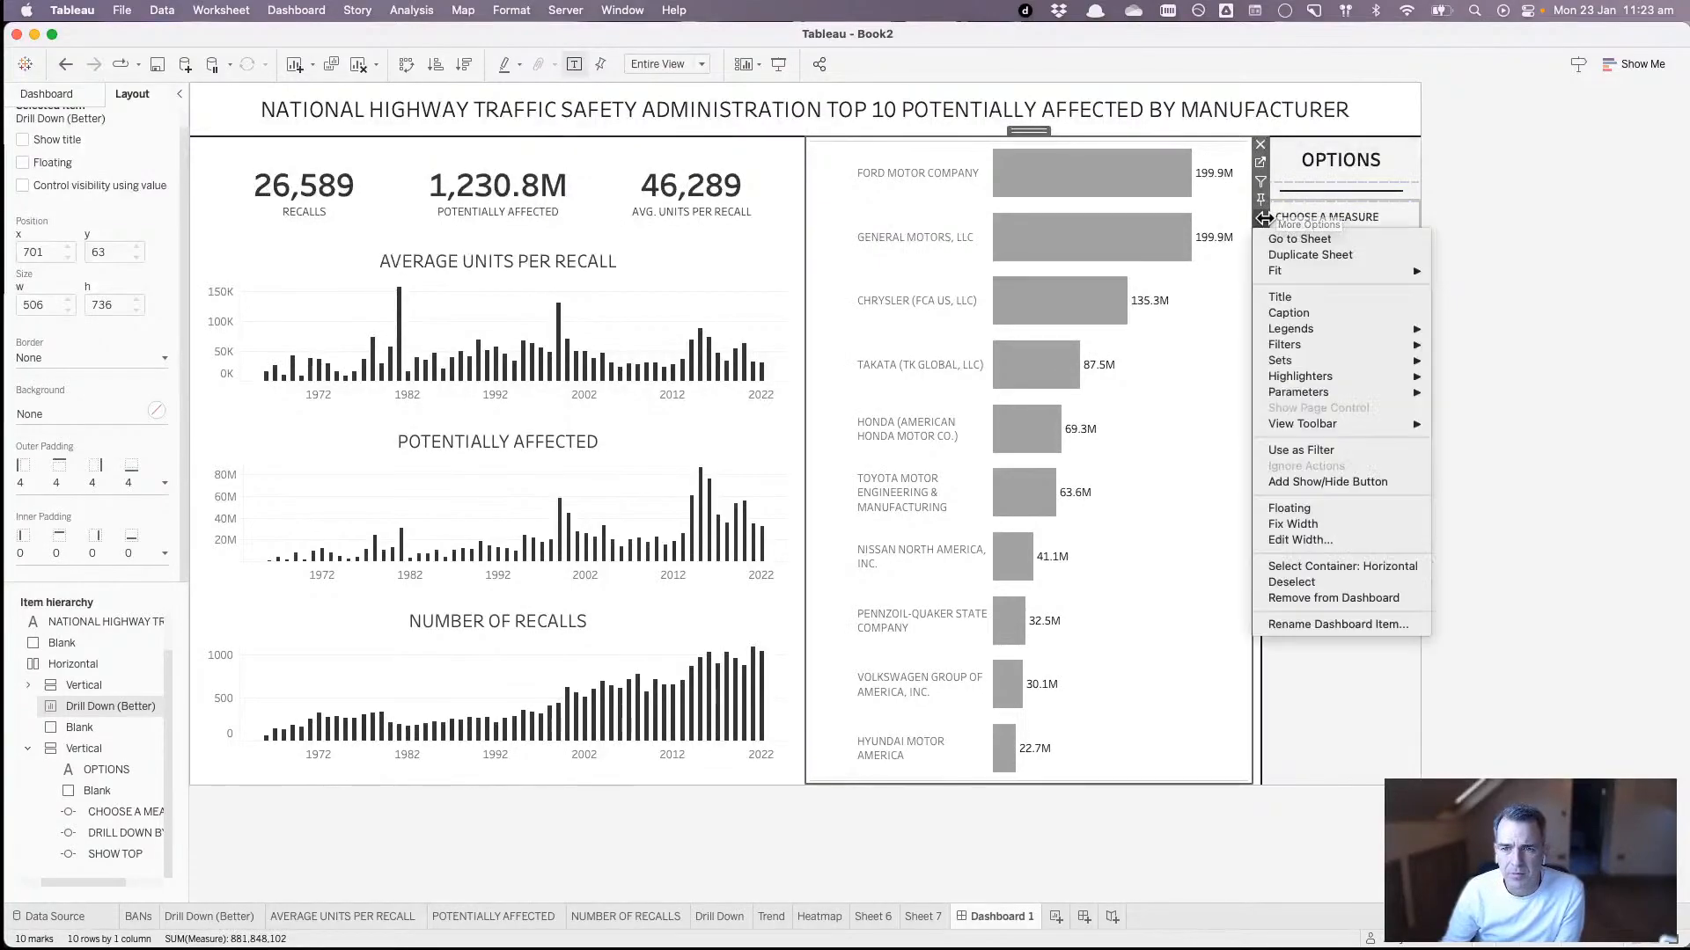
pyautogui.click(1280, 300)
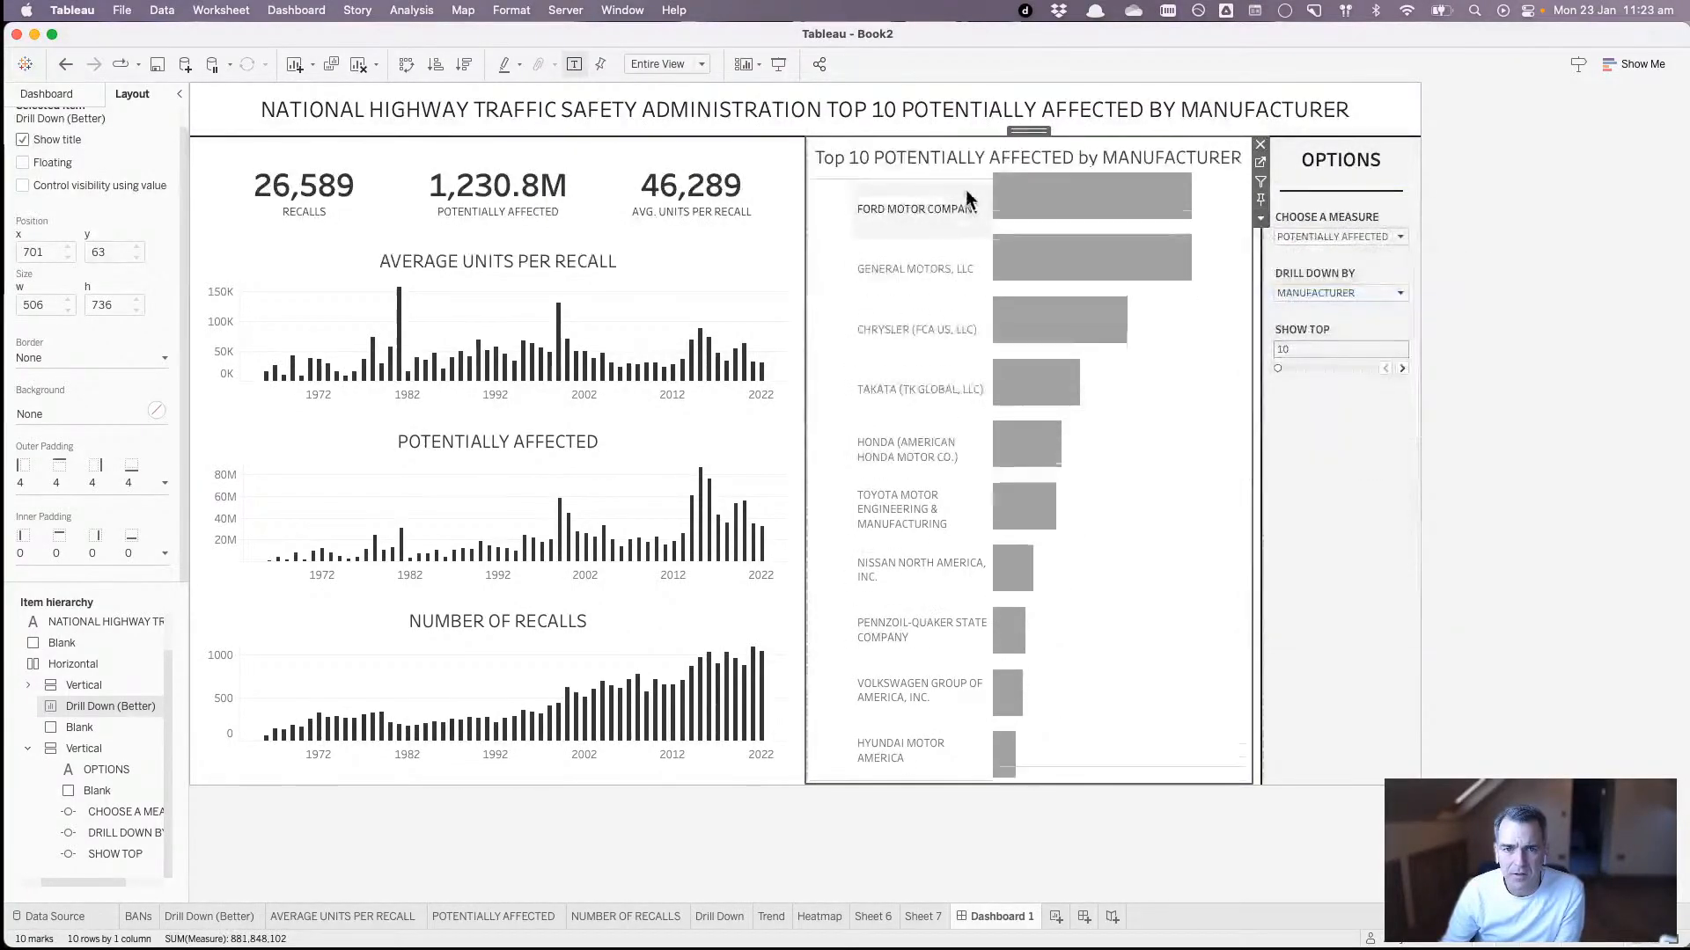
pyautogui.press('super+a')
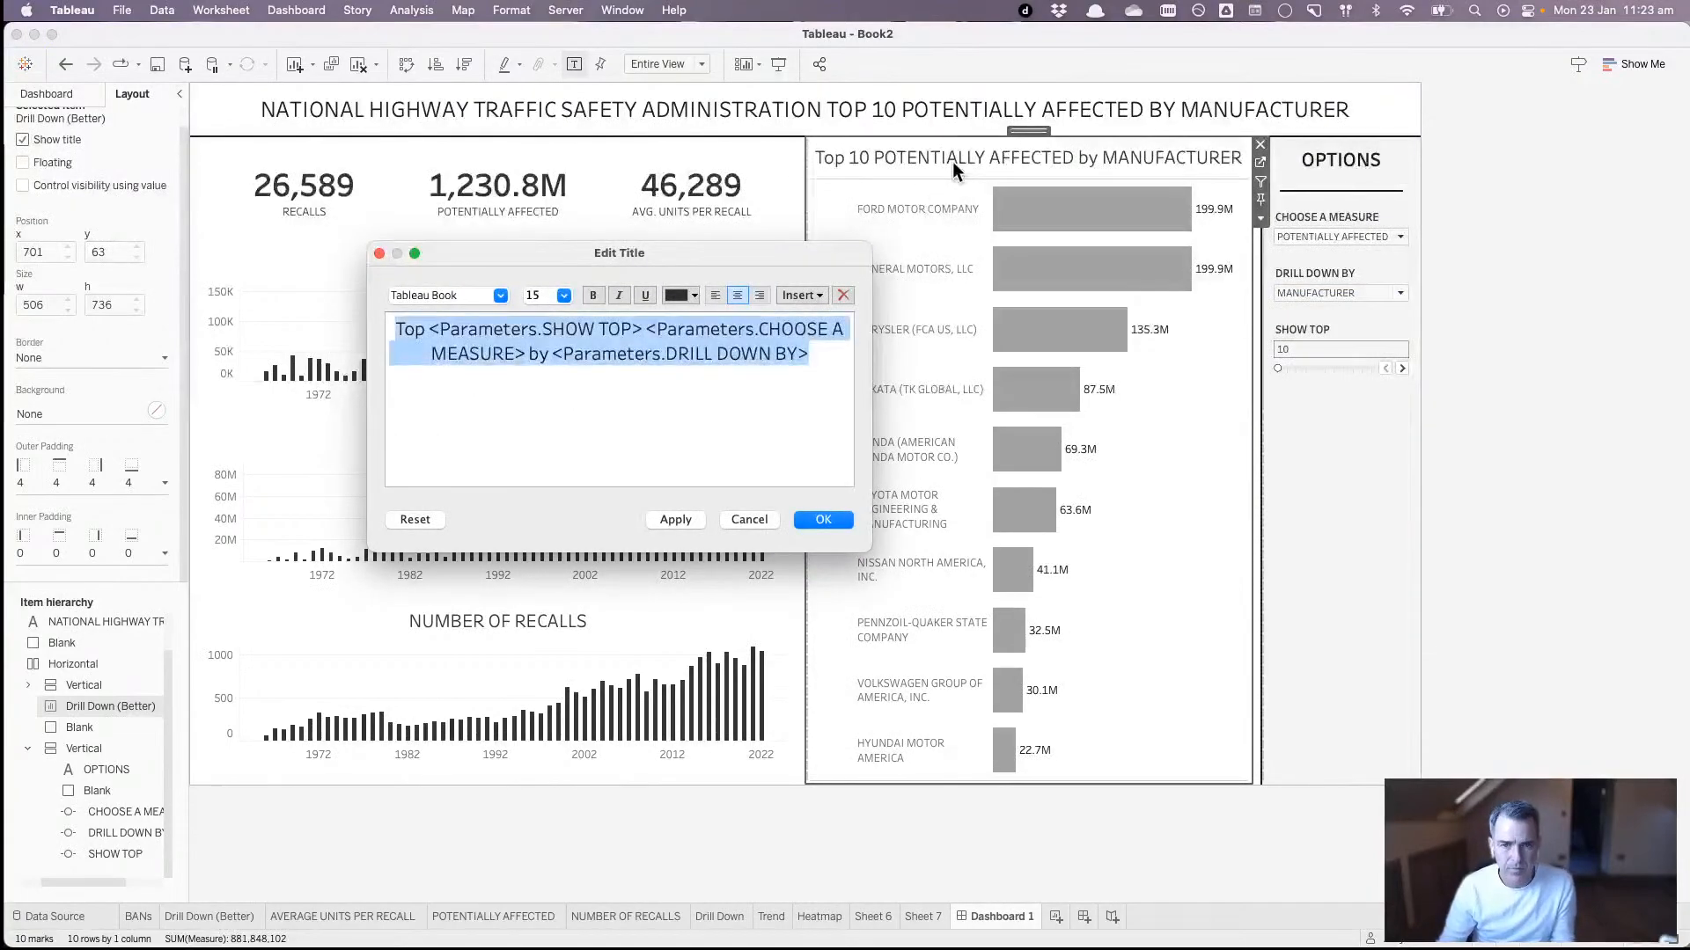
pyautogui.press('BackSpace')
pyautogui.write('CLICK')
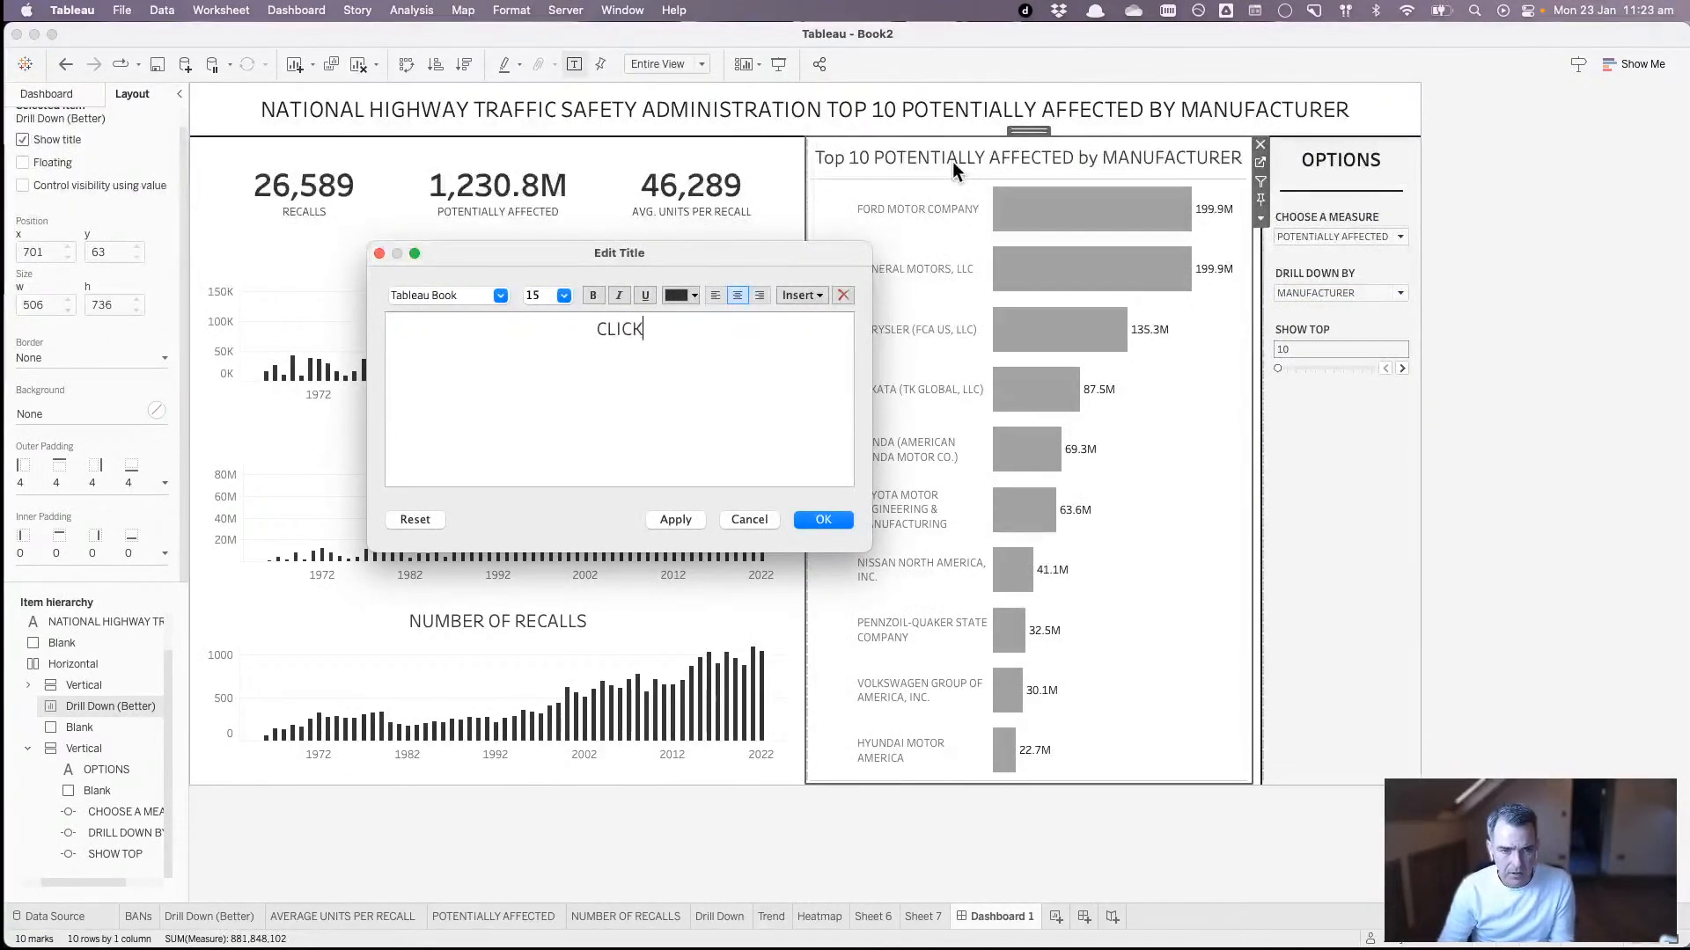
pyautogui.write(' A BAR TO')
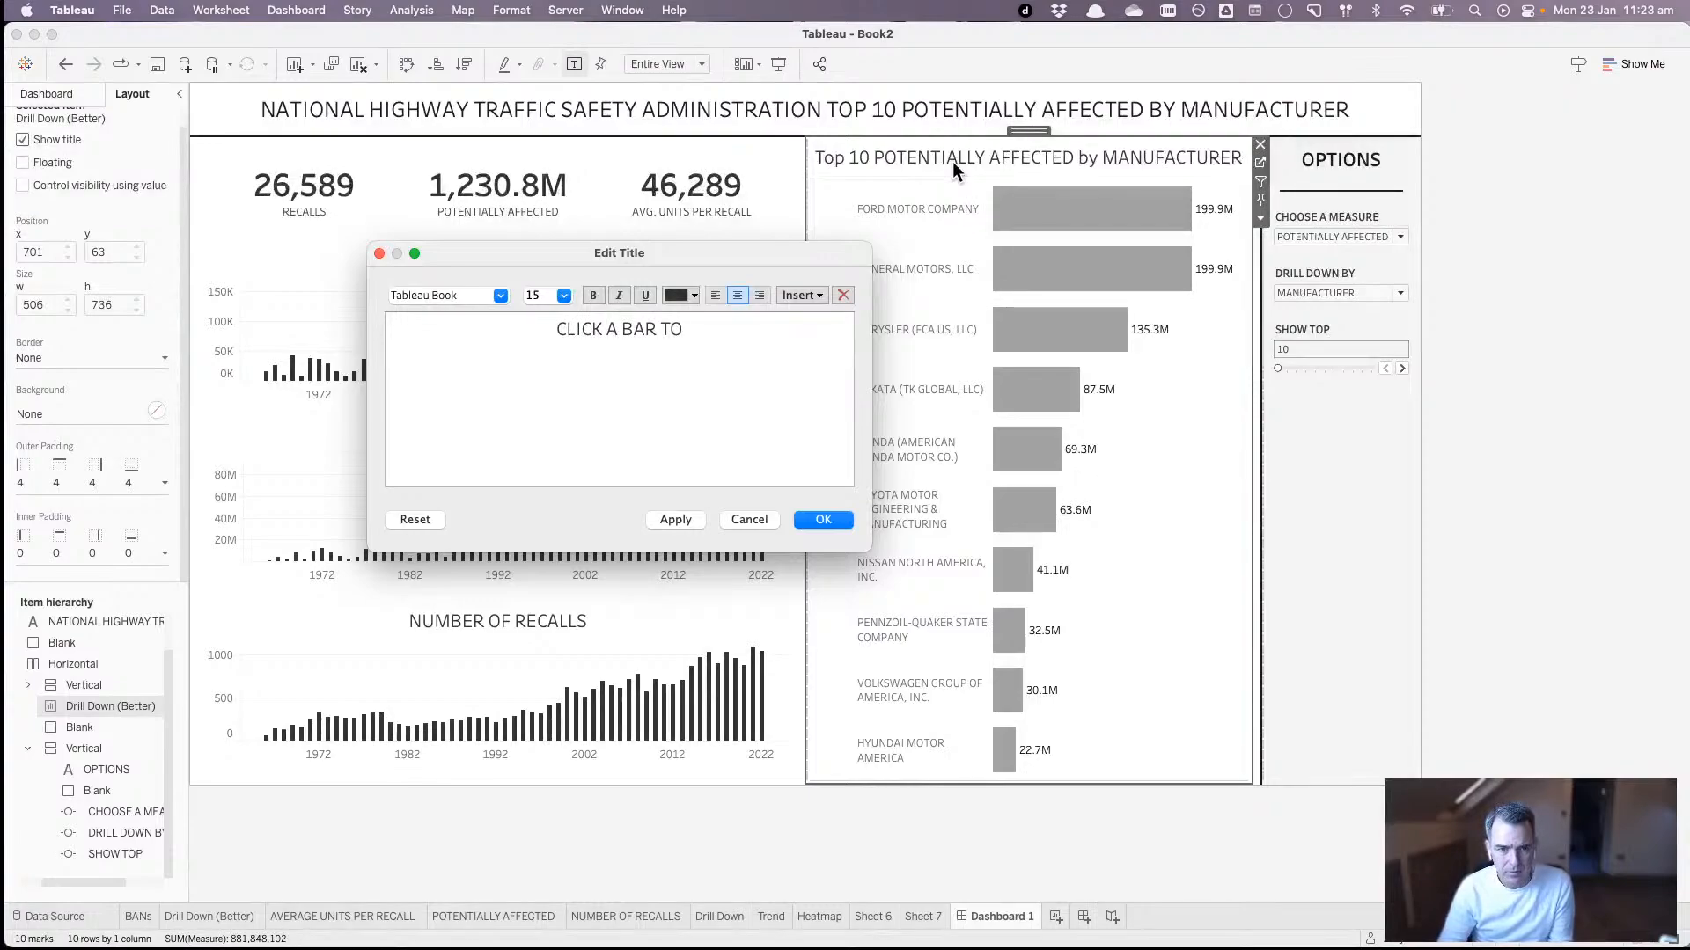
pyautogui.write(' DRILL DOWN')
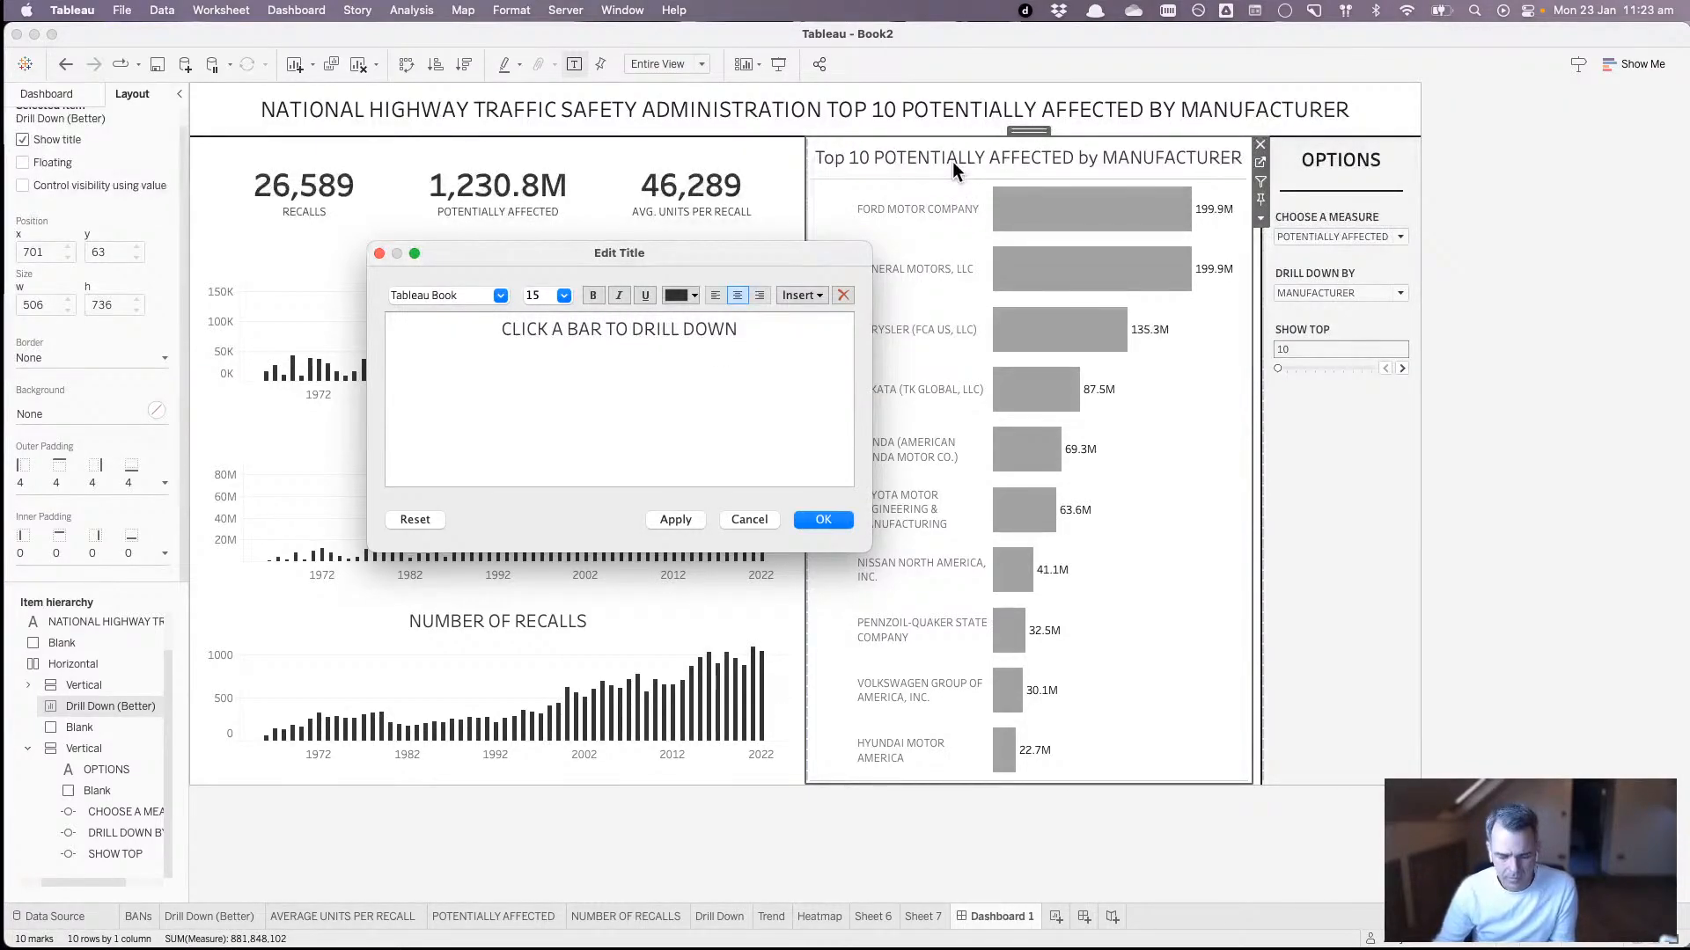
pyautogui.write('BY')
pyautogui.press('BackSpace')
pyautogui.press('BackSpace')
pyautogui.press('BackSpace')
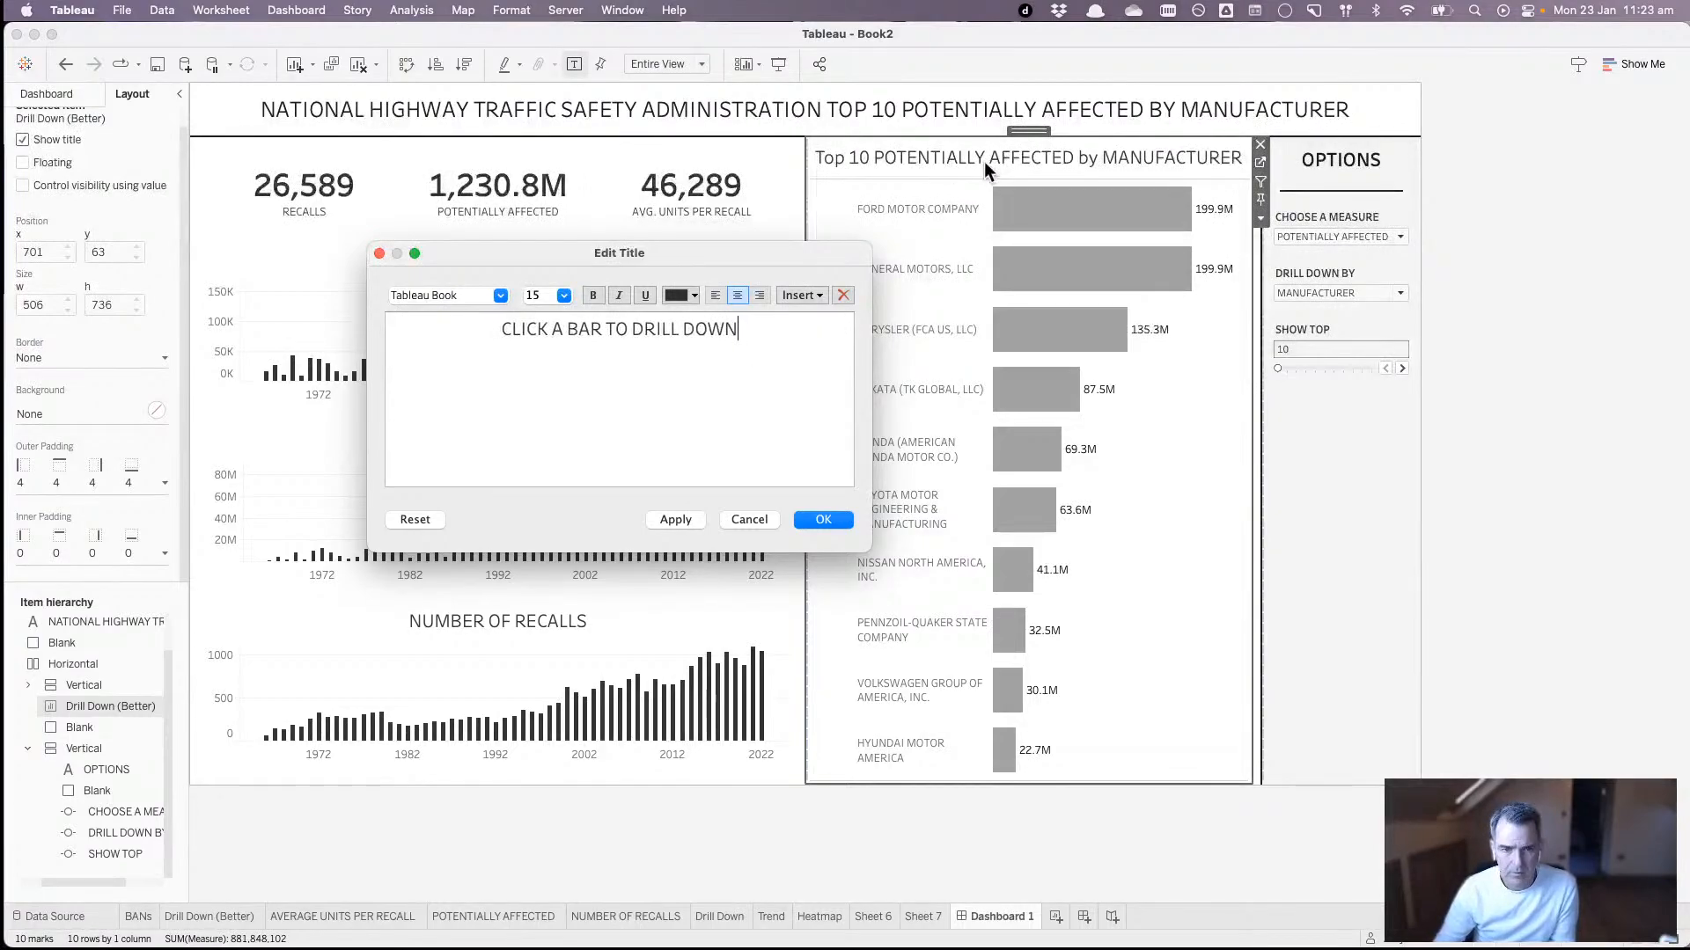
pyautogui.write('BY')
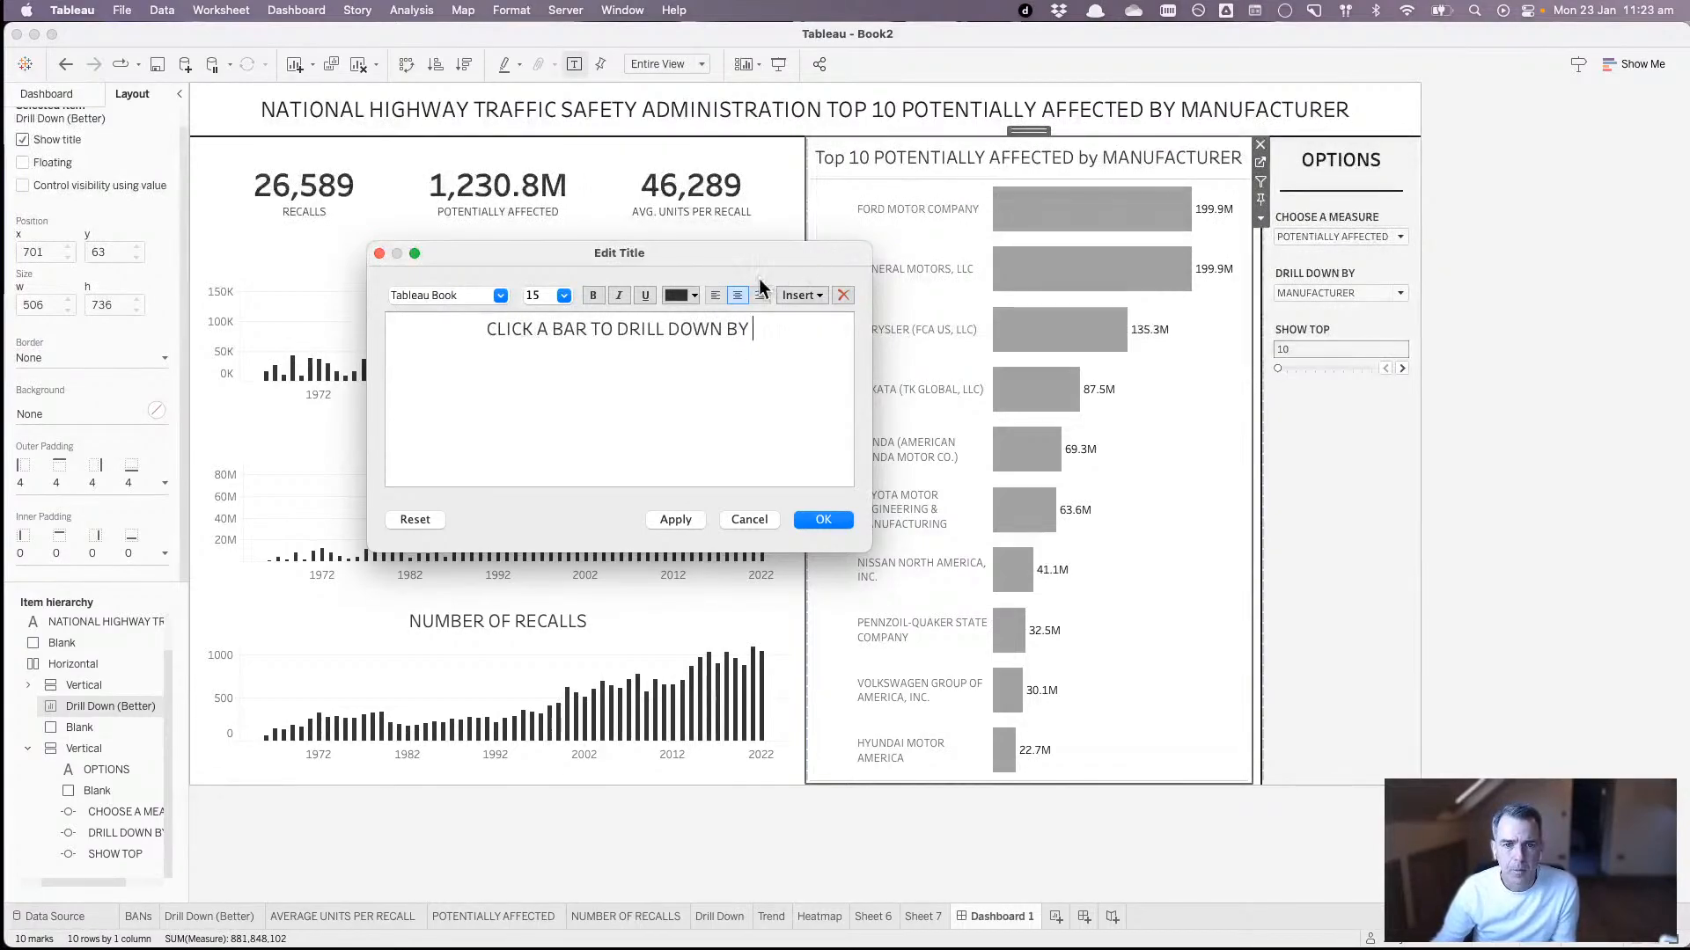
# - Append the DRILL DOWN BY parameter to the chart title, set the whole title to font size 10 and apply it
pyautogui.click(794, 295)
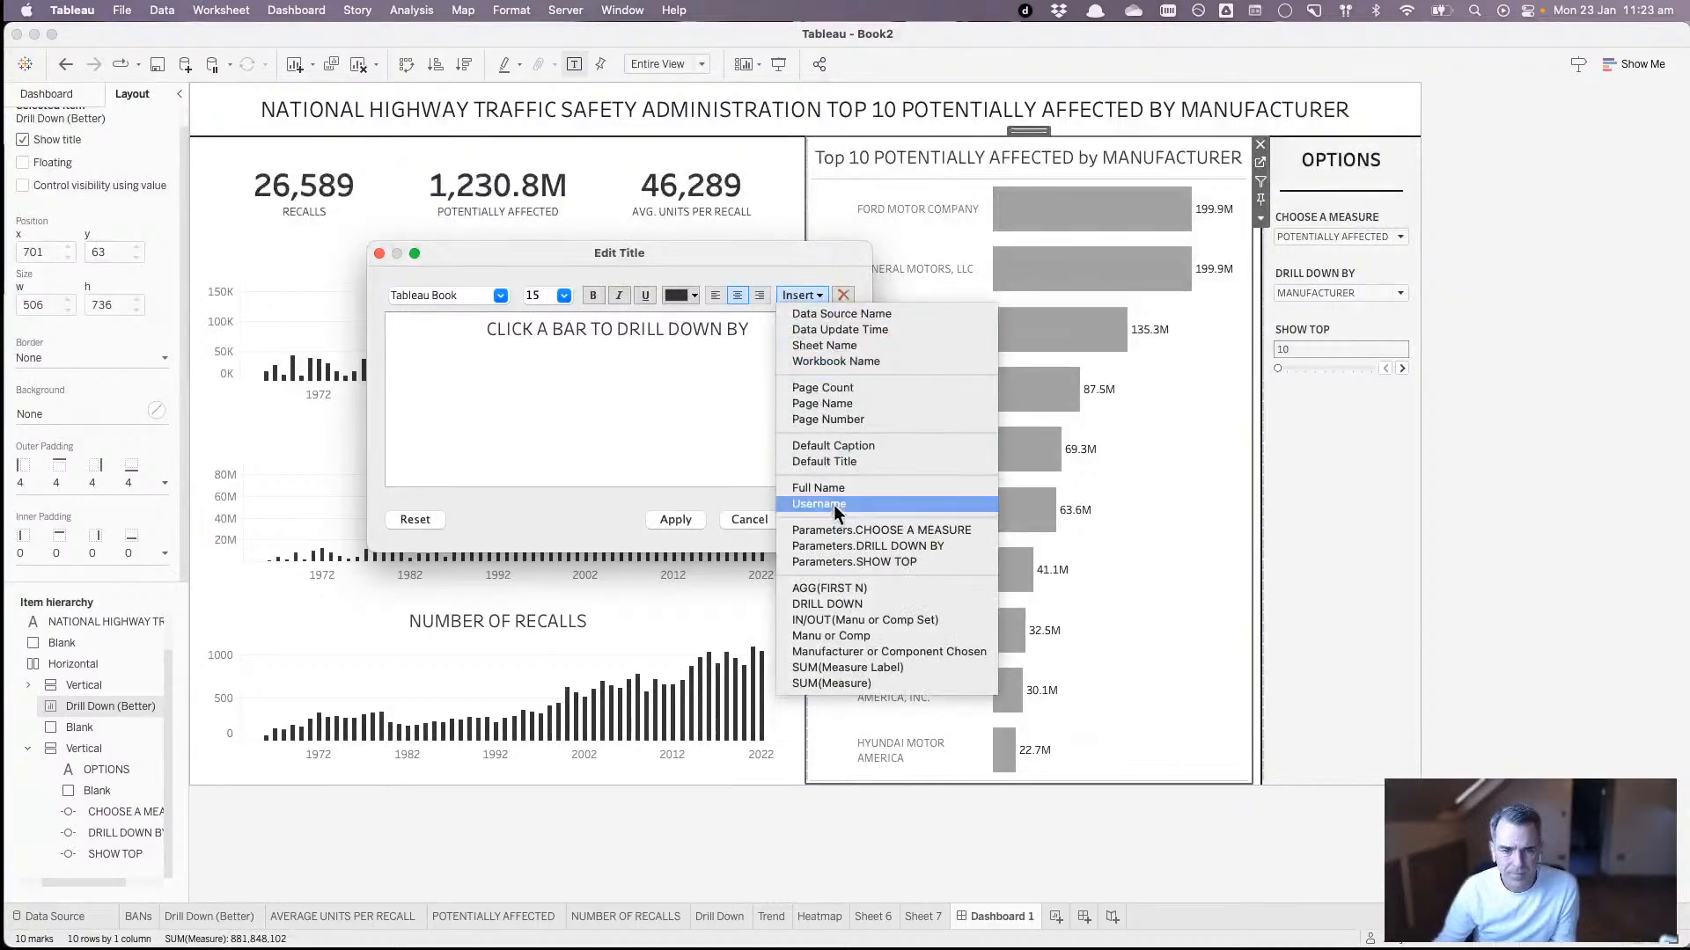
pyautogui.click(856, 545)
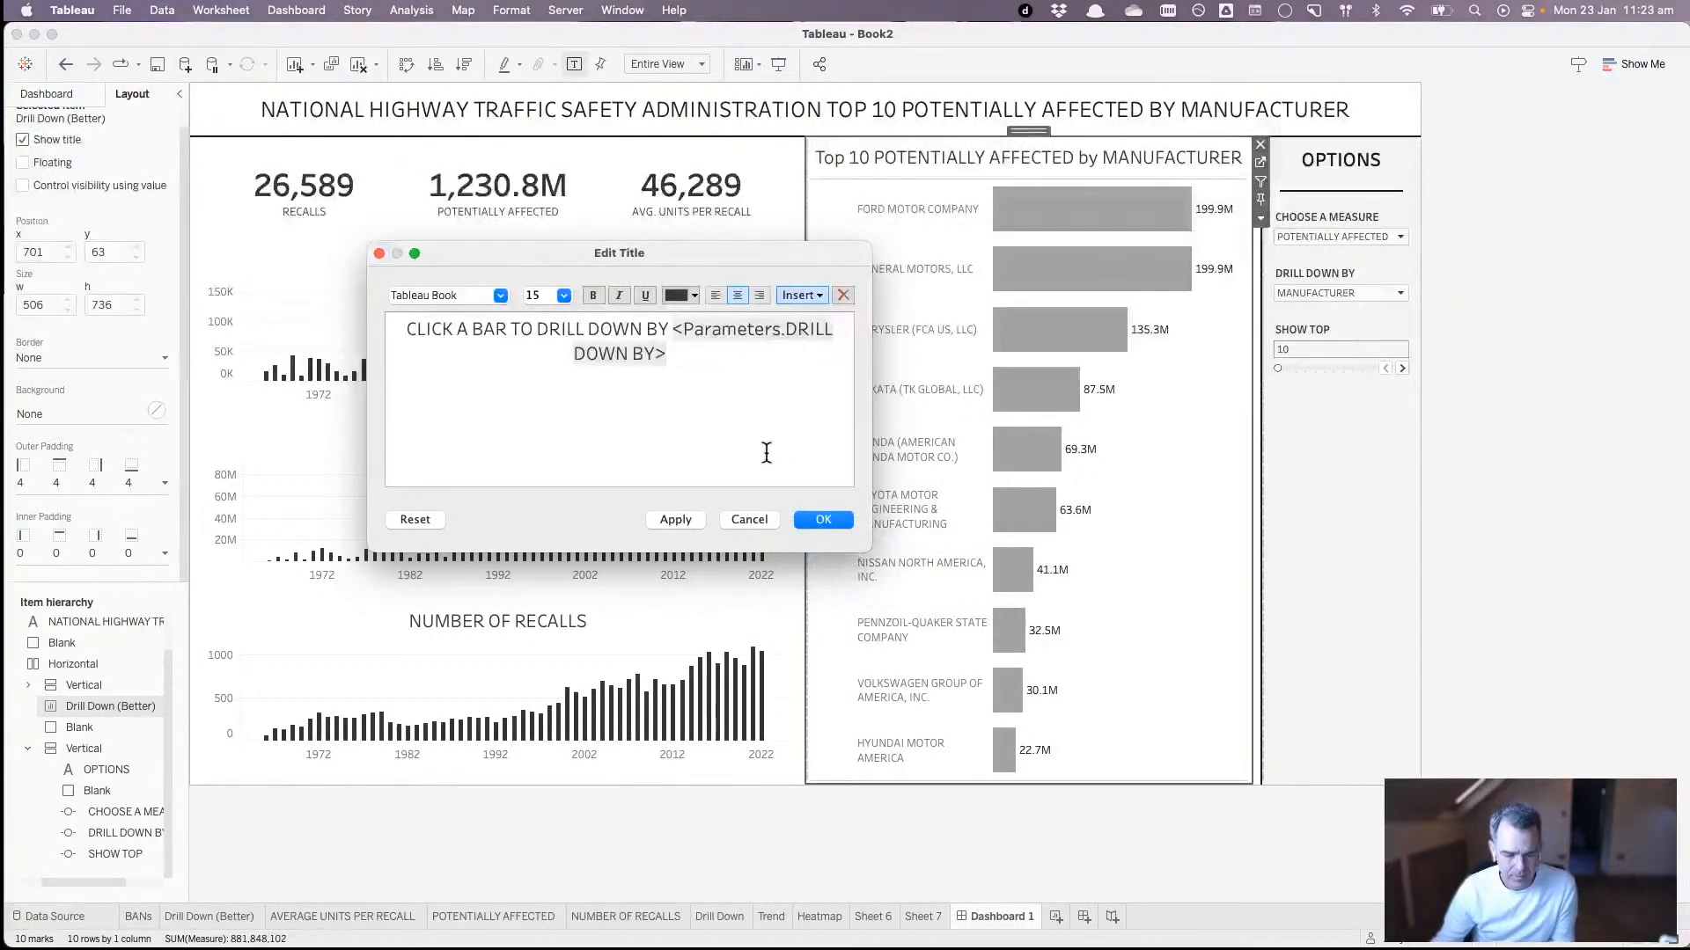
pyautogui.press('super+a')
pyautogui.click(564, 296)
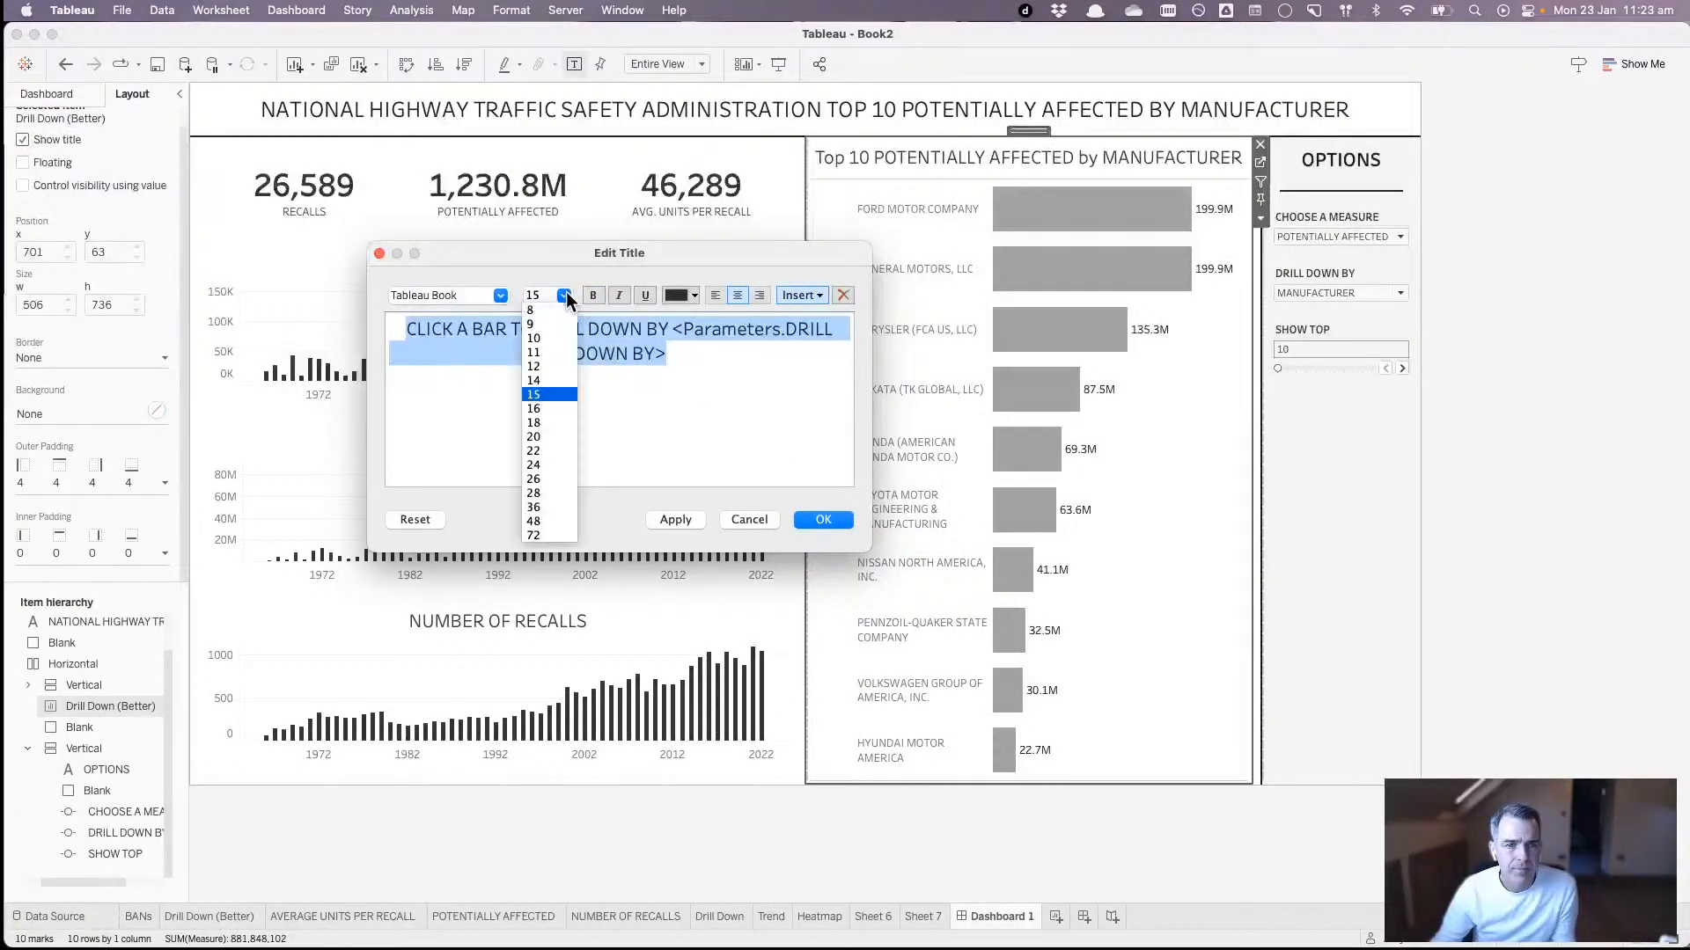
pyautogui.click(534, 338)
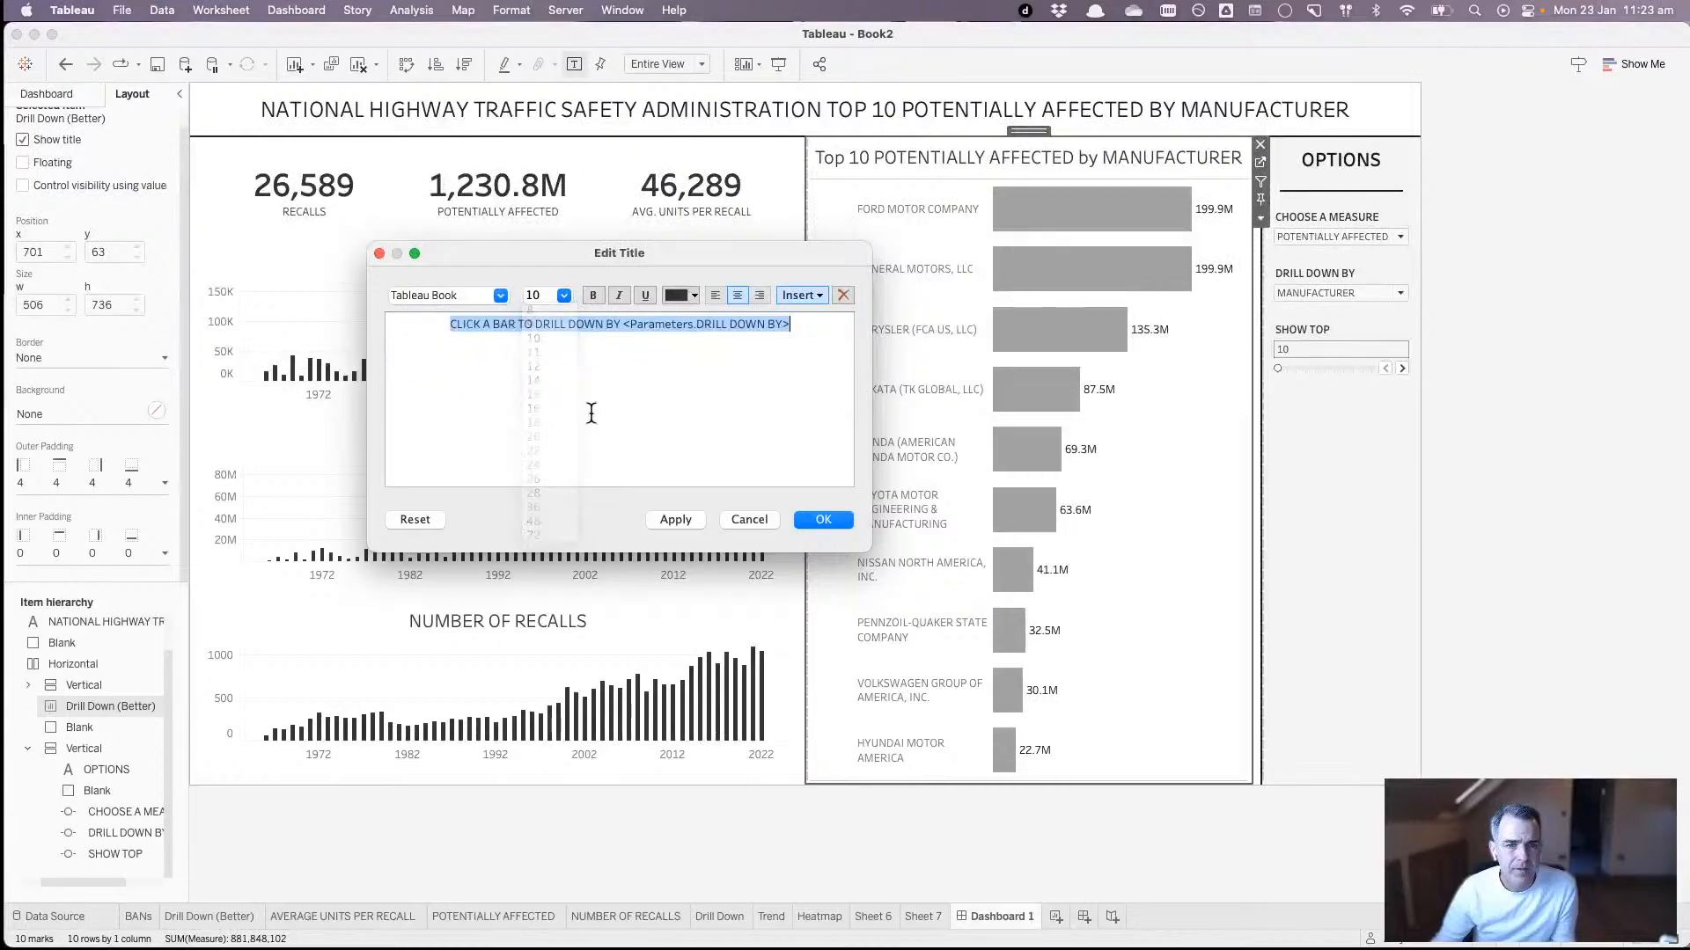
pyautogui.click(676, 520)
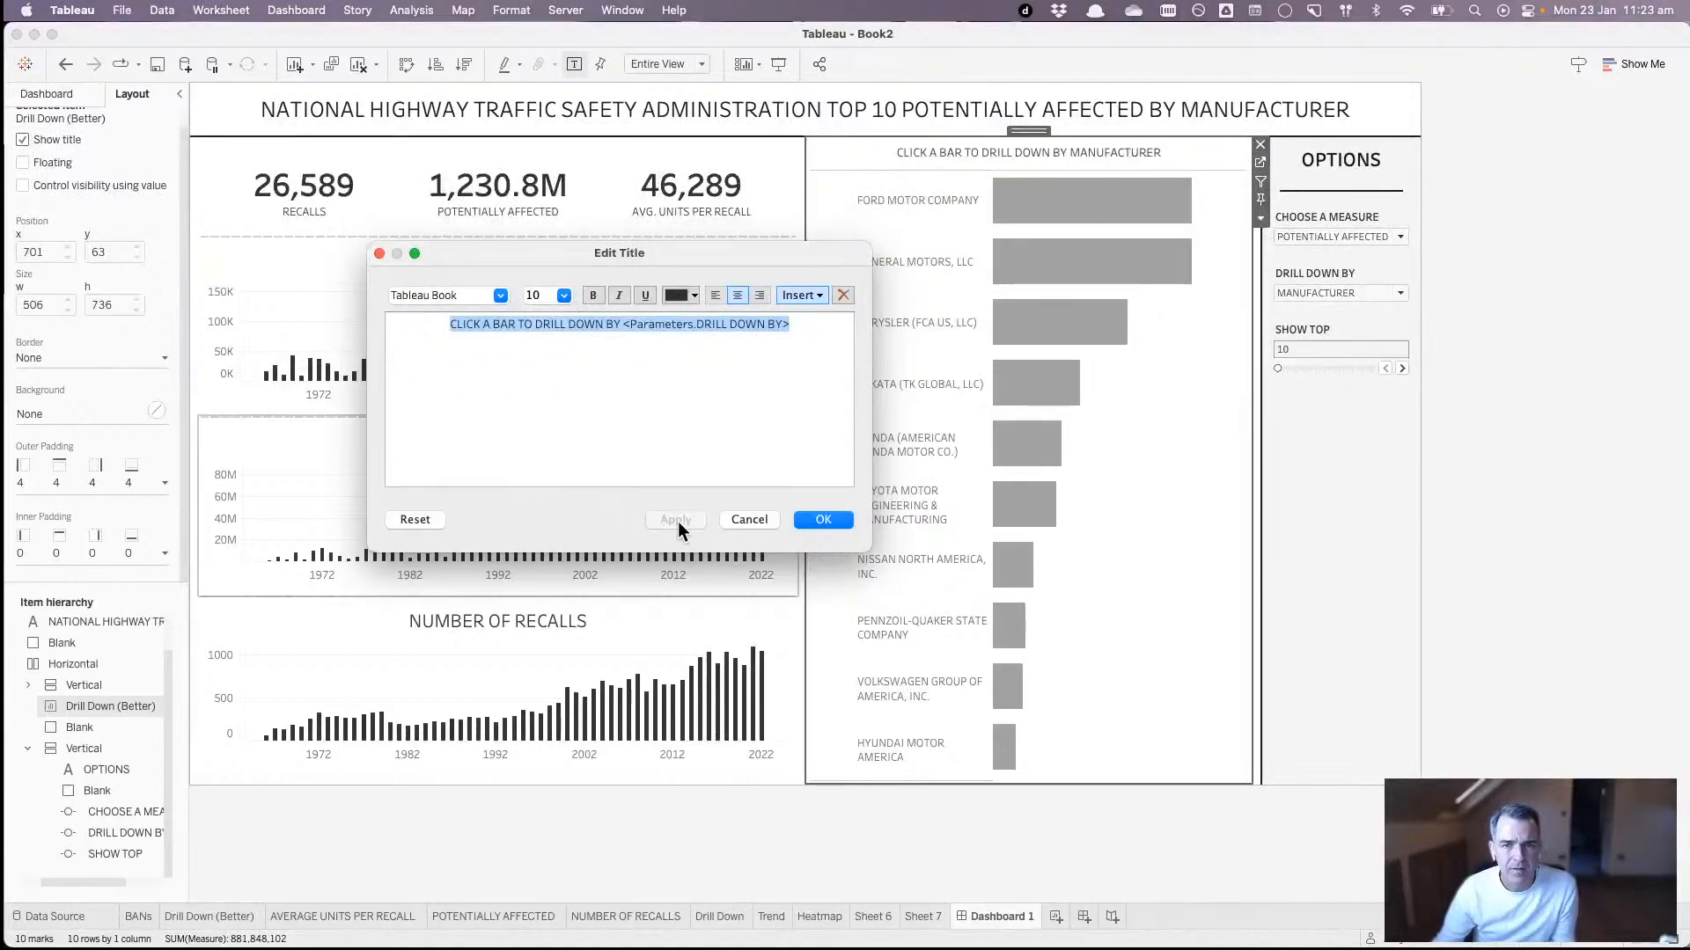
pyautogui.click(803, 520)
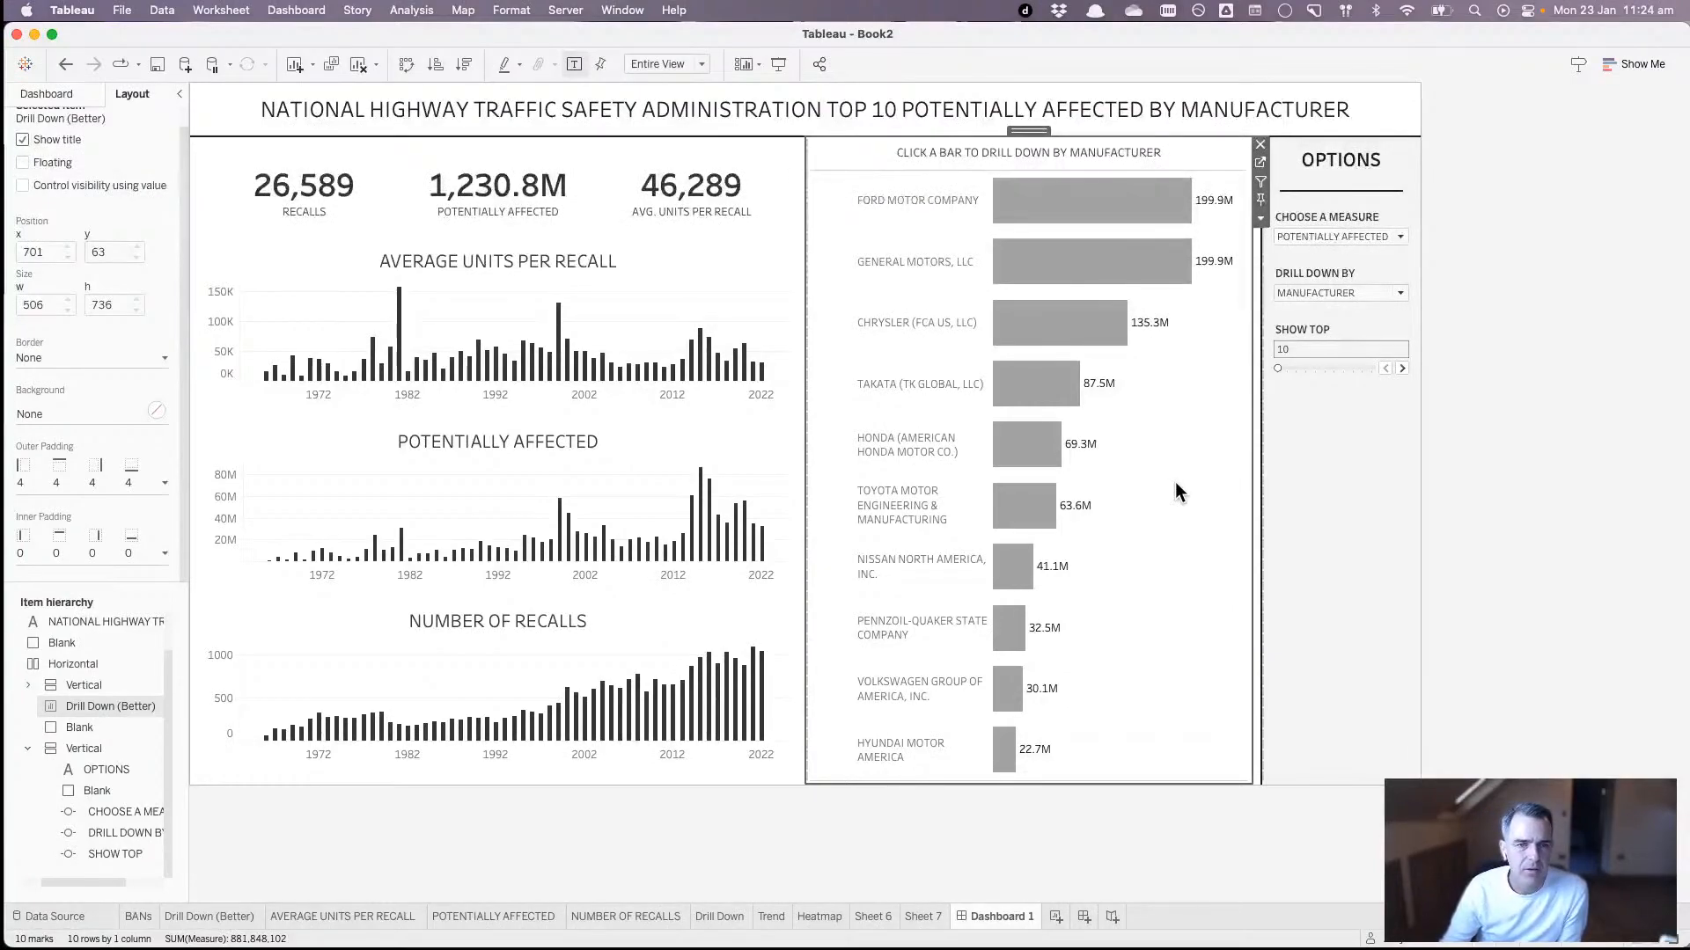
pyautogui.click(1502, 500)
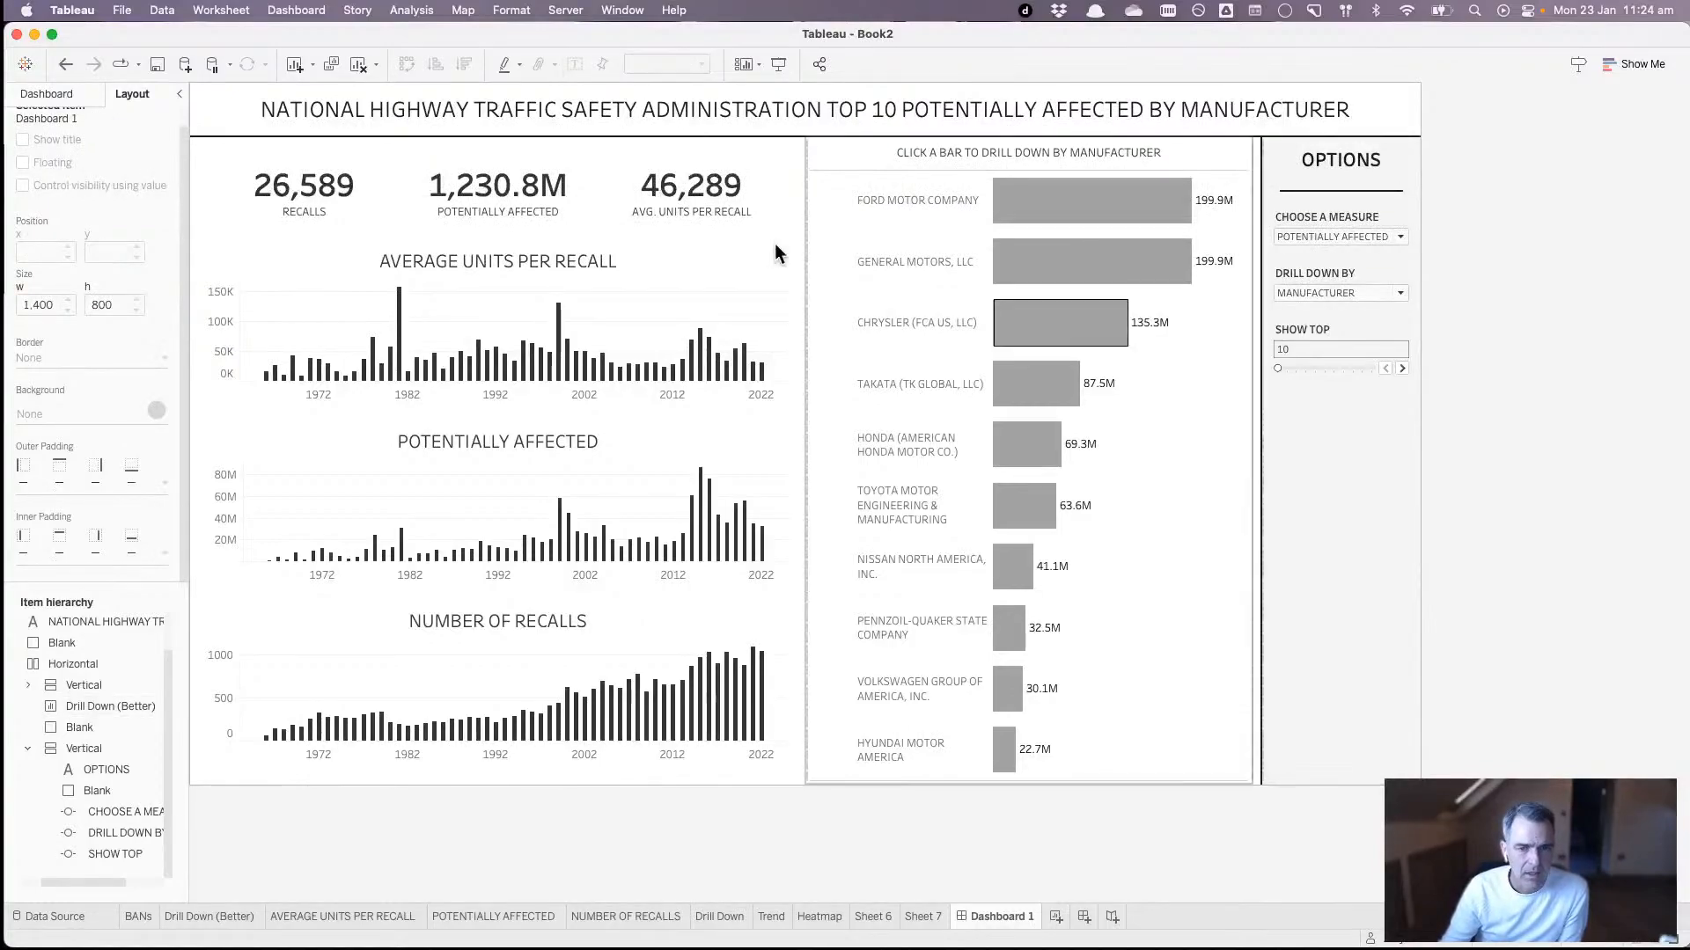
# - Add a text object directly beneath the dashboard heading, formatted light grey, size 8 and centered
pyautogui.click(48, 94)
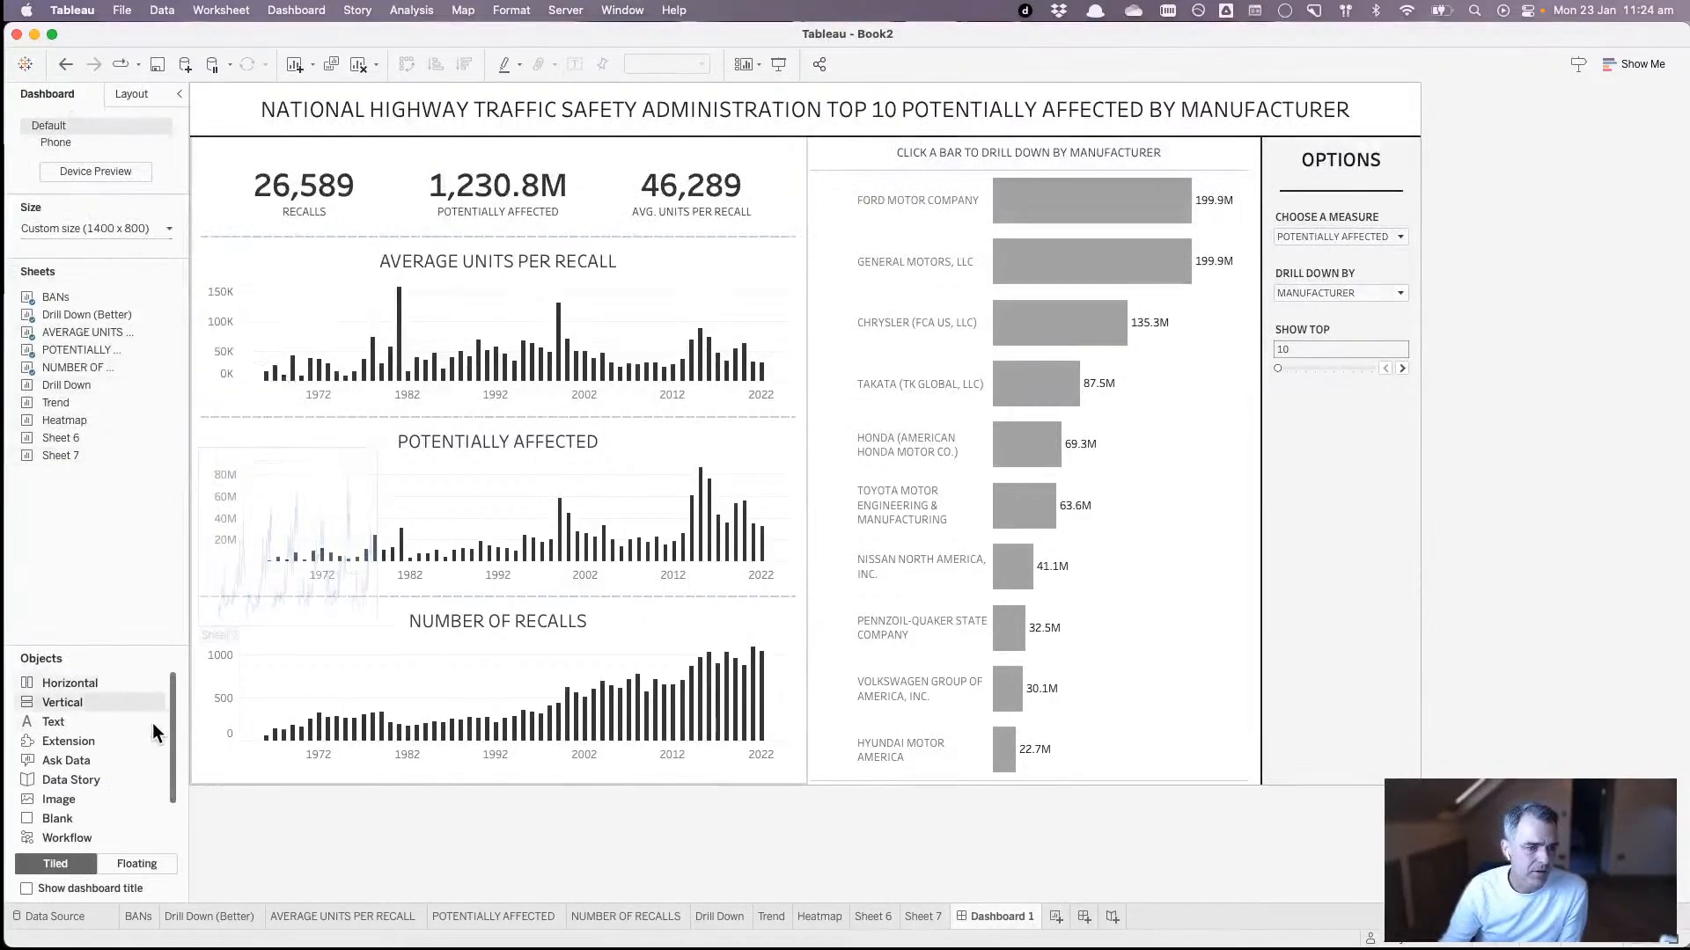
pyautogui.moveTo(88, 720); pyautogui.dragTo(467, 146)
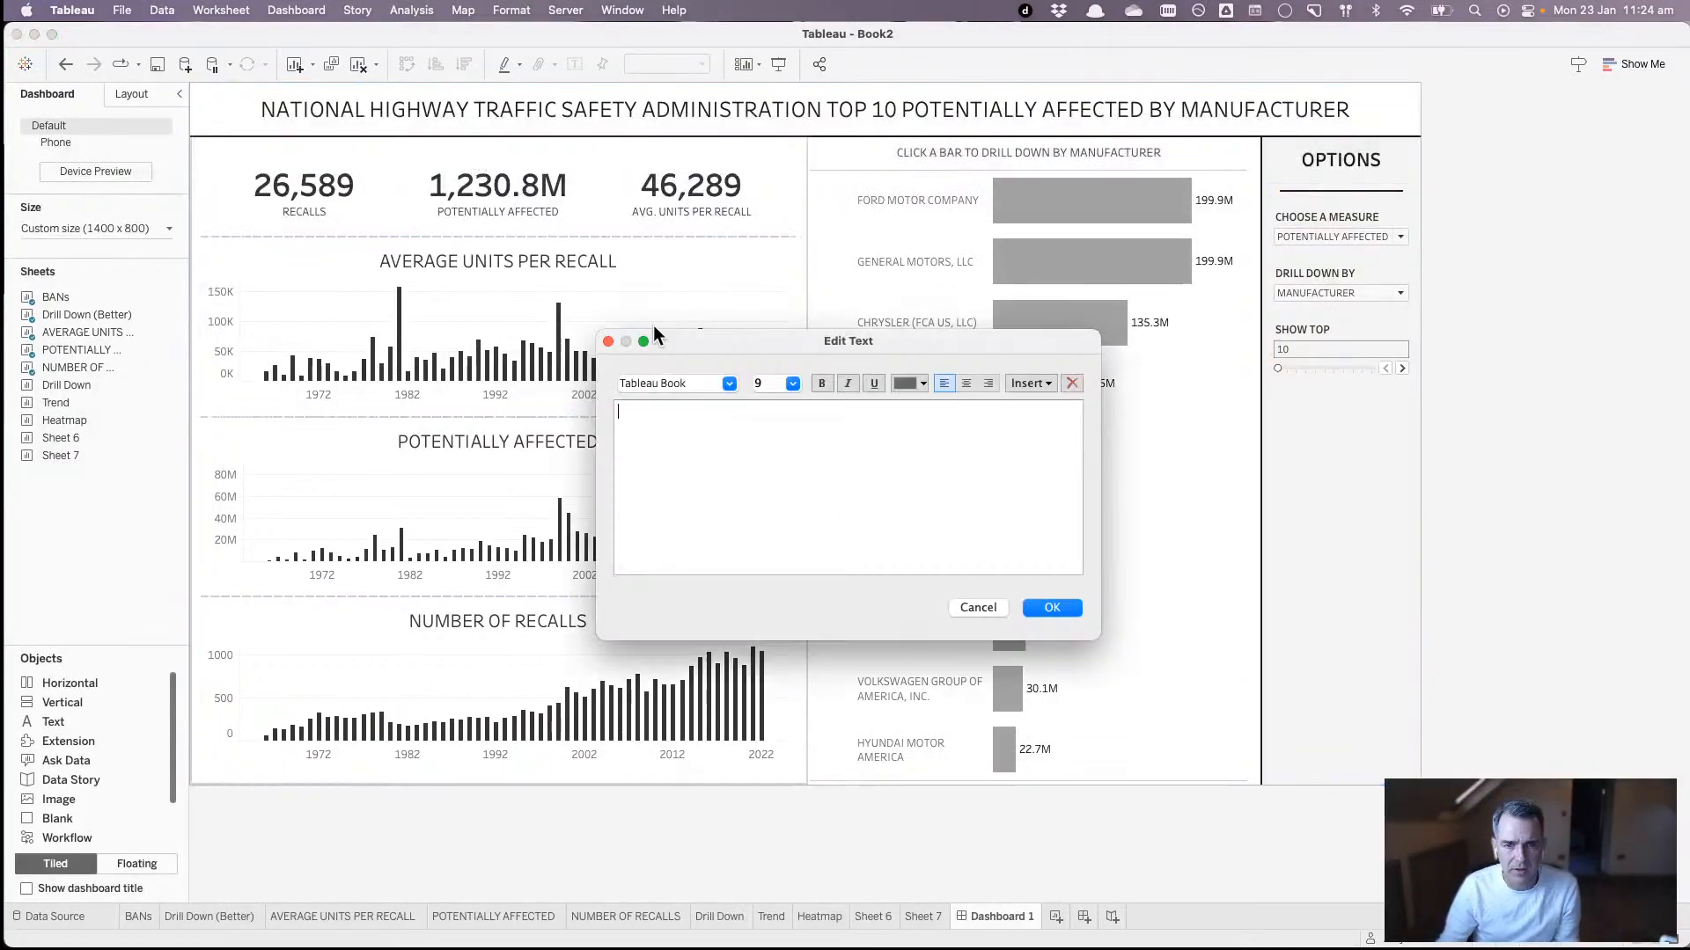
pyautogui.click(913, 380)
pyautogui.click(917, 467)
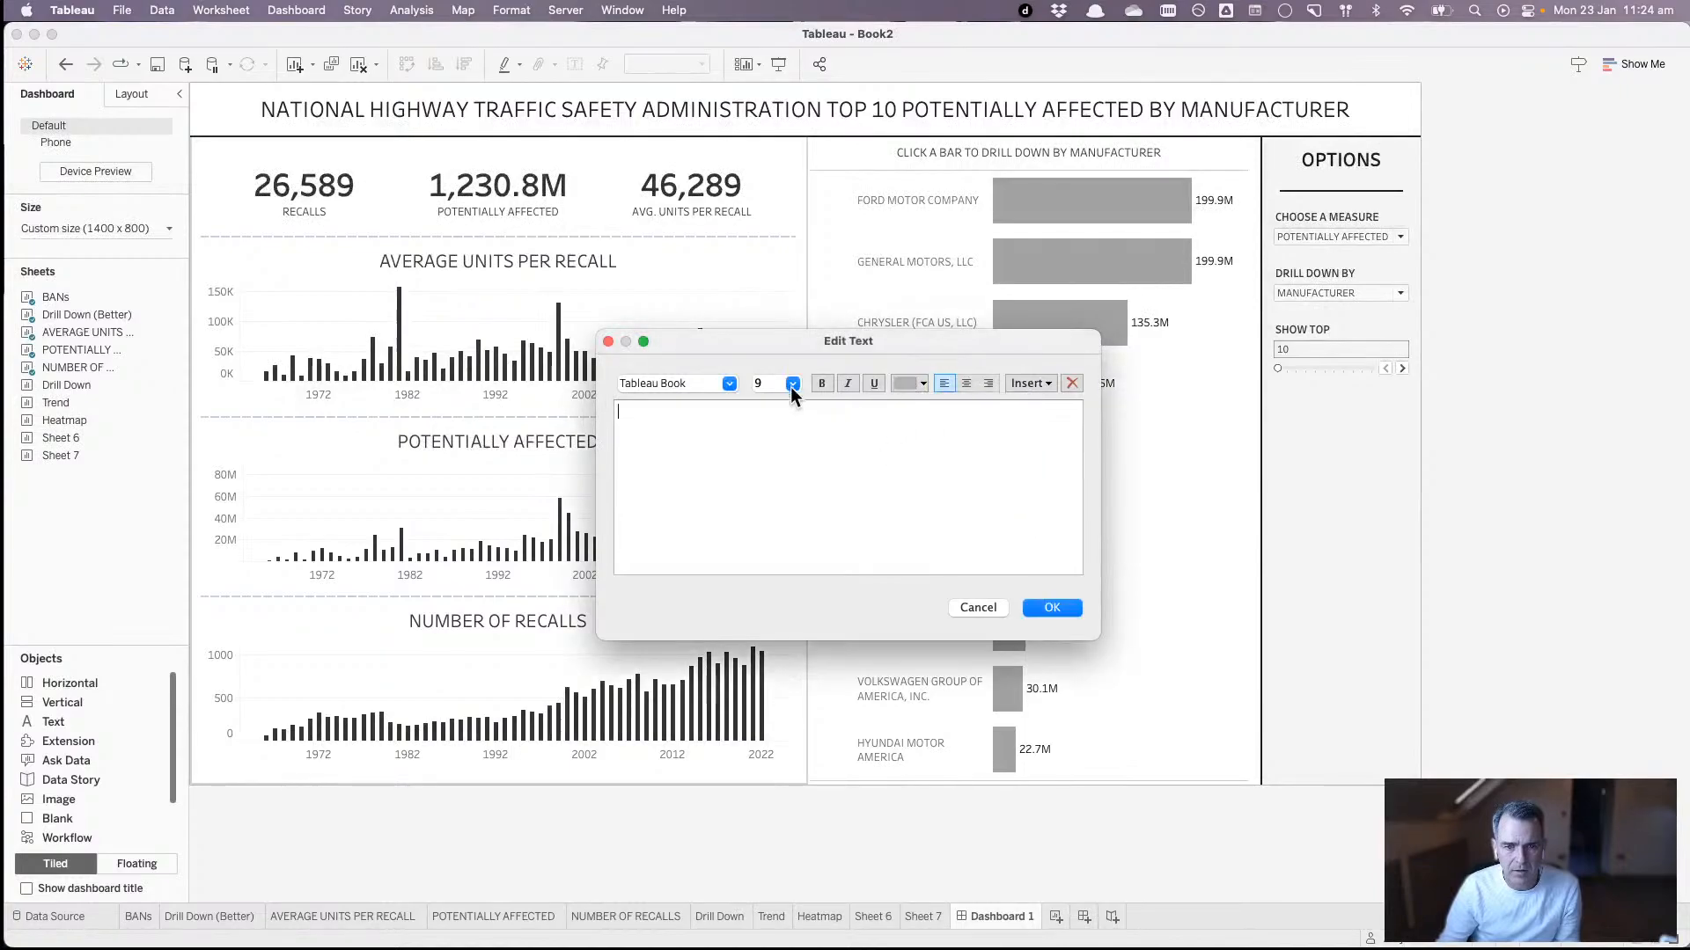
pyautogui.click(791, 386)
pyautogui.click(779, 400)
pyautogui.click(963, 382)
# - Enter "DATA SOURCE: NHTSA • CREATED BY:" followed by the author's name in the text object and confirm it
pyautogui.write('D')
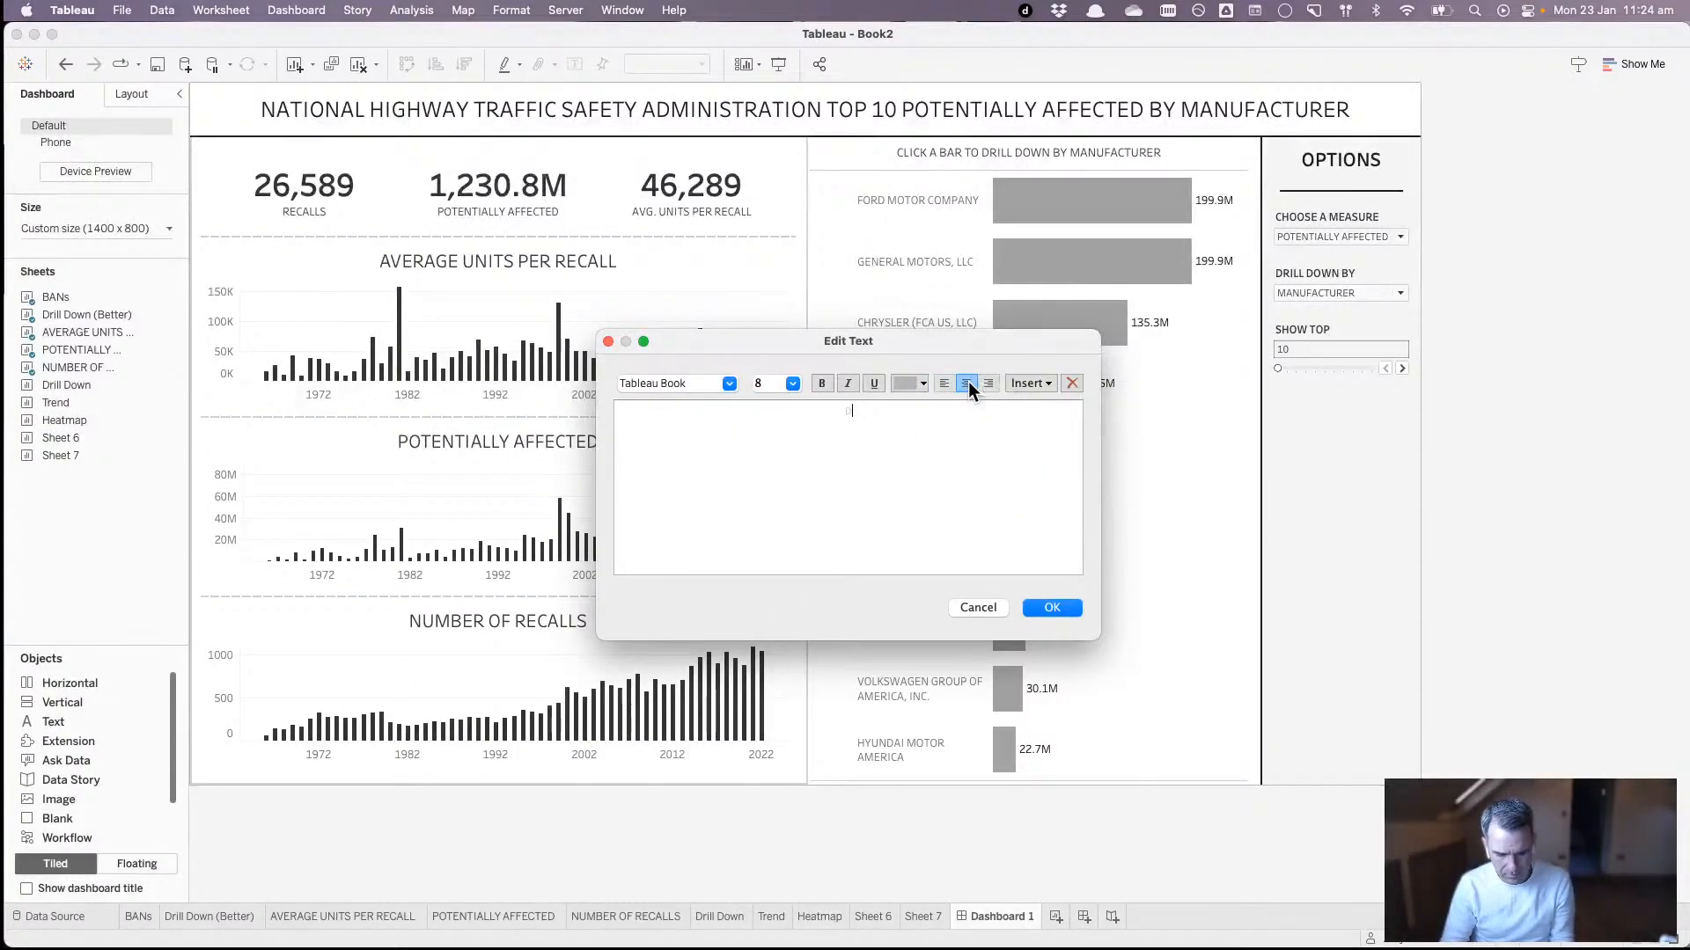
pyautogui.write('ATA SOURCE')
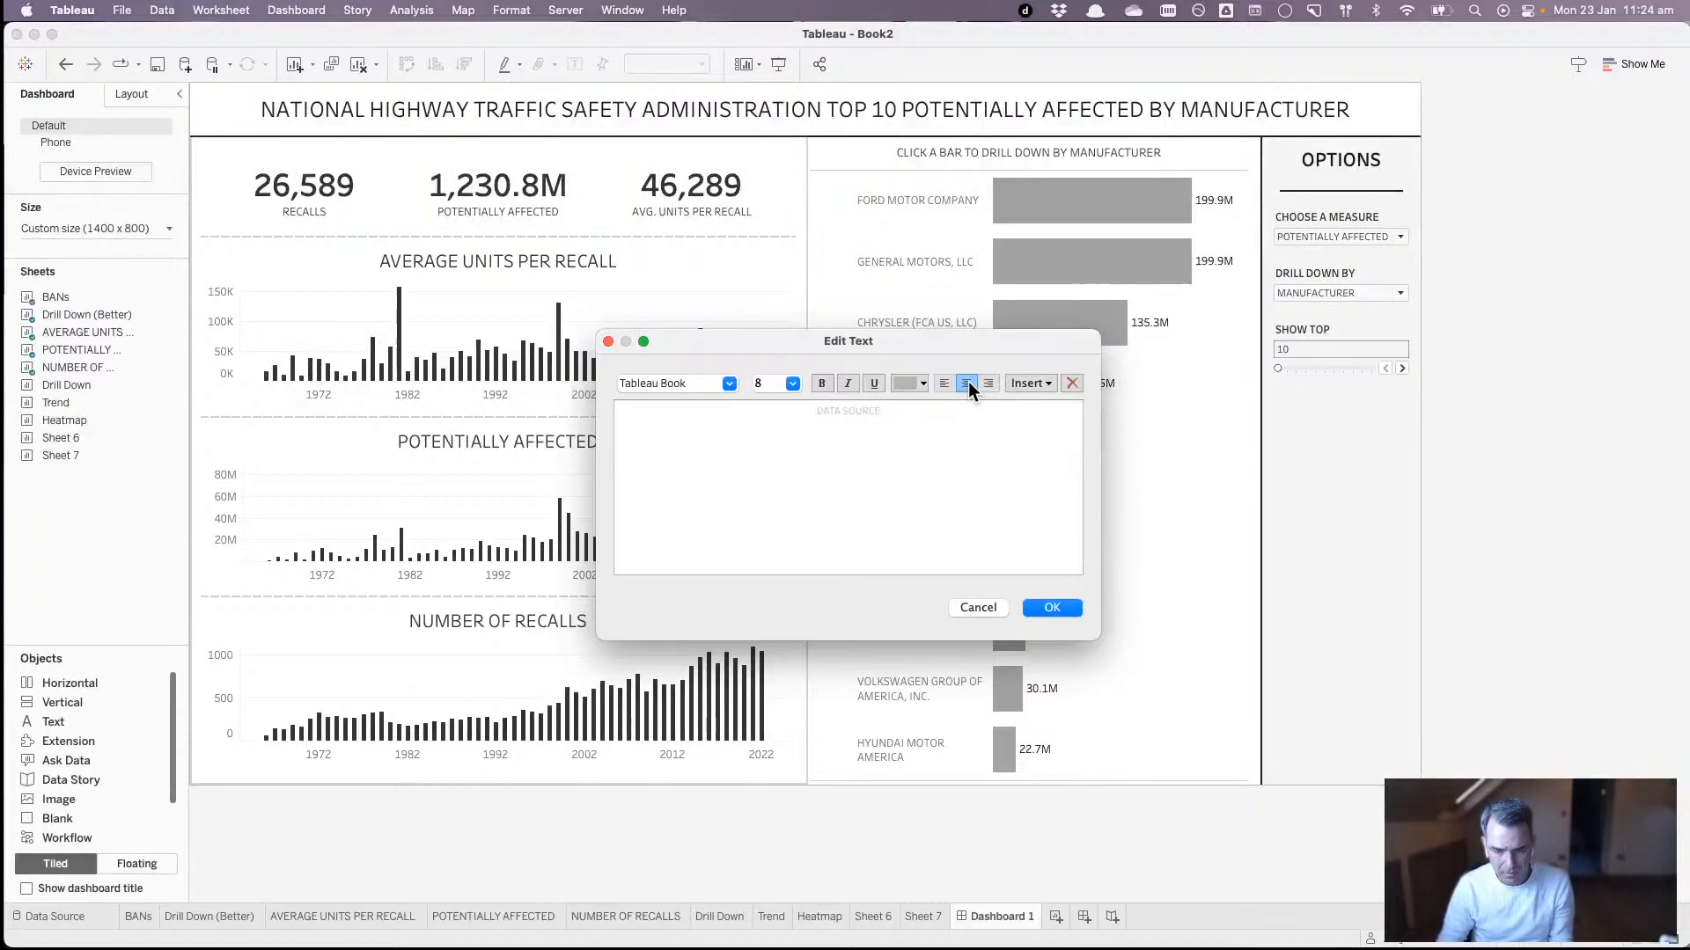
pyautogui.write(': N')
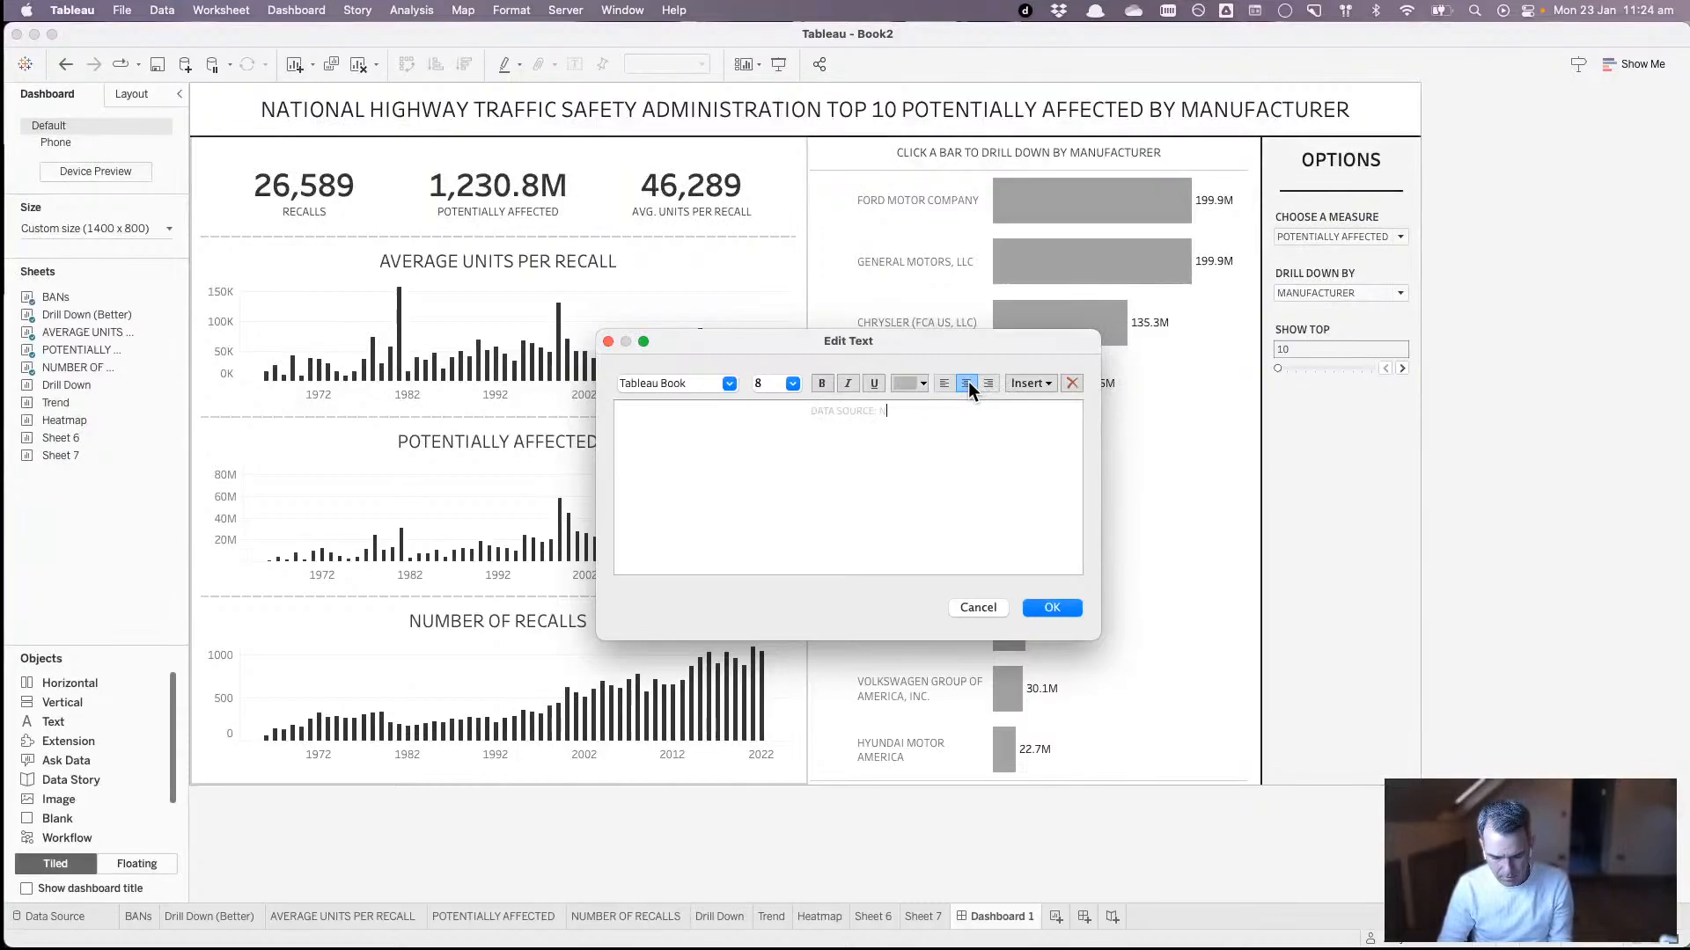
pyautogui.write('HTSA ')
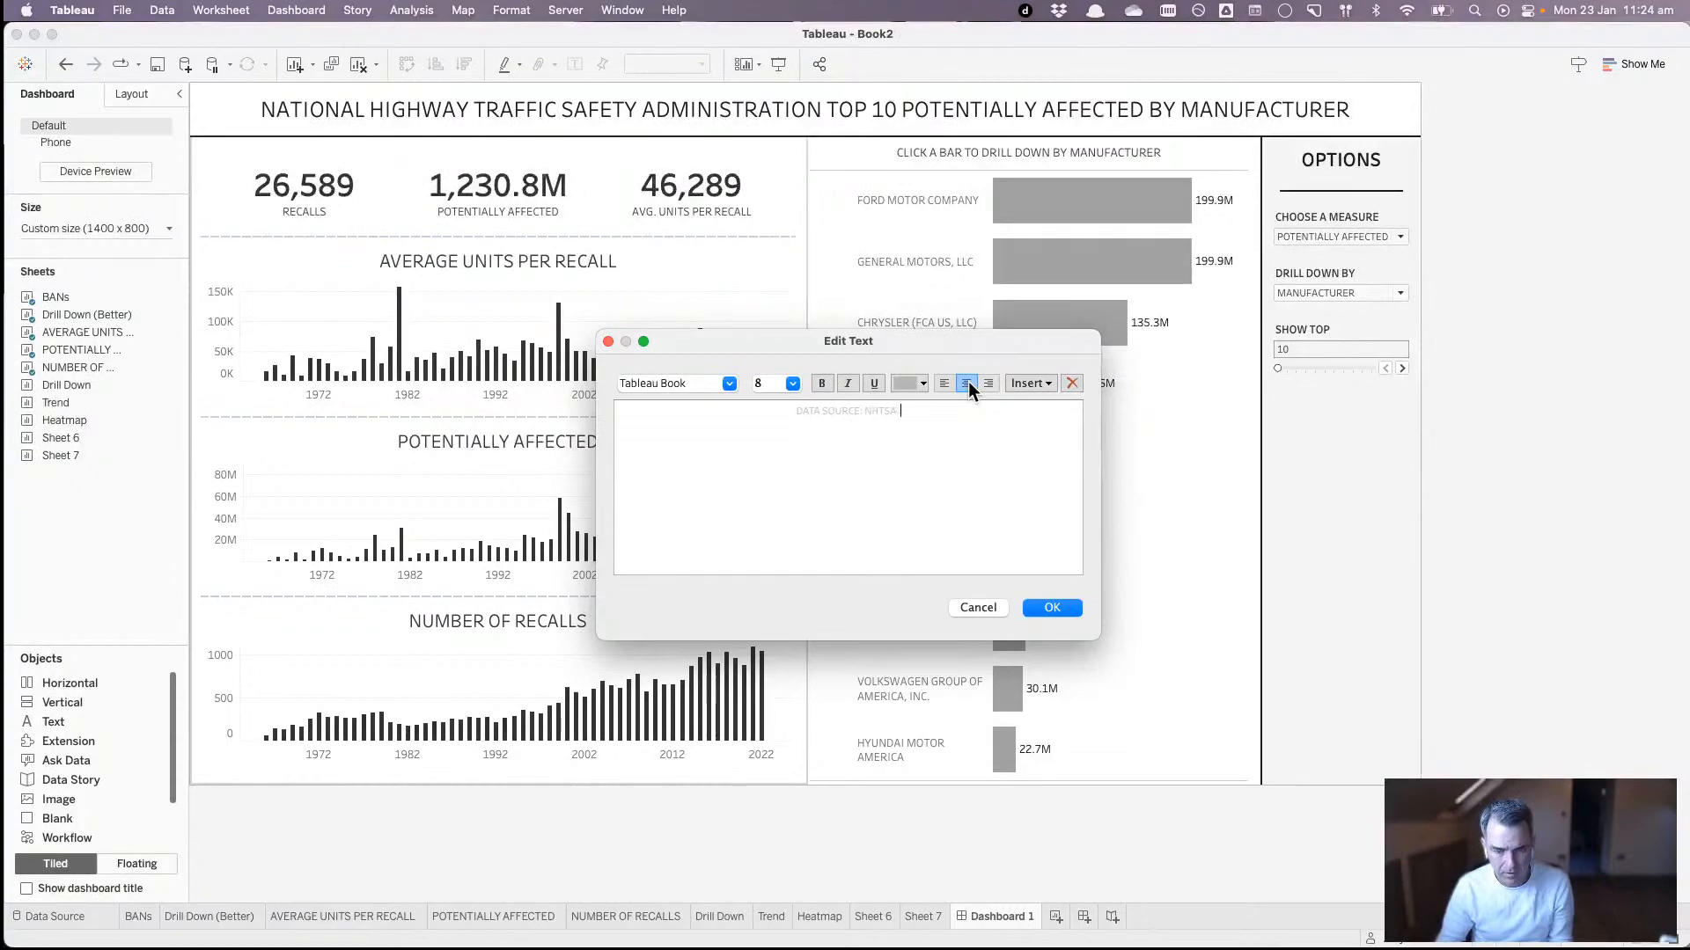
pyautogui.write('•')
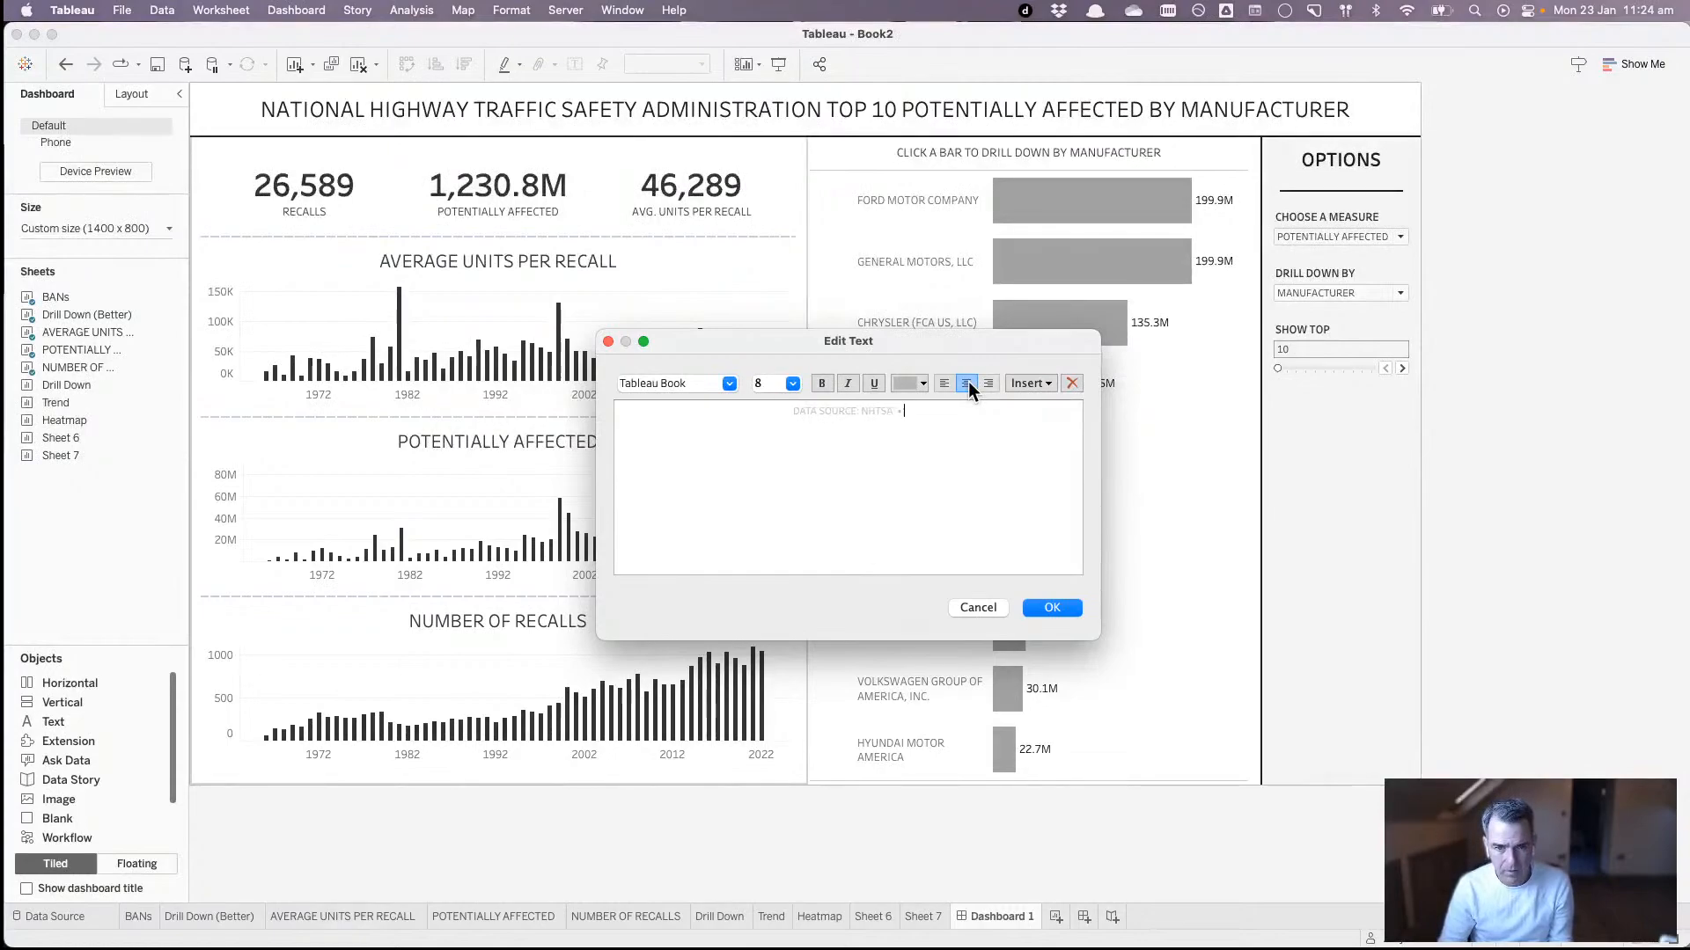
pyautogui.write(' CREATED BY')
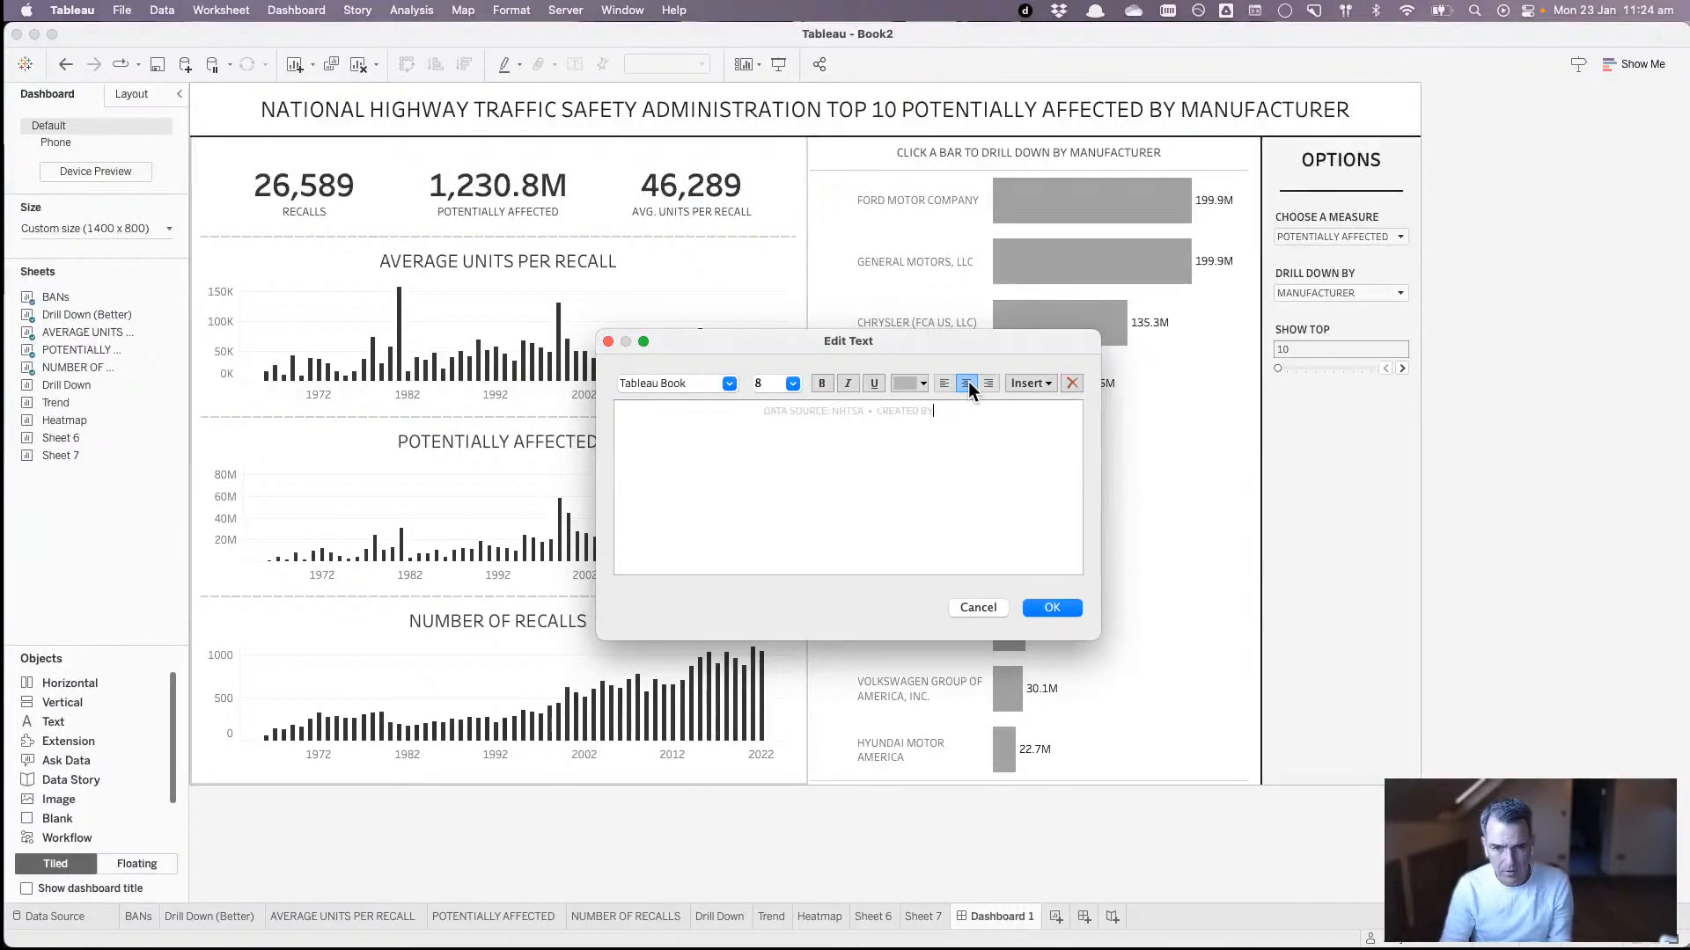
pyautogui.write(': ANDY KRIEB')
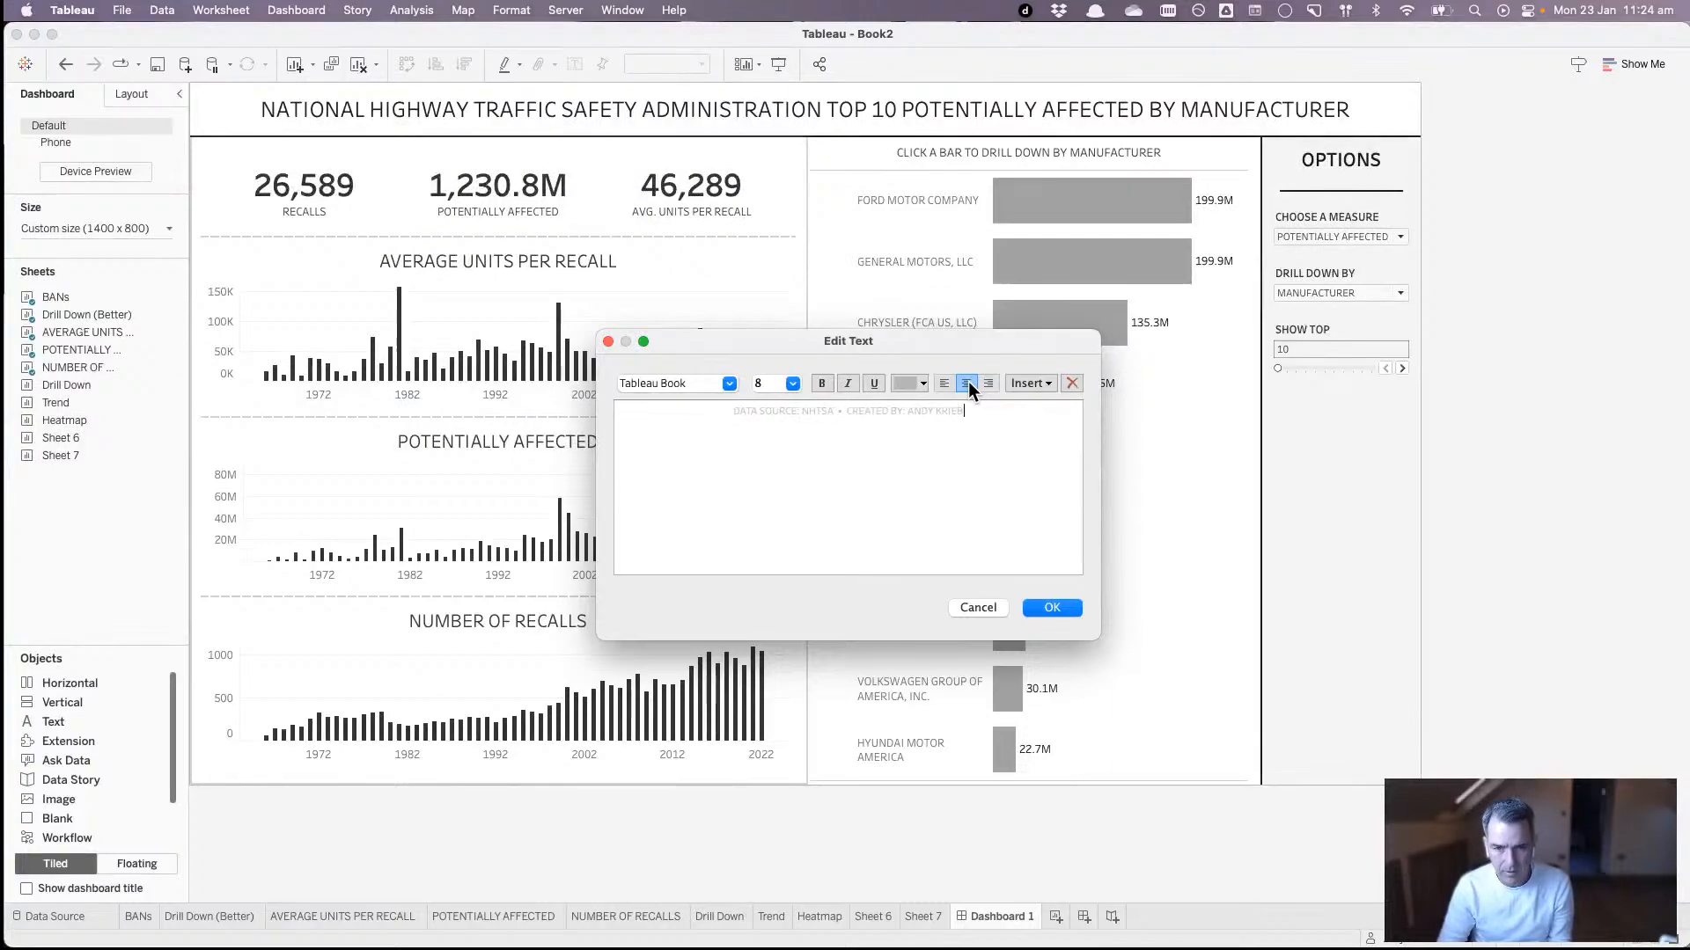
pyautogui.write('EL')
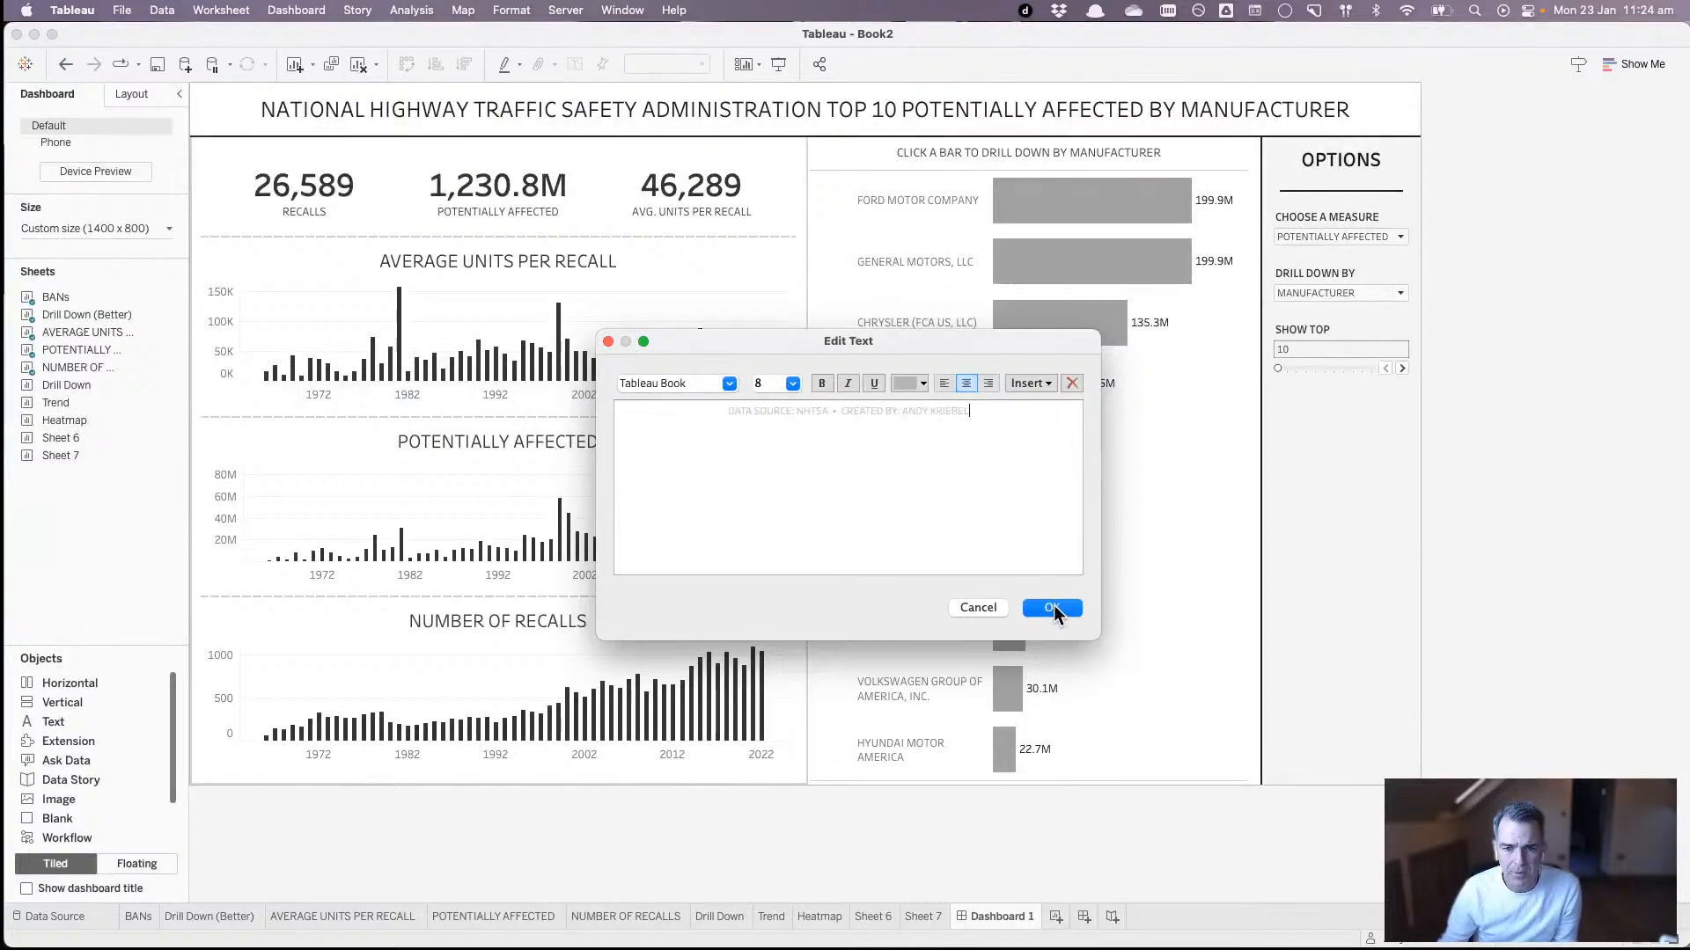
pyautogui.click(1053, 608)
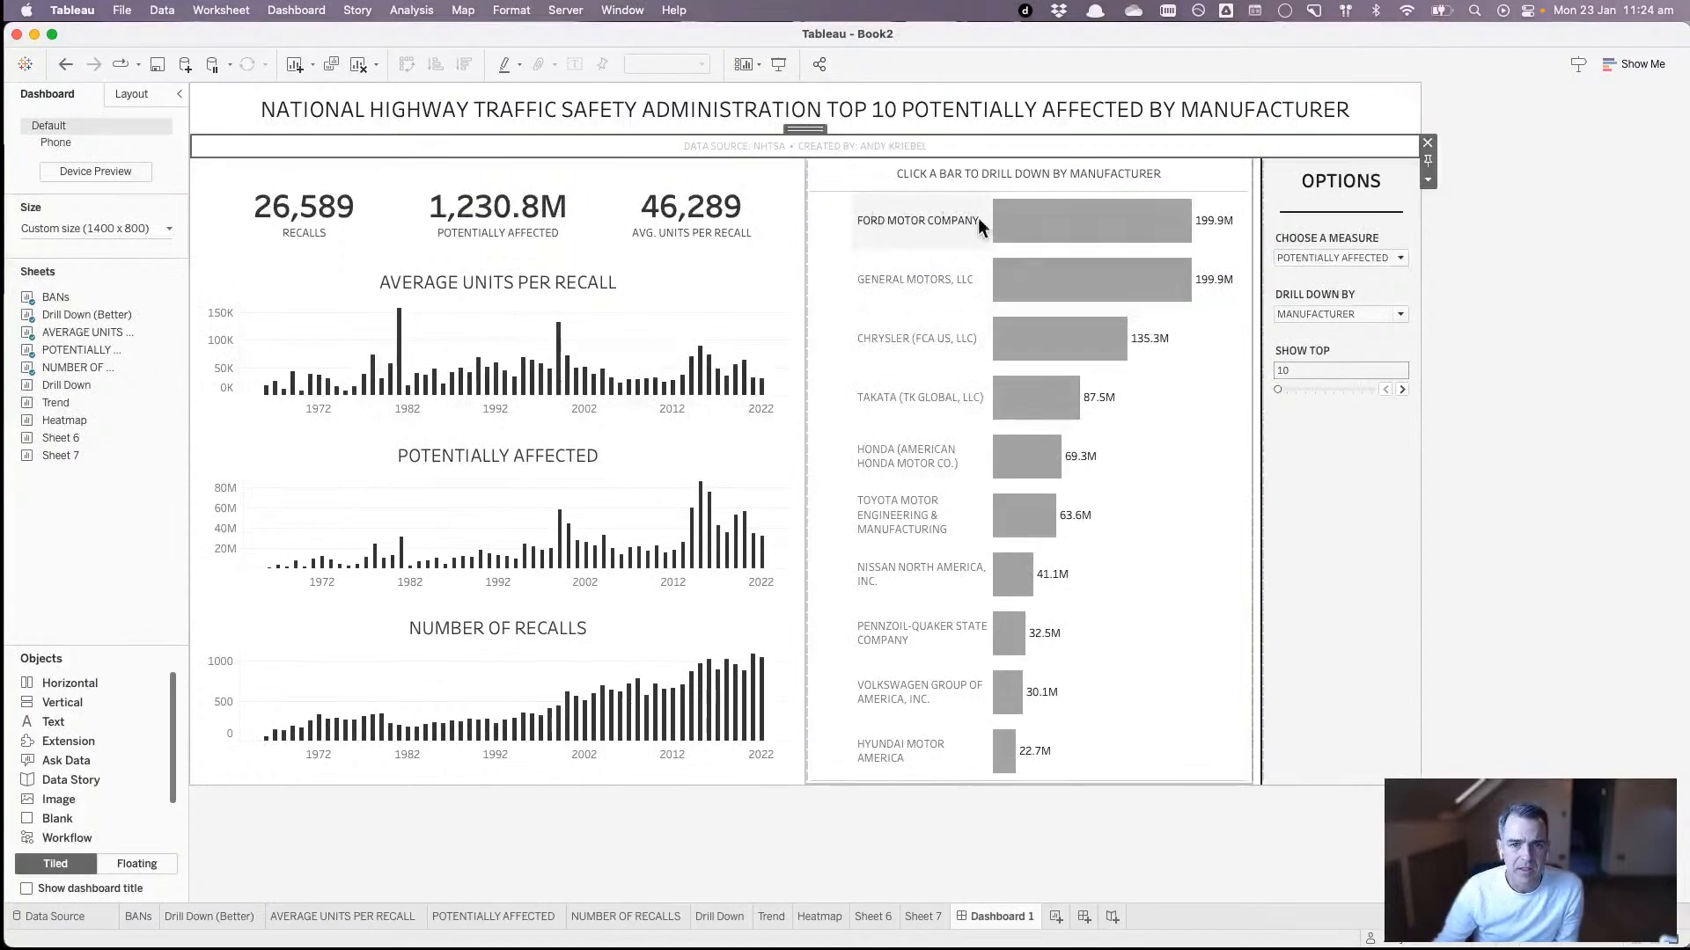
pyautogui.click(1174, 405)
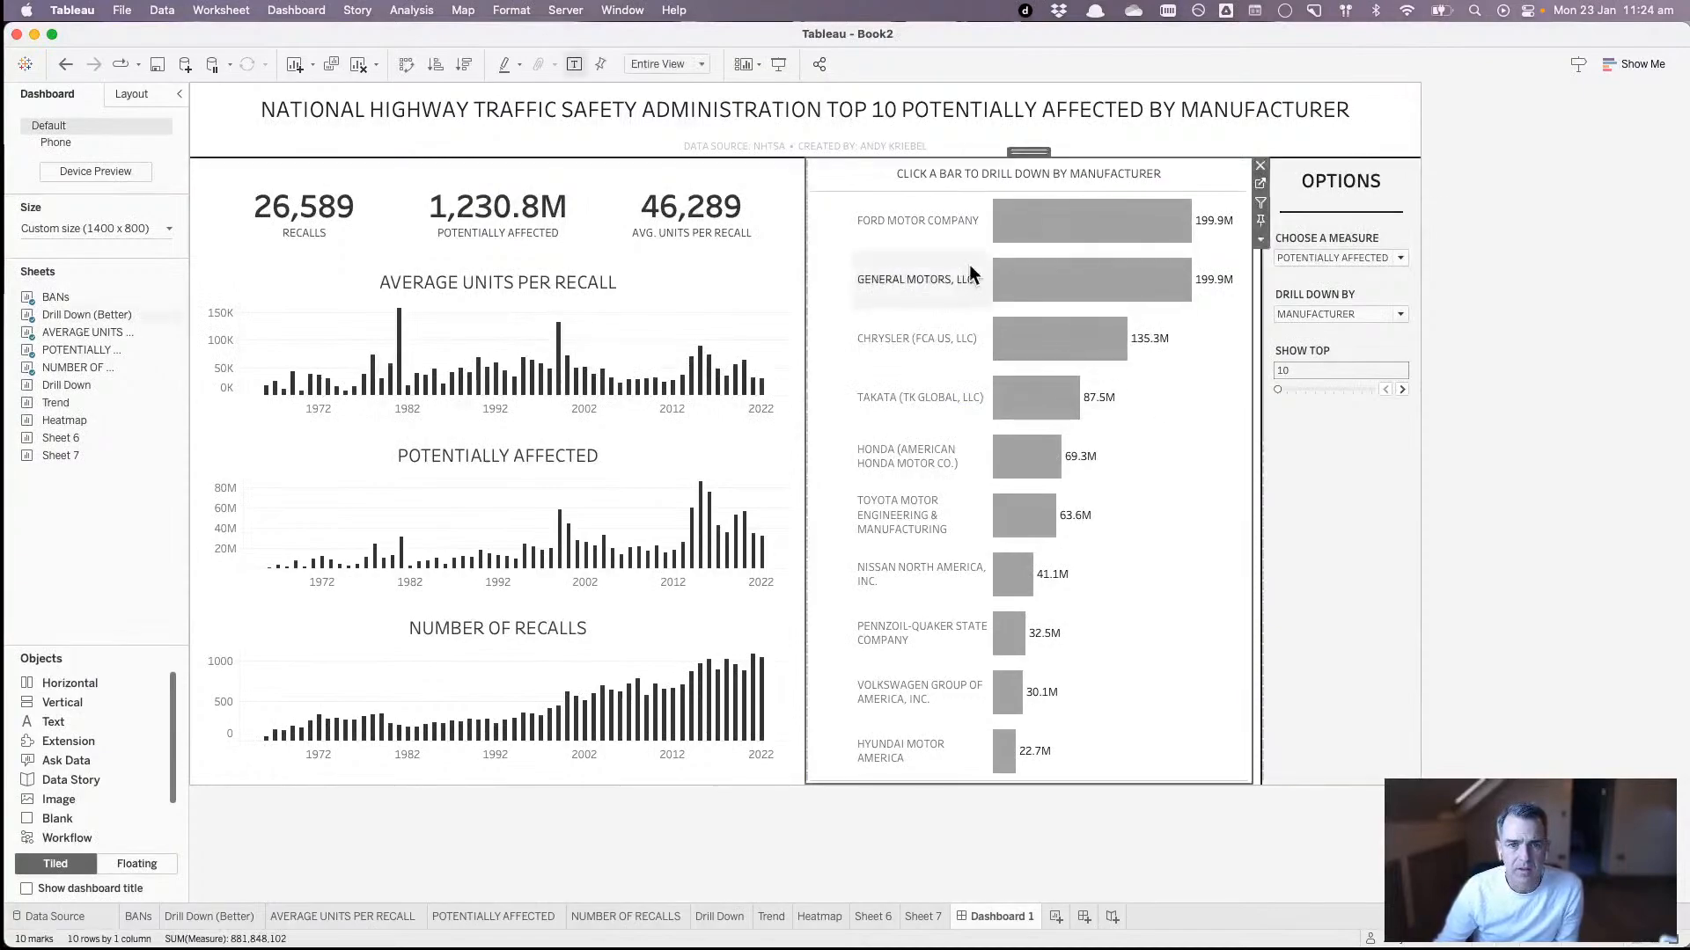
# - Move the main content container above the data source credit, and the black divider line directly beneath the dashboard heading
pyautogui.doubleClick(1034, 150)
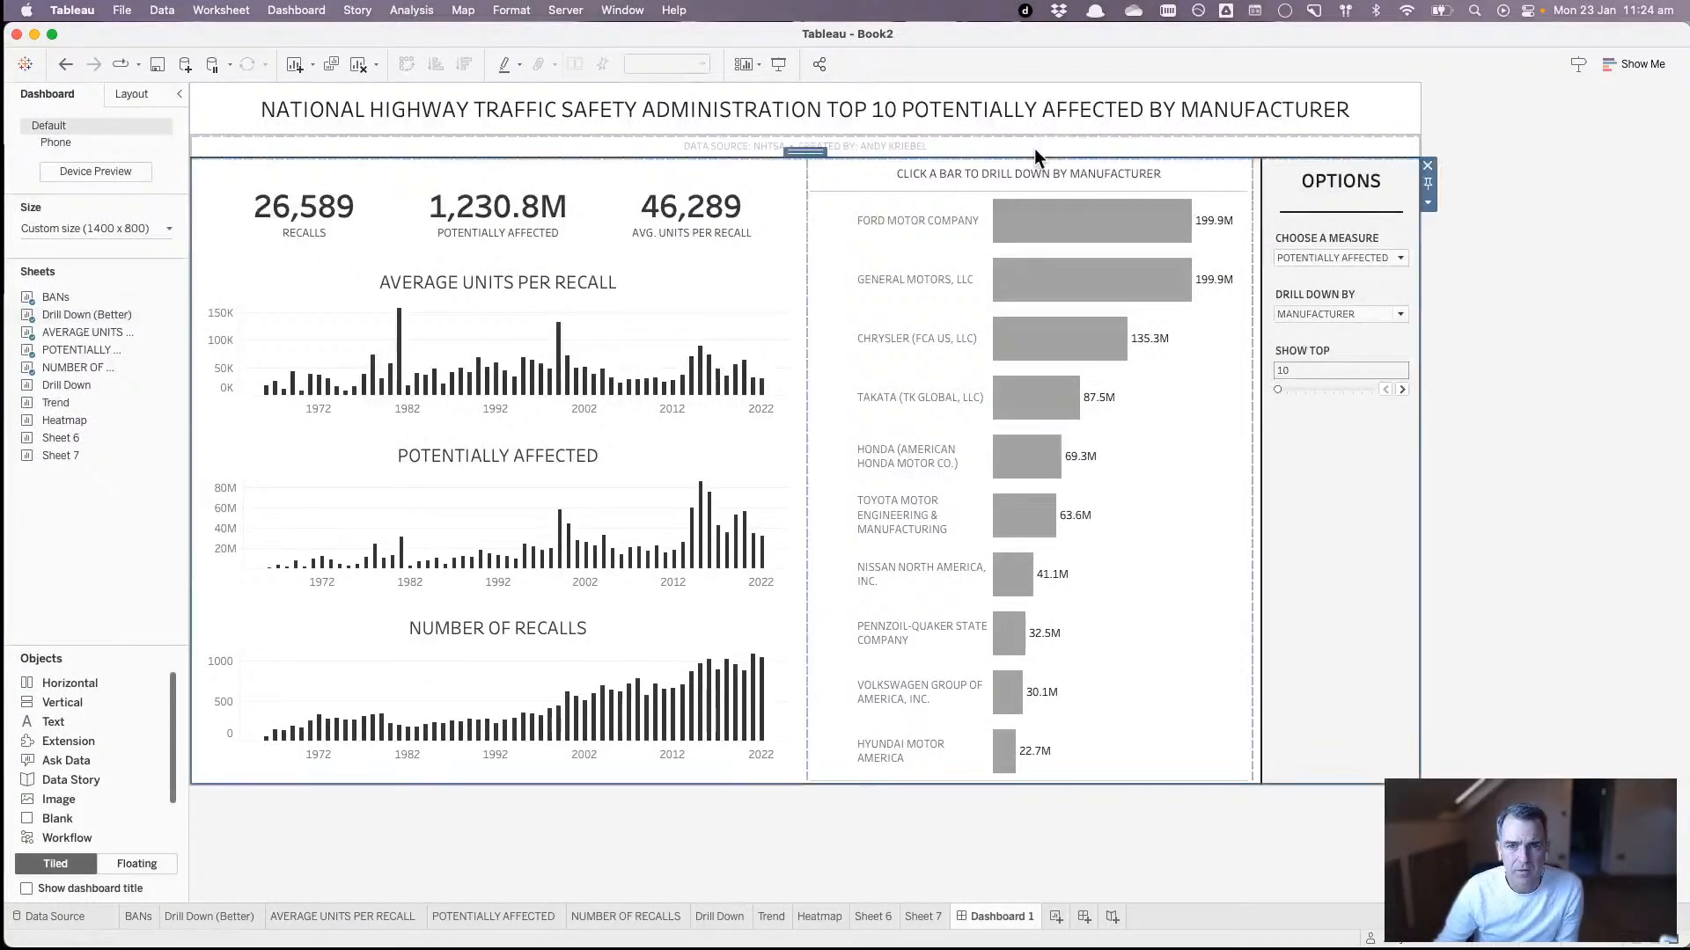
pyautogui.moveTo(821, 147); pyautogui.dragTo(816, 134)
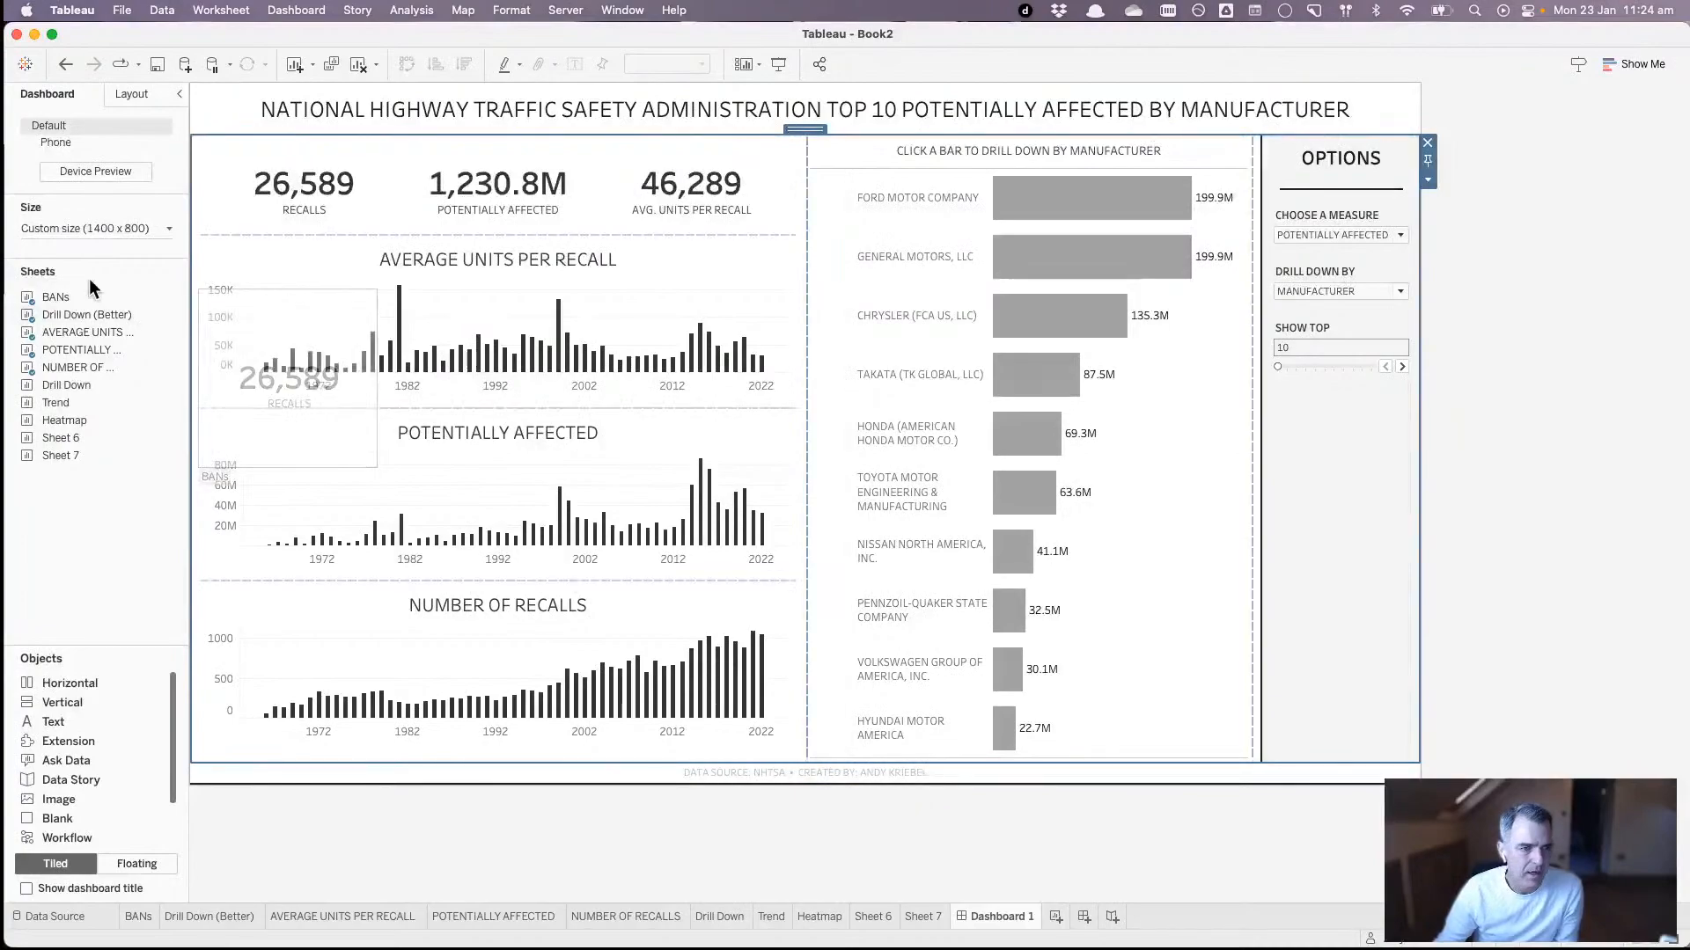
pyautogui.click(124, 93)
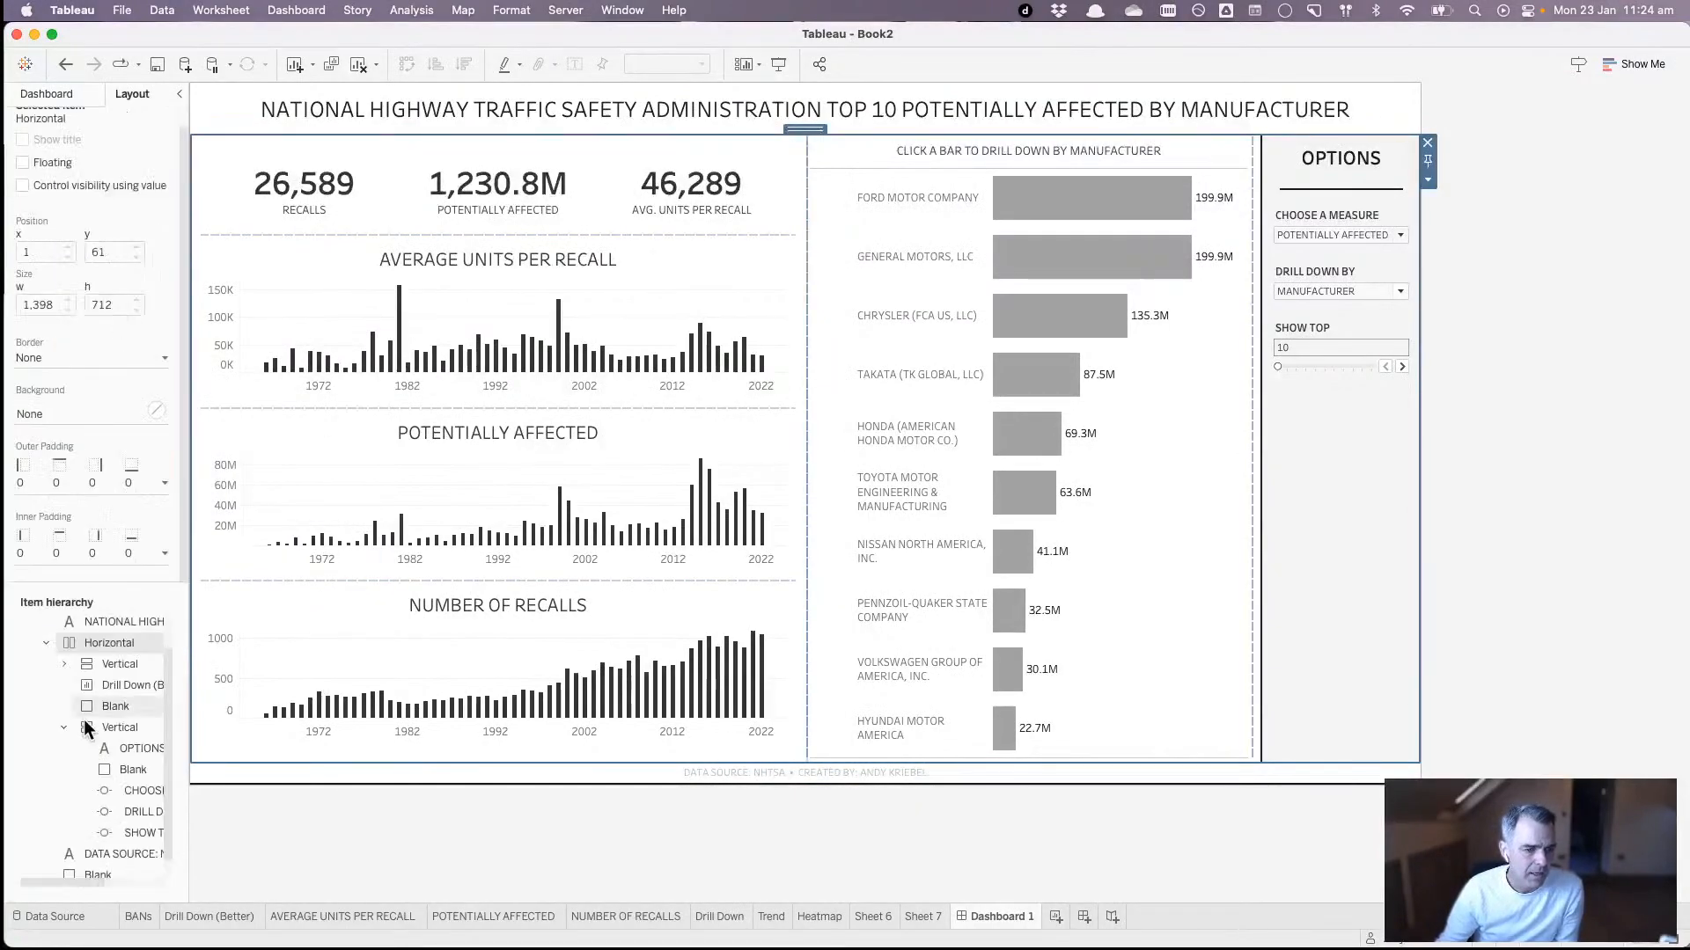
pyautogui.click(109, 854)
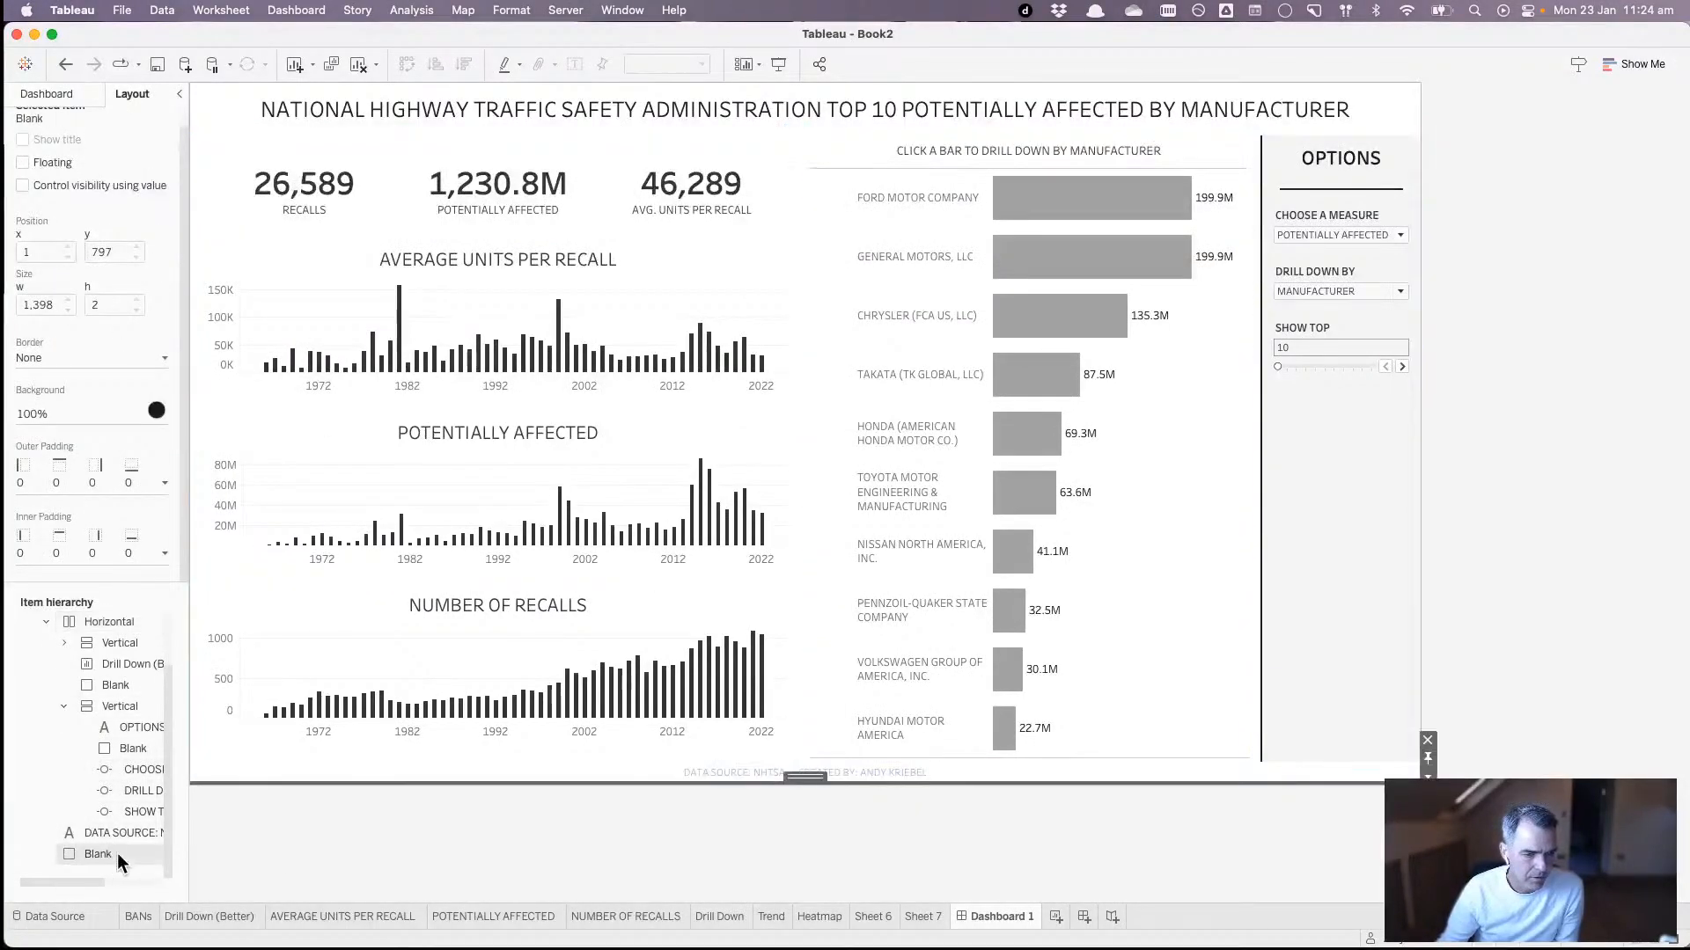
pyautogui.moveTo(803, 777)
pyautogui.mouseDown()
pyautogui.moveTo(795, 80)
pyautogui.moveTo(802, 127)
pyautogui.mouseUp()
pyautogui.click(1563, 442)
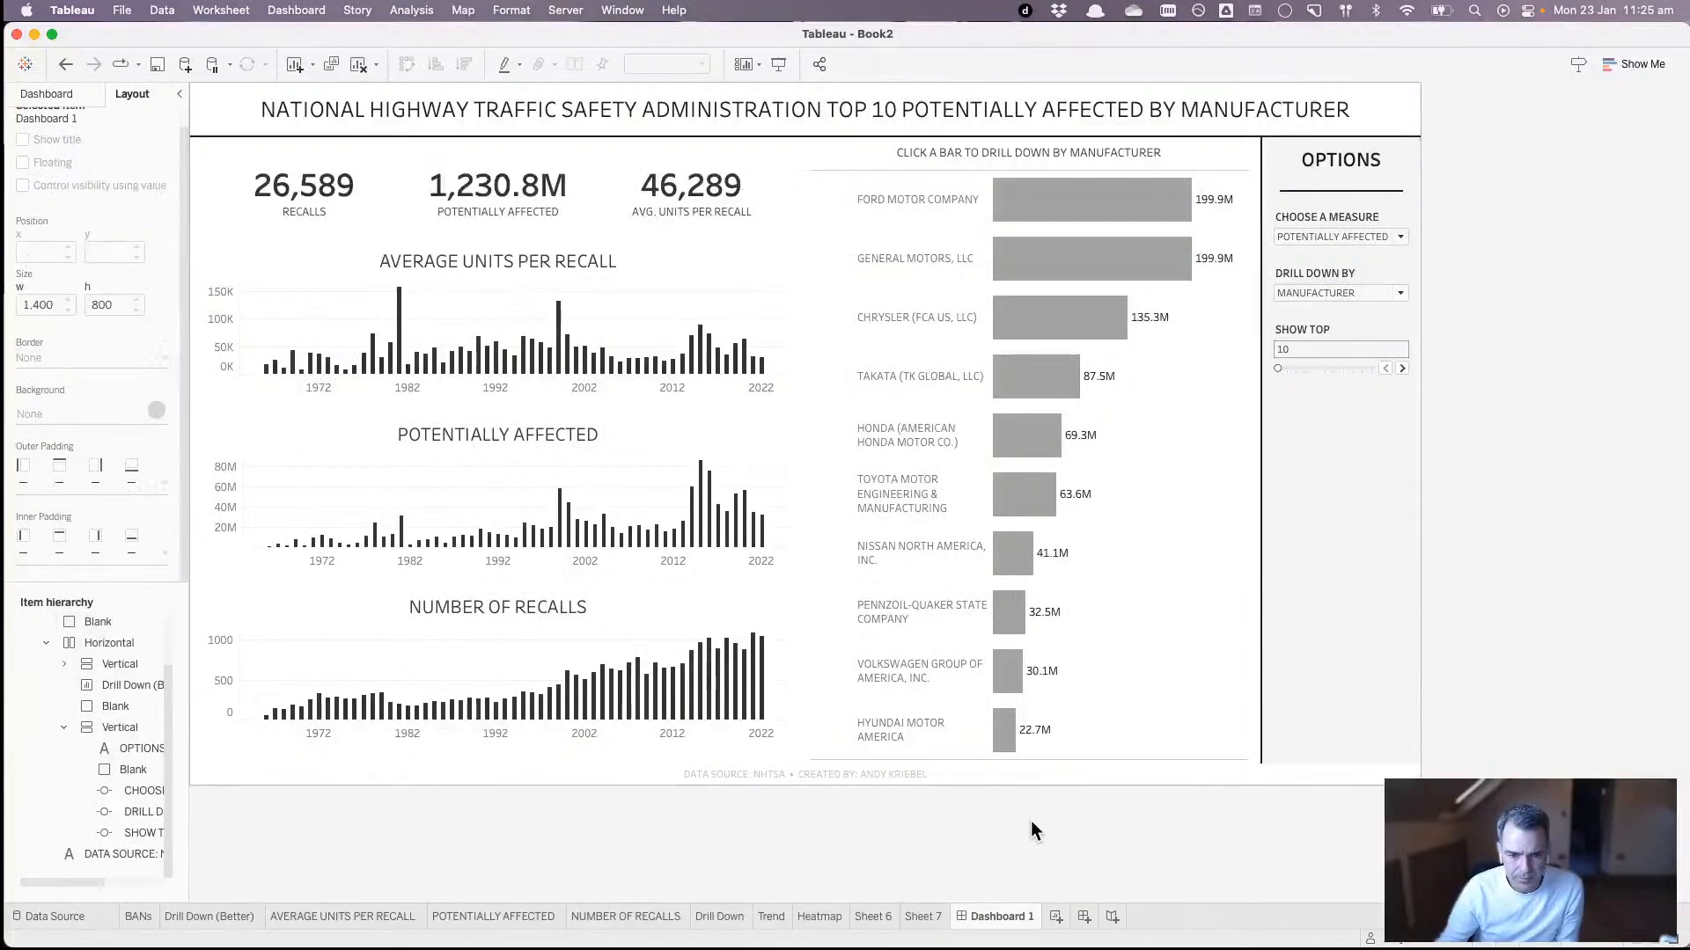
# - Set the outer padding of the data source credit text to 10 on all sides
pyautogui.click(1000, 780)
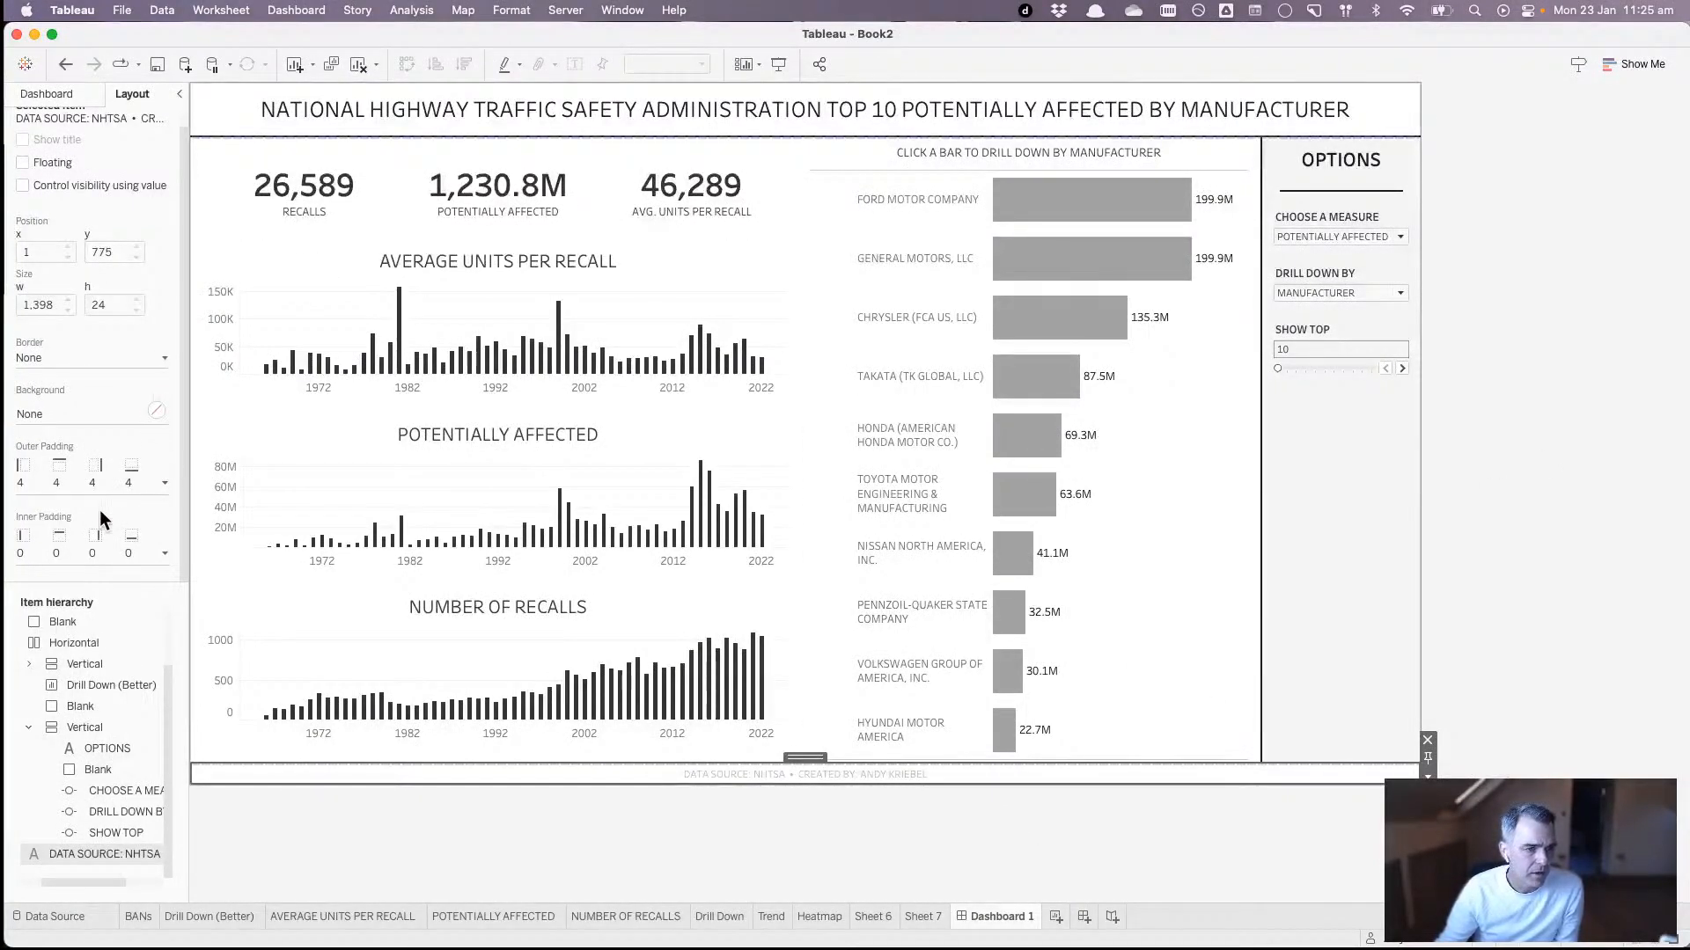
pyautogui.click(90, 481)
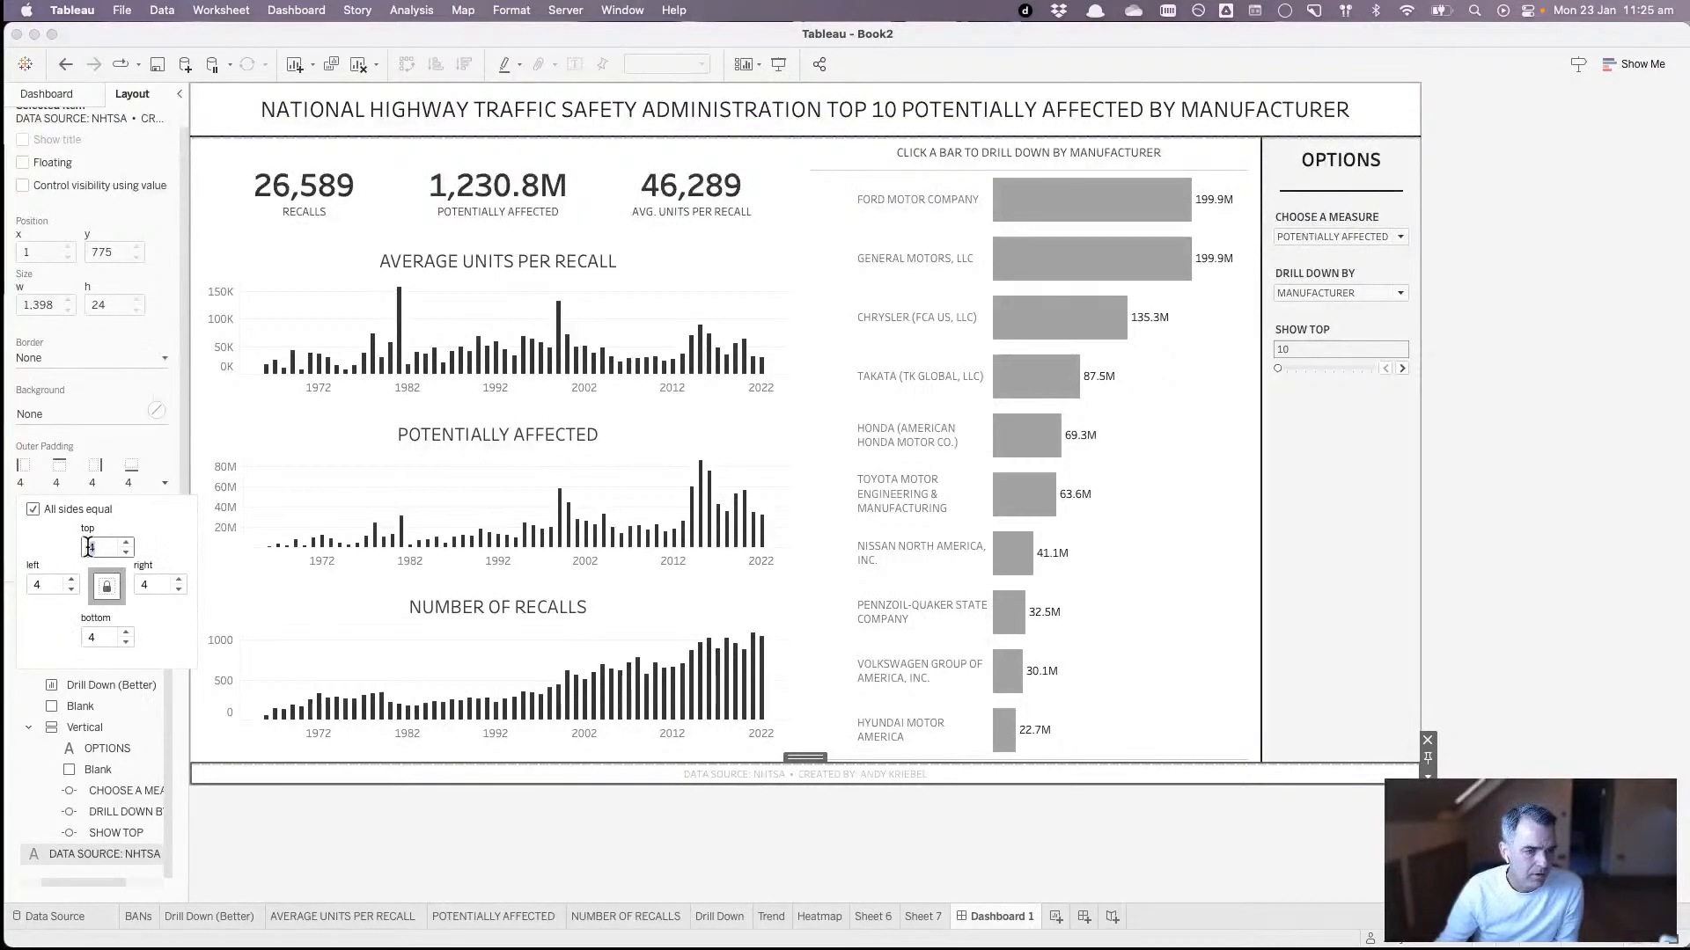
pyautogui.write('10')
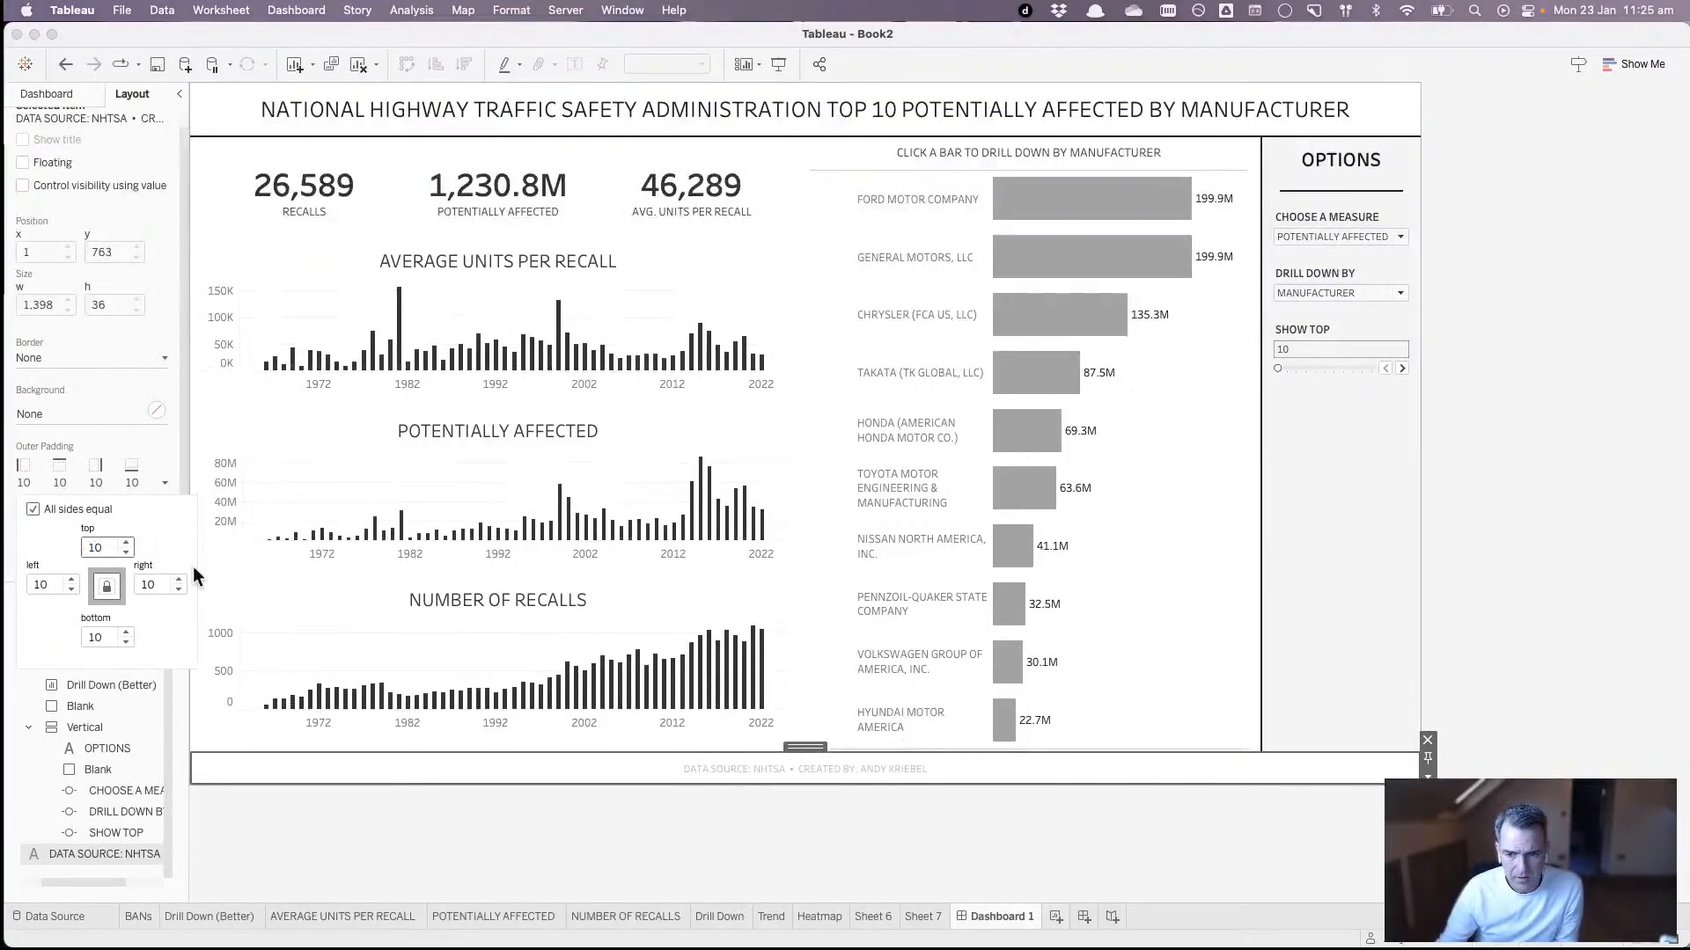
pyautogui.click(1577, 620)
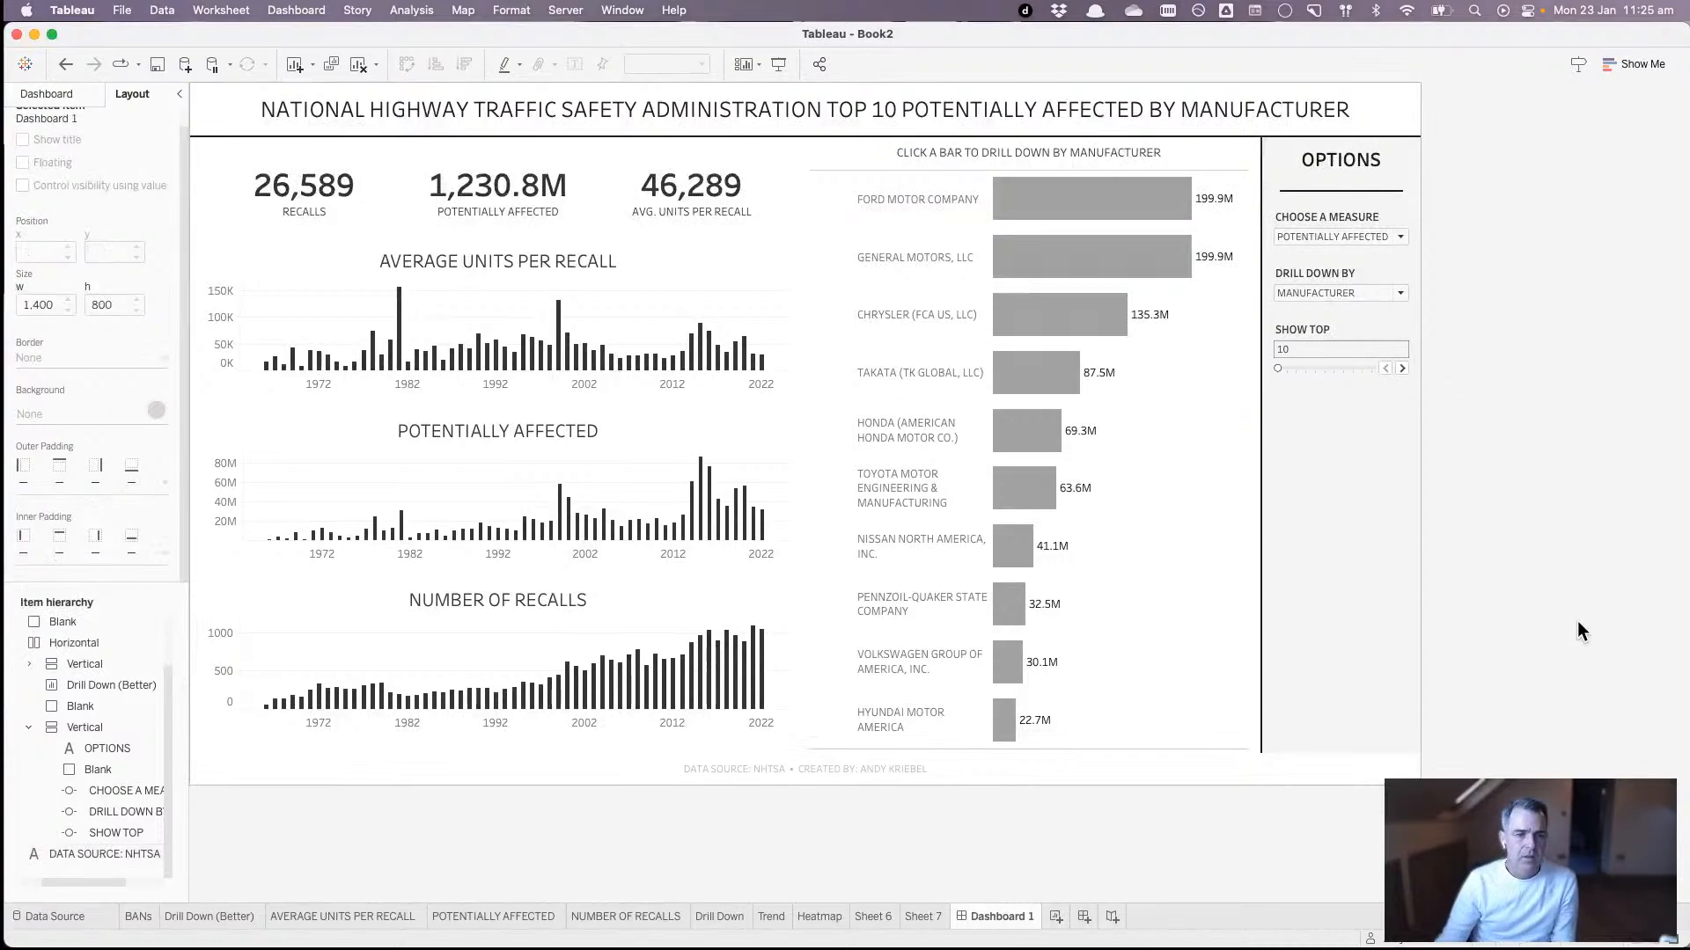
# - Check the pixel heights of the AVERAGE UNITS PER RECALL and POTENTIALLY AFFECTED charts
pyautogui.click(523, 261)
pyautogui.doubleClick(504, 227)
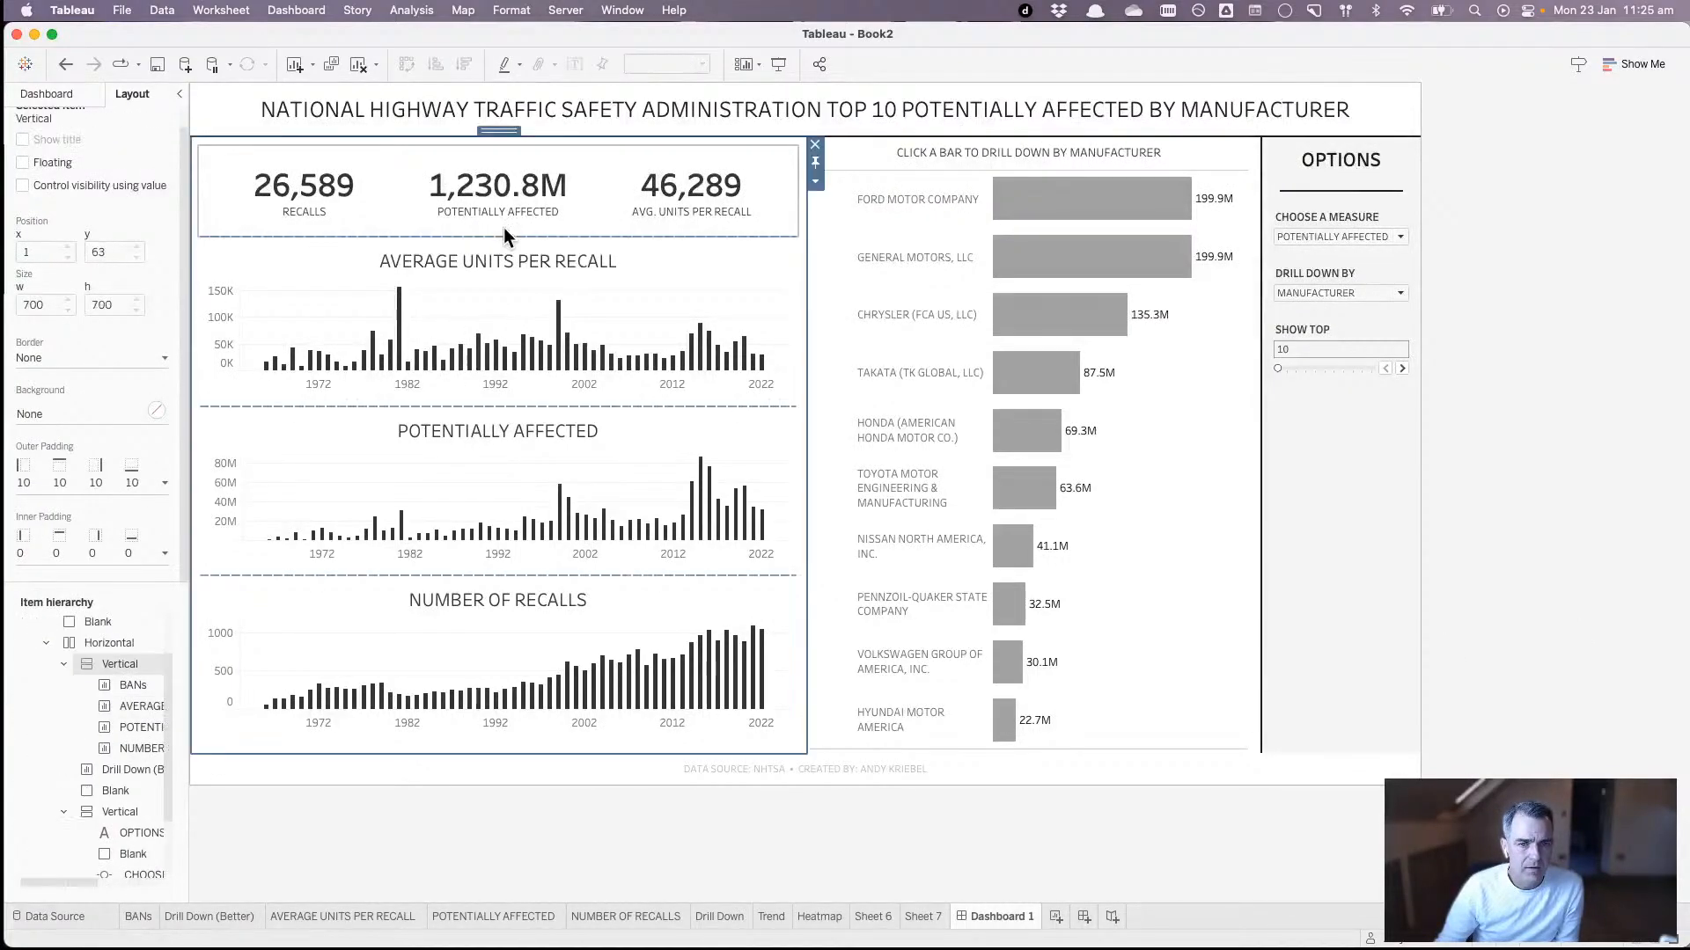
pyautogui.click(747, 268)
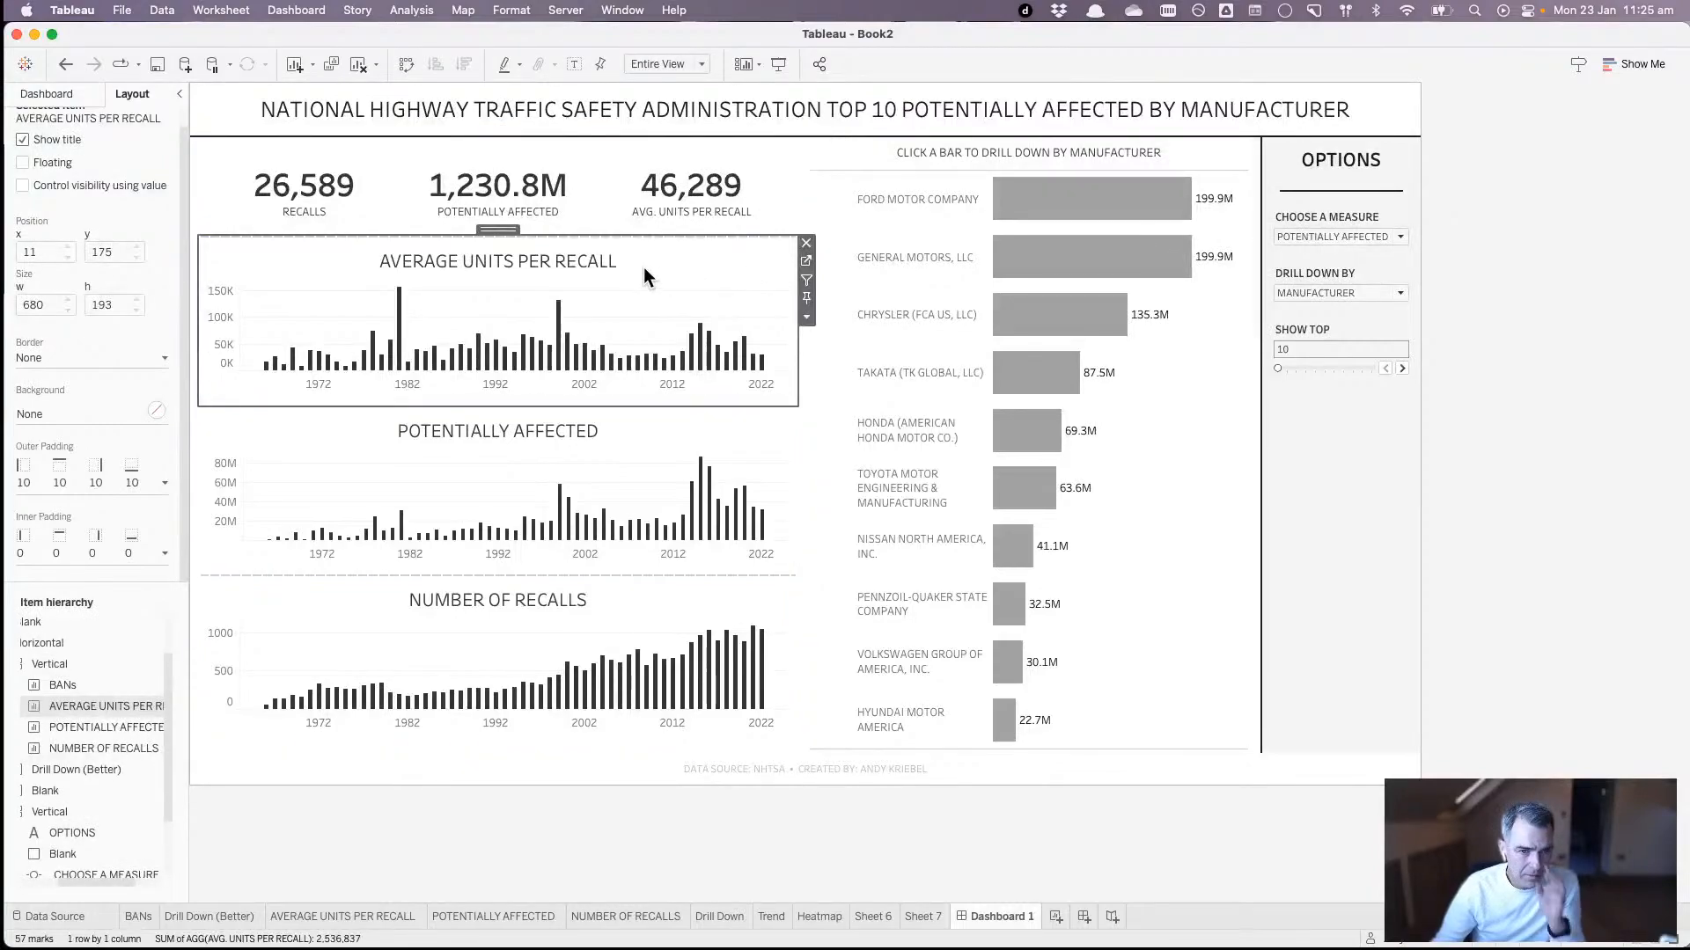
pyautogui.click(802, 317)
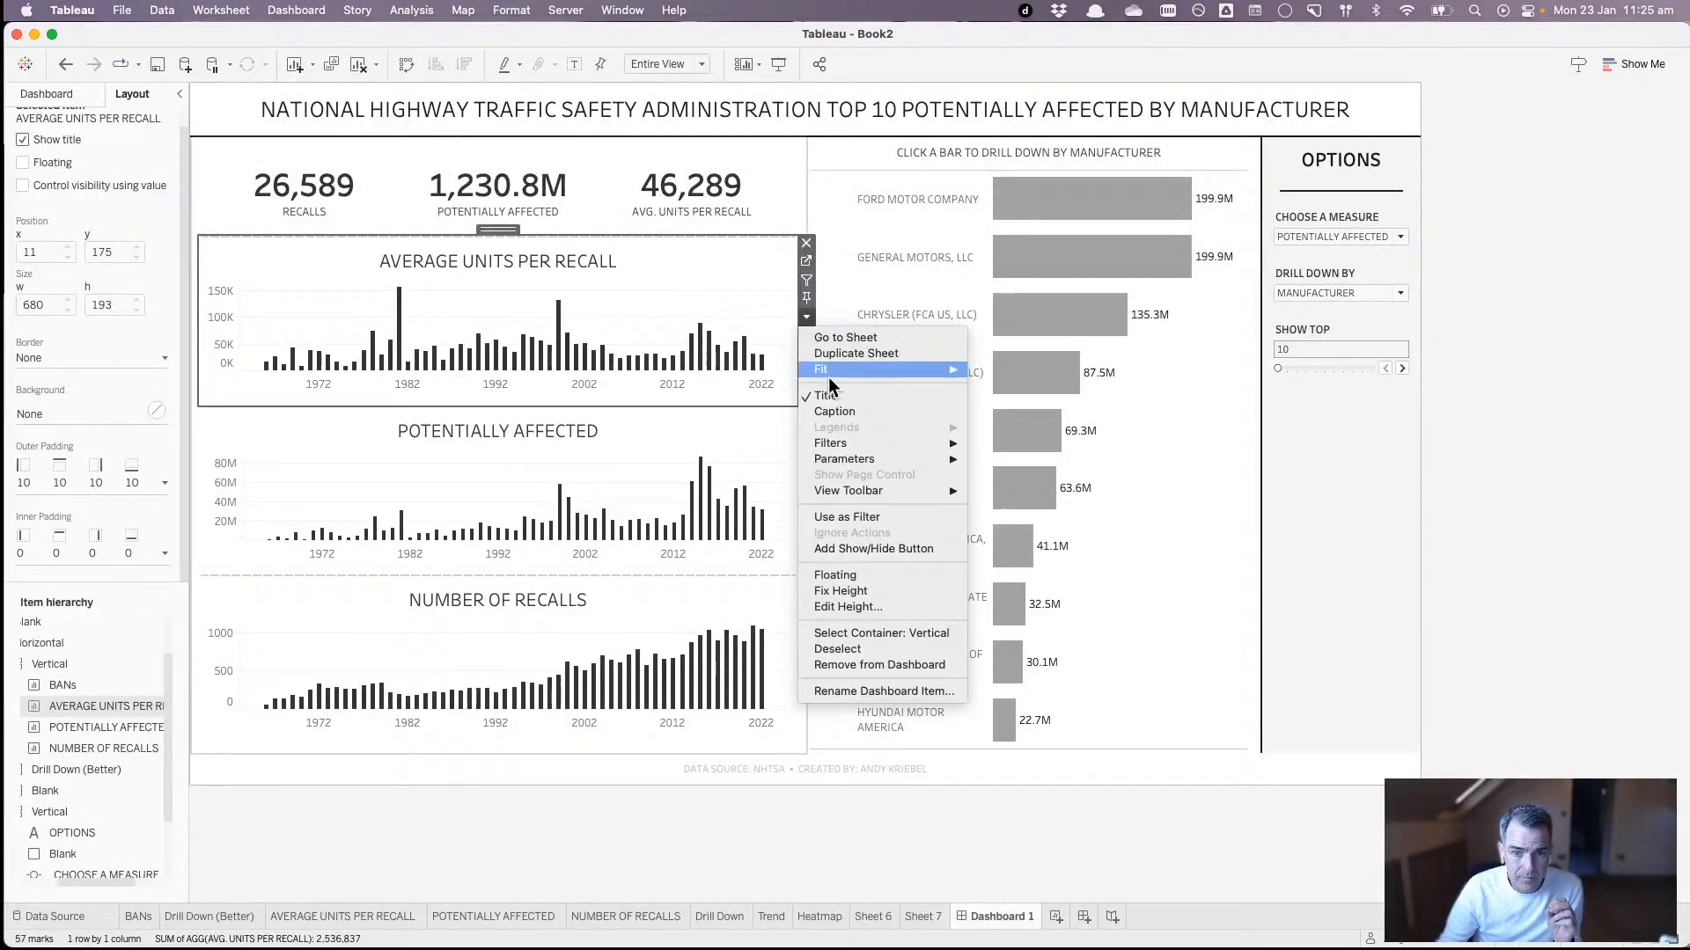
pyautogui.click(840, 607)
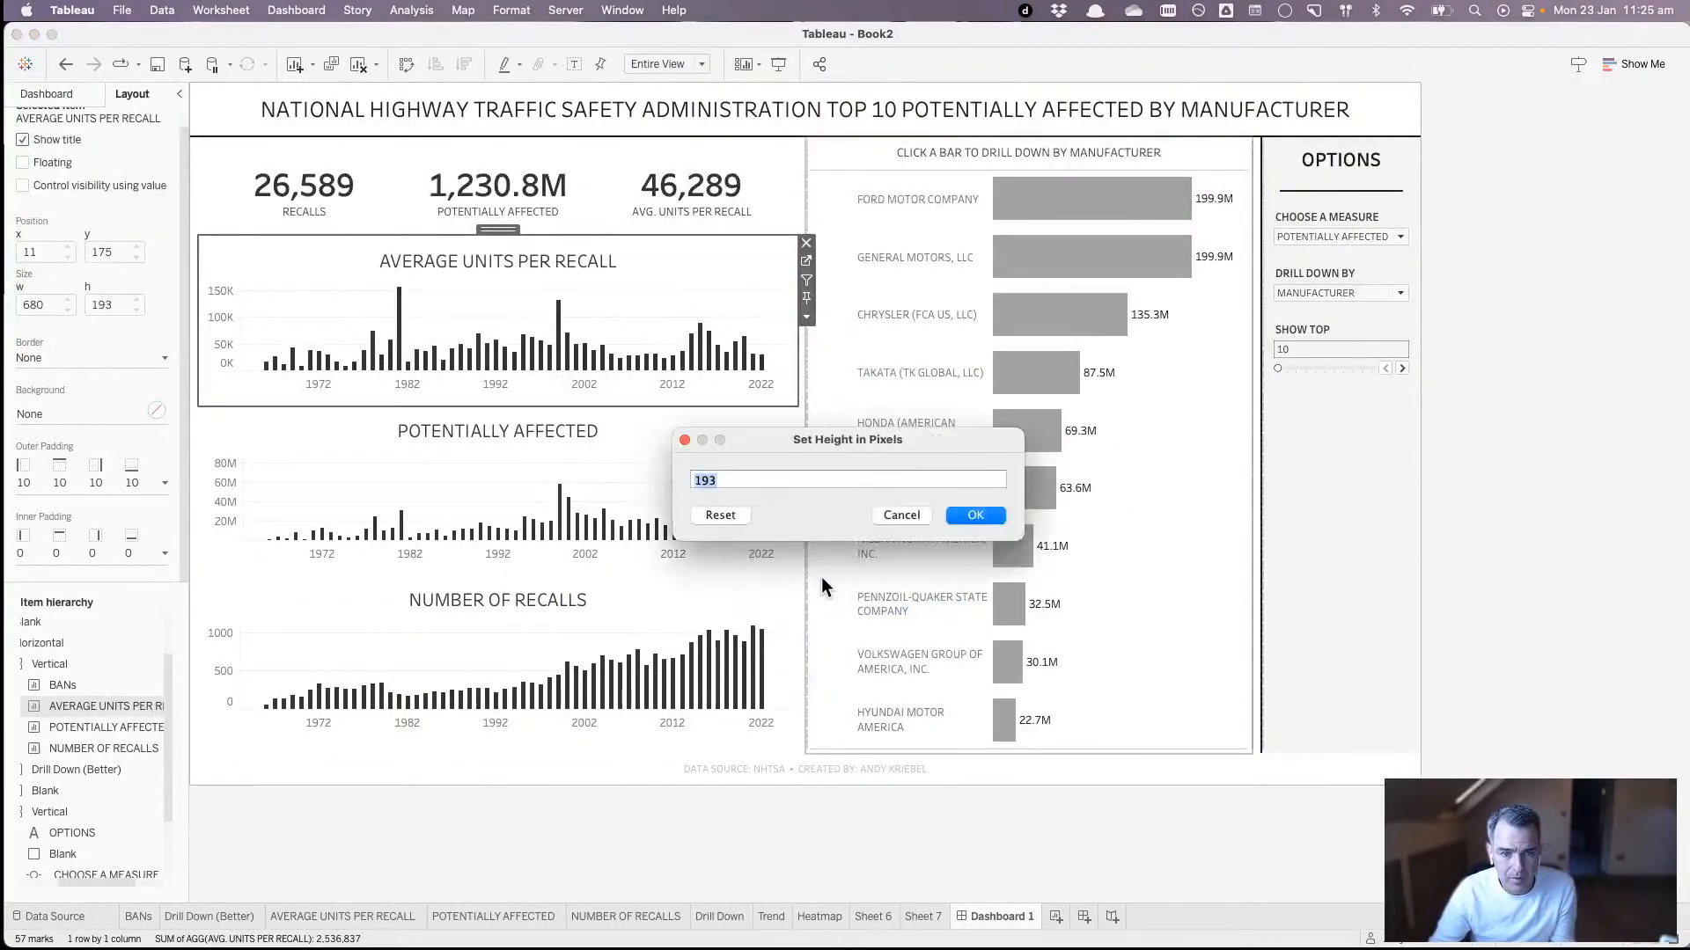
pyautogui.click(884, 516)
pyautogui.click(662, 452)
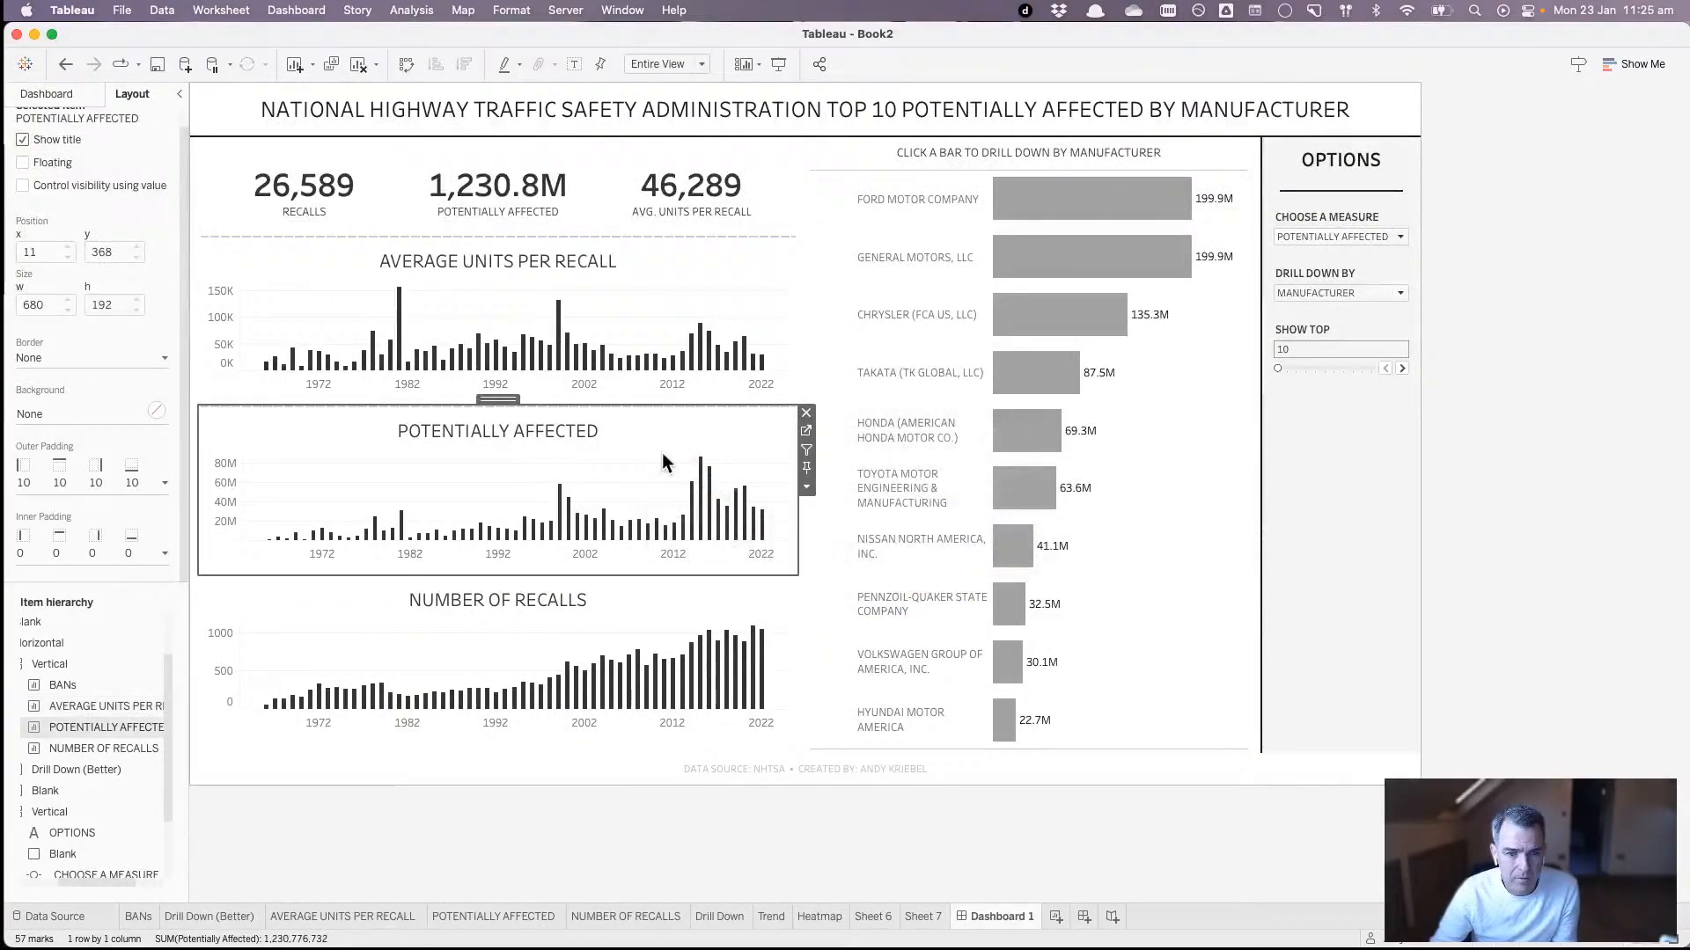
pyautogui.click(807, 486)
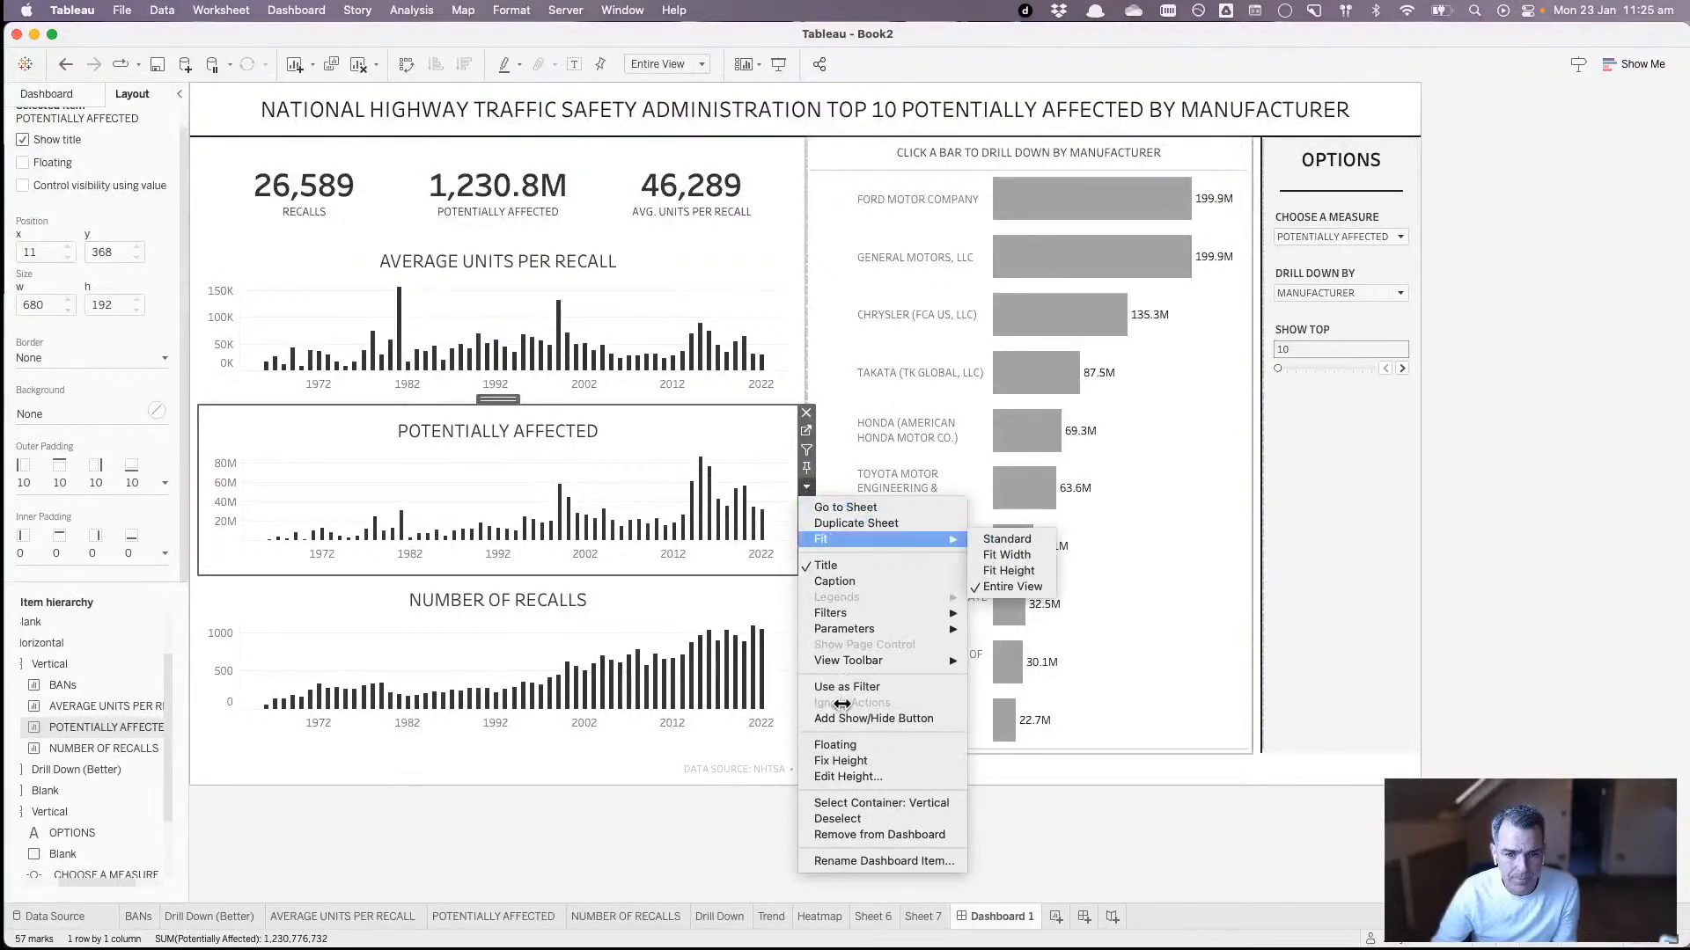
pyautogui.click(846, 776)
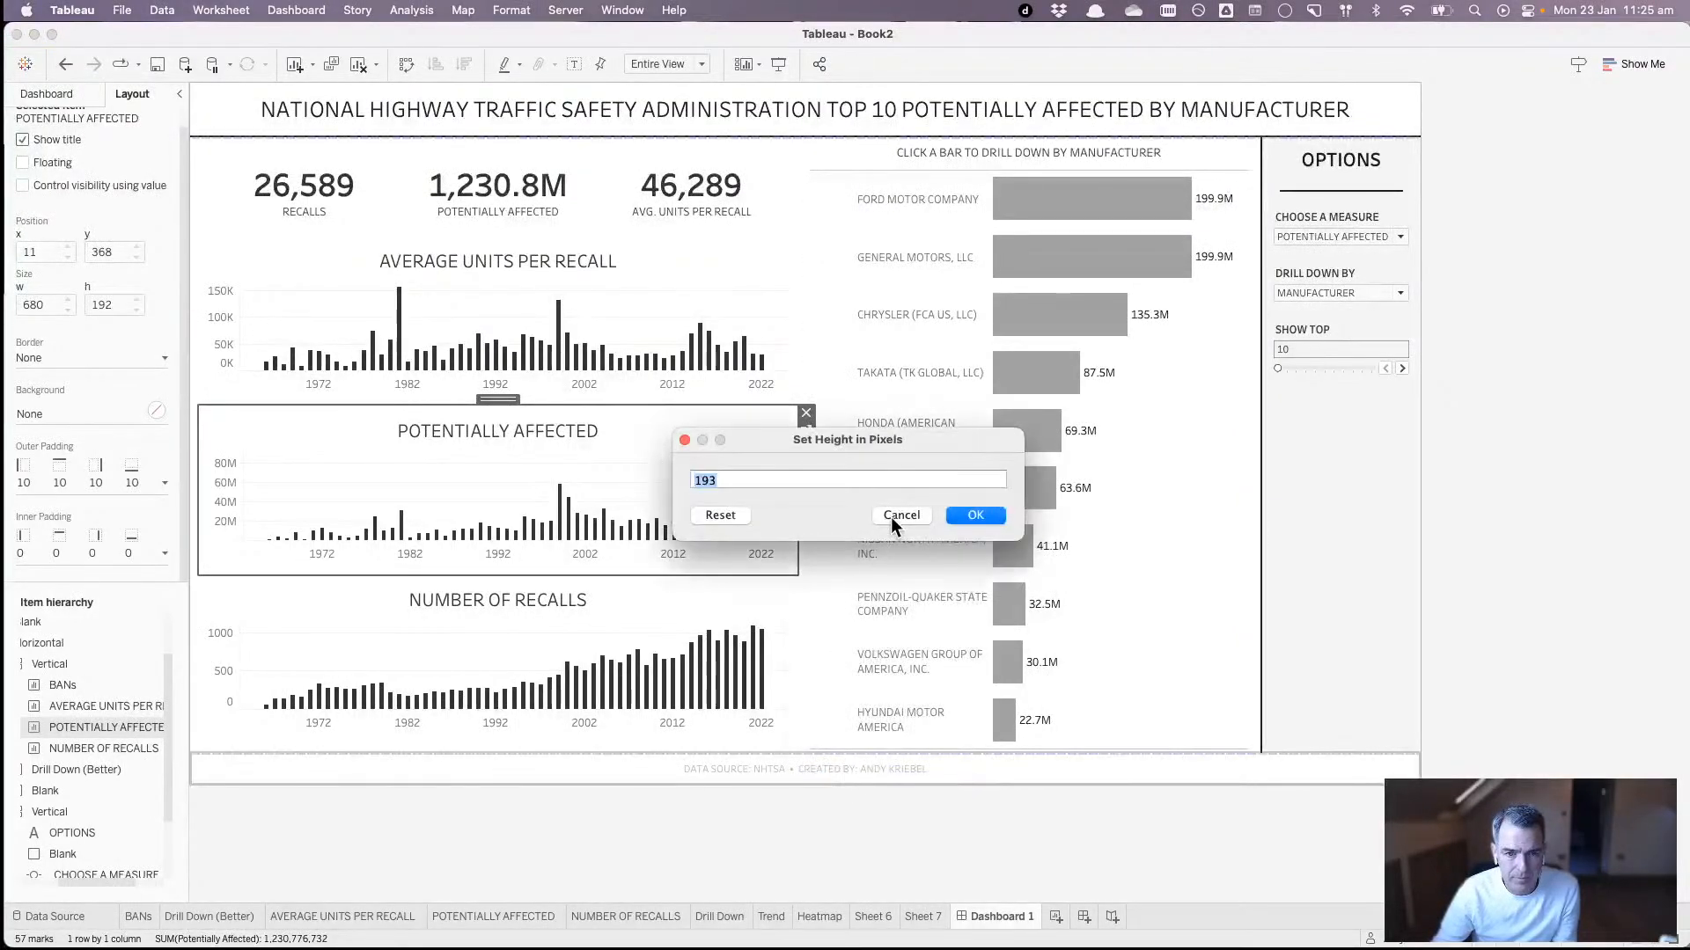
pyautogui.click(896, 506)
# - Try distributing the contents of the vertical container holding the BANs and three trend charts evenly, and undo it
pyautogui.click(632, 256)
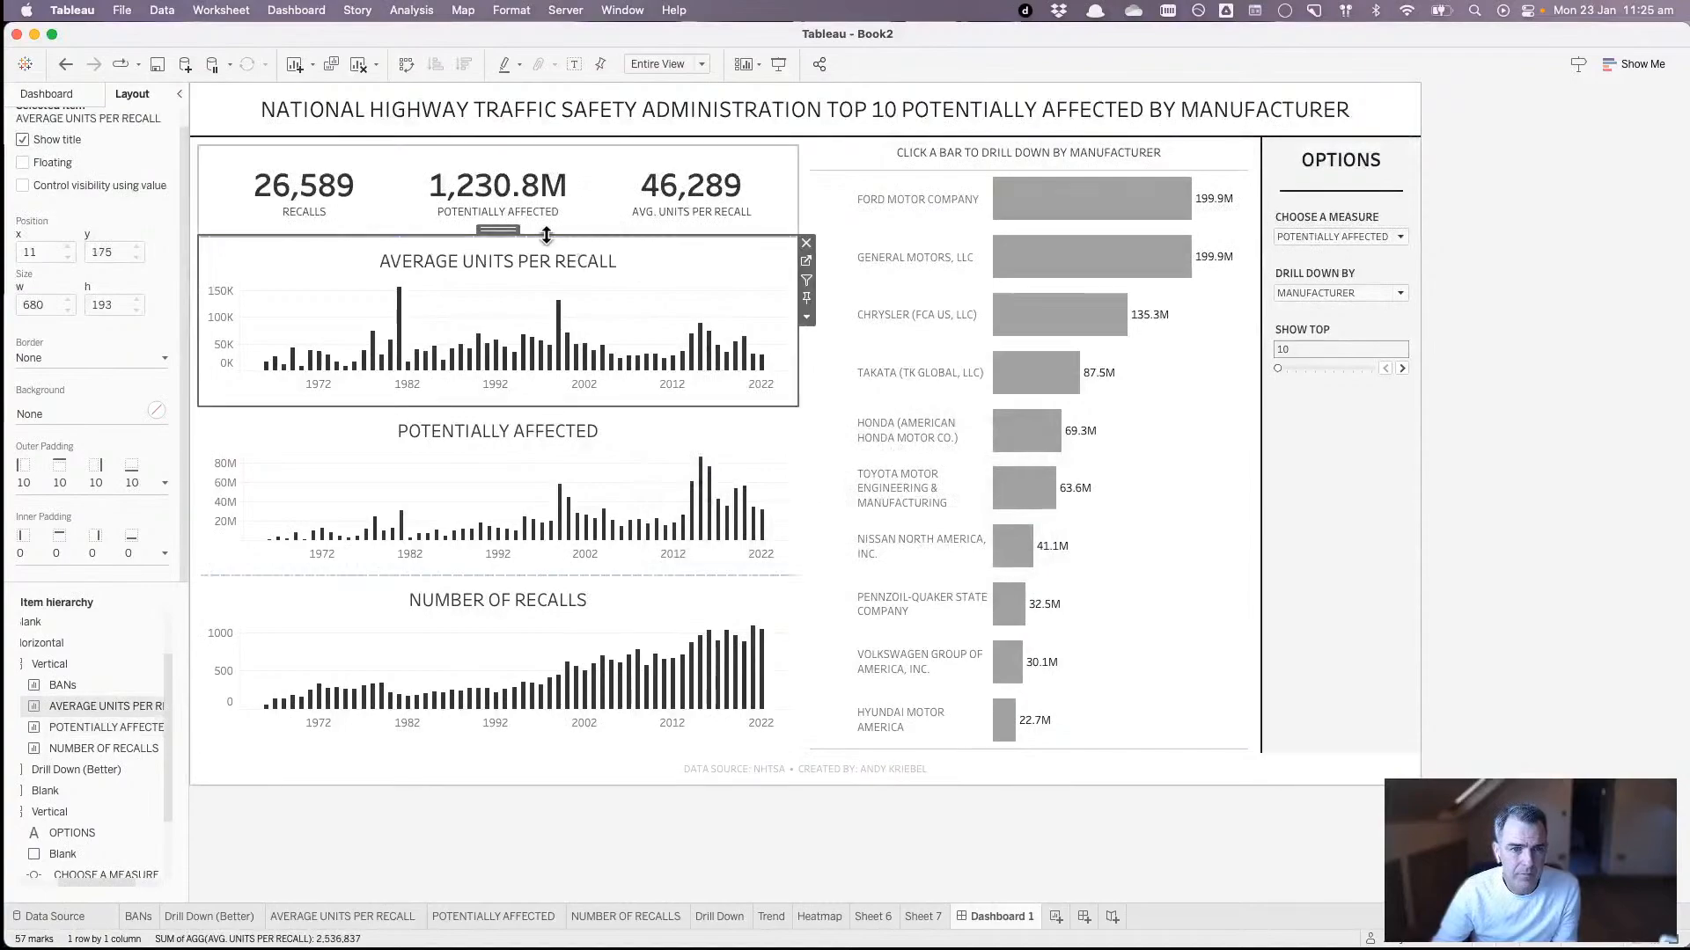
pyautogui.doubleClick(498, 230)
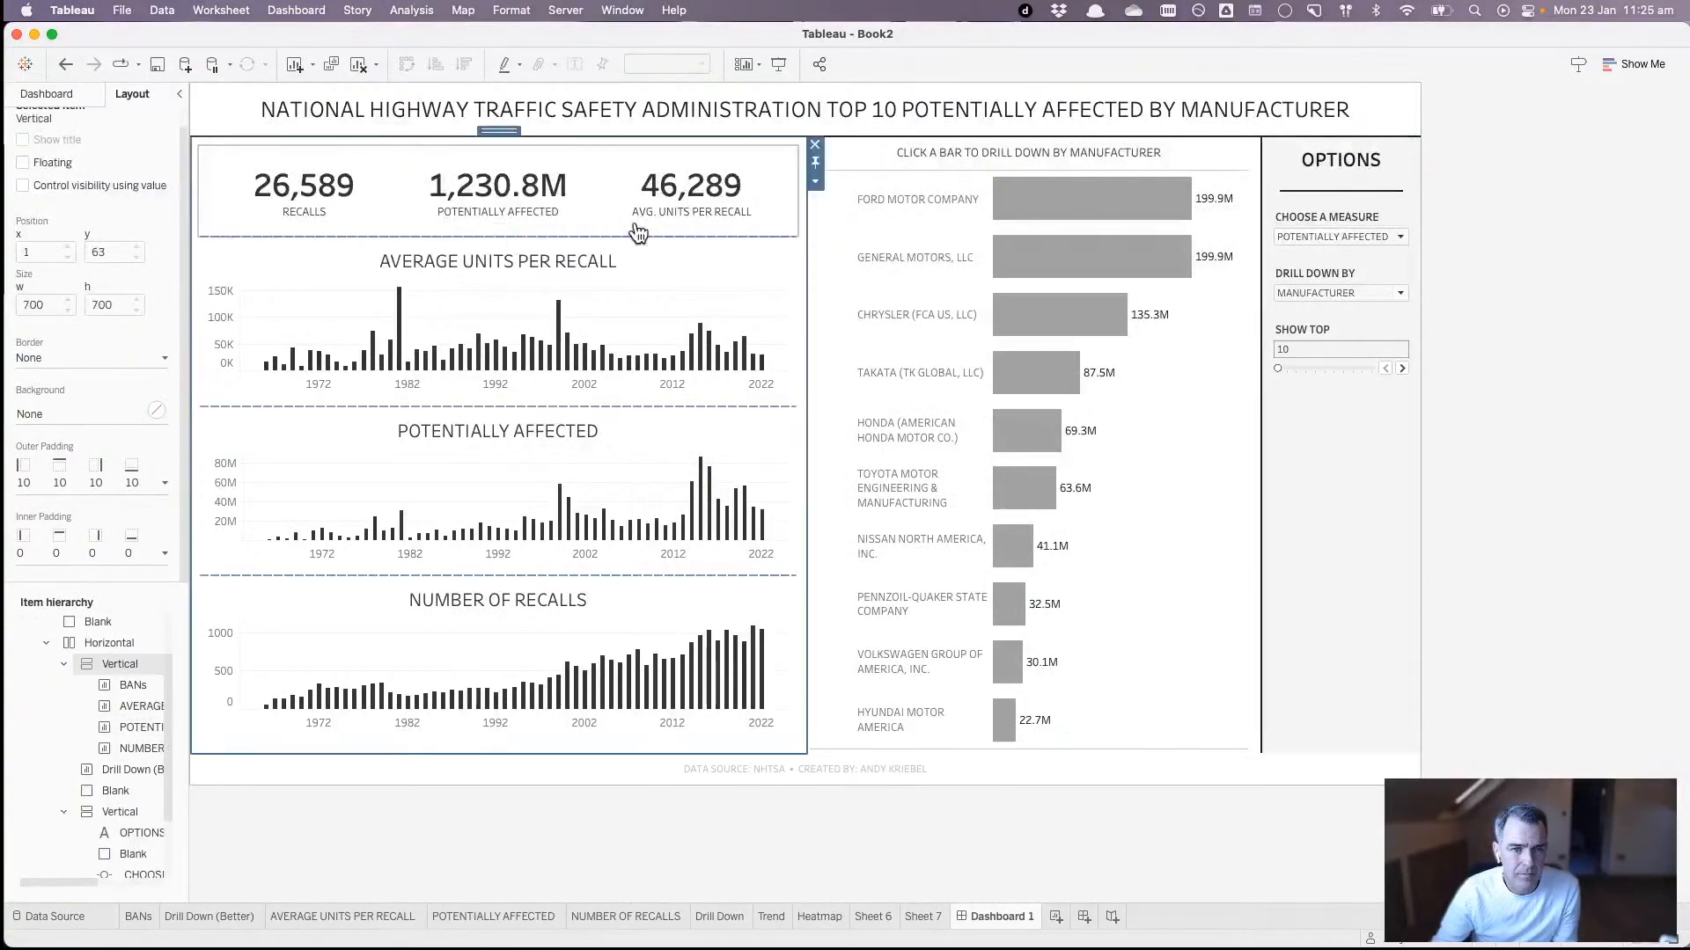
pyautogui.click(816, 181)
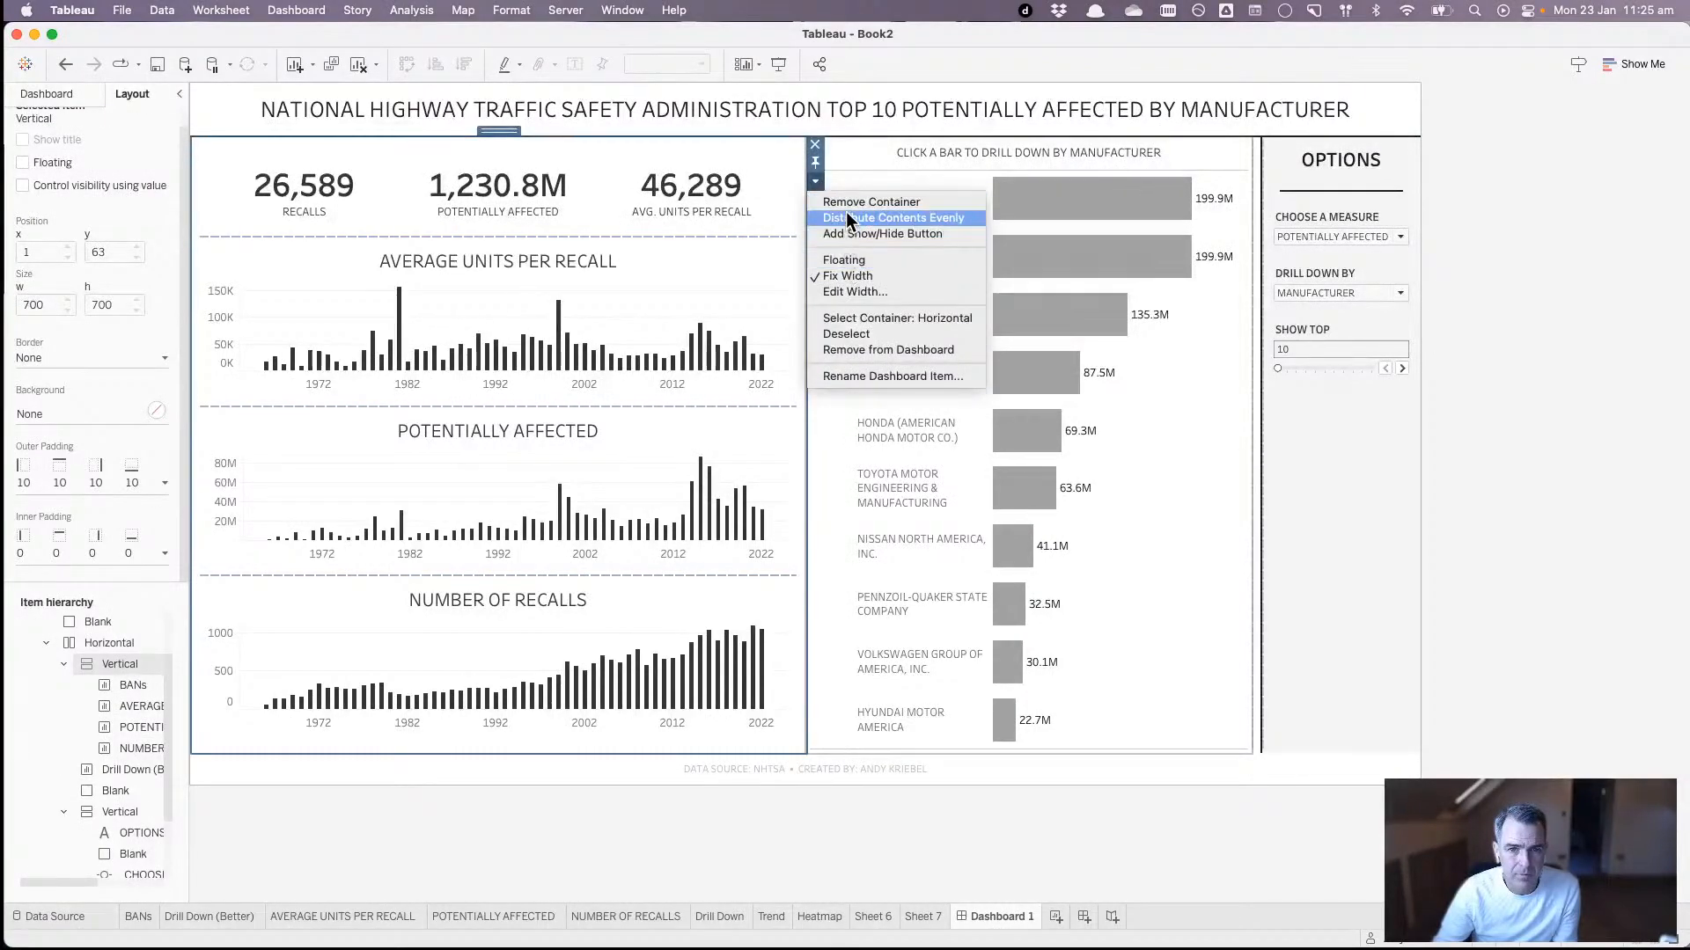
pyautogui.click(851, 218)
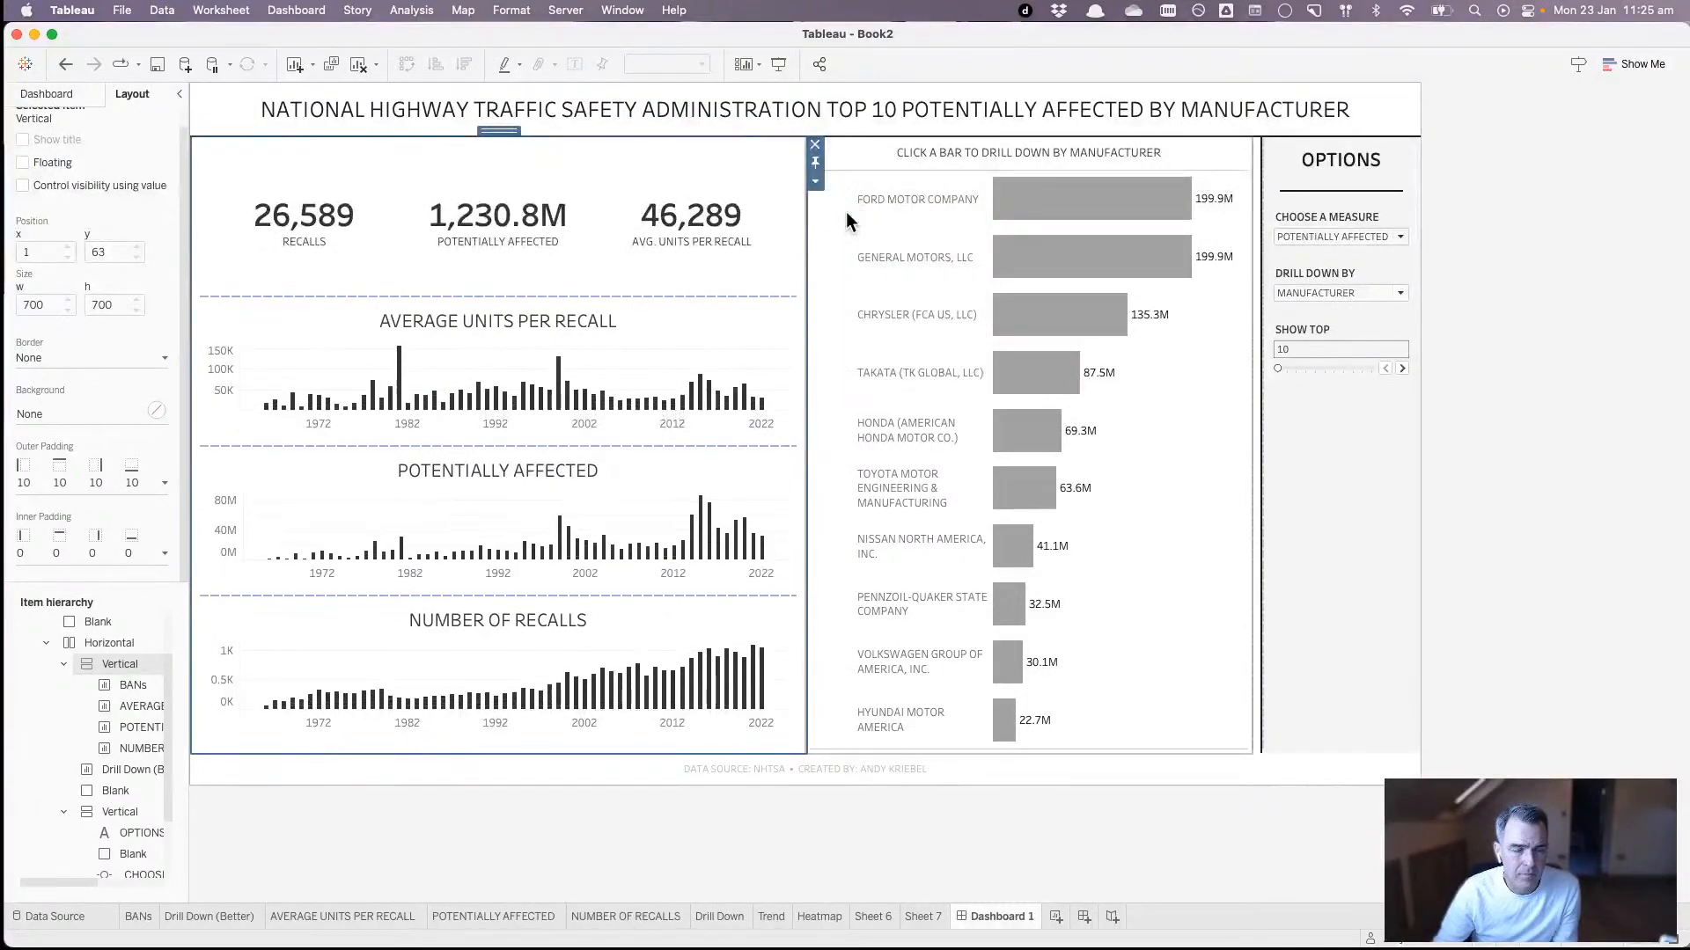
pyautogui.click(68, 66)
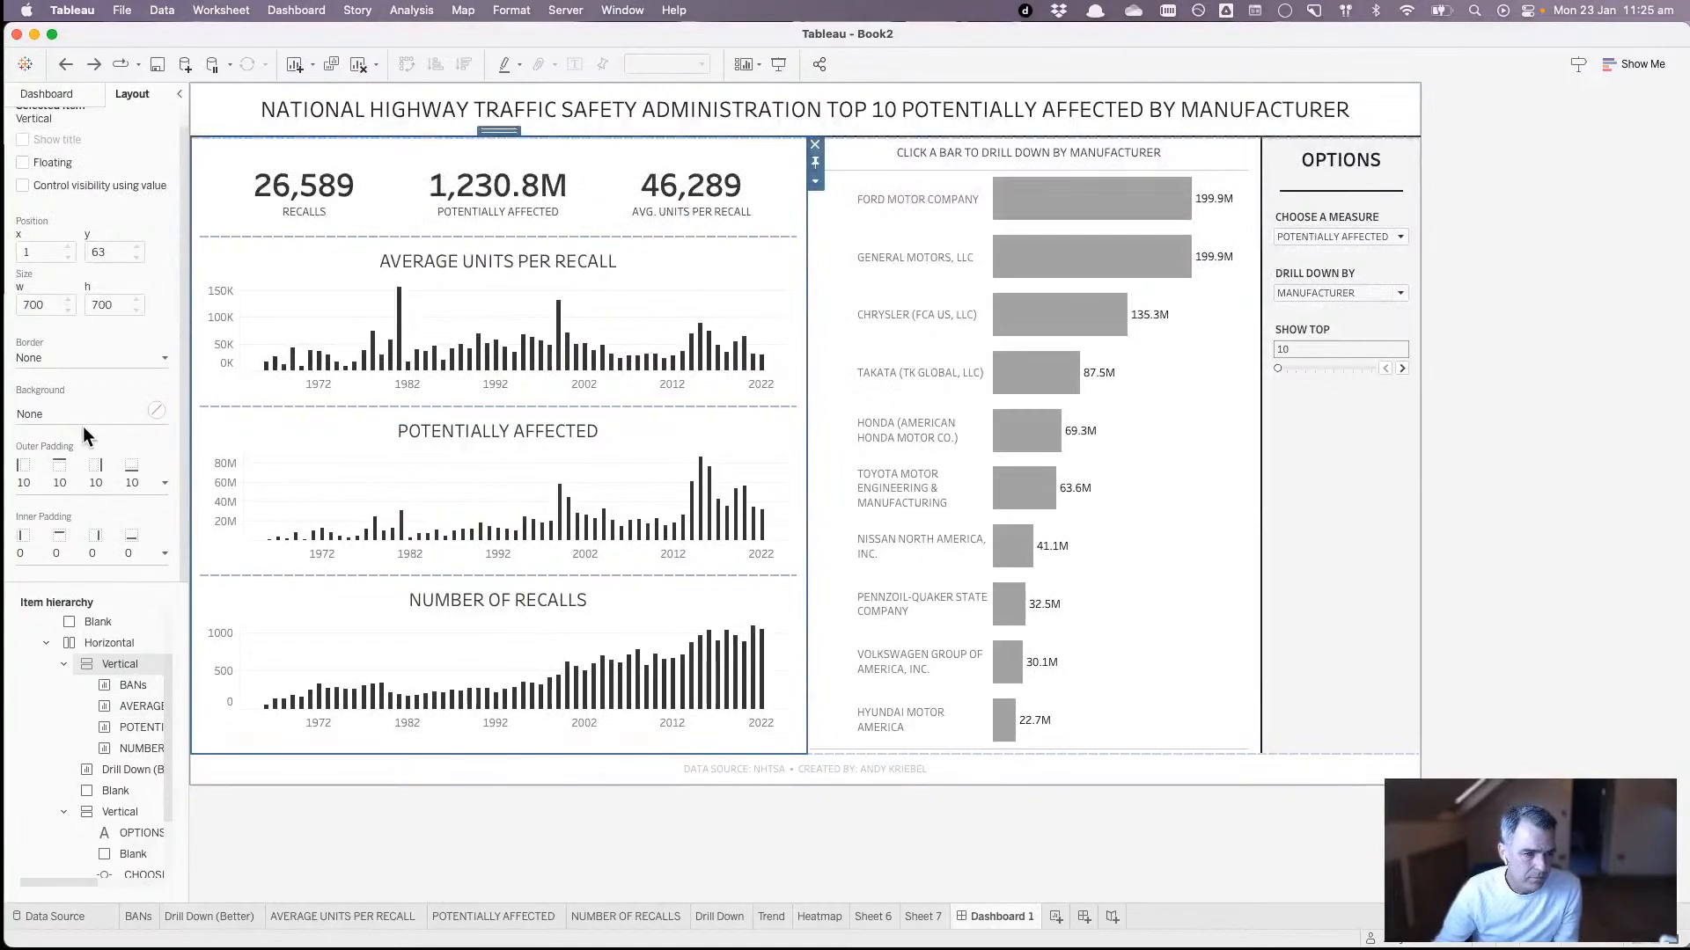
# - Add a vertical container beneath the BANs and move the AVERAGE UNITS PER RECALL, POTENTIALLY AFFECTED and NUMBER OF RECALLS charts into it
pyautogui.click(54, 92)
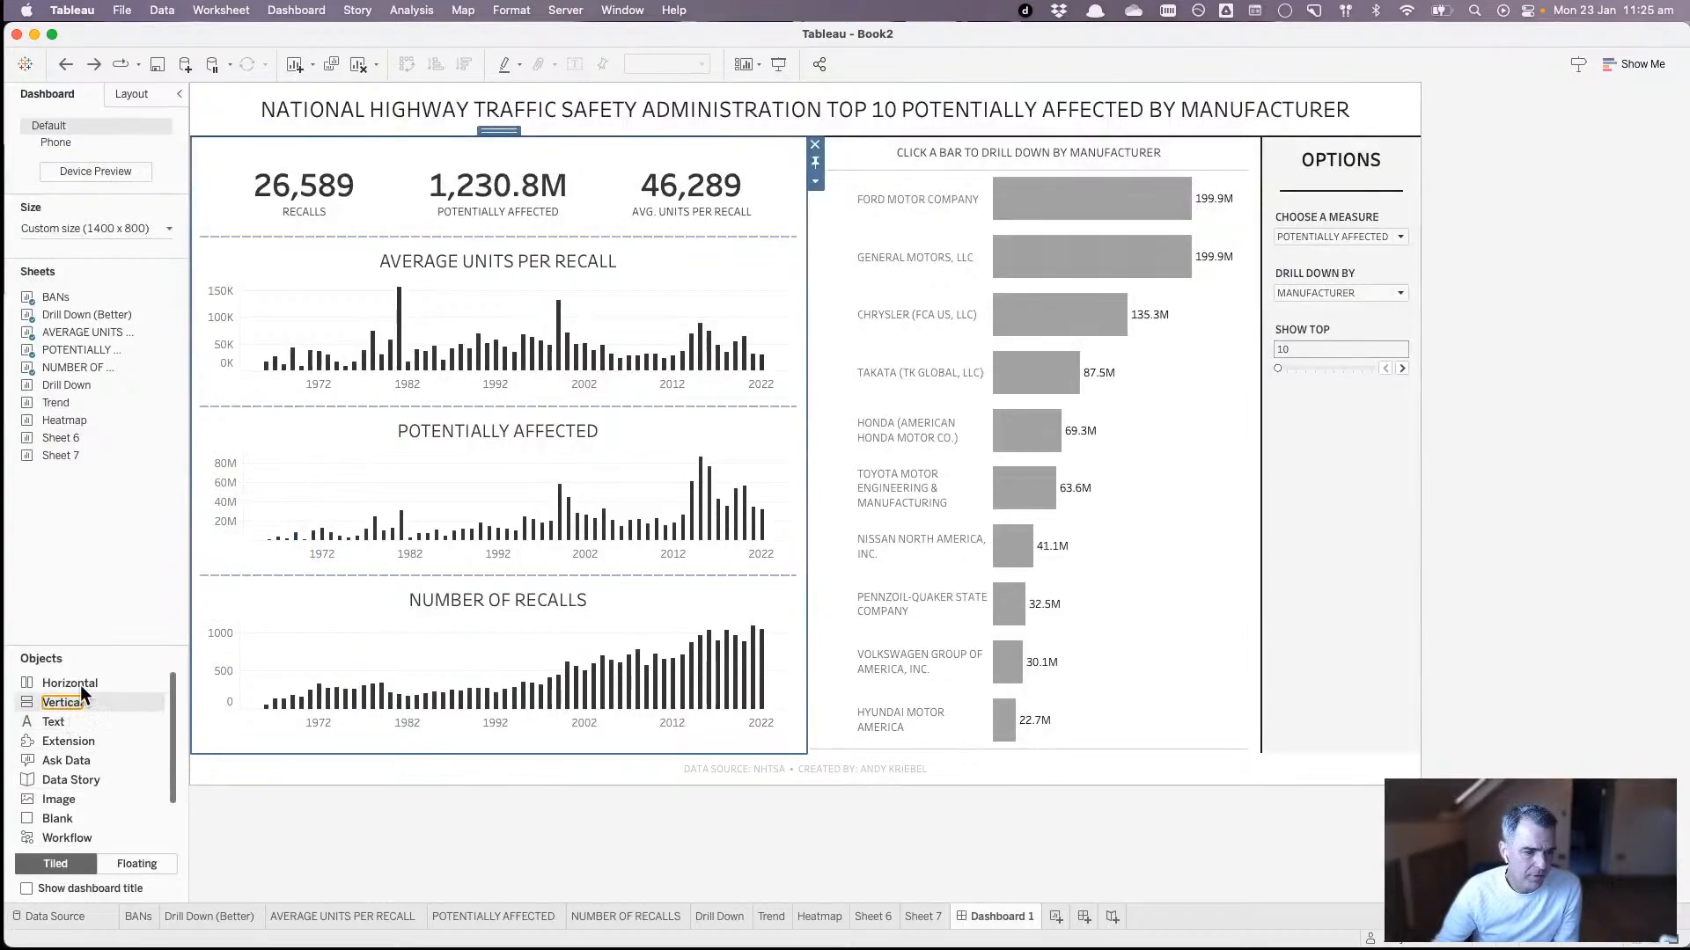
pyautogui.moveTo(81, 687); pyautogui.dragTo(366, 297)
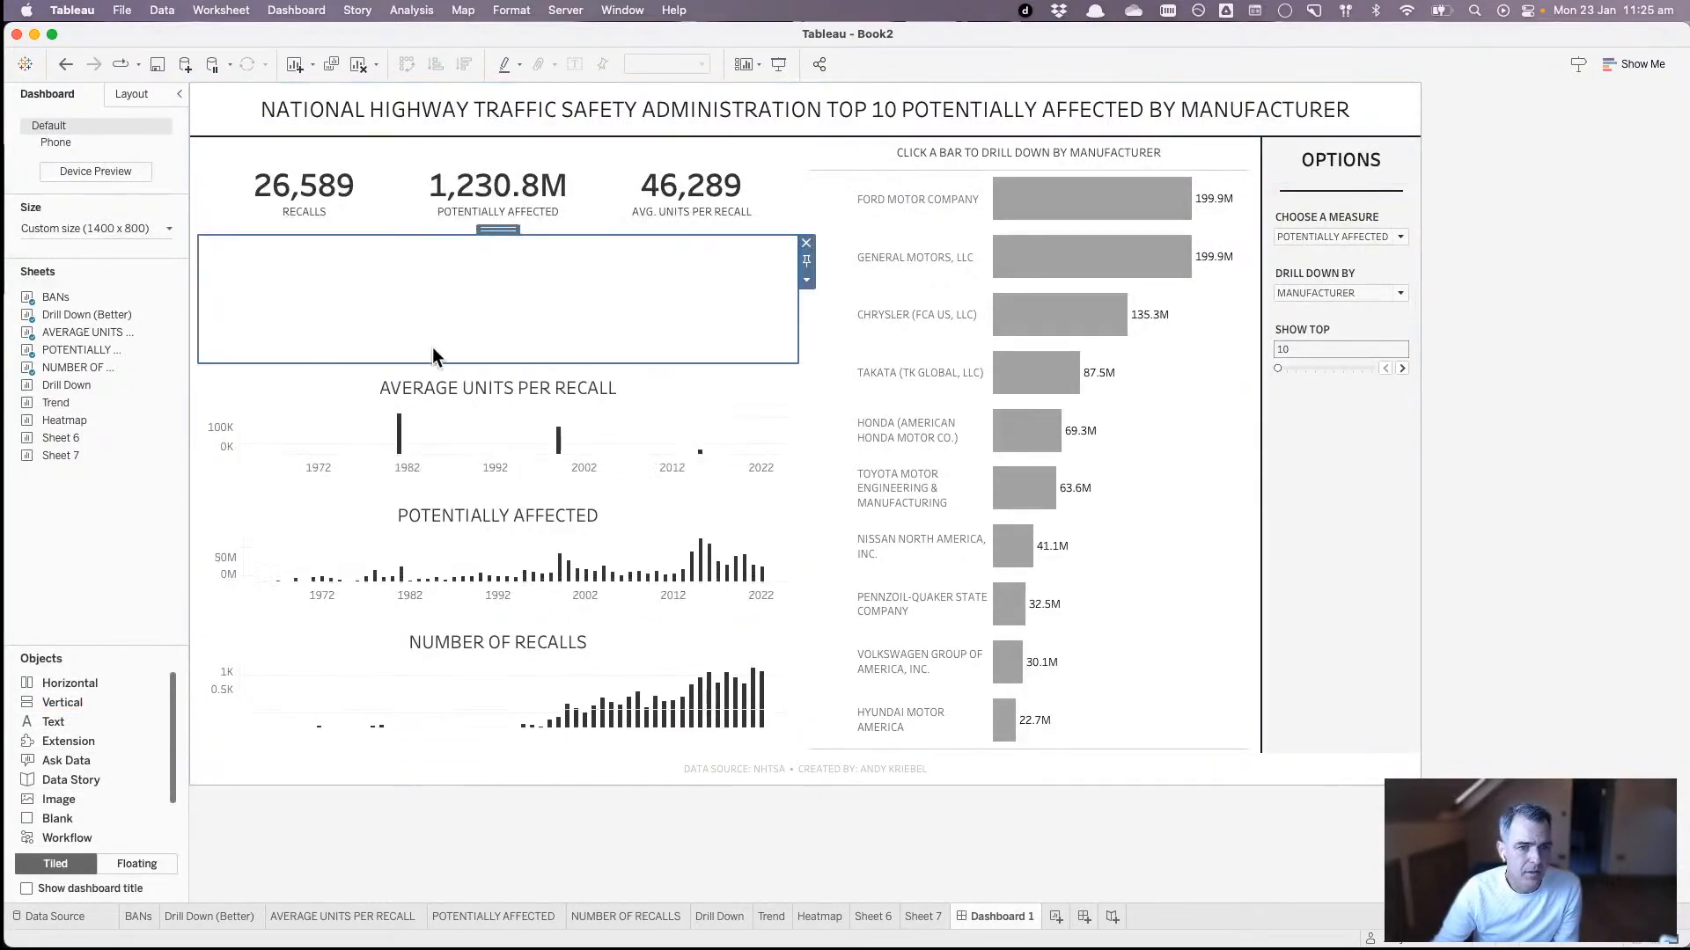
pyautogui.click(504, 386)
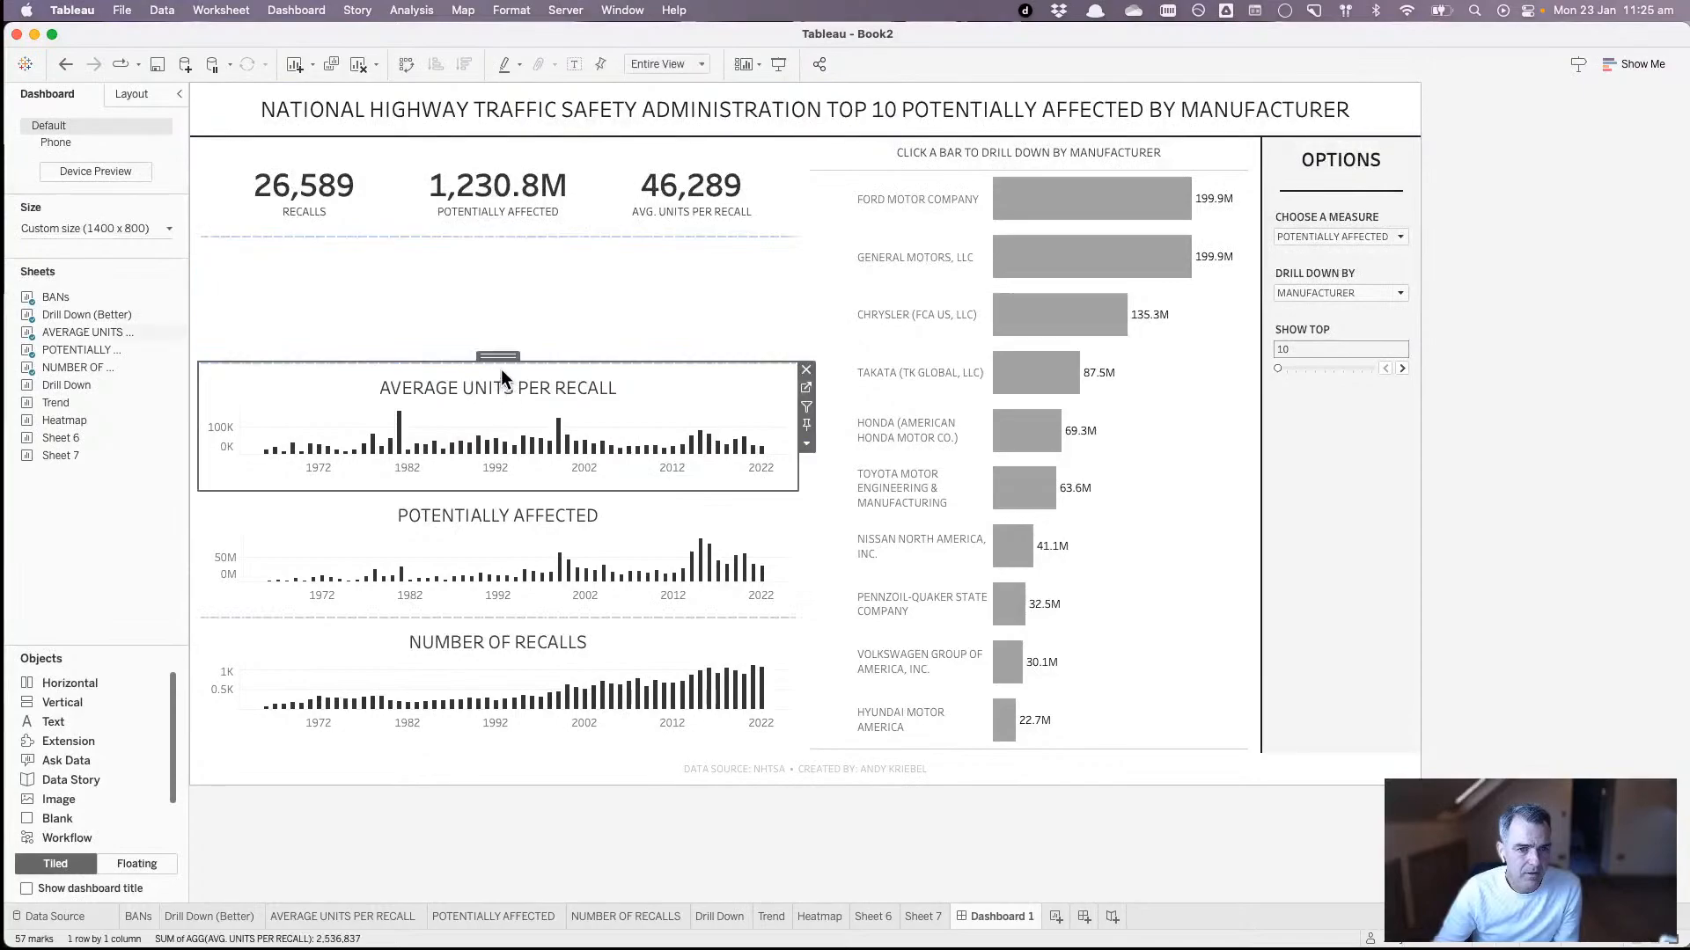
pyautogui.moveTo(498, 356); pyautogui.dragTo(503, 318)
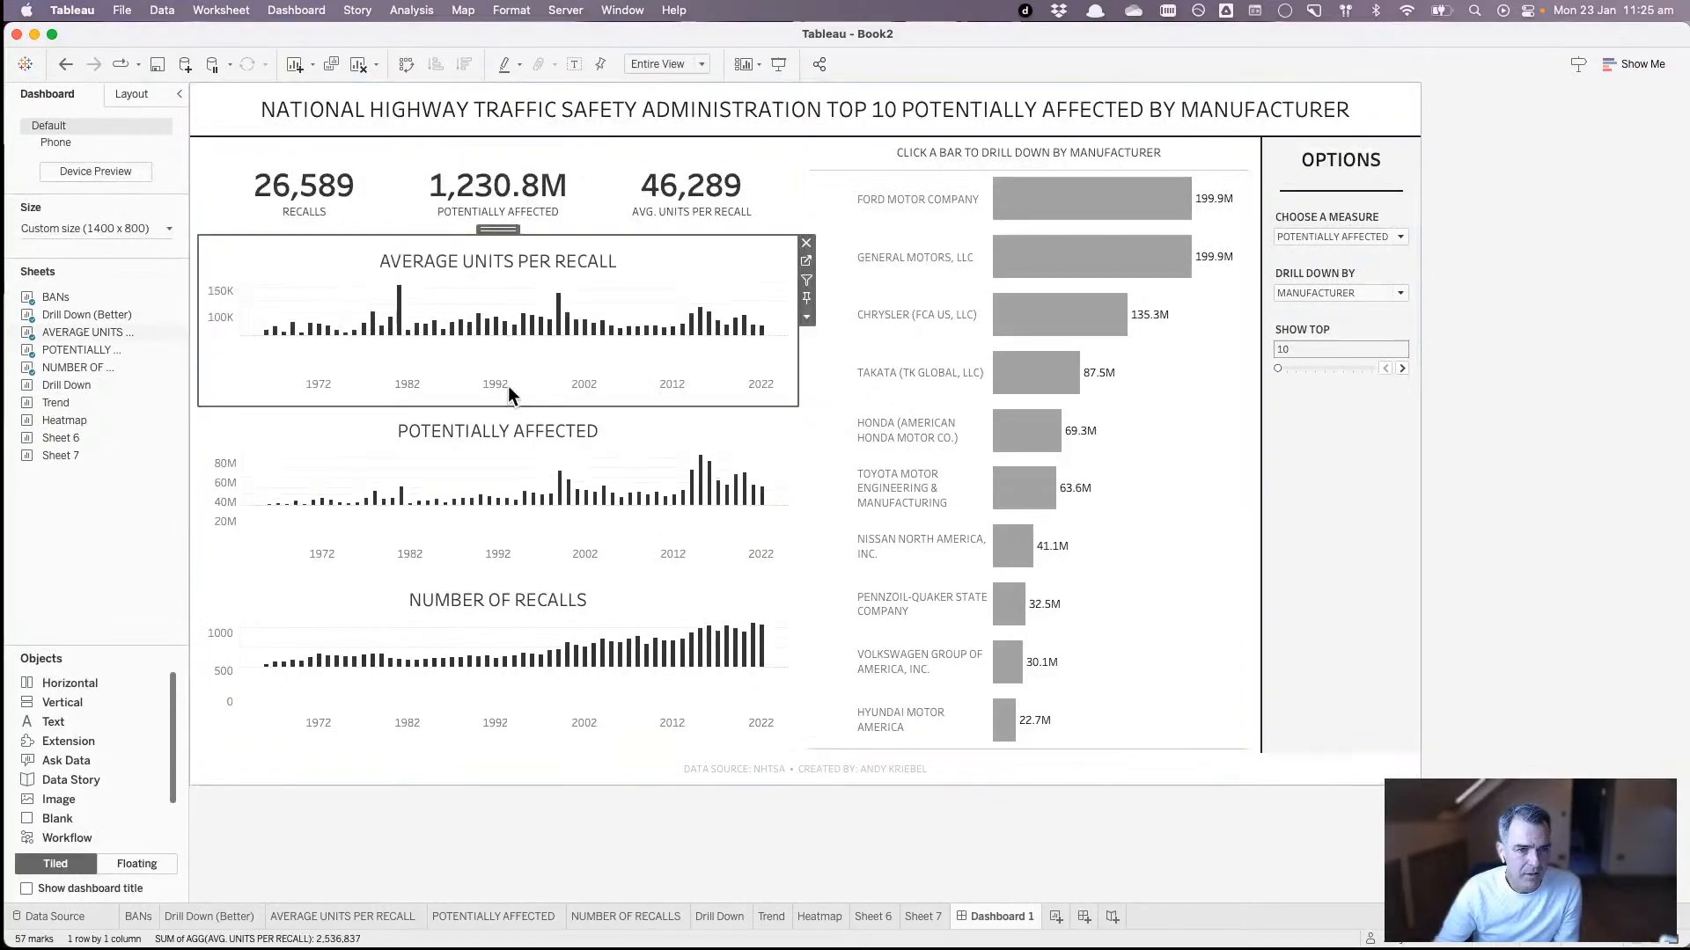
pyautogui.click(498, 417)
pyautogui.moveTo(498, 398)
pyautogui.mouseDown()
pyautogui.moveTo(505, 370)
pyautogui.moveTo(505, 396)
pyautogui.mouseUp()
pyautogui.click(503, 579)
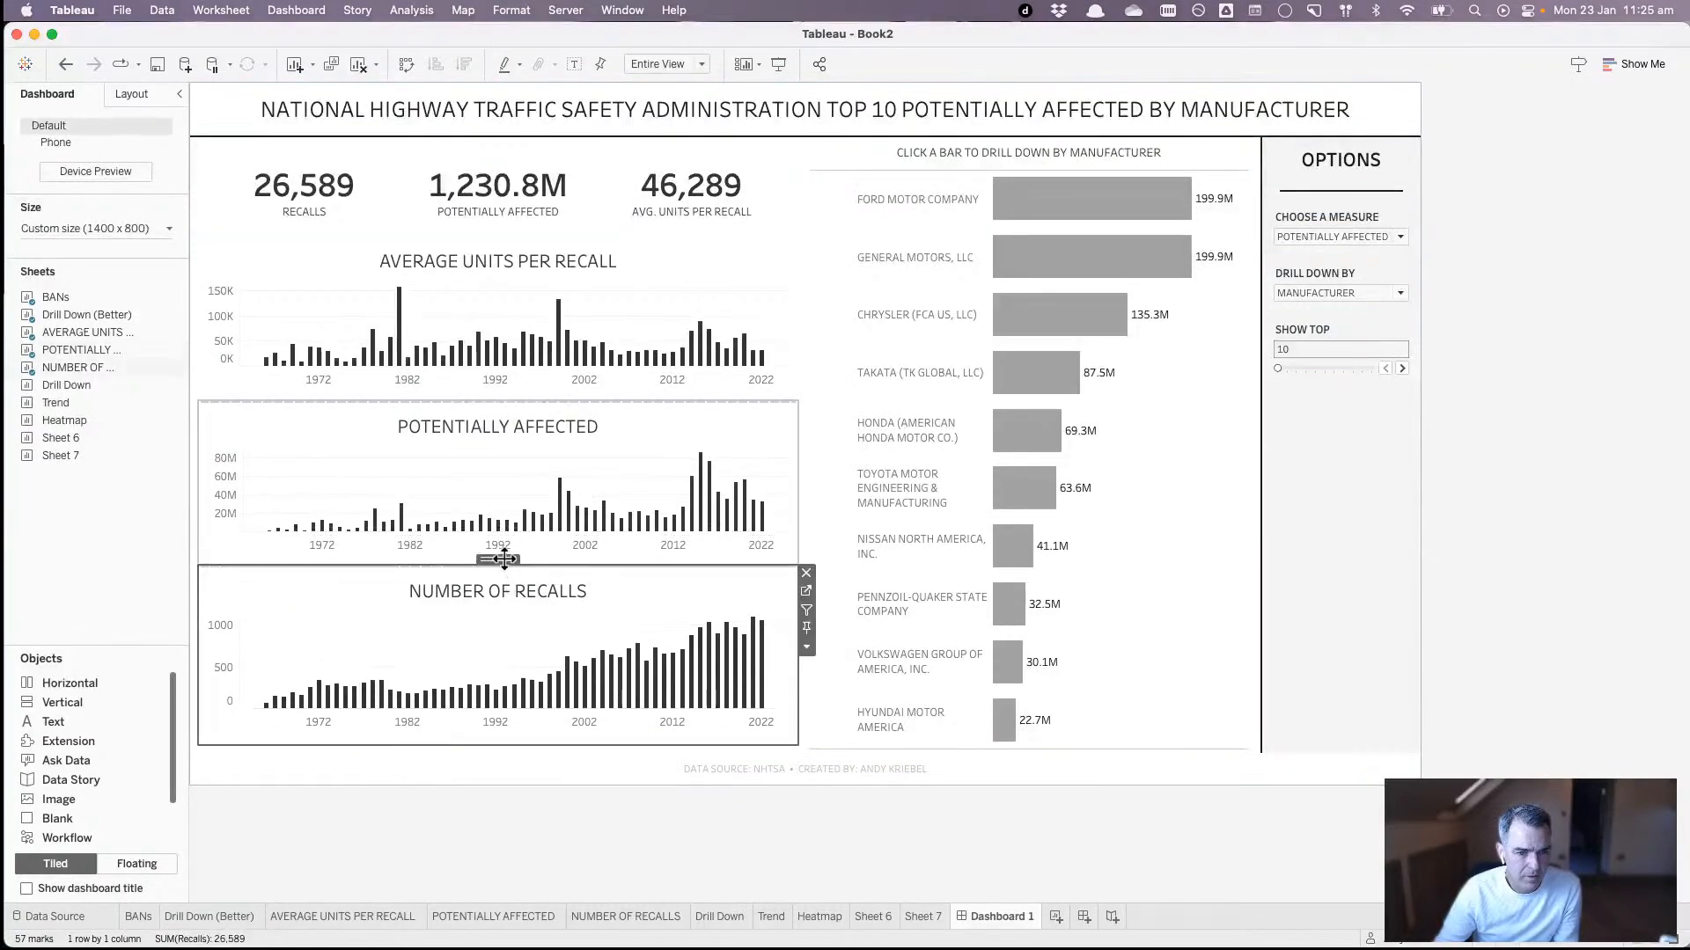
pyautogui.moveTo(504, 559); pyautogui.dragTo(509, 531)
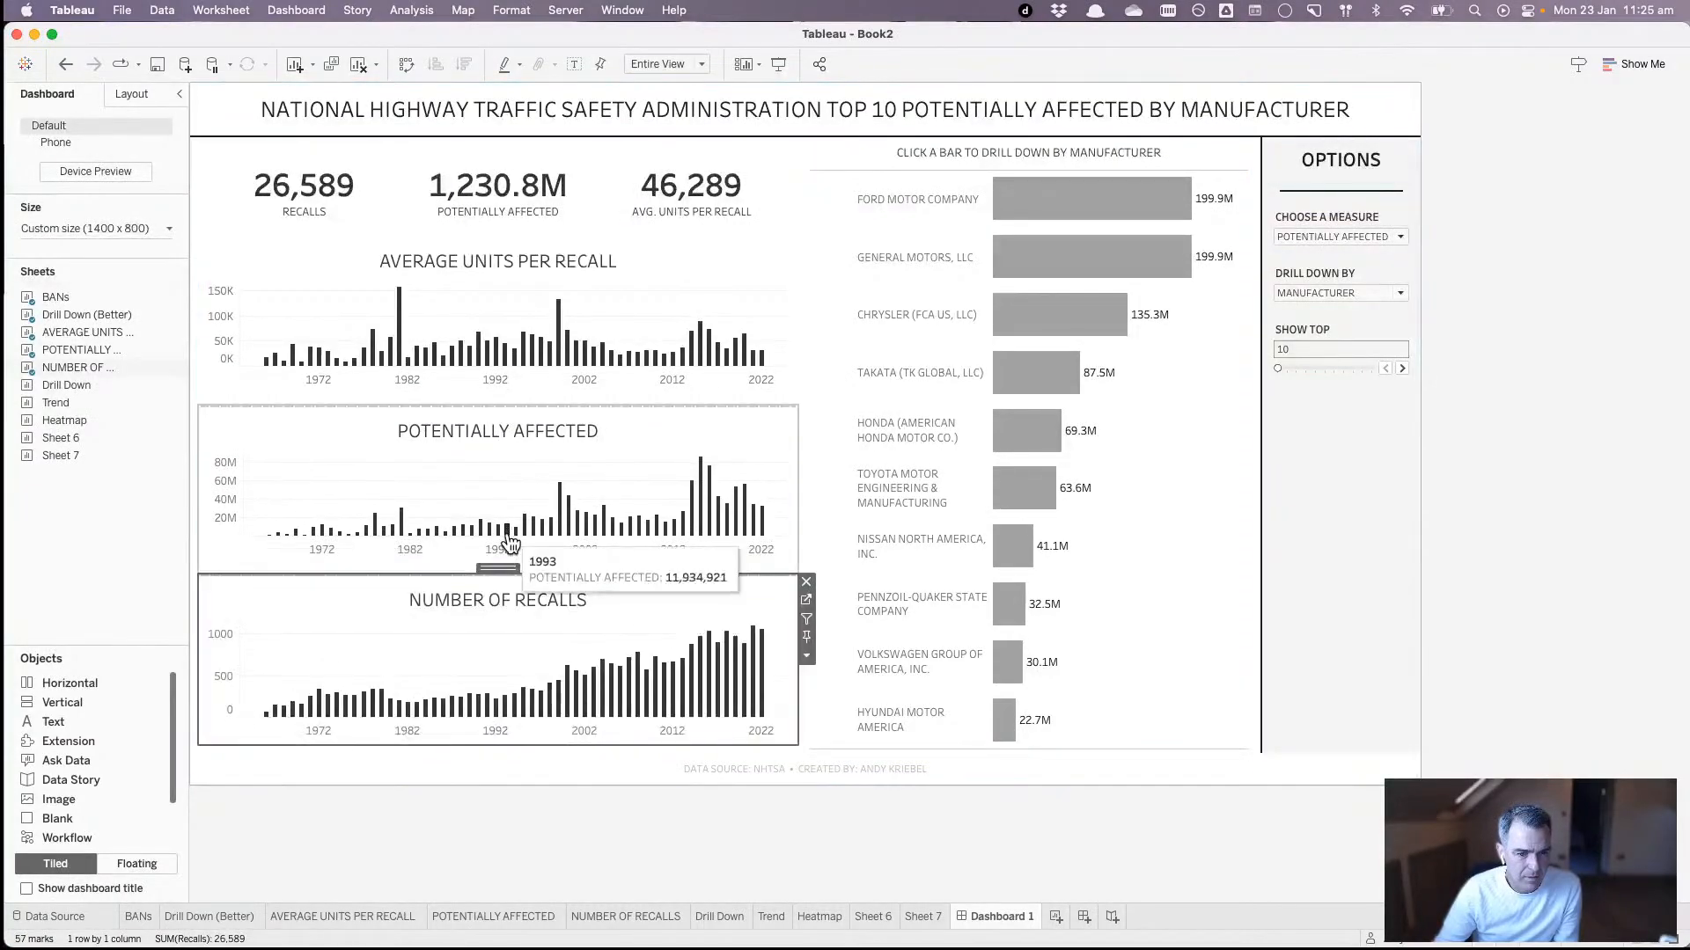
pyautogui.click(513, 443)
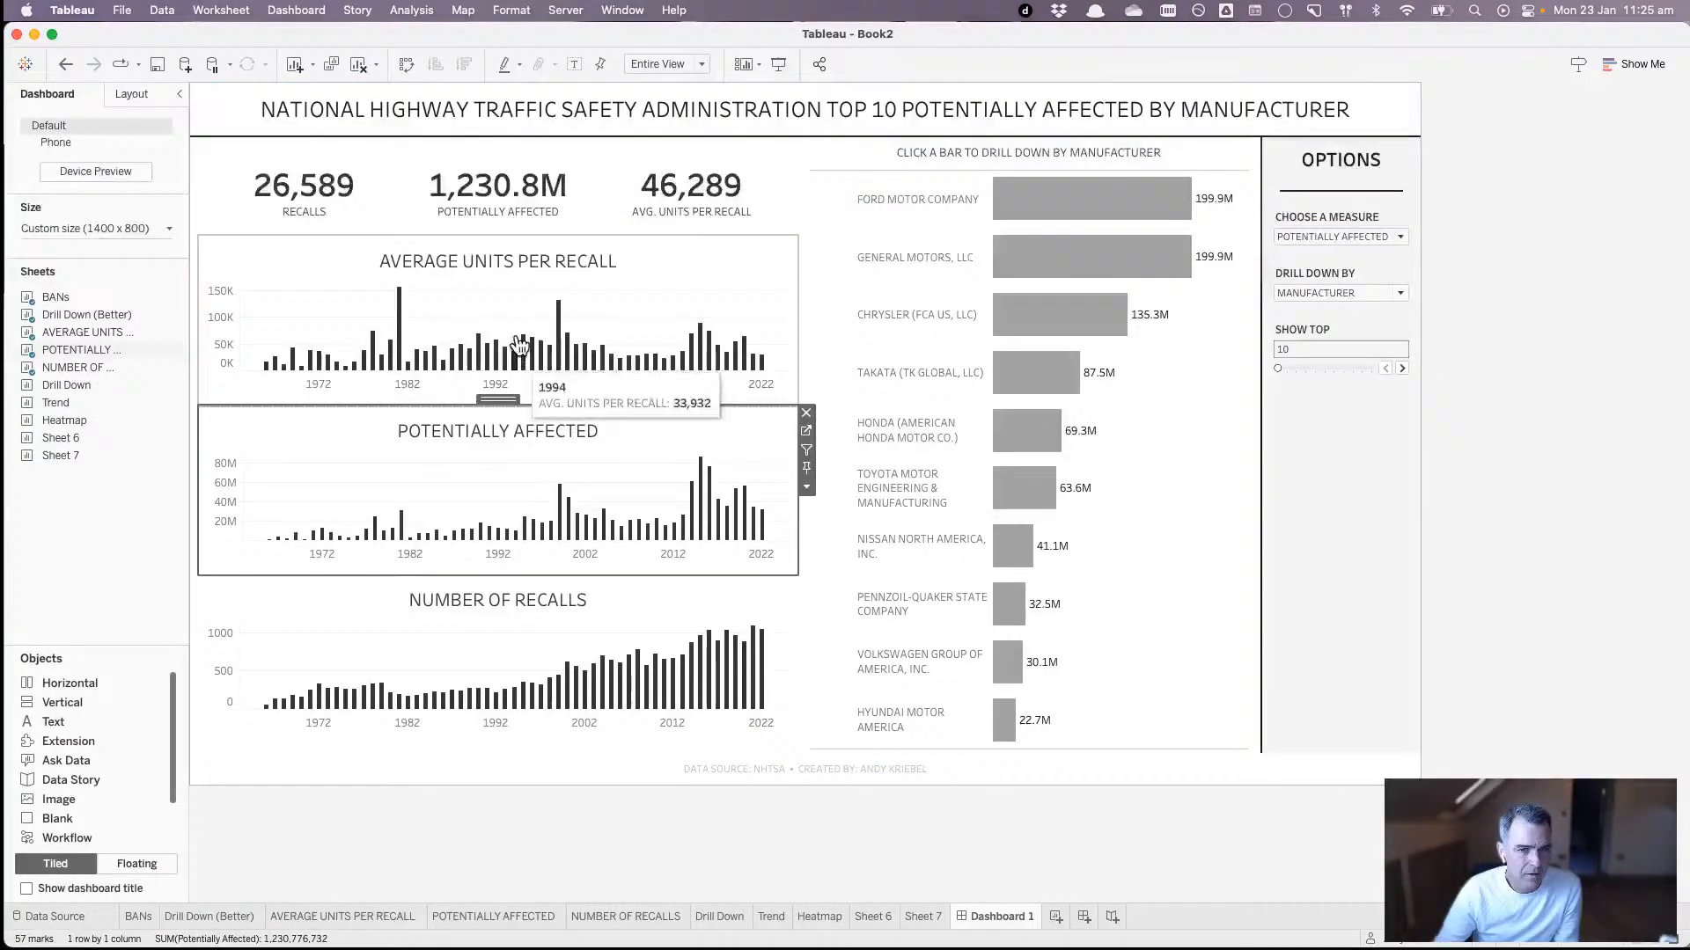
# - Distribute the three trend charts evenly within their new vertical container
pyautogui.doubleClick(499, 400)
pyautogui.click(806, 280)
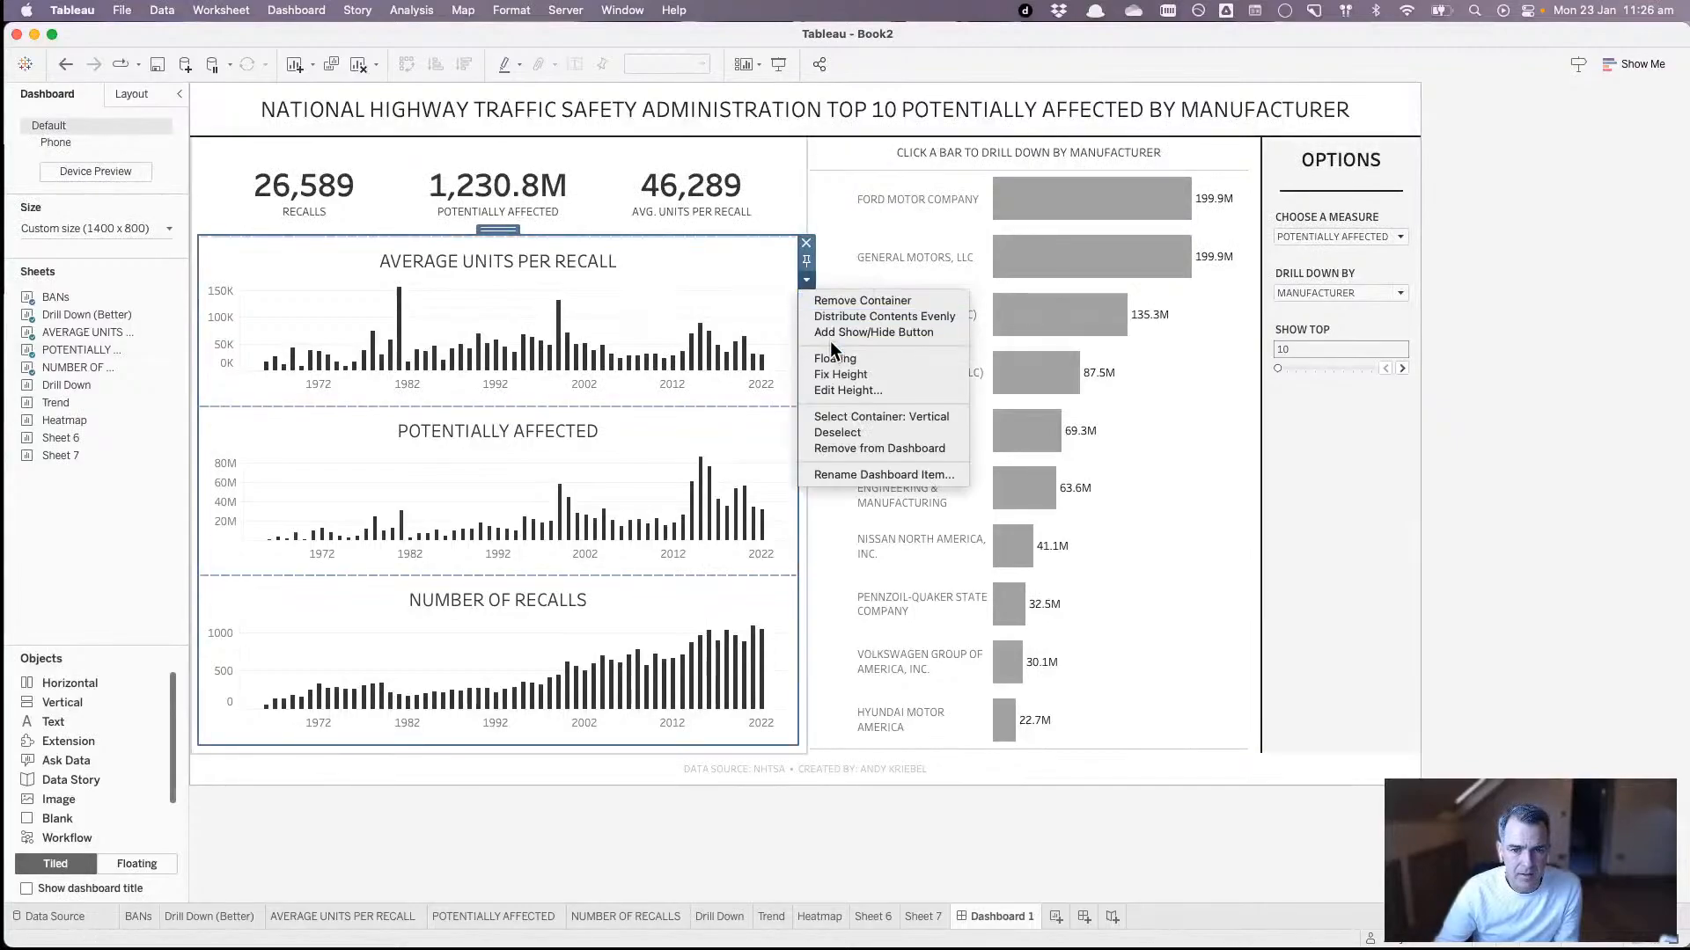
pyautogui.click(831, 317)
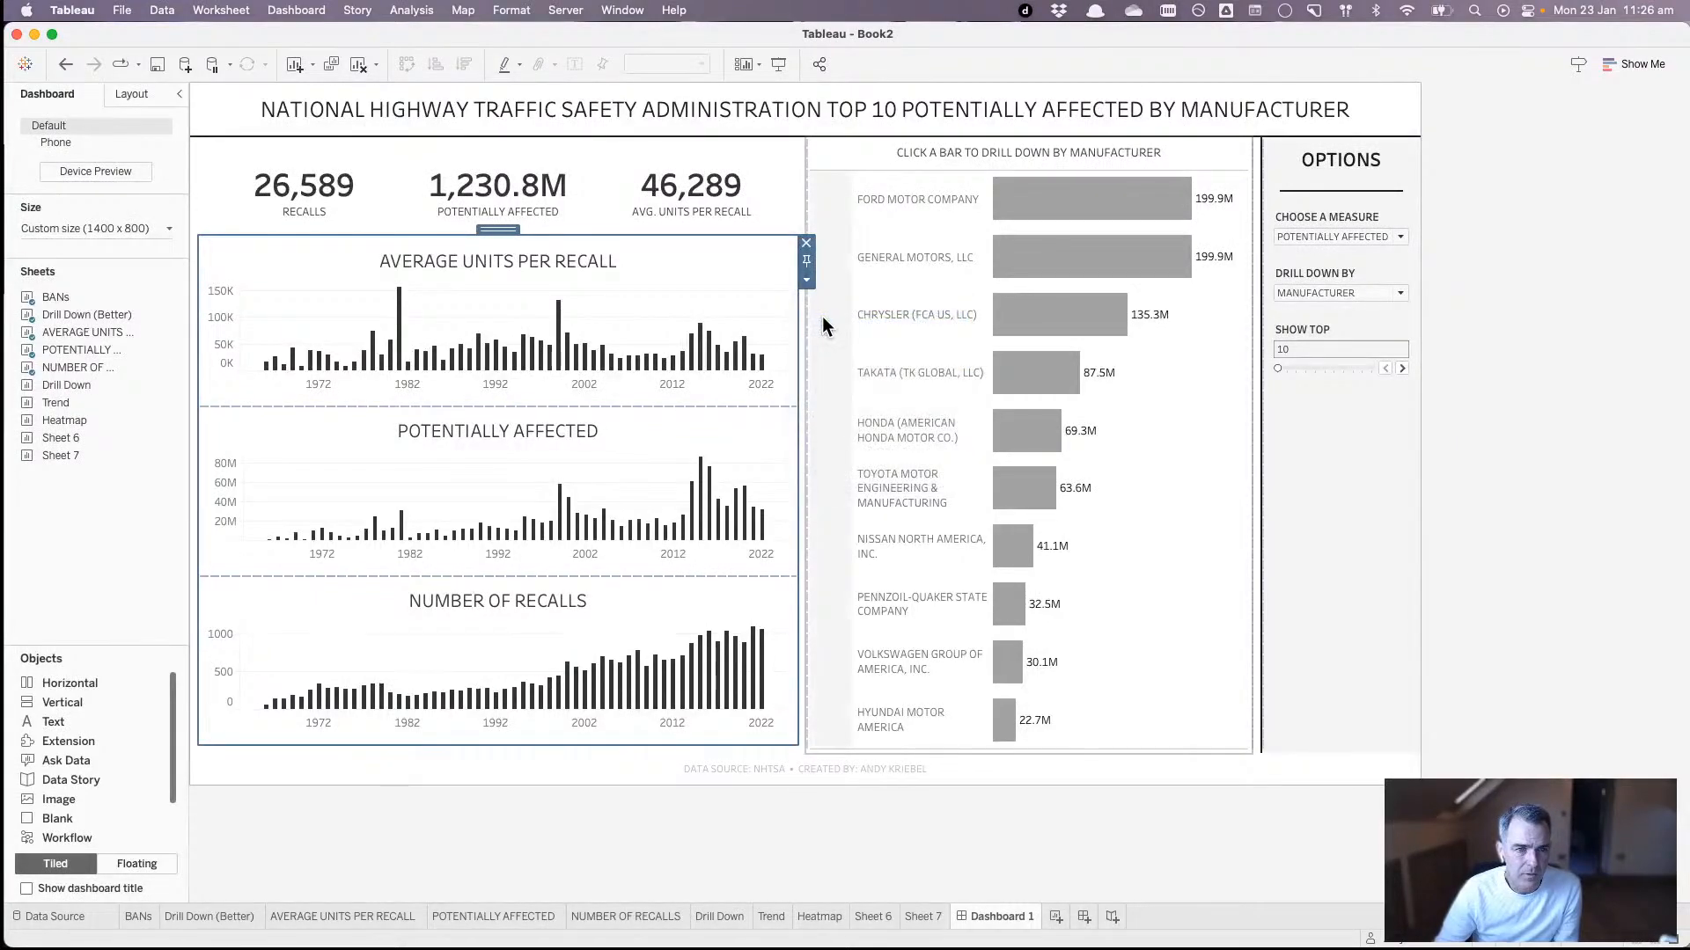
# - Set the AVERAGE UNITS PER RECALL chart title to font size 12
pyautogui.doubleClick(615, 264)
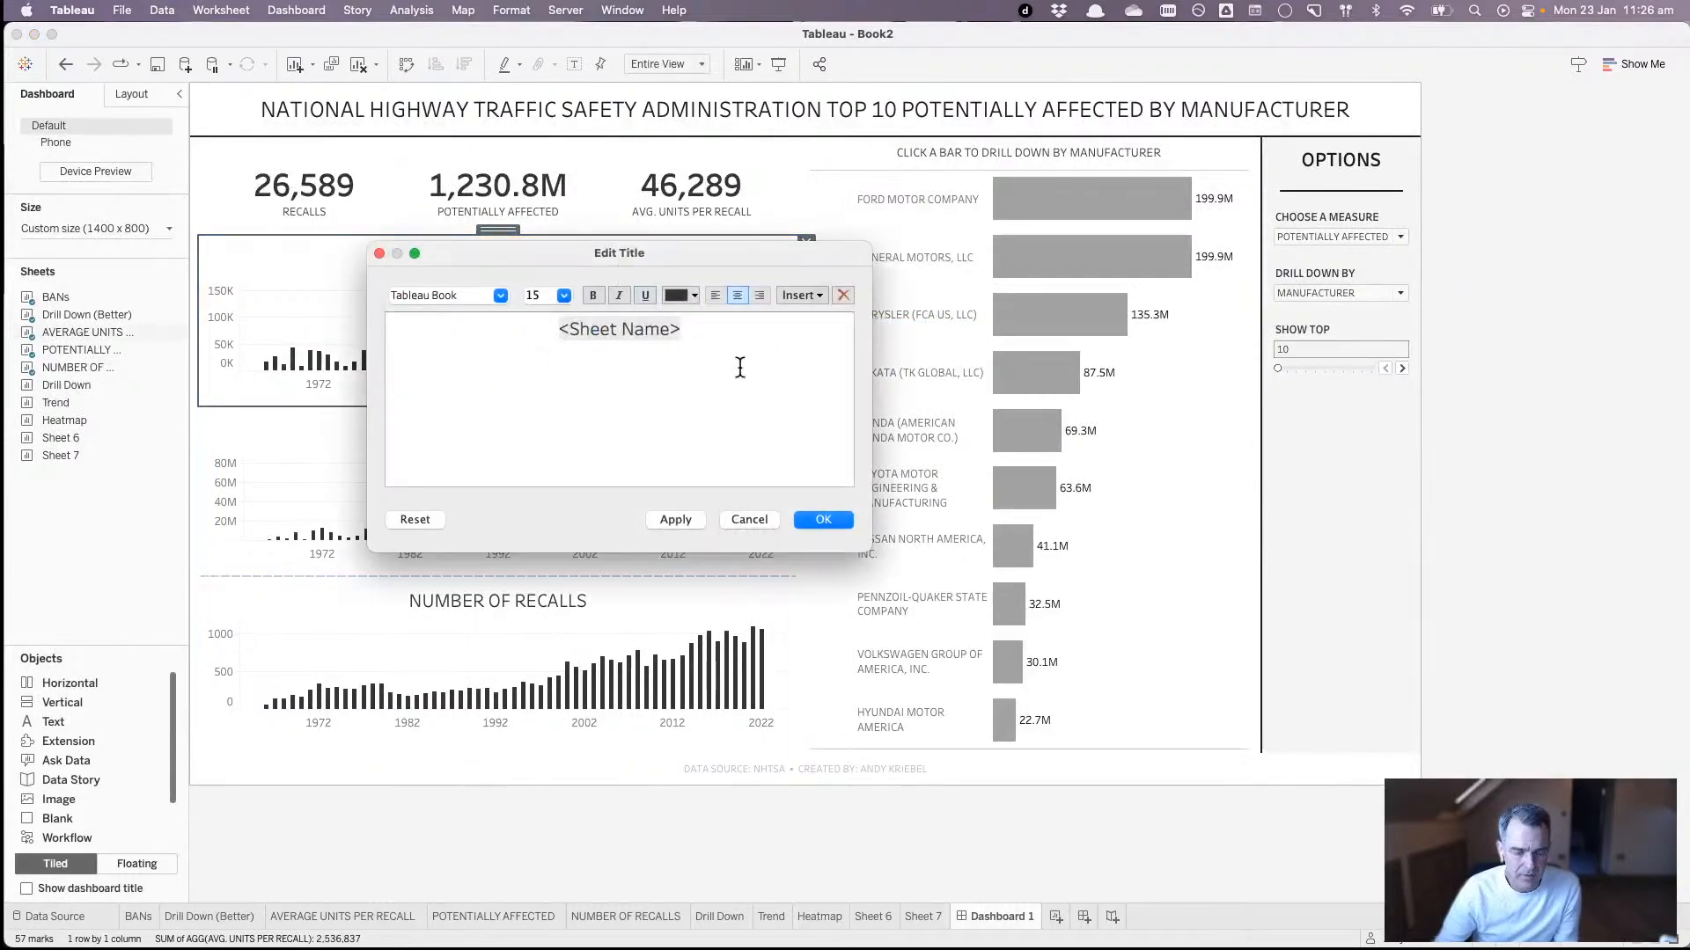
pyautogui.moveTo(698, 366); pyautogui.dragTo(554, 328)
pyautogui.click(560, 298)
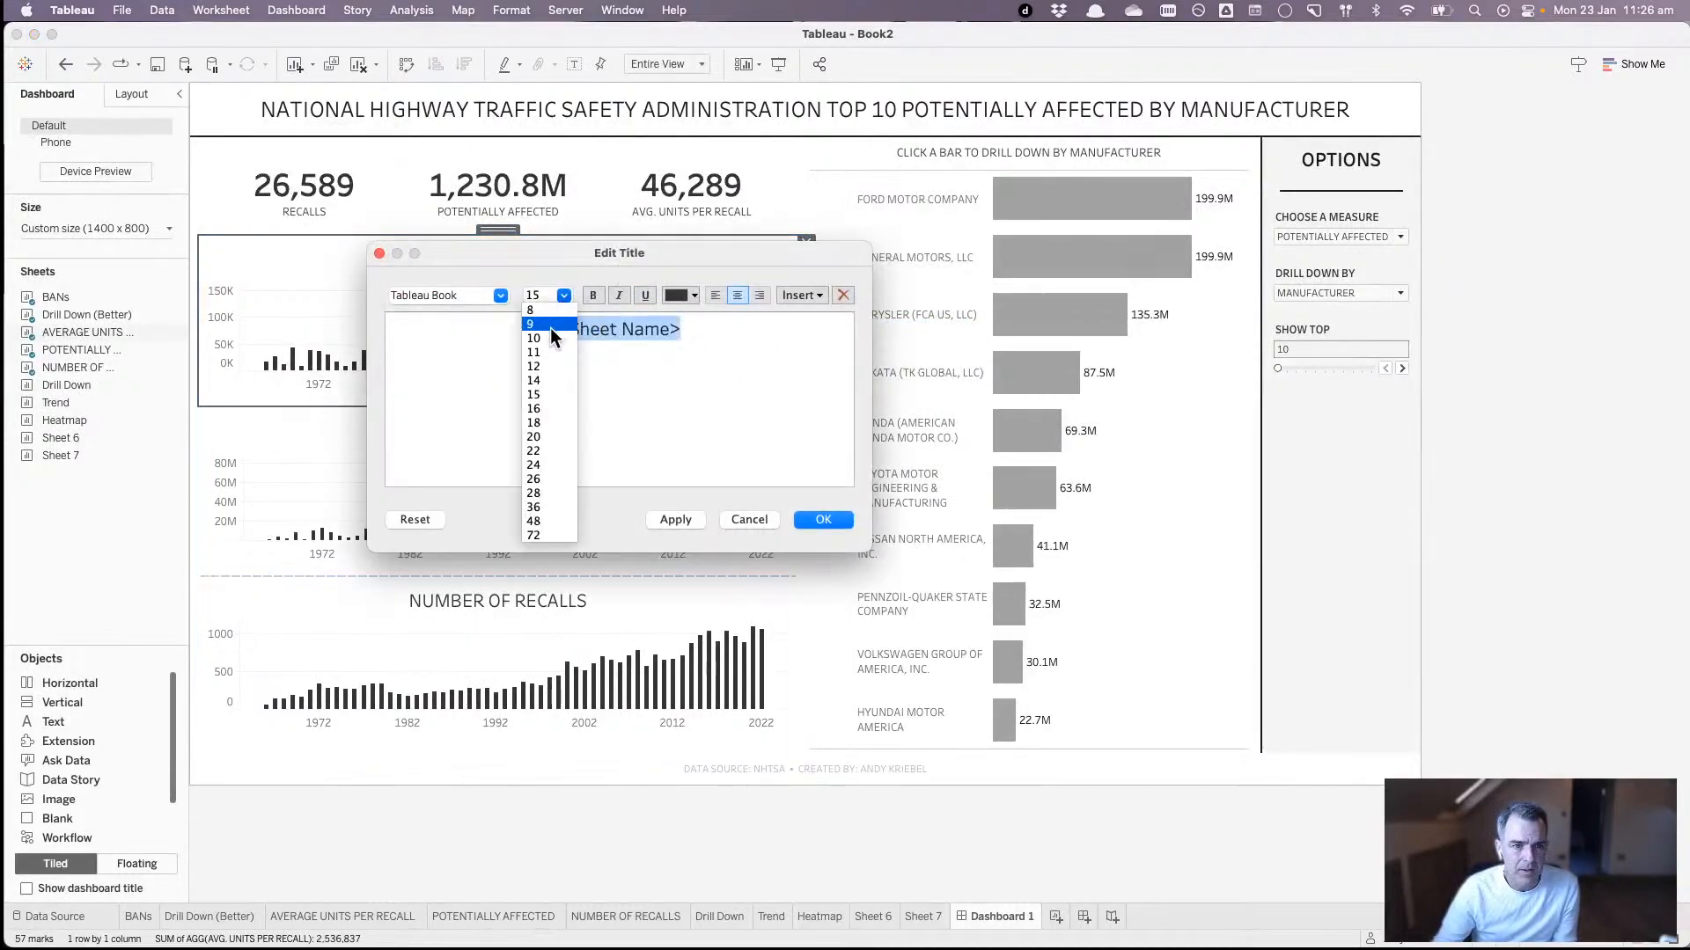
pyautogui.click(548, 370)
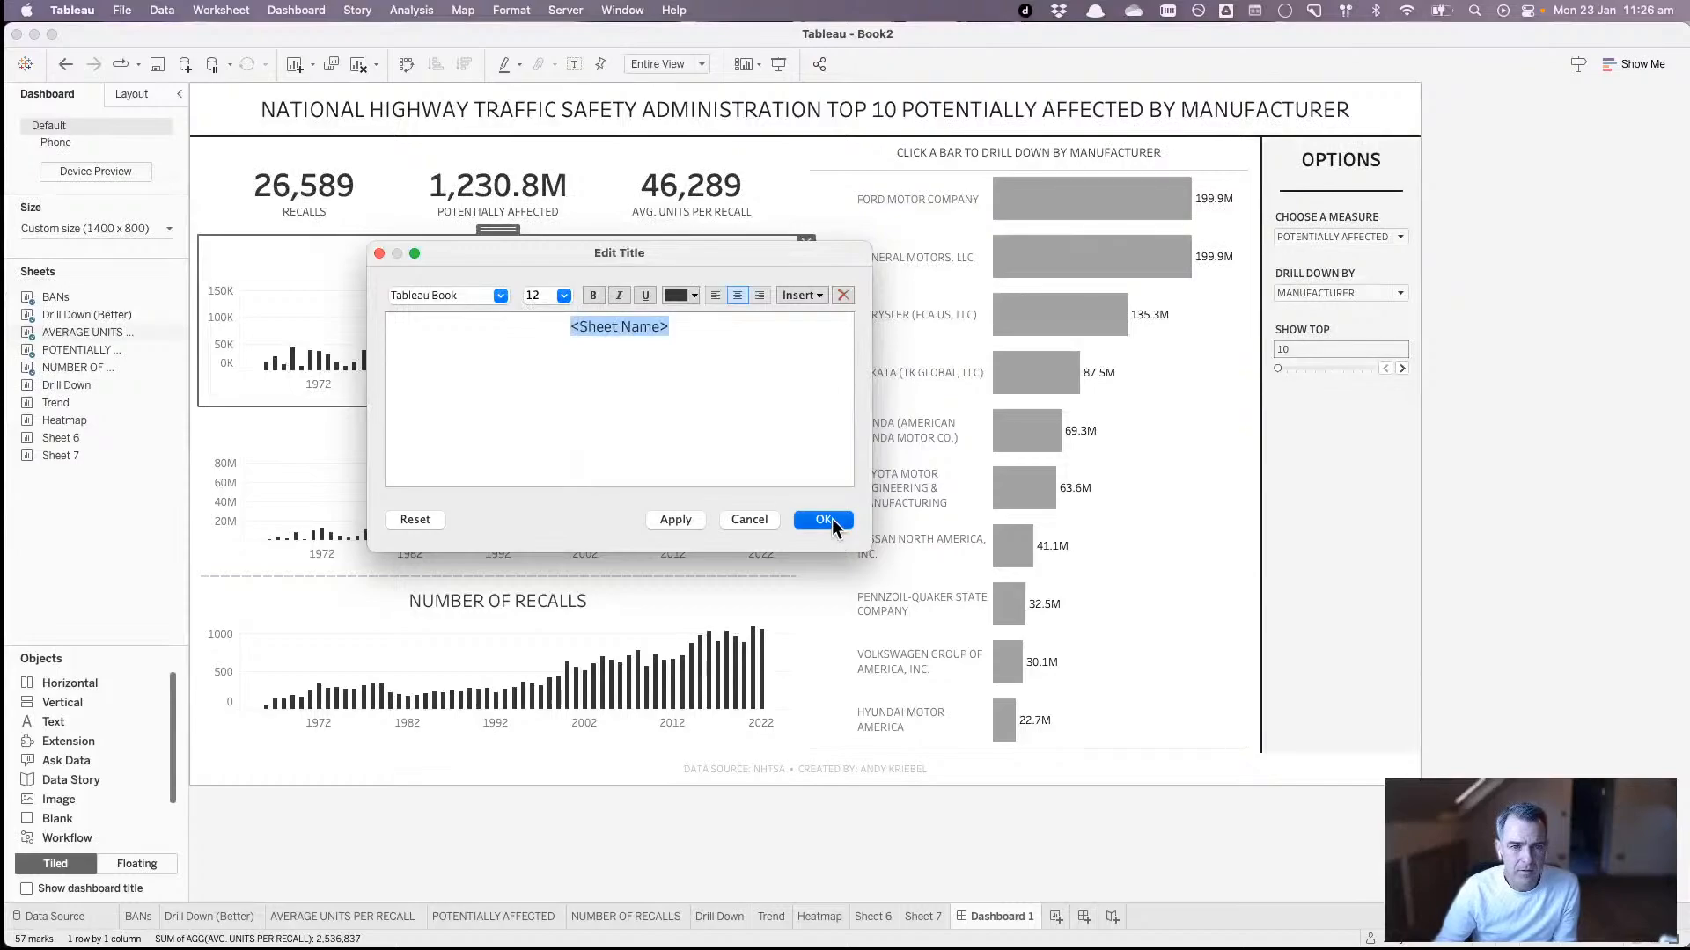
pyautogui.click(831, 519)
# - Set the POTENTIALLY AFFECTED chart title to font size 14
pyautogui.click(501, 421)
pyautogui.doubleClick(500, 431)
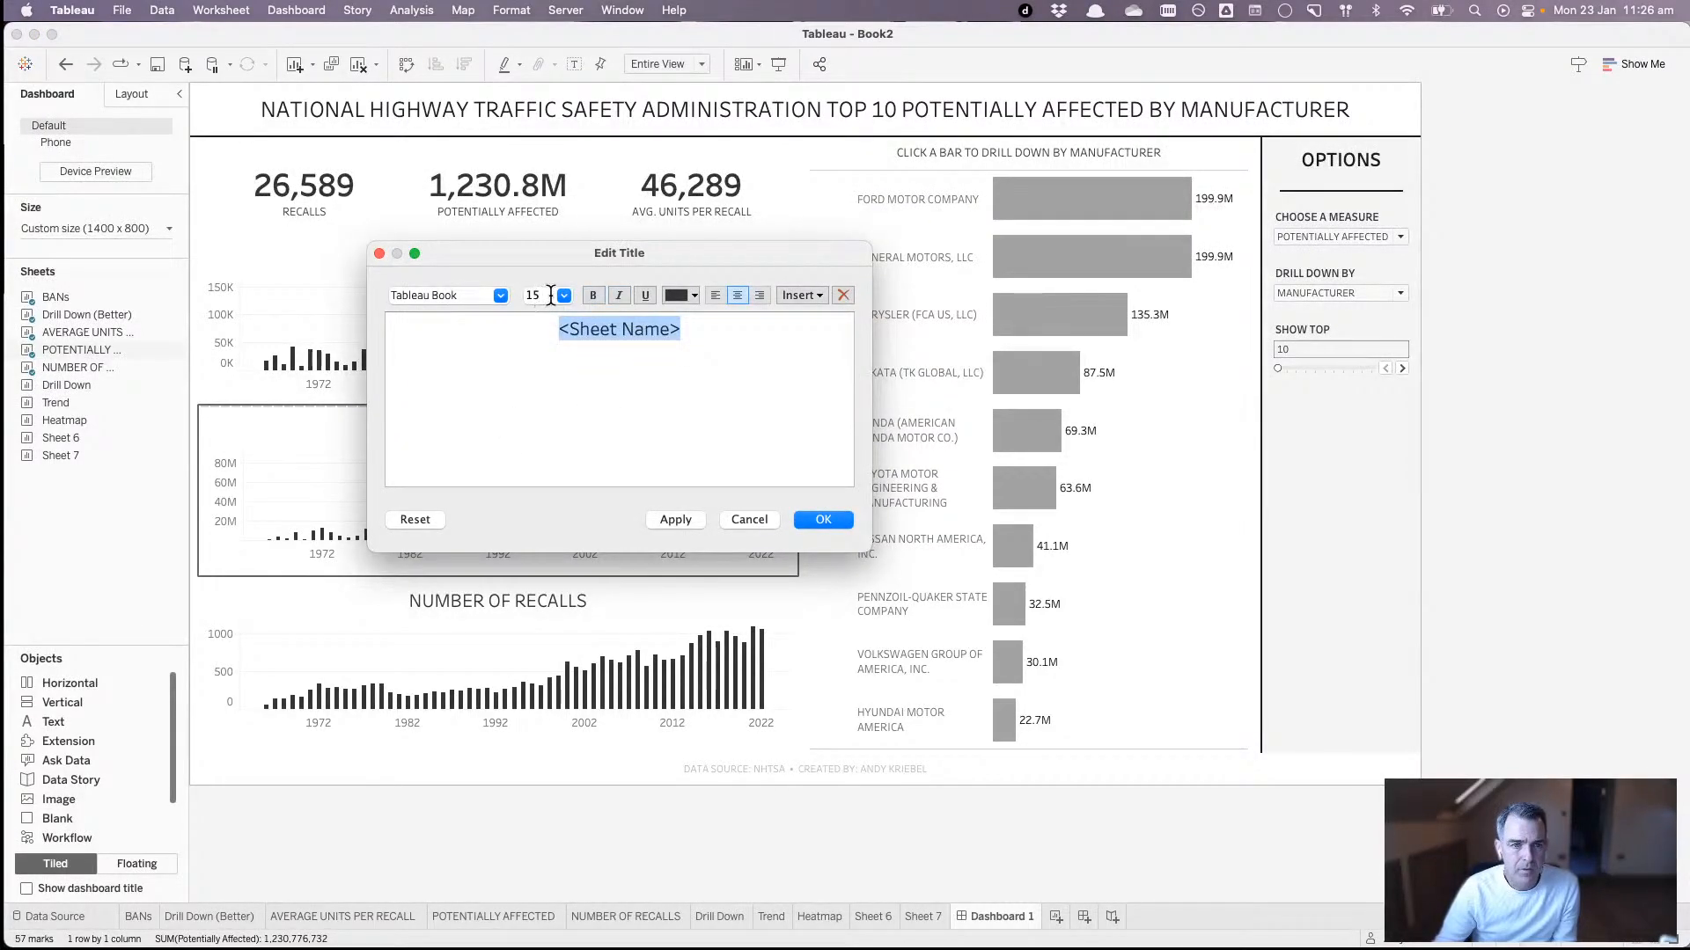
pyautogui.click(563, 295)
pyautogui.click(536, 368)
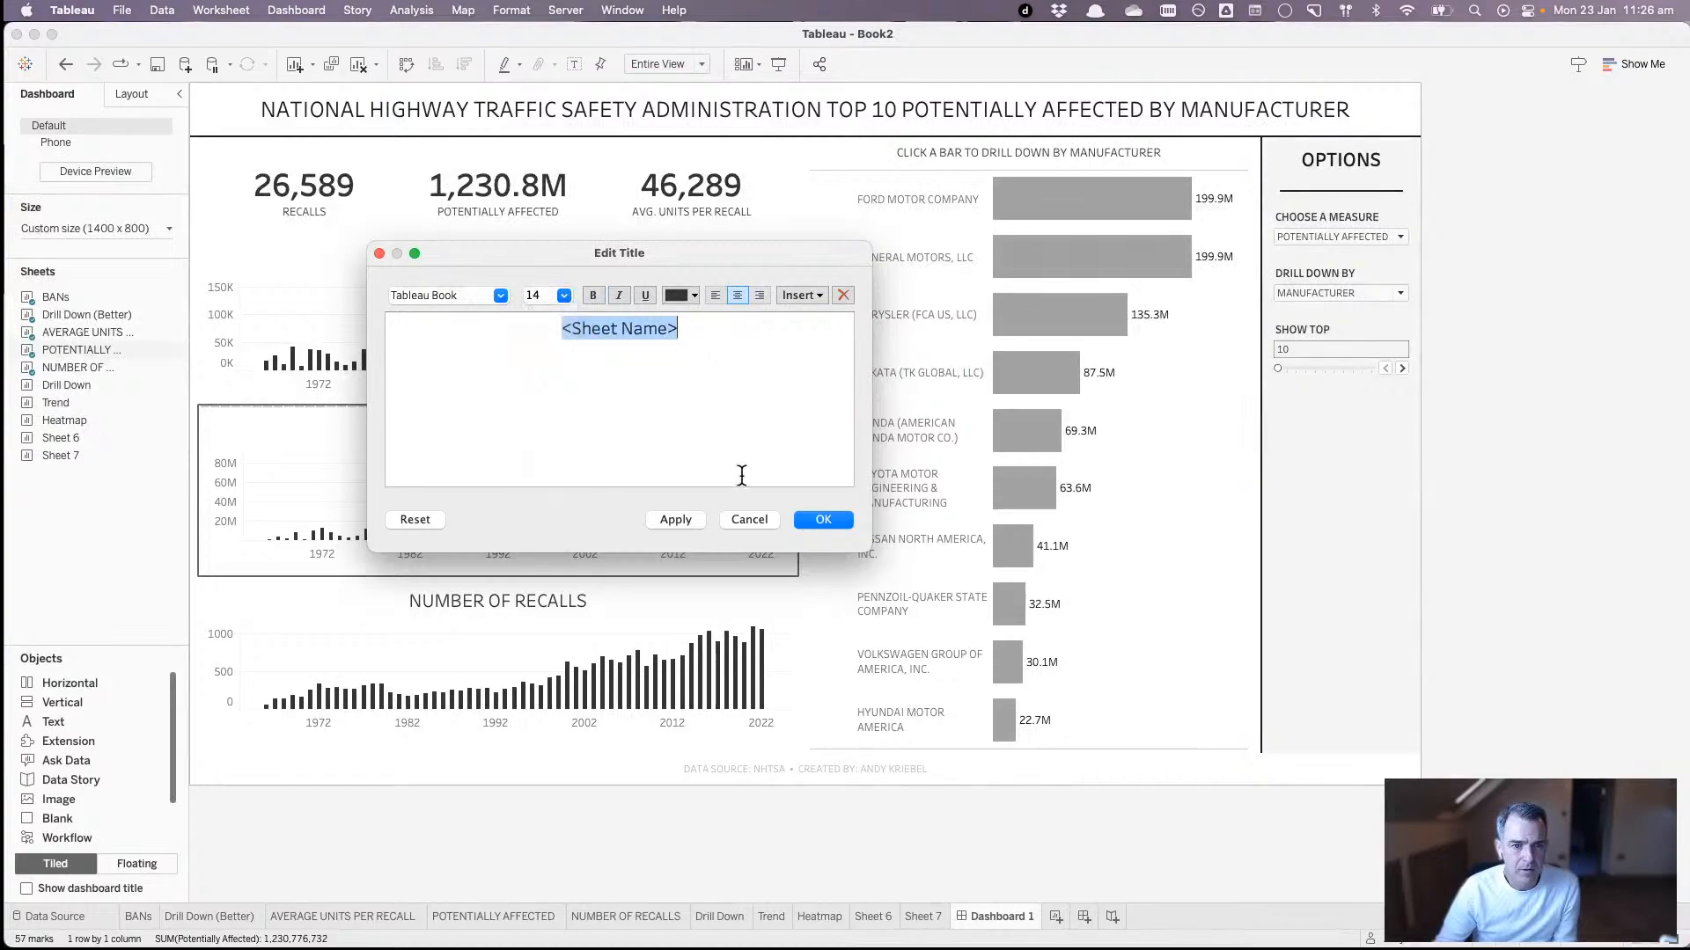
pyautogui.click(827, 520)
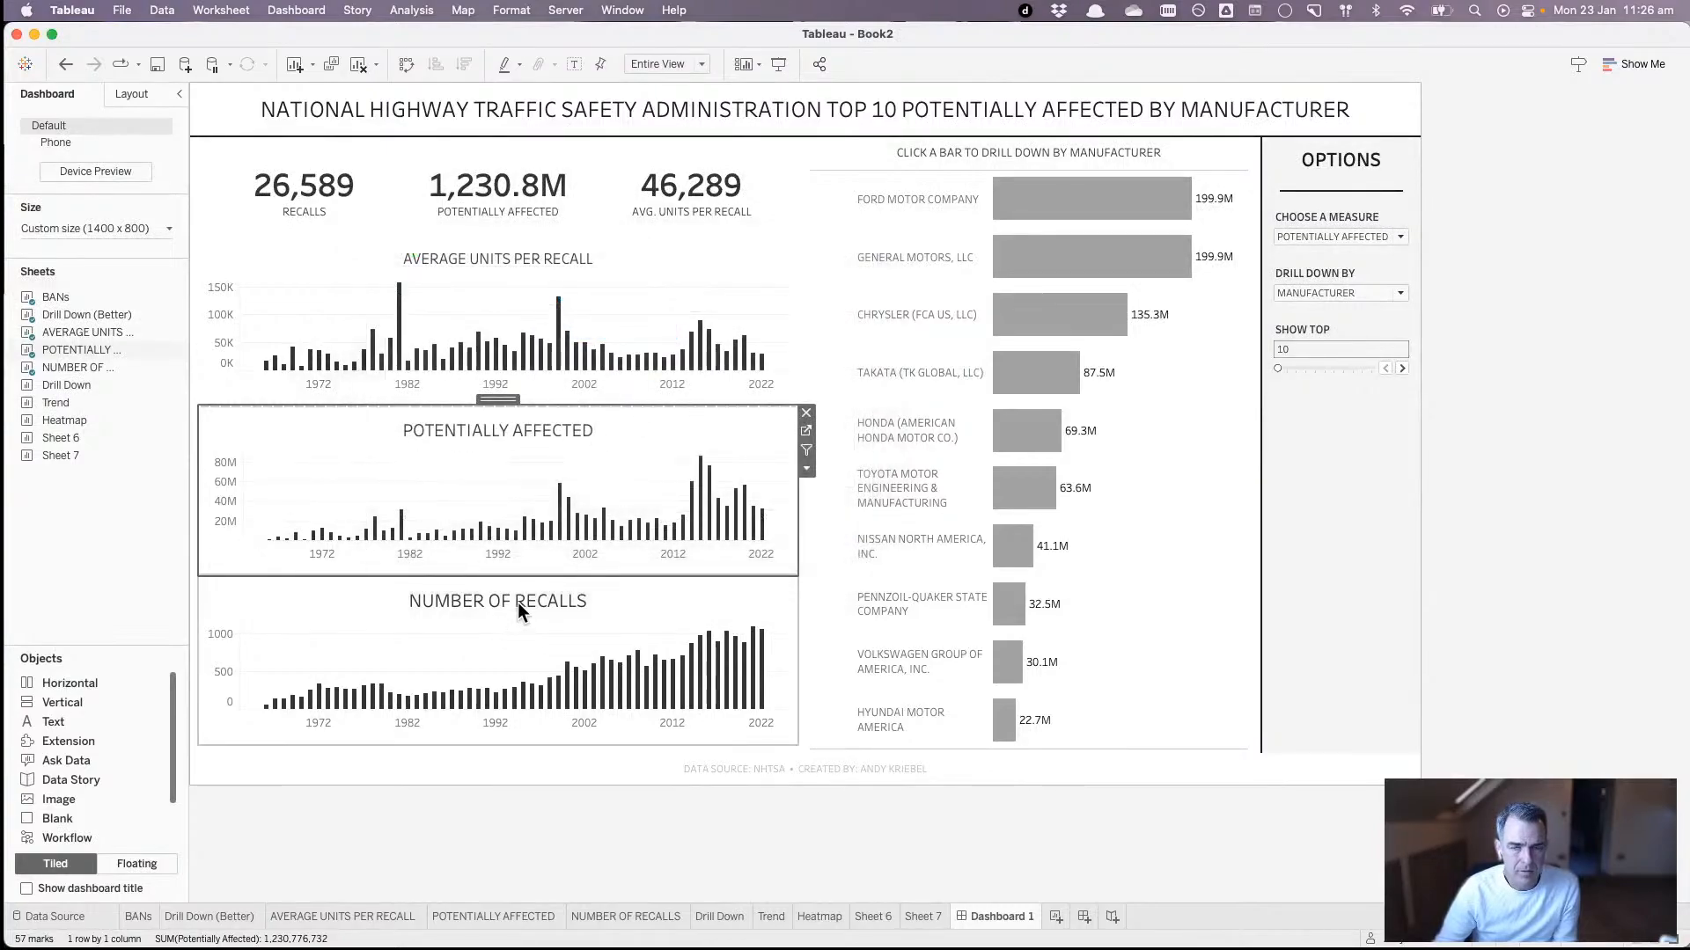
# - Set the NUMBER OF RECALLS chart title to font size 12
pyautogui.doubleClick(519, 603)
pyautogui.tripleClick(553, 328)
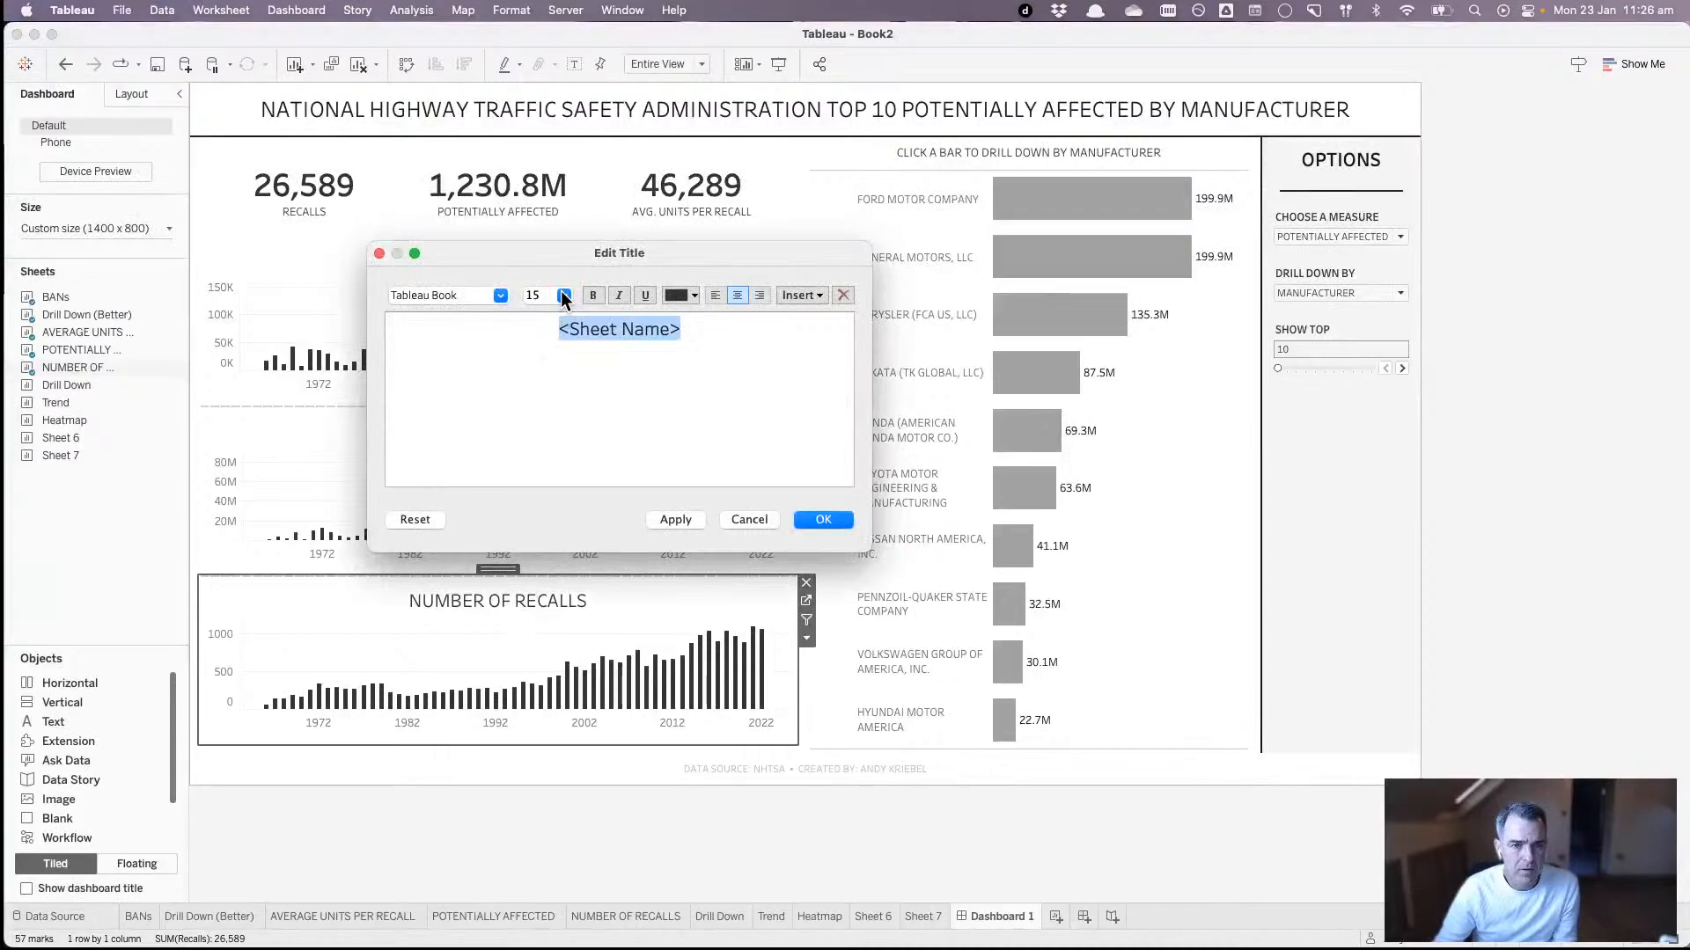
pyautogui.click(563, 295)
pyautogui.click(542, 366)
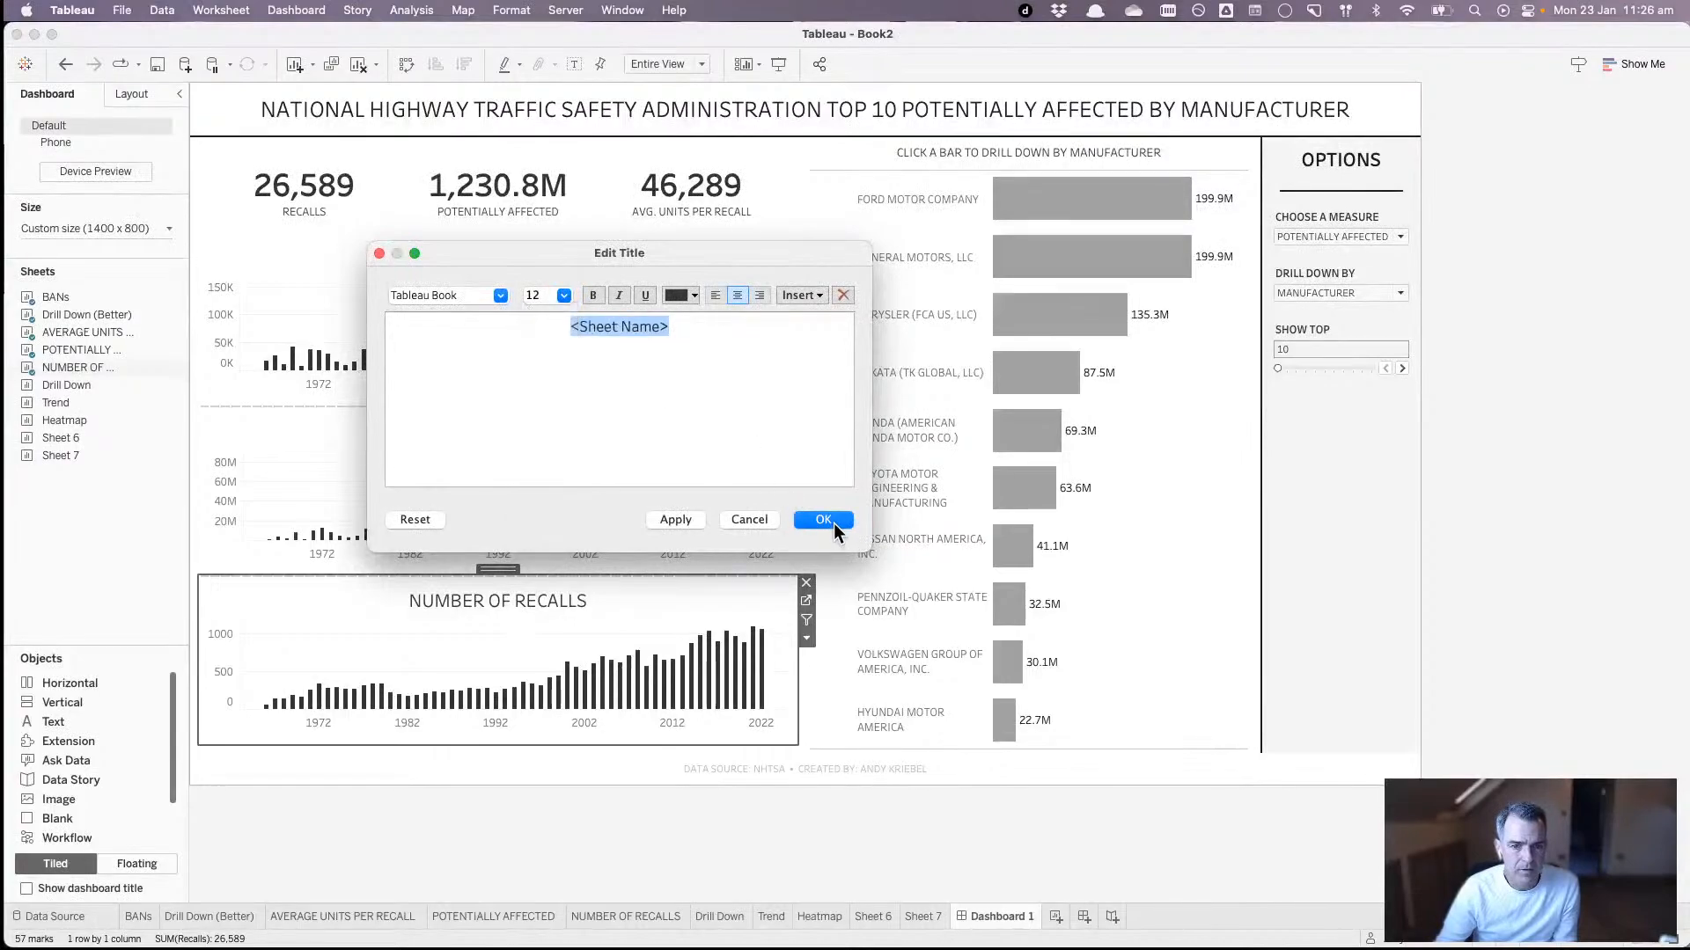
pyautogui.click(827, 521)
pyautogui.click(1467, 563)
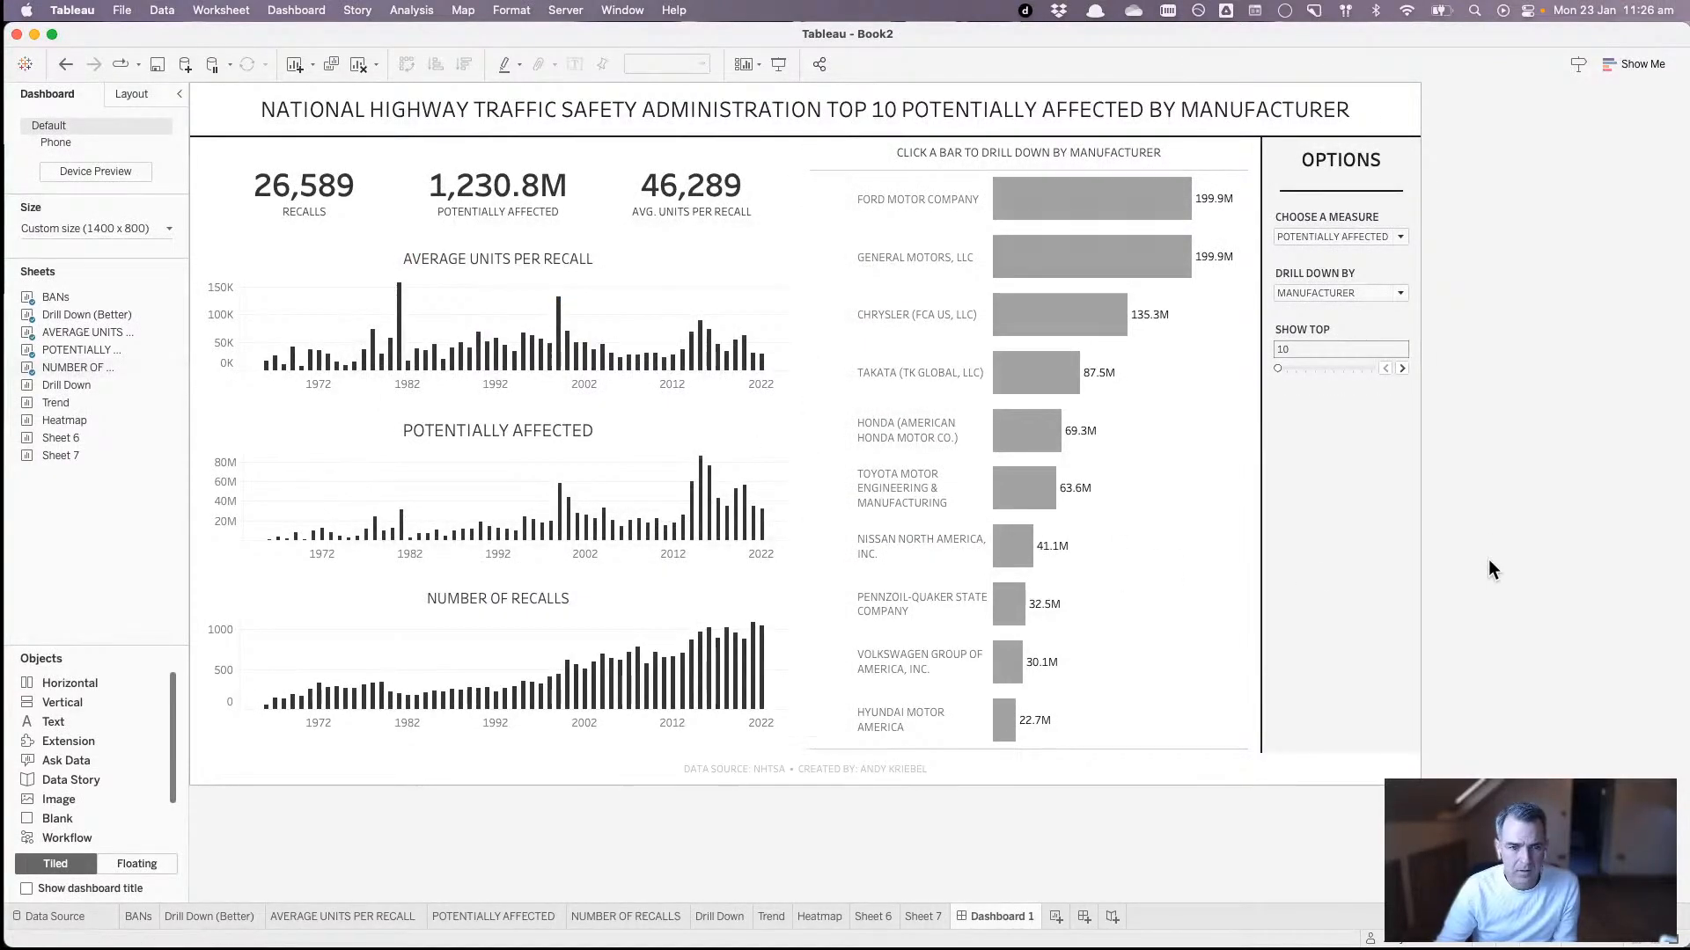